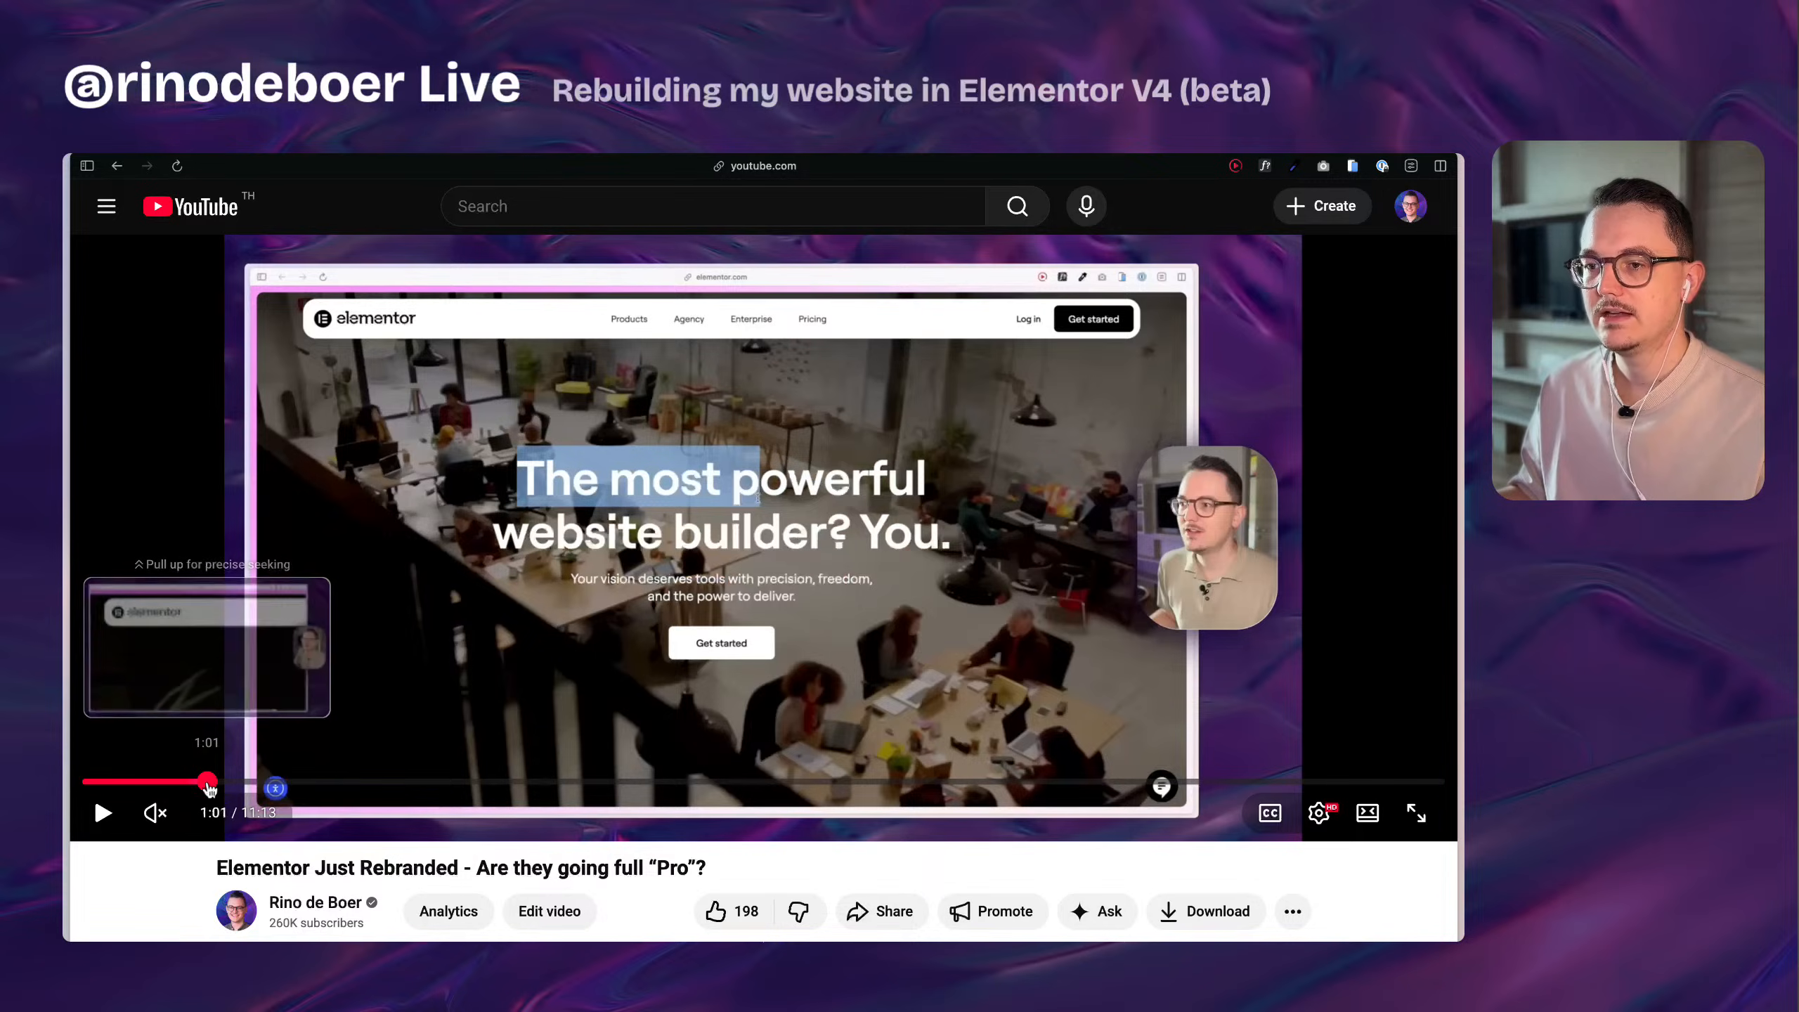
Switch from the YouTube video to the Elementor homepage and examine its hero headline.
mouse_move(67, 751)
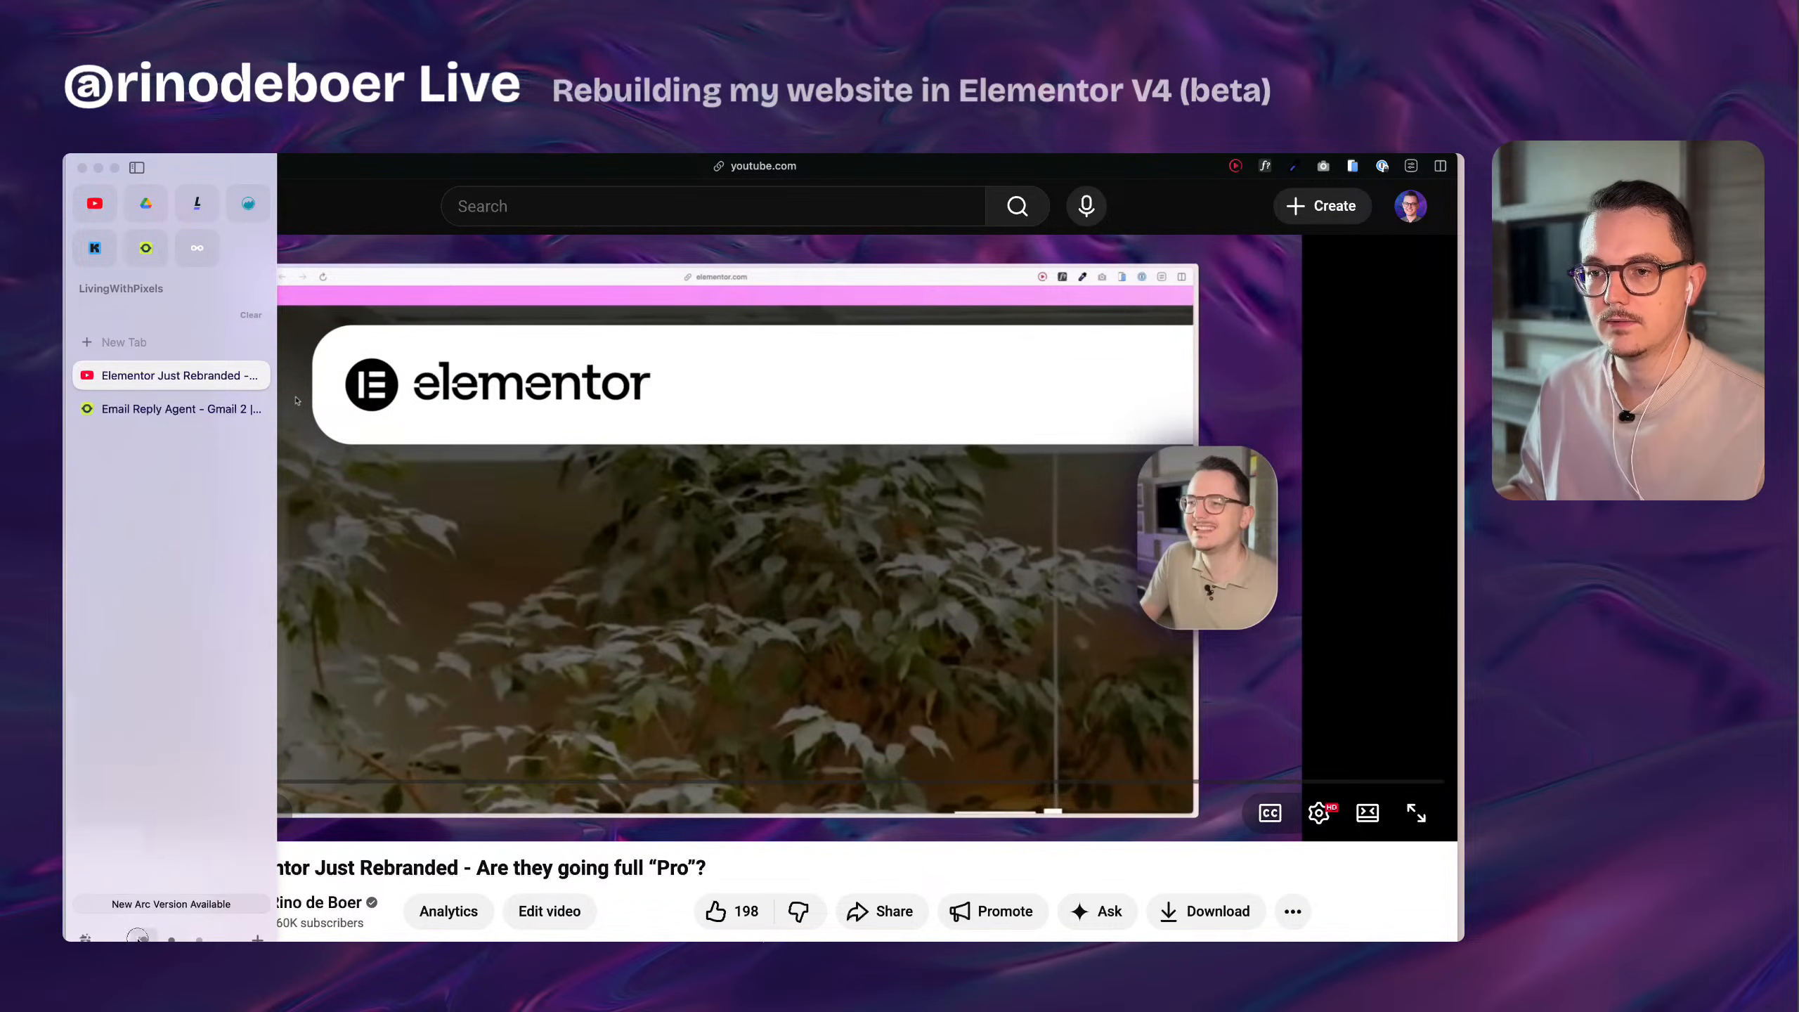
left_click(139, 939)
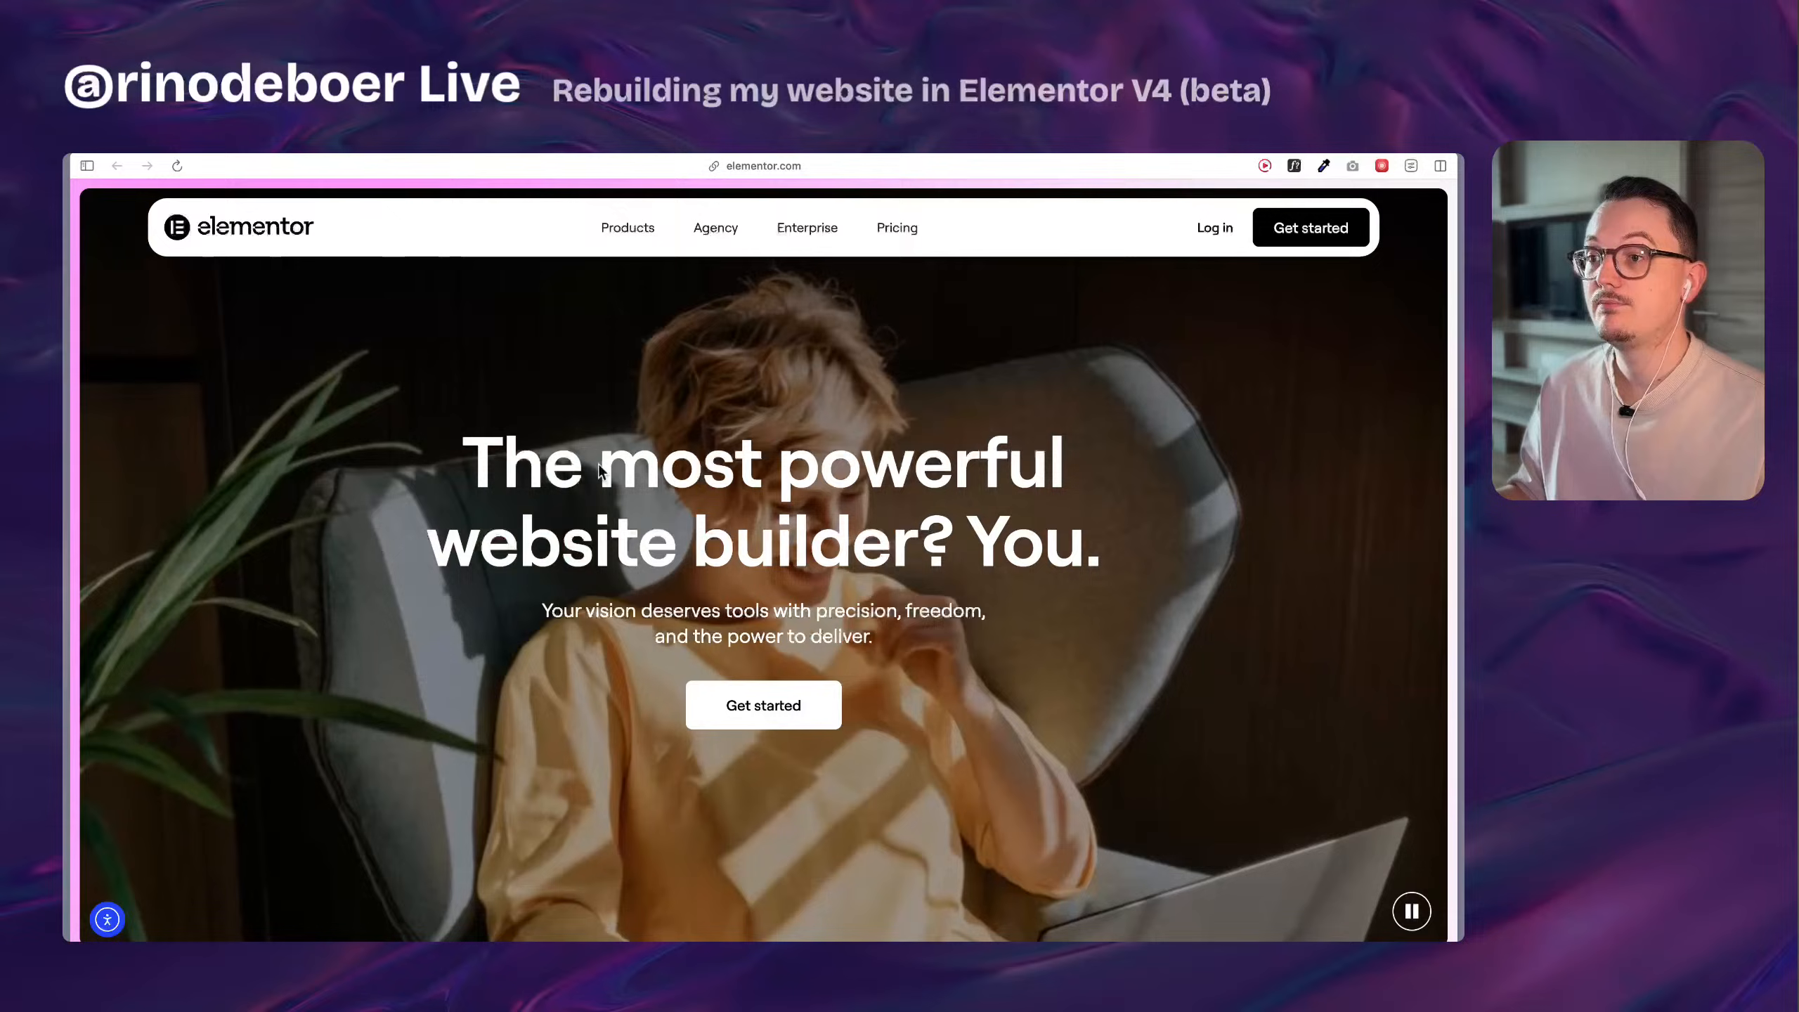
left_click_drag(601, 465, 933, 544)
left_click(1219, 521)
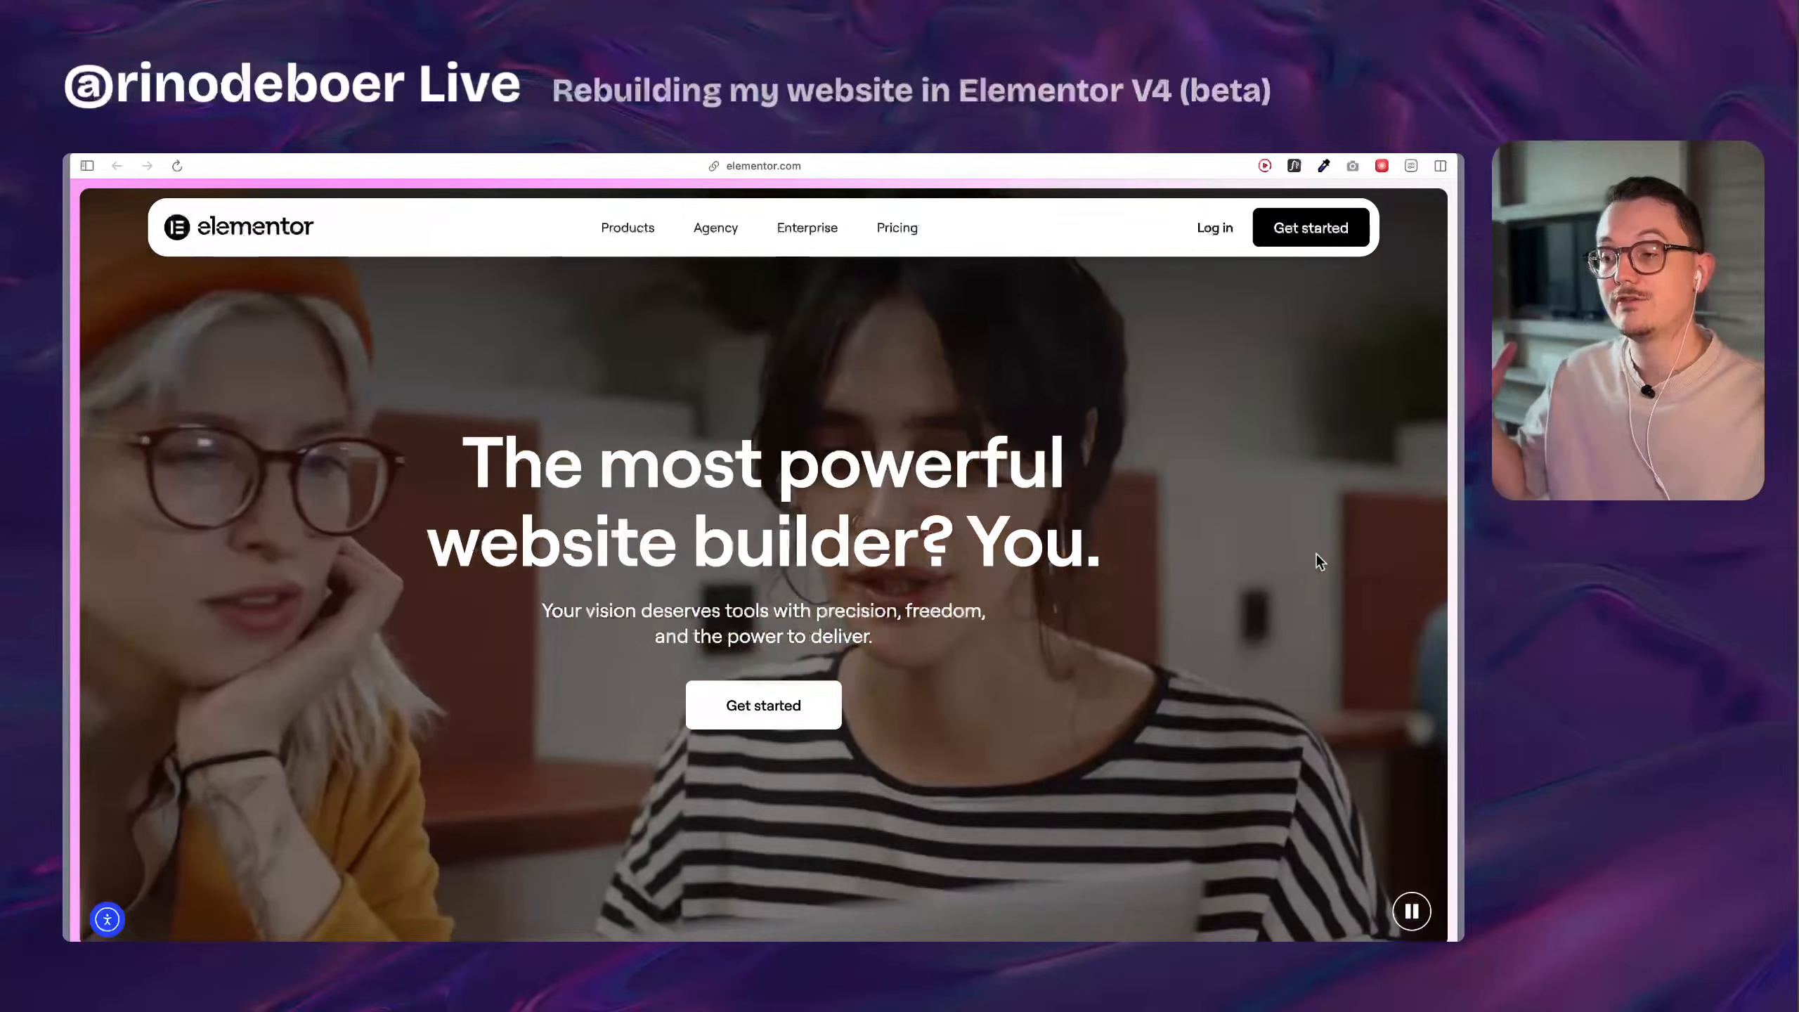
scroll(1315, 554, "down", 2)
scroll(1315, 554, "up", 1)
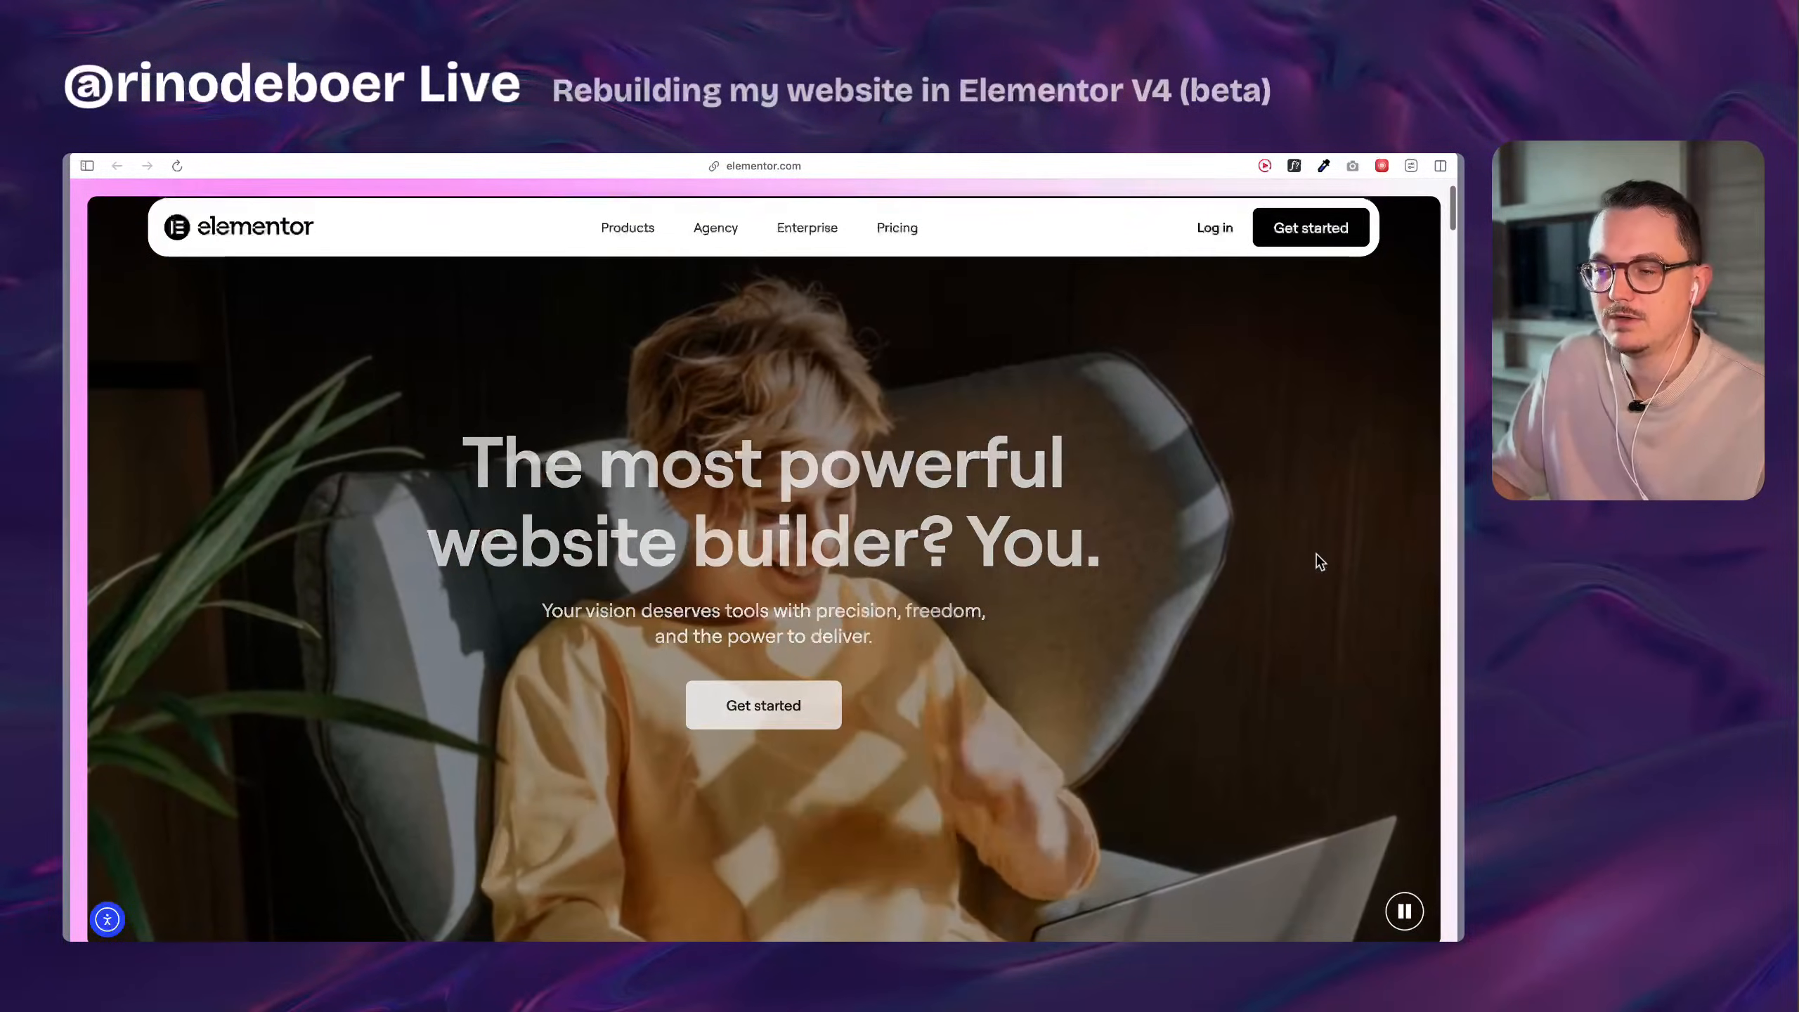
Examine the Elementor homepage sections on professional web creation, creative control, optimization and the next decade of WordPress.
scroll(1319, 562, "down", 3)
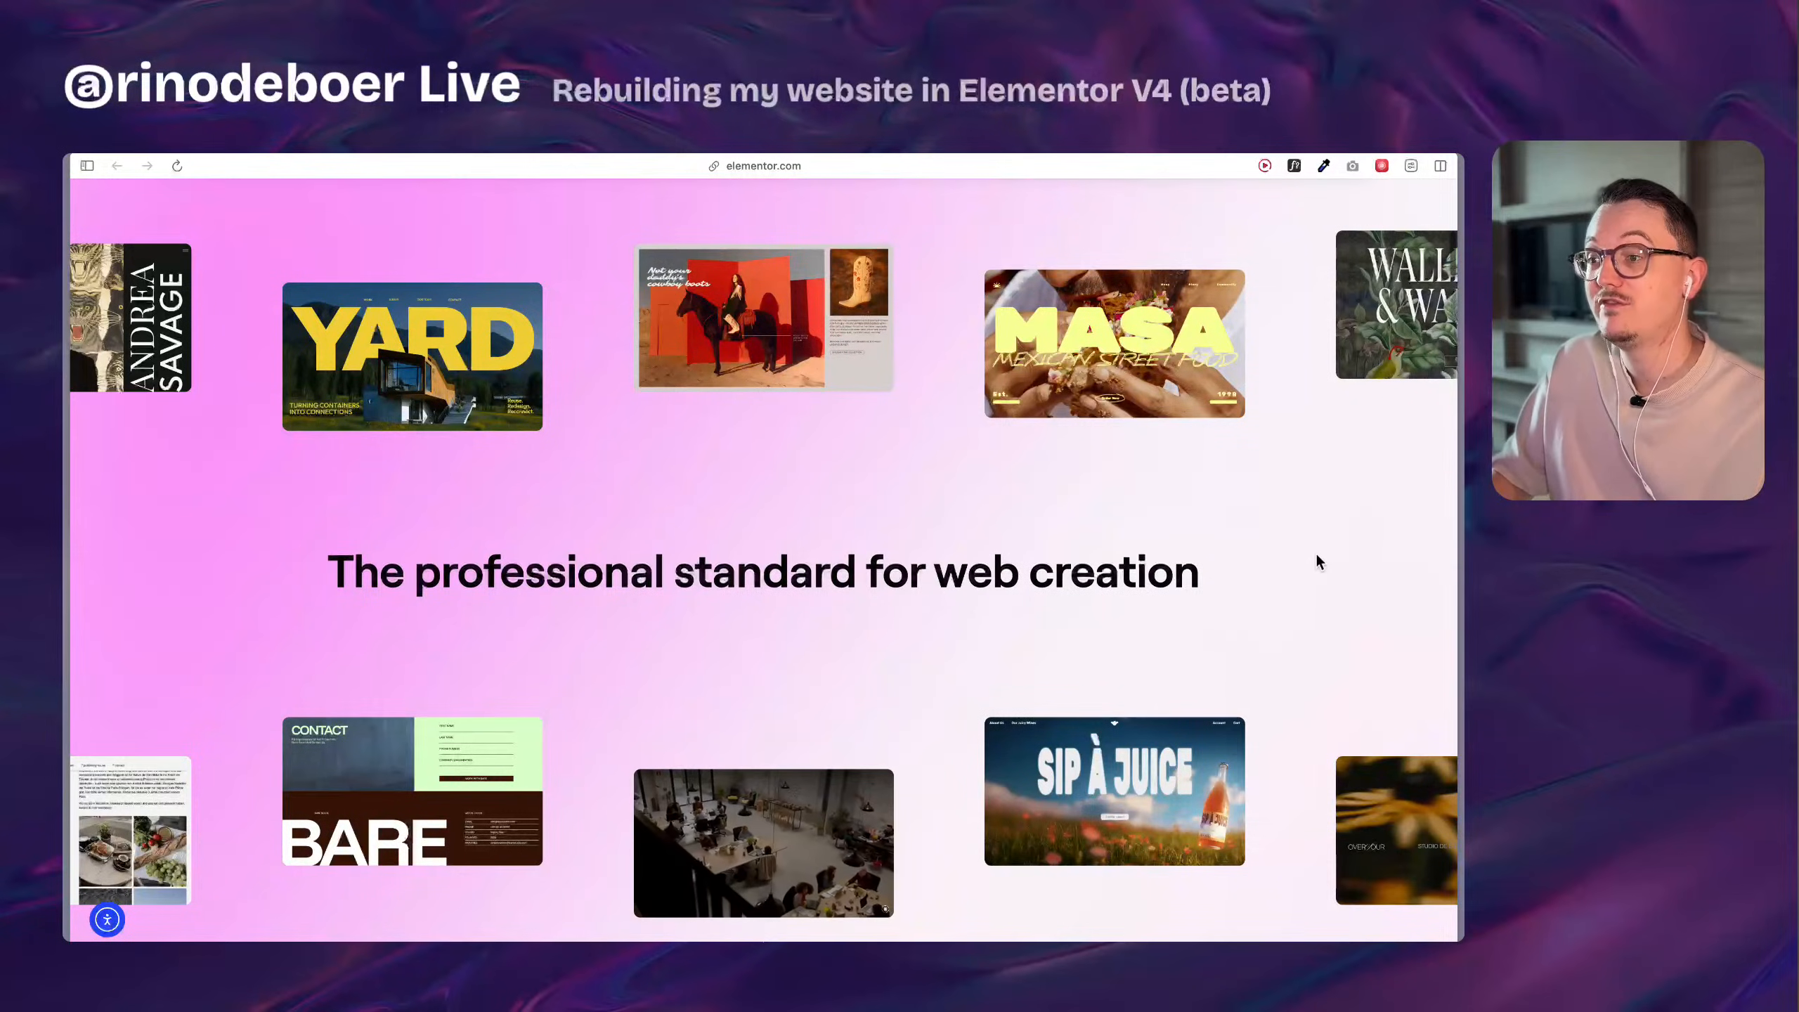
scroll(1318, 561, "down", 2)
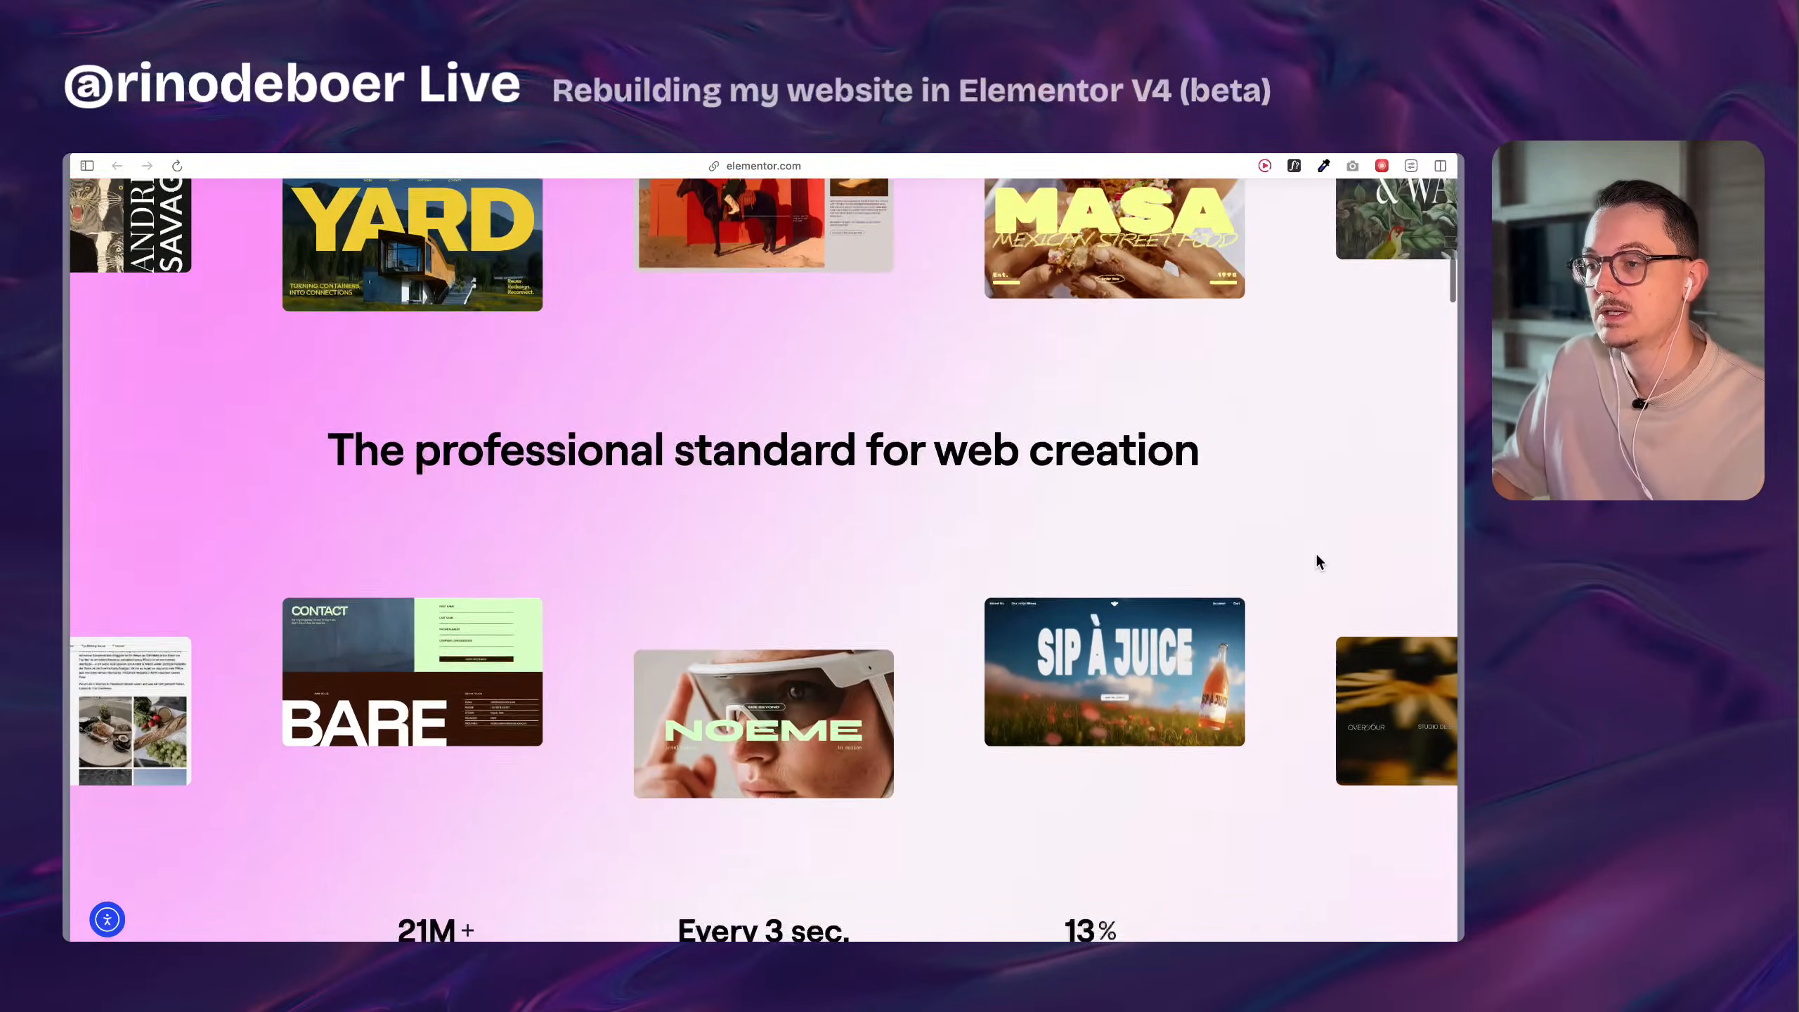
scroll(1317, 561, "down", 10)
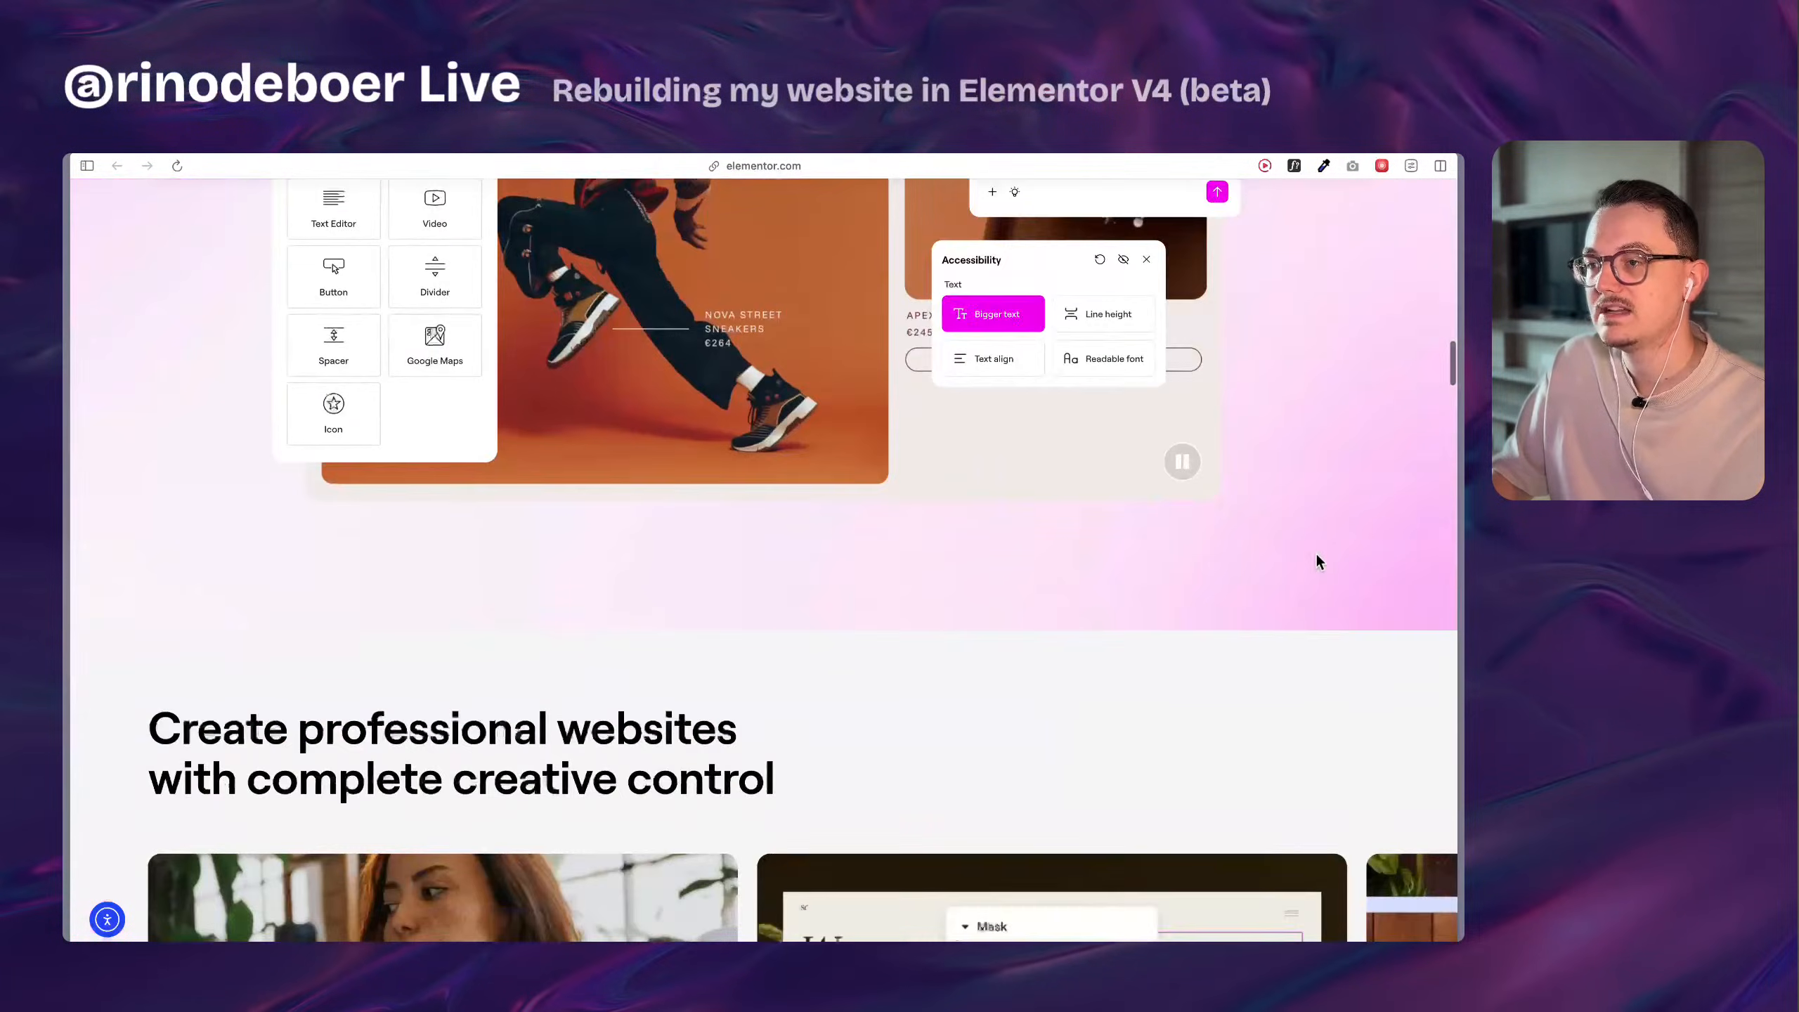
scroll(1318, 562, "down", 7)
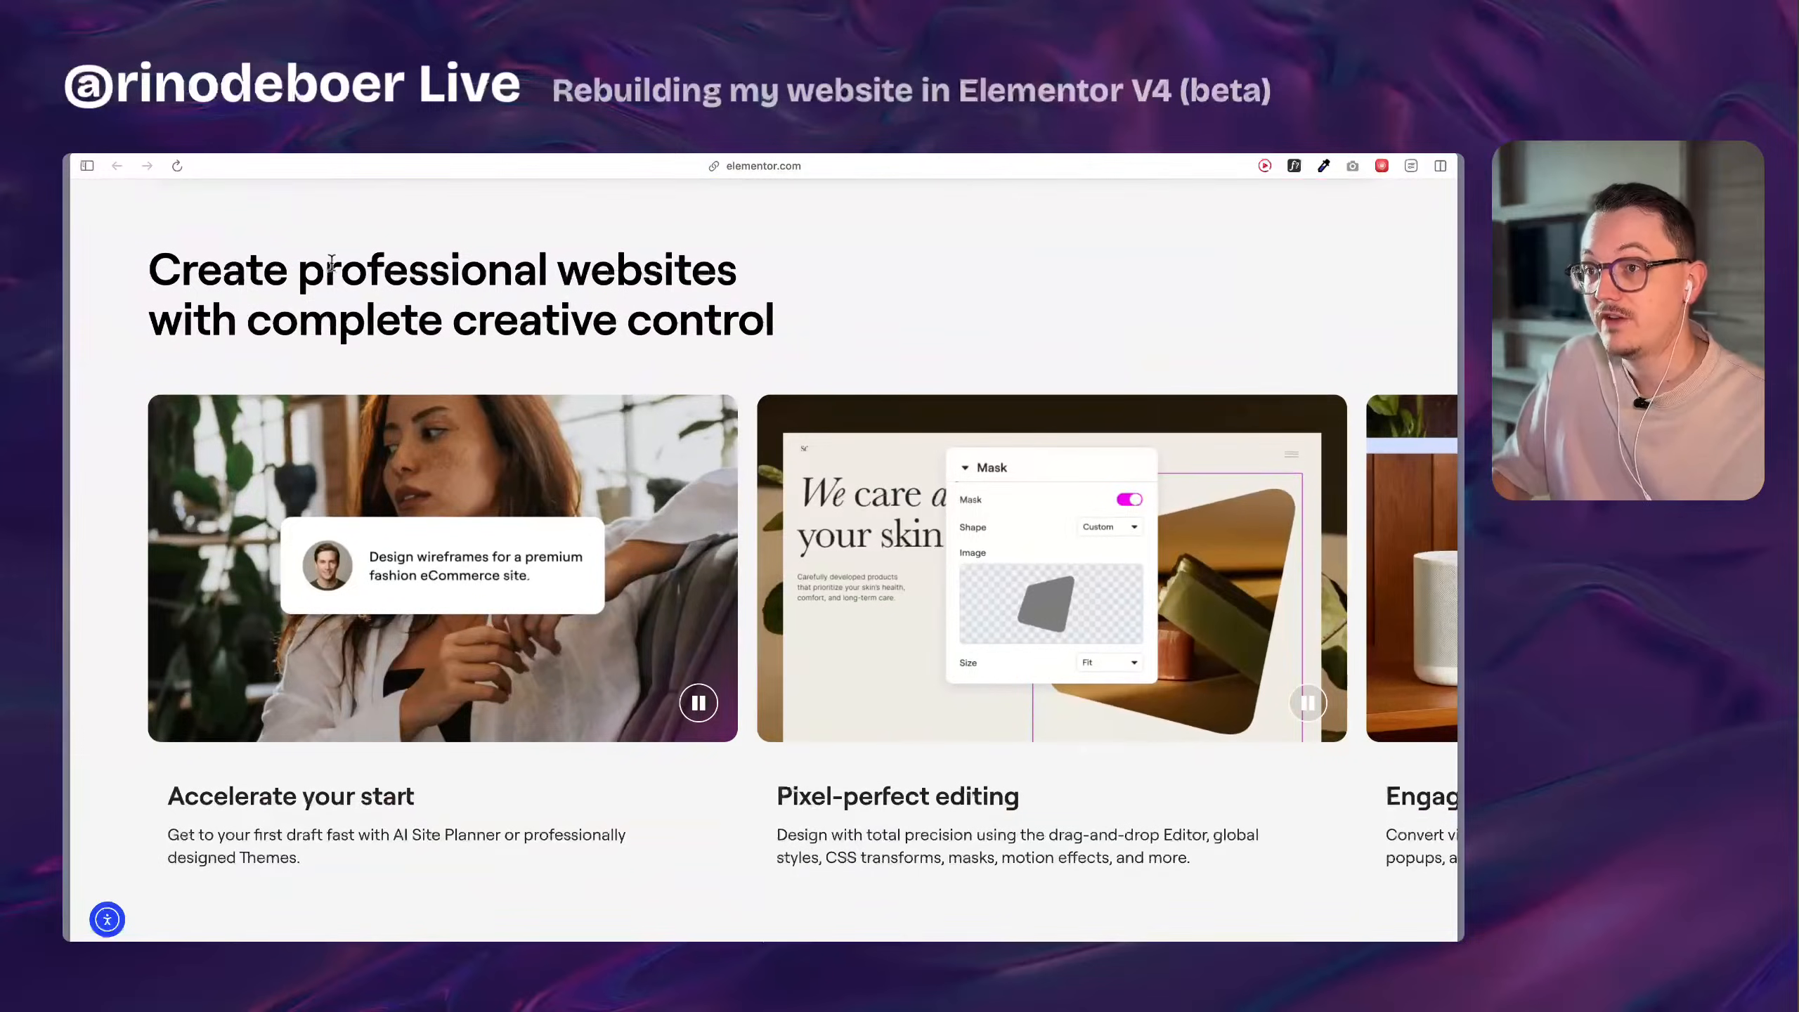
left_click_drag(331, 264, 795, 338)
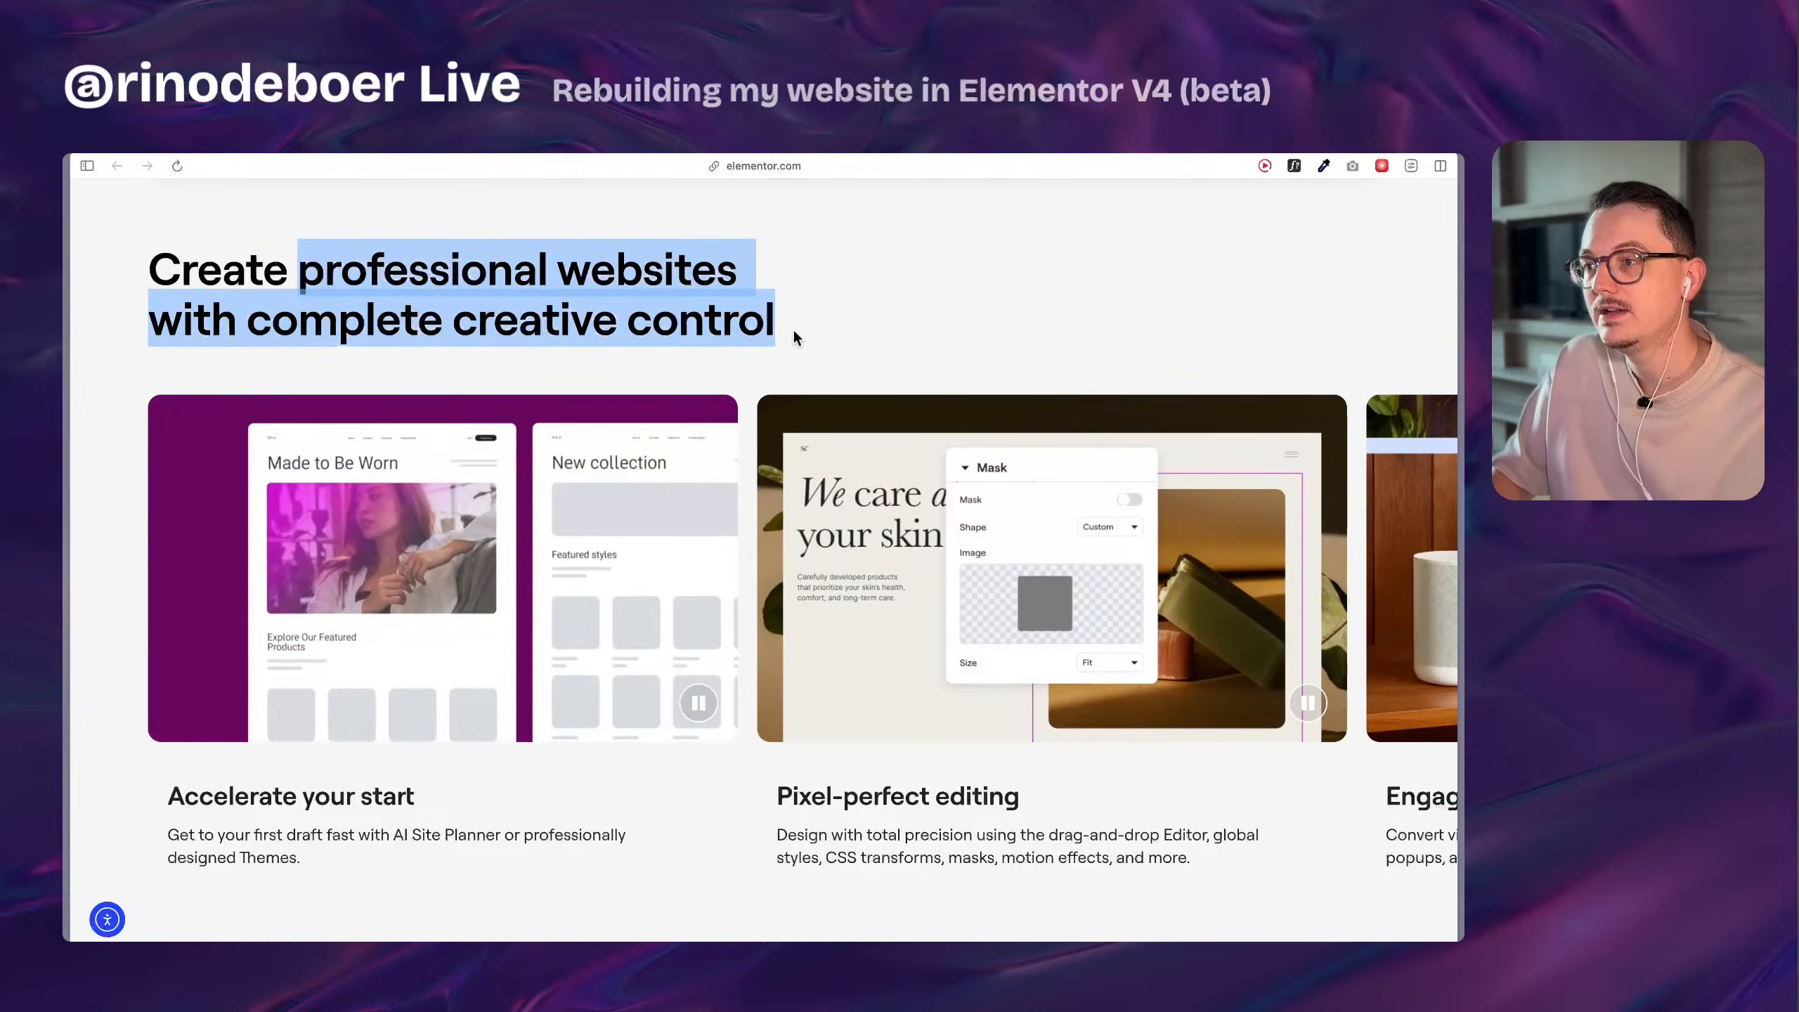
left_click(795, 338)
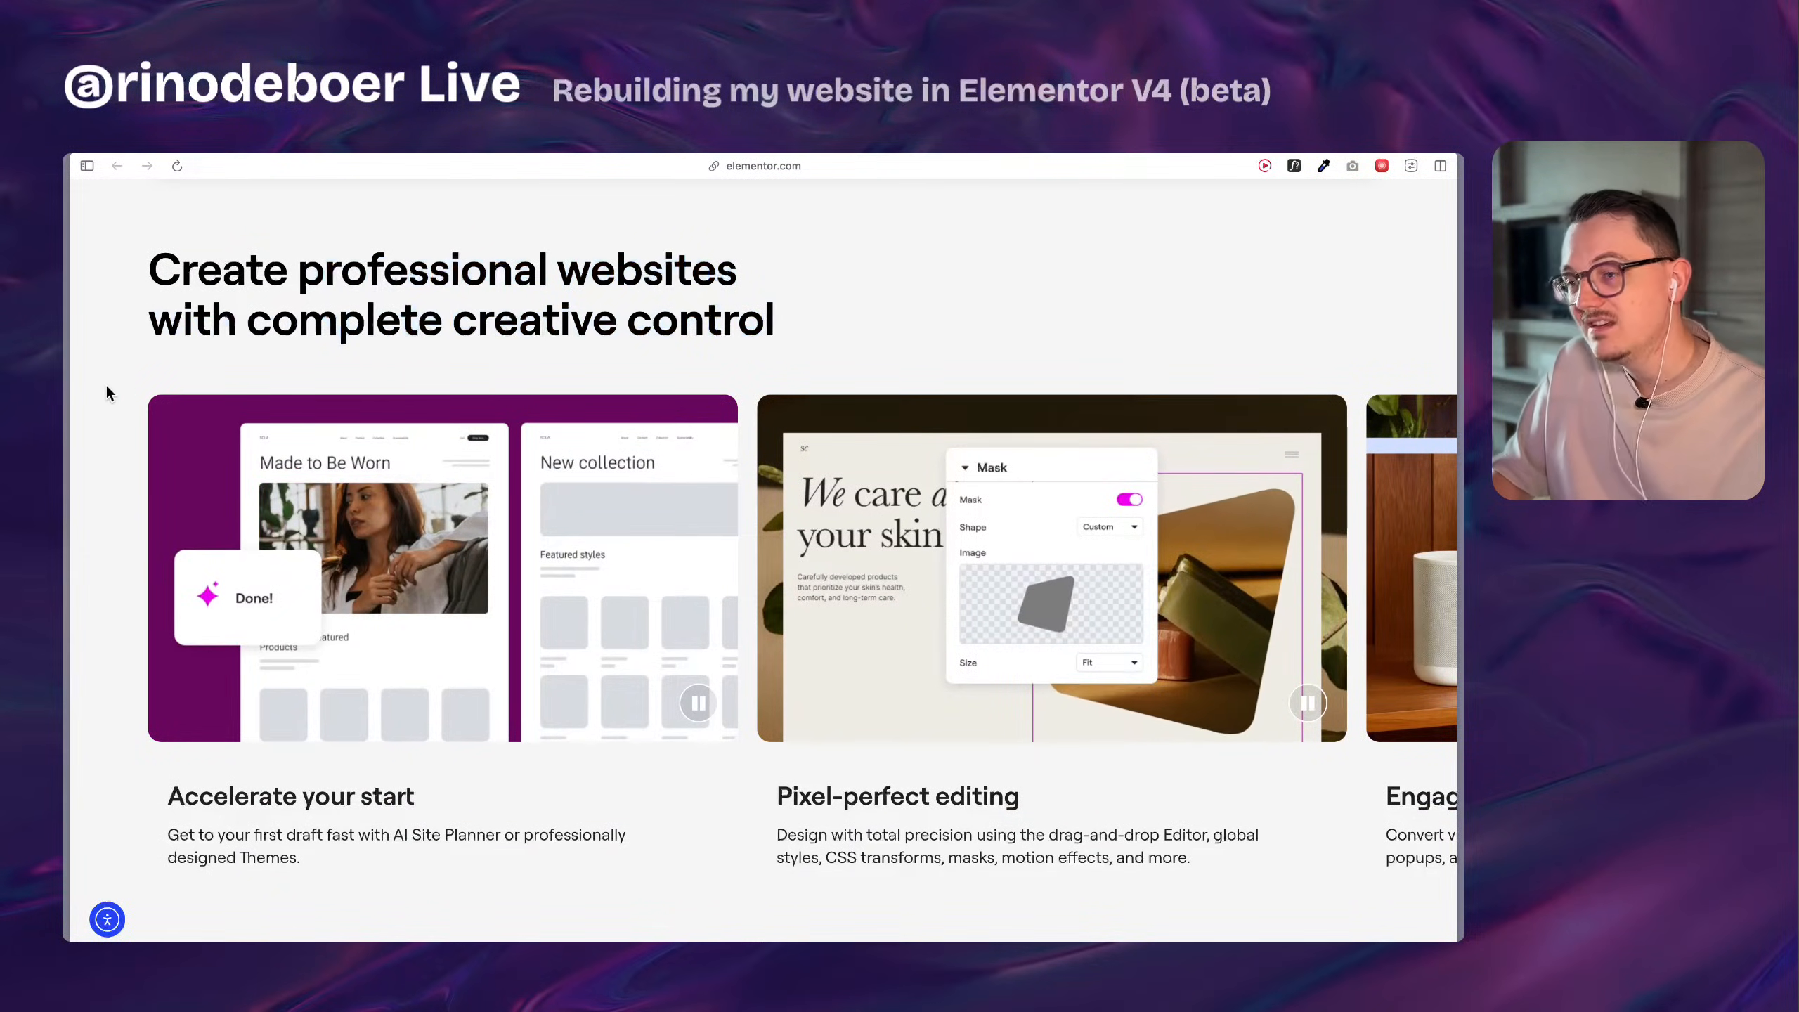
scroll(107, 388, "down", 10)
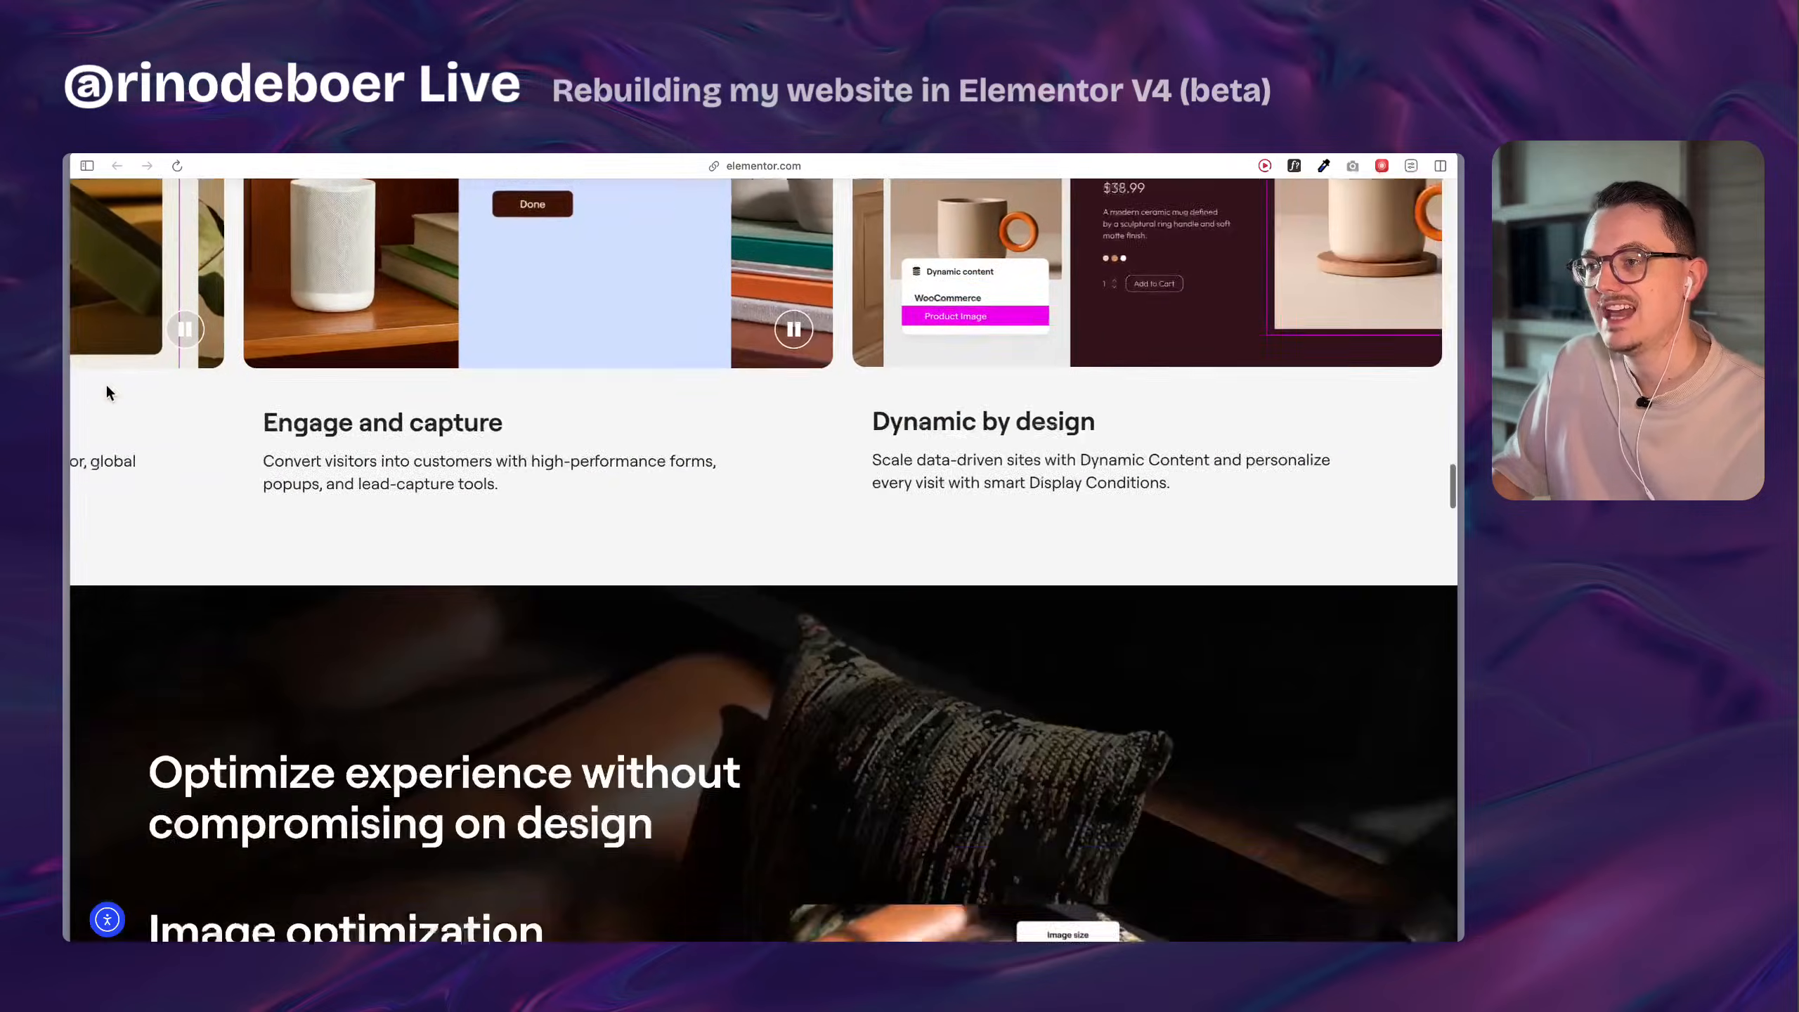
scroll(106, 392, "down", 10)
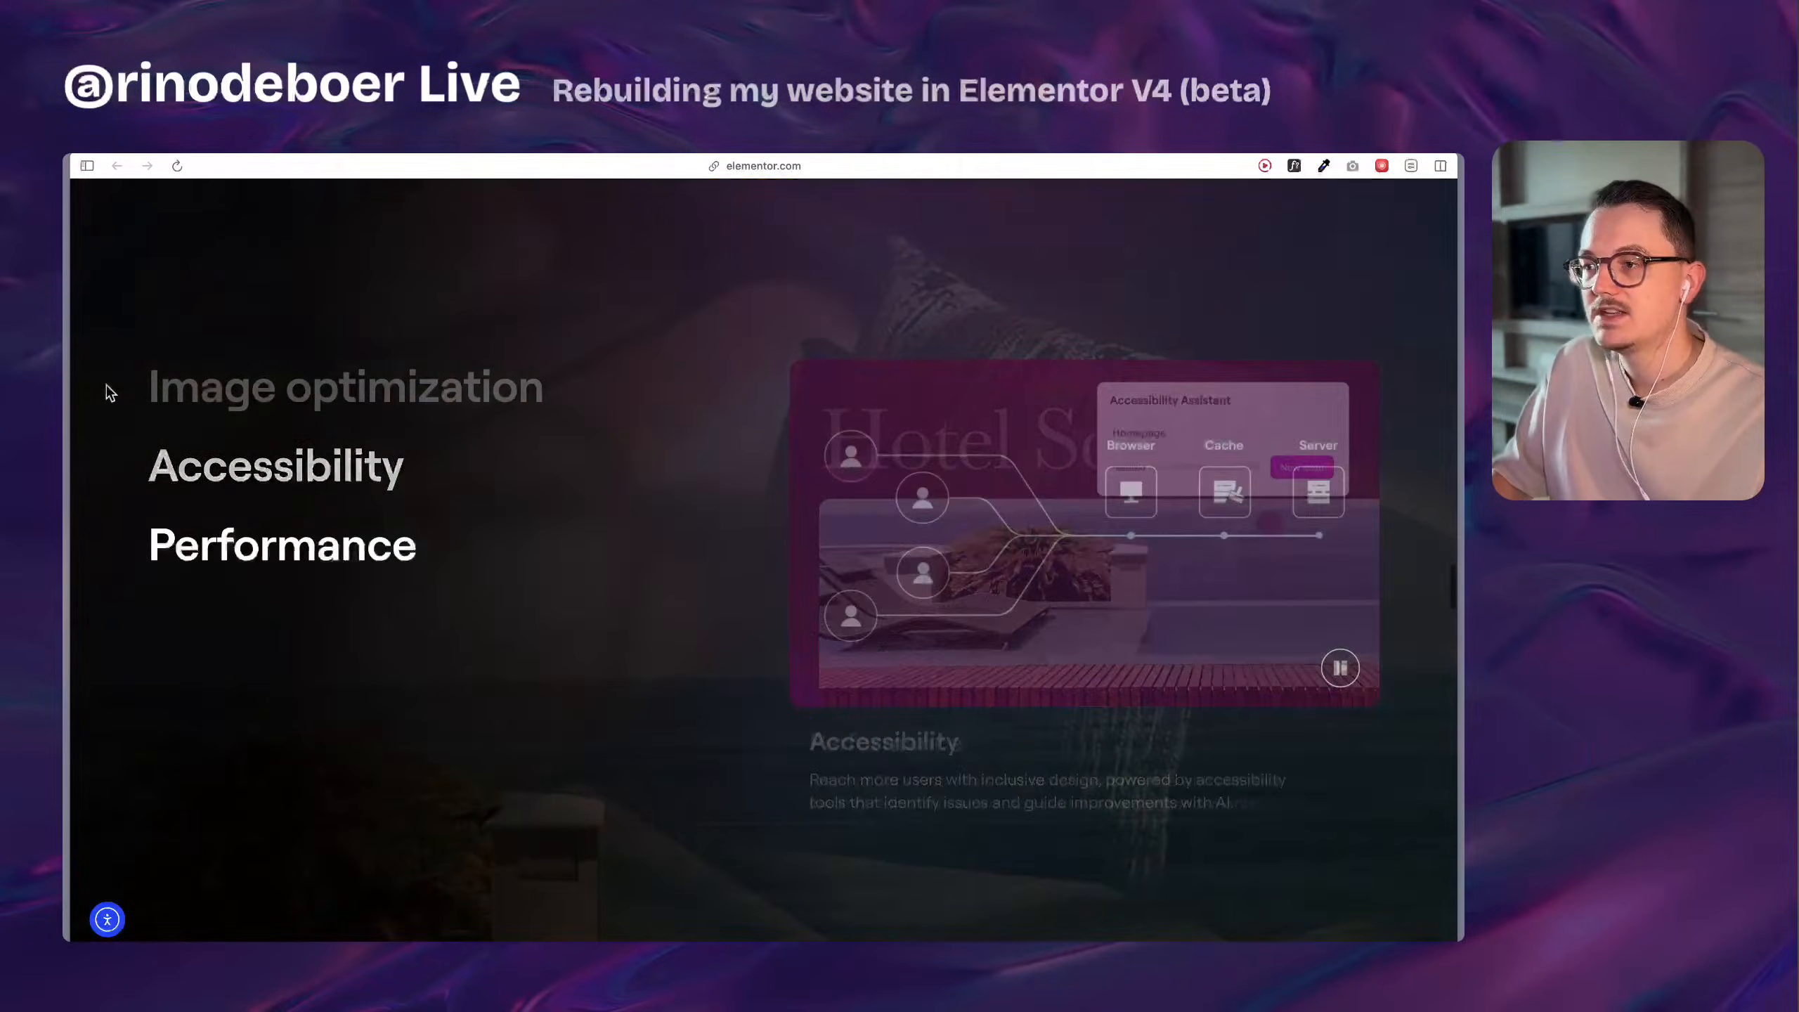
scroll(106, 392, "down", 10)
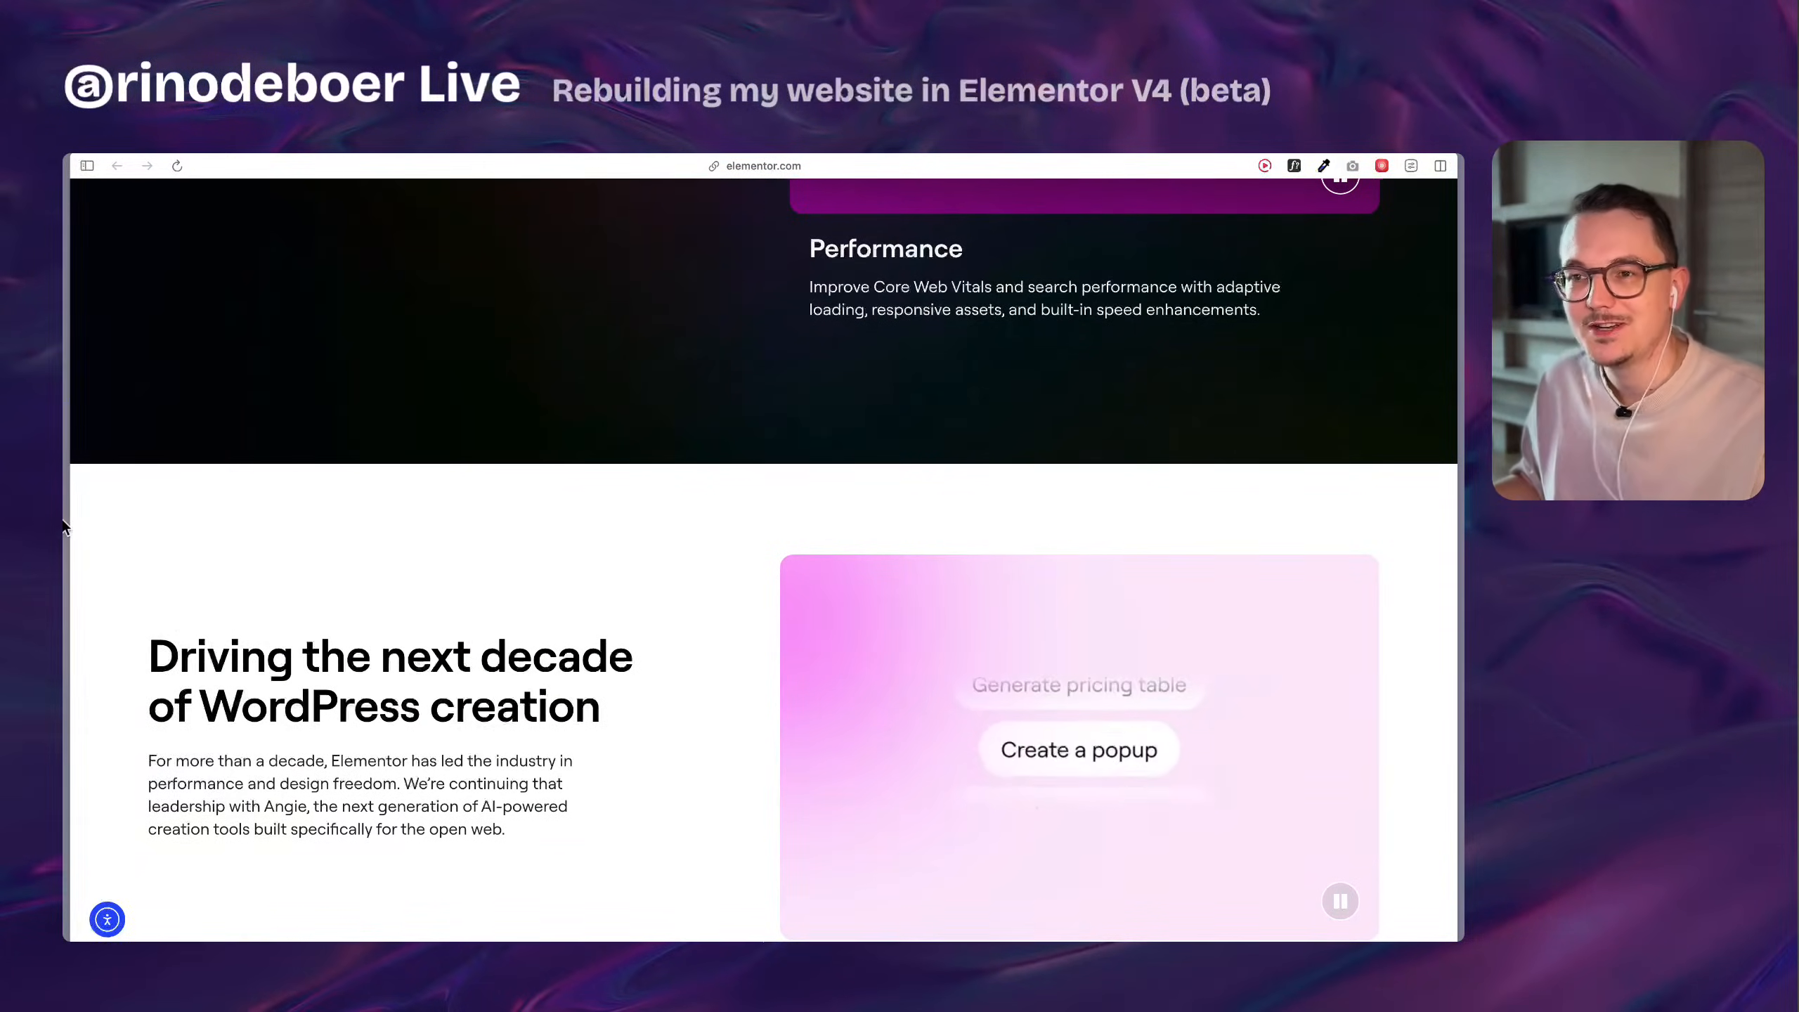
Bring up the Elementor Editor v3.35 Beta Release discussion on GitHub and enlarge the page to 200% at the Version 4 Beta section.
mouse_move(64, 526)
left_click(170, 509)
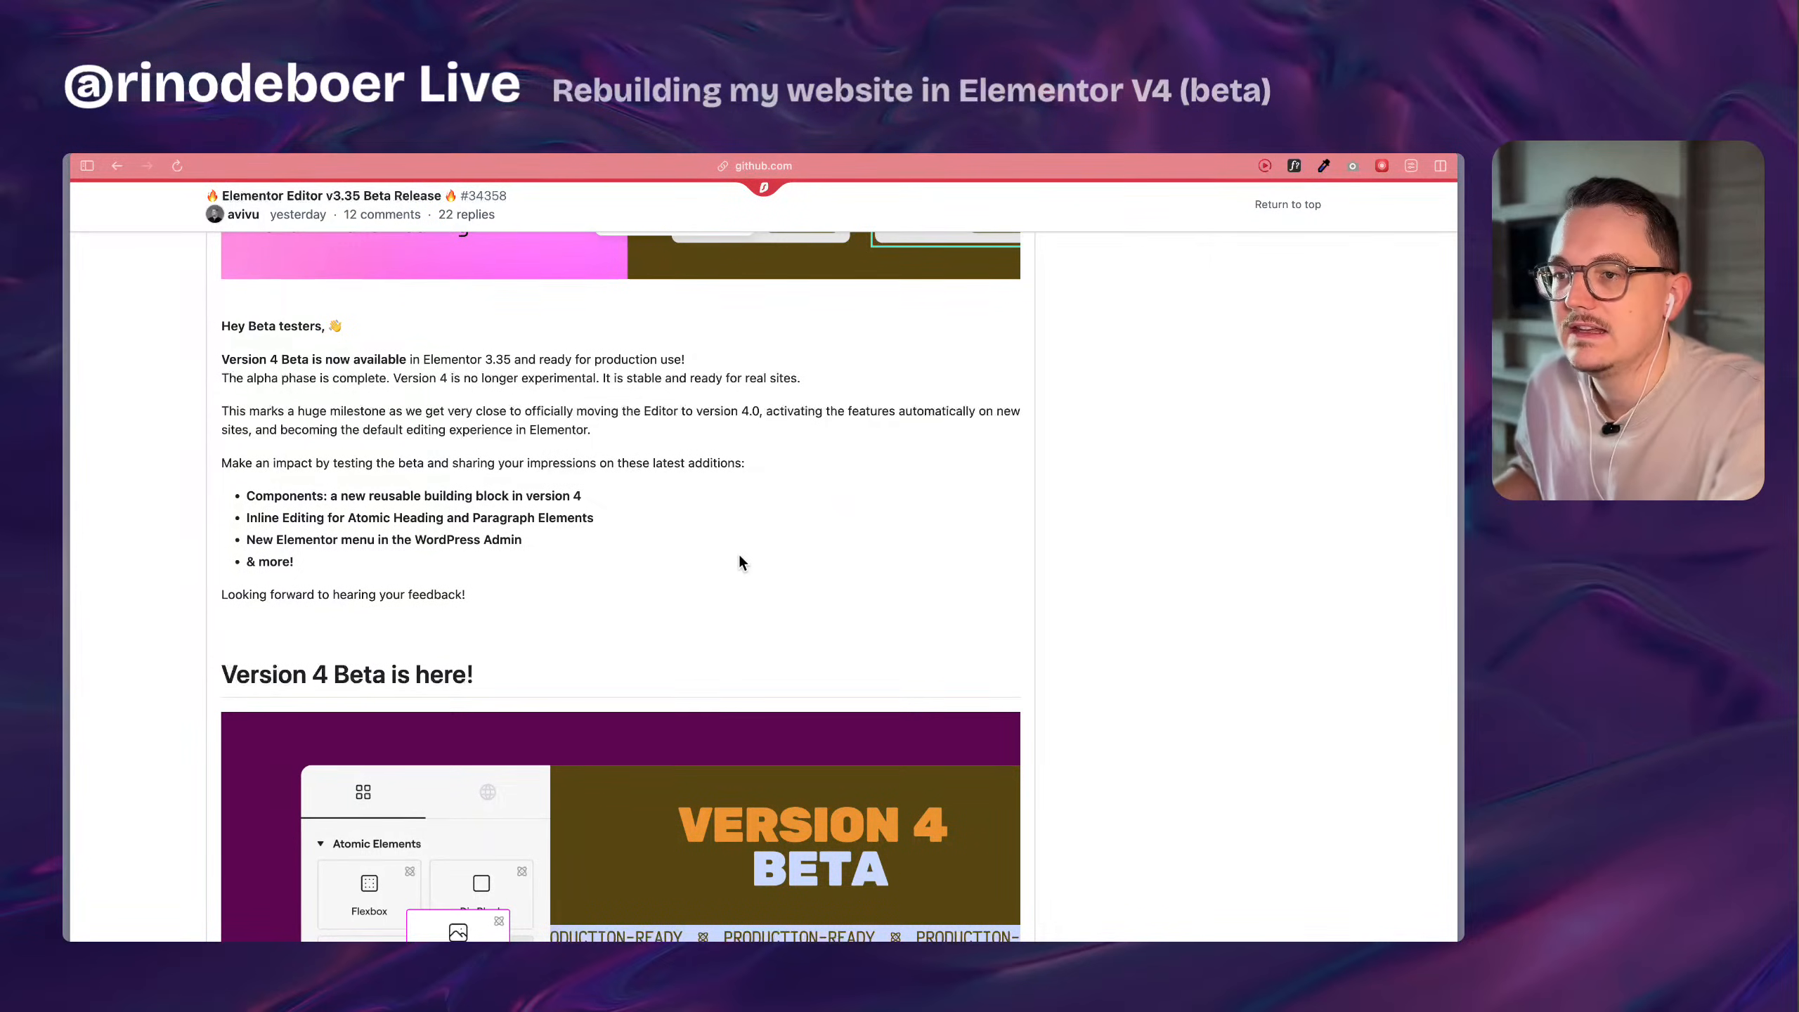
scroll(736, 560, "down", 5)
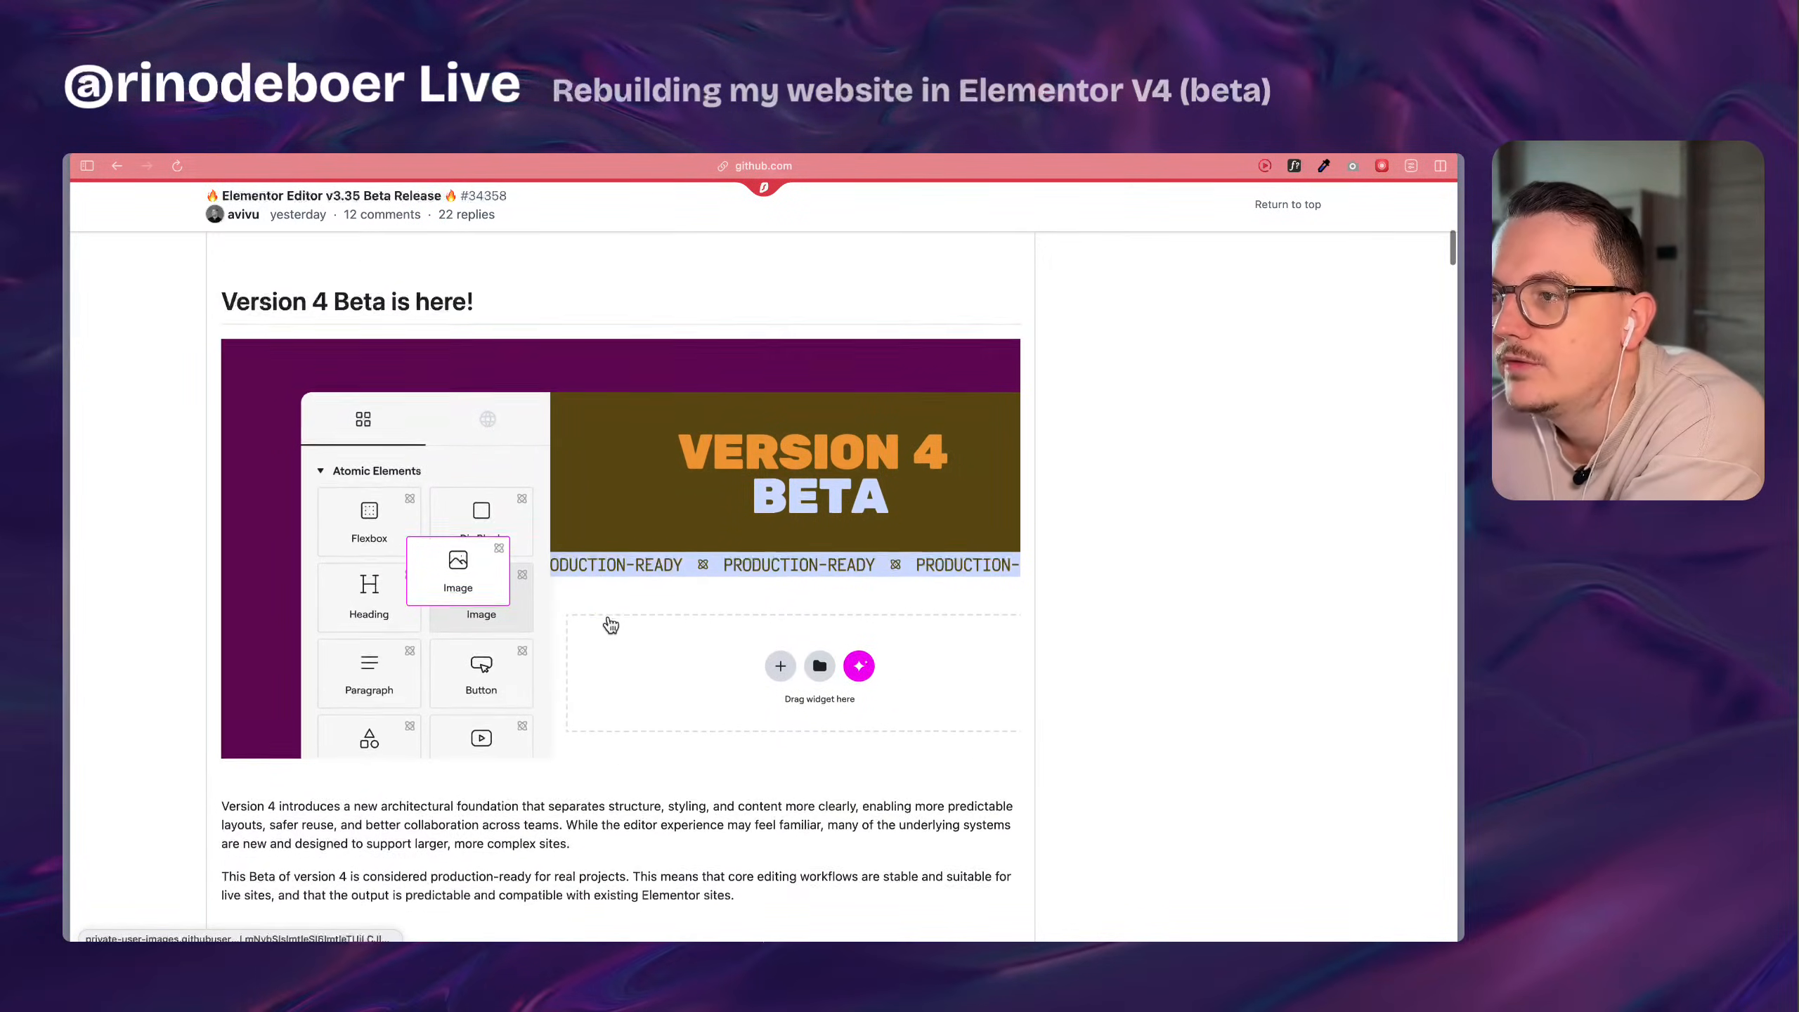
scroll(583, 624, "down", 1)
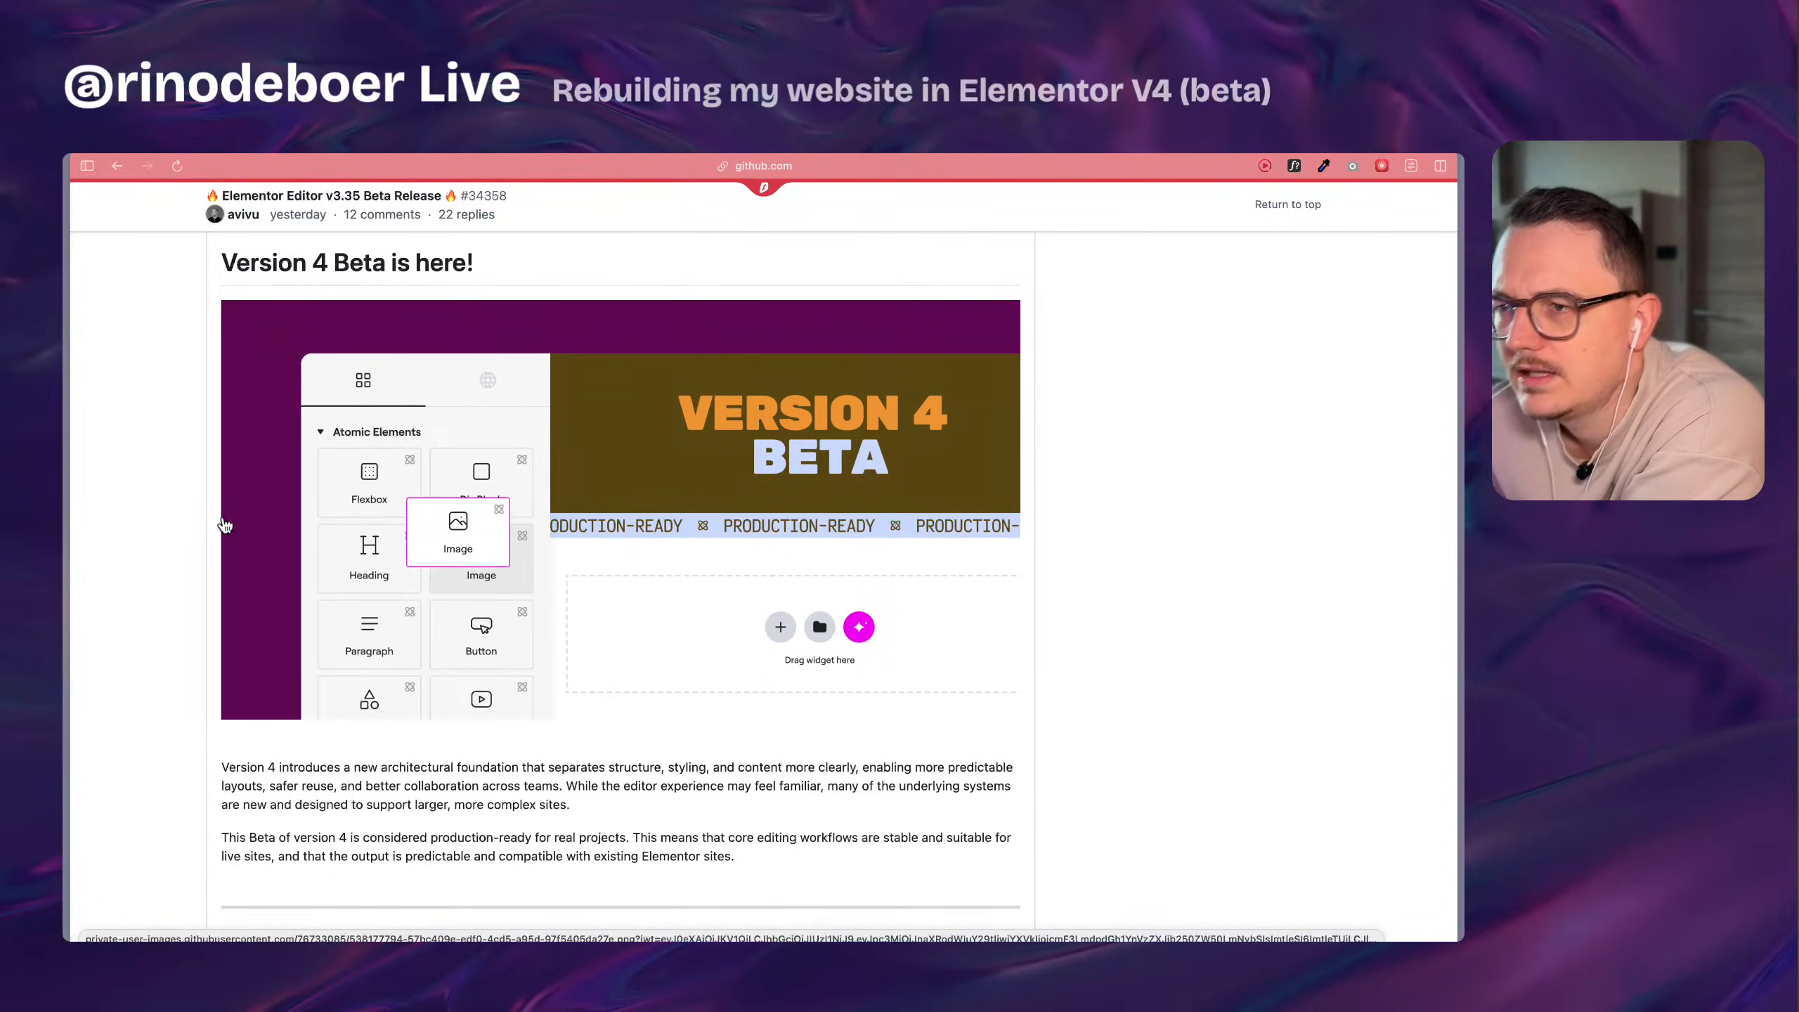
key("super+equal")
key("super+equal")
key("super+equal")
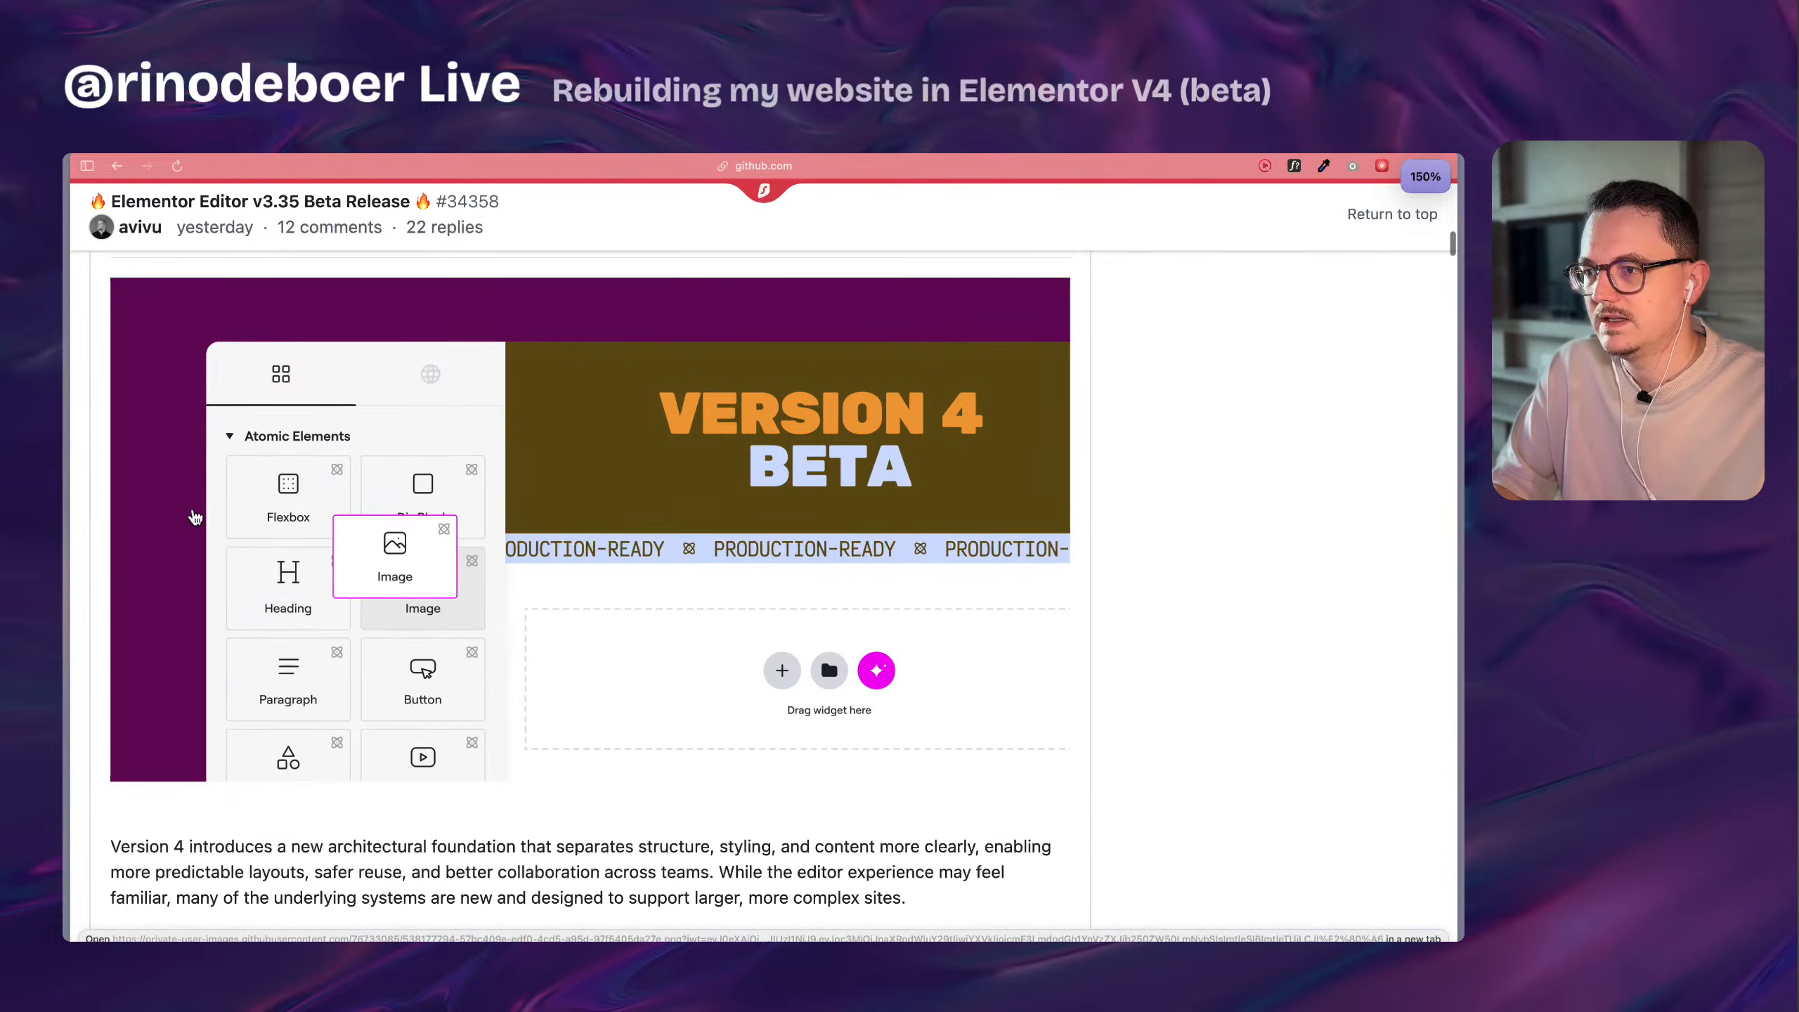
key("super+equal")
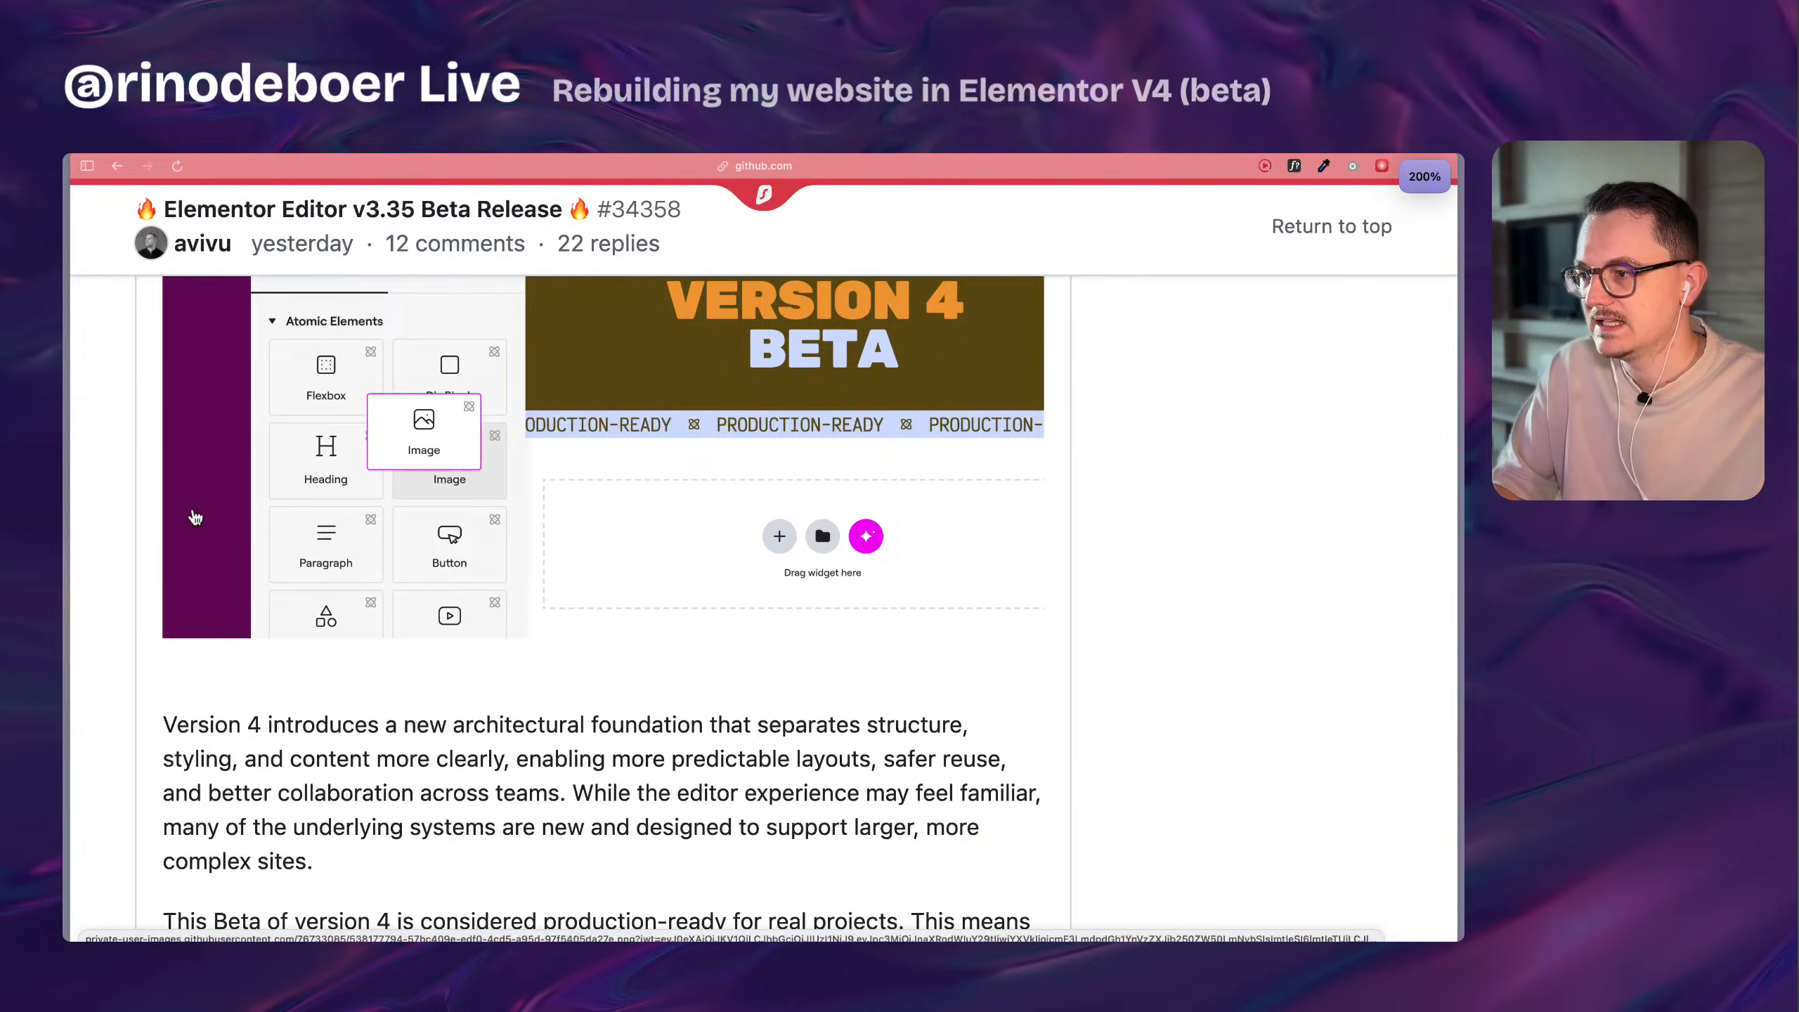
Read the Version 4 Beta introduction and the instructions for activating version 4 features.
scroll(177, 516, "down", 6)
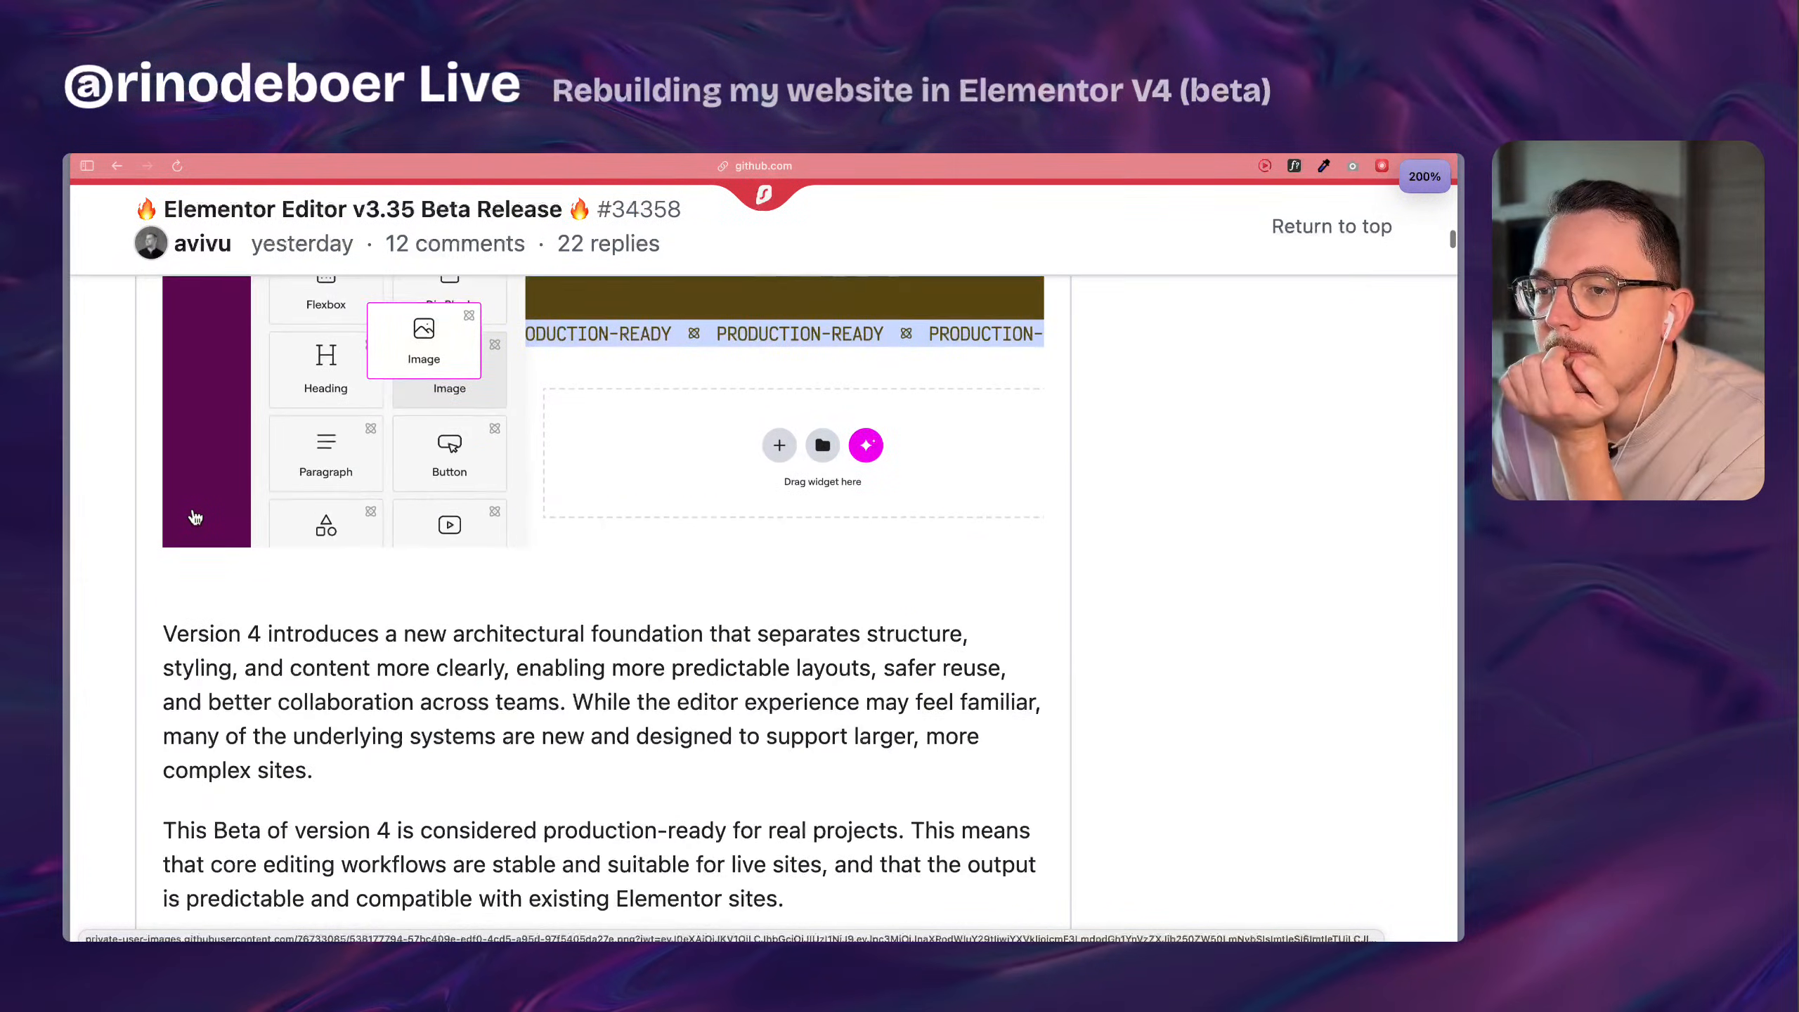
scroll(163, 516, "down", 8)
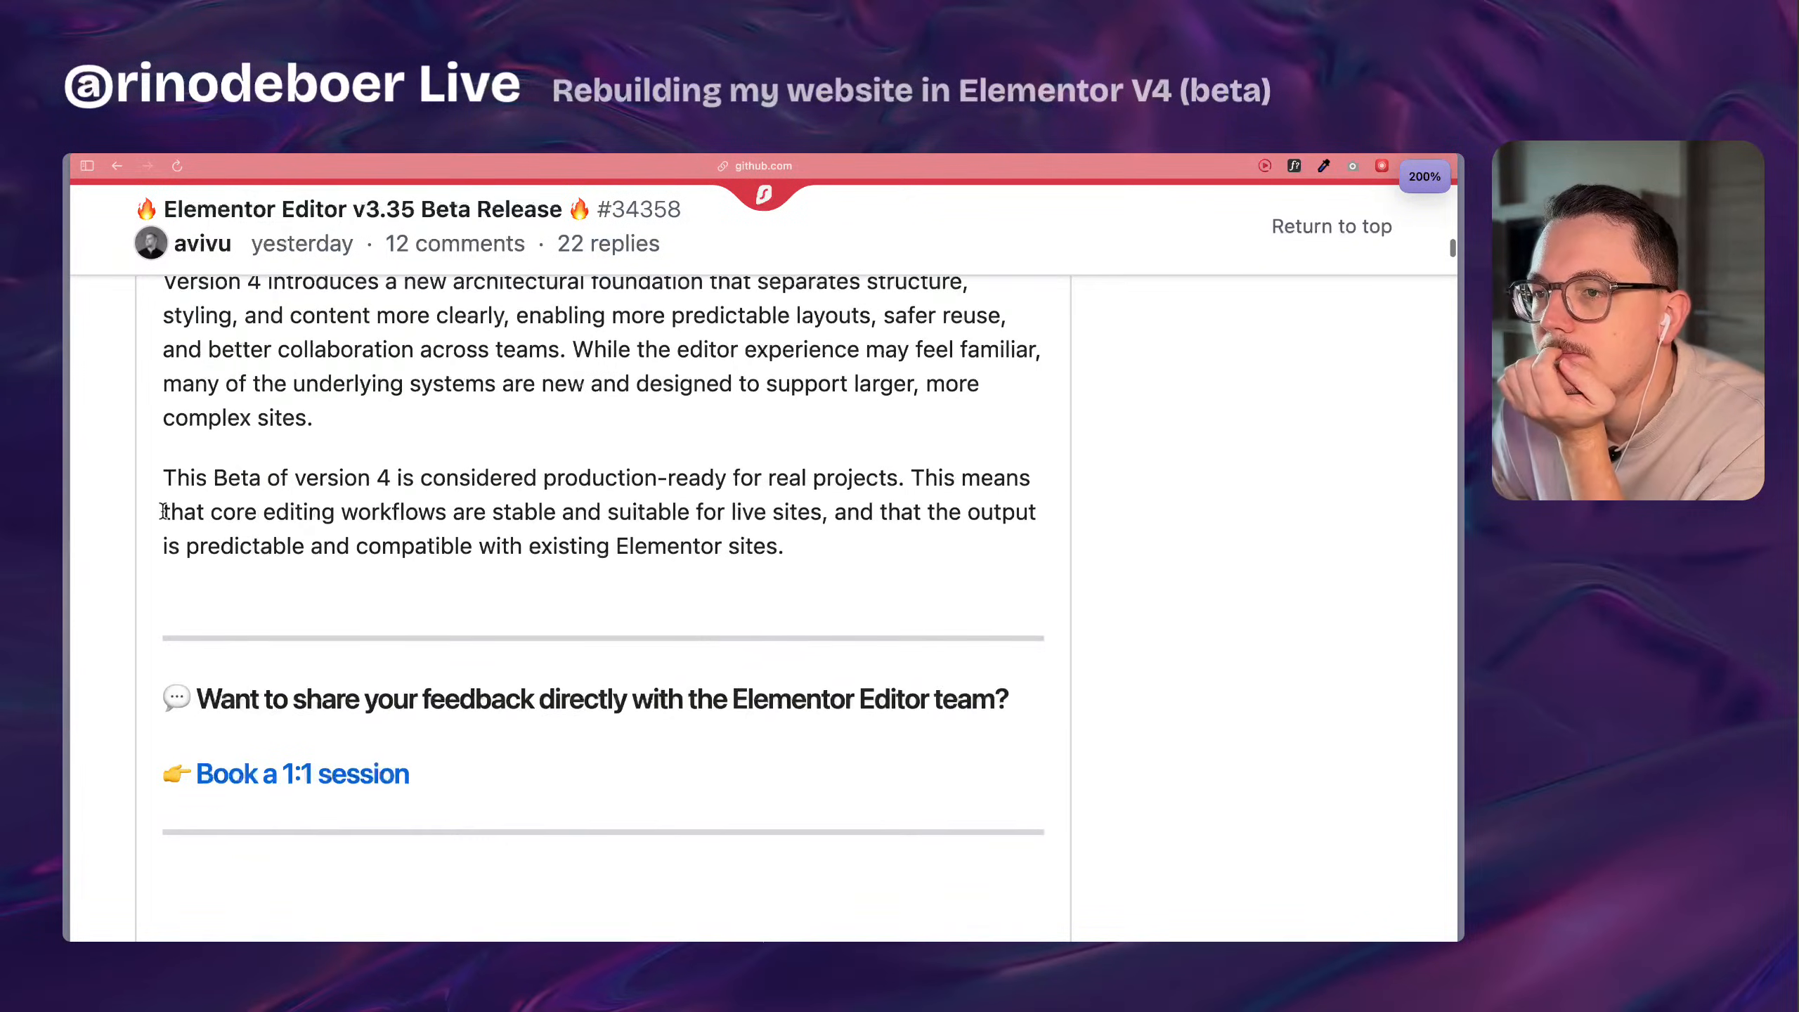
scroll(132, 531, "down", 5)
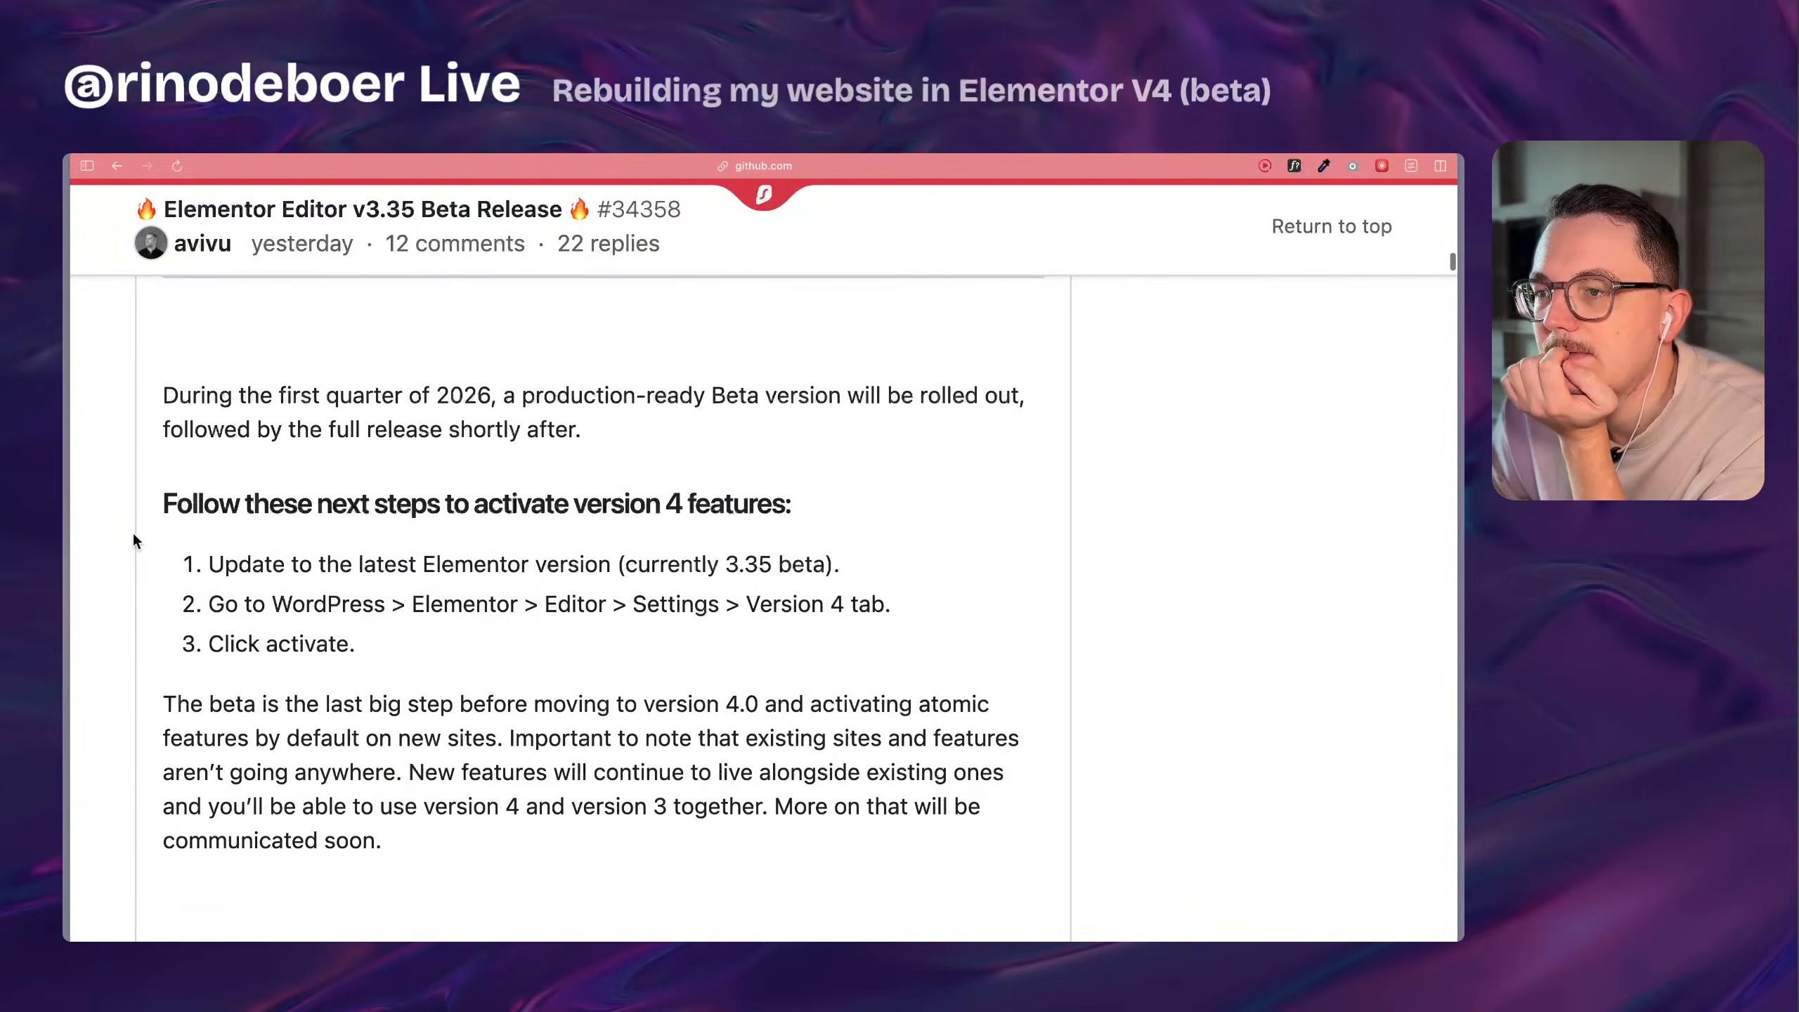
scroll(132, 531, "up", 6)
scroll(131, 595, "down", 6)
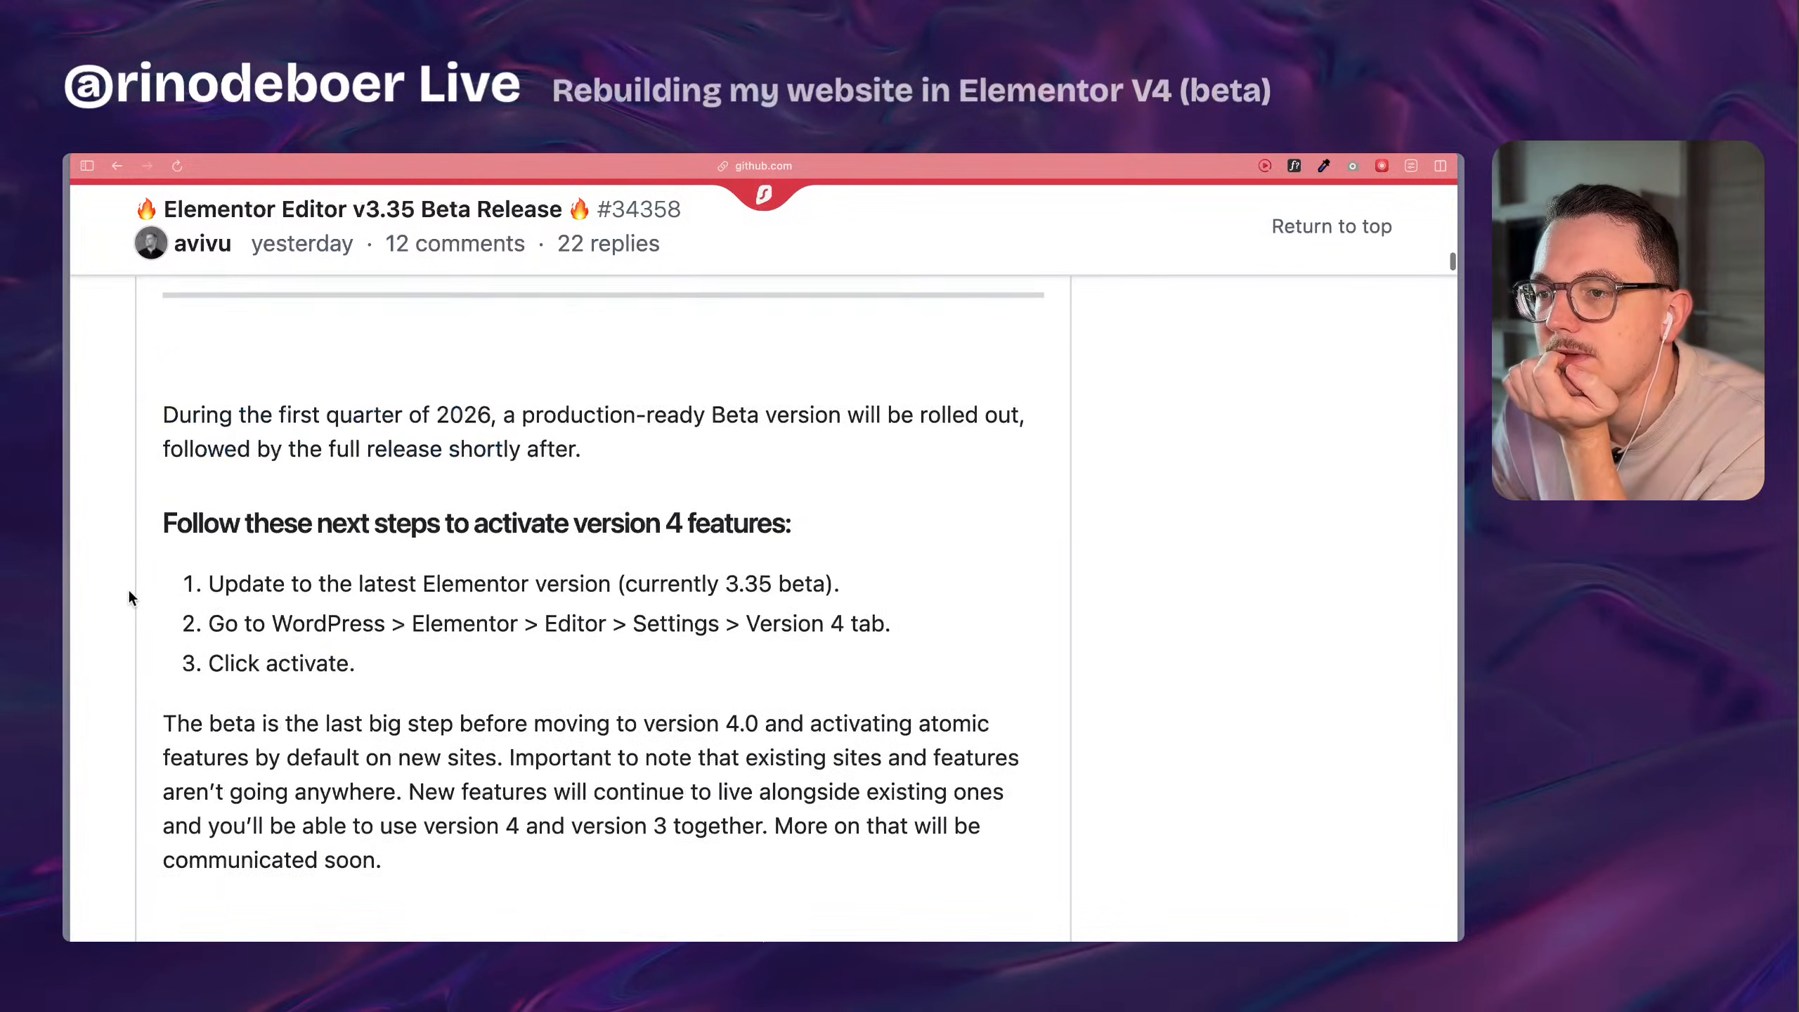
scroll(129, 597, "up", 2)
scroll(138, 524, "down", 1)
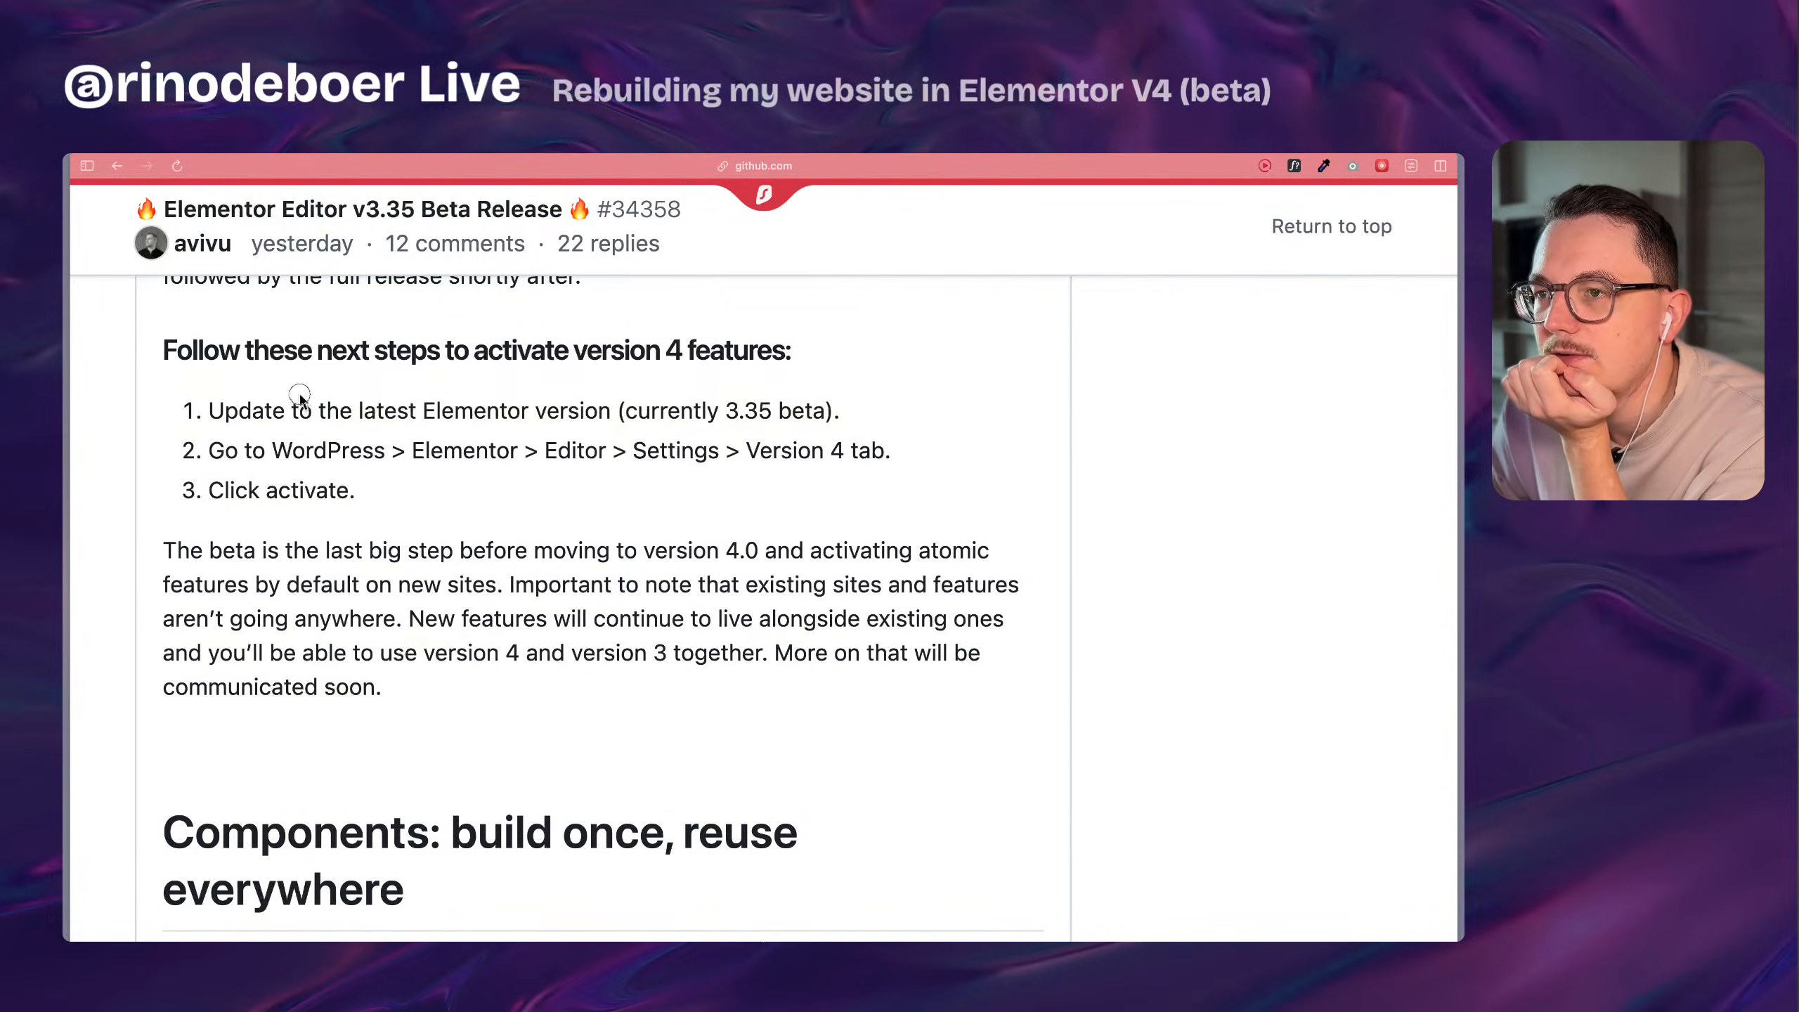
left_click_drag(300, 394, 390, 523)
left_click(390, 522)
Examine the Components illustration up close, comparing the Event Card's structure with the Juice Night / Paris card.
scroll(390, 523, "down", 9)
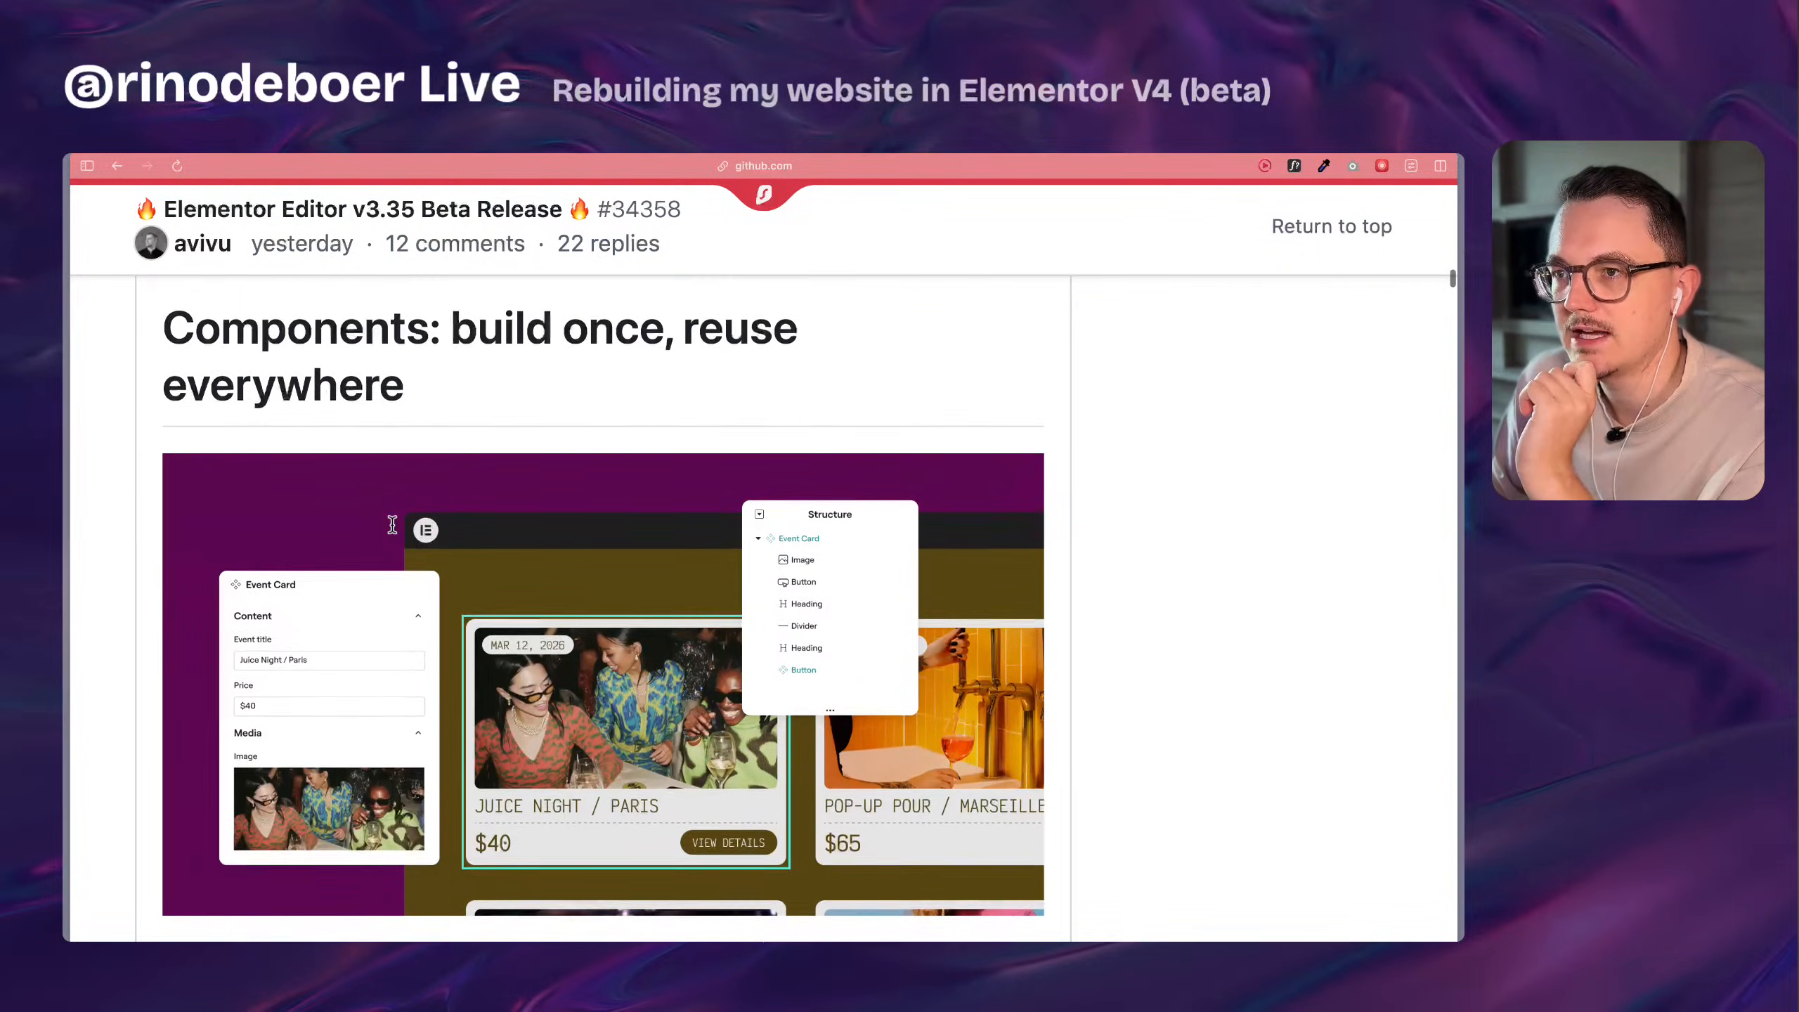
scroll(111, 474, "down", 1)
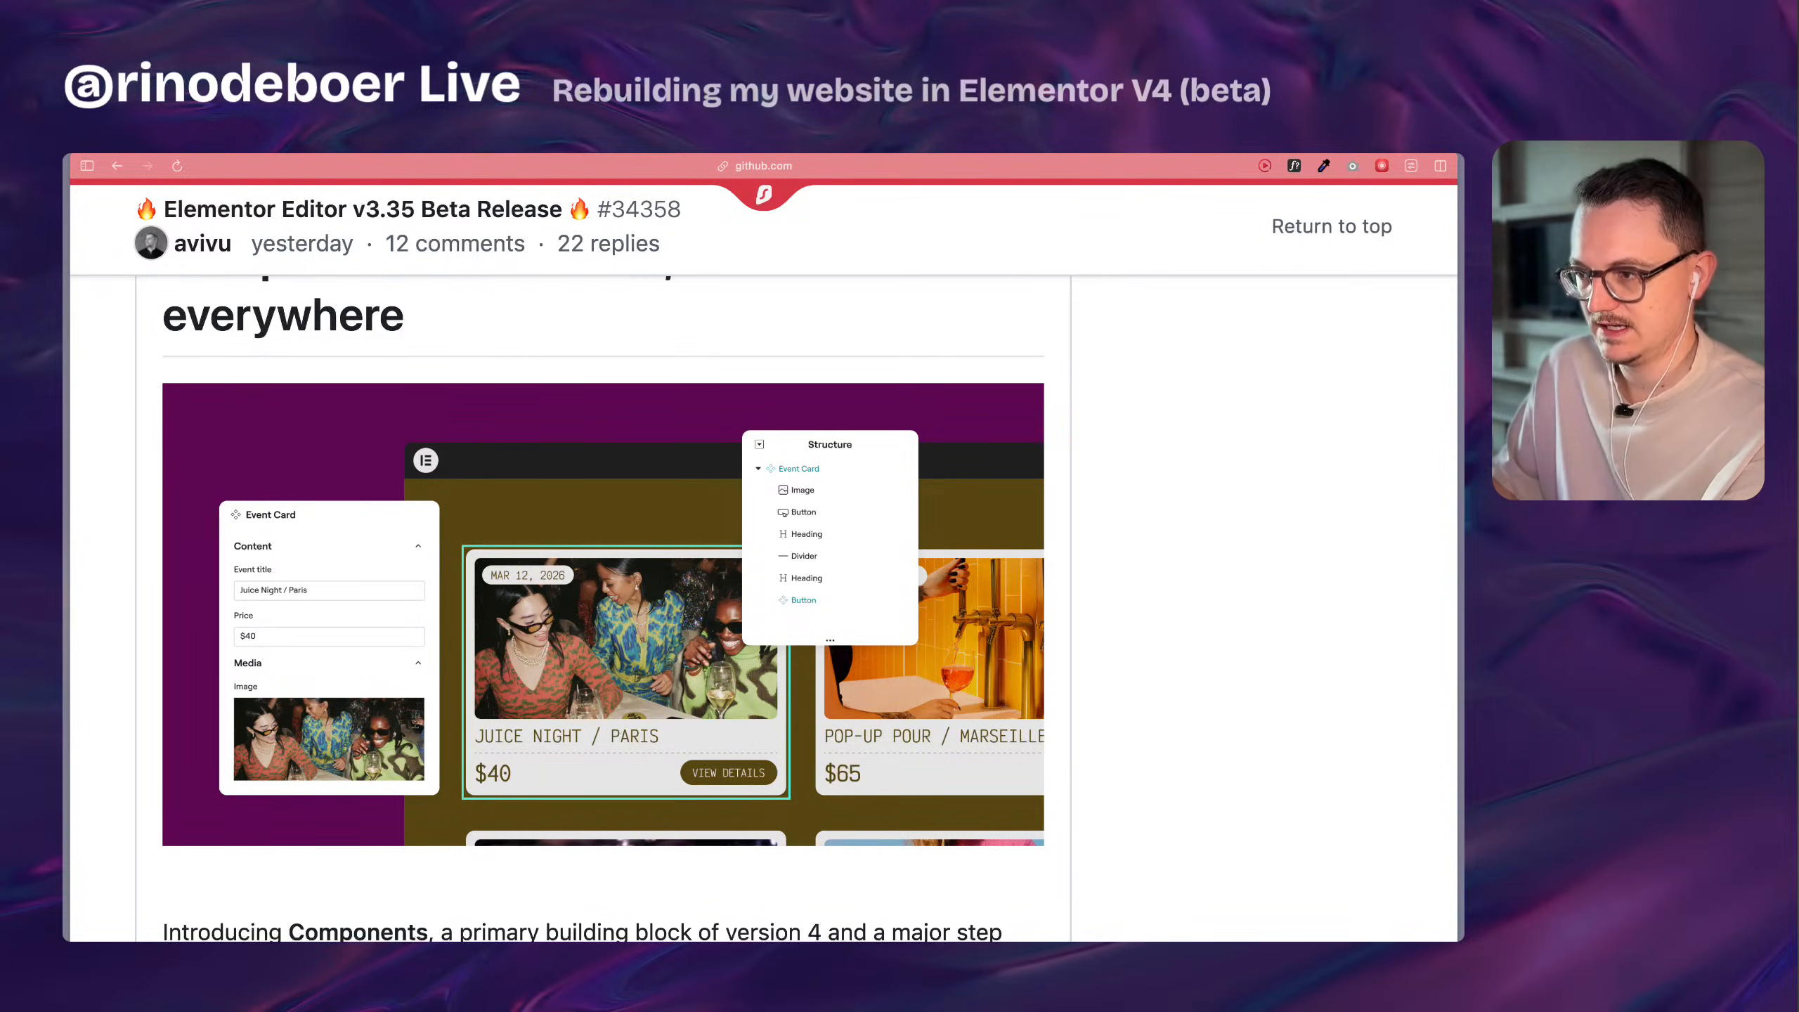
left_click(234, 667)
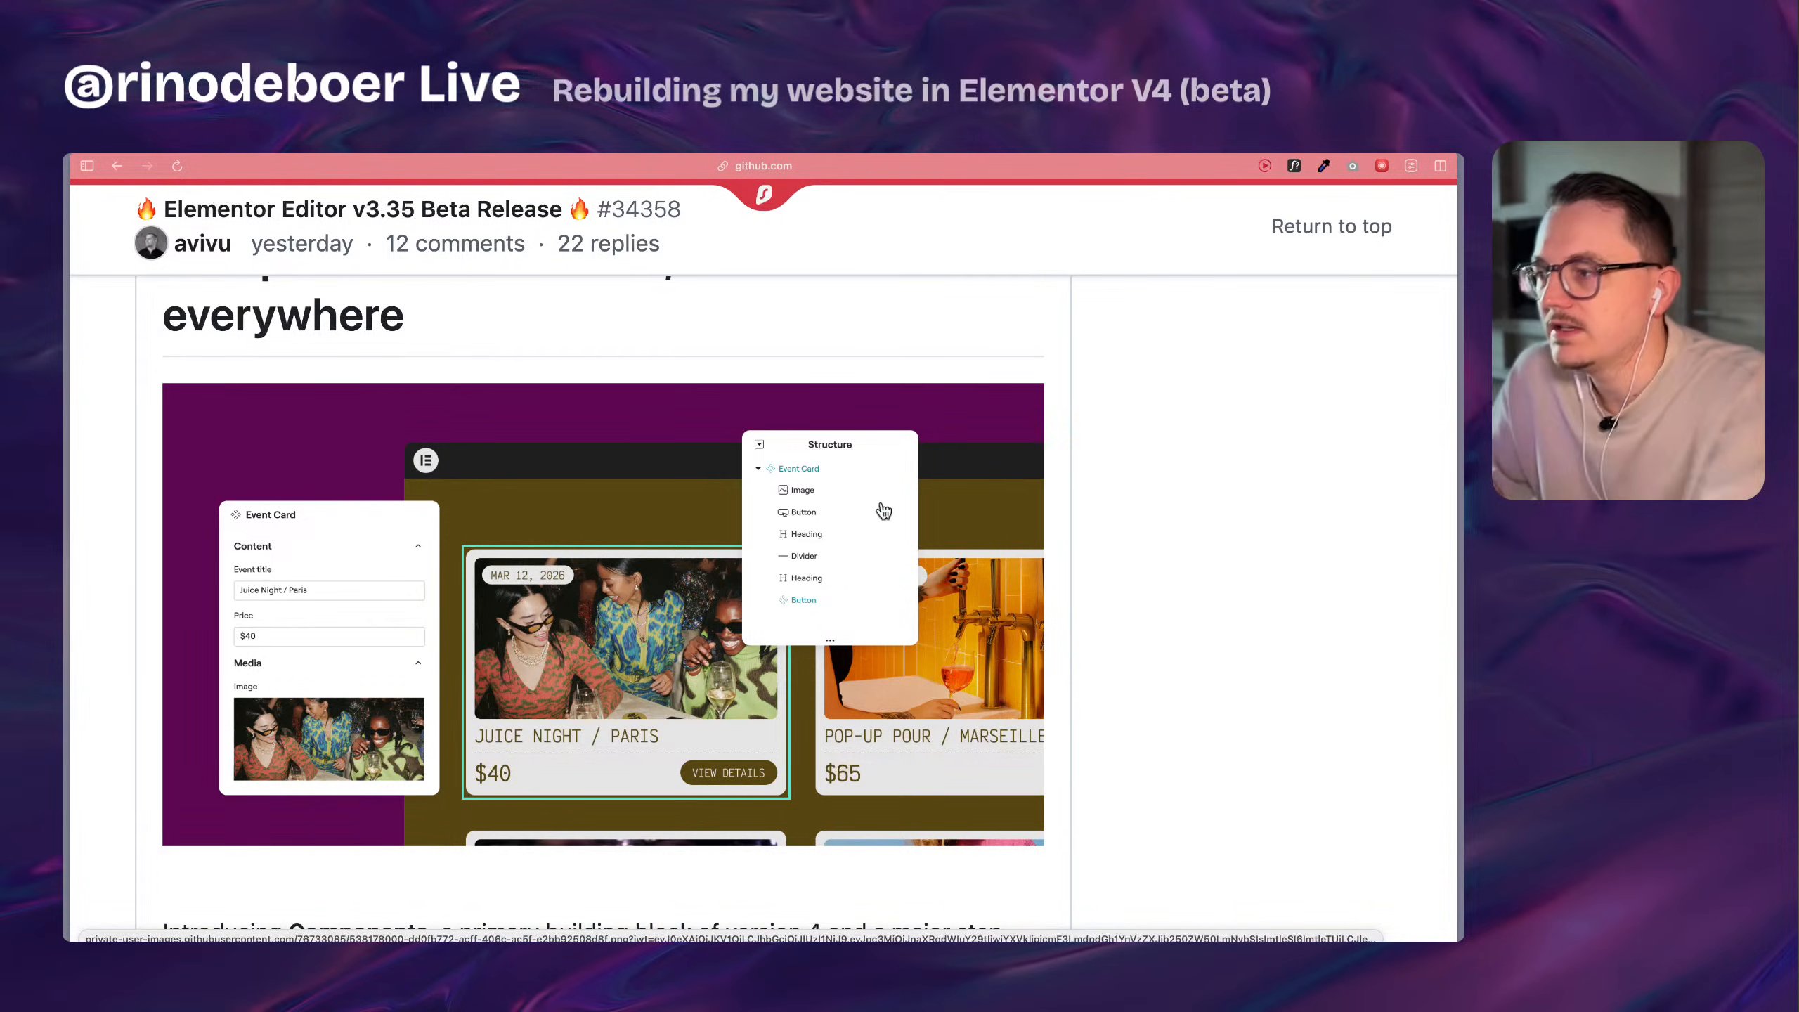
scroll(883, 511, "up", 5)
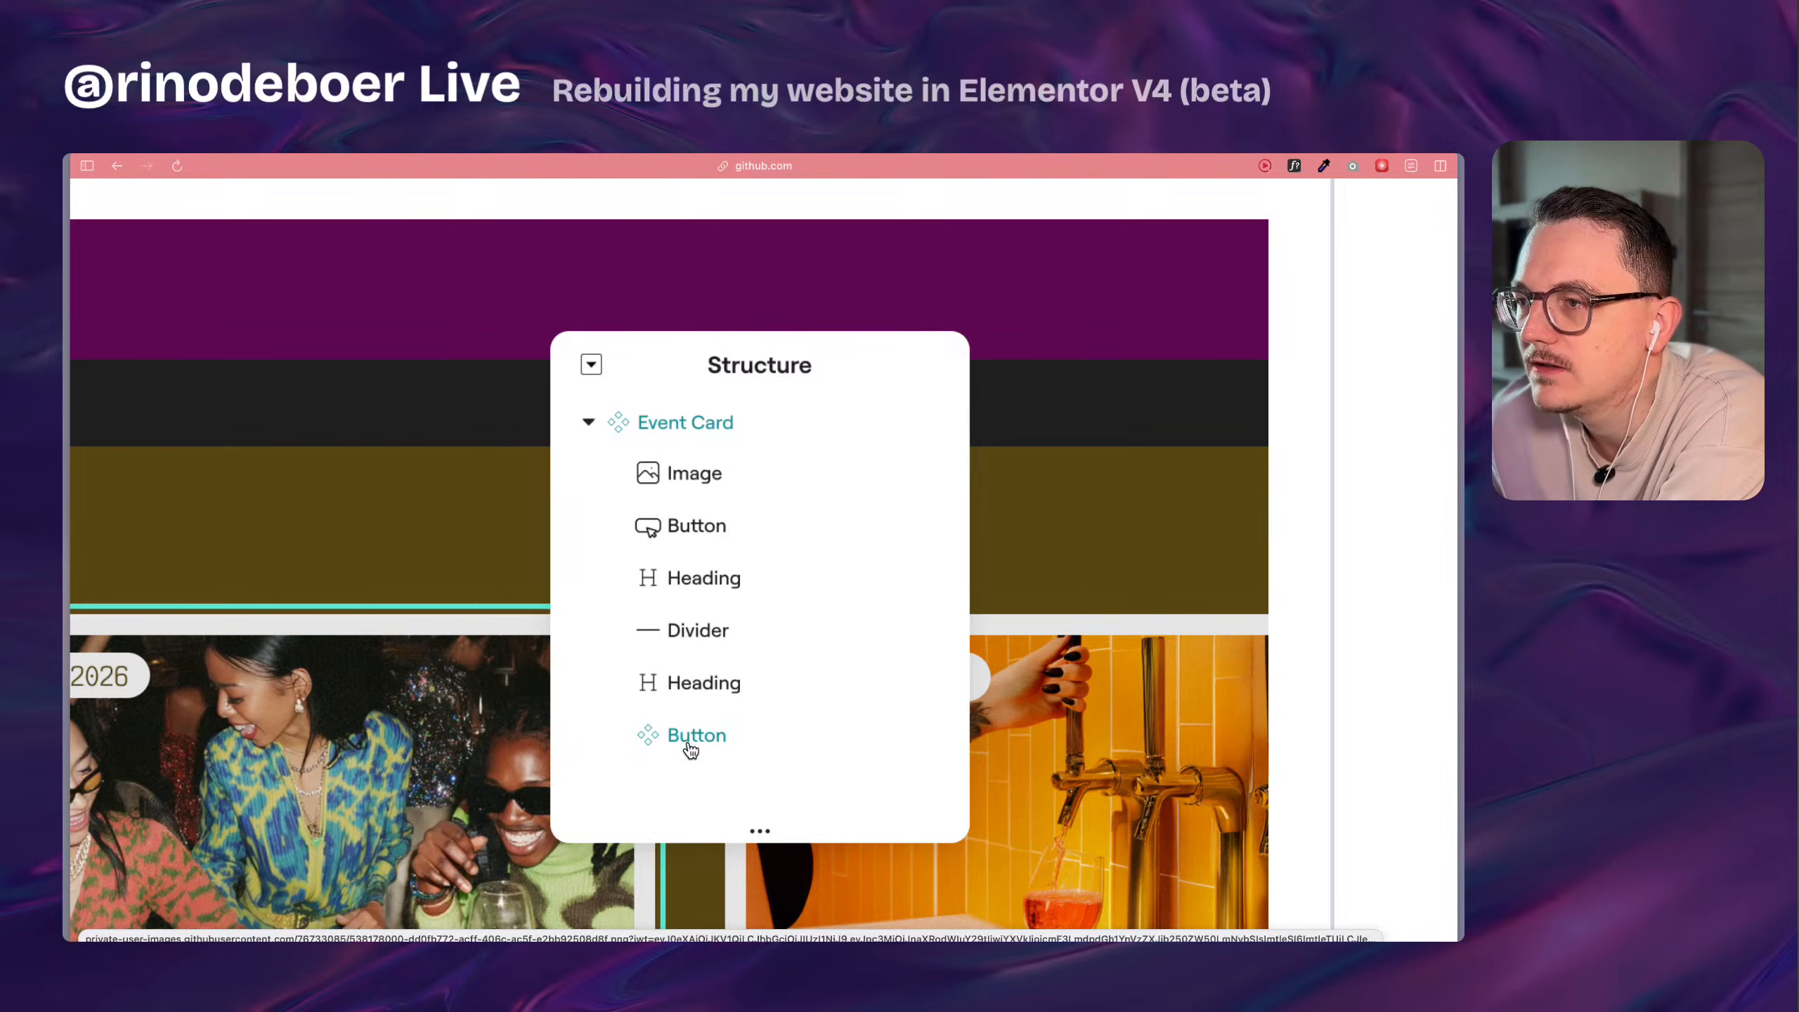
key("super+minus")
scroll(515, 714, "down", 4)
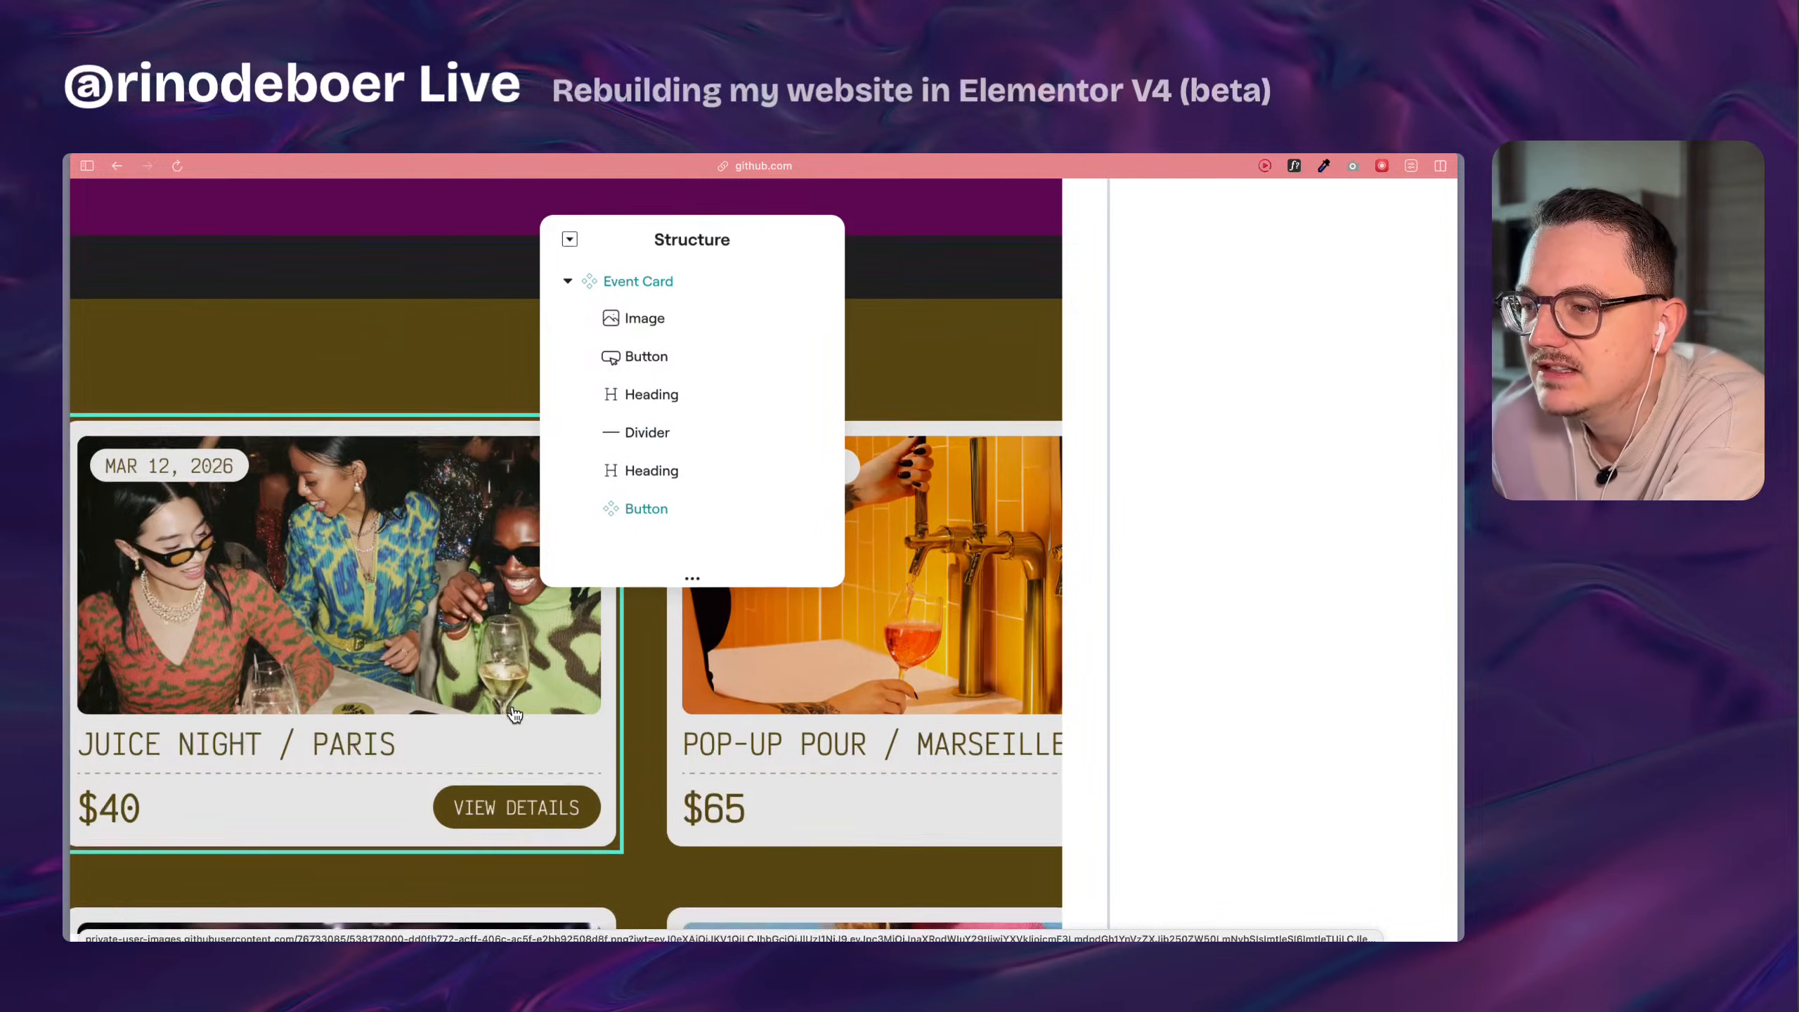
scroll(516, 714, "down", 2)
scroll(515, 714, "up", 1)
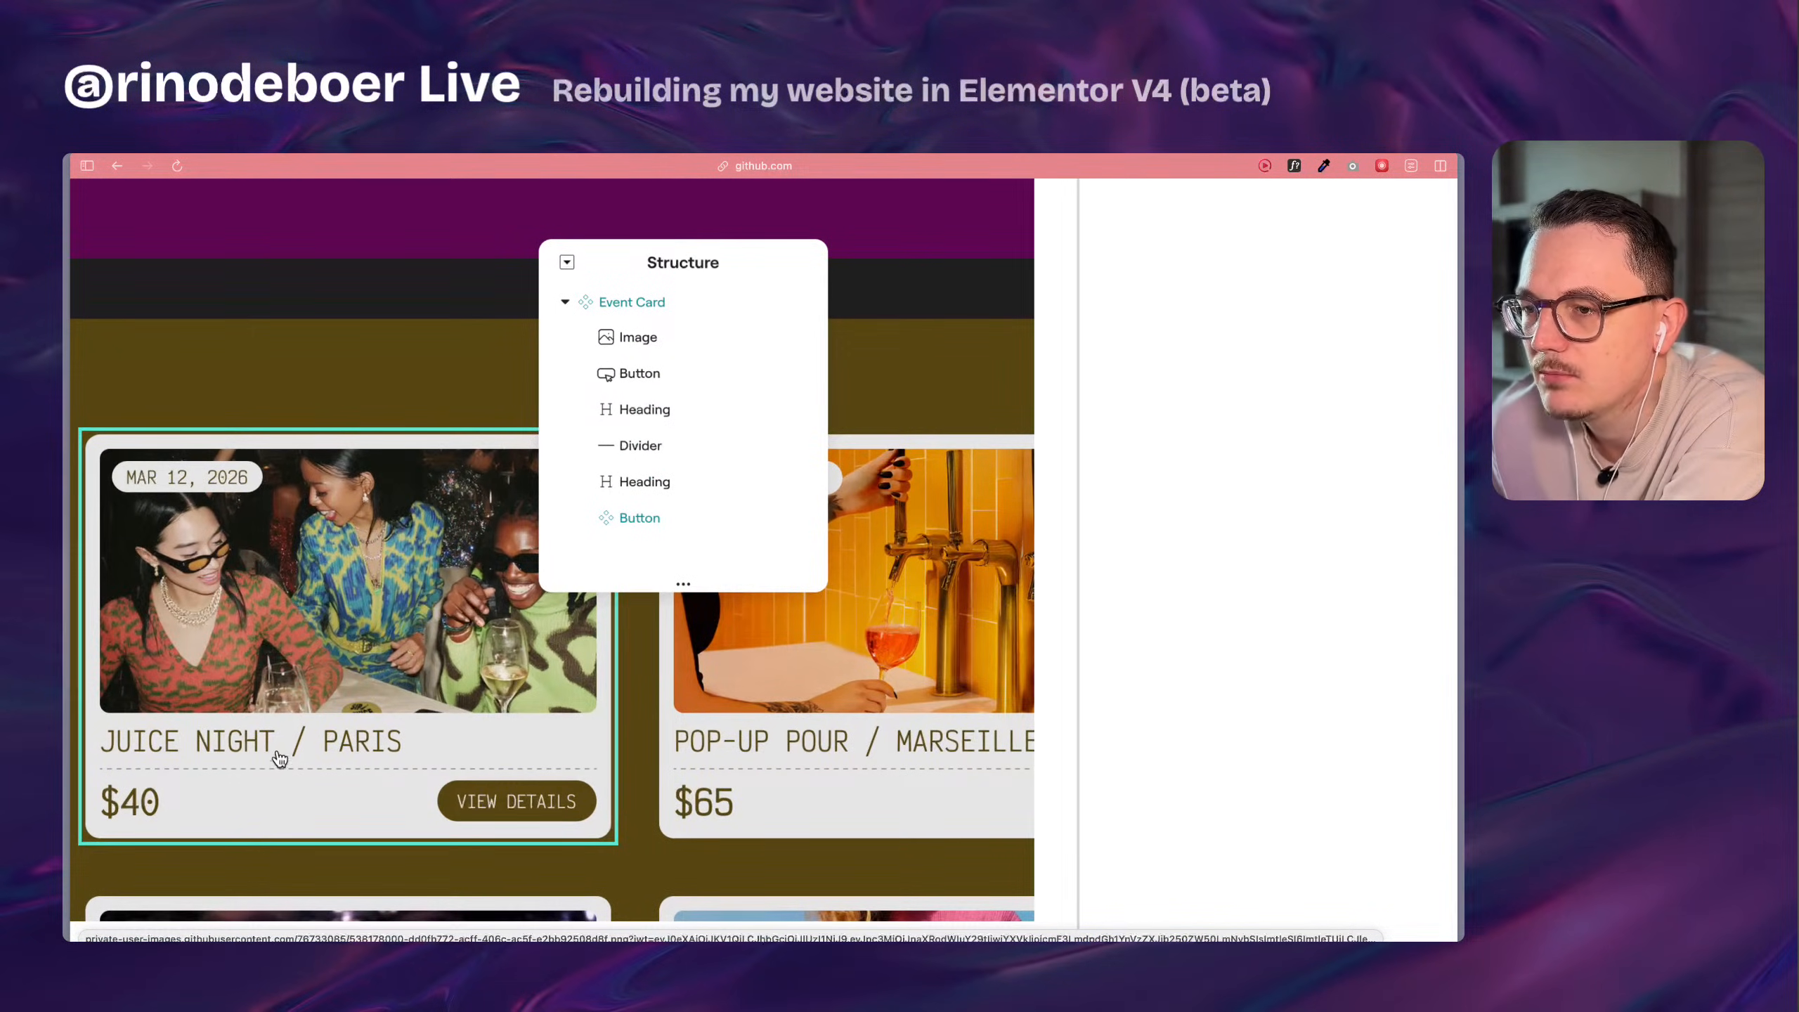
scroll(528, 757, "left", 1)
scroll(527, 757, "left", 1)
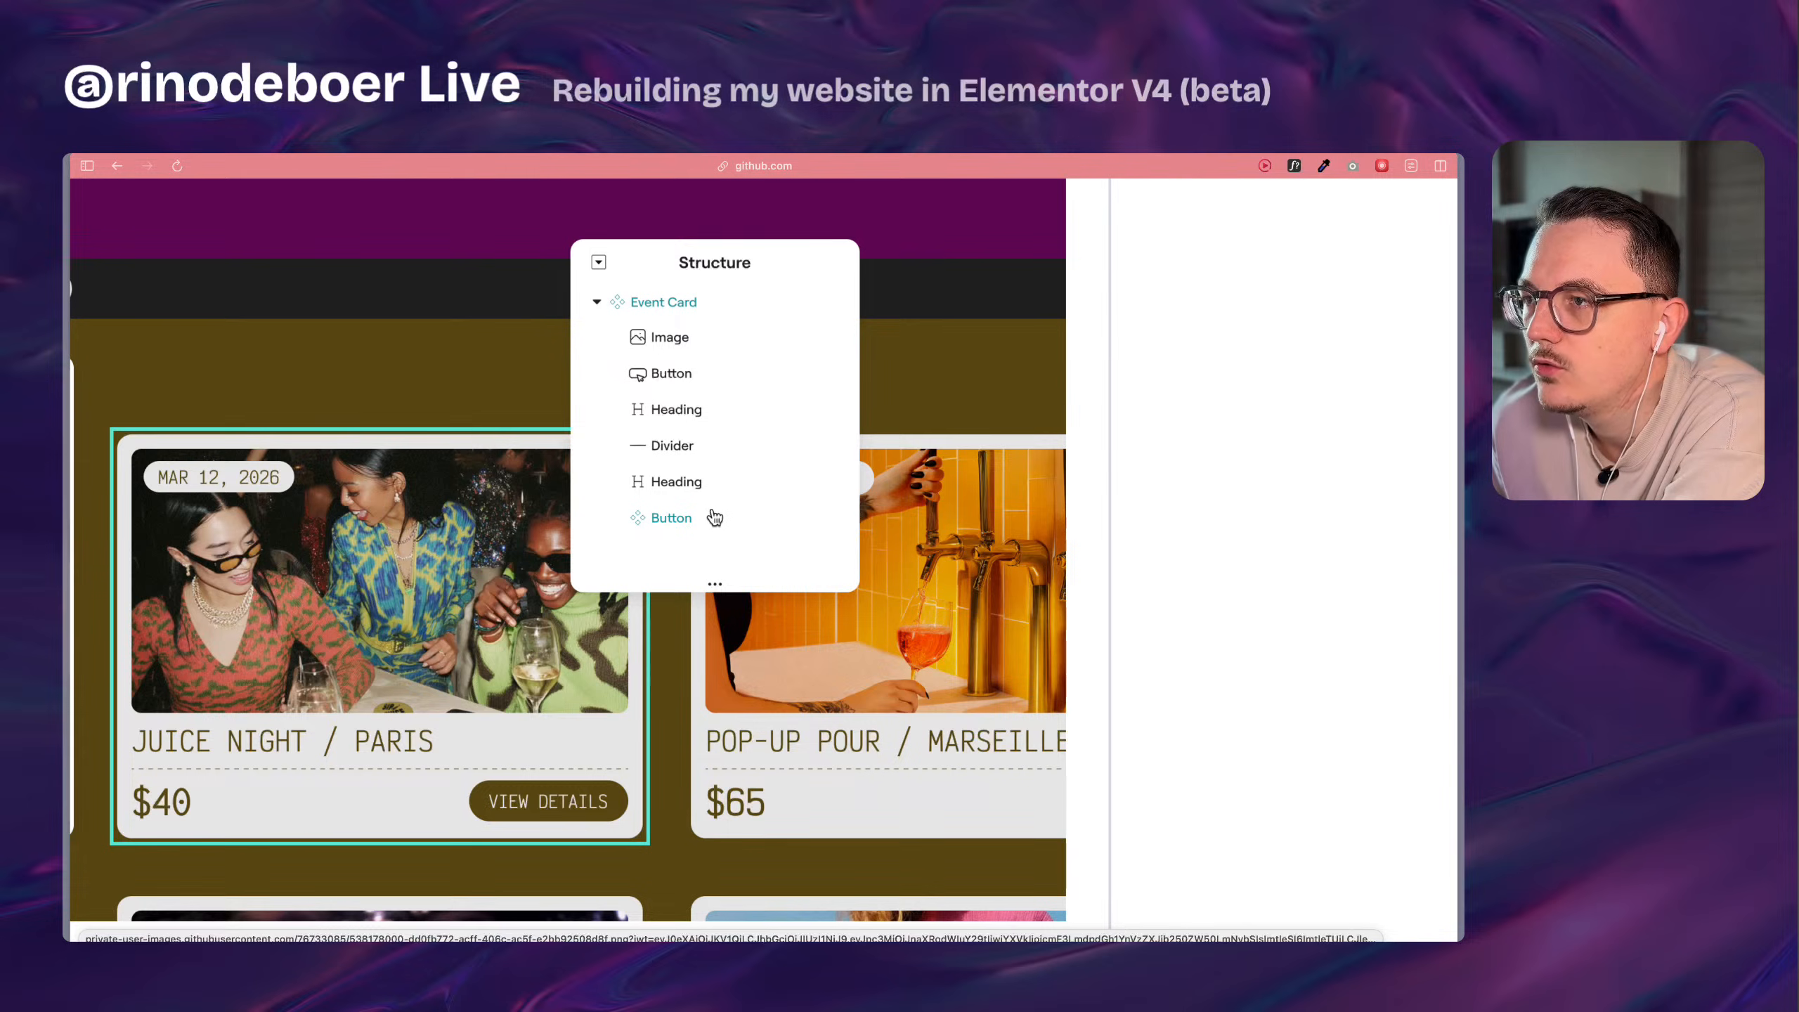
scroll(698, 434, "up", 1)
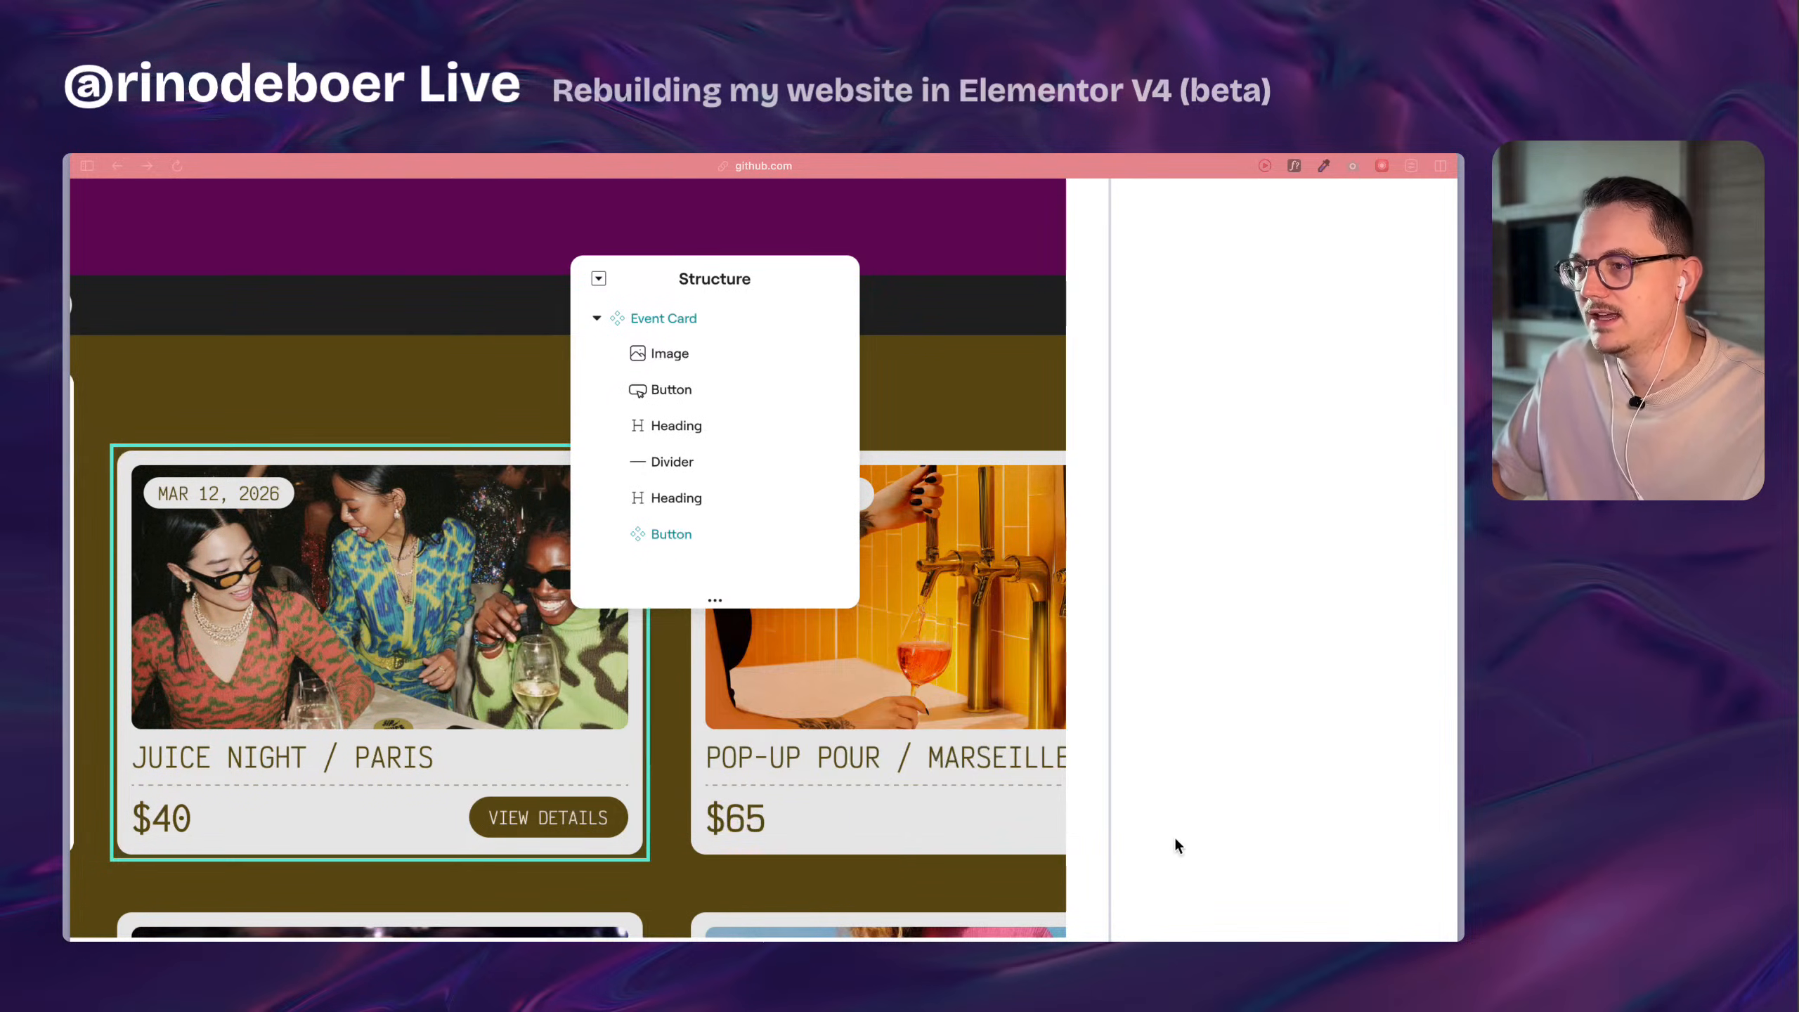
scroll(588, 720, "down", 5)
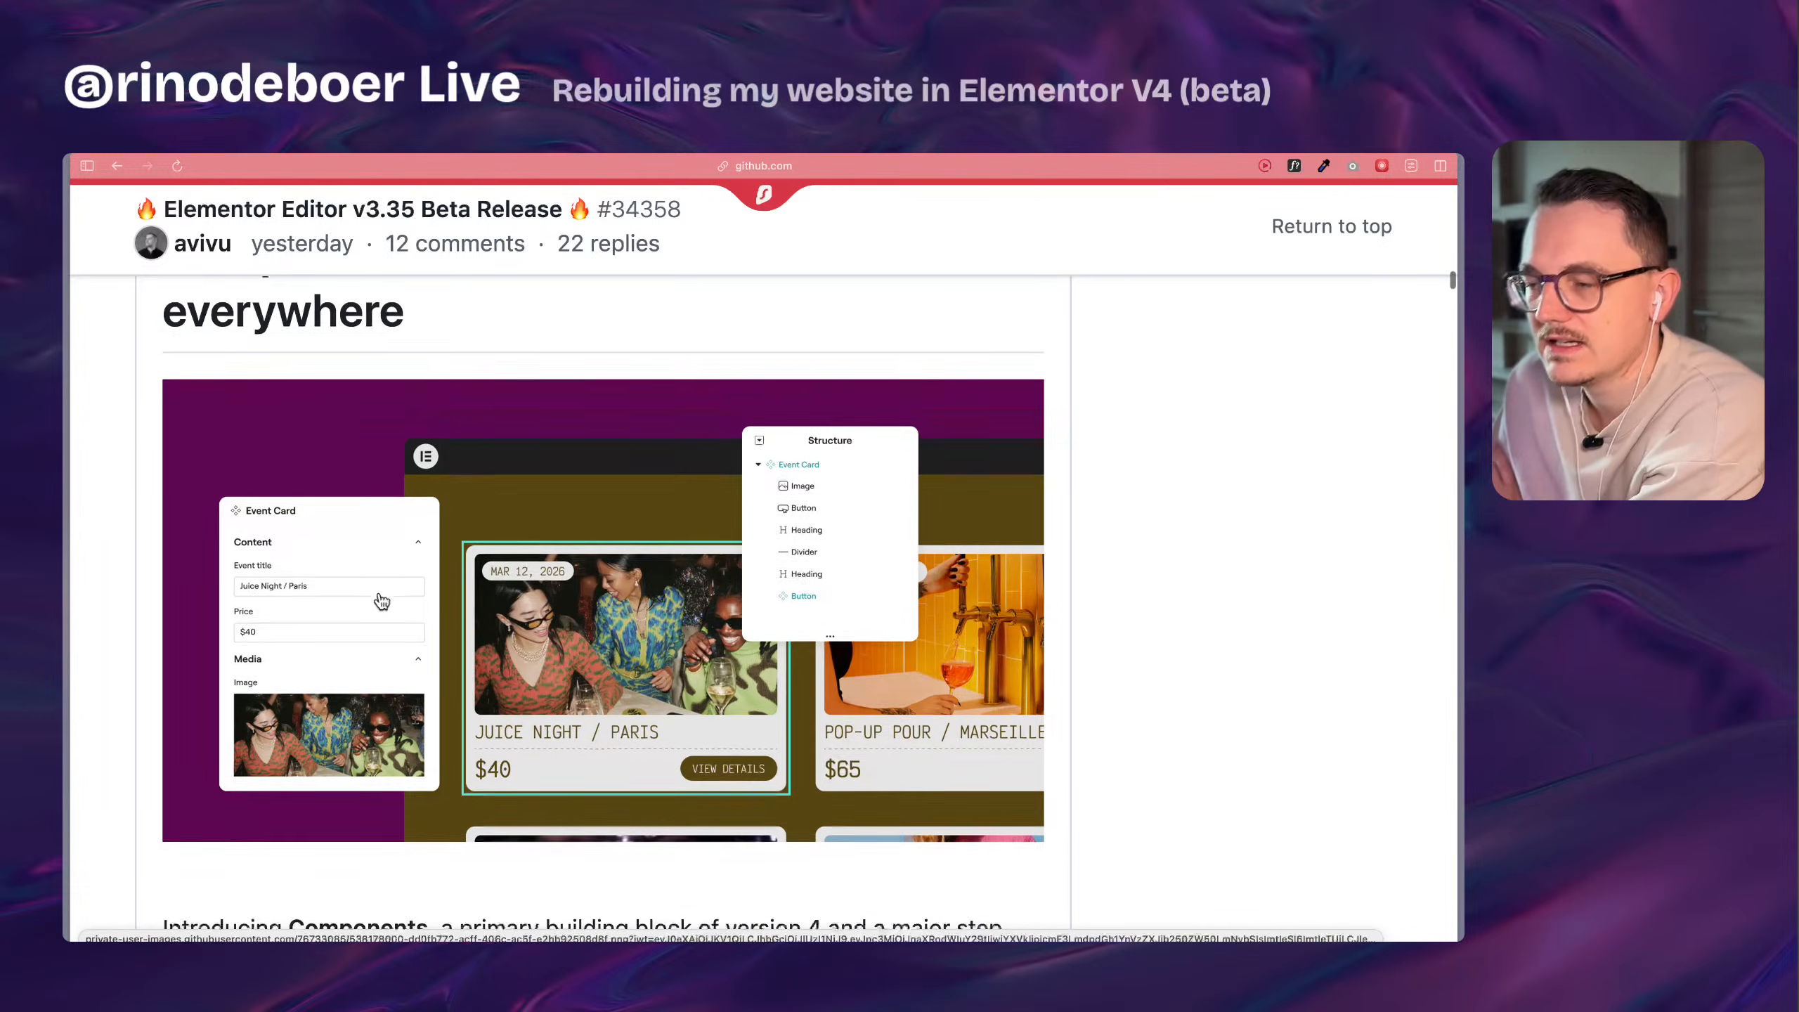
Read the Components introduction and the section on creating reusable layout blocks with full site sync.
scroll(382, 601, "down", 1)
scroll(152, 646, "down", 4)
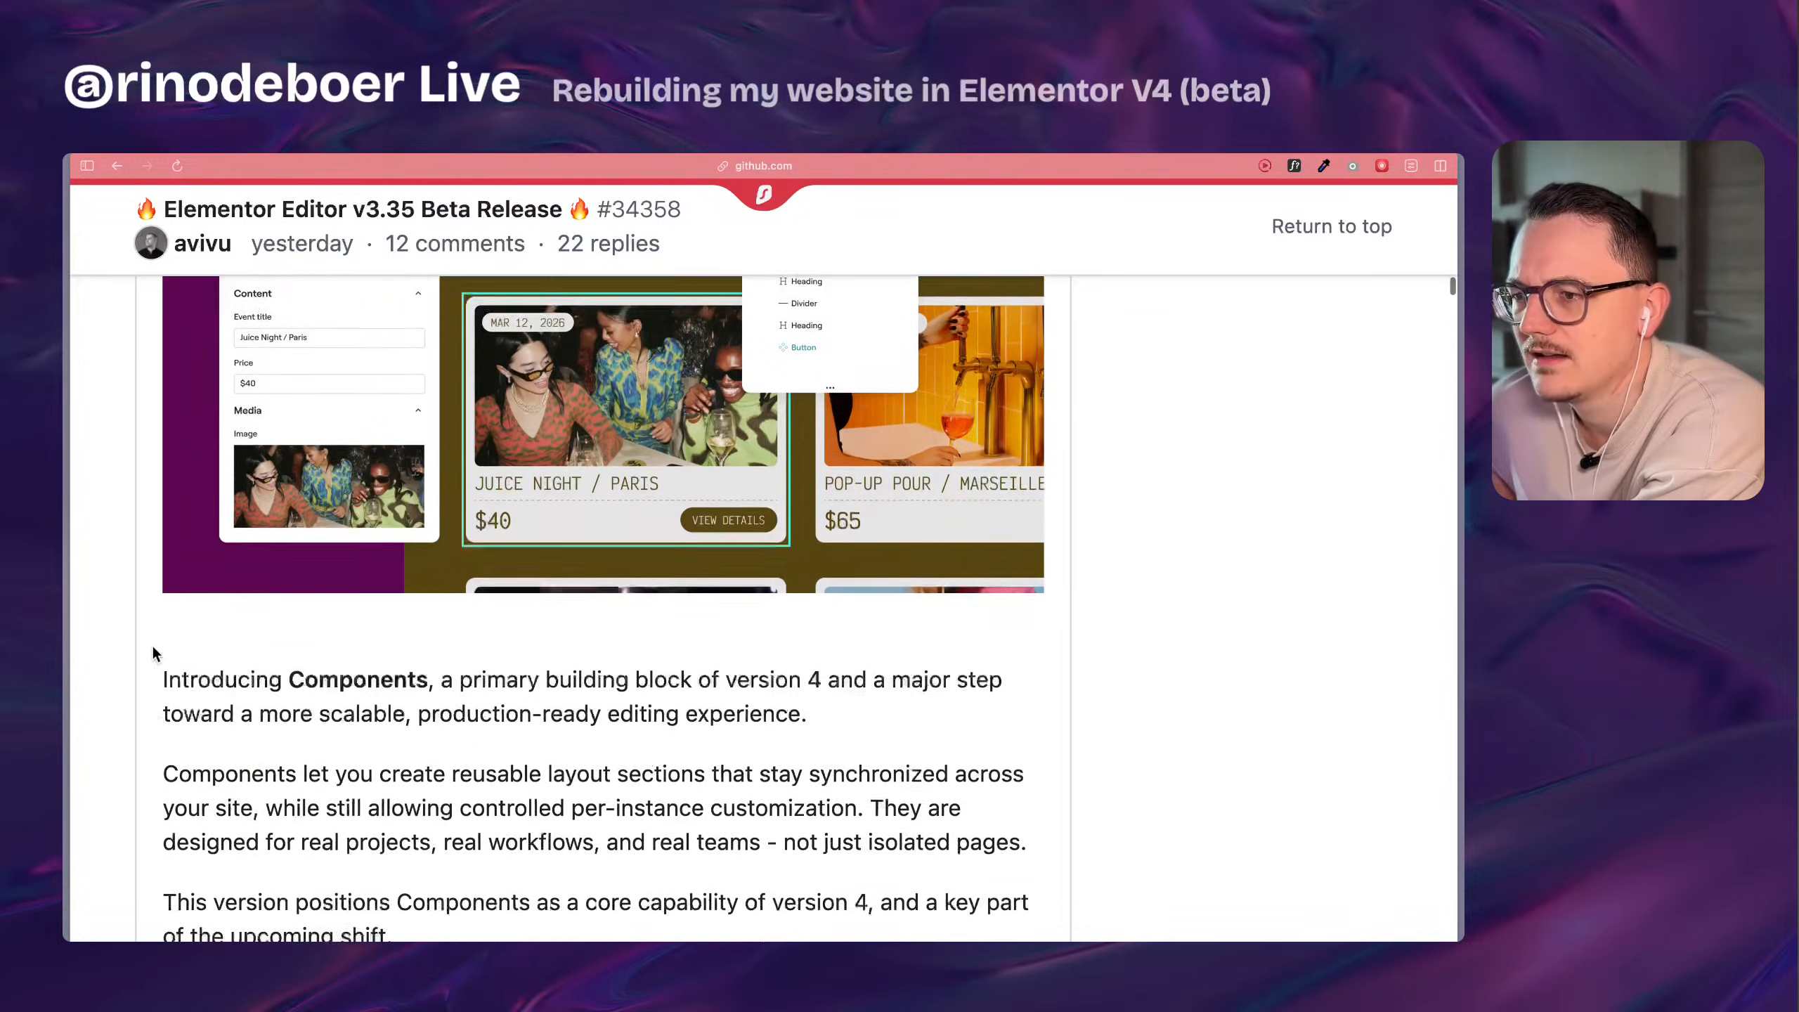
scroll(154, 653, "down", 5)
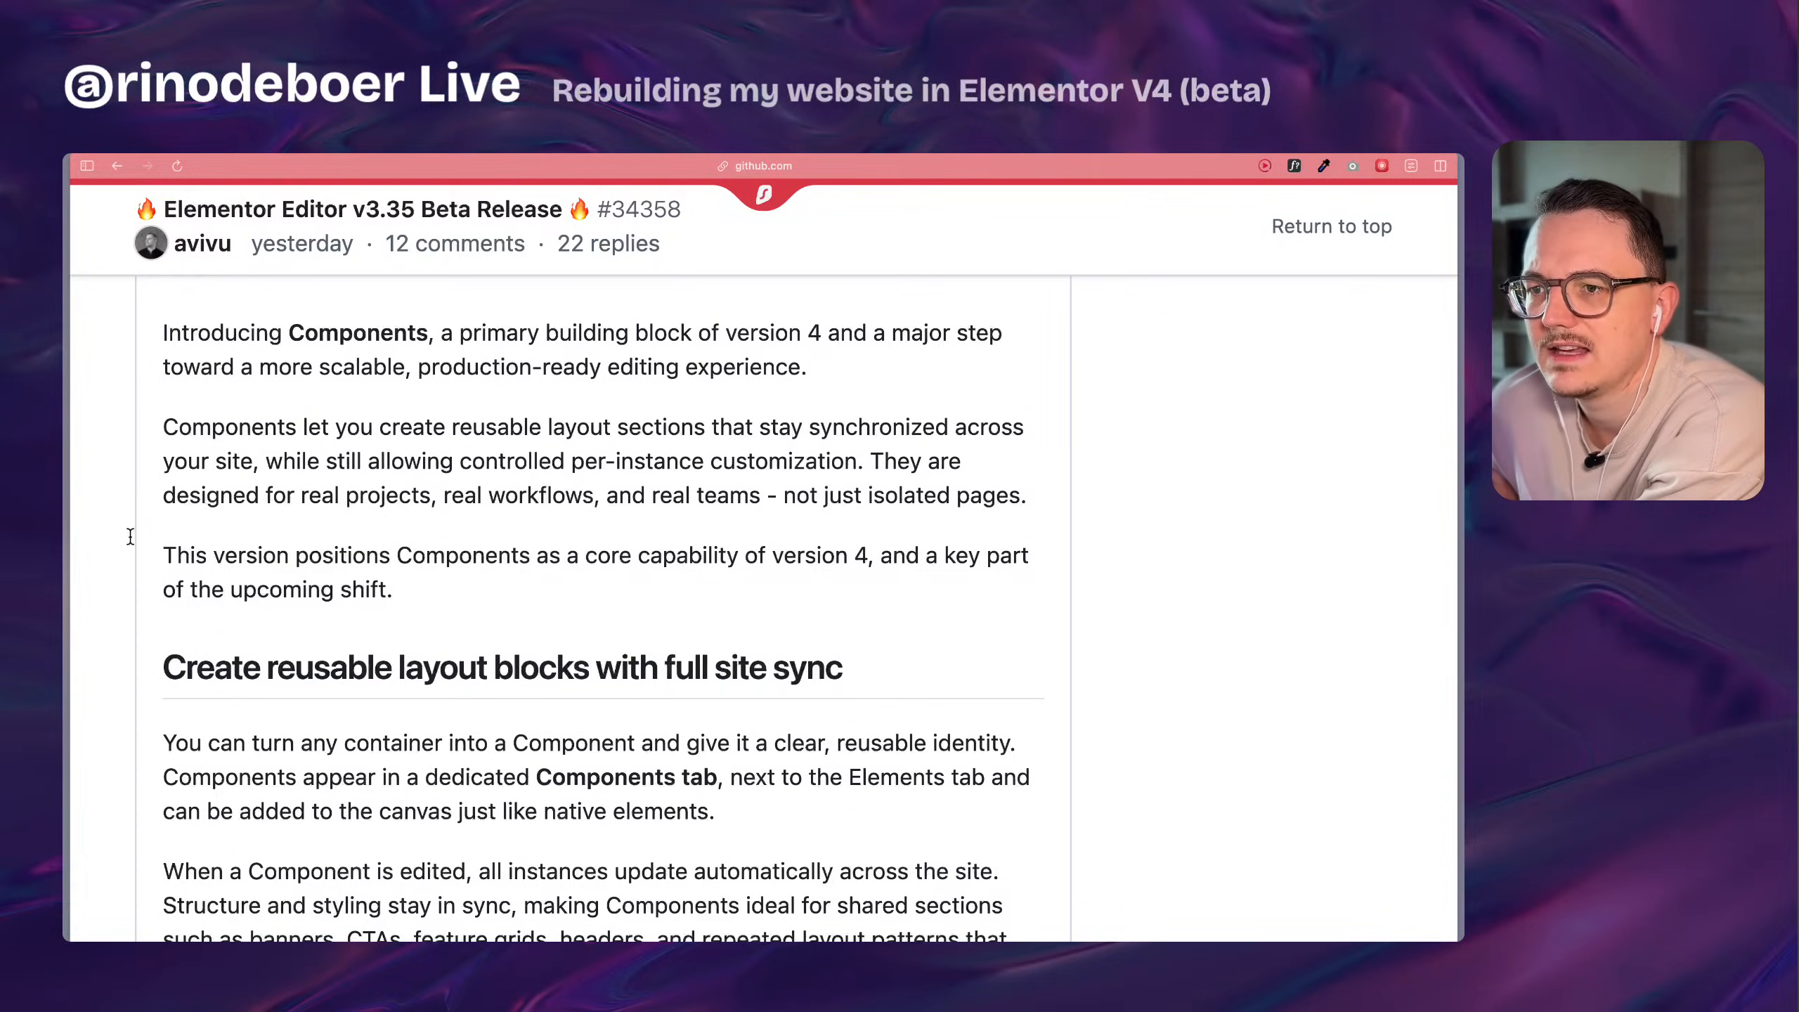
scroll(129, 536, "up", 1)
scroll(130, 535, "down", 1)
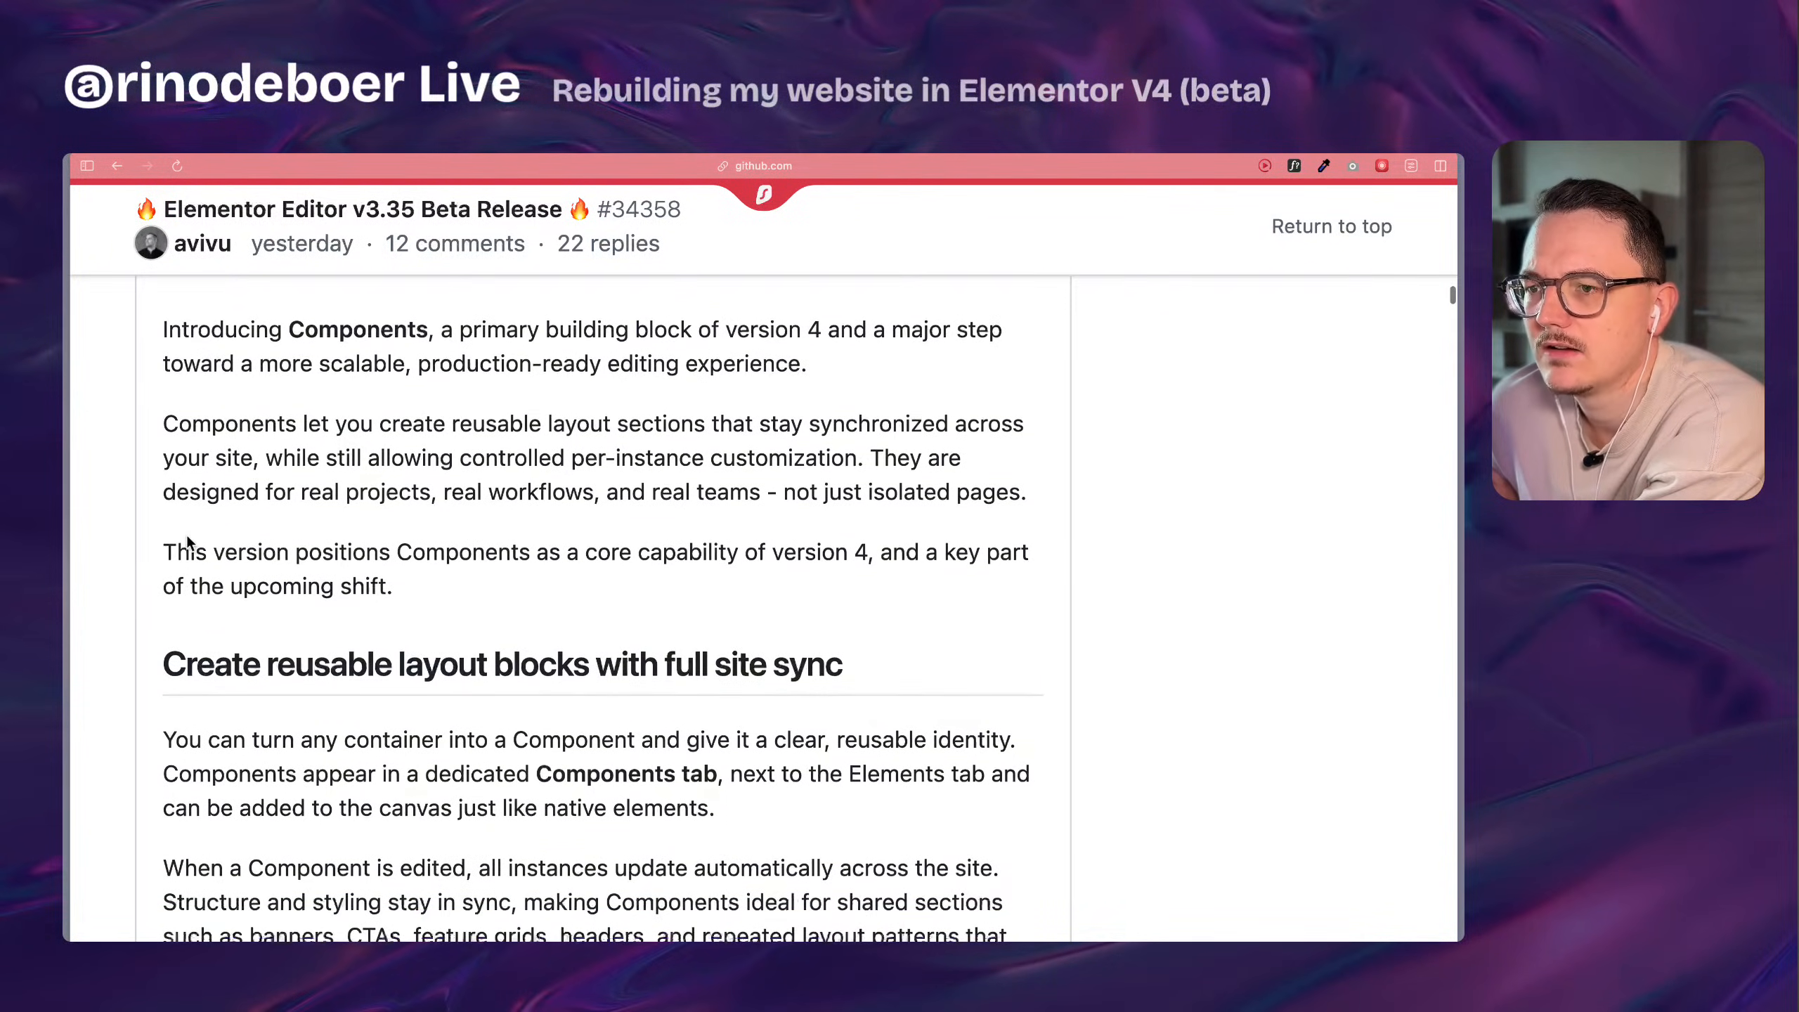
Read how Components are created, added from their own tab and updated across the site under the reusable layout blocks heading.
scroll(188, 541, "down", 1)
scroll(124, 588, "down", 3)
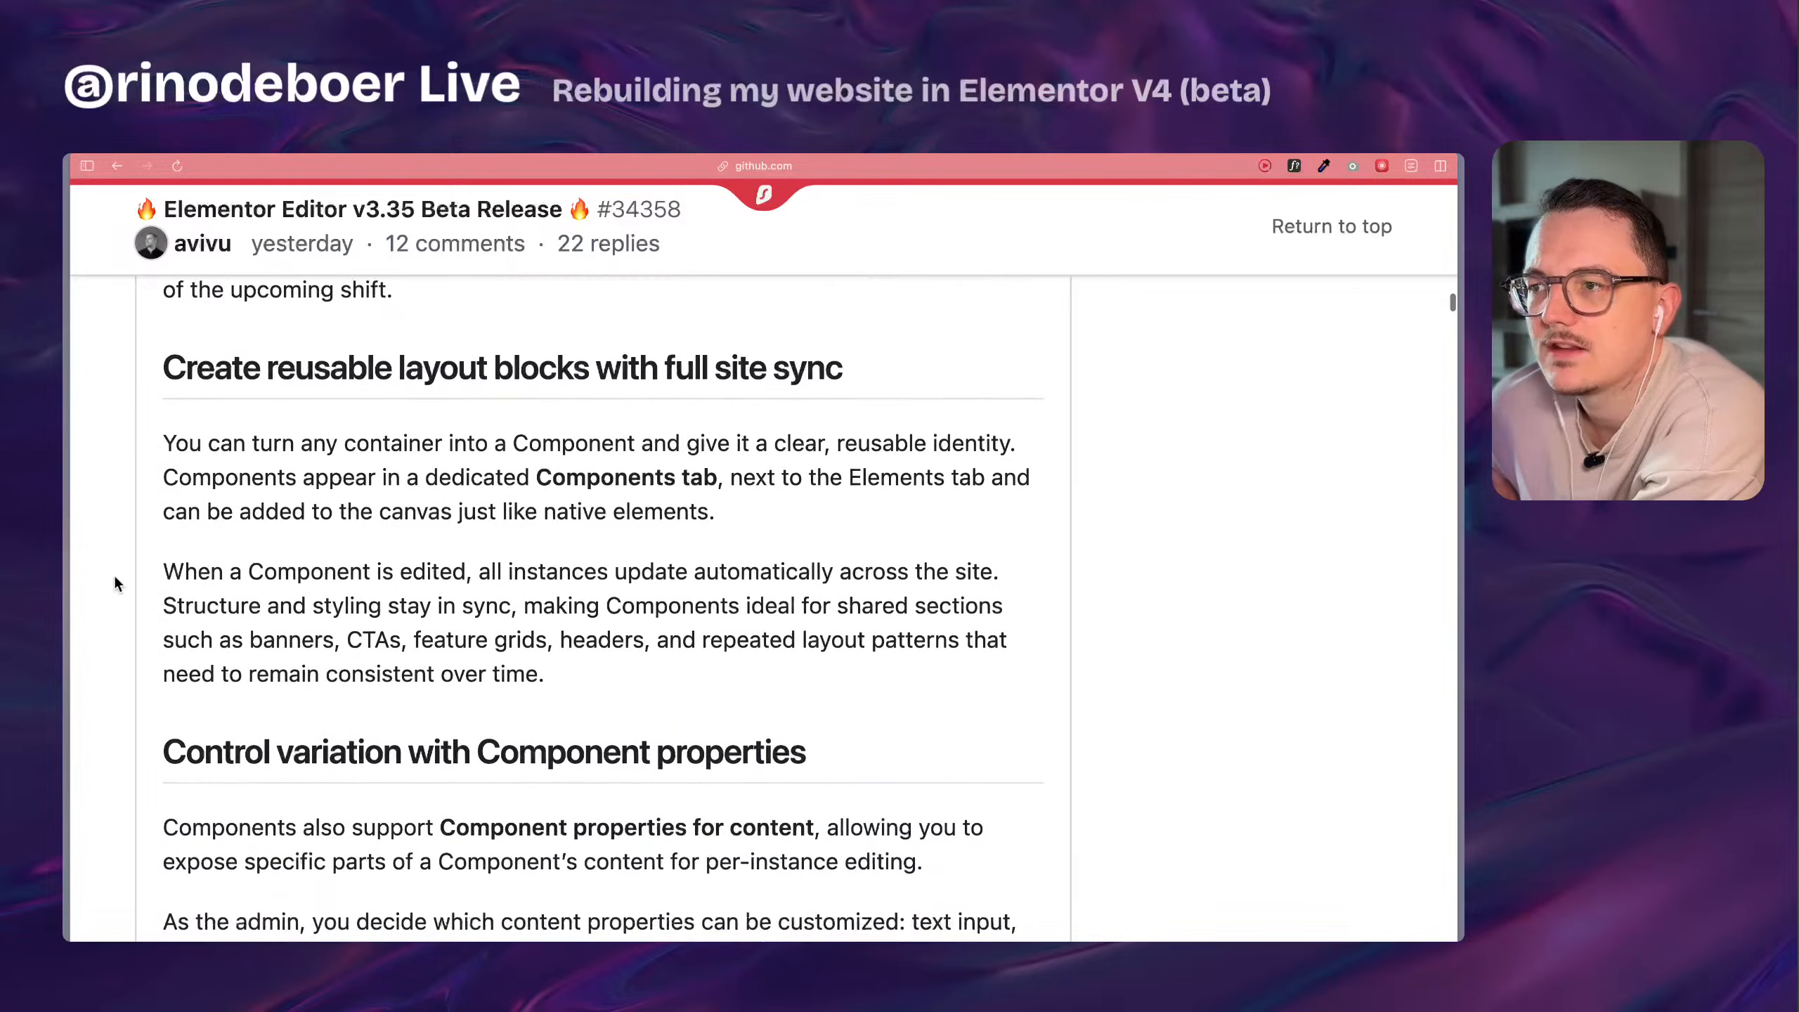
scroll(116, 583, "down", 1)
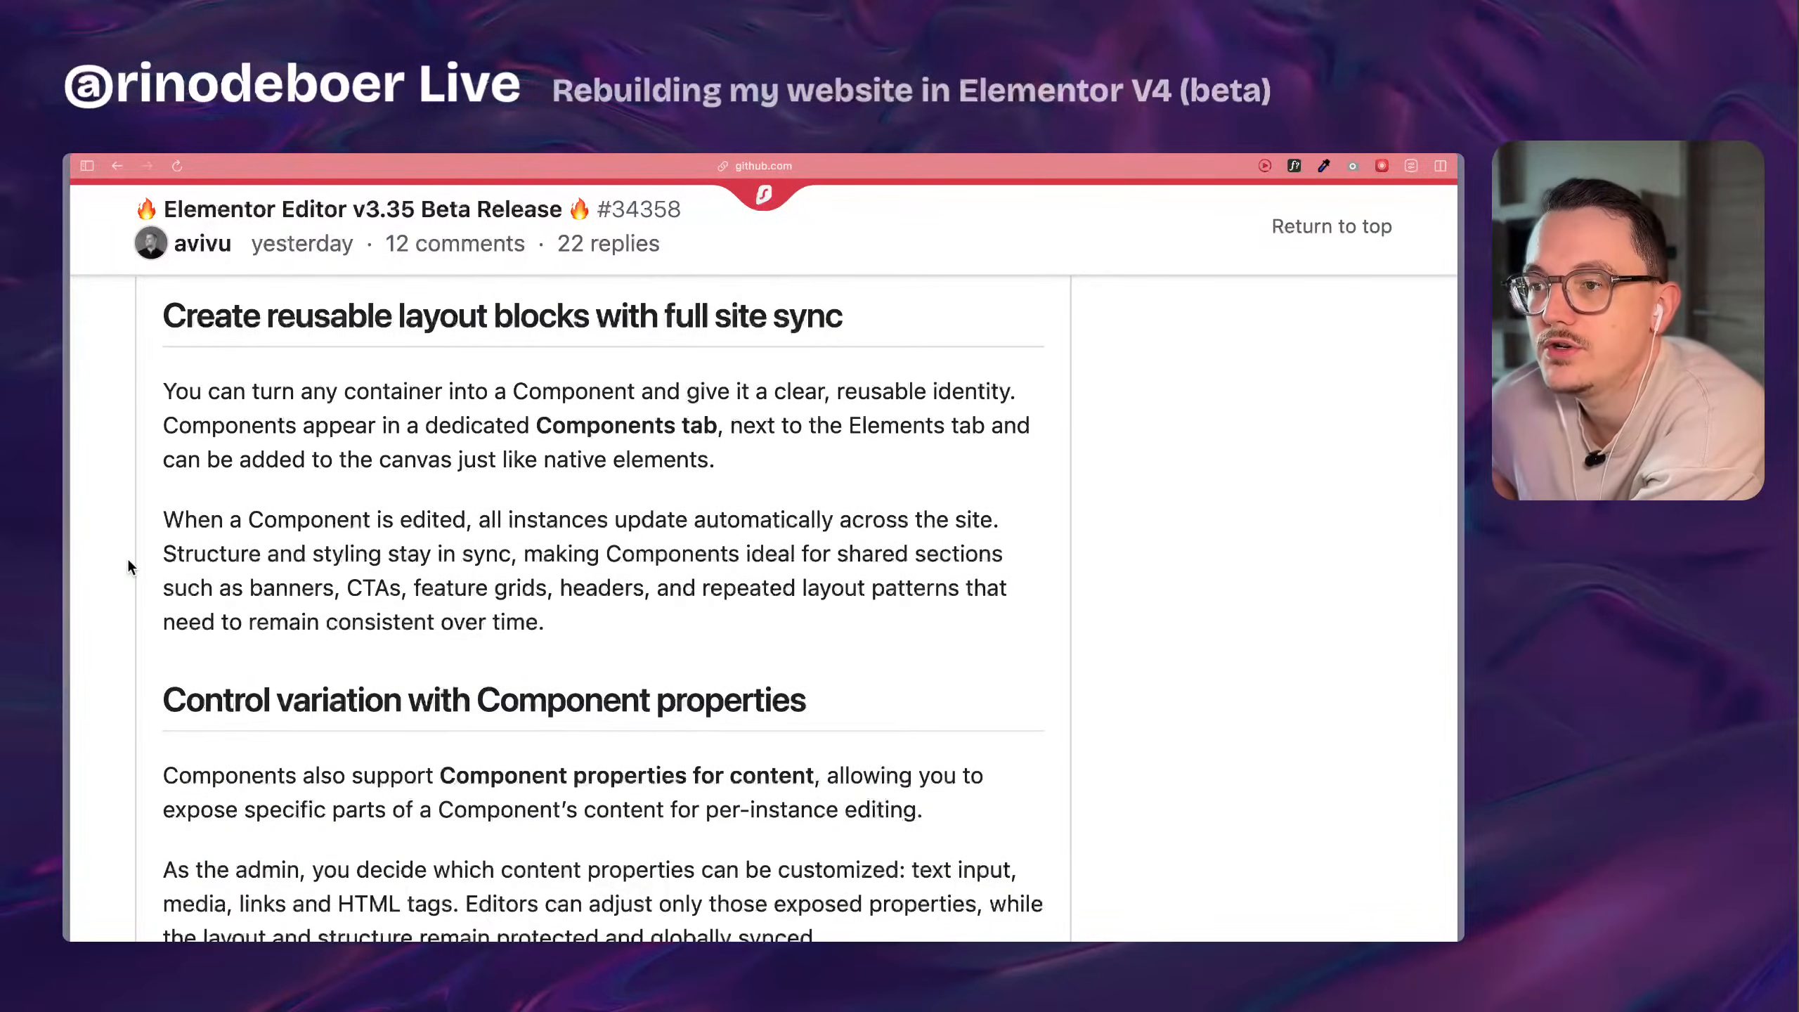
scroll(128, 563, "up", 1)
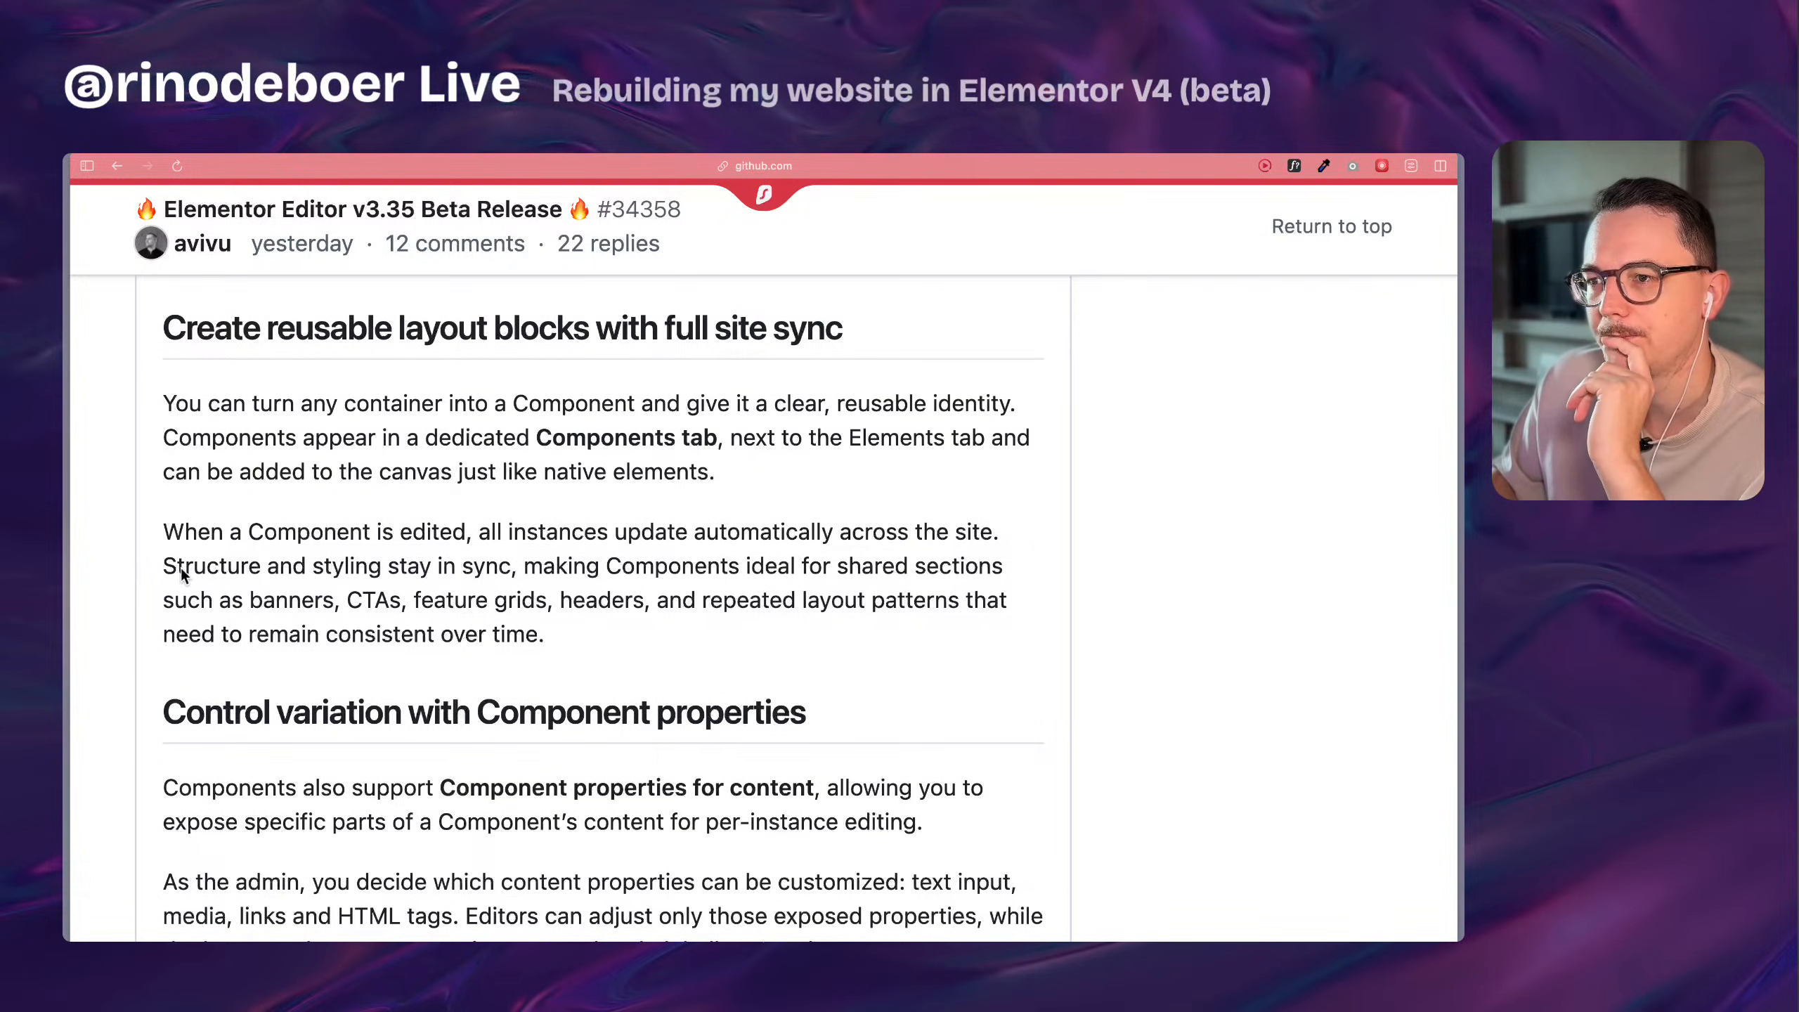
Read the section on controlling variation with Component properties, highlighting the passages about per-instance editing and what editors can adjust.
scroll(120, 570, "down", 6)
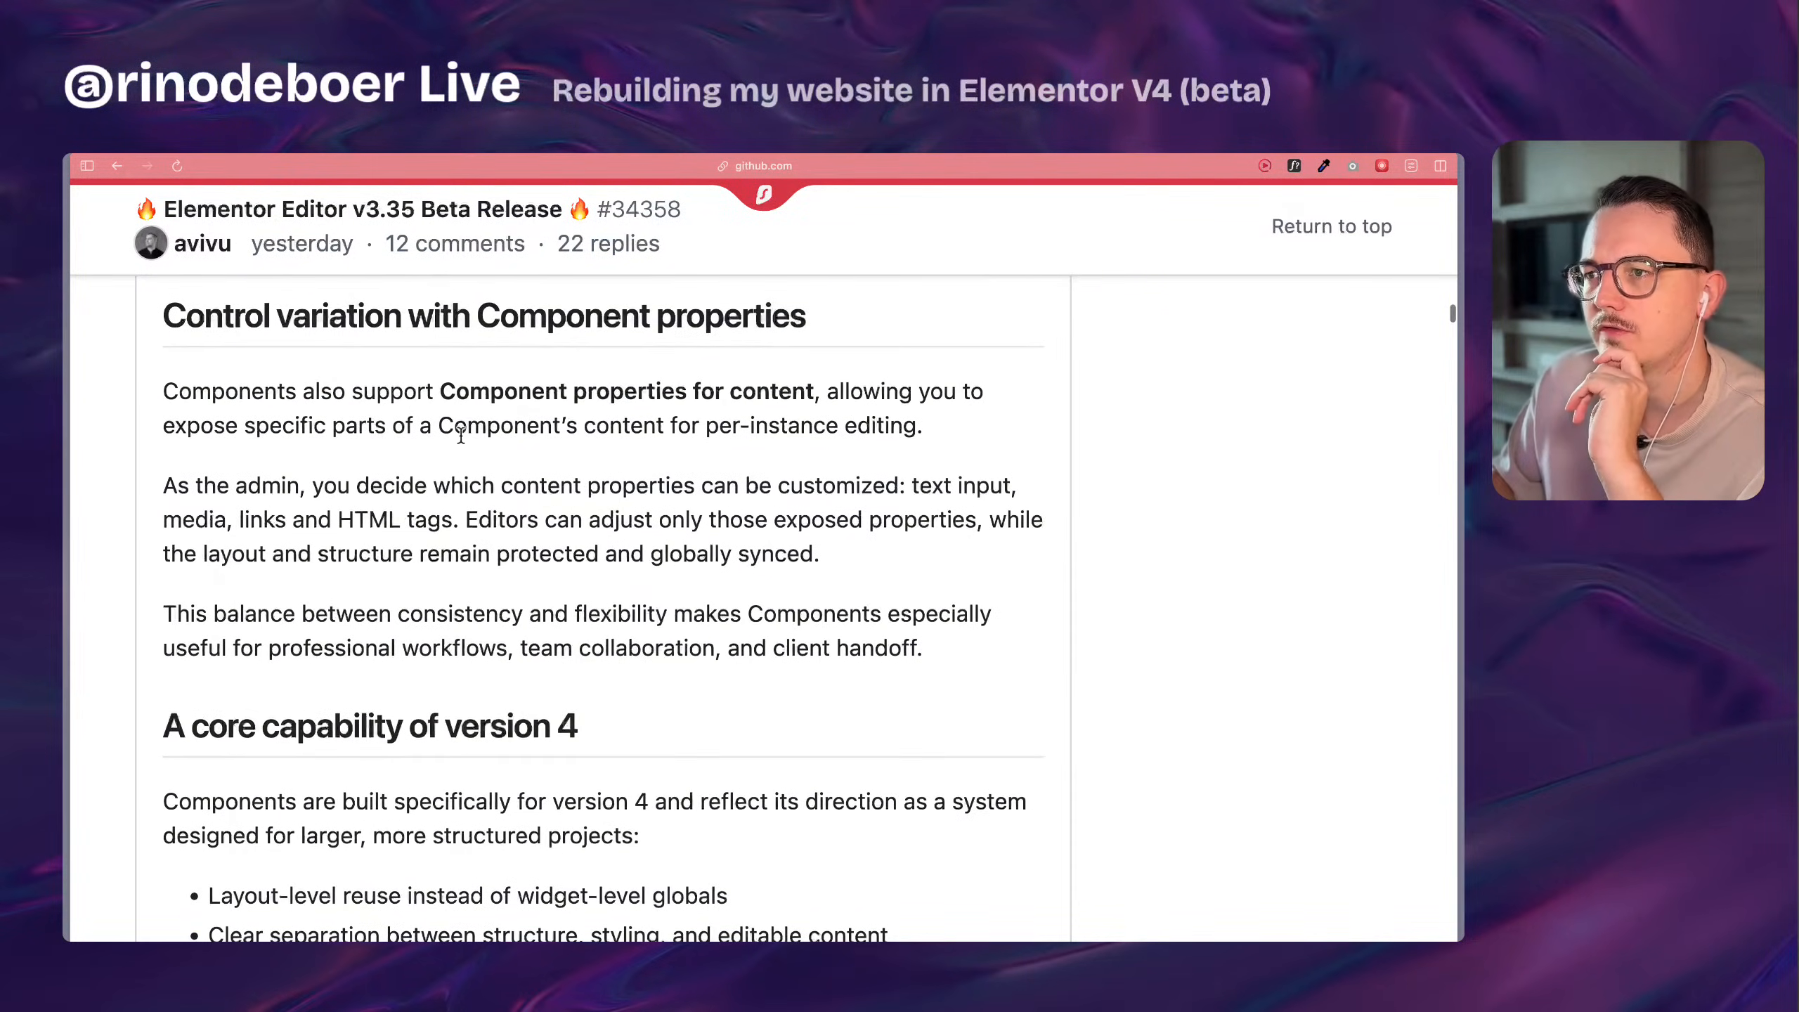
scroll(742, 343, "up", 1)
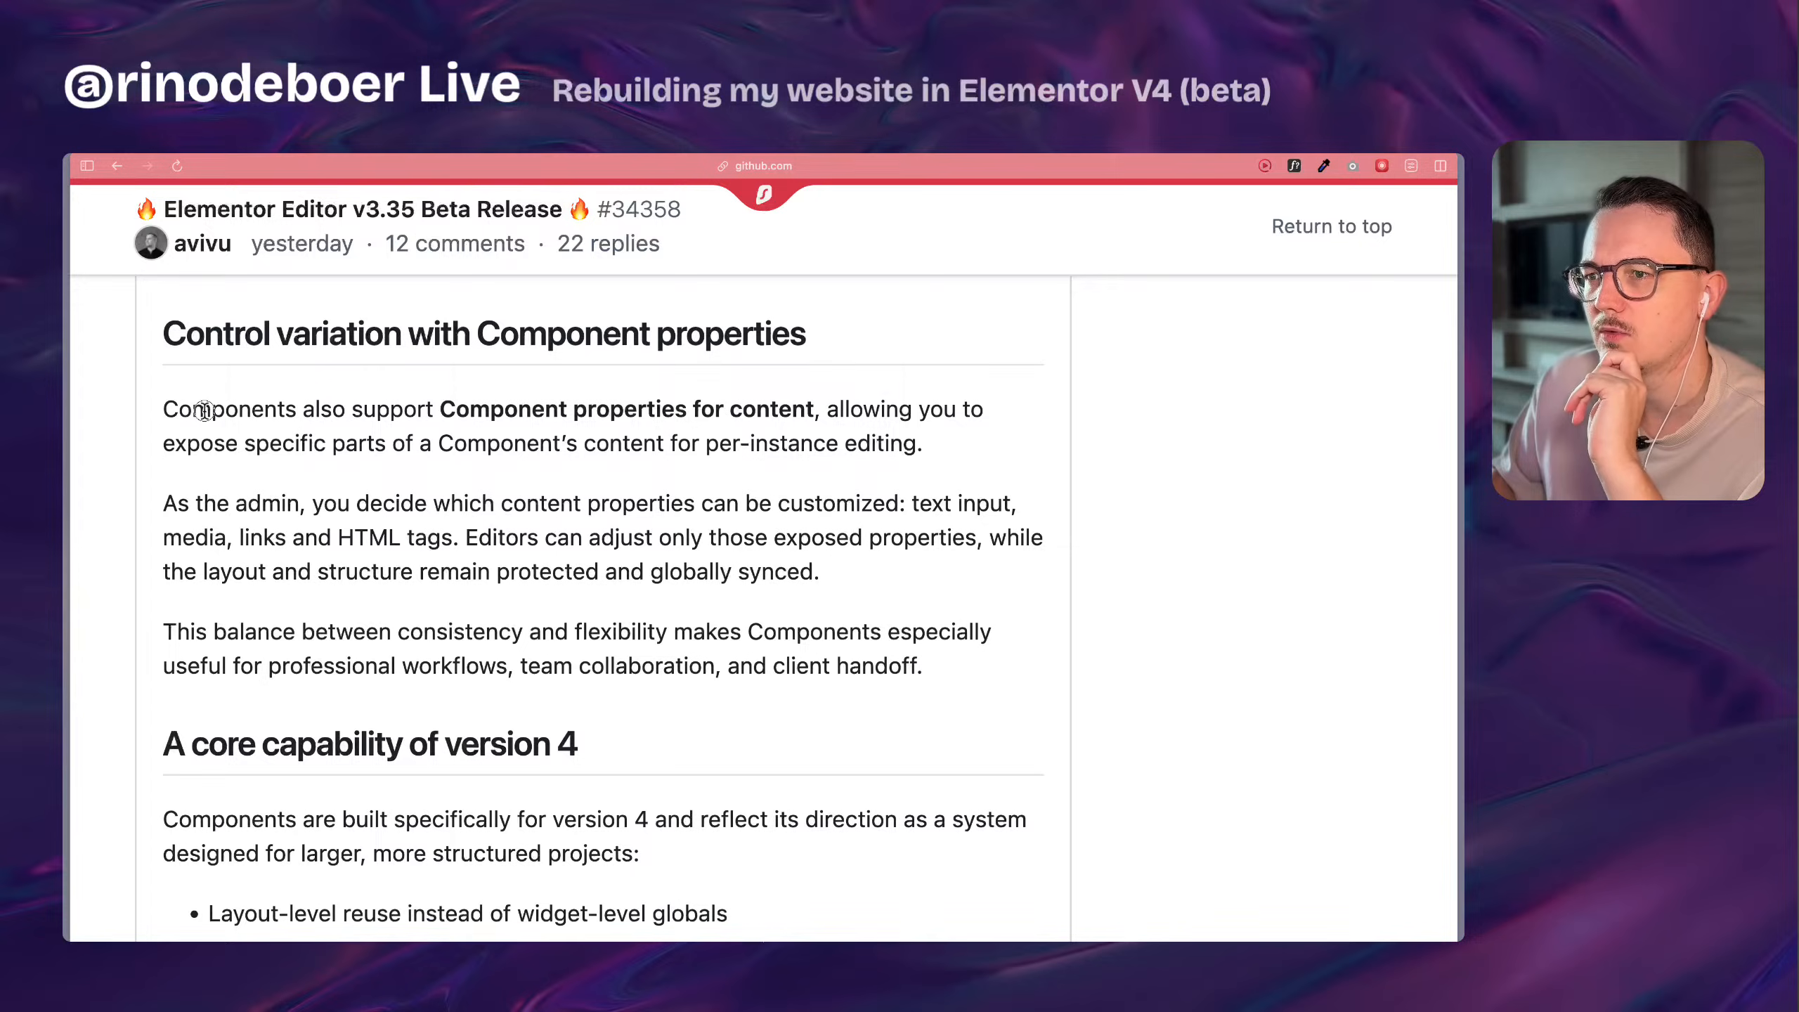
left_click_drag(211, 410, 773, 415)
left_click(773, 417)
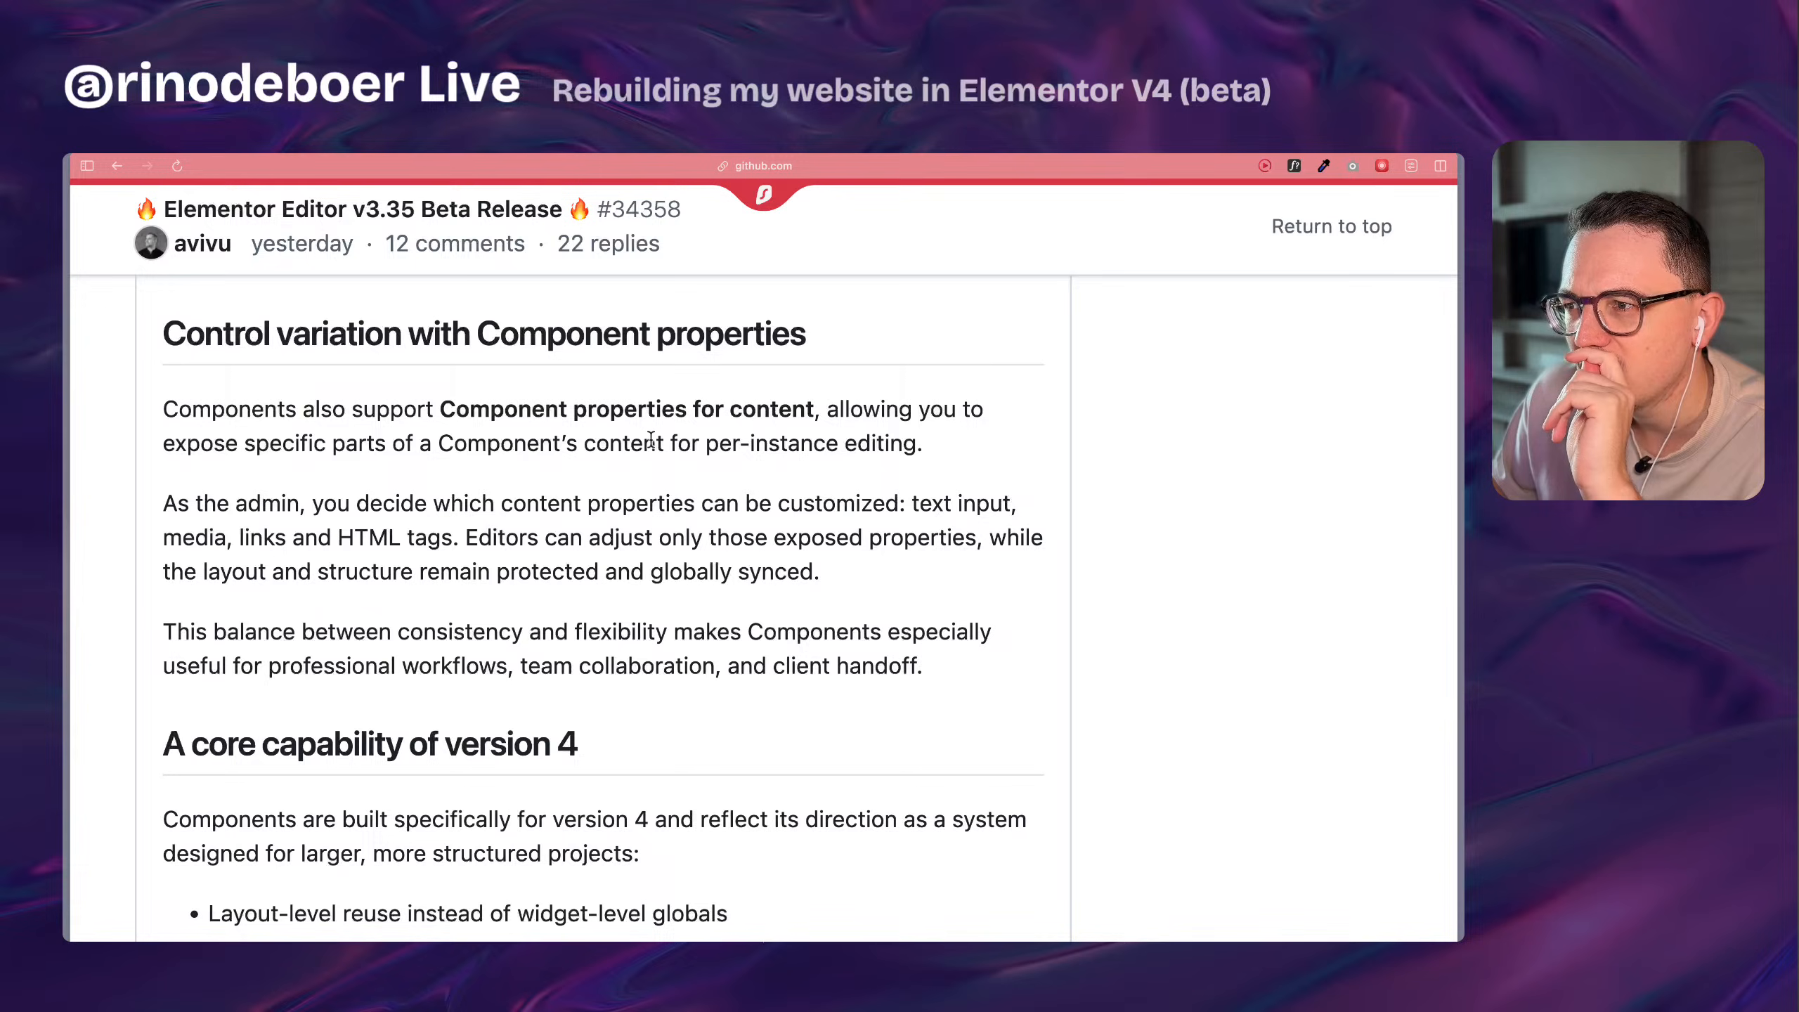
left_click_drag(607, 443, 898, 448)
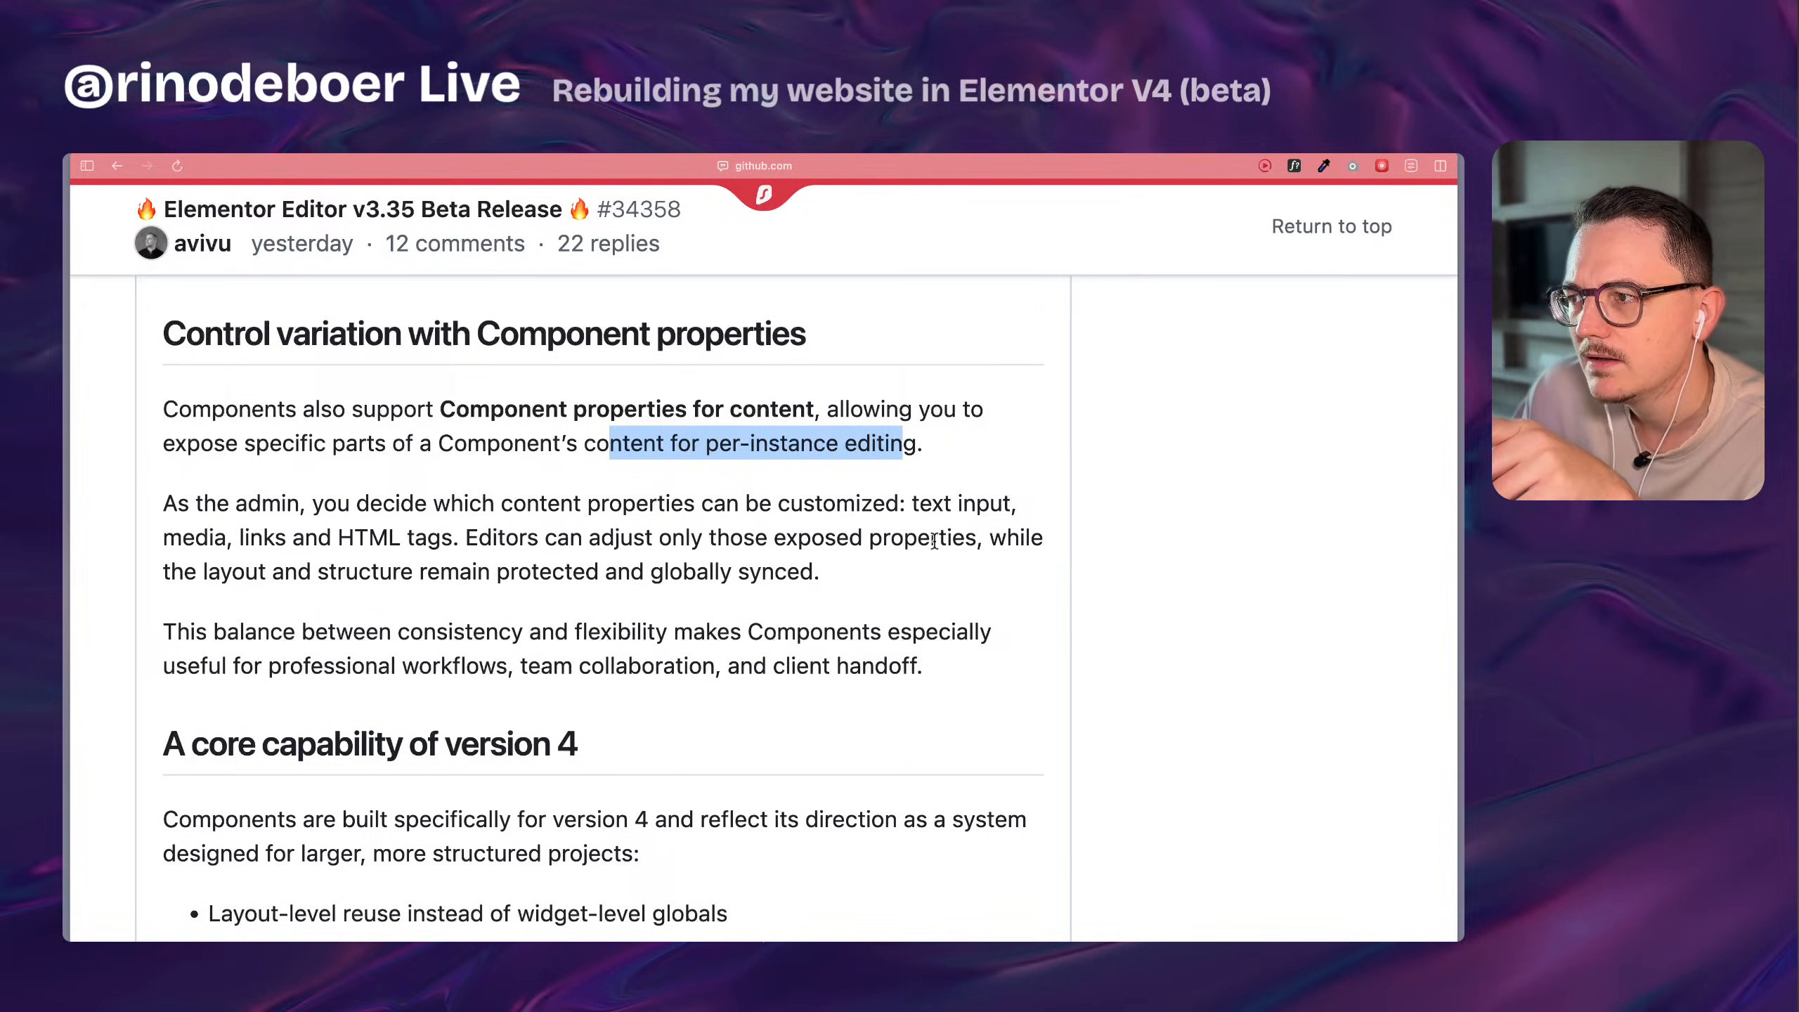
left_click_drag(195, 539, 933, 536)
left_click(474, 541)
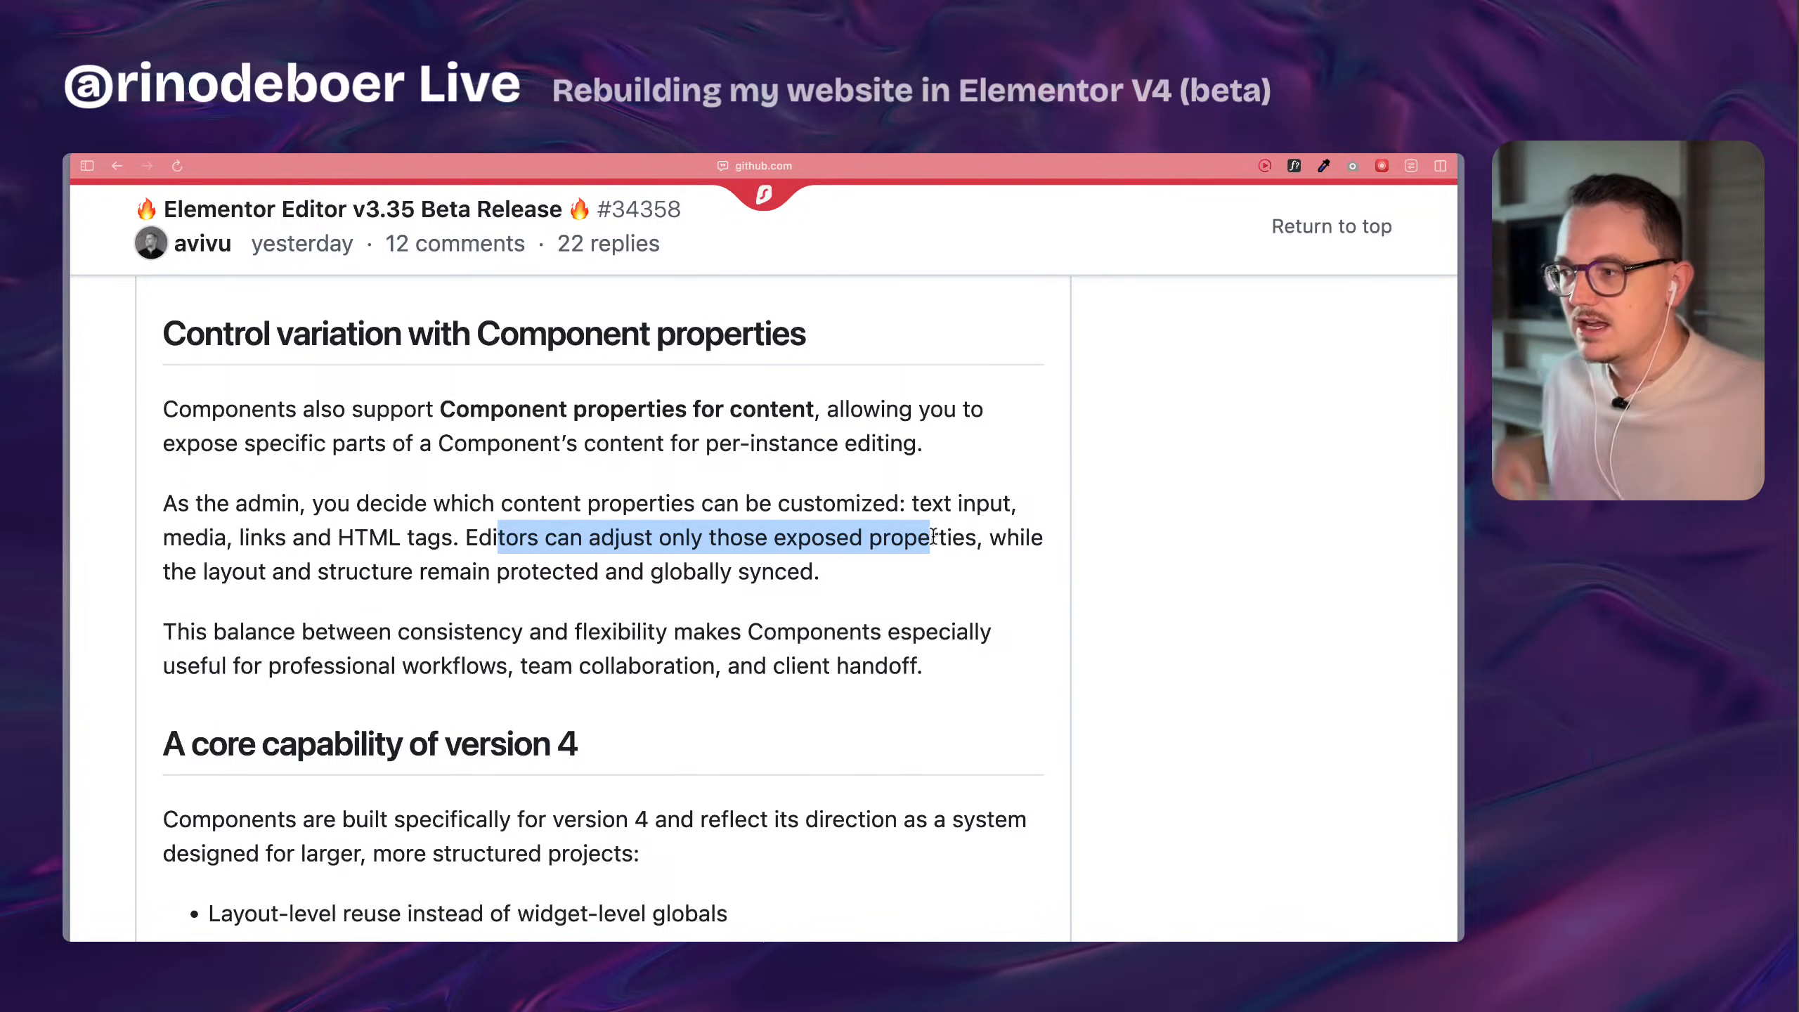
scroll(996, 530, "up", 15)
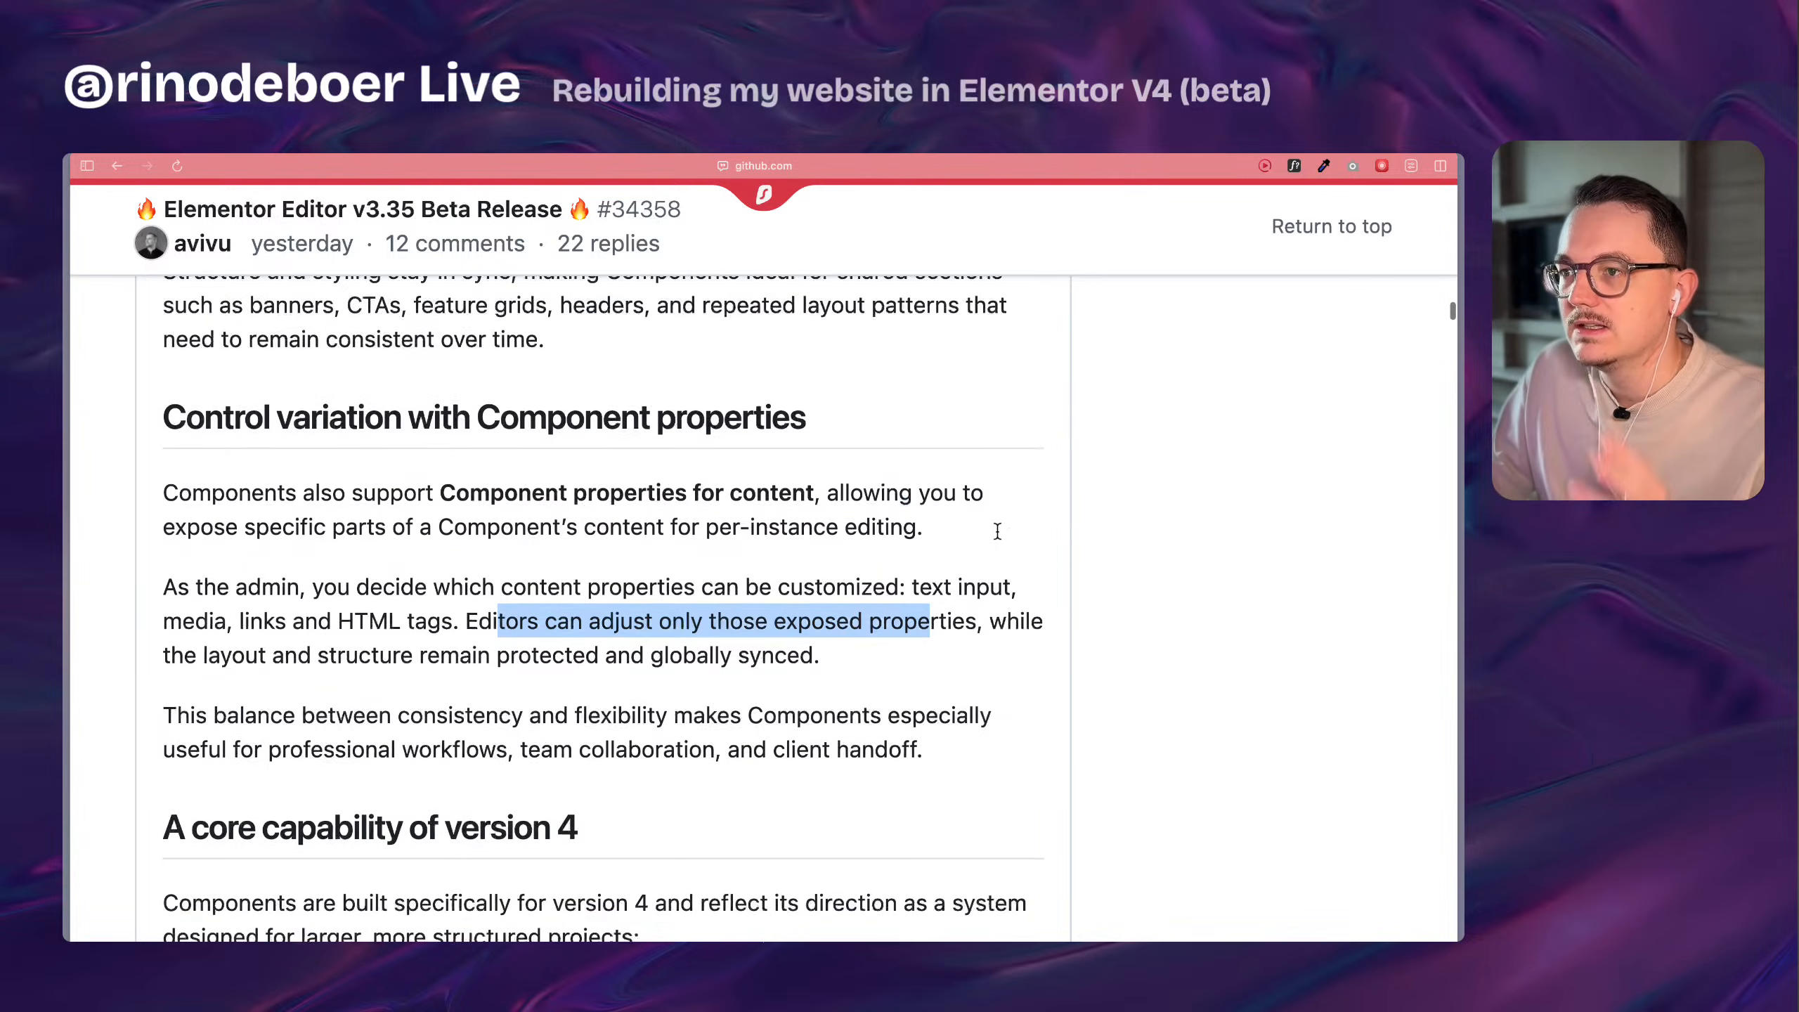
Return to the Components illustration and examine the Event Card's content and media properties up close.
scroll(999, 538, "down", 3)
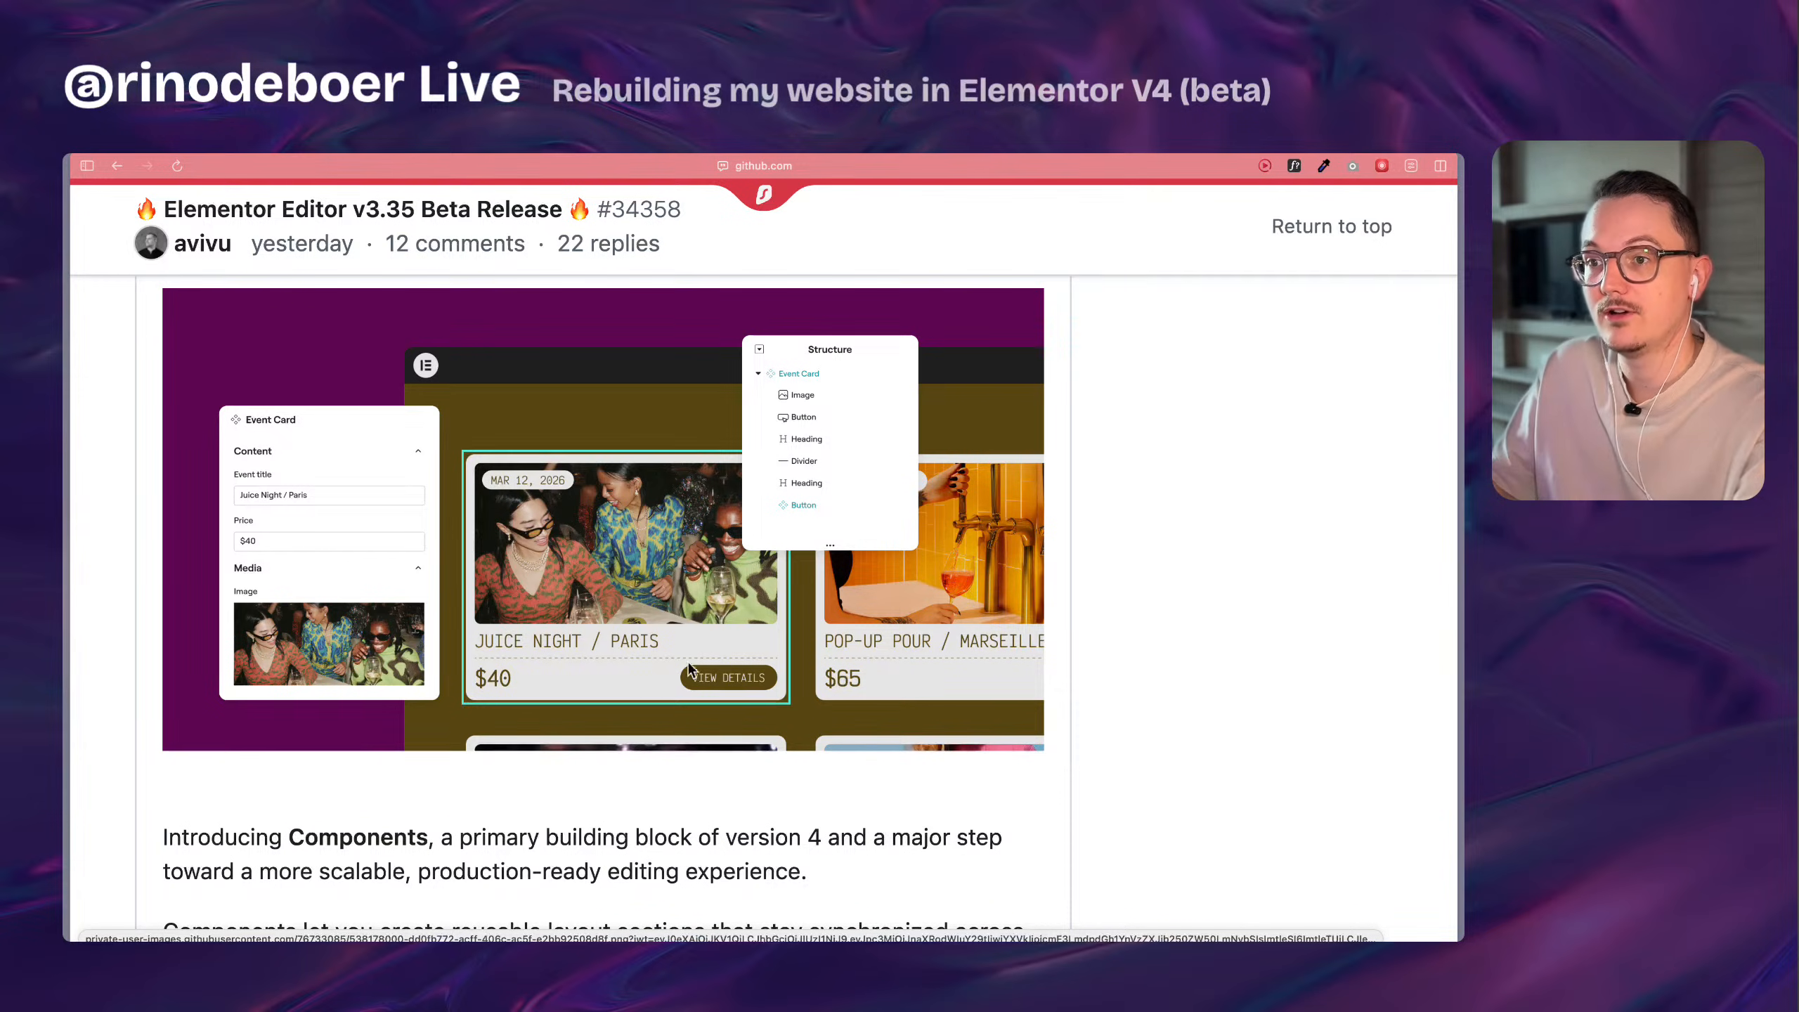
scroll(198, 473, "up", 5)
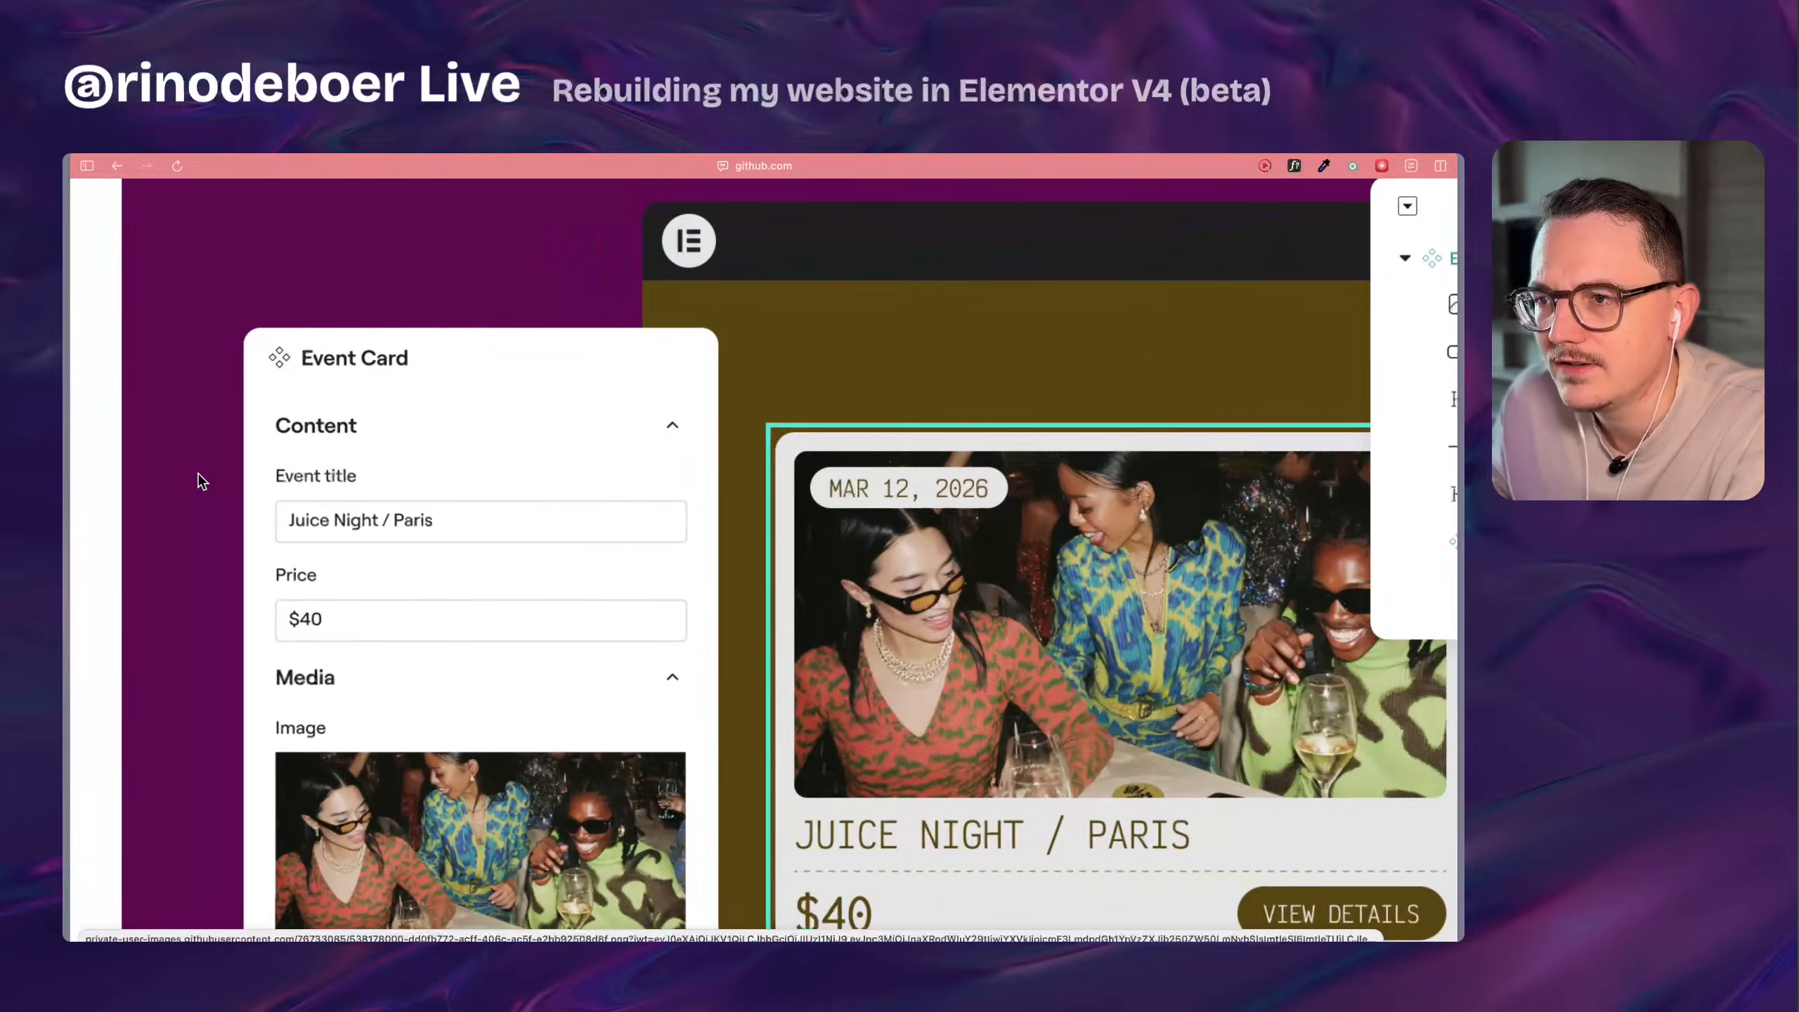
scroll(198, 472, "down", 2)
scroll(198, 472, "up", 1)
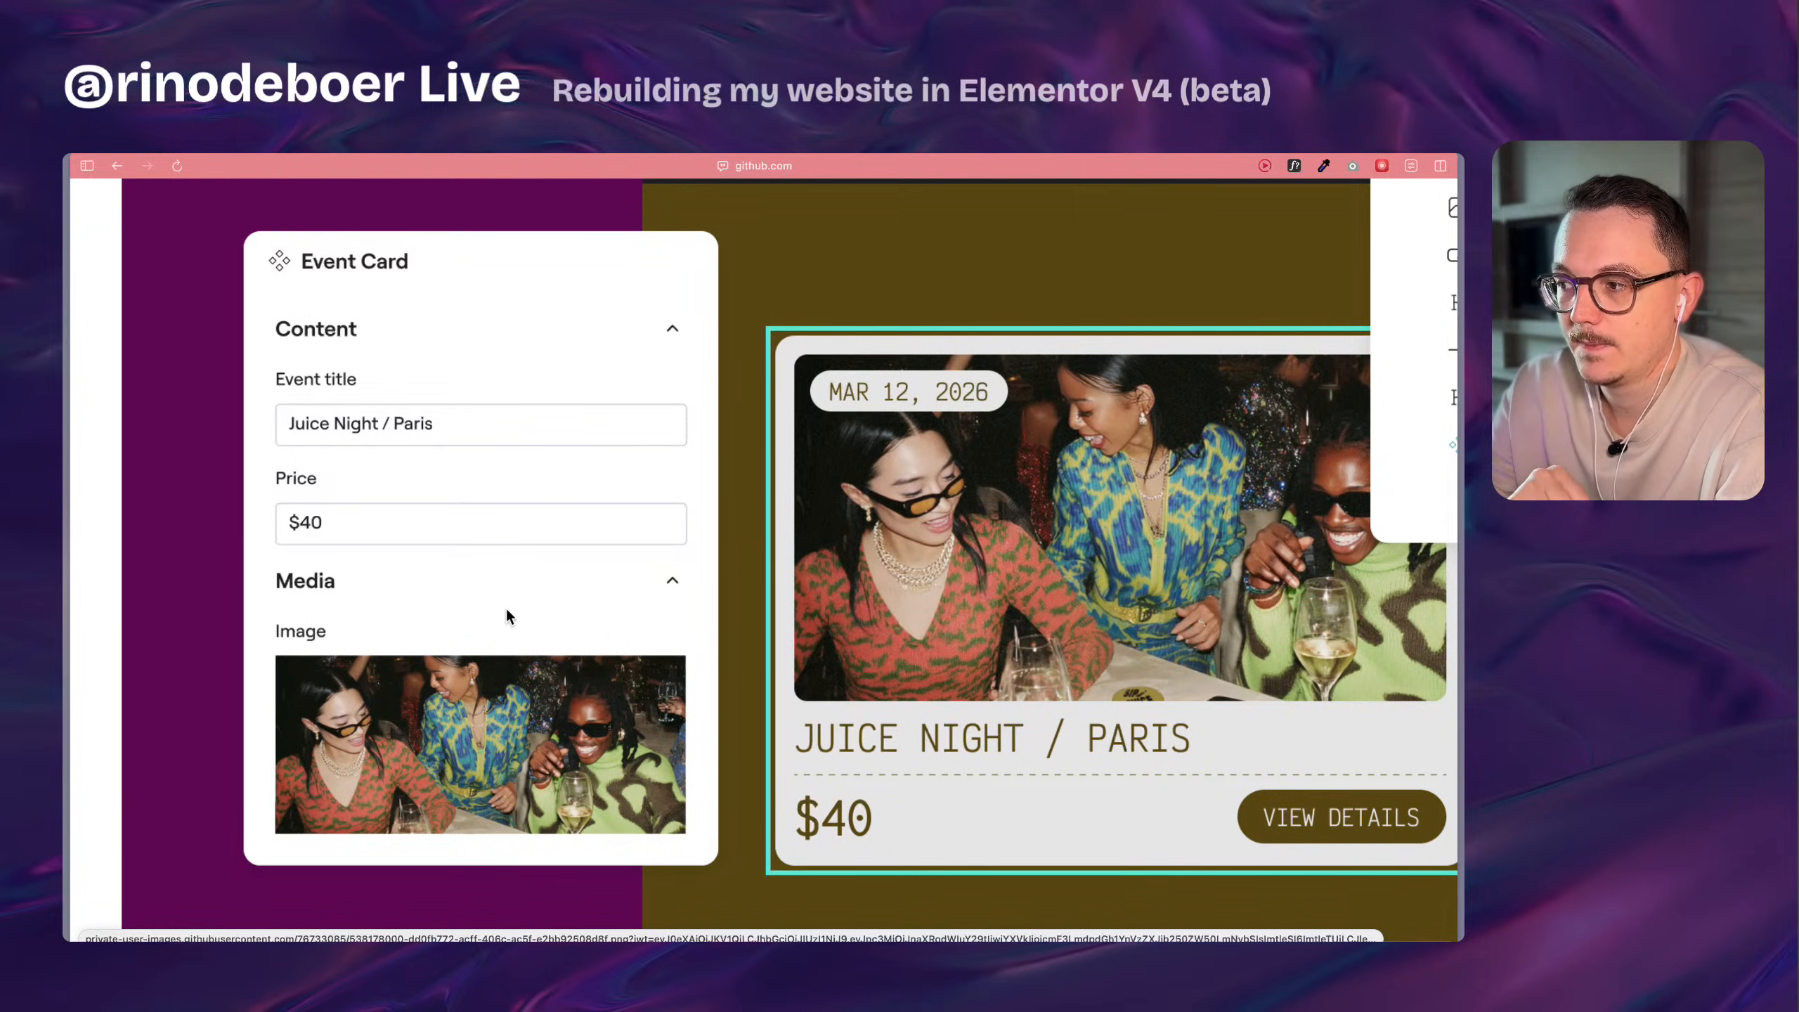
scroll(508, 611, "down", 5)
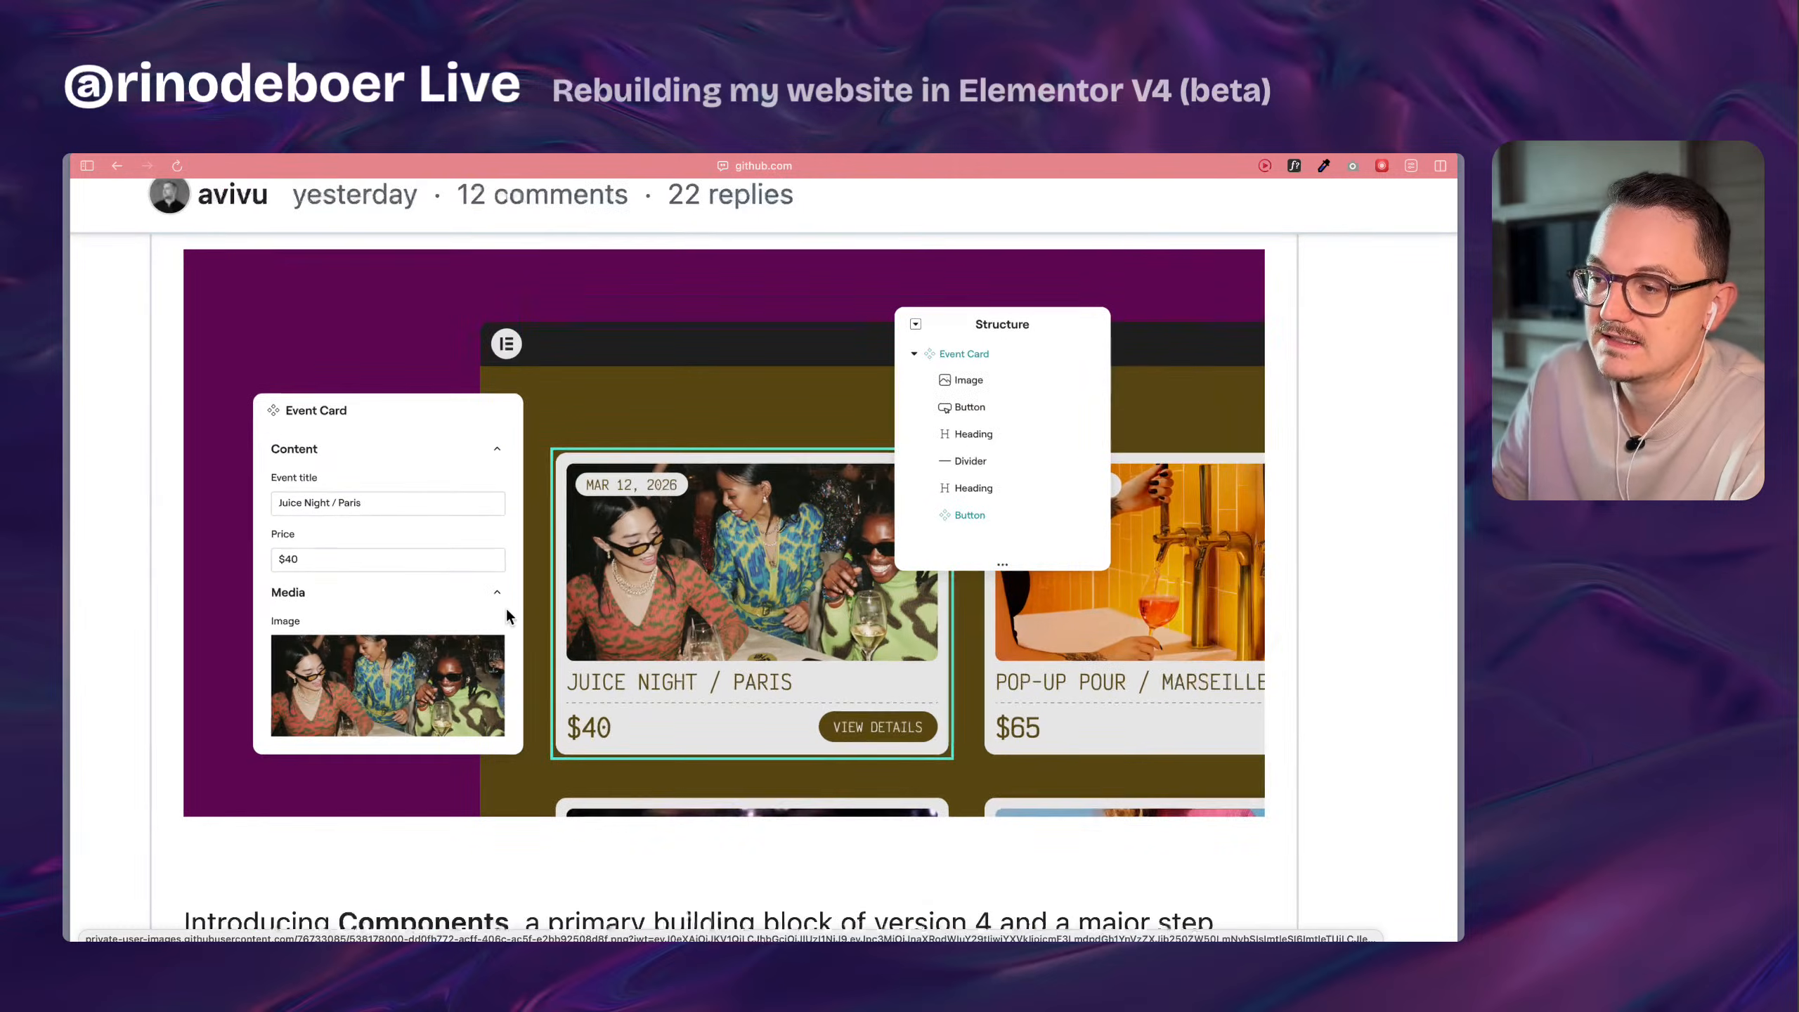
Read the client handoff passage and the section describing Components as a core capability of version 4.
scroll(508, 611, "down", 10)
scroll(507, 613, "down", 8)
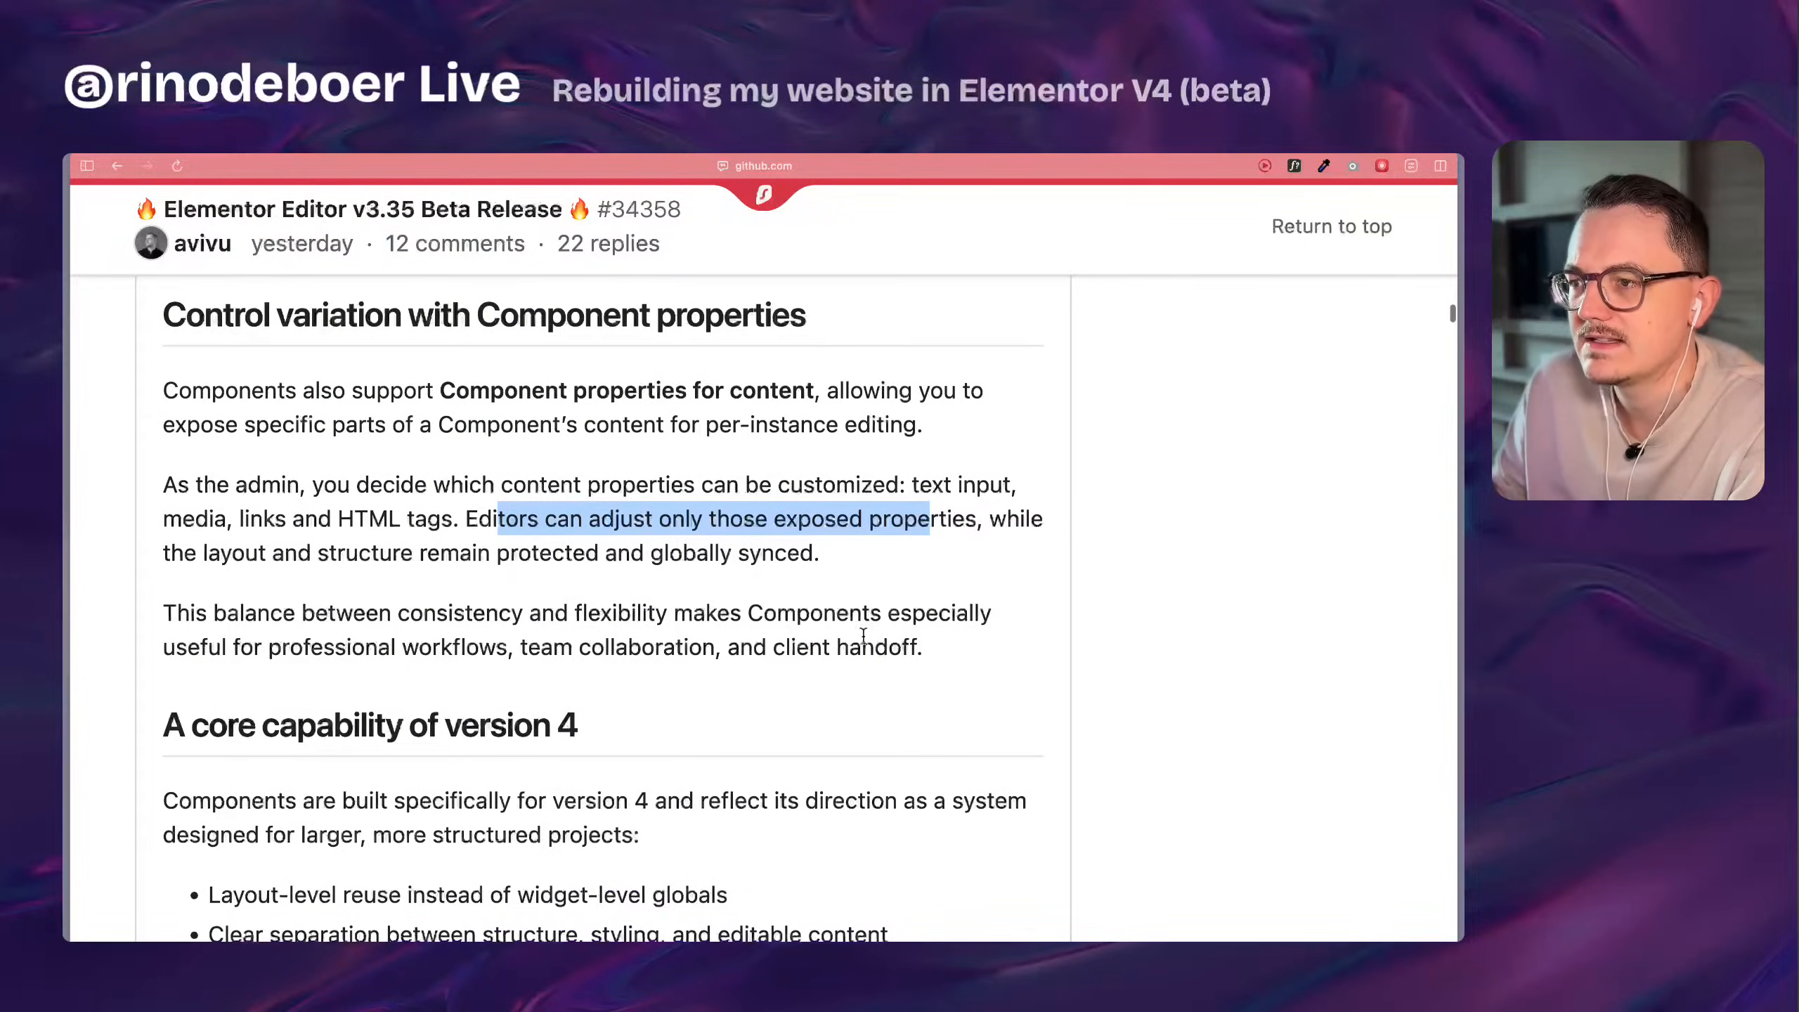
left_click_drag(918, 649, 733, 642)
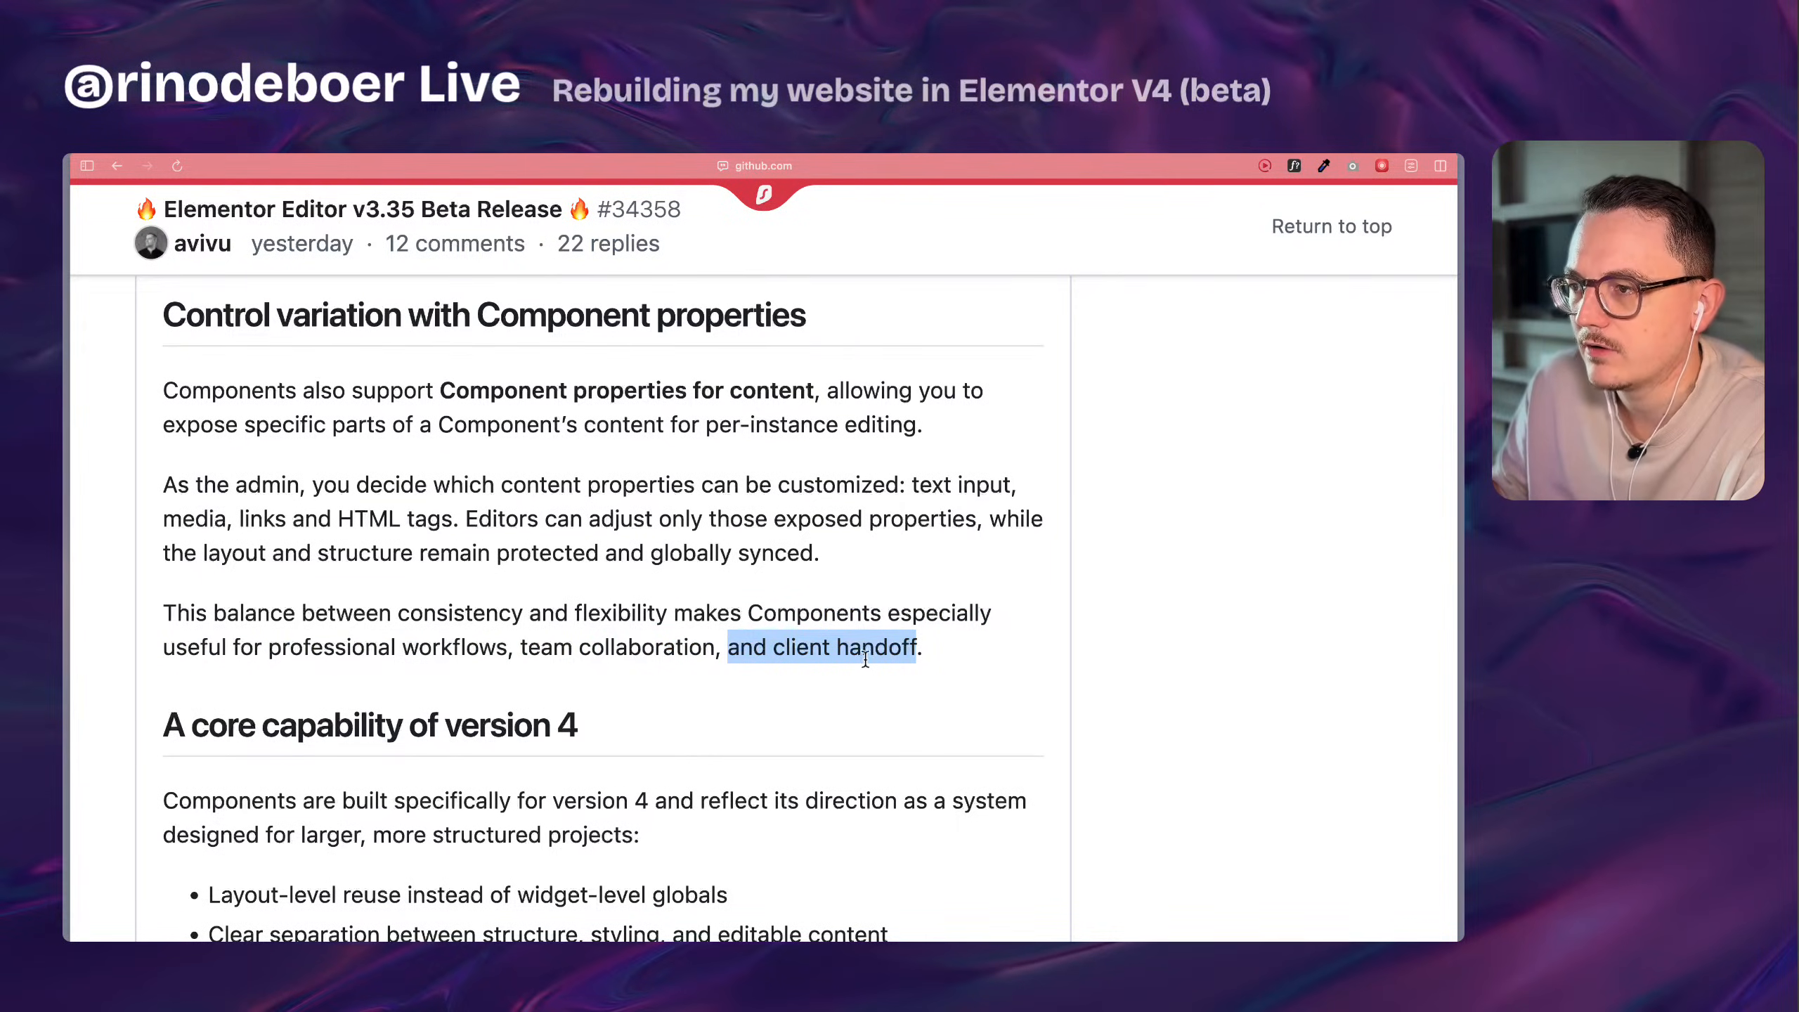
scroll(832, 666, "down", 6)
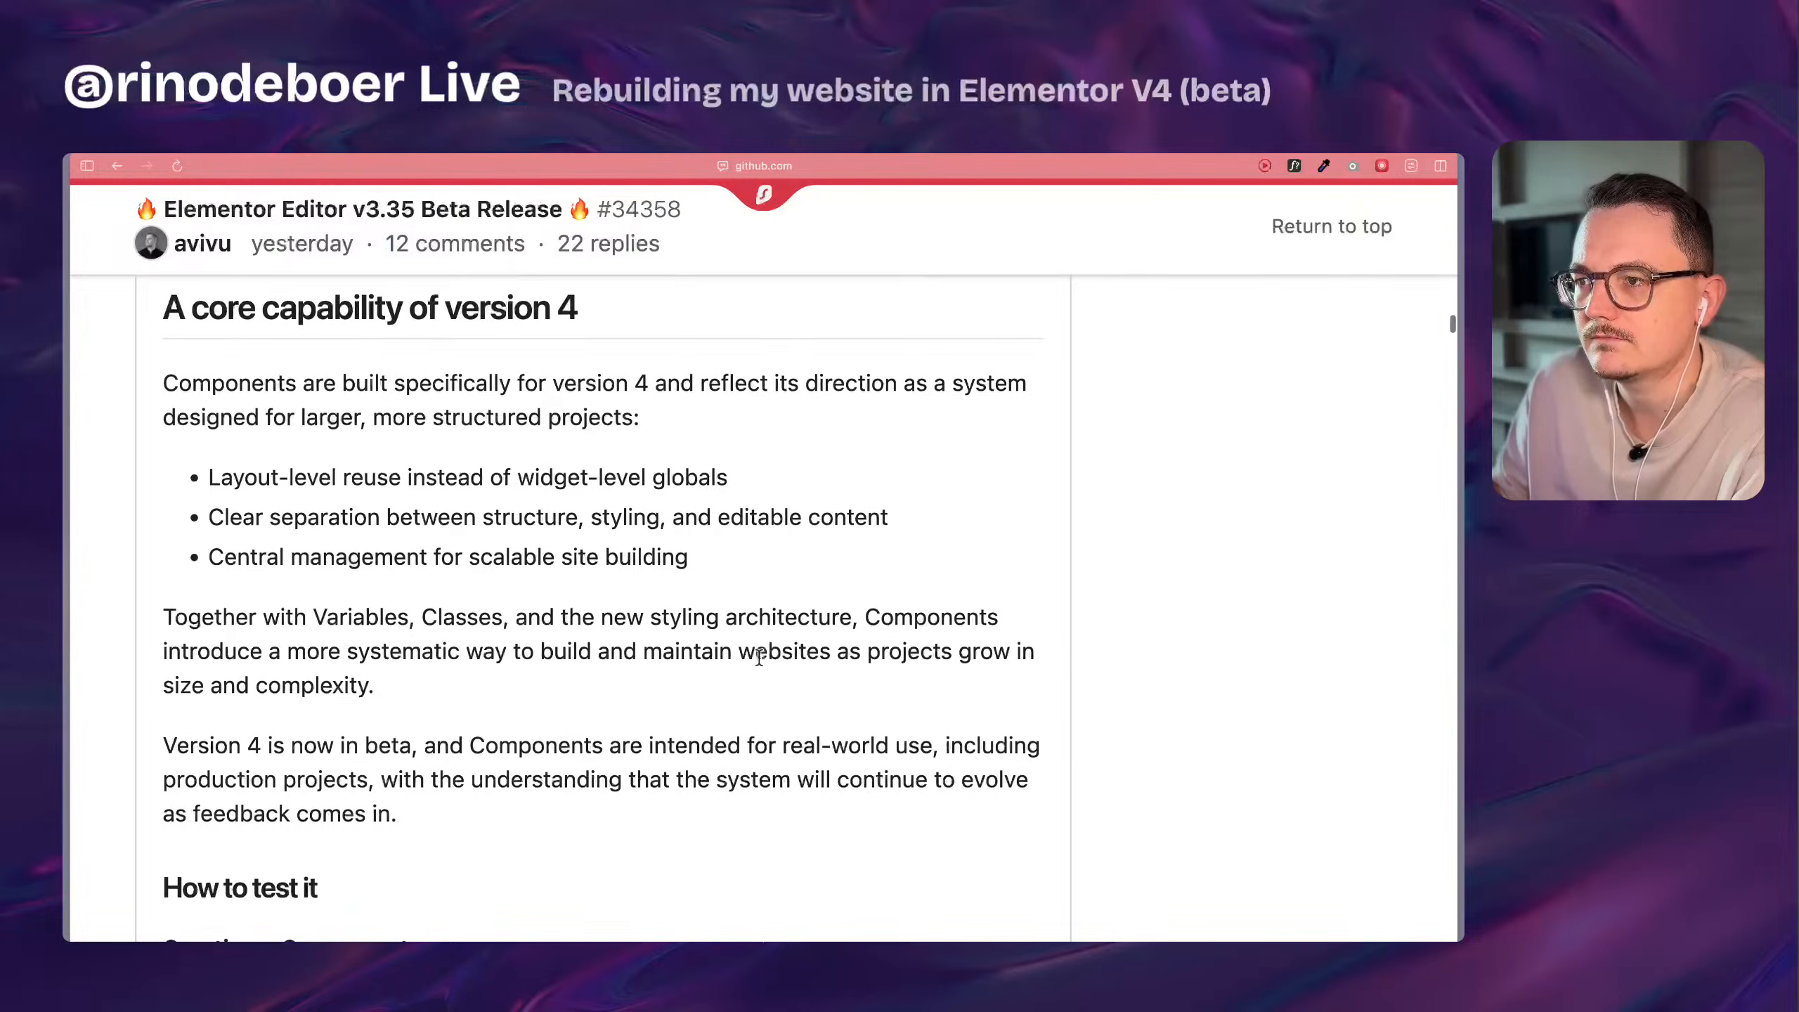
left_click_drag(232, 480, 700, 480)
left_click(700, 479)
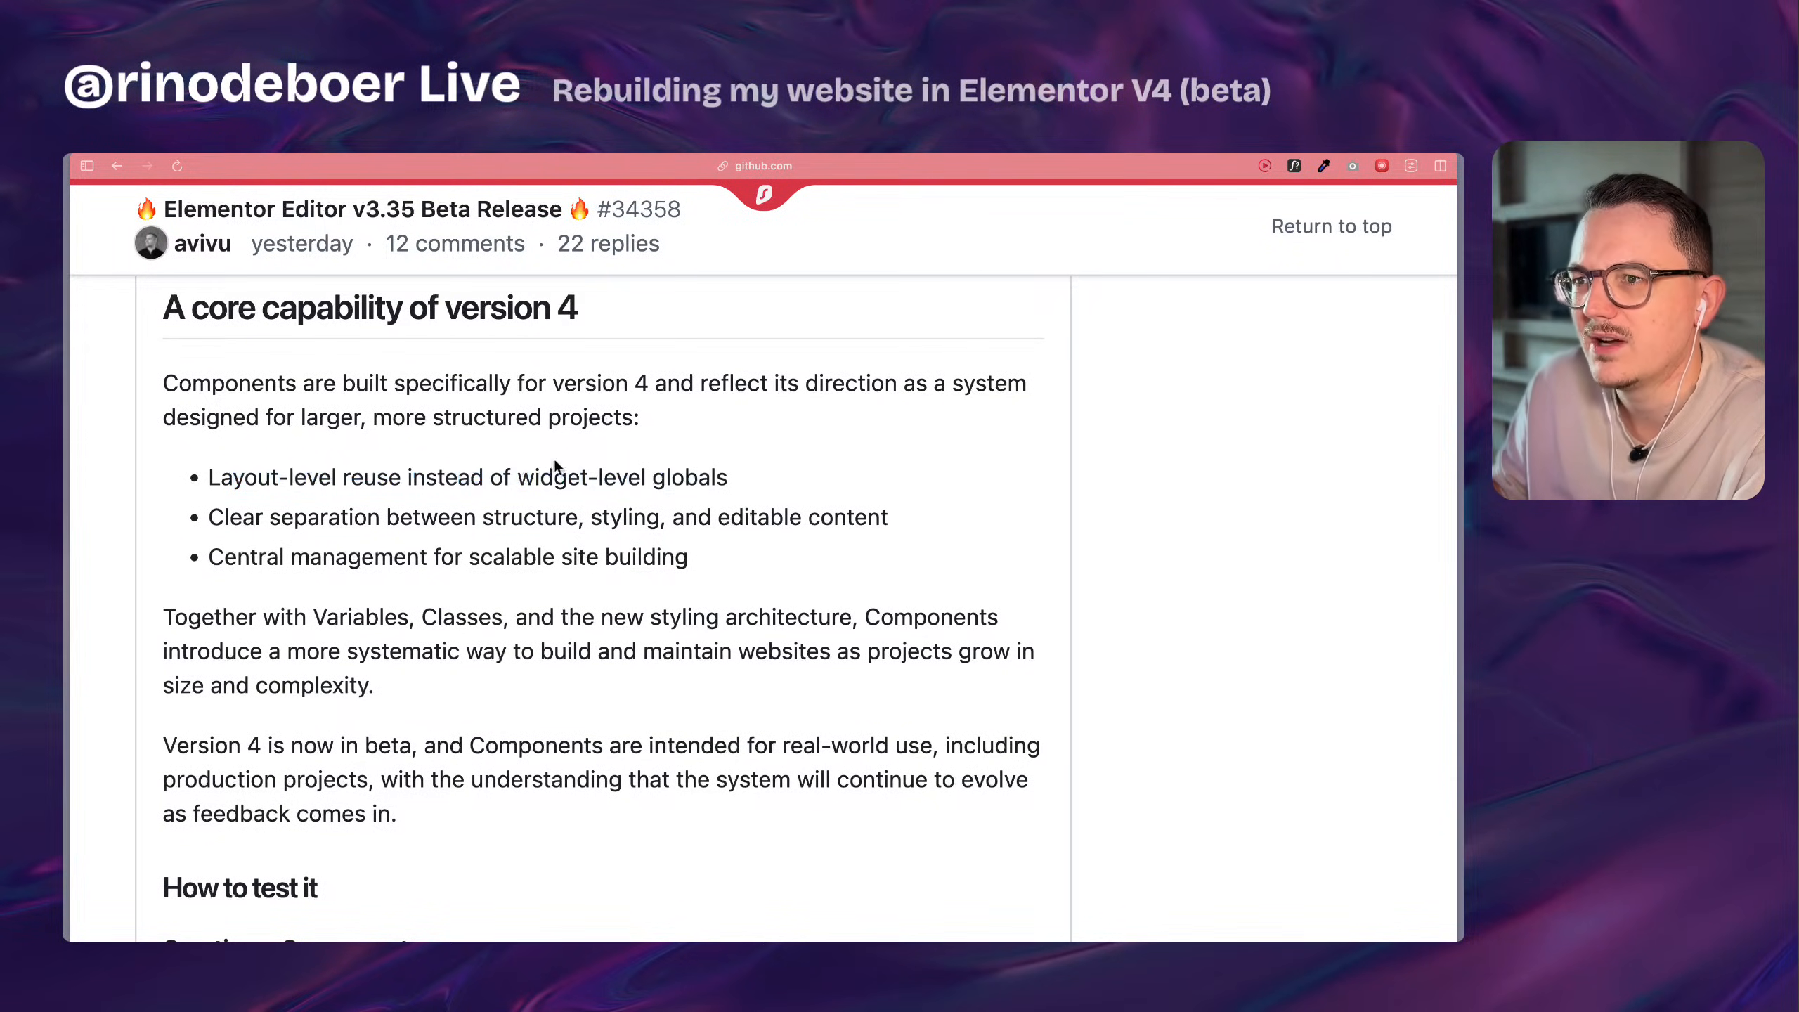
left_click_drag(207, 517, 547, 684)
left_click(547, 683)
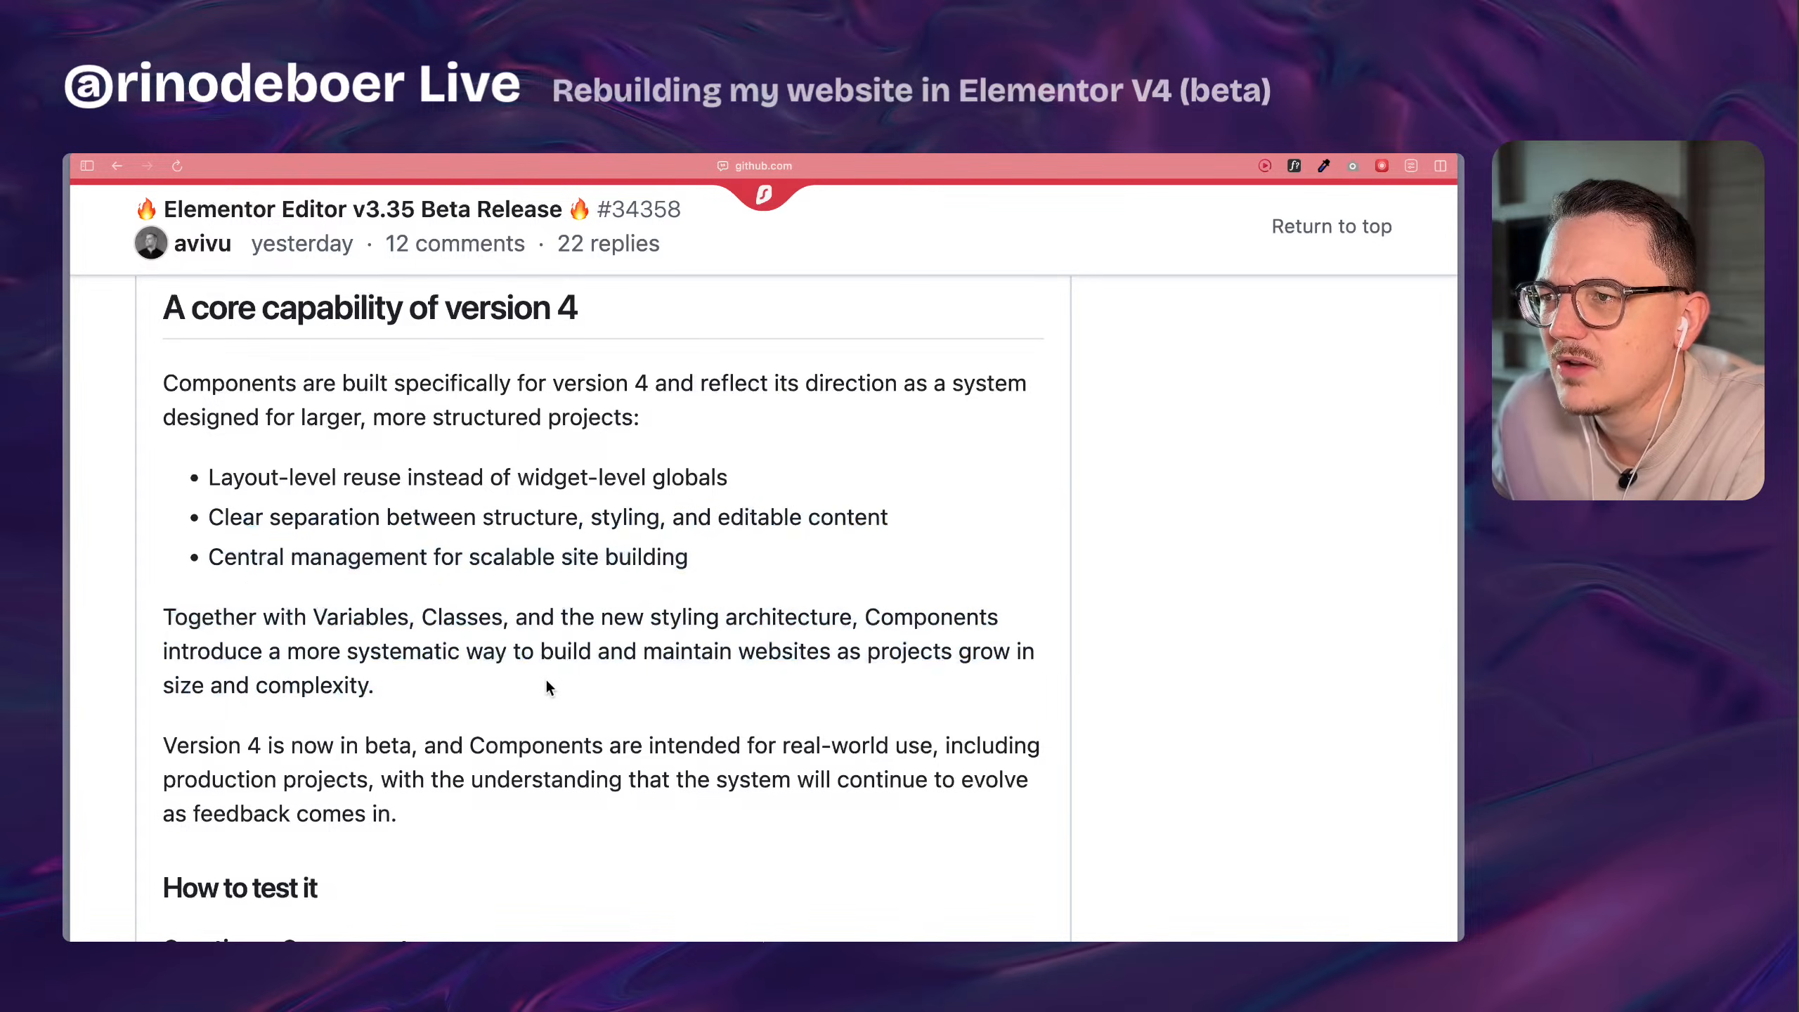
Skim the Component testing instructions, reduce the page zoom to 175%, and view the Inline Editing illustration.
scroll(547, 680, "down", 15)
scroll(547, 680, "down", 7)
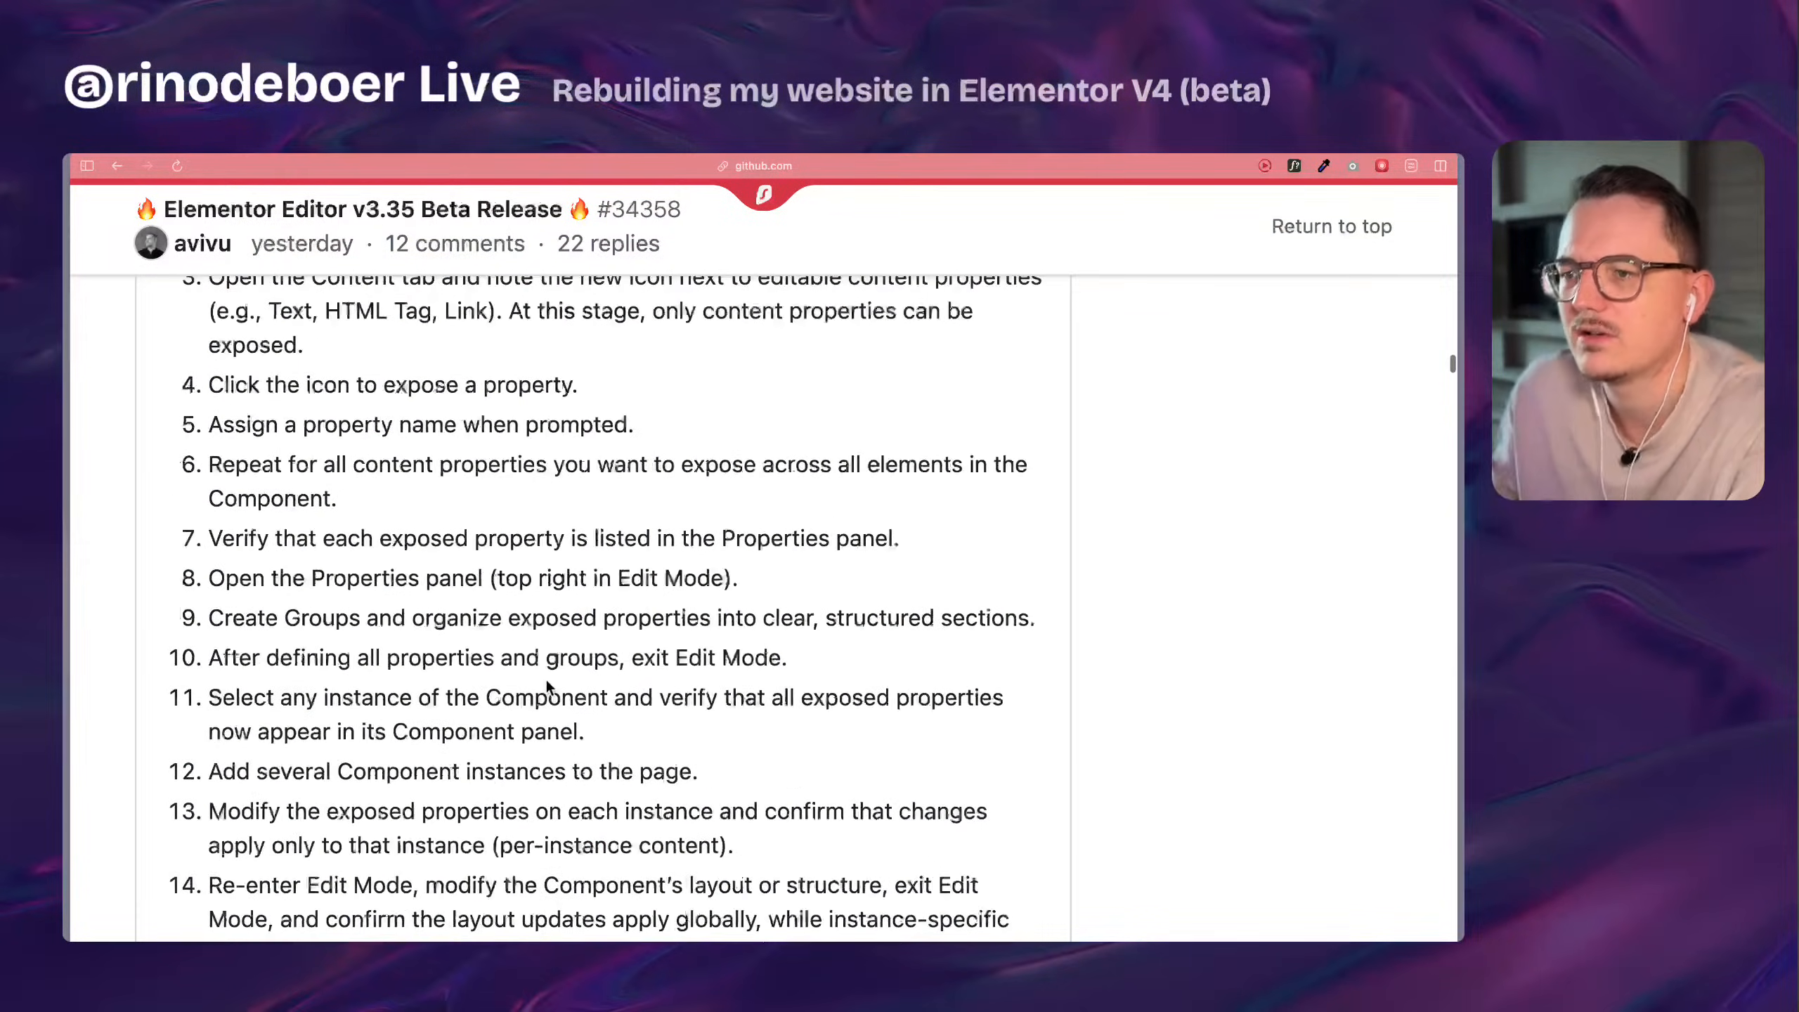
key("super+minus")
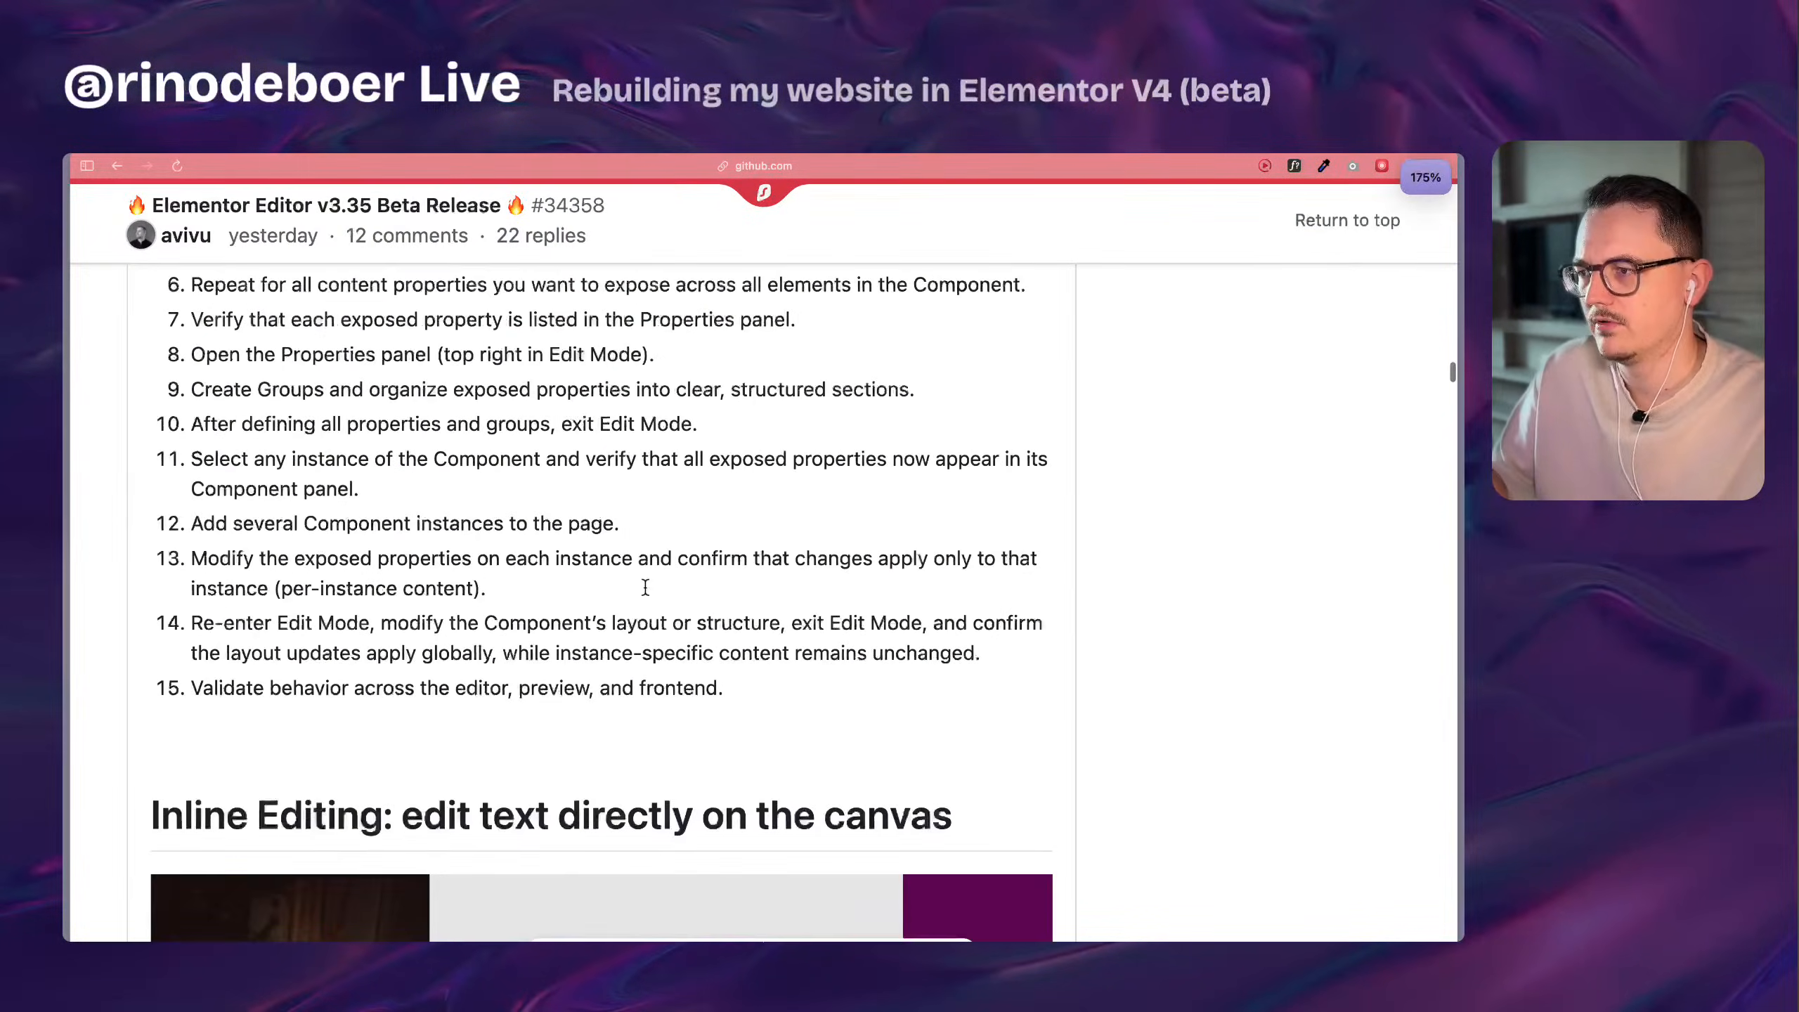
scroll(693, 544, "down", 7)
scroll(694, 550, "up", 1)
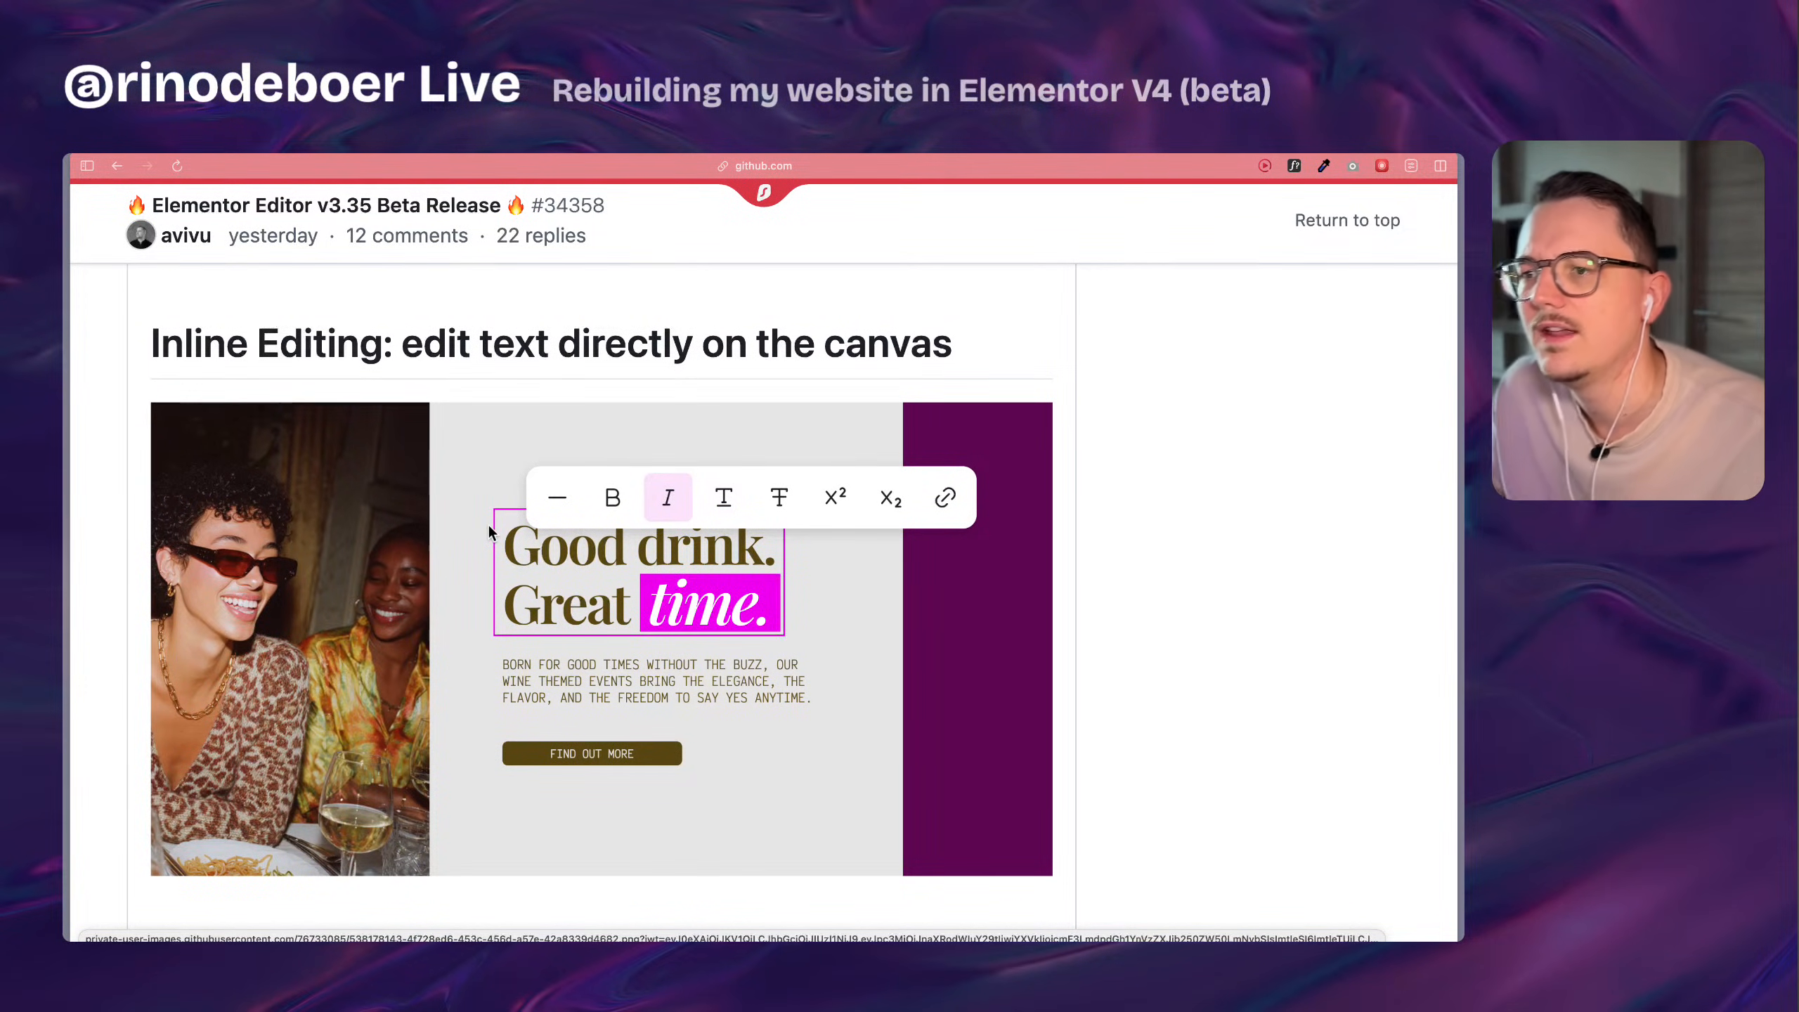
Switch to the Bakery1 page in the Elementor editor and select the hero heading "Fresh bread, friendly faces, and flour everywhere".
mouse_move(66, 501)
left_click(159, 544)
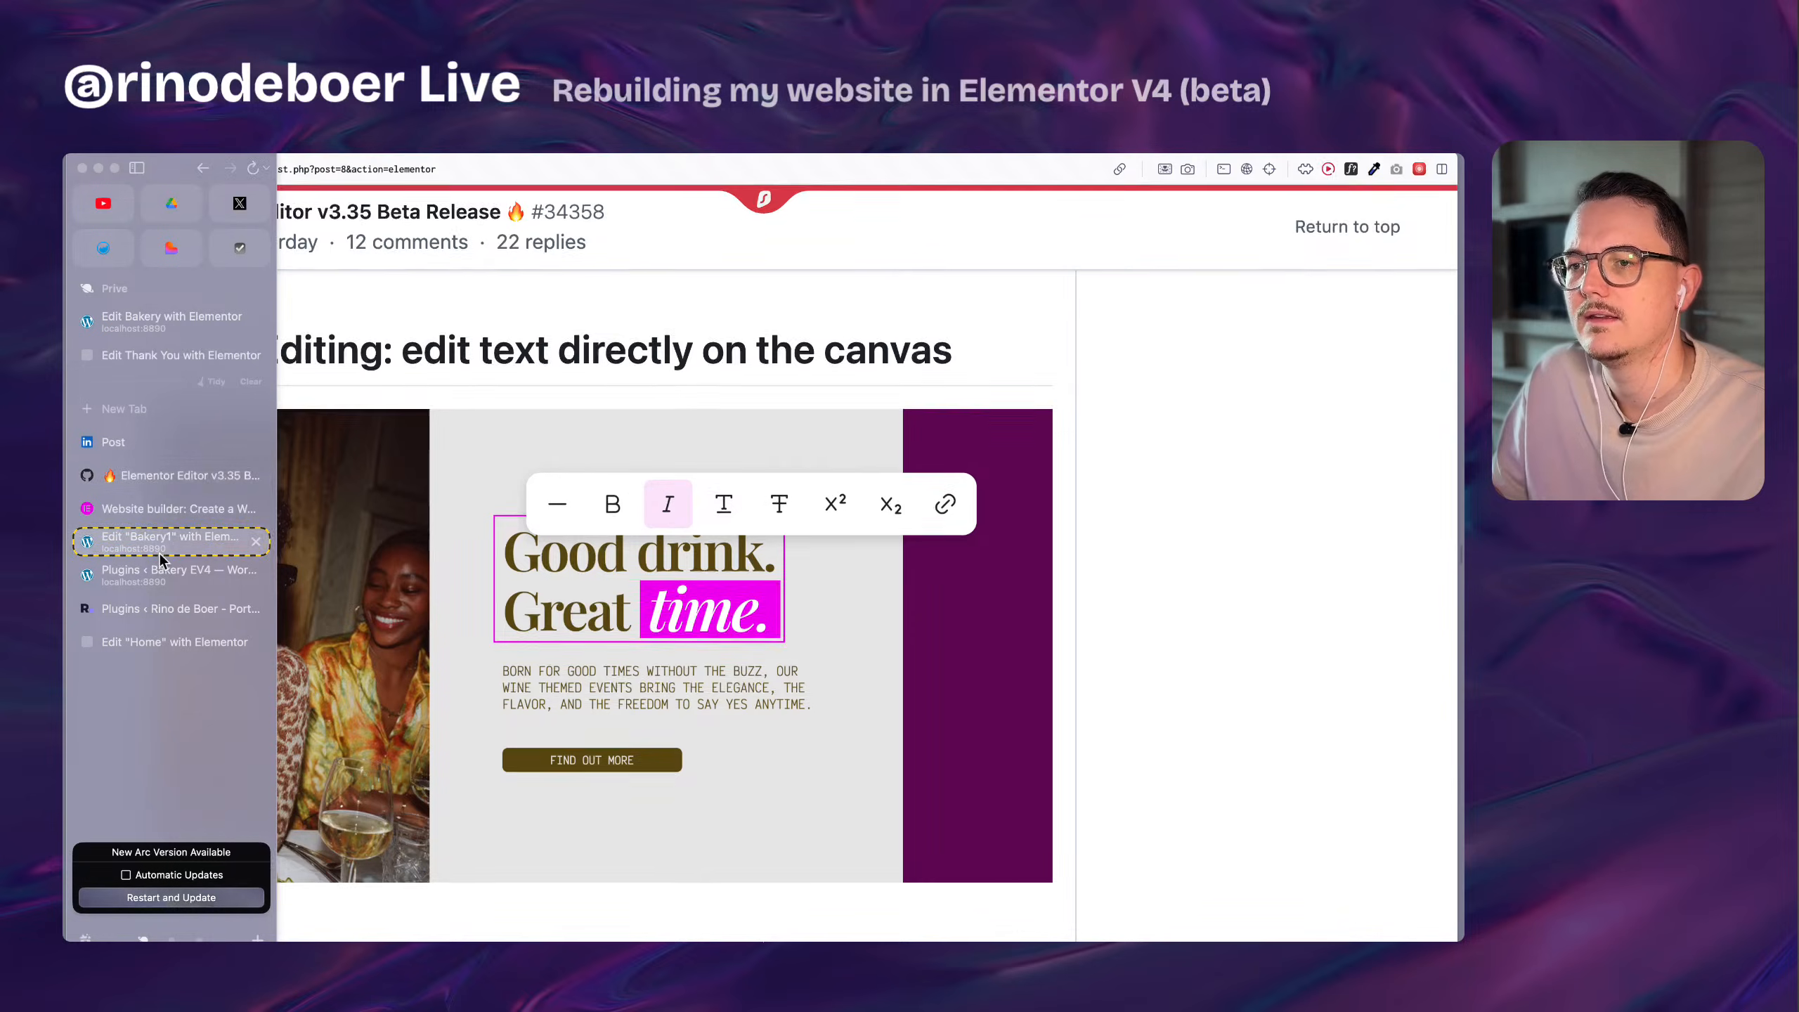
scroll(538, 418, "up", 15)
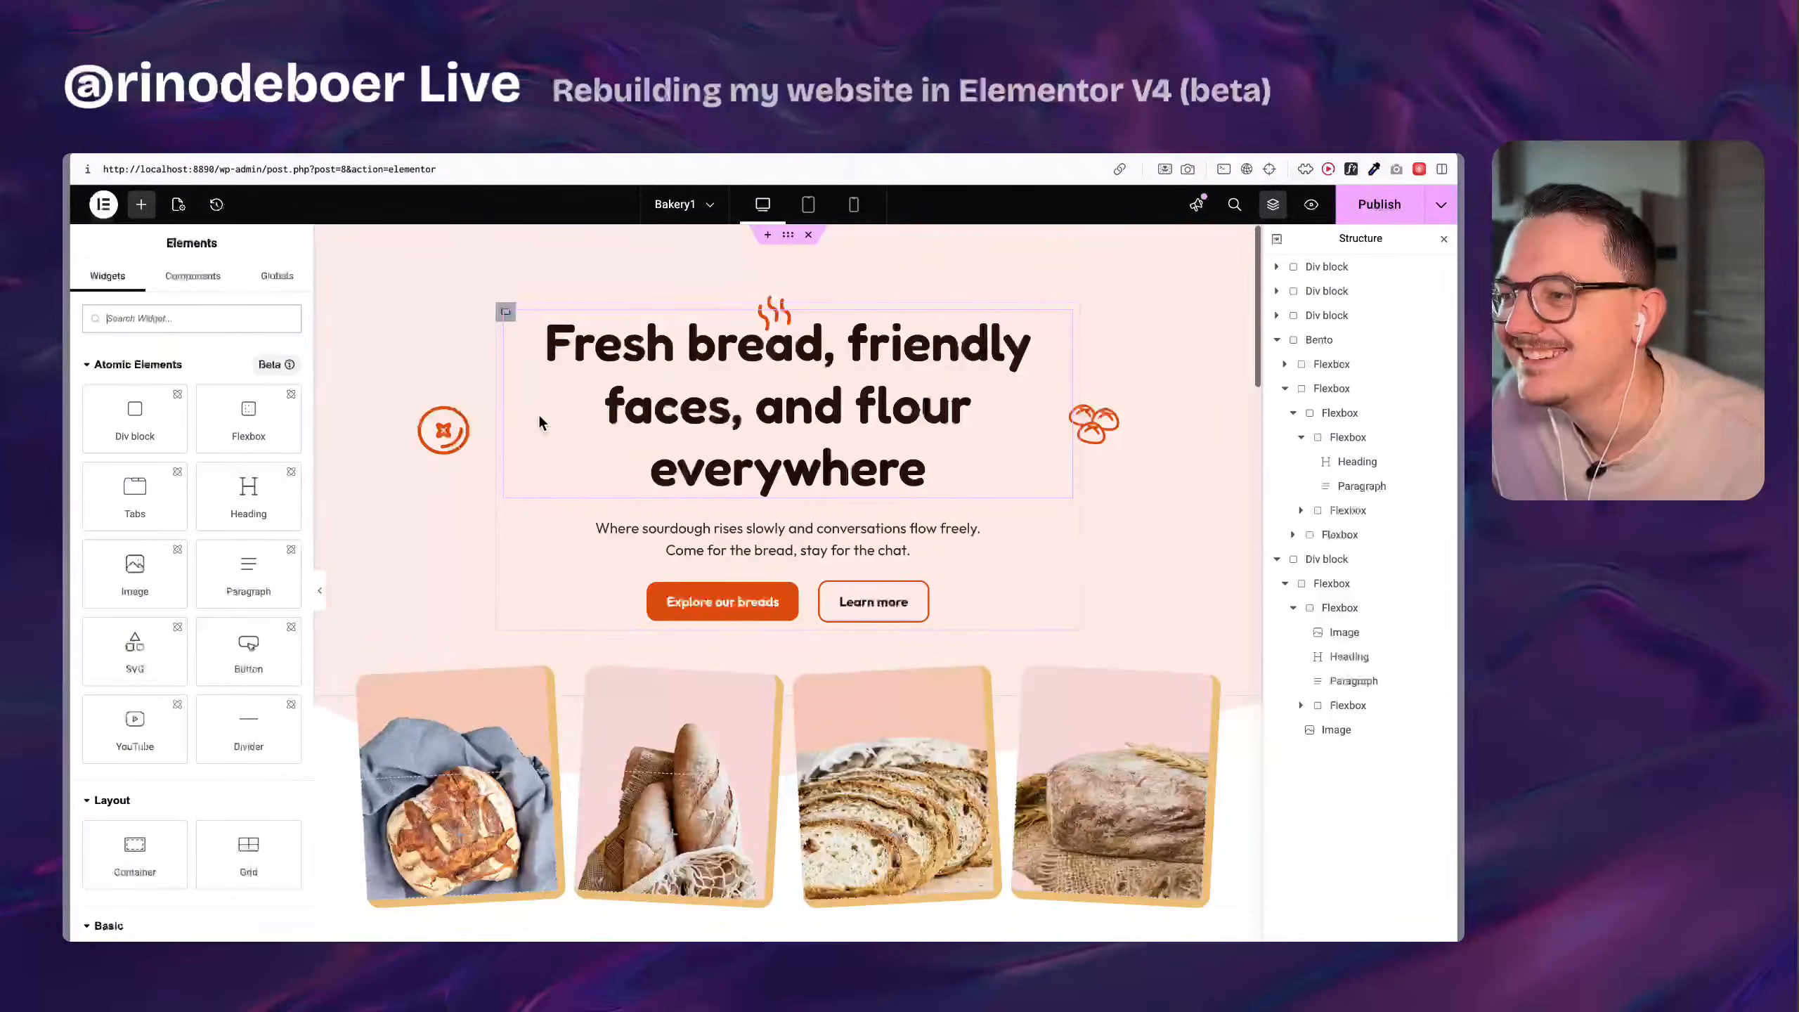
left_click(704, 406)
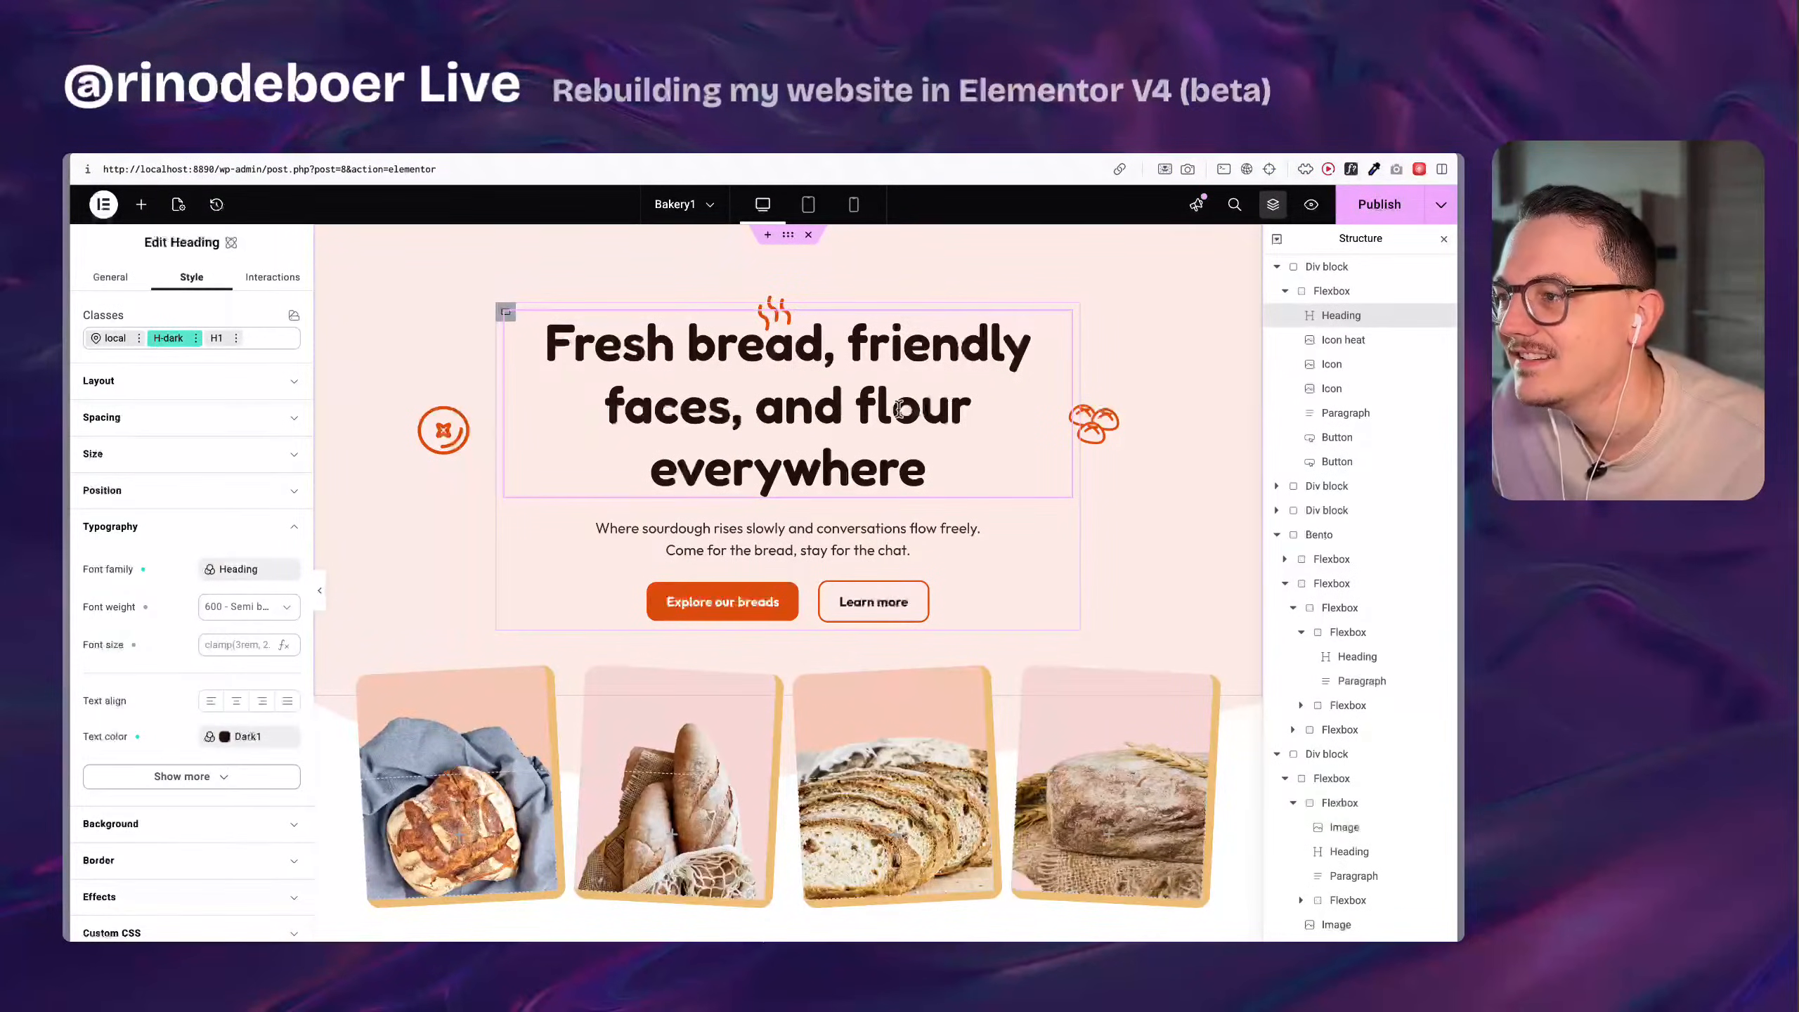
Underline the word "flour" in the hero heading directly on the canvas.
double_click(938, 413)
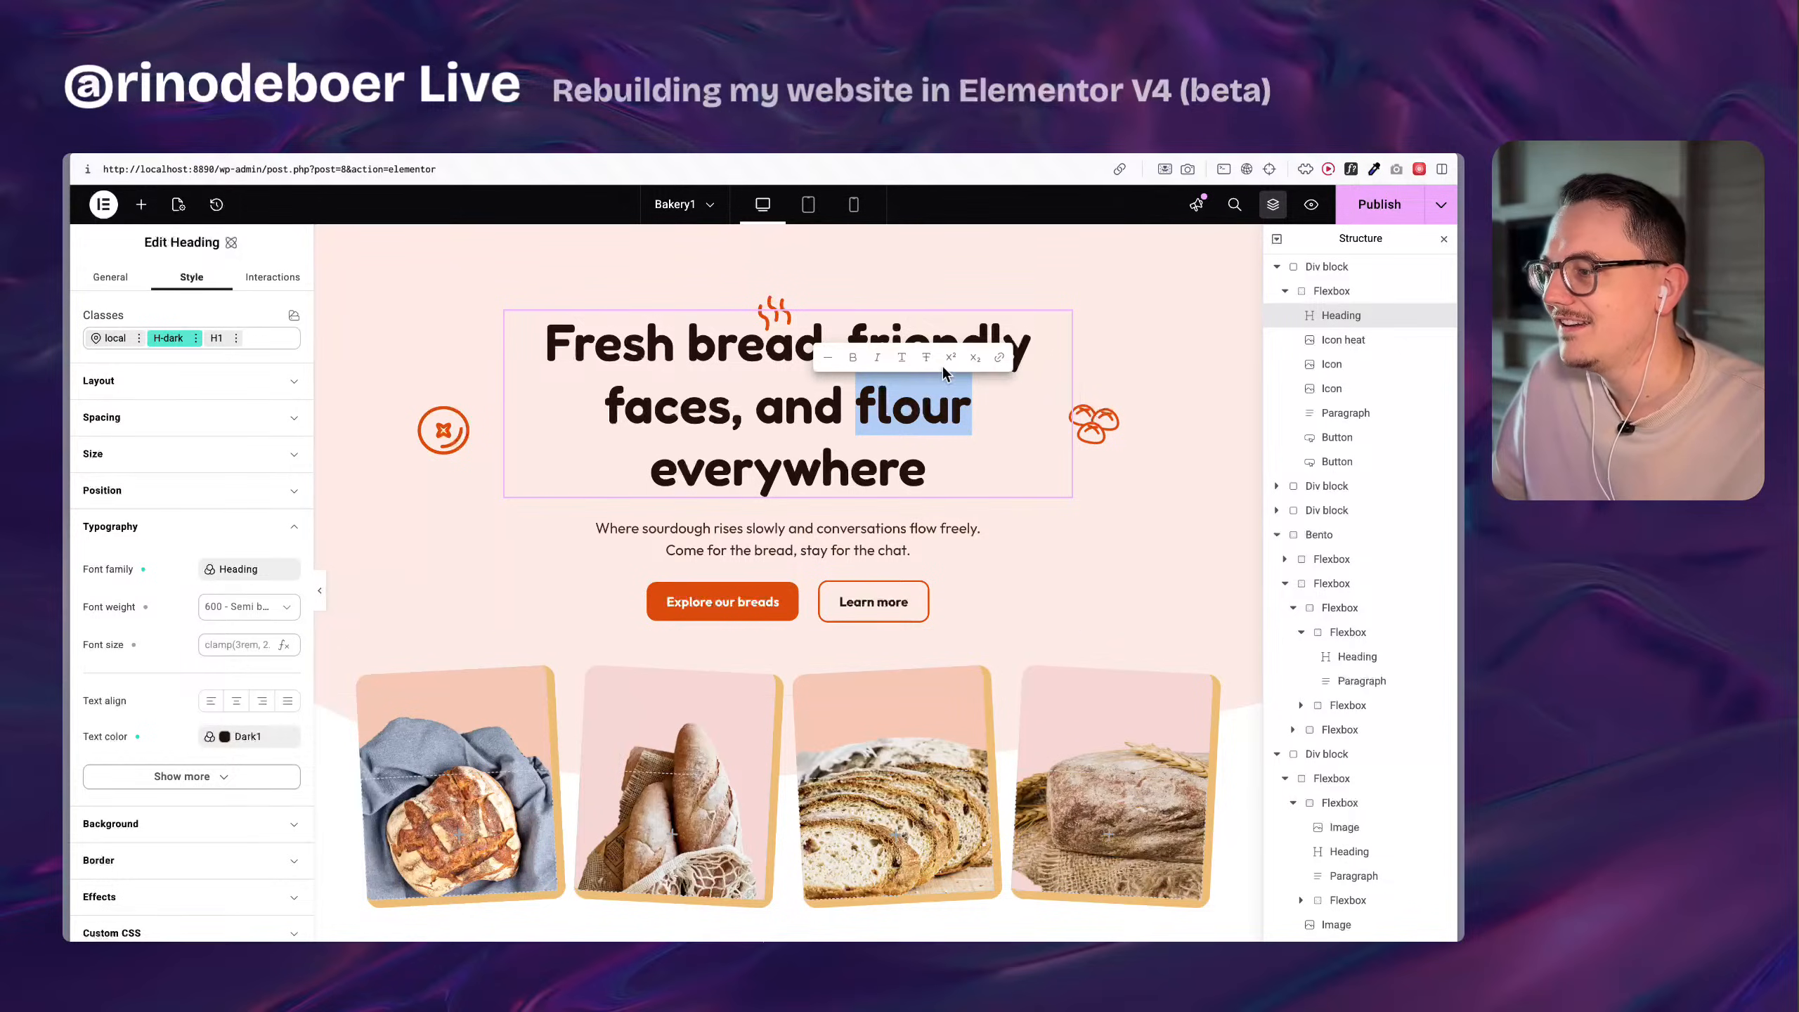
scroll(922, 309, "up", 4)
scroll(922, 310, "up", 5)
scroll(861, 462, "right", 1)
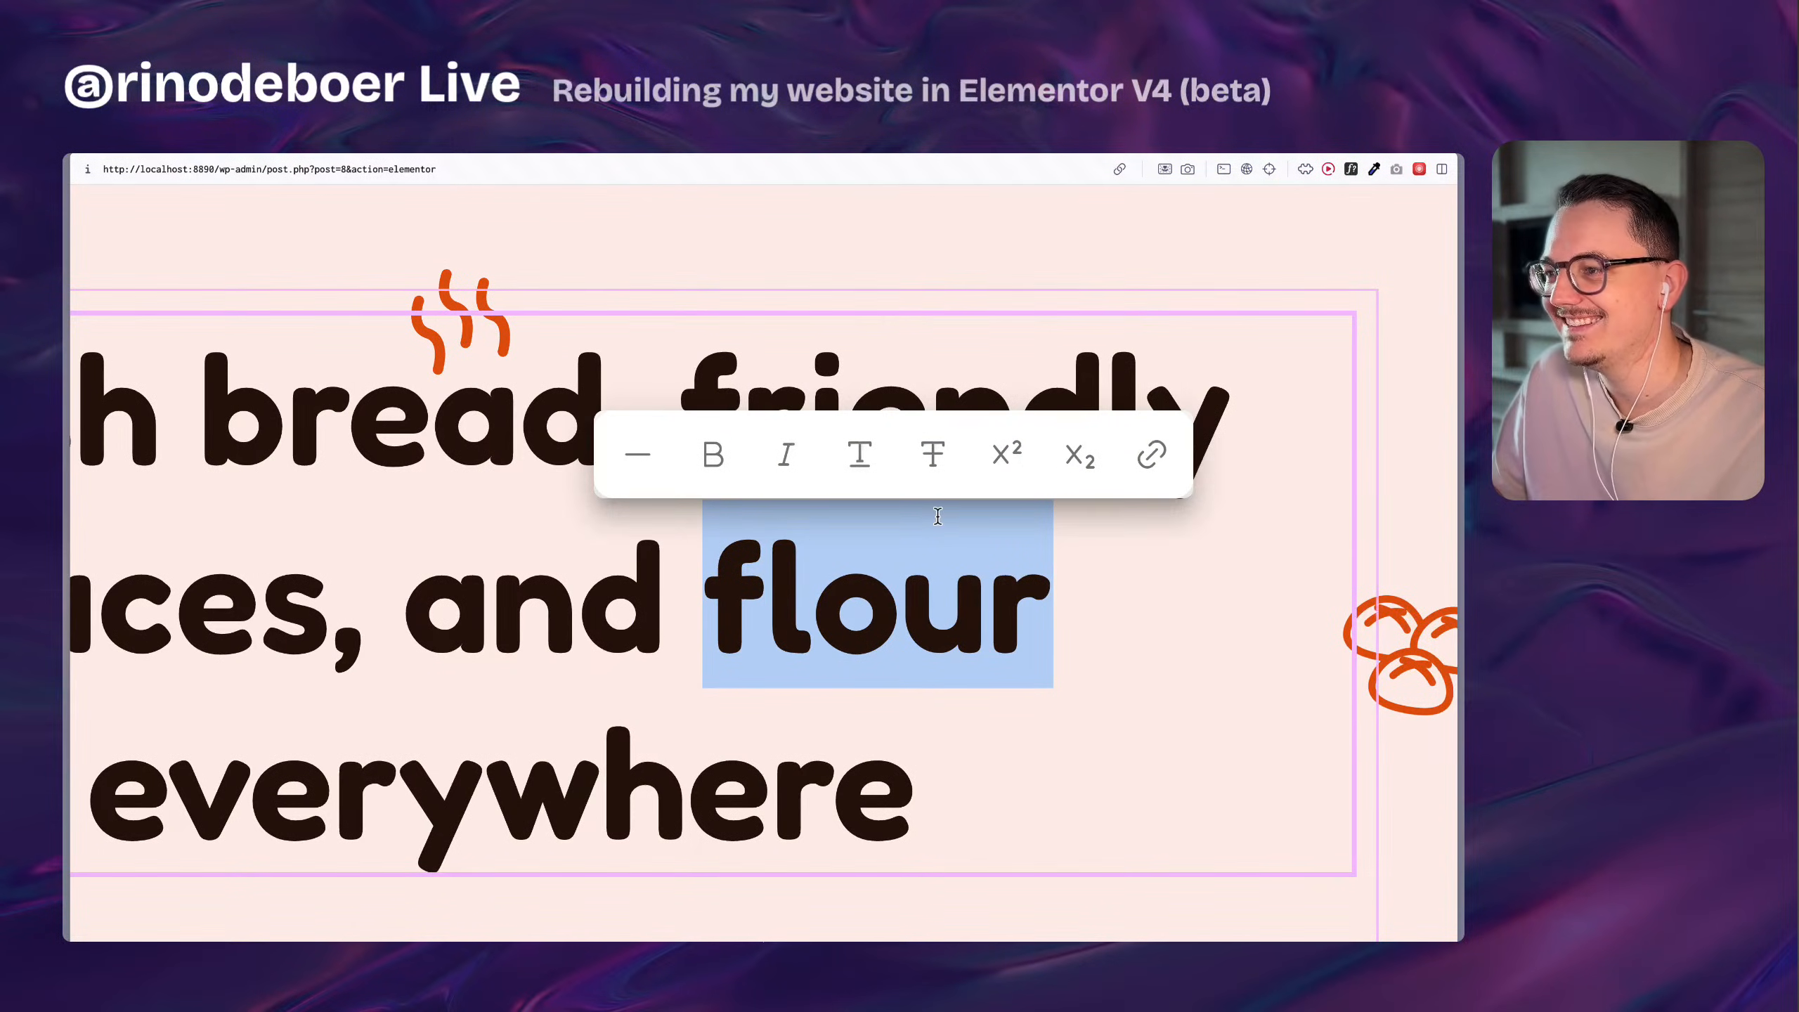
left_click(861, 462)
scroll(861, 461, "down", 8)
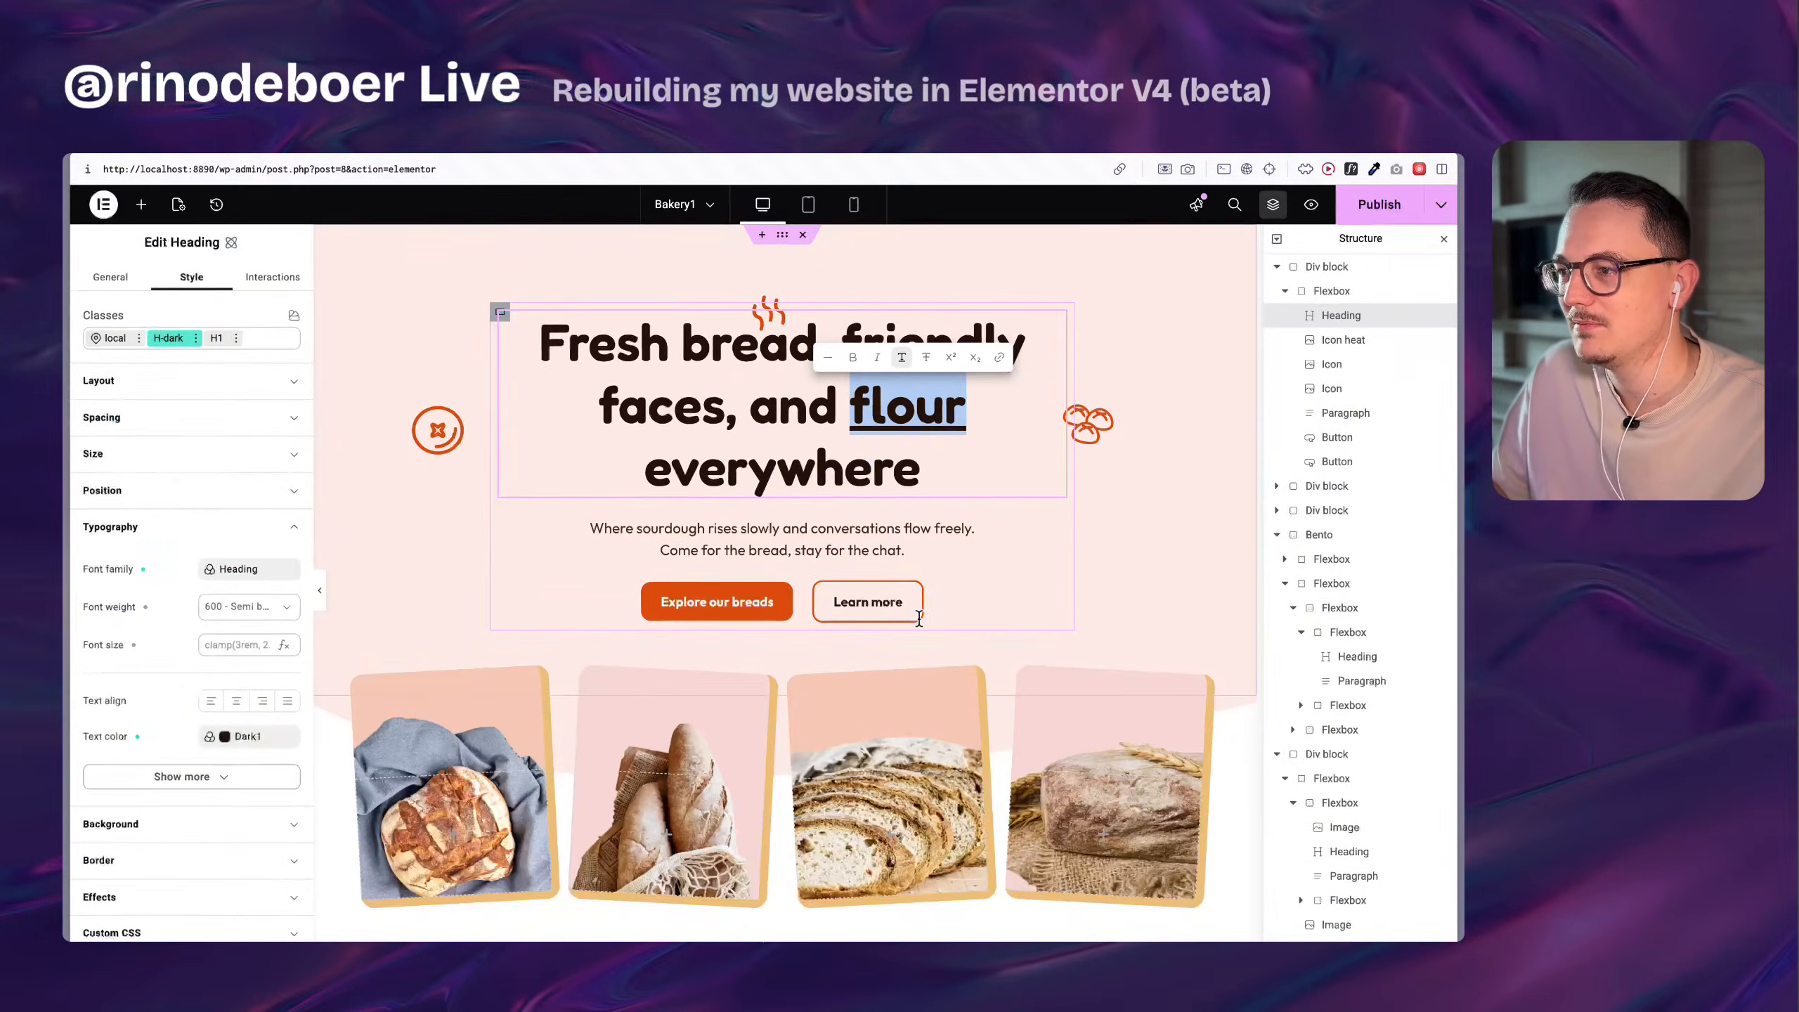
Check how the inline formatting appears in the hero heading's title content, selecting the word "everywhere" there.
left_click(771, 437)
left_click(110, 277)
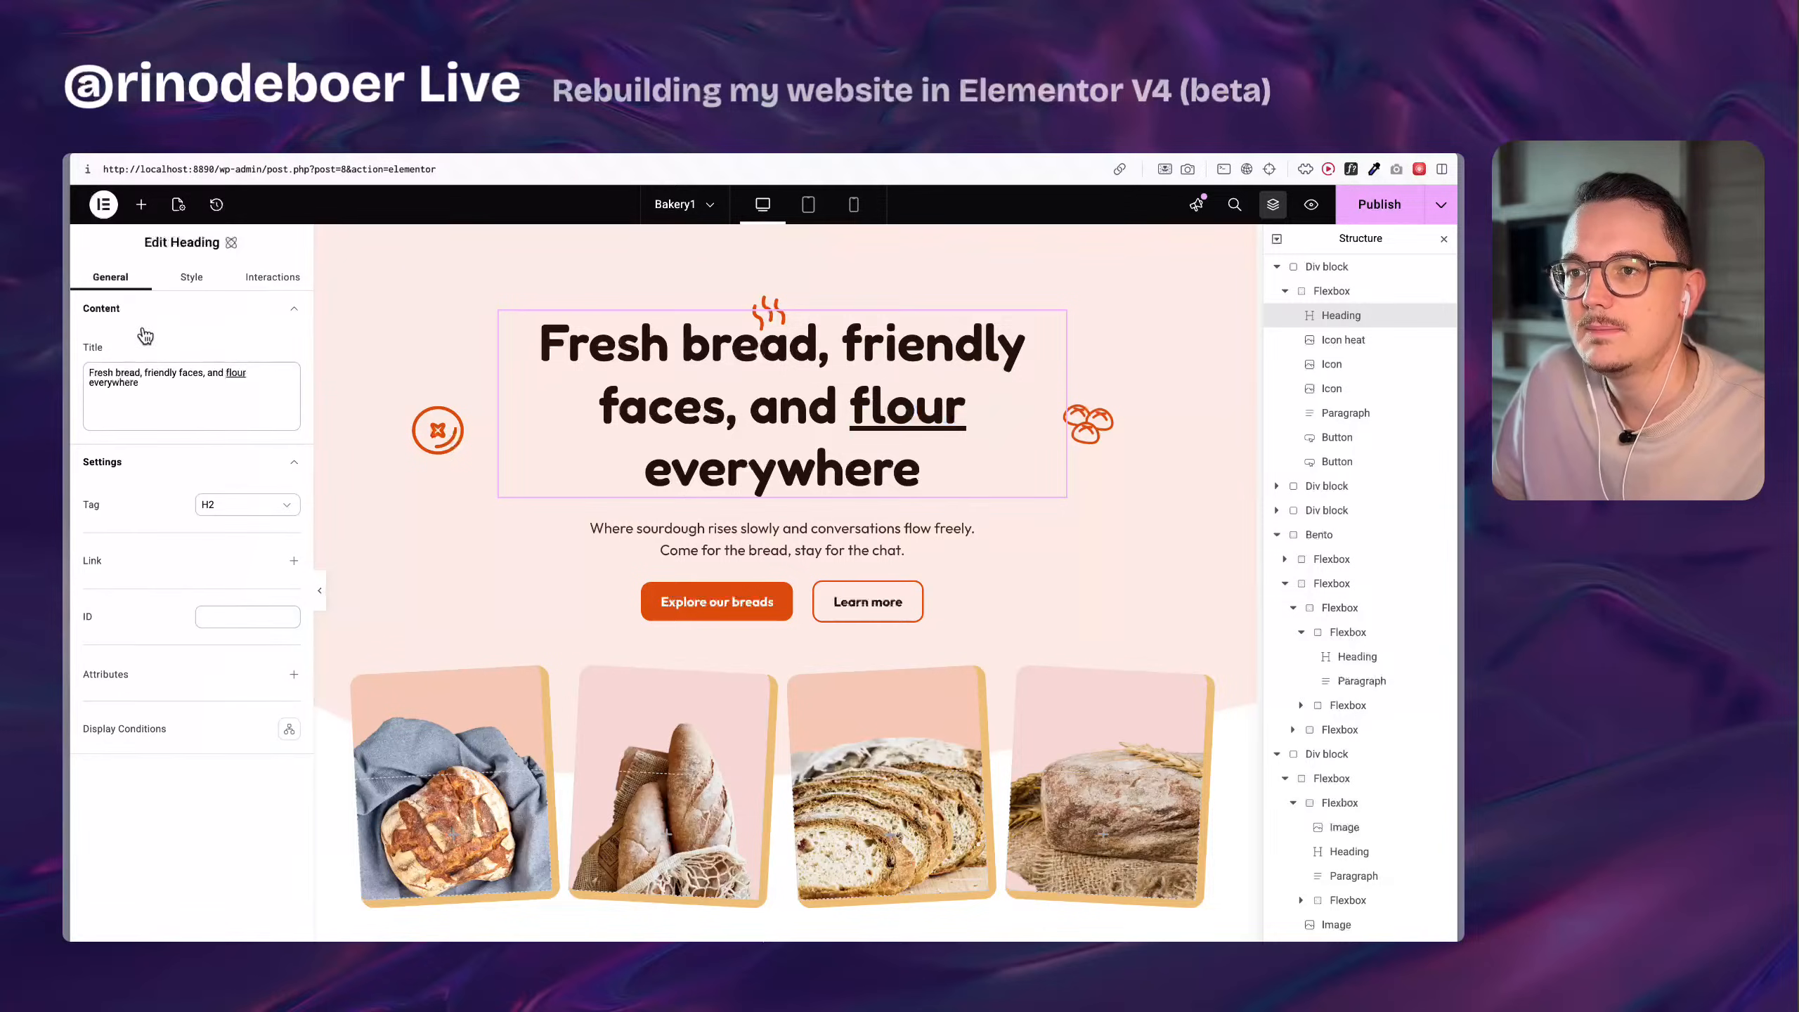
left_click(175, 393)
double_click(120, 386)
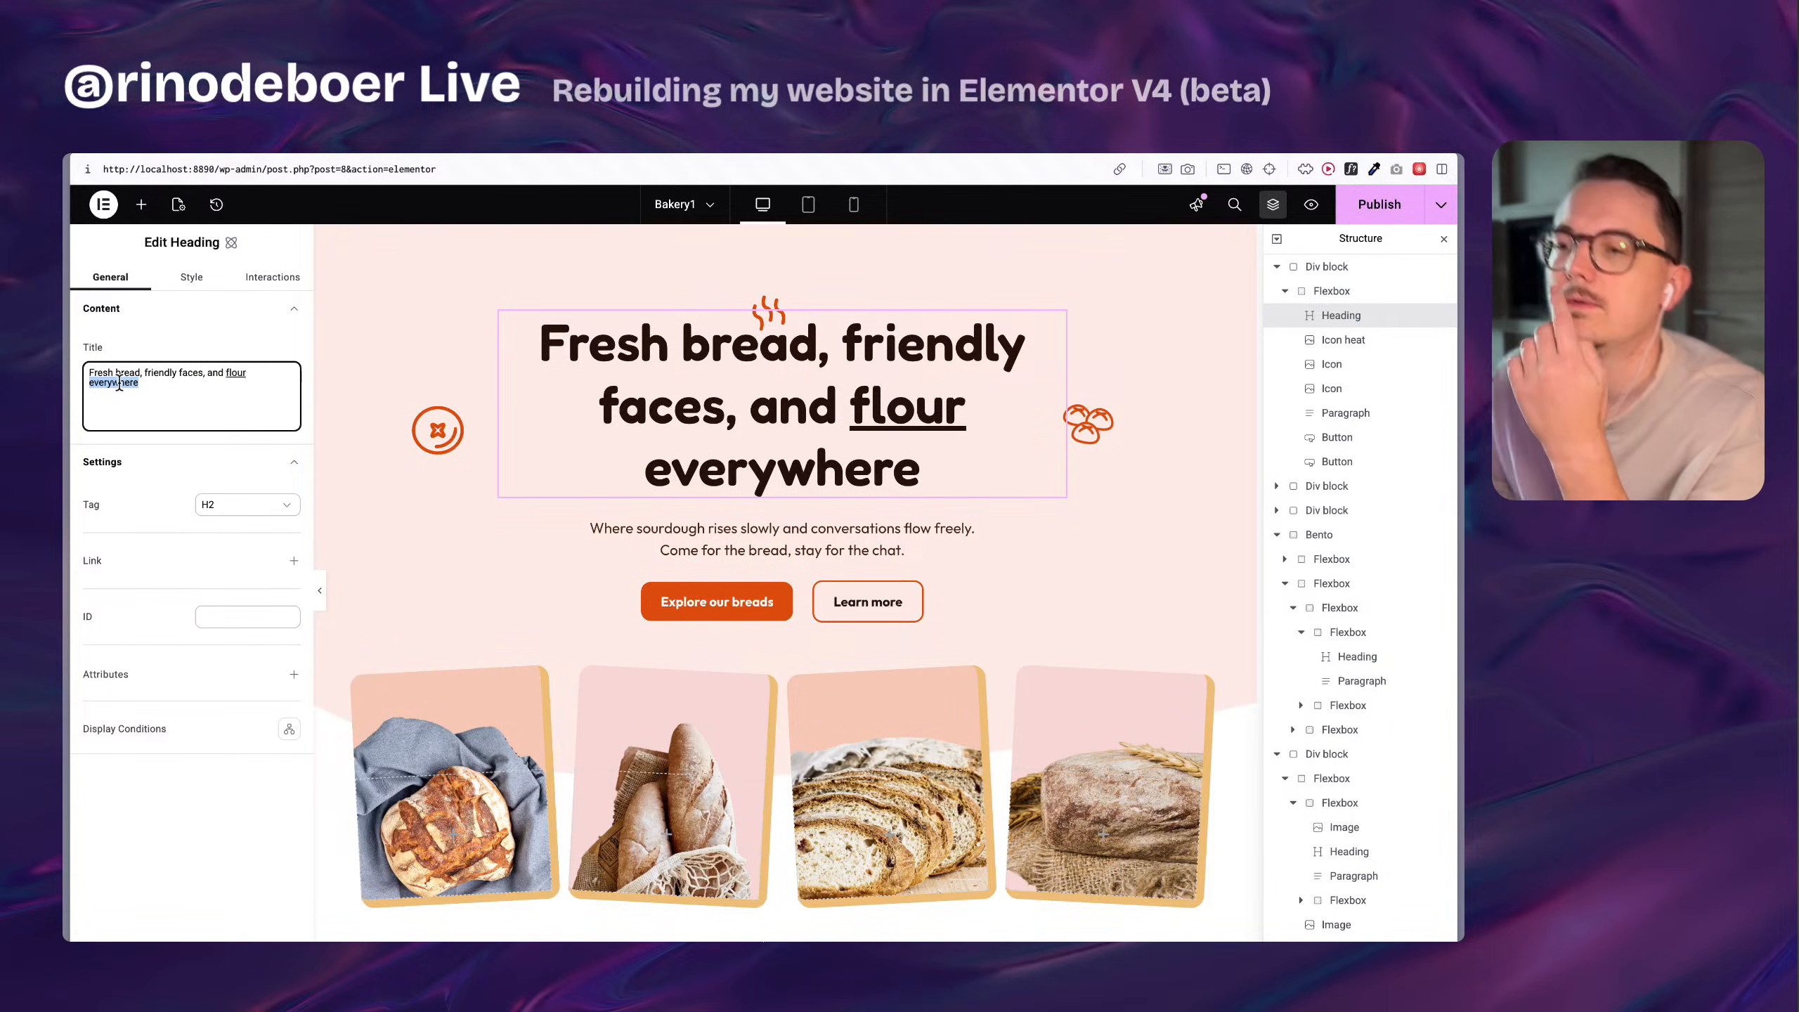
Try superscript, subscript and strikethrough on the word "faces" in the hero heading, removing each format again.
double_click(675, 413)
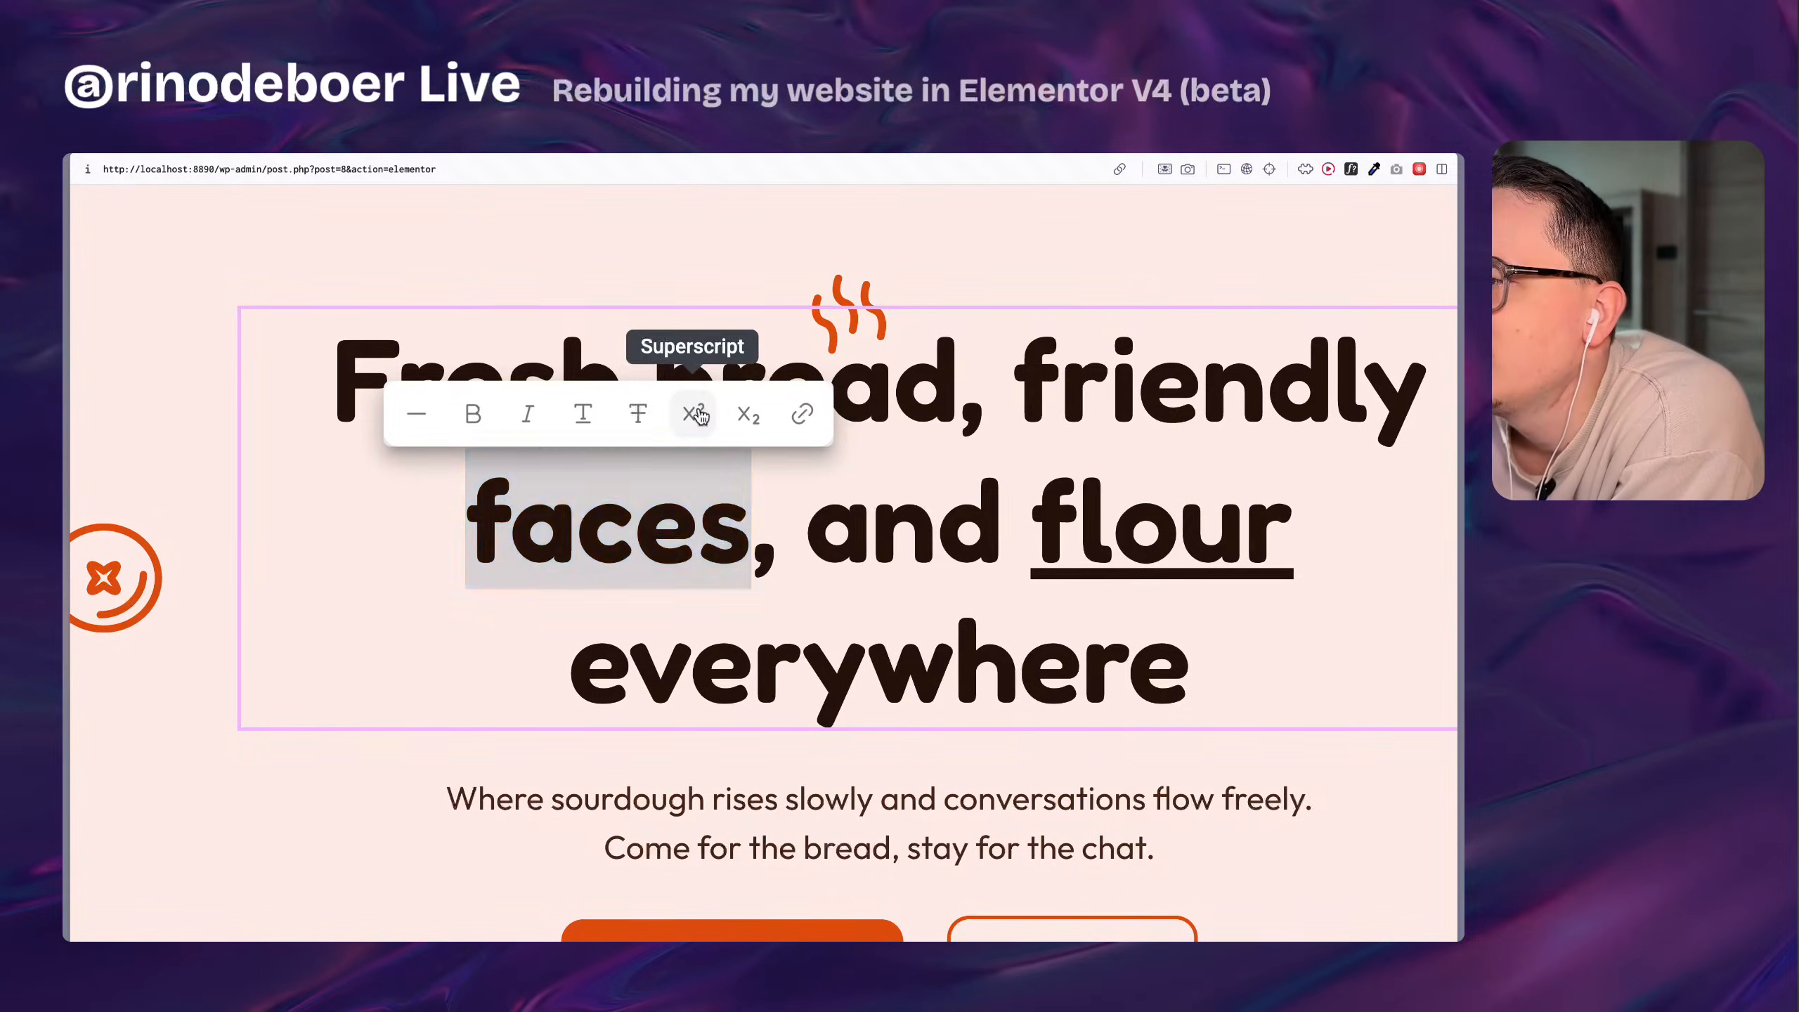
left_click(698, 414)
left_click(698, 414)
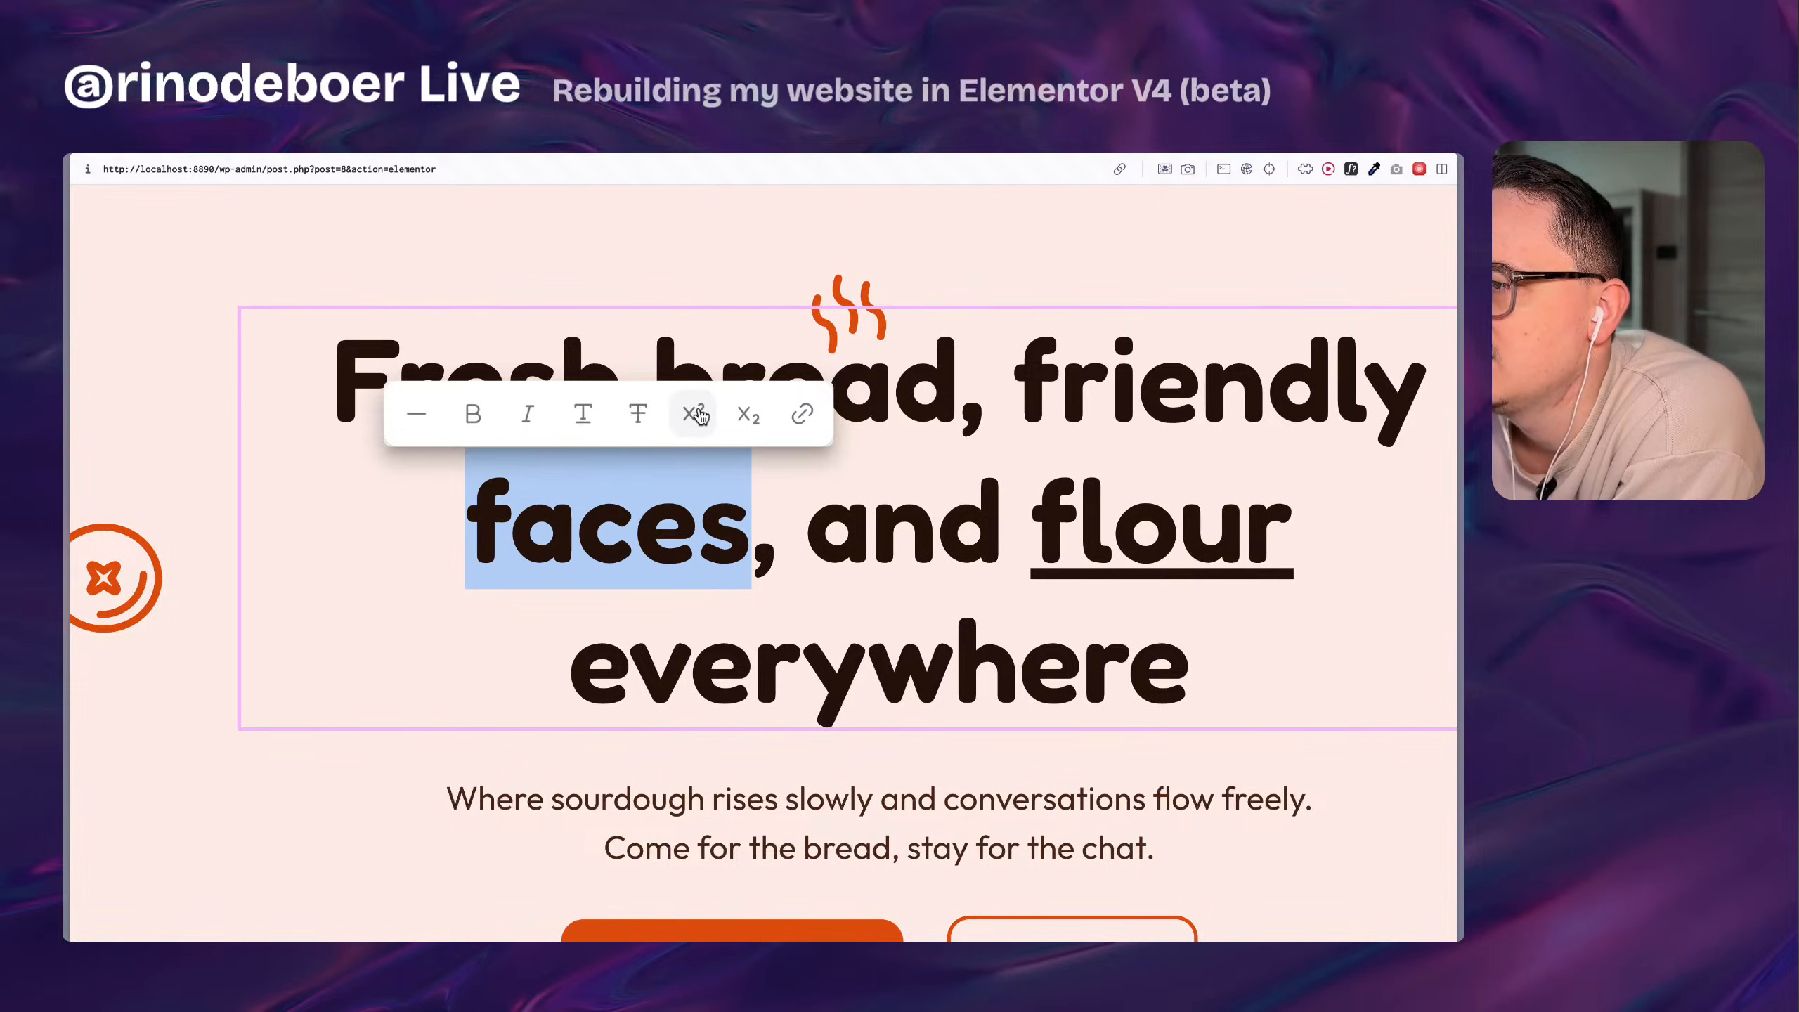
left_click(698, 414)
left_click(697, 414)
left_click(760, 418)
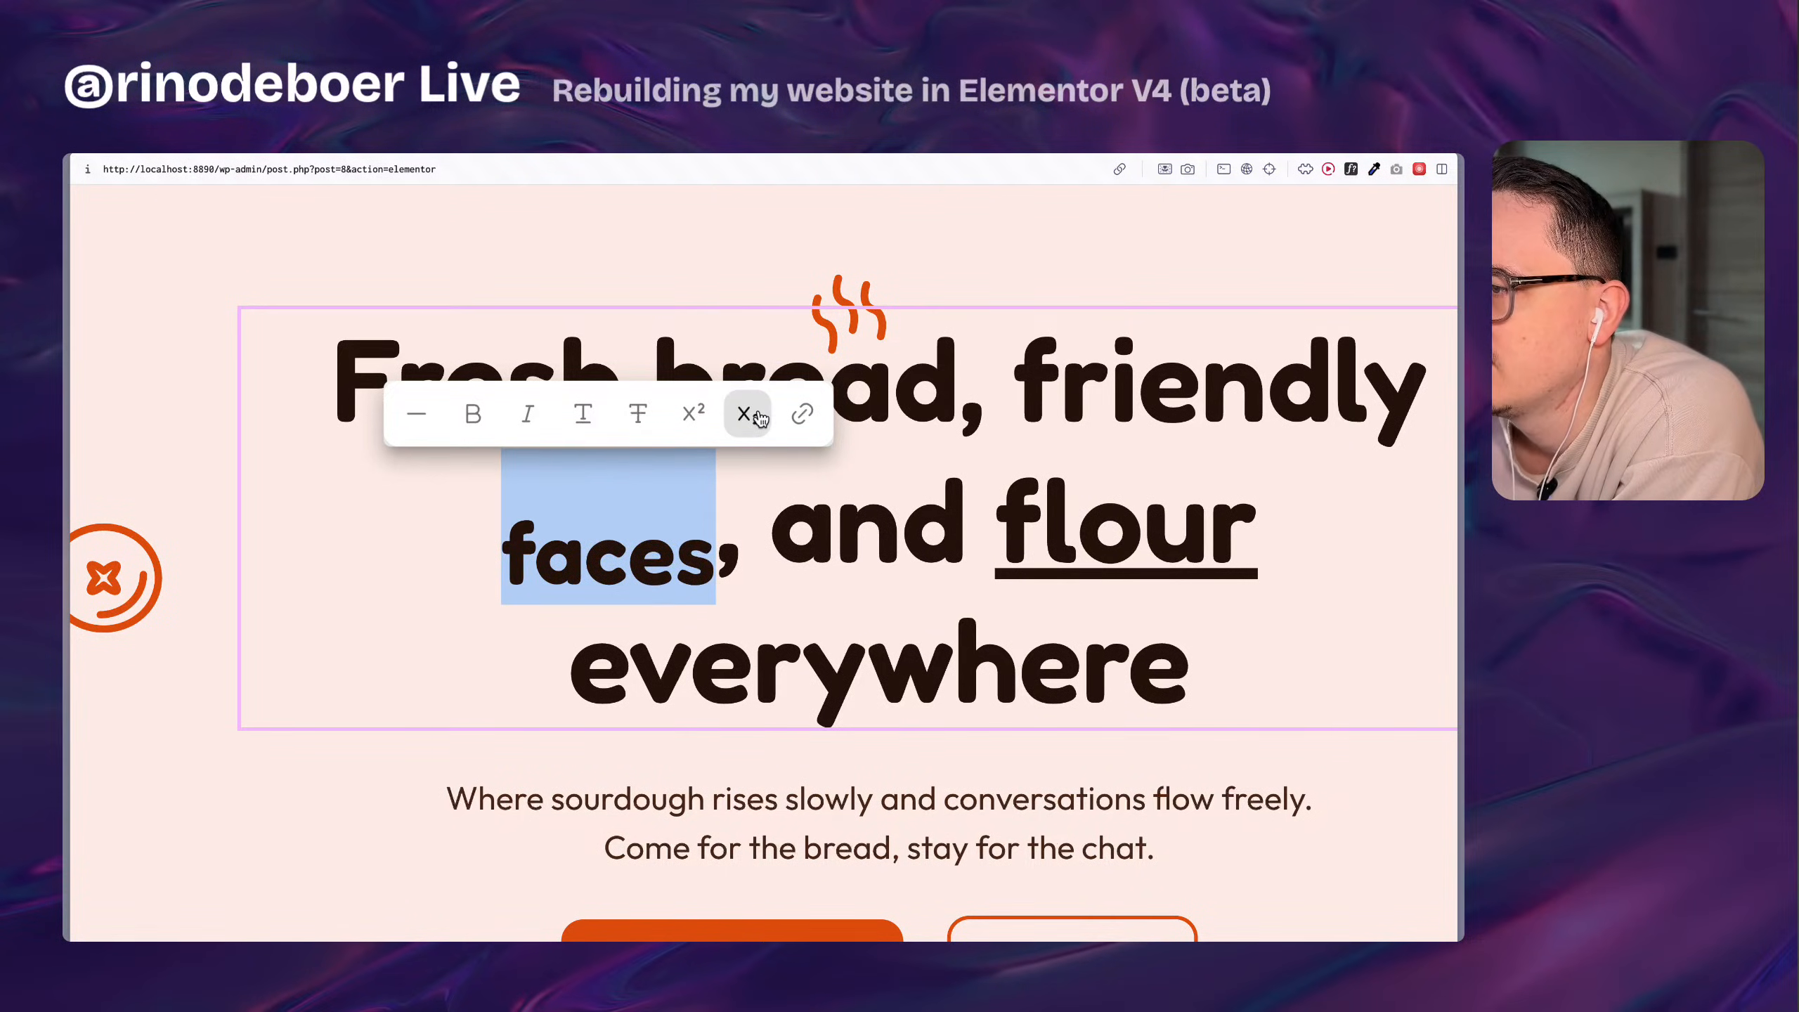
left_click(760, 418)
left_click(712, 423)
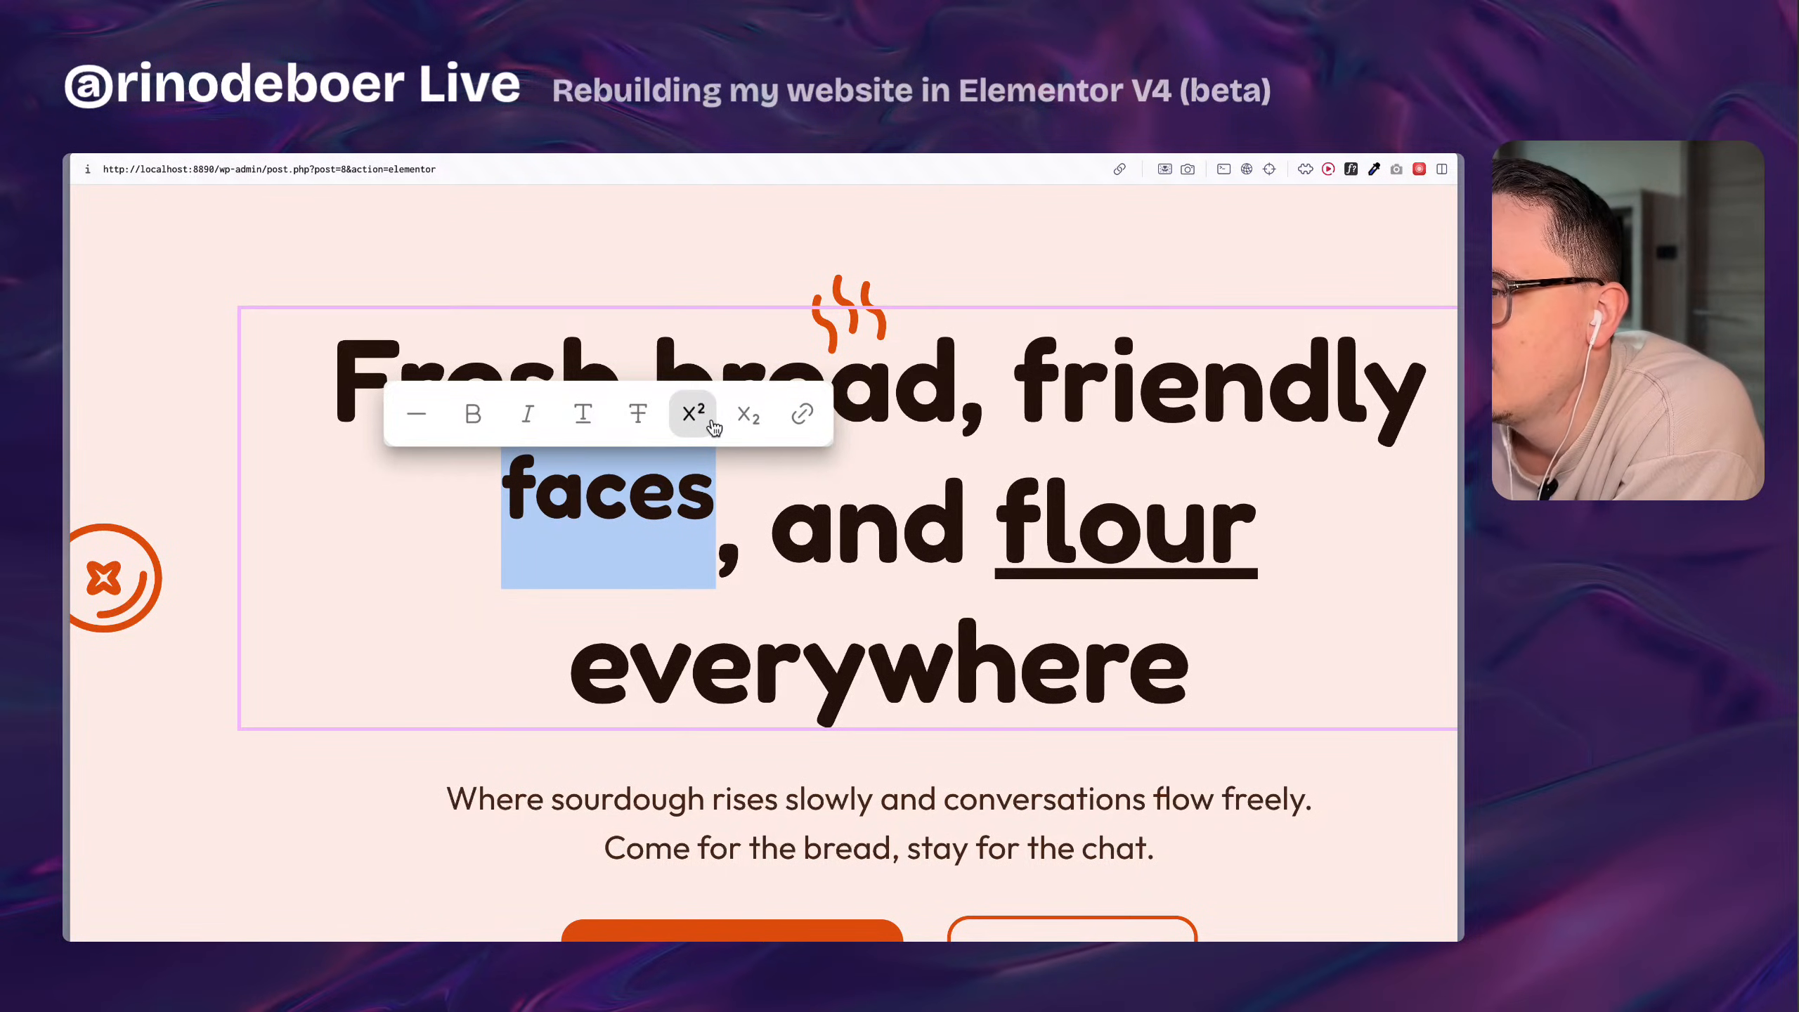
left_click(712, 423)
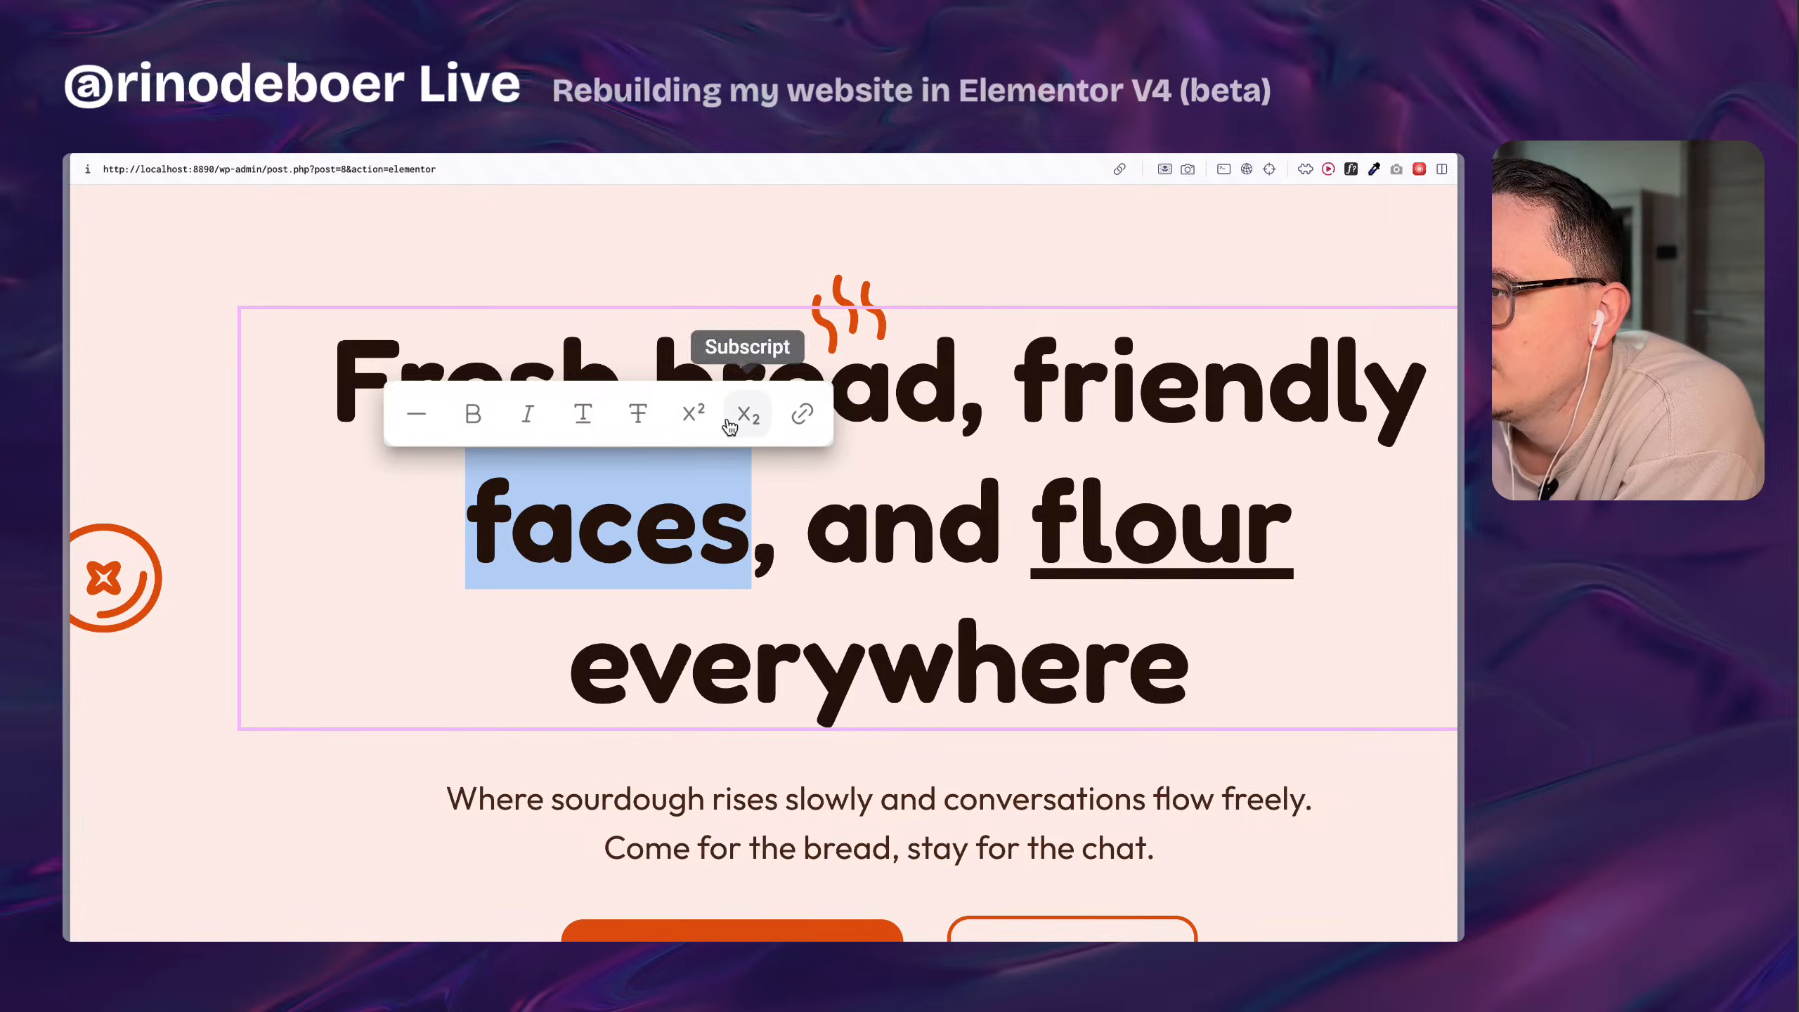
left_click(645, 418)
left_click(645, 418)
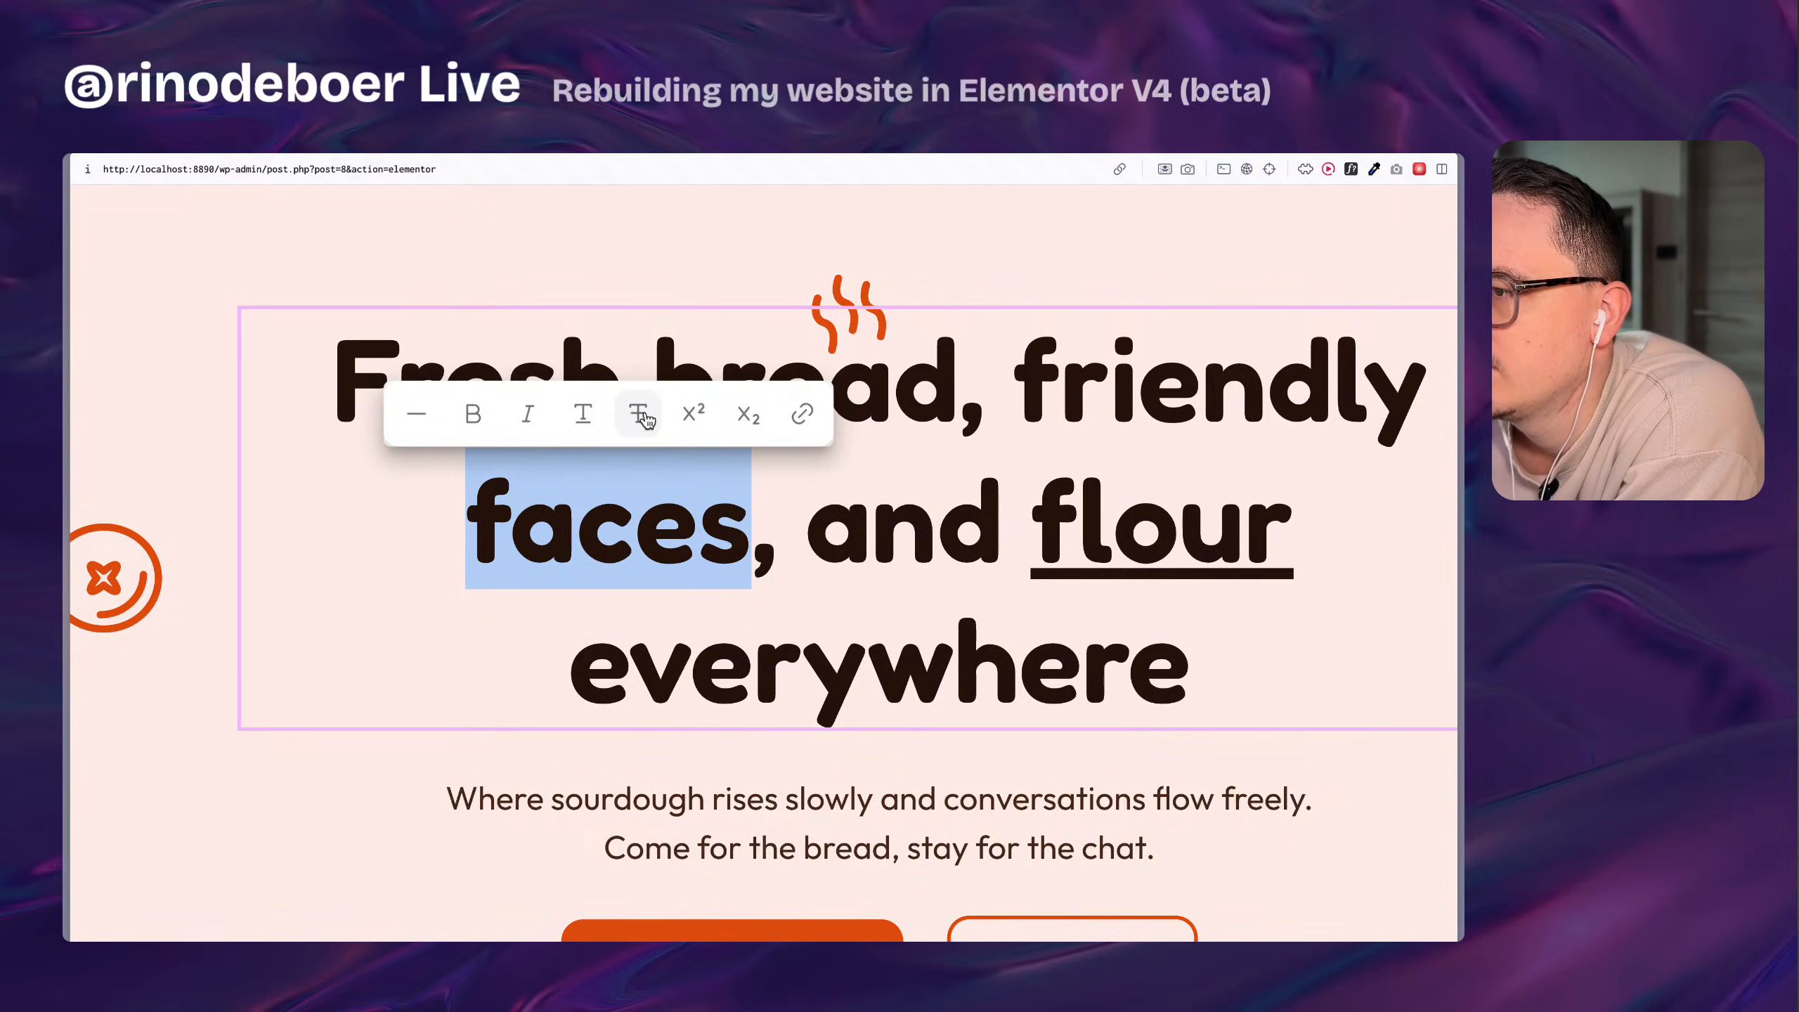
Try strikethrough, italic and bold on the word "faces" in the hero heading, removing each format again.
left_click(645, 418)
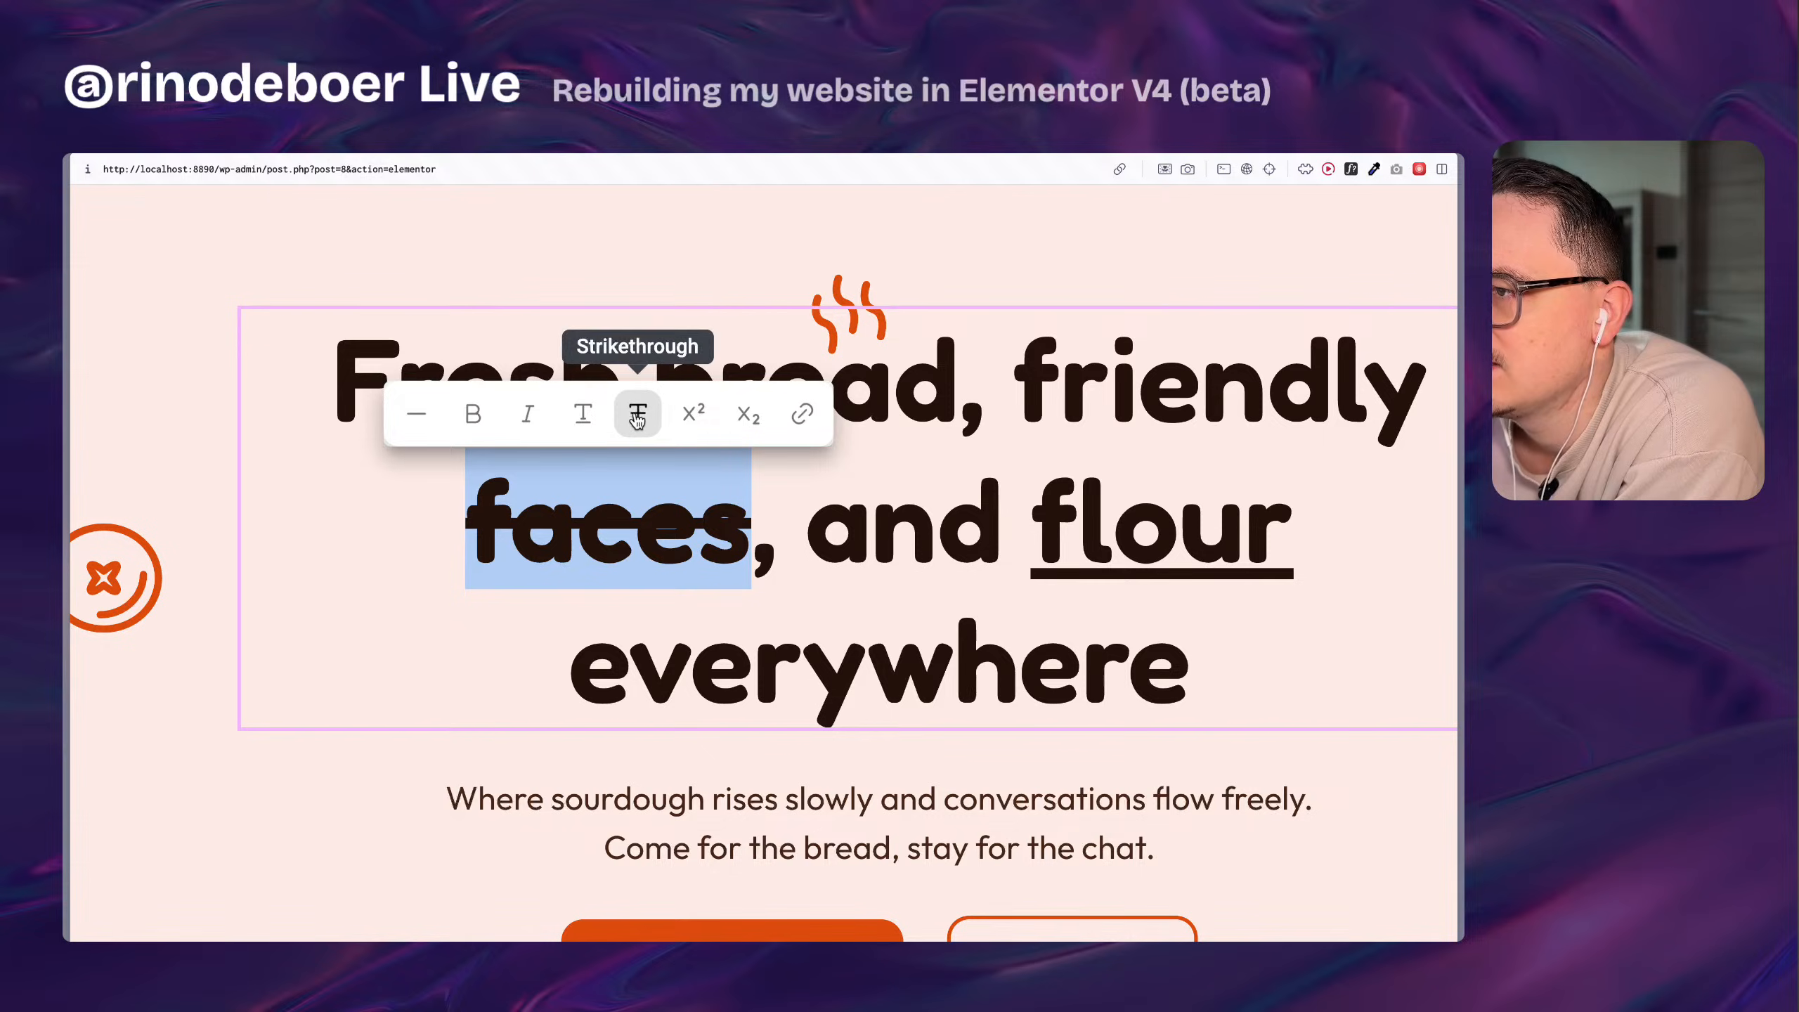
left_click(645, 418)
left_click(529, 418)
left_click(529, 418)
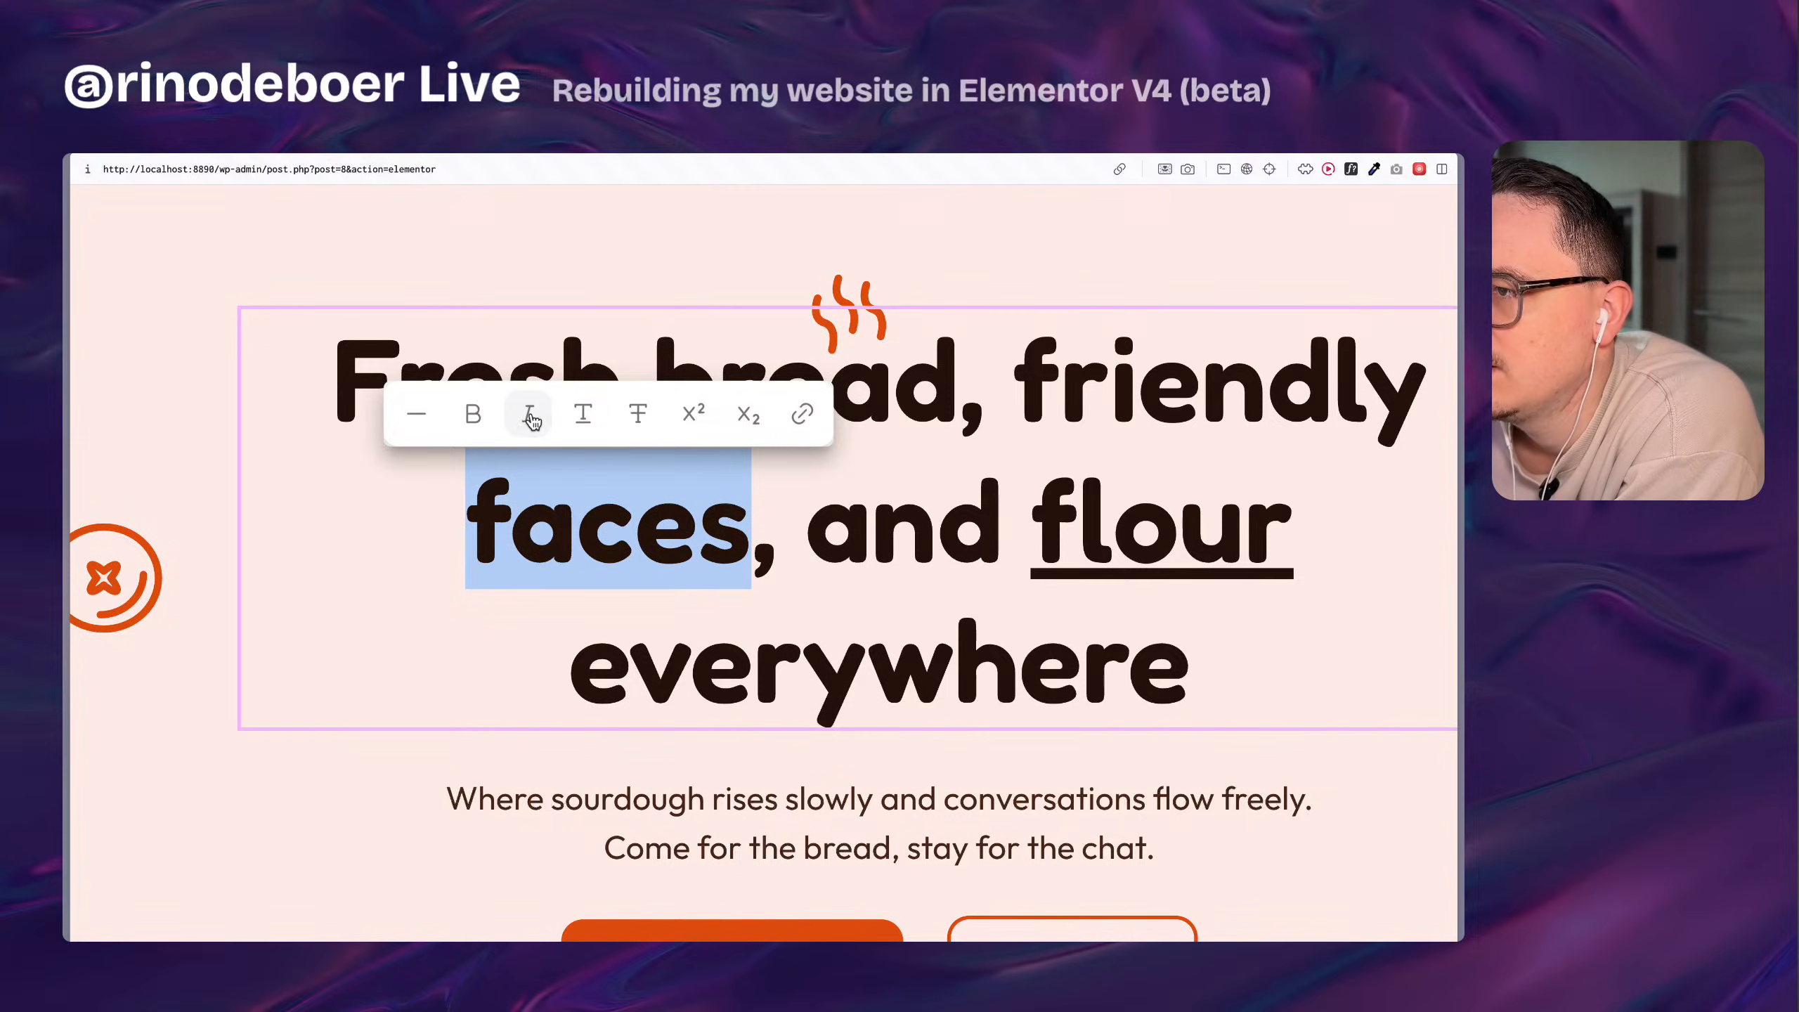
left_click(484, 420)
left_click(485, 421)
left_click(485, 420)
left_click(486, 420)
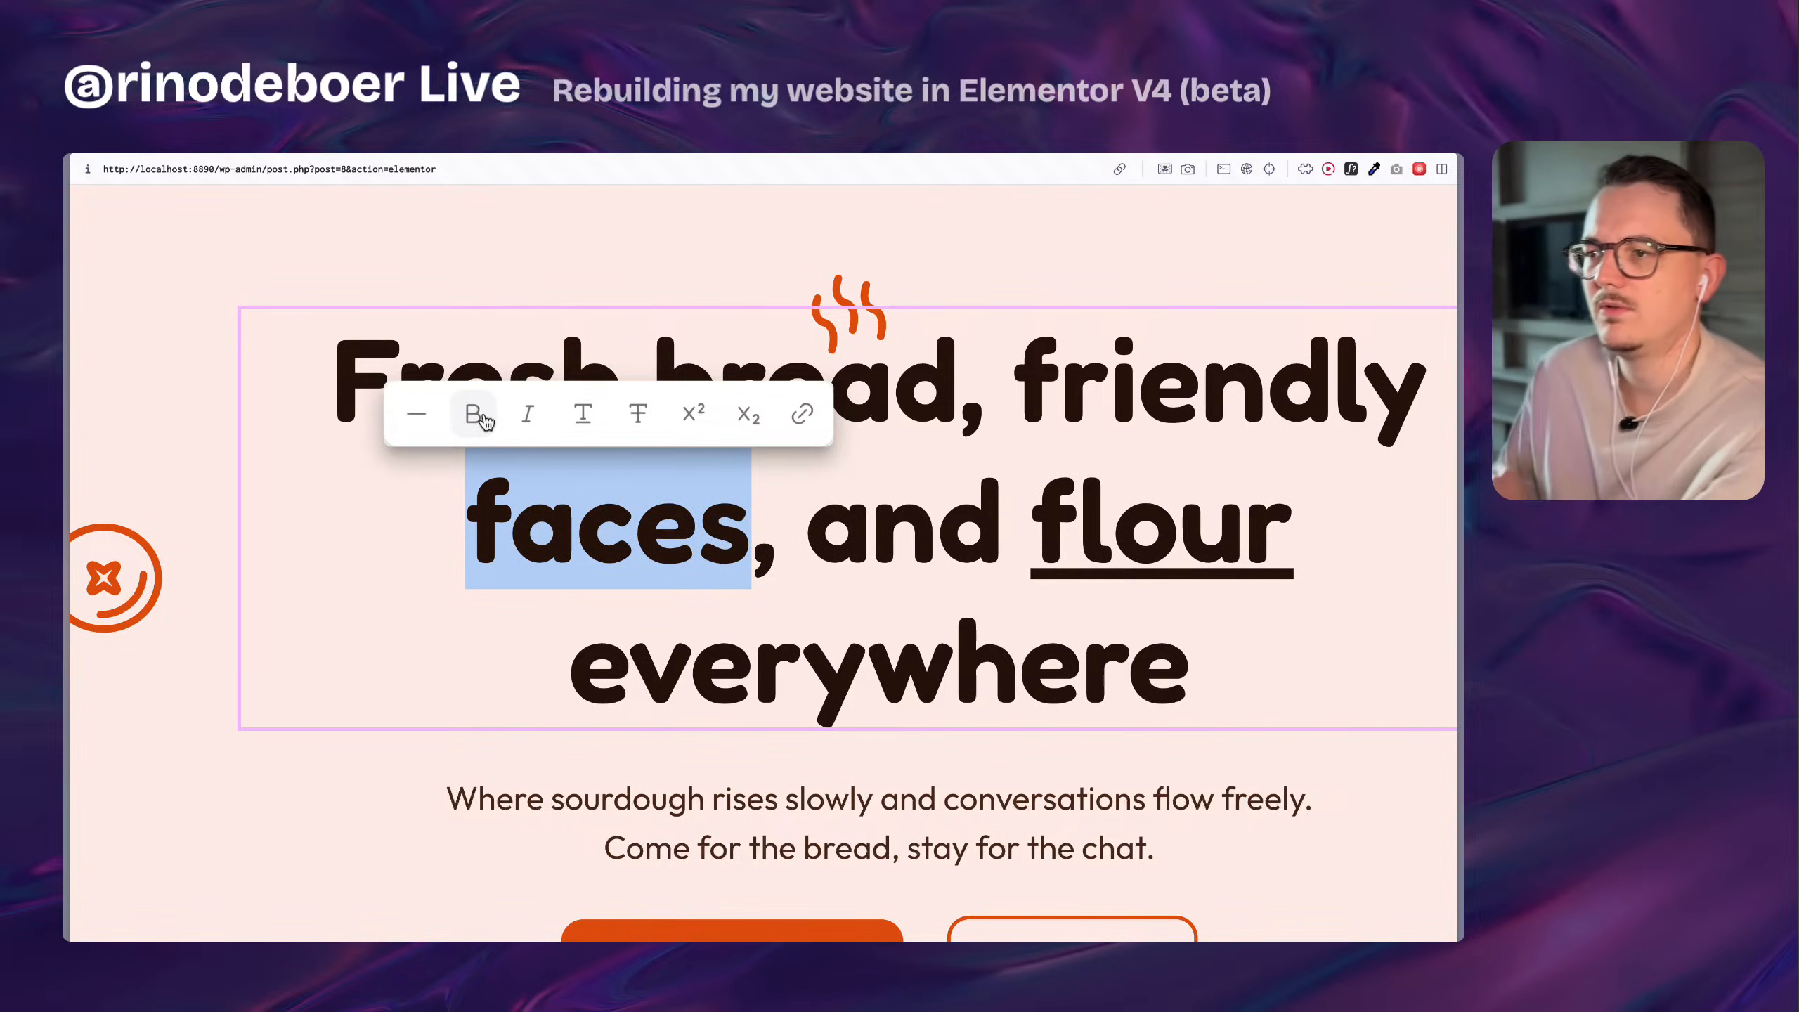
left_click(486, 420)
left_click(485, 422)
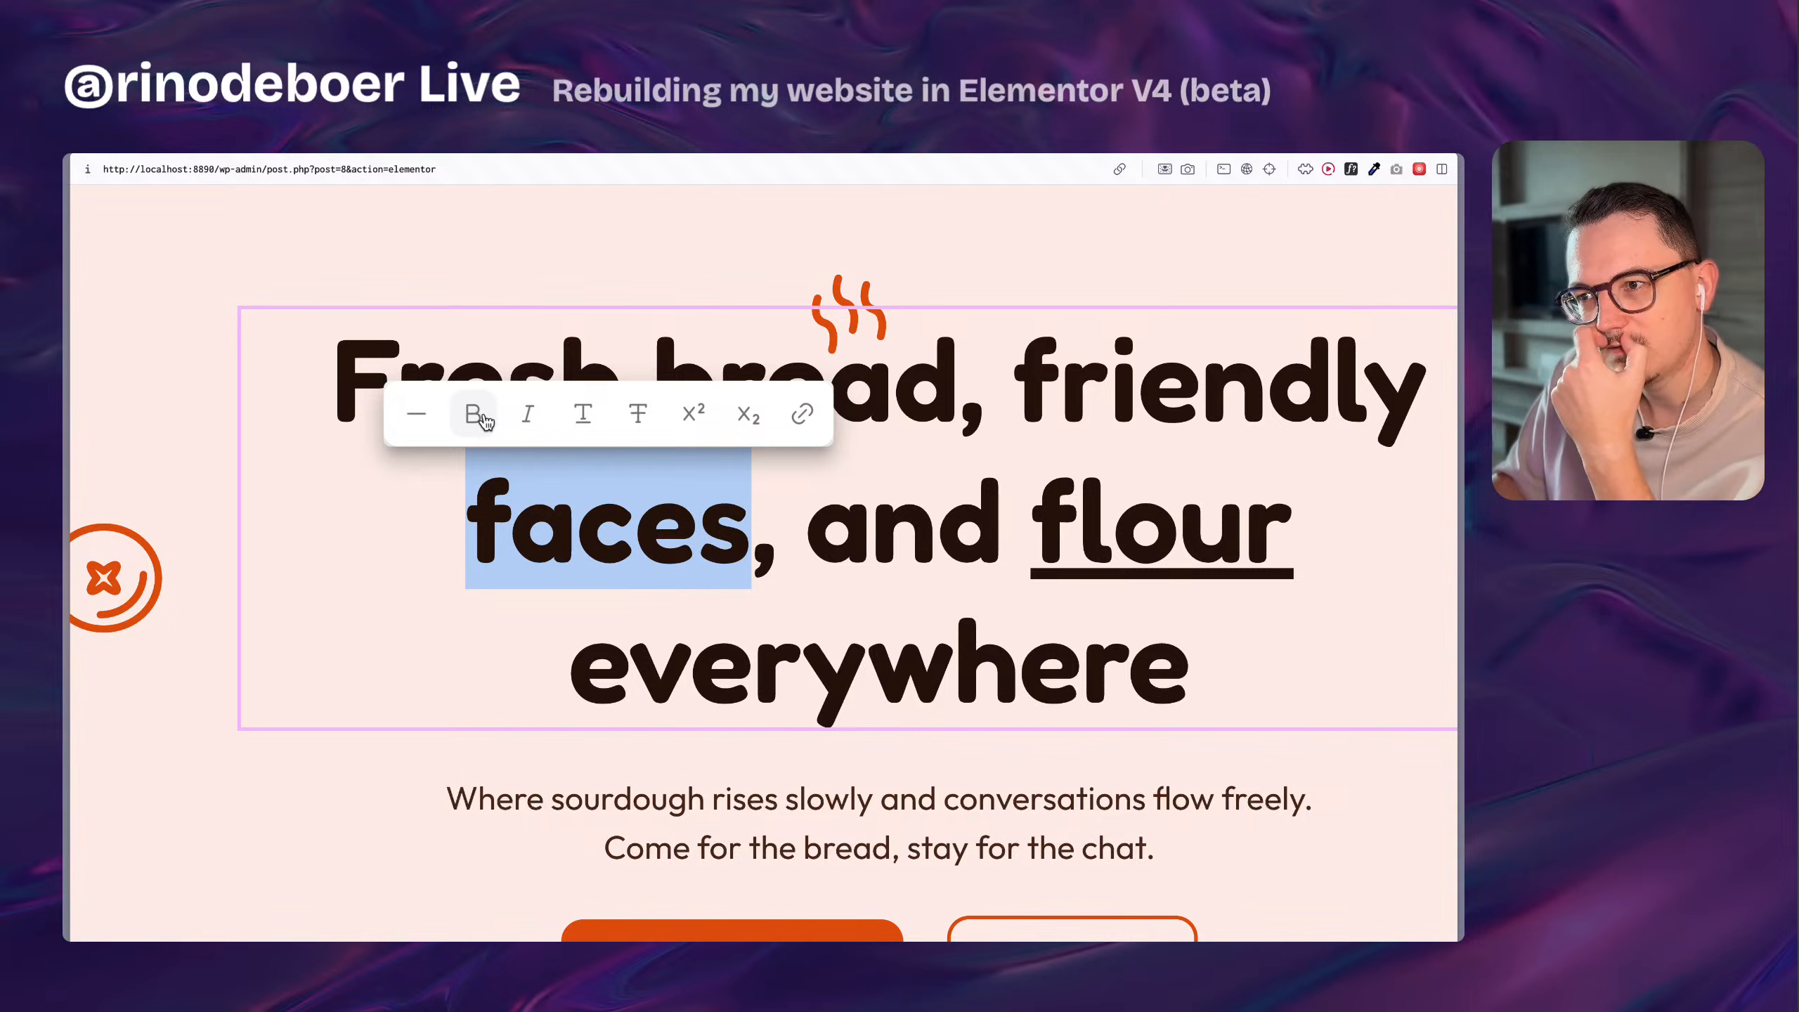
Show the hero heading's style settings and place the text cursor before the word "faces" on the canvas.
scroll(633, 520, "down", 5)
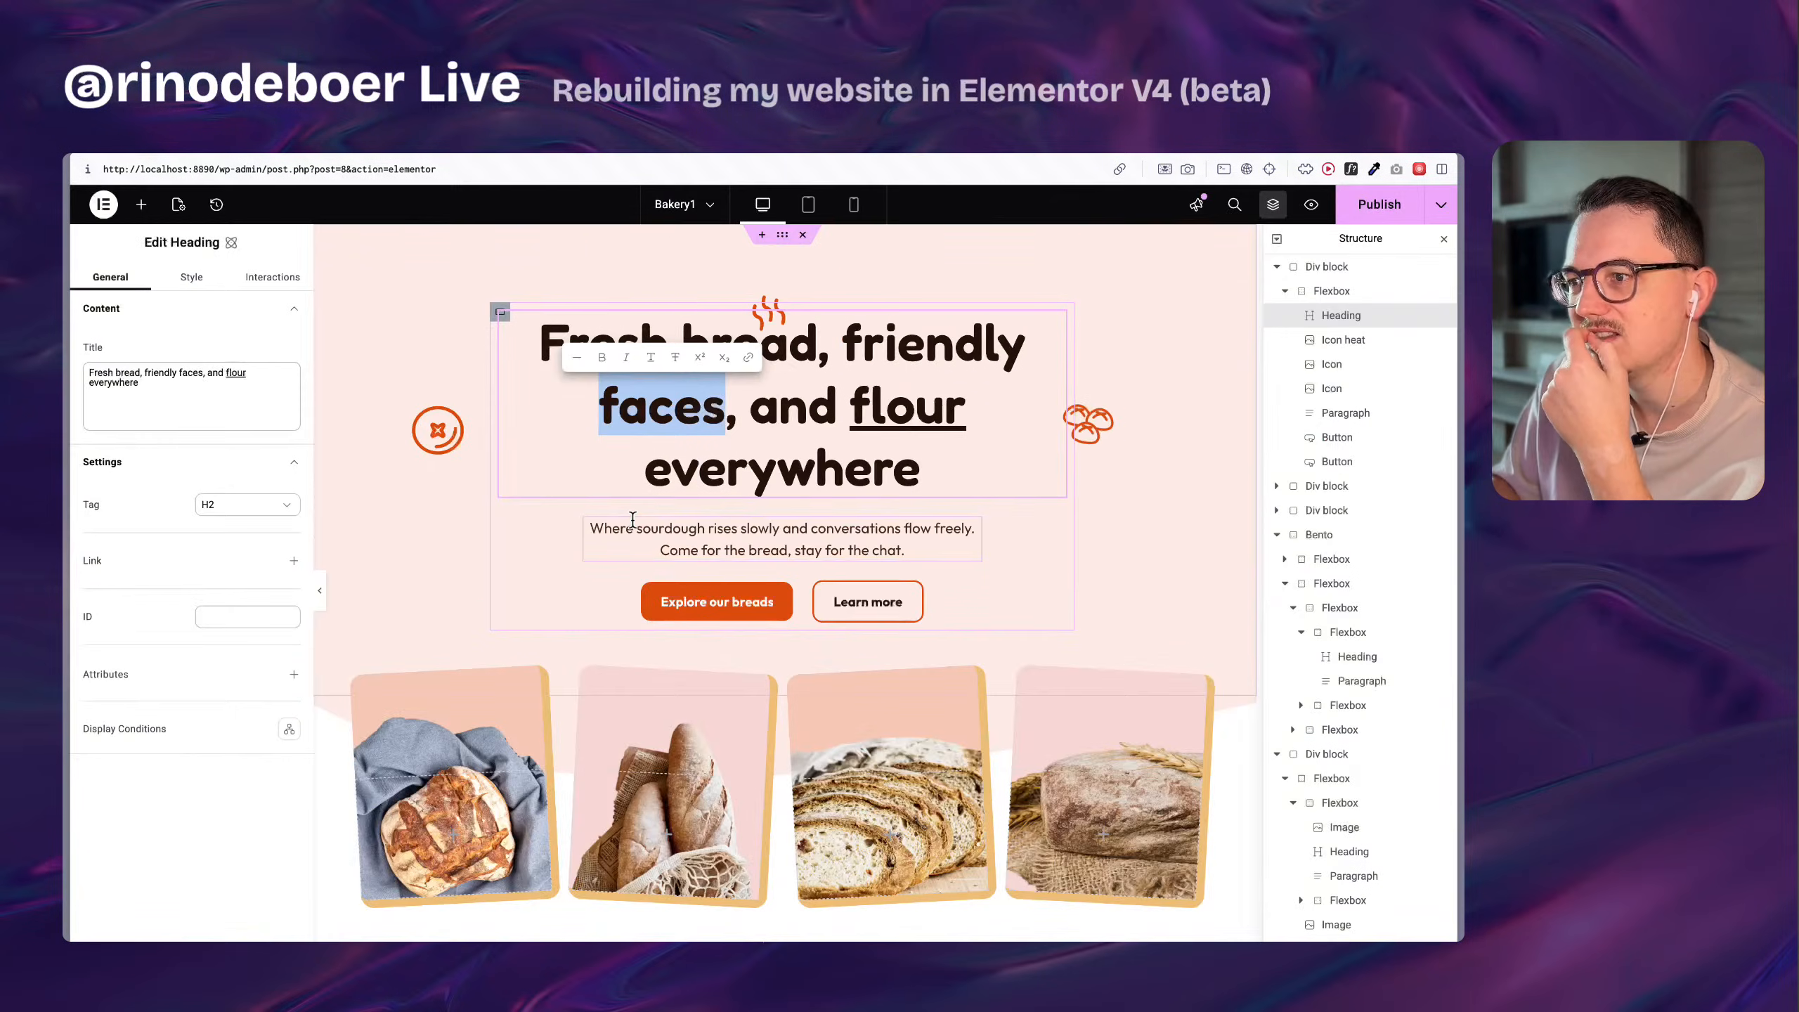
left_click(186, 281)
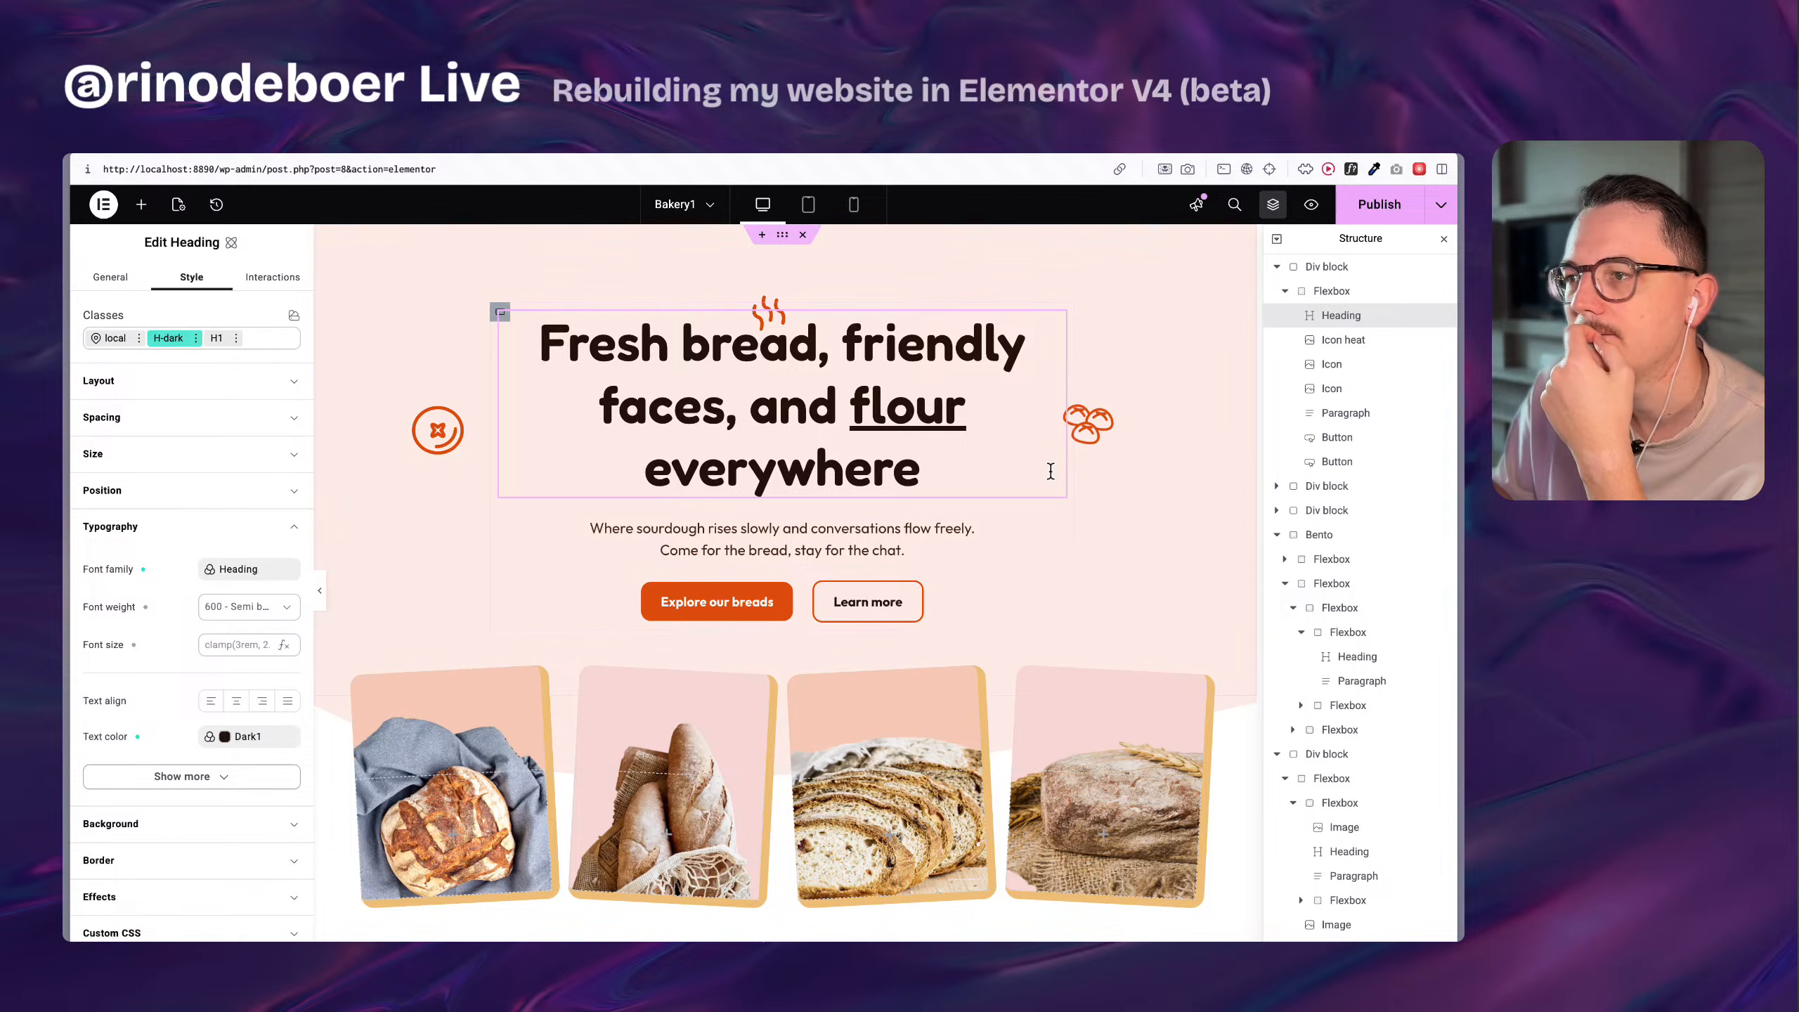
double_click(914, 417)
left_click(595, 404)
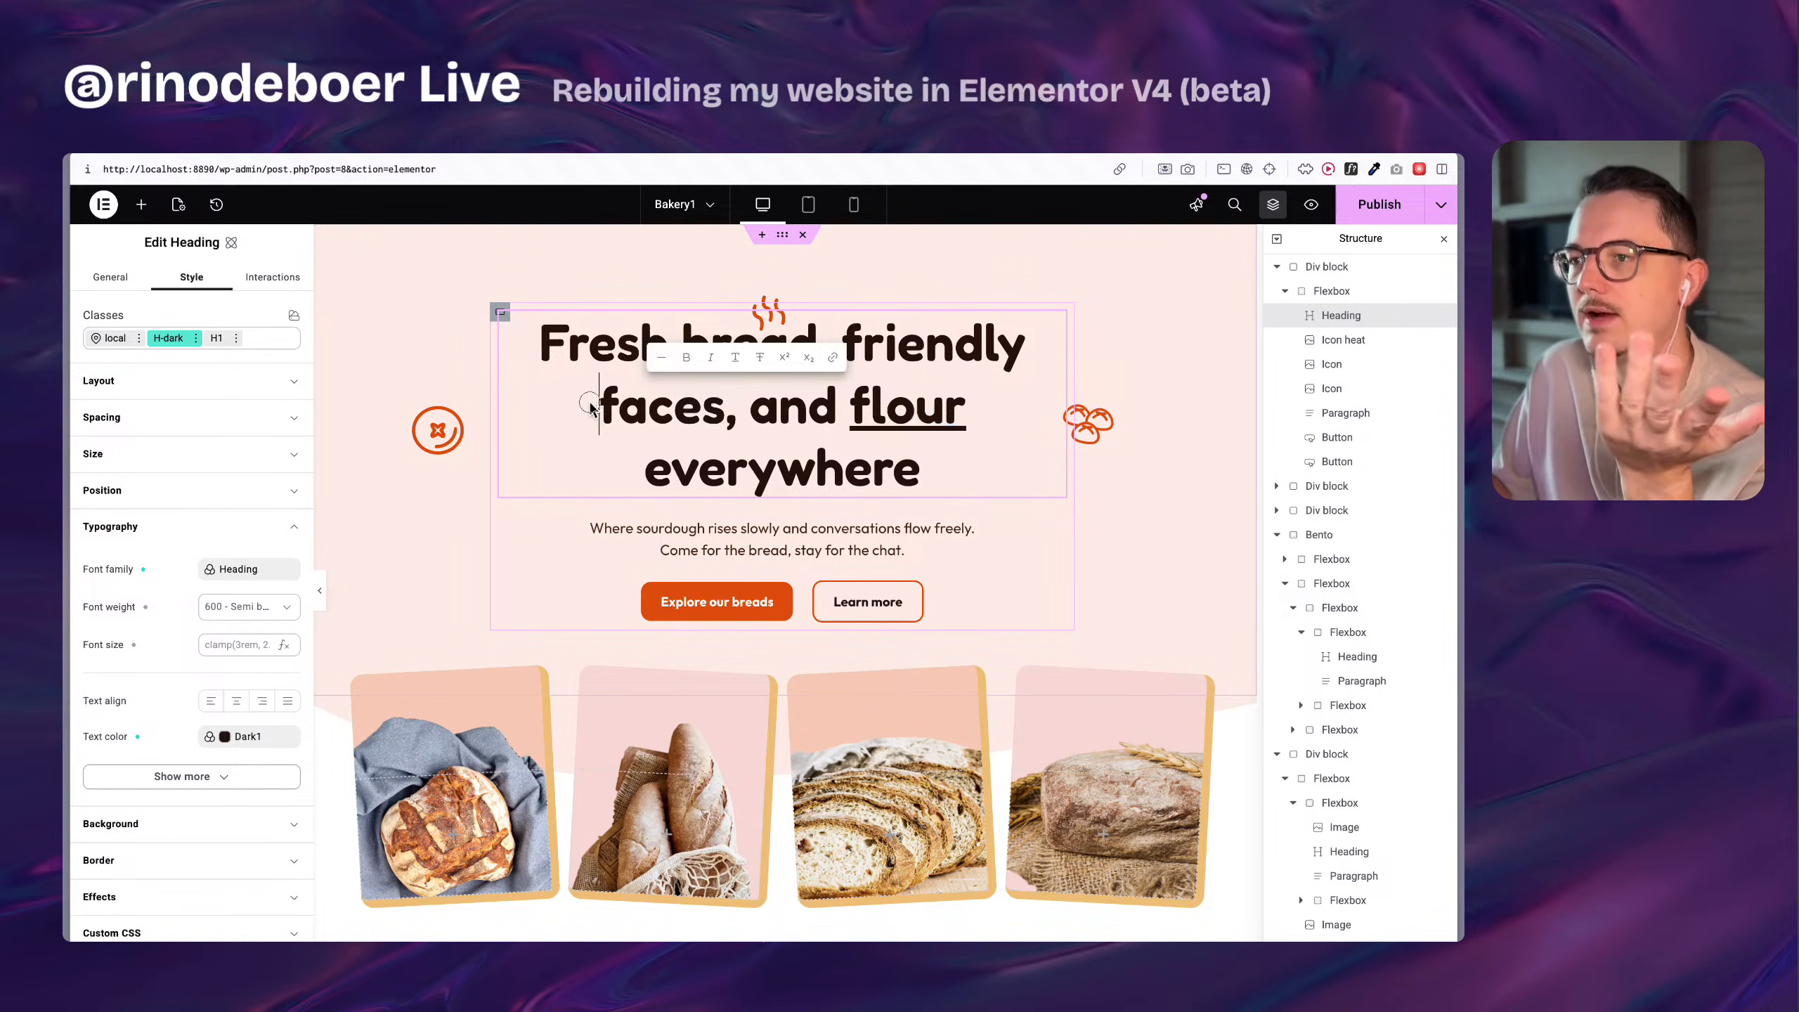
Switch to the portfolio site's installed plugins and update Elementor Pro to version 3.35.0-beta1.
mouse_move(66, 460)
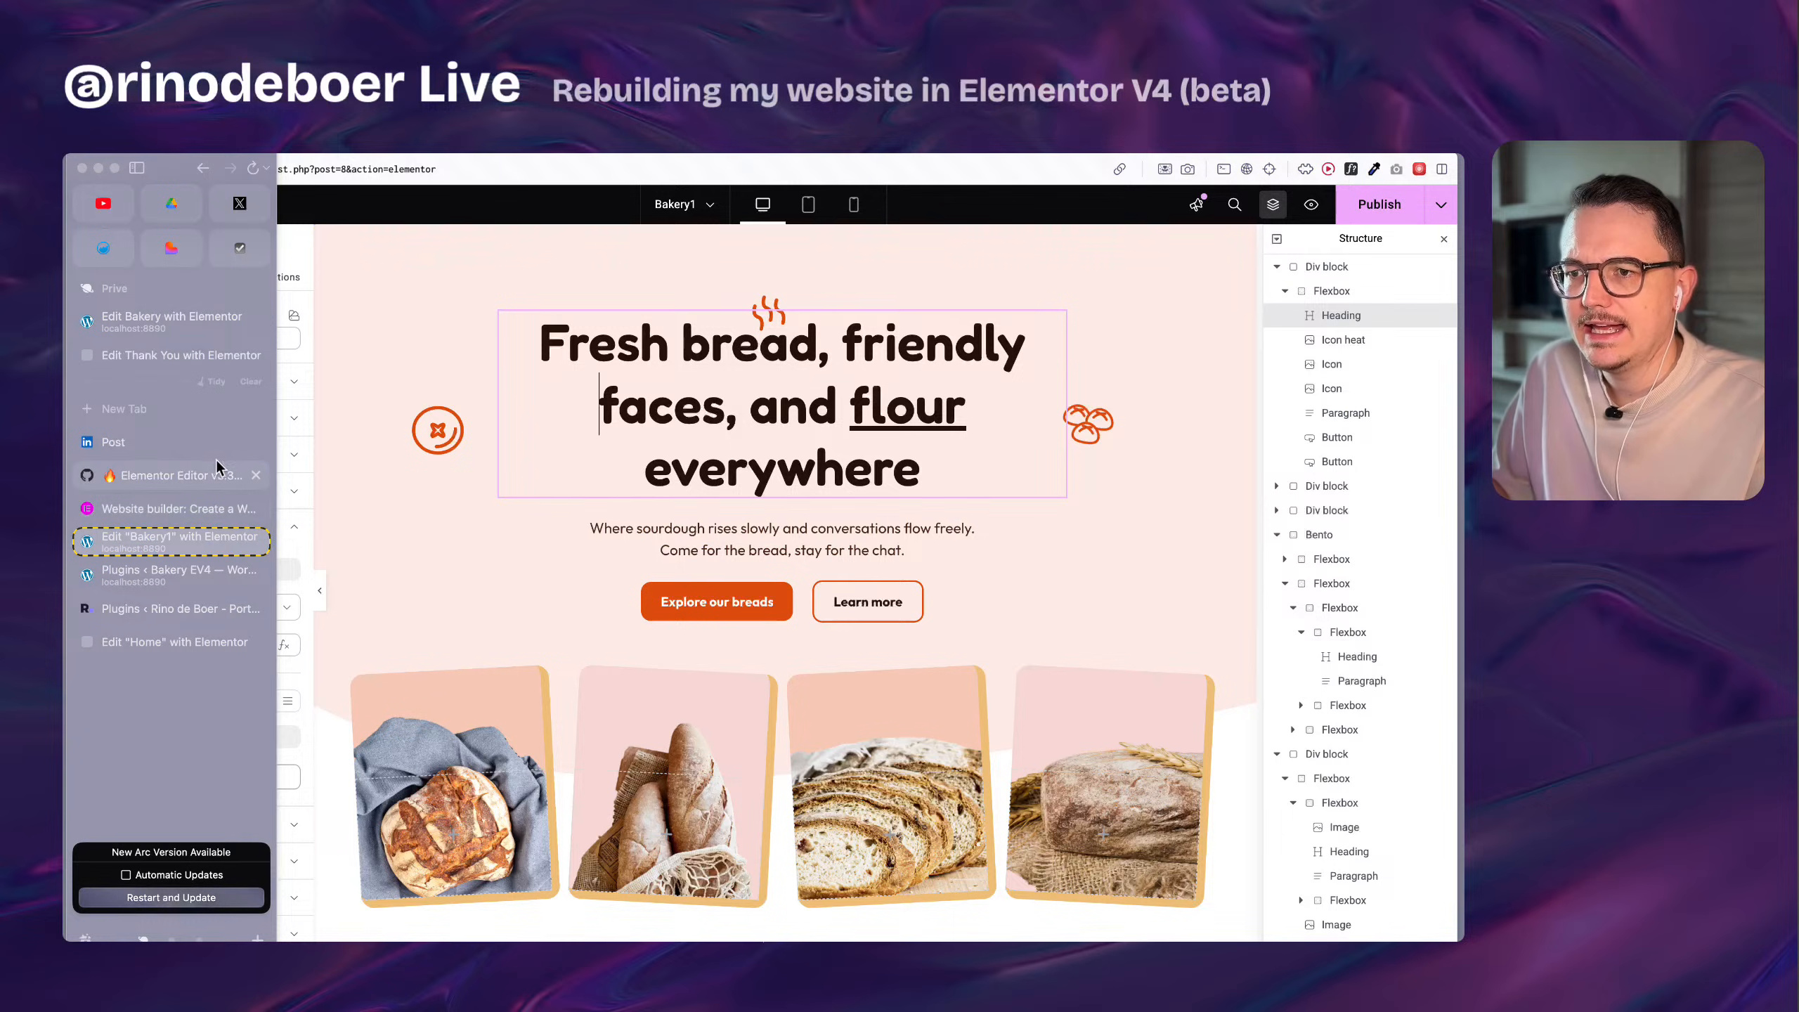
left_click(187, 607)
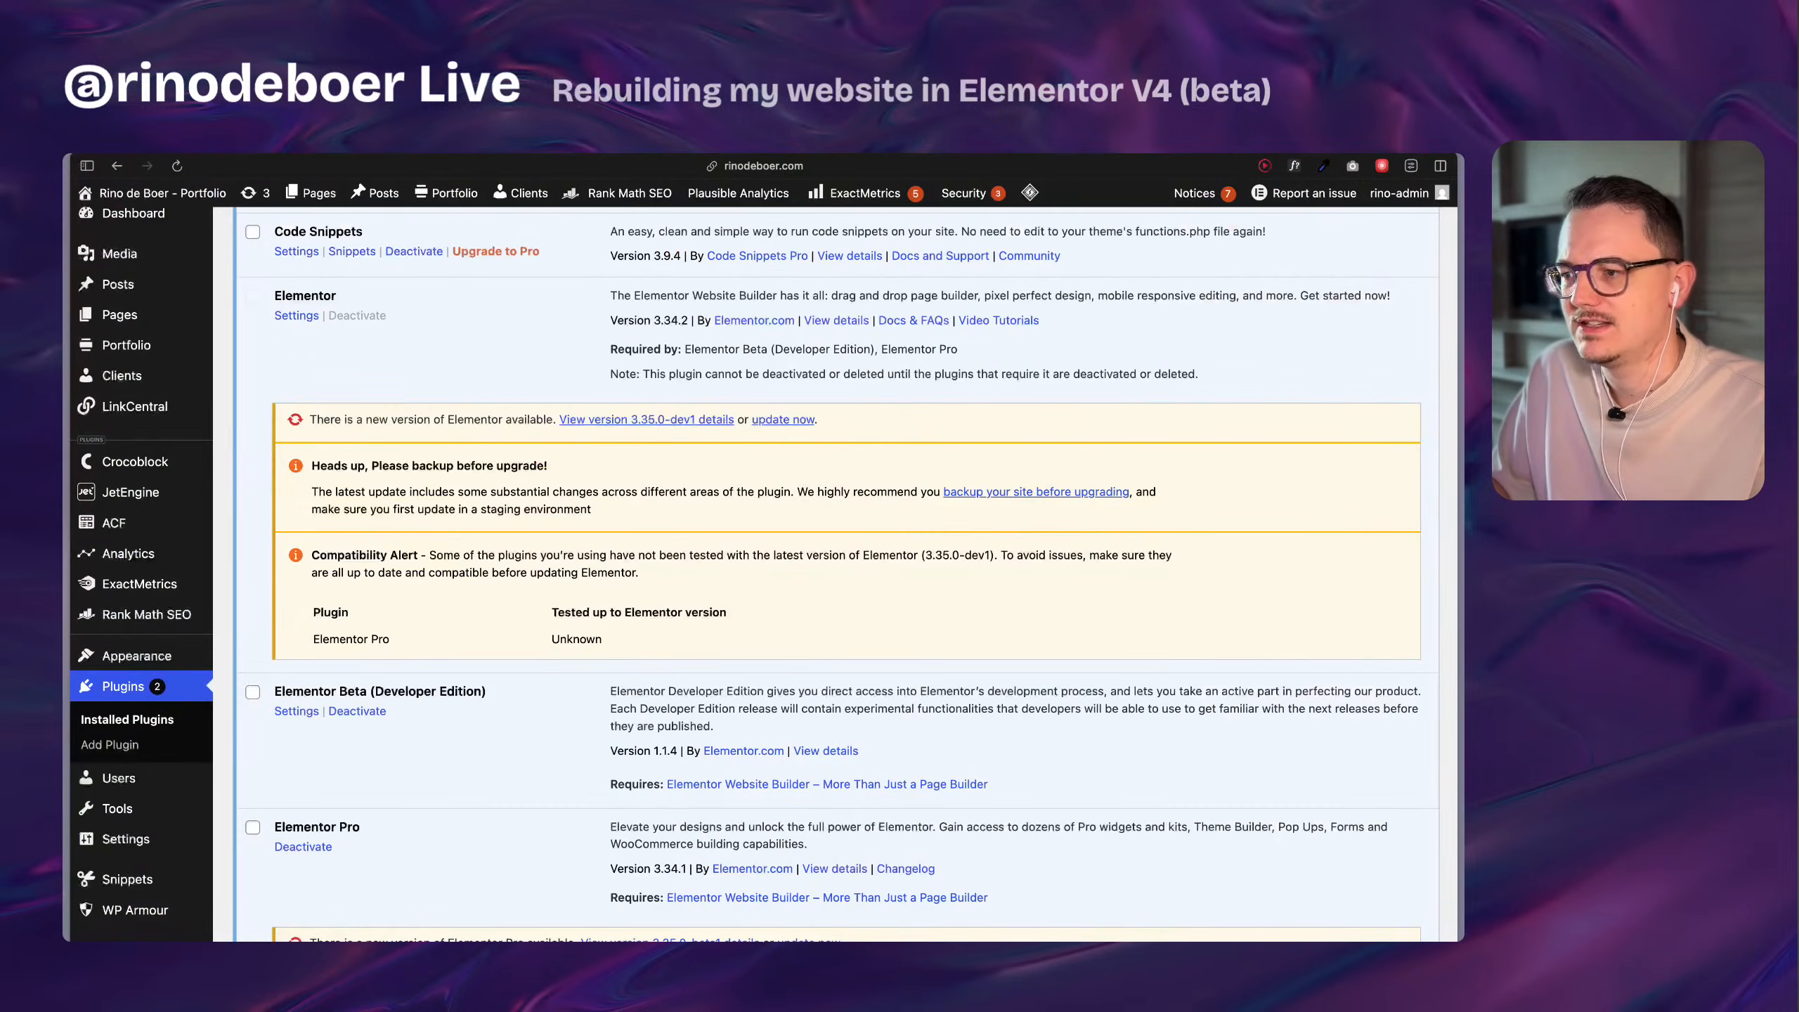
scroll(494, 641, "down", 3)
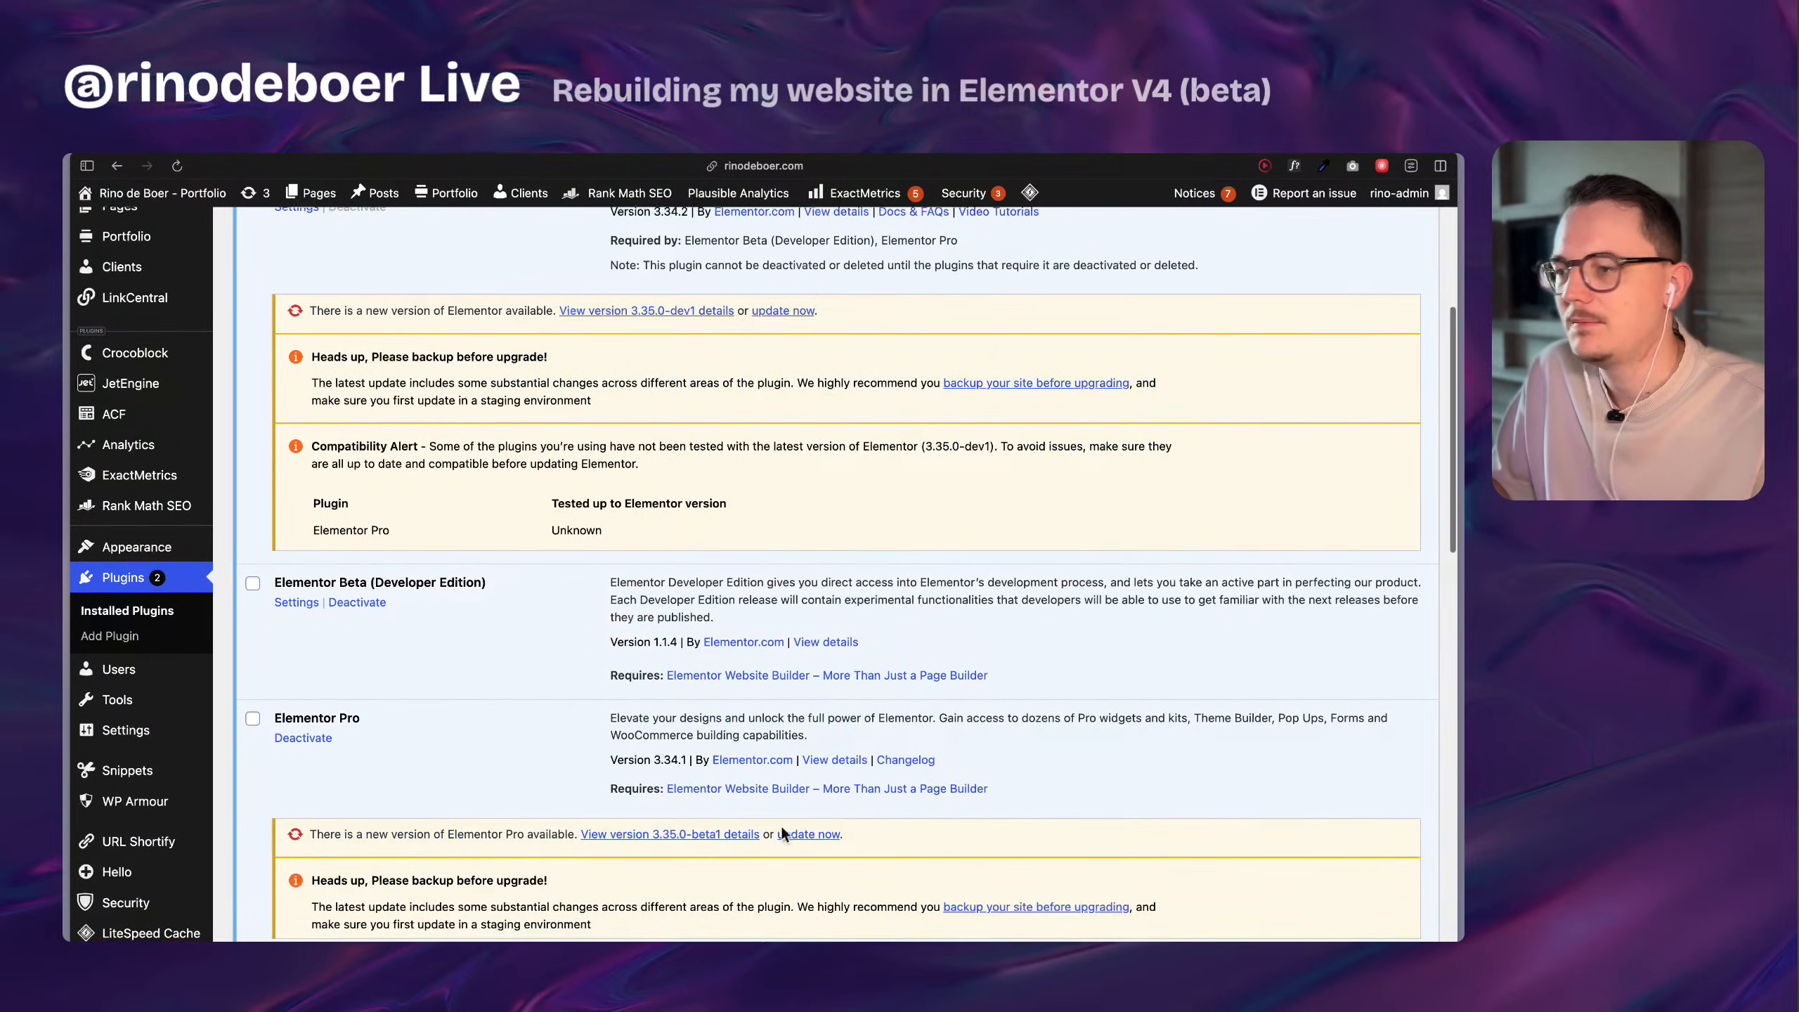
left_click(797, 835)
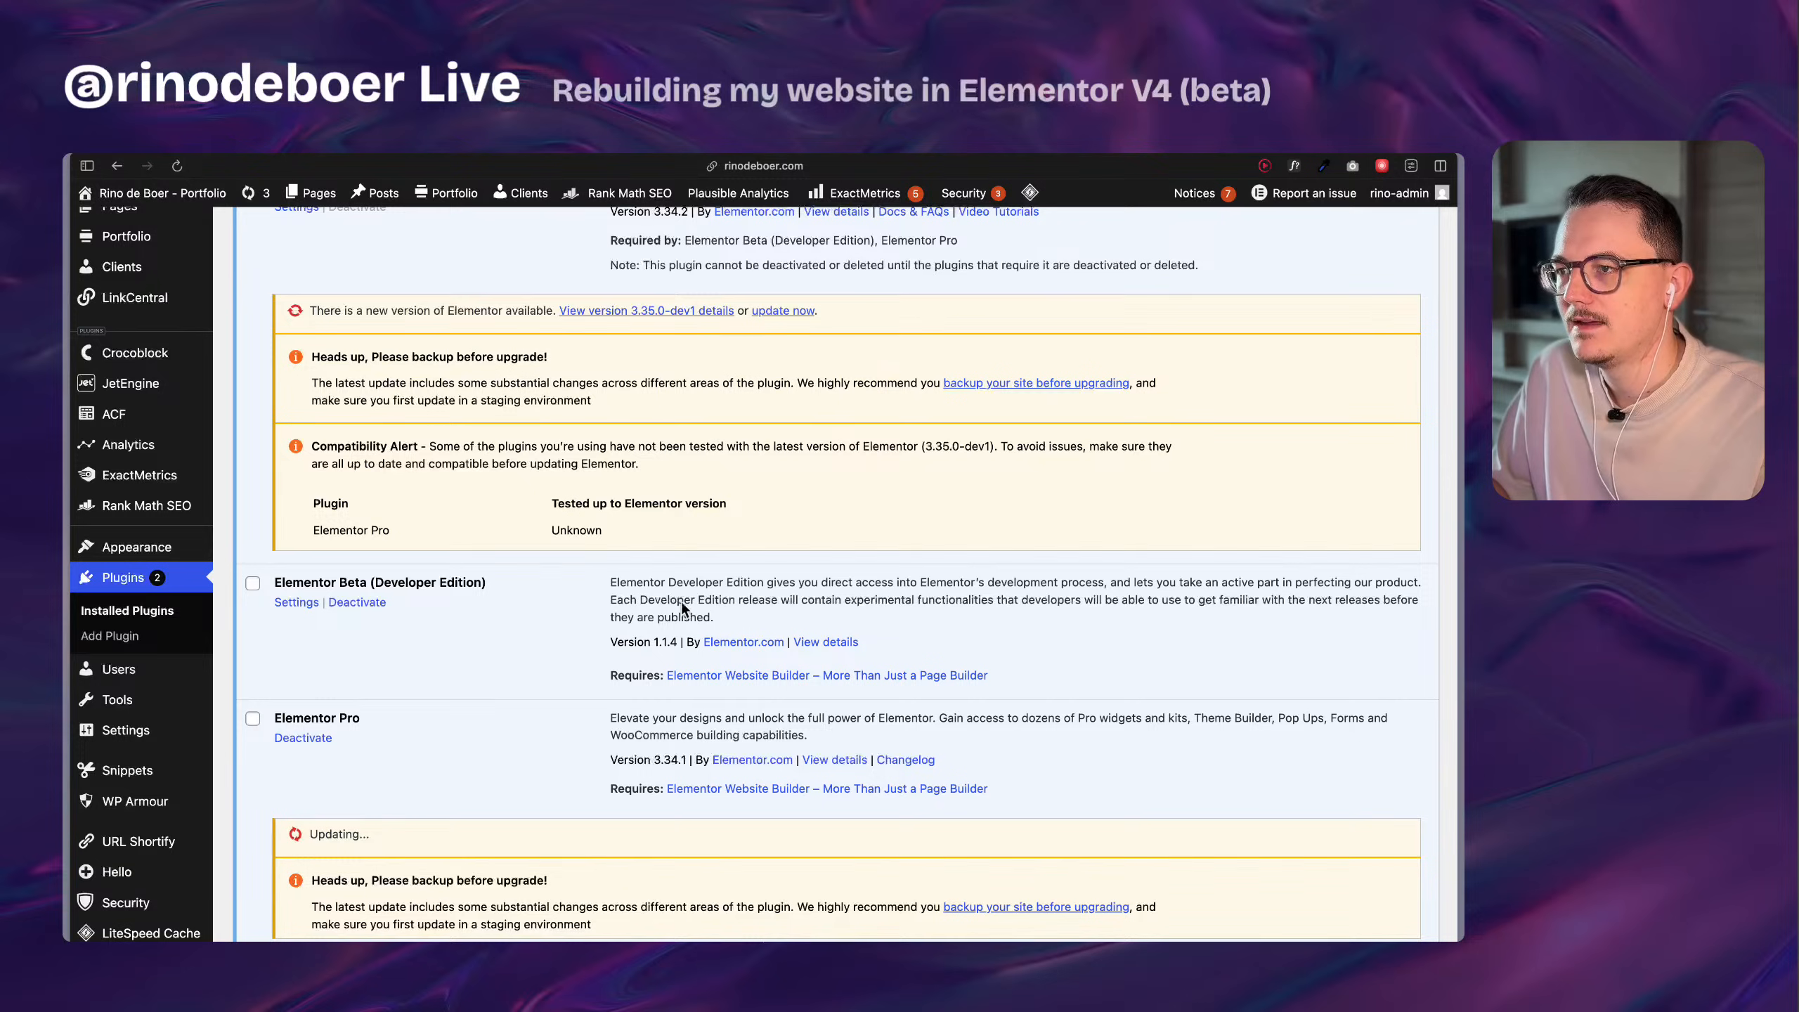
scroll(683, 642, "down", 1)
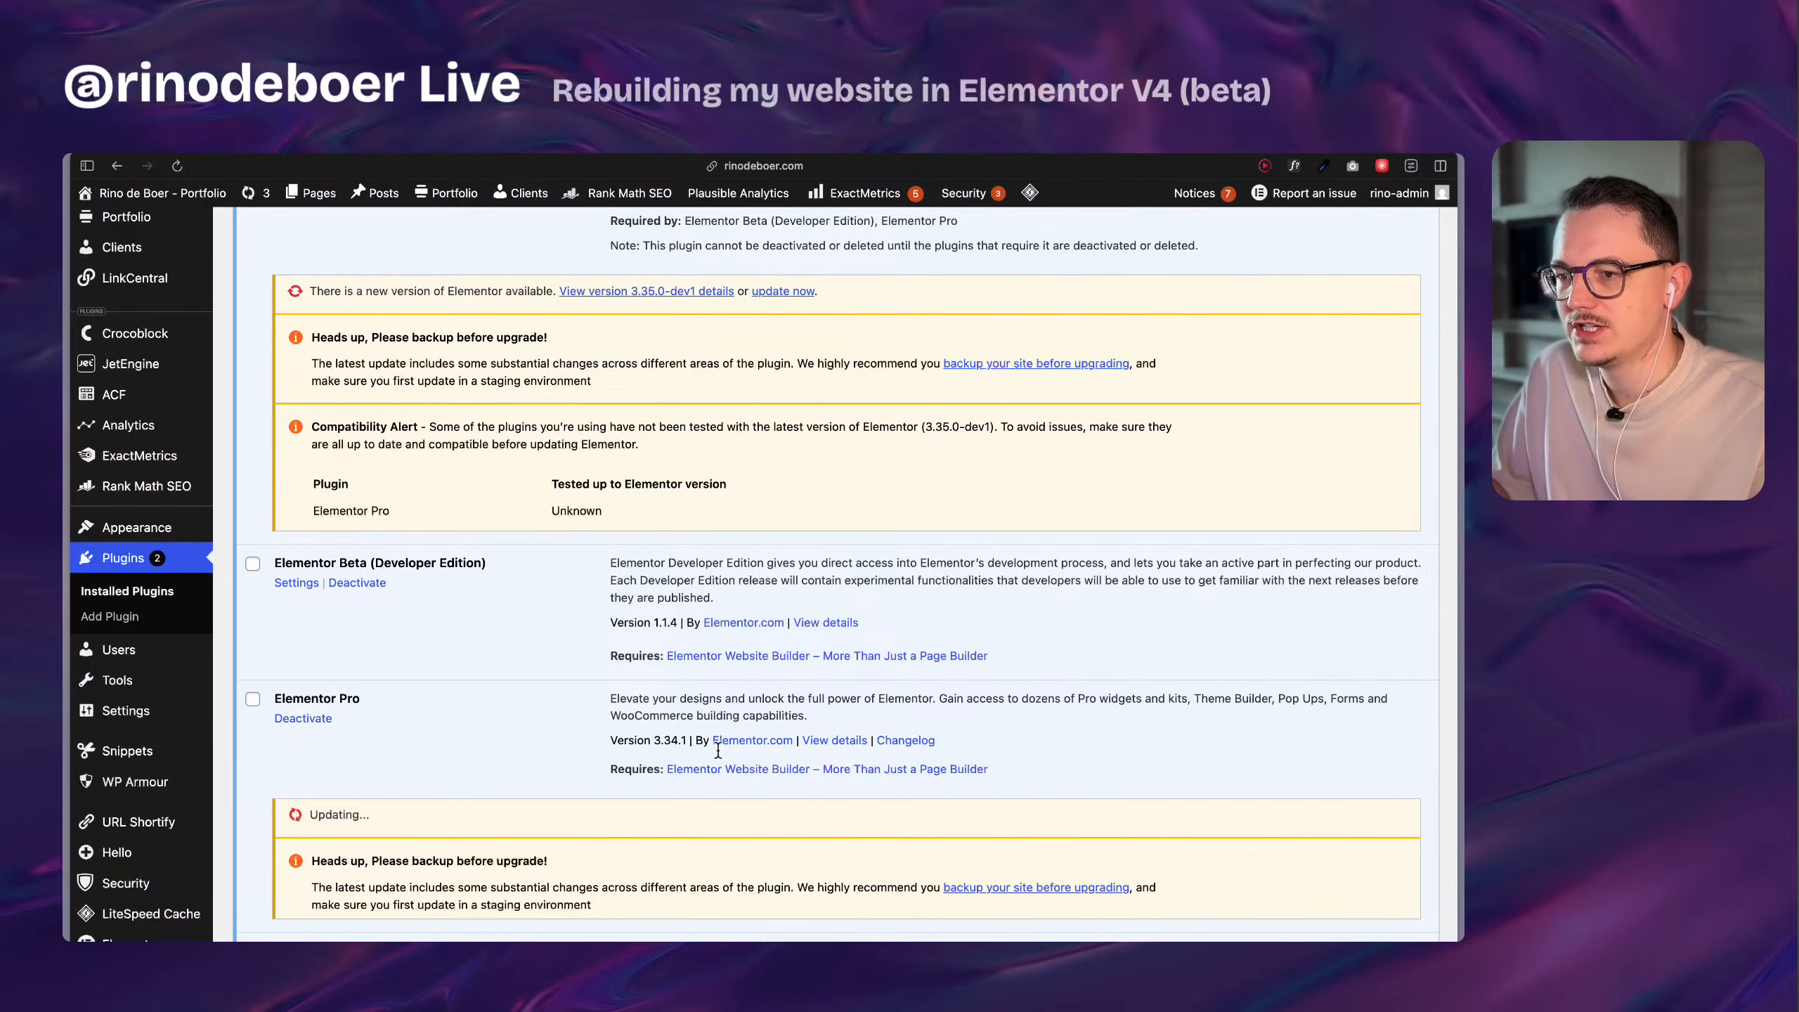
scroll(538, 796, "down", 1)
scroll(539, 796, "down", 1)
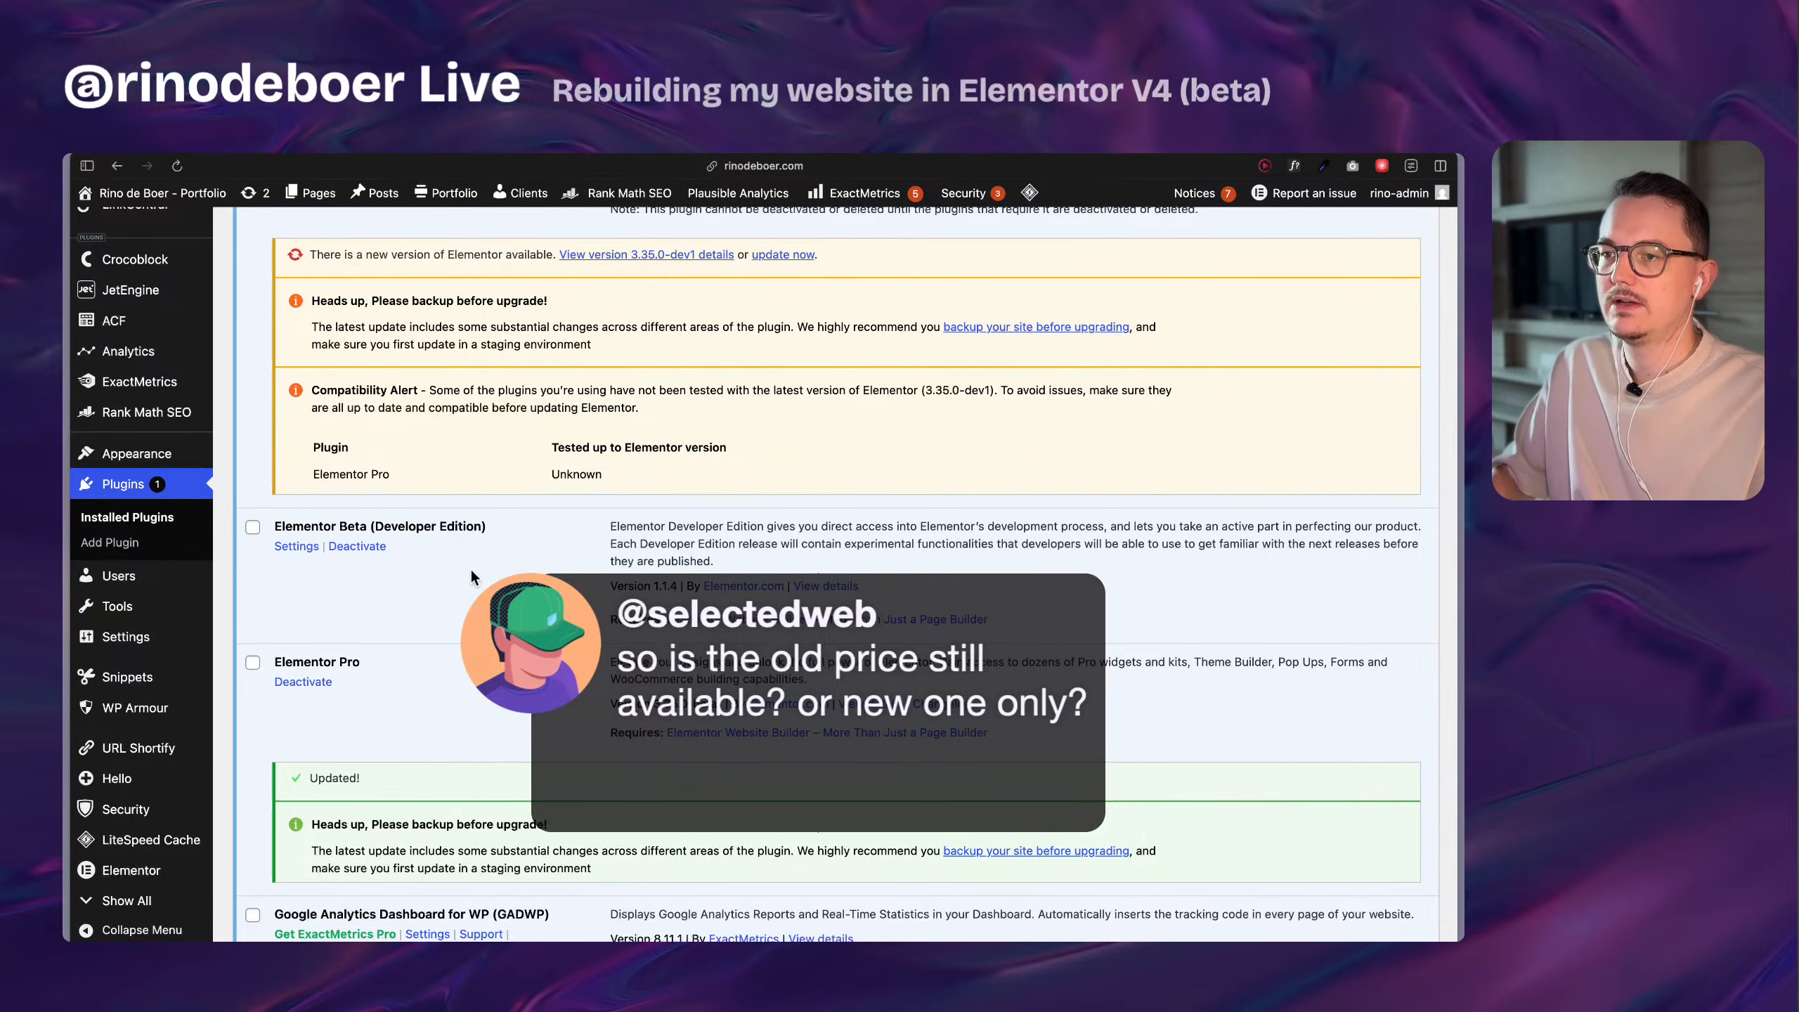
Update the Elementor plugin to version 3.35.0-dev1 on the portfolio site.
scroll(471, 576, "up", 1)
left_click(763, 267)
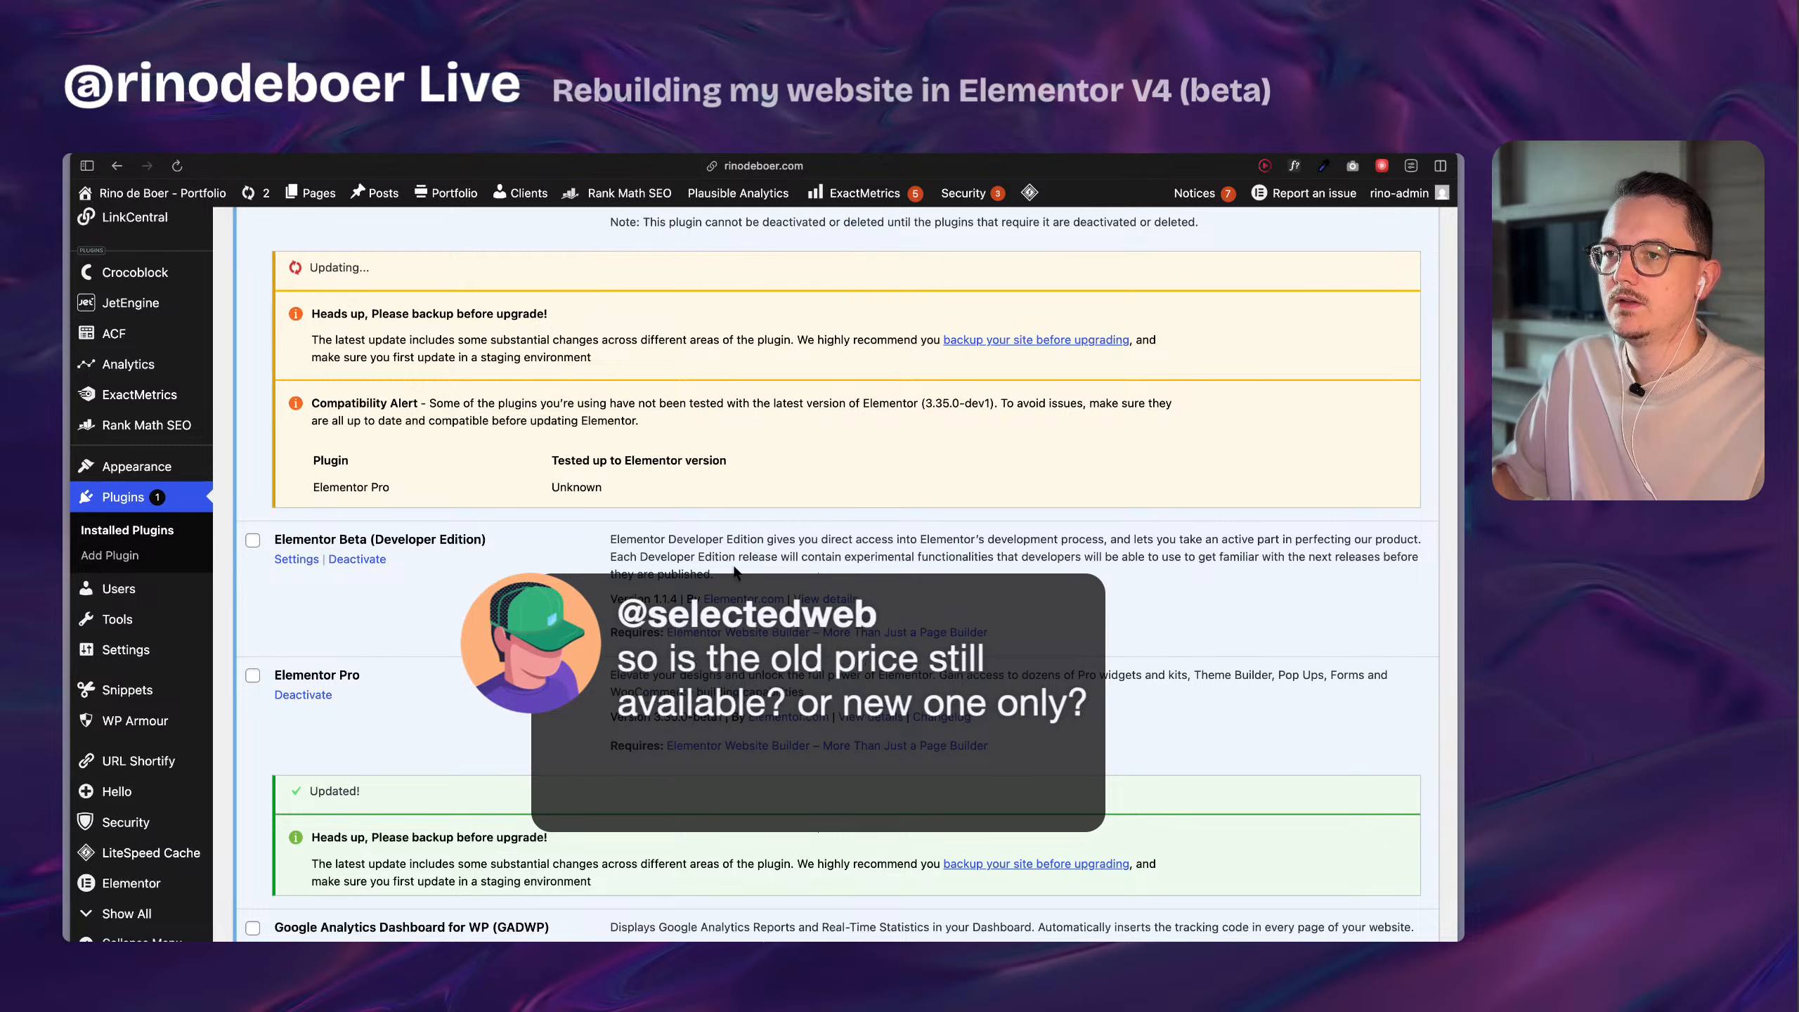
scroll(836, 567, "up", 5)
Switch to the open Elementor website and go to its pricing page.
mouse_move(66, 494)
left_click(142, 508)
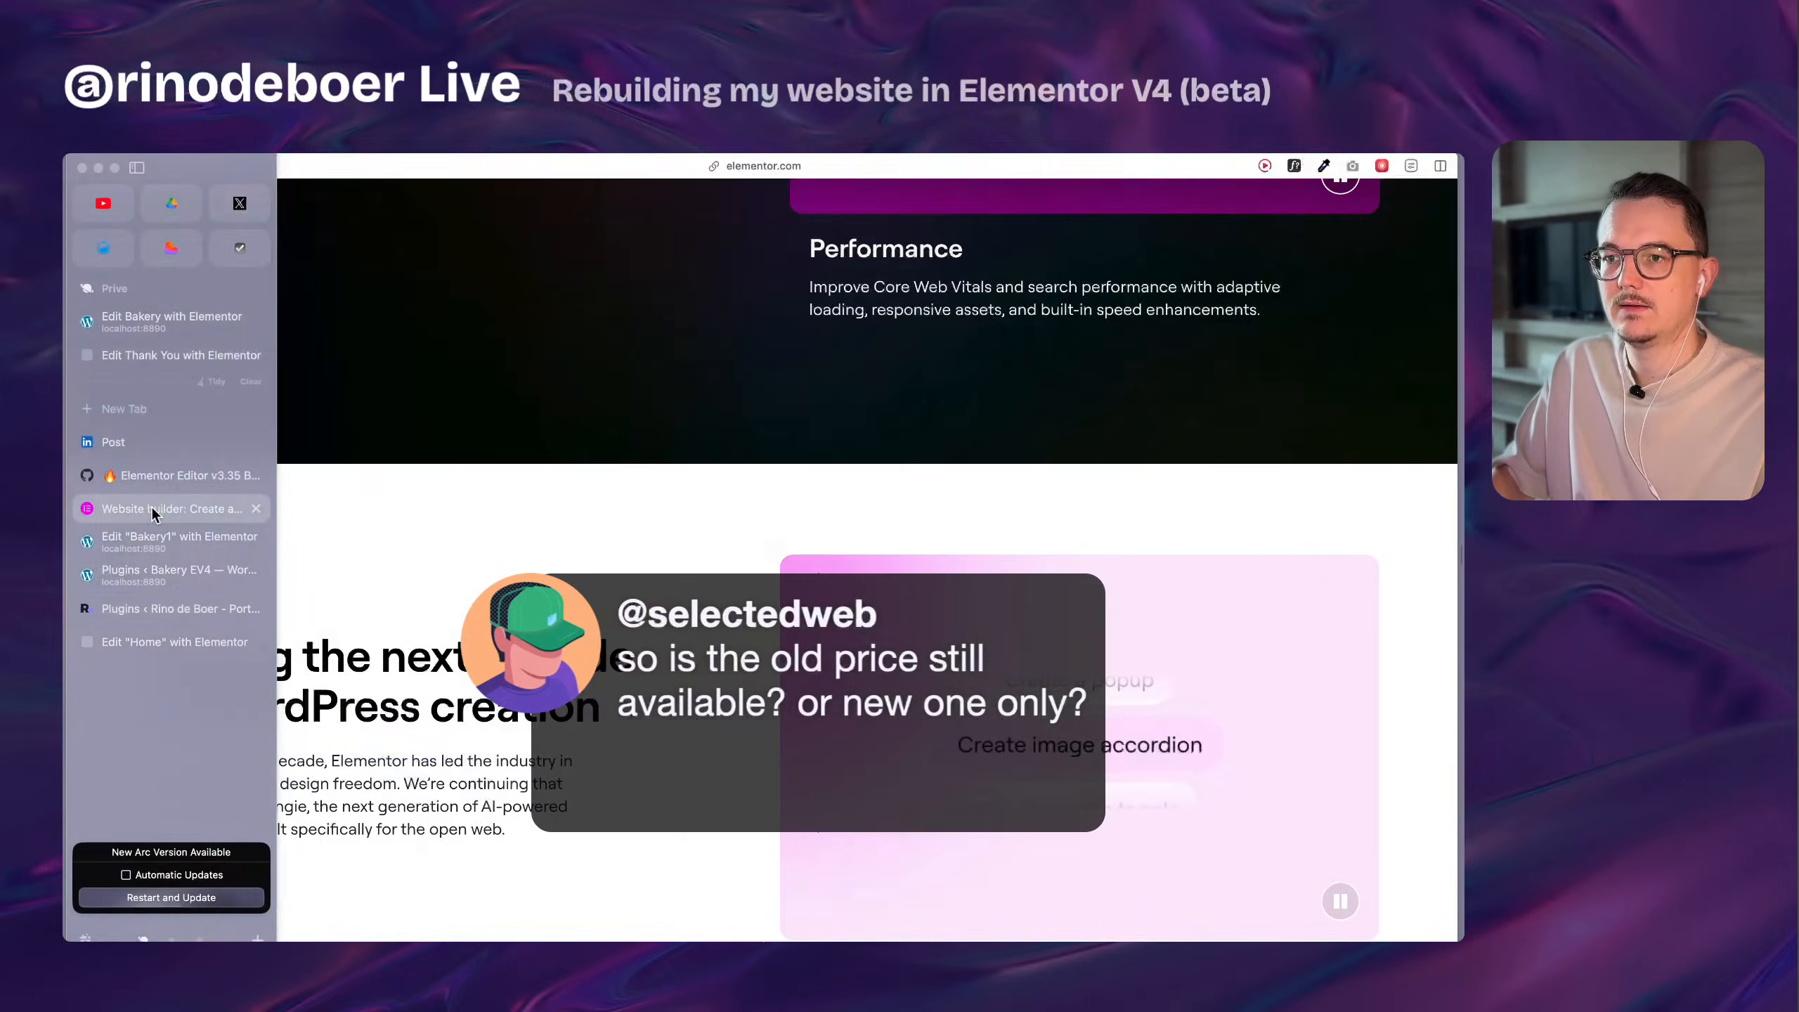
scroll(937, 454, "up", 10)
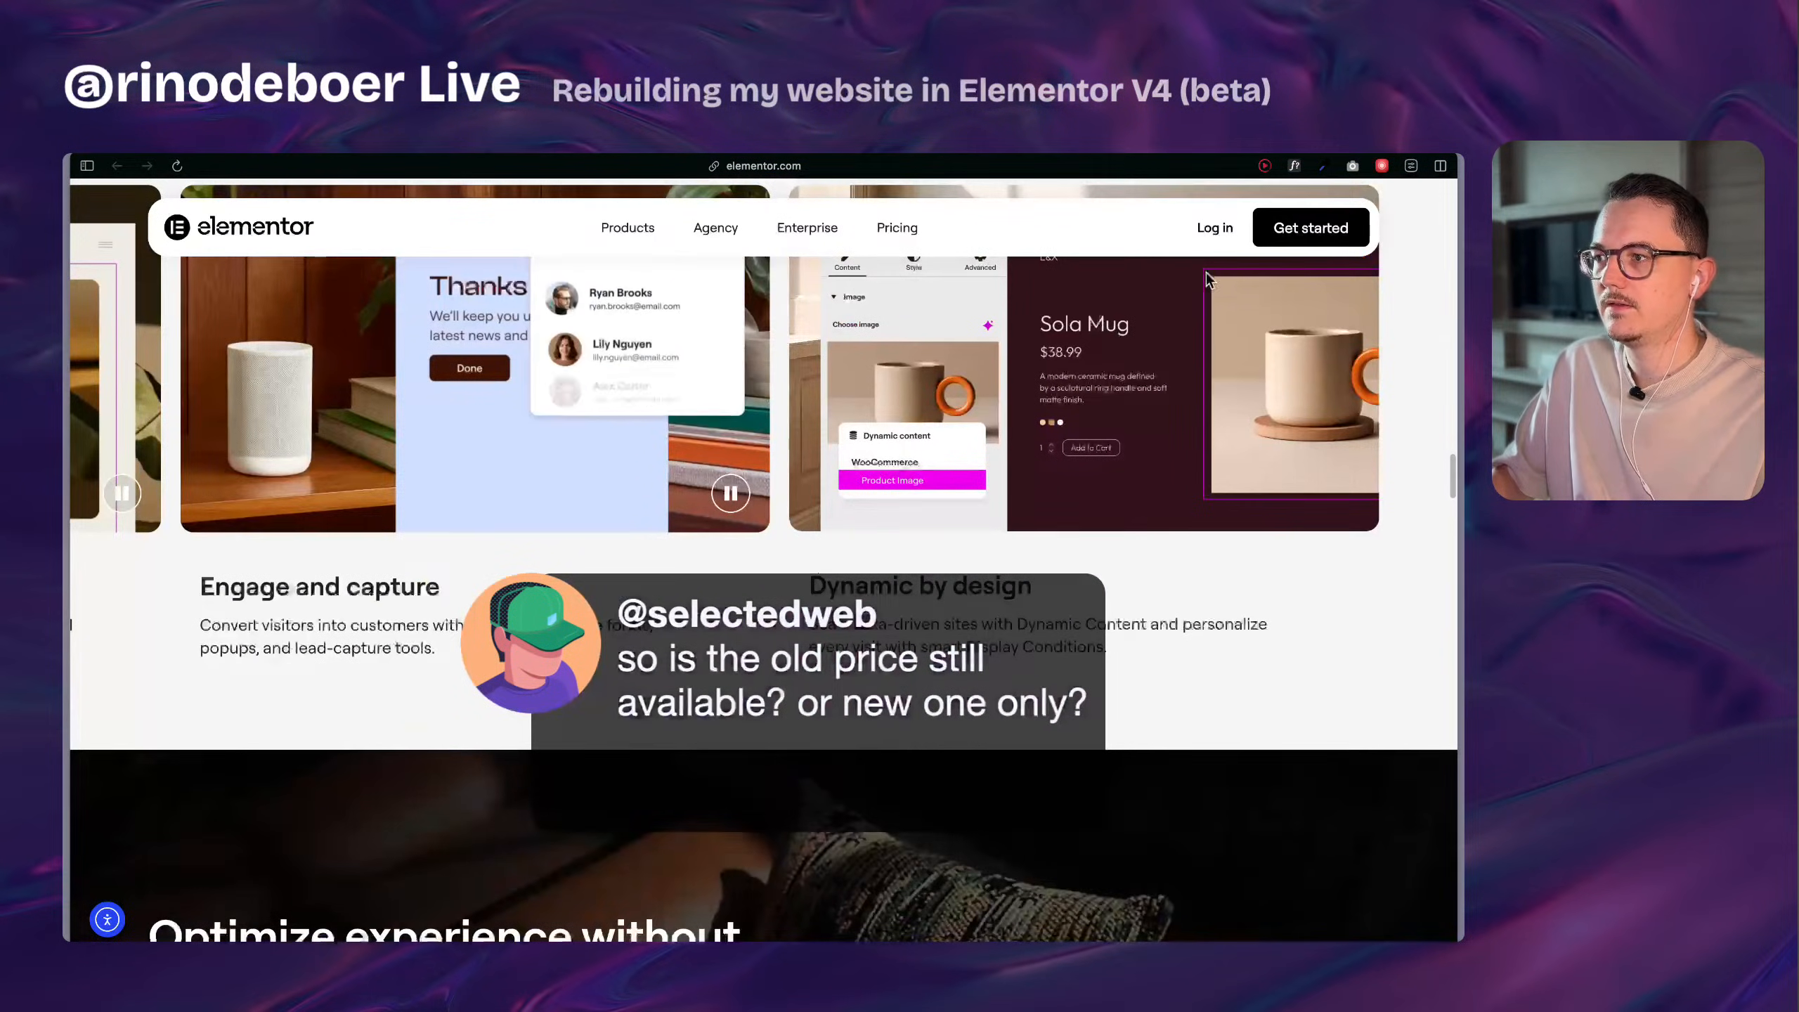
left_click(900, 234)
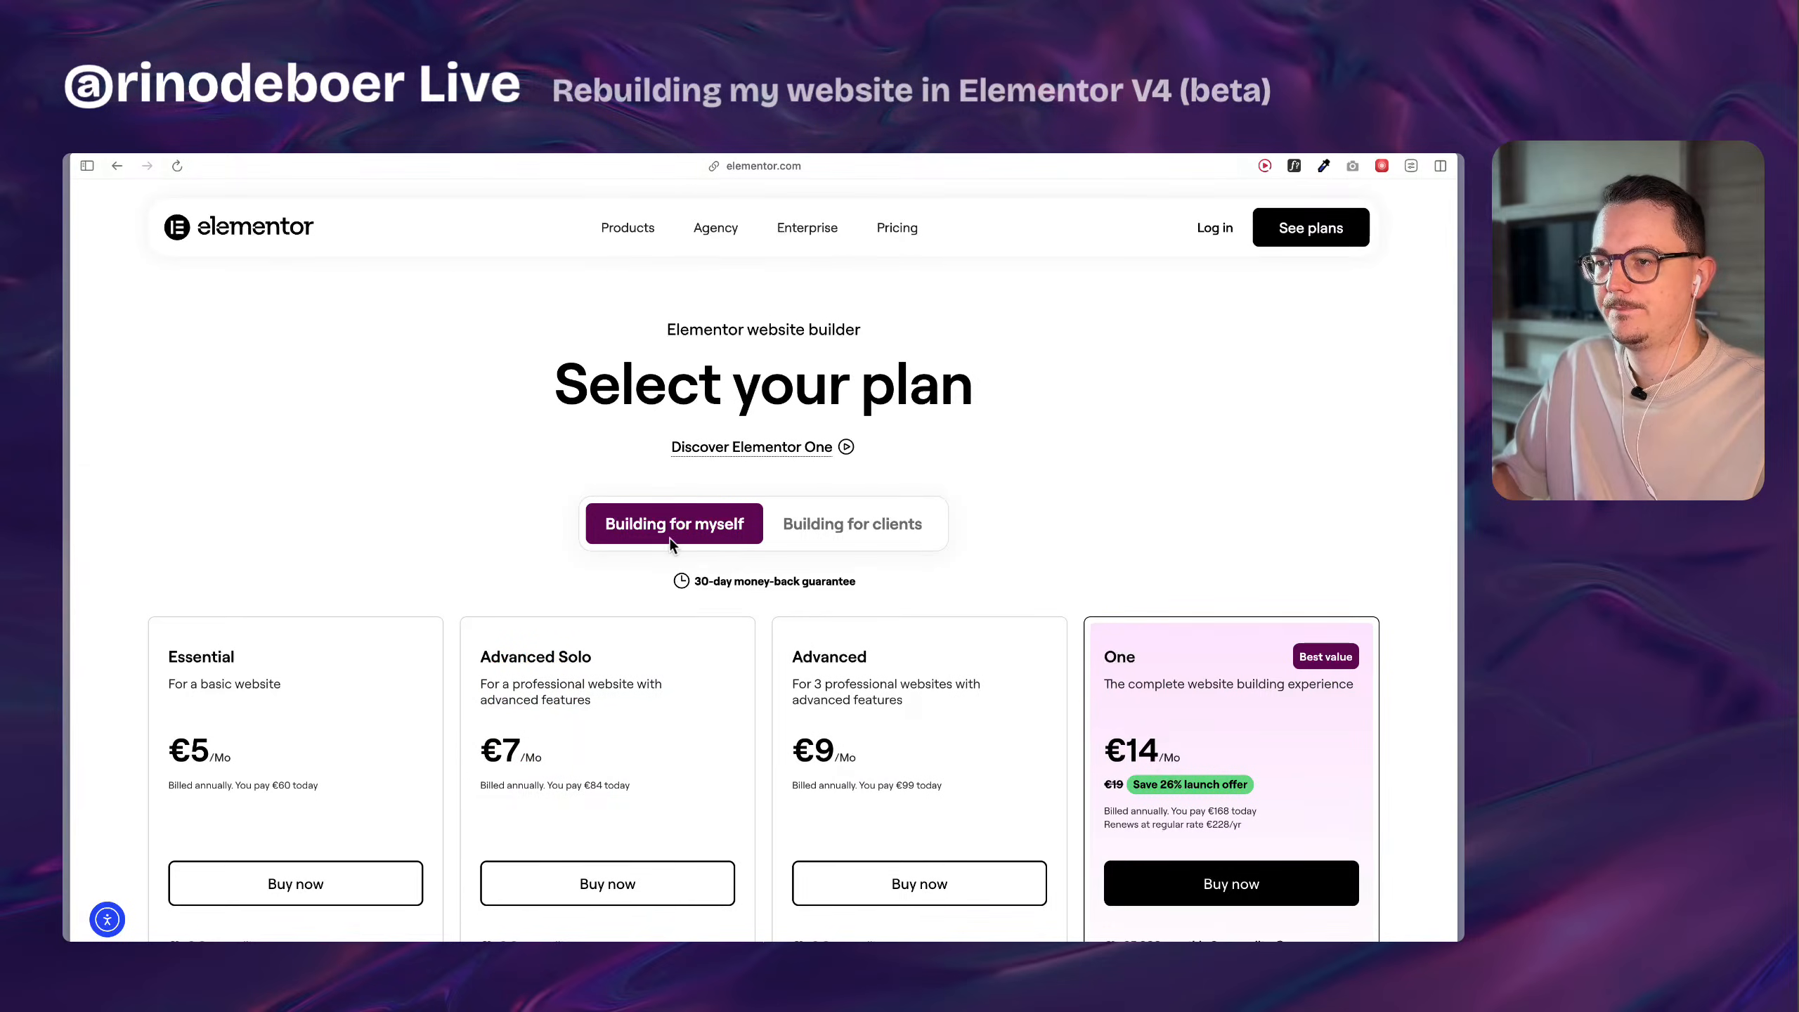
Compare the prices, site limits and features of the Essential, Advanced Solo, Advanced and One plans for "Building for myself".
scroll(879, 560, "down", 3)
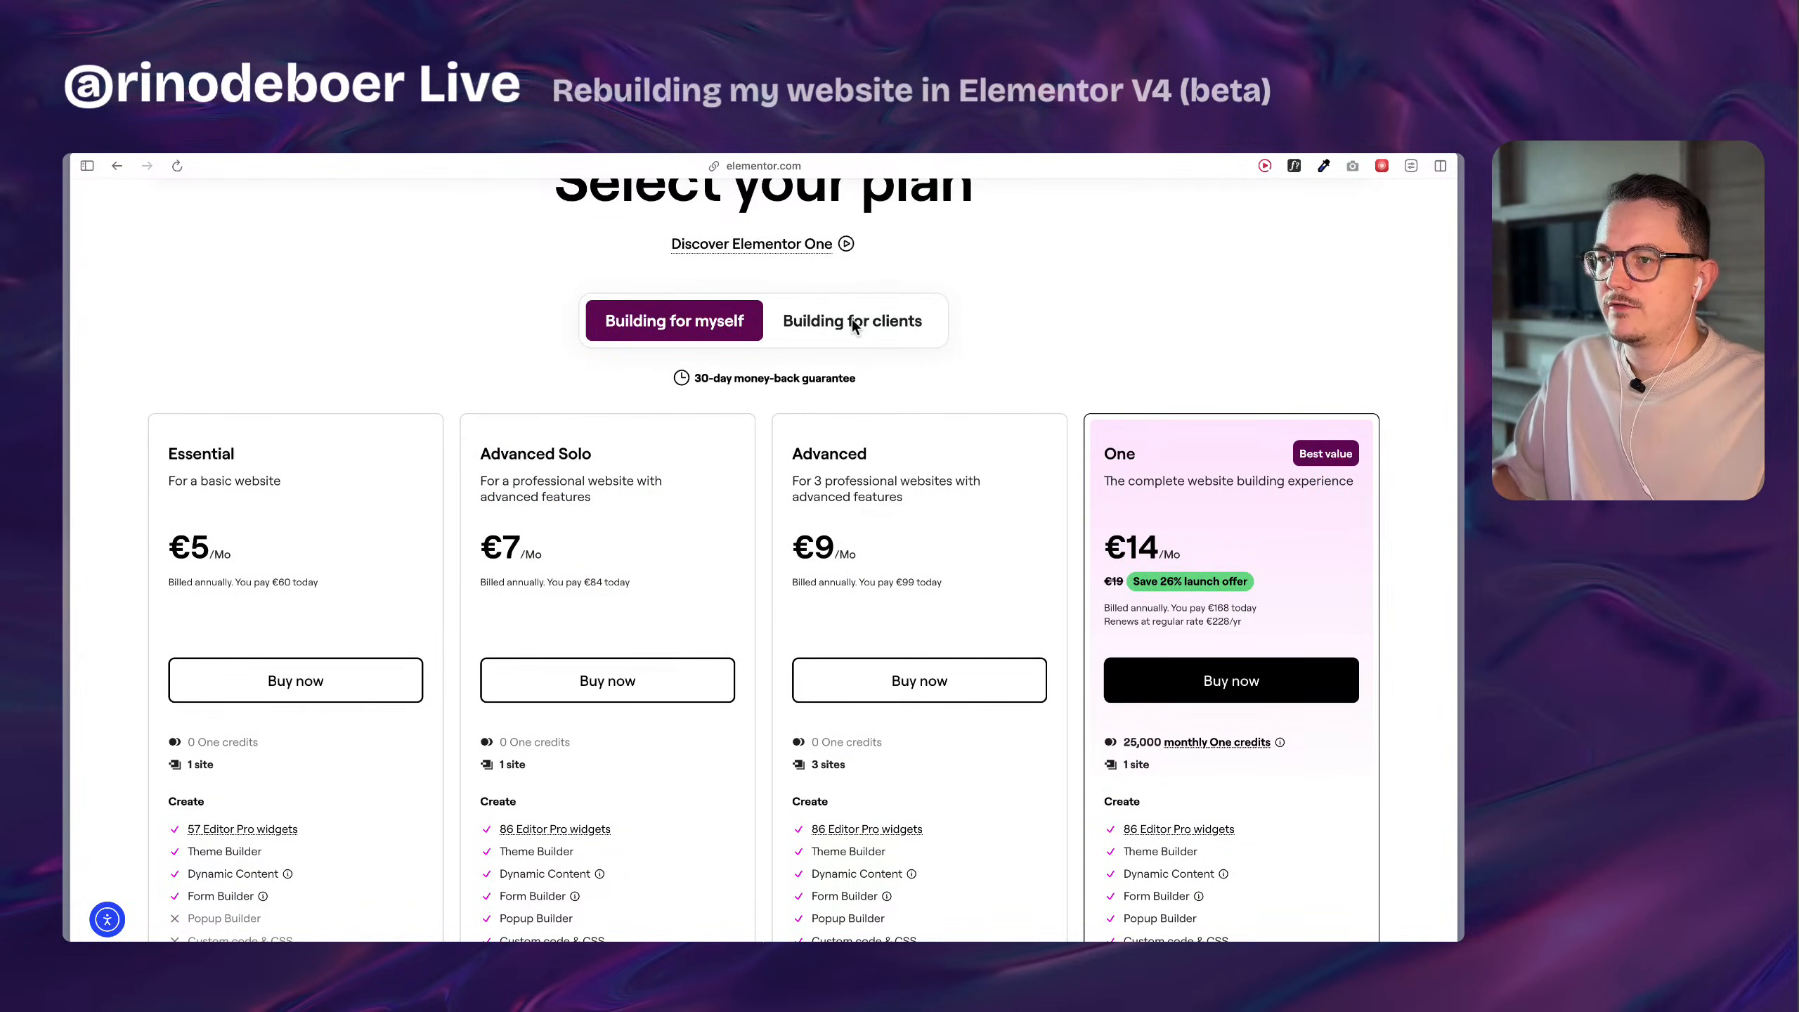
scroll(936, 494, "down", 1)
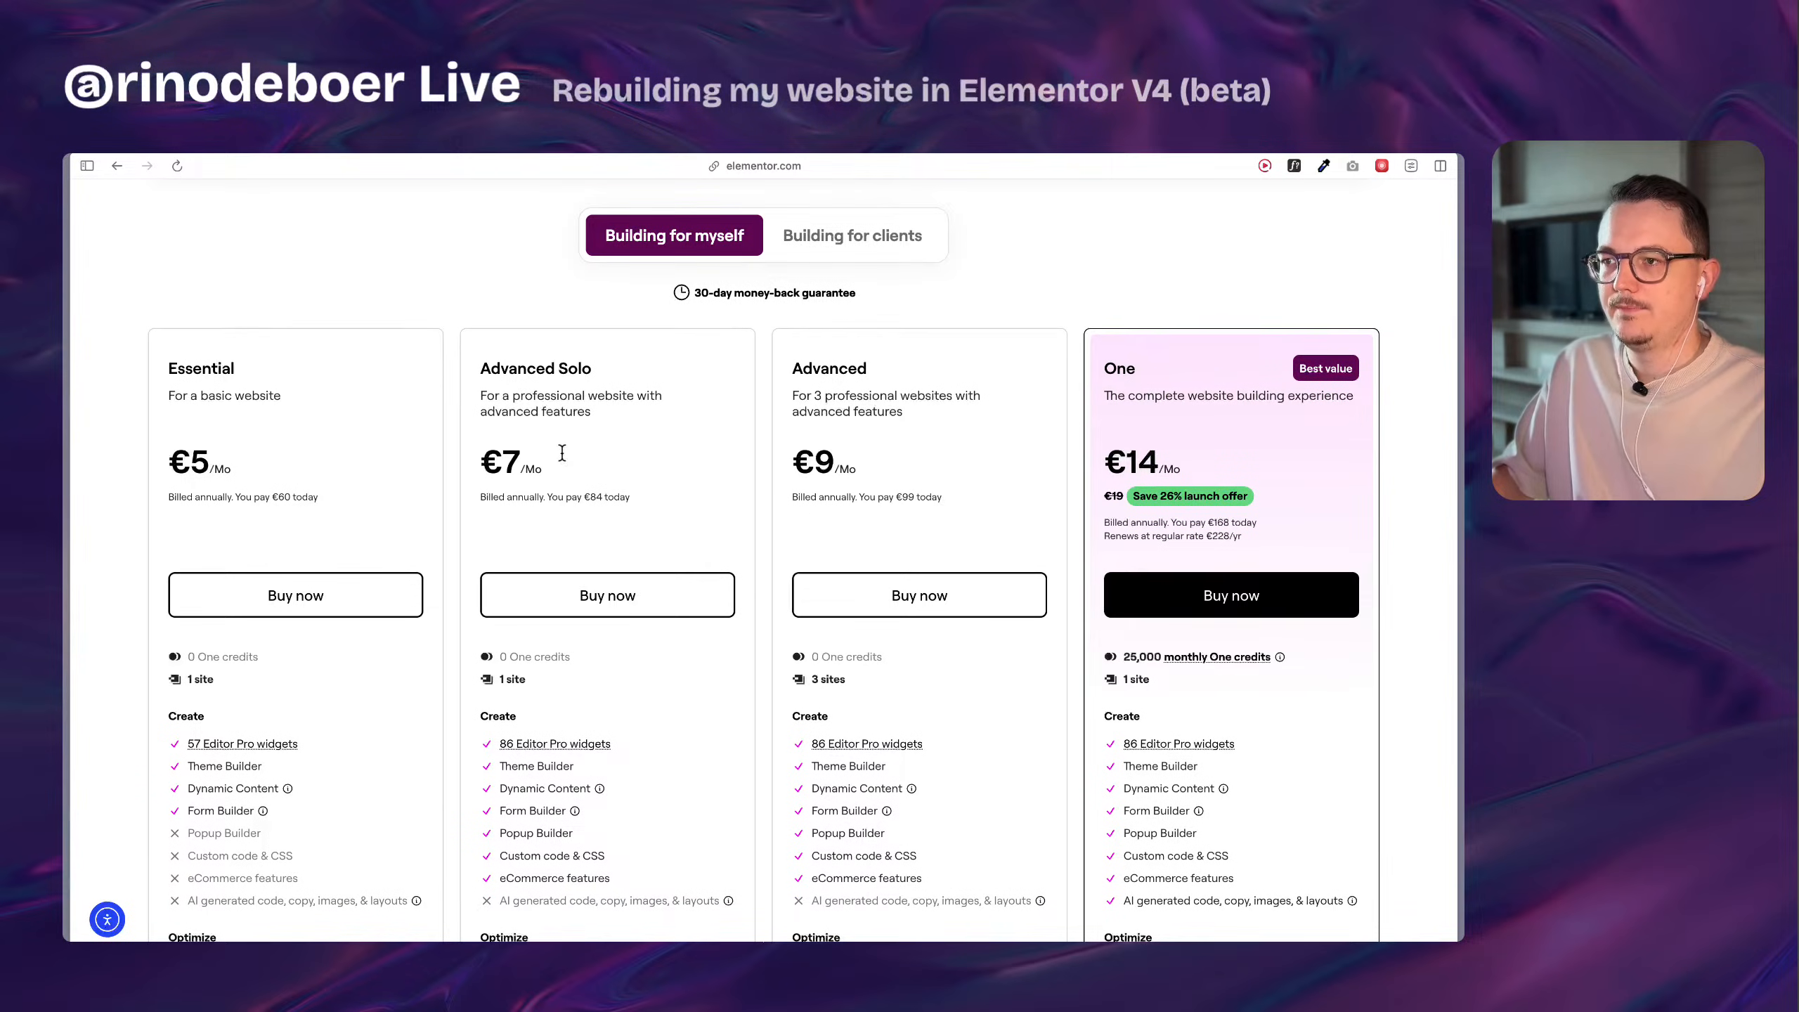
left_click_drag(134, 336, 873, 531)
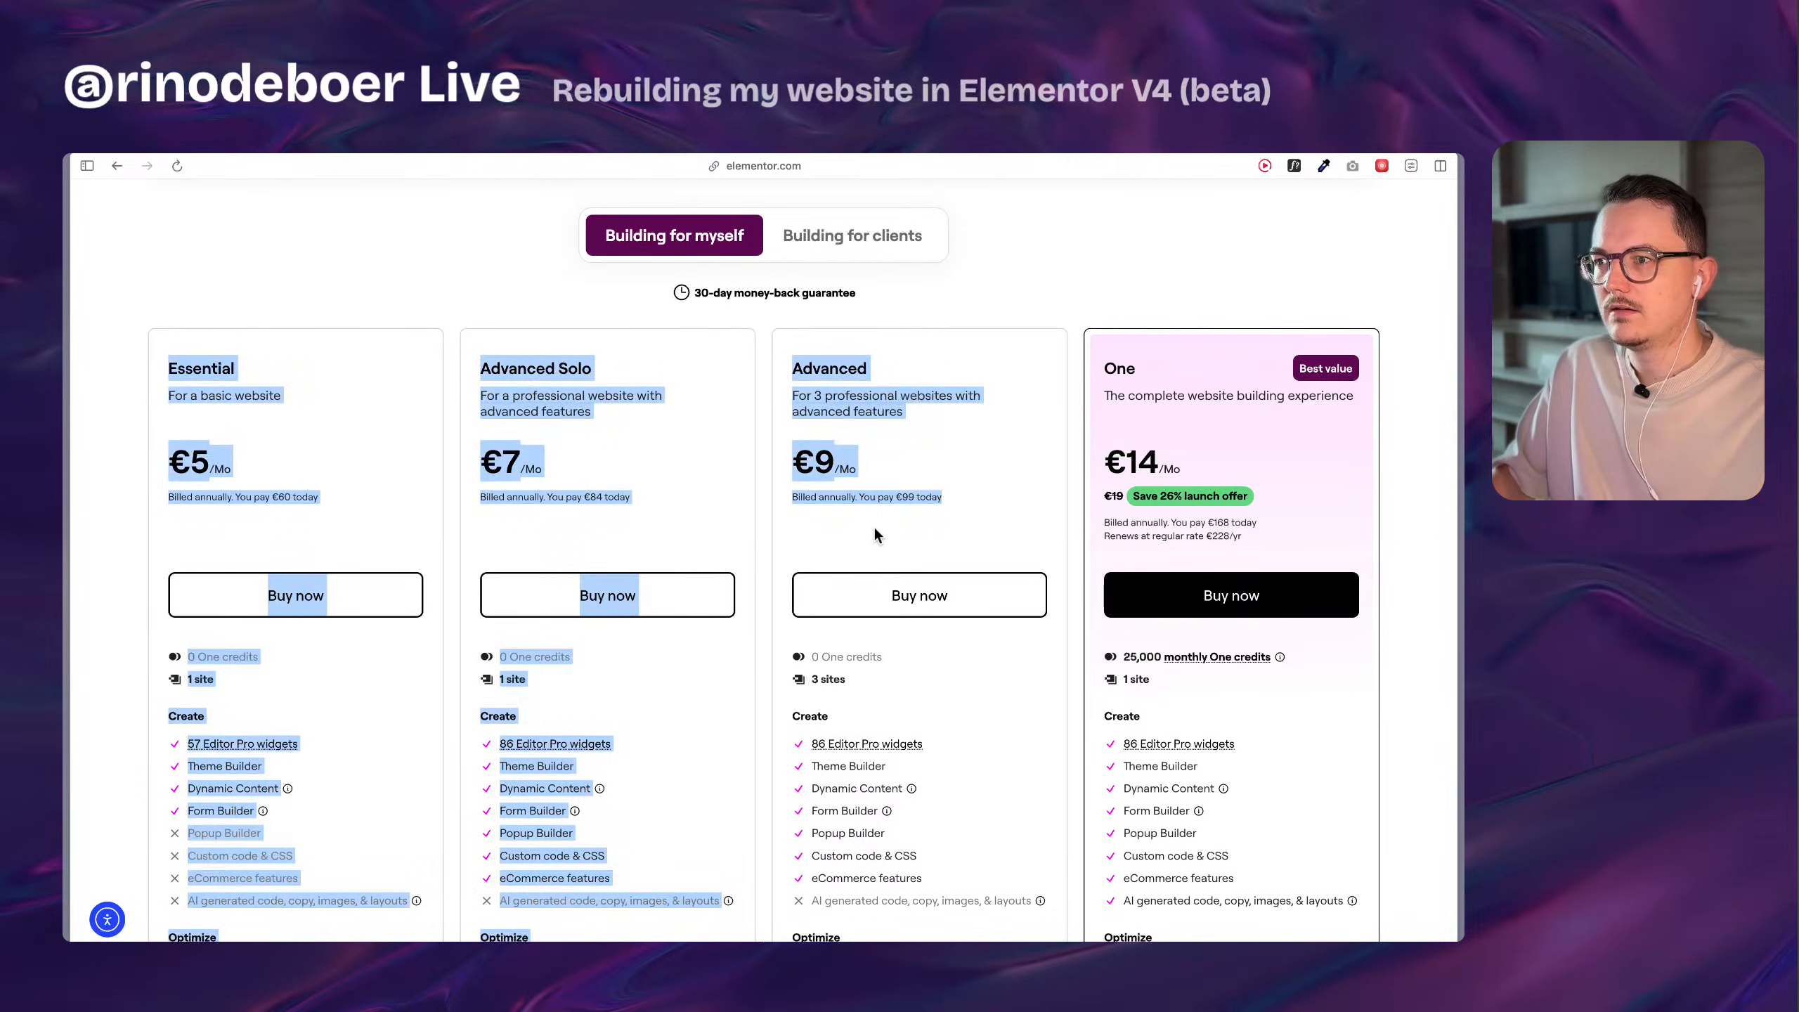
left_click(876, 530)
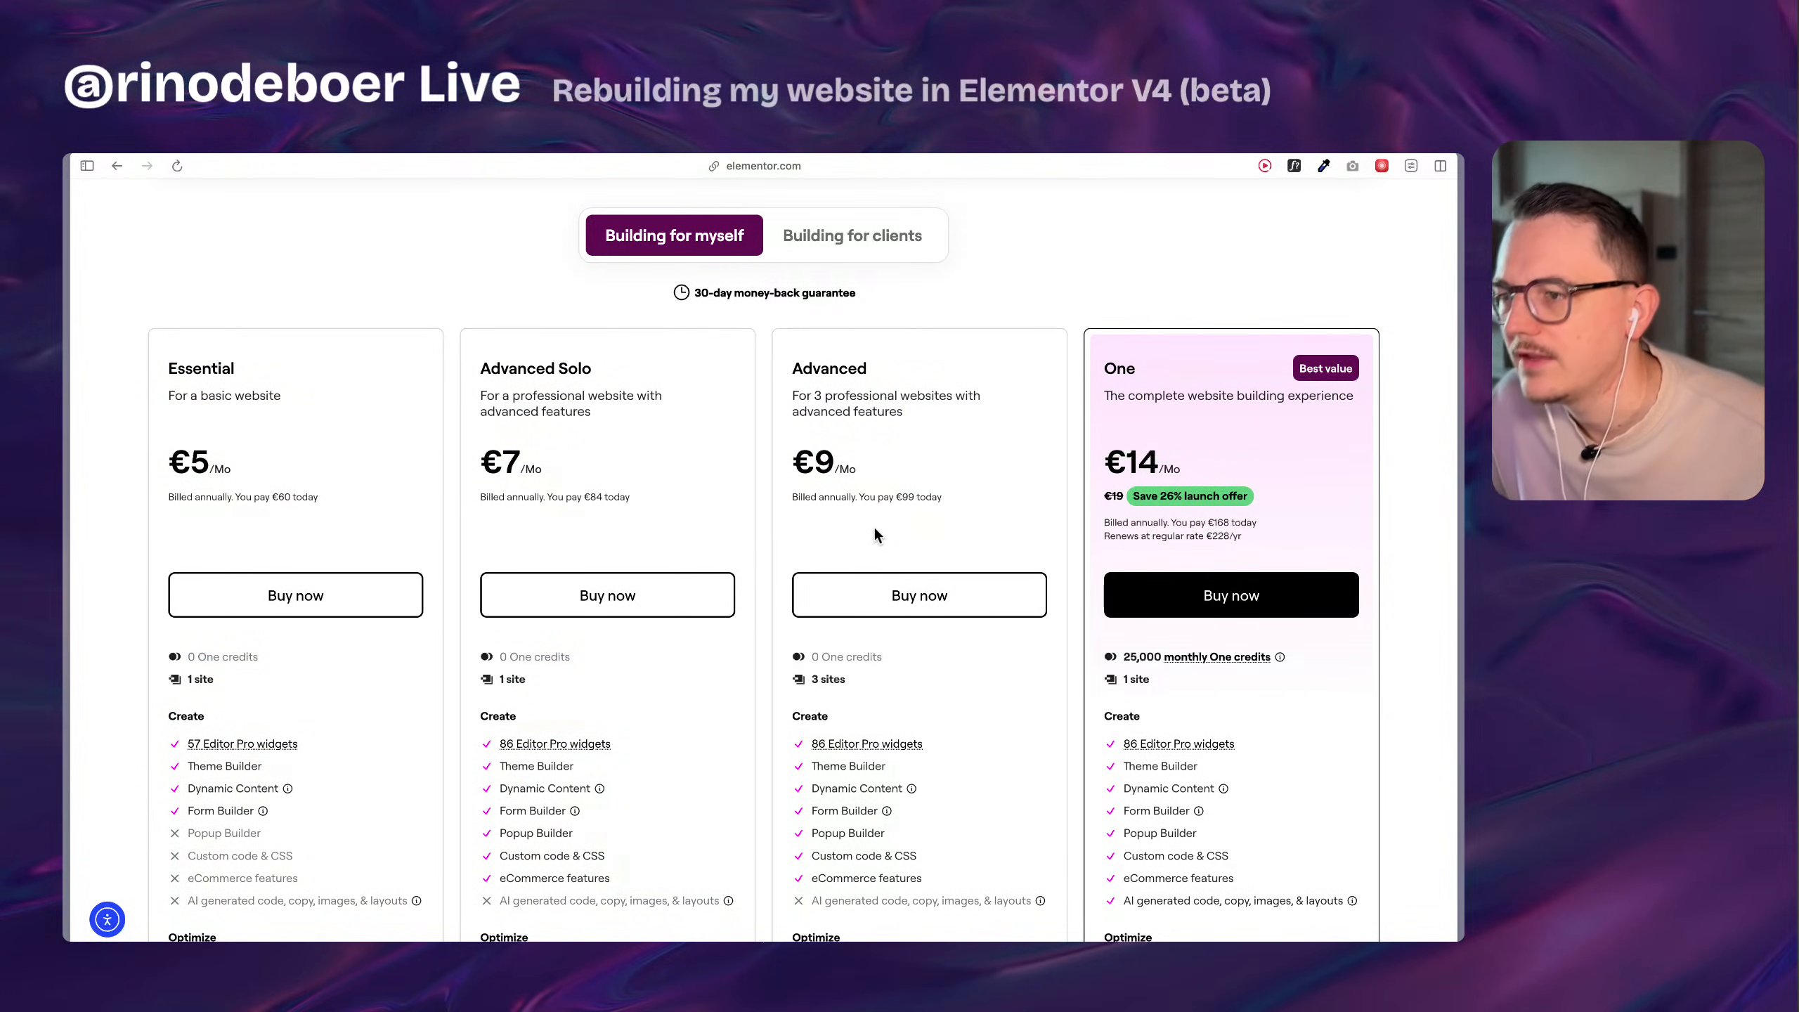
left_click_drag(806, 681, 857, 681)
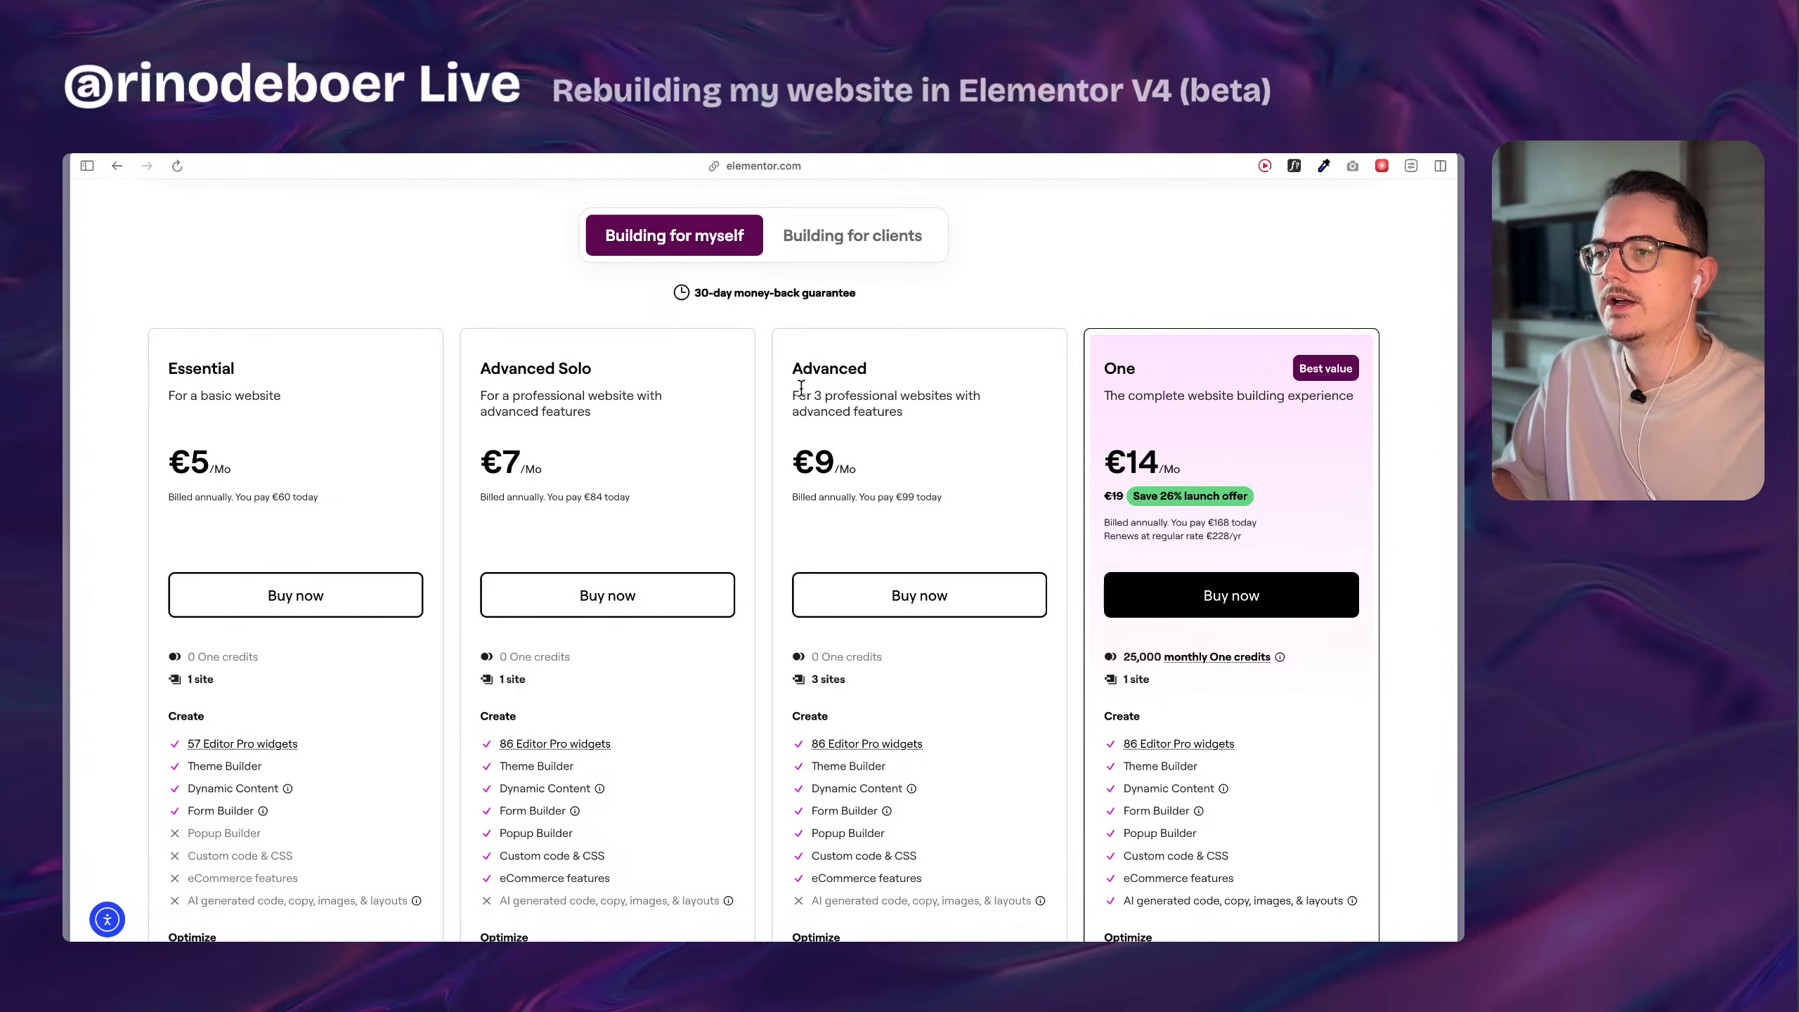
left_click_drag(121, 433, 818, 514)
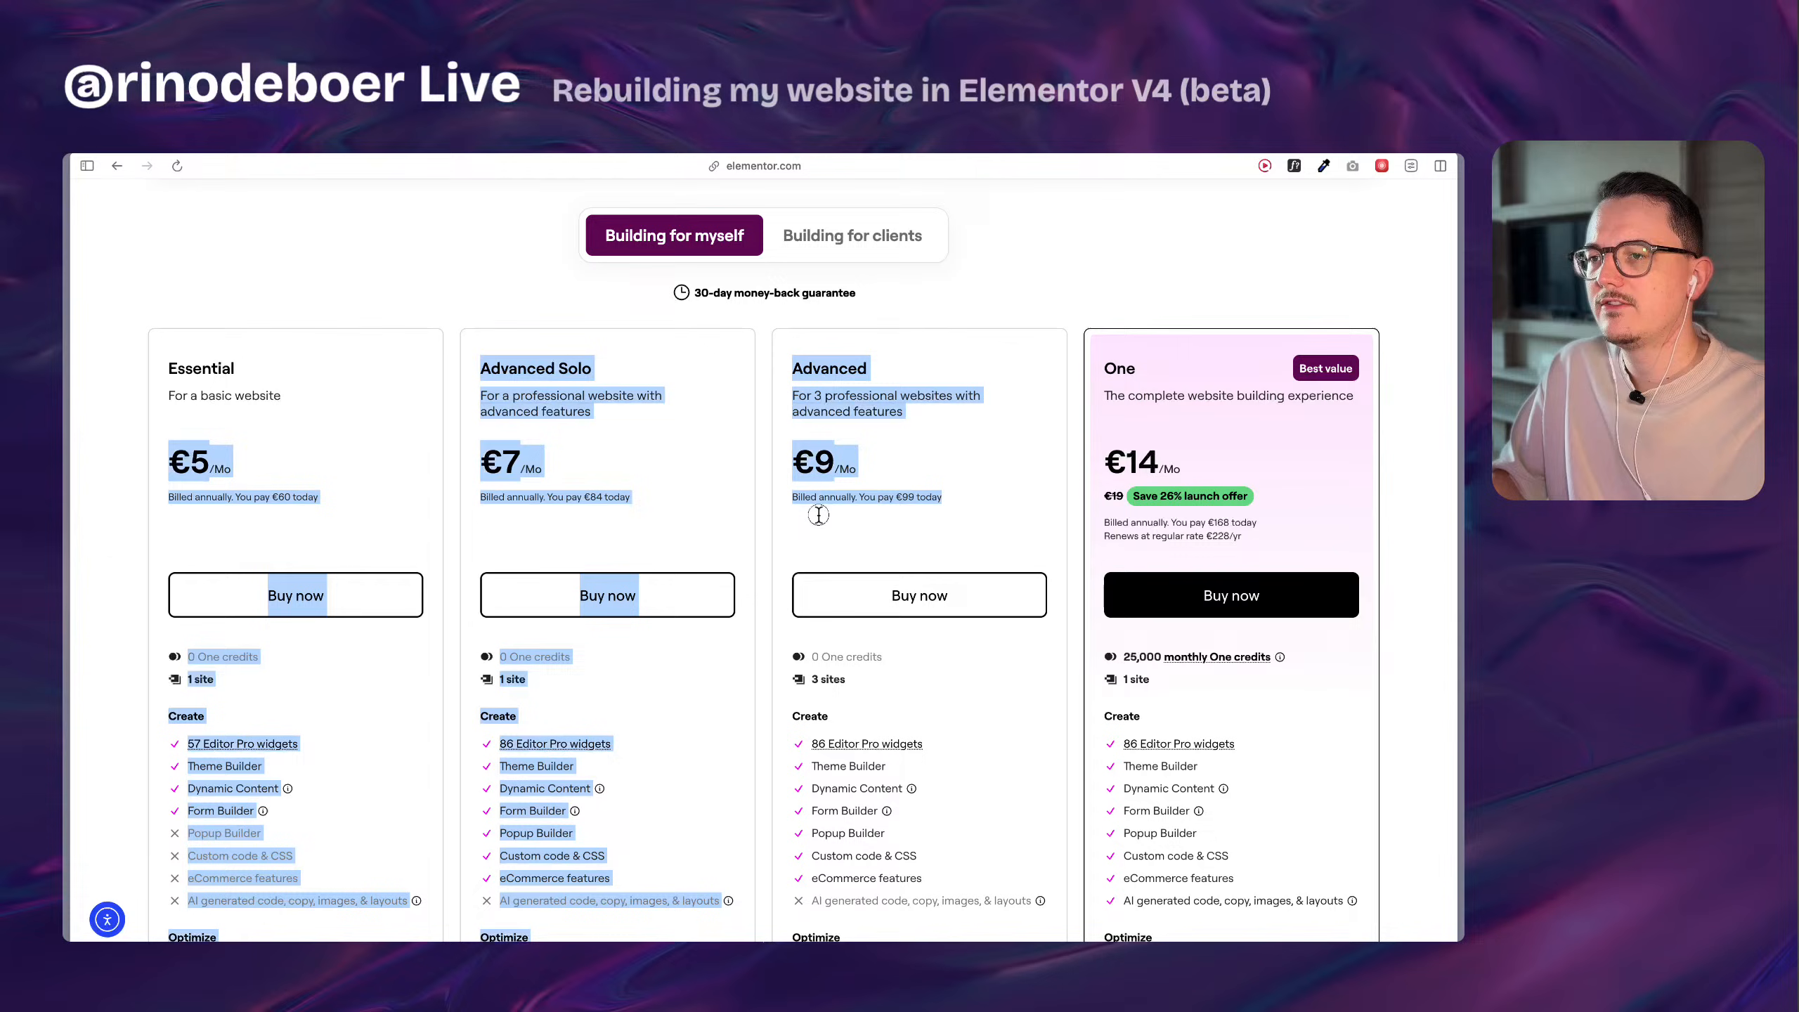
left_click(941, 506)
scroll(942, 506, "down", 2)
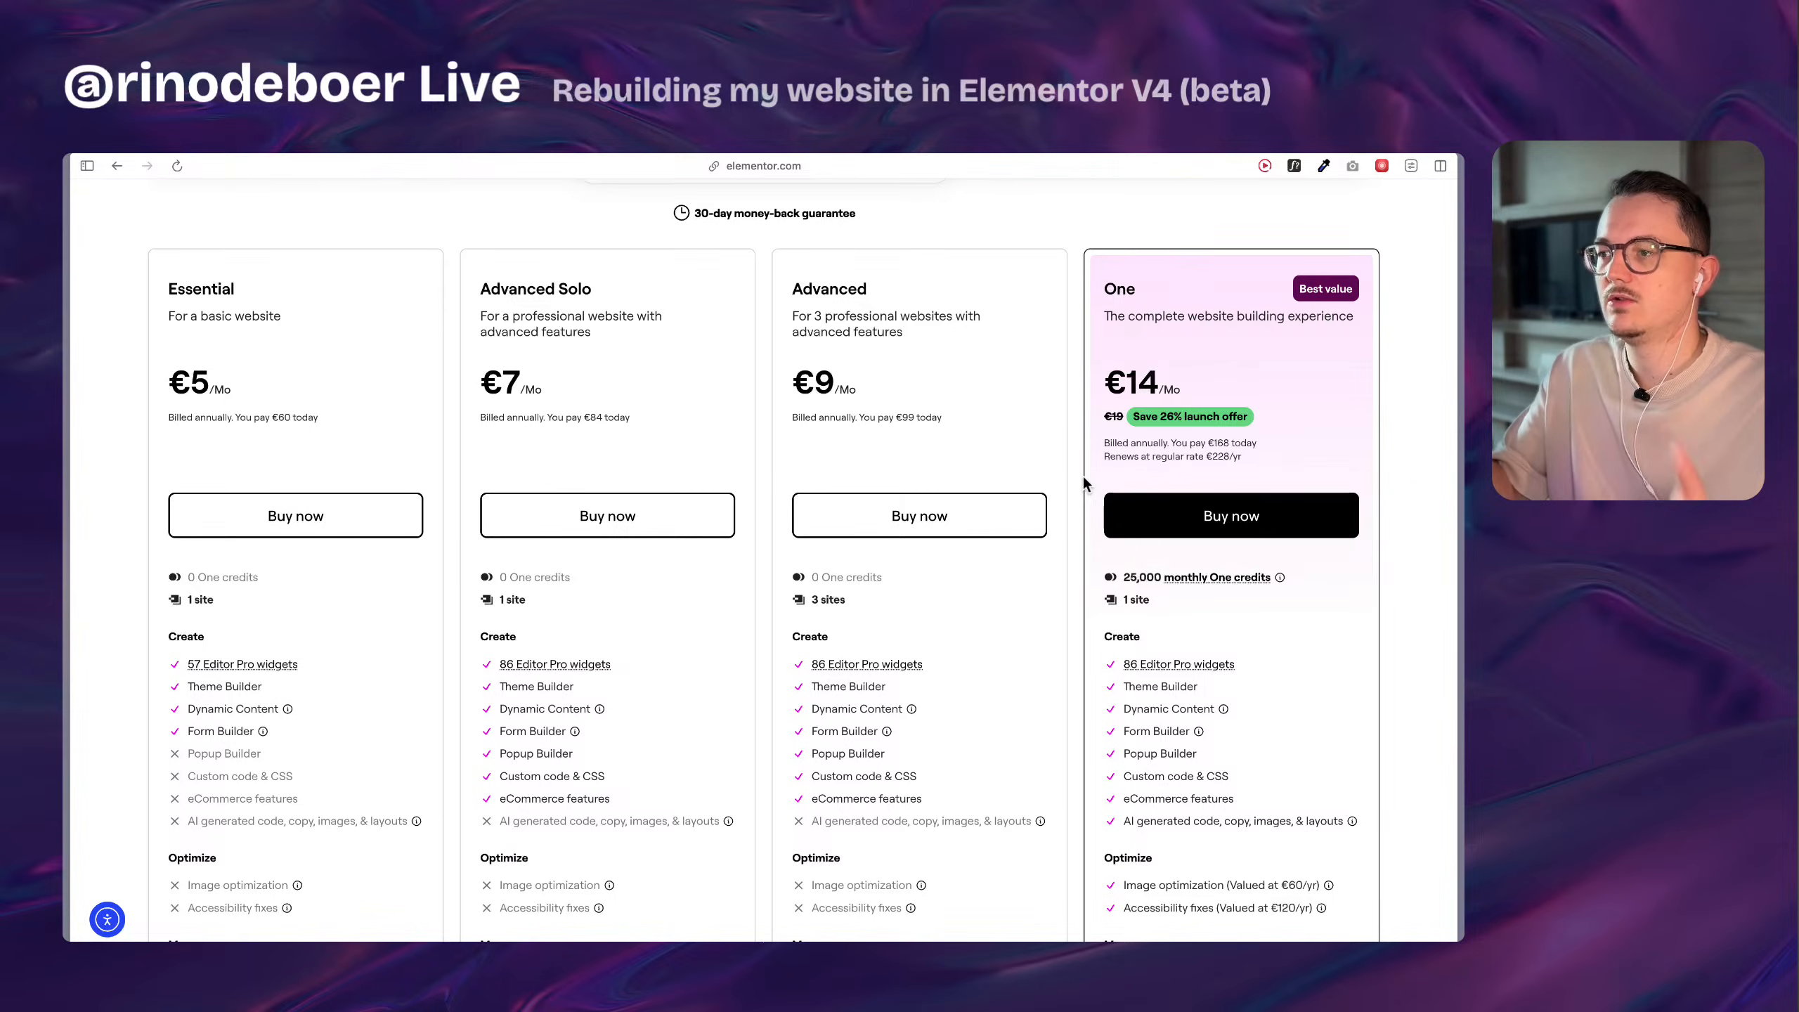
scroll(1082, 482, "down", 8)
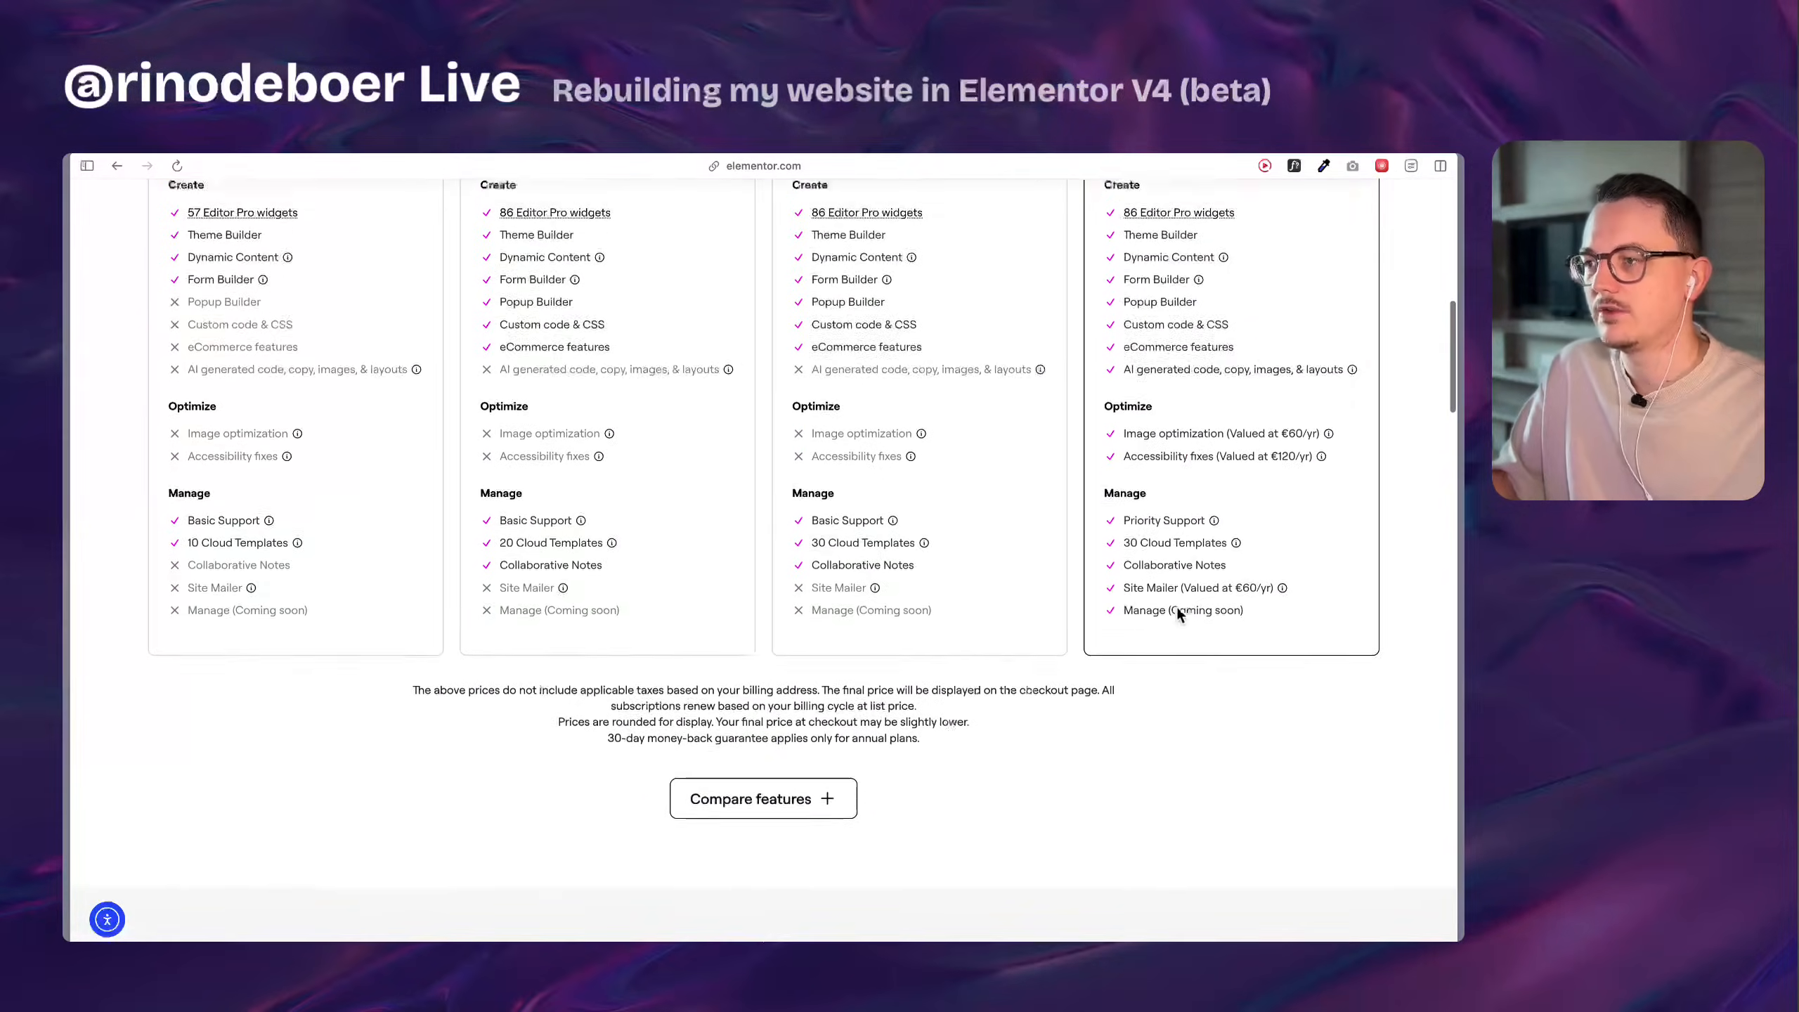
Show the "Building for clients" plans and examine the Expert plan's price.
scroll(1175, 605, "up", 20)
left_click(863, 526)
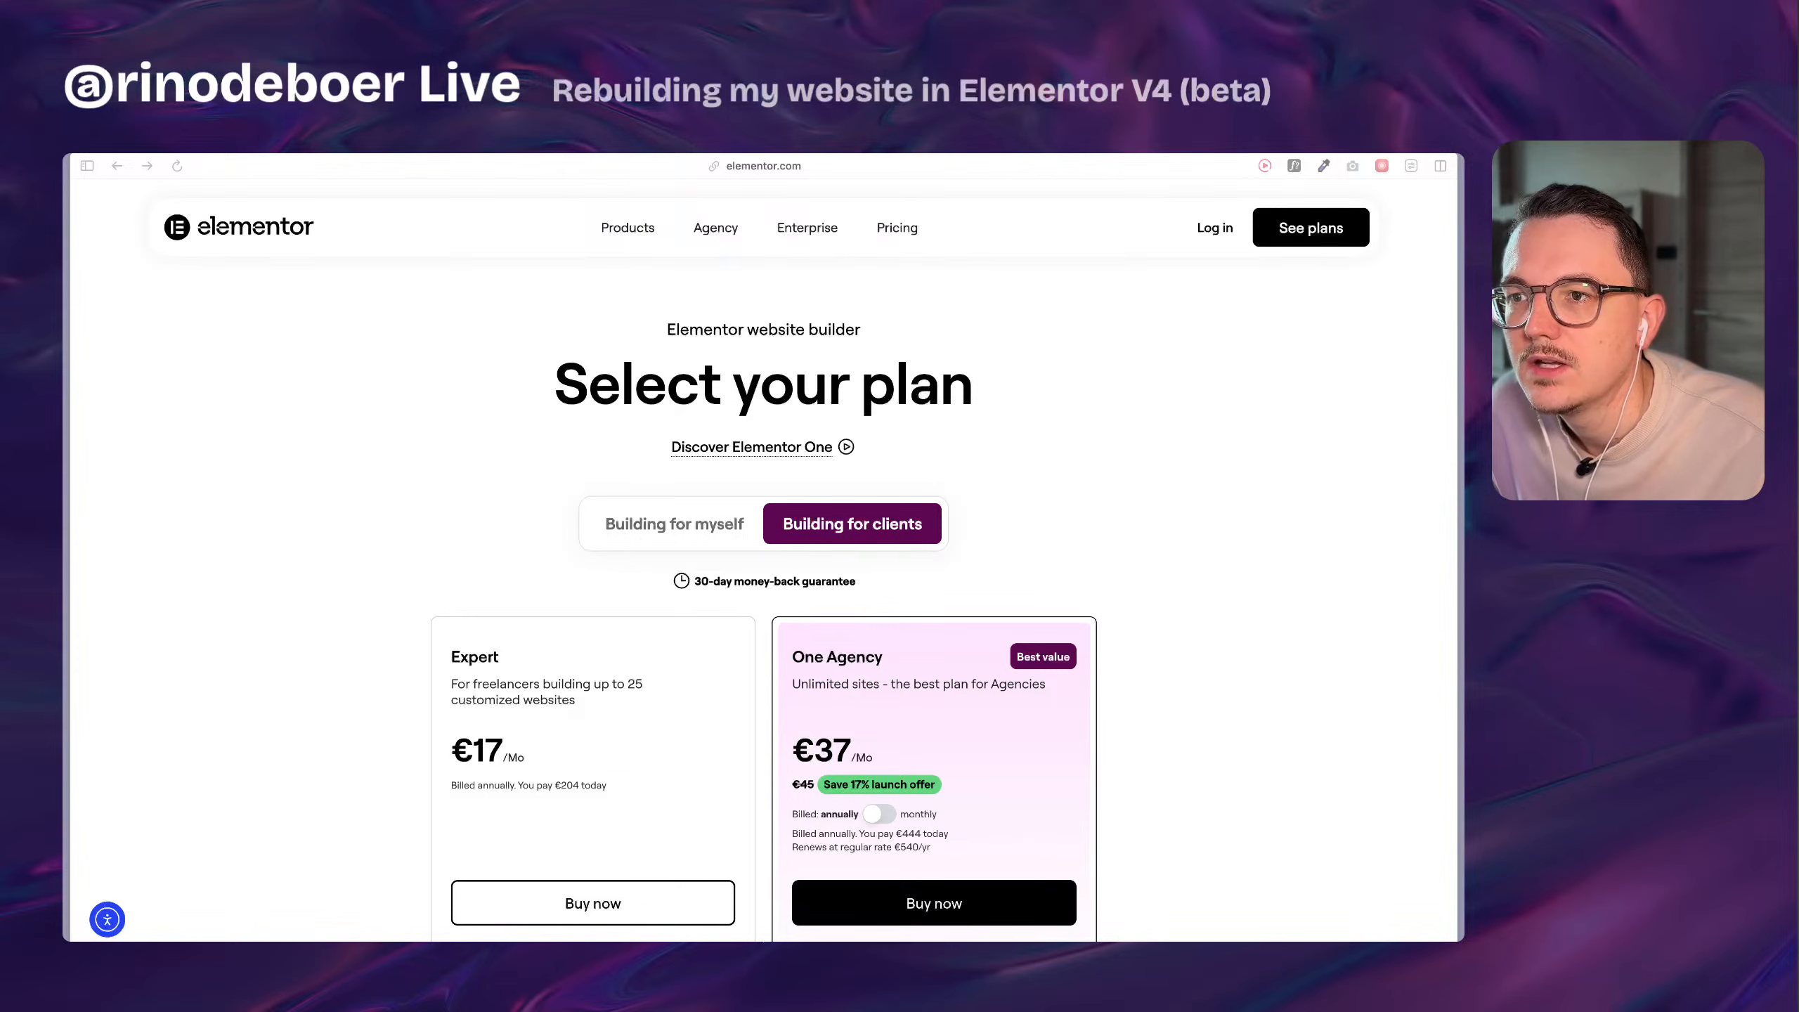
scroll(406, 473, "down", 5)
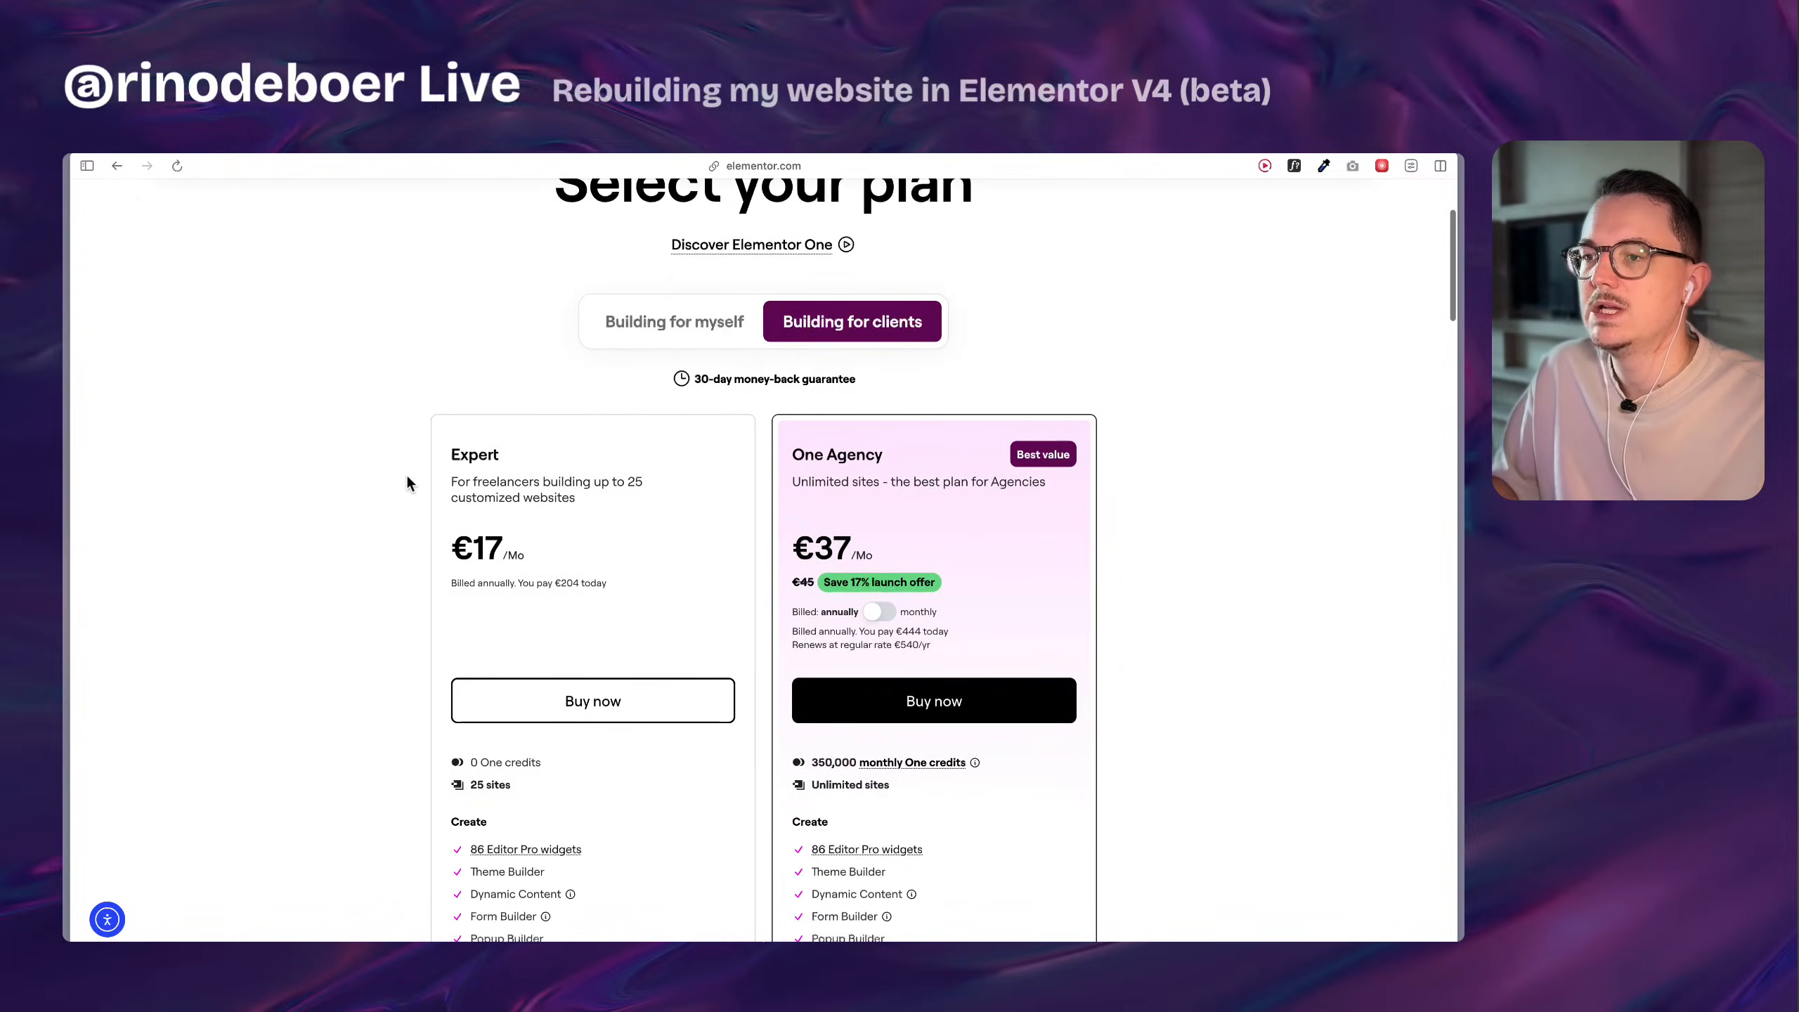
left_click_drag(410, 432, 652, 640)
left_click(651, 640)
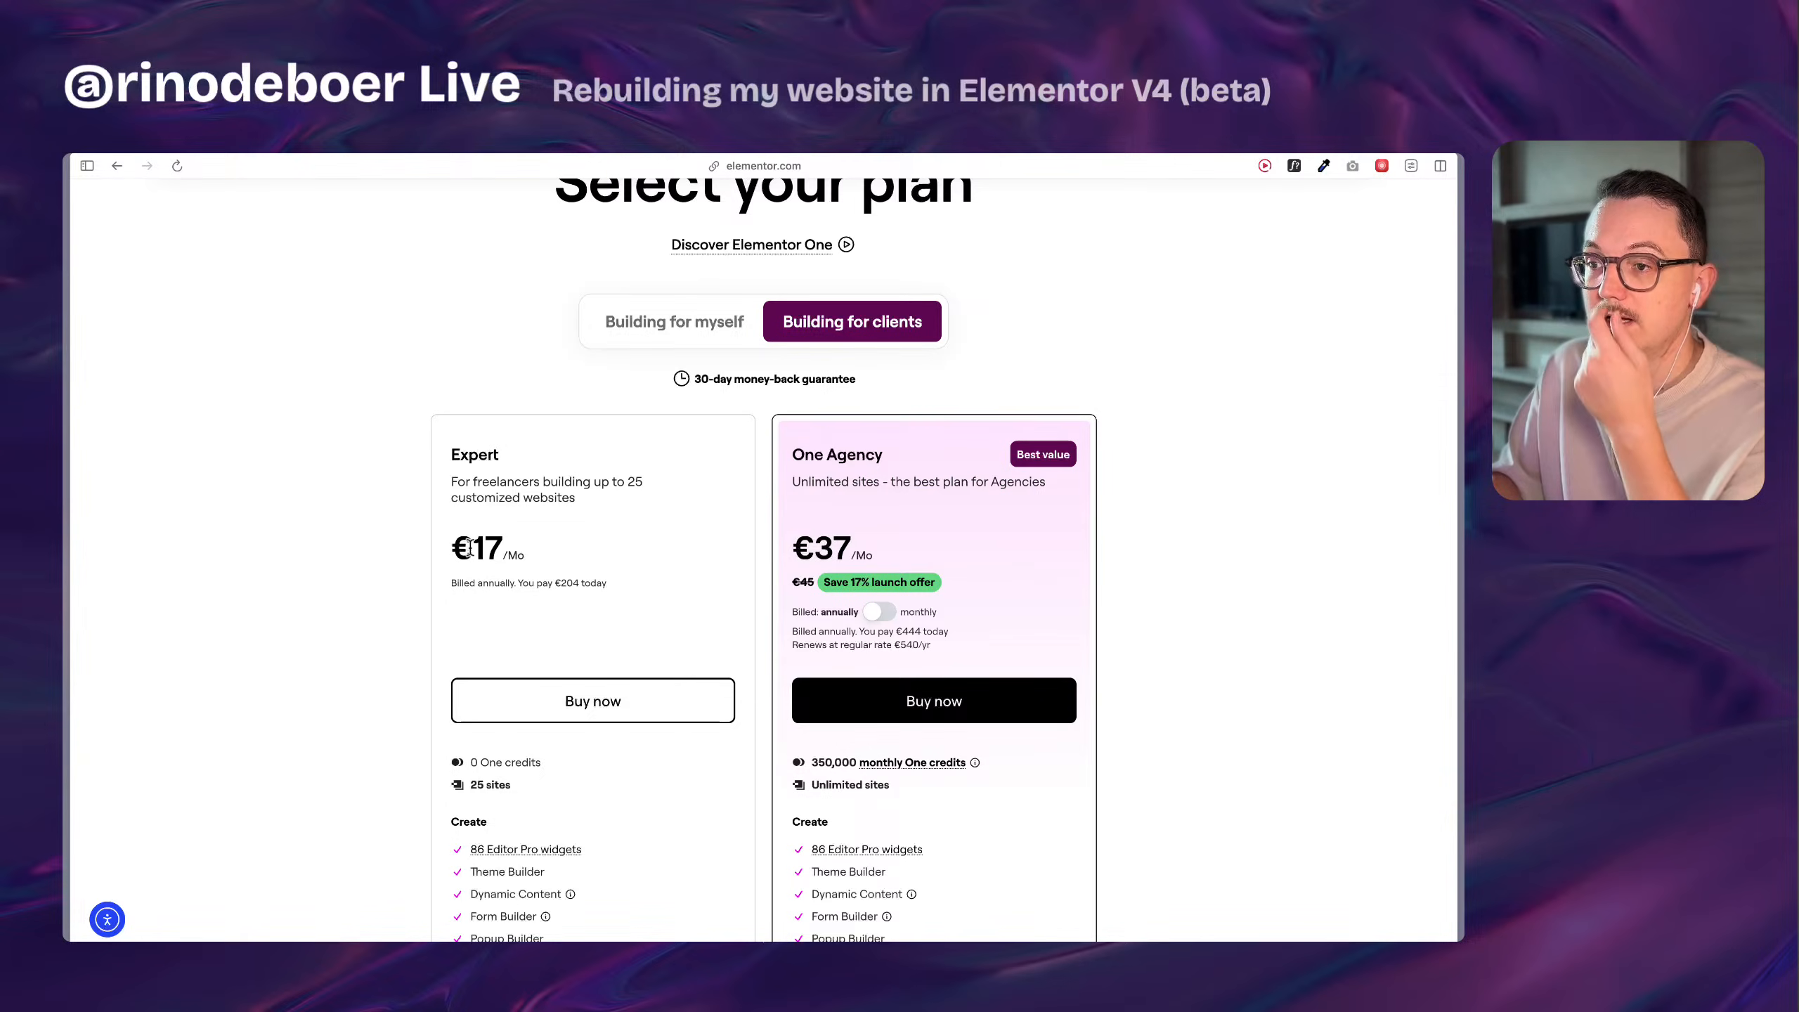
mouse_move(472, 545)
left_mouse_down()
mouse_move(526, 542)
mouse_move(502, 551)
left_mouse_up()
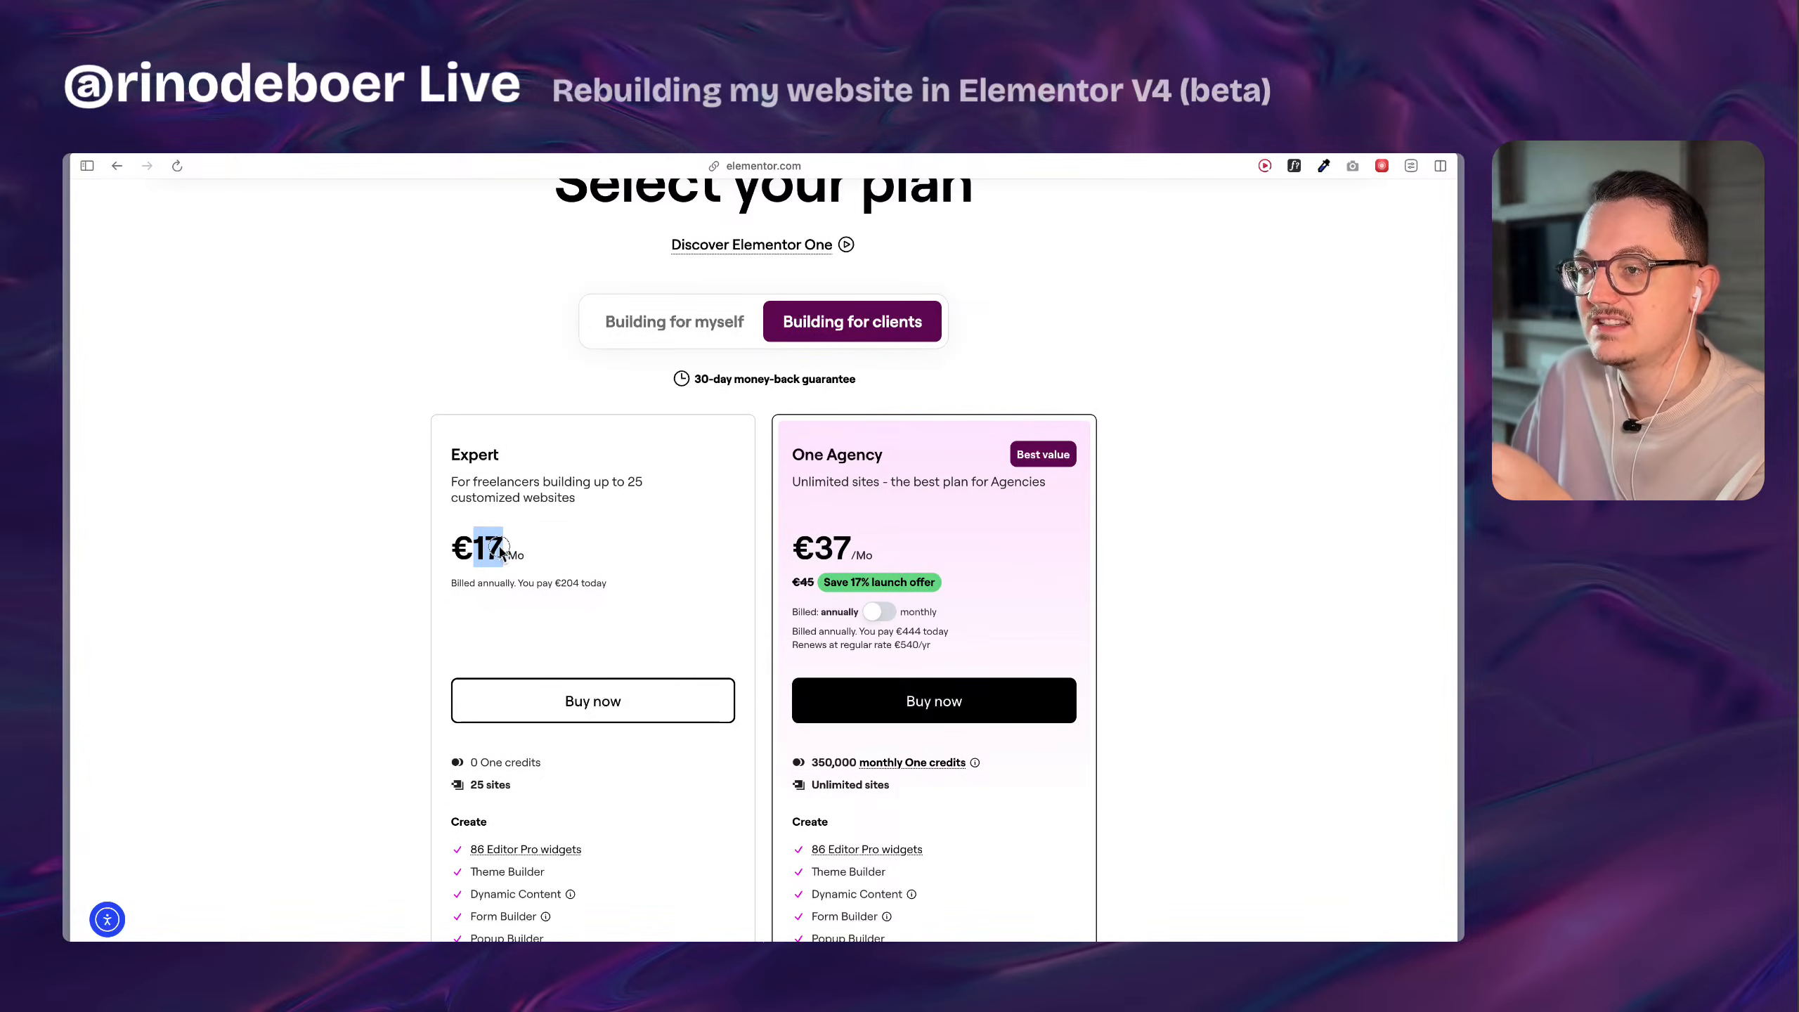
left_click(499, 545)
Examine the features included in the Expert plan, down to its Optimize and Manage sections.
scroll(500, 545, "down", 2)
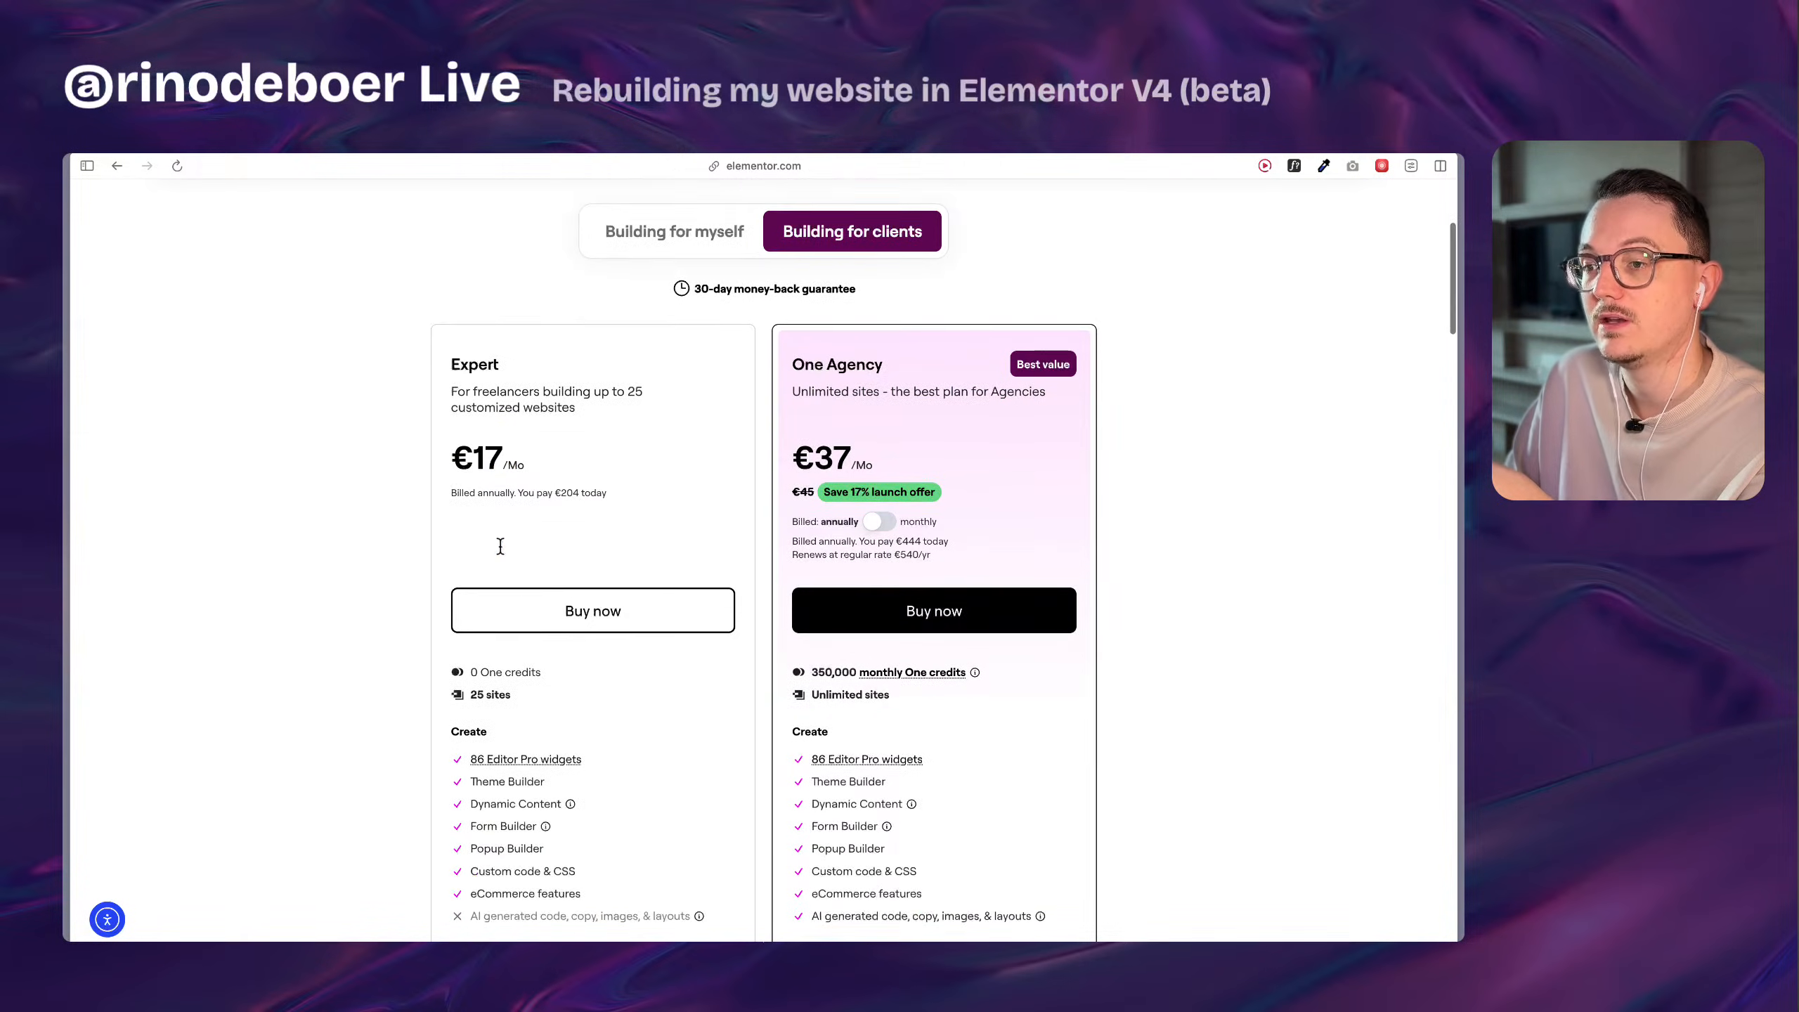
scroll(595, 846, "down", 6)
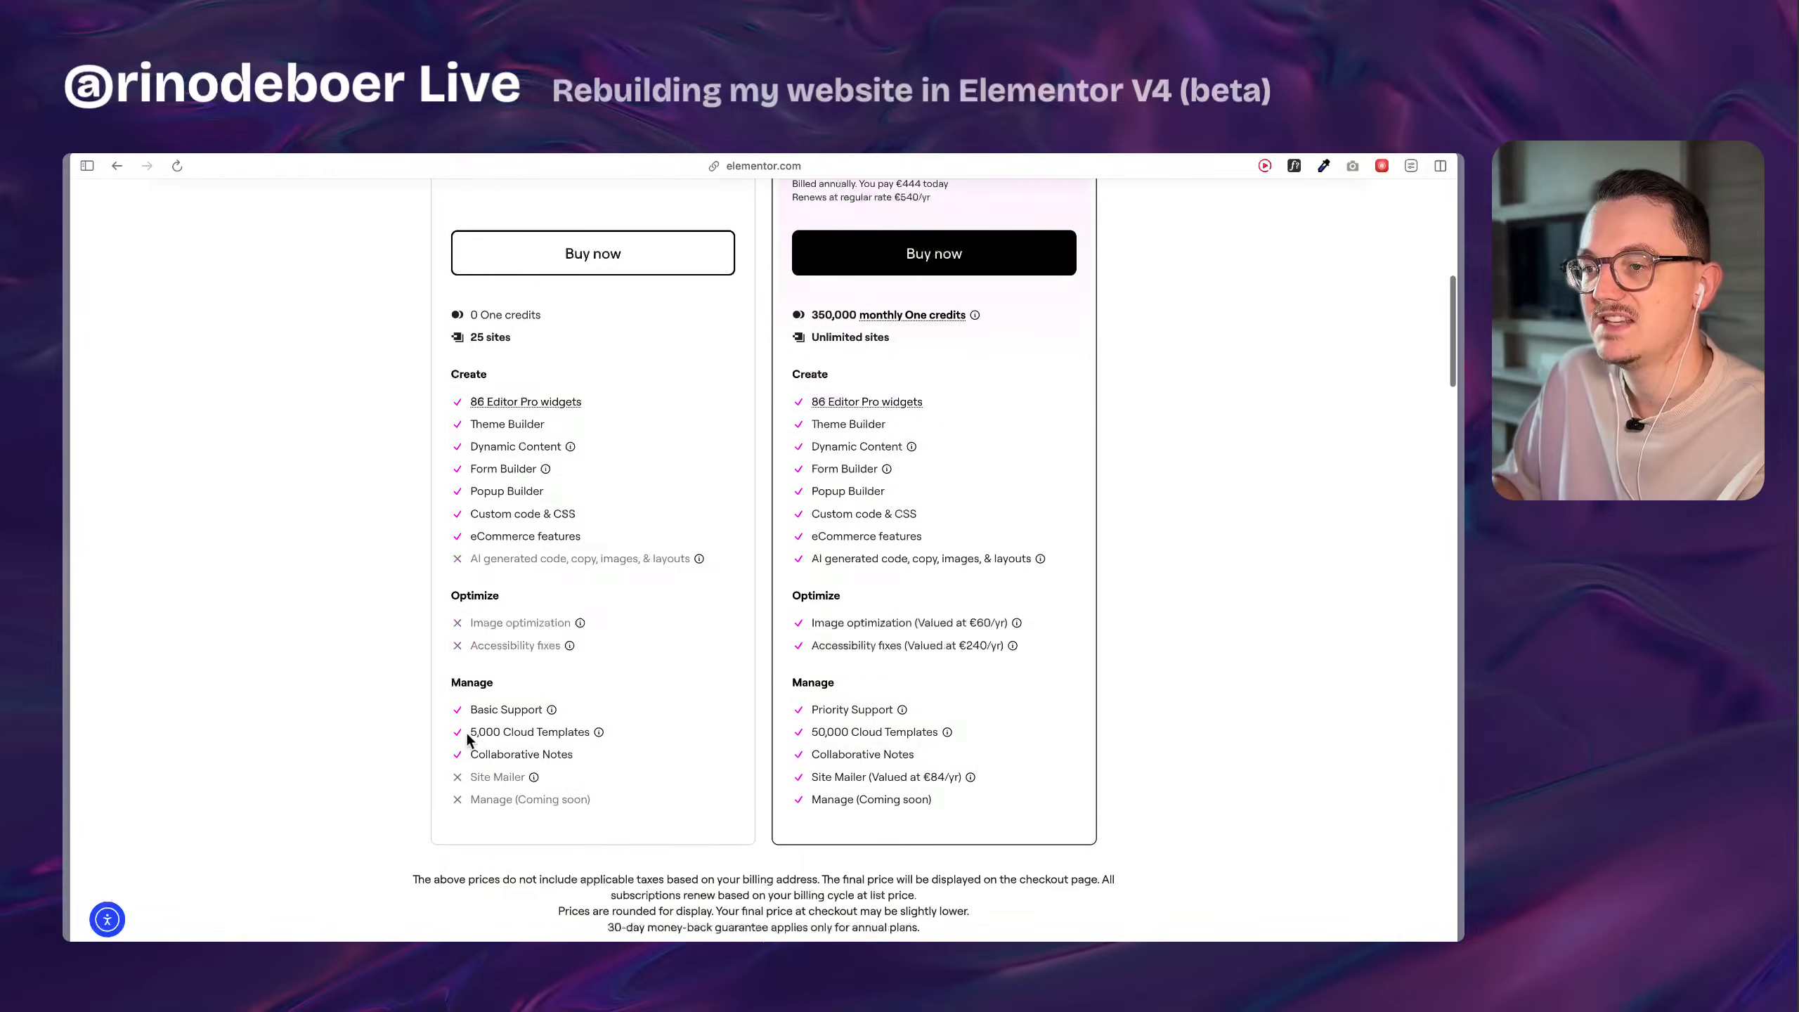
scroll(465, 732, "up", 5)
scroll(545, 484, "down", 1)
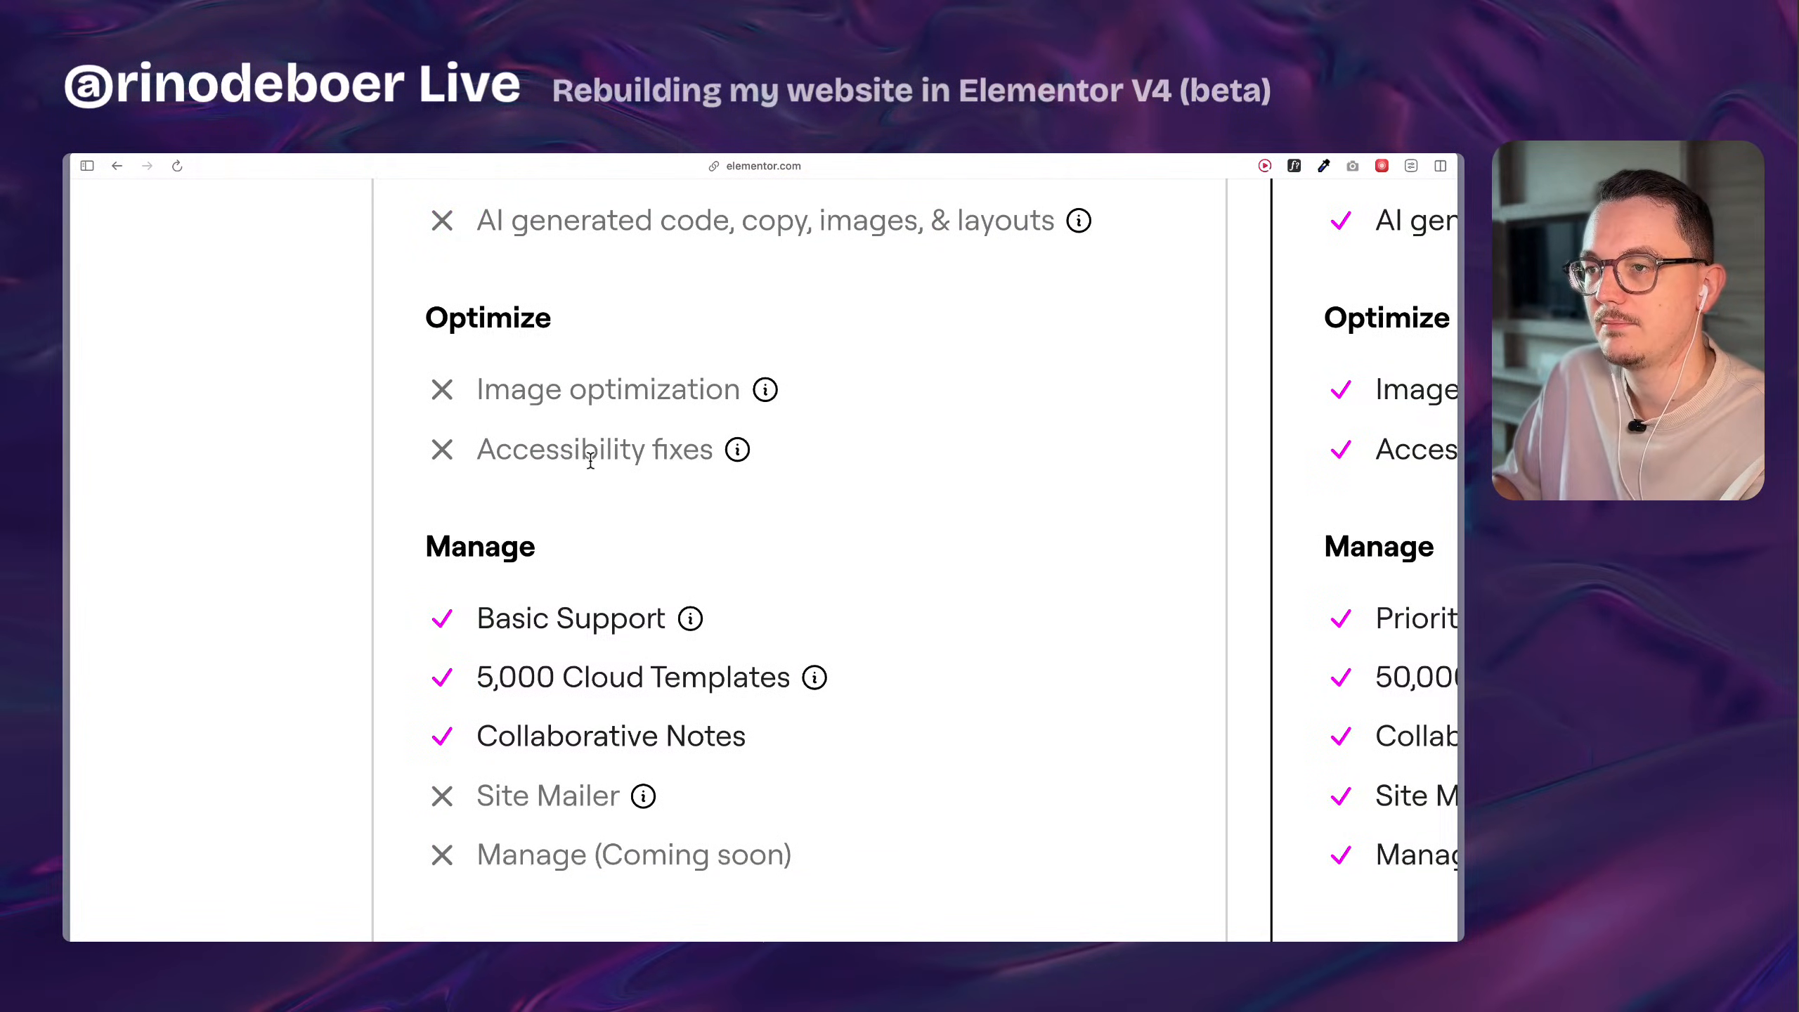
scroll(591, 460, "down", 5)
Examine the One Agency plan's price, launch offer and renewal rate up close.
scroll(817, 474, "up", 3)
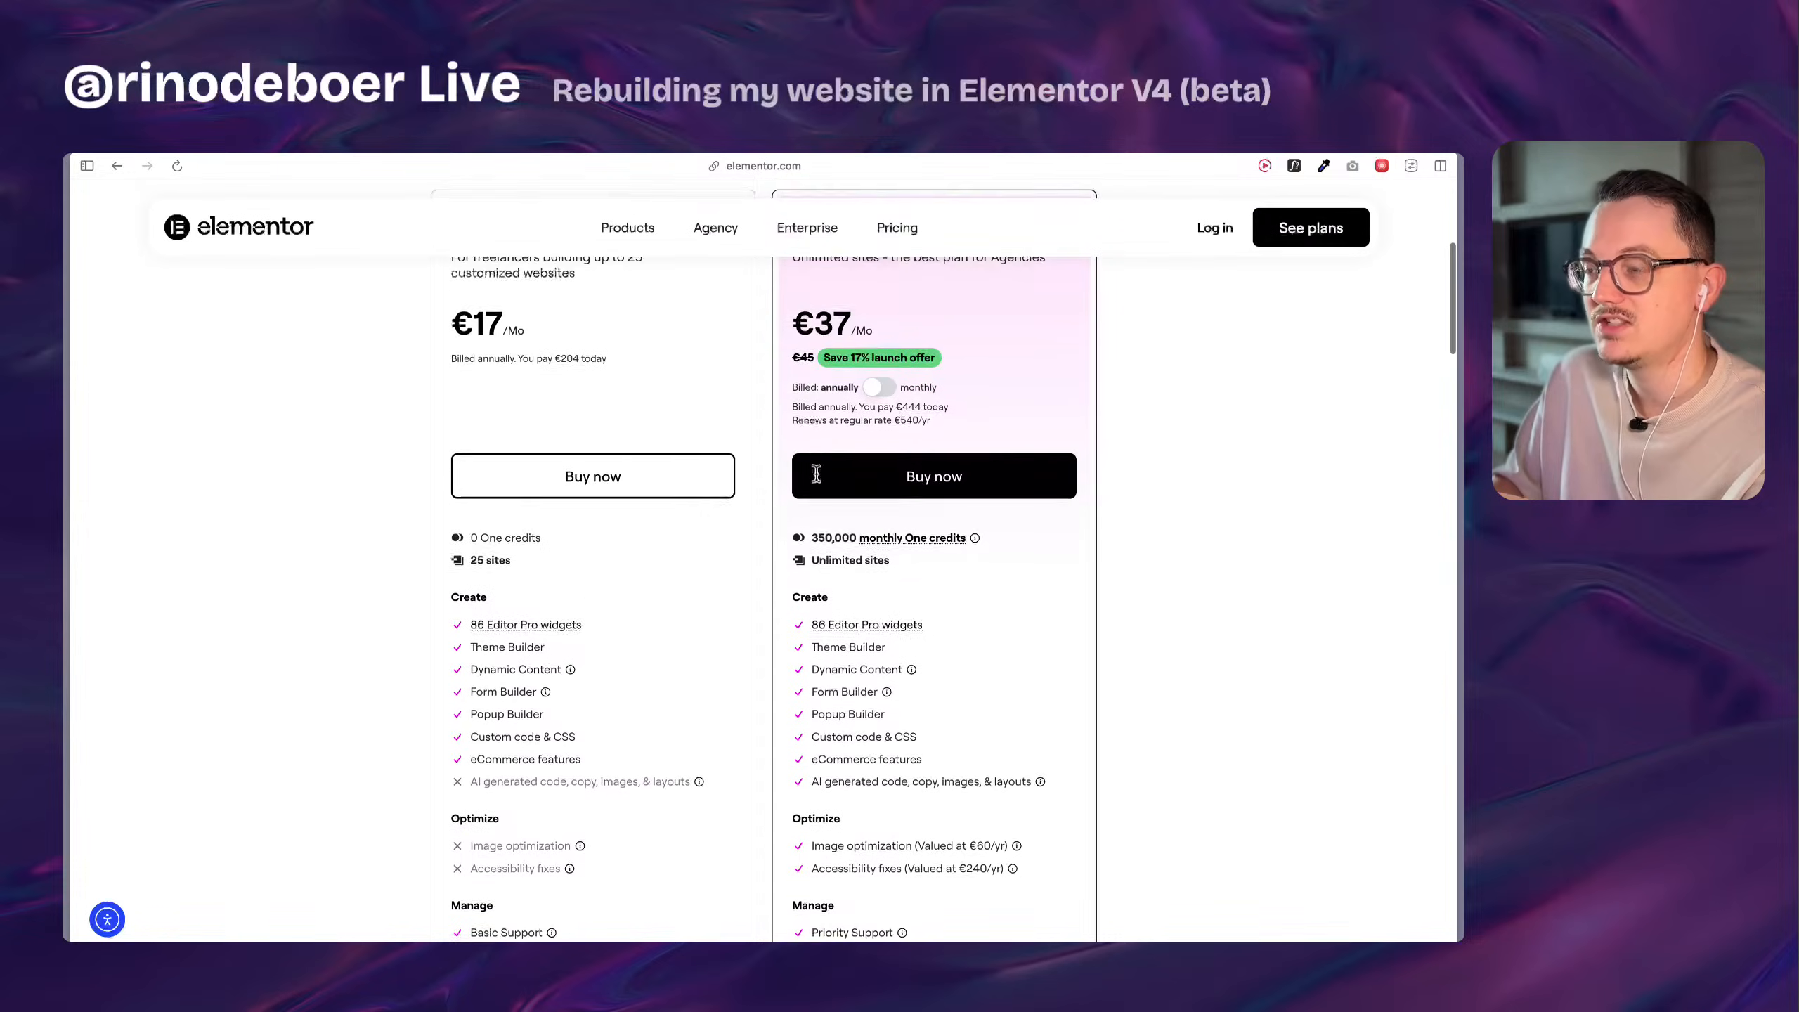
scroll(817, 475, "up", 3)
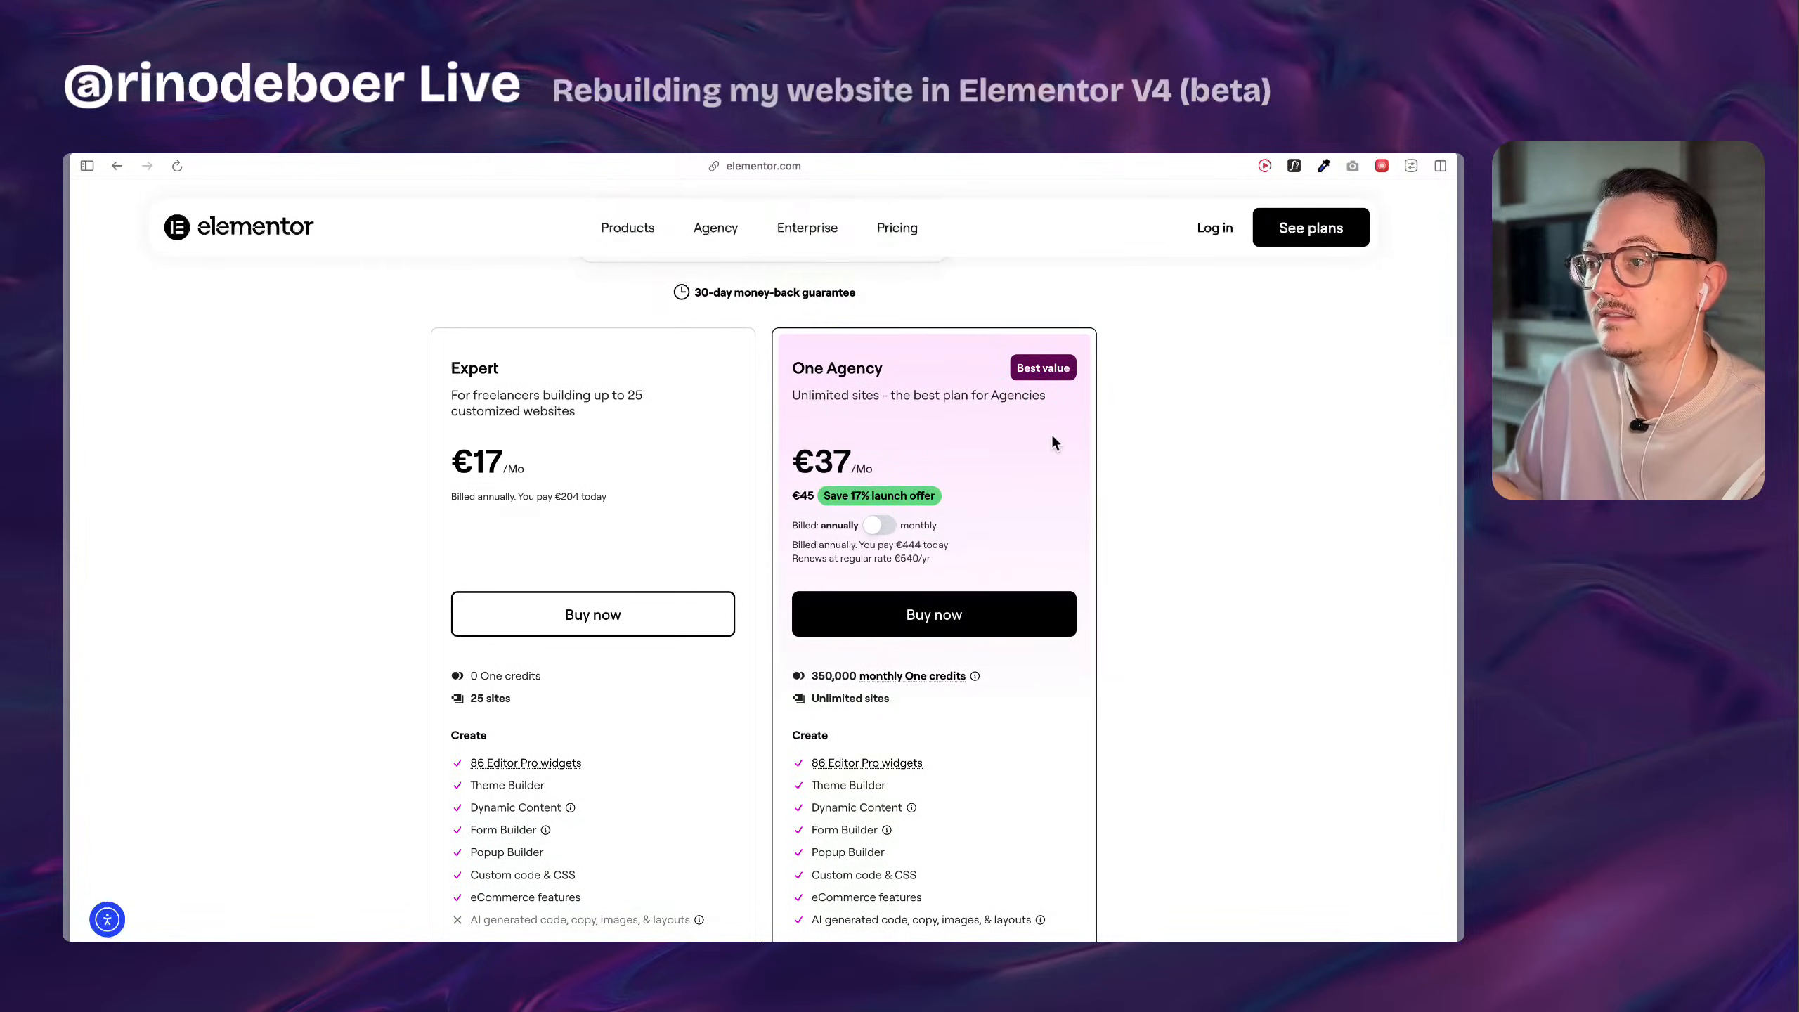
scroll(1051, 442, "up", 5)
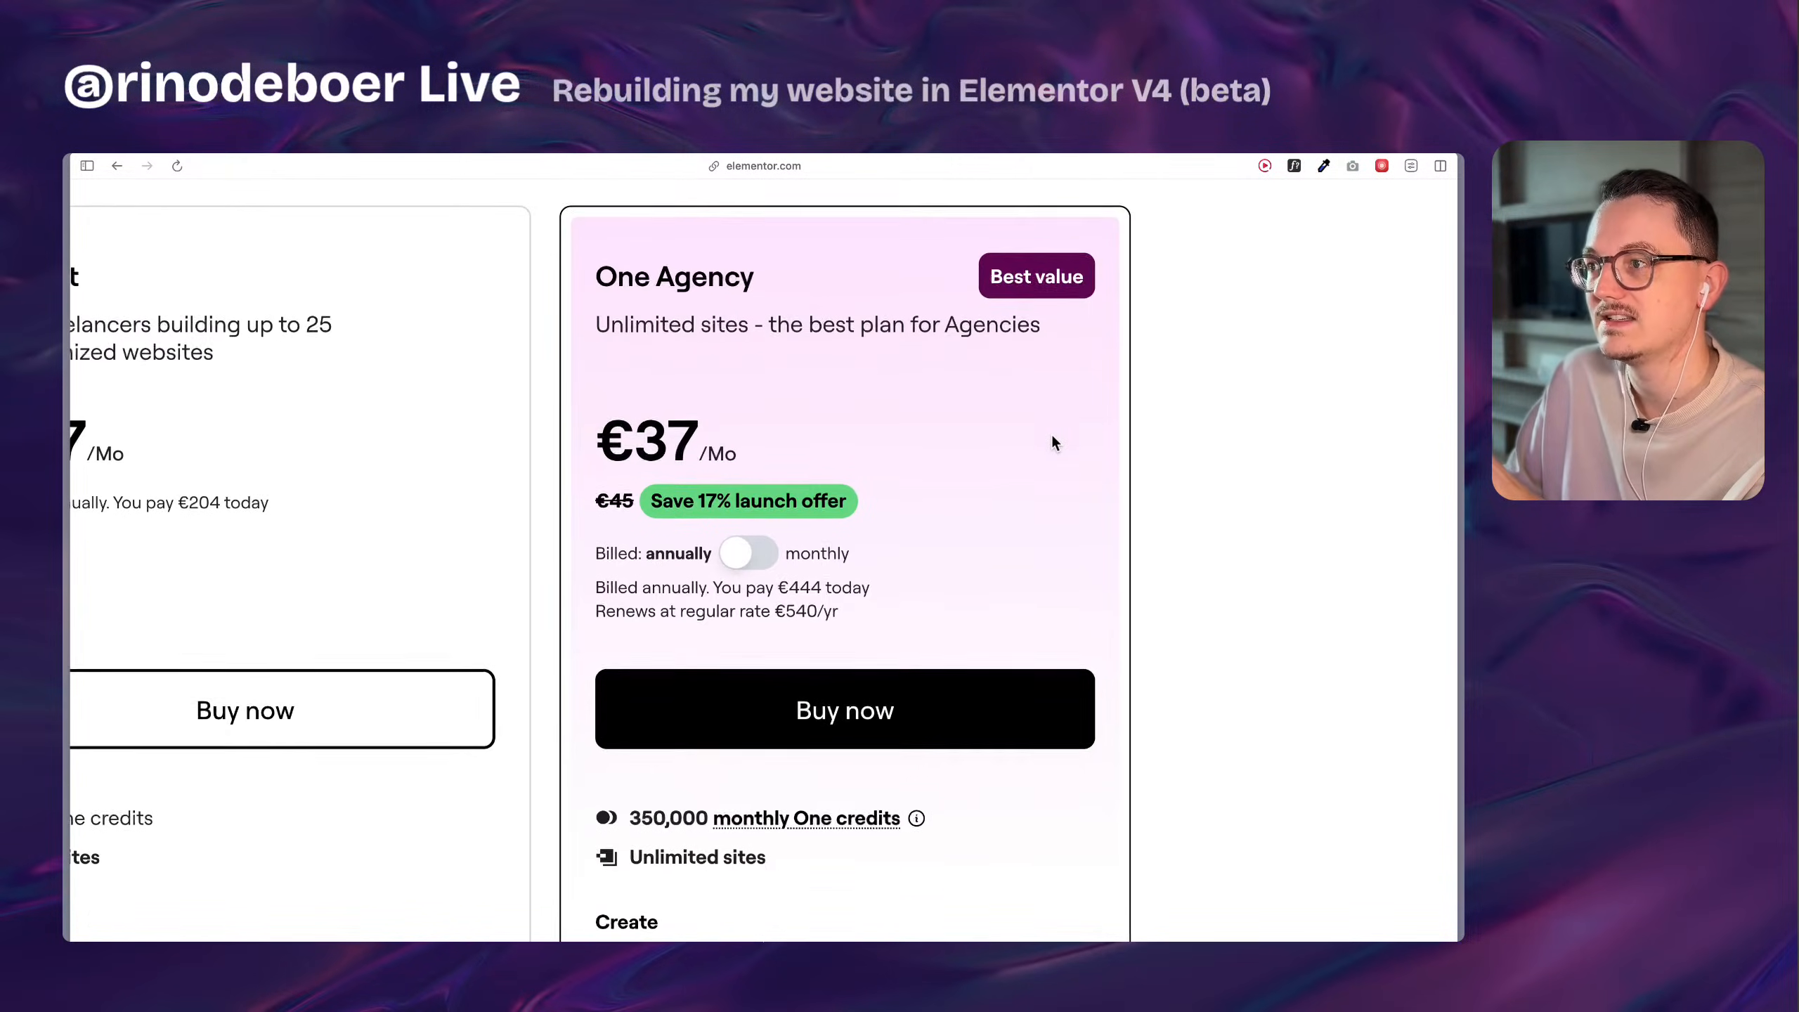
Examine the monthly One credits and site limit of the One Agency plan up close.
scroll(1107, 447, "right", 3)
scroll(754, 593, "down", 1)
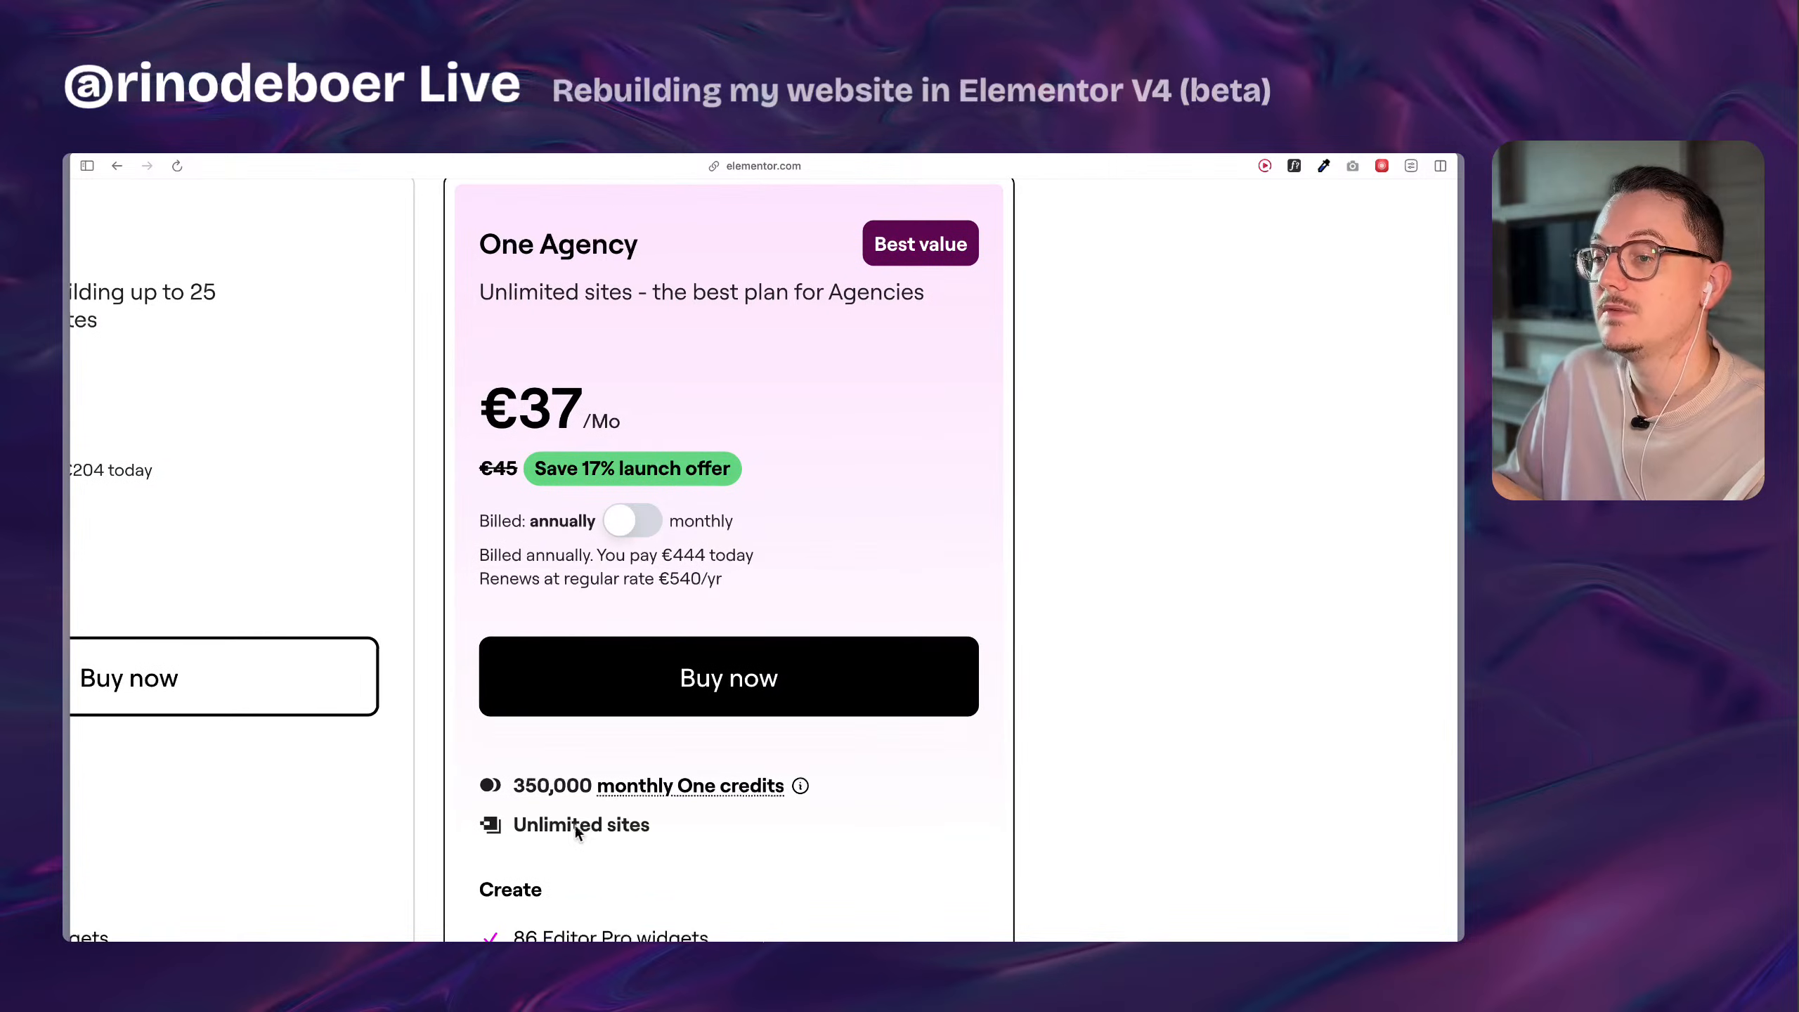
scroll(551, 824, "down", 2)
scroll(546, 740, "up", 5)
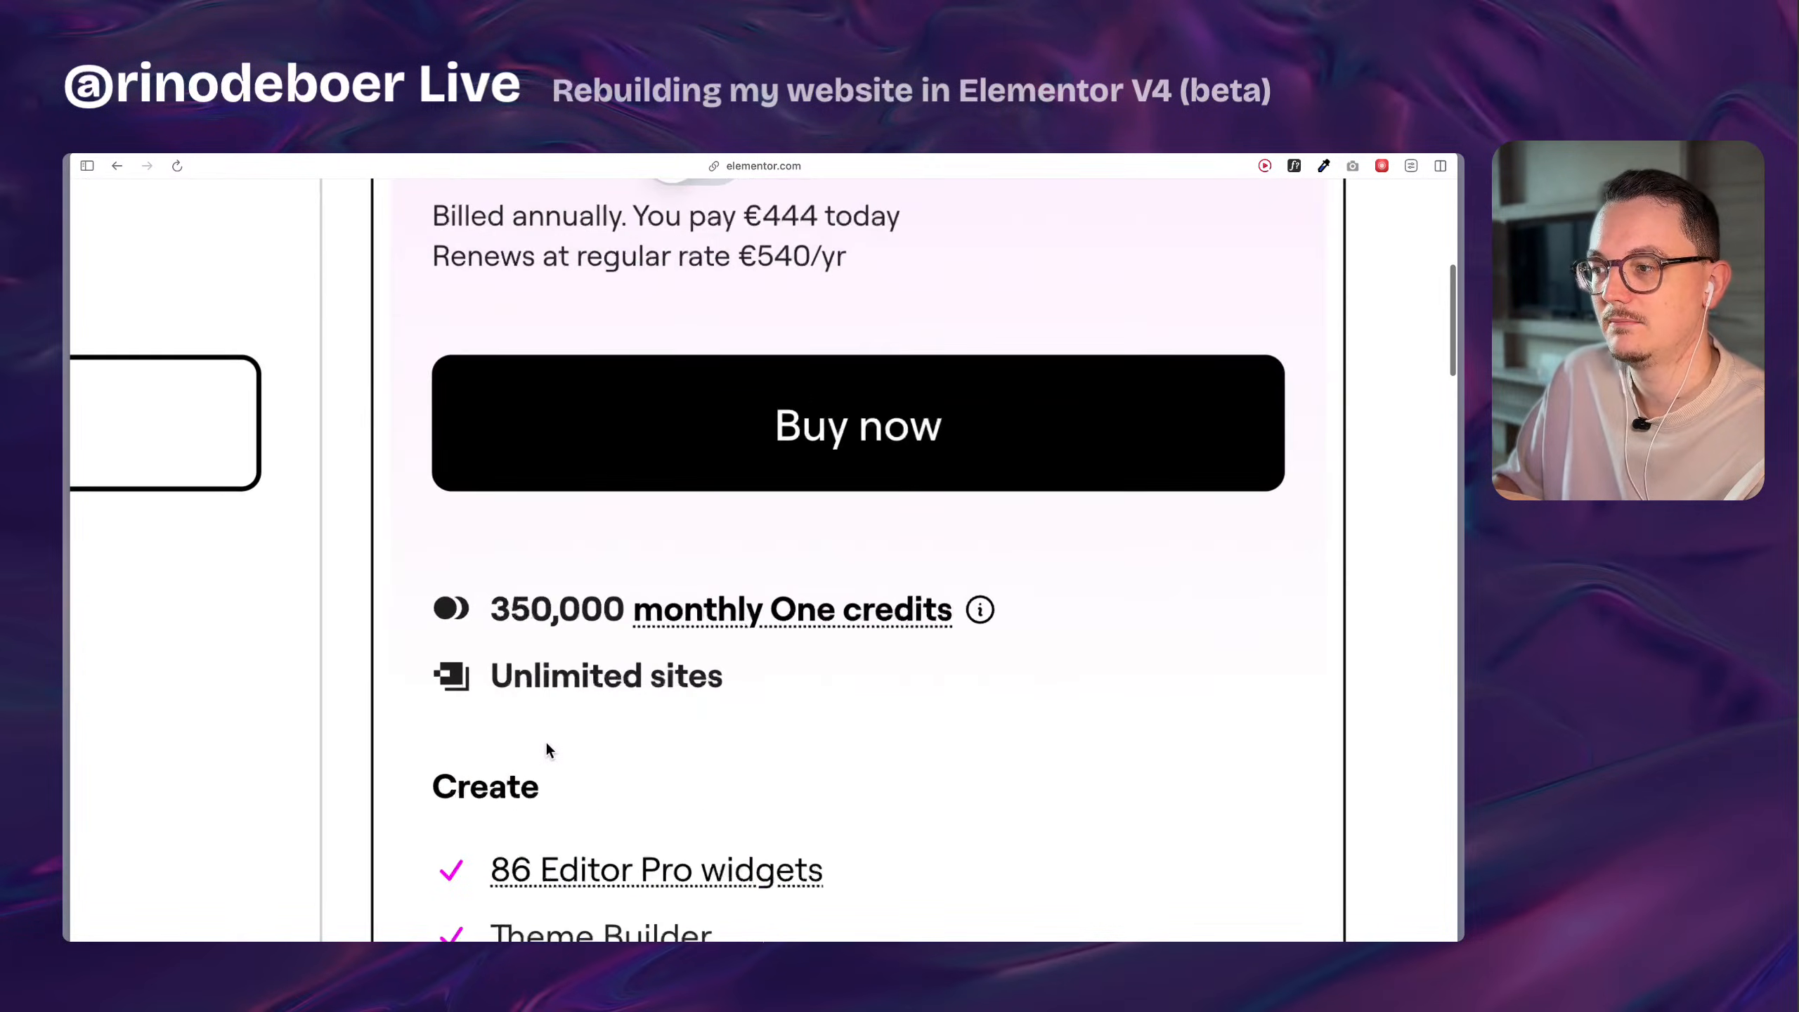
scroll(546, 744, "down", 5)
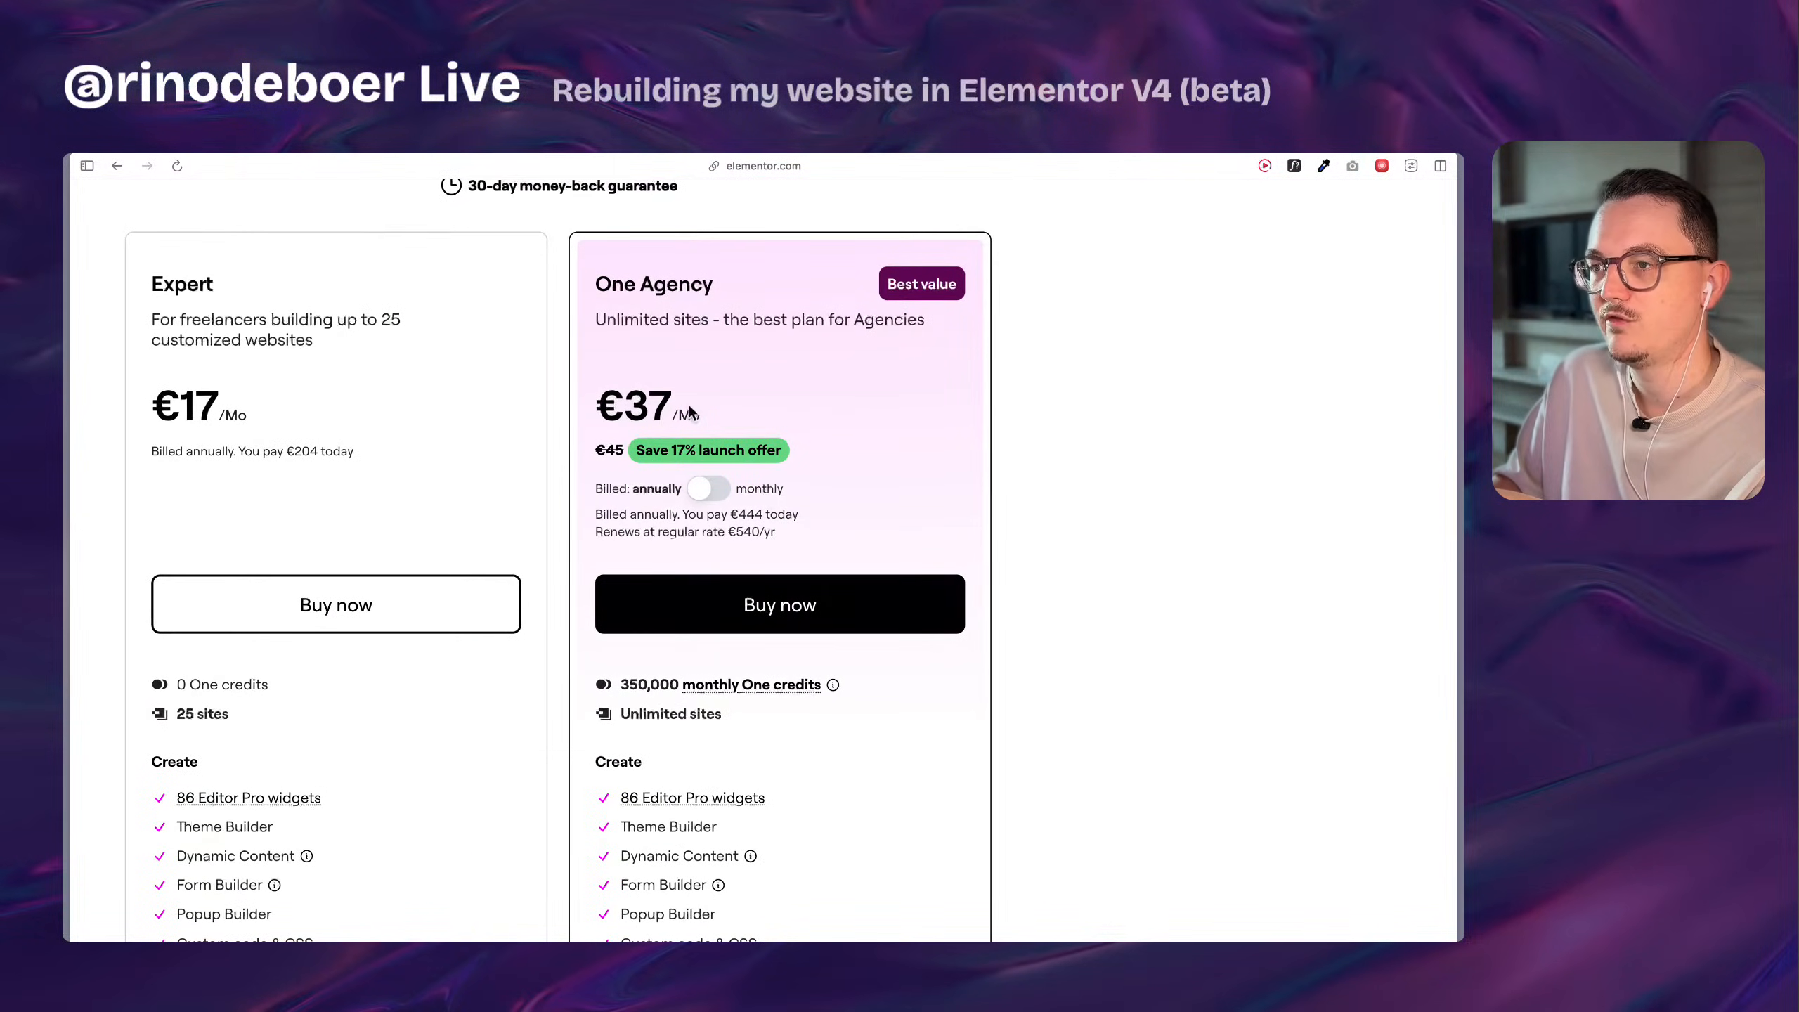
Highlight the One Agency plan's discounted monthly price and its crossed-out regular price.
double_click(664, 409)
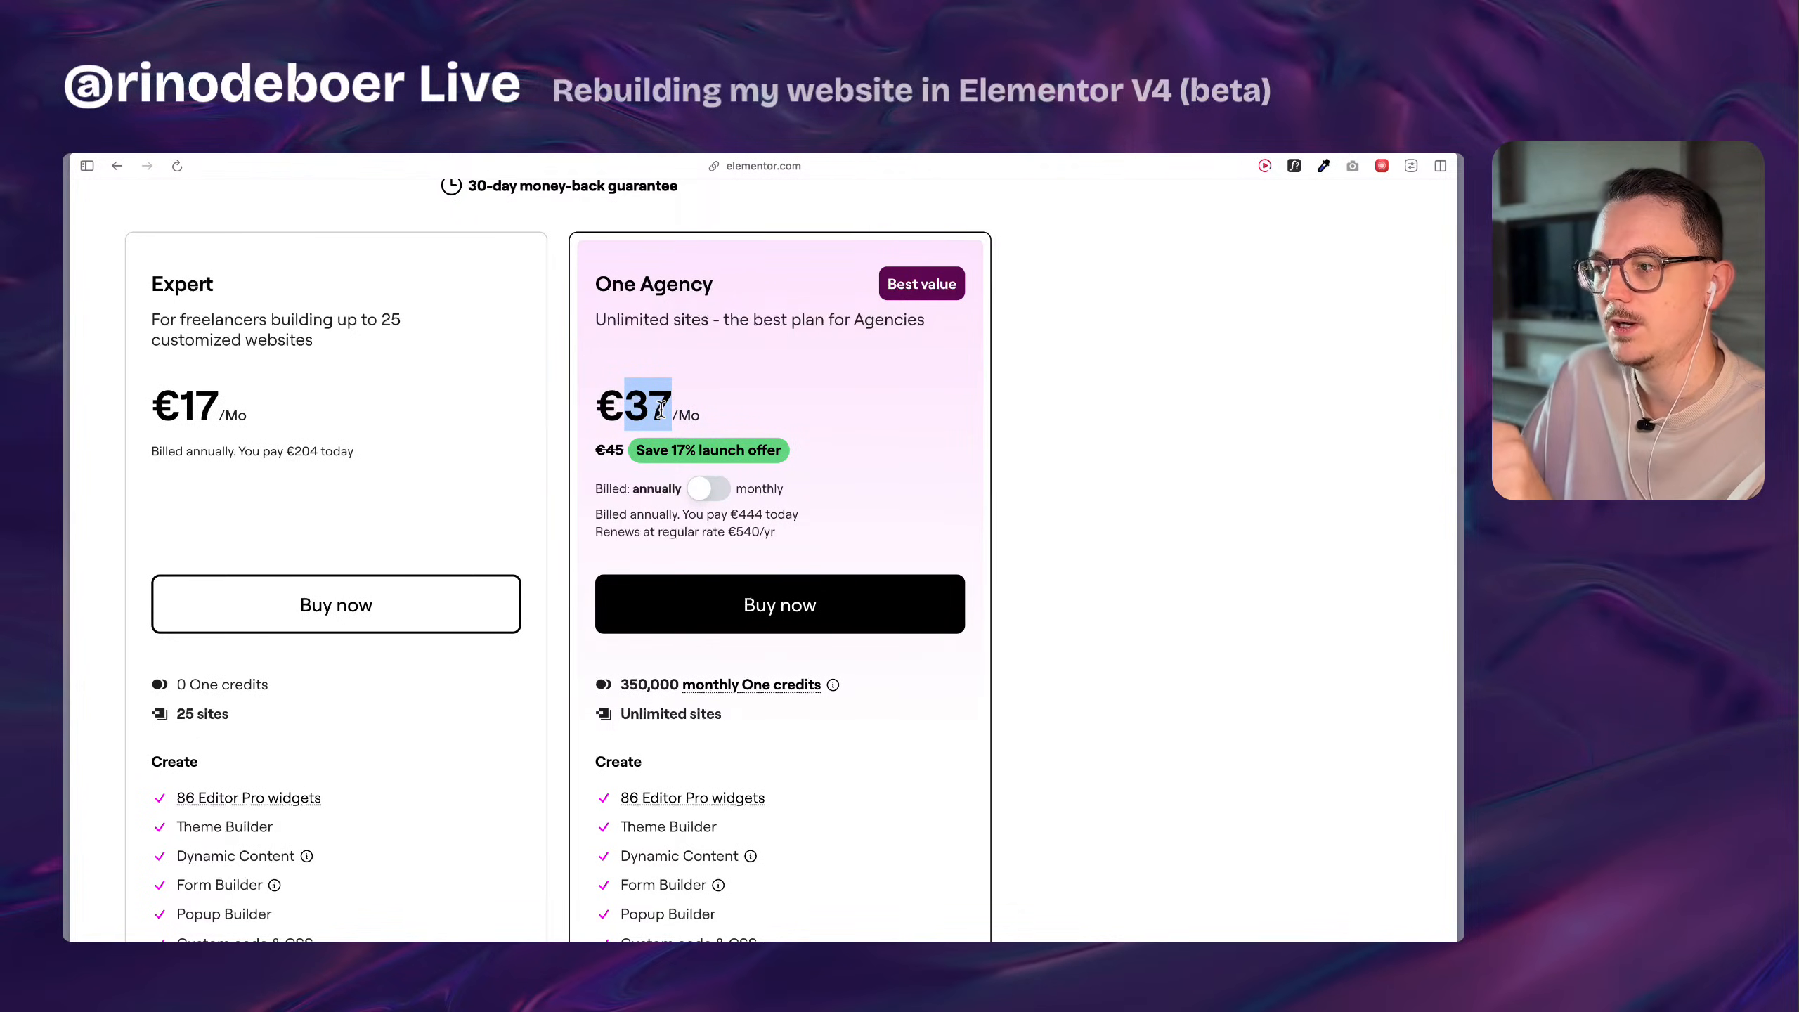
scroll(607, 452, "up", 5)
double_click(616, 452)
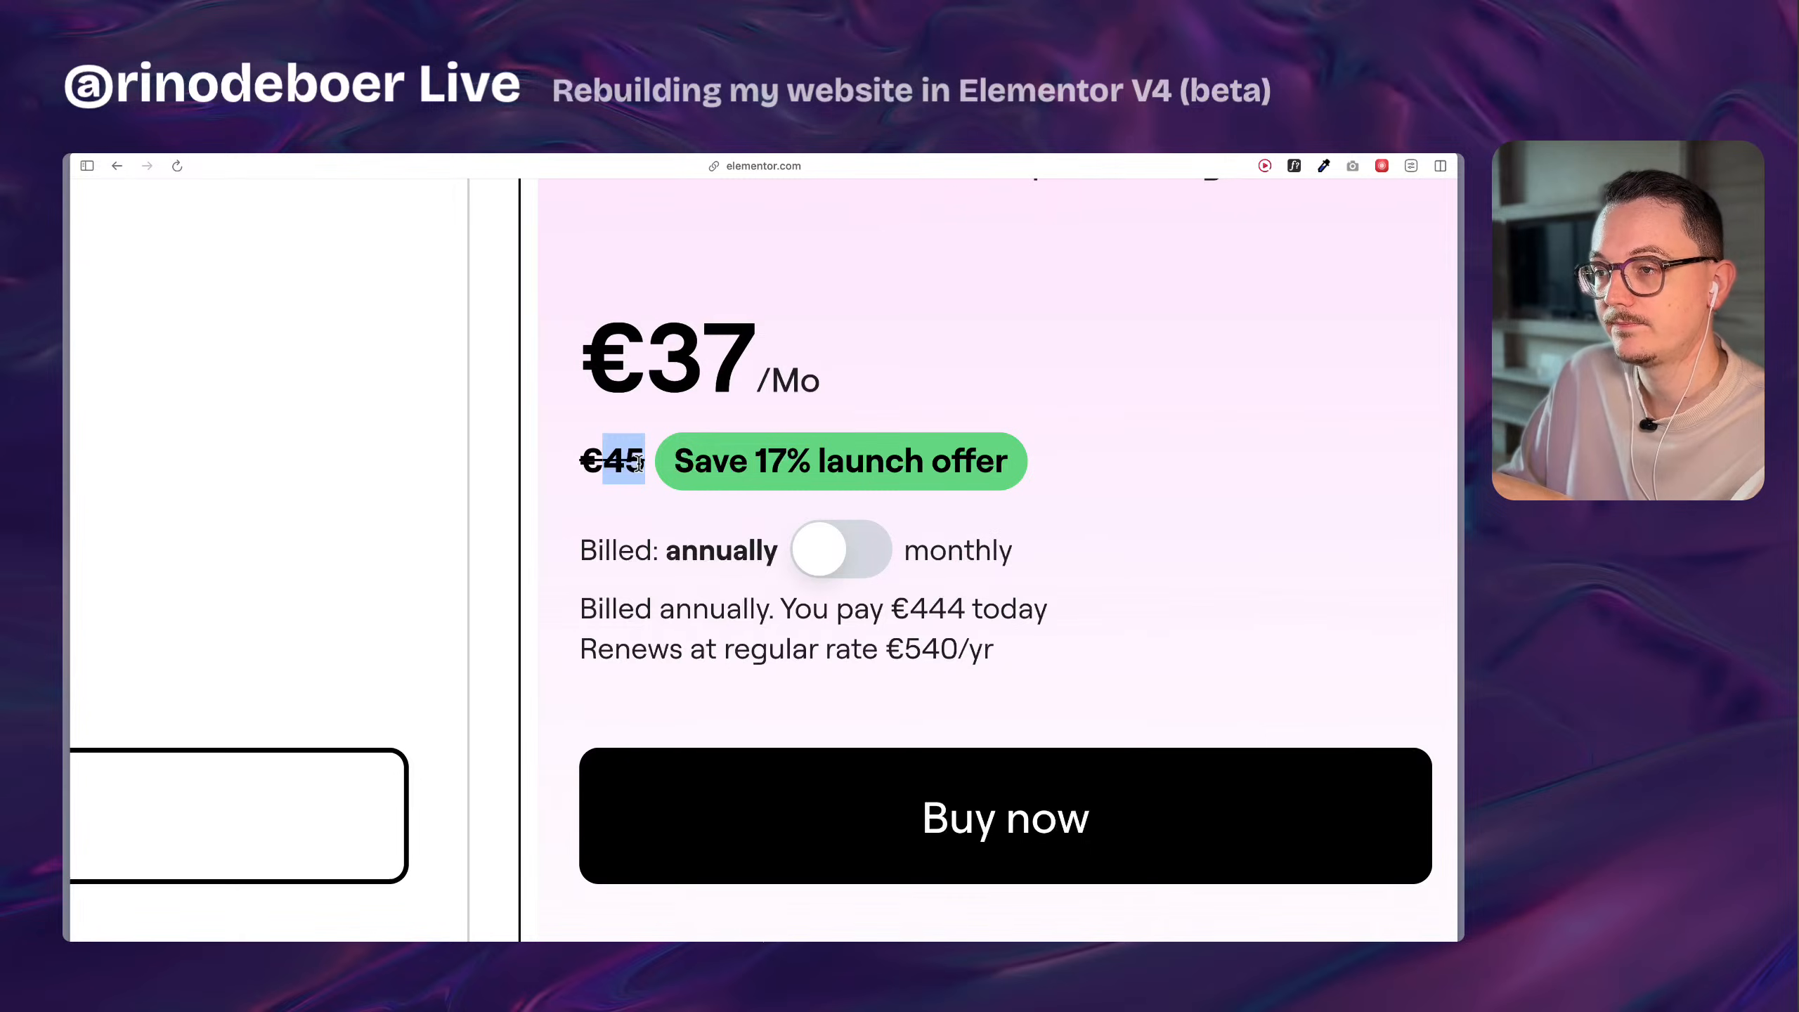
scroll(640, 462, "down", 5)
scroll(1061, 571, "down", 3)
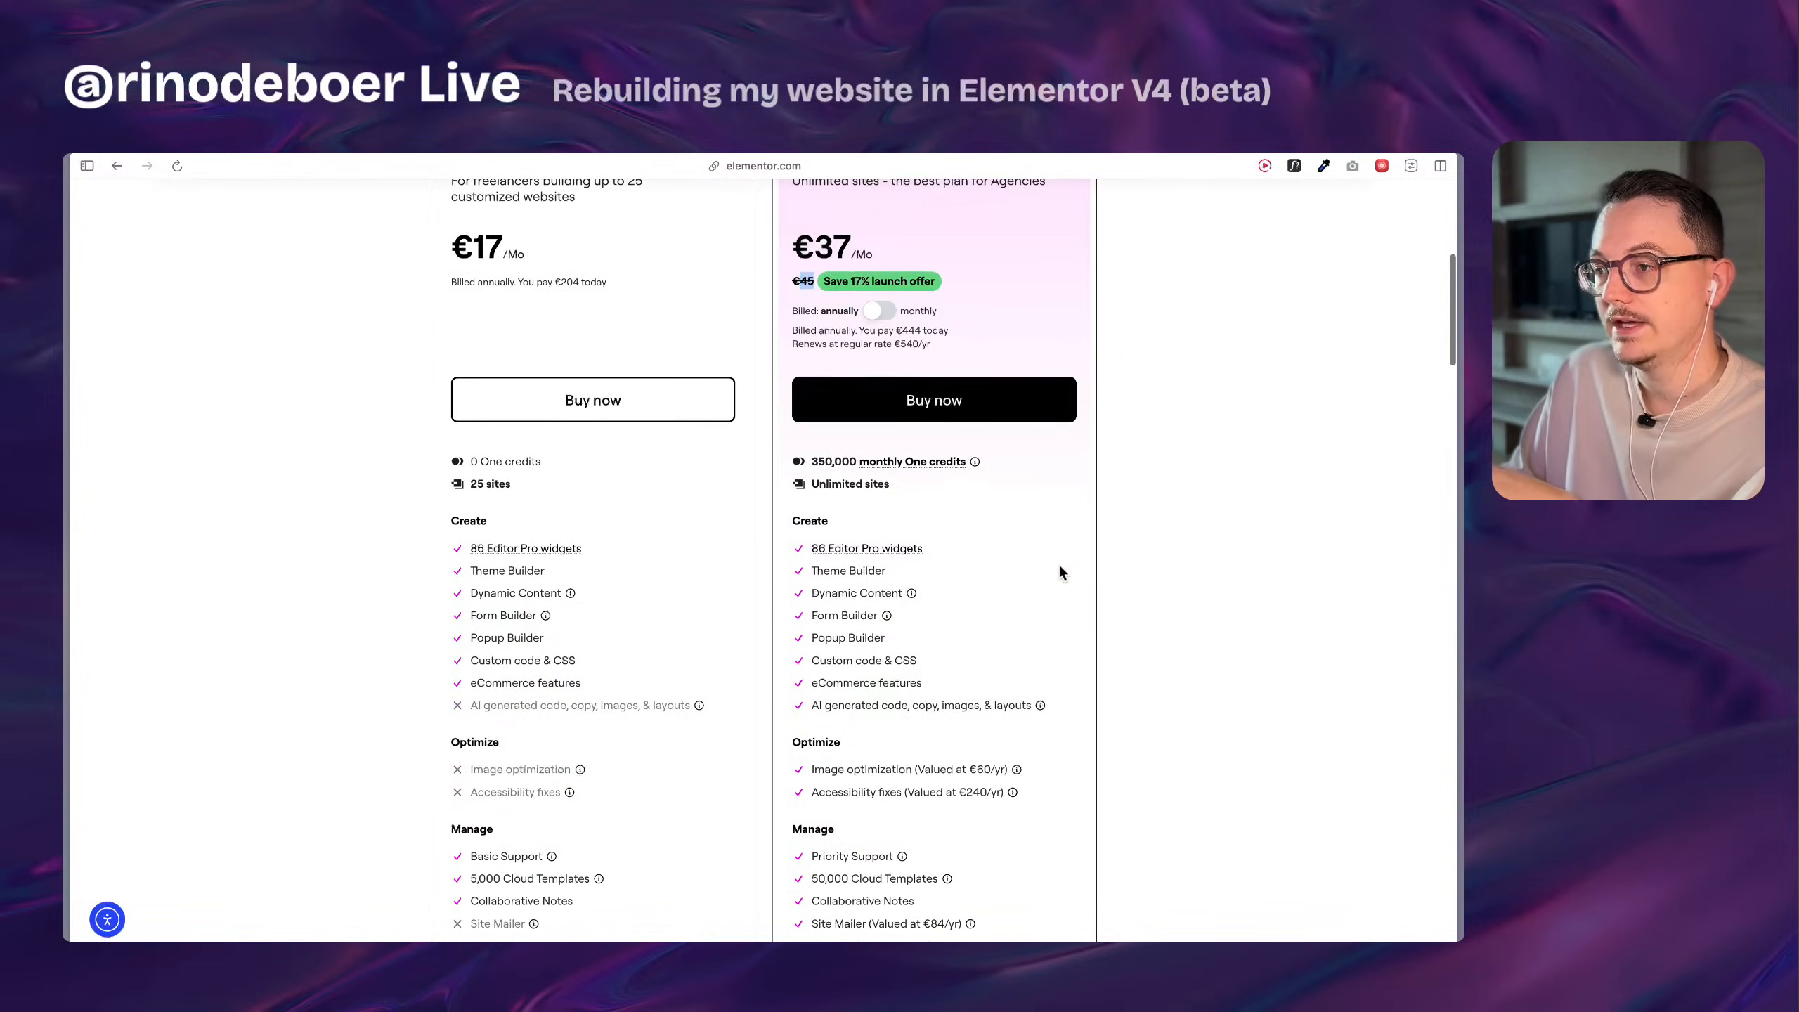
Compare the Create, Optimize and Manage features of the Expert and One Agency plans.
left_click(1060, 569)
scroll(1060, 569, "down", 1)
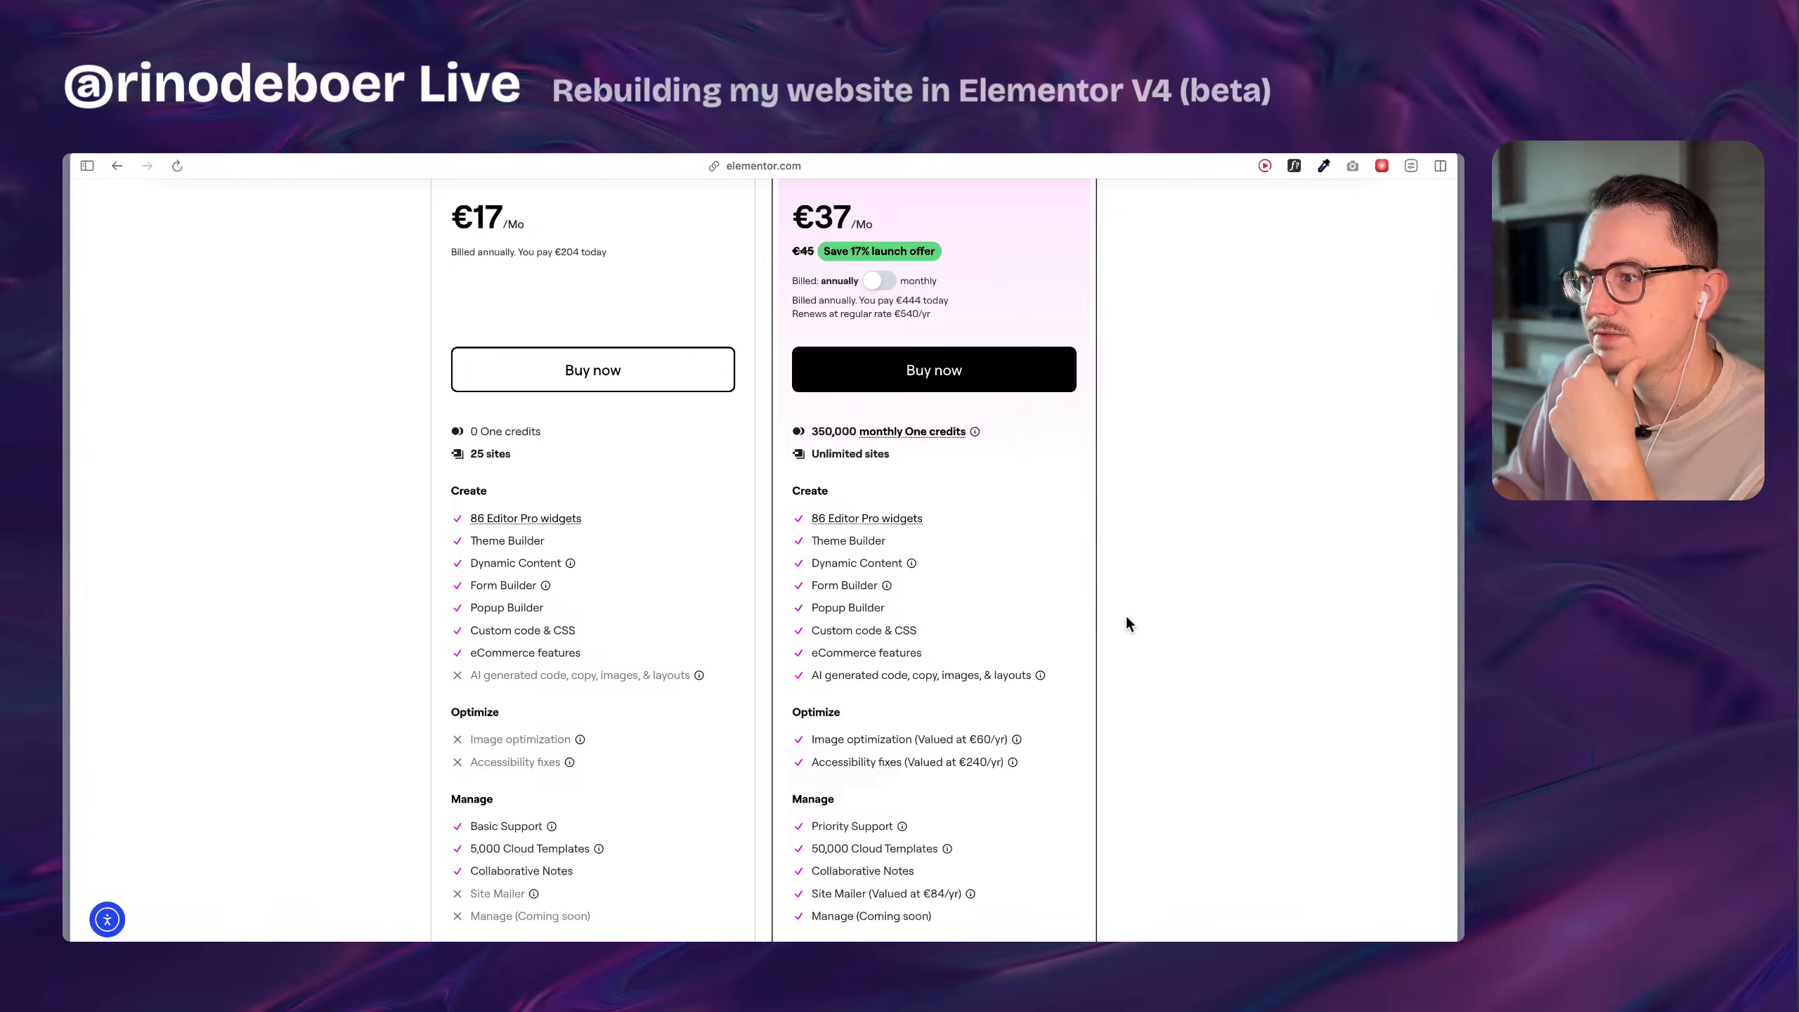
scroll(1128, 619, "down", 3)
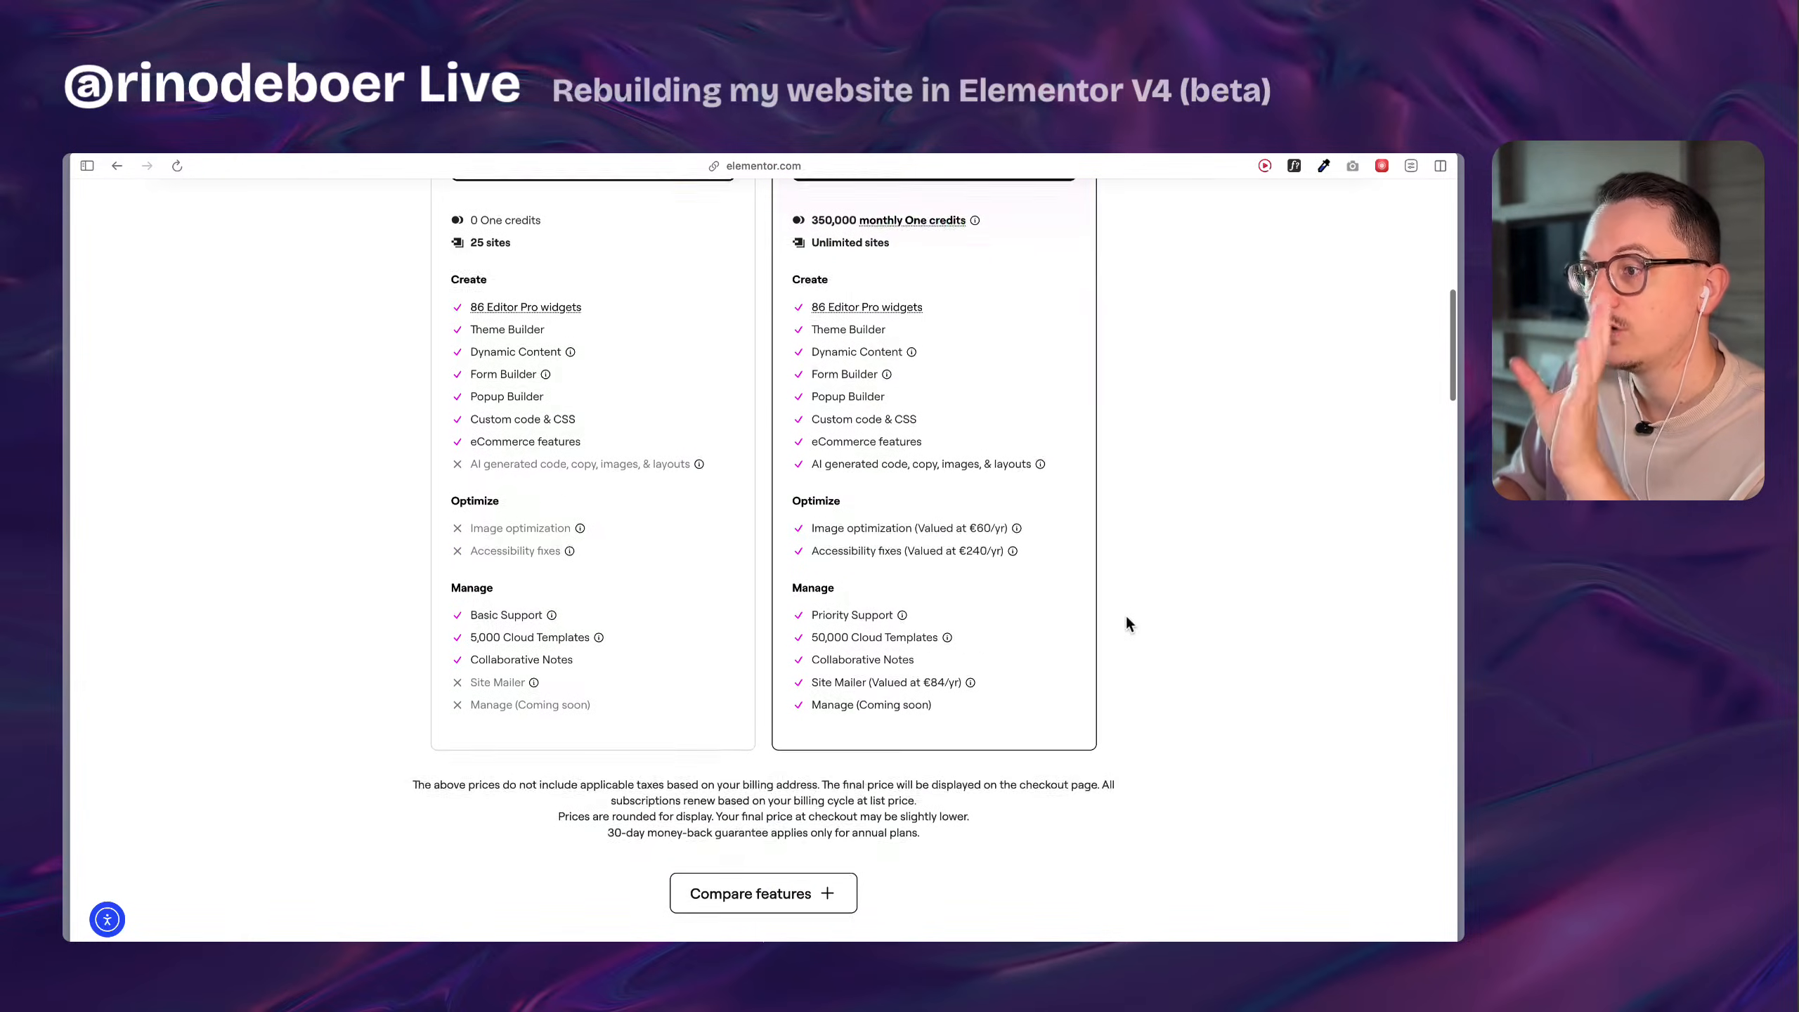
scroll(1127, 619, "up", 3)
scroll(1127, 619, "down", 3)
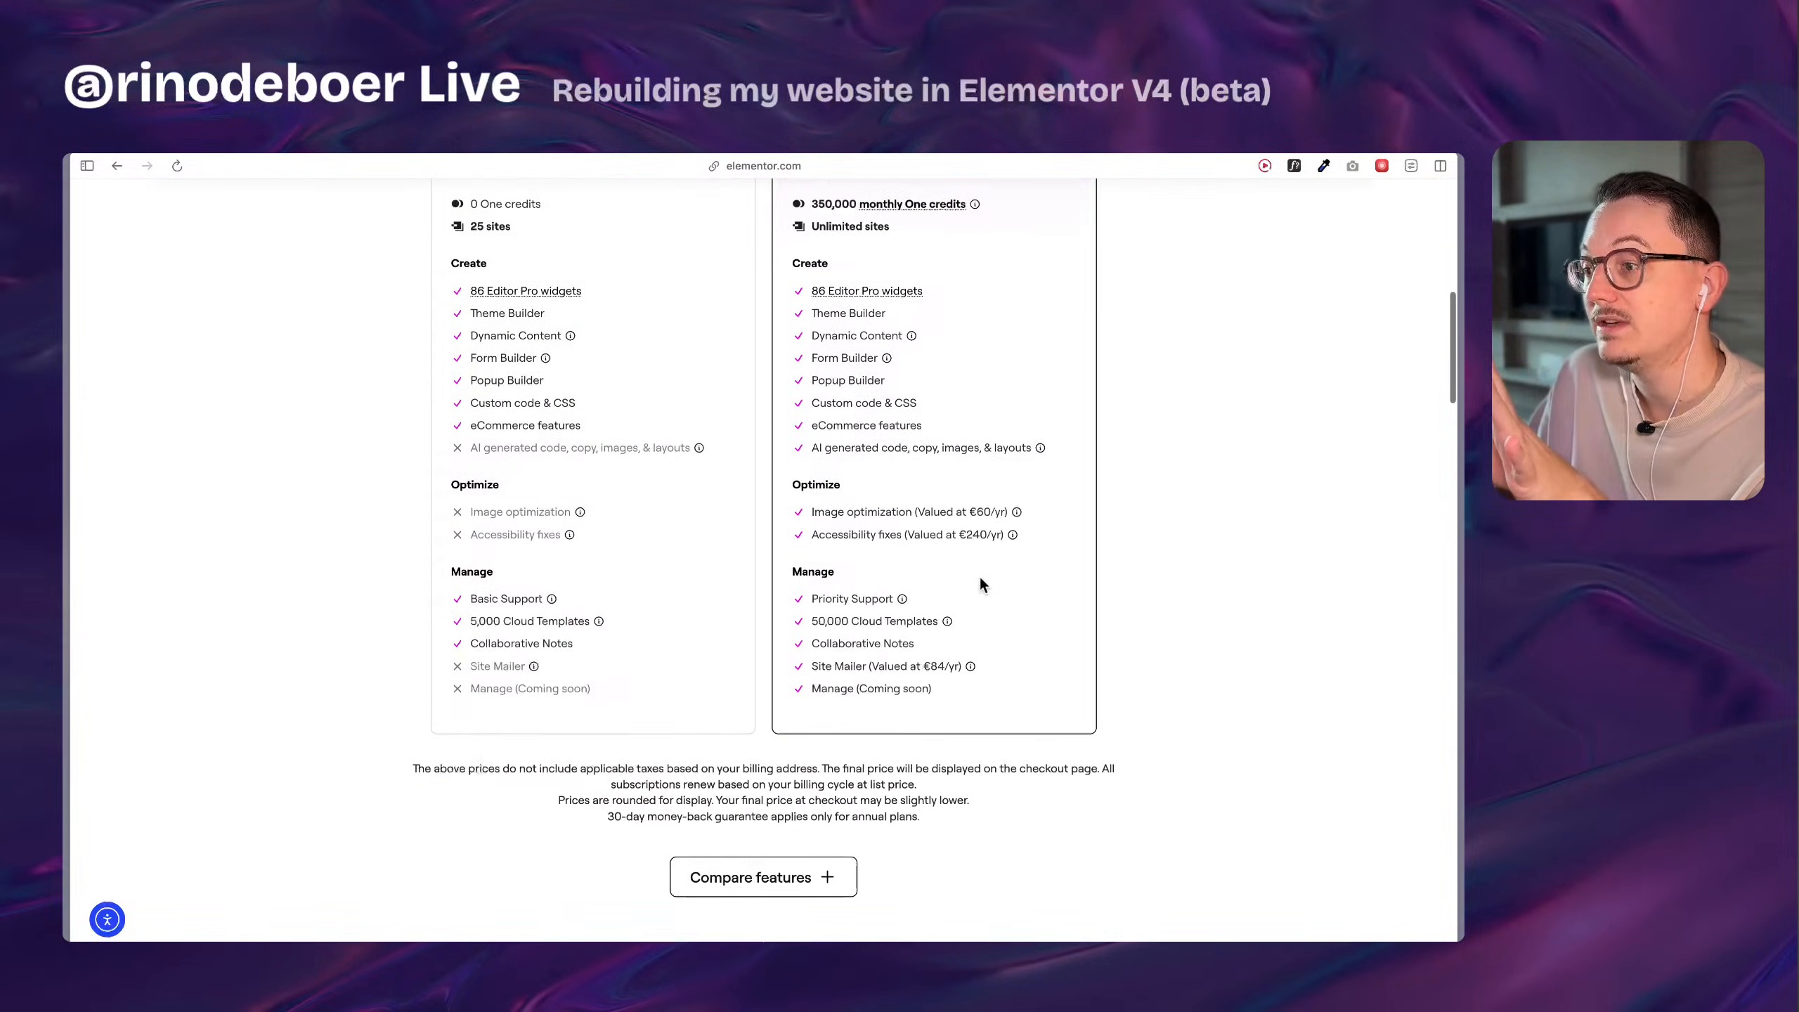
scroll(980, 579, "up", 5)
scroll(980, 584, "right", 1)
scroll(979, 584, "up", 2)
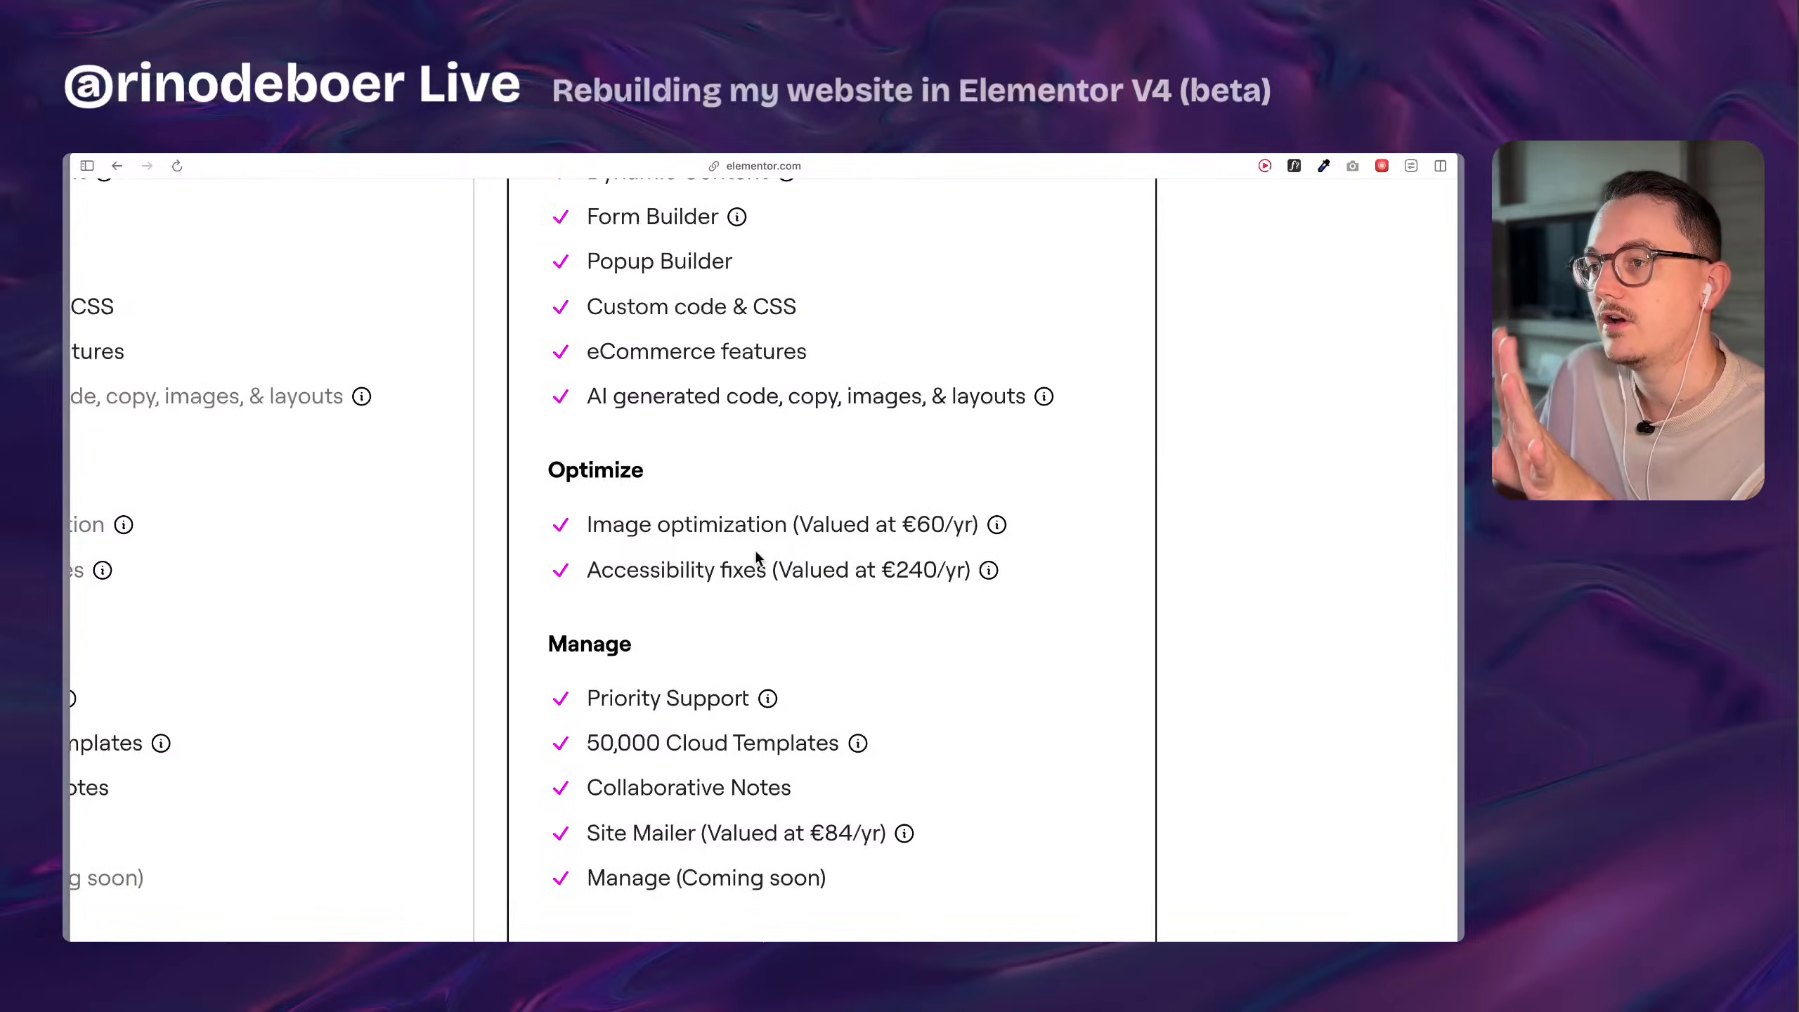
Highlight Image optimization, Accessibility fixes, Manage and Site Mailer among the One Agency plan's features.
left_click_drag(591, 589, 750, 588)
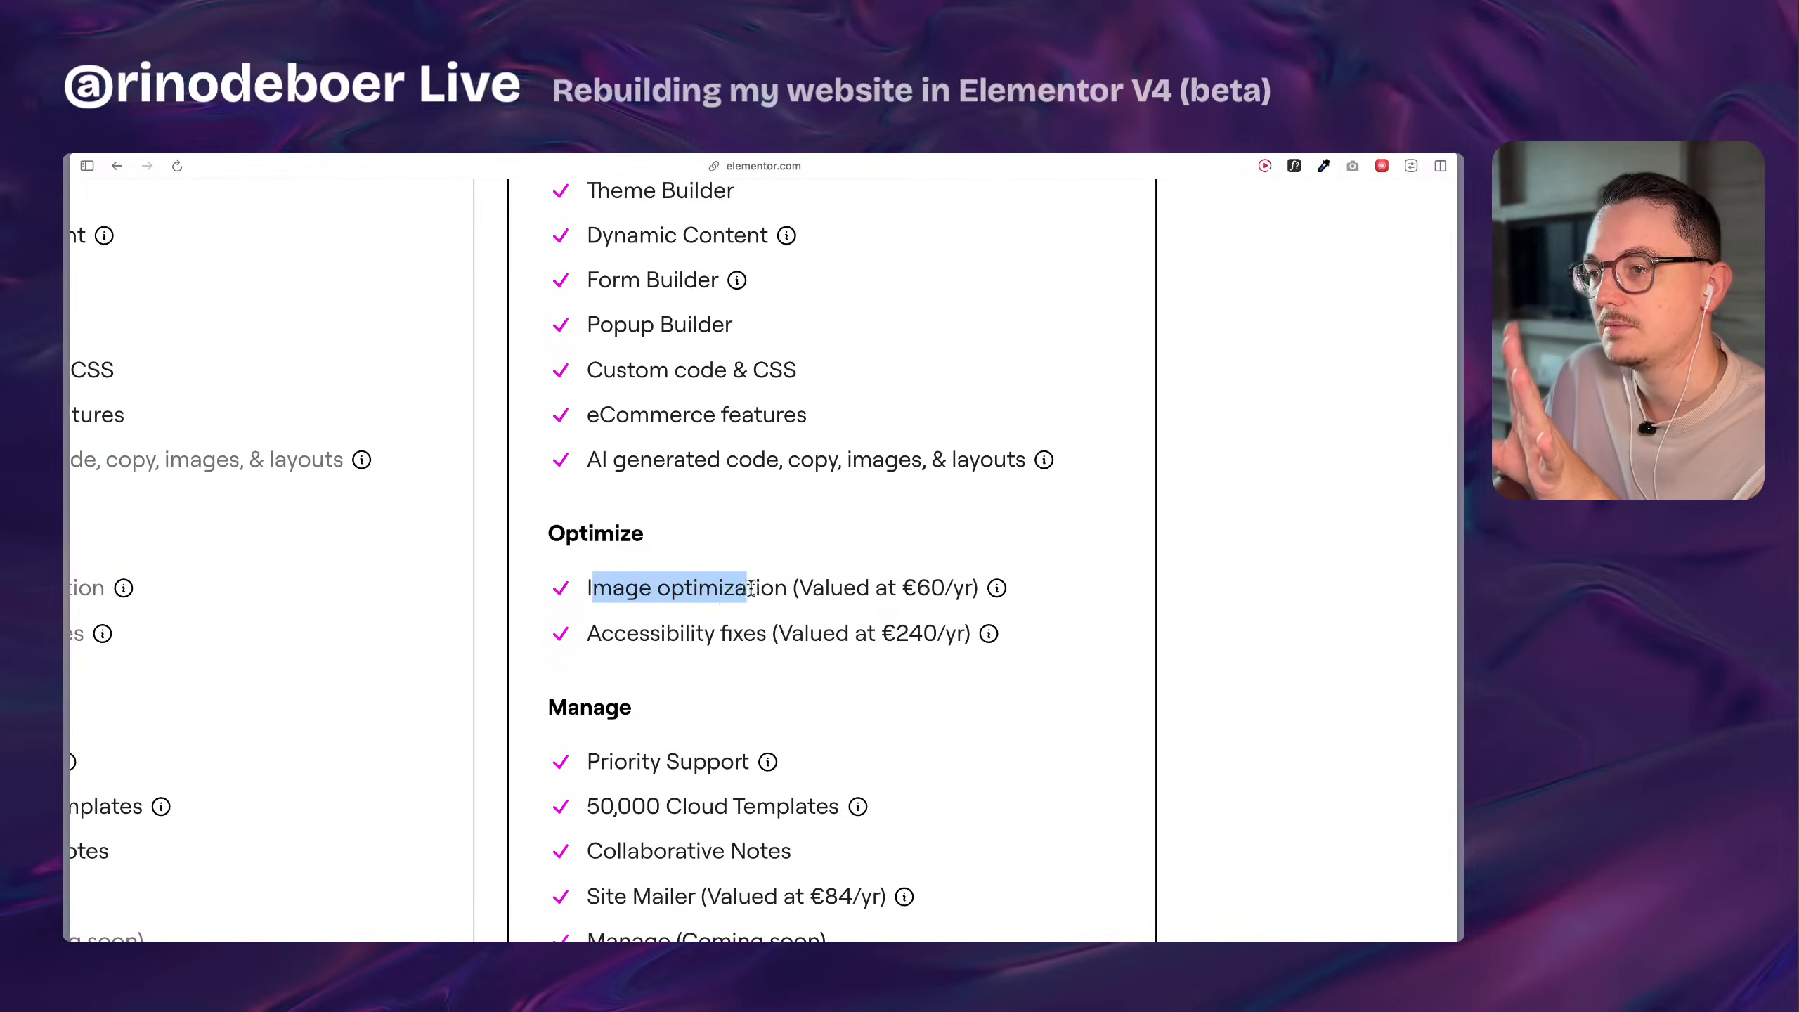
left_click_drag(614, 634, 791, 632)
scroll(790, 634, "down", 3)
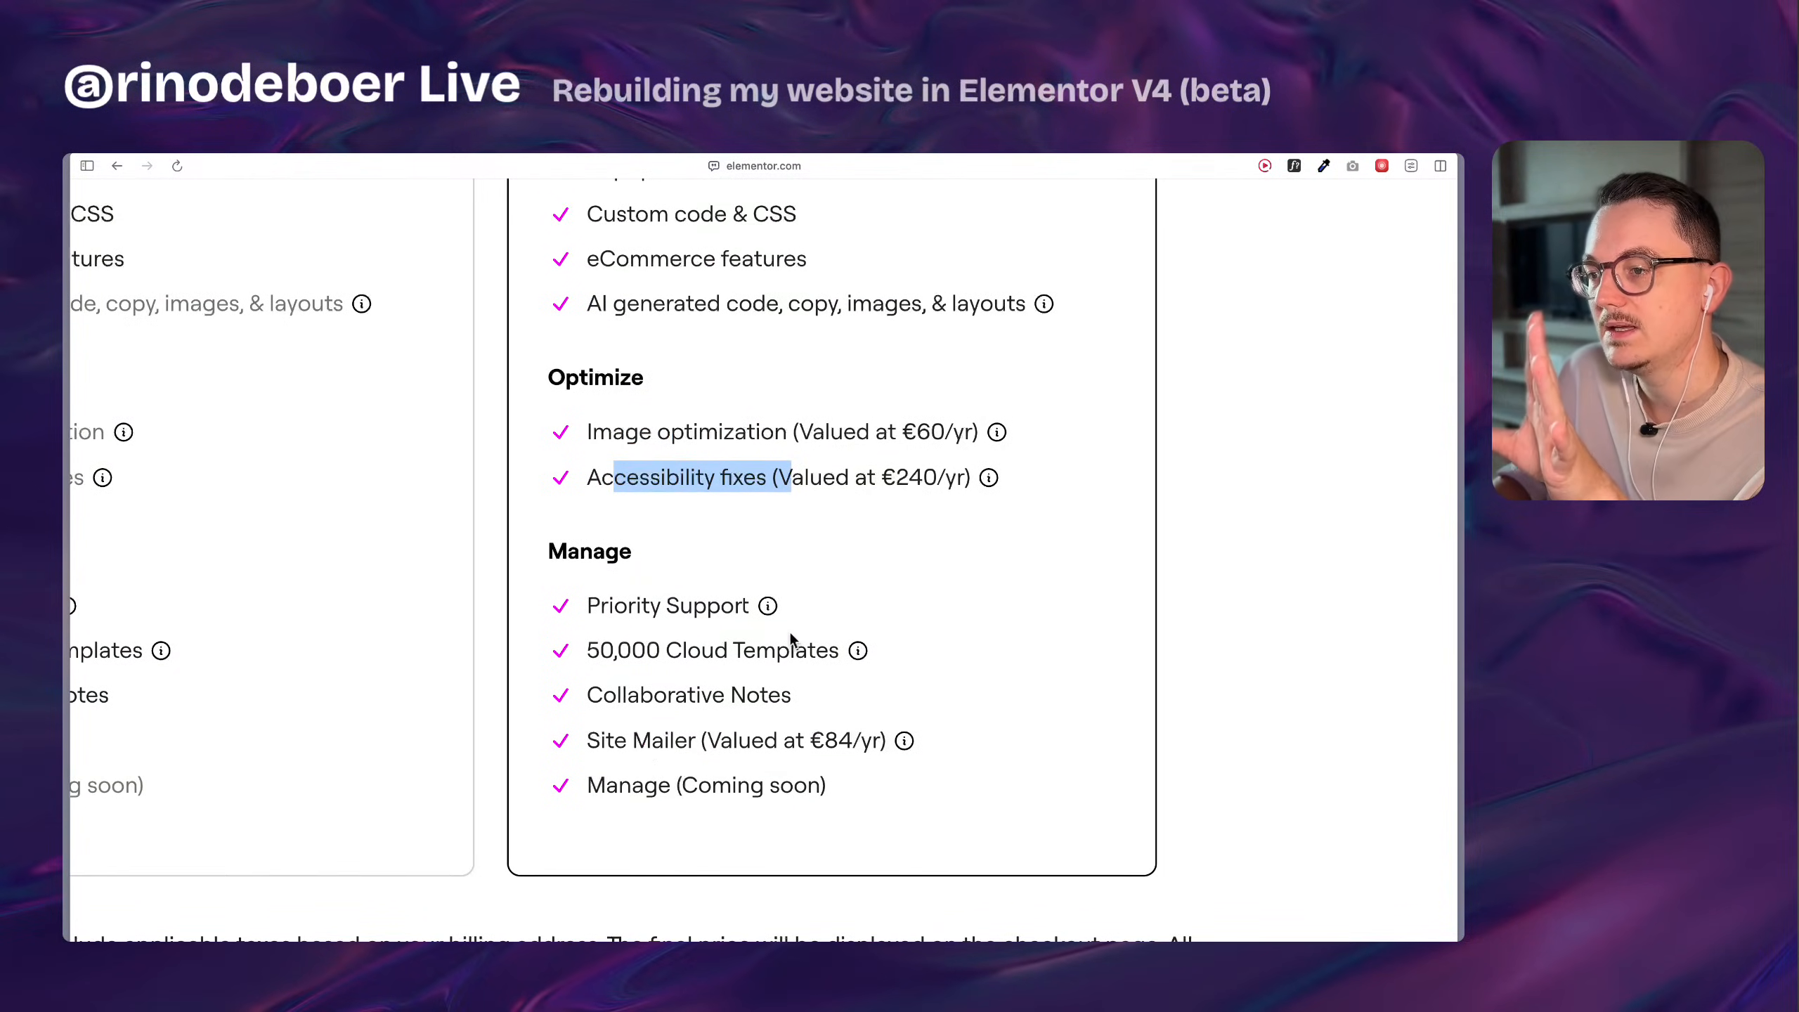
left_click_drag(604, 789, 771, 786)
scroll(709, 751, "down", 1)
left_click(599, 698)
left_click_drag(598, 695, 858, 693)
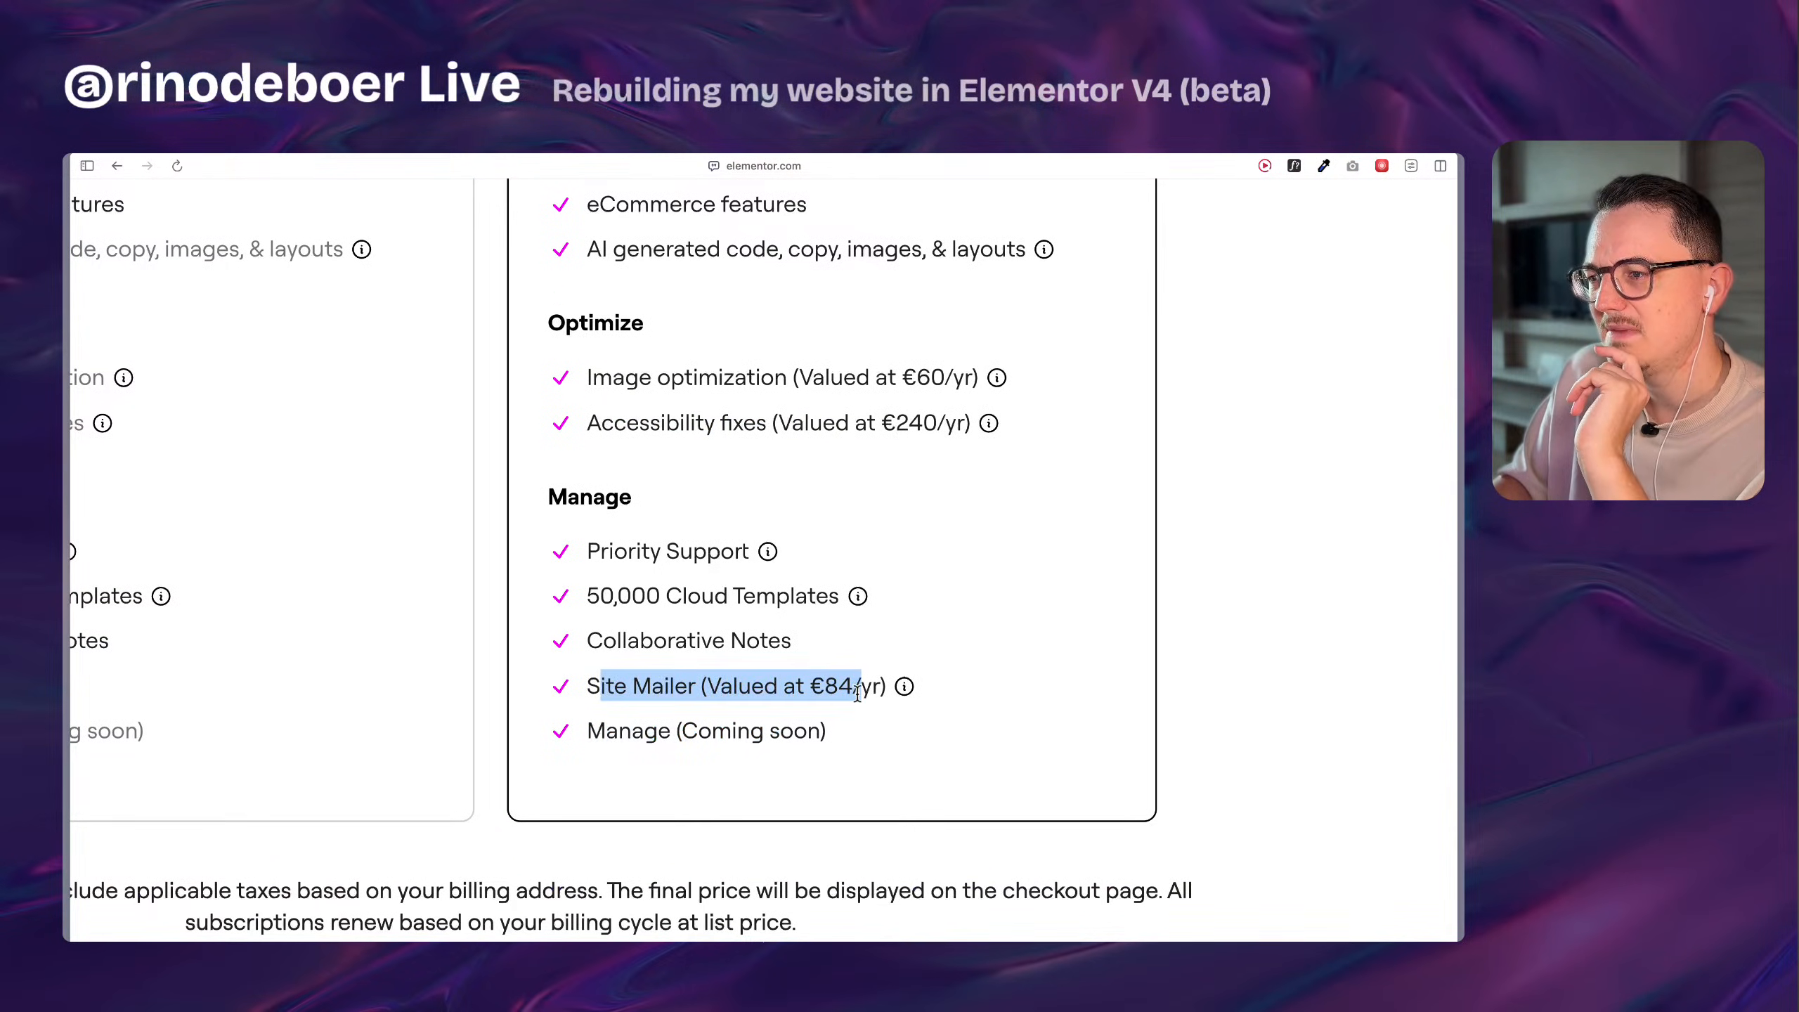
left_click(858, 693)
scroll(755, 653, "down", 5)
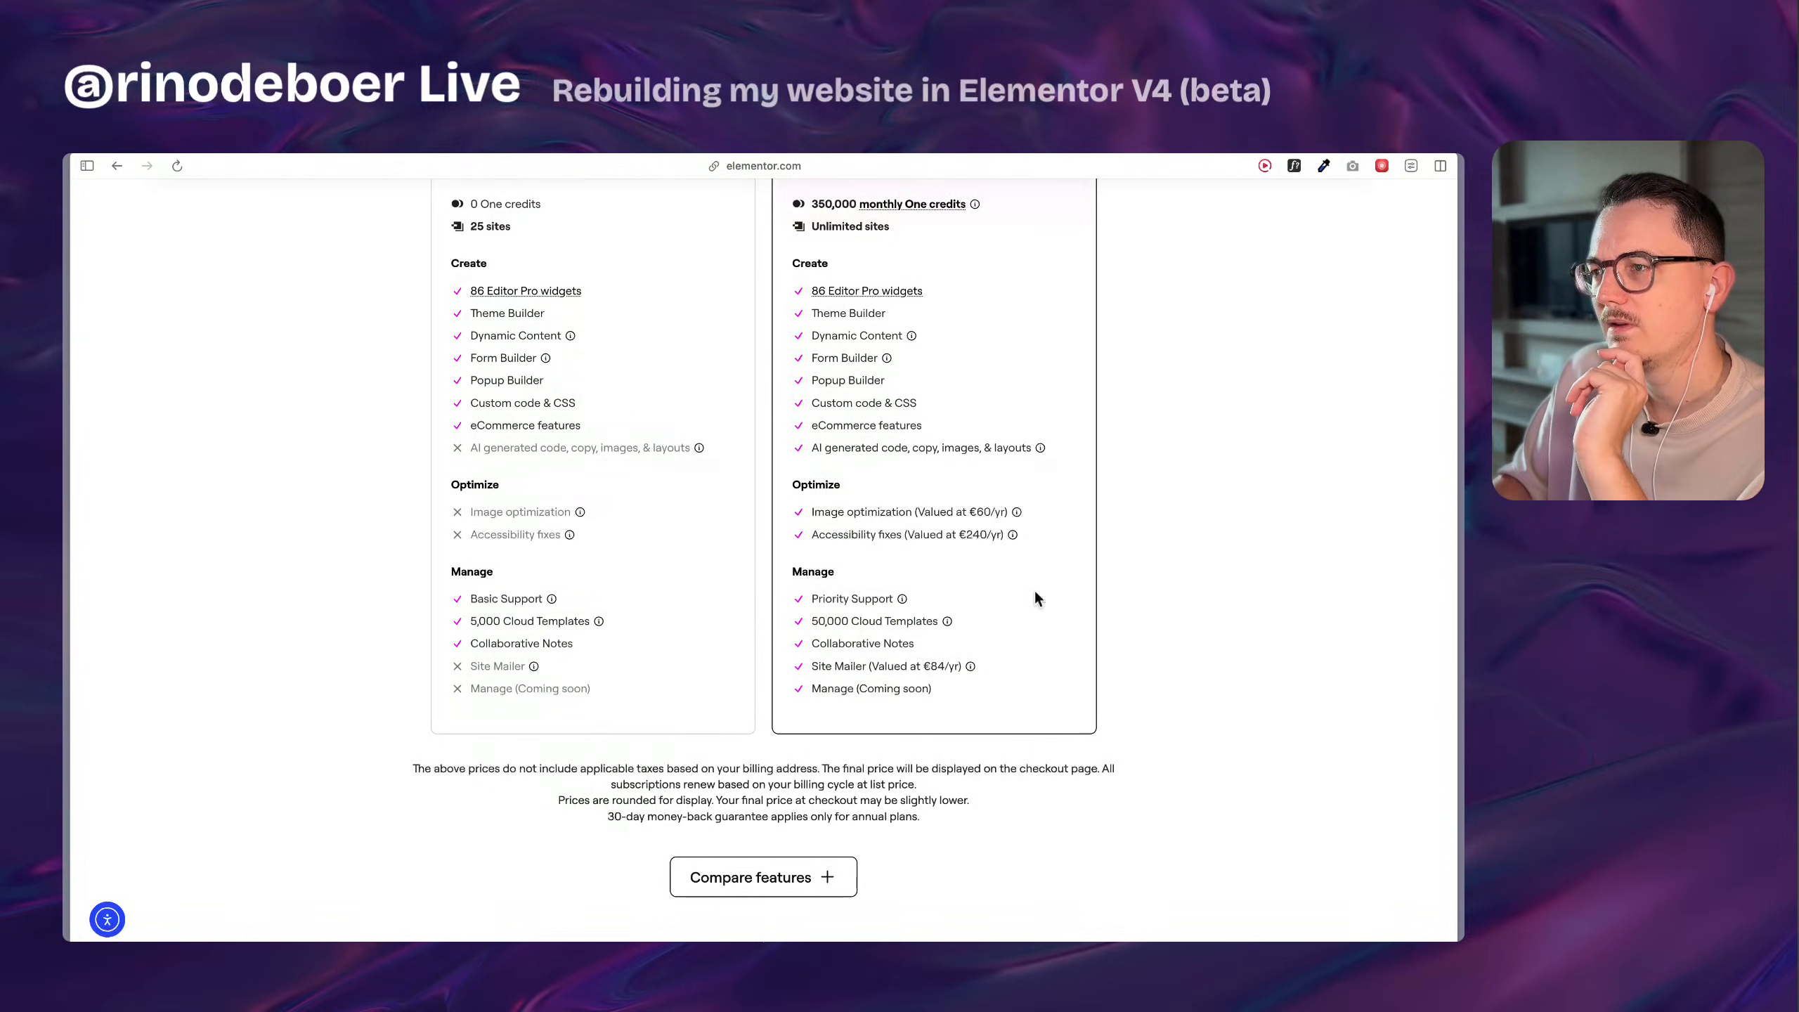
Return to the plan headers and highlight the One Agency monthly price beside the Expert plan.
scroll(1034, 588, "up", 5)
scroll(1035, 543, "up", 1)
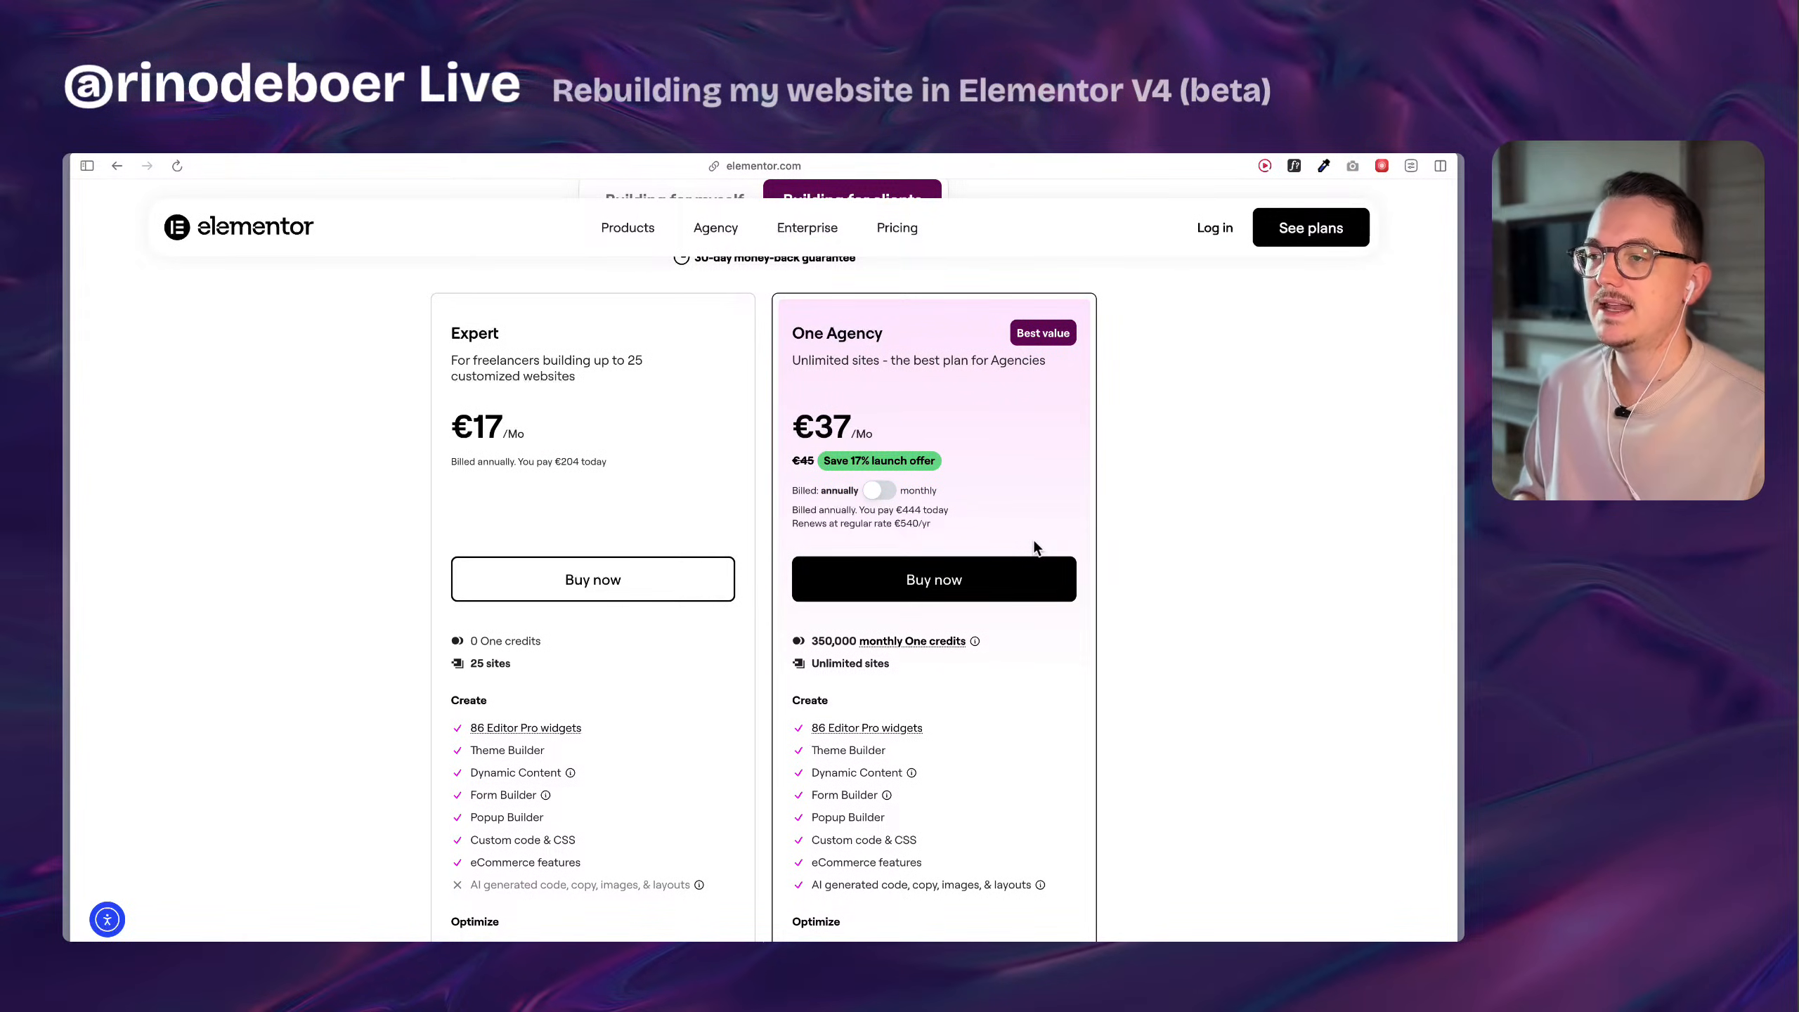
scroll(1033, 541, "up", 1)
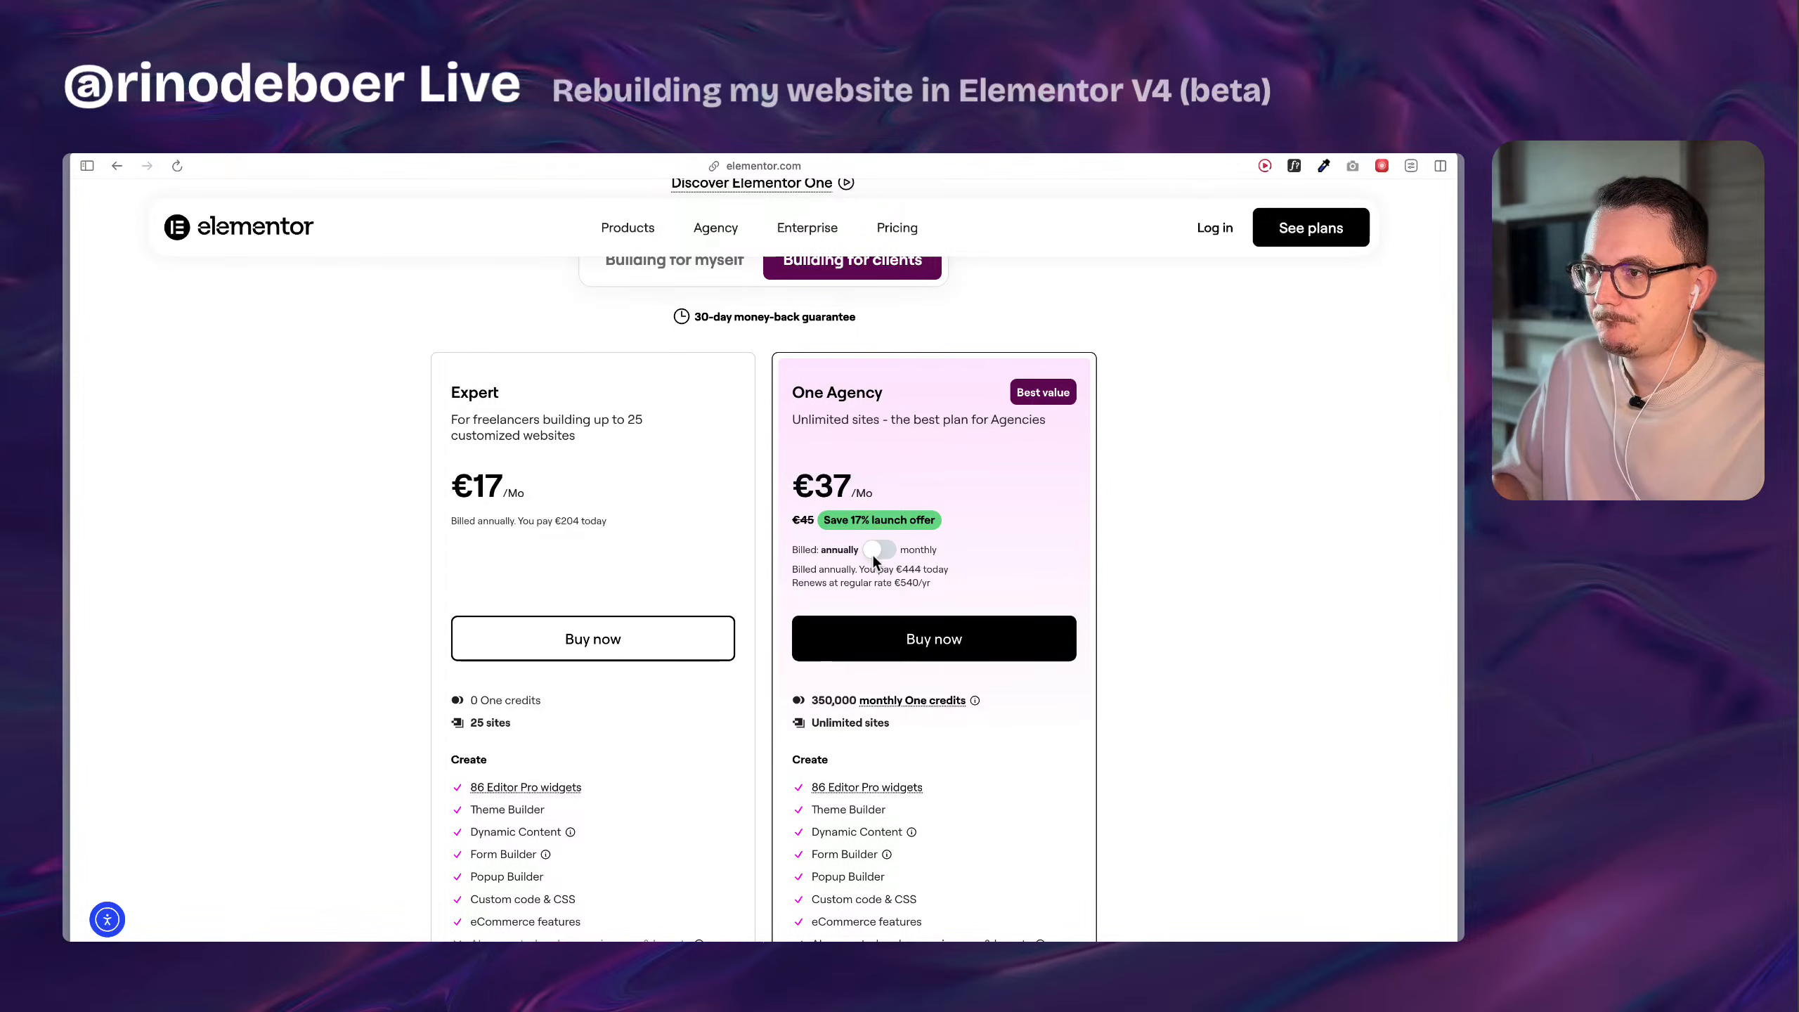
left_click_drag(814, 487, 780, 452)
left_click(850, 489)
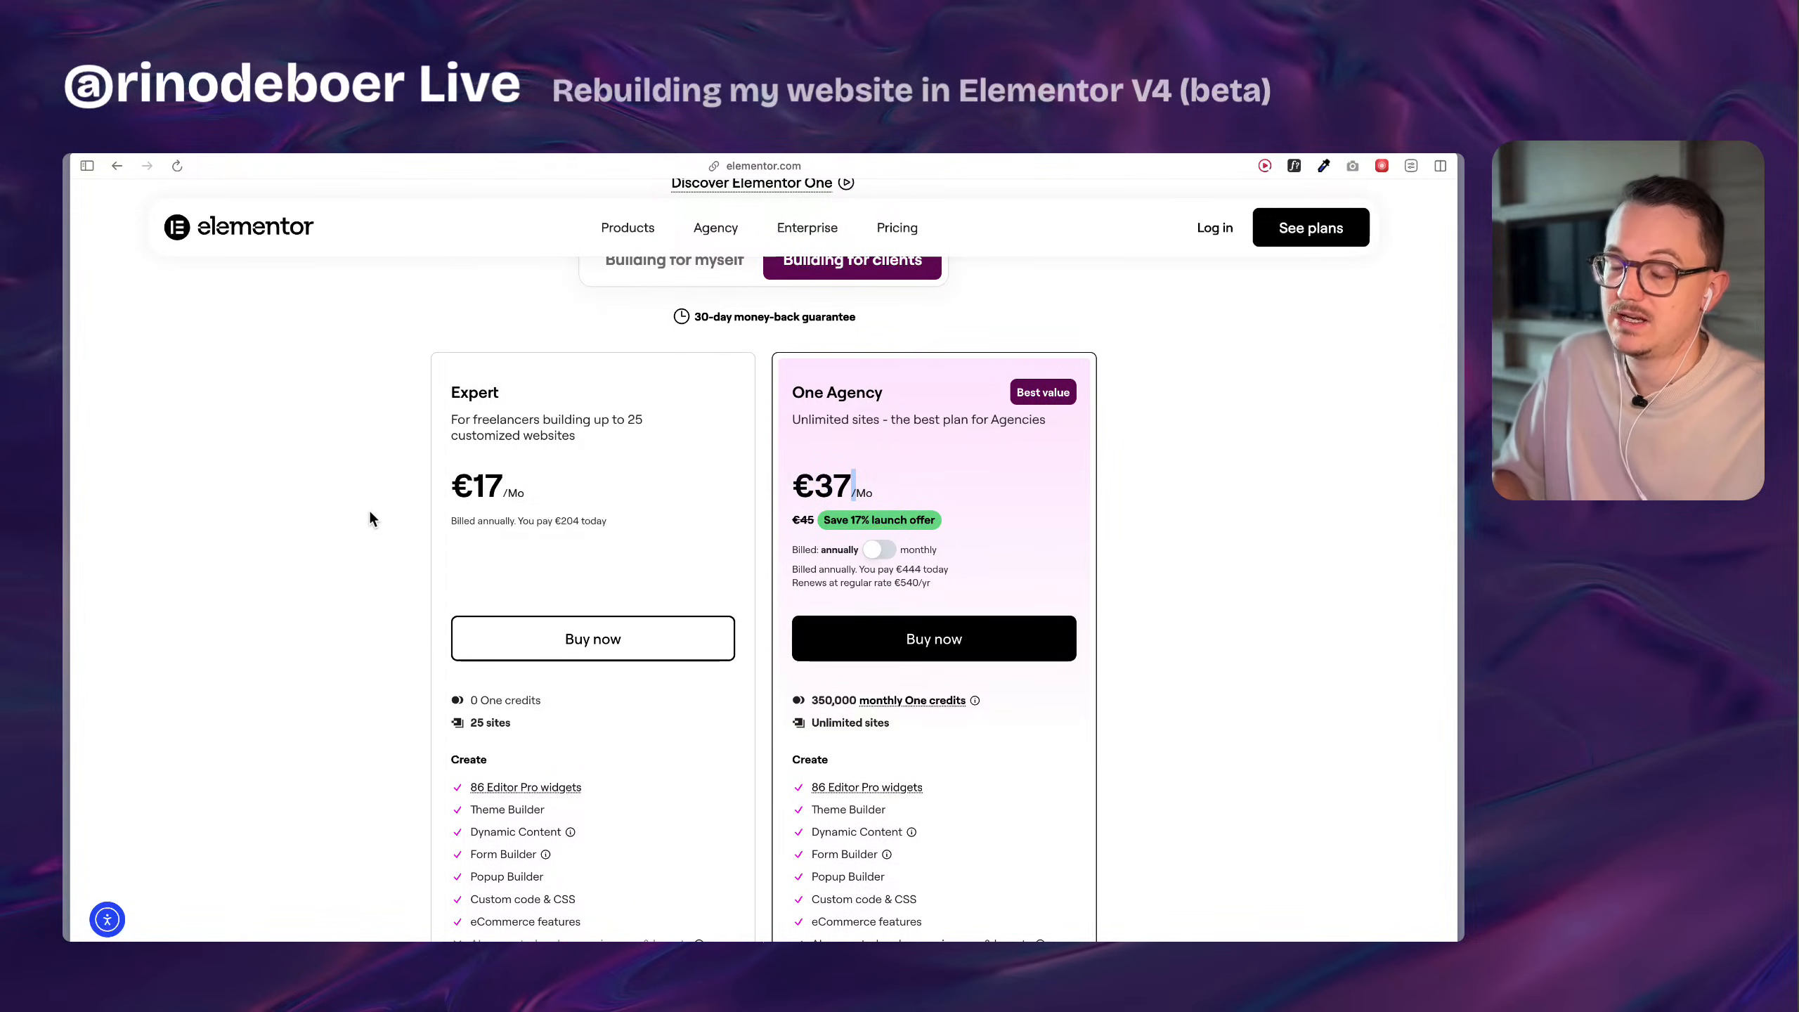
scroll(370, 520, "up", 5)
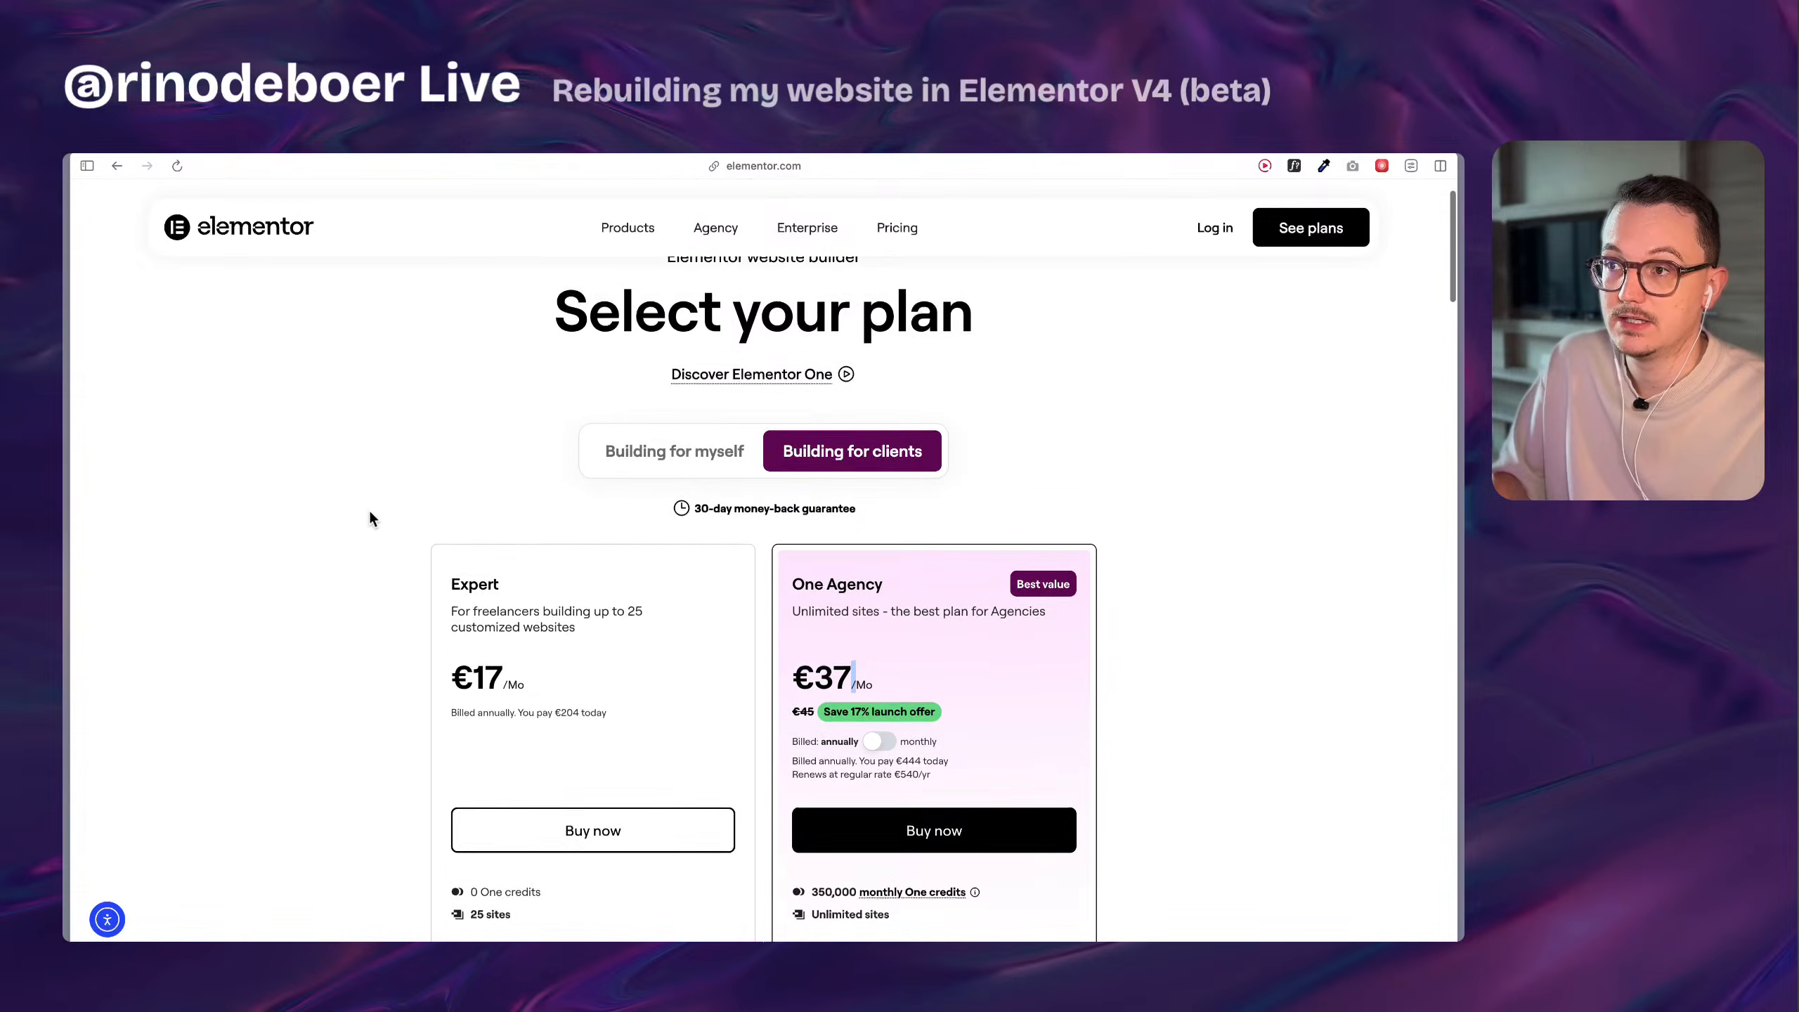
scroll(370, 516, "down", 1)
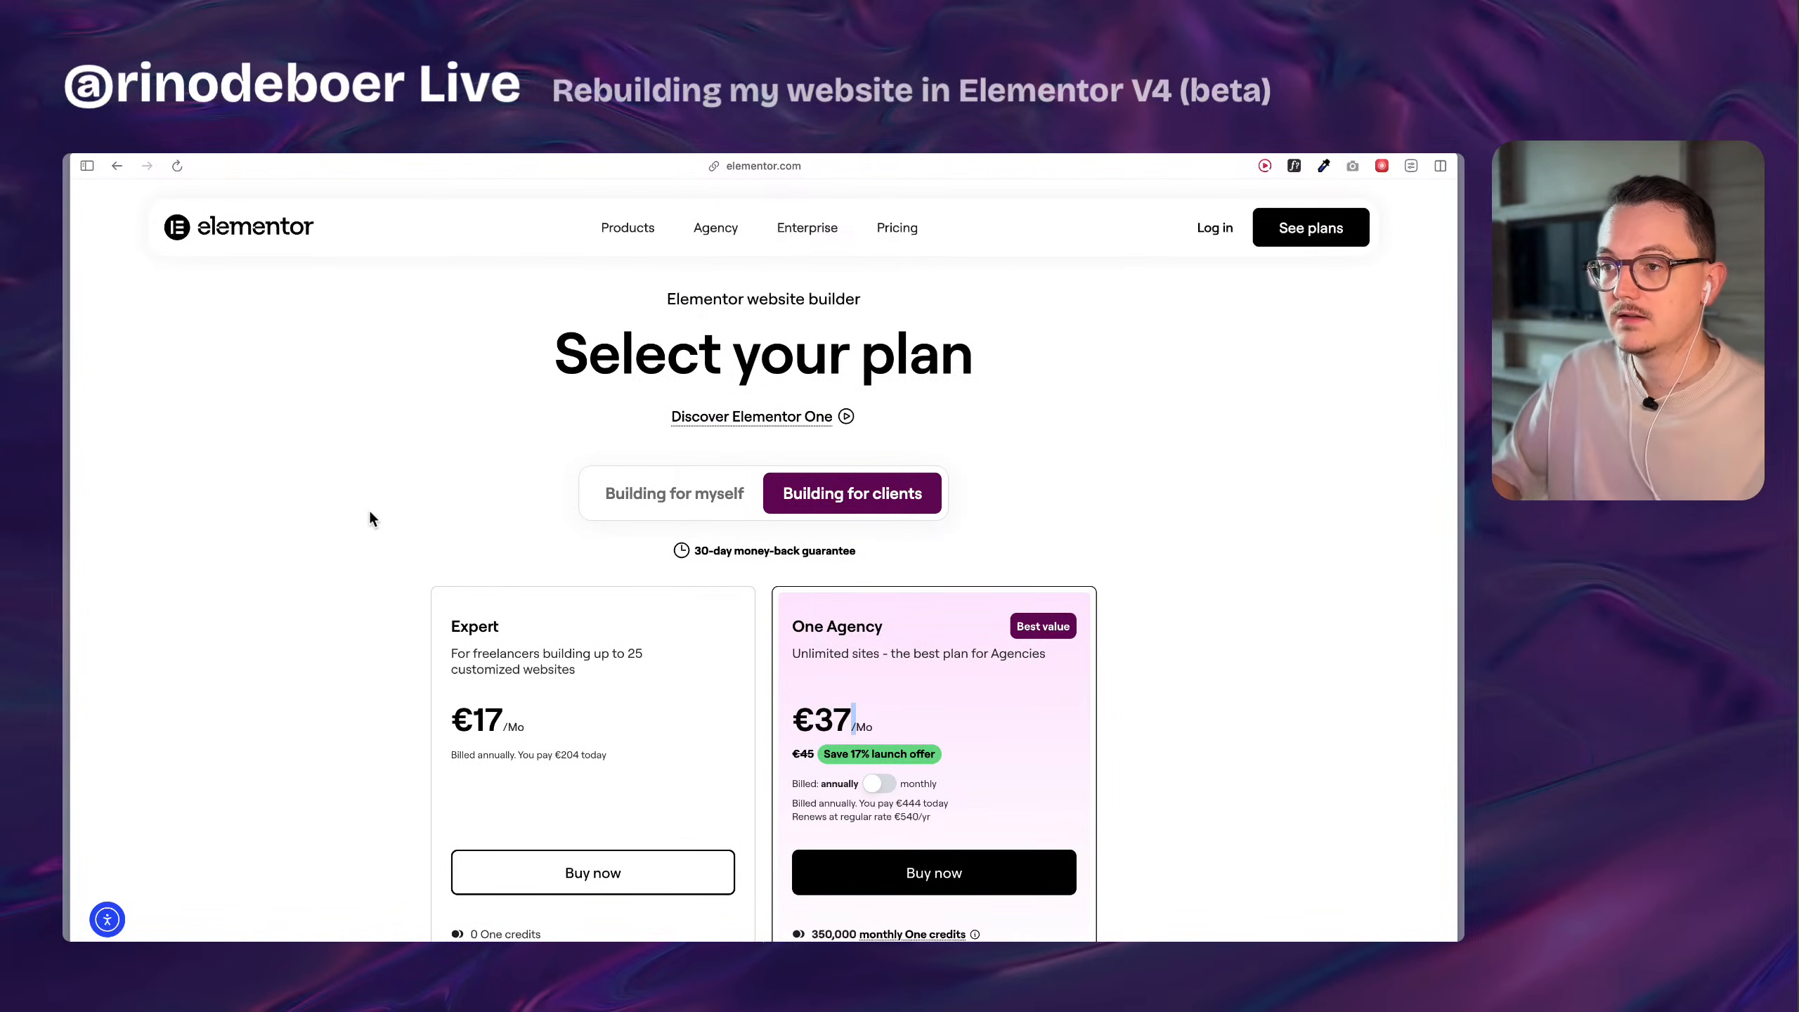
Check the portfolio site's Installed Plugins page and return to the Elementor pricing page.
mouse_move(66, 468)
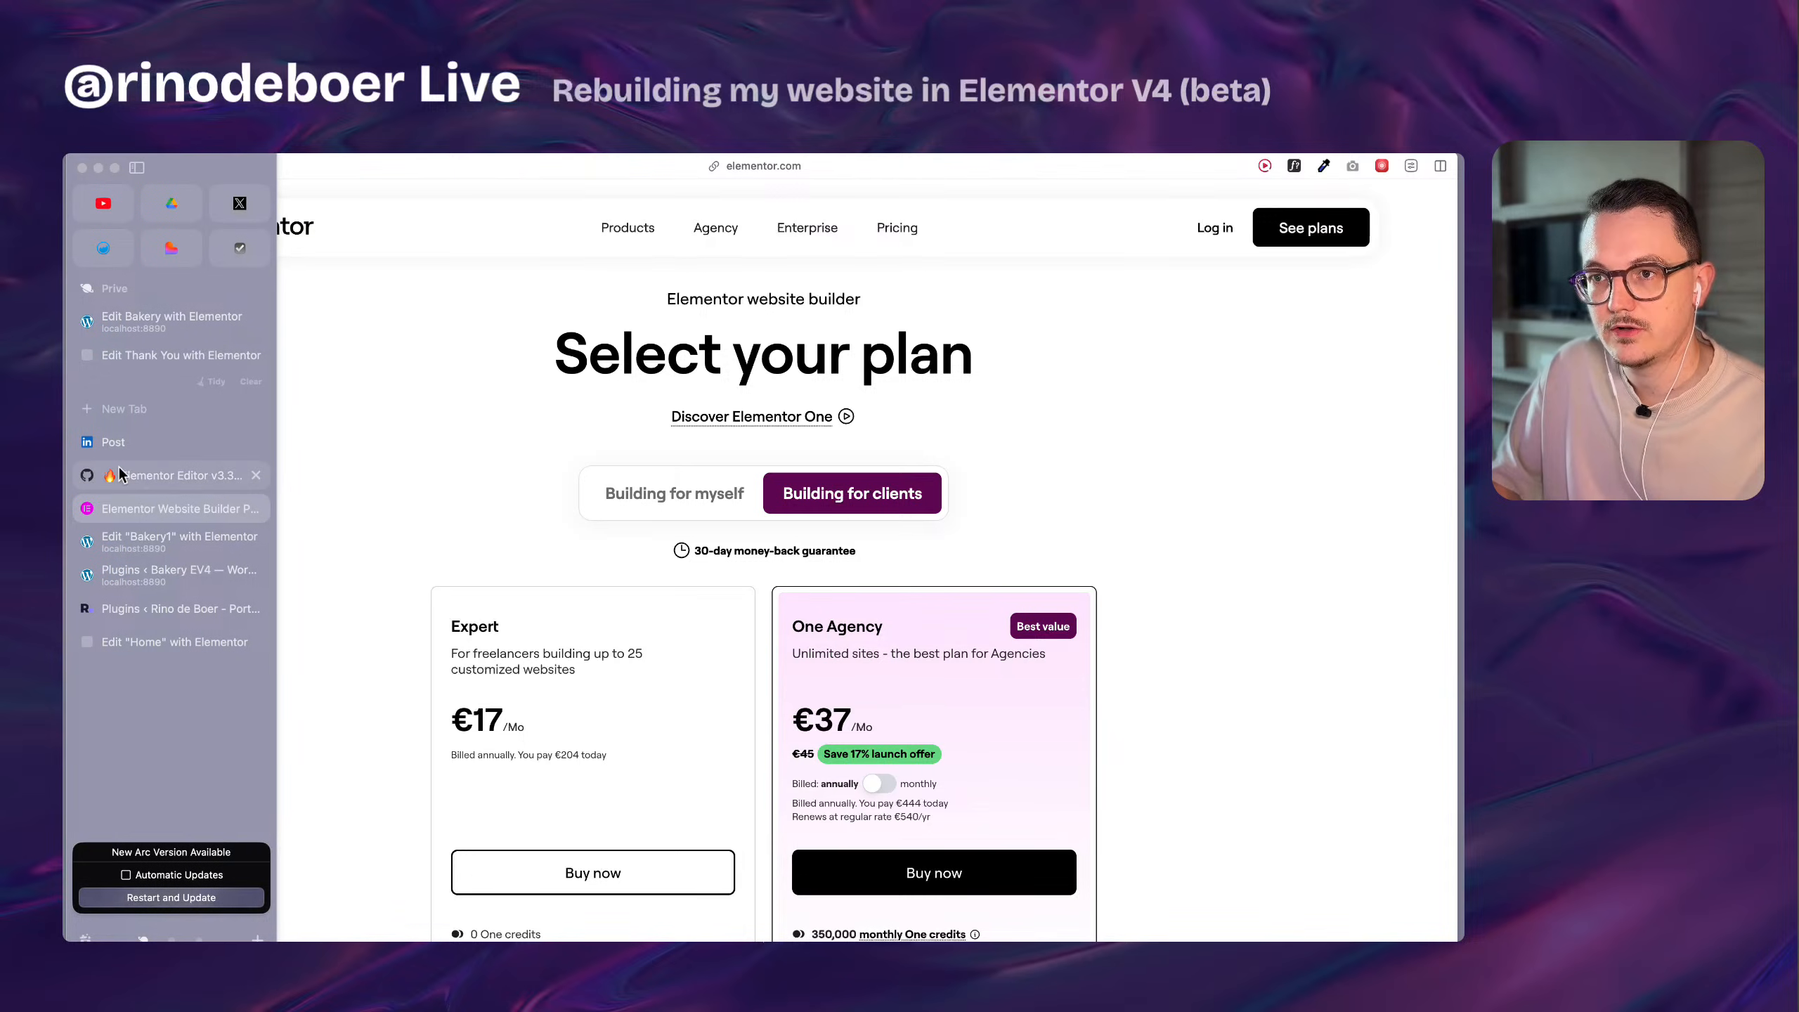
left_click(170, 608)
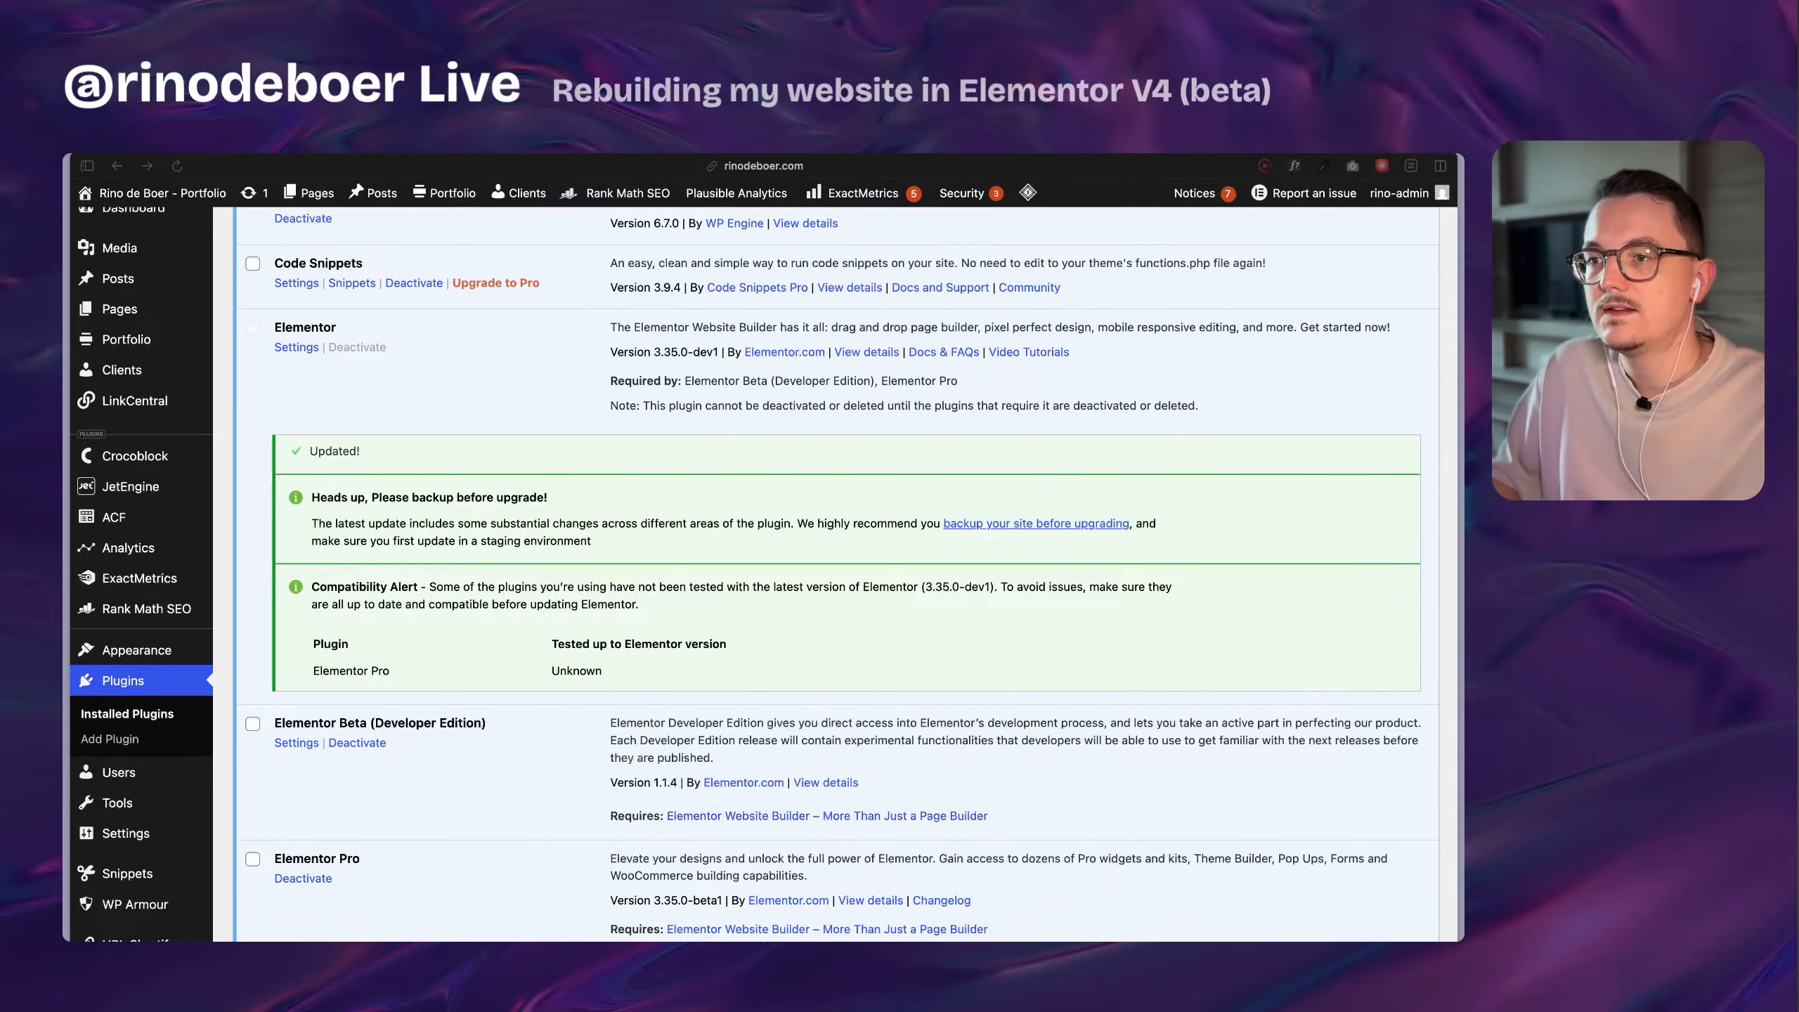
mouse_move(65, 496)
left_click(146, 508)
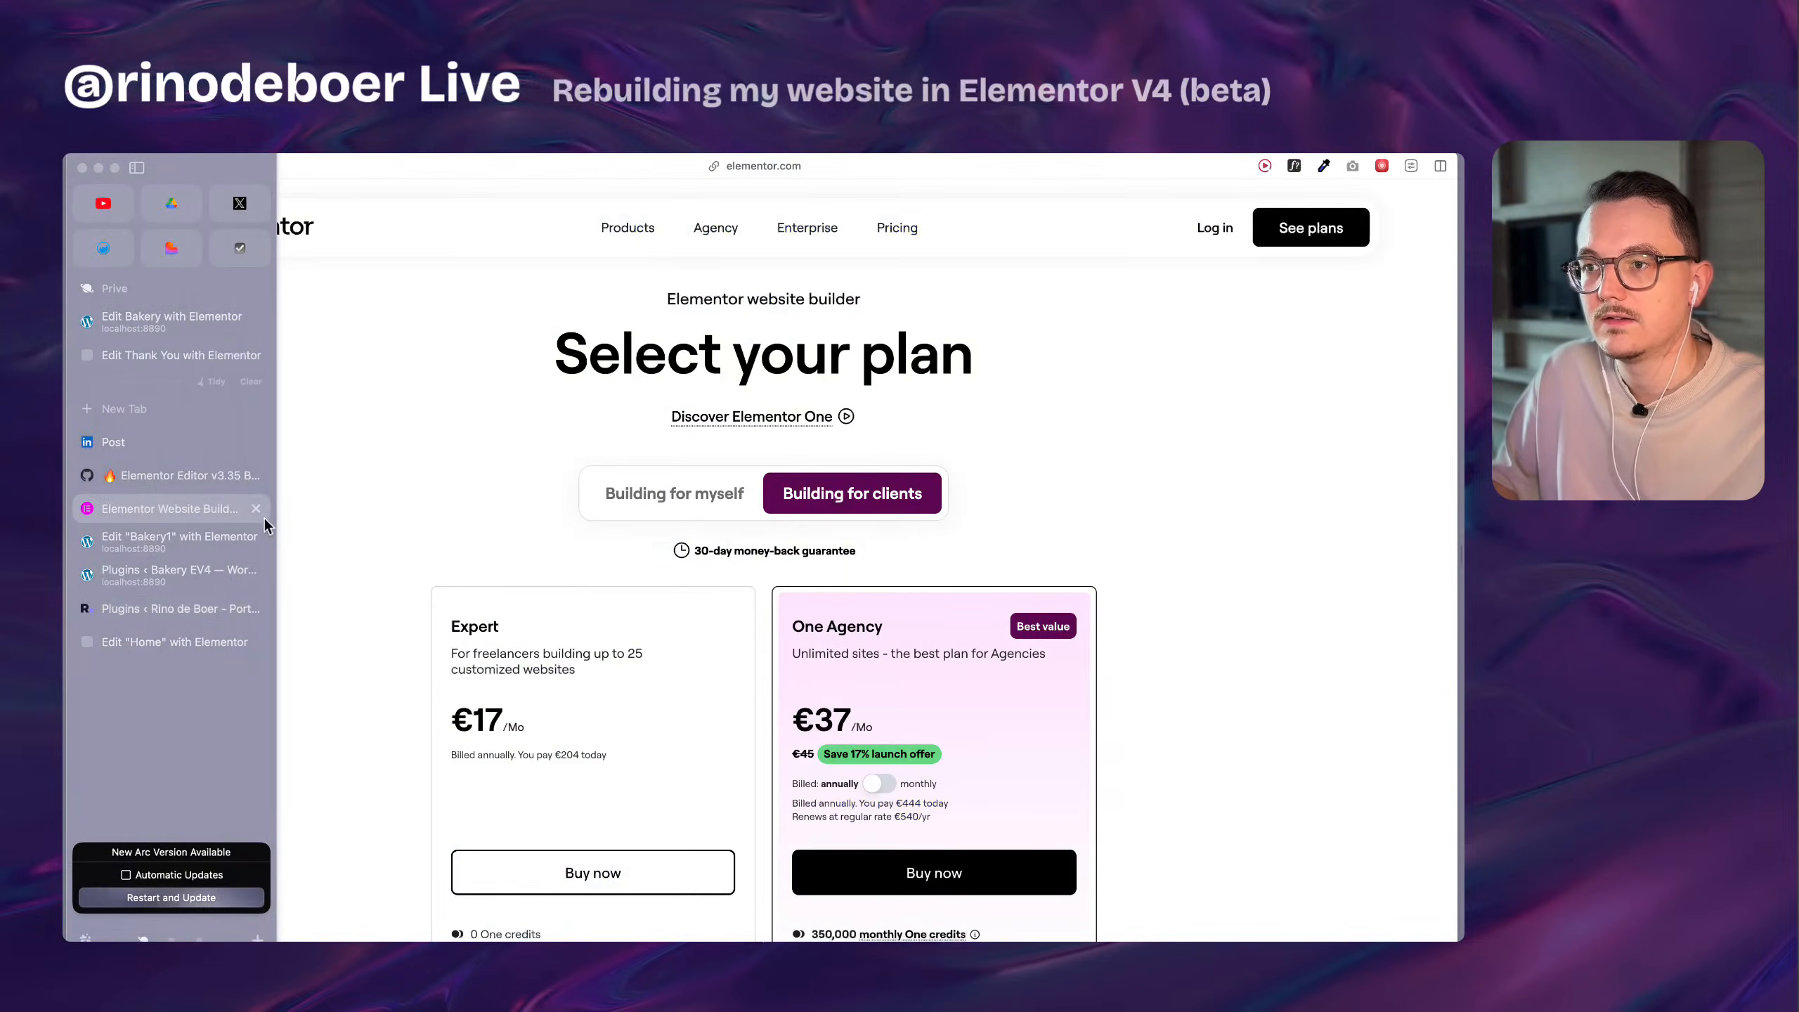
Highlight the Expert plan's site limit and the One Agency plan's heading and pricing details.
scroll(562, 586, "down", 3)
scroll(517, 554, "down", 3)
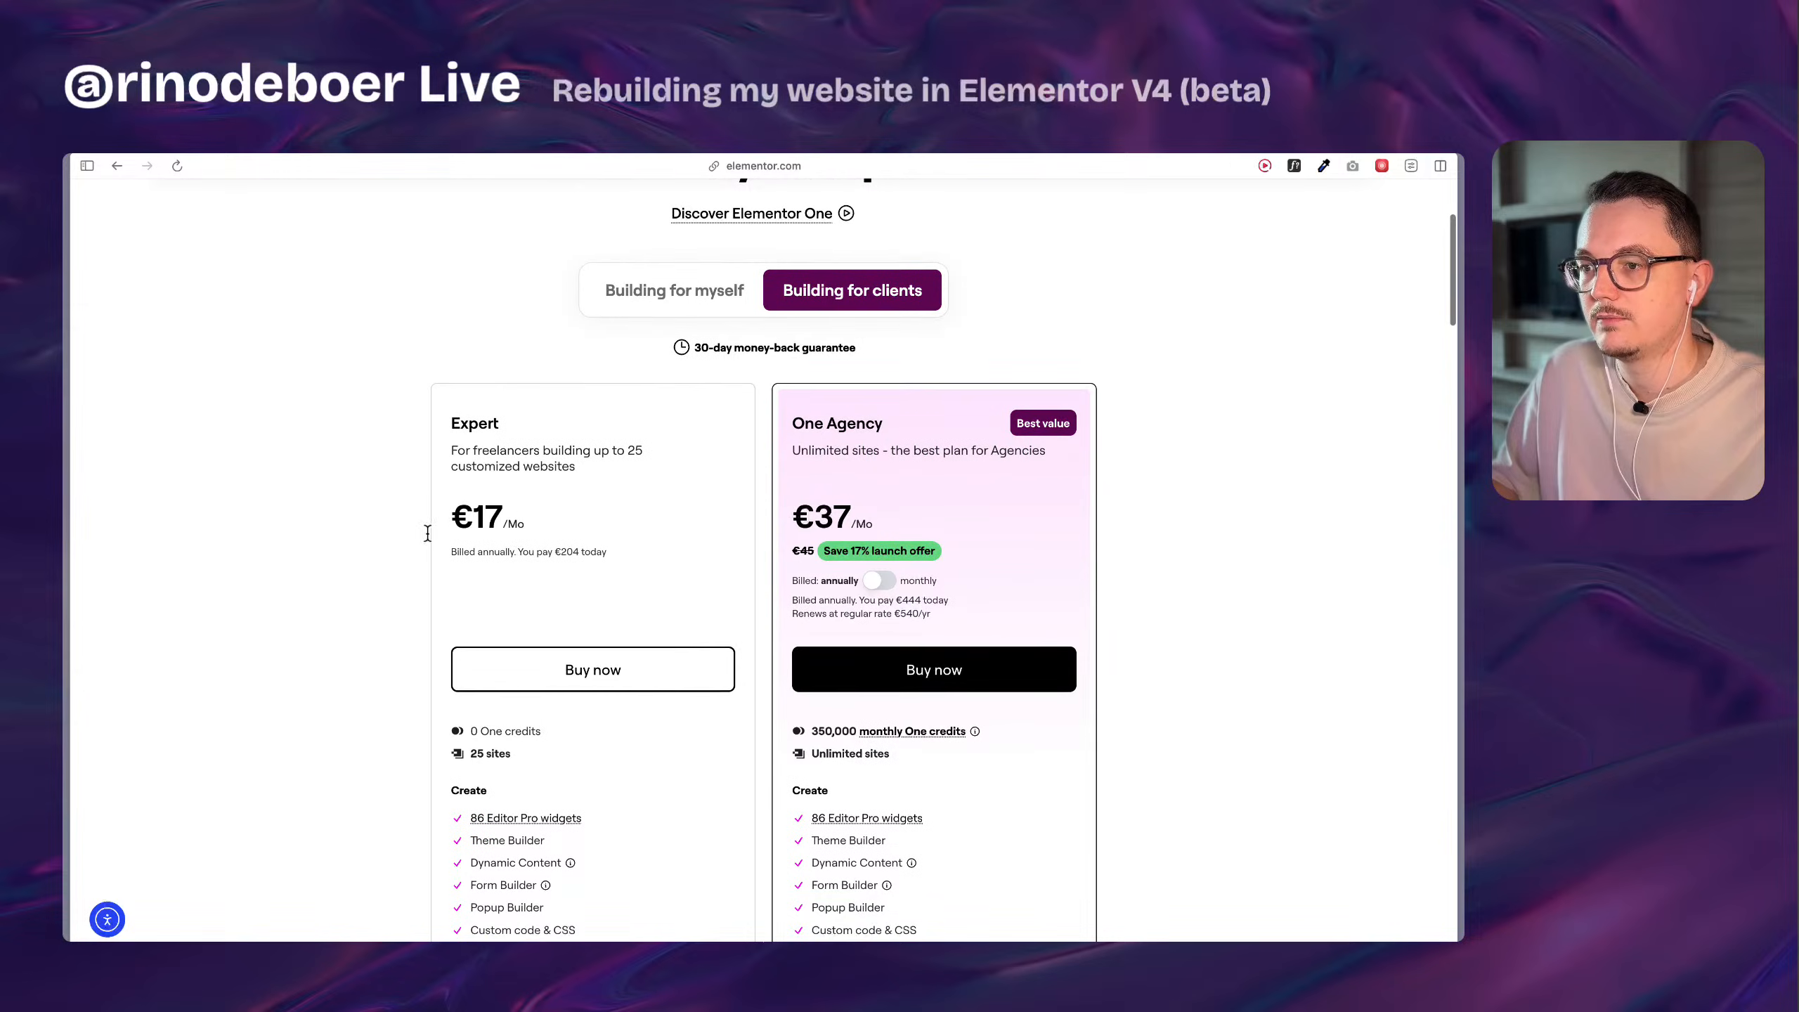
left_click_drag(473, 636, 563, 634)
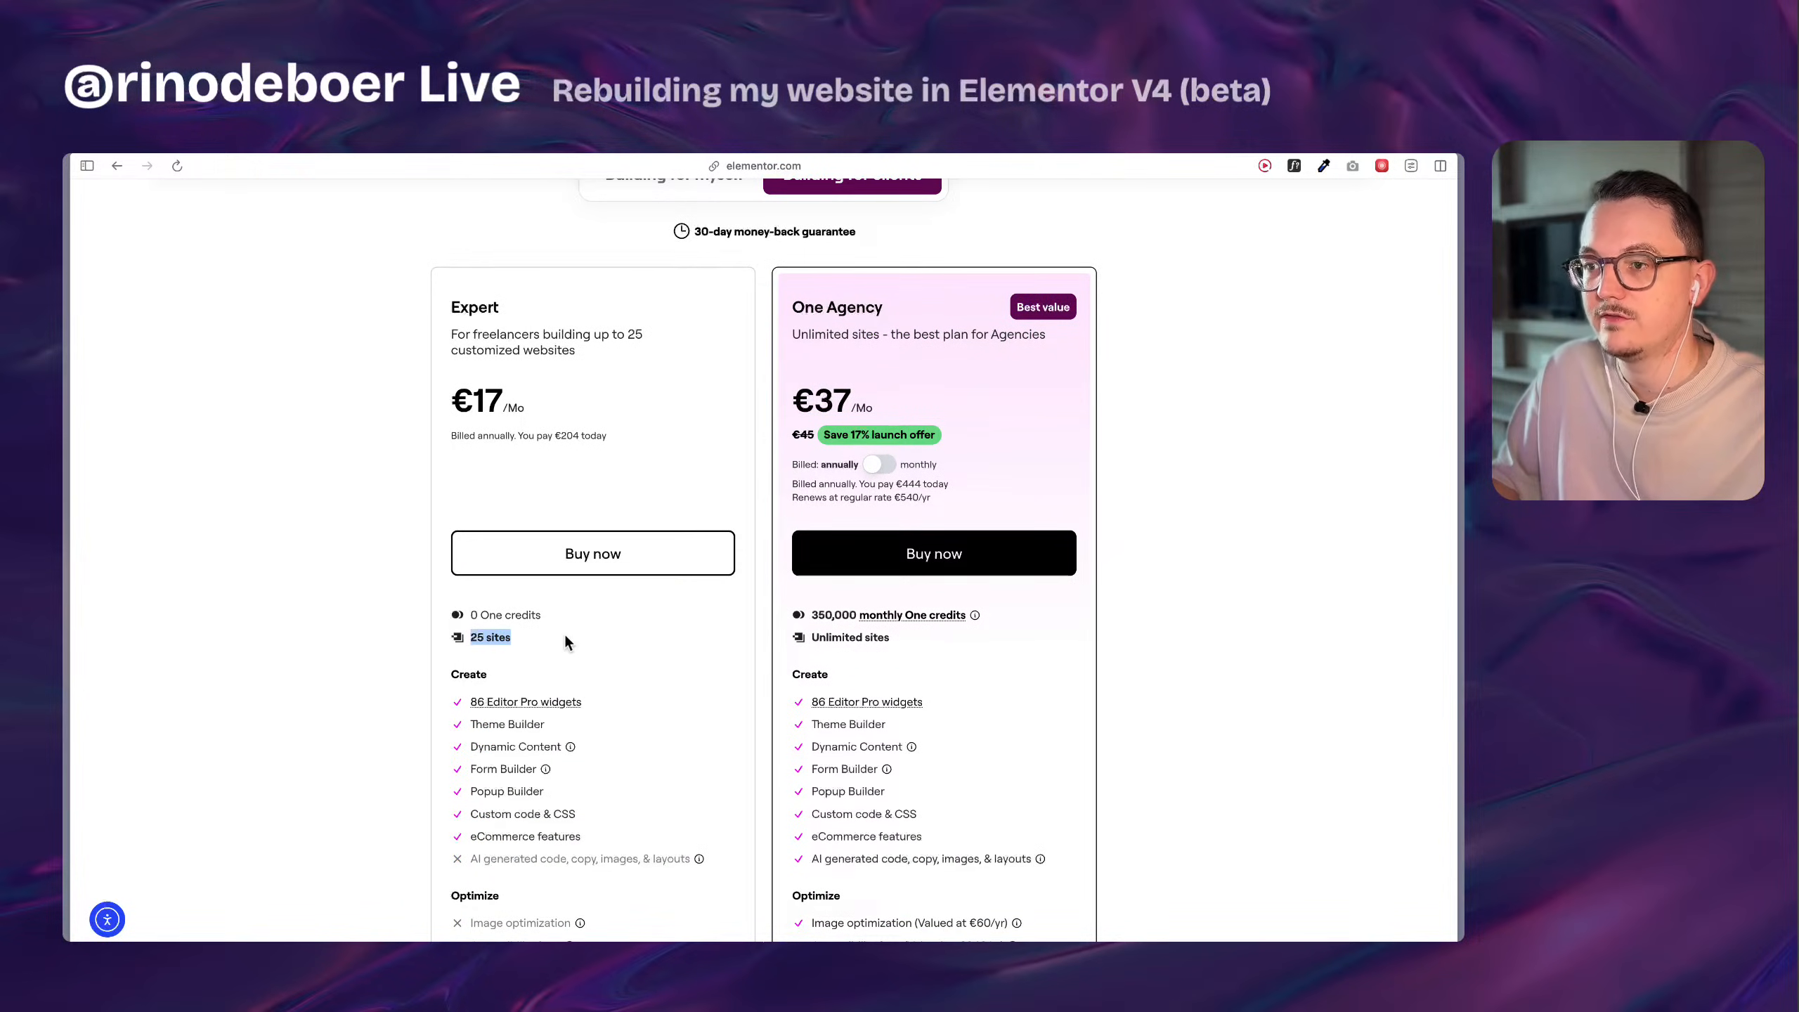
left_click(565, 635)
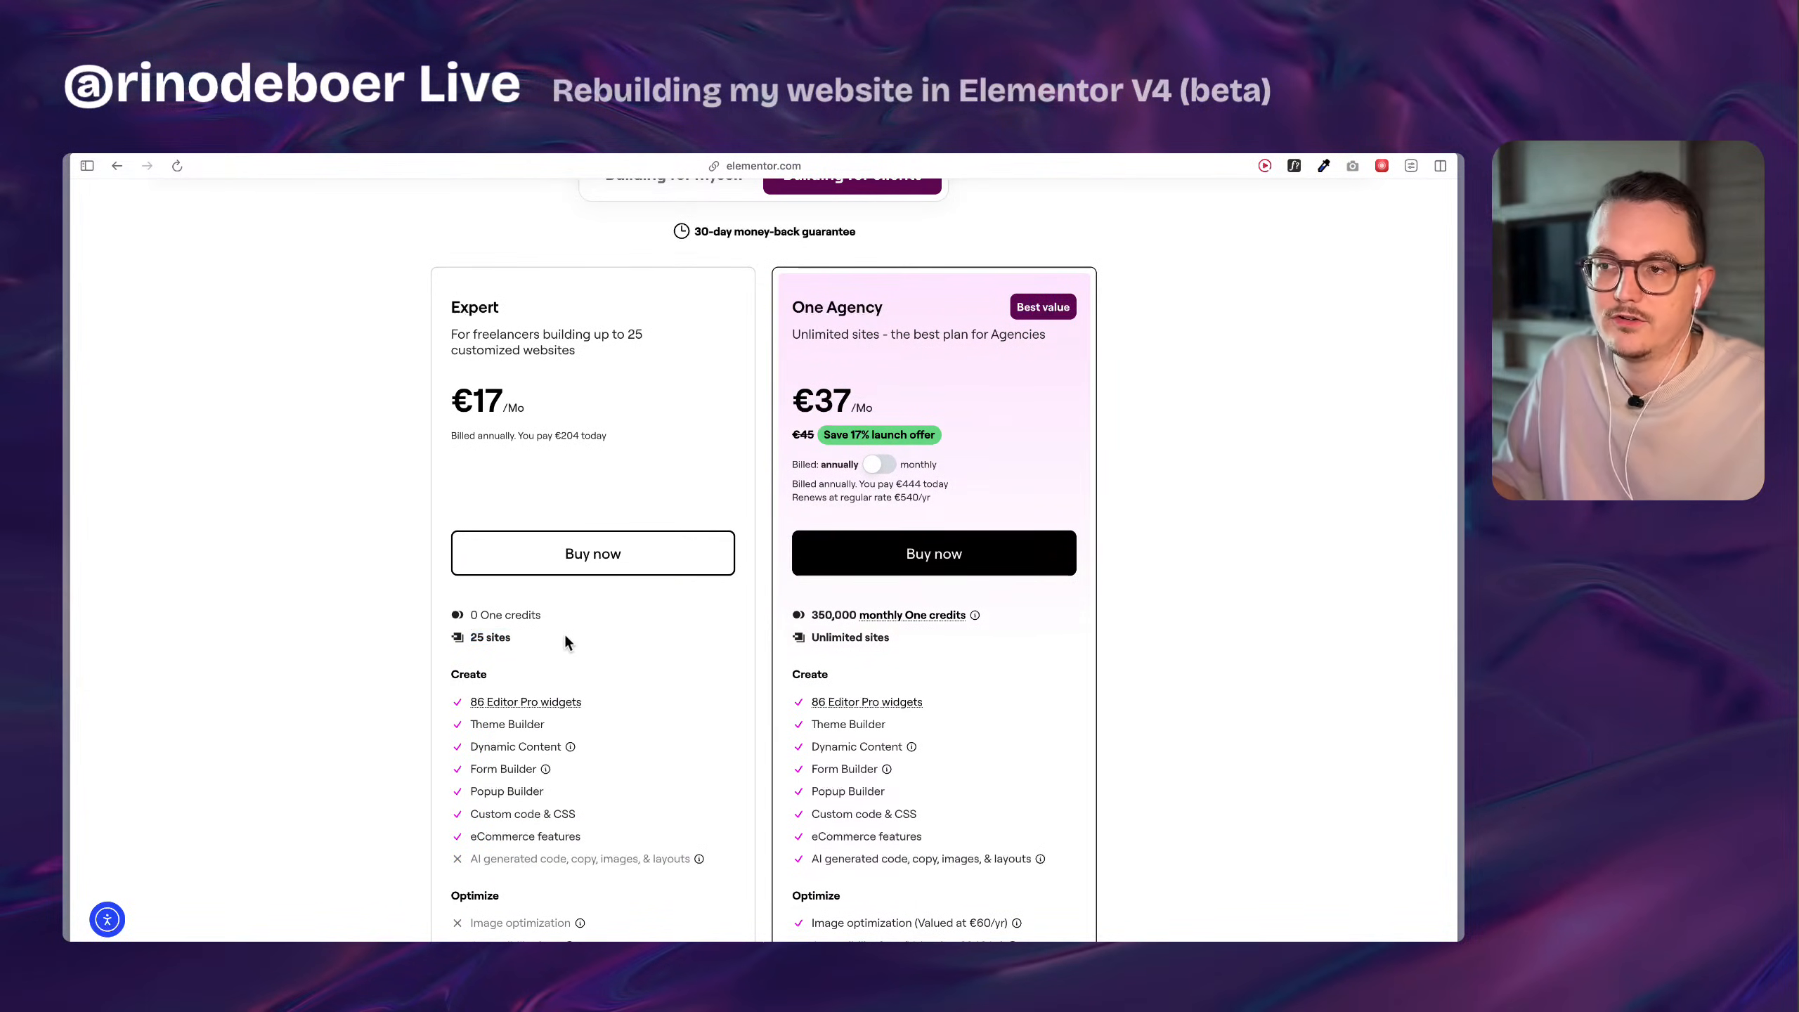
left_click_drag(791, 306, 1062, 514)
left_click(1063, 514)
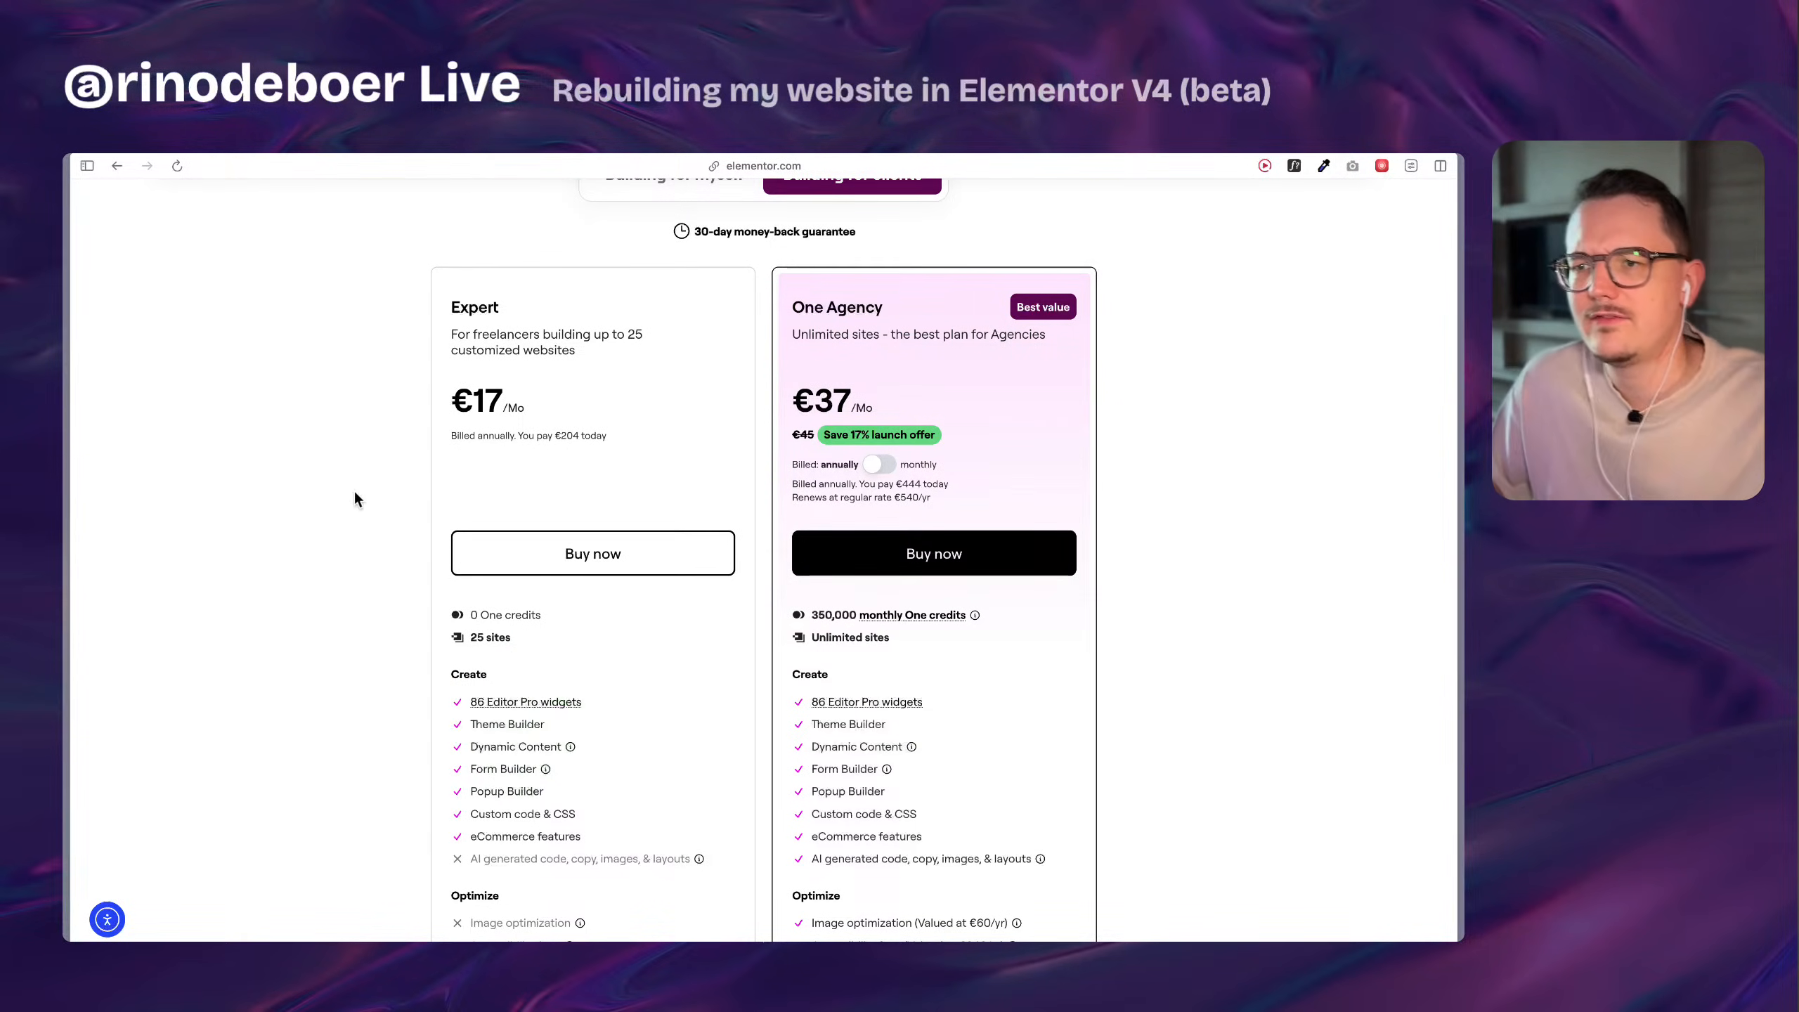
Switch to the portfolio's Home page in the Elementor editor and review its layout down to the service cards.
mouse_move(68, 496)
left_click(170, 609)
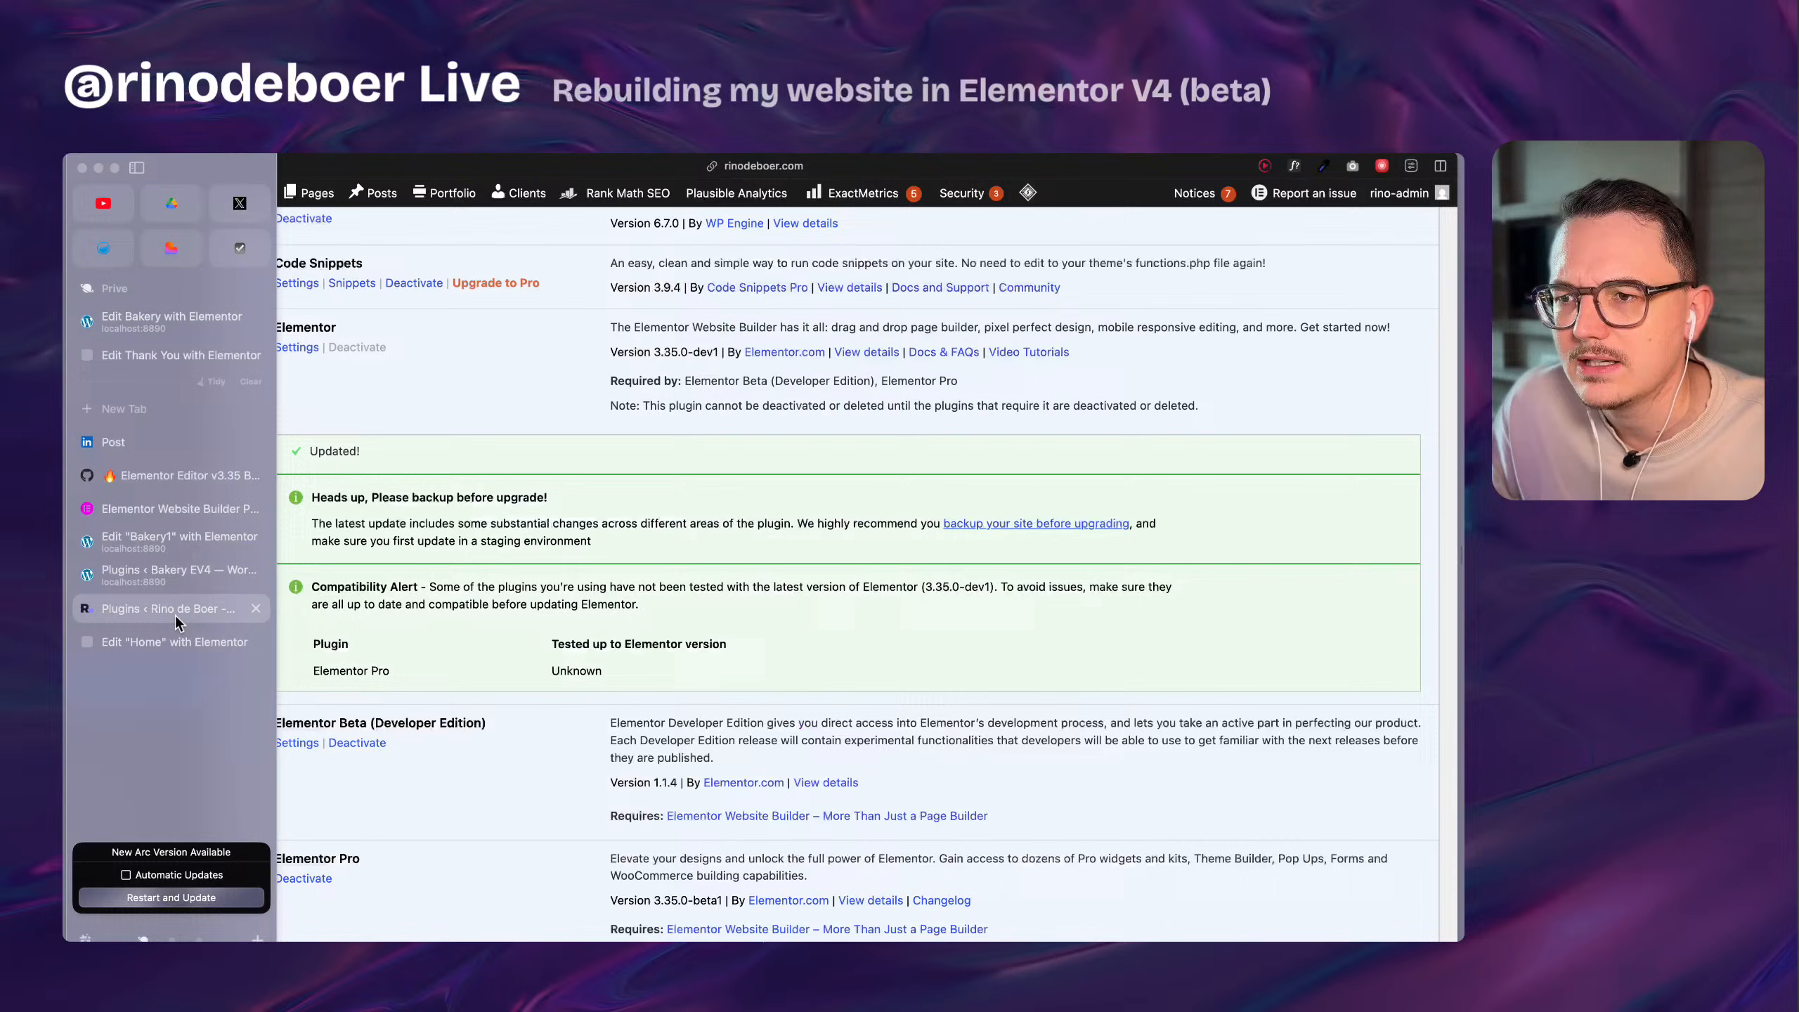
left_click(205, 640)
scroll(843, 595, "down", 5)
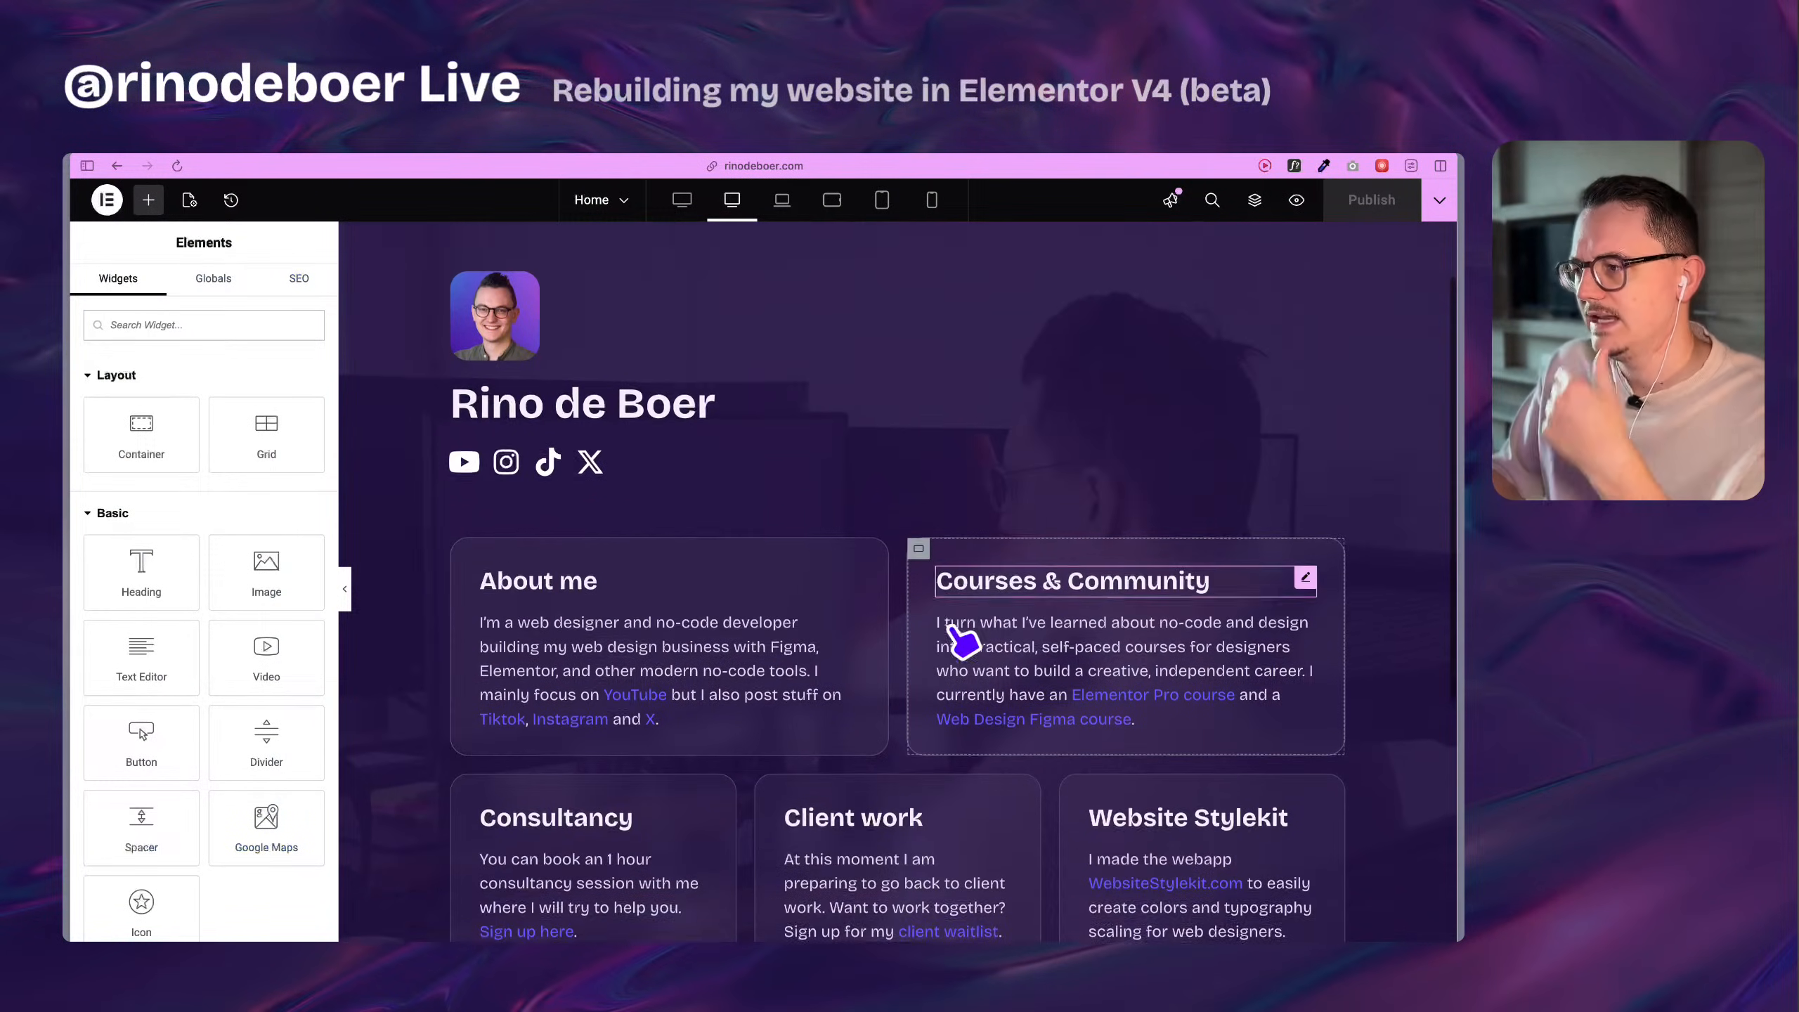
scroll(858, 564, "down", 1)
scroll(868, 581, "up", 5)
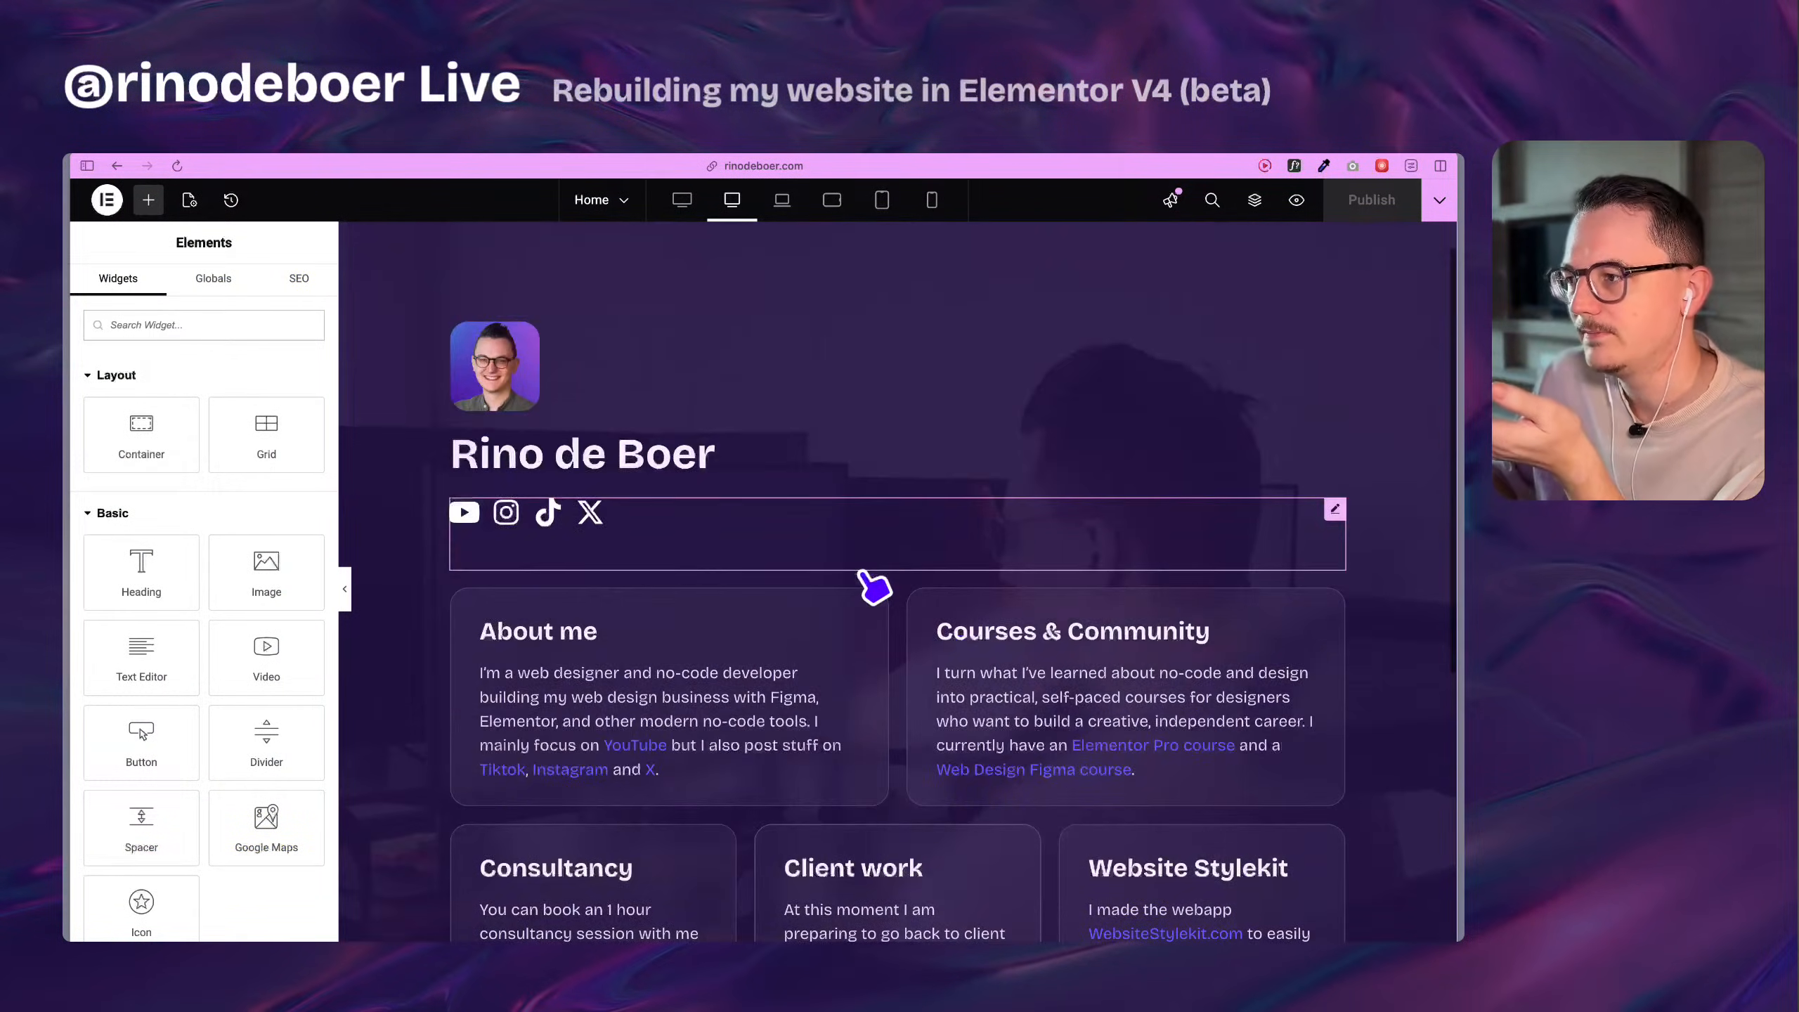
scroll(857, 569, "down", 3)
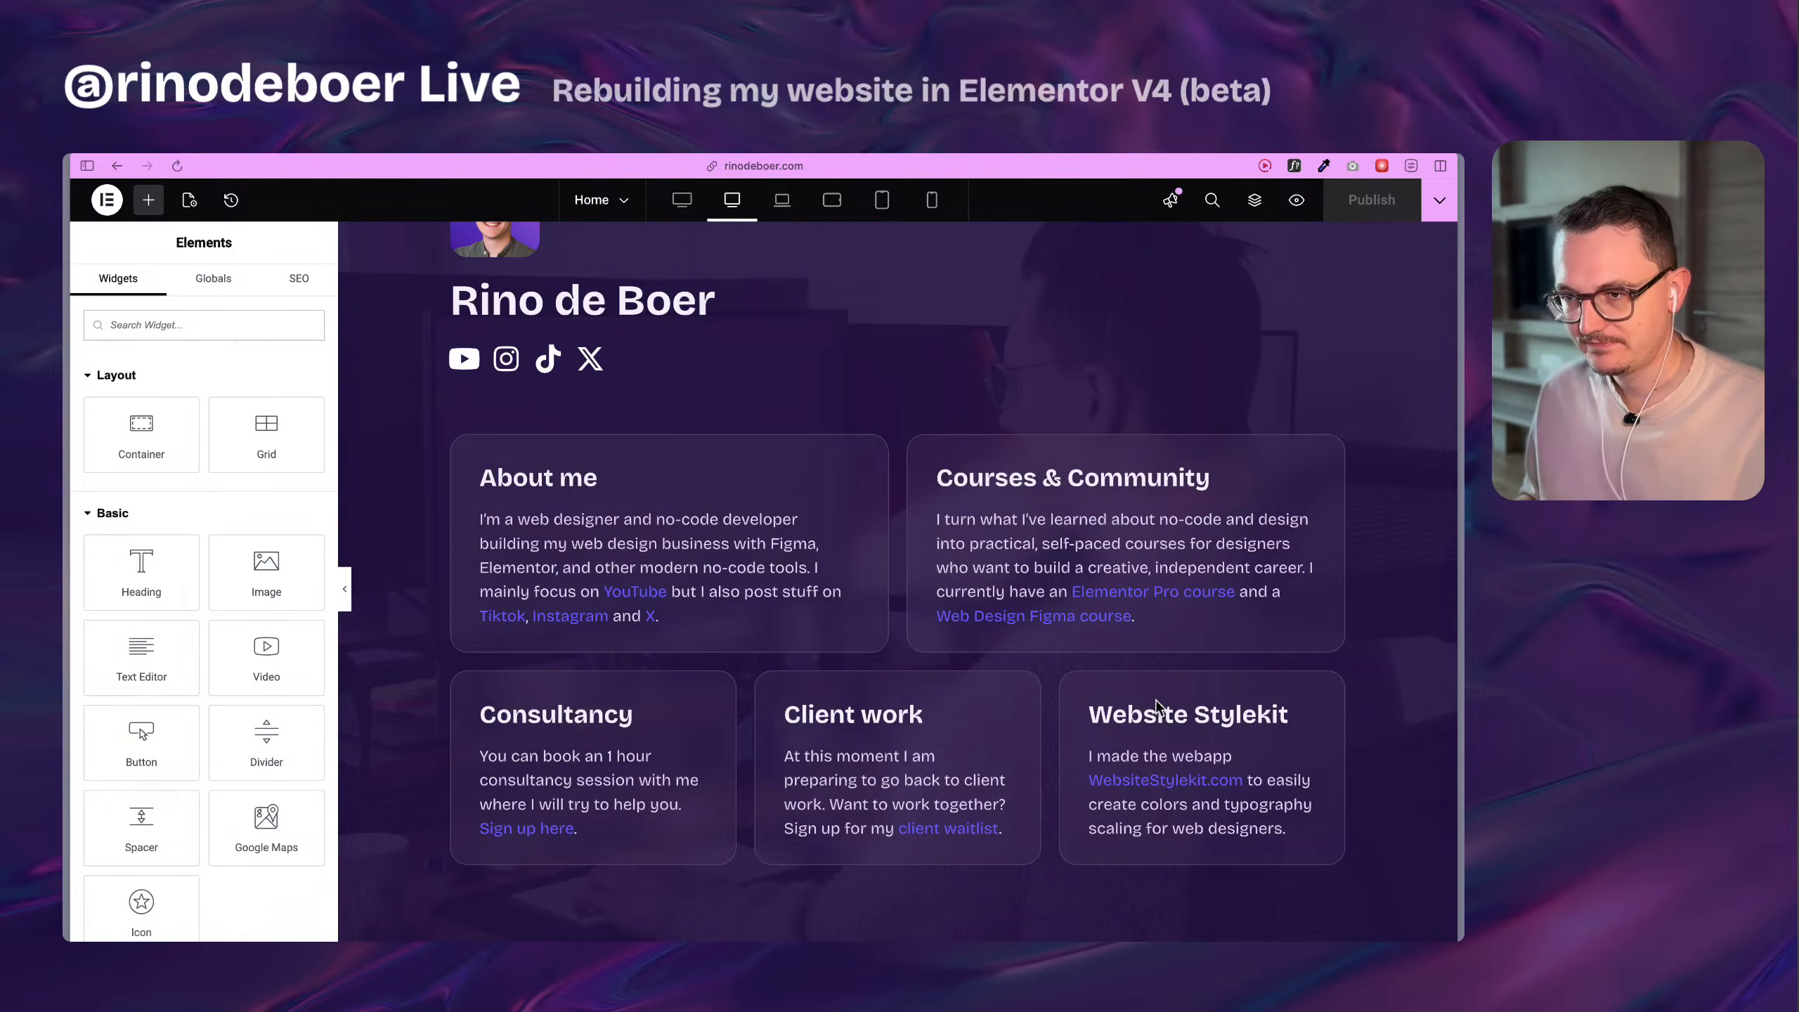
scroll(875, 635, "down", 2)
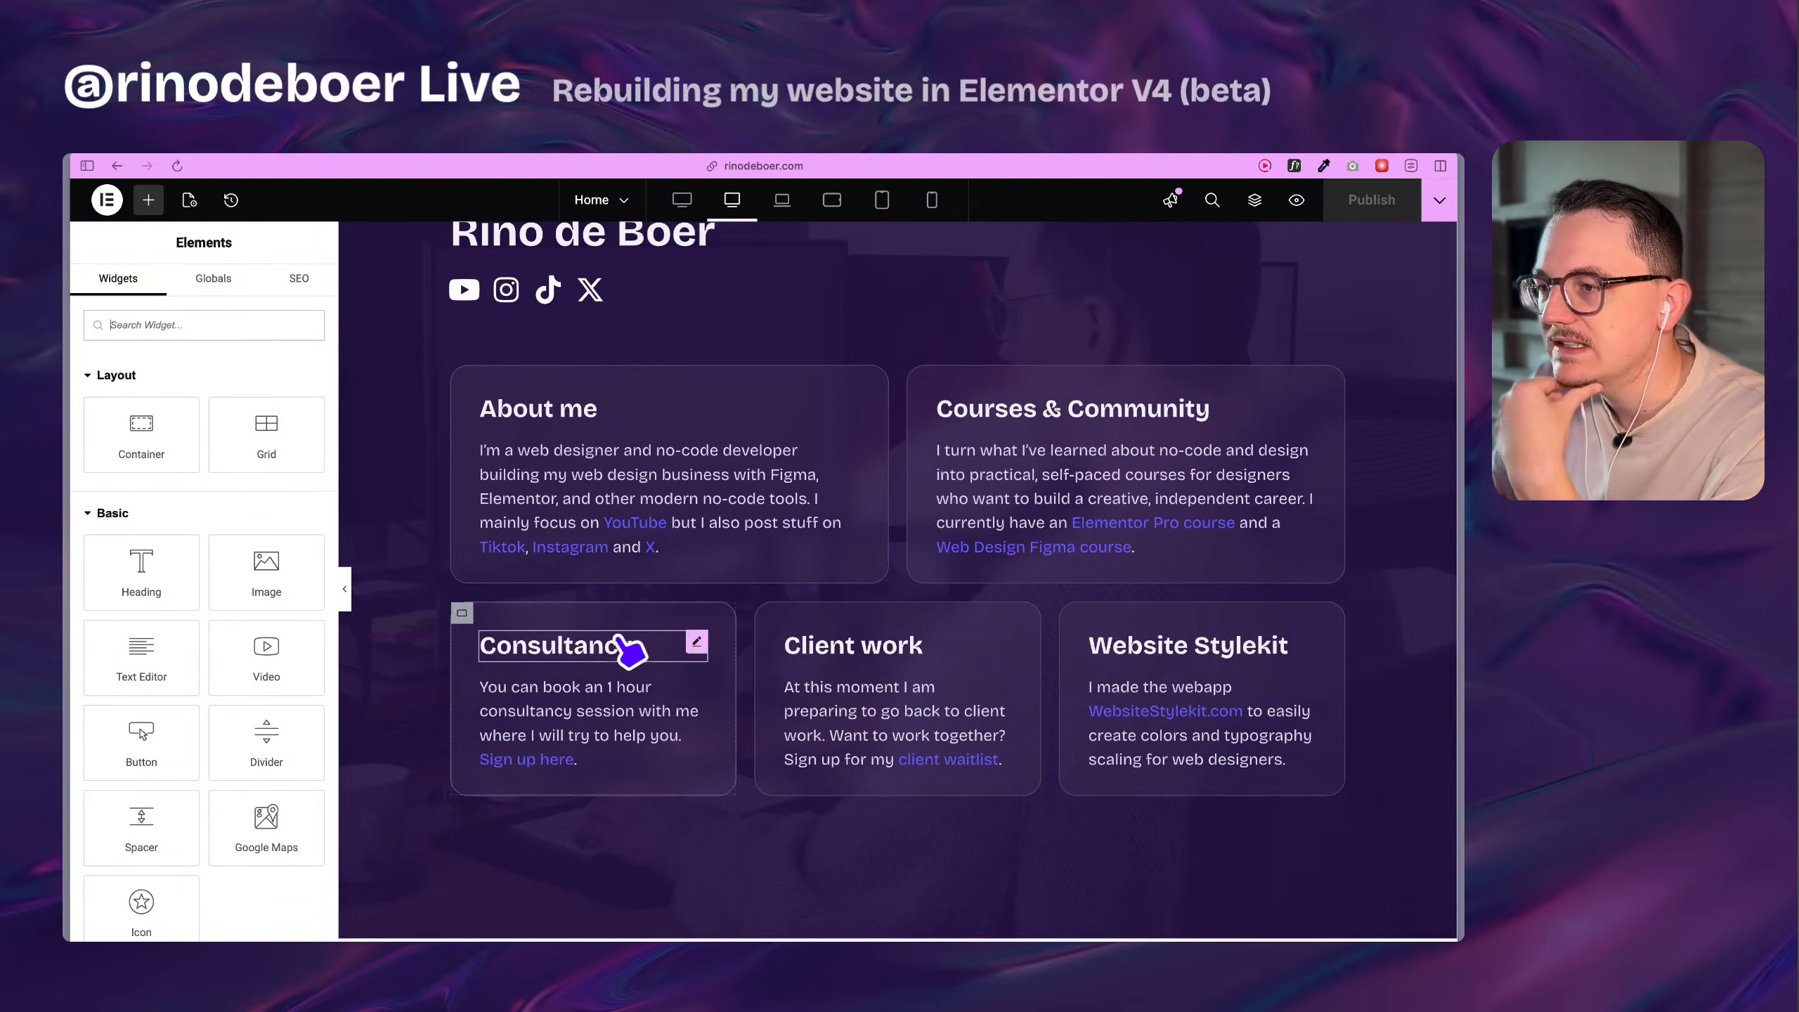
Inspect the container settings of the Consultancy and Client work cards.
left_click(464, 613)
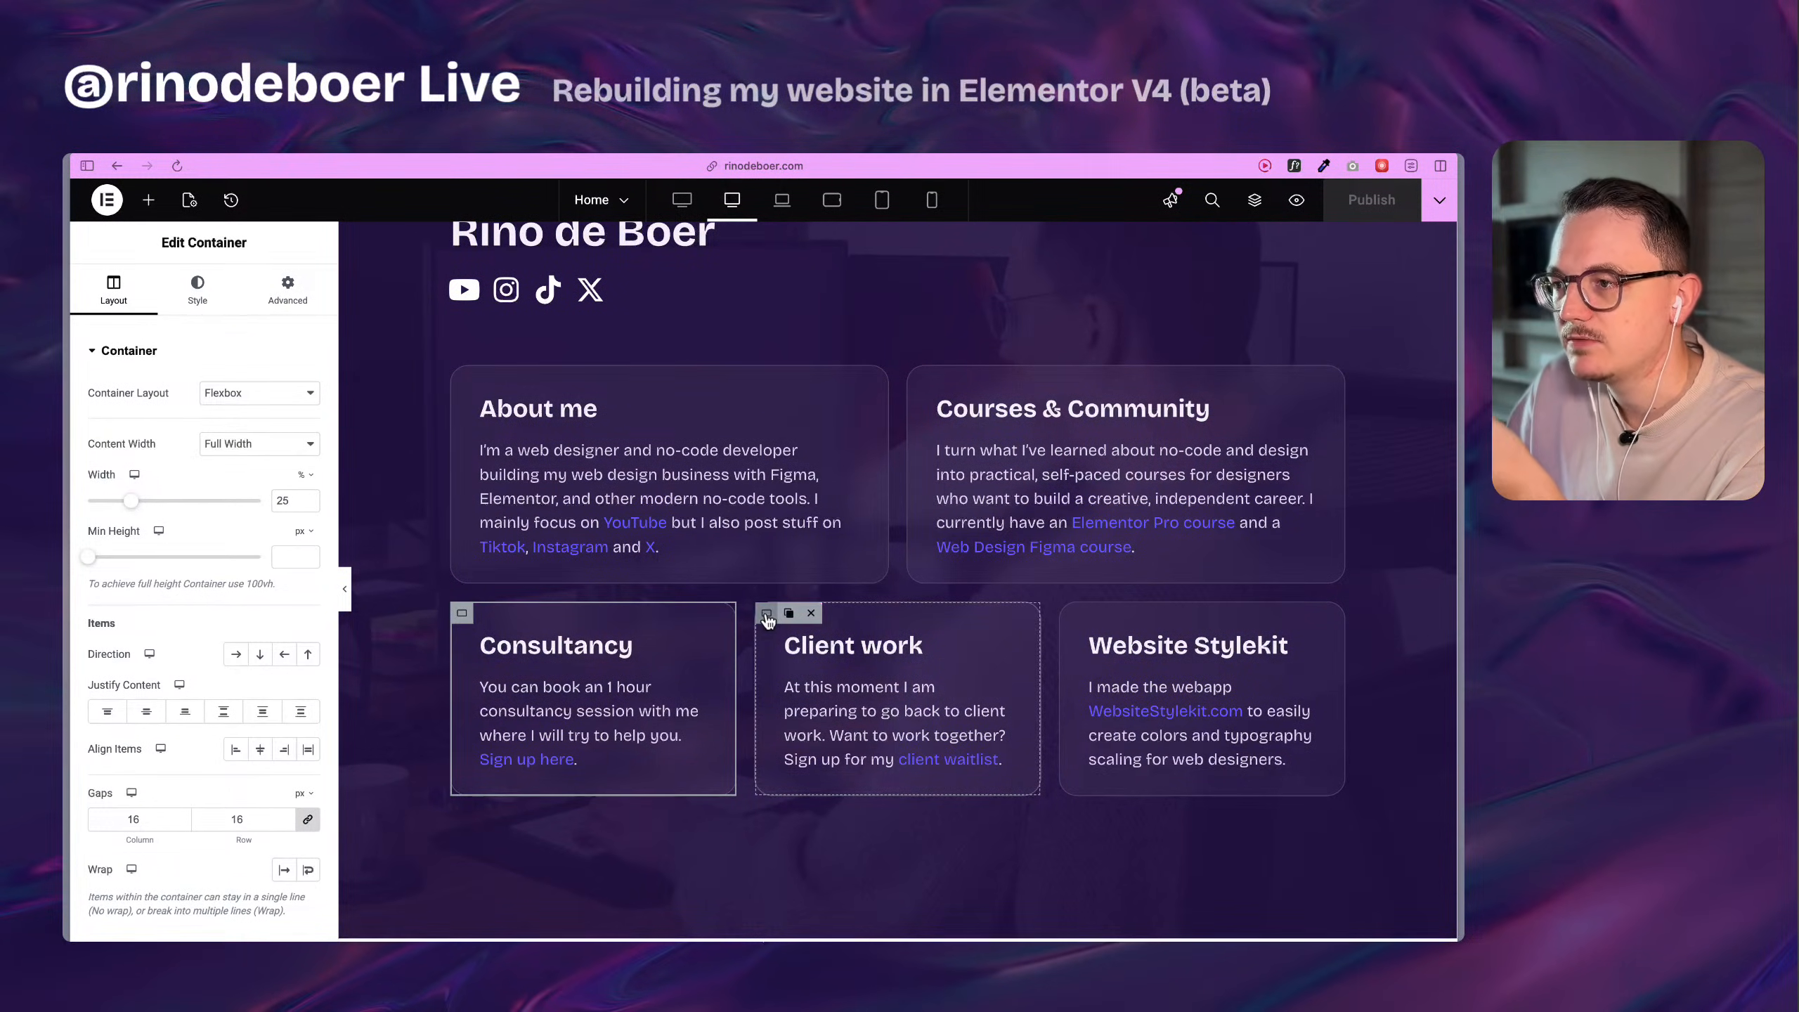
left_click(766, 613)
right_click(767, 616)
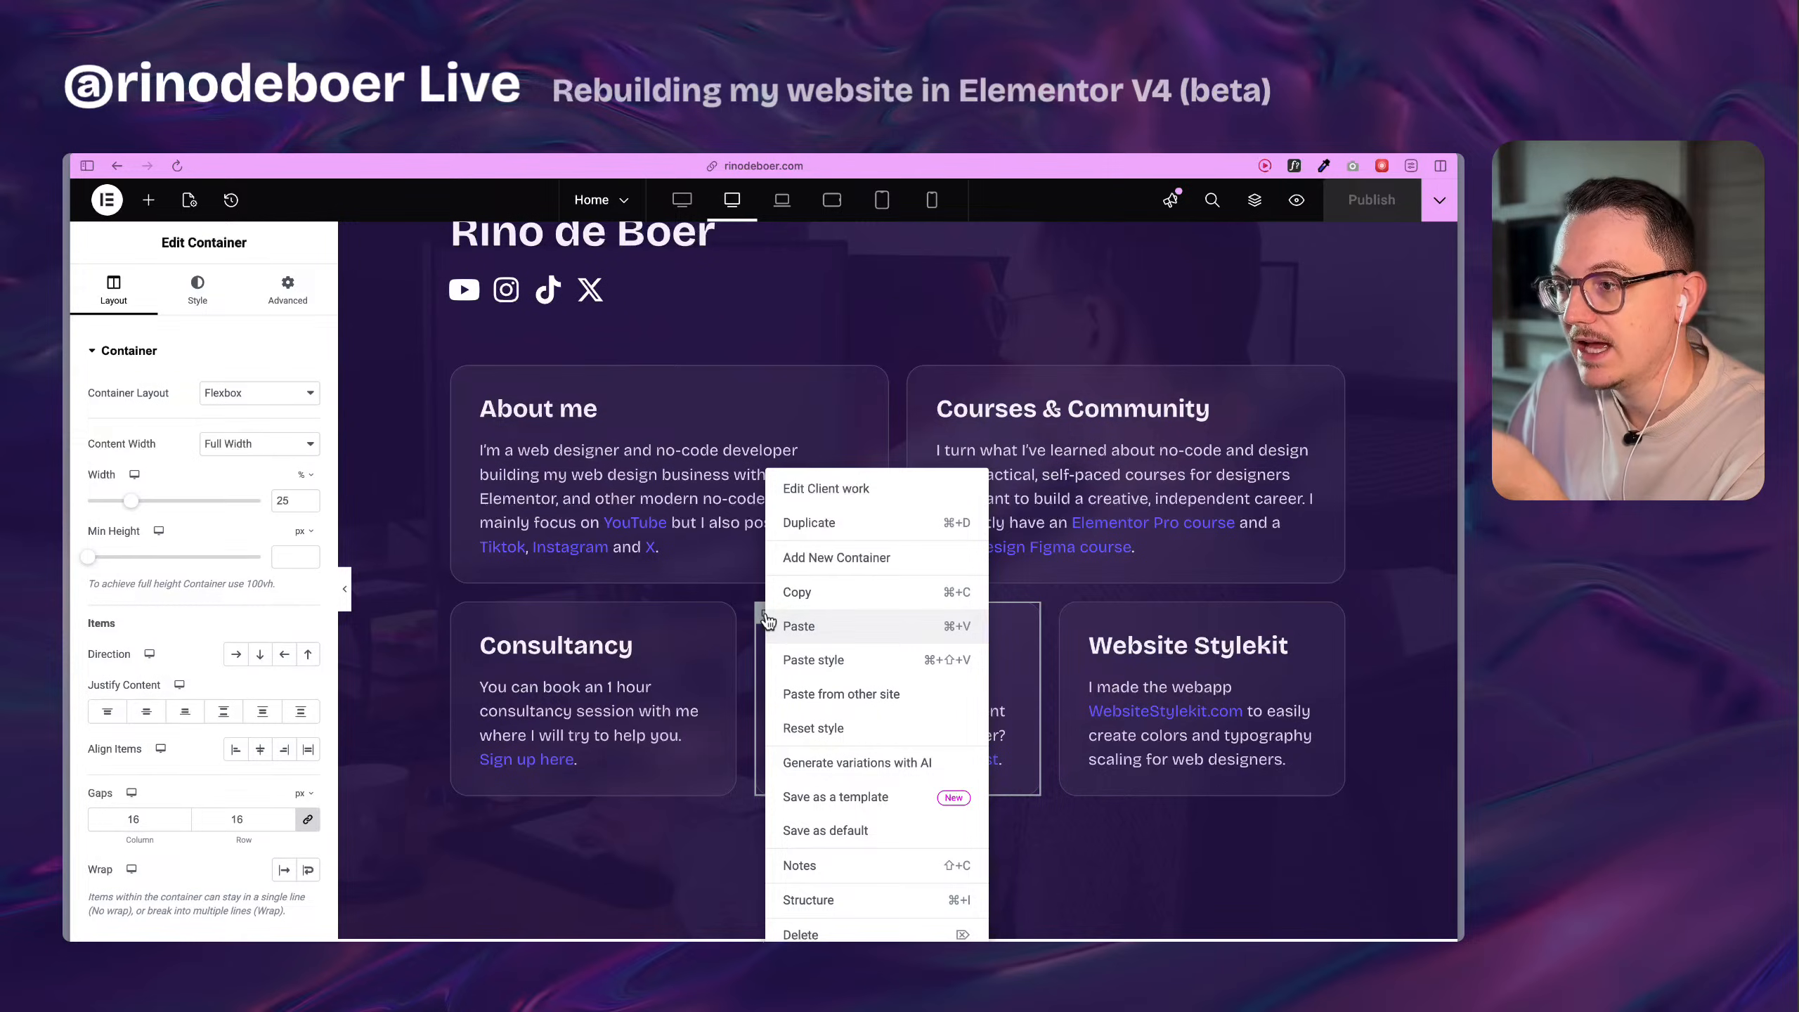
left_click(761, 617)
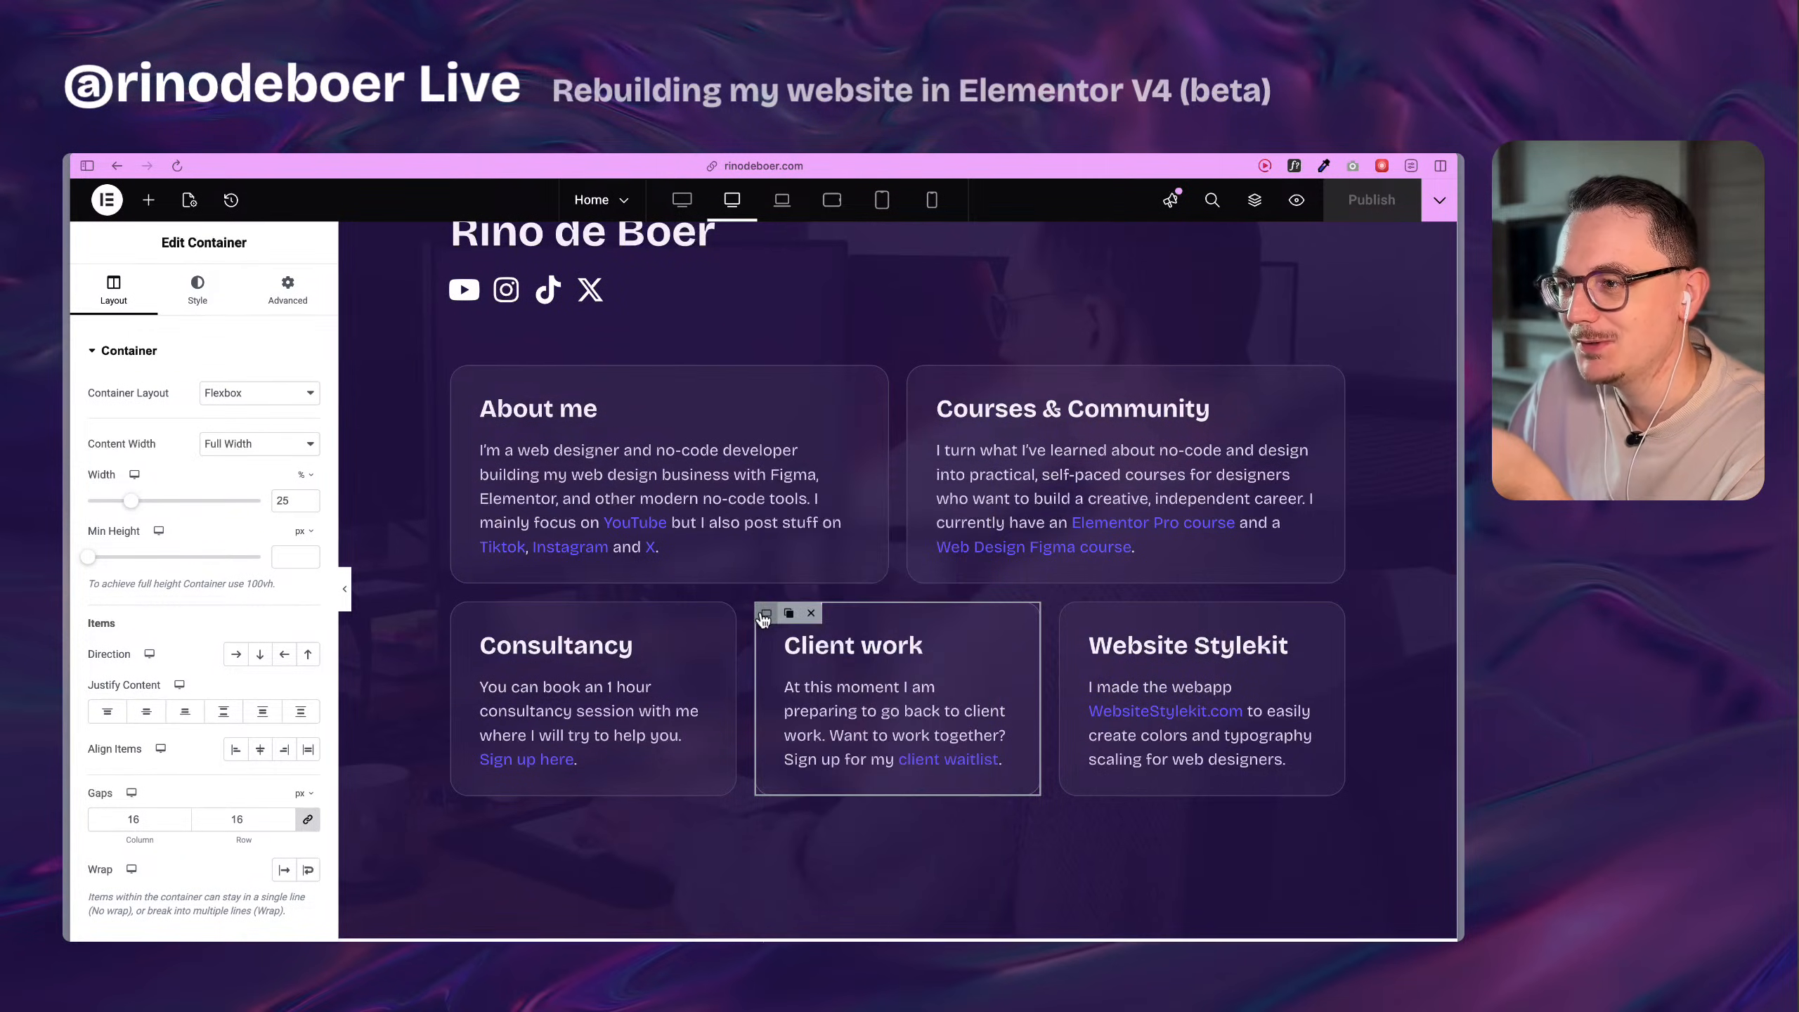
scroll(1016, 675, "down", 3)
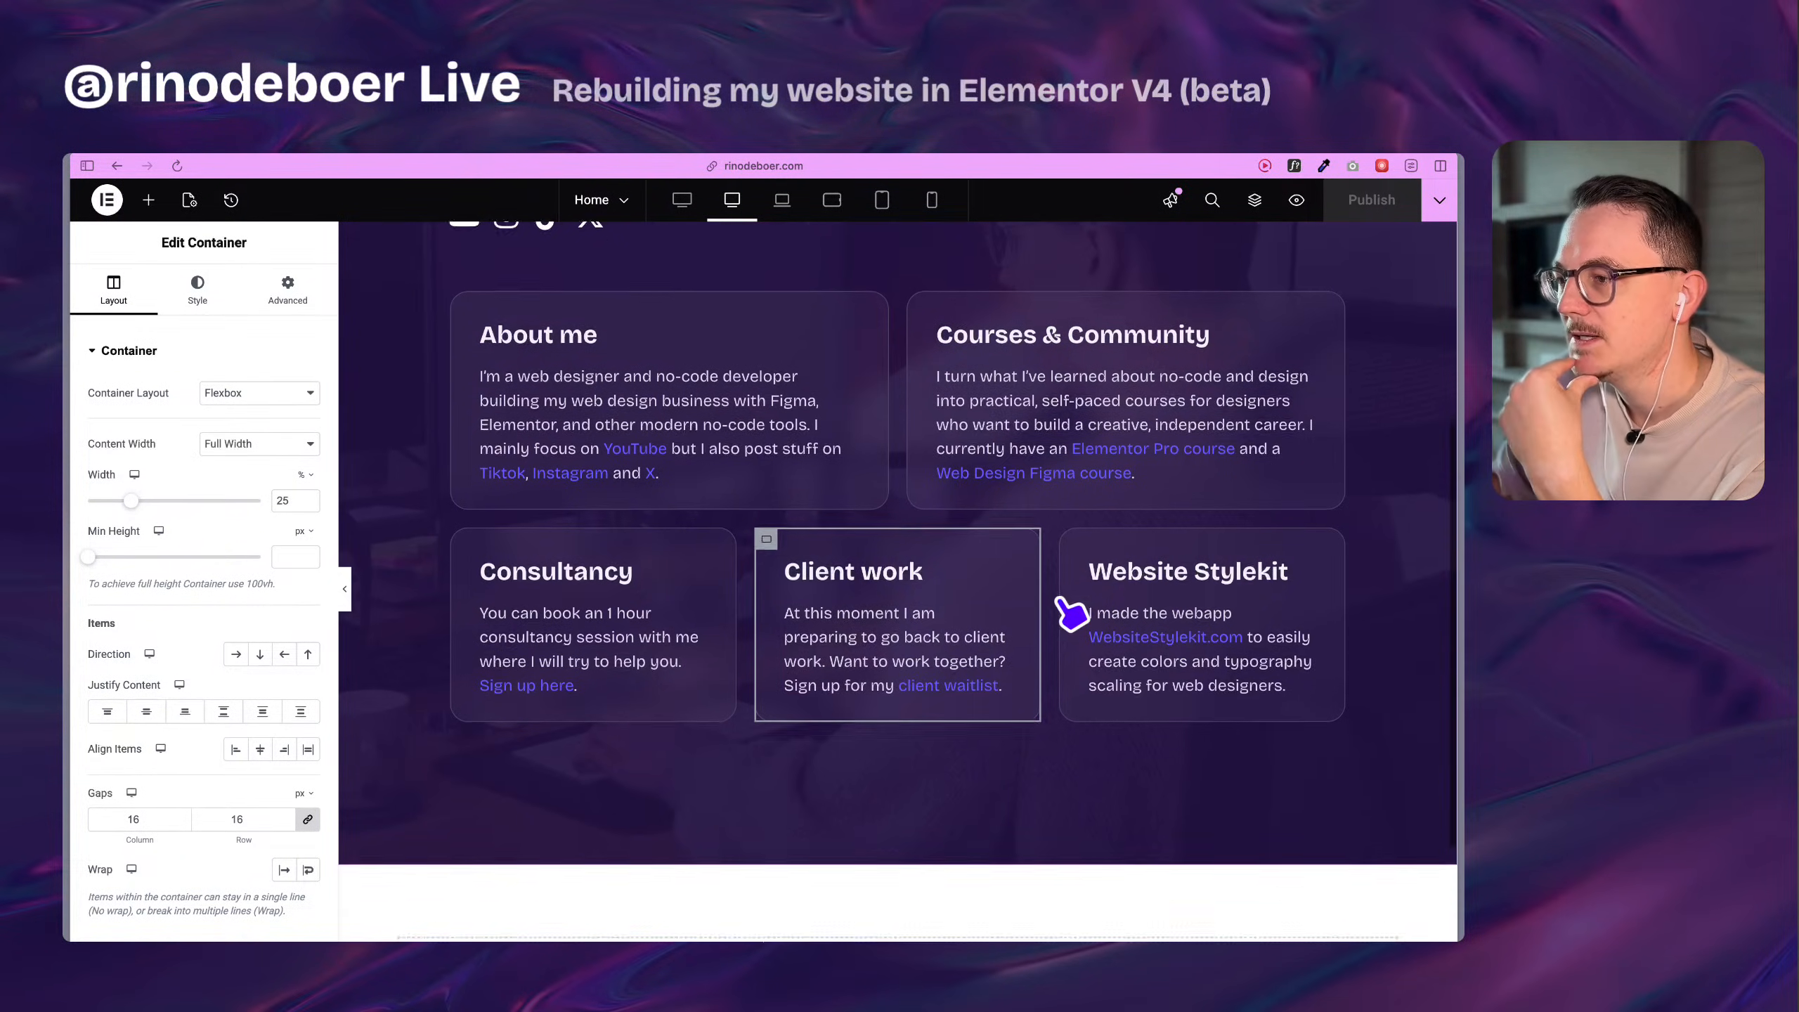
Inspect the Client work and Consultancy headings and review the surrounding profile and service cards on the Home page.
left_click(884, 494)
scroll(884, 496, "up", 2)
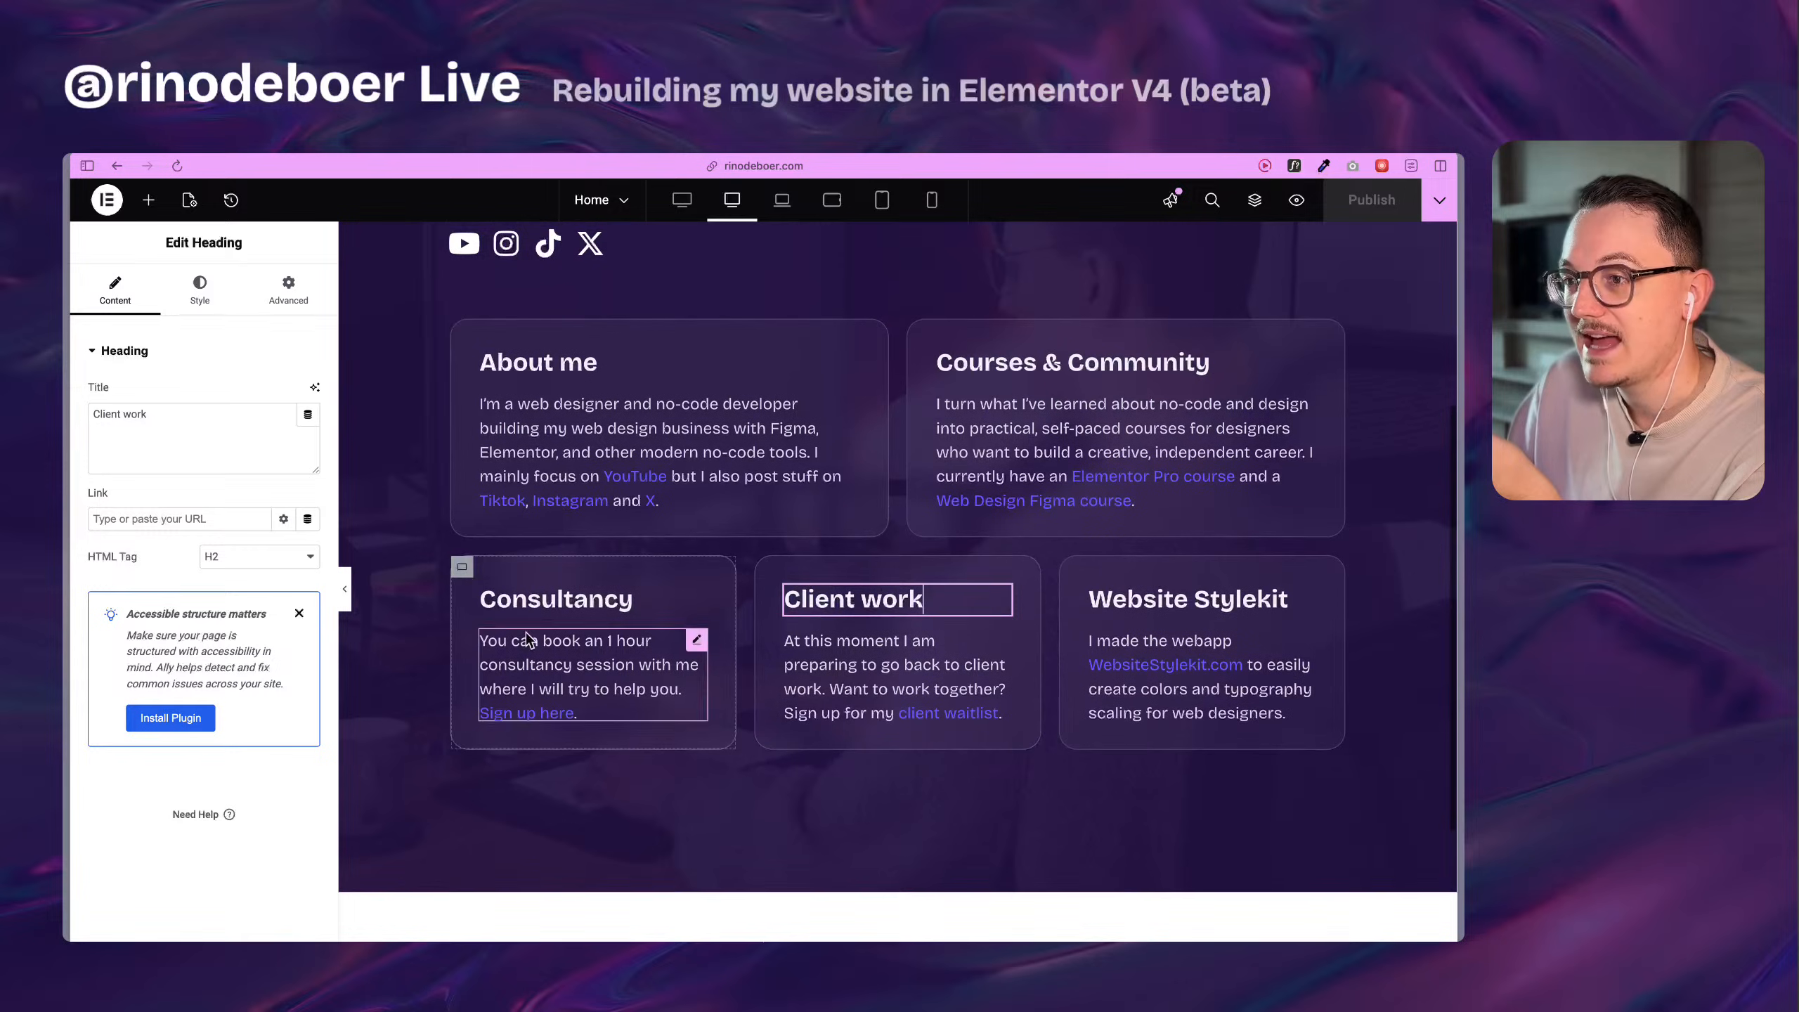
left_click(549, 609)
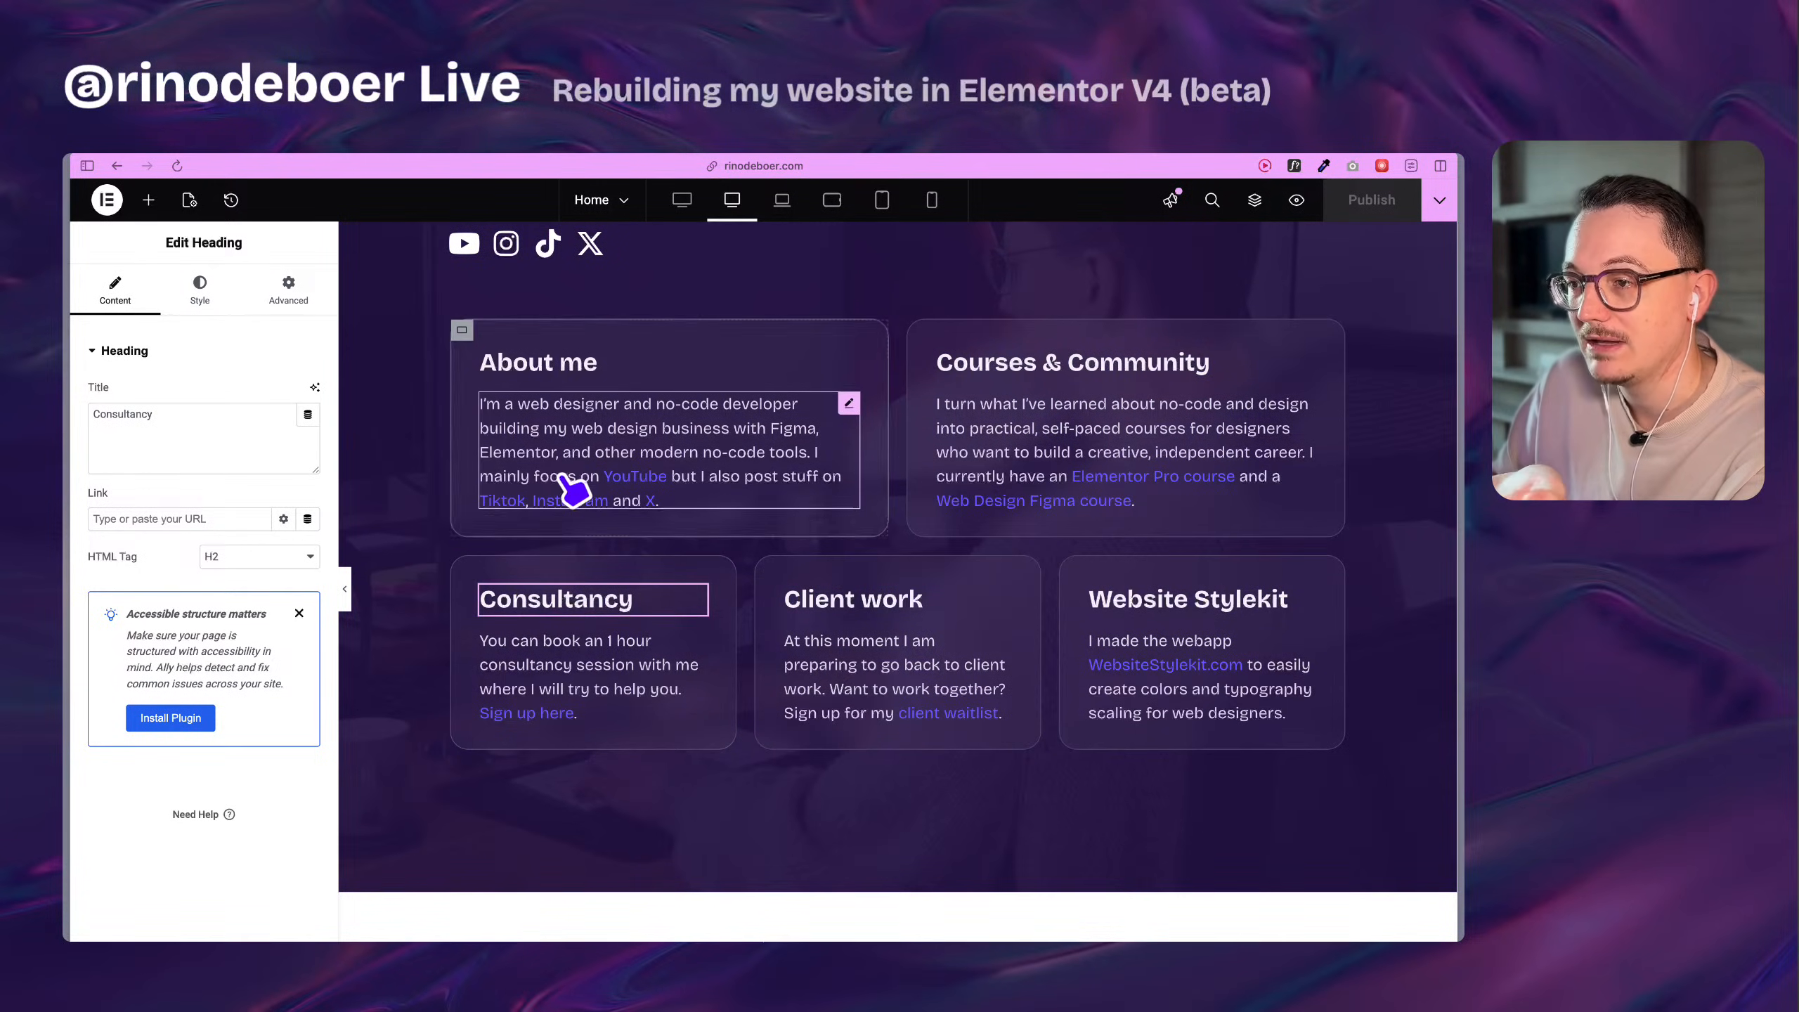
scroll(637, 514, "up", 2)
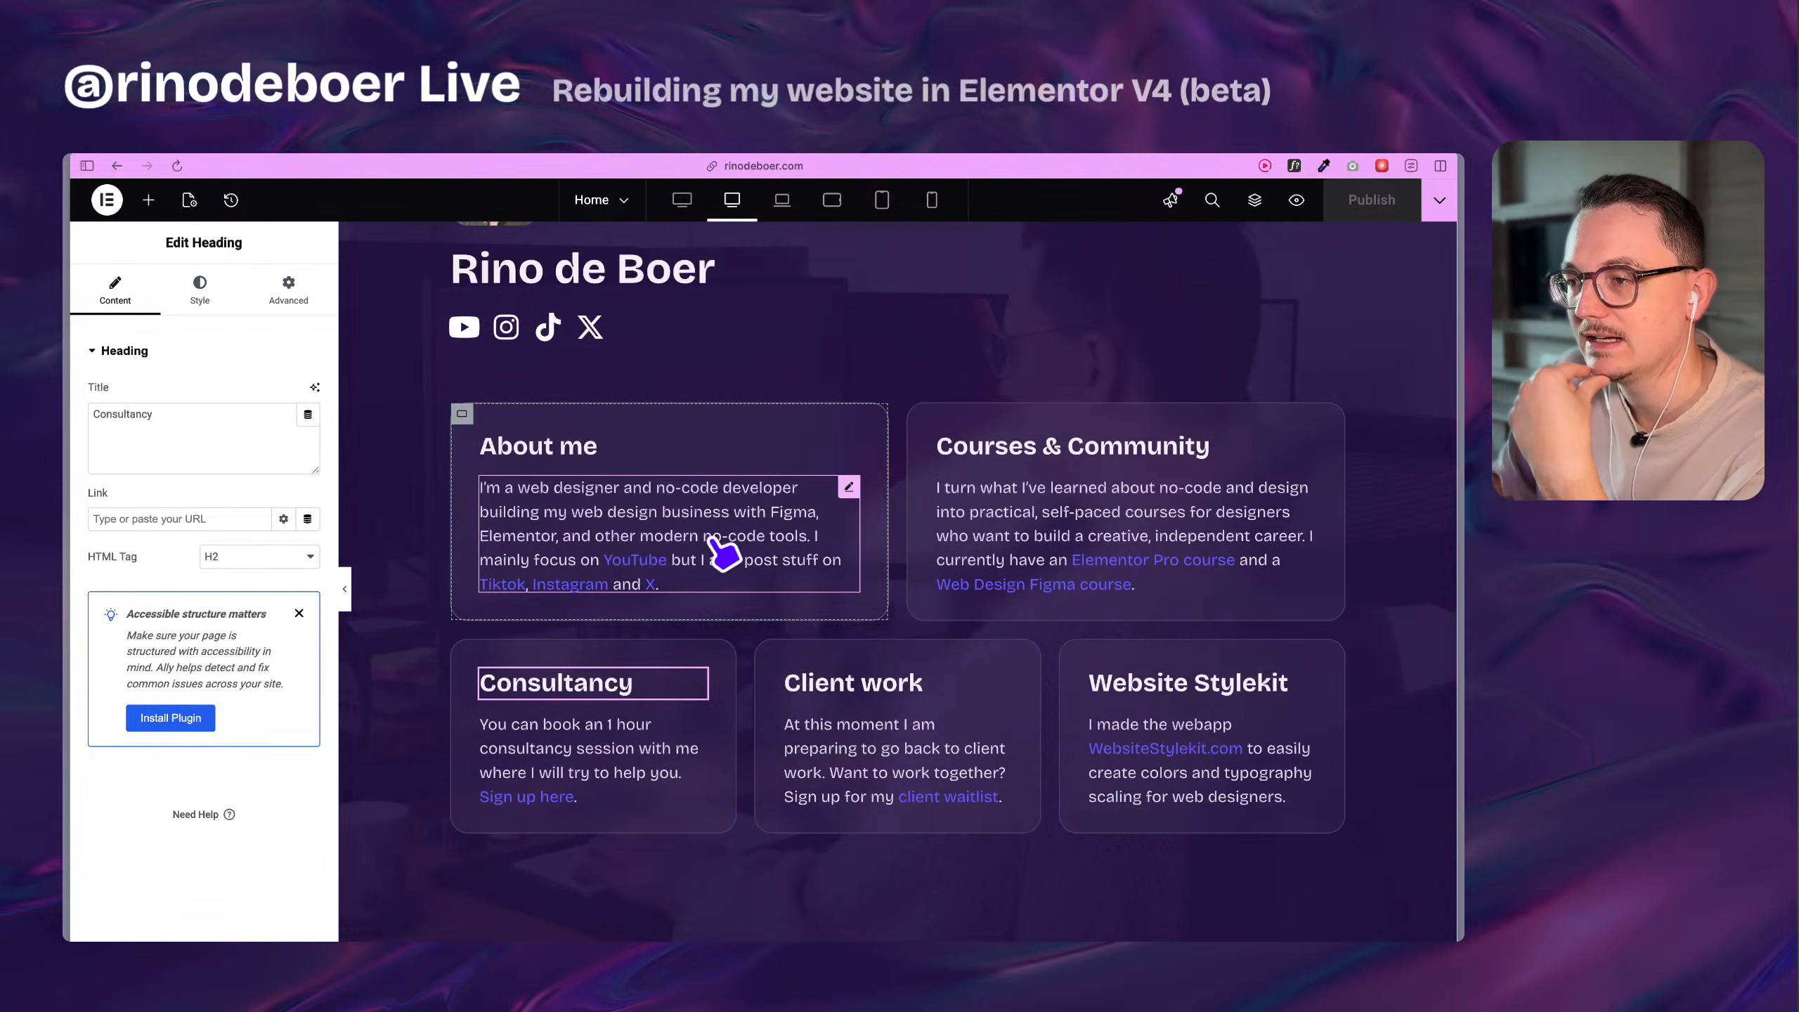
scroll(889, 578, "down", 1)
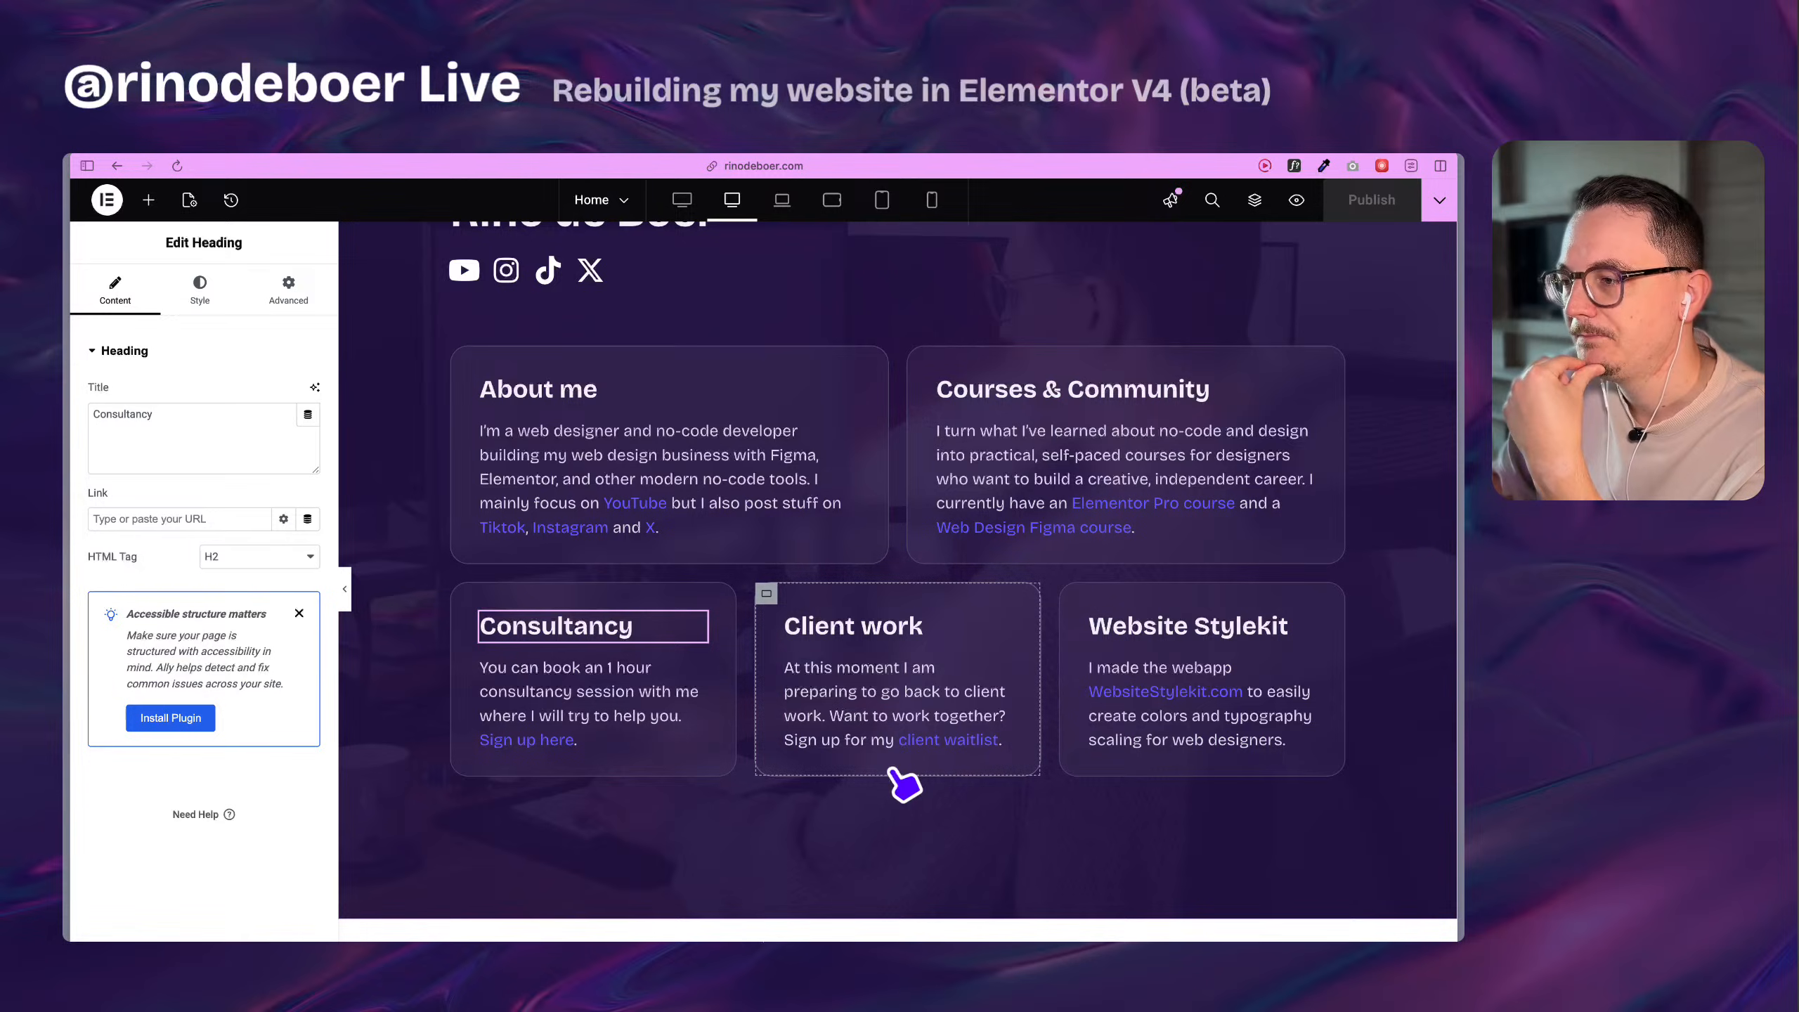
scroll(907, 708, "up", 5)
scroll(882, 680, "down", 2)
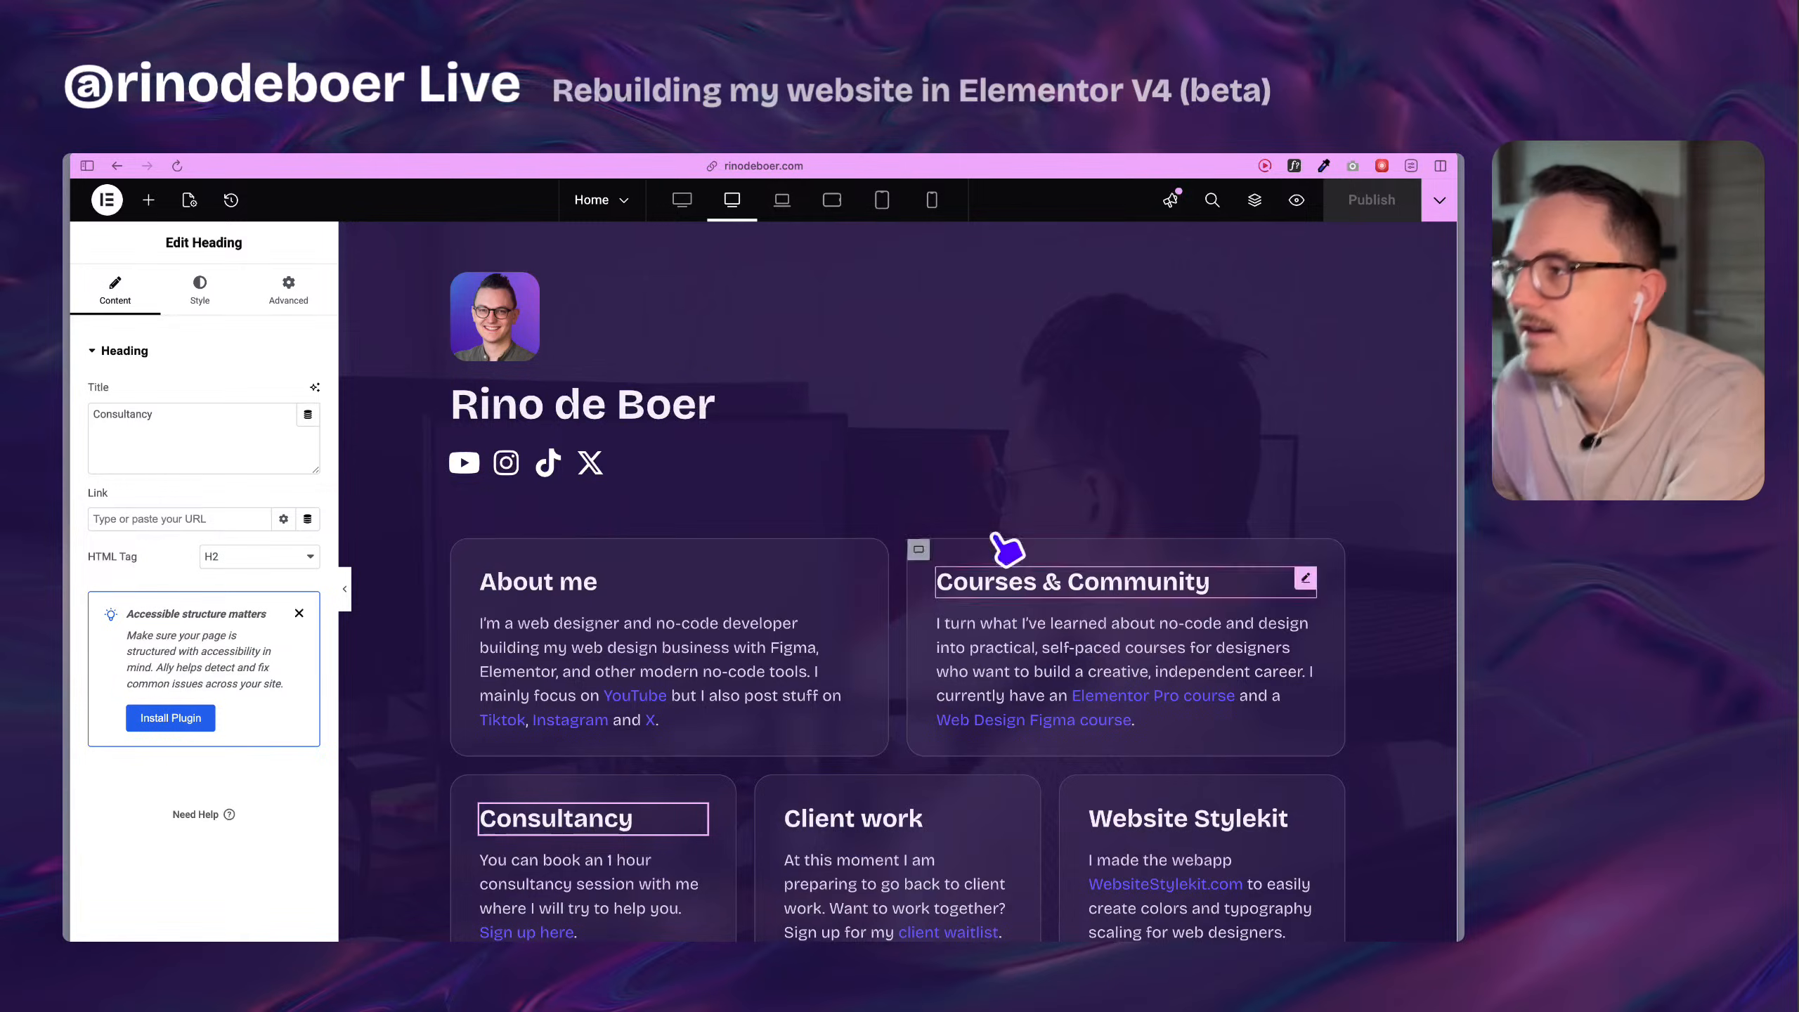
Preview the portfolio's Home page and examine its card layout, including a magnified view of the About me card.
left_click(1297, 201)
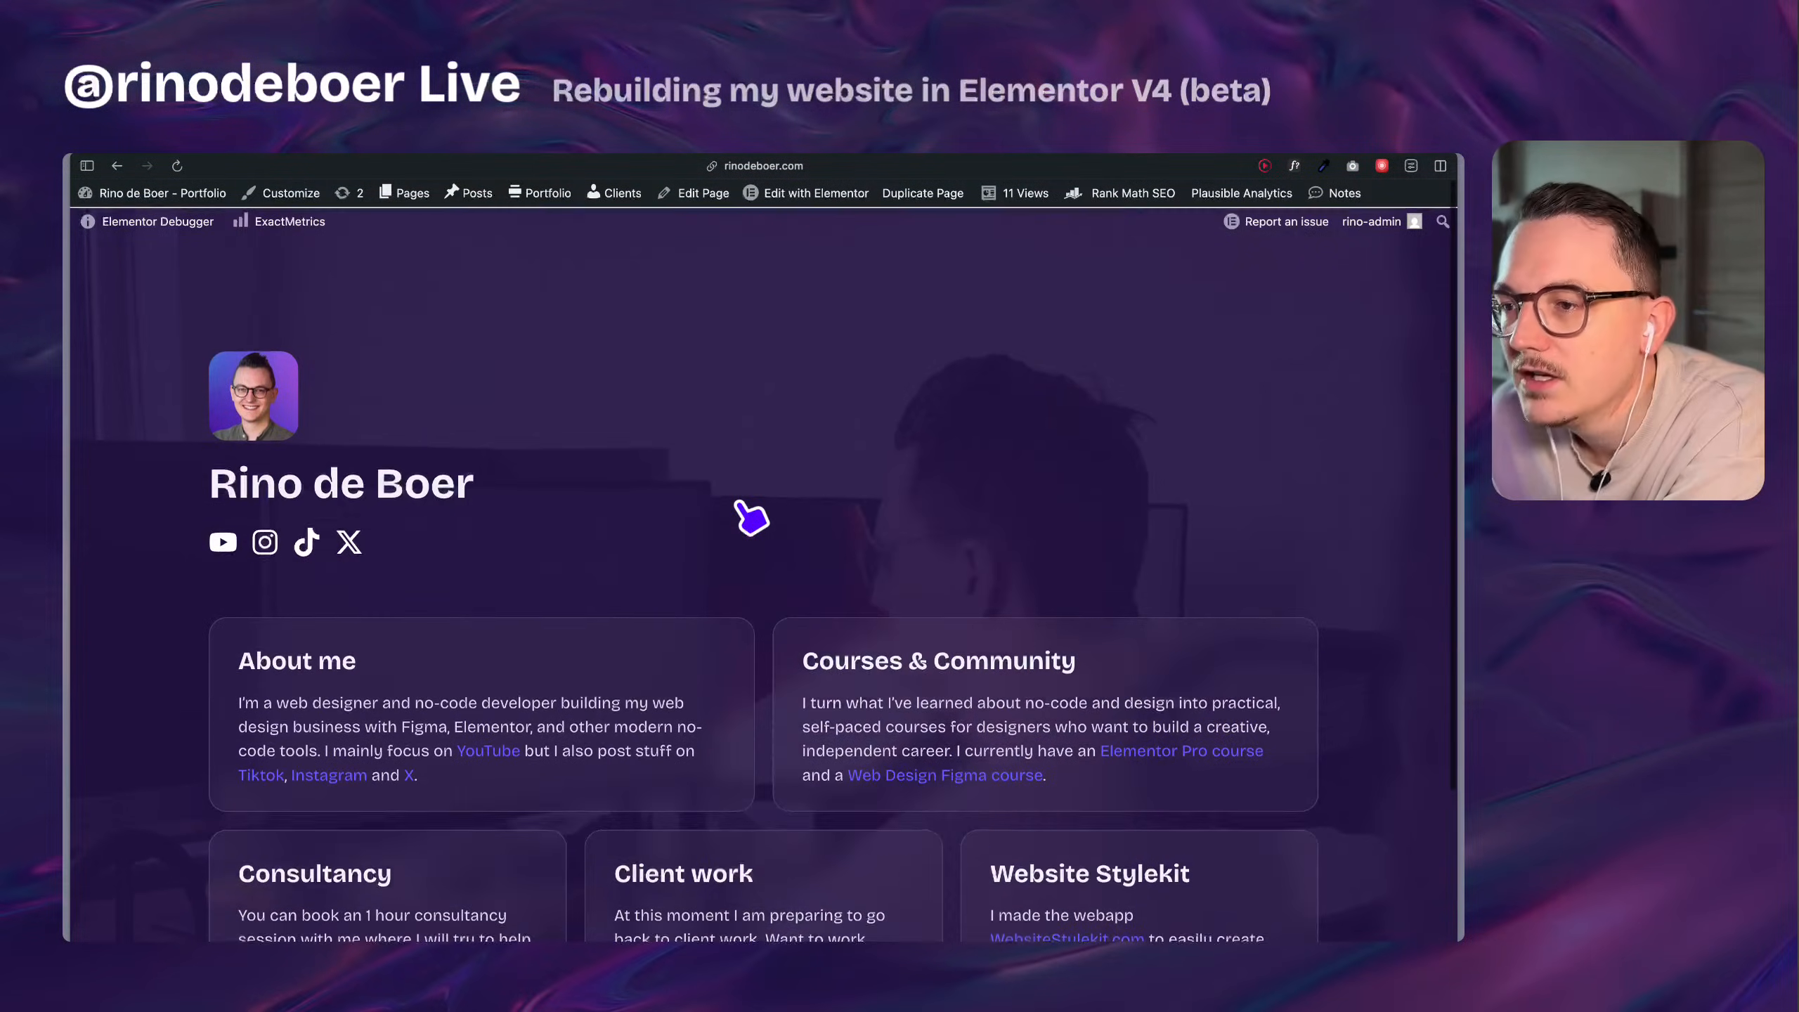
scroll(751, 517, "down", 3)
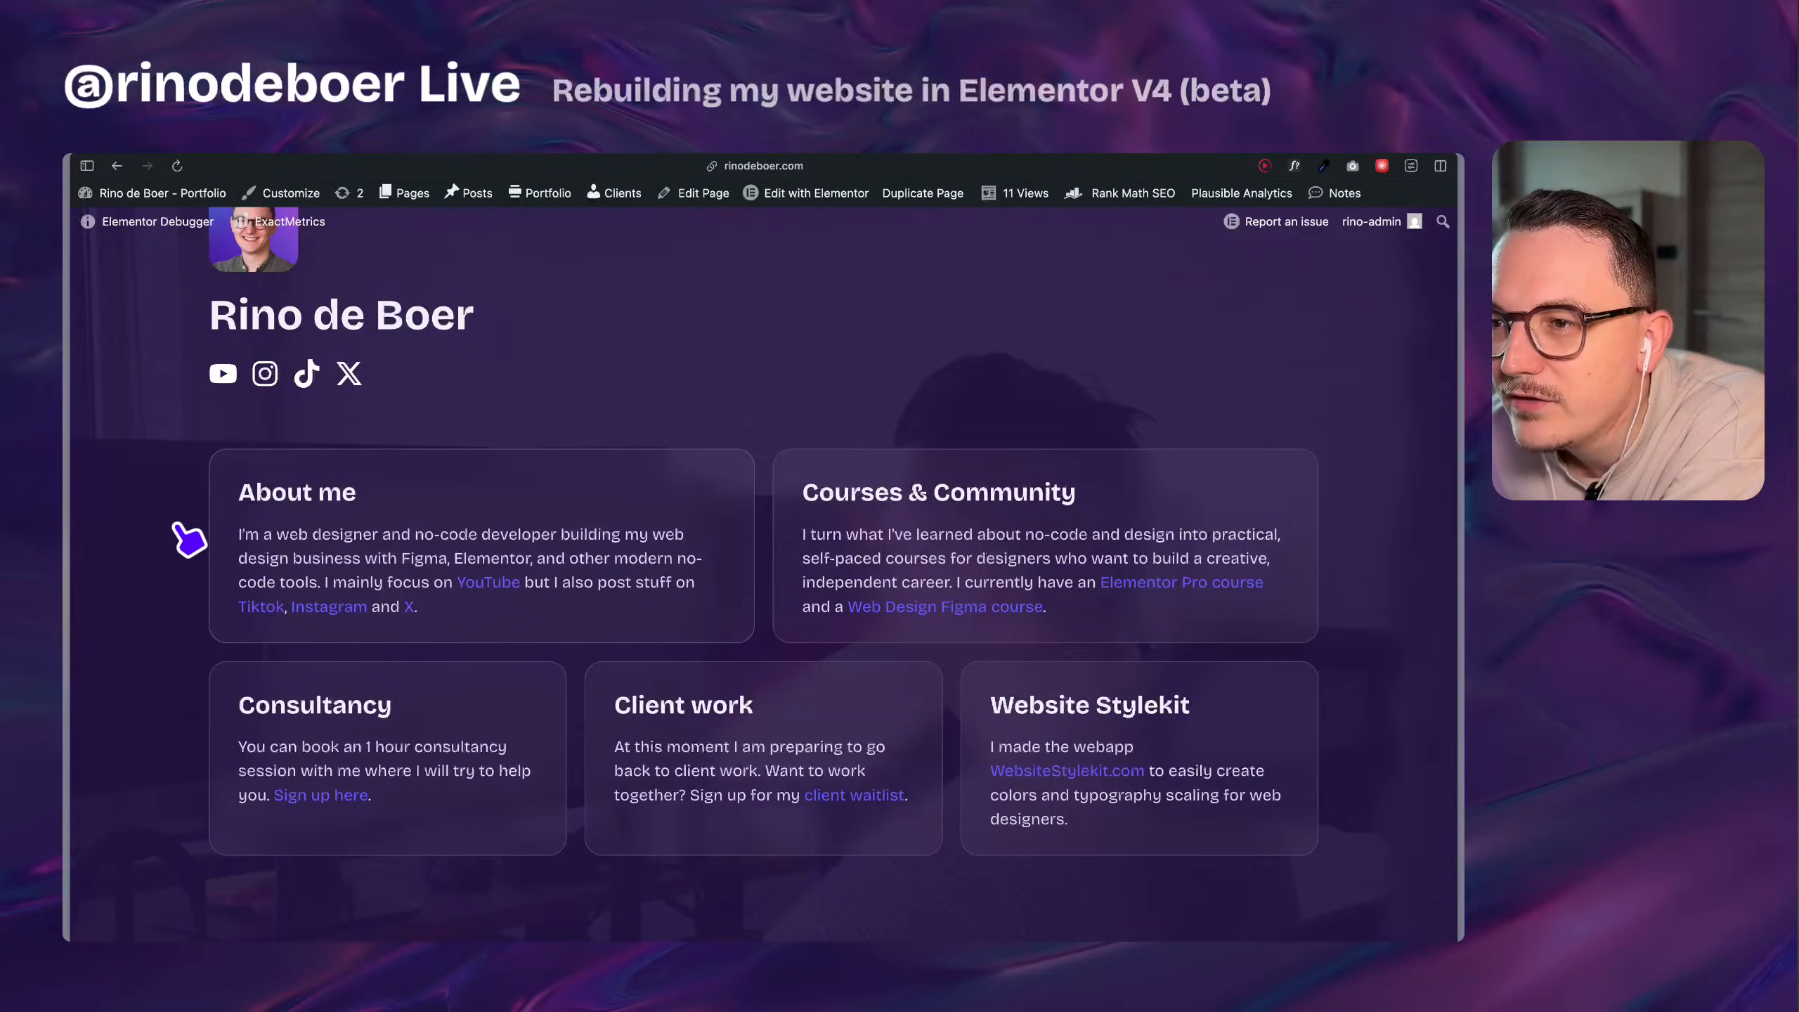
scroll(194, 522, "up", 5)
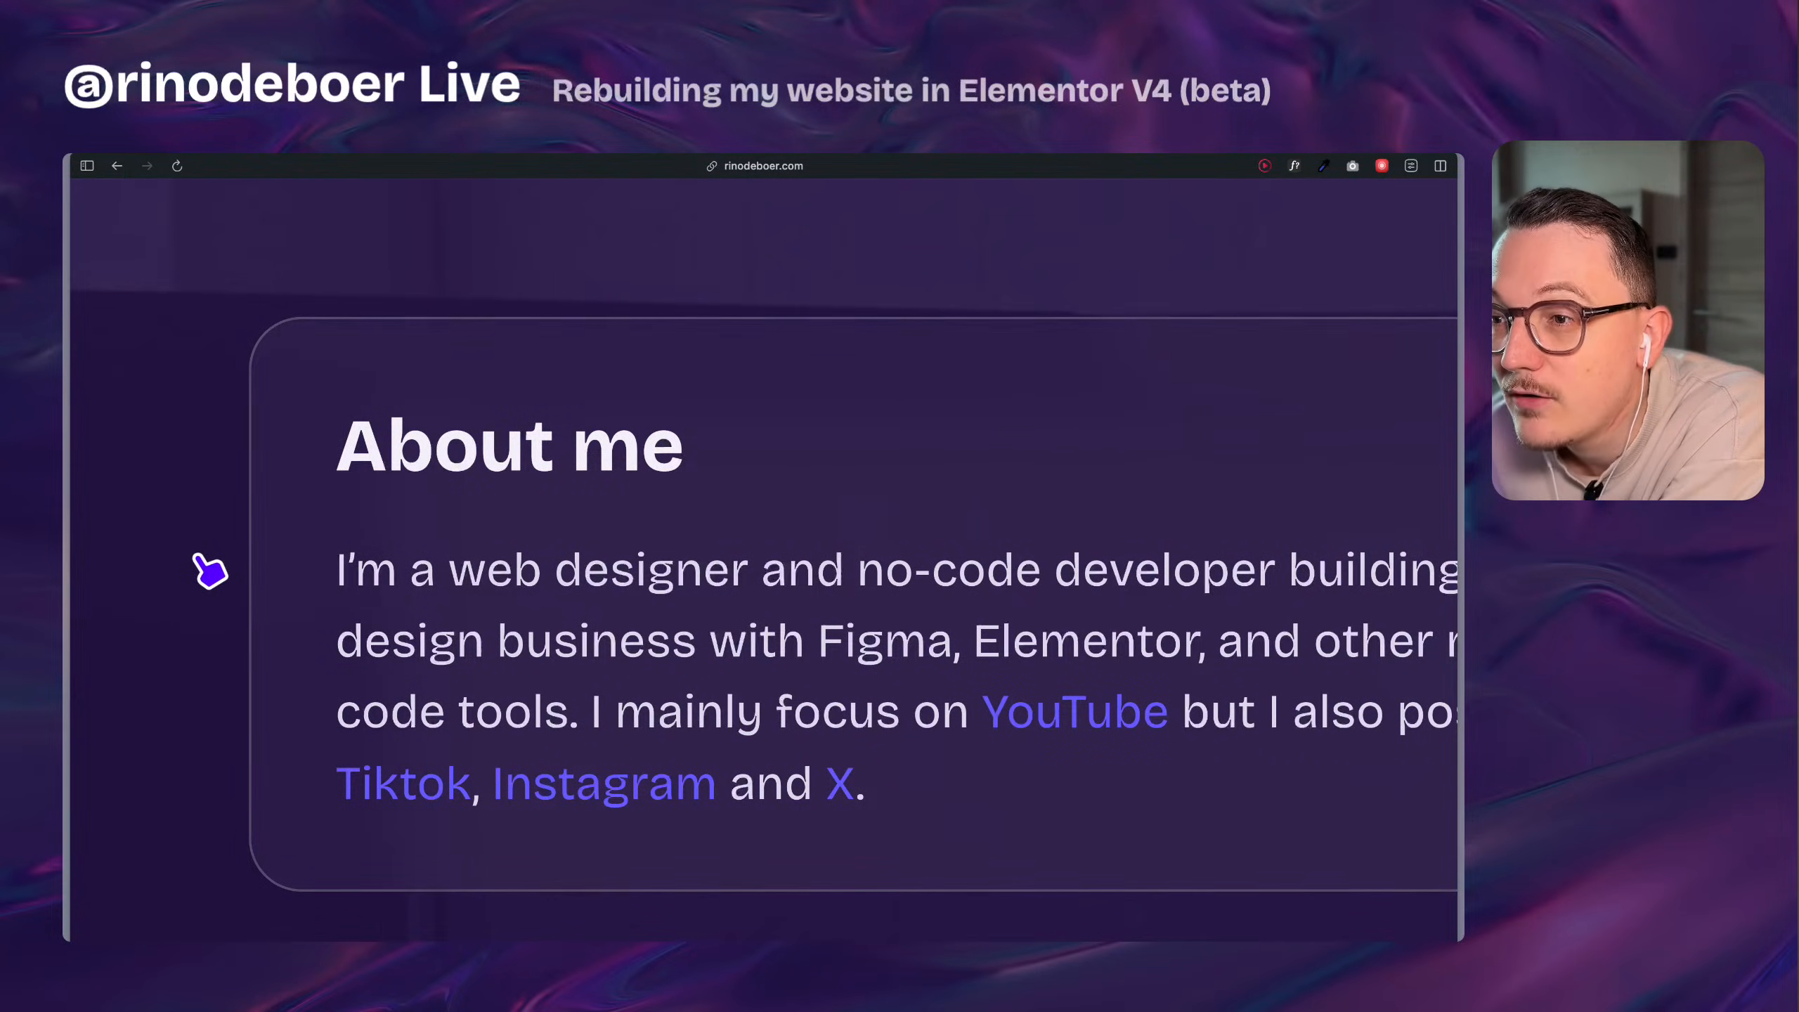
scroll(209, 571, "down", 5)
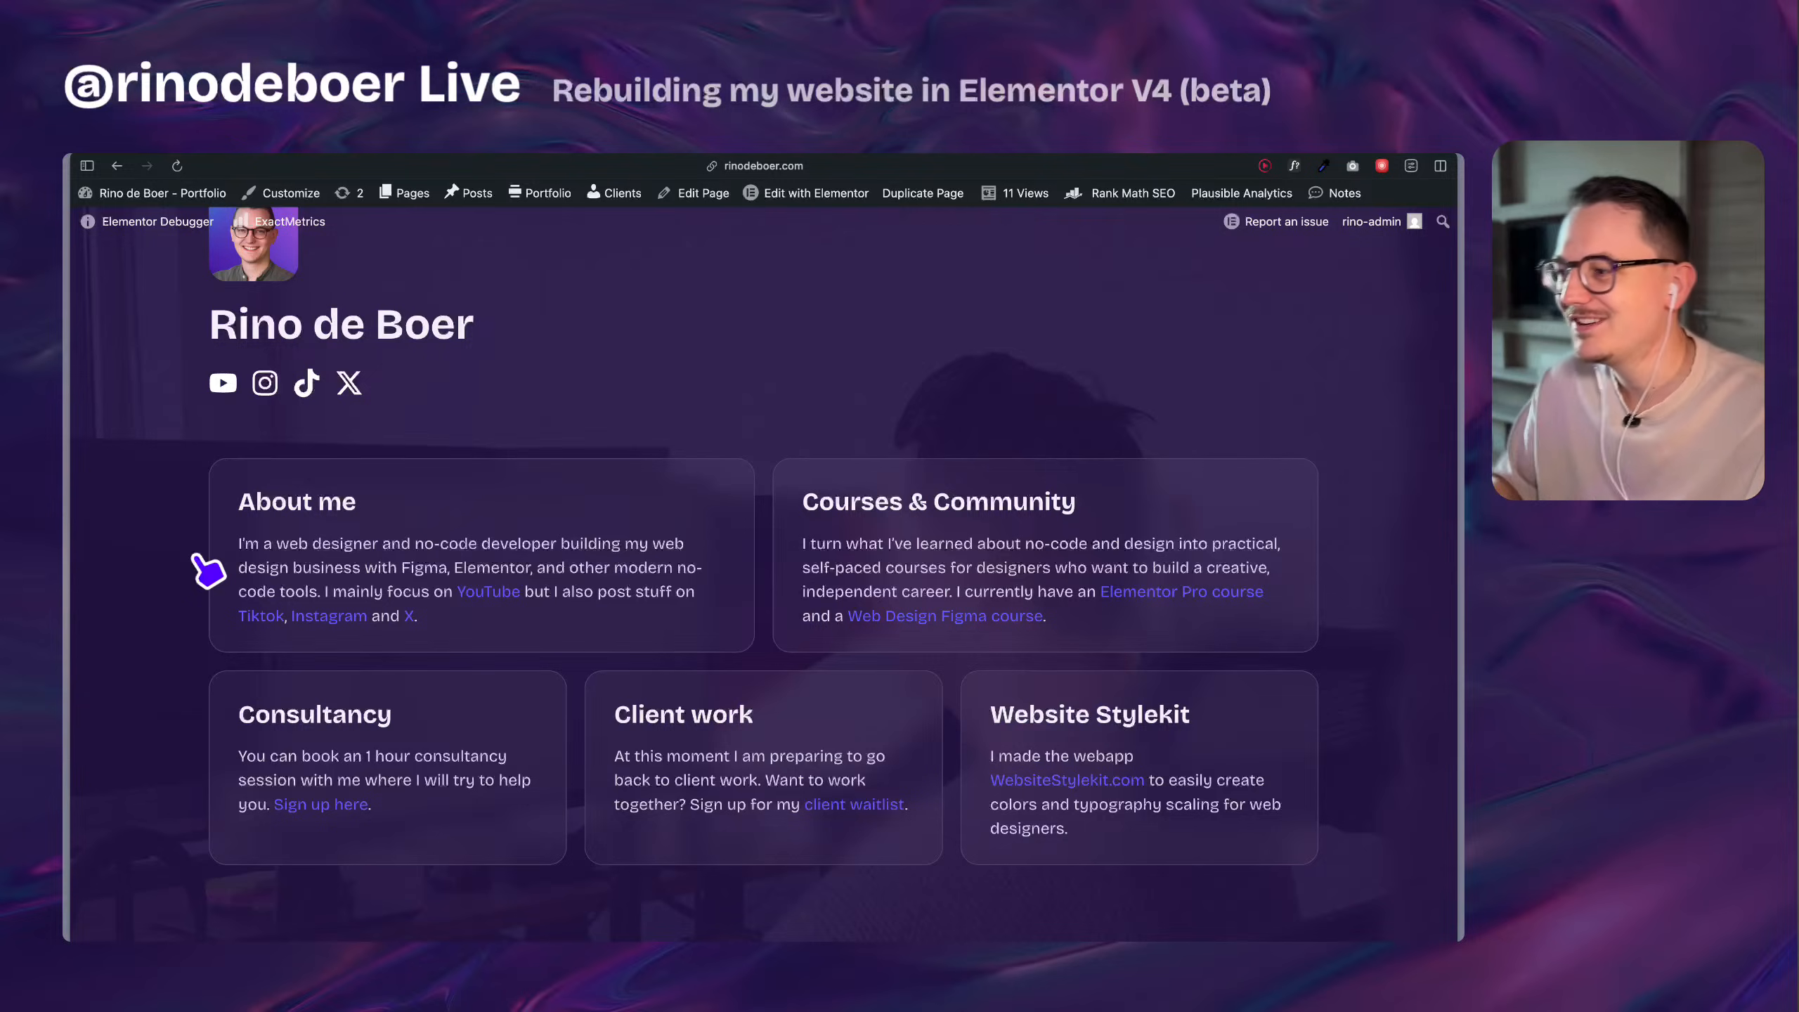
scroll(386, 592, "up", 3)
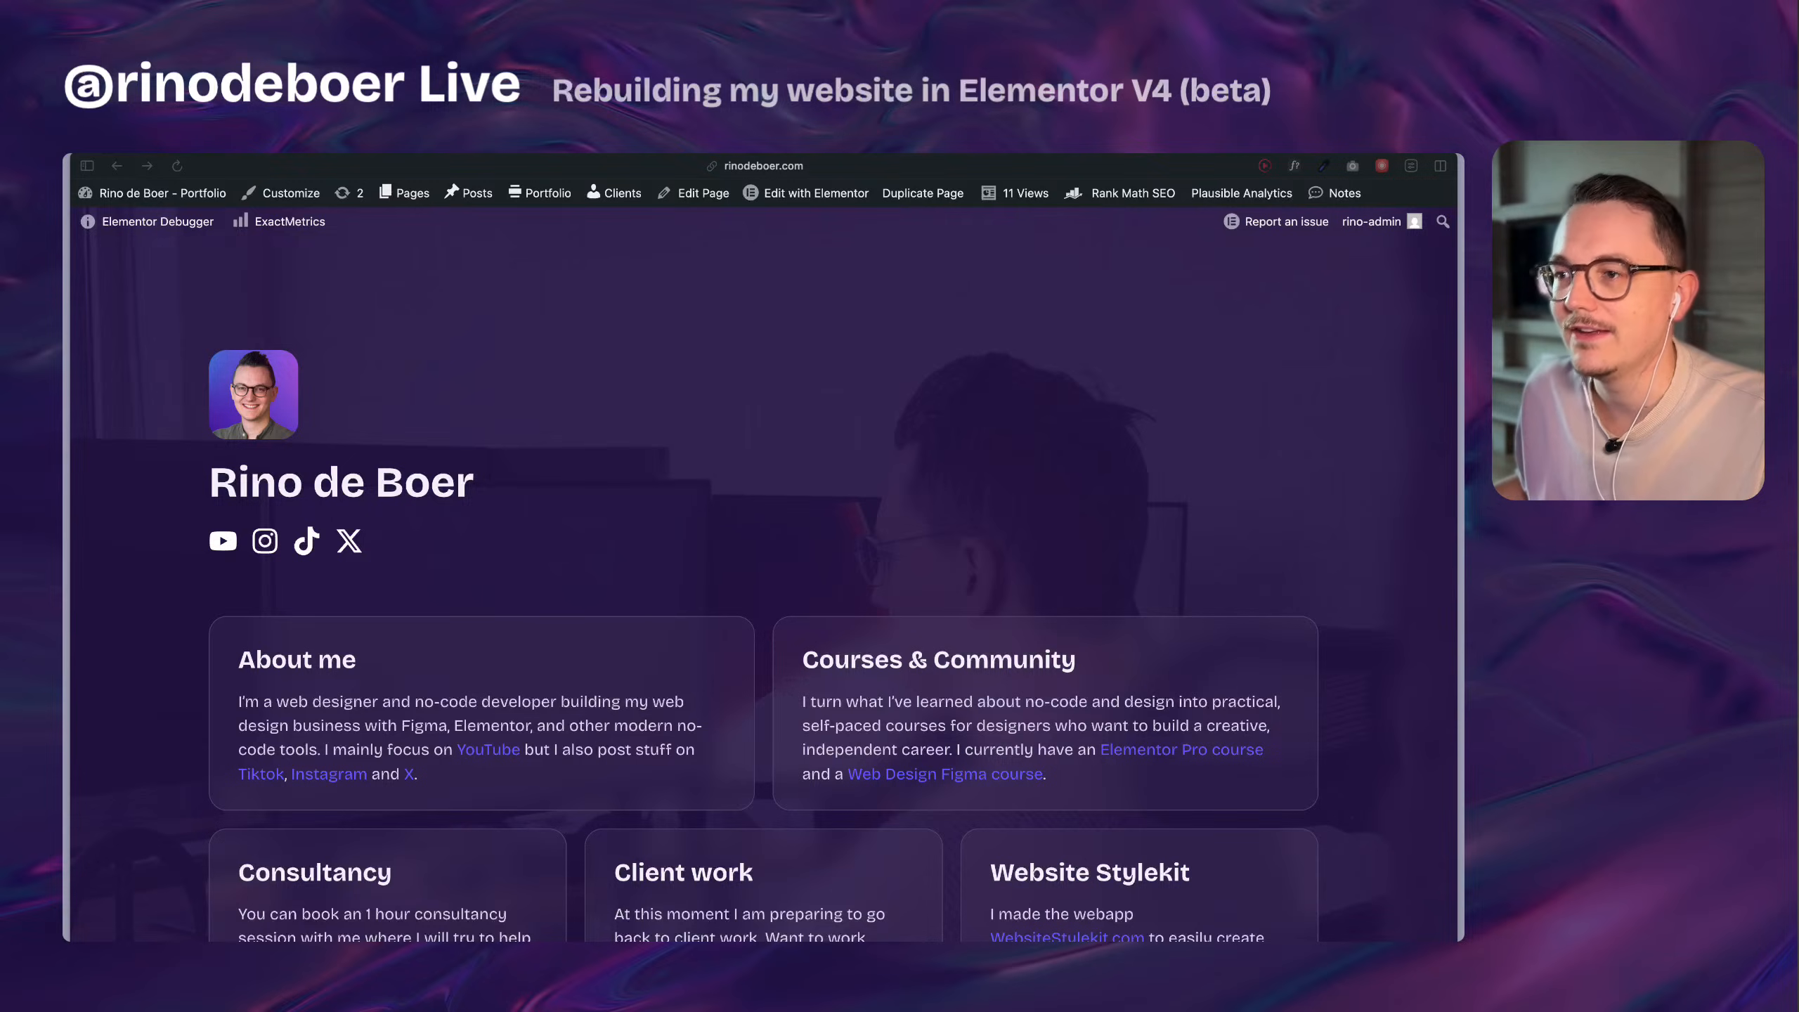
left_click(359, 356)
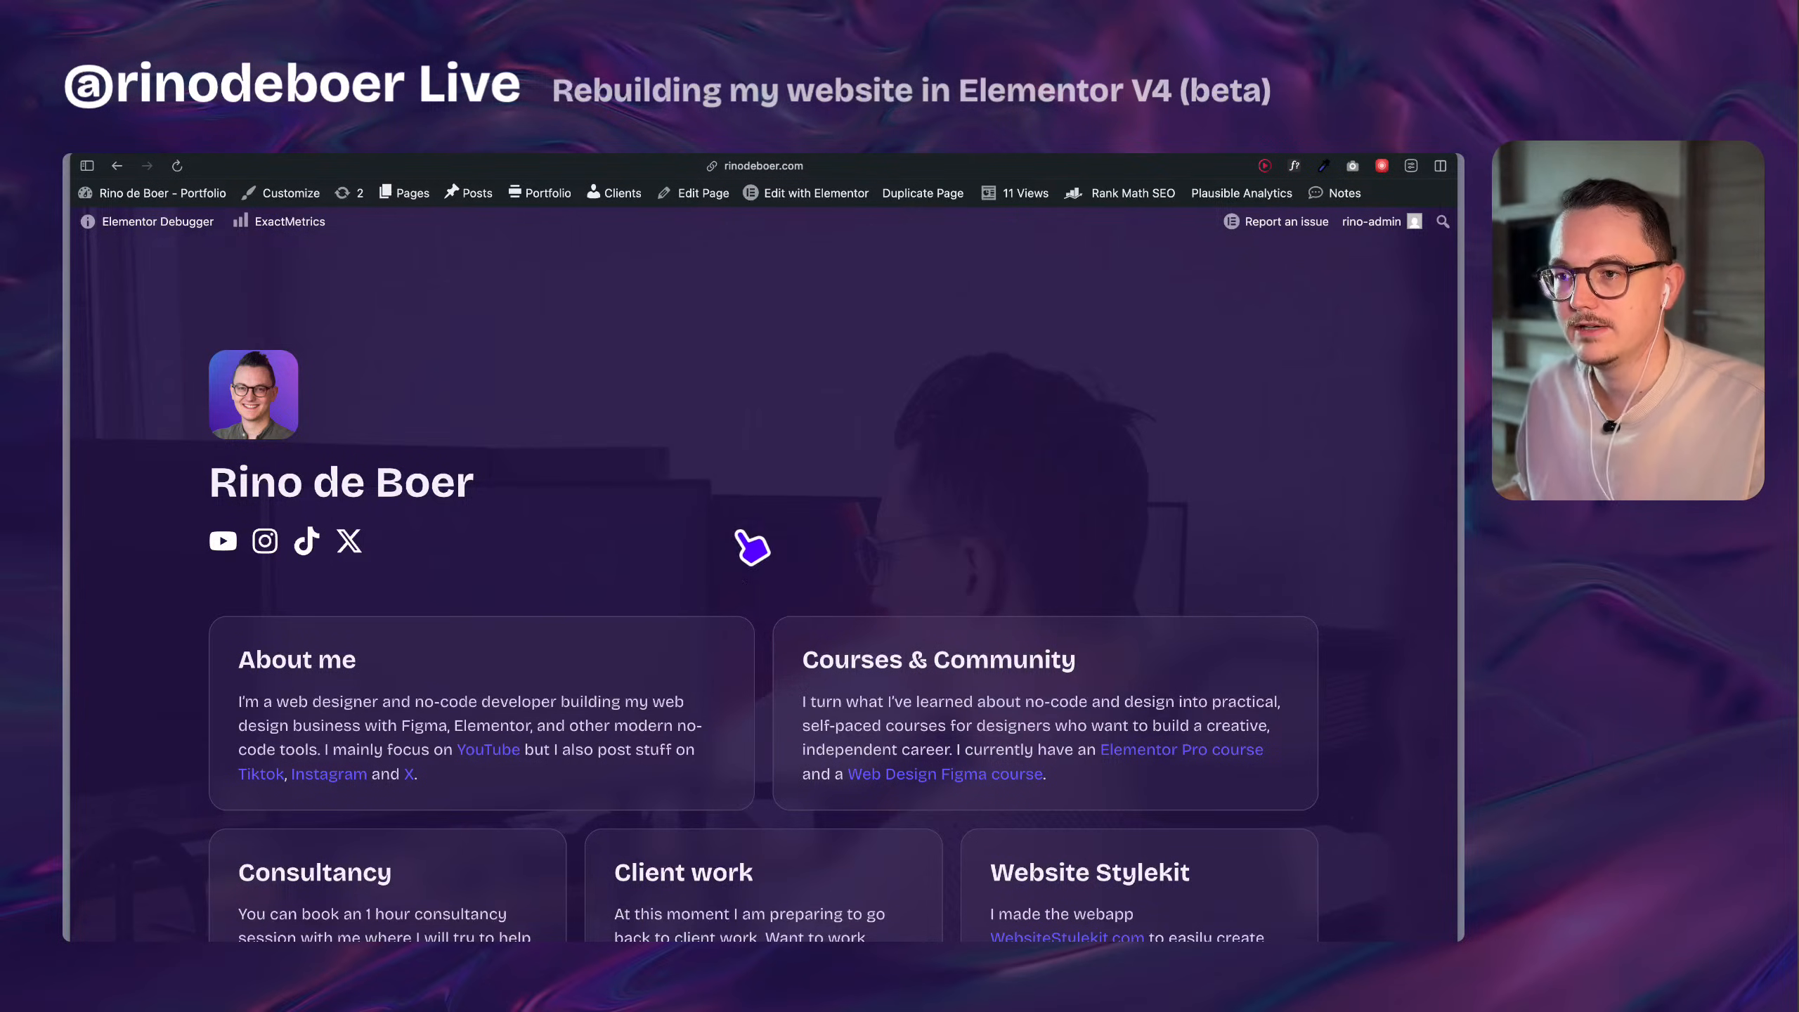
scroll(590, 371, "down", 3)
scroll(588, 369, "up", 3)
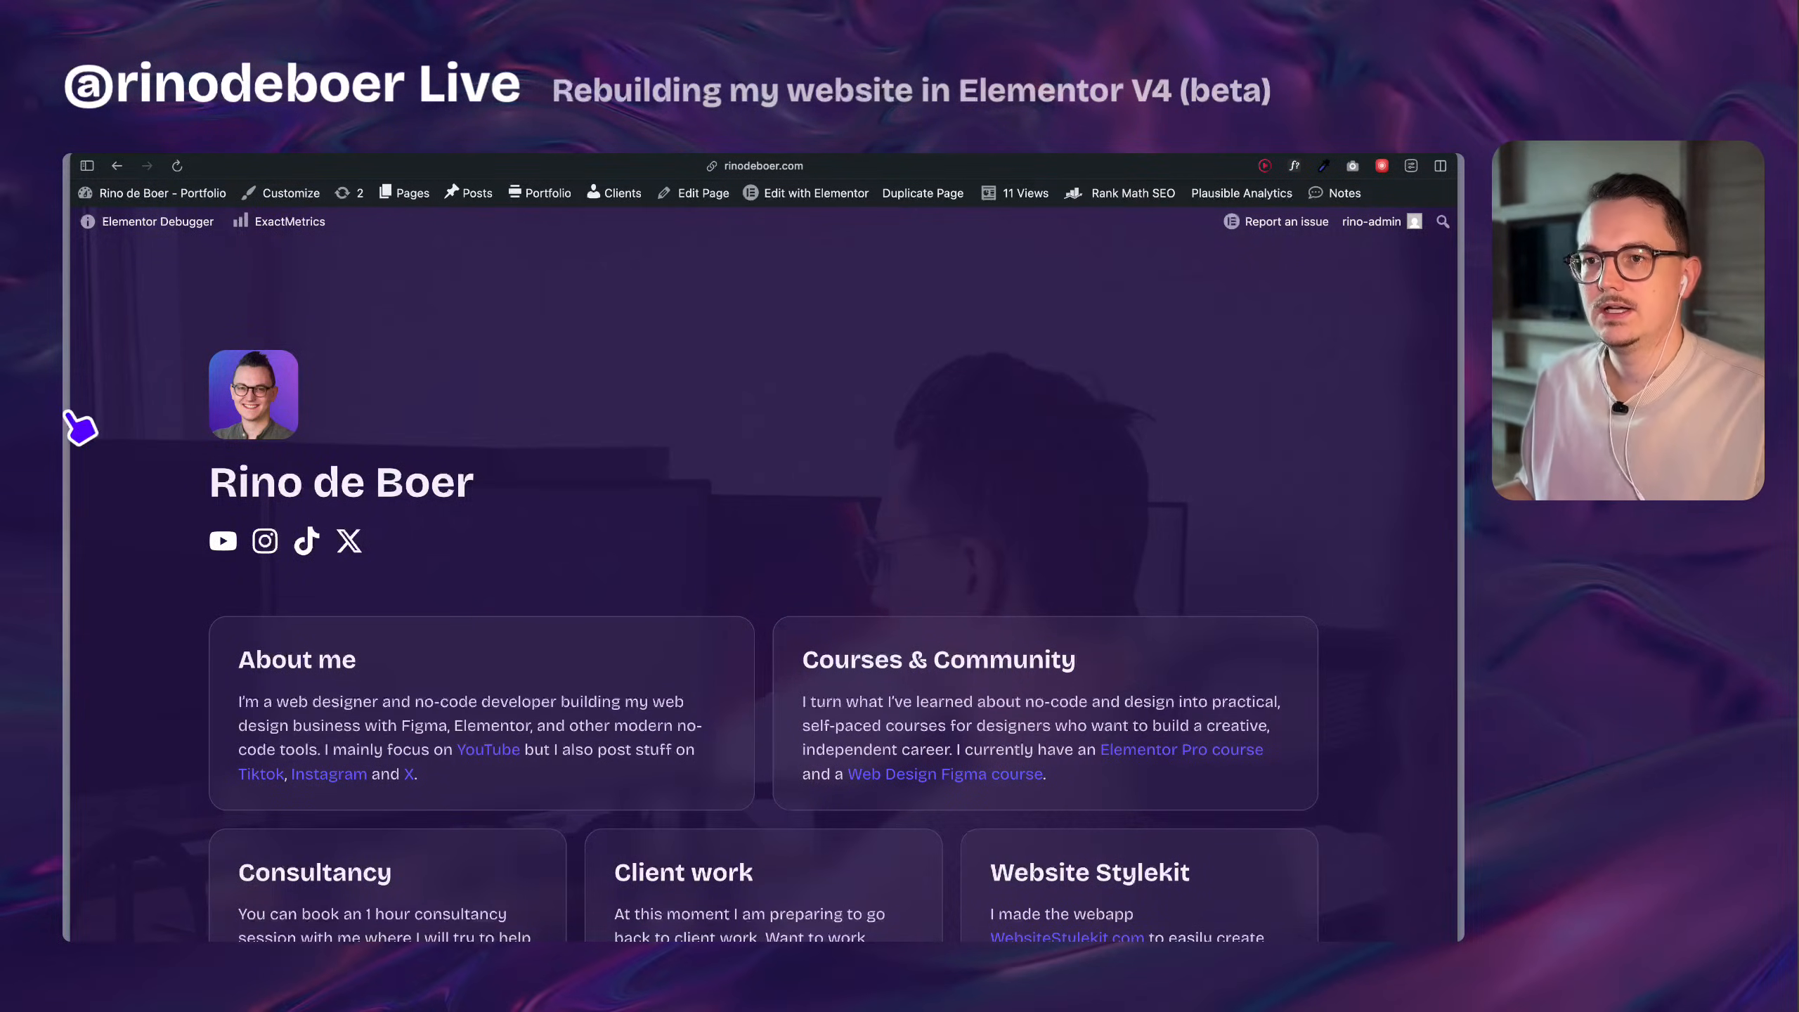
Close the portfolio's Home page editor and update the Elementor plugin to version 3.35.0-dev1 on the portfolio's Plugins page.
mouse_move(71, 418)
left_click(260, 647)
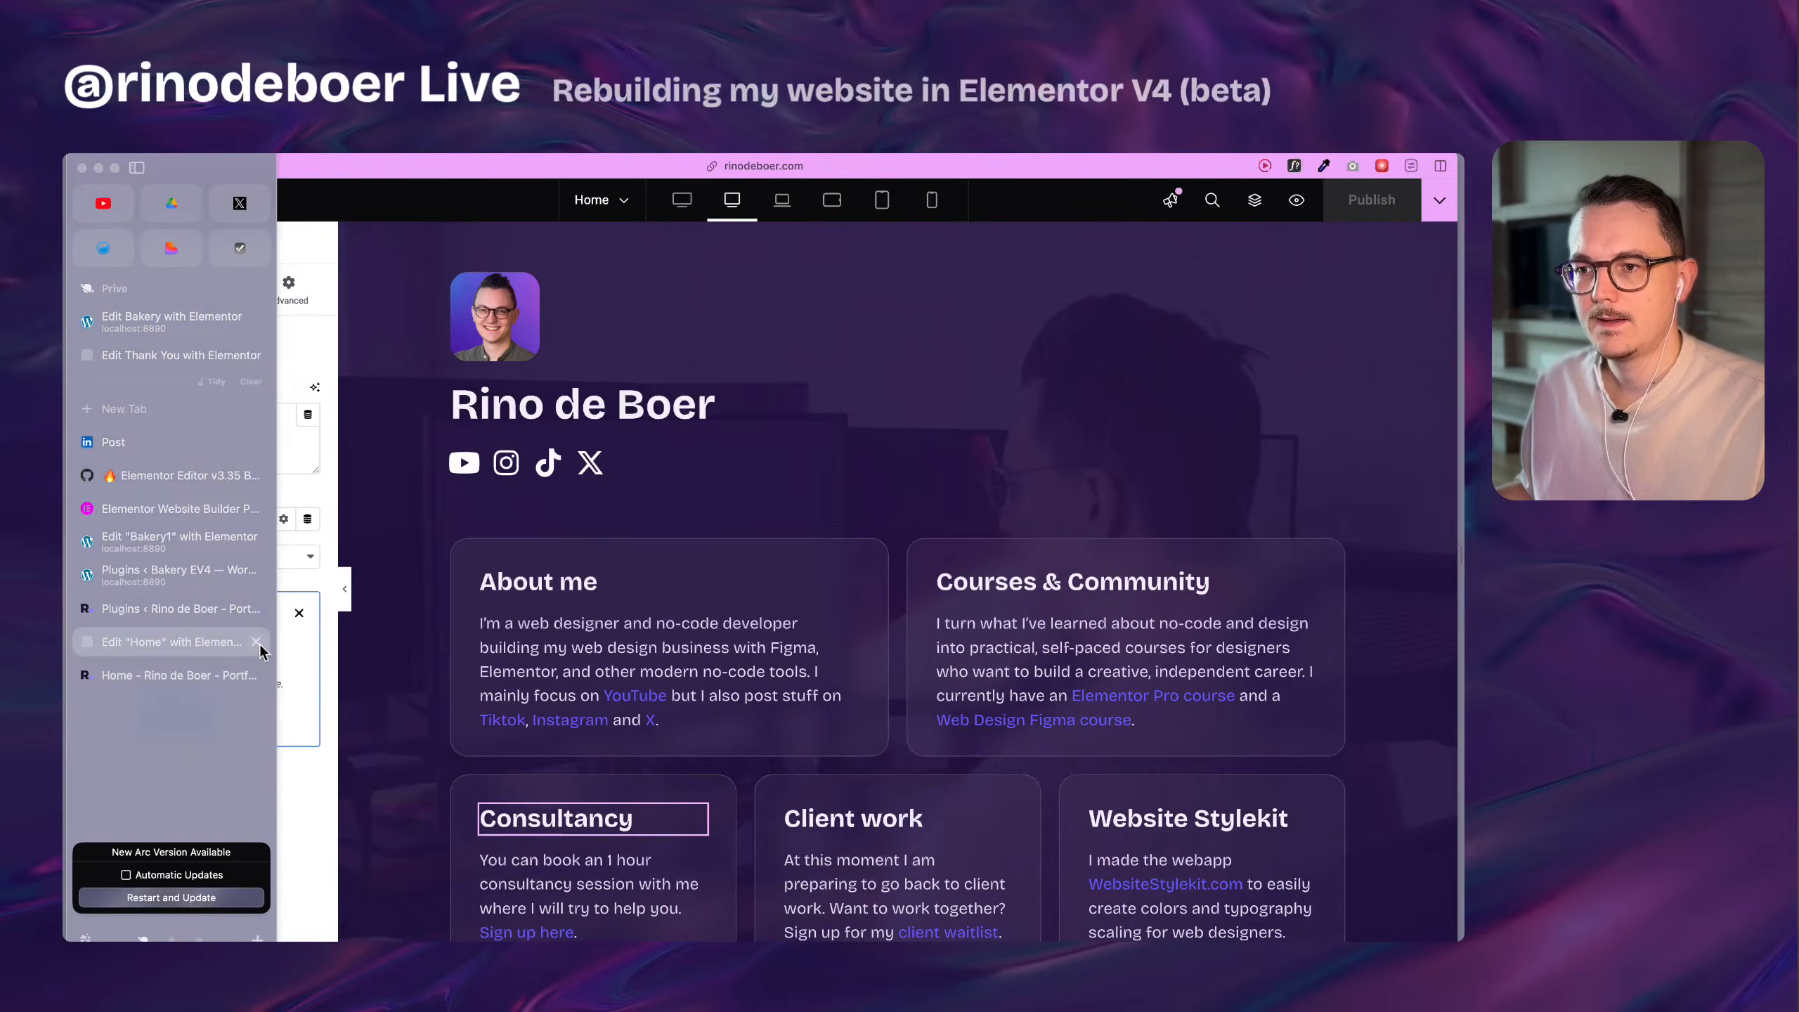
left_click(256, 643)
left_click(198, 609)
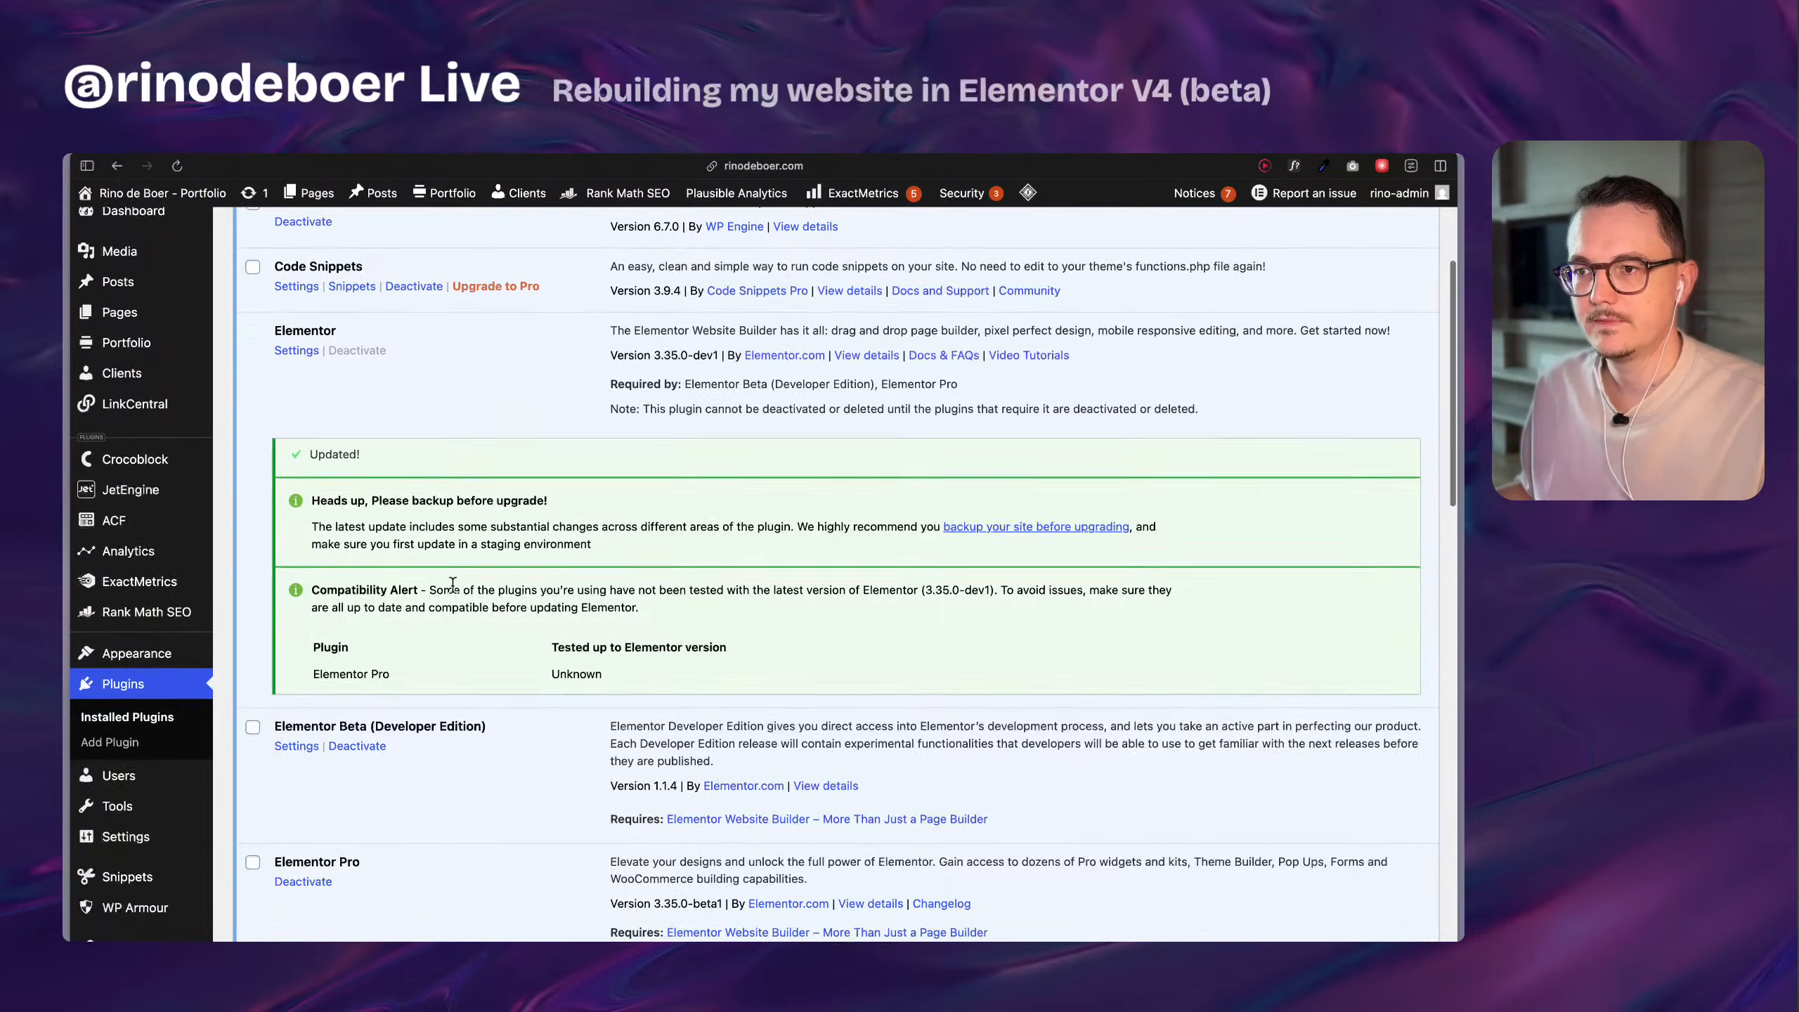
scroll(496, 531, "up", 4)
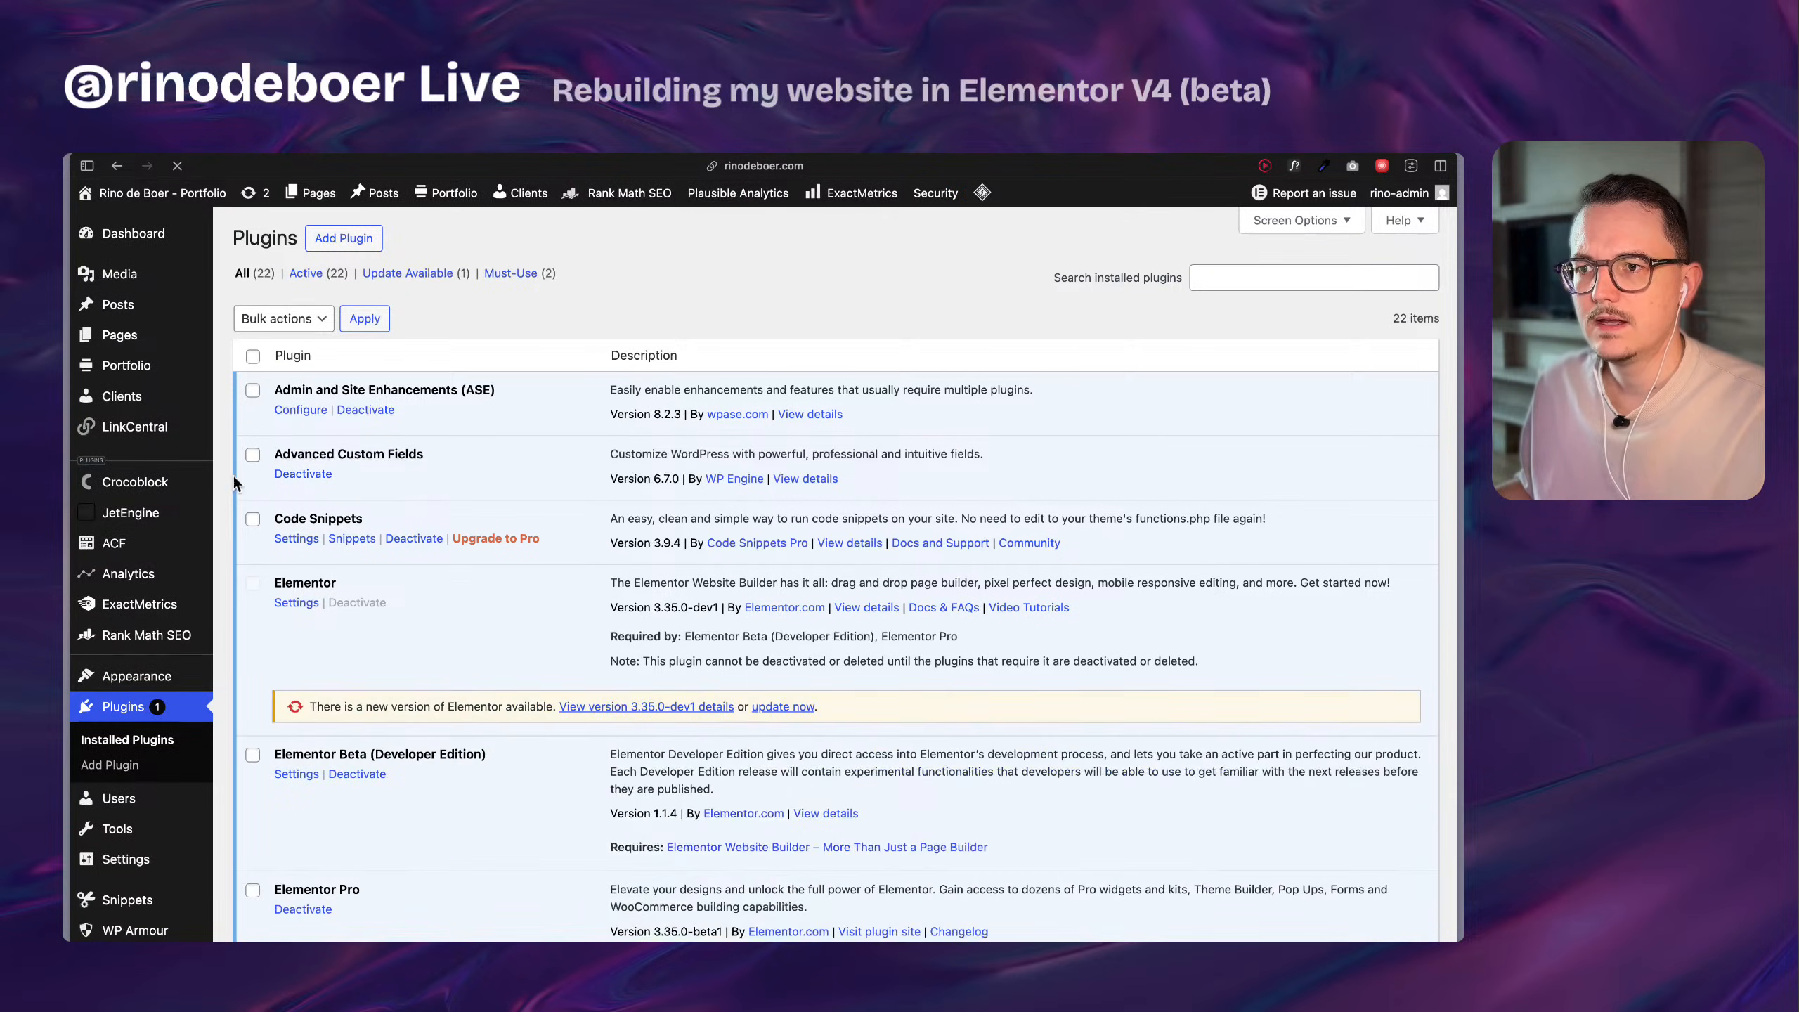
left_click(799, 707)
Switch to the Bakery EV4 site, open Elementor's Home page past the welcome screen, and review the featured tool cards.
mouse_move(65, 650)
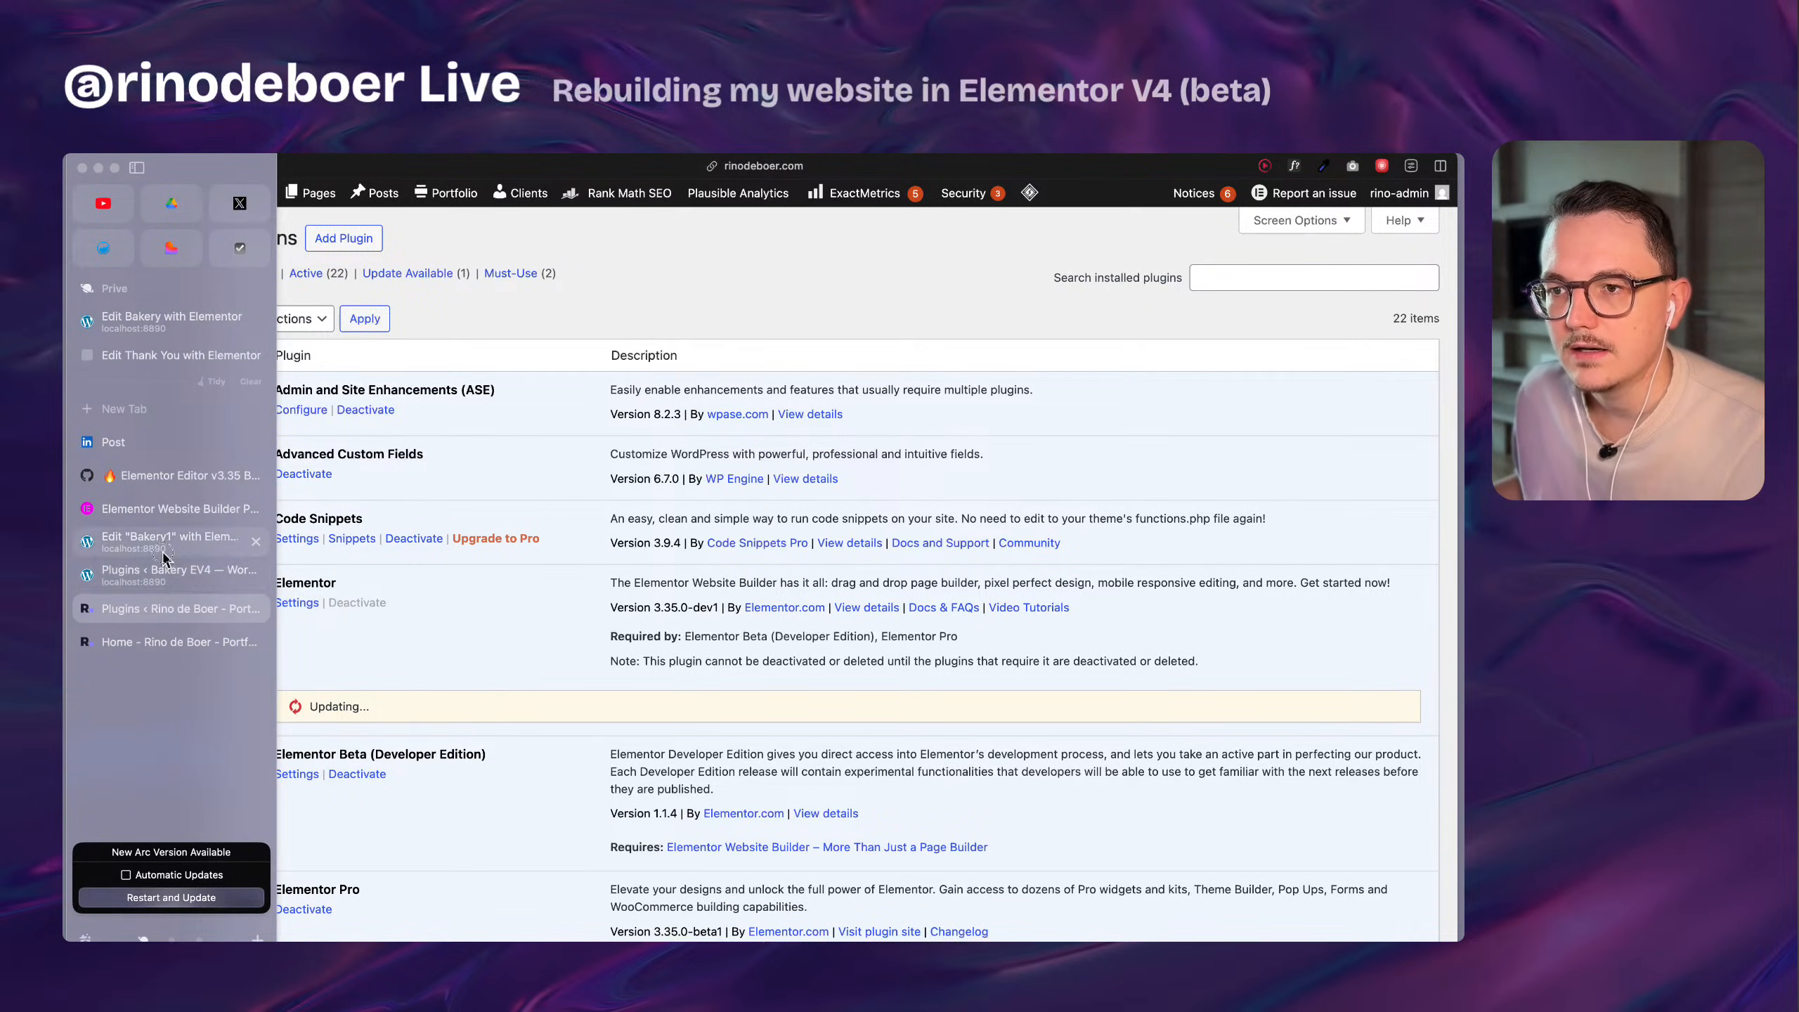
left_click(177, 571)
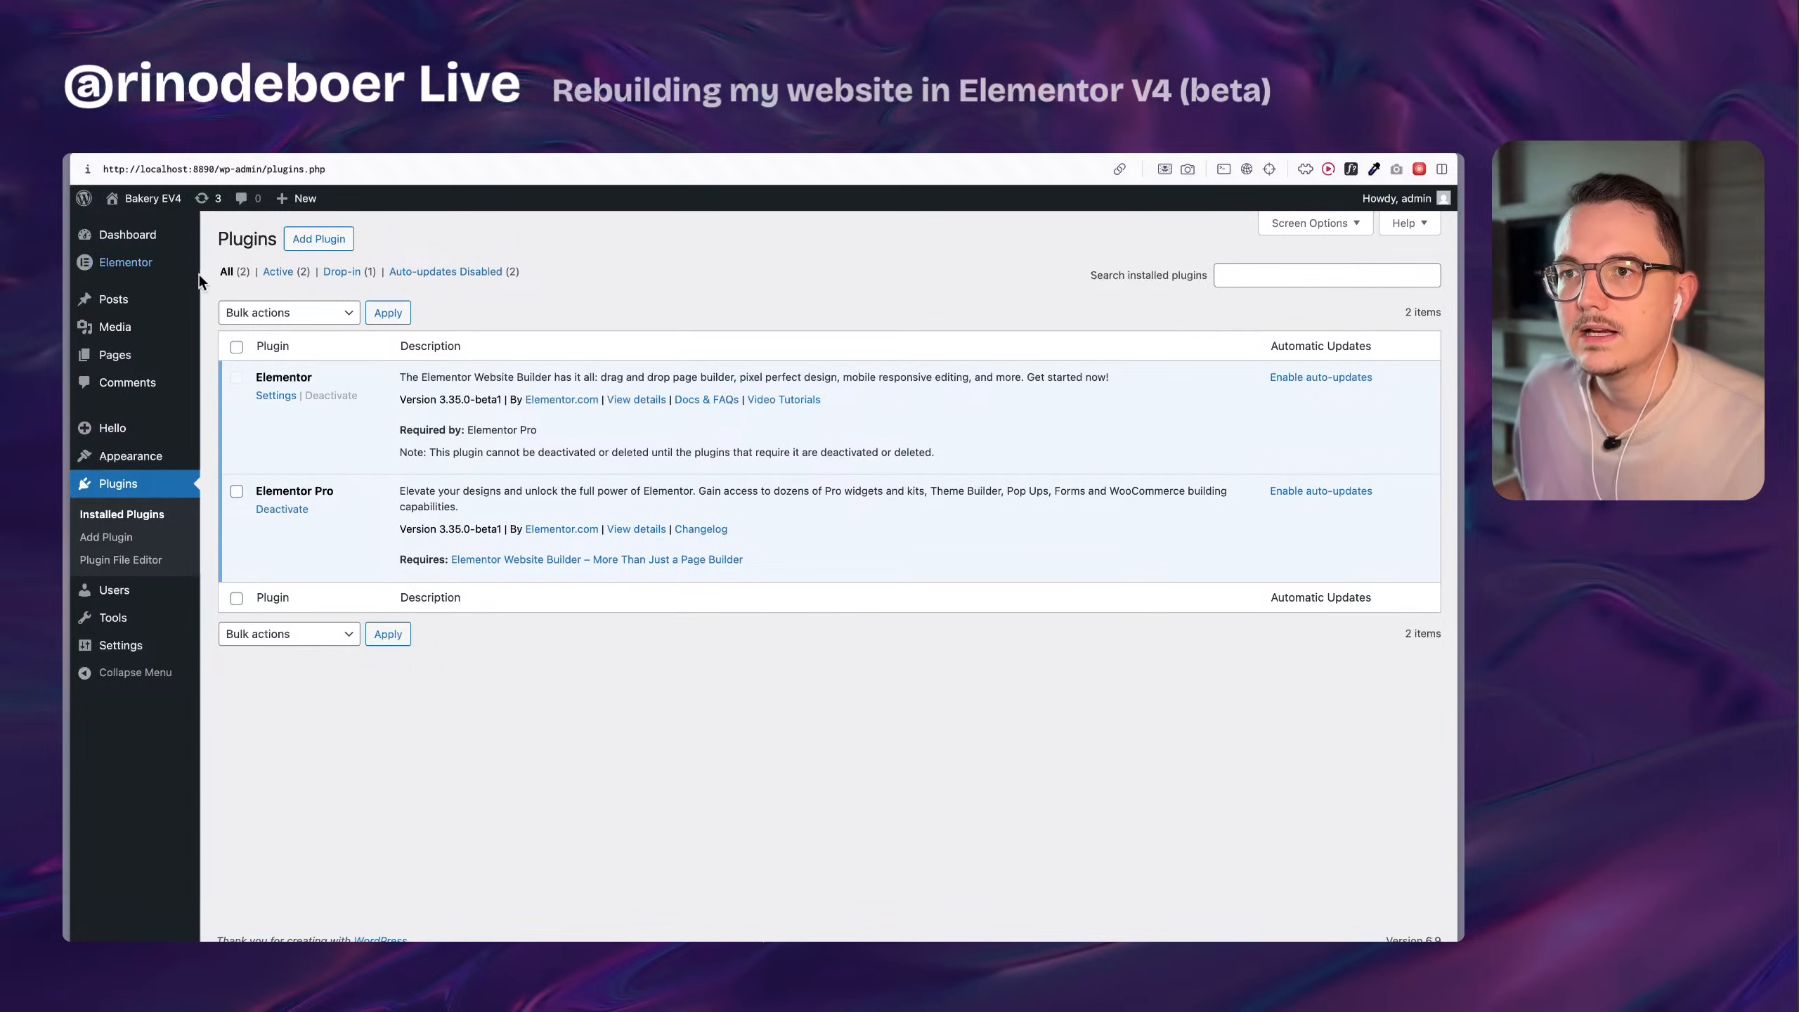
mouse_move(133, 274)
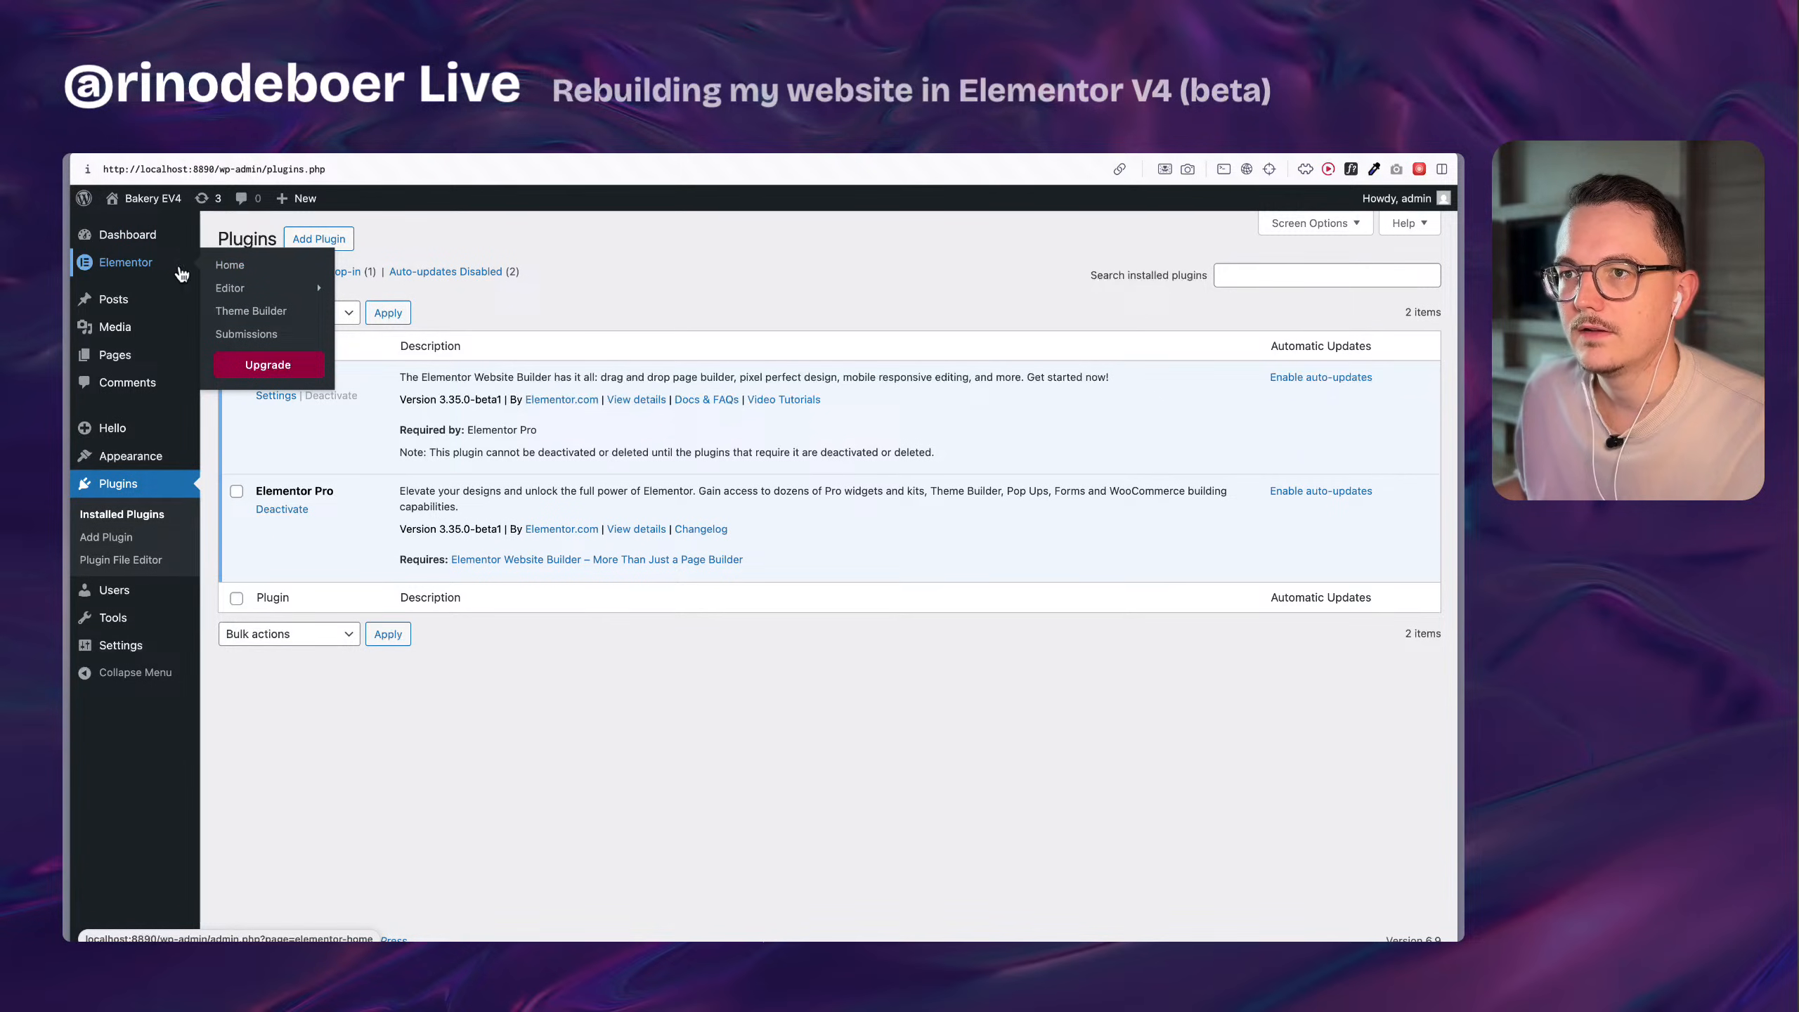
left_click(228, 273)
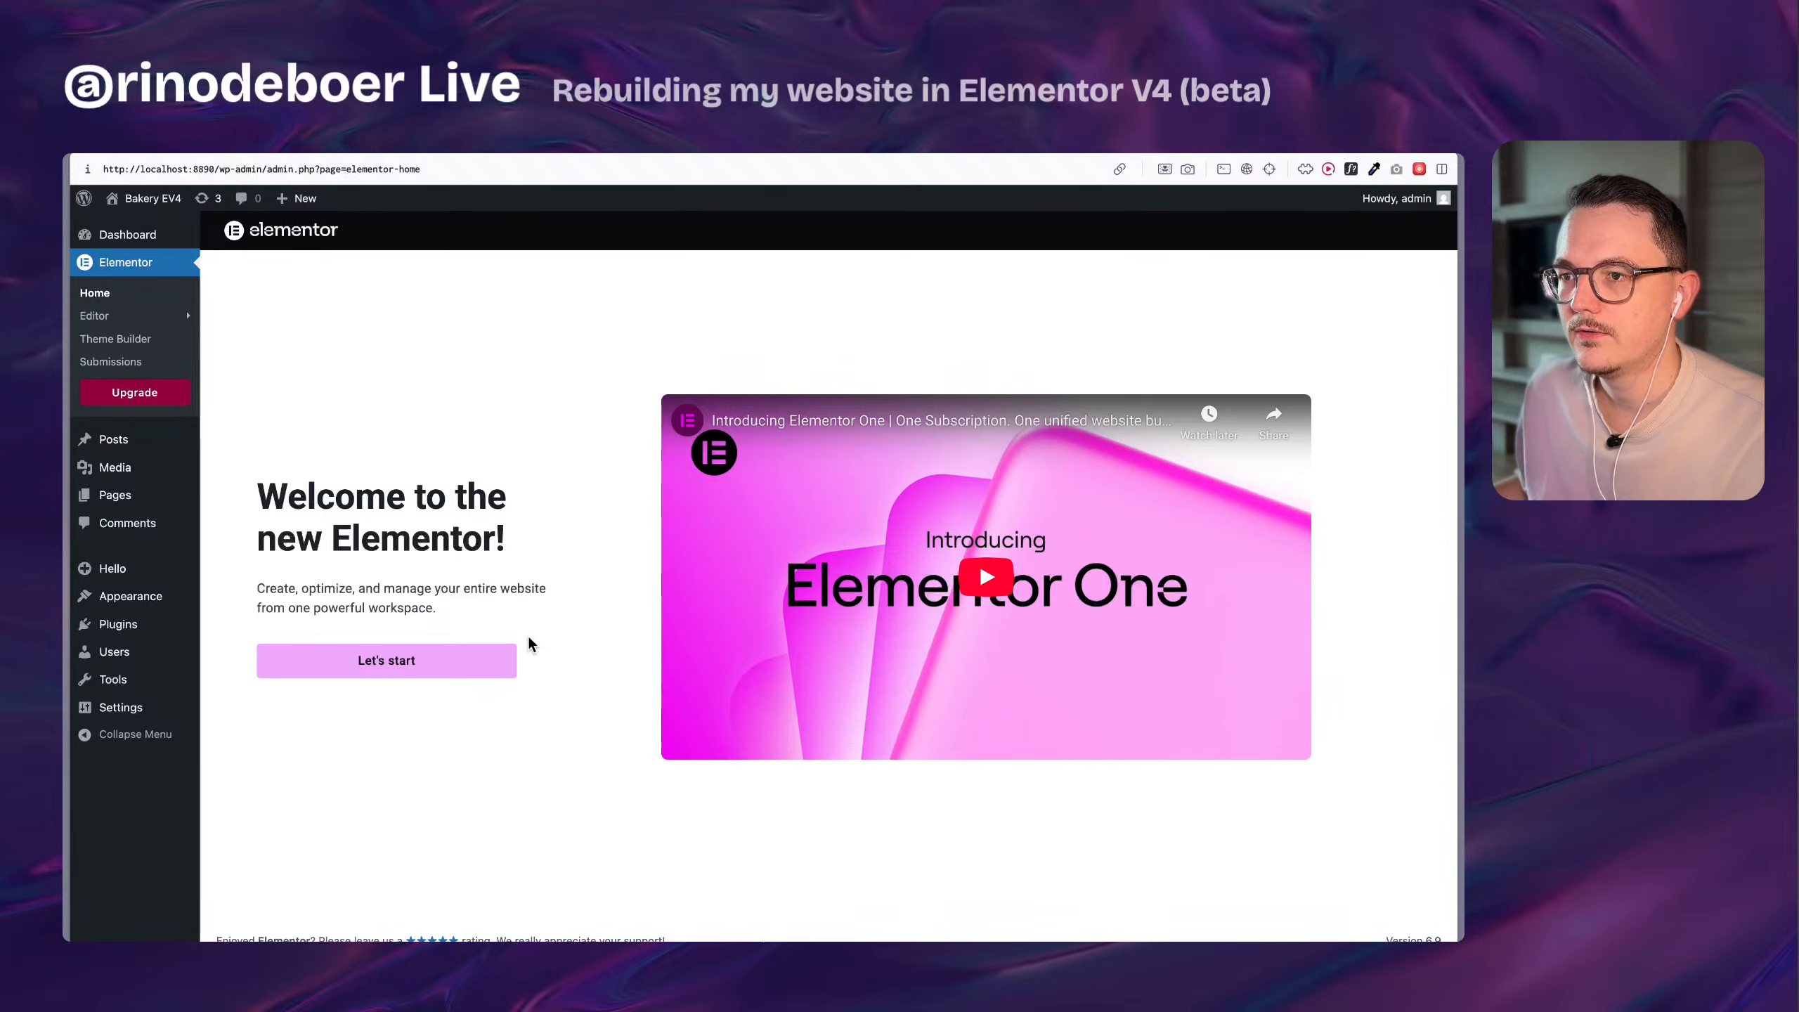
left_click(430, 662)
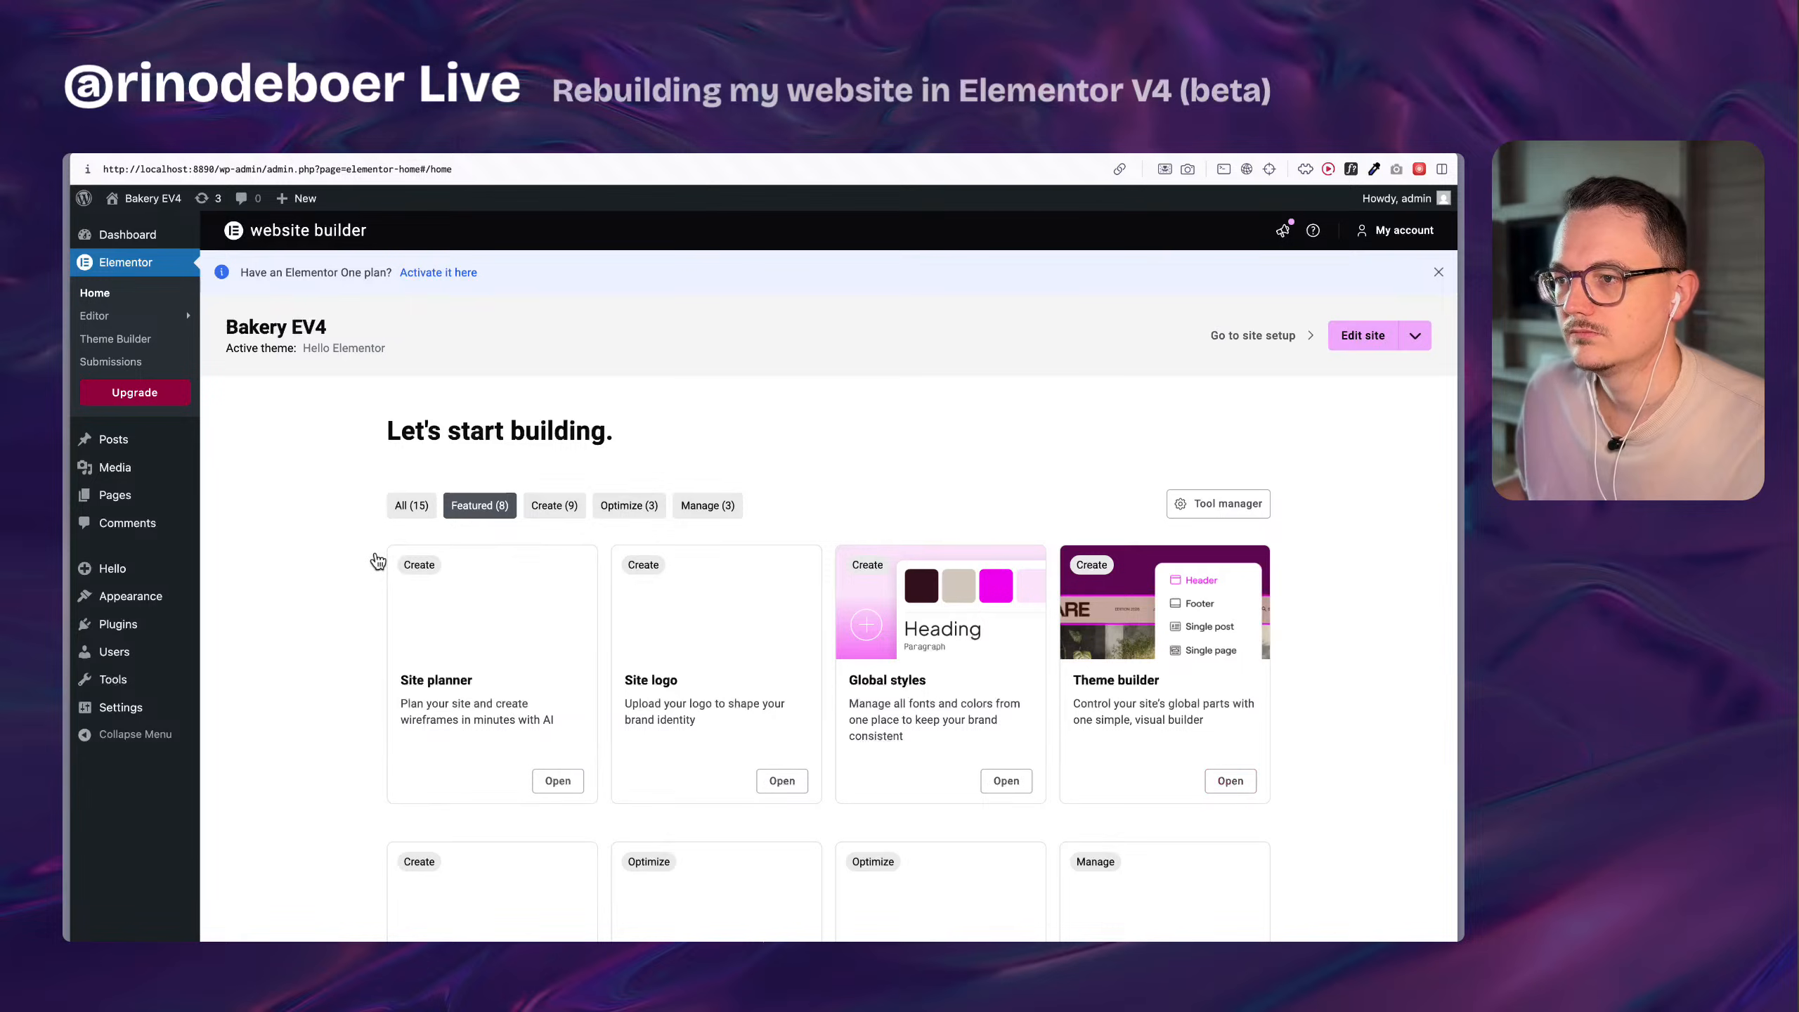
scroll(380, 551, "down", 3)
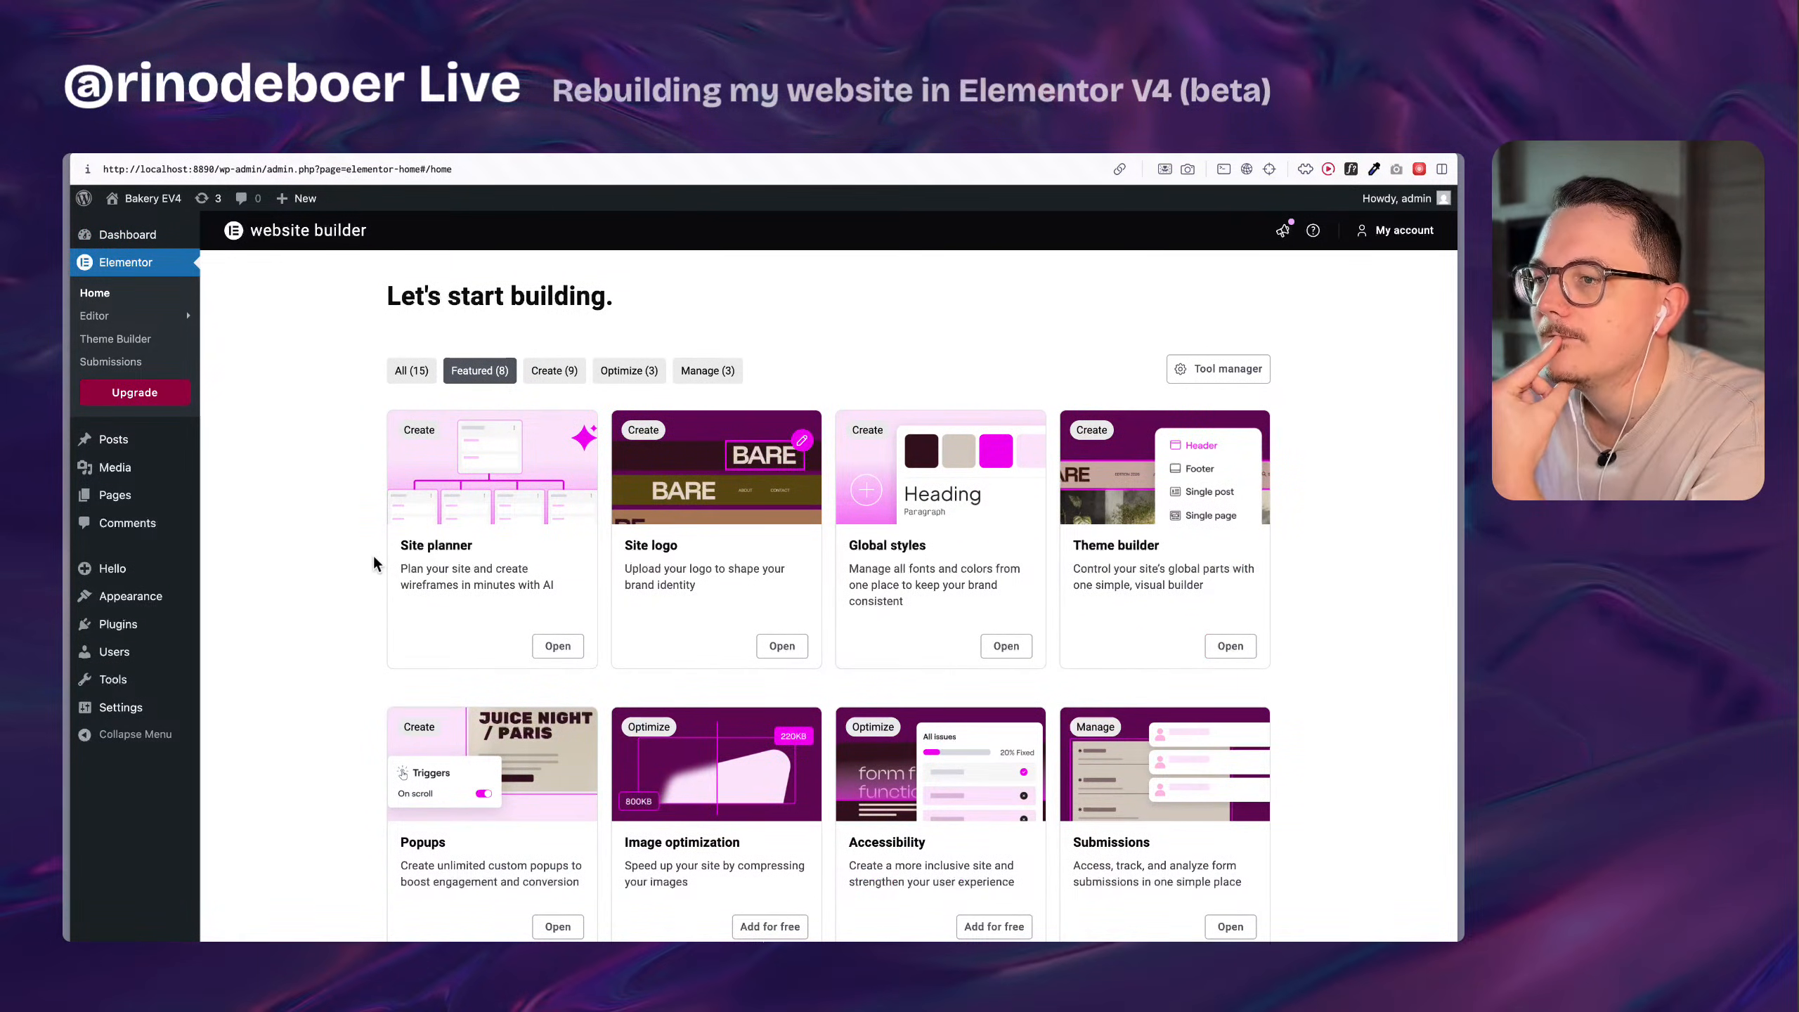
scroll(374, 565, "down", 1)
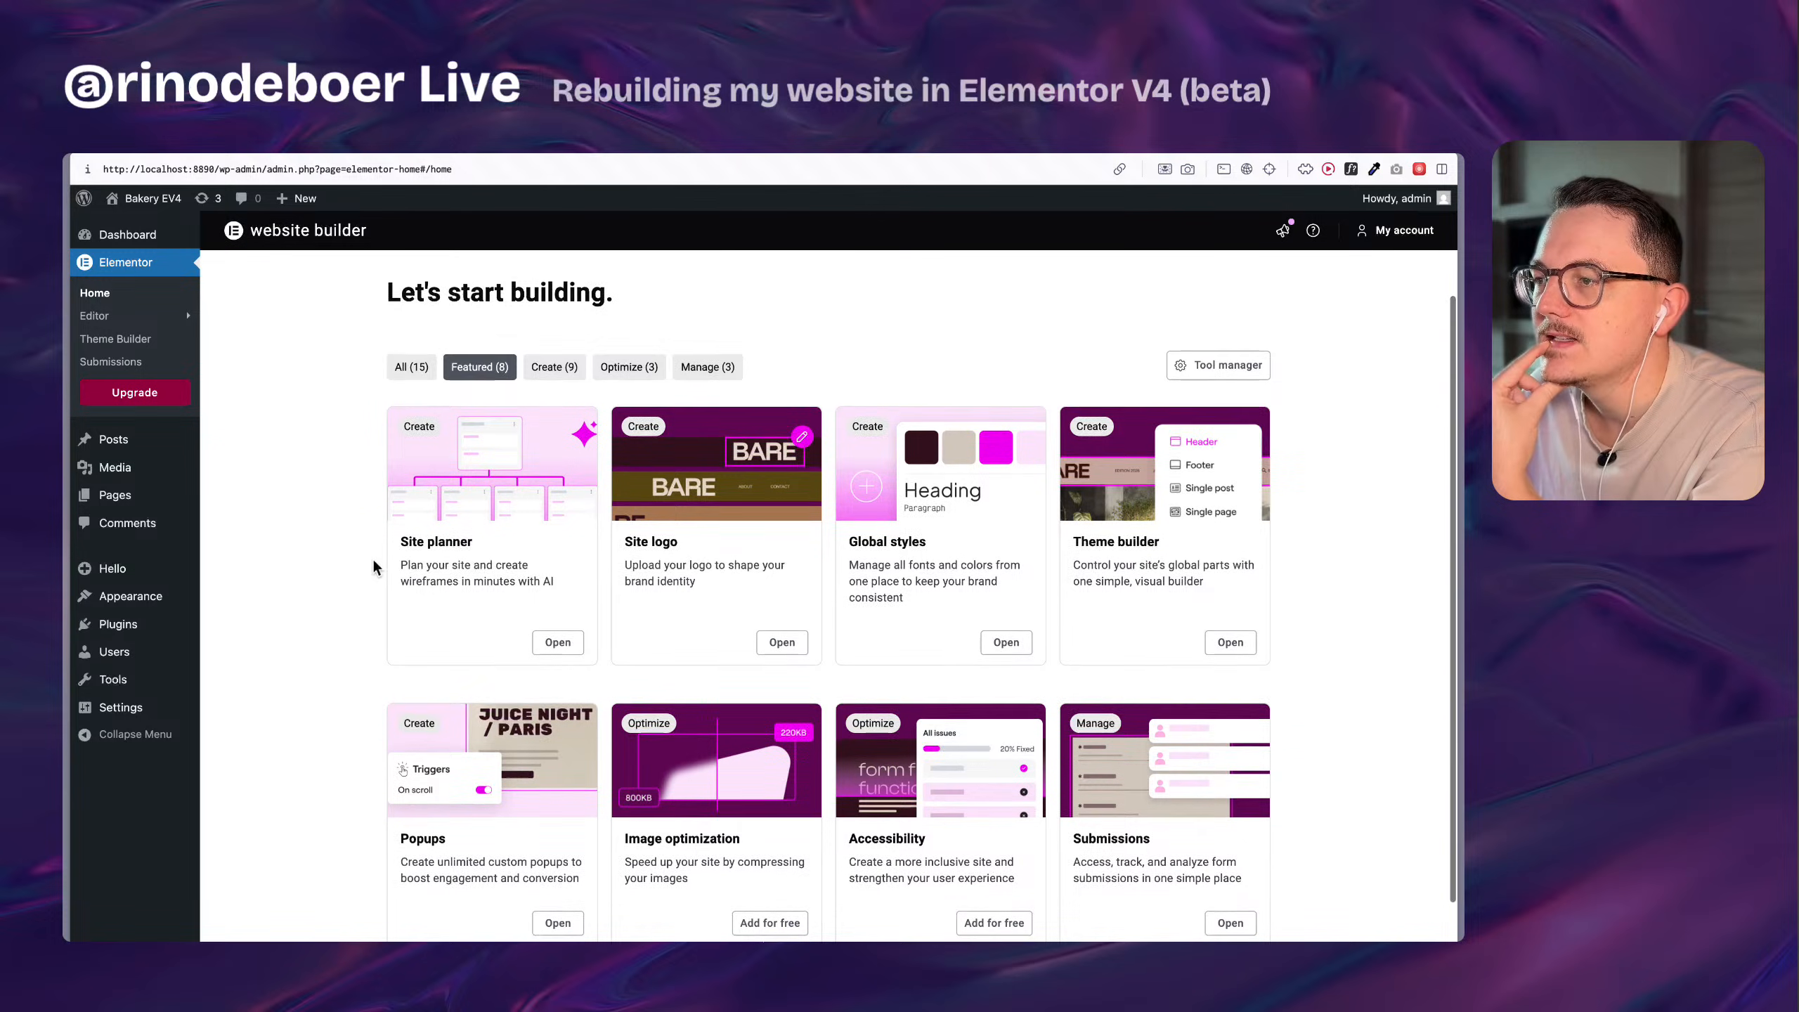
scroll(373, 566, "down", 2)
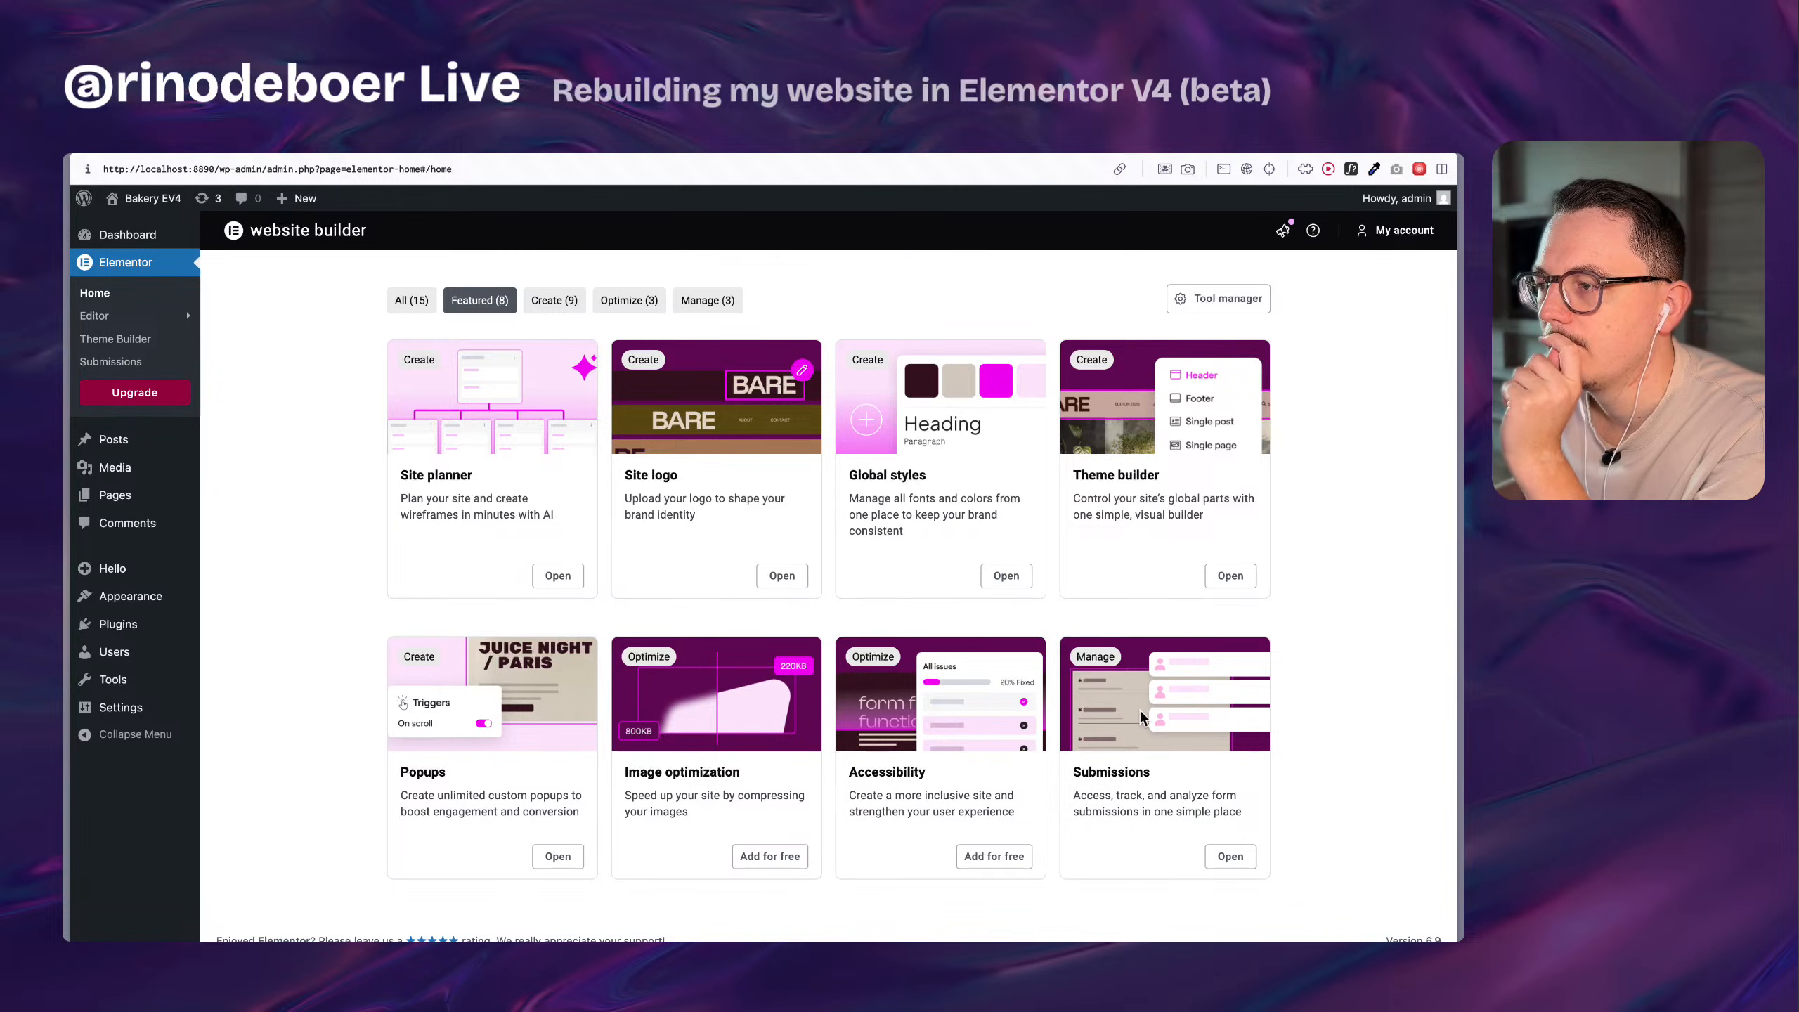
scroll(754, 714, "up", 3)
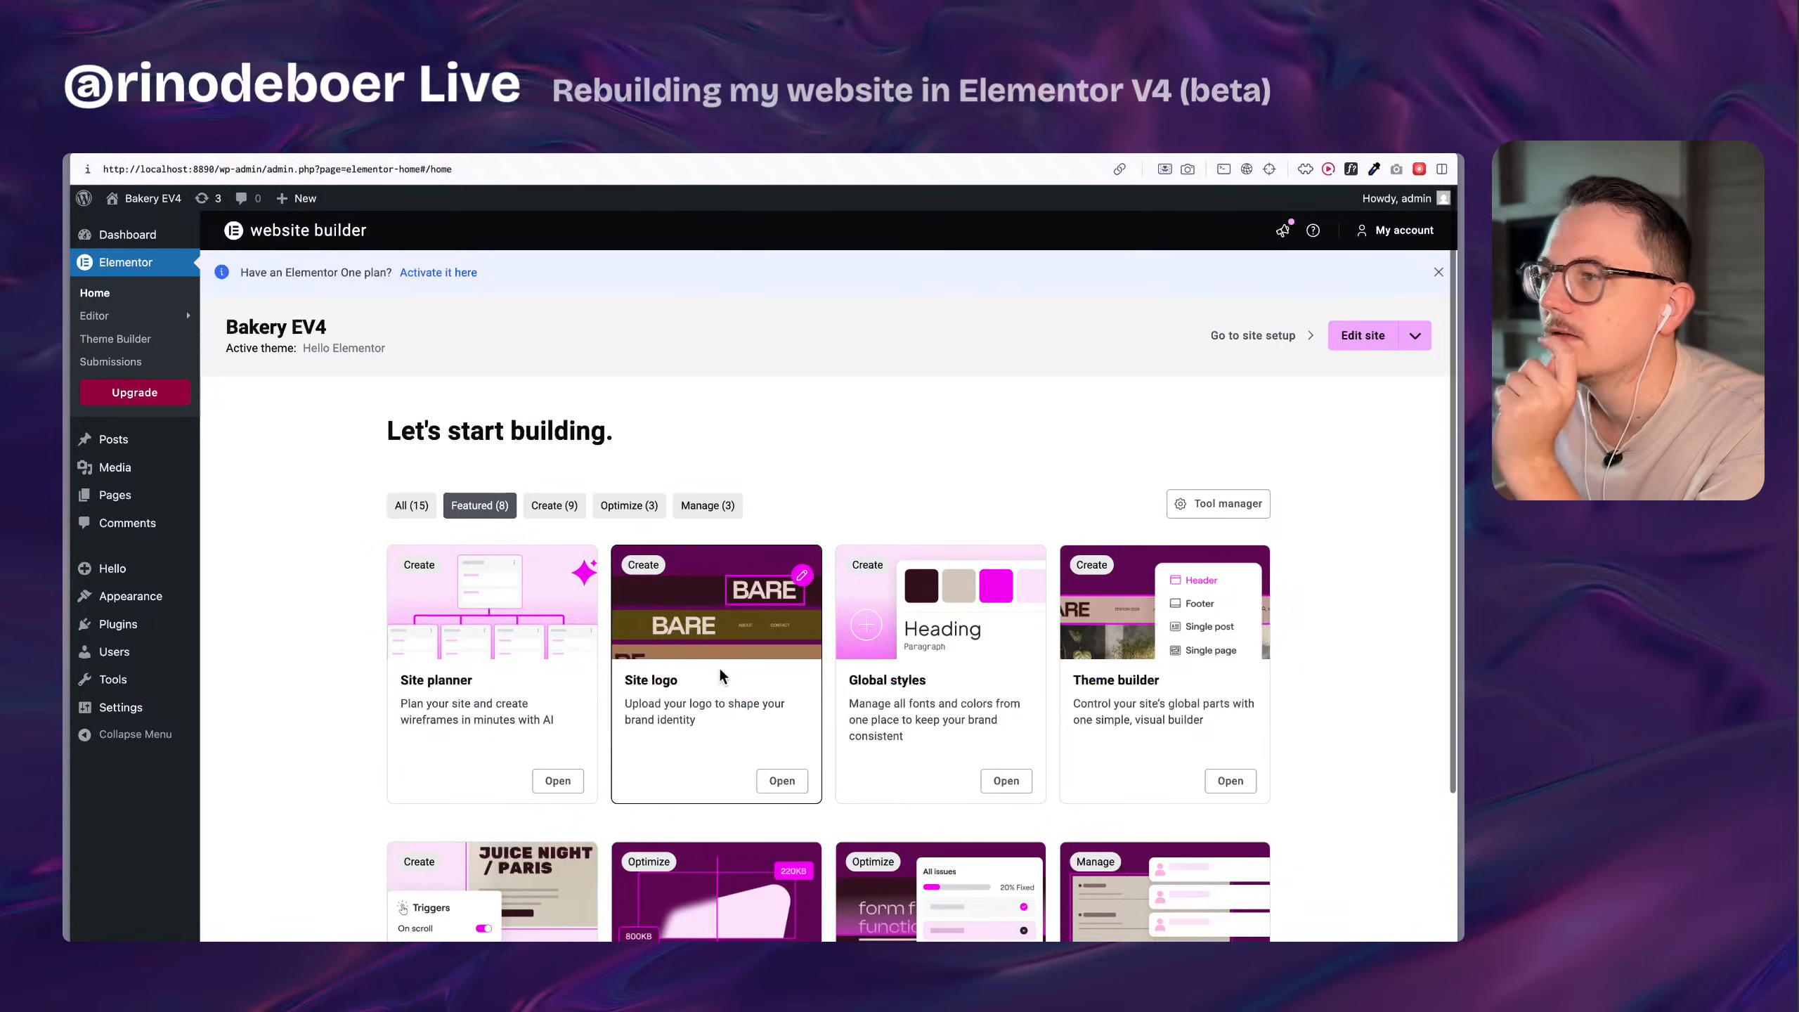
Open Elementor's editor settings and look through the General, Integrations, Advanced, Performance and Features sections.
mouse_move(99, 319)
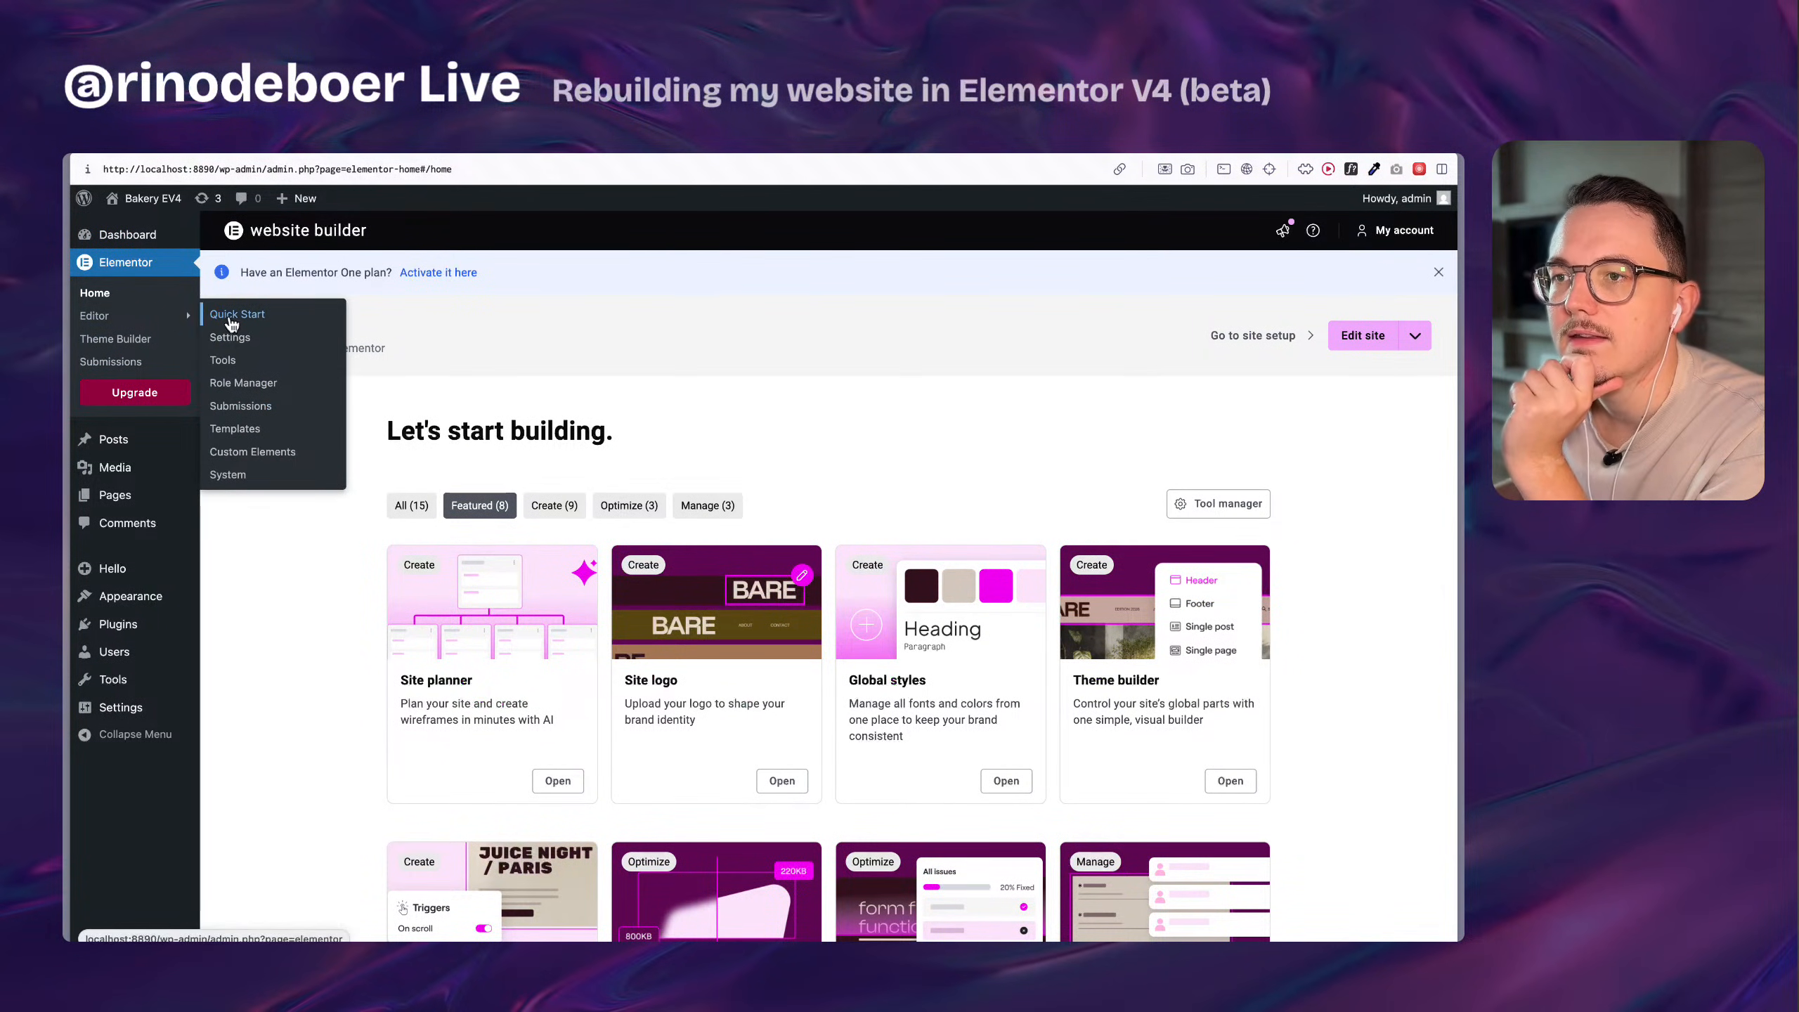
left_click(239, 343)
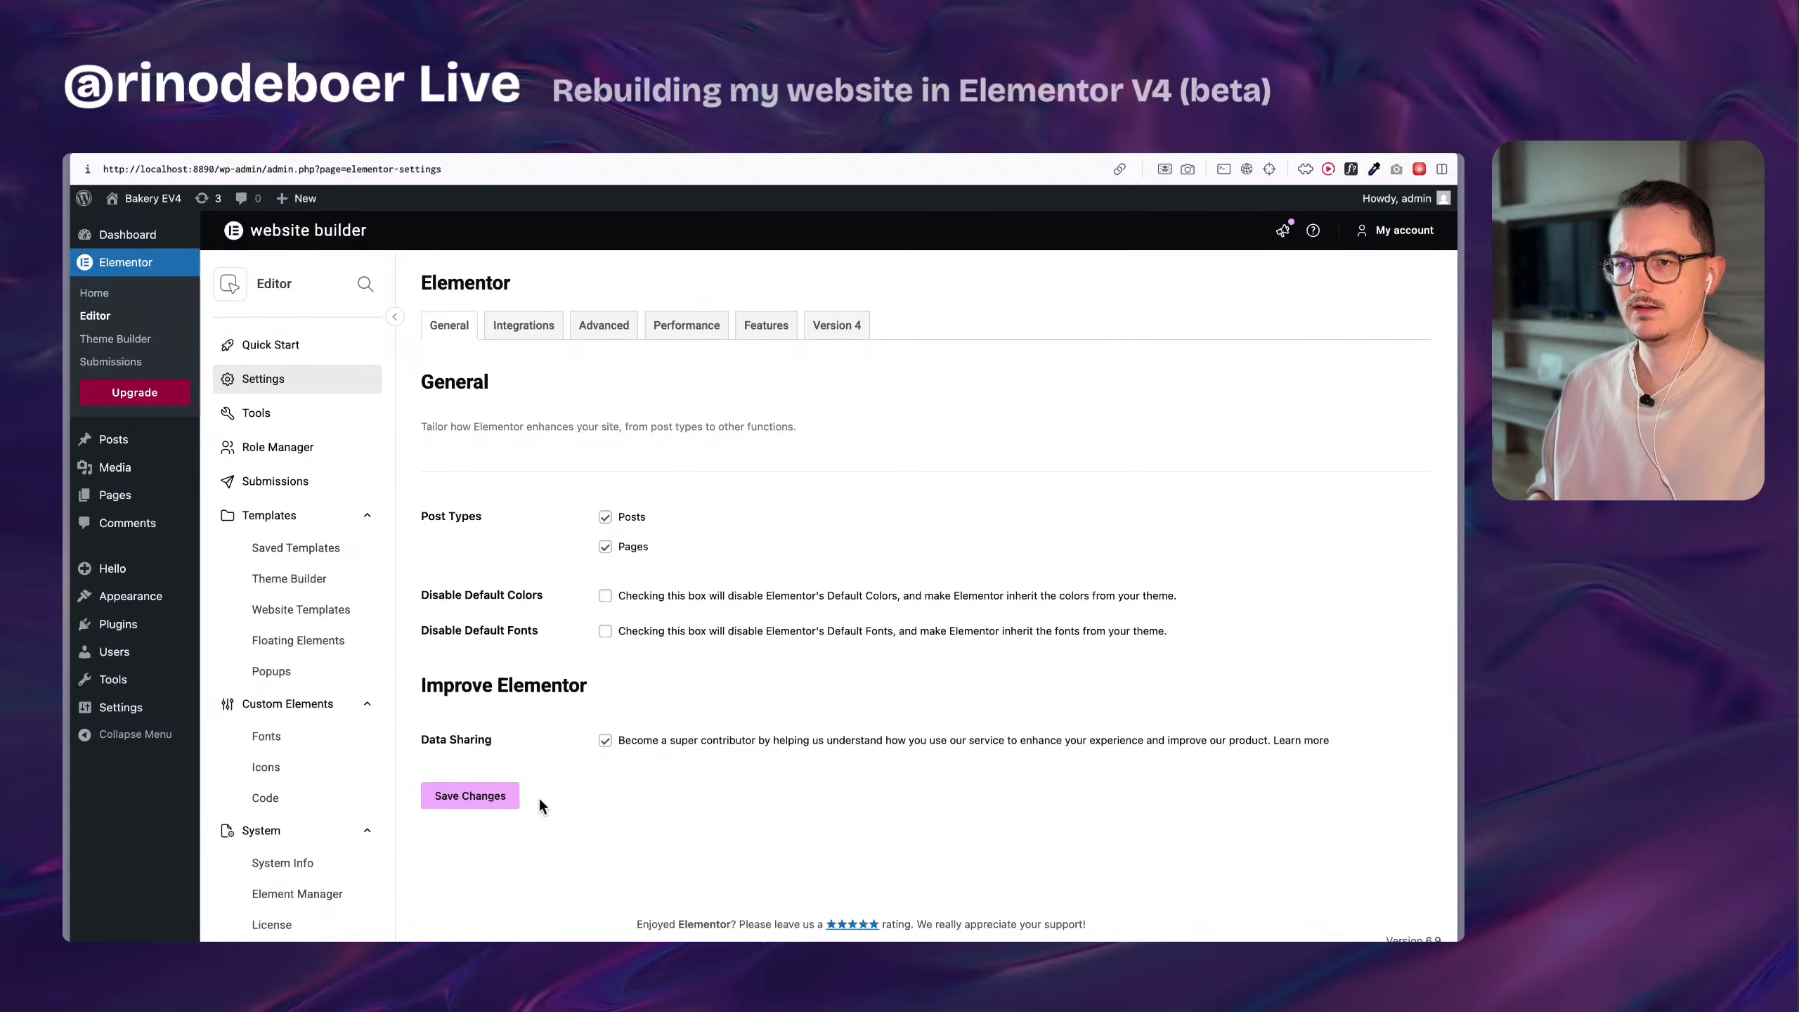
left_click(394, 319)
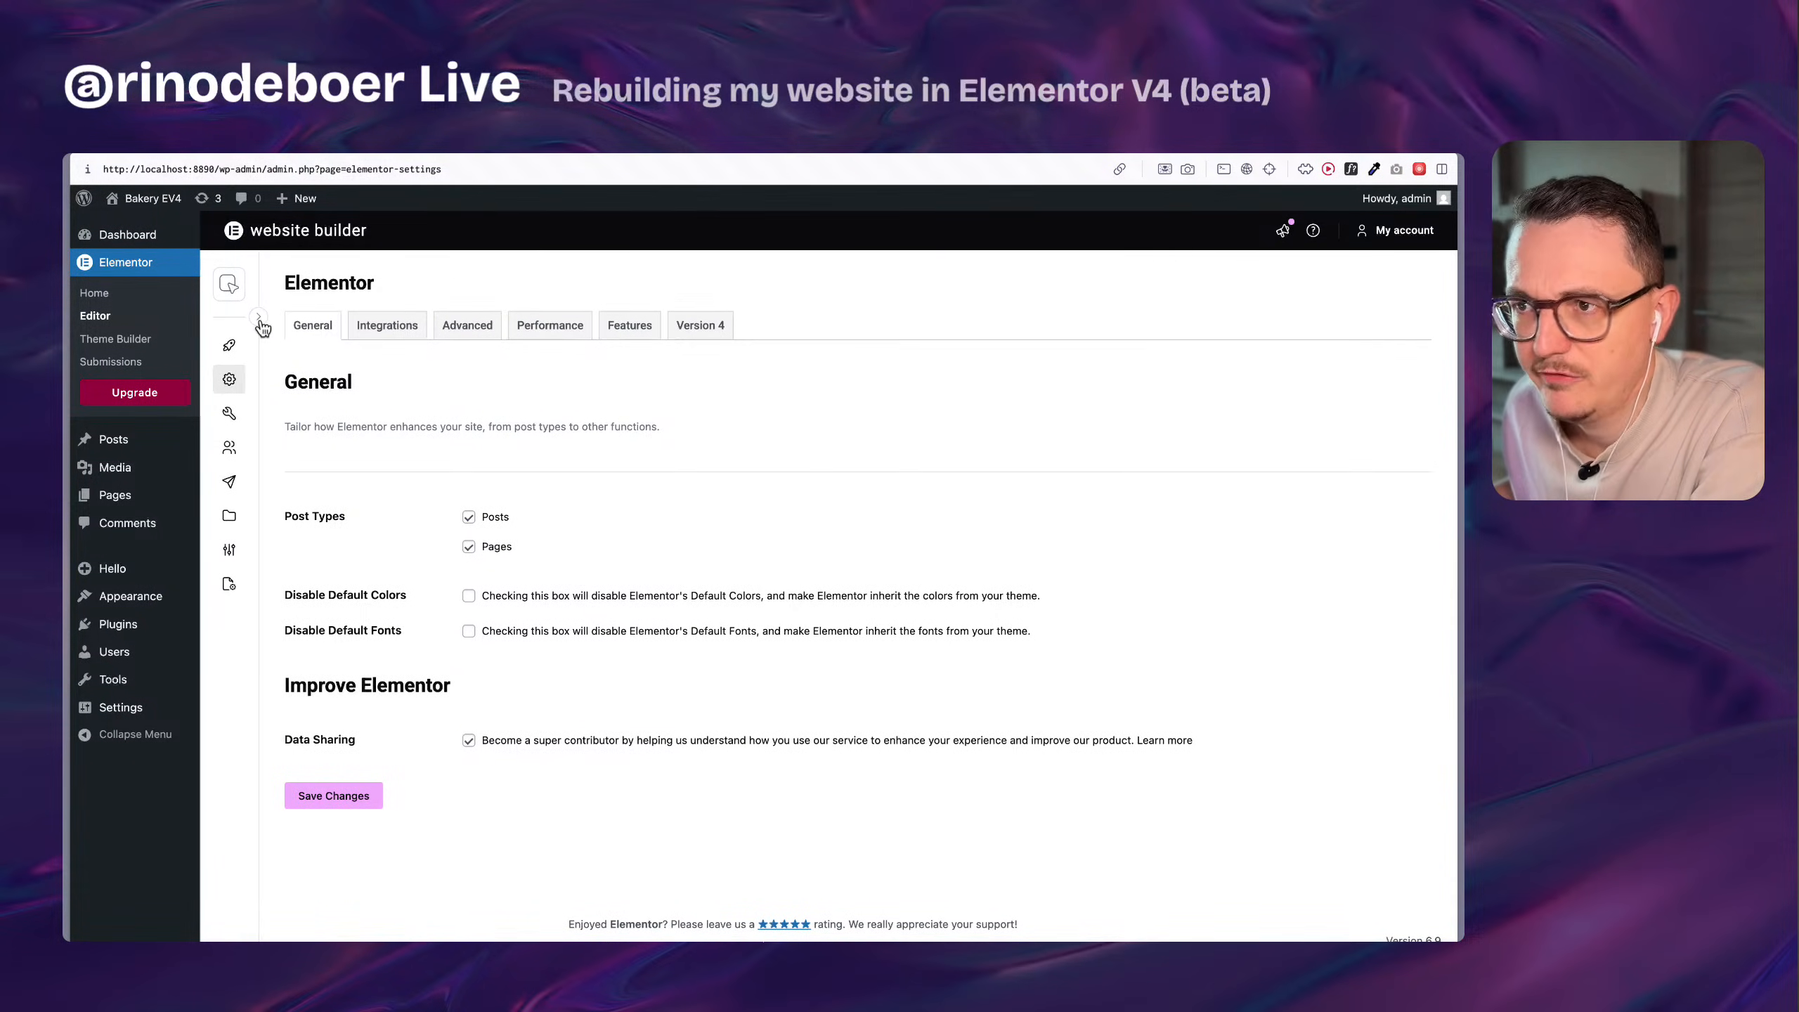
left_click(260, 319)
left_click(521, 335)
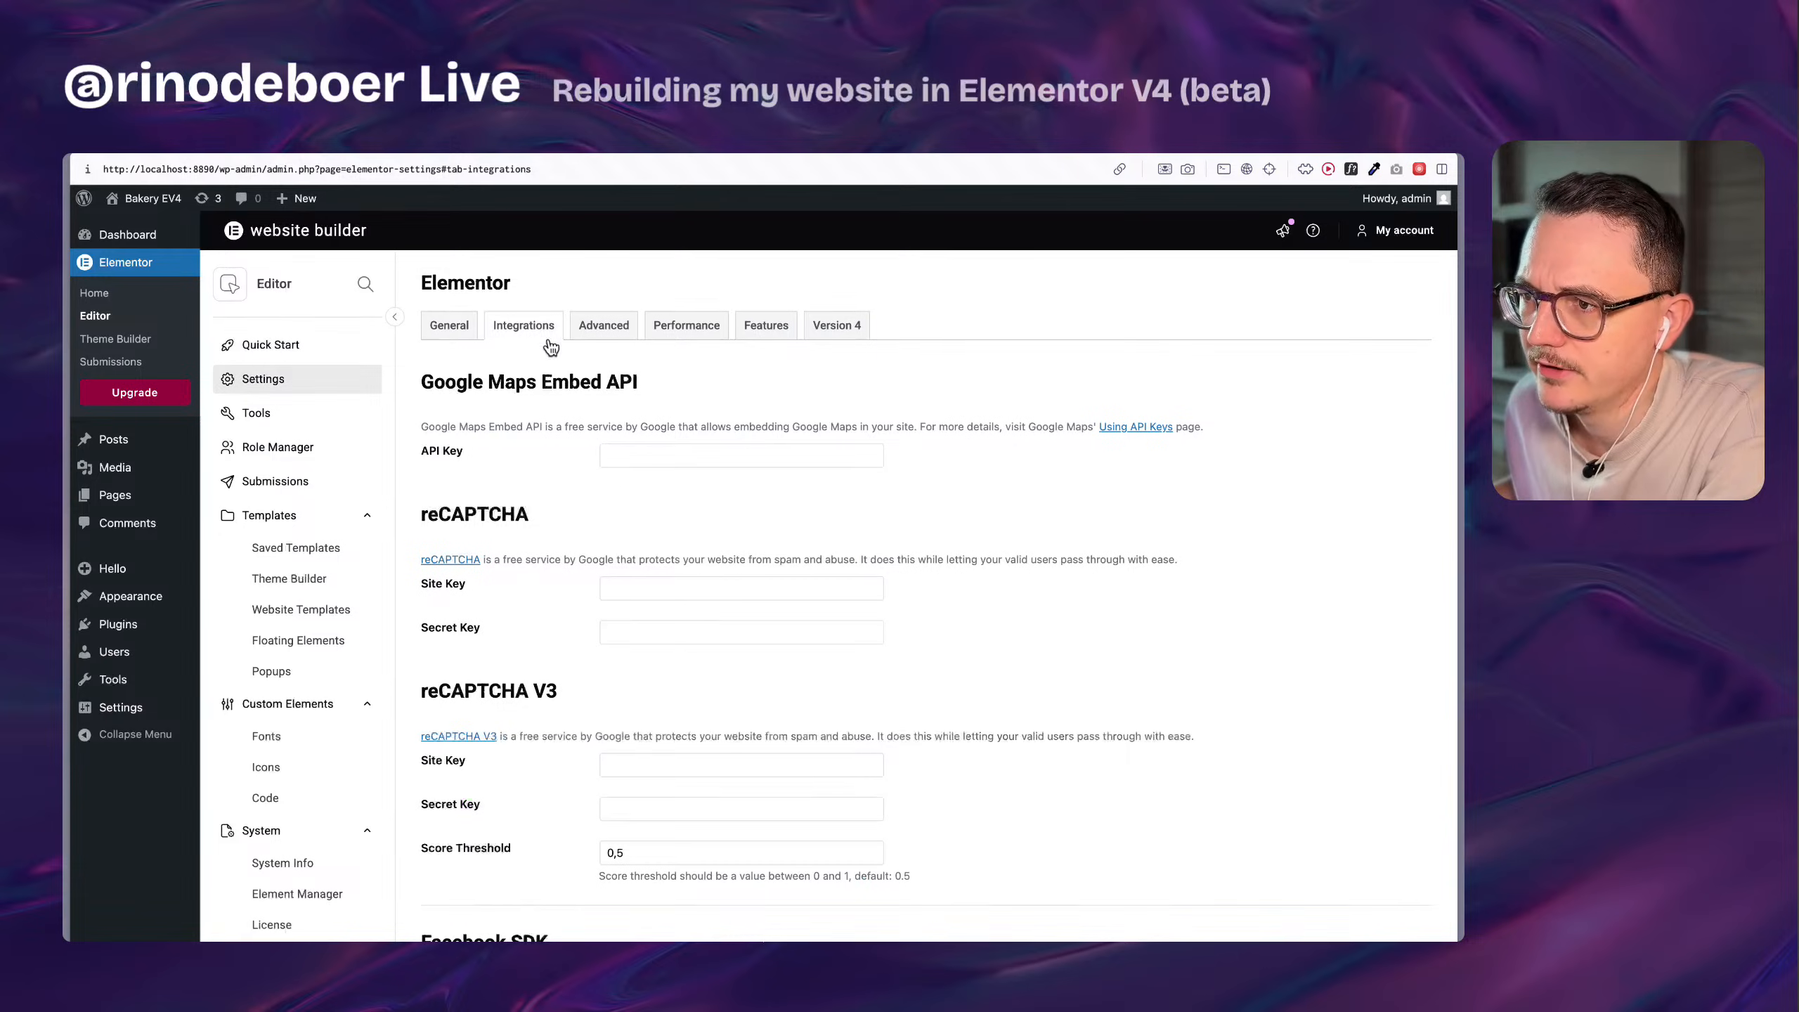
left_click(604, 332)
left_click(669, 333)
left_click(766, 328)
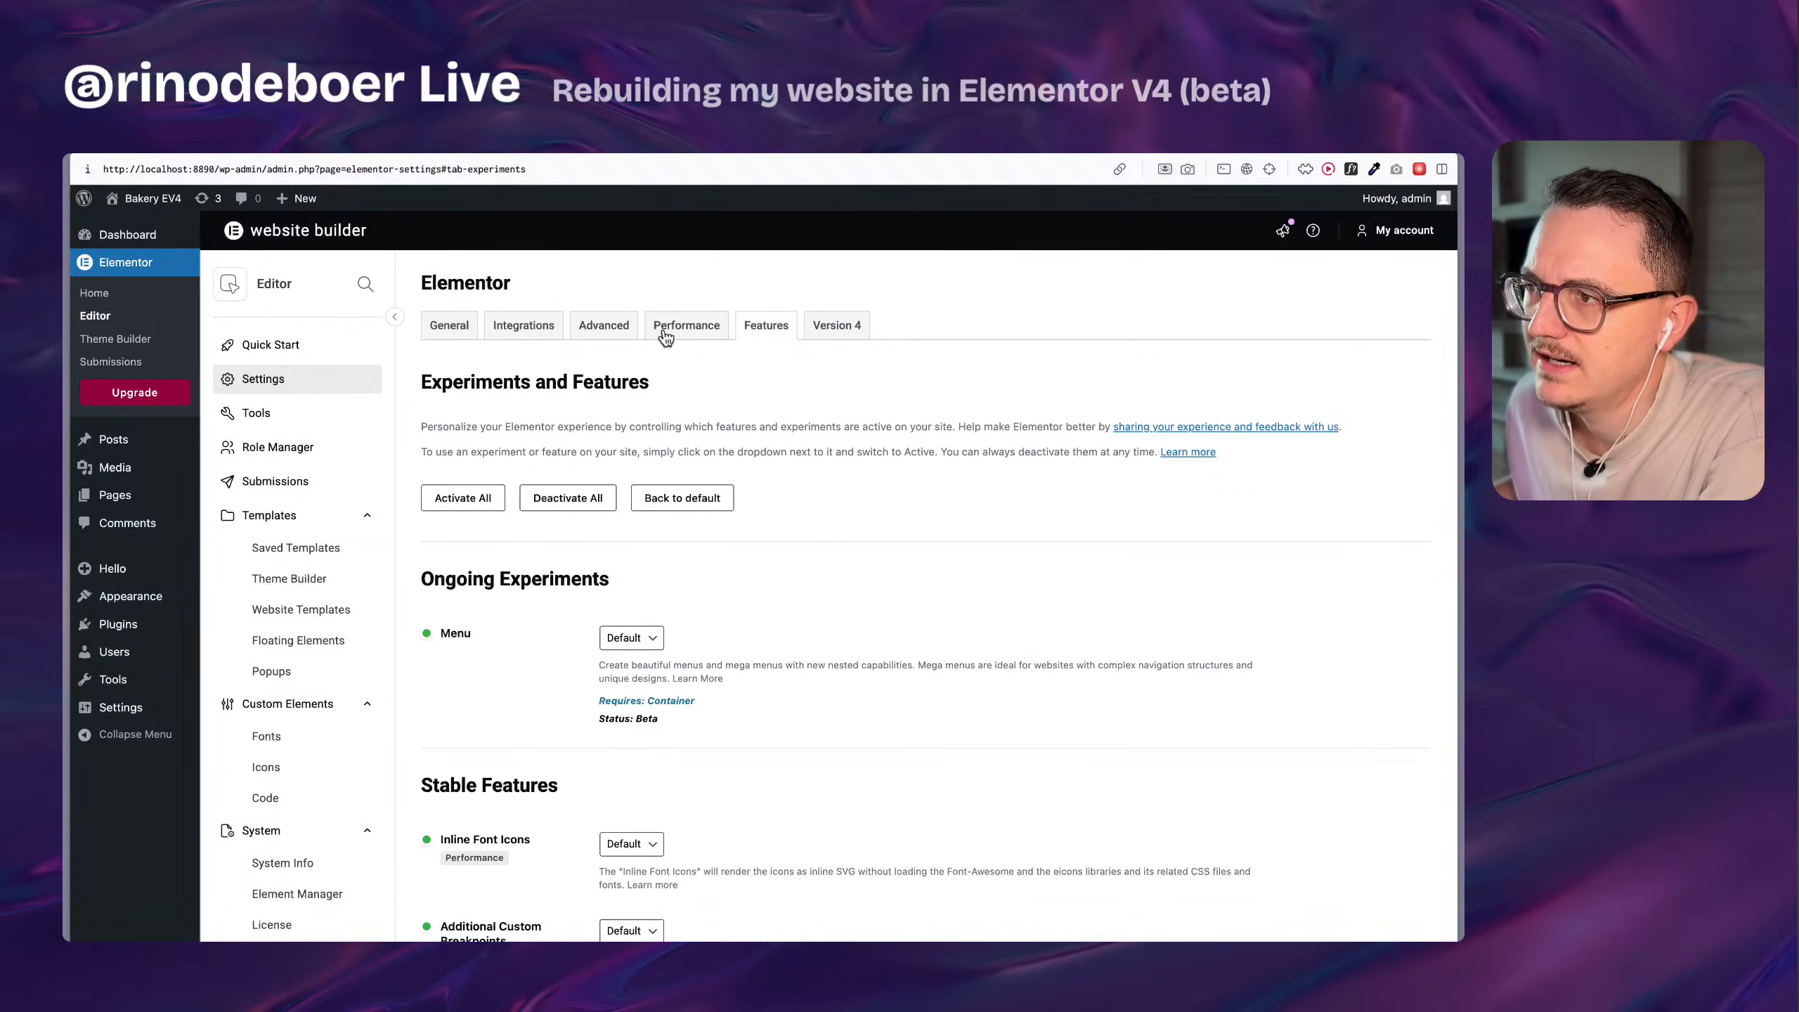
left_click(453, 333)
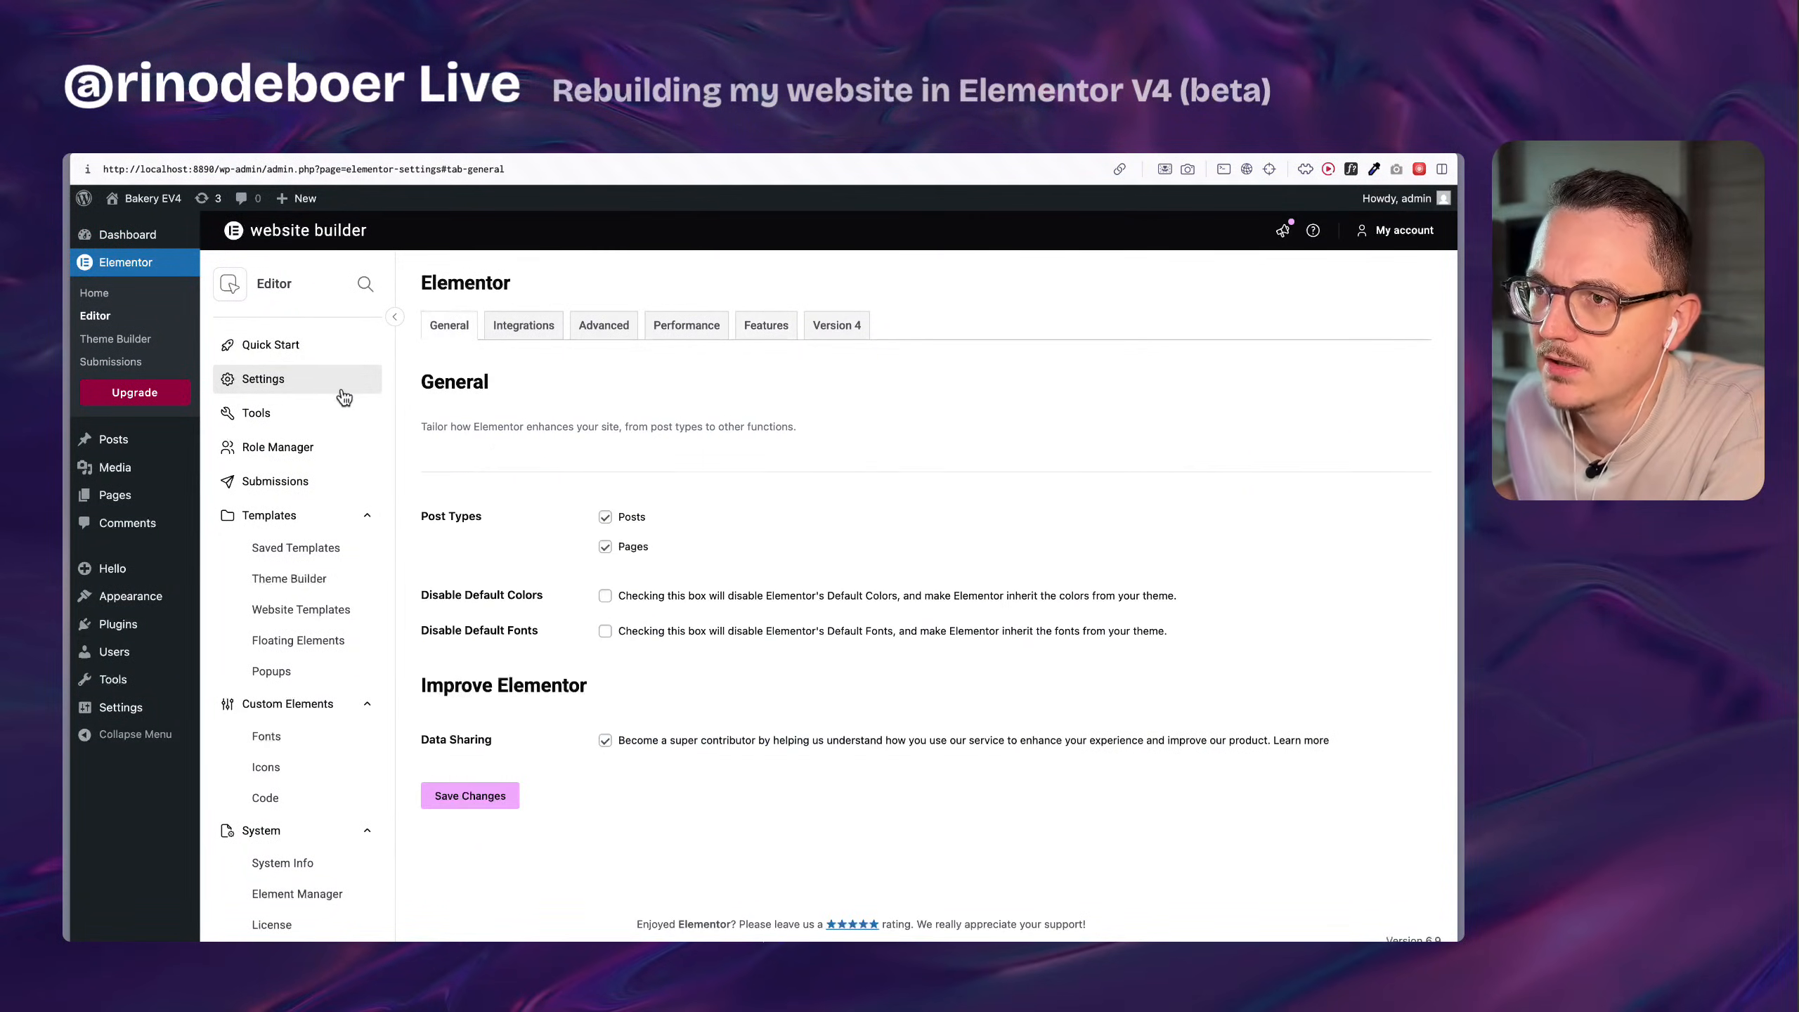
Review Elementor's Tools and Quick Start pages, and return to the Elementor Home page's featured tool cards.
left_click(292, 413)
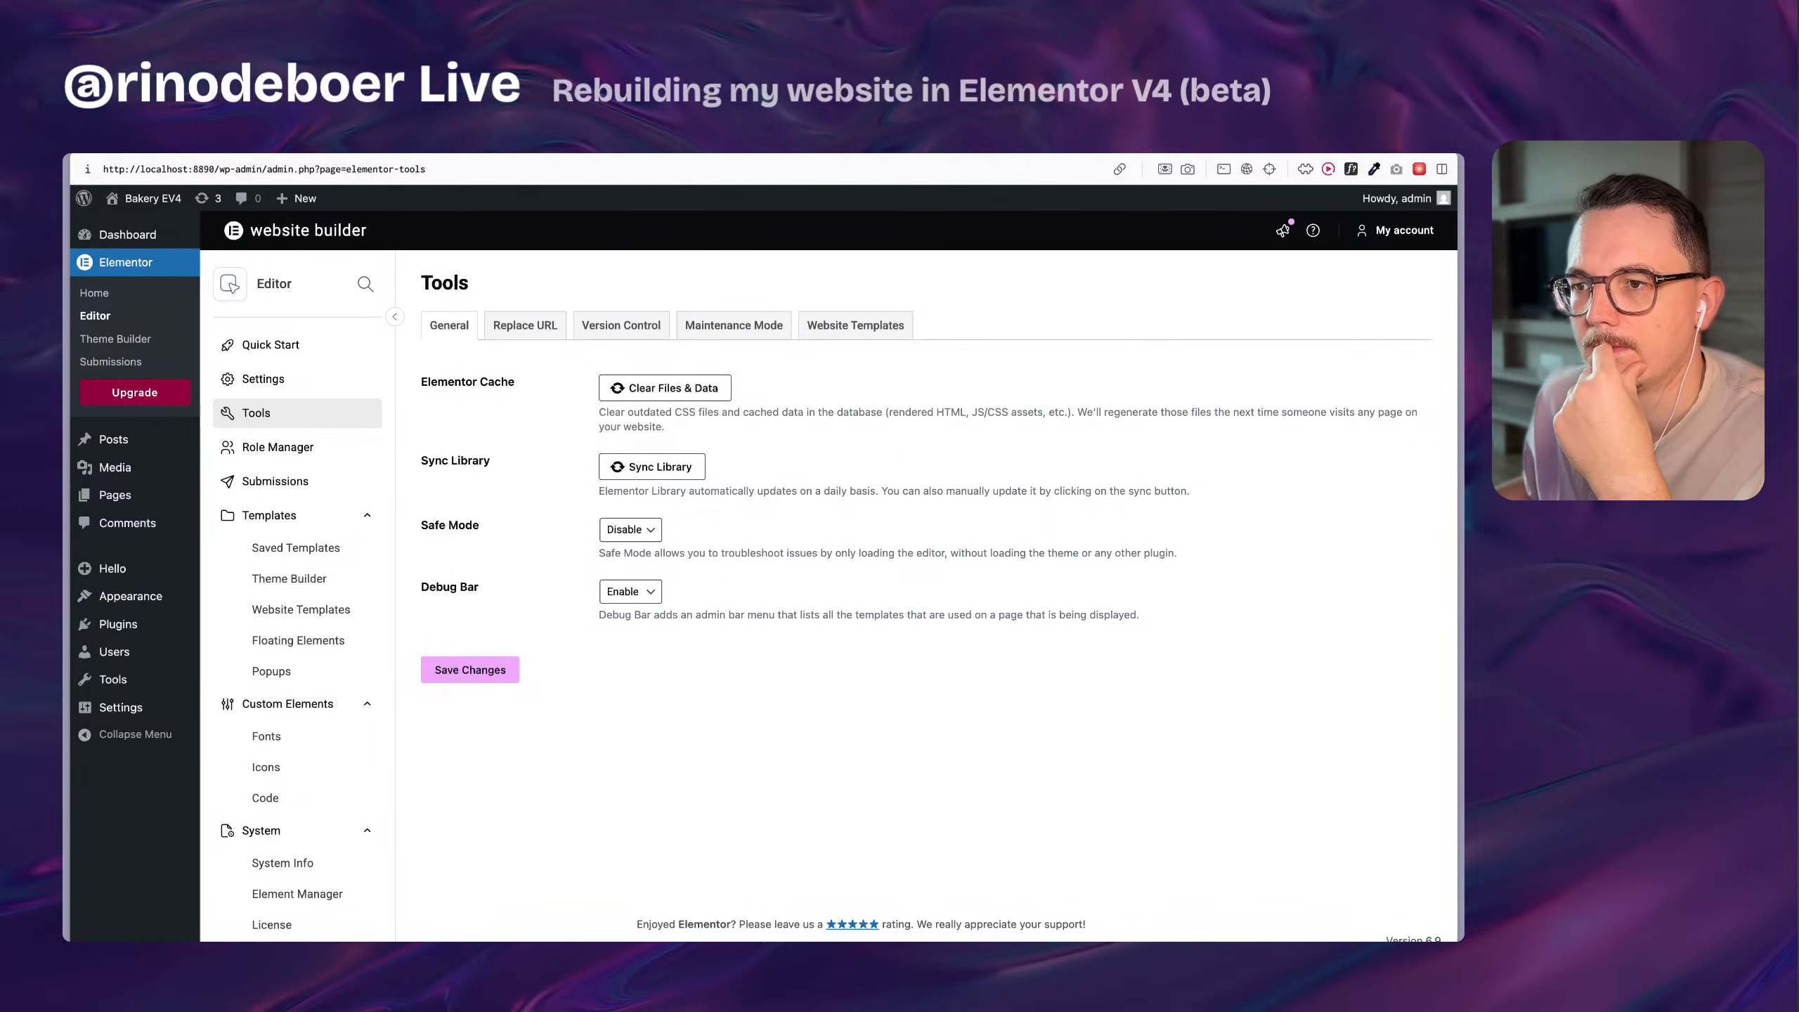
left_click(284, 347)
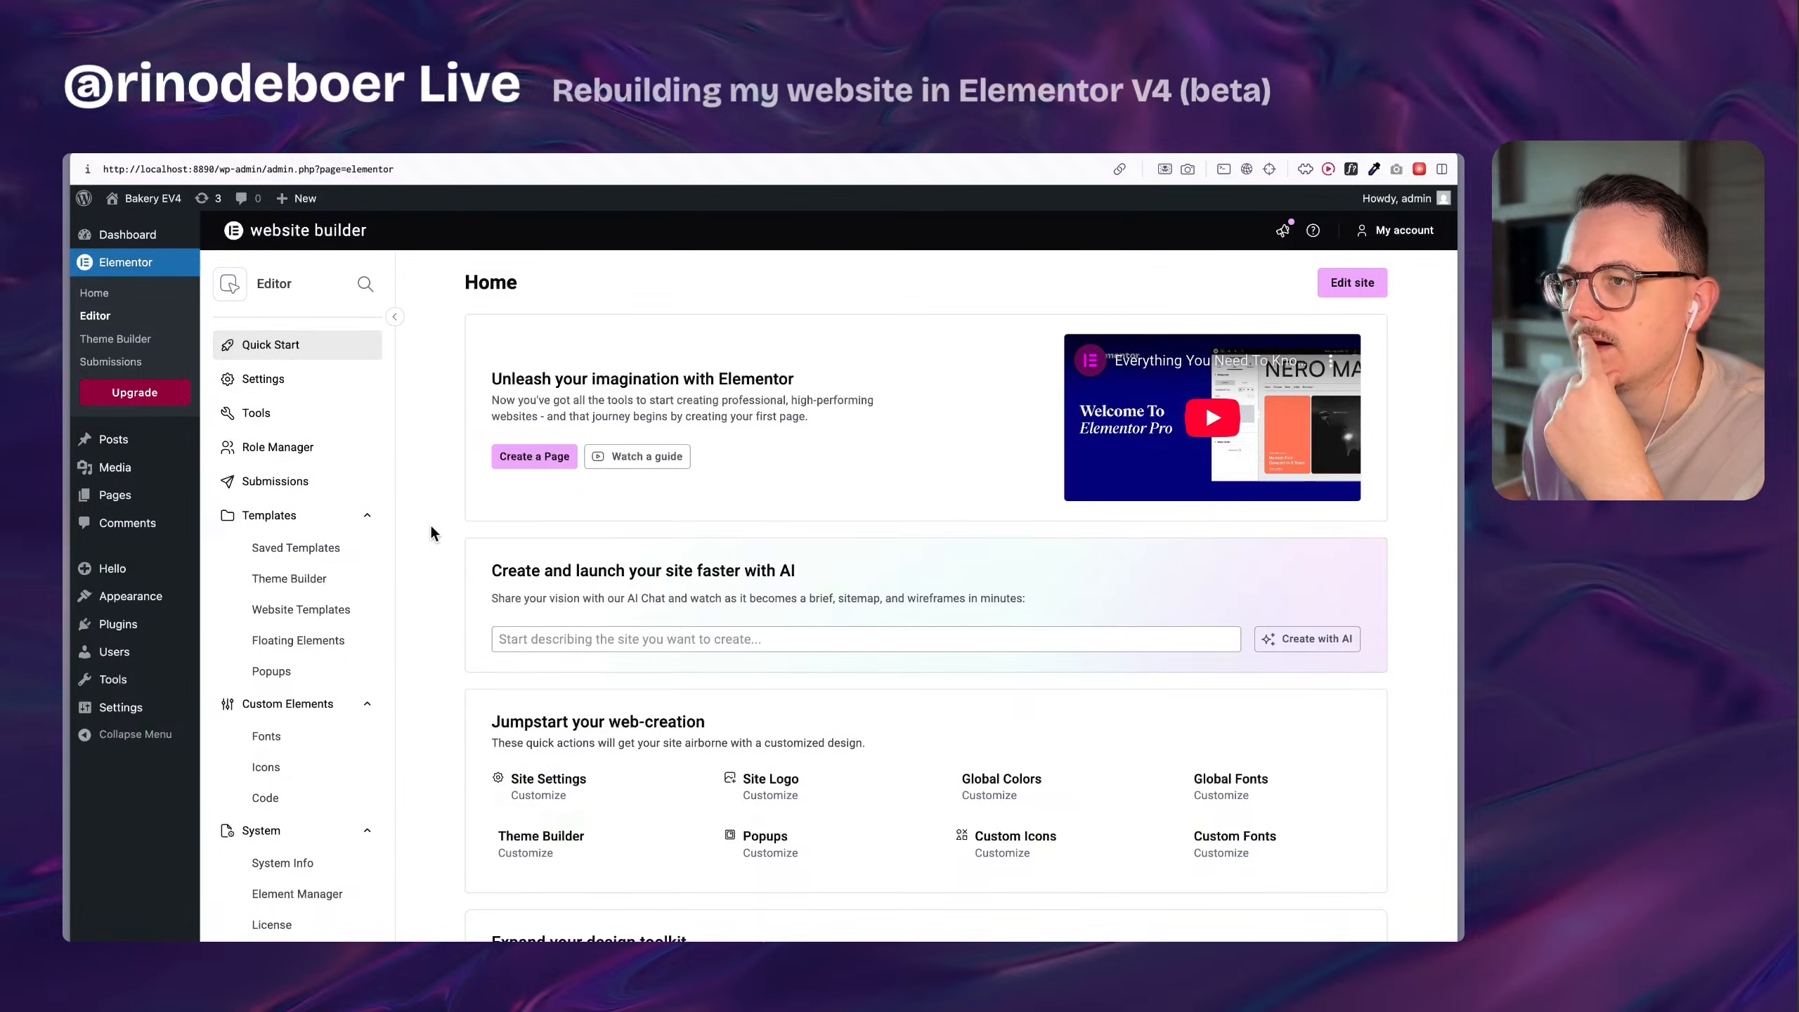
scroll(439, 529, "down", 10)
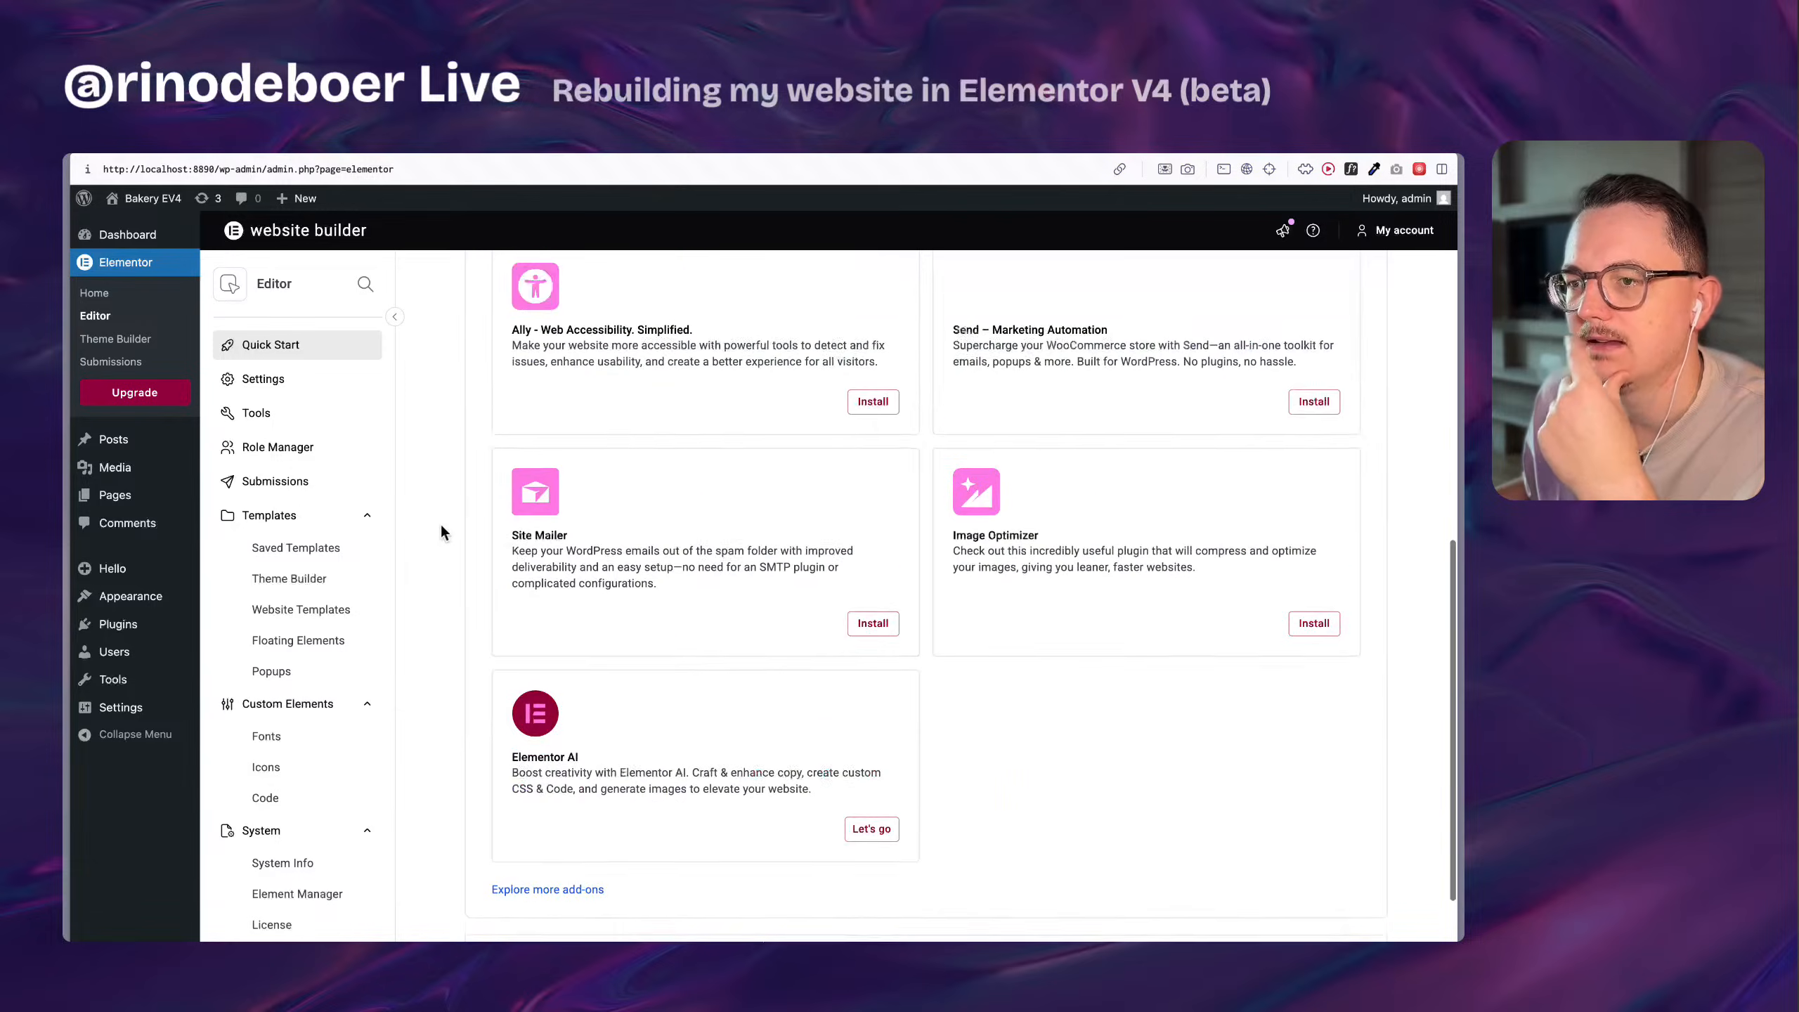
scroll(425, 496, "up", 10)
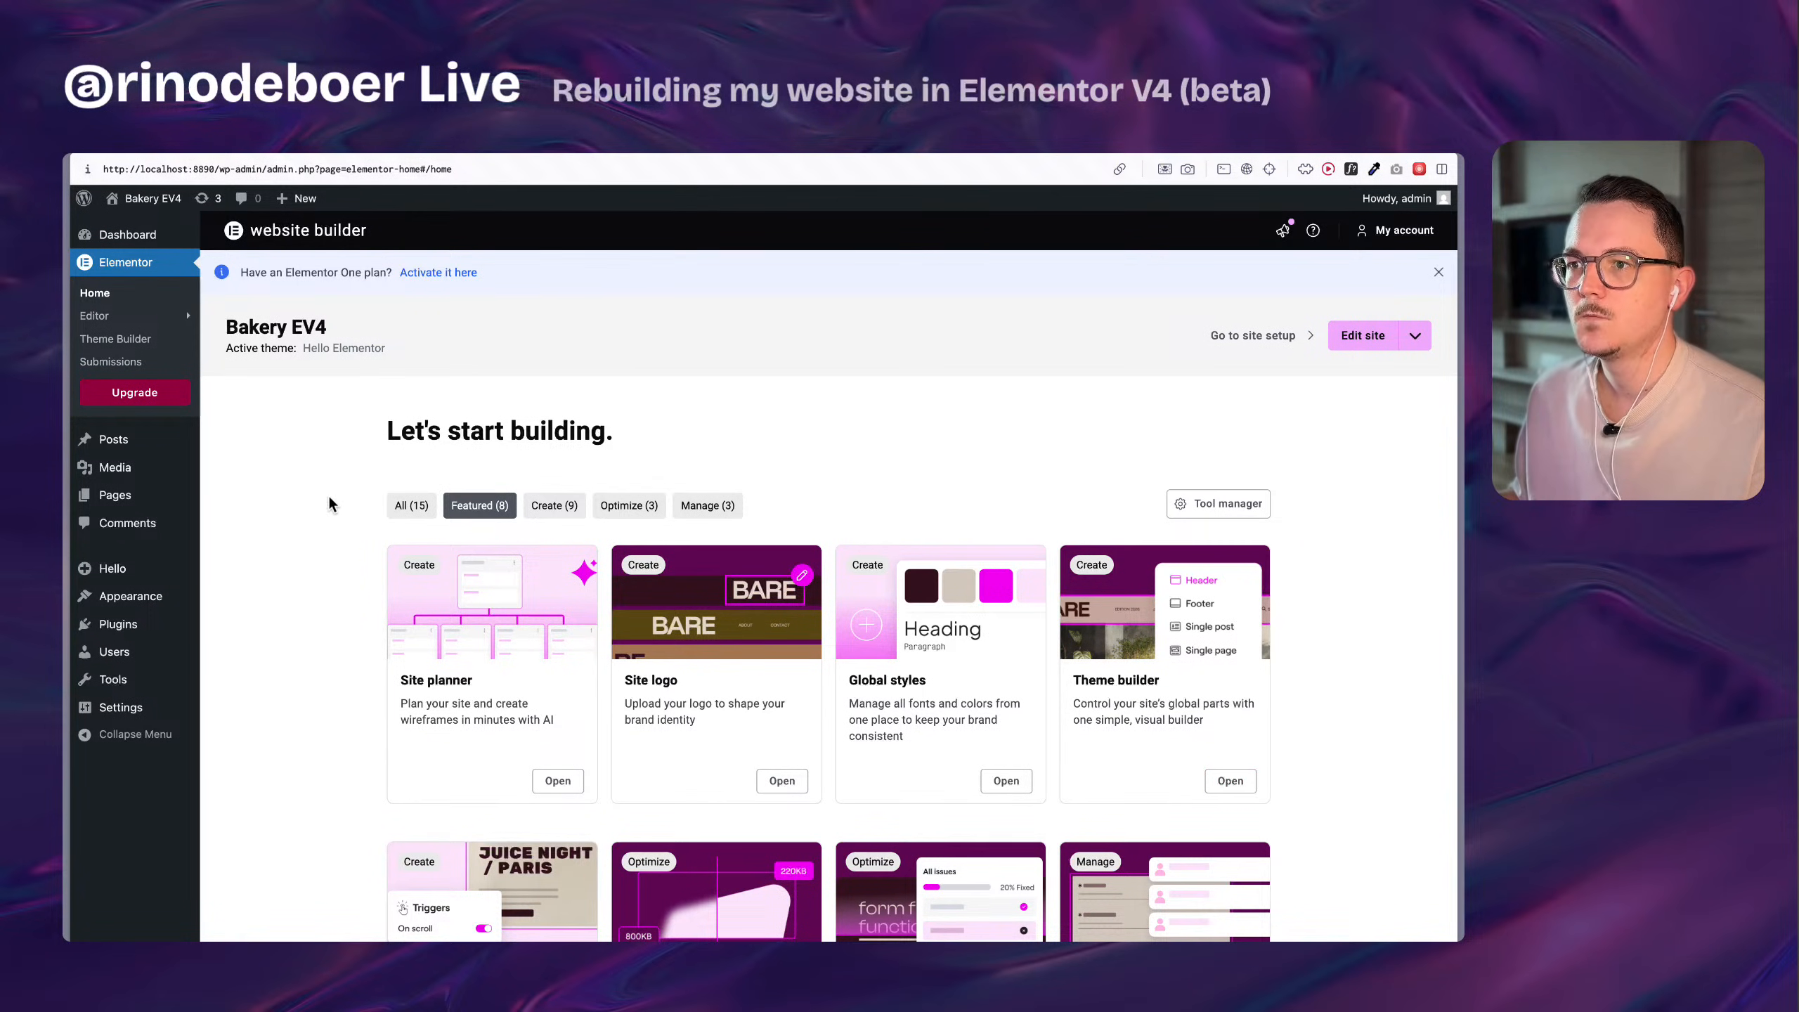
scroll(329, 497, "down", 5)
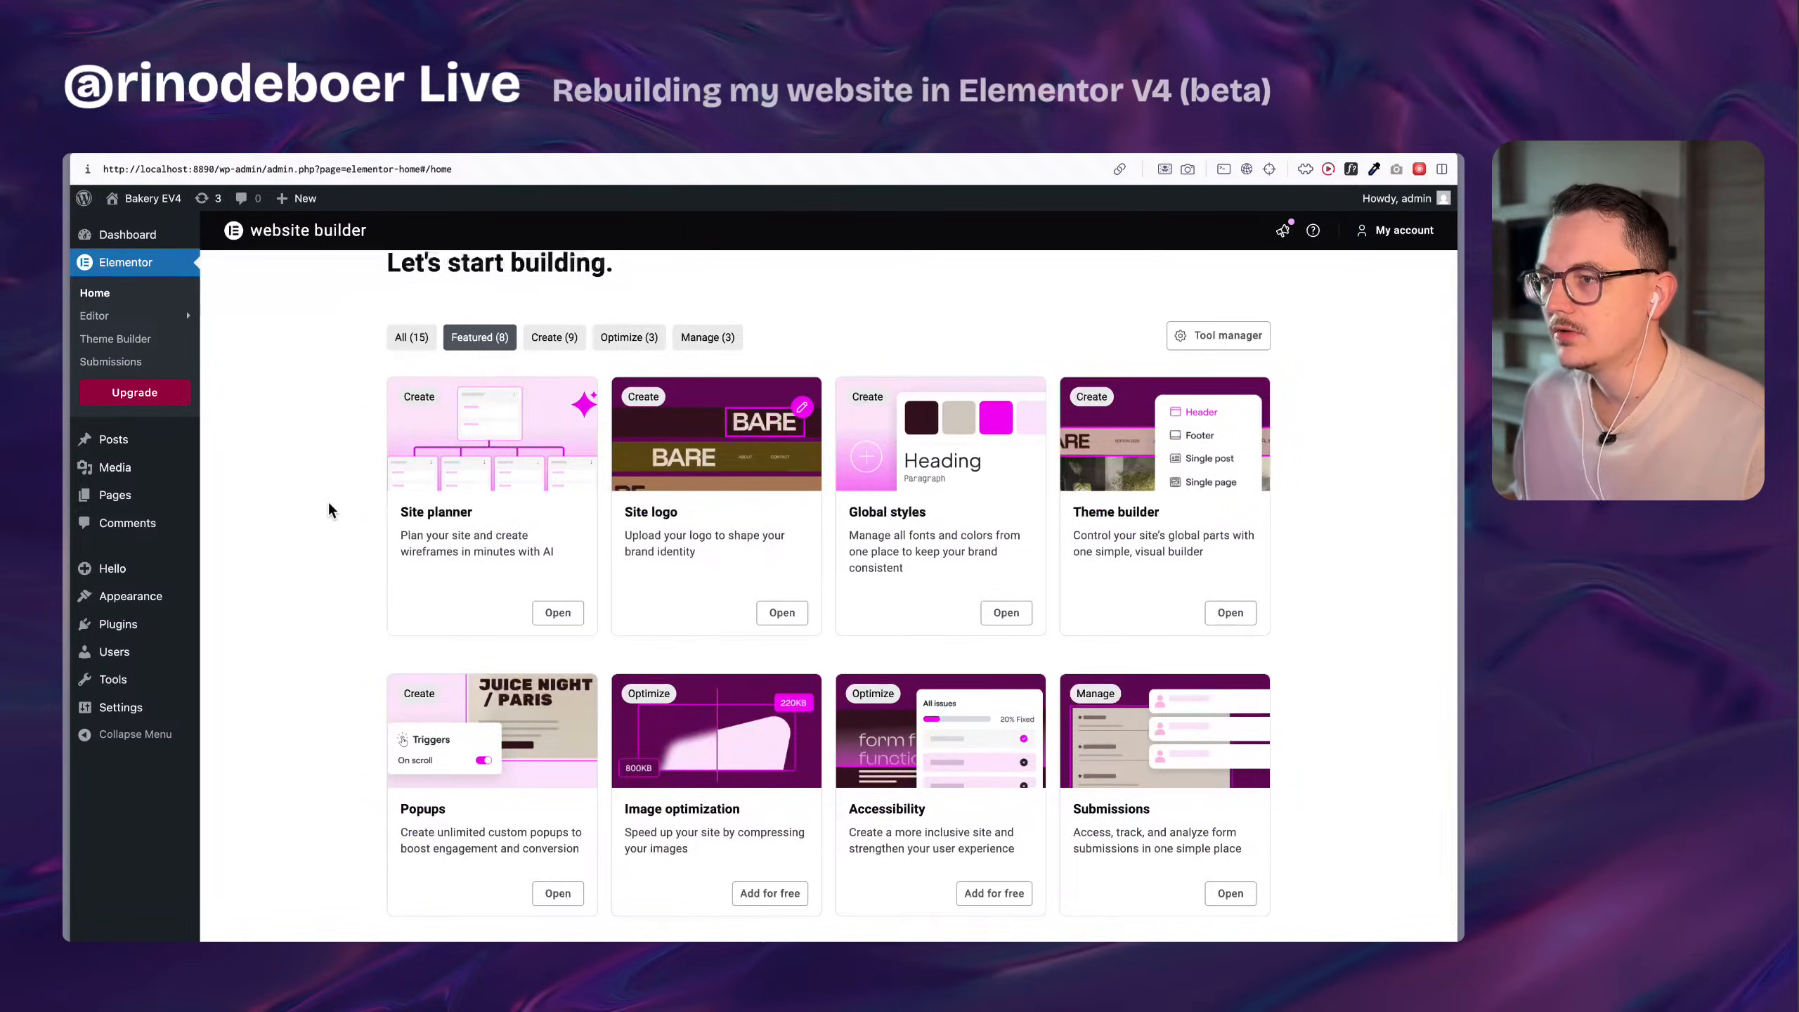
Look over the featured tool cards and site header on the Bakery EV4 site's Elementor Home page.
scroll(328, 500, "down", 1)
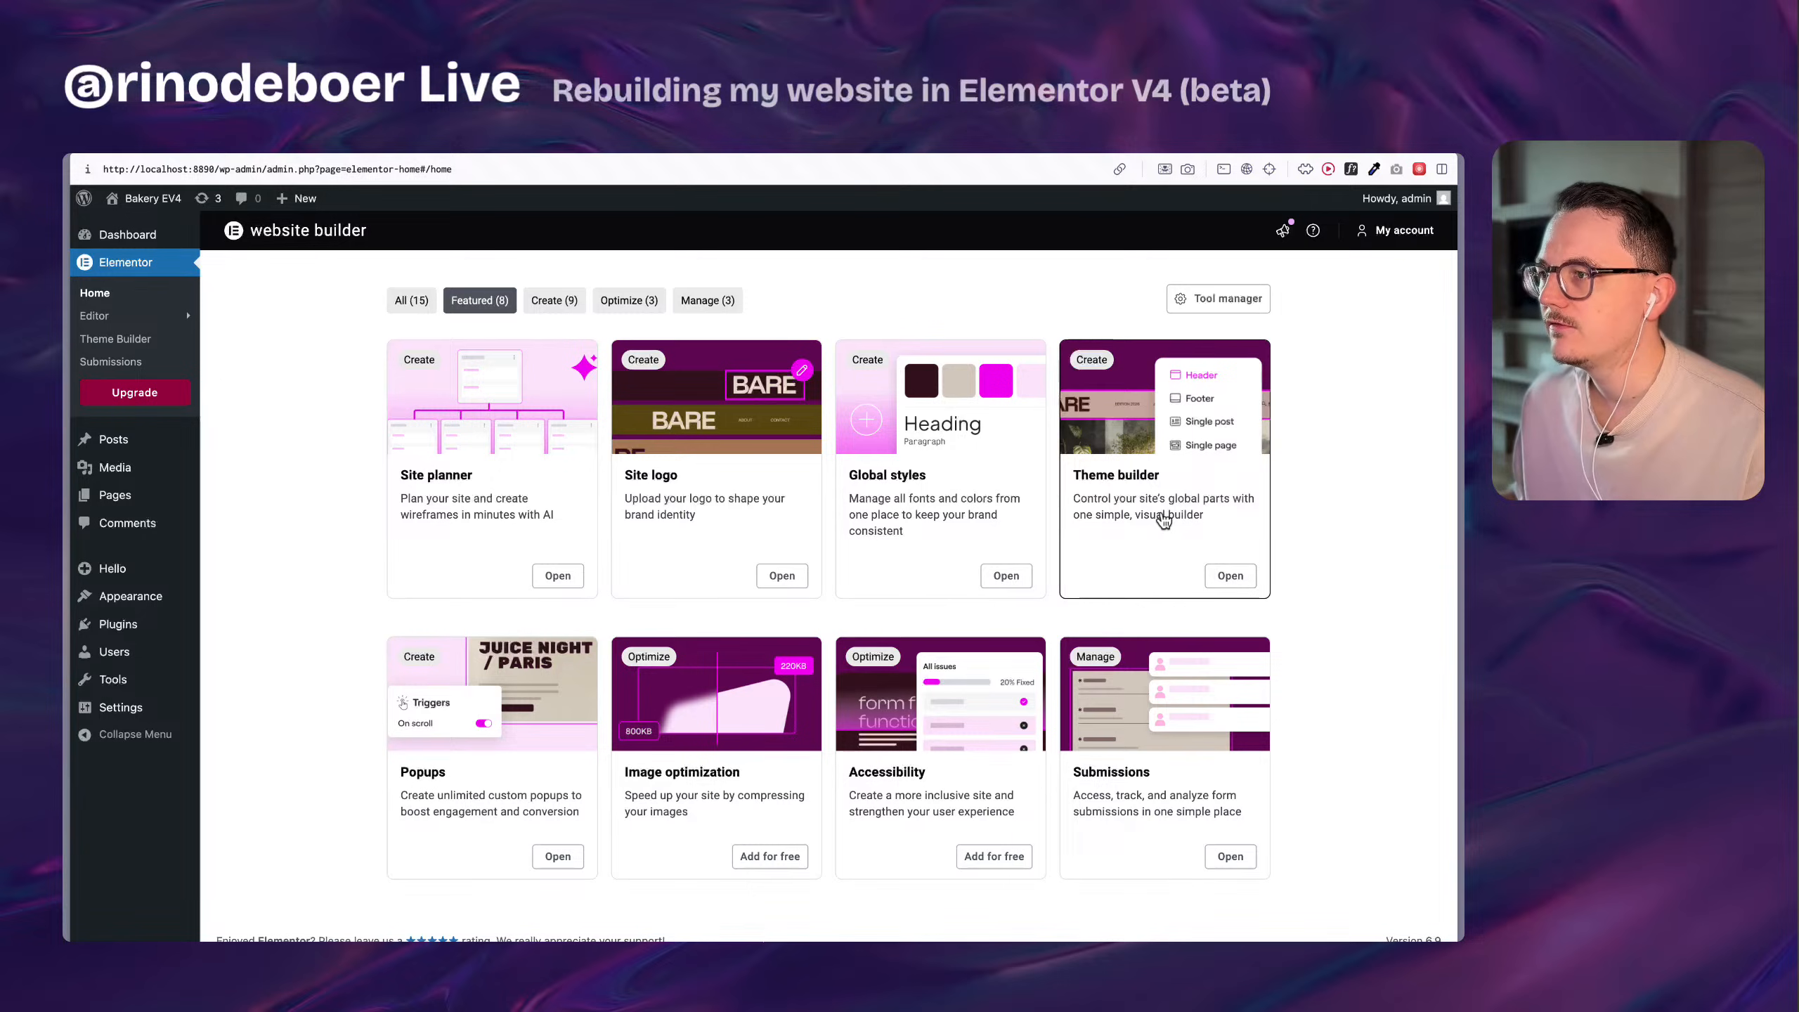
scroll(633, 560, "up", 1)
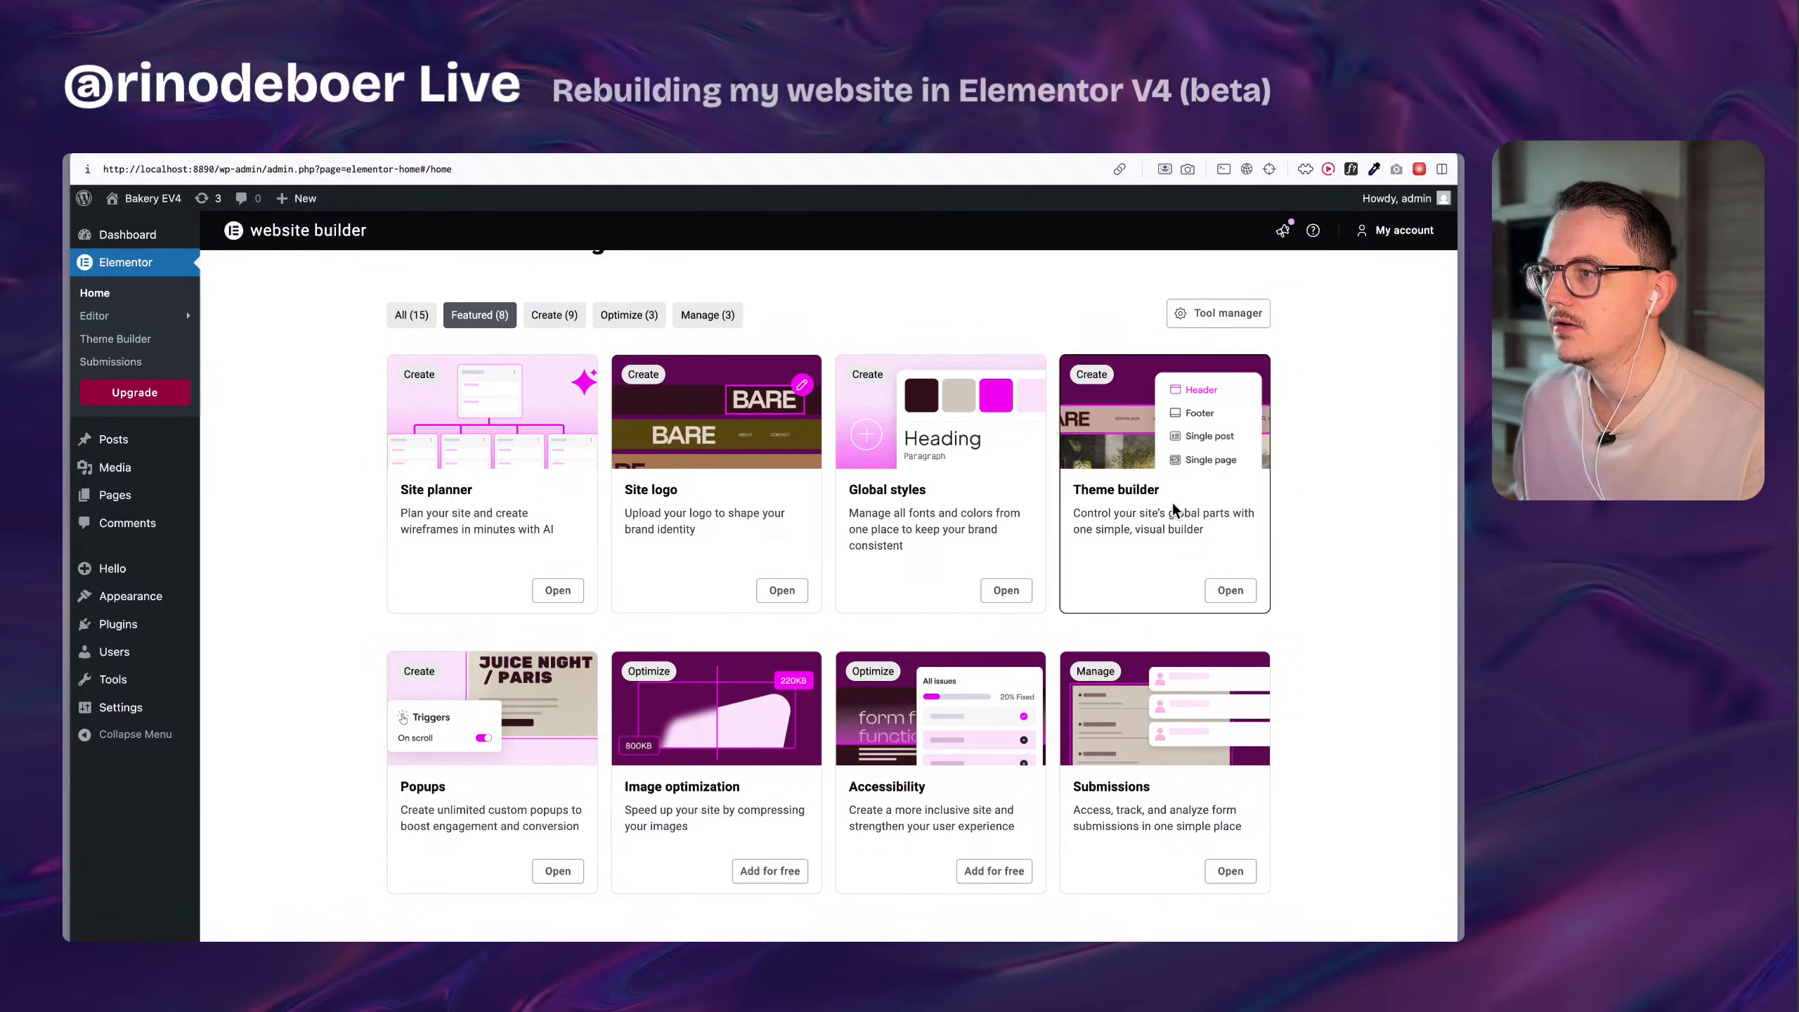
scroll(1005, 699, "down", 1)
scroll(775, 723, "up", 5)
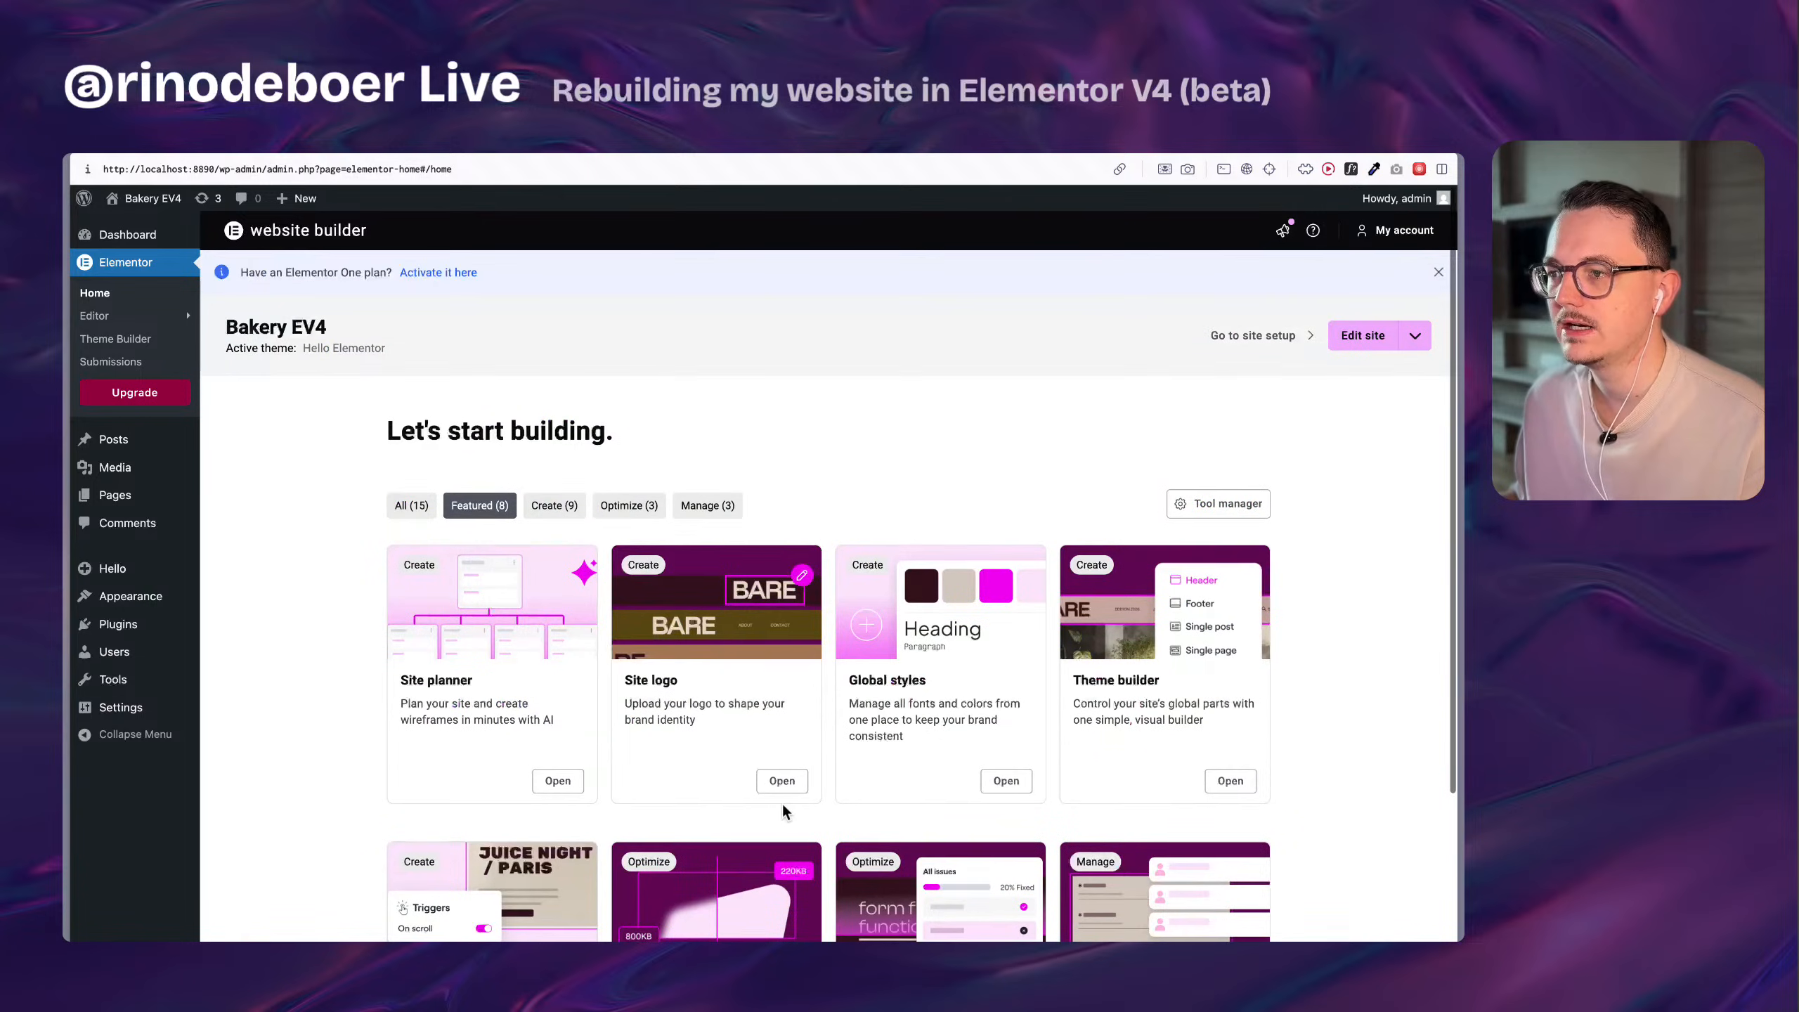
scroll(750, 730, "down", 5)
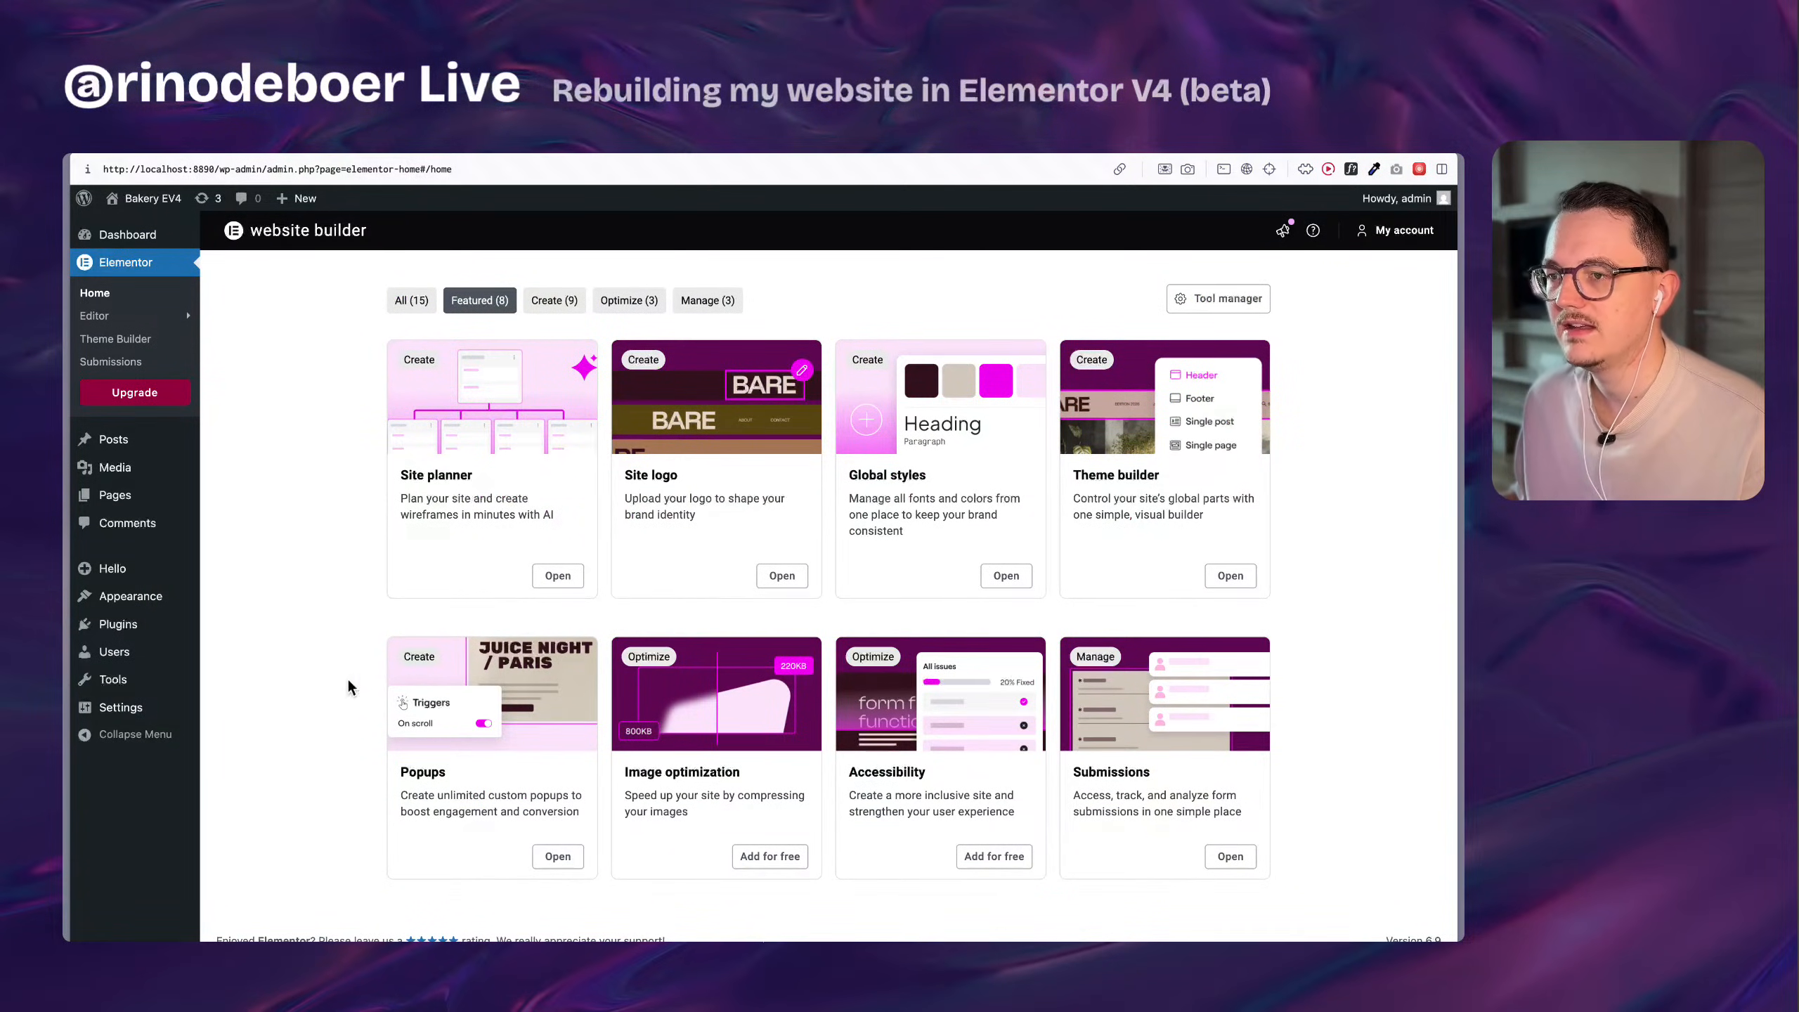
scroll(363, 657, "up", 5)
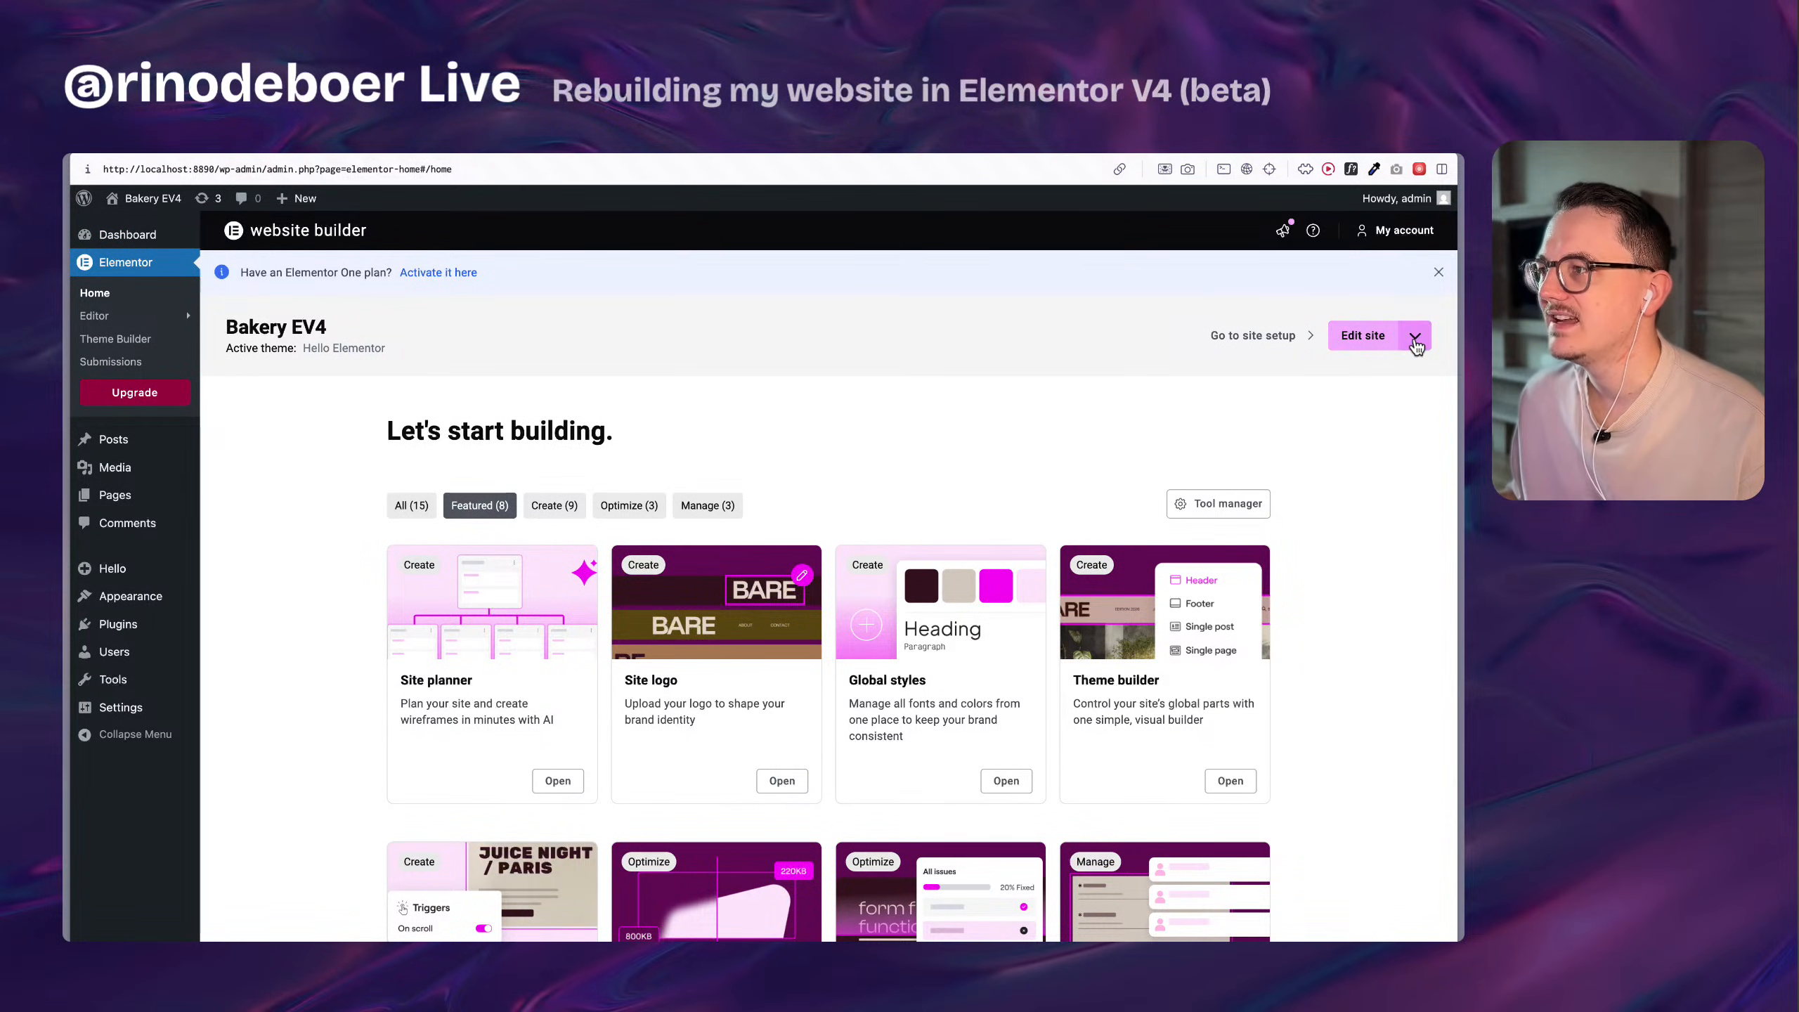
Switch to the portfolio site, view its live front page, and open the Home page for editing with Elementor.
mouse_move(66, 440)
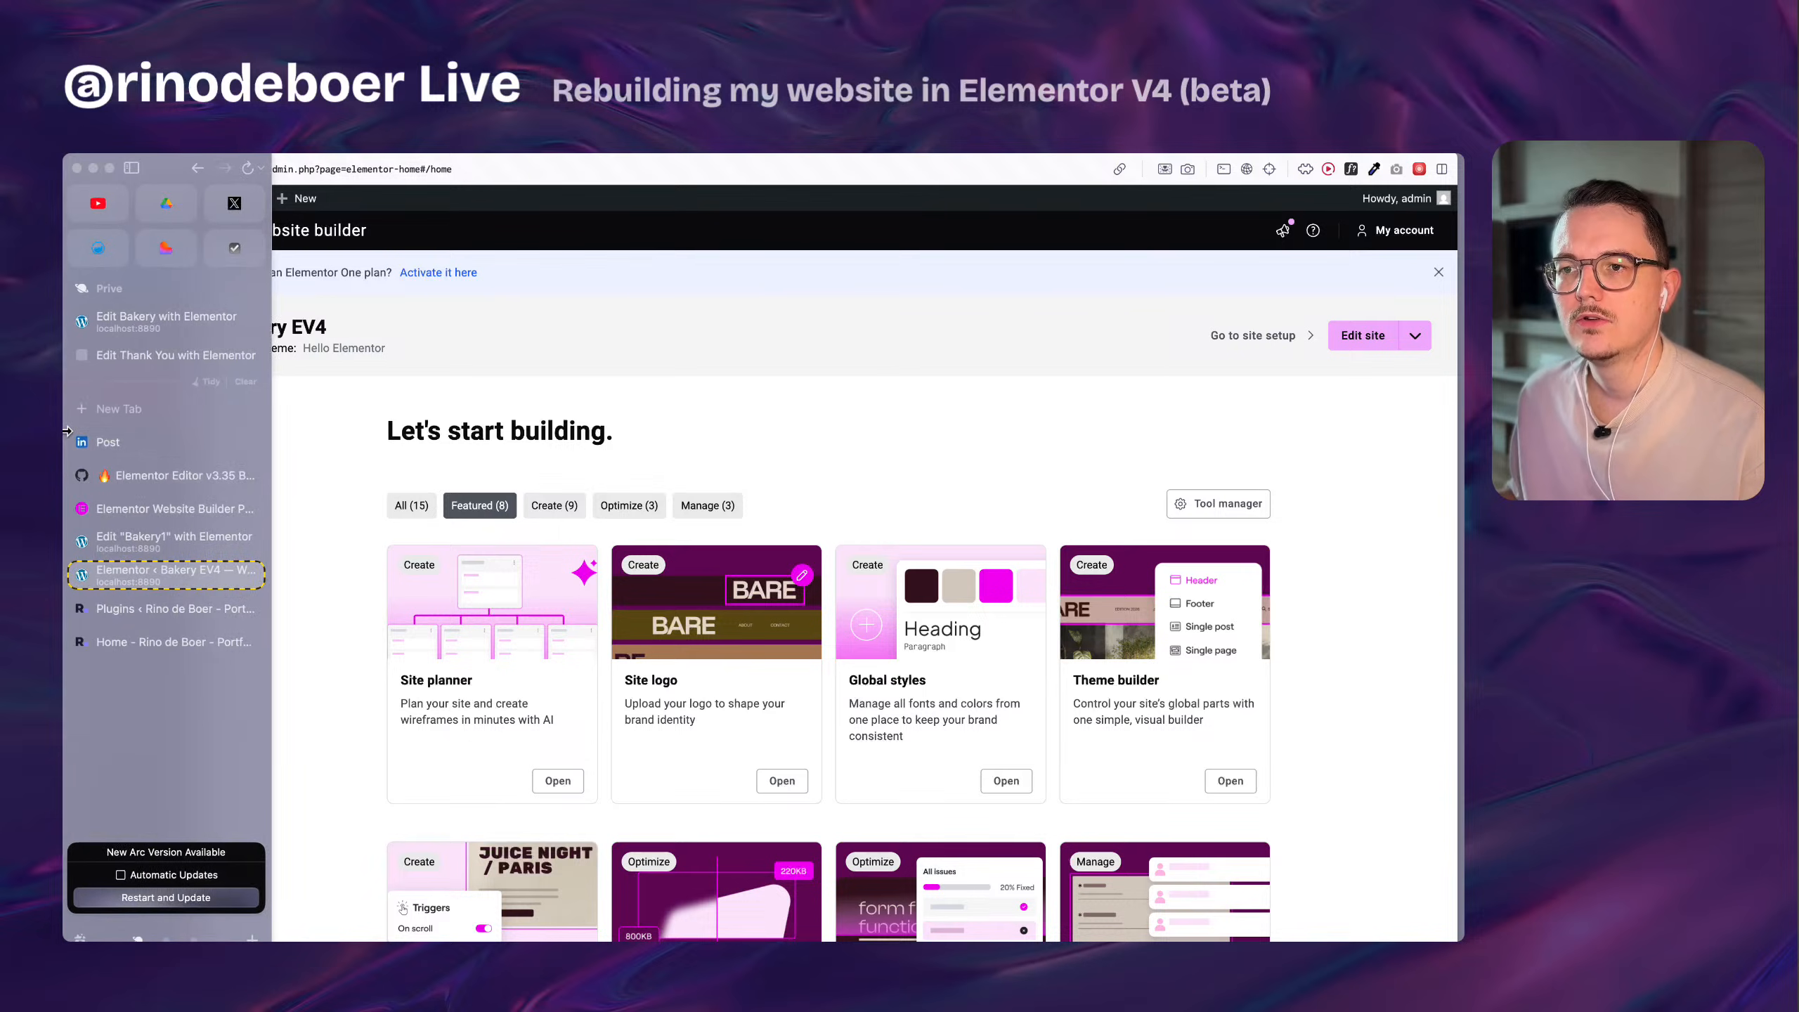
left_click(194, 608)
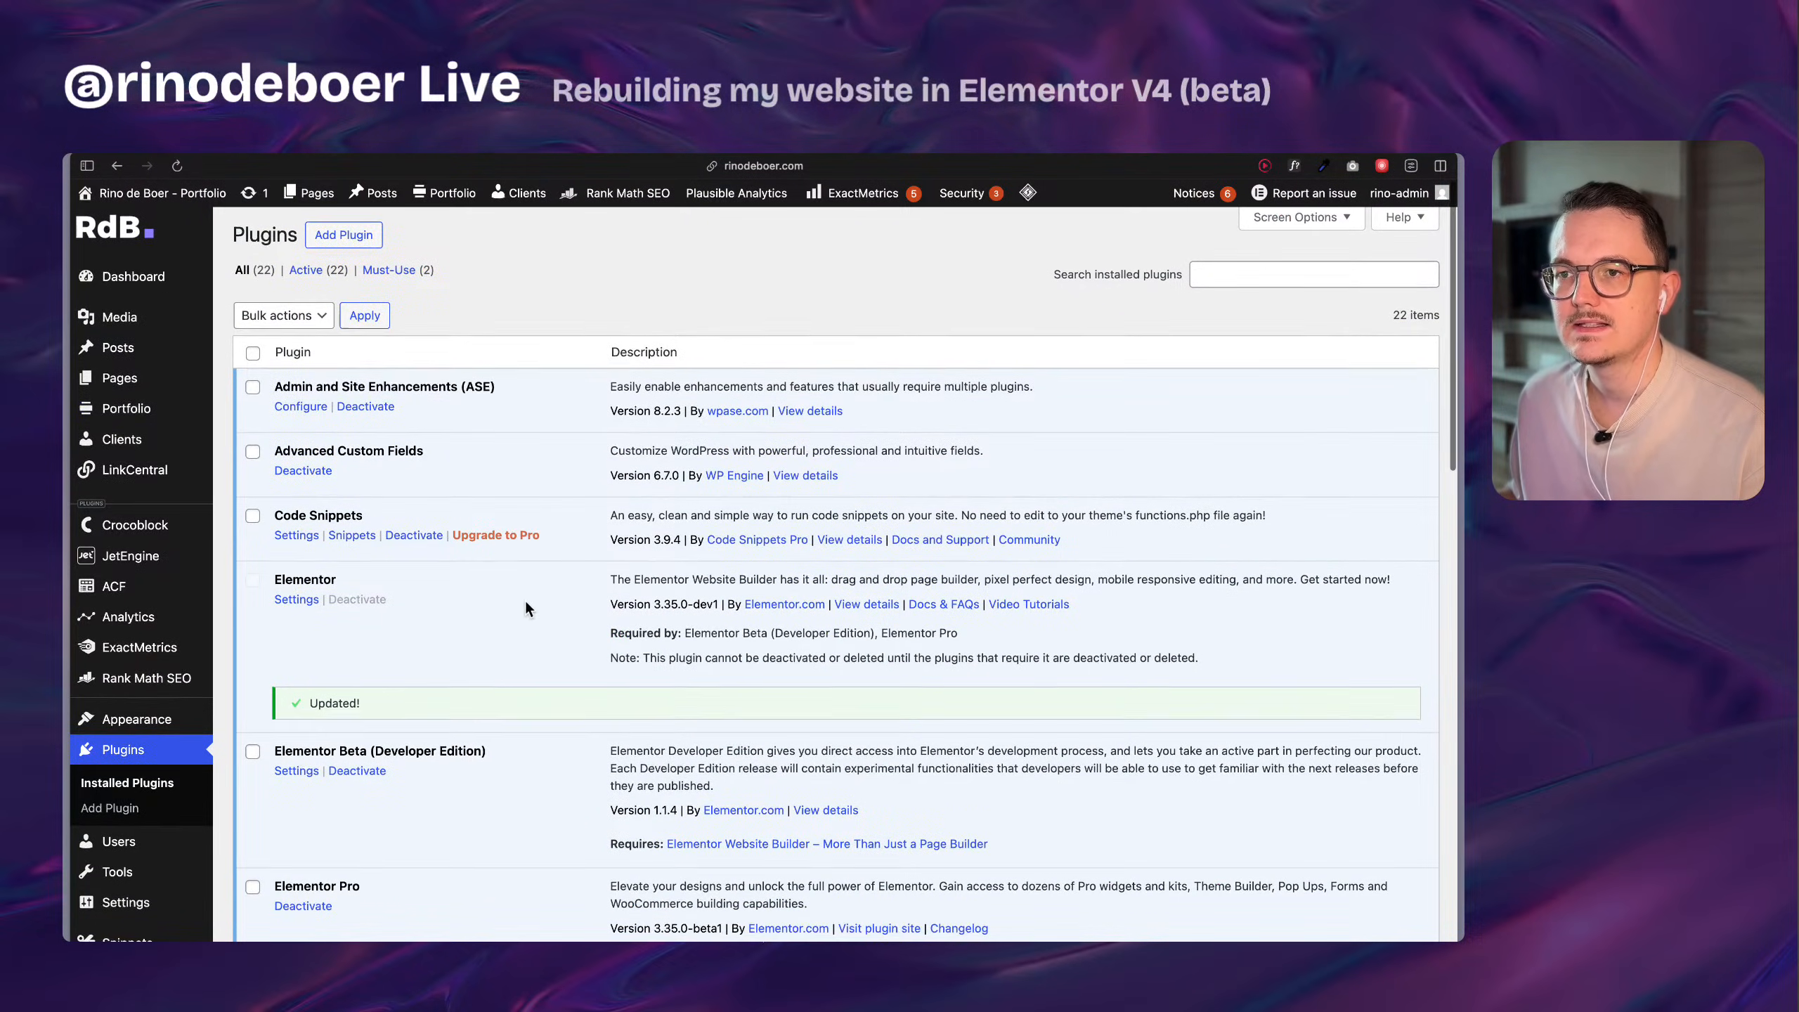
left_click(170, 194)
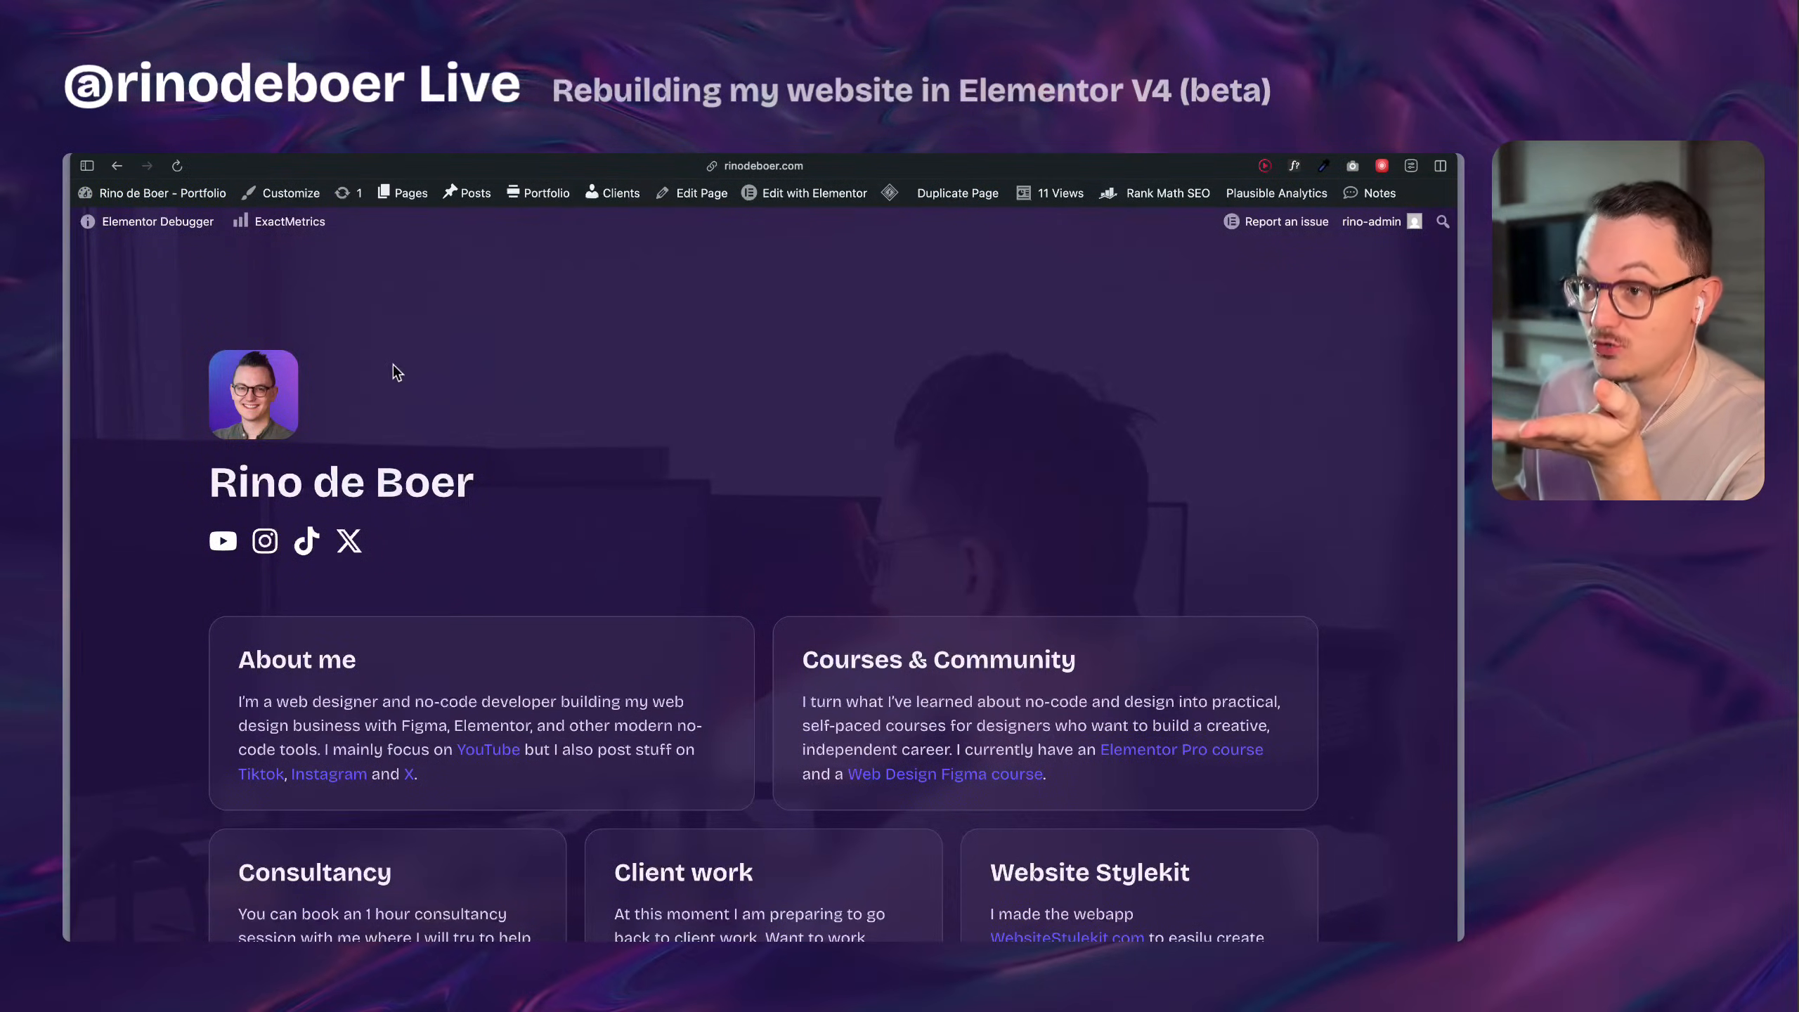
mouse_move(834, 193)
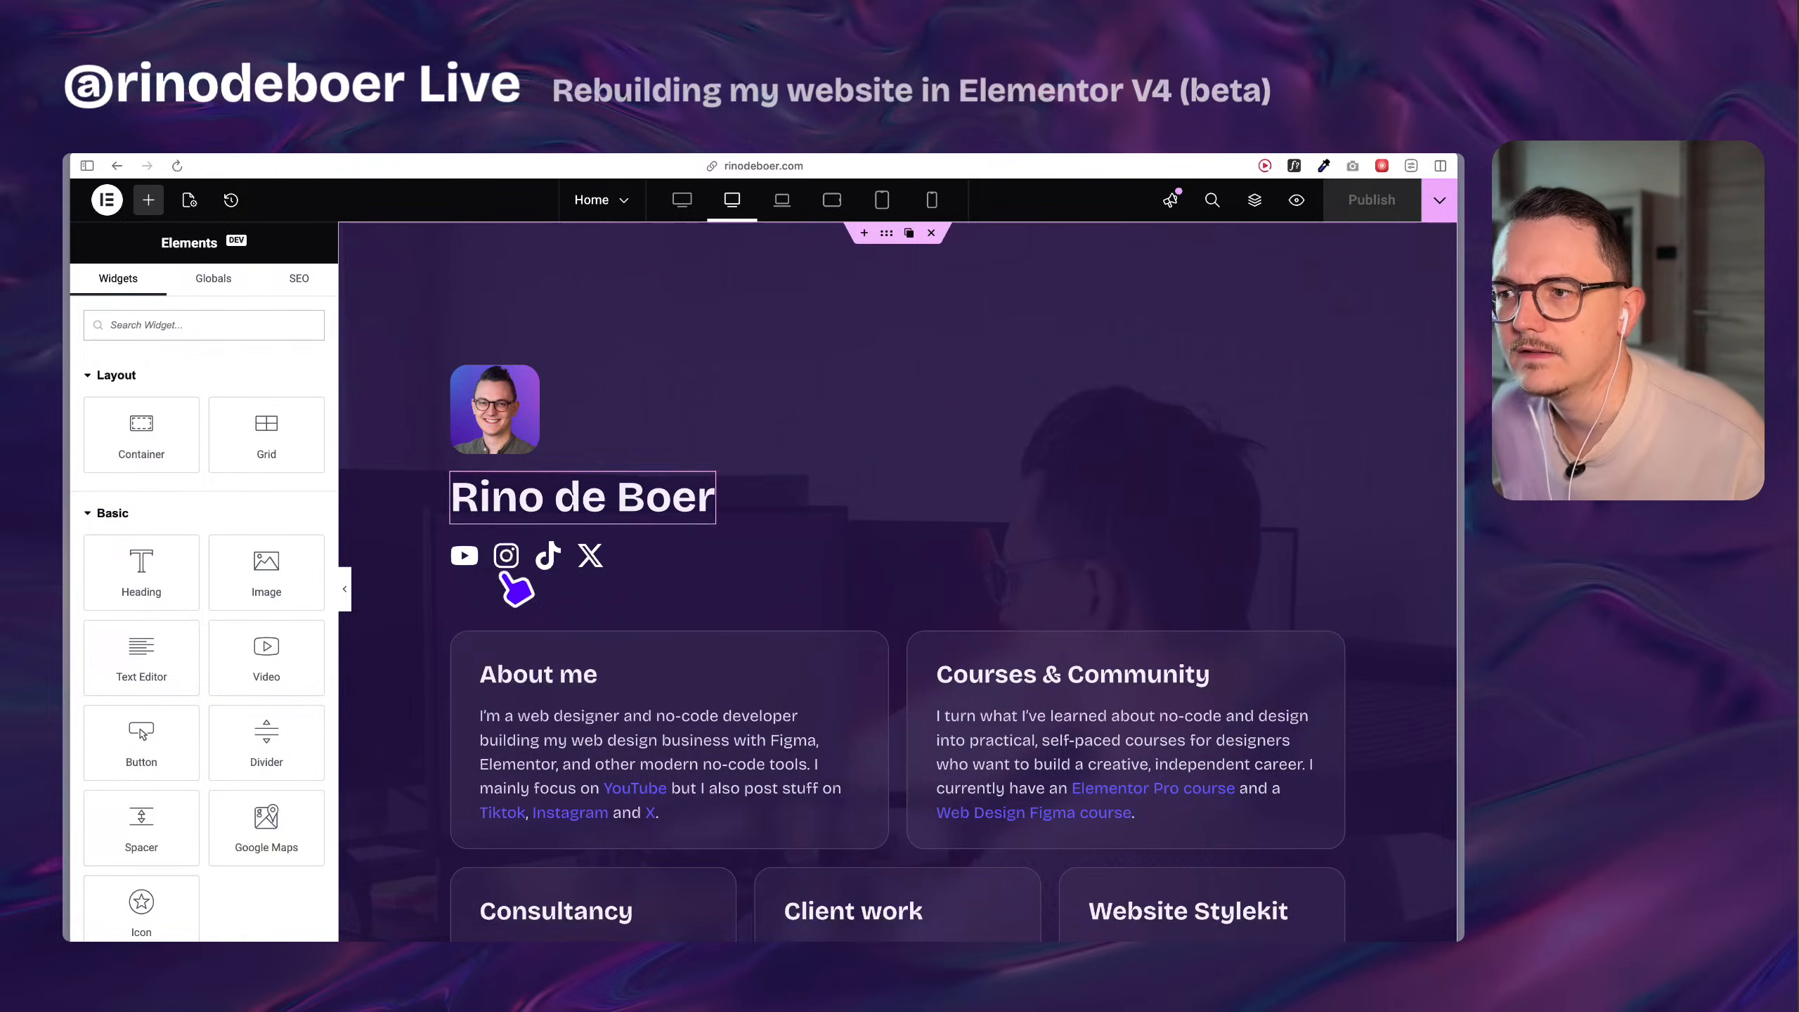
Examine the Home page's profile header and its five content cards on the Elementor canvas.
scroll(496, 588, "down", 2)
scroll(856, 623, "down", 5)
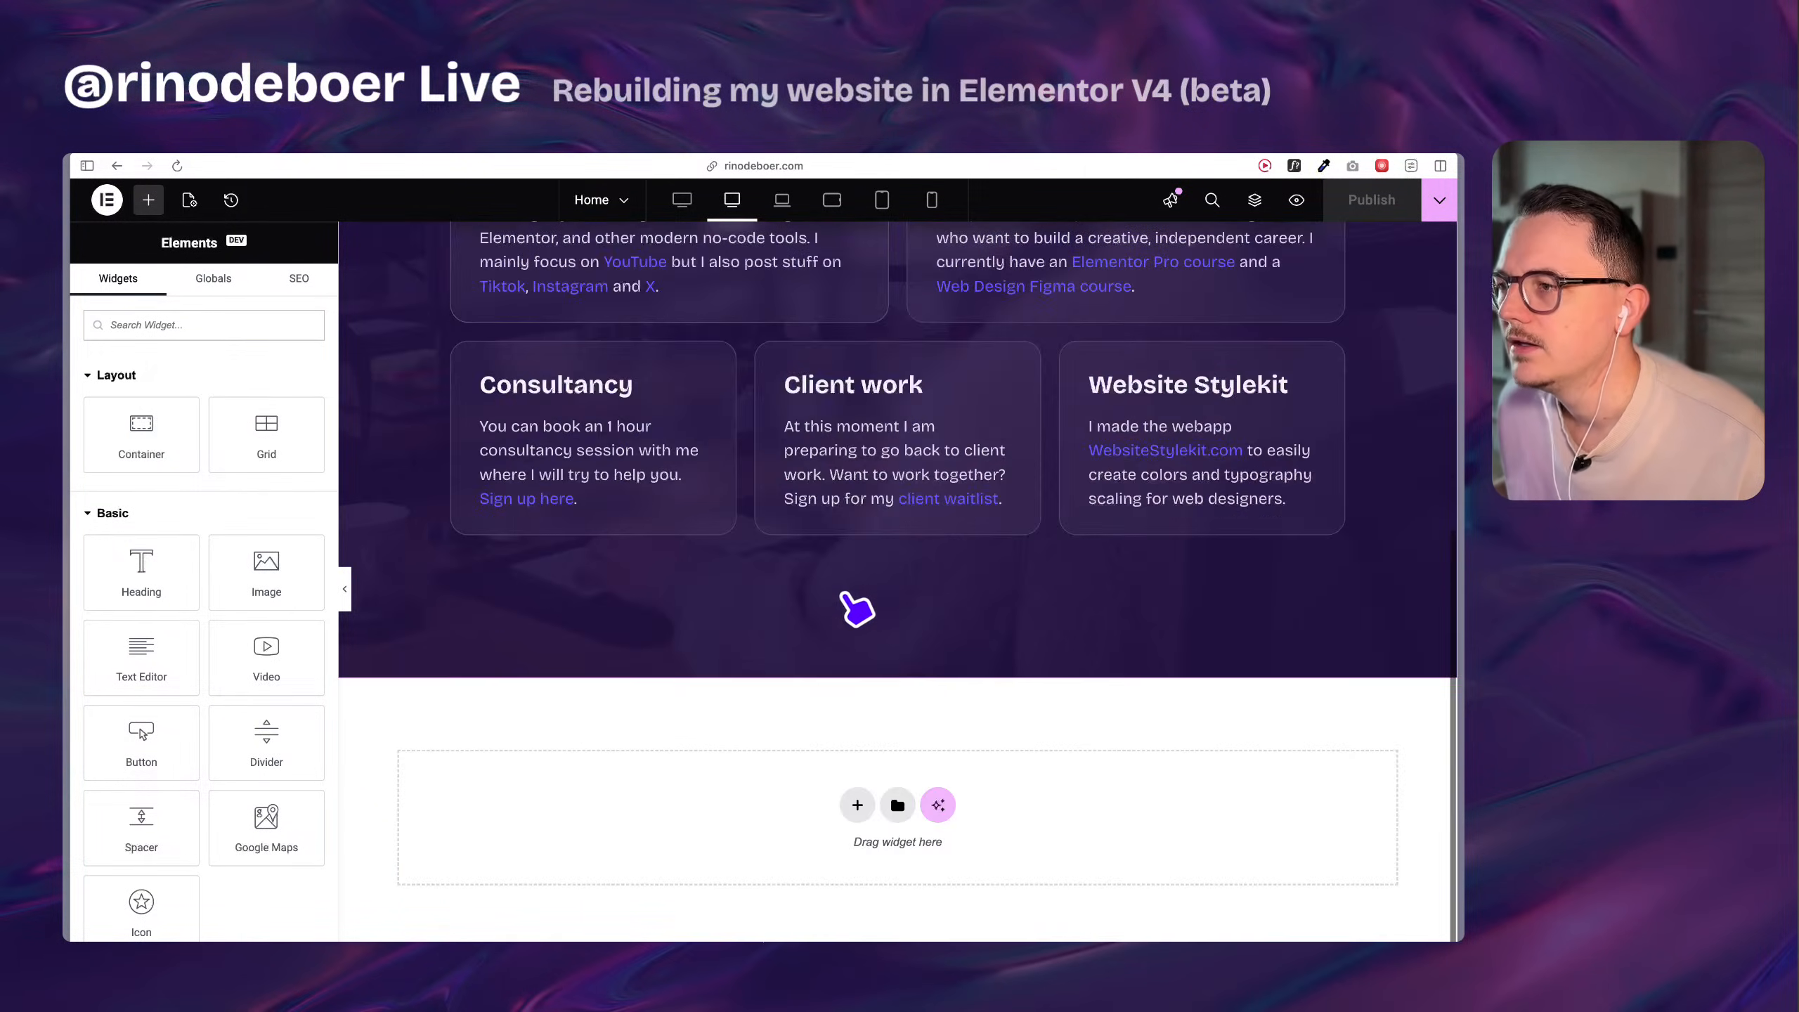
scroll(856, 611, "up", 7)
scroll(900, 489, "down", 5)
scroll(900, 489, "up", 5)
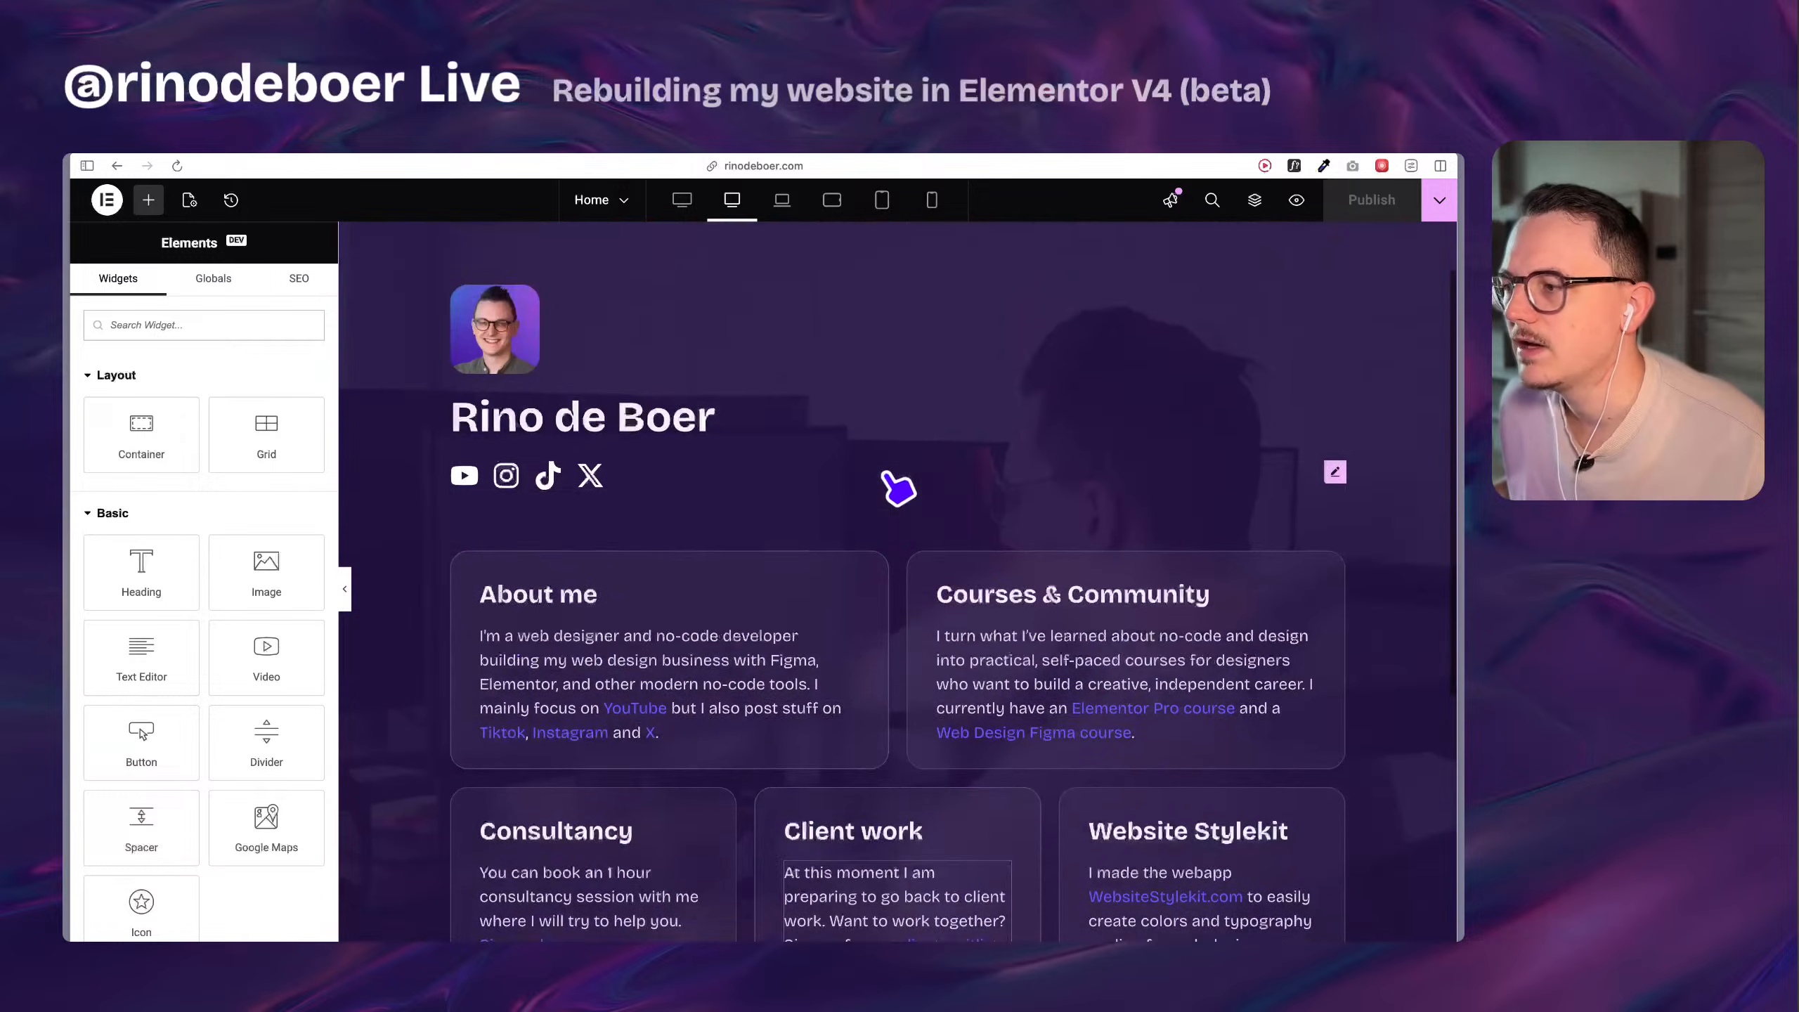
scroll(637, 496, "down", 2)
Inspect the About me container's Layout and Advanced settings, and briefly view the canvas at full width.
left_click(462, 443)
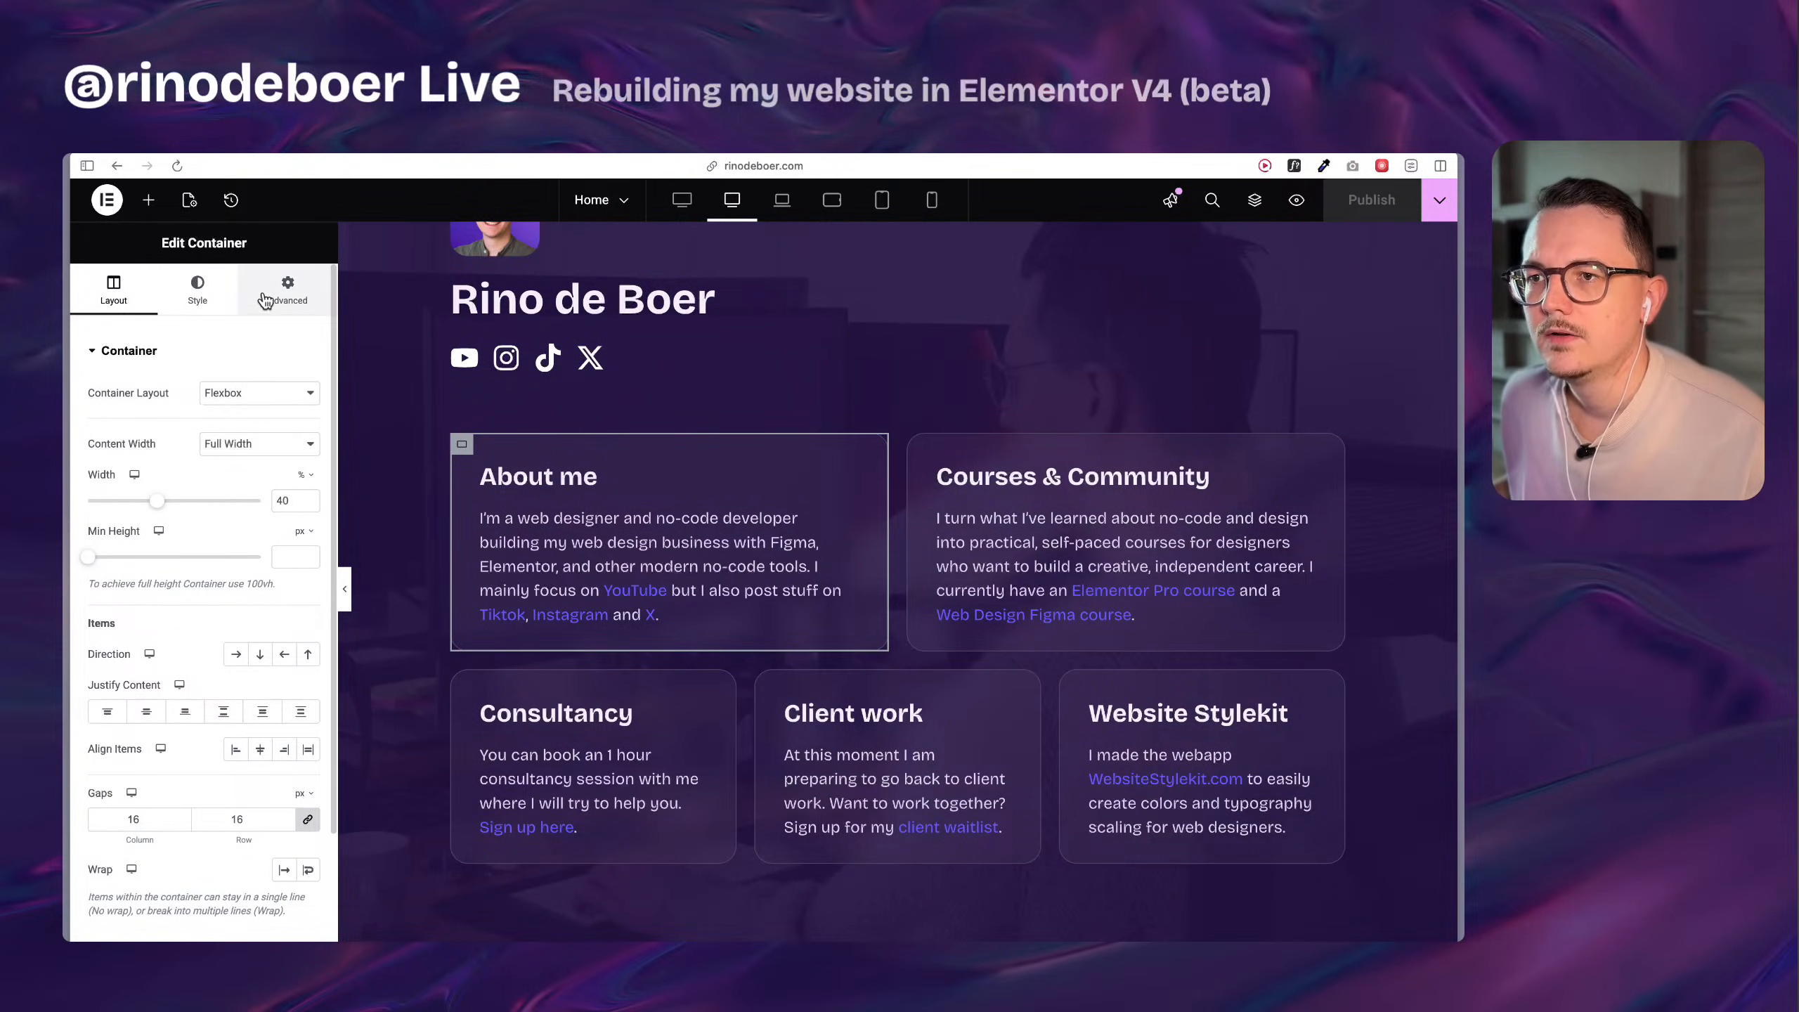
left_click(285, 304)
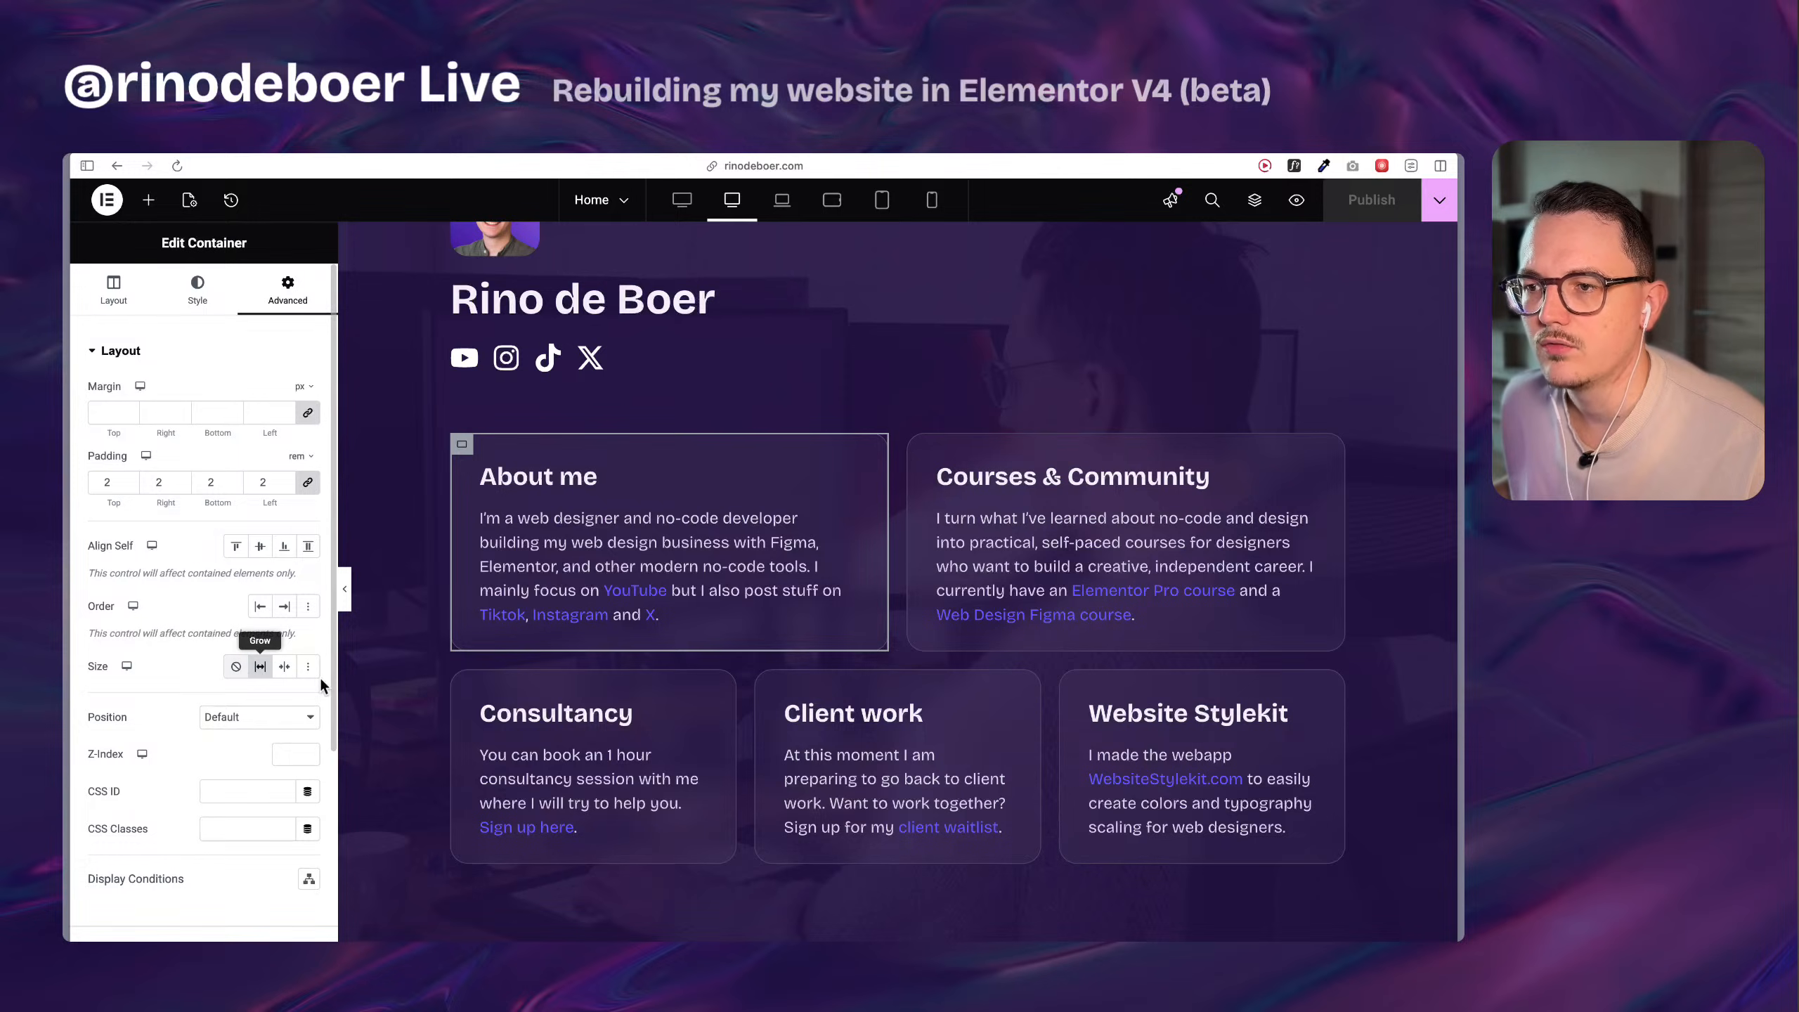
left_click(344, 589)
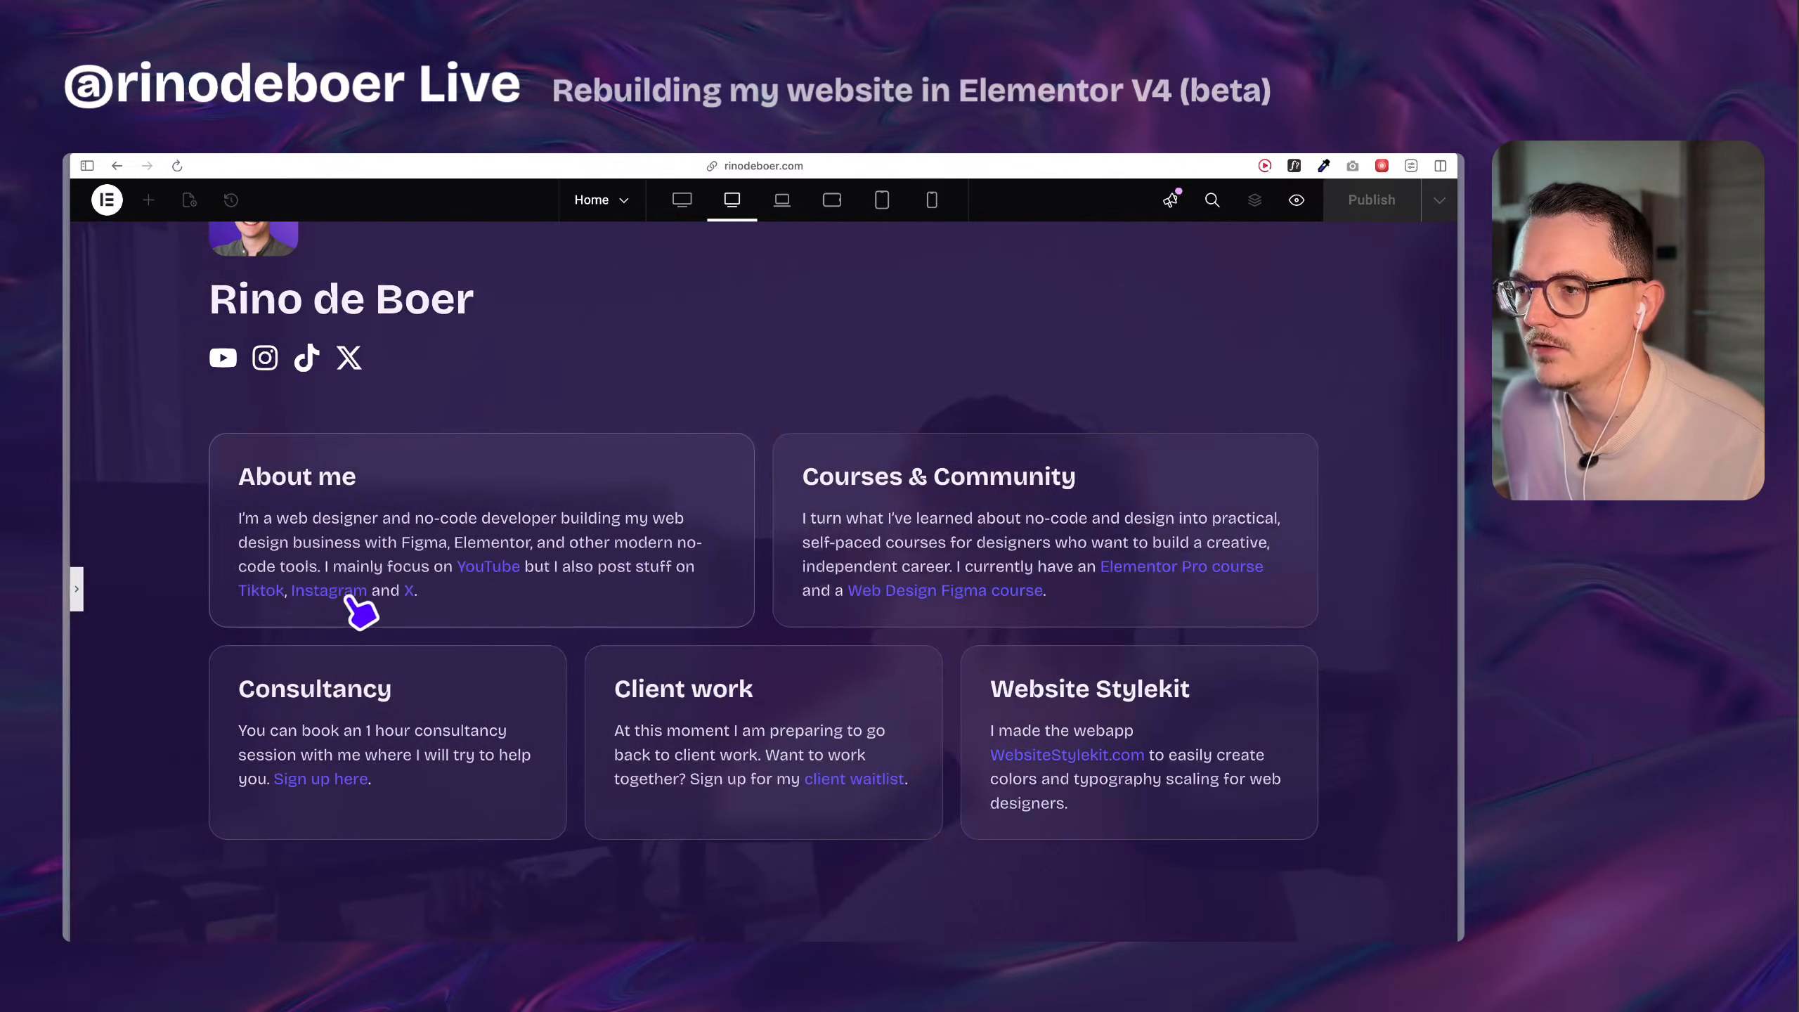
left_click(76, 590)
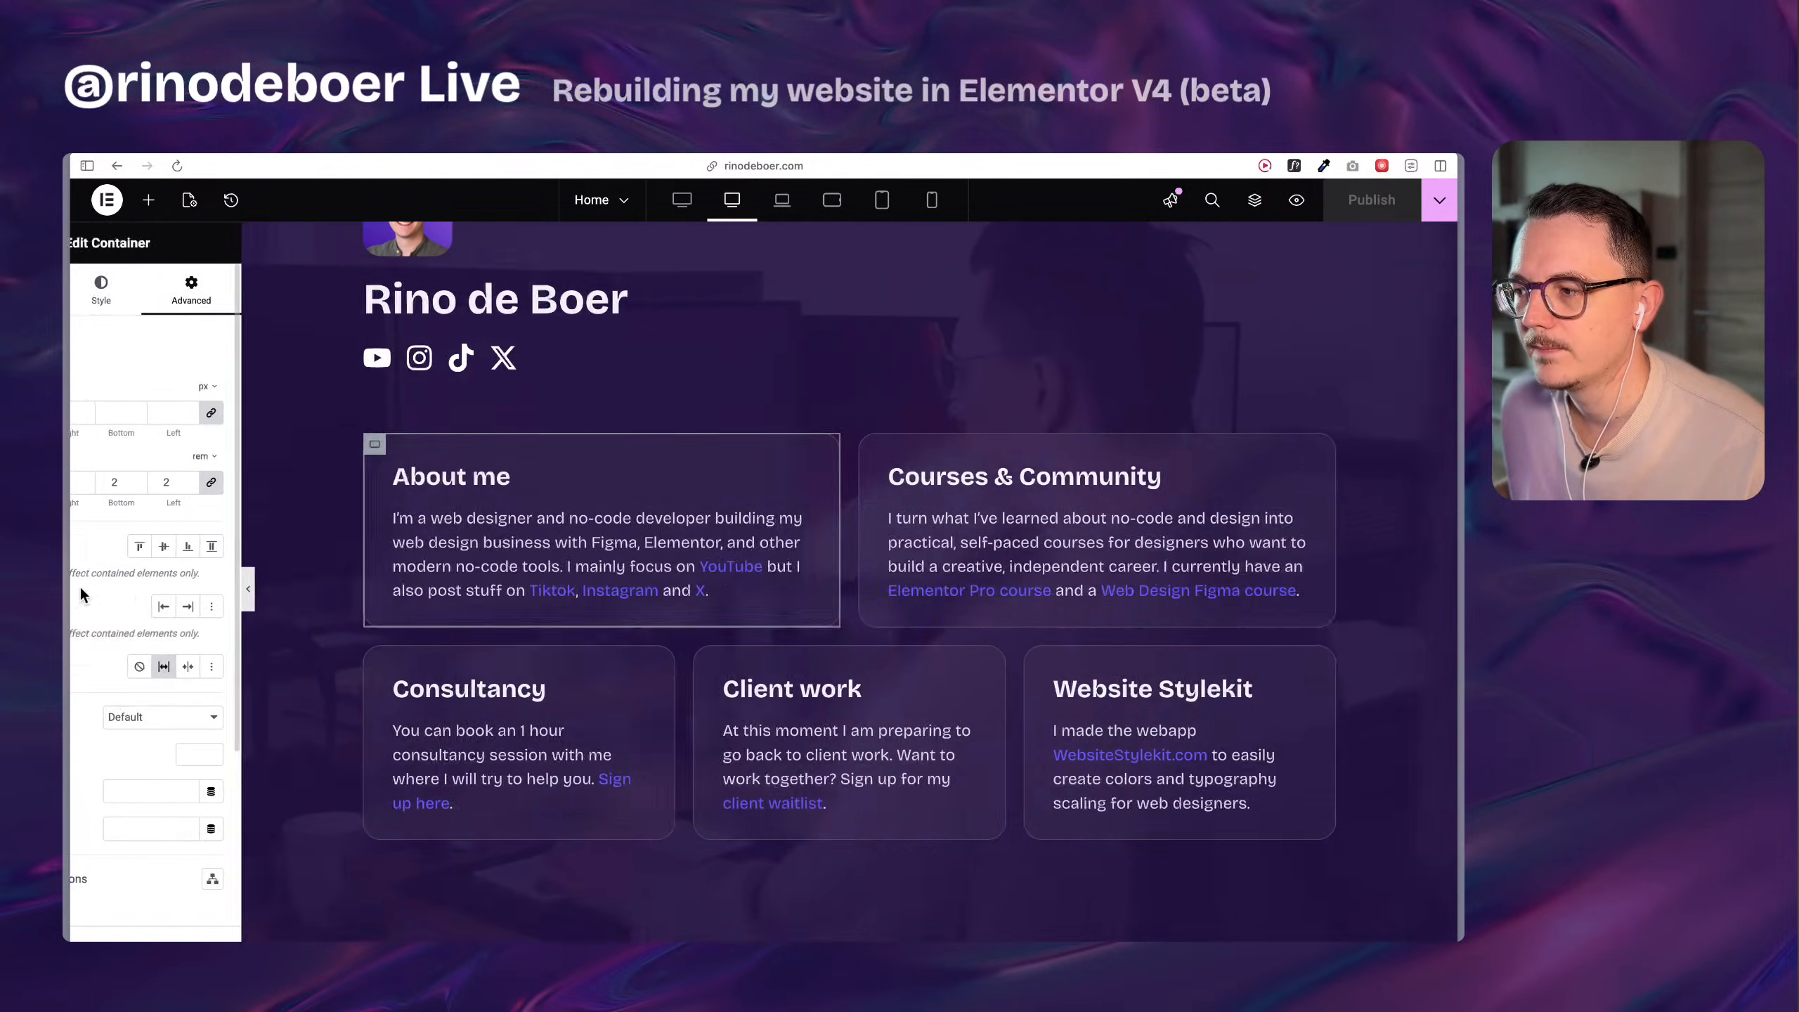
scroll(560, 432, "up", 1)
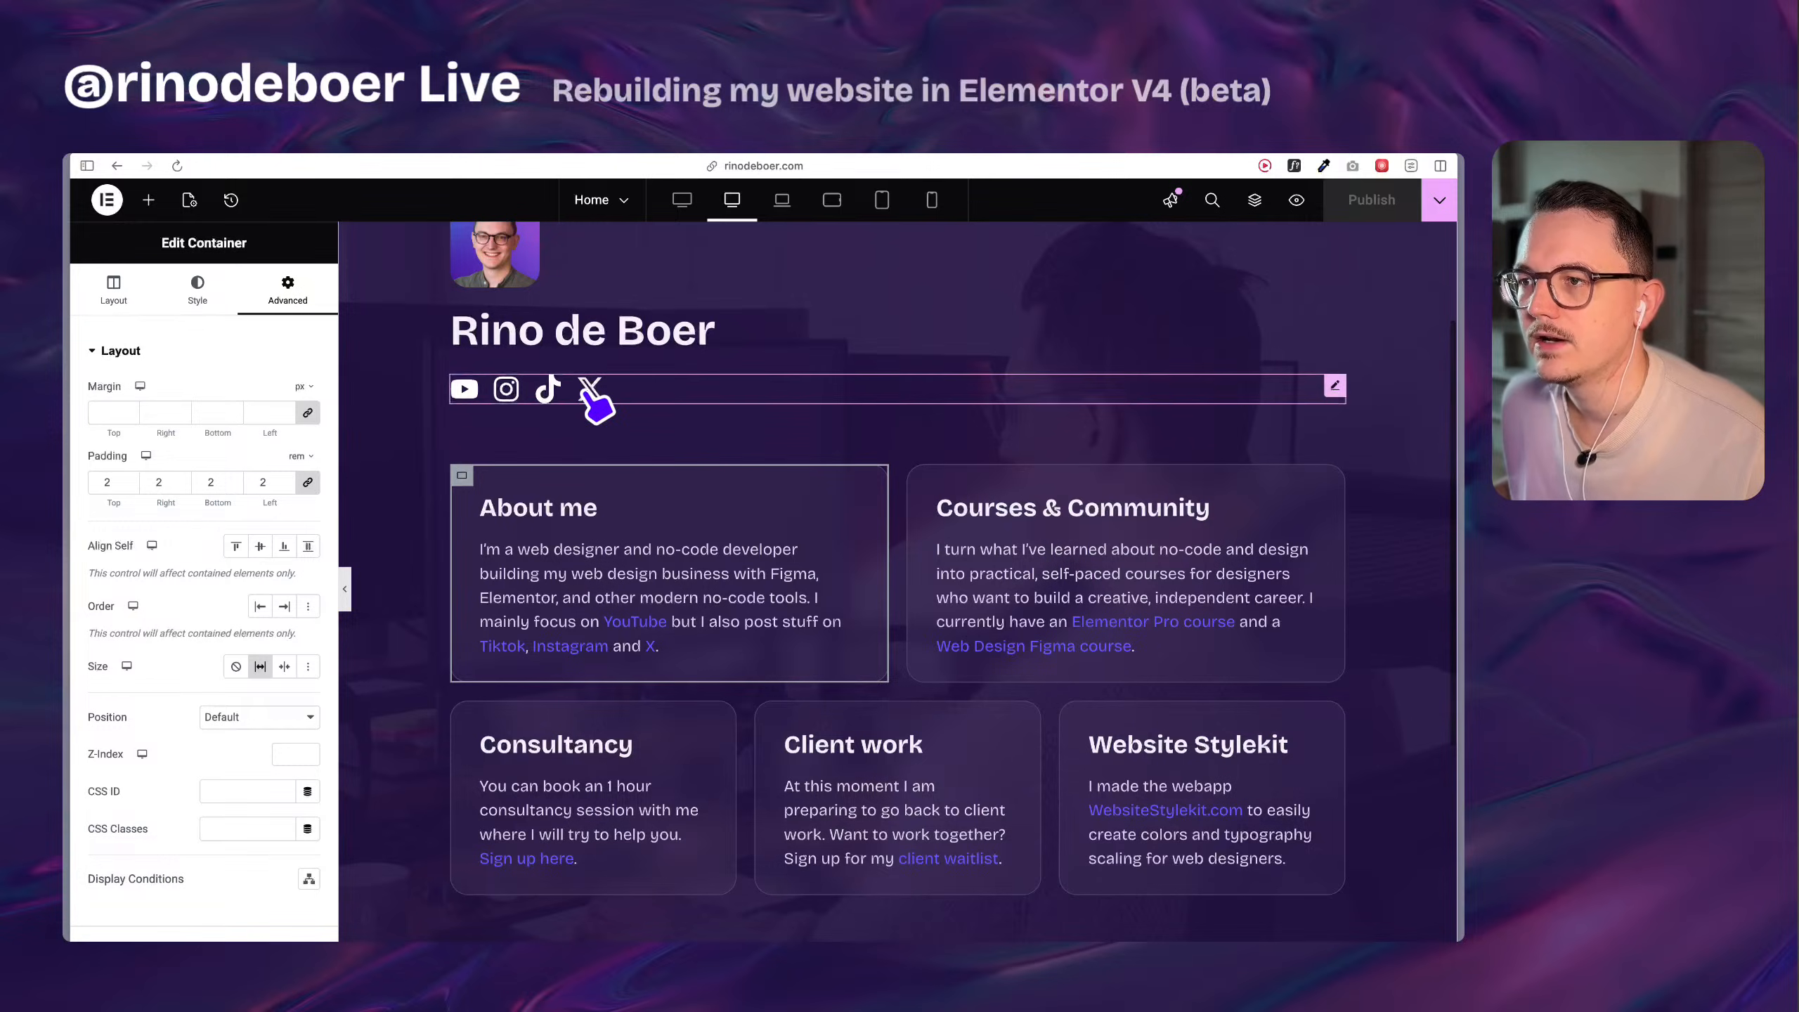
Inspect the Social Icons widget's content settings and browse the list of available widgets.
left_click(617, 397)
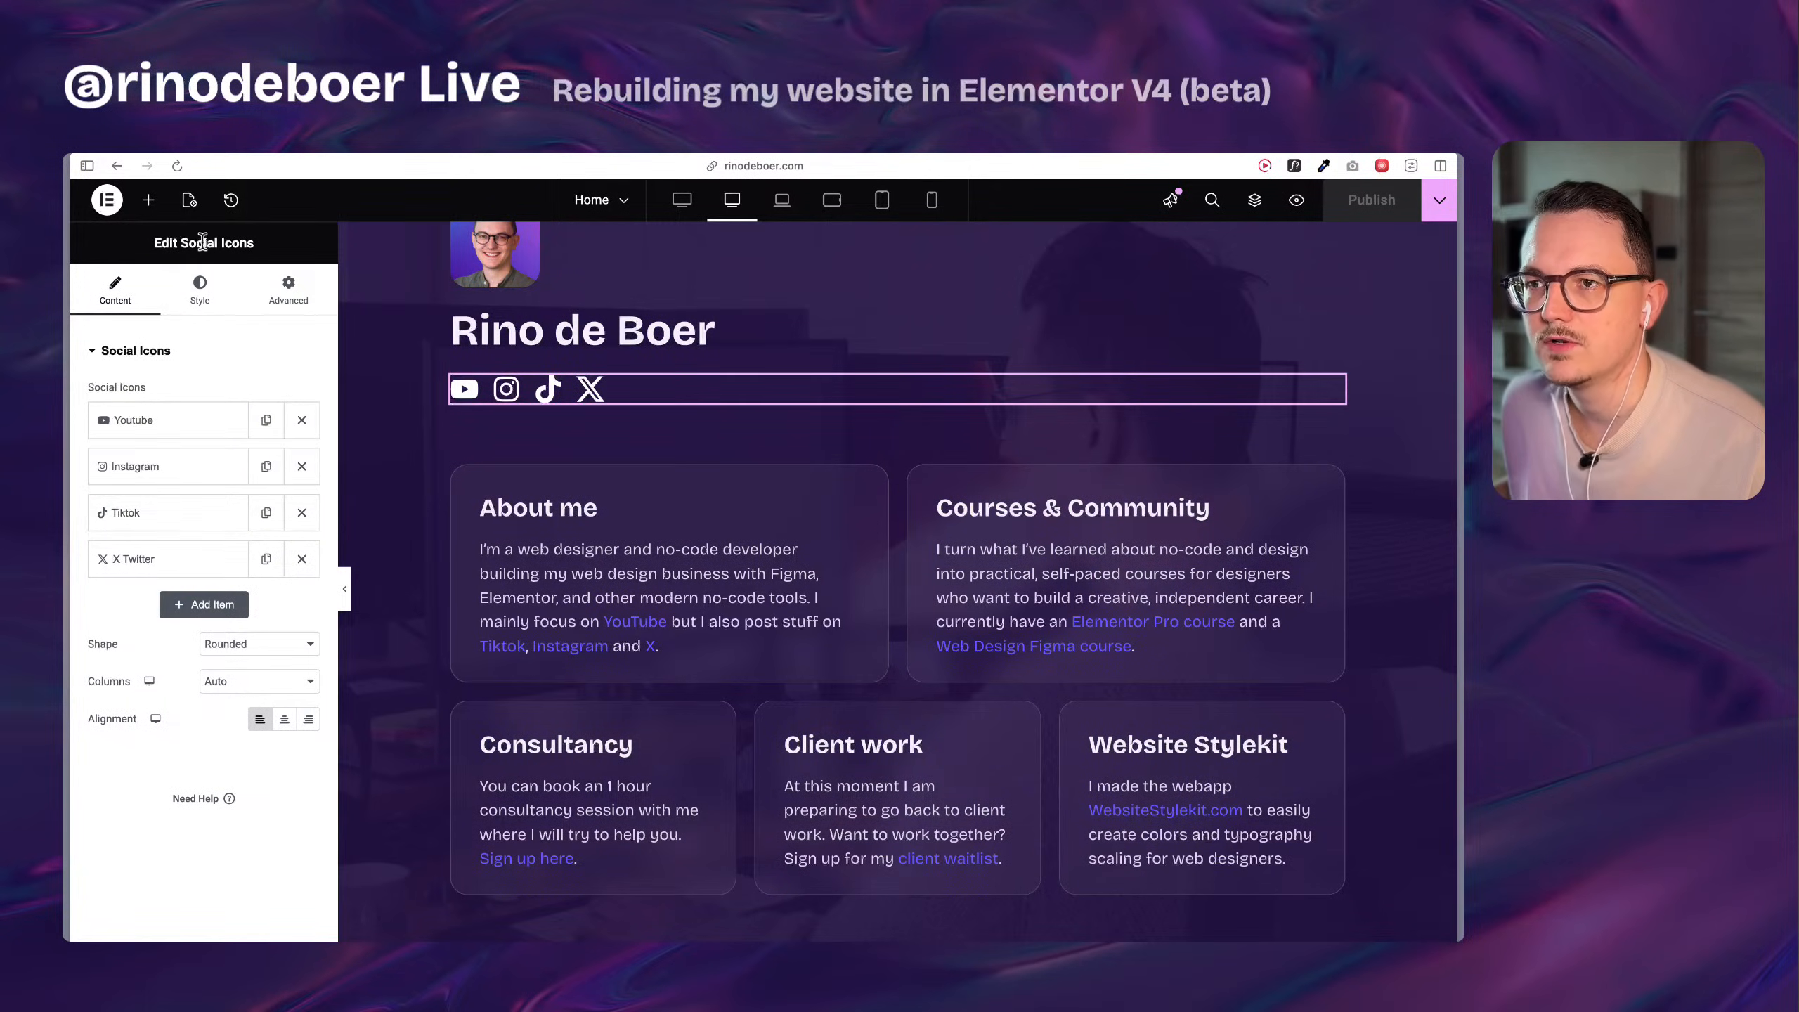
left_click(148, 200)
scroll(158, 732, "down", 15)
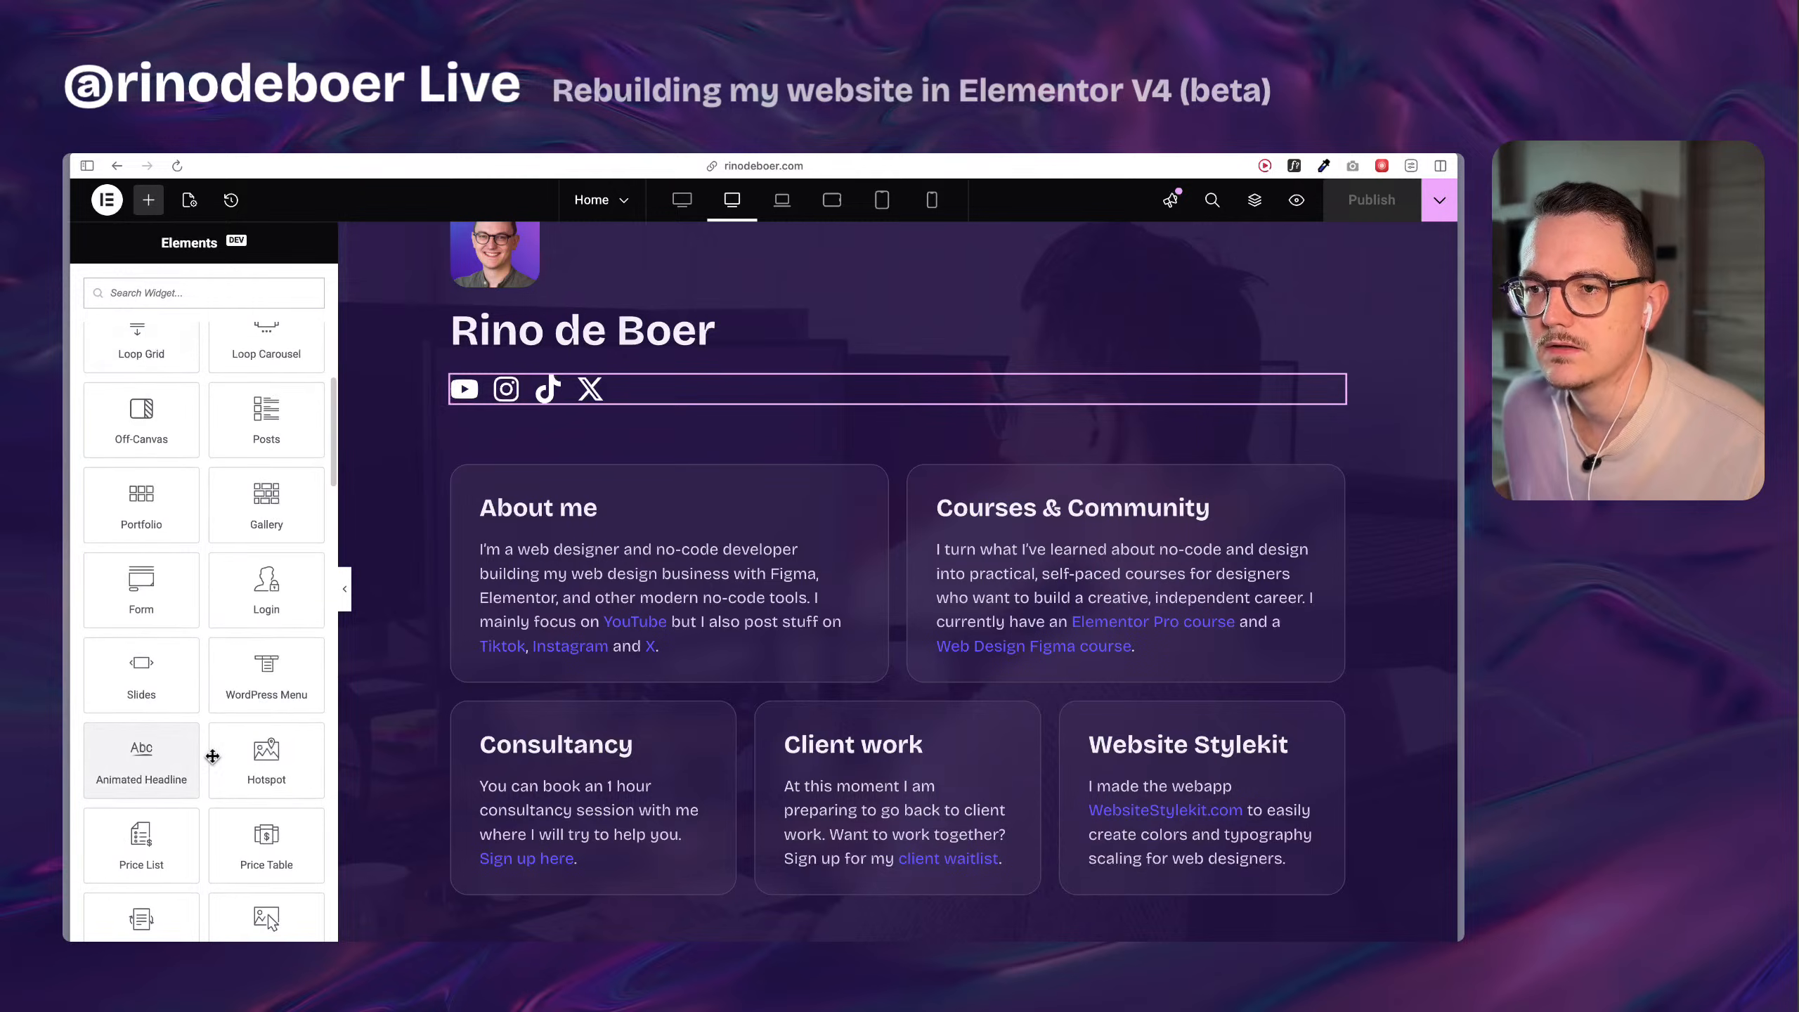
scroll(226, 799, "up", 15)
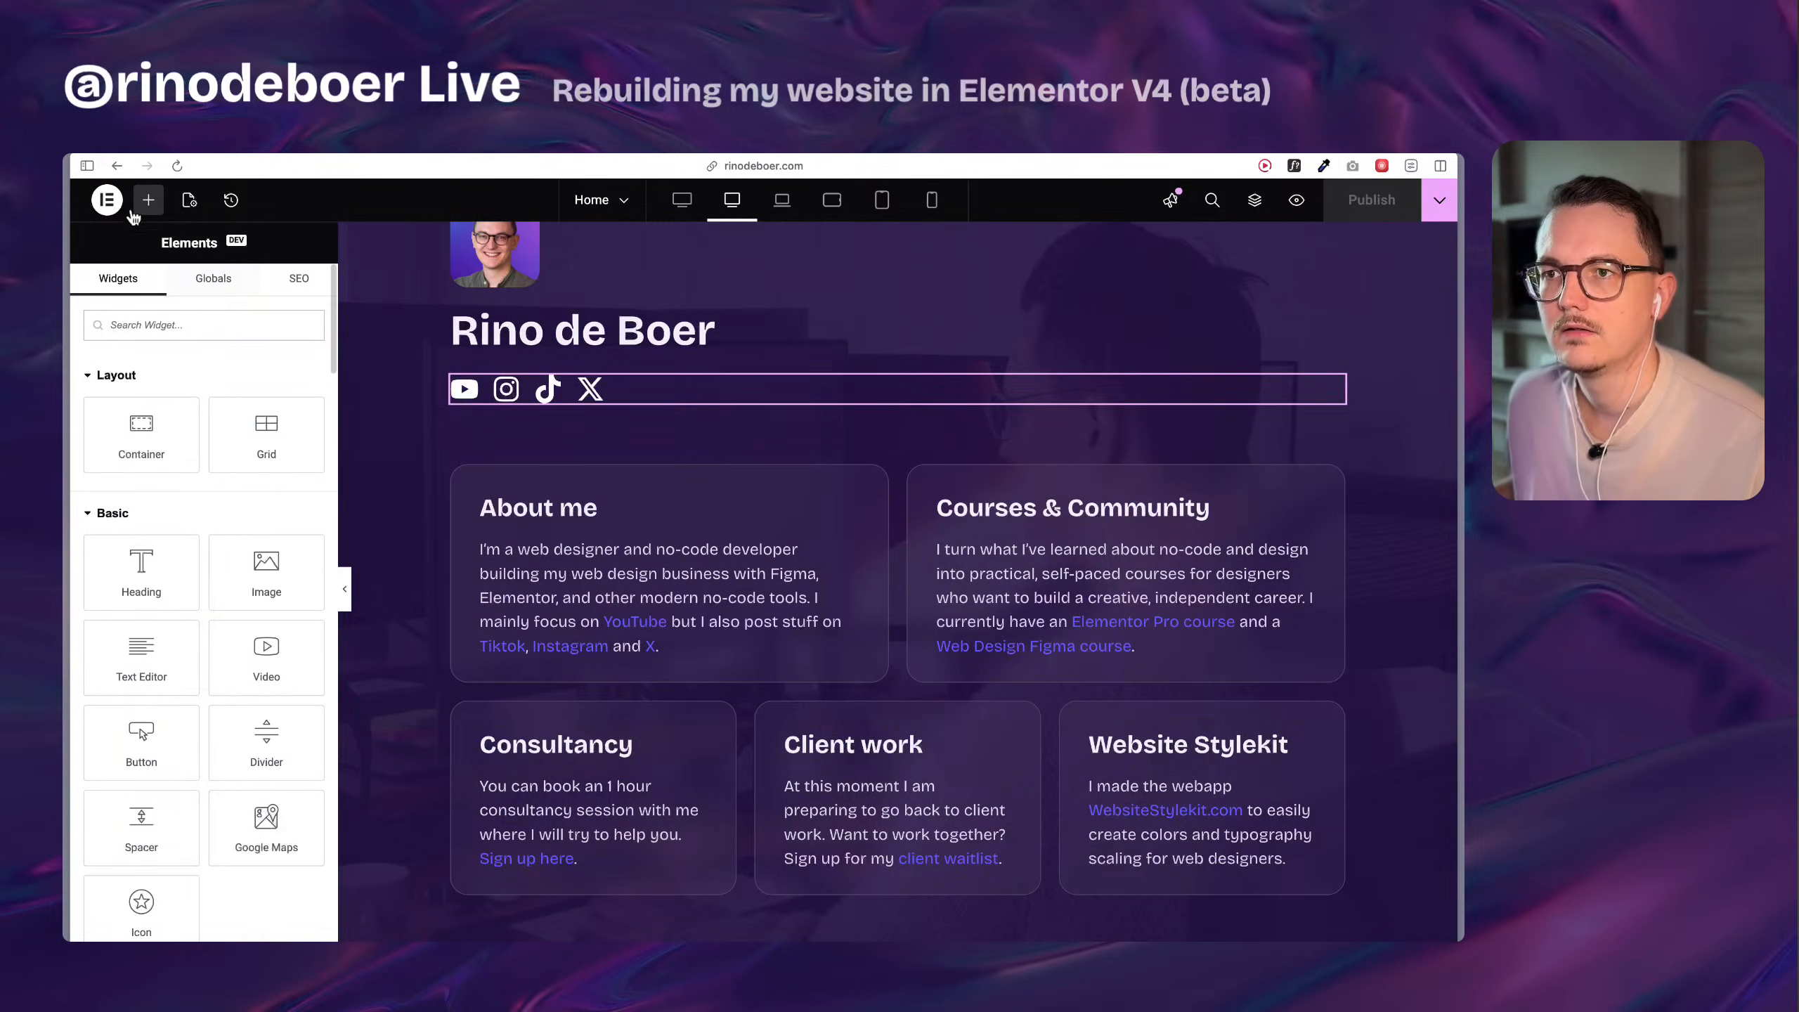
Exit the Elementor editor to WordPress, dismiss the block editor's welcome guide, and return to the portfolio's Pages list.
left_click(107, 203)
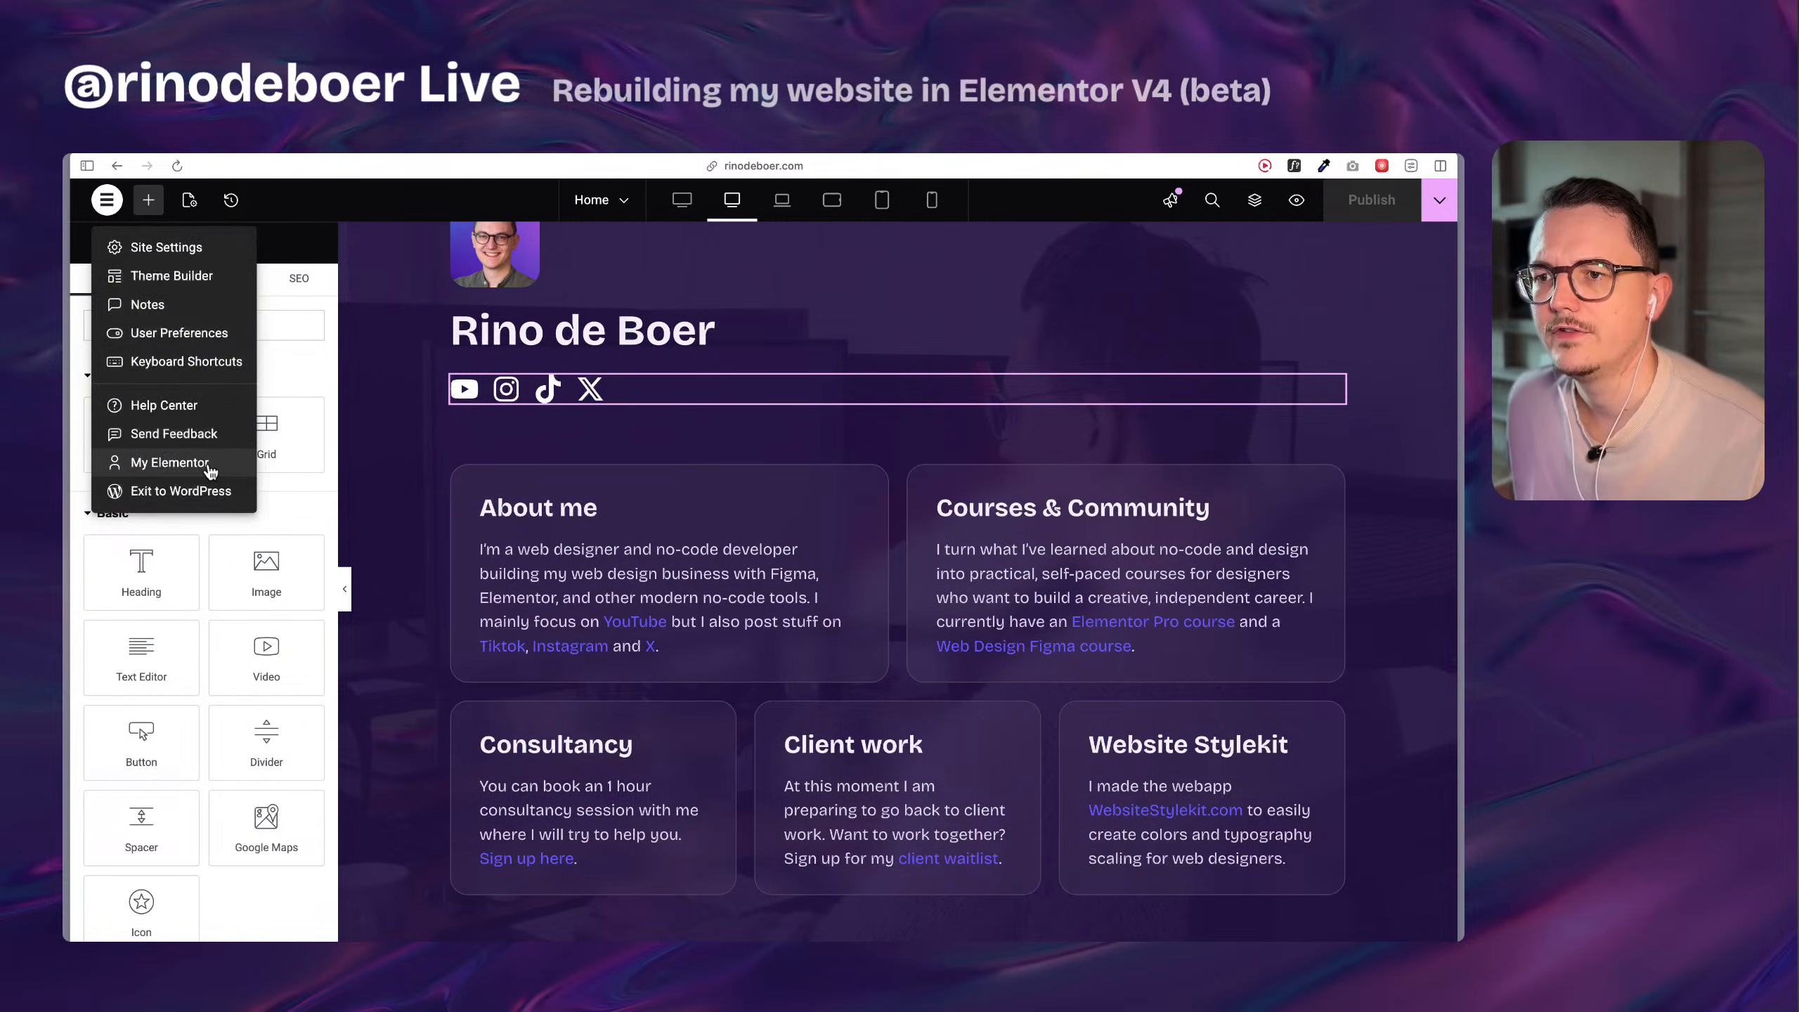
left_click(205, 492)
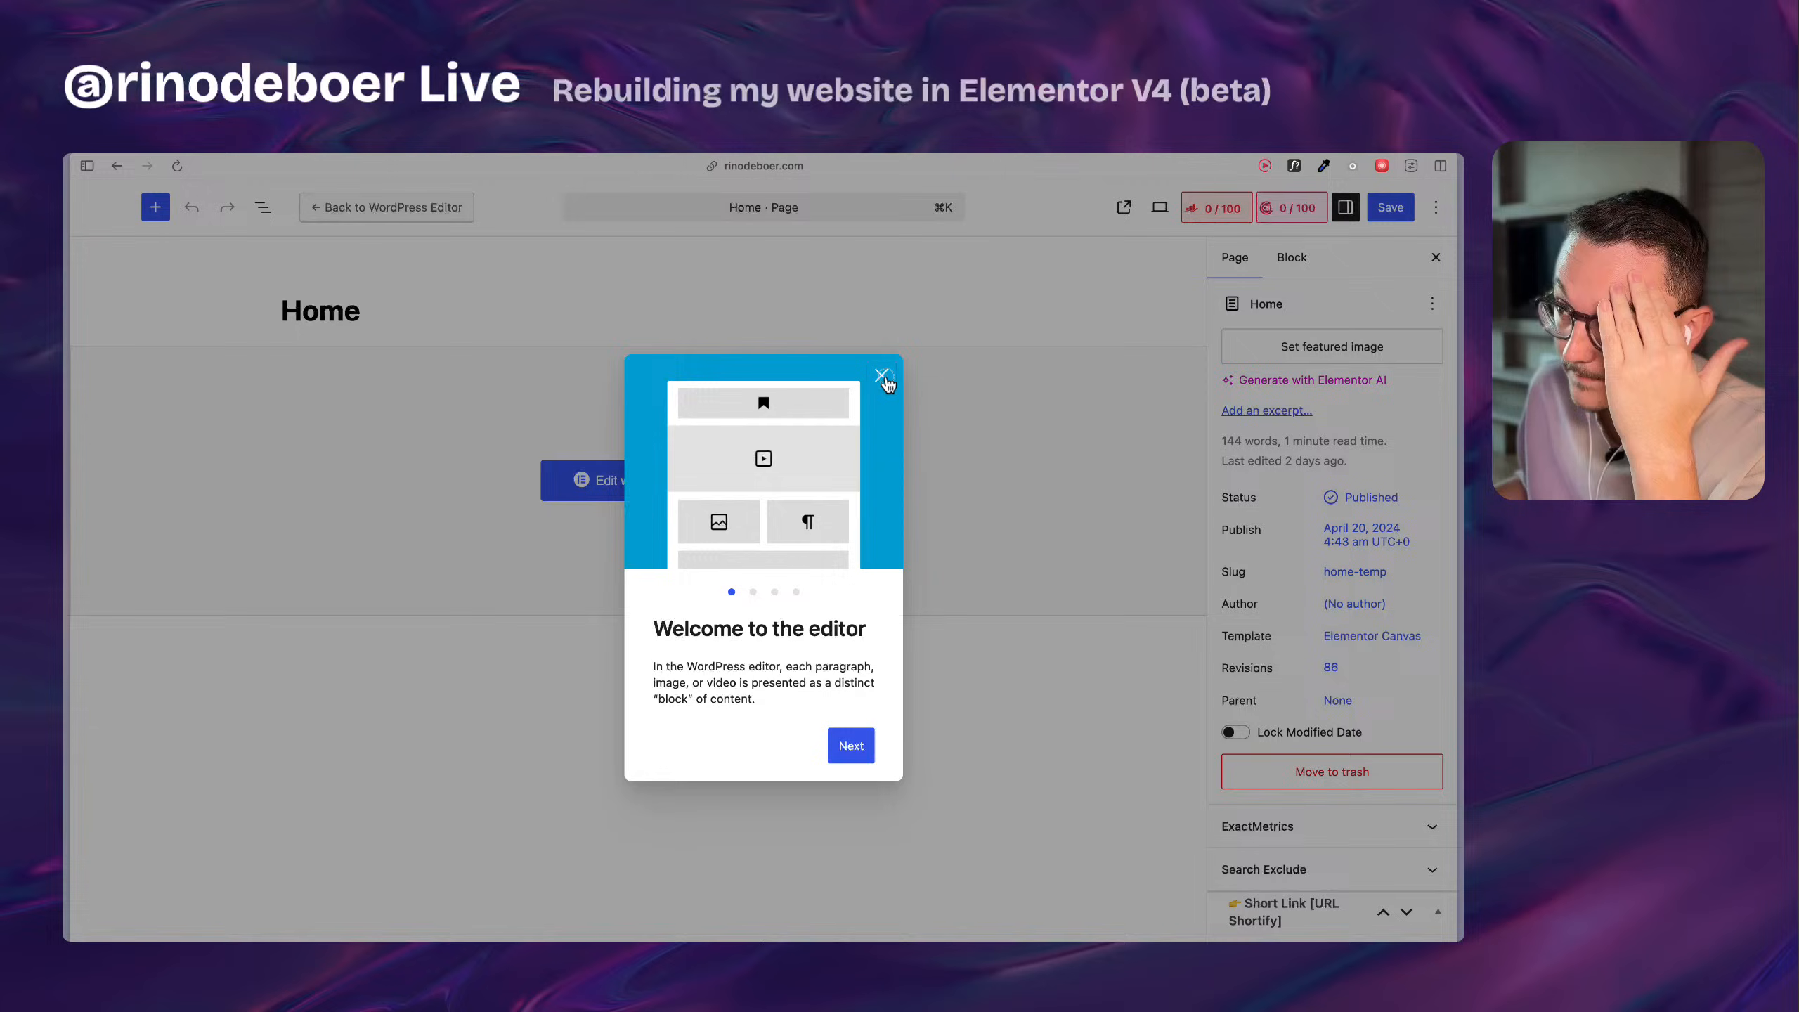
left_click(881, 375)
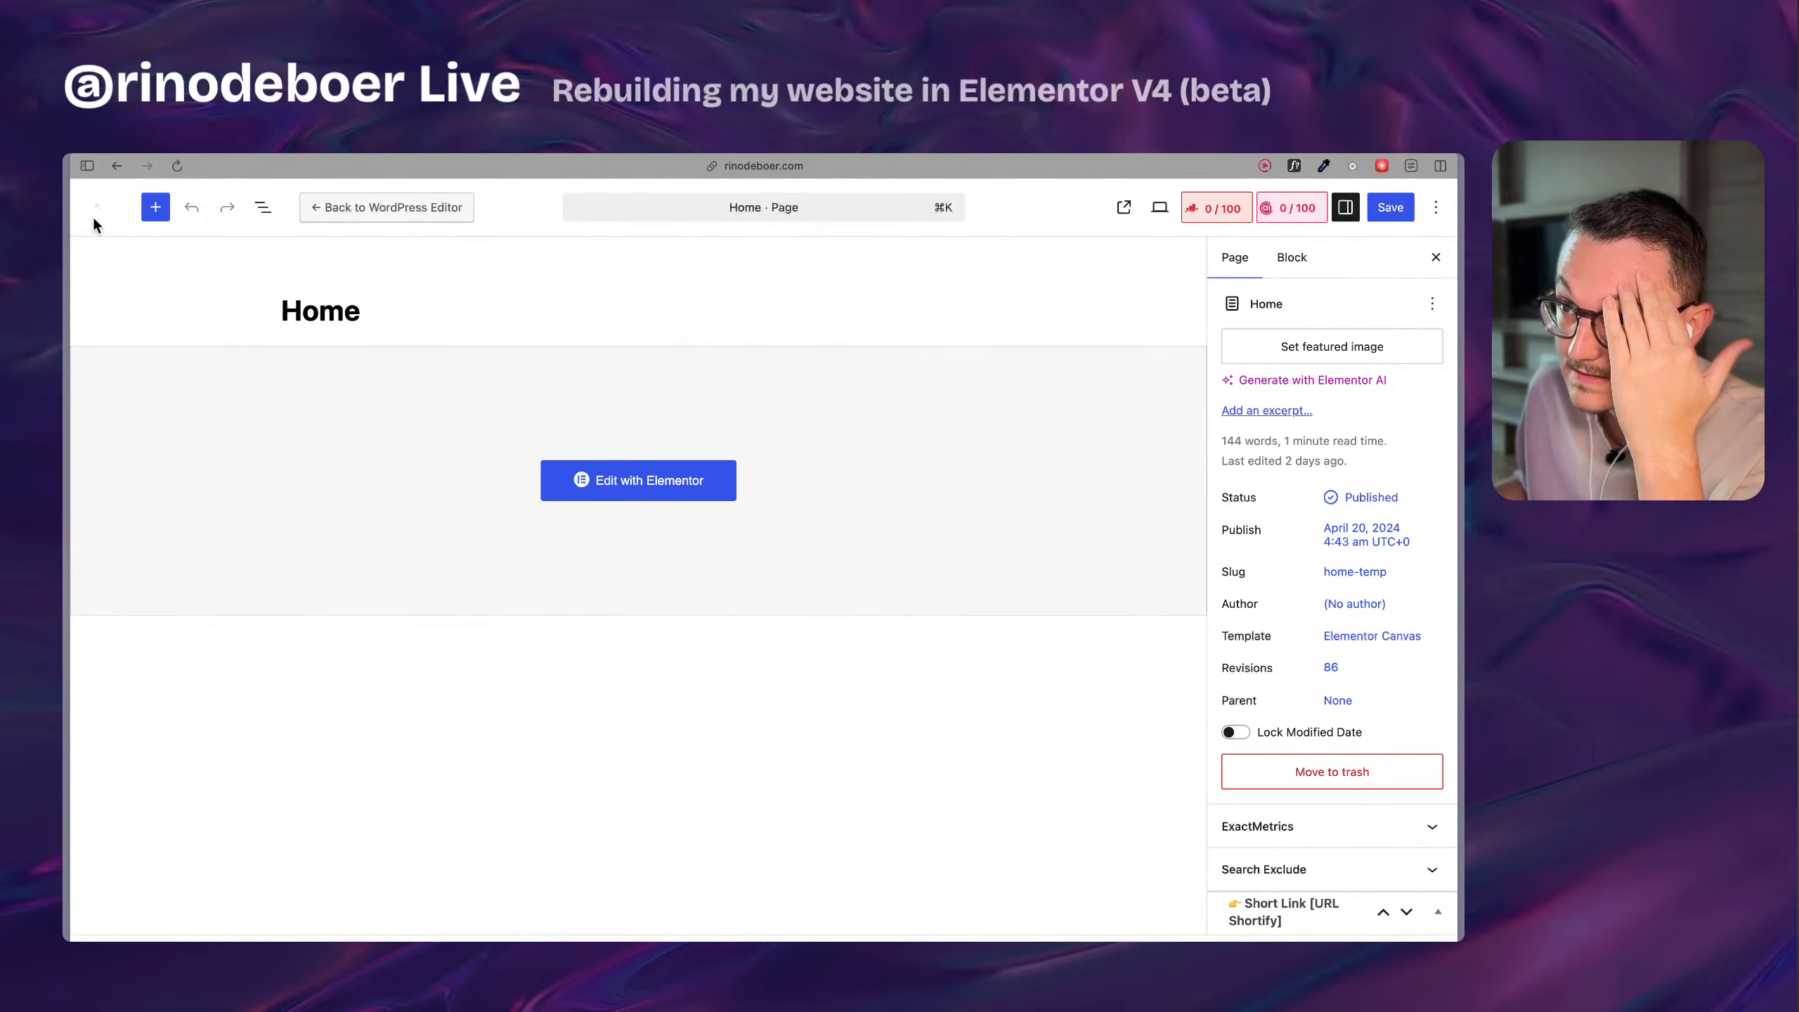
left_click(94, 207)
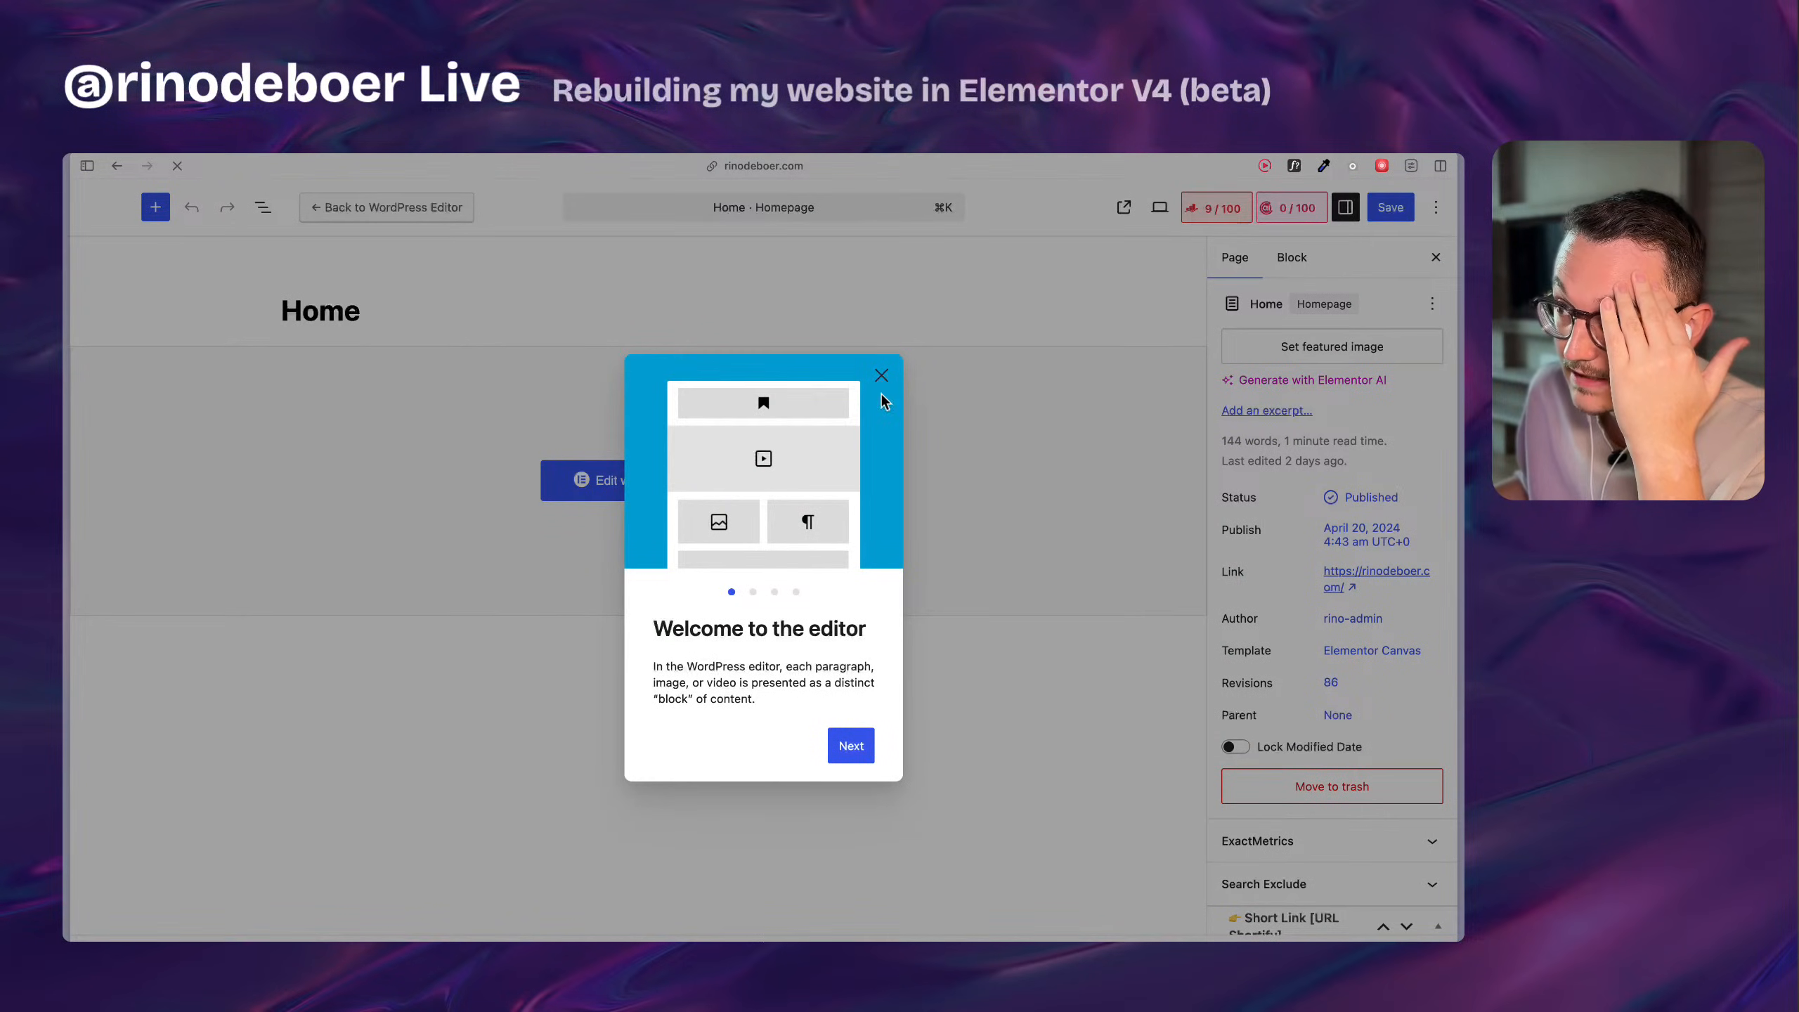
left_click(881, 376)
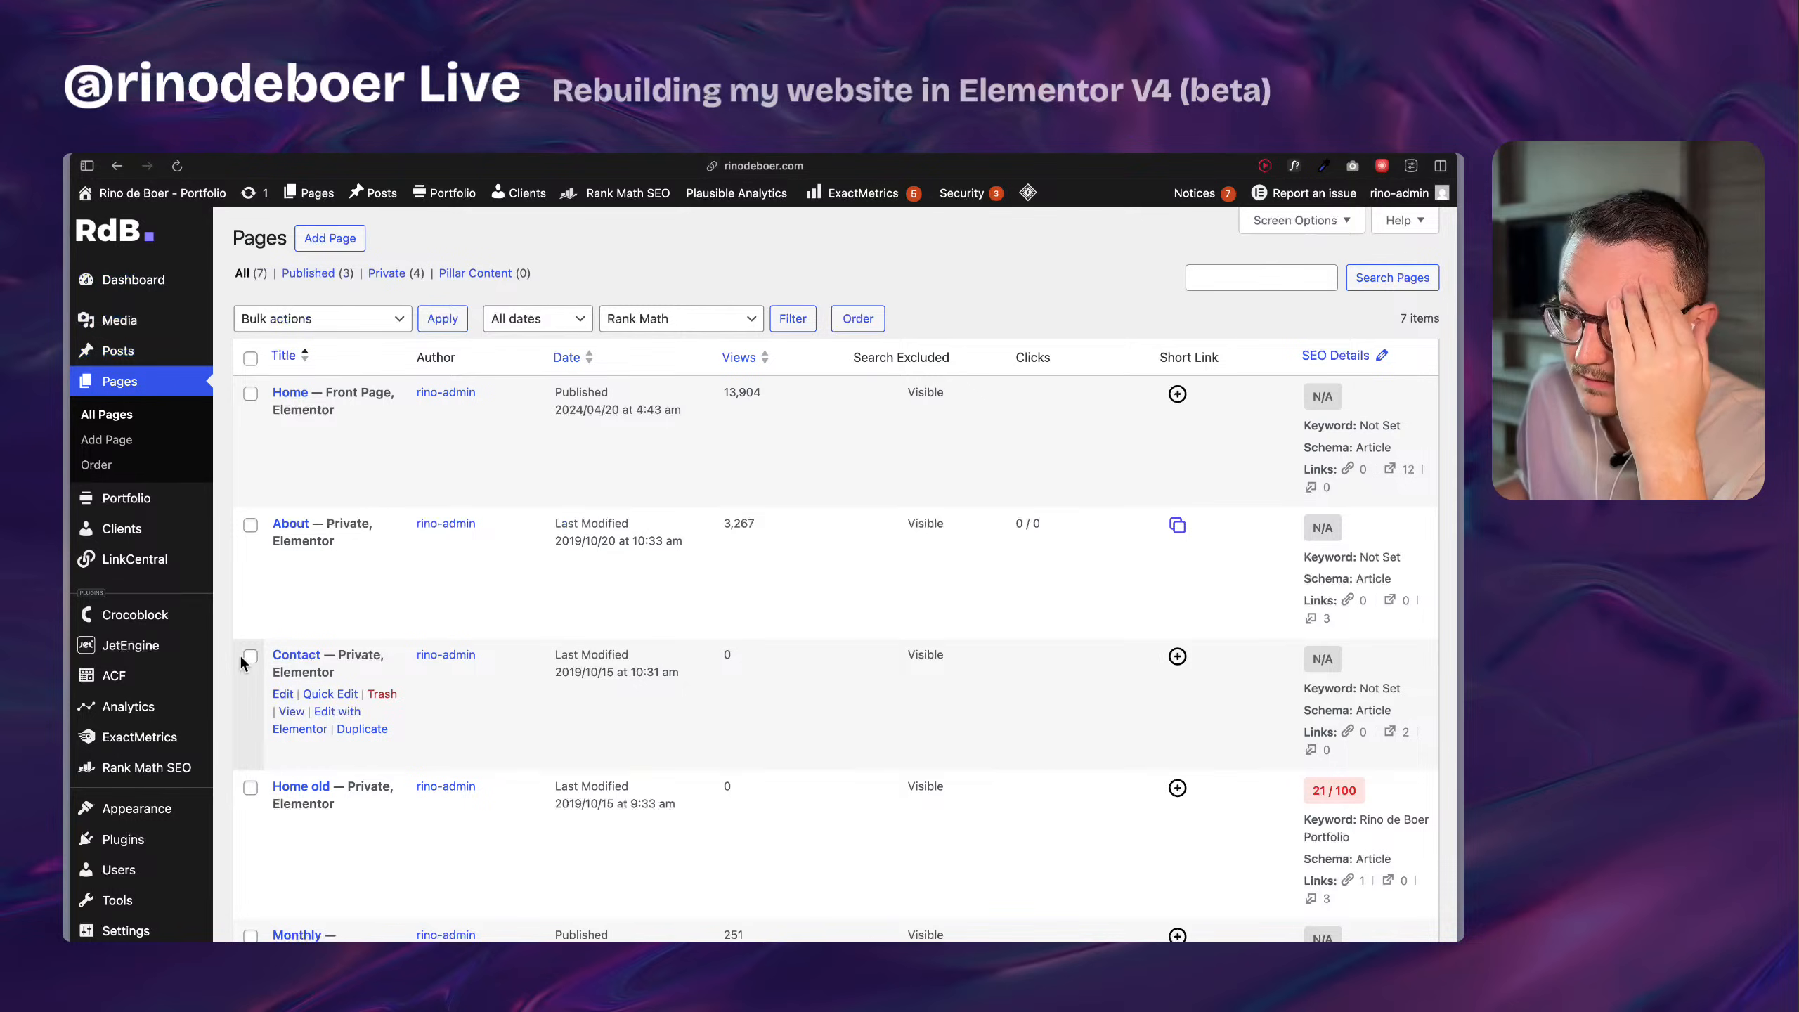
Open the Admin Menu Organizer page from the Admin Interface section of the Admin and Site Enhancements (ASE) settings.
scroll(178, 658, "down", 7)
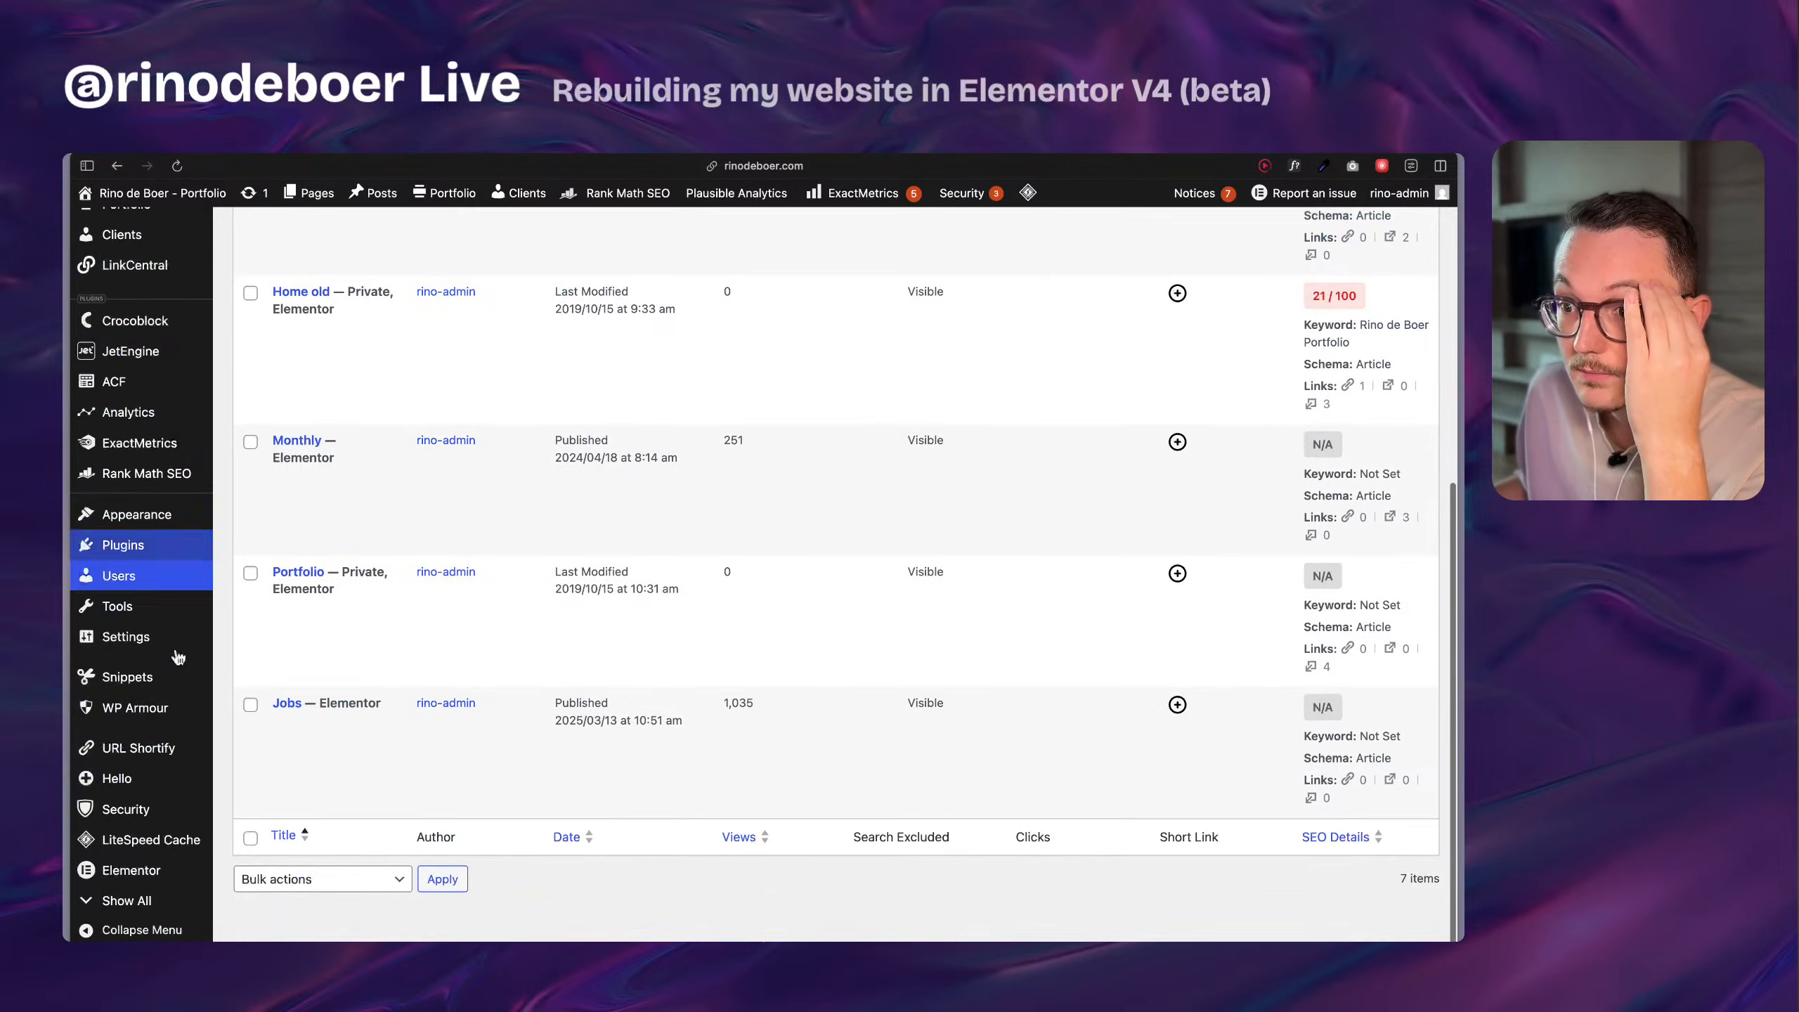
mouse_move(151, 879)
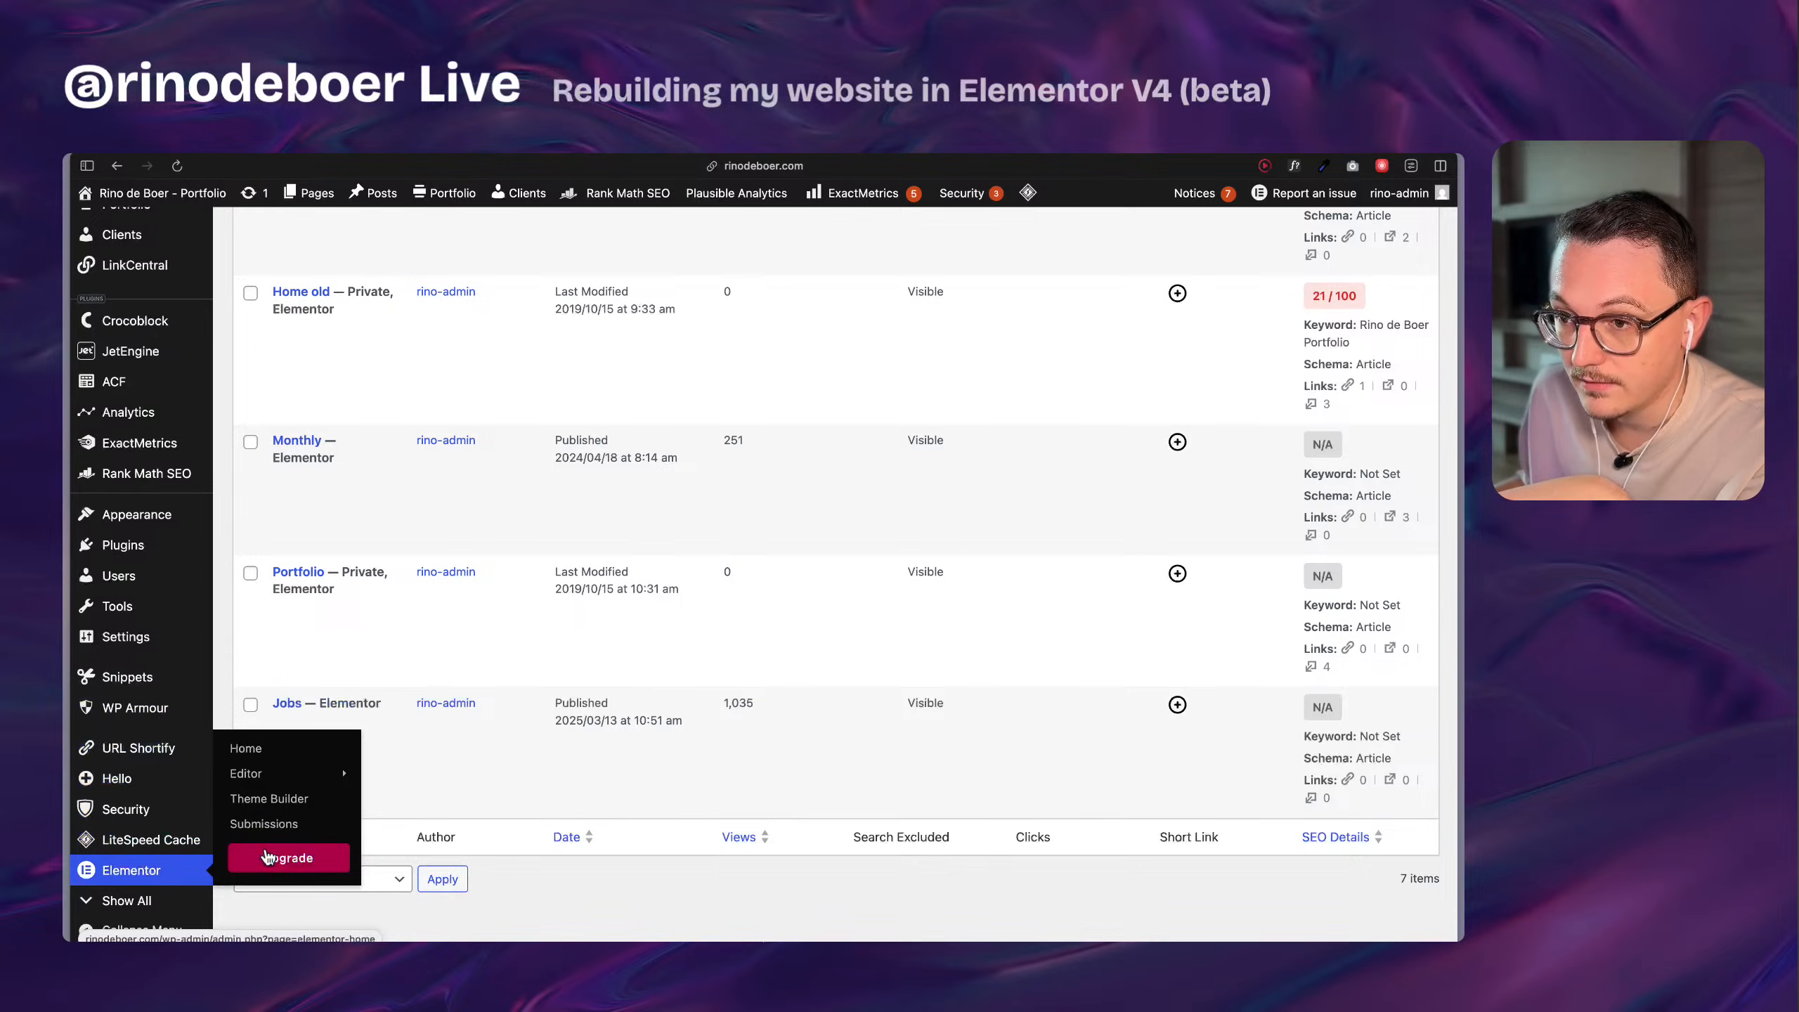
mouse_move(184, 606)
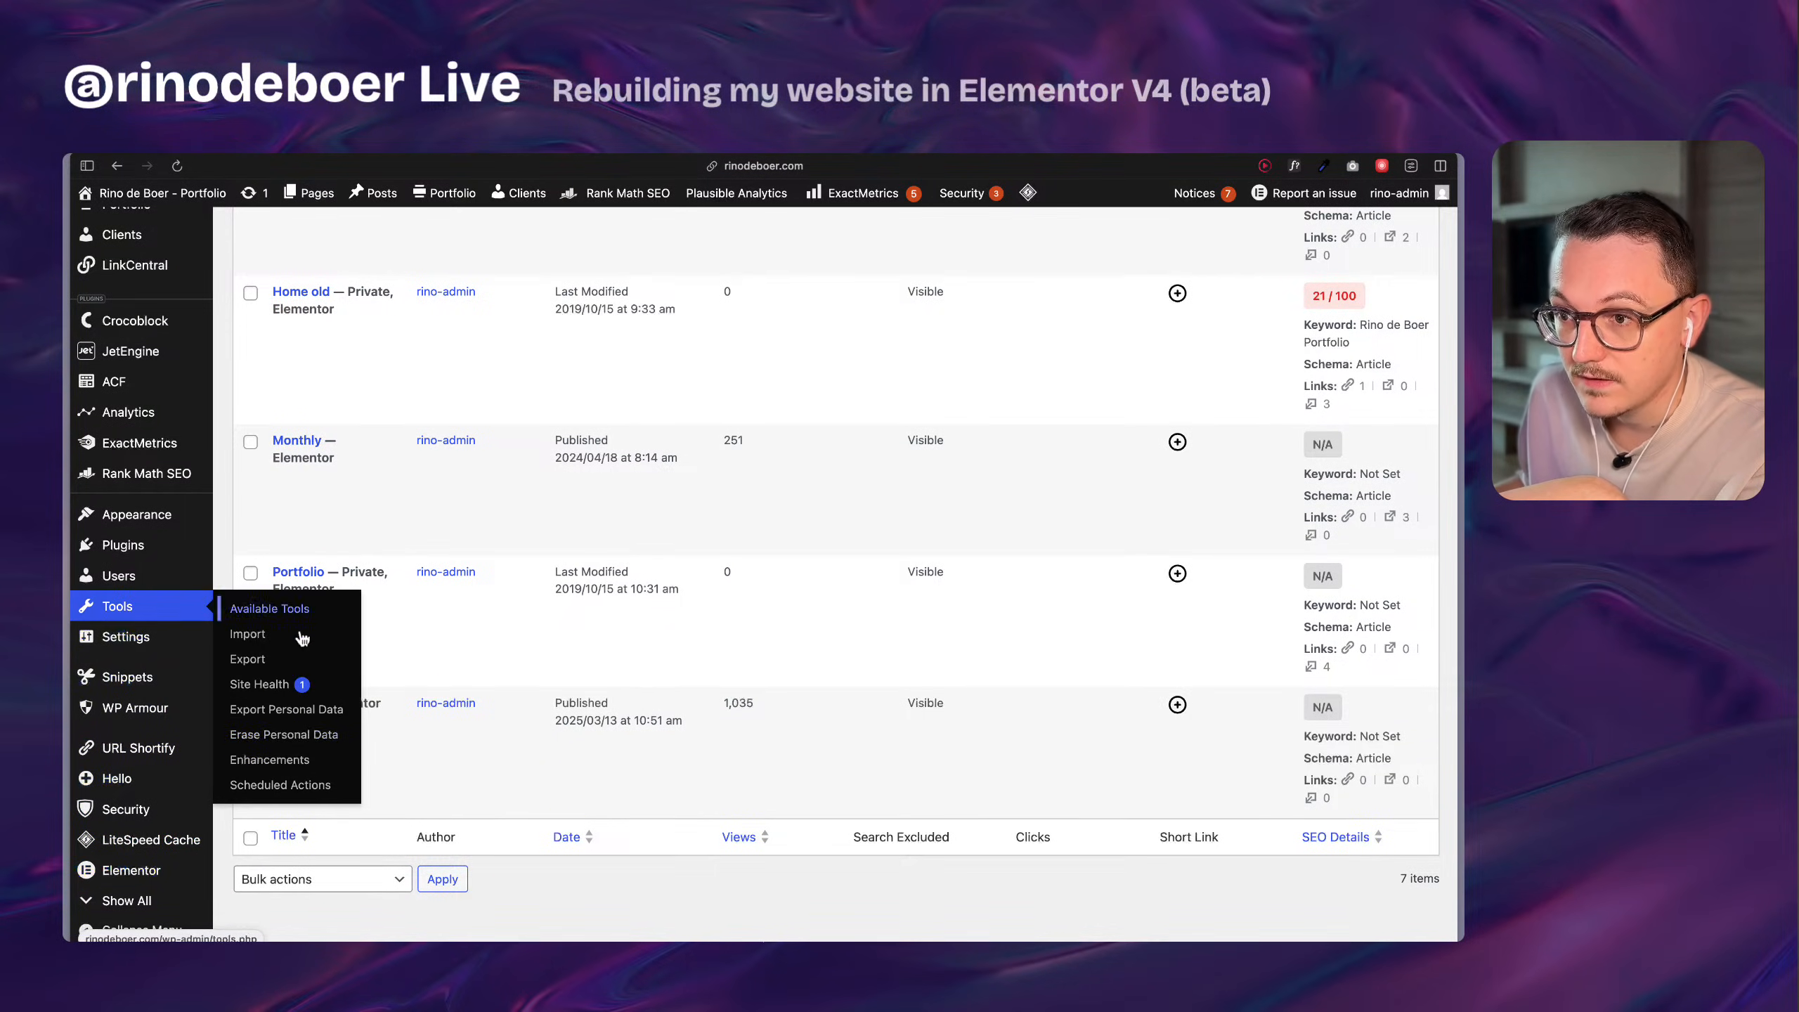
left_click(292, 762)
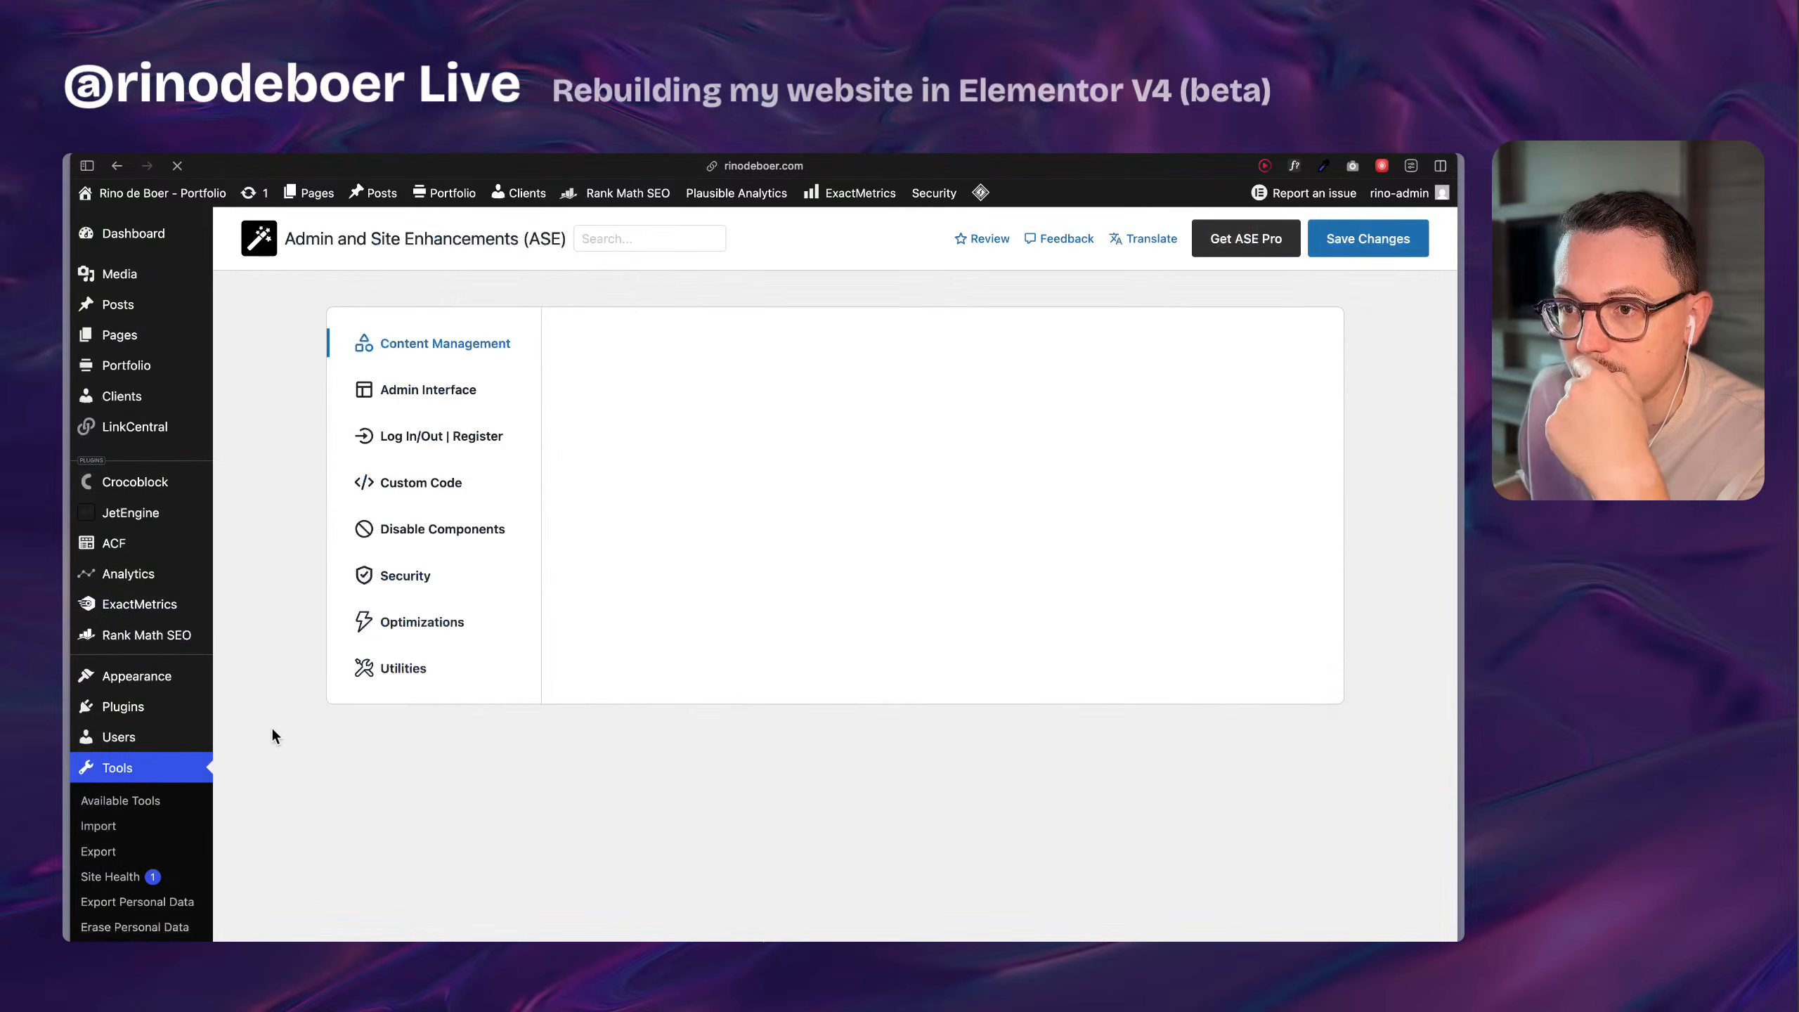
left_click(422, 476)
left_click(420, 429)
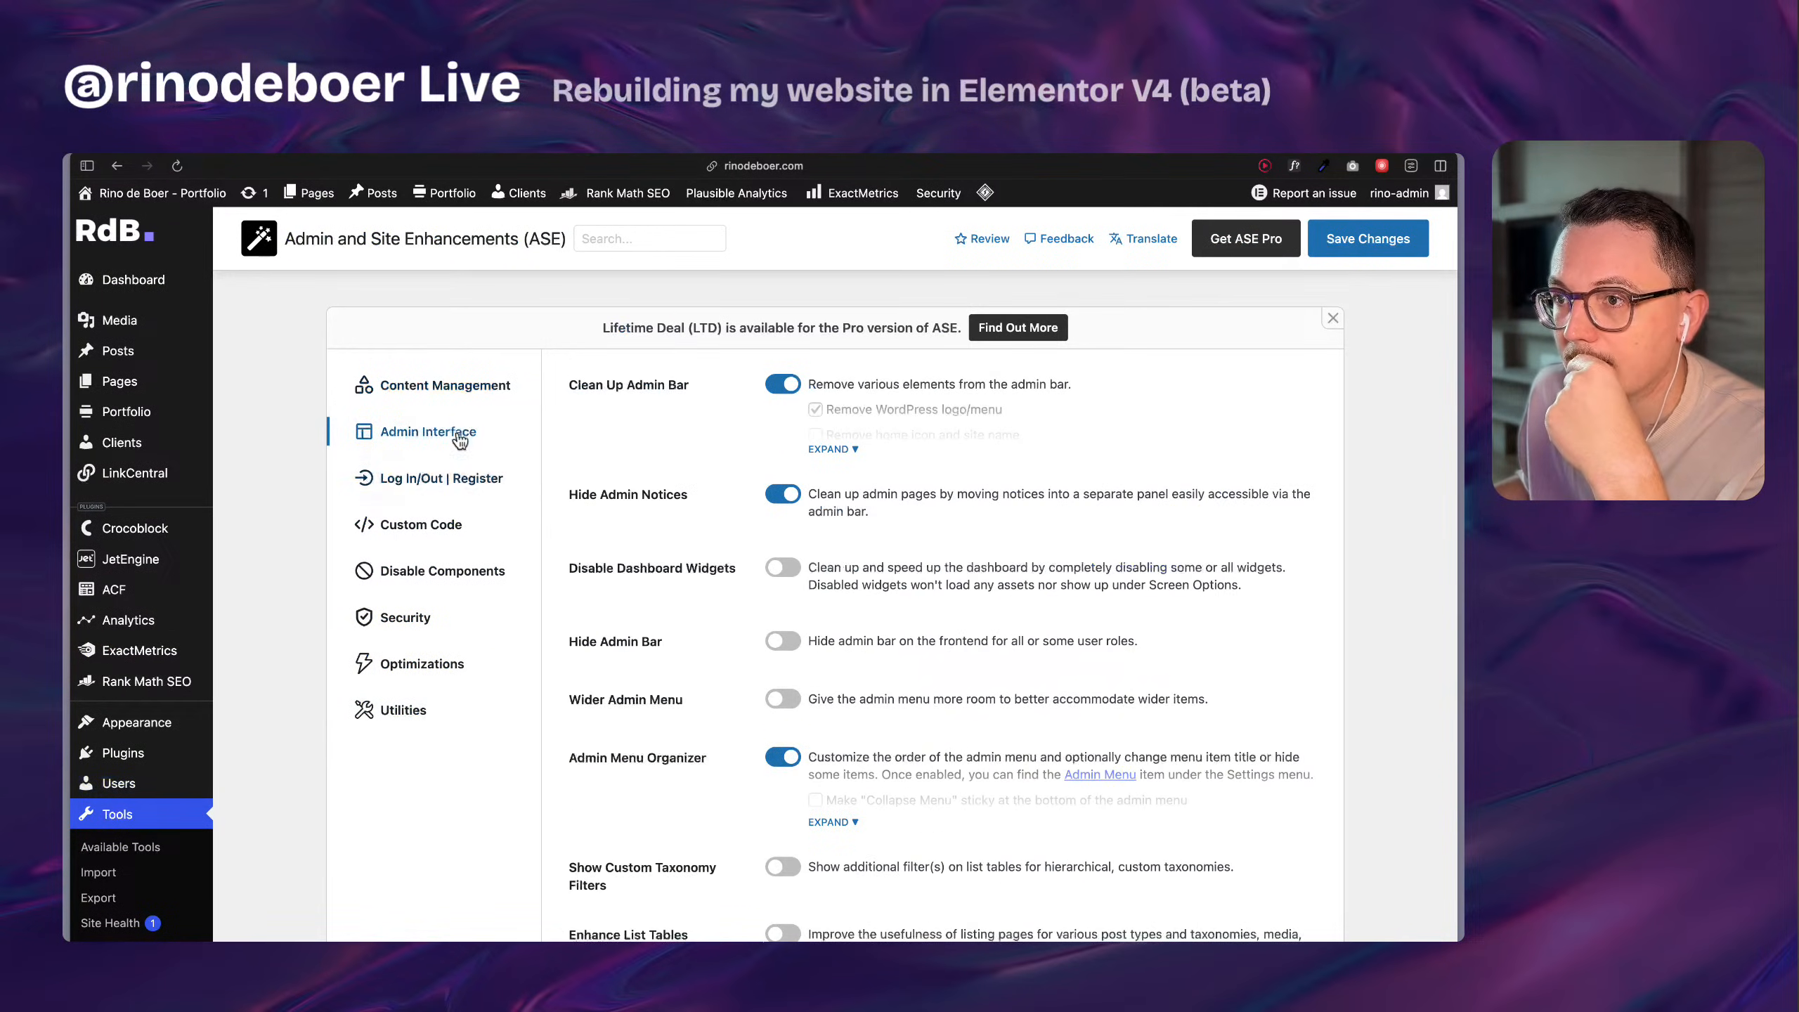
scroll(836, 845, "down", 5)
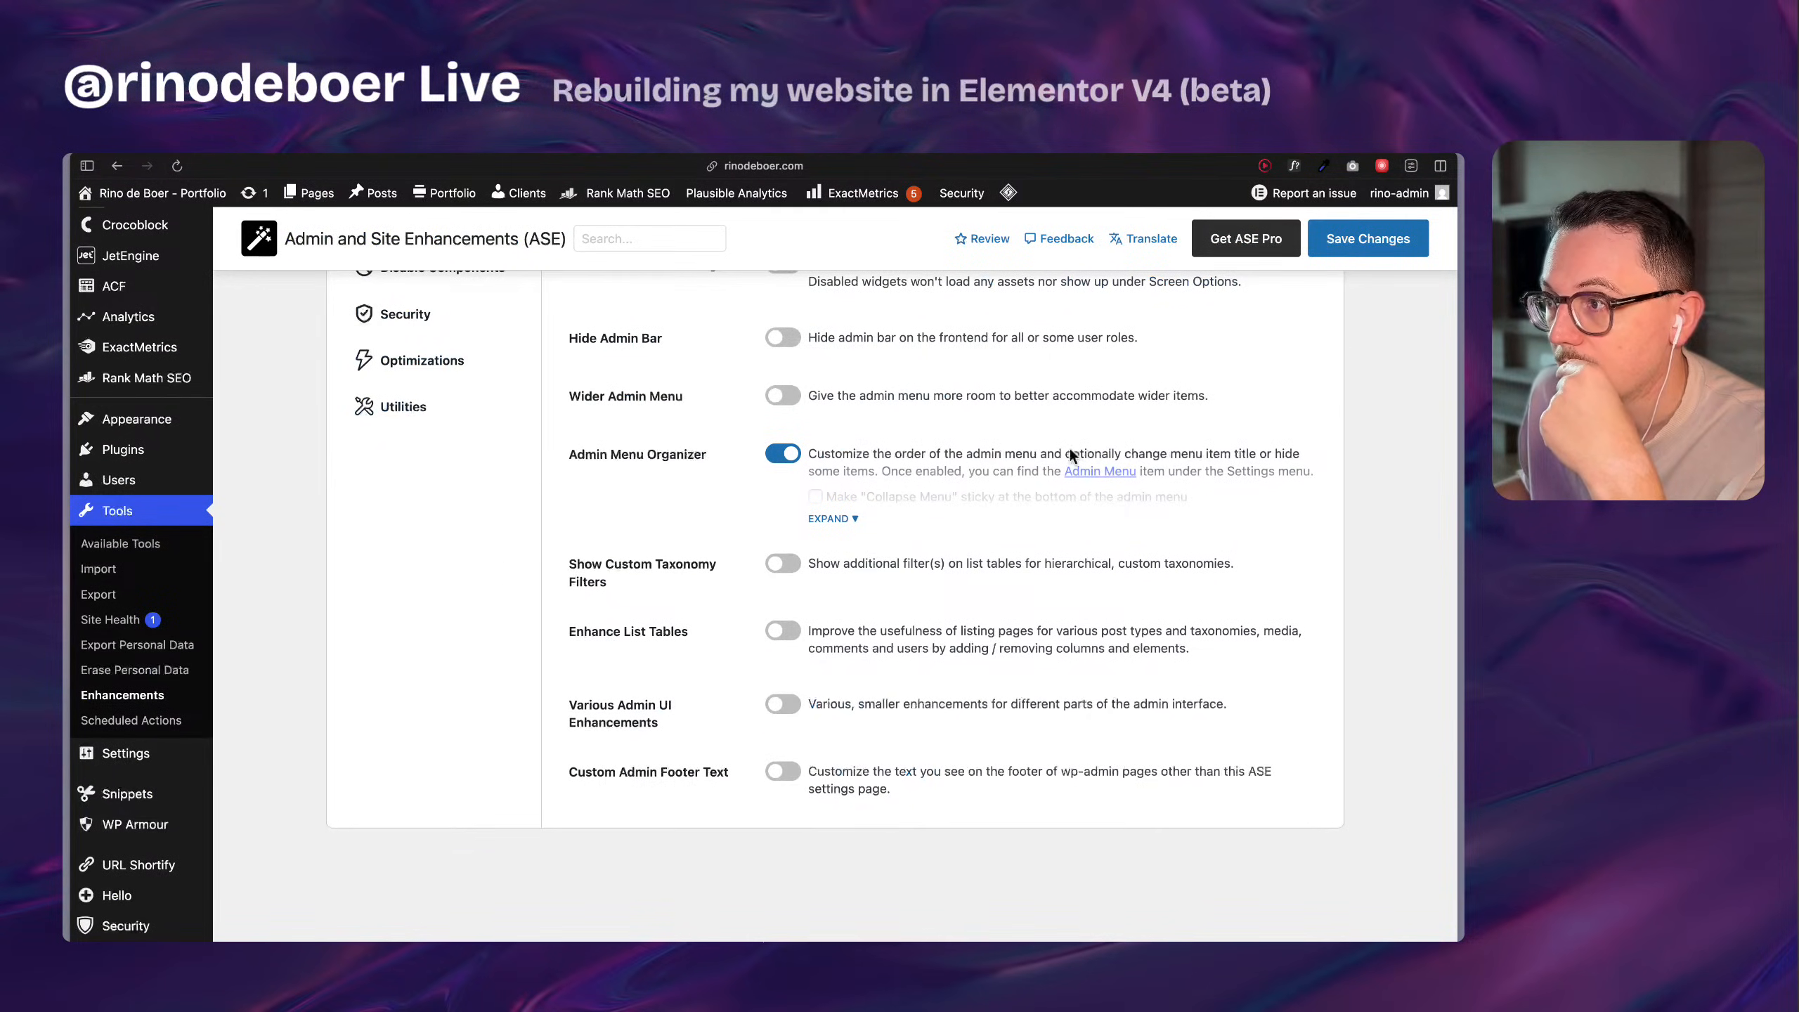
left_click(830, 519)
left_click(1102, 473)
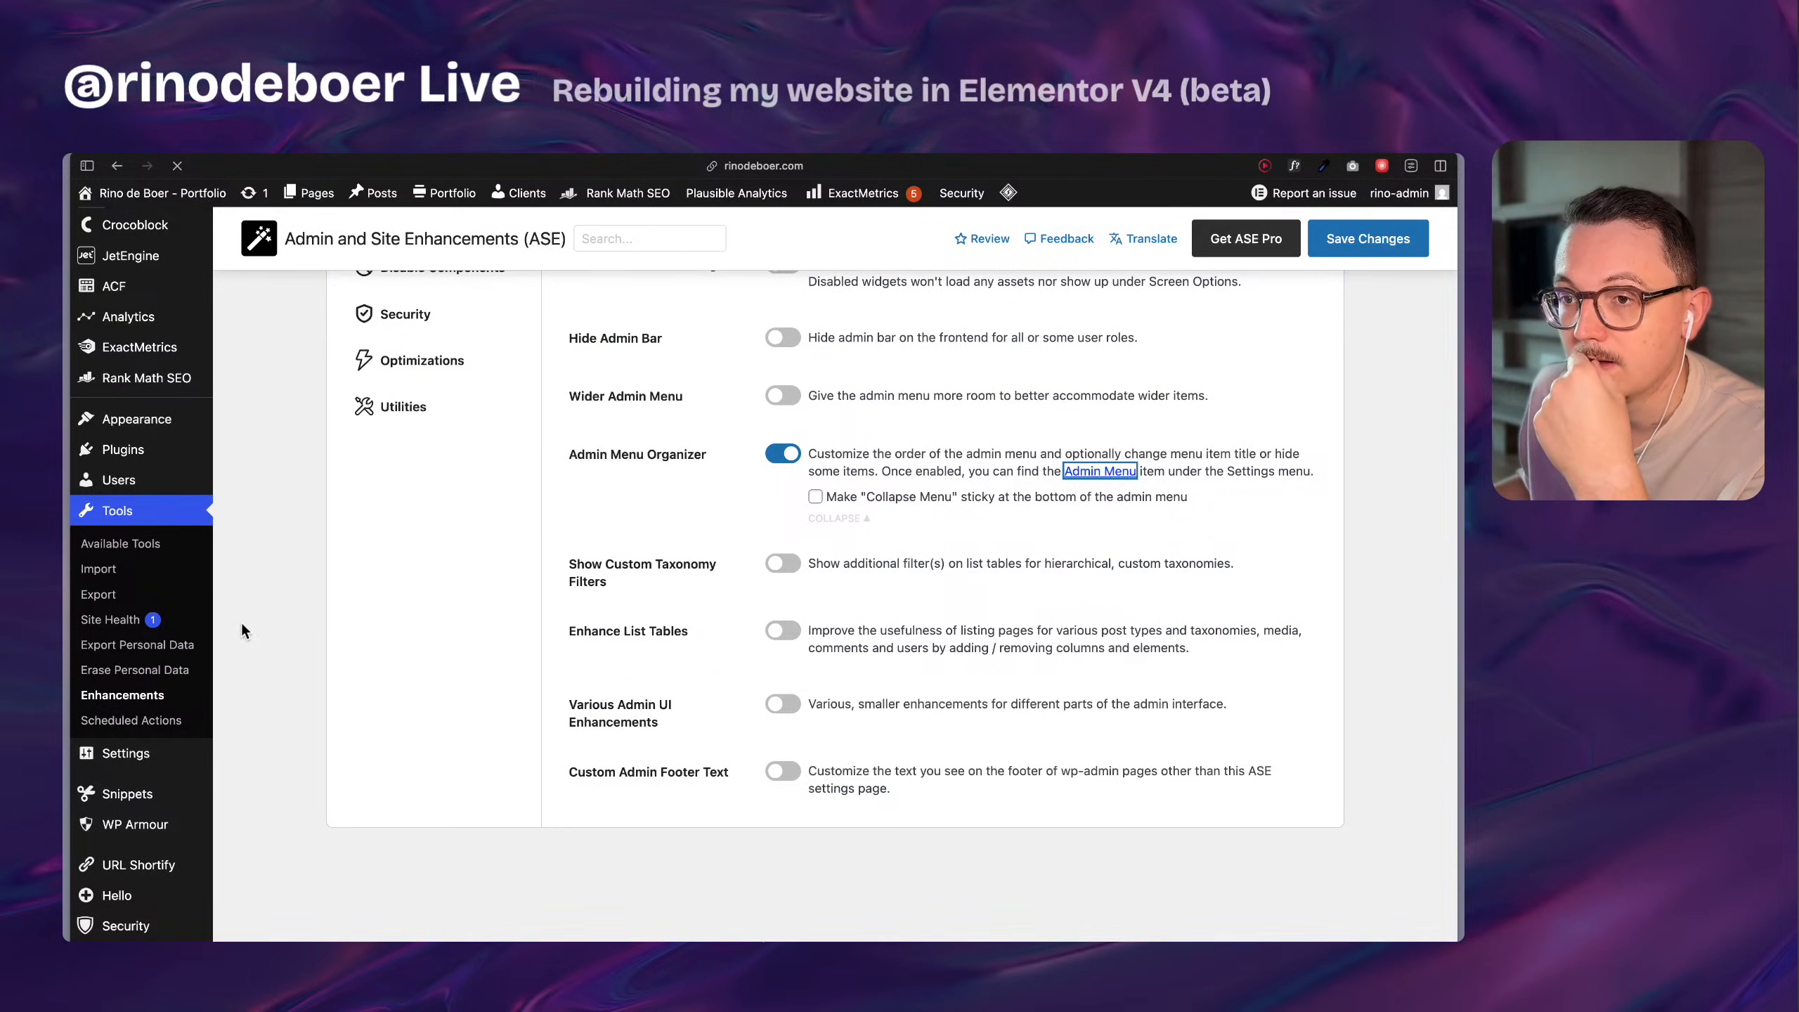
Move Elementor directly below Dashboard in the admin menu order, save the changes, and reload the page to check the menu.
scroll(239, 620, "down", 10)
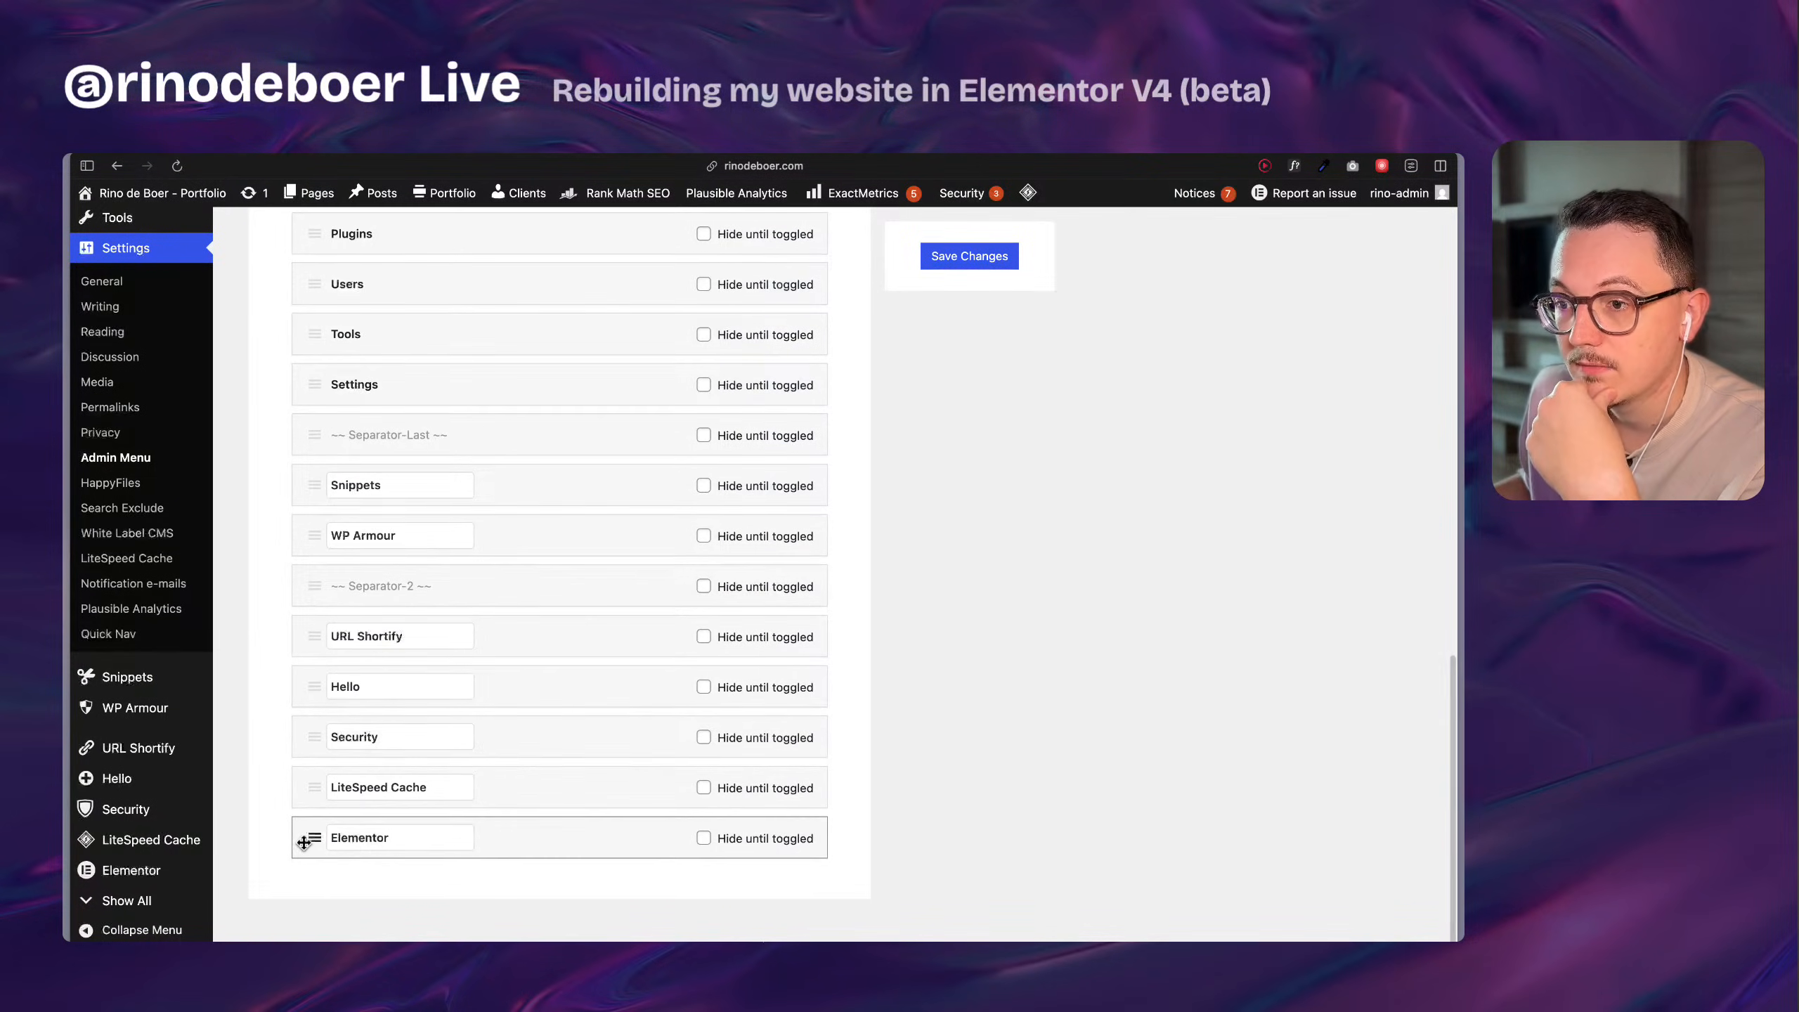
left_click_drag(313, 837, 304, 446)
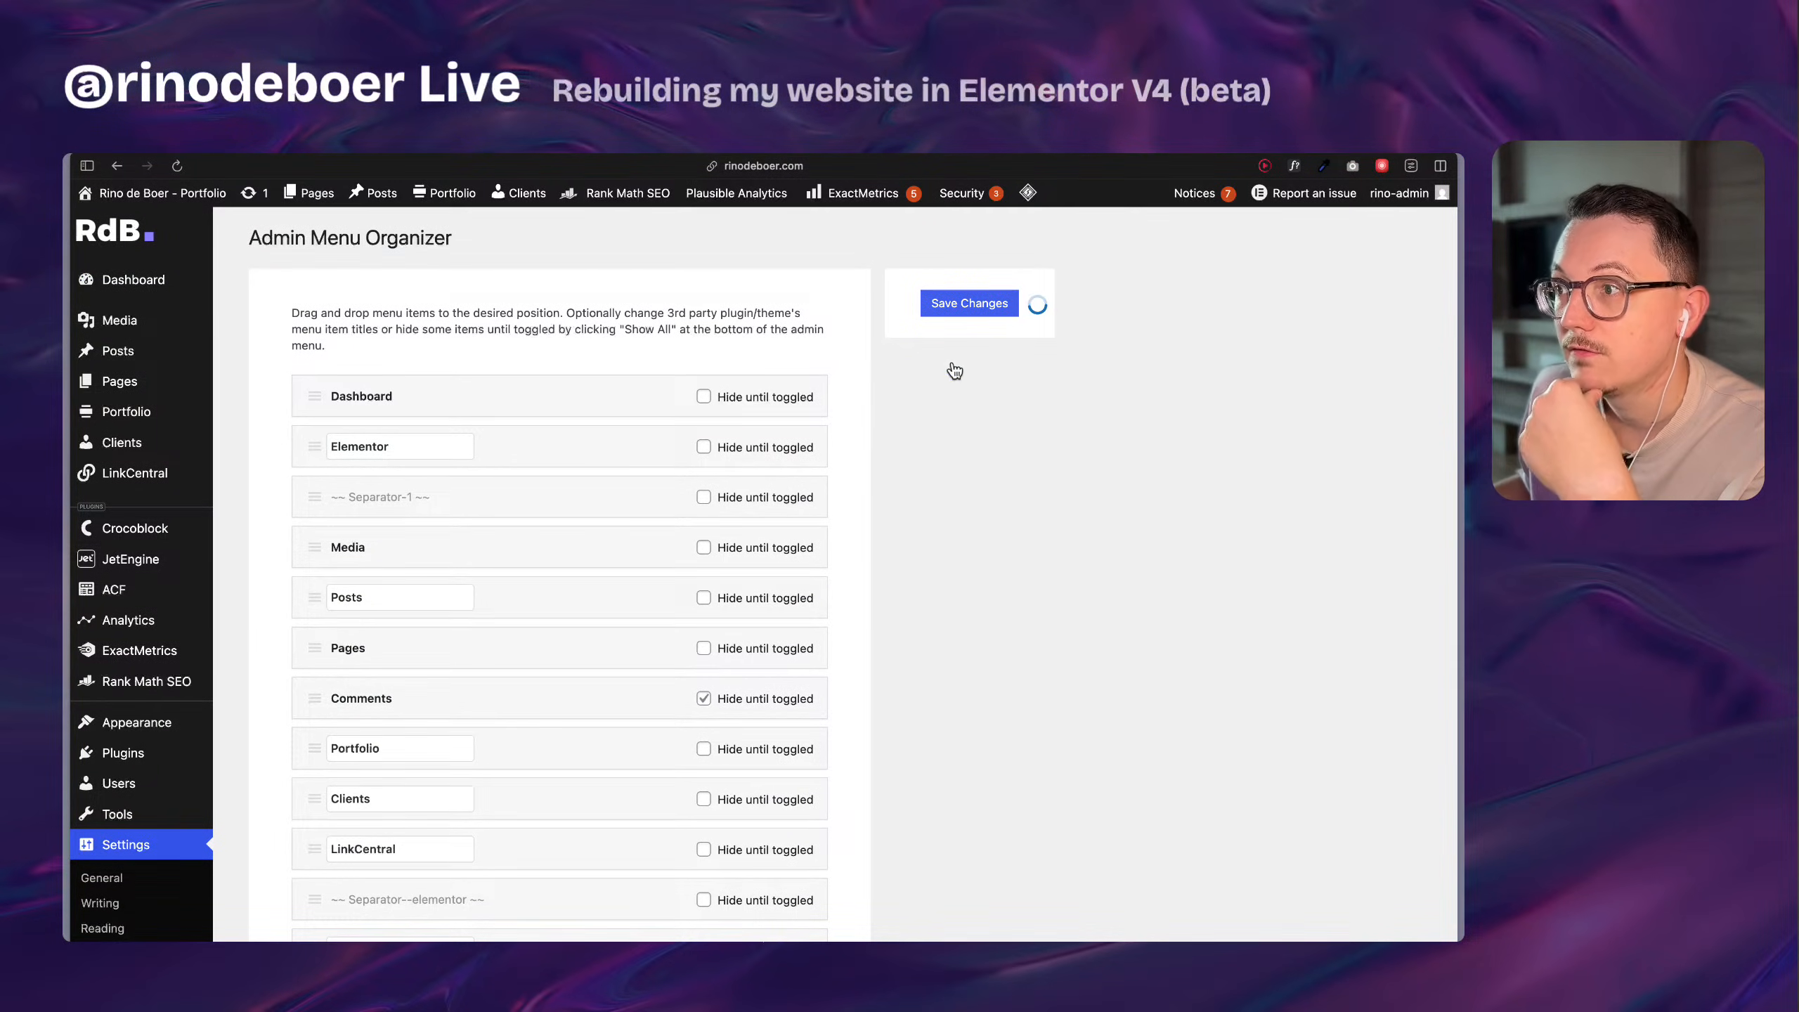
left_click(177, 167)
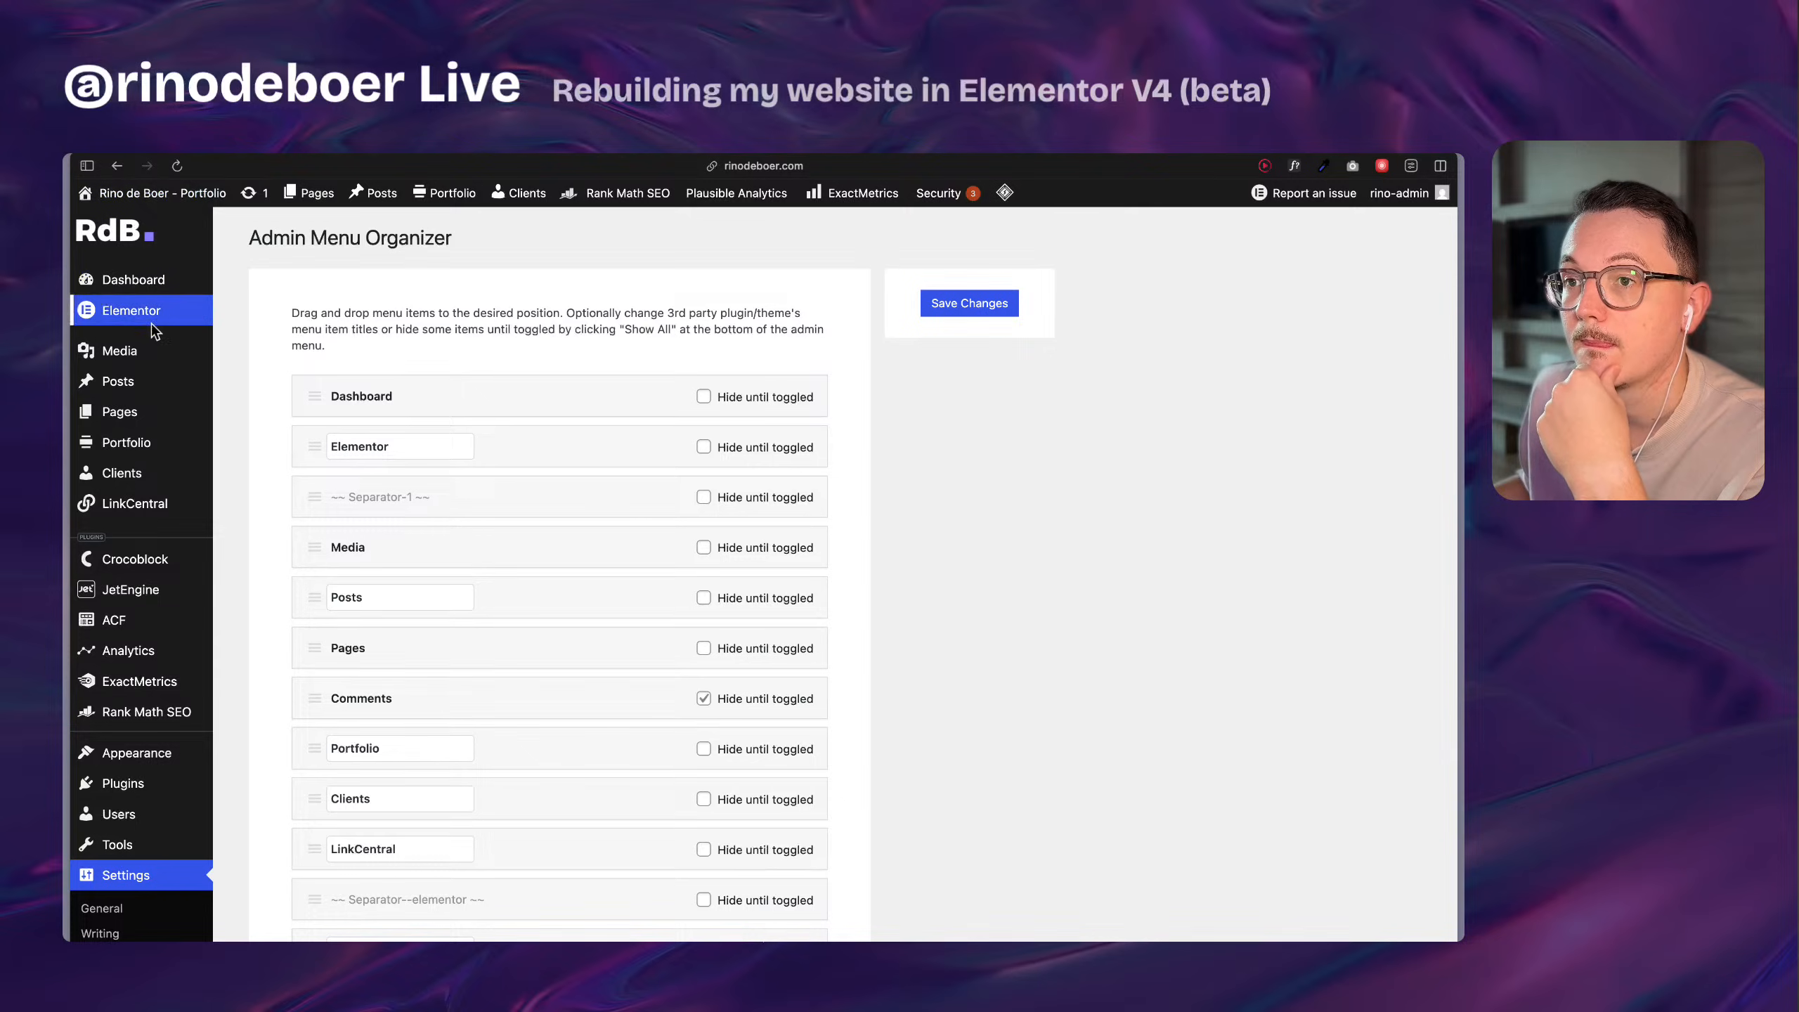
mouse_move(134, 321)
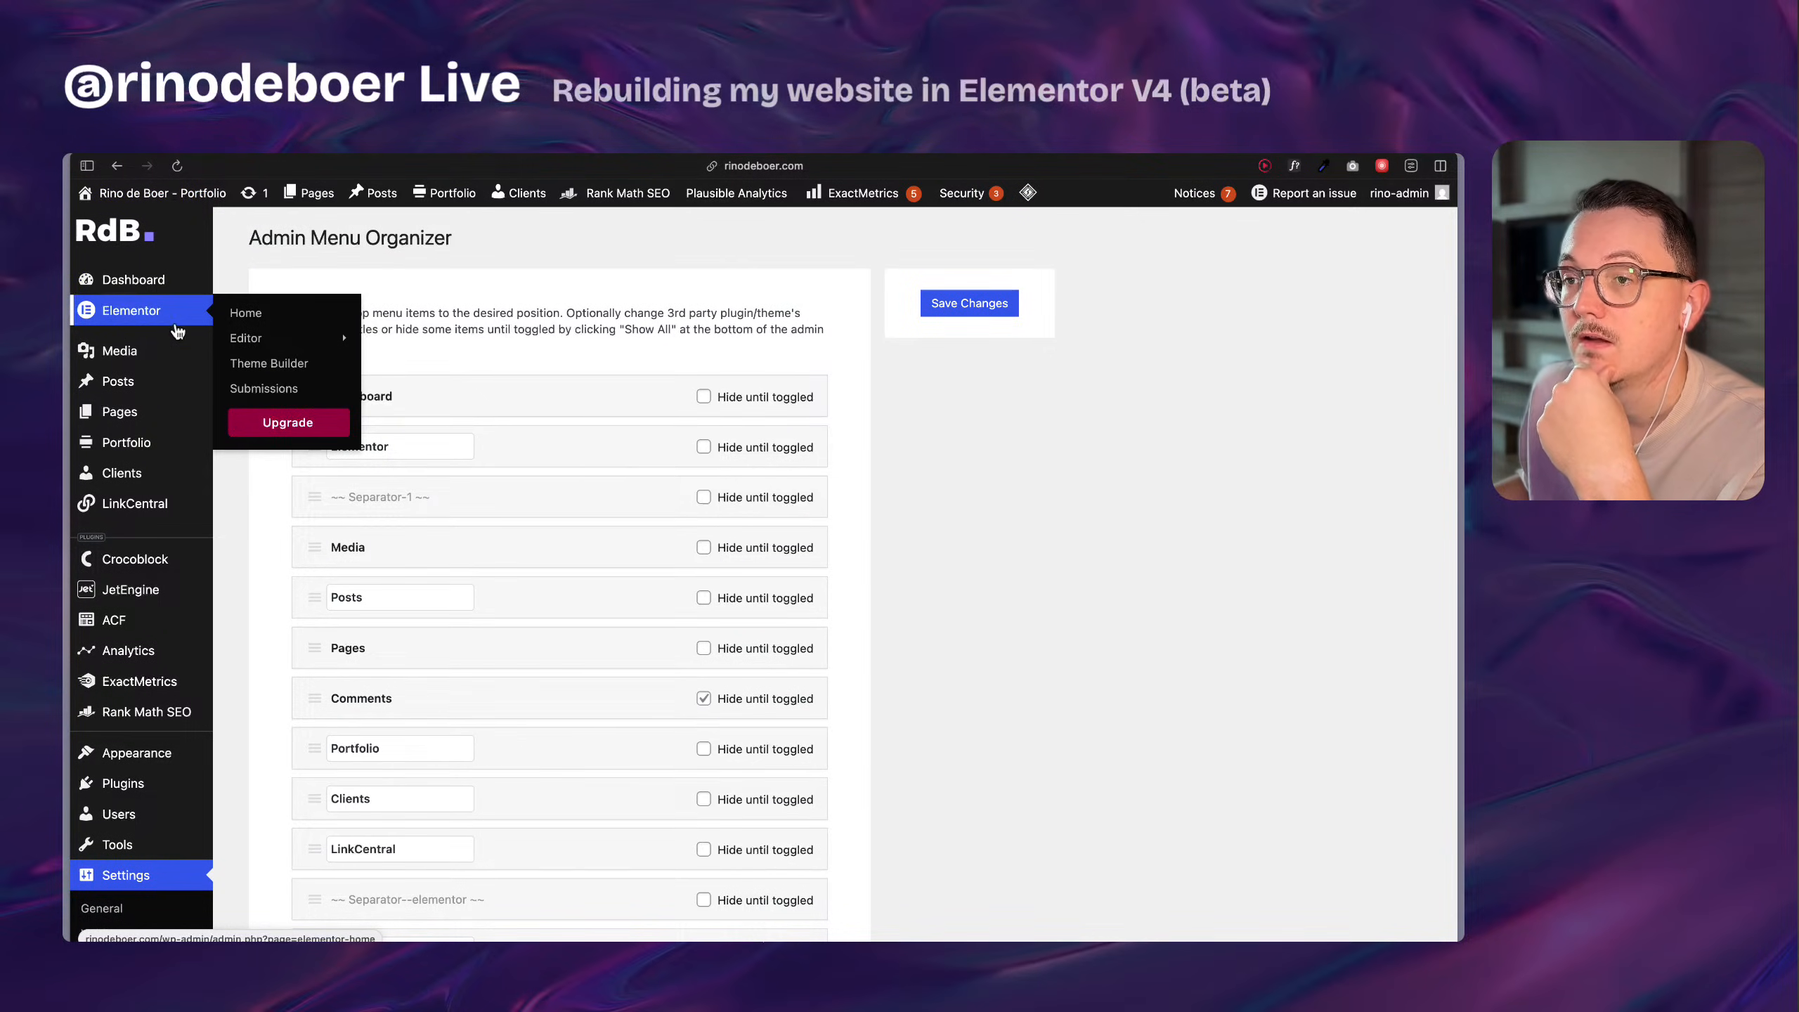
Activate the Version 4 beta features in Elementor's editor settings, acknowledging the important notes.
mouse_move(251, 338)
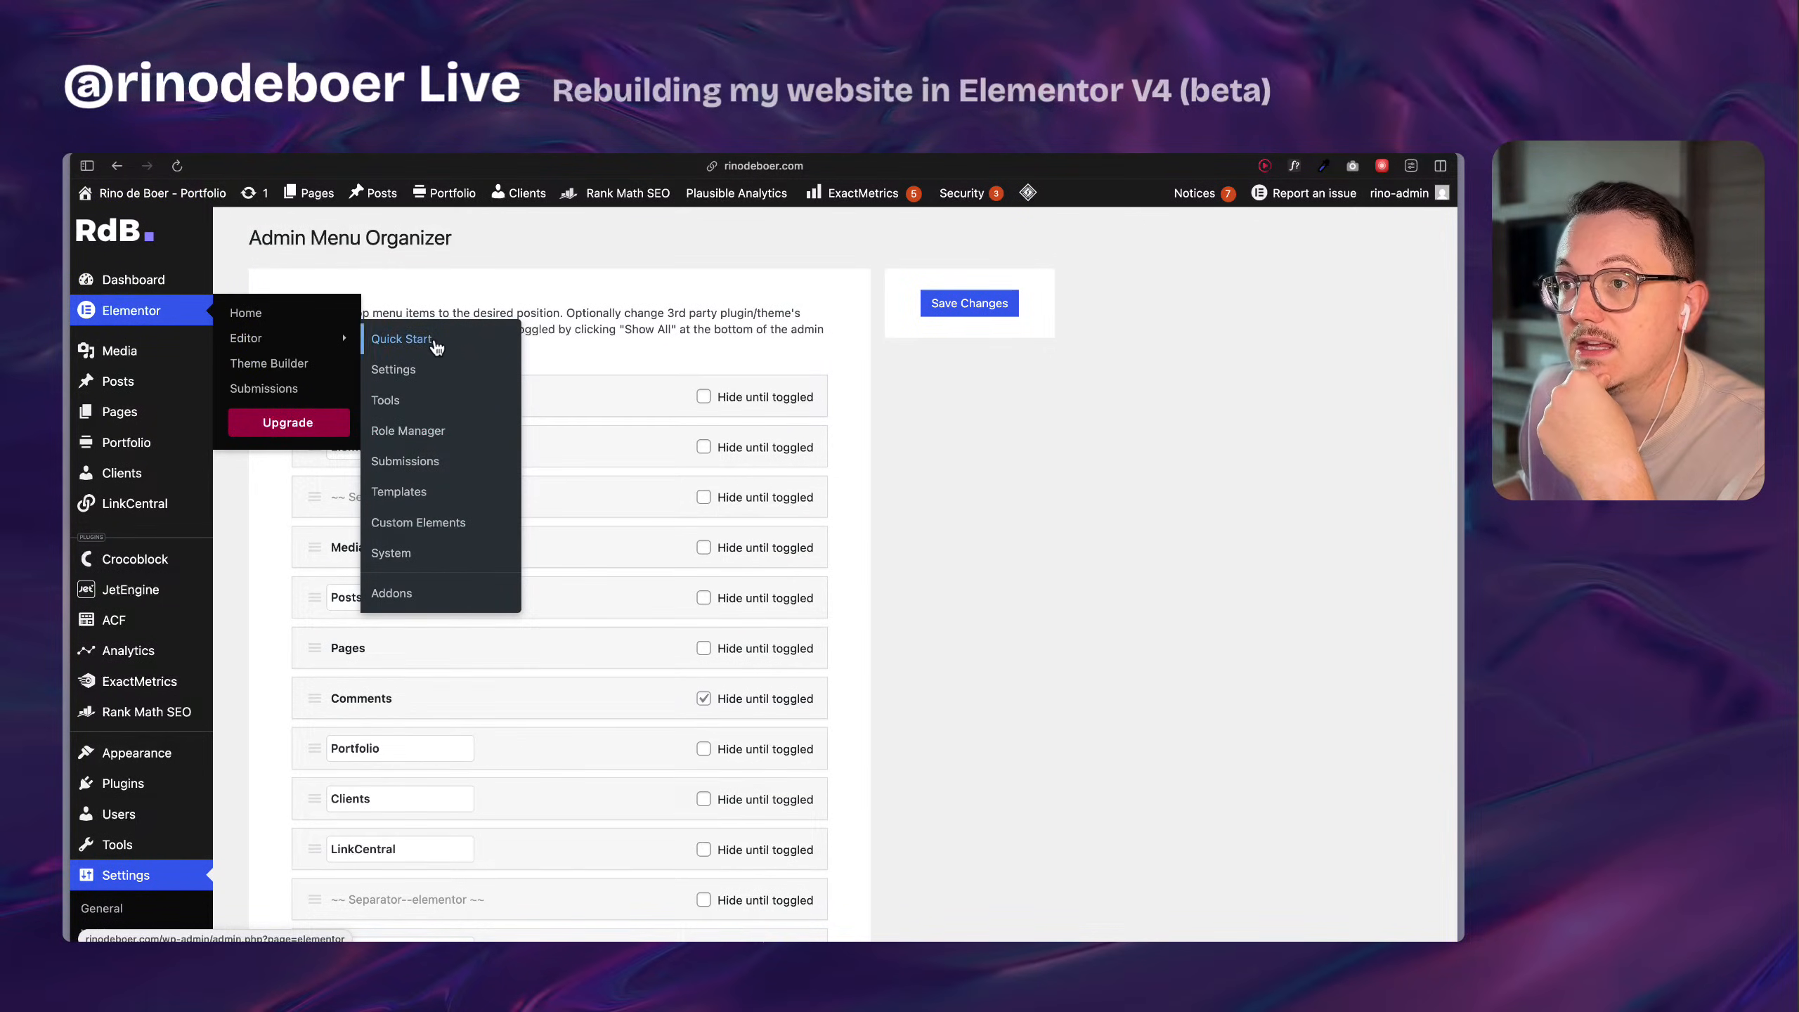
left_click(409, 376)
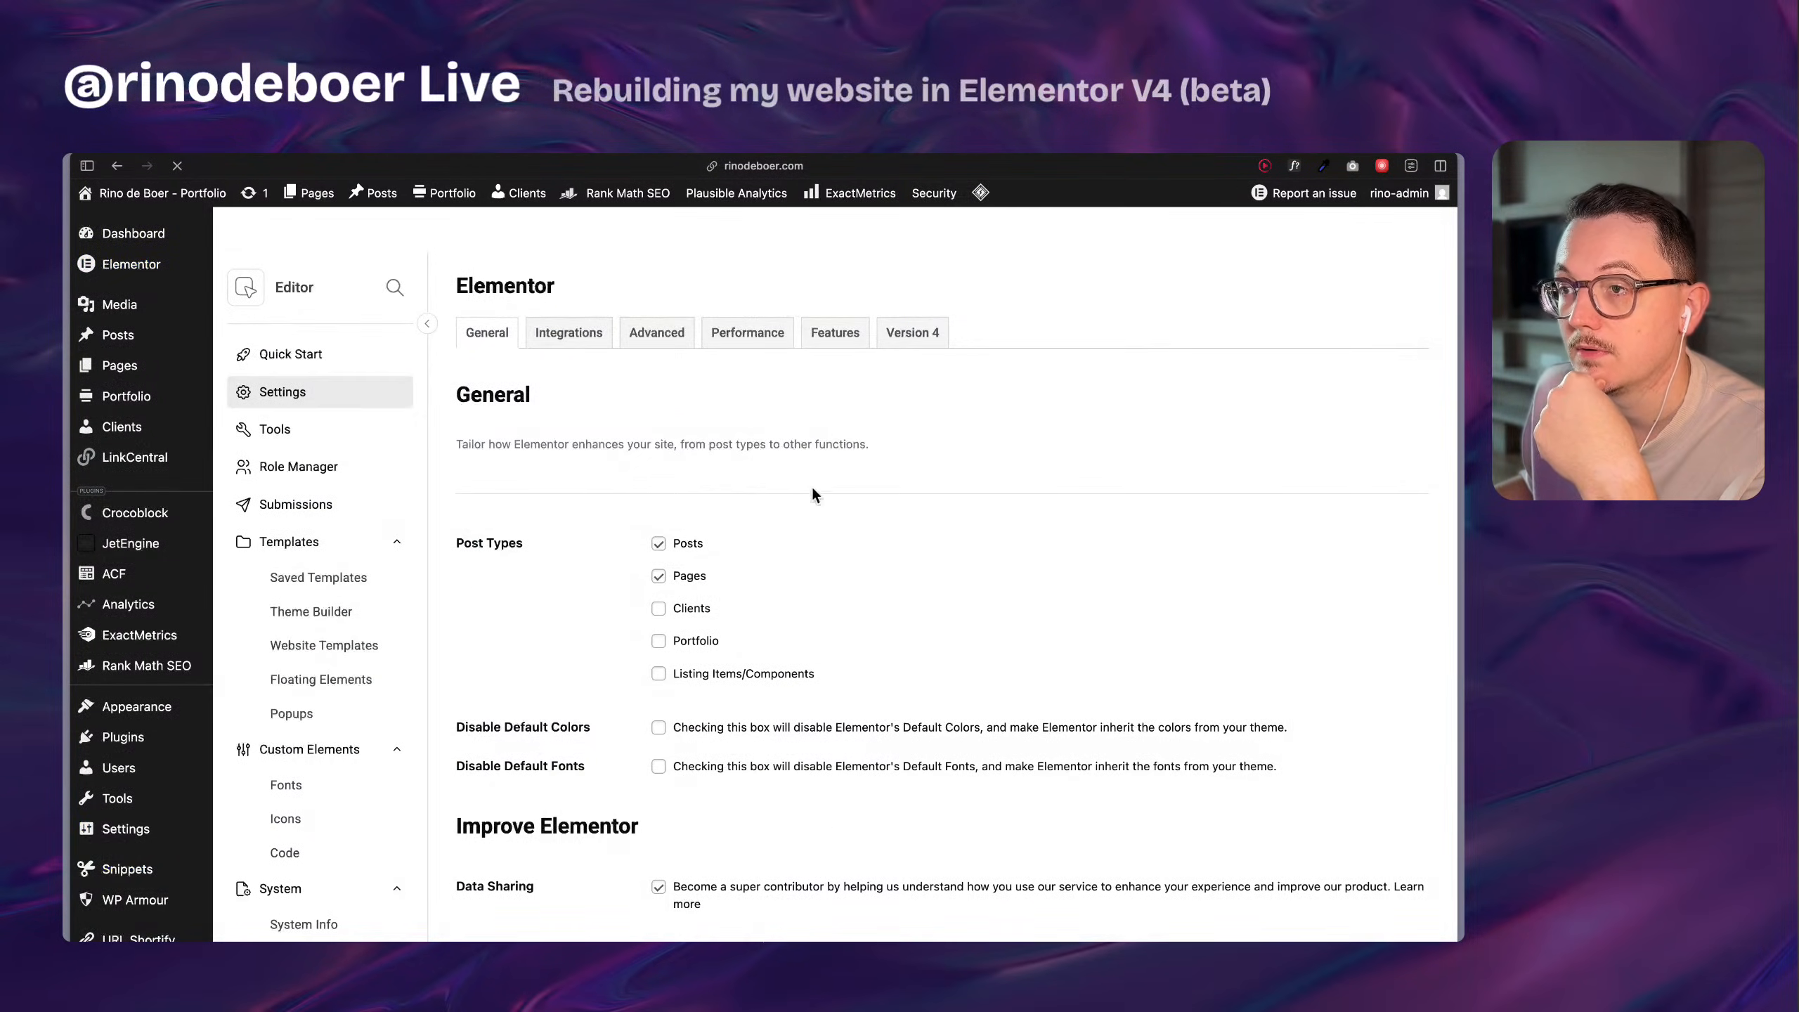
left_click(911, 332)
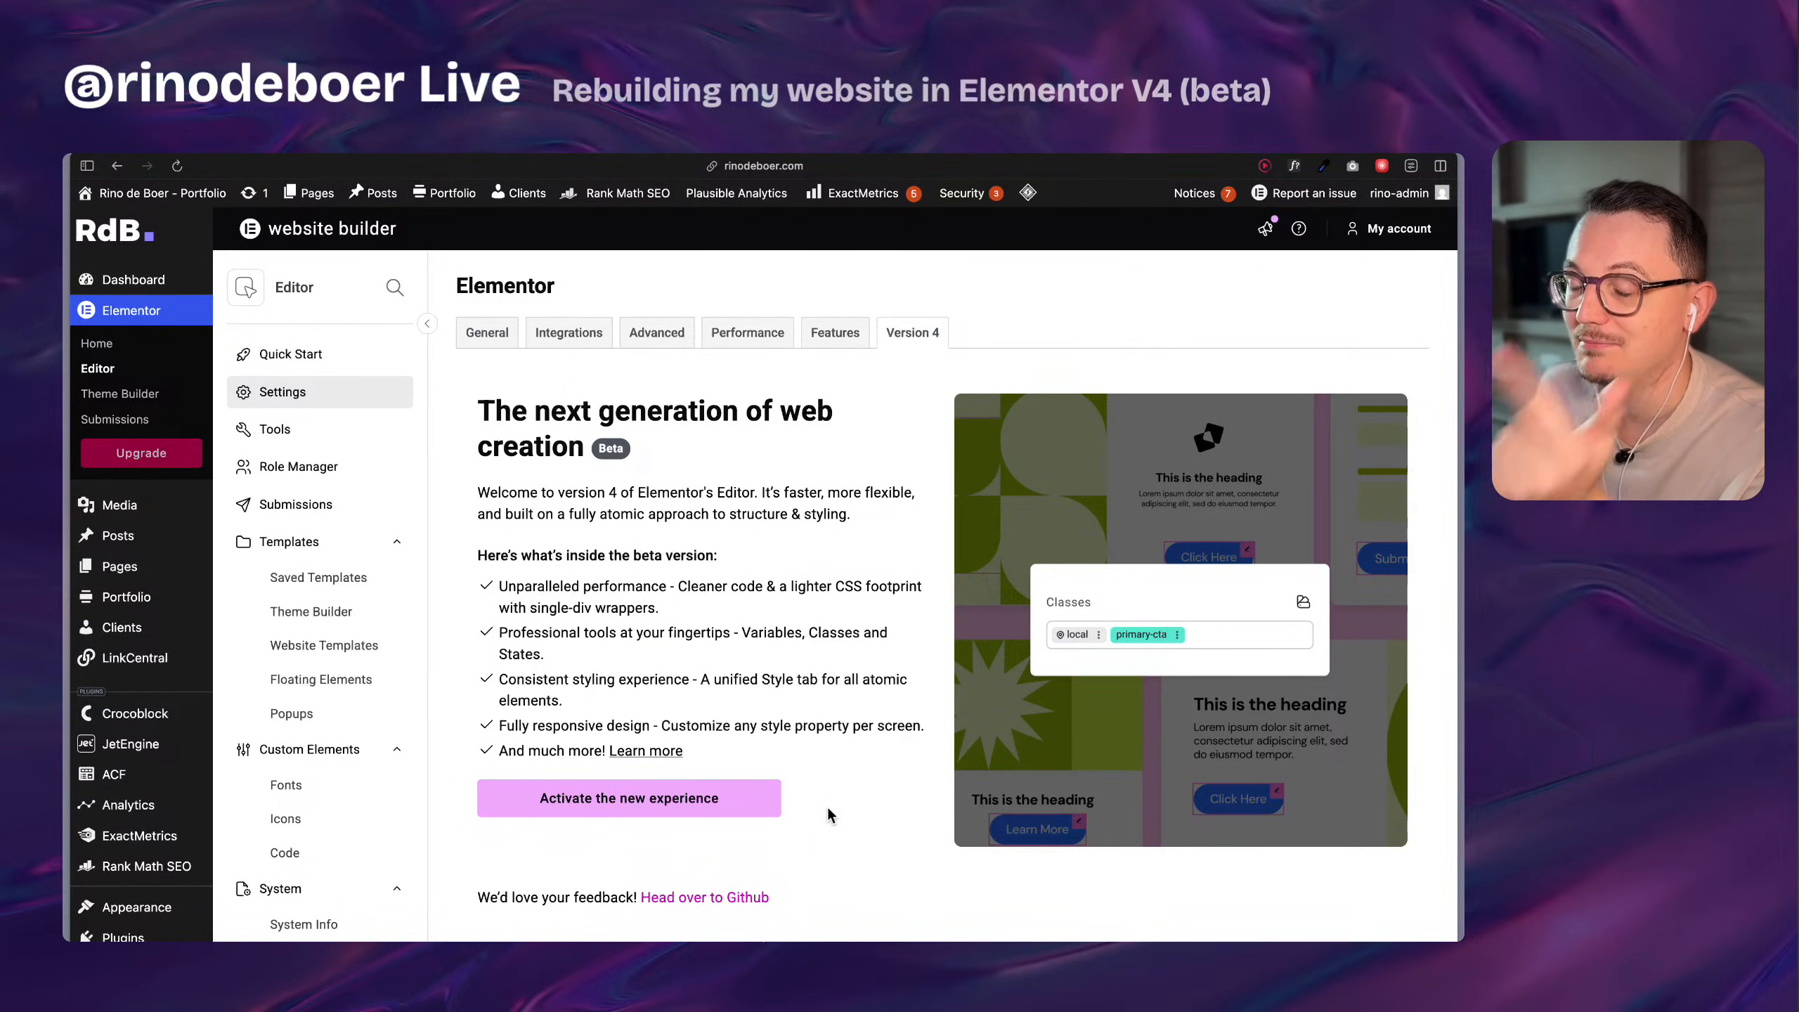
left_click(769, 798)
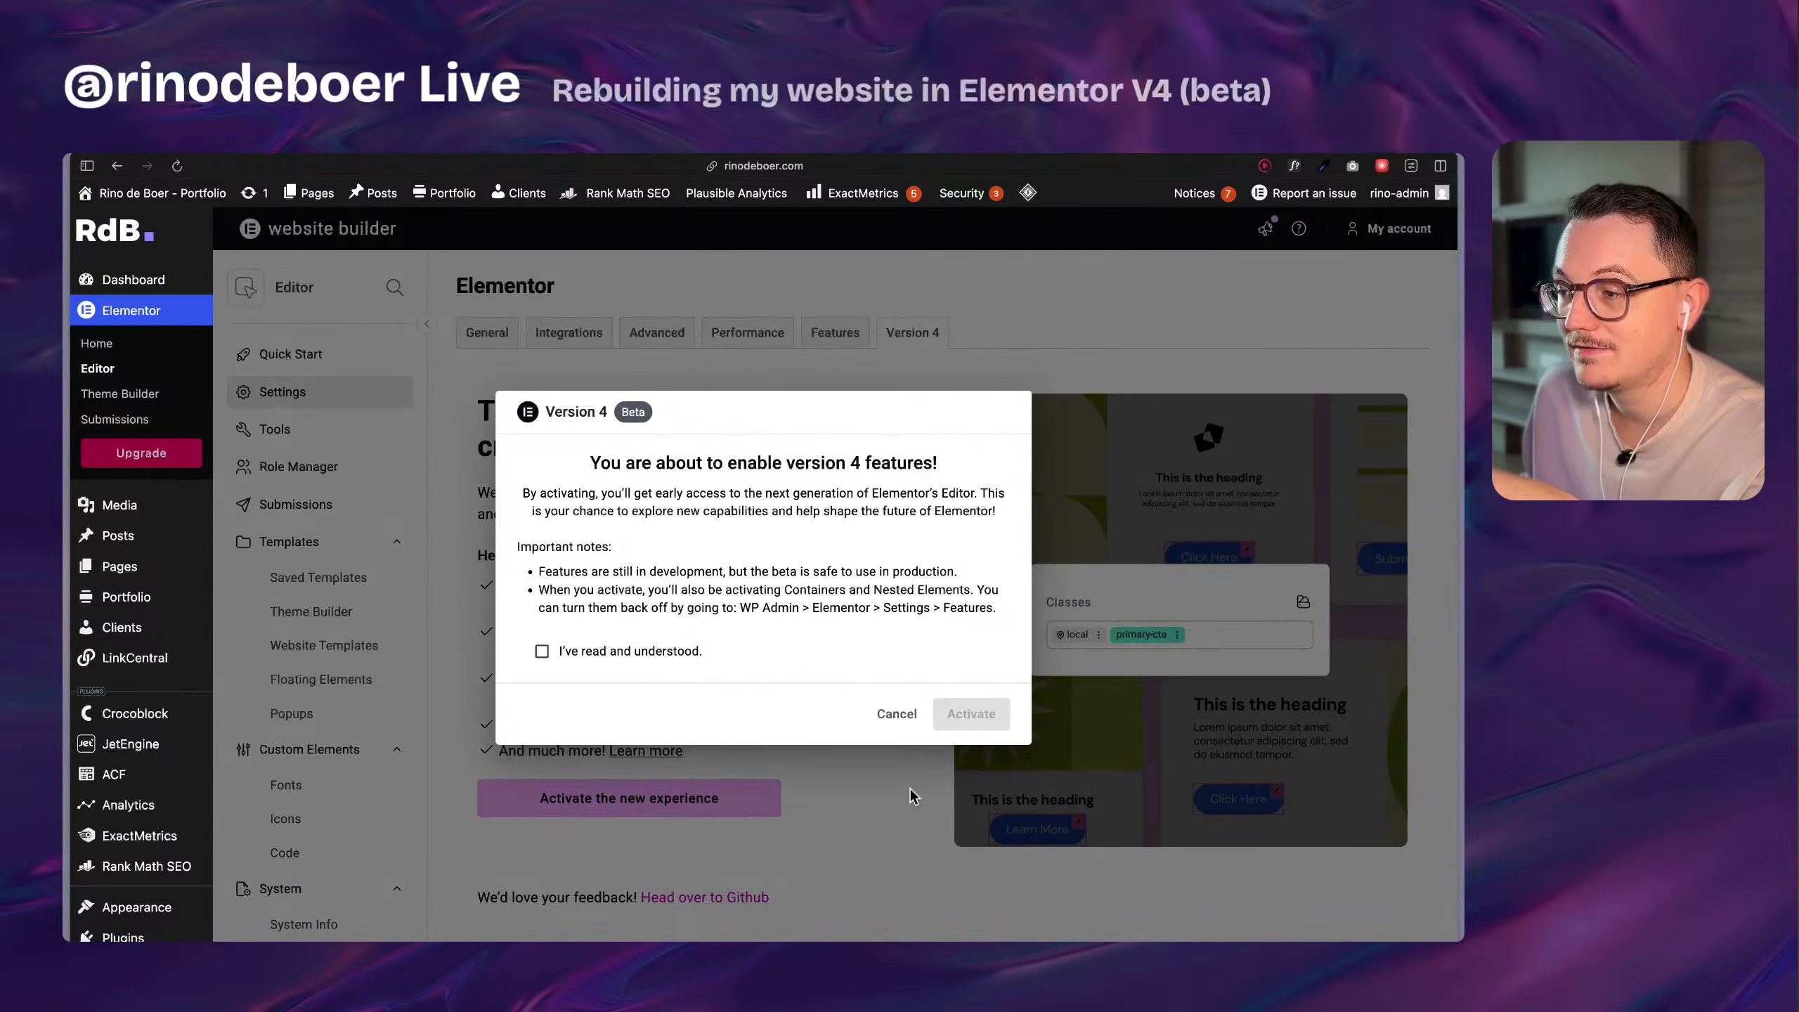
left_click(639, 652)
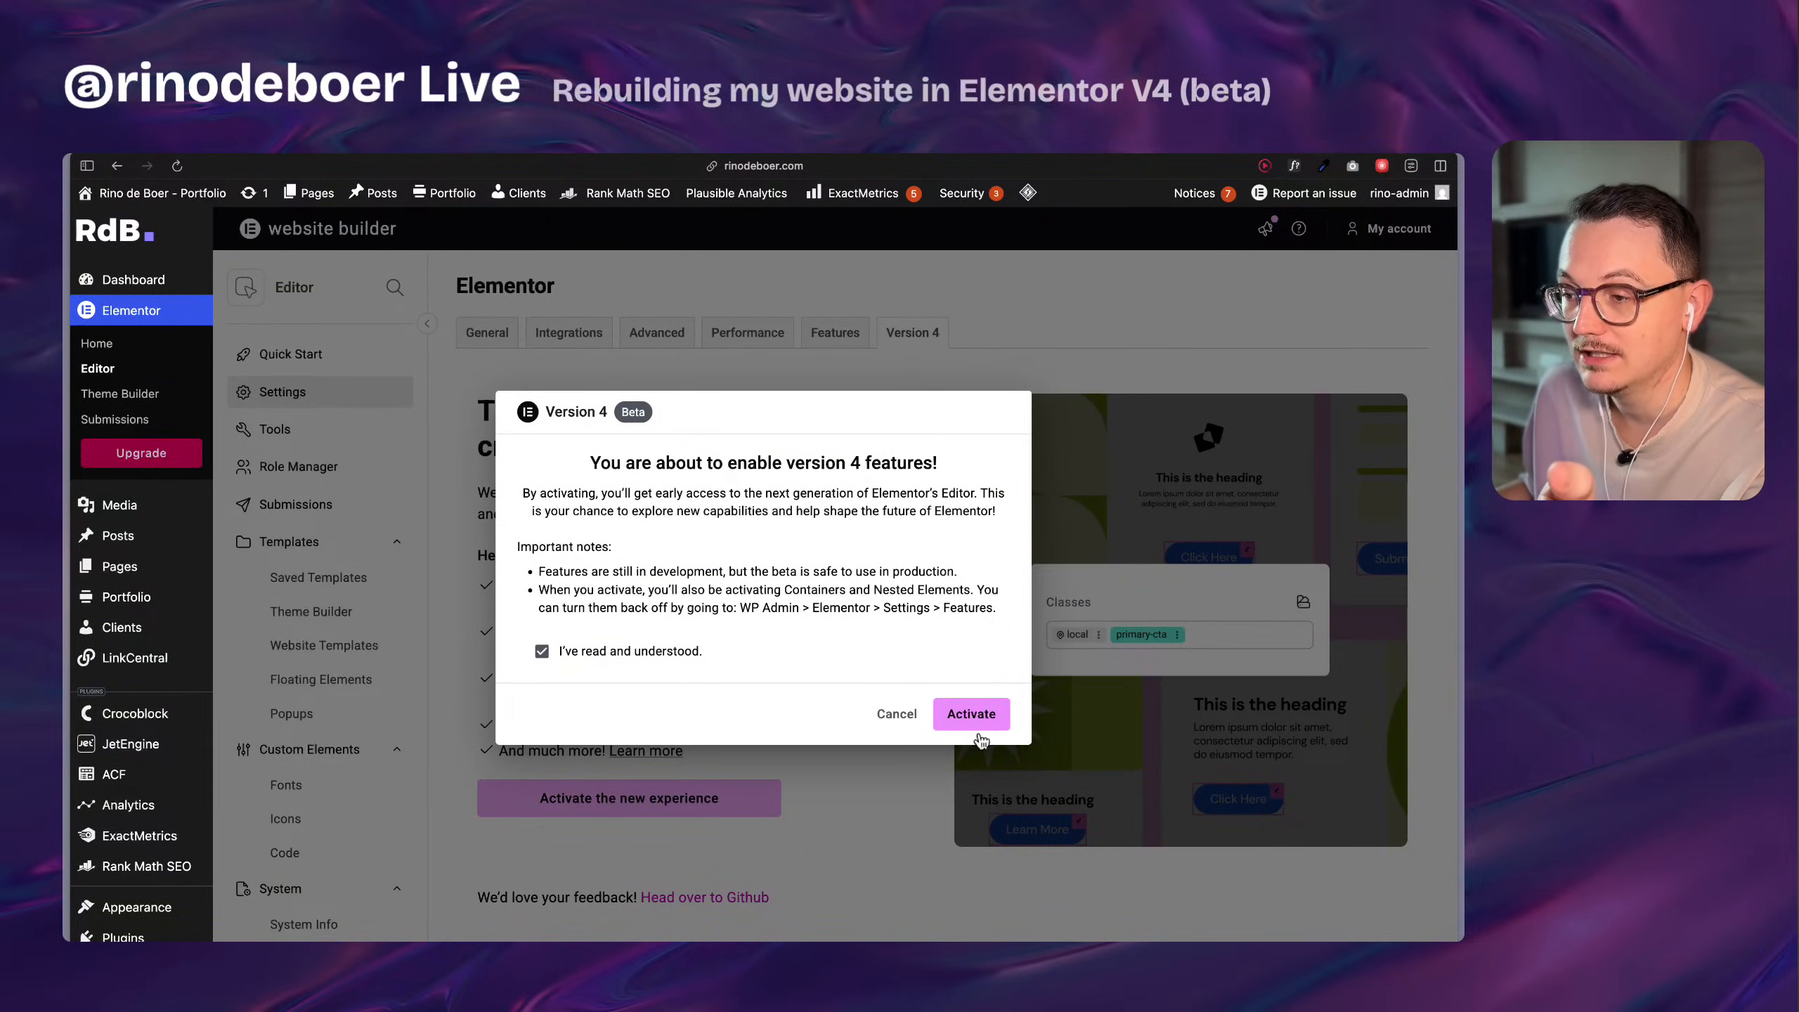
left_click(979, 734)
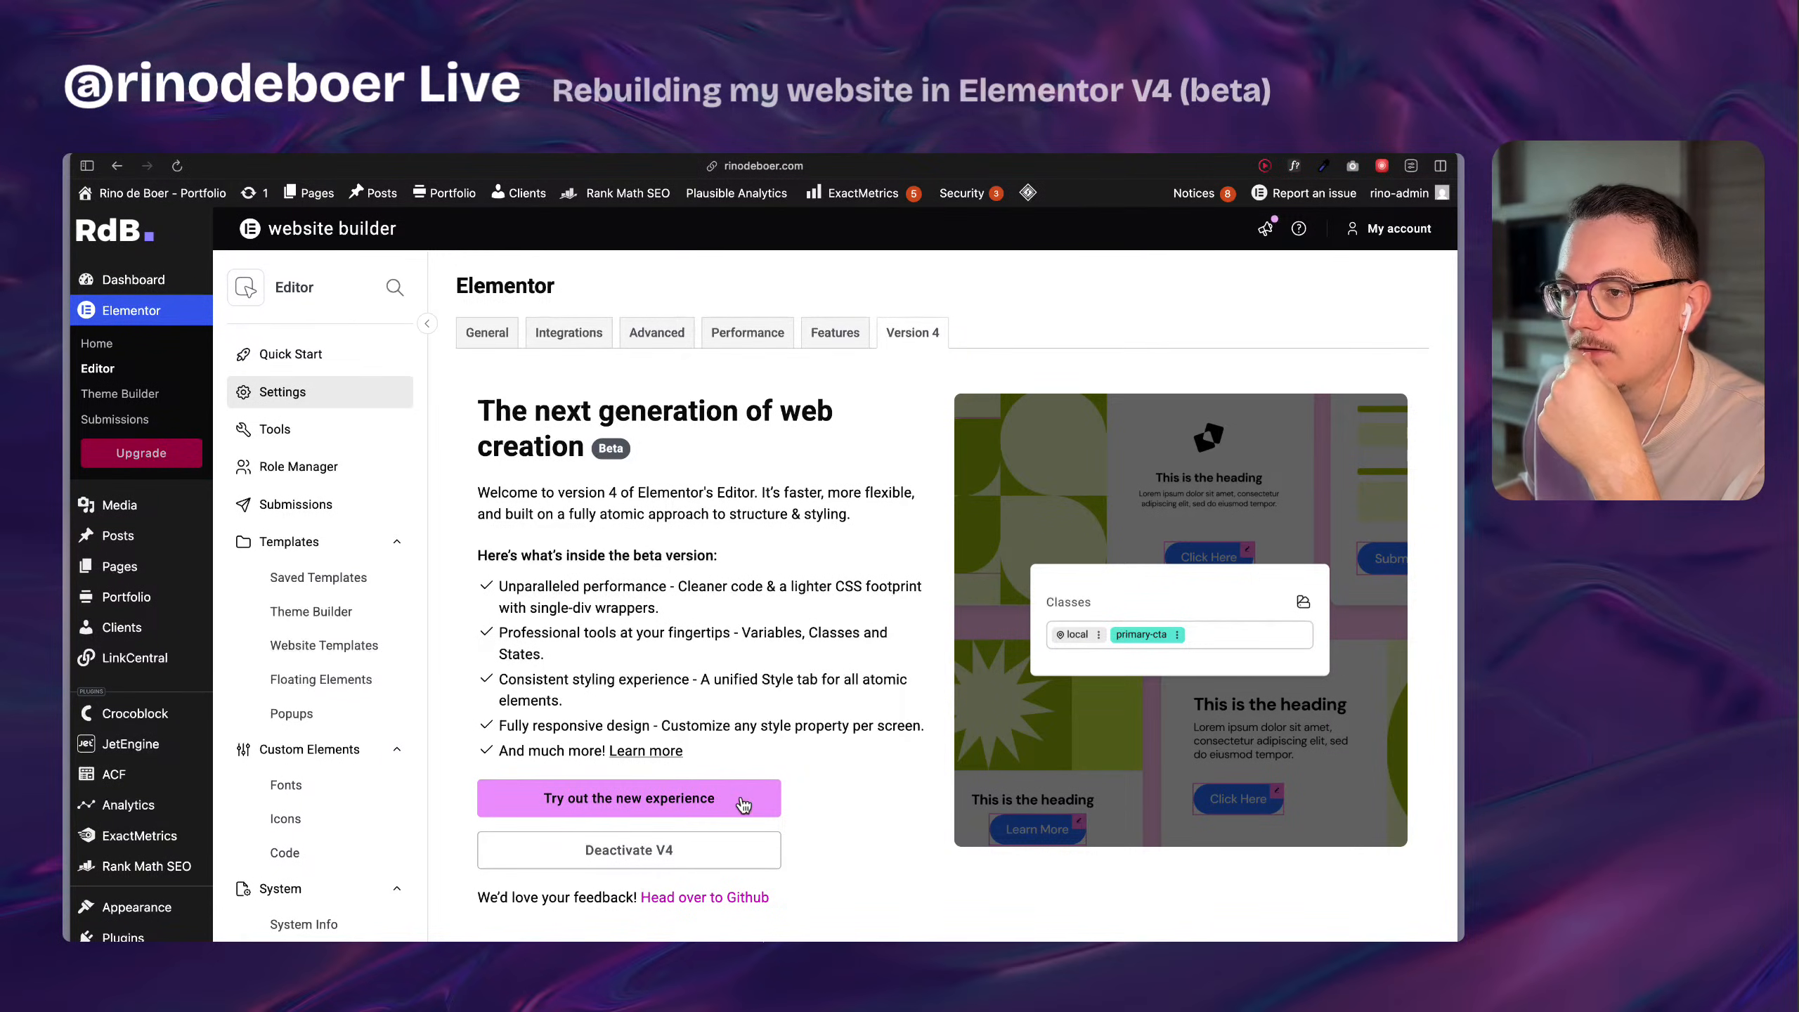
Try out the new V4 experience past its welcome message and examine the editor's Widgets, Components, Globals and SEO sections.
left_click(742, 803)
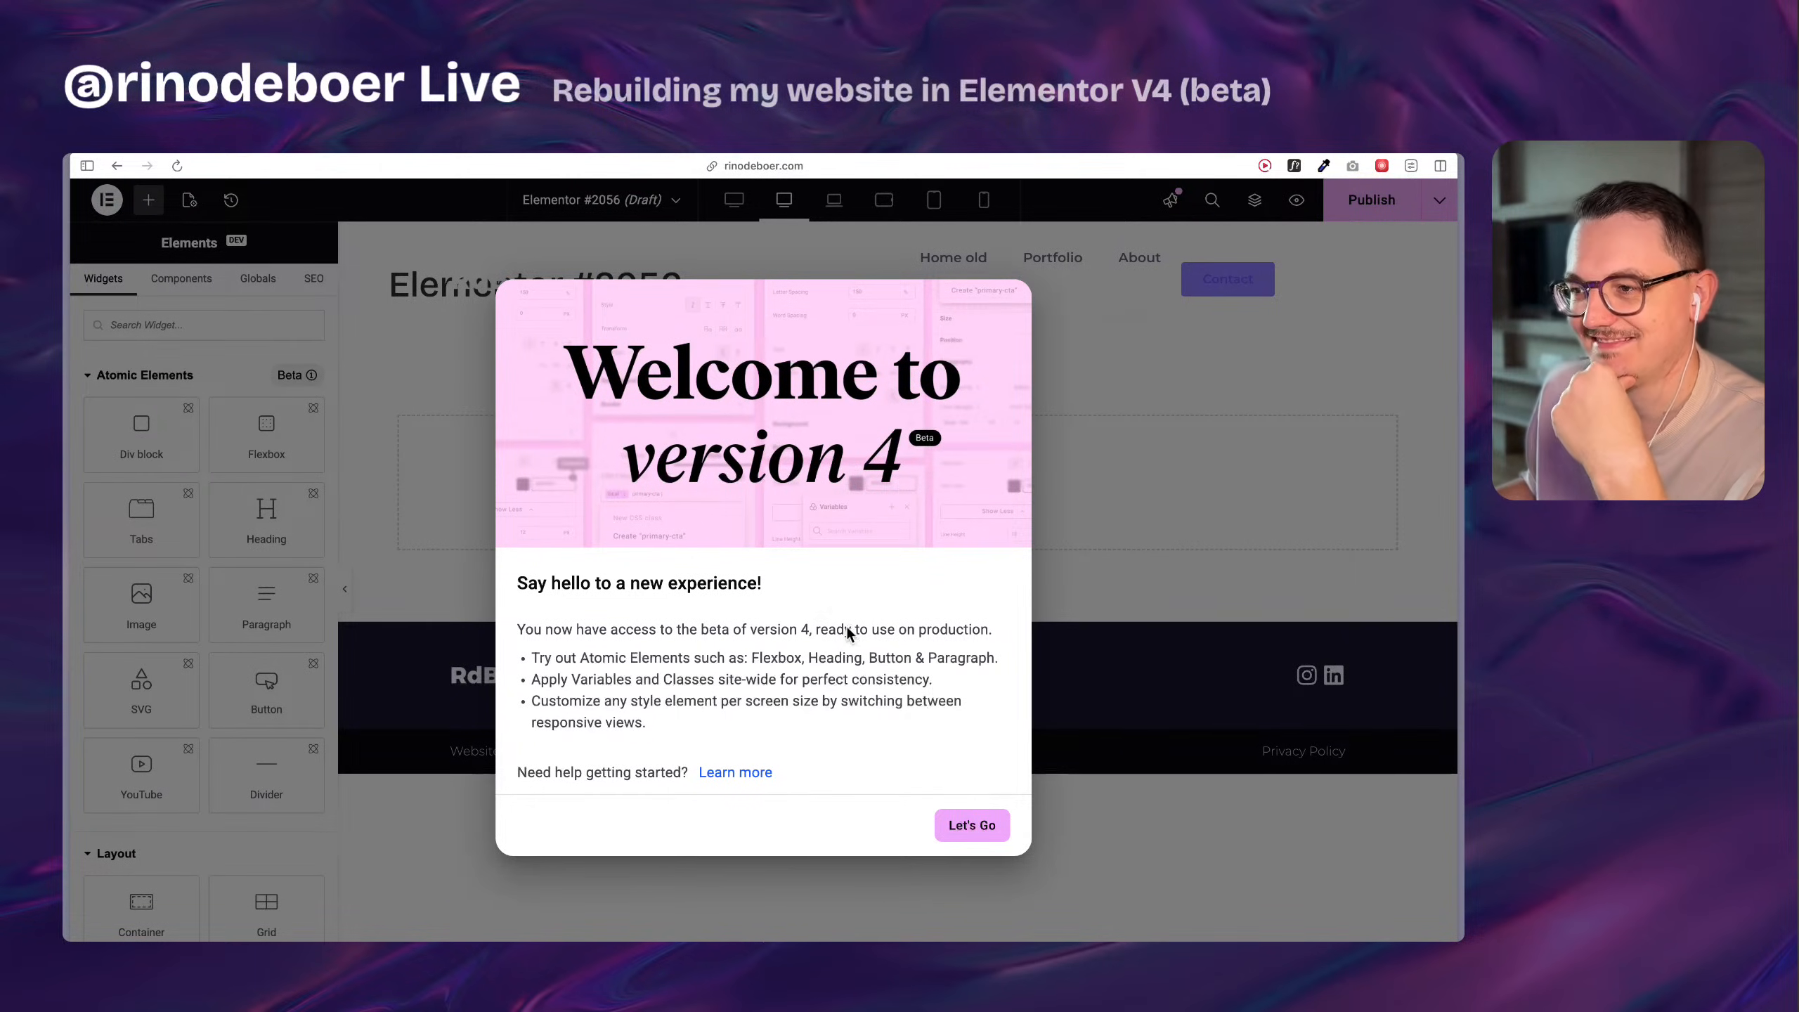
left_click(973, 826)
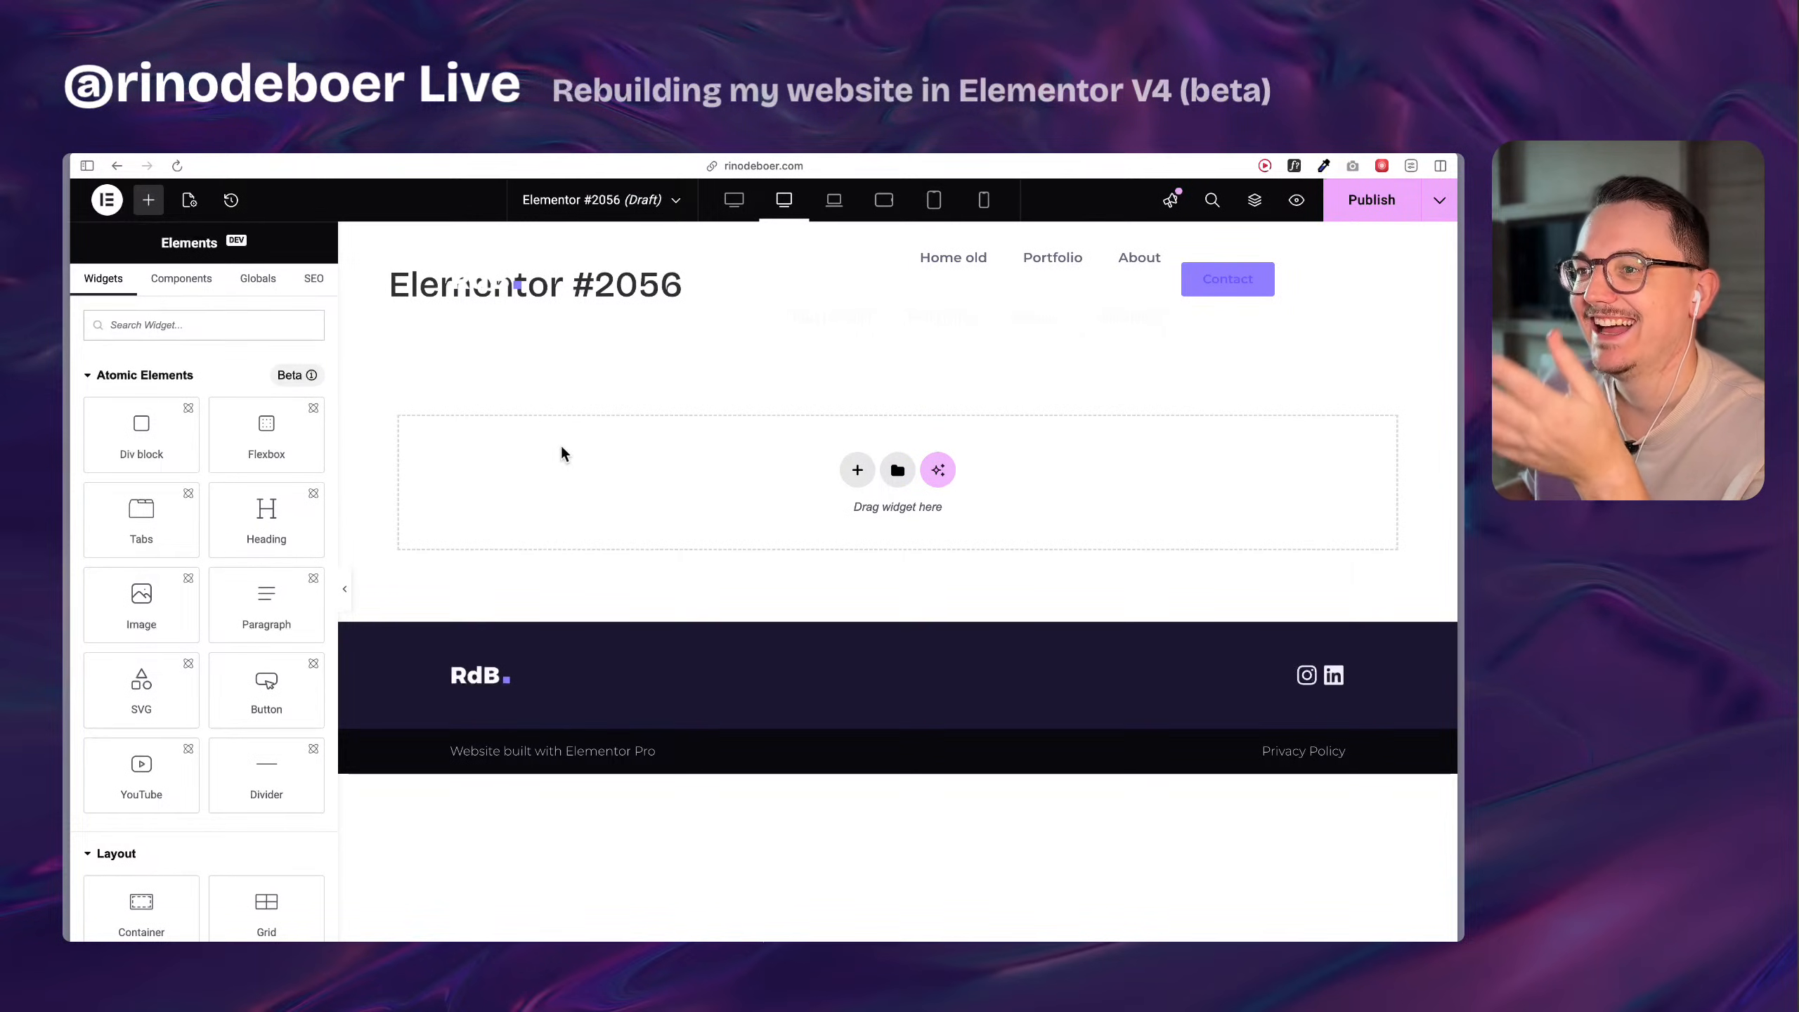
left_click(179, 283)
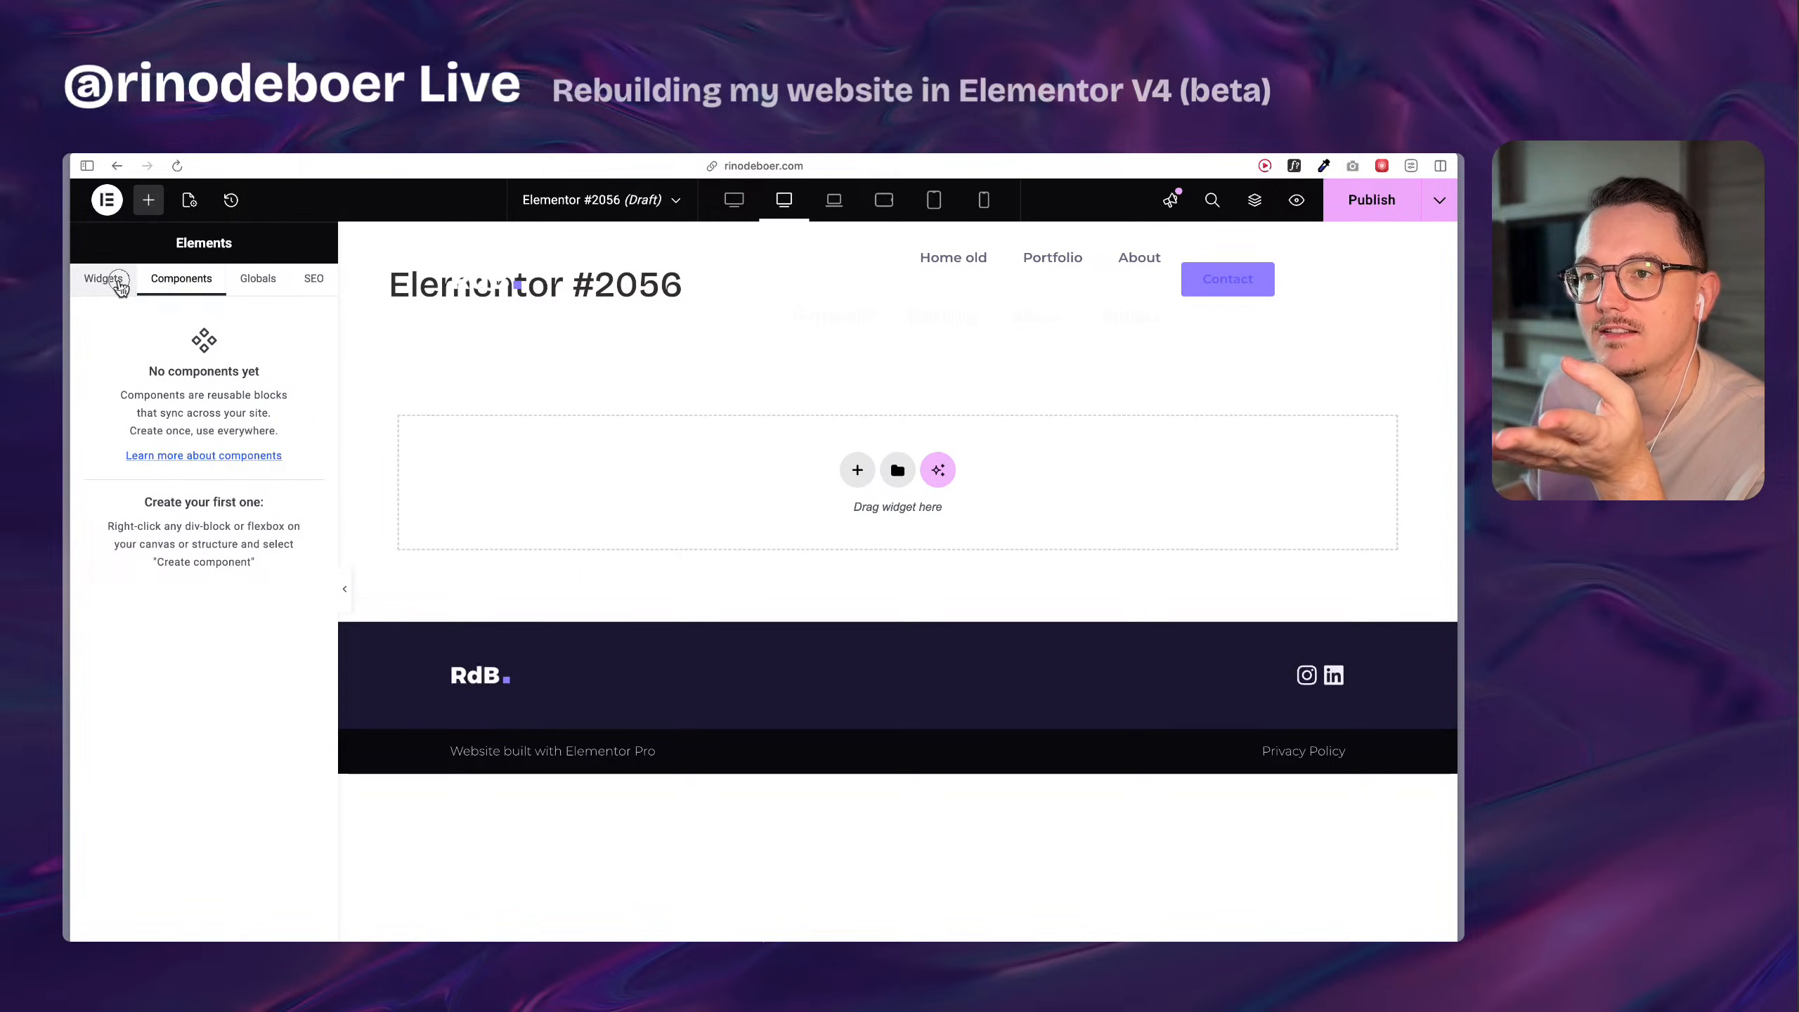
left_click(118, 282)
left_click(173, 290)
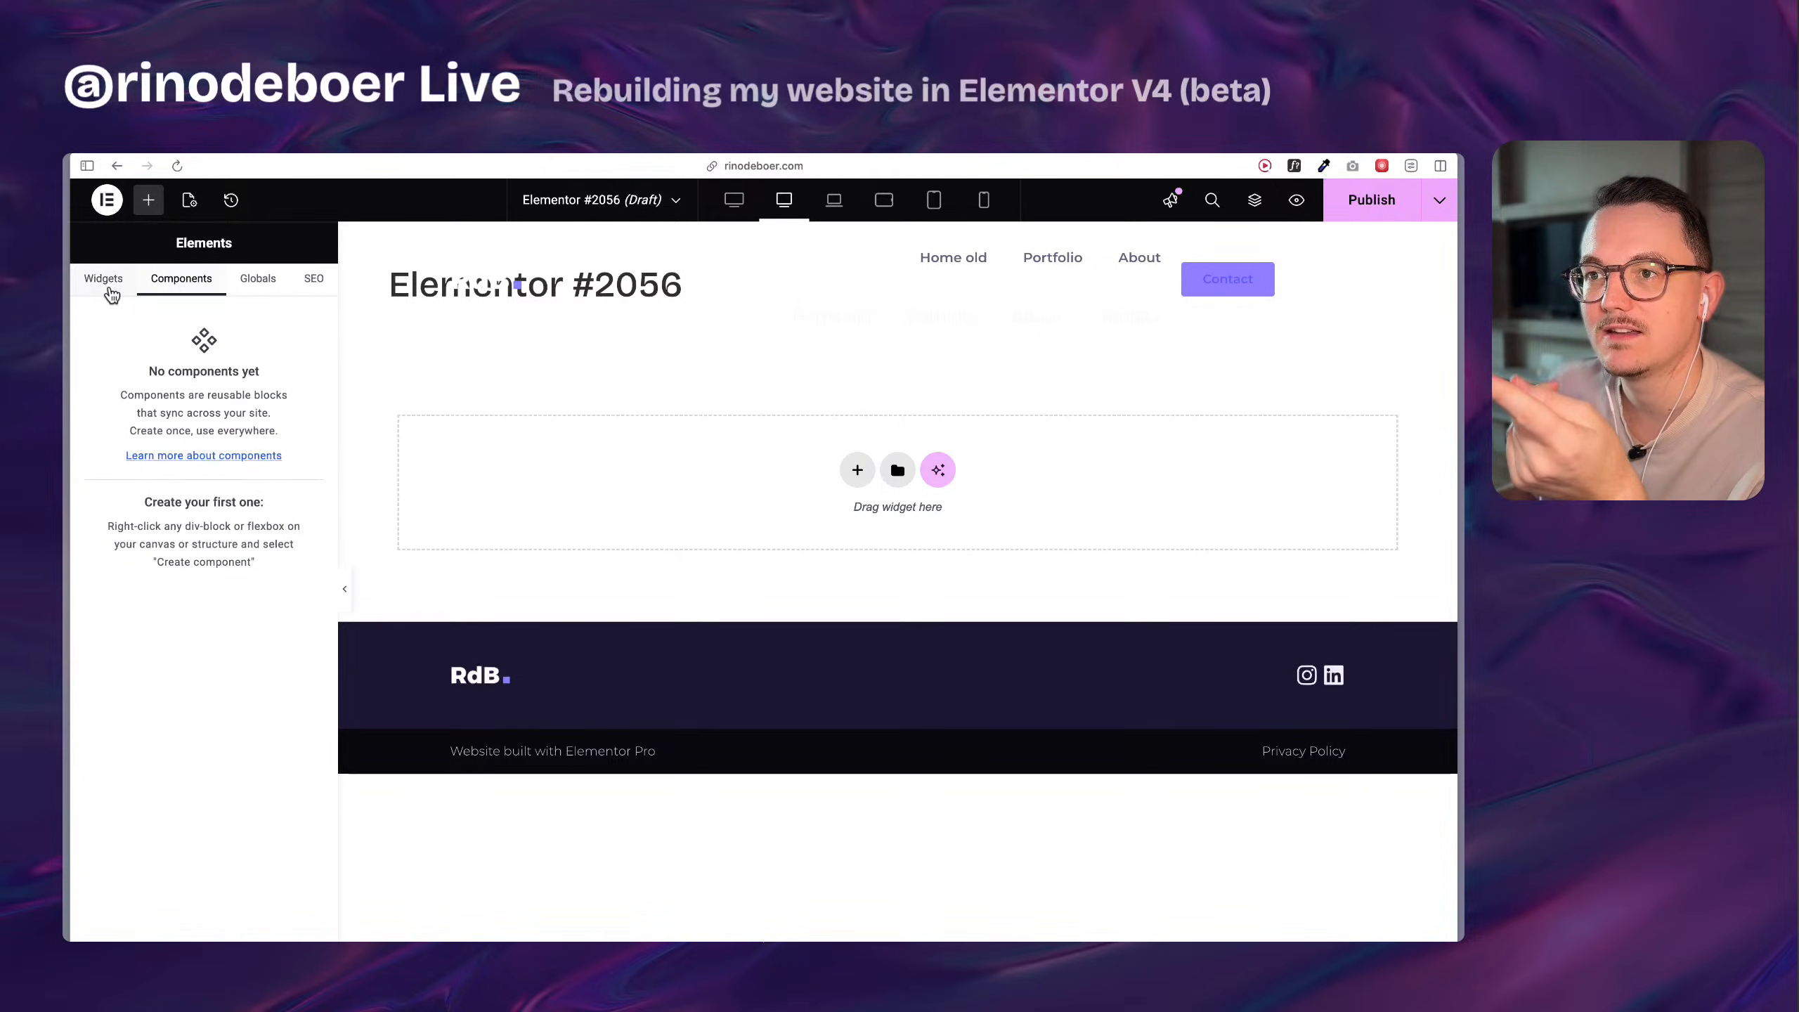
left_click(106, 291)
left_click(194, 294)
left_click(258, 286)
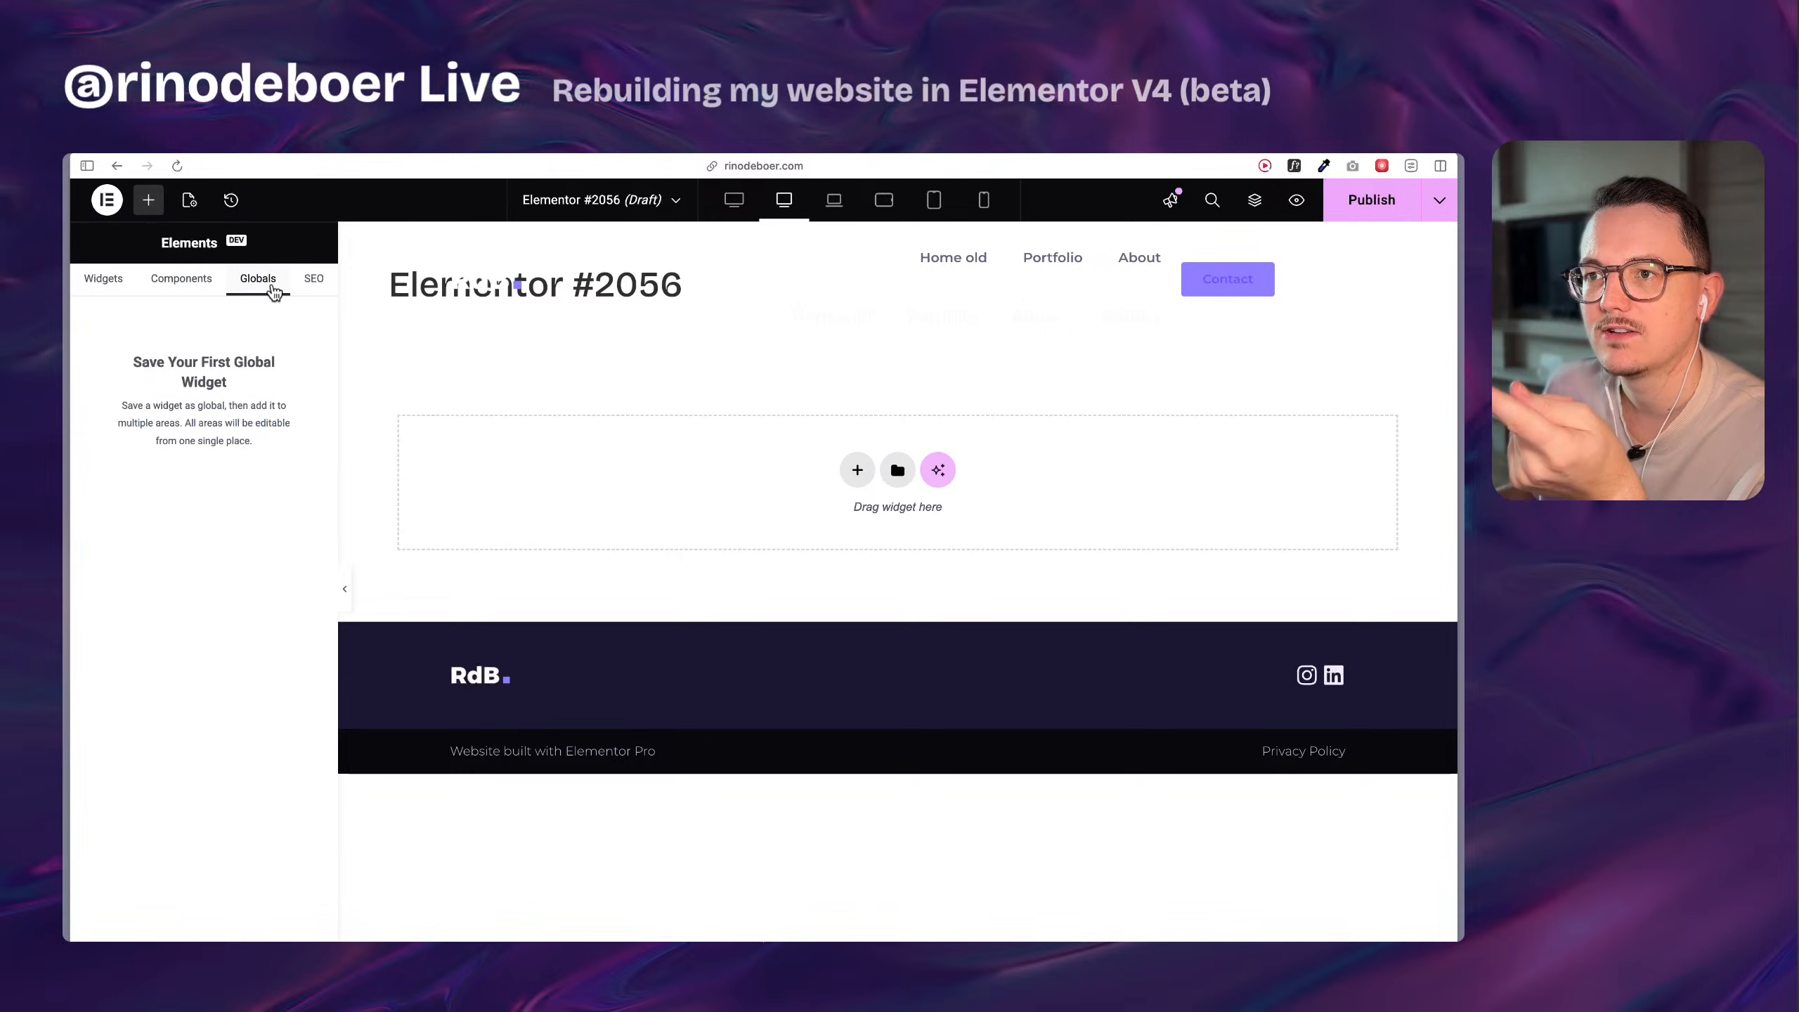
left_click(319, 296)
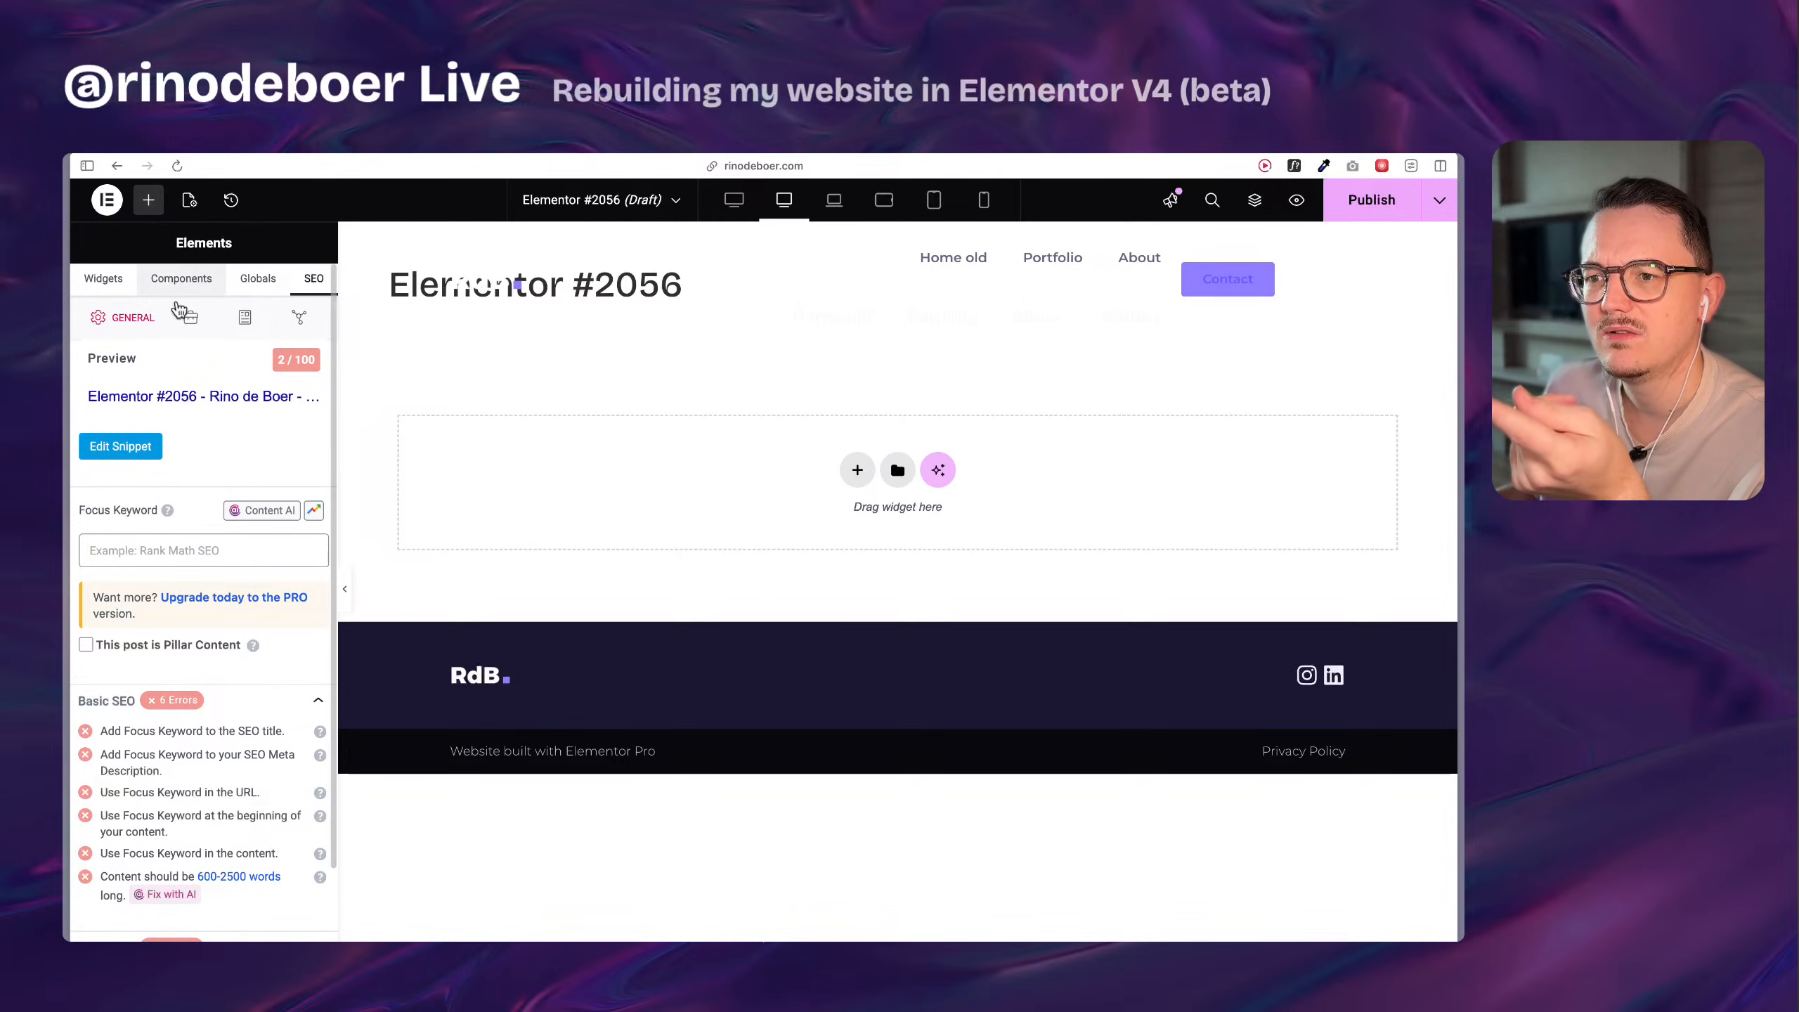
left_click(181, 278)
left_click(104, 278)
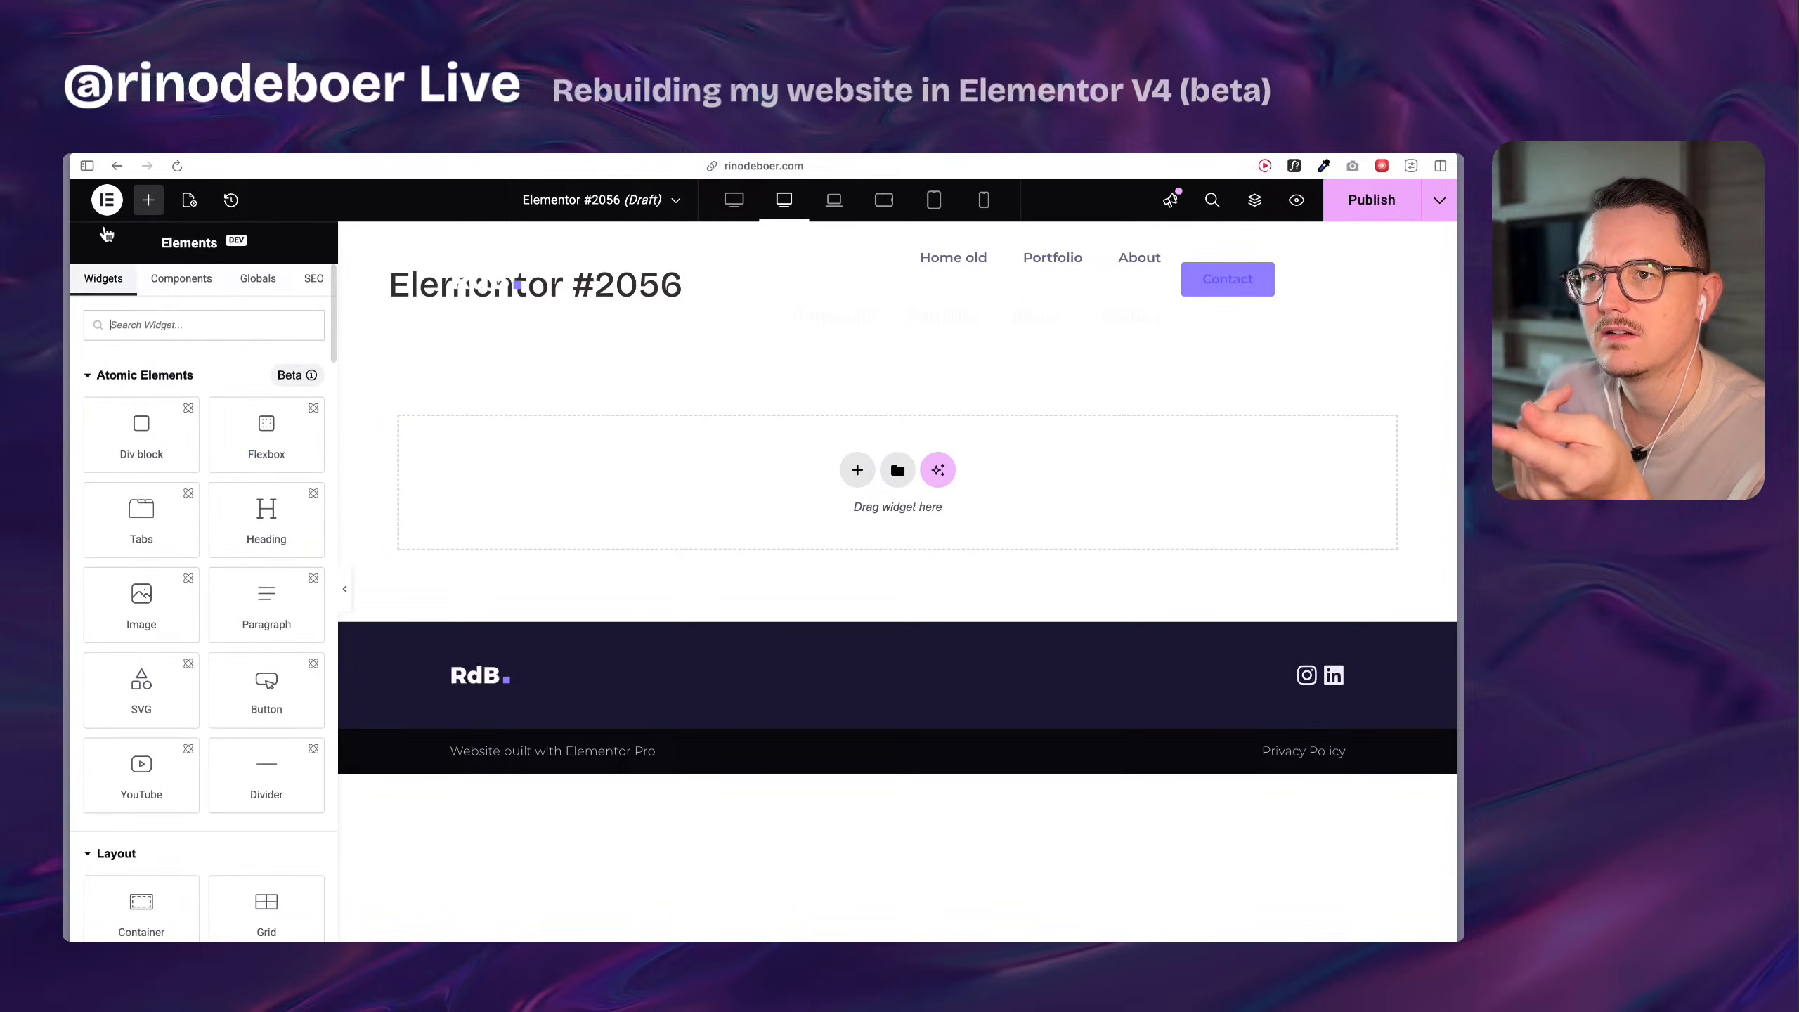
Exit the Elementor editor to the WordPress Pages list and trash the draft page Elementor #2056.
left_click(107, 199)
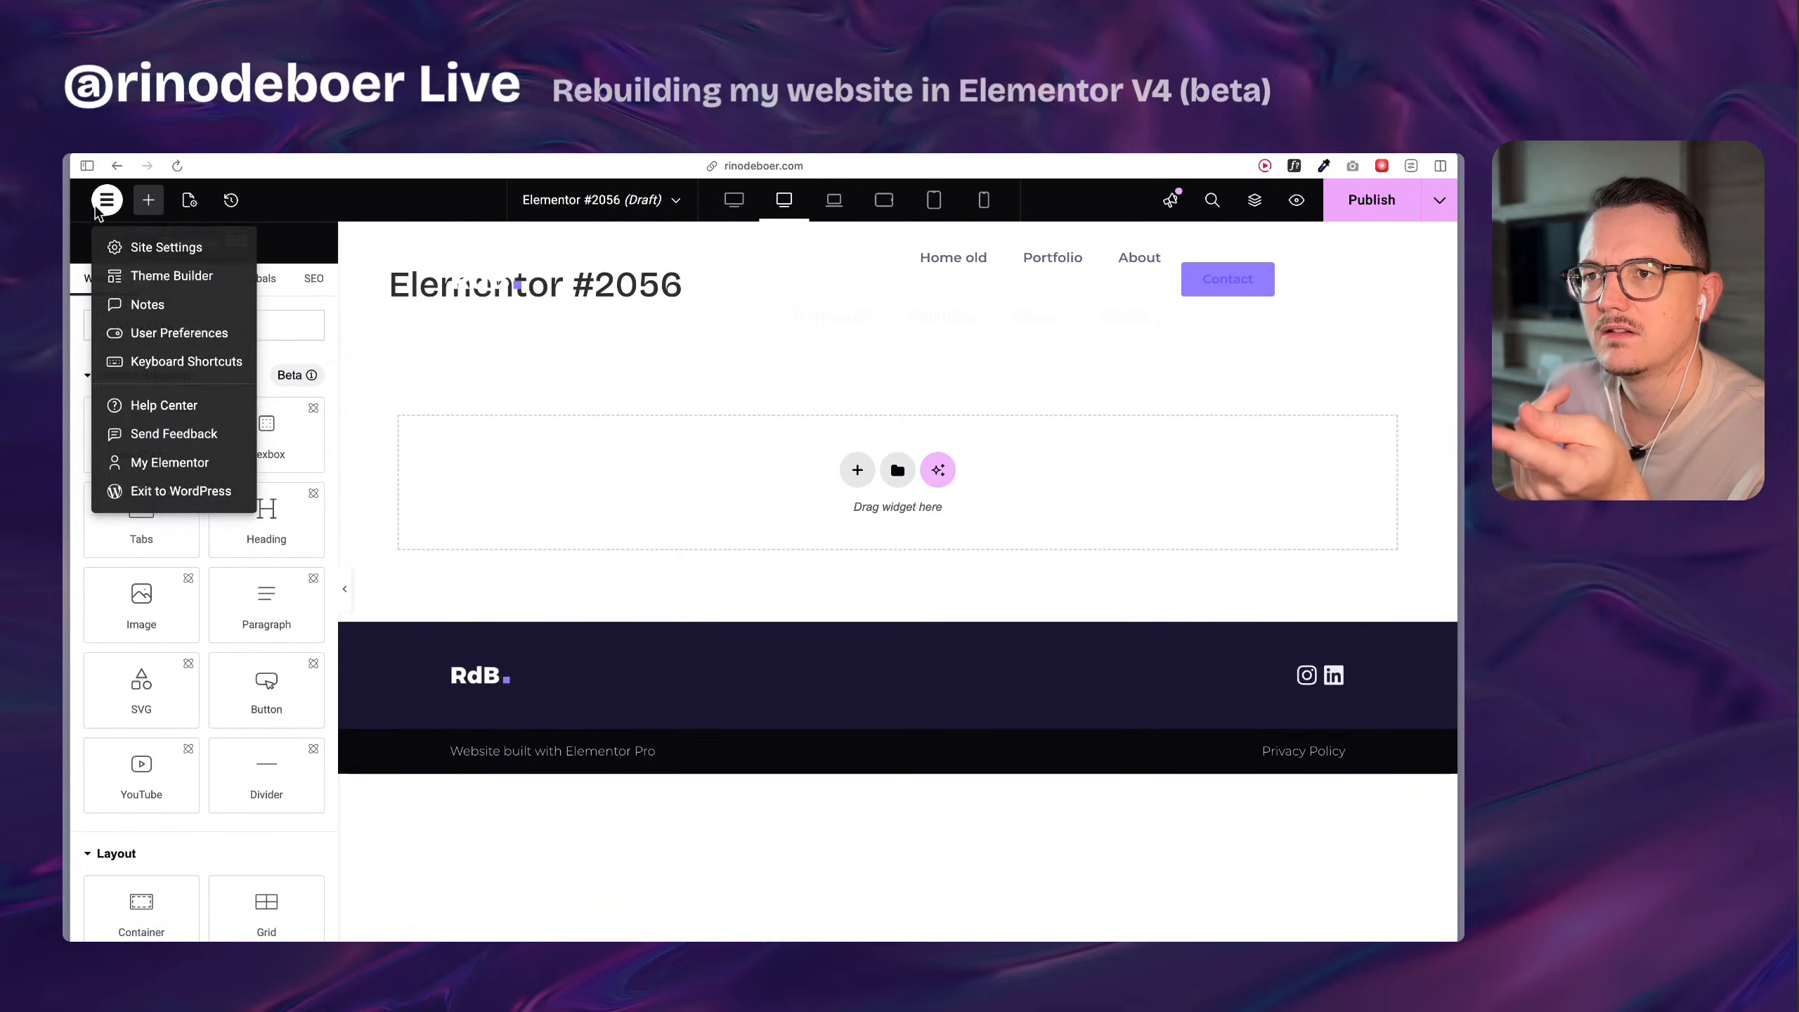
left_click(202, 500)
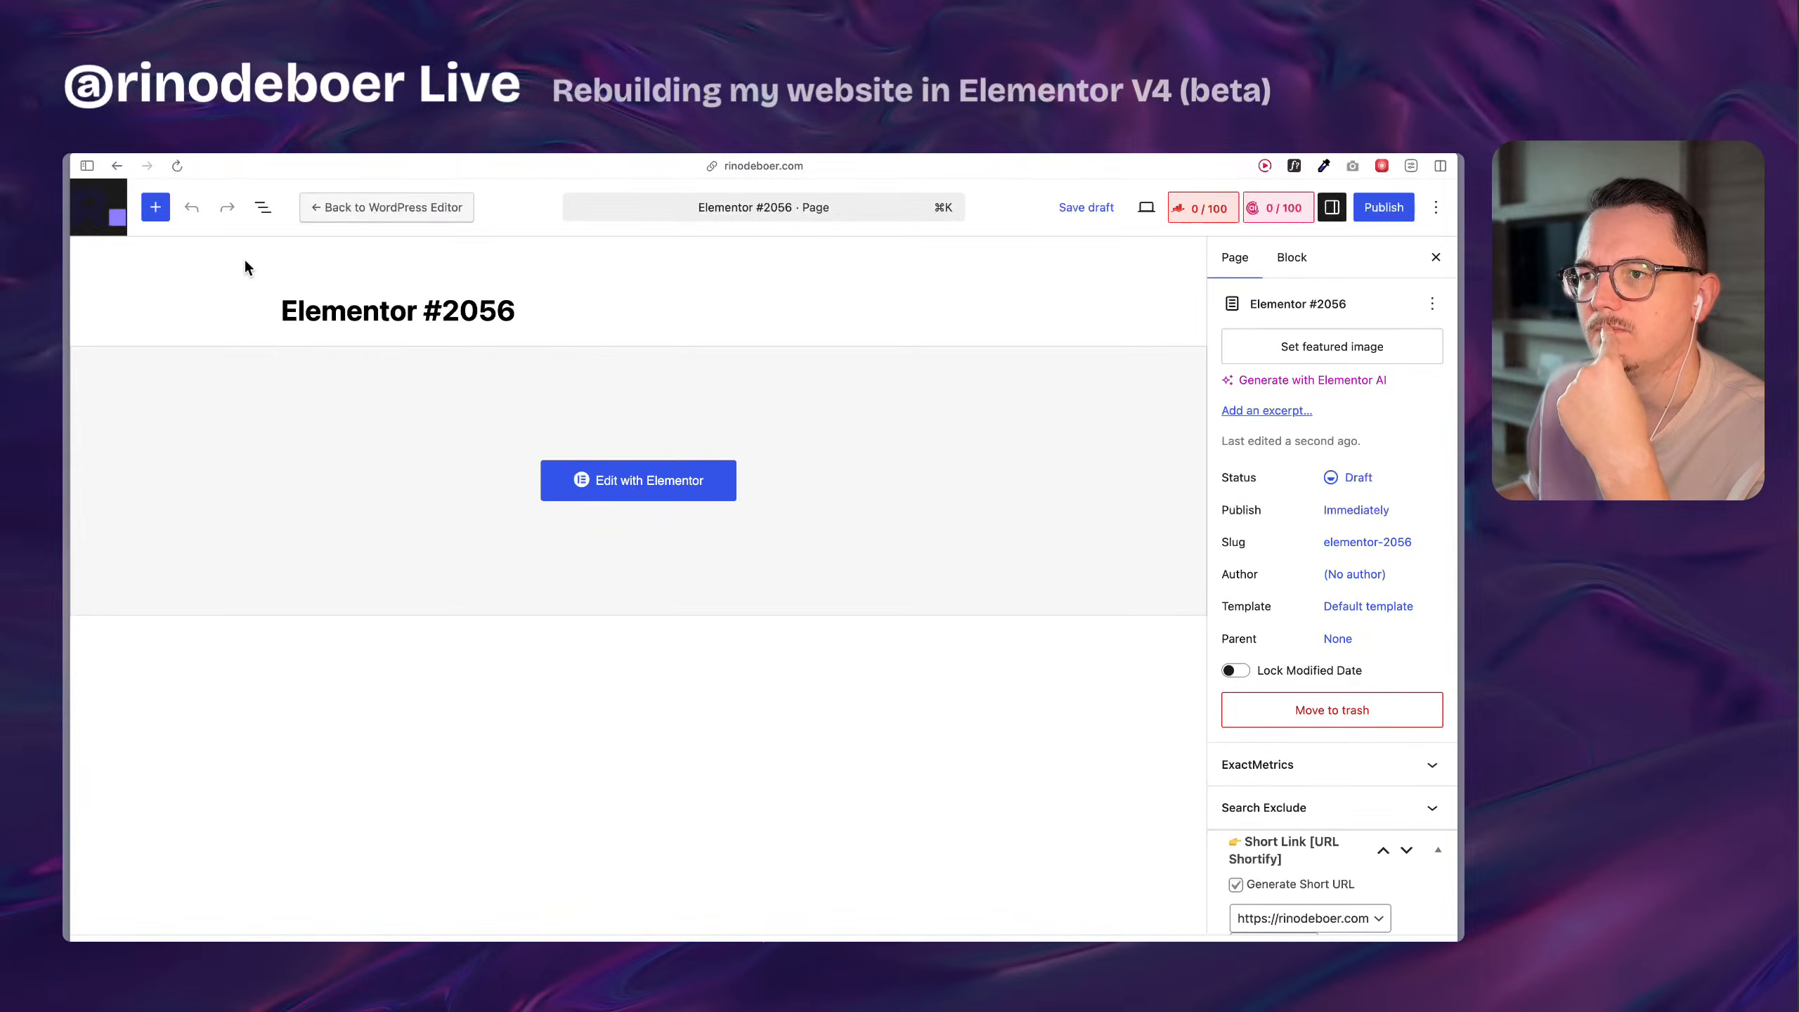
left_click(96, 209)
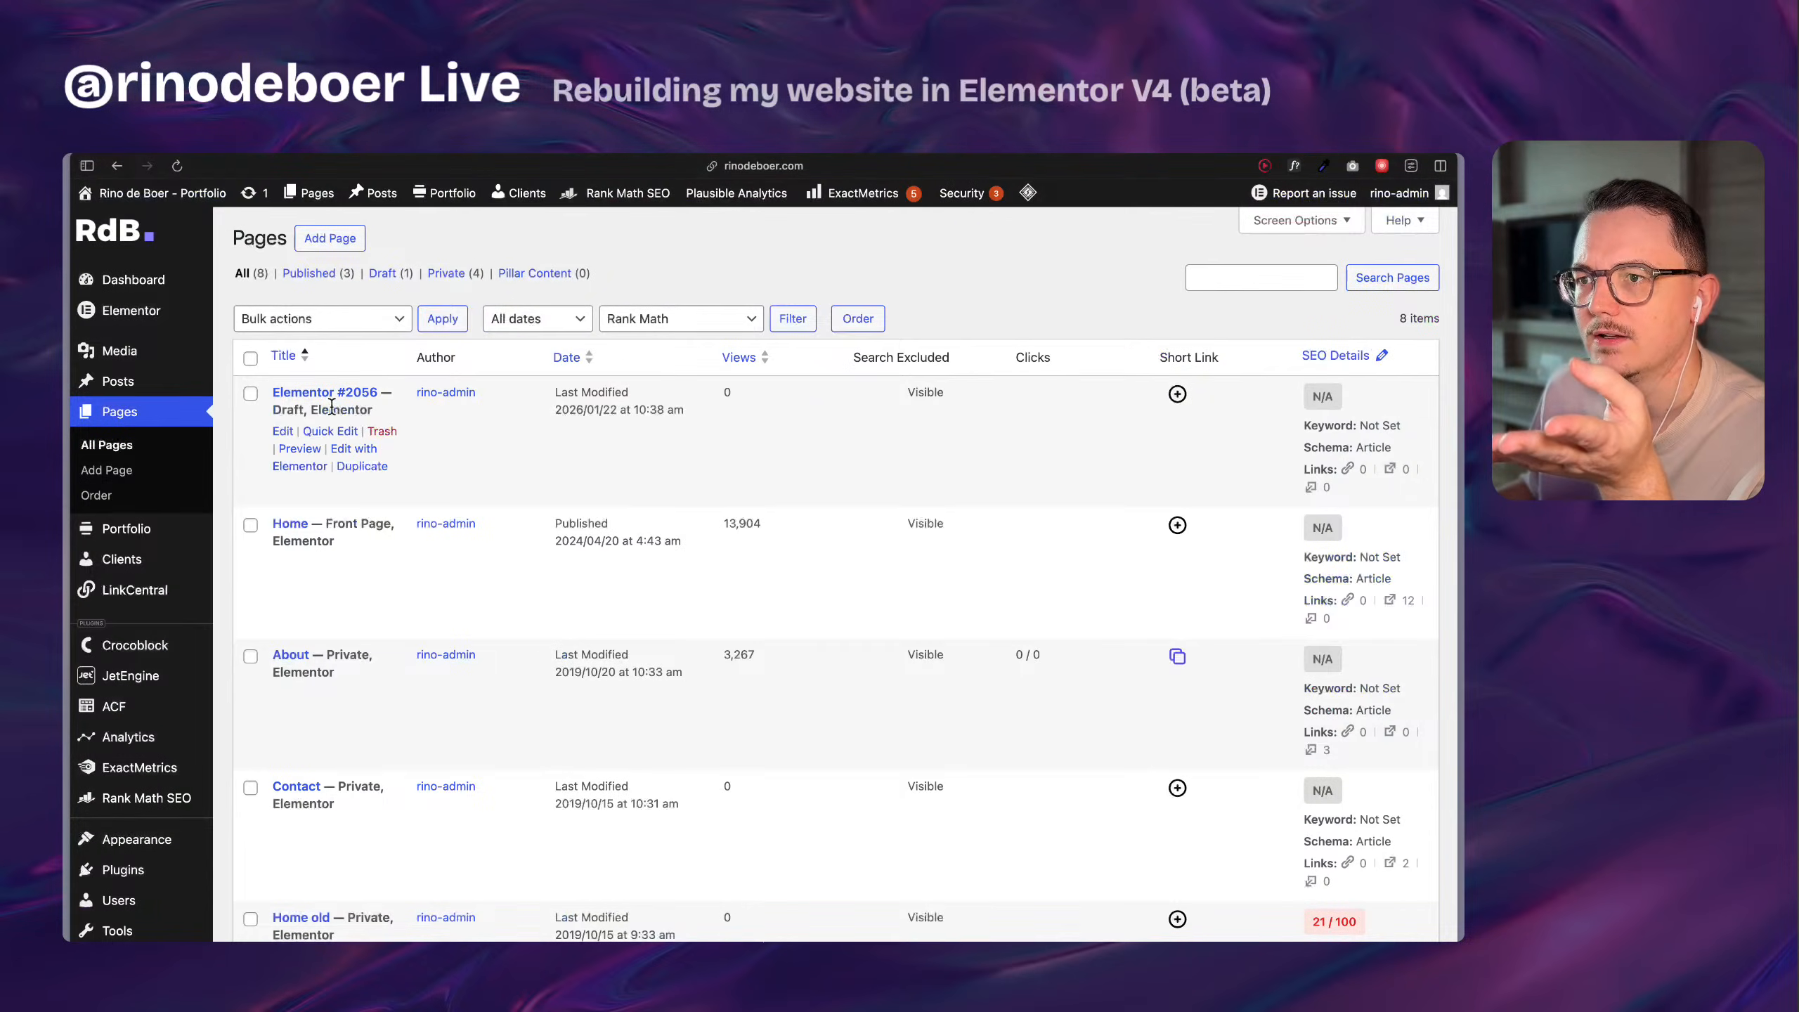
left_click(382, 430)
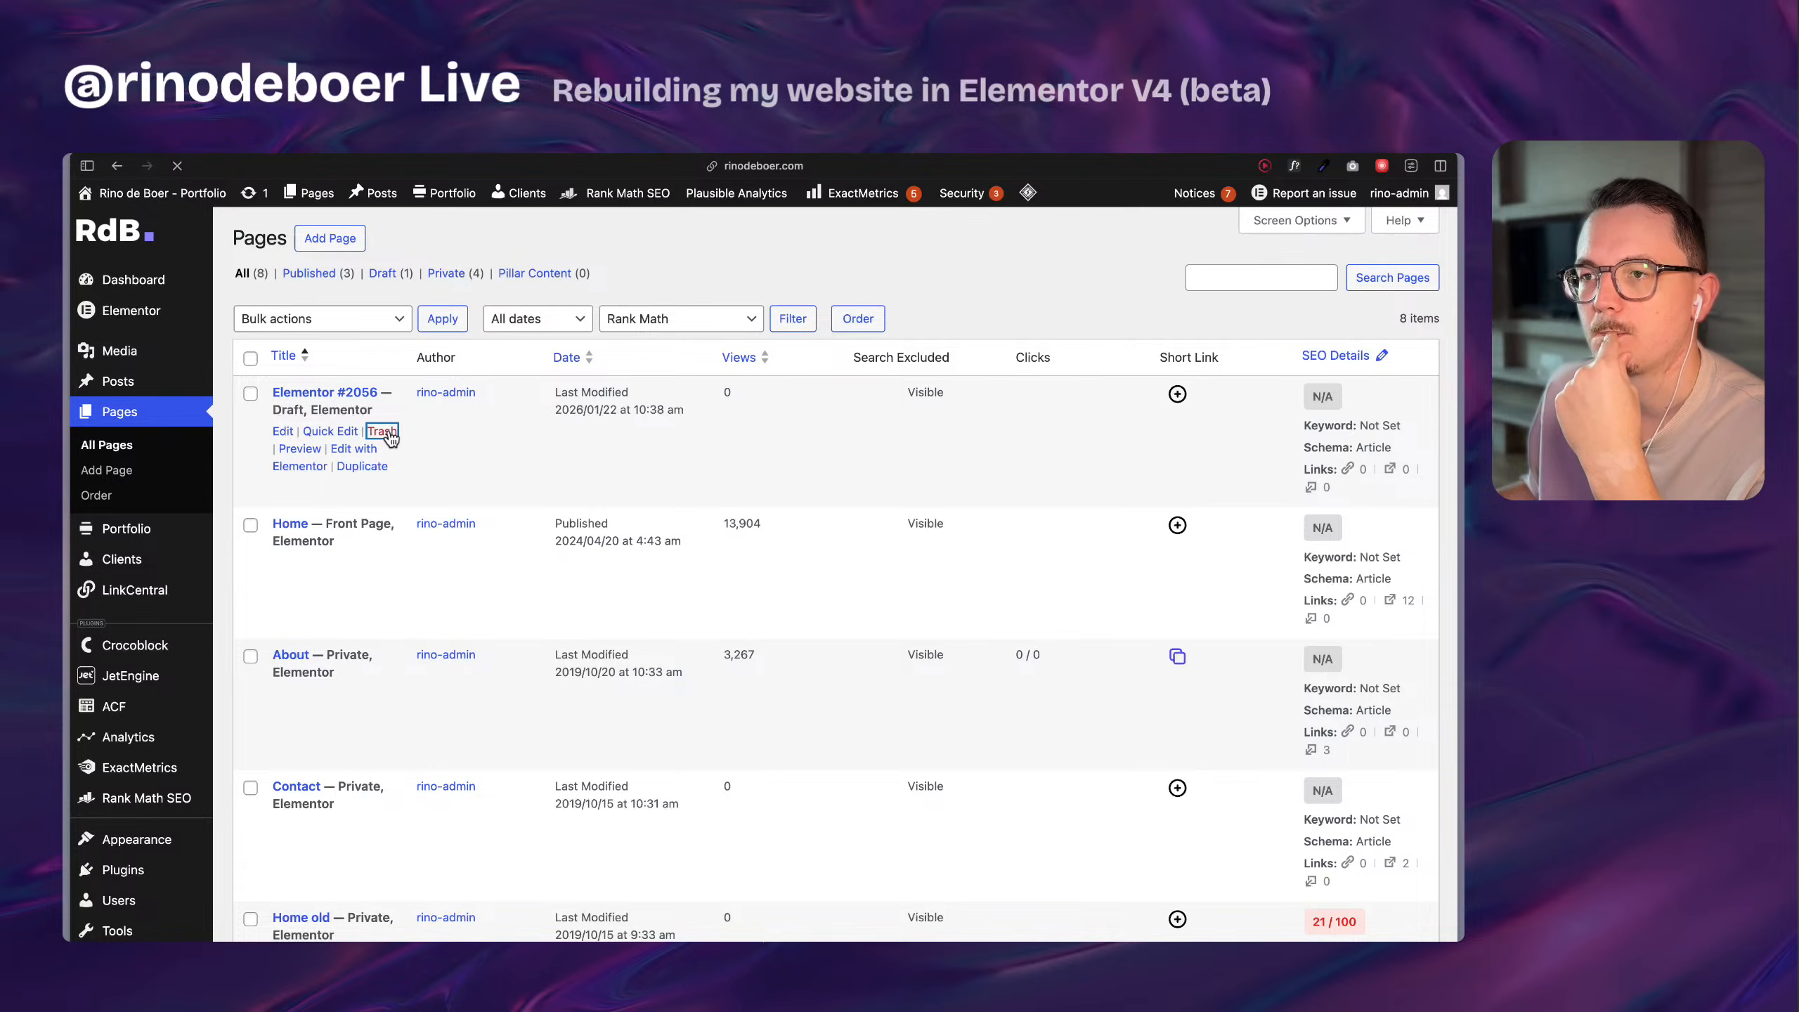
Open the Home front page for editing with Elementor.
left_click(358, 457)
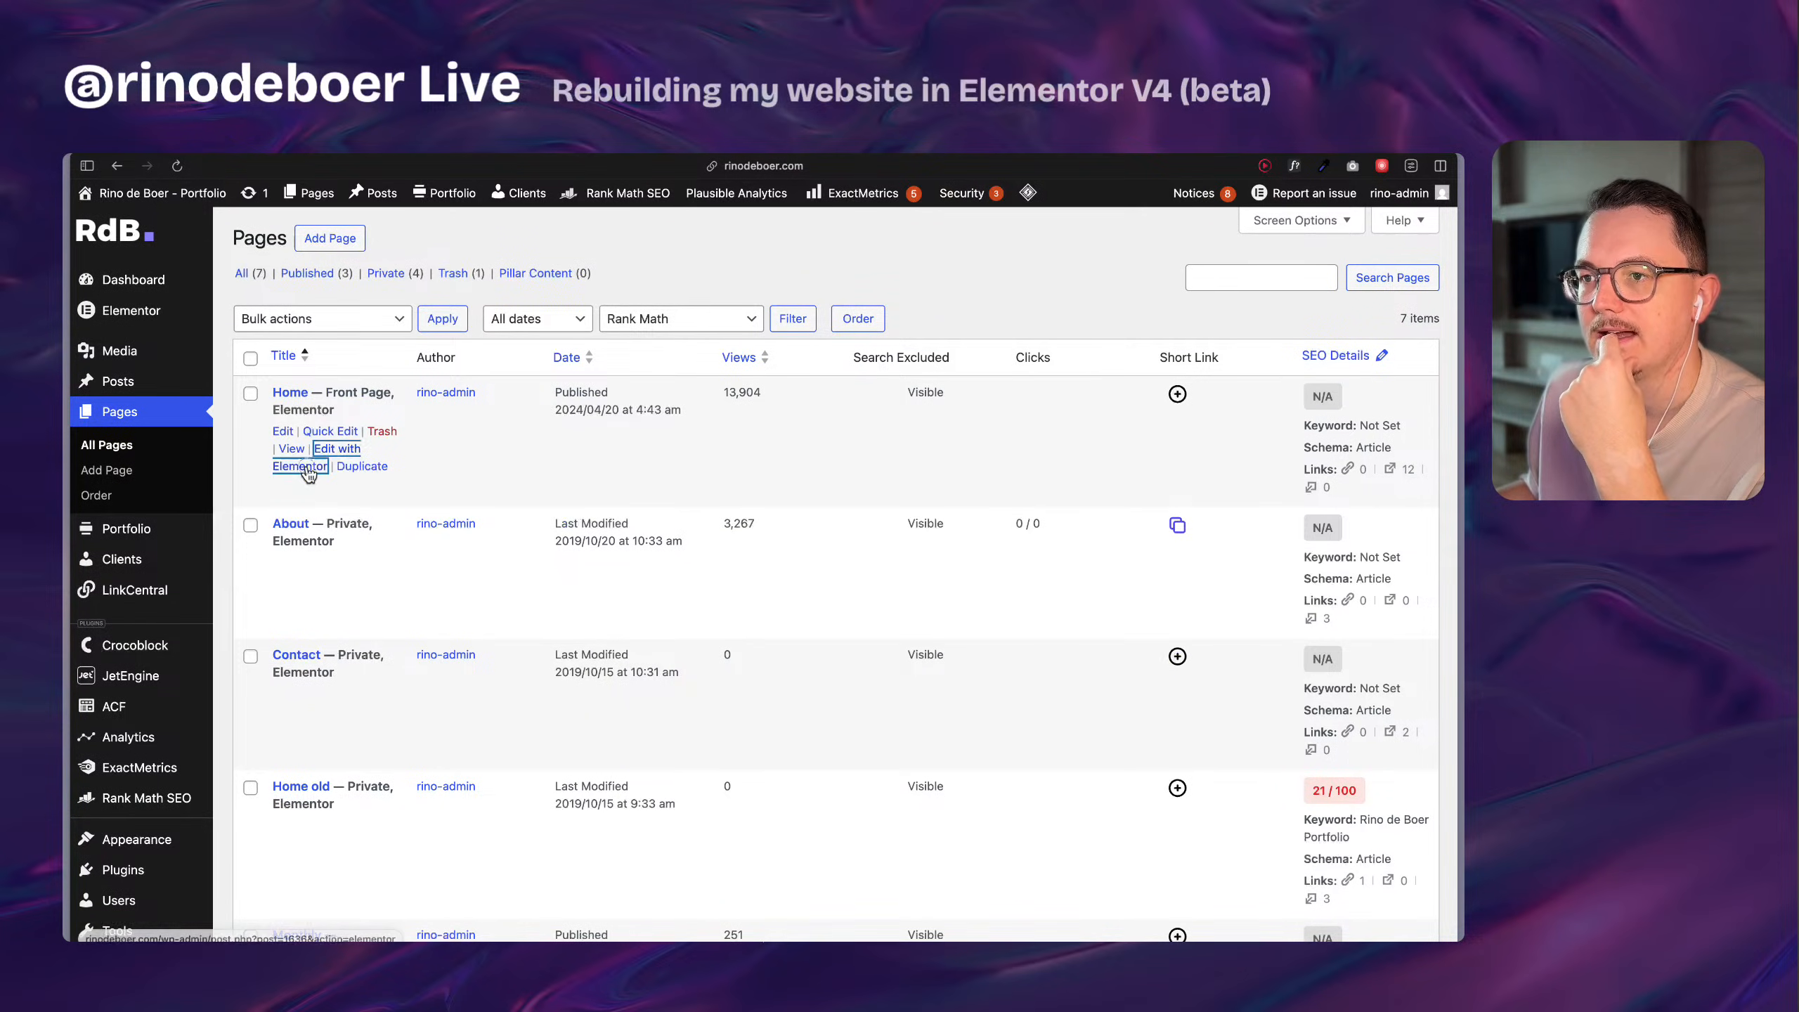
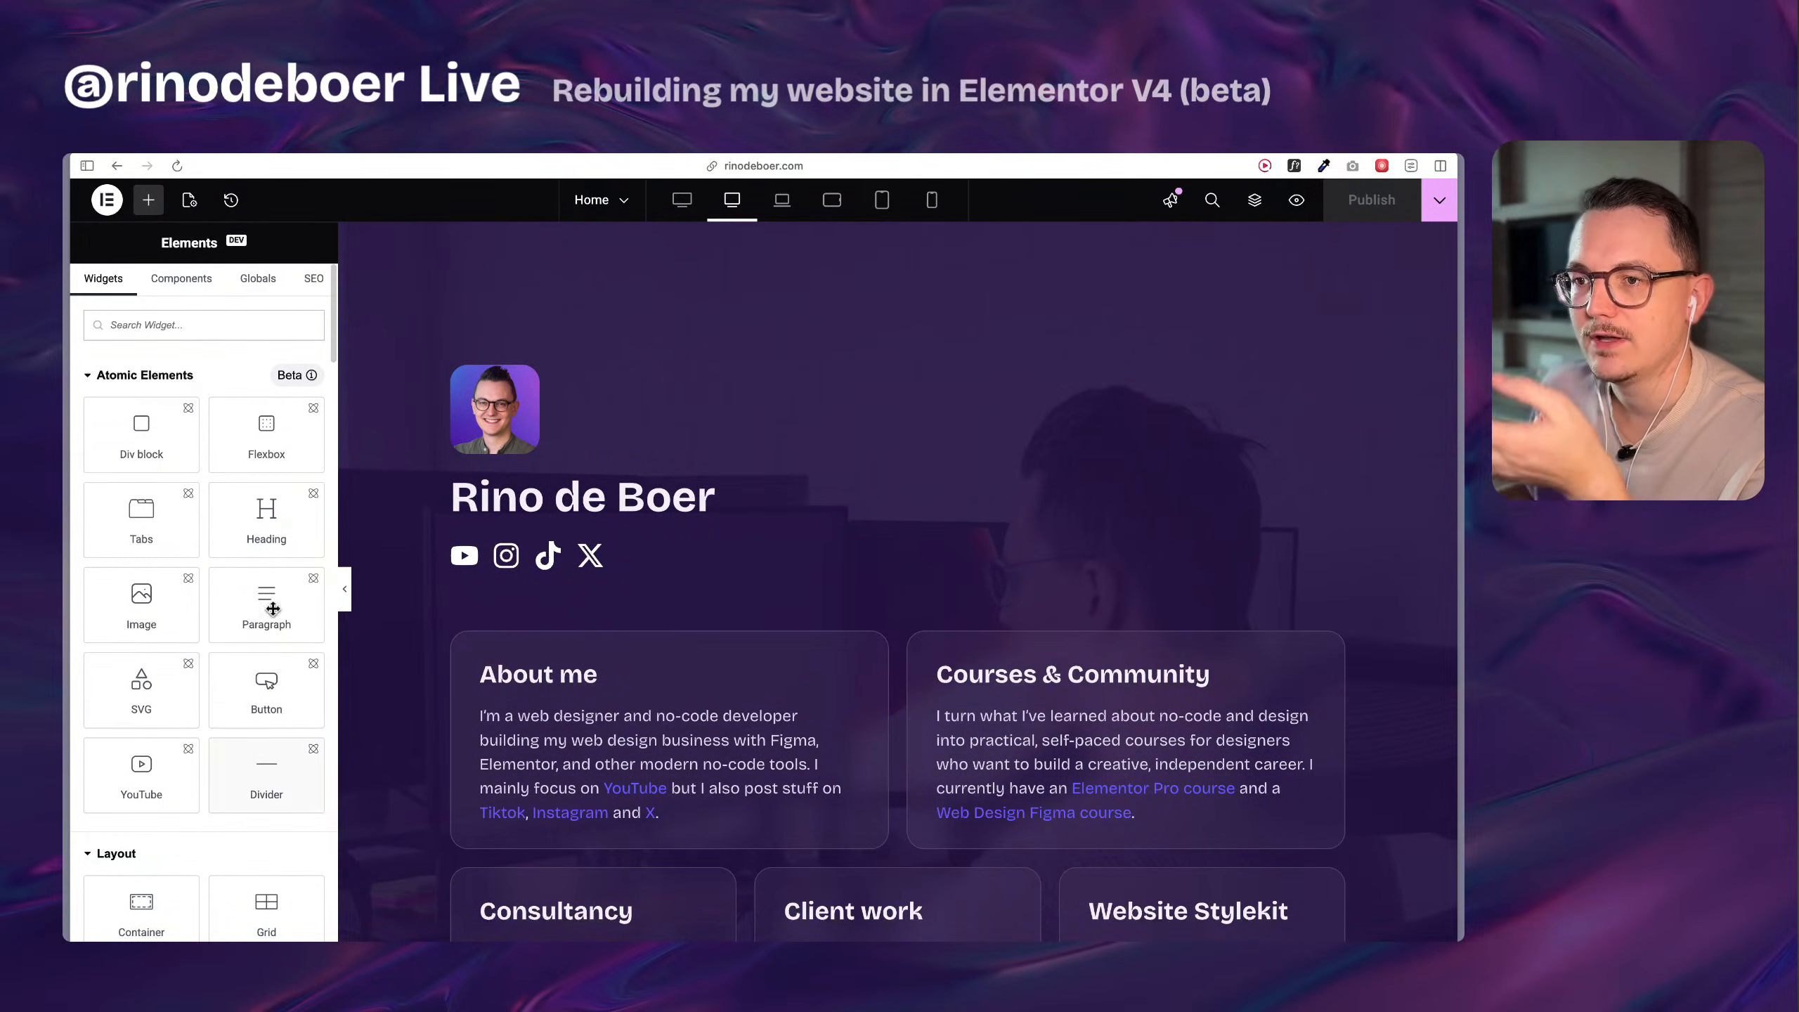
Look through the Components, Globals and SEO sections and return to the list of available widgets.
left_click(184, 282)
left_click(241, 289)
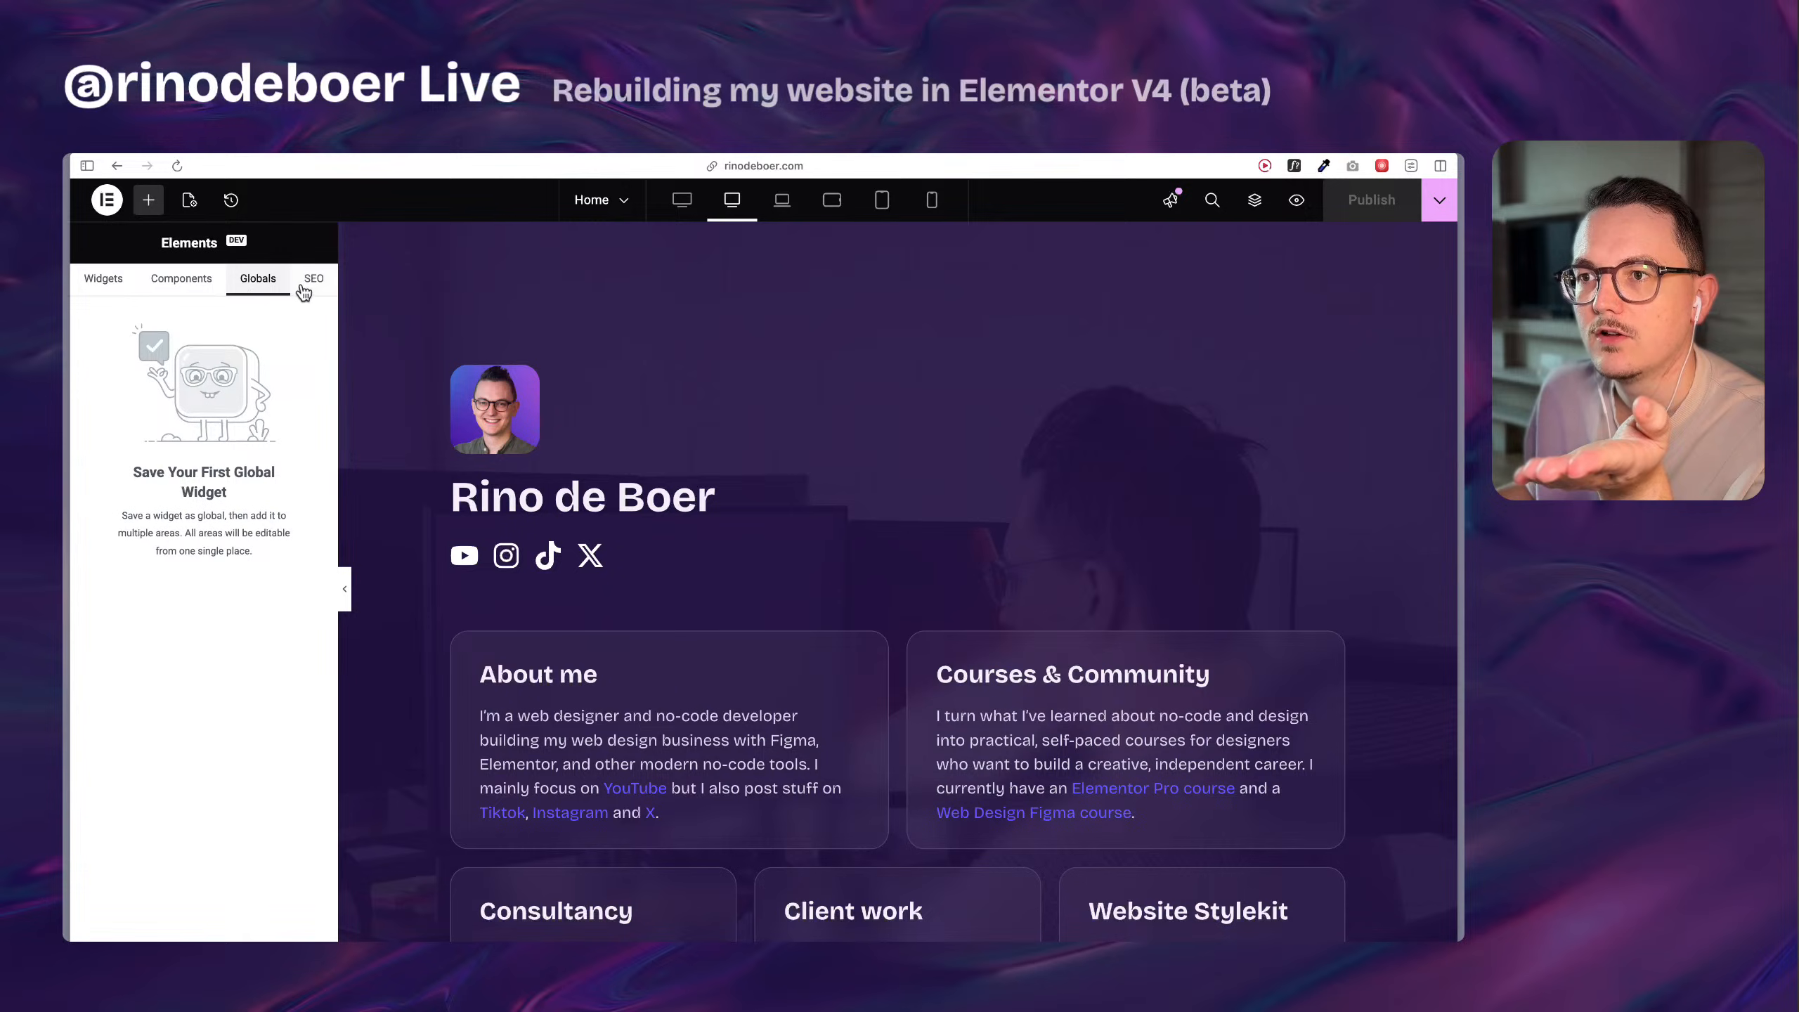
left_click(308, 286)
left_click(241, 288)
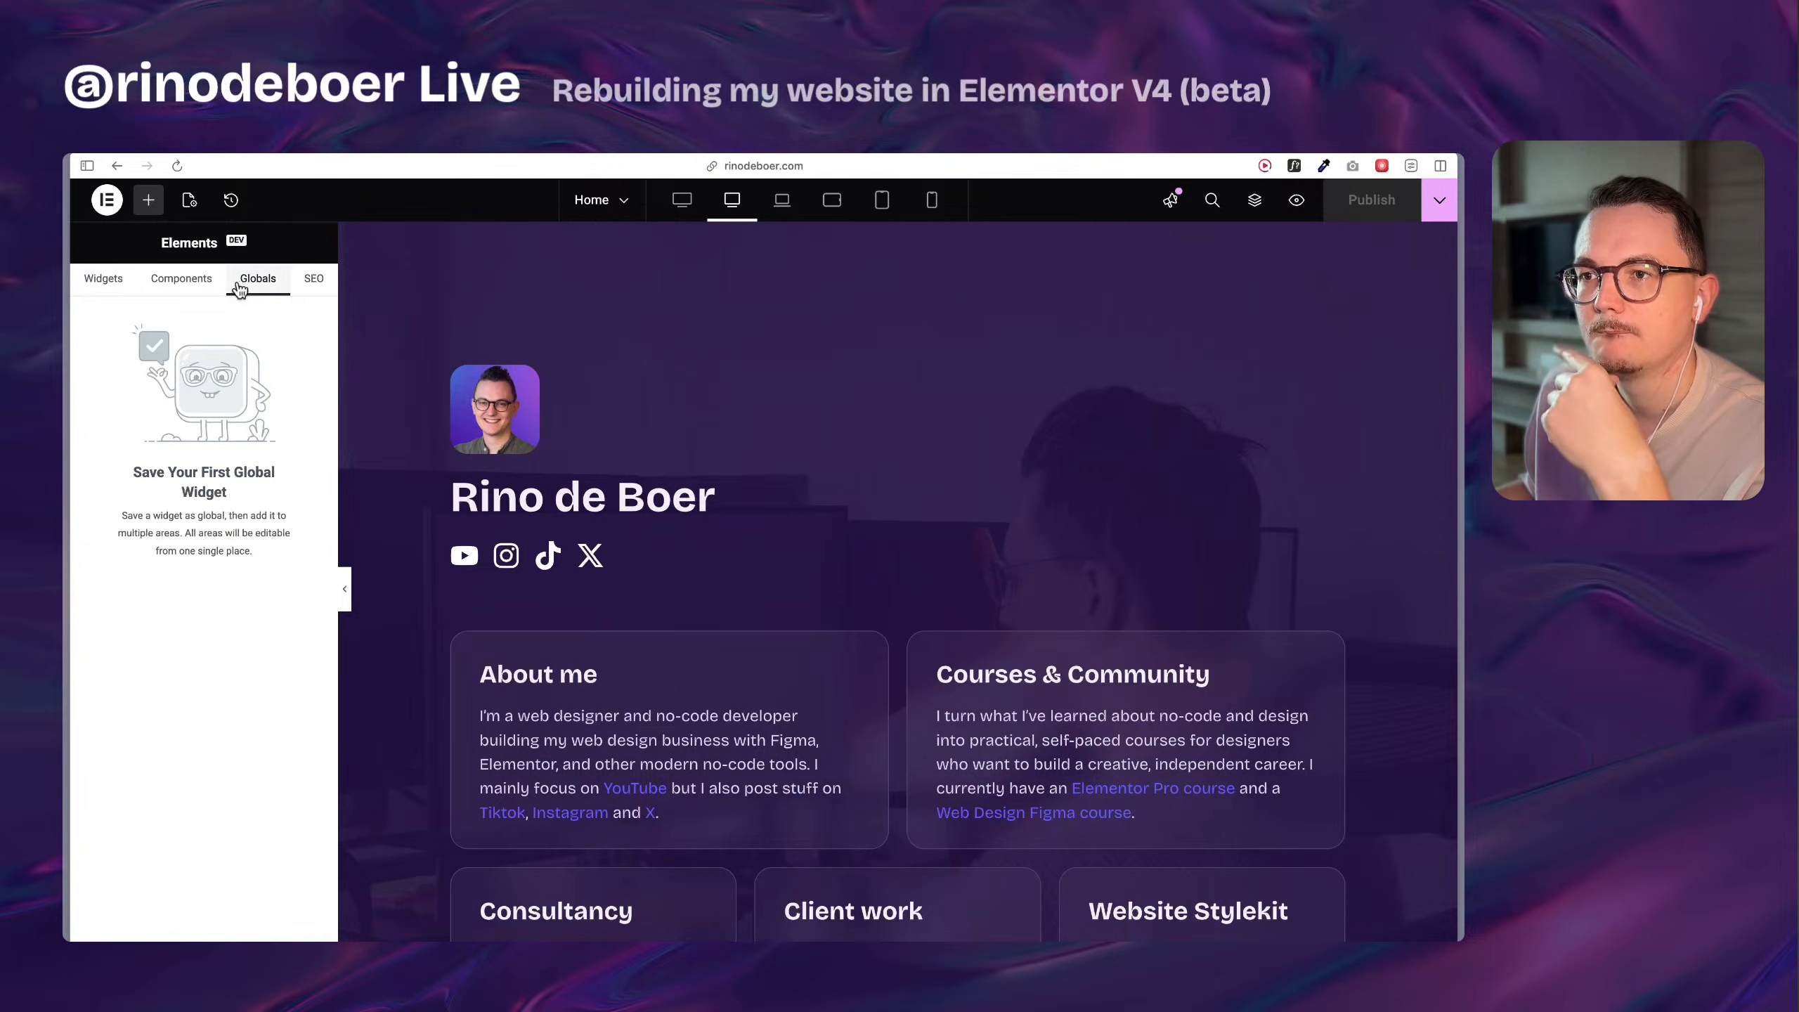
left_click(207, 286)
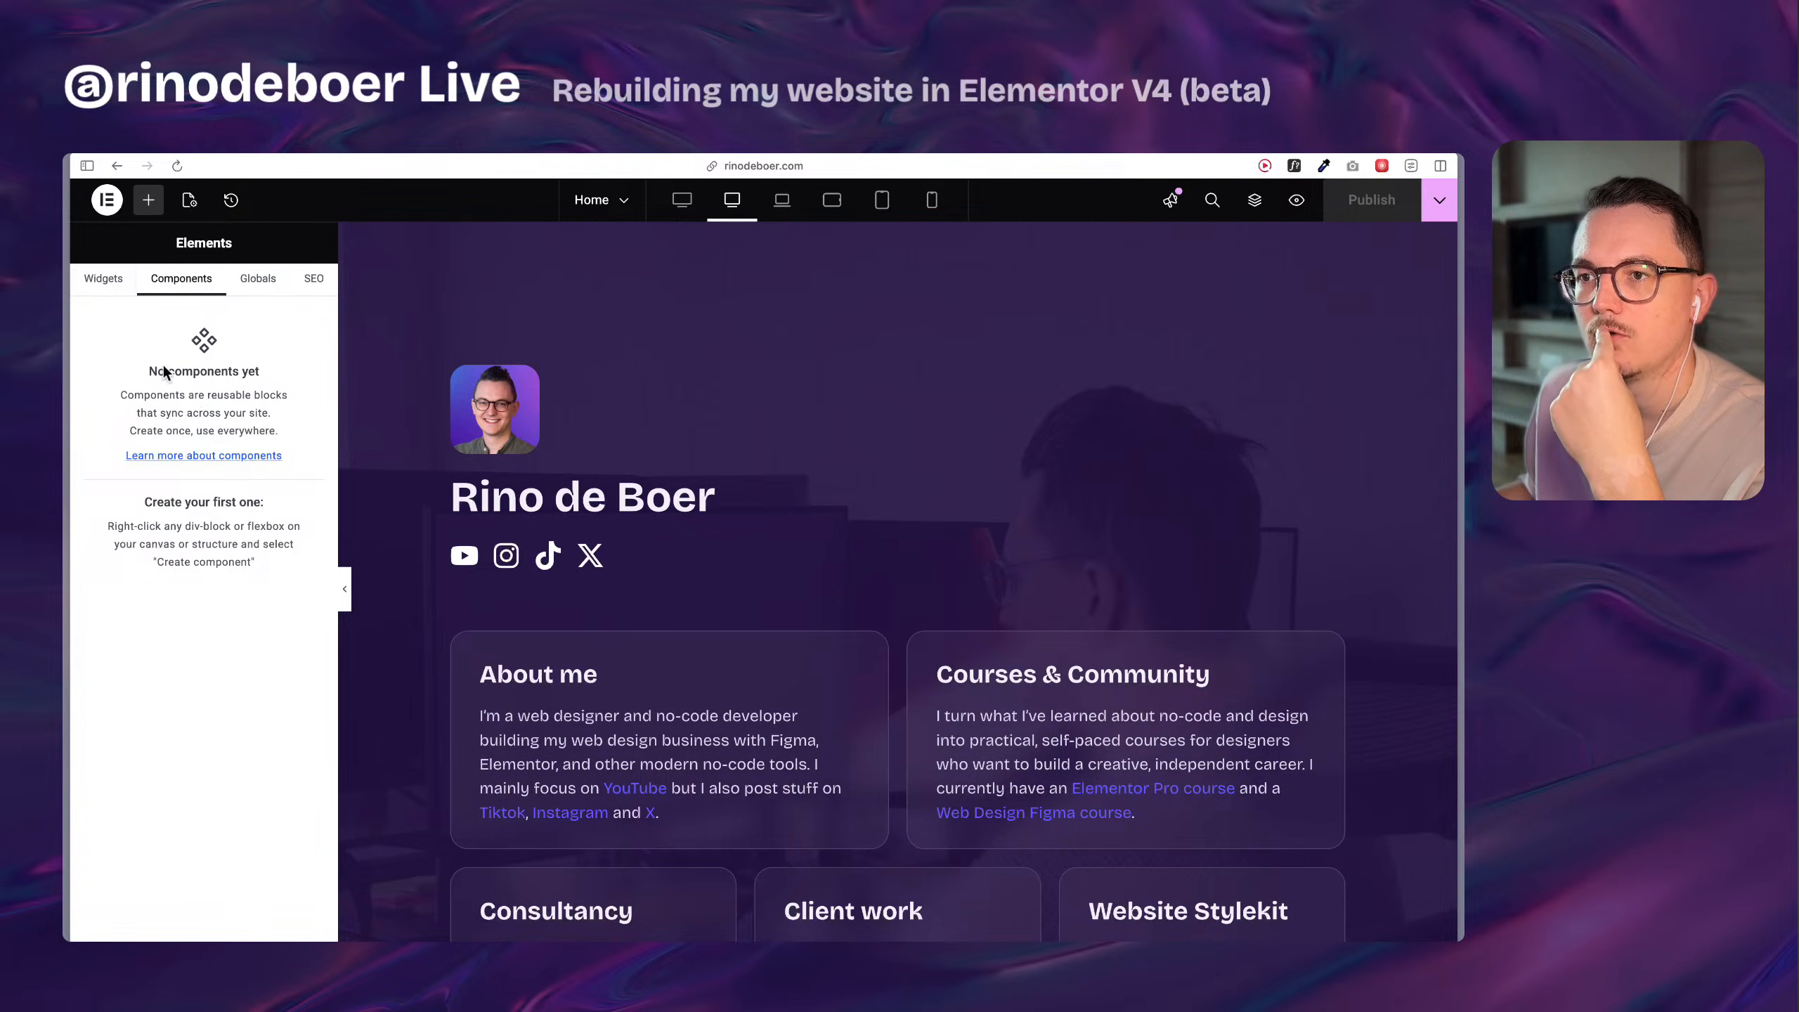
left_click(109, 286)
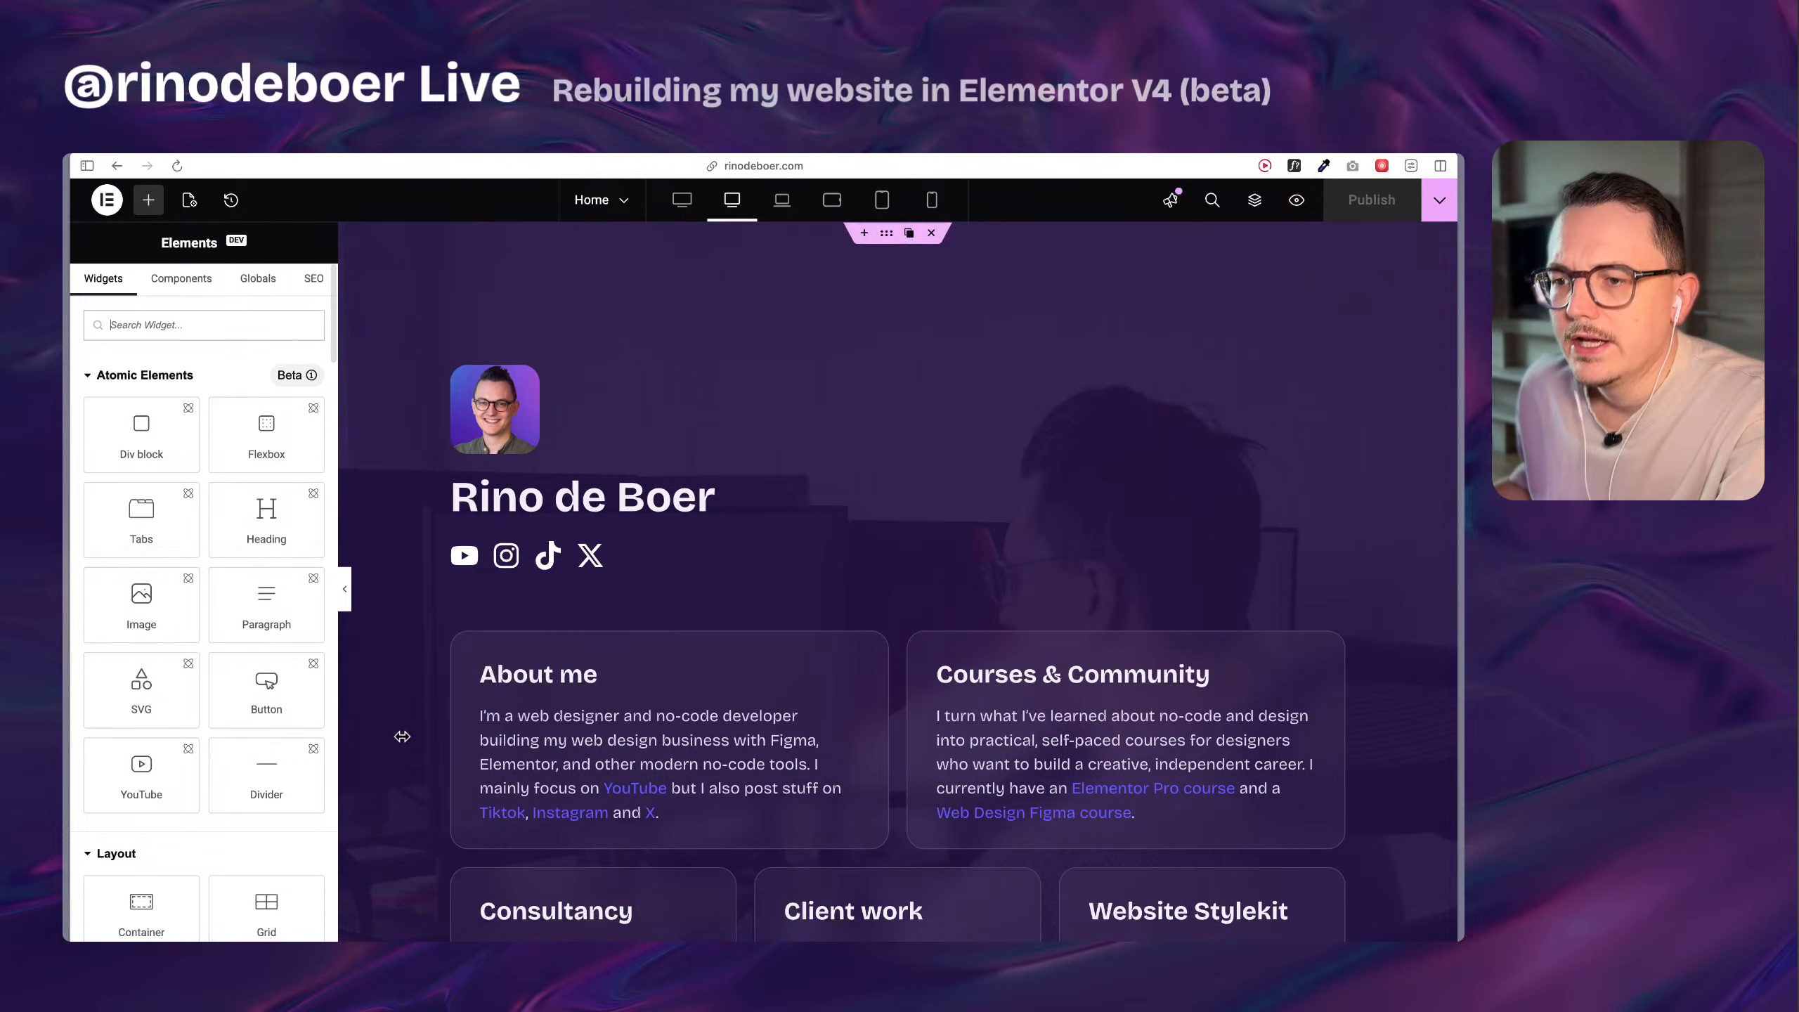
Examine the About me heading's content and style settings and its available actions, dismissing the accessibility notice.
scroll(514, 691, "down", 7)
scroll(707, 747, "up", 8)
scroll(646, 511, "down", 8)
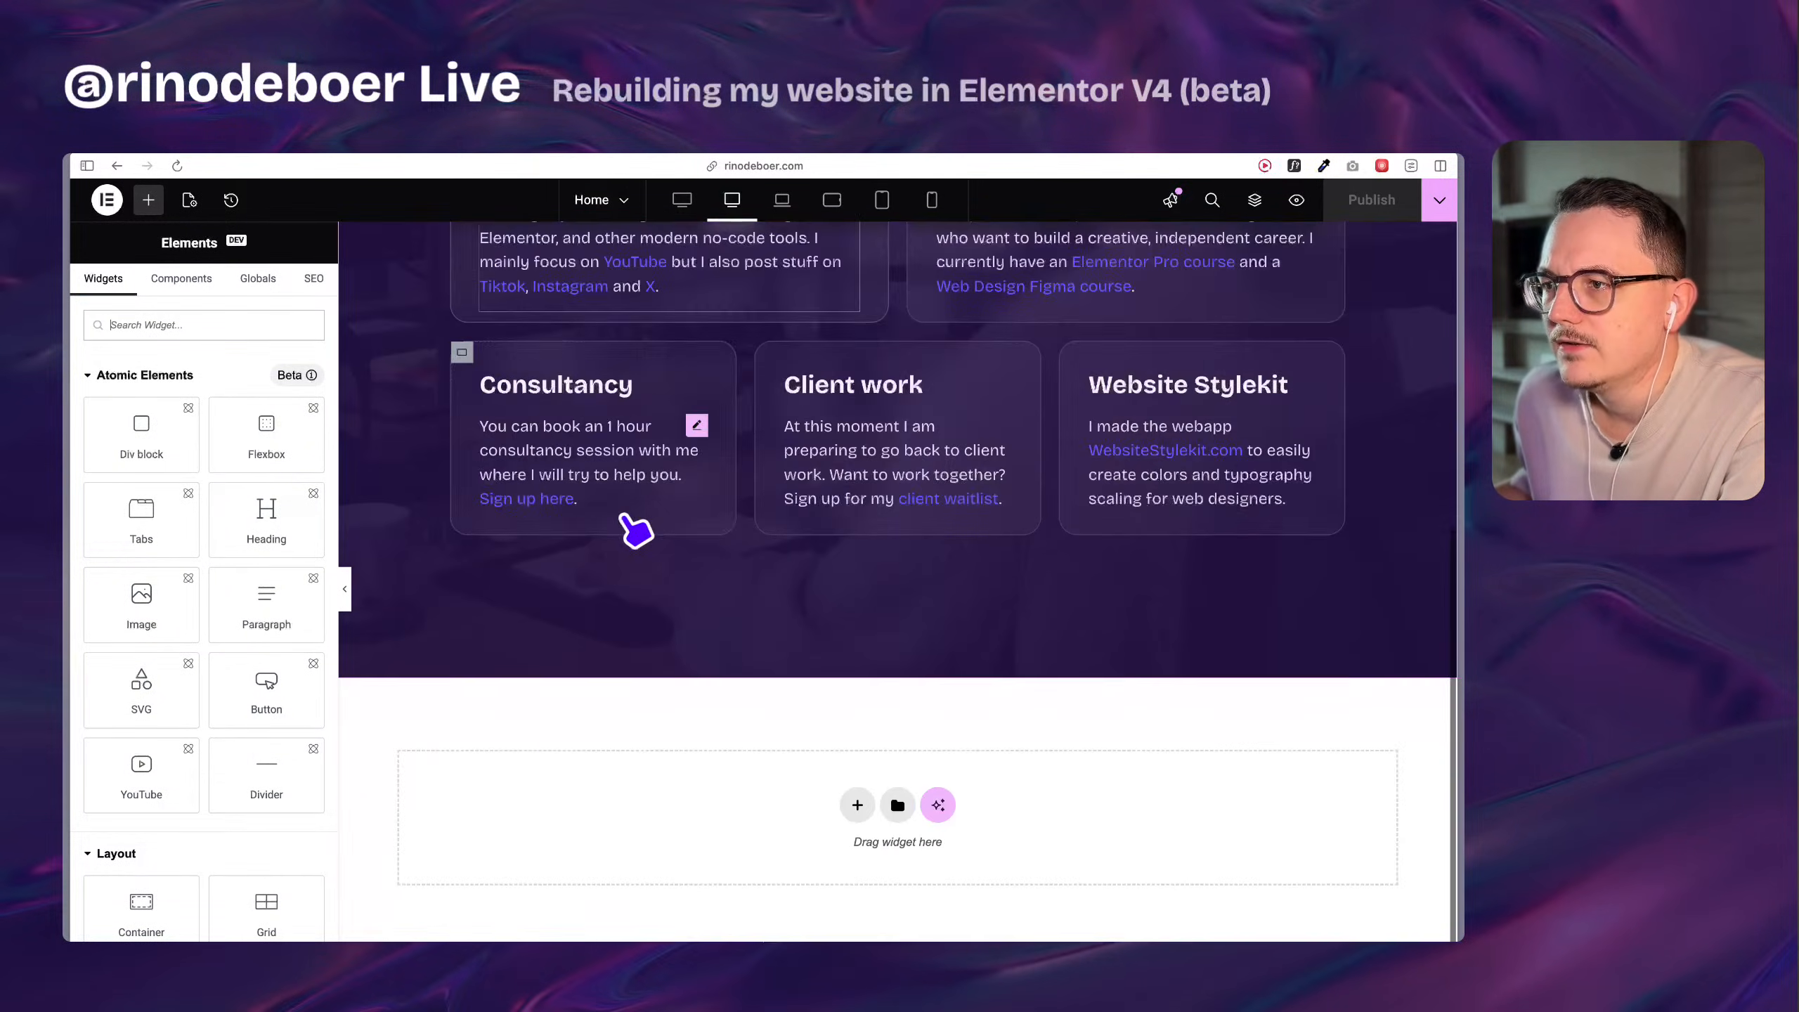
scroll(624, 518, "up", 5)
left_click(634, 496)
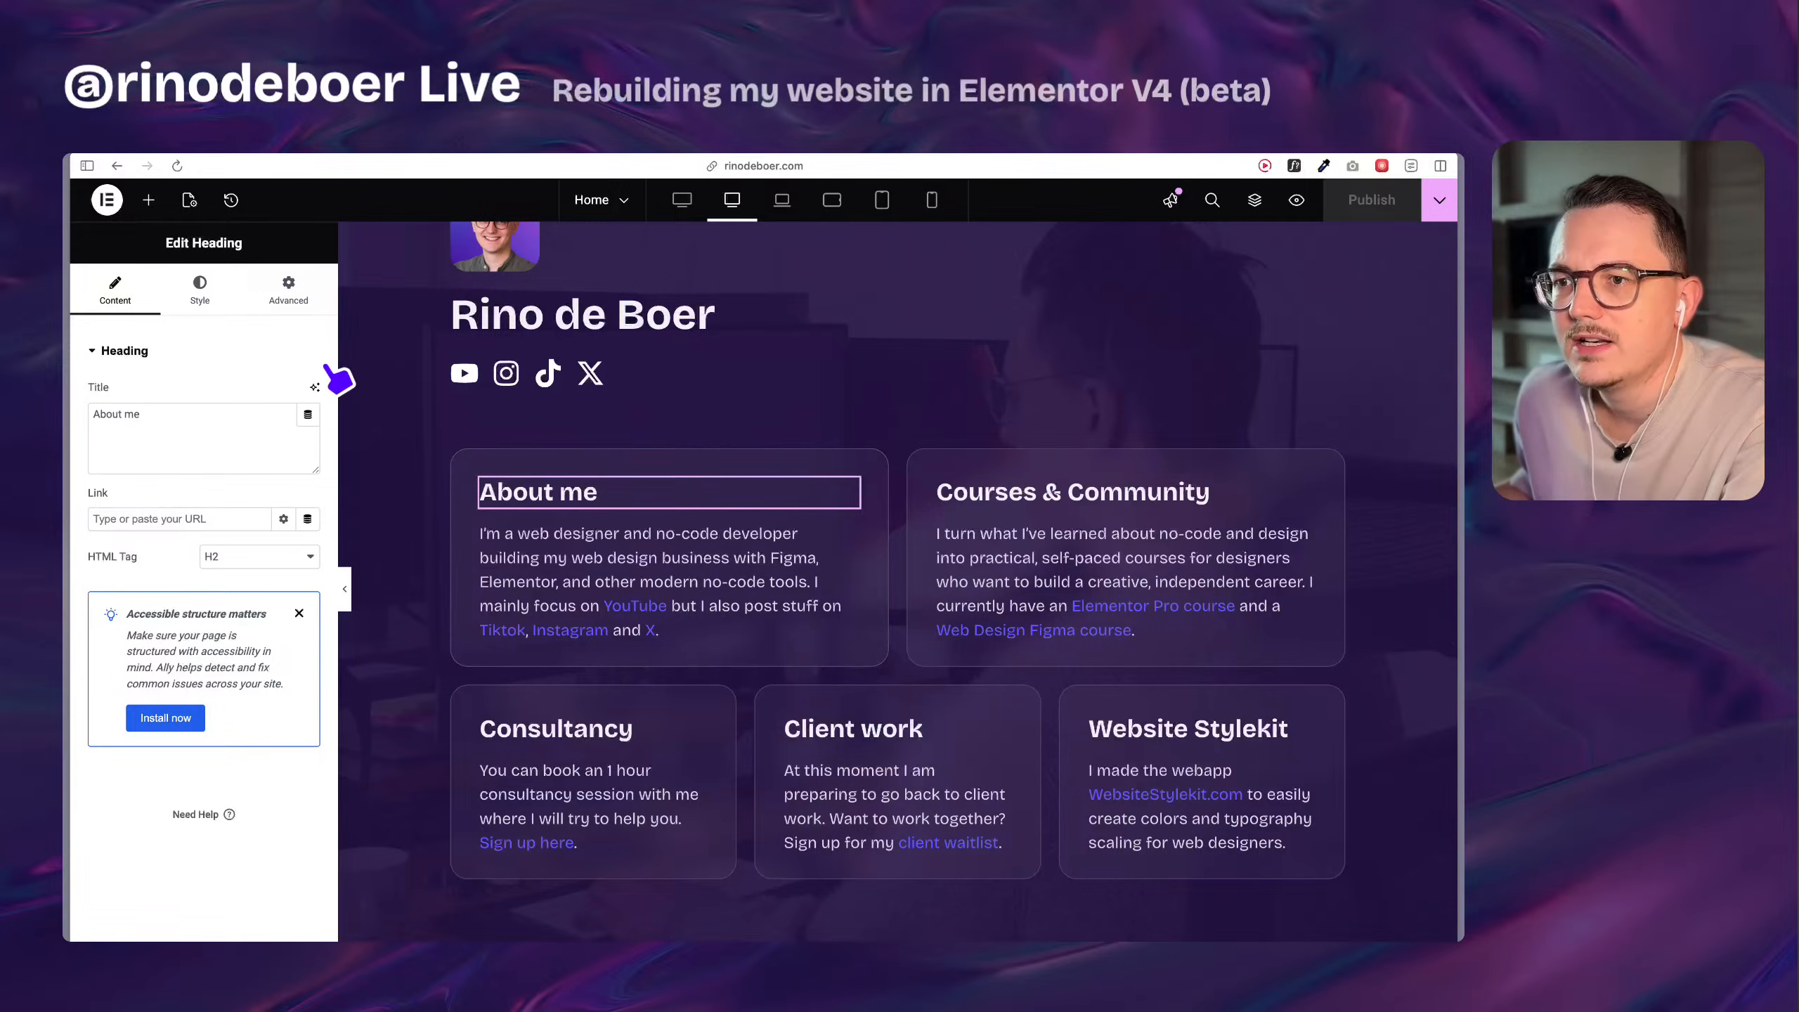
left_click(299, 615)
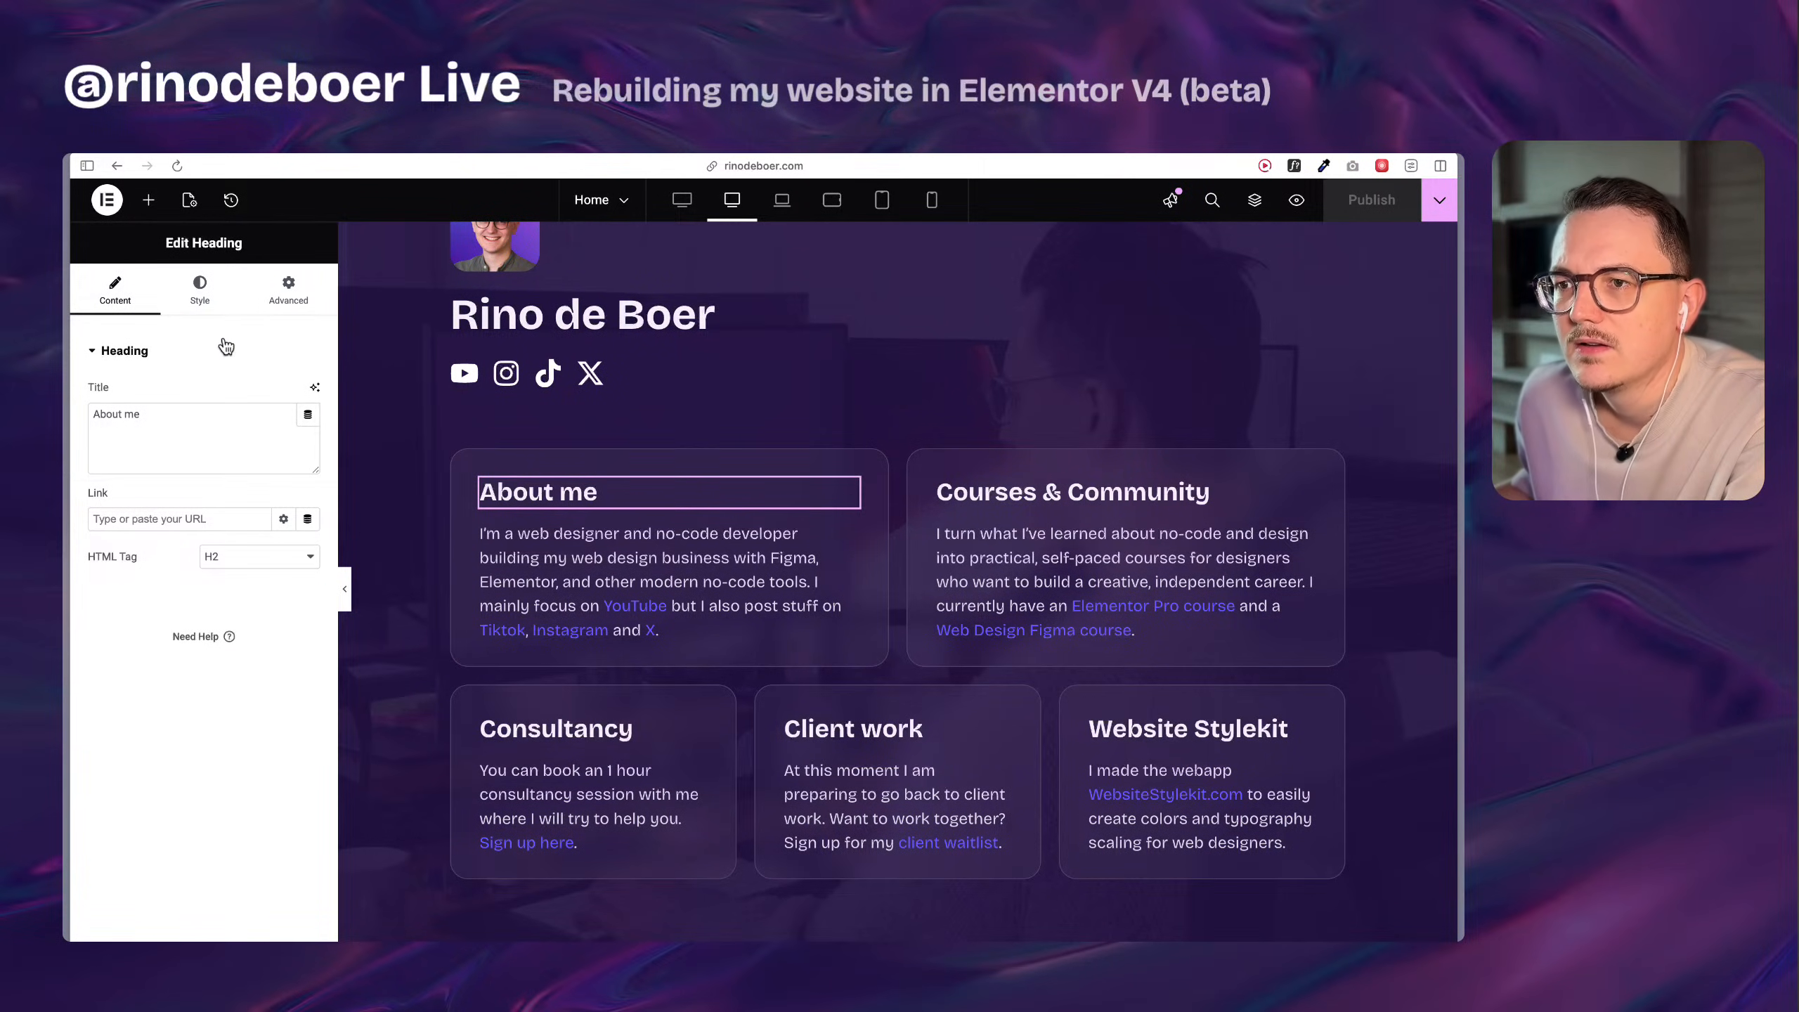
left_click(200, 289)
left_click(88, 305)
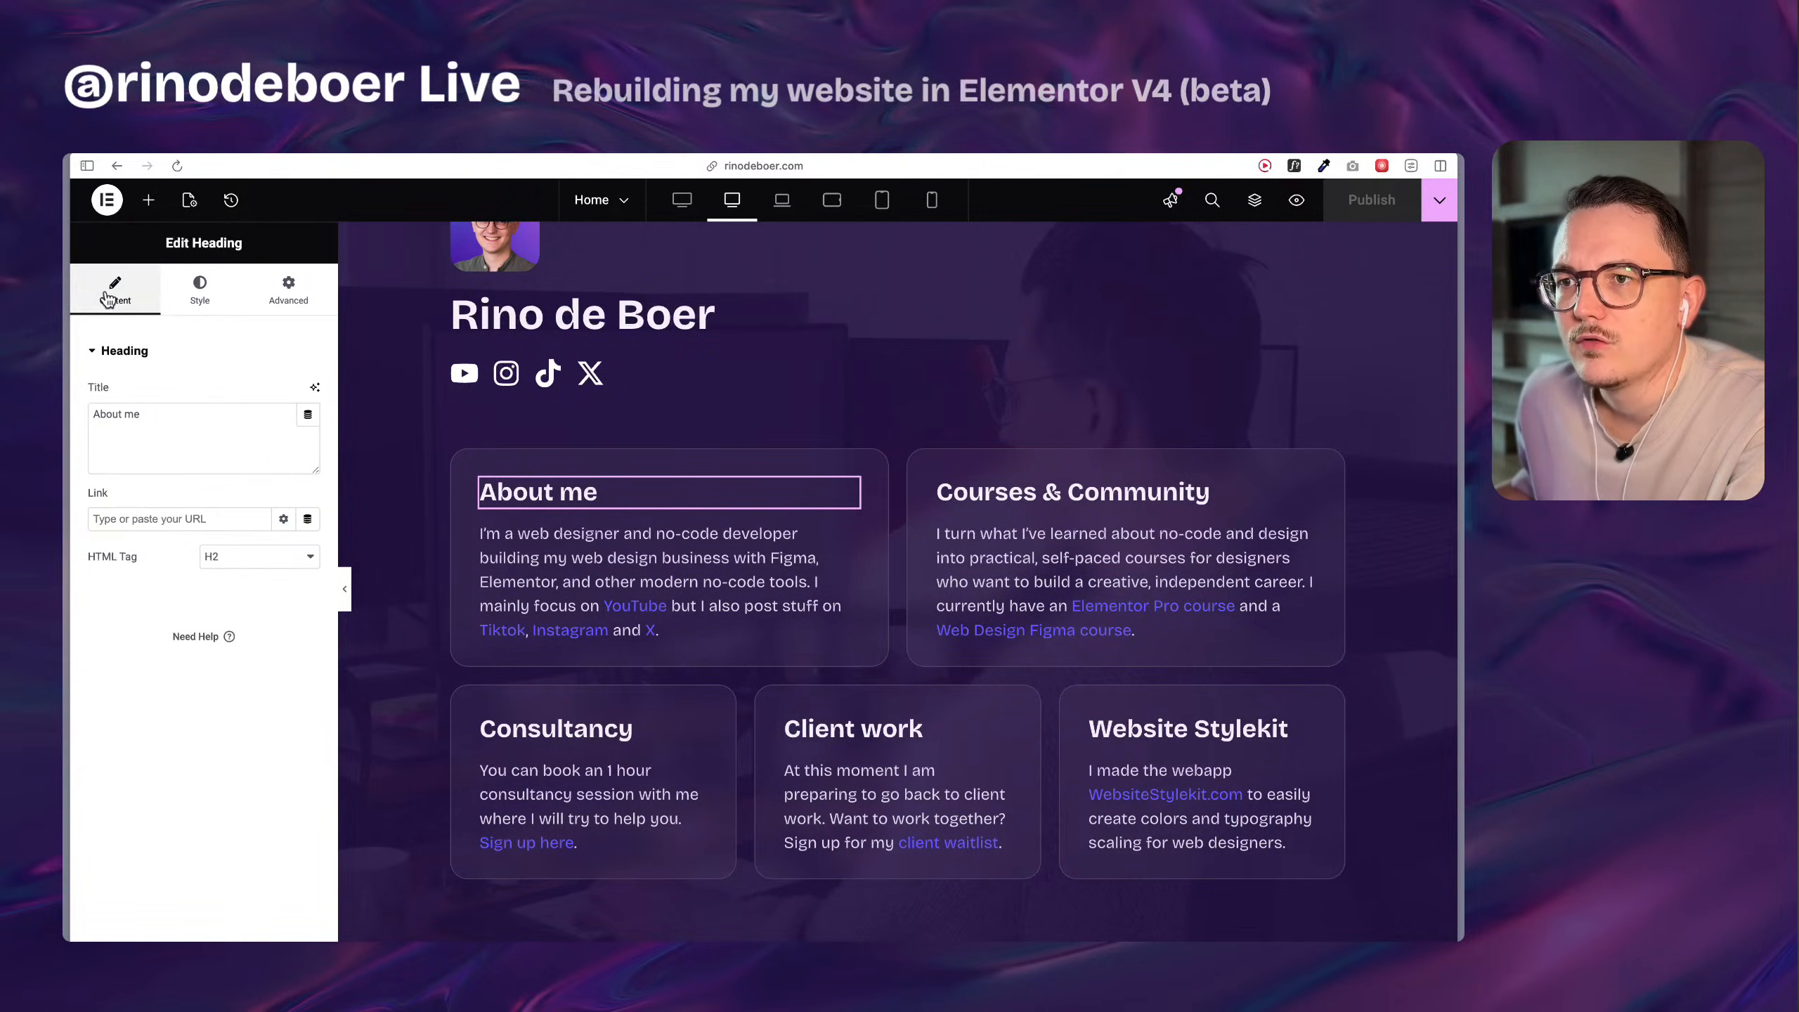
right_click(561, 495)
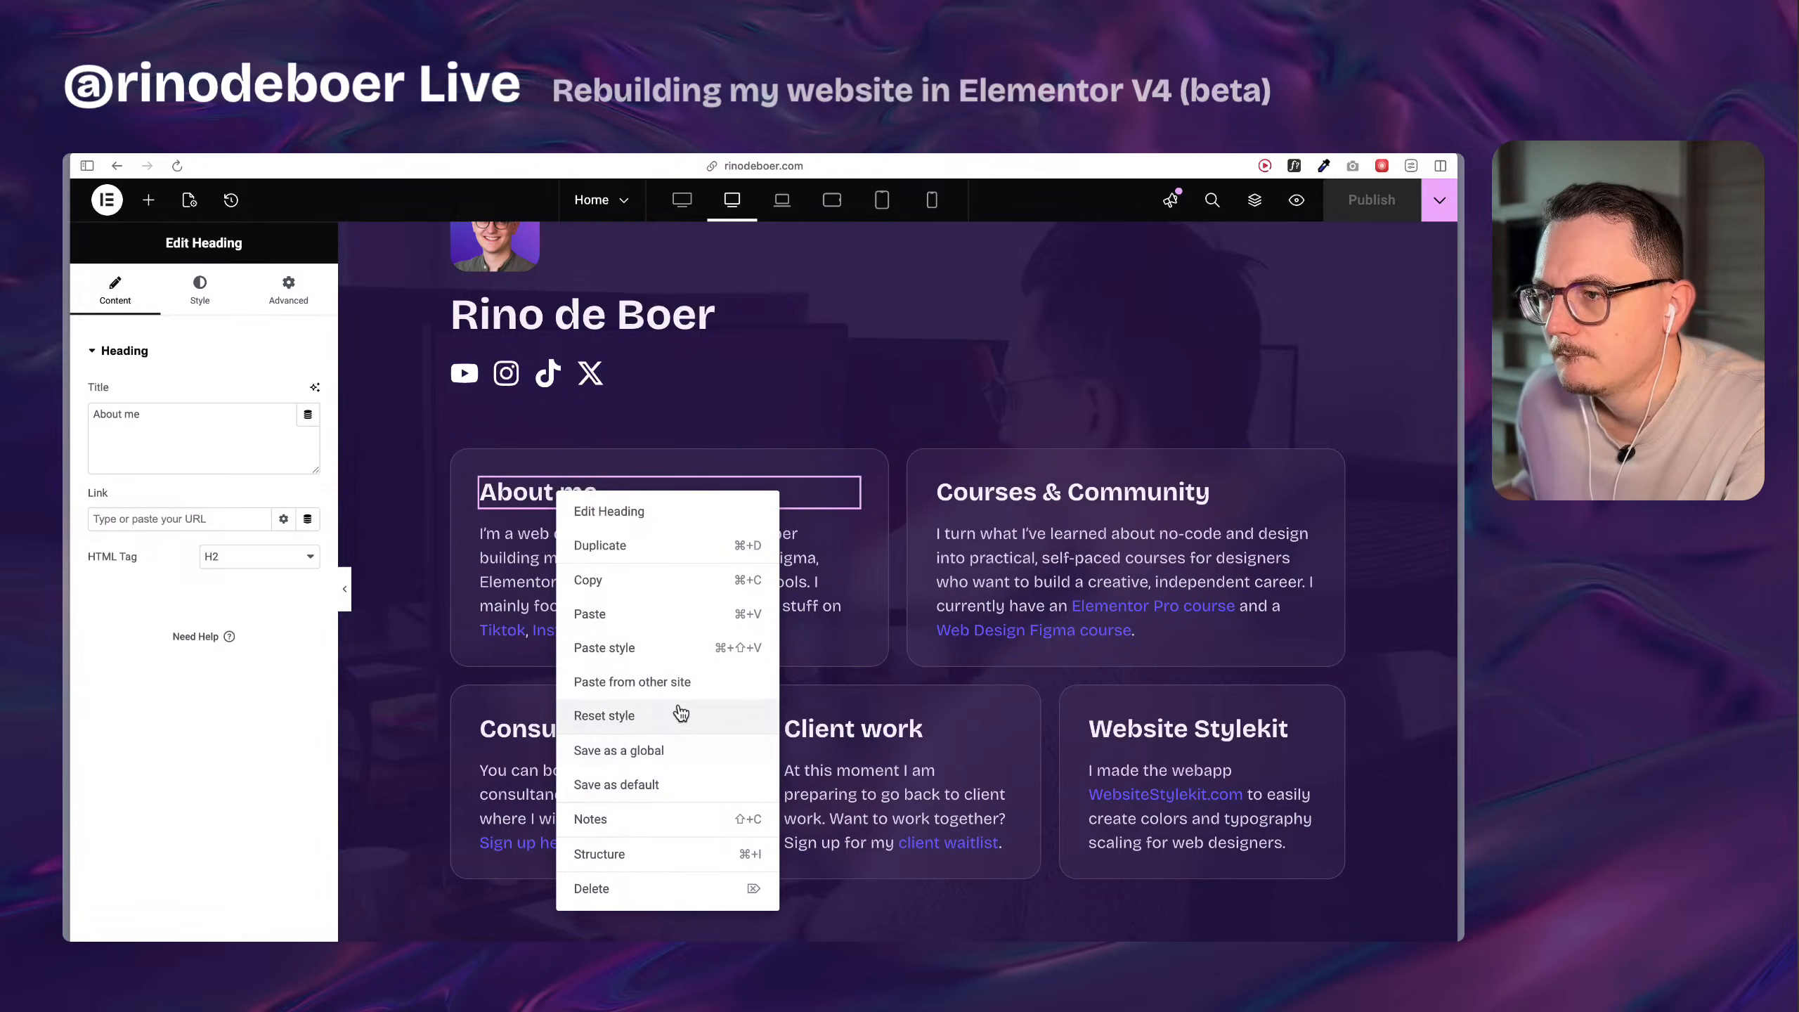
left_click(548, 497)
Examine the main page container's layout settings and the actions available for it.
scroll(615, 595, "up", 3)
scroll(615, 589, "down", 7)
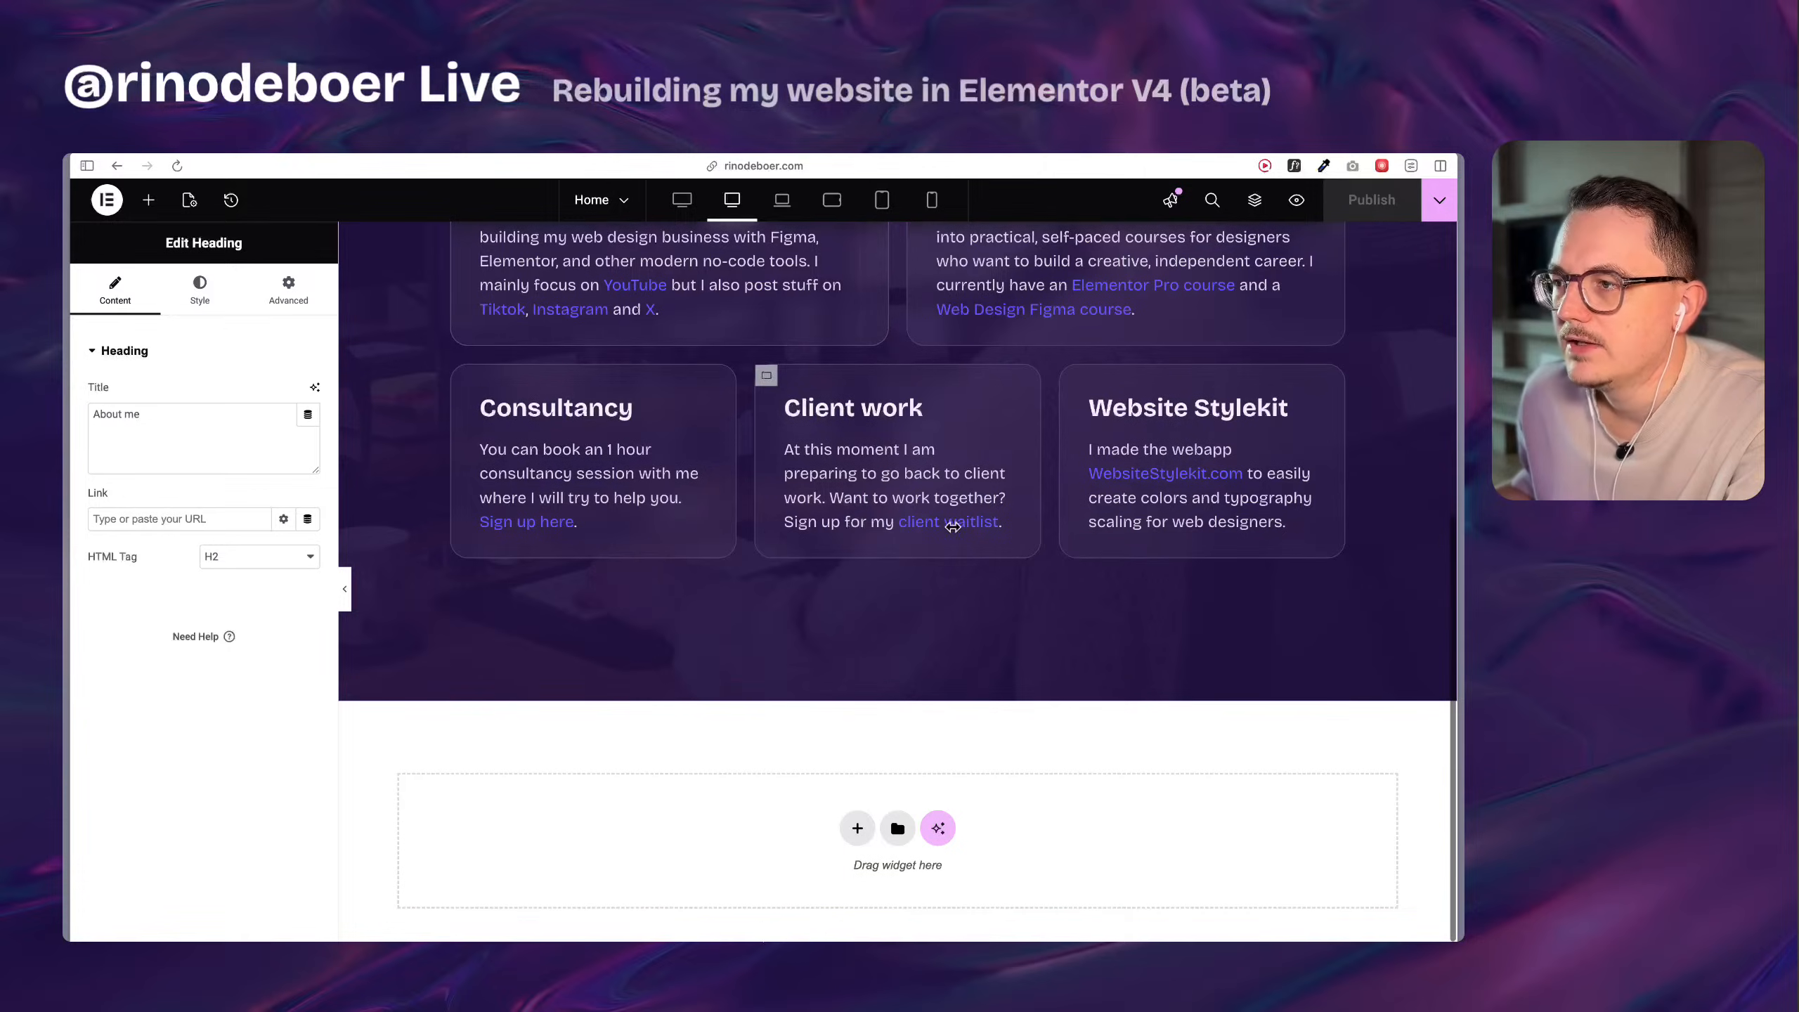
scroll(694, 747, "down", 1)
scroll(694, 747, "up", 8)
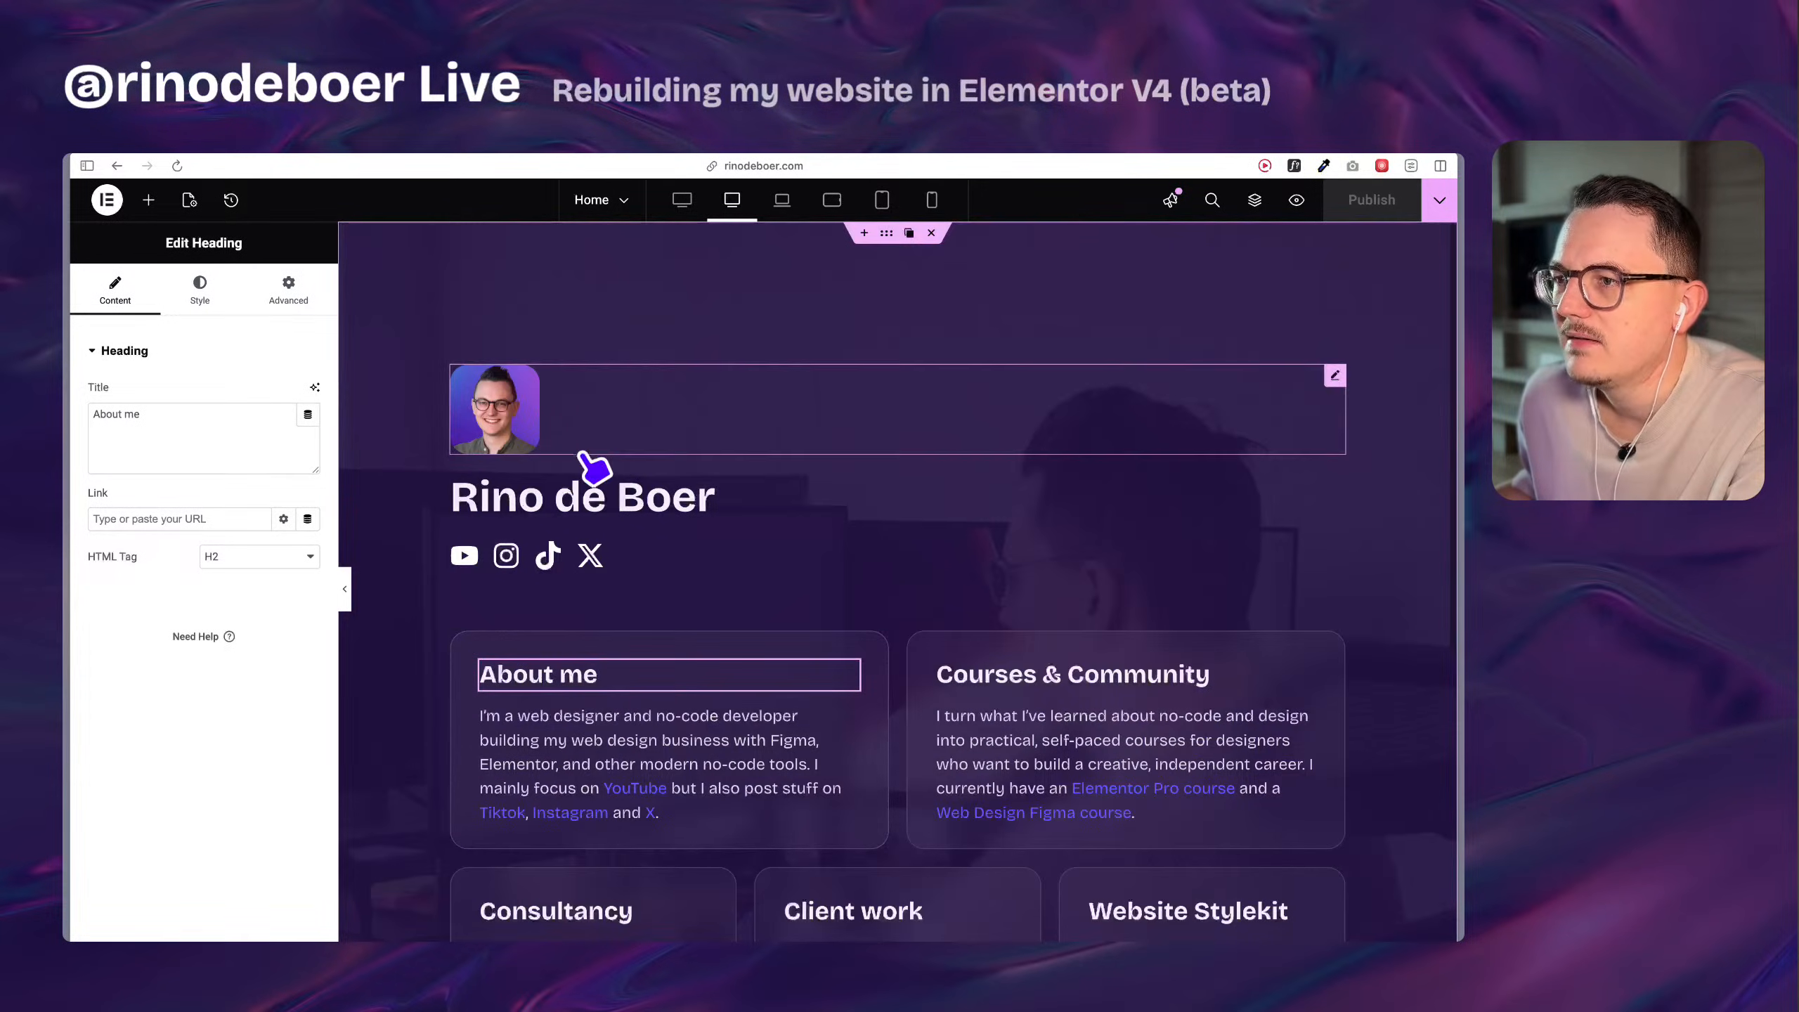
left_click(889, 238)
right_click(889, 238)
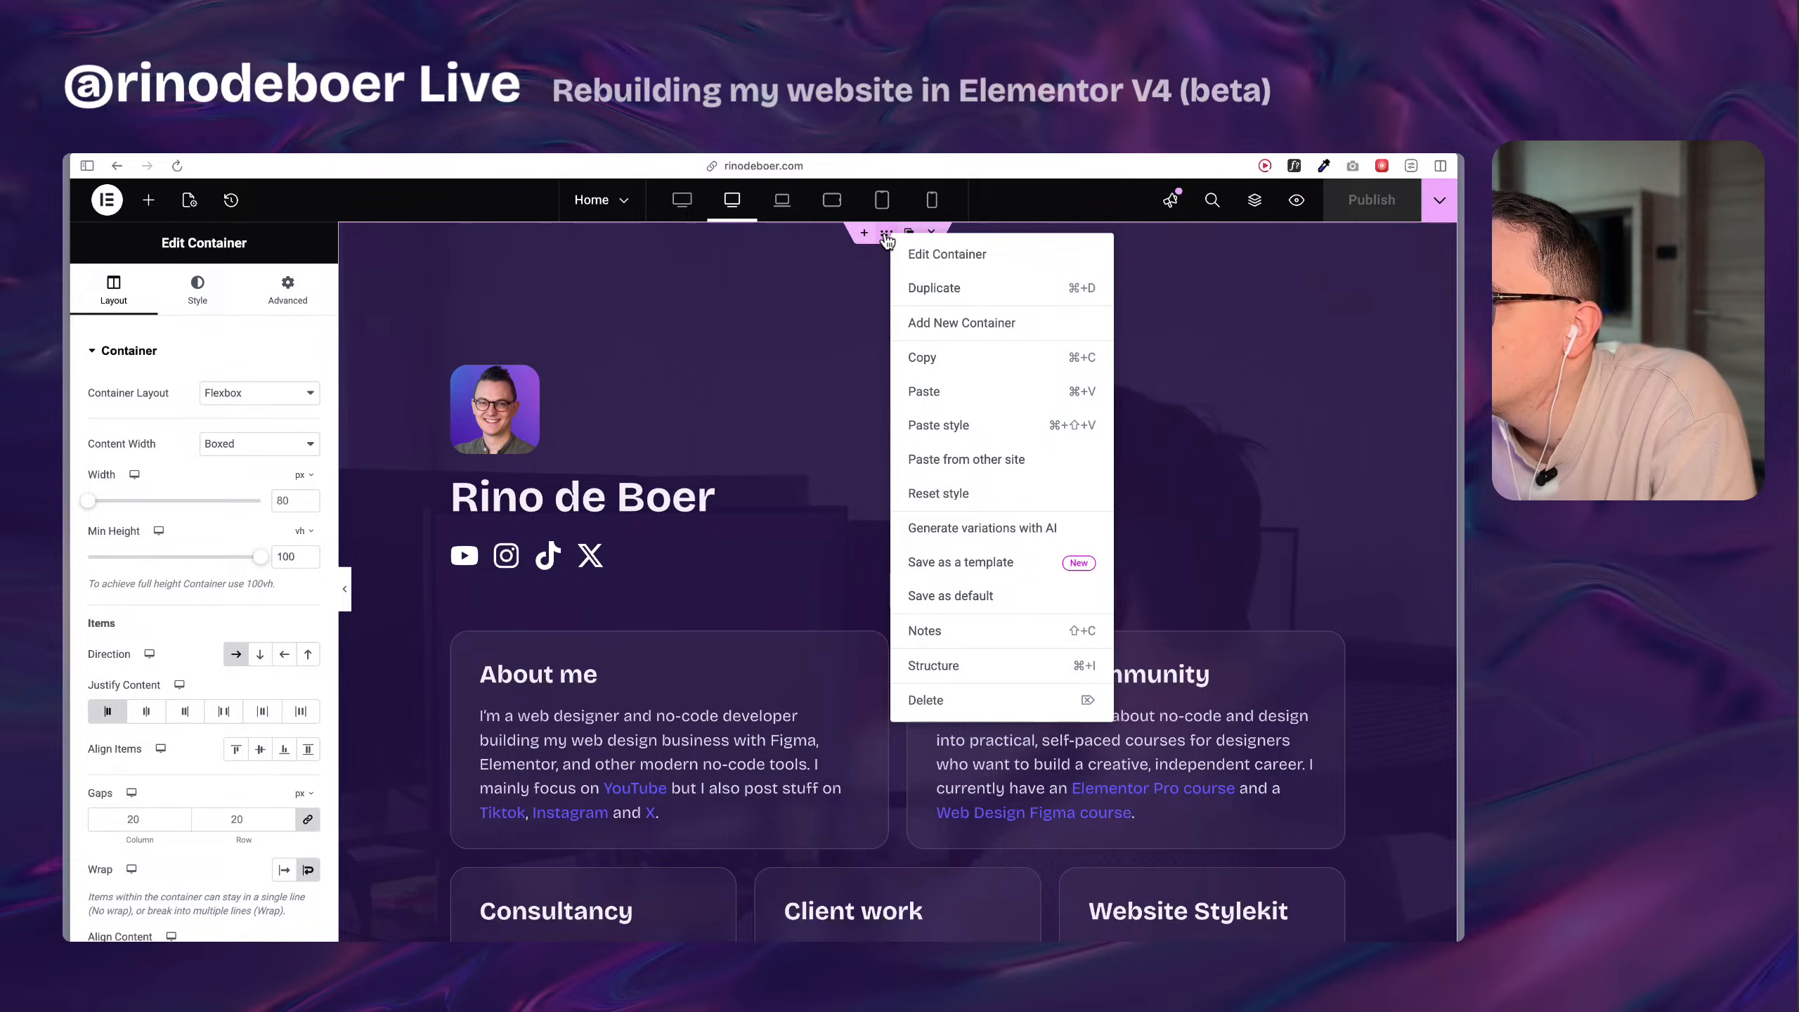
left_click(887, 240)
Review the existing page design and the layout choices for a new container below it, without adding one.
scroll(800, 358, "down", 7)
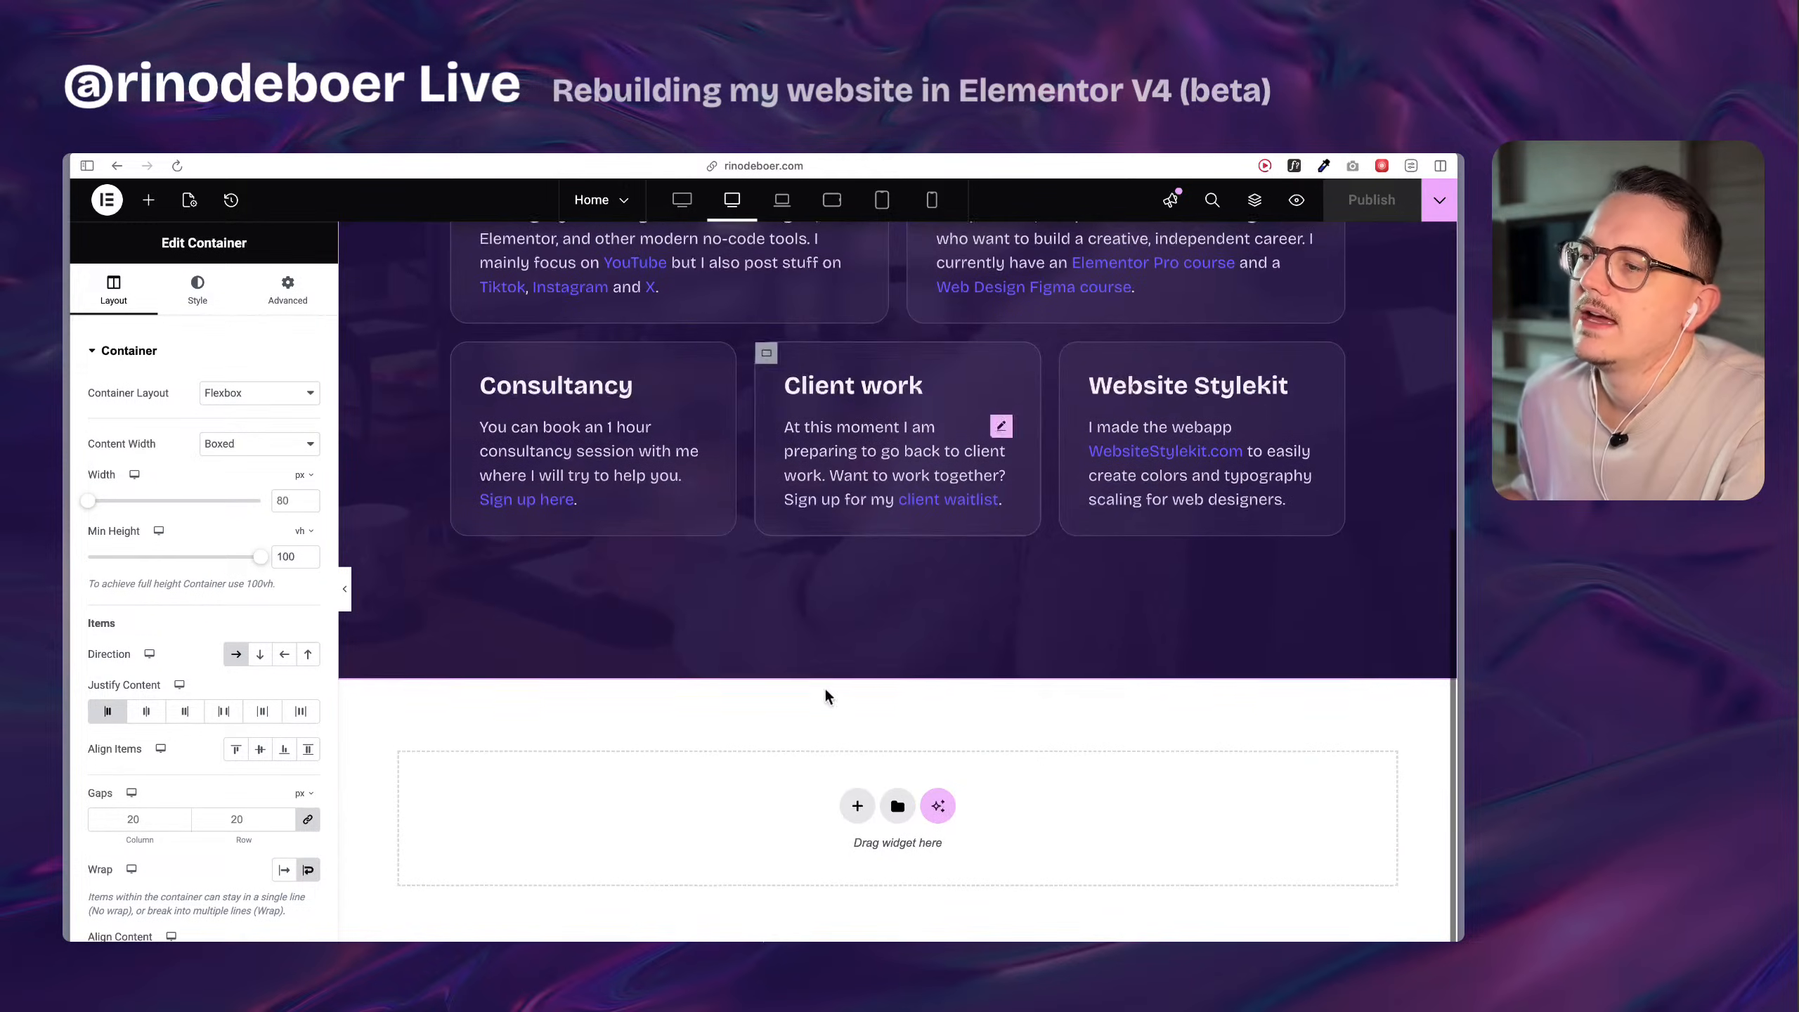
left_click(858, 808)
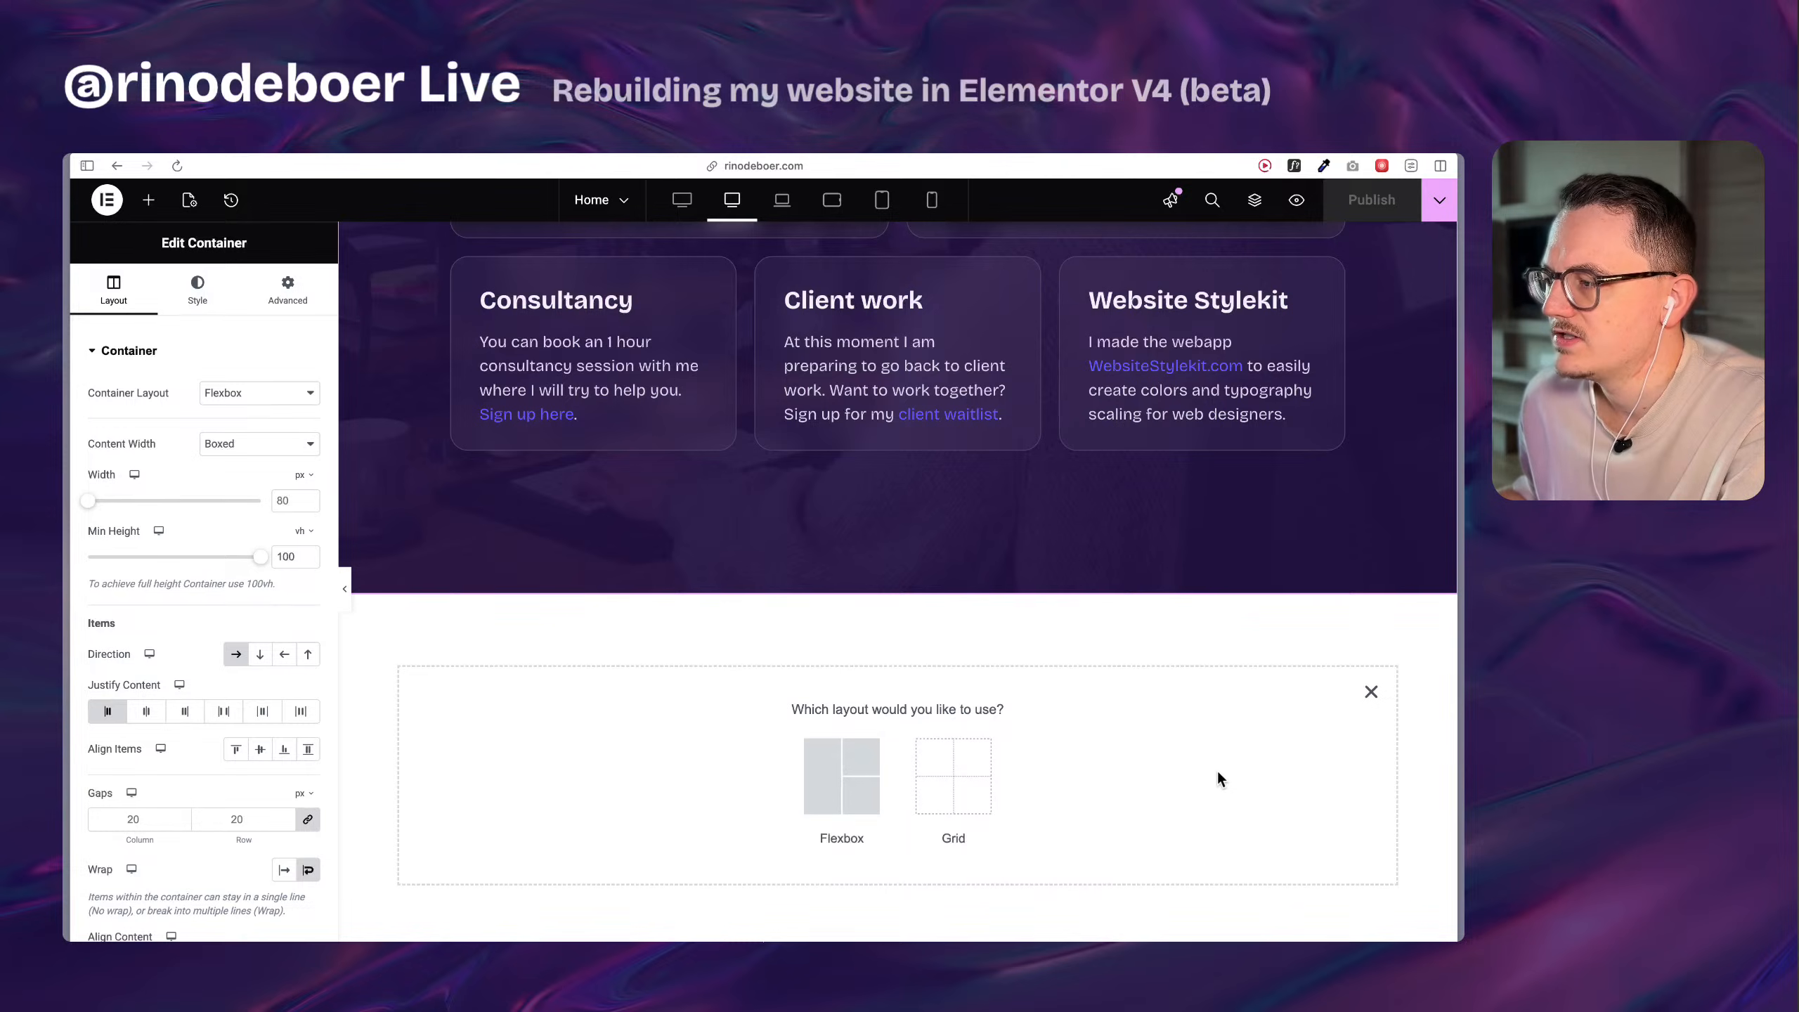
scroll(914, 496, "up", 8)
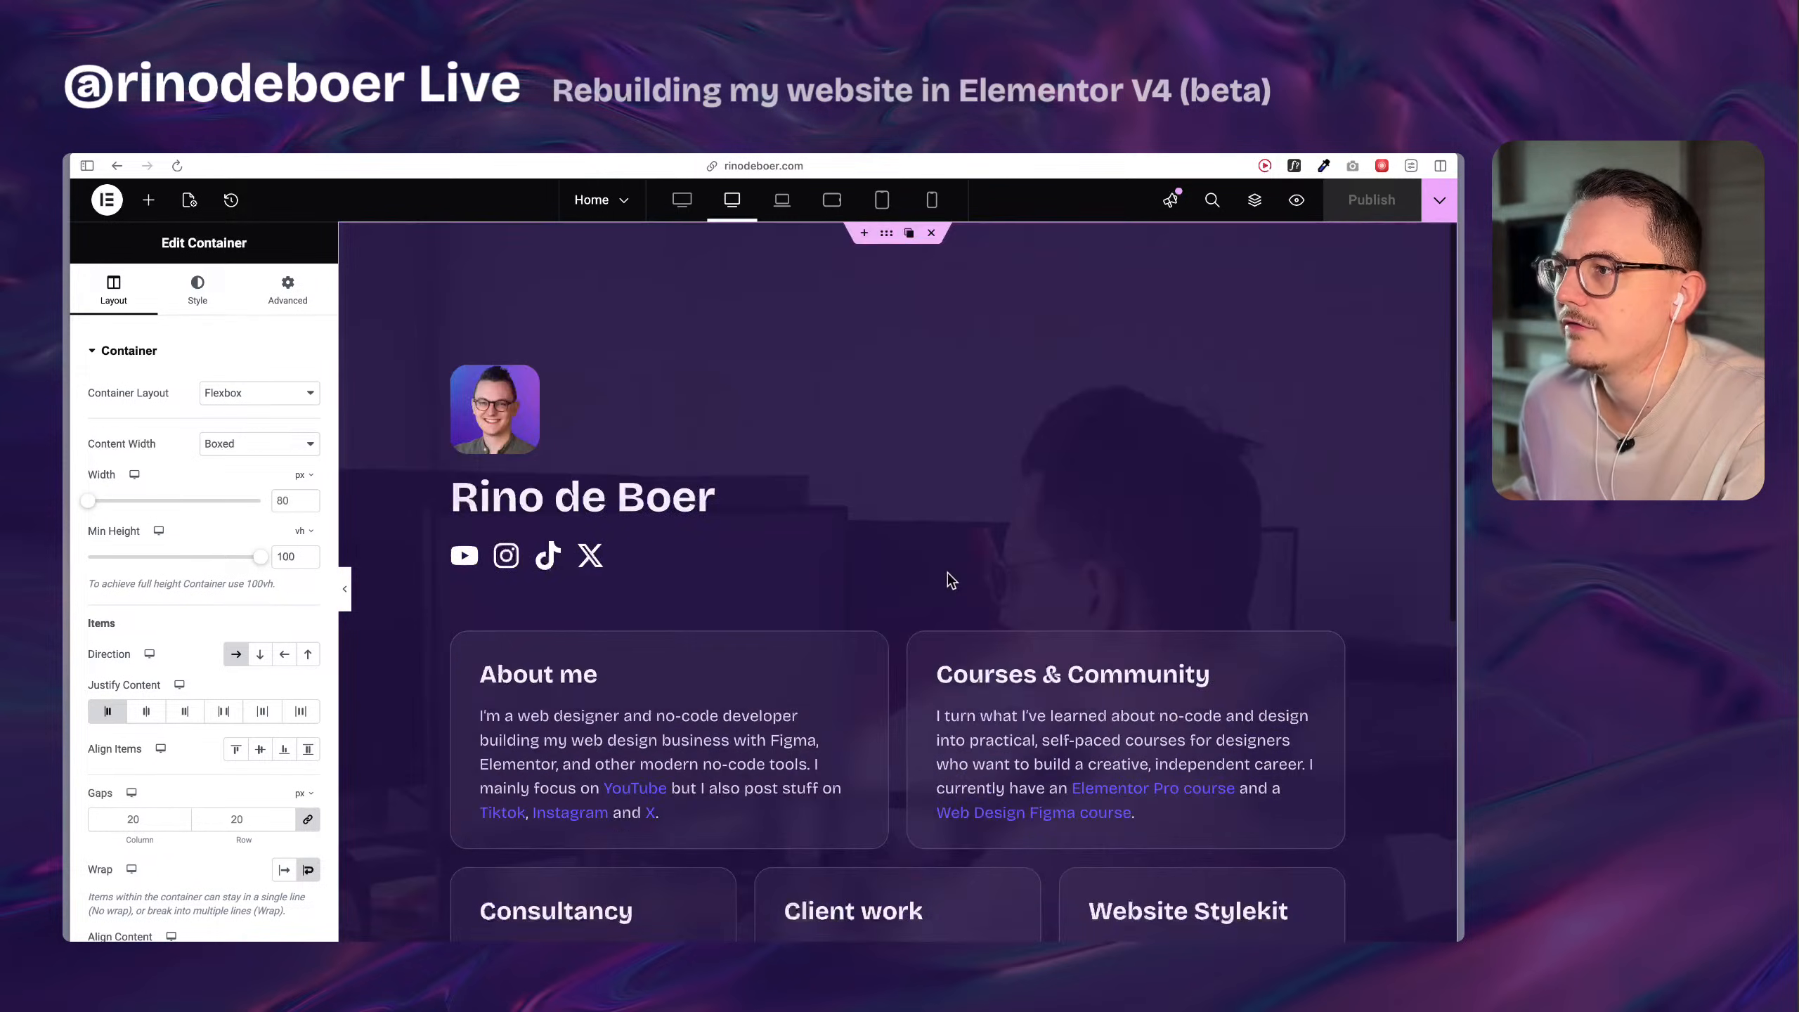
scroll(945, 571, "down", 8)
scroll(944, 574, "up", 5)
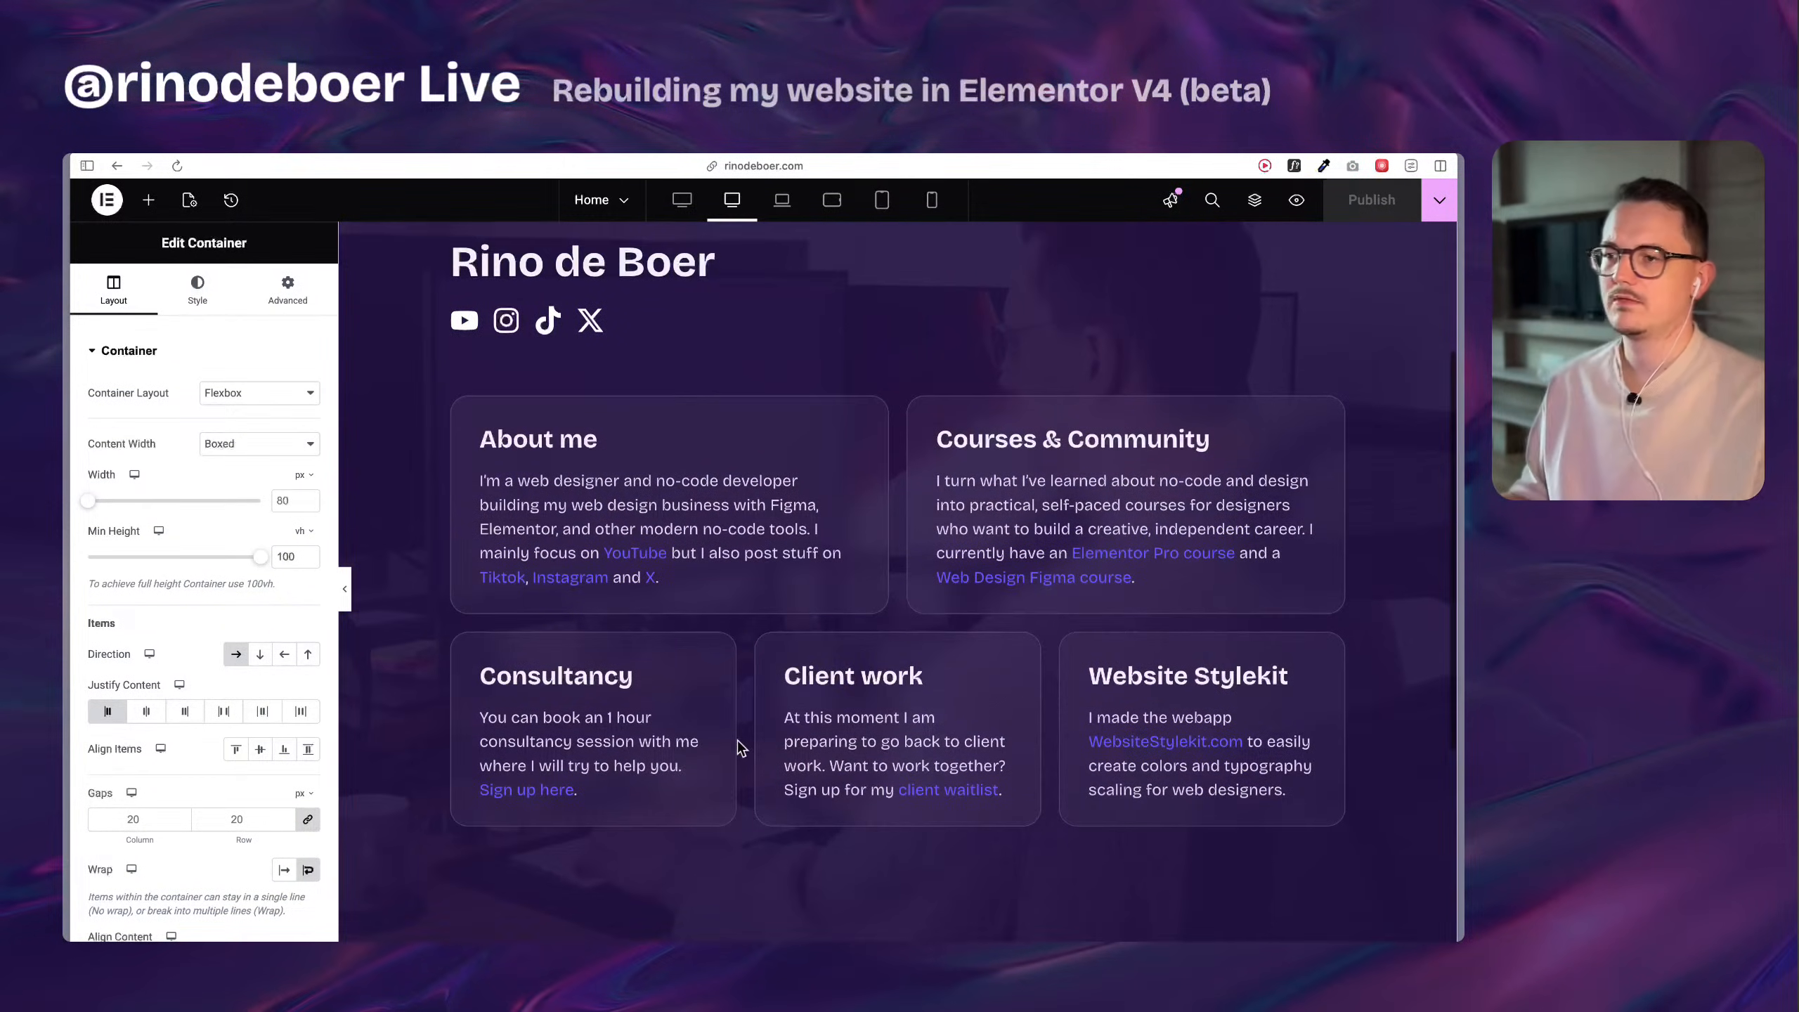
scroll(705, 751, "down", 5)
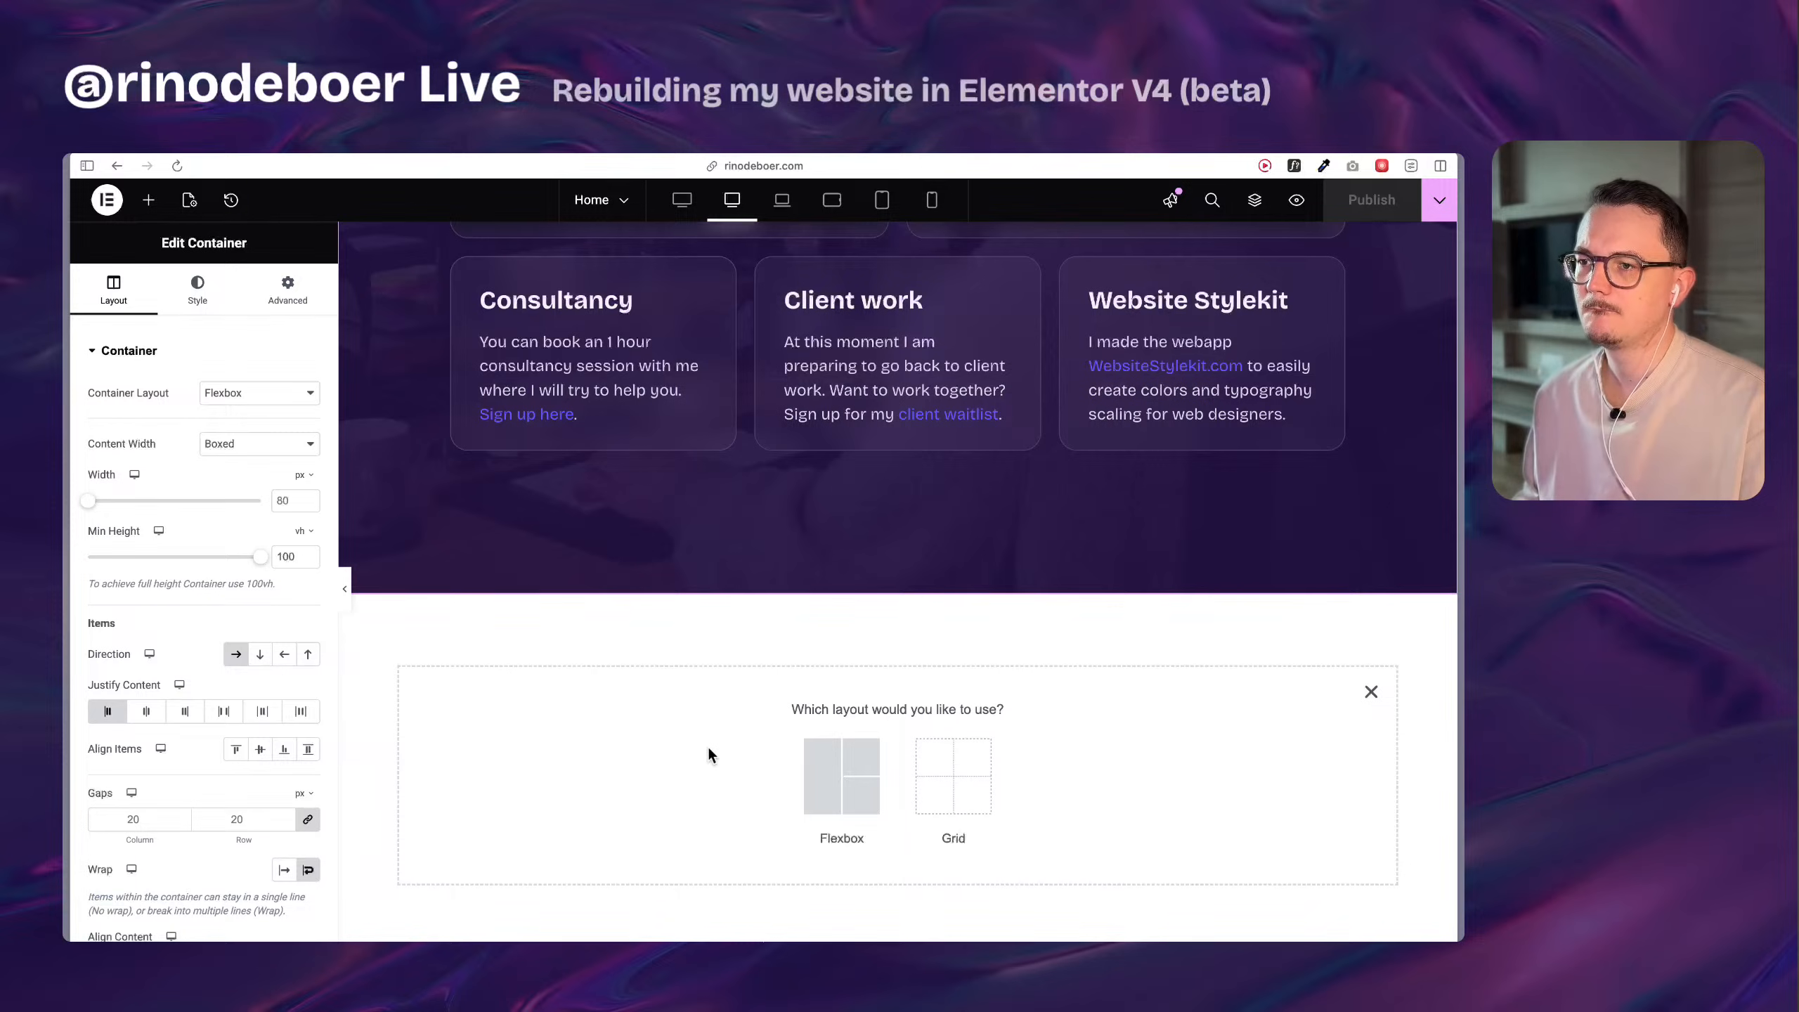
scroll(708, 747, "up", 8)
scroll(734, 764, "down", 9)
scroll(738, 751, "up", 4)
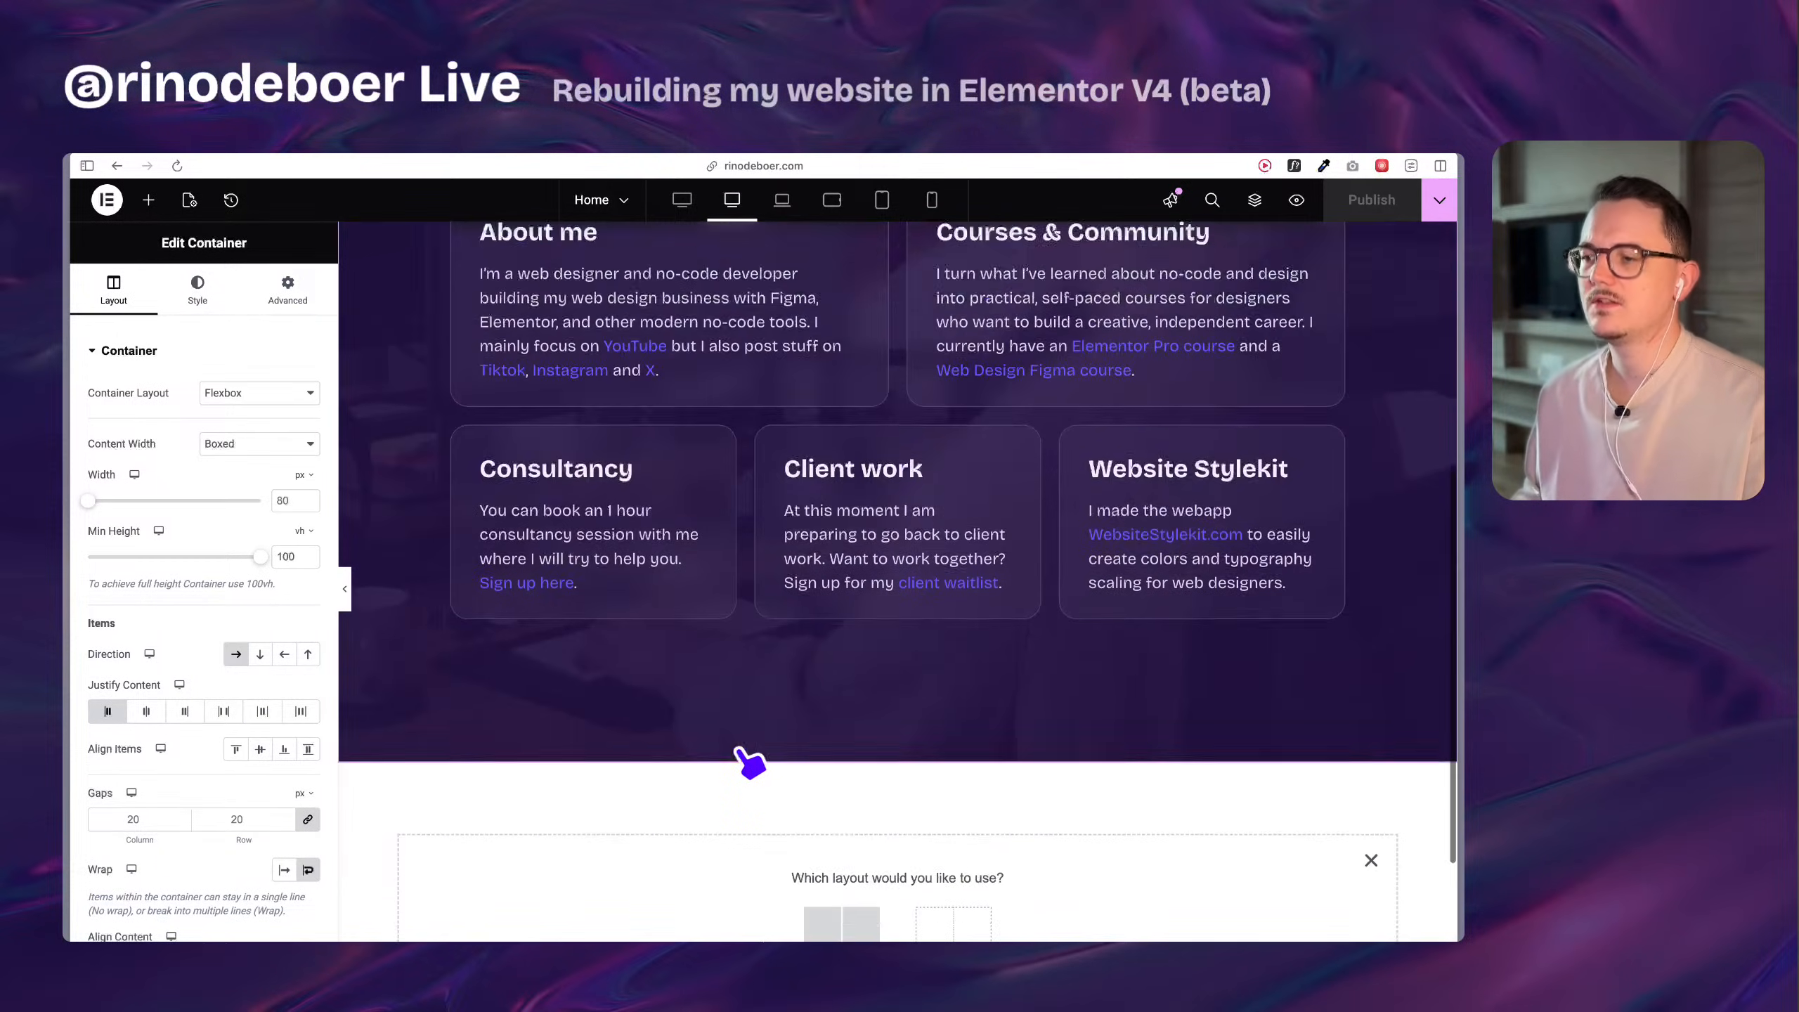
scroll(751, 761, "down", 4)
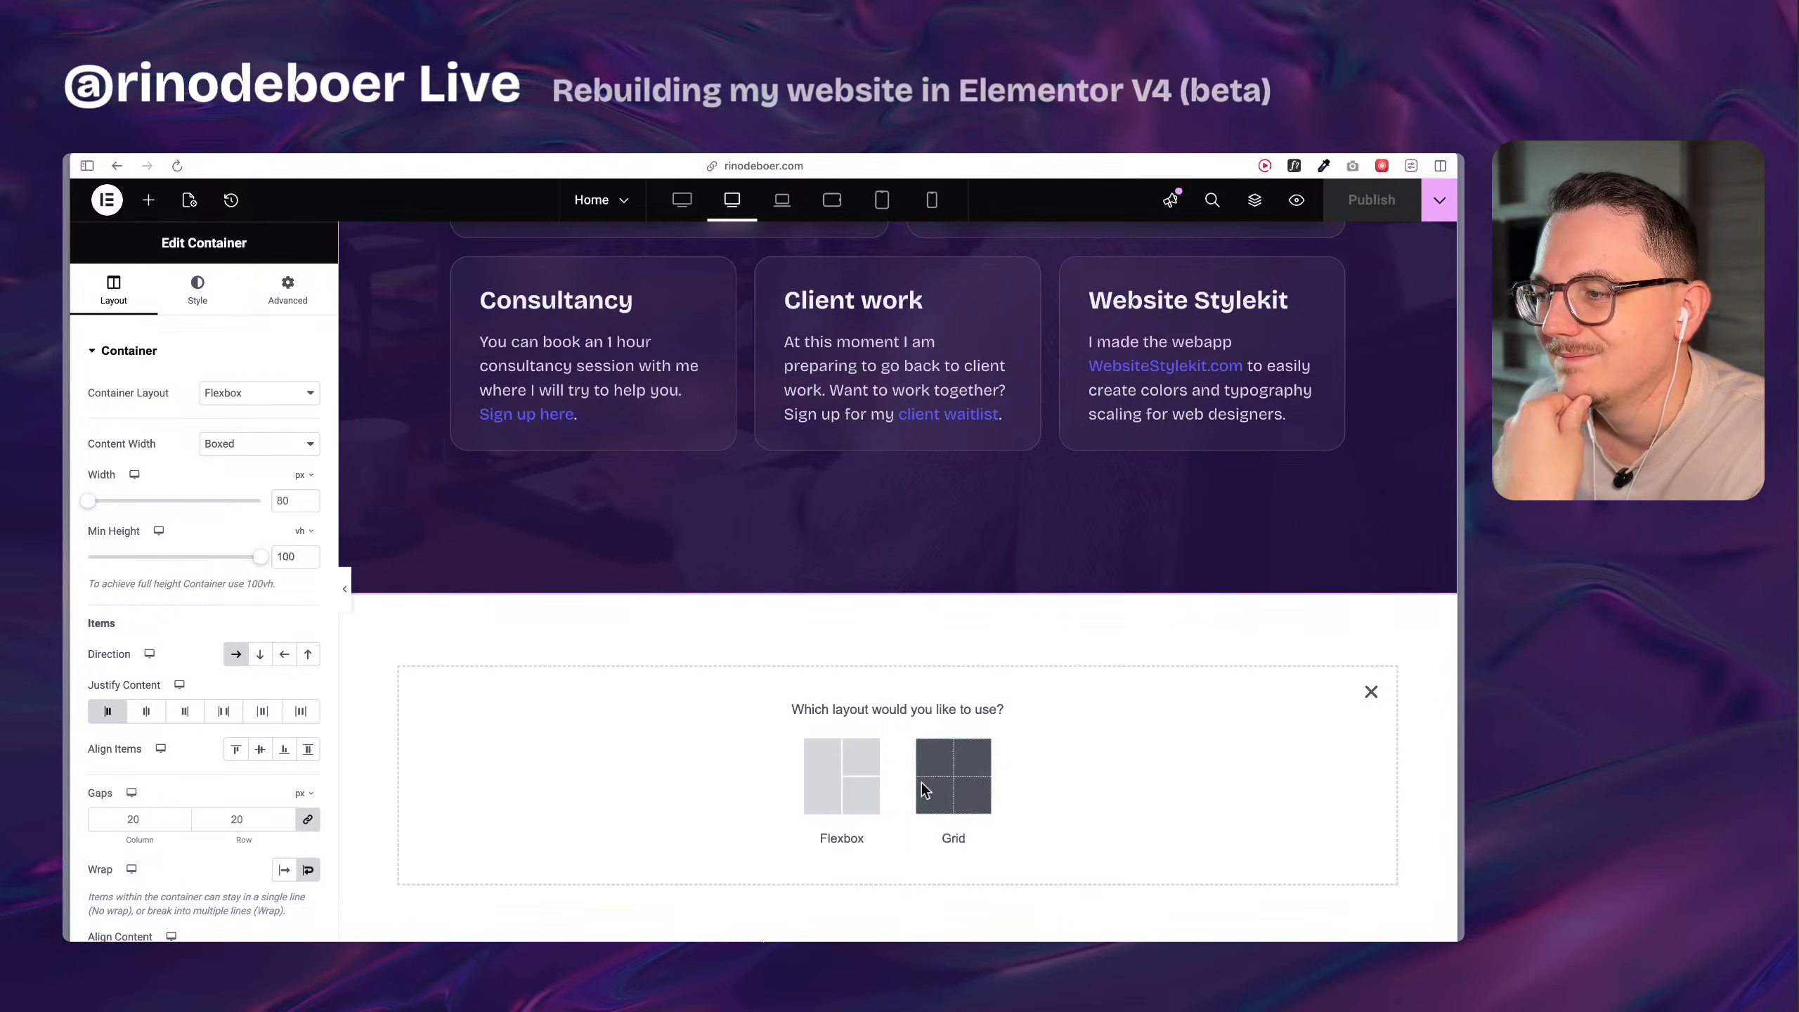
scroll(815, 618, "up", 8)
scroll(853, 850, "down", 8)
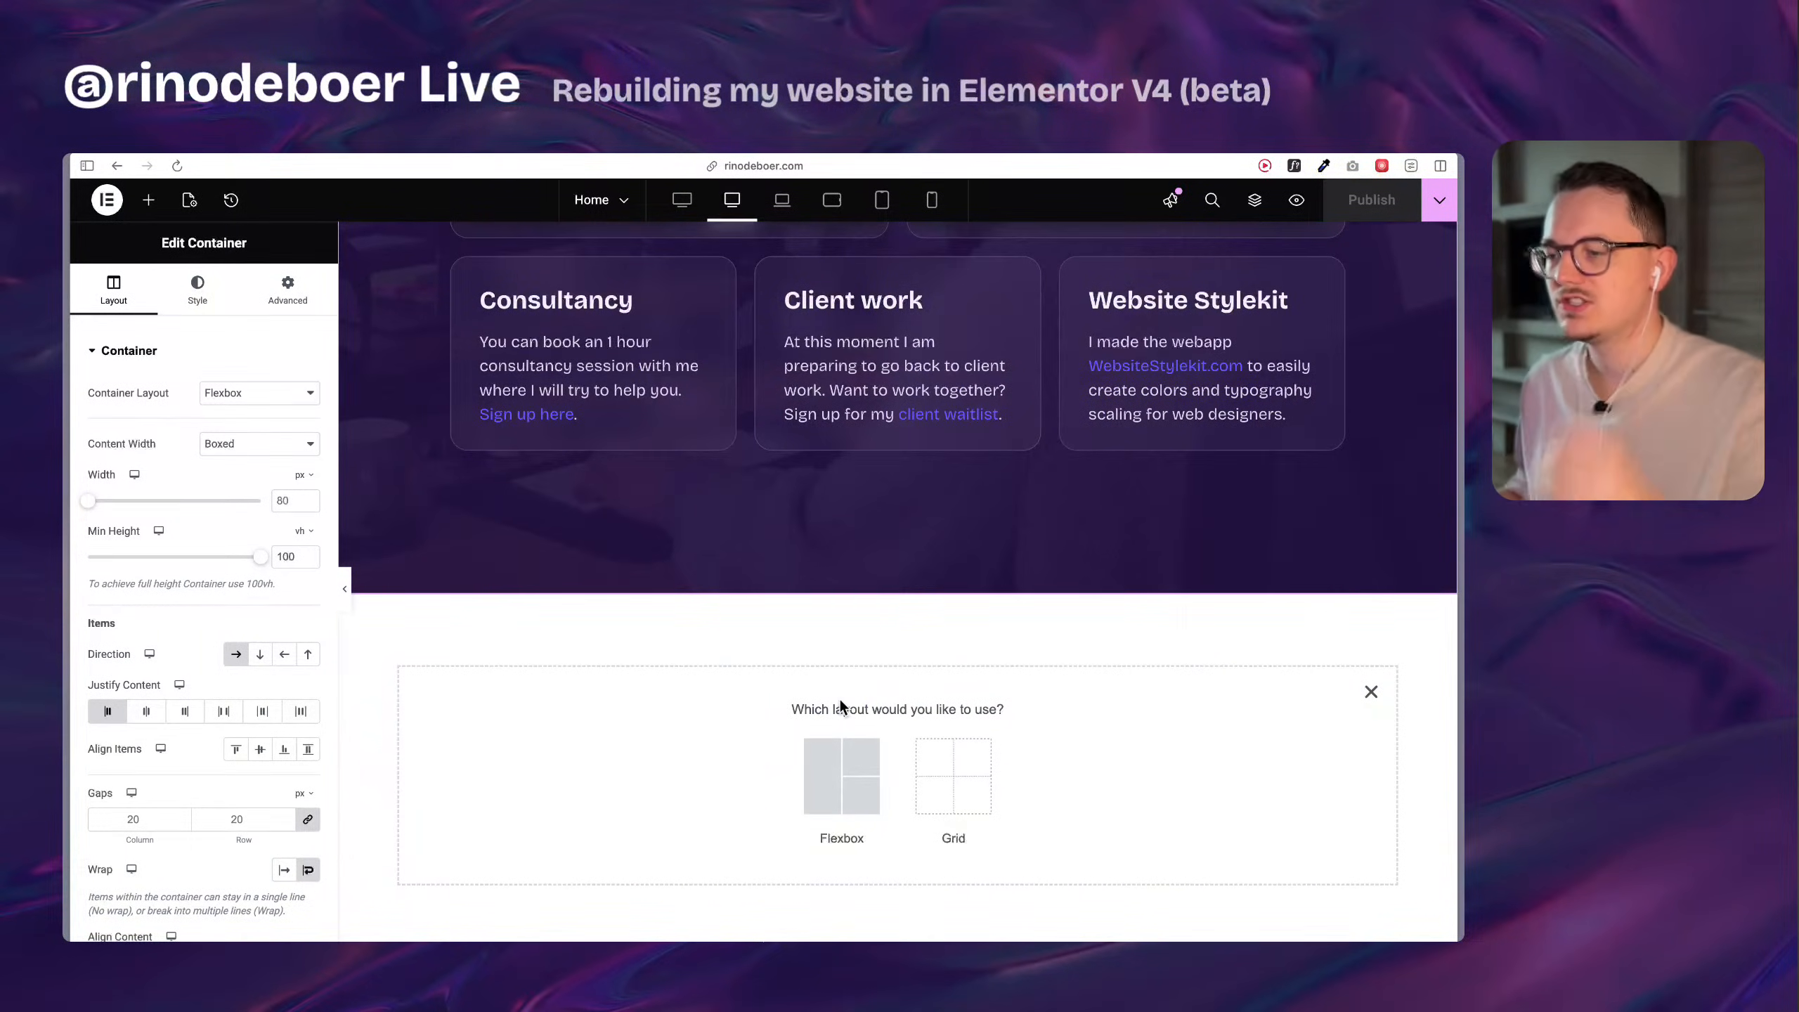
left_click(1371, 690)
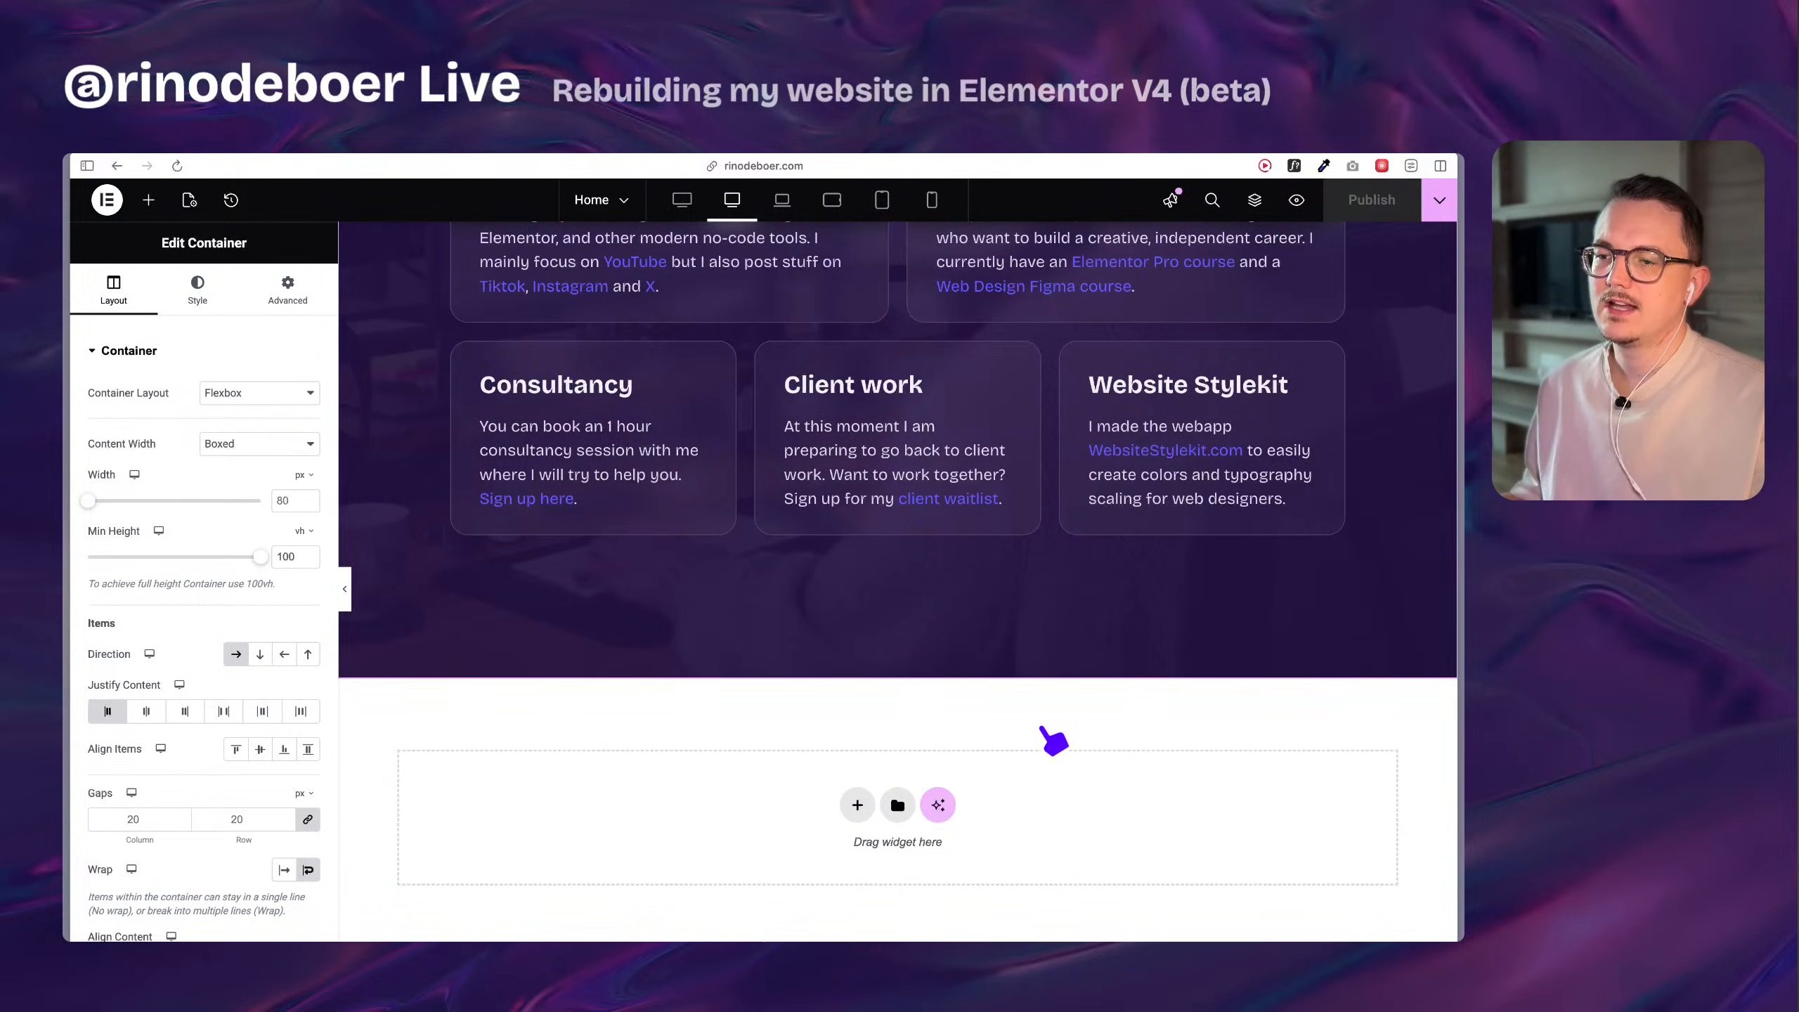
left_click(858, 805)
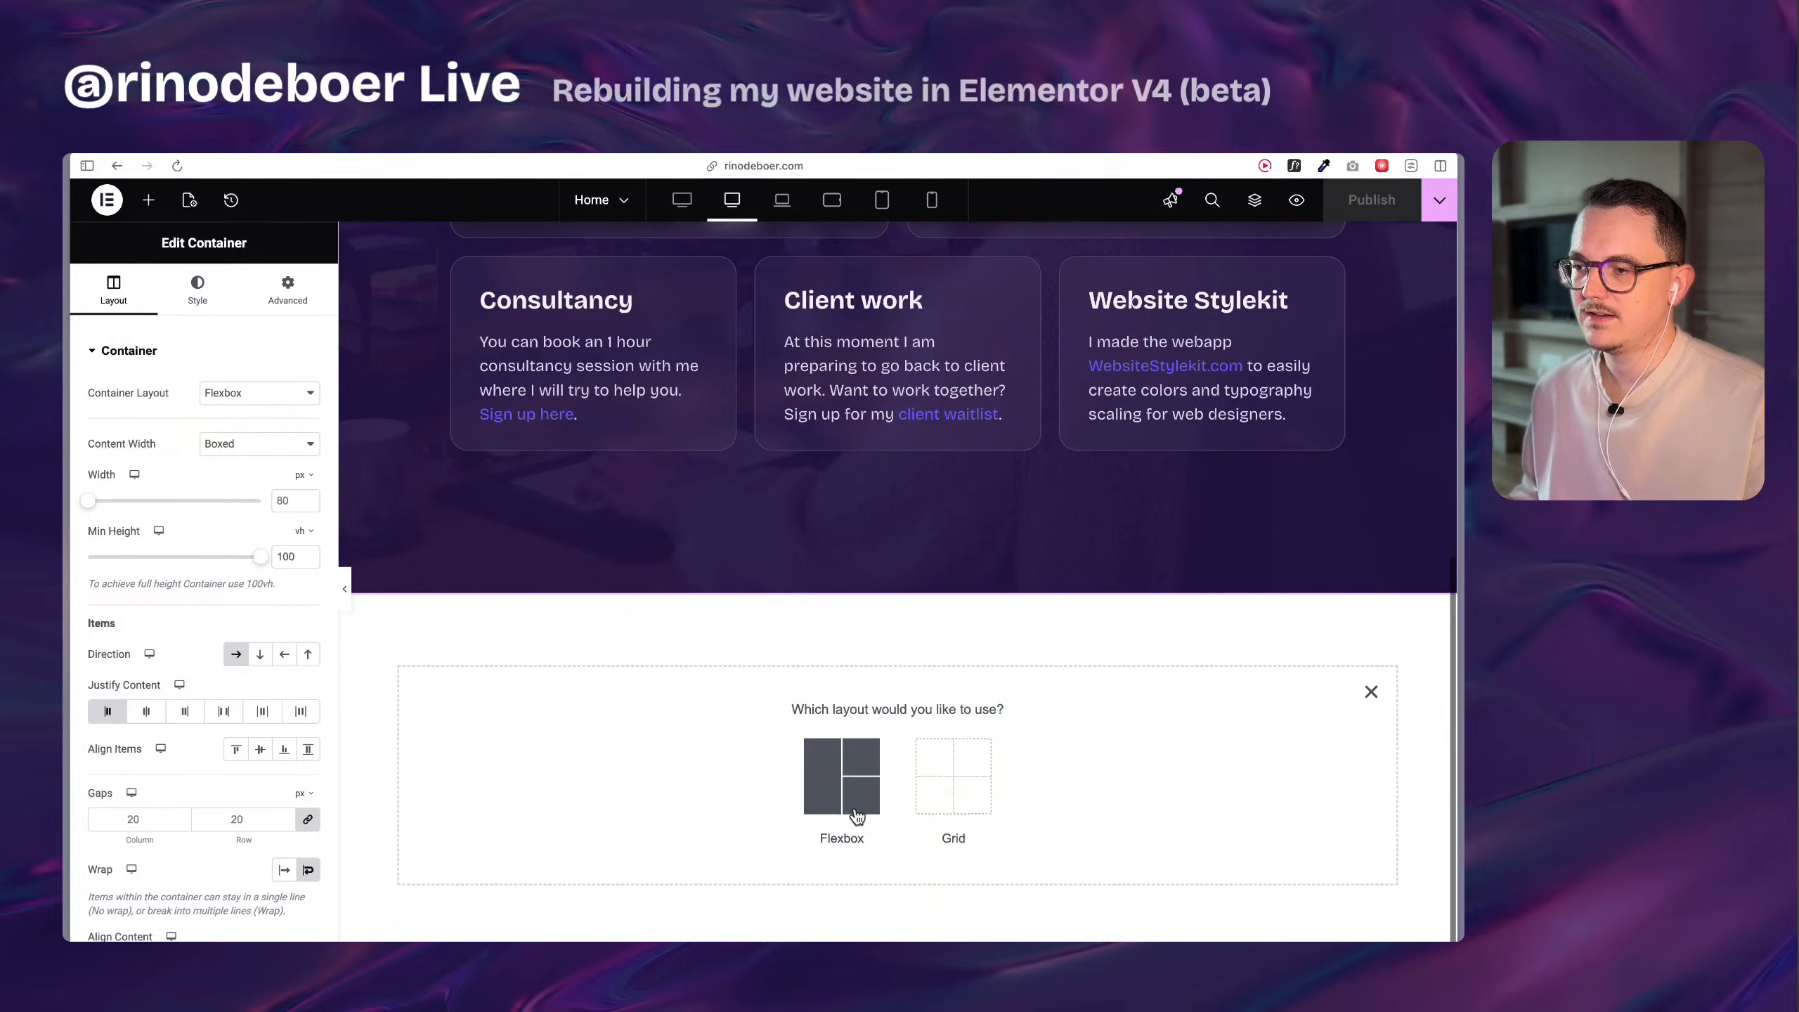
left_click(1373, 694)
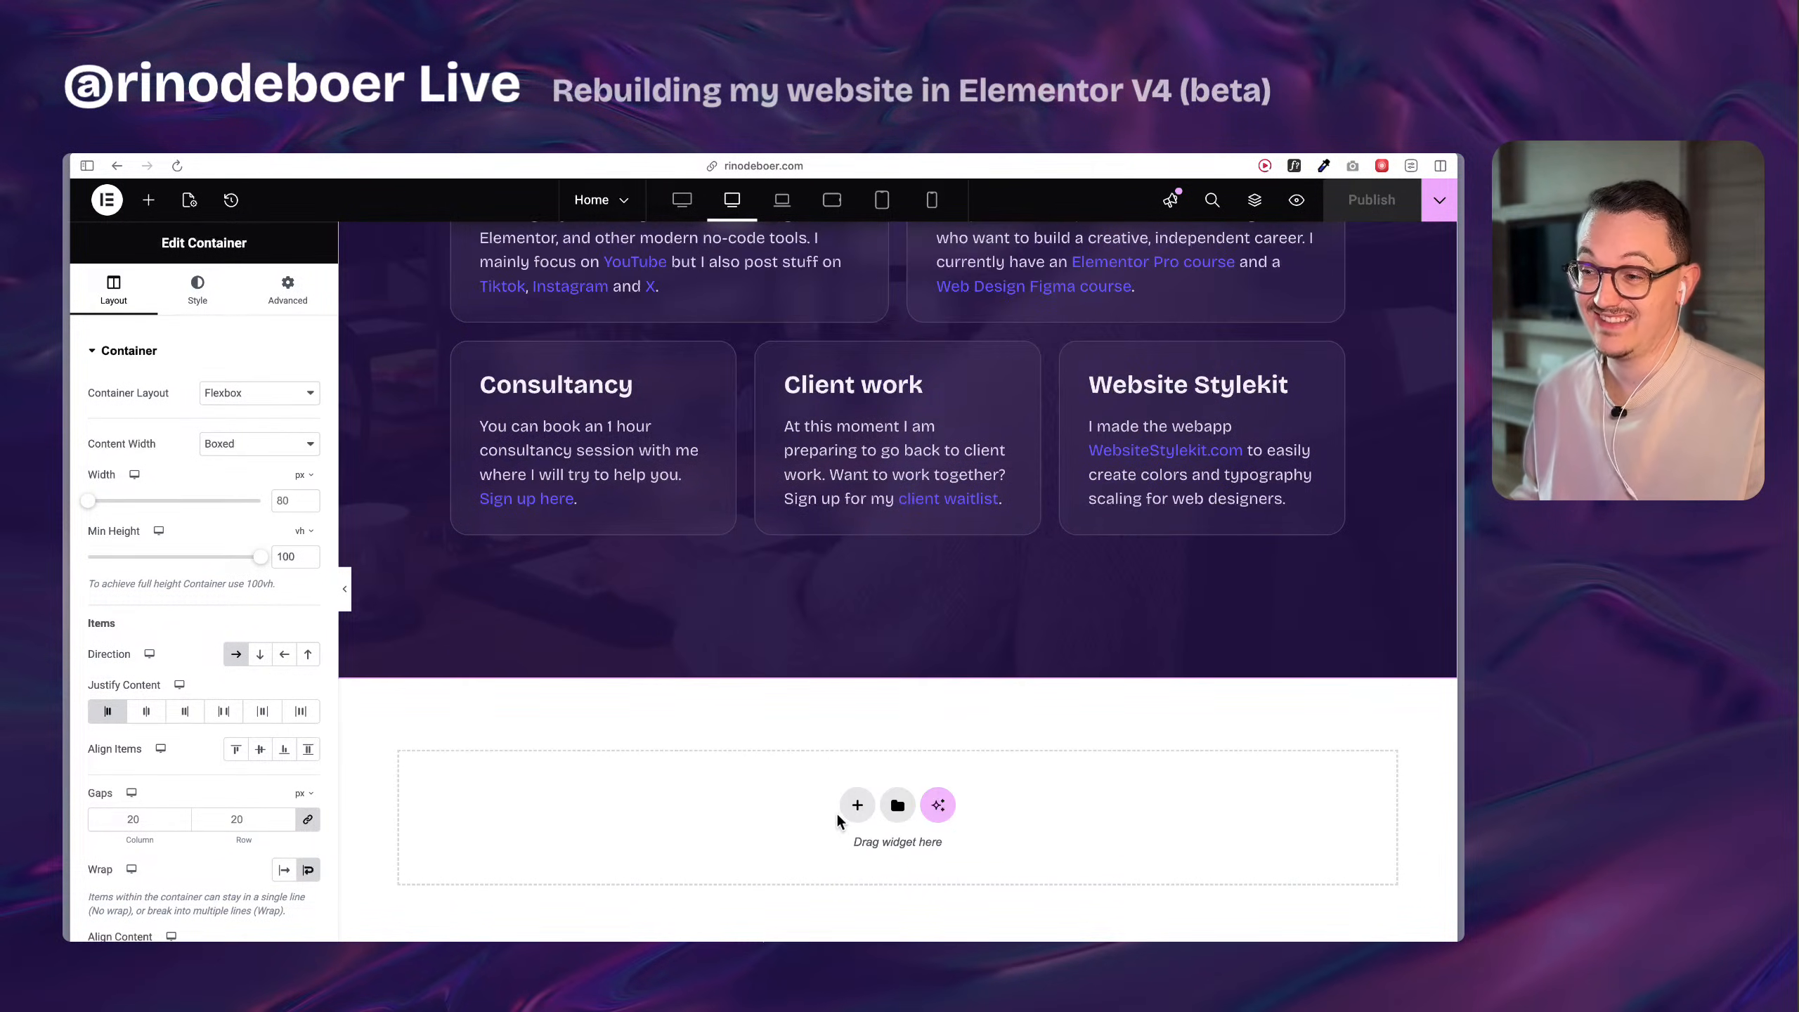
Add an atomic Div block below the existing main container and check its class options.
left_click(148, 199)
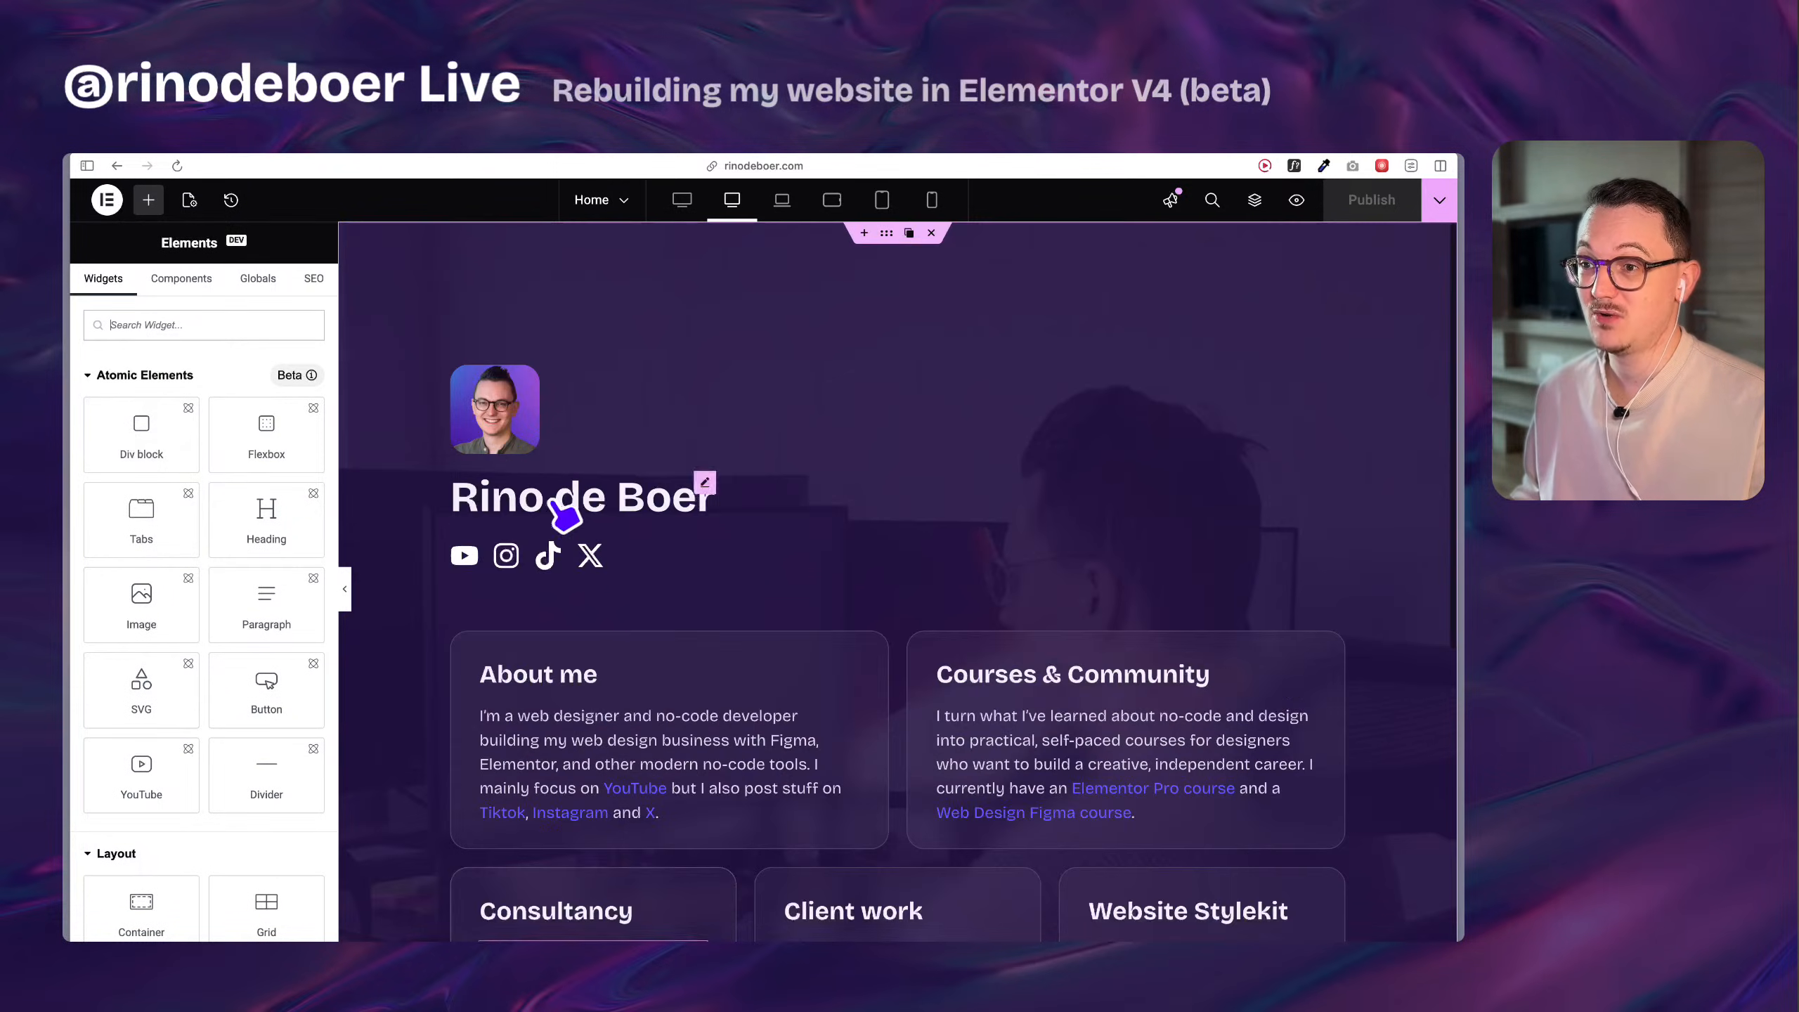
left_click_drag(142, 434, 741, 810)
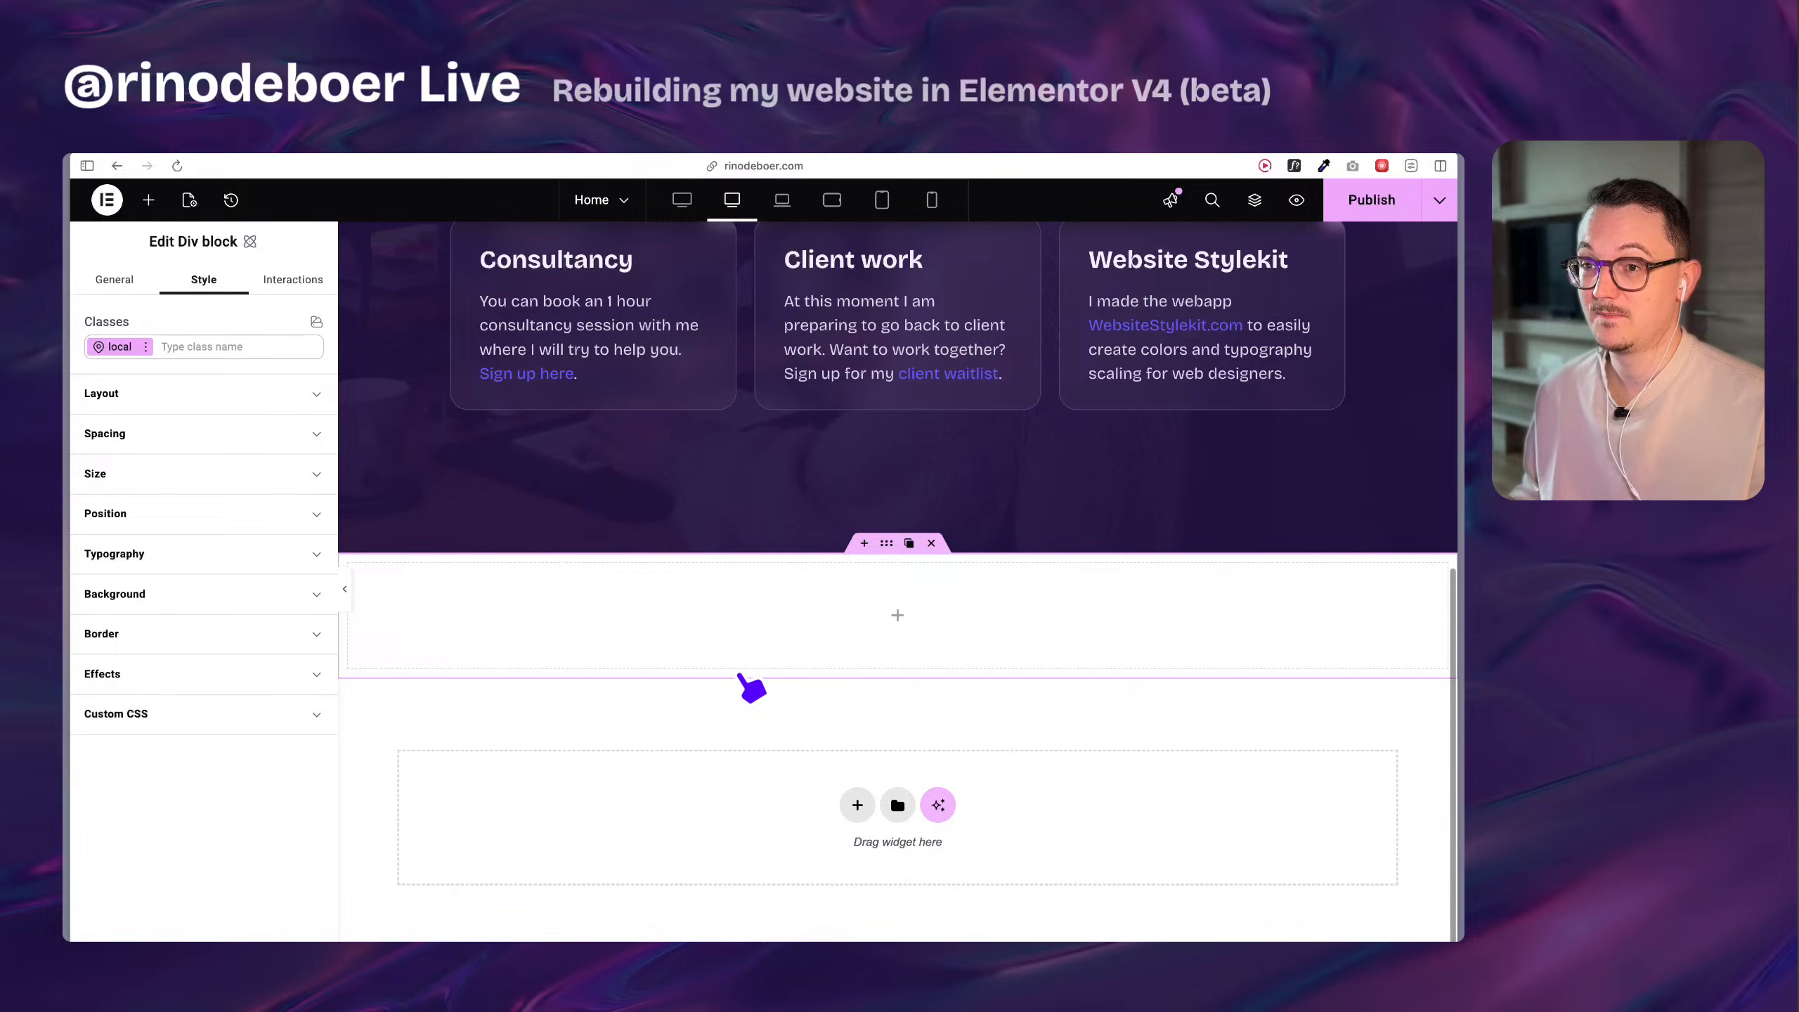
left_click(188, 349)
left_click(189, 803)
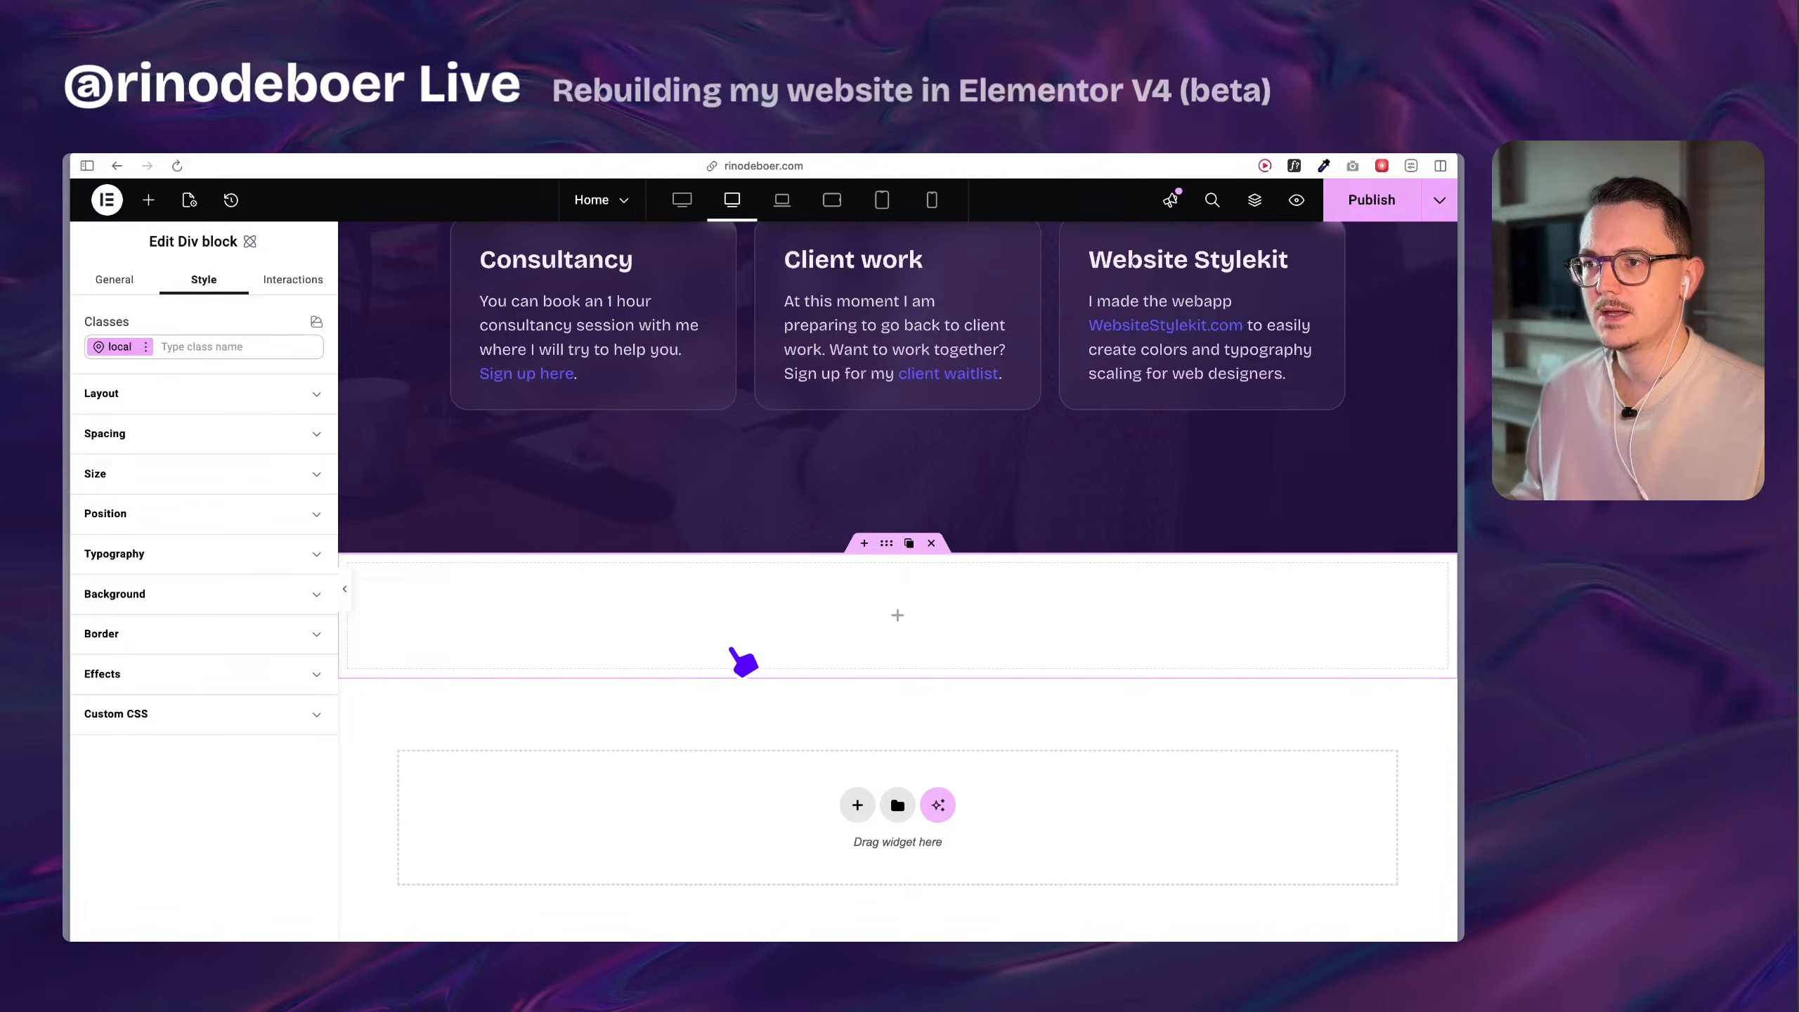
Inspect the original main container's background settings and find the file details of its background image.
scroll(739, 655, "up", 10)
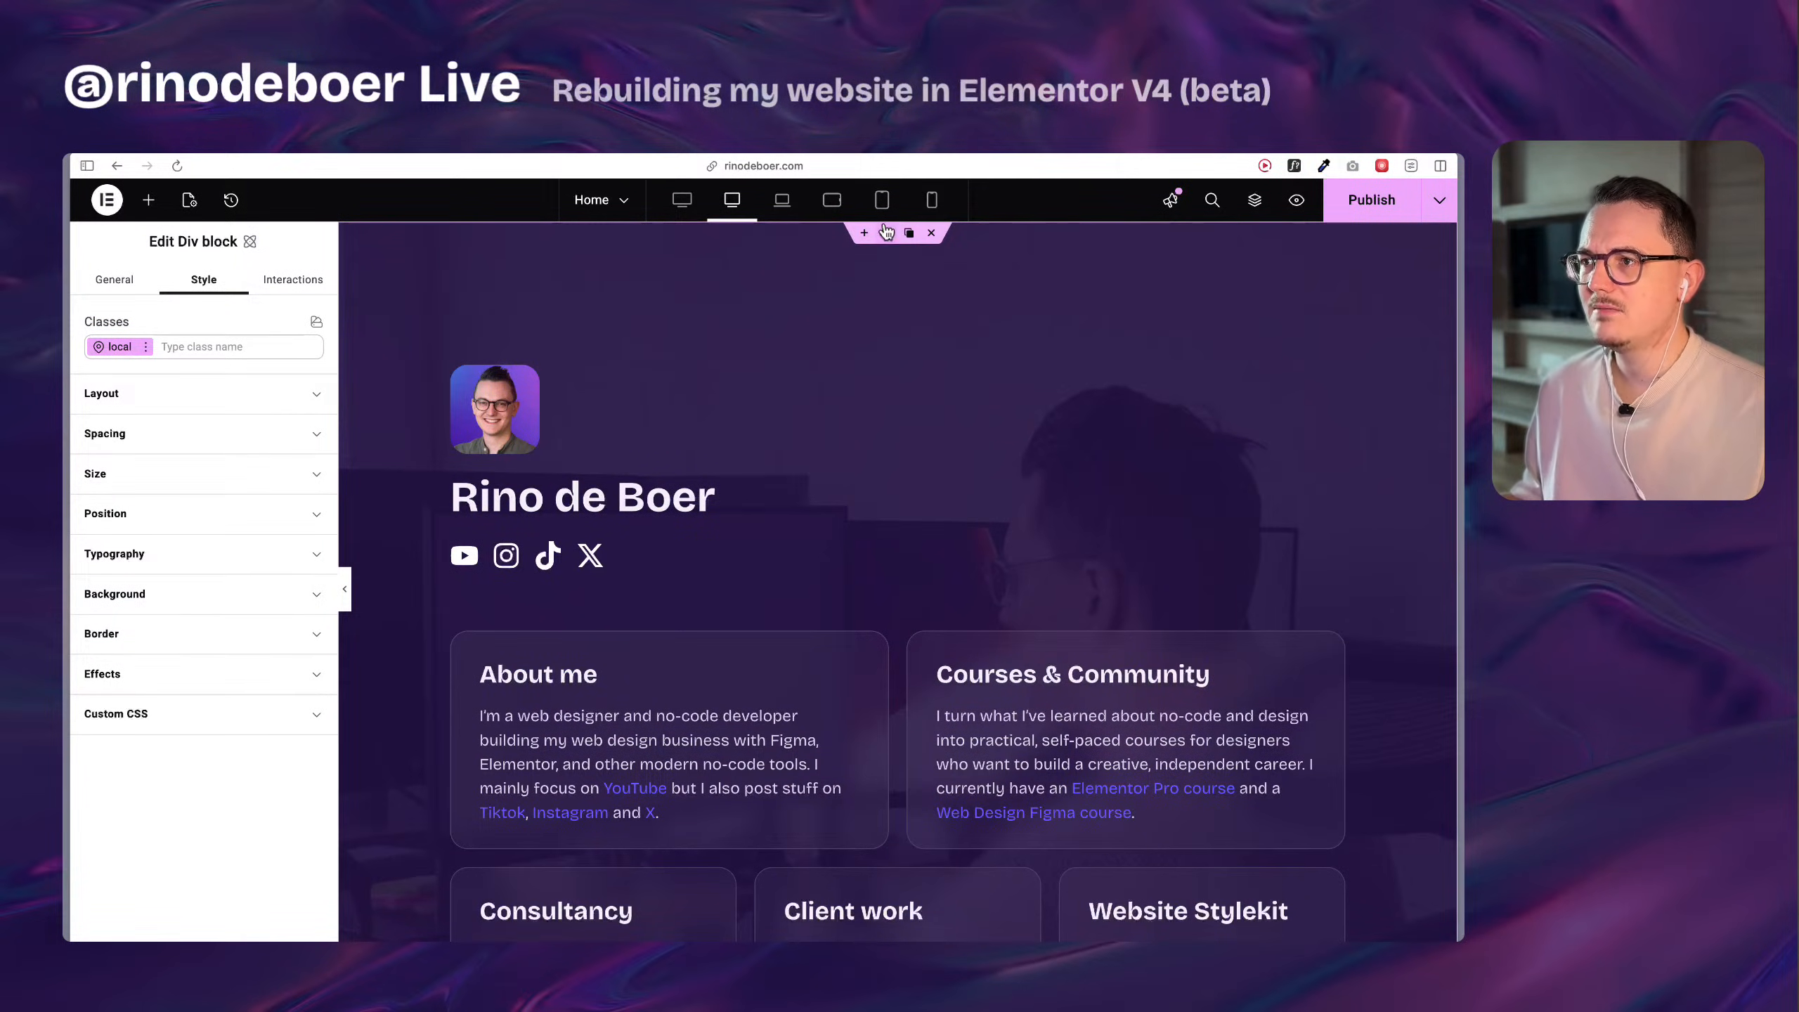
left_click(886, 233)
left_click(198, 287)
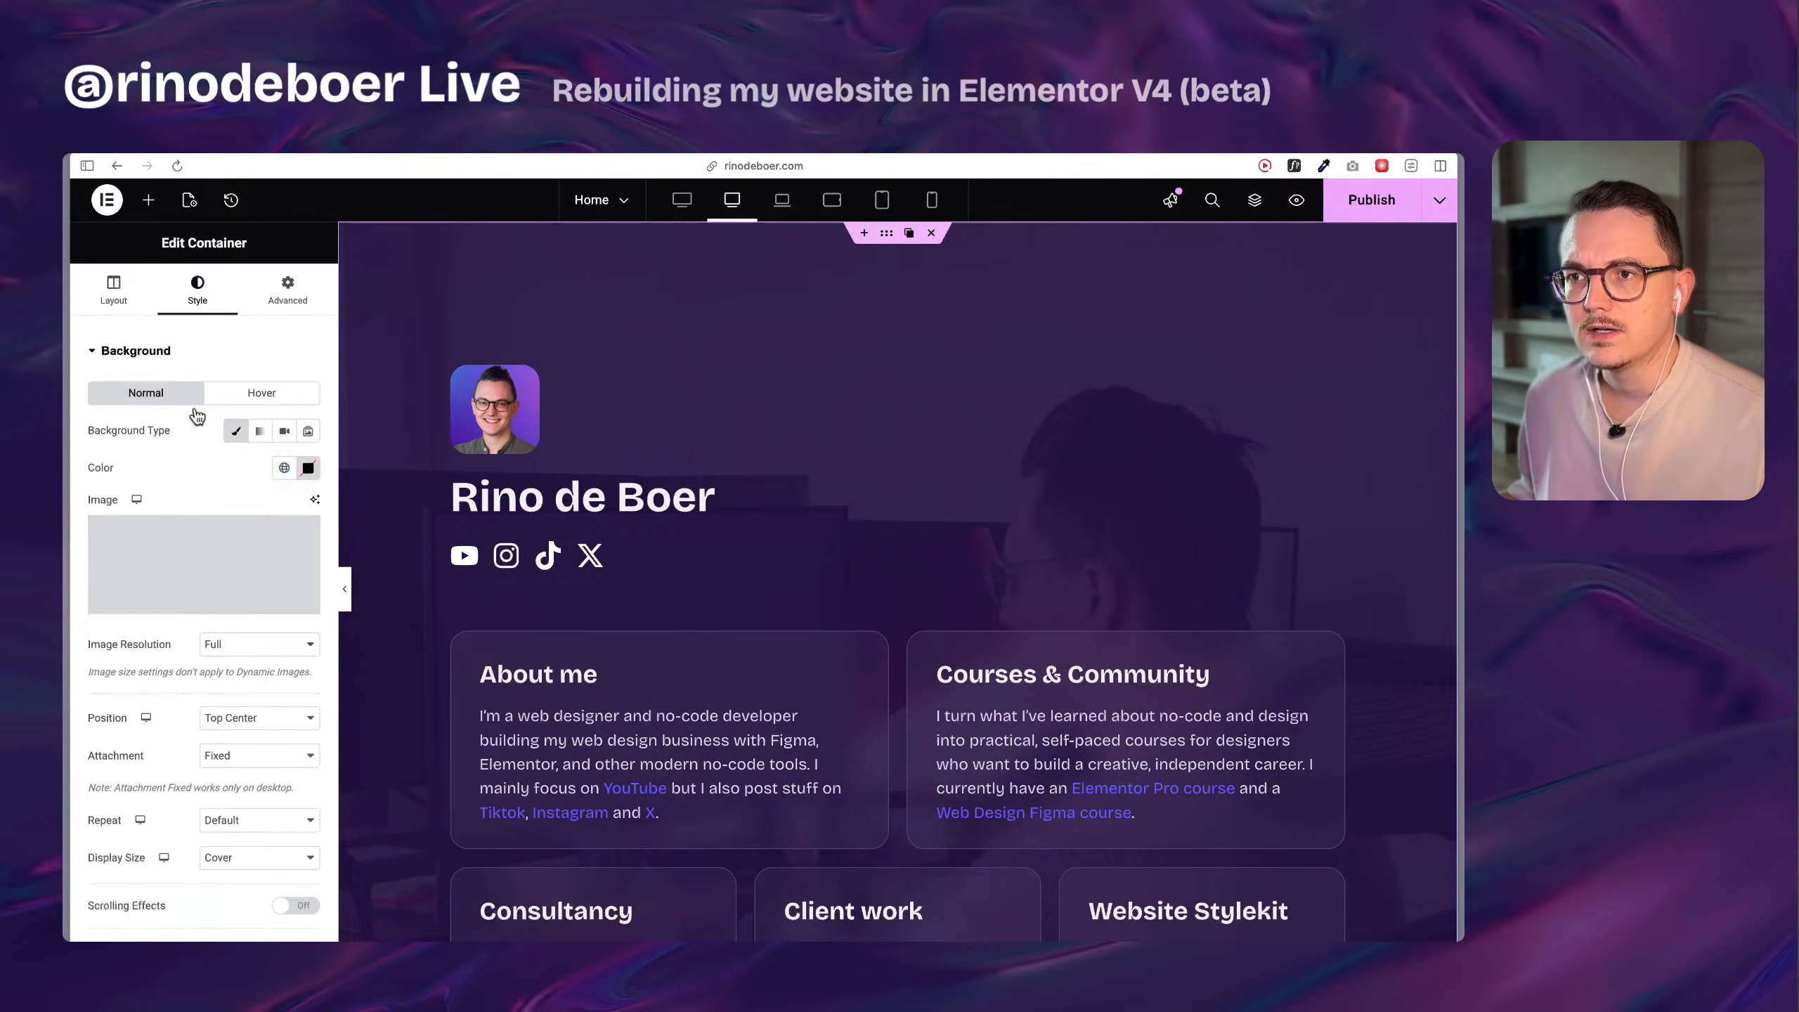
scroll(182, 627, "down", 5)
scroll(182, 626, "up", 5)
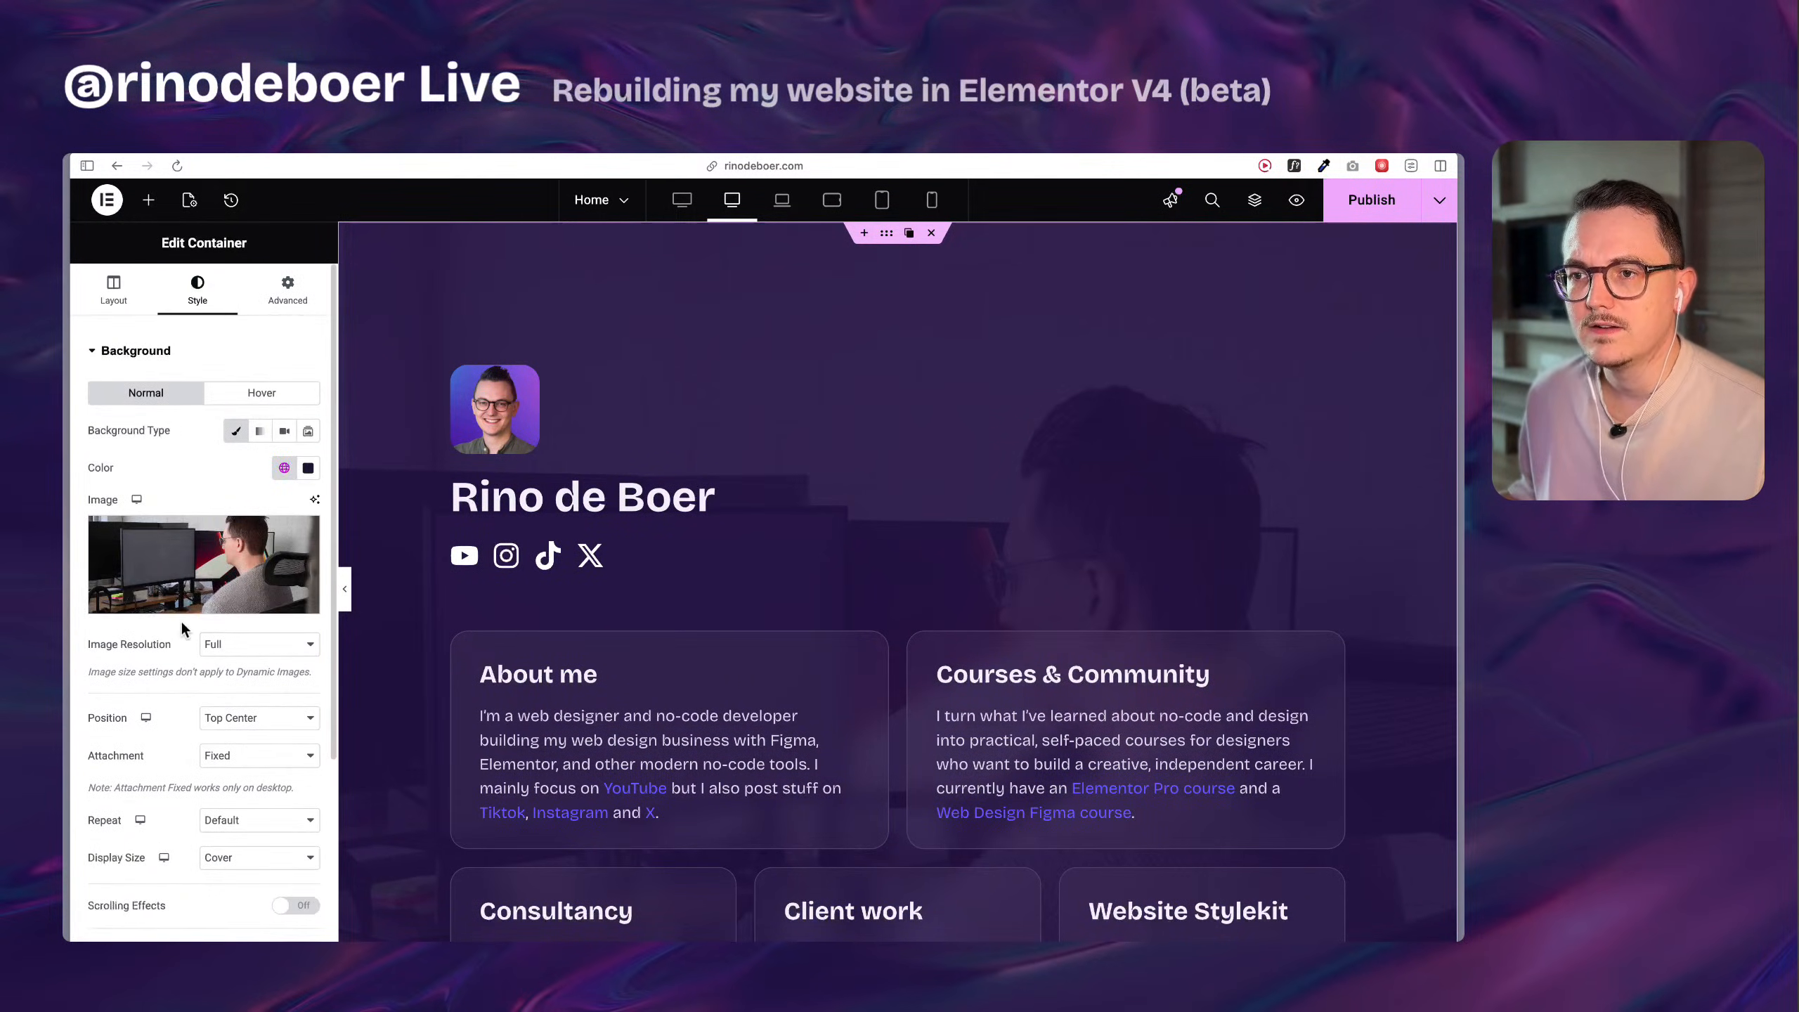
left_click(176, 580)
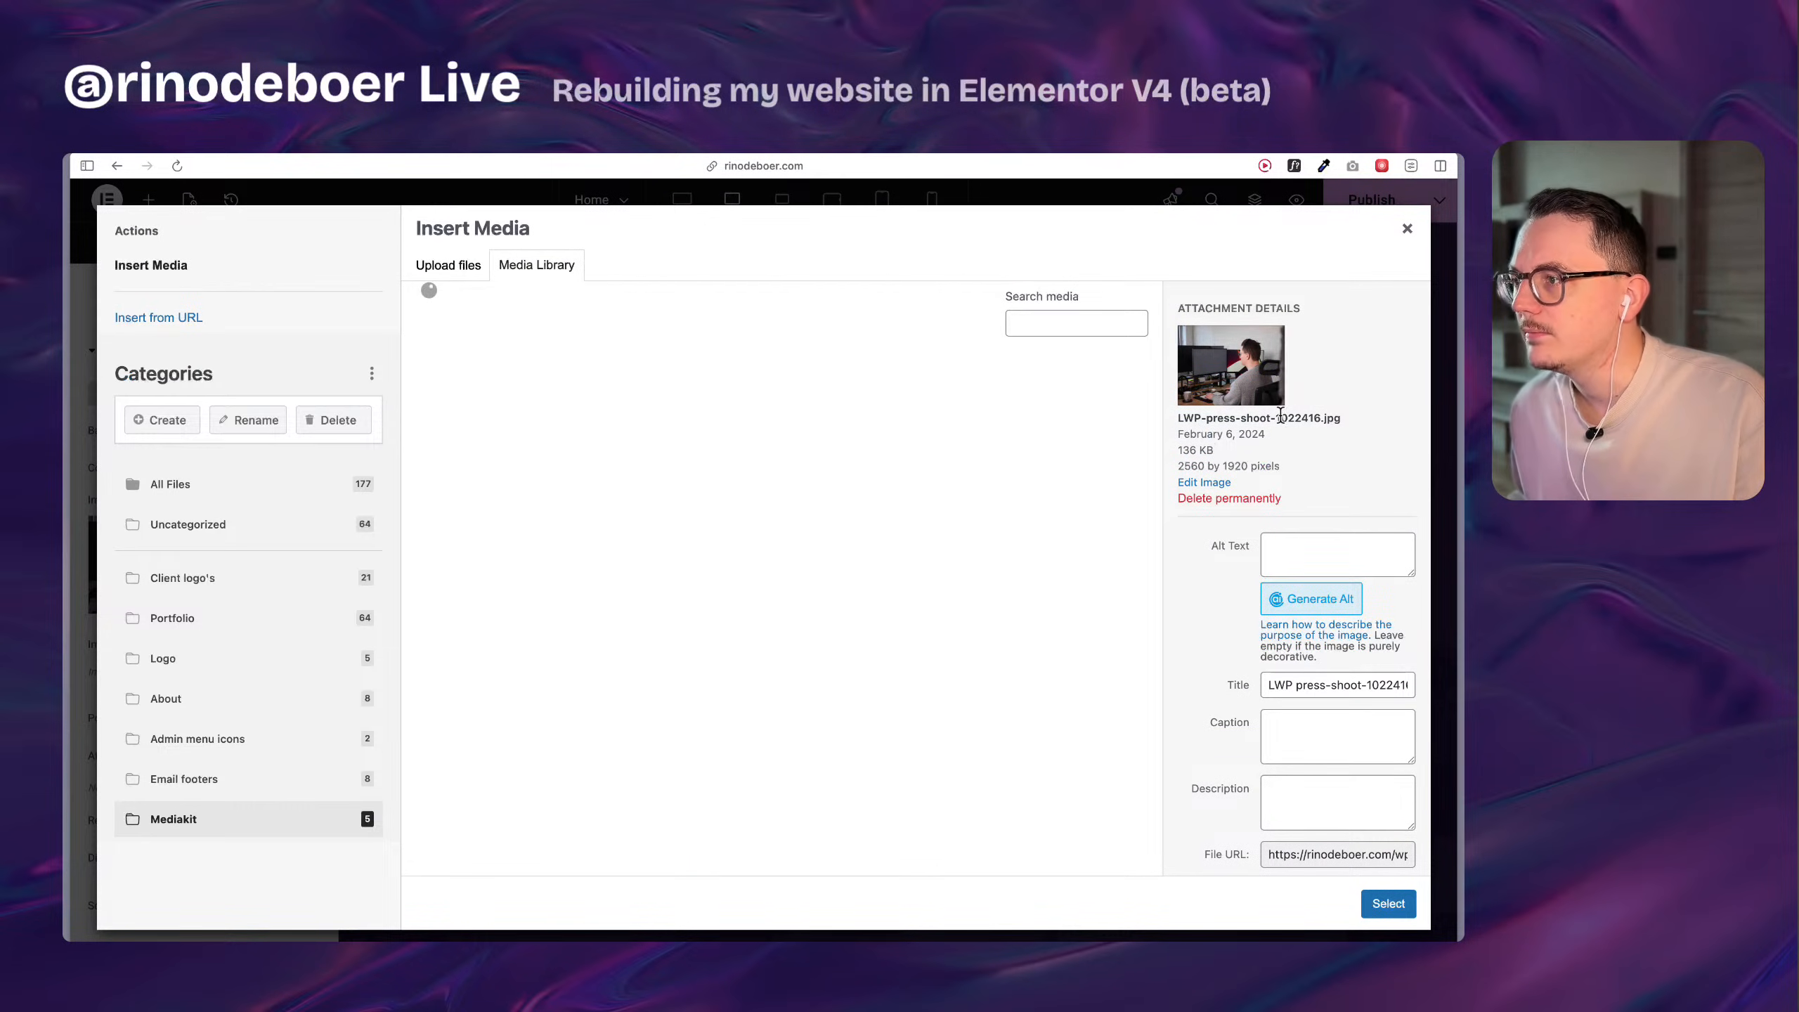
left_click(1407, 228)
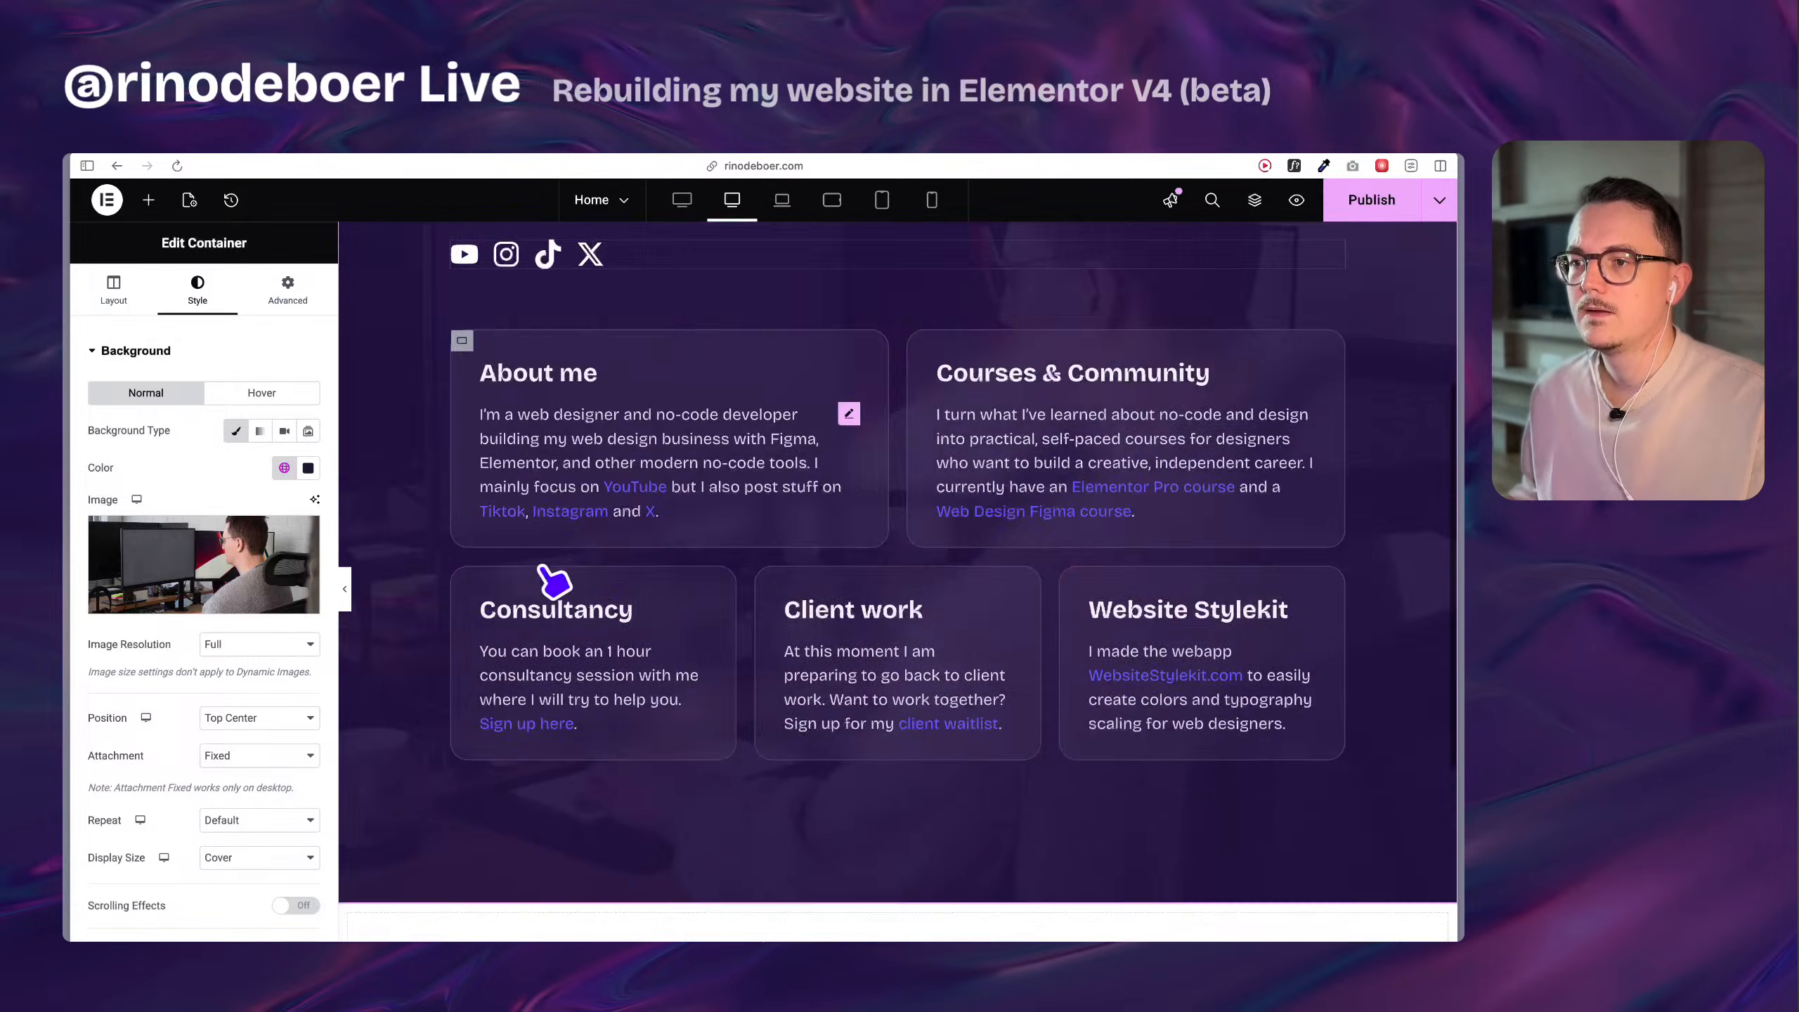
Add an image overlay to the new Div block's background using LWP-press-shoot-1022416.jpg from all files in the media library.
scroll(742, 631, "down", 5)
left_click(890, 547)
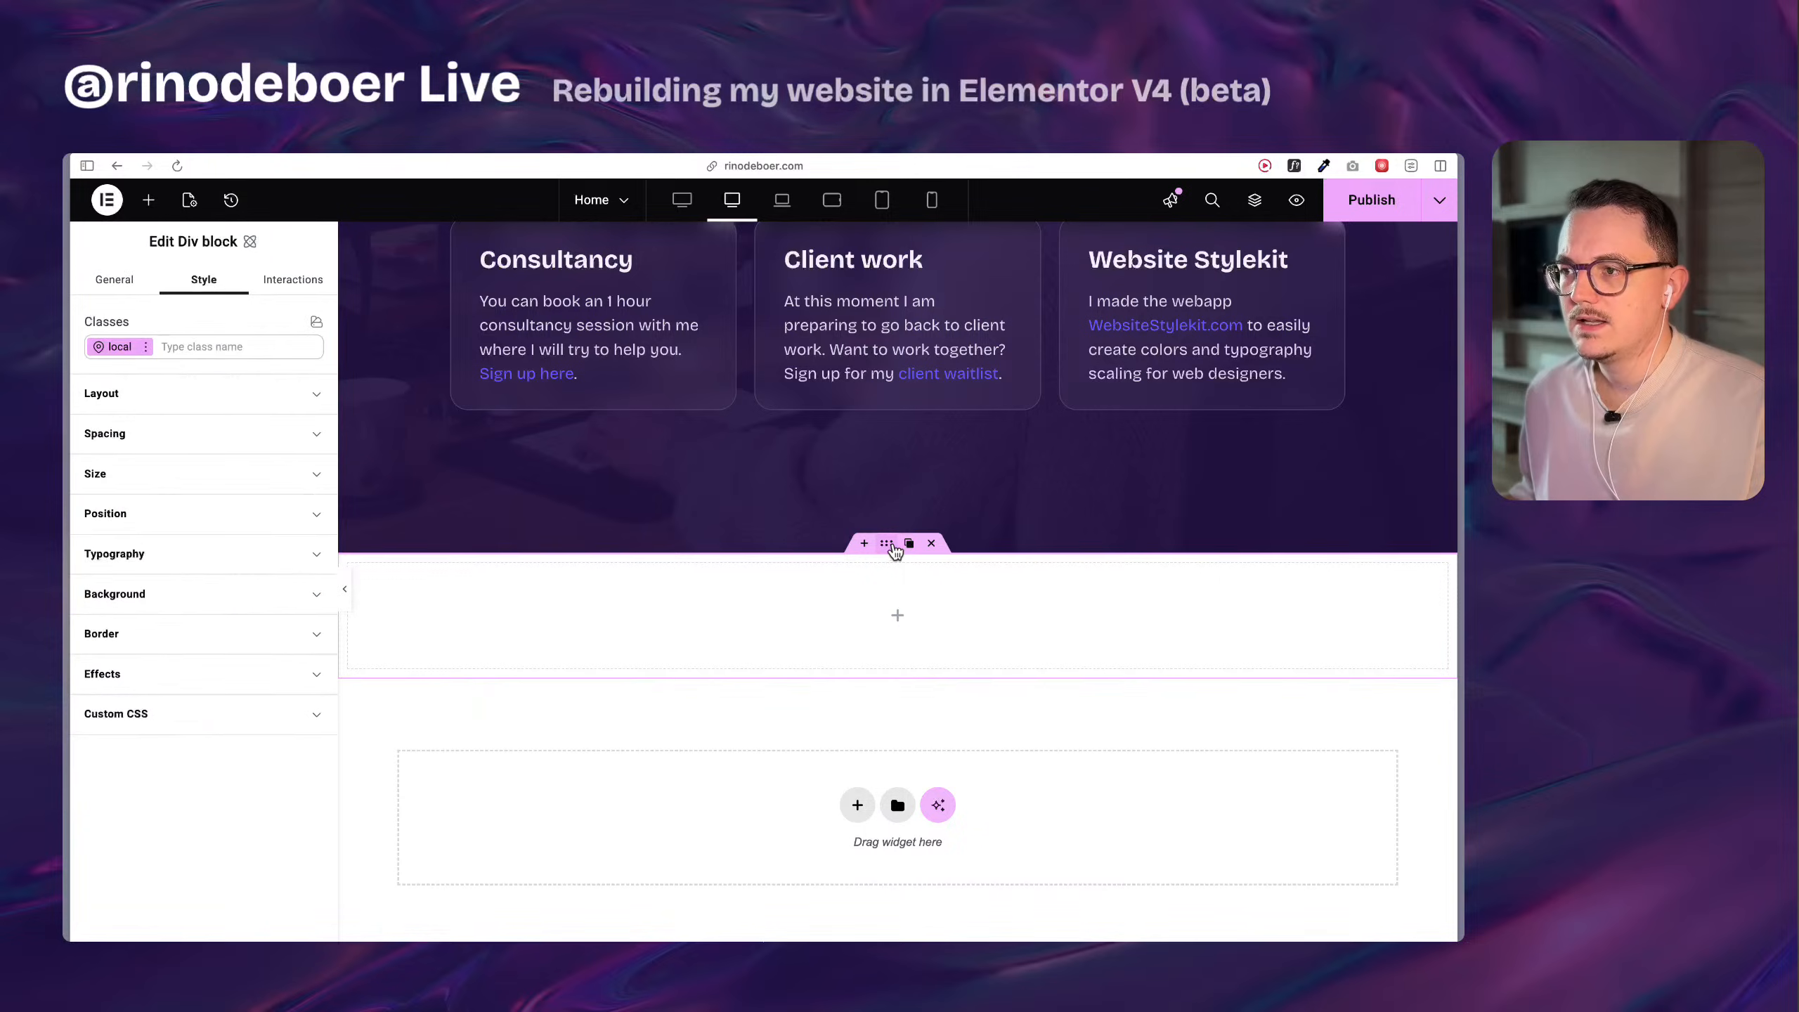
left_click(137, 610)
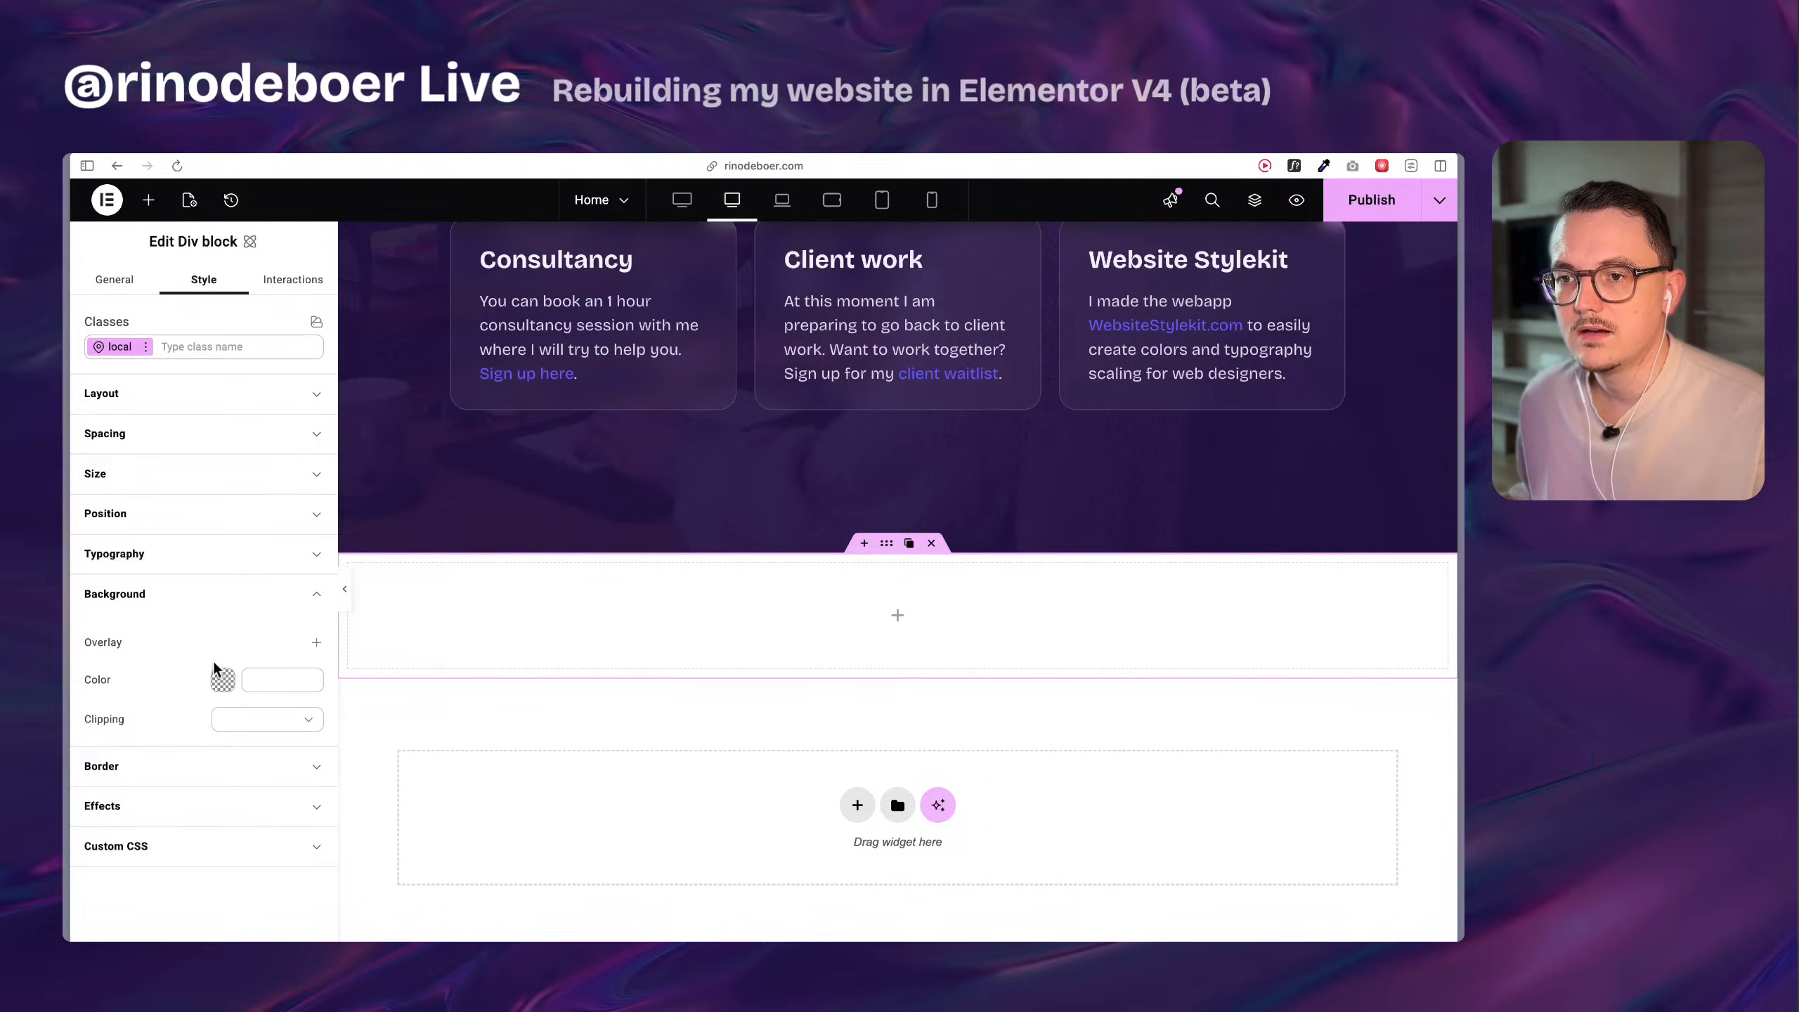
left_click(318, 644)
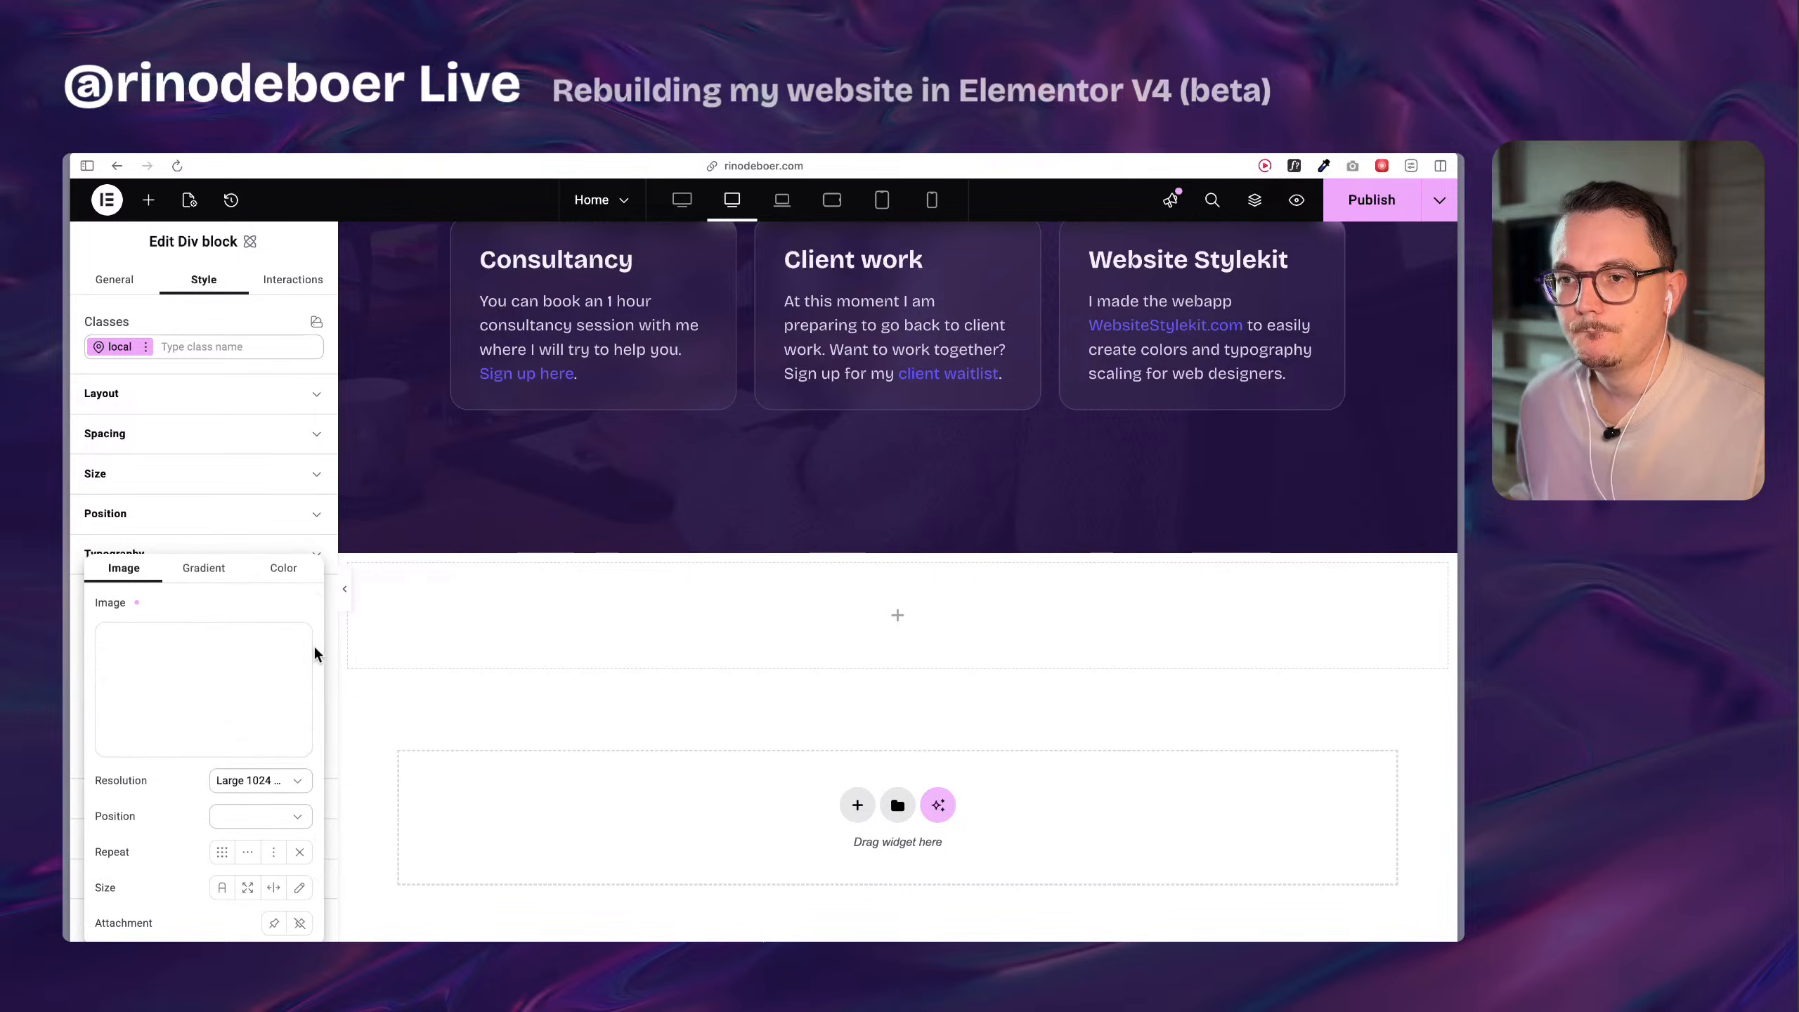
left_click(200, 666)
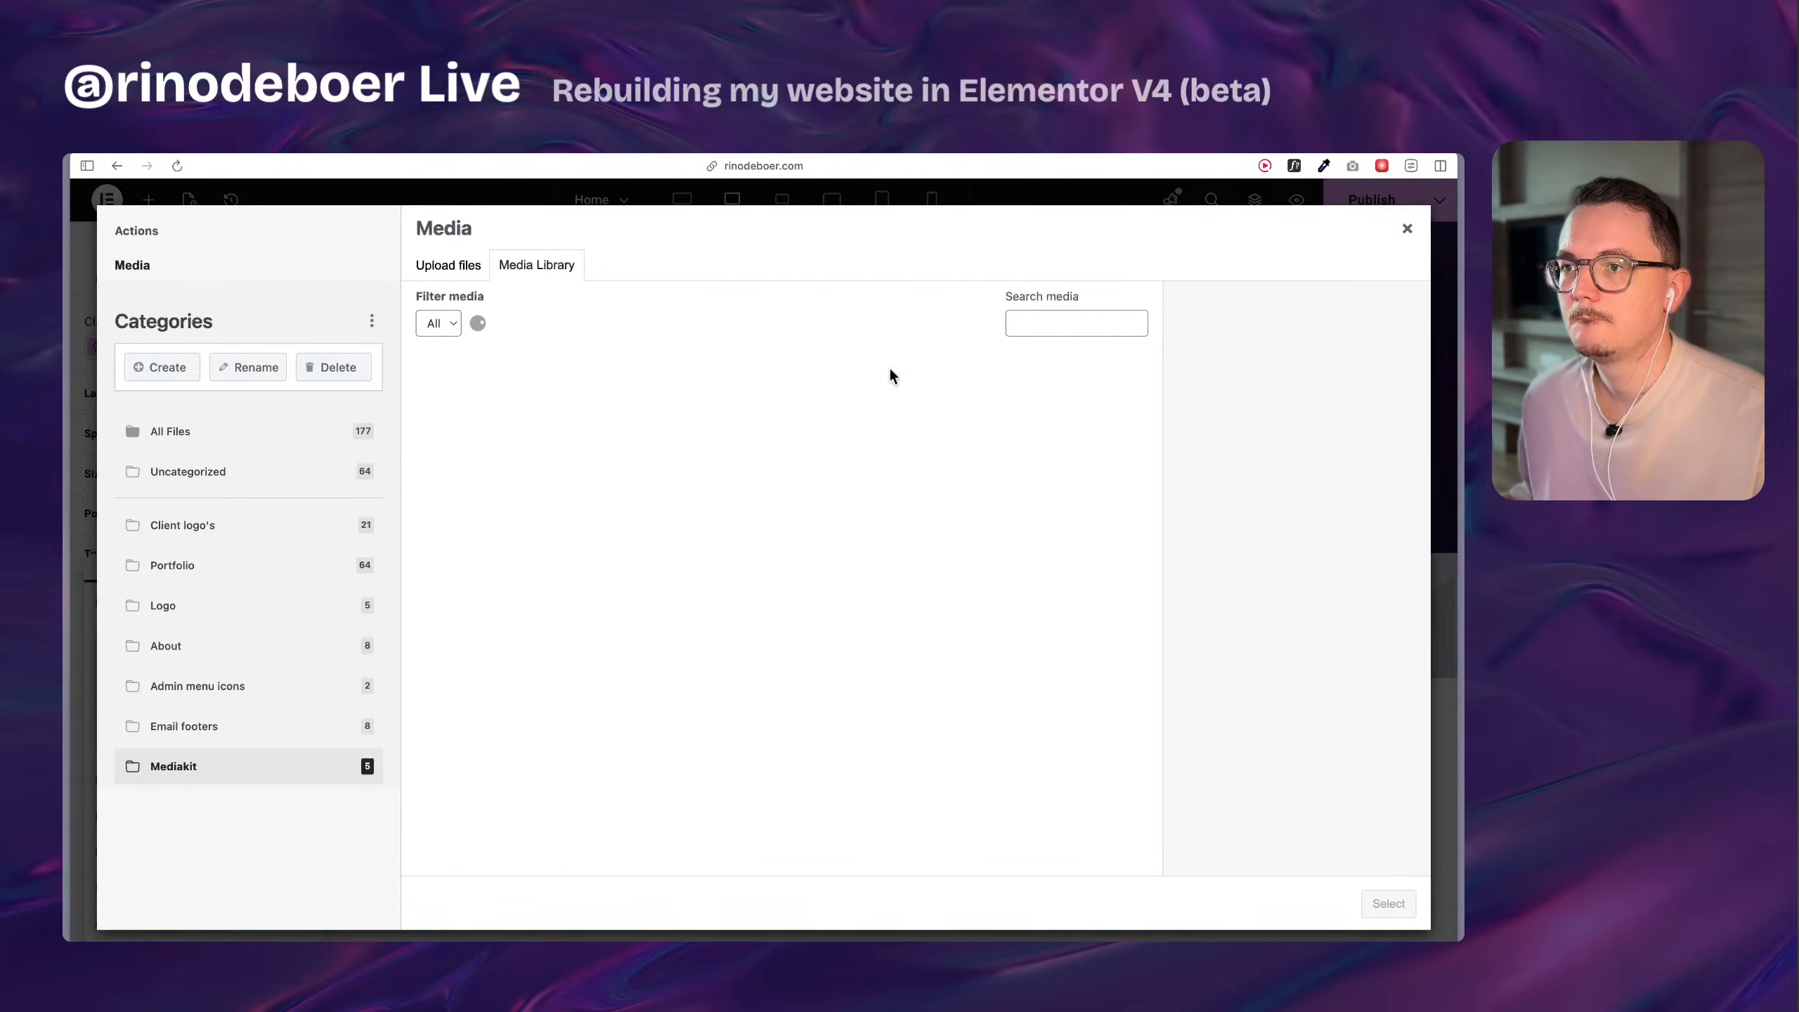
left_click(1072, 320)
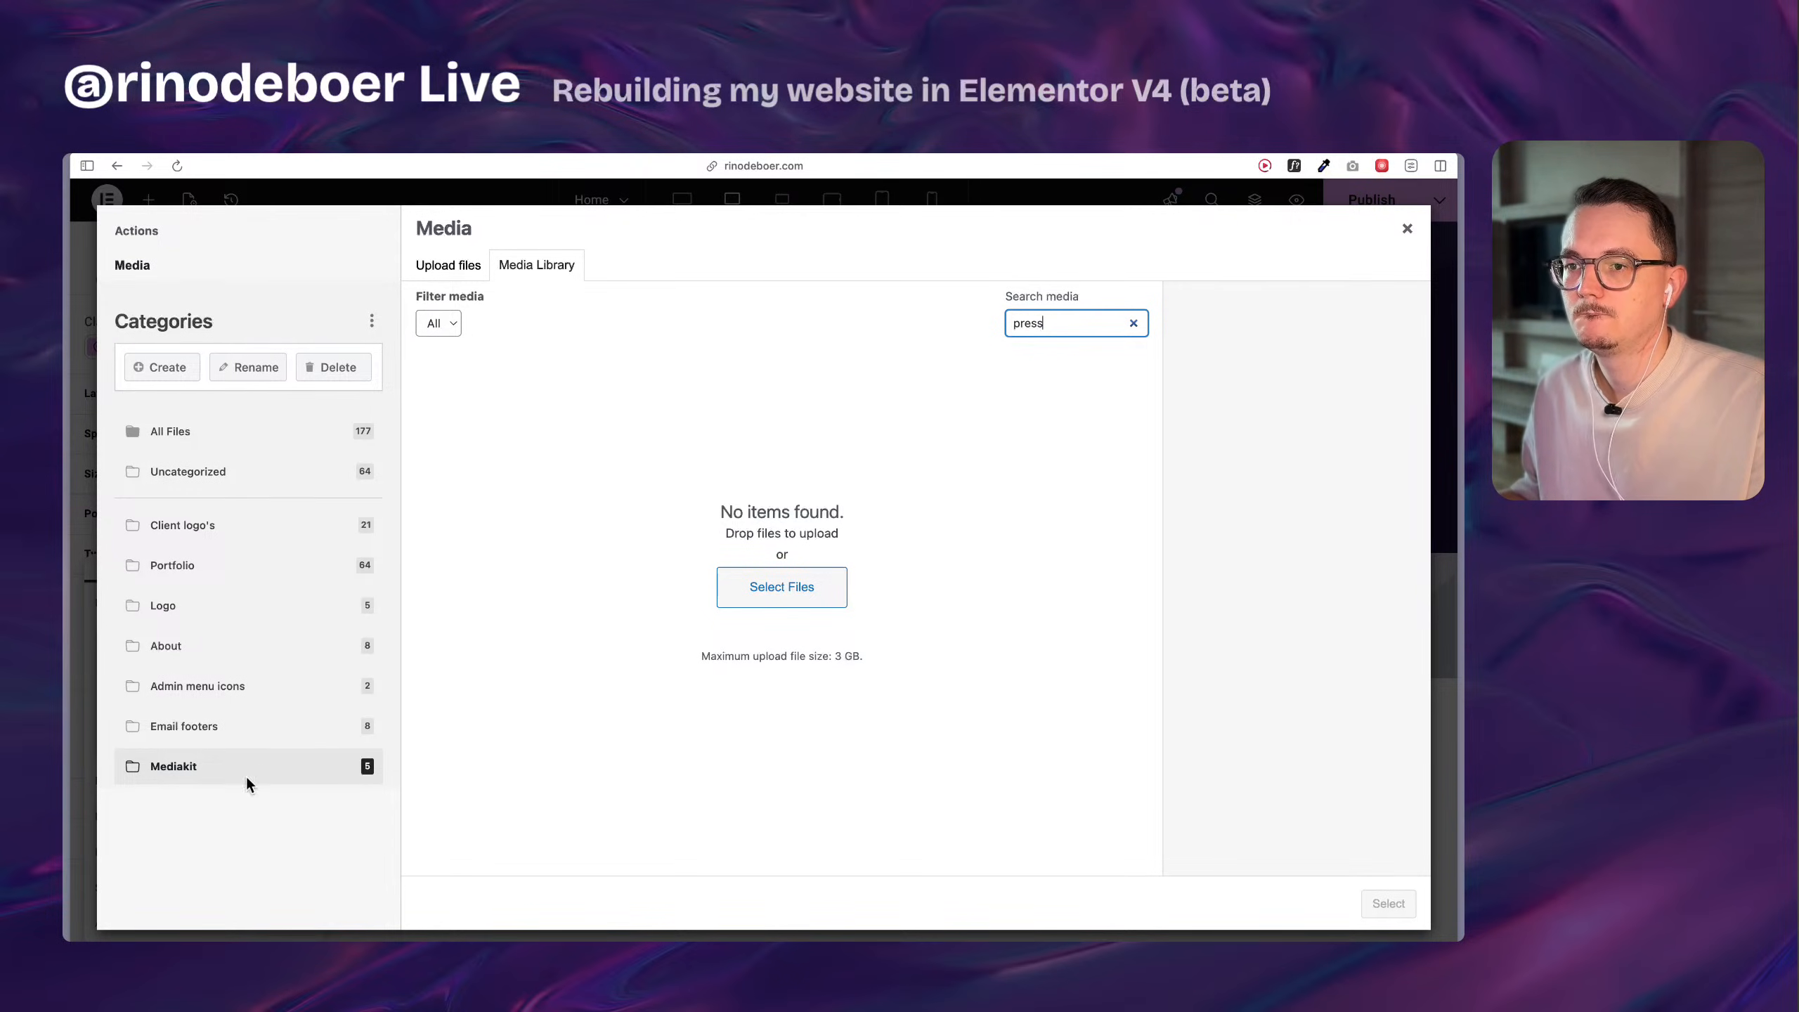
left_click(209, 428)
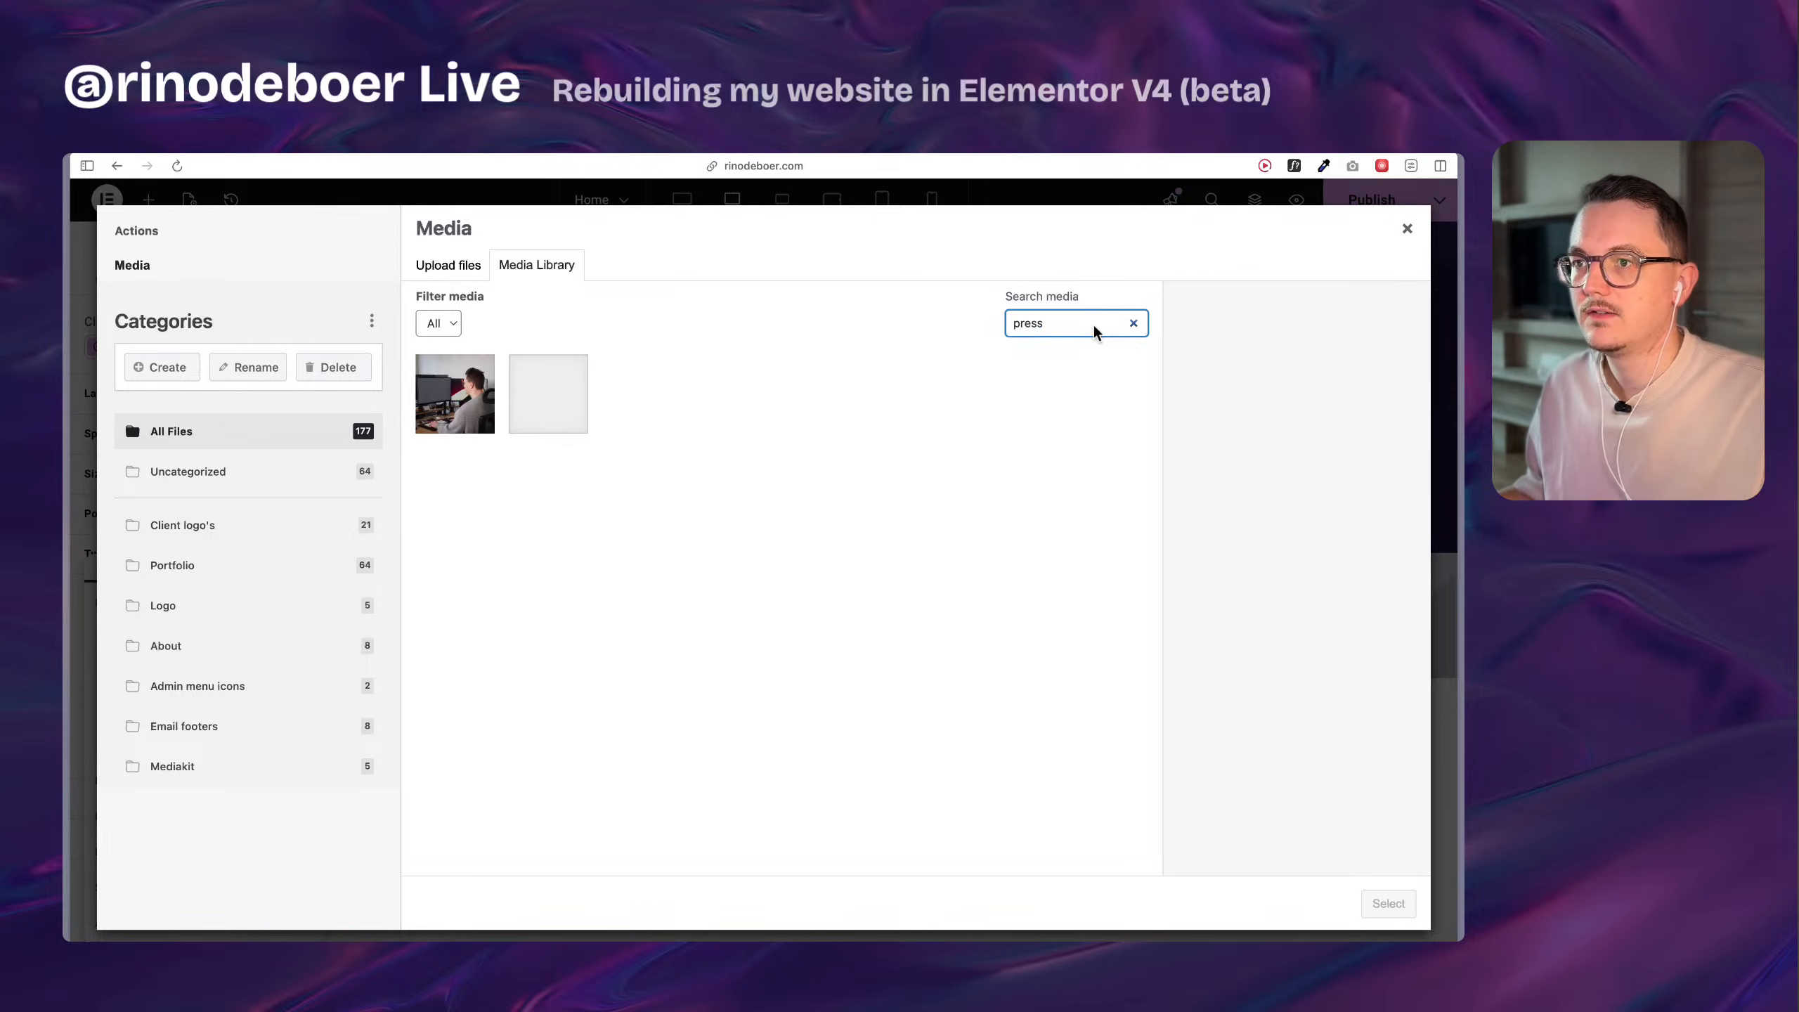
left_click(473, 406)
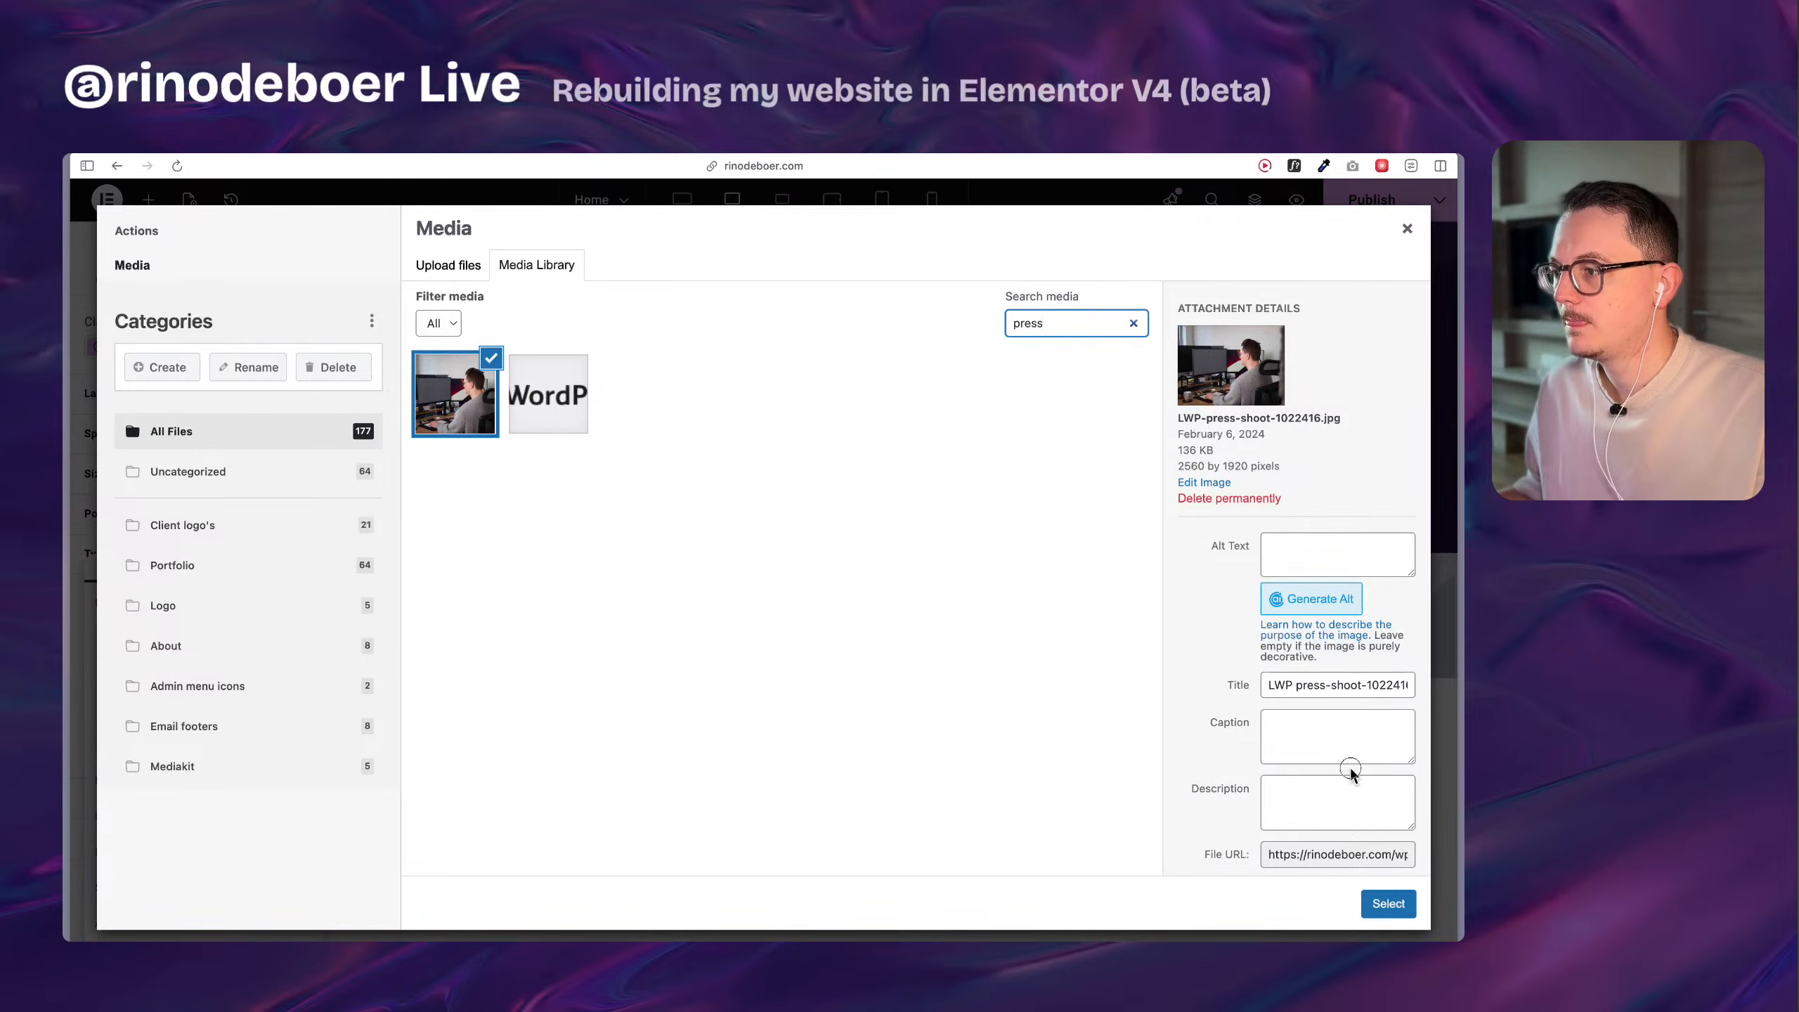
left_click(1388, 903)
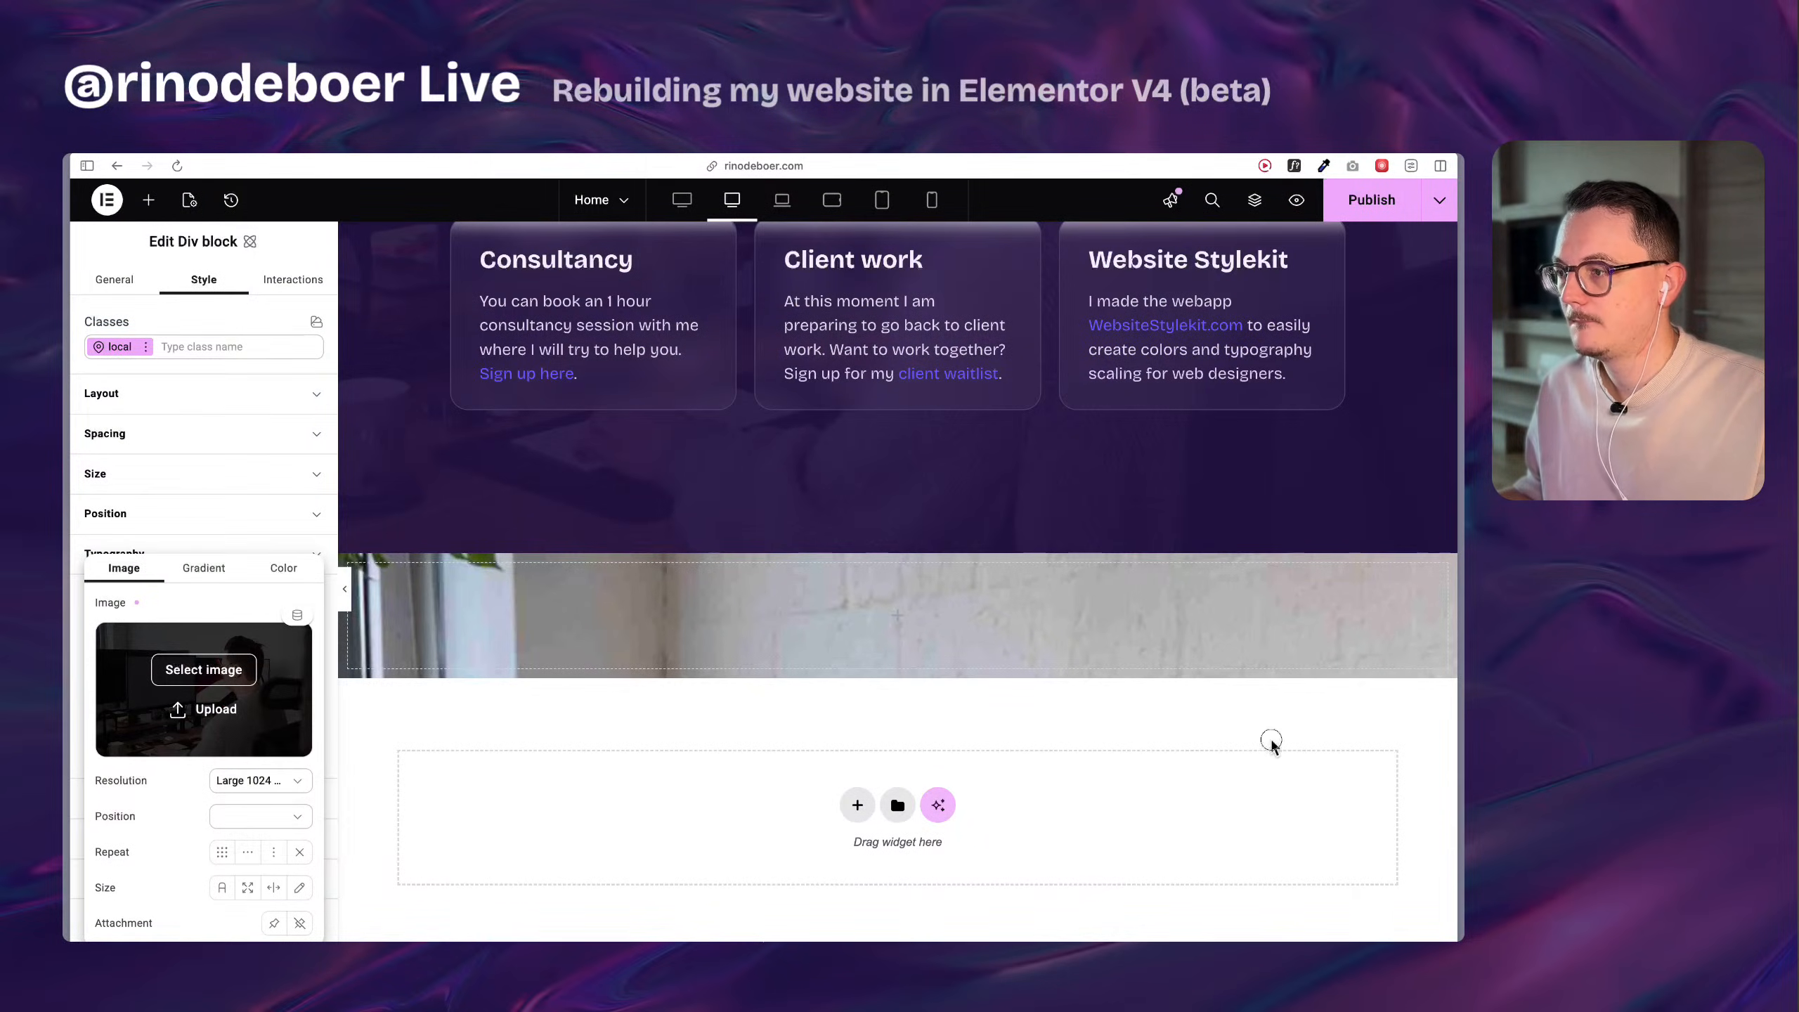
Set the Div block's overlay image to Full resolution, Center center position and Cover size.
left_click(233, 784)
left_click(238, 902)
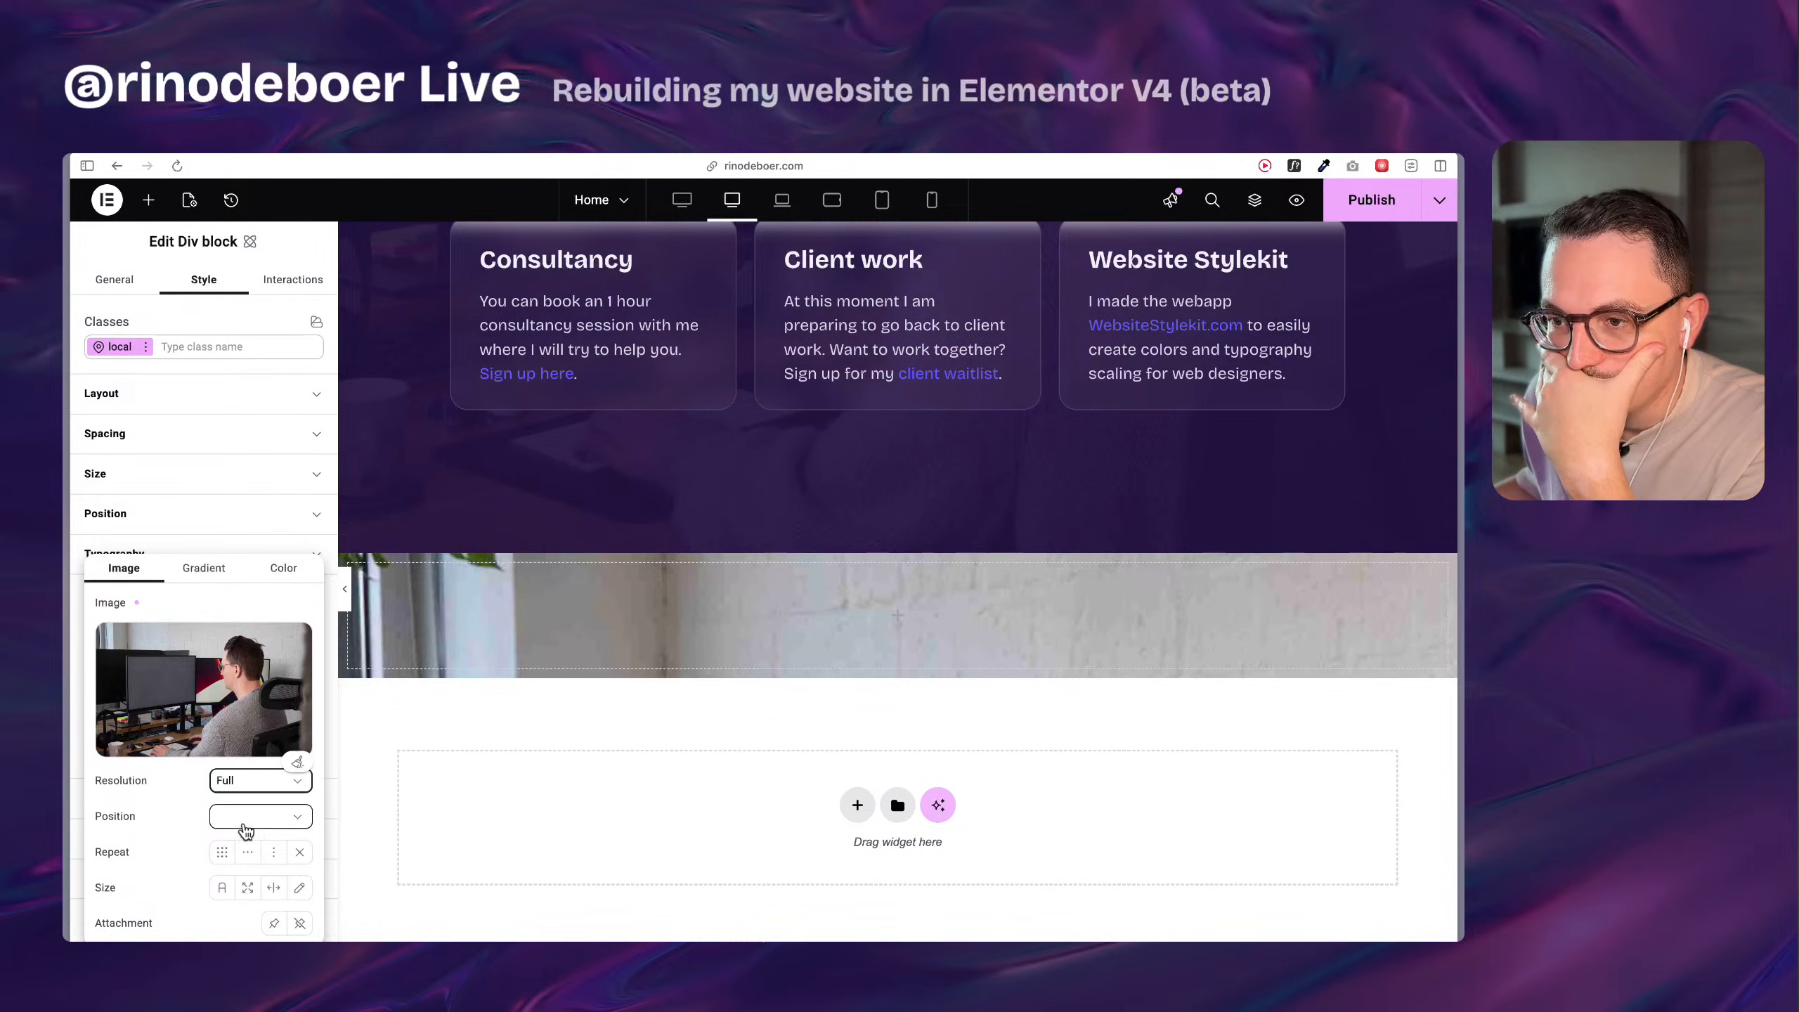
left_click(244, 822)
left_click(263, 665)
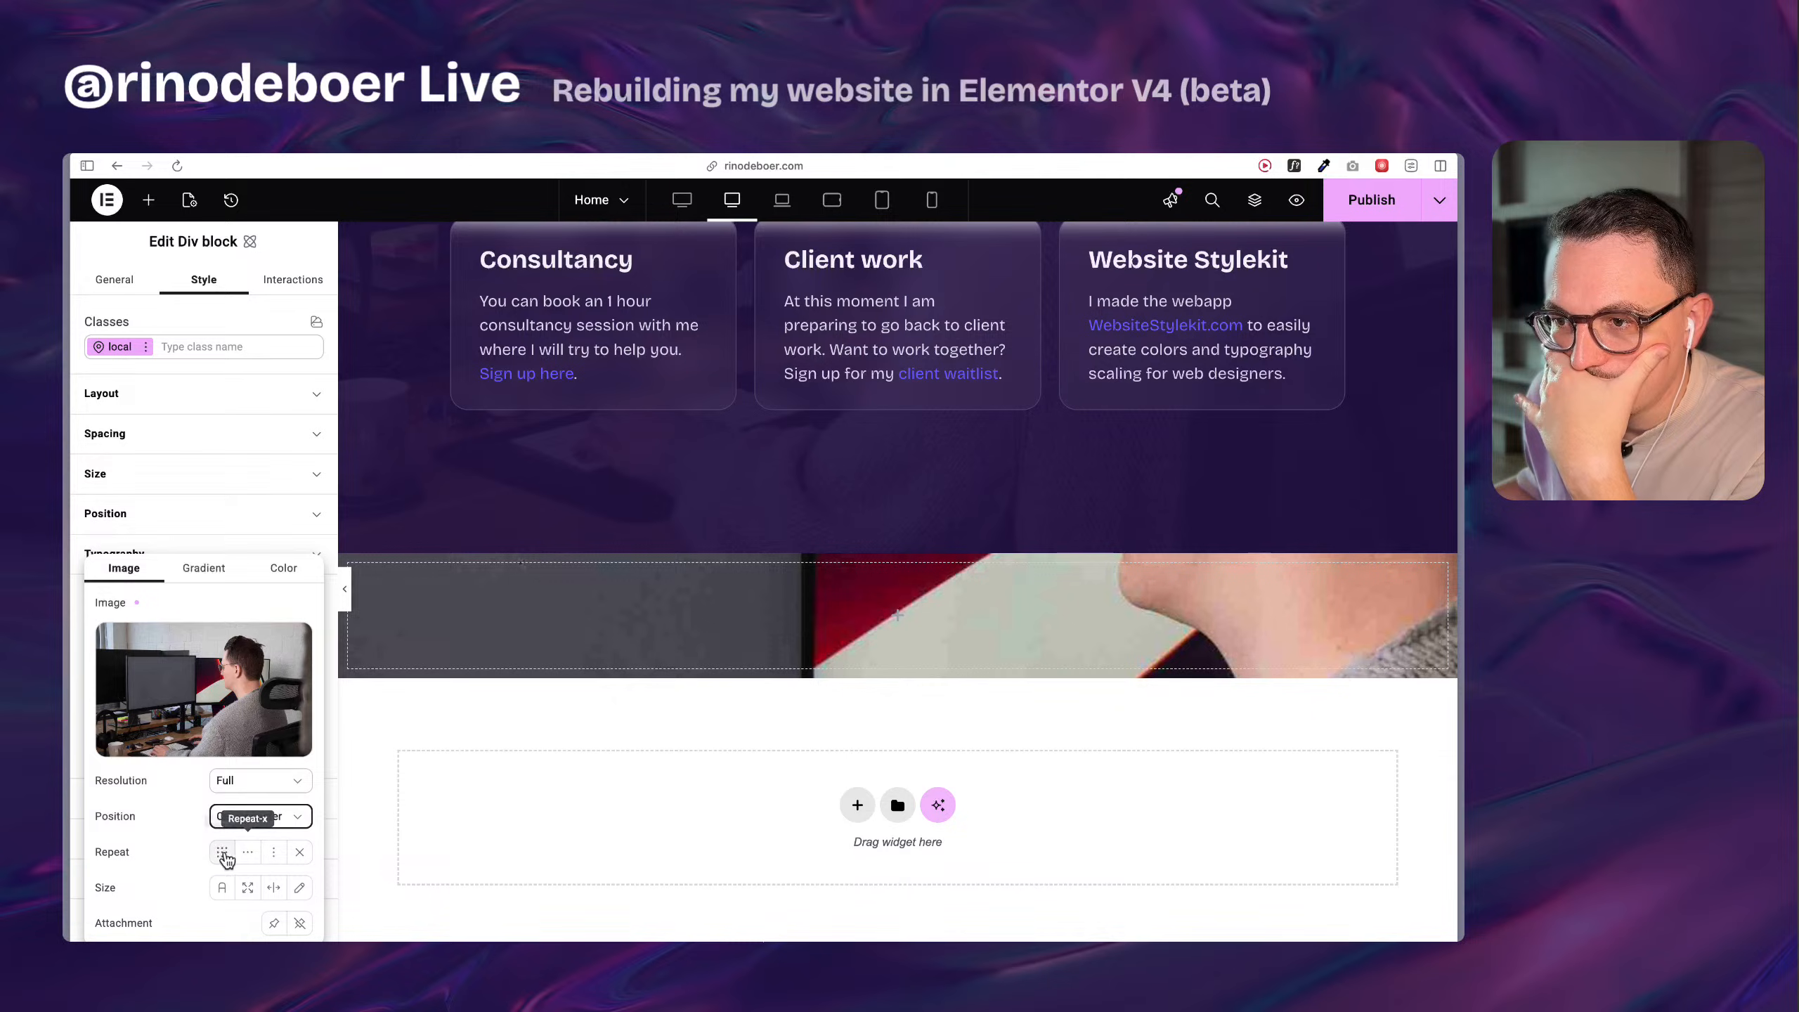
left_click(247, 891)
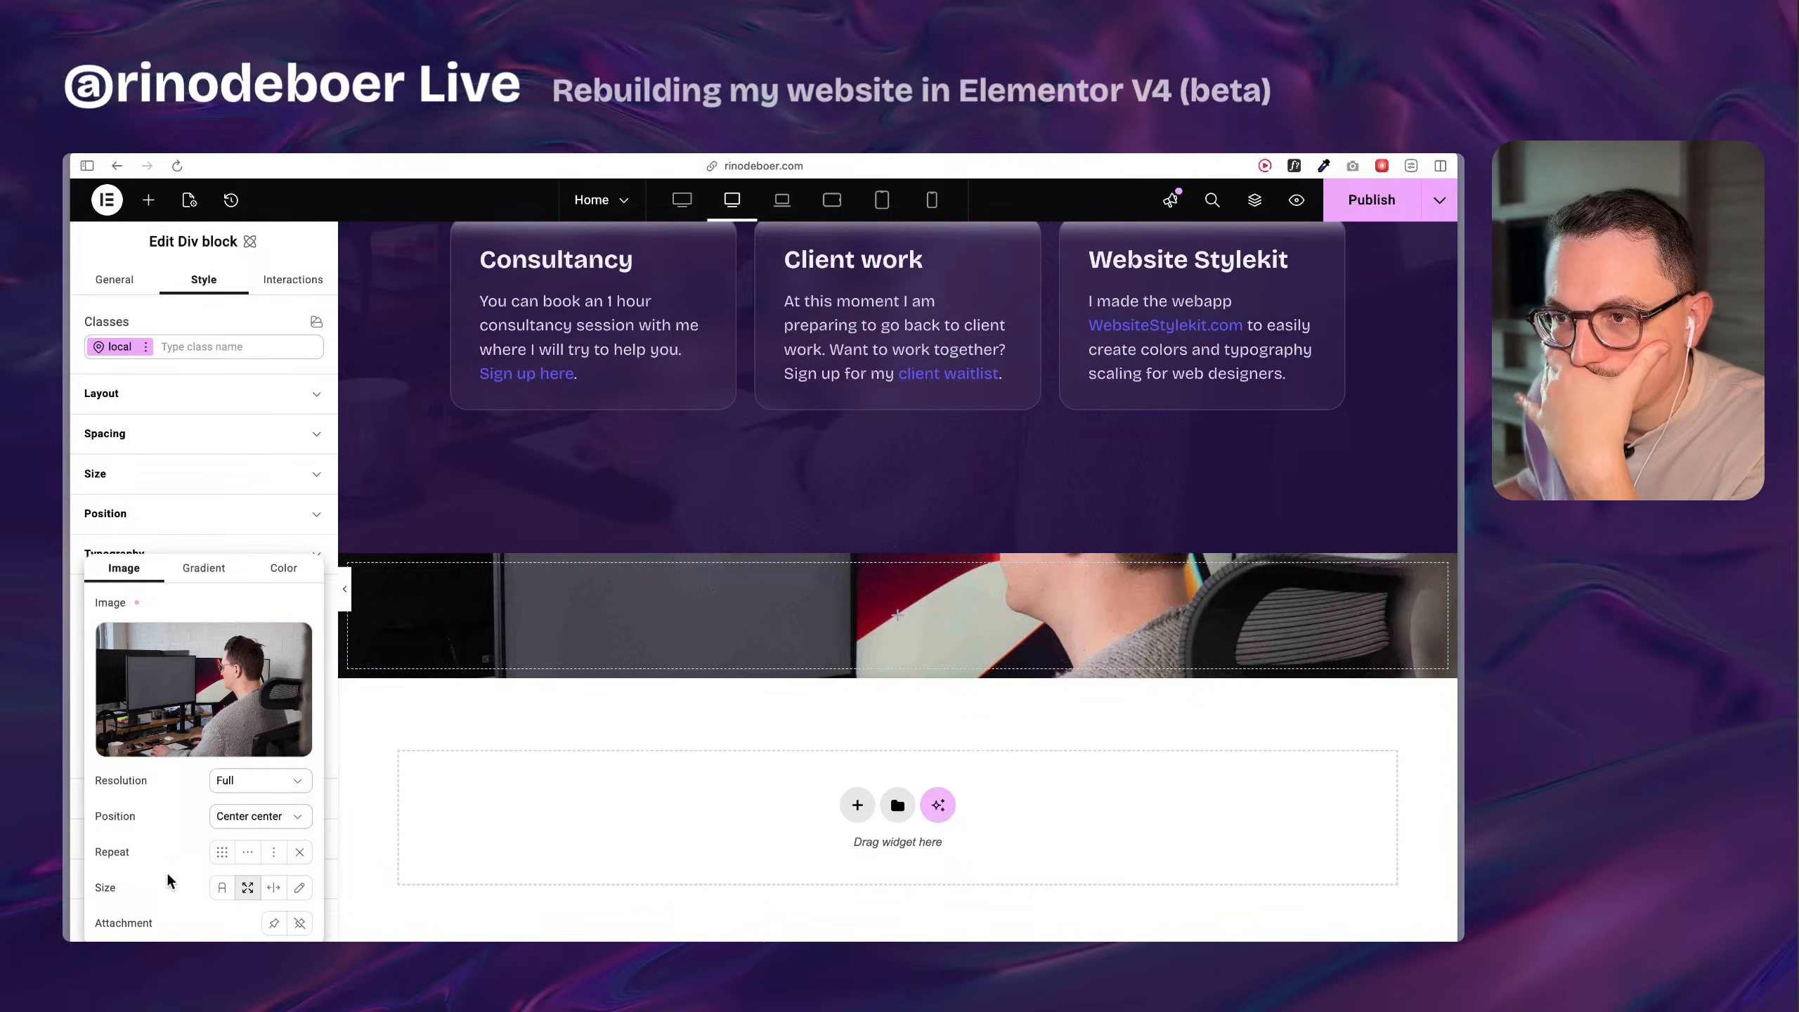
left_click(332, 859)
Copy the hex color of the original main container's background overlay.
scroll(683, 631, "up", 10)
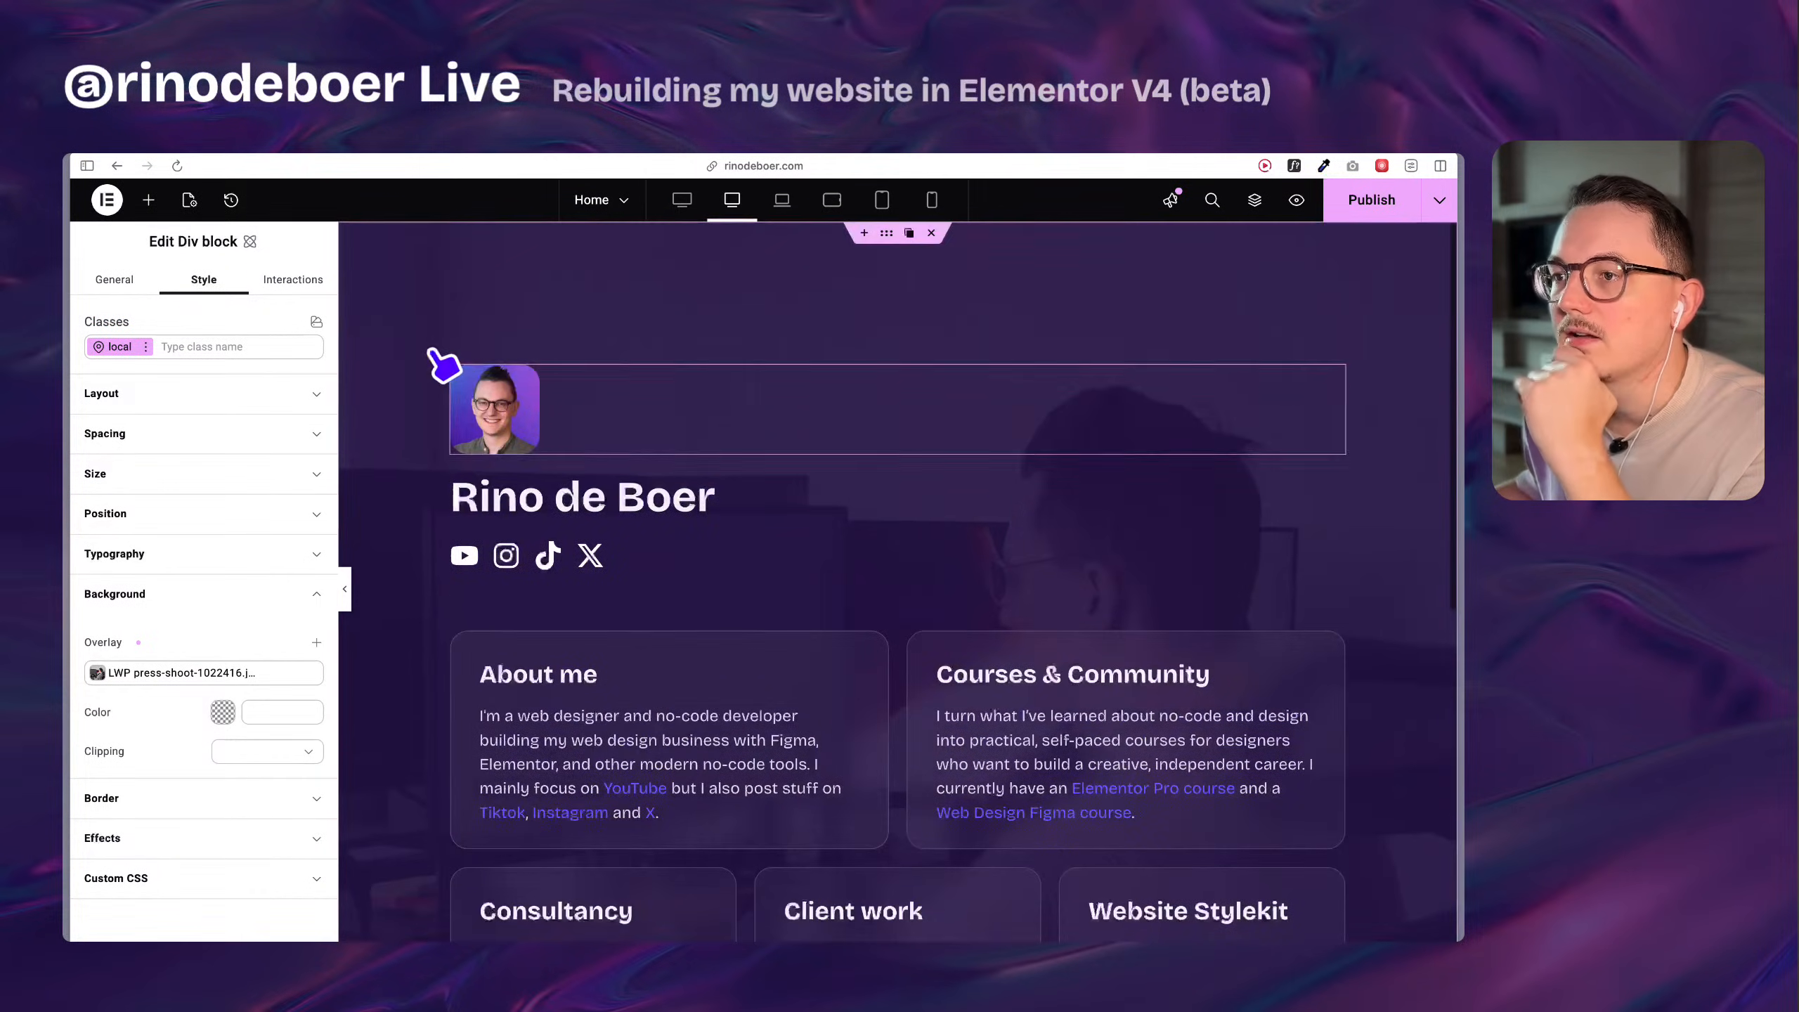
right_click(450, 354)
left_click(468, 354)
scroll(219, 708, "down", 4)
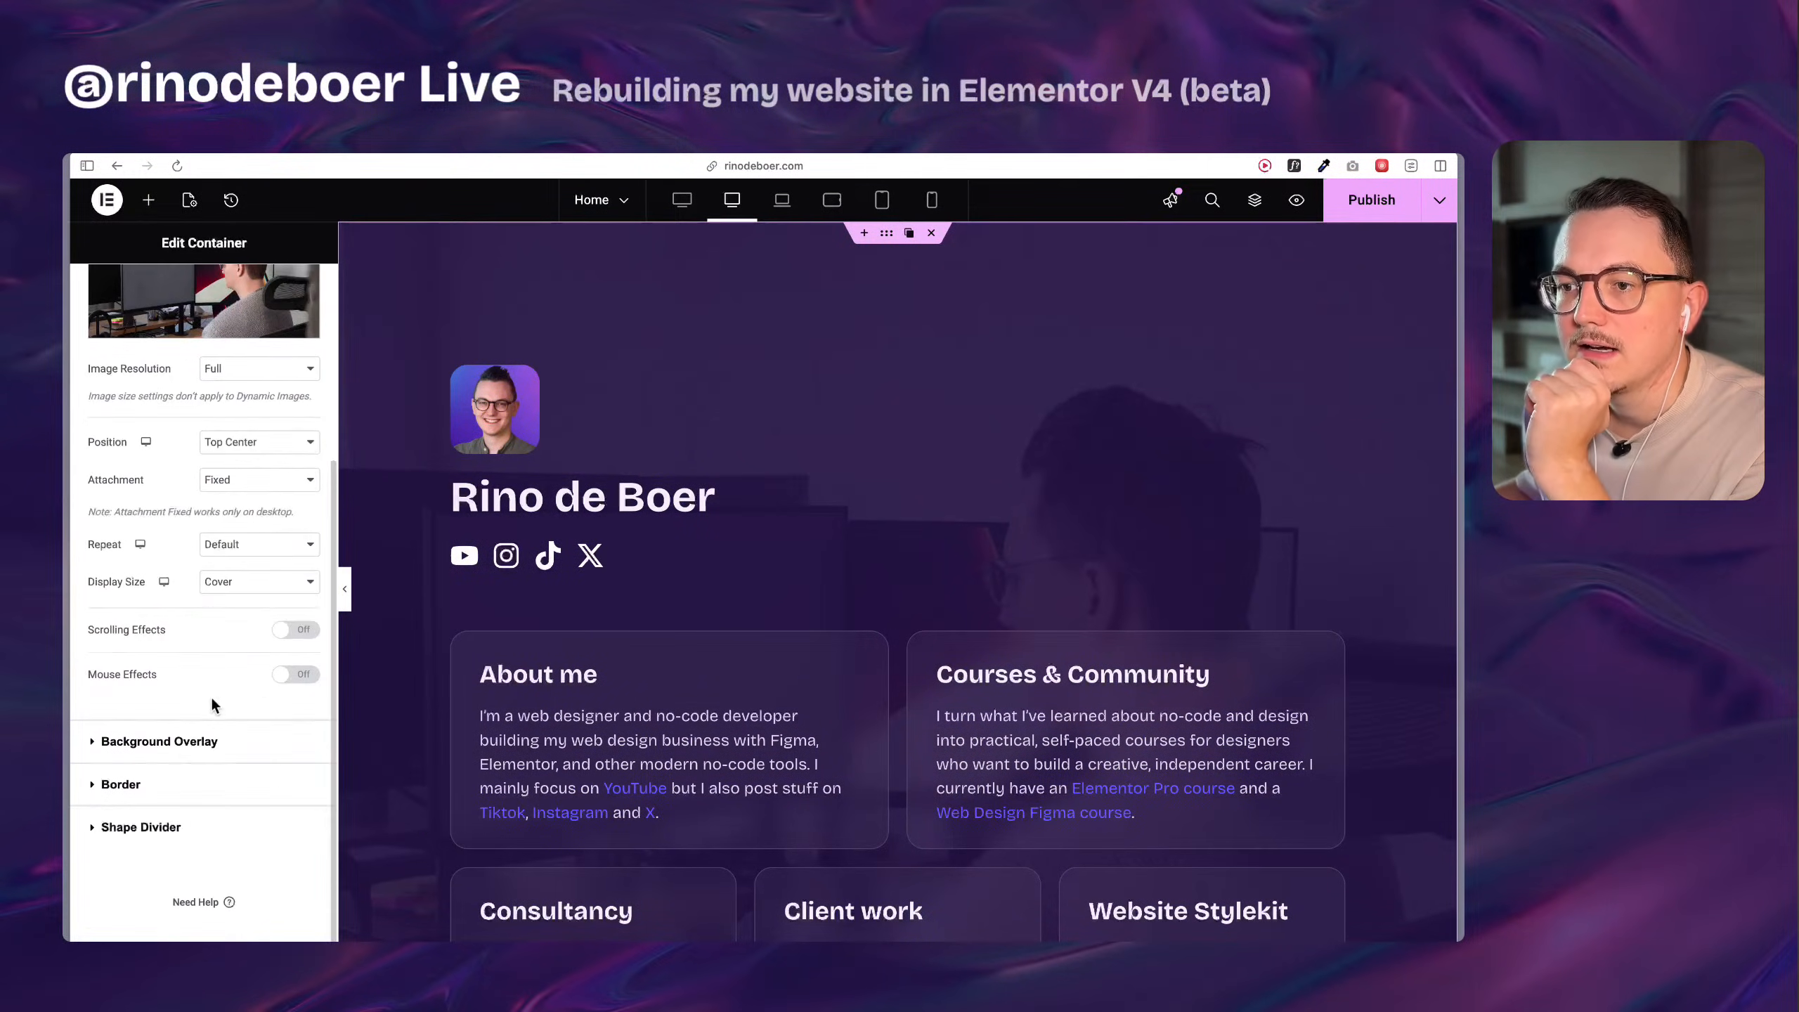
left_click(172, 742)
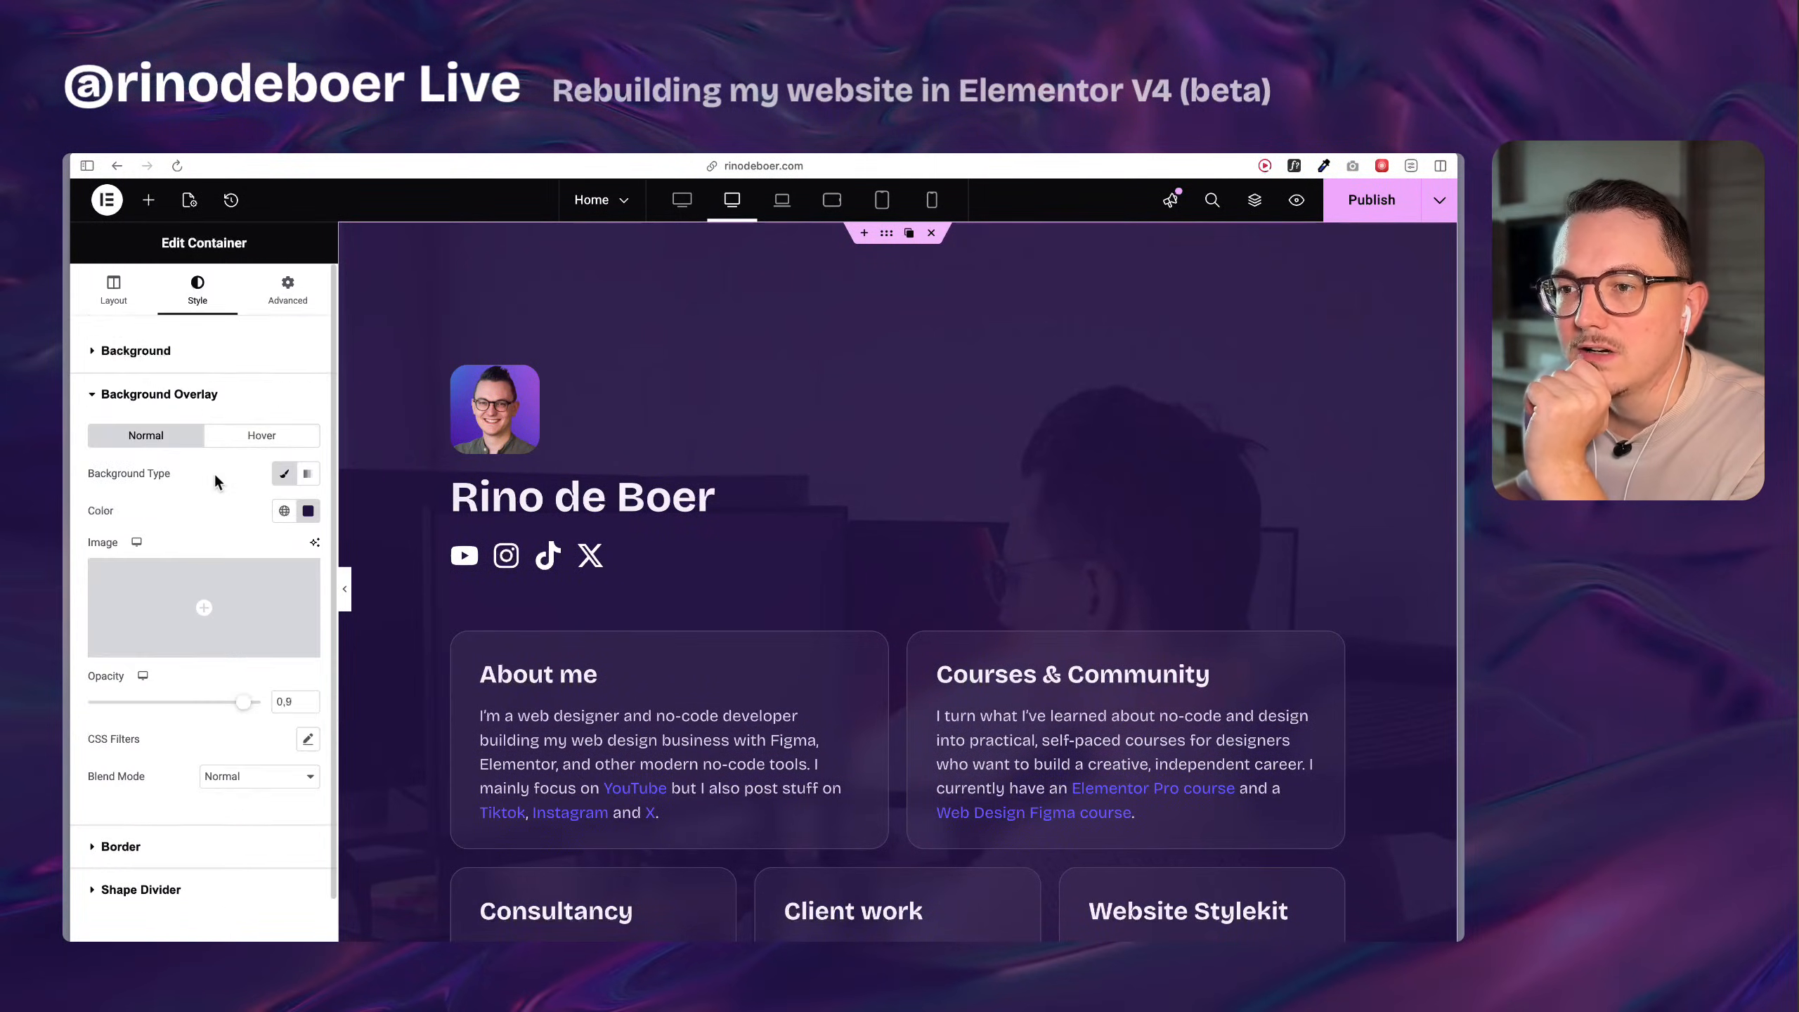
left_click(305, 512)
key("super+c")
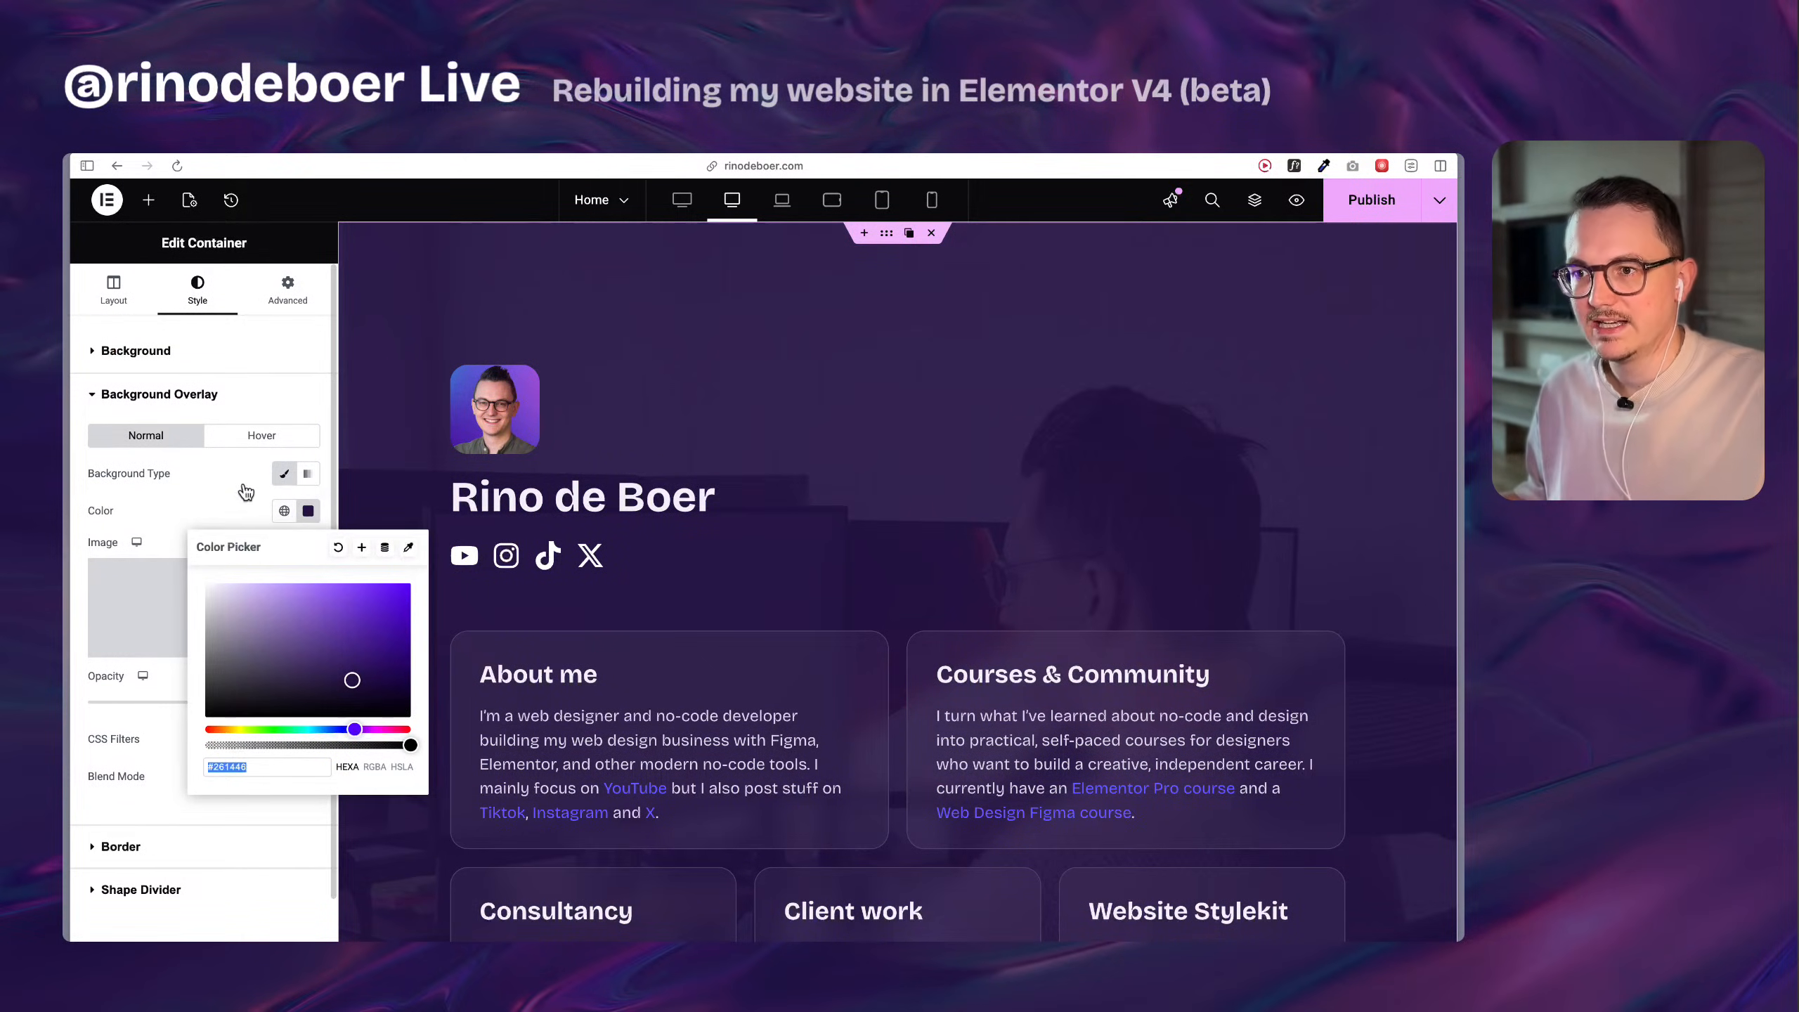
left_click(241, 503)
Add a solid color overlay of #261446 above the Div block's background image.
scroll(542, 691, "down", 10)
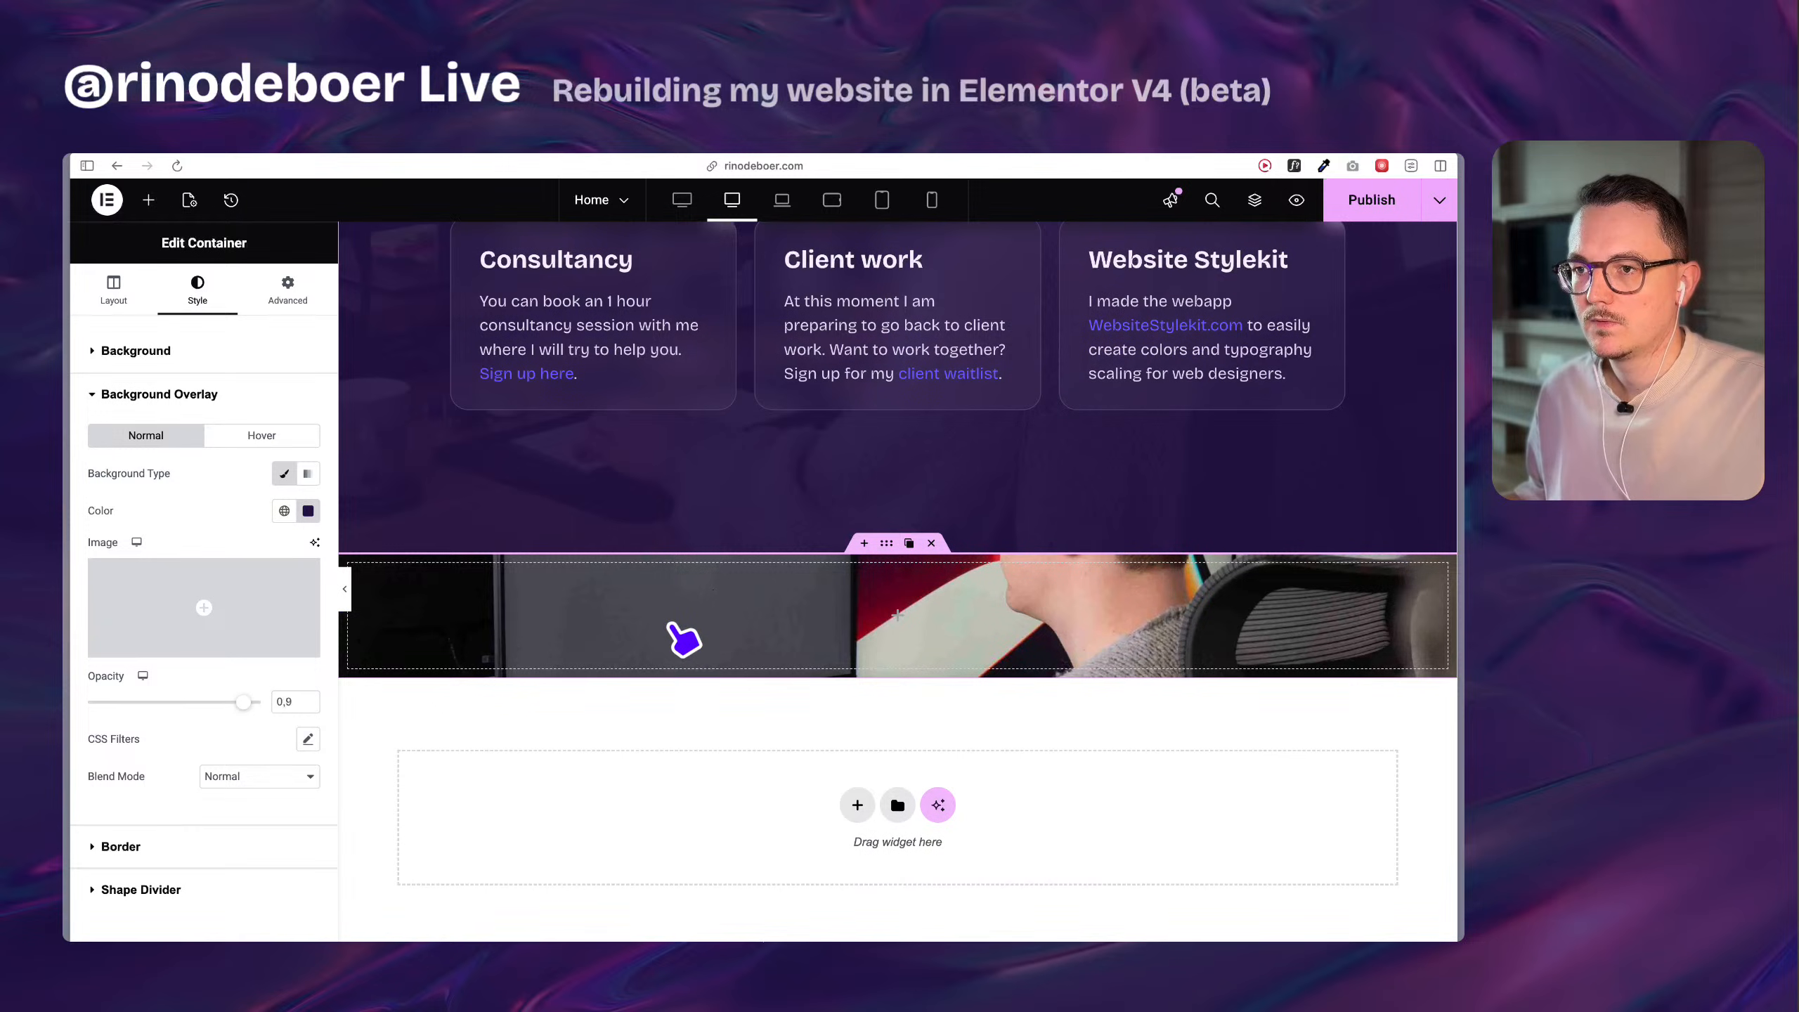
left_click(887, 546)
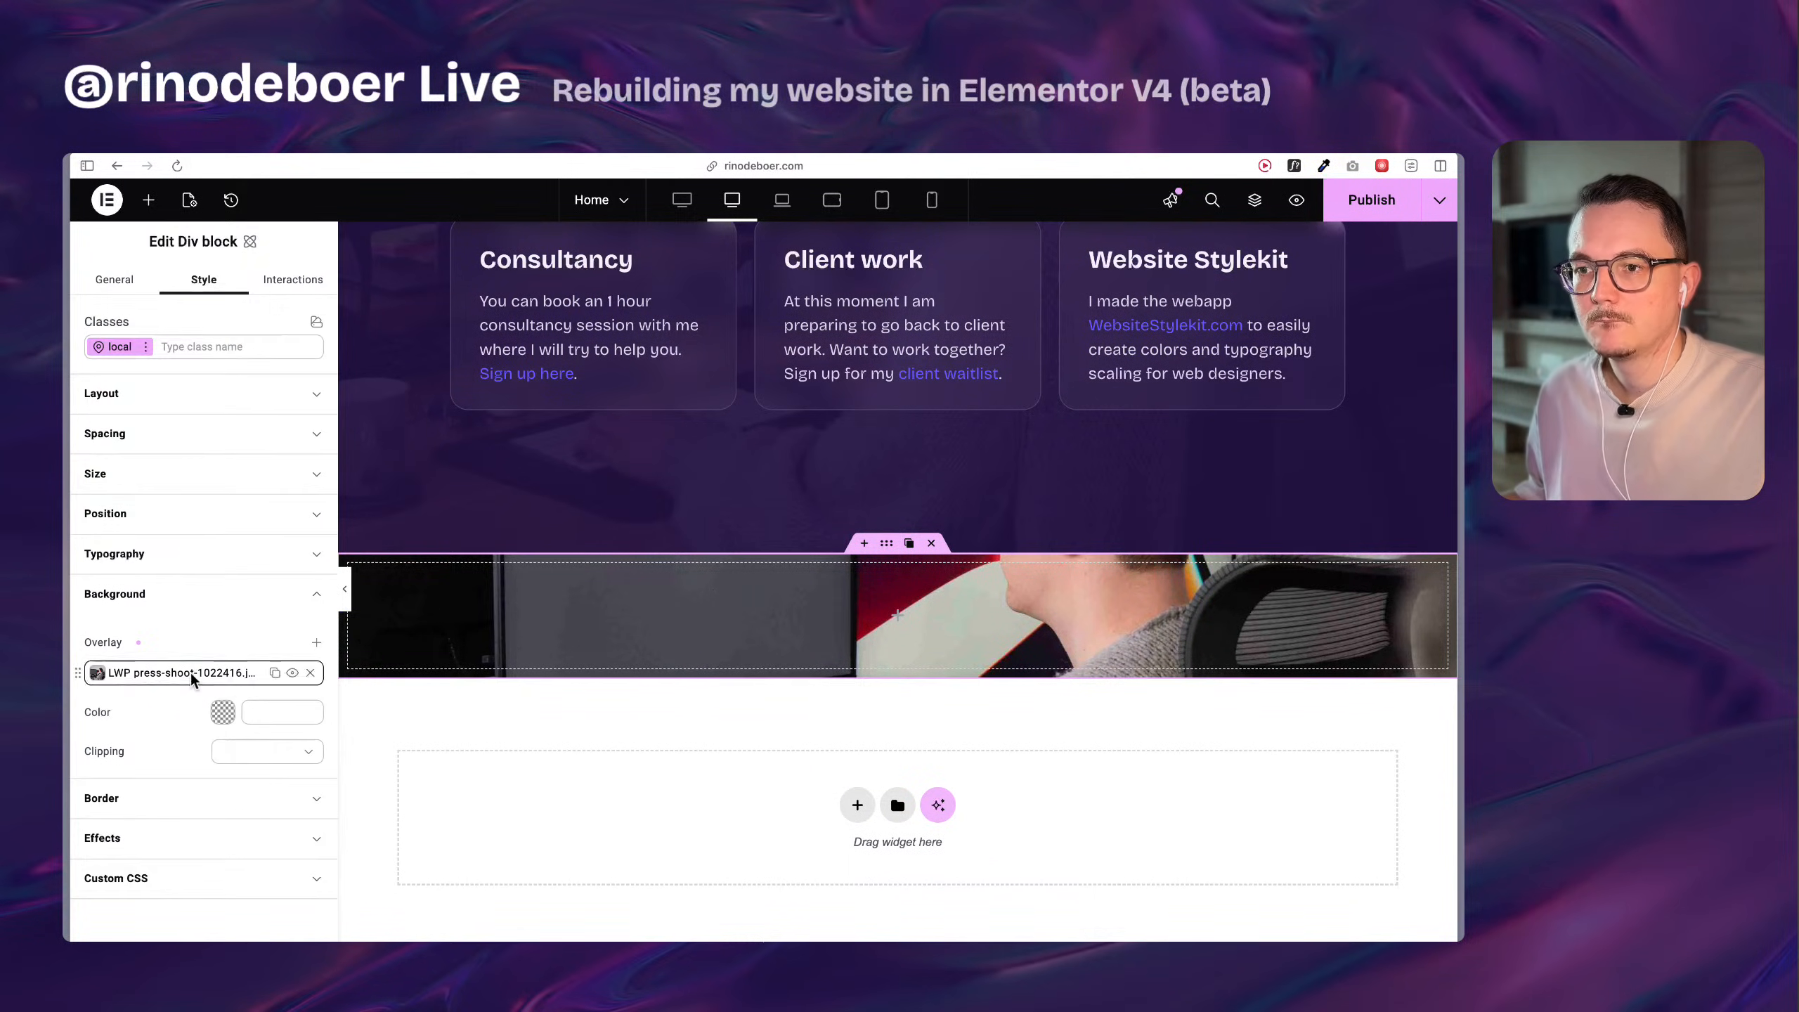
left_click(317, 645)
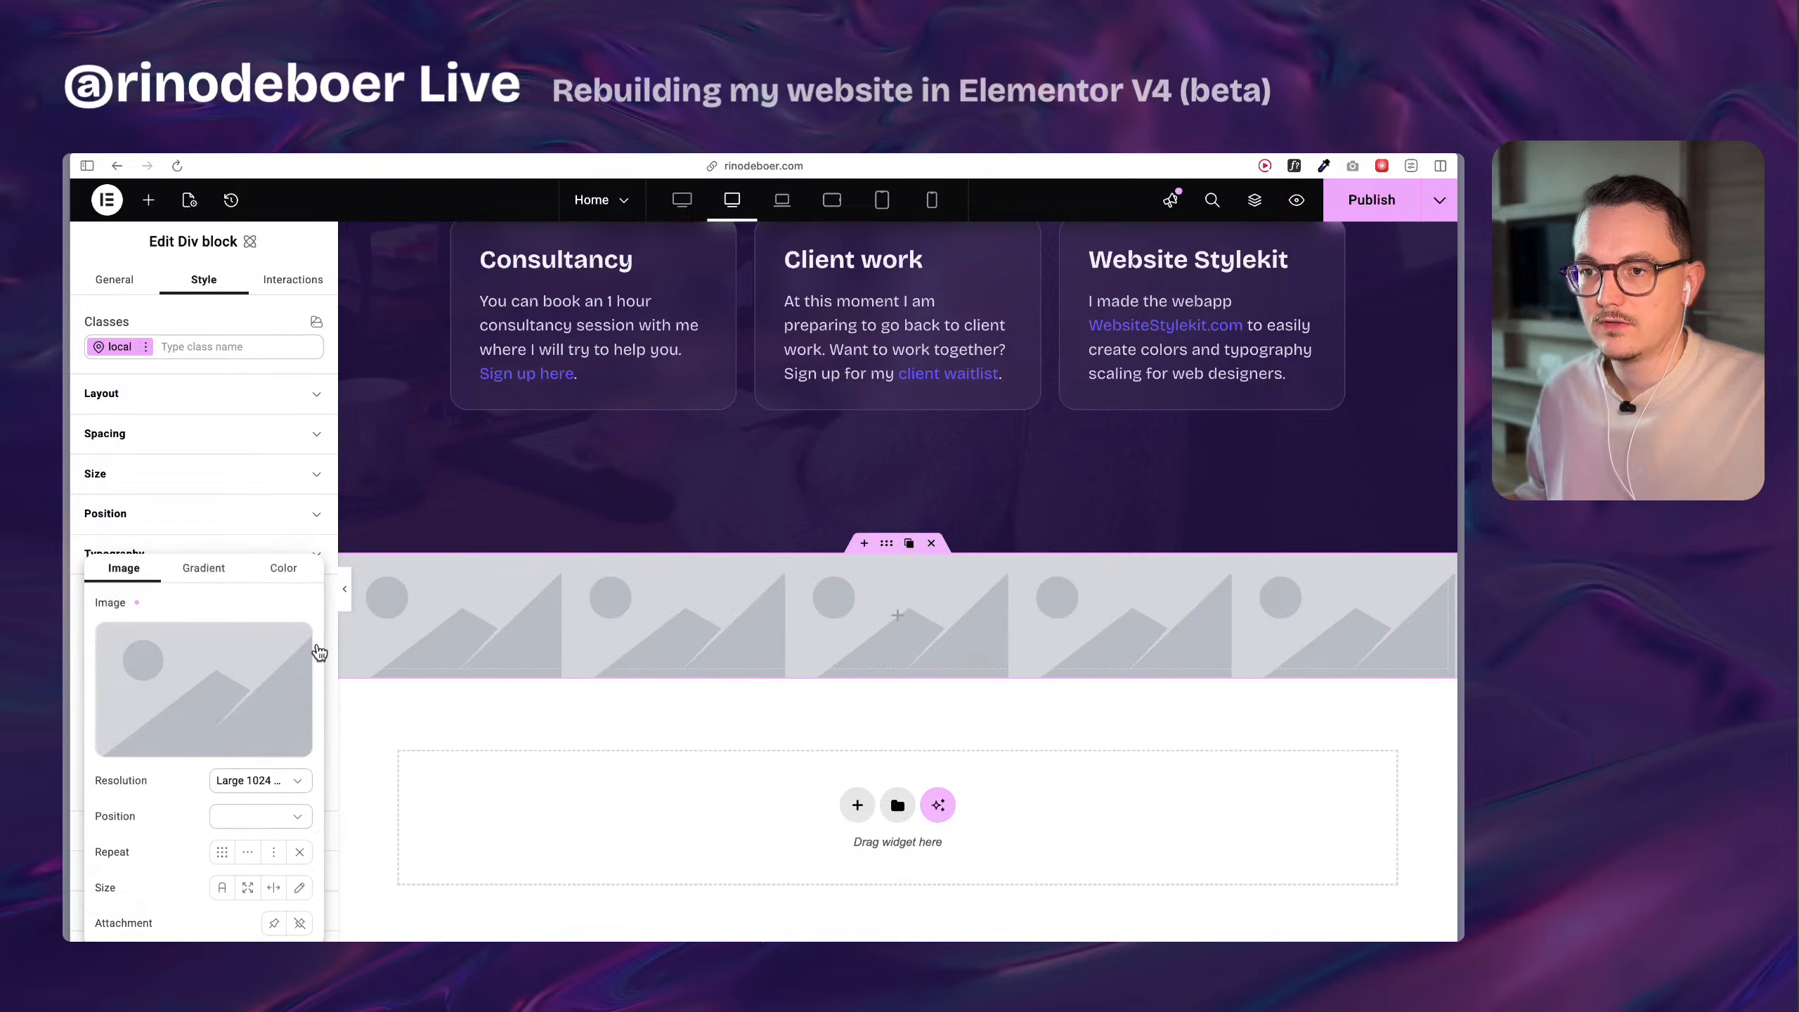
left_click(205, 569)
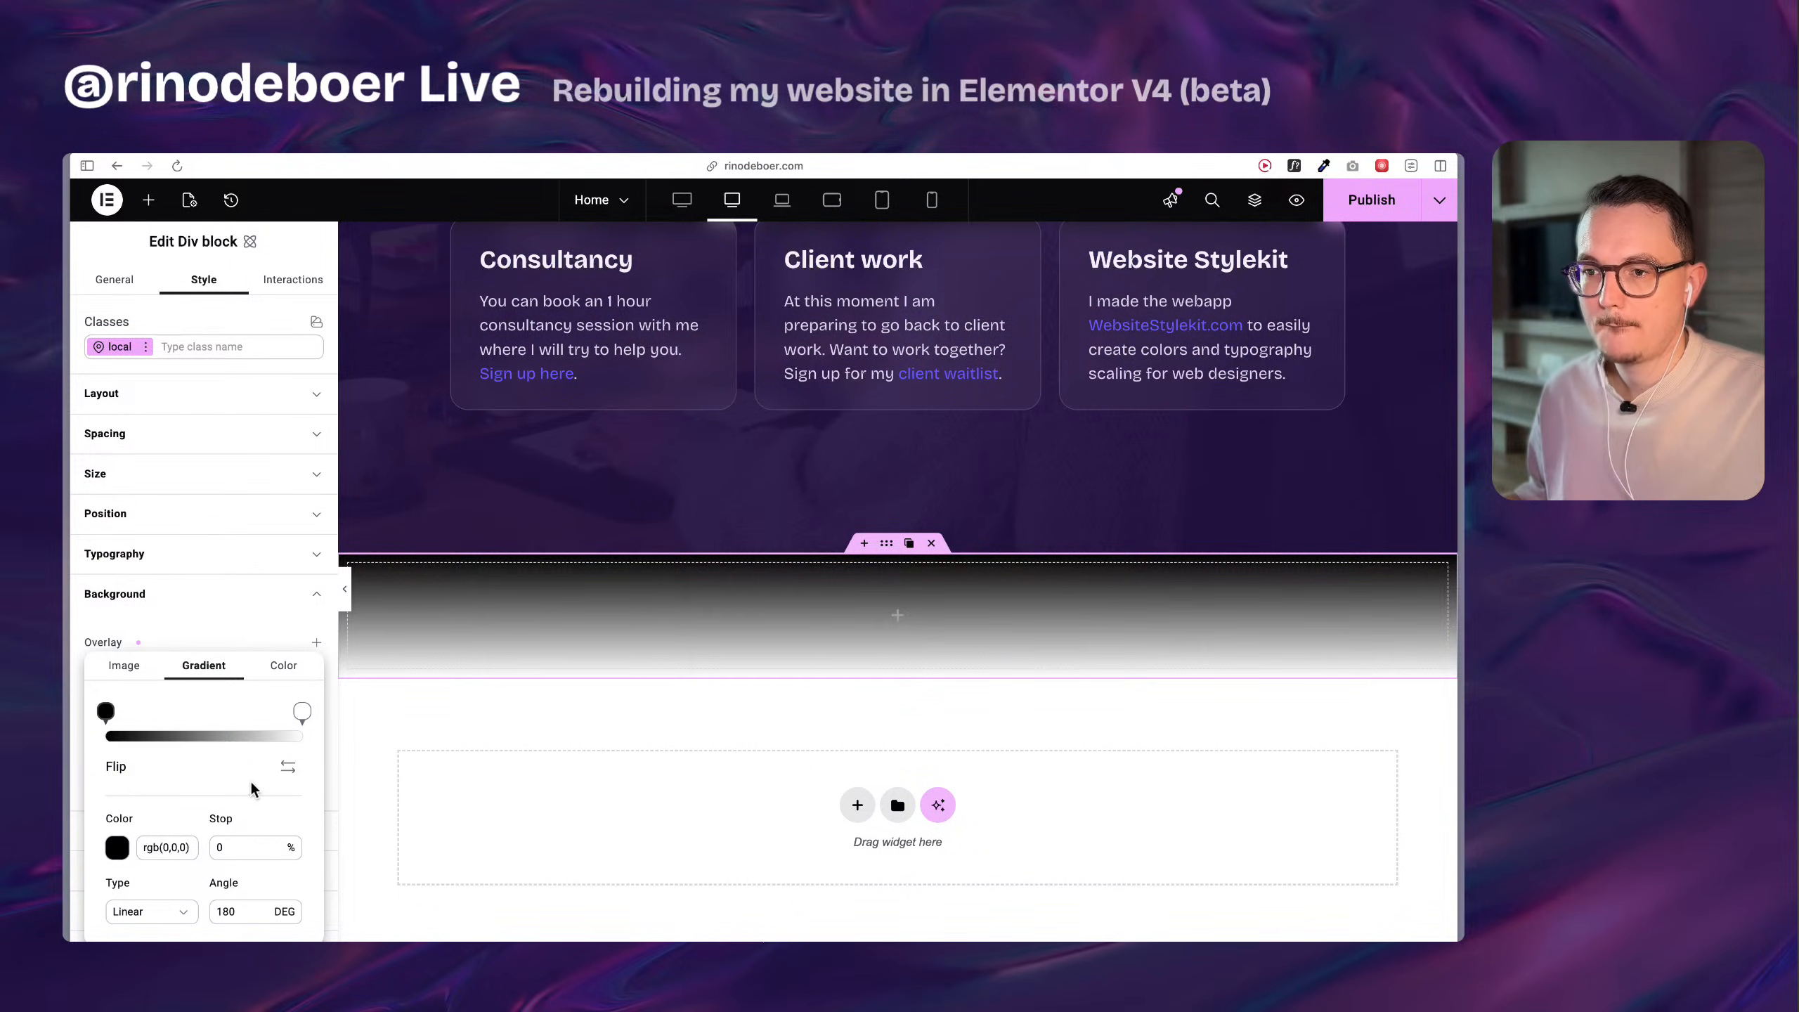
left_click(296, 667)
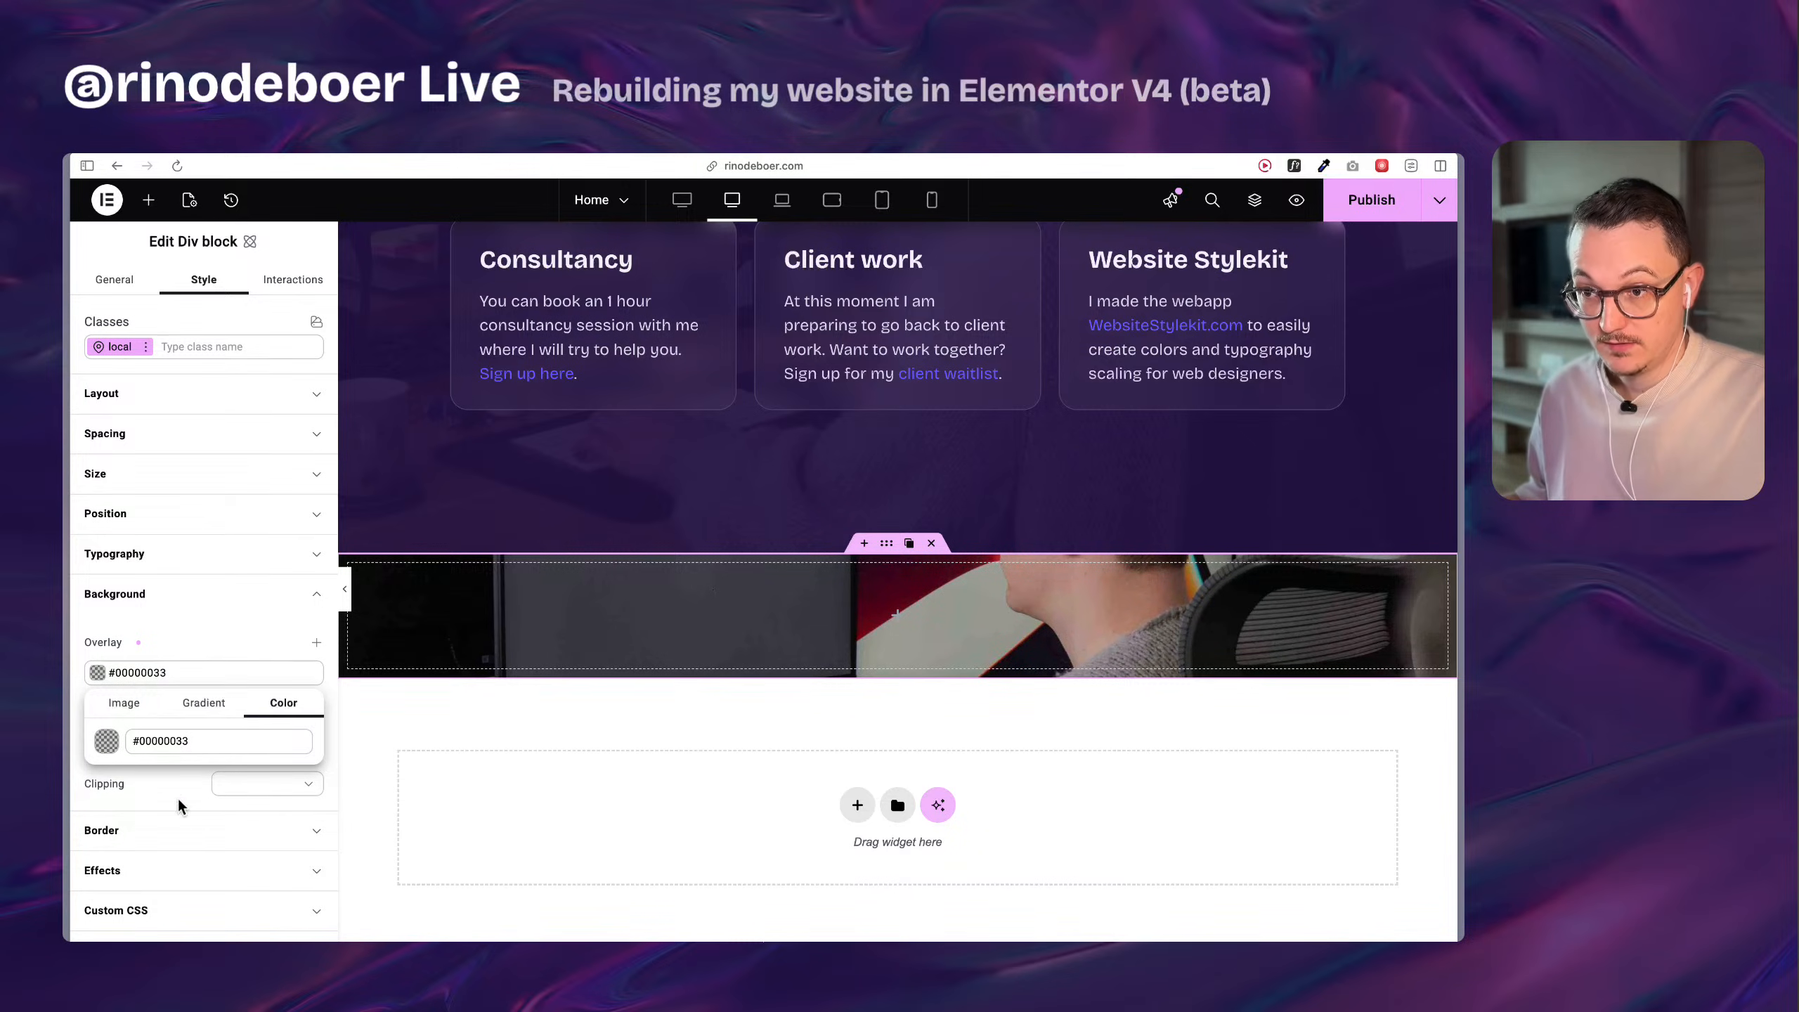
left_click(165, 742)
key("super+v")
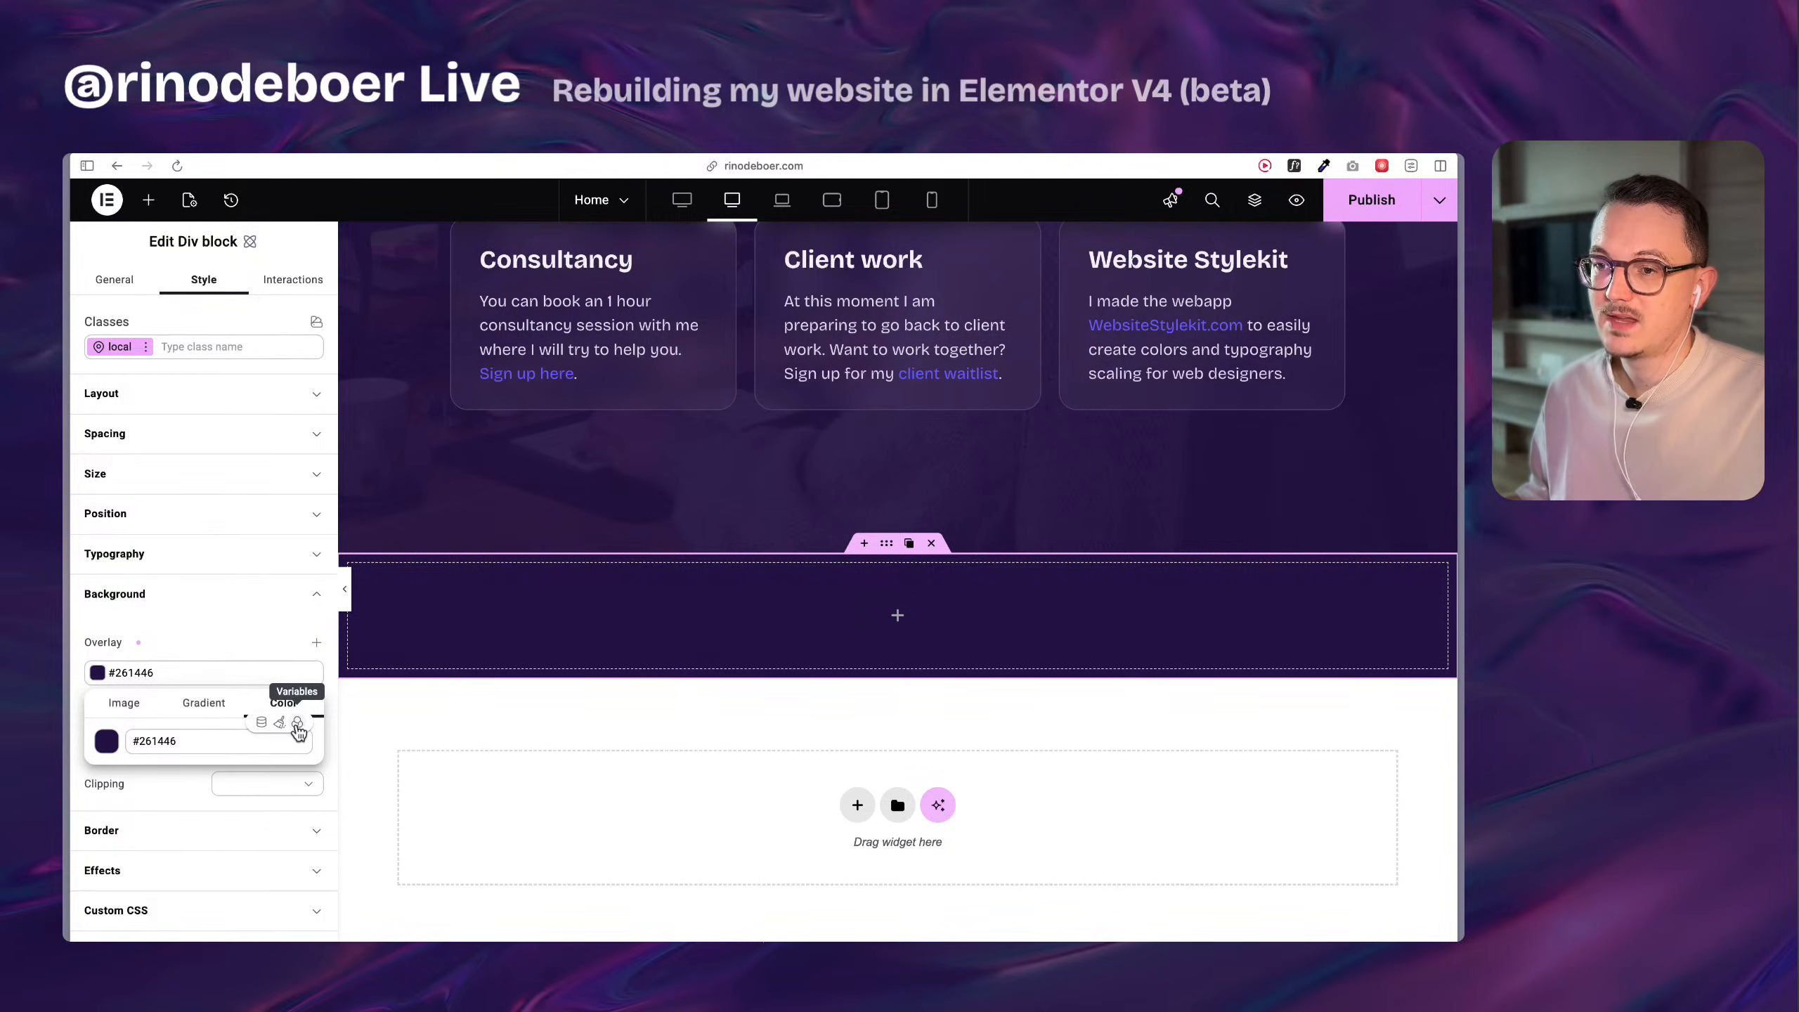
Create a color variable named dark-1 from the Div block's #261446 overlay color and apply it to the overlay.
left_click(298, 723)
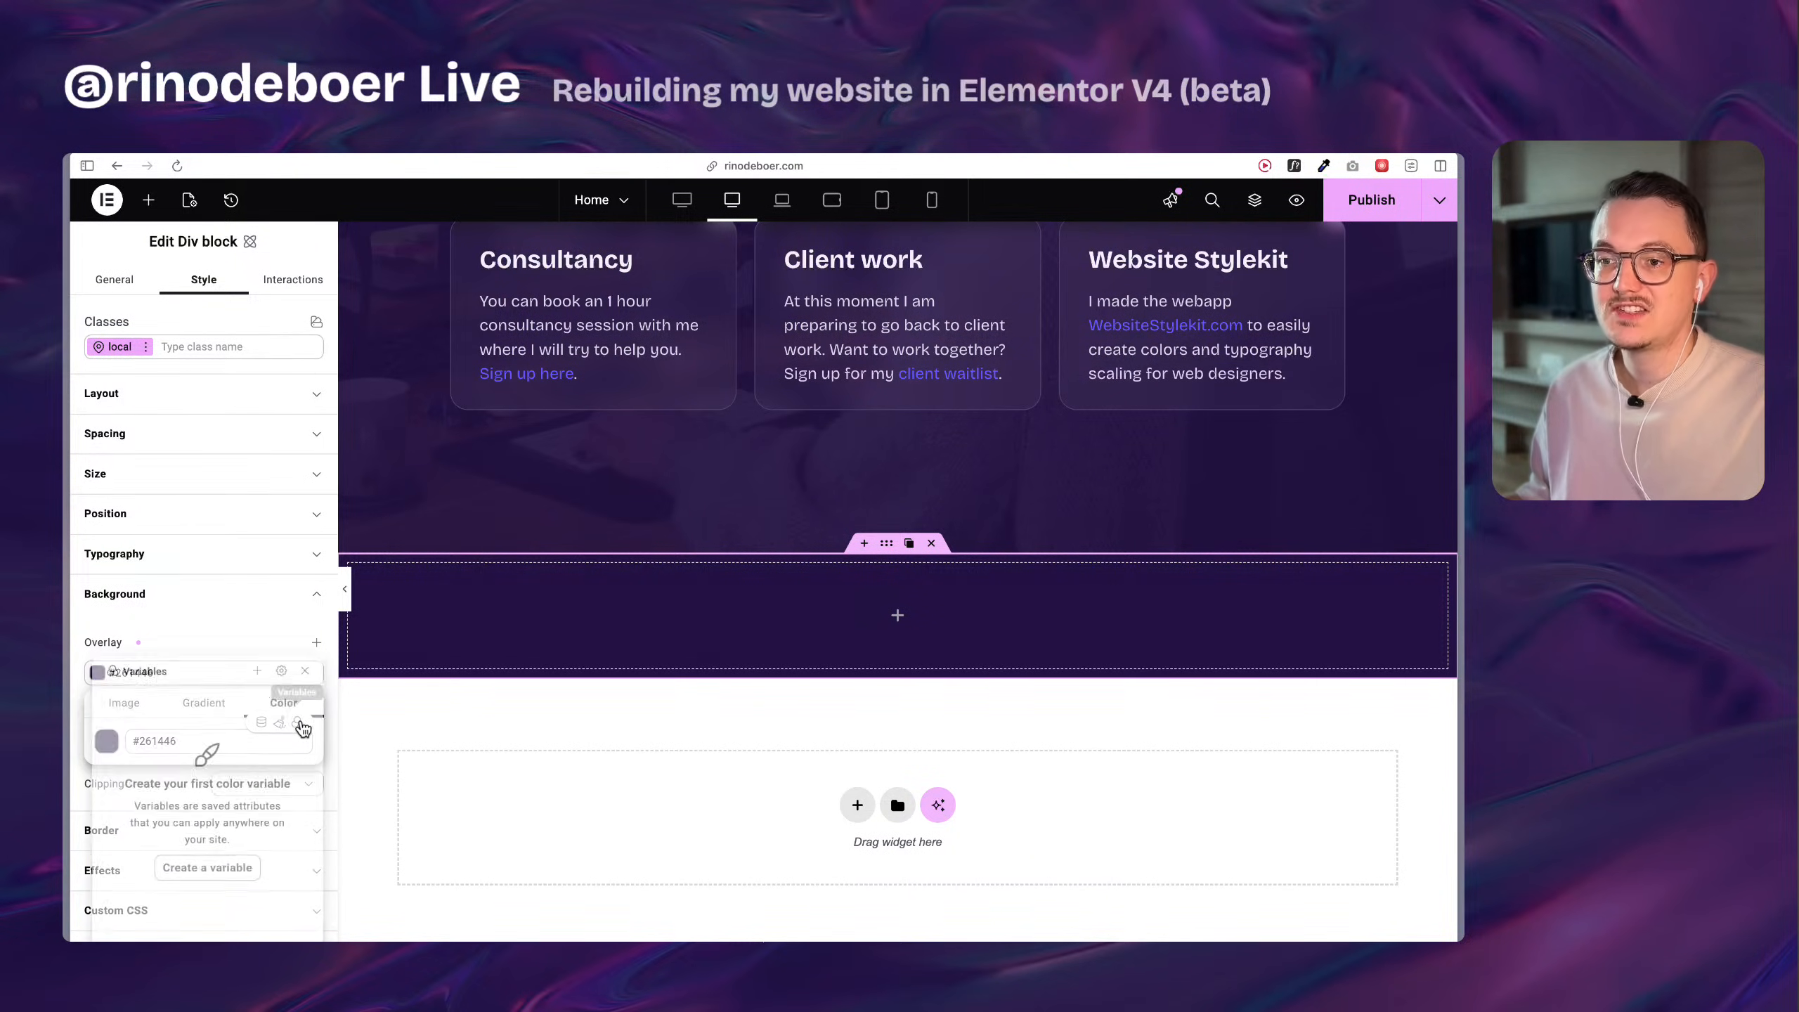
left_click(213, 876)
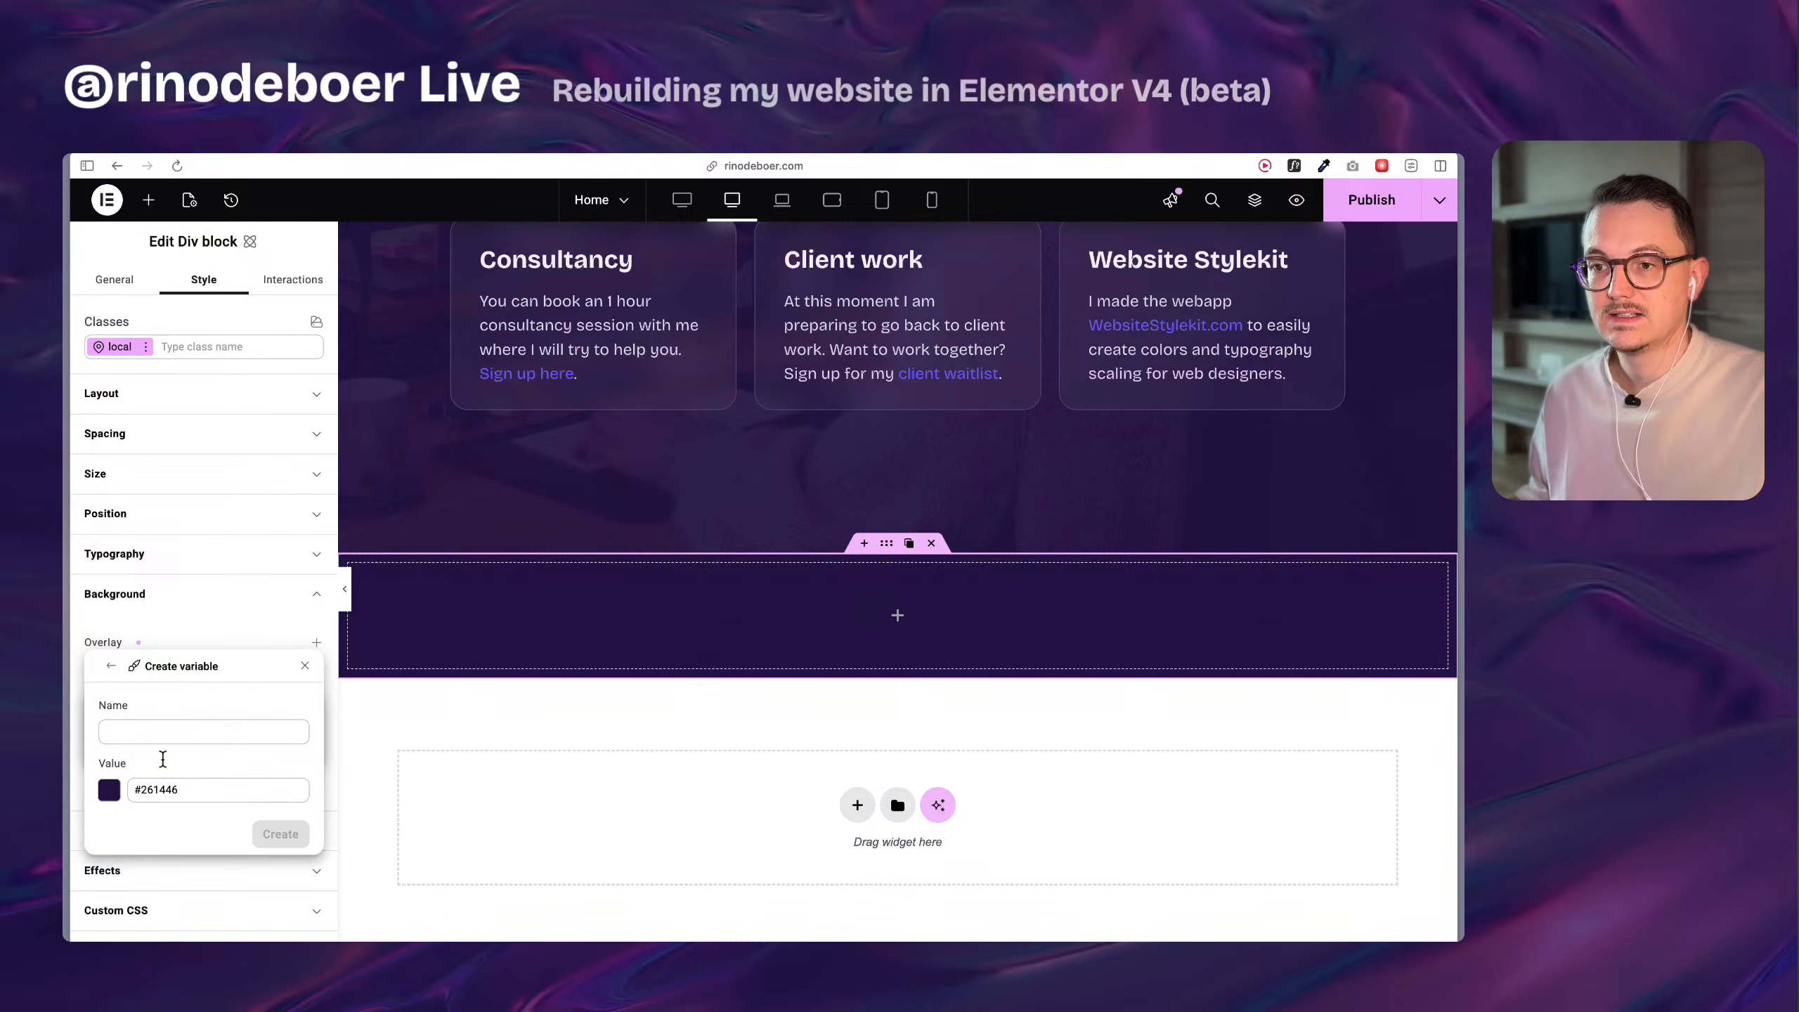
left_click(155, 725)
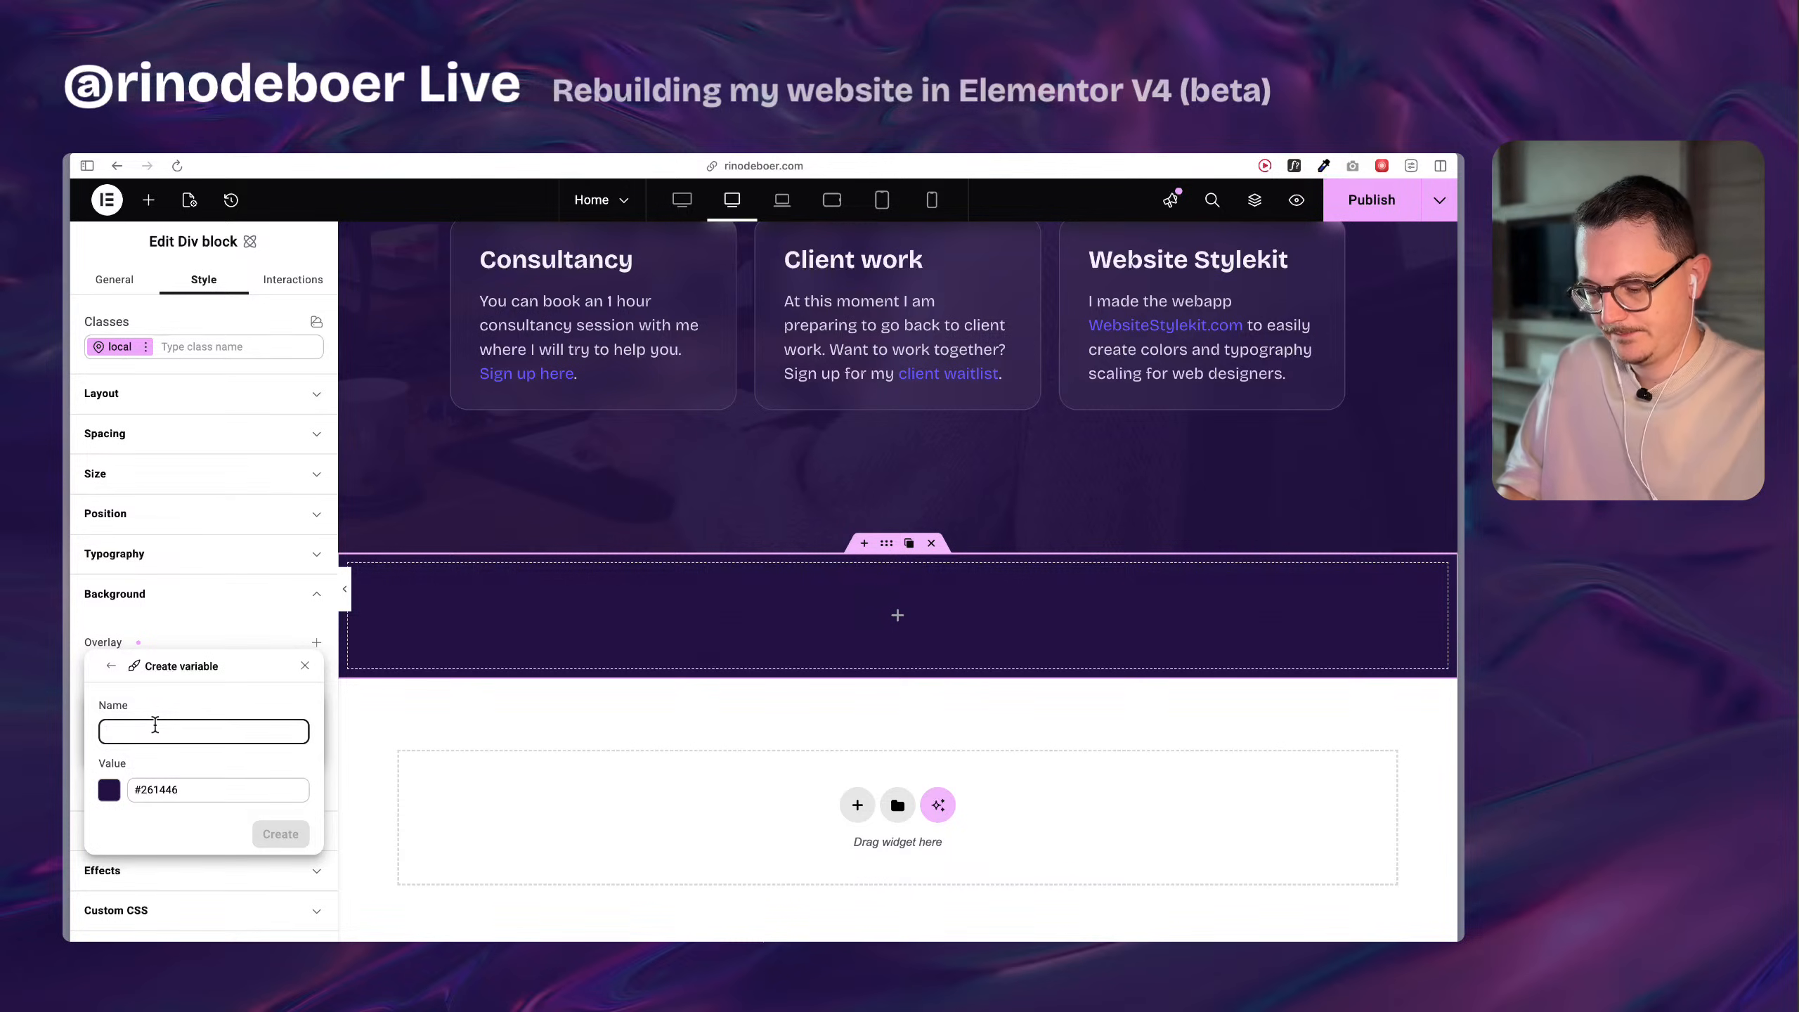
type("dark-1")
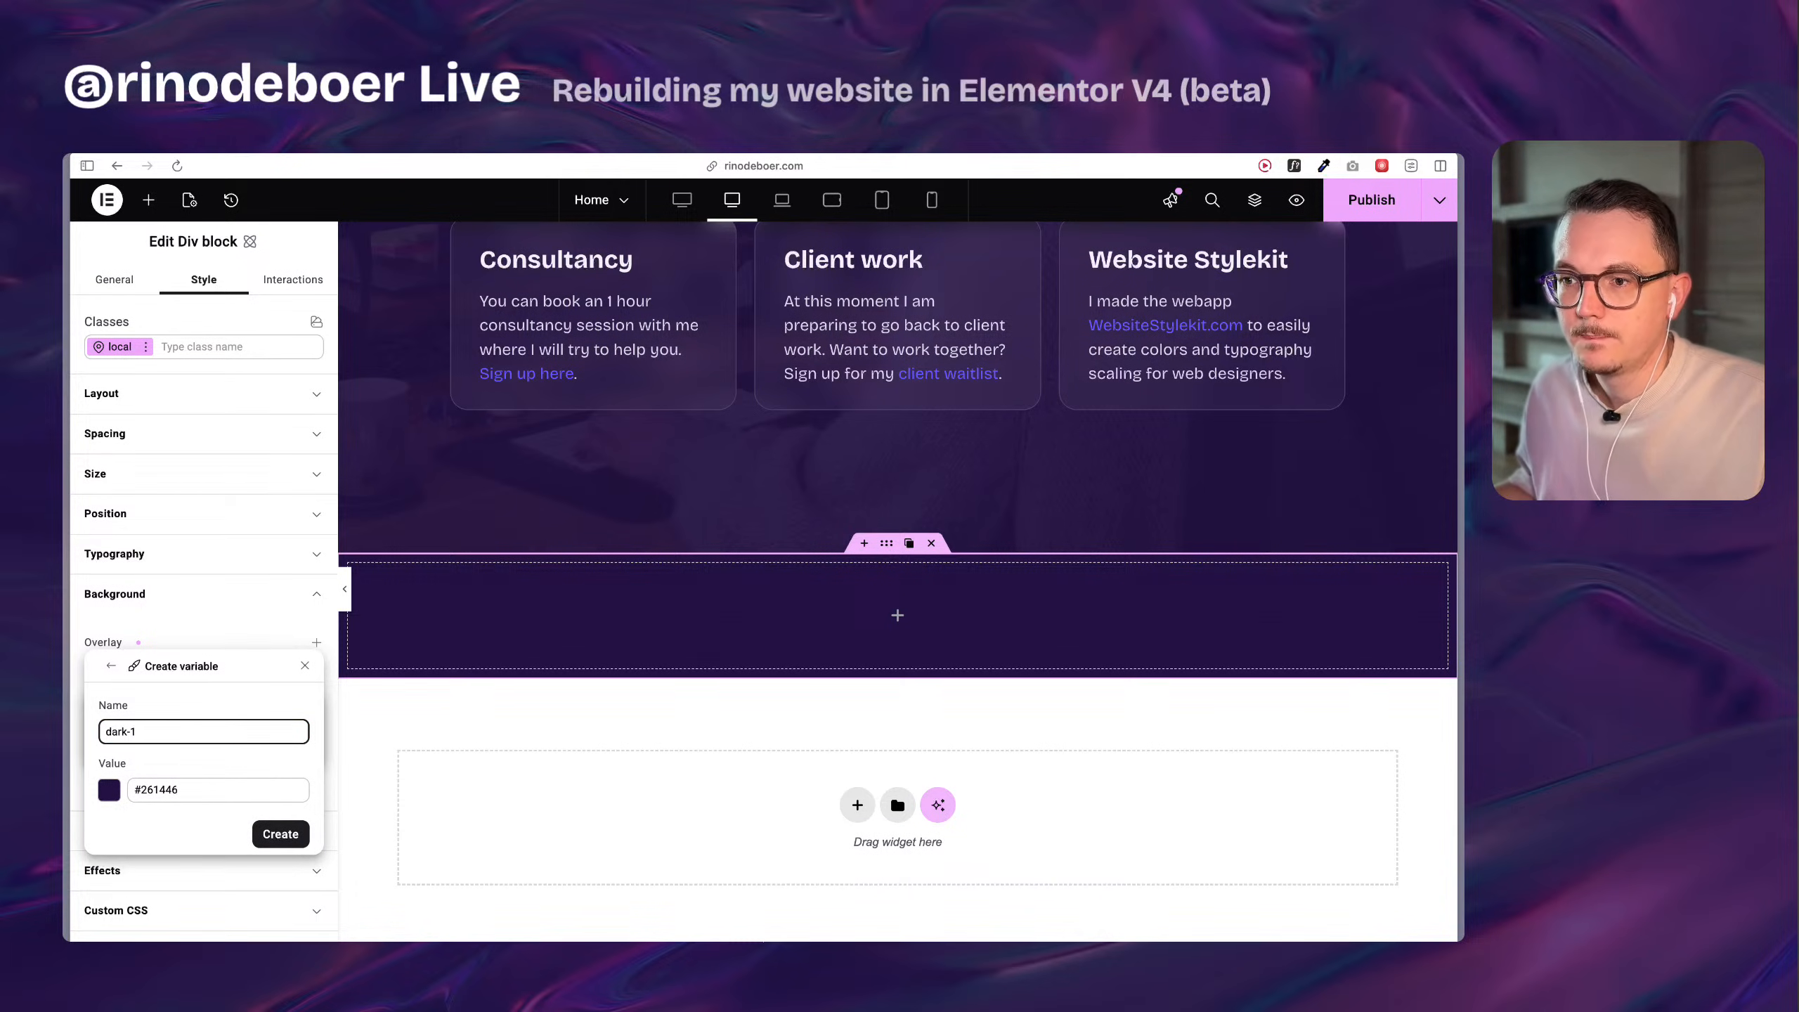
left_click(280, 835)
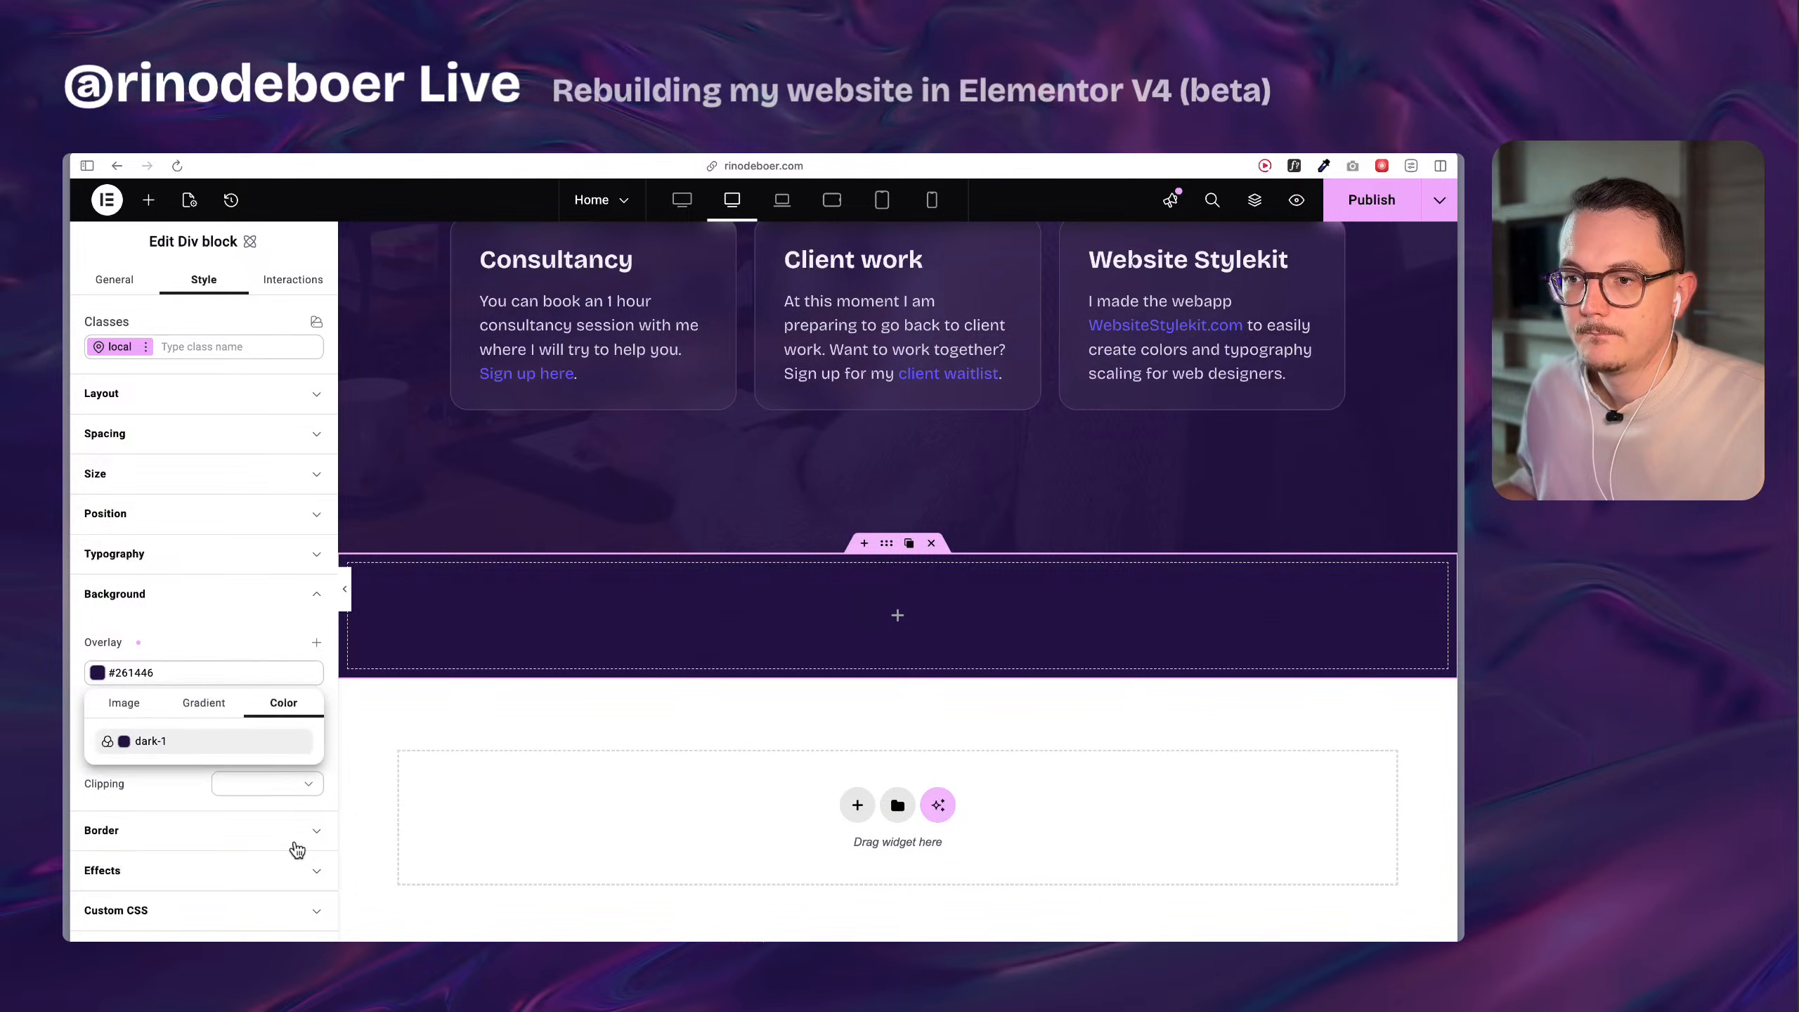
left_click(163, 777)
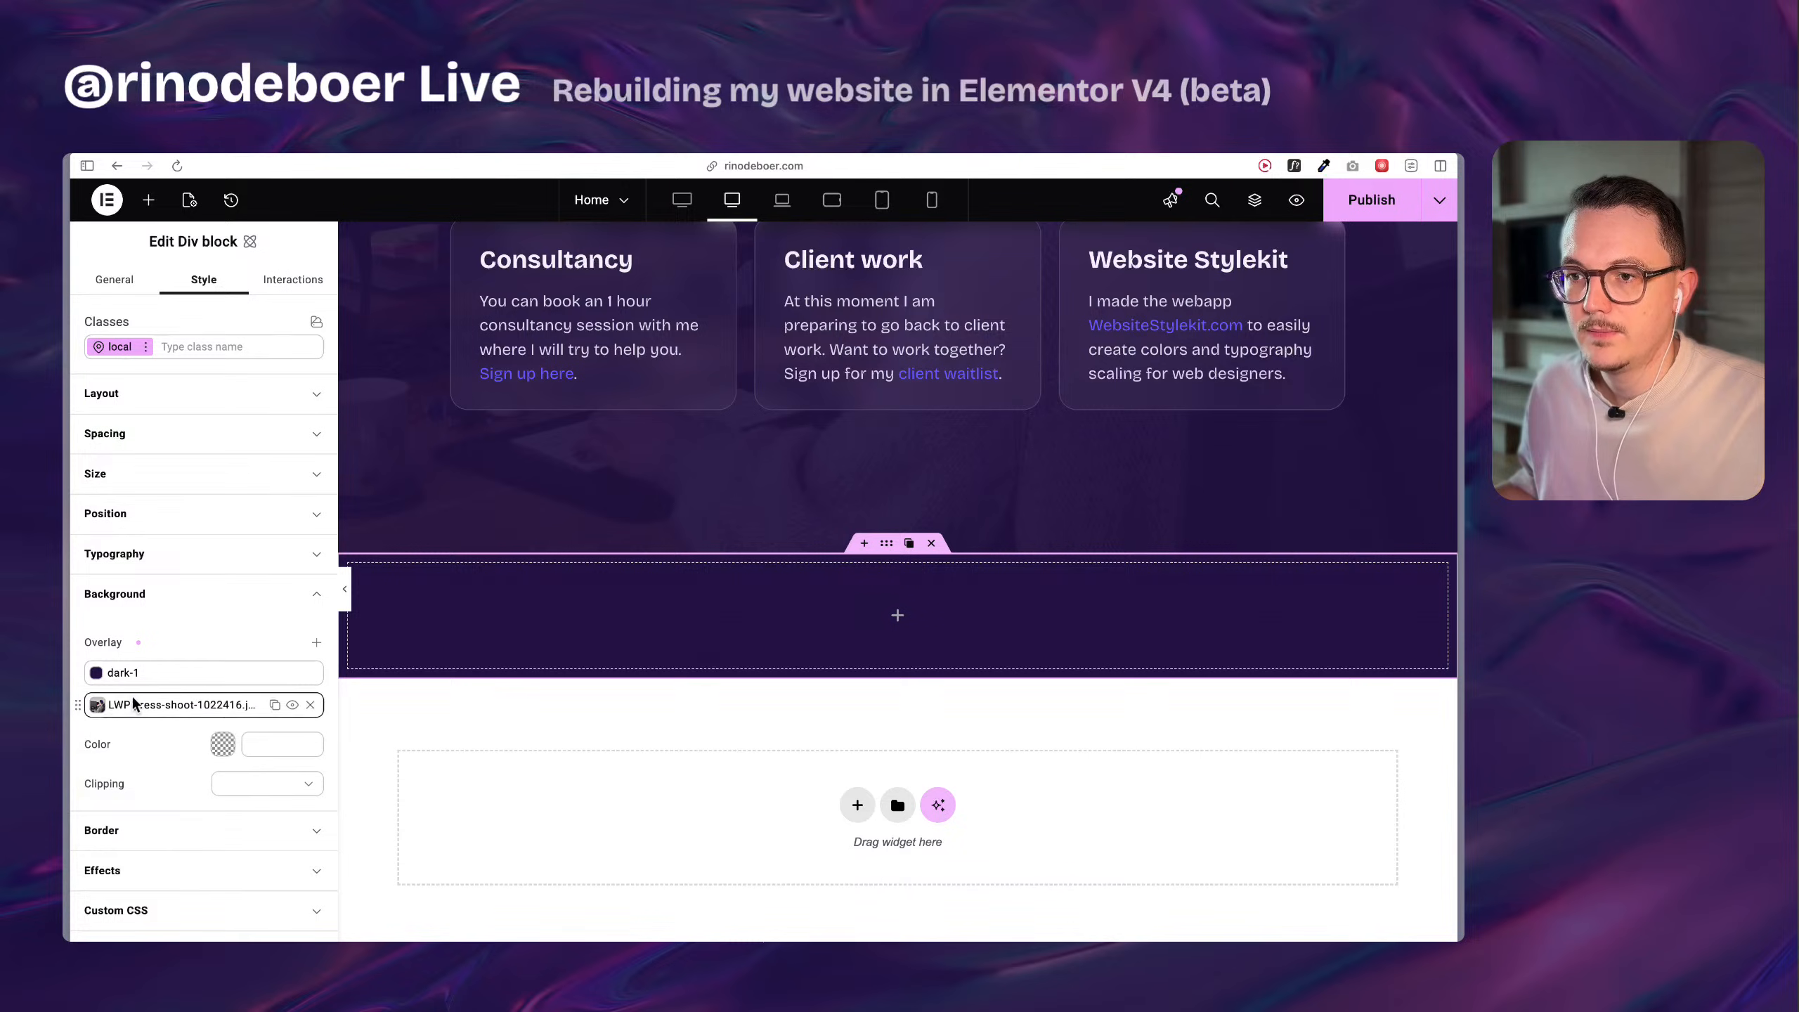
Unlink the dark-1 variable from the Div block's color overlay and lower the overlay's opacity to 85%.
left_click(163, 671)
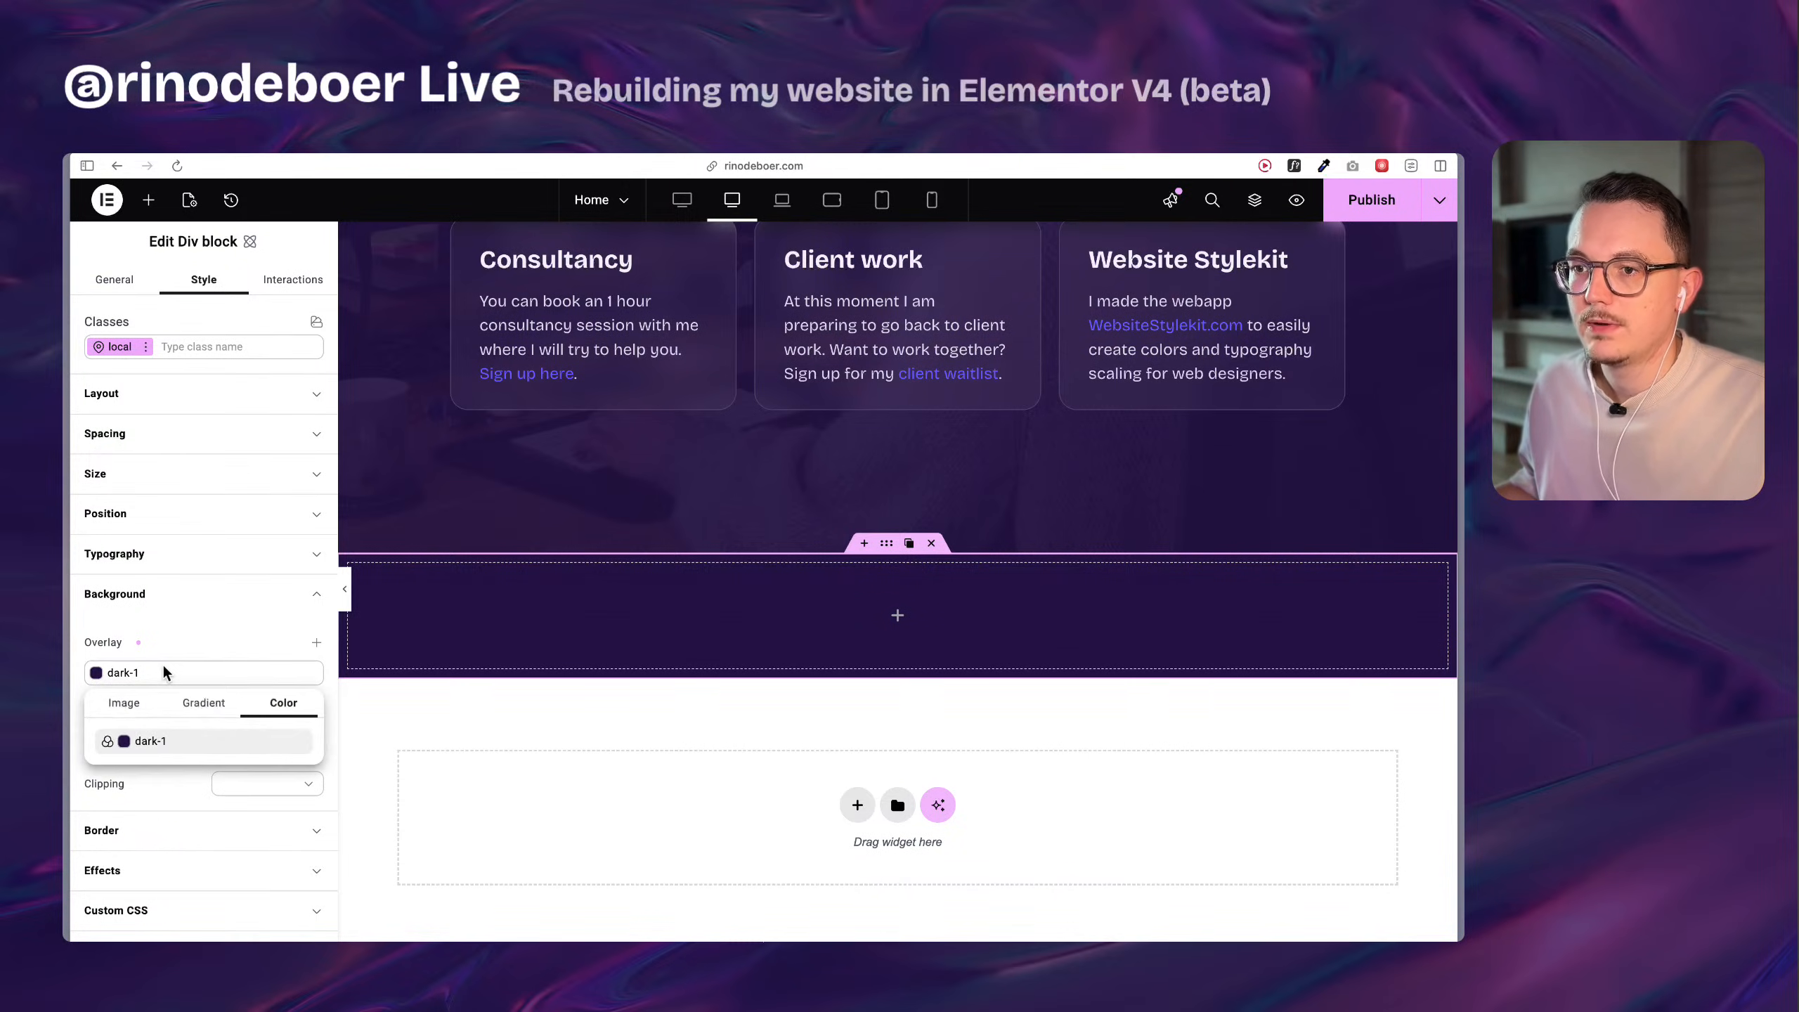
left_click(300, 742)
left_click(106, 741)
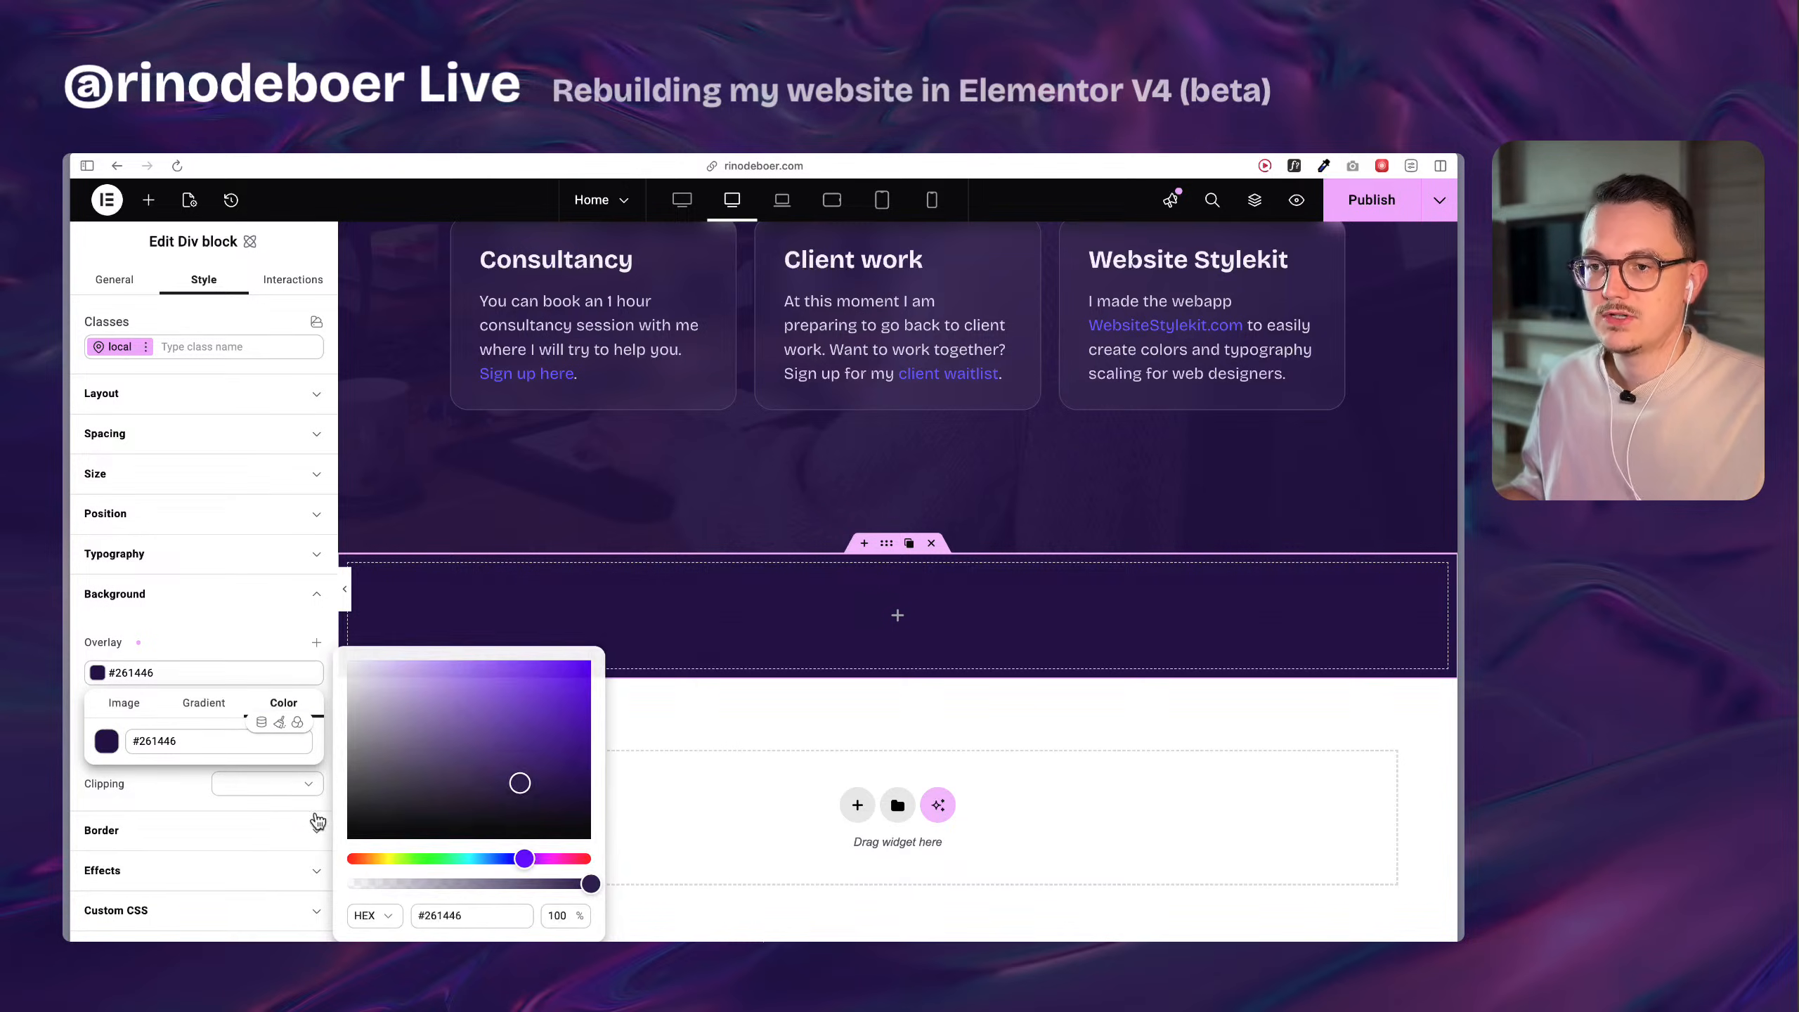
left_click_drag(590, 886, 553, 888)
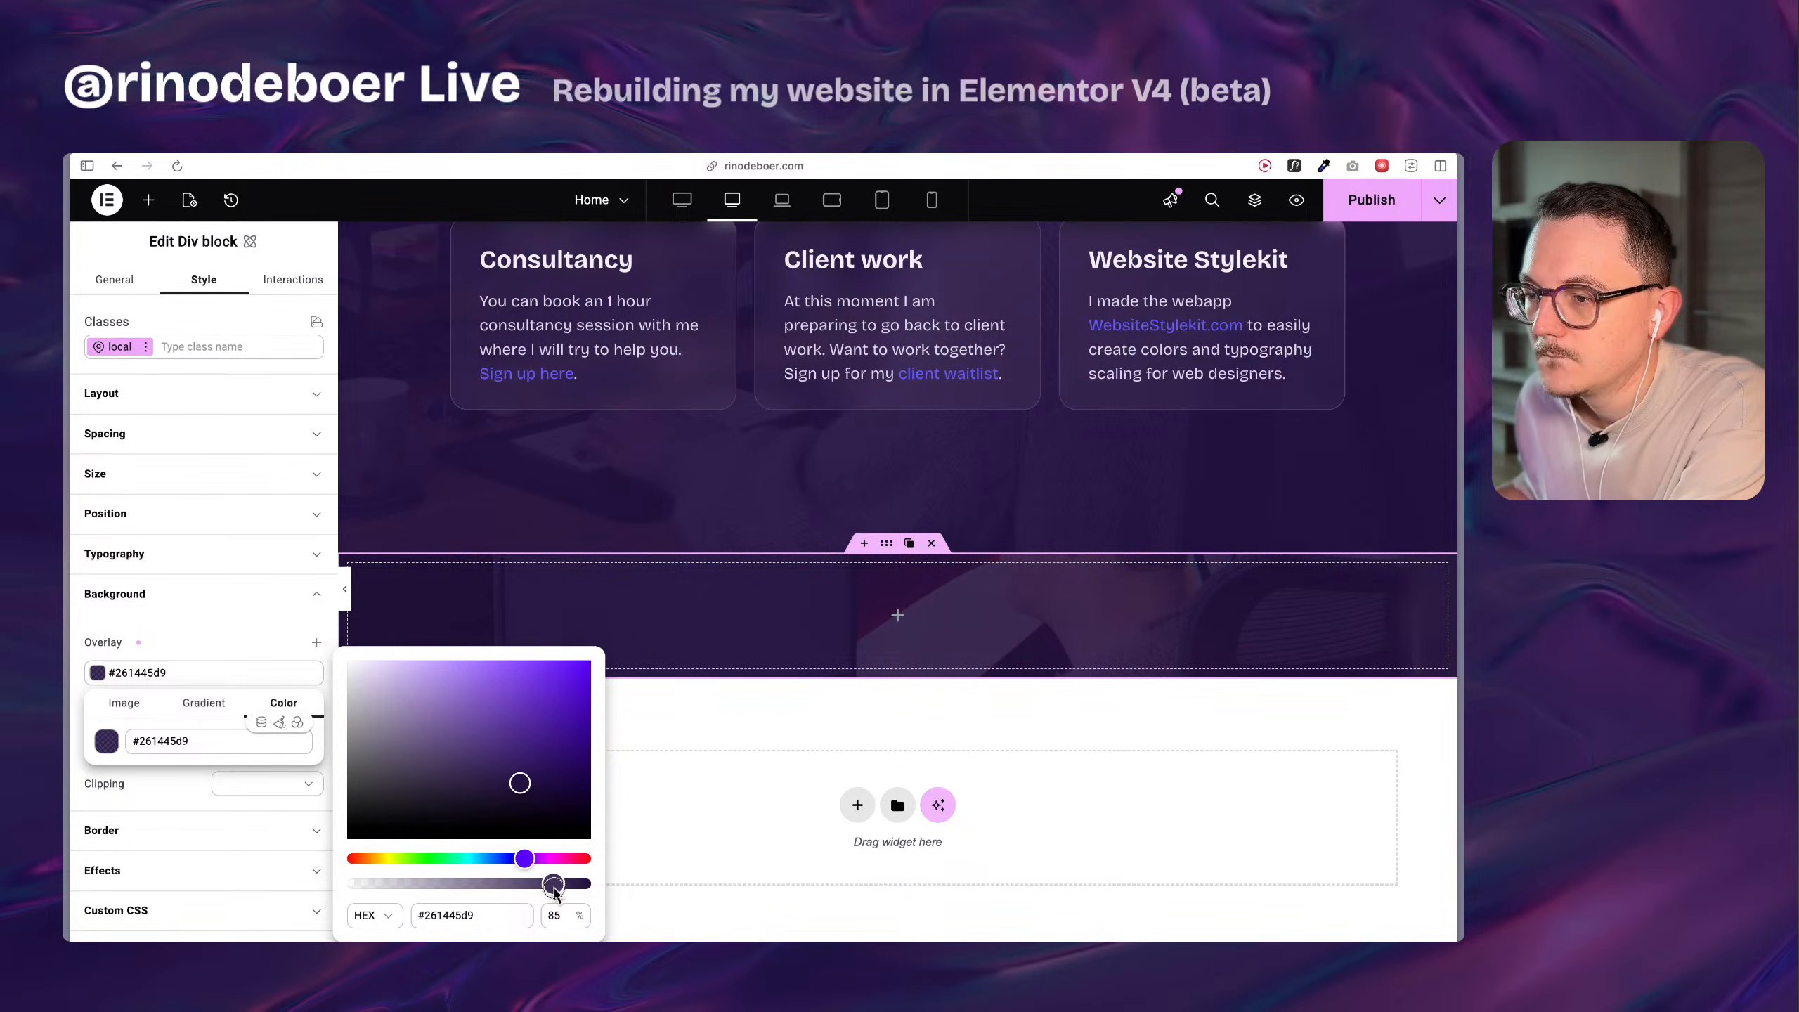
left_click(183, 810)
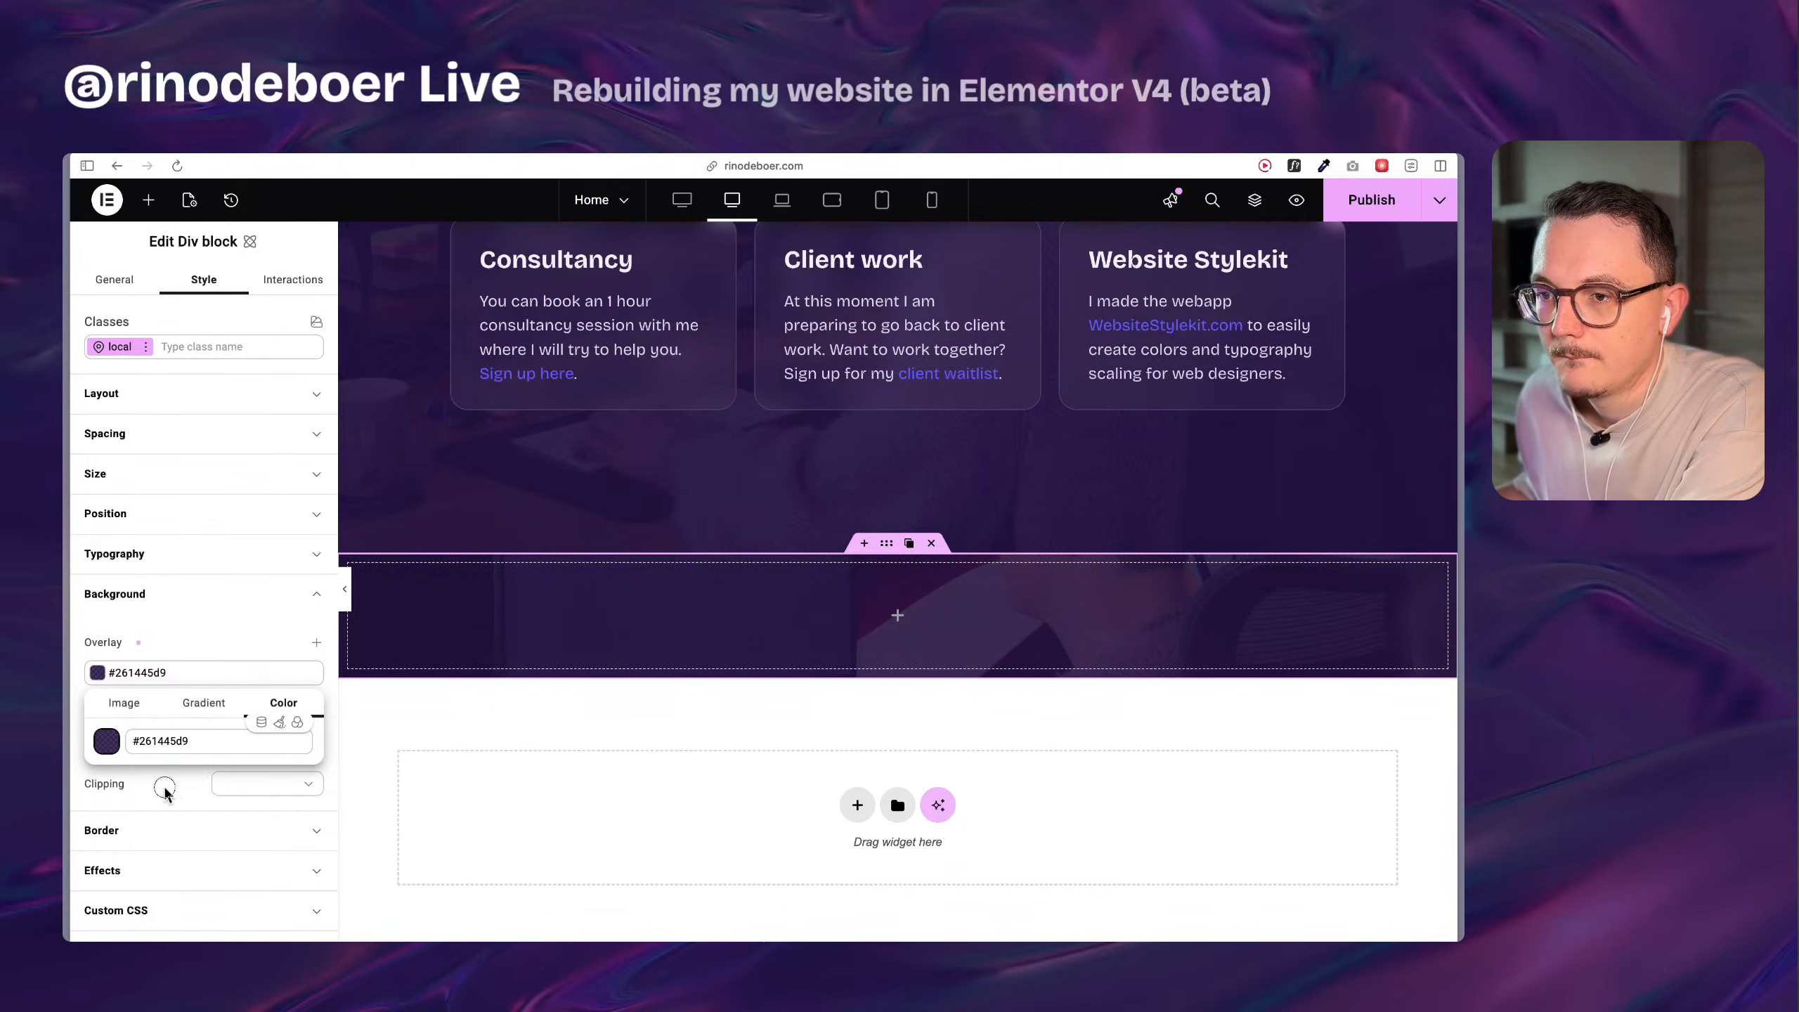
left_click(304, 785)
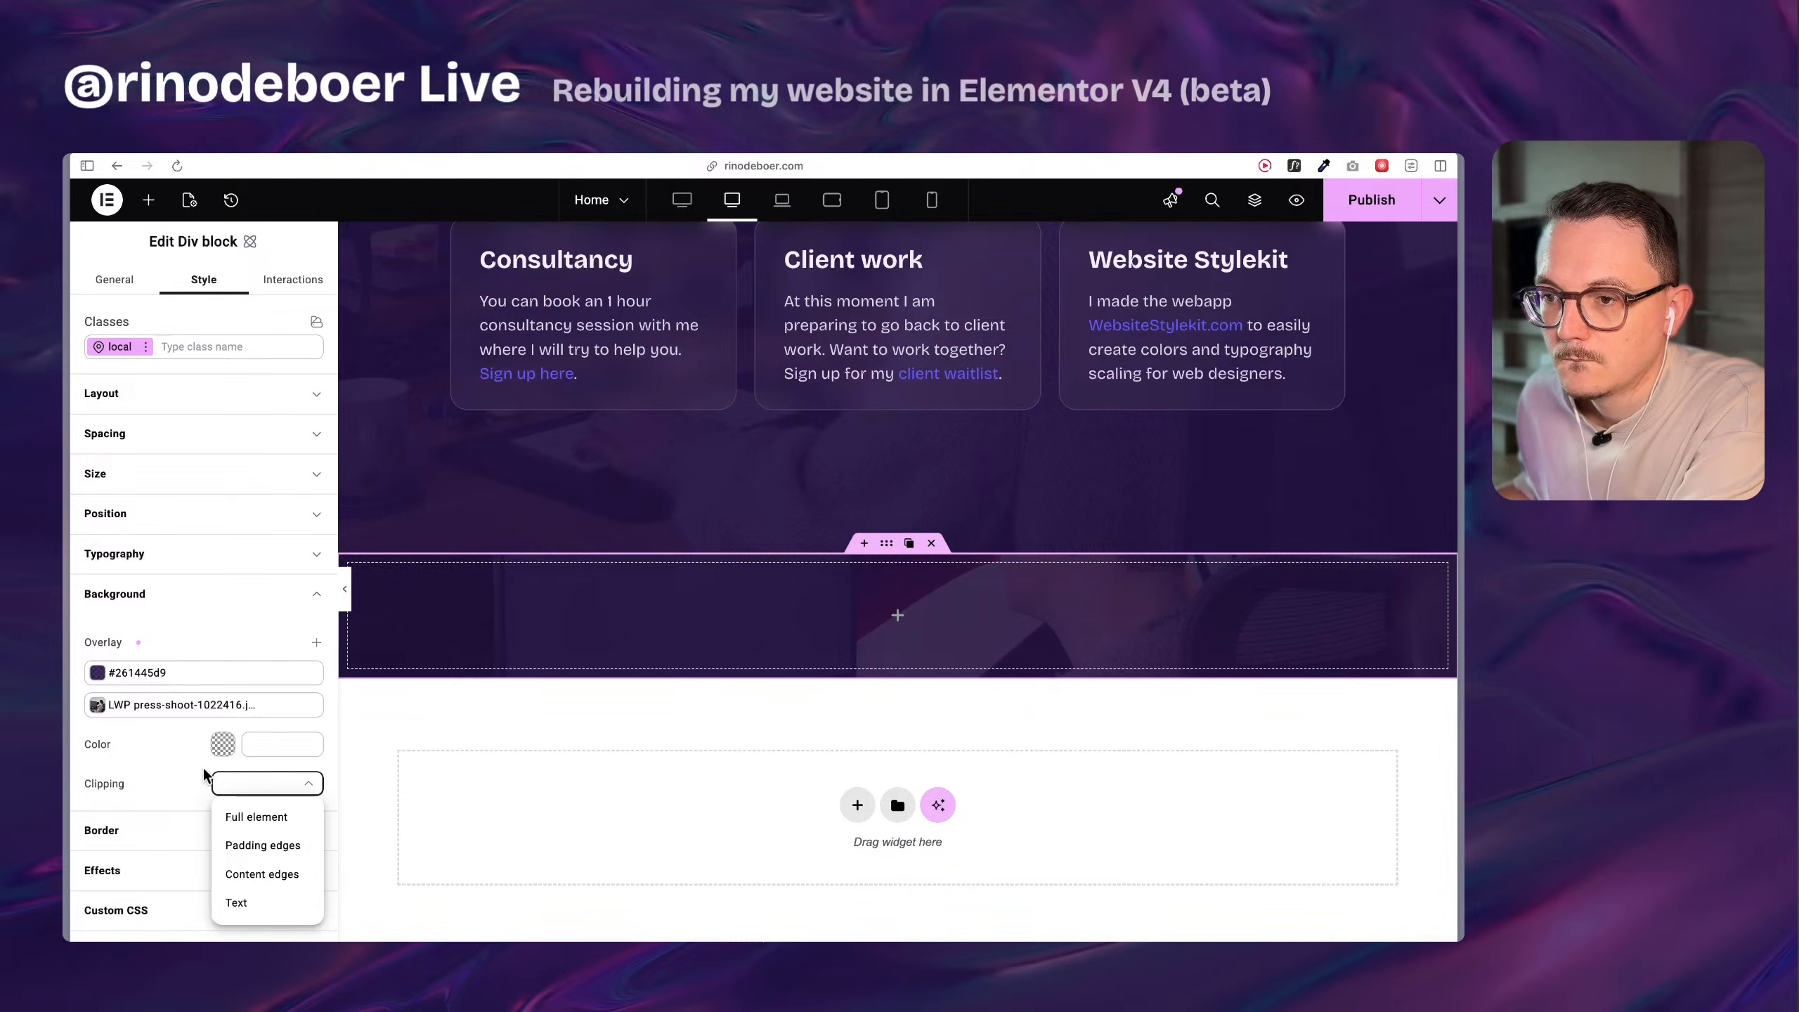
left_click(178, 787)
Check the original main container's layout settings, including its content width and minimum height.
scroll(650, 611, "up", 10)
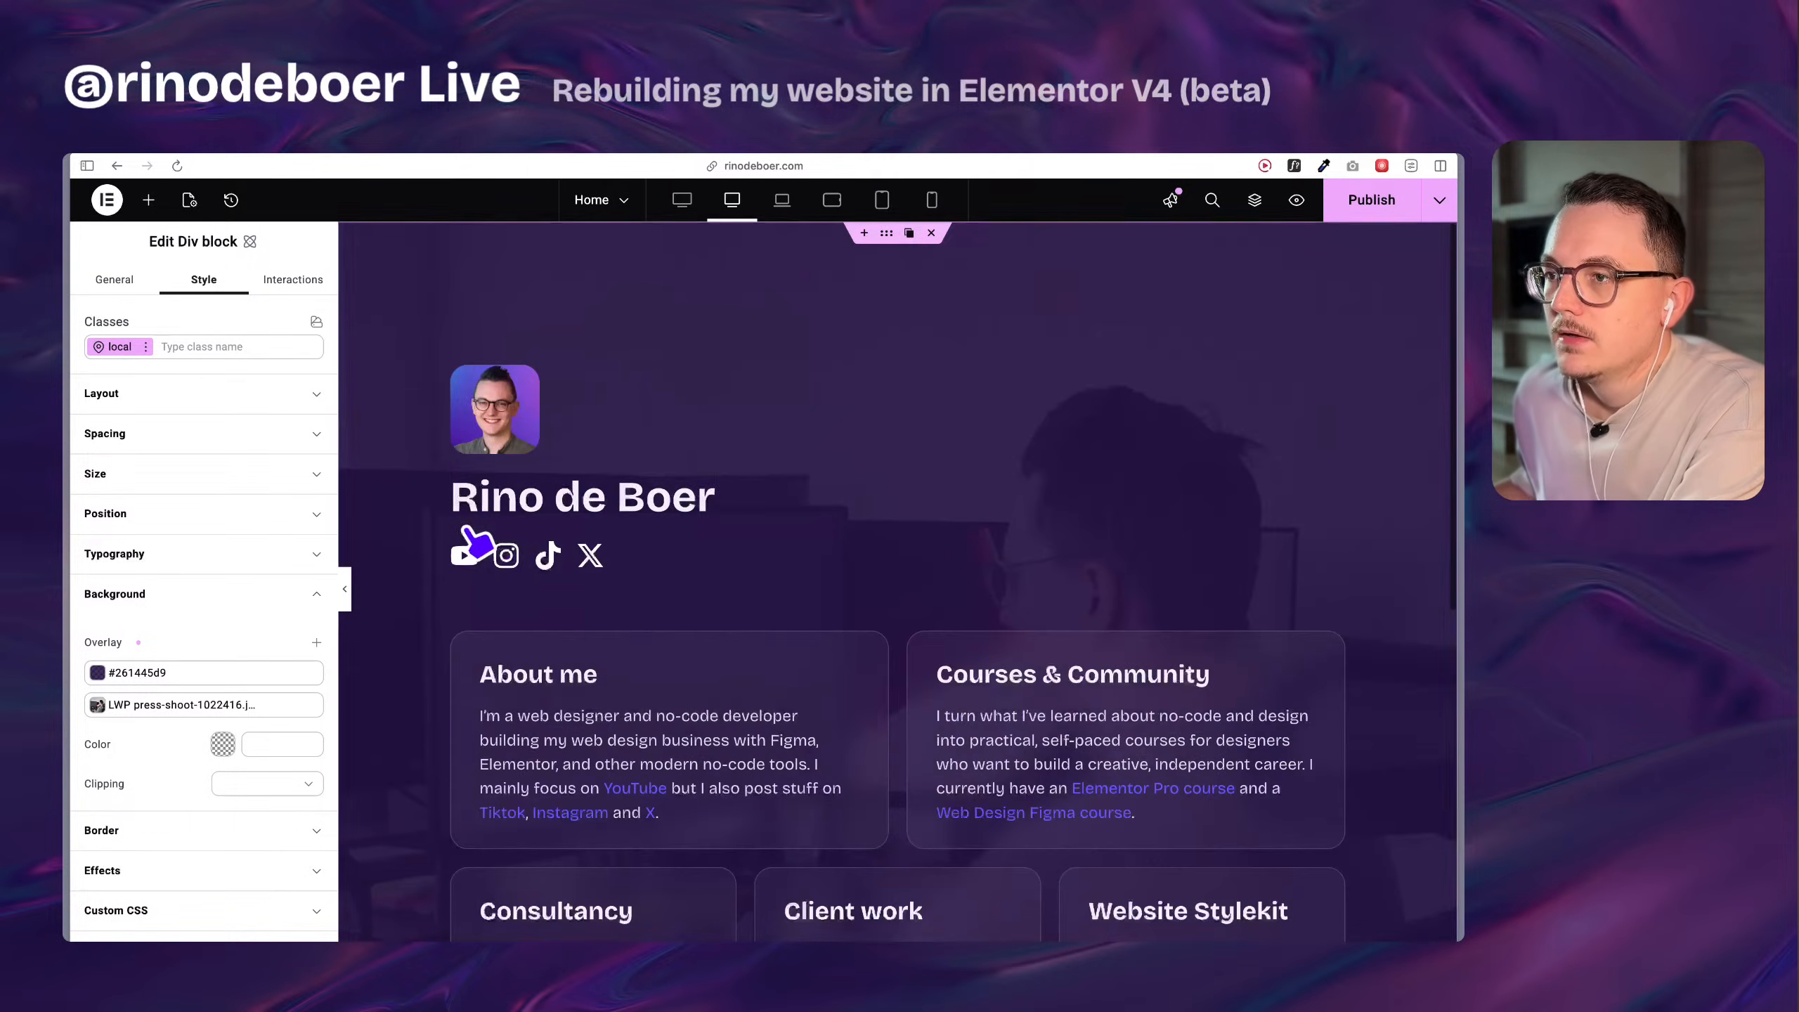
right_click(418, 375)
left_click(420, 377)
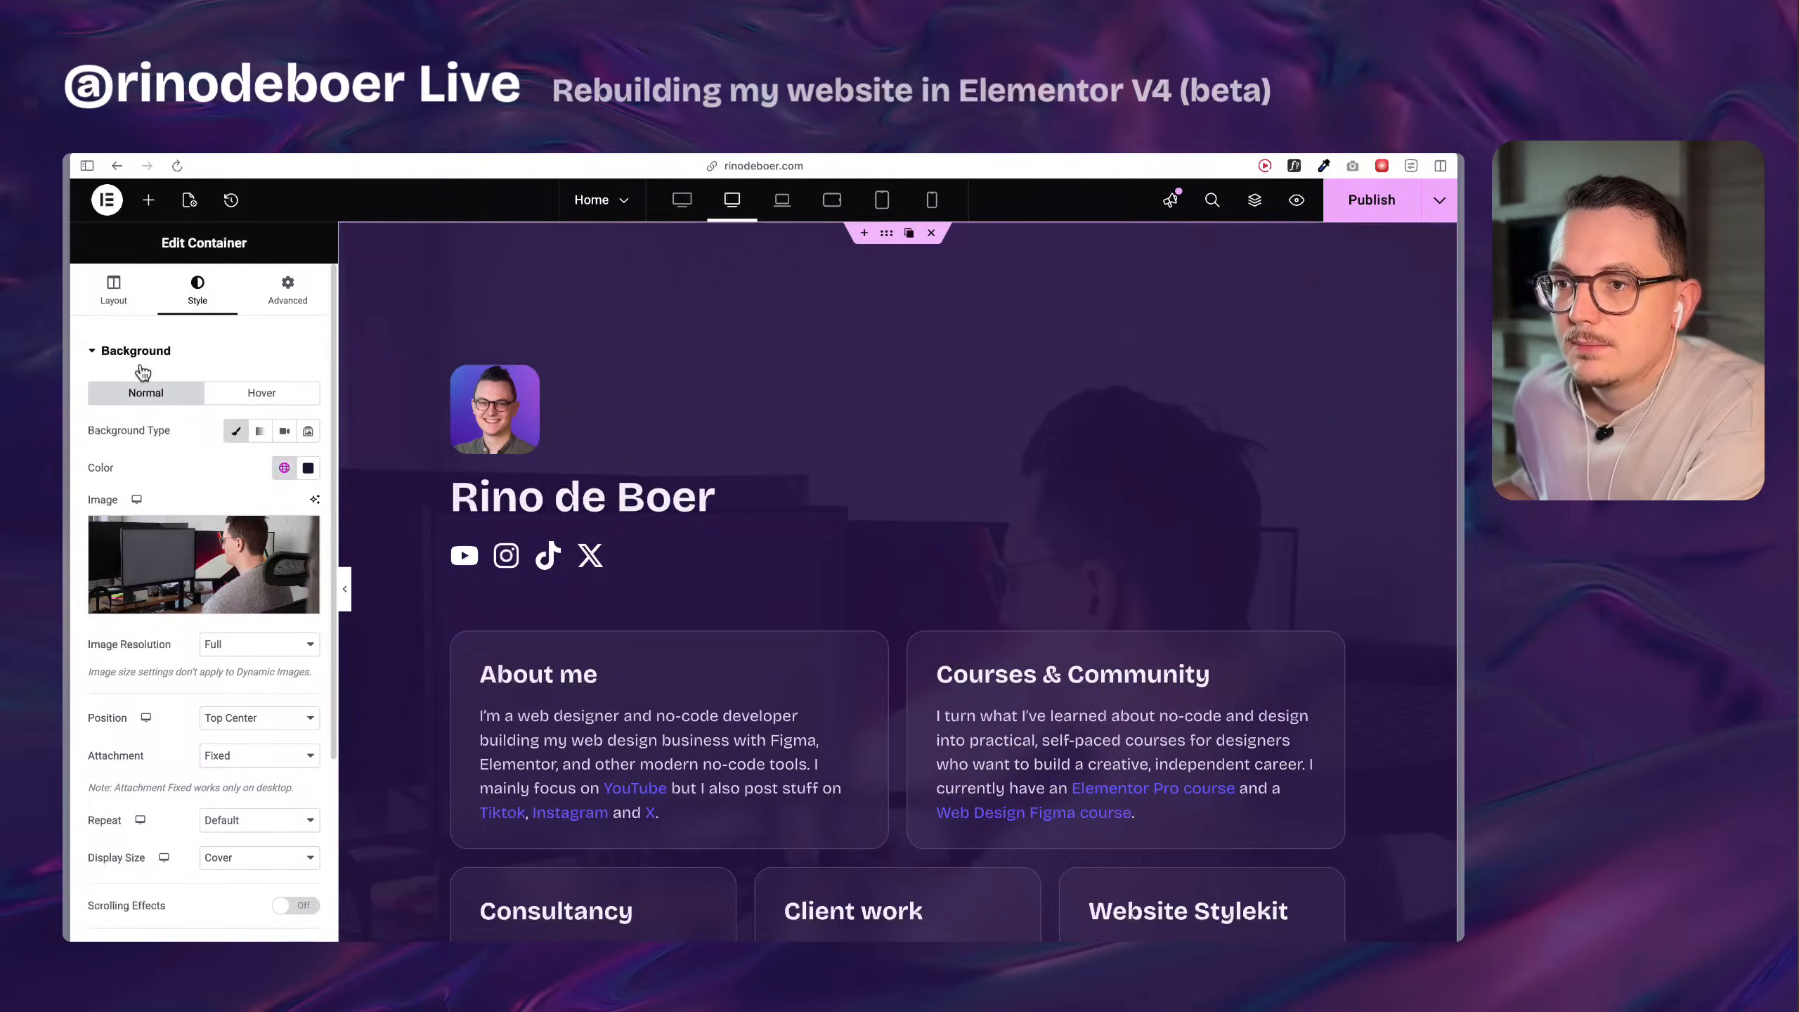
left_click(113, 289)
scroll(683, 603, "down", 8)
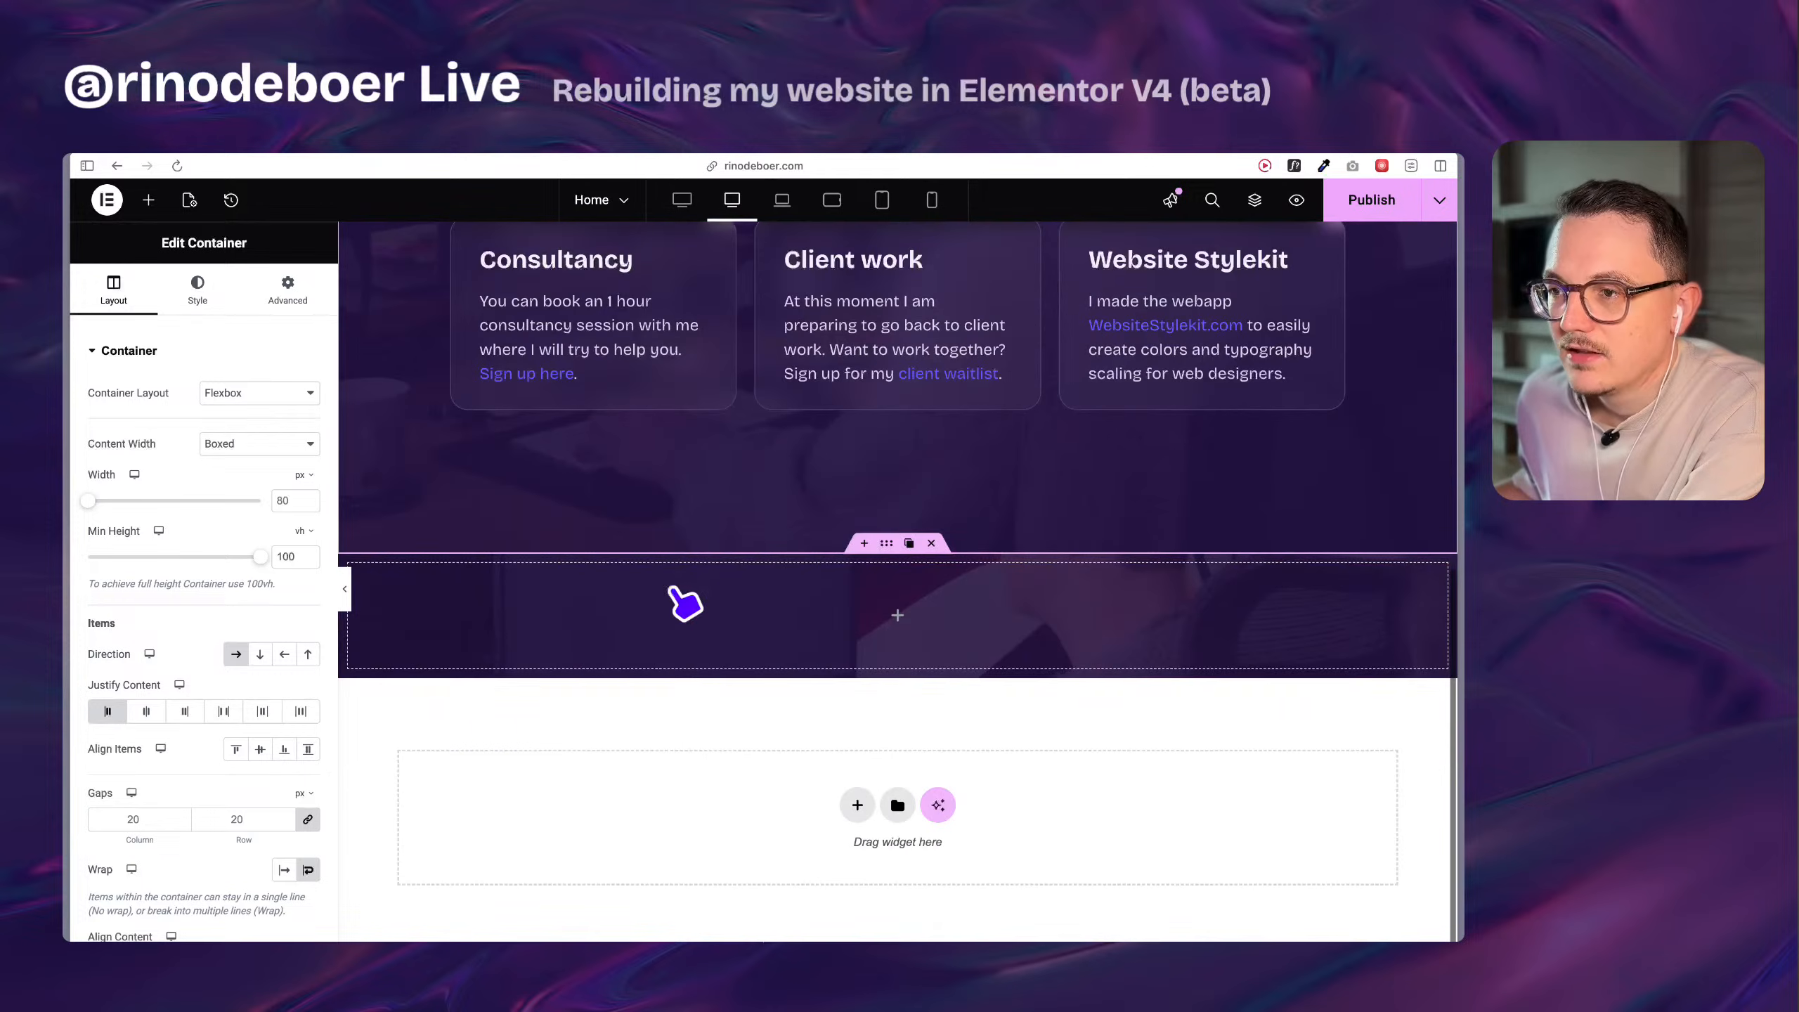
Set the Div block's height to 100 vh in its size settings.
left_click(889, 545)
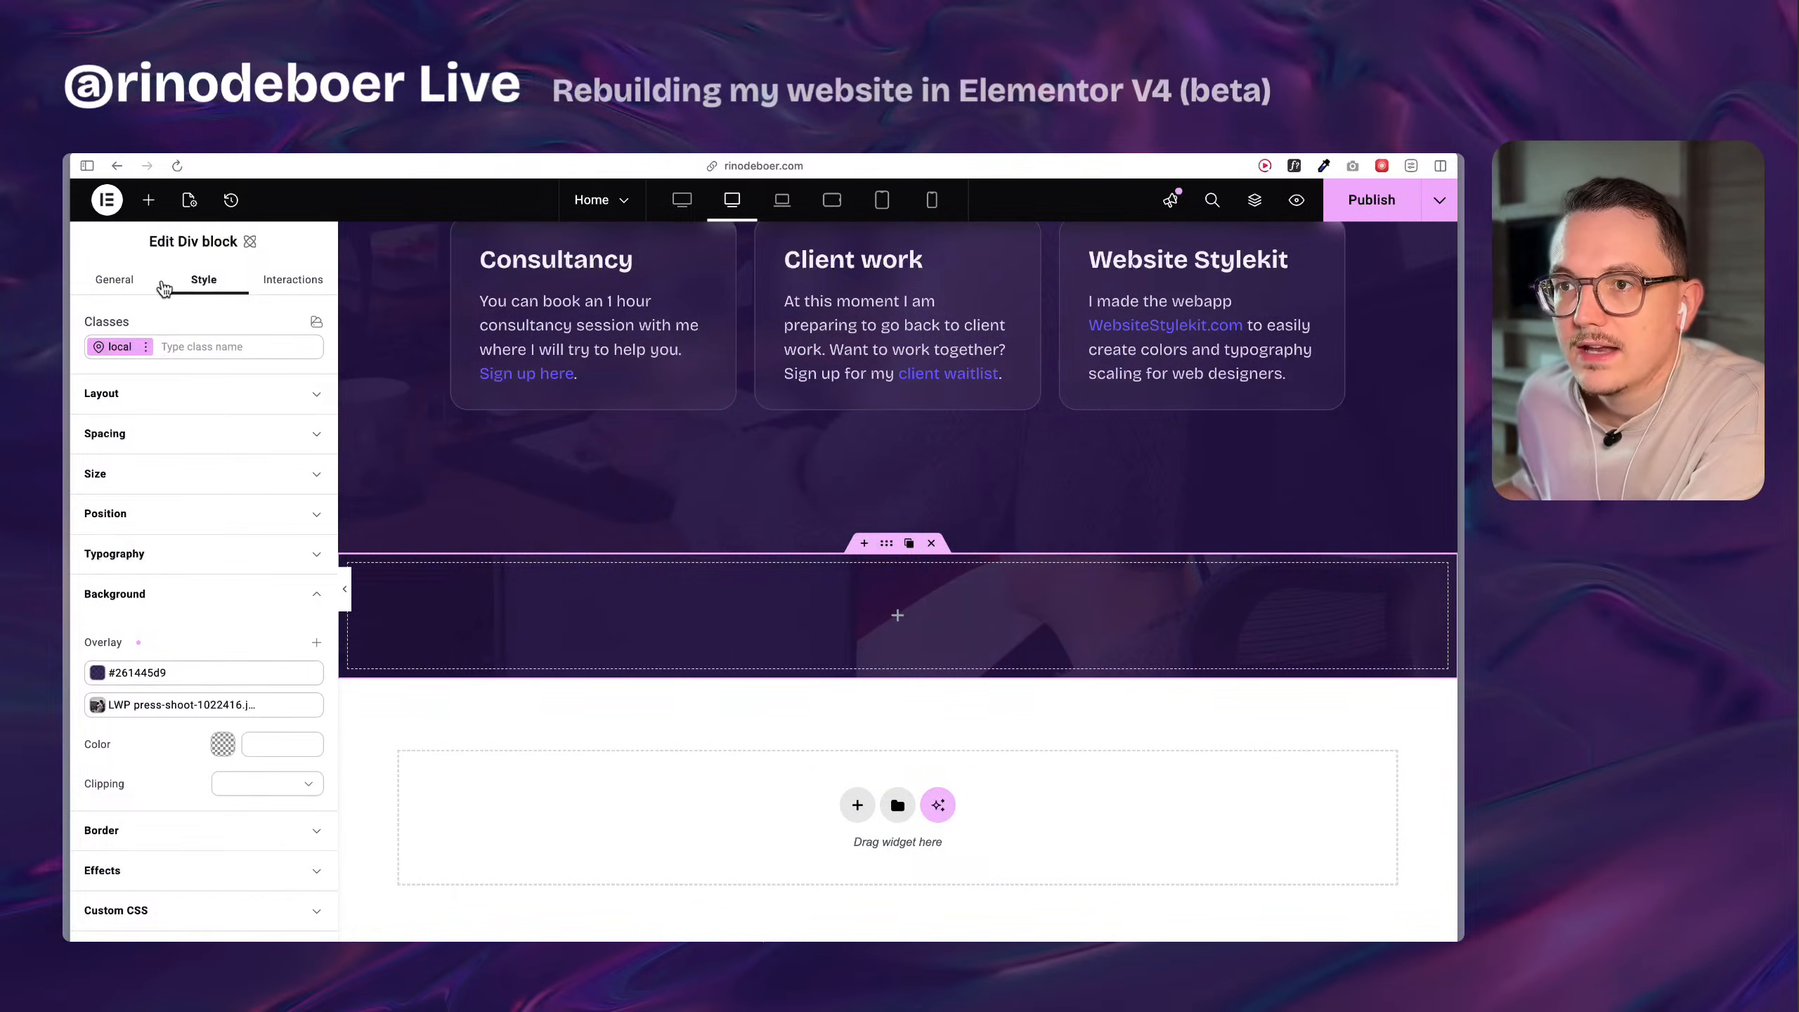
left_click(131, 285)
left_click(203, 283)
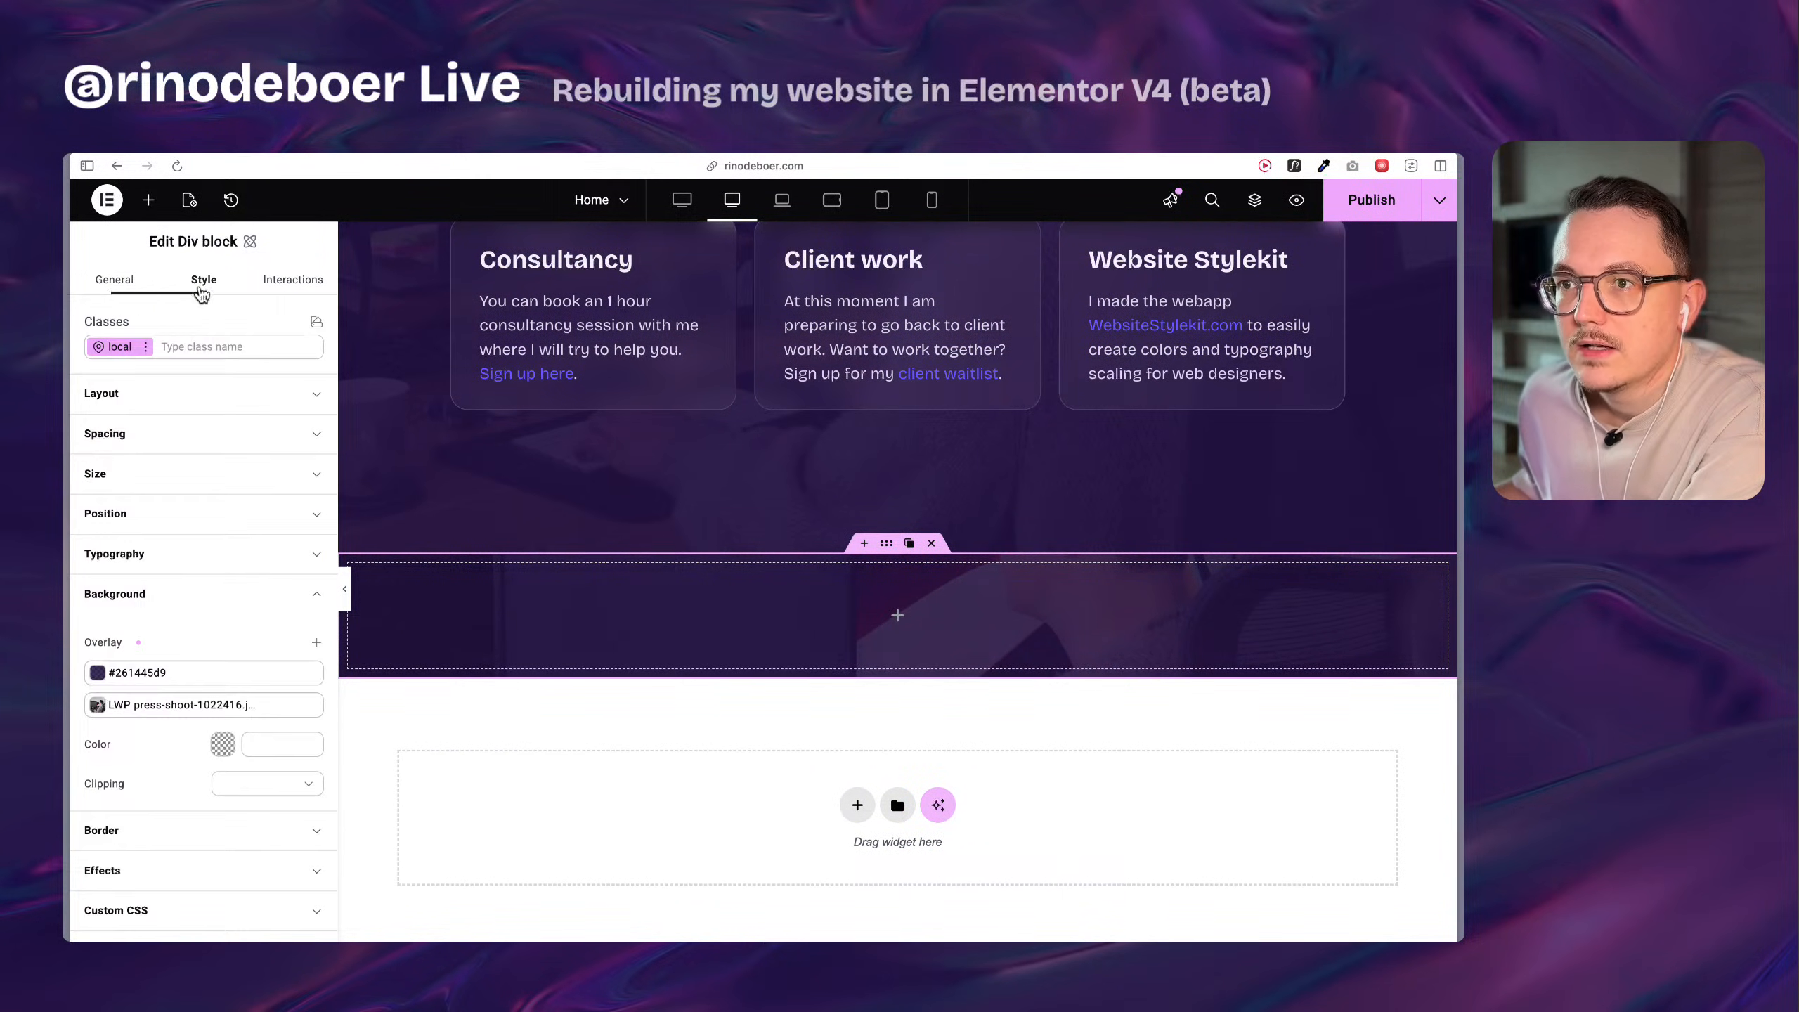
left_click(171, 394)
left_click(124, 516)
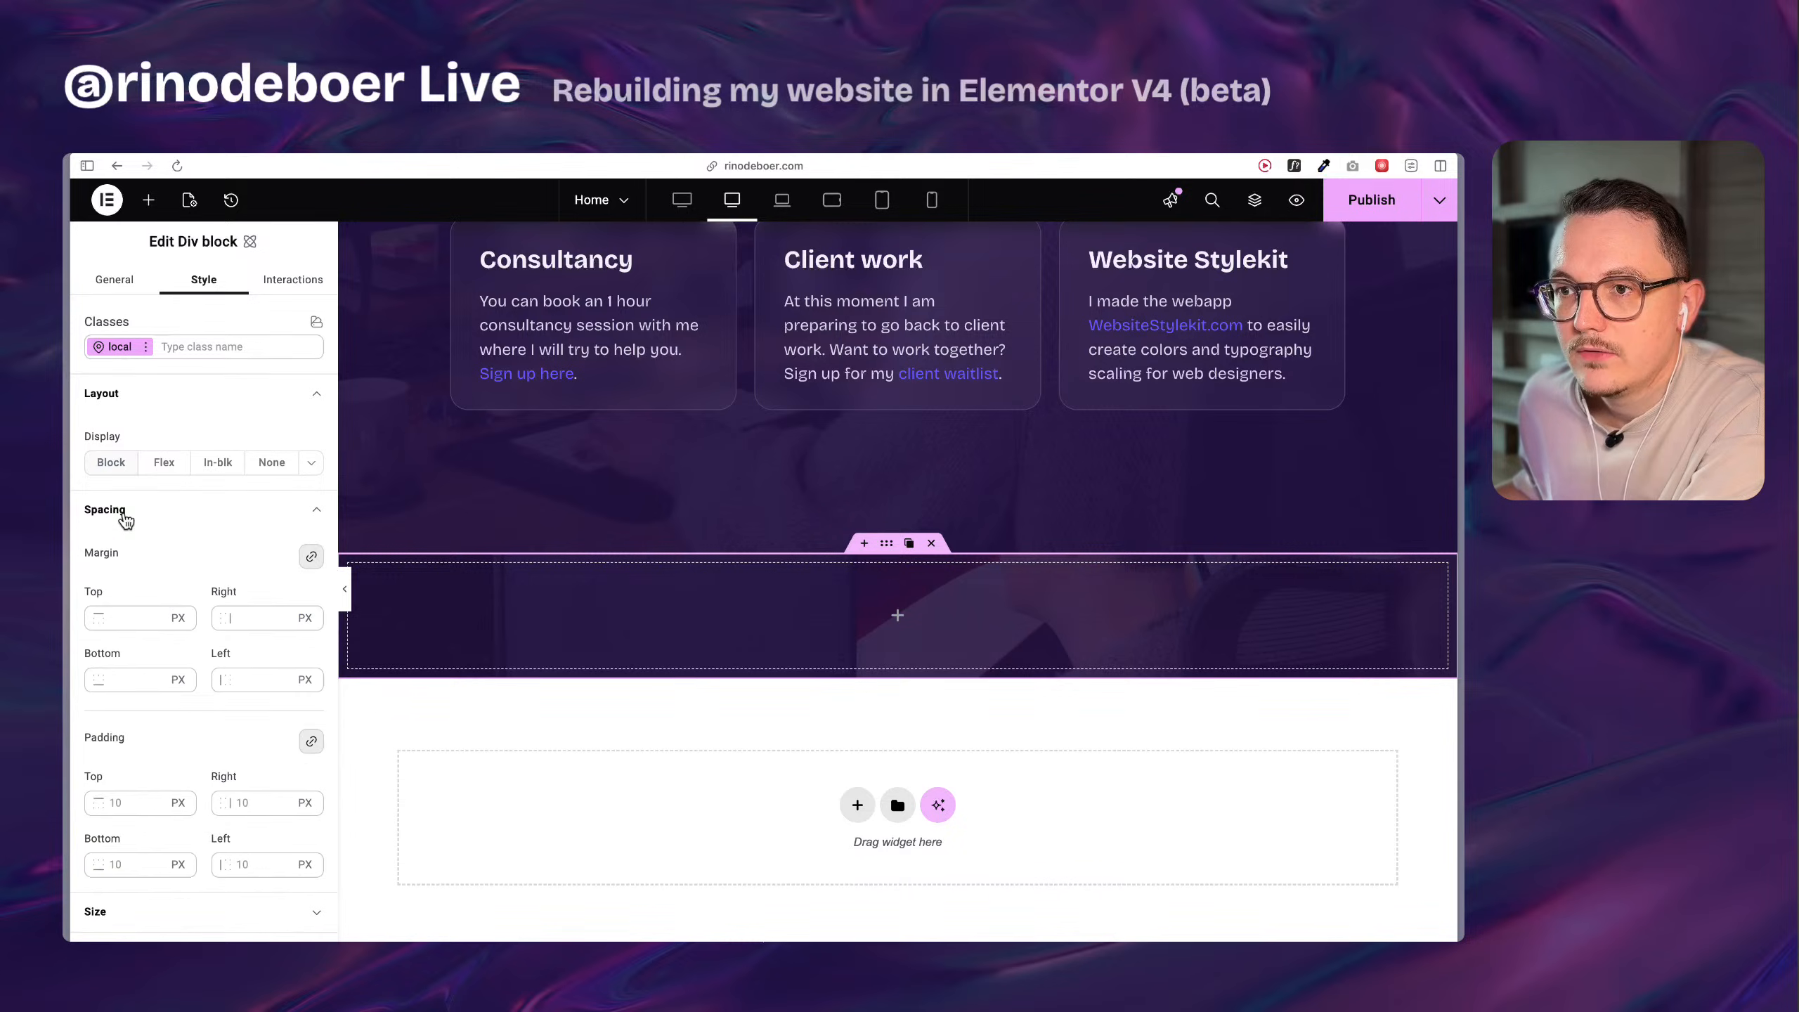
left_click(125, 516)
left_click(144, 558)
scroll(182, 628, "down", 2)
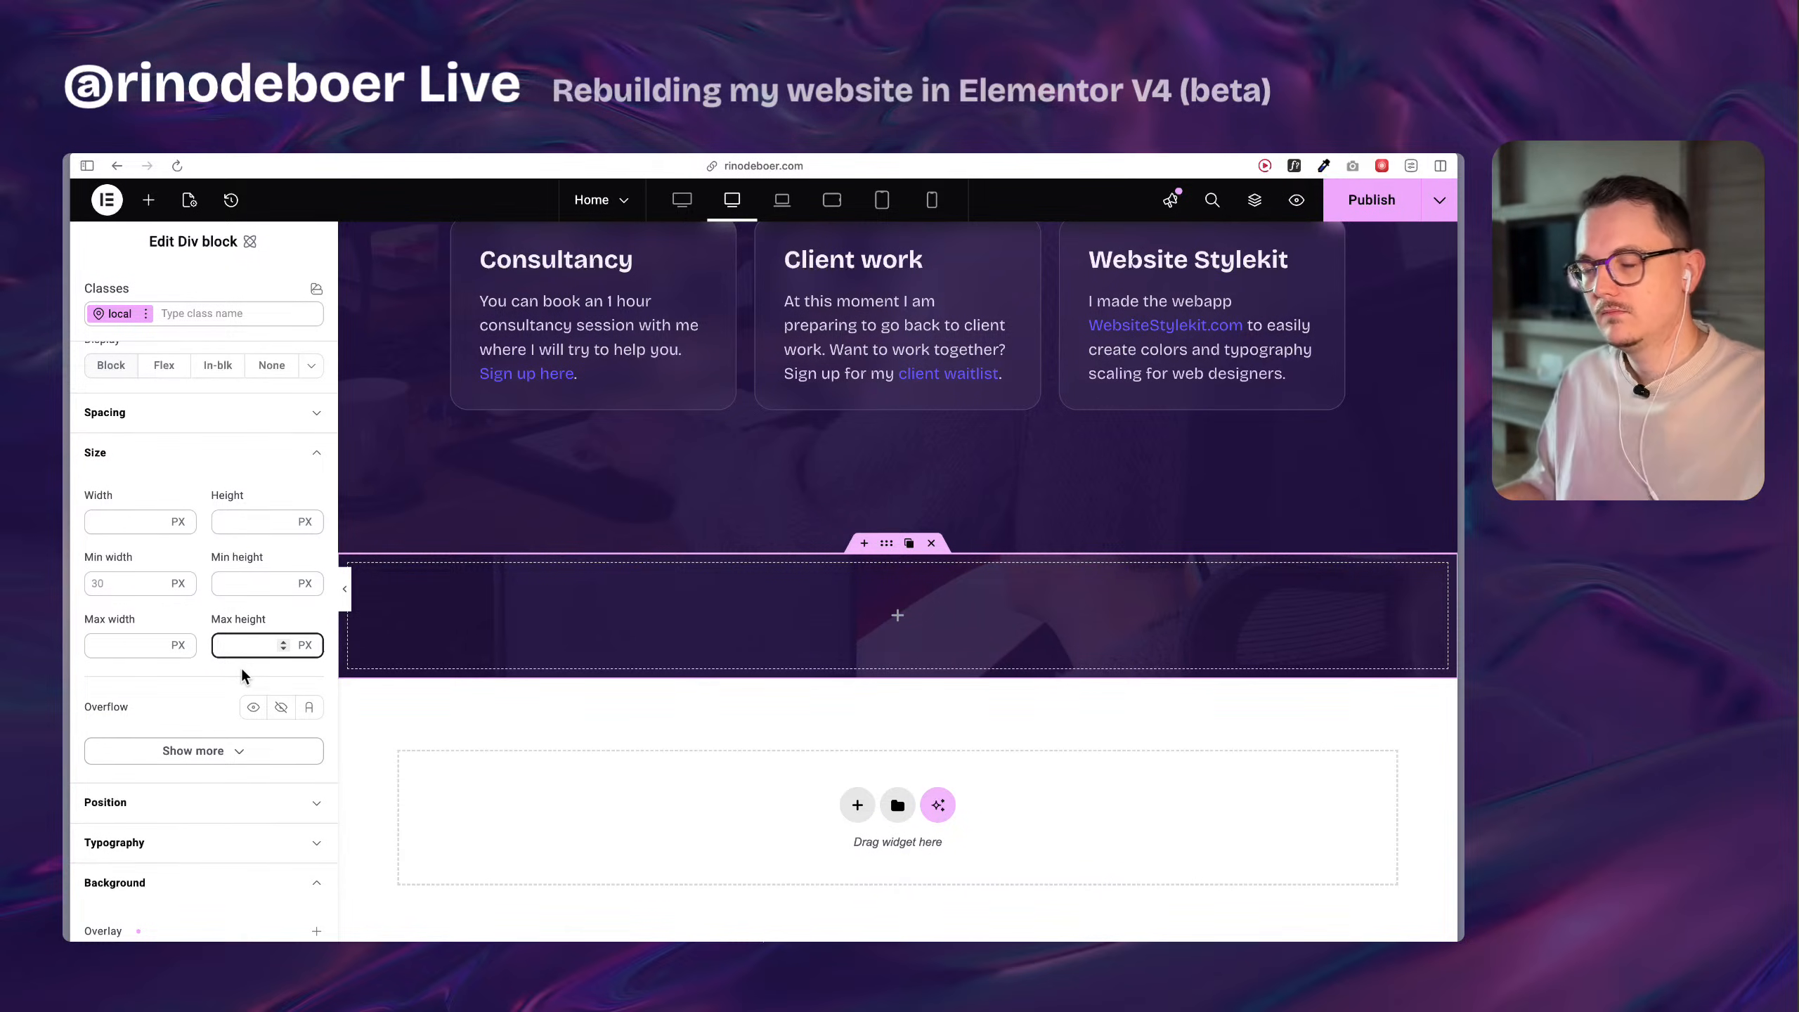
left_click(255, 532)
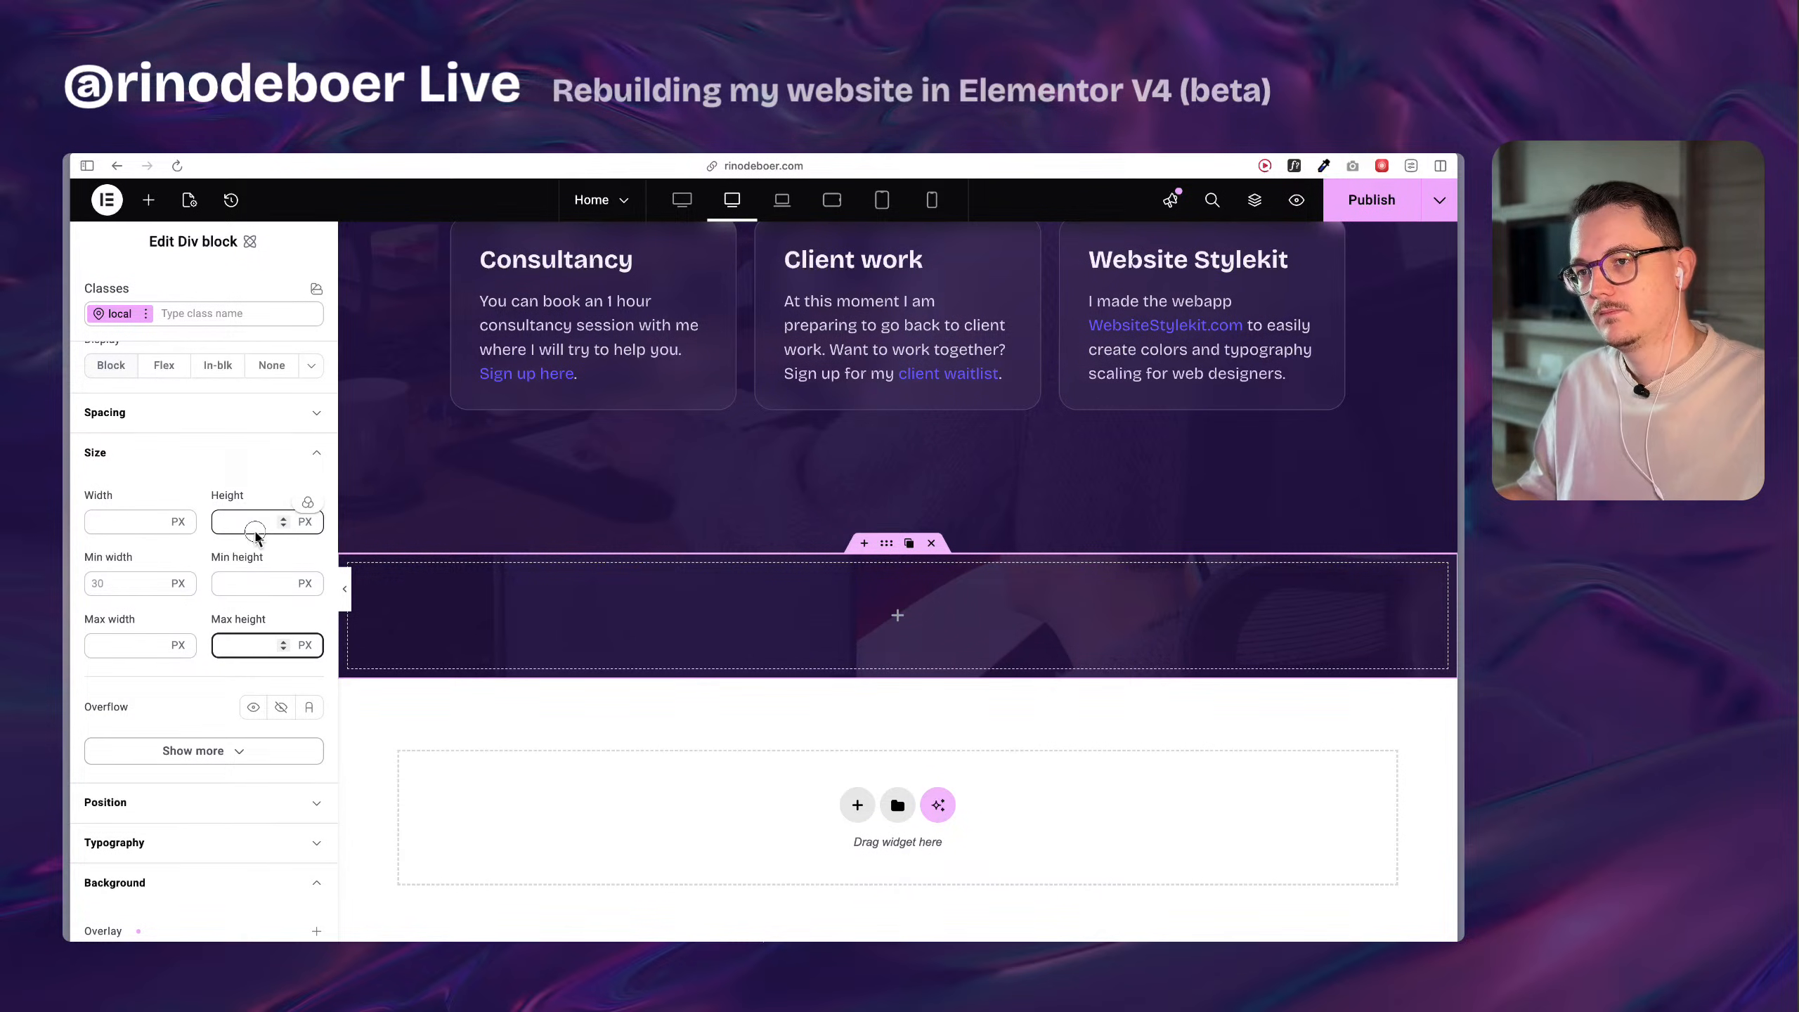
type("100")
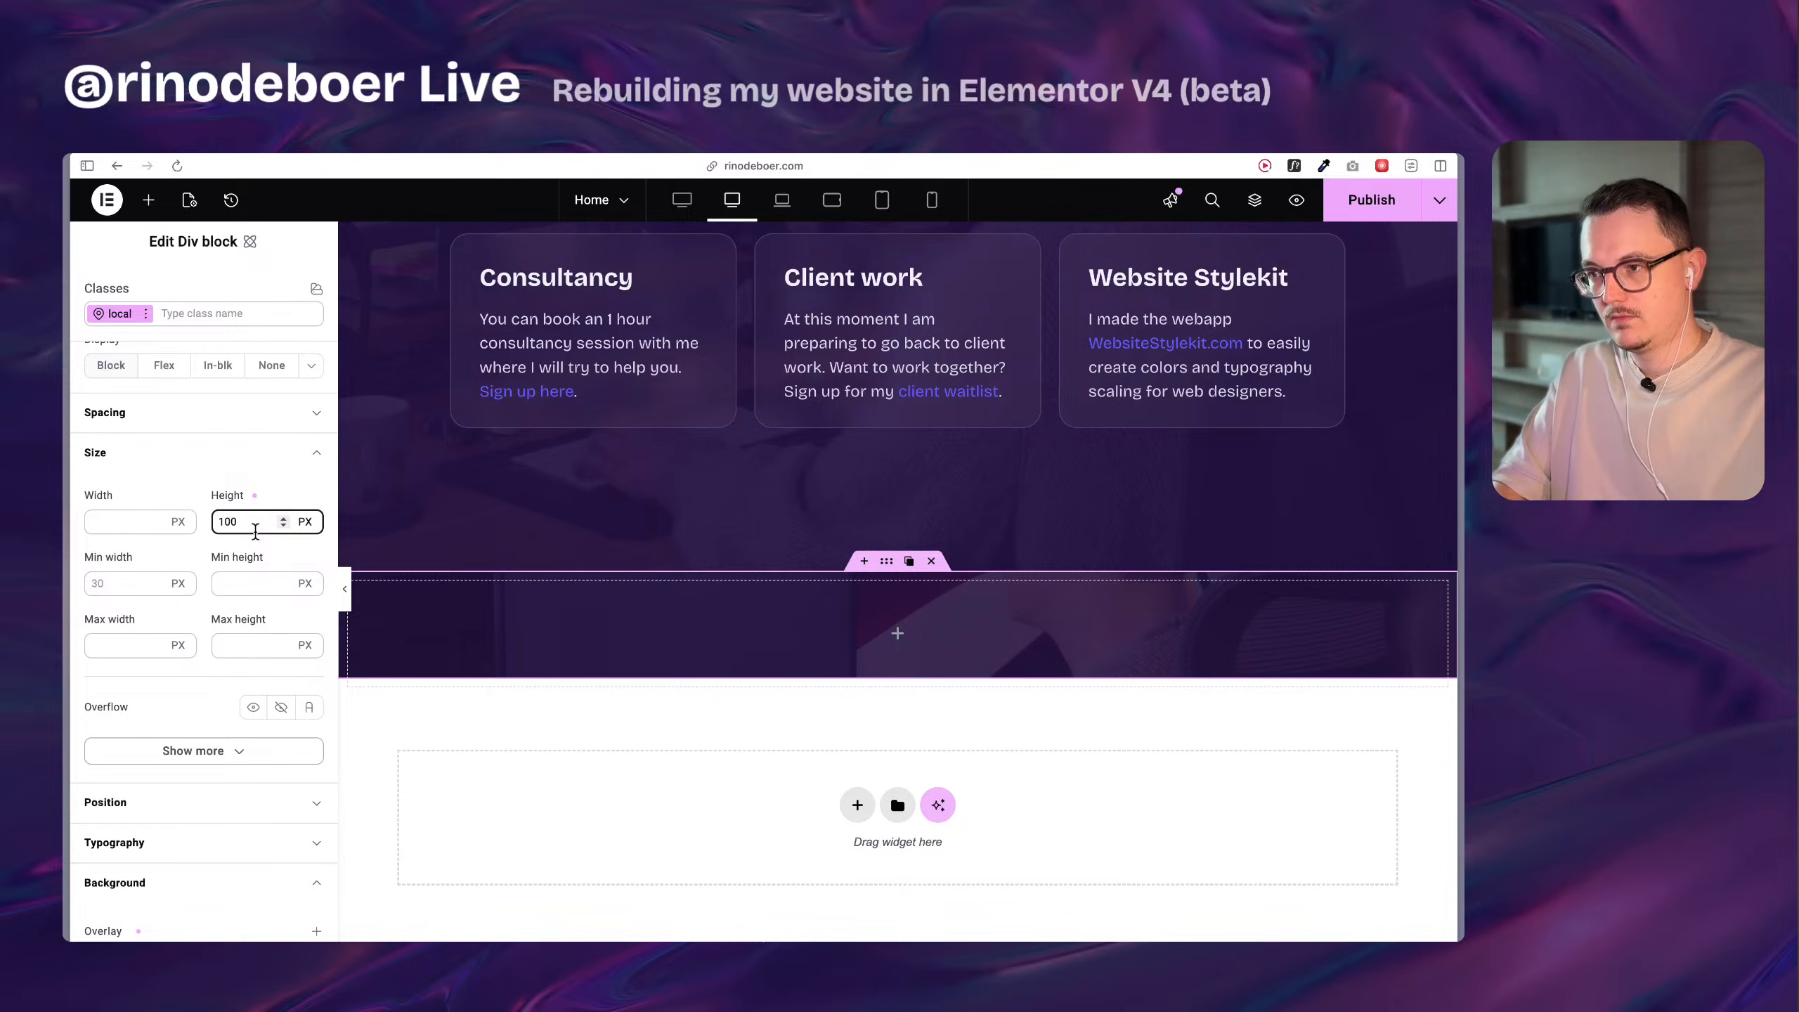
type("vh")
scroll(614, 635, "down", 5)
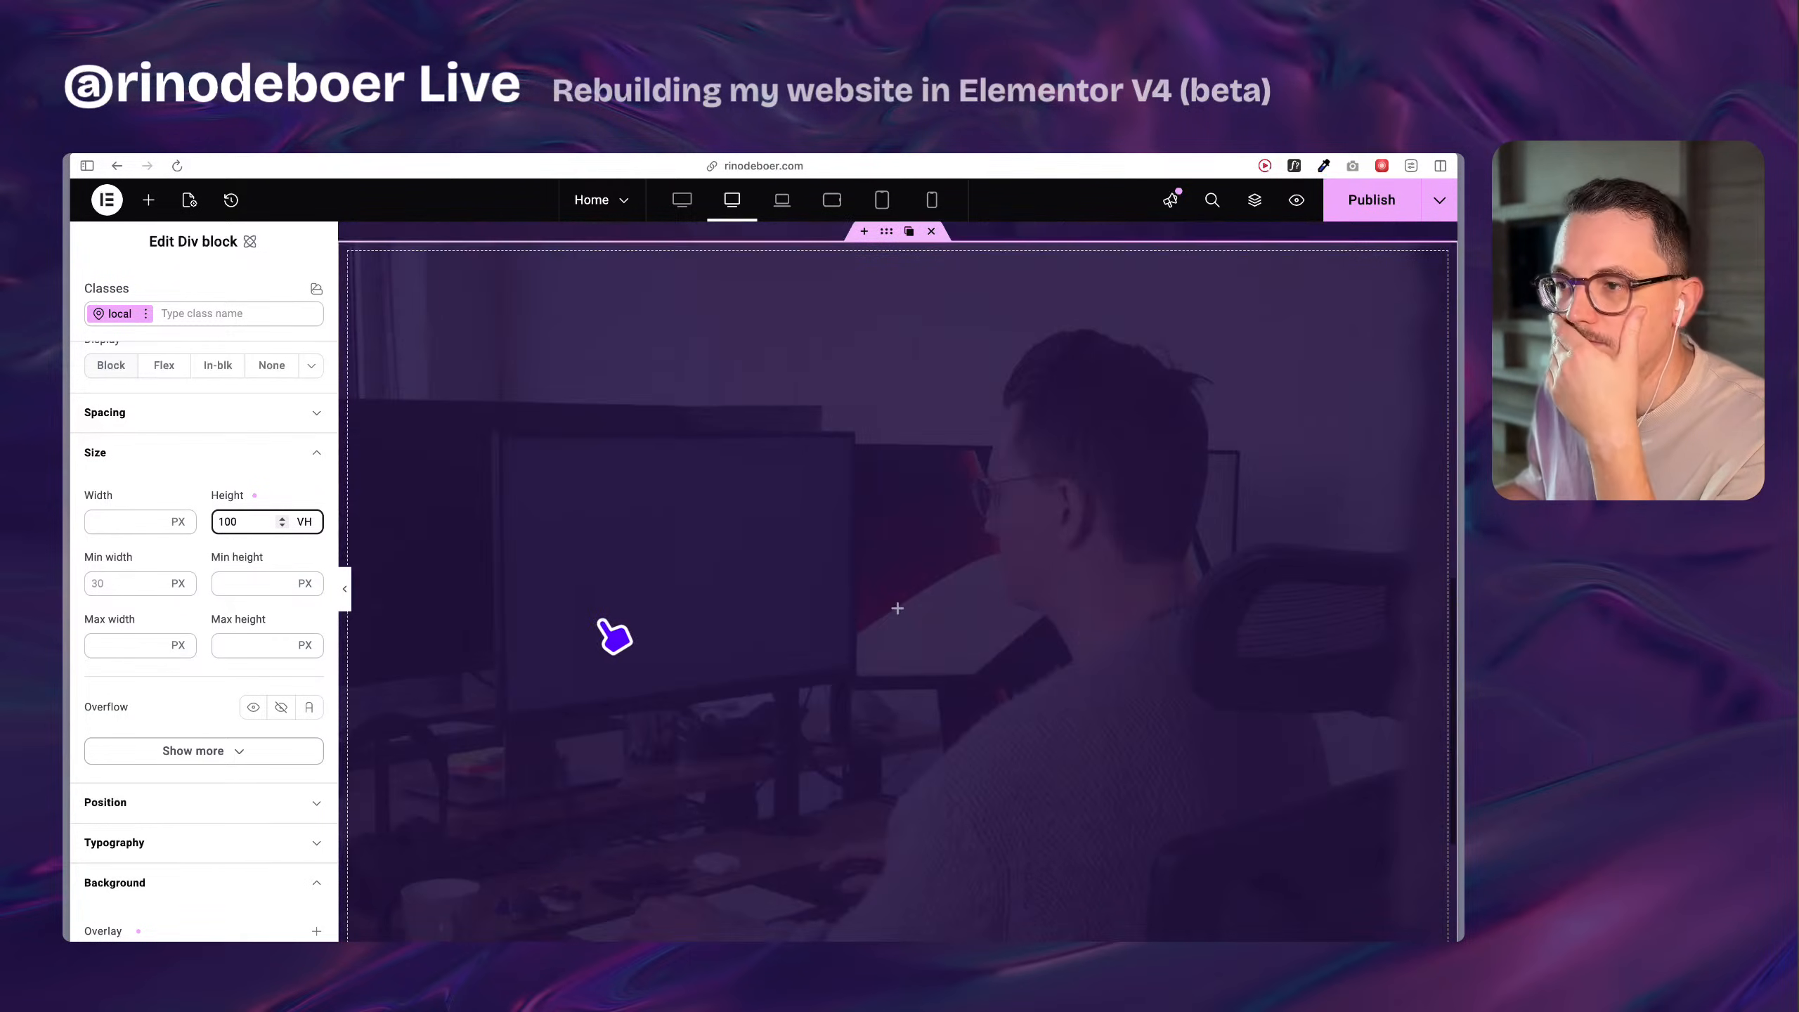
Compare the full-height Div block with the original section's profile header and card layout, and check which atomic elements are available.
scroll(602, 621, "down", 4)
scroll(602, 621, "up", 15)
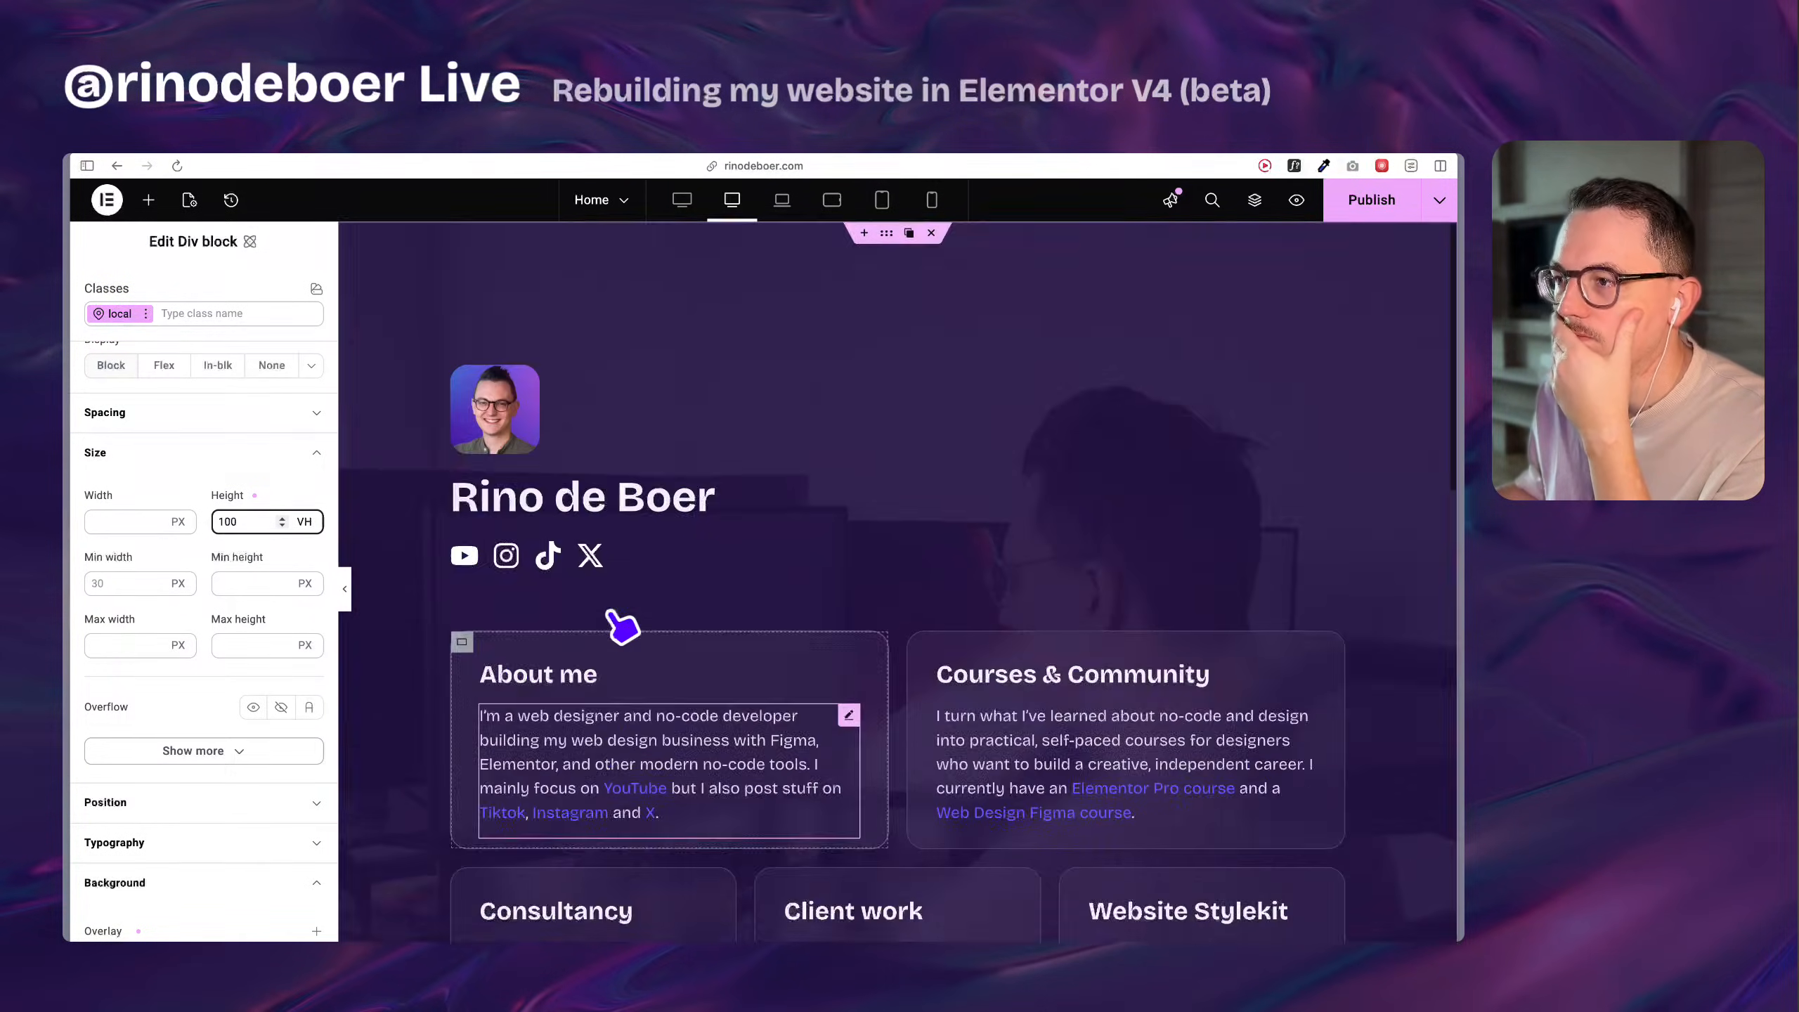
scroll(622, 624, "down", 10)
scroll(750, 643, "up", 9)
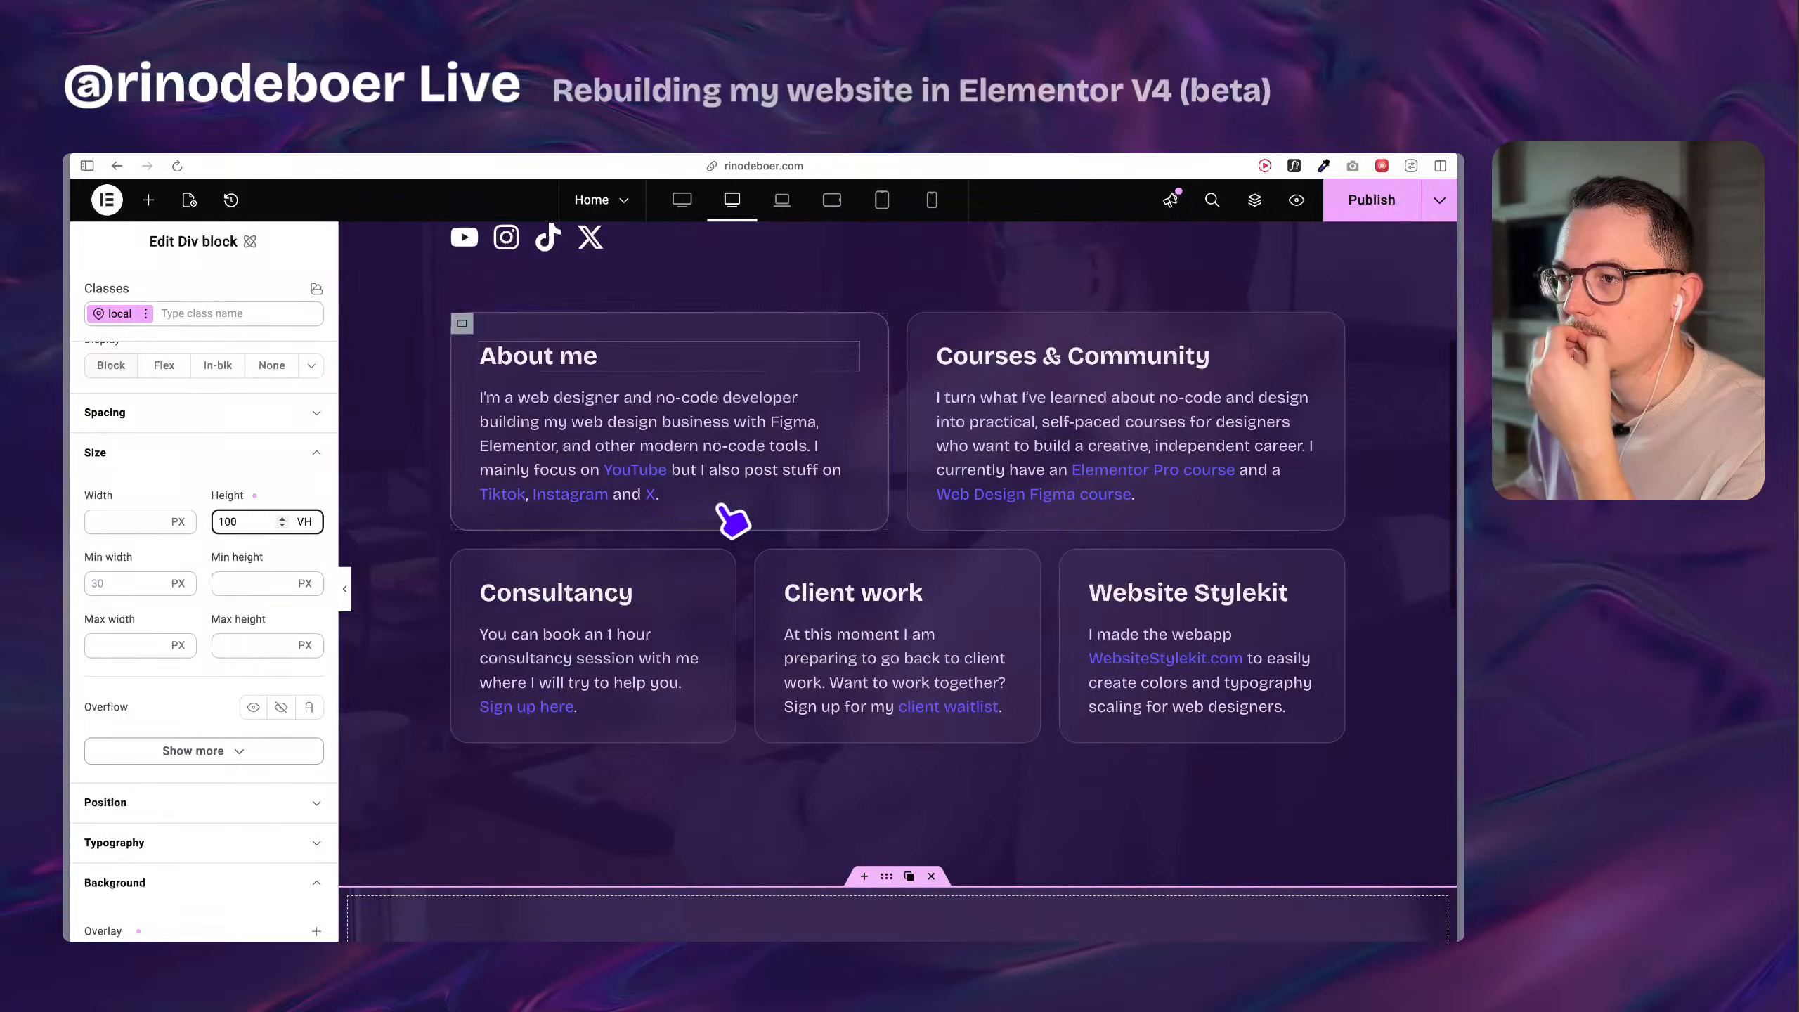
scroll(733, 520, "up", 8)
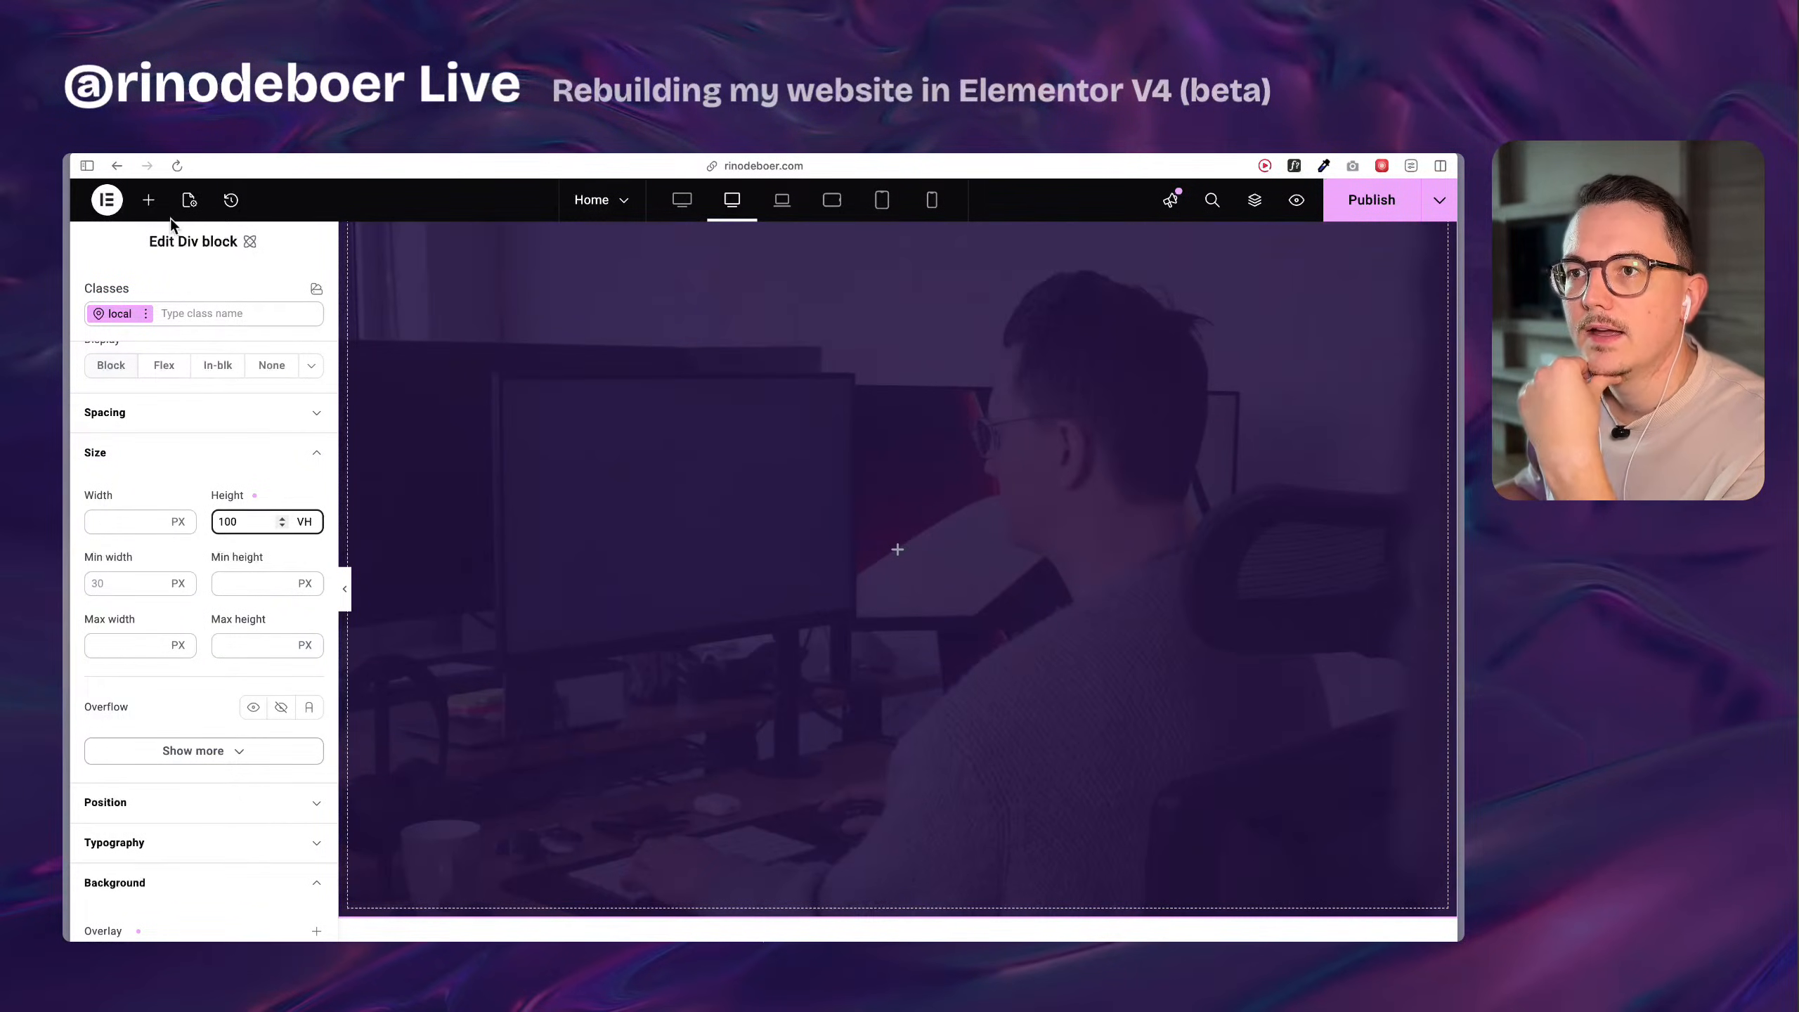
left_click(149, 200)
scroll(642, 470, "down", 8)
scroll(768, 490, "up", 2)
scroll(775, 443, "down", 2)
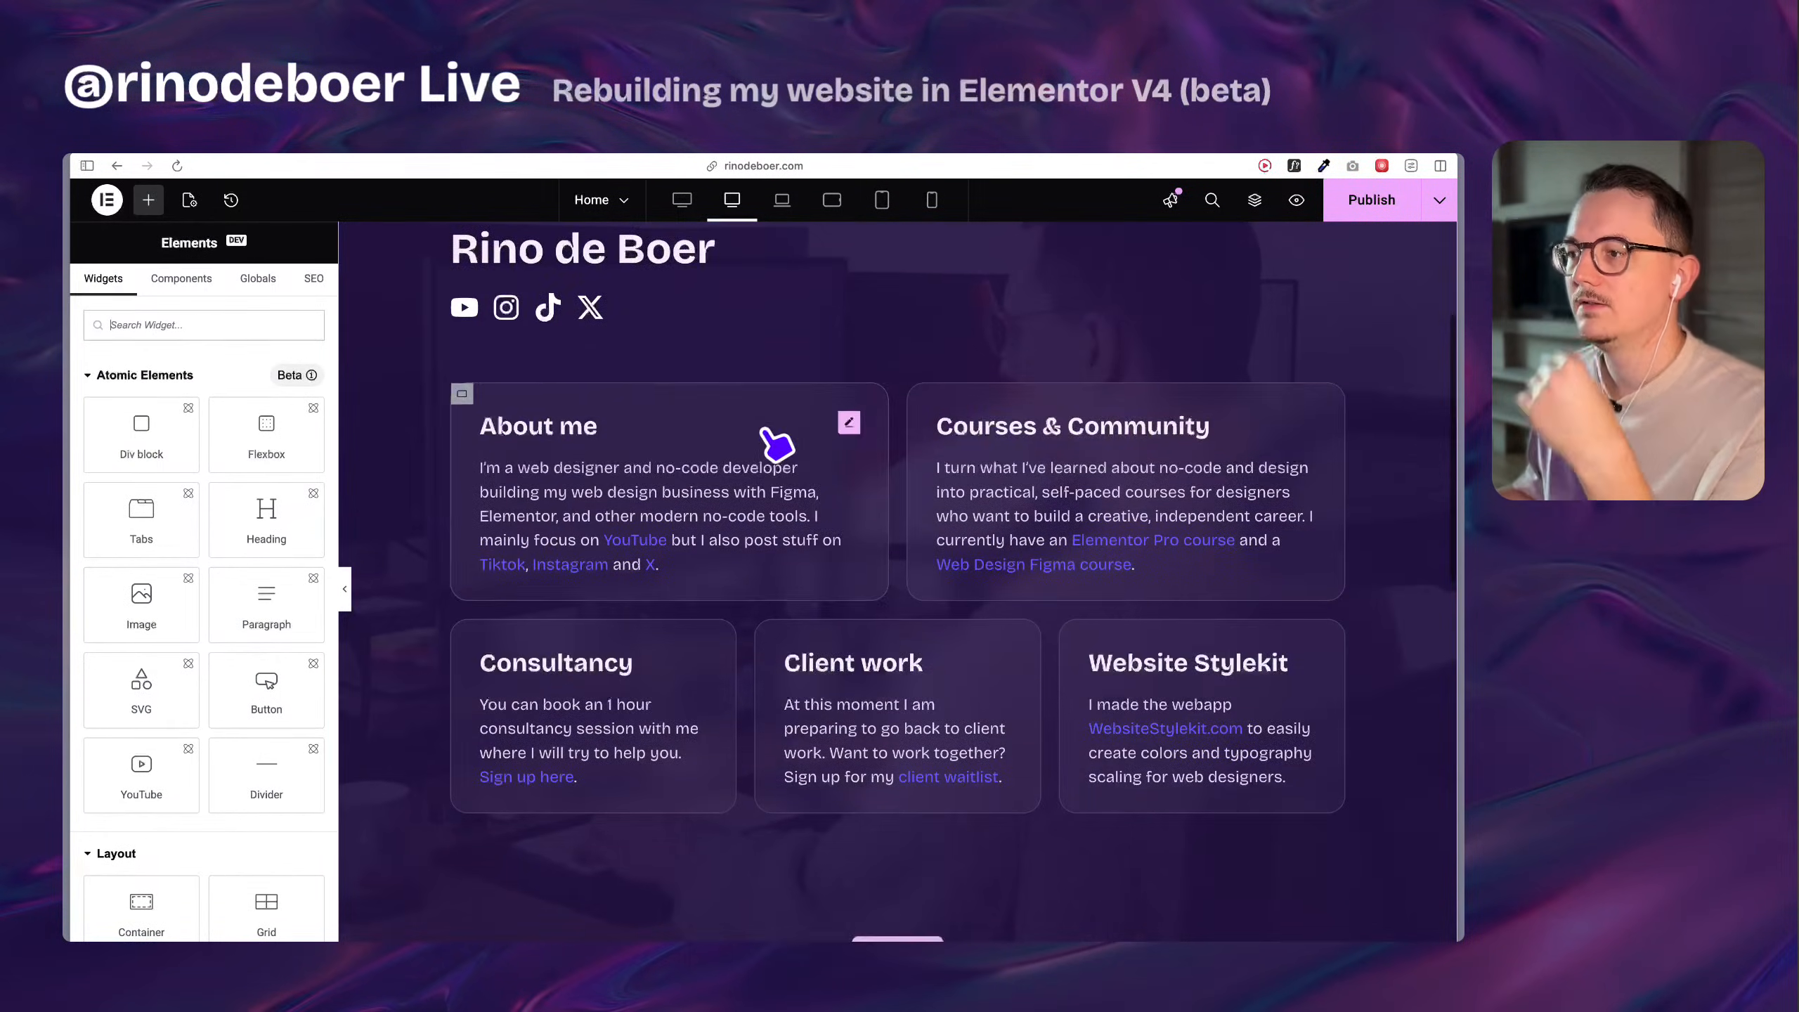
scroll(875, 671, "up", 1)
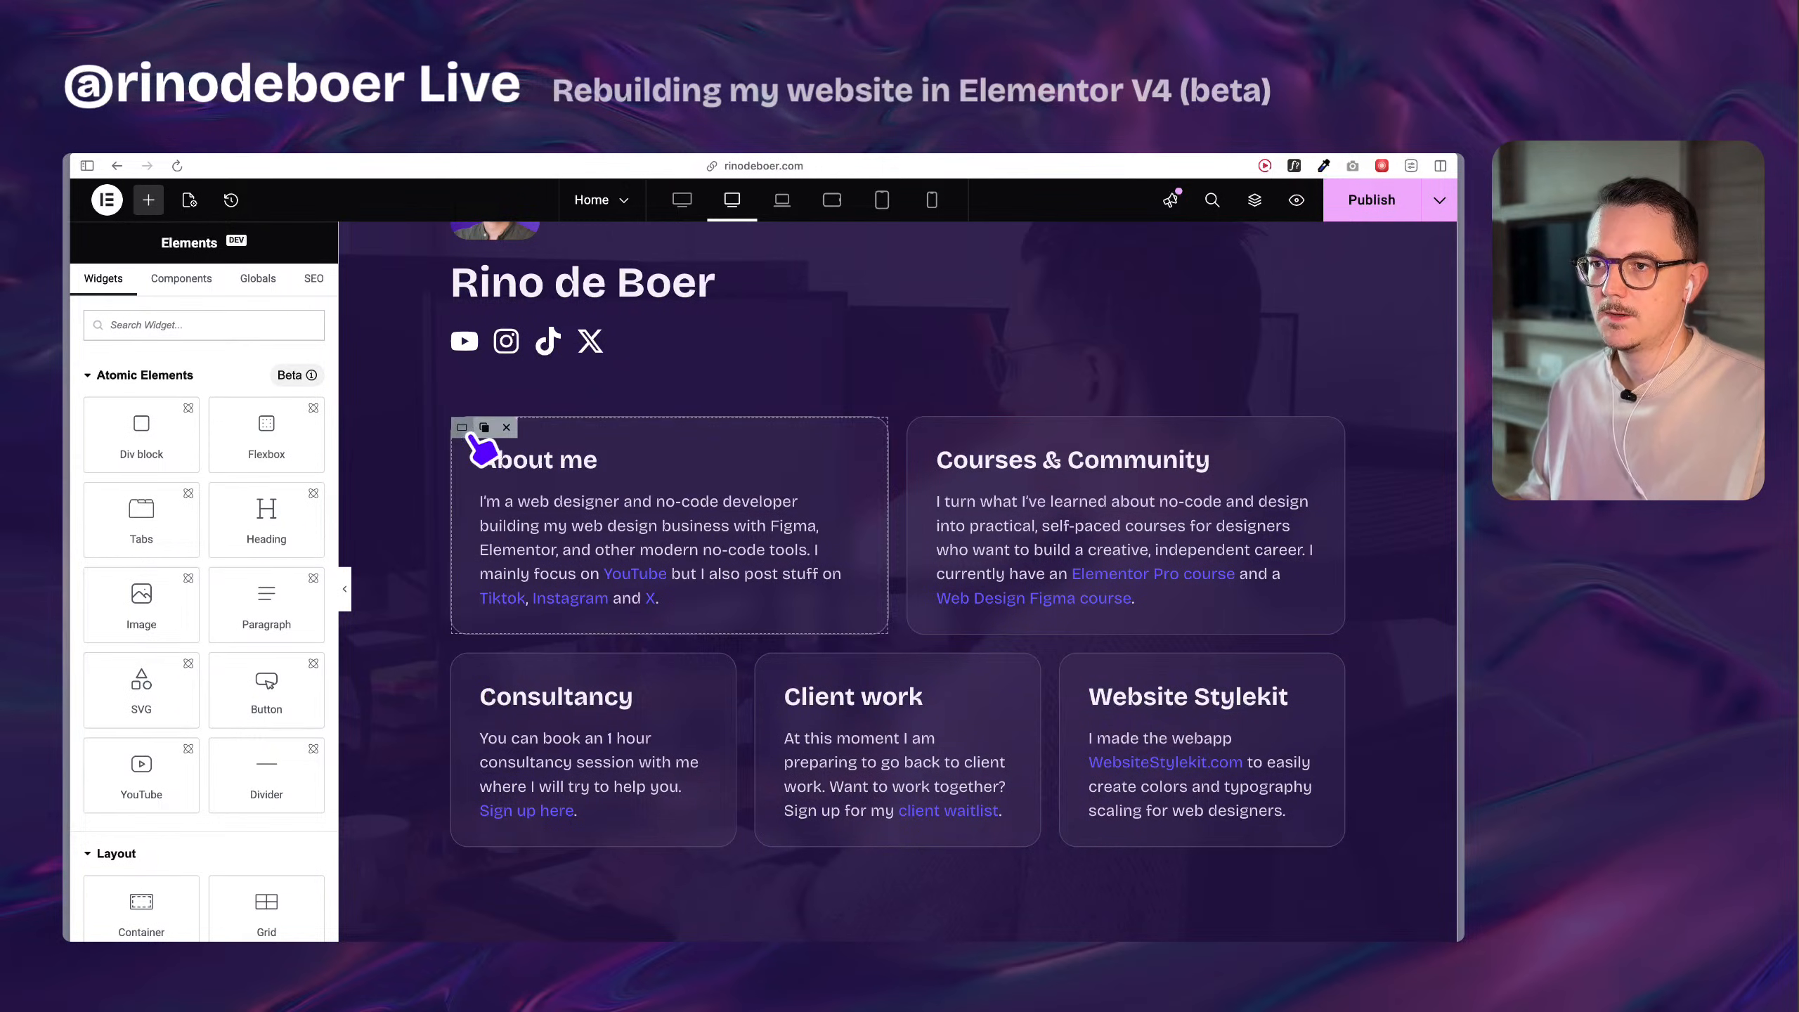
Inspect the original About me and Consultancy card containers' layout settings and compare the original section with the empty Div block.
left_click(470, 433)
left_click(461, 667)
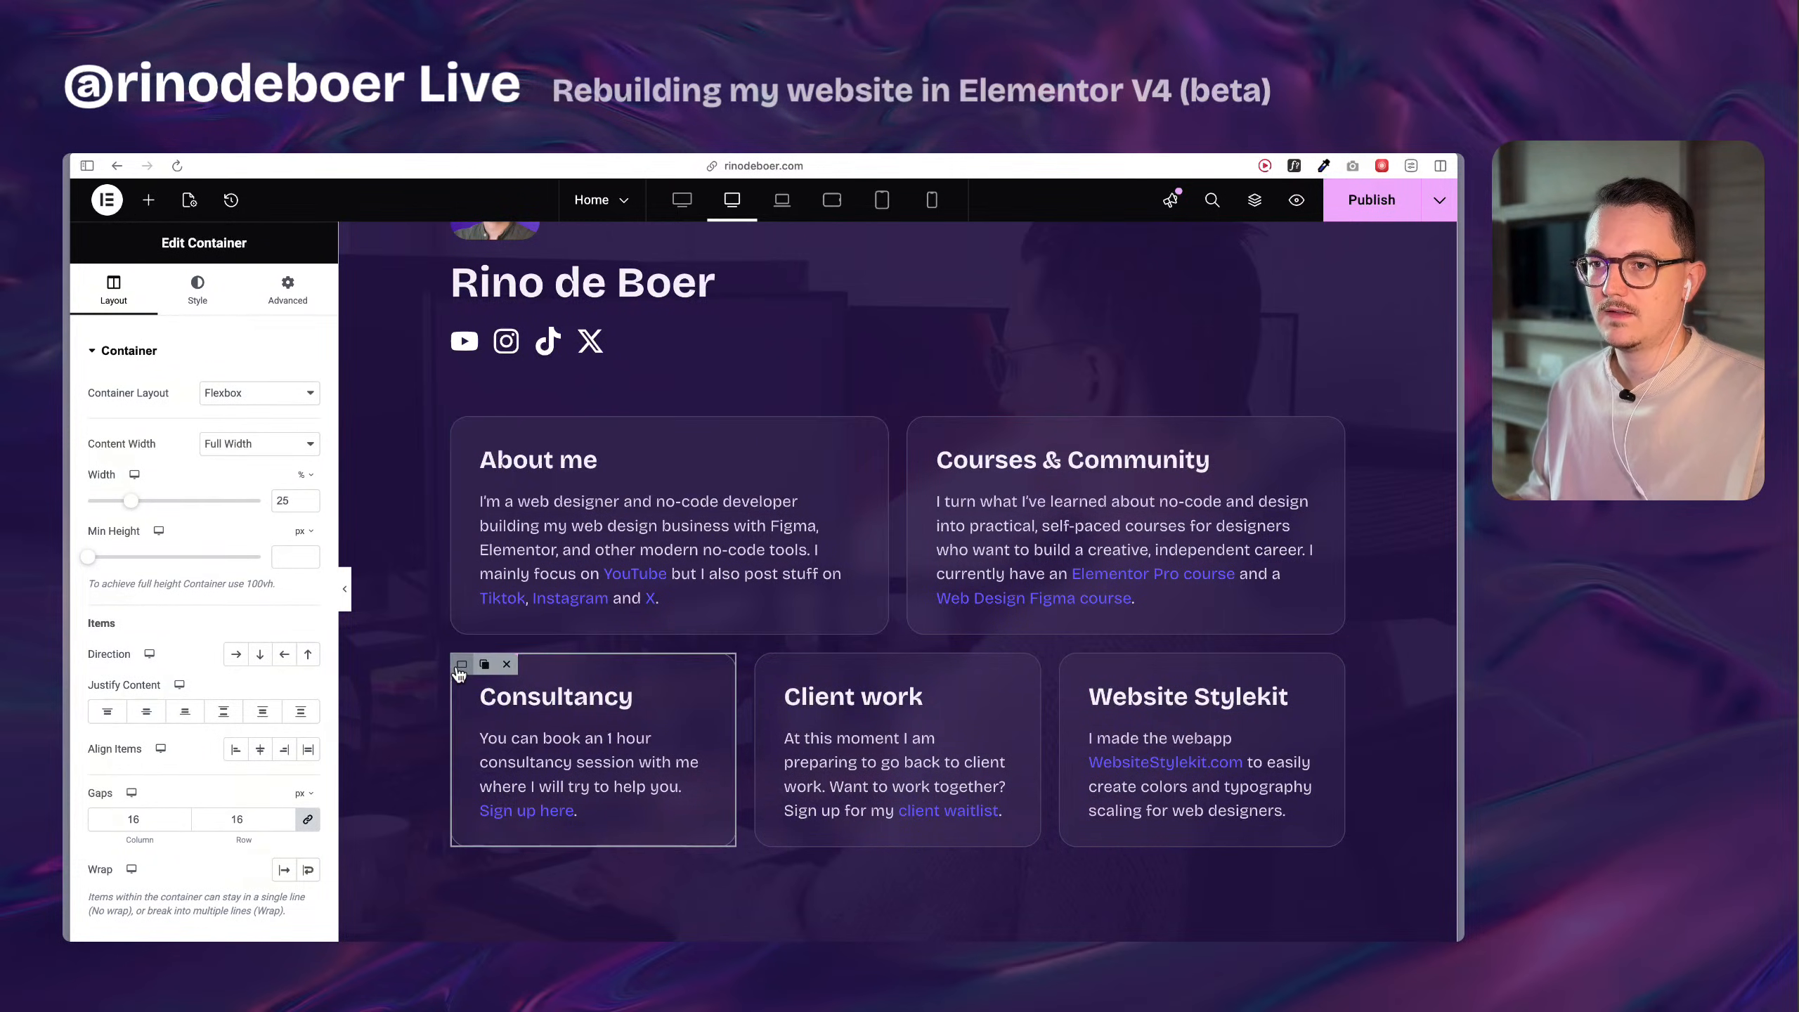
scroll(611, 683, "up", 3)
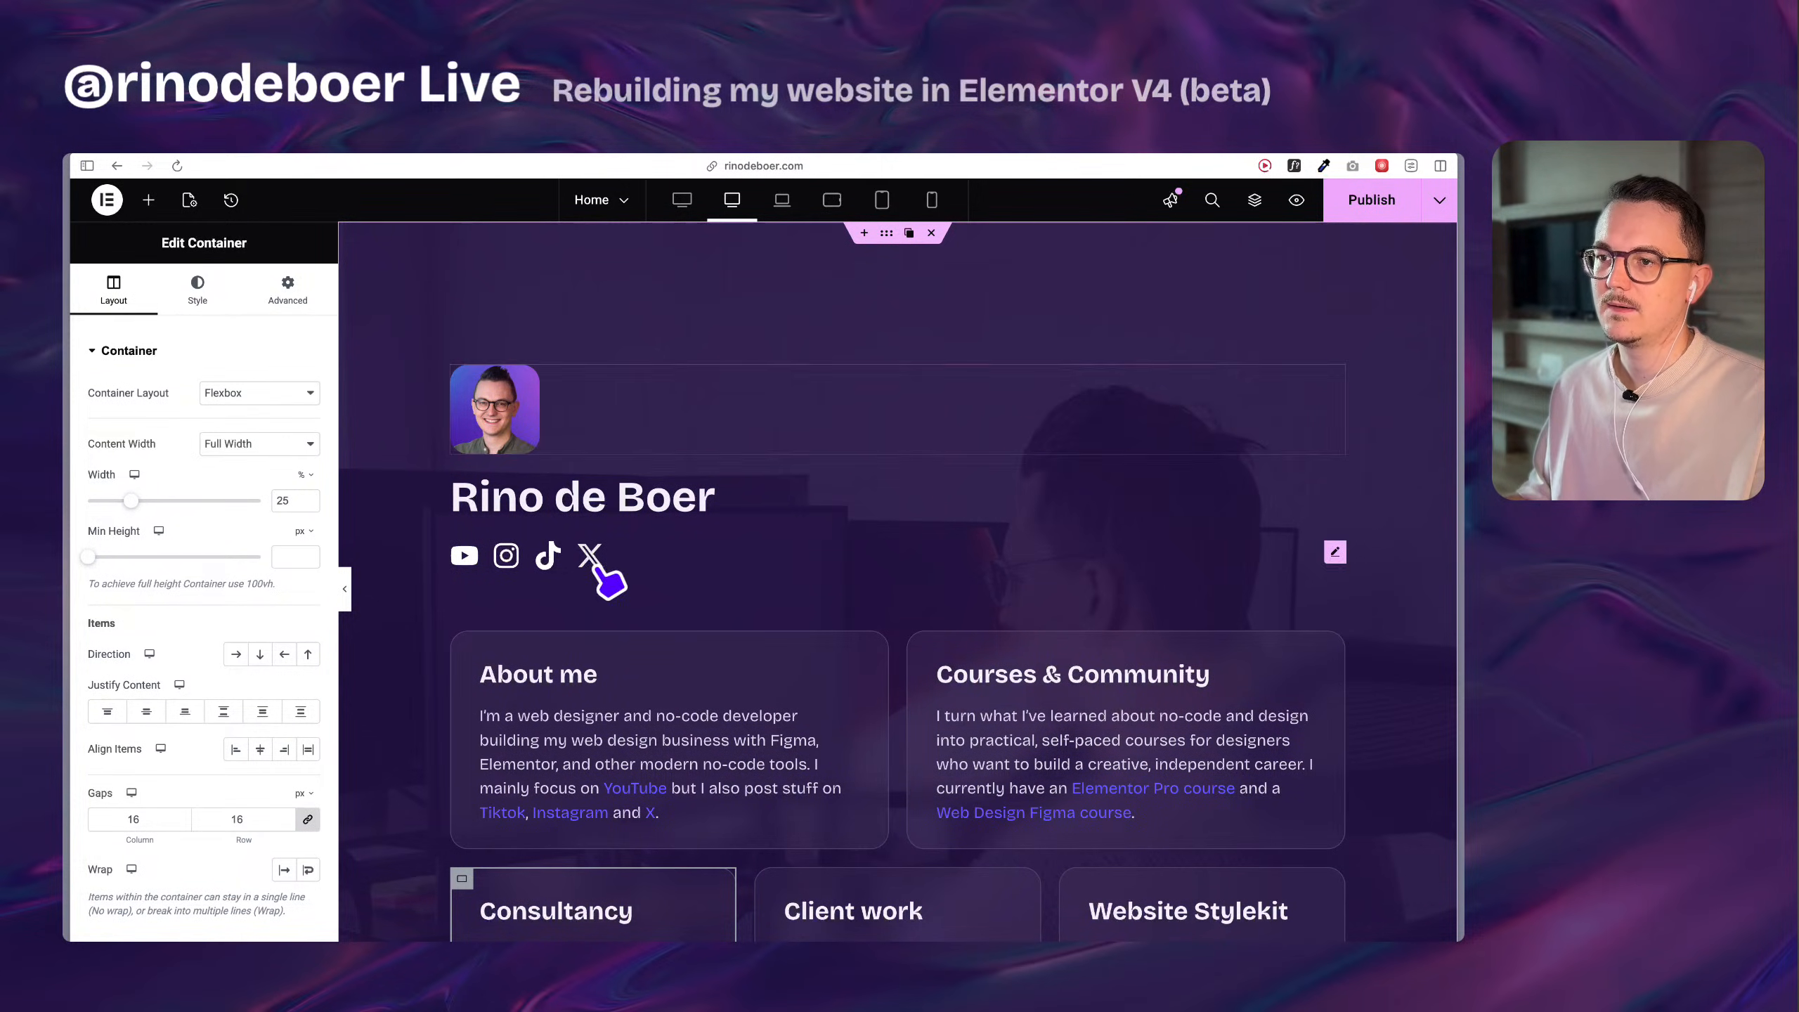
scroll(611, 577, "down", 10)
scroll(614, 585, "down", 5)
scroll(602, 541, "up", 10)
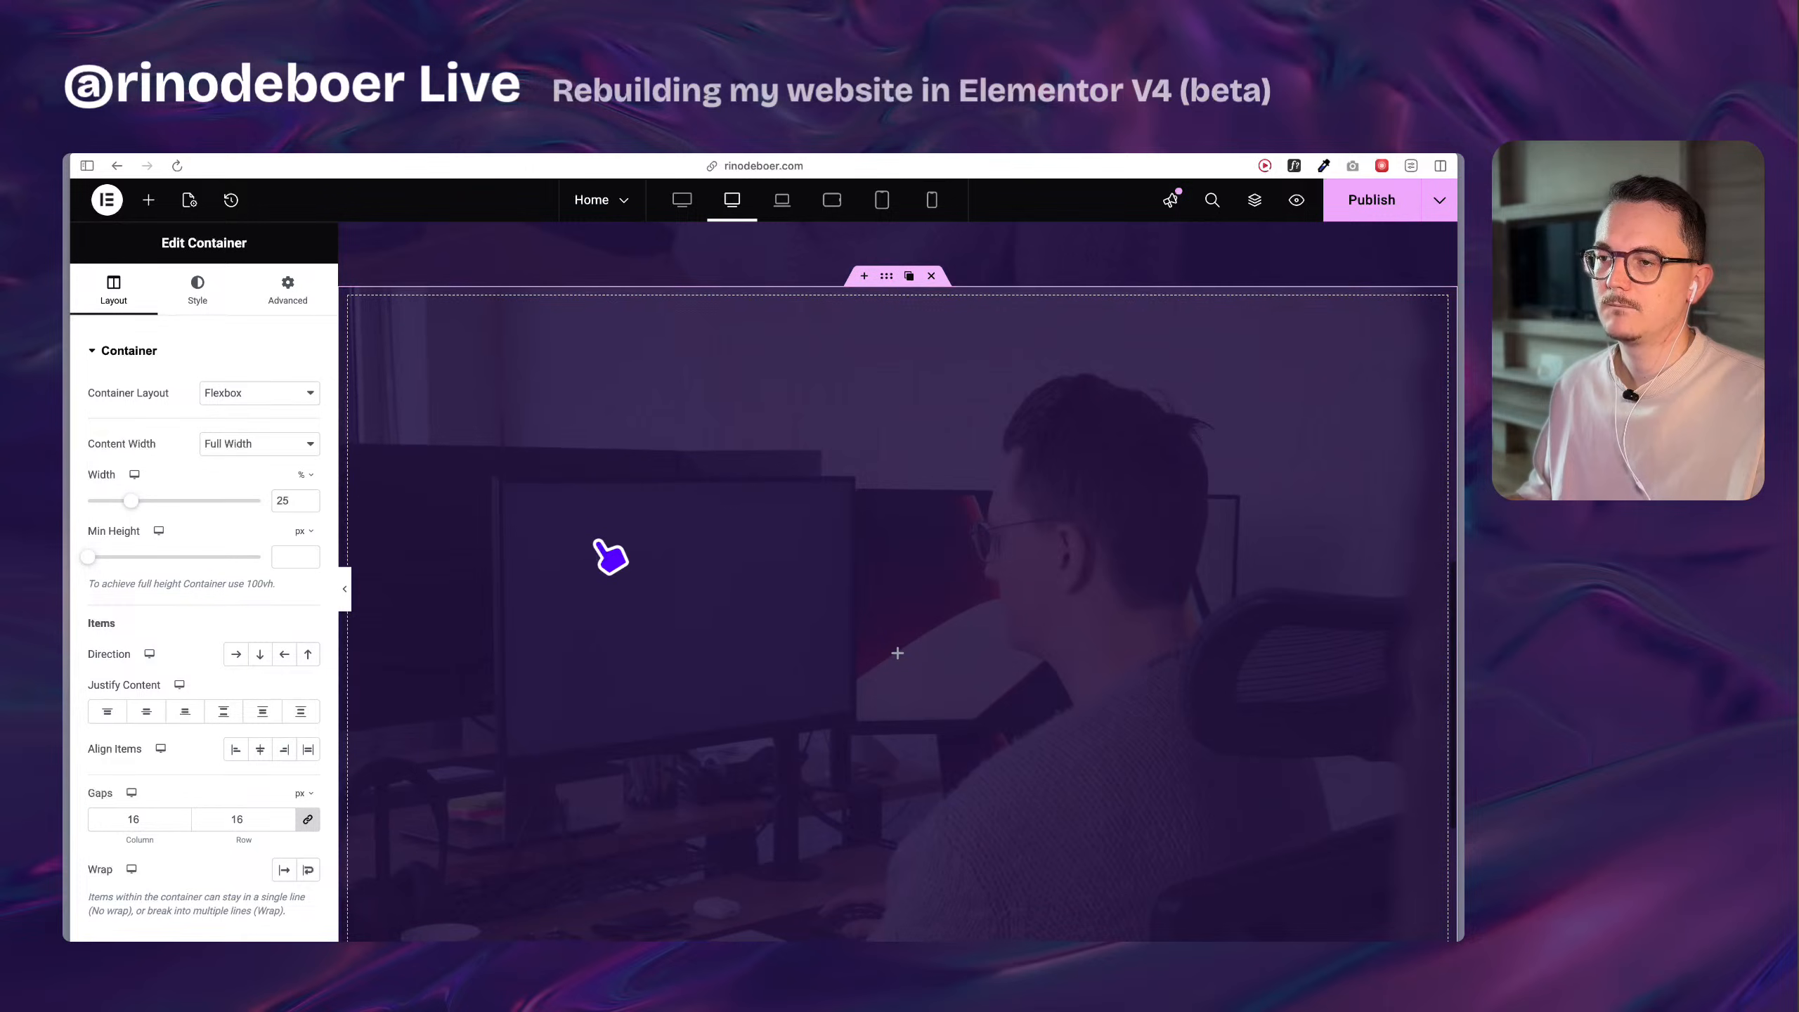
scroll(708, 439, "up", 3)
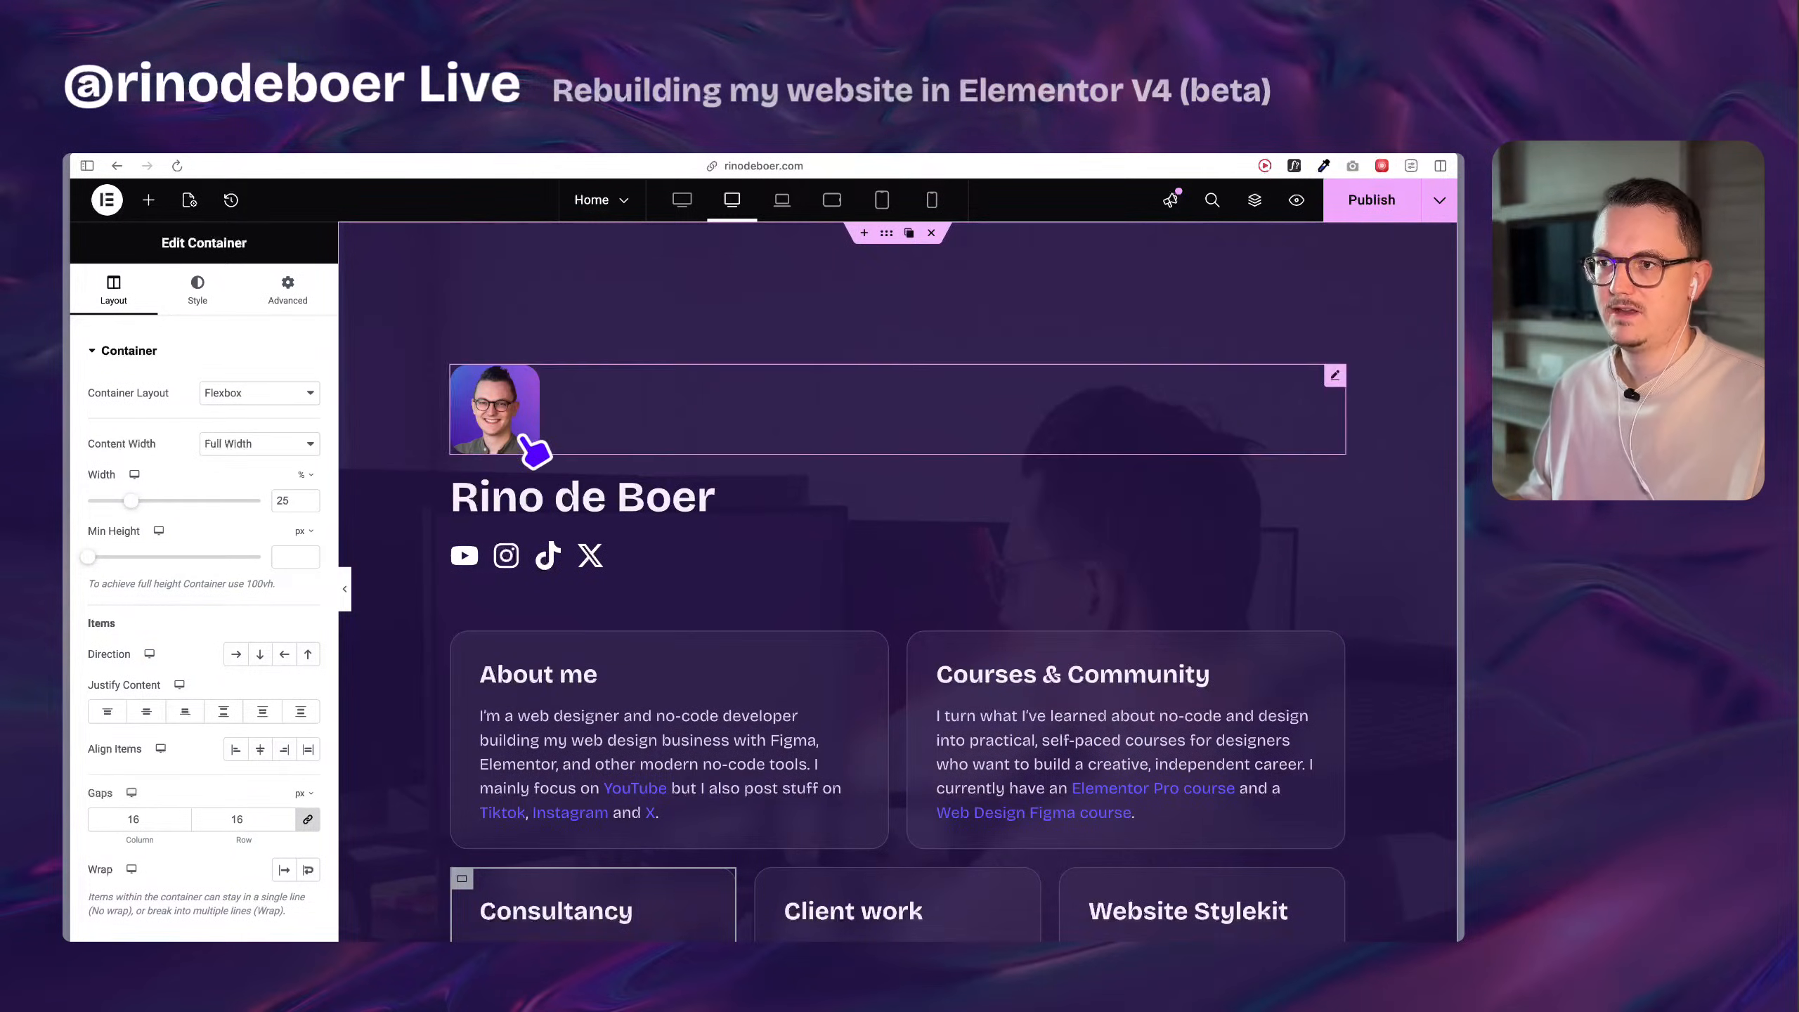
scroll(531, 496, "down", 7)
scroll(631, 603, "down", 6)
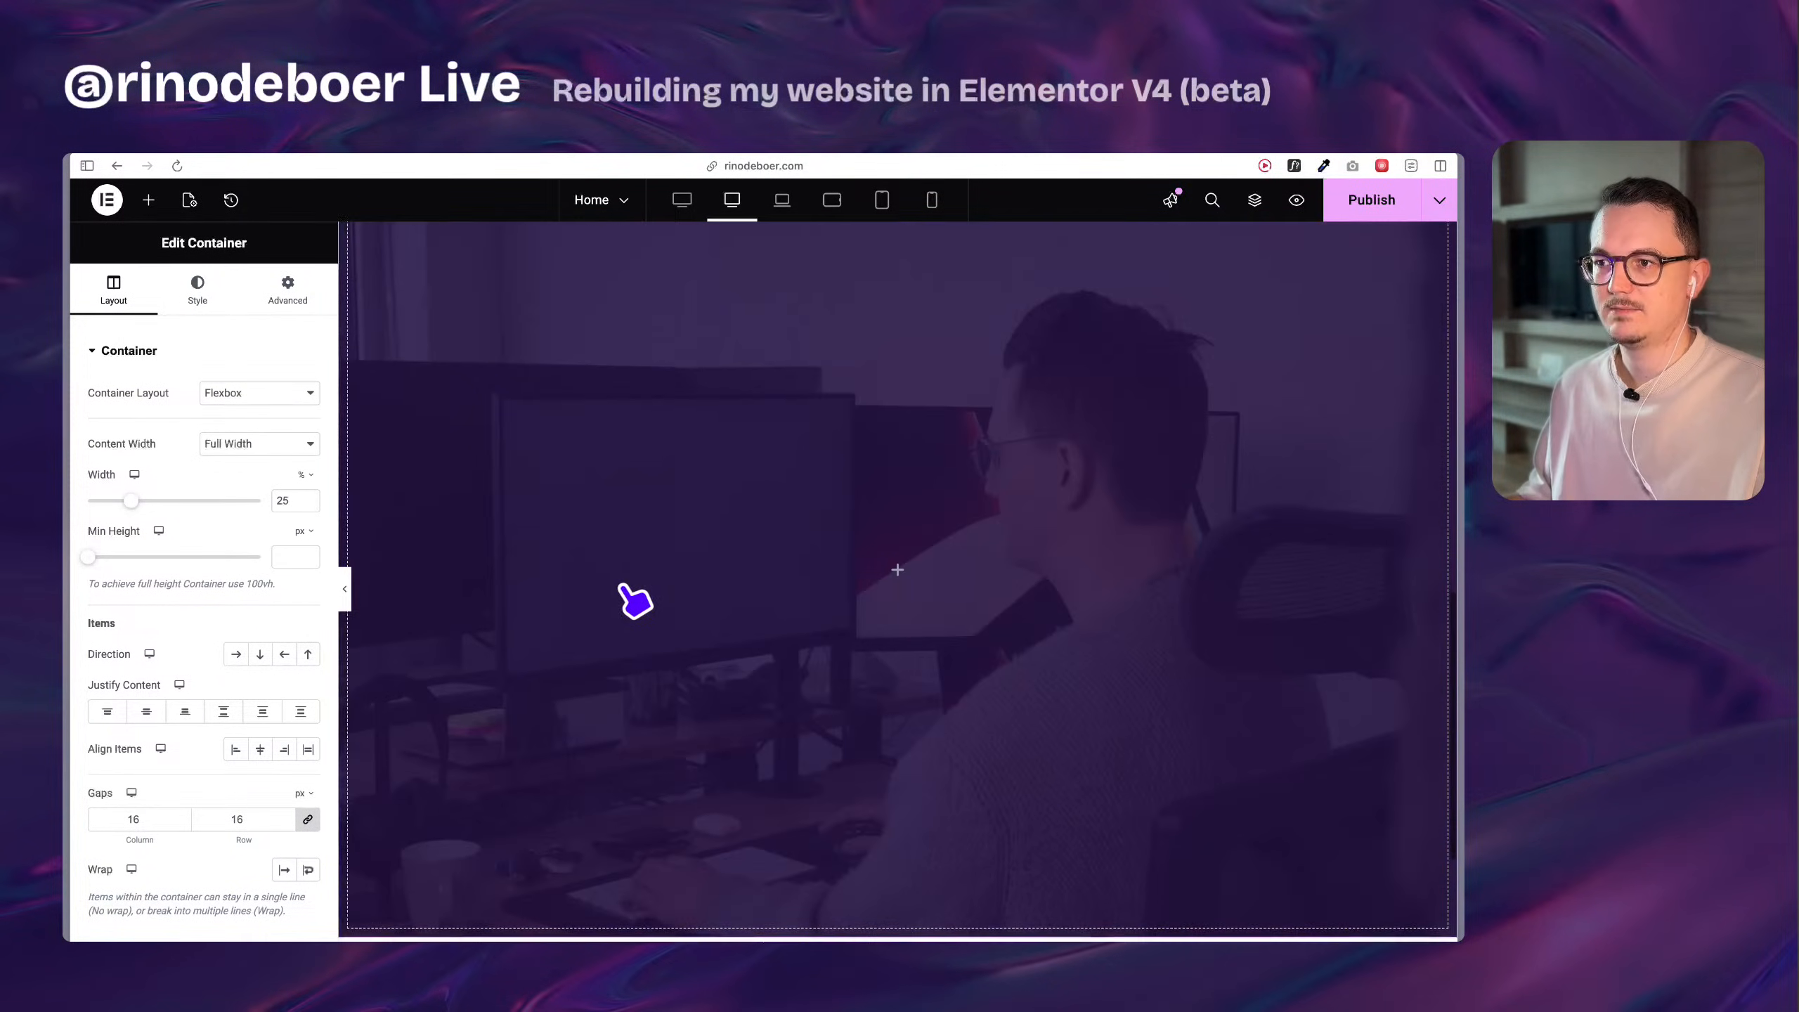
Examine the original name heading and the social icons widget, including the X Twitter item's icon and link settings.
left_click(149, 200)
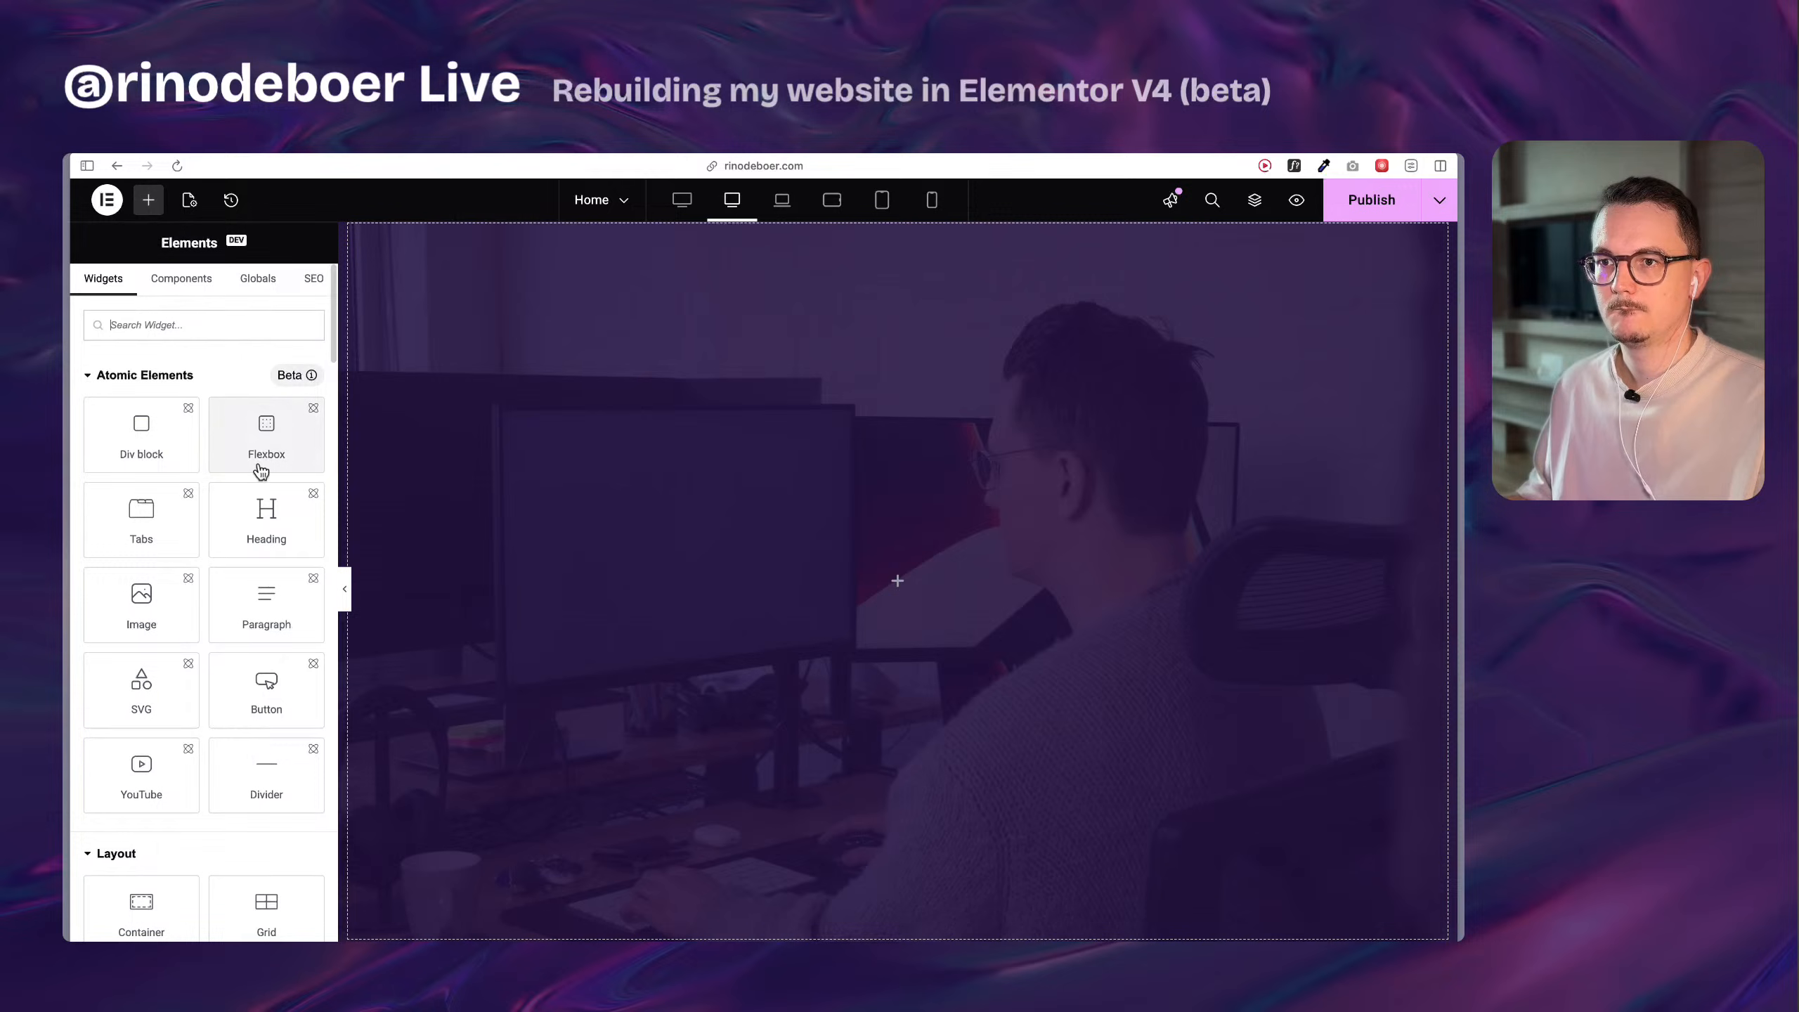
scroll(496, 673, "up", 8)
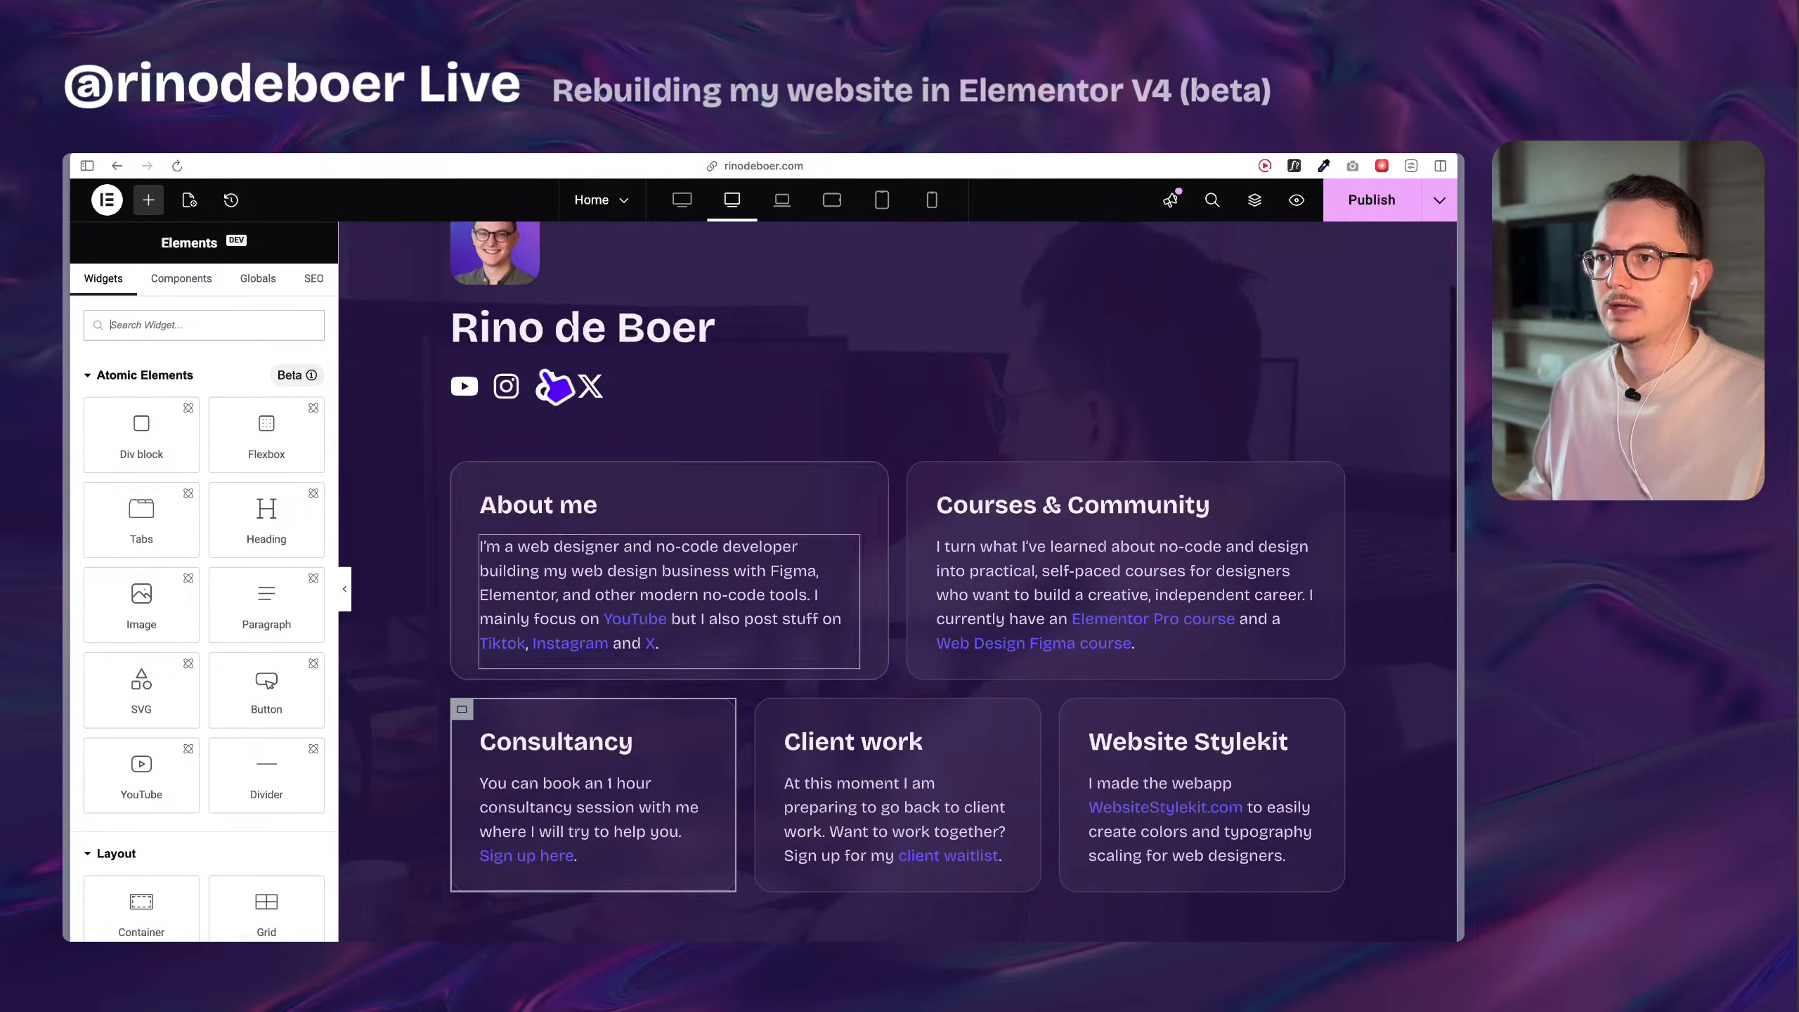
left_click(536, 339)
scroll(666, 602, "down", 10)
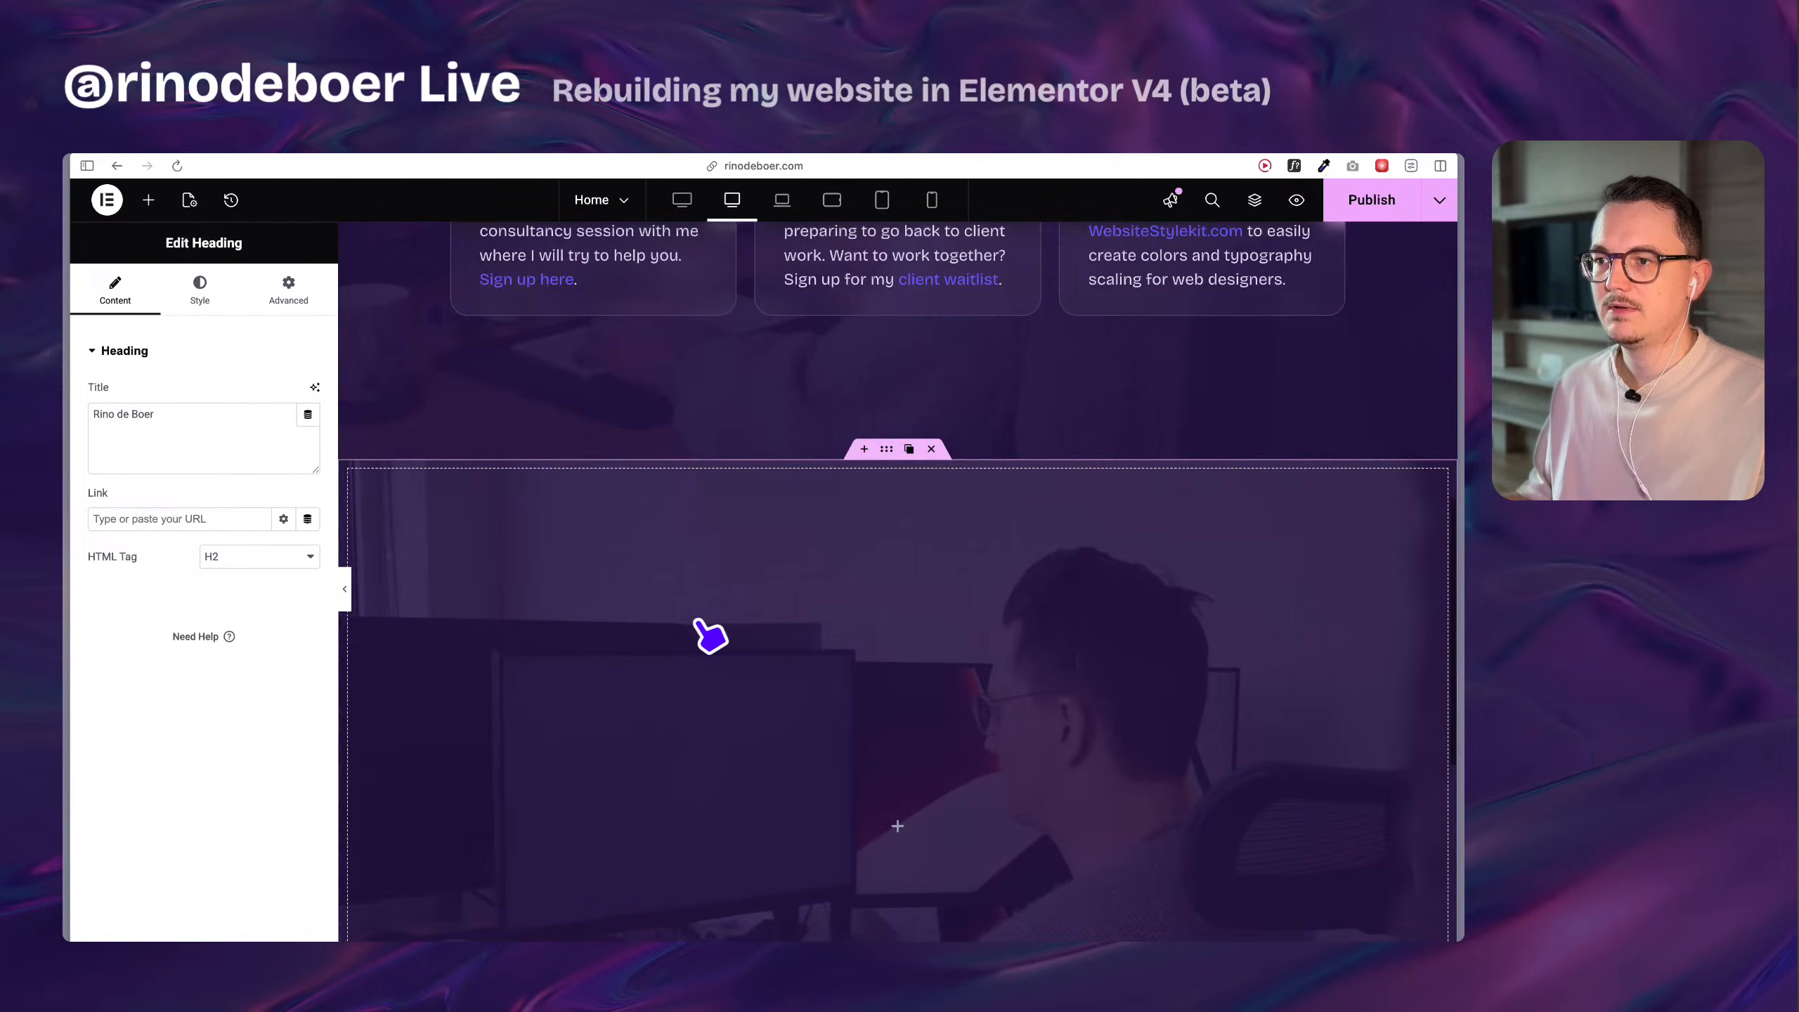
scroll(701, 609, "up", 6)
scroll(659, 496, "up", 3)
left_click(595, 371)
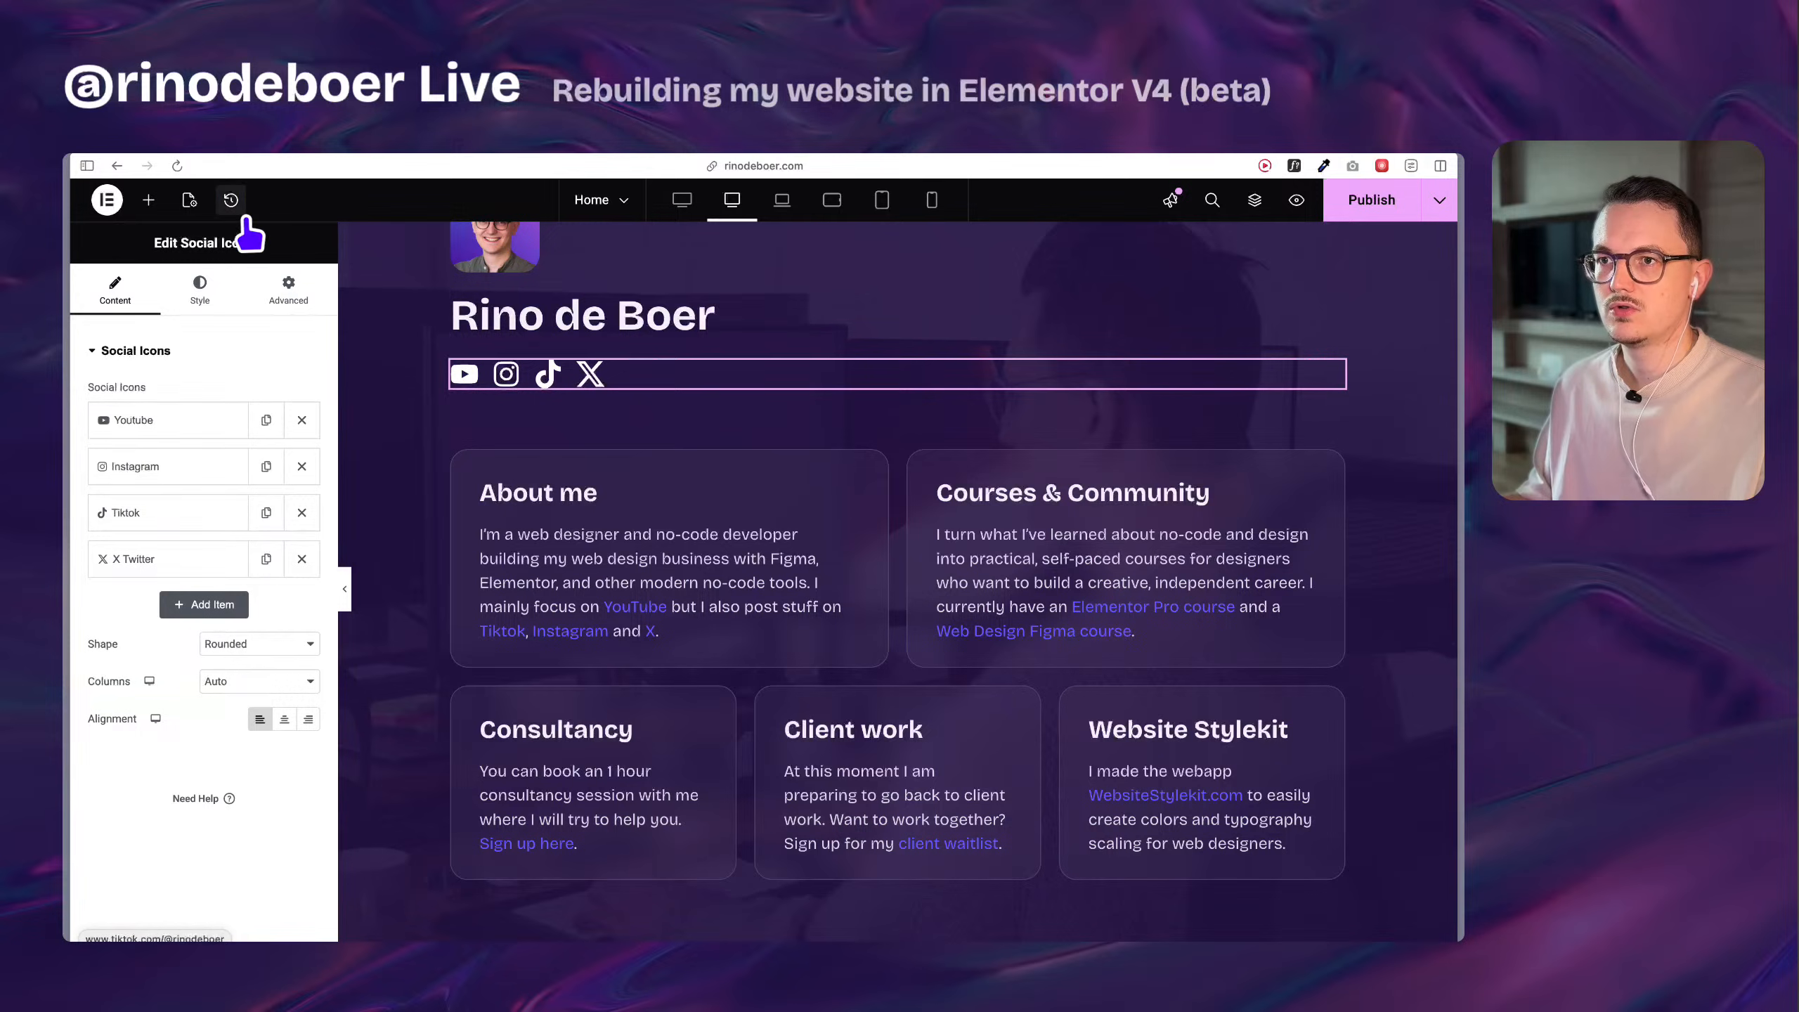
left_click(185, 567)
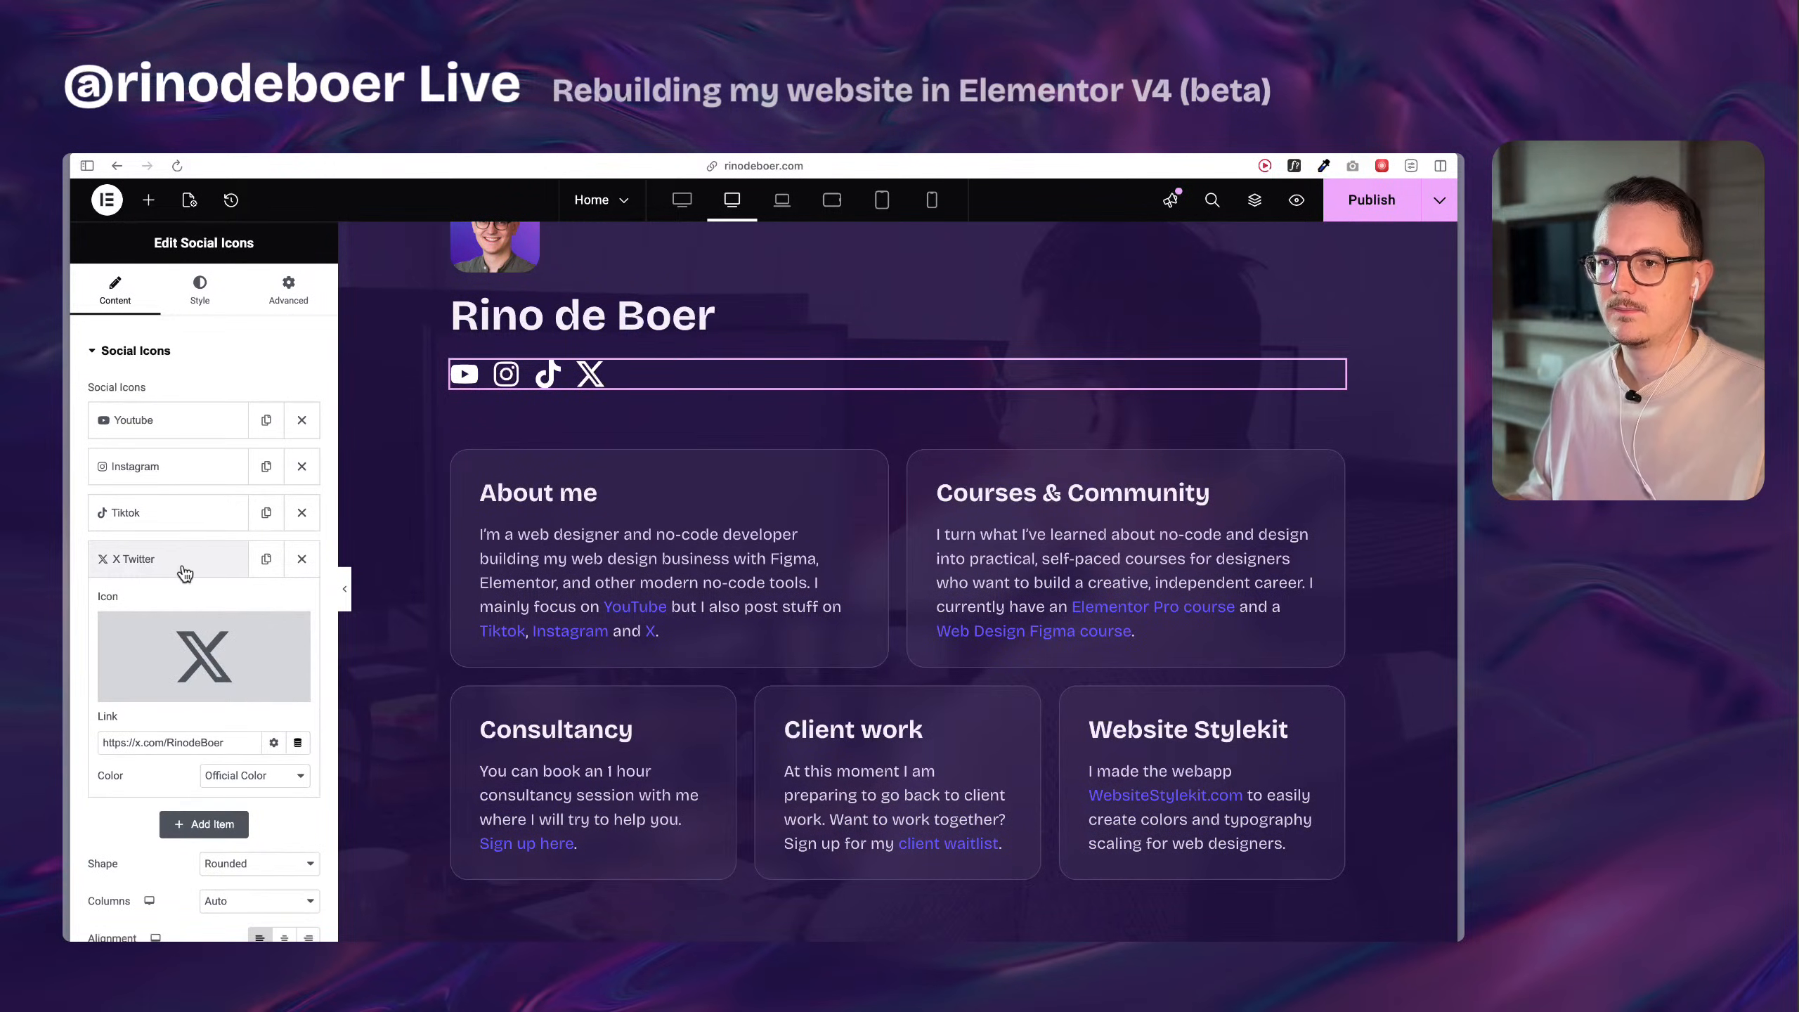
left_click(183, 567)
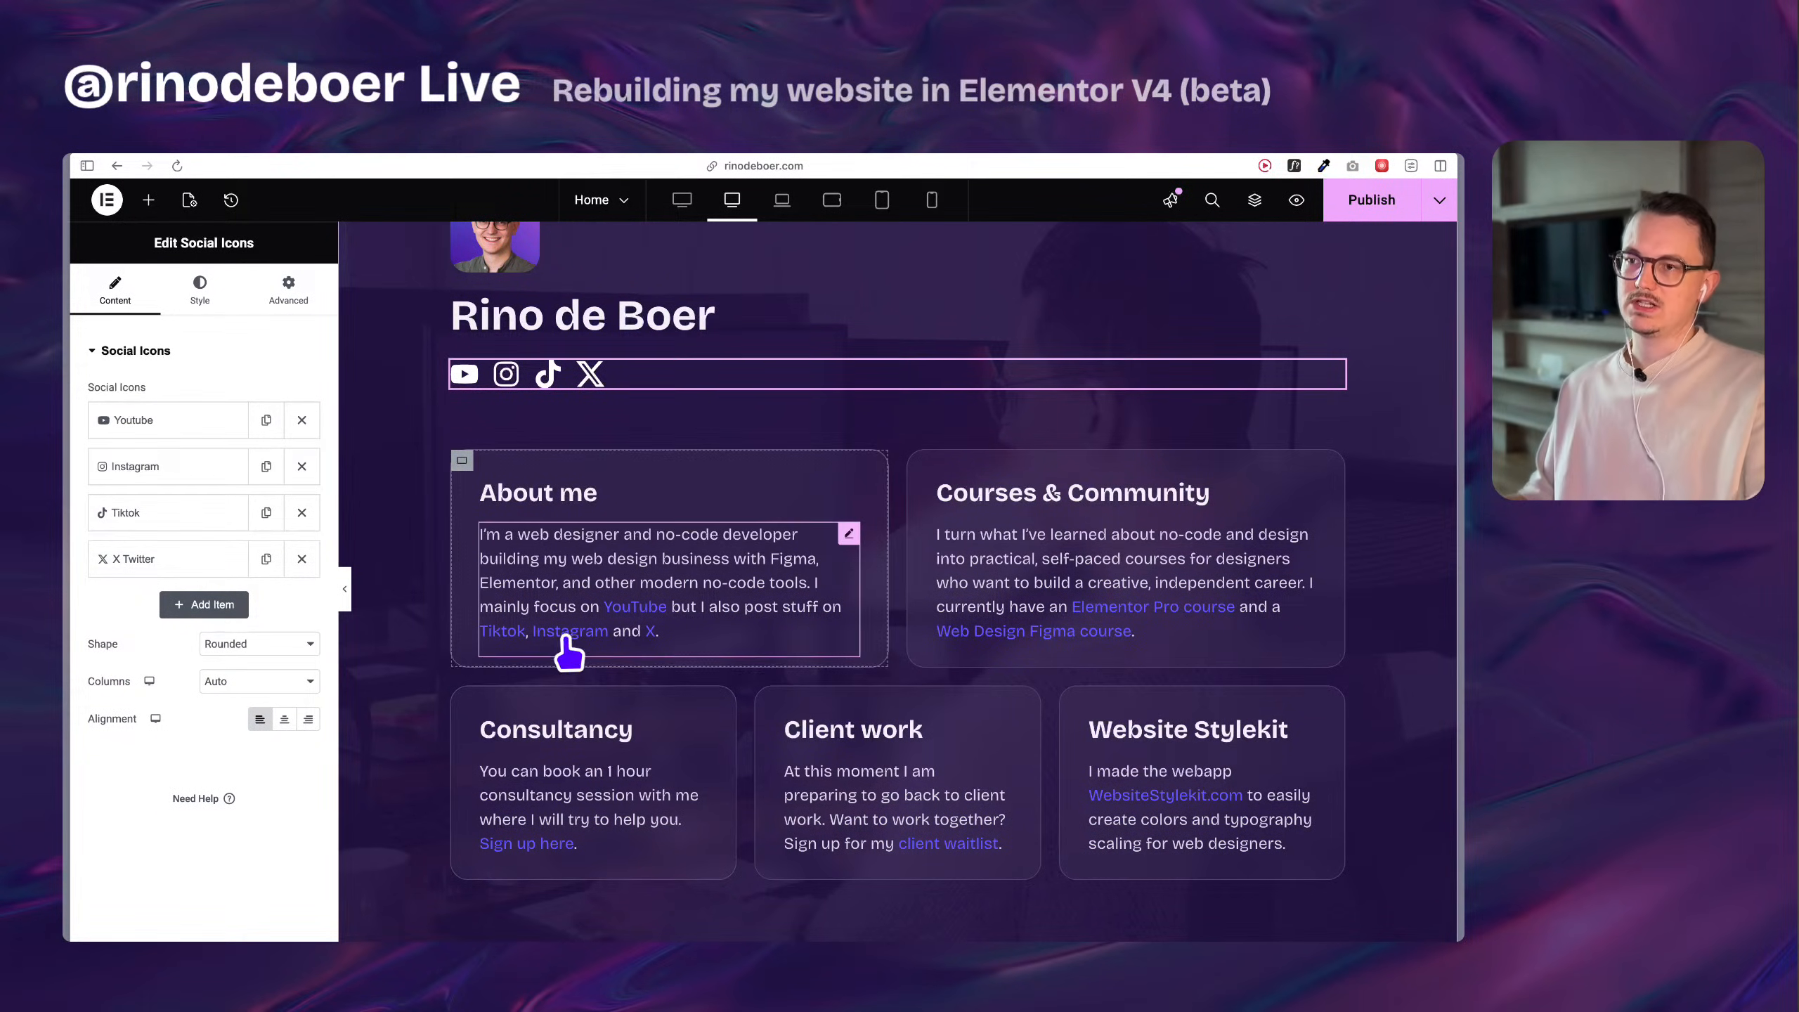
Add an atomic Image element inside the new Div block.
scroll(577, 656, "down", 10)
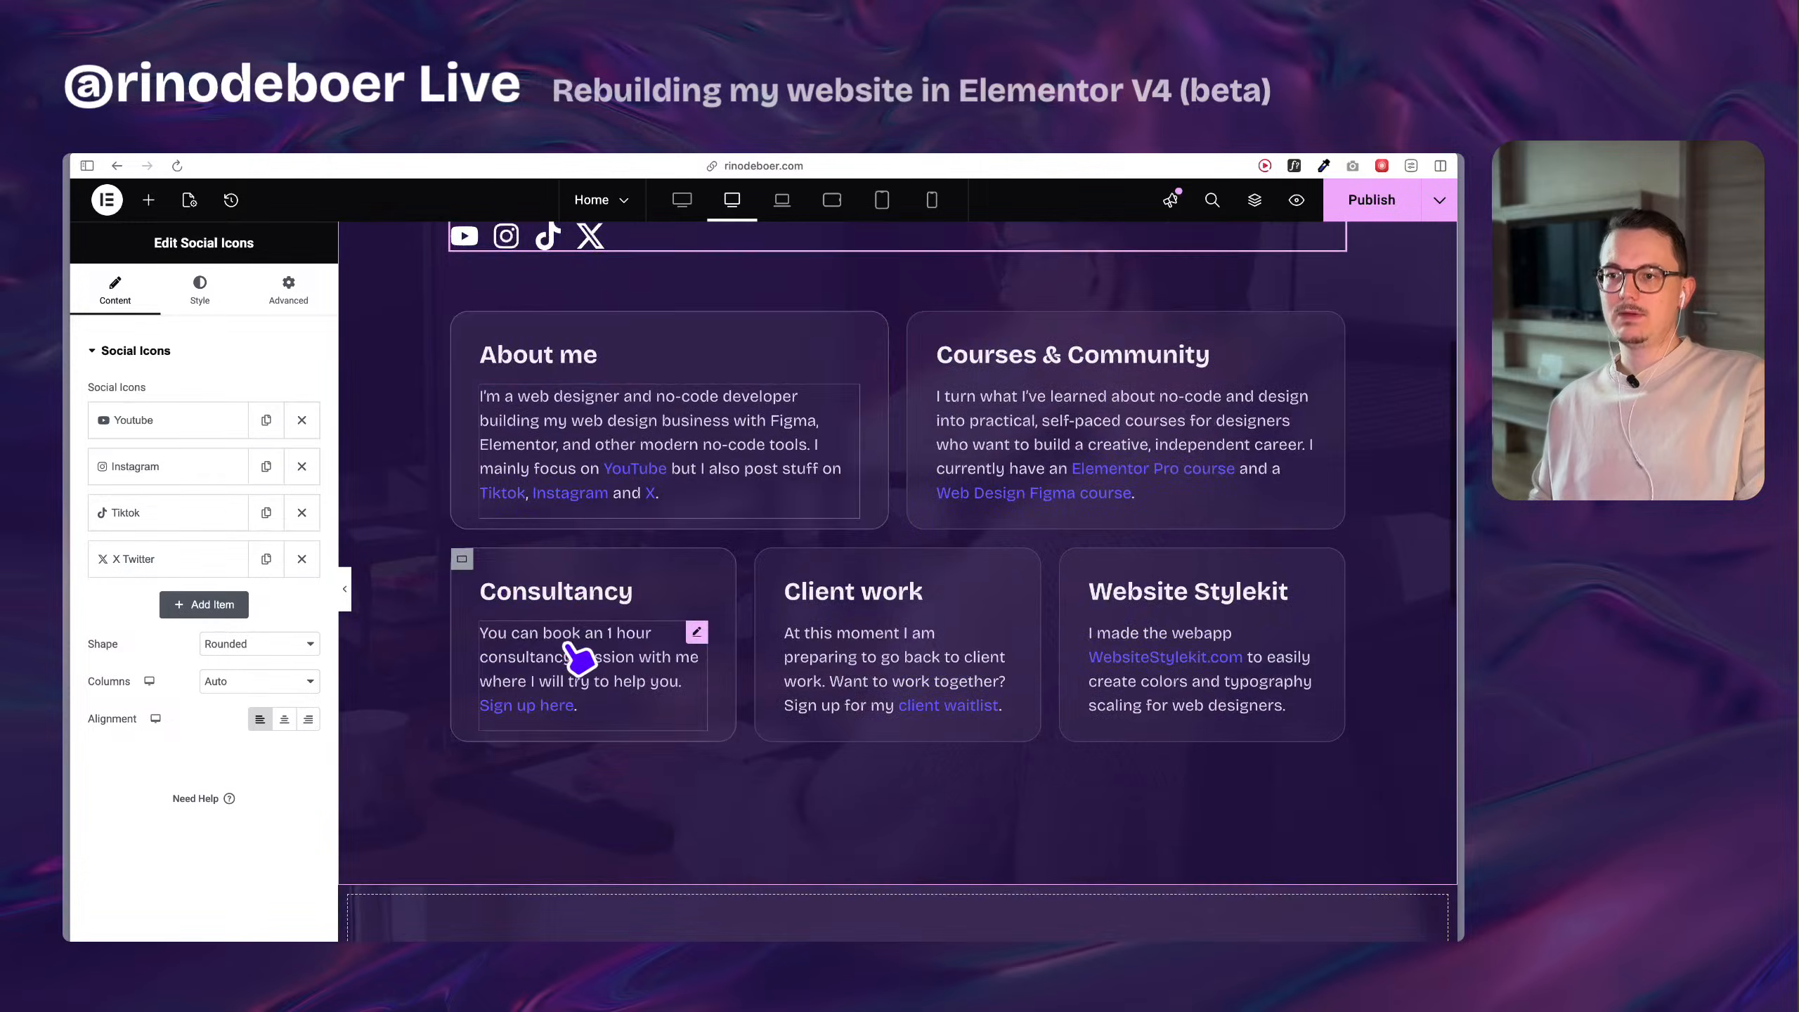
left_click(159, 207)
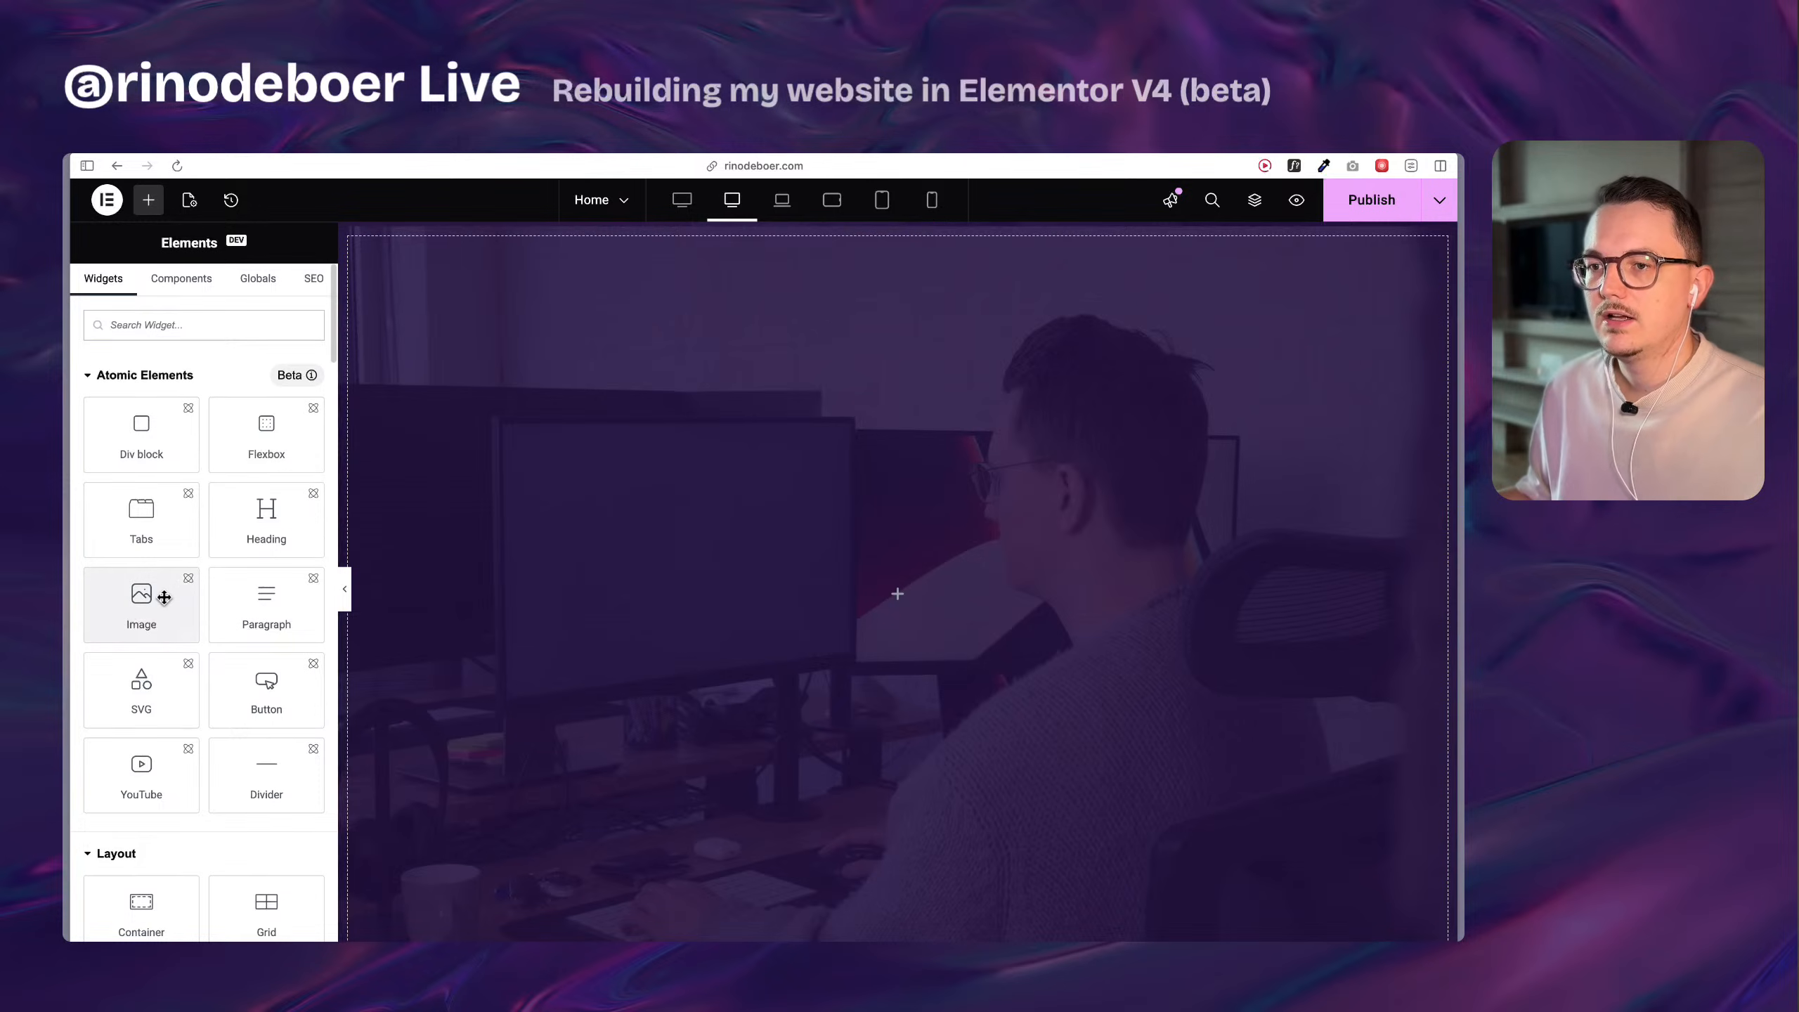
left_click_drag(152, 604, 704, 593)
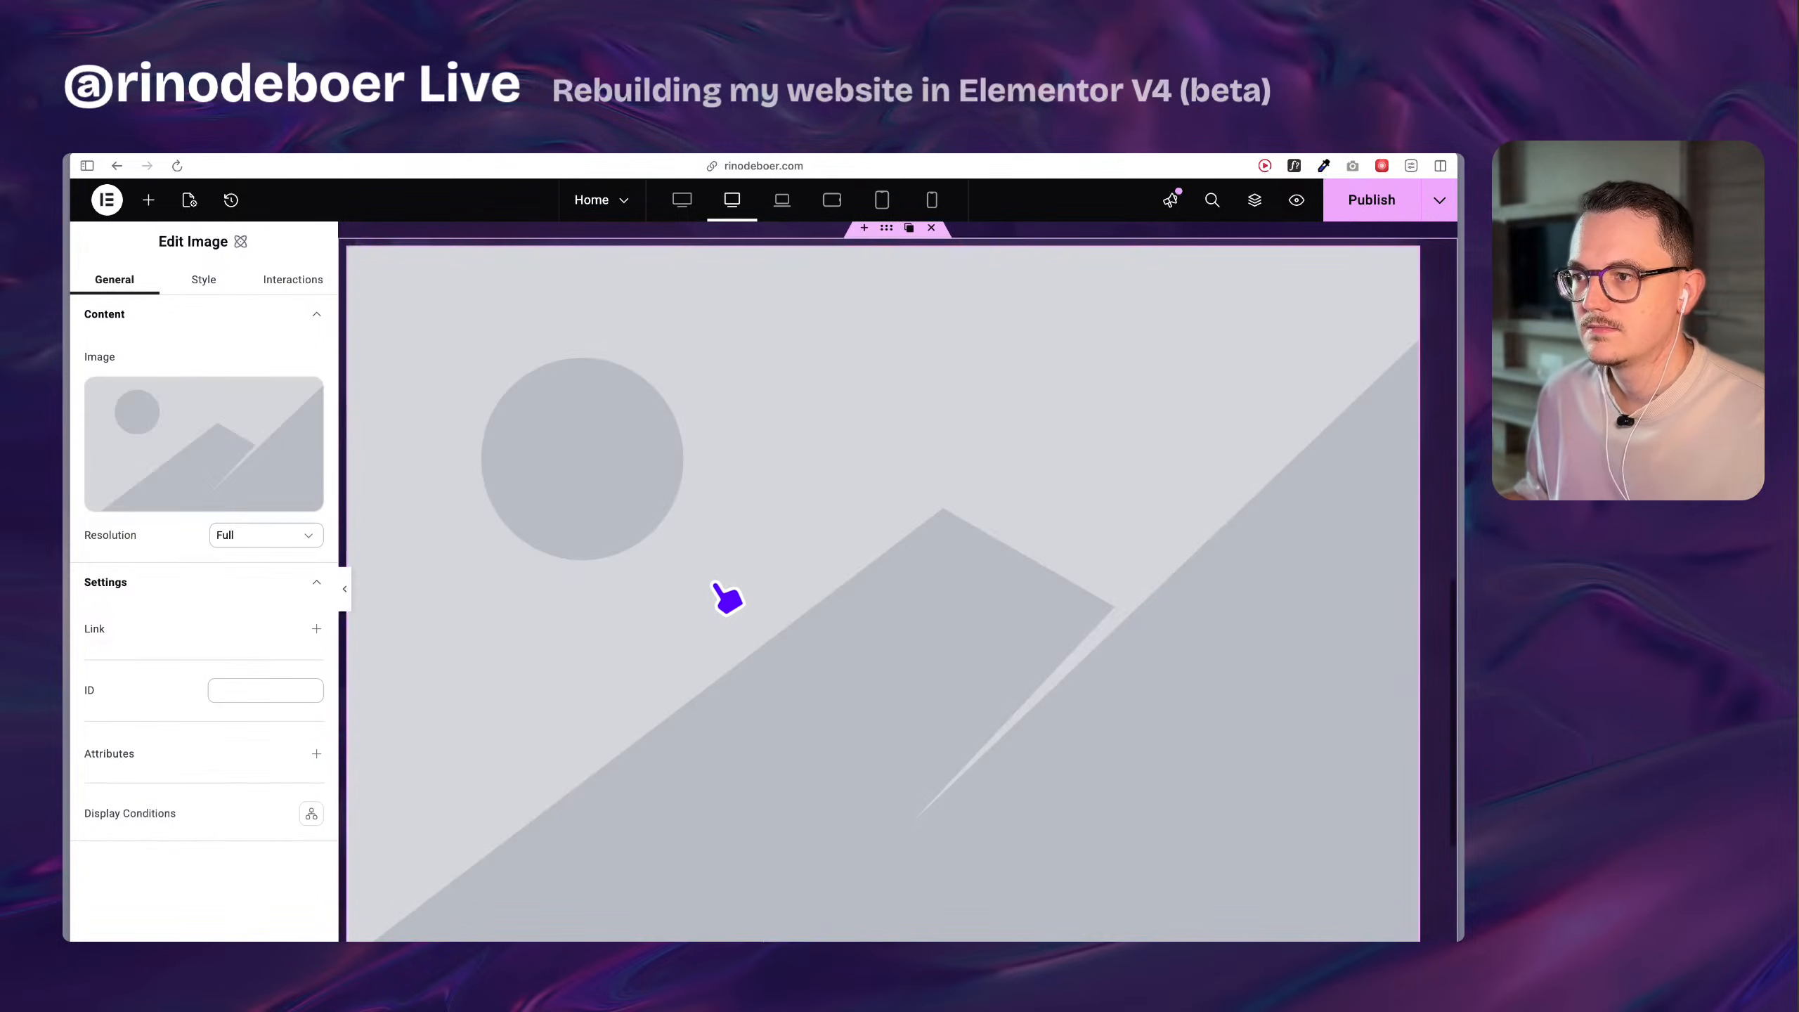
Check which media library file the original section's profile image uses, leaving its selection unchanged.
scroll(712, 585, "down", 5)
scroll(552, 472, "up", 10)
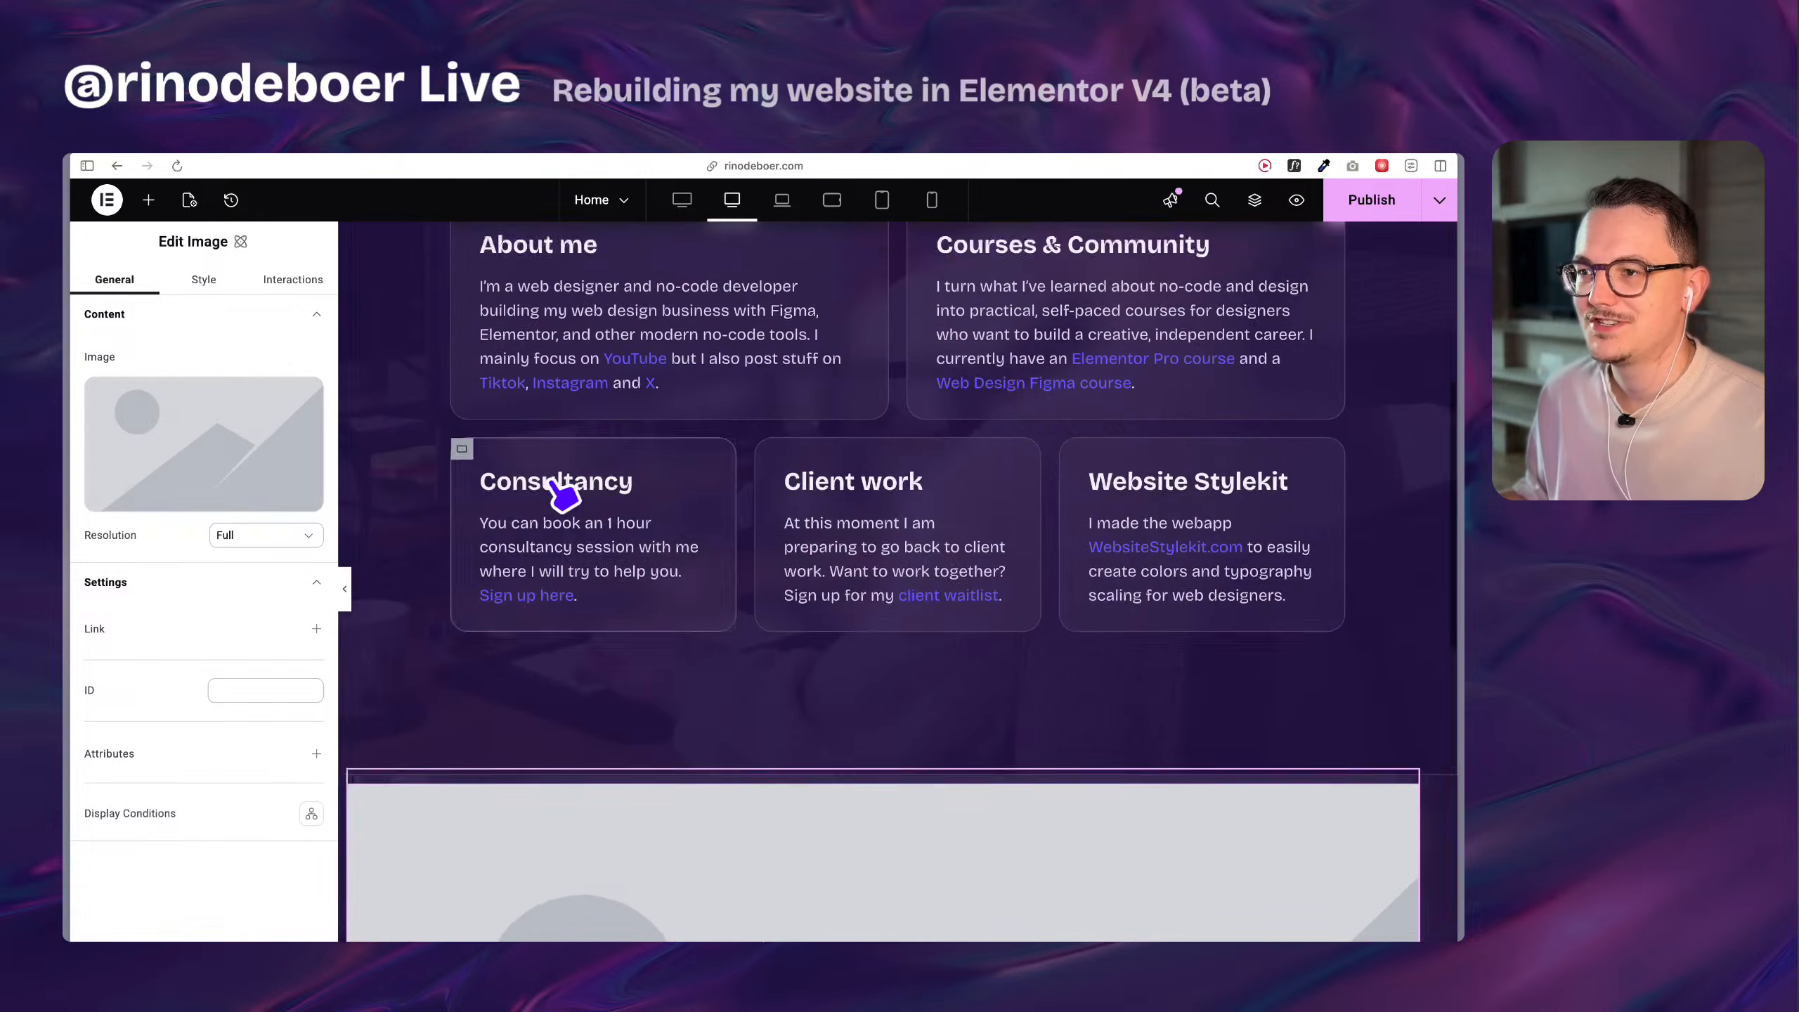
scroll(551, 483, "up", 5)
left_click(489, 305)
left_click(181, 454)
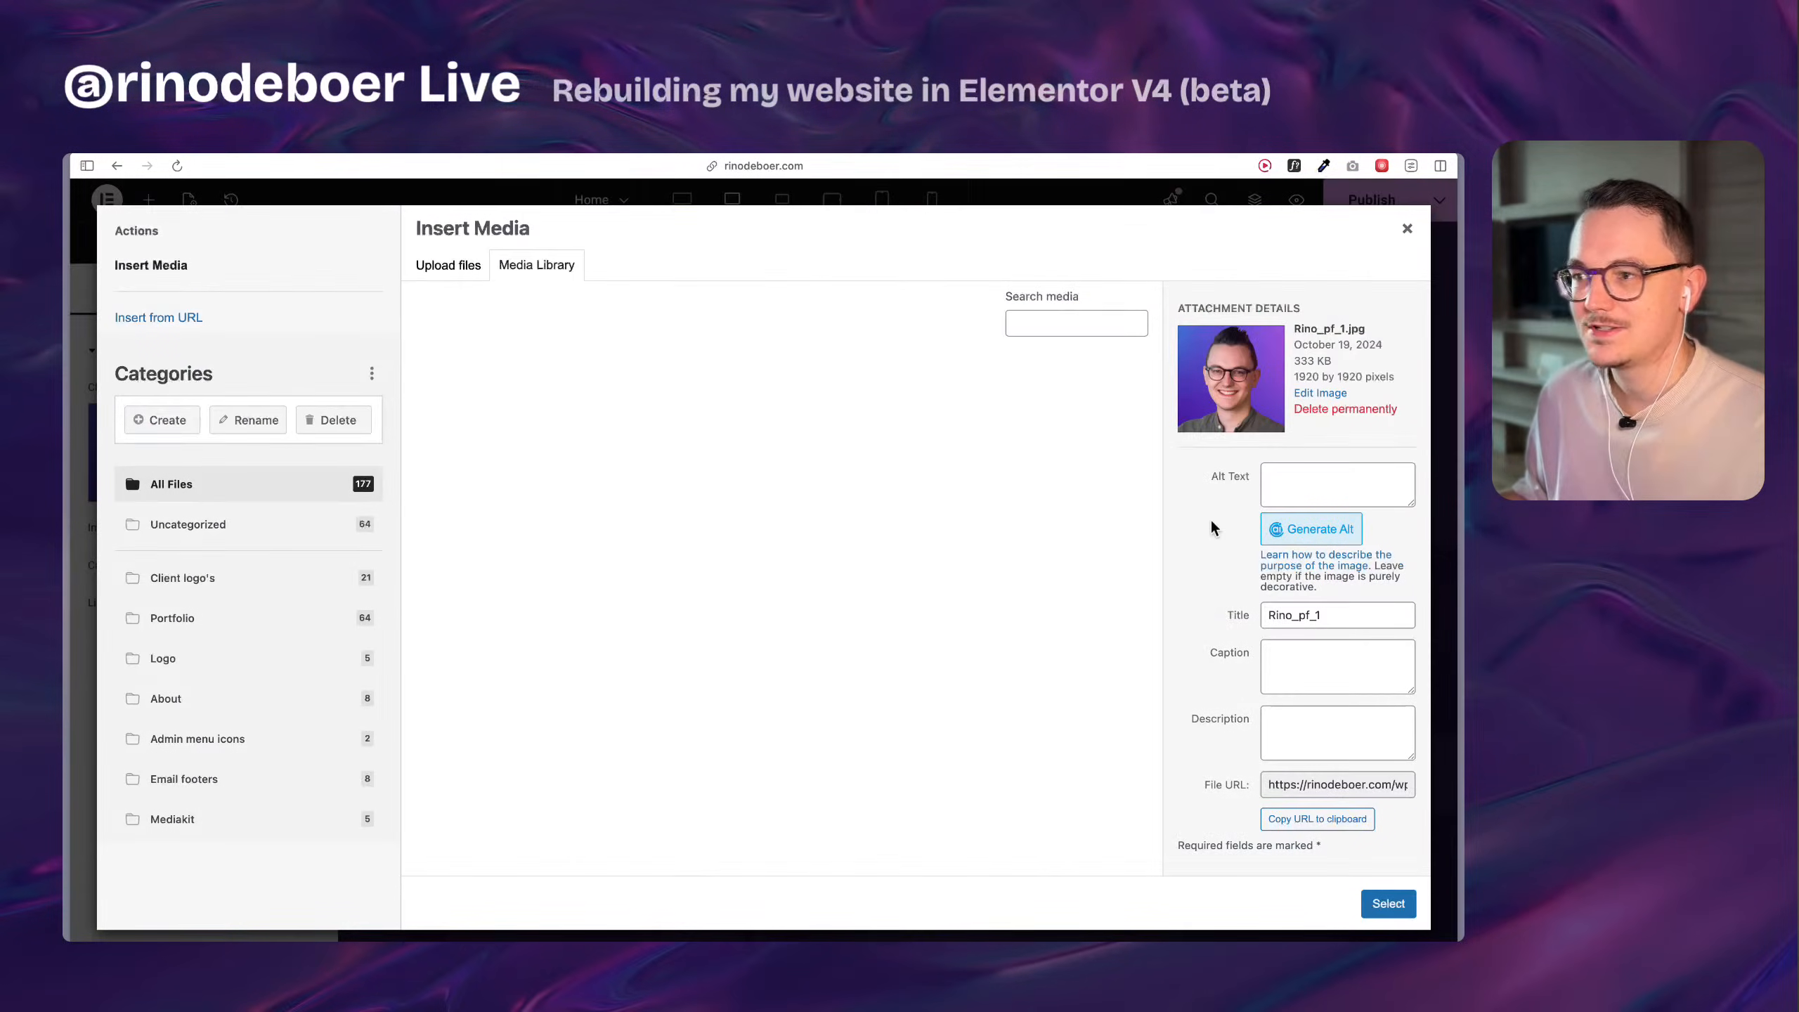
left_click(1407, 228)
Set the new Image element's picture to rino2.jpg, the 250 by 250 pixel portrait from the media library.
scroll(807, 528, "down", 15)
left_click(807, 527)
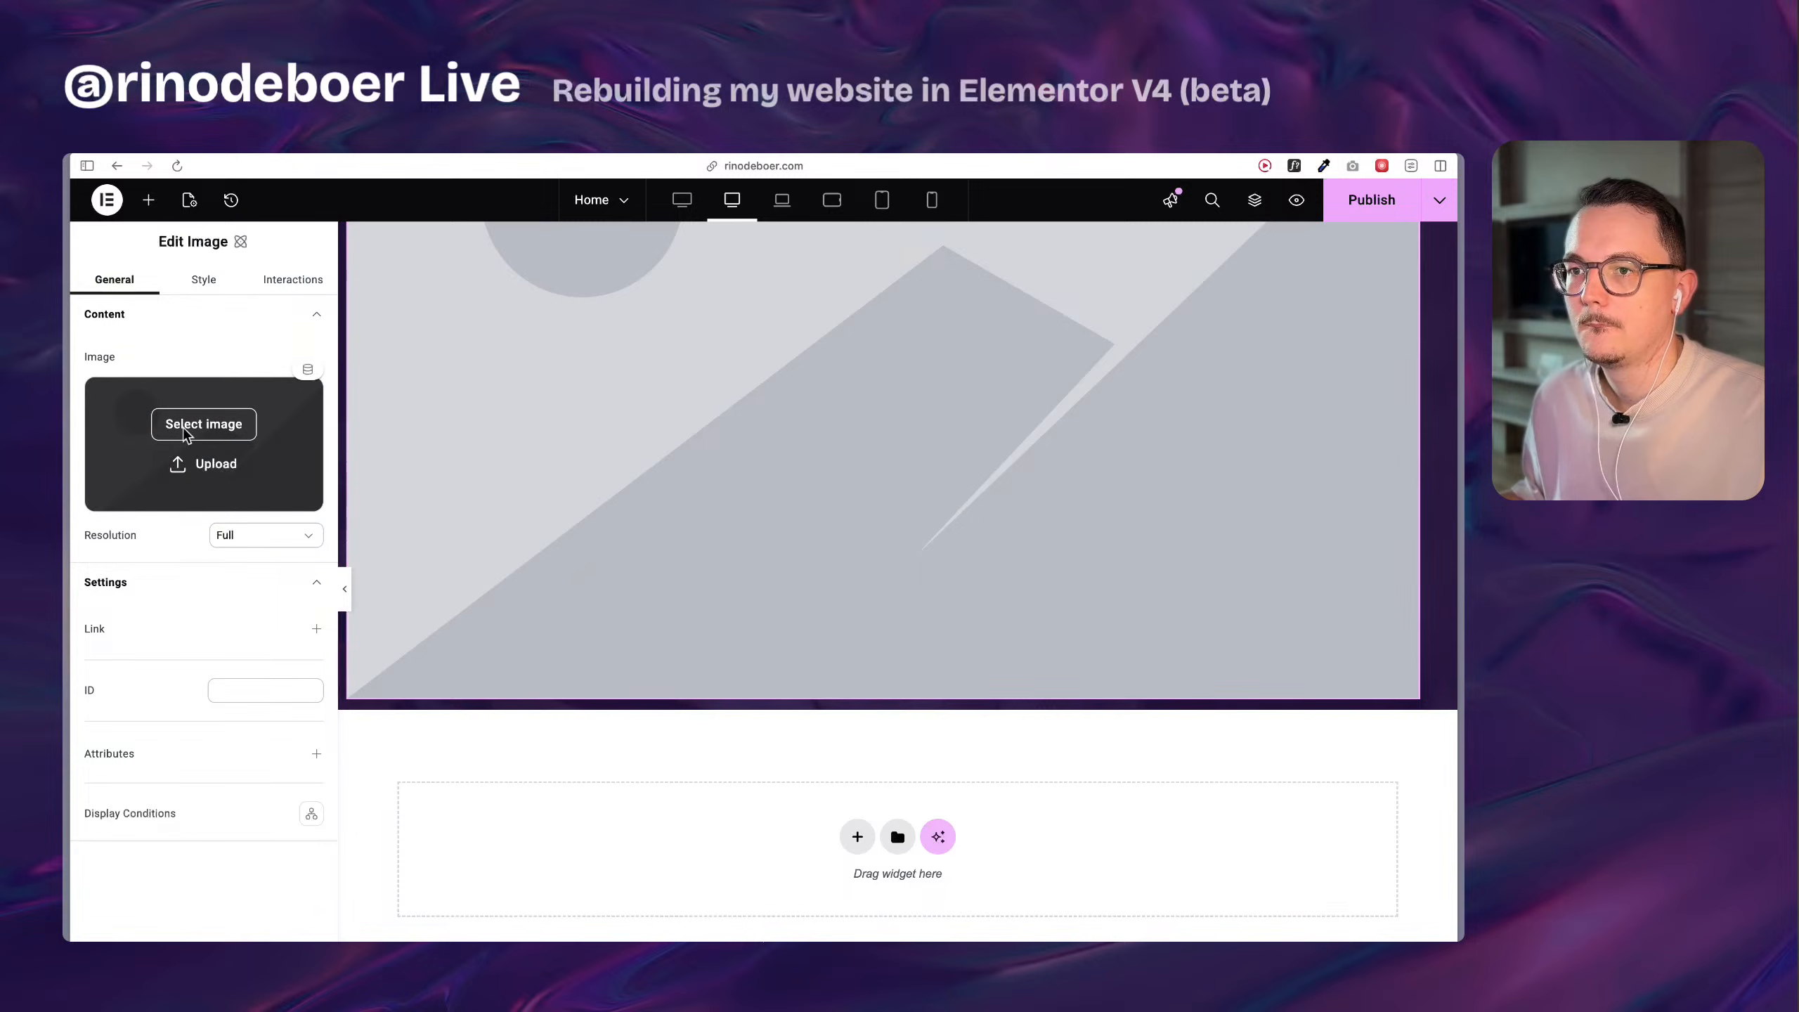
left_click(187, 429)
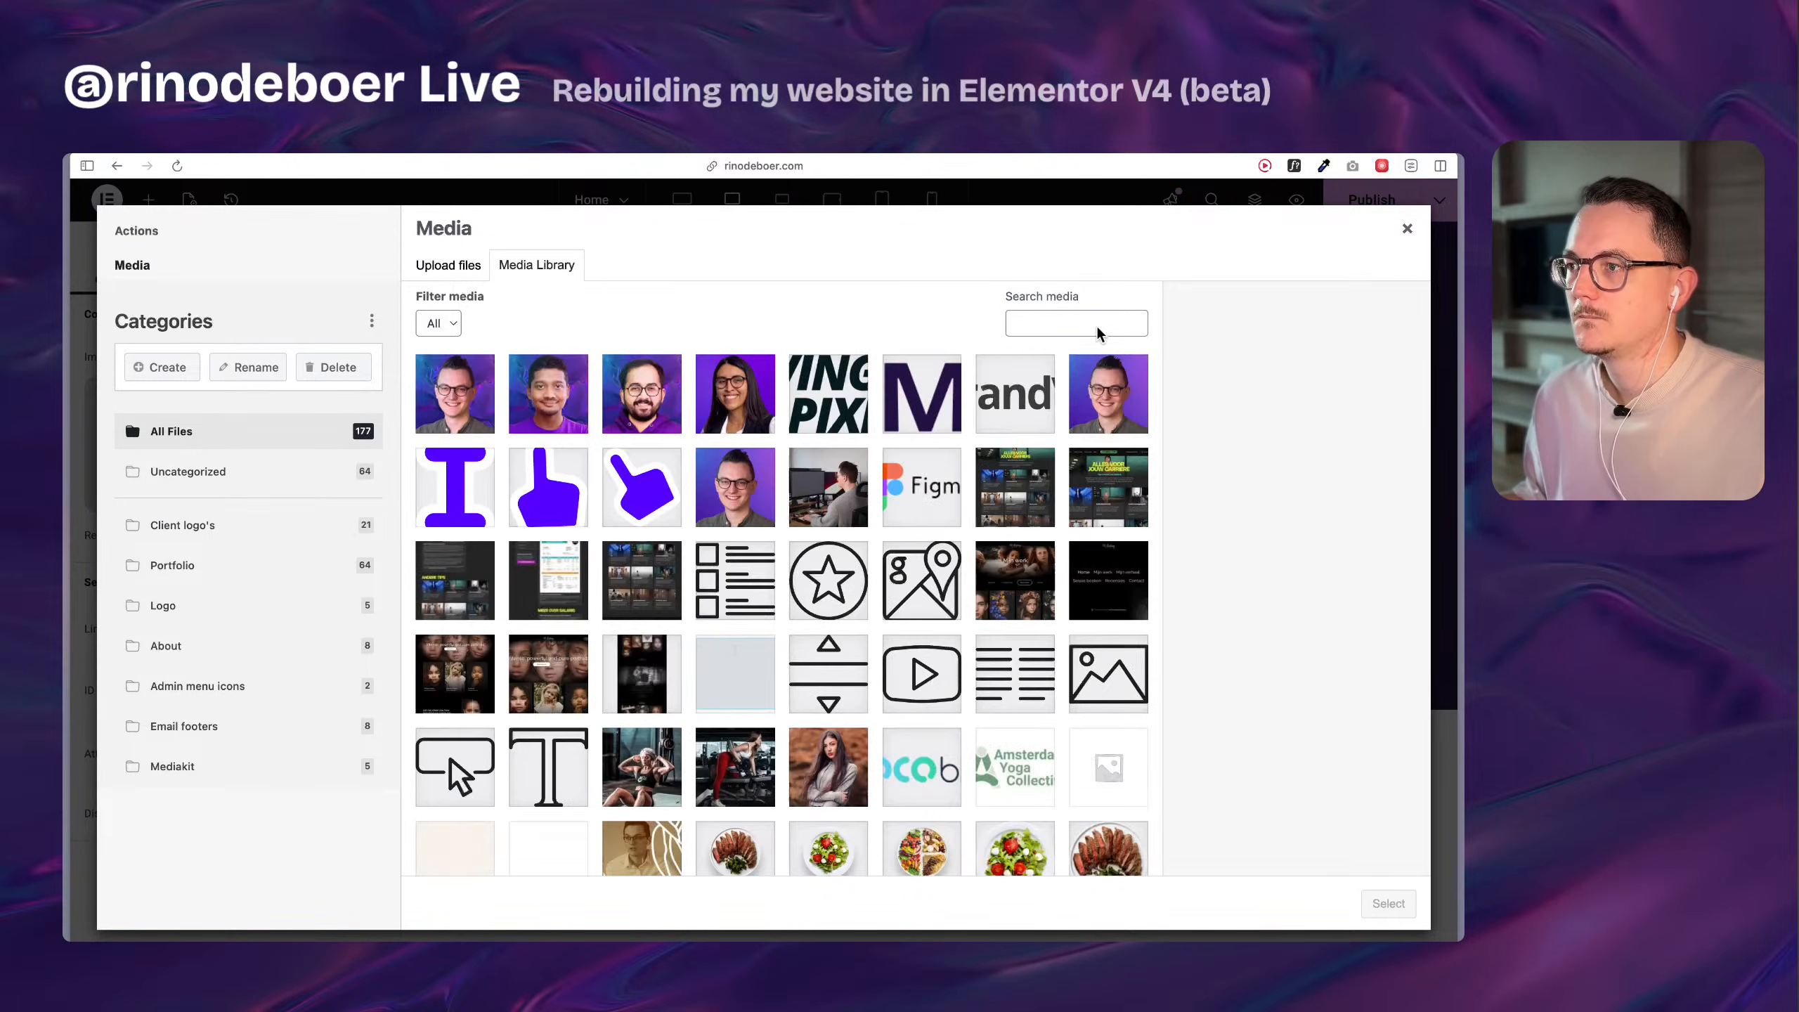
left_click(1097, 327)
left_click(1108, 396)
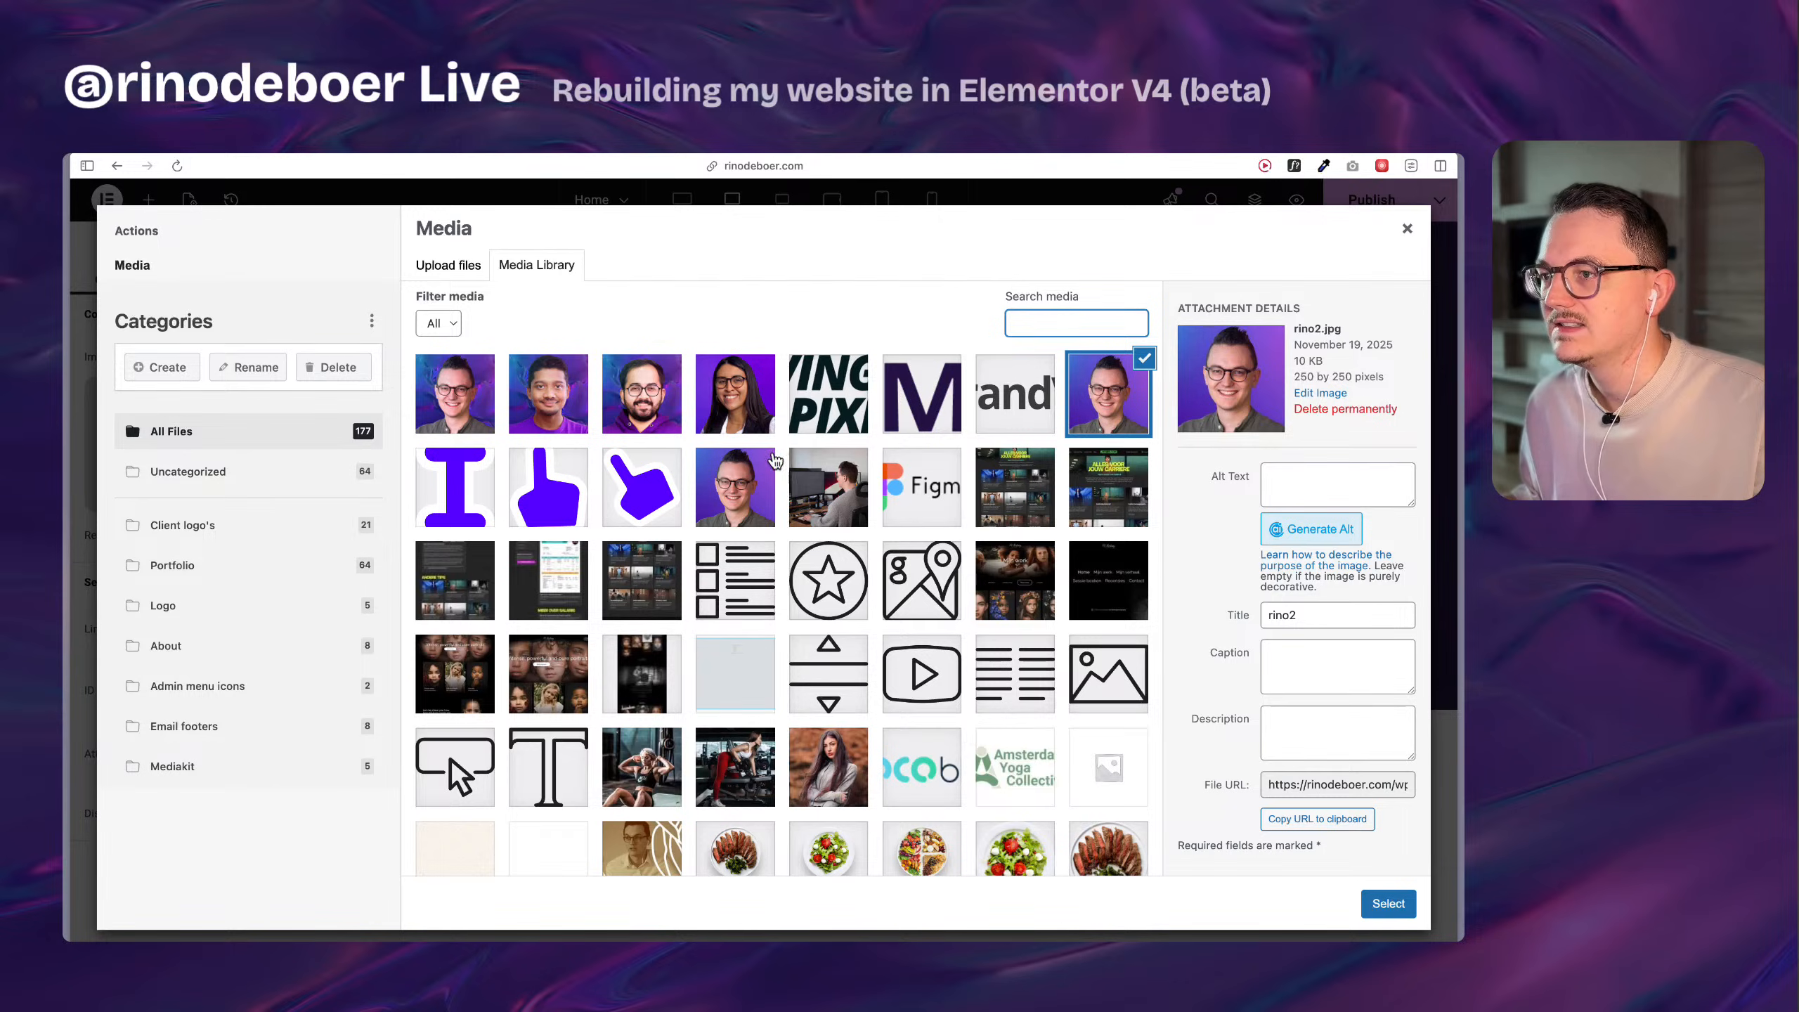
left_click(740, 506)
left_click(1094, 399)
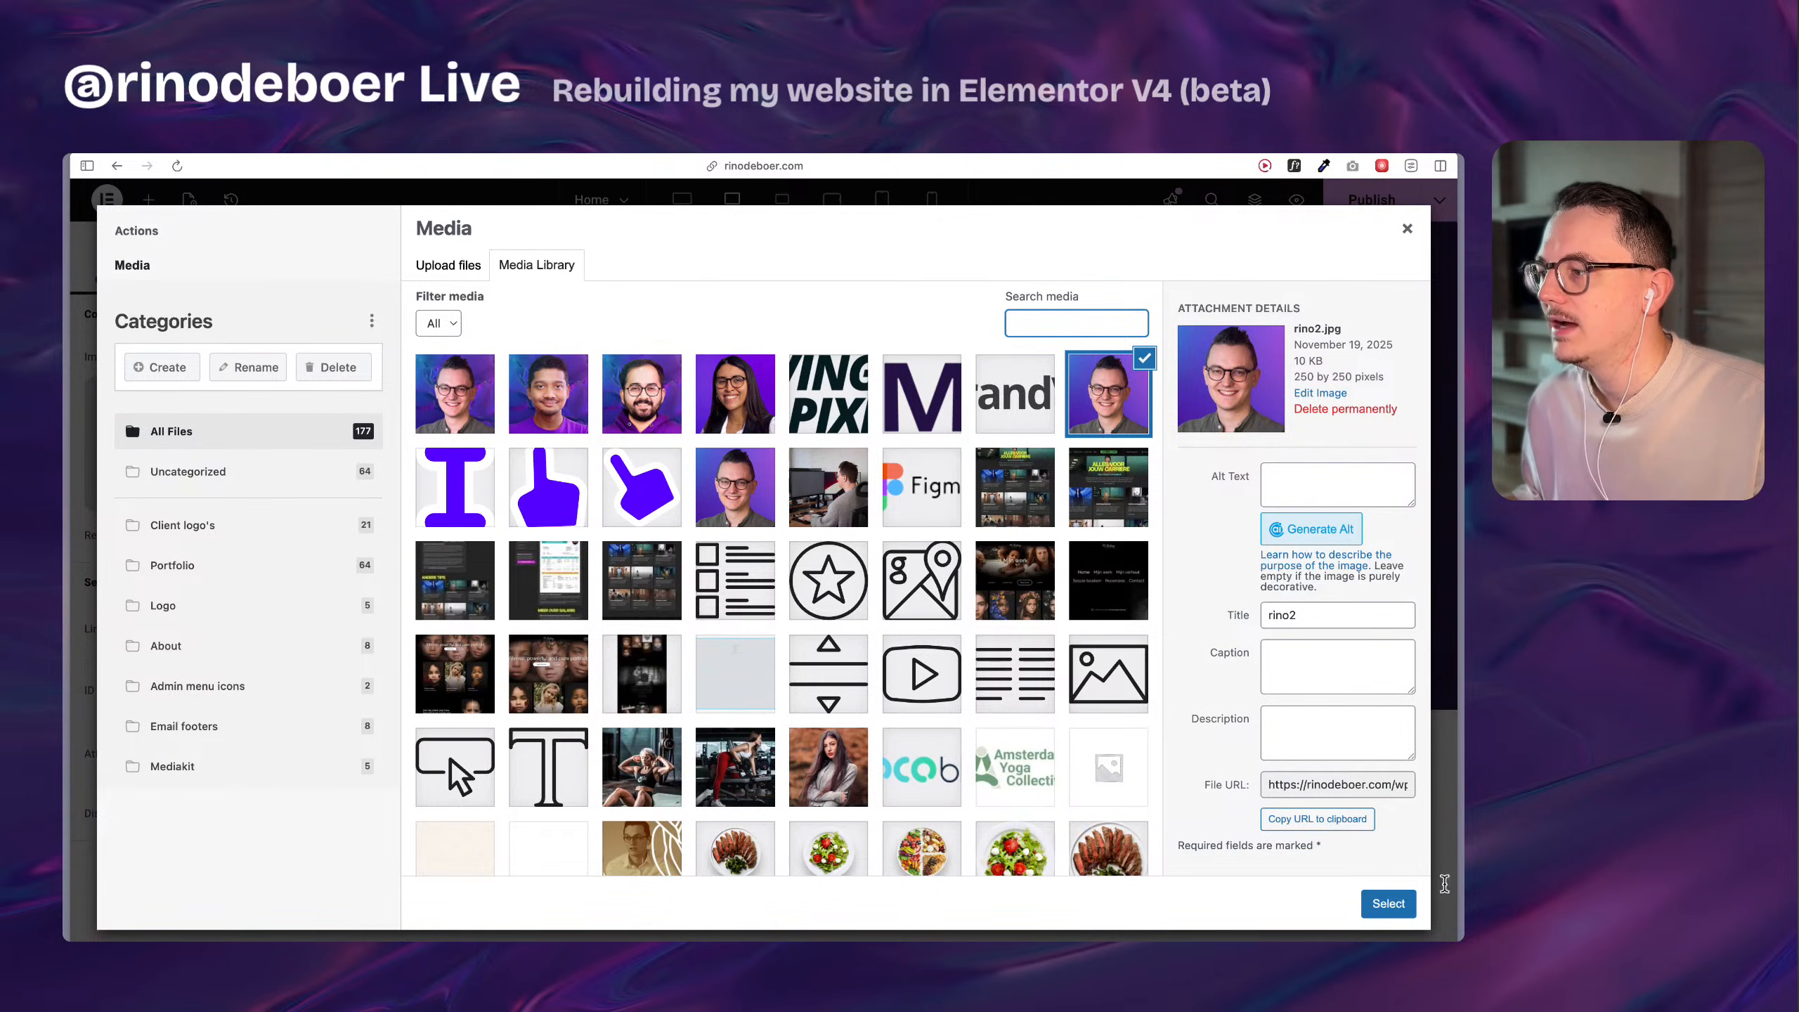
left_click(1390, 908)
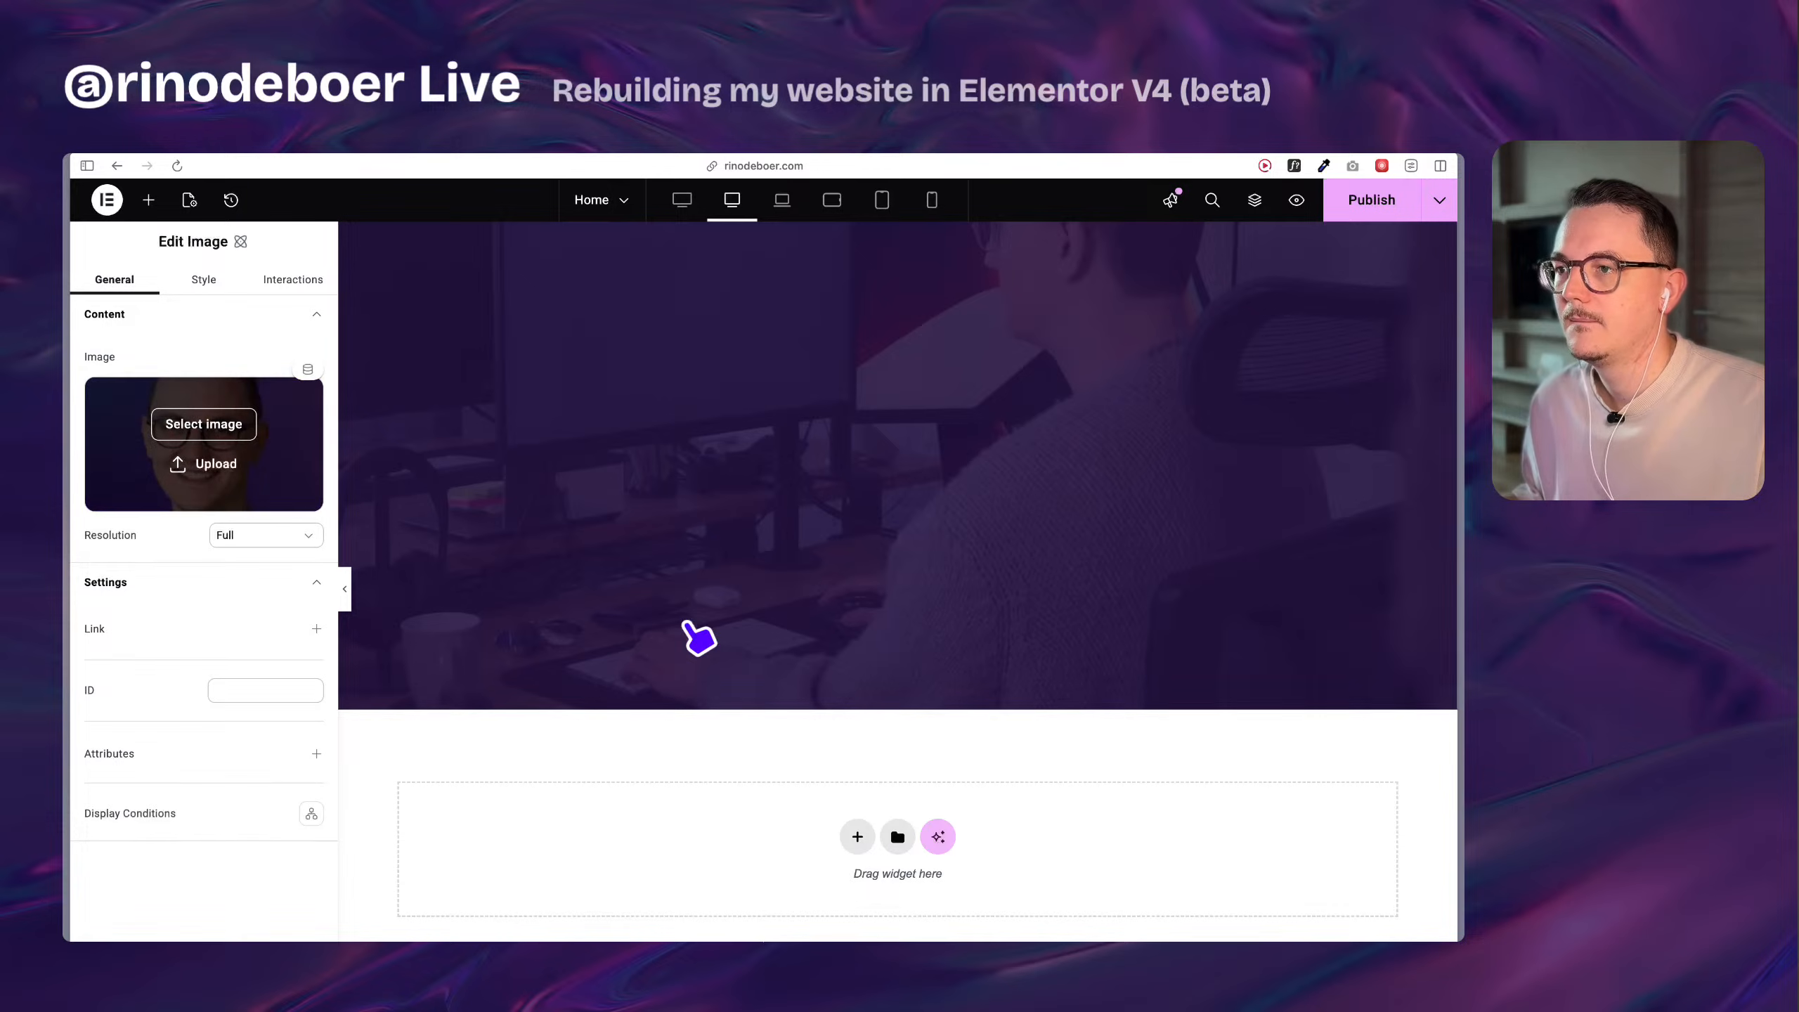
scroll(671, 566, "up", 7)
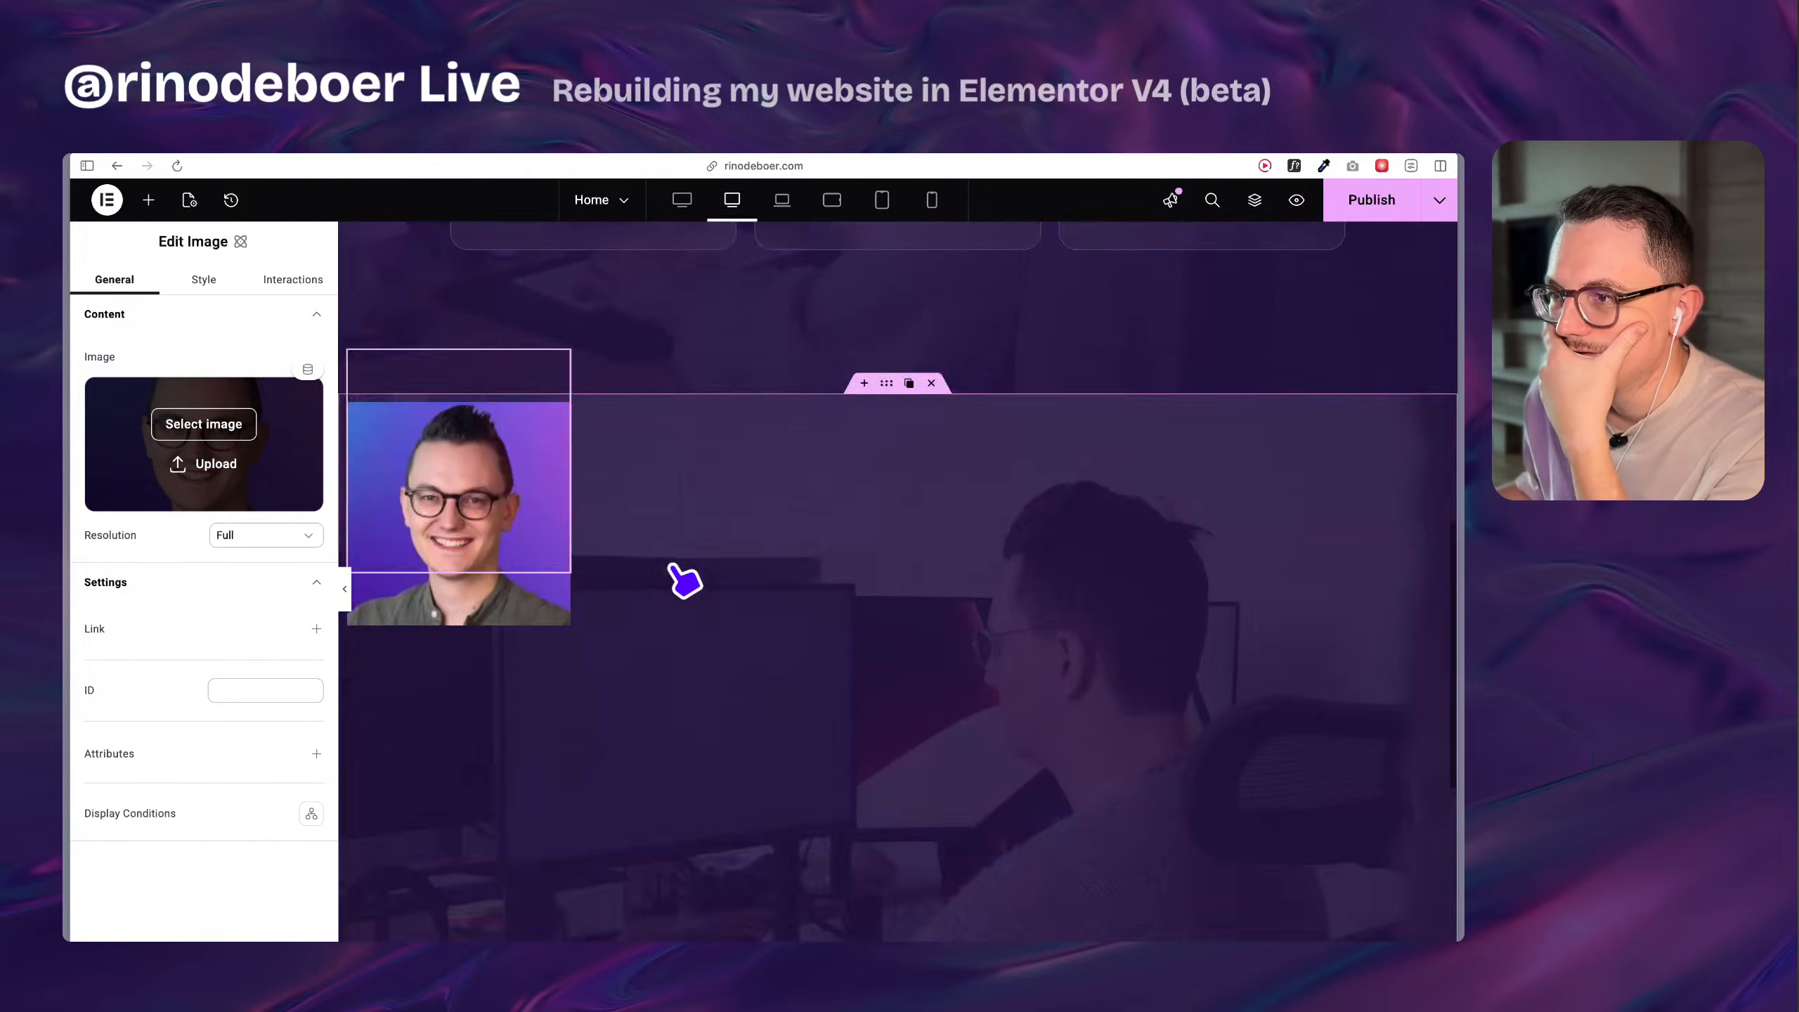
scroll(671, 566, "down", 2)
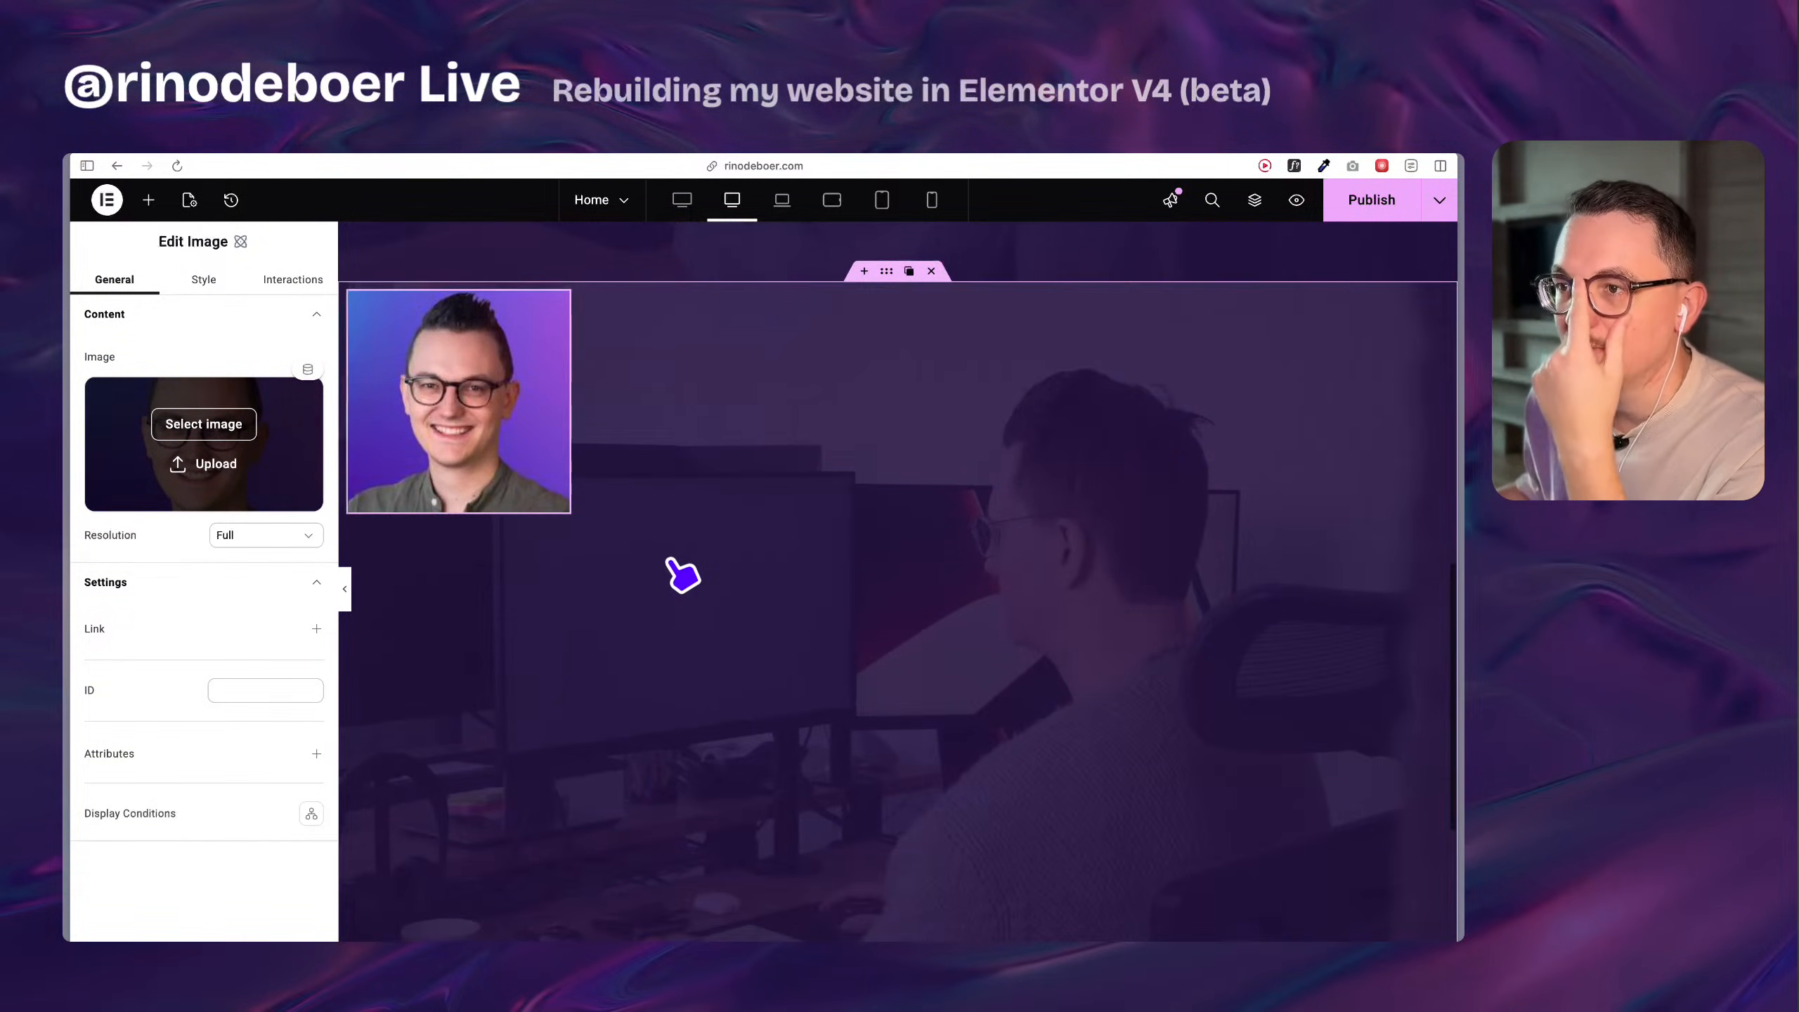
Replace the Image element's picture with Rino_pf_1.jpg, the 1920 by 1920 pixel portrait from the media library.
left_click(212, 428)
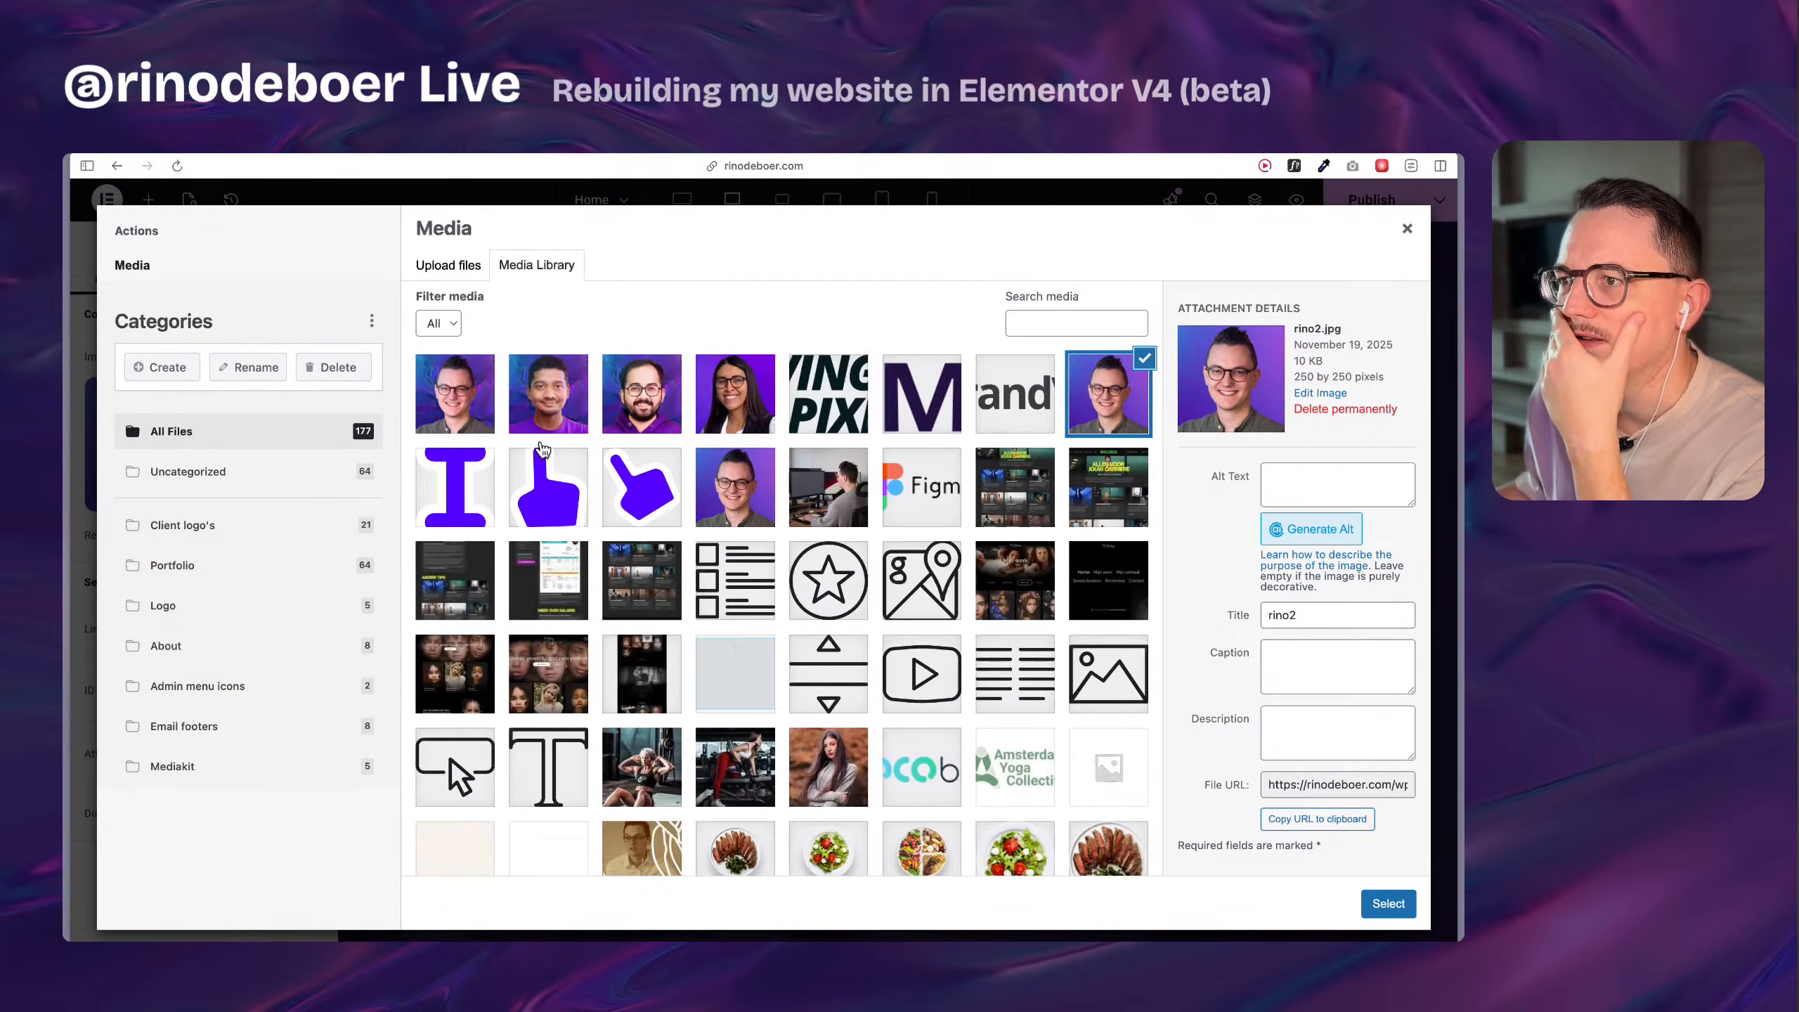
left_click(446, 410)
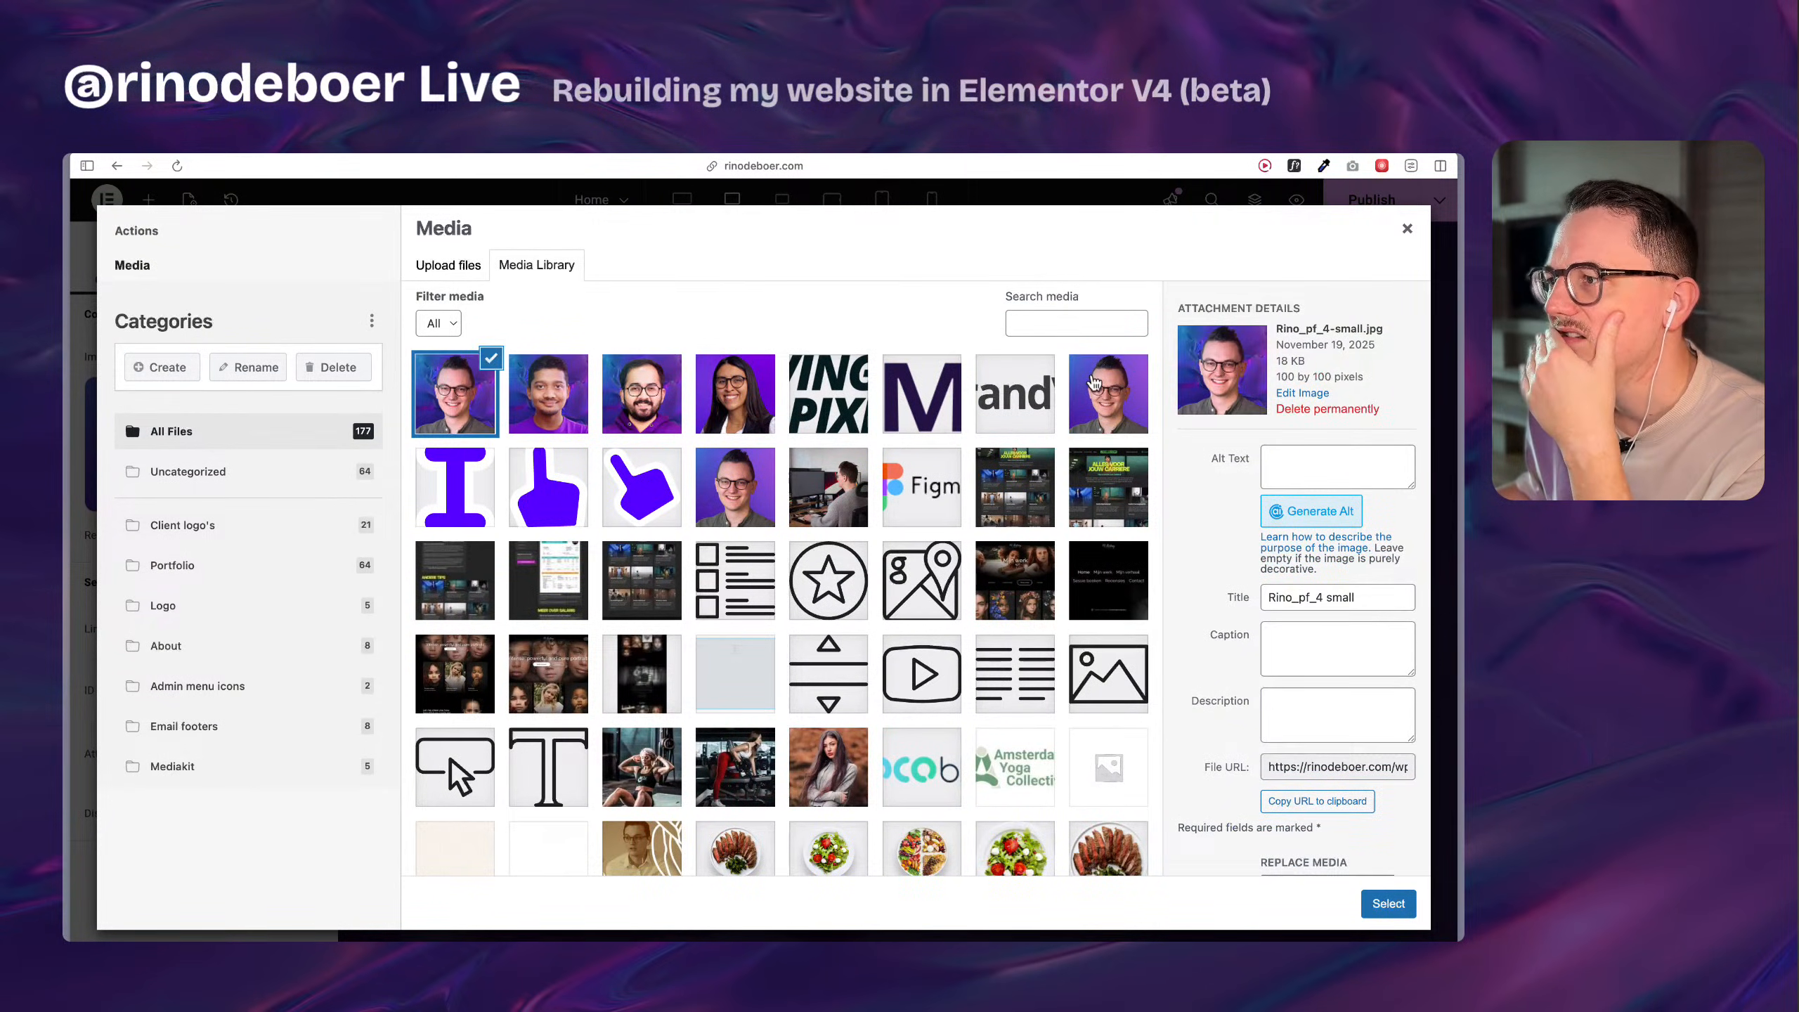
left_click(1094, 383)
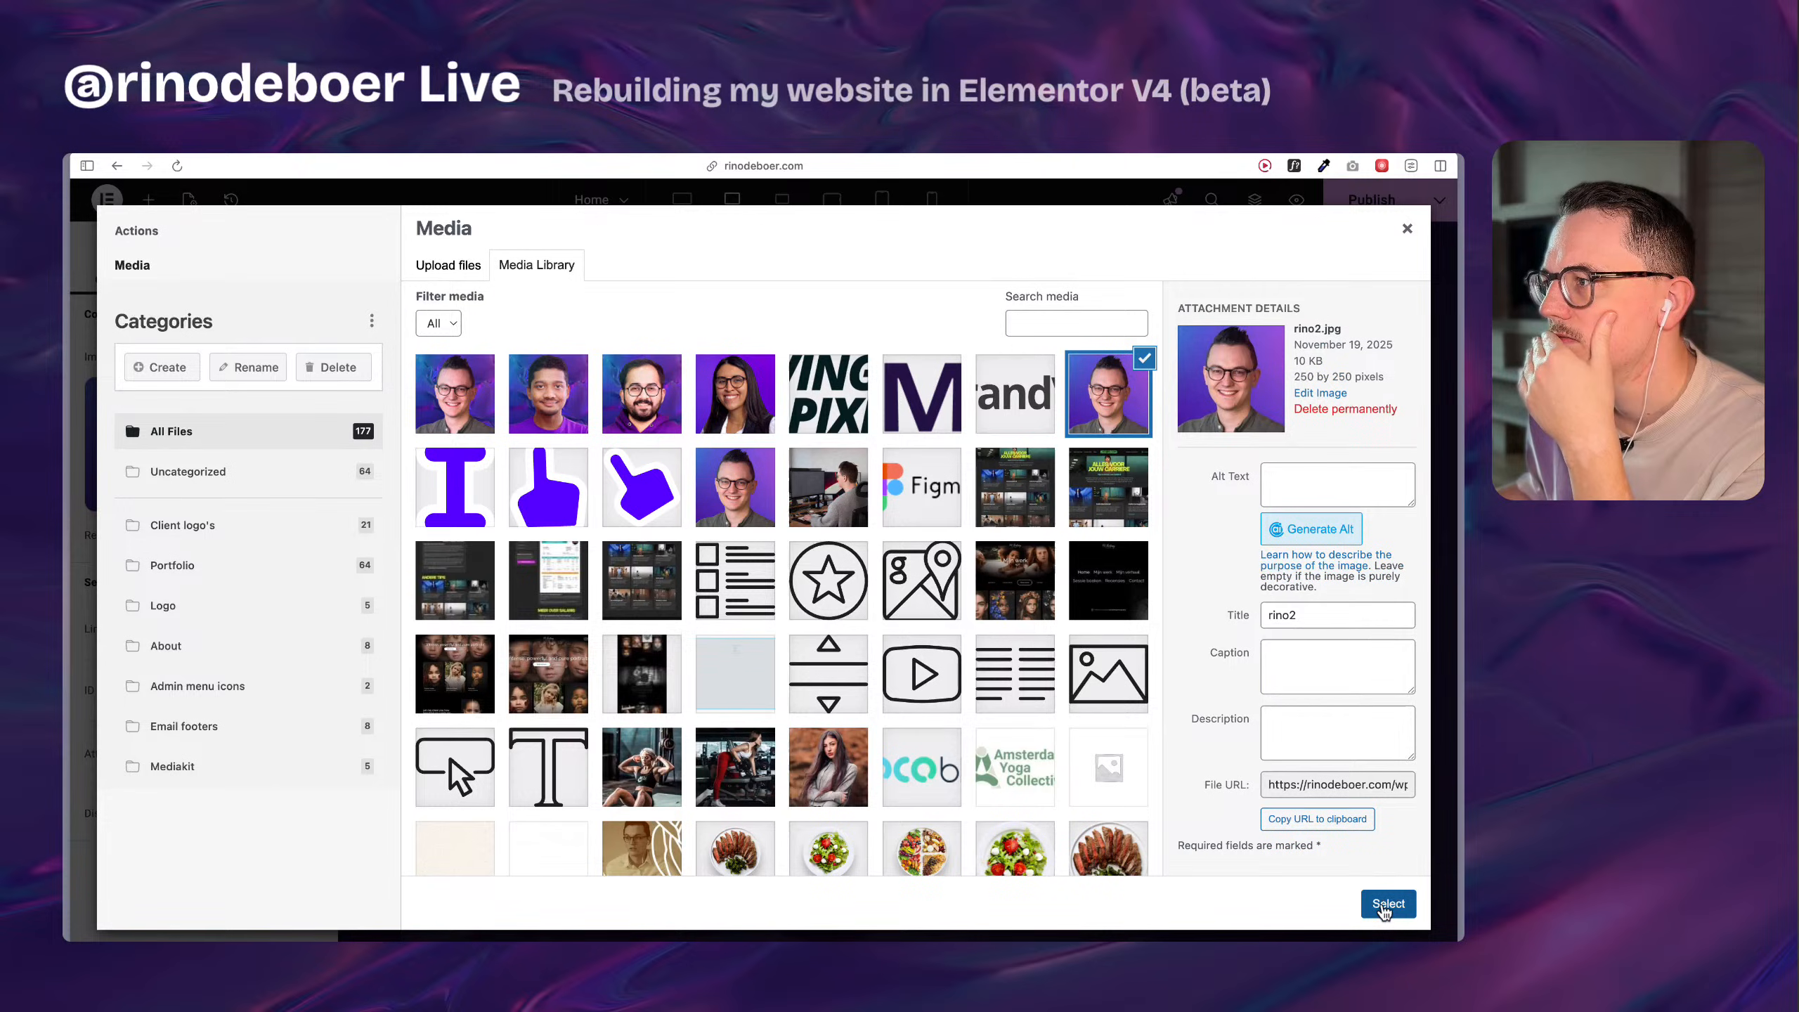
left_click(747, 489)
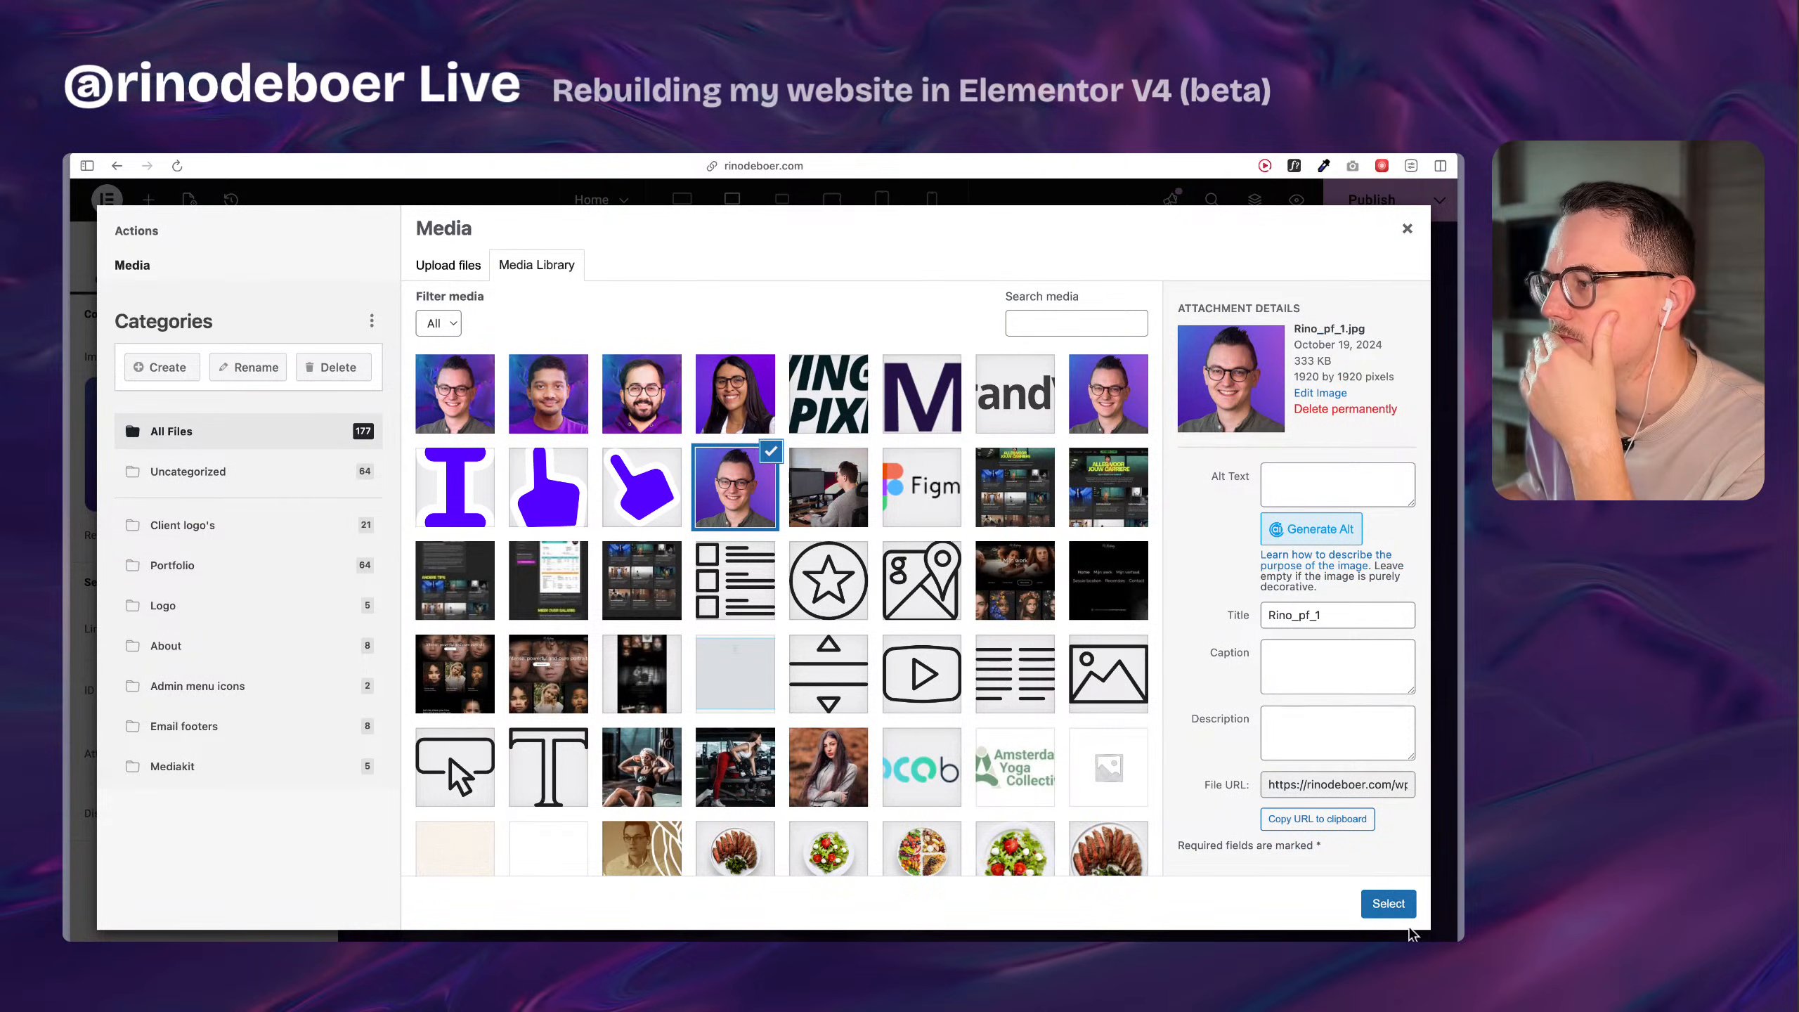
left_click(1400, 908)
Set the profile image's resolution to Medium Large.
left_click(240, 540)
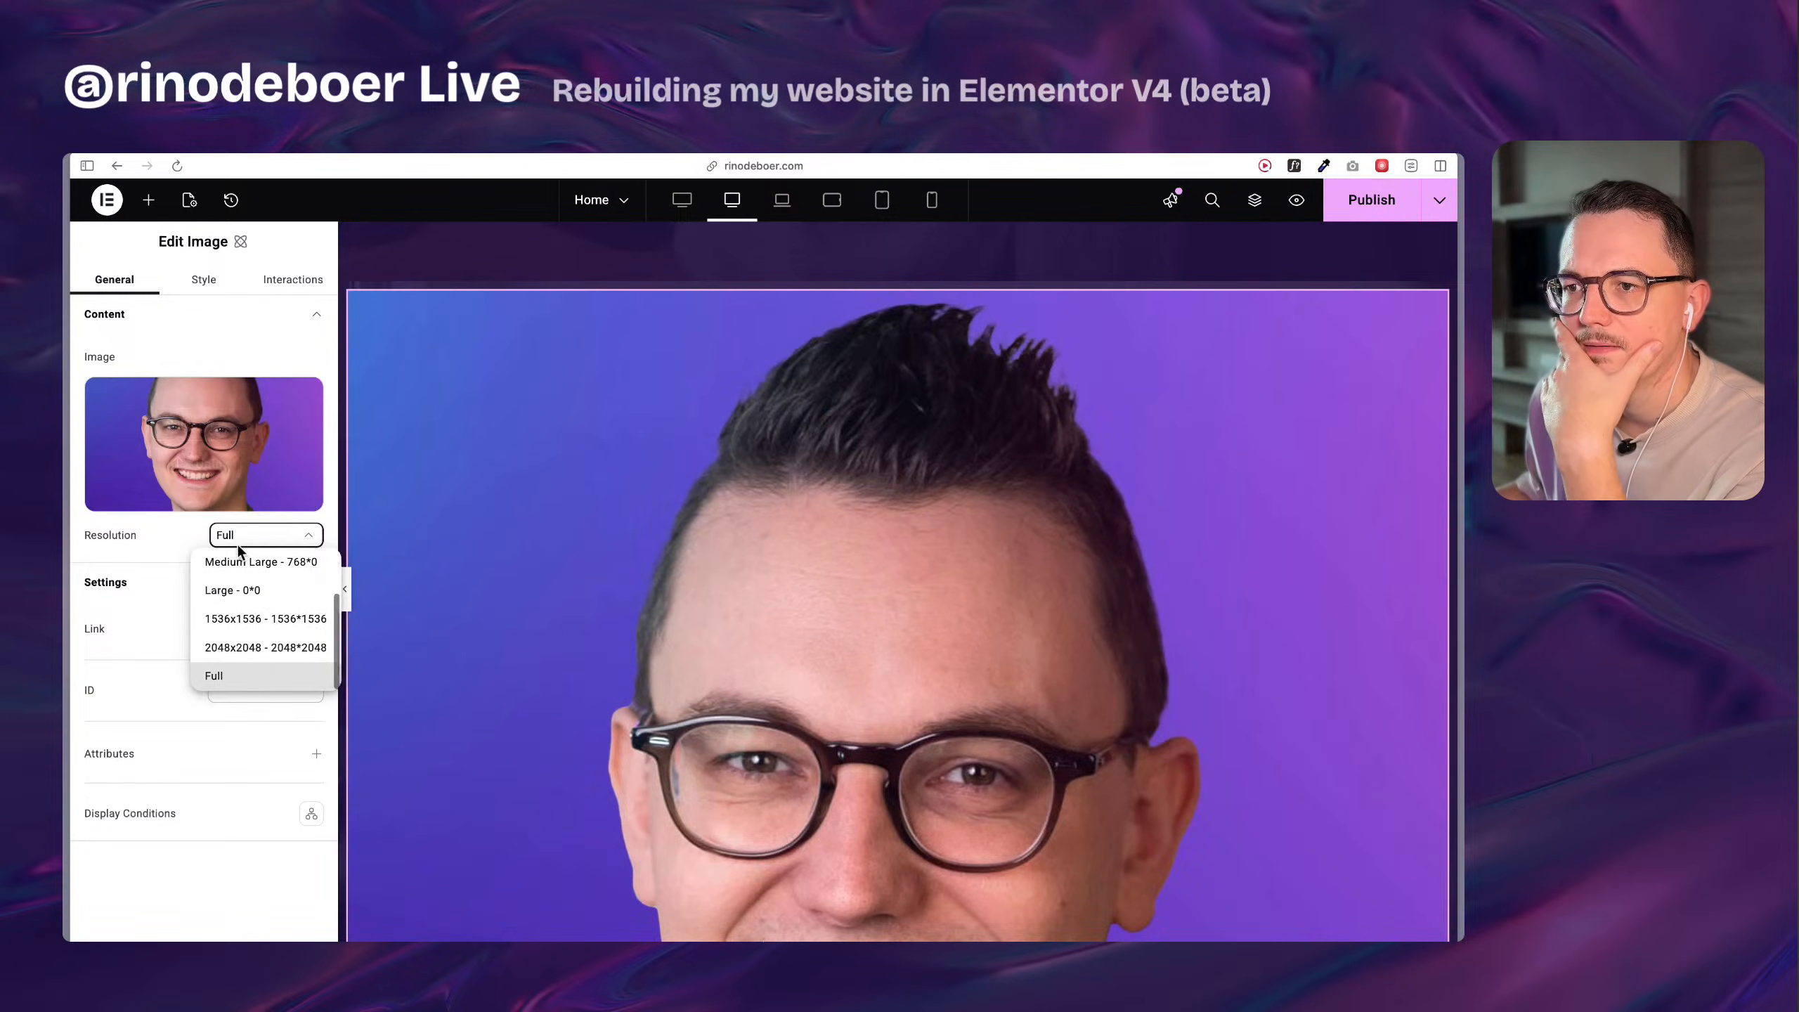
scroll(263, 626, "up", 3)
left_click(264, 626)
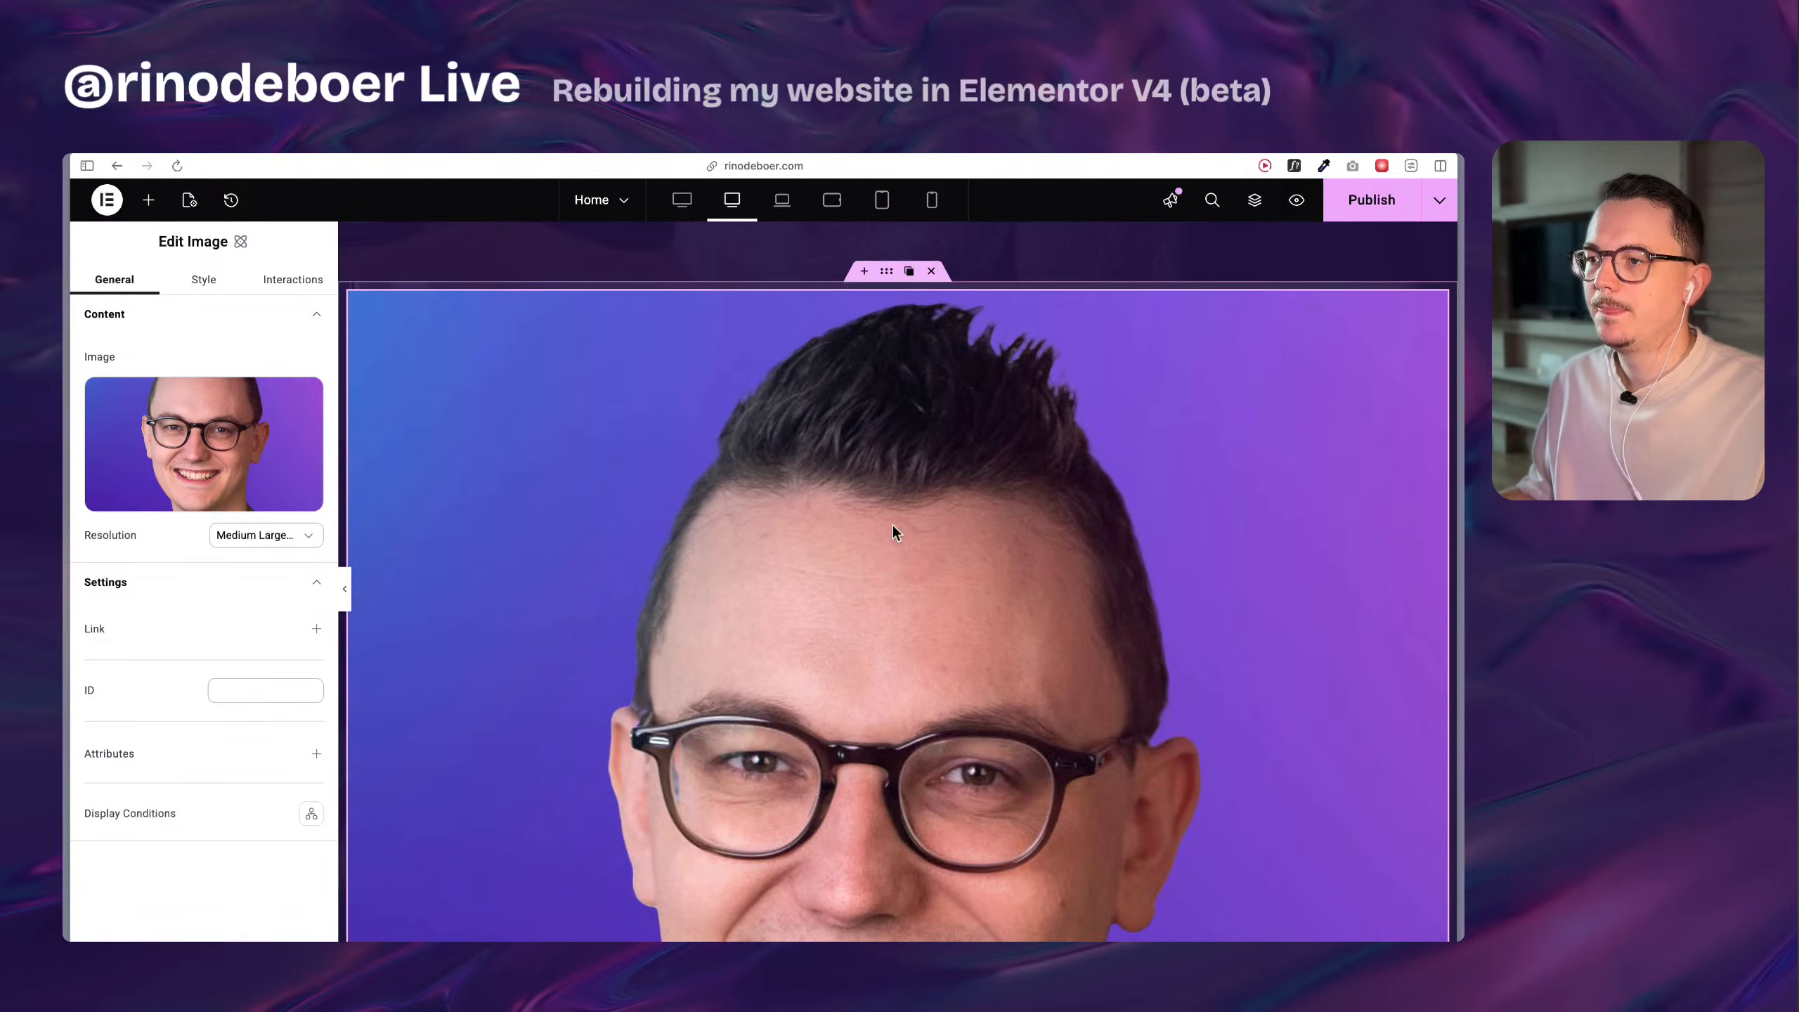
scroll(892, 526, "down", 5)
scroll(907, 522, "up", 6)
Switch to the Bakery1 page's Elementor editor and look over its hero and introduction sections.
mouse_move(65, 443)
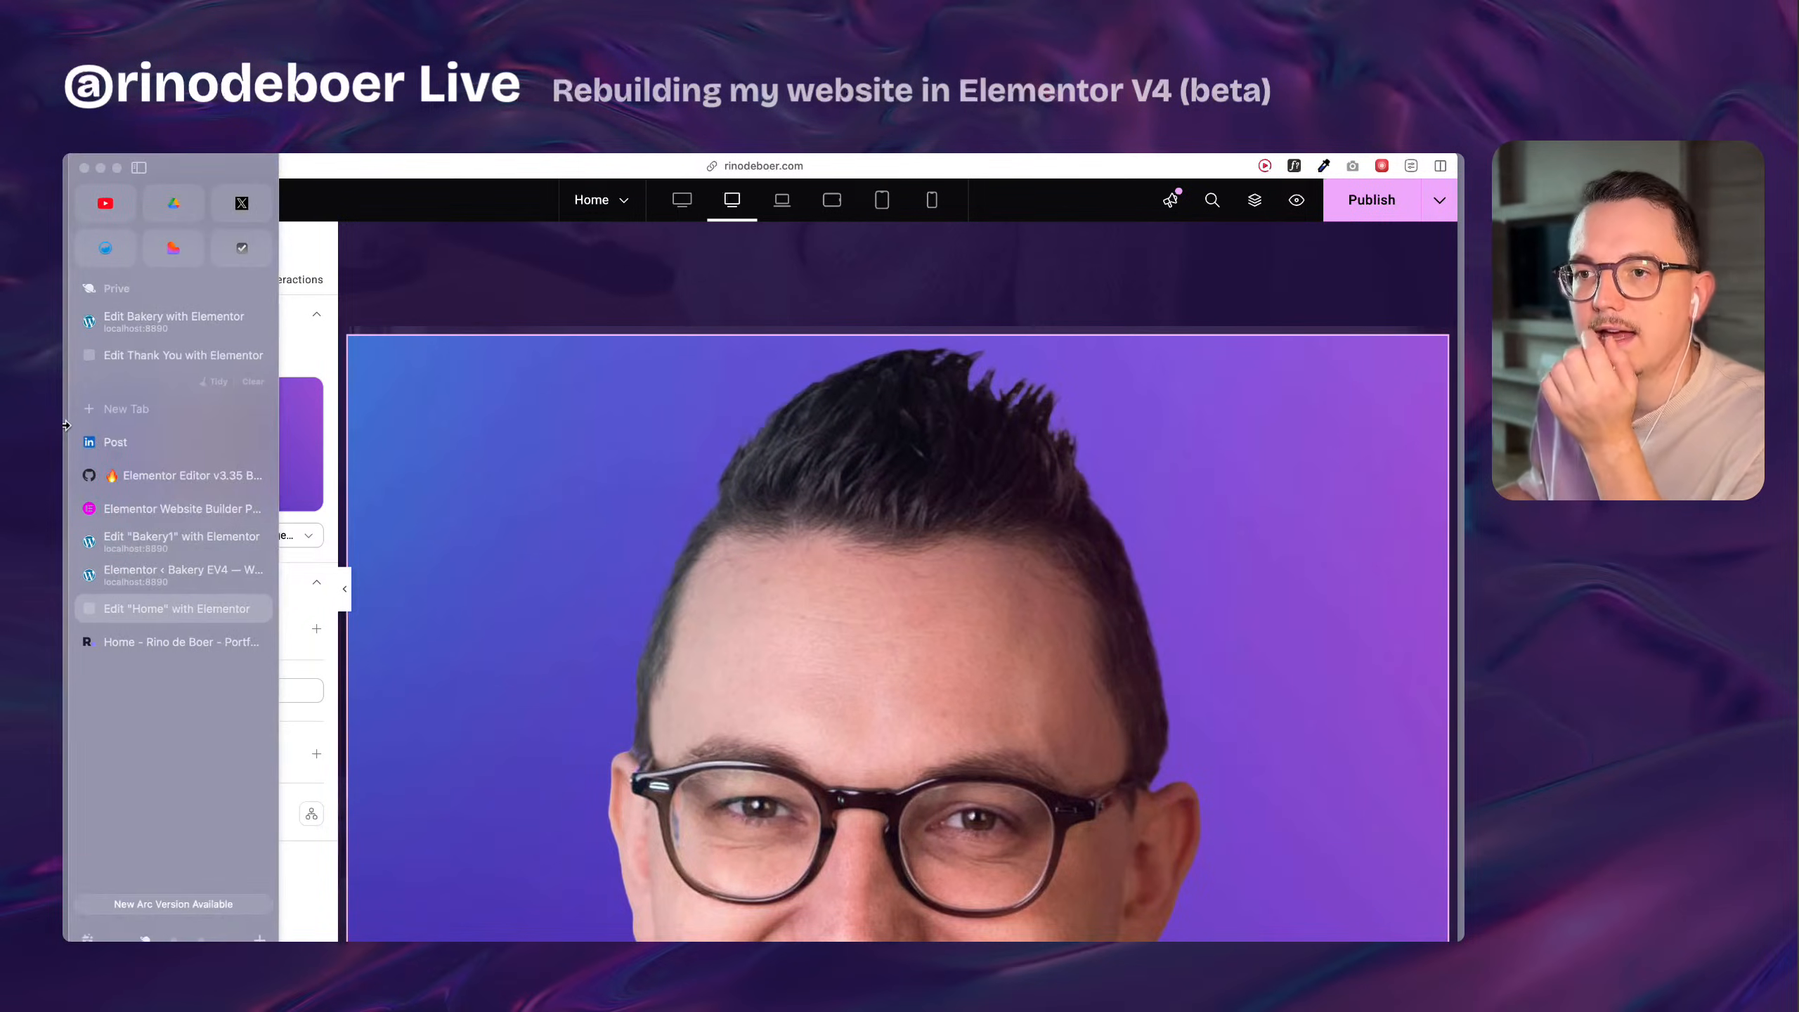
left_click(177, 571)
left_click(181, 542)
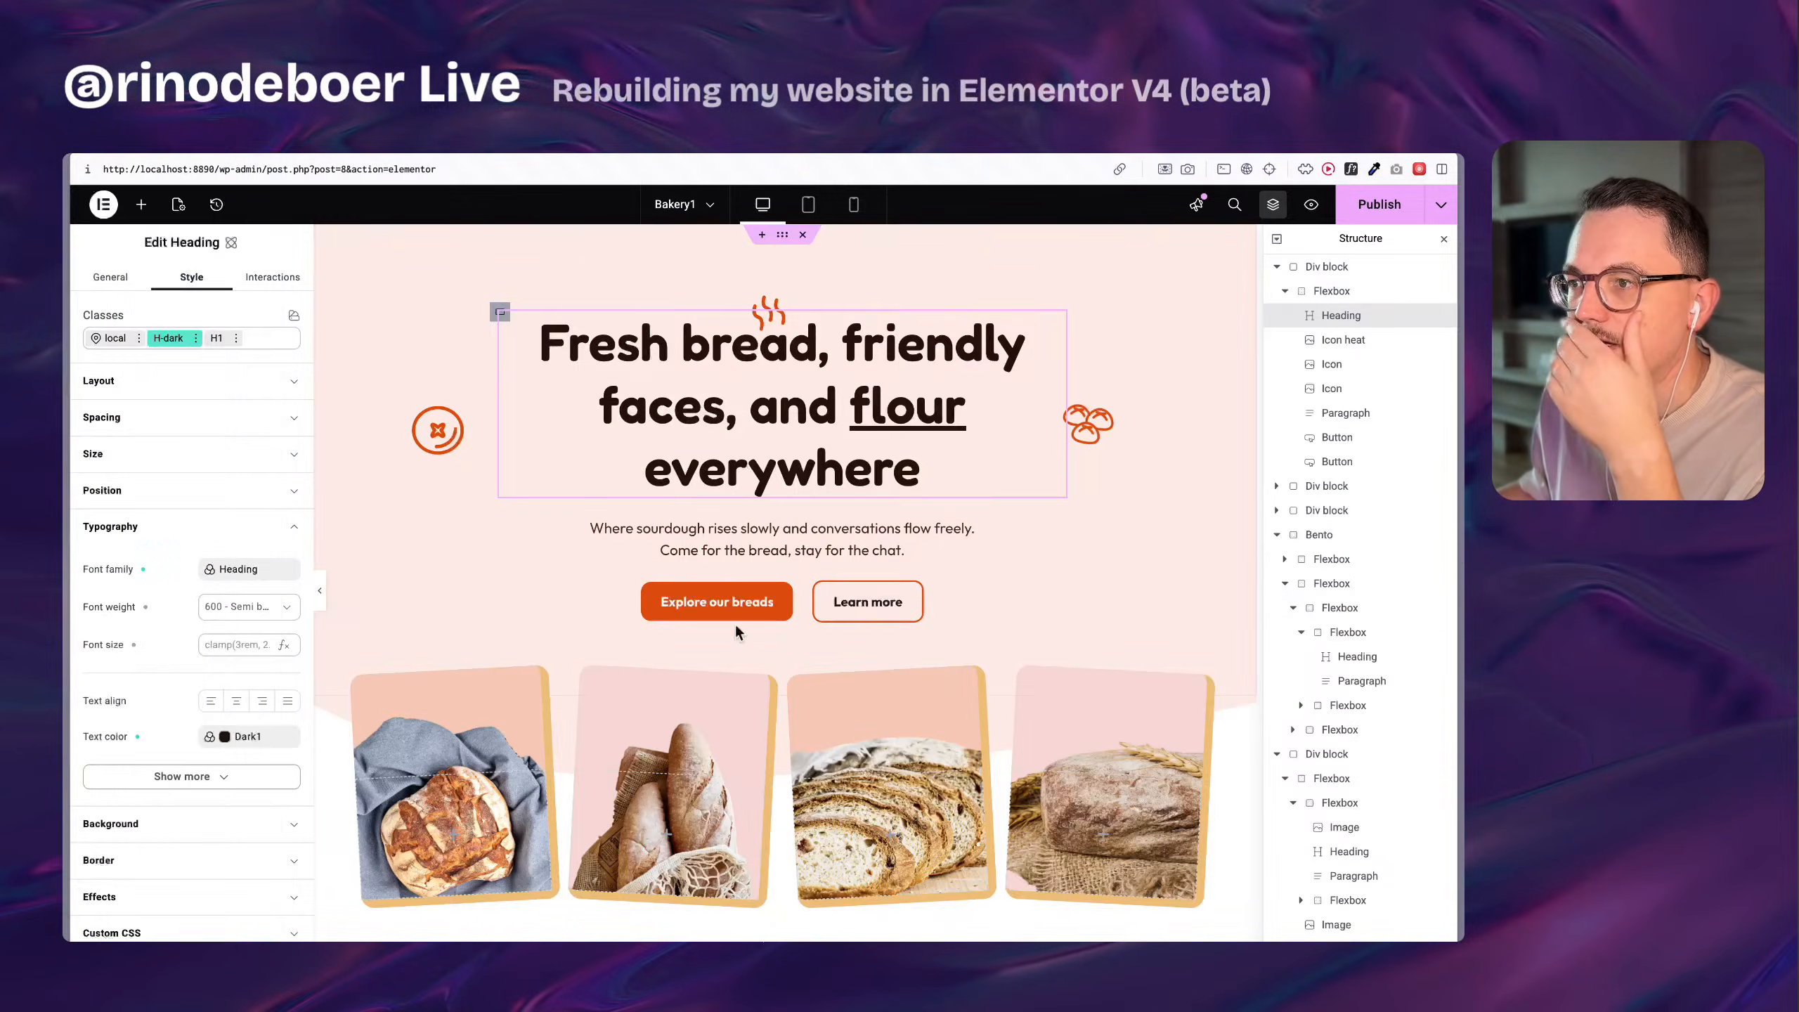
scroll(815, 359, "down", 10)
scroll(815, 359, "up", 2)
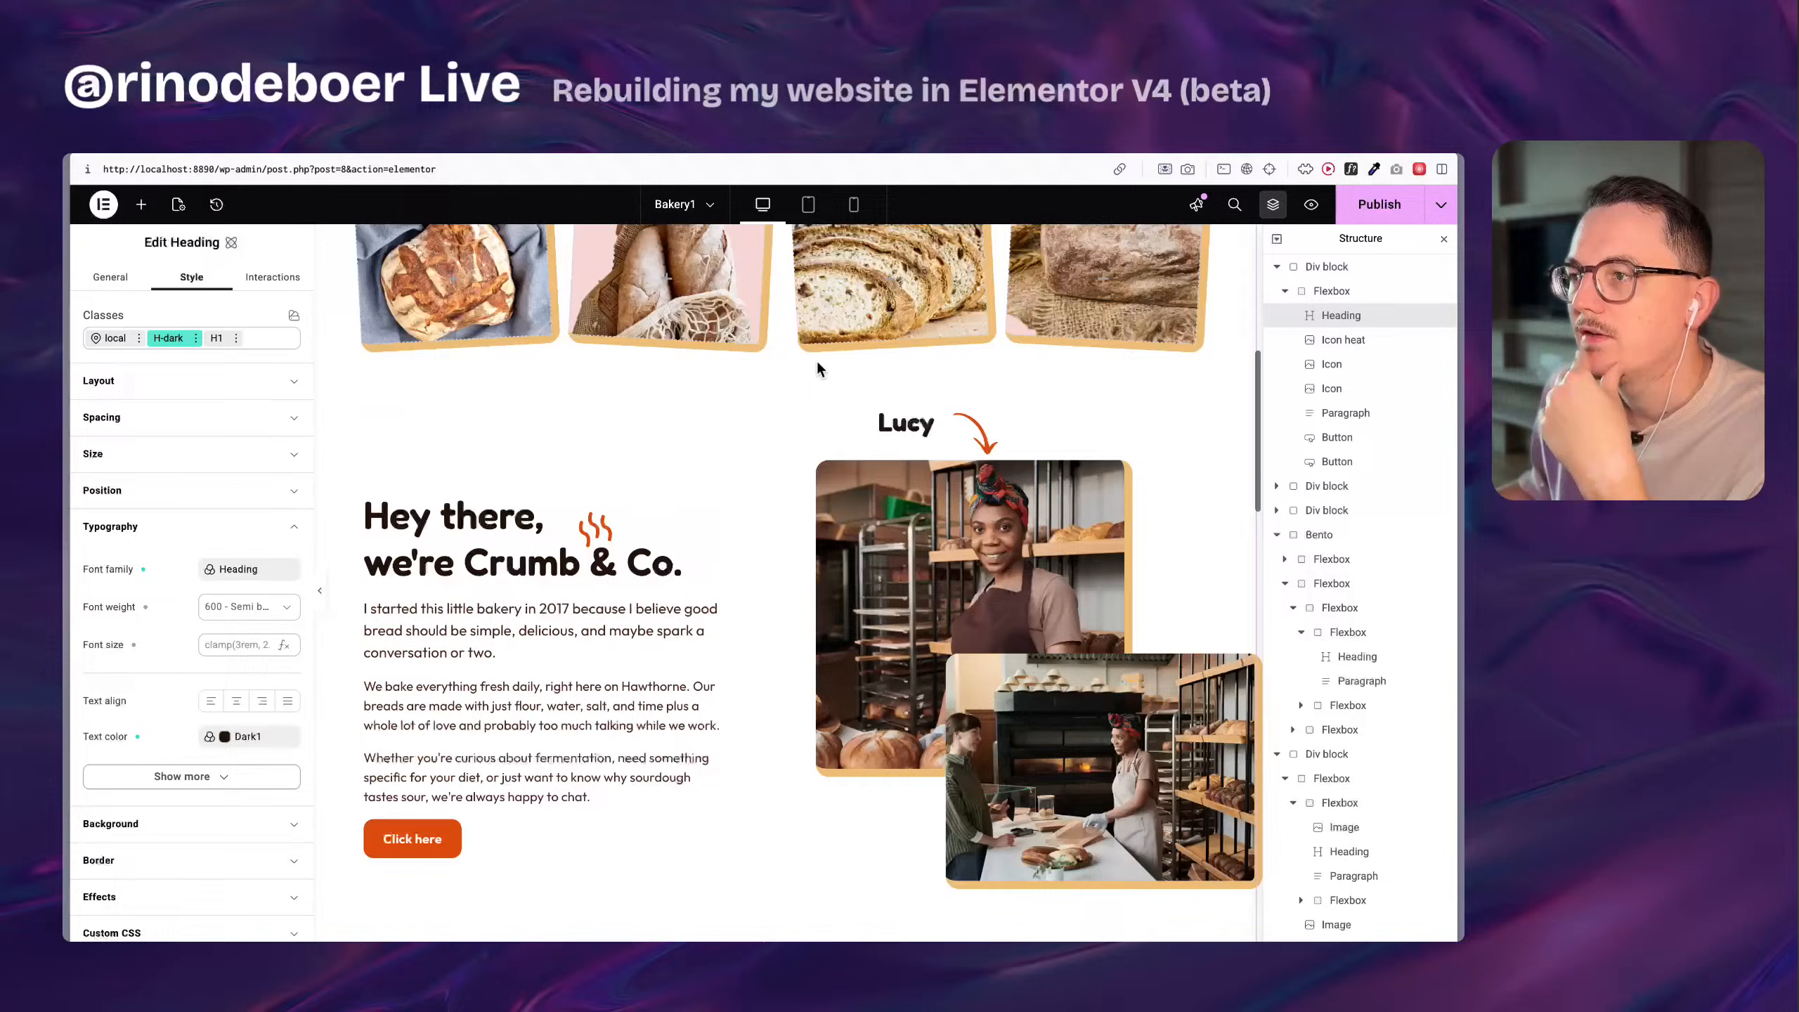
Examine the layout settings of the section class on the Div block holding the bread photos and introduction.
right_click(681, 416)
left_click(711, 437)
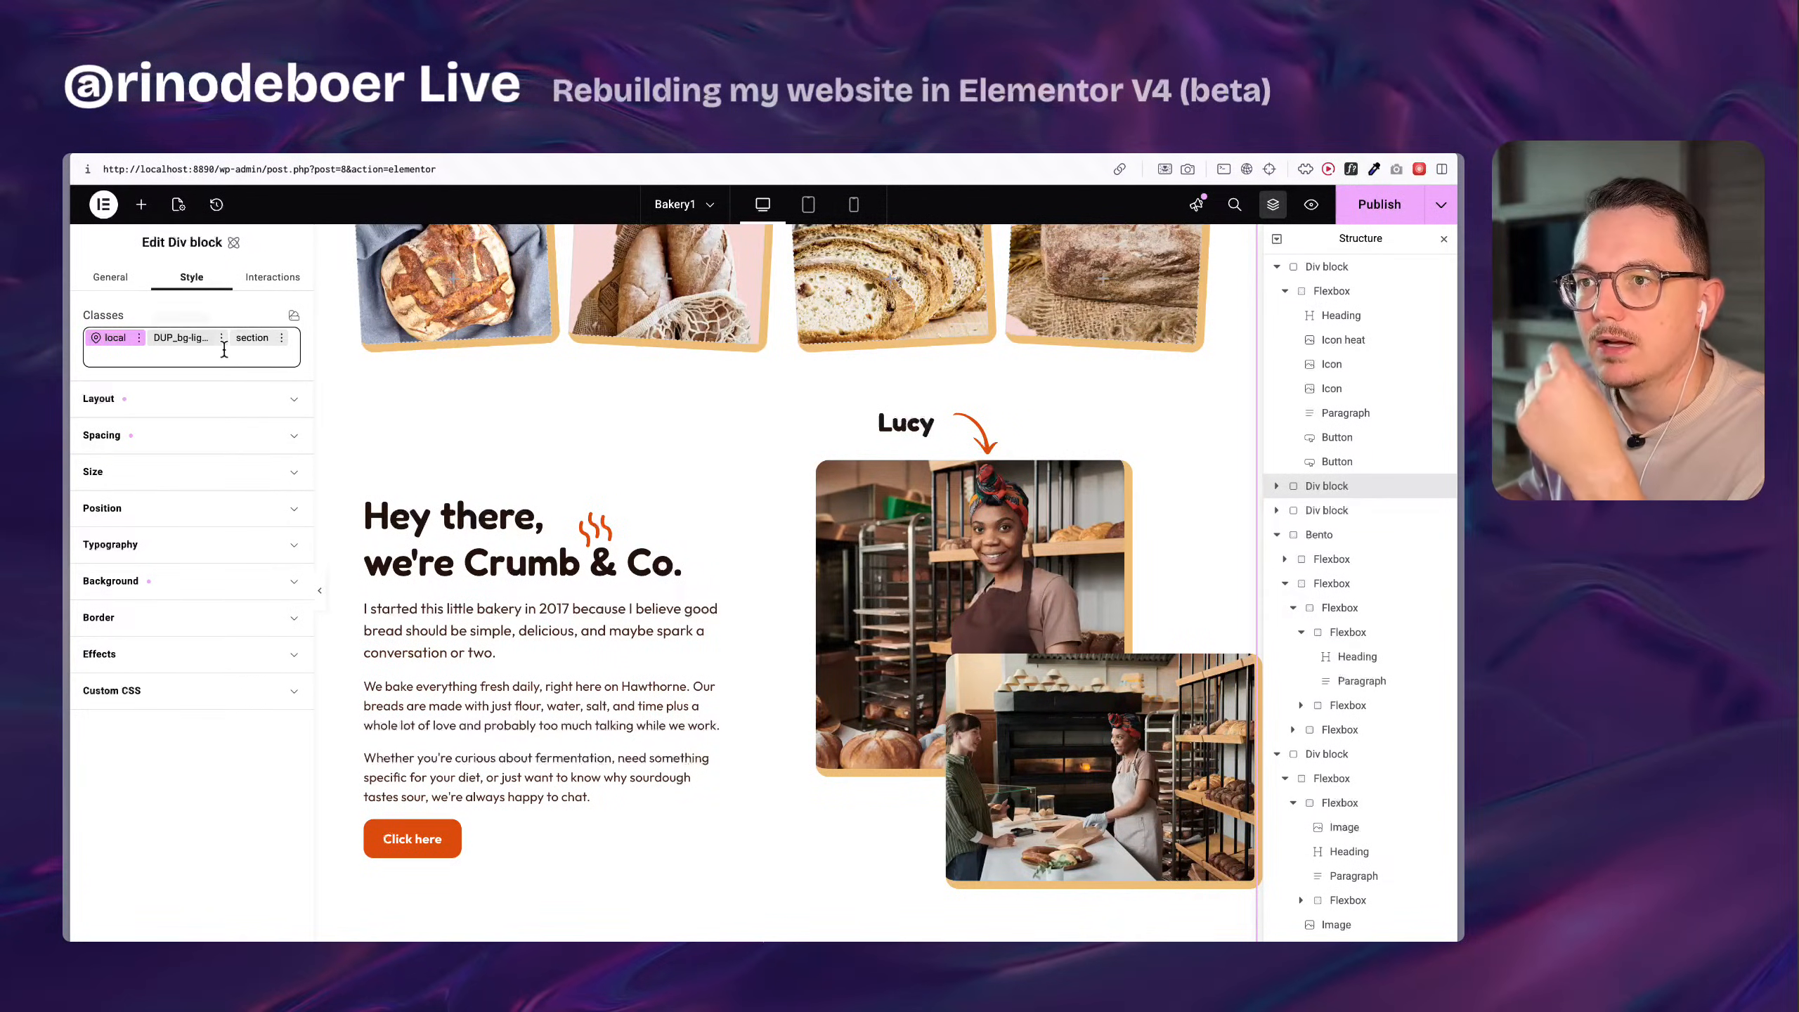
left_click(247, 341)
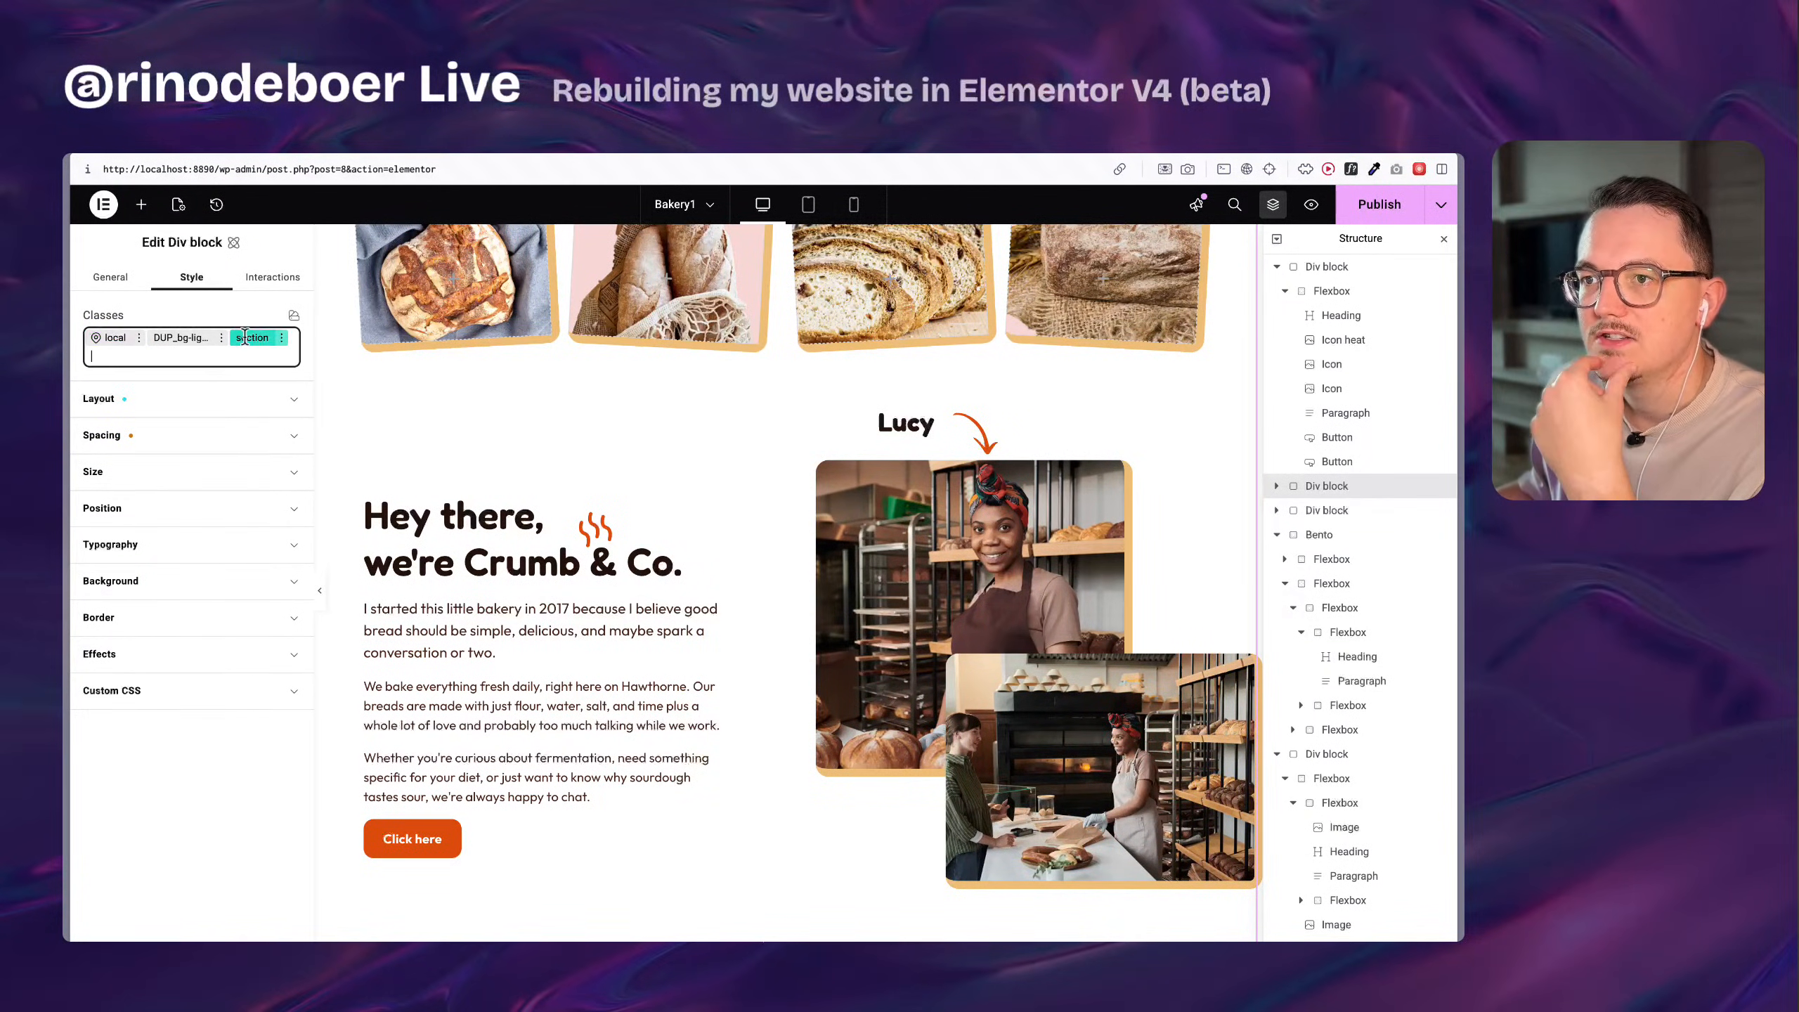
left_click(119, 435)
left_click(132, 436)
left_click(137, 397)
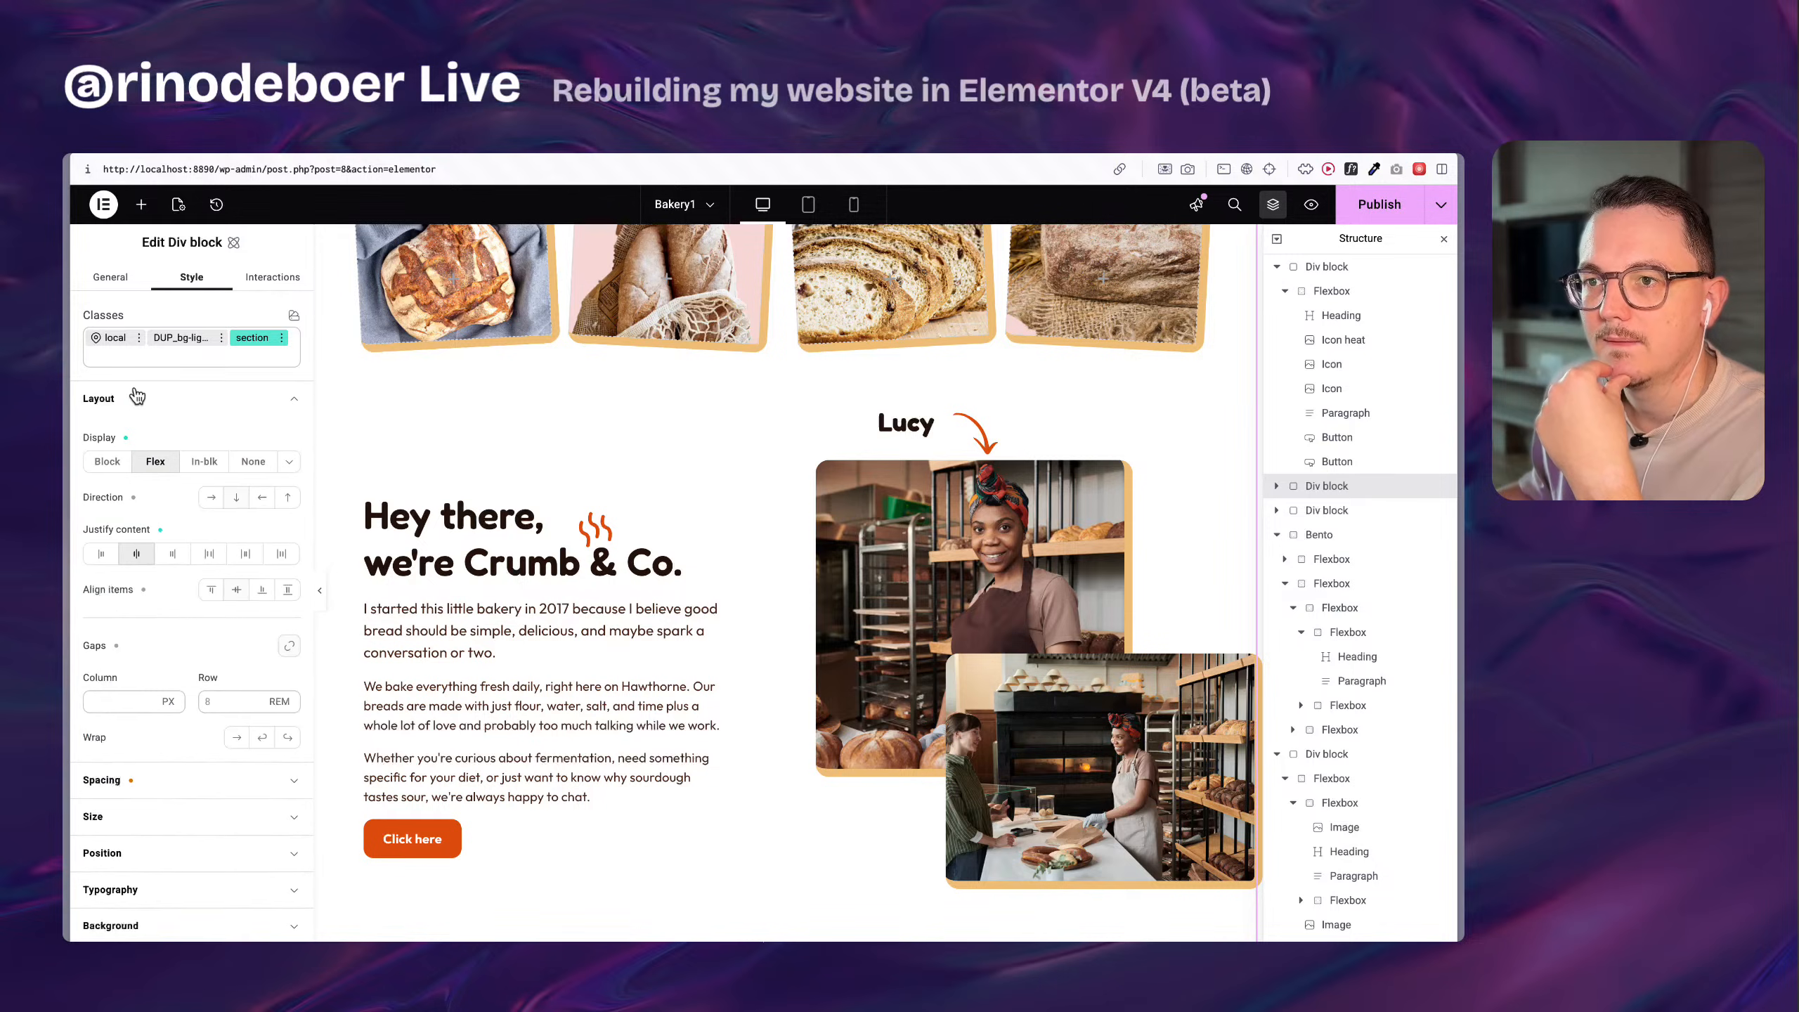
scroll(184, 638, "down", 5)
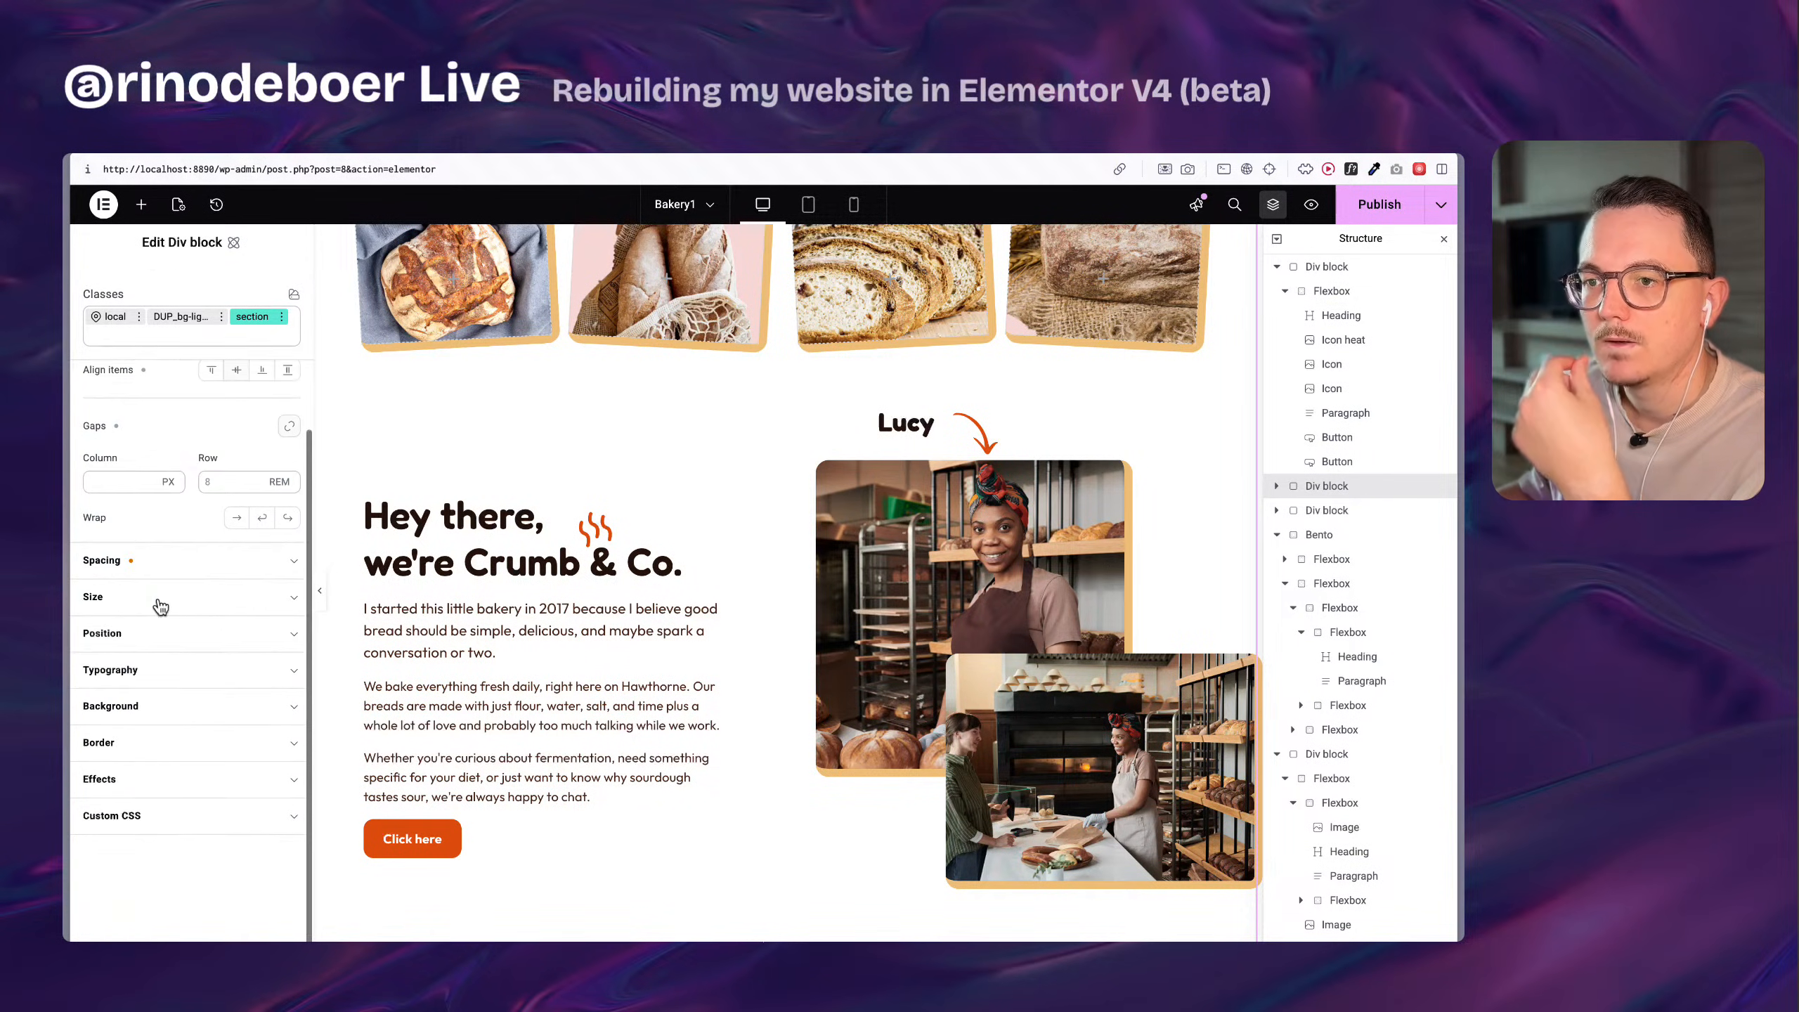
scroll(153, 602, "up", 5)
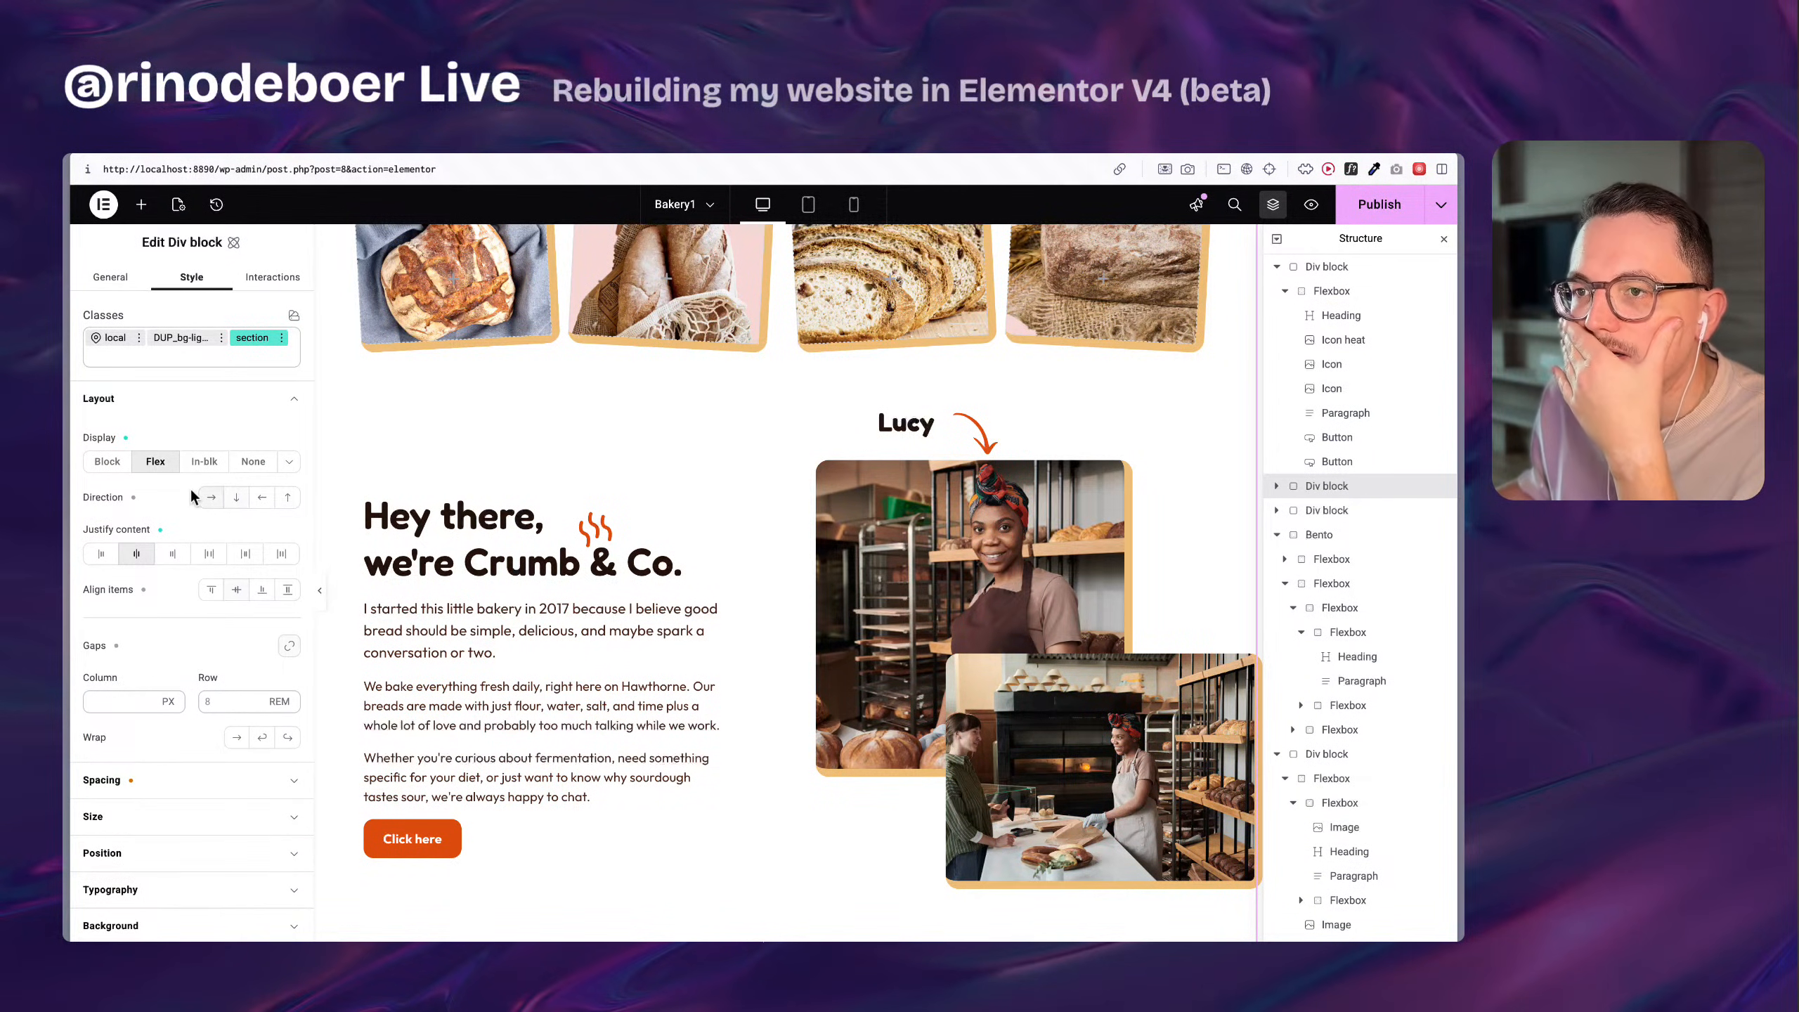
Inspect the boxed-1120 class on the bread photos' Flexbox, including its maximum width setting.
left_click(1276, 486)
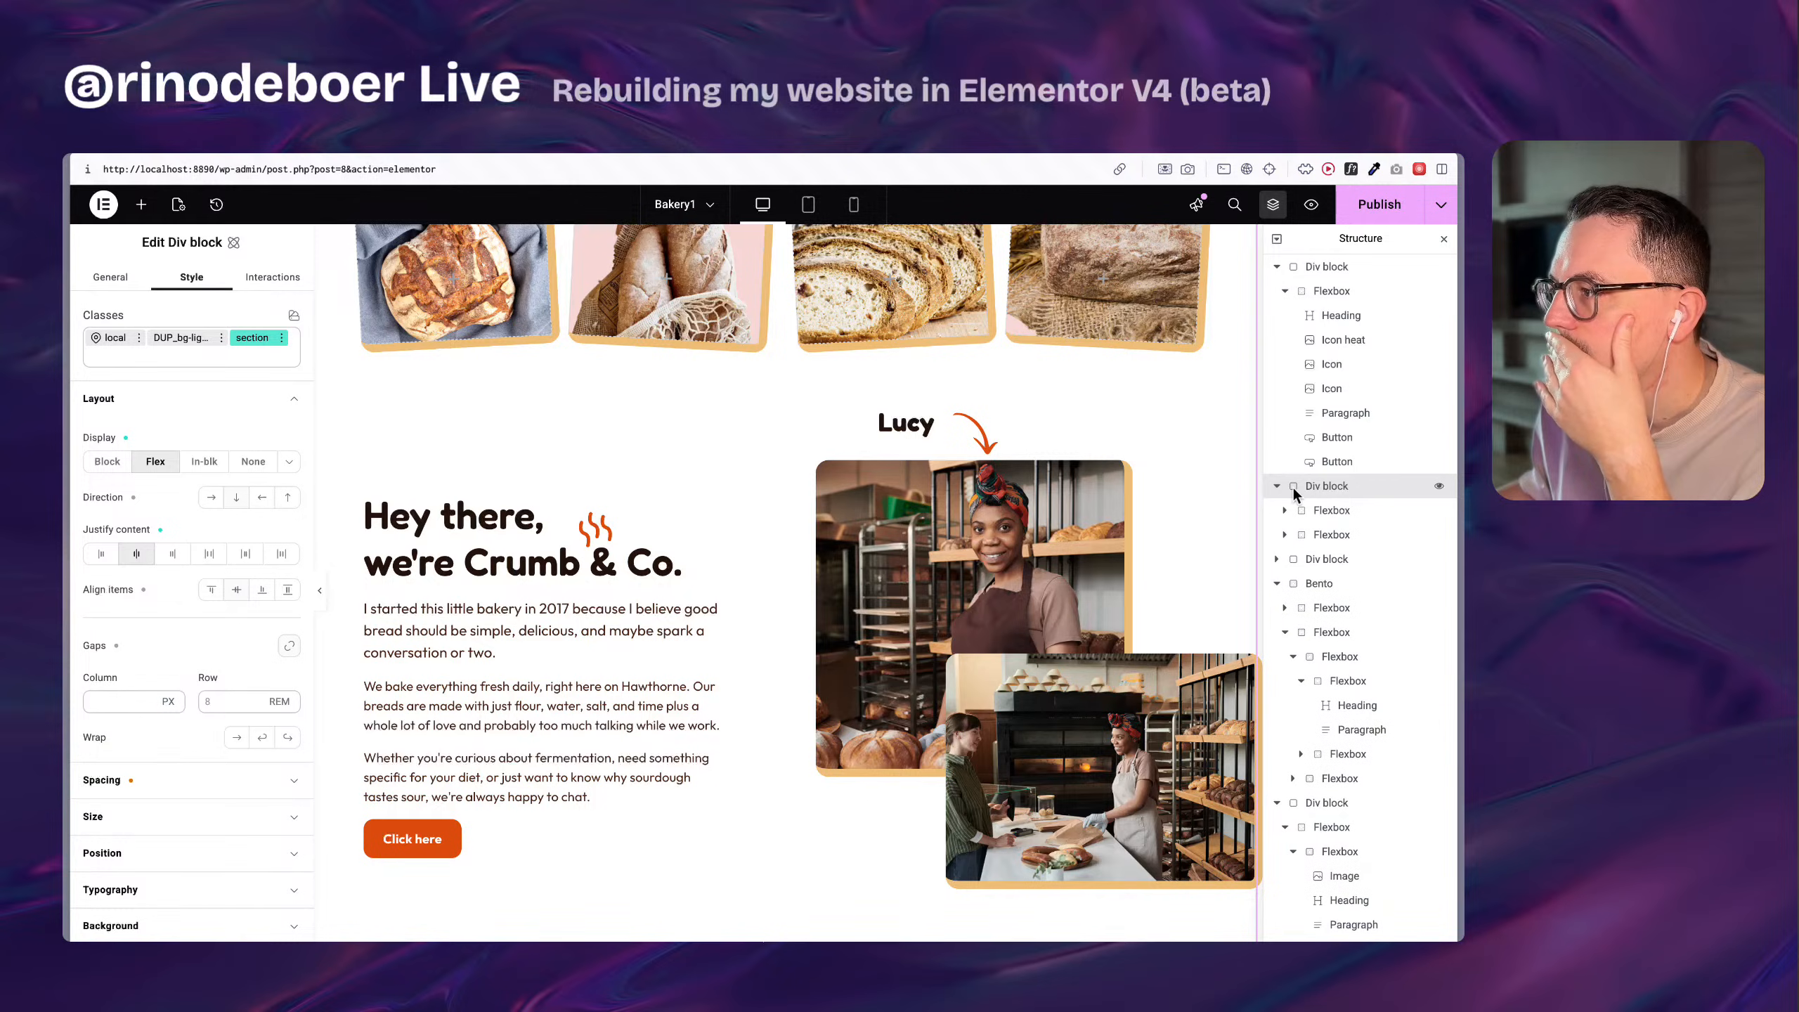
left_click(1349, 509)
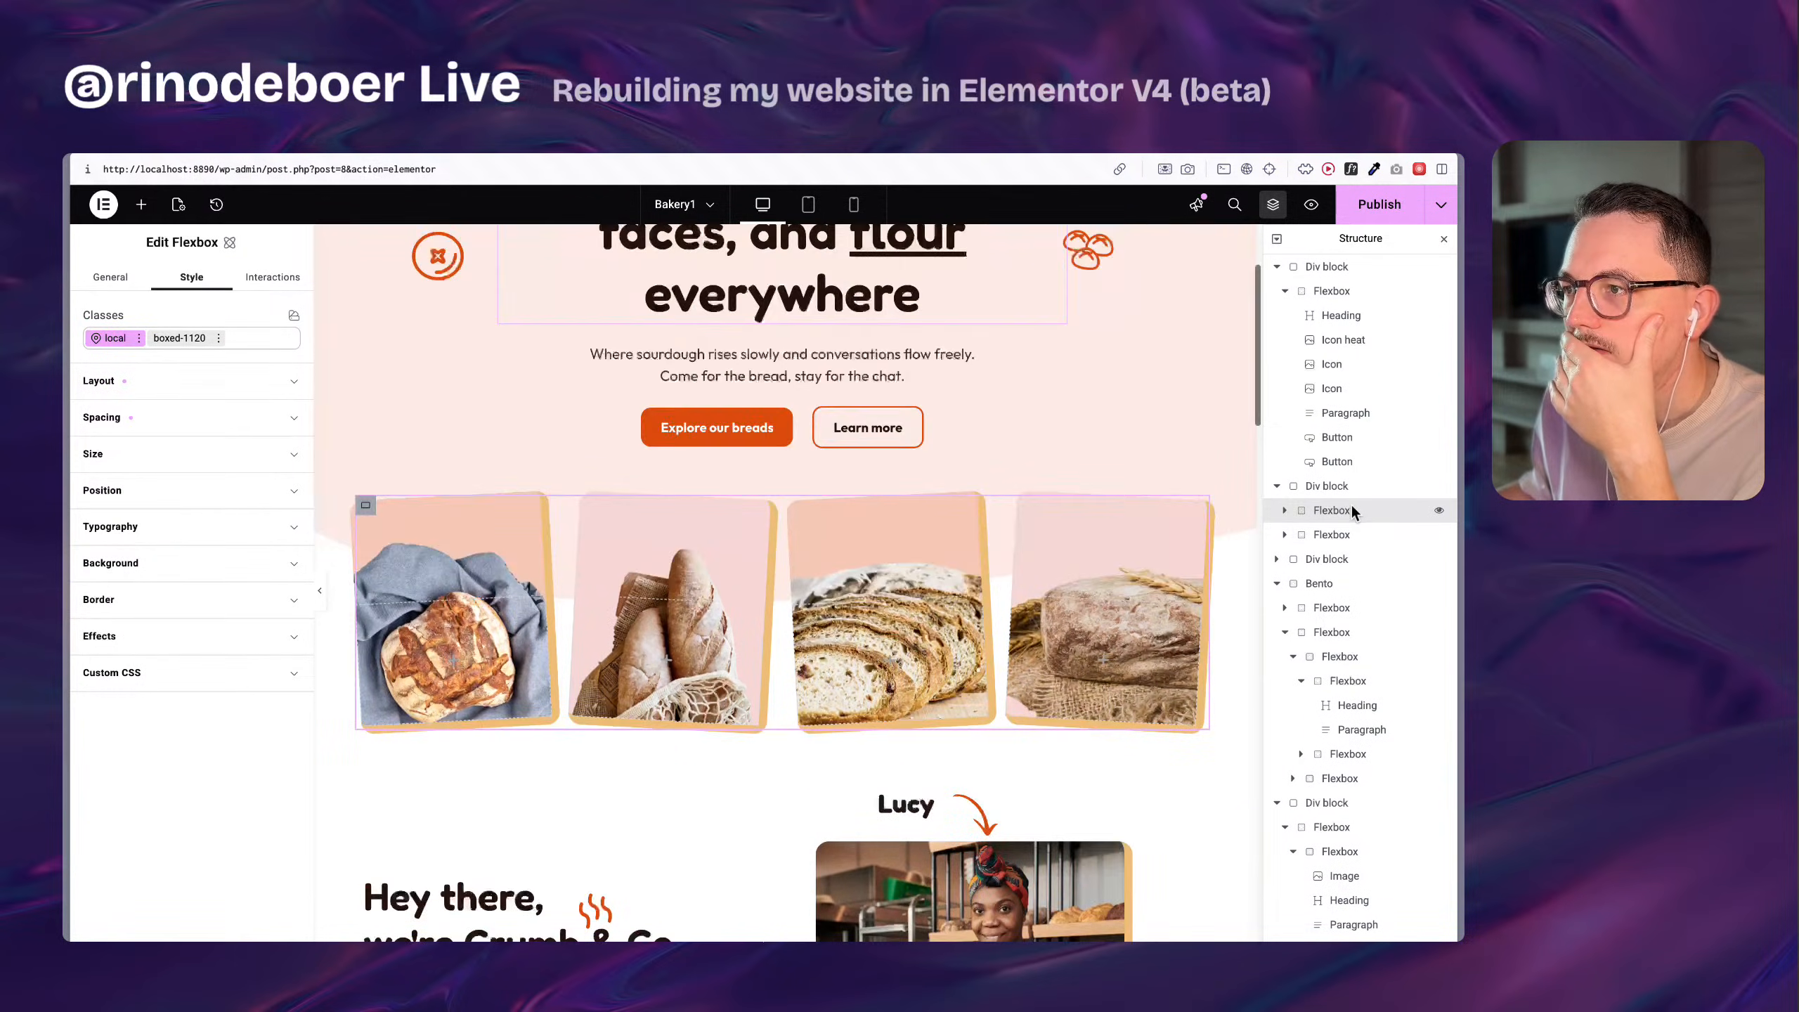
scroll(1067, 488, "down", 3)
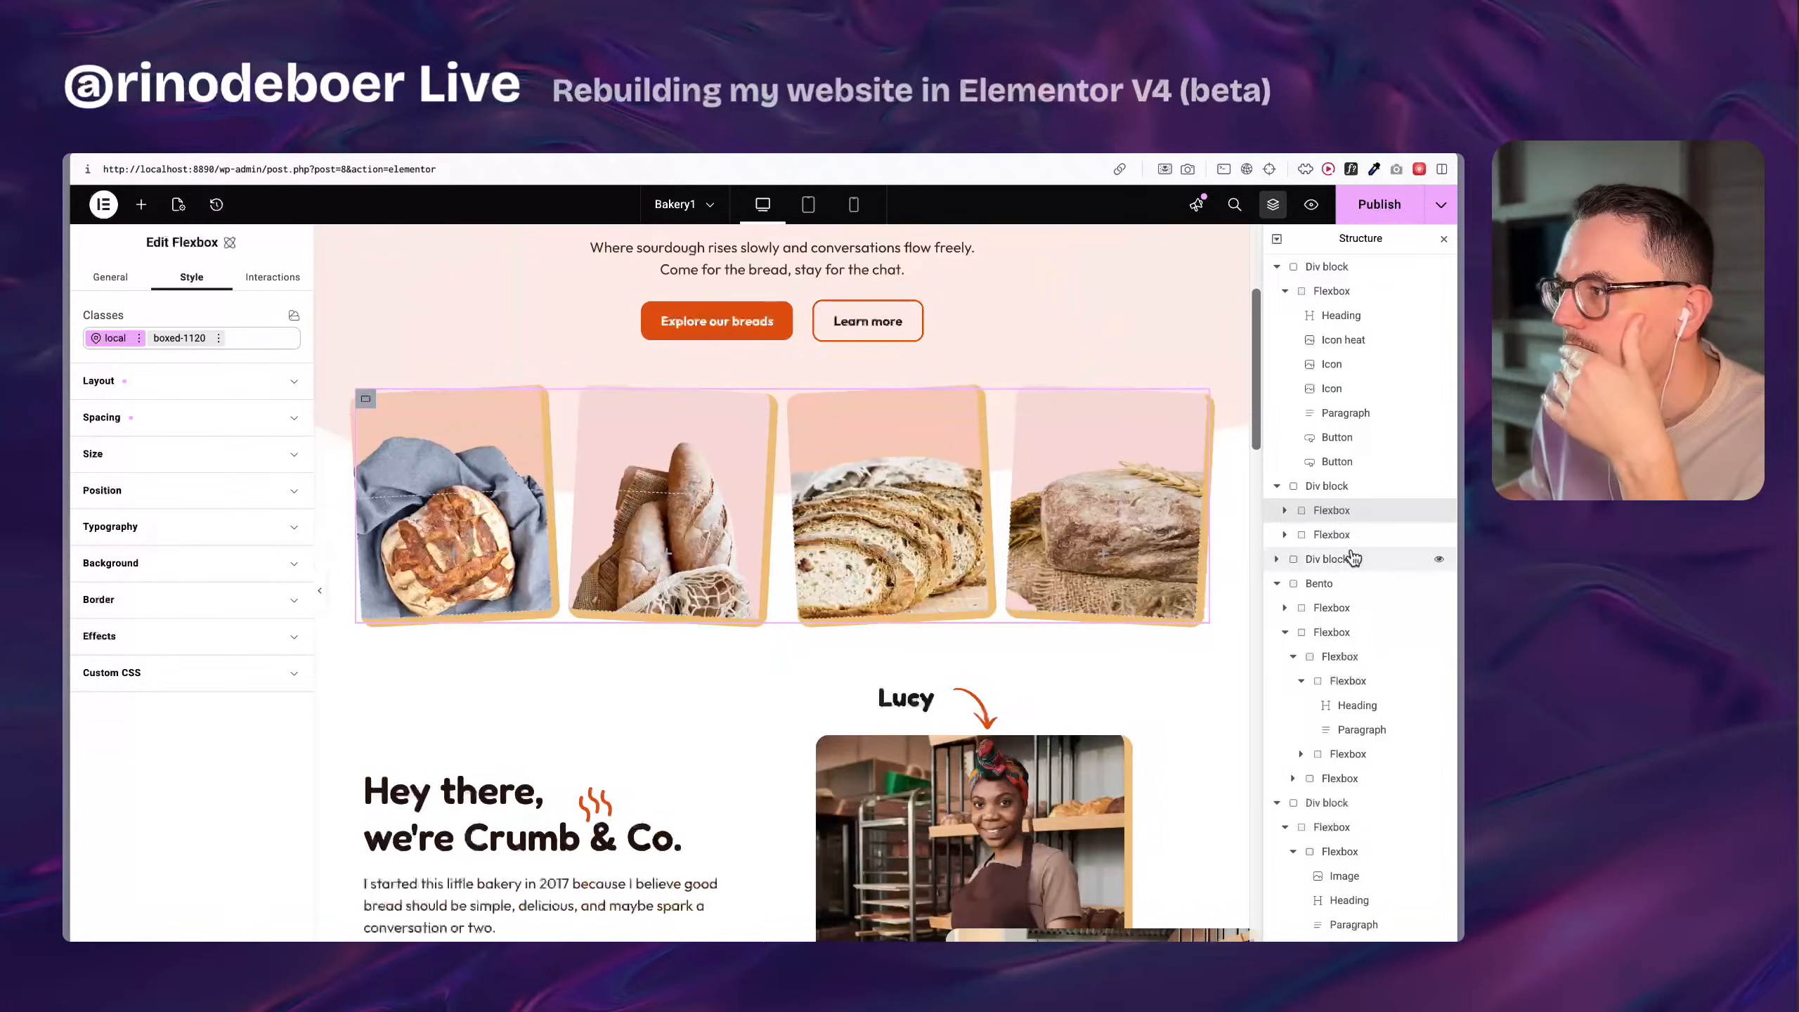
left_click(180, 339)
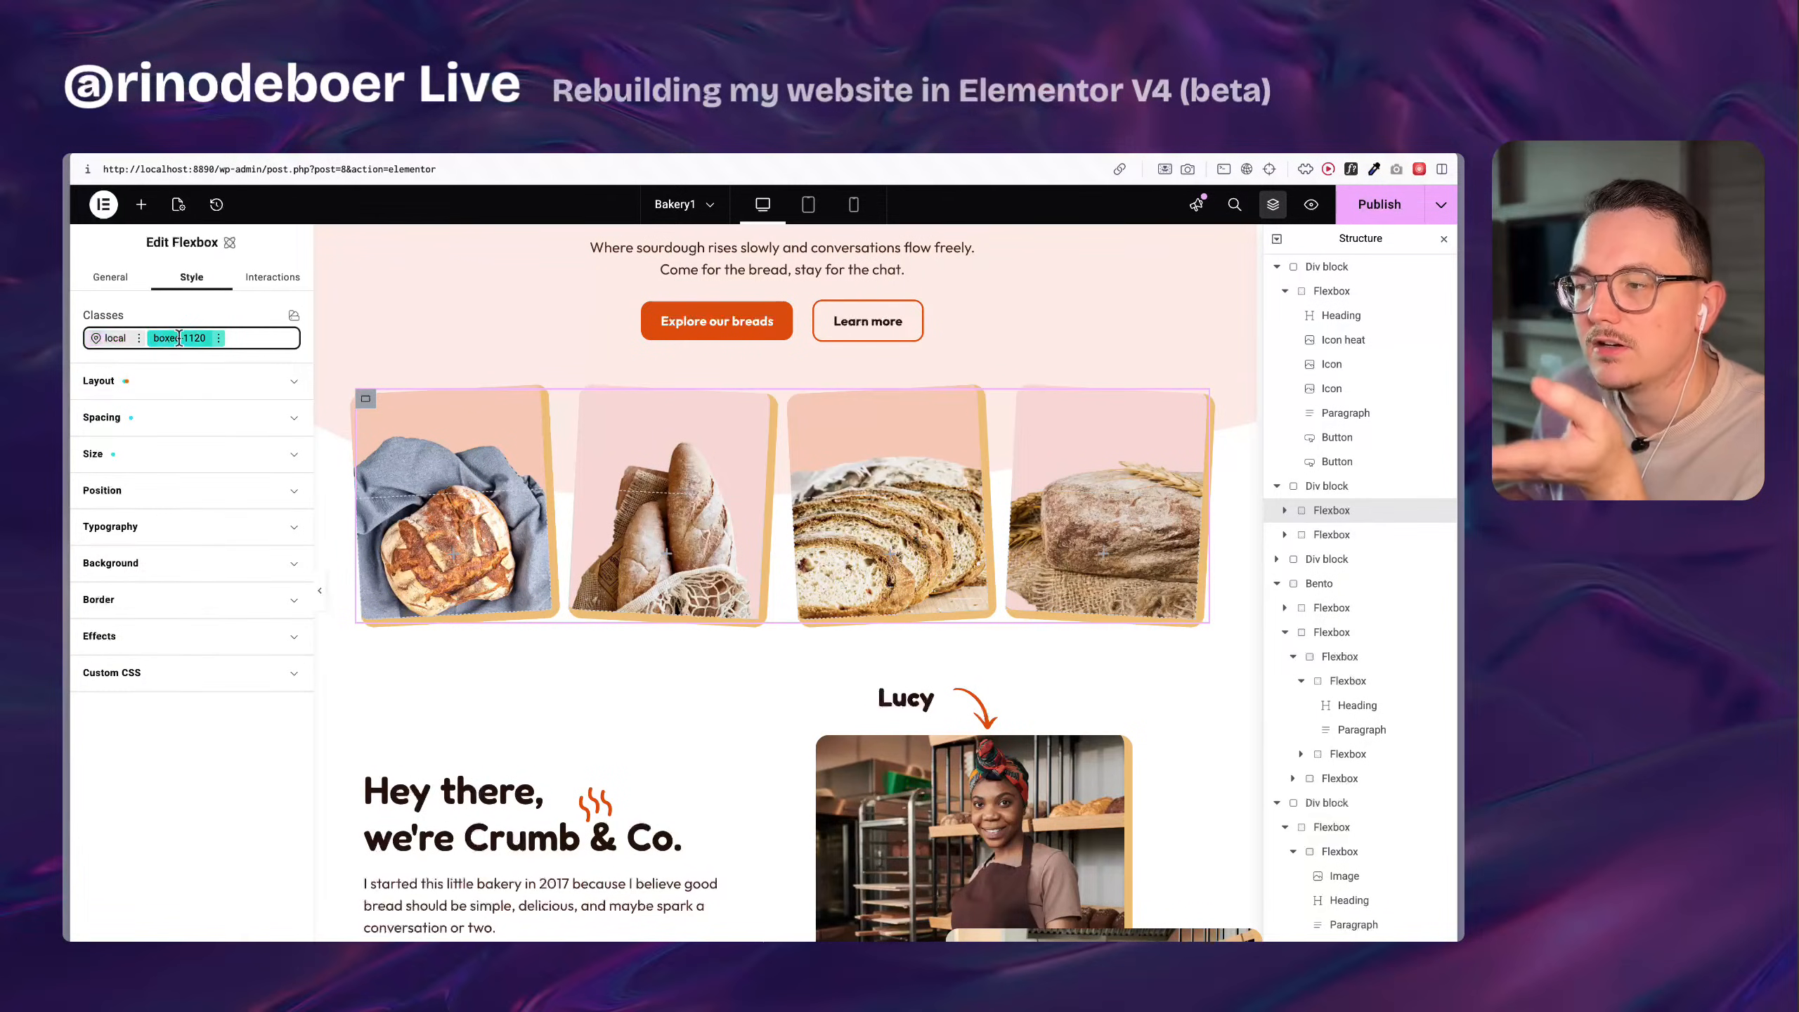
left_click(163, 419)
left_click(163, 419)
left_click(175, 460)
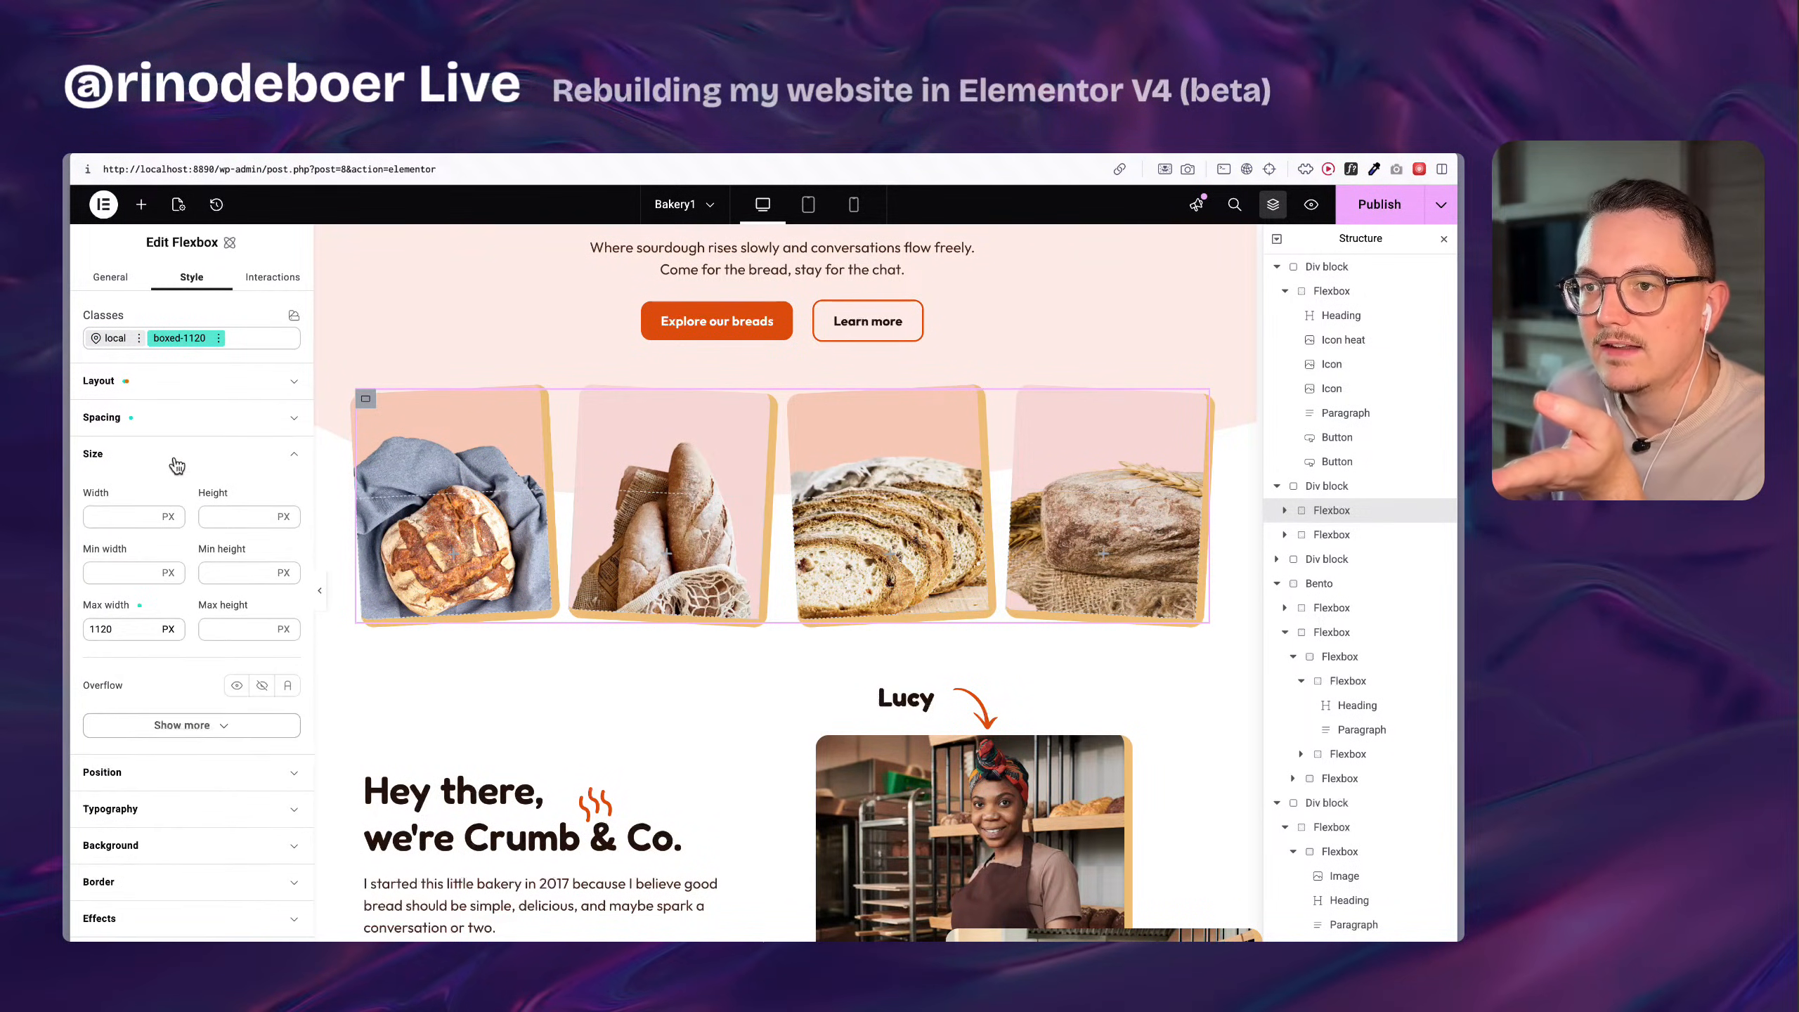
left_click(101, 632)
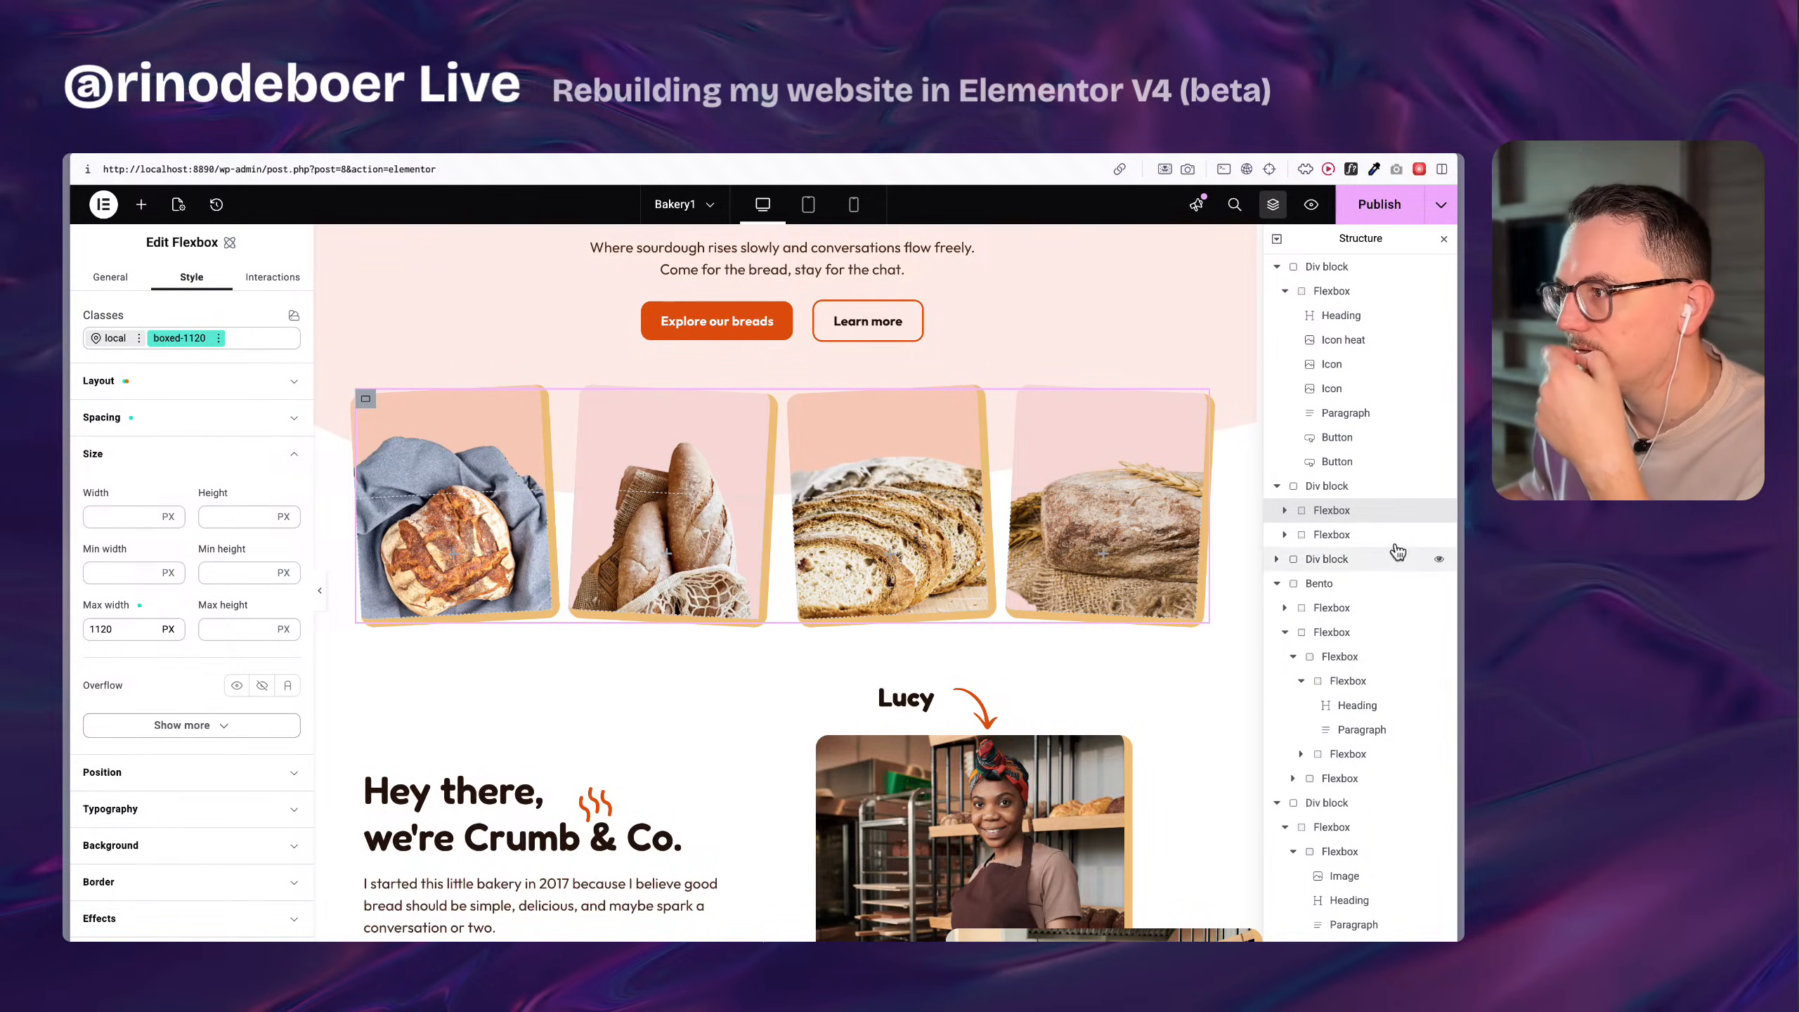
Review the section class's display, alignment and gap settings again on the parent Div block.
left_click(1367, 487)
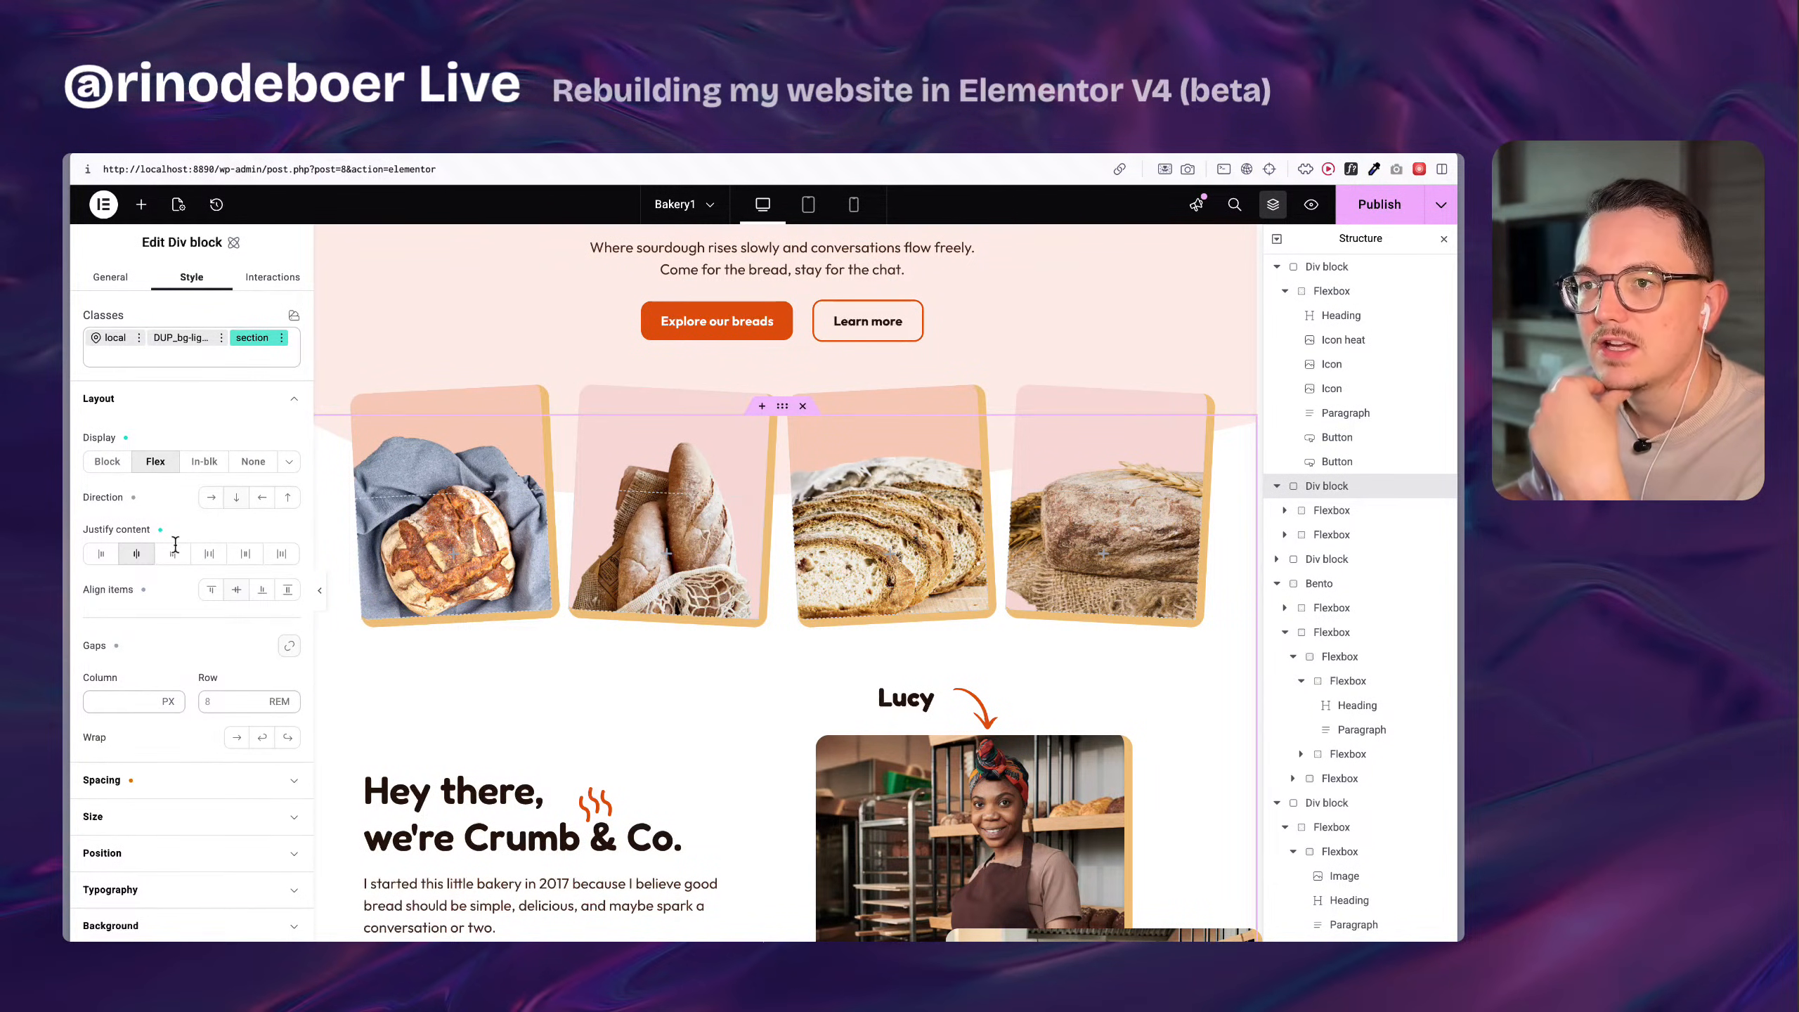
scroll(191, 659, "down", 1)
scroll(185, 623, "down", 2)
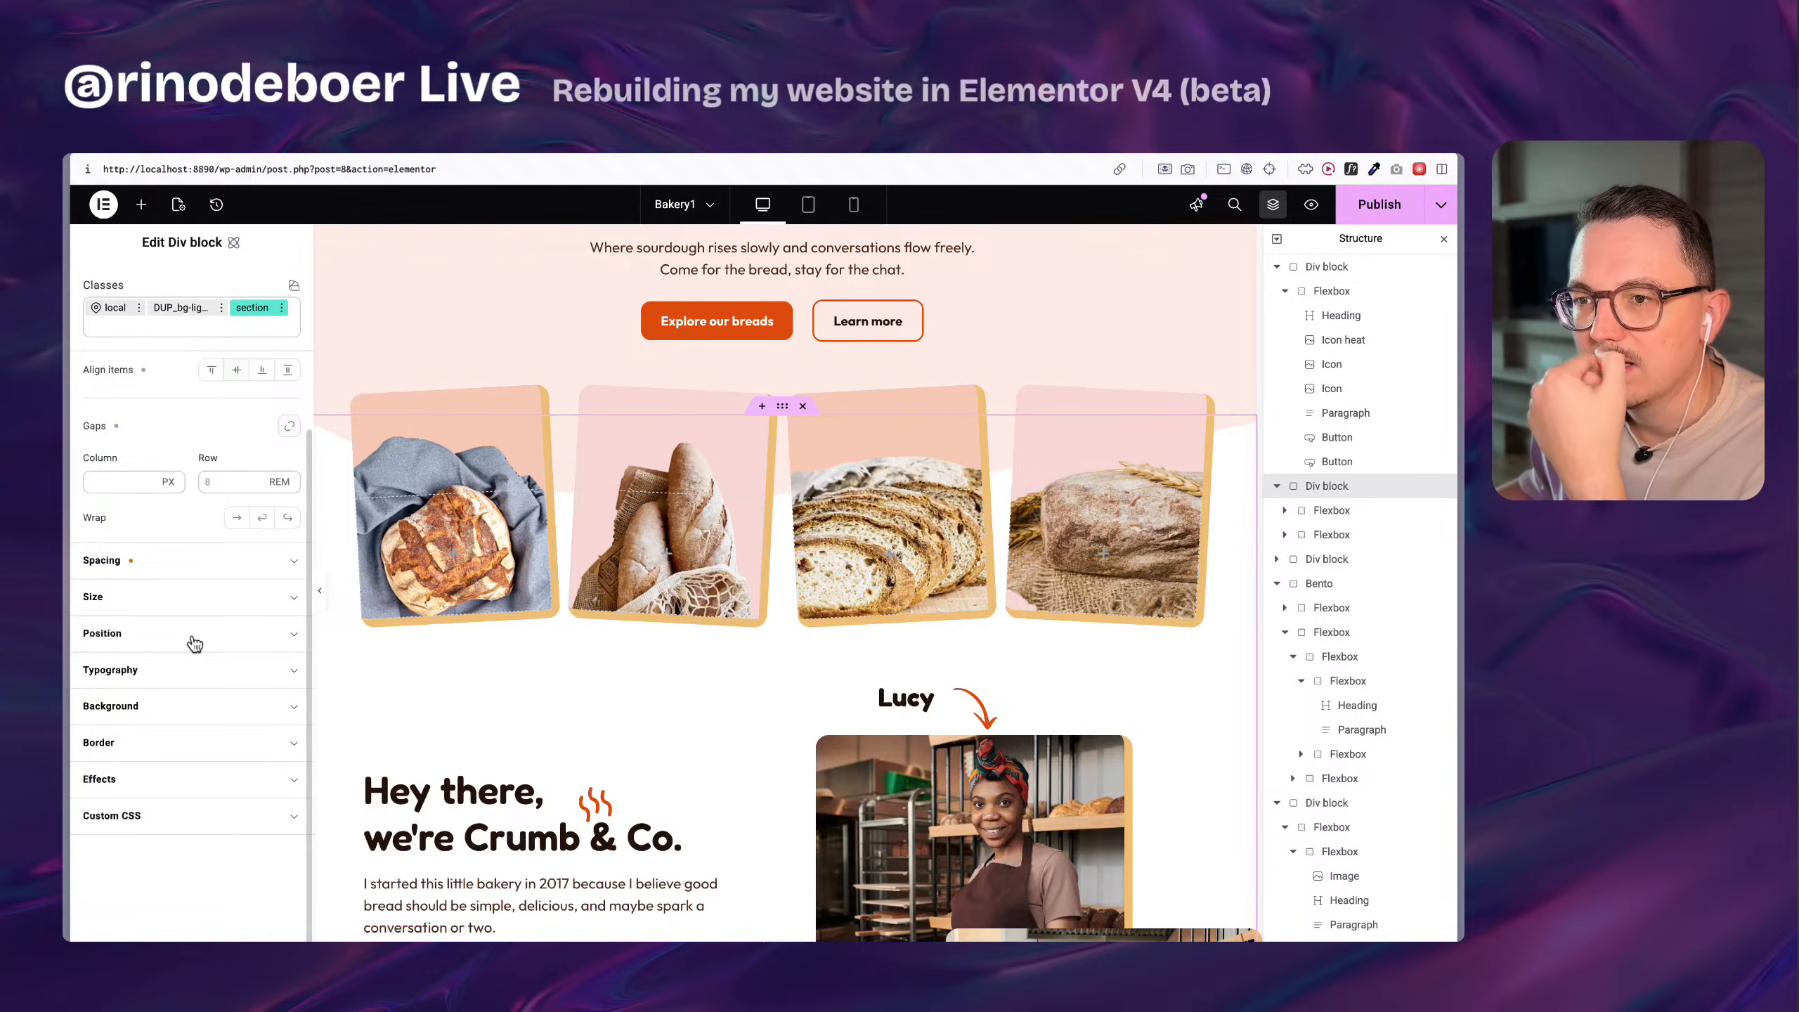
scroll(191, 633, "up", 2)
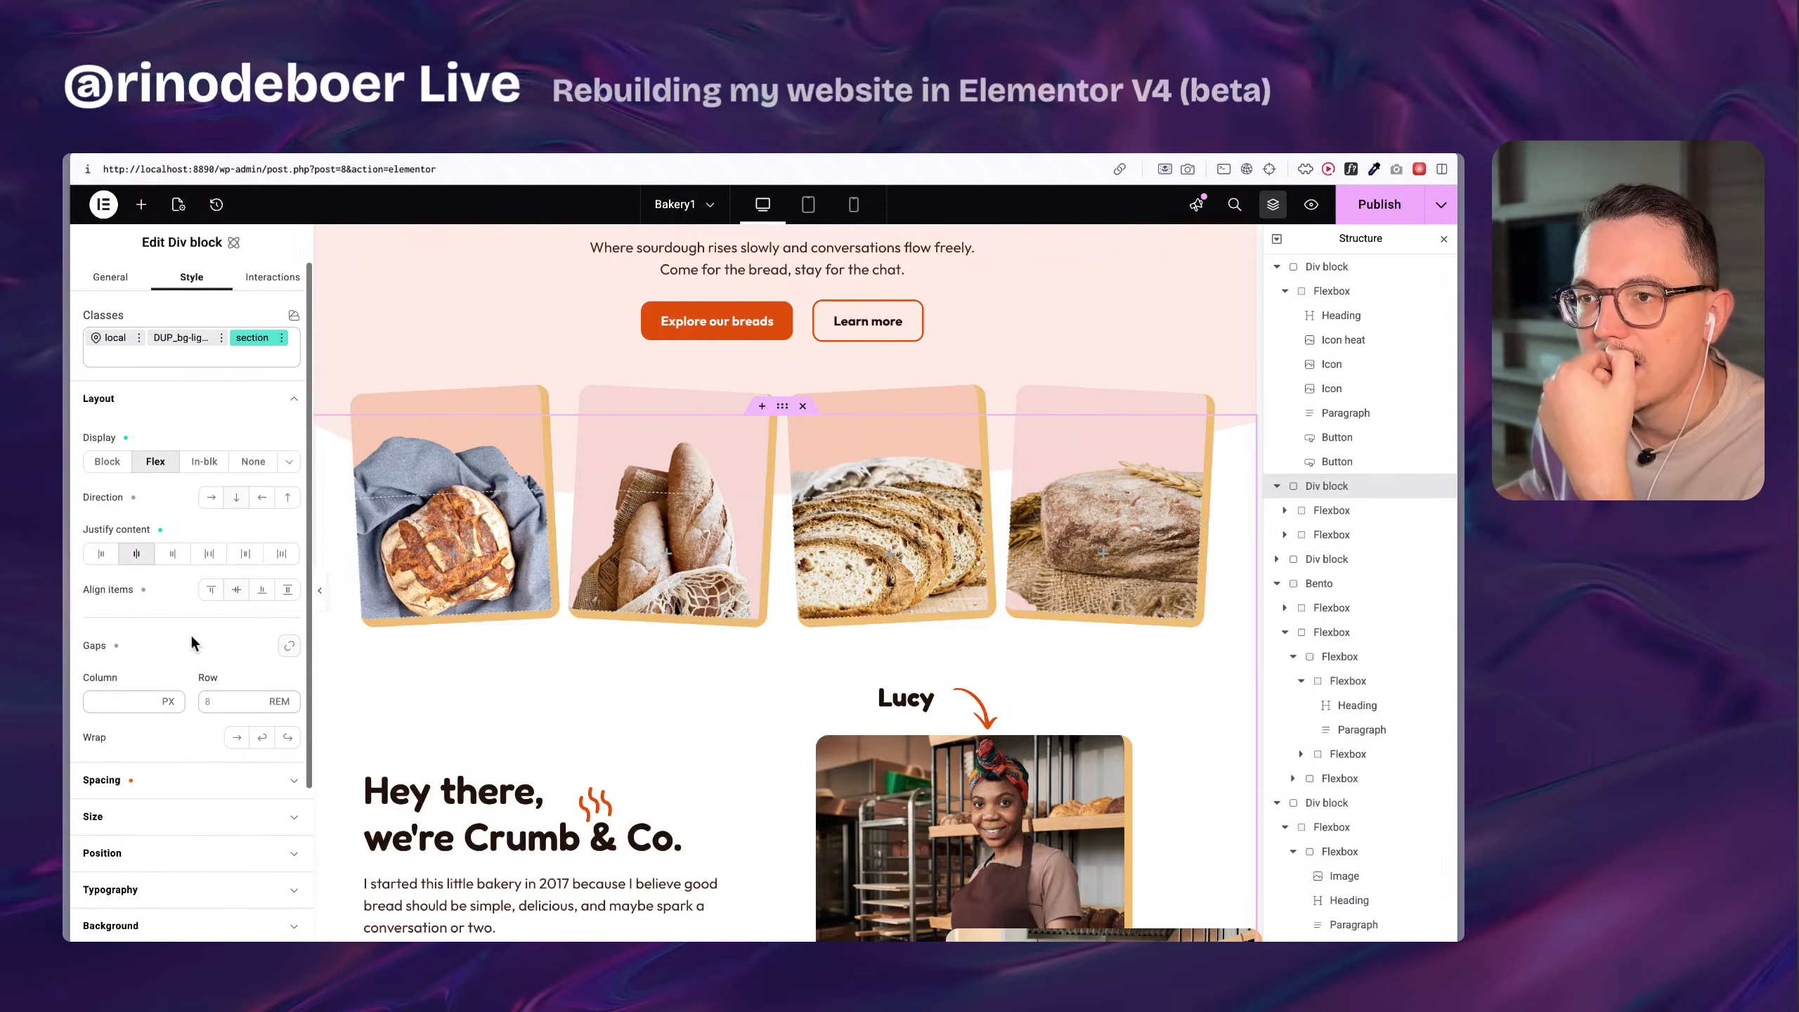
Switch back to the Home page editor and set the profile image's width and height to 150 px.
mouse_move(66, 411)
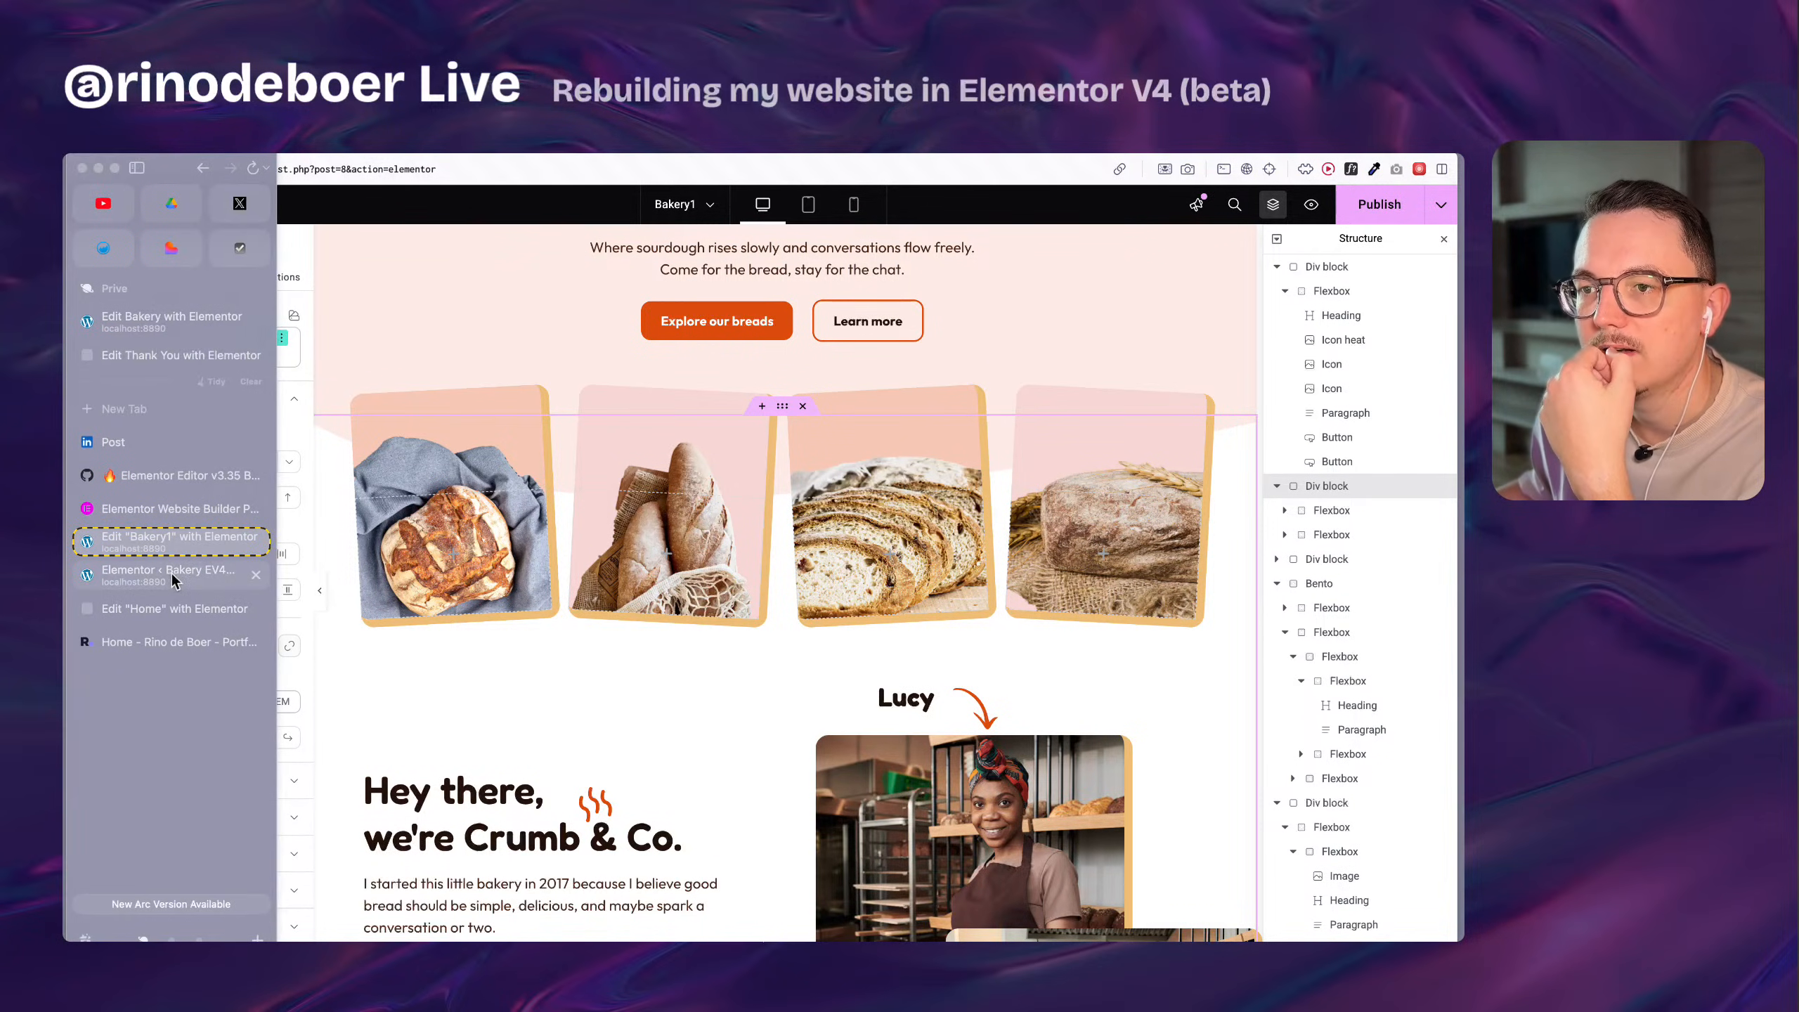
left_click(180, 607)
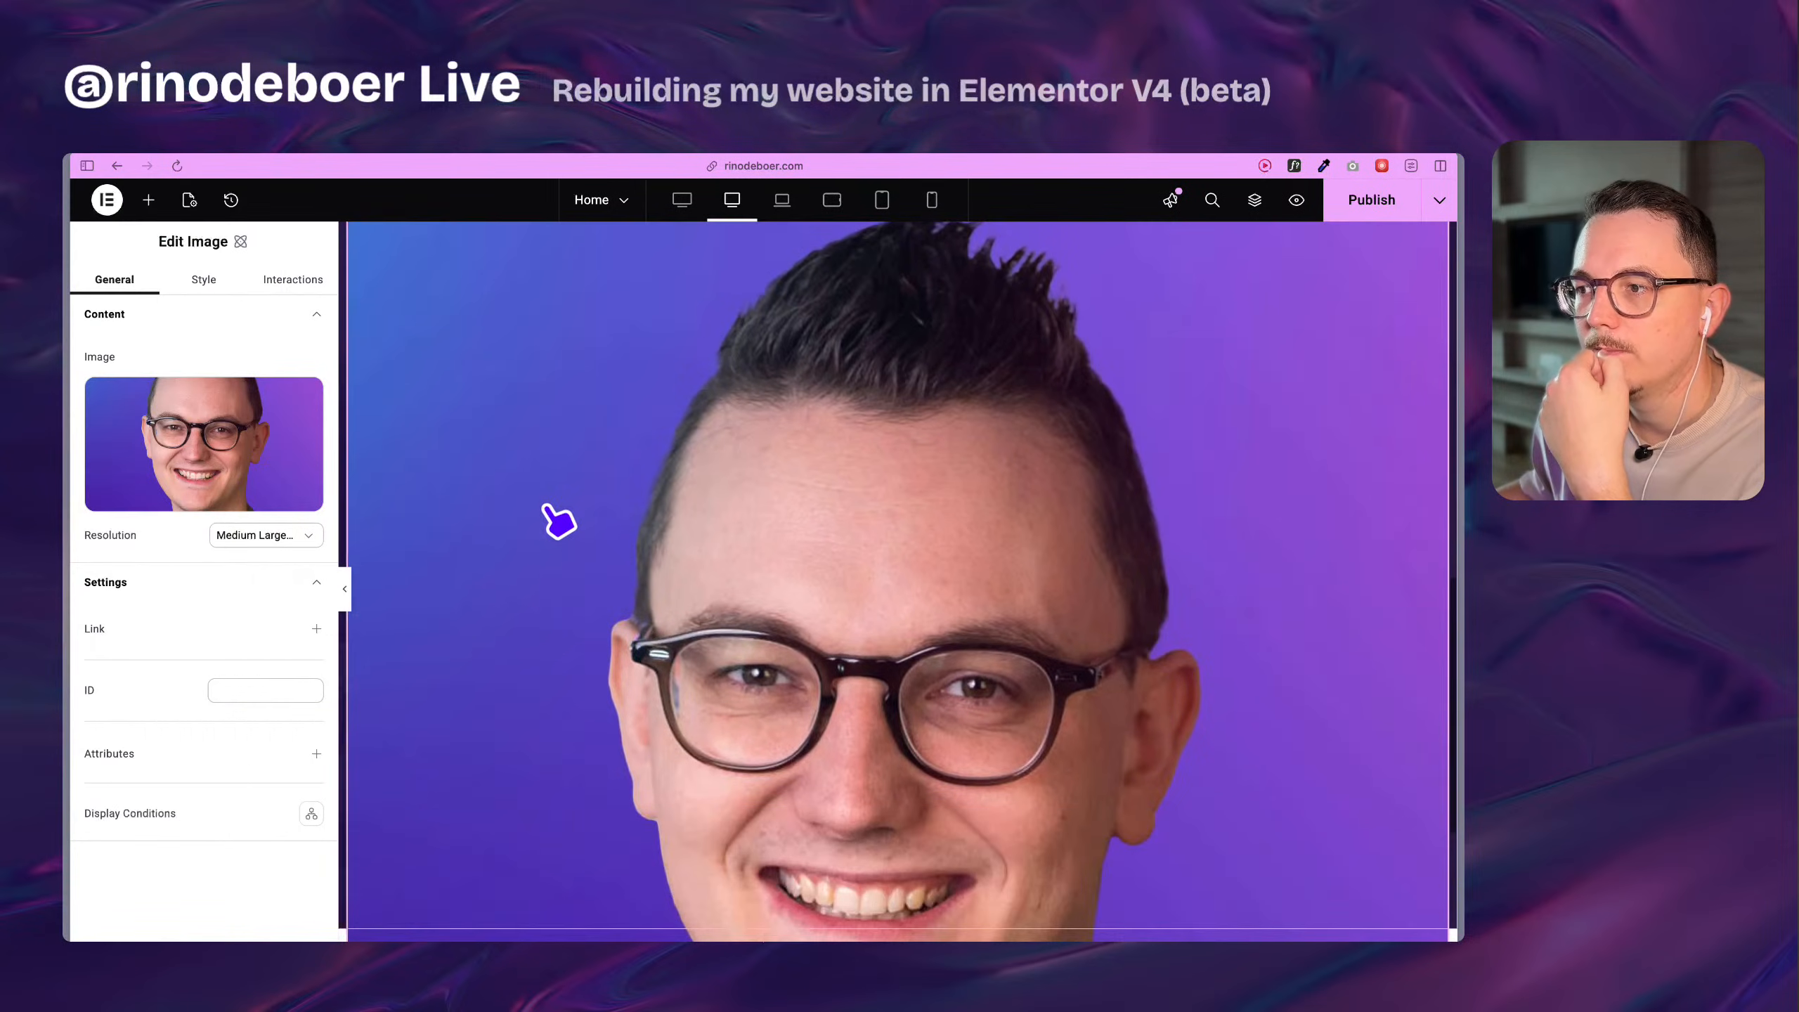
left_click(205, 282)
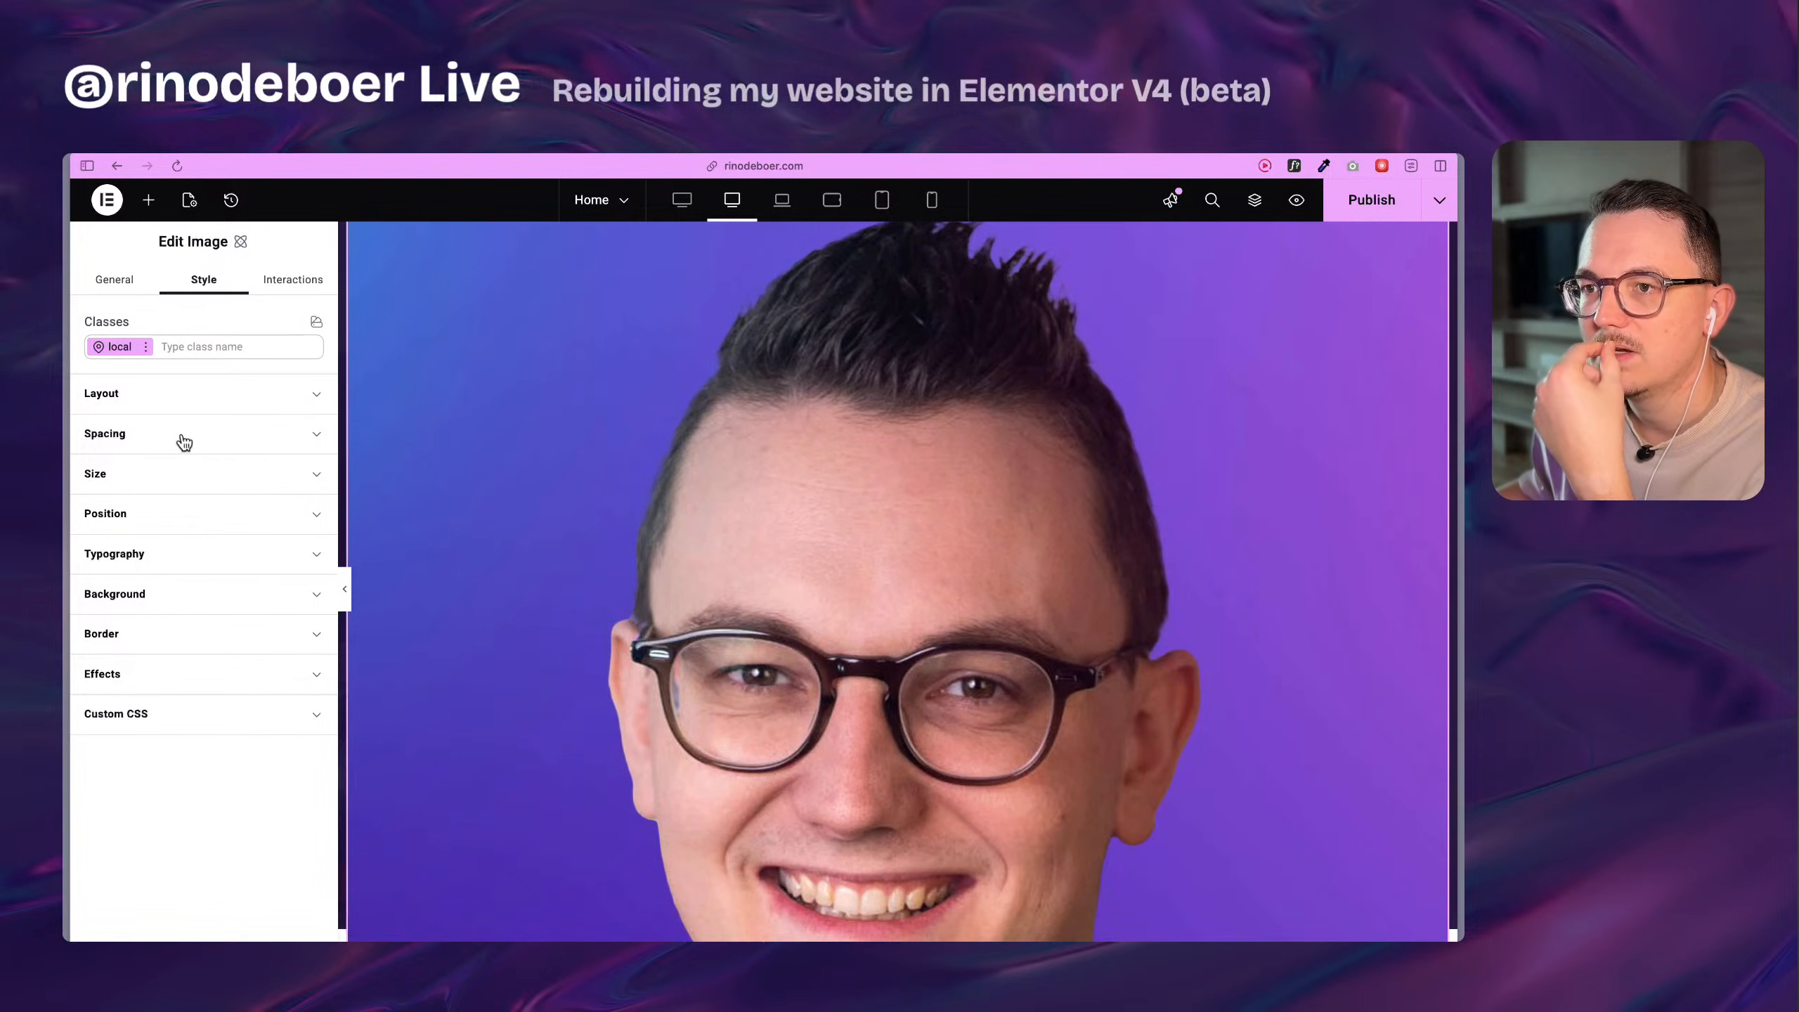
left_click(195, 484)
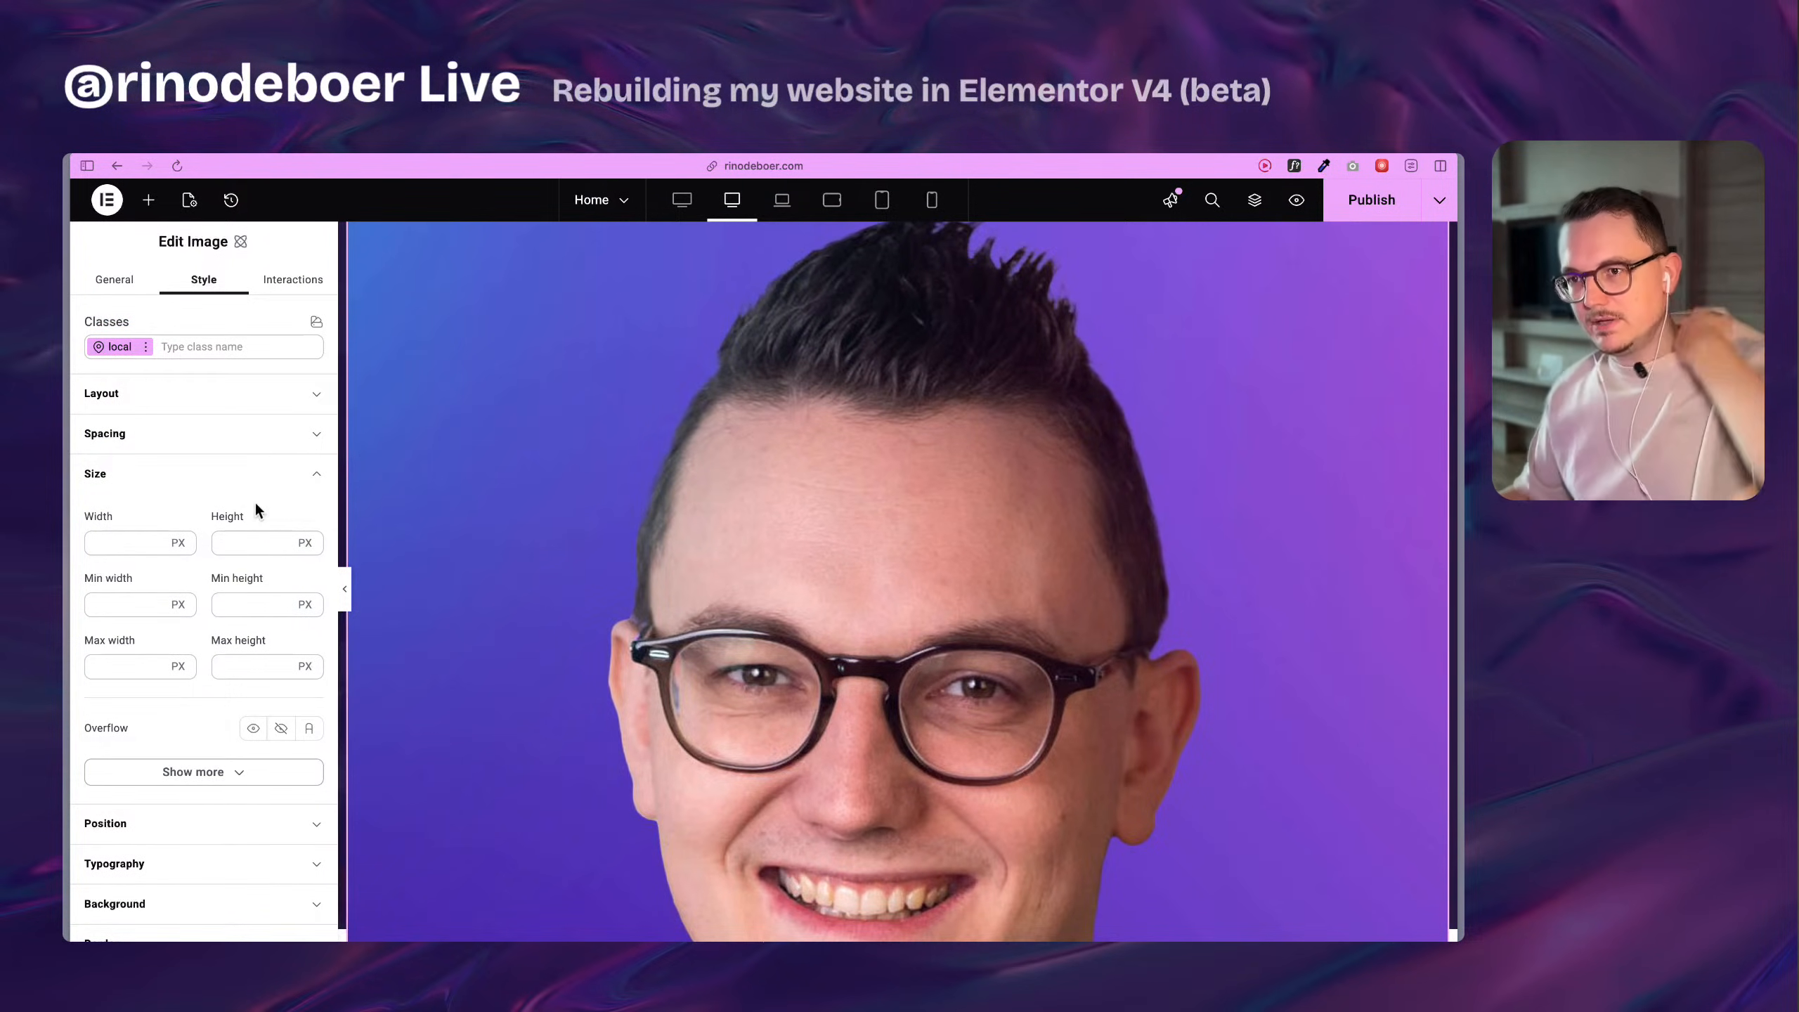
left_click(127, 542)
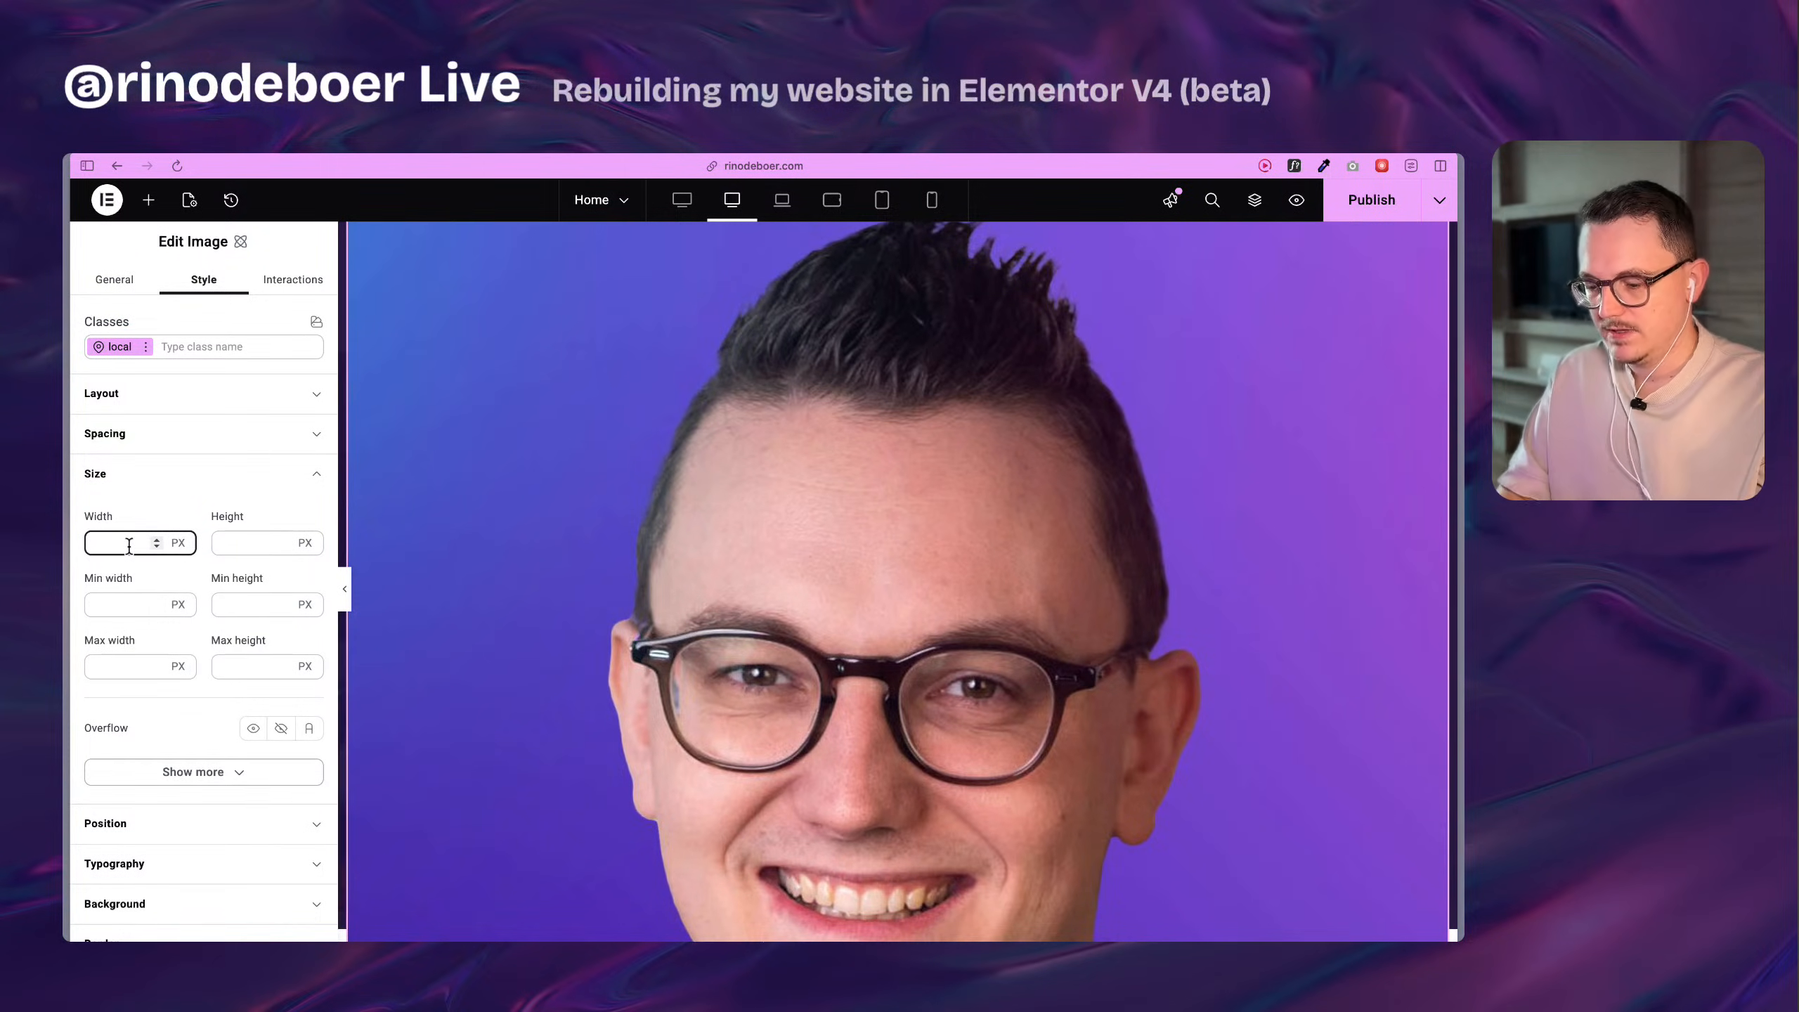
type("150")
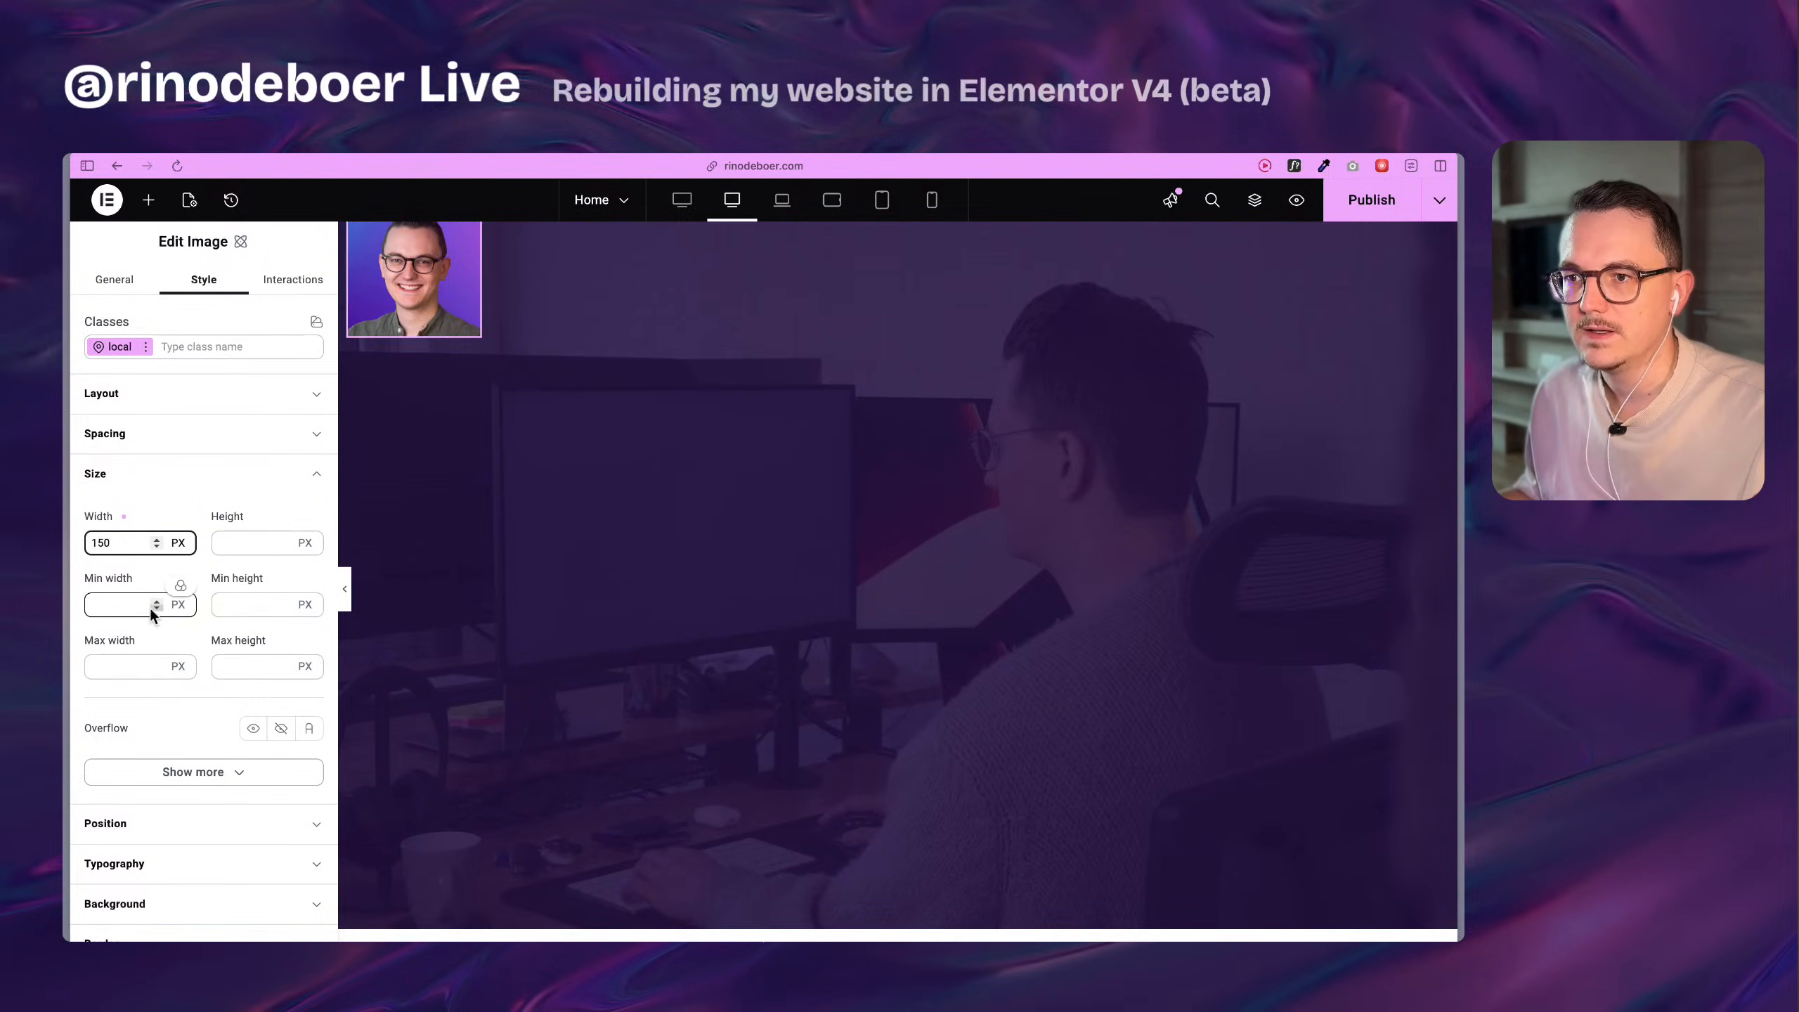
left_click(230, 542)
type("150")
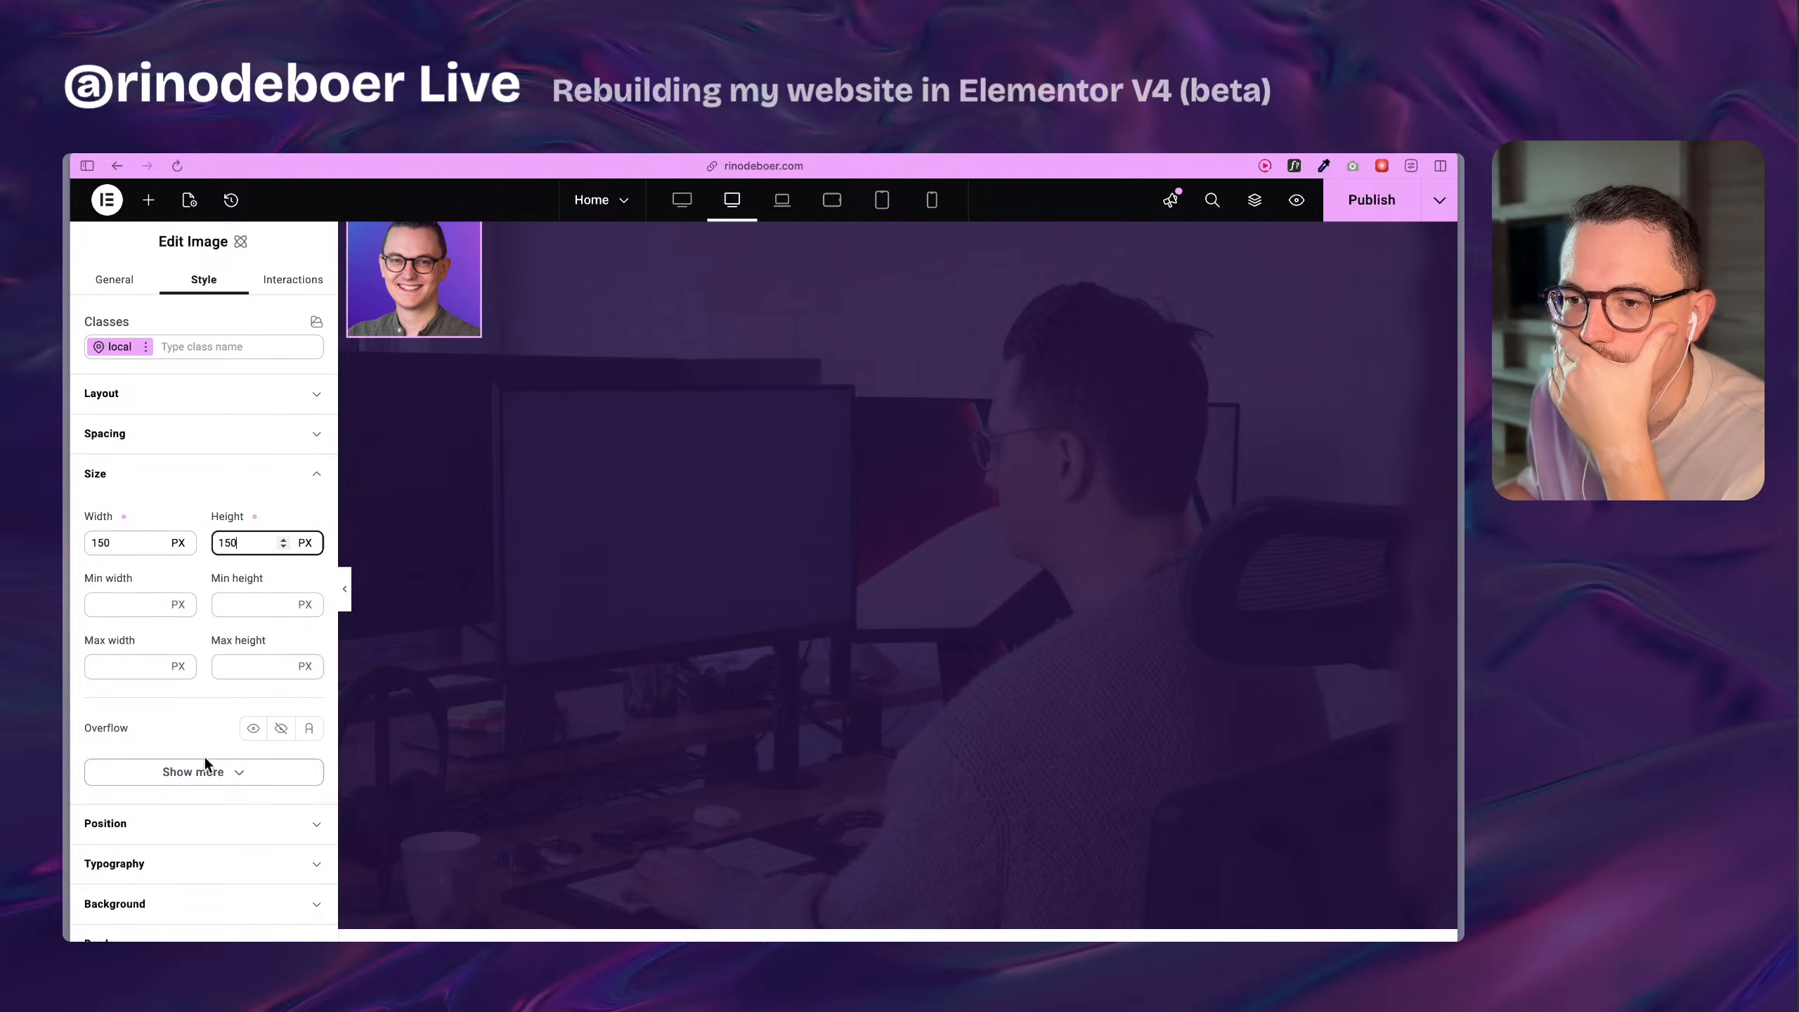
Round the profile image's corners with a new size variable named rounded-m, set to 16 px, as the border radius.
scroll(205, 762, "down", 3)
left_click(152, 812)
scroll(203, 700, "down", 4)
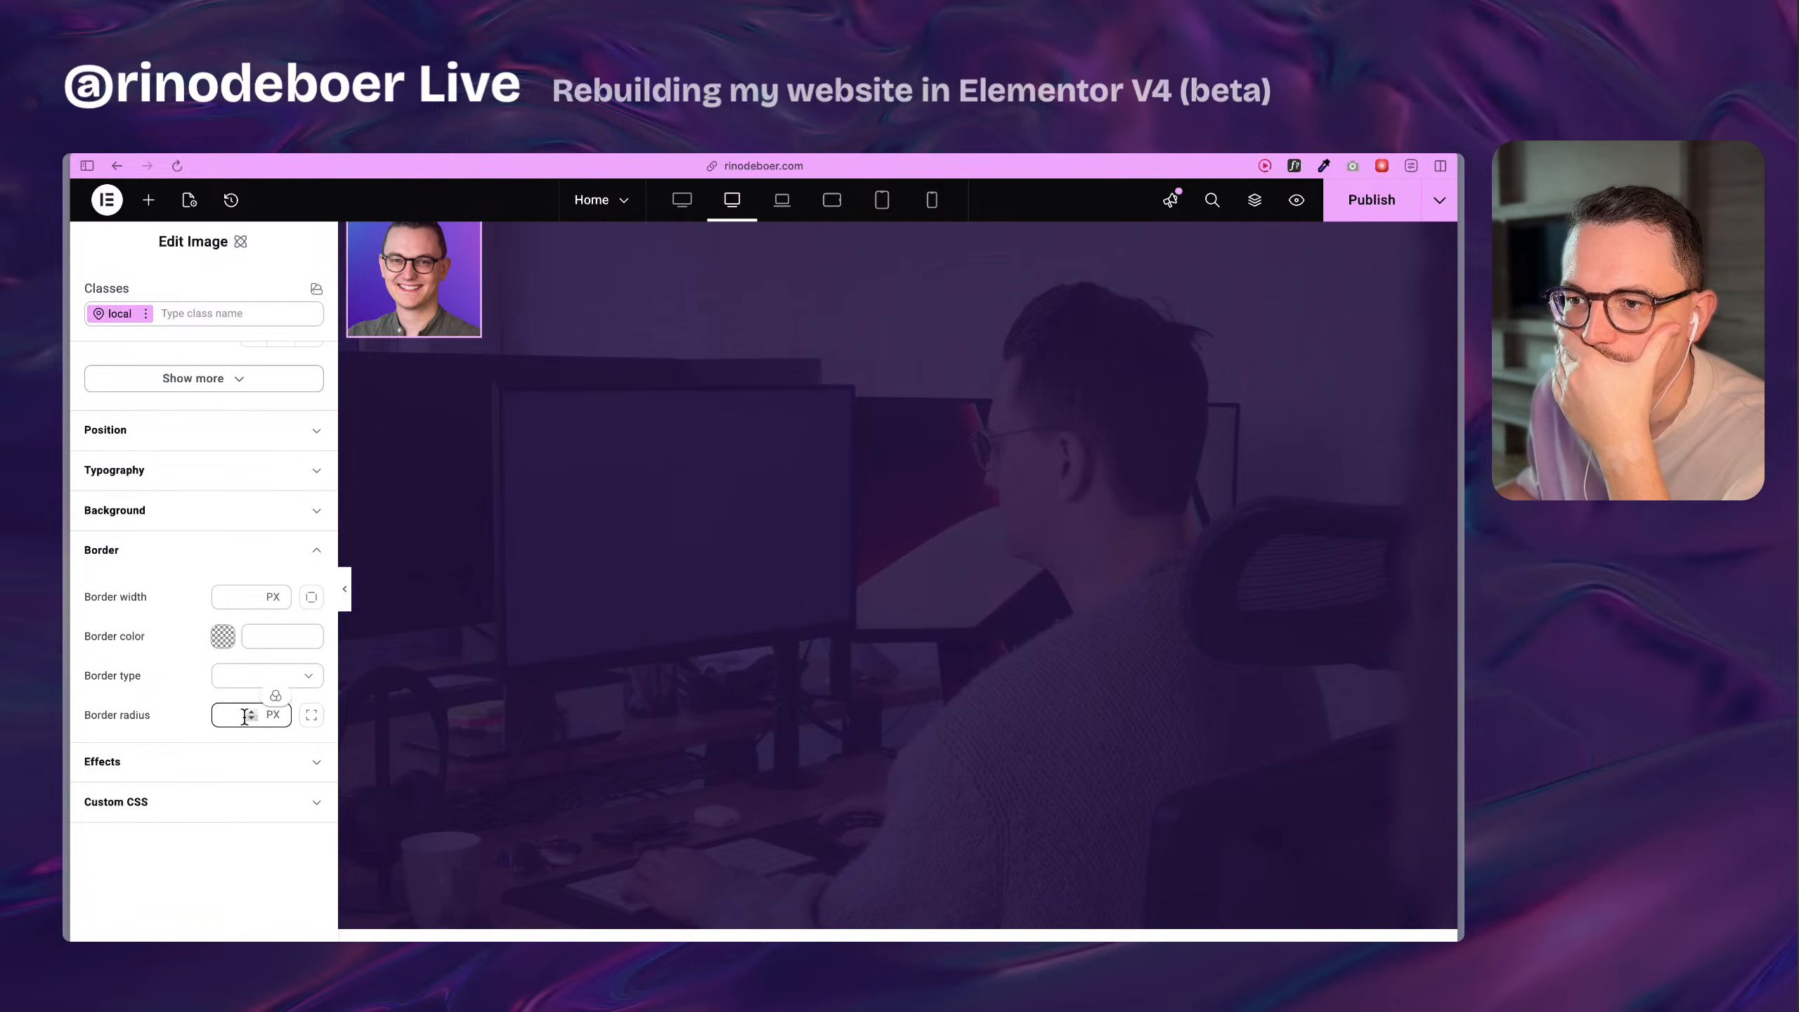
left_click(236, 712)
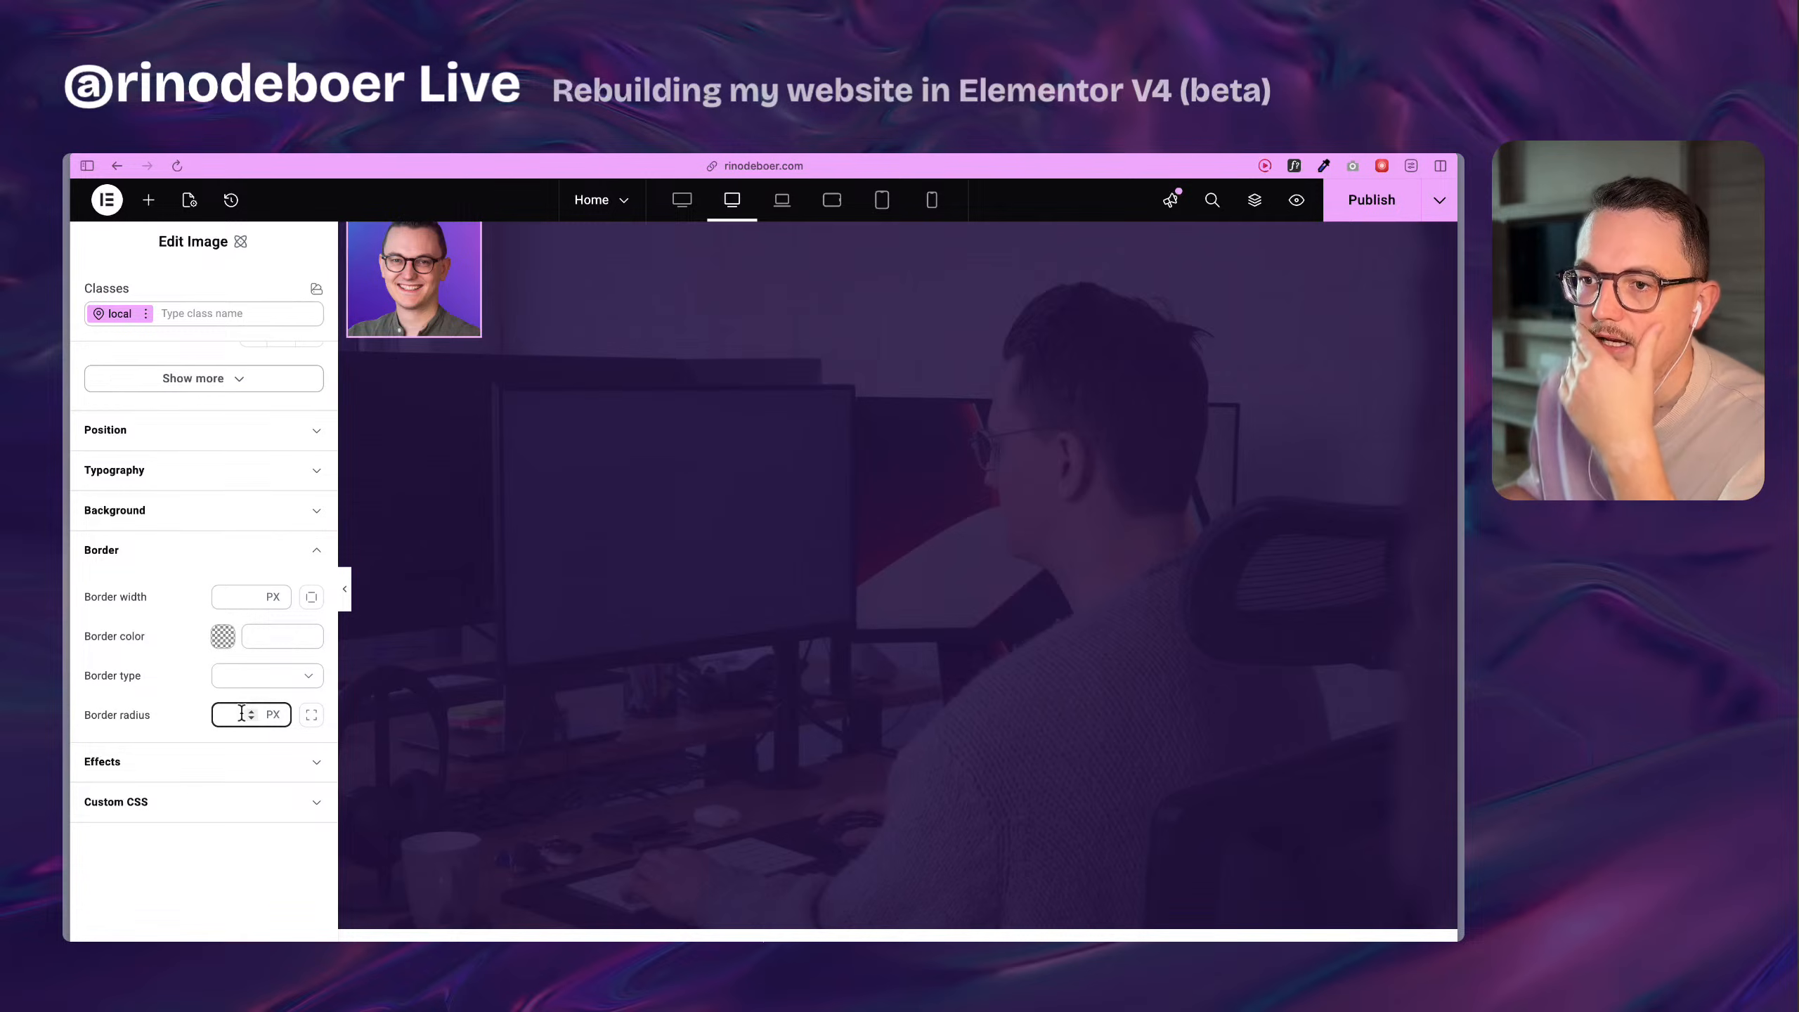
left_click(276, 696)
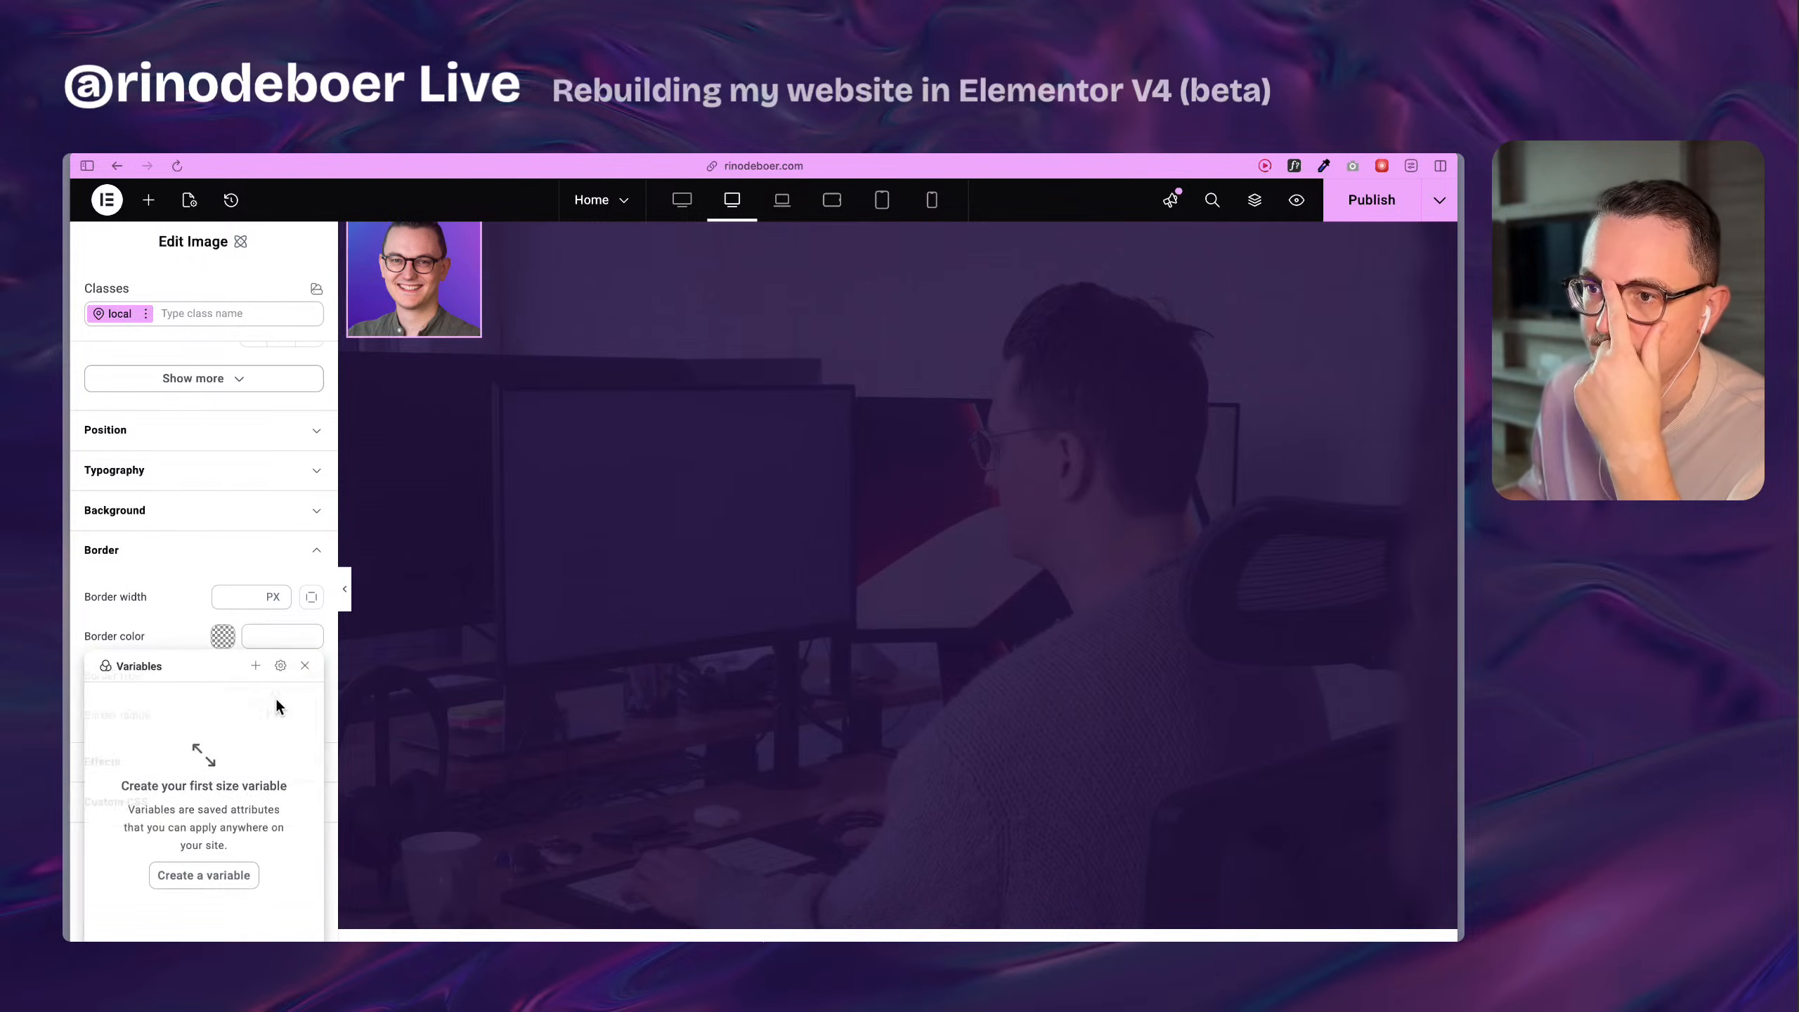
left_click(256, 666)
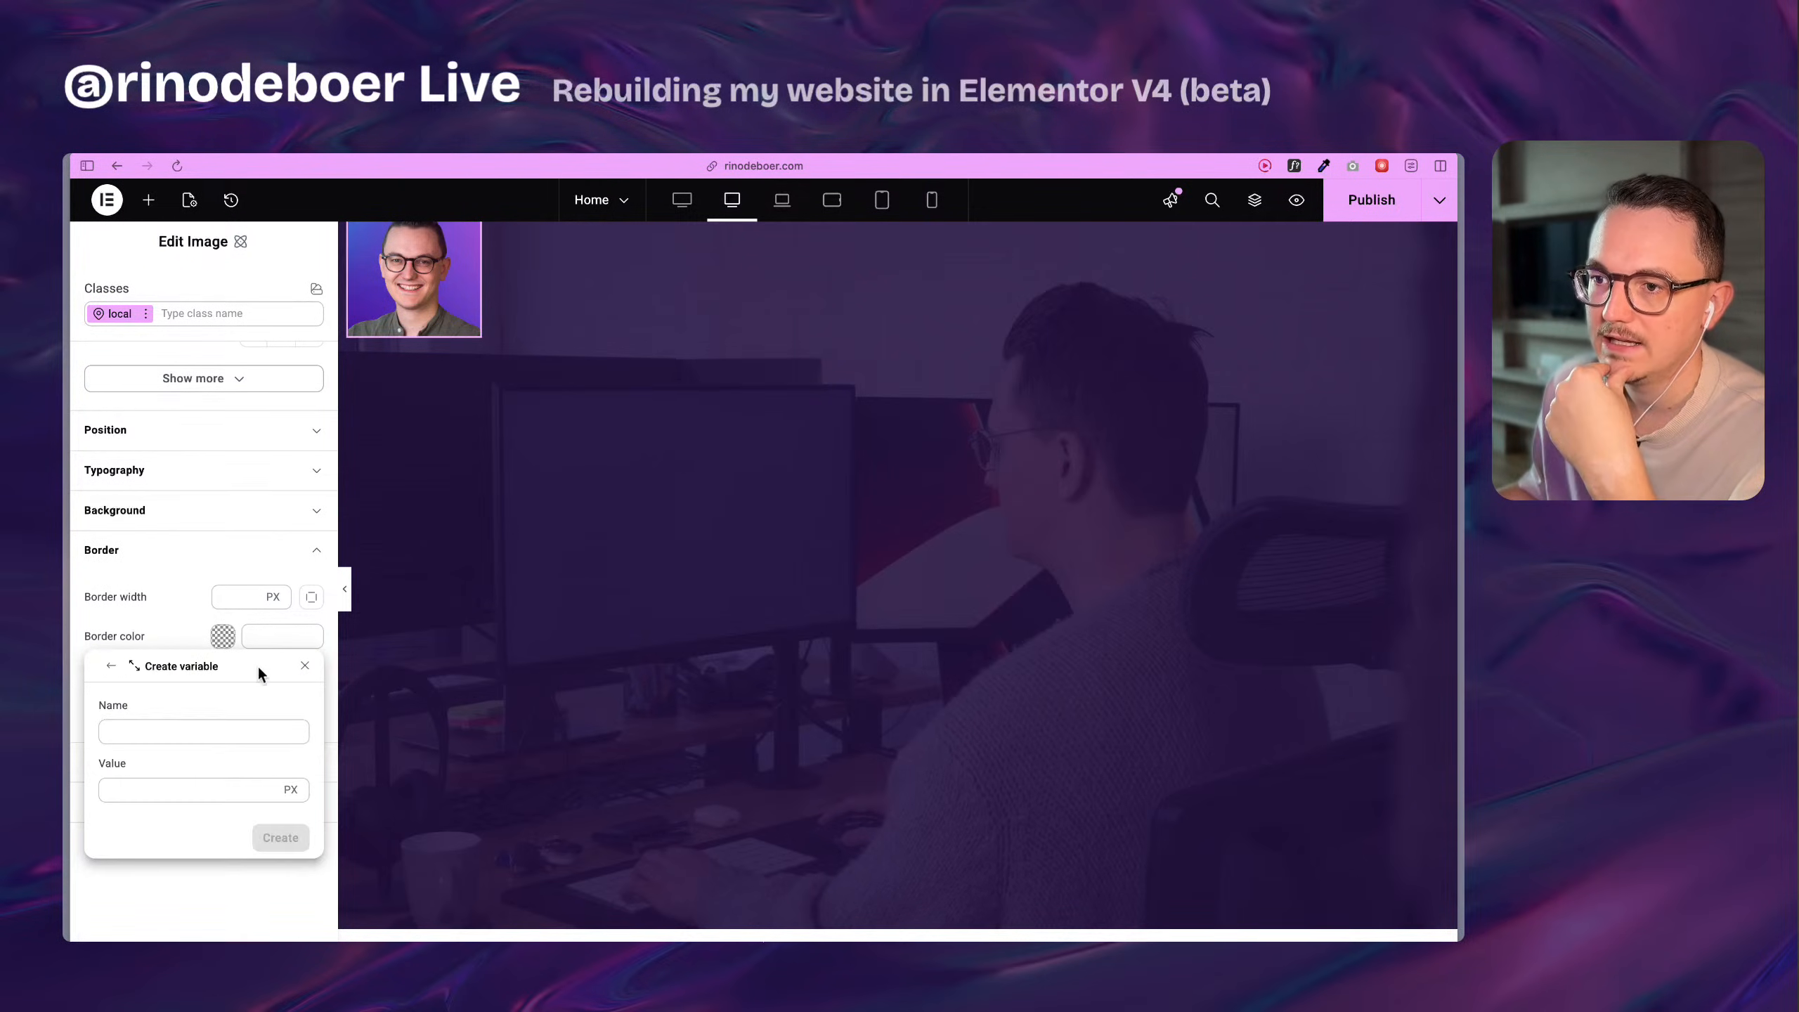
left_click(197, 737)
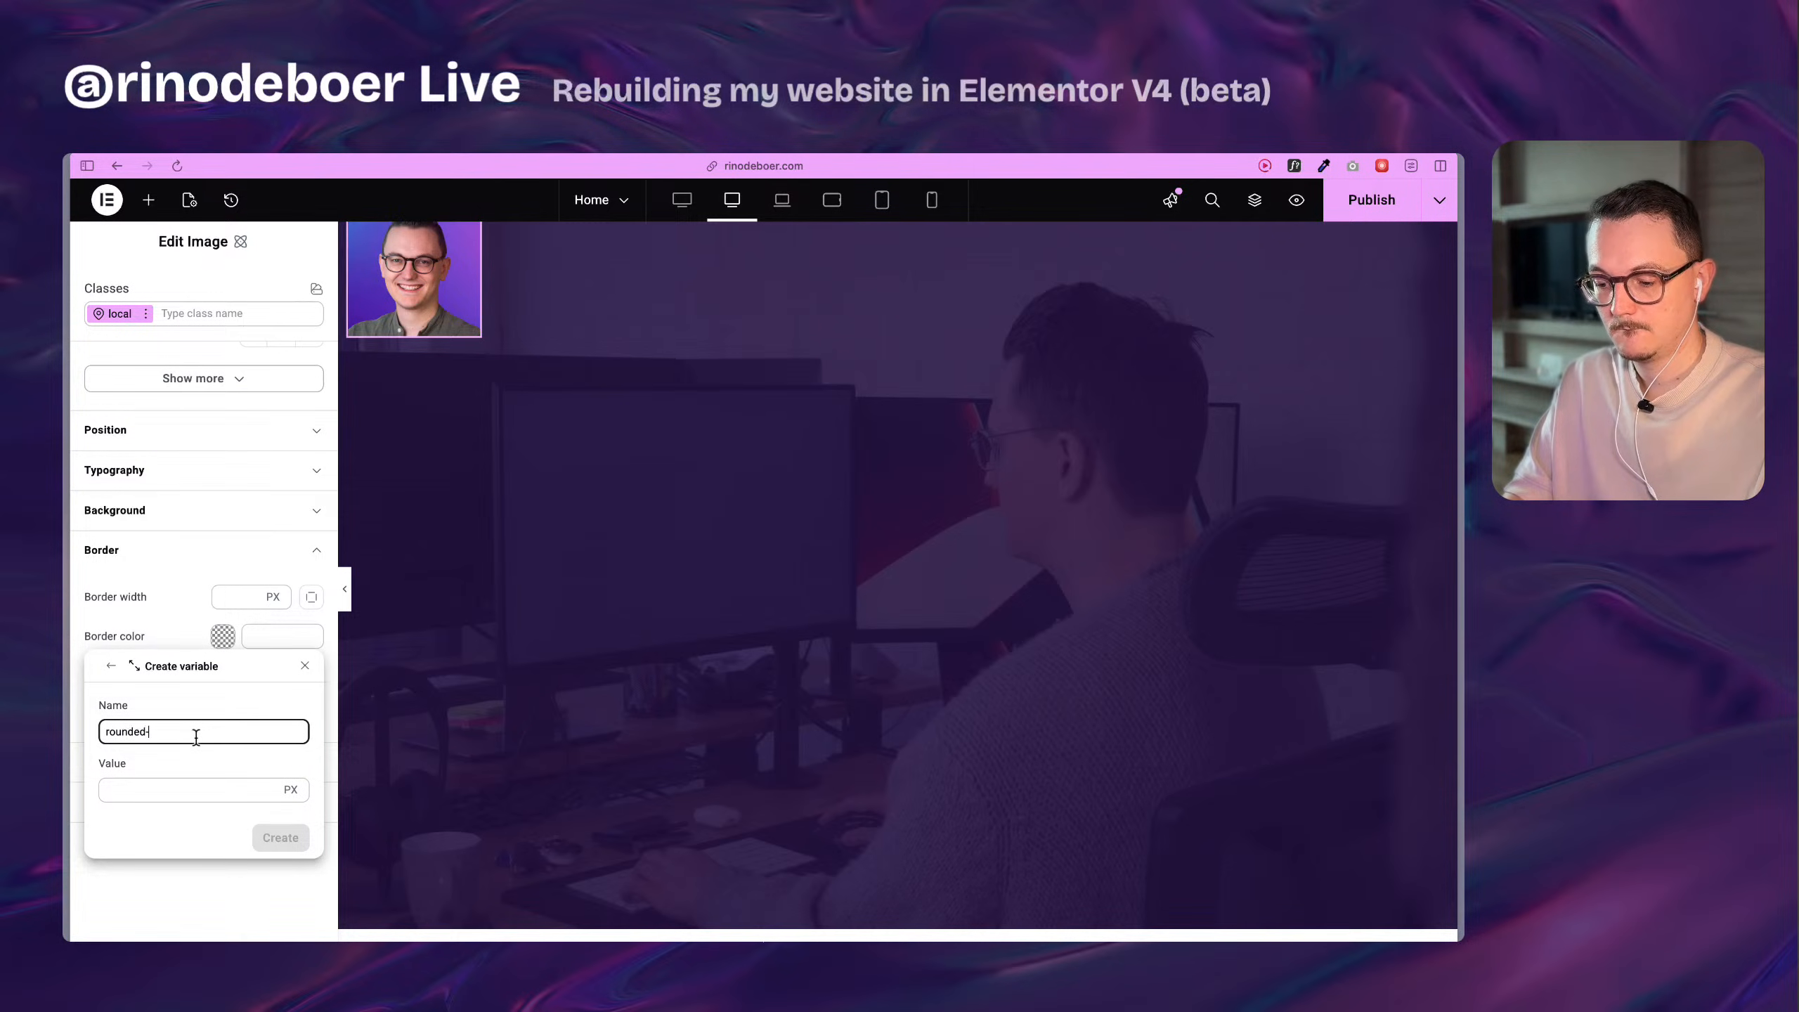
left_click(192, 788)
type("16")
left_click(294, 847)
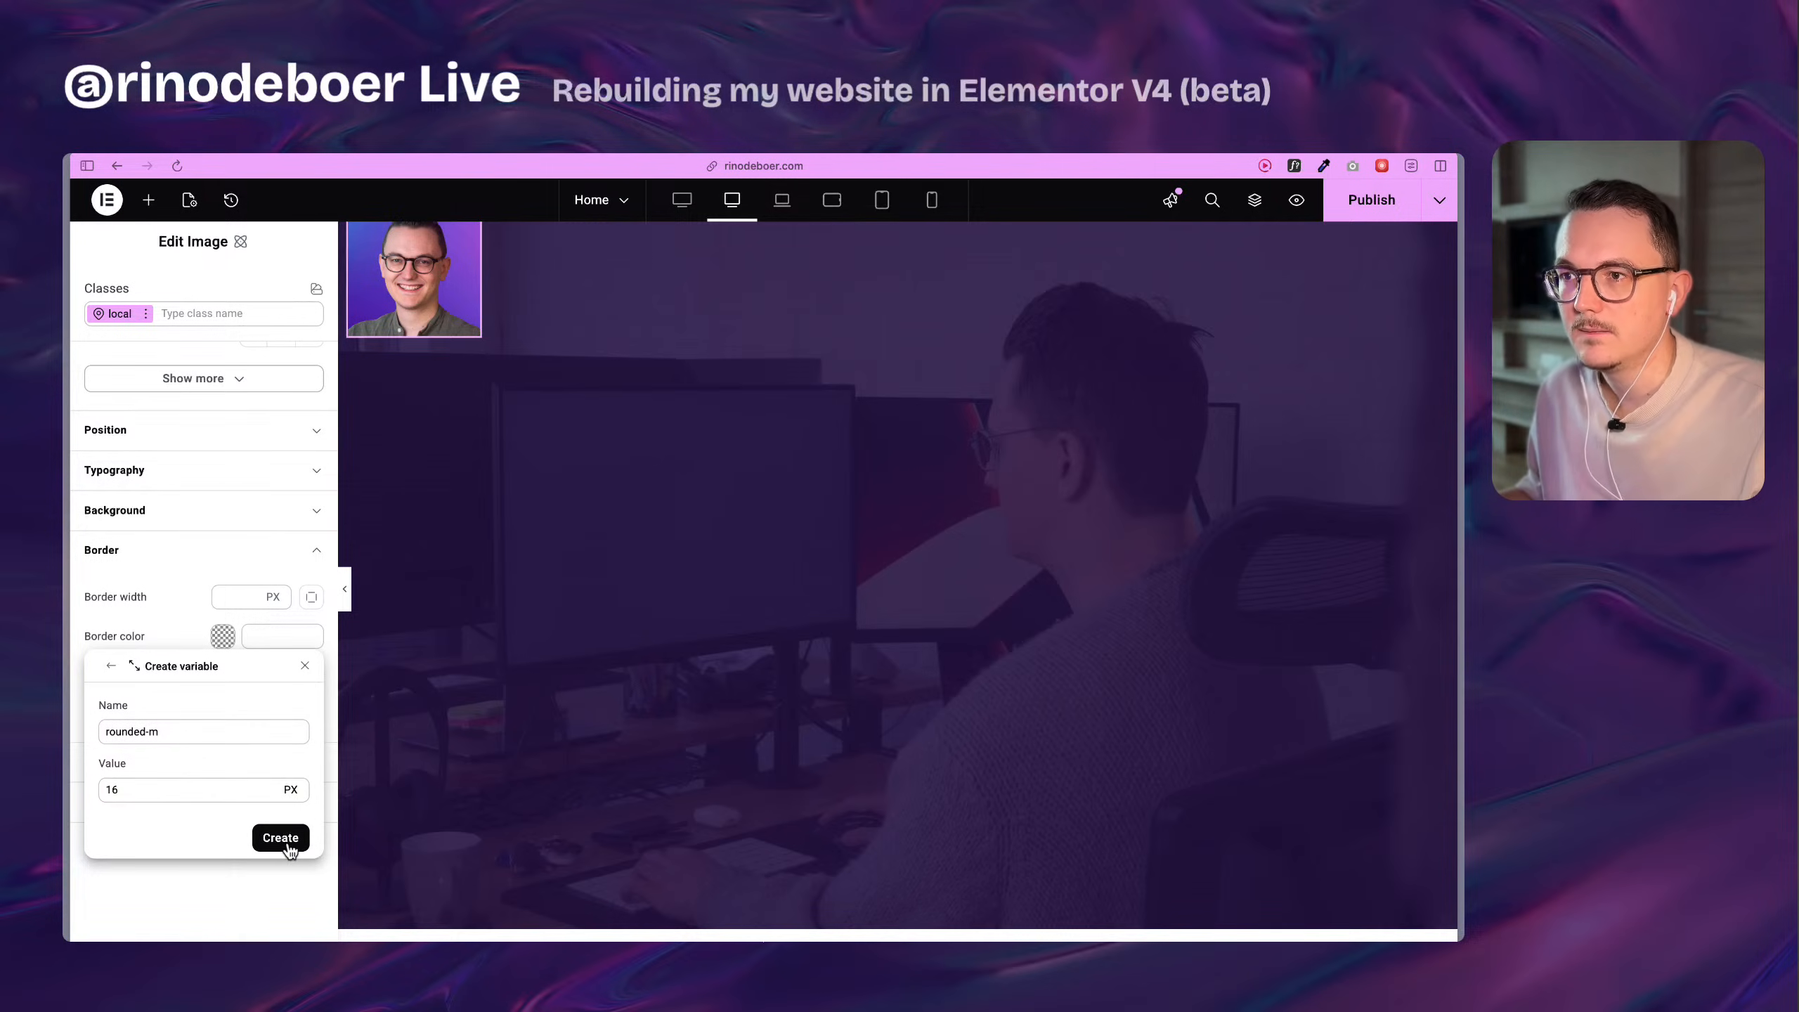
left_click(282, 846)
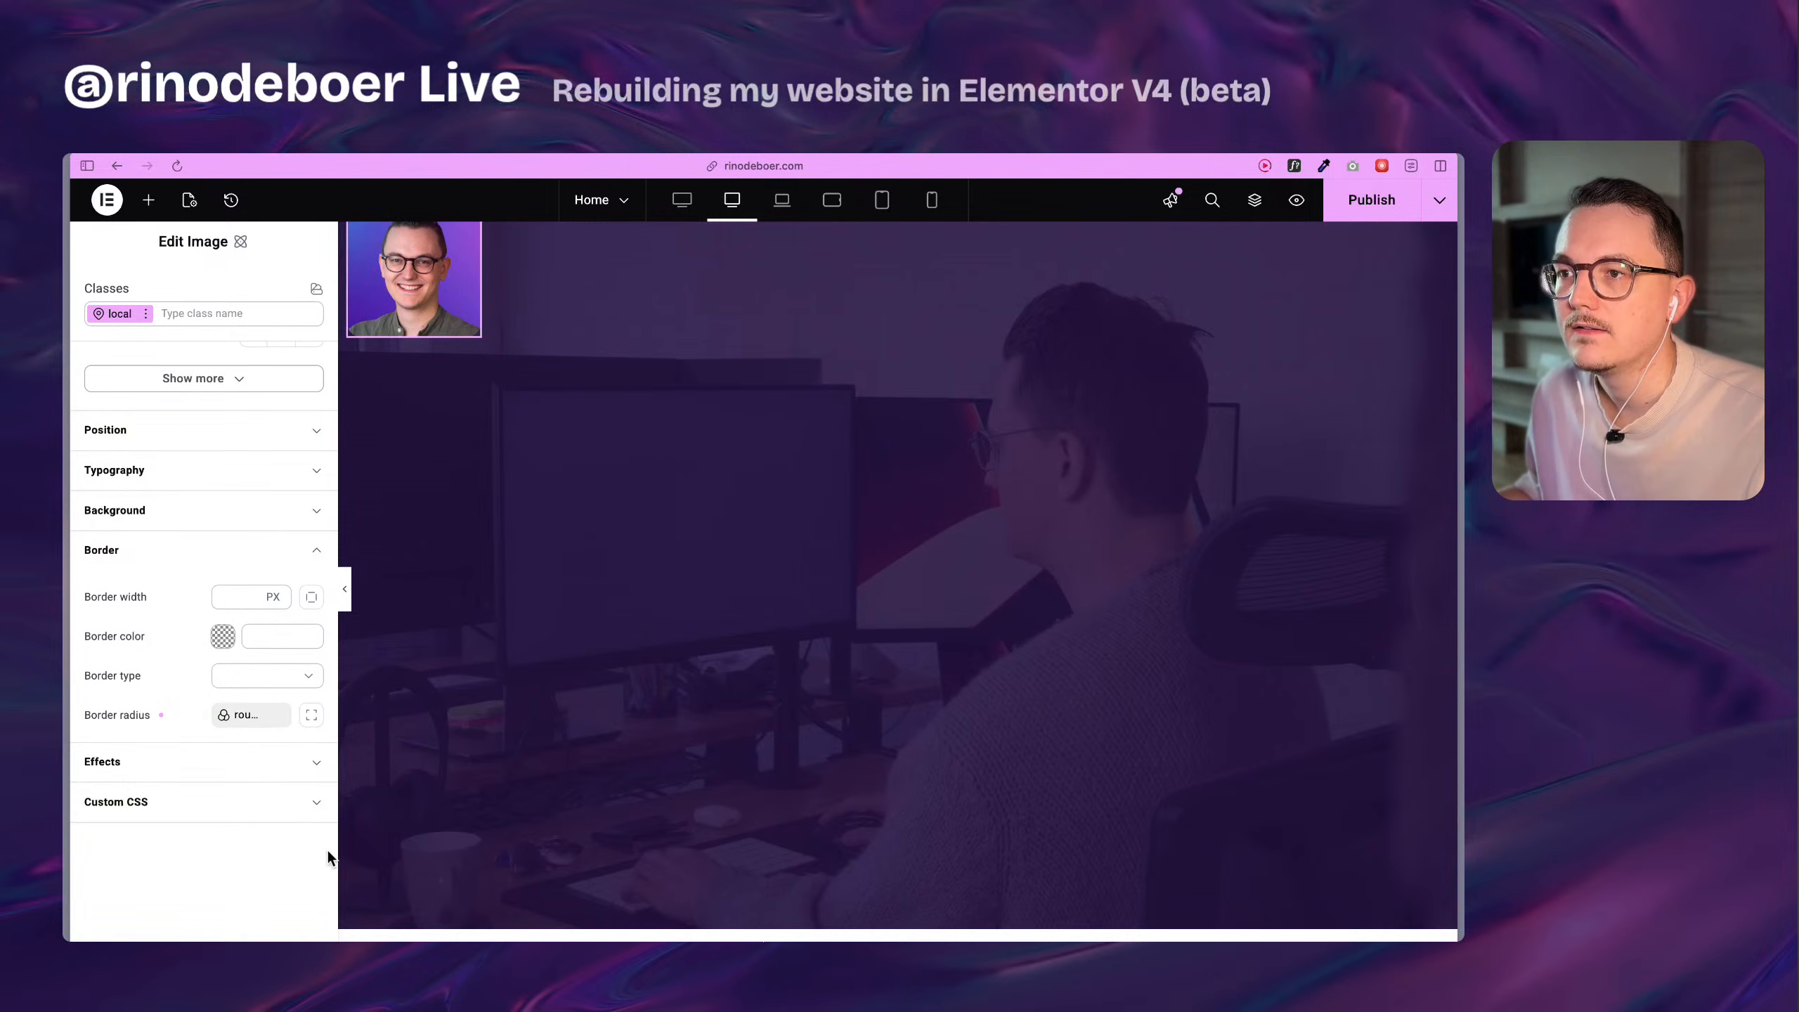
Compare the new profile image with the original one and set its width and height to 120 px.
scroll(515, 426, "up", 3)
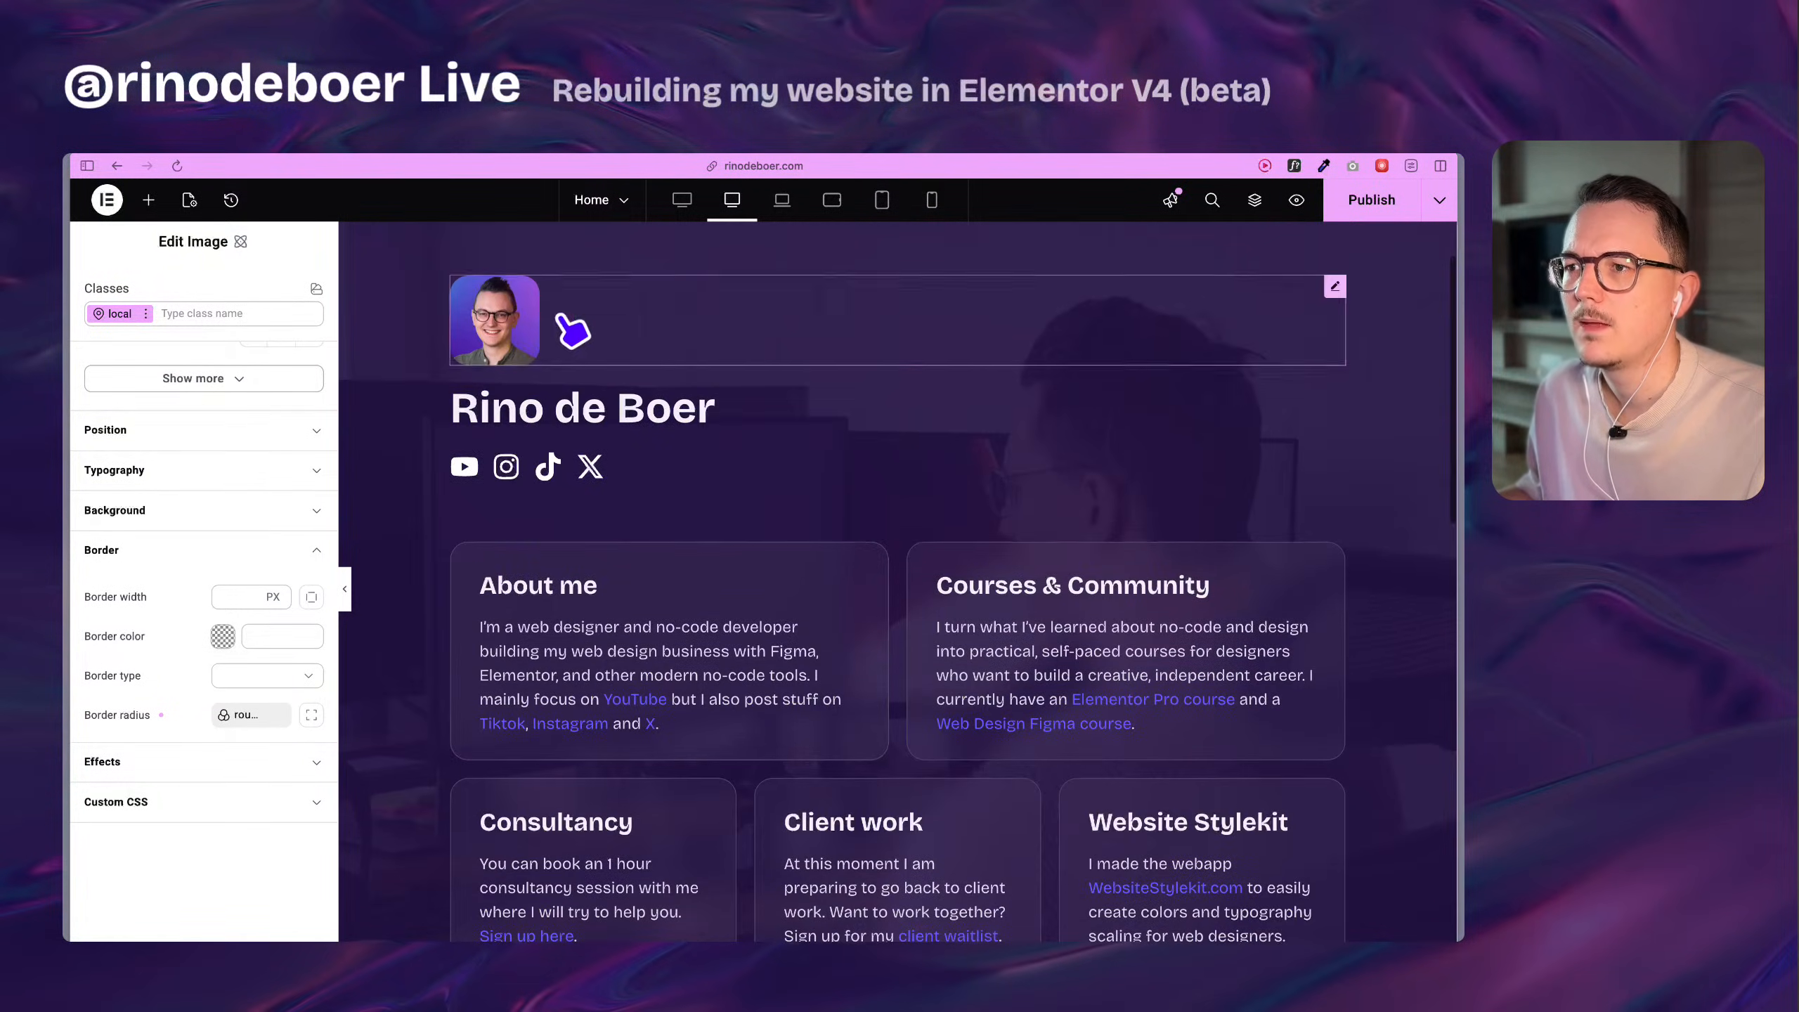
left_click(566, 323)
left_click(199, 262)
scroll(199, 697, "down", 1)
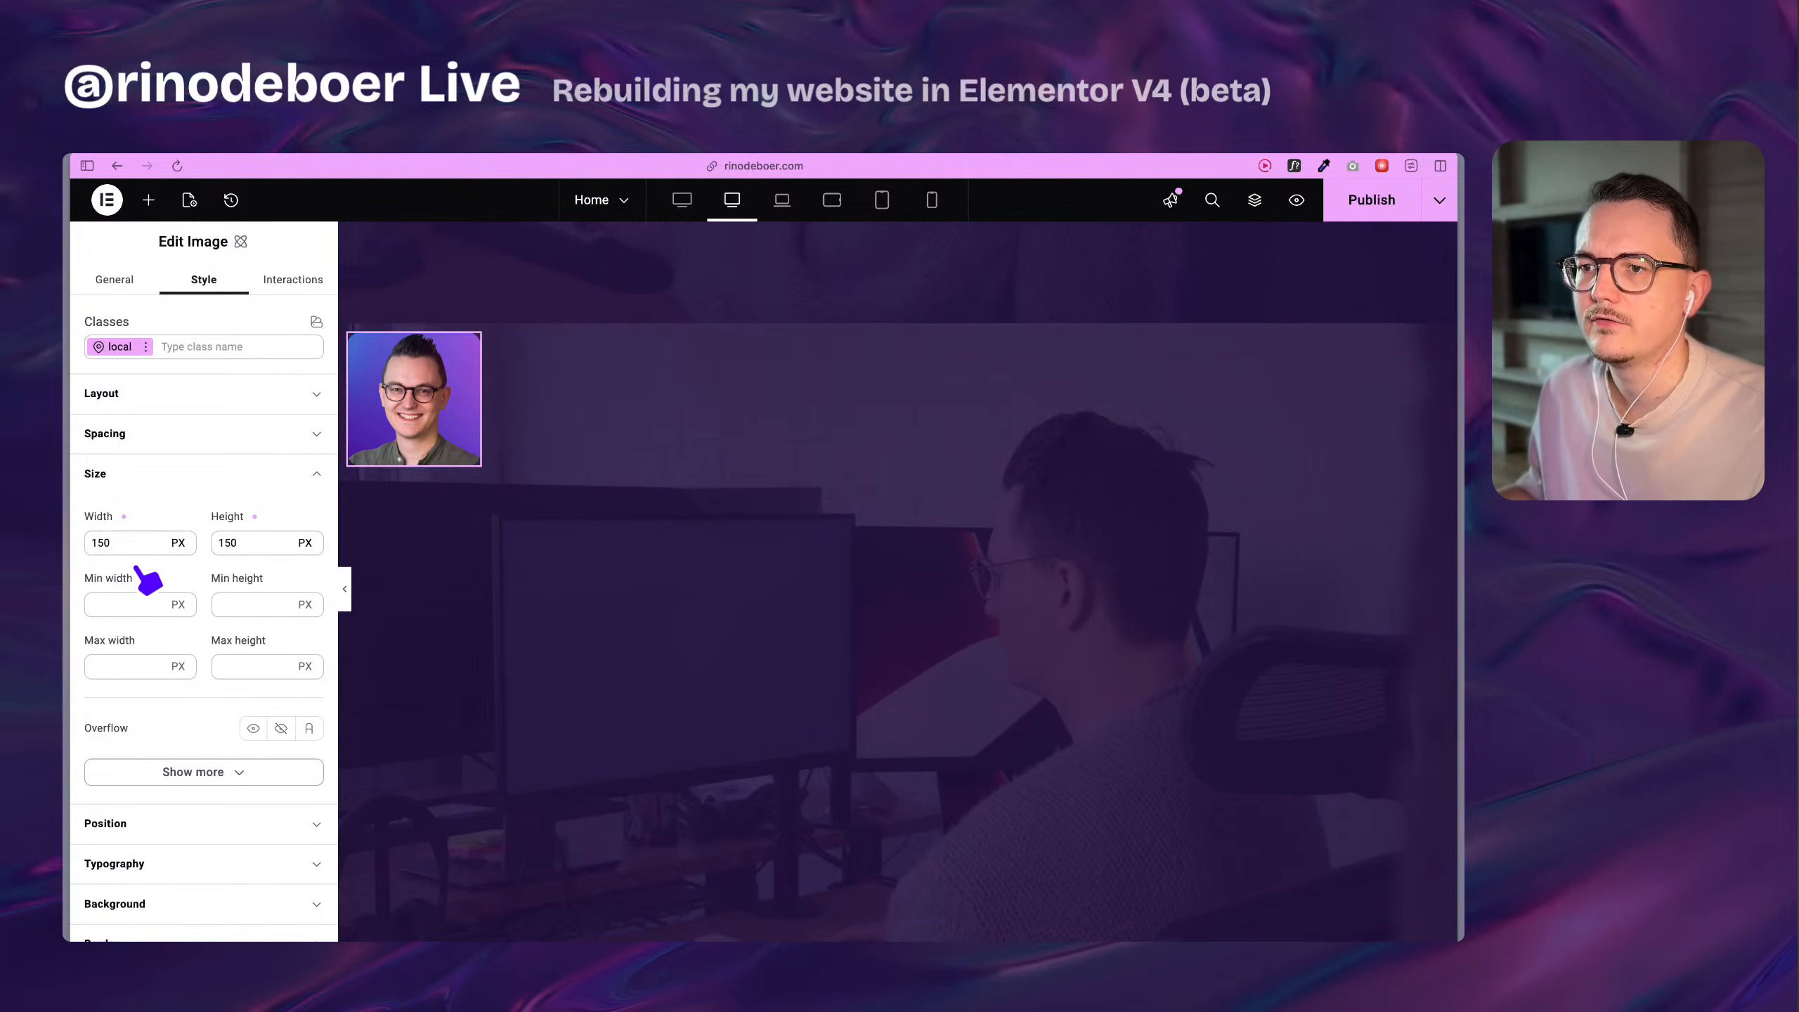
left_click(115, 543)
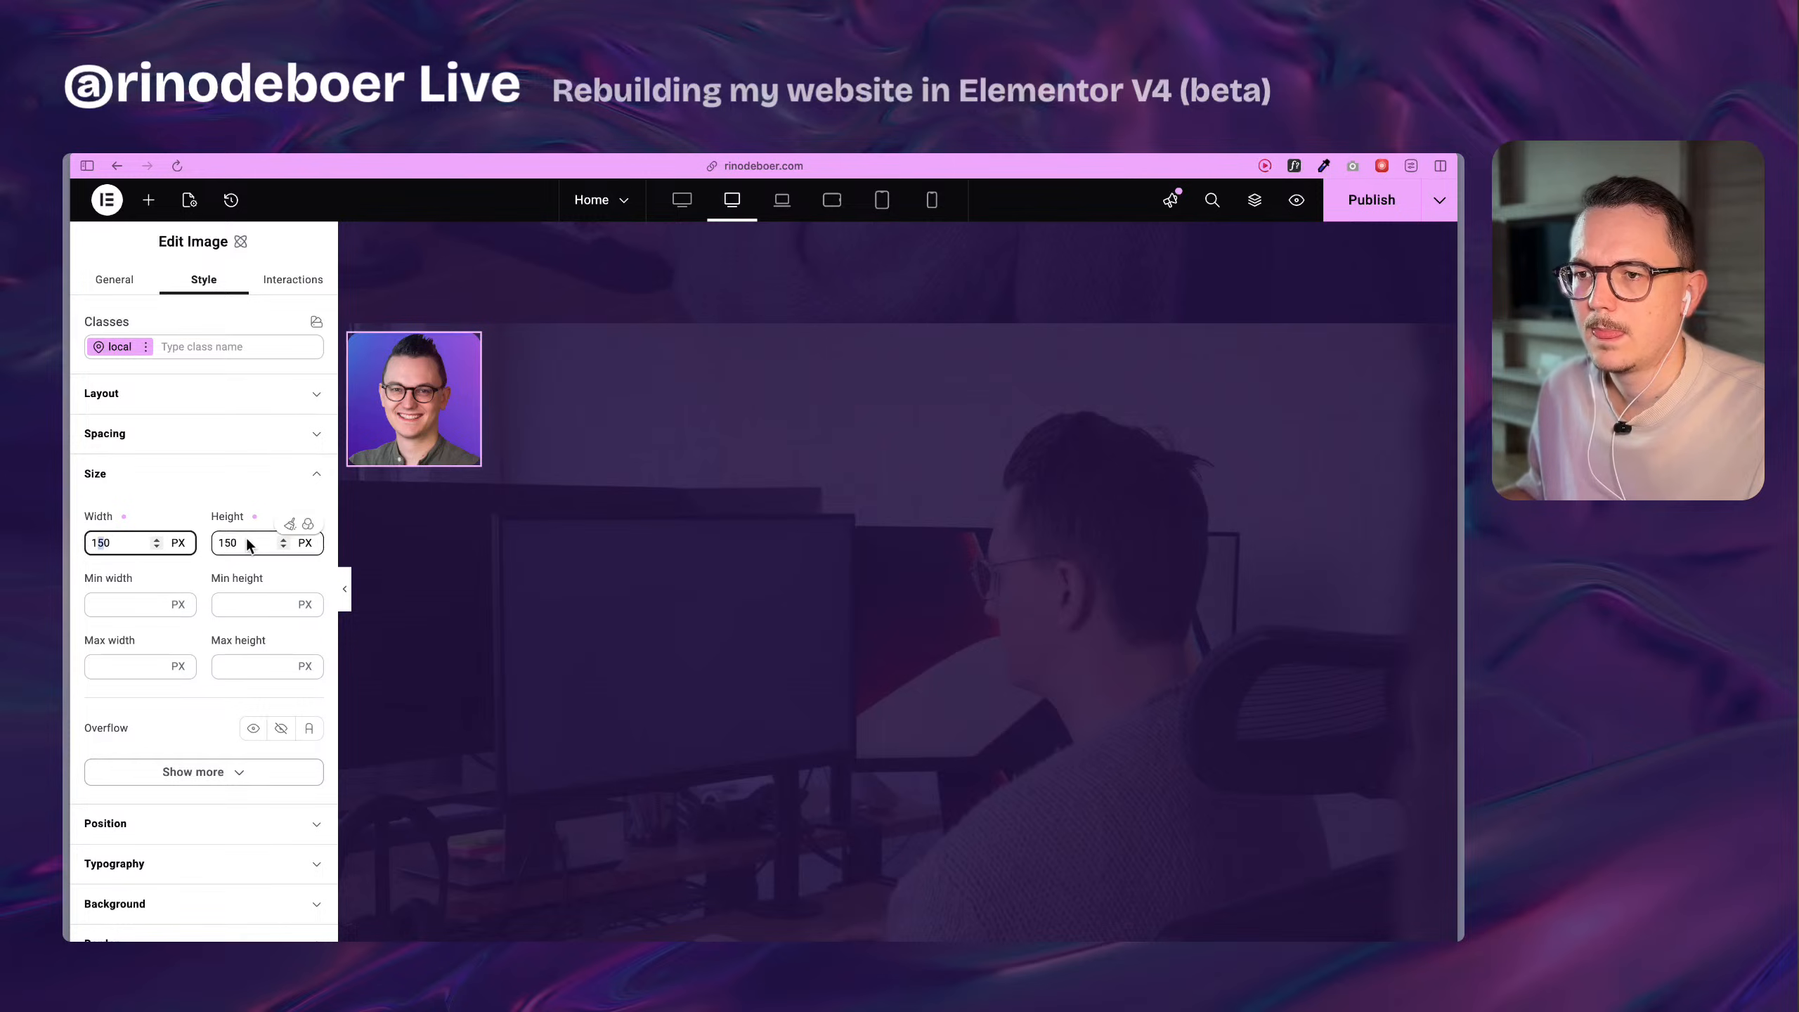
type("2")
left_click_drag(233, 543, 227, 543)
type("2")
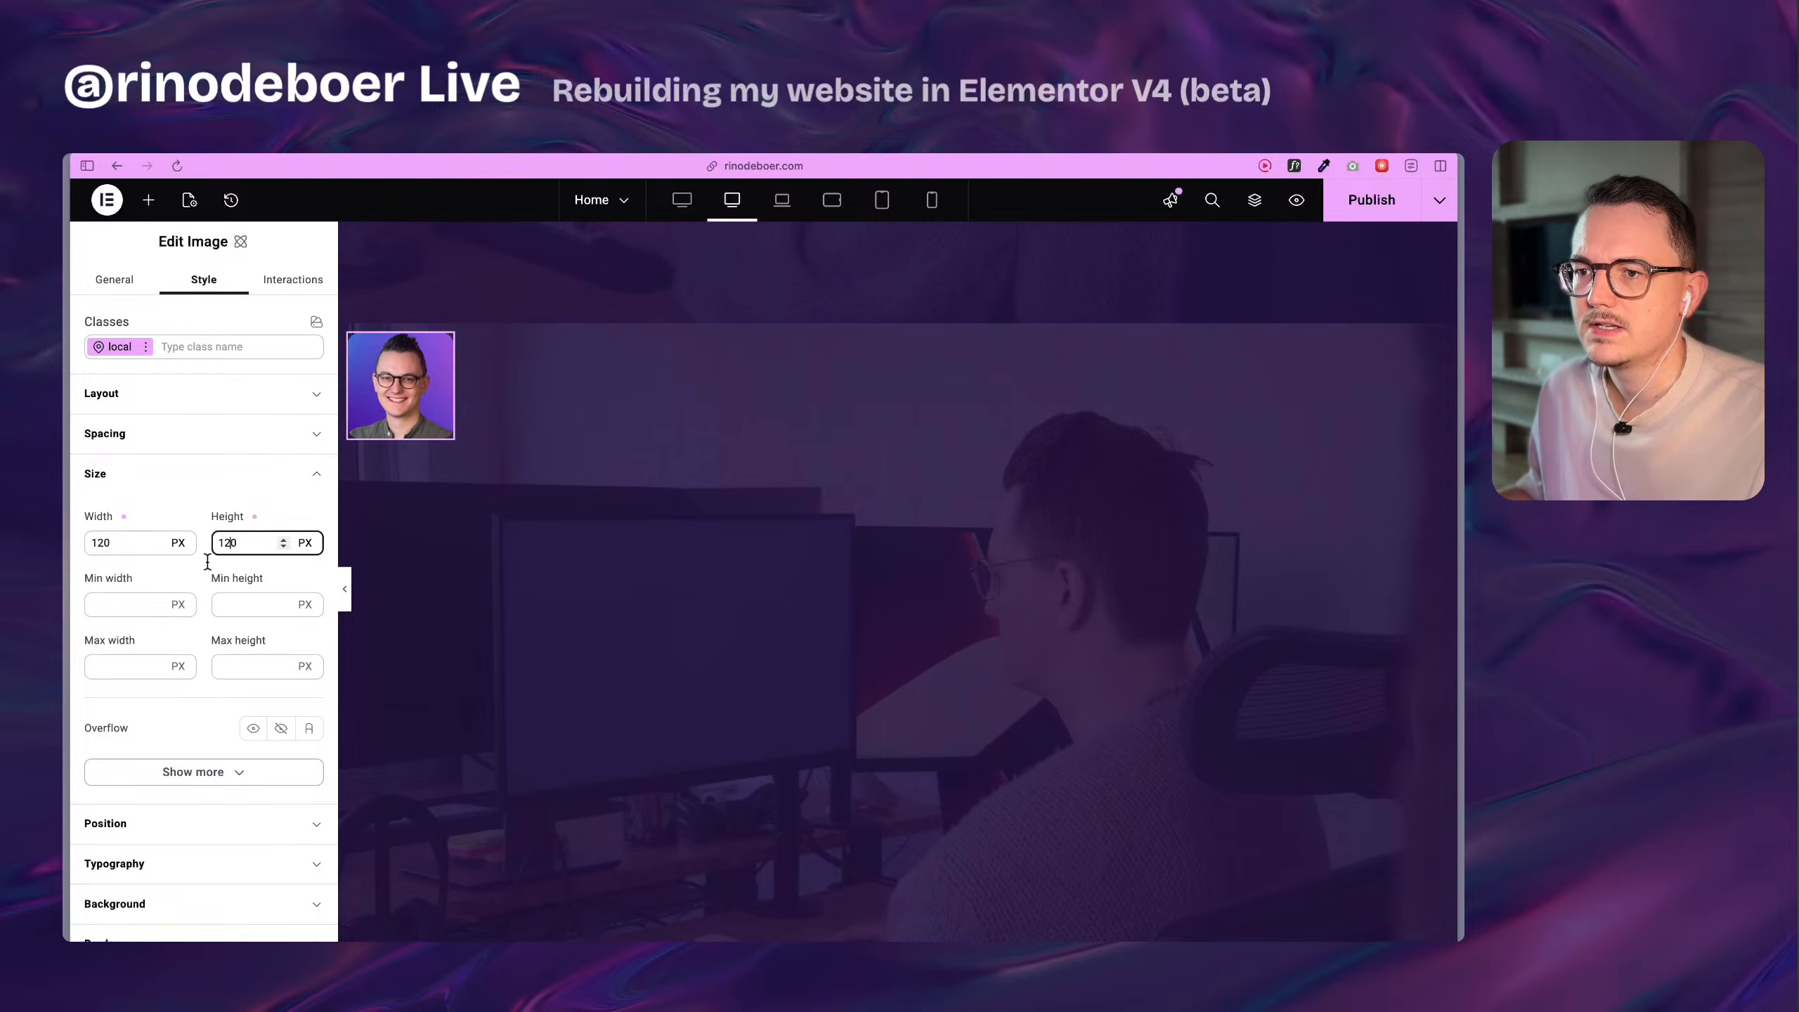
left_click(208, 575)
scroll(694, 397, "down", 4)
scroll(697, 398, "up", 5)
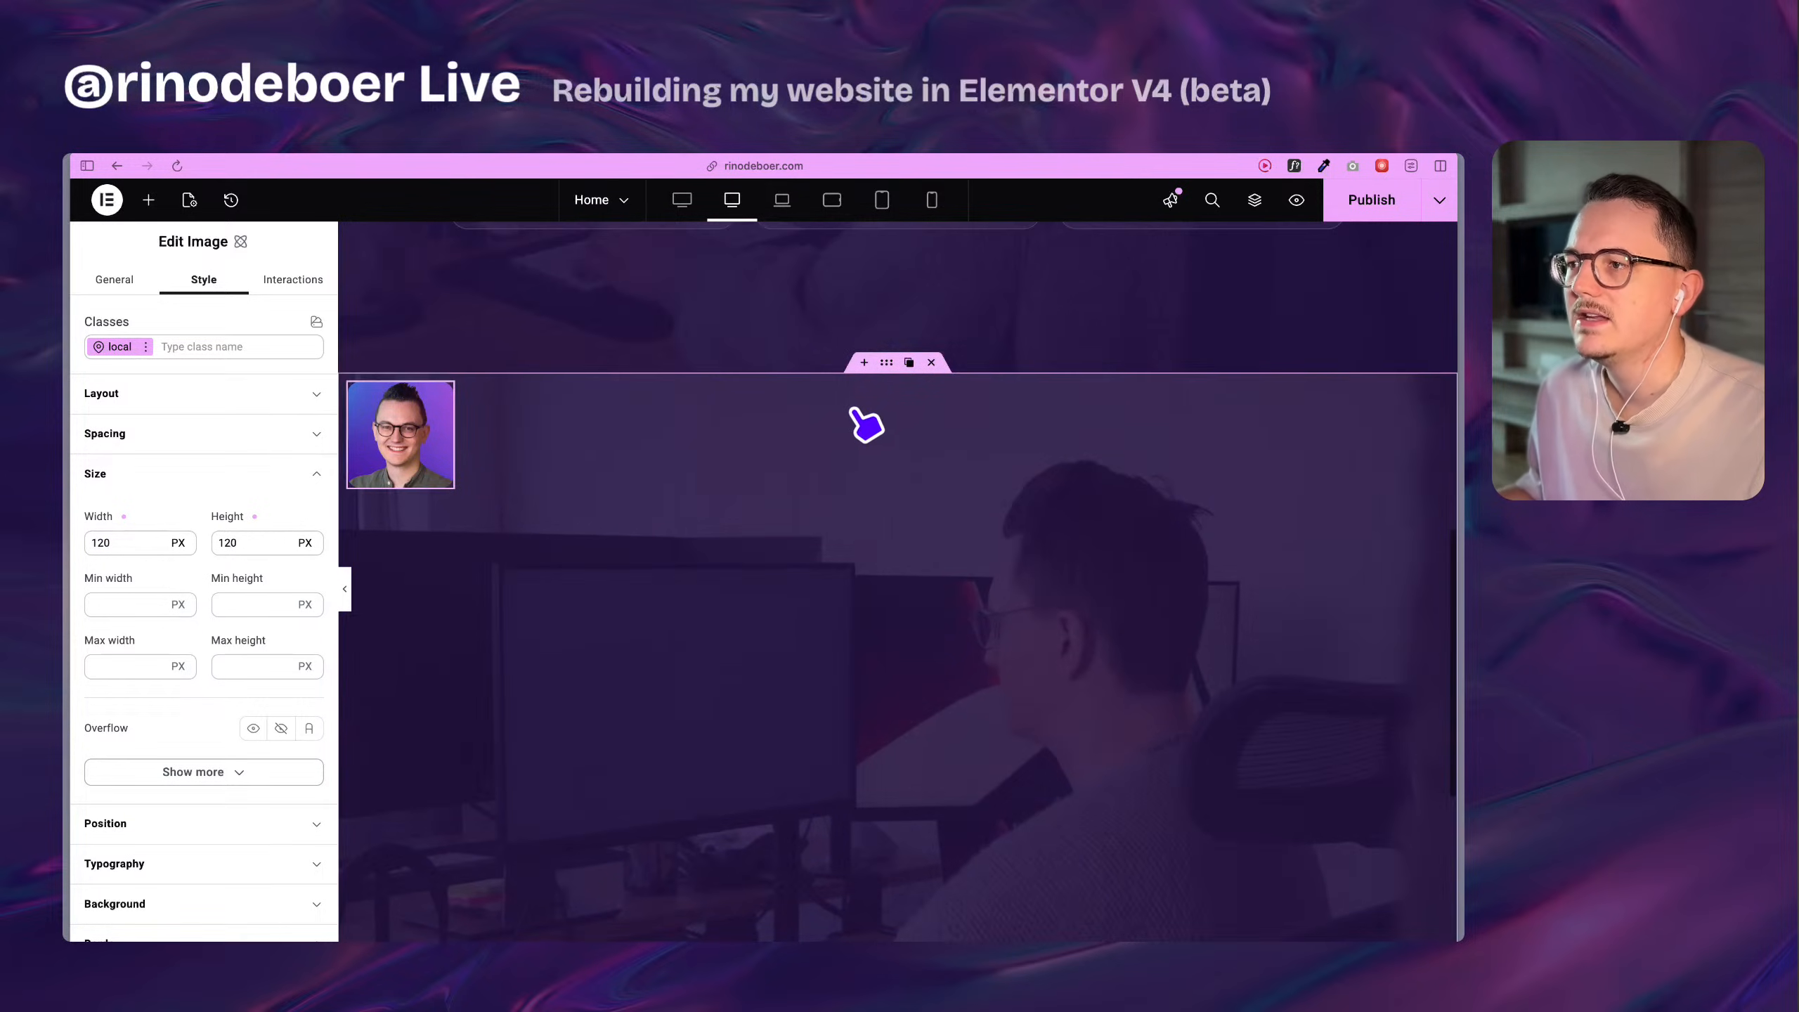
Check how the Bakery1 page nests the bread photos' Flexbox inside its Div block, and return to the Home page's element list.
left_click(853, 429)
scroll(691, 454, "down", 3)
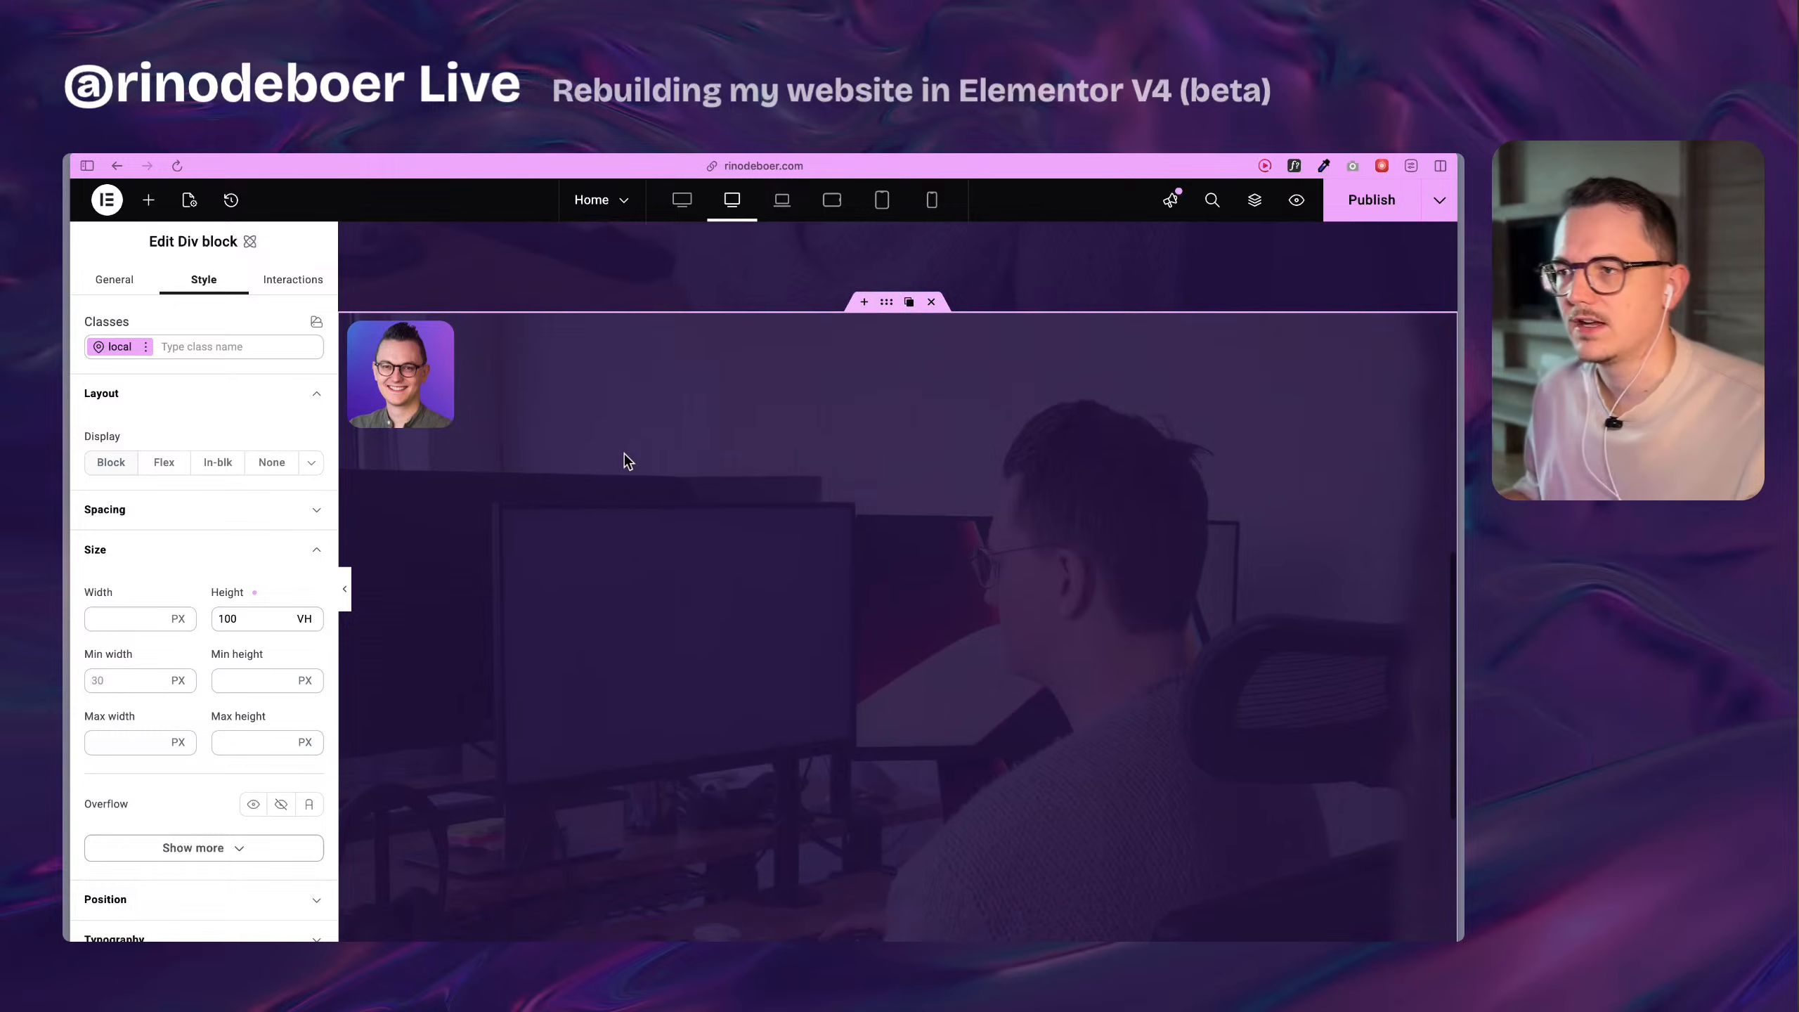
scroll(389, 365, "down", 4)
scroll(522, 459, "up", 4)
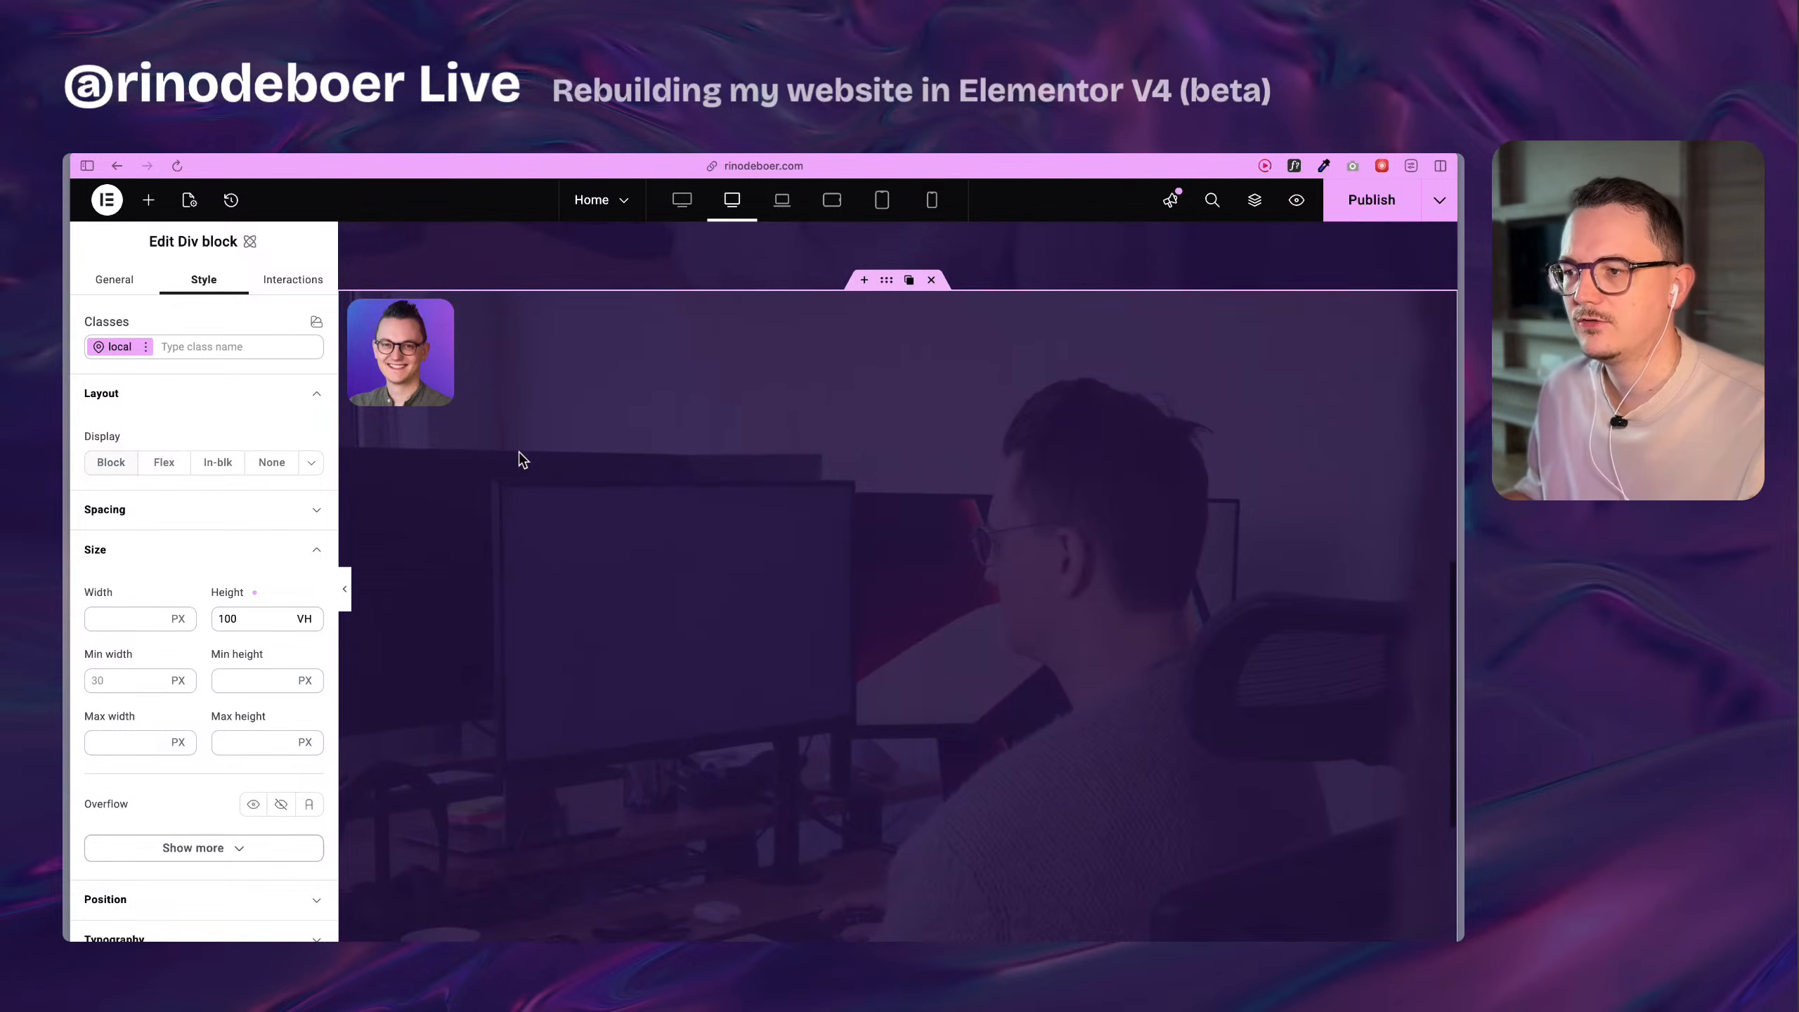
left_click(148, 201)
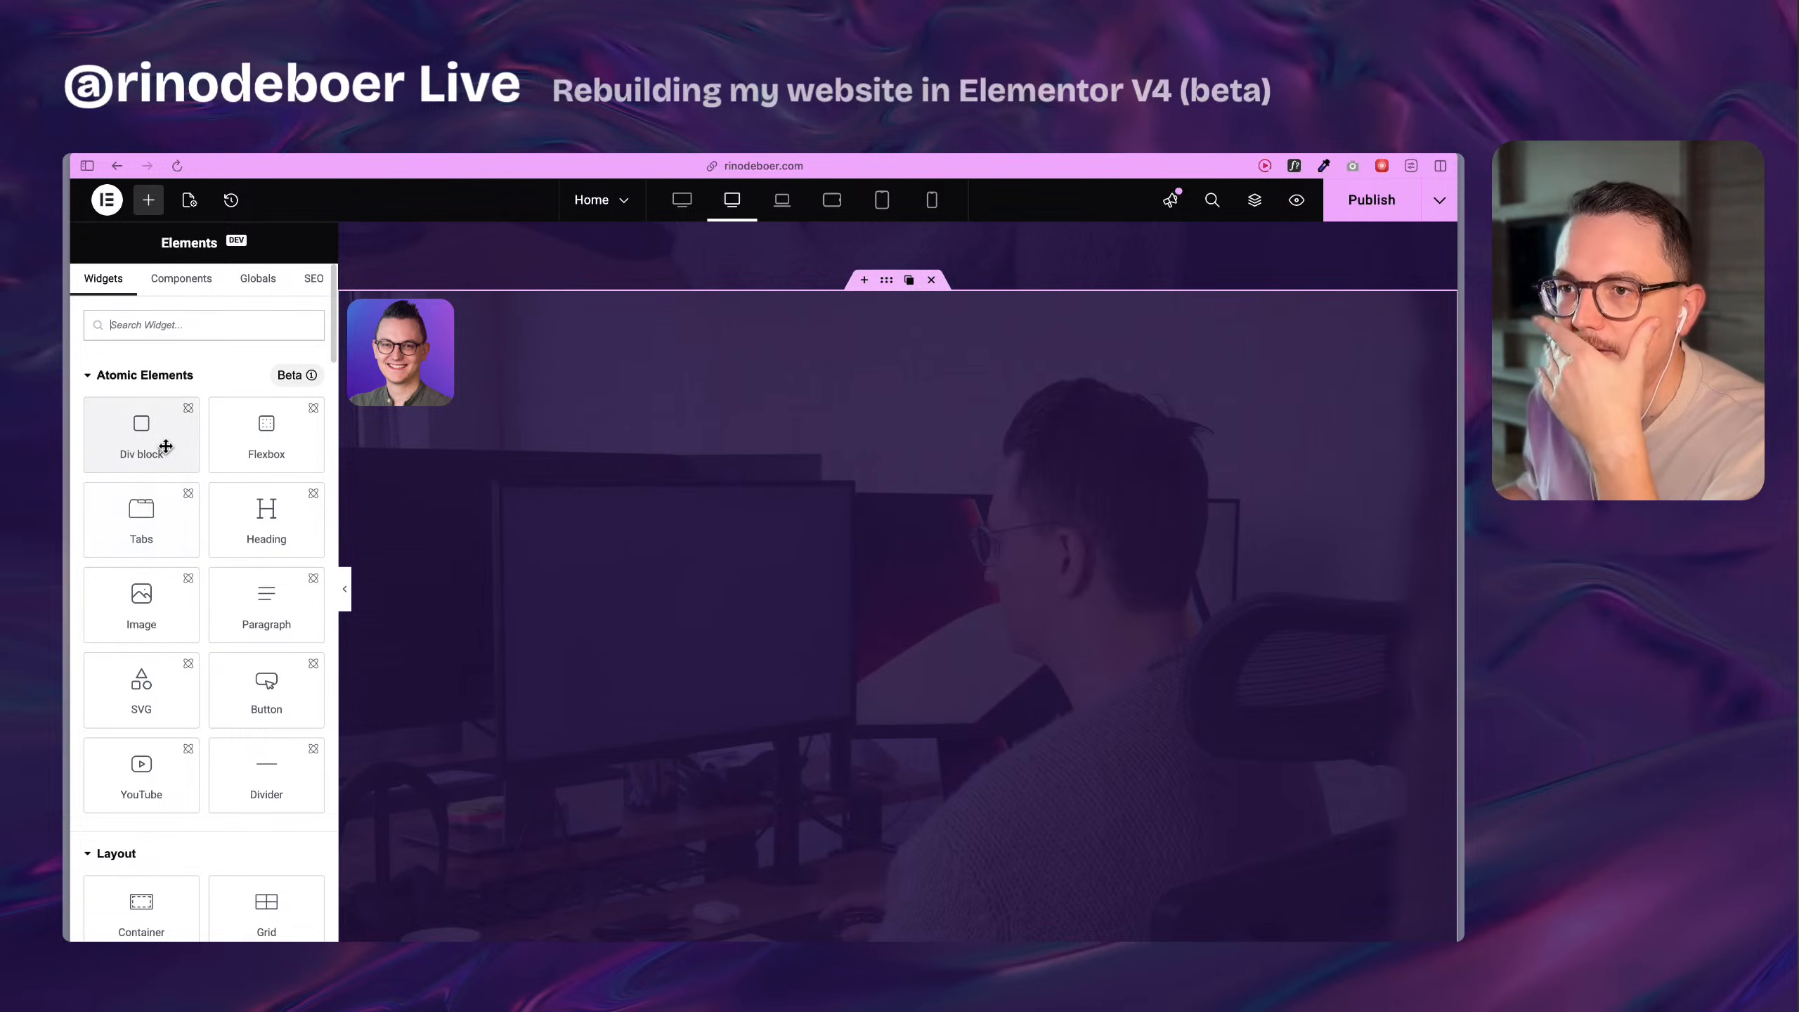
mouse_move(67, 496)
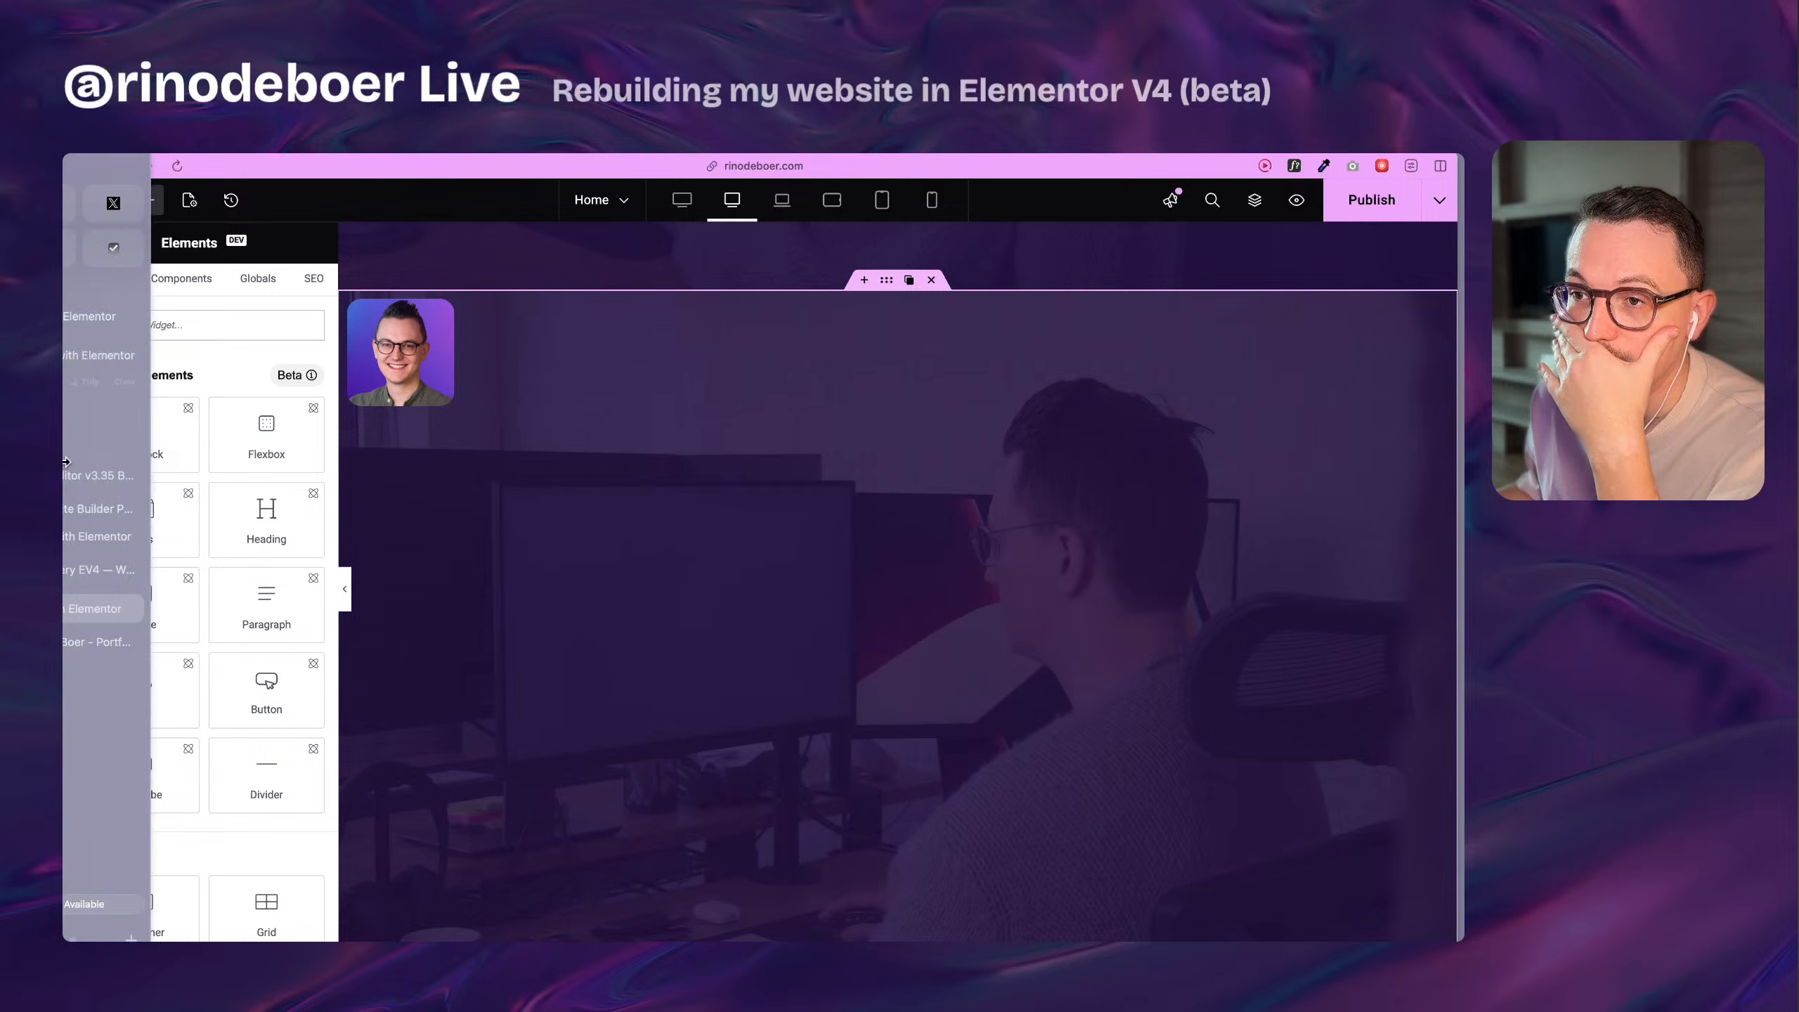
left_click(155, 584)
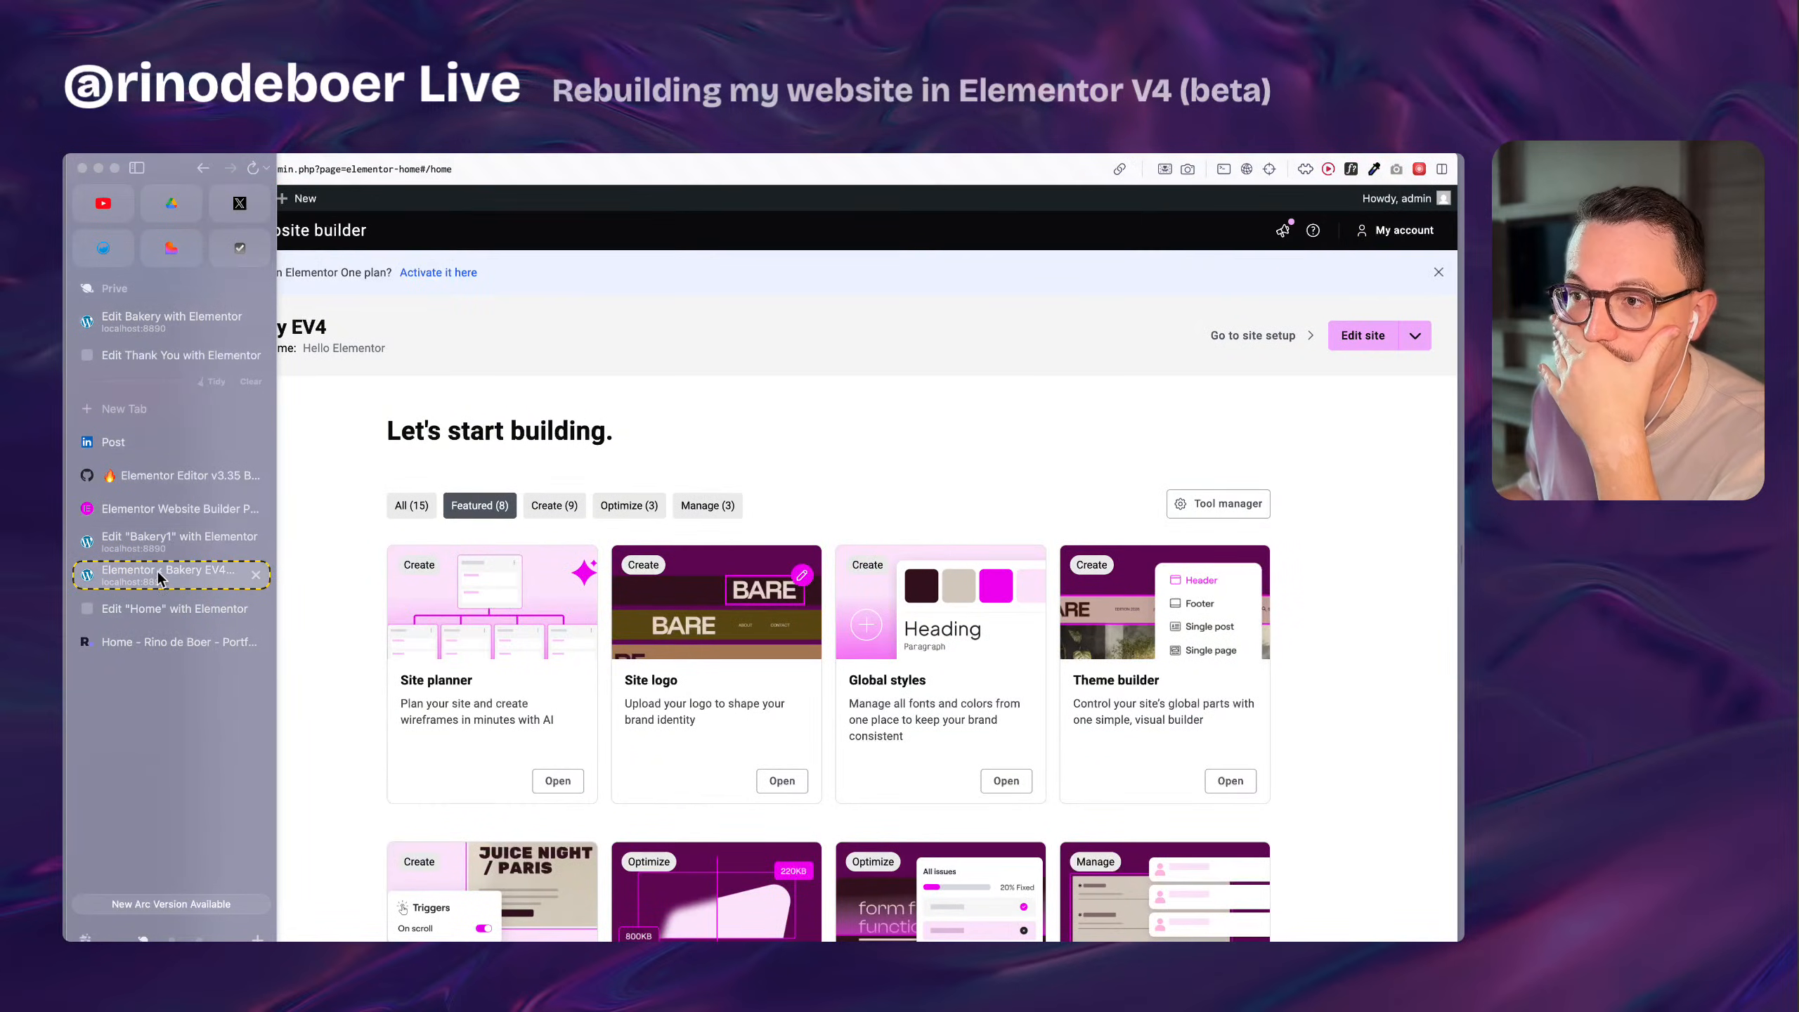
left_click(163, 541)
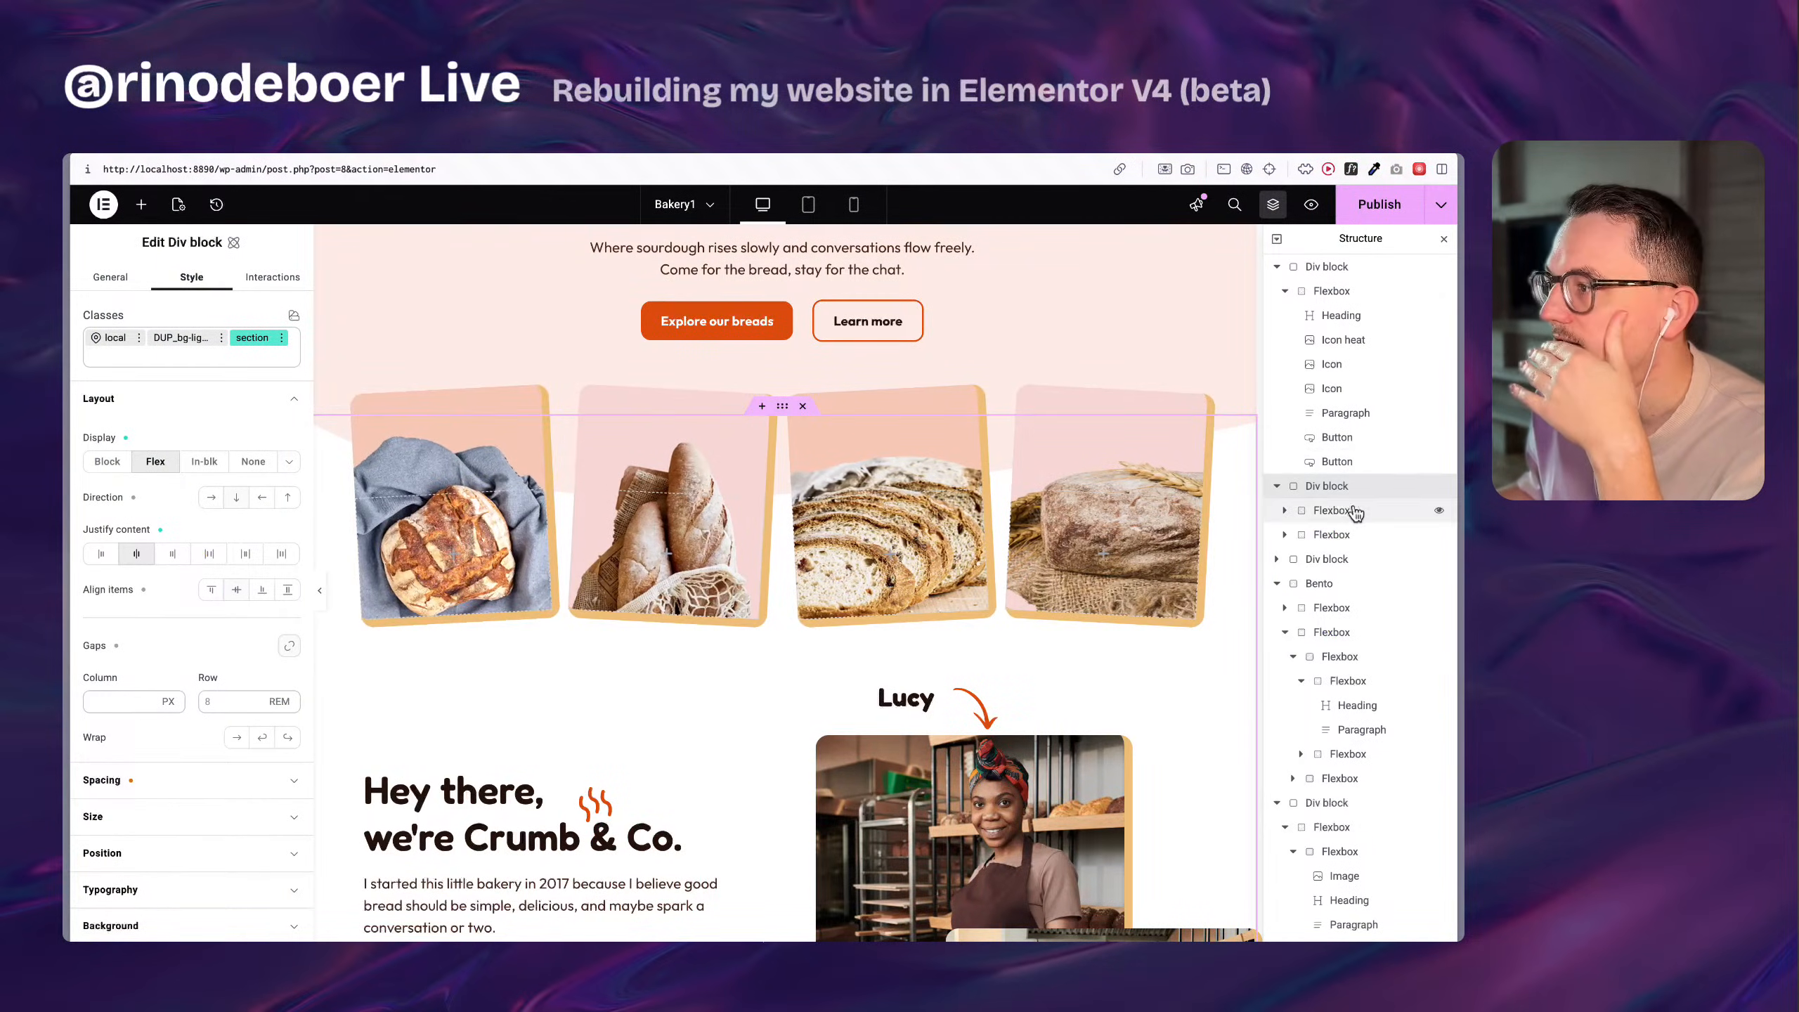
left_click(1353, 510)
left_click(1357, 489)
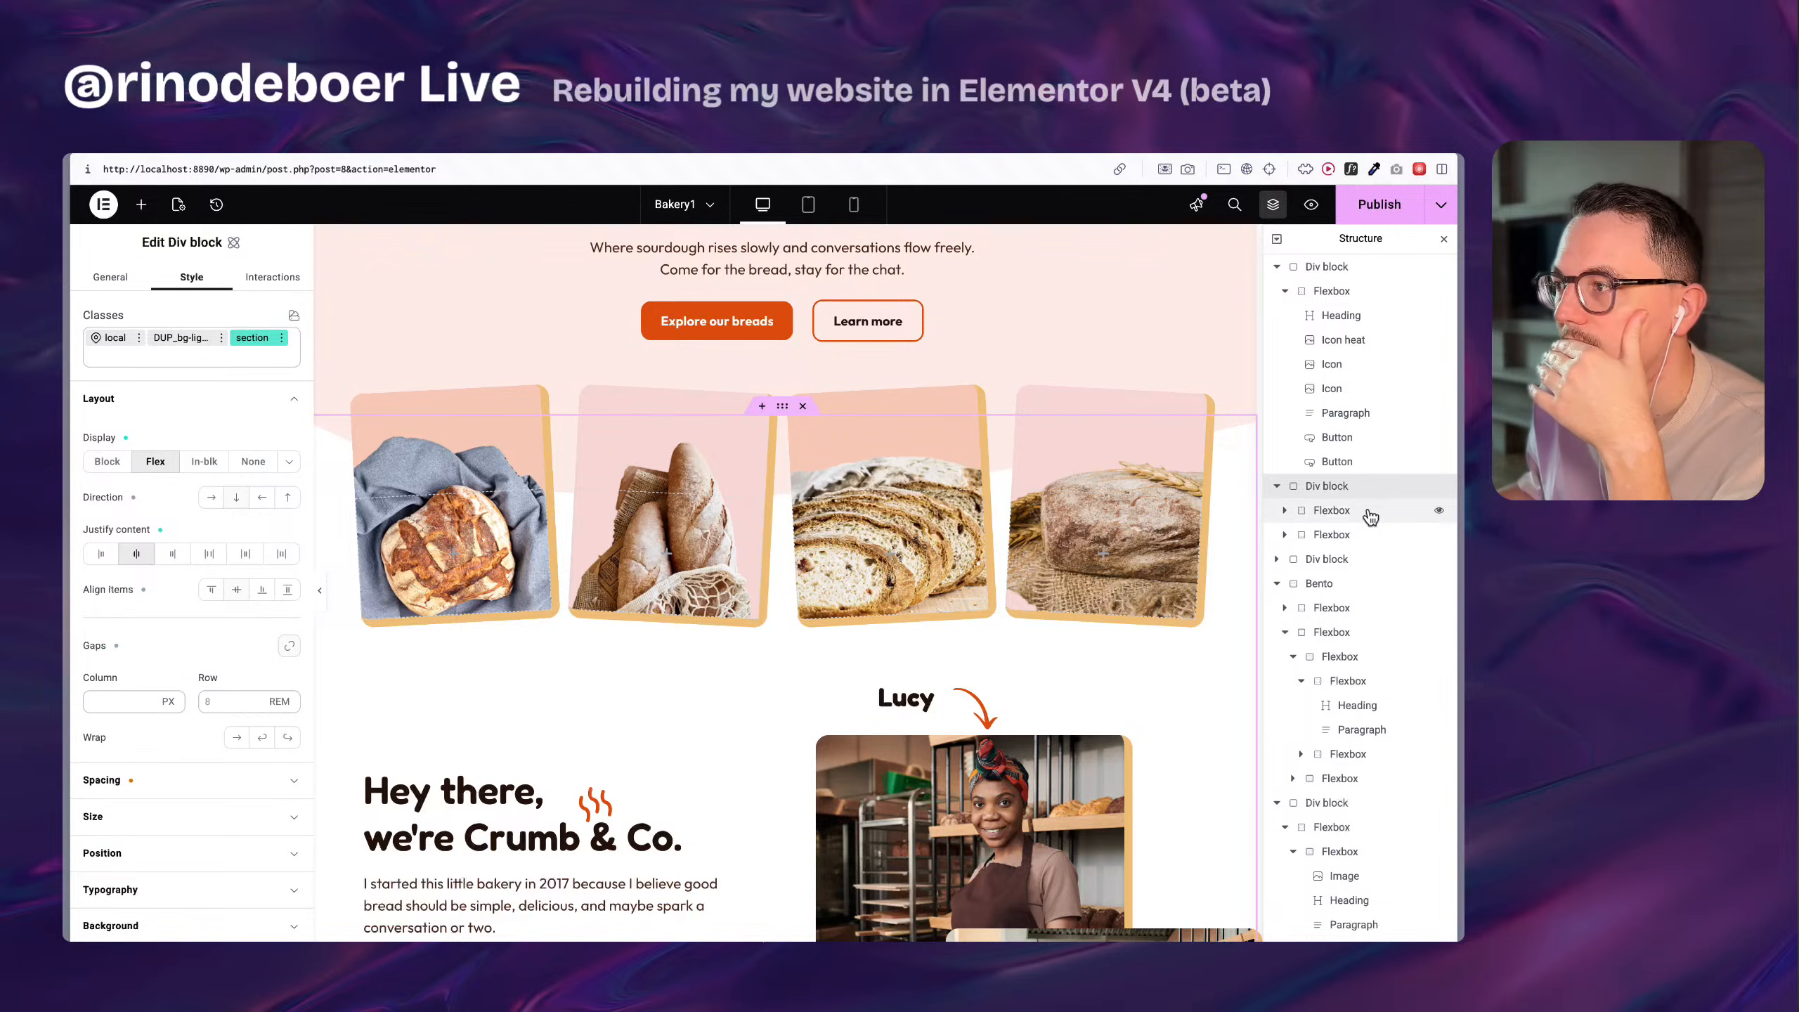
left_click(1370, 517)
mouse_move(68, 602)
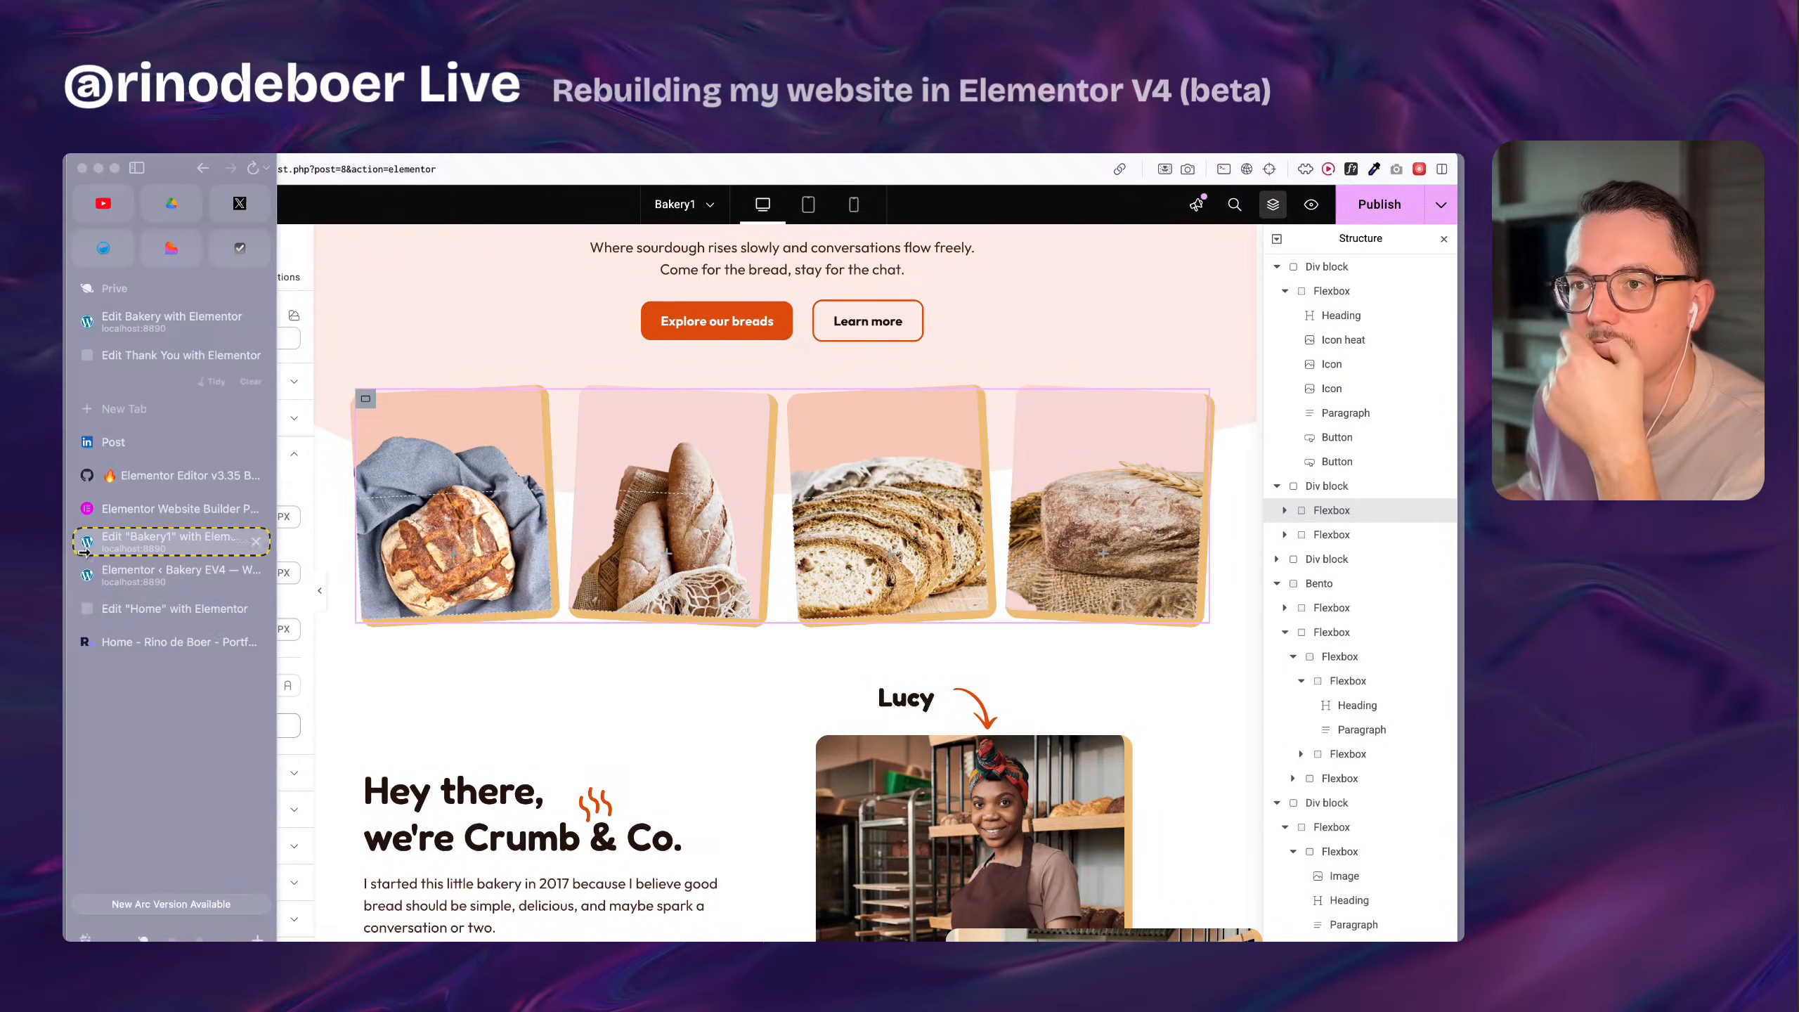
left_click(178, 609)
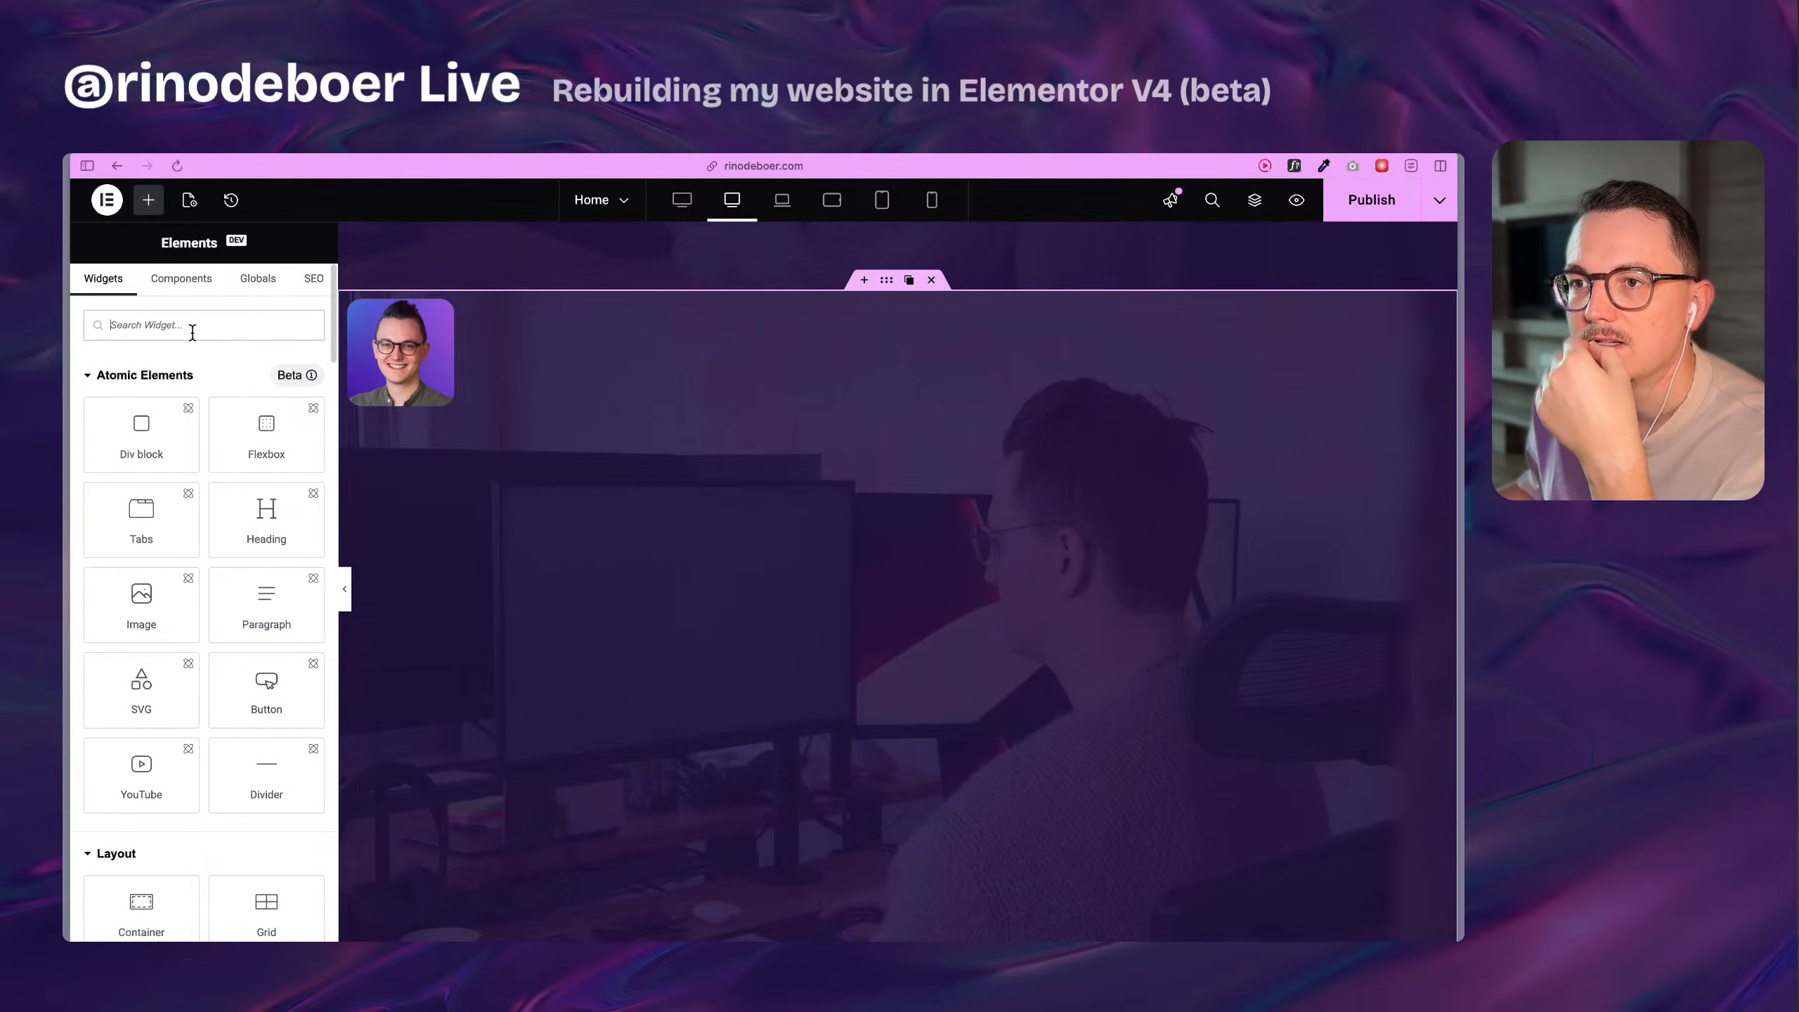
mouse_move(129, 451)
left_mouse_down()
mouse_move(403, 365)
mouse_move(439, 387)
mouse_move(141, 456)
left_mouse_up()
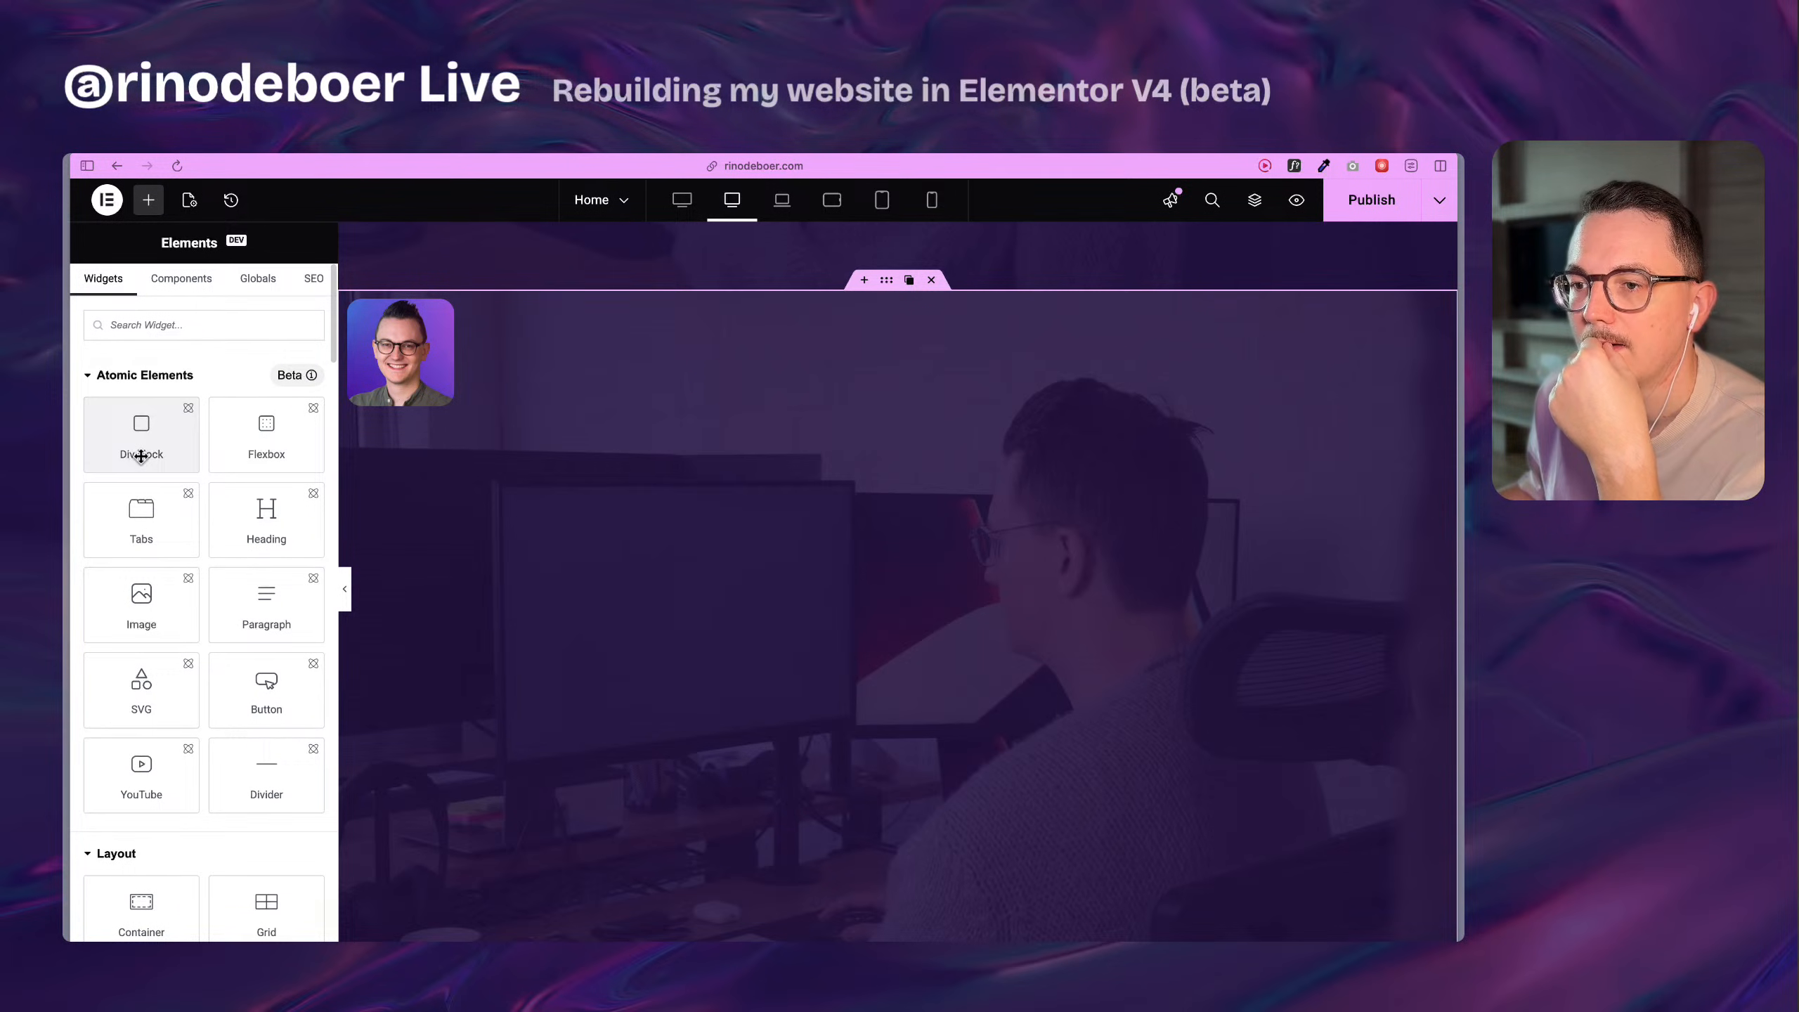
Inspect the classes on Bakery1's bread photo Div block, Bento section and its heading Flexbox, and switch back to the Home page.
mouse_move(65, 595)
left_click(179, 572)
left_click(177, 540)
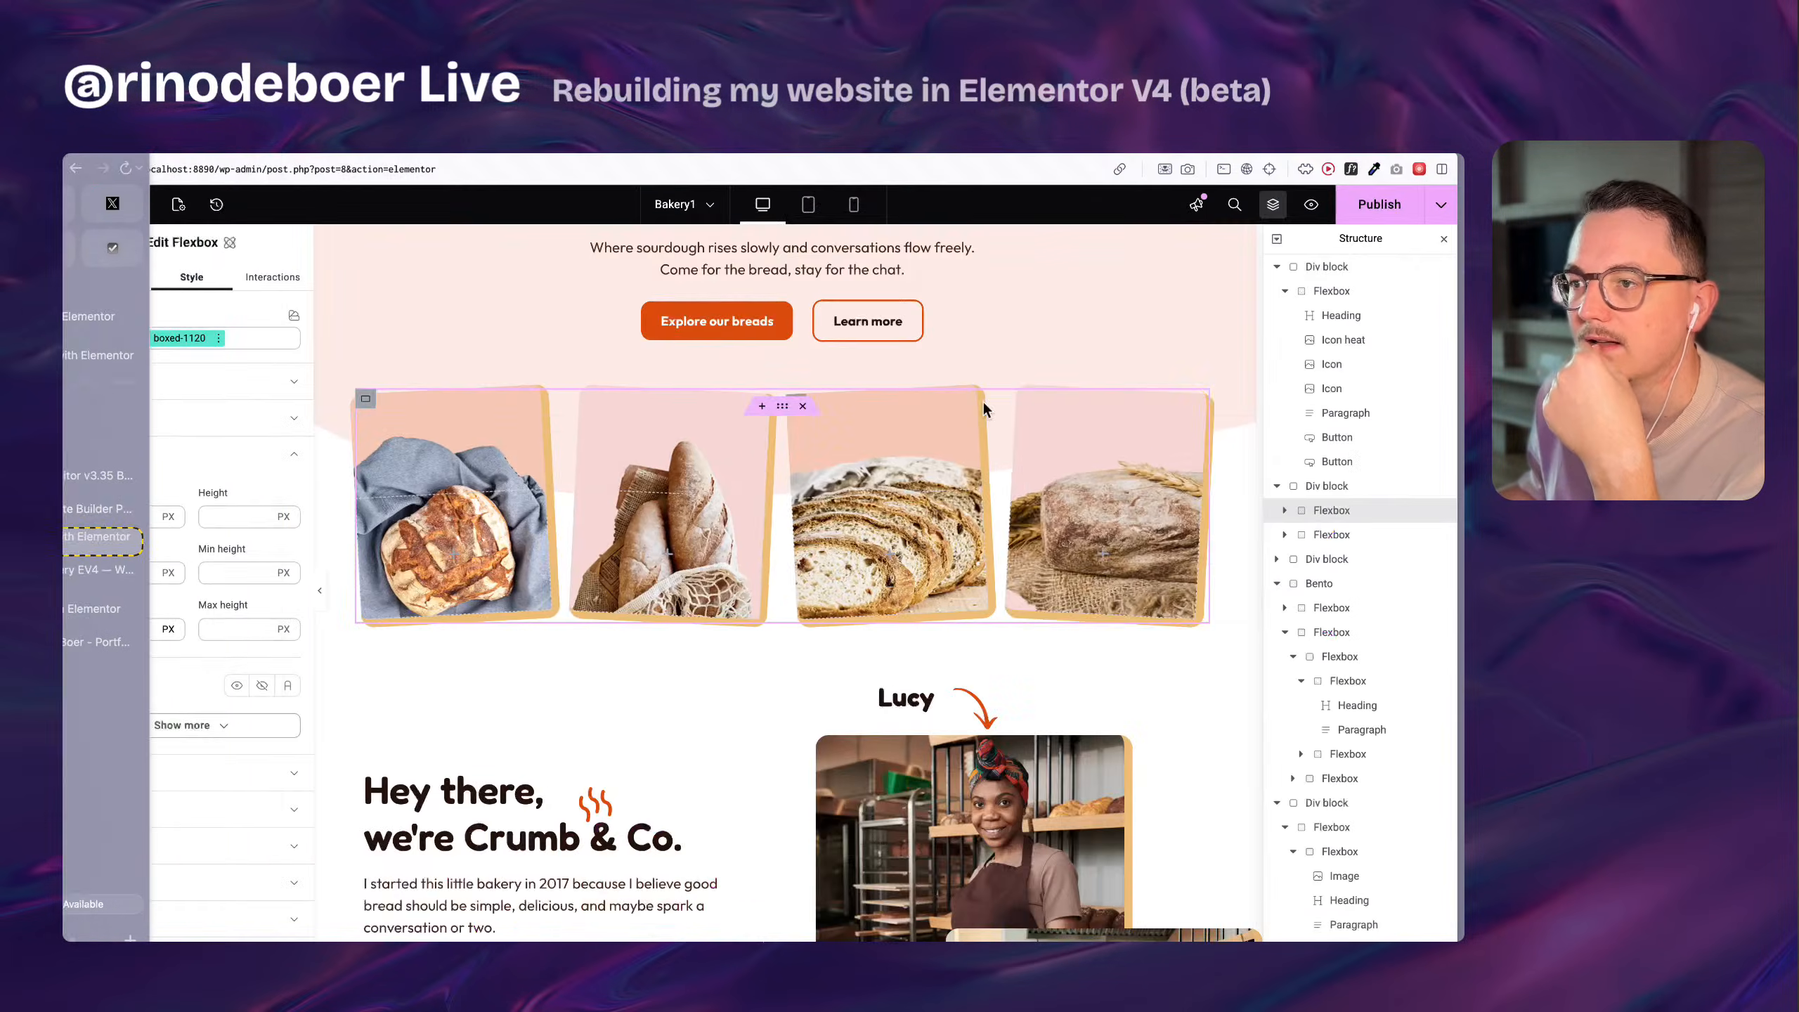
left_click(1436, 486)
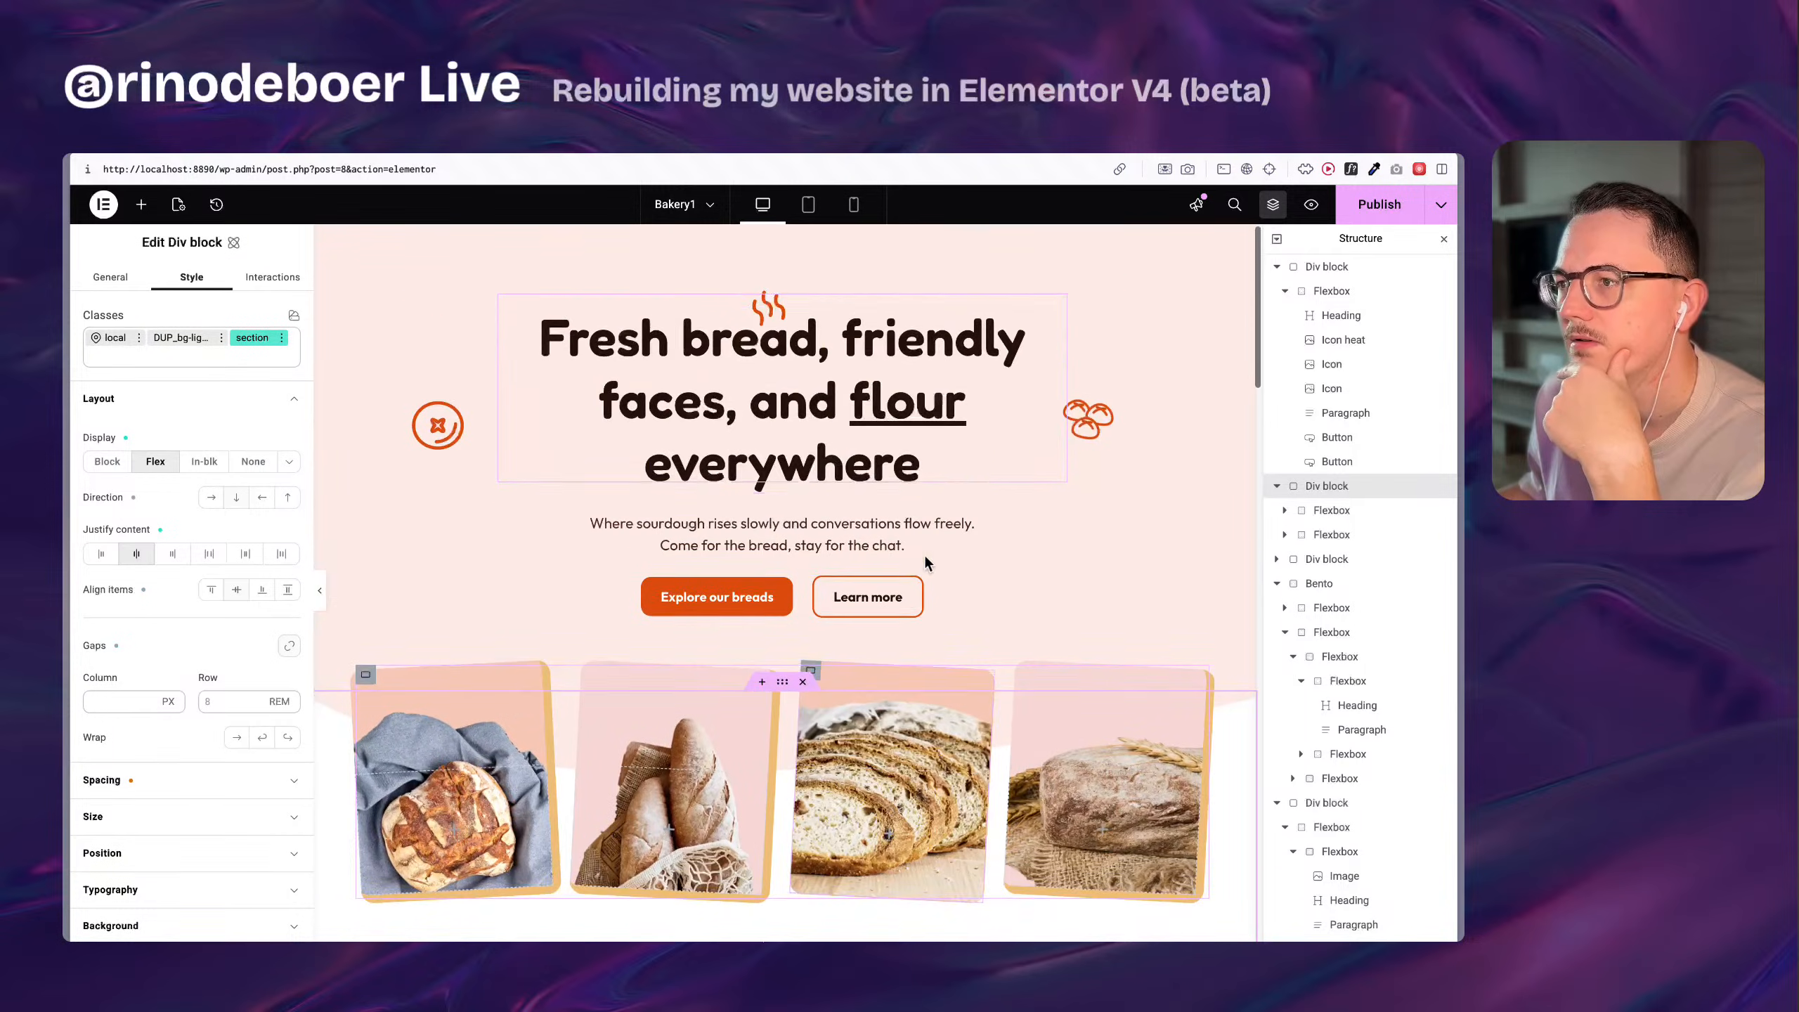
scroll(923, 553, "down", 10)
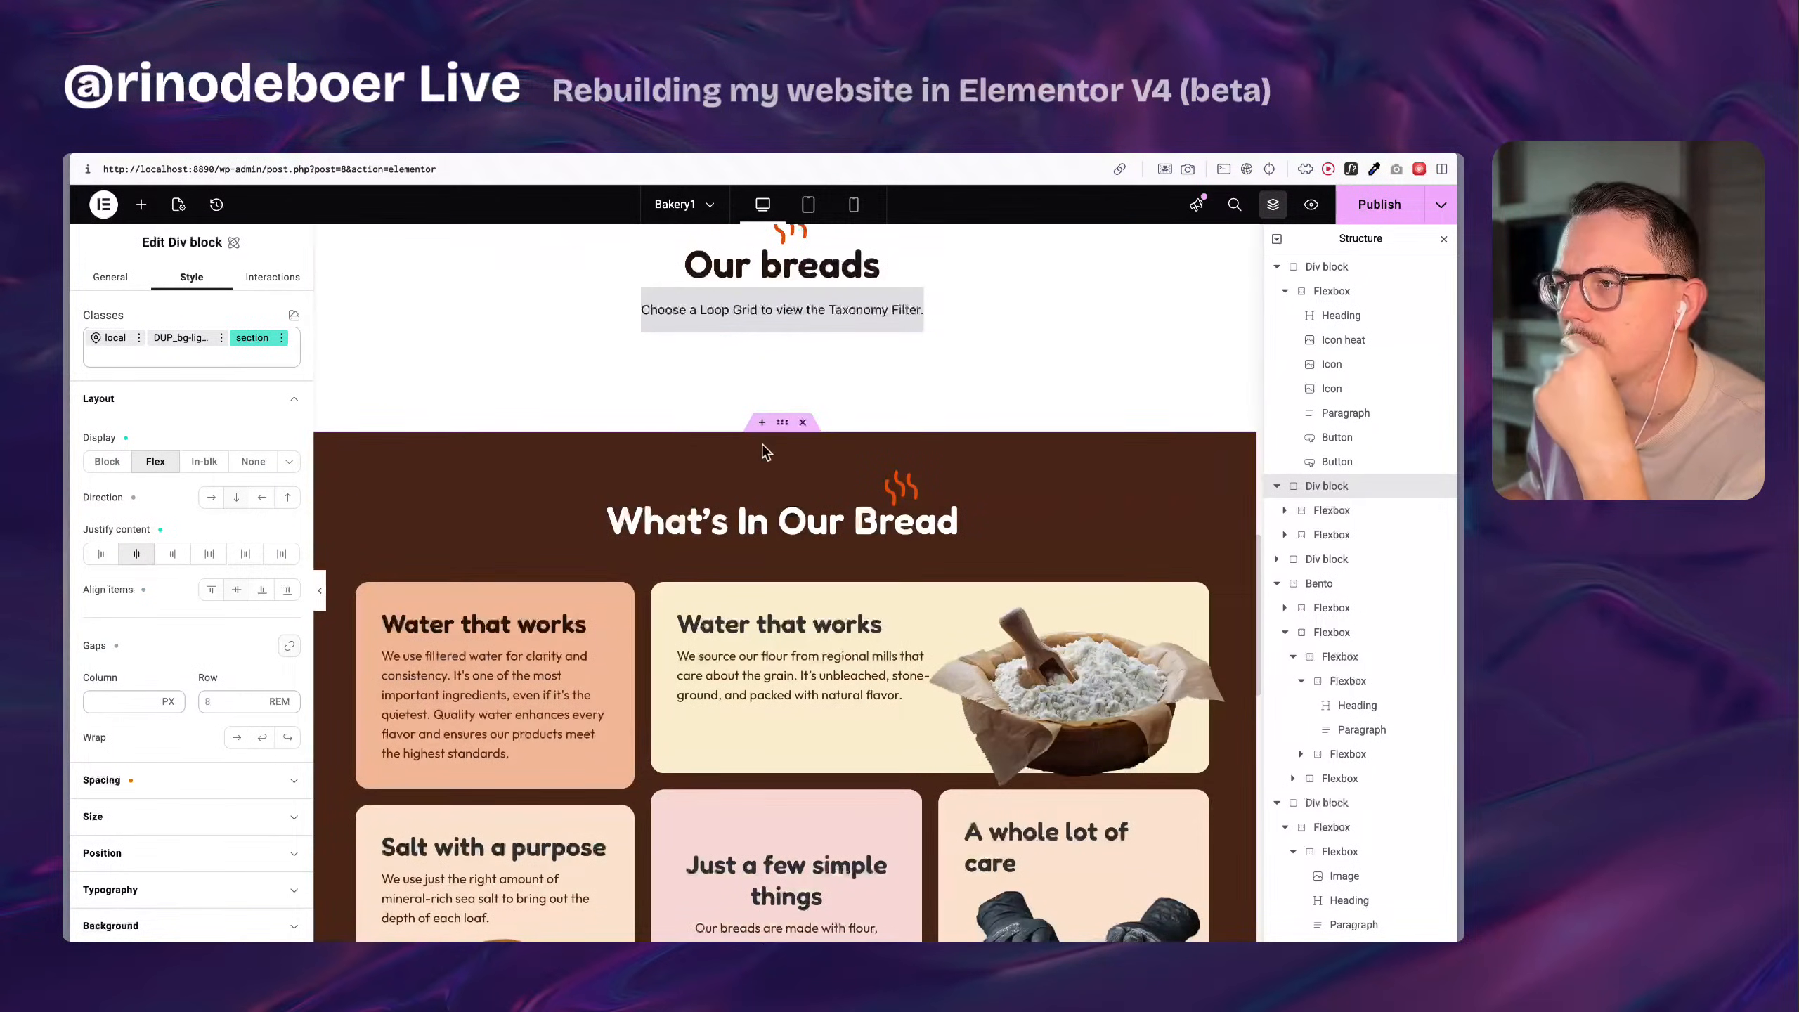
left_click(763, 447)
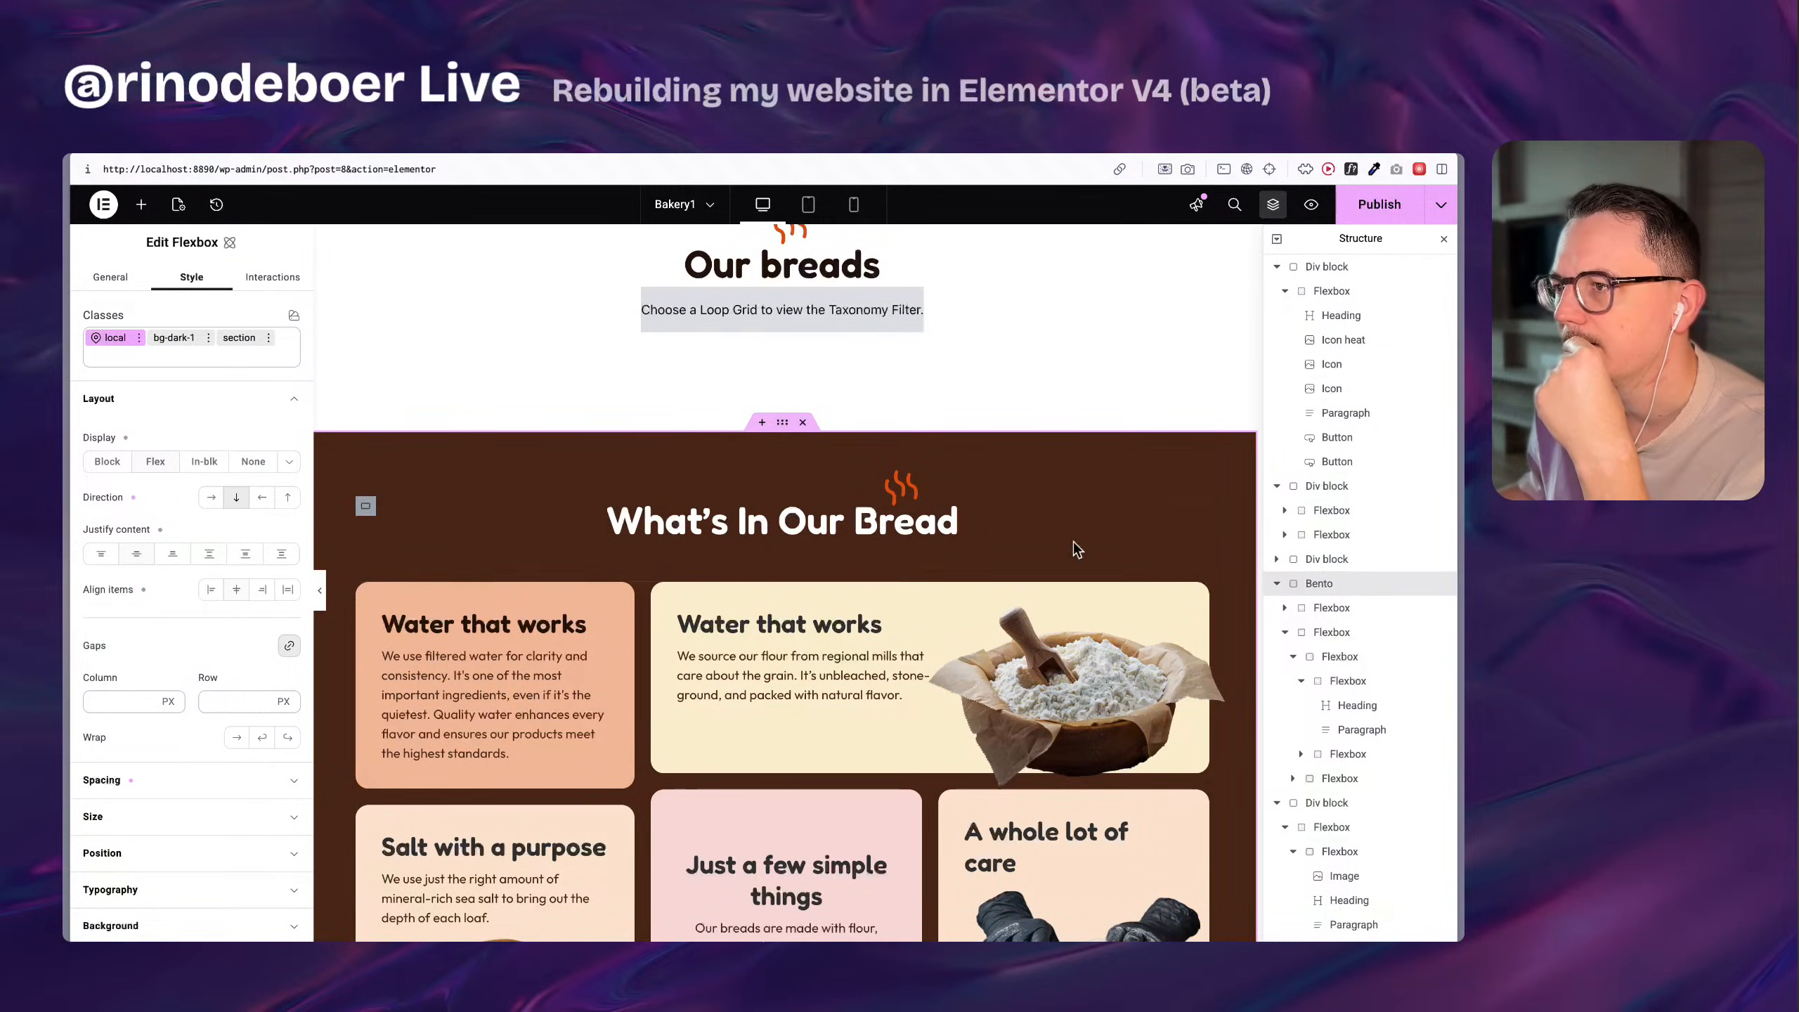
left_click(1357, 608)
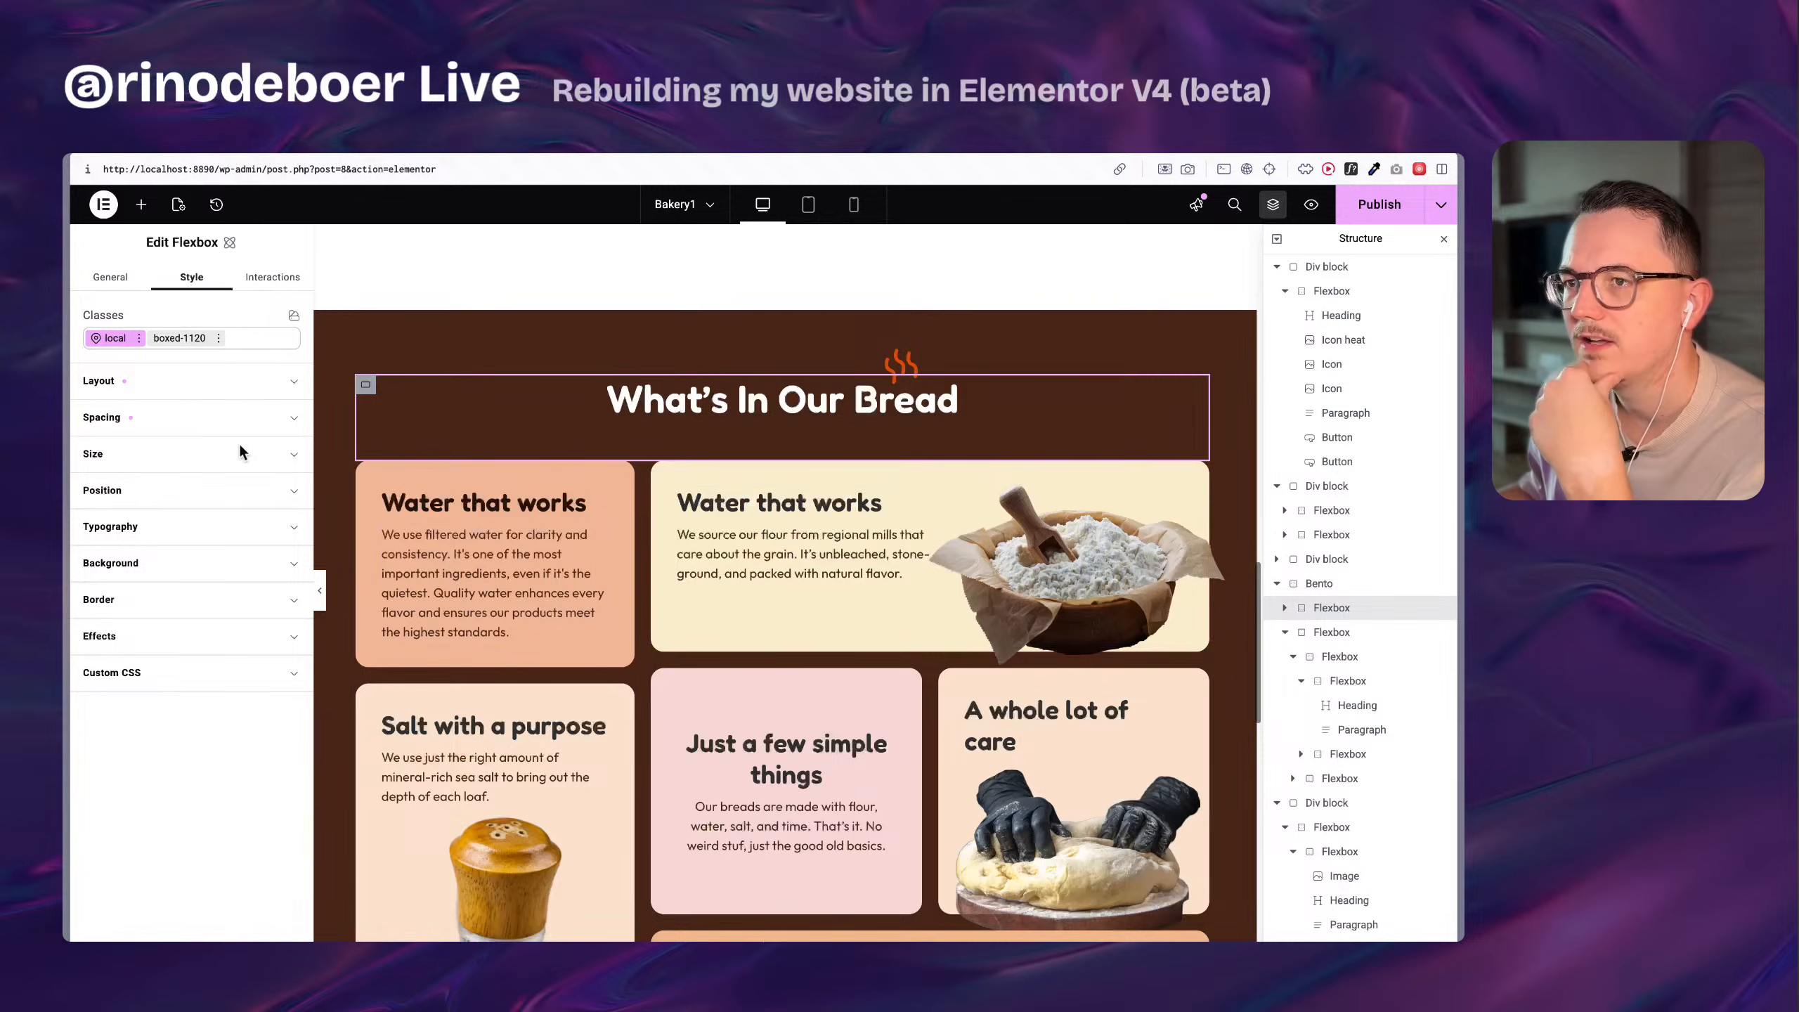
left_click(1372, 590)
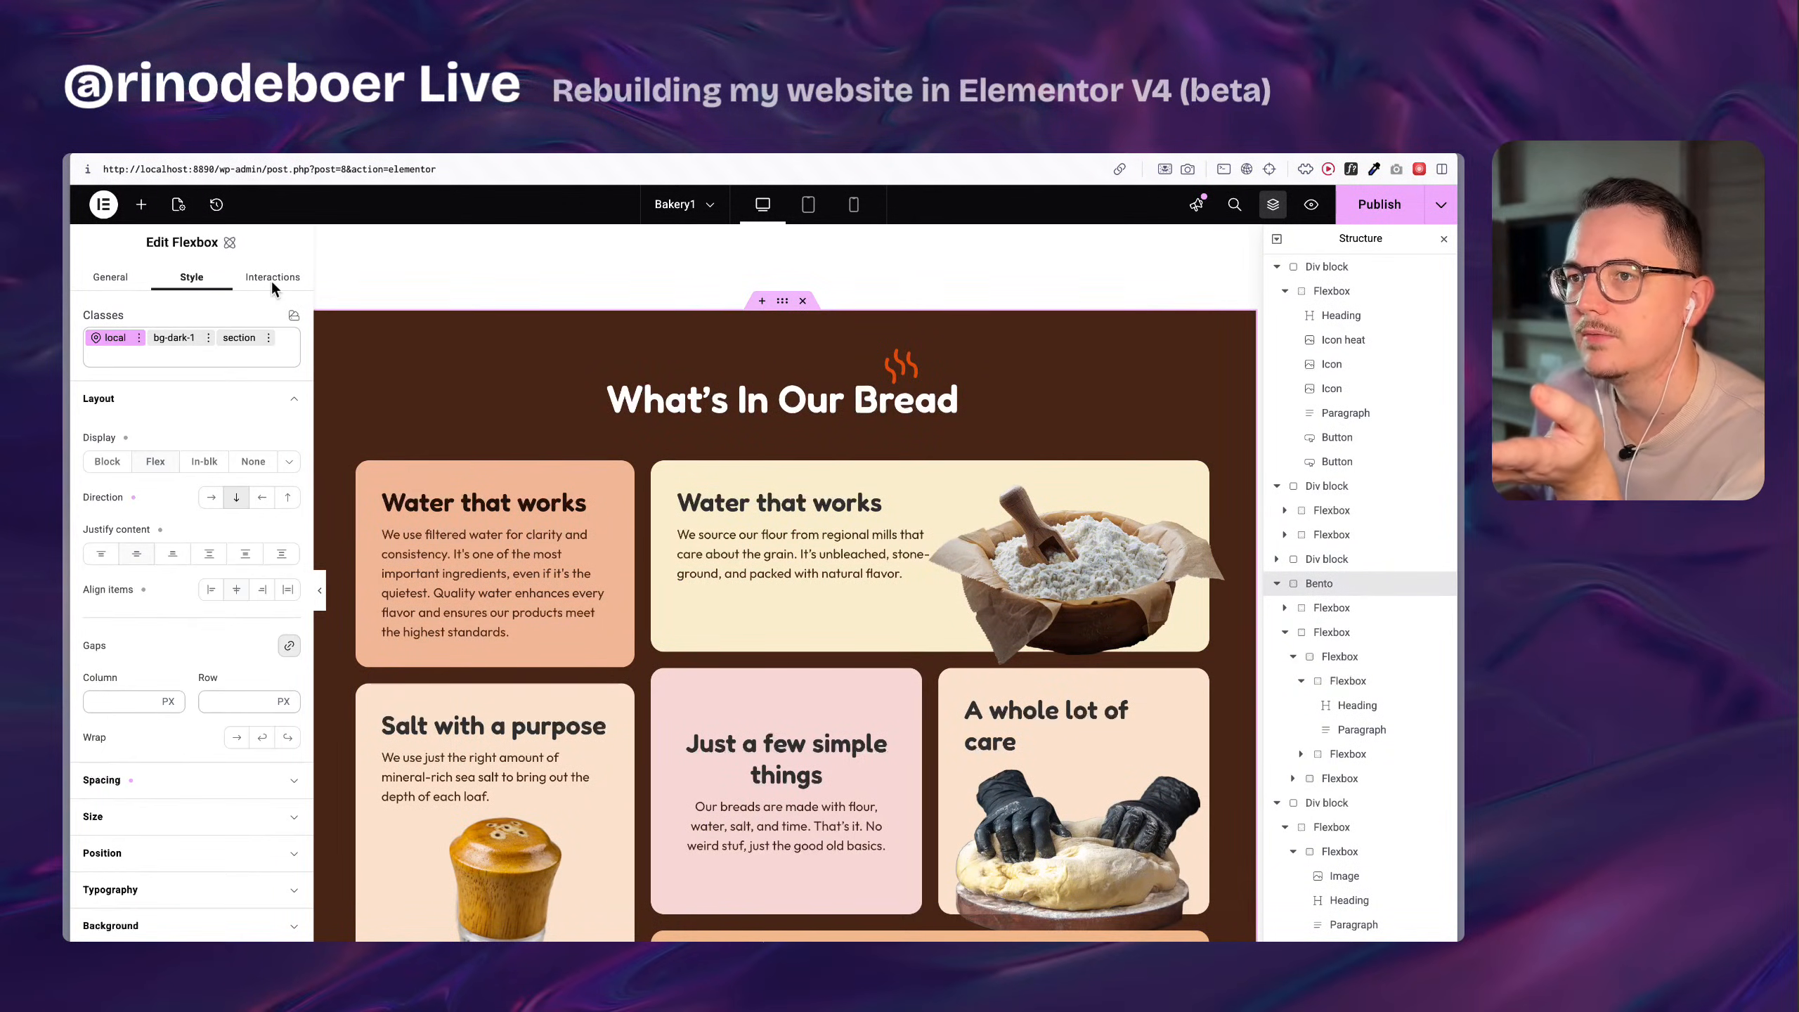
left_click(1382, 609)
mouse_move(68, 609)
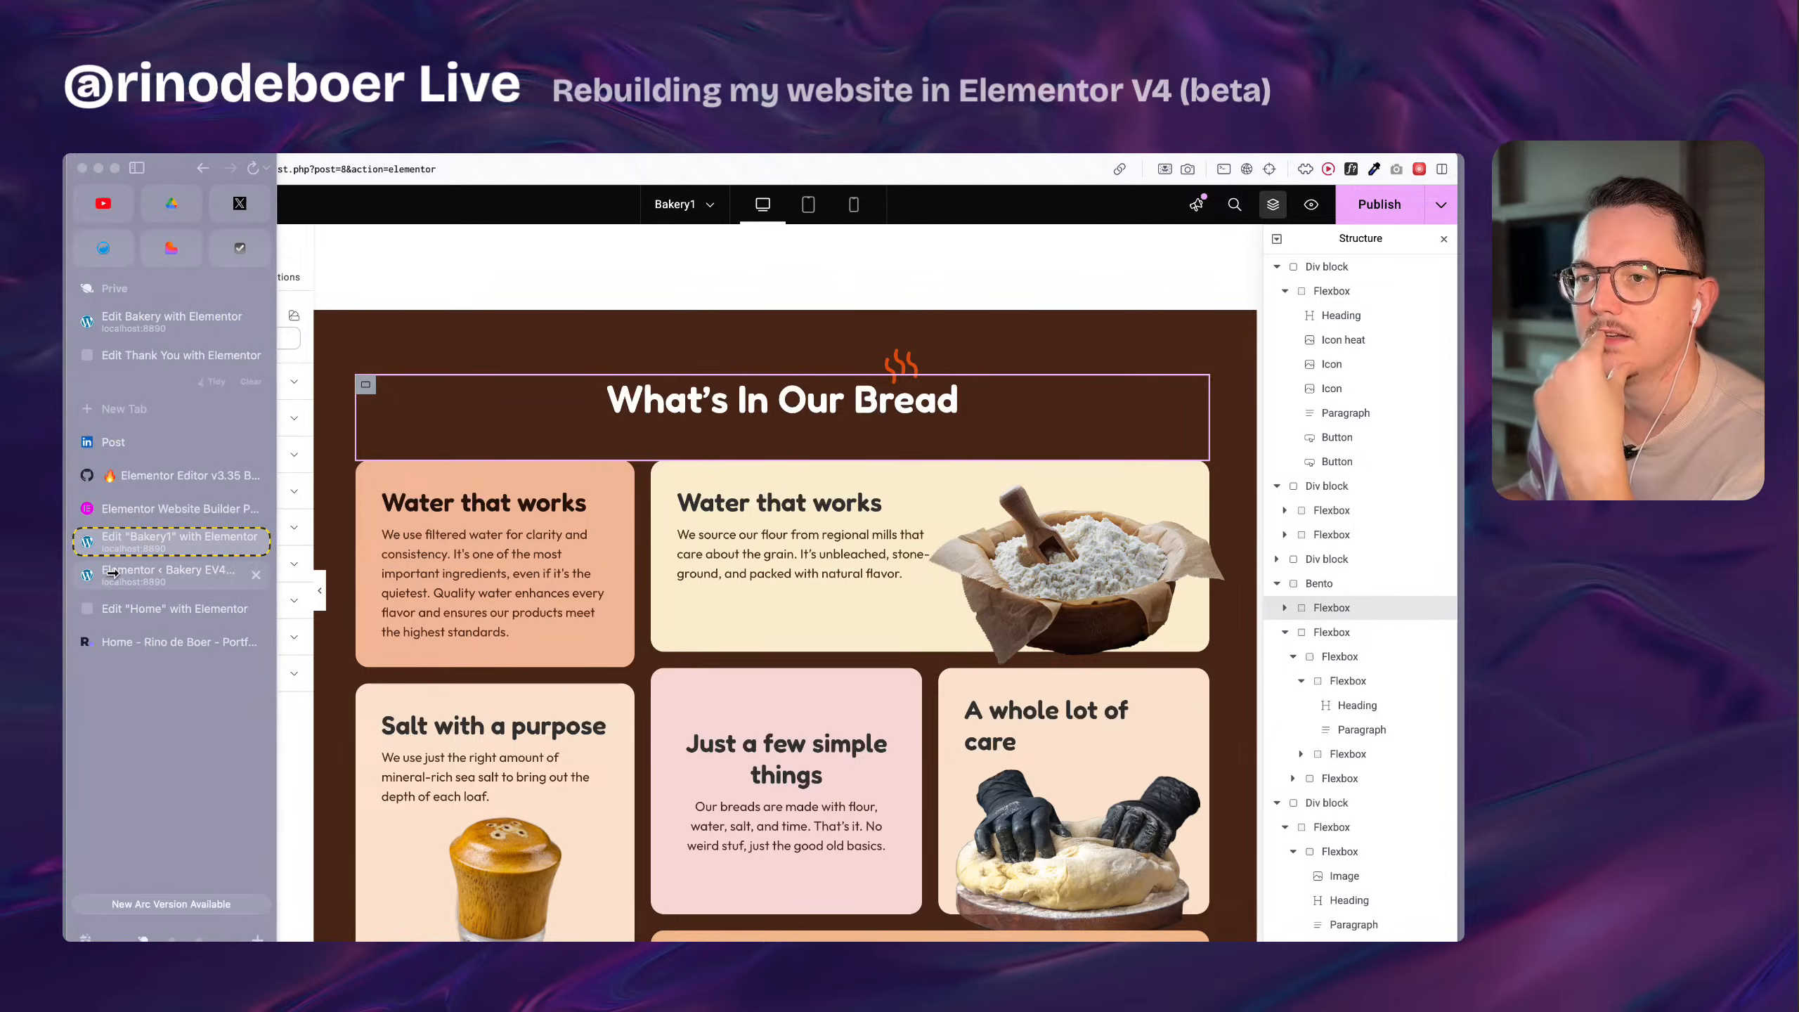
left_click(180, 613)
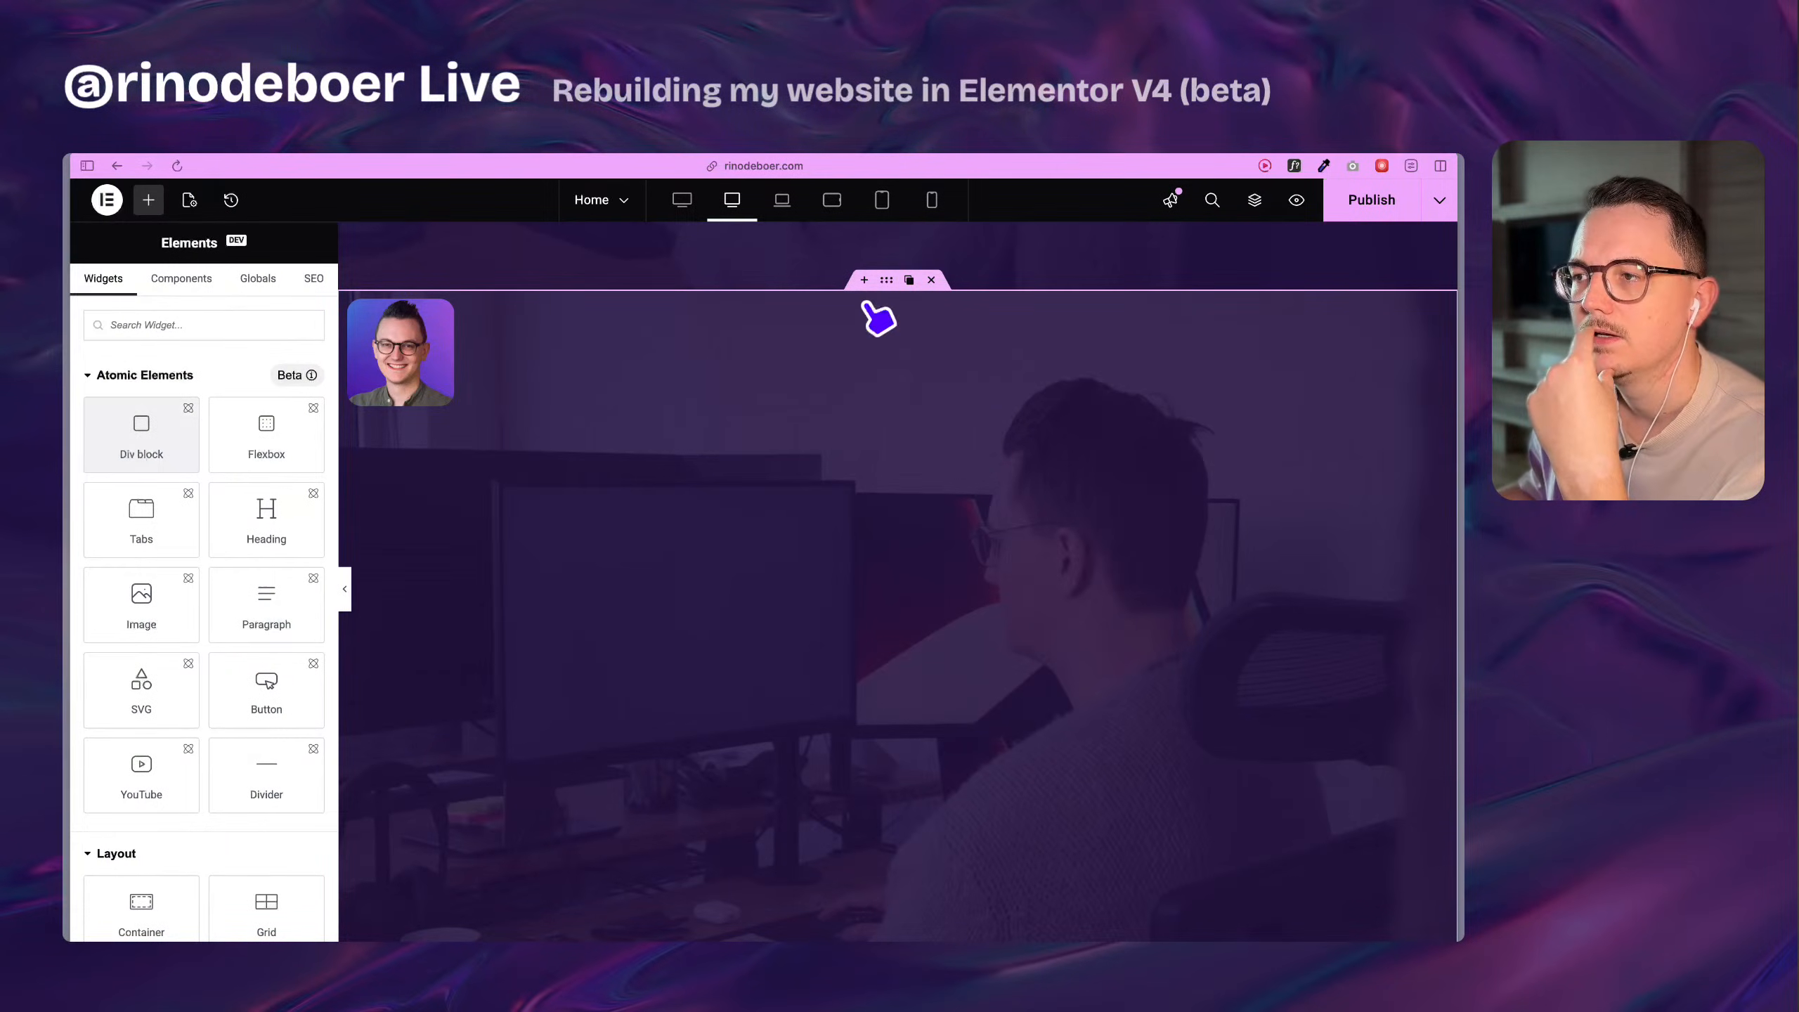
Create a class named section on the Div block that holds the profile image.
scroll(744, 453, "down", 1)
scroll(747, 453, "up", 4)
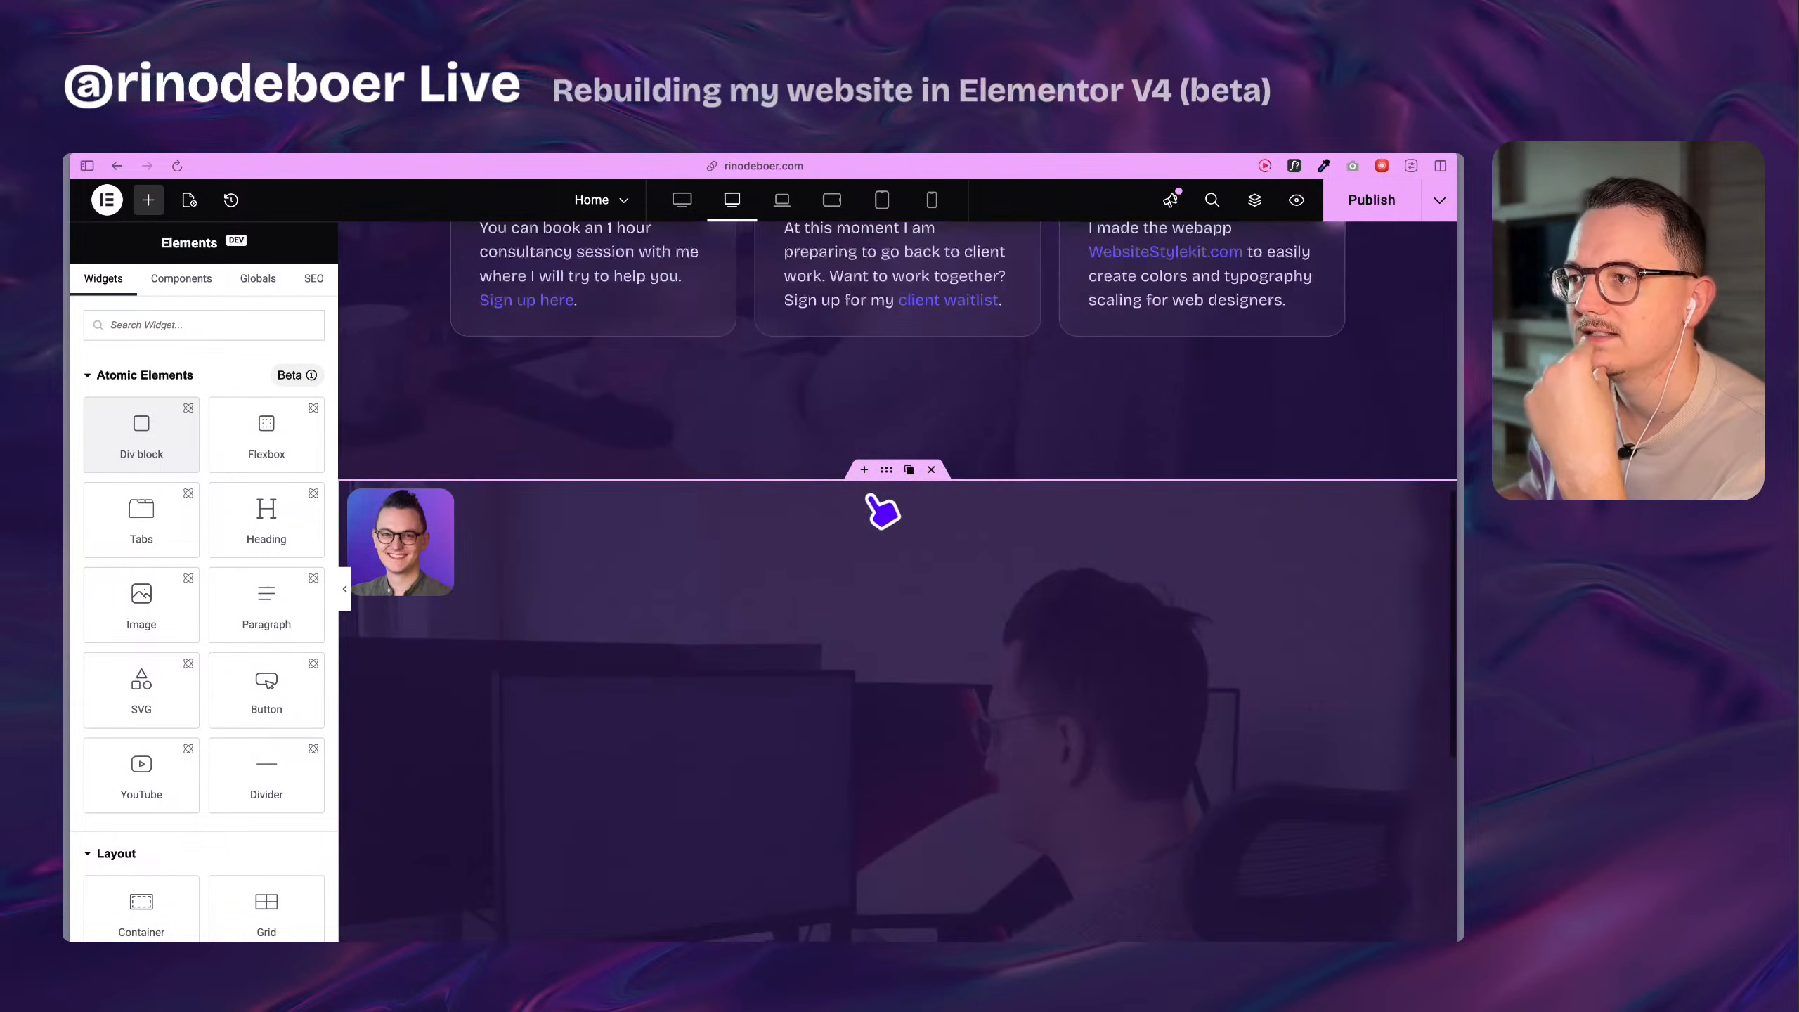
scroll(608, 537, "down", 2)
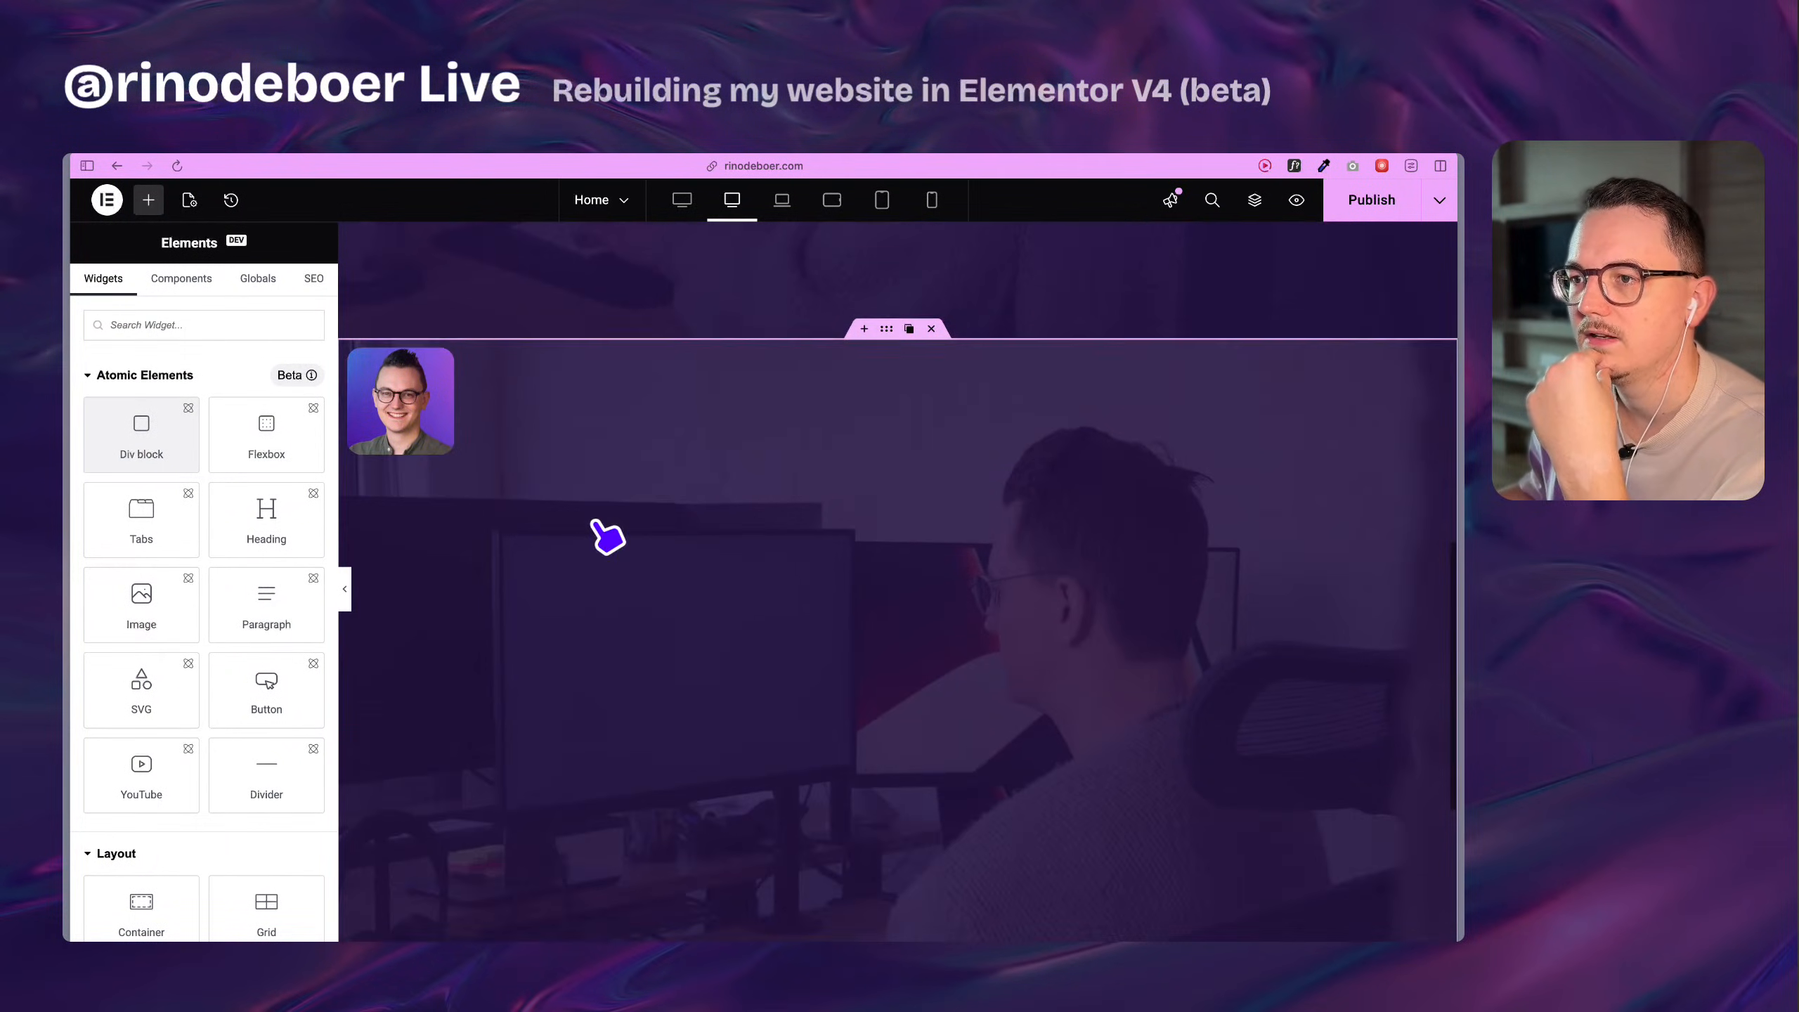
left_click(886, 329)
left_click(198, 346)
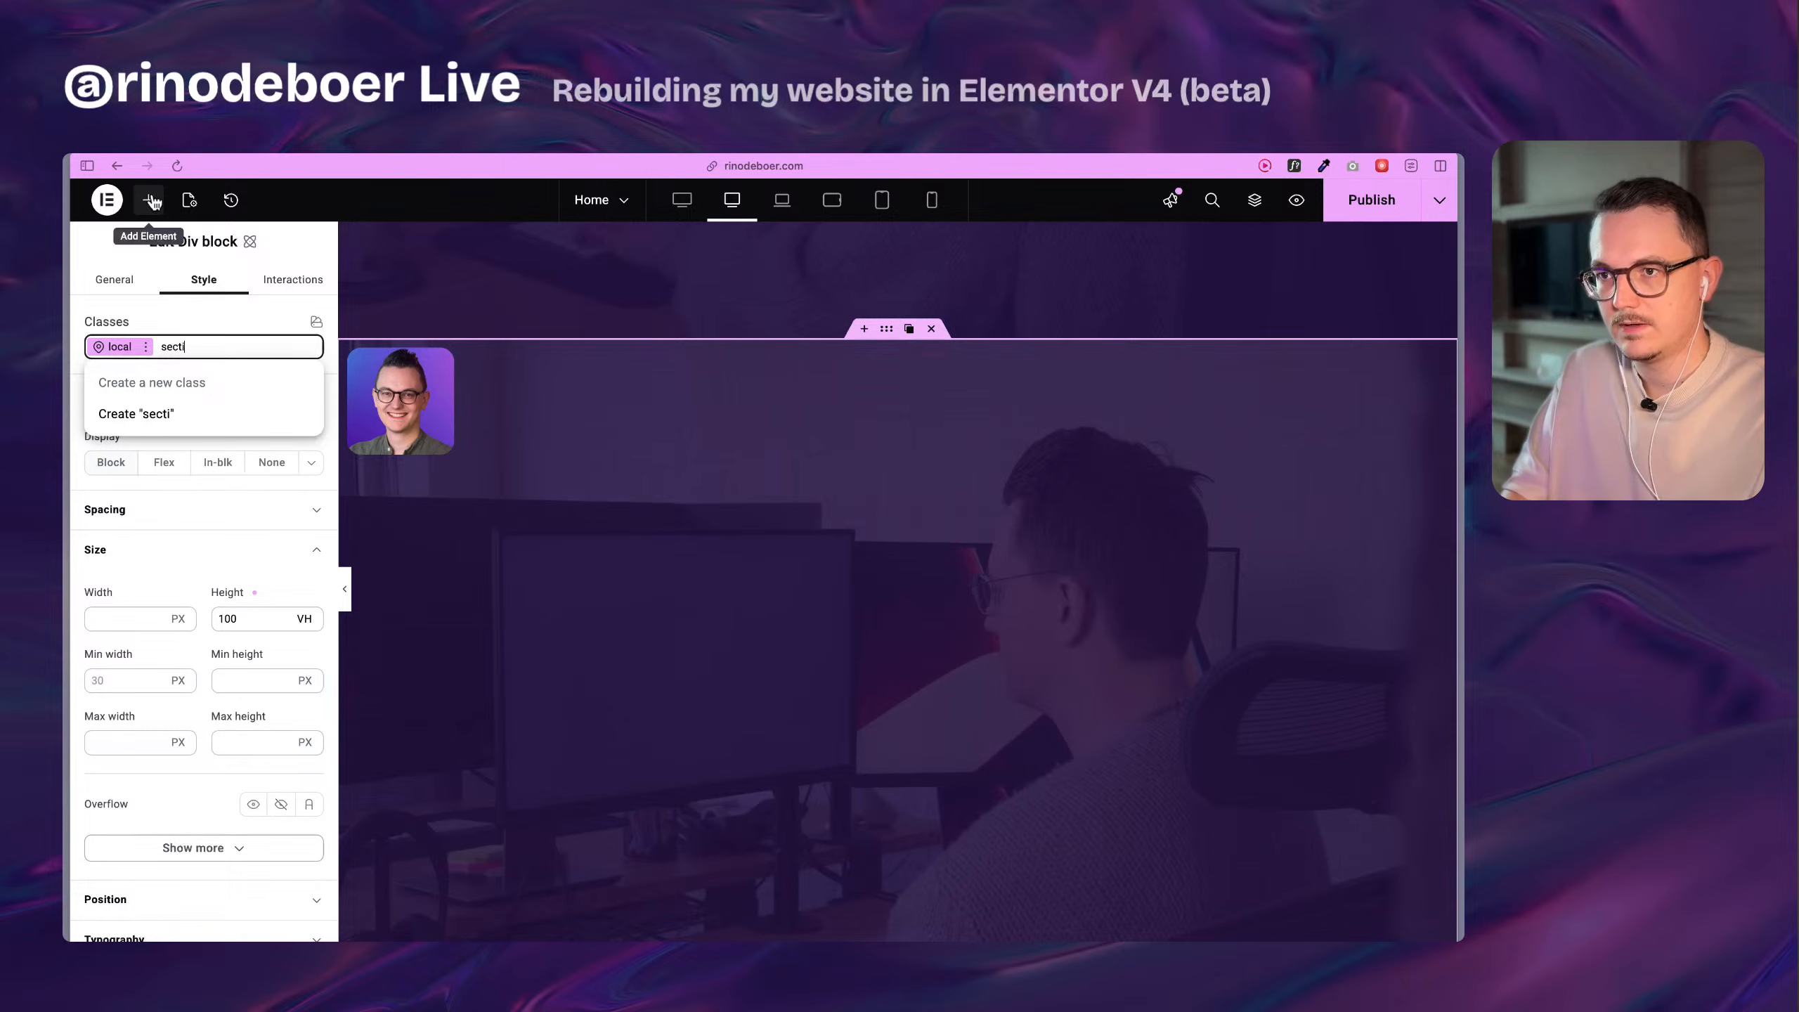
type("on")
key("Return")
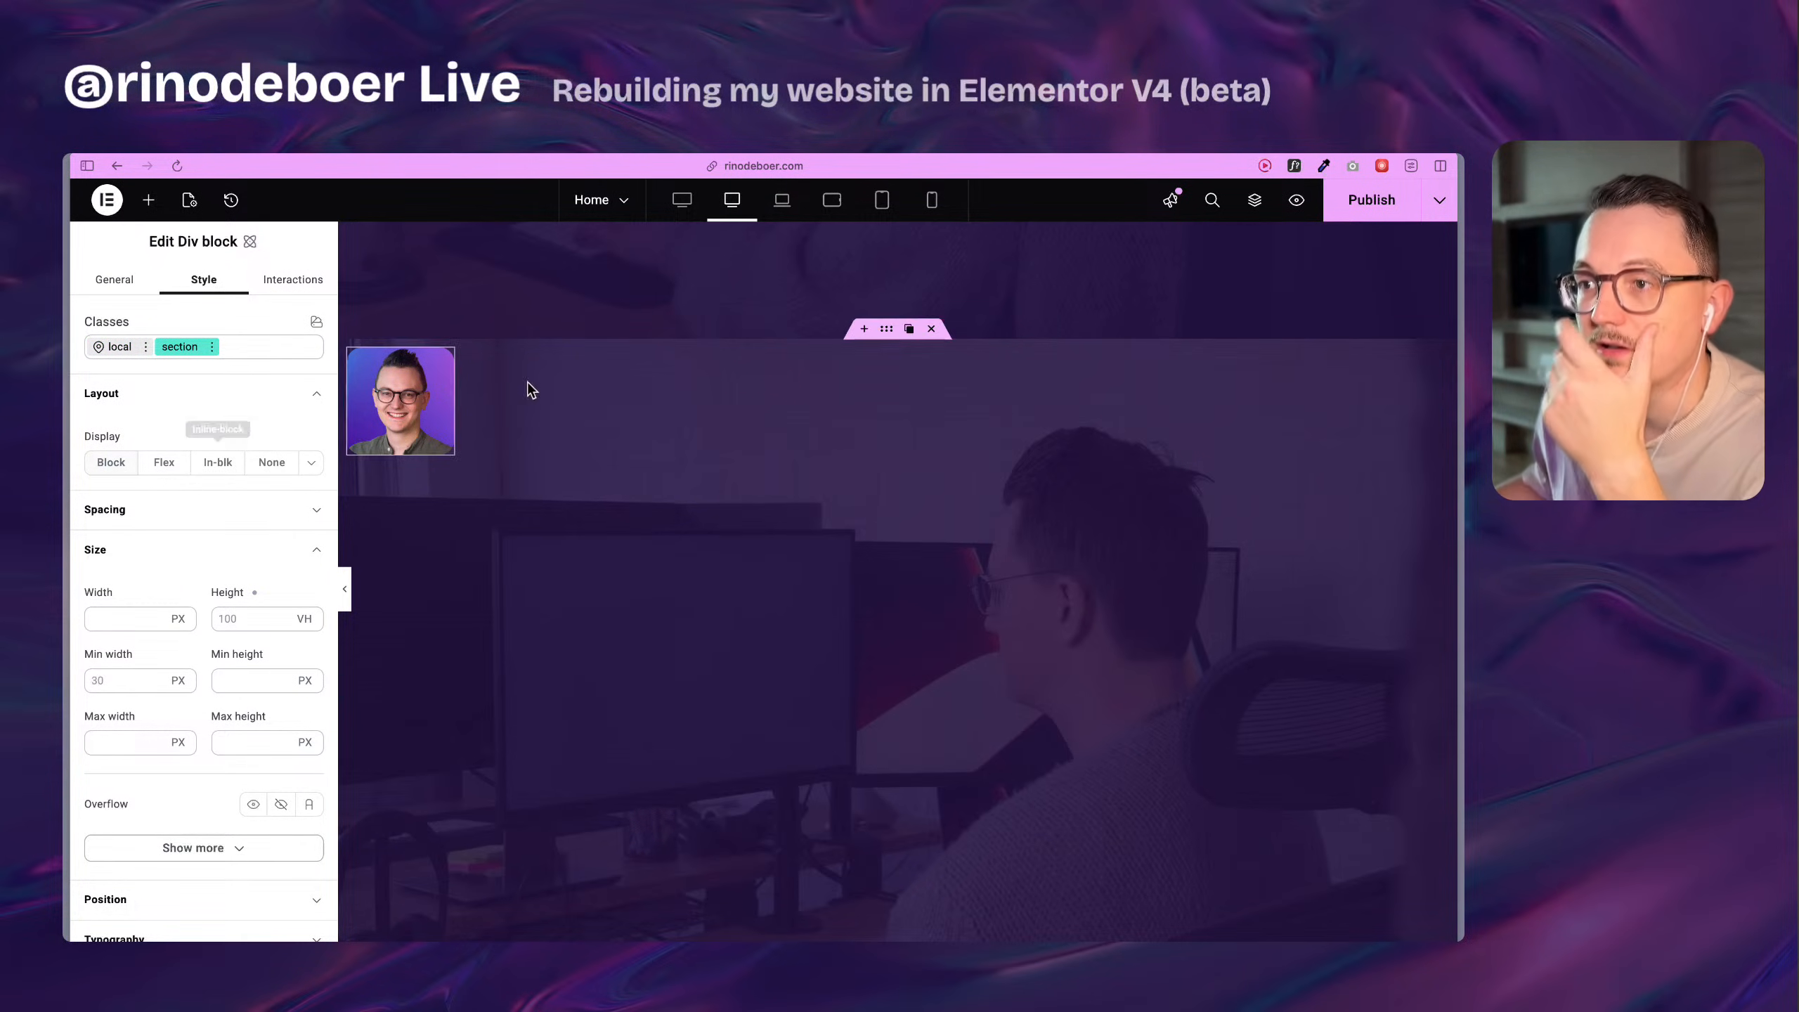
Set the section class's display to Flex and its justify content to center.
left_click(105, 507)
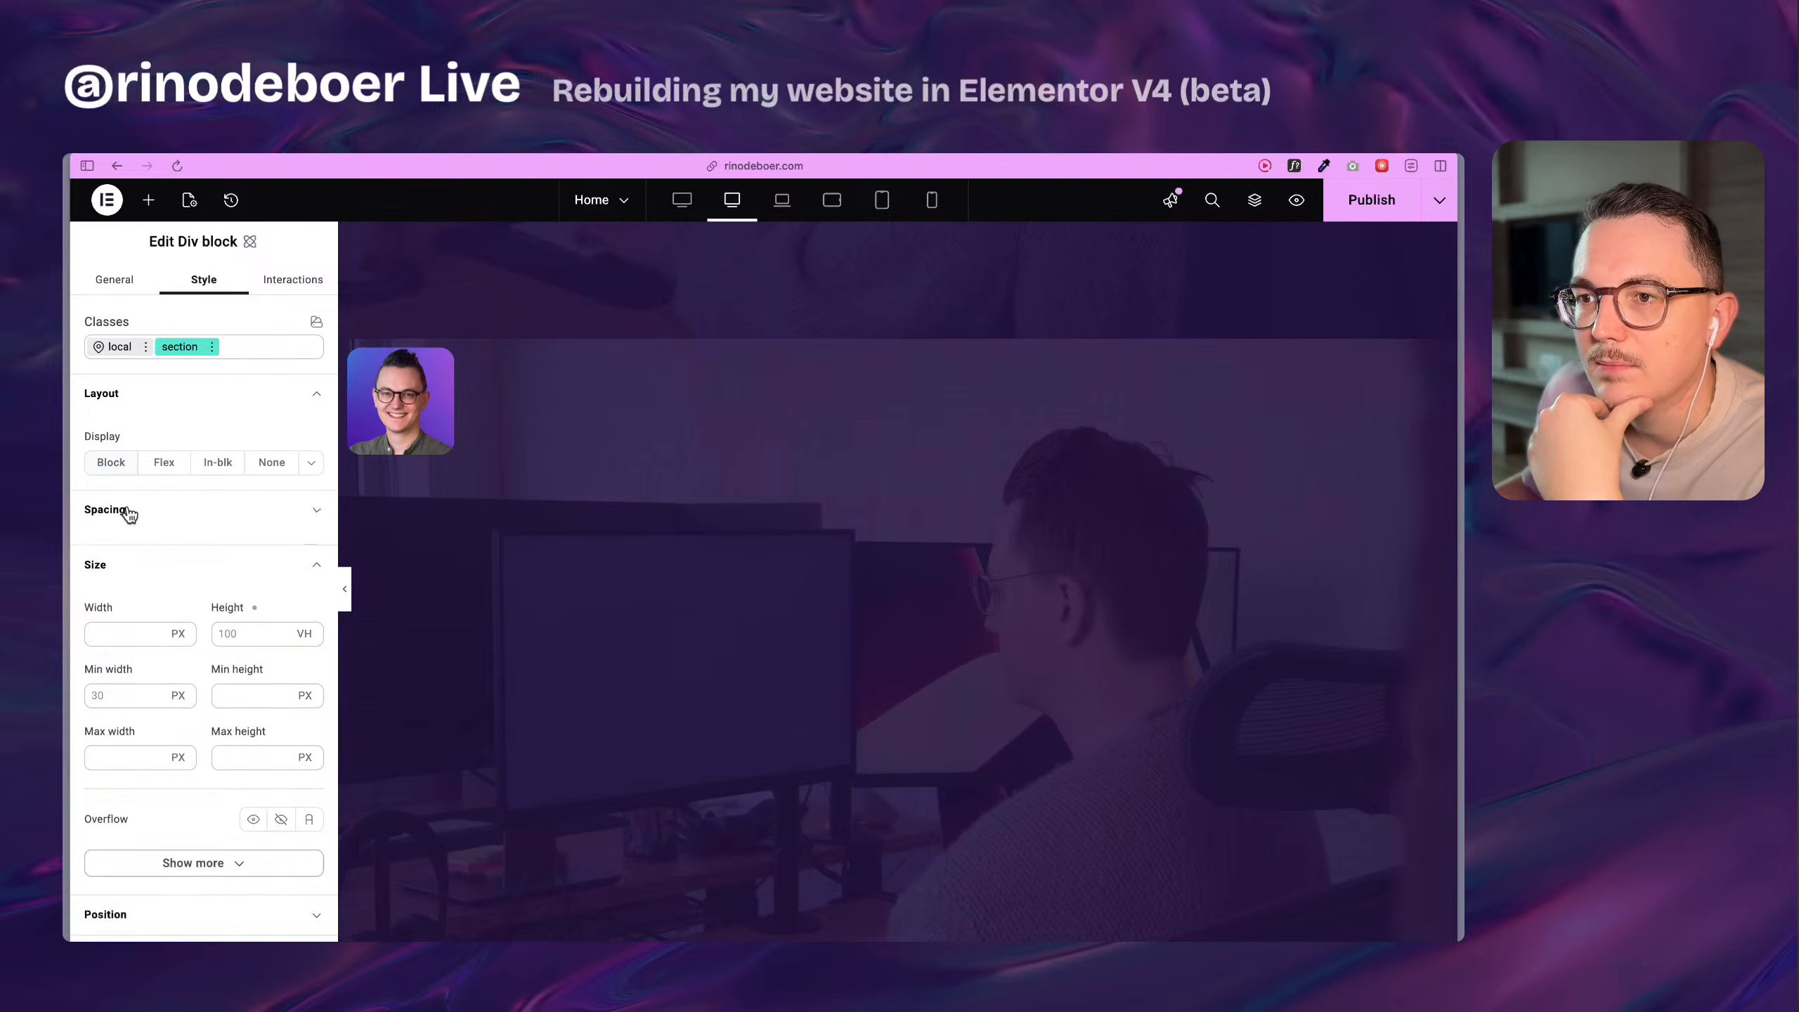
left_click(129, 510)
left_click(152, 471)
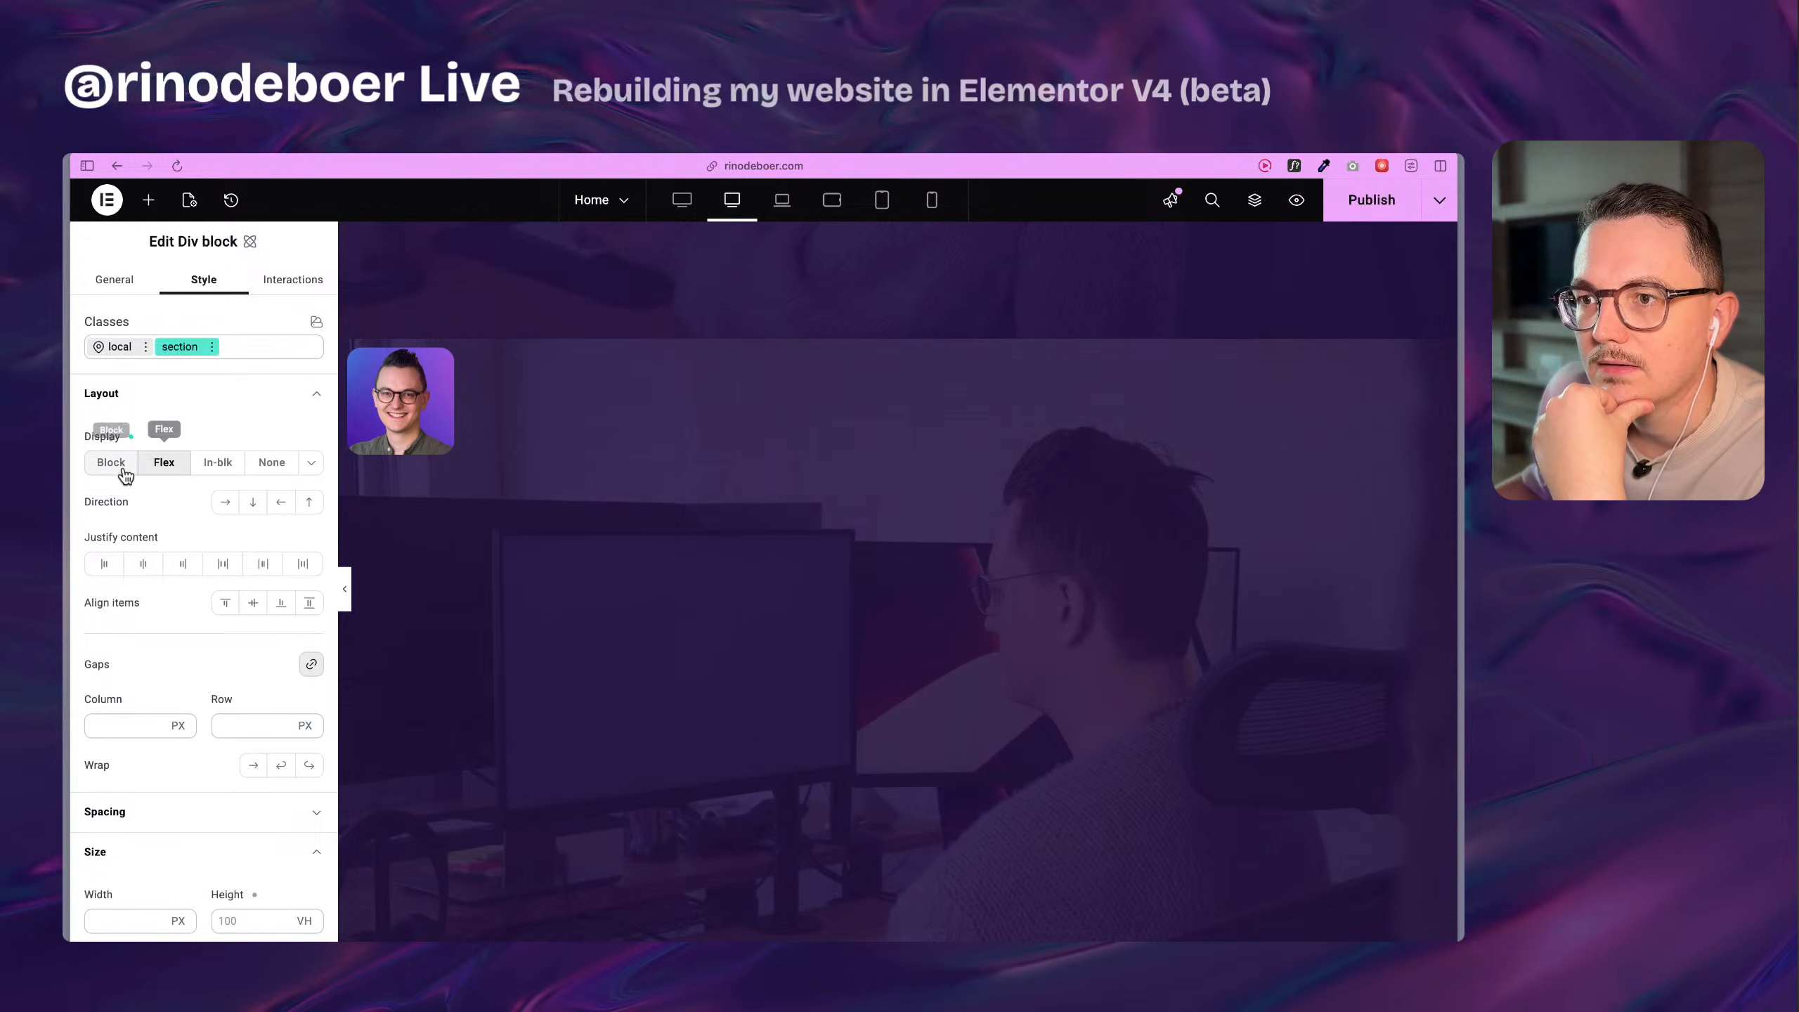
left_click(113, 470)
left_click(156, 471)
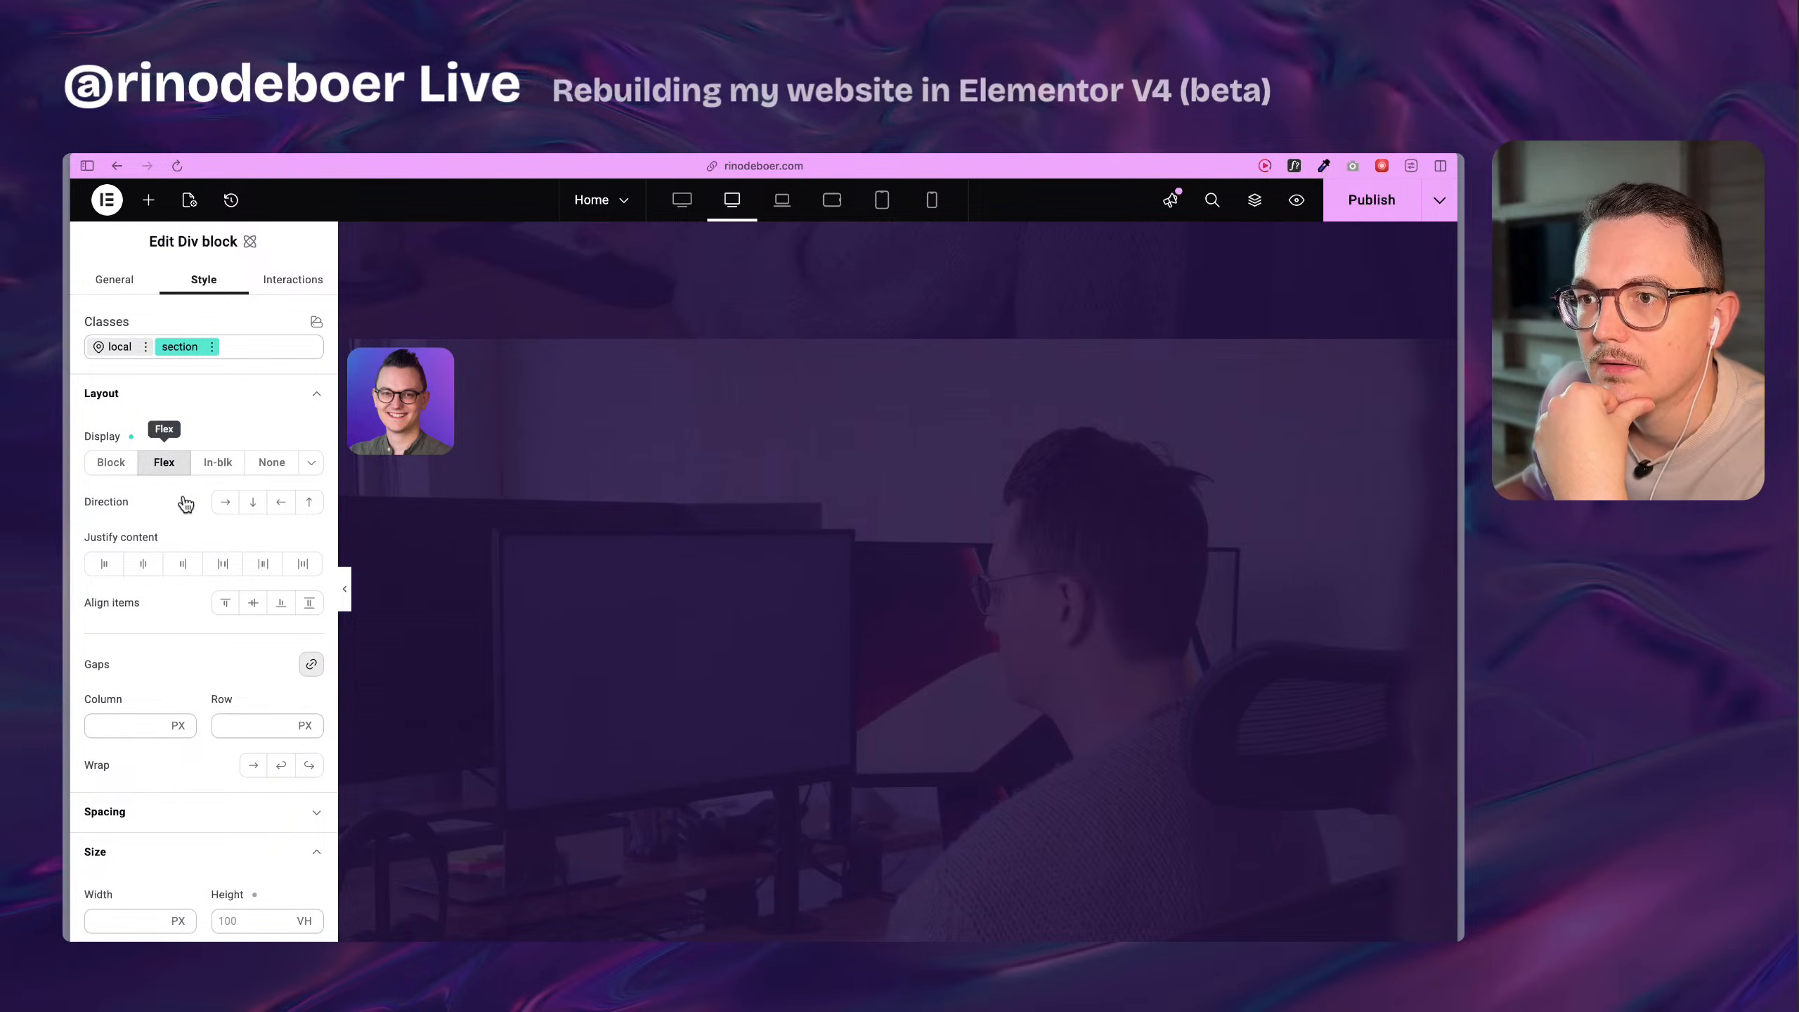
left_click(146, 565)
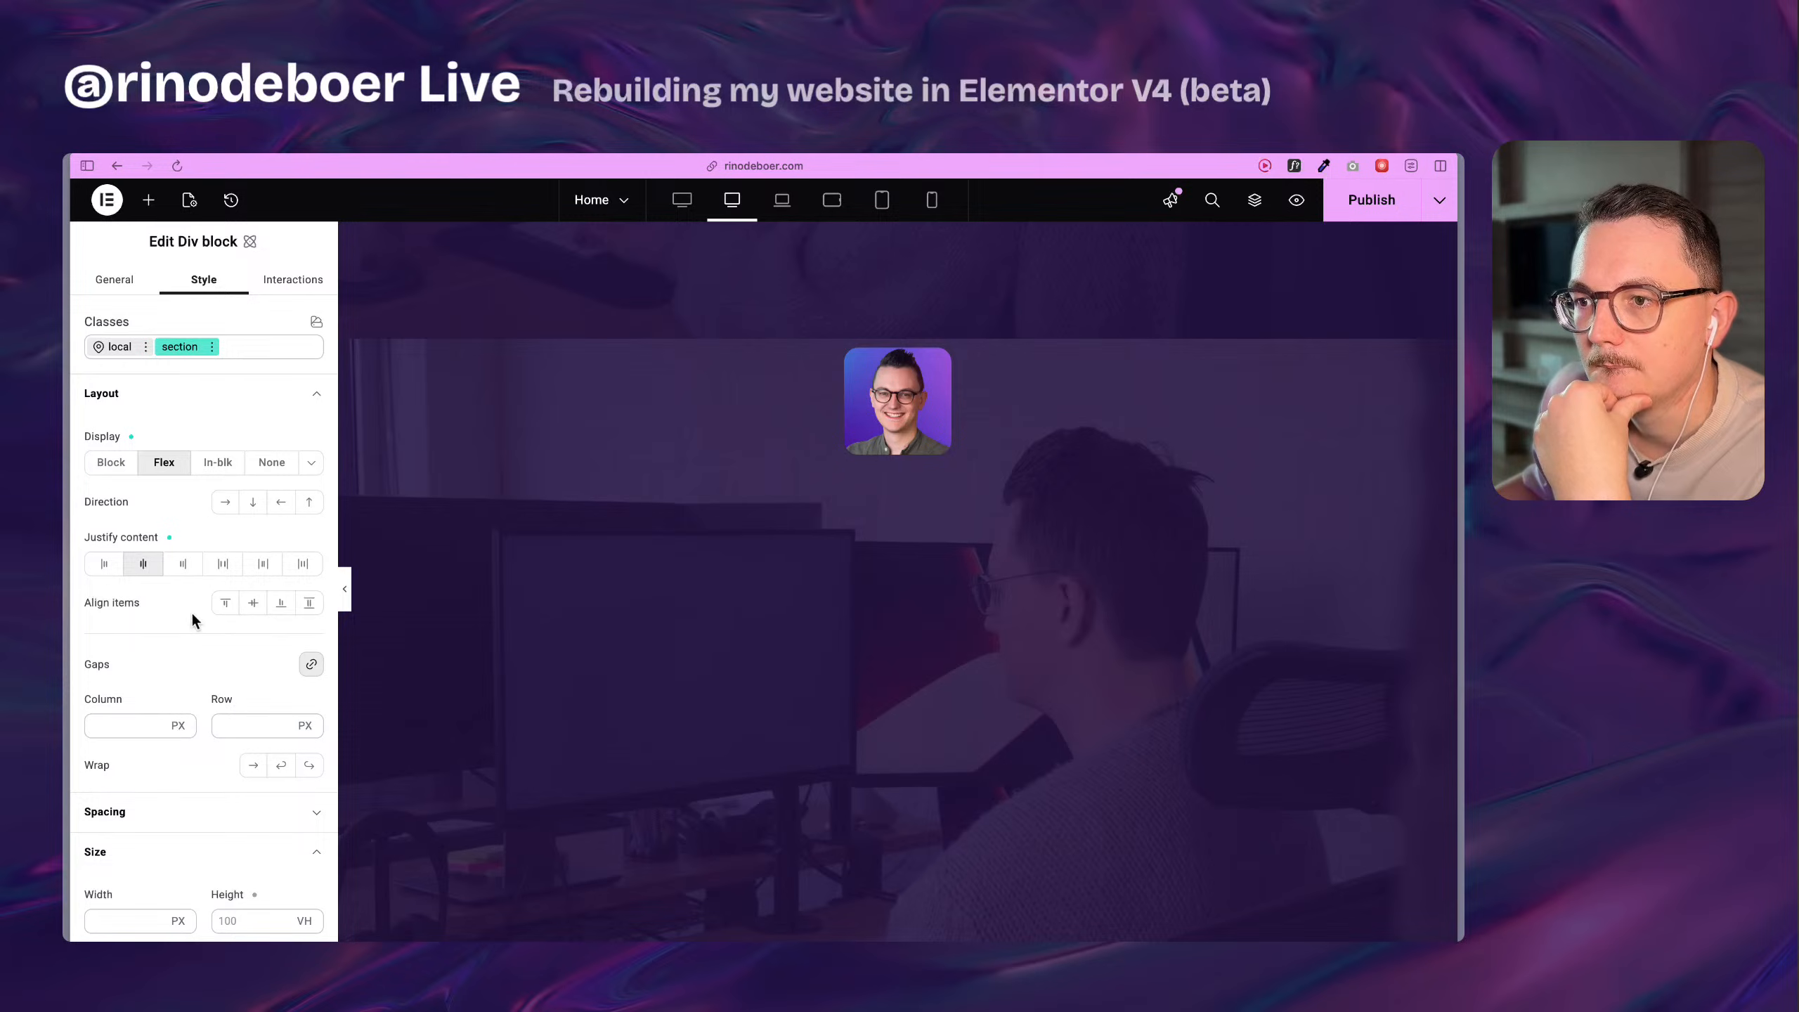
Add a Flexbox inside the section Div block and place the profile image in it.
left_click(148, 200)
left_click_drag(266, 432, 902, 397)
left_click(425, 418)
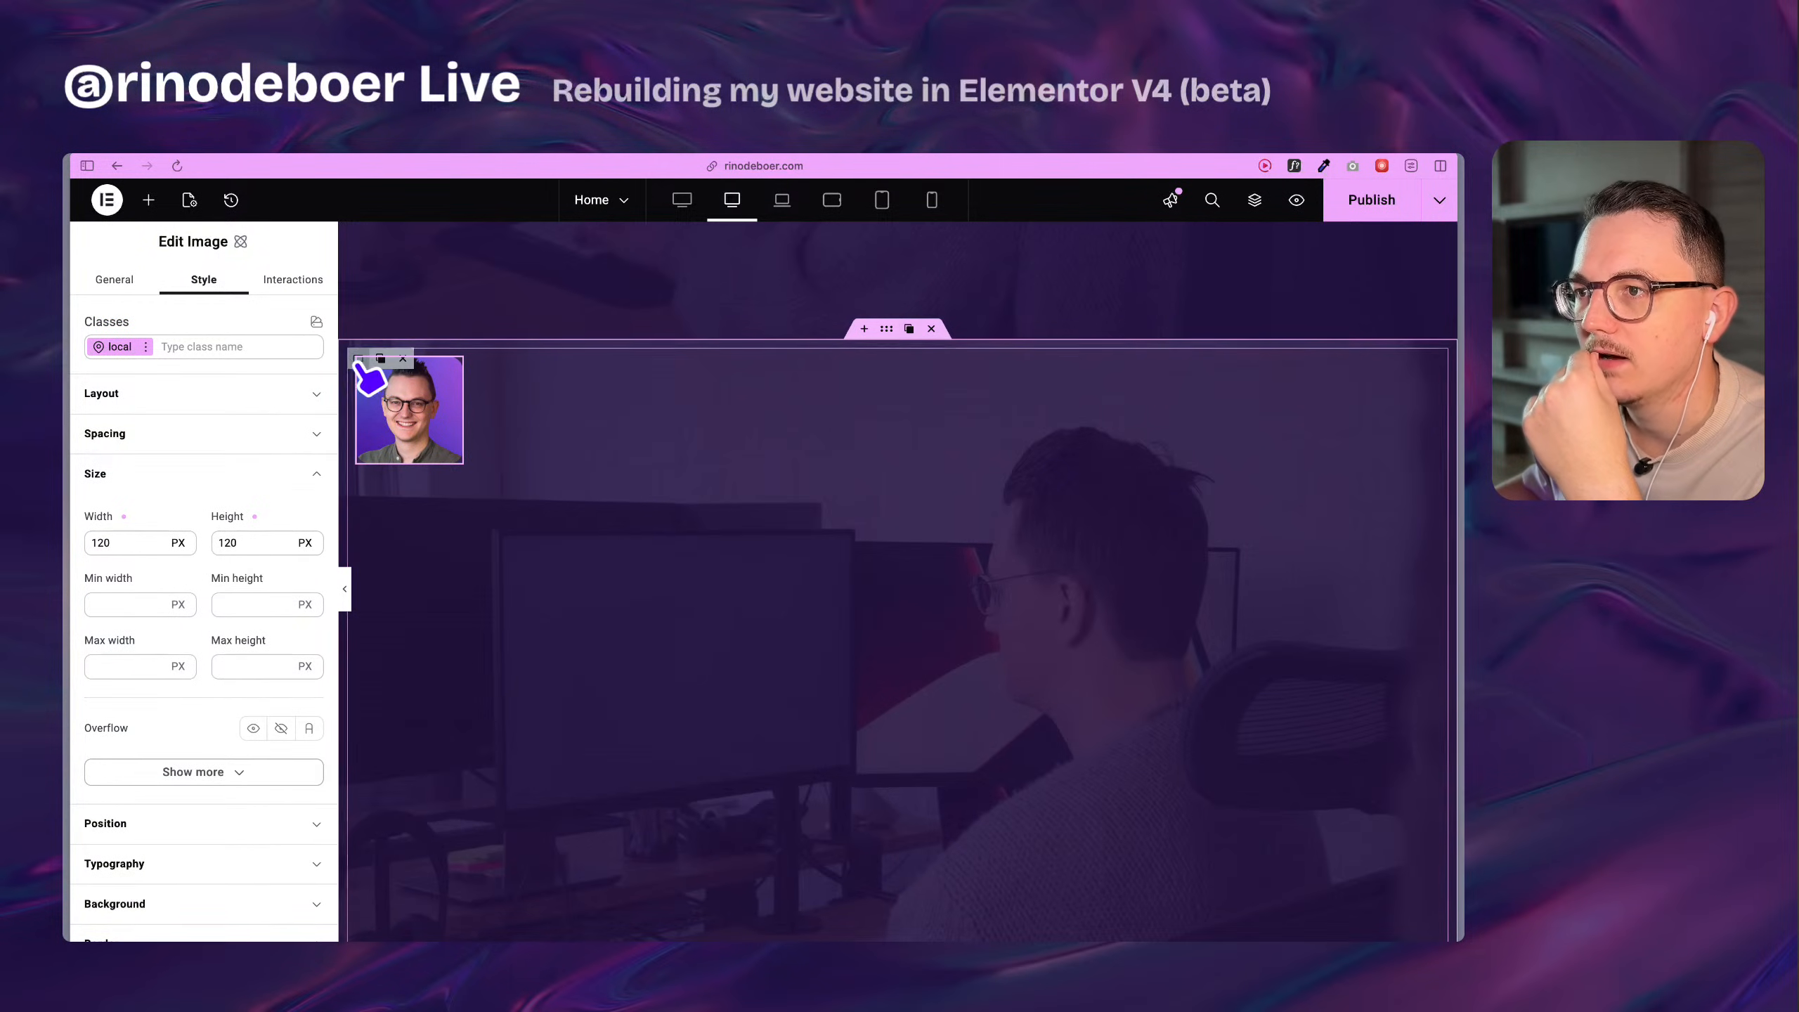
Create a class named boxed-1260 on the Flexbox that holds the profile image.
left_click(355, 365)
left_click(182, 351)
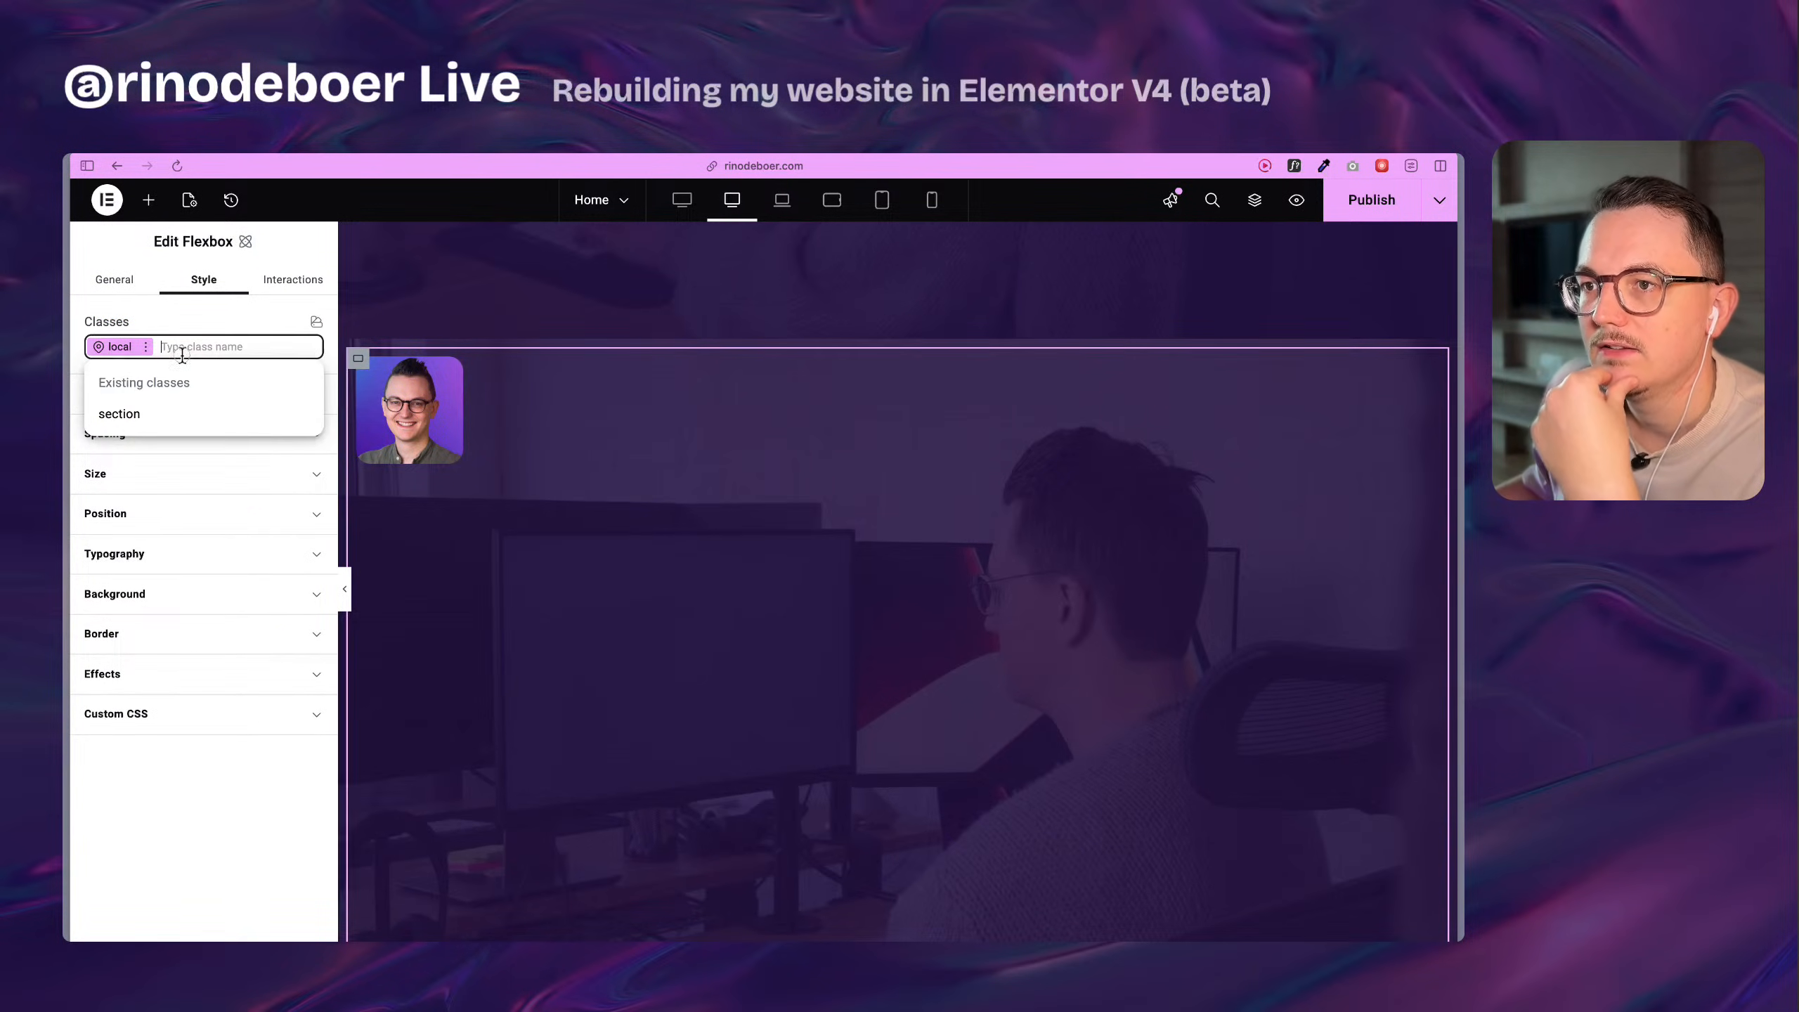
type("boxed-1")
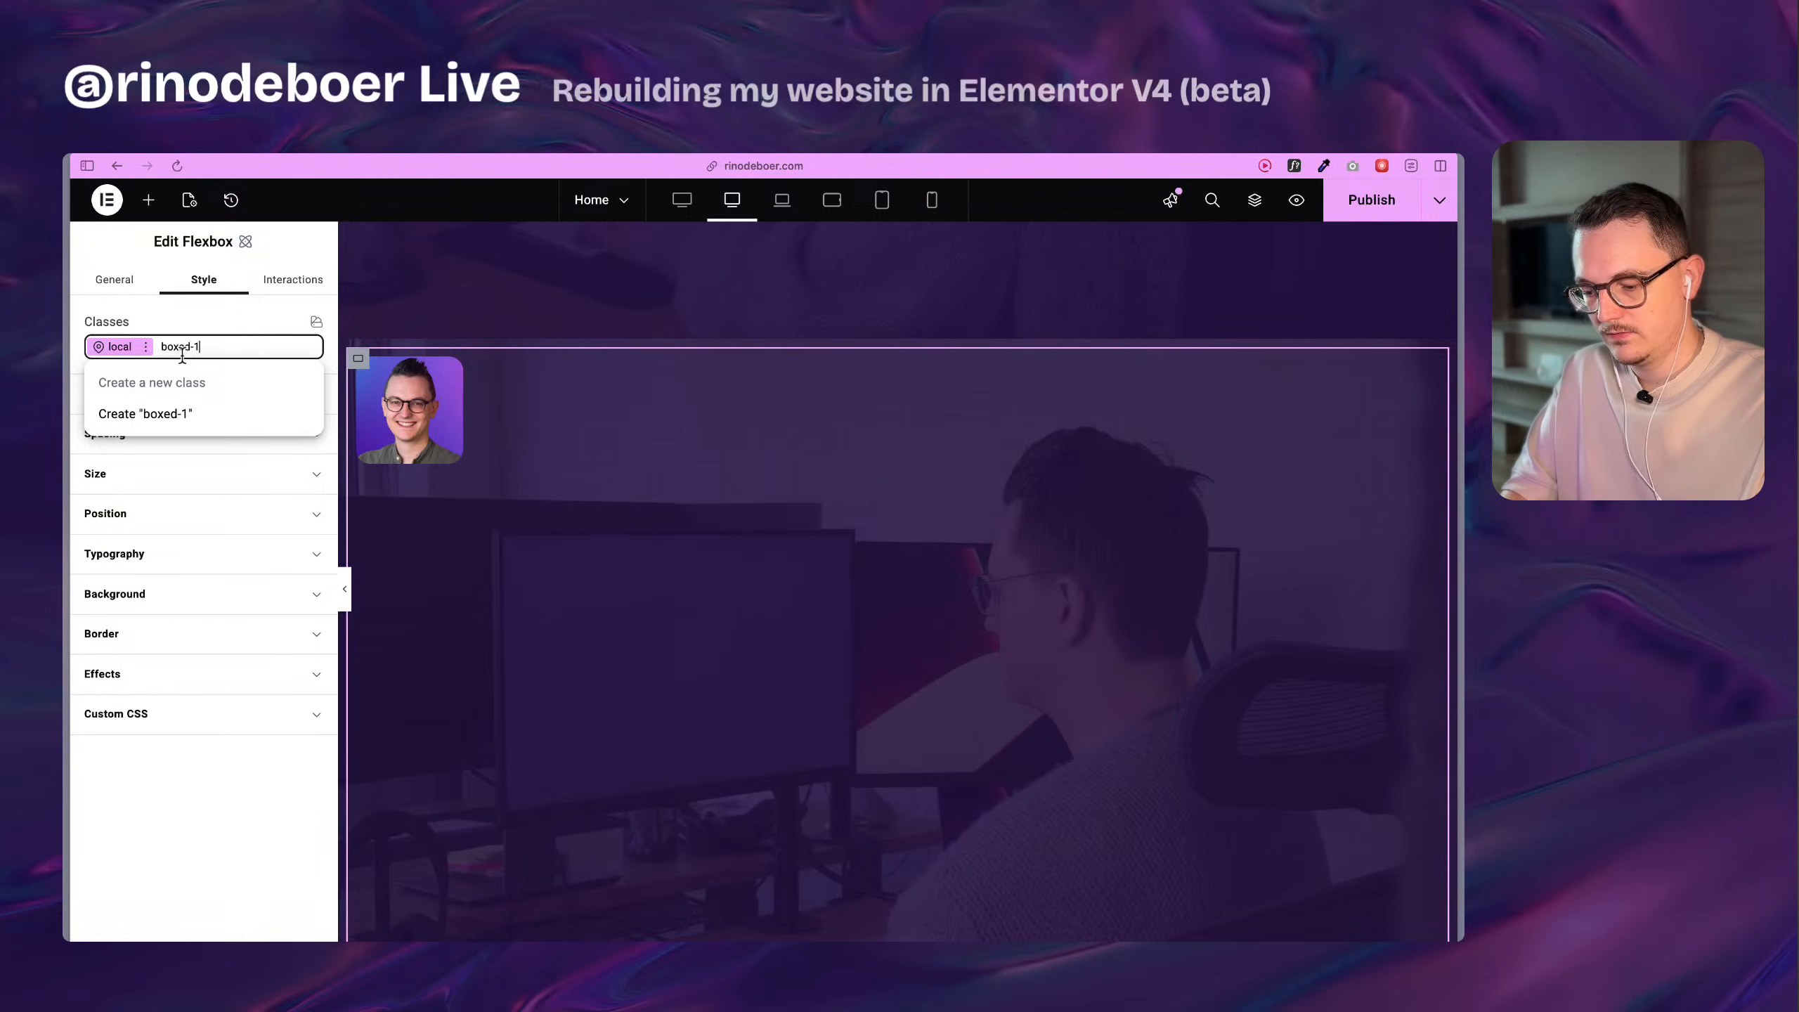
type("260")
key("Return")
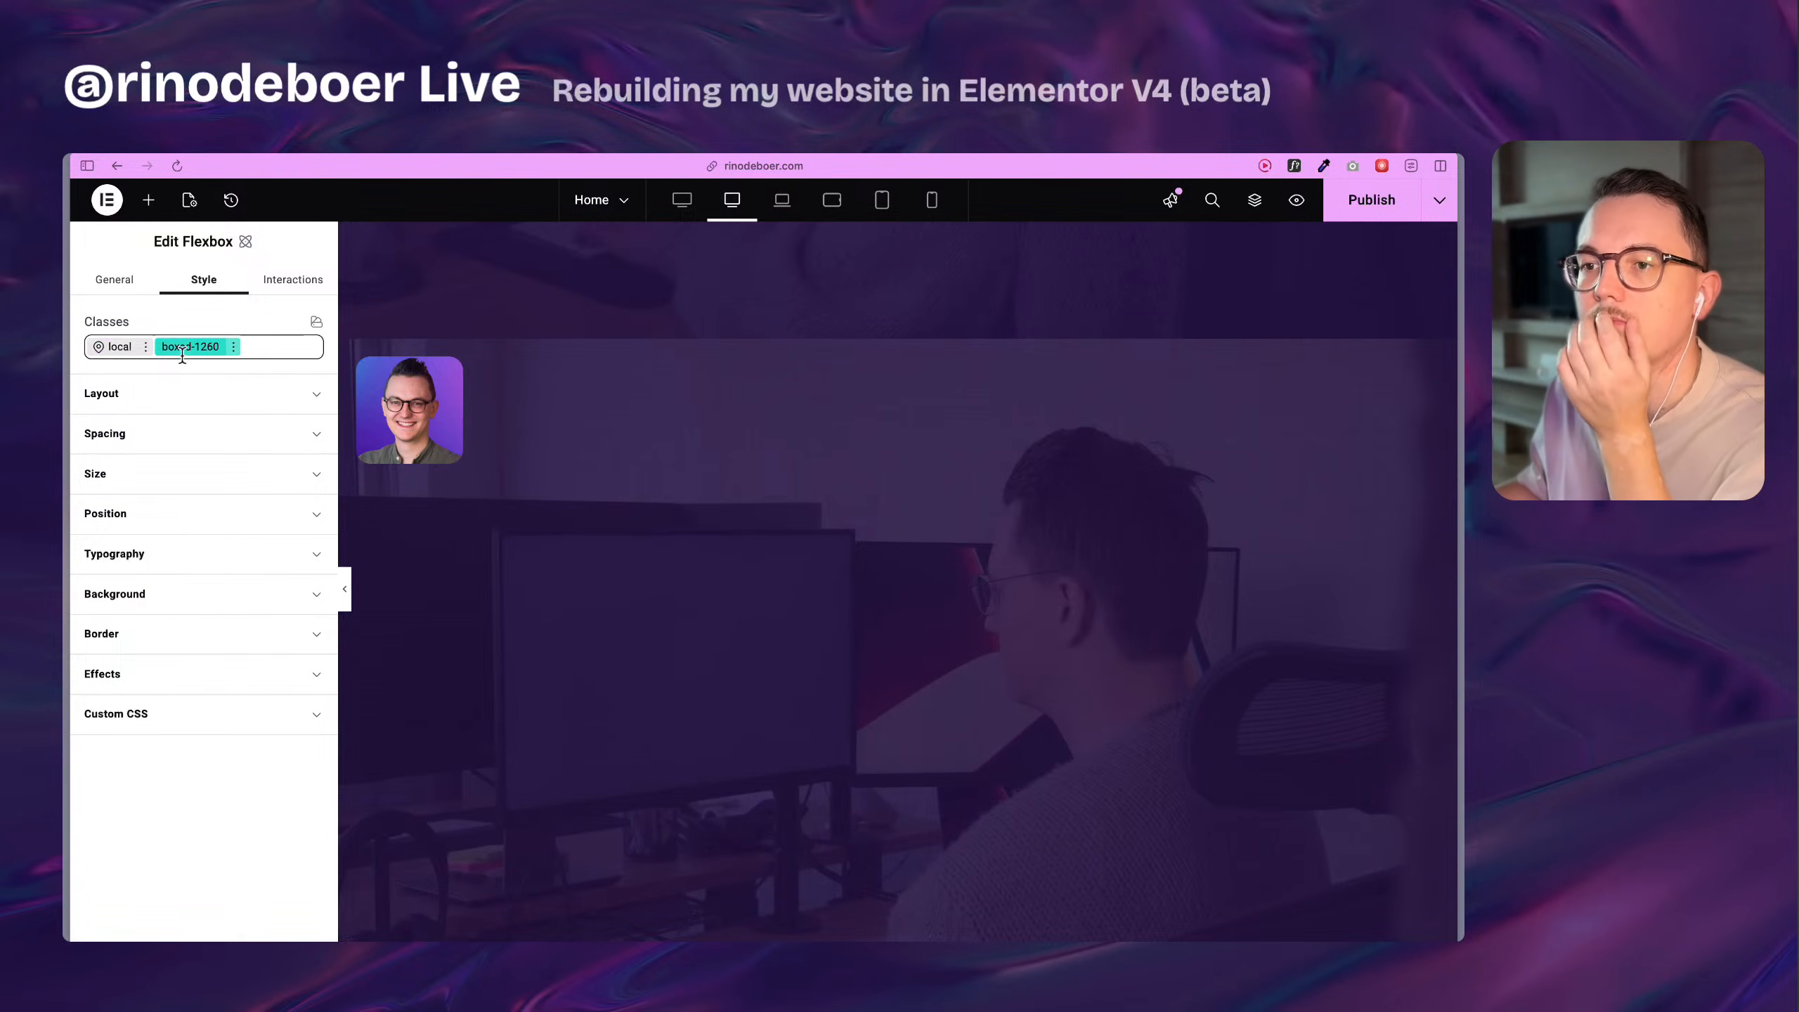
Try maximum widths of 1260 and 1160 px on the boxed-1260 class and settle on 1140 px.
left_click(177, 477)
left_click(127, 537)
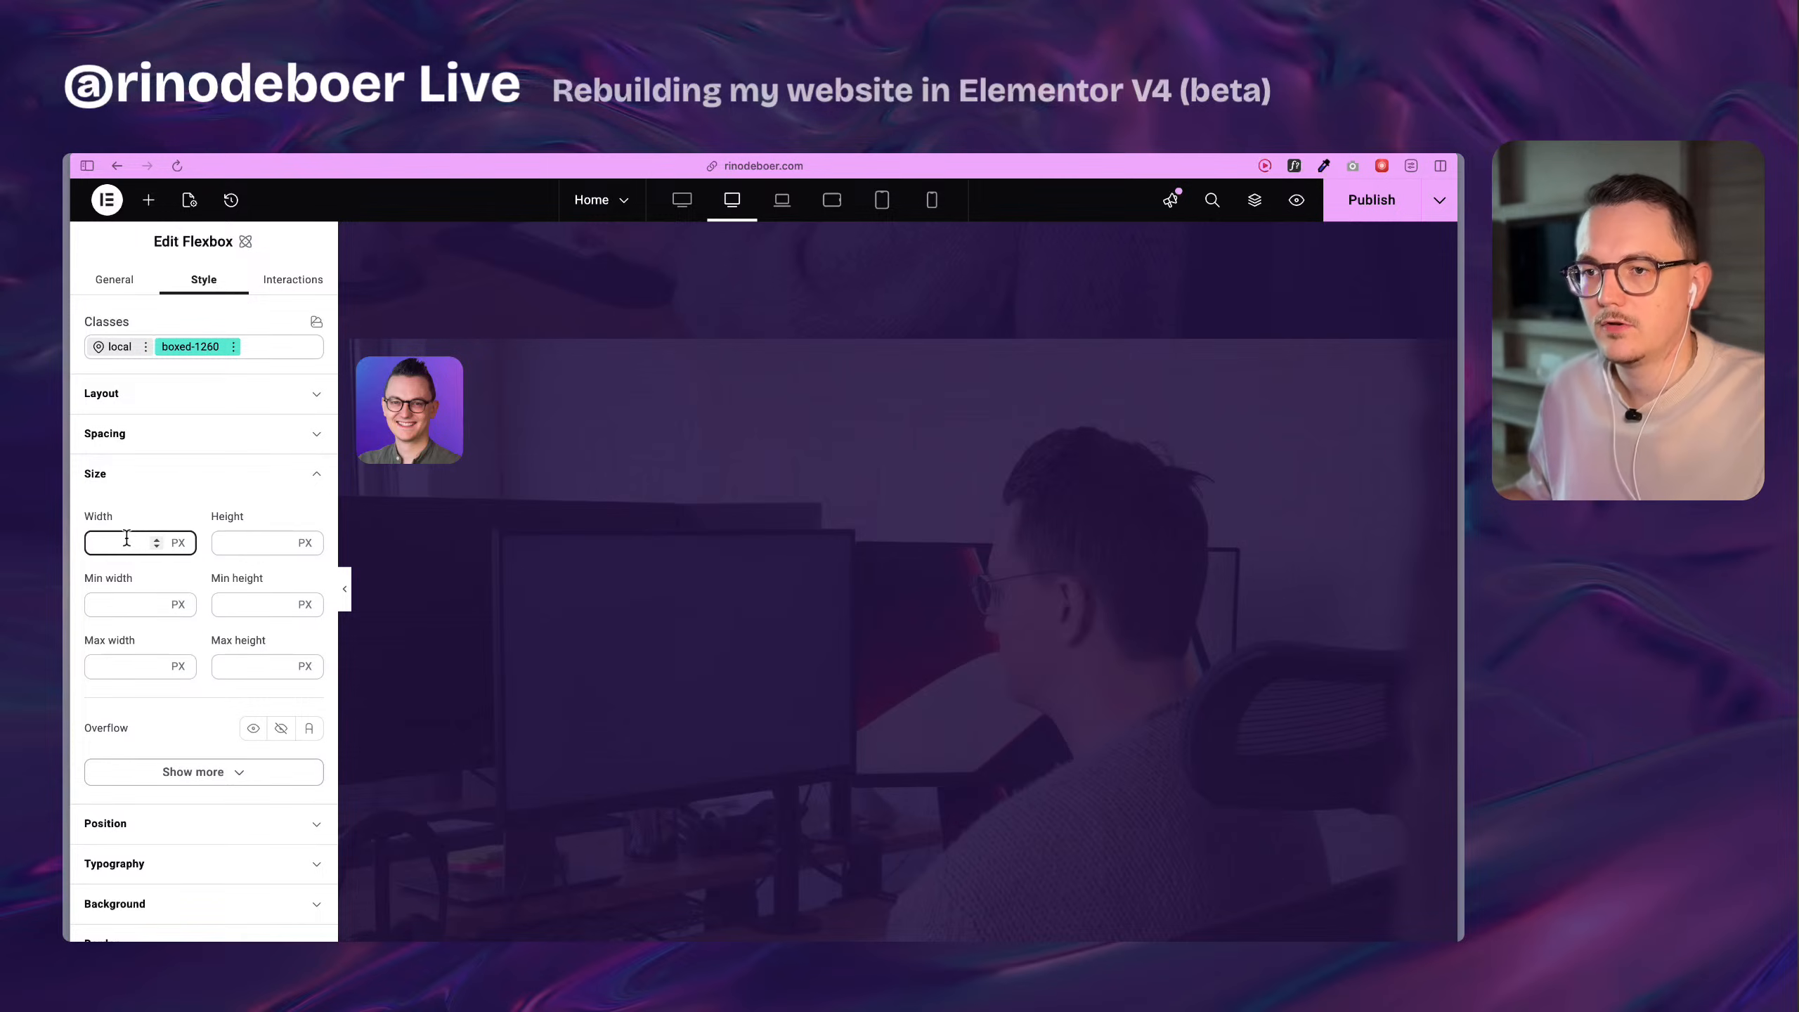
left_click(119, 668)
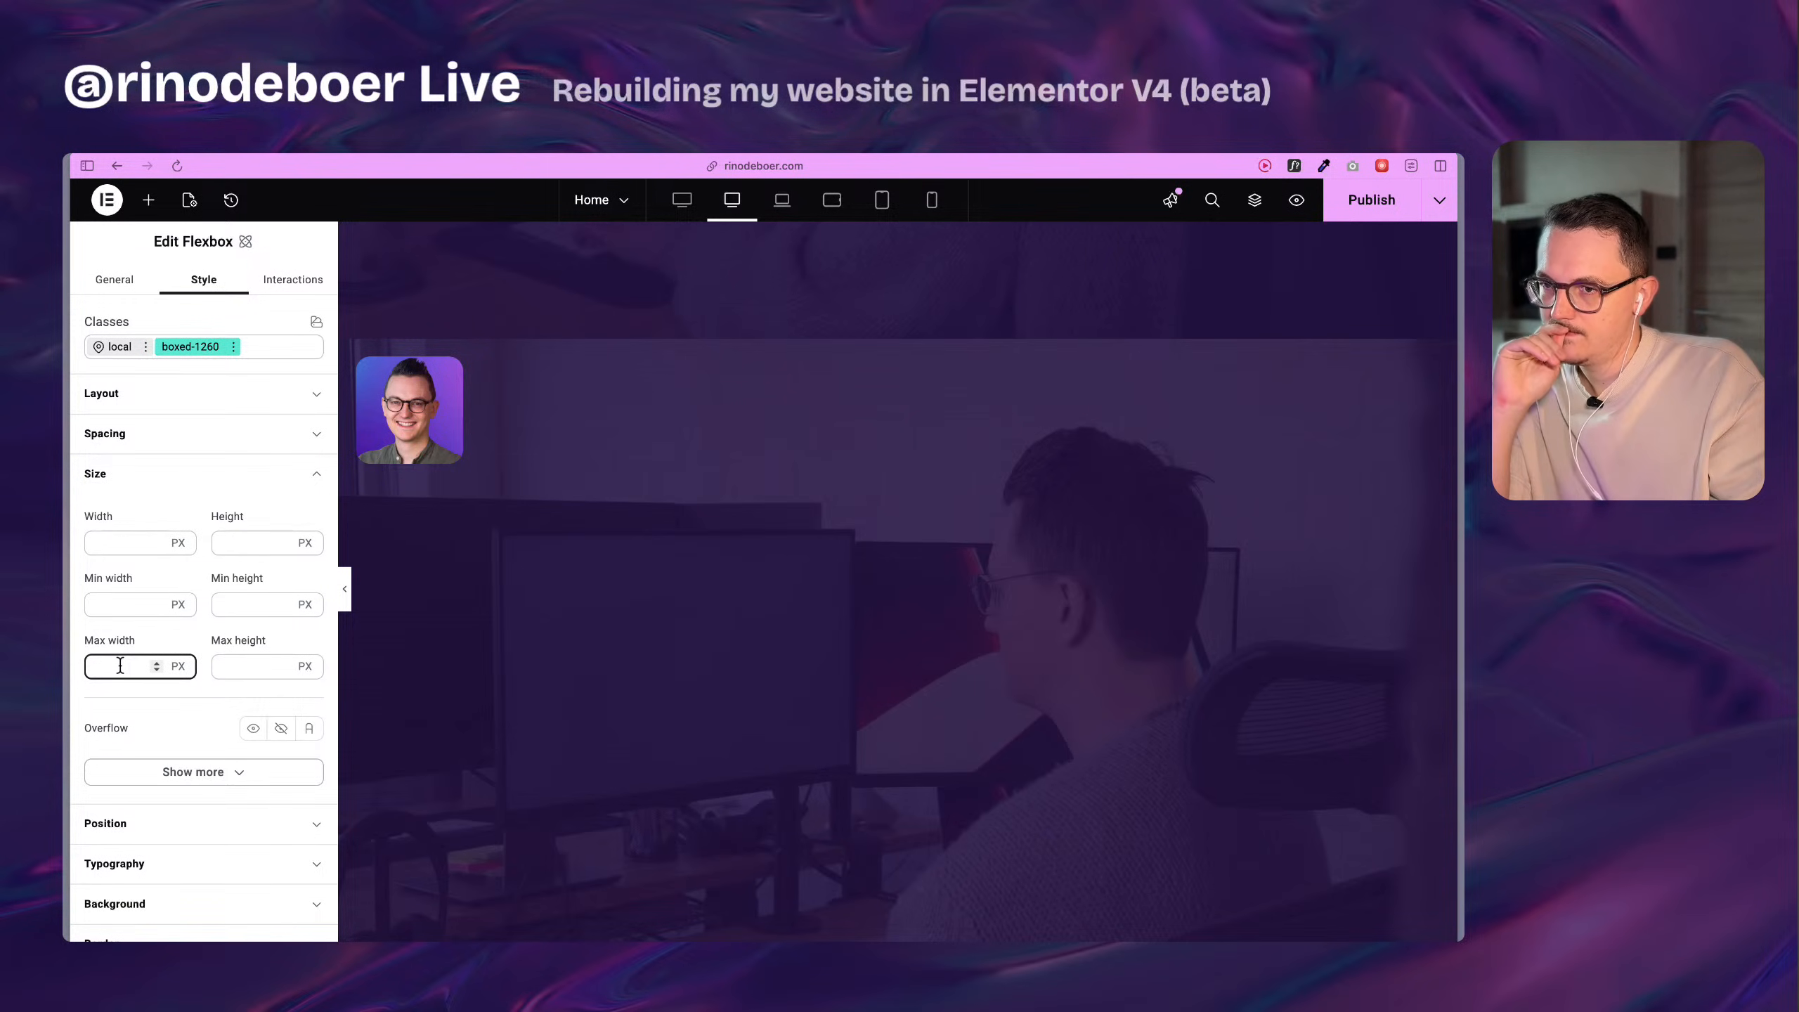
type("1260")
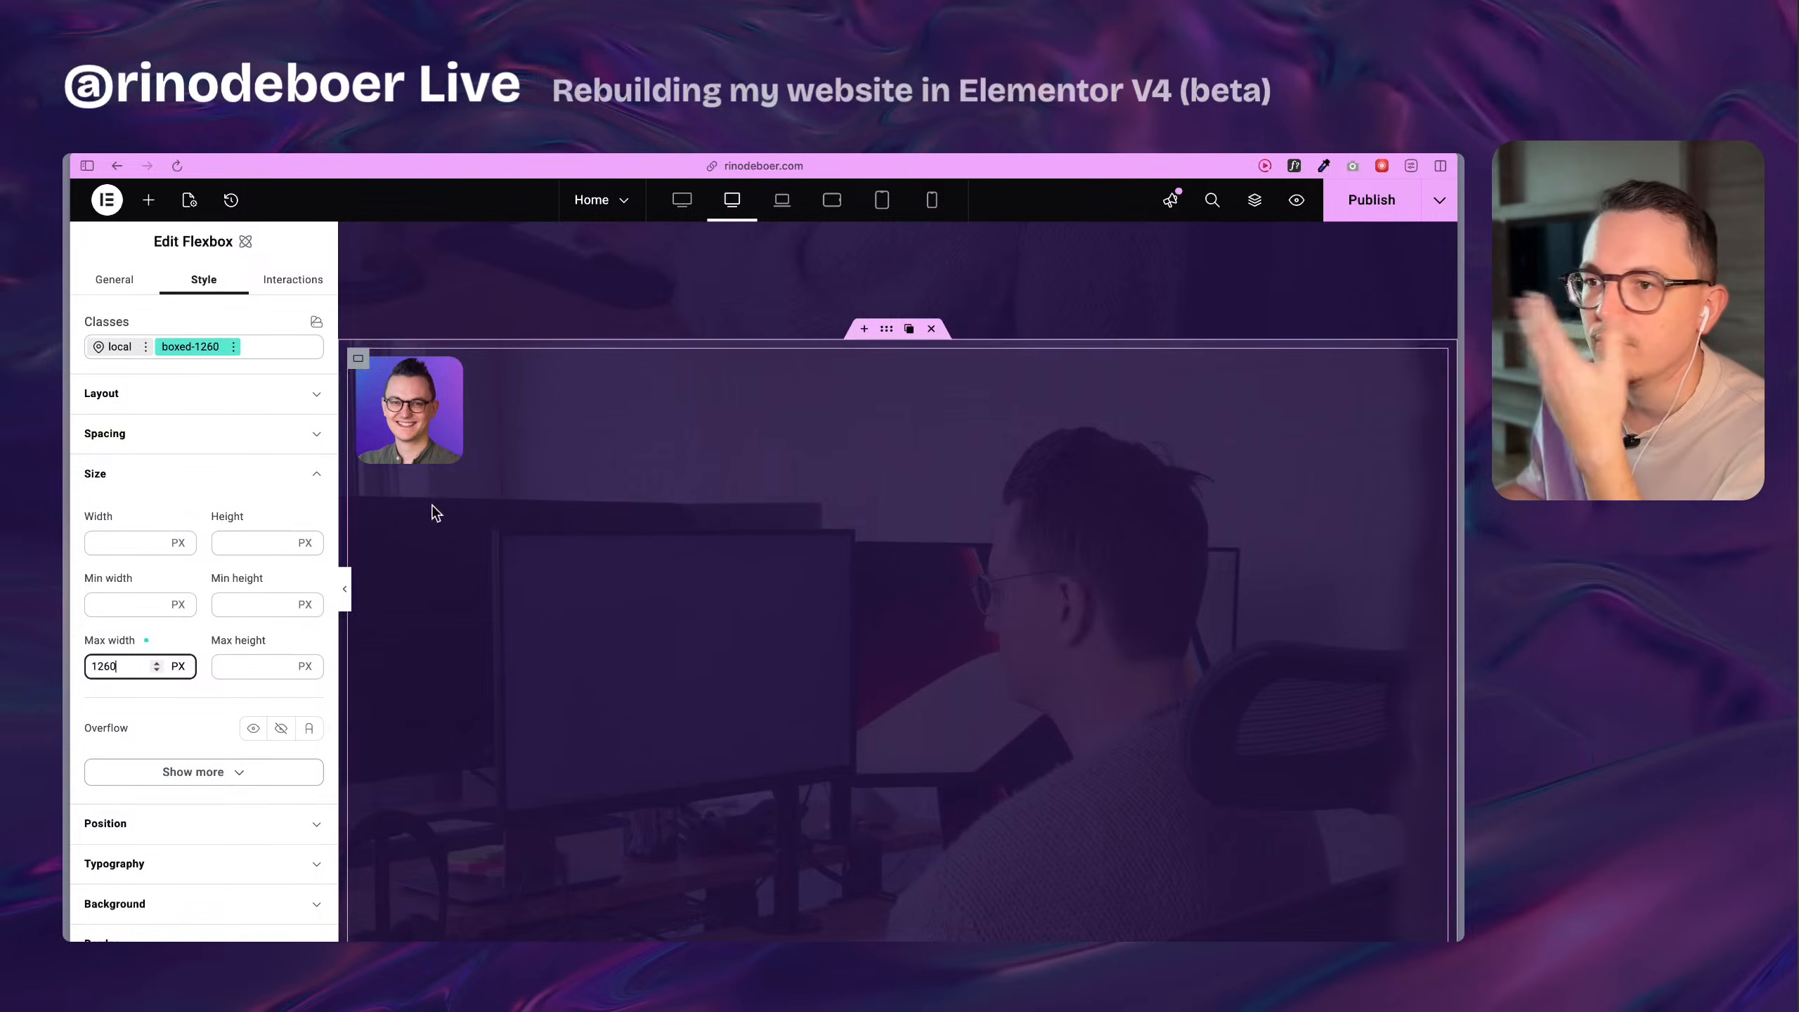
left_click(103, 671)
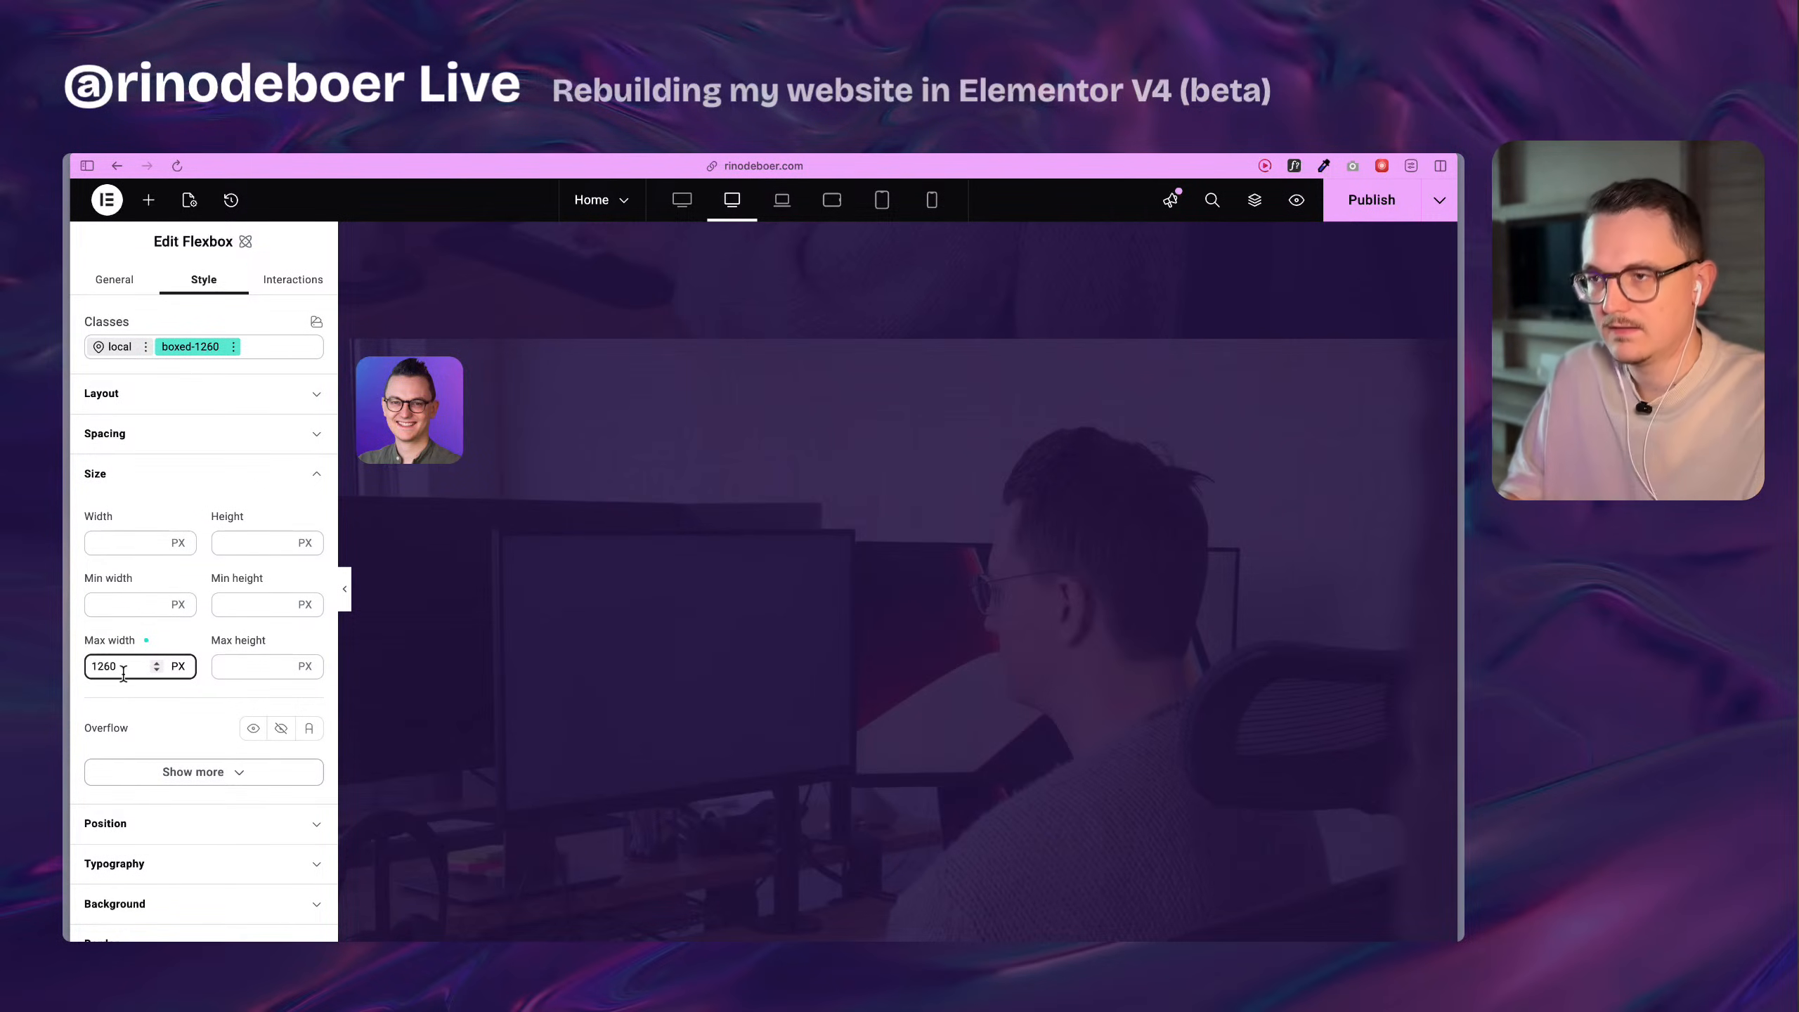
key("BackSpace")
type("1")
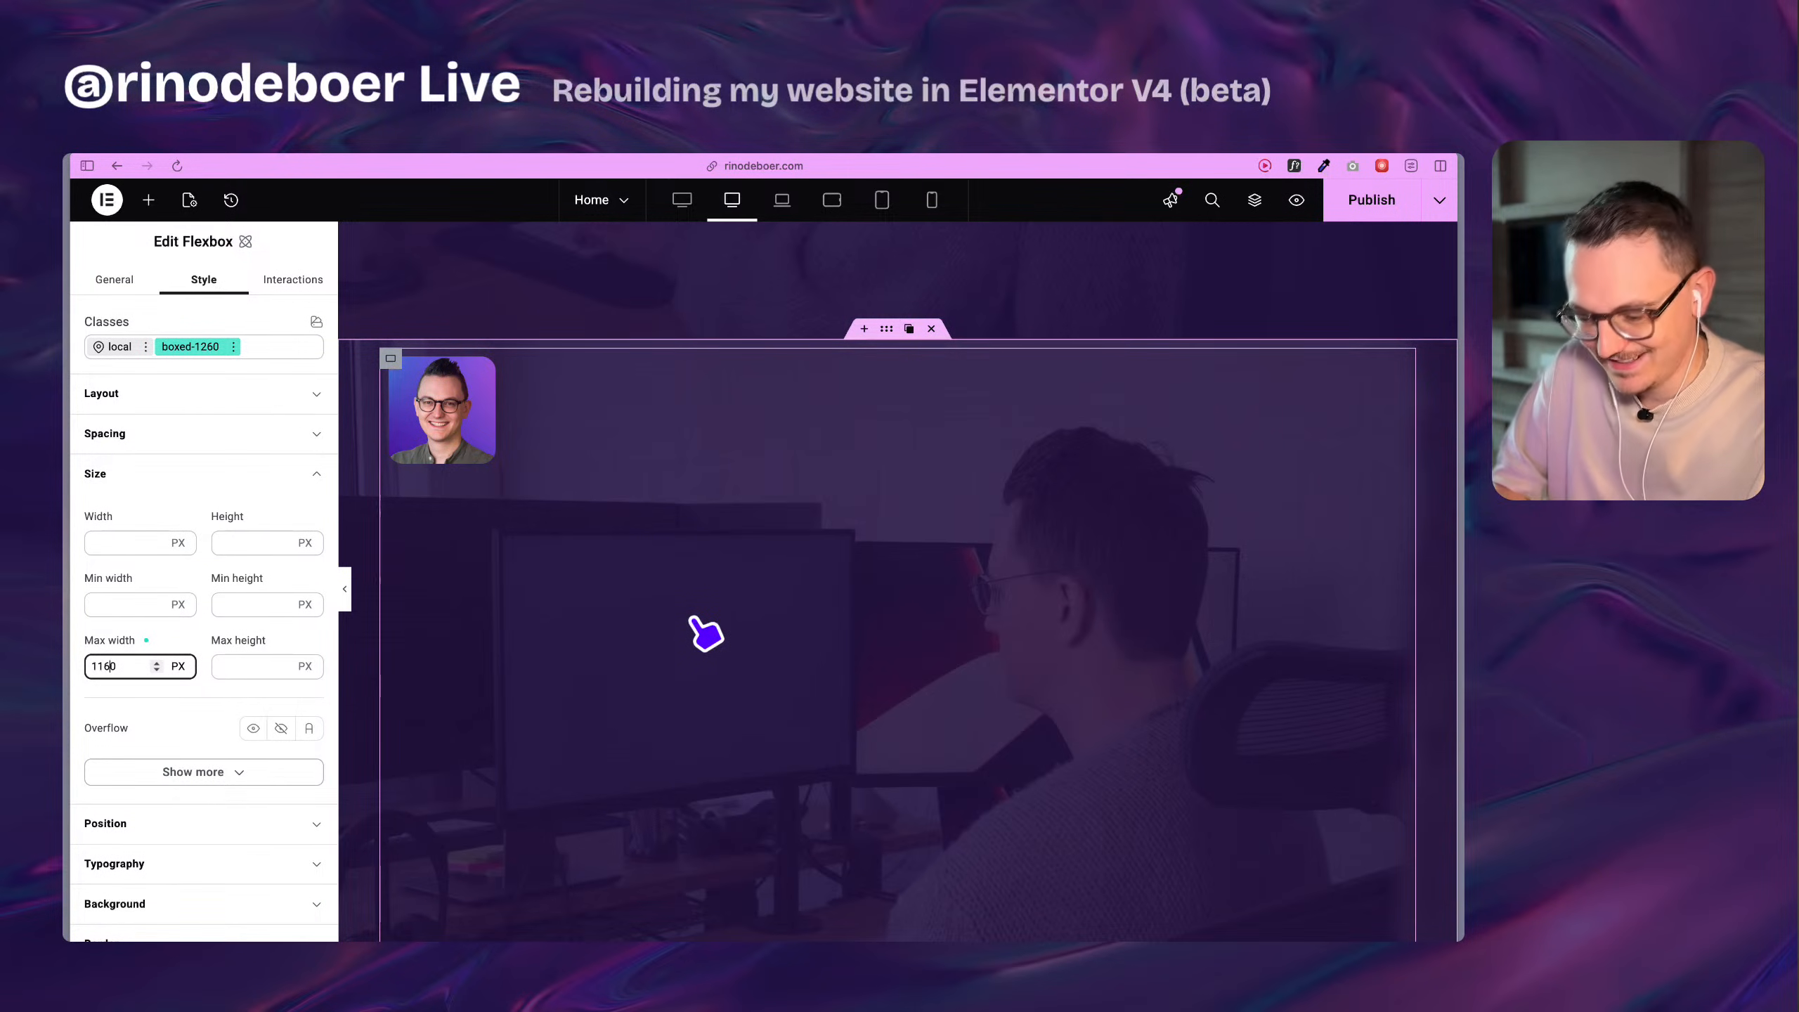
key("Delete")
type("4")
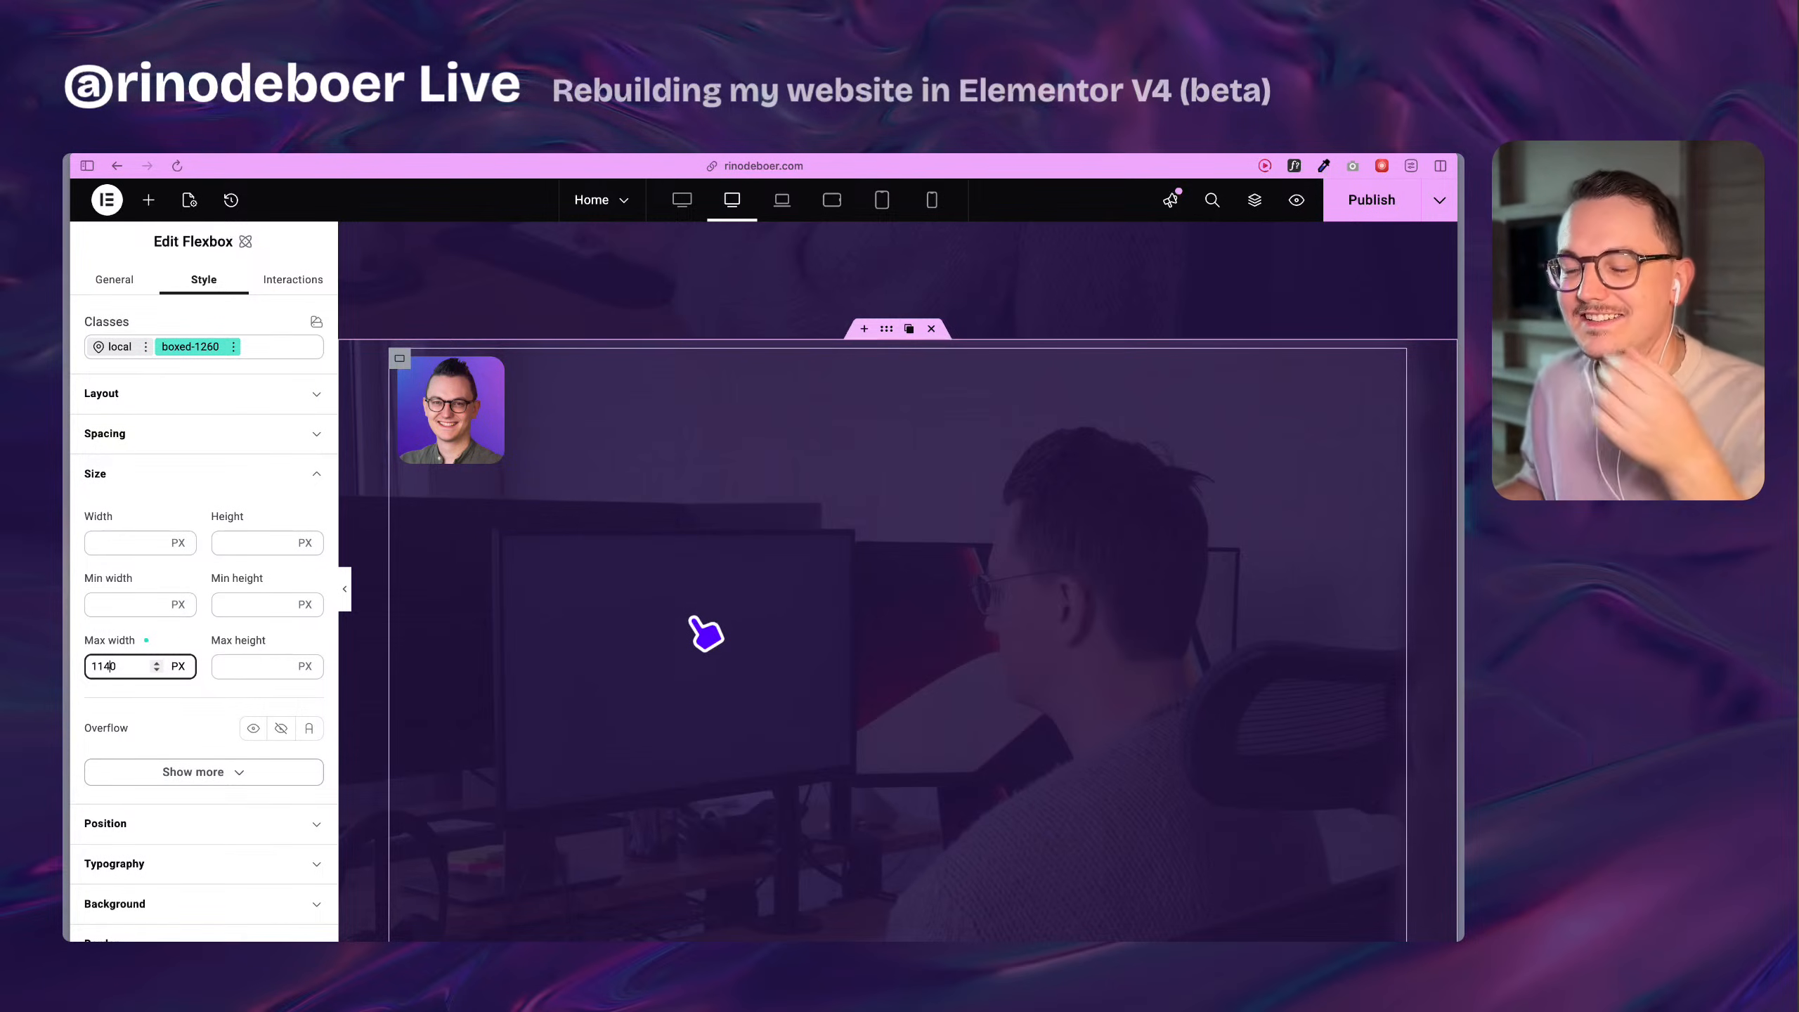
left_click(213, 698)
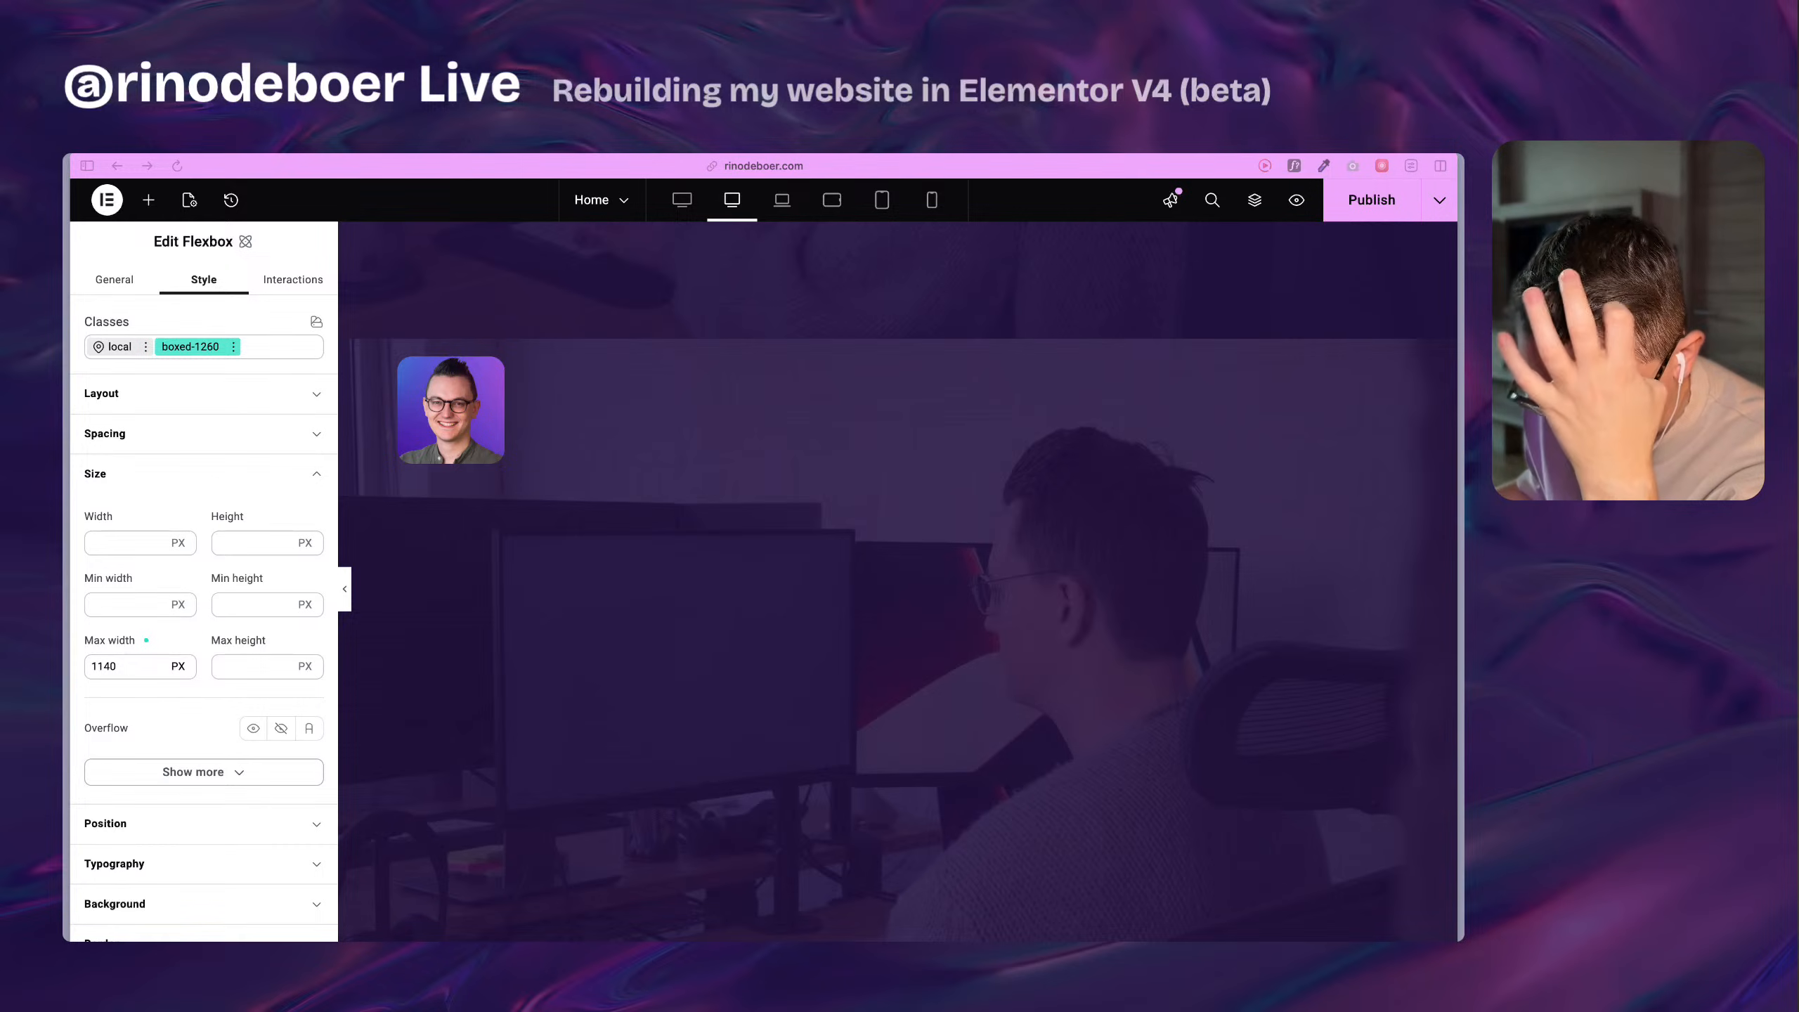
Look up the HappyFiles website in a new tab, examine the Pro plan's price and features, and return to the Home page editor.
key("super+t")
type("h")
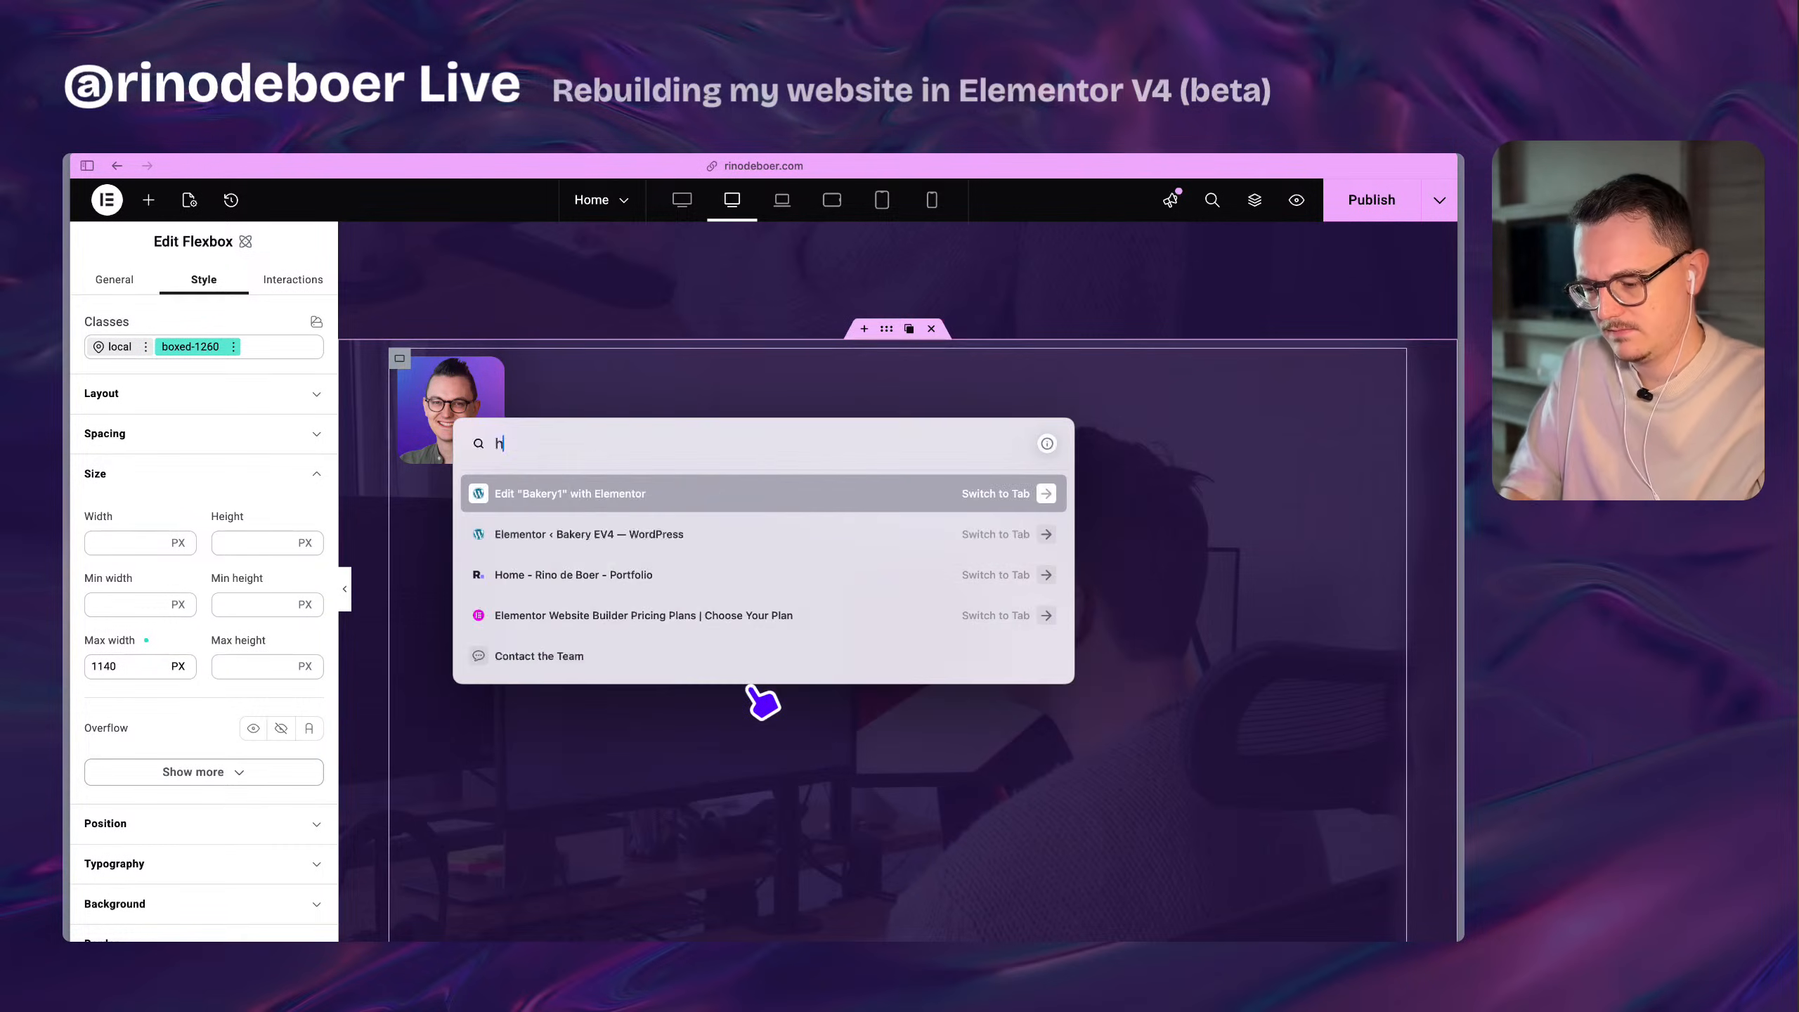
type("appyfiles")
key("Return")
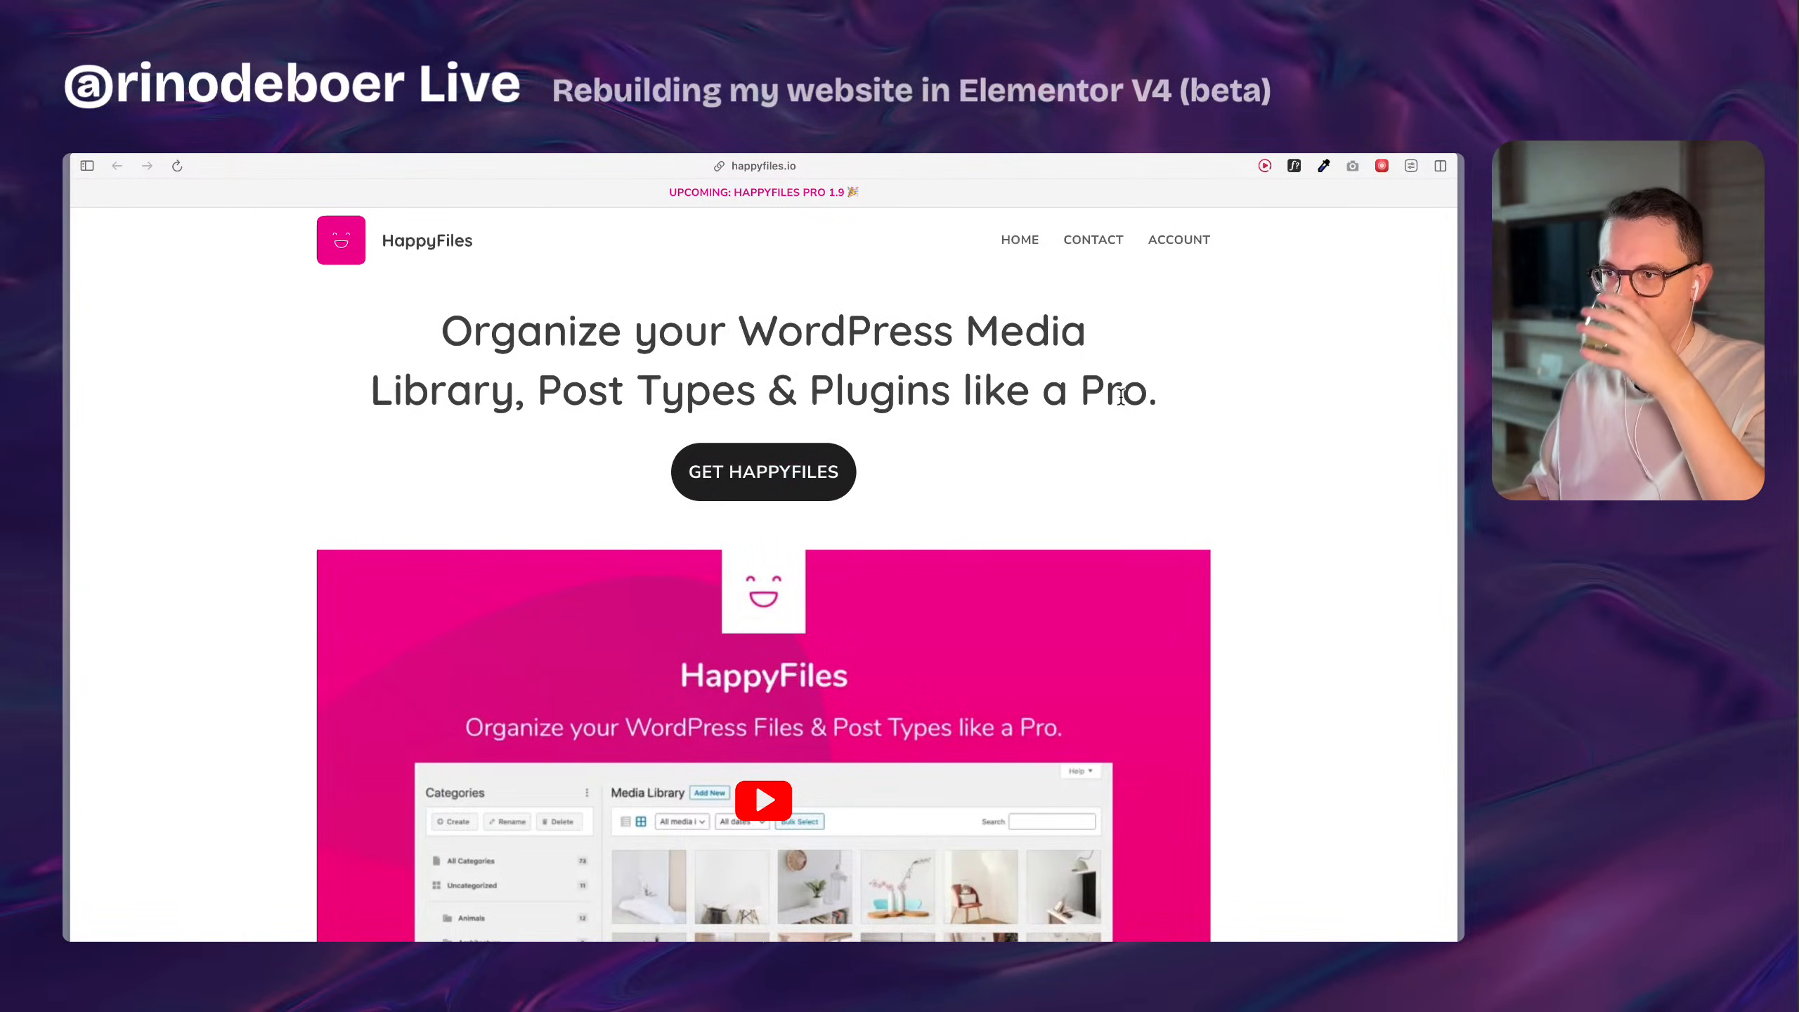
left_click(814, 457)
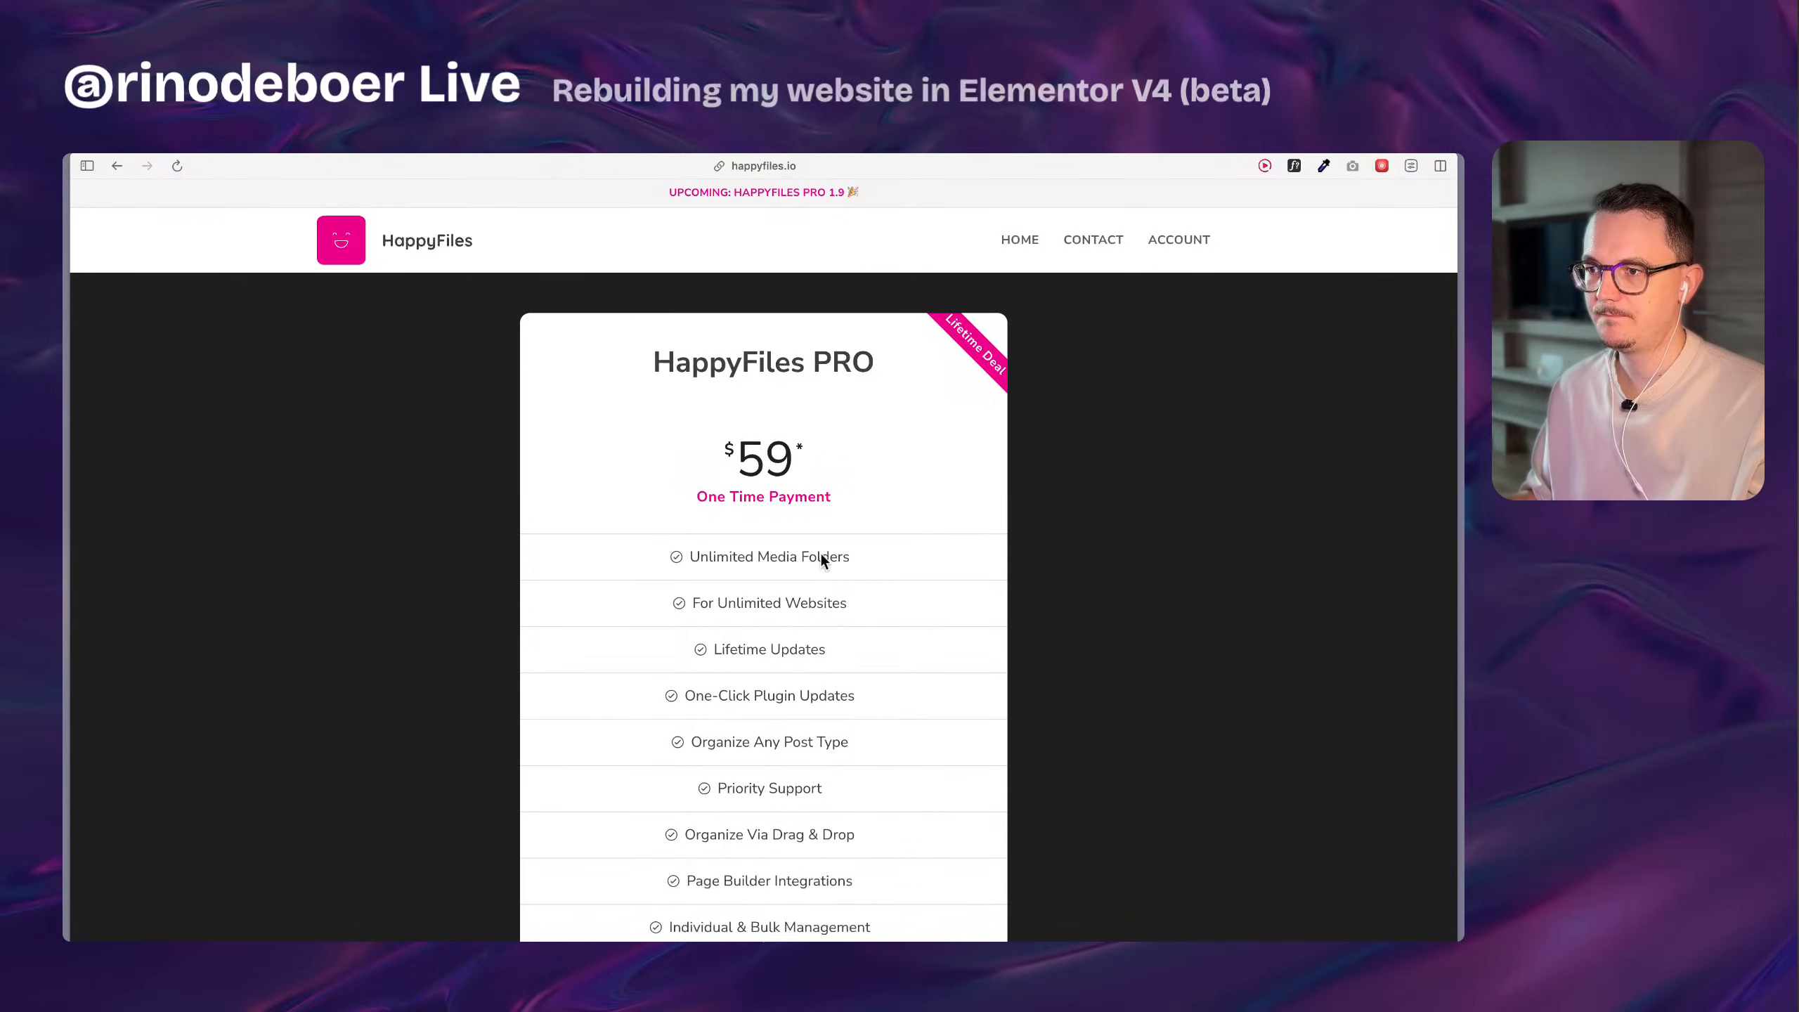
scroll(714, 554, "down", 1)
left_click_drag(694, 546, 853, 545)
left_click(878, 553)
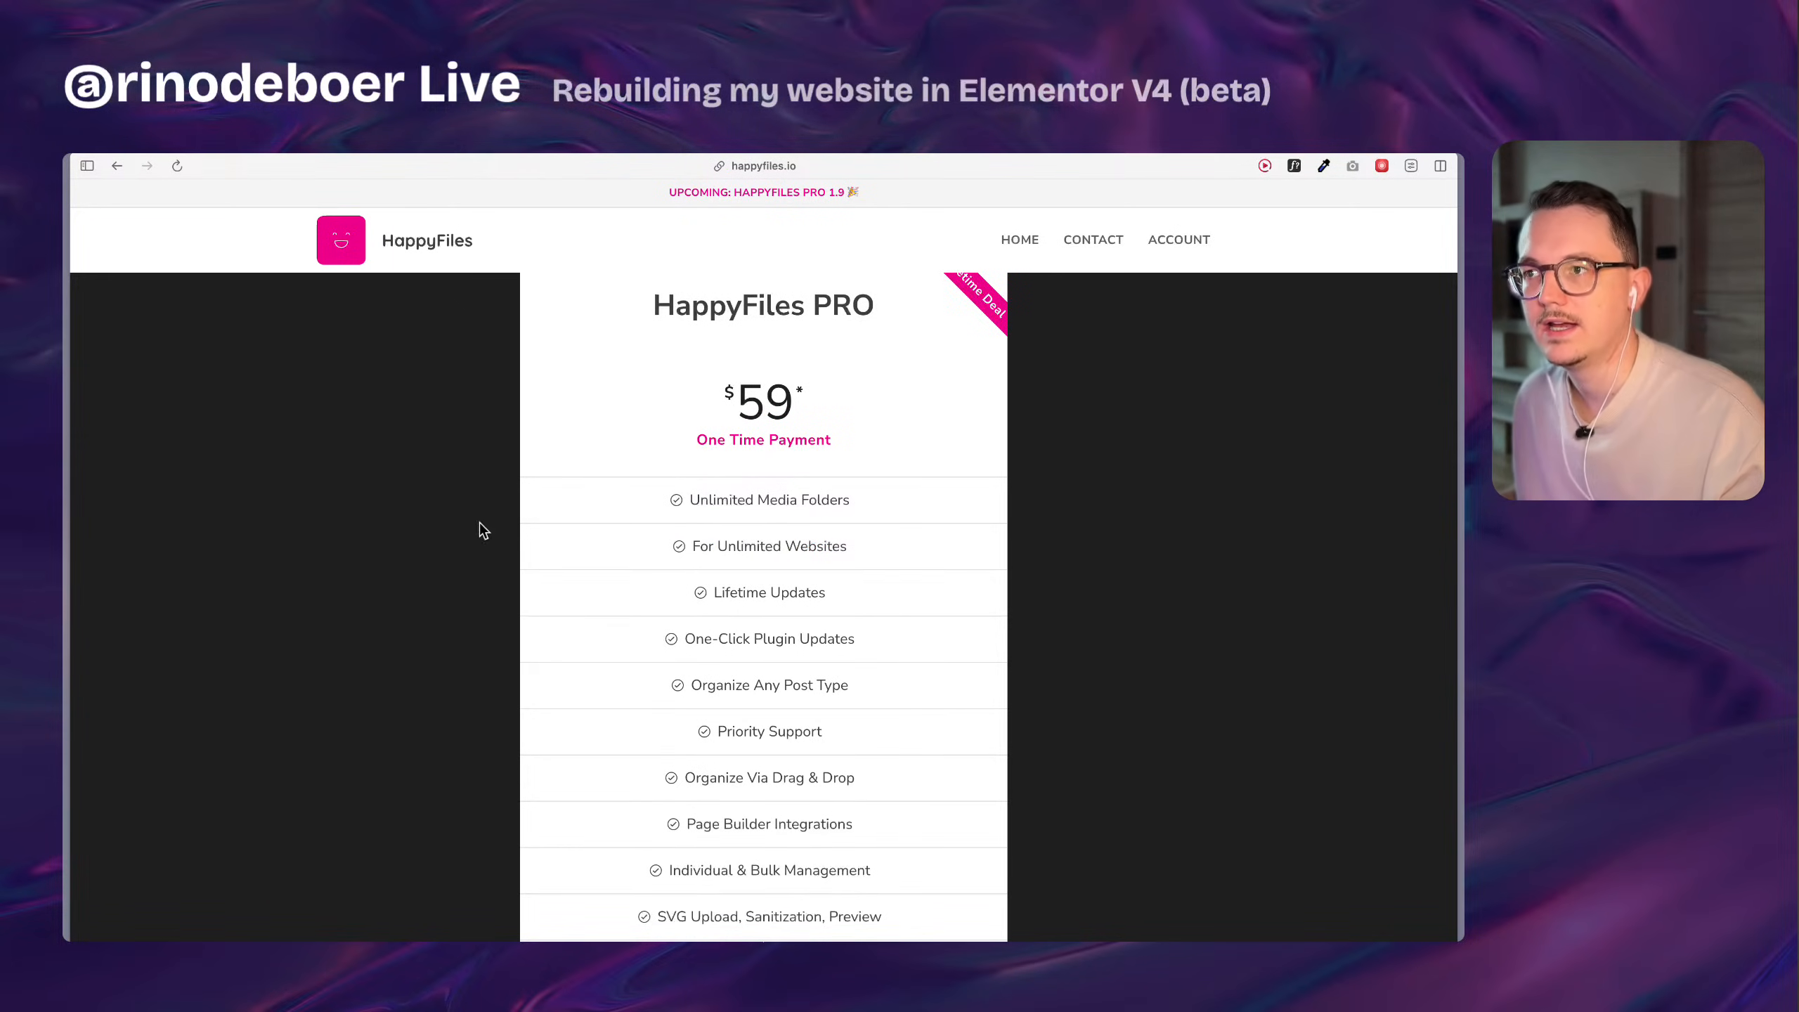
scroll(479, 523, "up", 1)
key("ctrl+Tab")
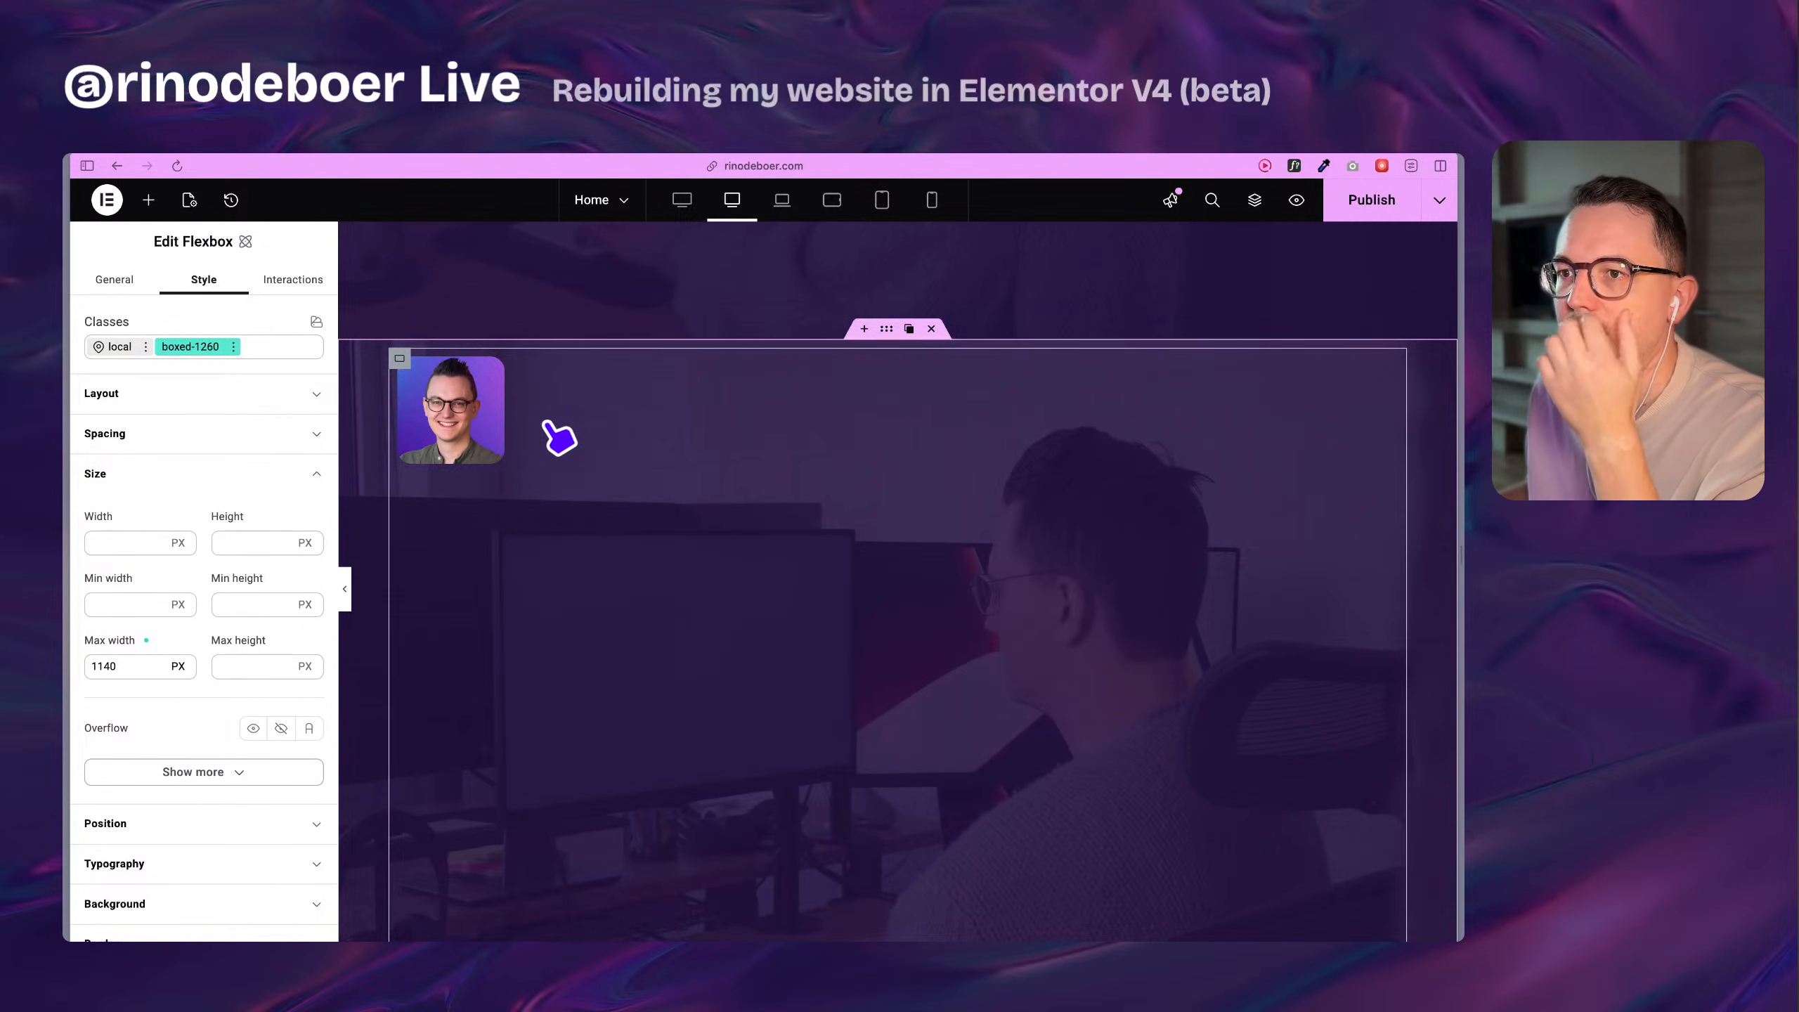
Add a Heading element to the profile image's Flexbox and set the boxed-1260 class's flex direction to column.
left_click(127, 666)
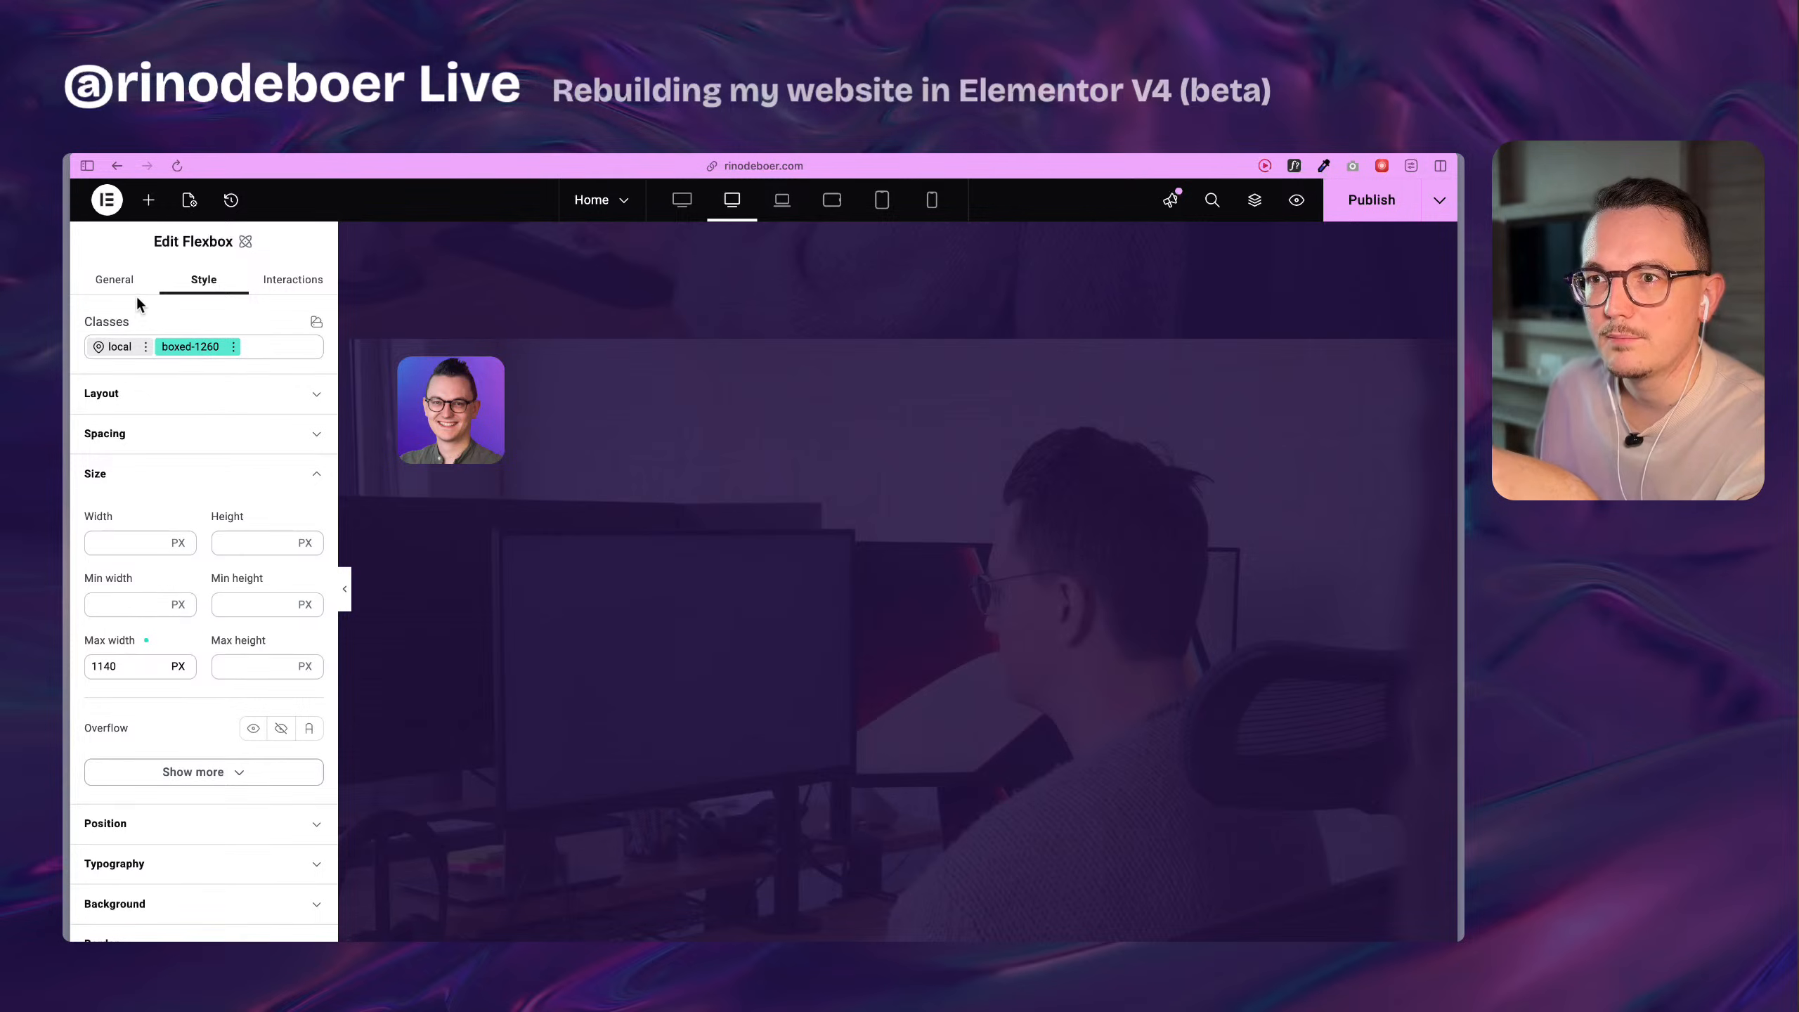
left_click(148, 199)
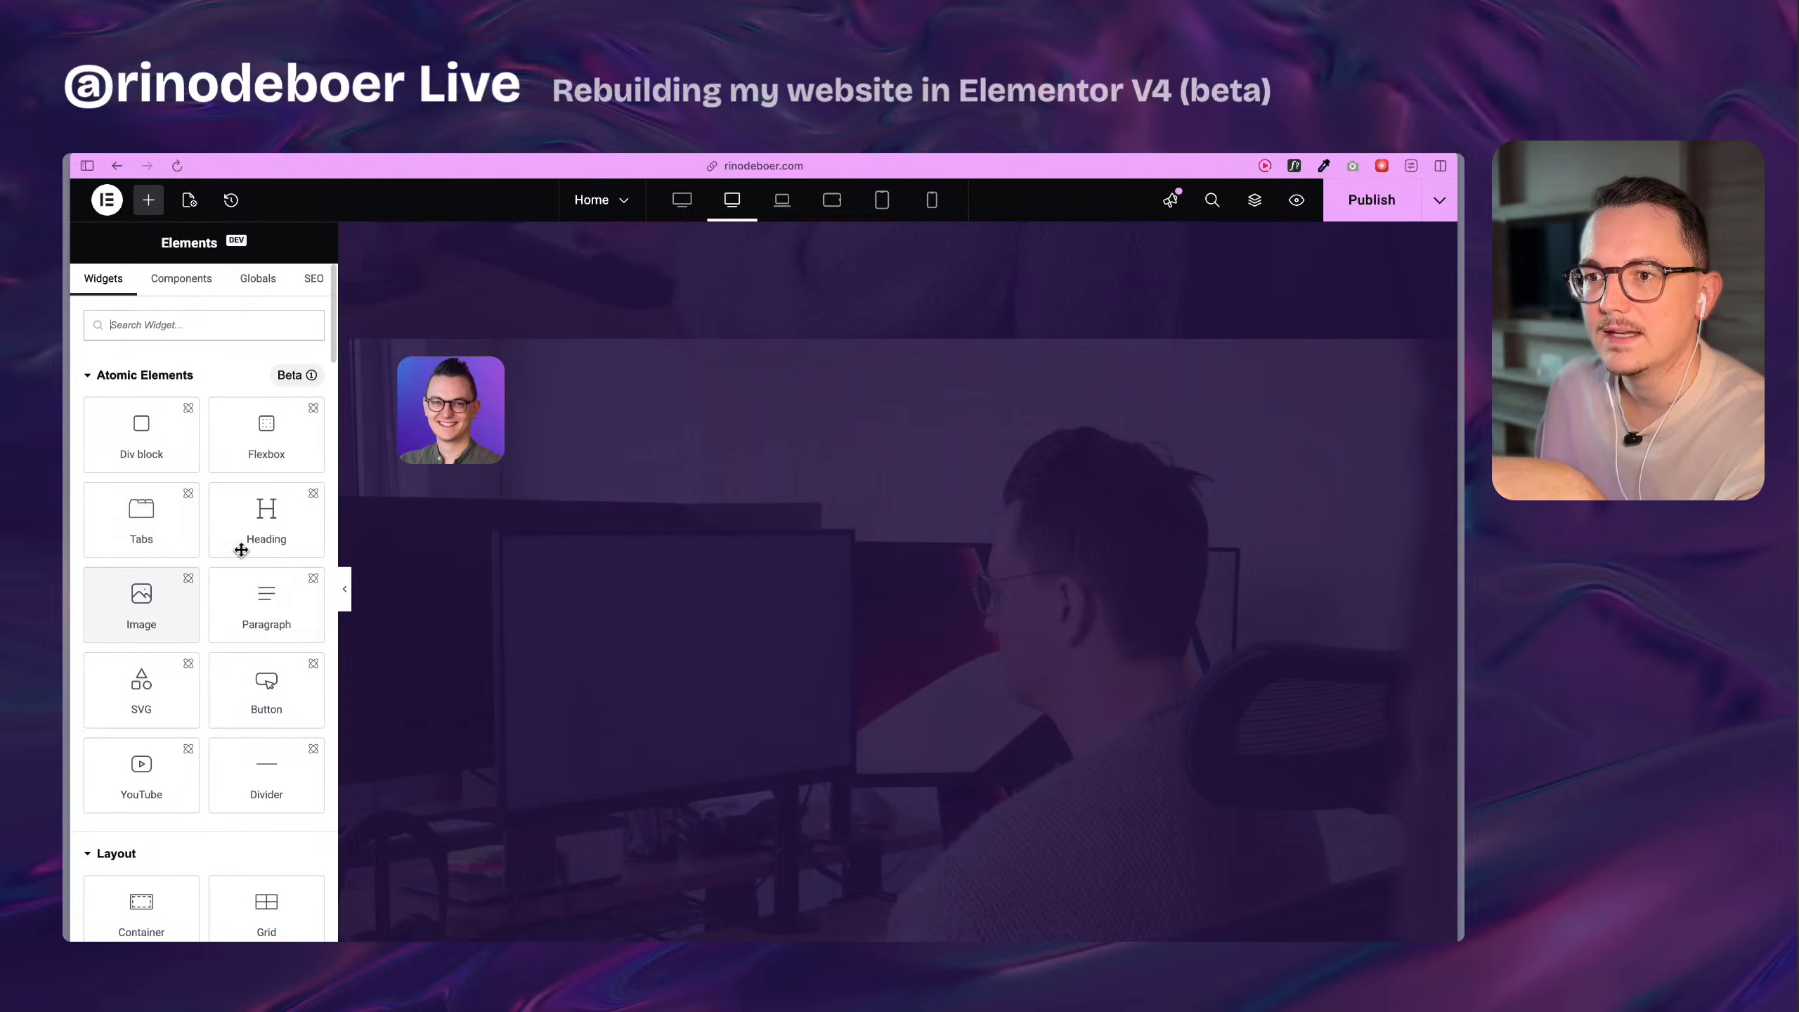
left_click_drag(245, 538, 541, 502)
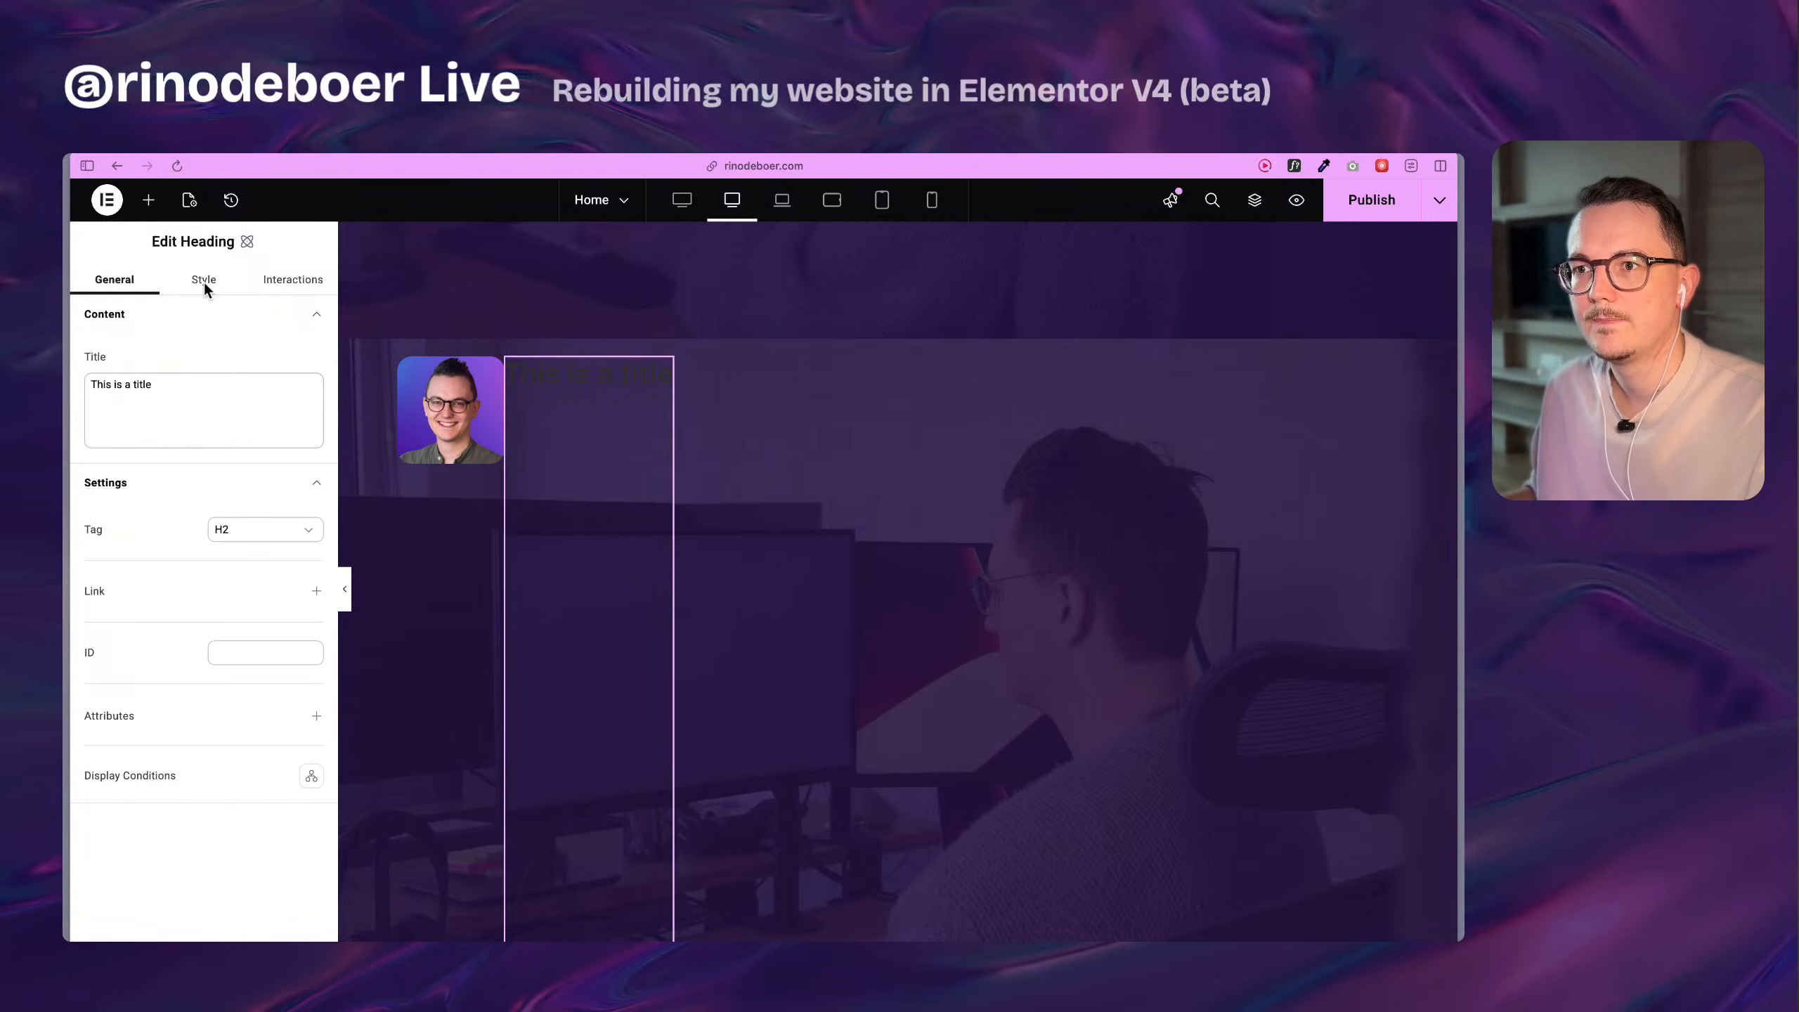
left_click(399, 360)
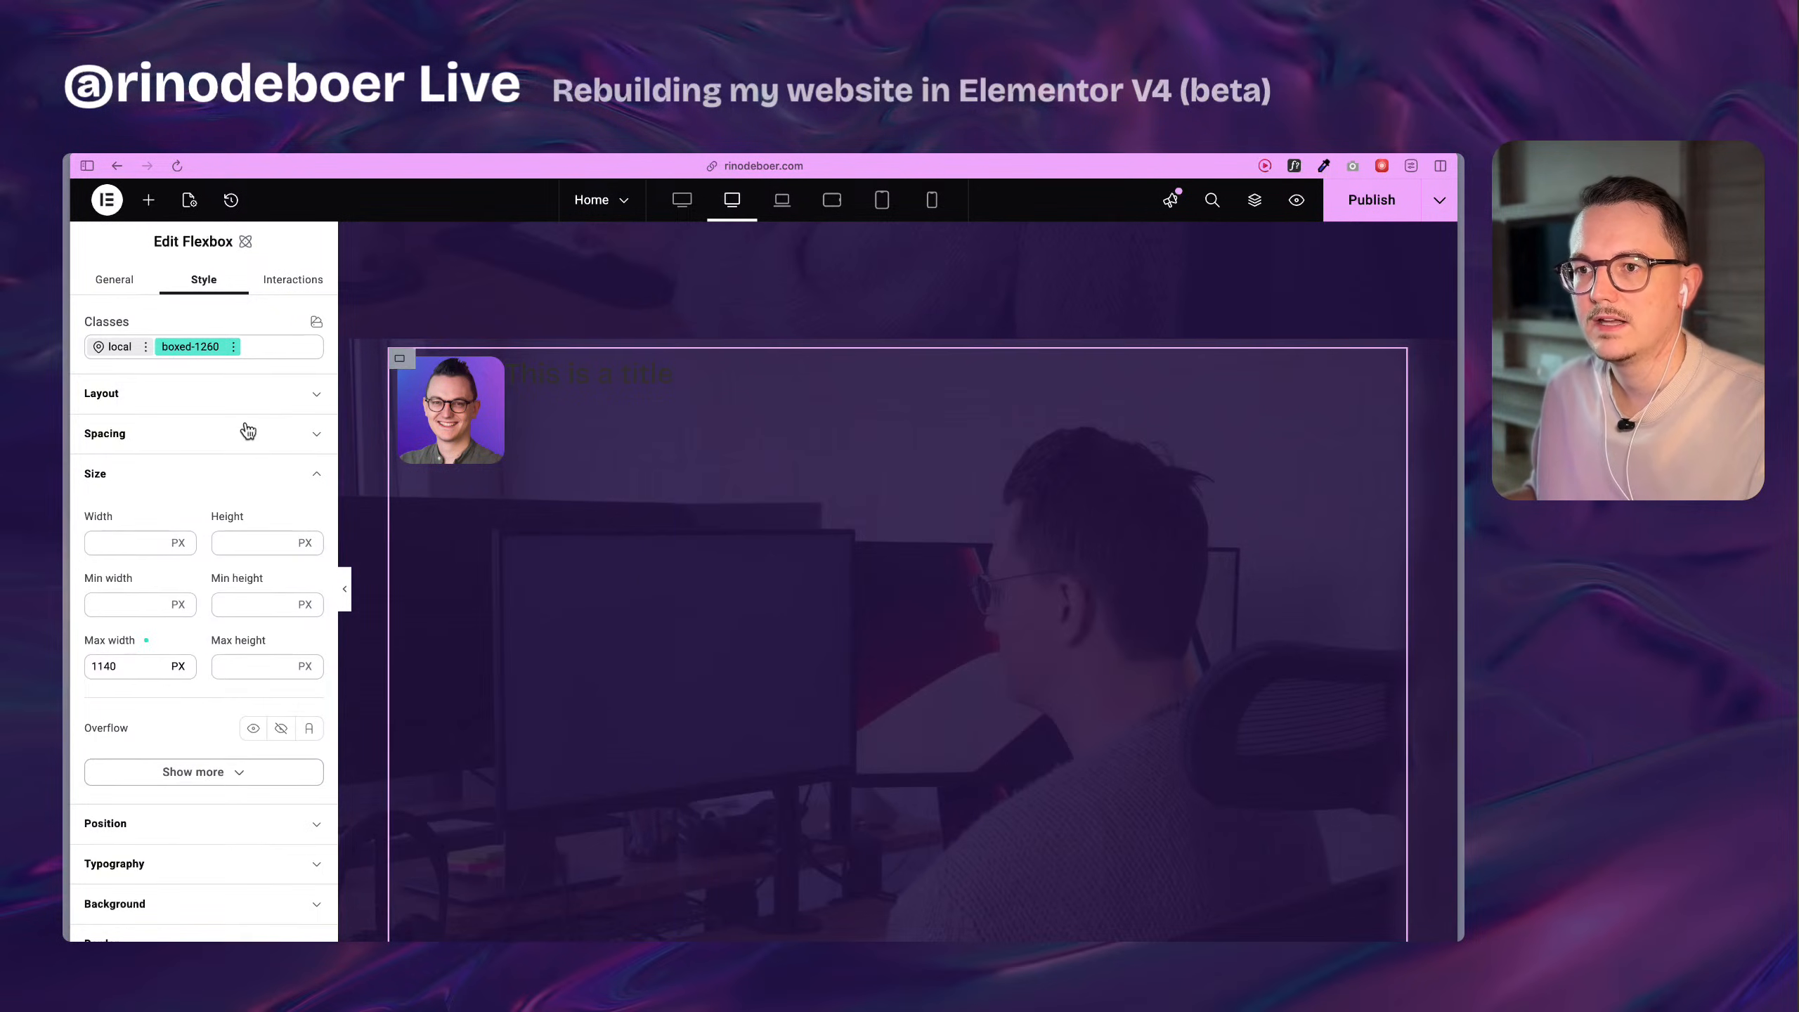
left_click(158, 409)
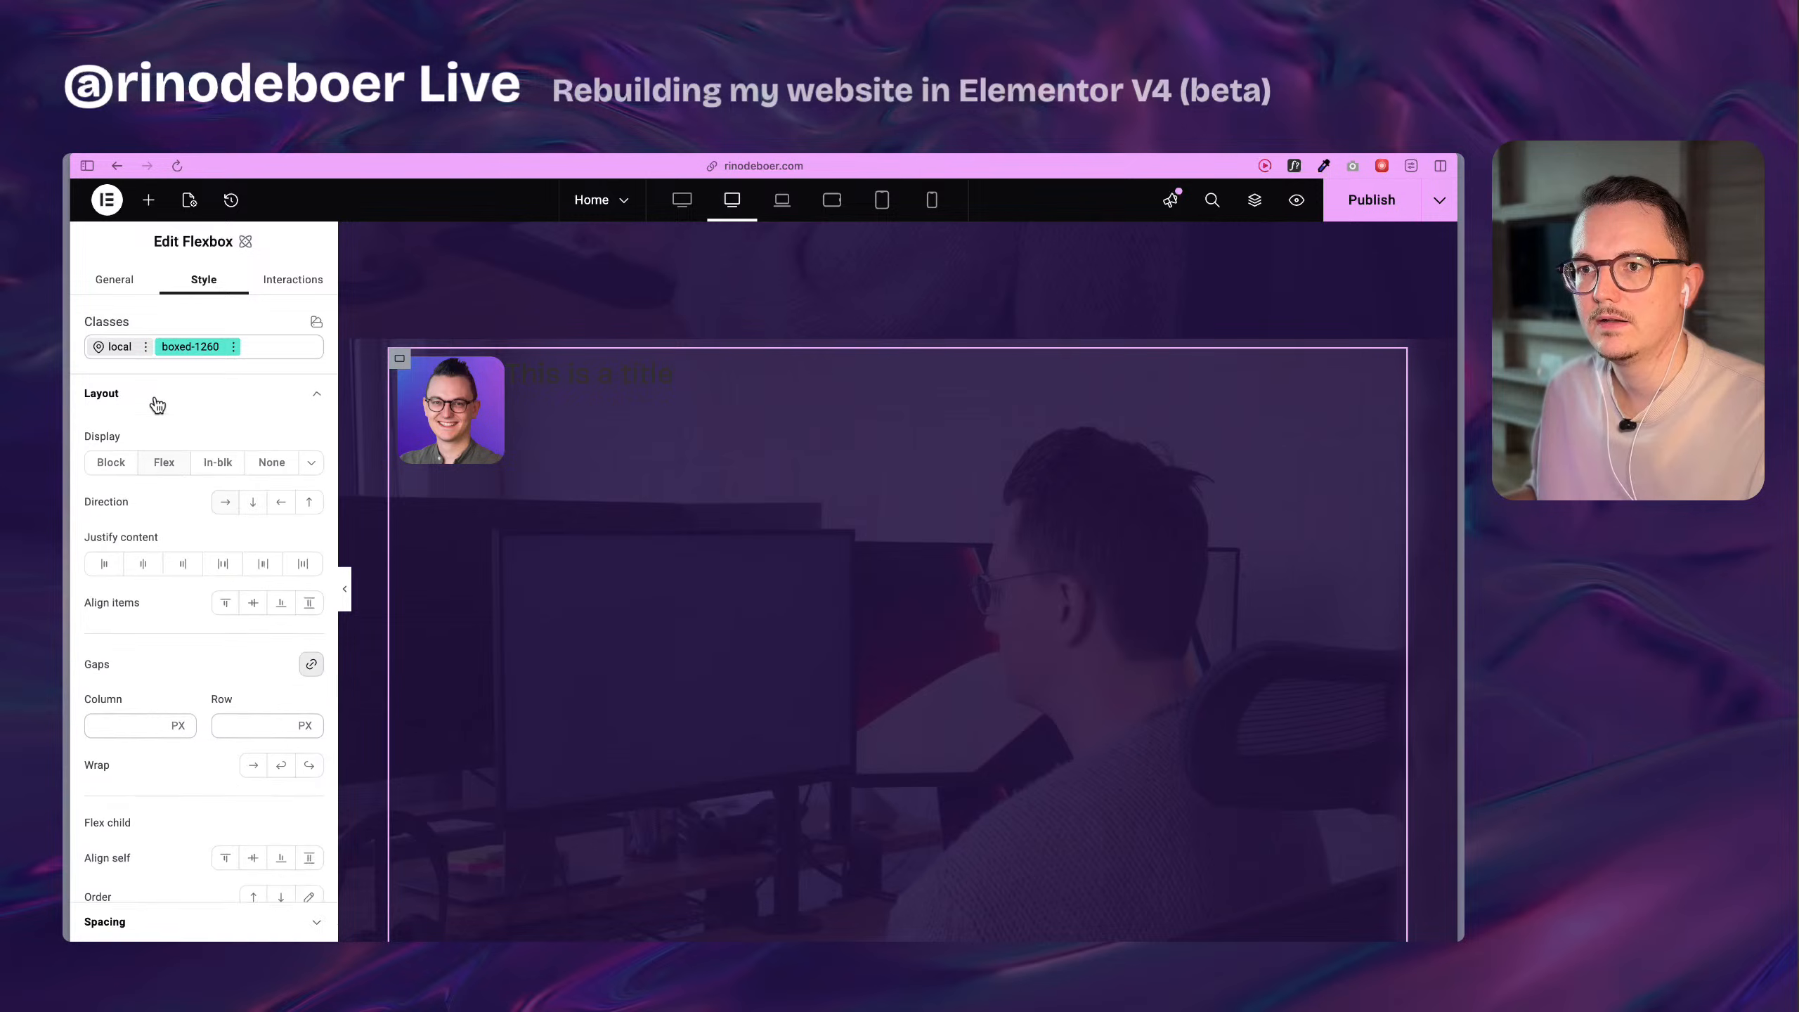
left_click(254, 505)
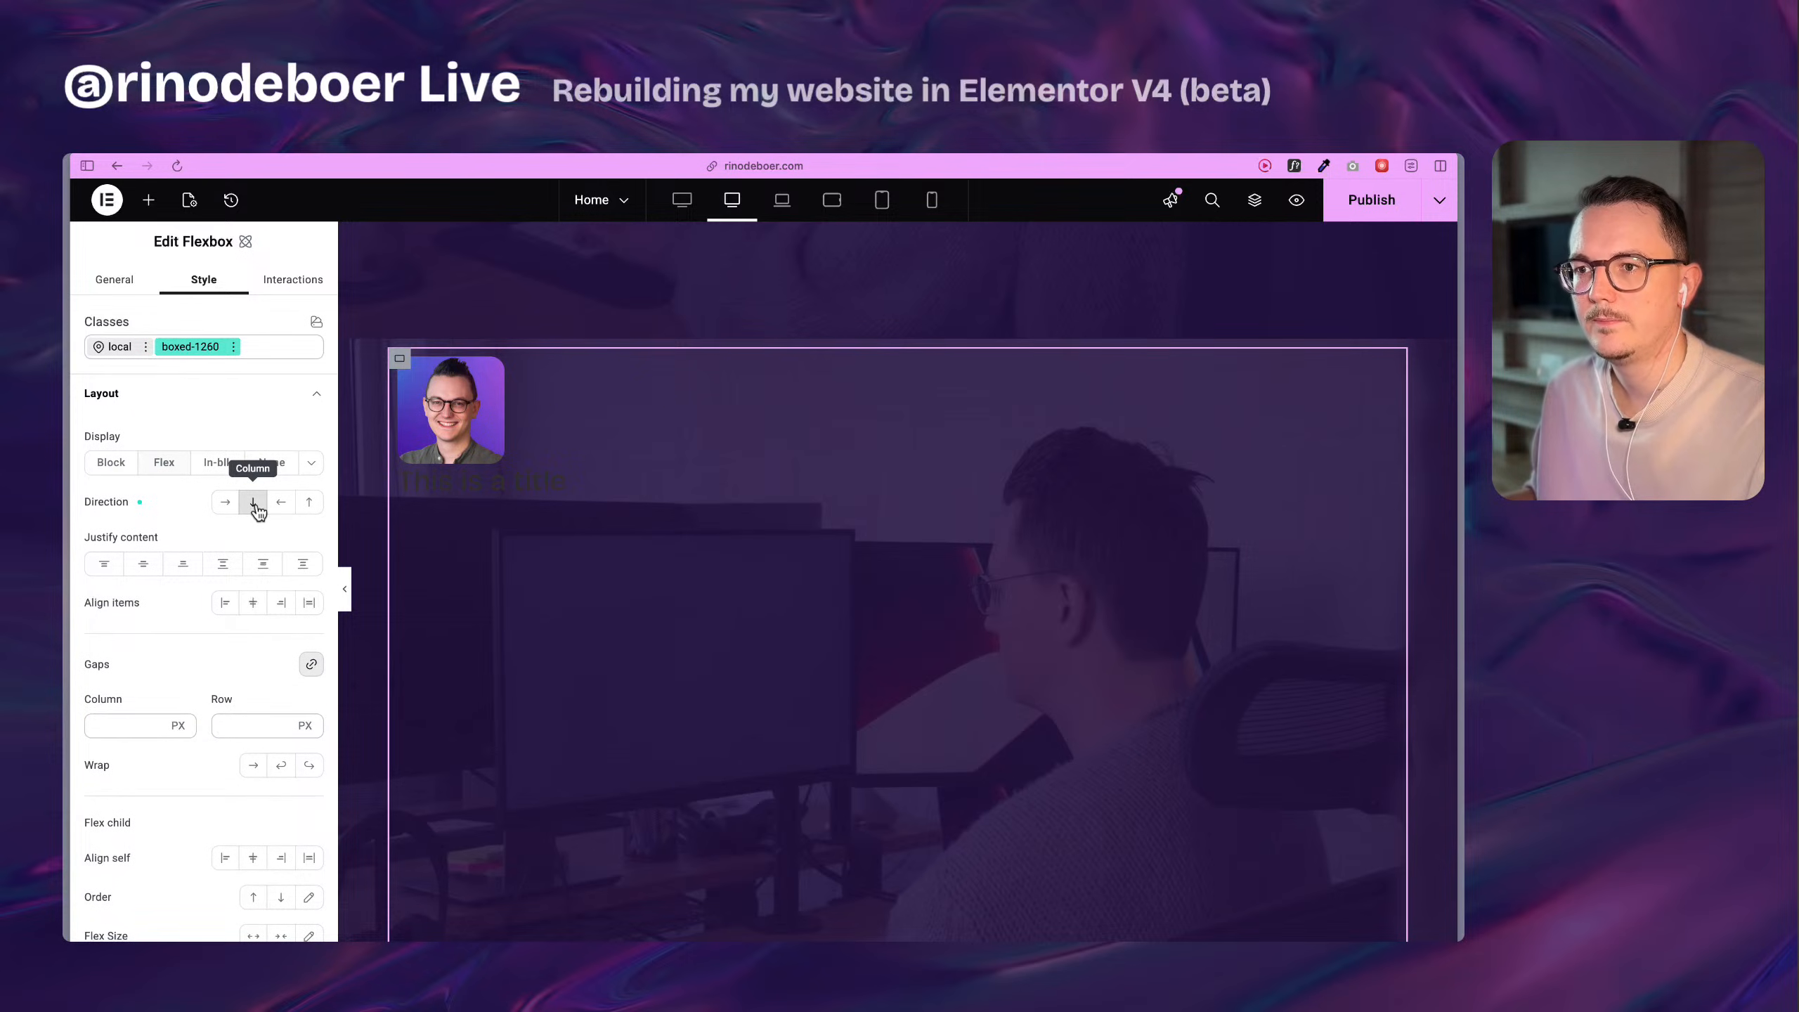
left_click(533, 491)
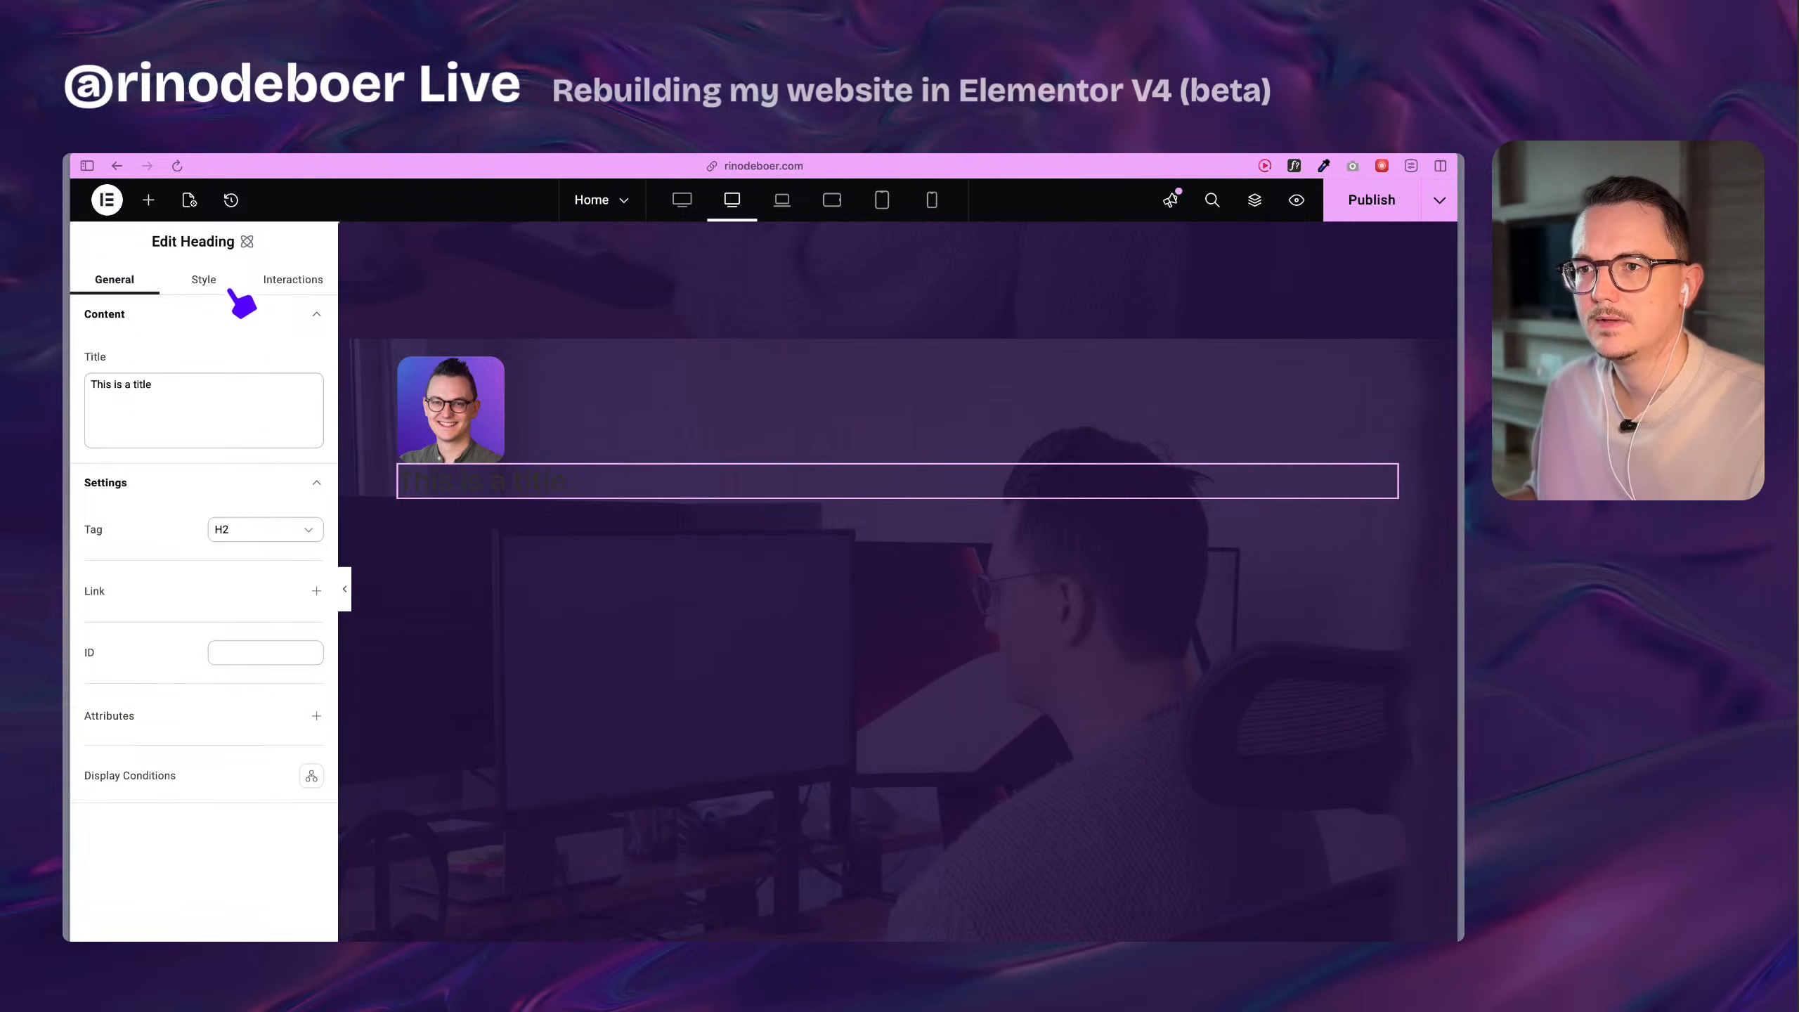
left_click(207, 281)
left_click(202, 347)
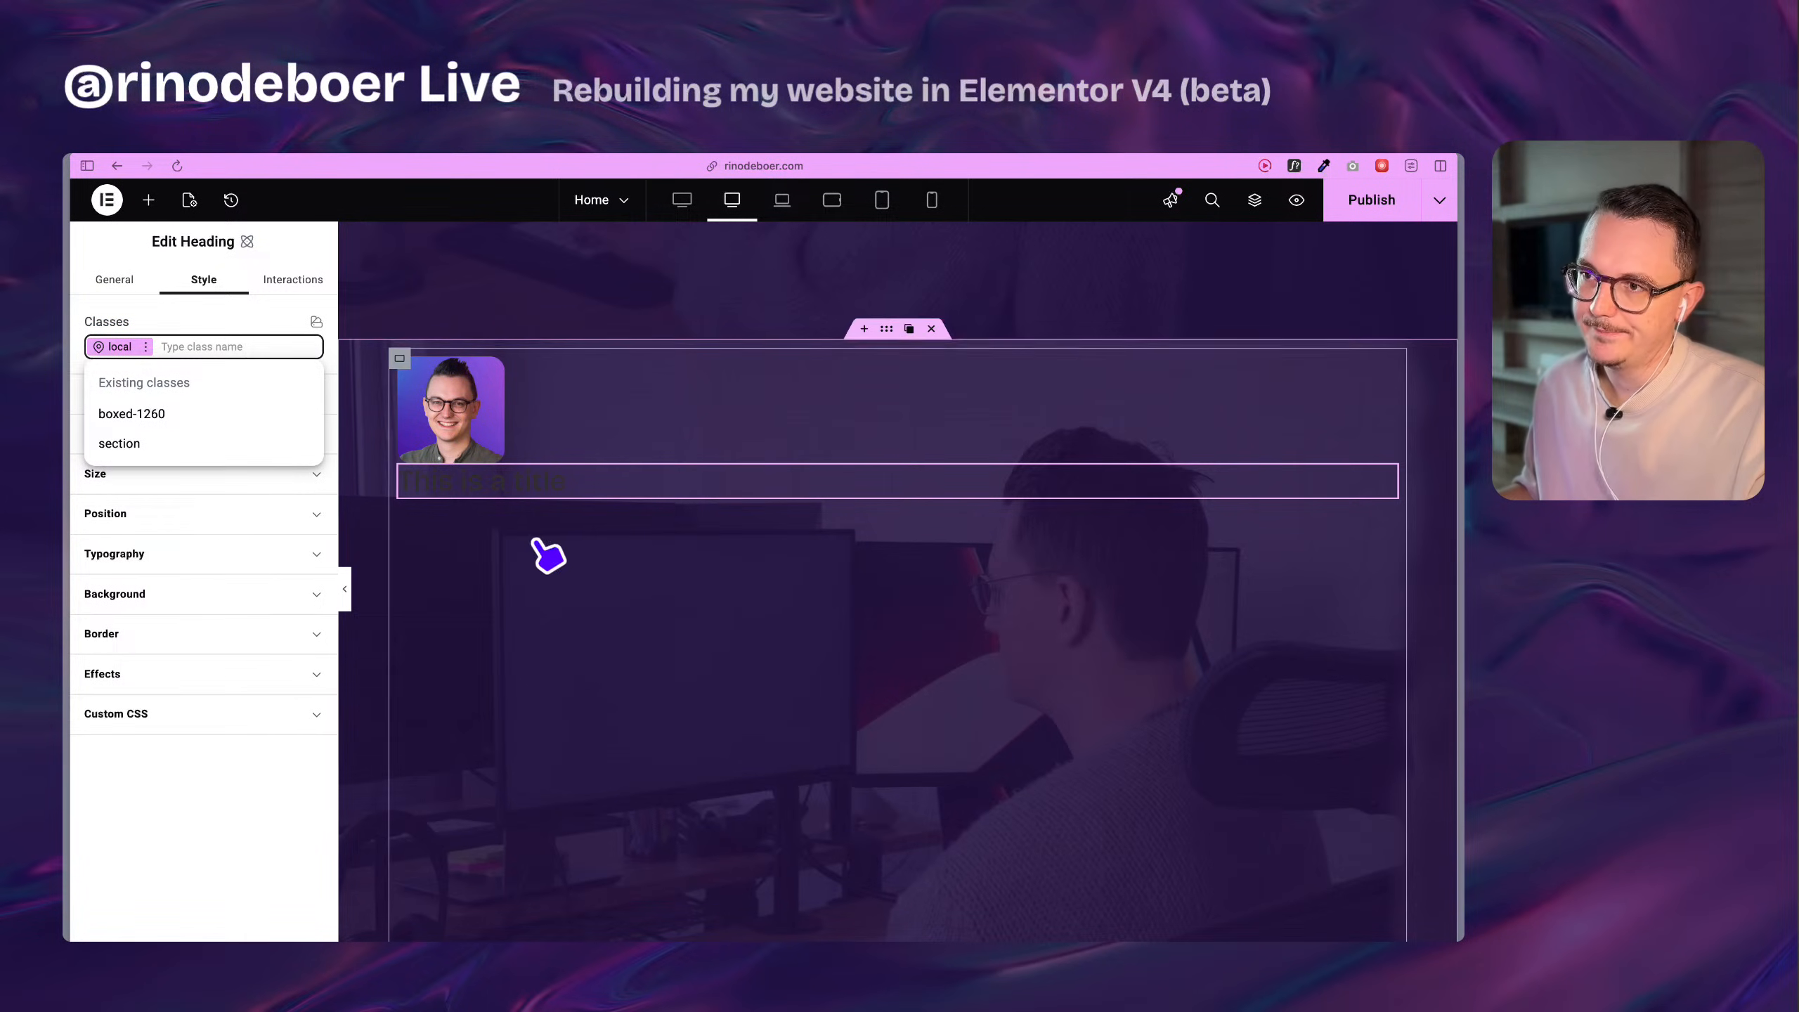
left_click(291, 763)
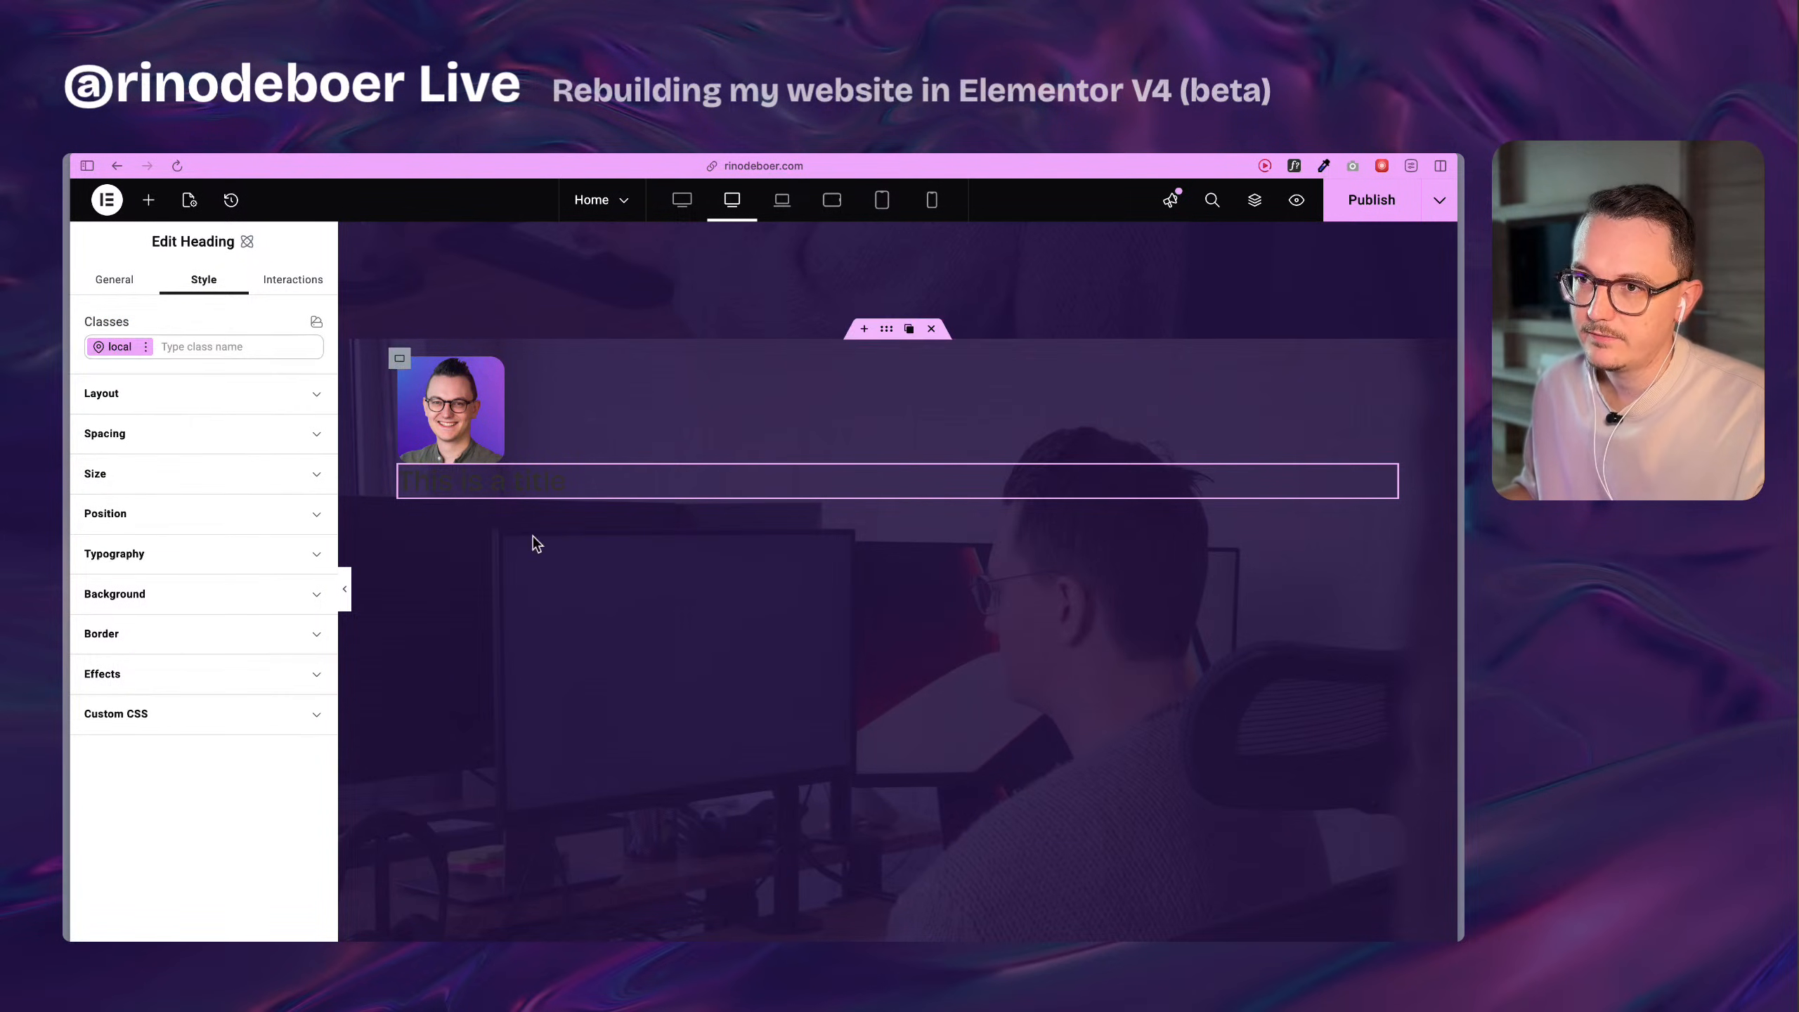
Check the HTML tag of the original name heading in the section above, and return to the rebuilt section.
scroll(672, 552, "up", 11)
left_click(608, 513)
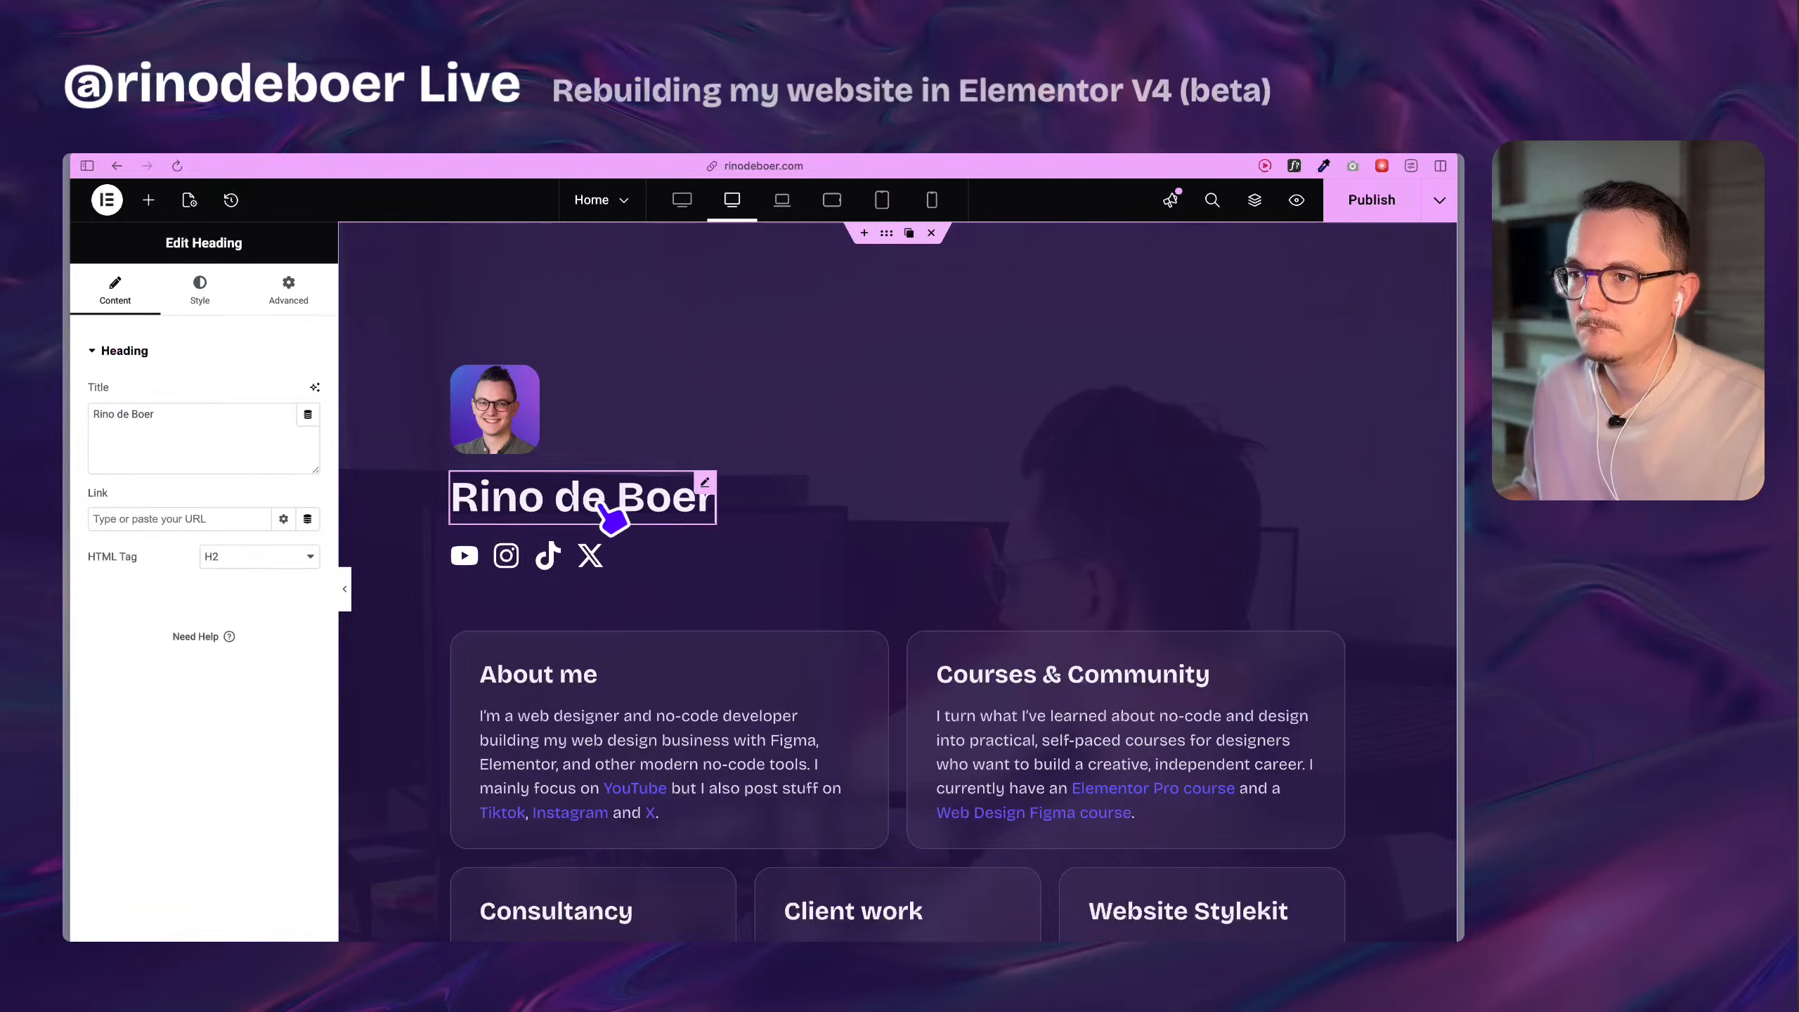
scroll(425, 489, "down", 2)
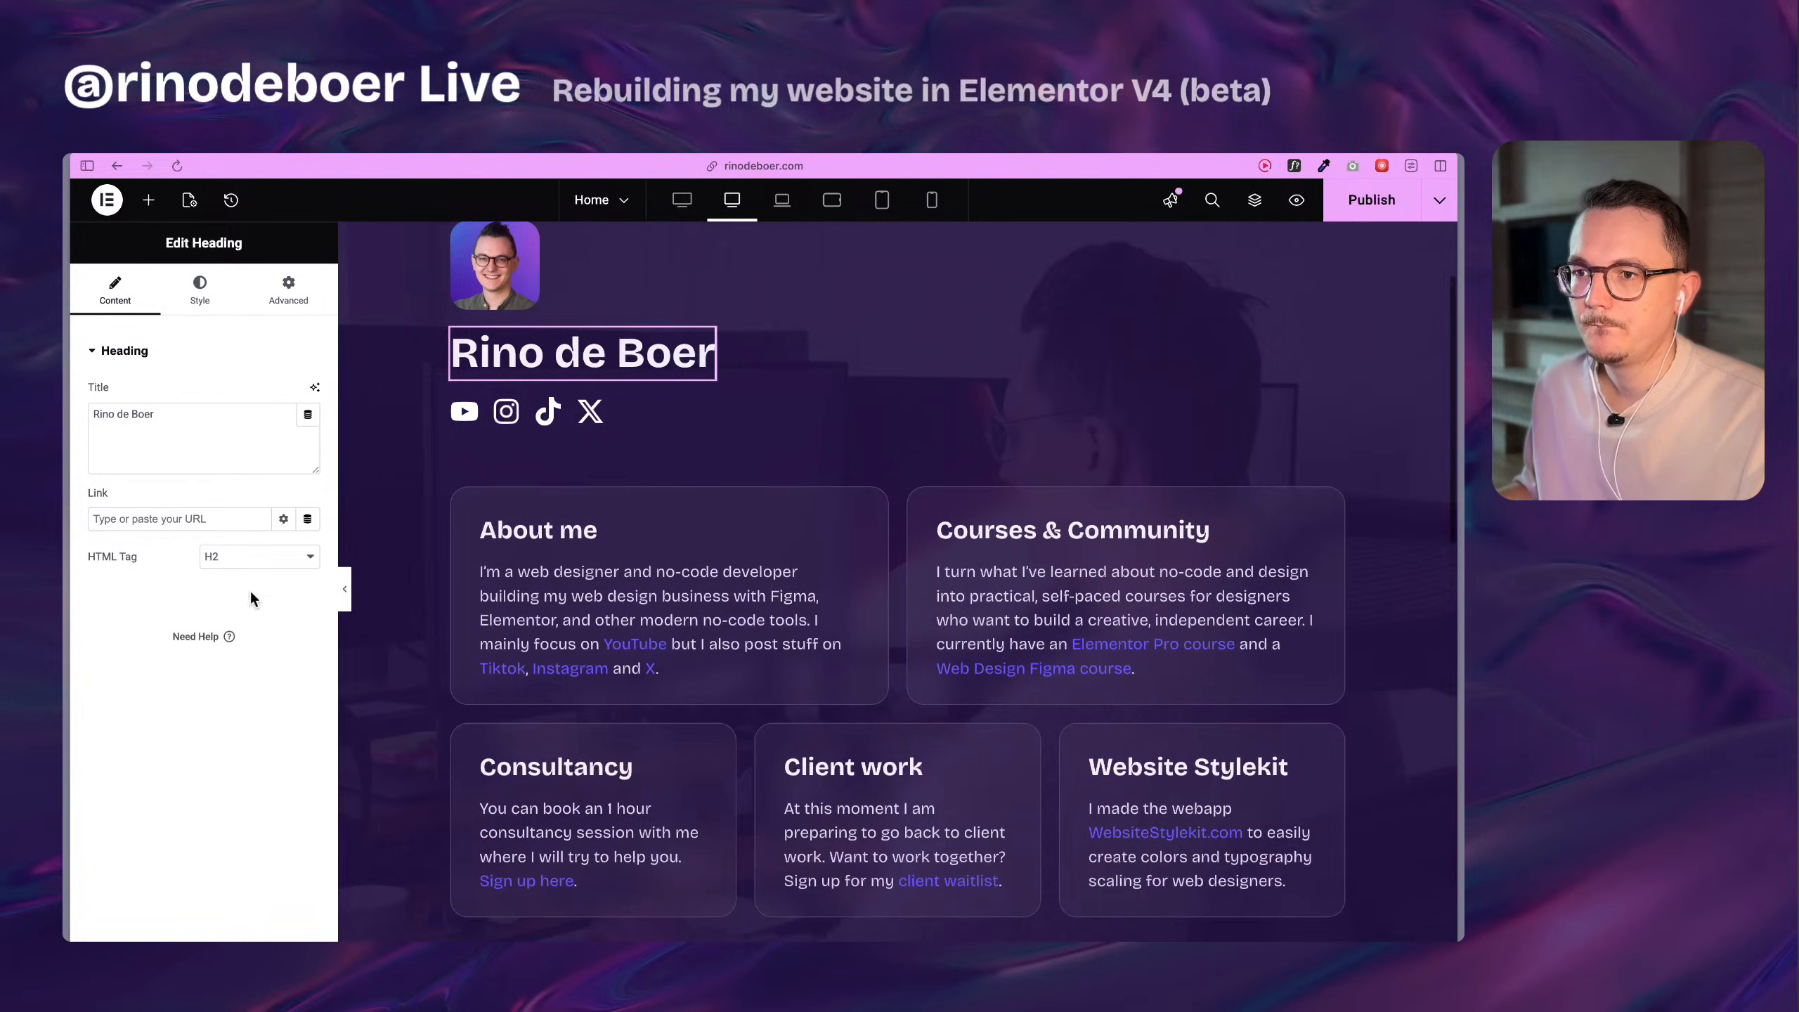
scroll(599, 592, "down", 11)
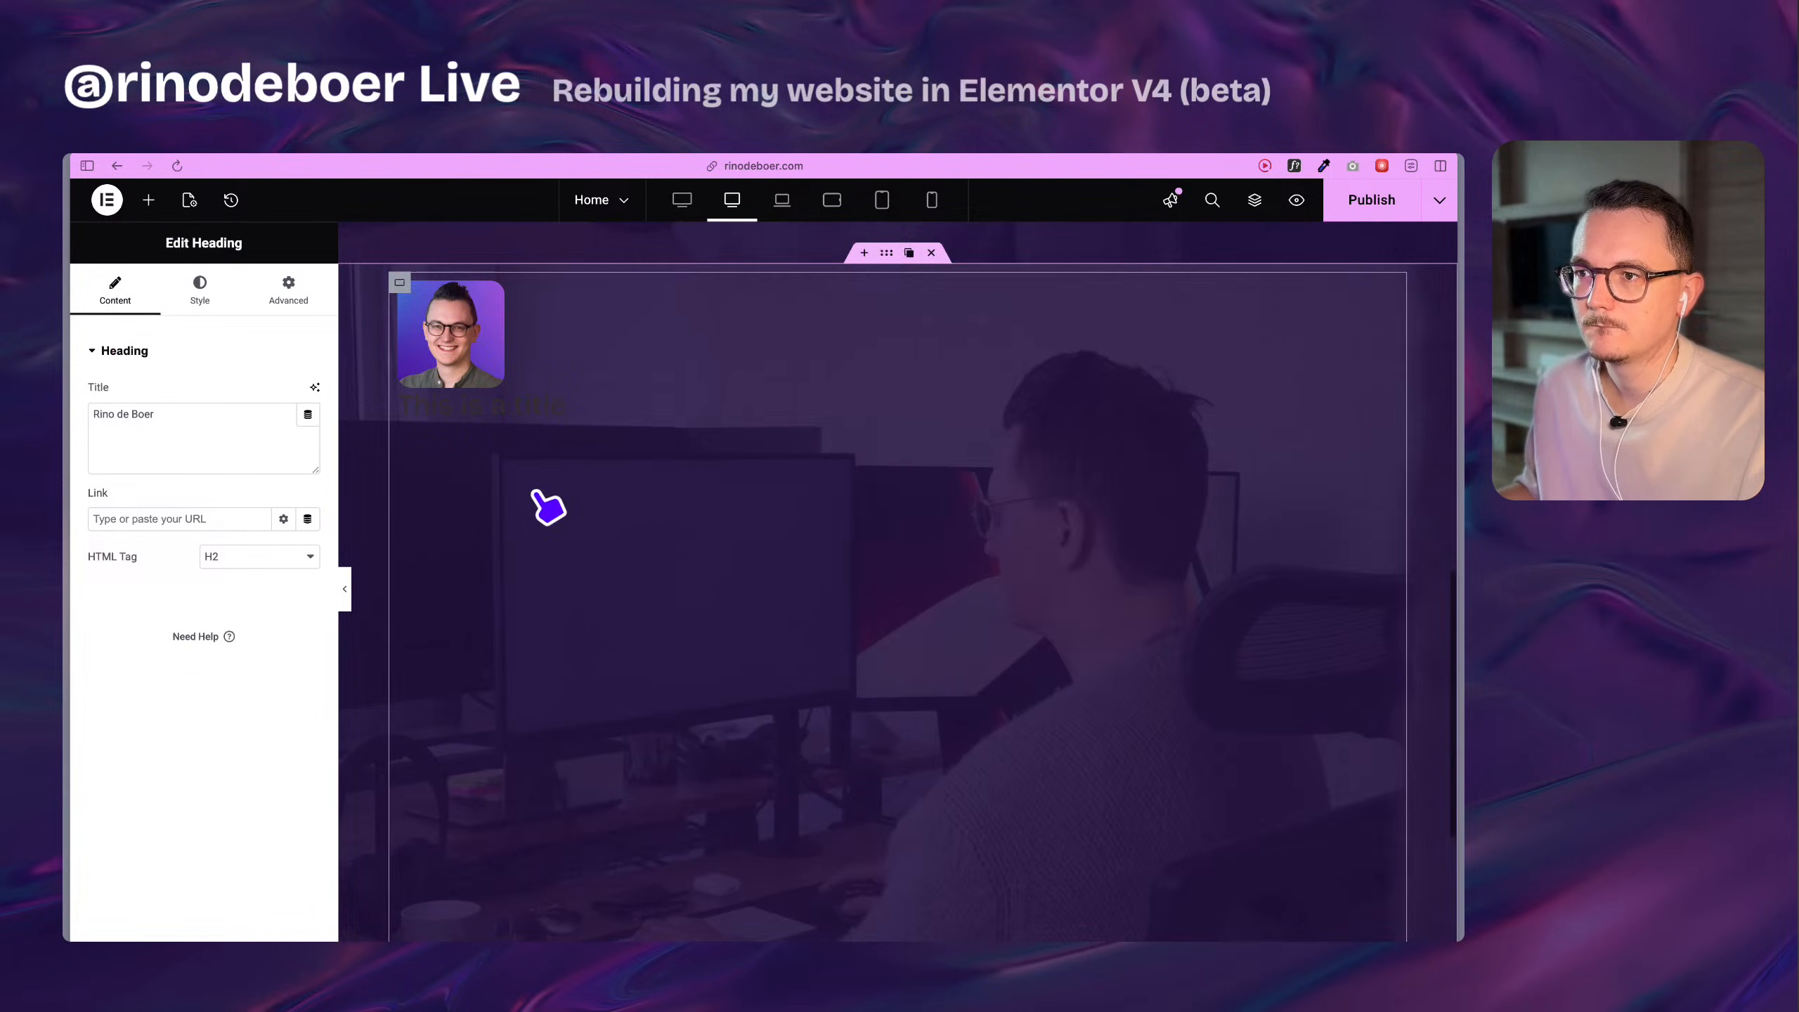
Set the tag of the new heading below the profile image to H1.
left_click(534, 411)
left_click(138, 282)
left_click(245, 524)
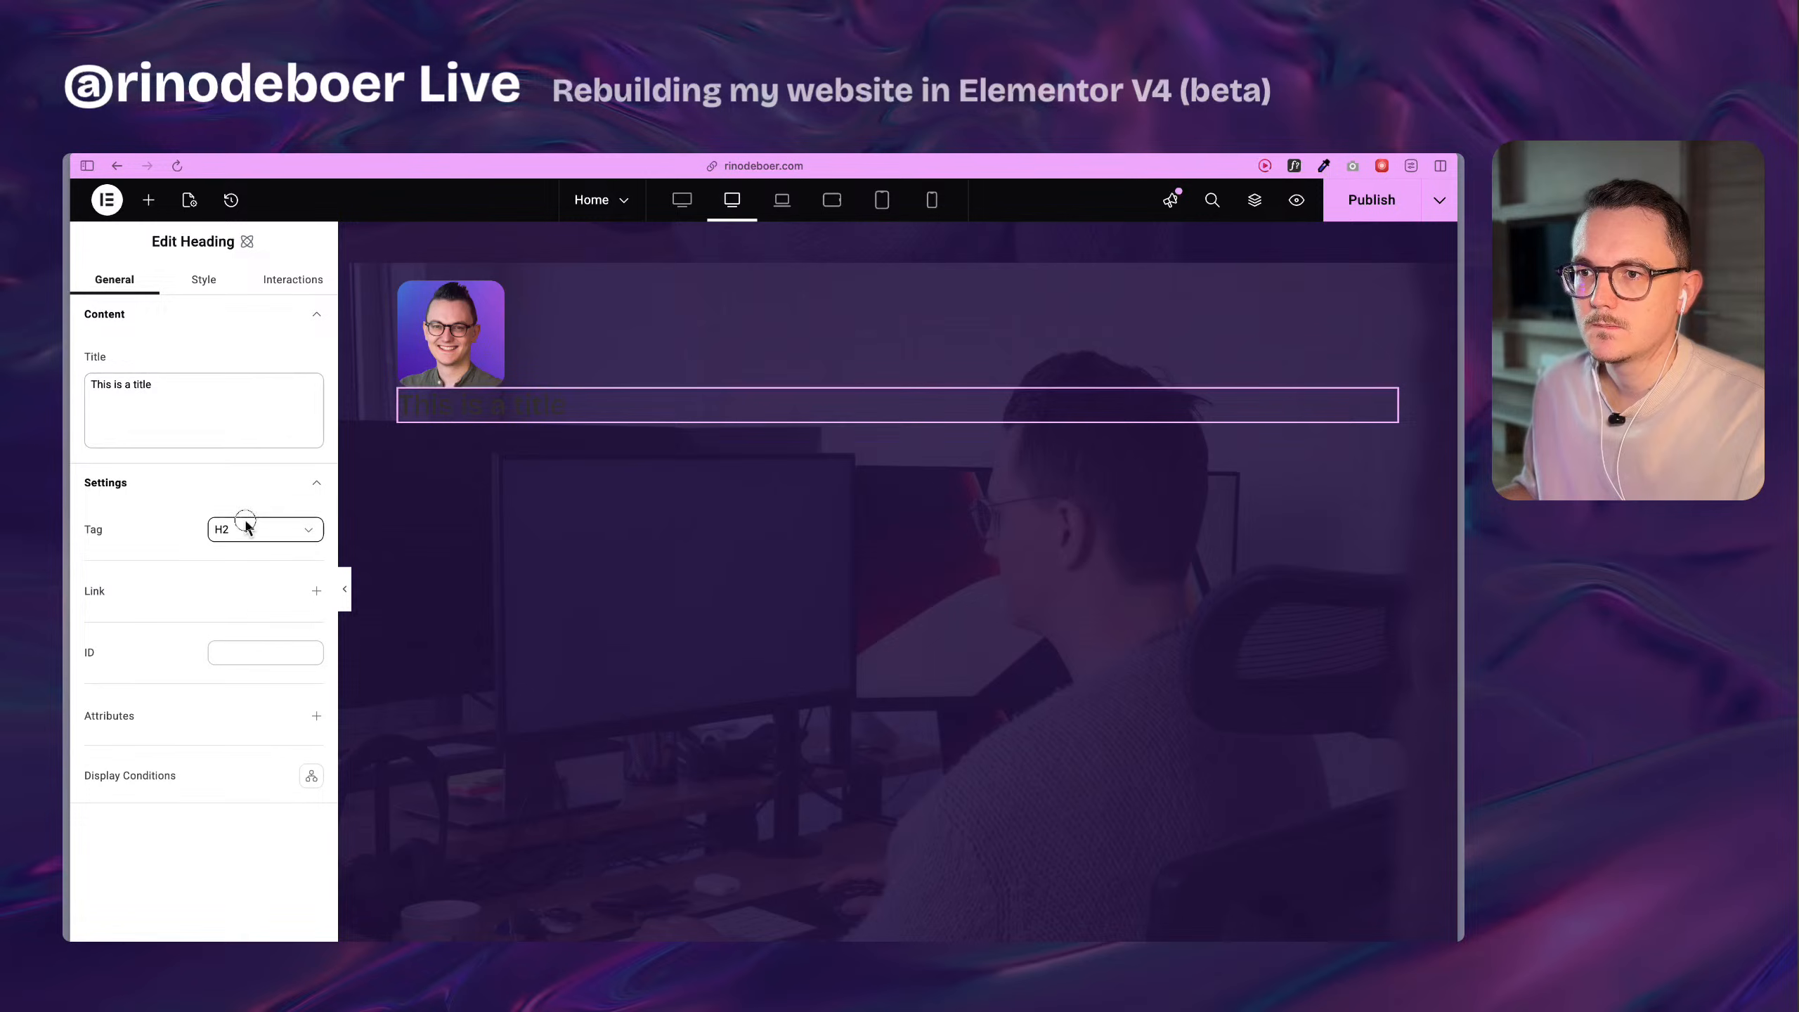
left_click(251, 563)
Create a class named h1 on the new heading below the profile image.
left_click(200, 278)
left_click(229, 347)
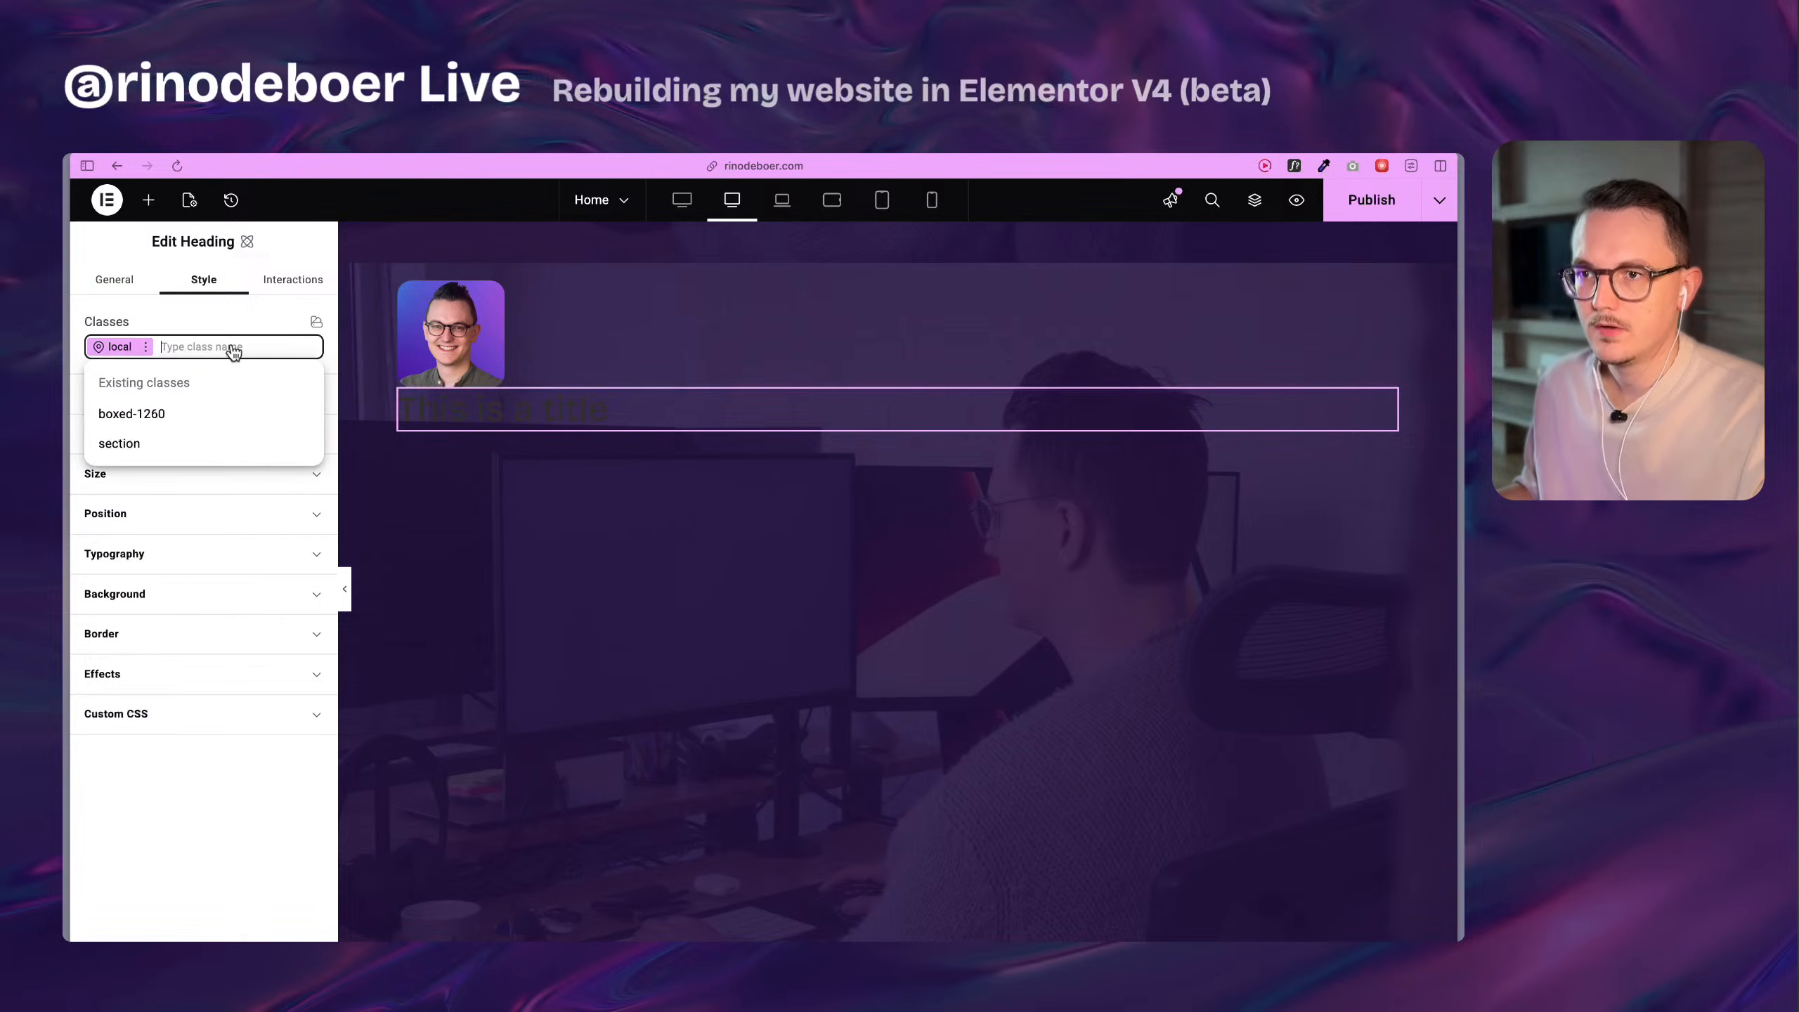
type("h1")
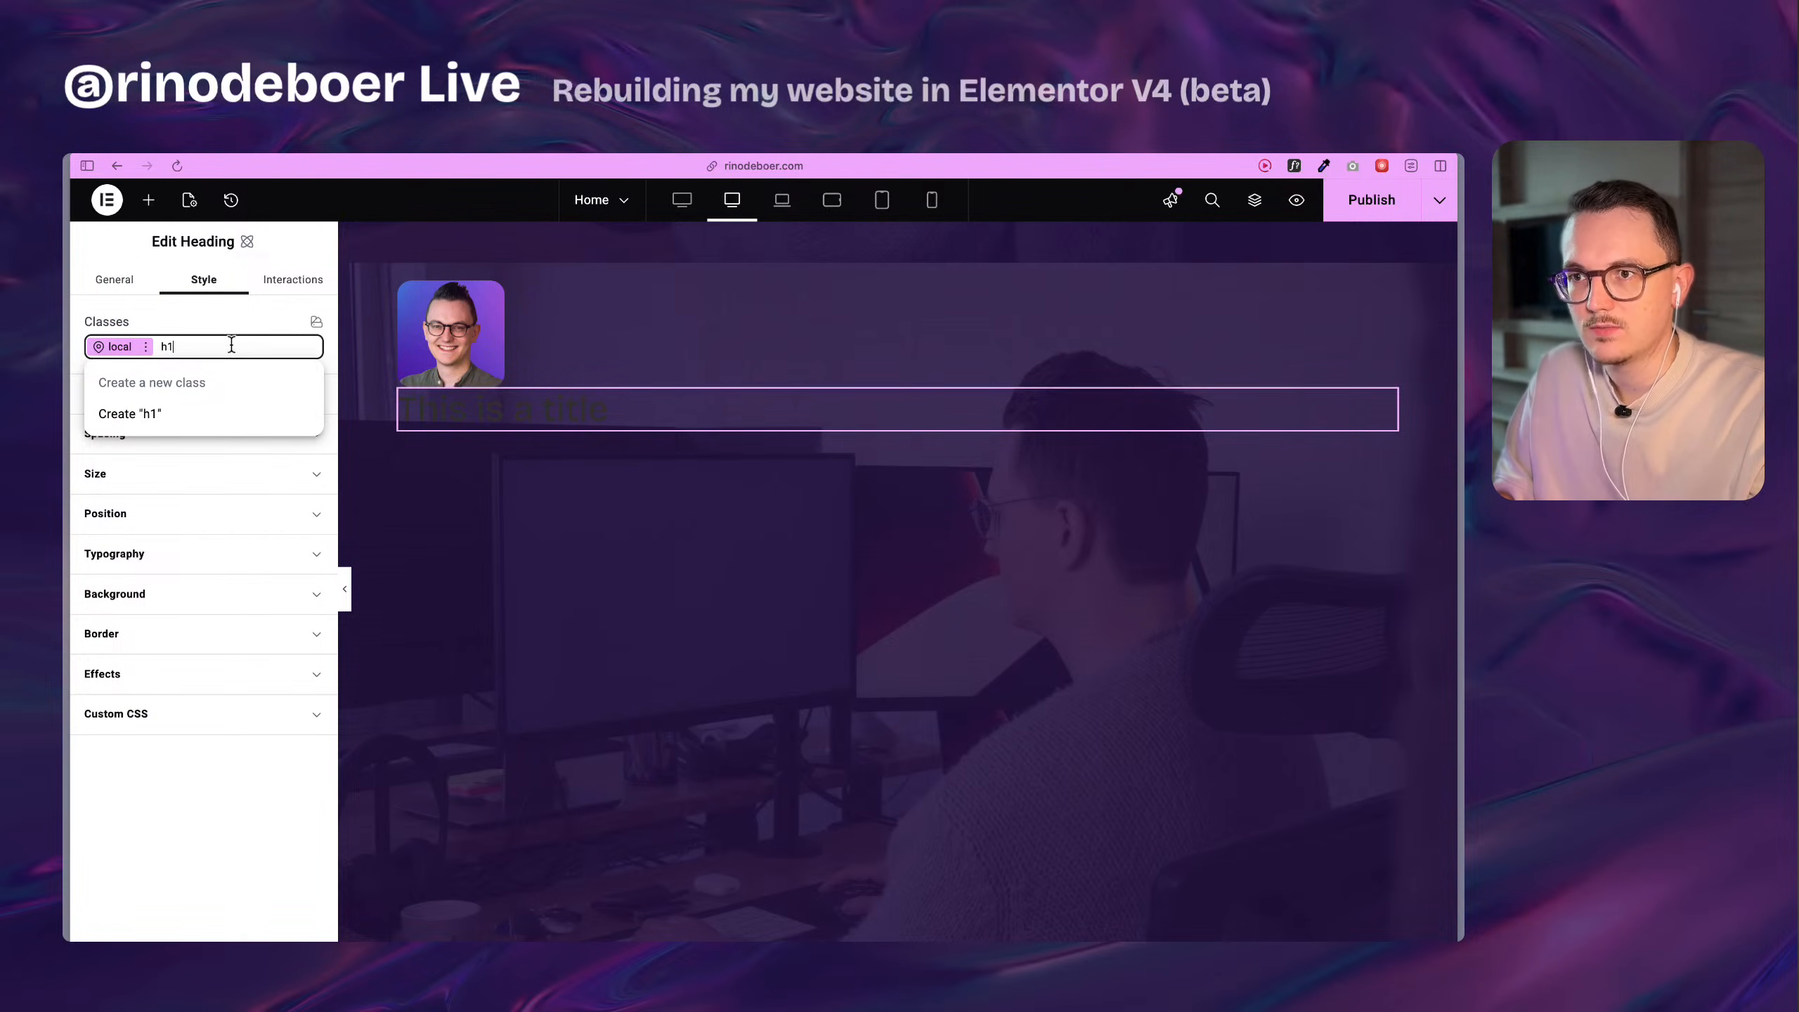
key("Return")
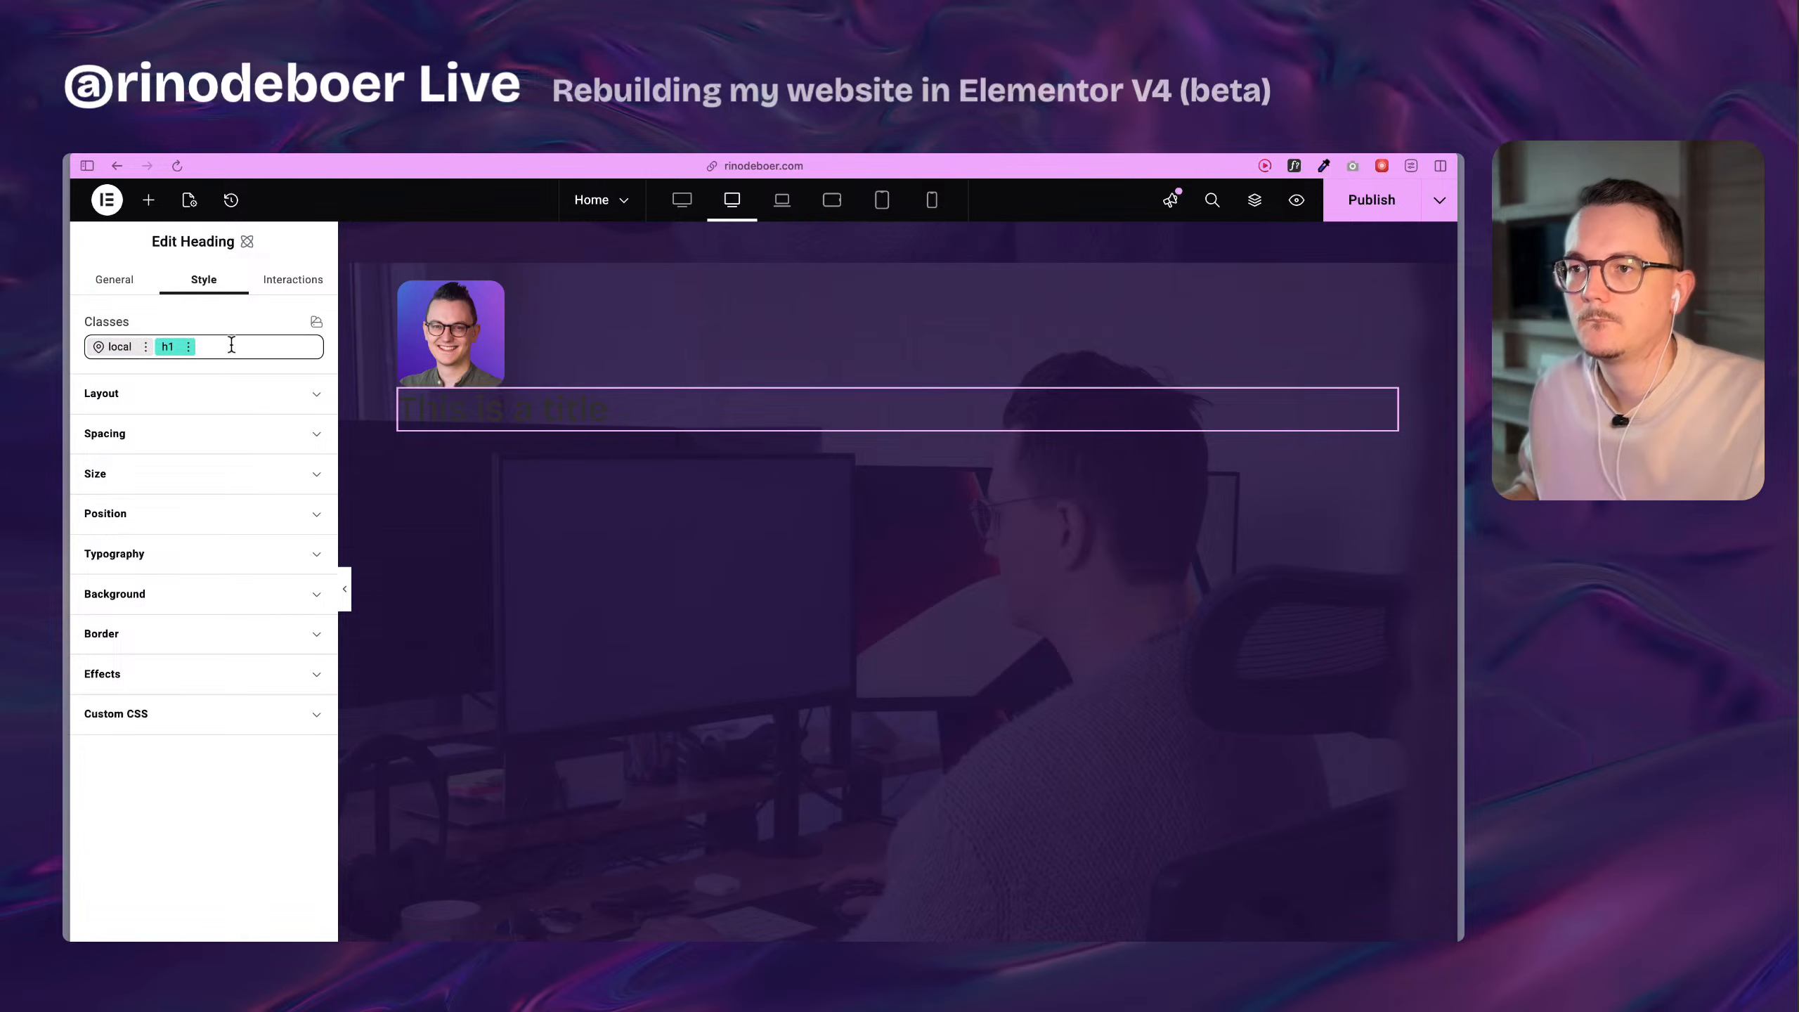
Check which classes the "What's In Our Bread" heading uses in the Bakery1 editor, and return to the Home page editor.
left_click(227, 347)
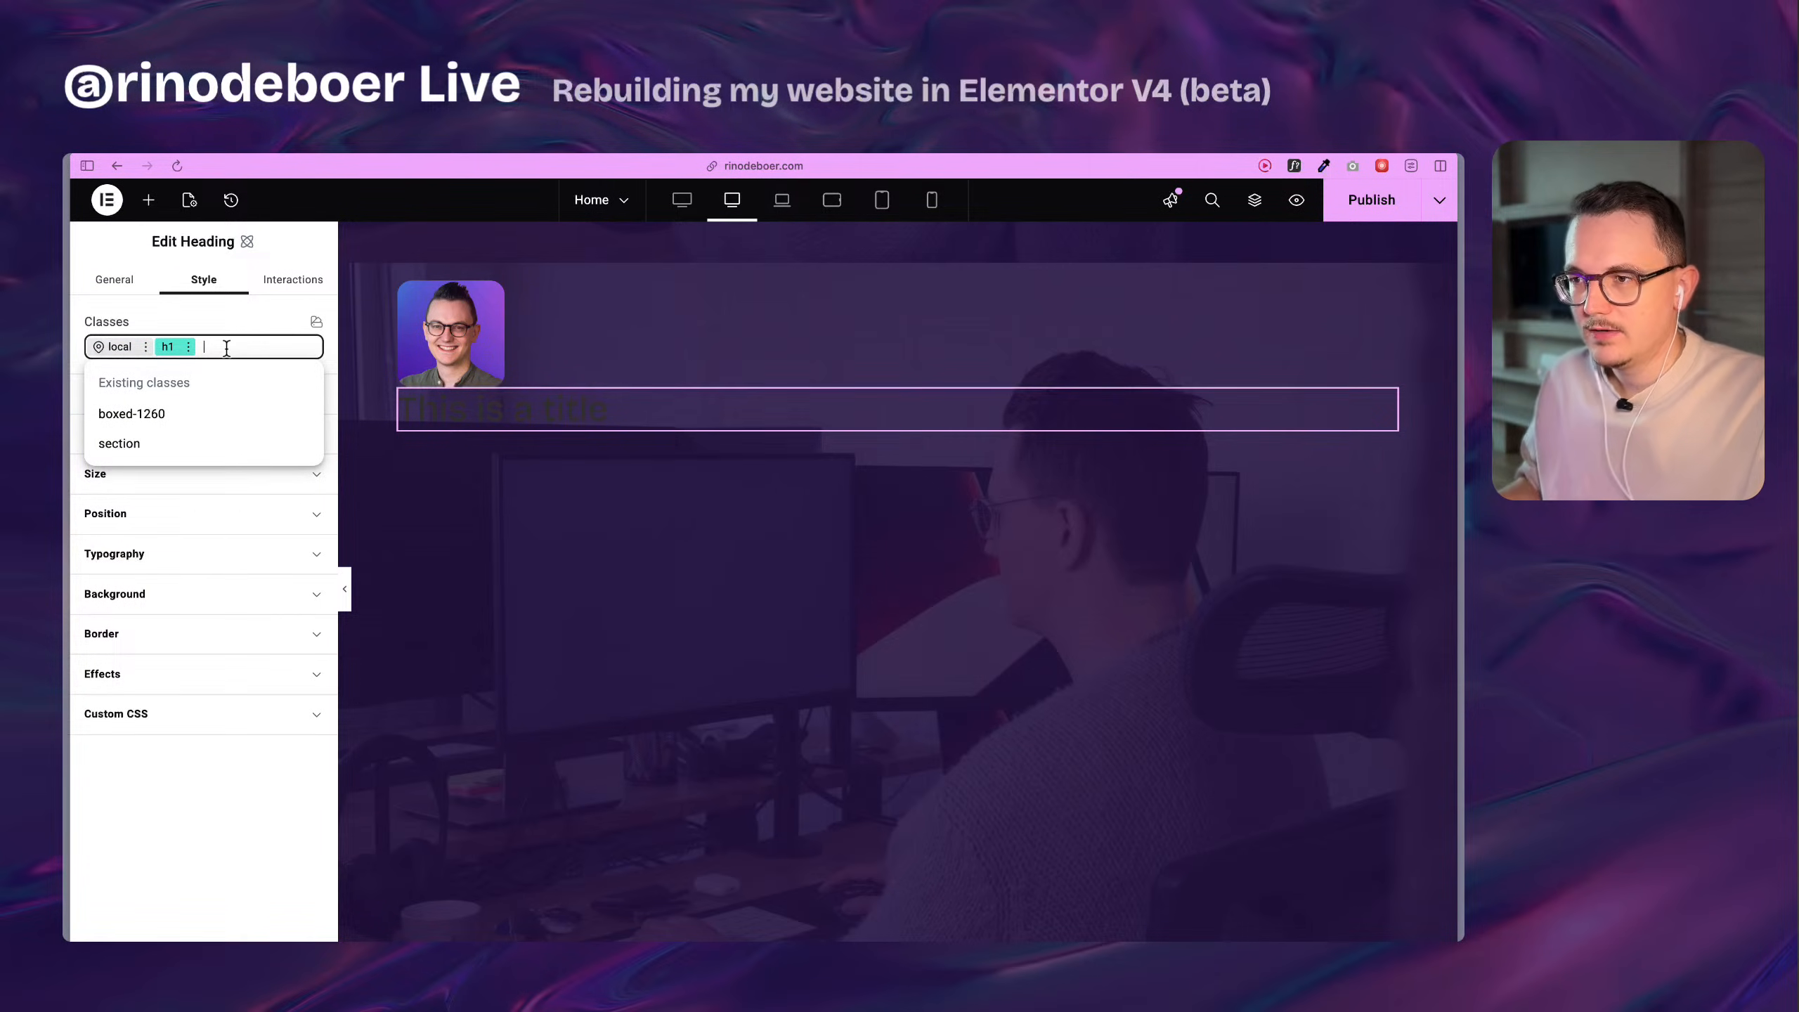
mouse_move(66, 538)
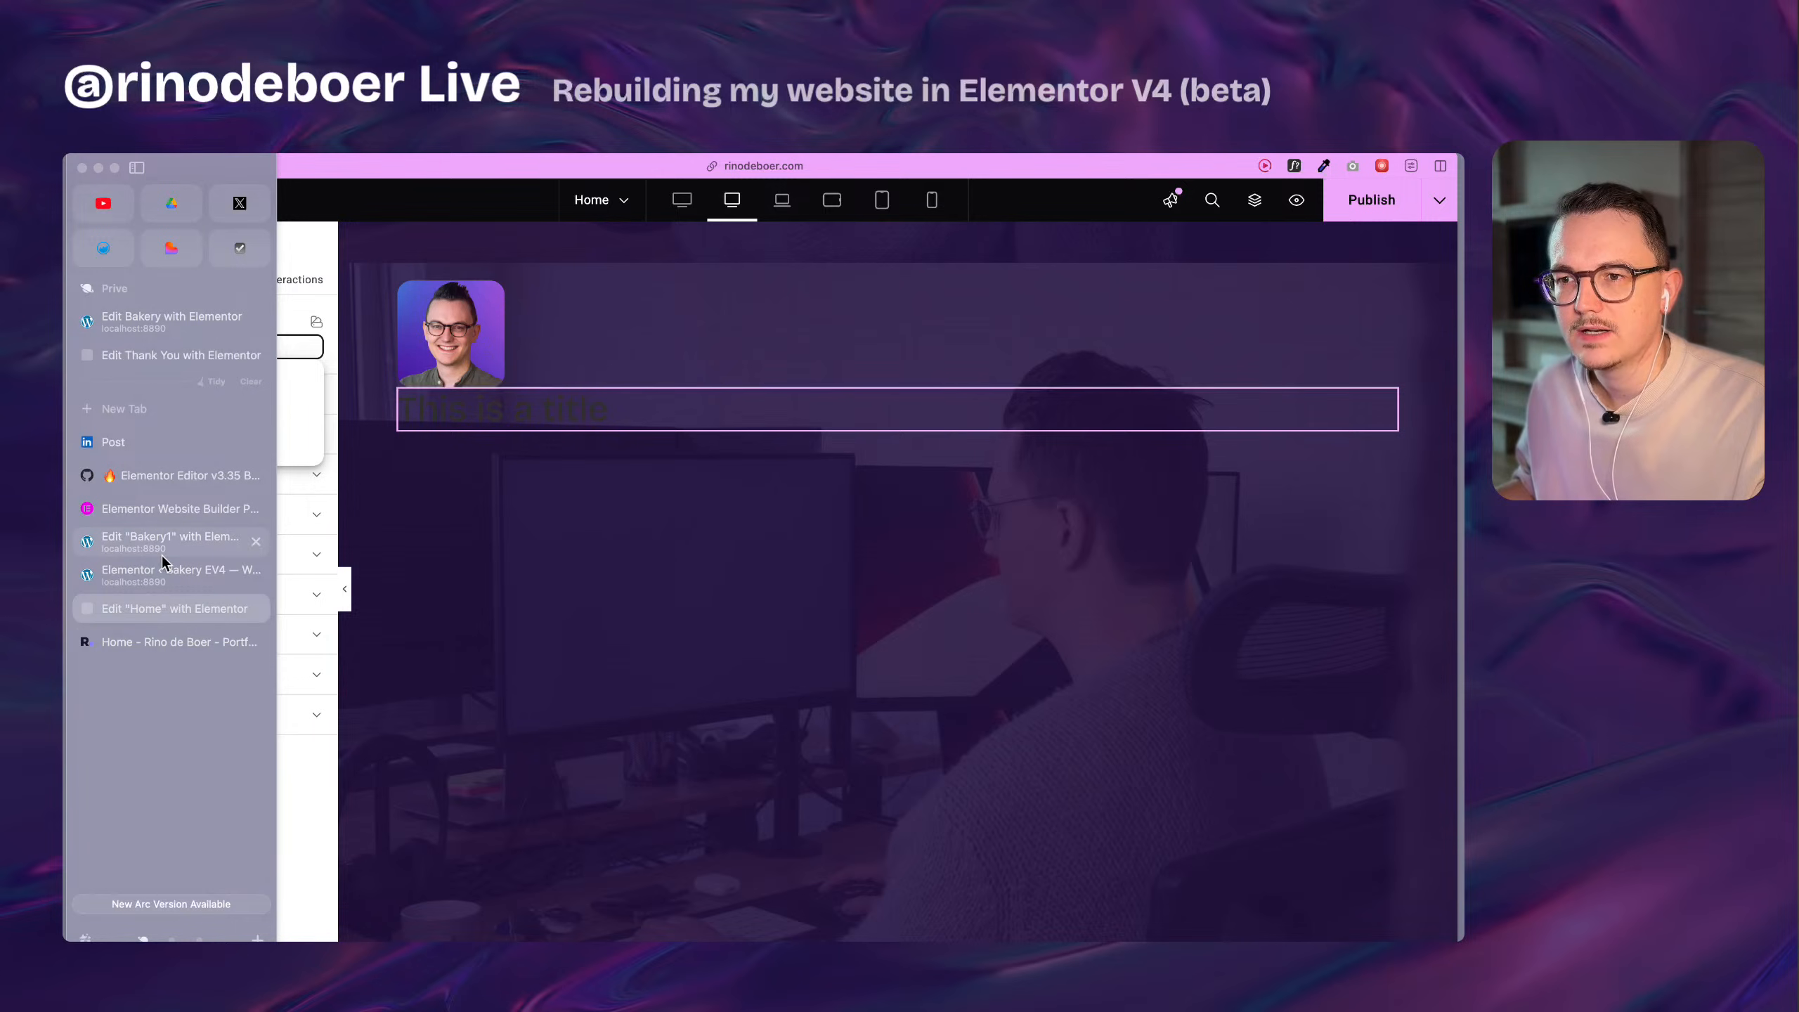
left_click(178, 540)
left_click(210, 278)
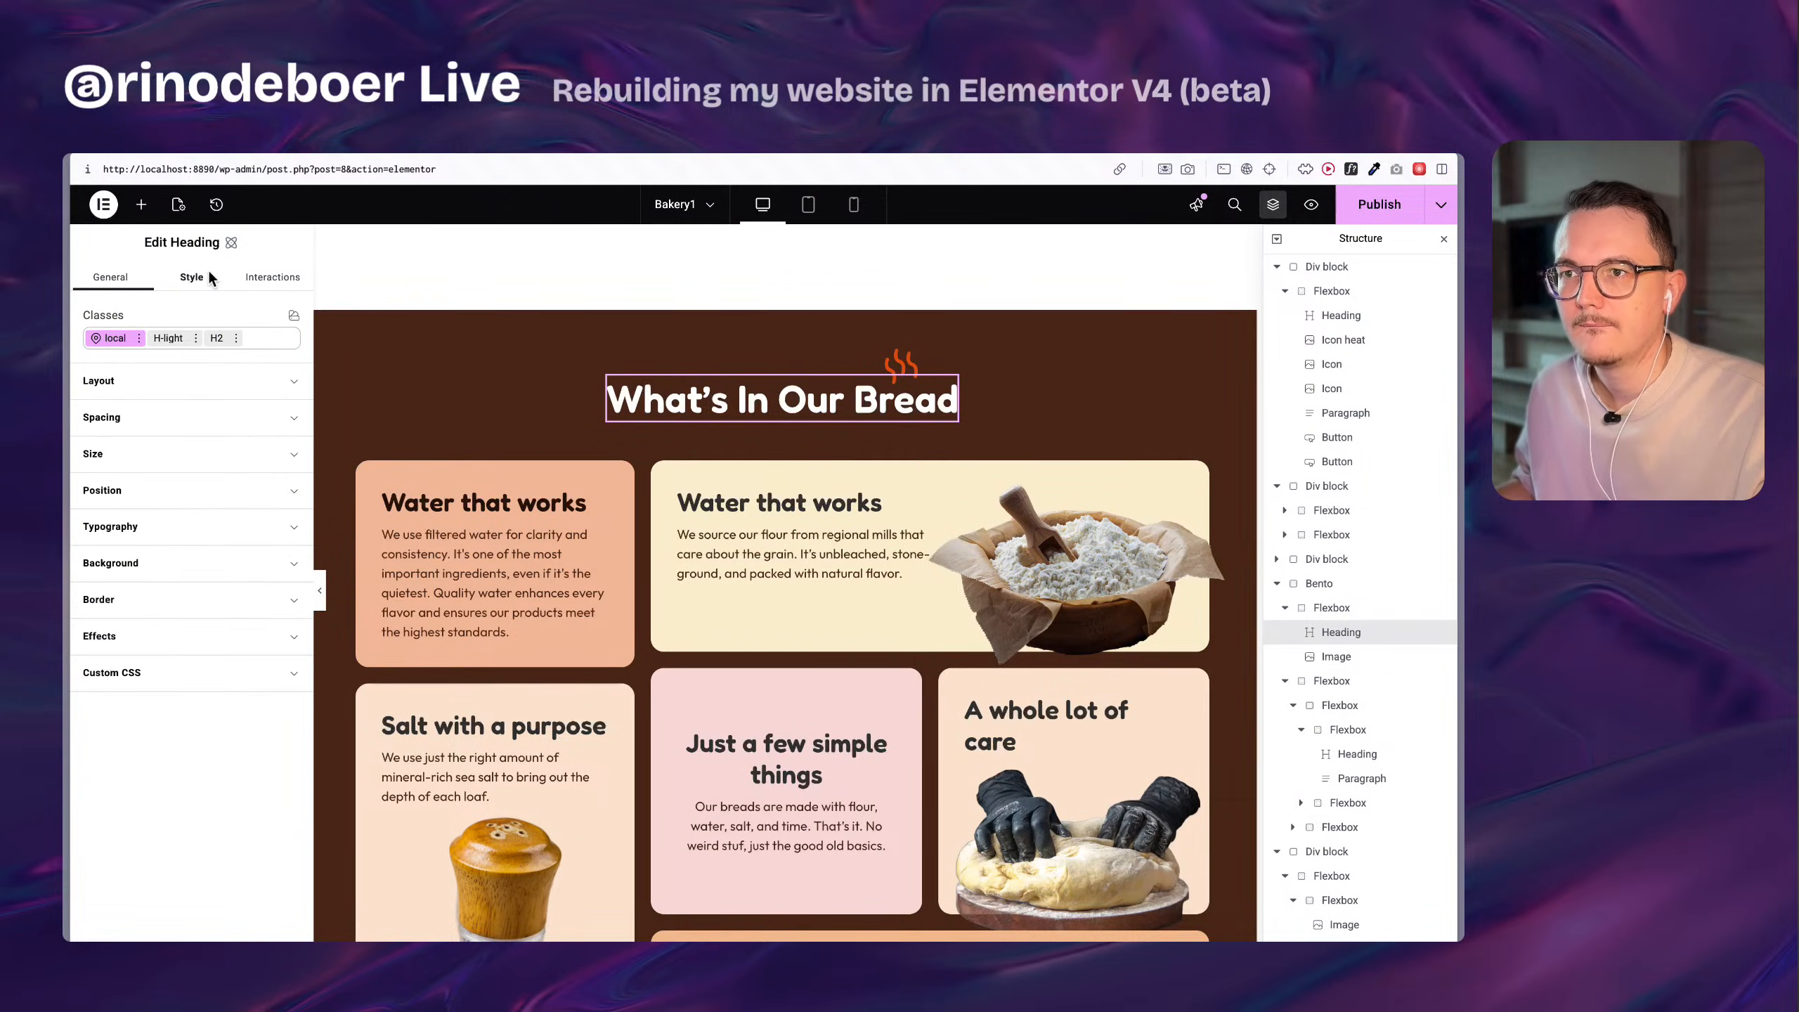
mouse_move(66, 435)
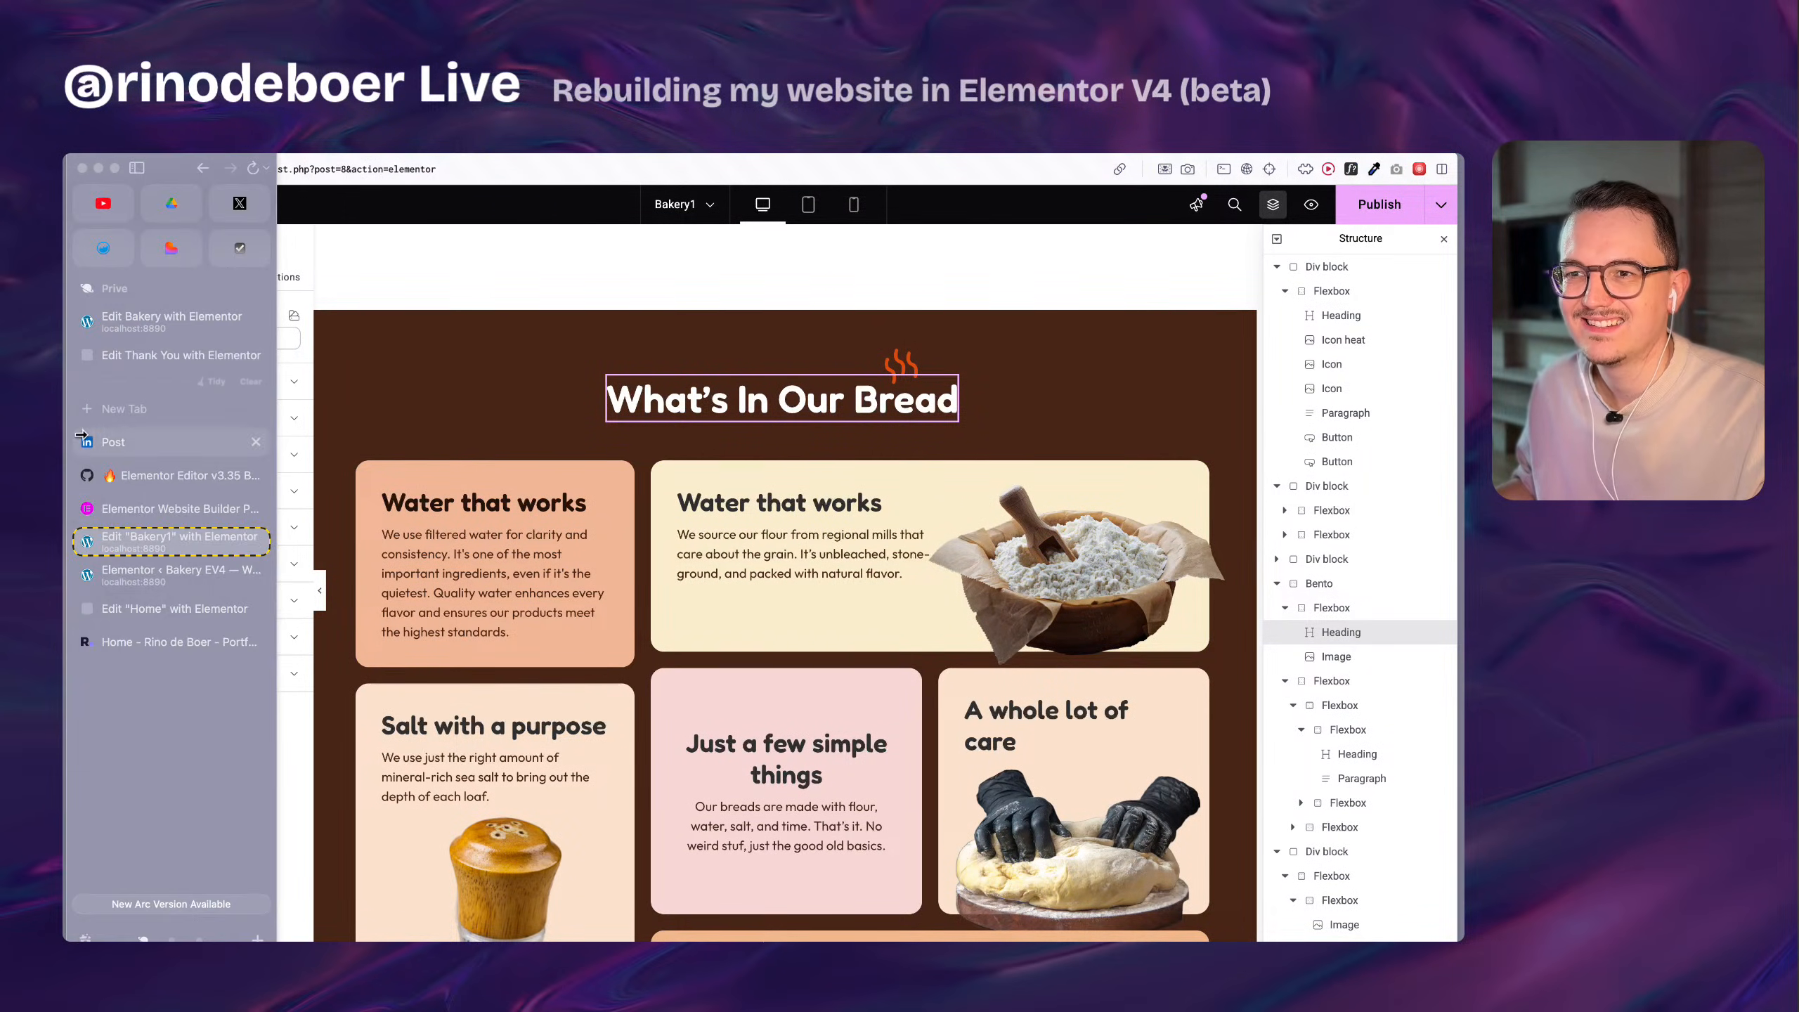
left_click(188, 574)
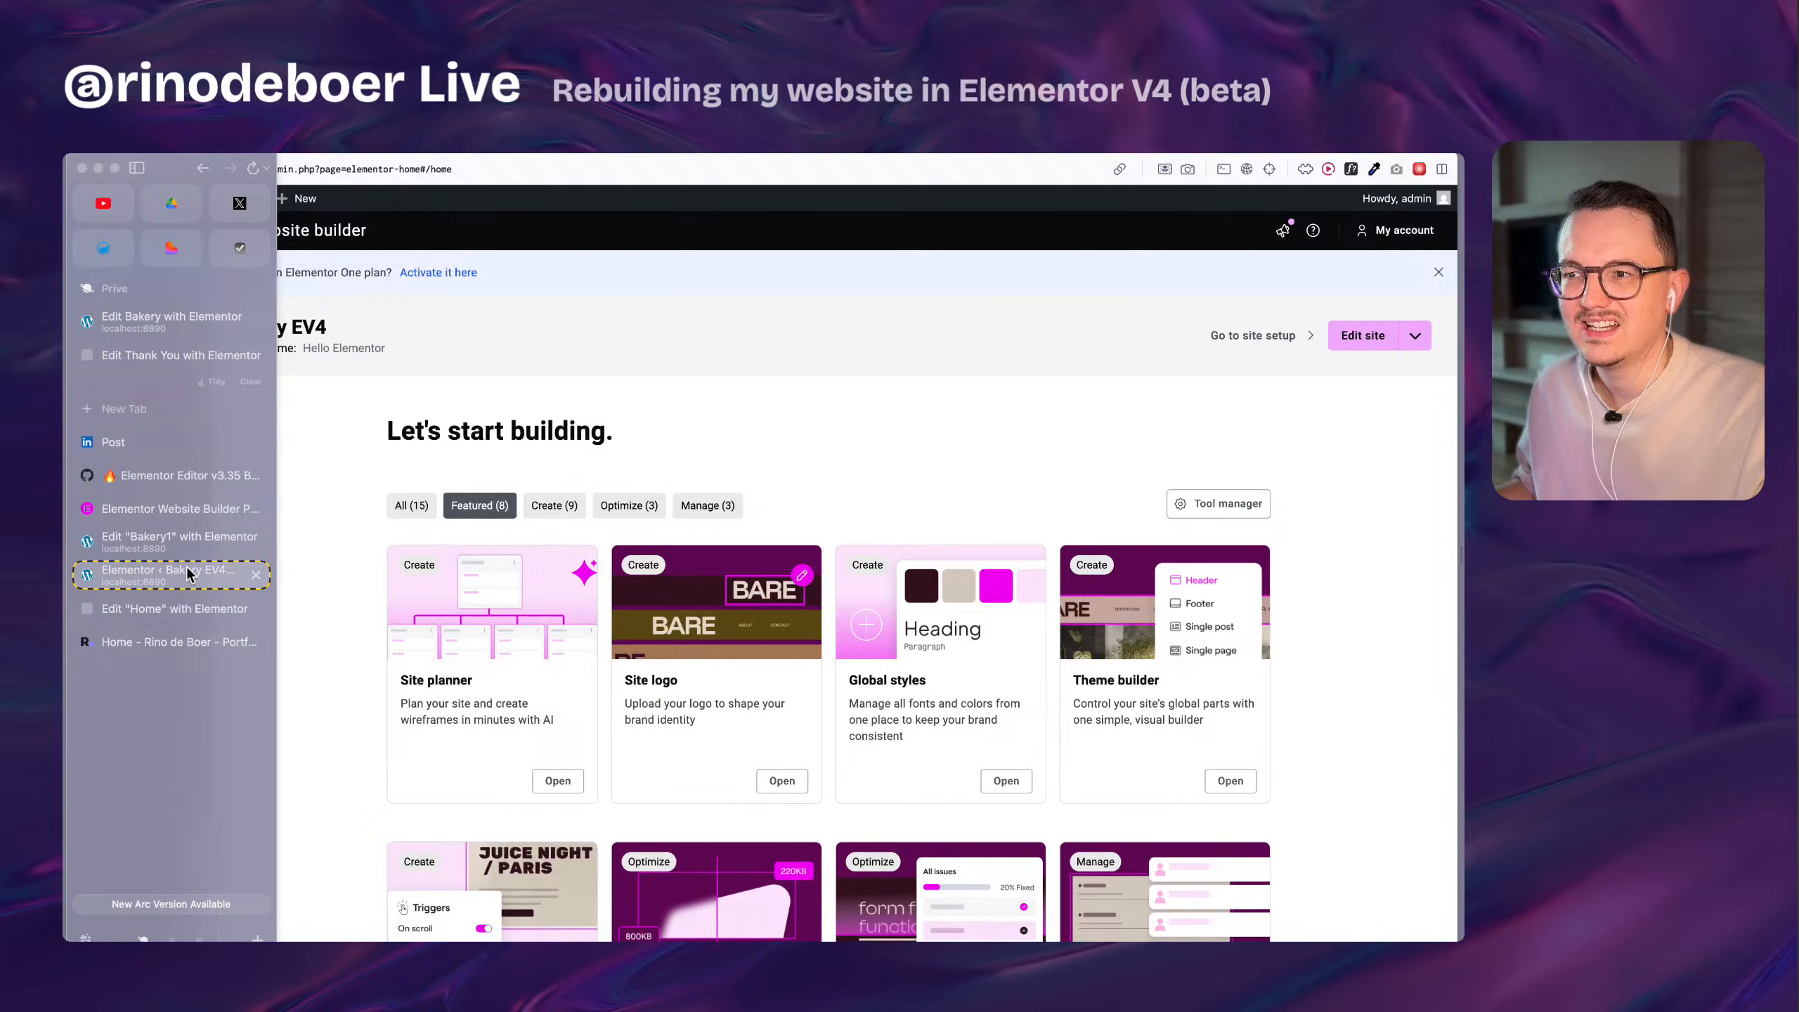
left_click(192, 620)
Create a second class named h-light on the heading alongside h1.
left_click(233, 338)
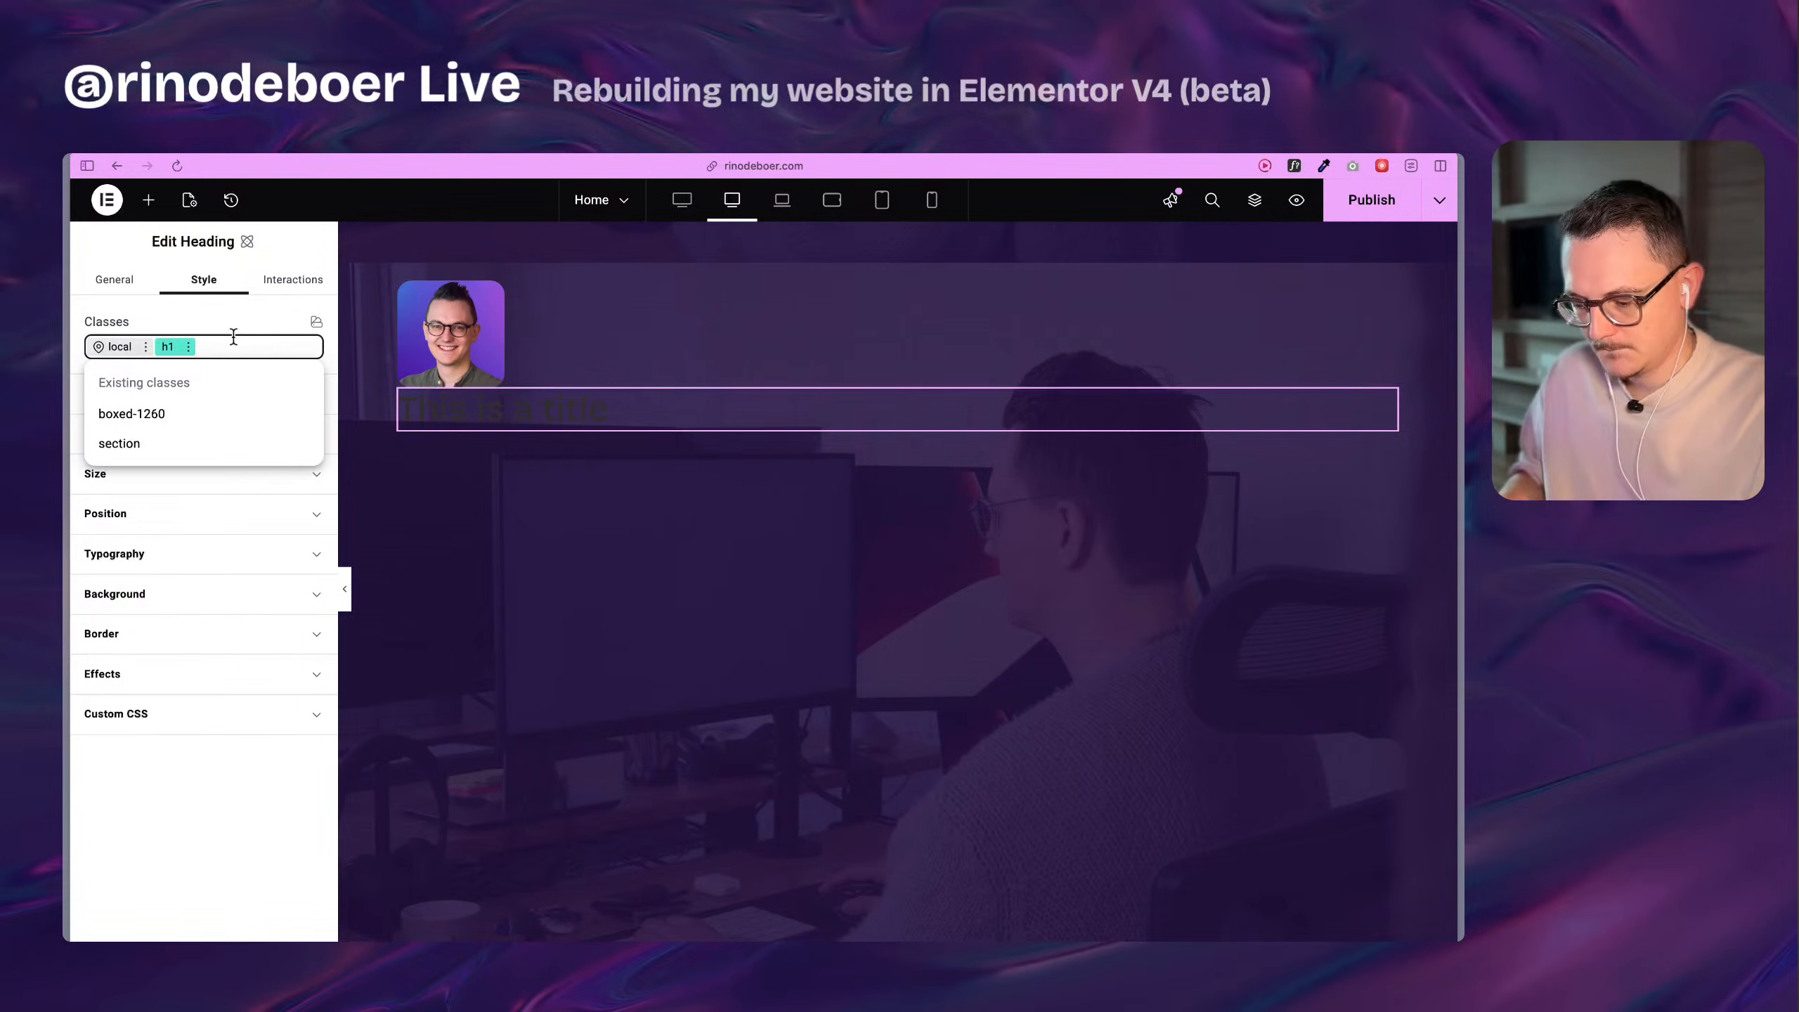
type("h-li")
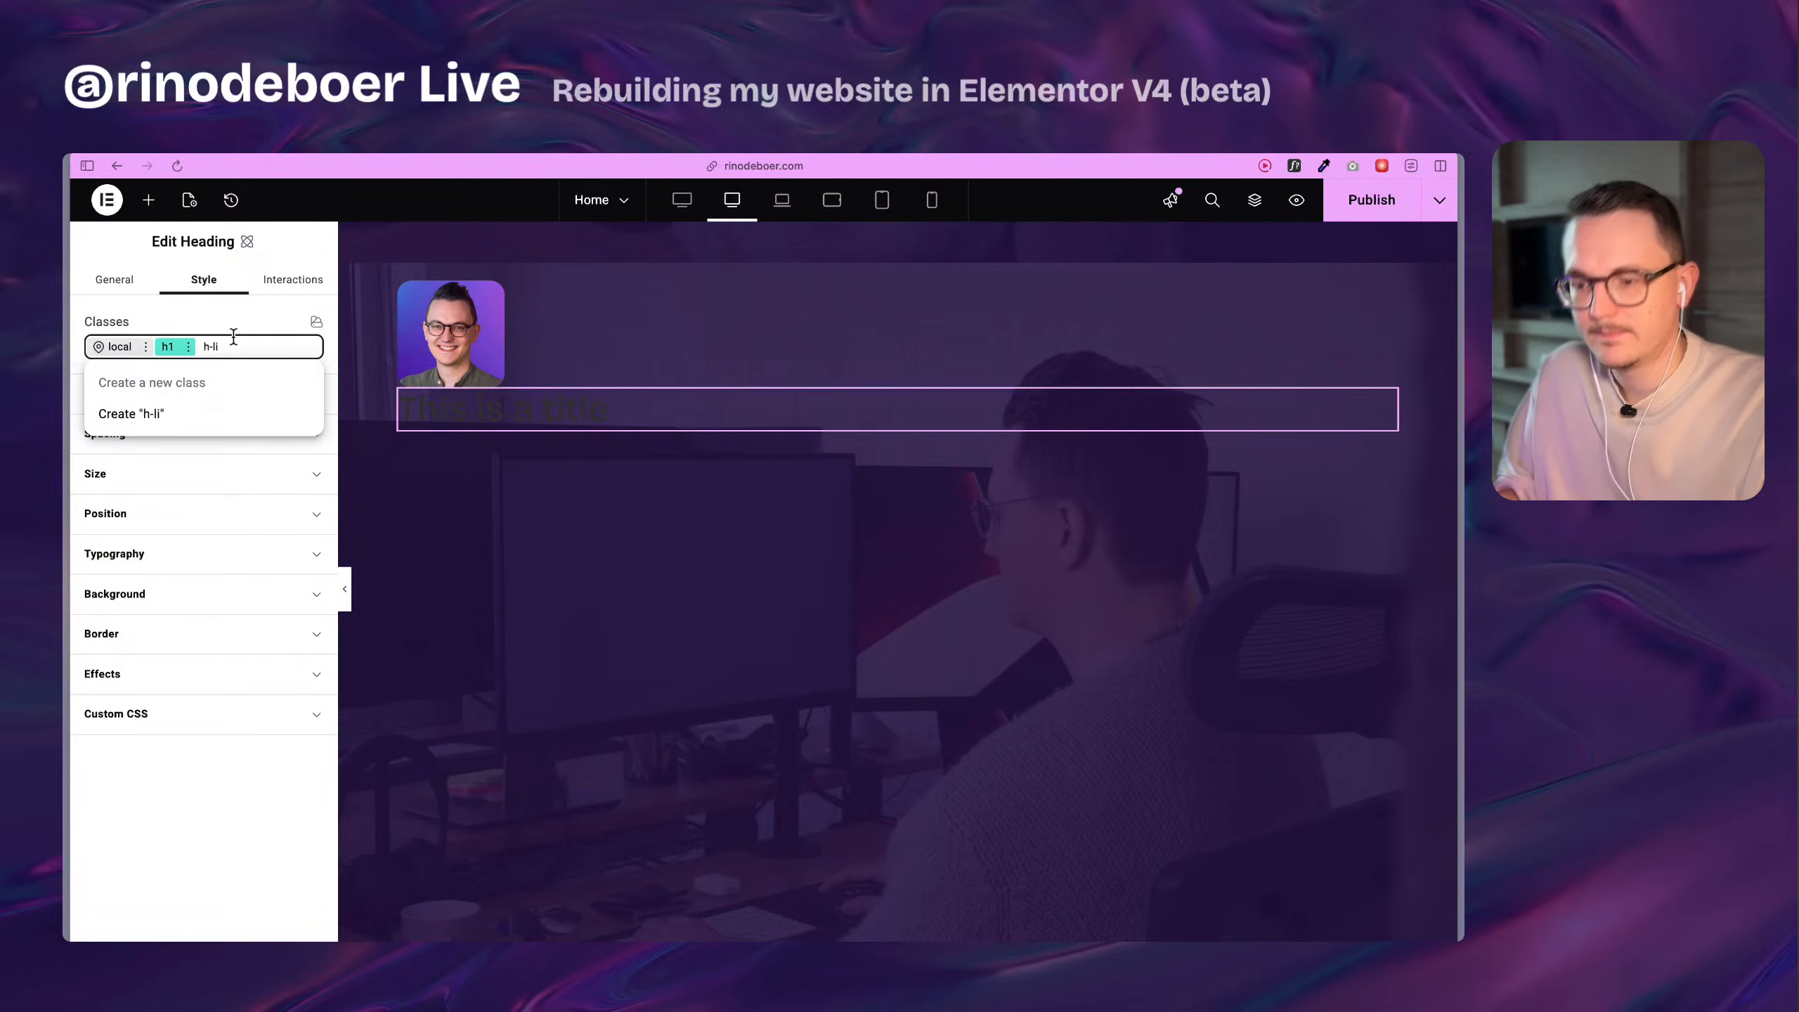
type("ght")
key("Return")
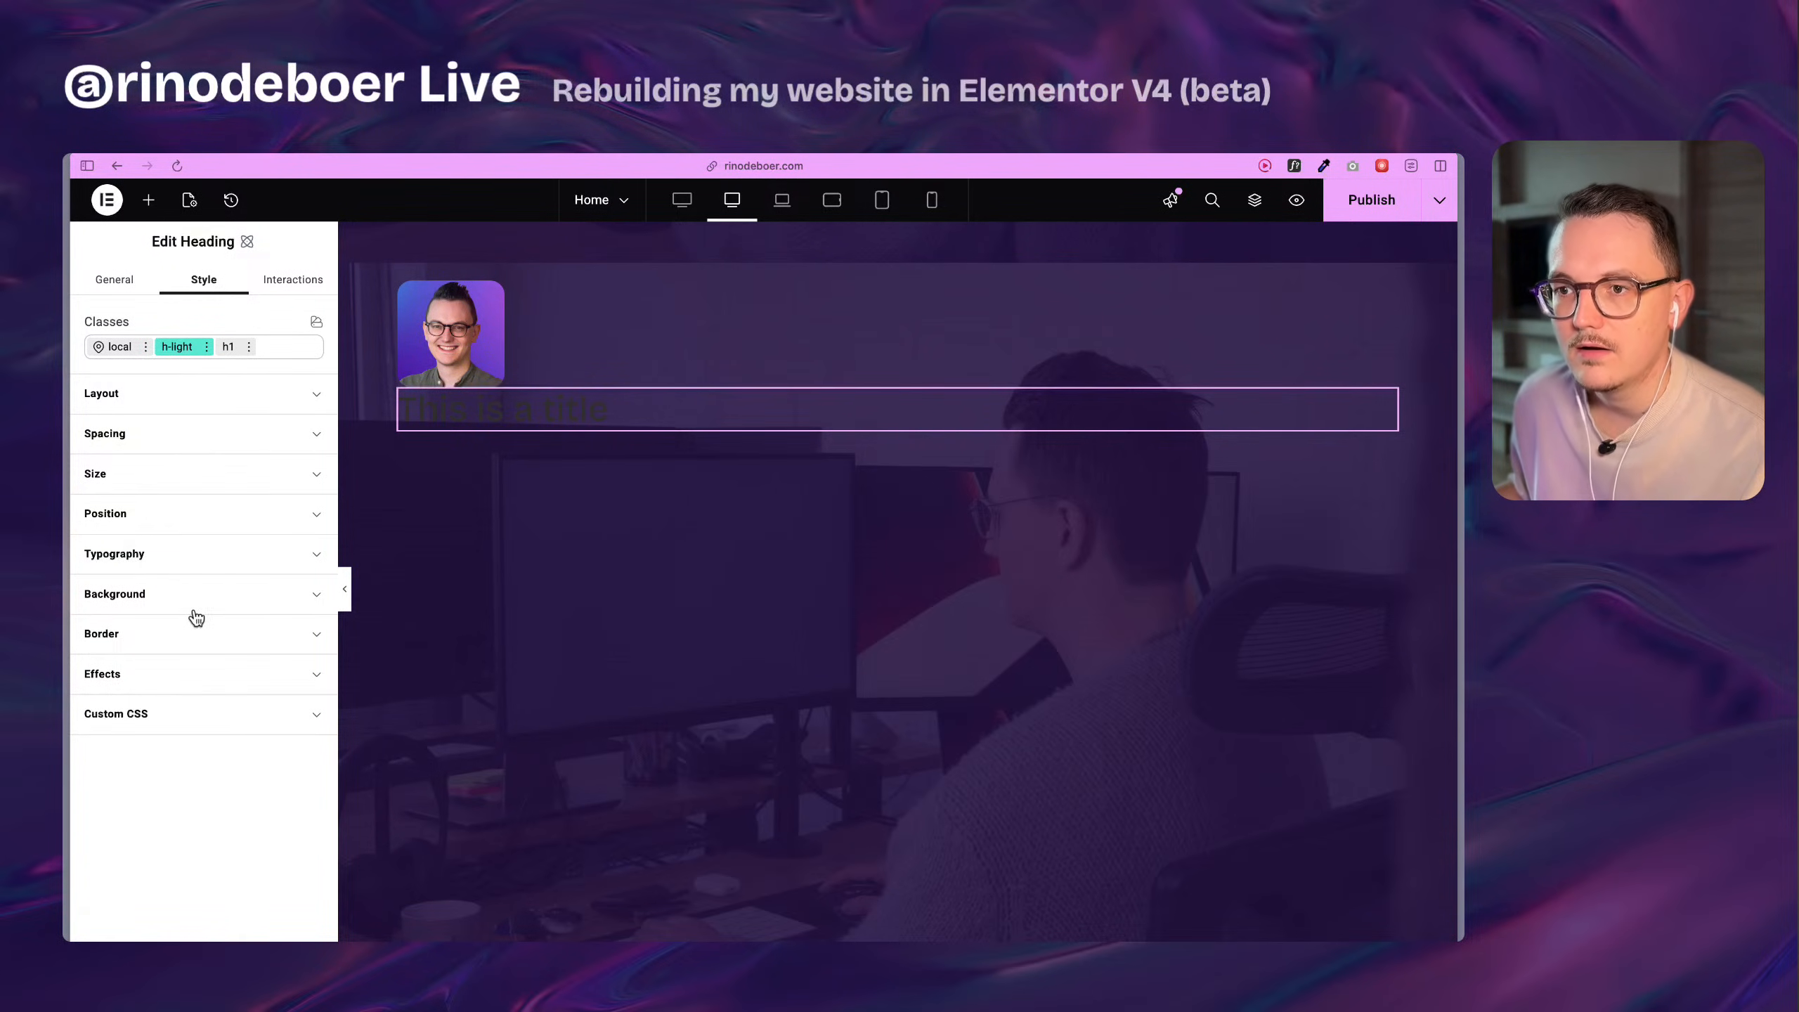
Show the h-light class's typography settings and check the dynamic tags available for its text color.
left_click(185, 559)
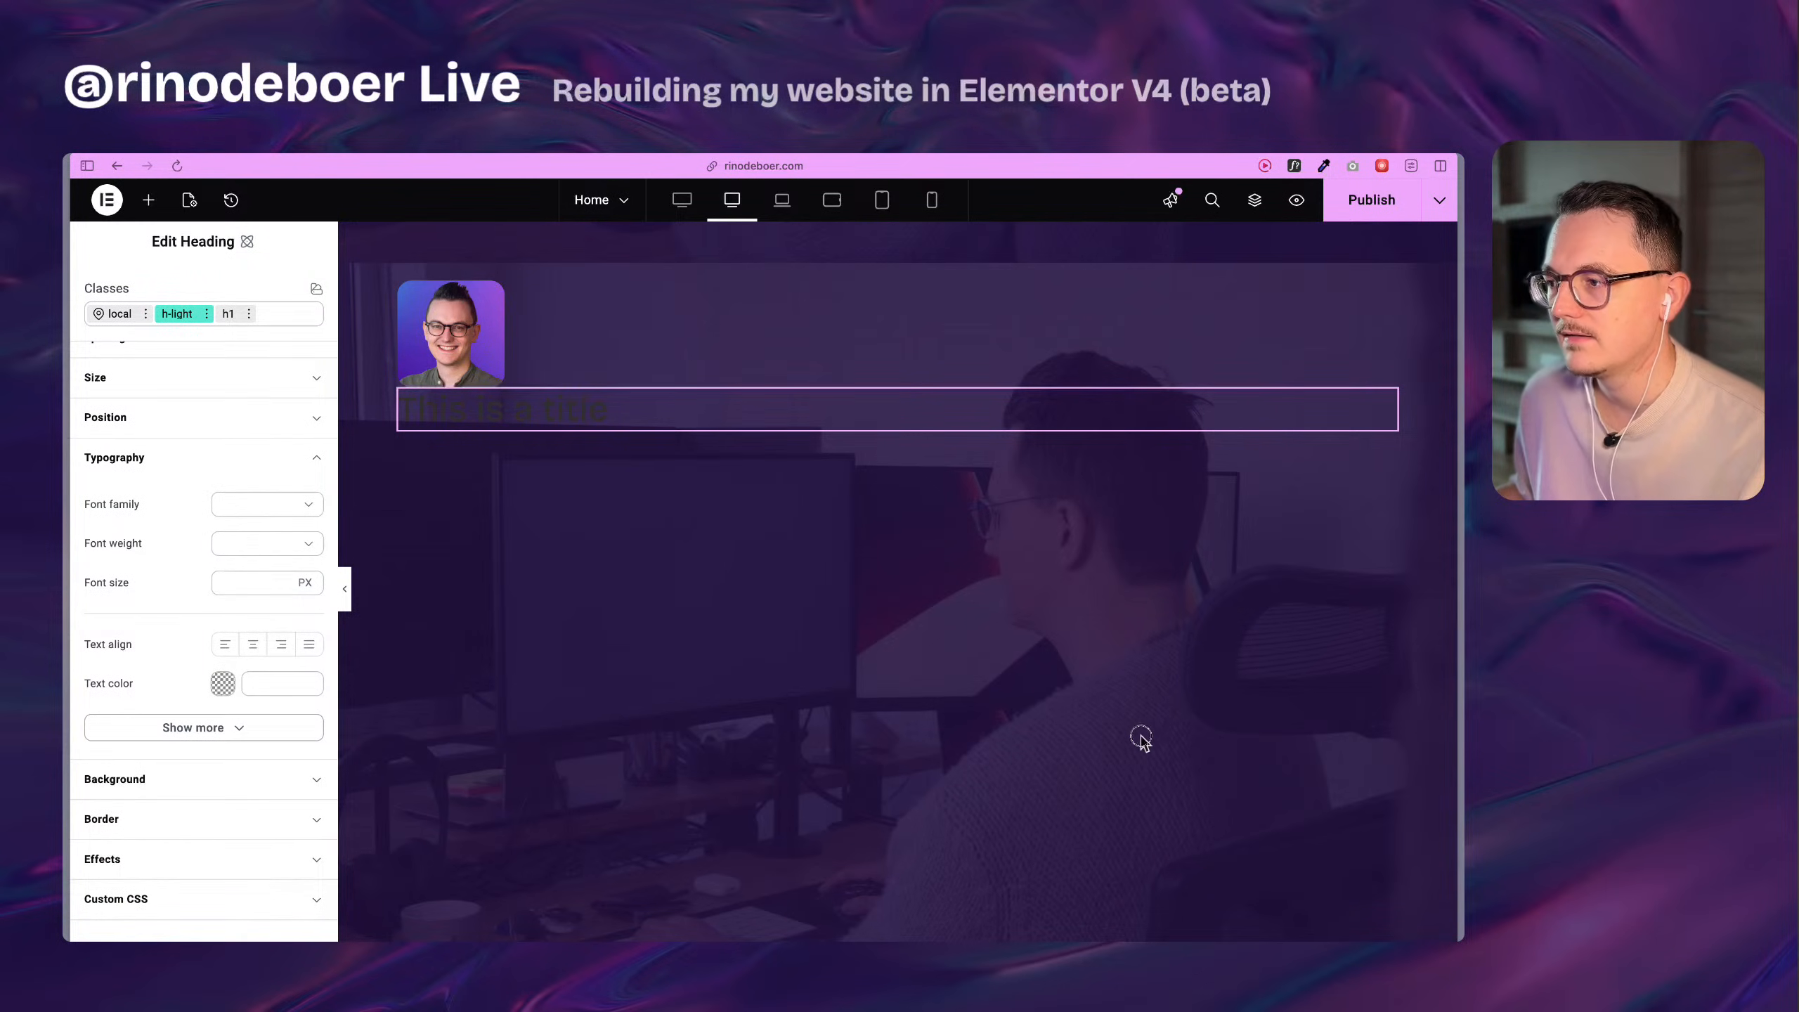
scroll(159, 606, "down", 1)
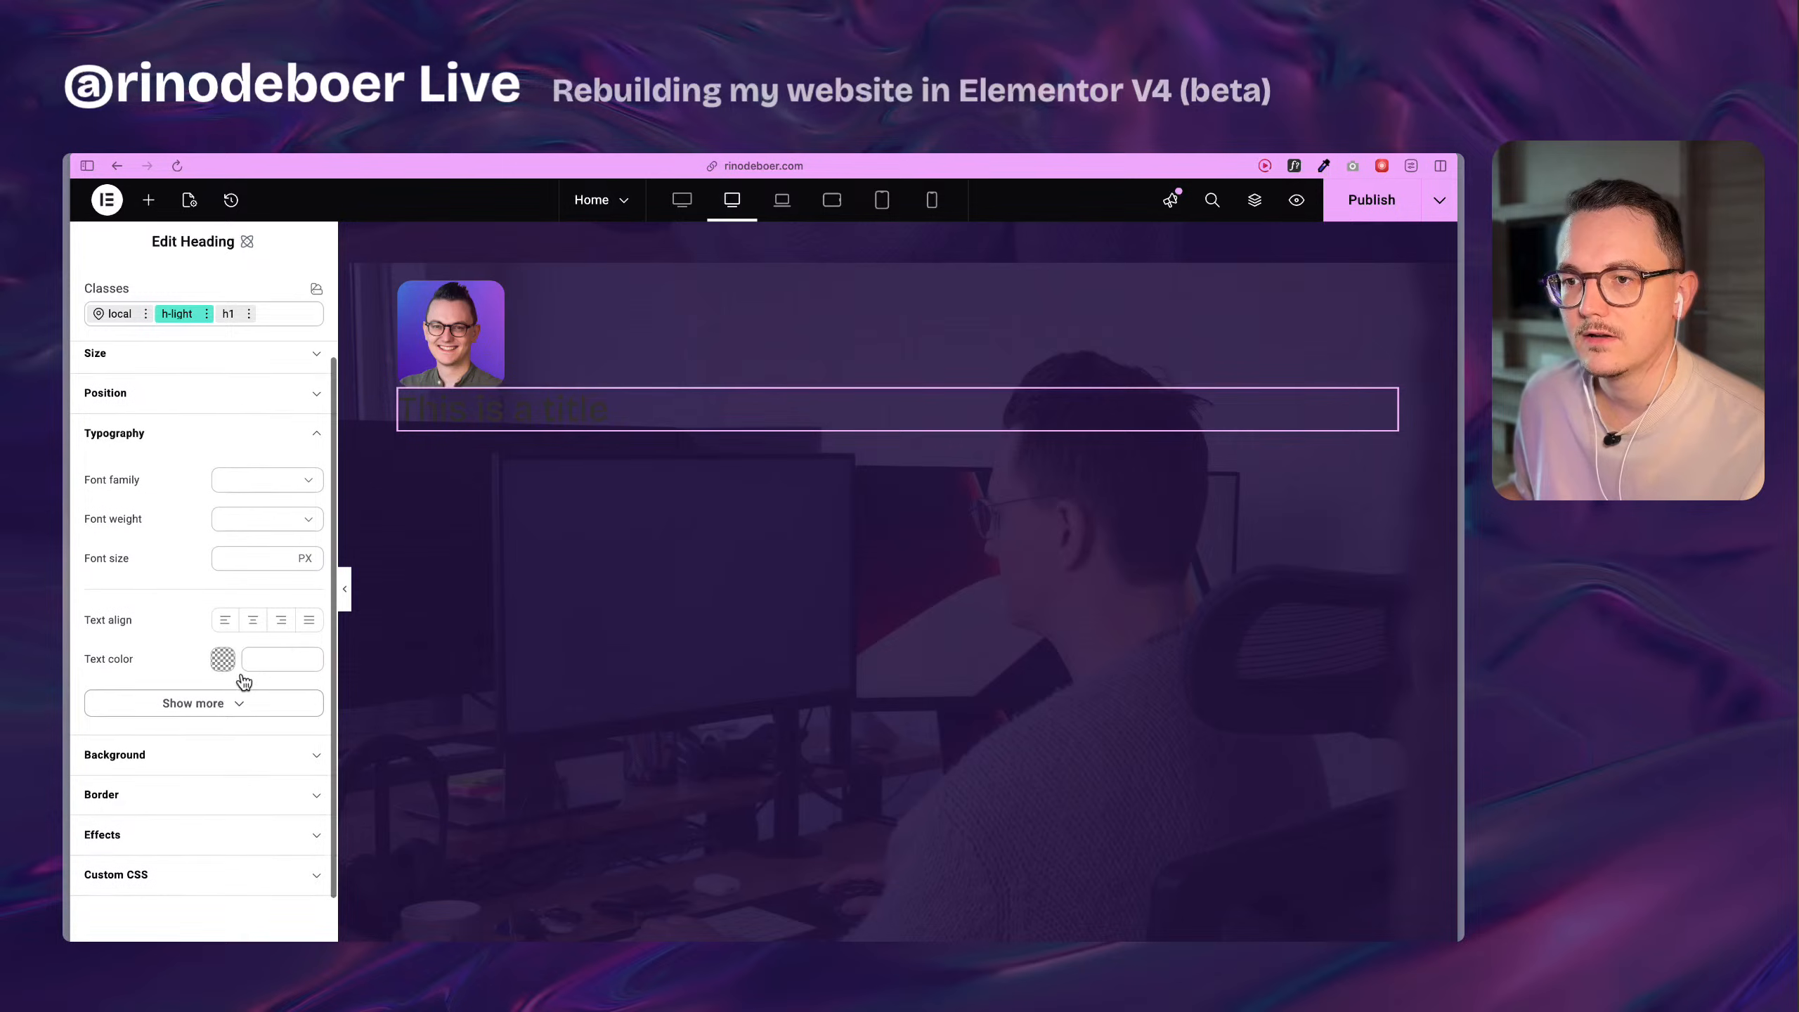
mouse_move(283, 663)
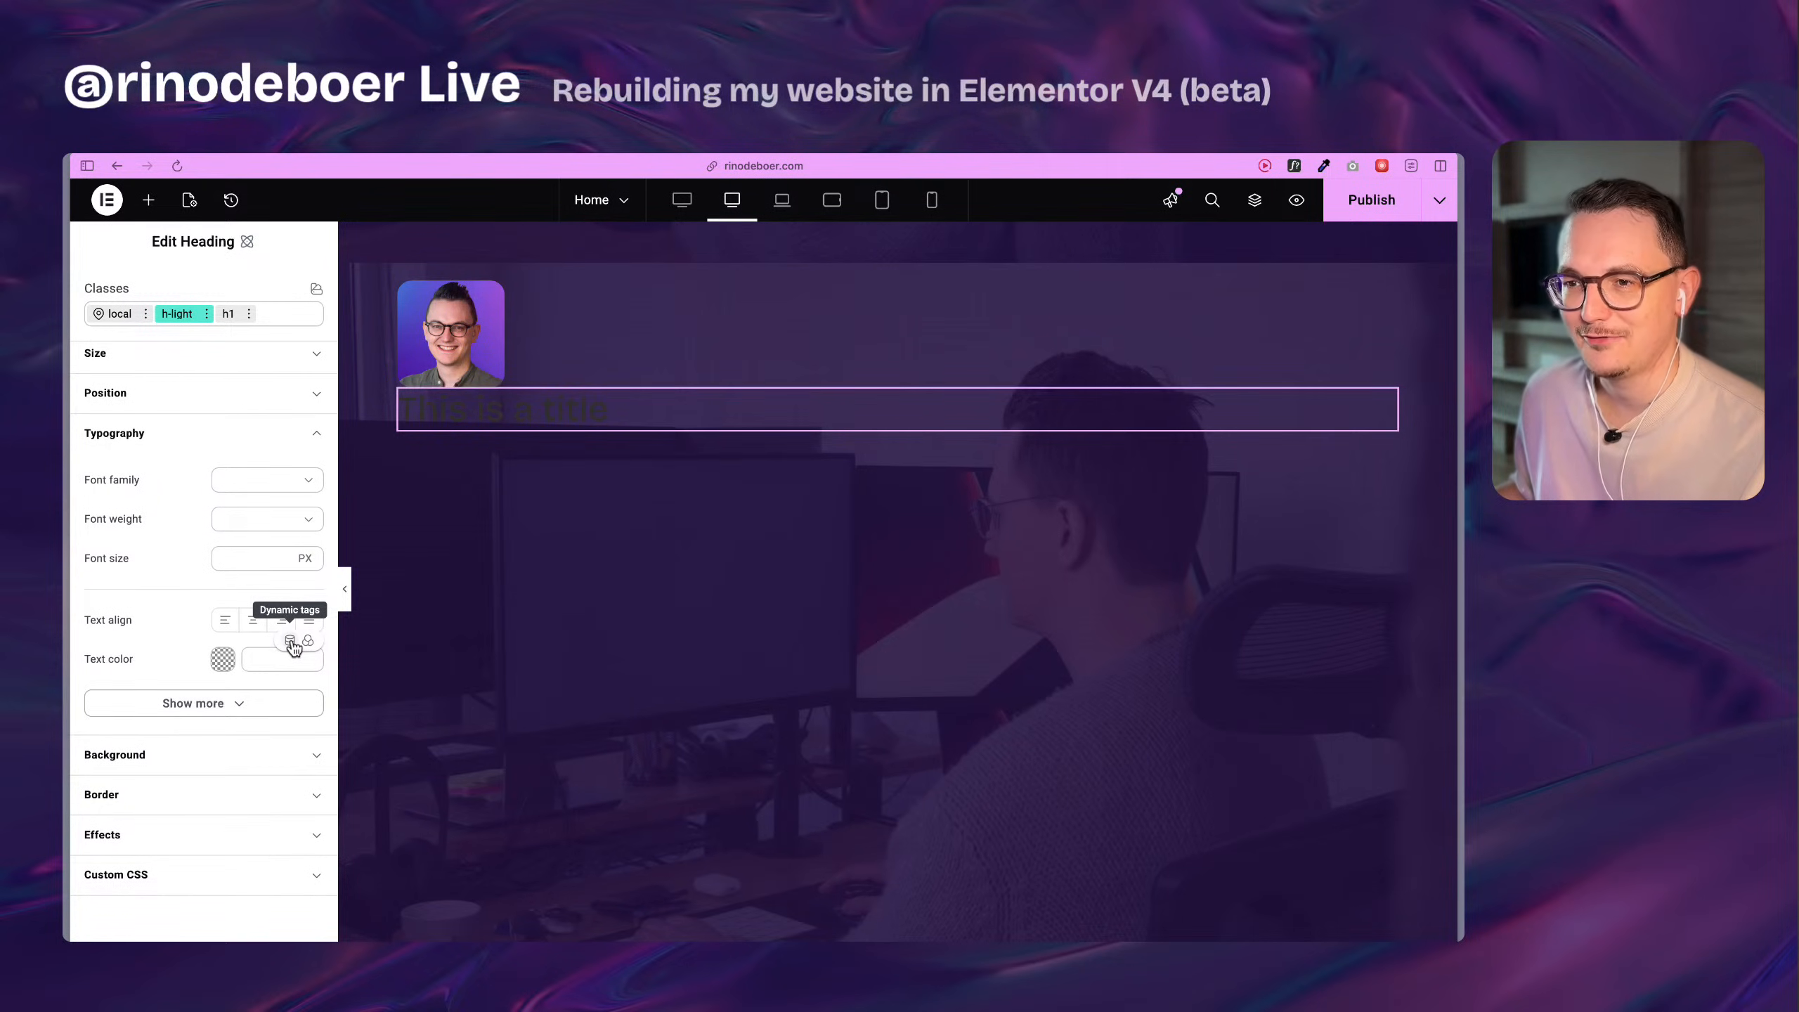
left_click(290, 641)
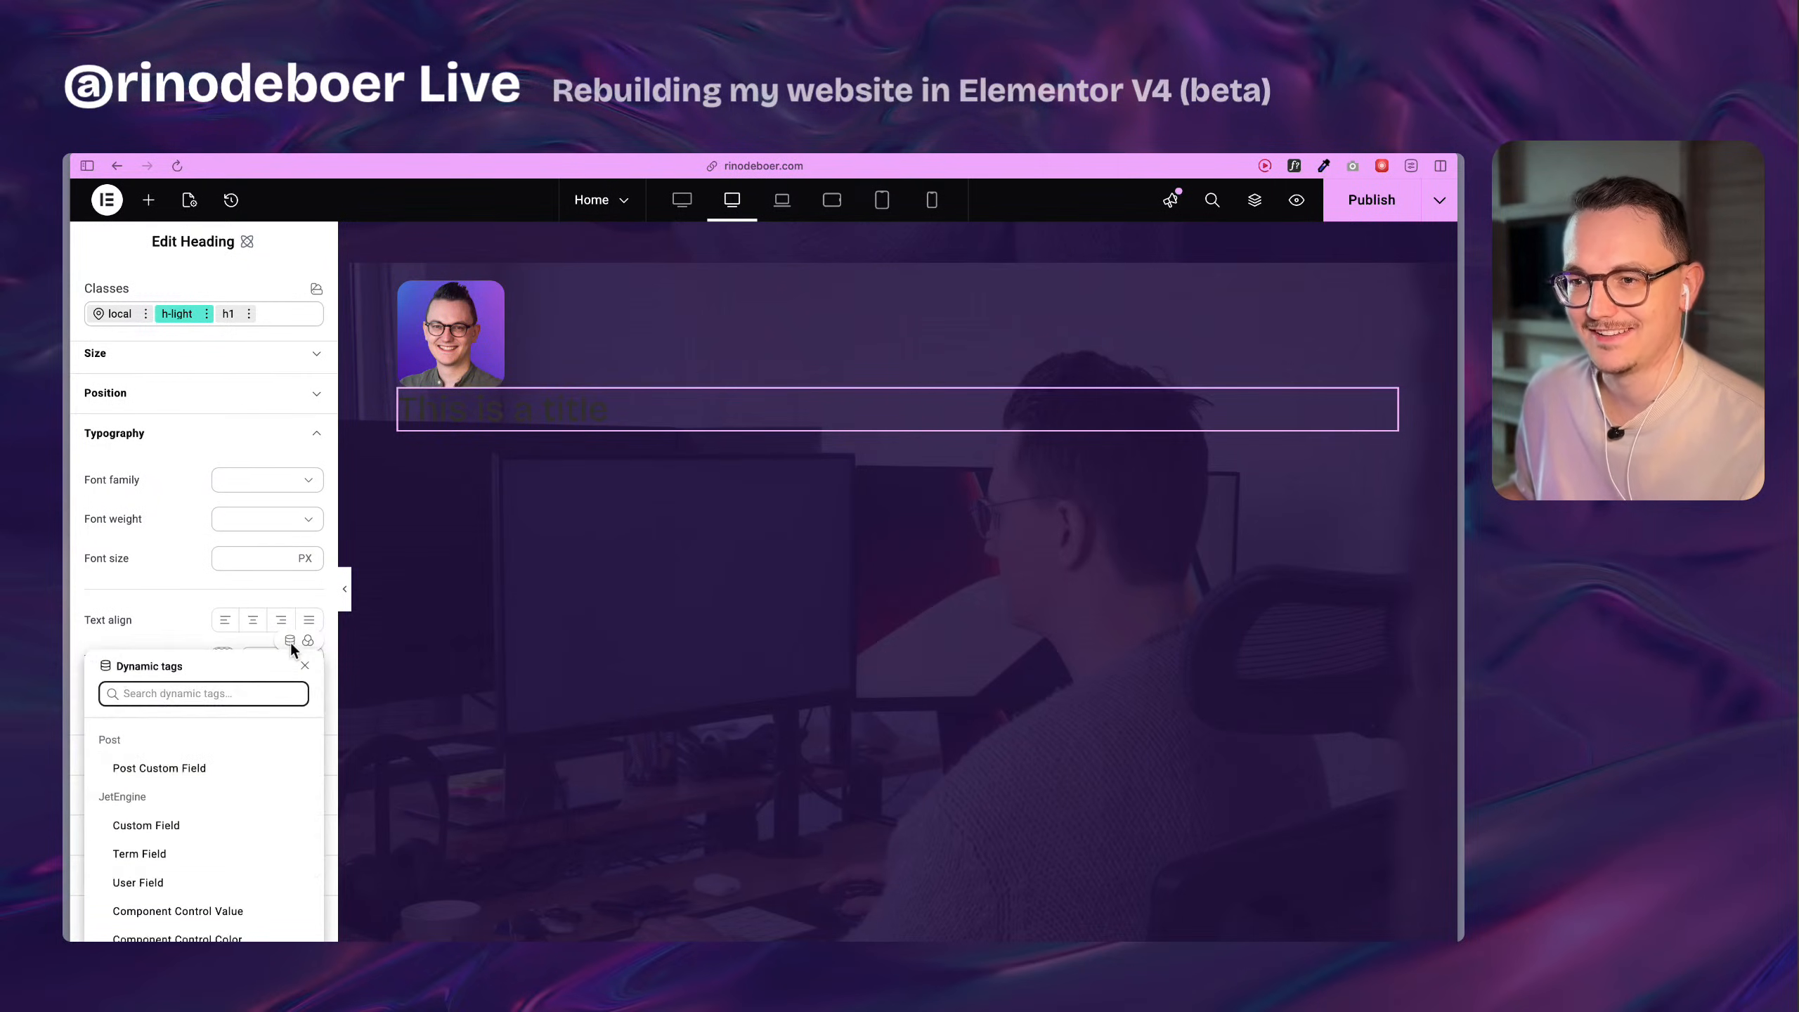
left_click(178, 613)
left_click(308, 647)
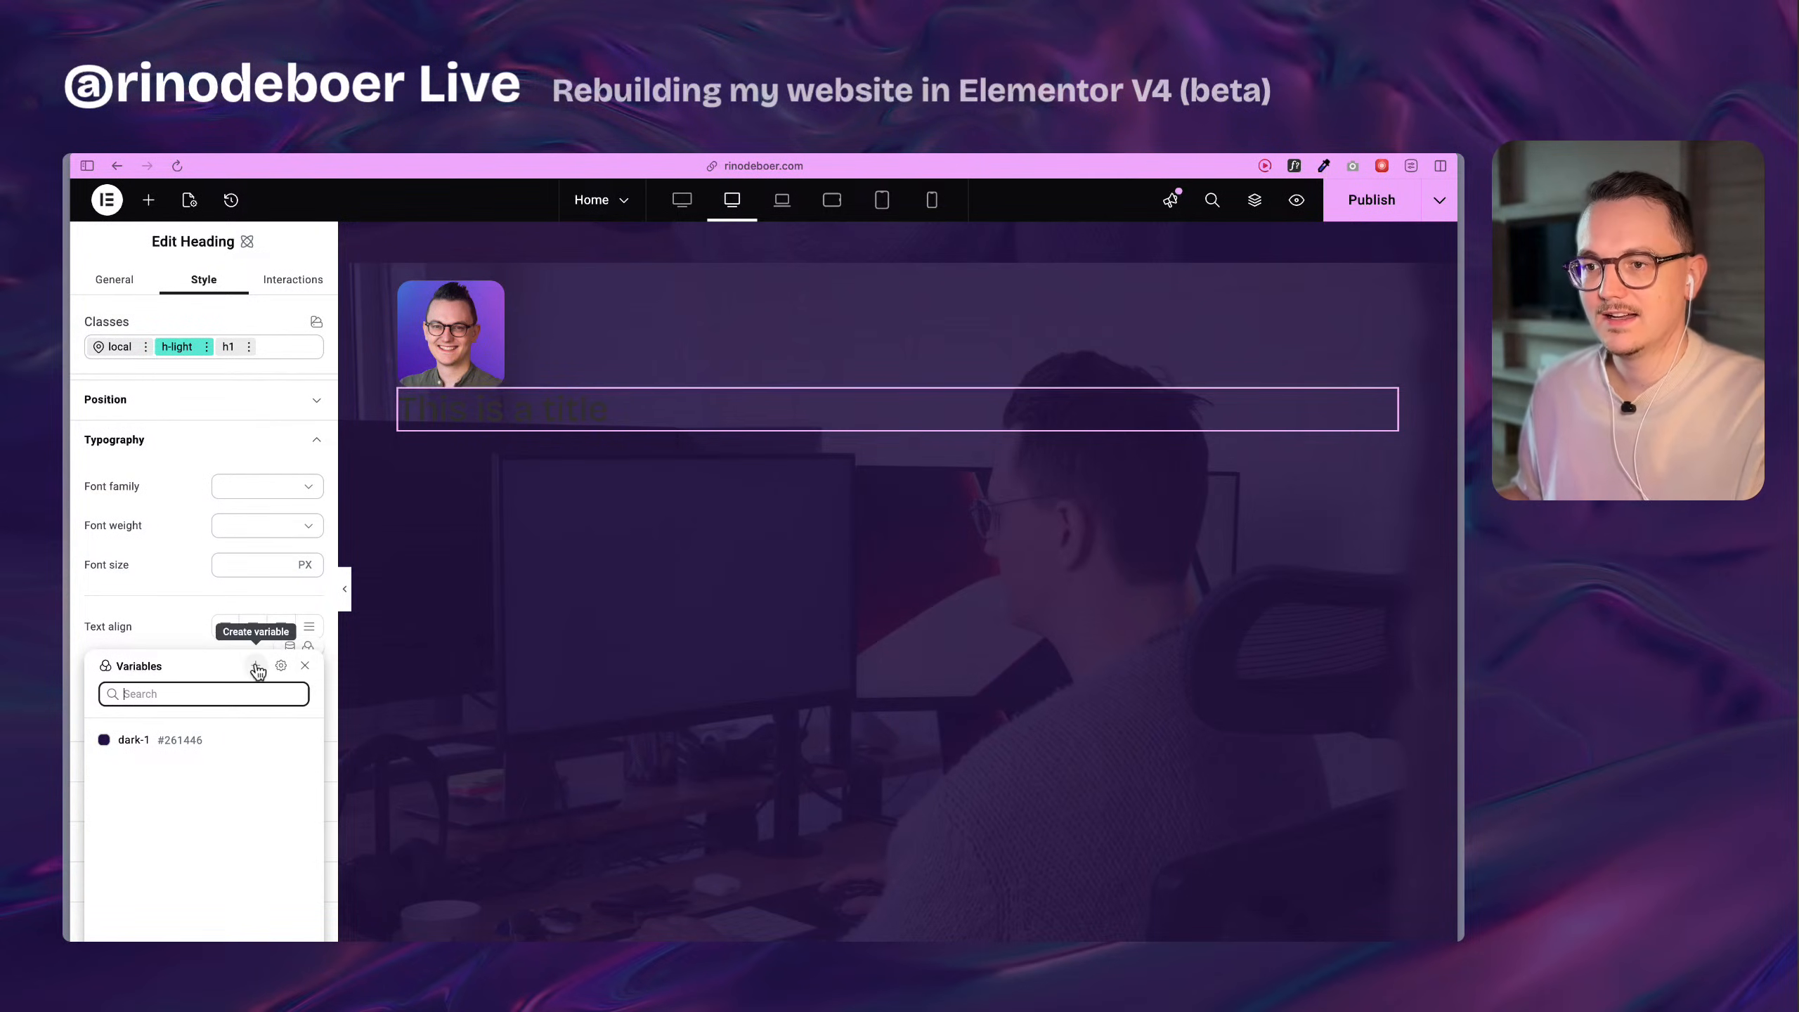
left_click(256, 667)
left_click(204, 733)
type("lig")
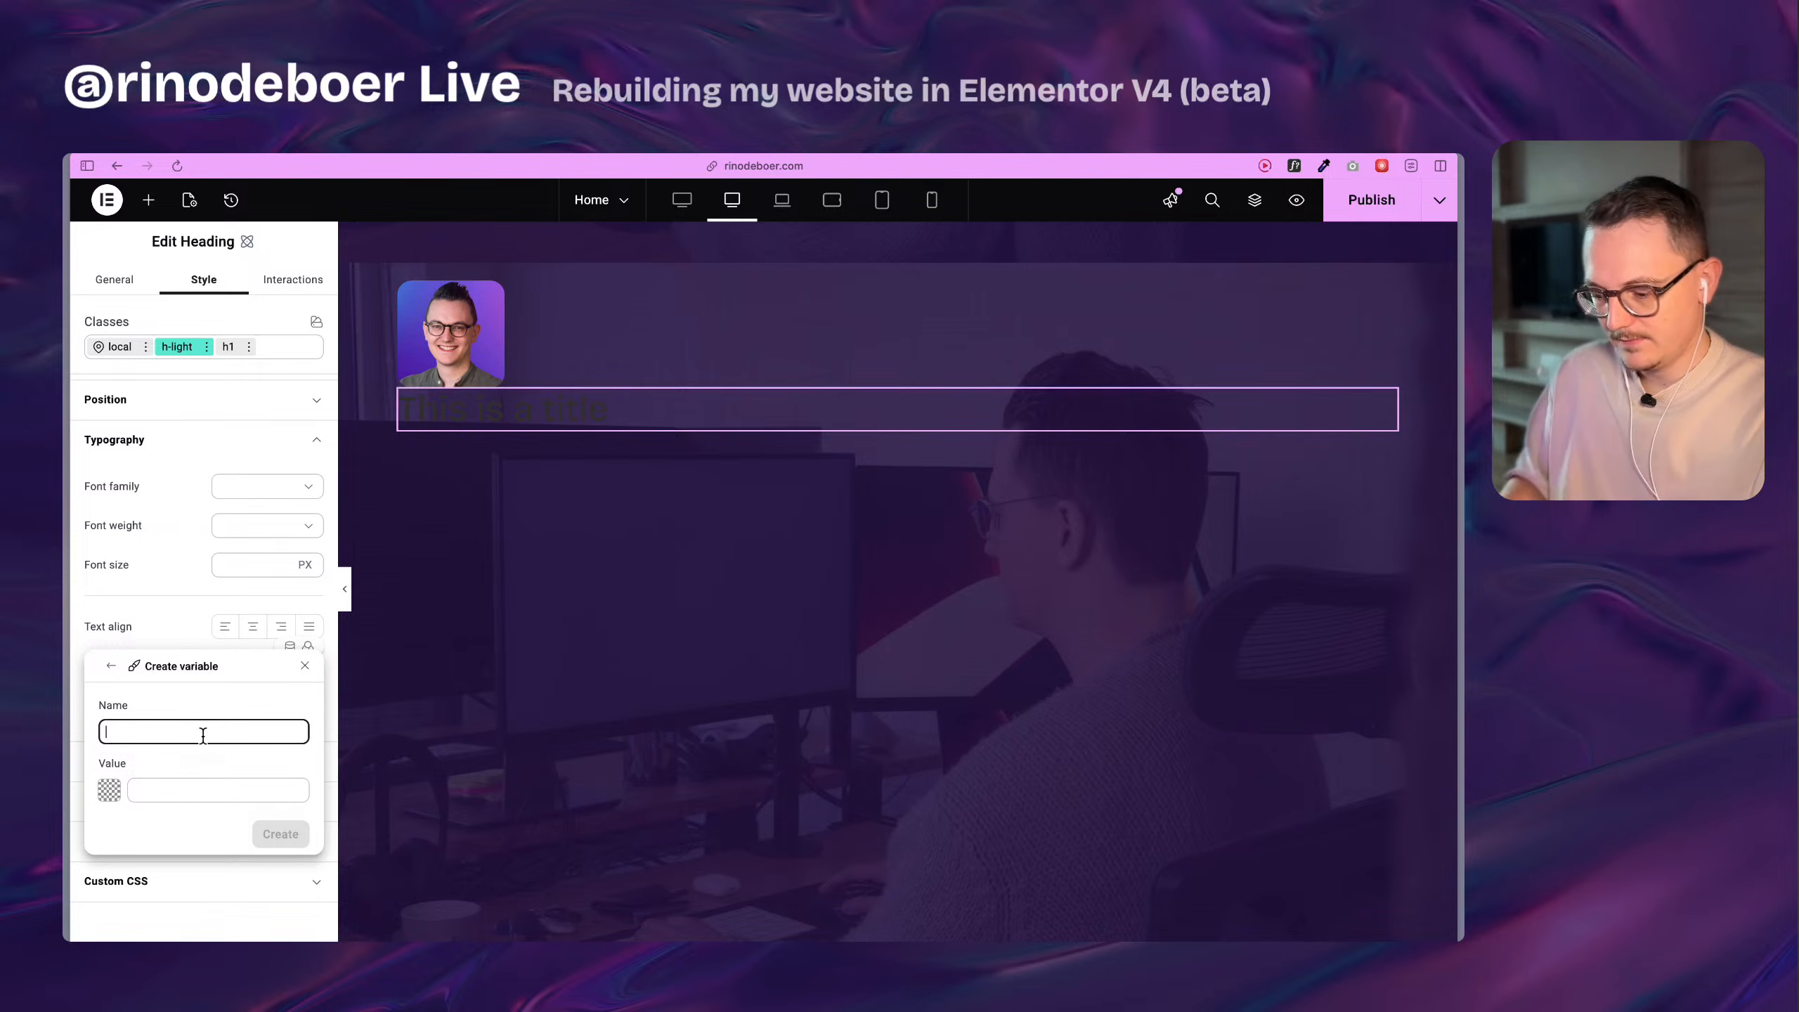
type("ht-1")
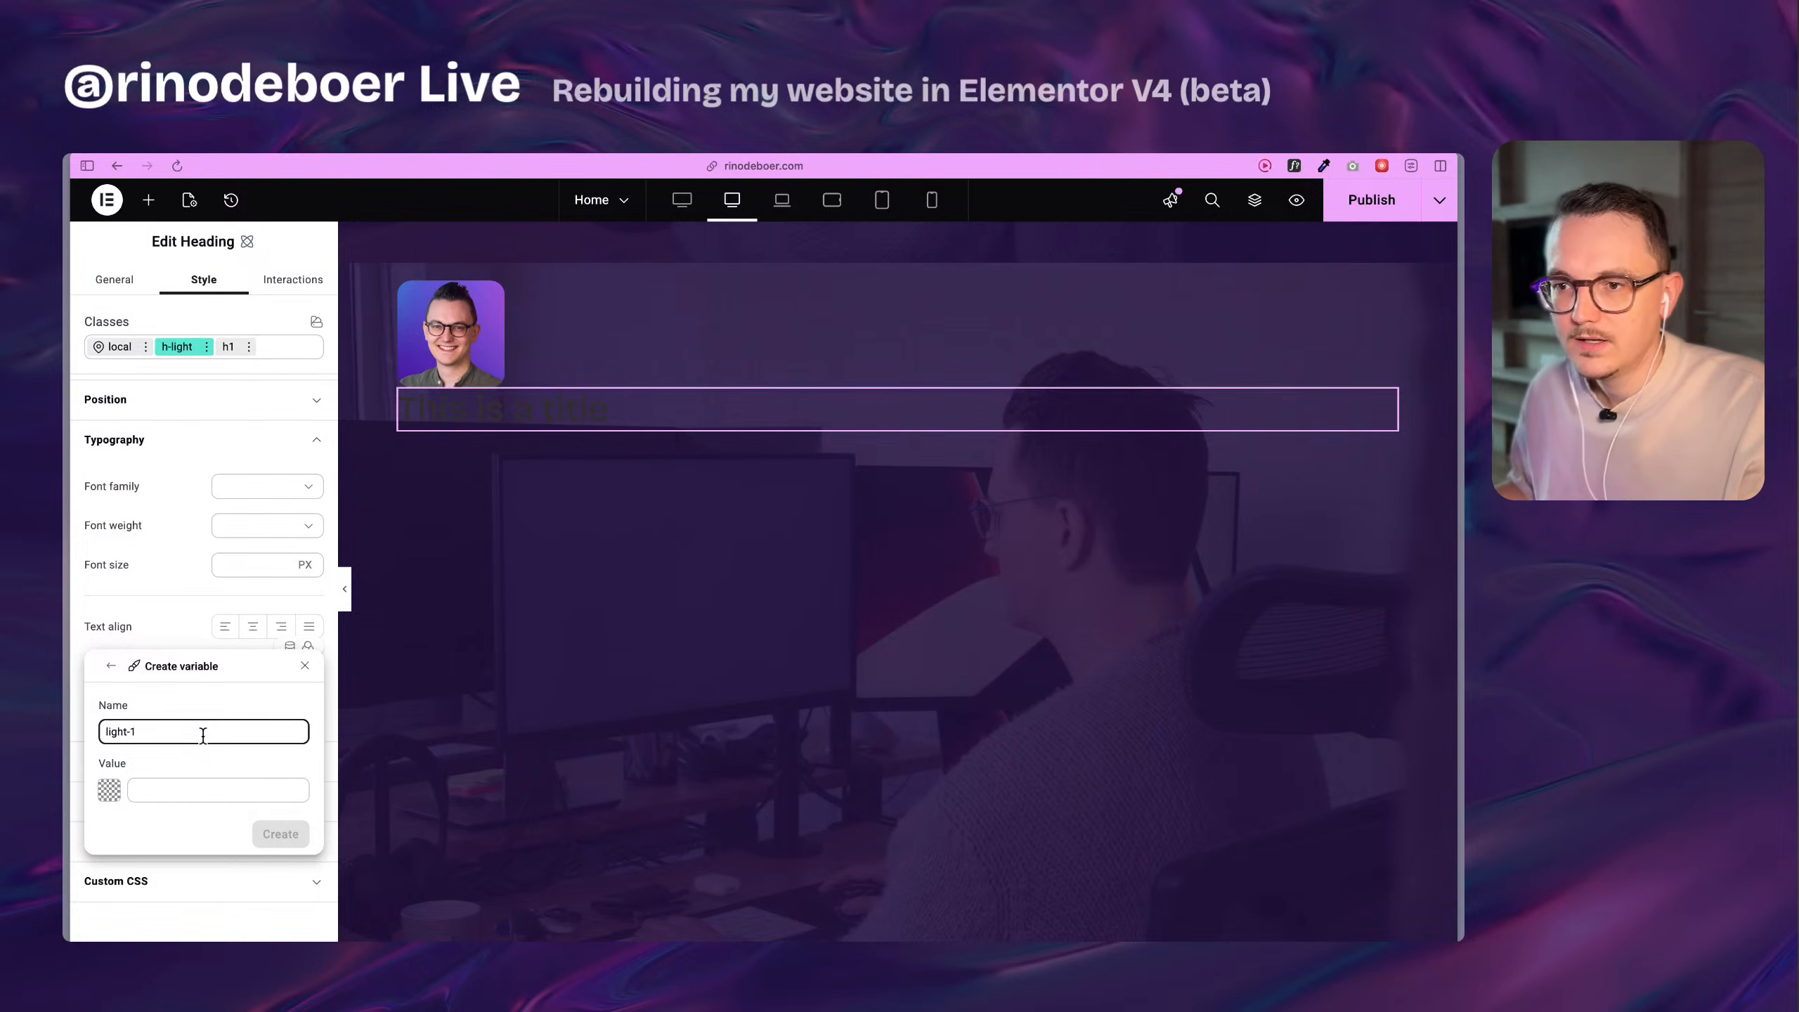
left_click(109, 790)
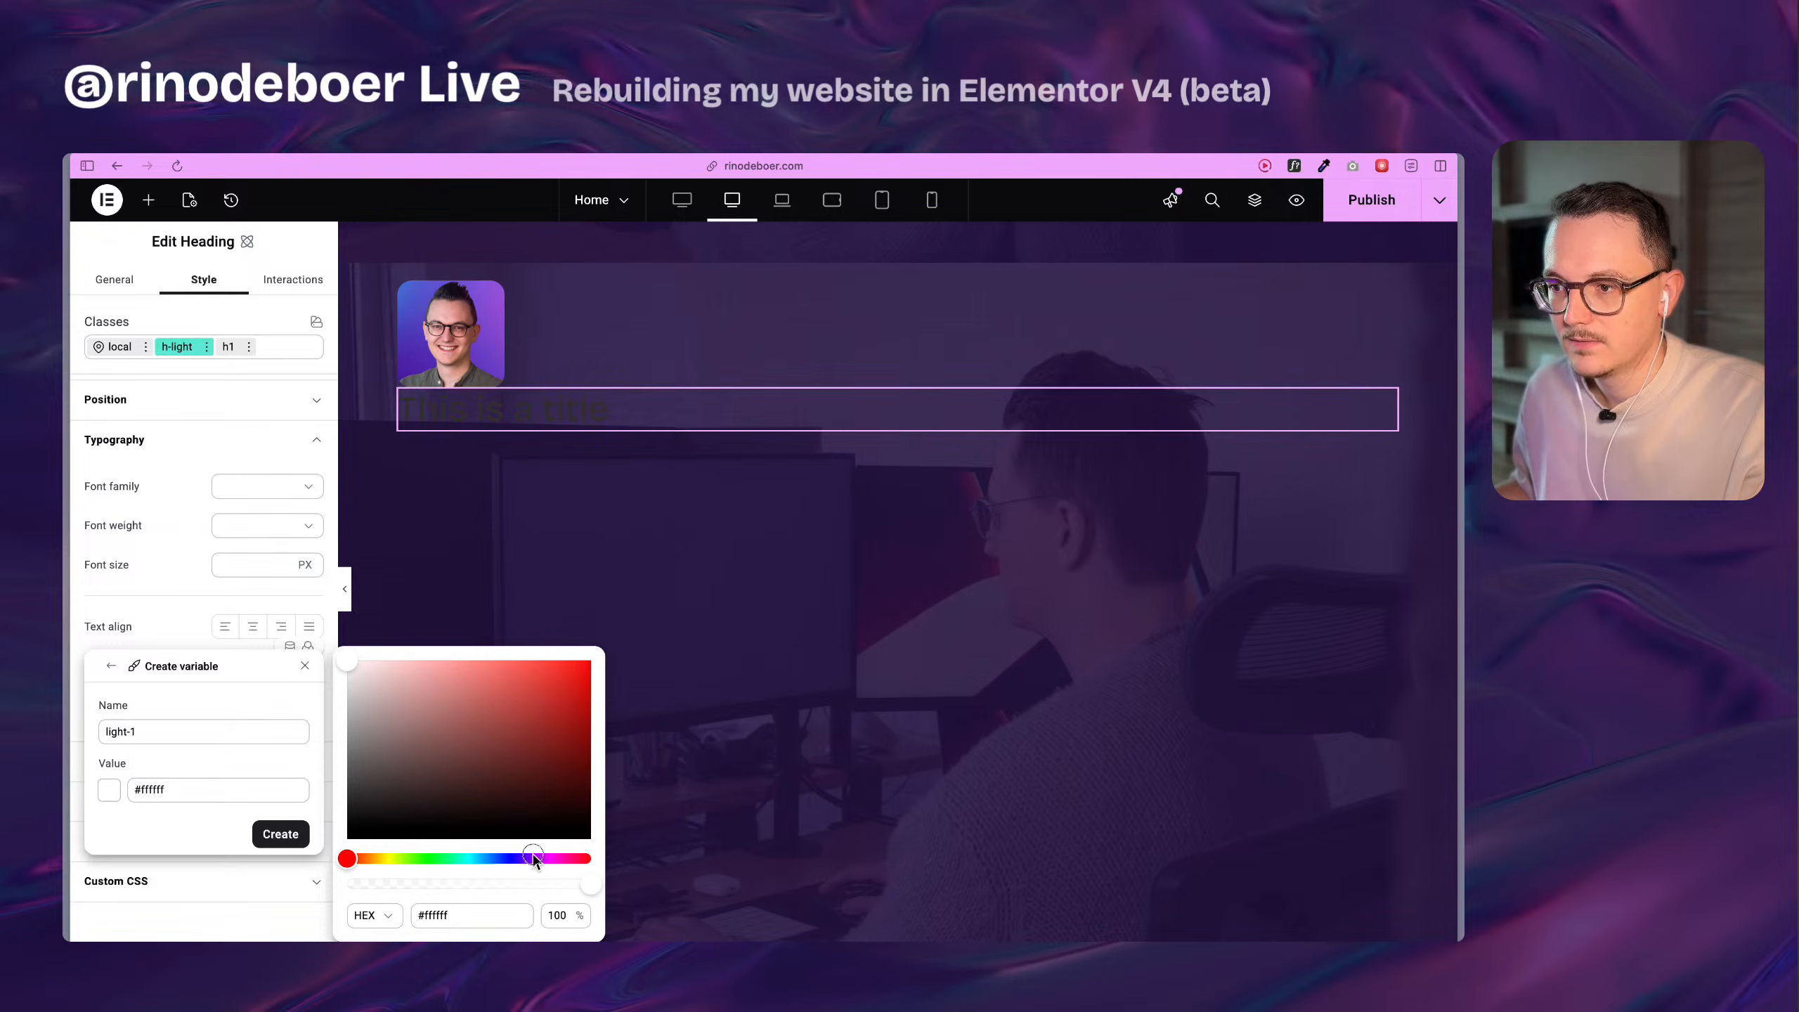
left_click_drag(533, 860, 524, 860)
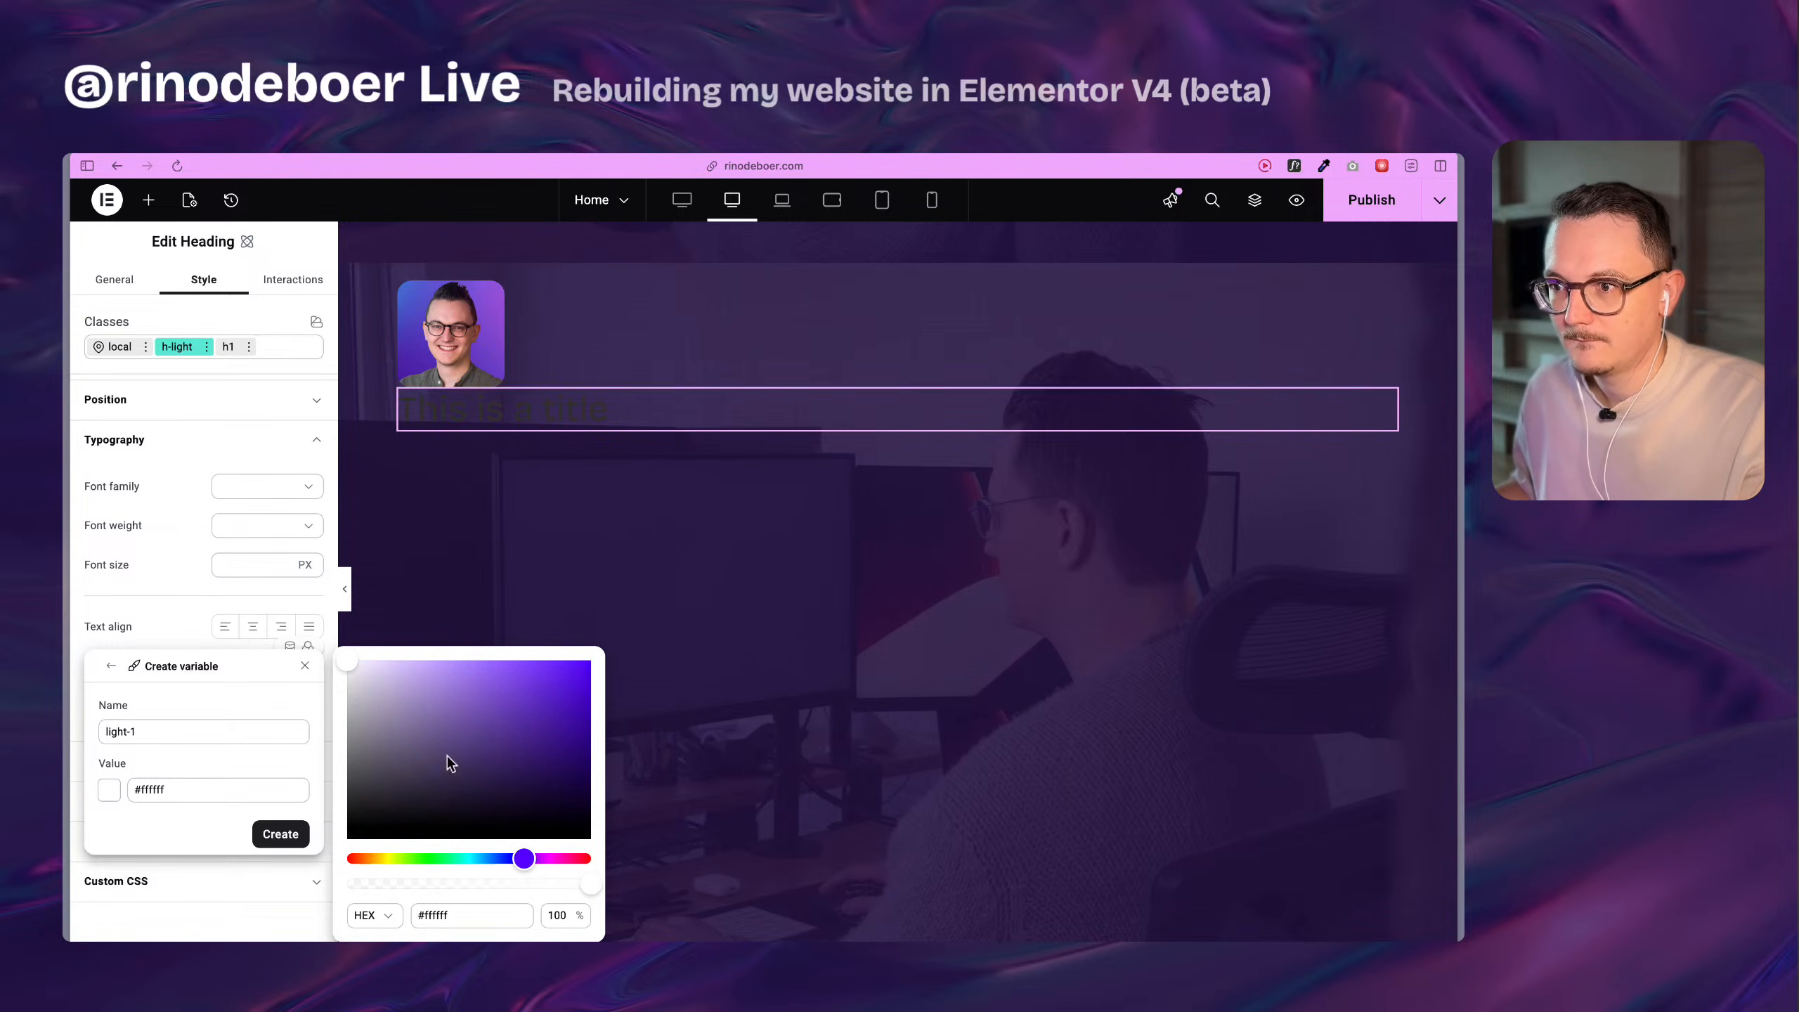
left_click_drag(345, 668, 350, 666)
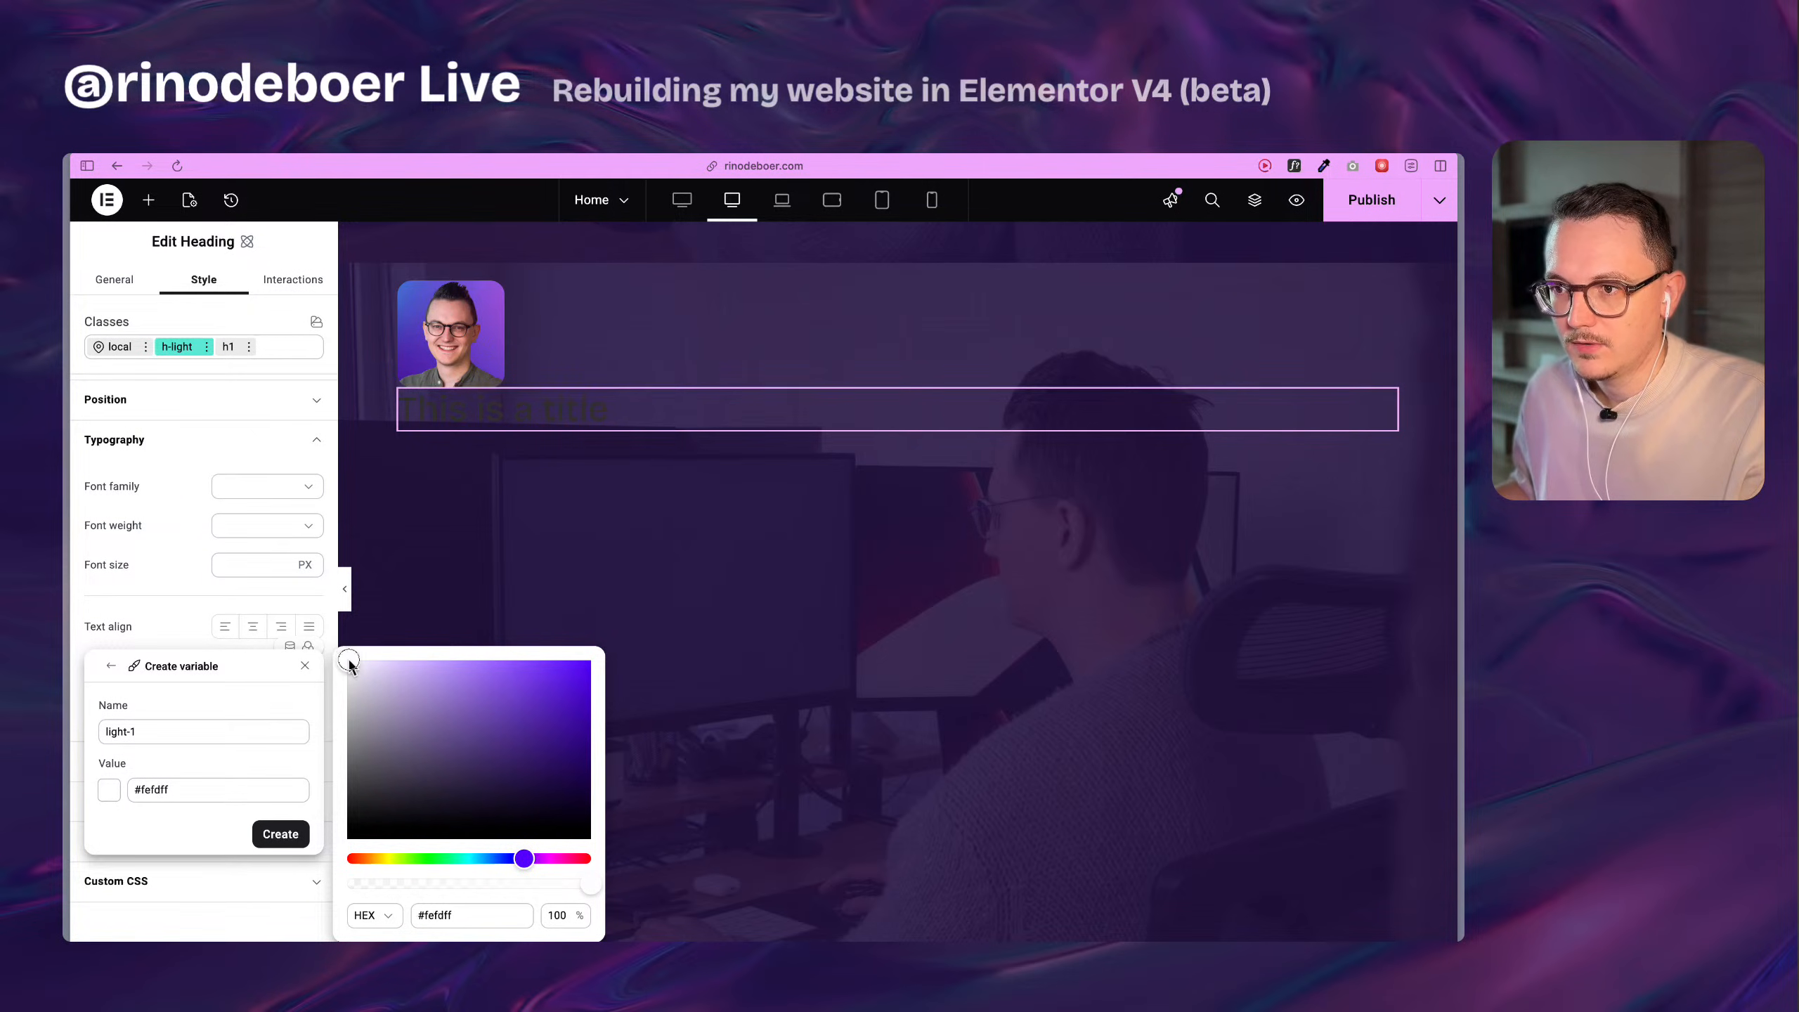
key("Escape")
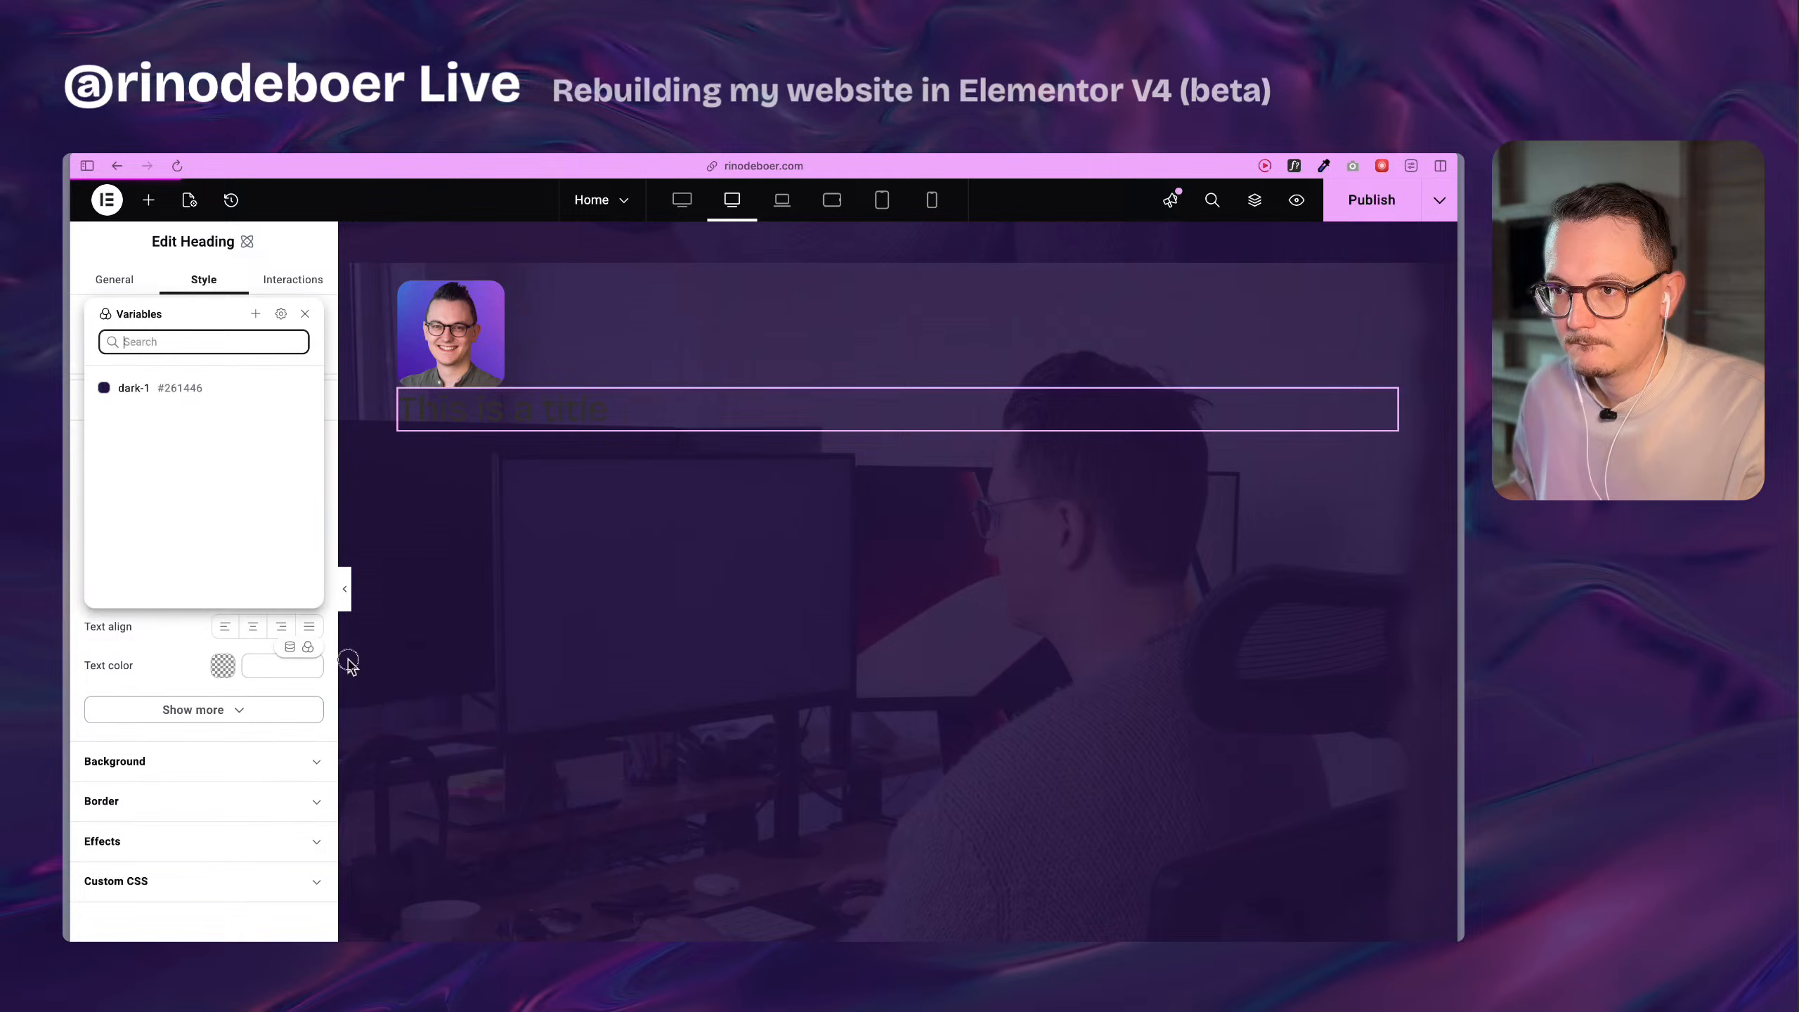
left_click(193, 651)
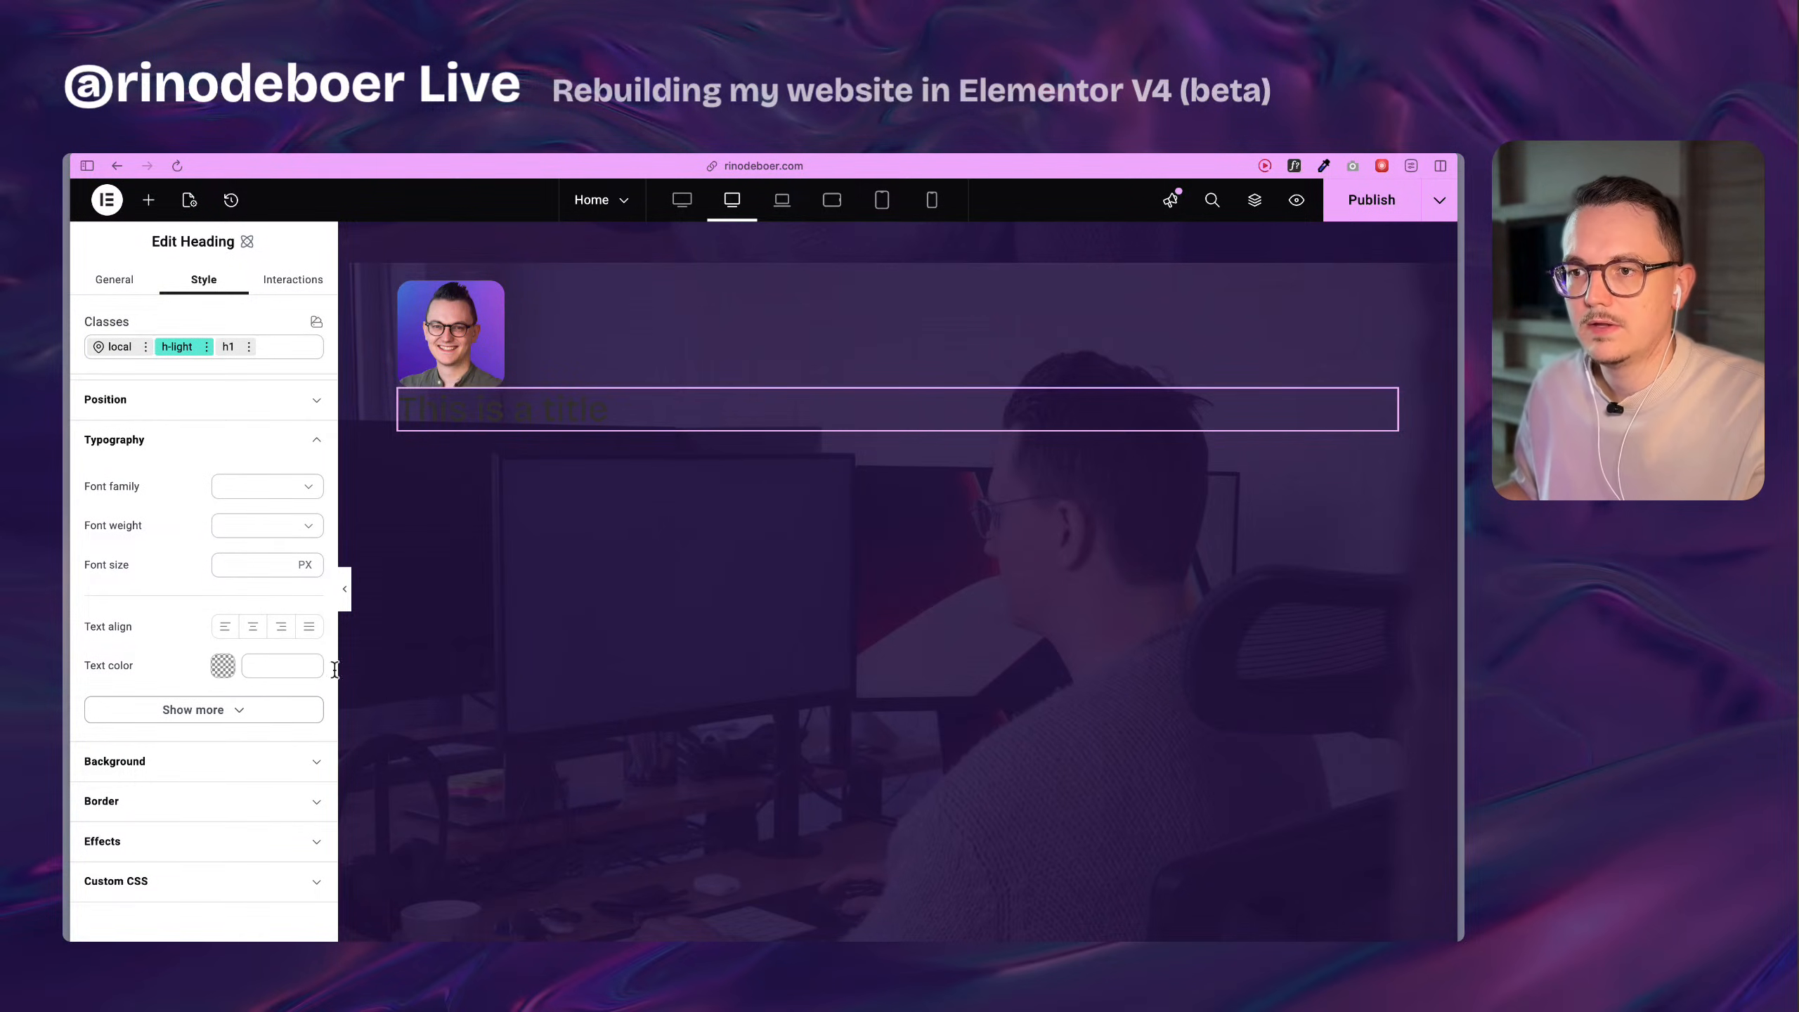
Create a color variable named light-1 with the value #fefdff and apply it as the h-light class's text color.
left_click(307, 648)
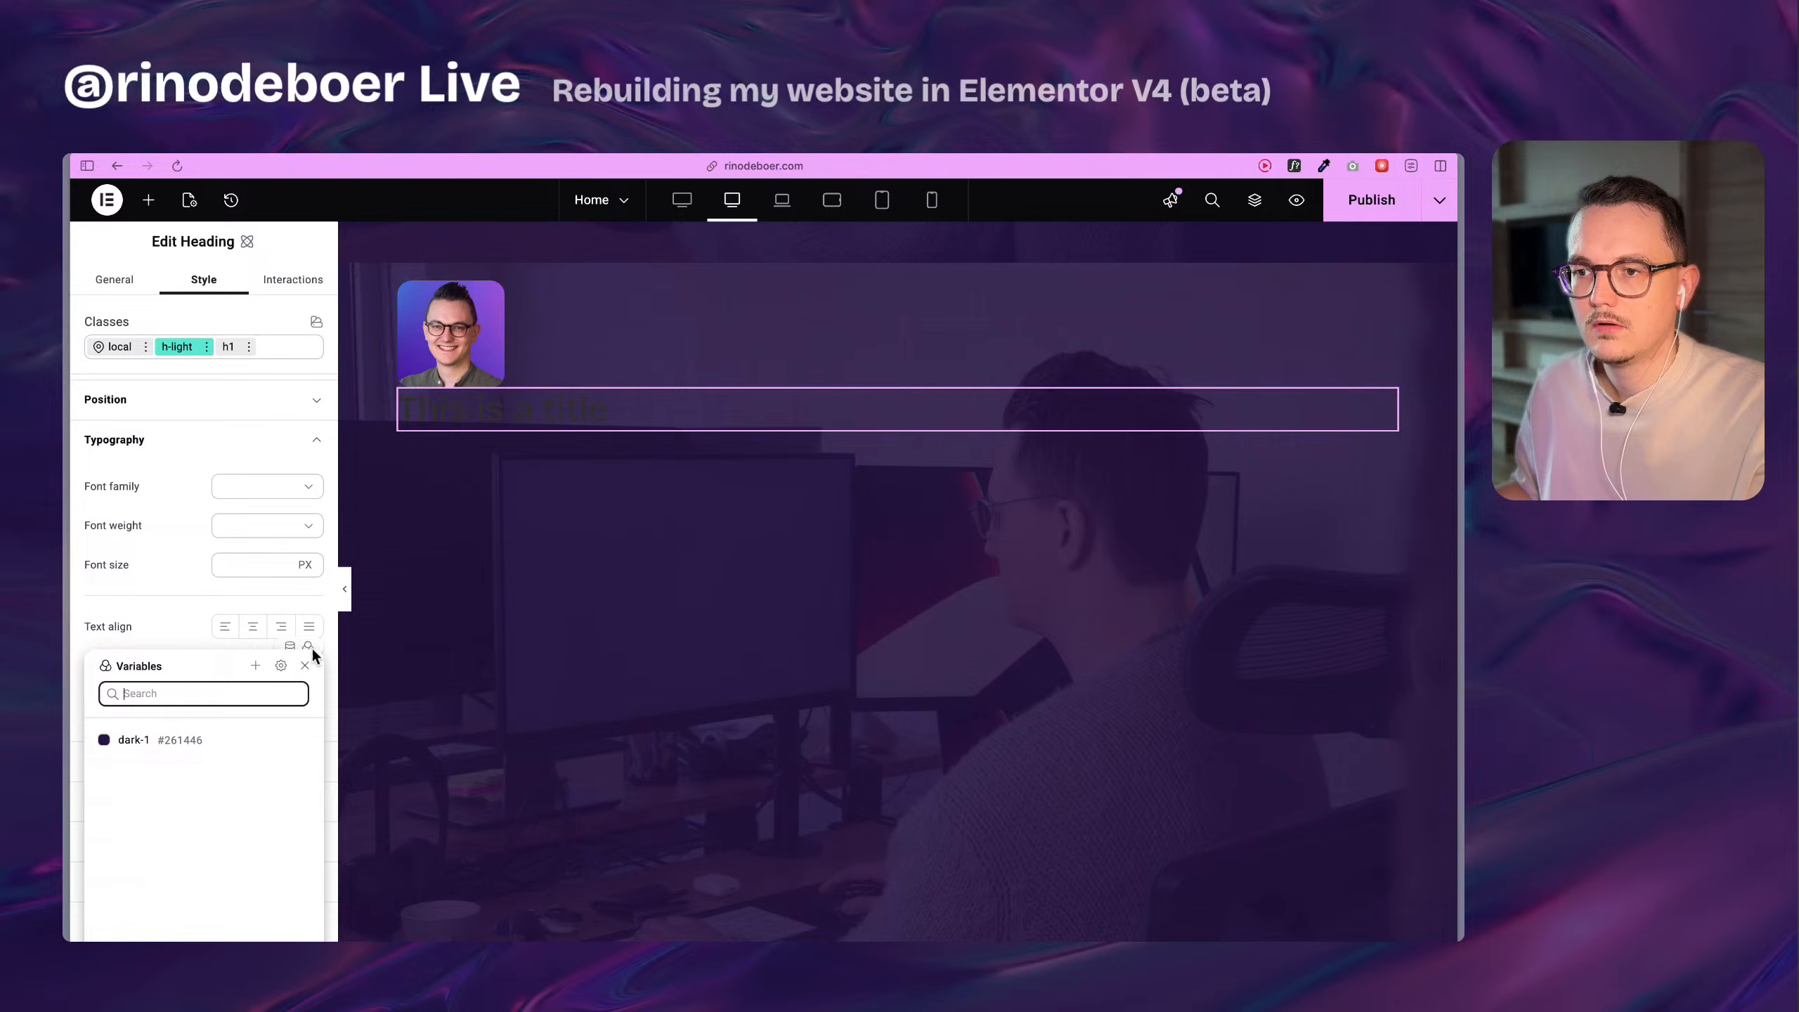
left_click(255, 665)
left_click(170, 734)
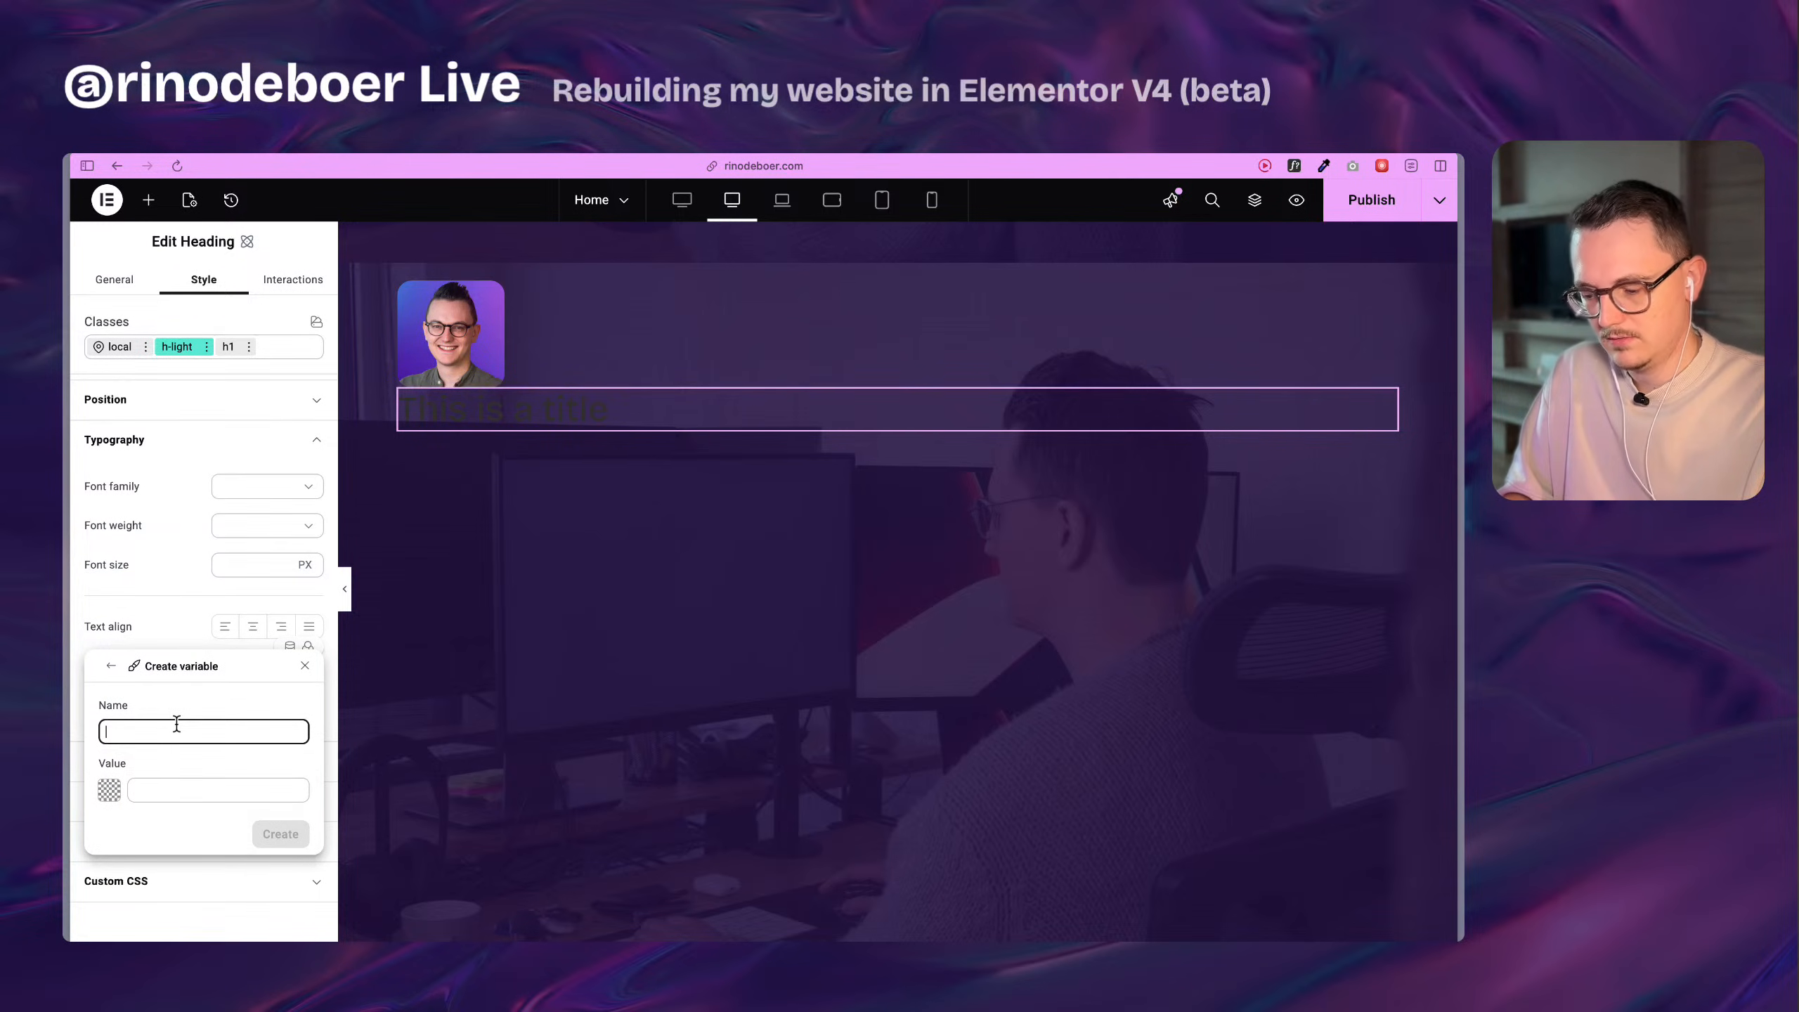
type("loight")
key("BackSpace")
key("BackSpace")
key("BackSpace")
key("BackSpace")
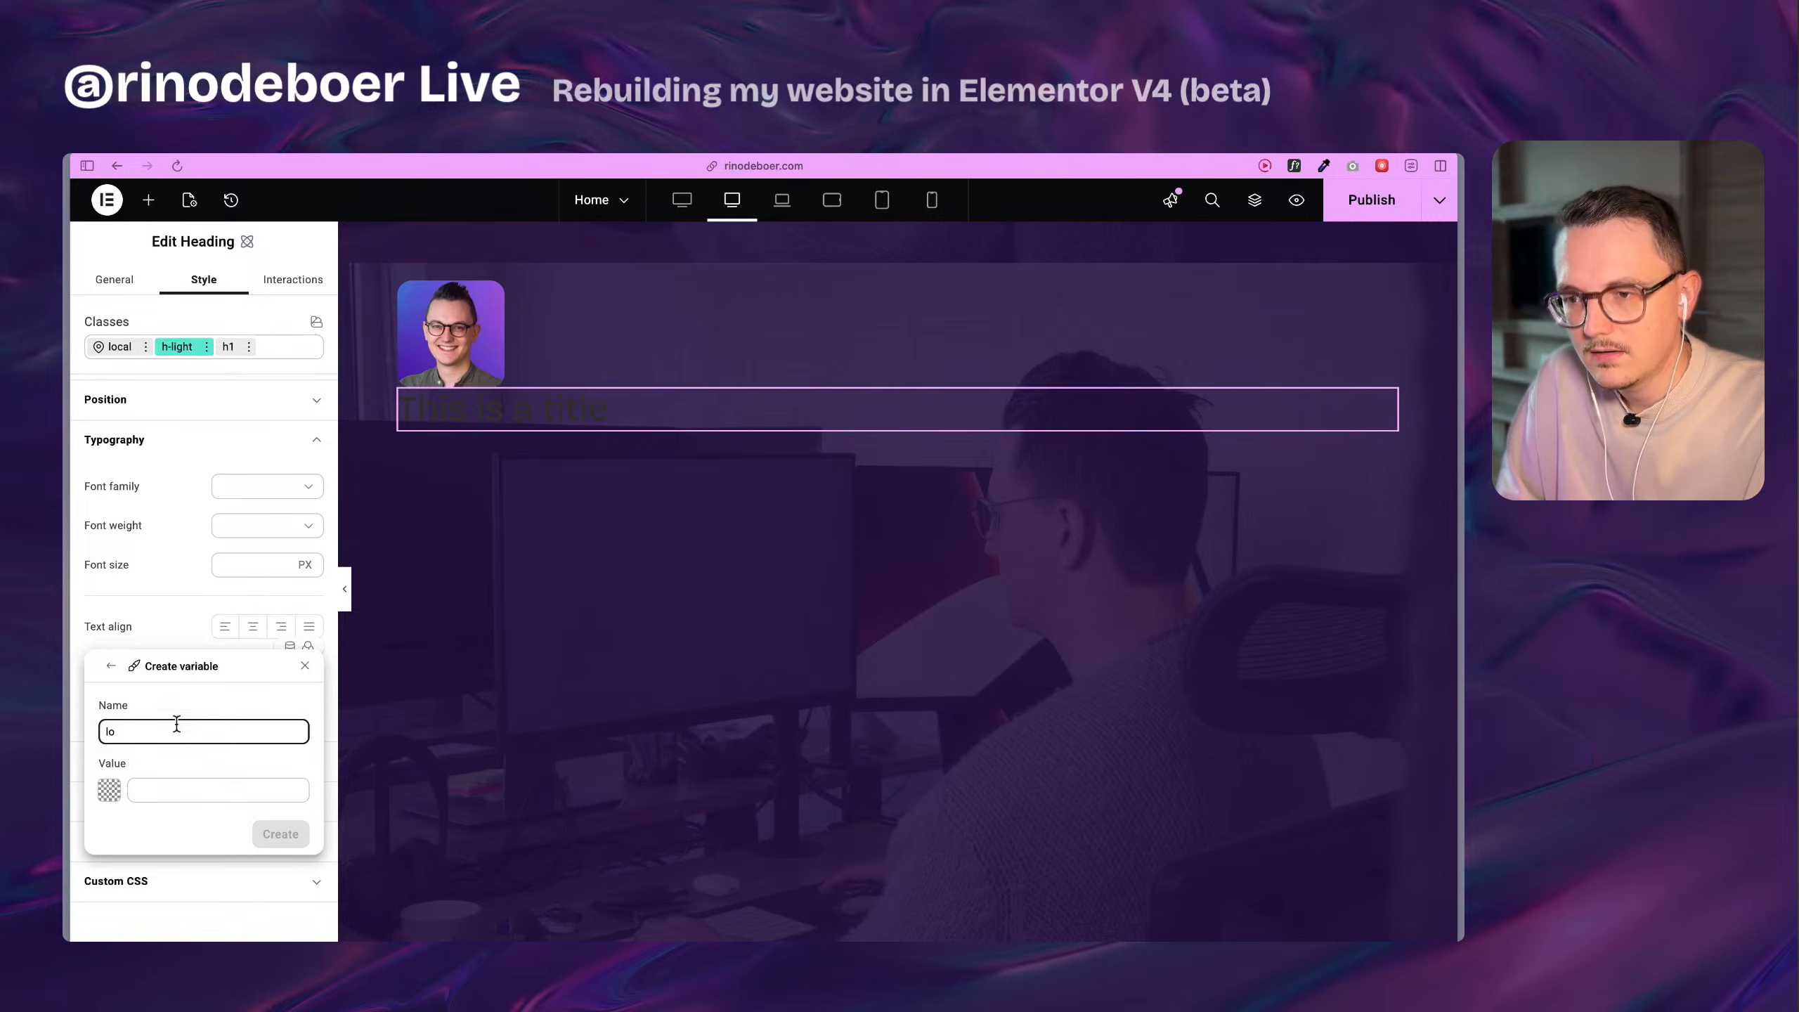
type("ht-1")
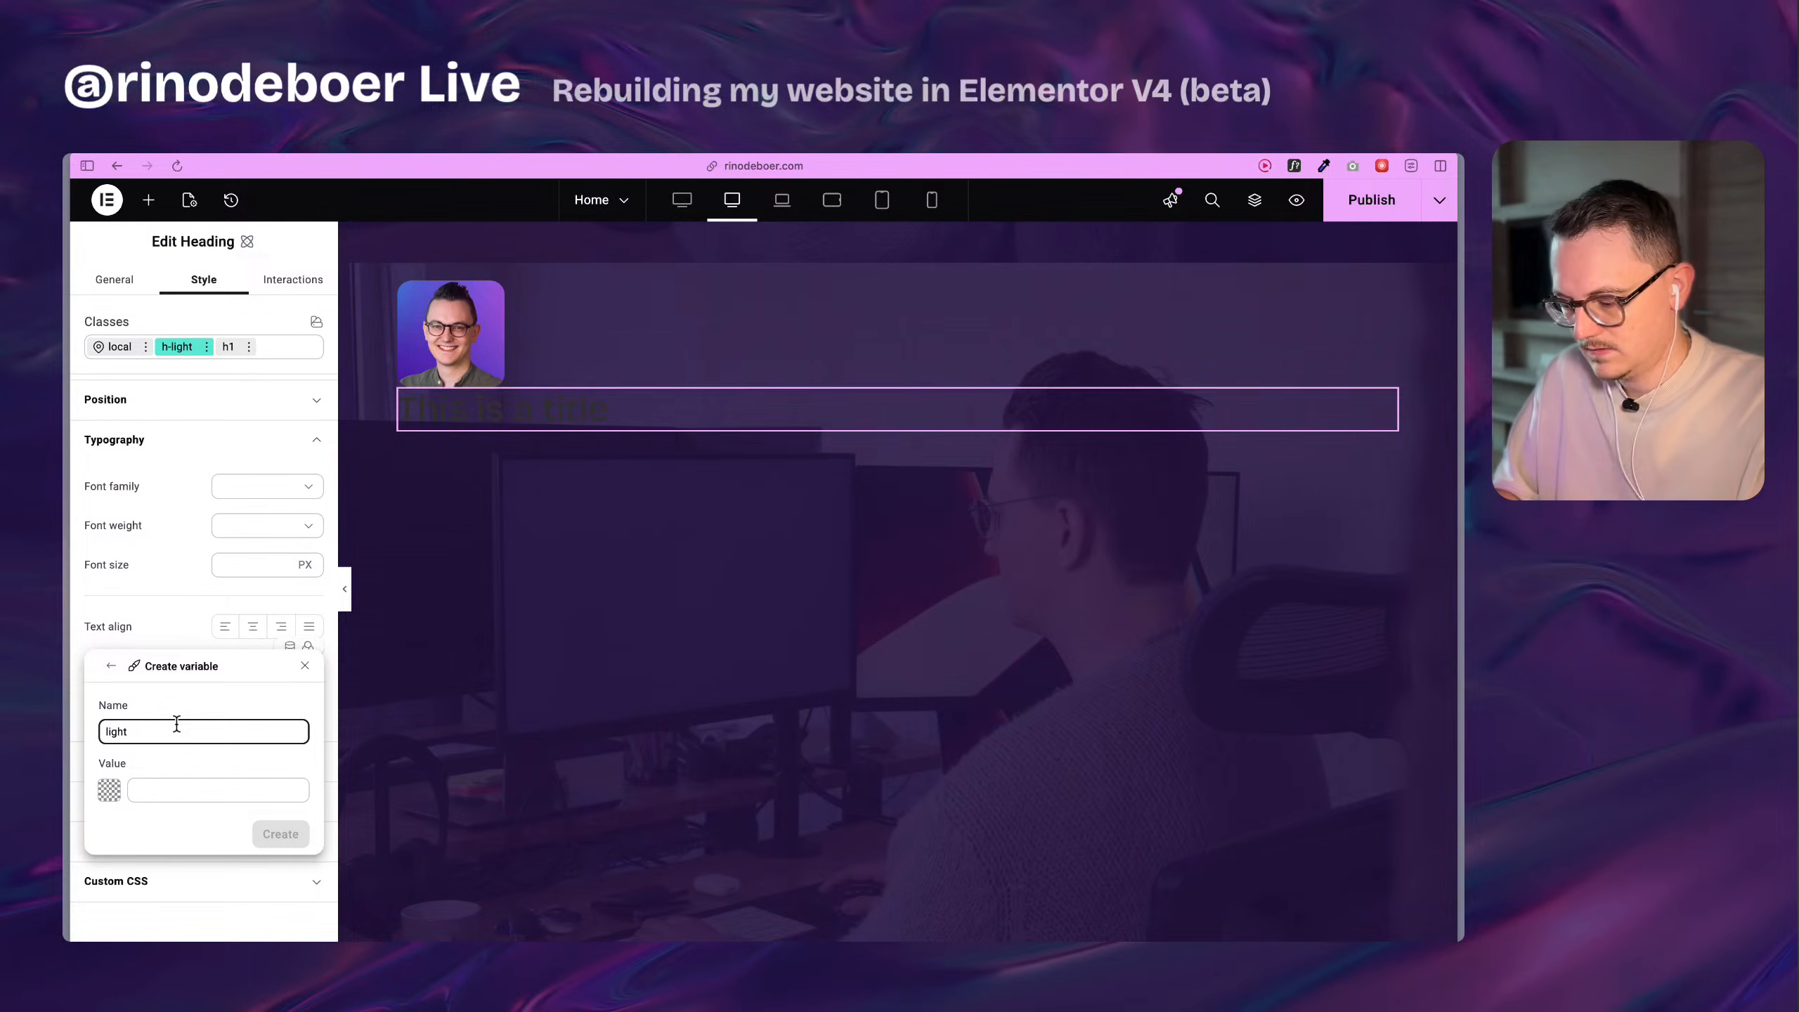
left_click(109, 790)
left_click(532, 859)
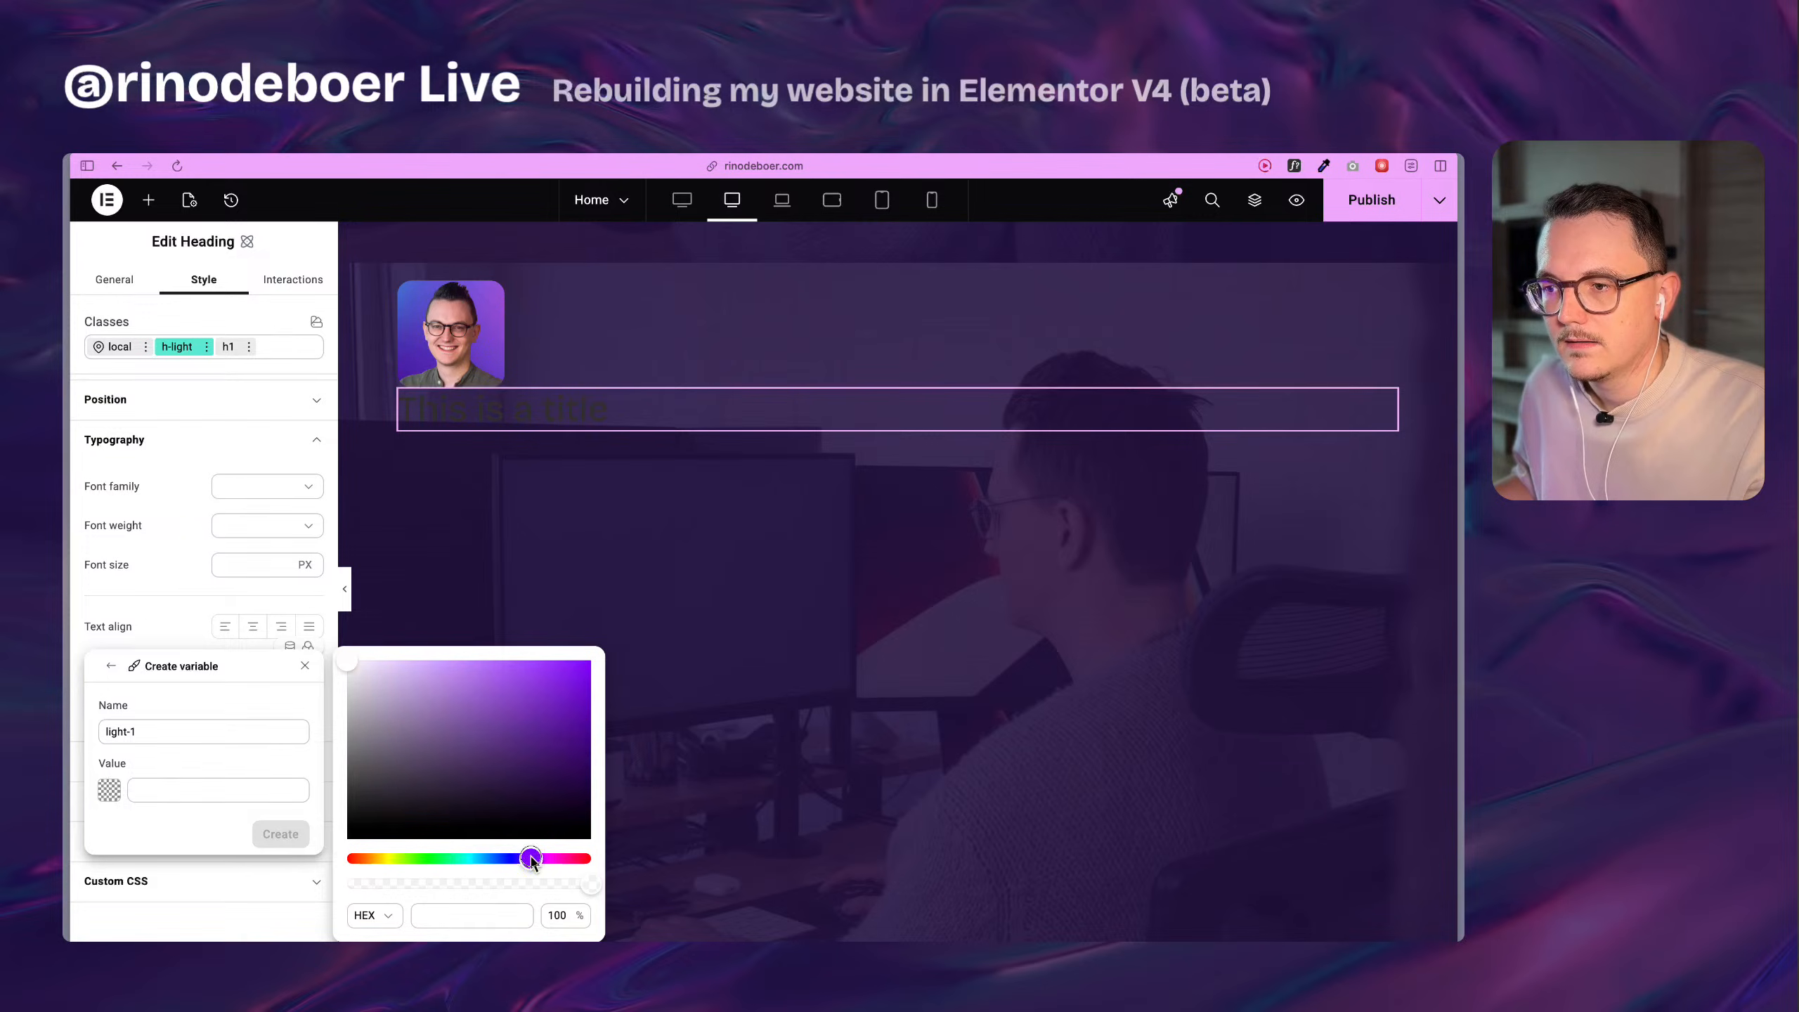
left_click_drag(528, 858, 531, 858)
left_click_drag(354, 669, 353, 662)
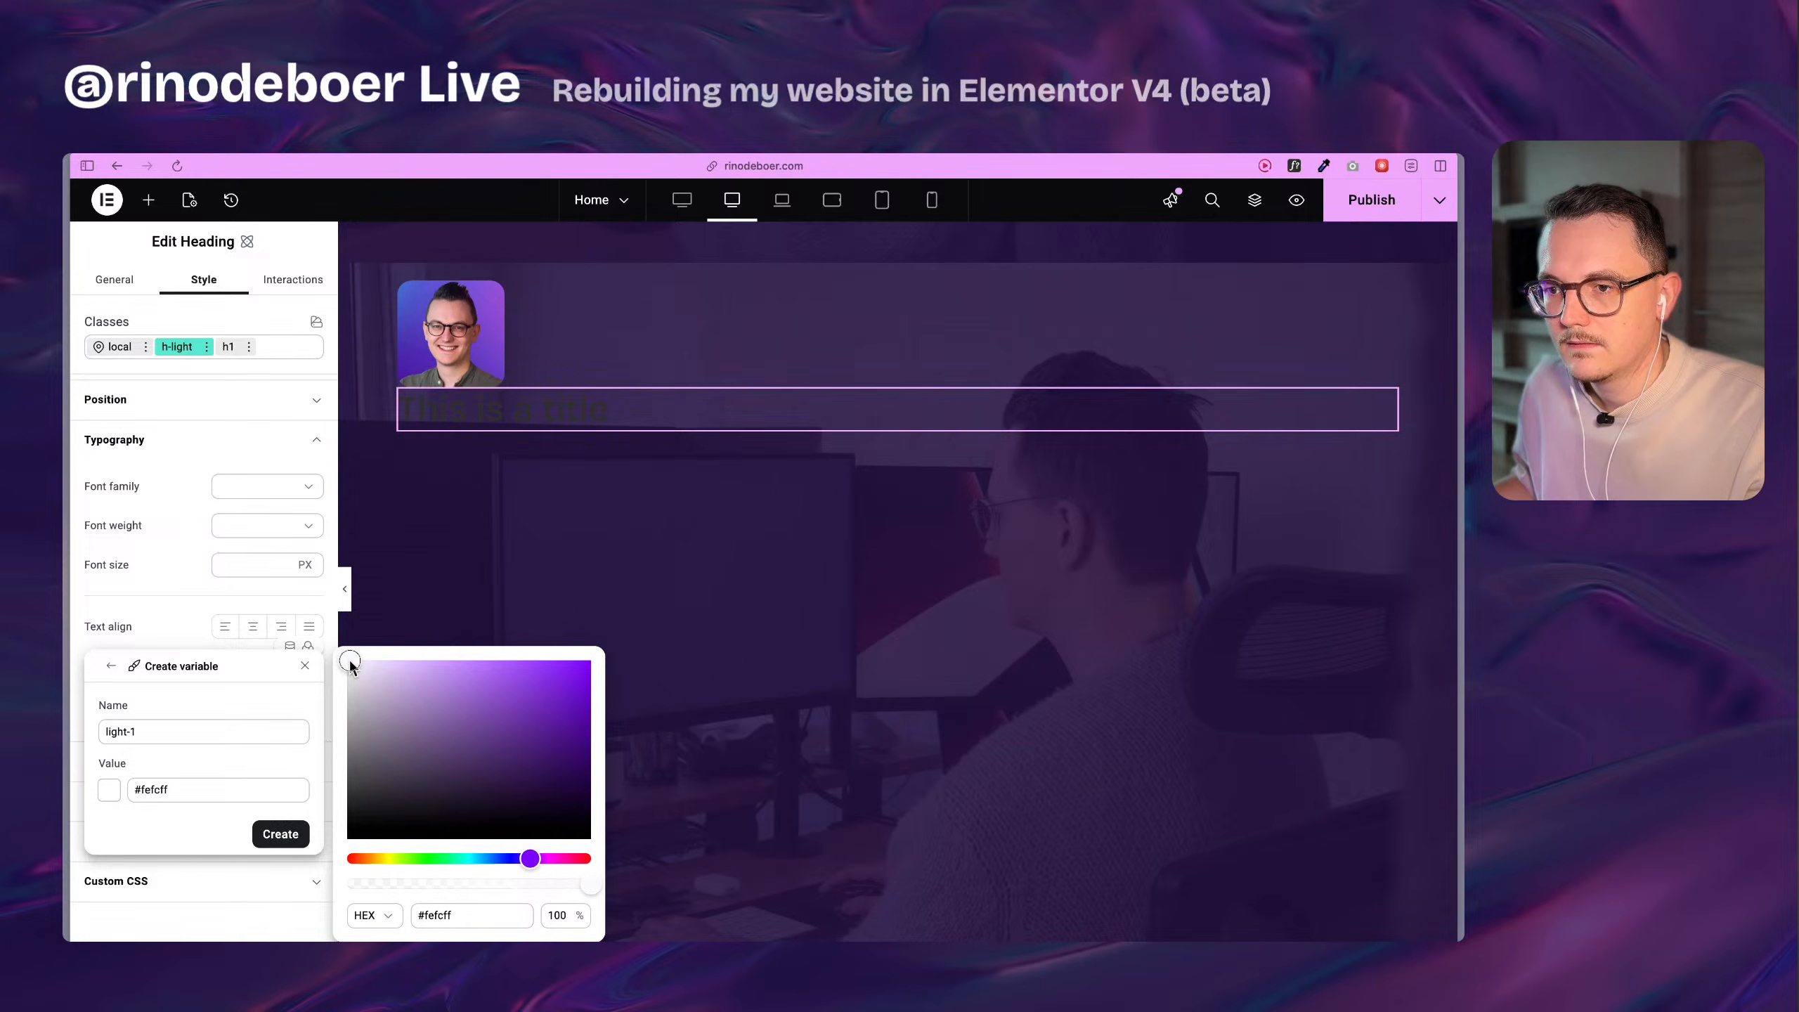
left_click(266, 832)
left_click(268, 838)
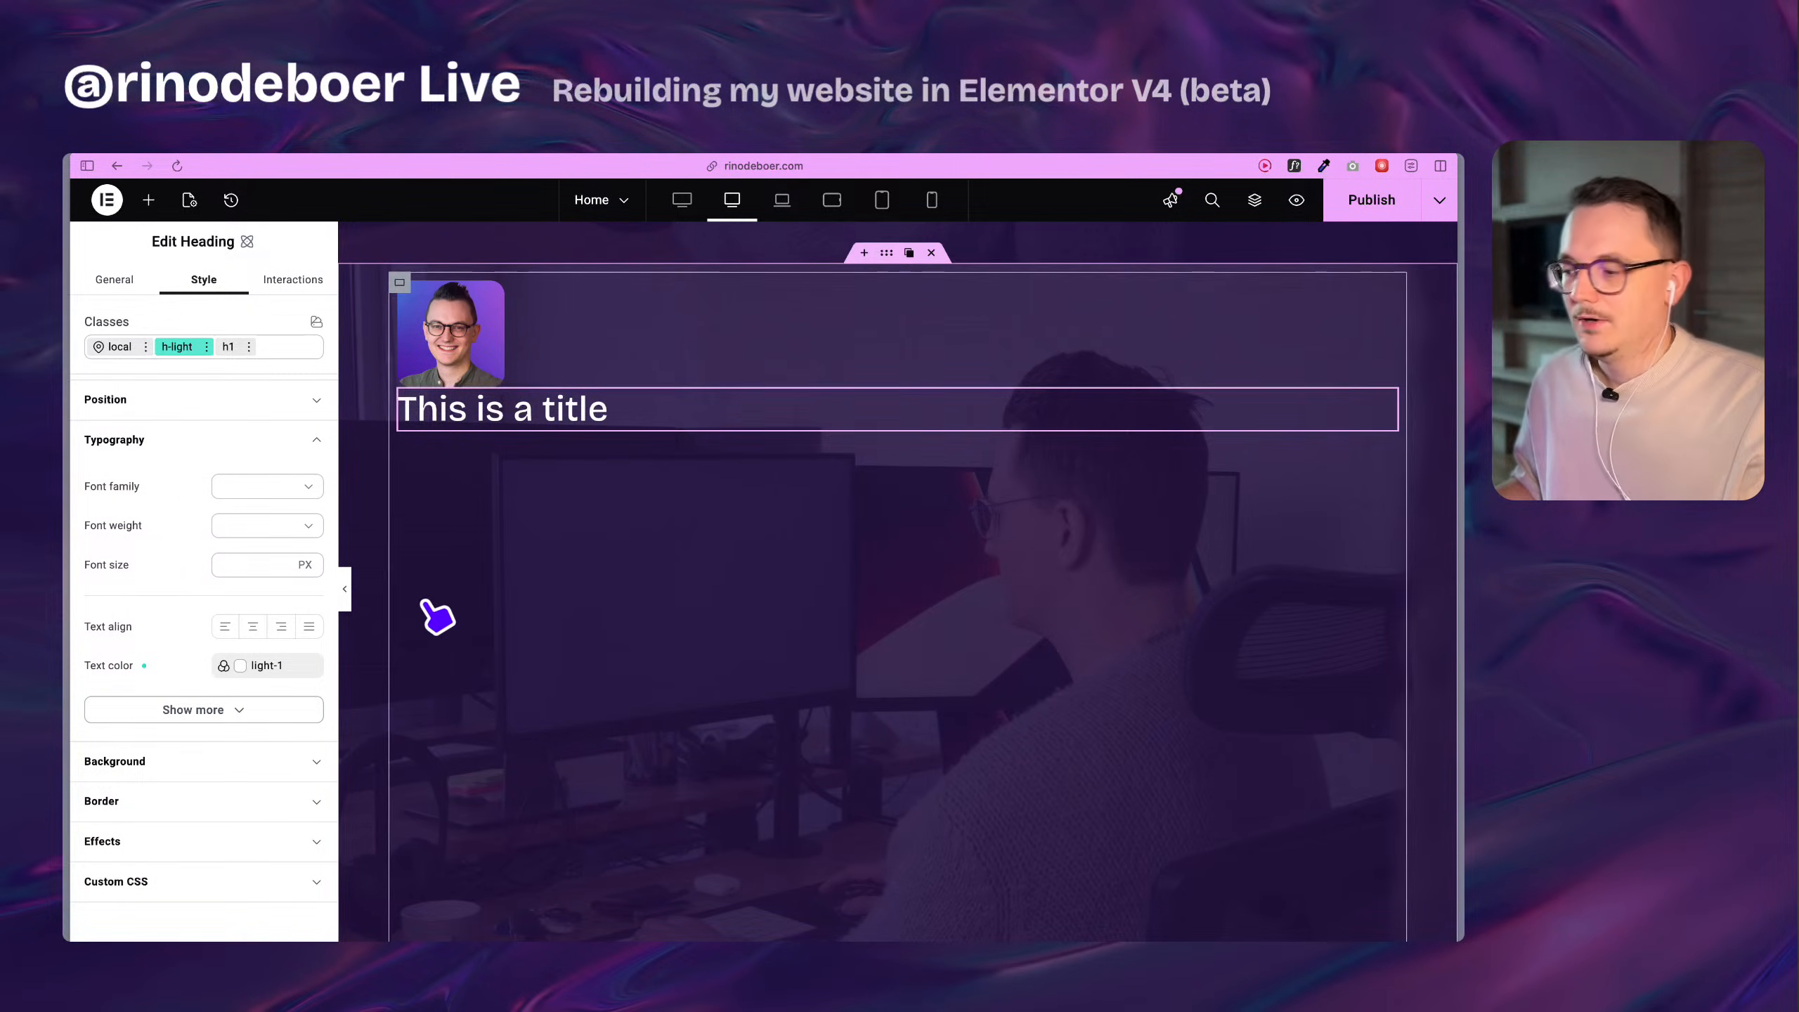
Switch the new heading's editing to its h1 class and look over the original section's heading for reference.
left_click(229, 346)
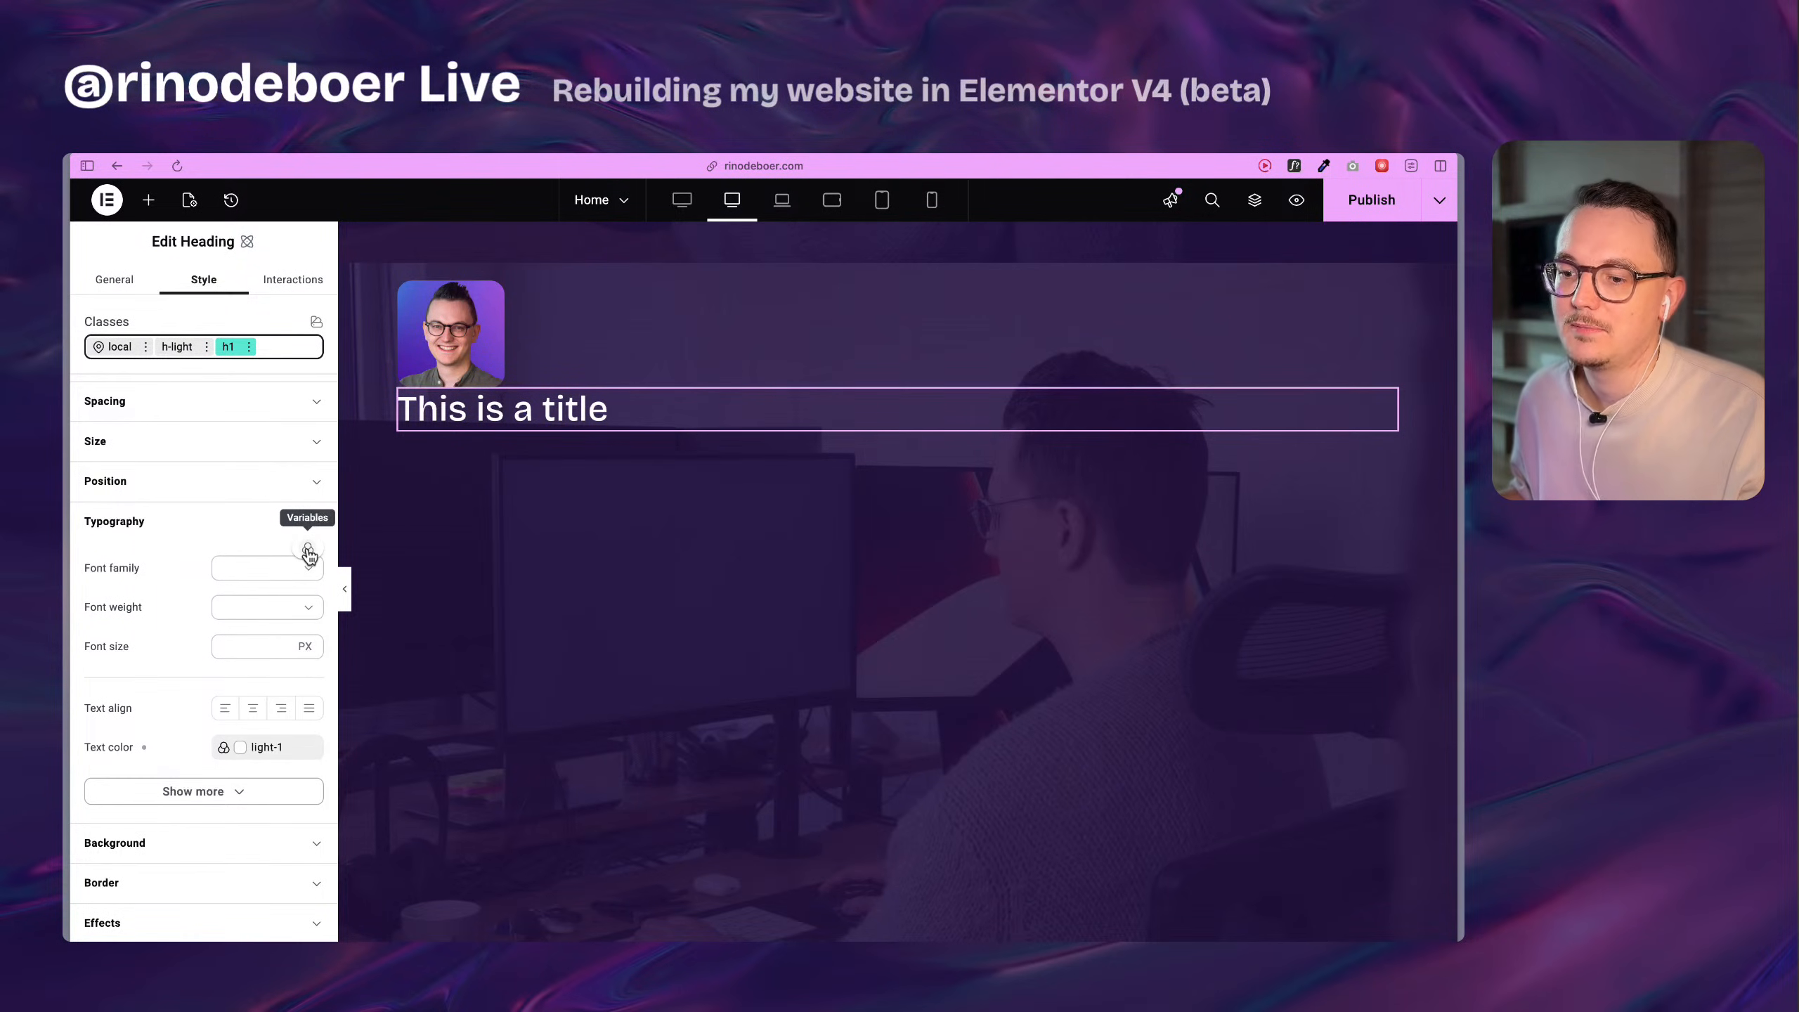
scroll(430, 614, "up", 10)
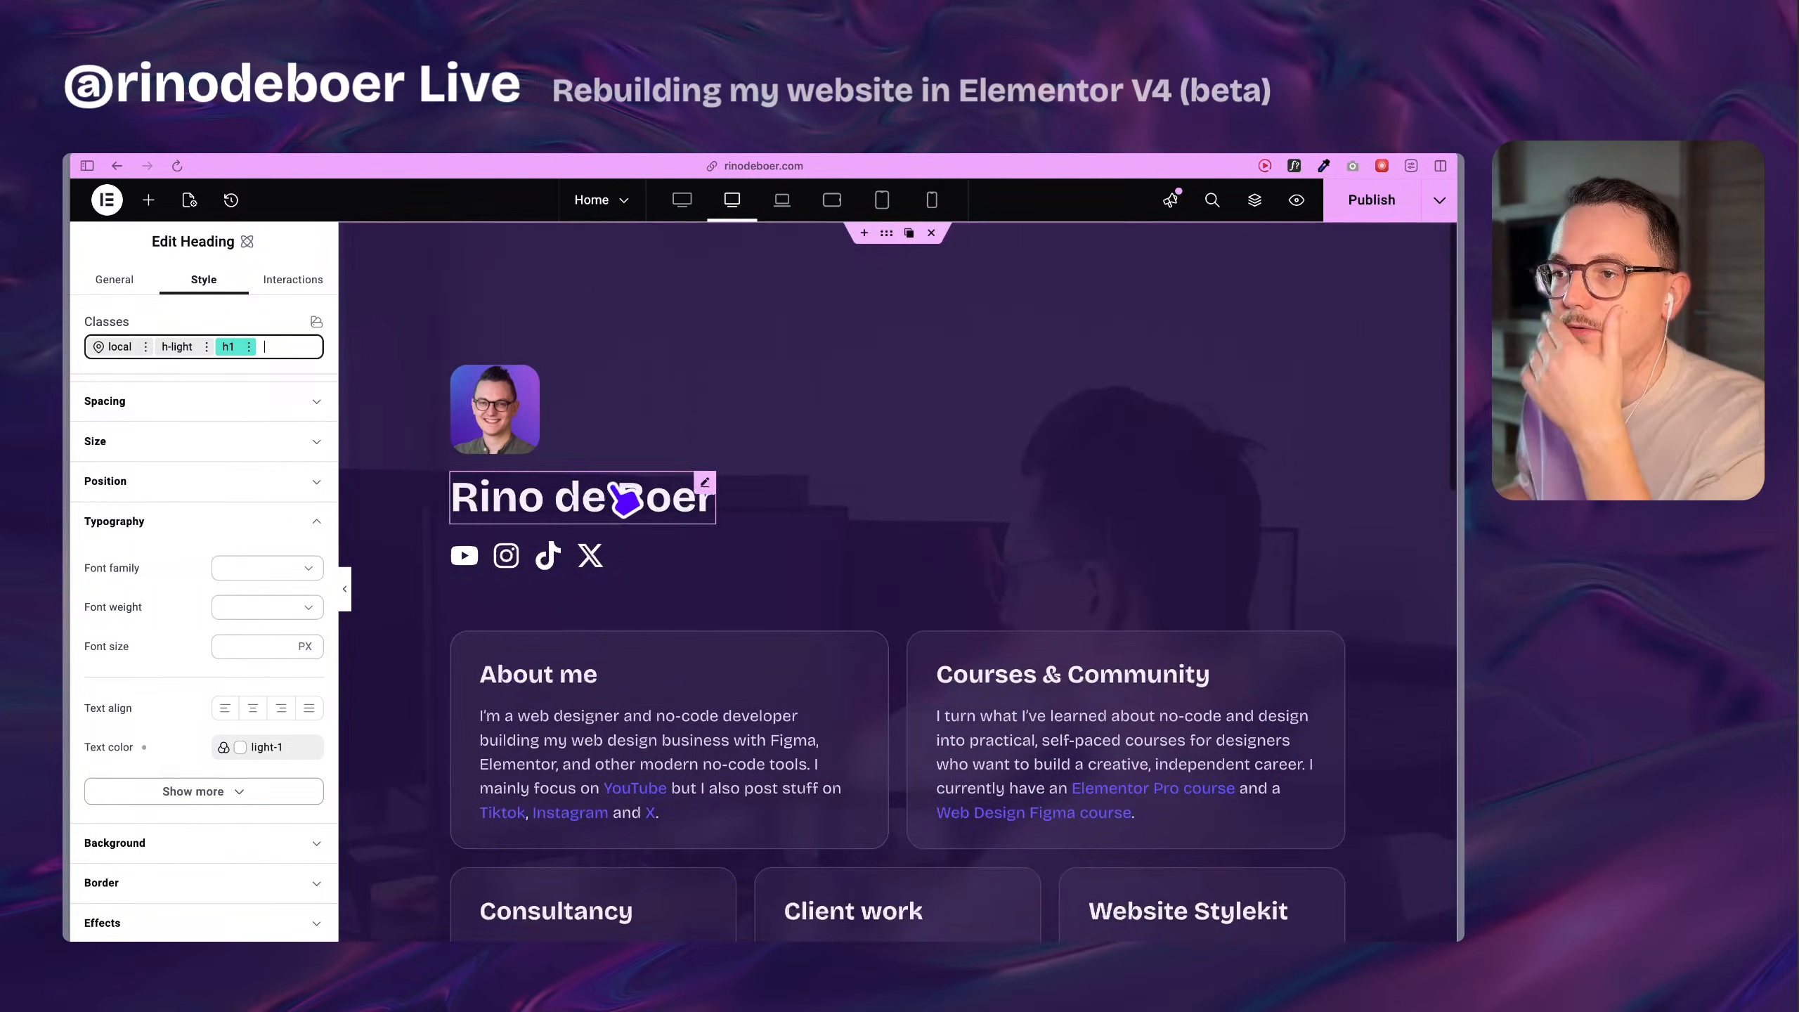
scroll(683, 486, "down", 6)
scroll(620, 486, "up", 6)
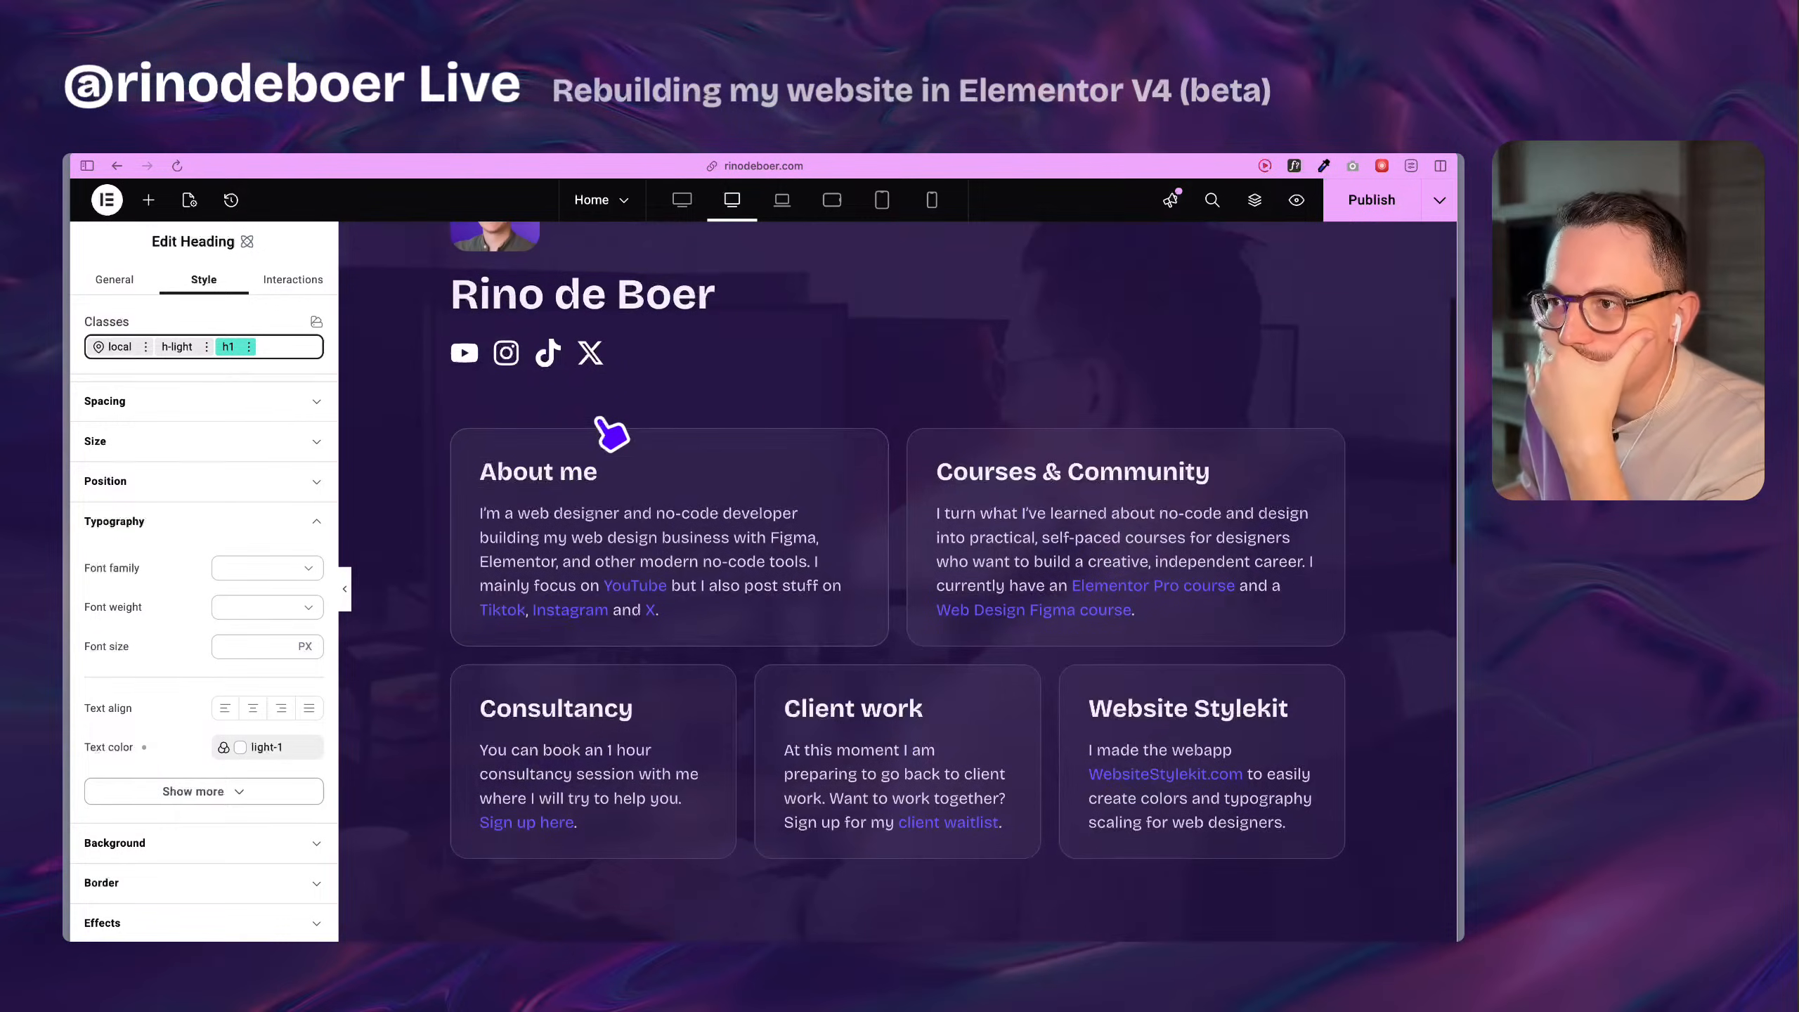
scroll(598, 419, "up", 1)
right_click(569, 293)
left_click(606, 322)
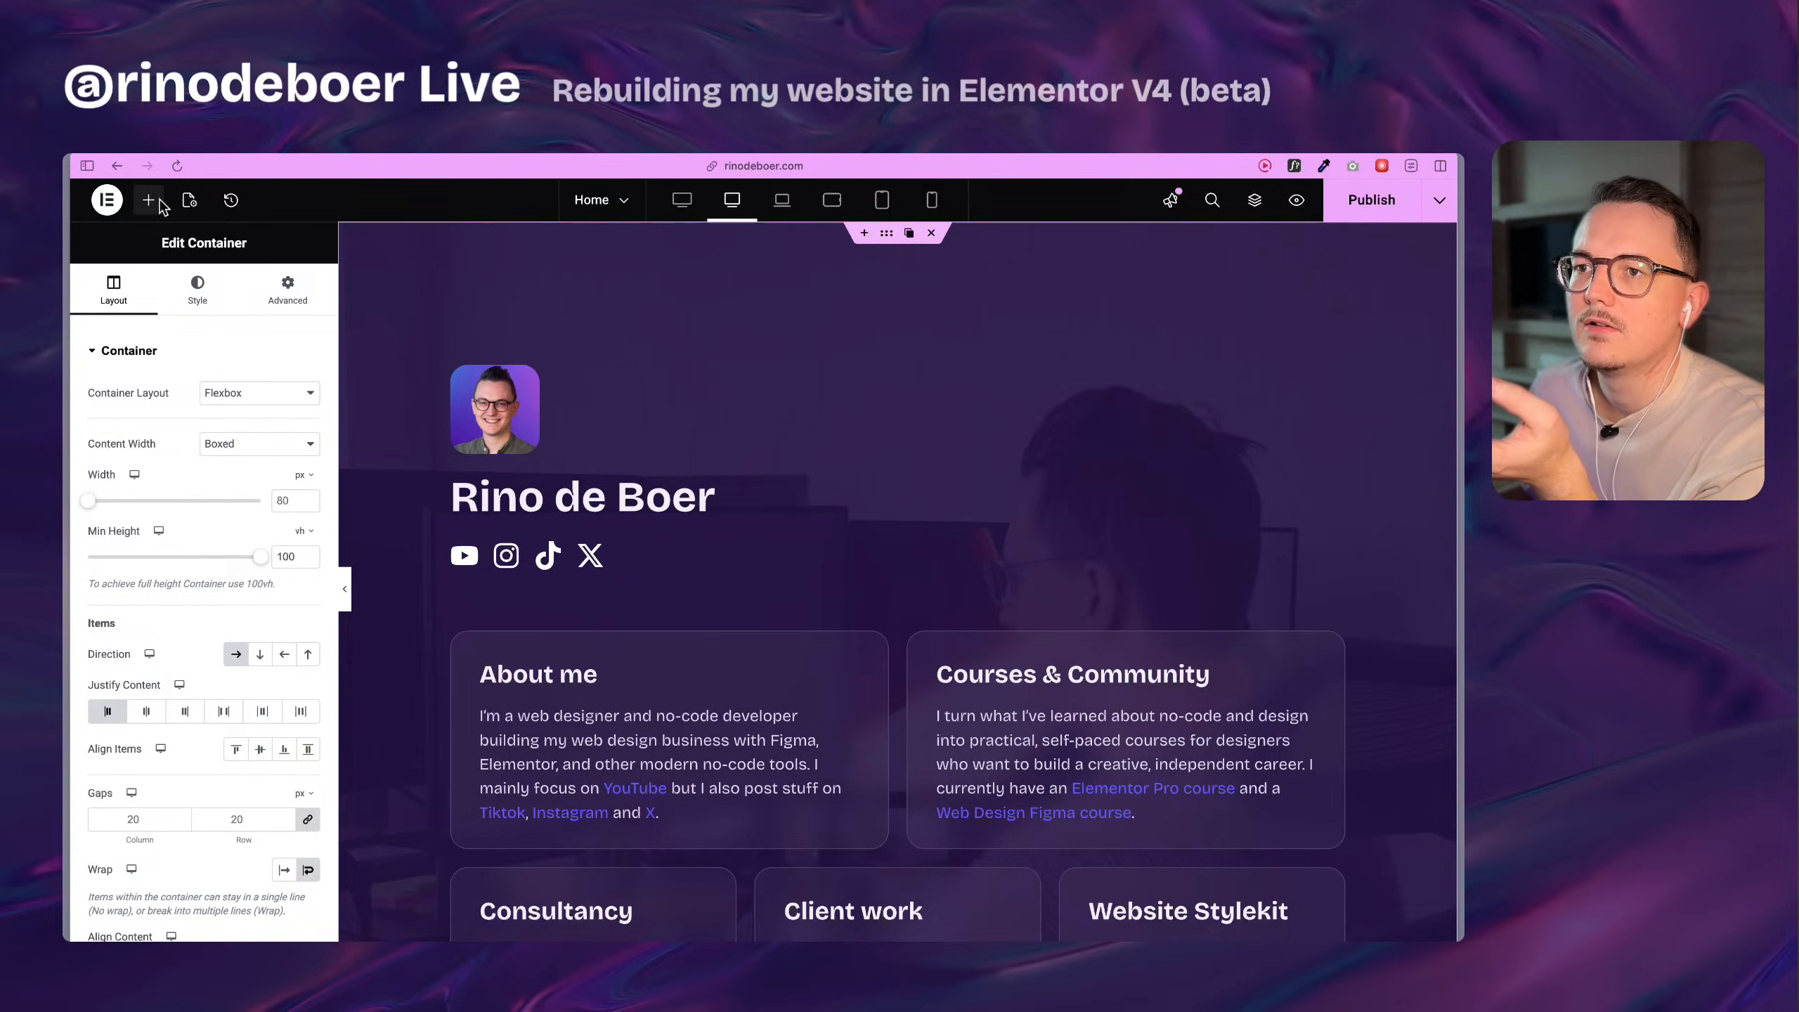
scroll(599, 460, "down", 1)
scroll(606, 471, "down", 3)
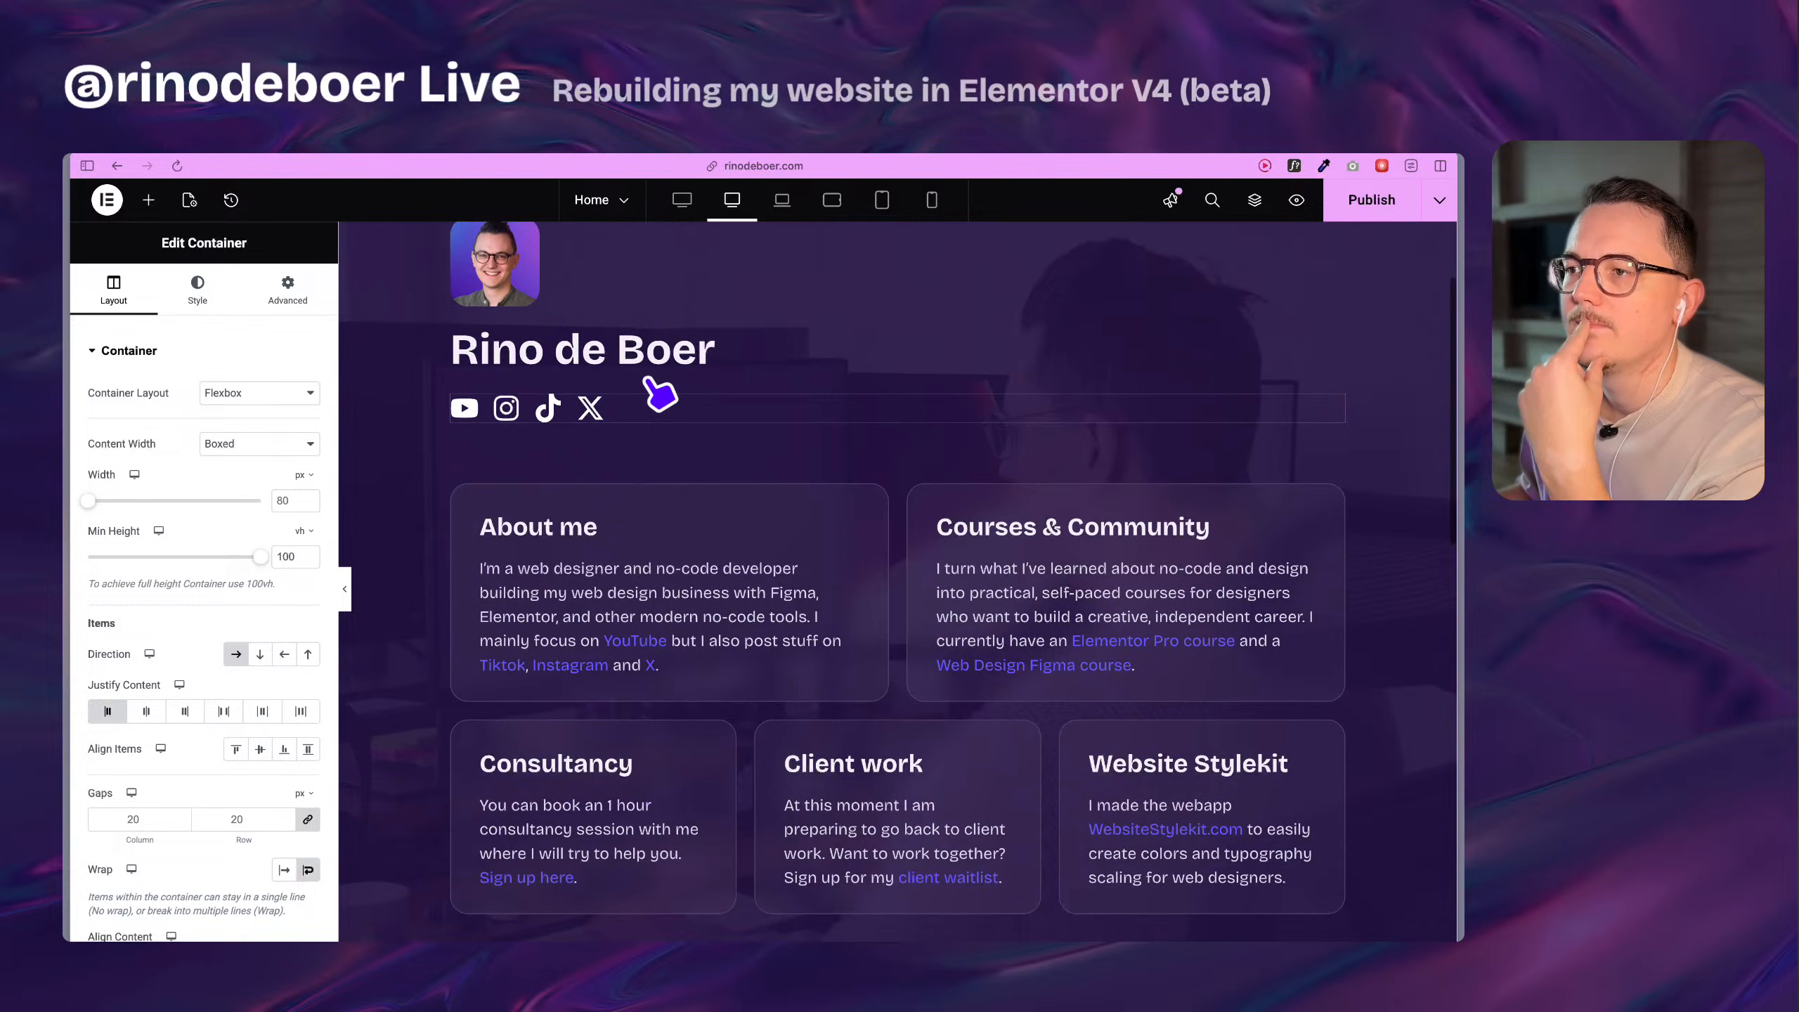
Check which global font the original section's name heading uses and open the global fonts management.
left_click(655, 361)
left_click(177, 287)
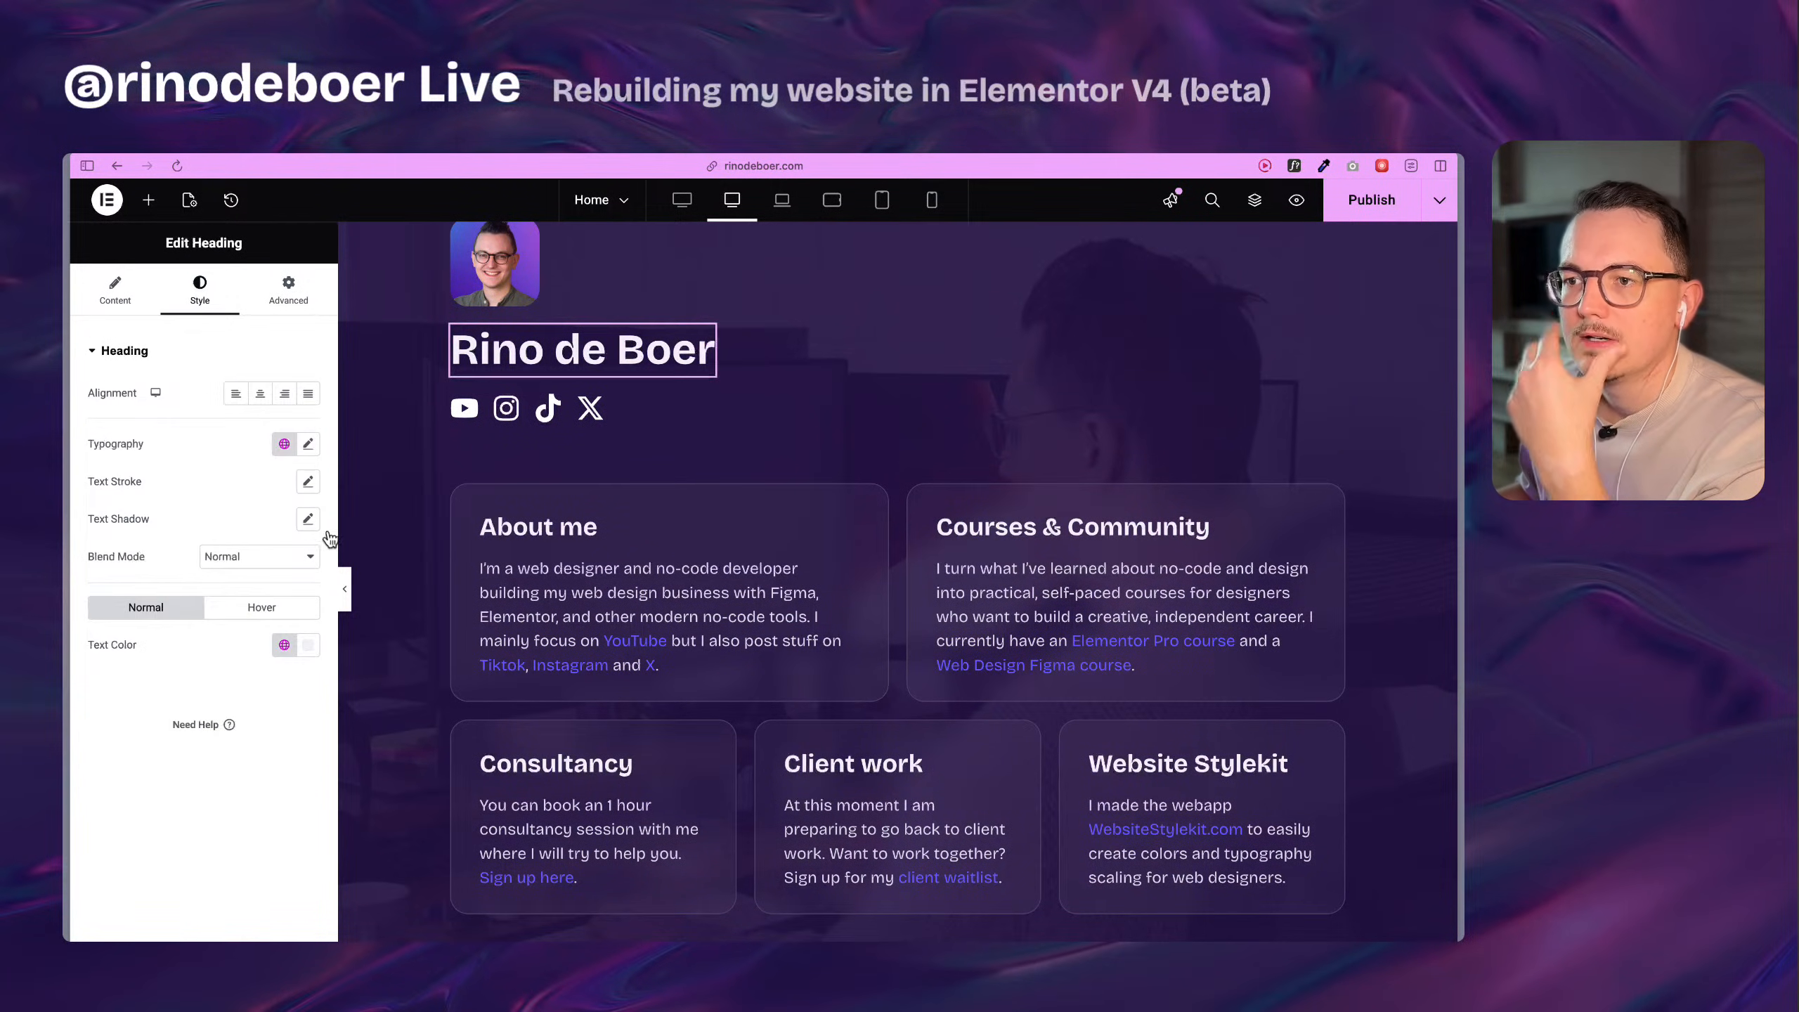
left_click(284, 443)
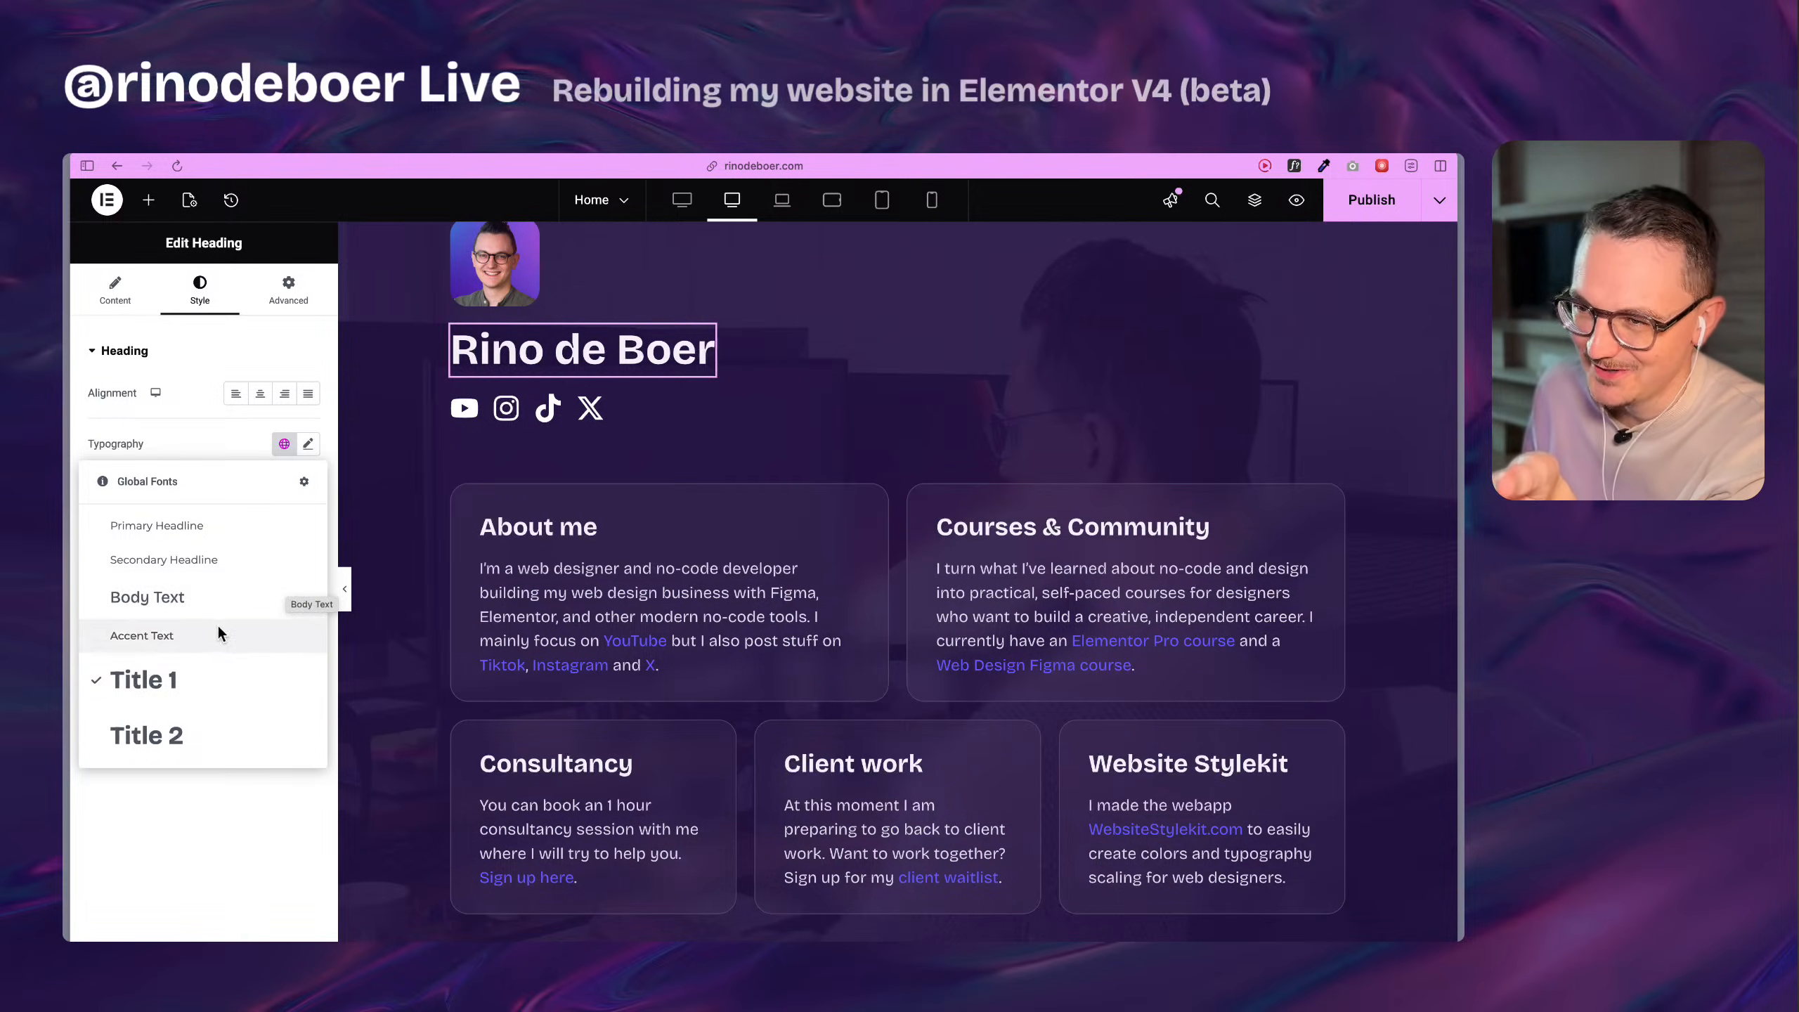
left_click(304, 482)
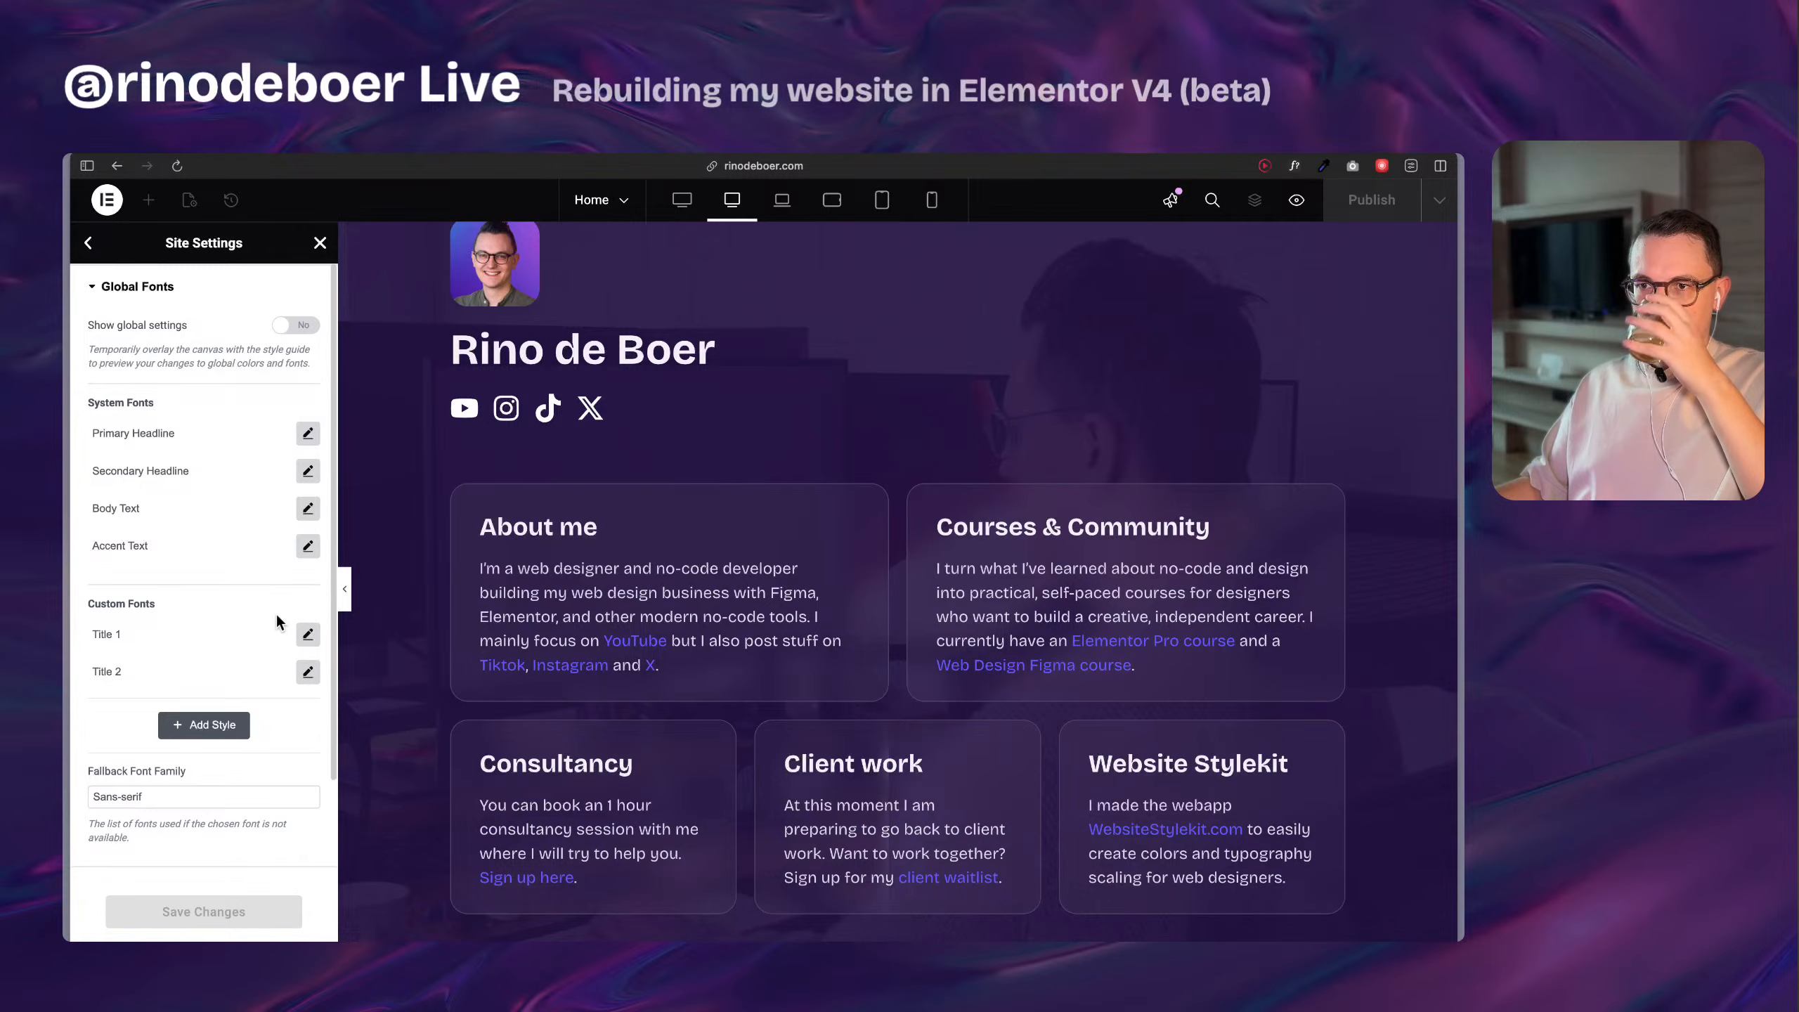
Examine the Title 1 custom font's family, size, weight and line height in the site settings.
left_click(309, 636)
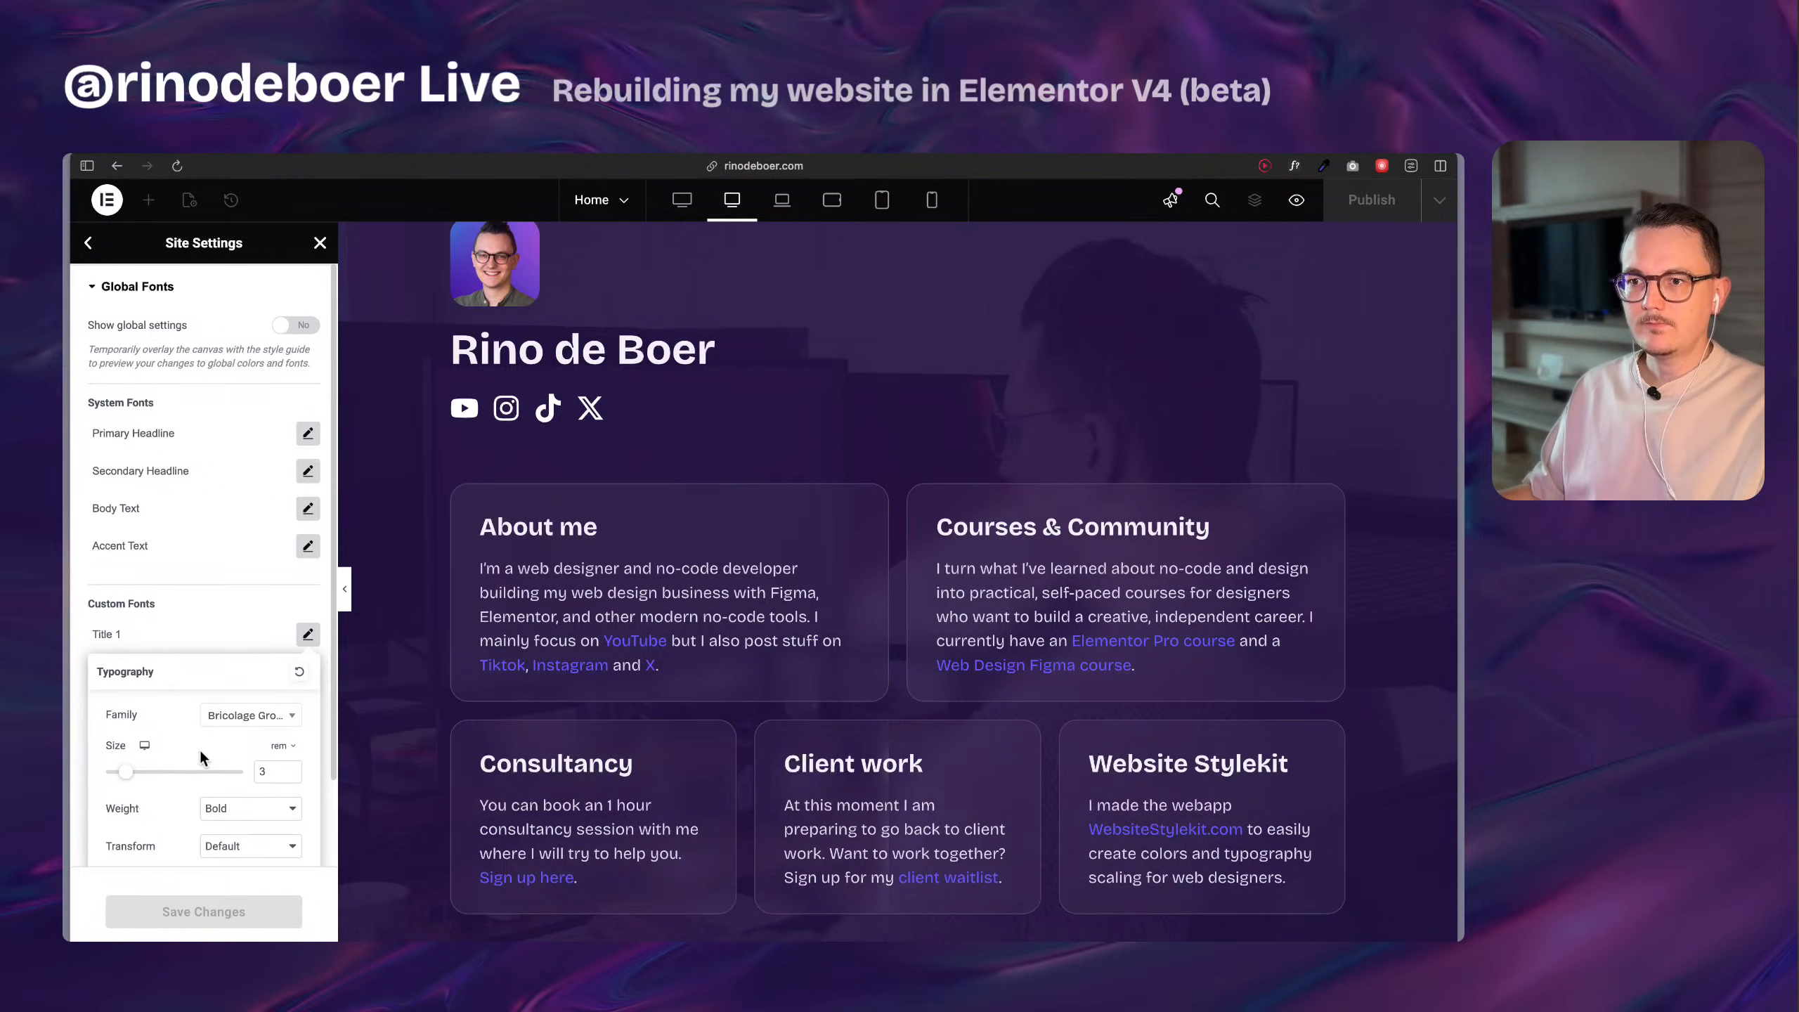
scroll(200, 749, "down", 3)
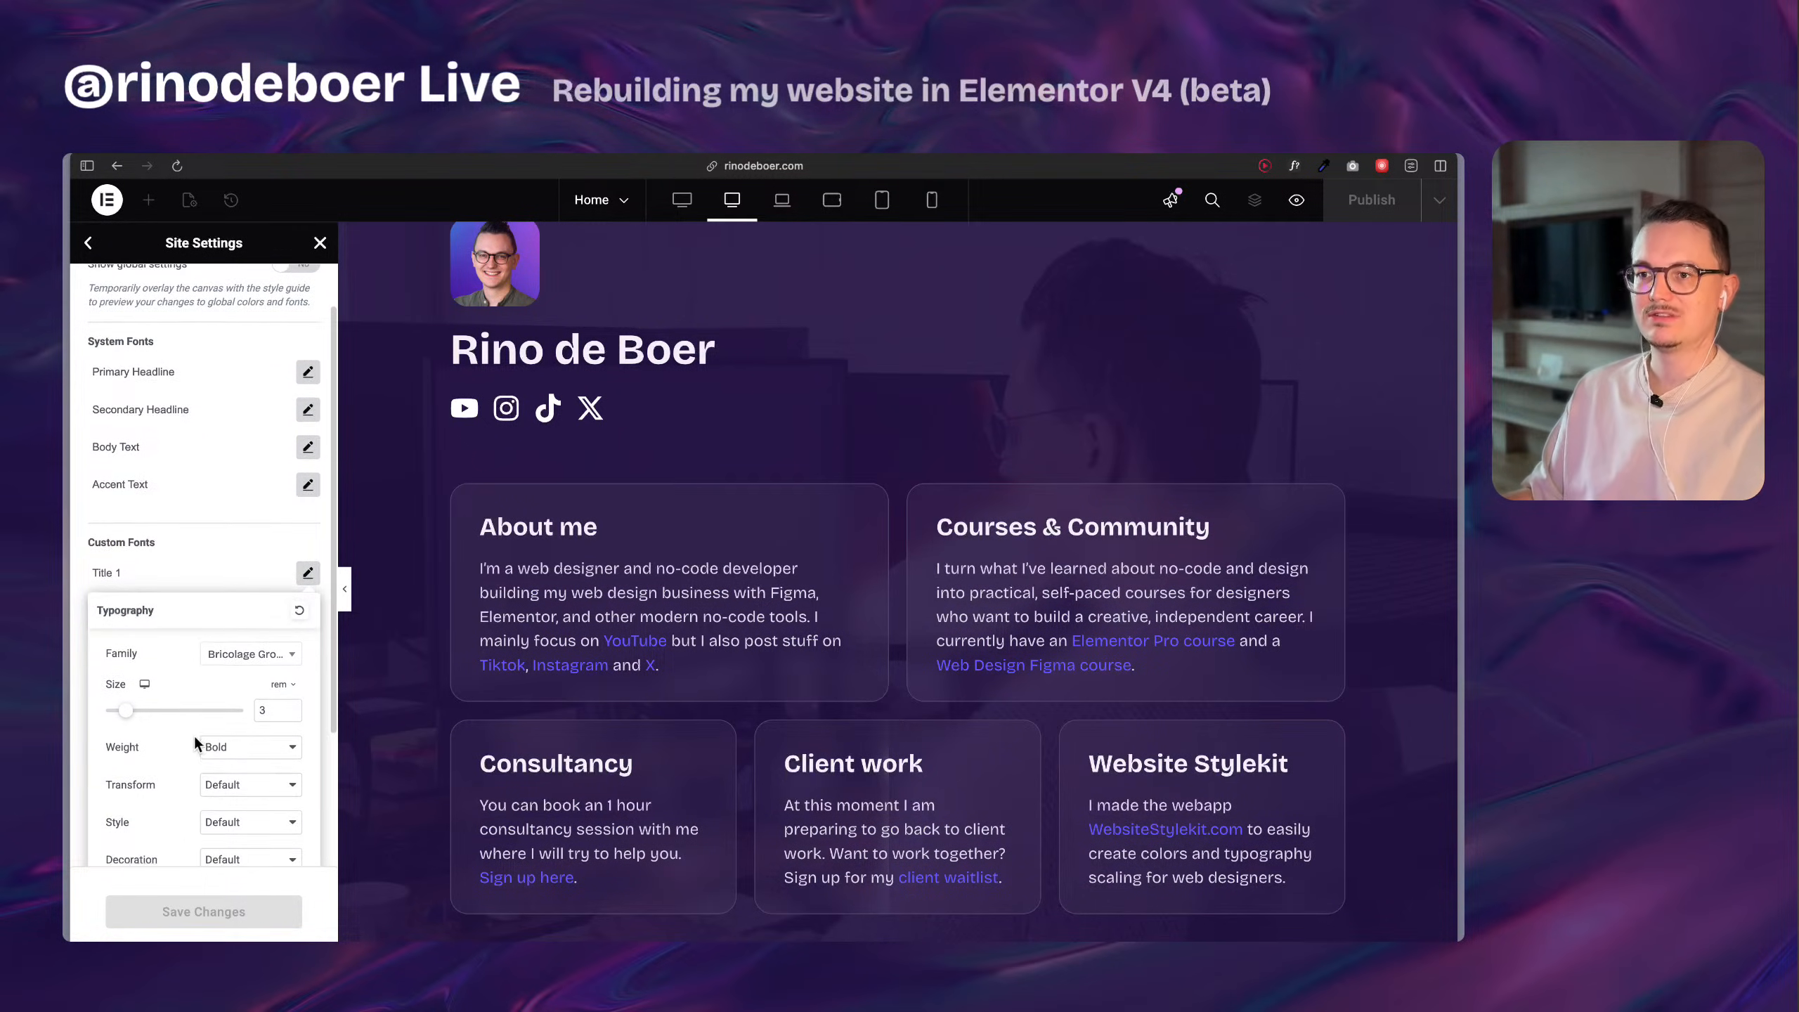
scroll(194, 744, "down", 2)
scroll(178, 728, "down", 5)
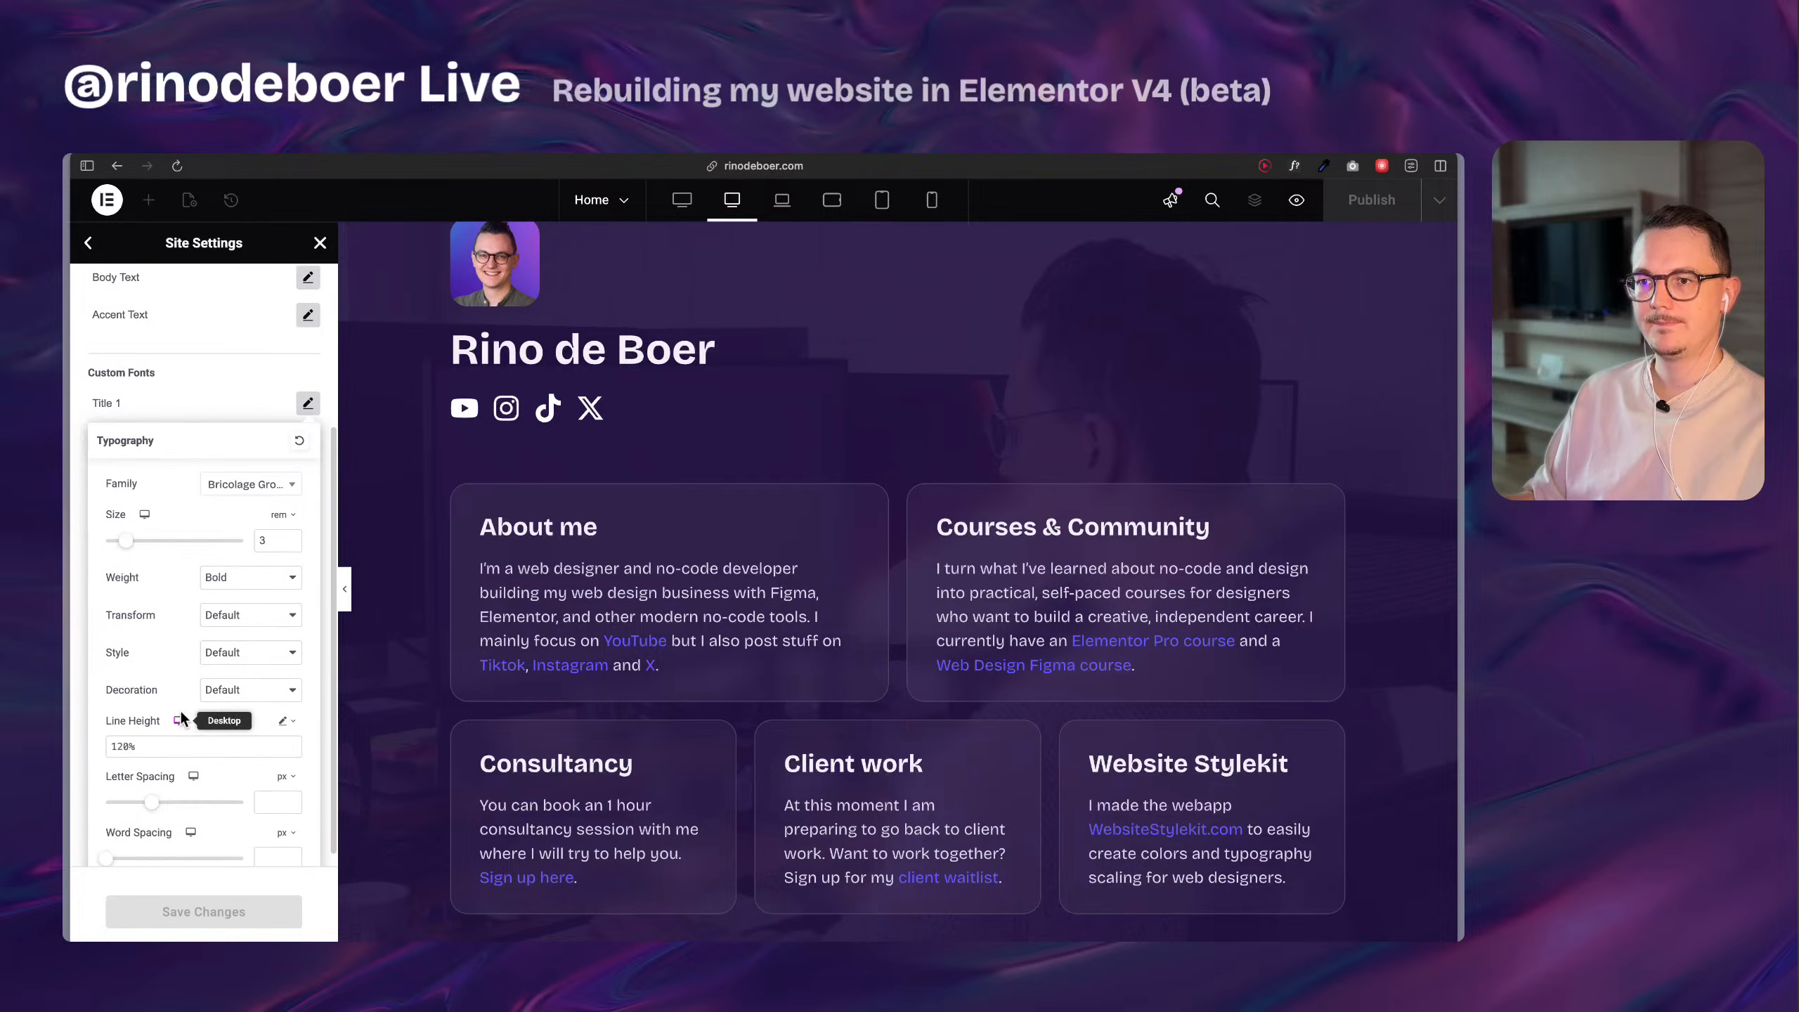
scroll(167, 659, "up", 4)
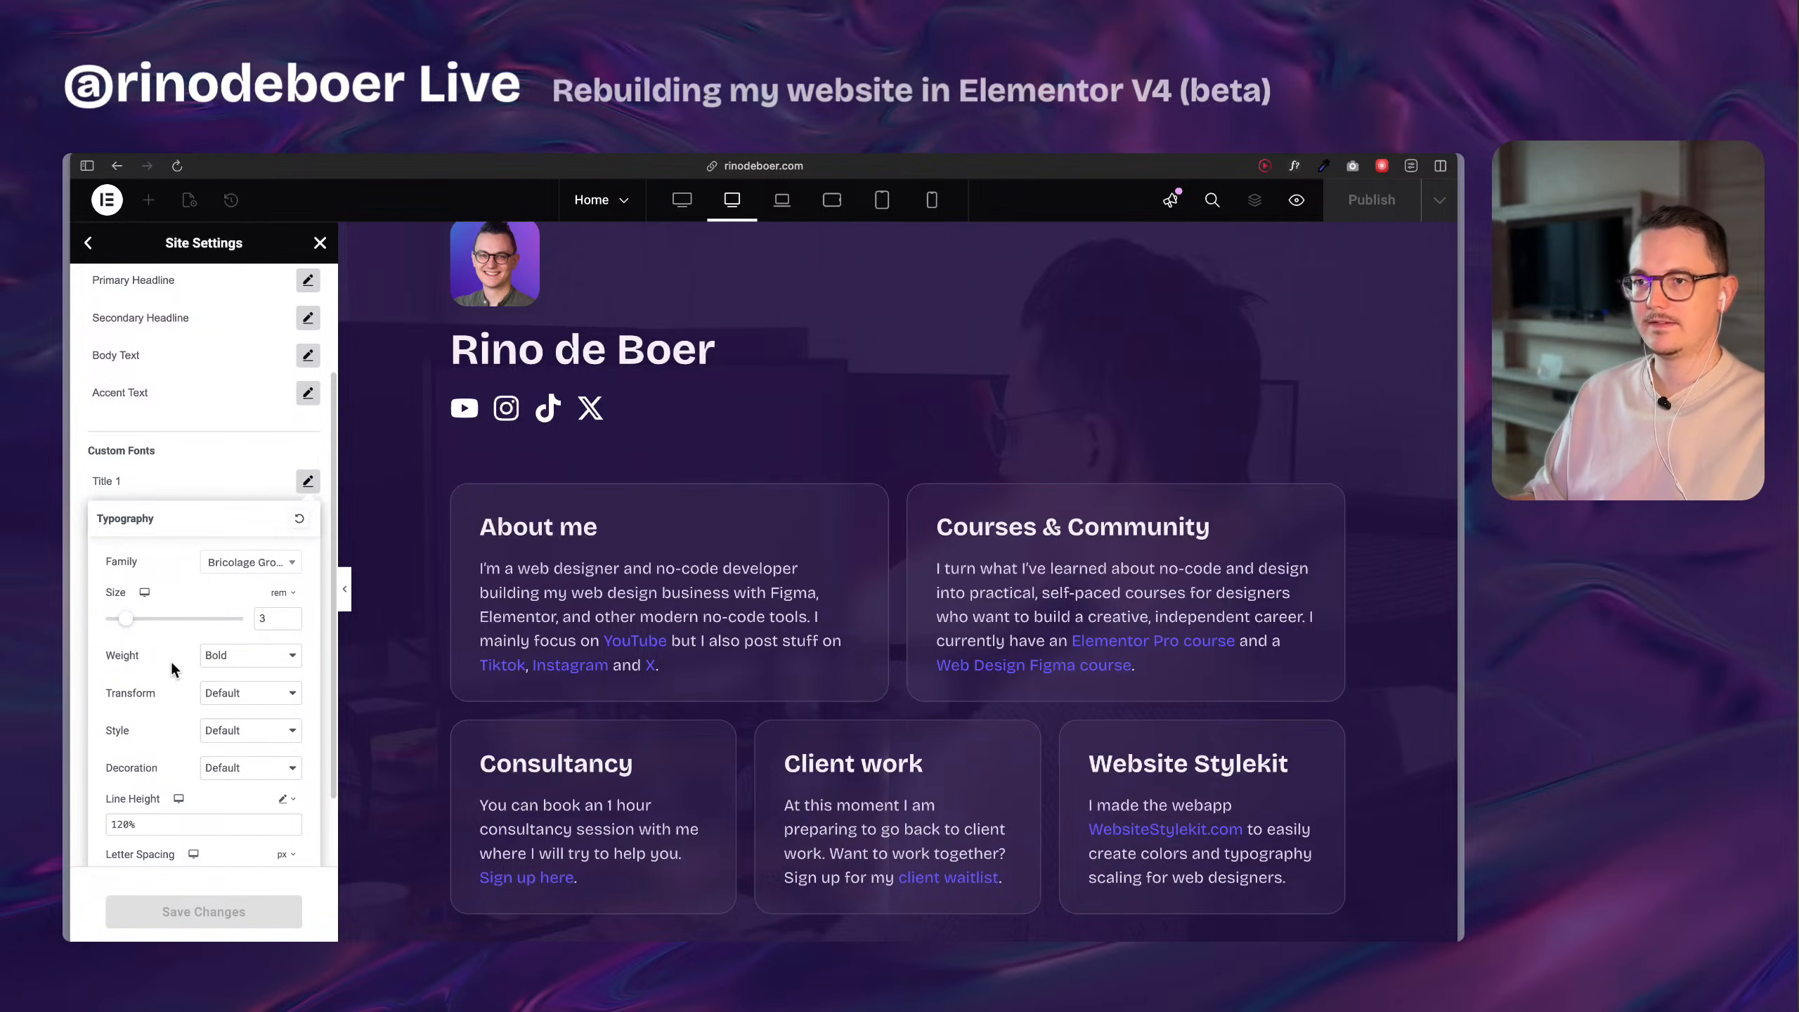
scroll(171, 663, "up", 5)
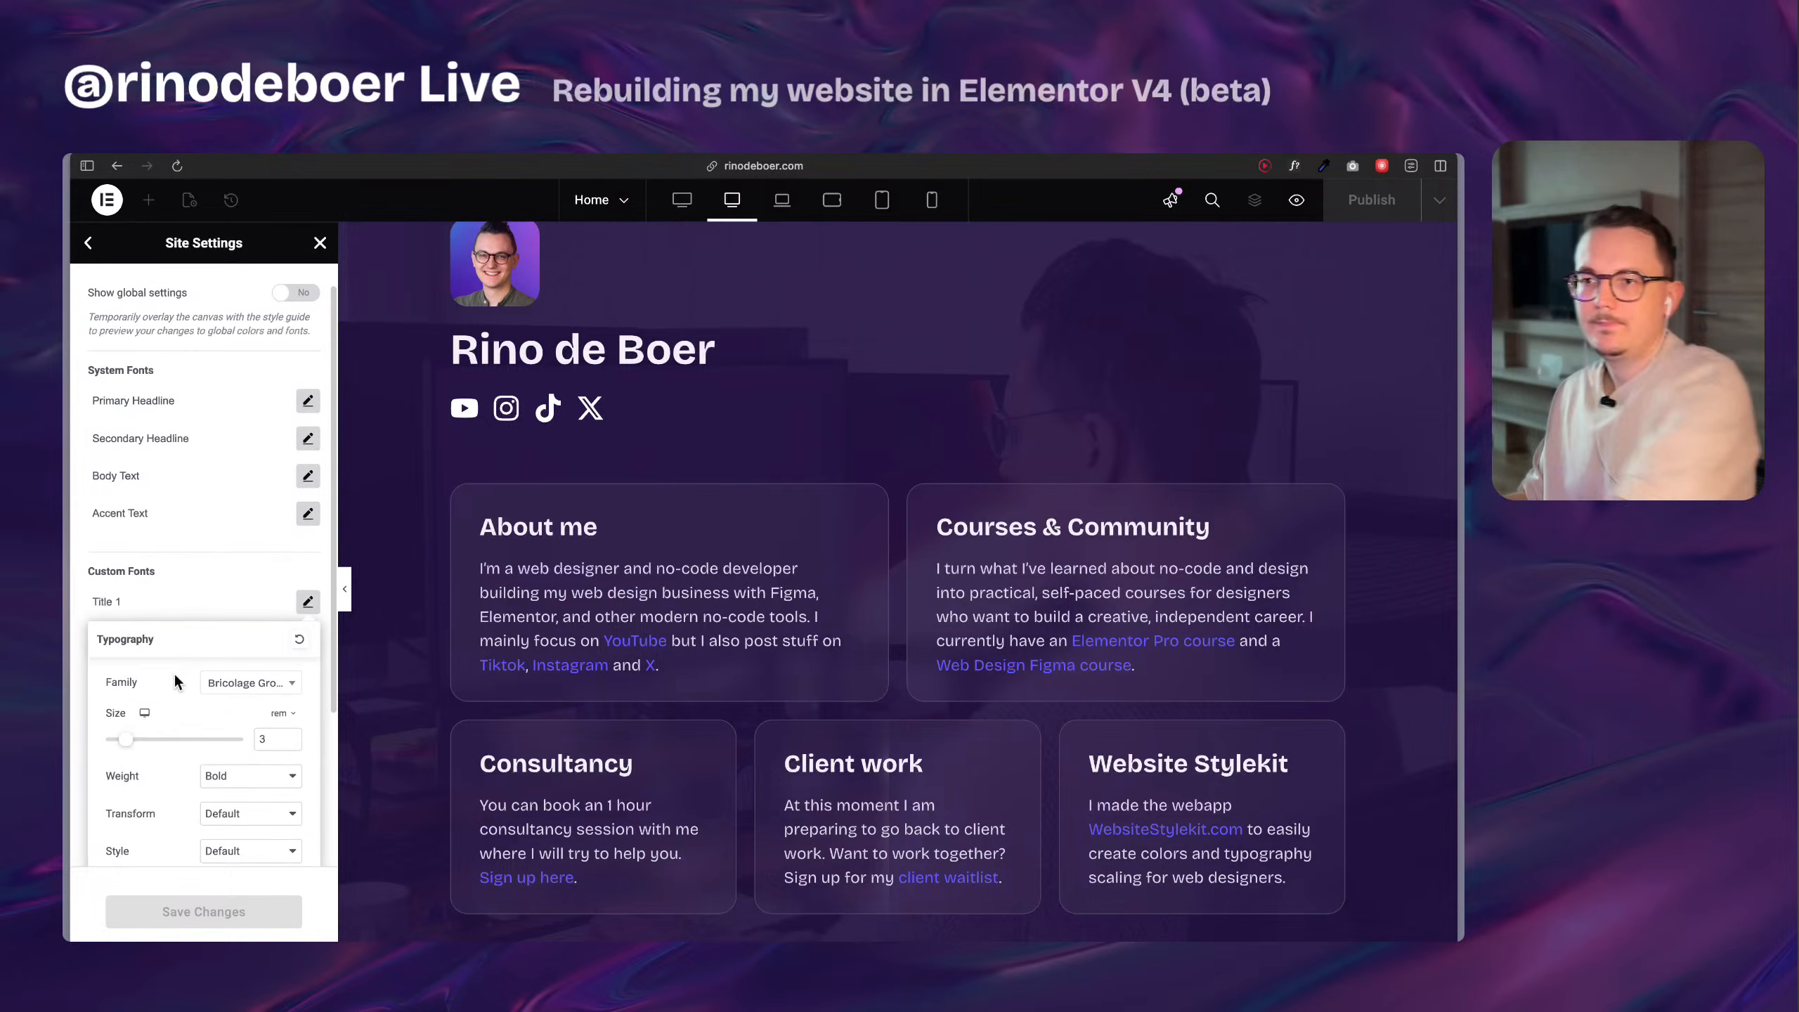
Check the Title 2 custom font's typography settings and close the site settings.
left_click(232, 571)
left_click(307, 642)
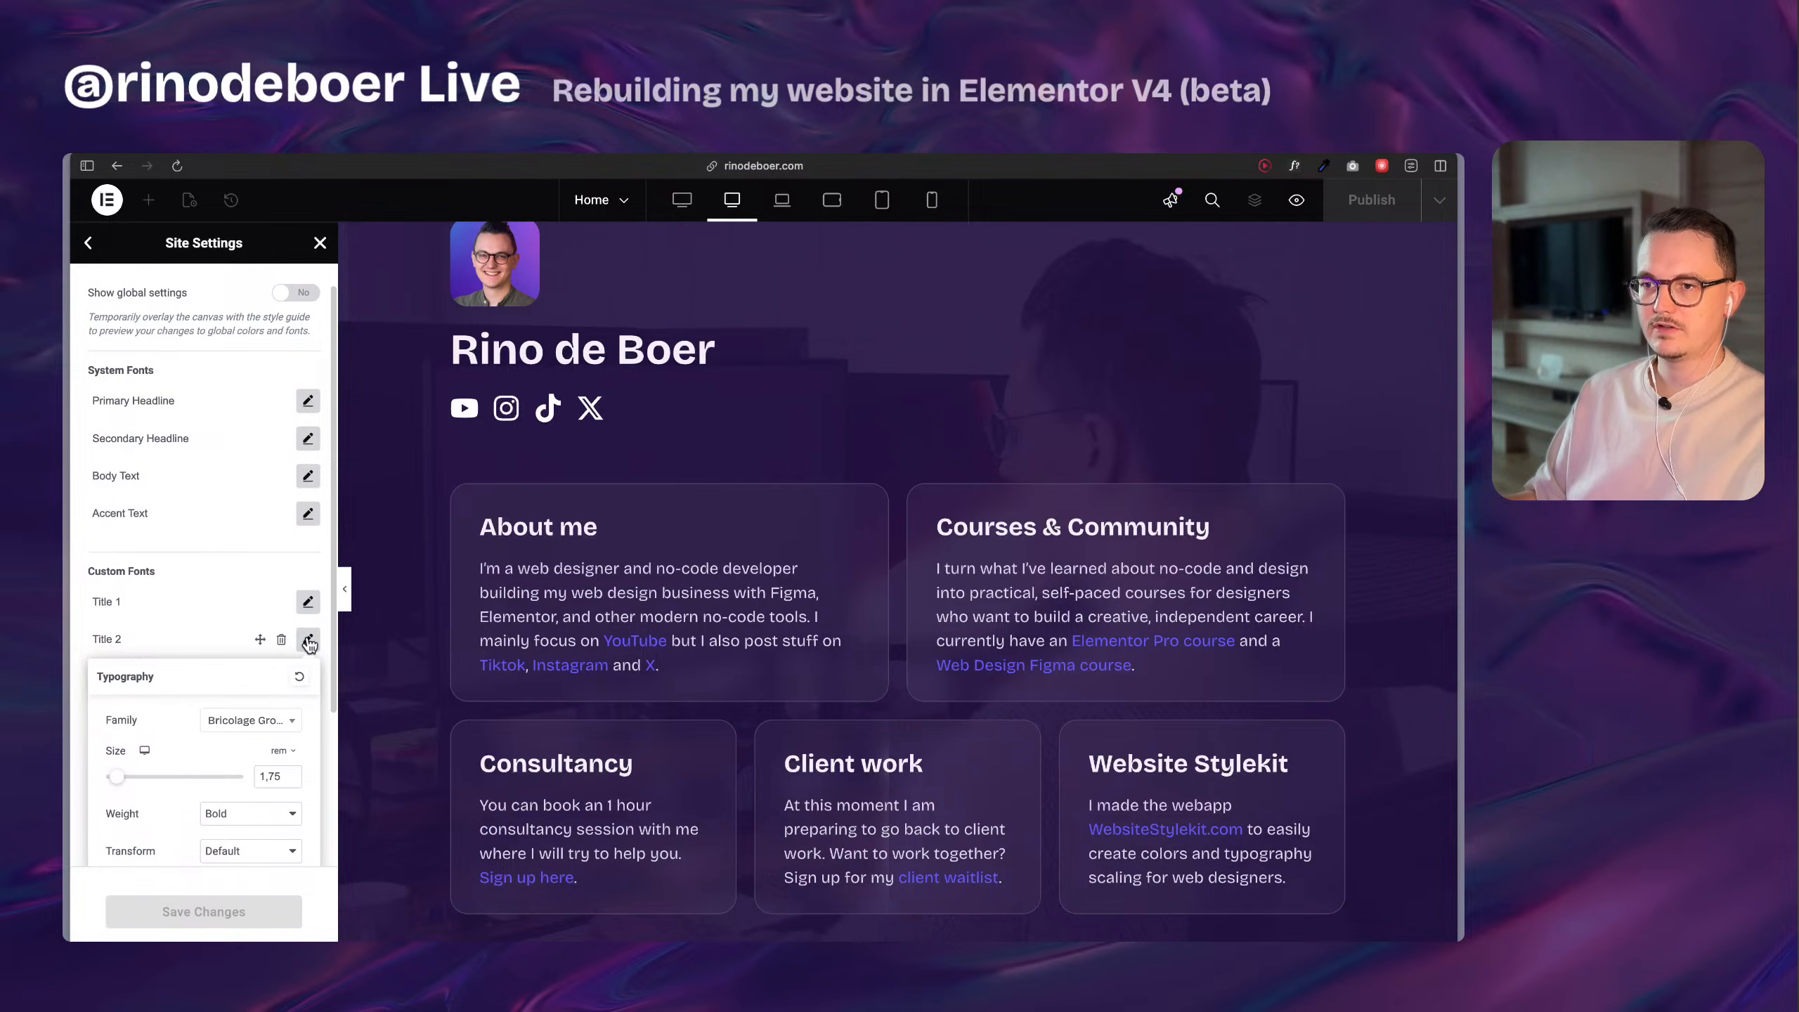
left_click(307, 642)
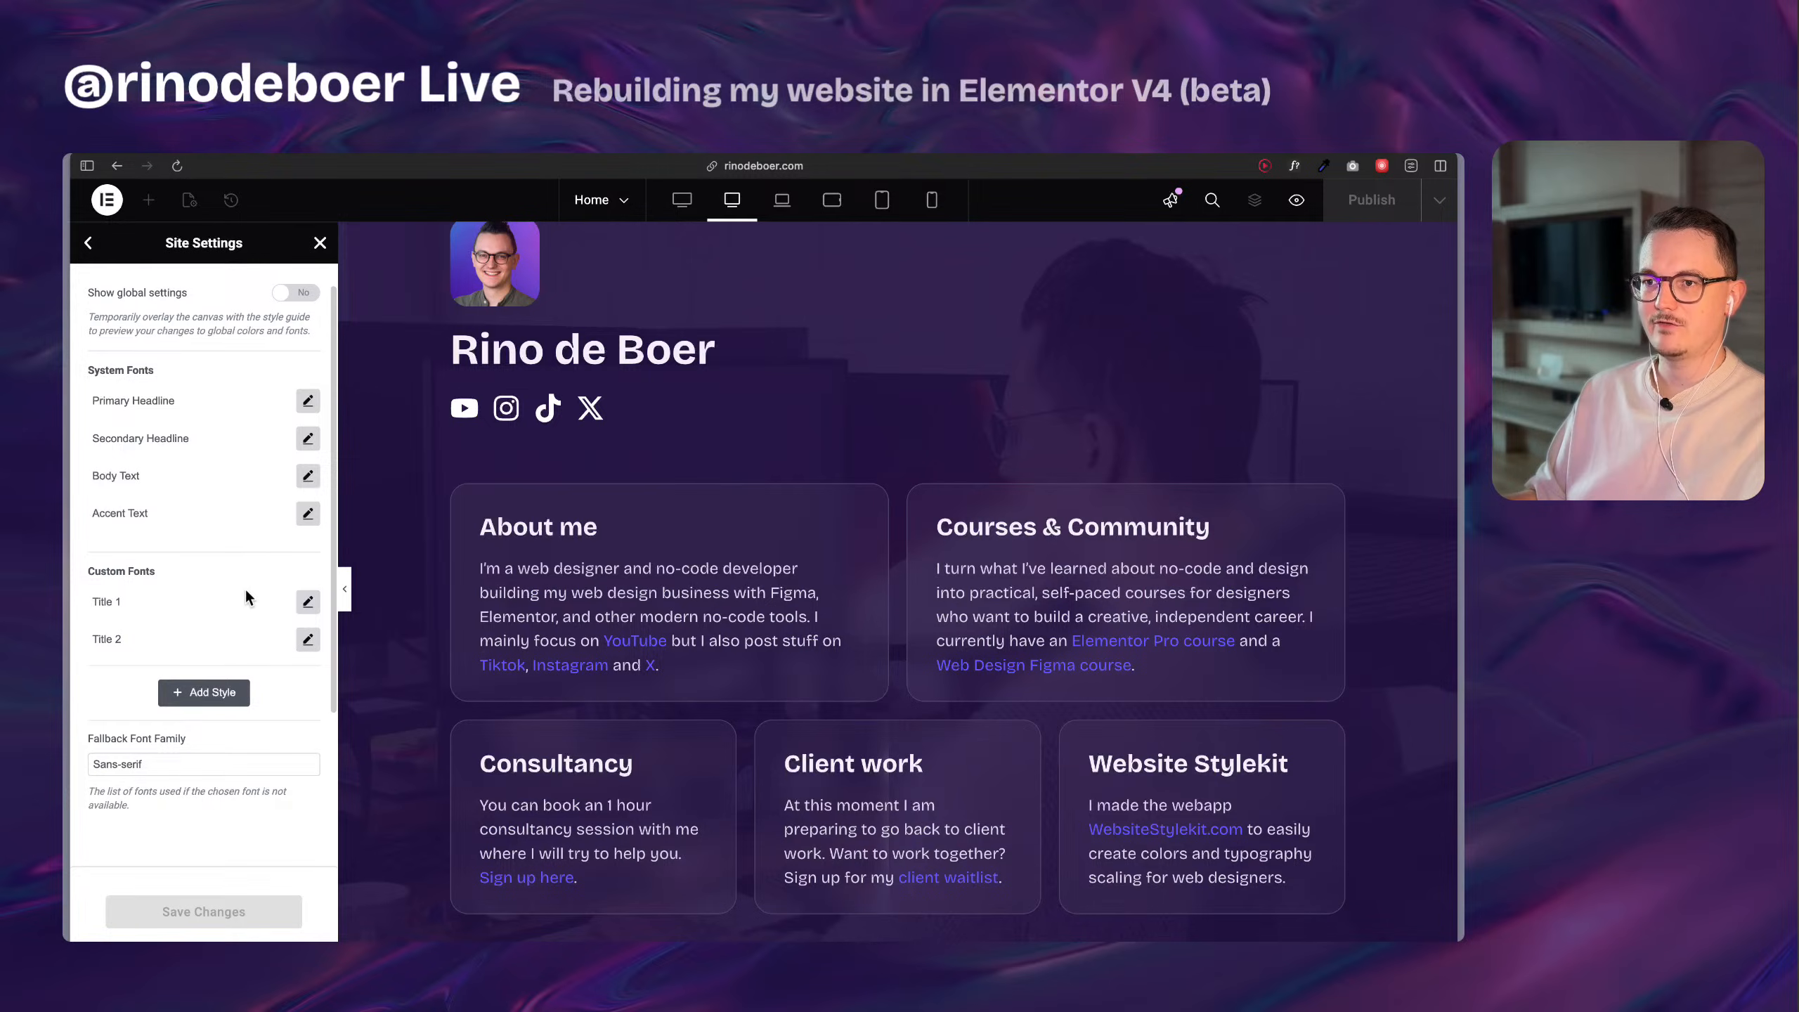
left_click(321, 244)
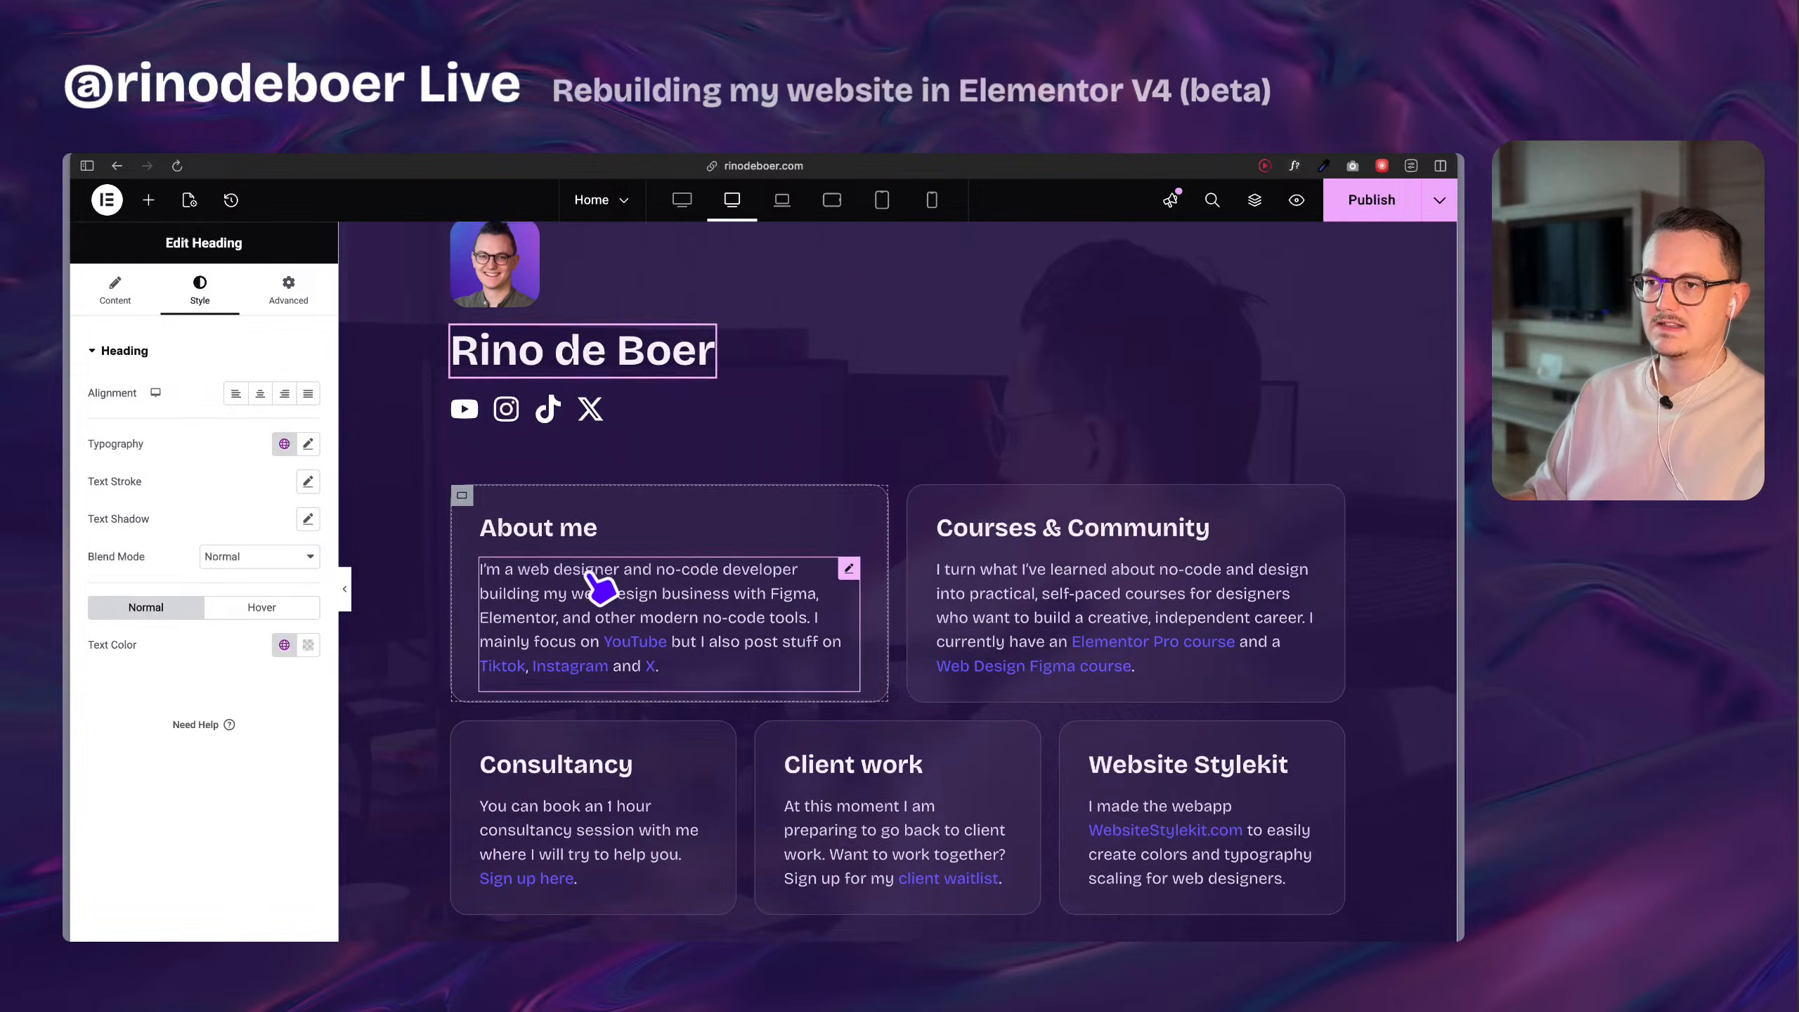
Create a font variable named headings with the value Bricolage Grotesque and apply it as the new heading's h1 class font family.
scroll(588, 577, "down", 10)
left_click(574, 691)
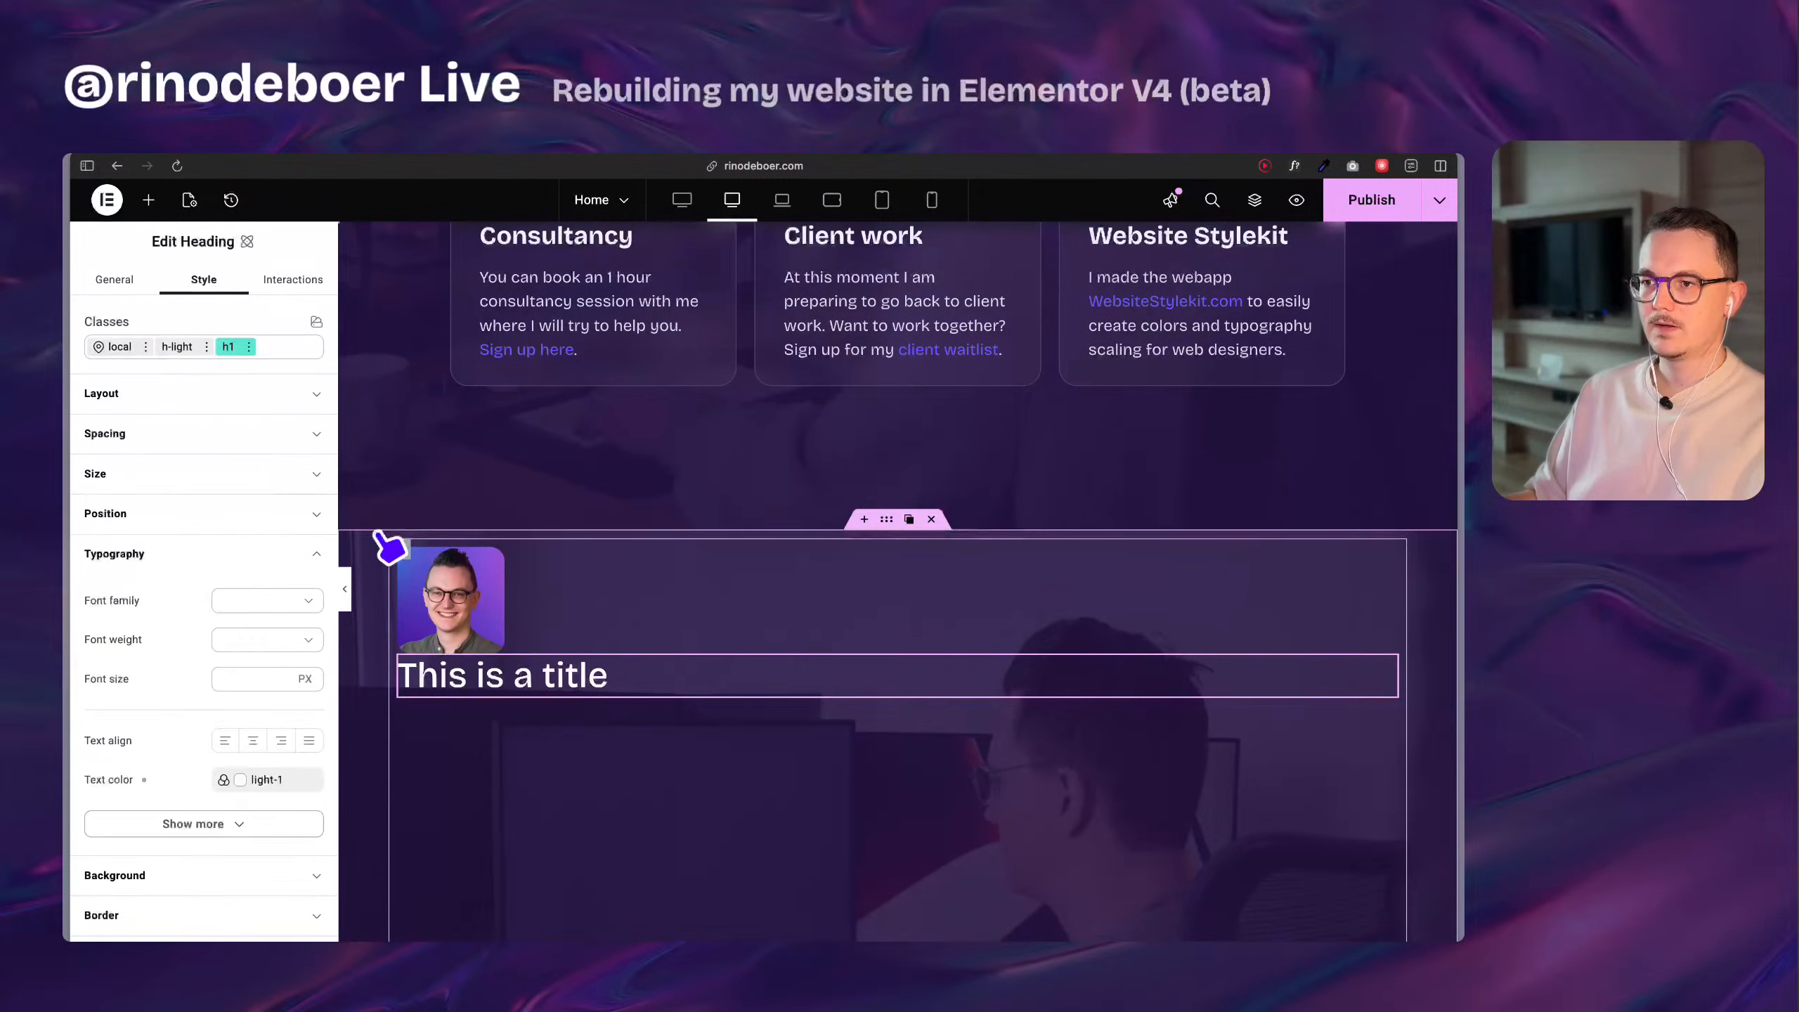
scroll(228, 414, "down", 2)
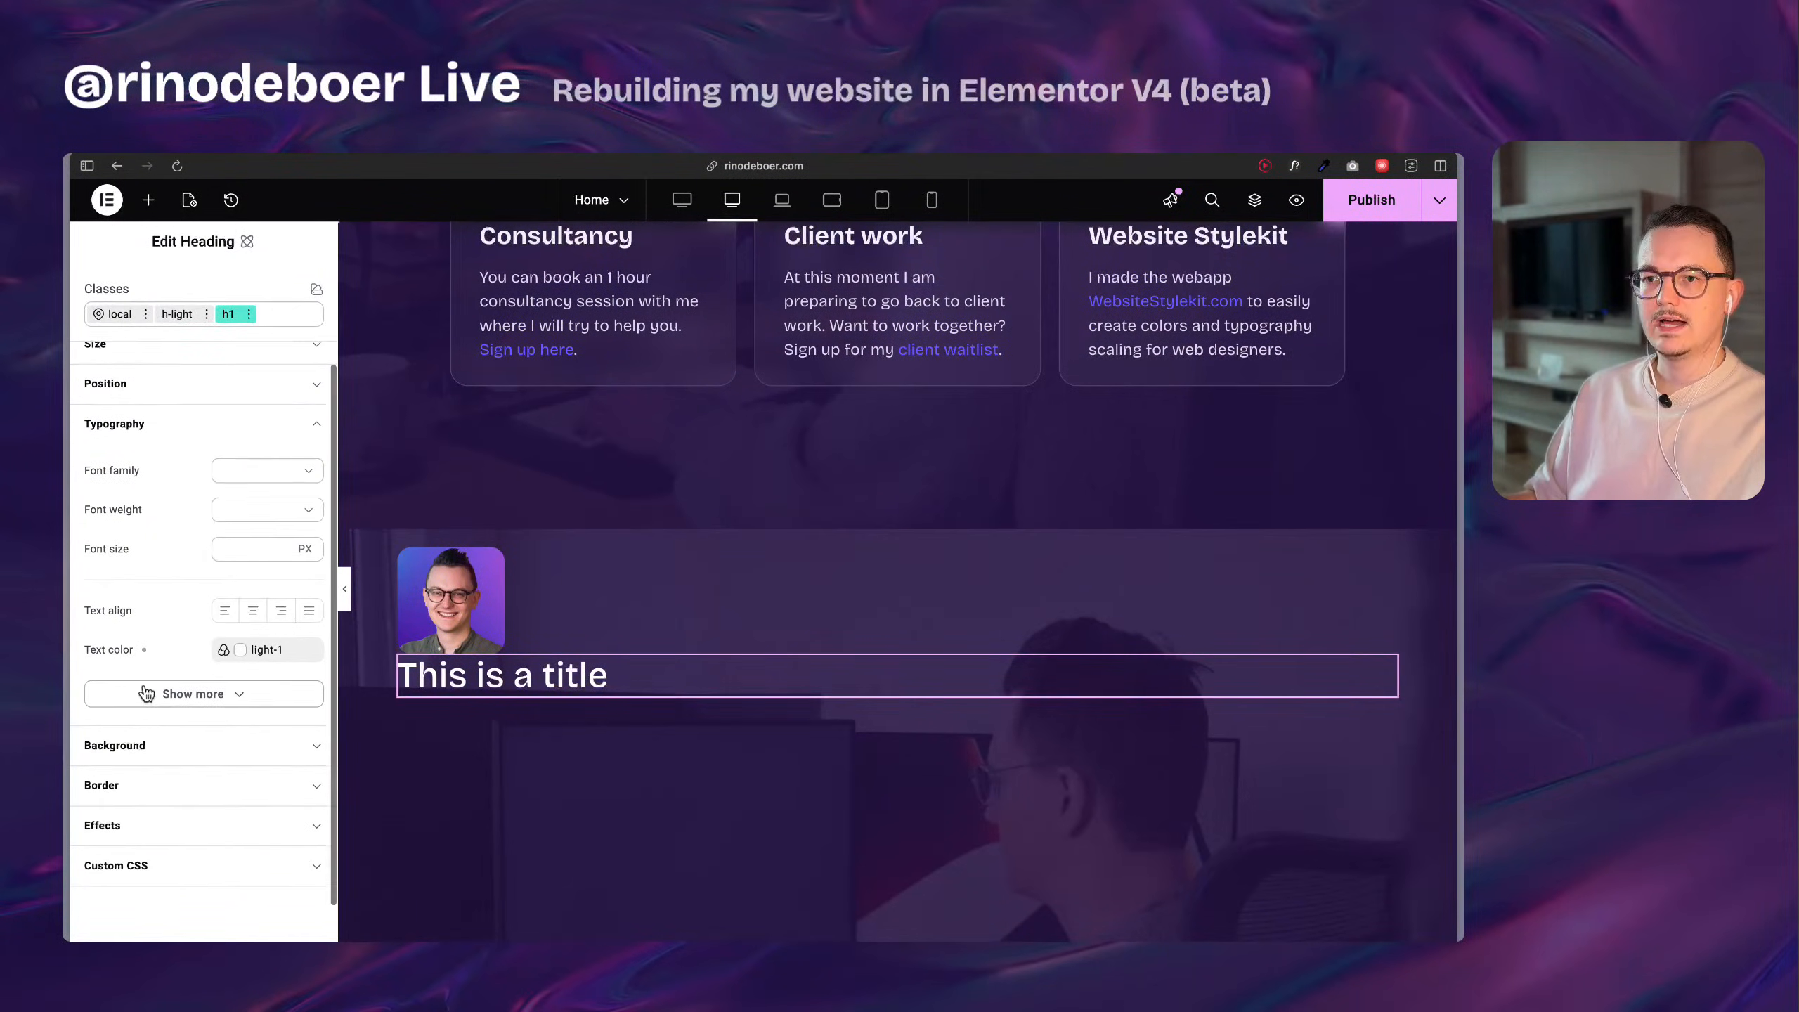
left_click(275, 474)
left_click(309, 469)
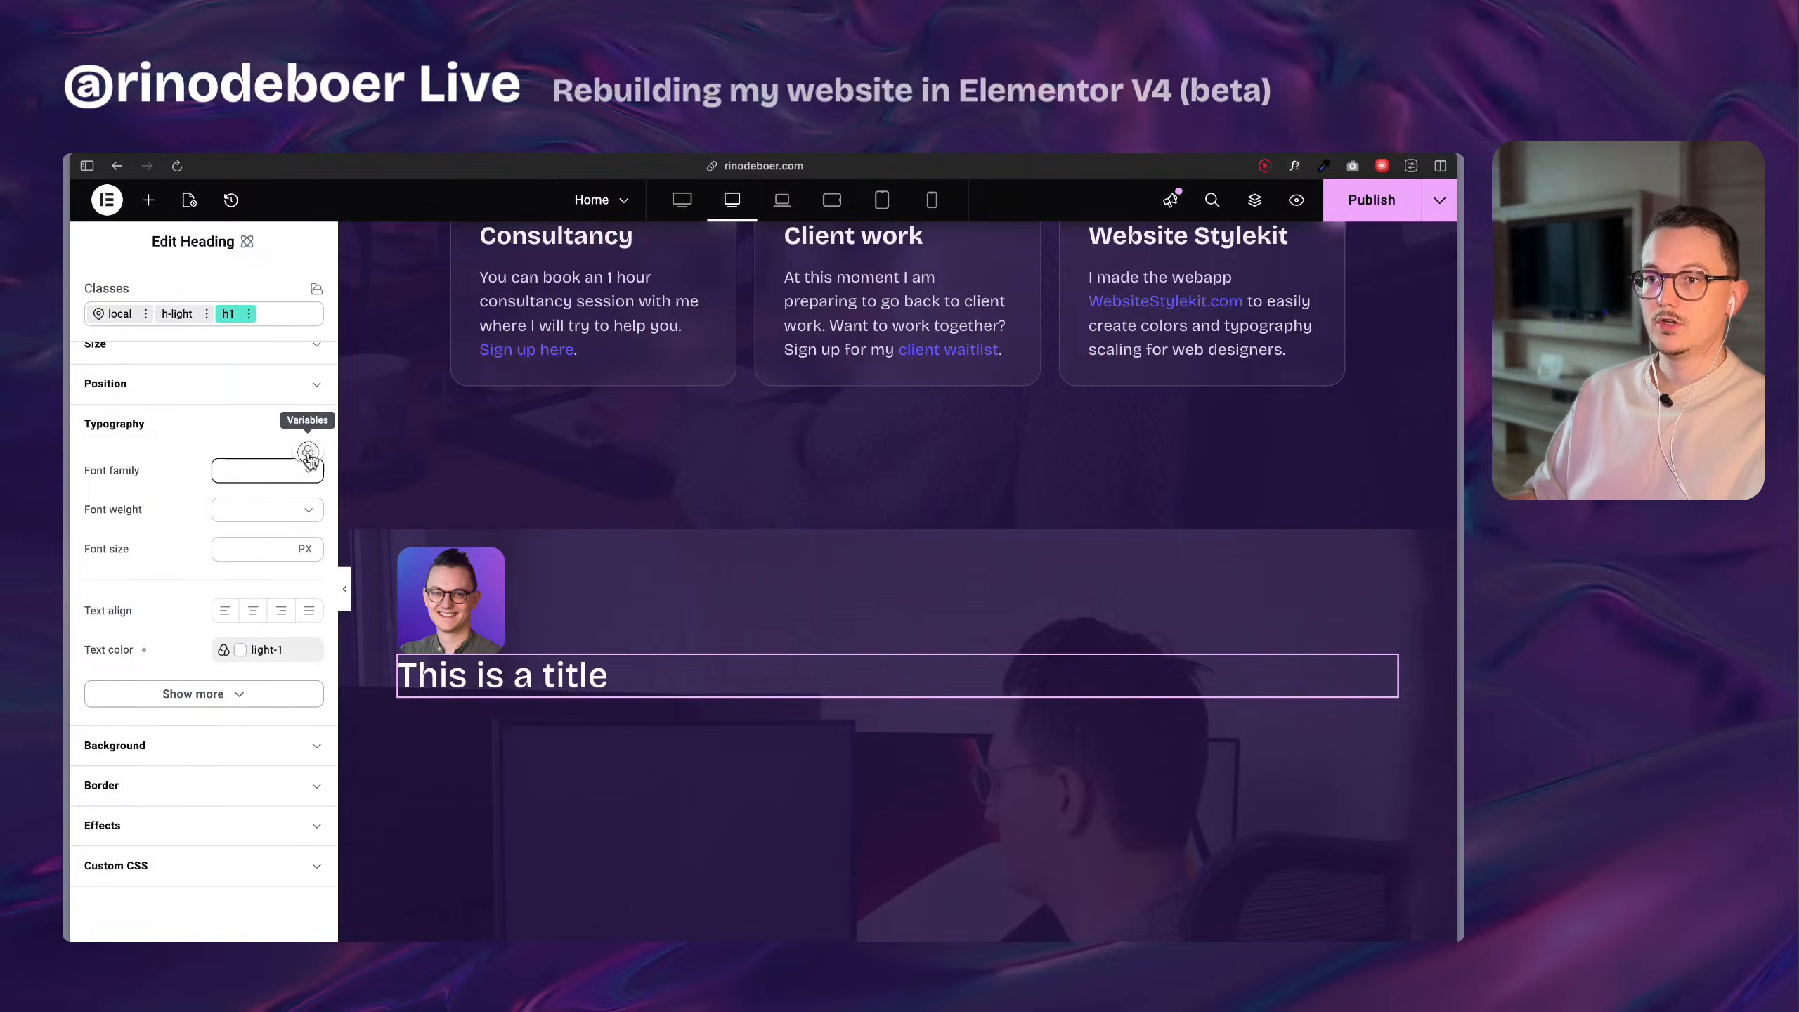
left_click(307, 451)
left_click(256, 493)
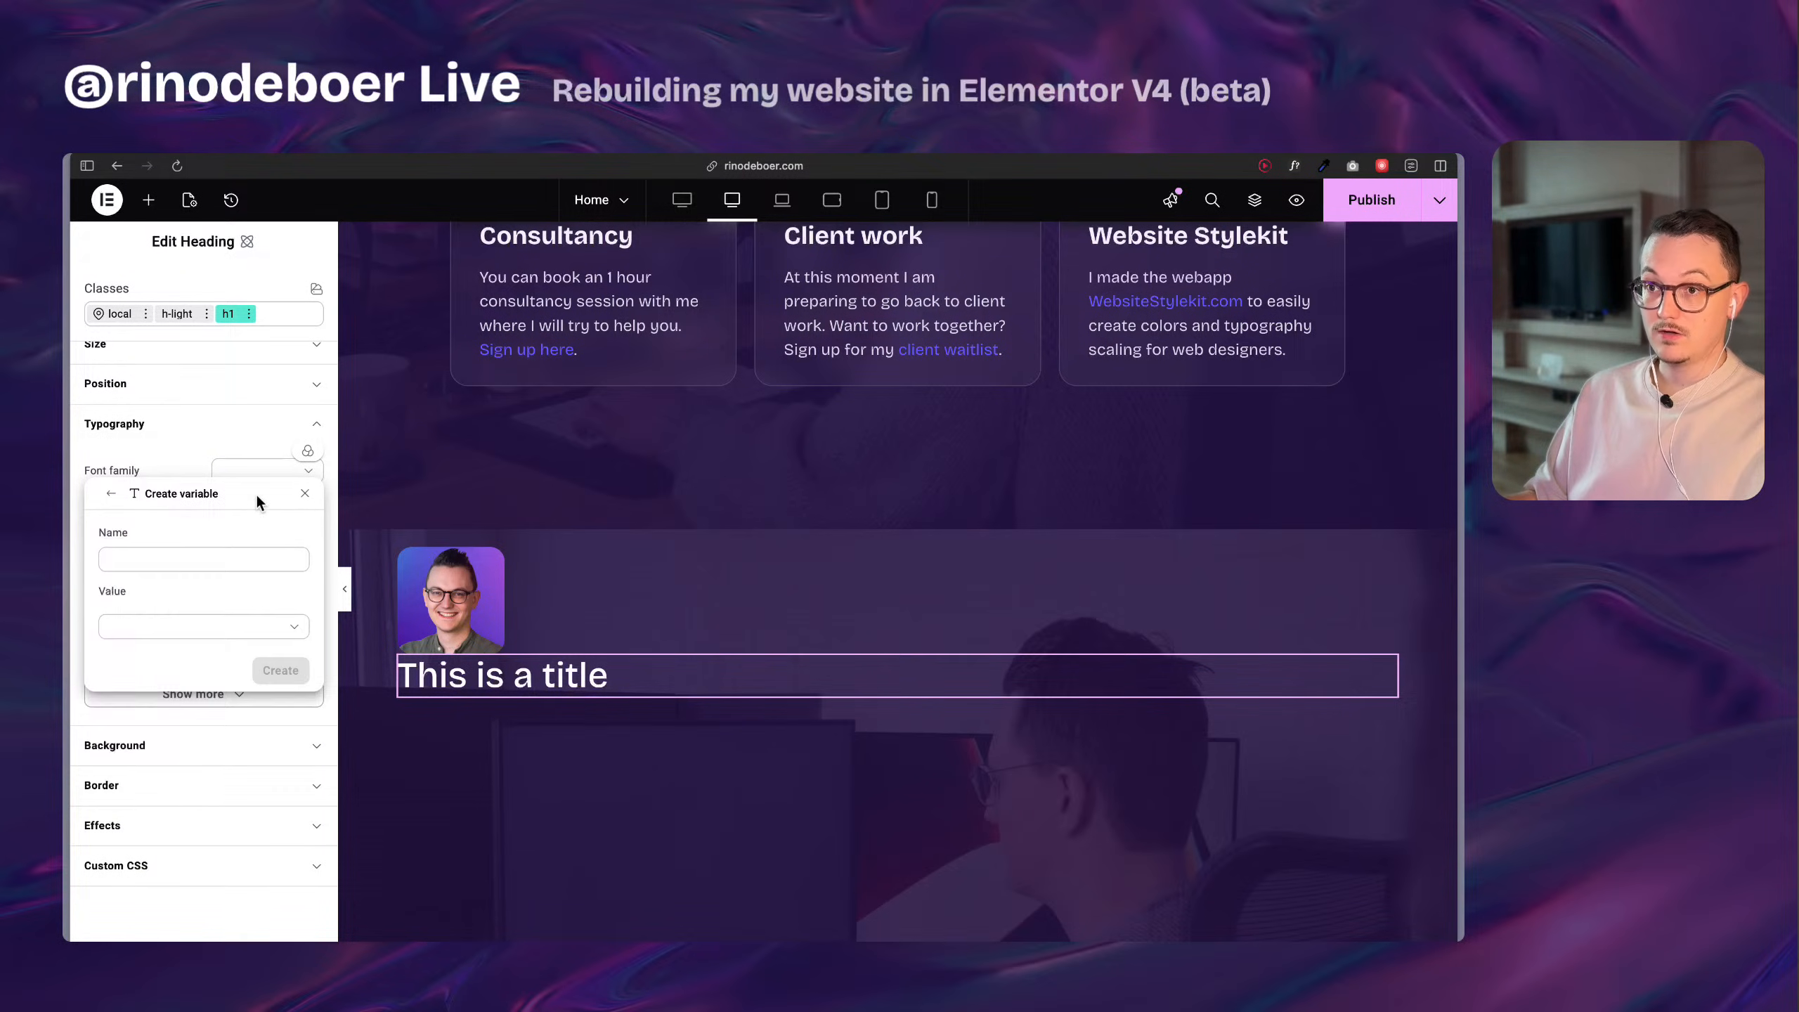
left_click(241, 560)
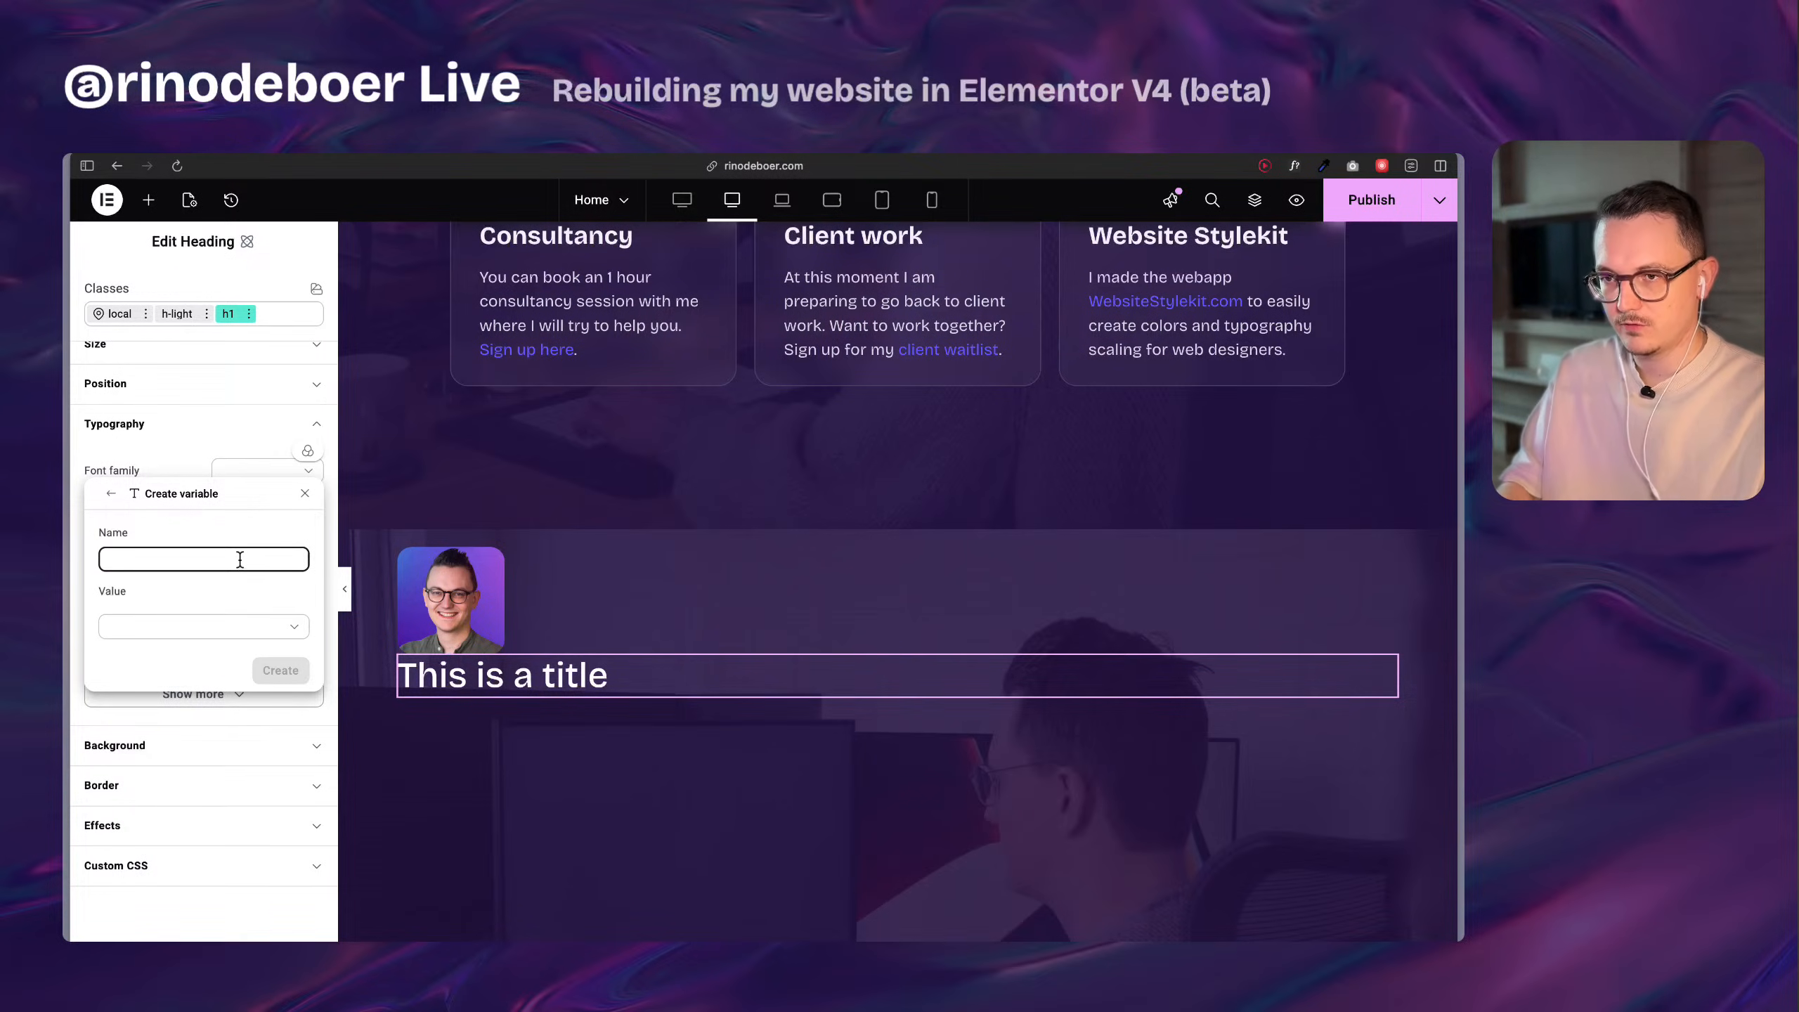
type("headings")
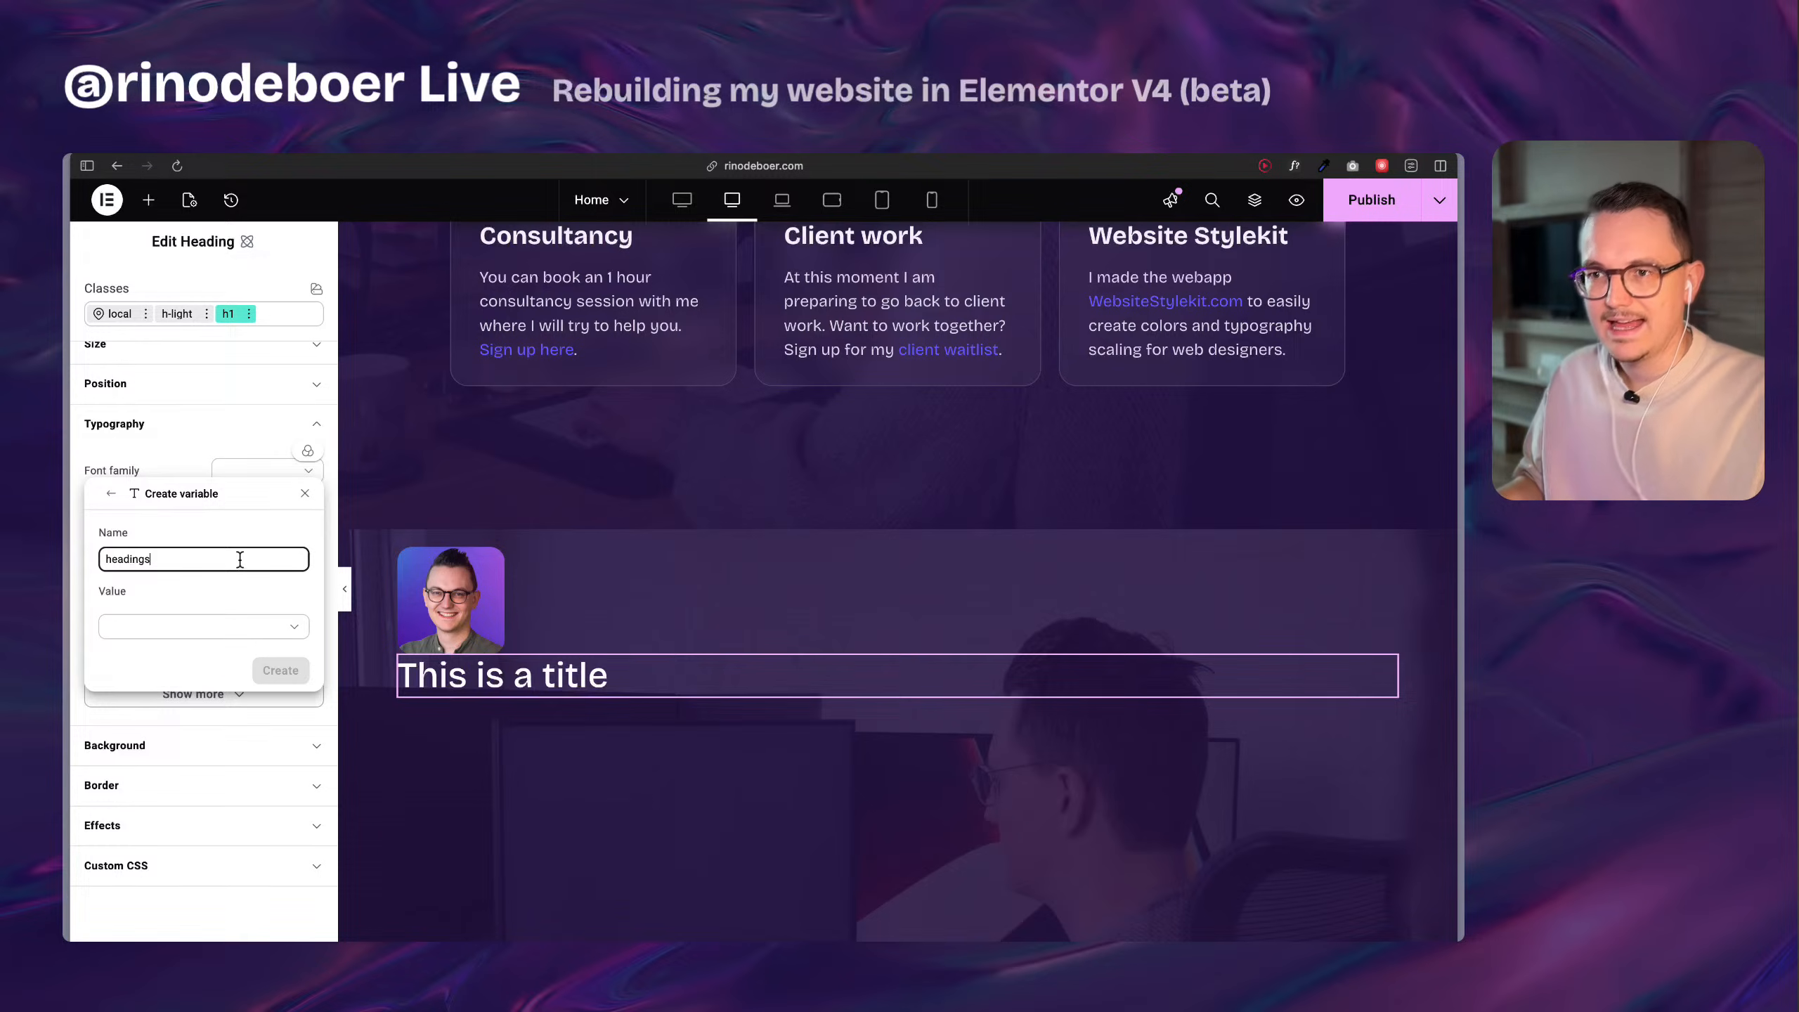
left_click(148, 633)
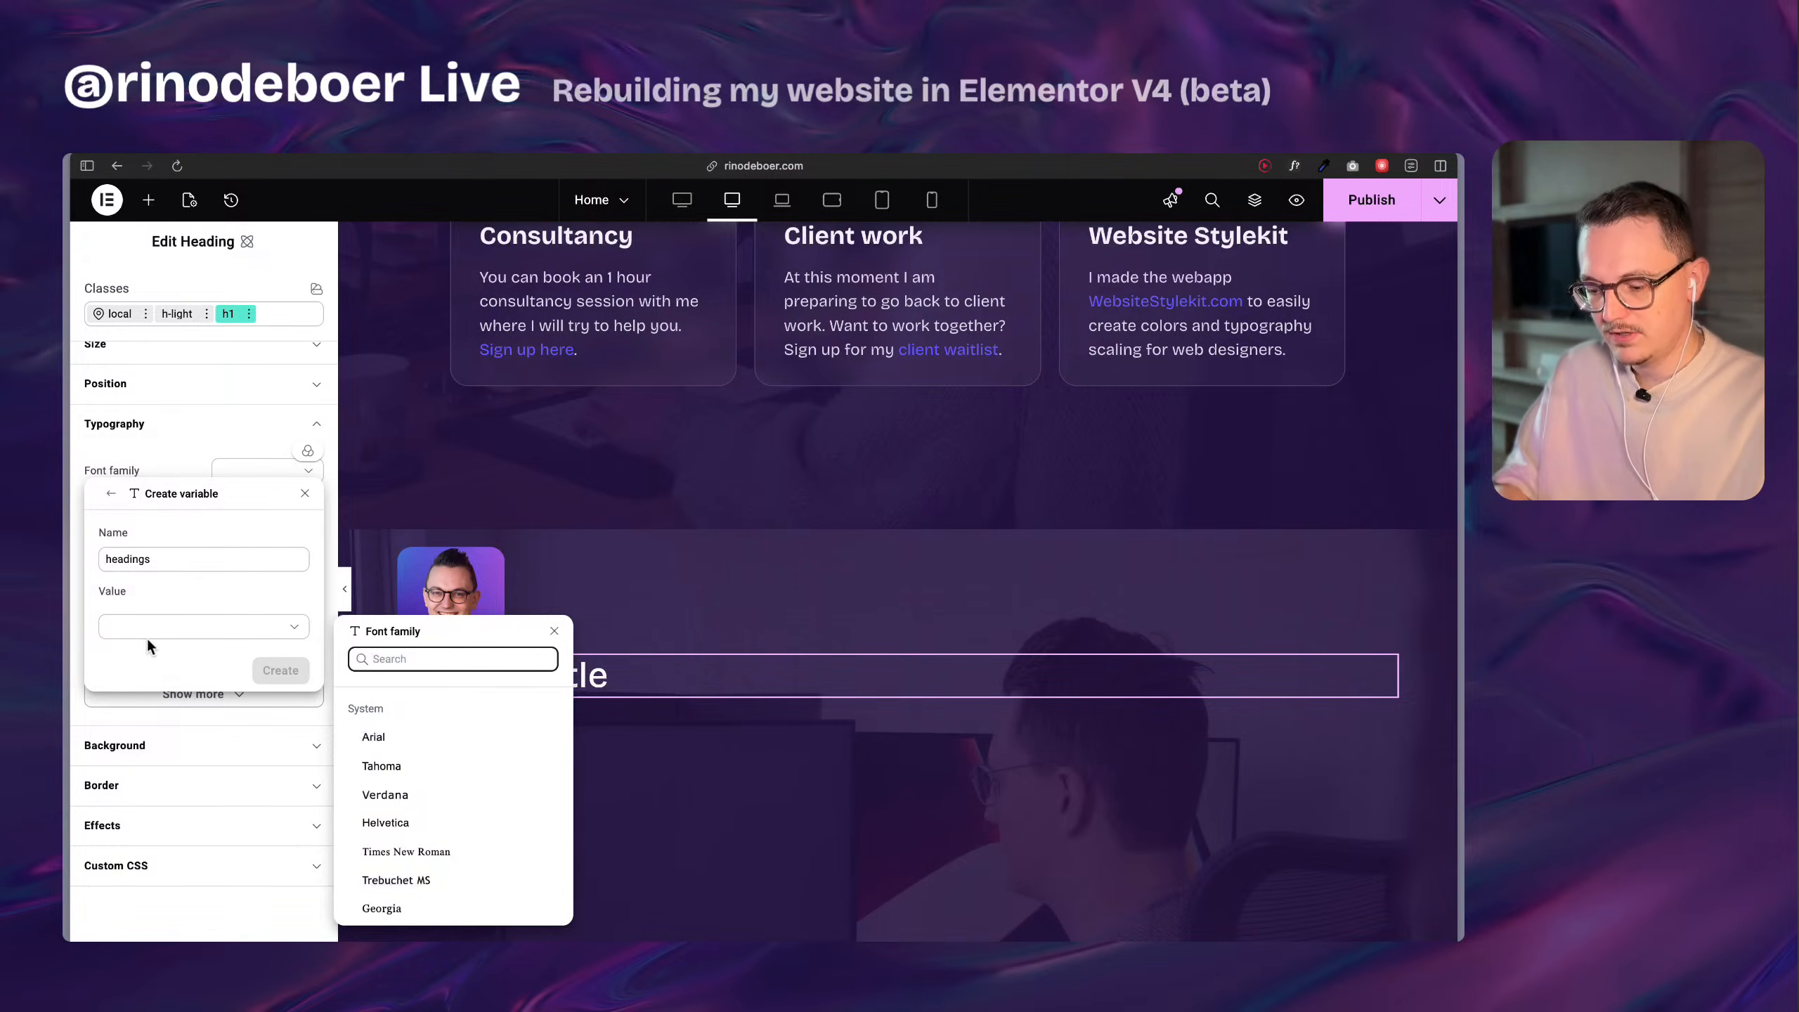
type("brico")
left_click(399, 732)
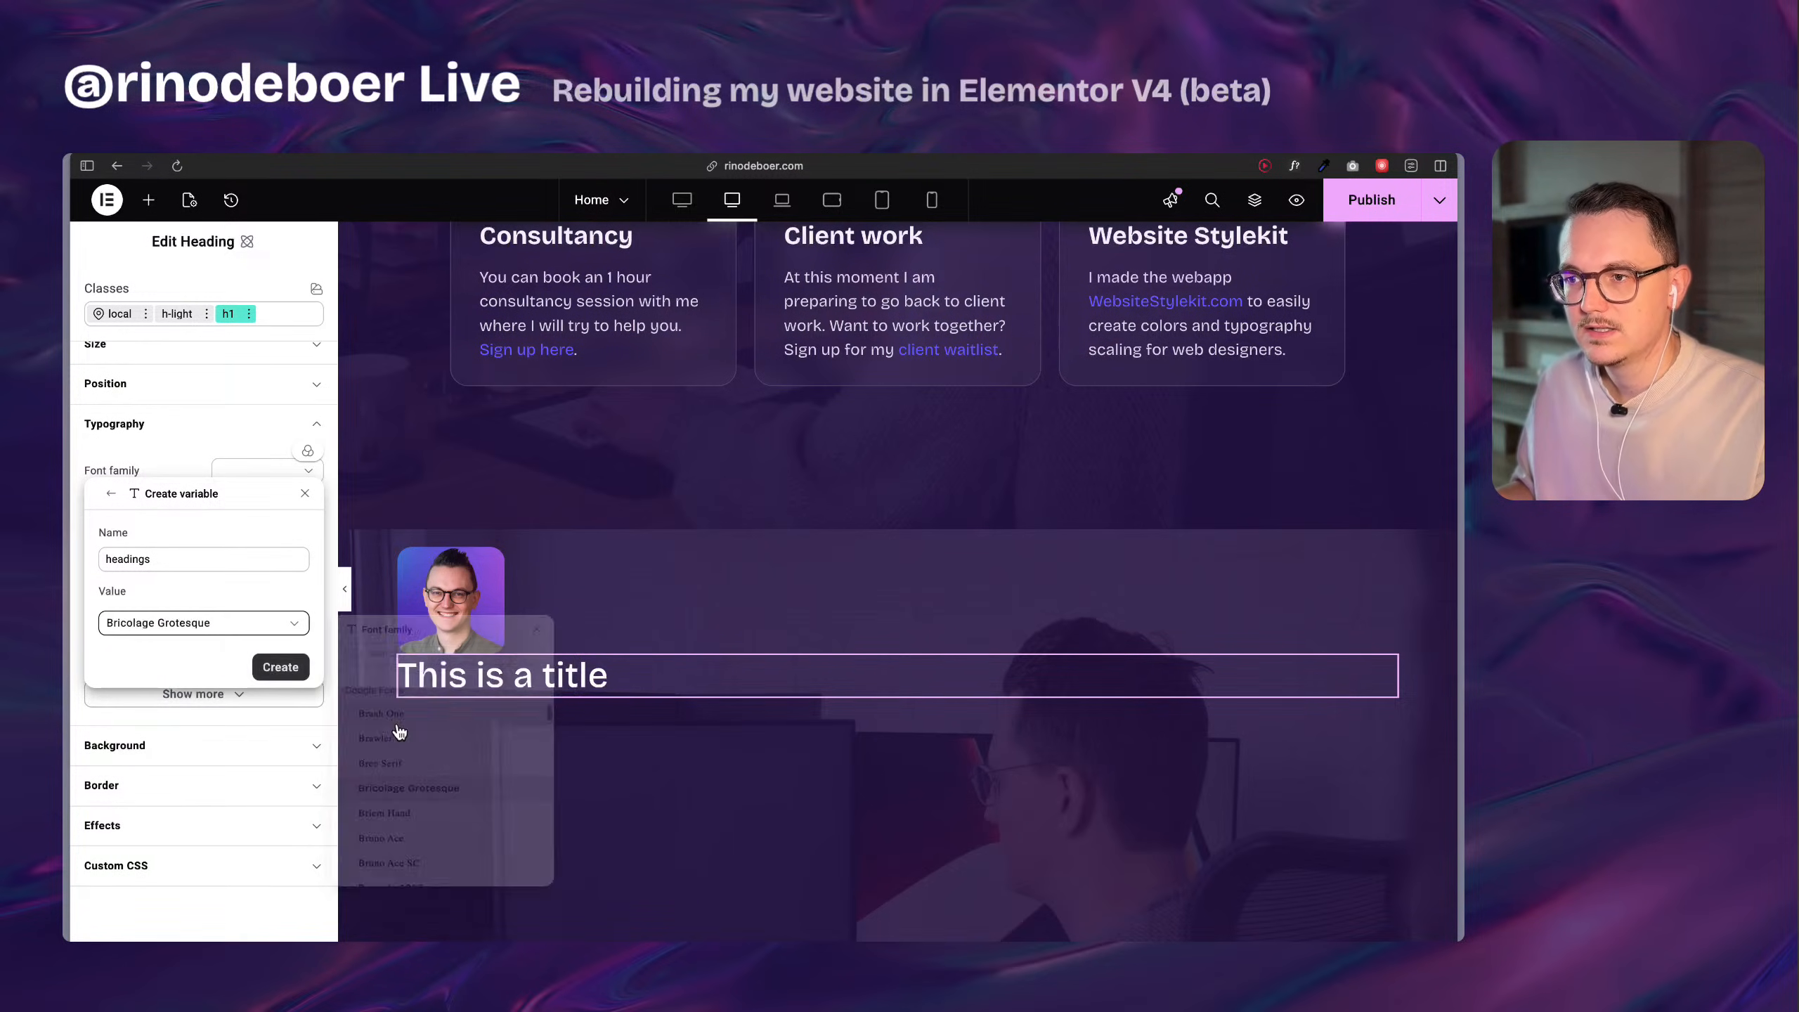
left_click(272, 669)
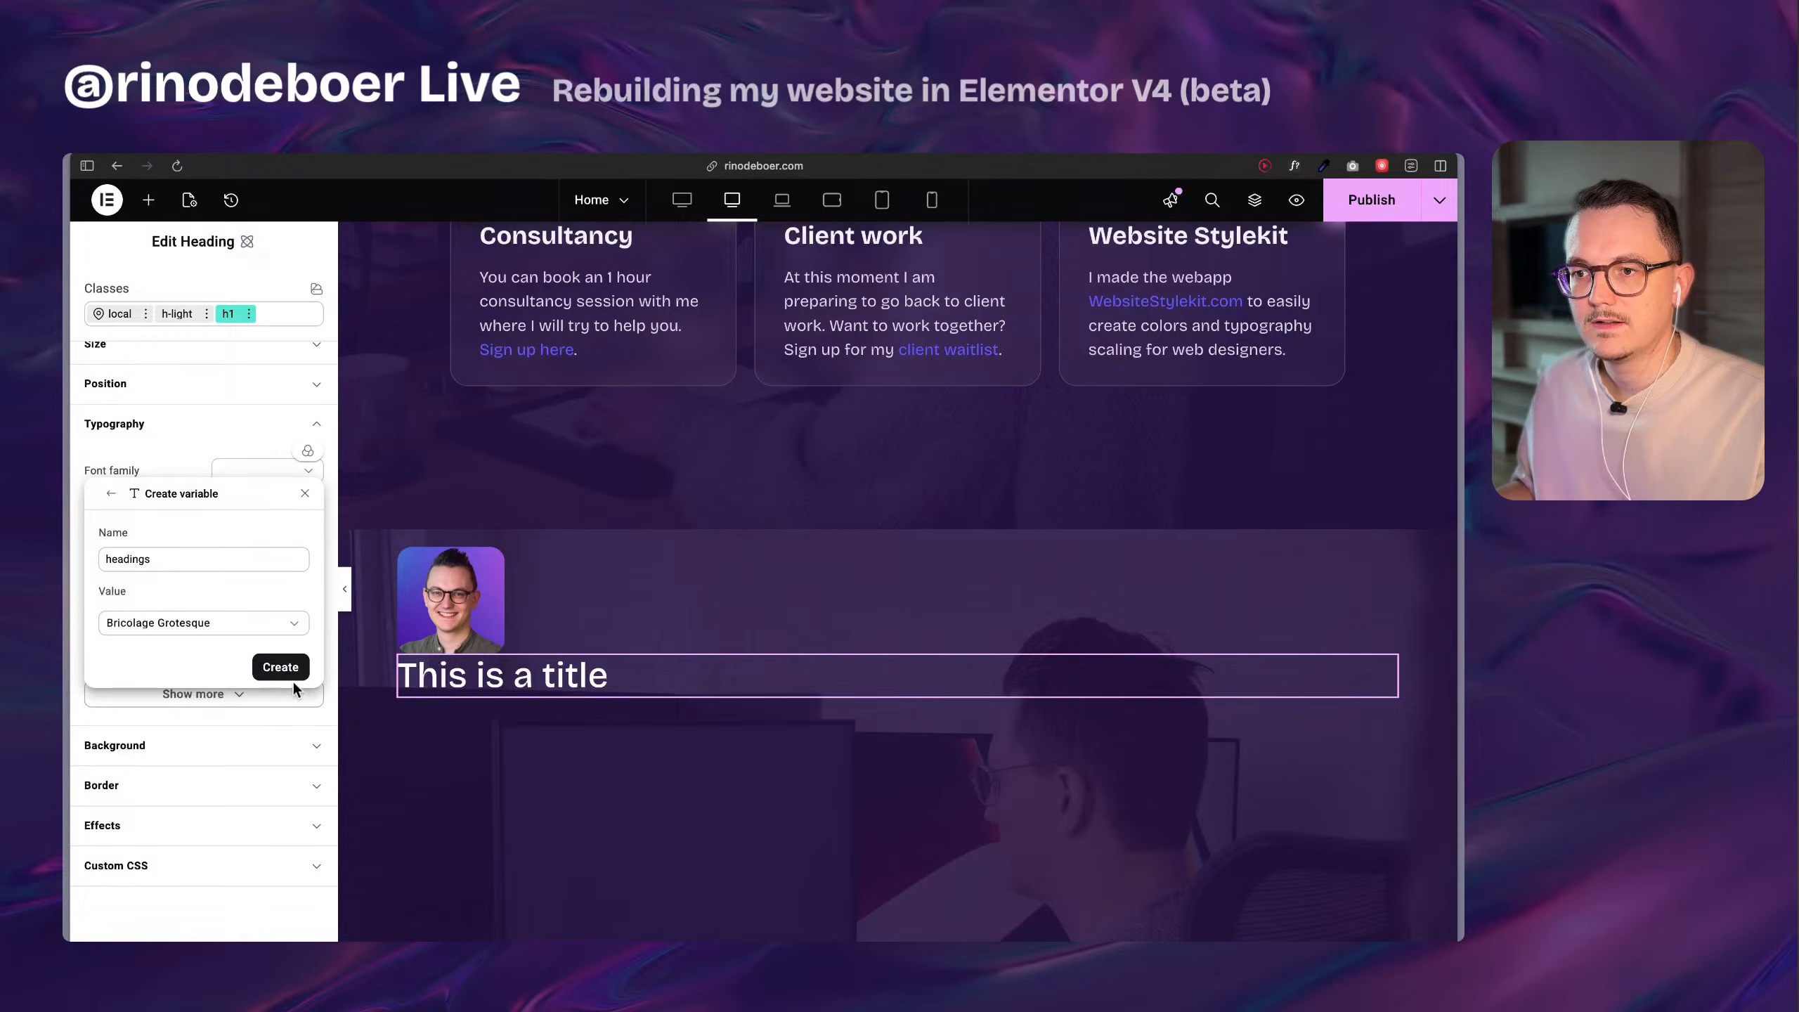
left_click(274, 666)
Set the h1 class's font weight to 700 - Bold and its font size to 3 rem.
left_click(311, 509)
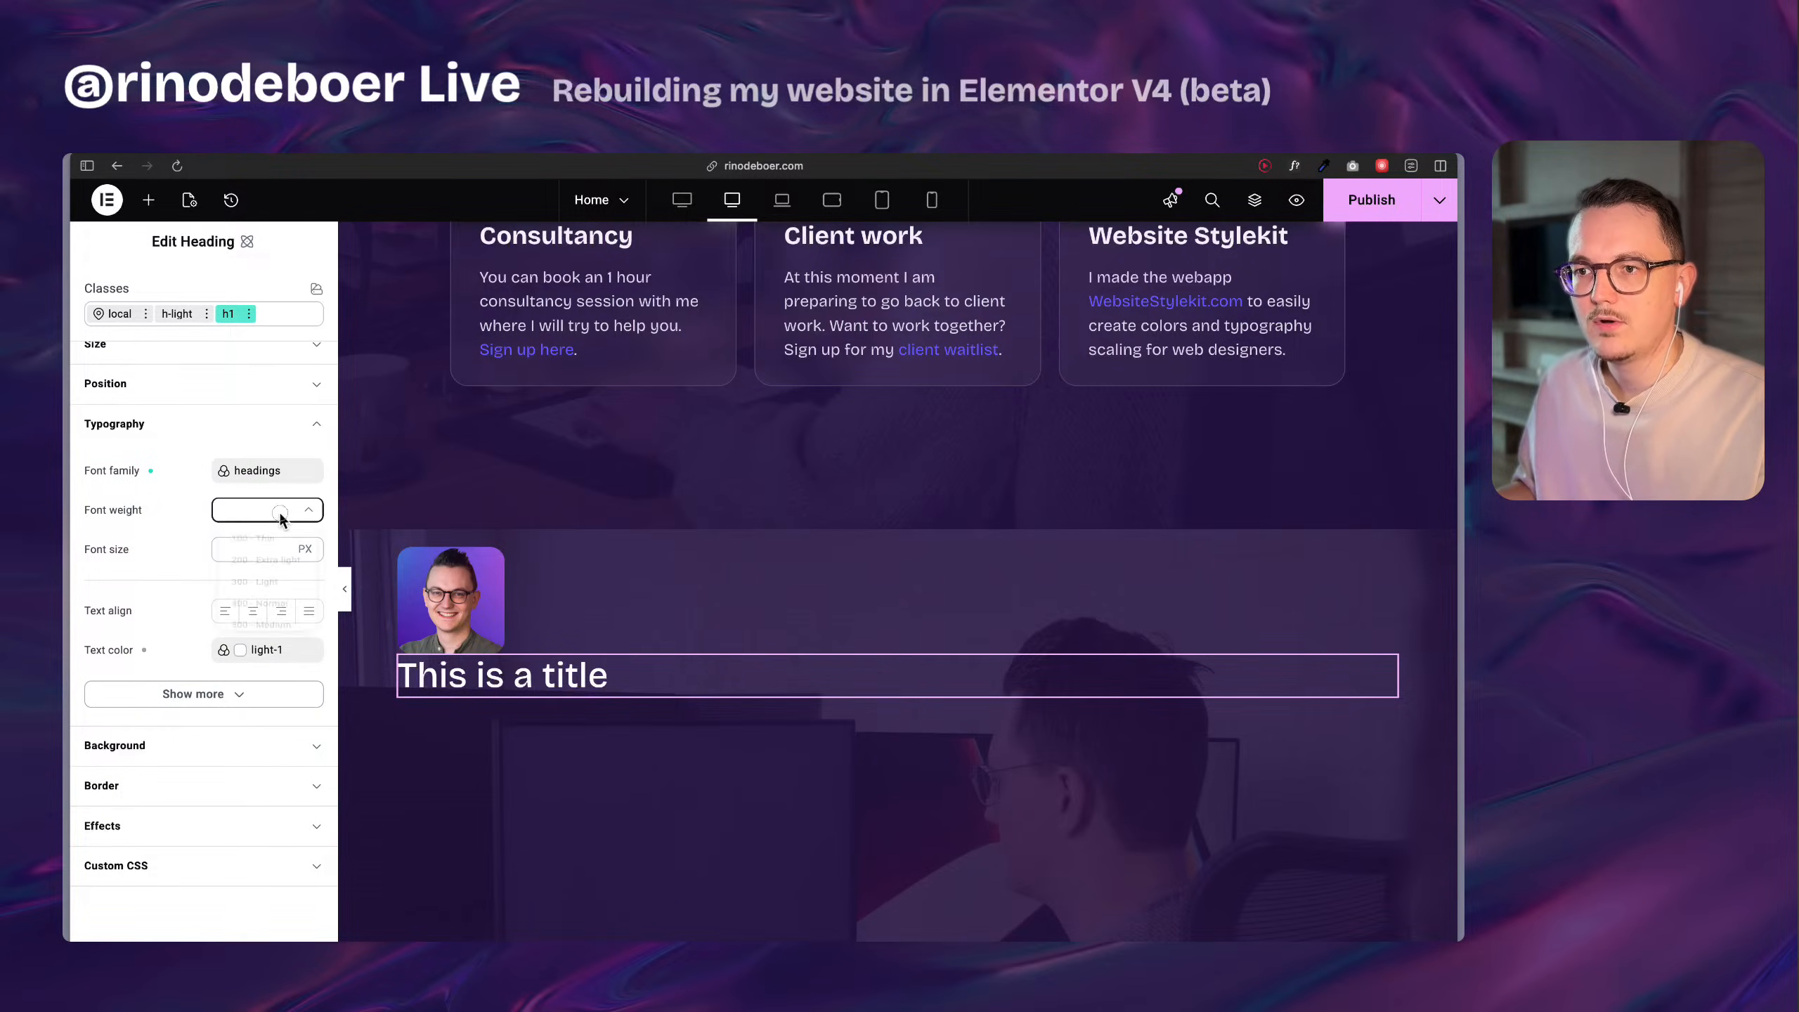
scroll(283, 602, "down", 4)
left_click(281, 595)
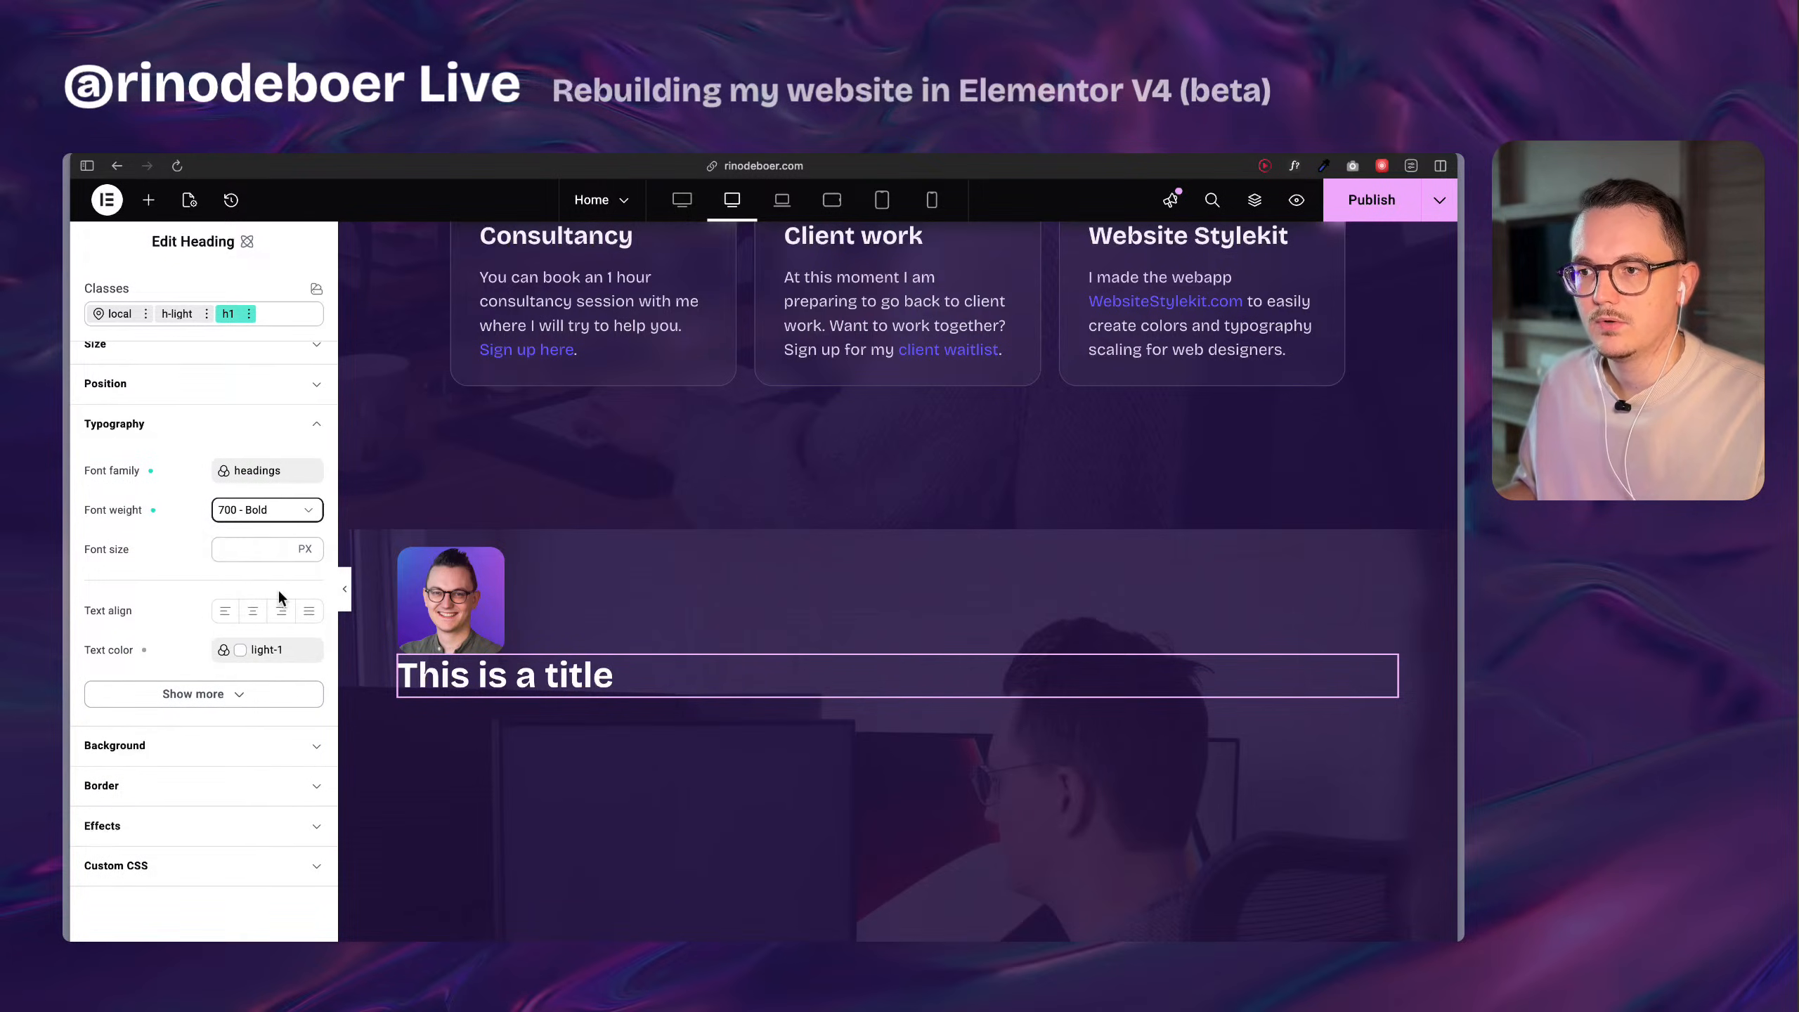
left_click(263, 552)
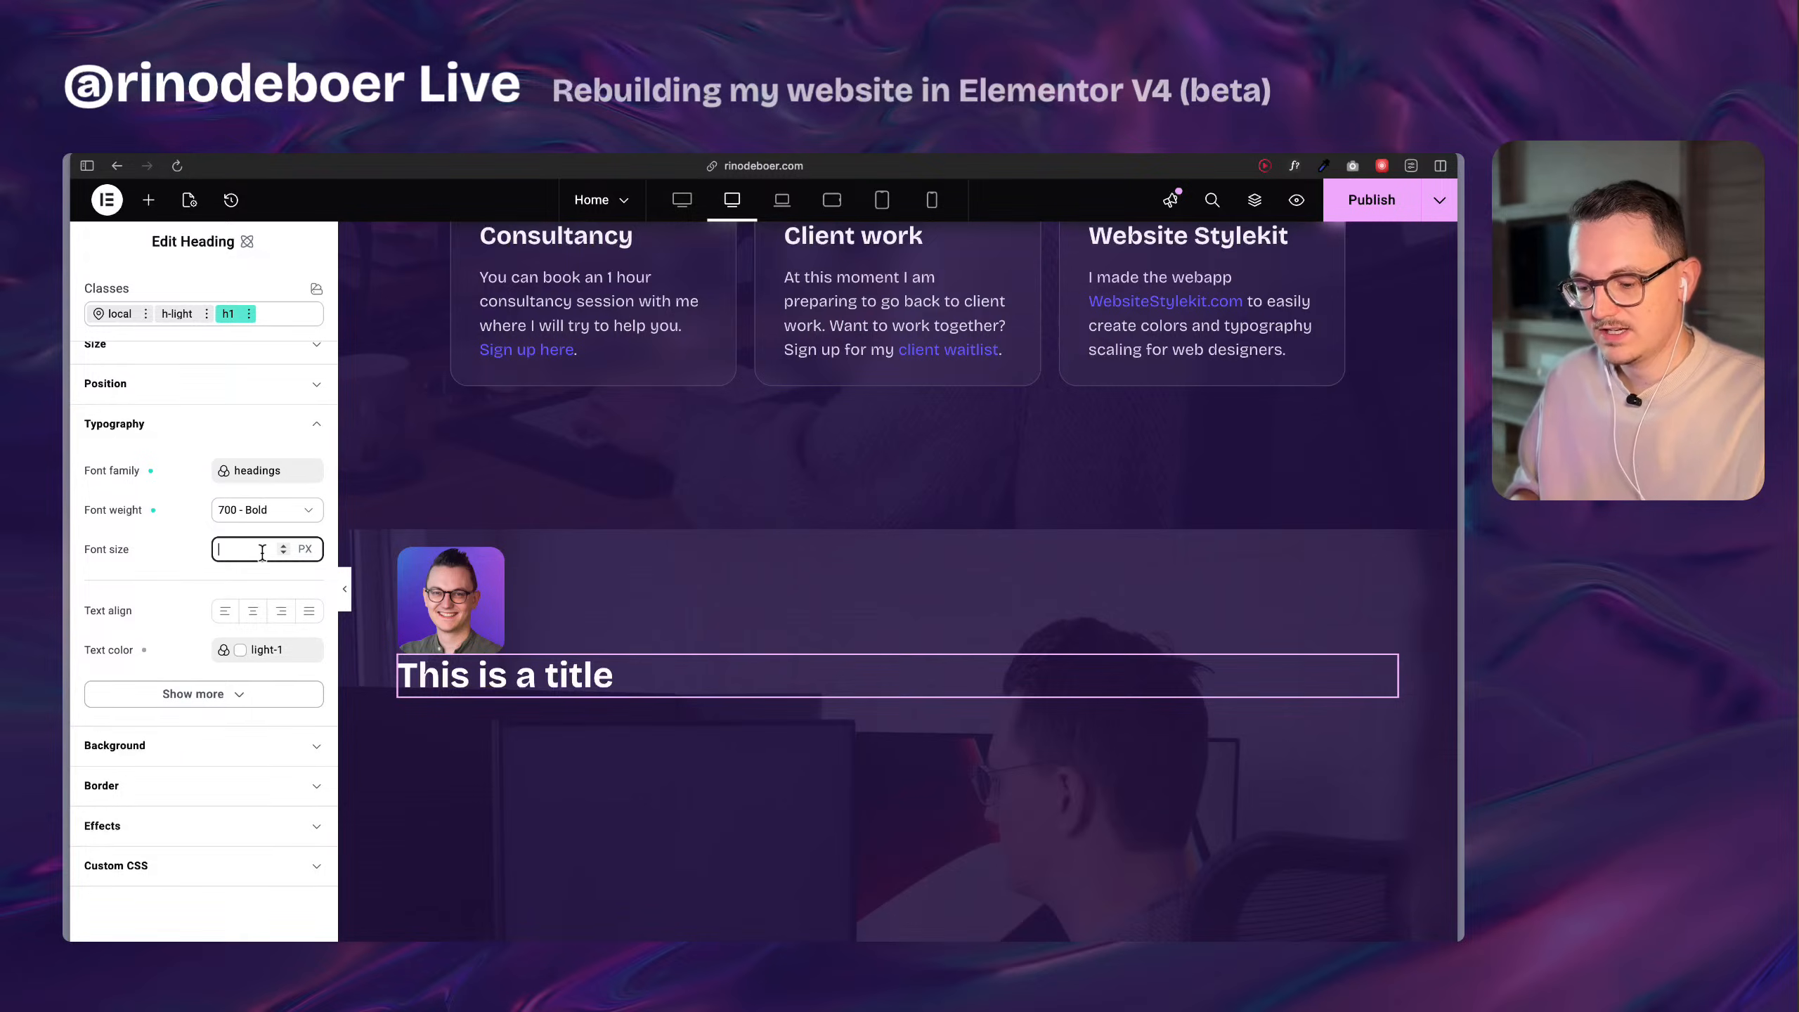
type("3rem")
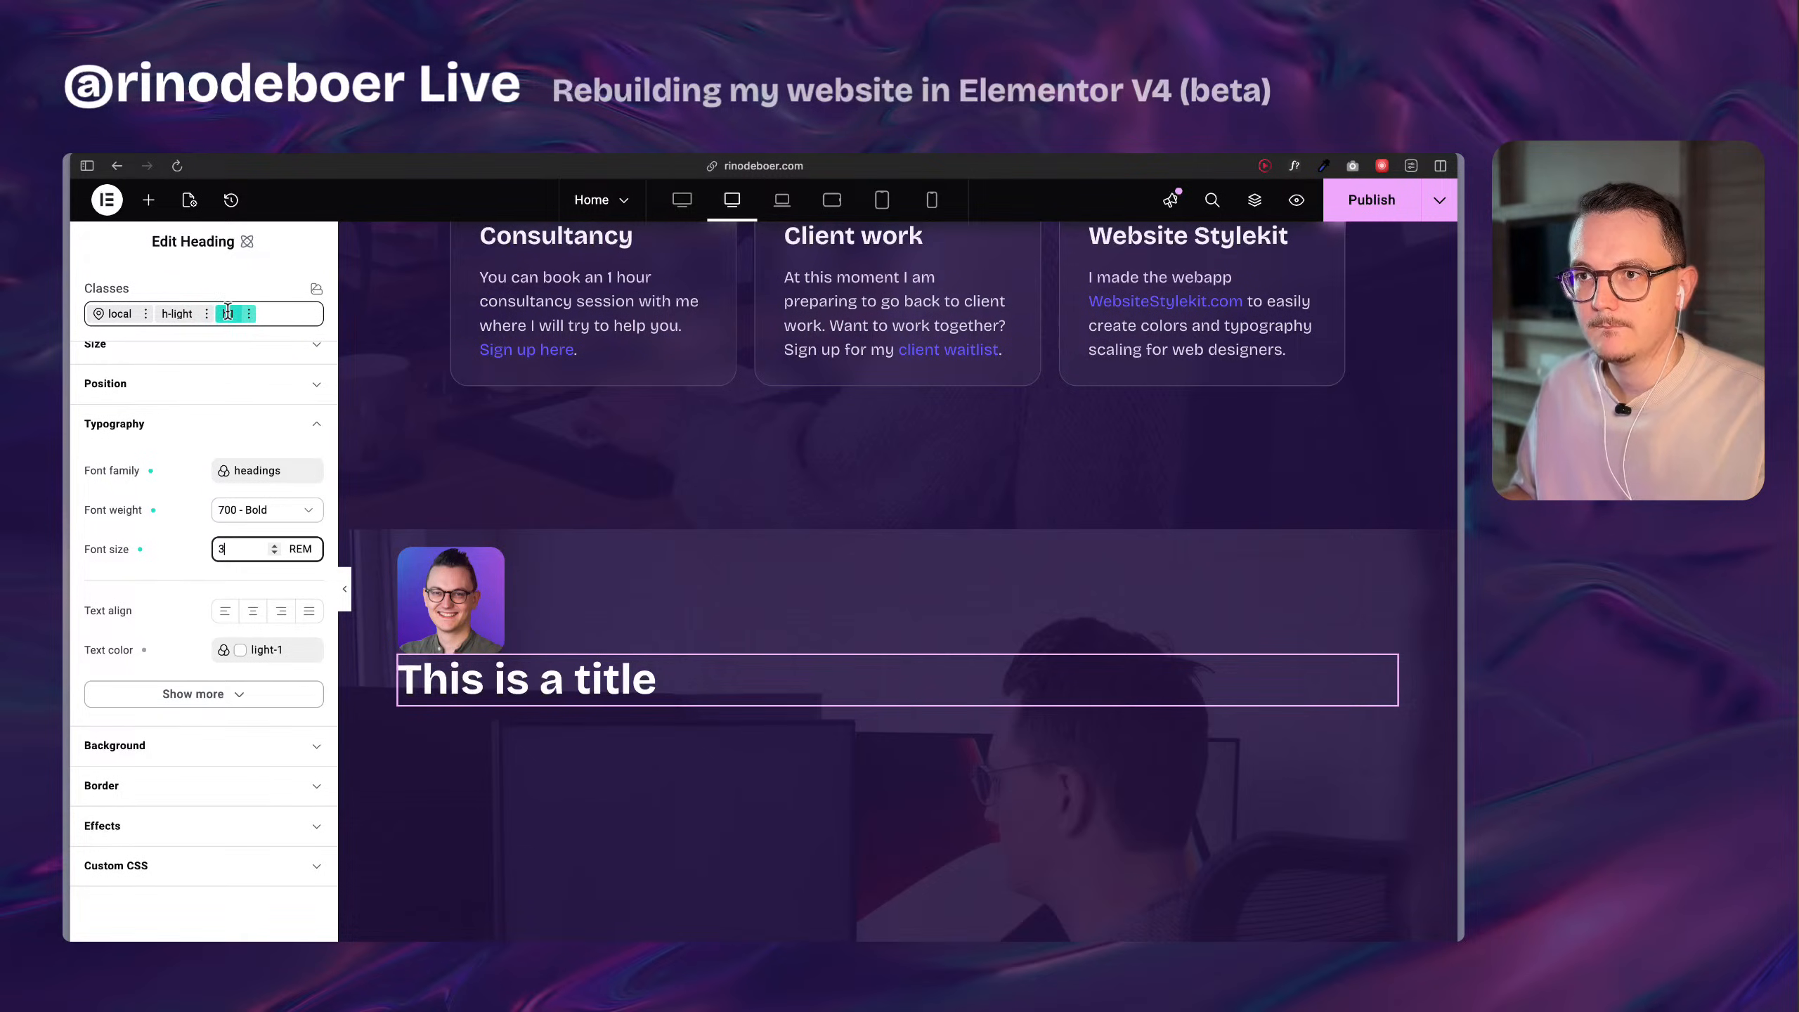
left_click(188, 536)
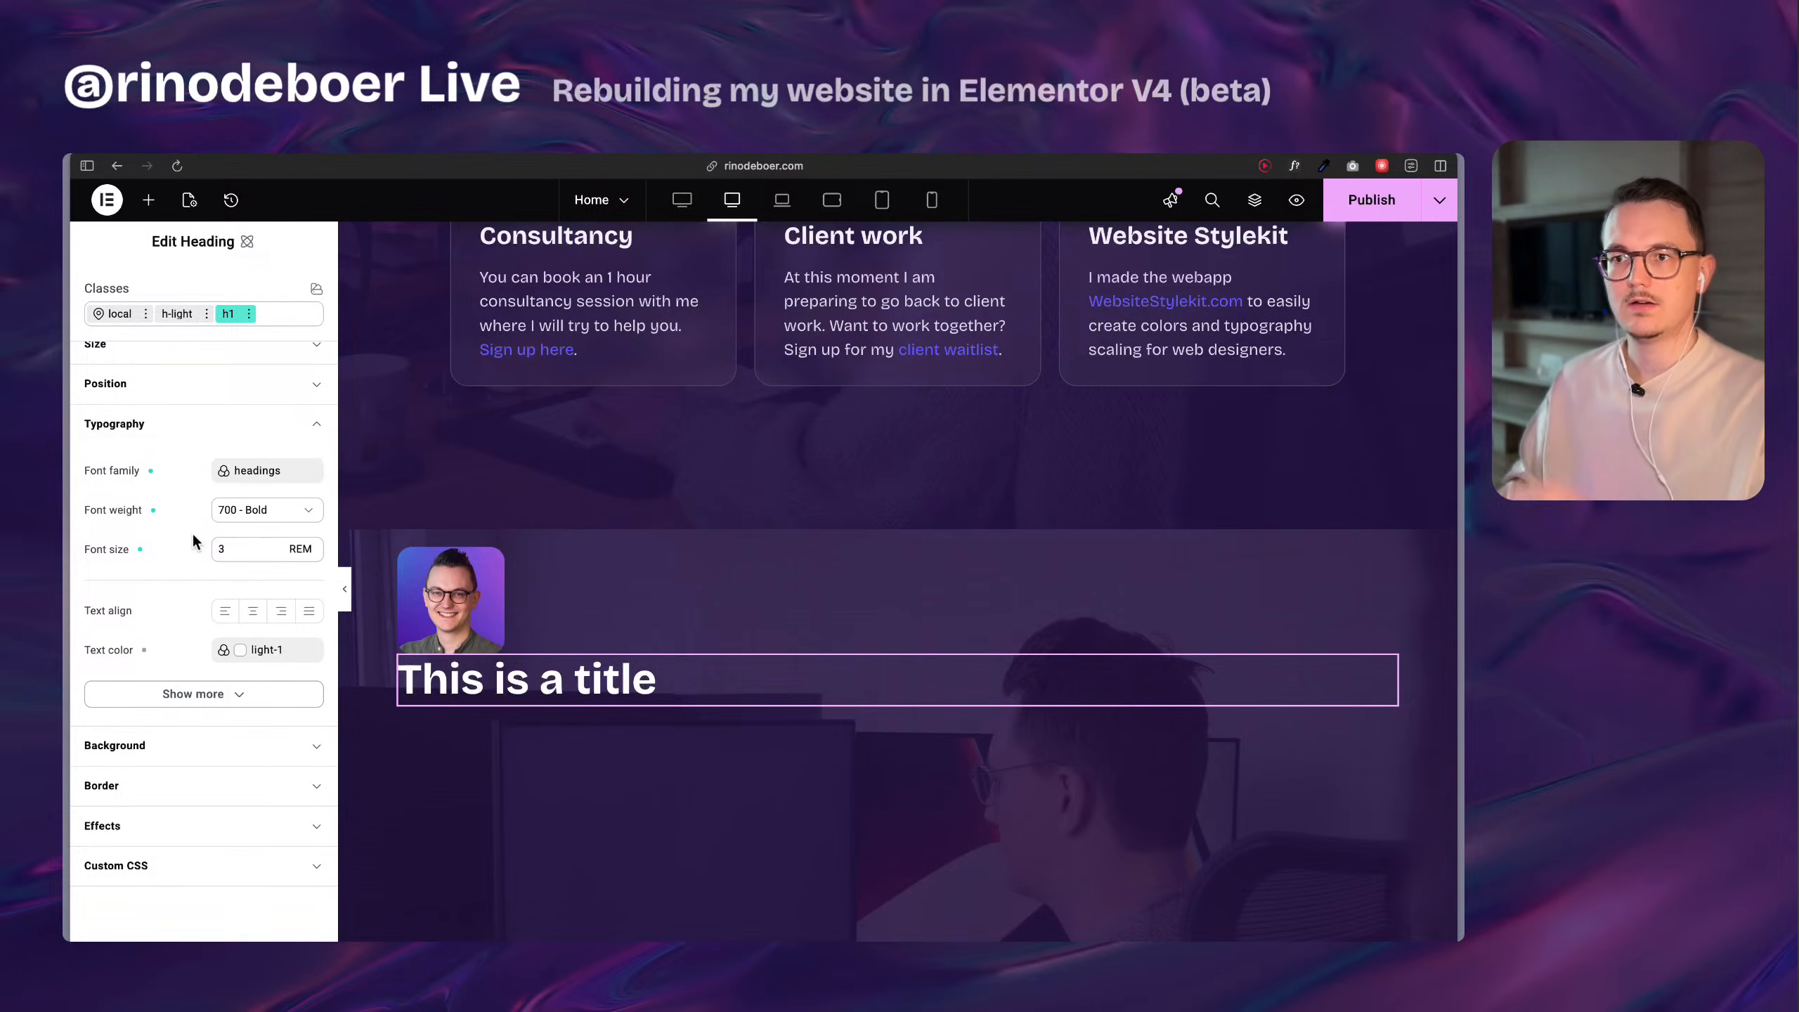
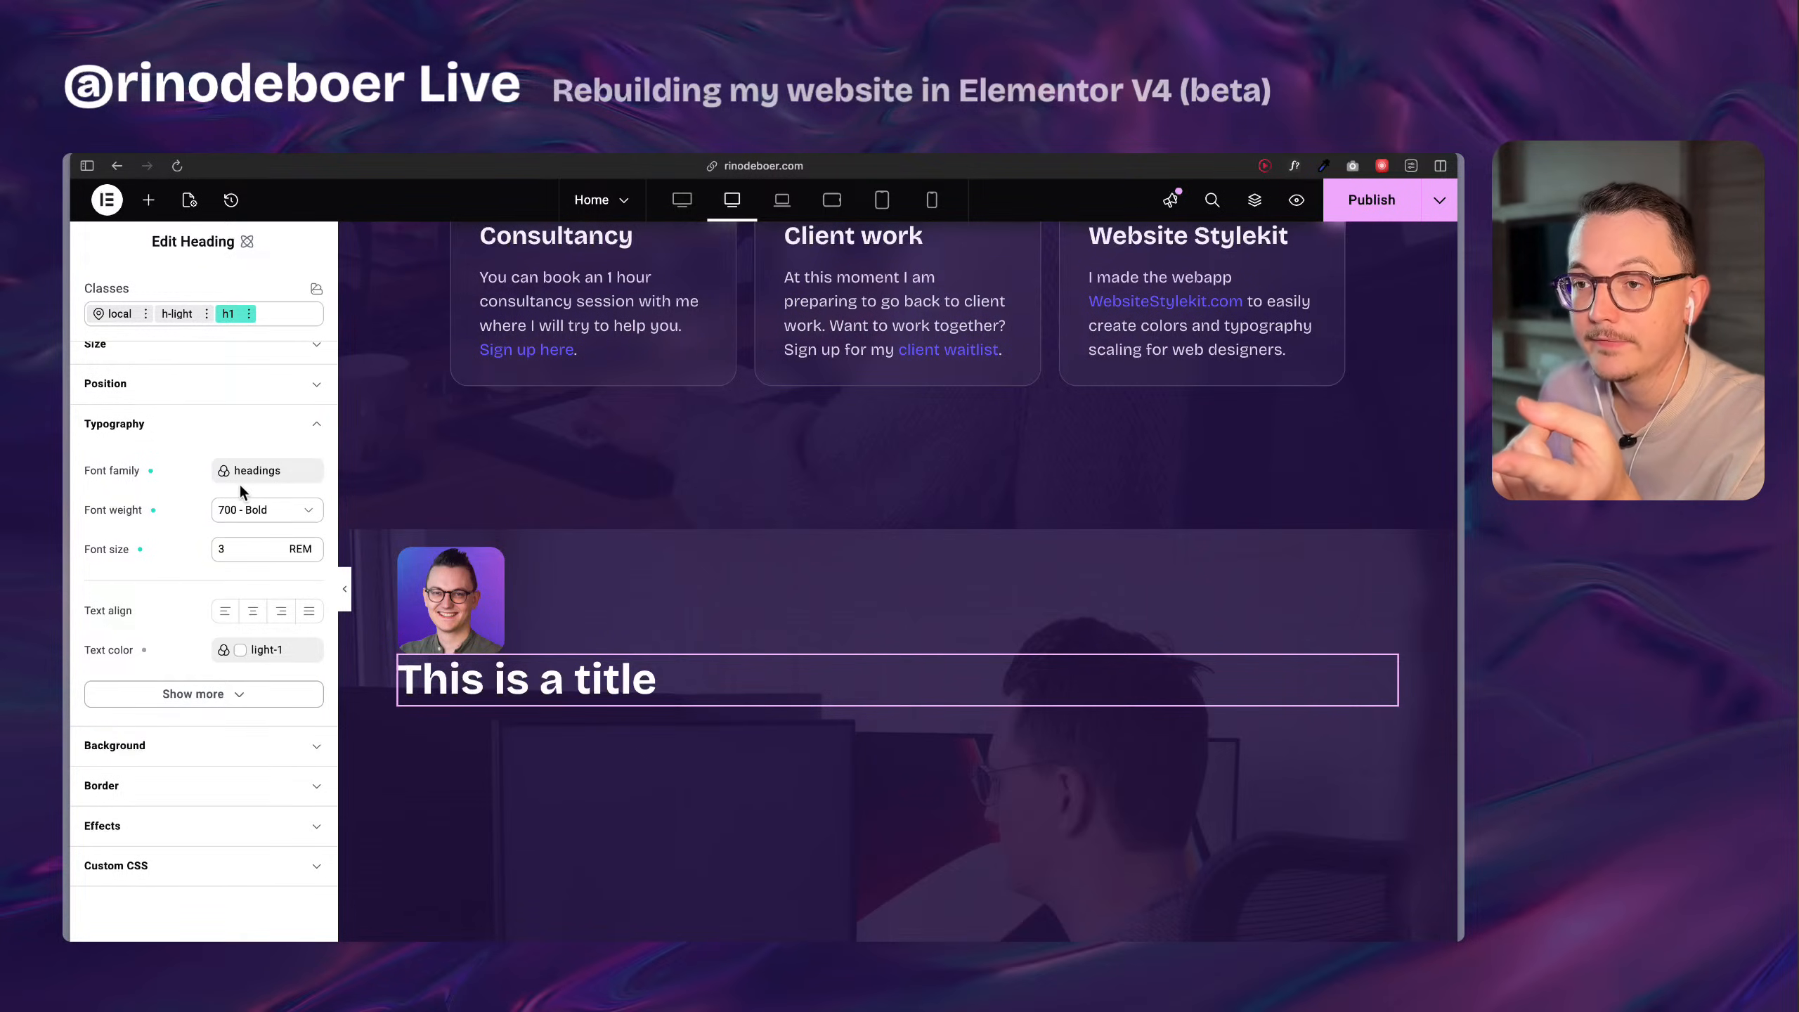
Check the font variable assigned to the h1 class's font family.
left_click(292, 479)
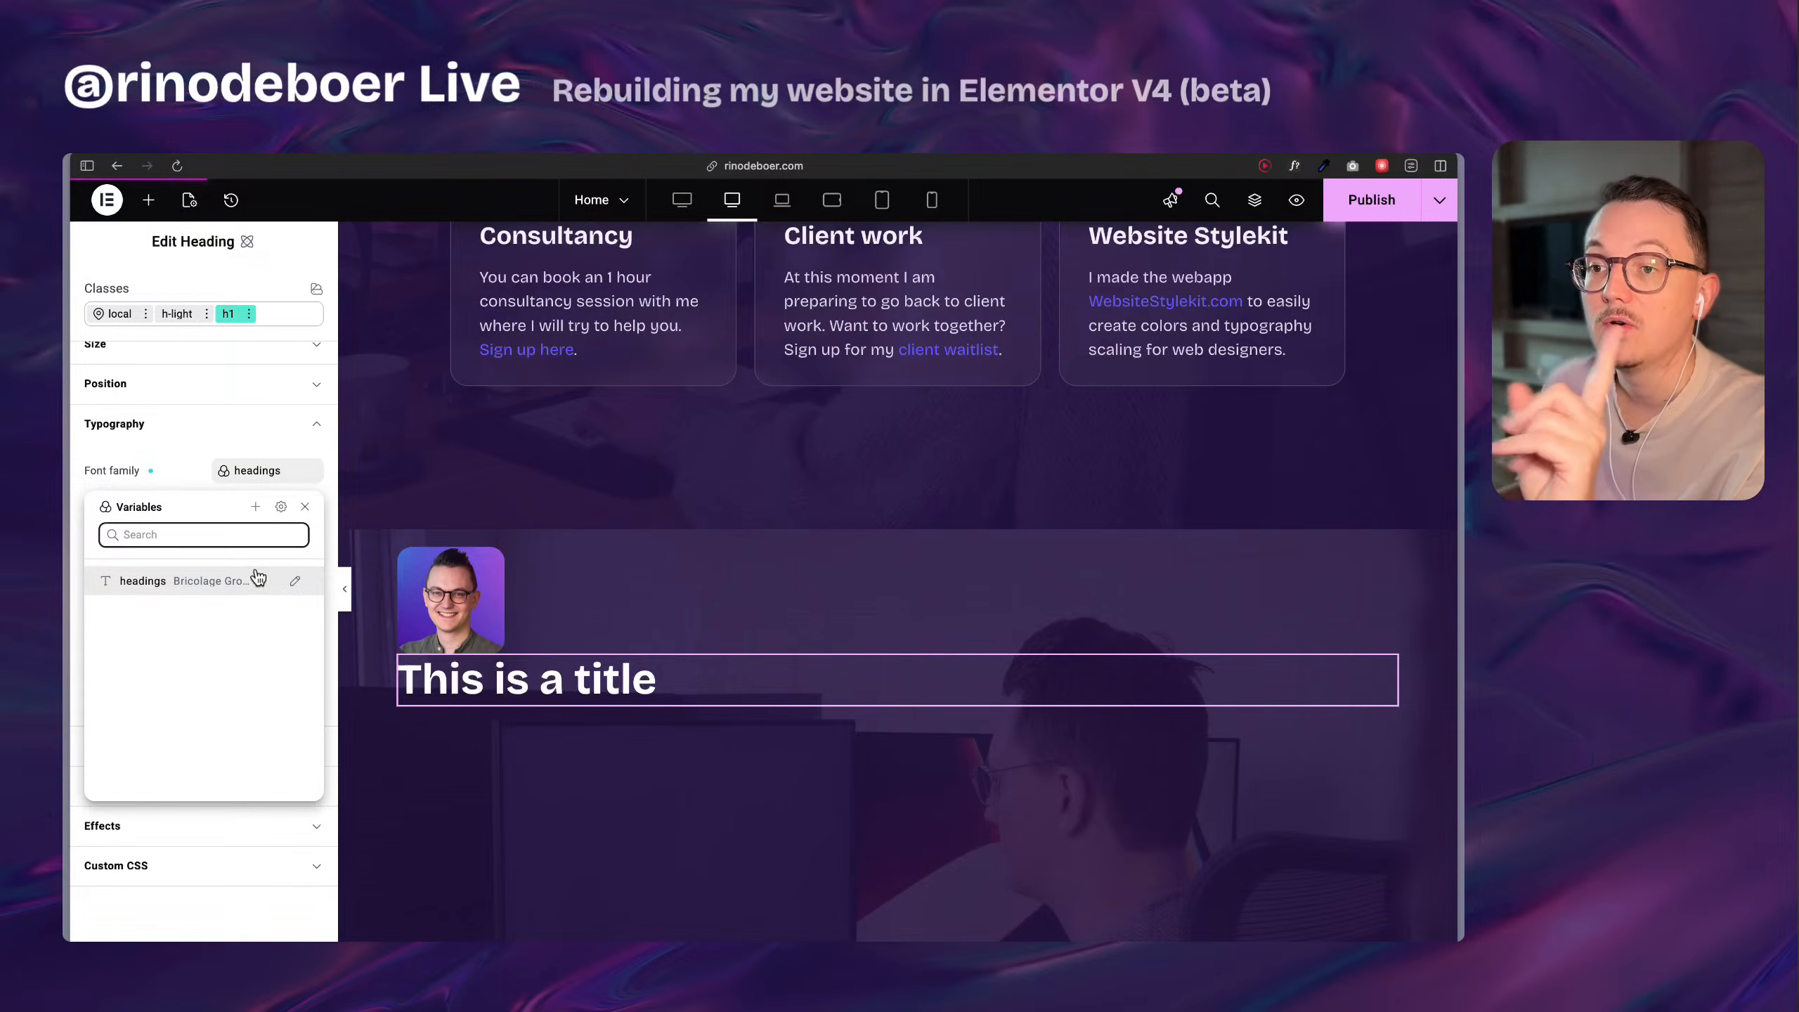
left_click(178, 470)
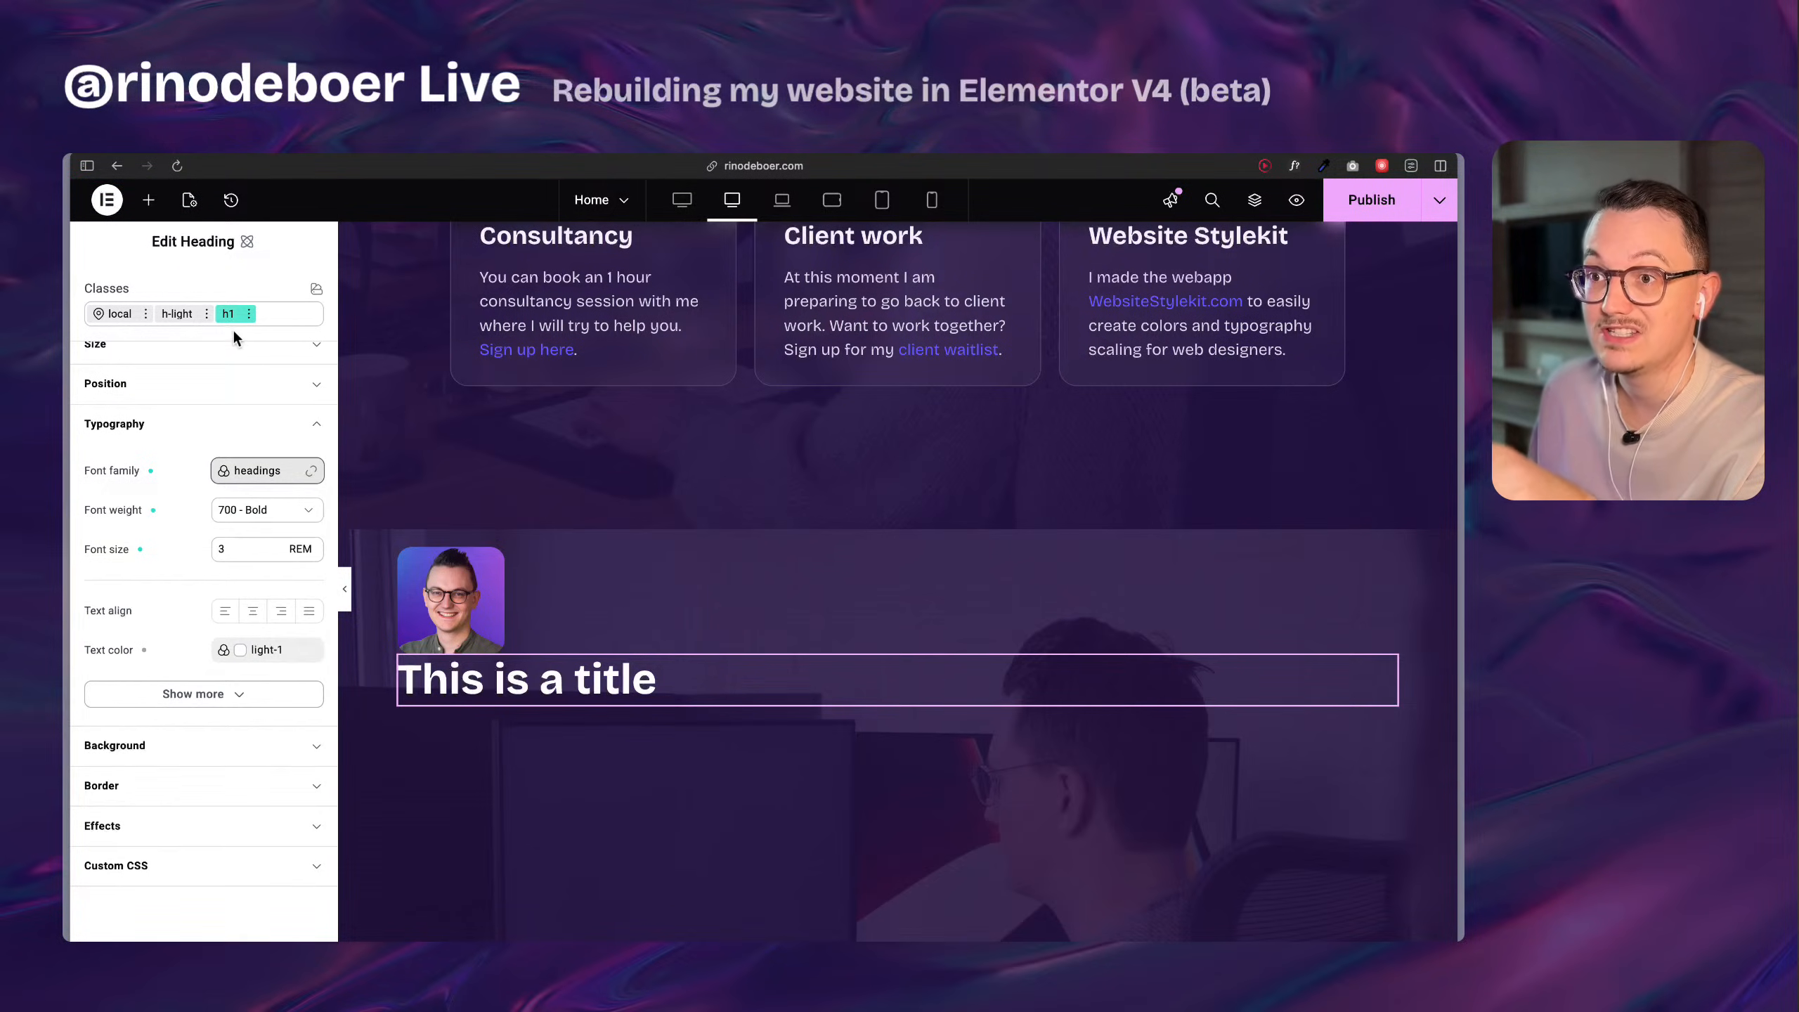
left_click(266, 475)
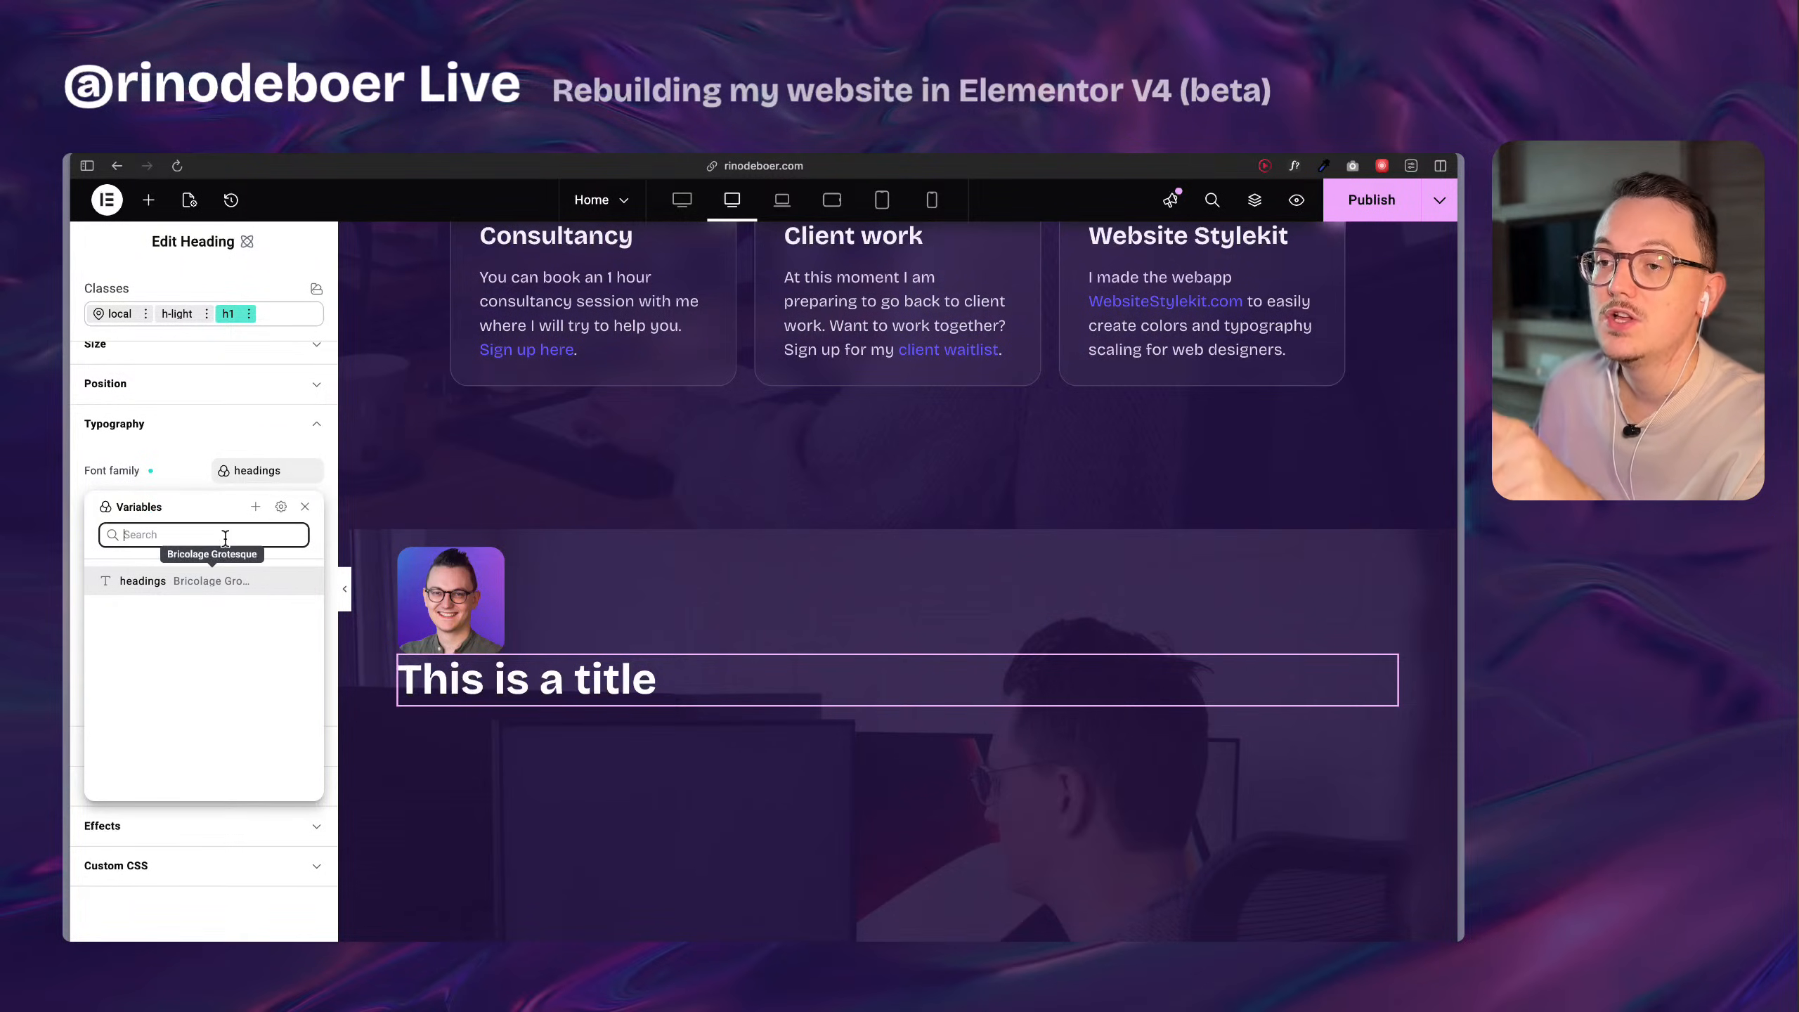
left_click(178, 481)
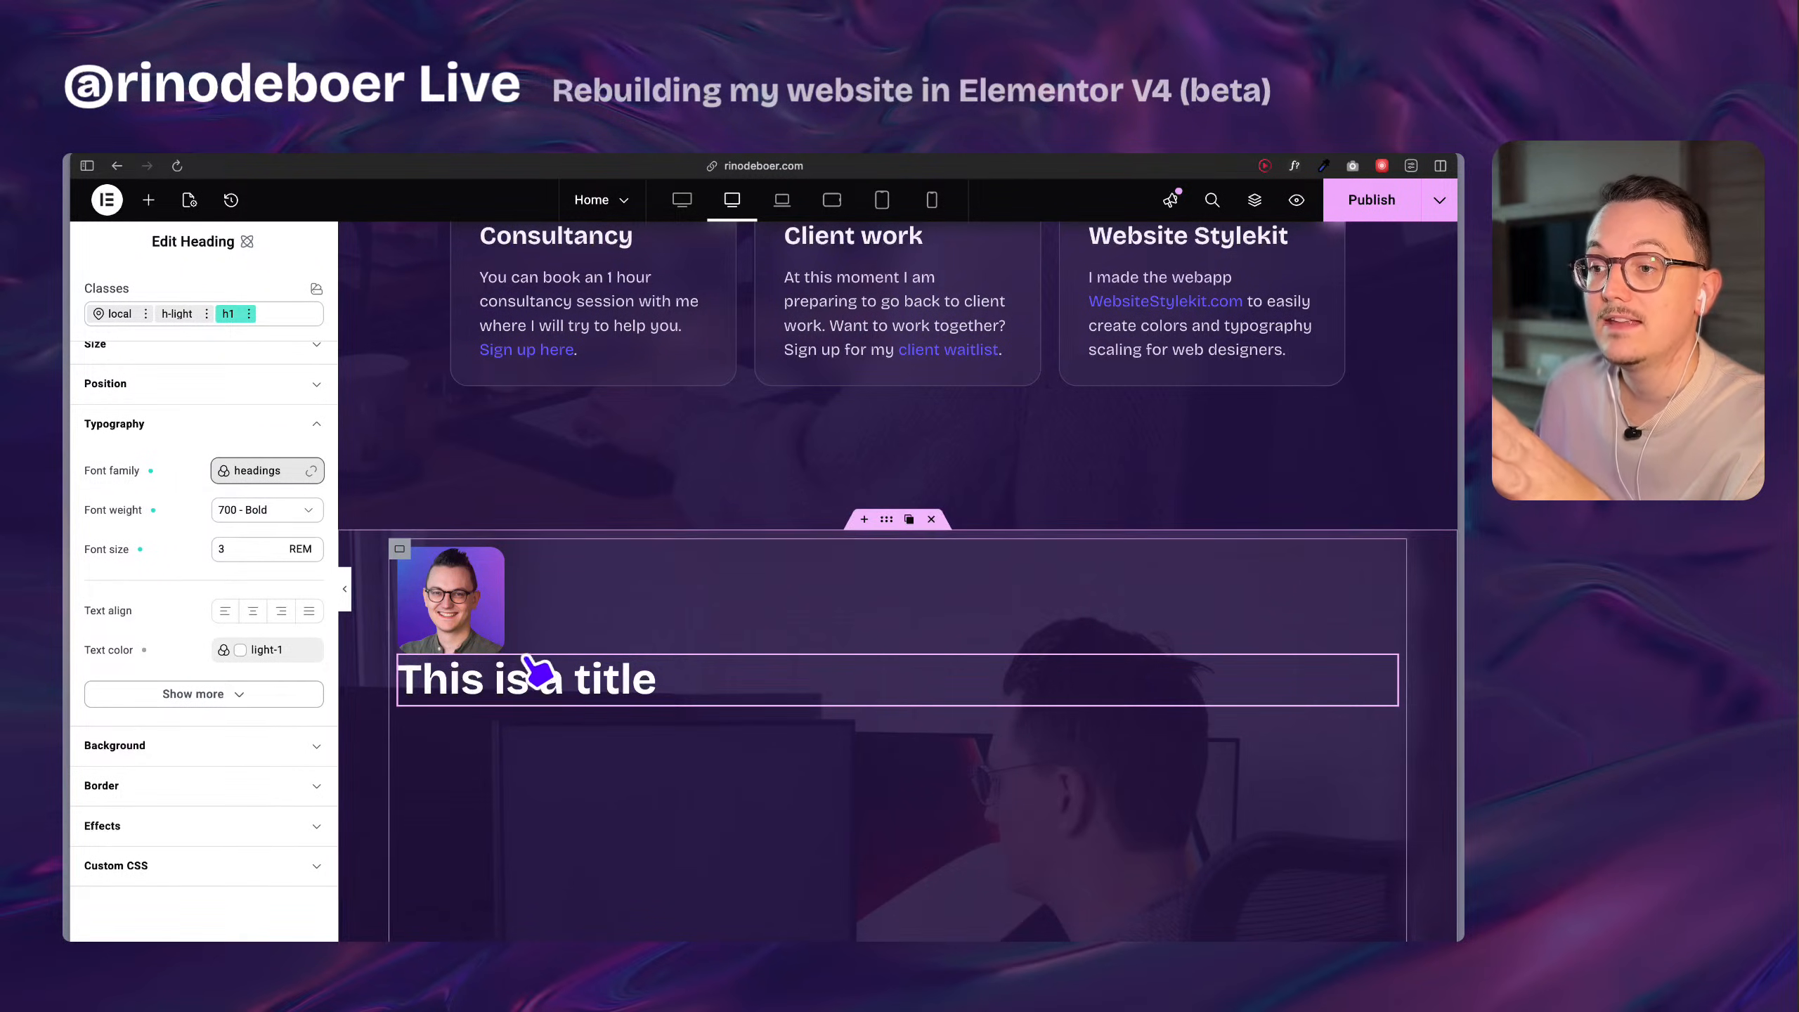
Duplicate the new heading and remove the h1 class from the copy.
right_click(528, 679)
left_click(567, 664)
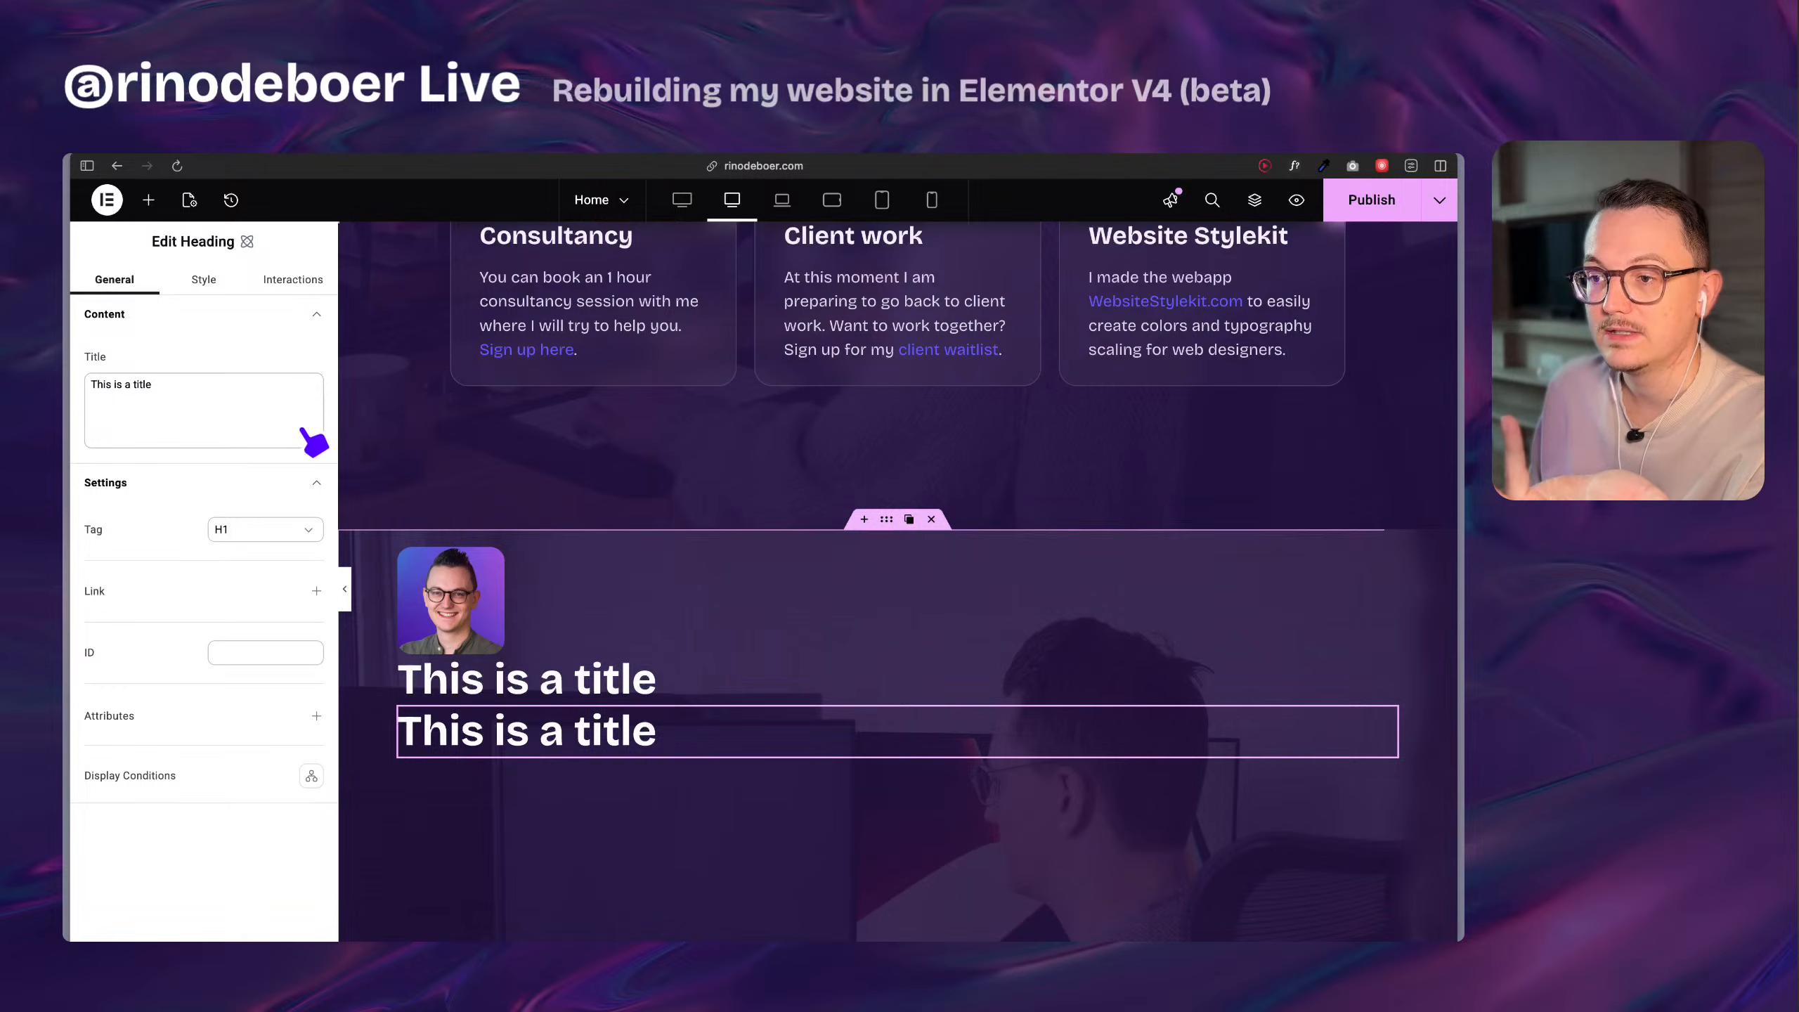
left_click(280, 346)
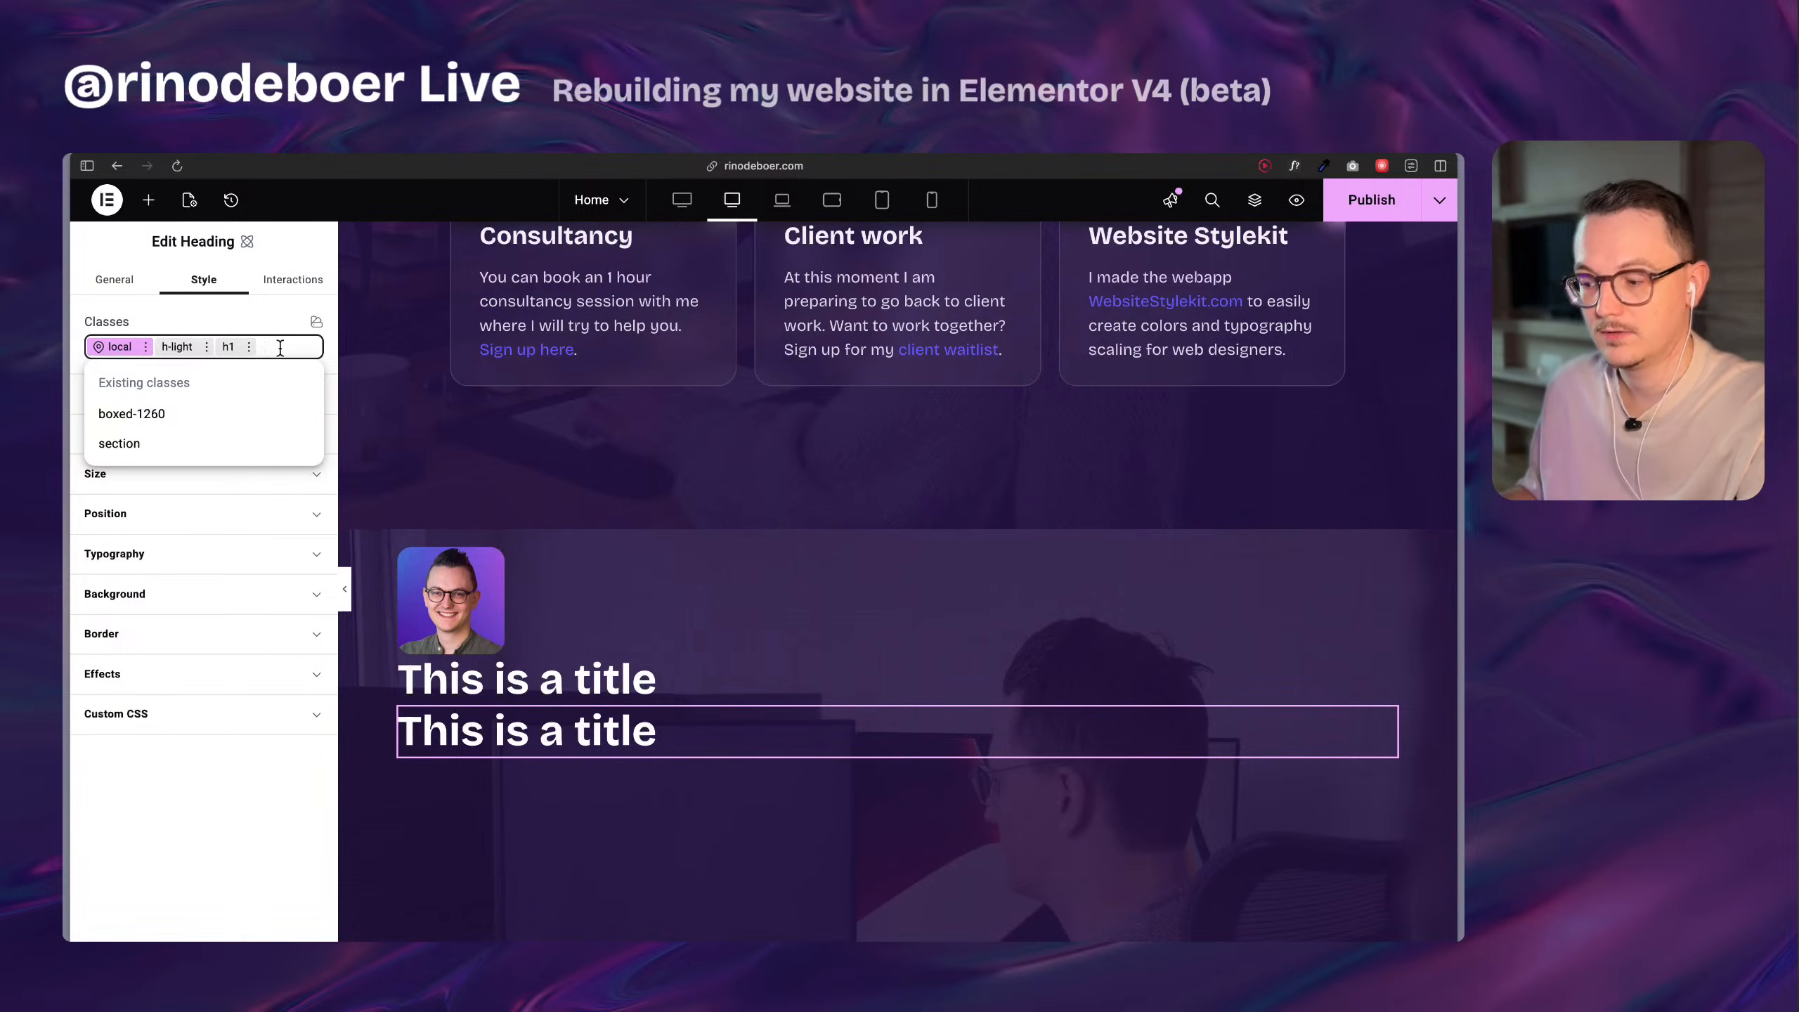
key("BackSpace")
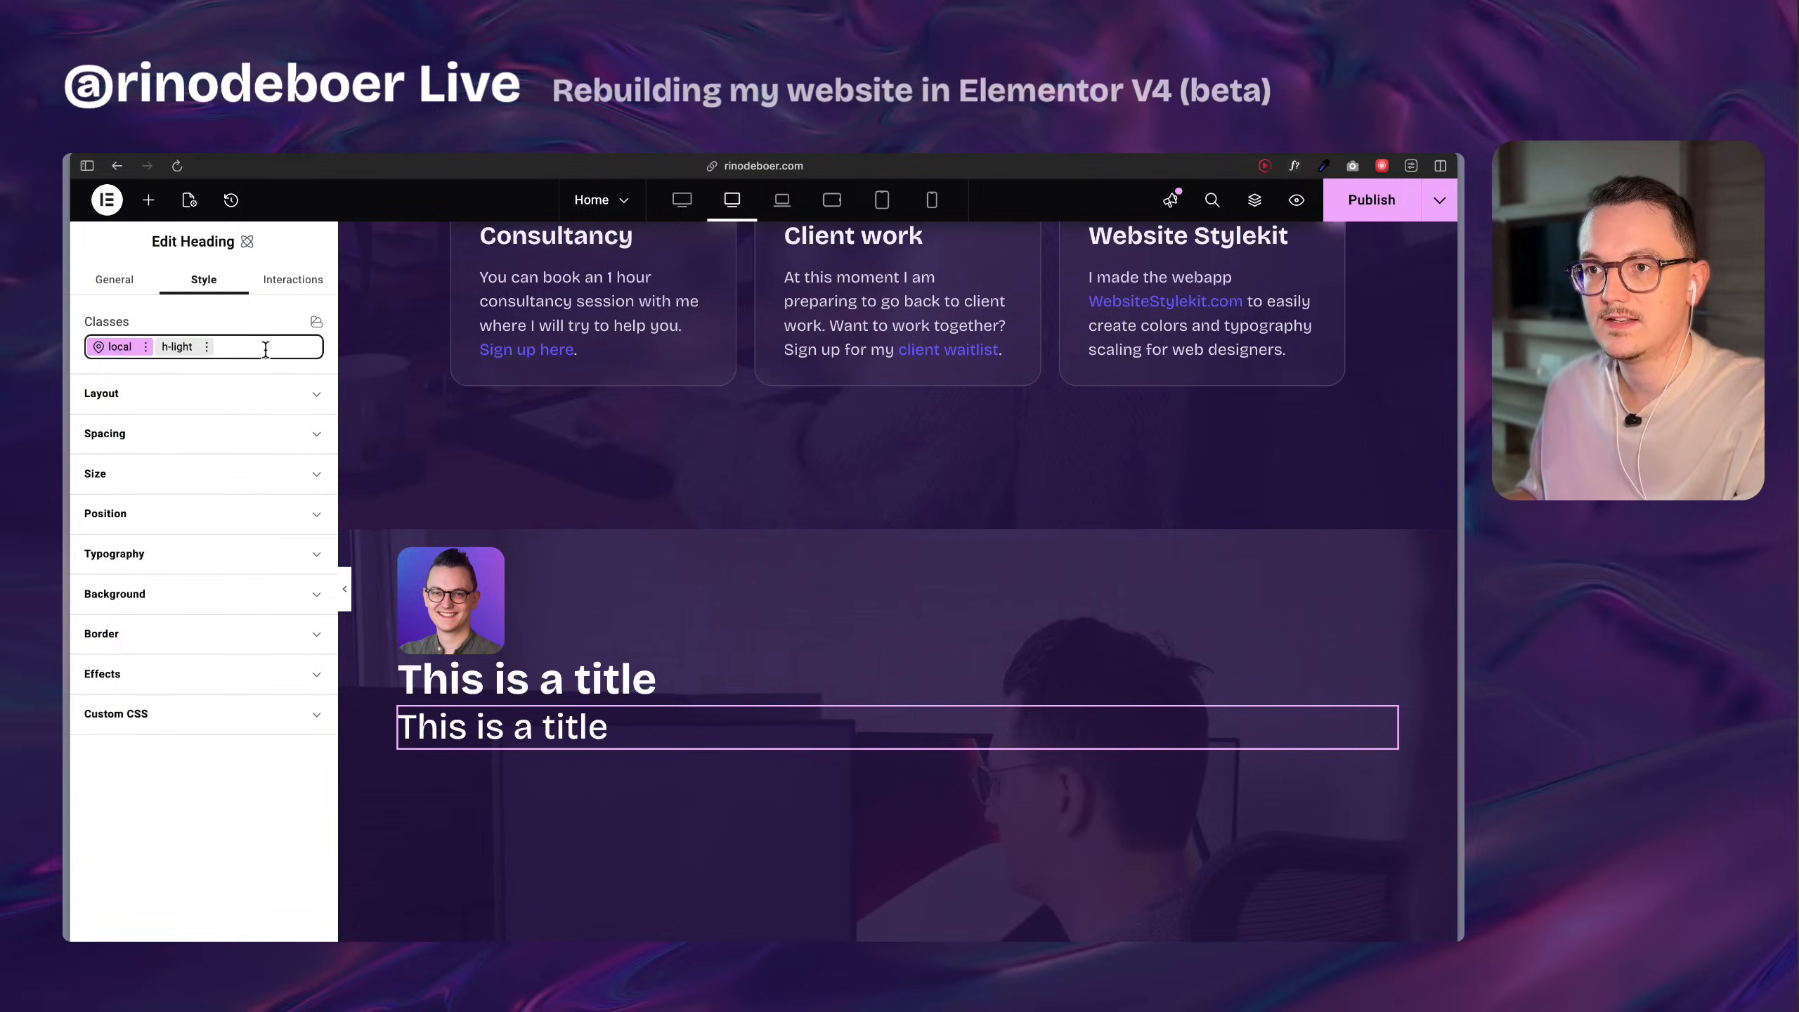
left_click(206, 346)
left_click(207, 346)
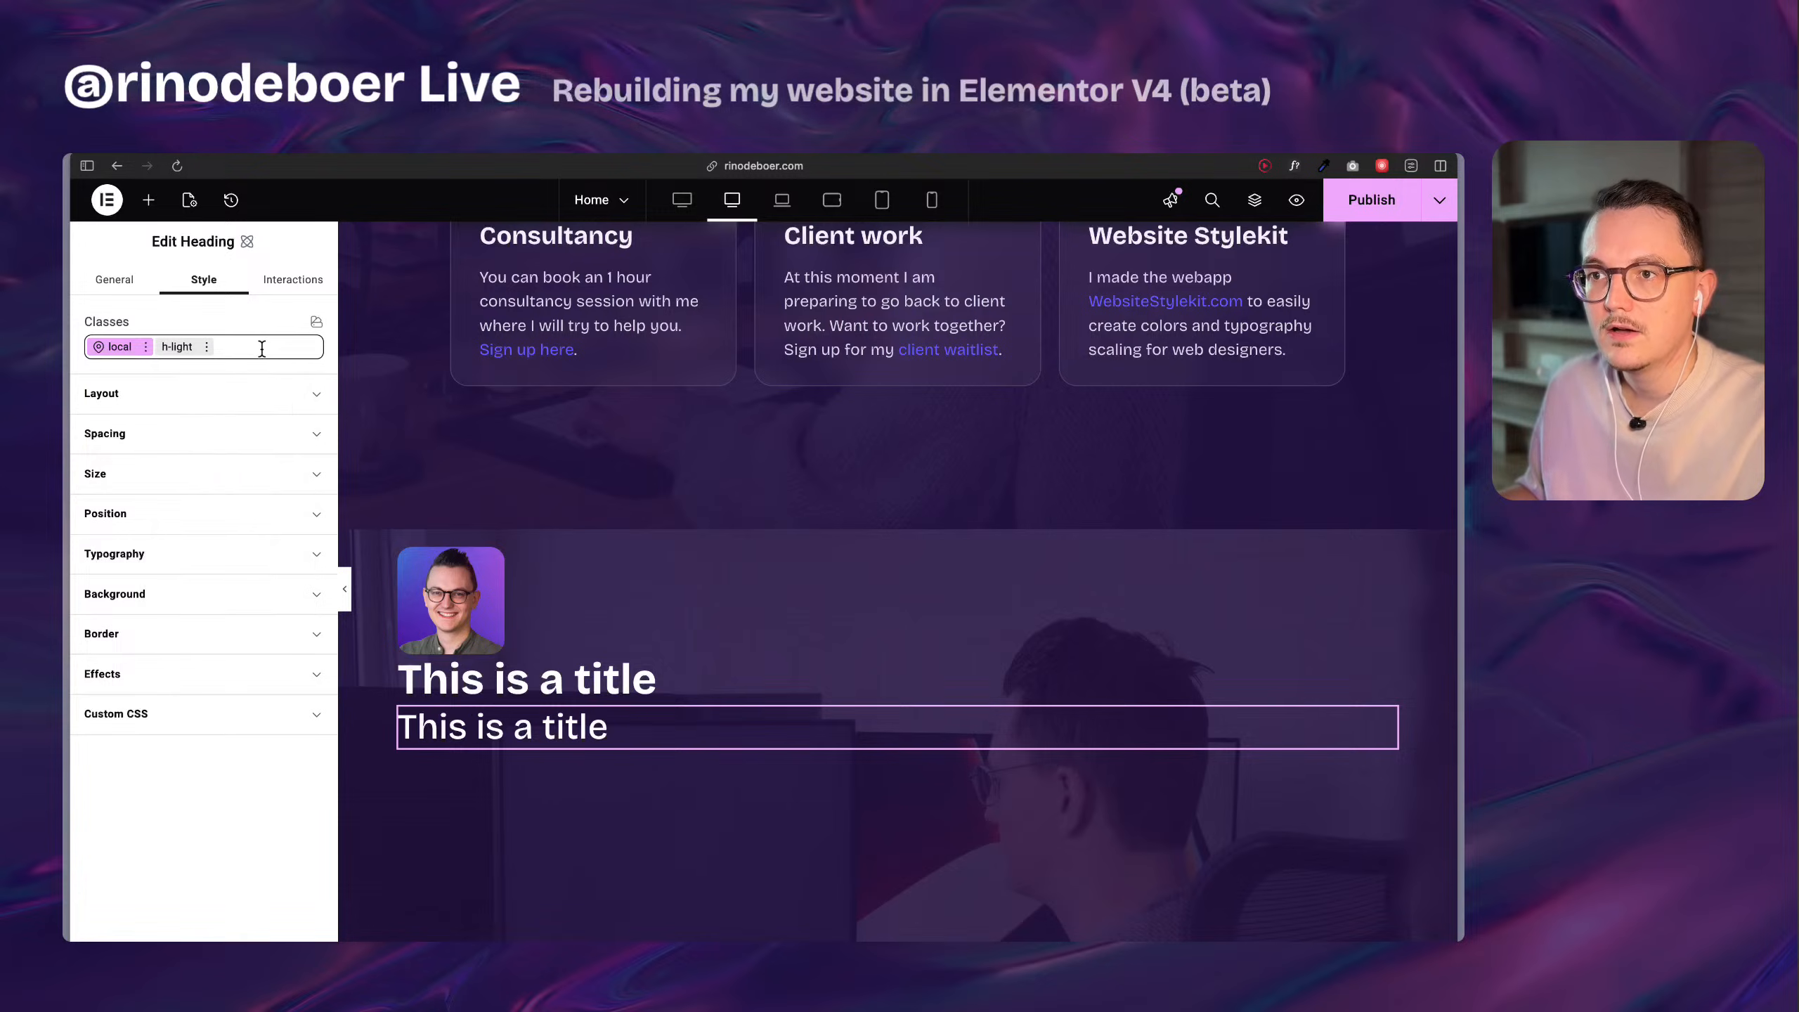
Create a class named h2 and apply it to the duplicated heading.
left_click(261, 347)
type("h2")
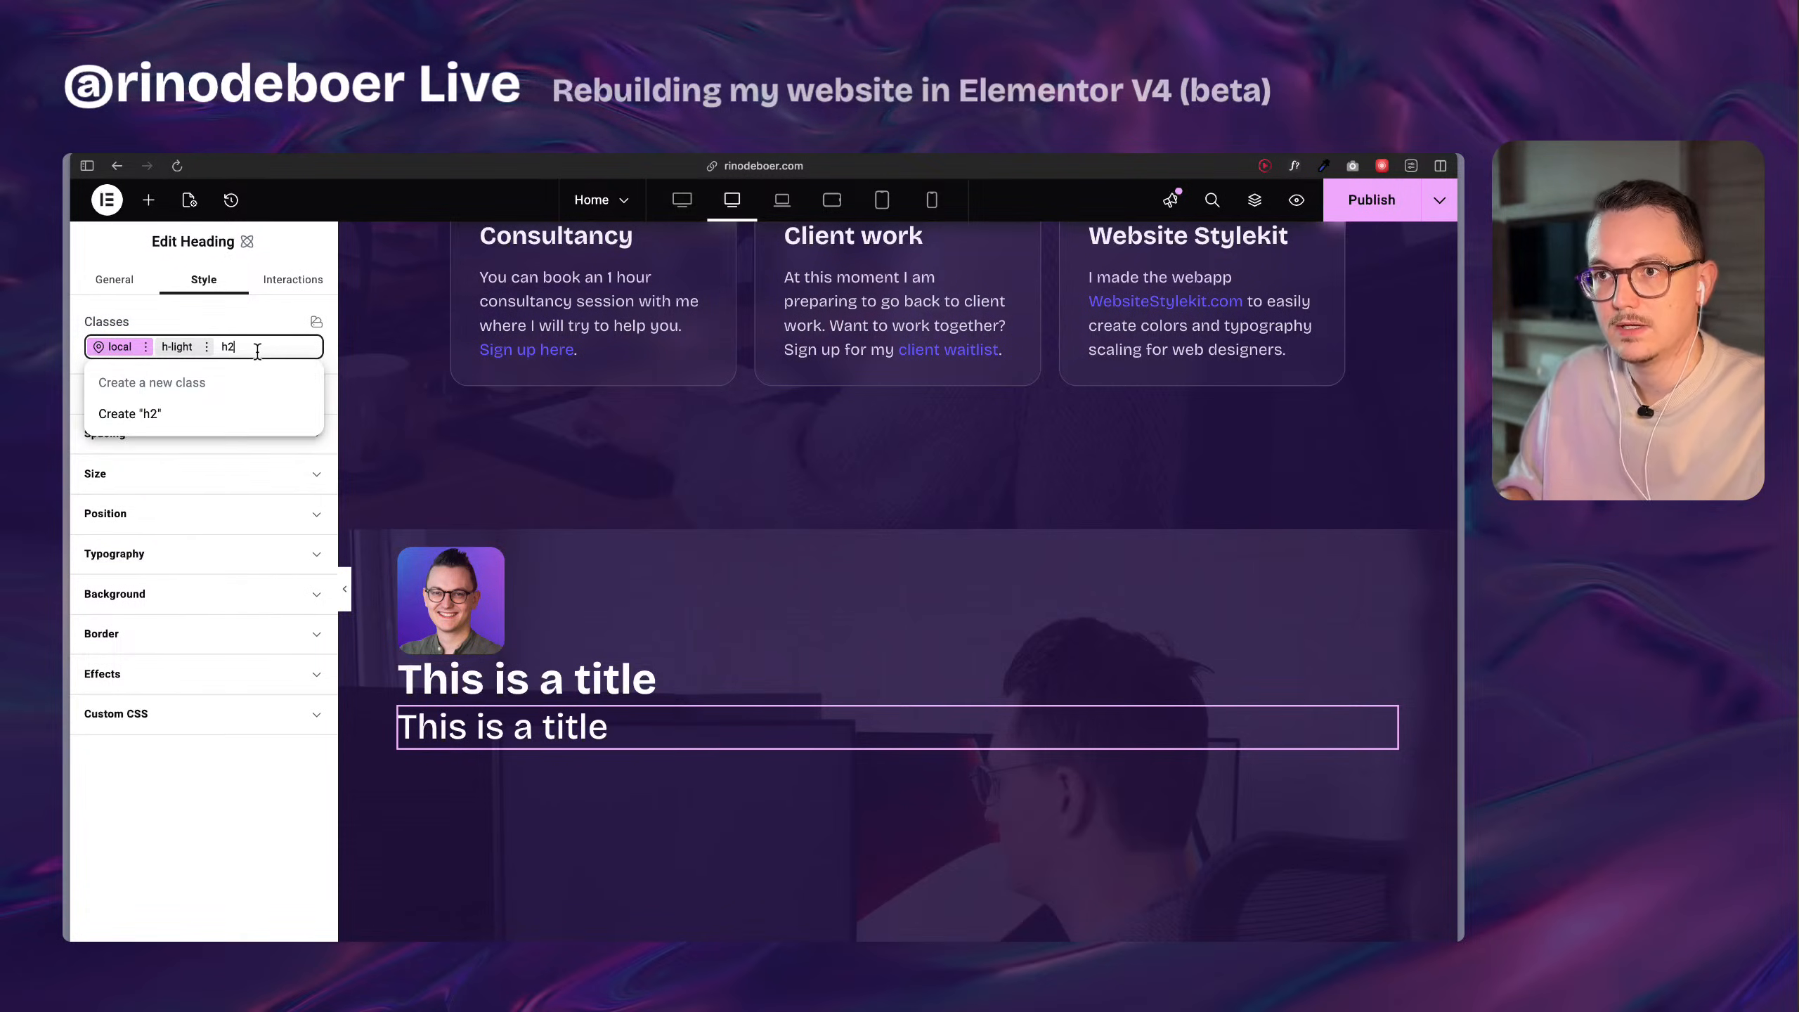
key("Return")
left_click(180, 474)
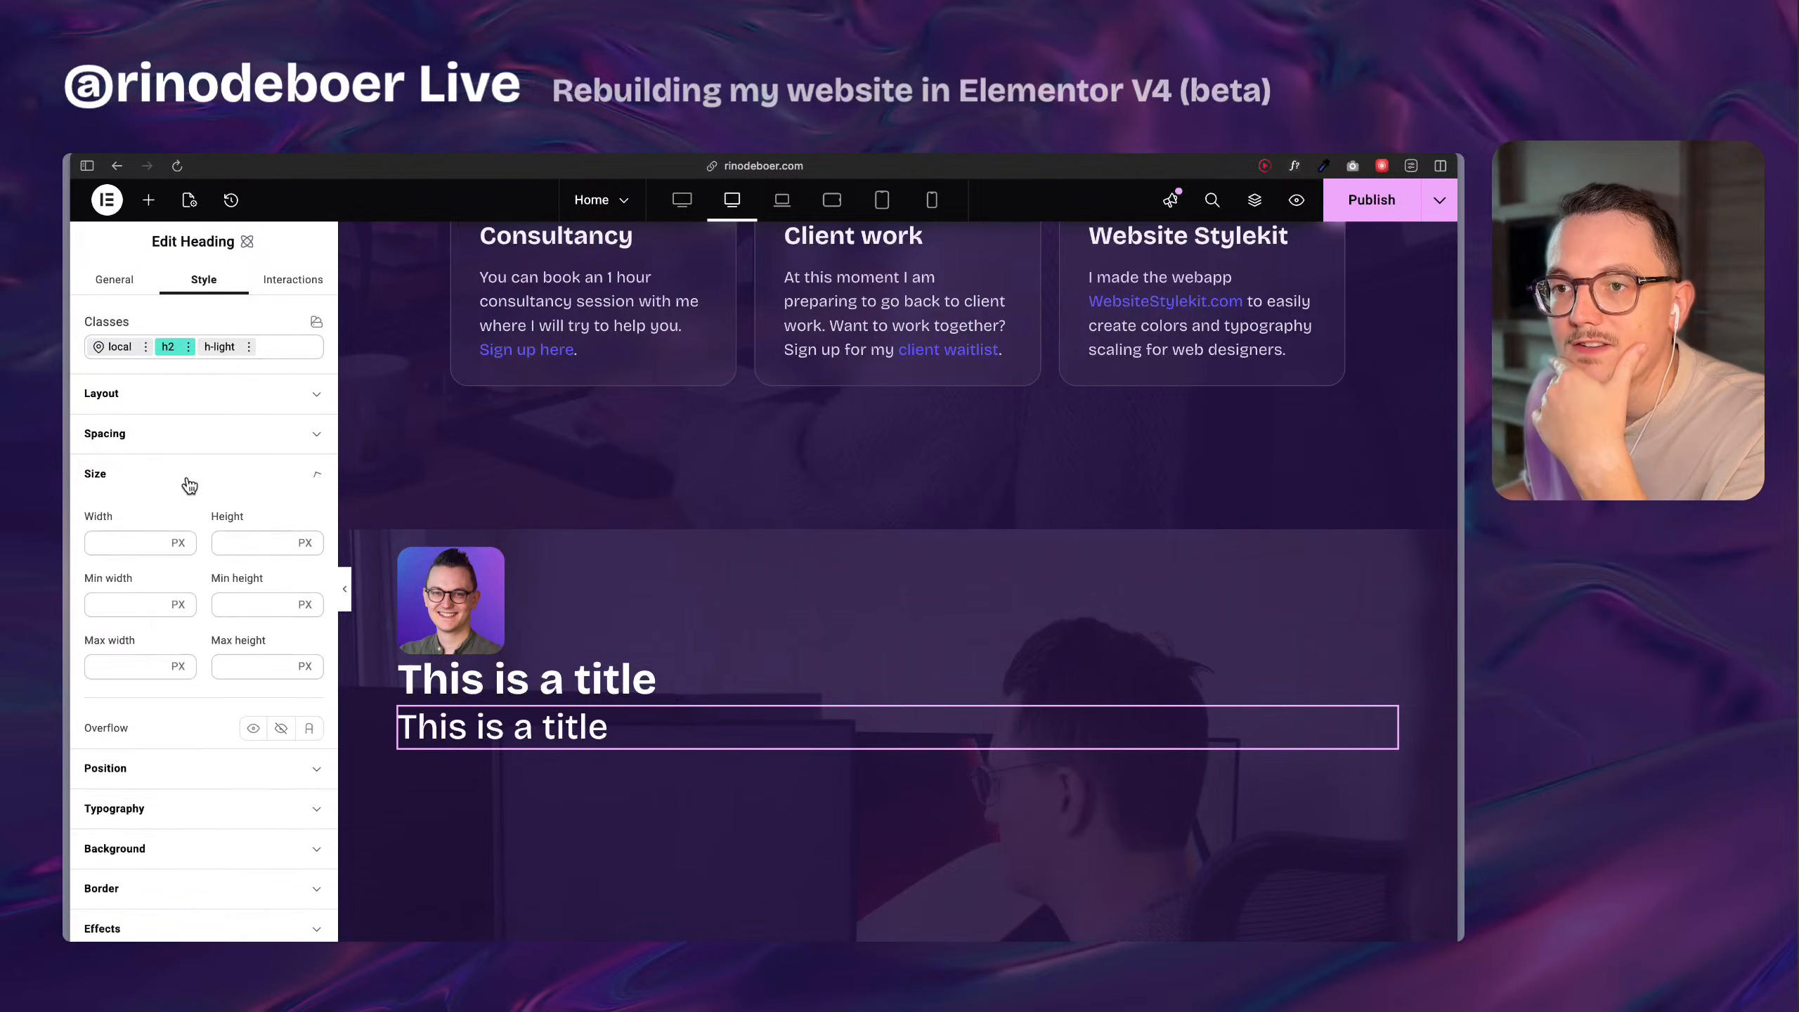
left_click(149, 474)
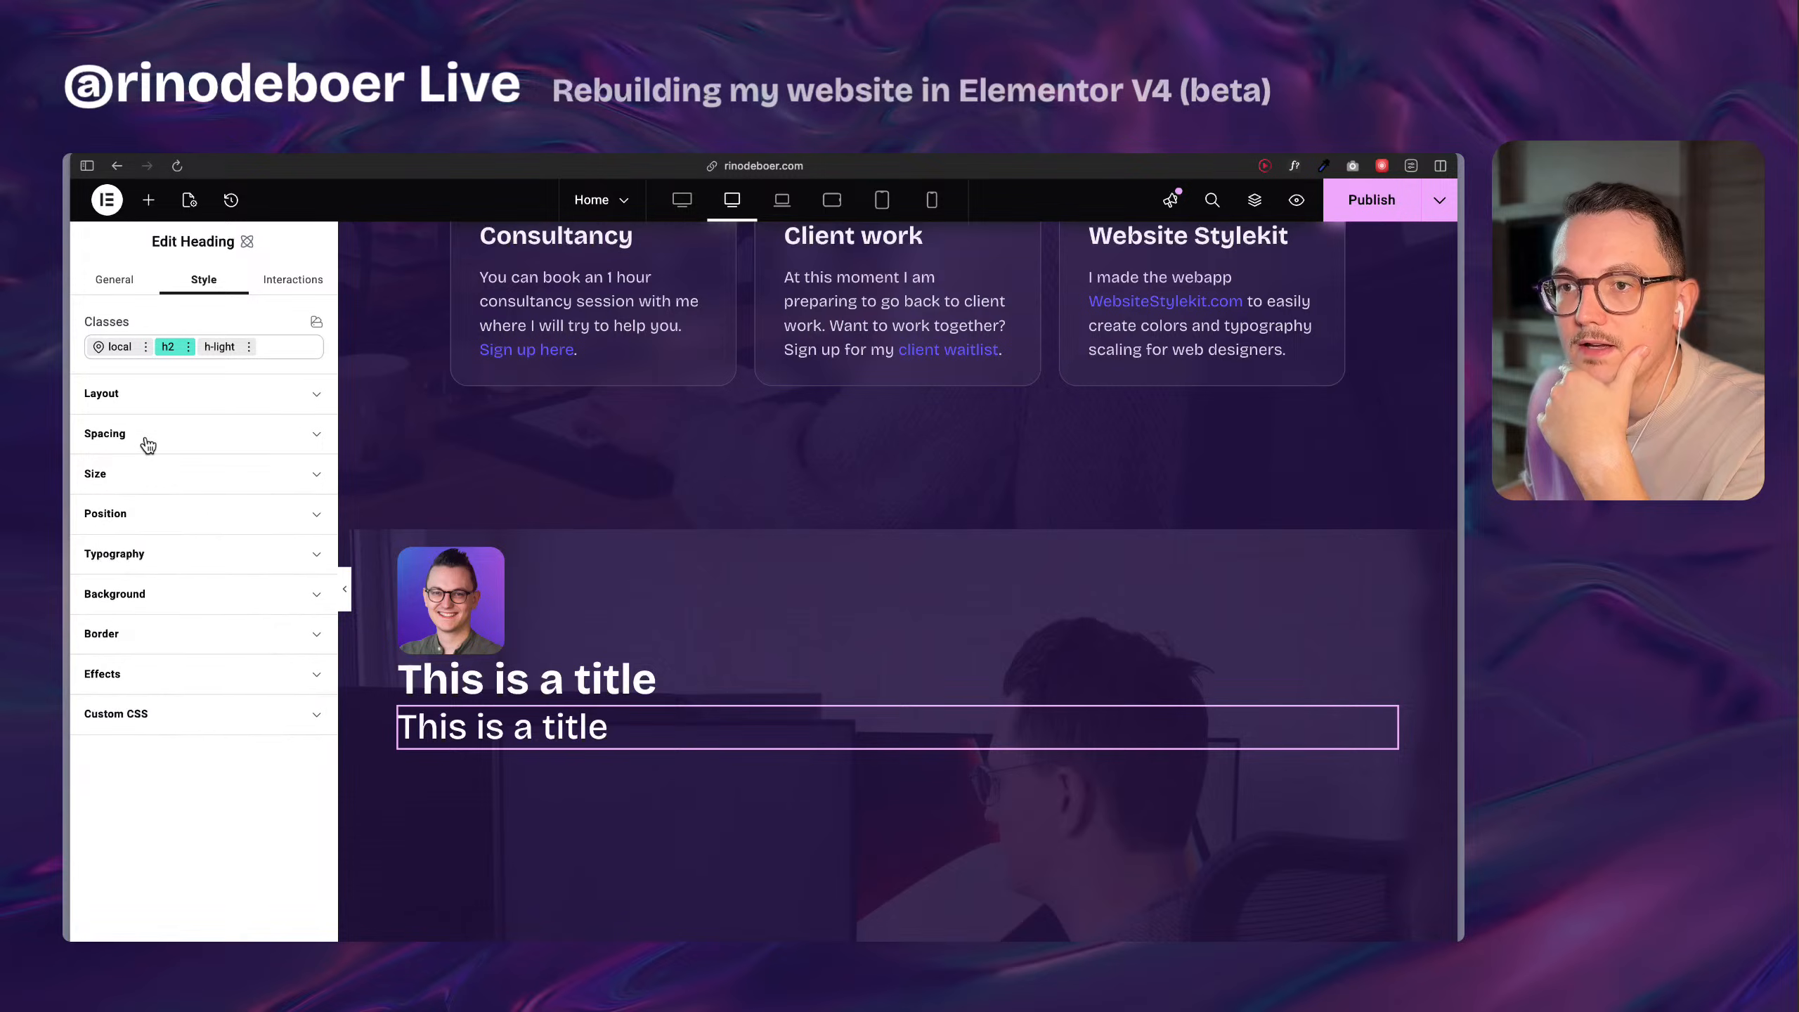
Set the h2 class's font size to 1,75 rem.
left_click(163, 557)
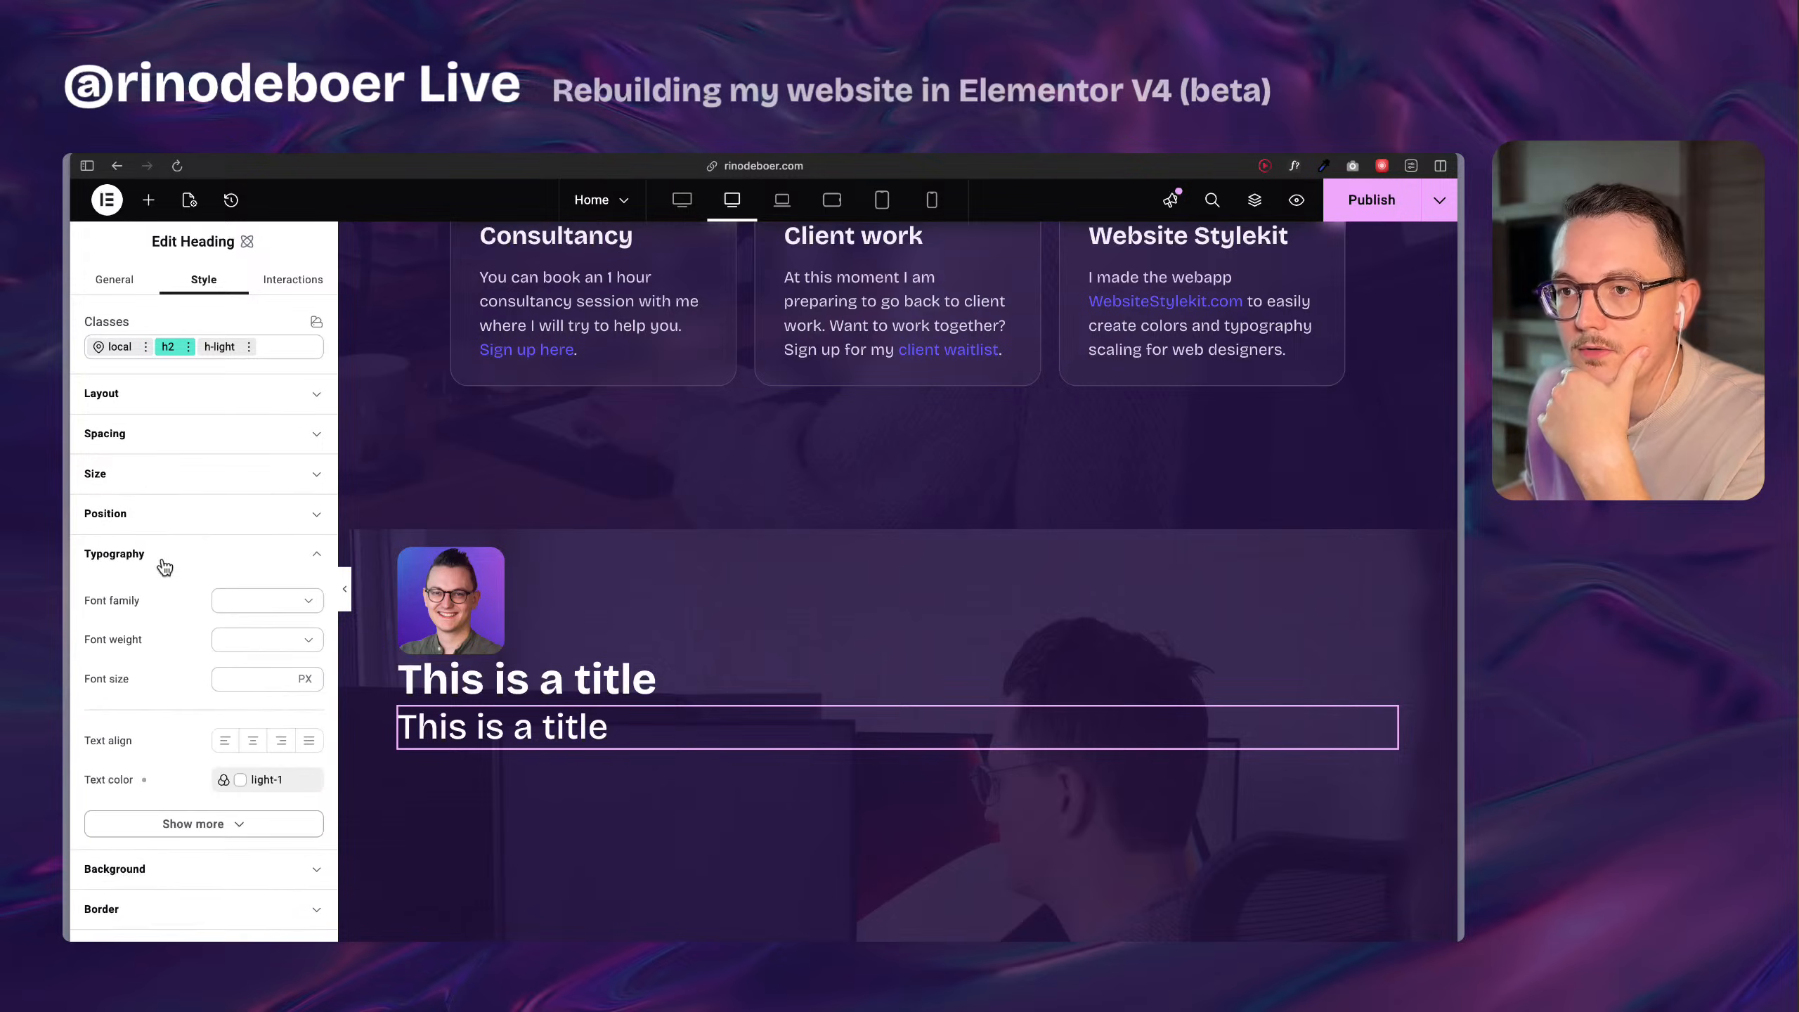
left_click(251, 671)
type("1")
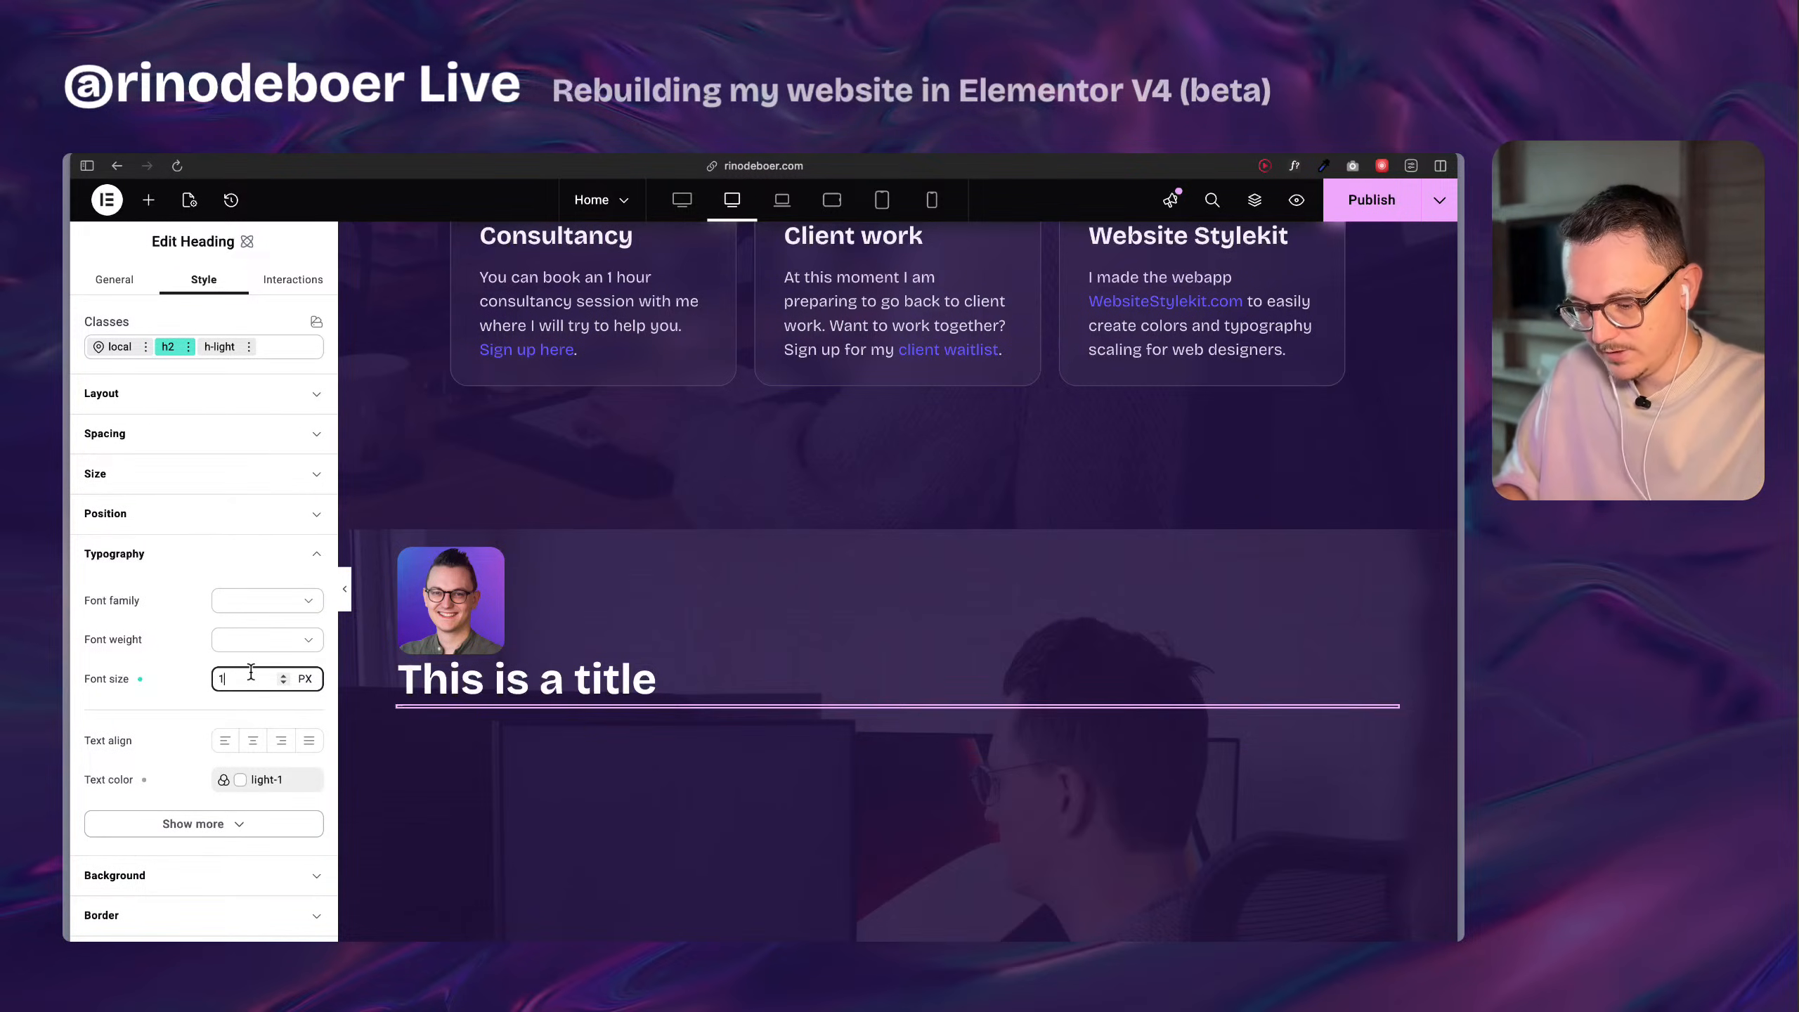
type(",75rem")
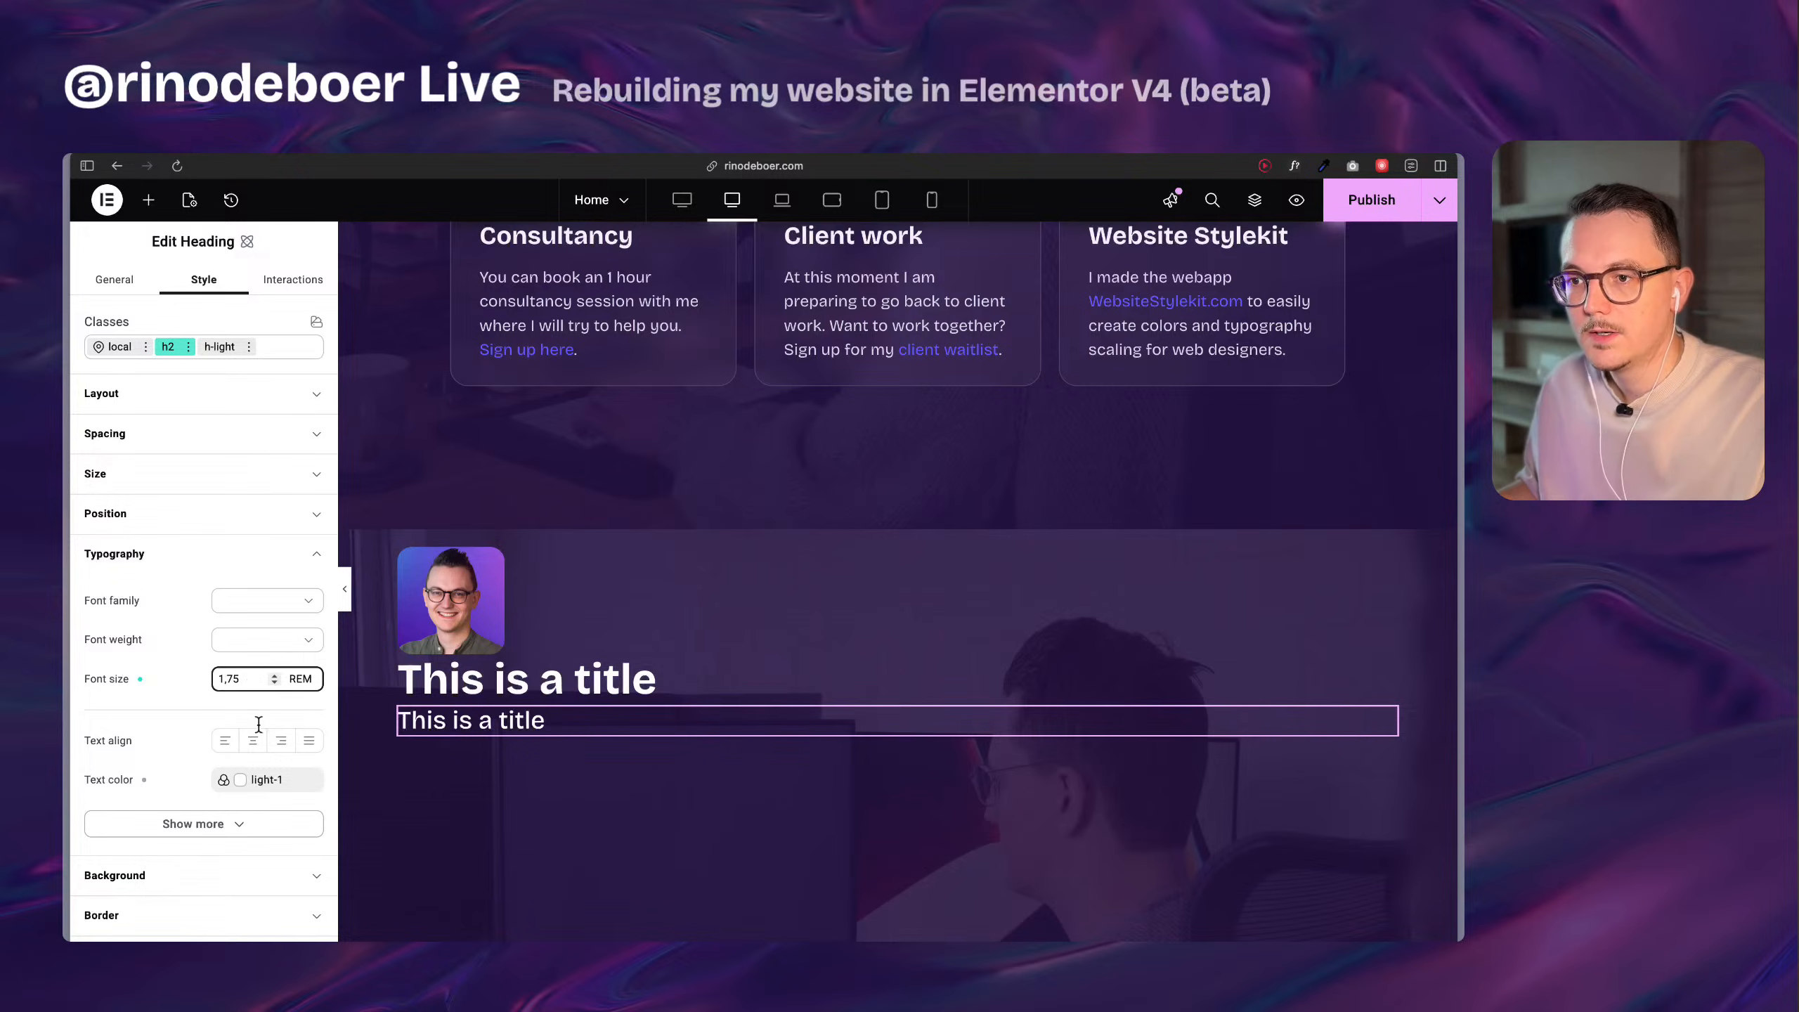
left_click(180, 682)
Apply the headings variable as the h2 class's font family and set its font weight to 700 - Bold.
left_click(306, 582)
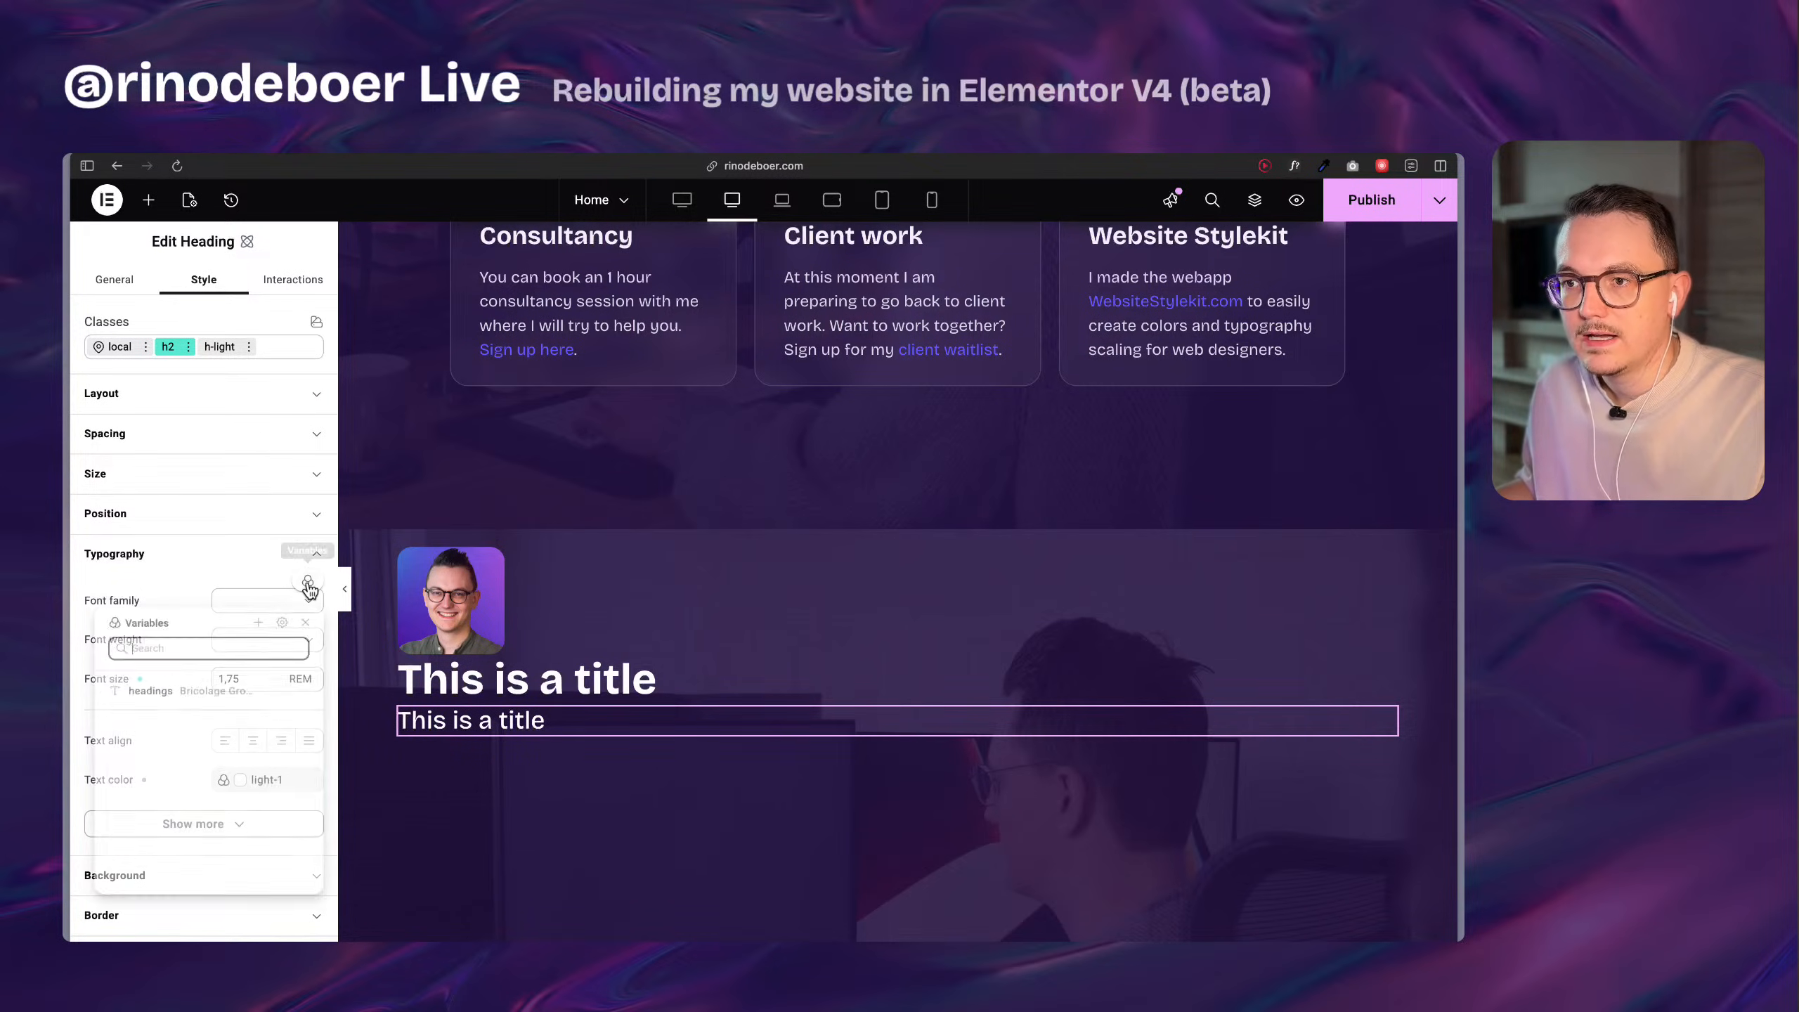
left_click(239, 698)
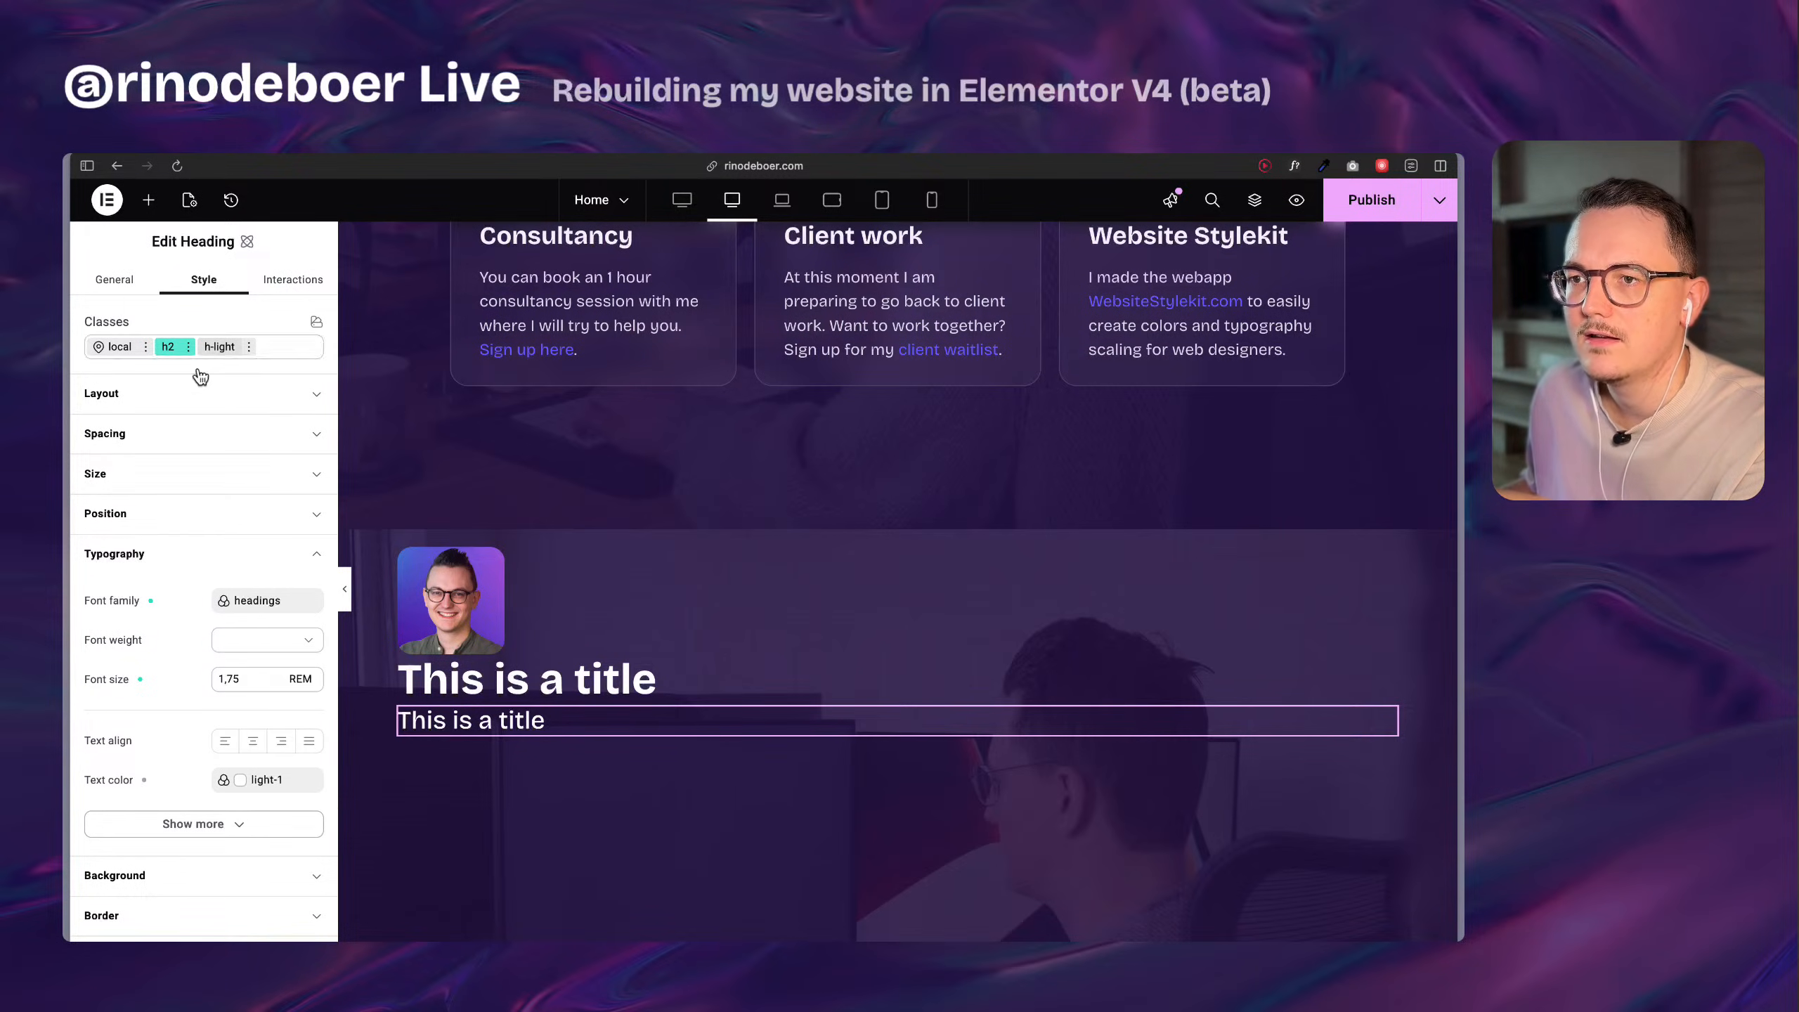
left_click(258, 602)
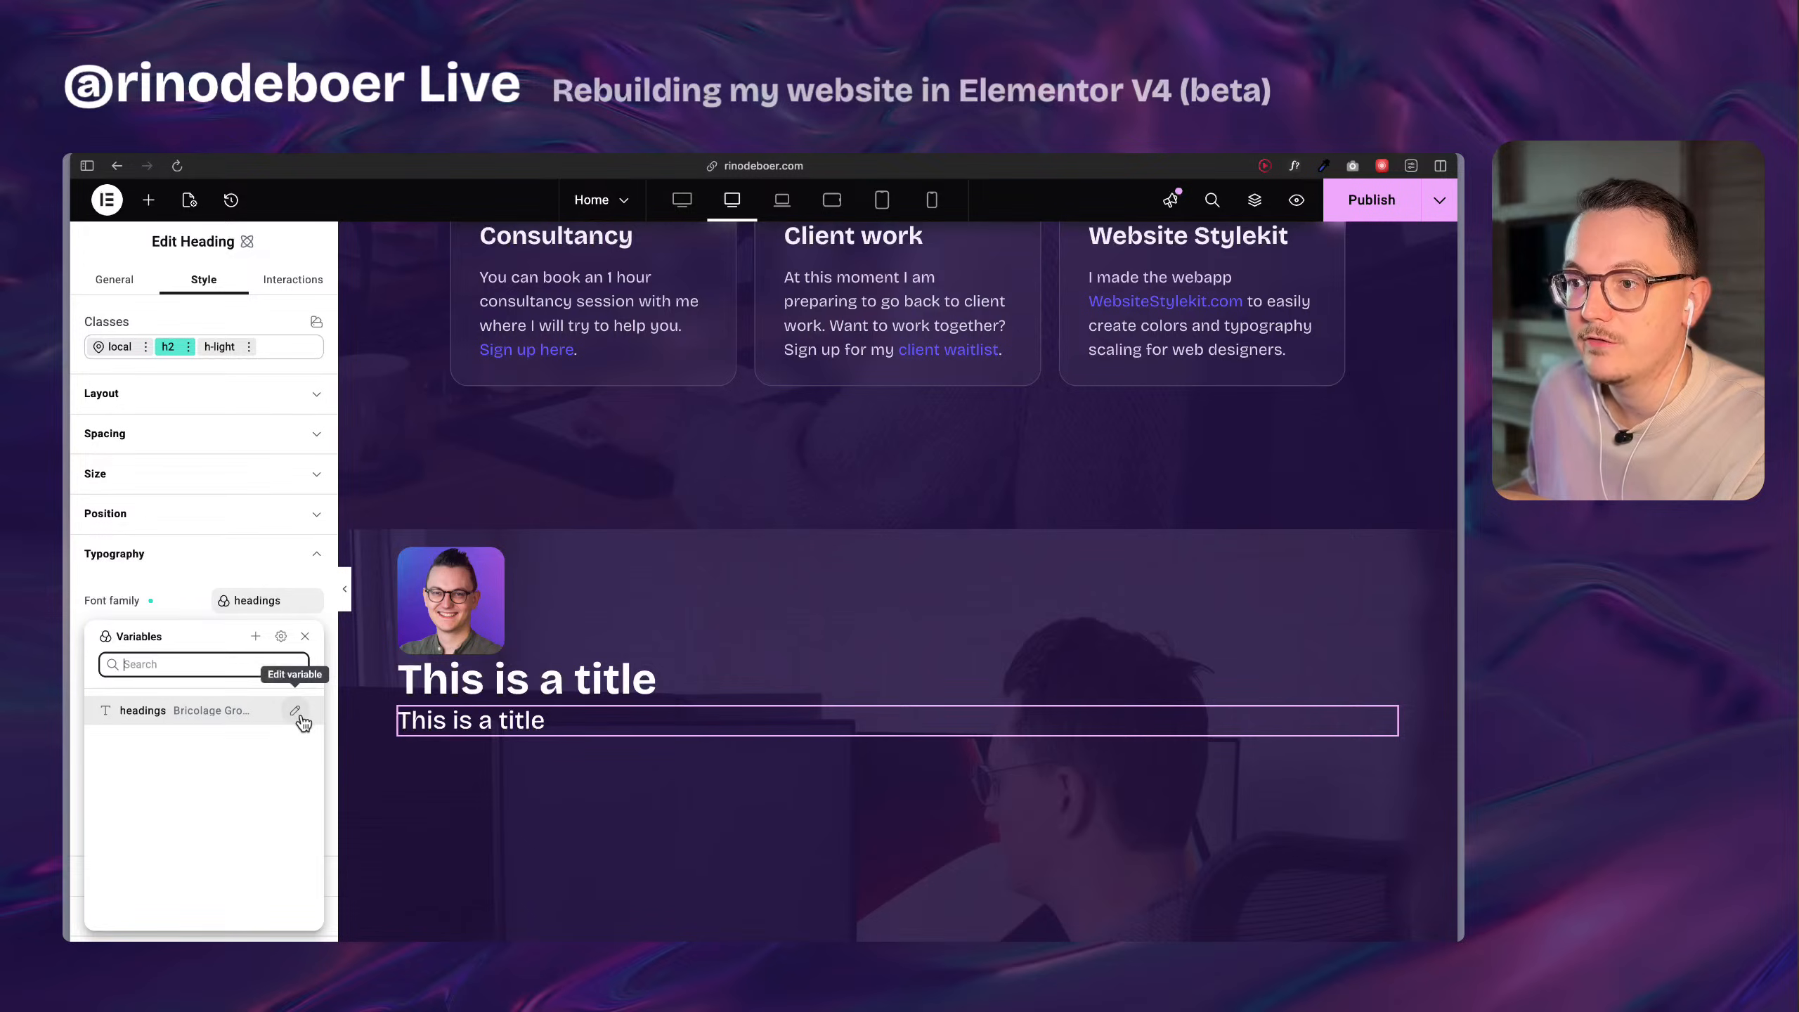
left_click(193, 601)
left_click(262, 641)
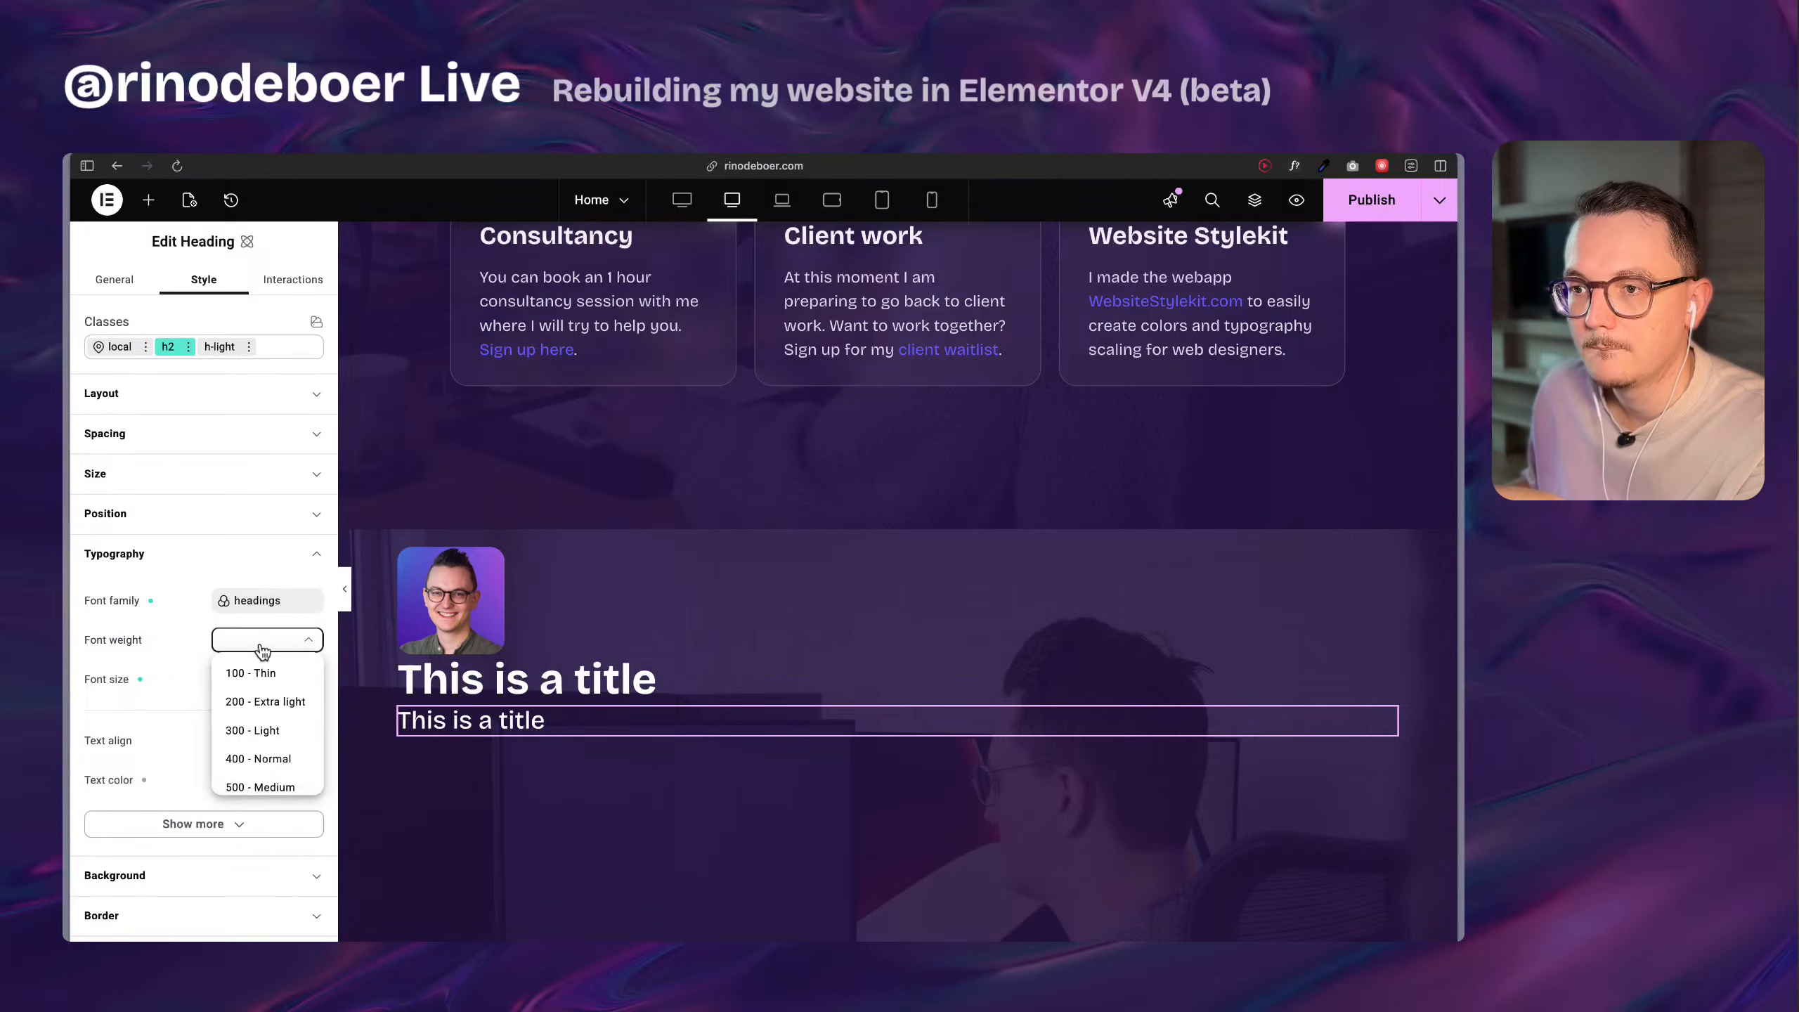
scroll(255, 747, "down", 3)
left_click(265, 758)
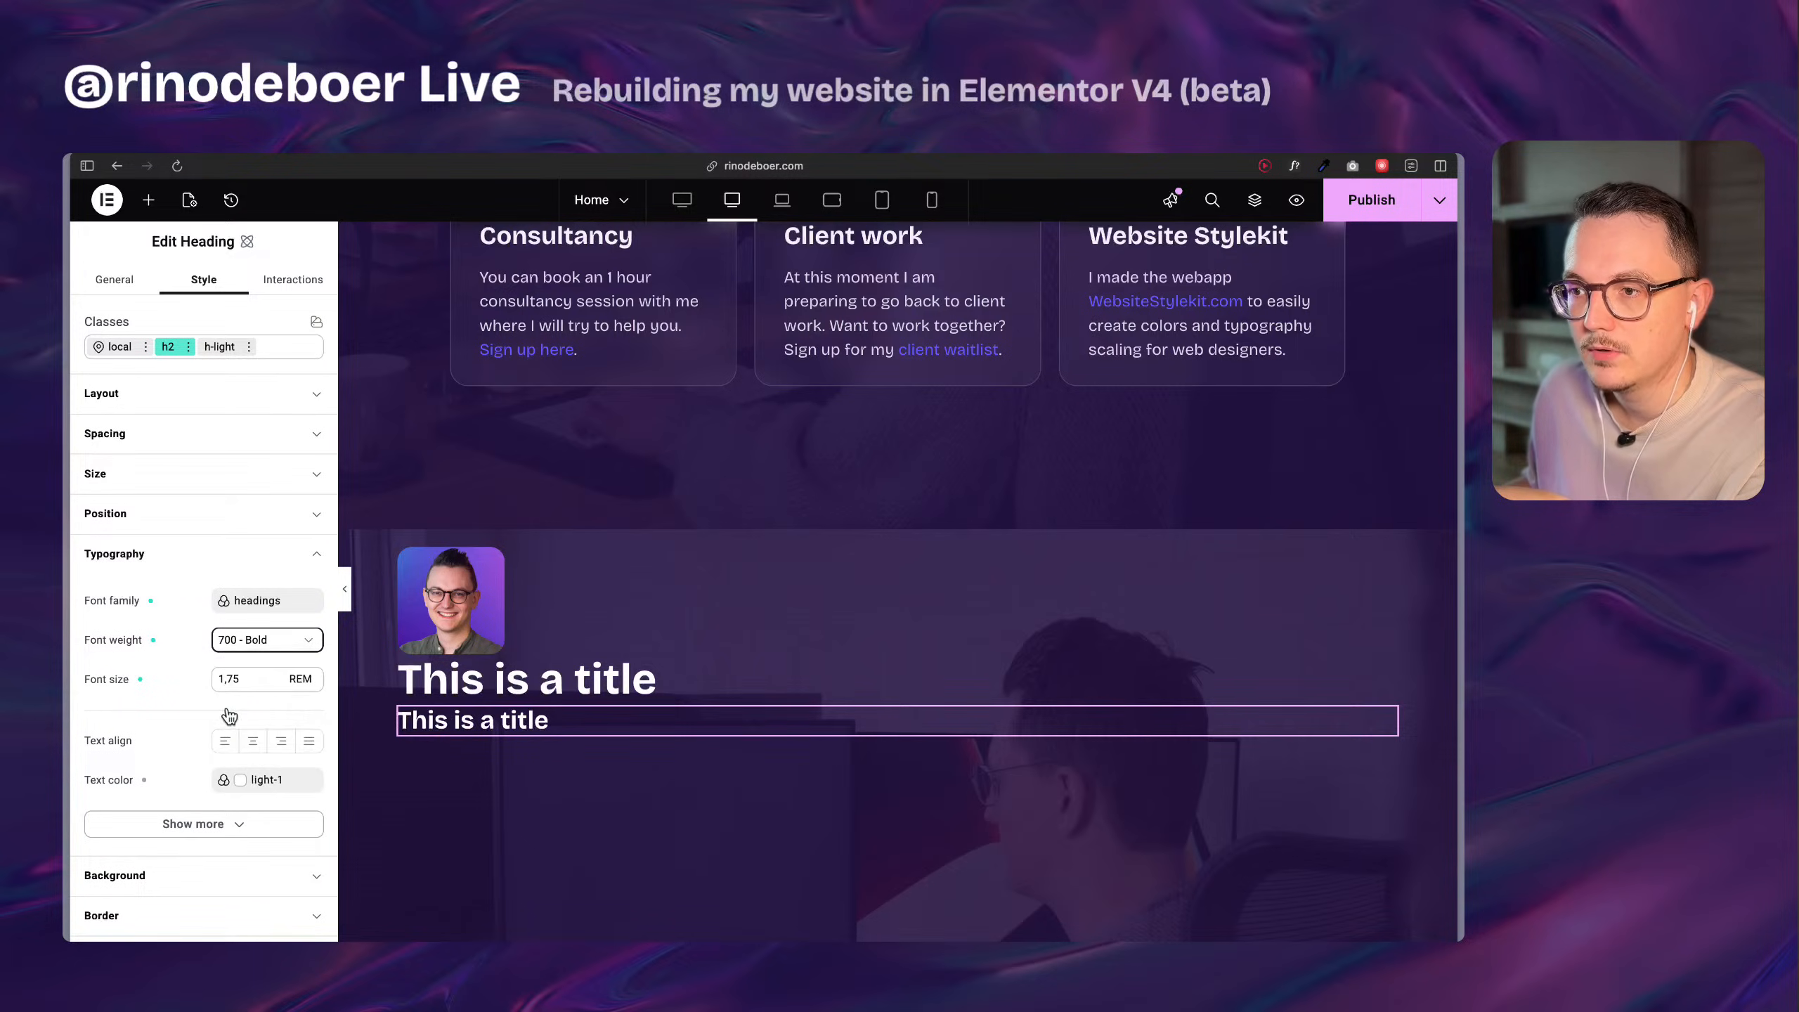
Try Bruno Ace as the headings variable's font, then restore Bricolage Grotesque and close the variable editor.
left_click(272, 606)
left_click(295, 712)
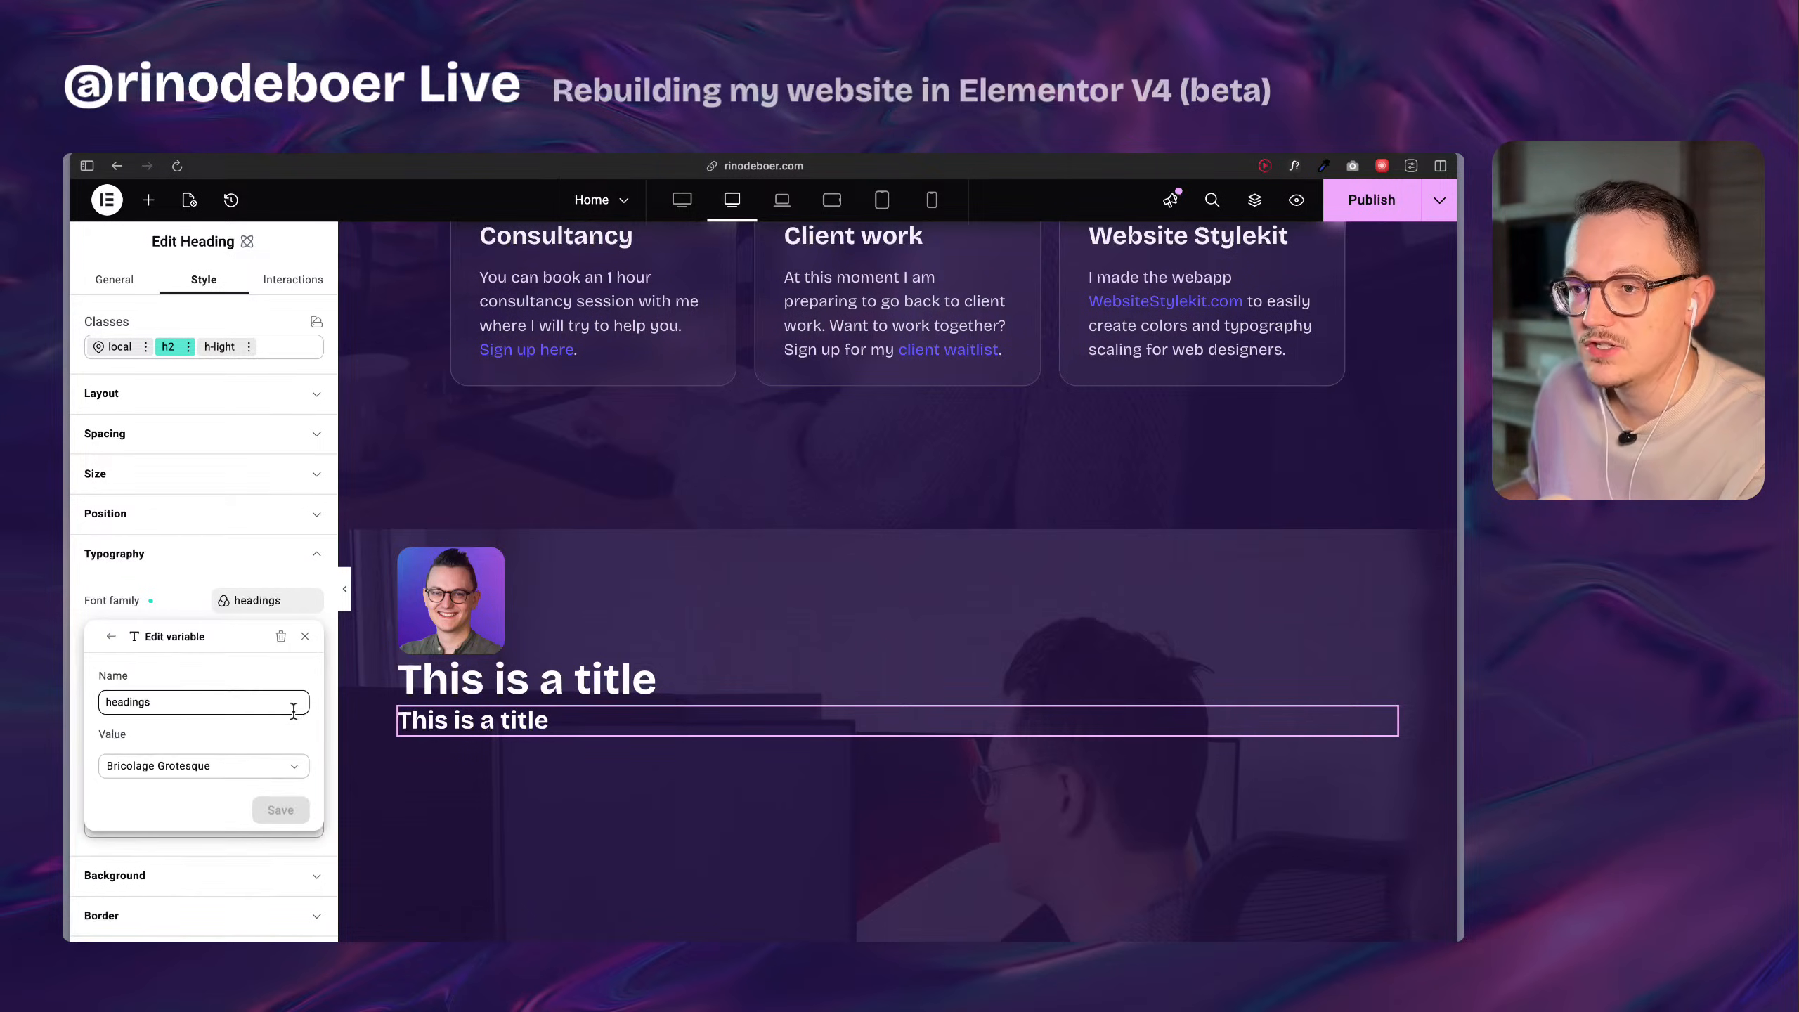
left_click(205, 766)
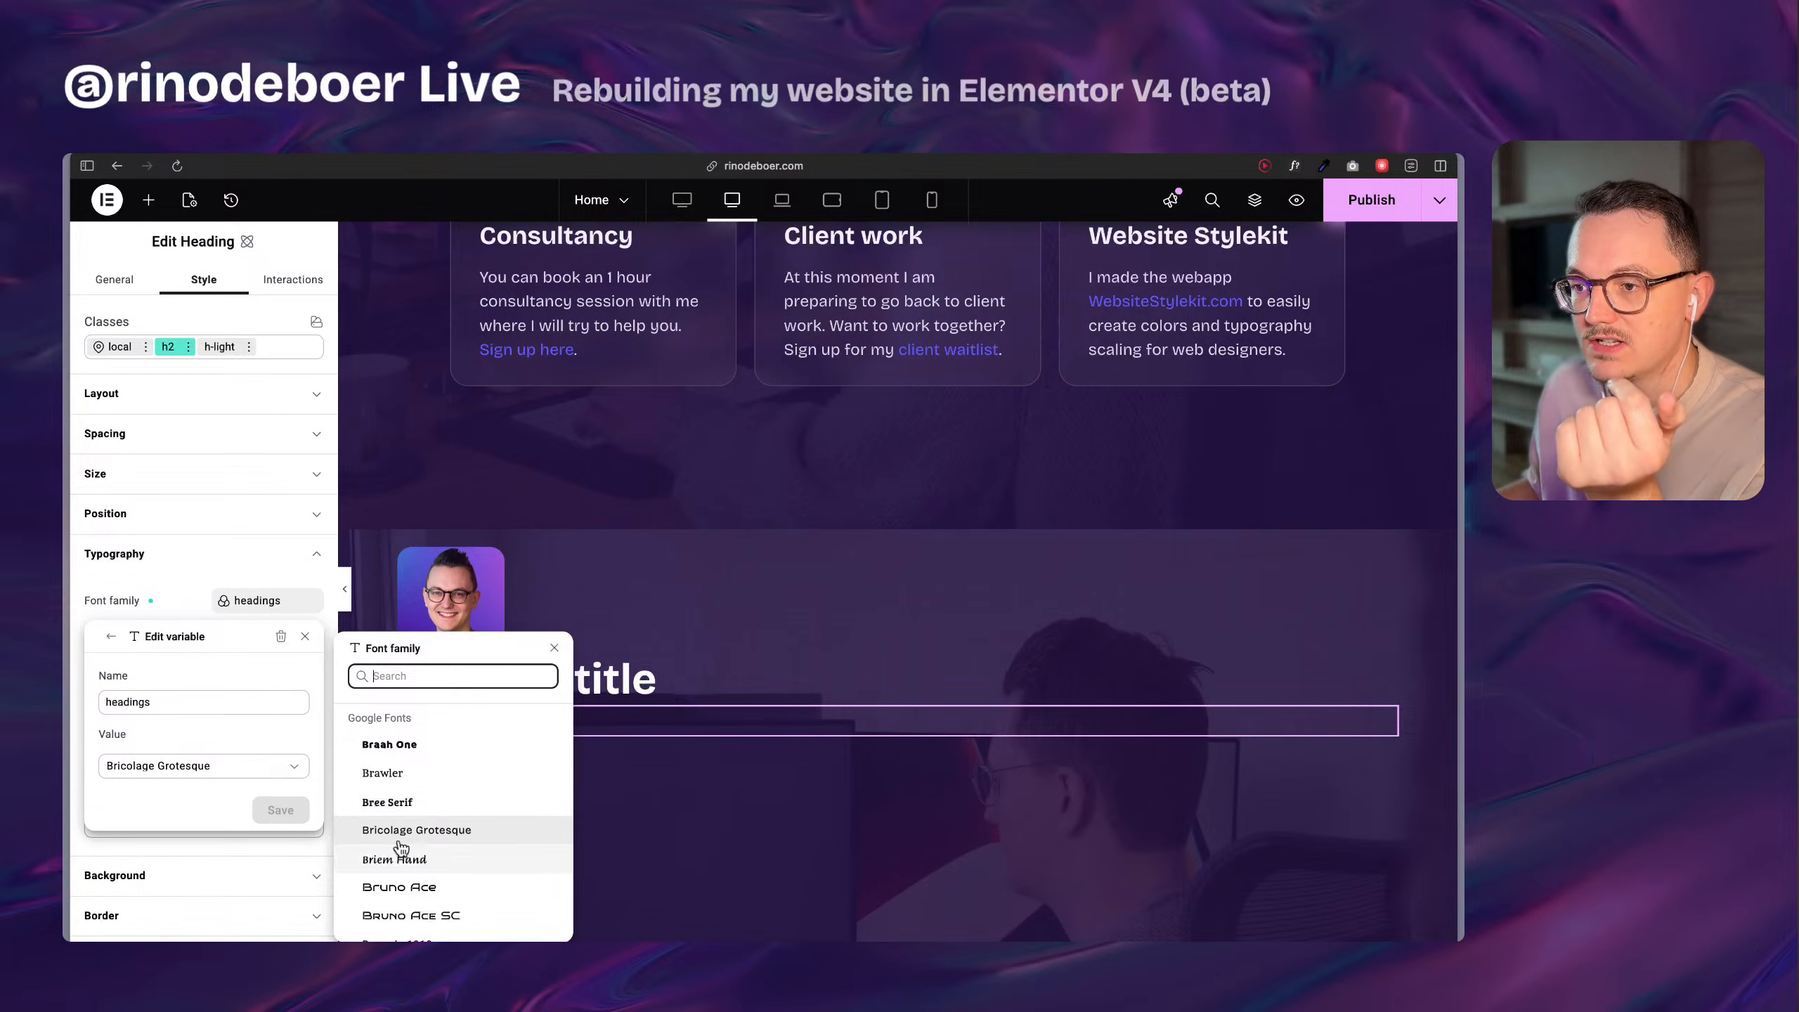
left_click(423, 894)
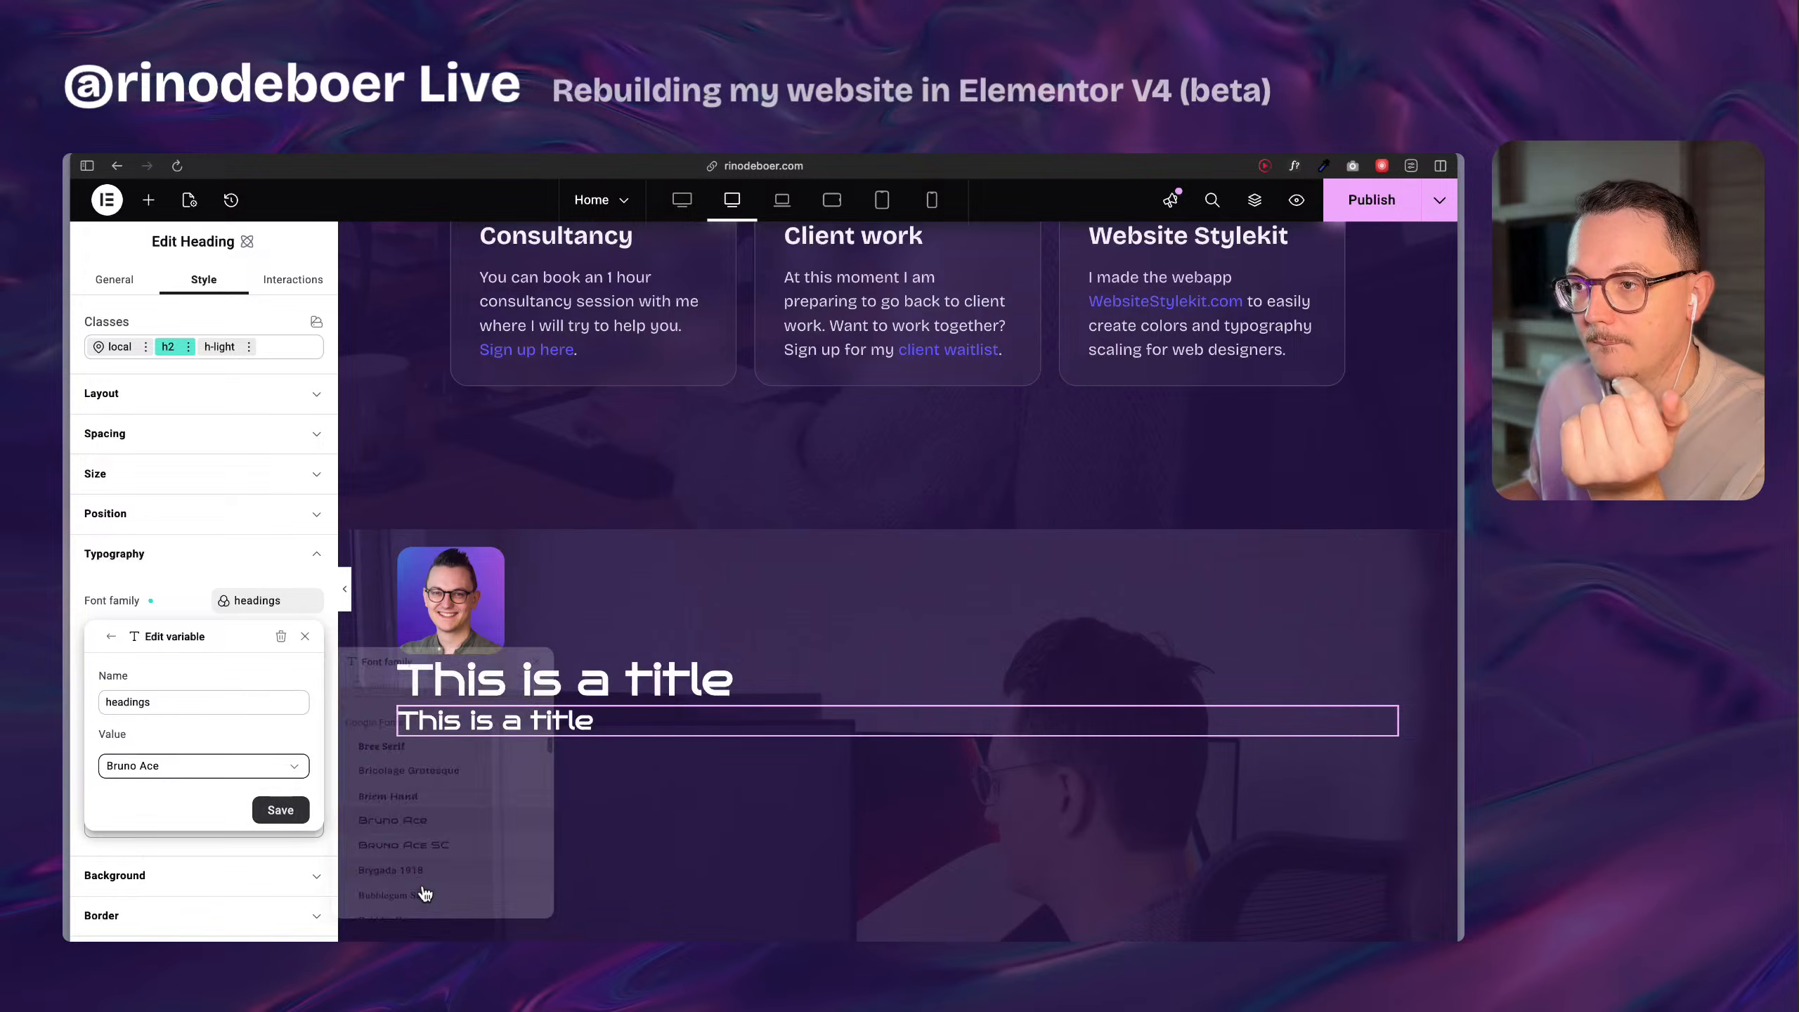
left_click(191, 767)
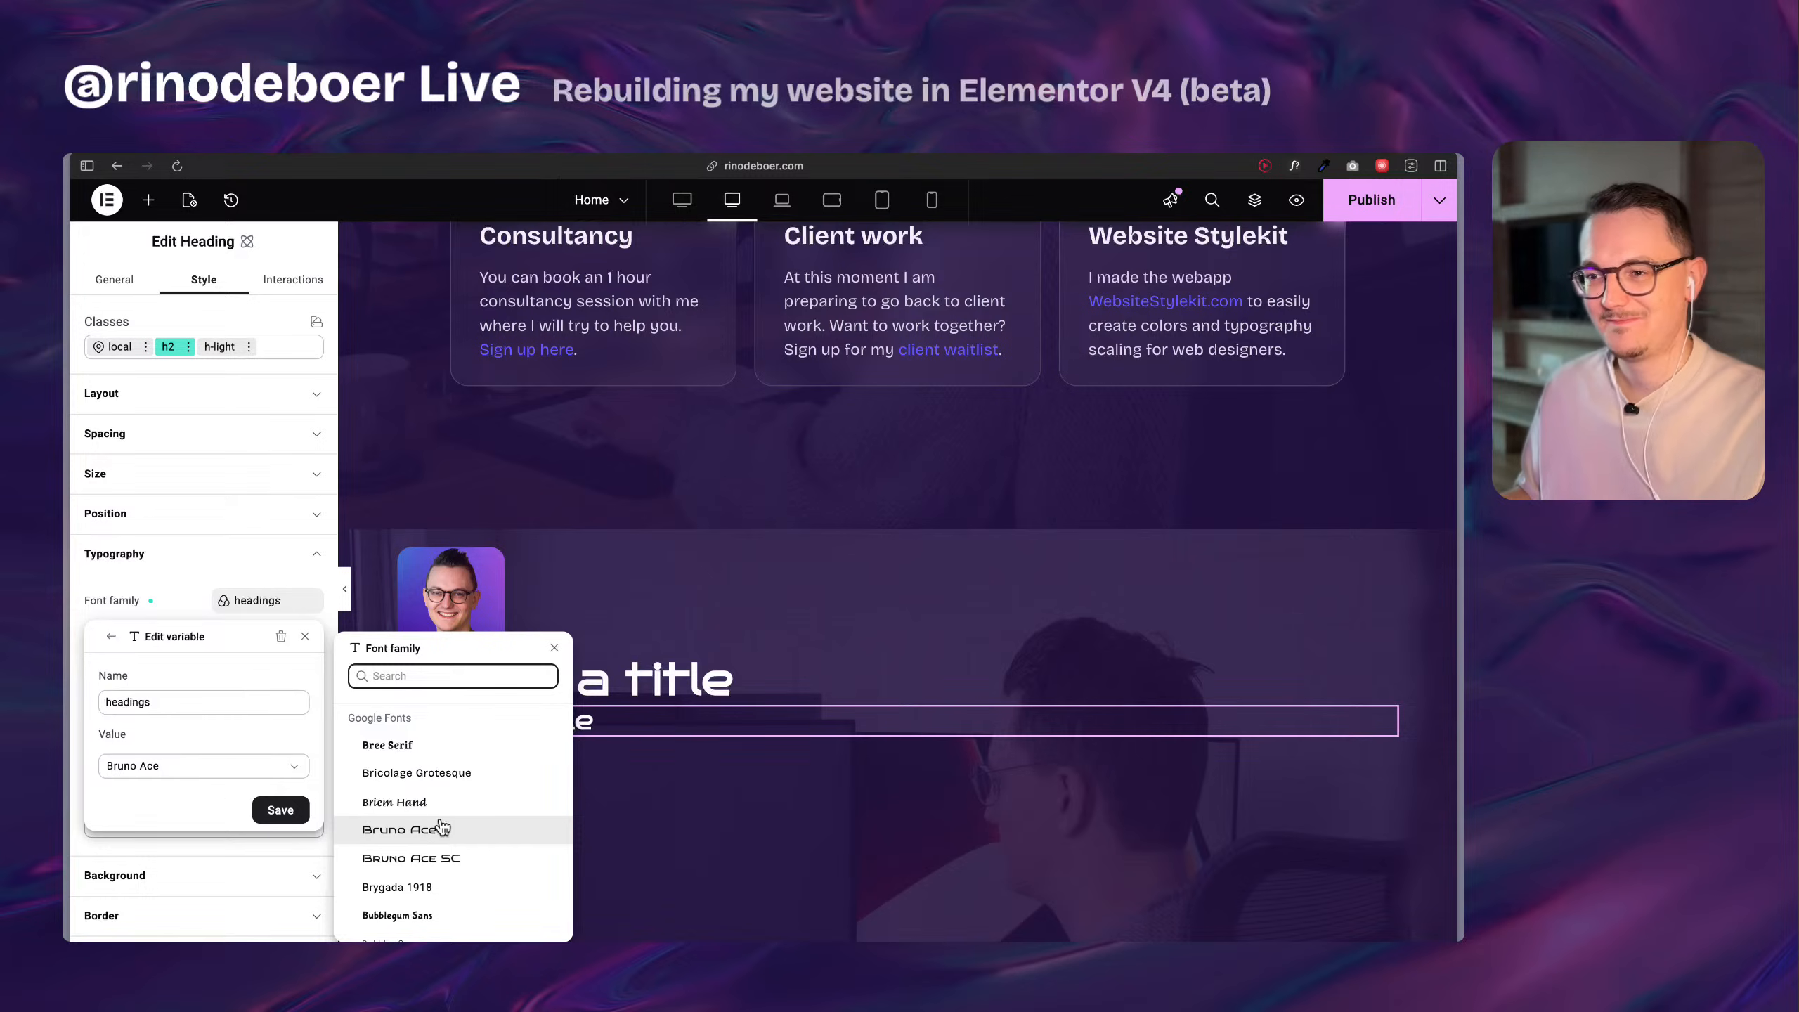
left_click(429, 776)
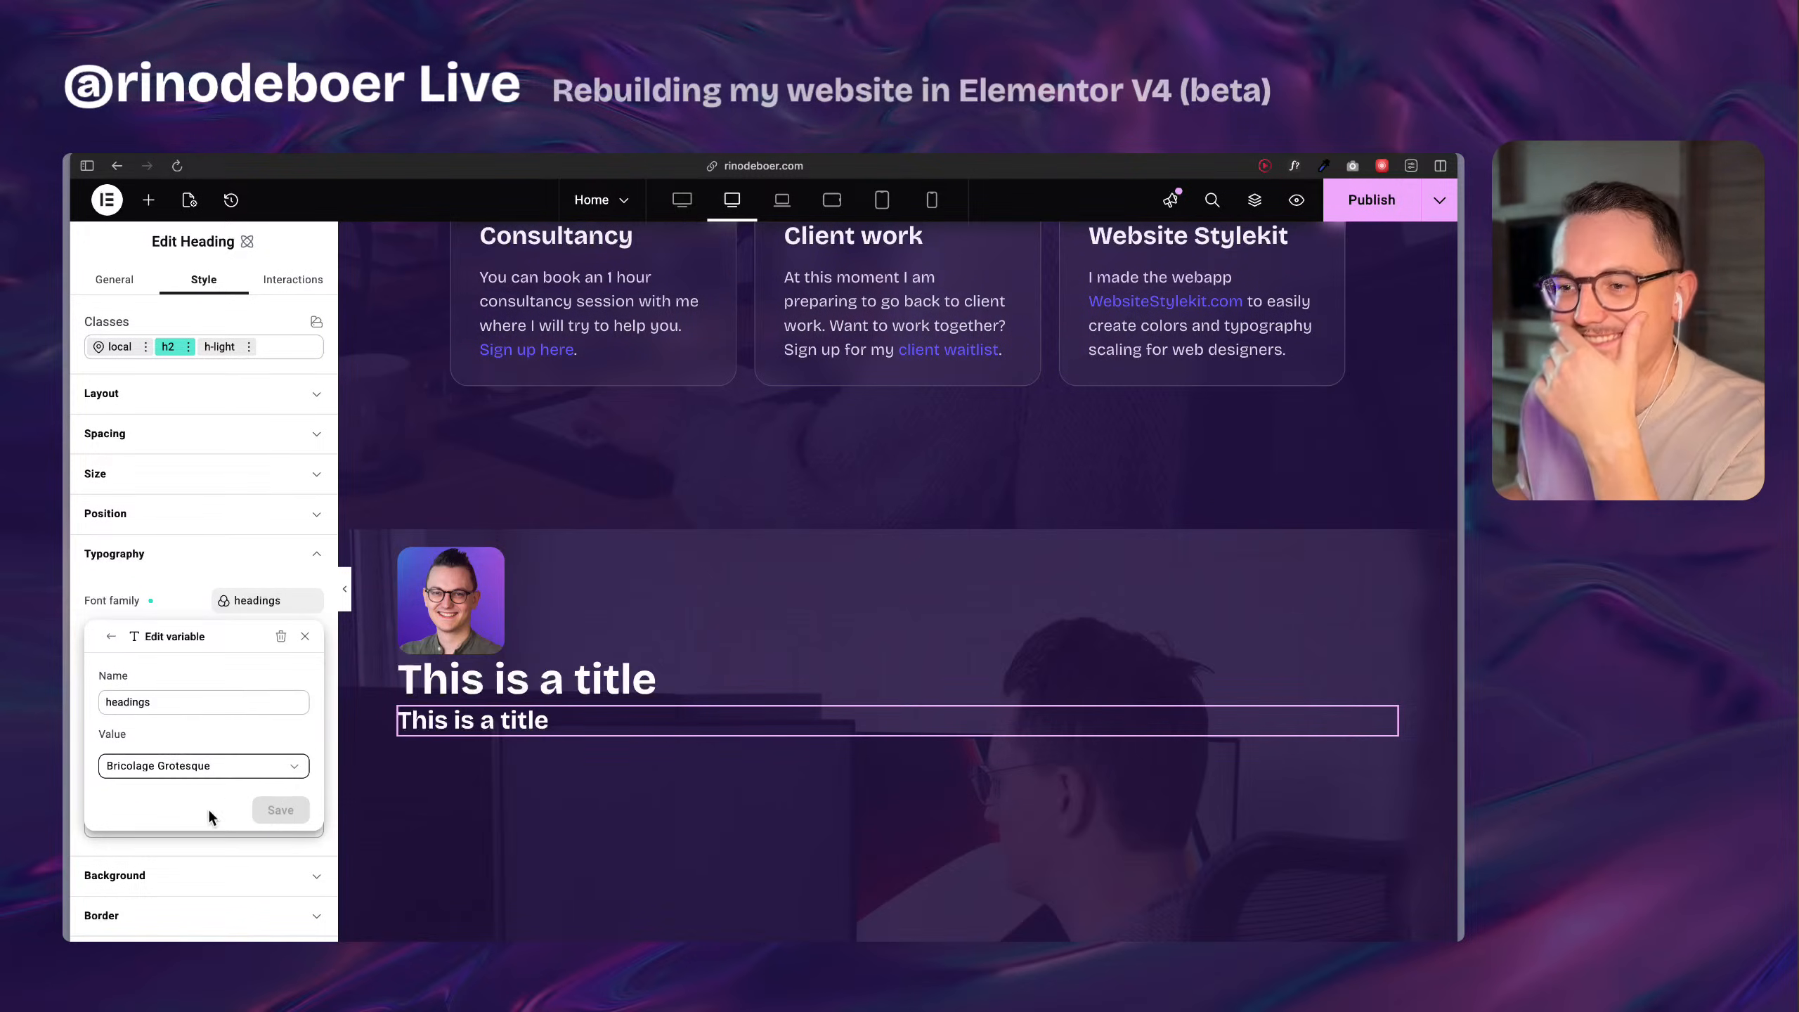
left_click(305, 637)
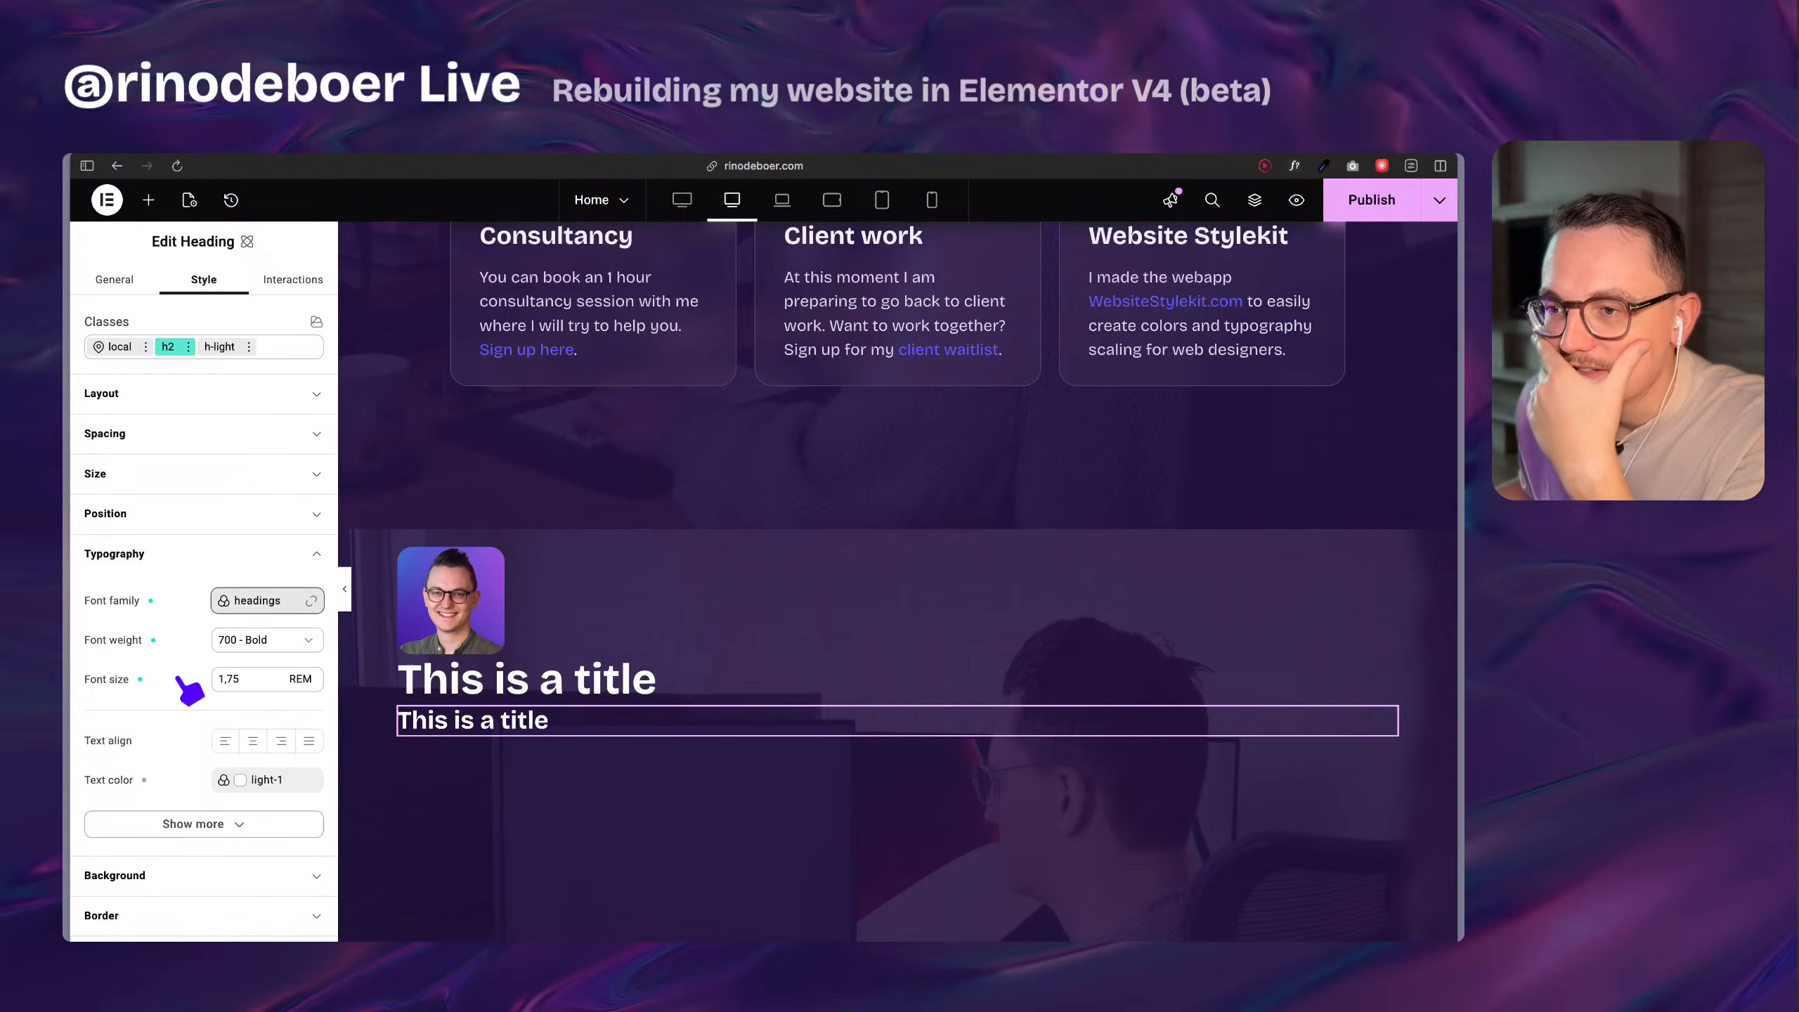
Compare the two new headings with the heading styles in the original section above.
scroll(184, 682, "down", 1)
scroll(559, 717, "up", 1)
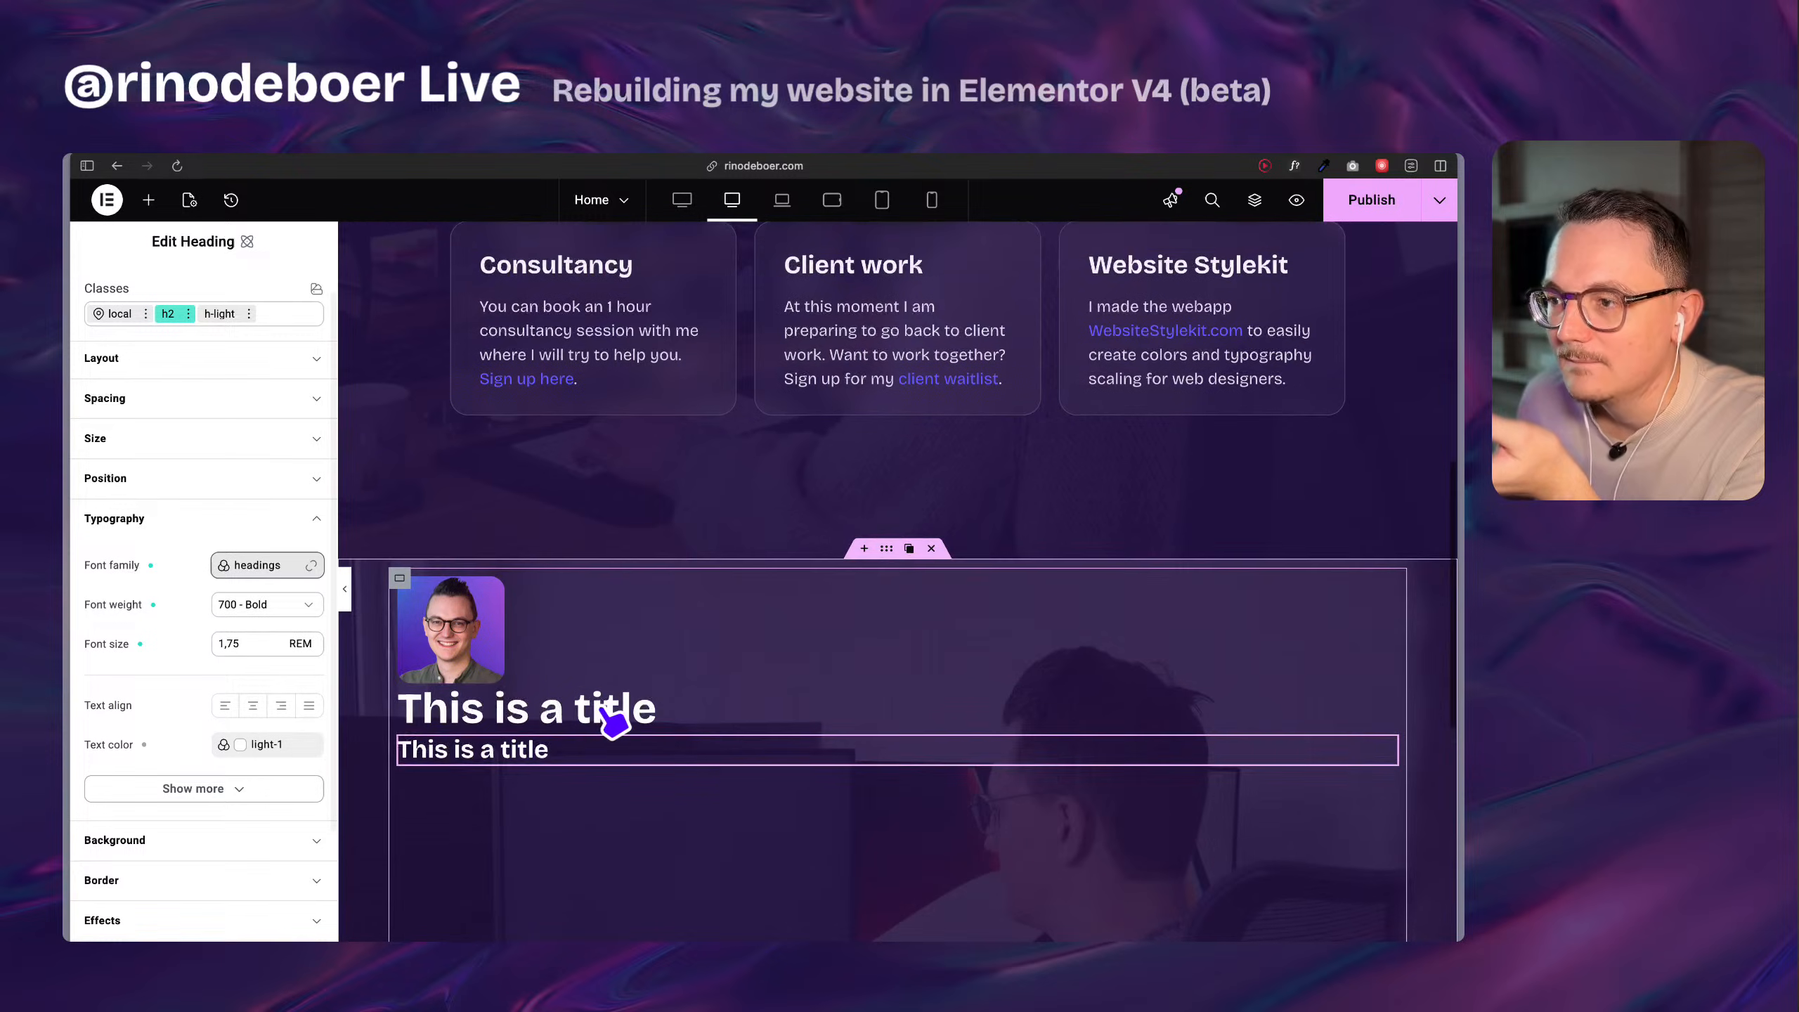
scroll(611, 720, "up", 10)
scroll(653, 576, "down", 8)
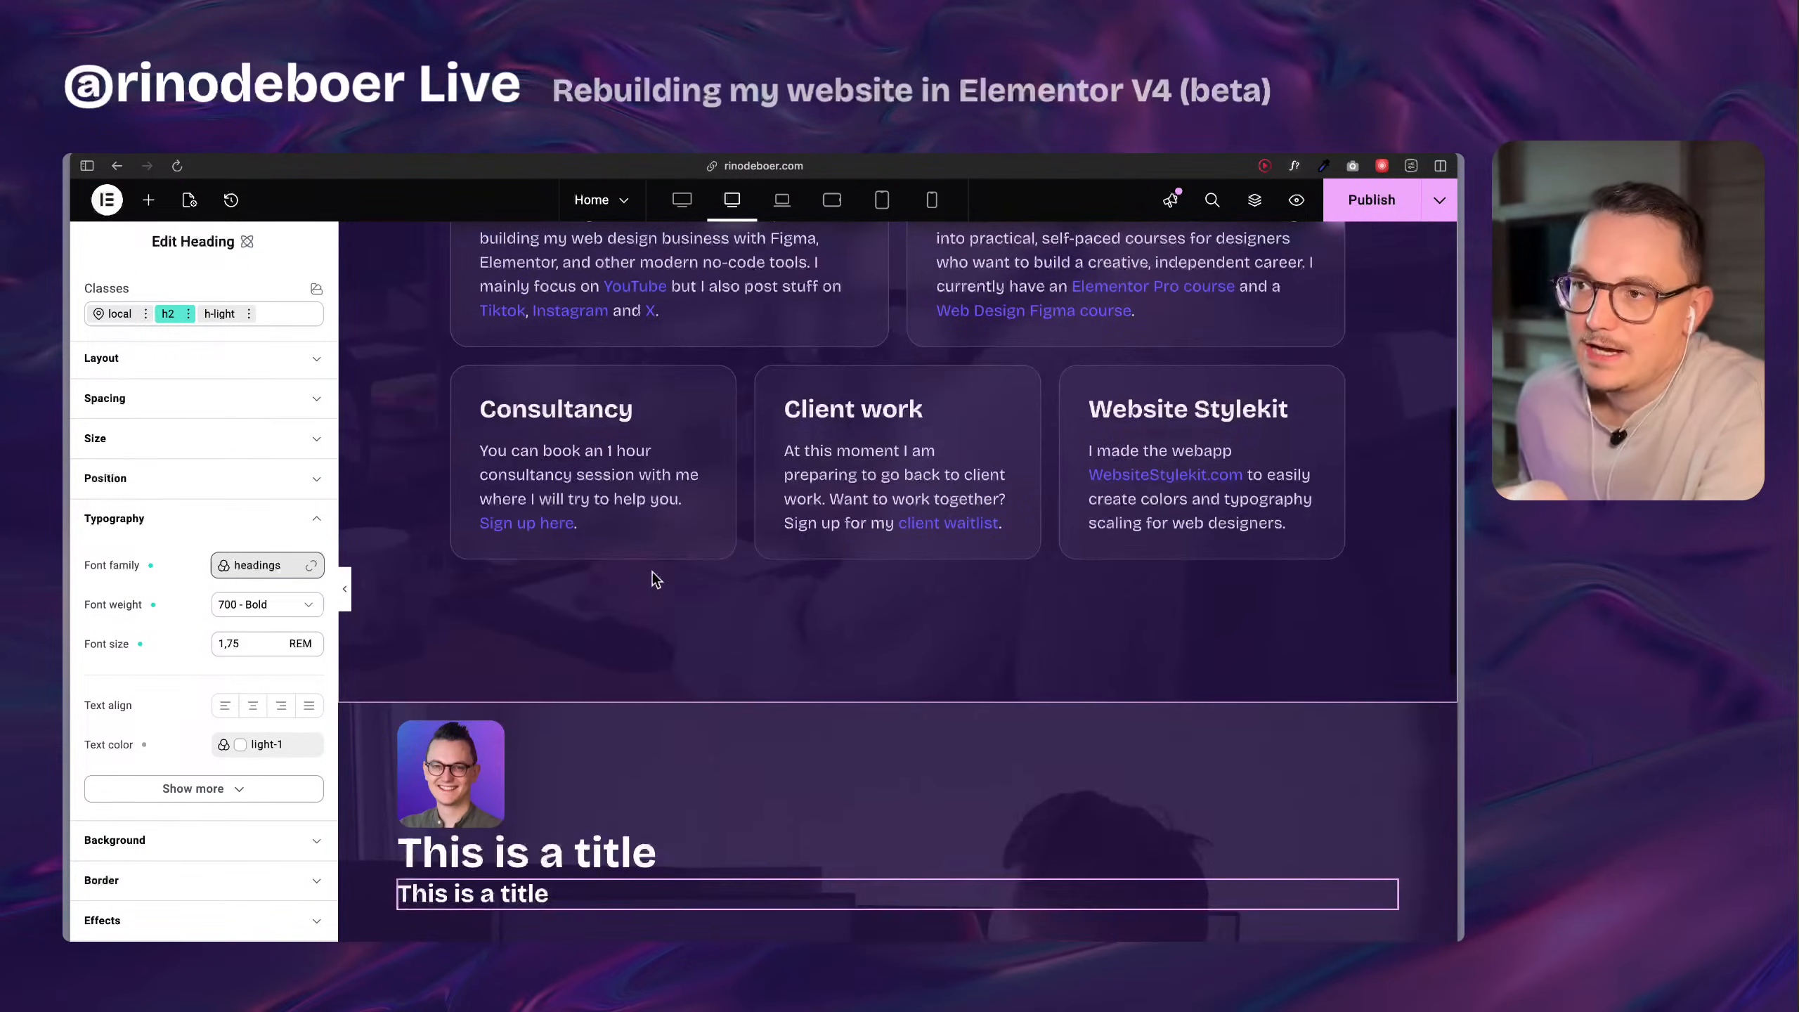
scroll(657, 579, "down", 1)
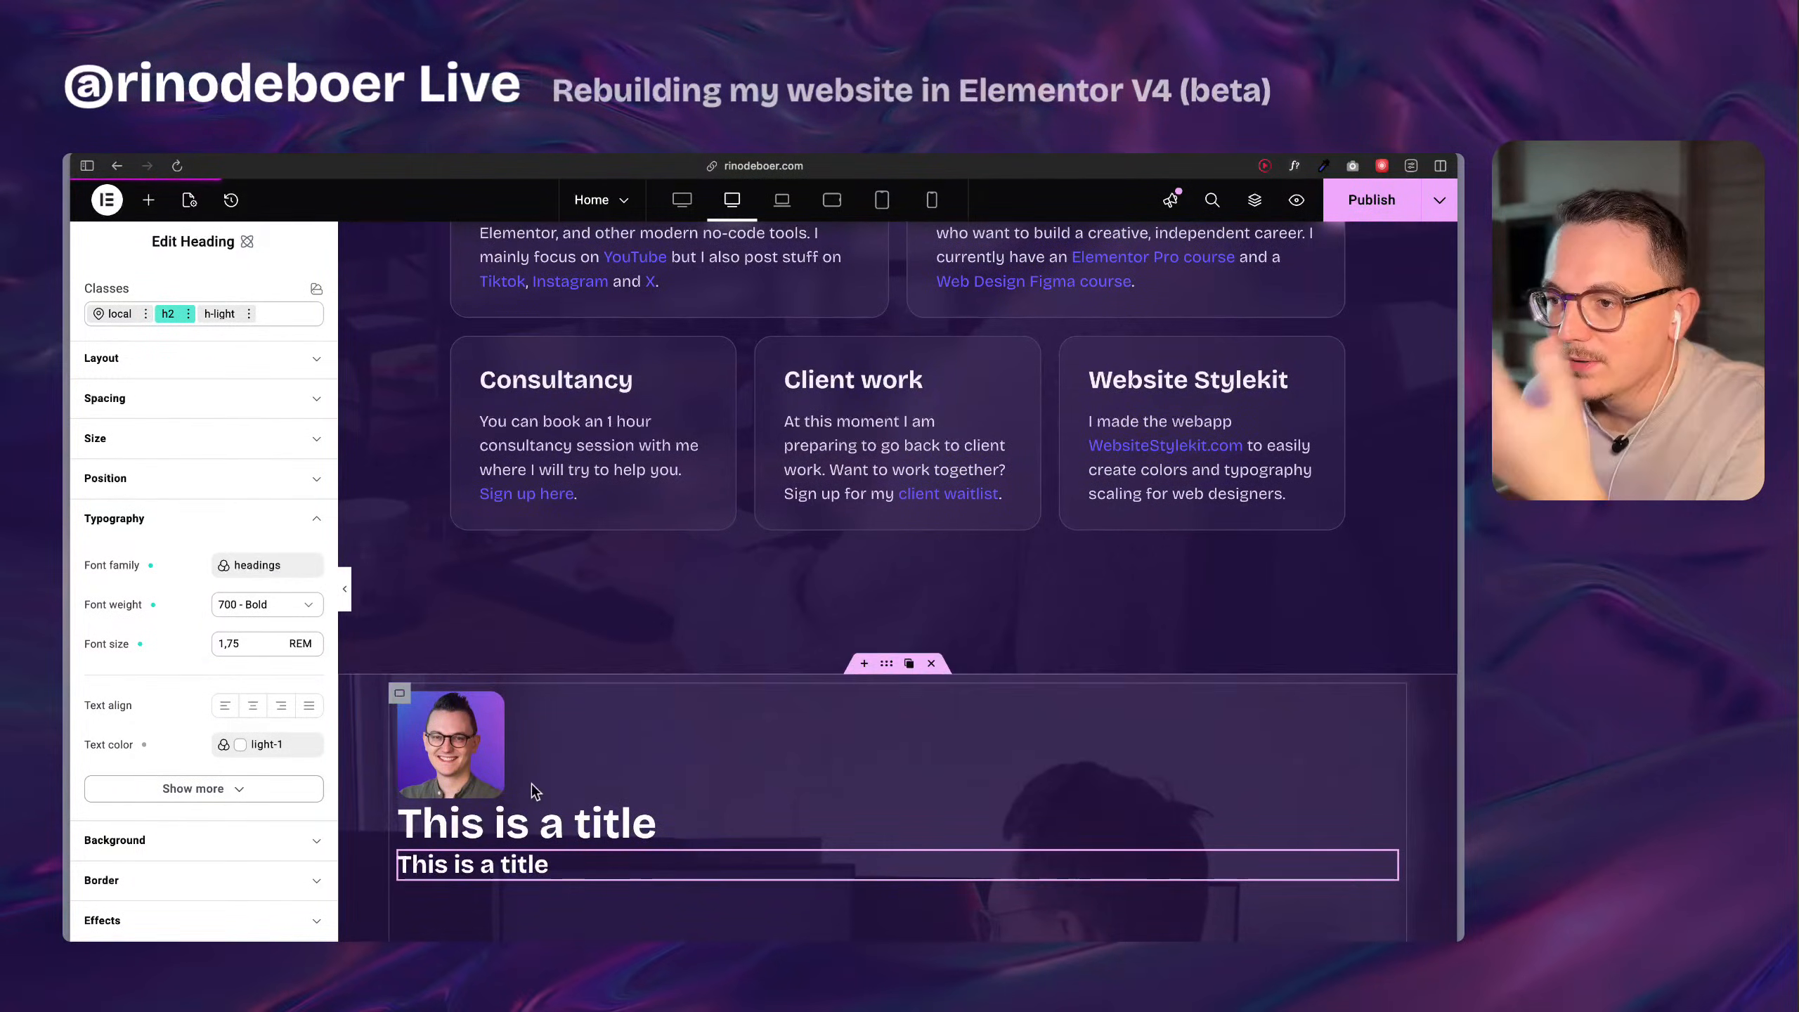
scroll(534, 791, "down", 4)
scroll(522, 683, "up", 11)
scroll(622, 470, "down", 18)
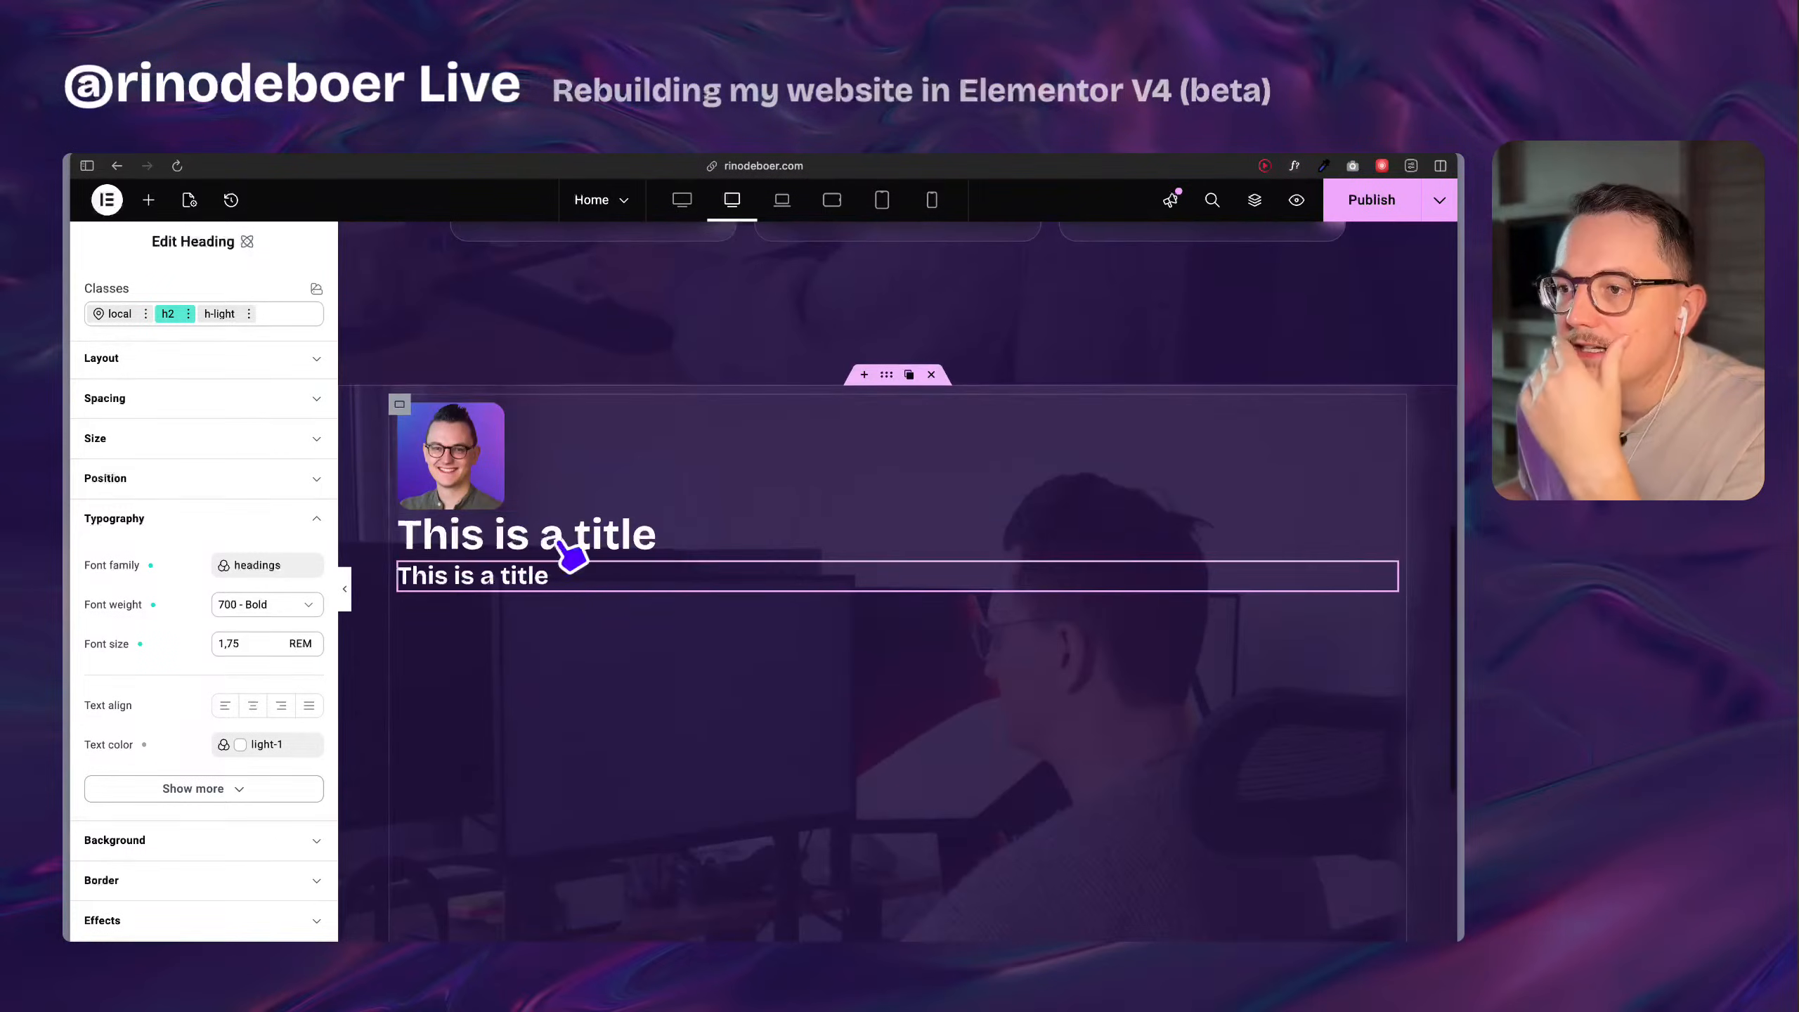
scroll(289, 382, "up", 2)
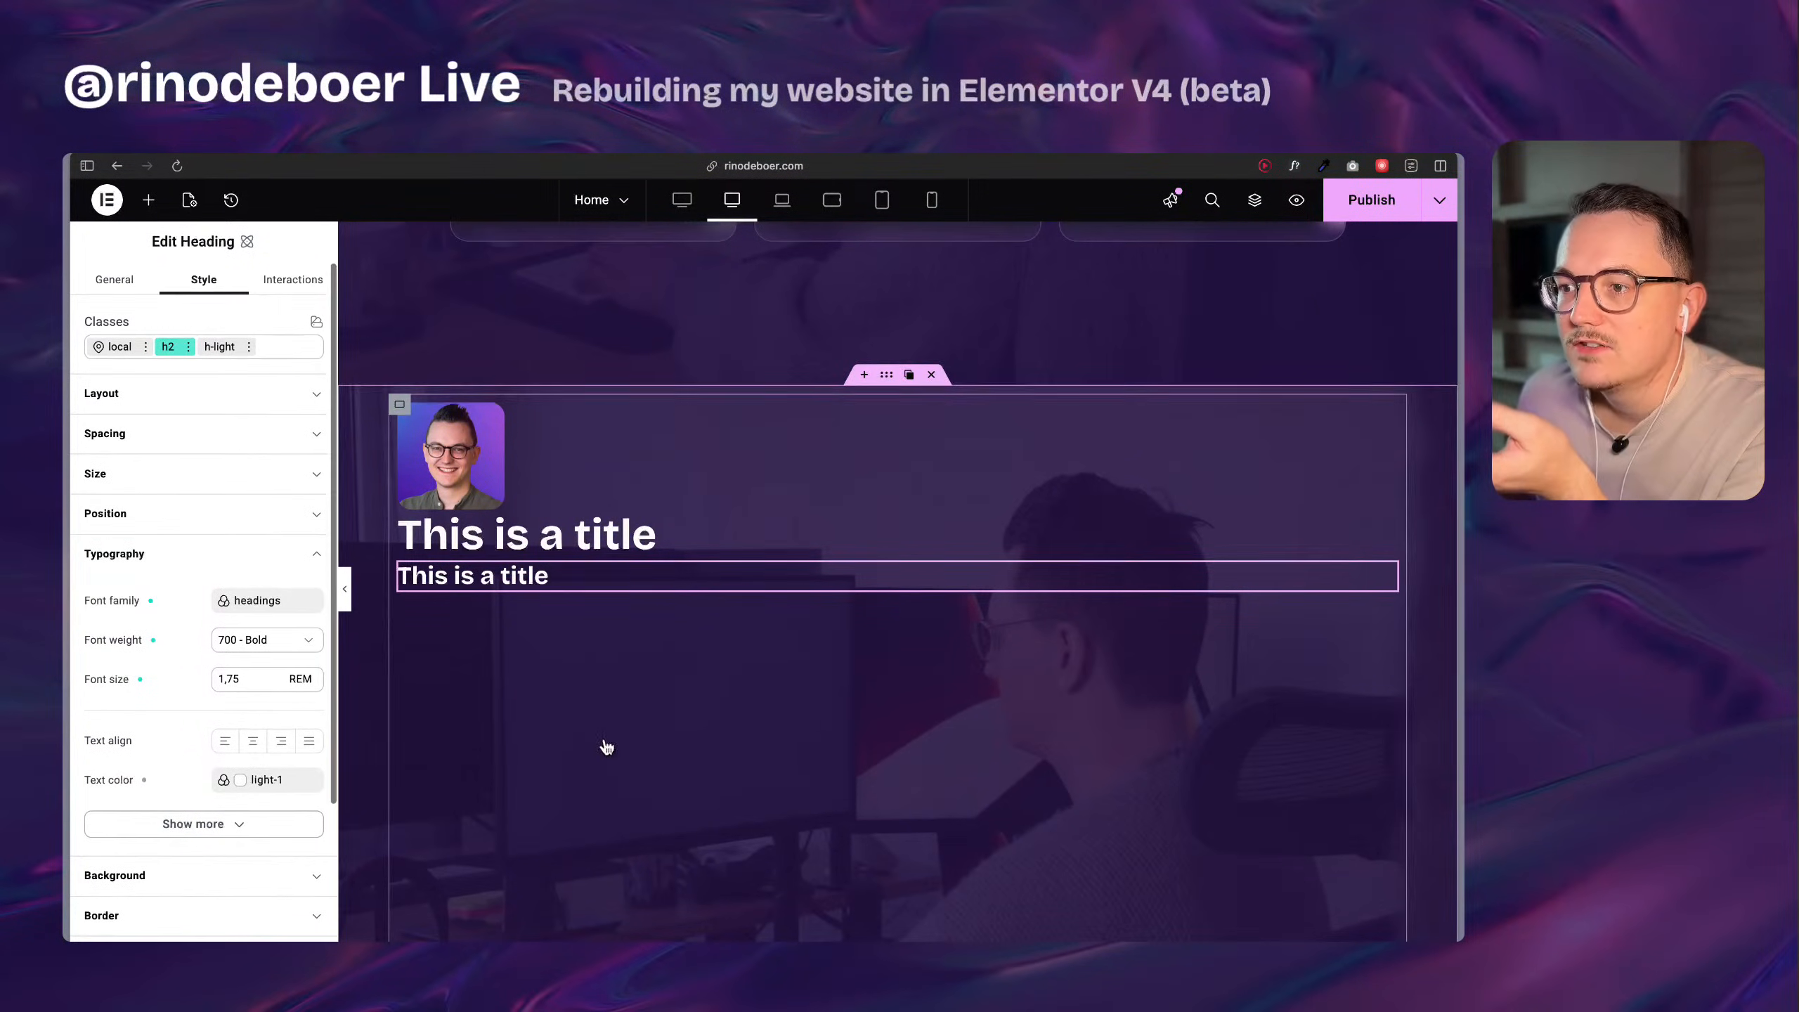
Delete the duplicated h2 heading beneath the h1 heading.
scroll(599, 674, "up", 10)
scroll(595, 598, "down", 5)
right_click(530, 751)
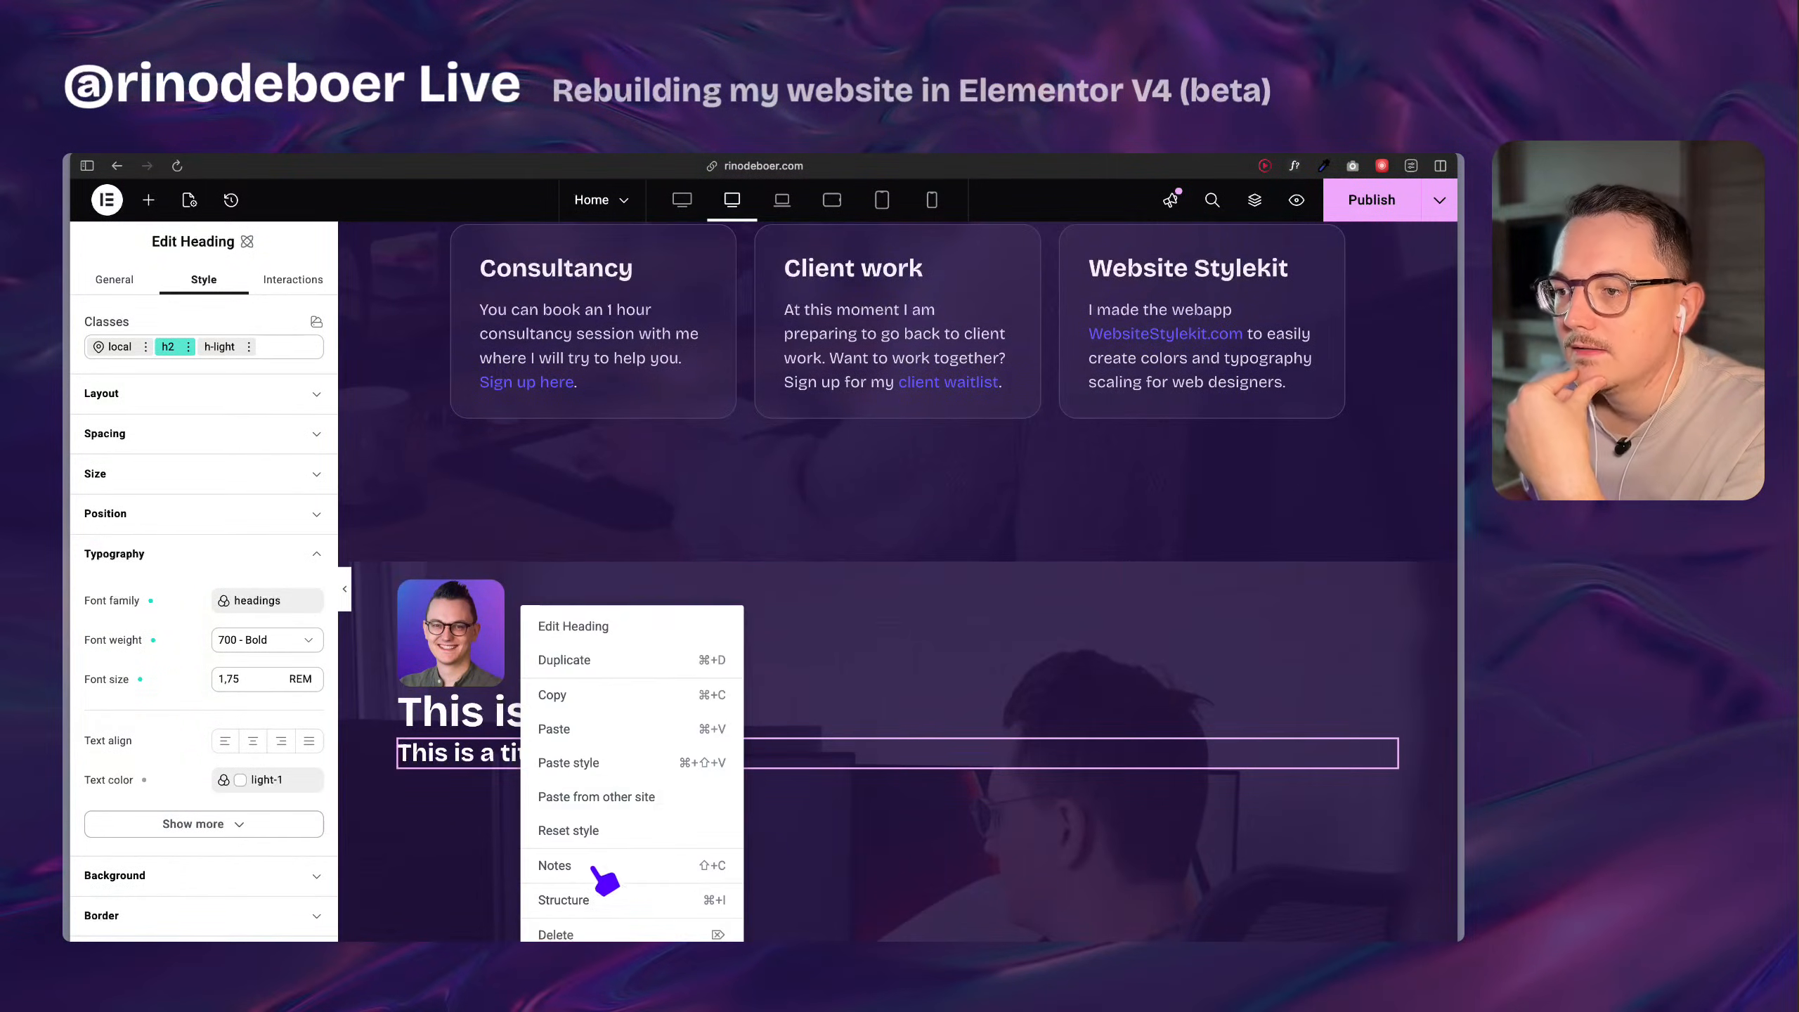
left_click(602, 932)
Open the original section's outer container to view its layout settings.
scroll(580, 737, "up", 6)
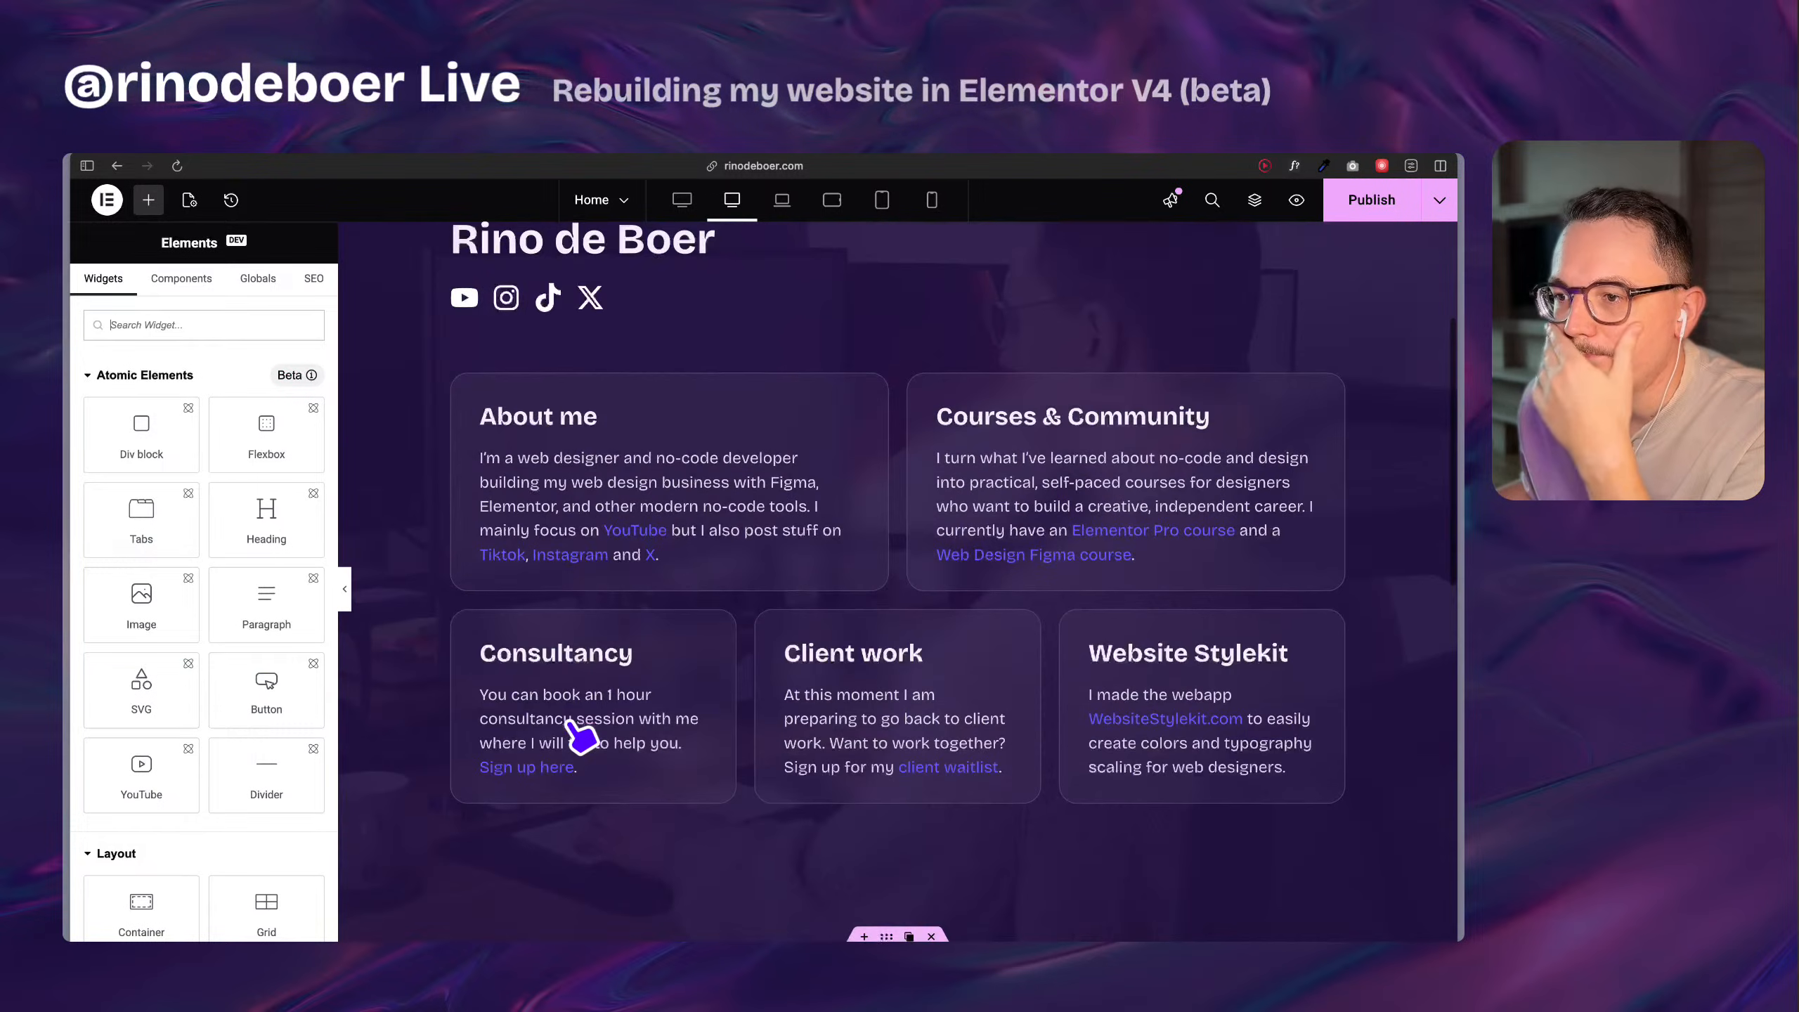
scroll(580, 738, "up", 3)
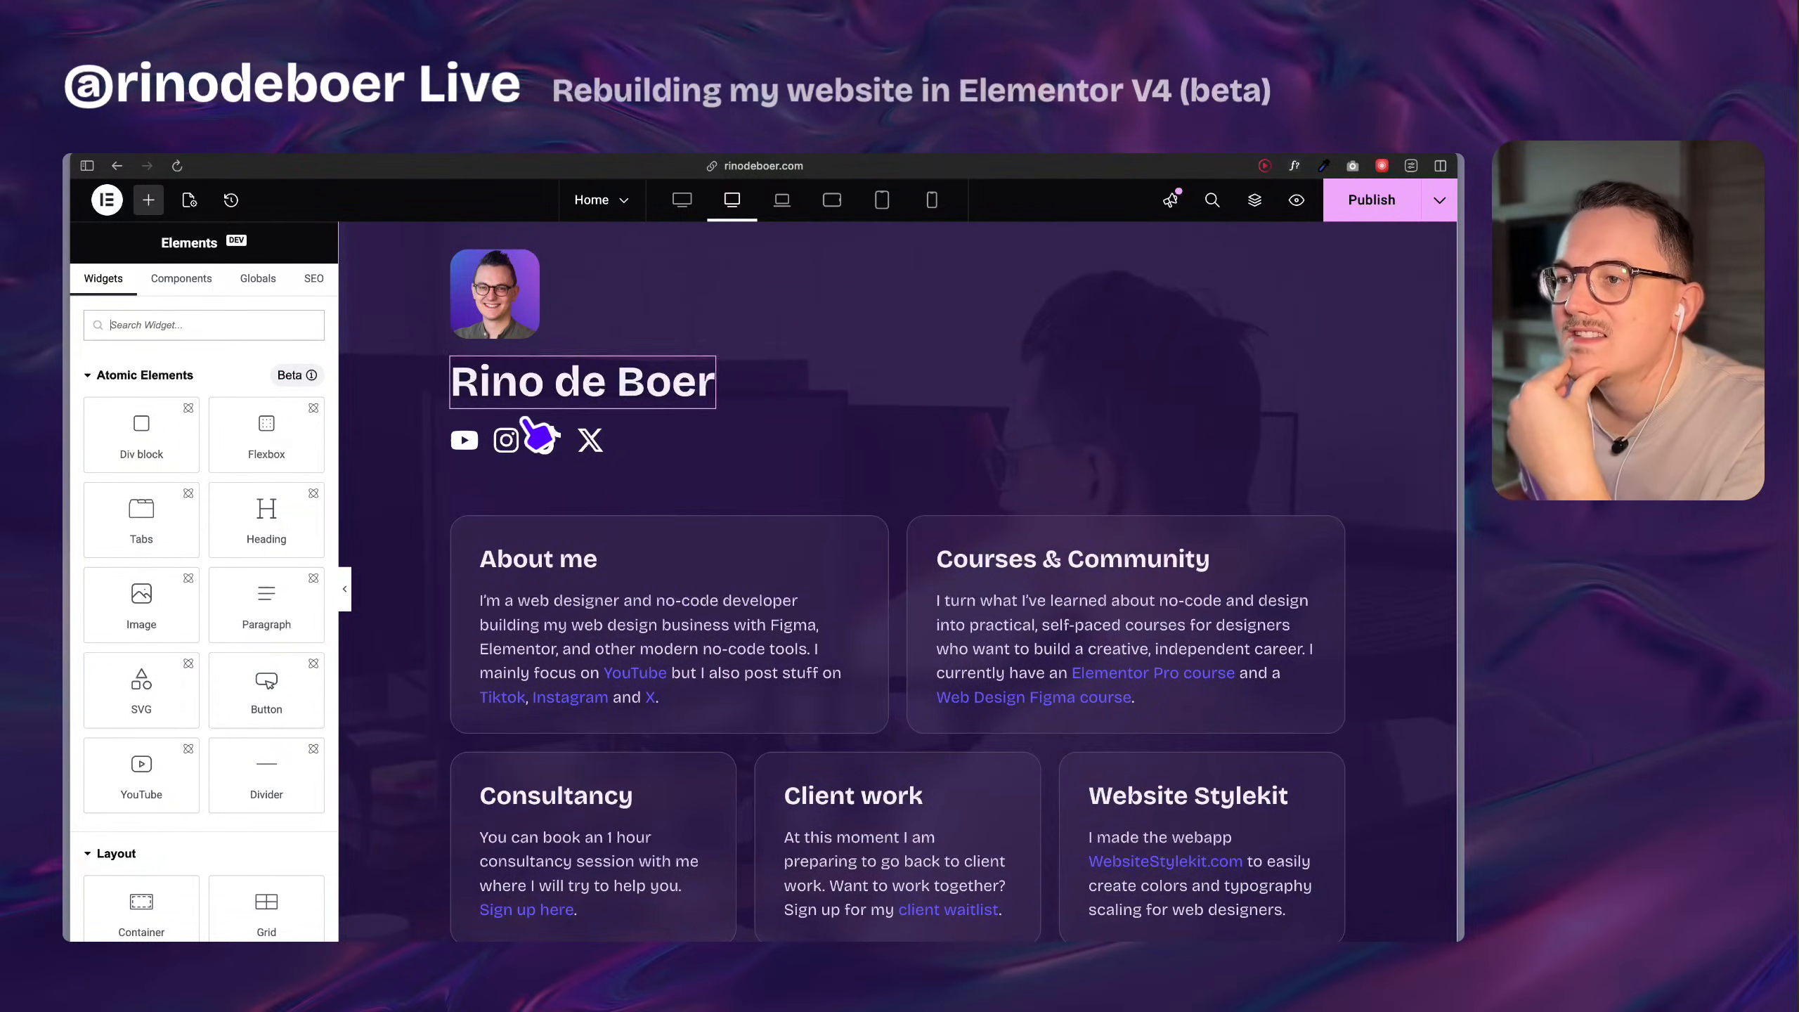
scroll(516, 354, "up", 2)
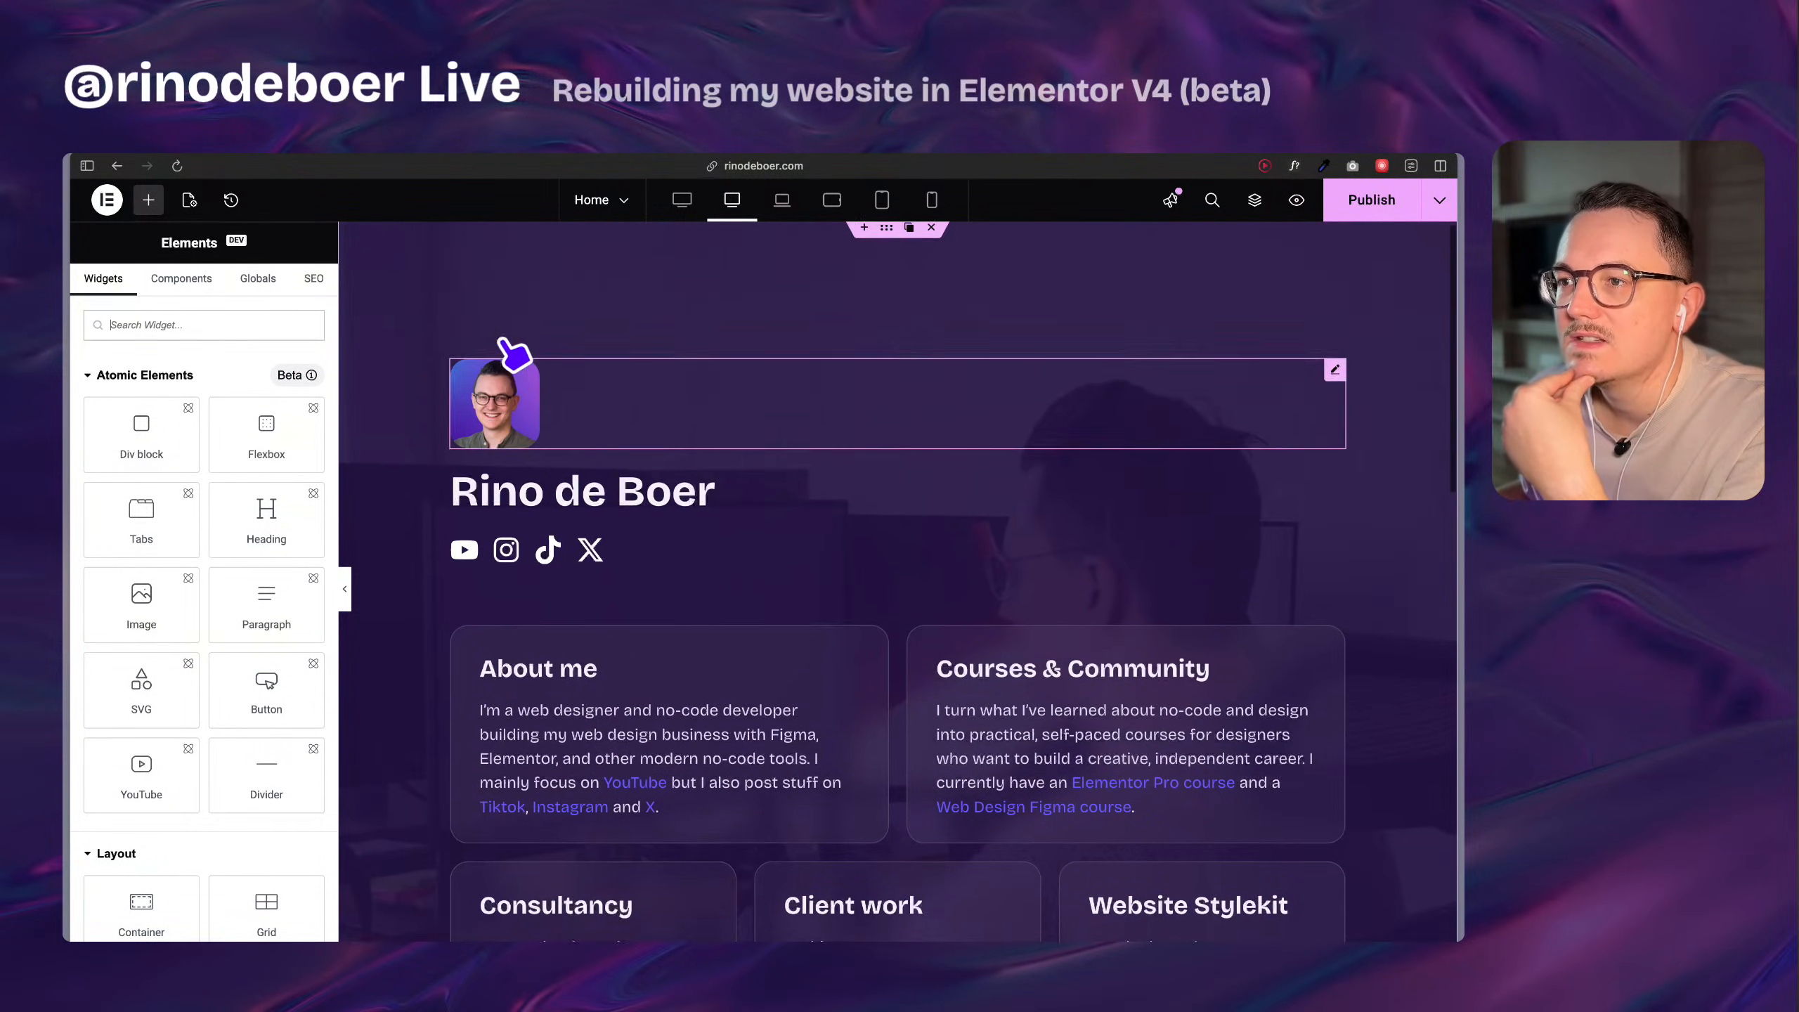
right_click(504, 340)
left_click(527, 340)
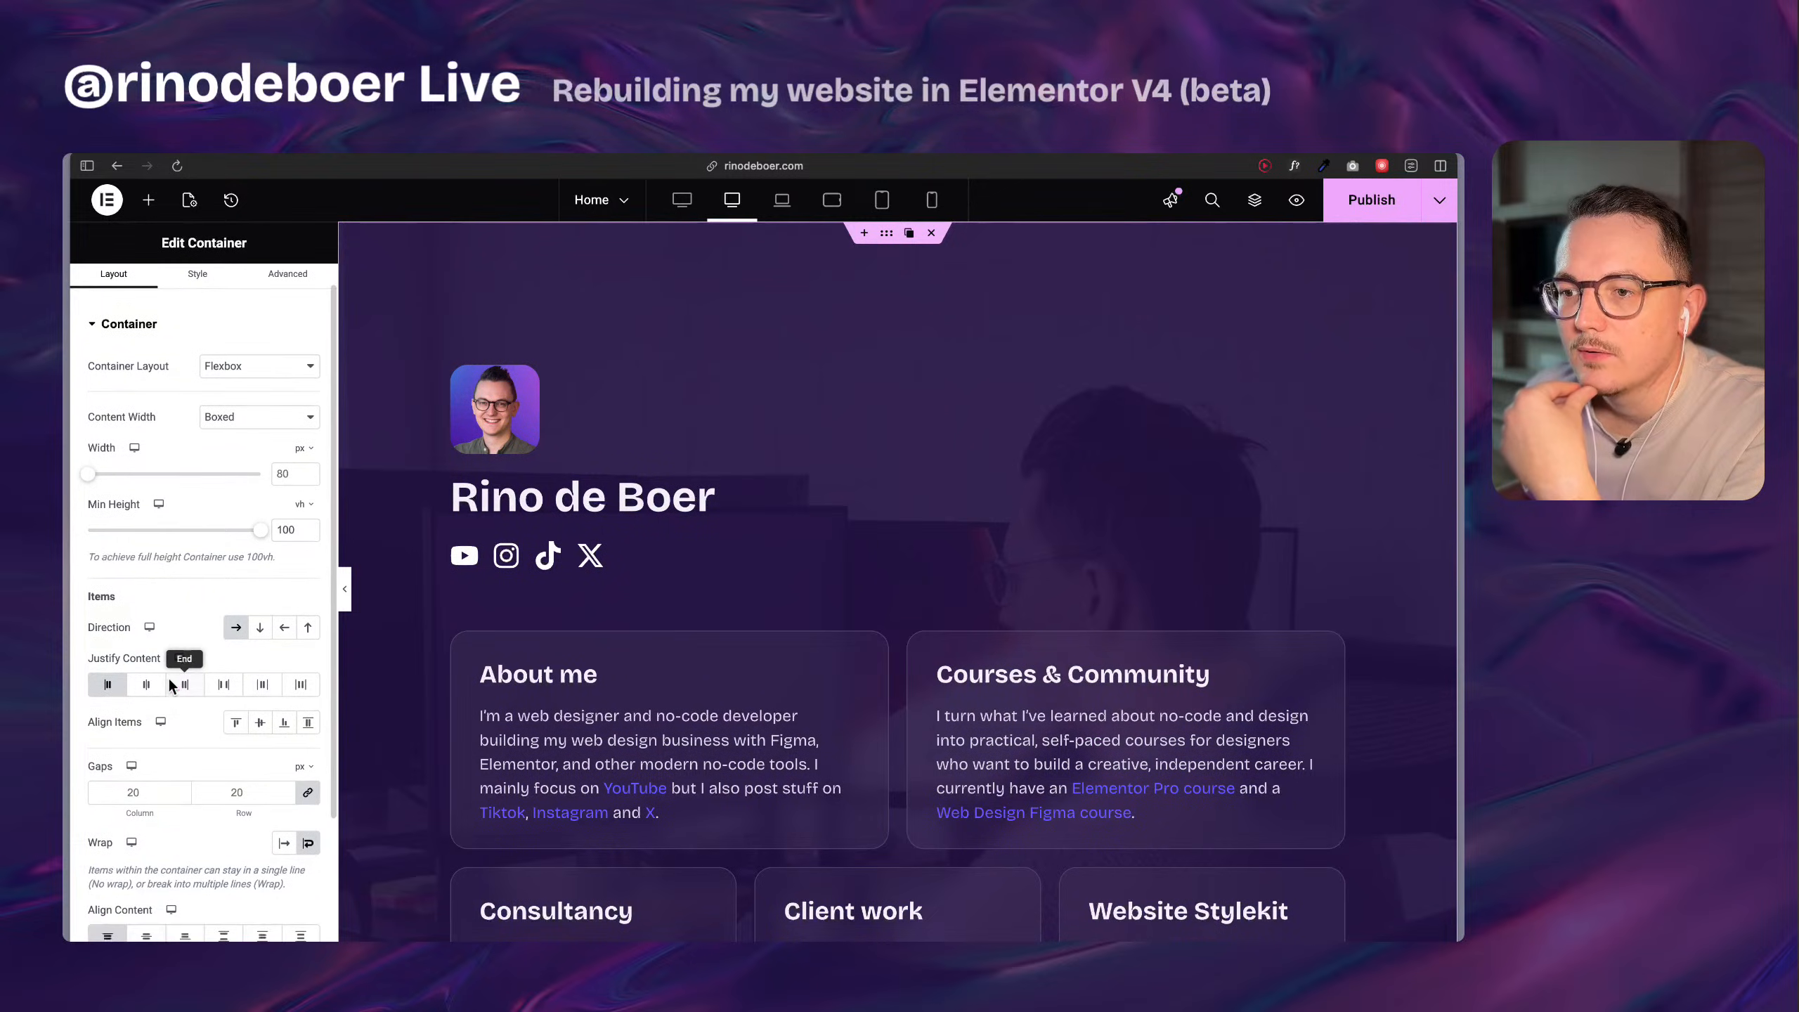
Check which variables are available for the column gap of the new section's boxed-1260 flexbox.
scroll(473, 551, "down", 10)
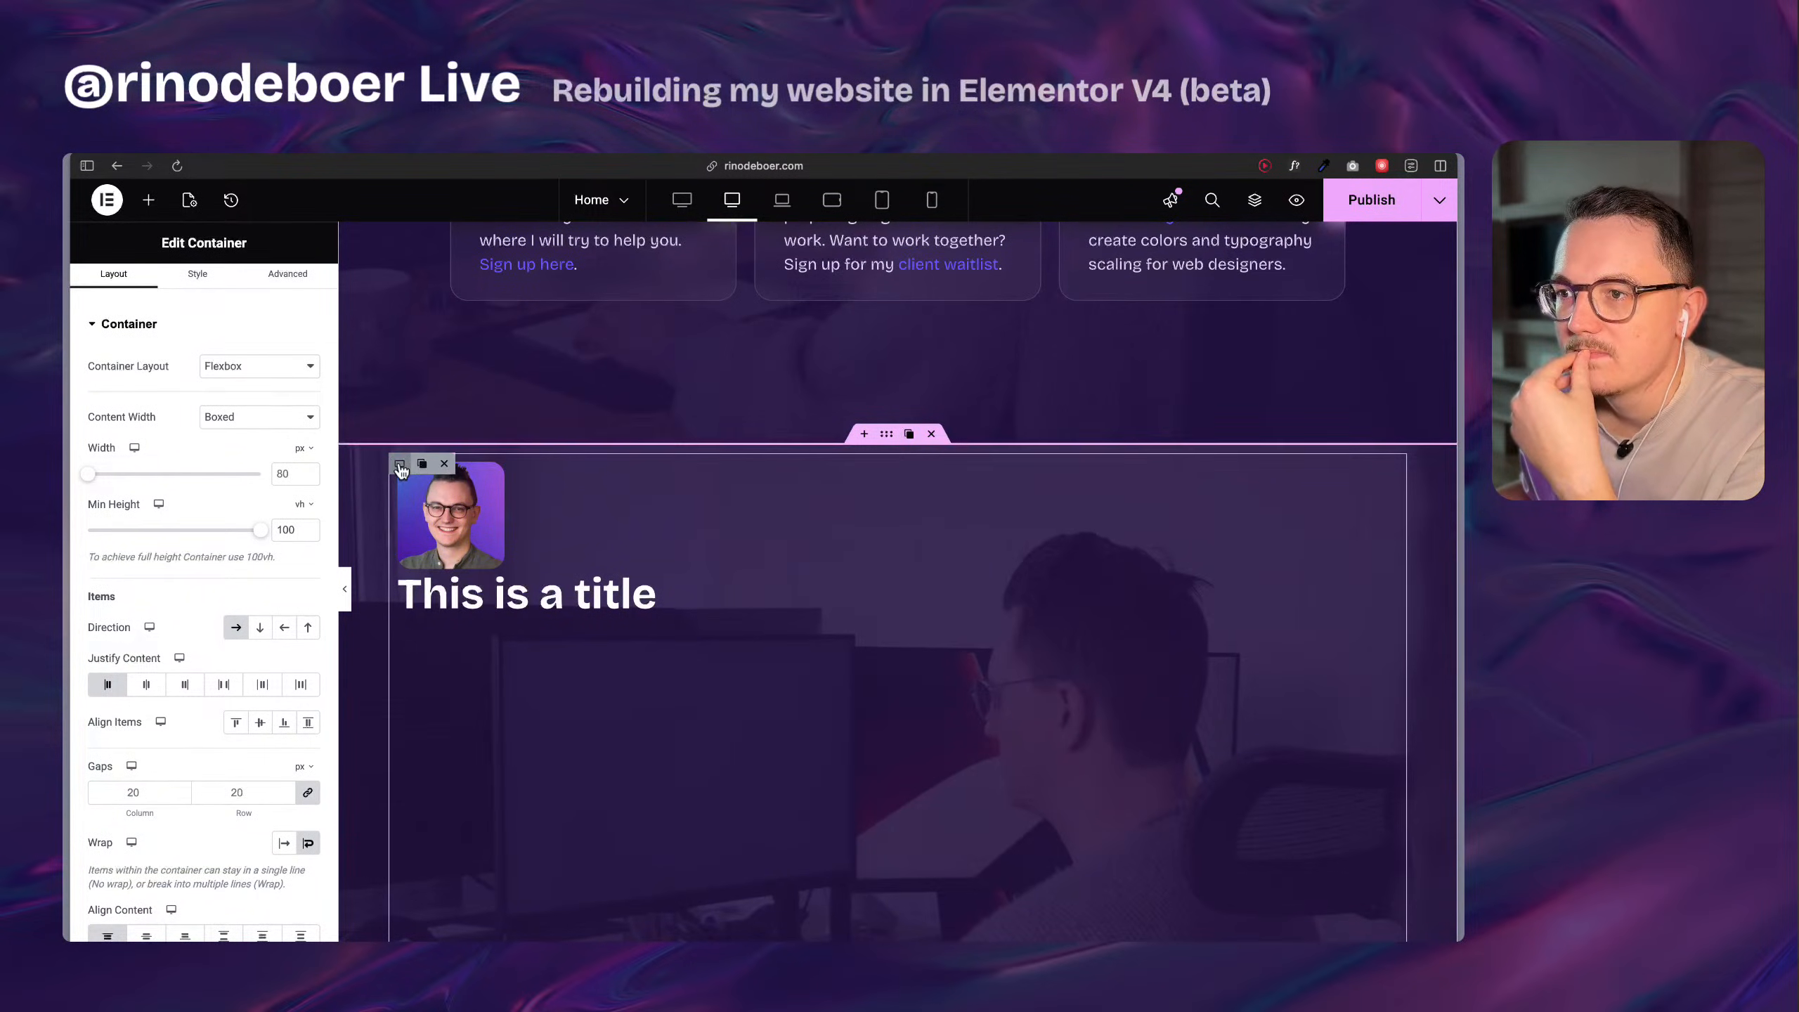
left_click(400, 466)
scroll(669, 660, "down", 1)
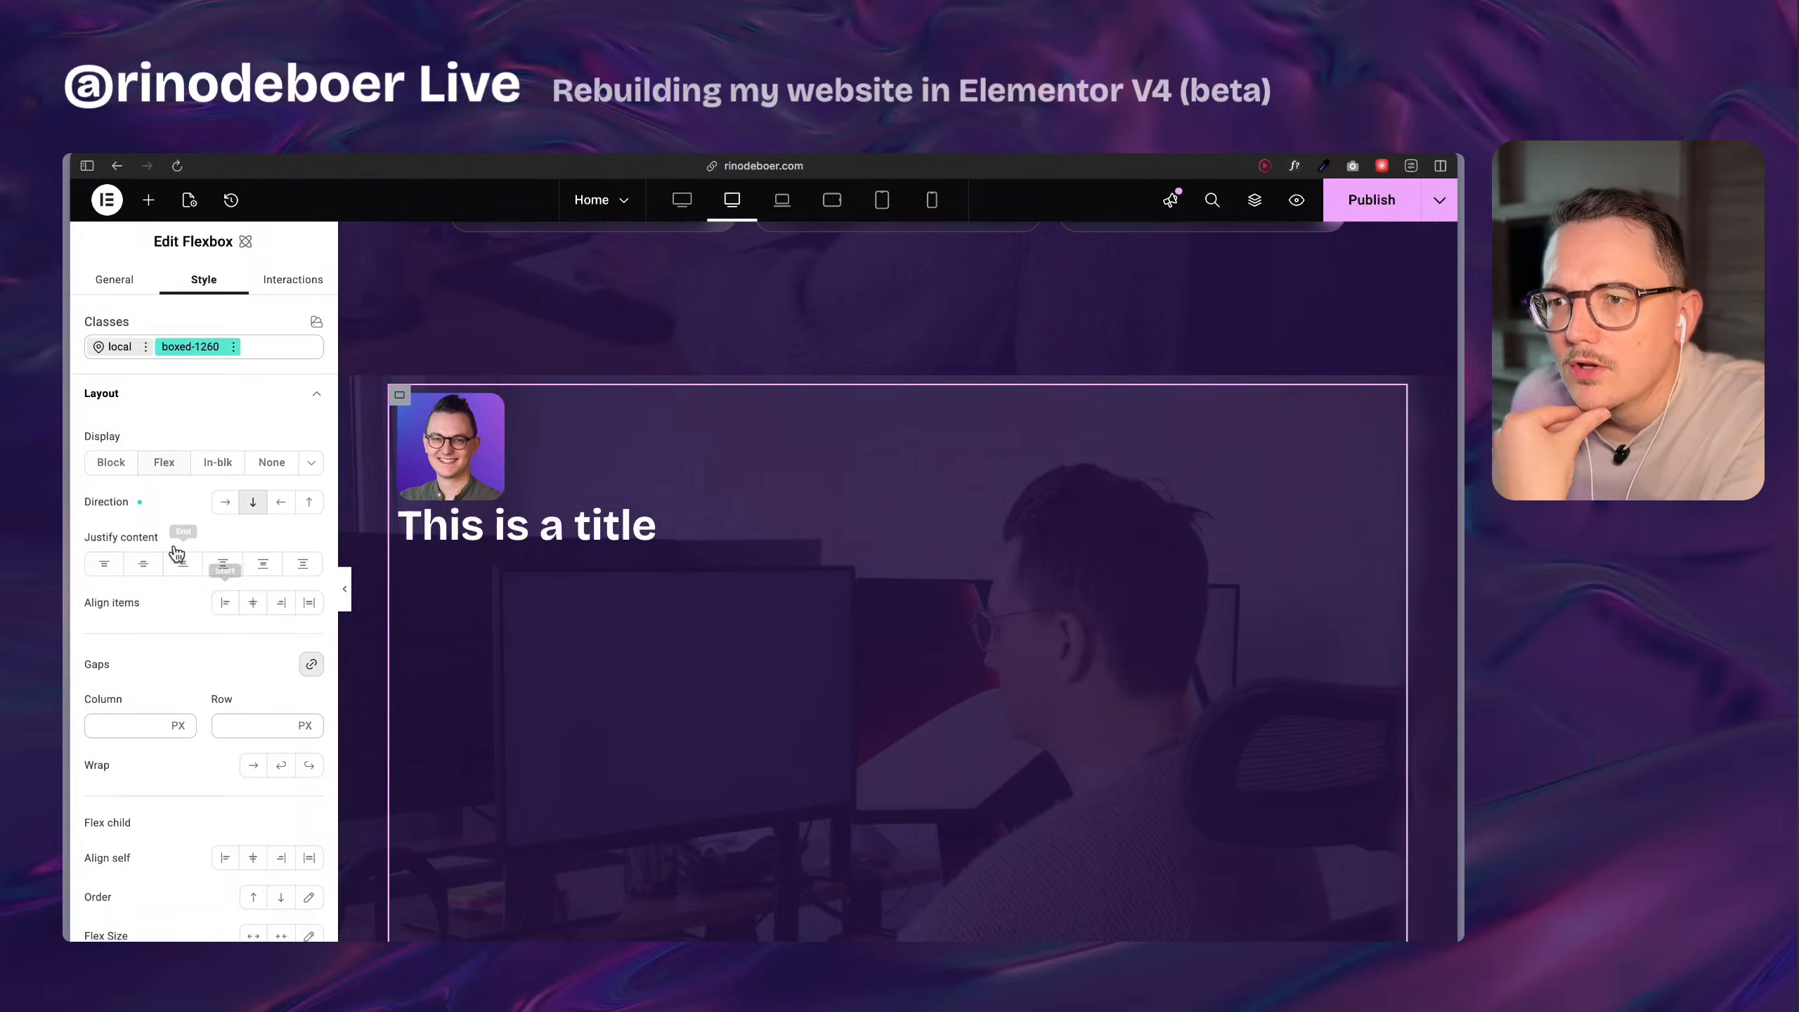
scroll(156, 581, "down", 2)
left_click(107, 625)
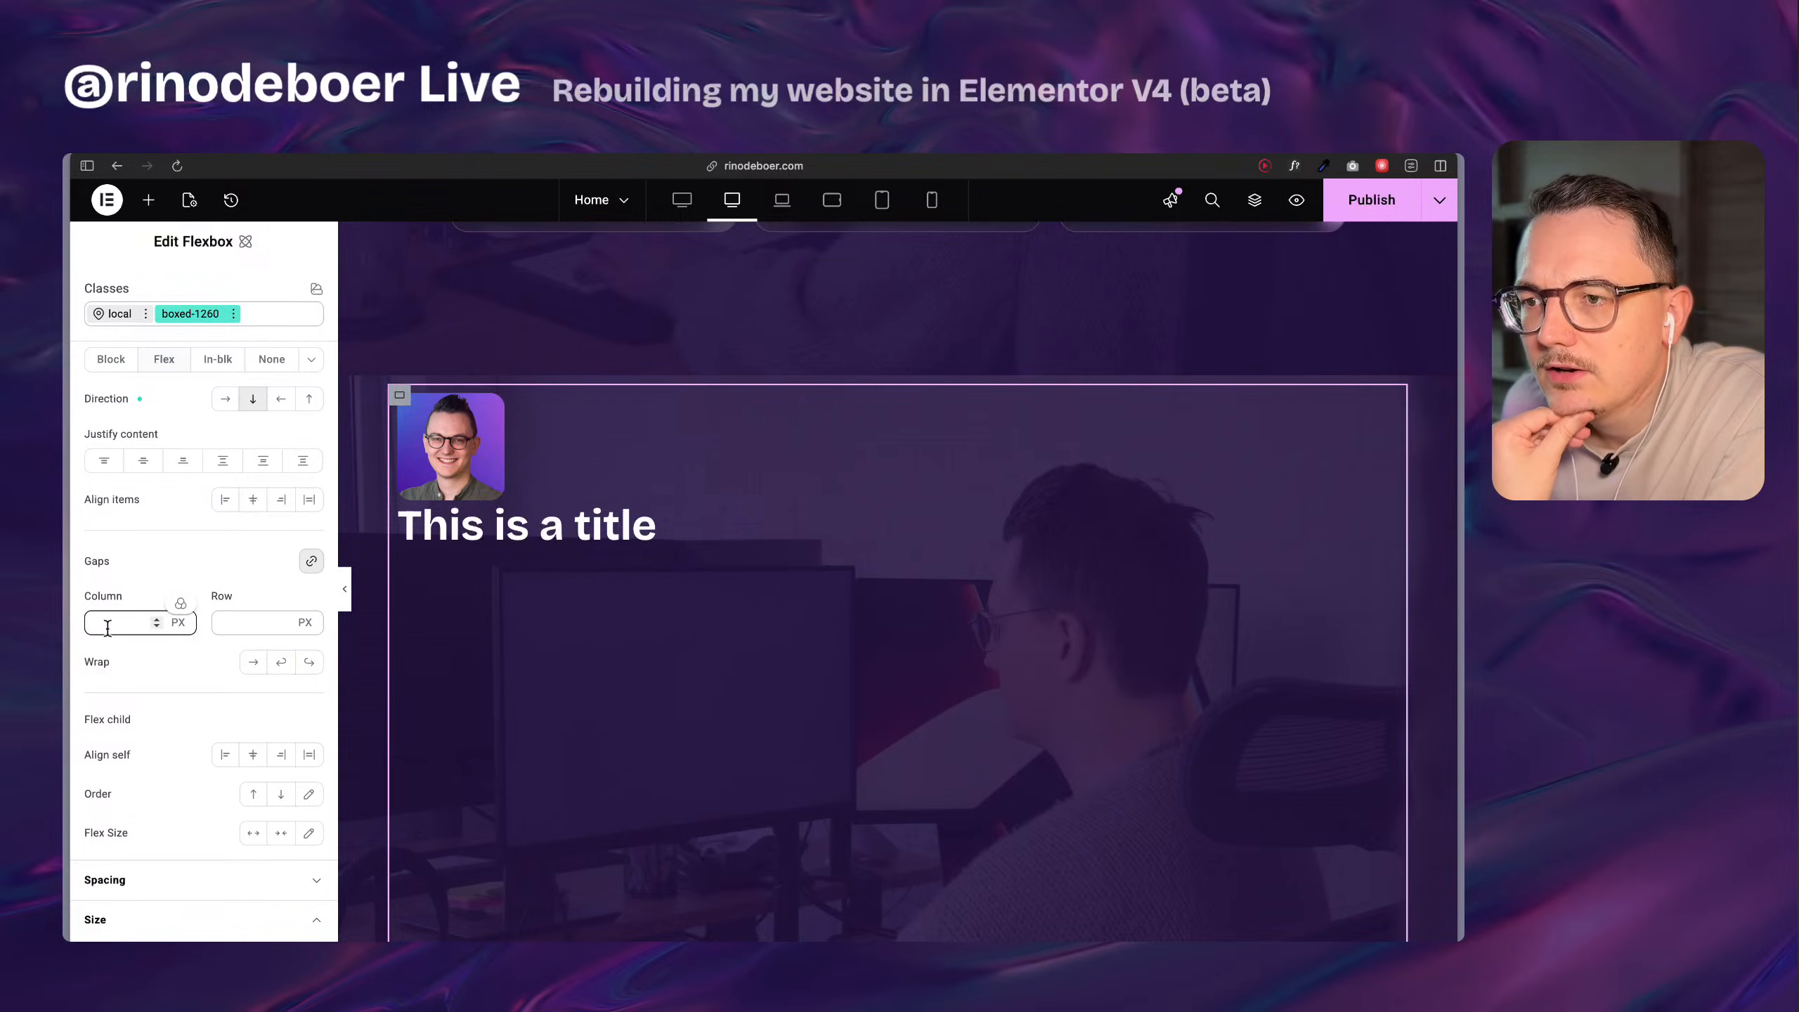
left_click(180, 604)
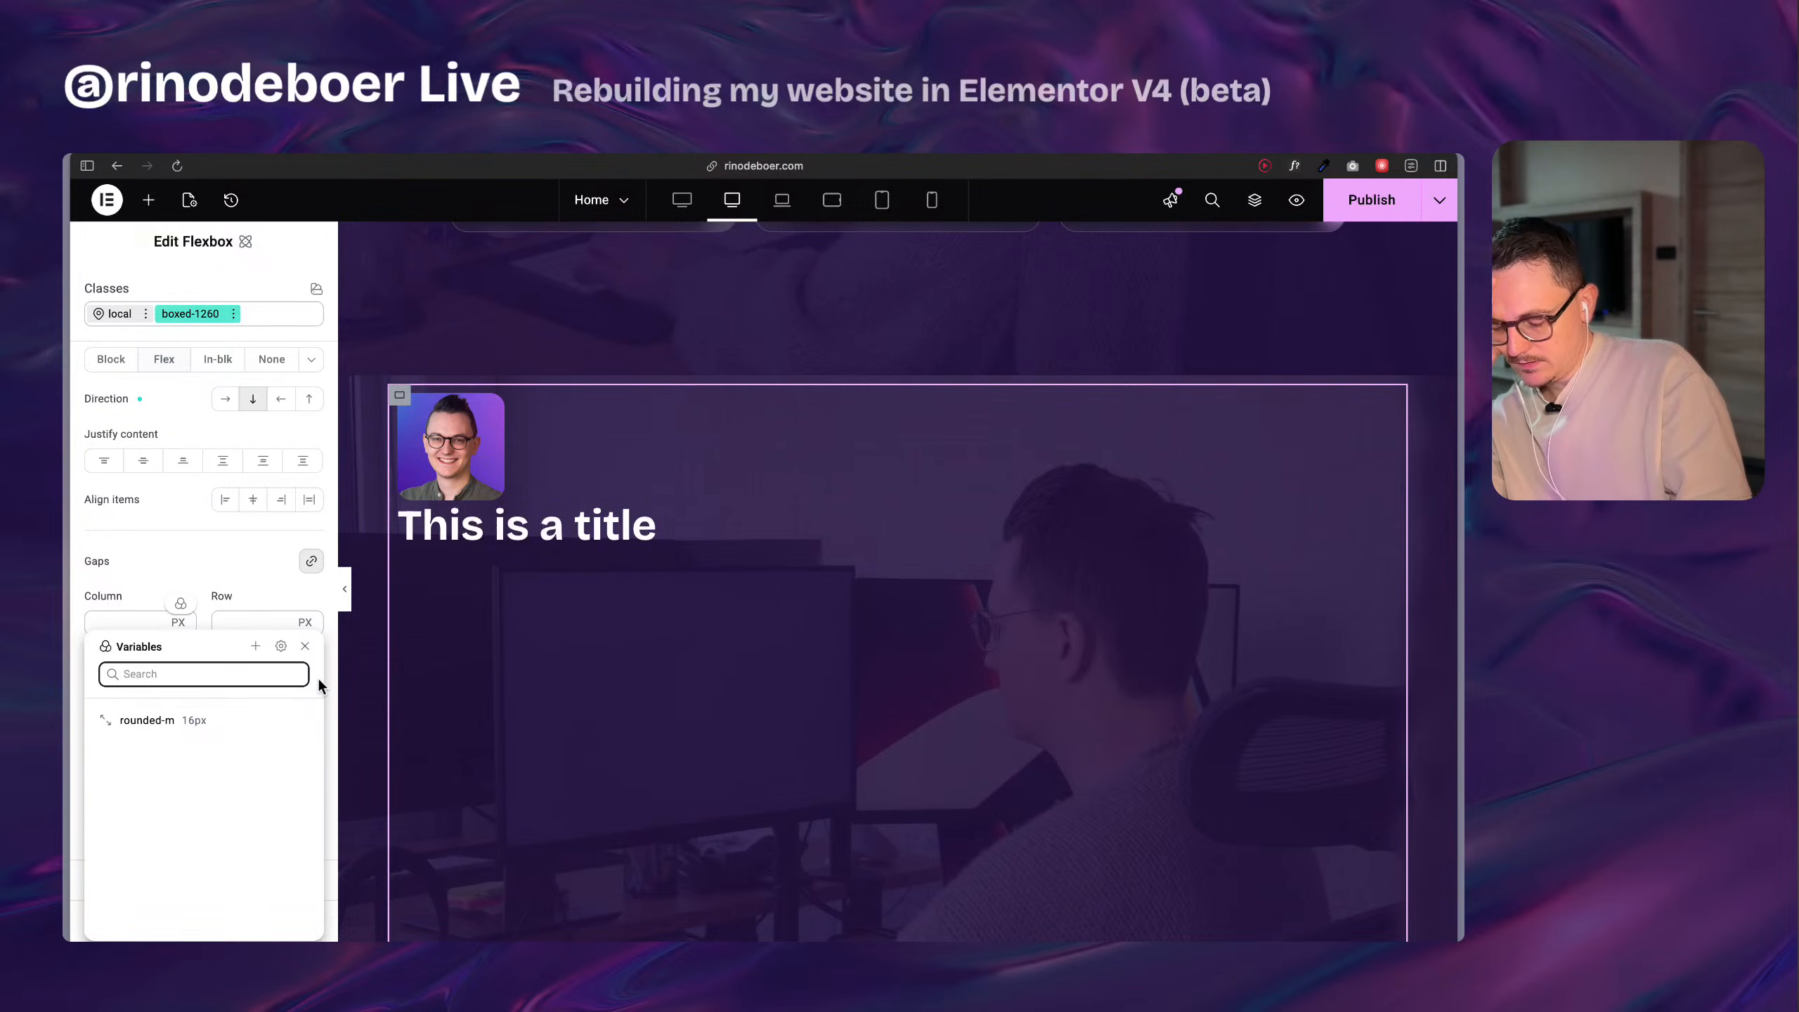
left_click(183, 547)
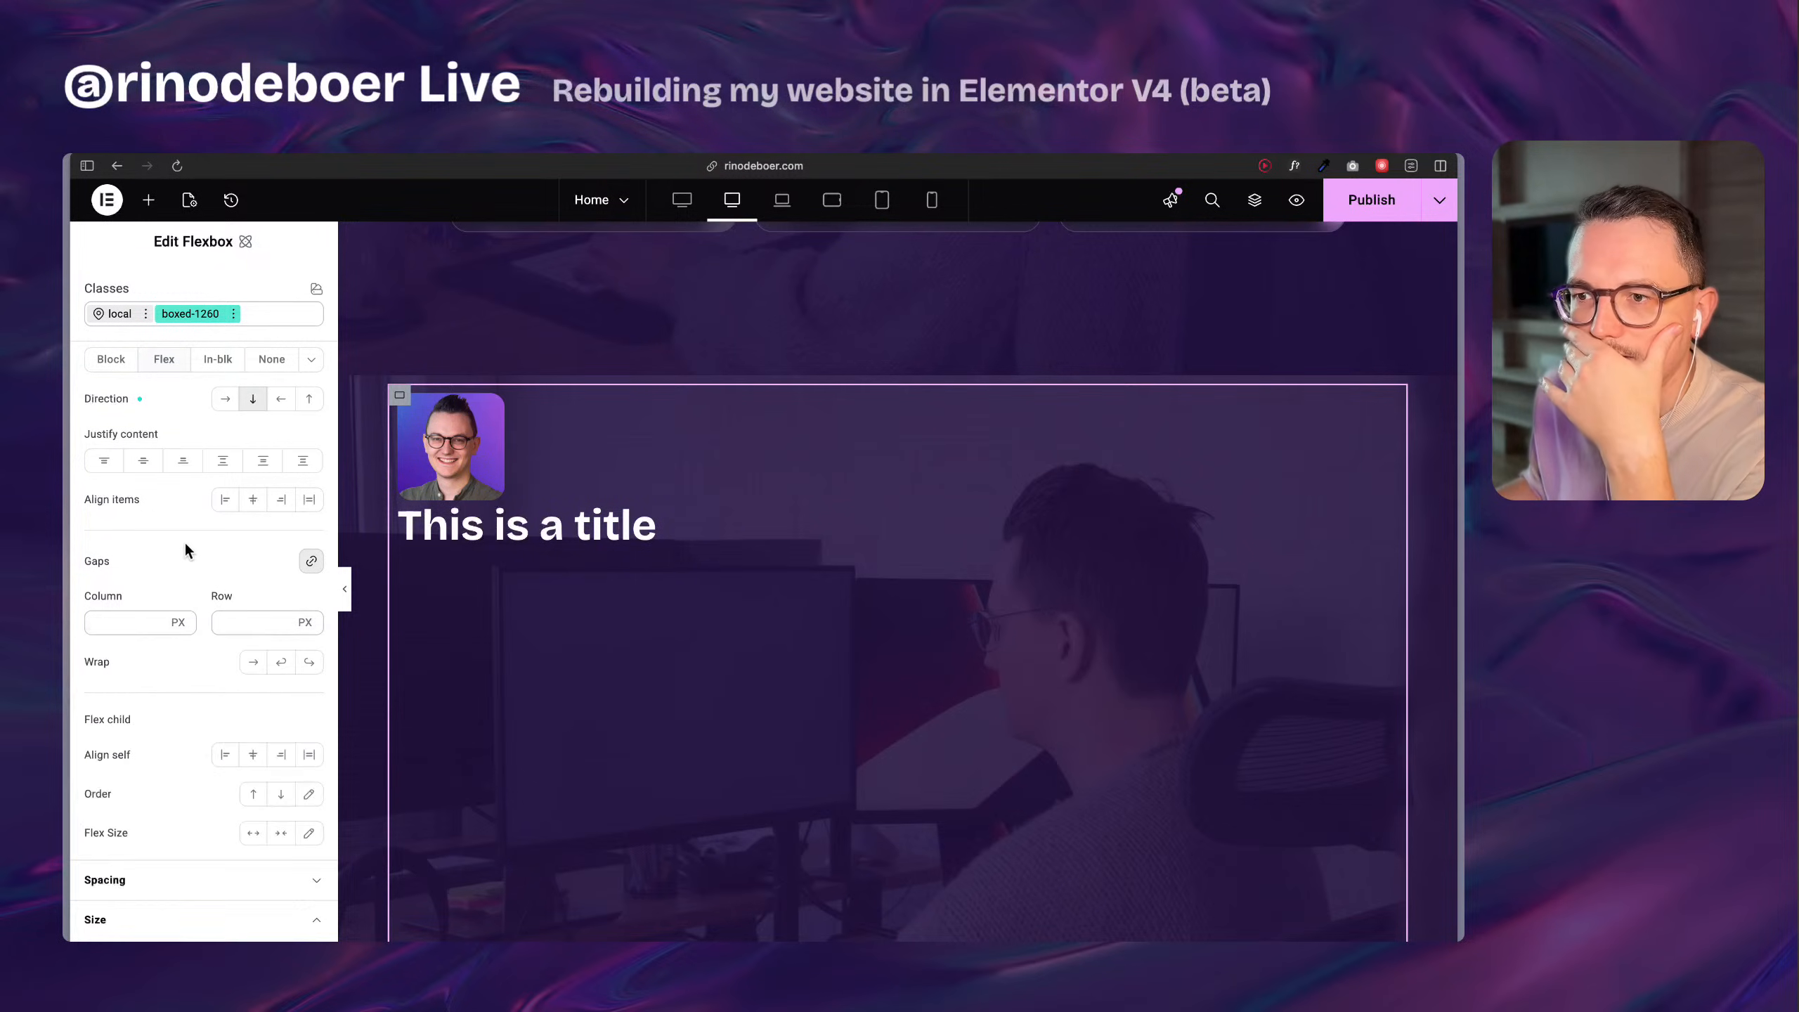
Switch to the Bakery1 page editor and examine the spacing and gap variables of the first card's box-bento class.
mouse_move(66, 556)
left_click(186, 585)
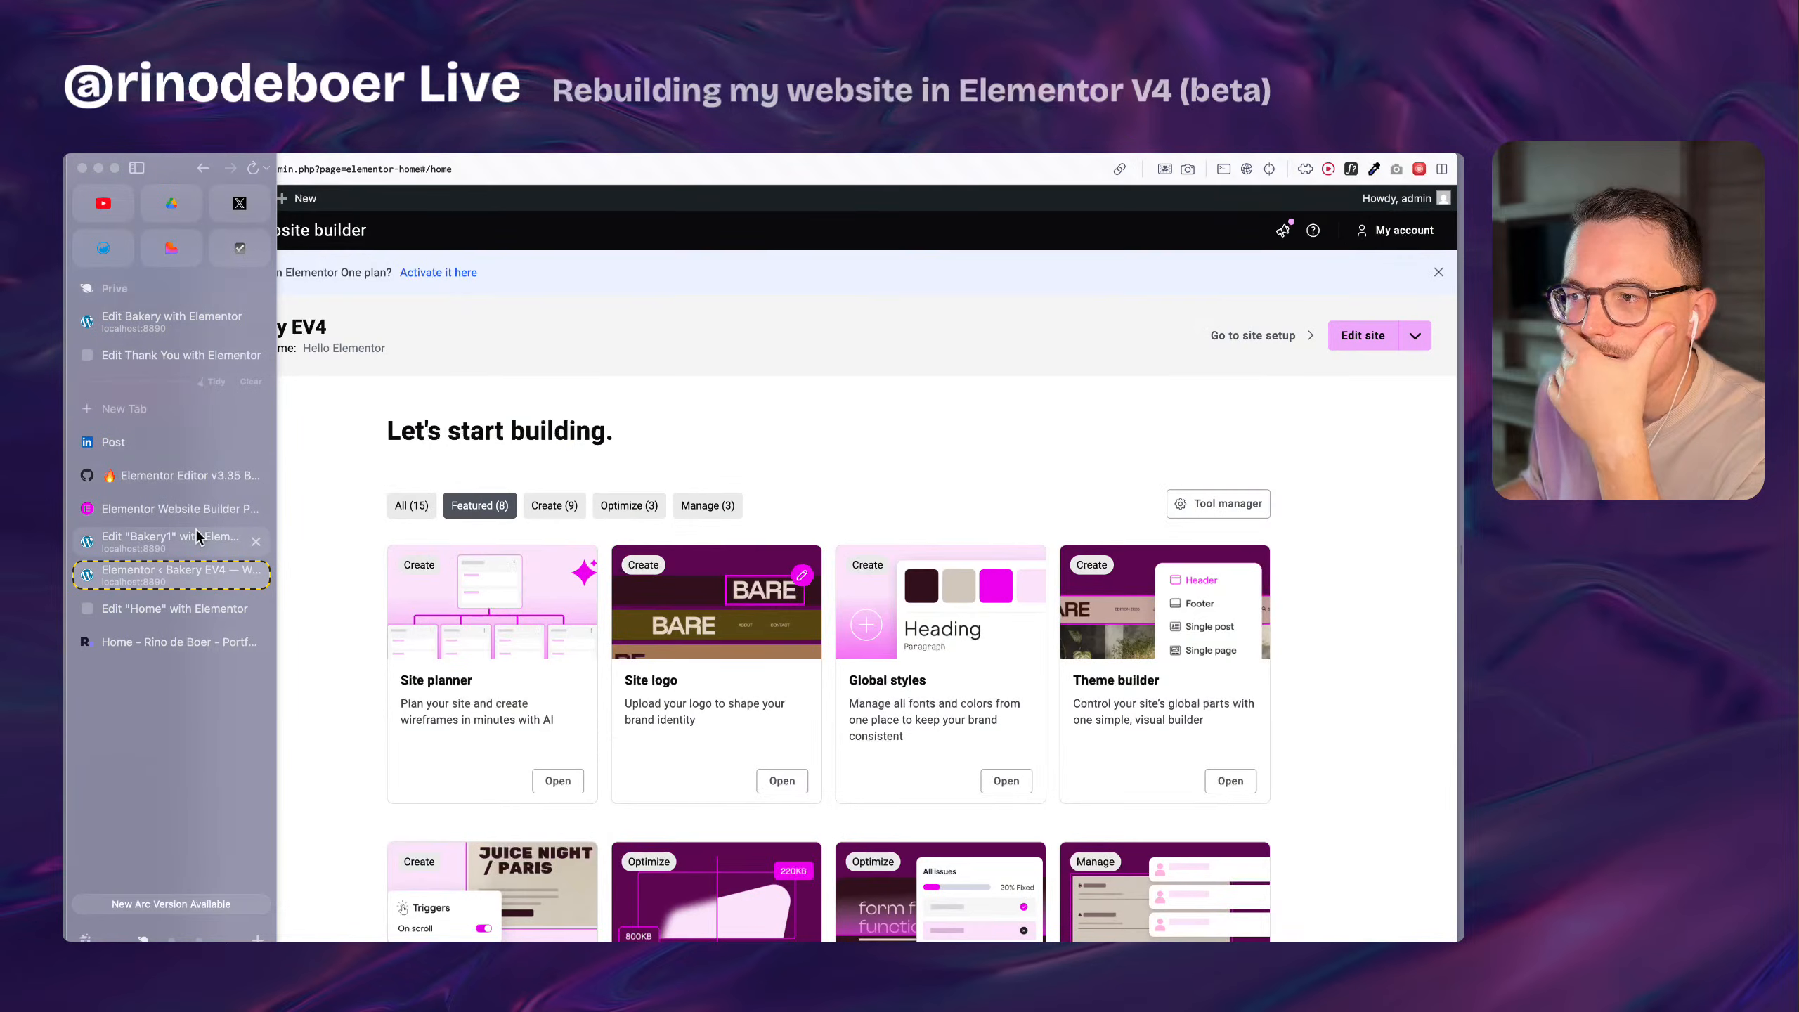
left_click(196, 529)
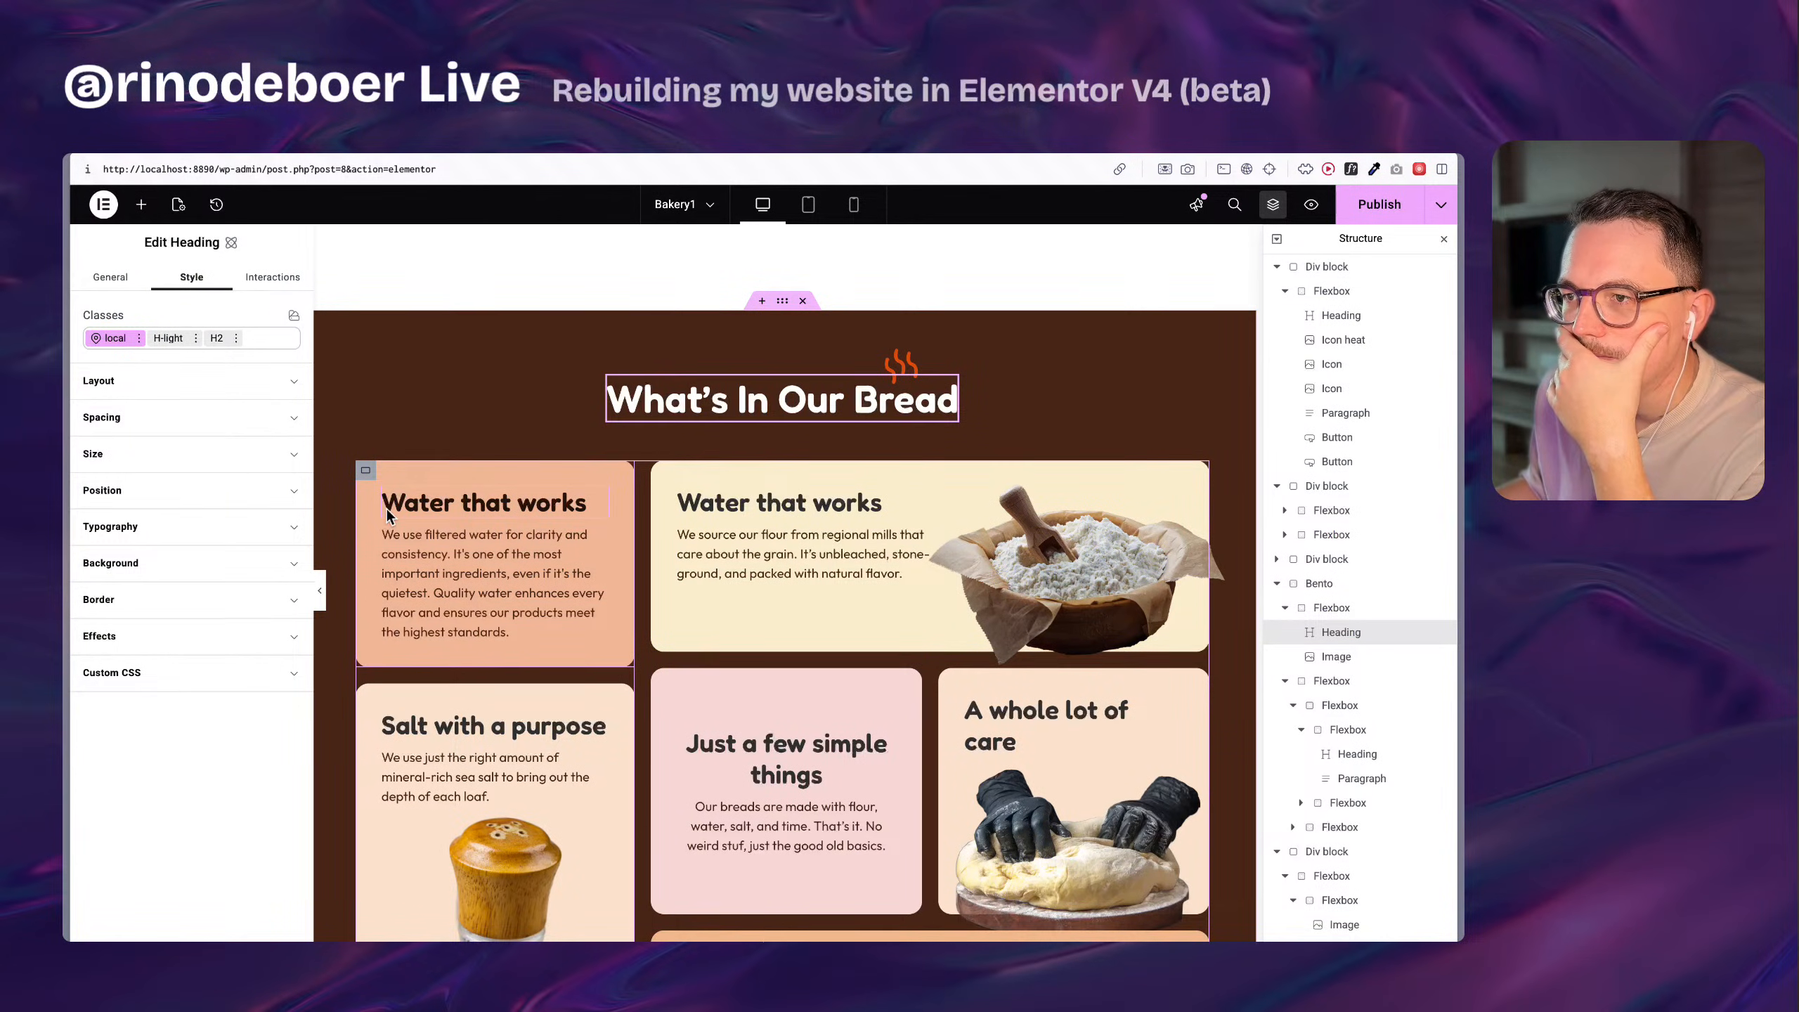
left_click(366, 470)
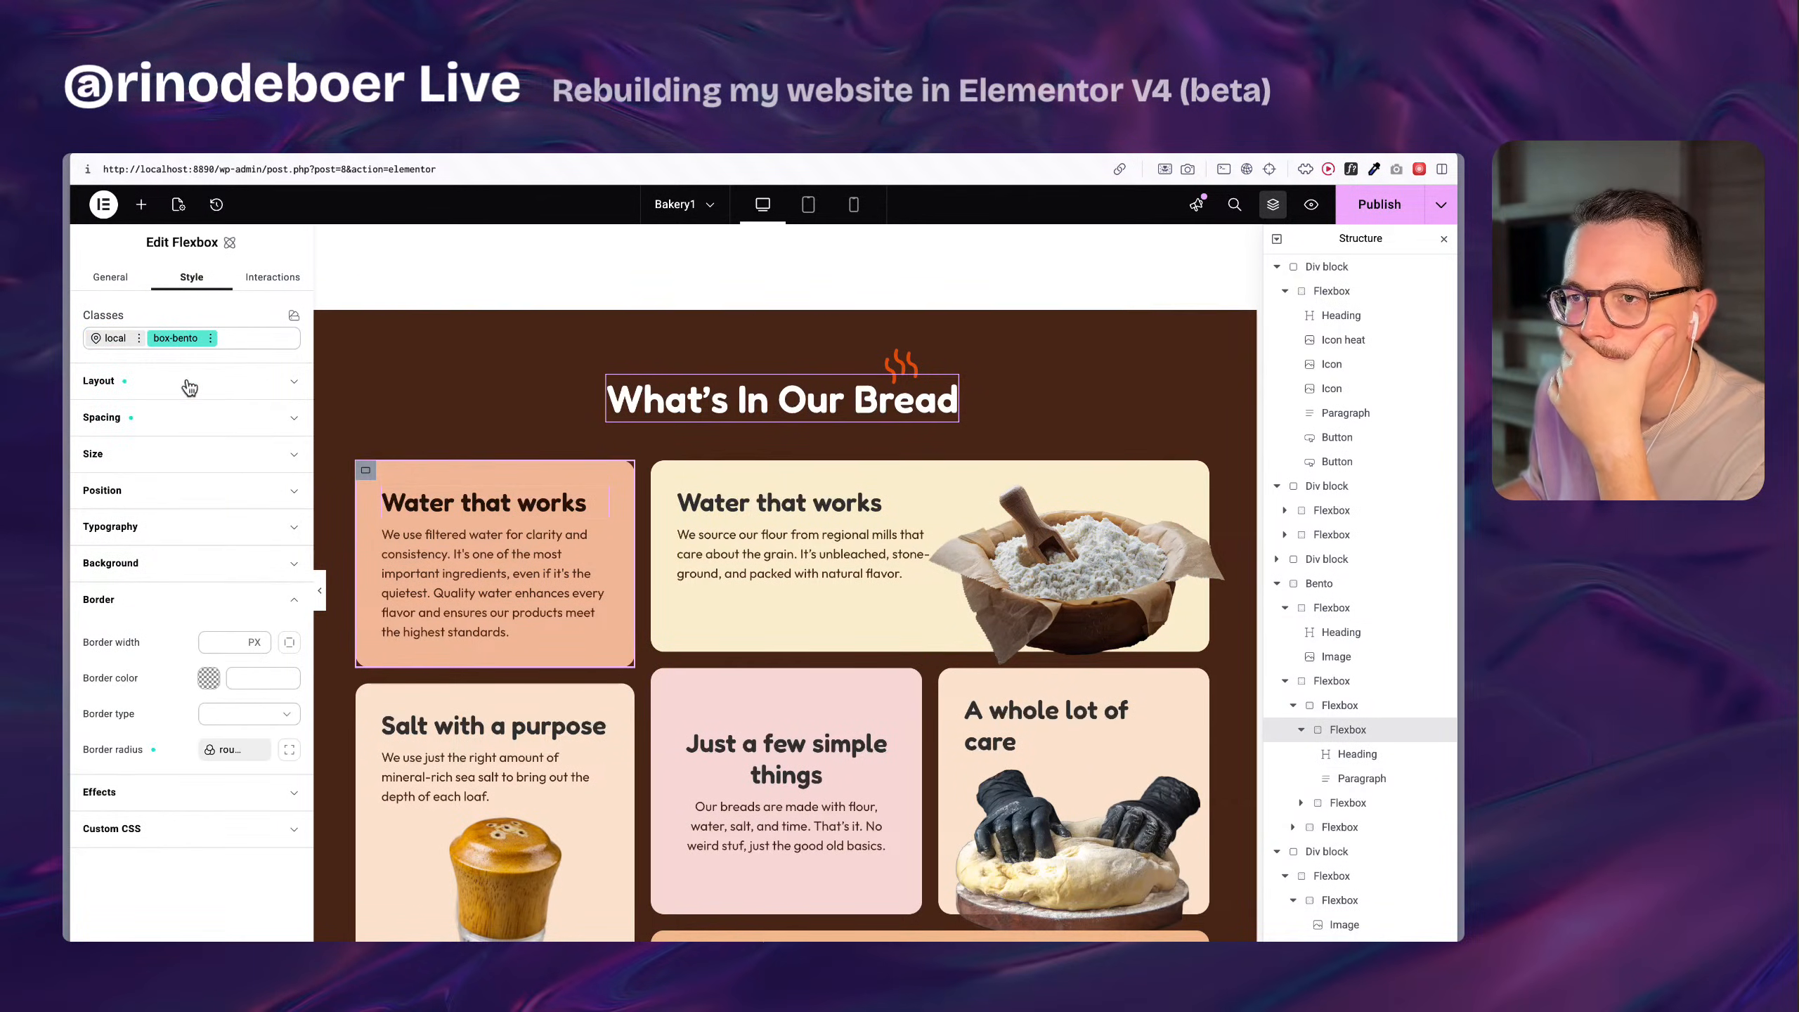
left_click(134, 419)
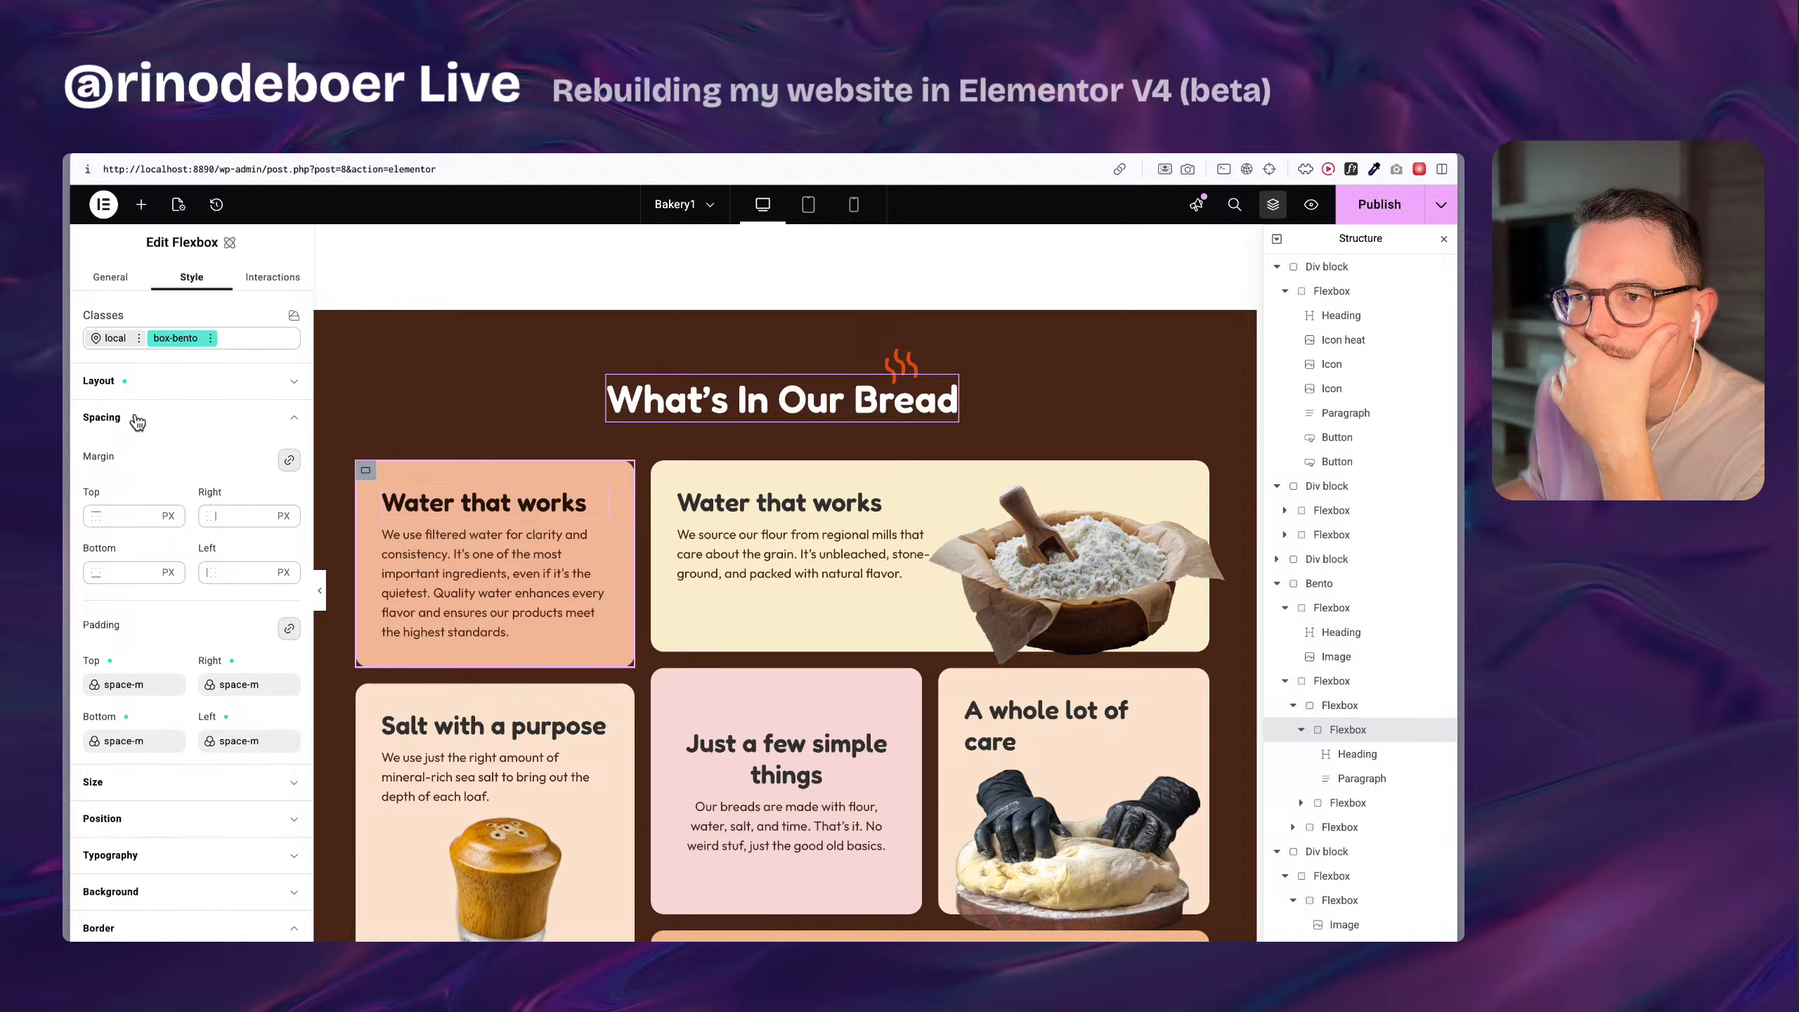
left_click(136, 382)
left_click(145, 682)
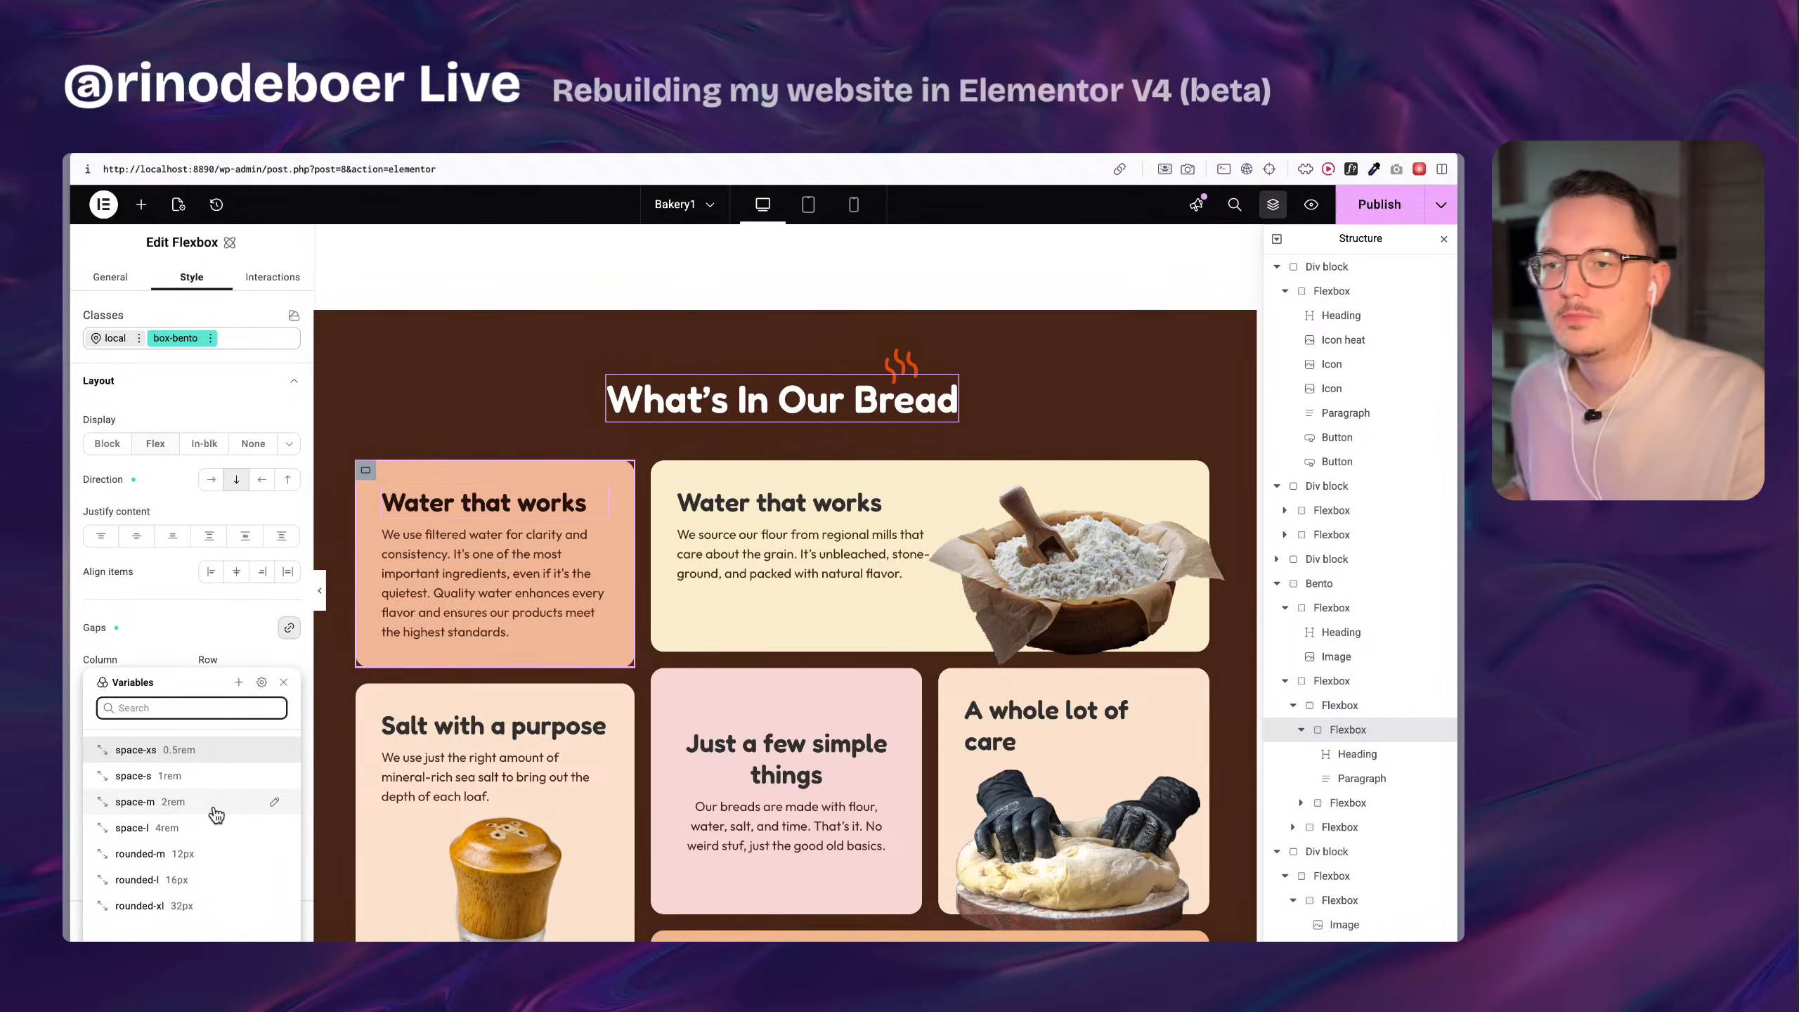
left_click(195, 647)
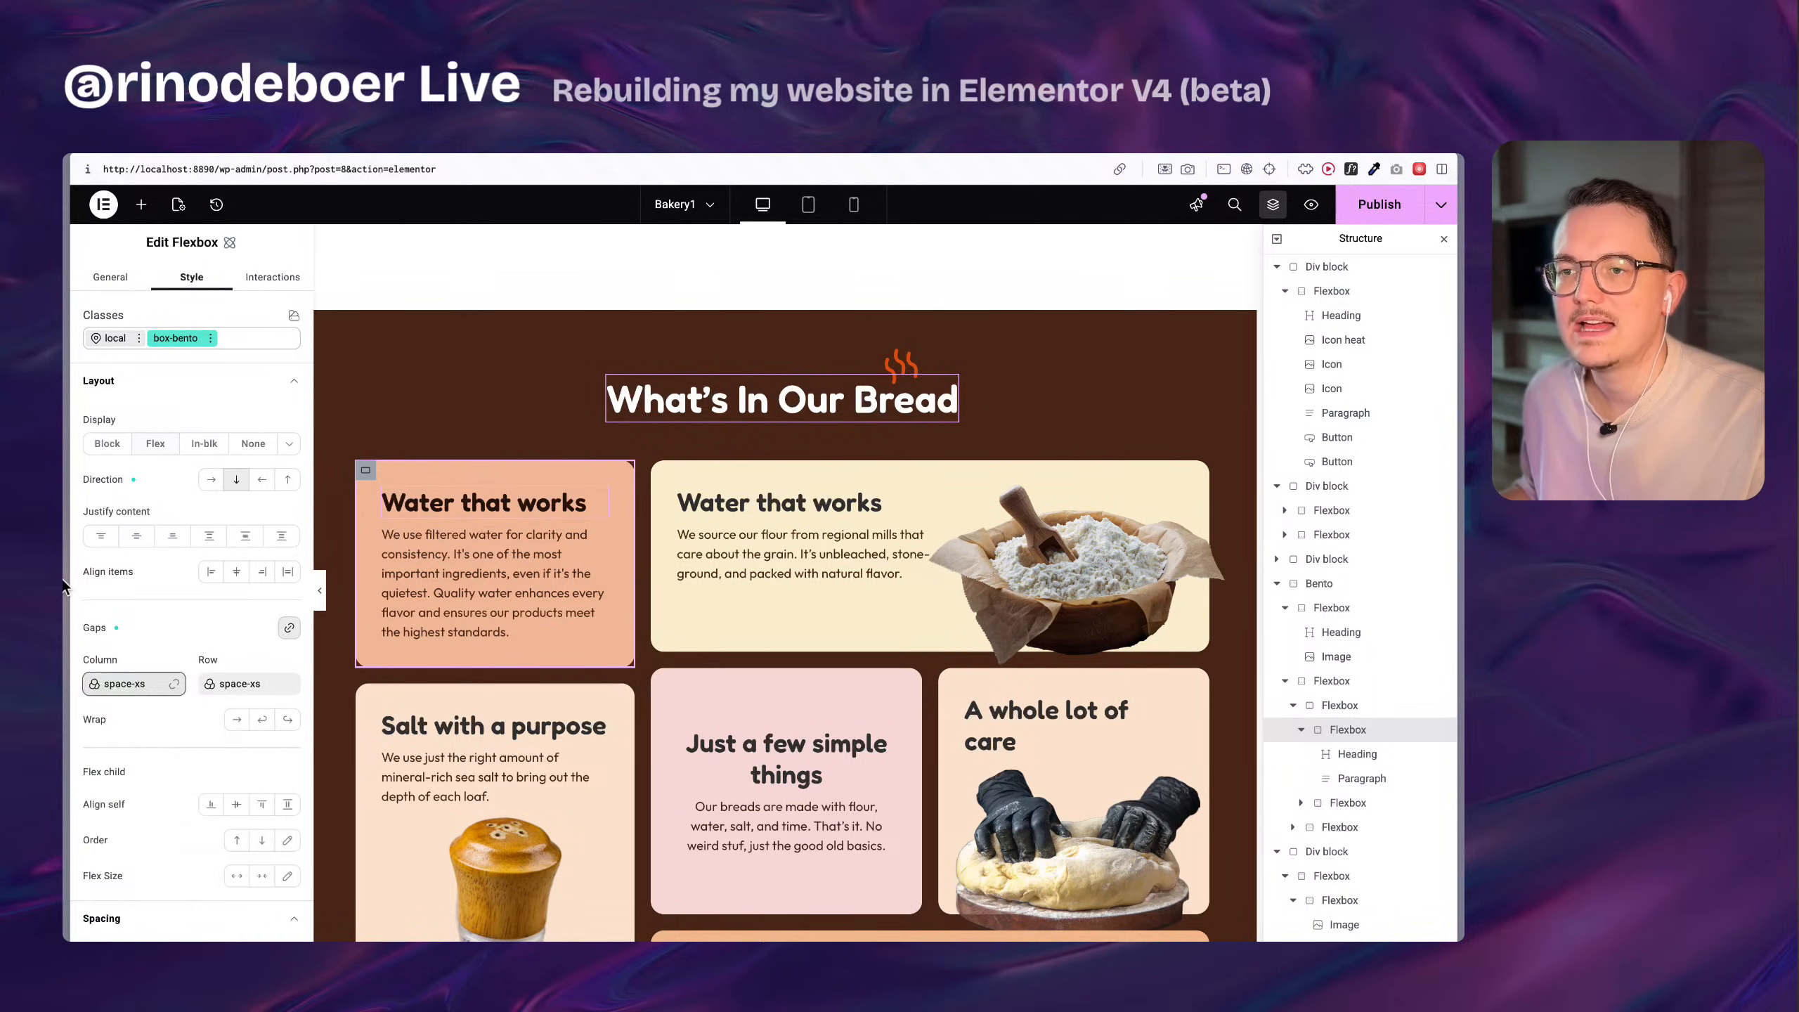
Return to the Home page editor and target the new flexbox's local styles instead of the boxed-1260 class.
mouse_move(63, 584)
left_click(177, 582)
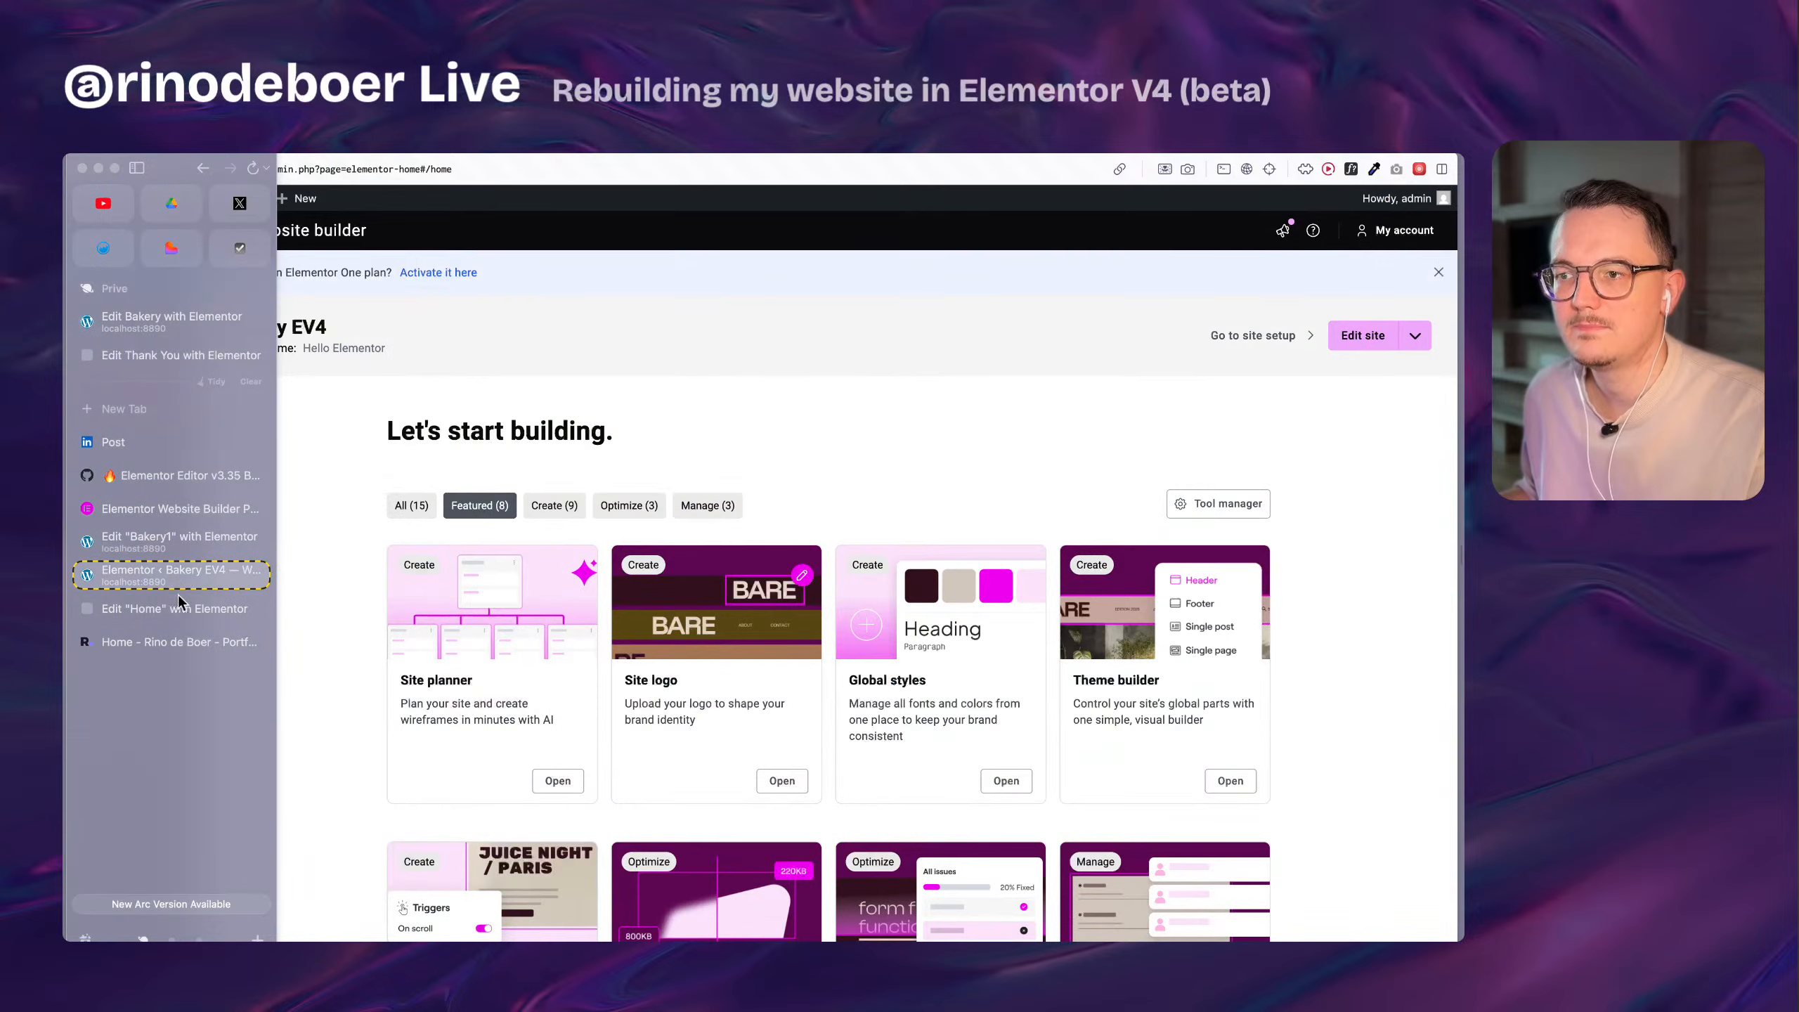
left_click(187, 610)
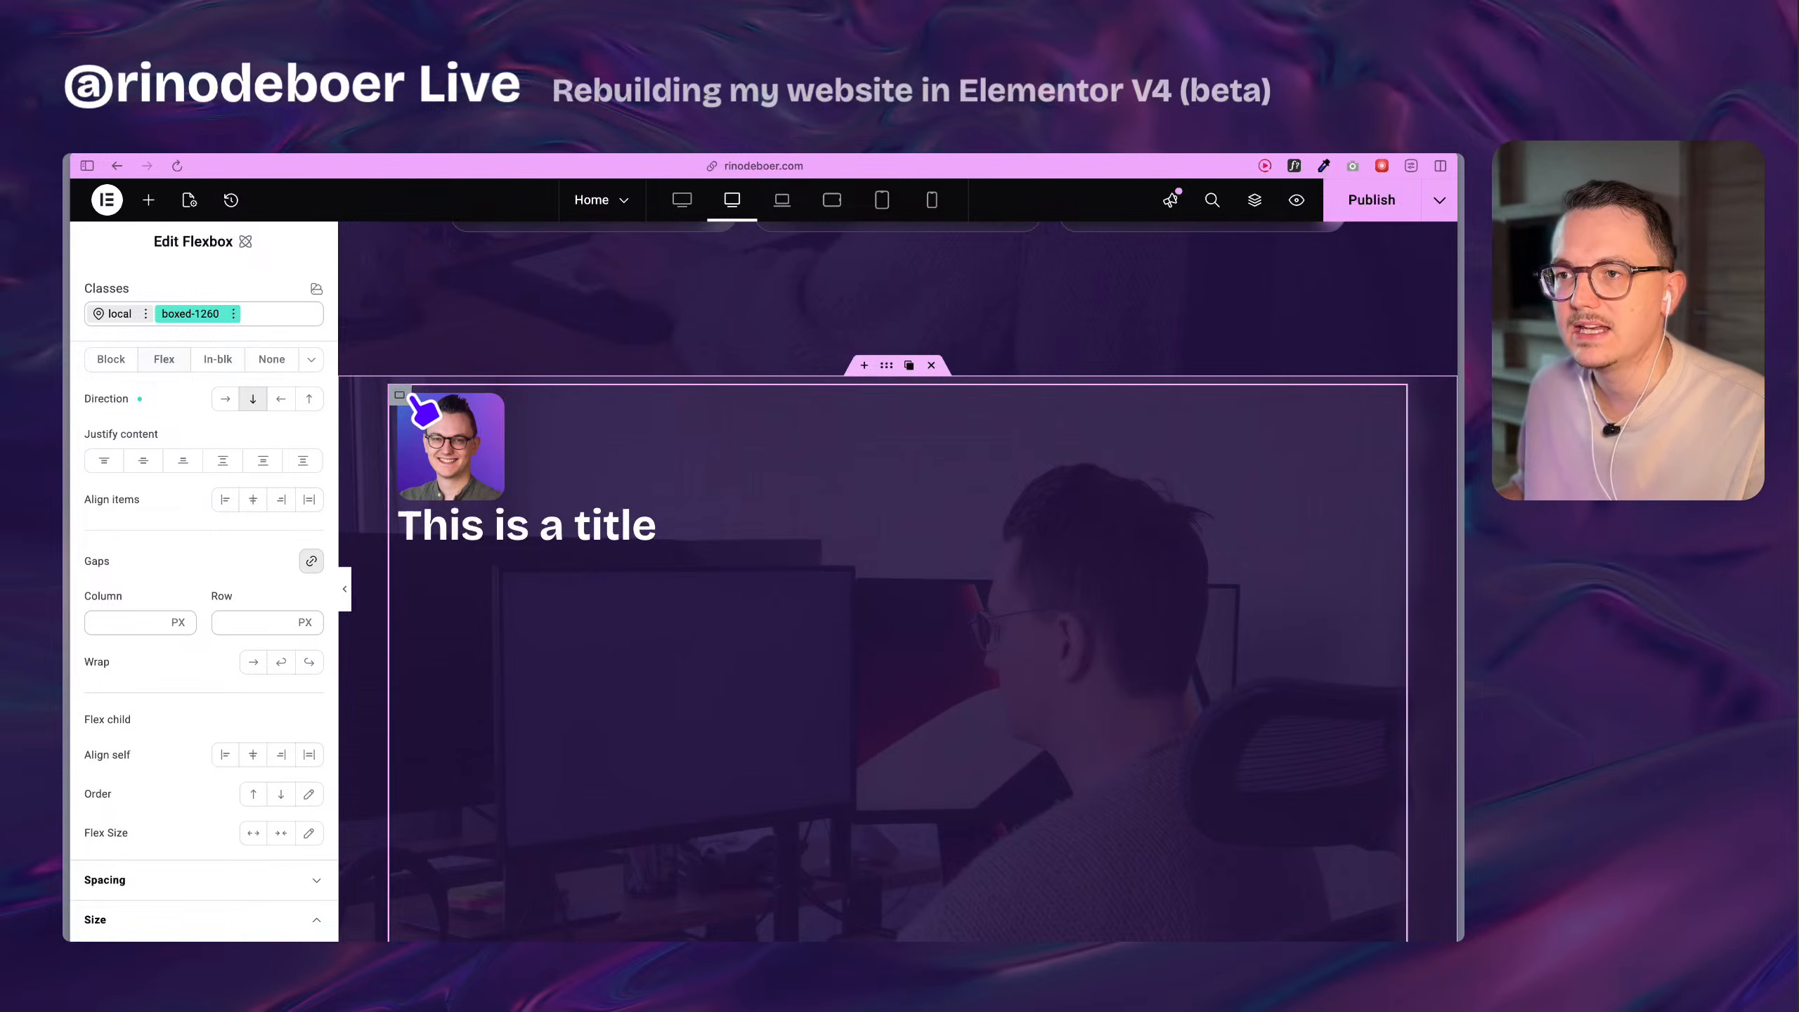
scroll(160, 602, "up", 3)
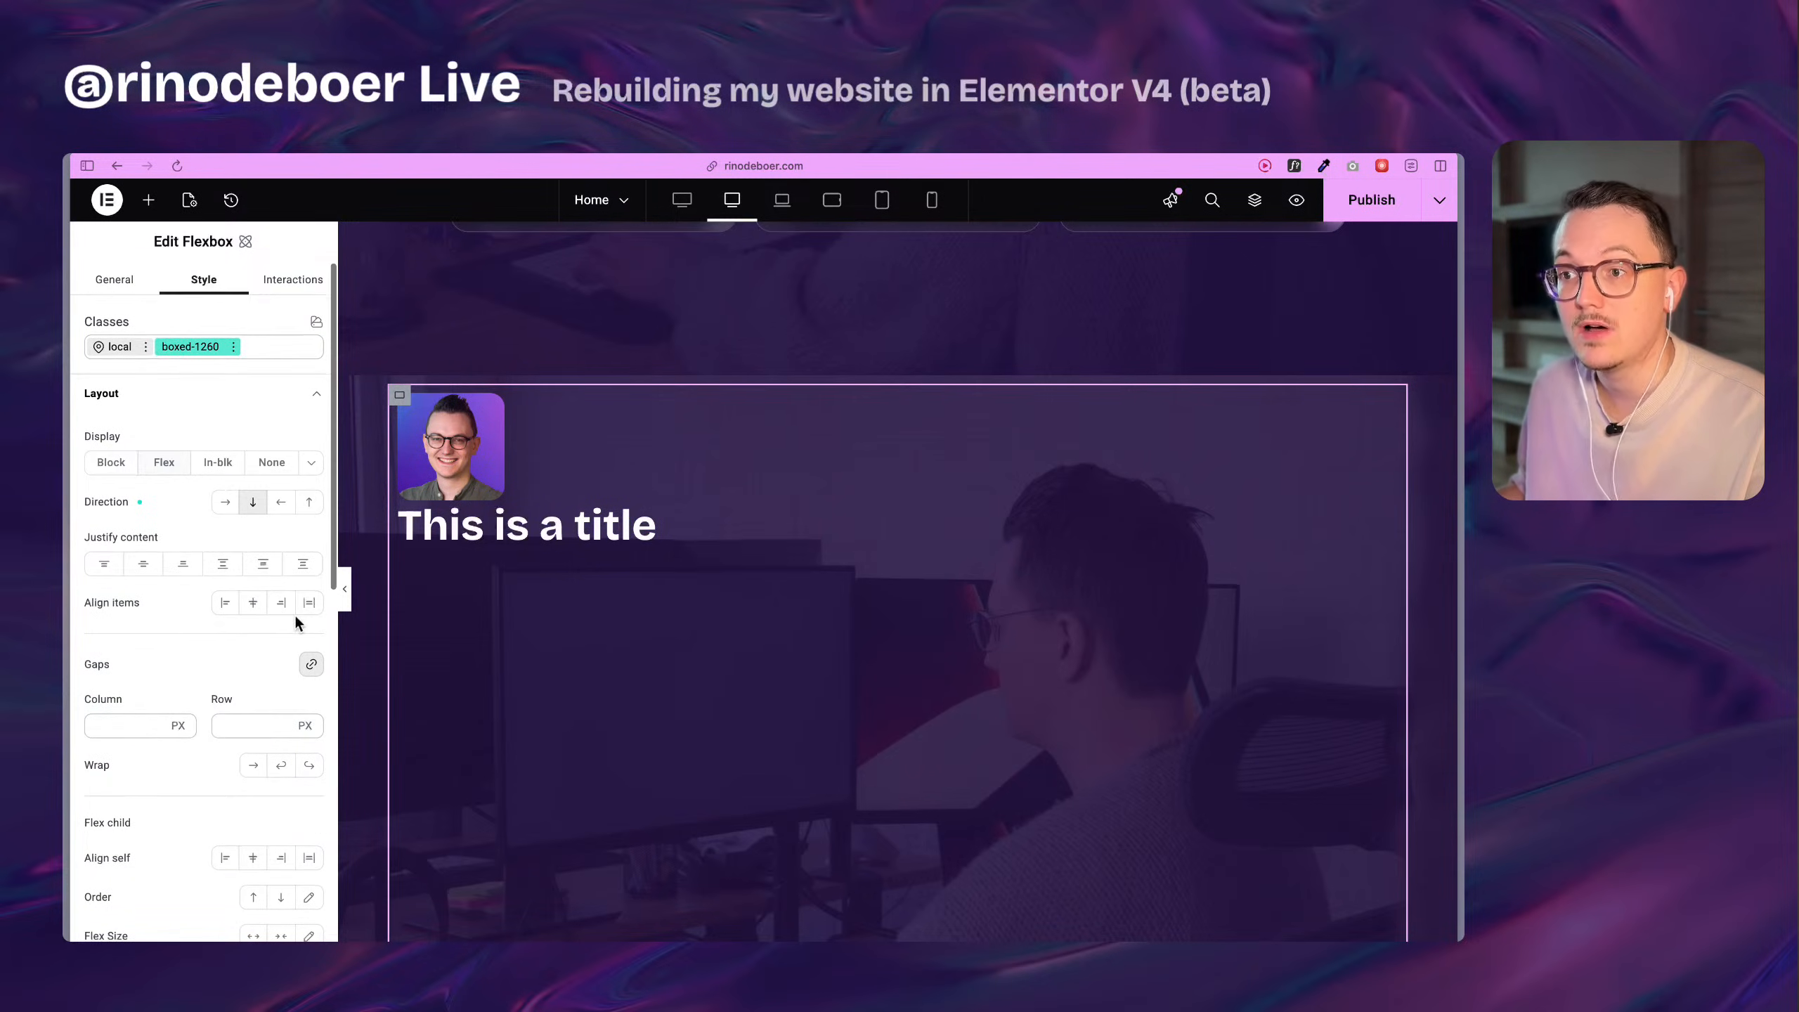
left_click(119, 347)
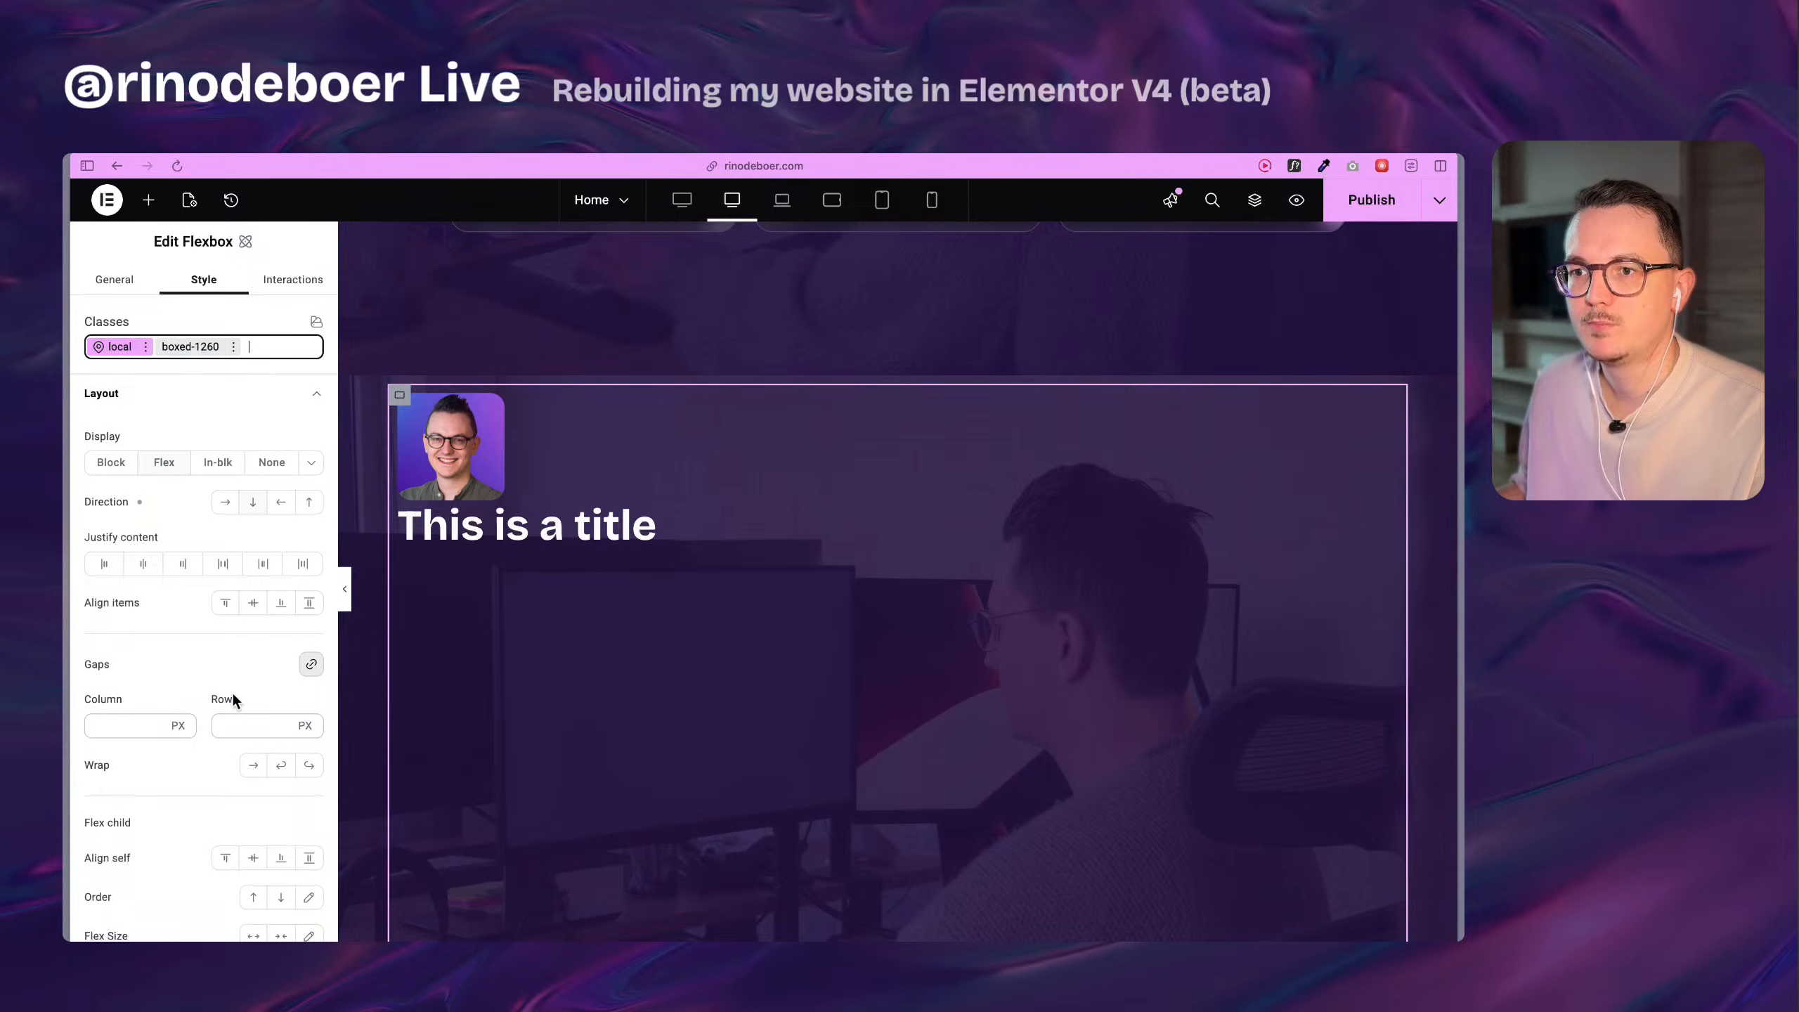
scroll(165, 680, "down", 4)
scroll(257, 571, "up", 2)
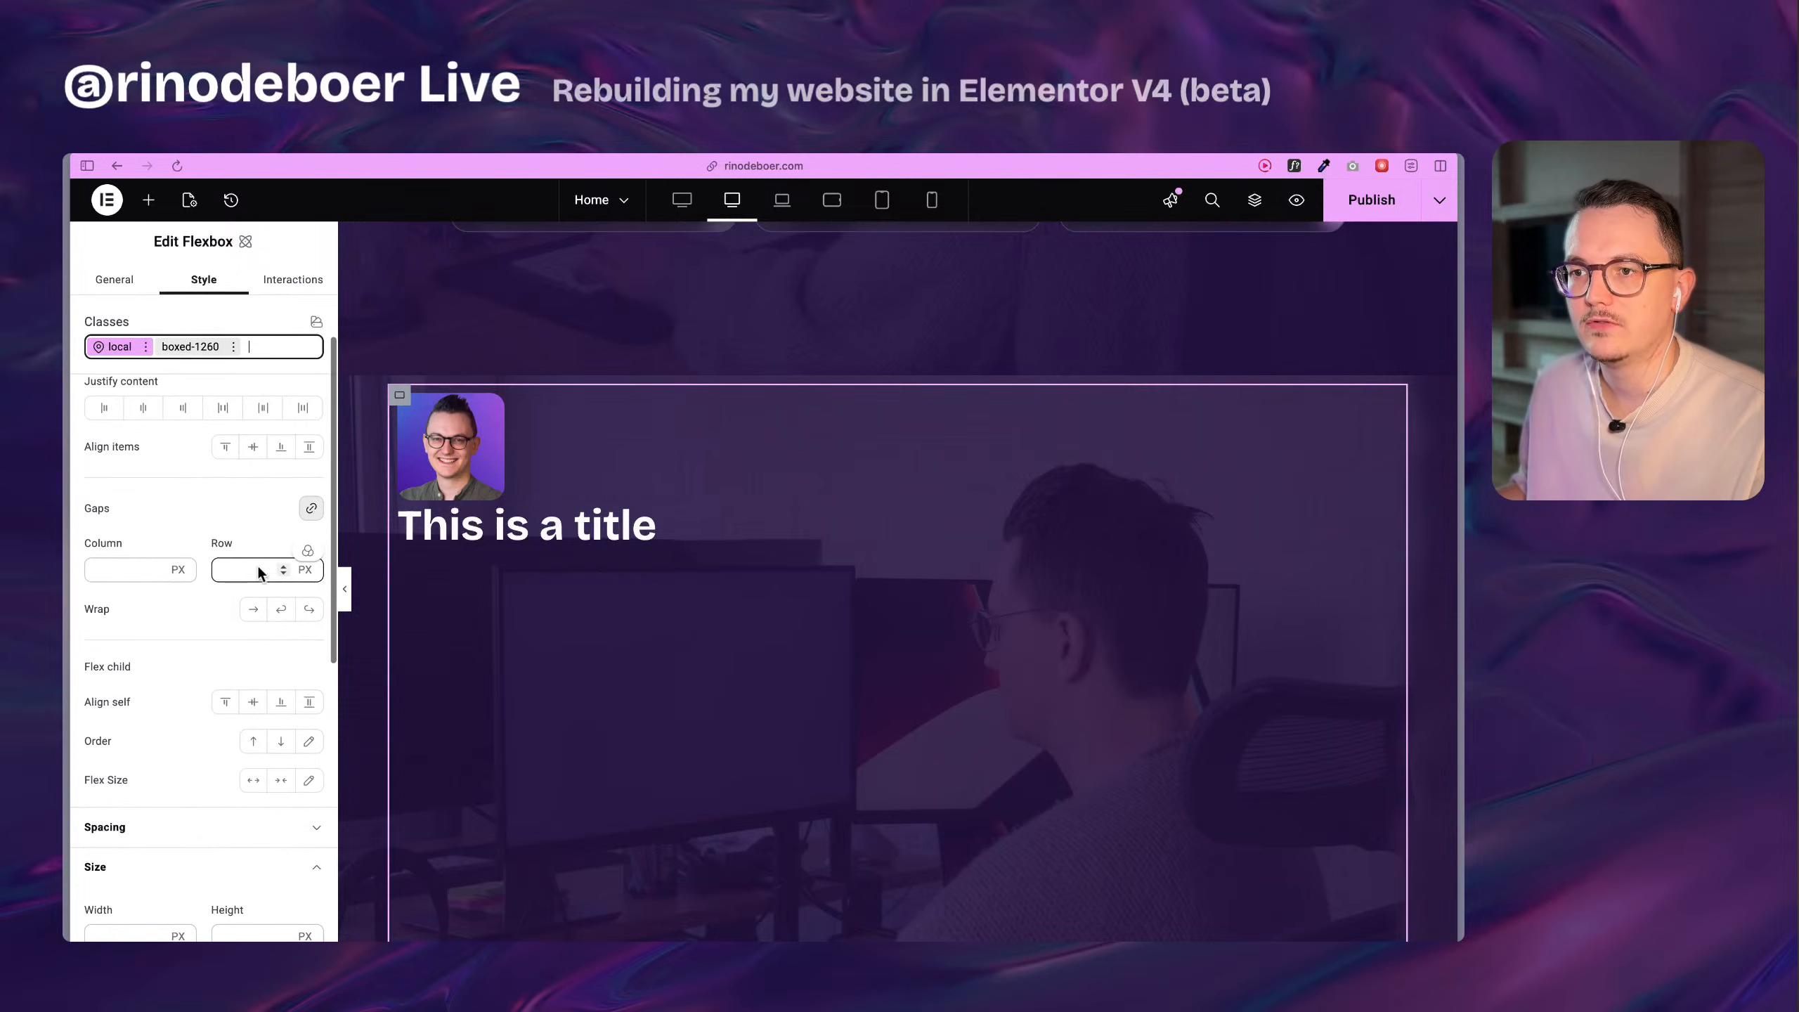
Create a size variable named space-m with a value of 2 rem for the flexbox's gaps.
left_click(308, 552)
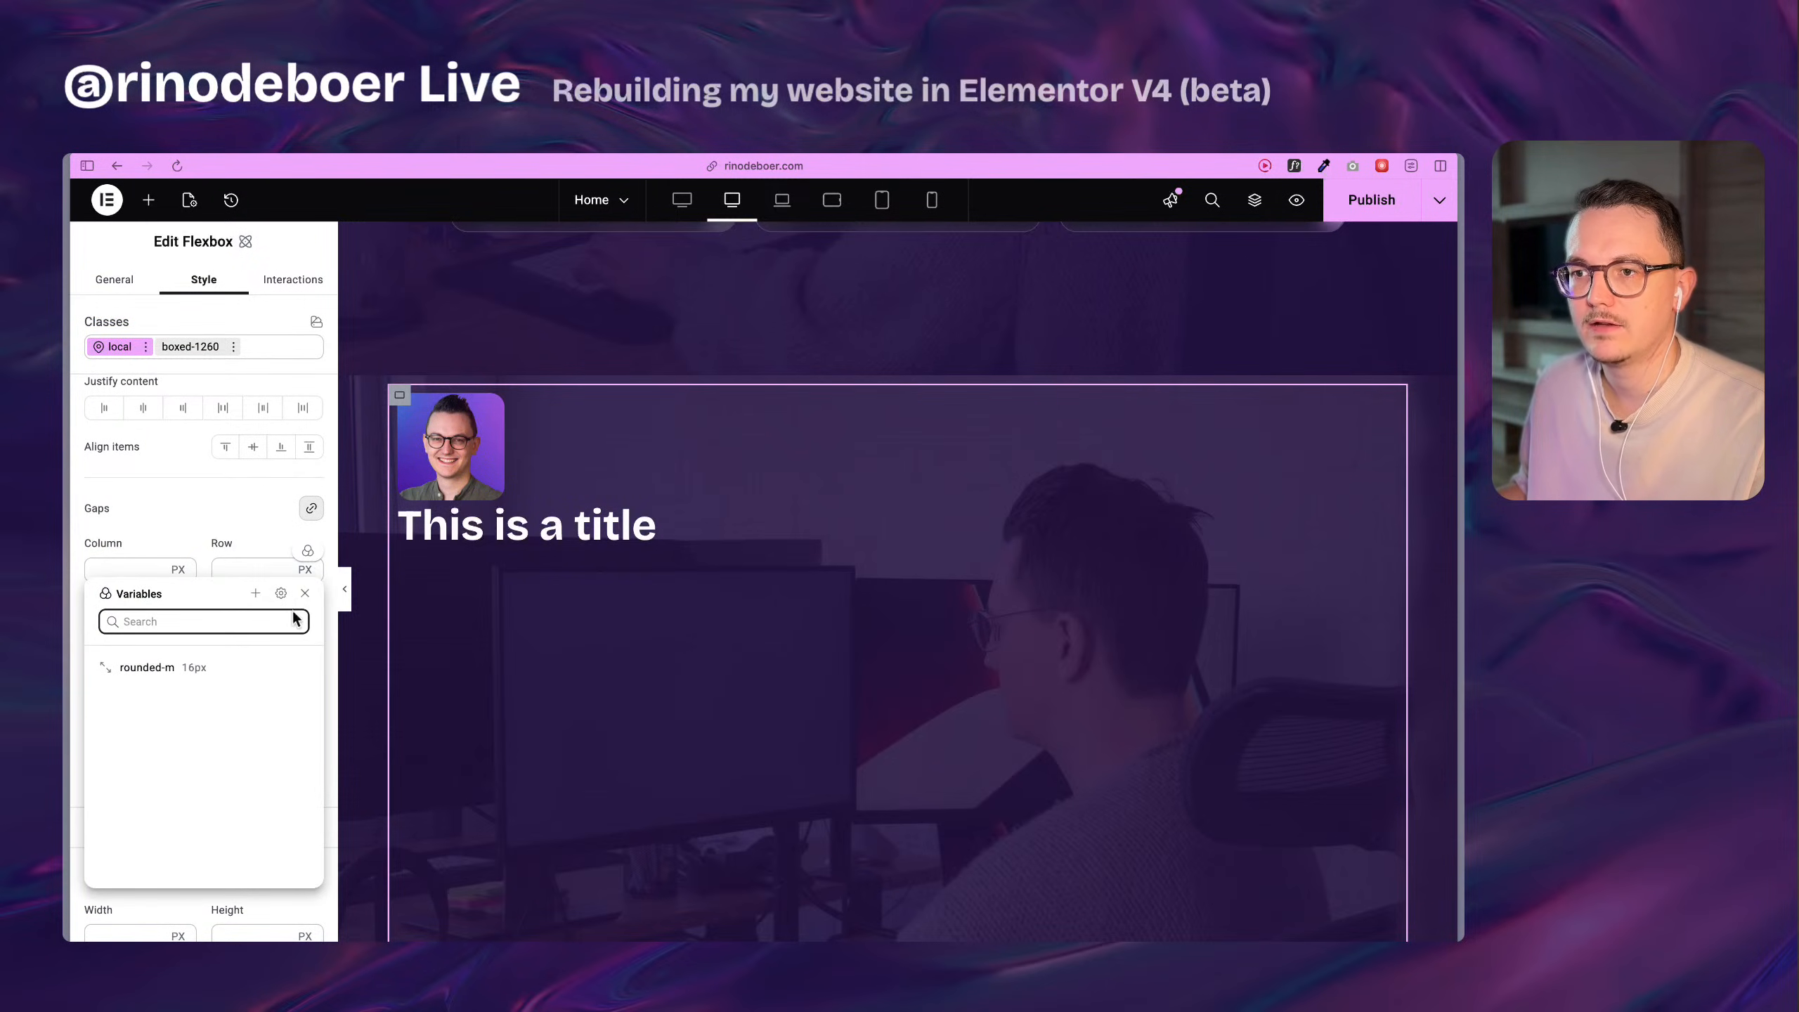
left_click(256, 594)
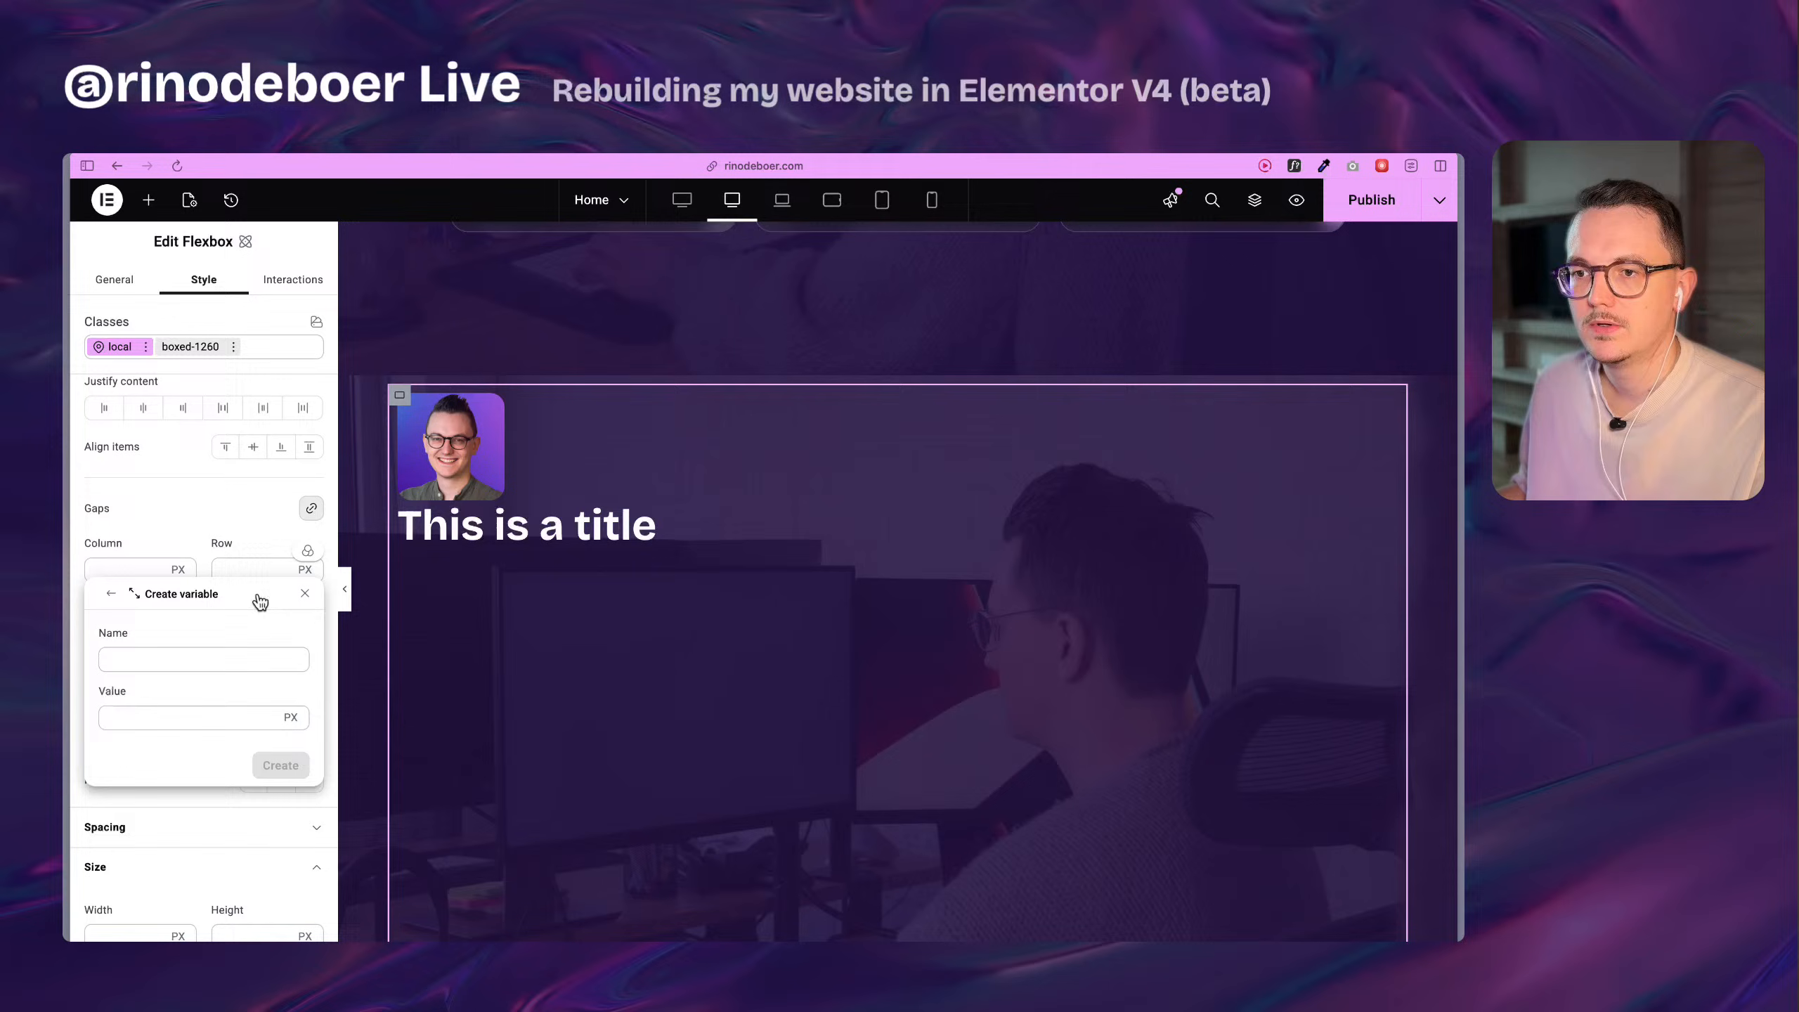
left_click(174, 662)
type("space-m")
key("Tab")
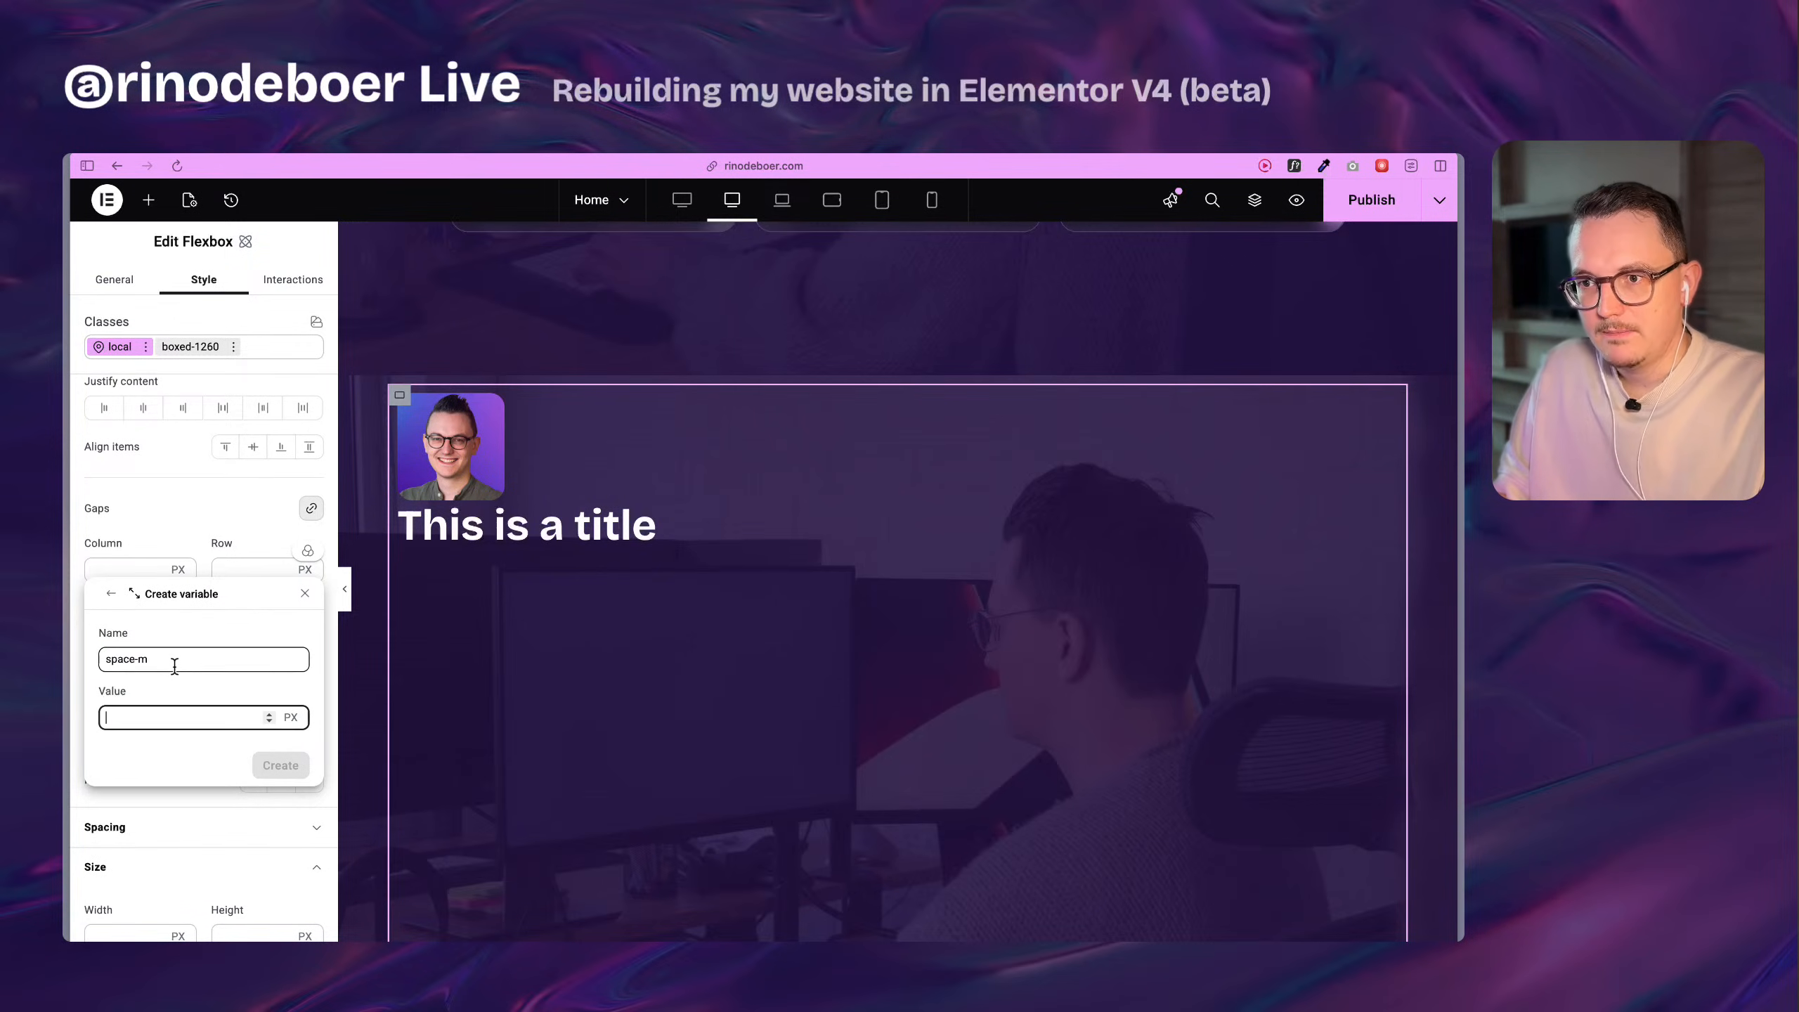
type("2rem")
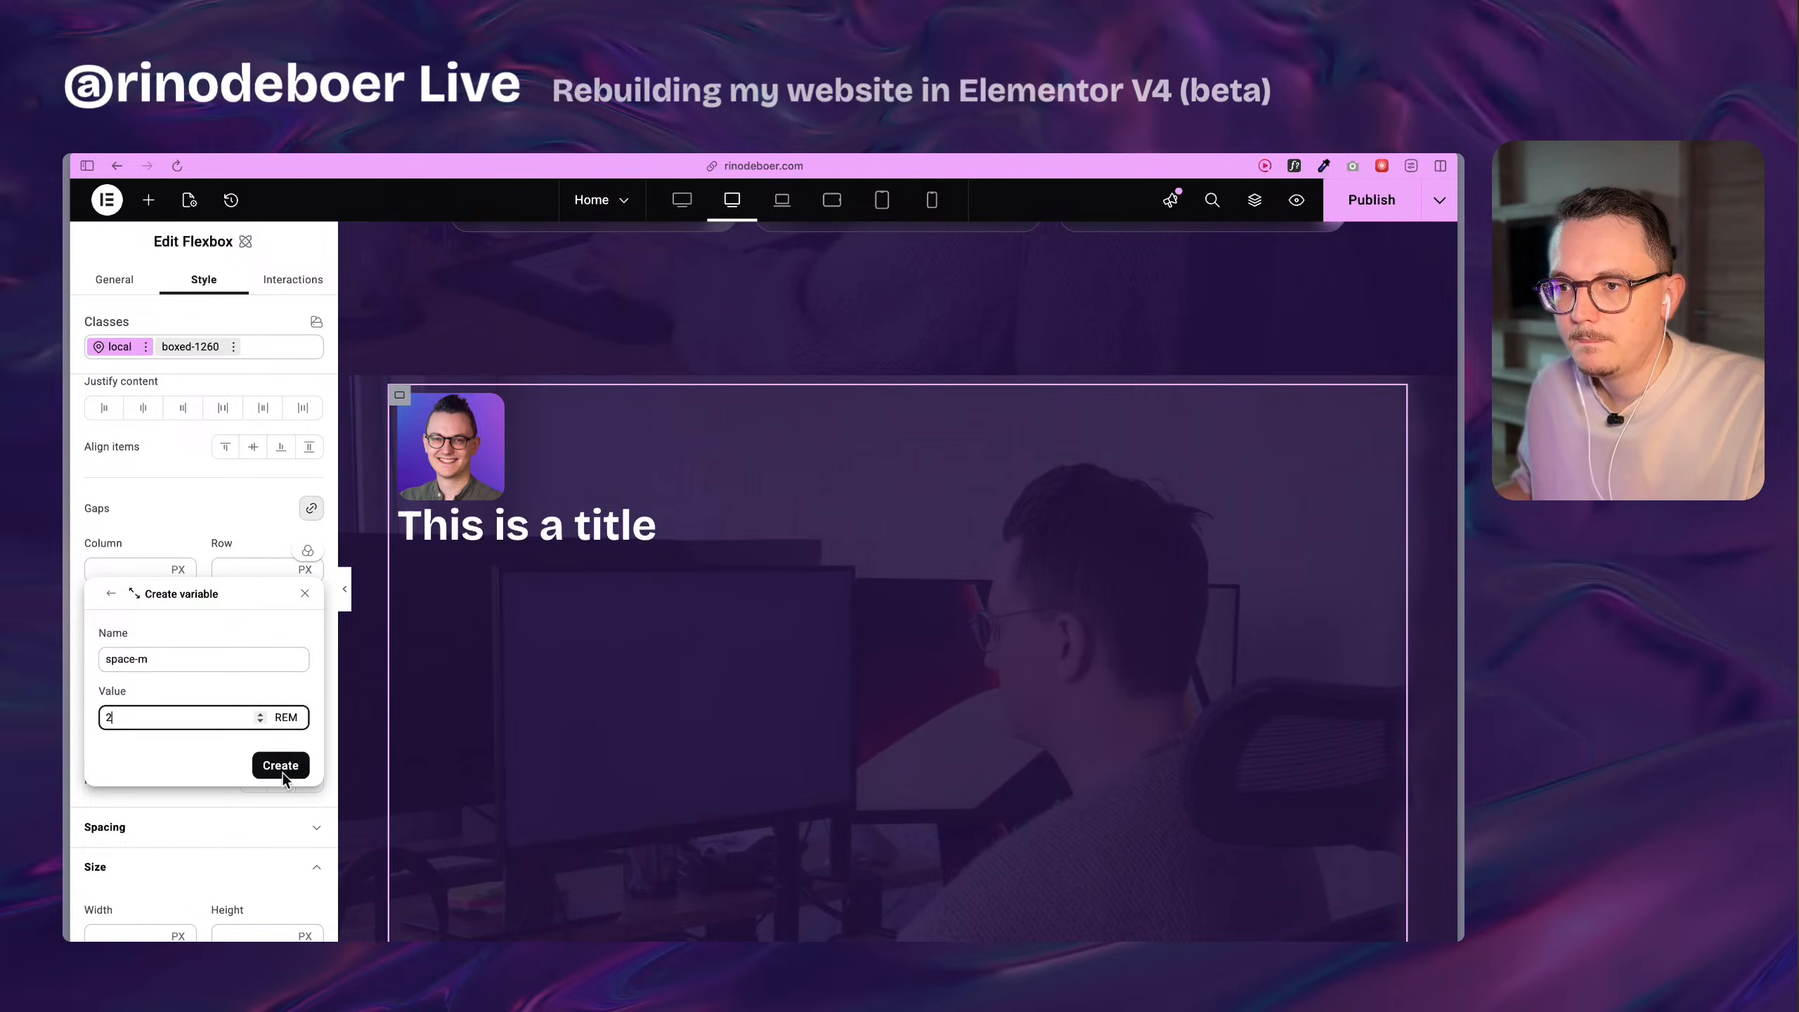
left_click(282, 773)
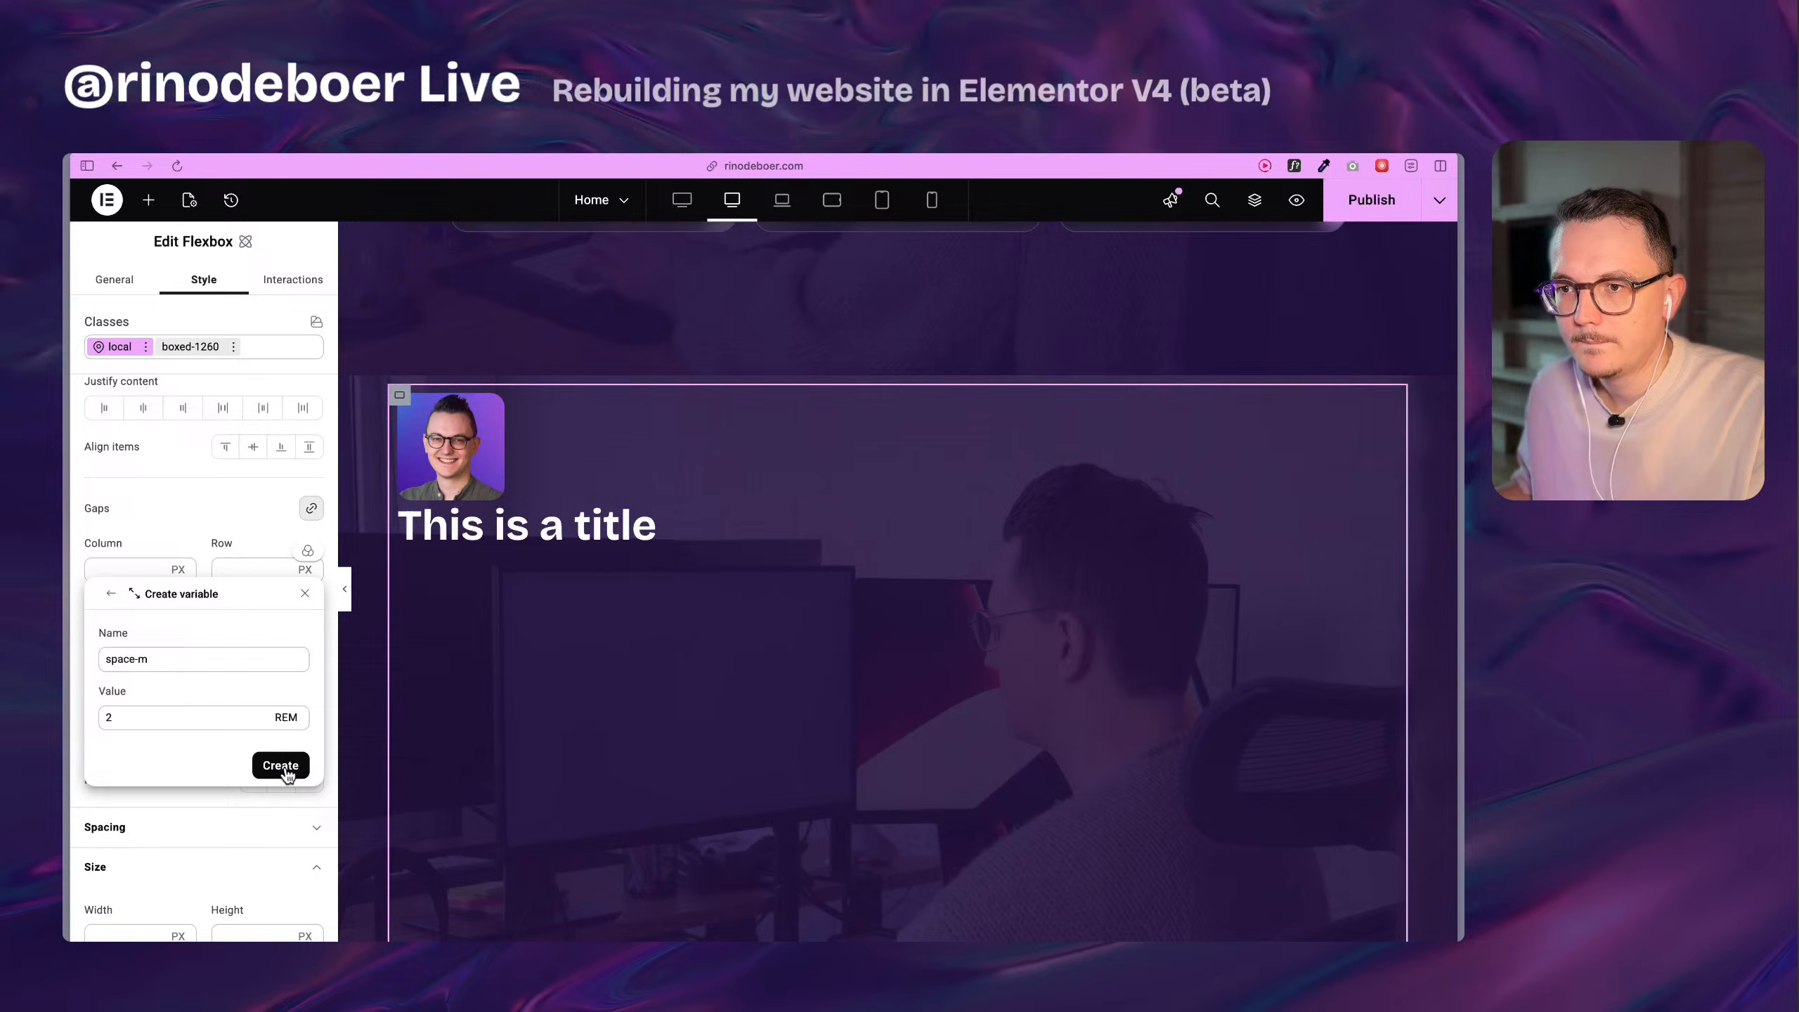
left_click(287, 774)
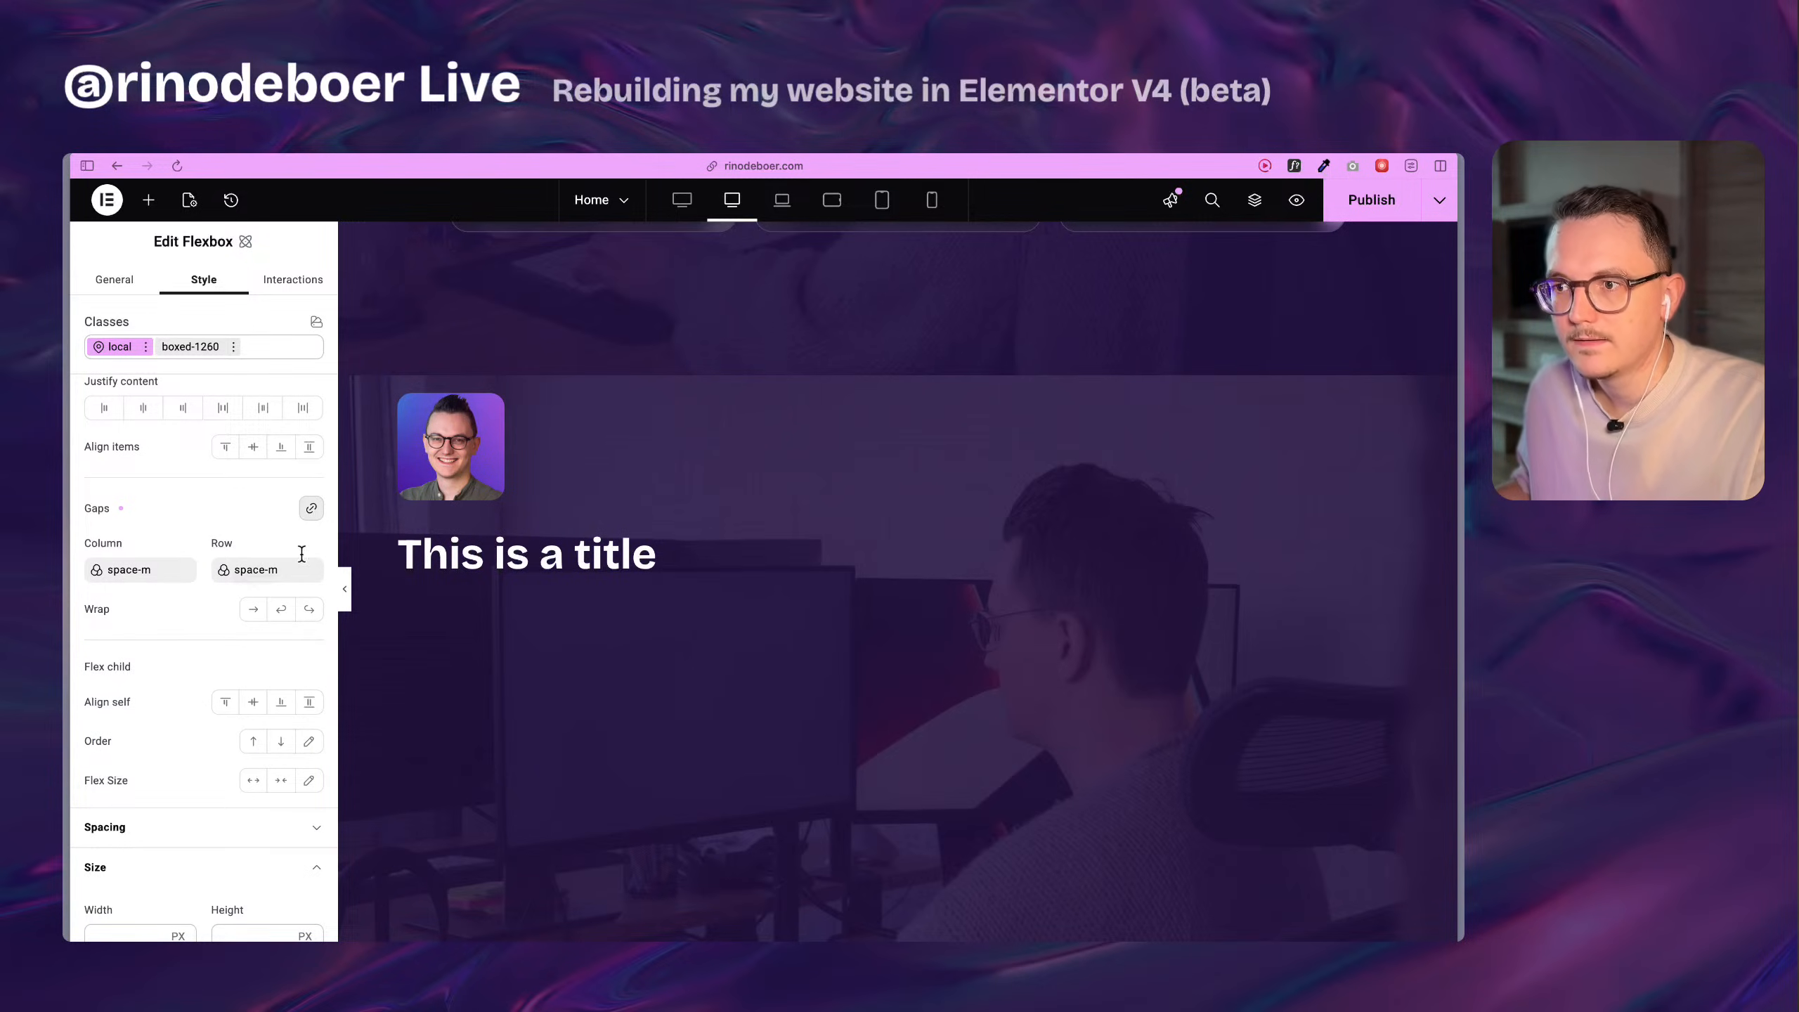
Create a size variable named space-s with a value of 1.5 rem from the flexbox's row gap.
left_click(259, 575)
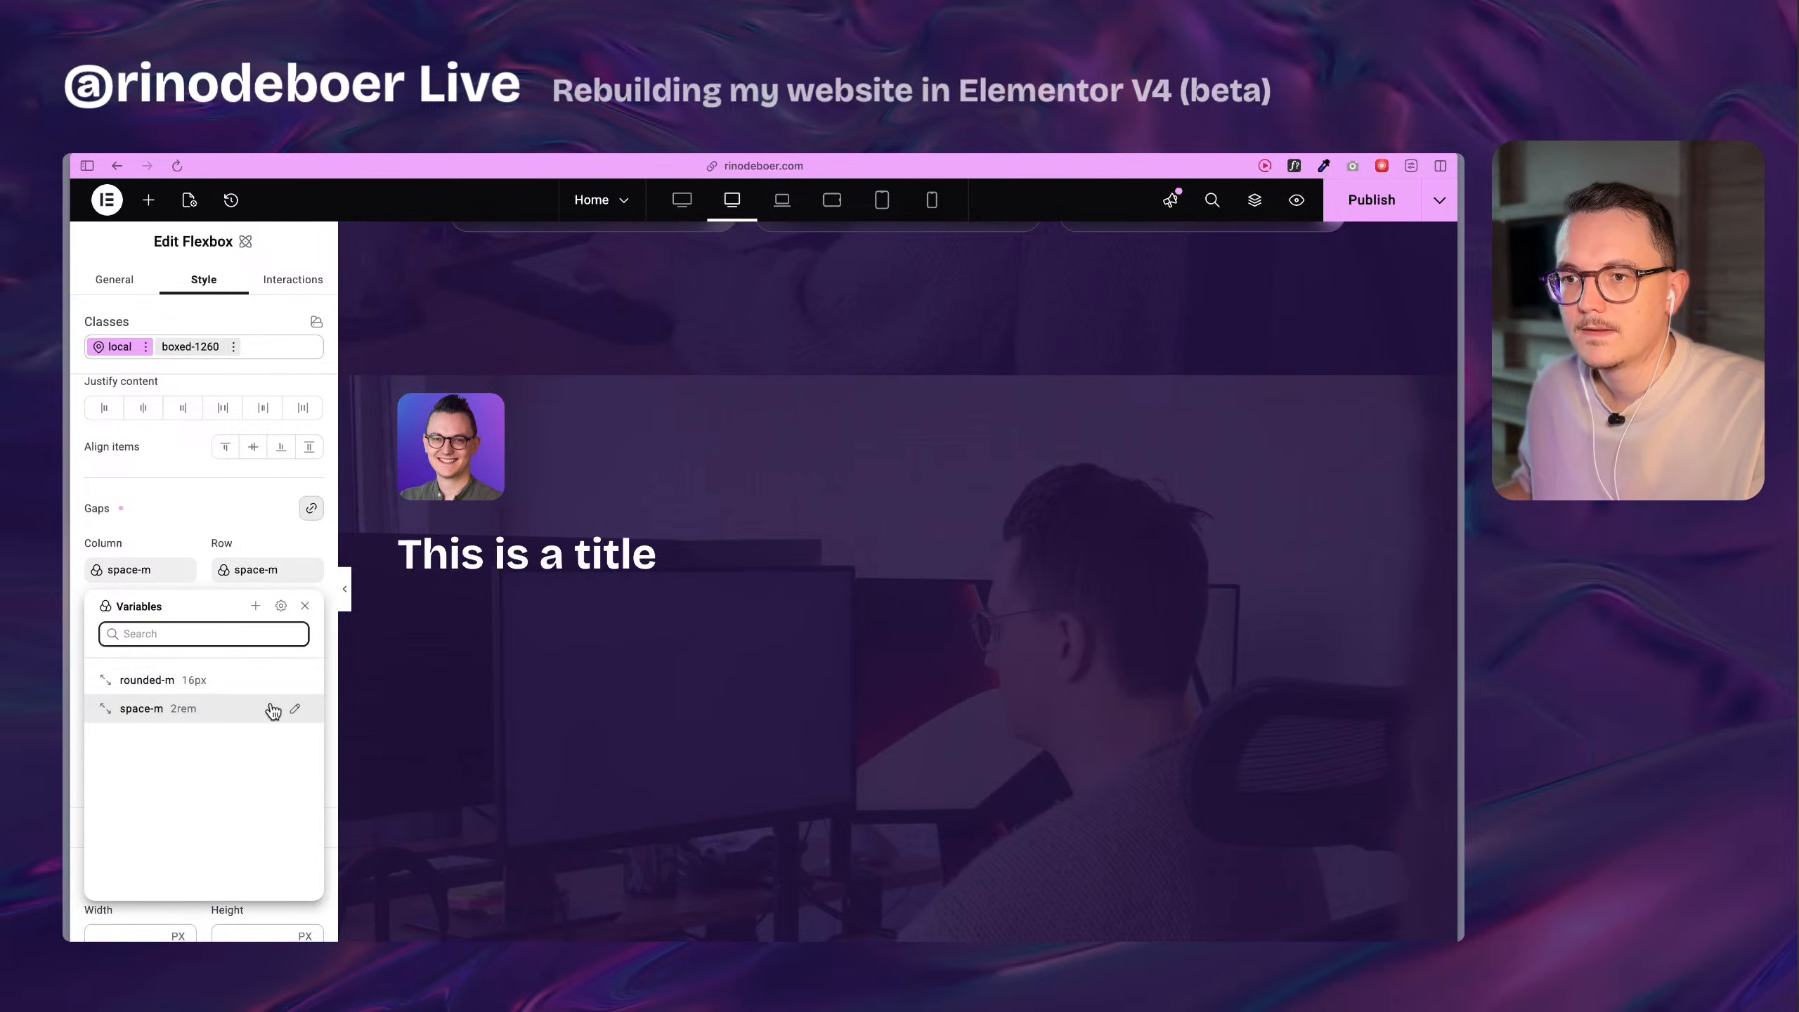
left_click(256, 606)
left_click(194, 677)
type("space-s")
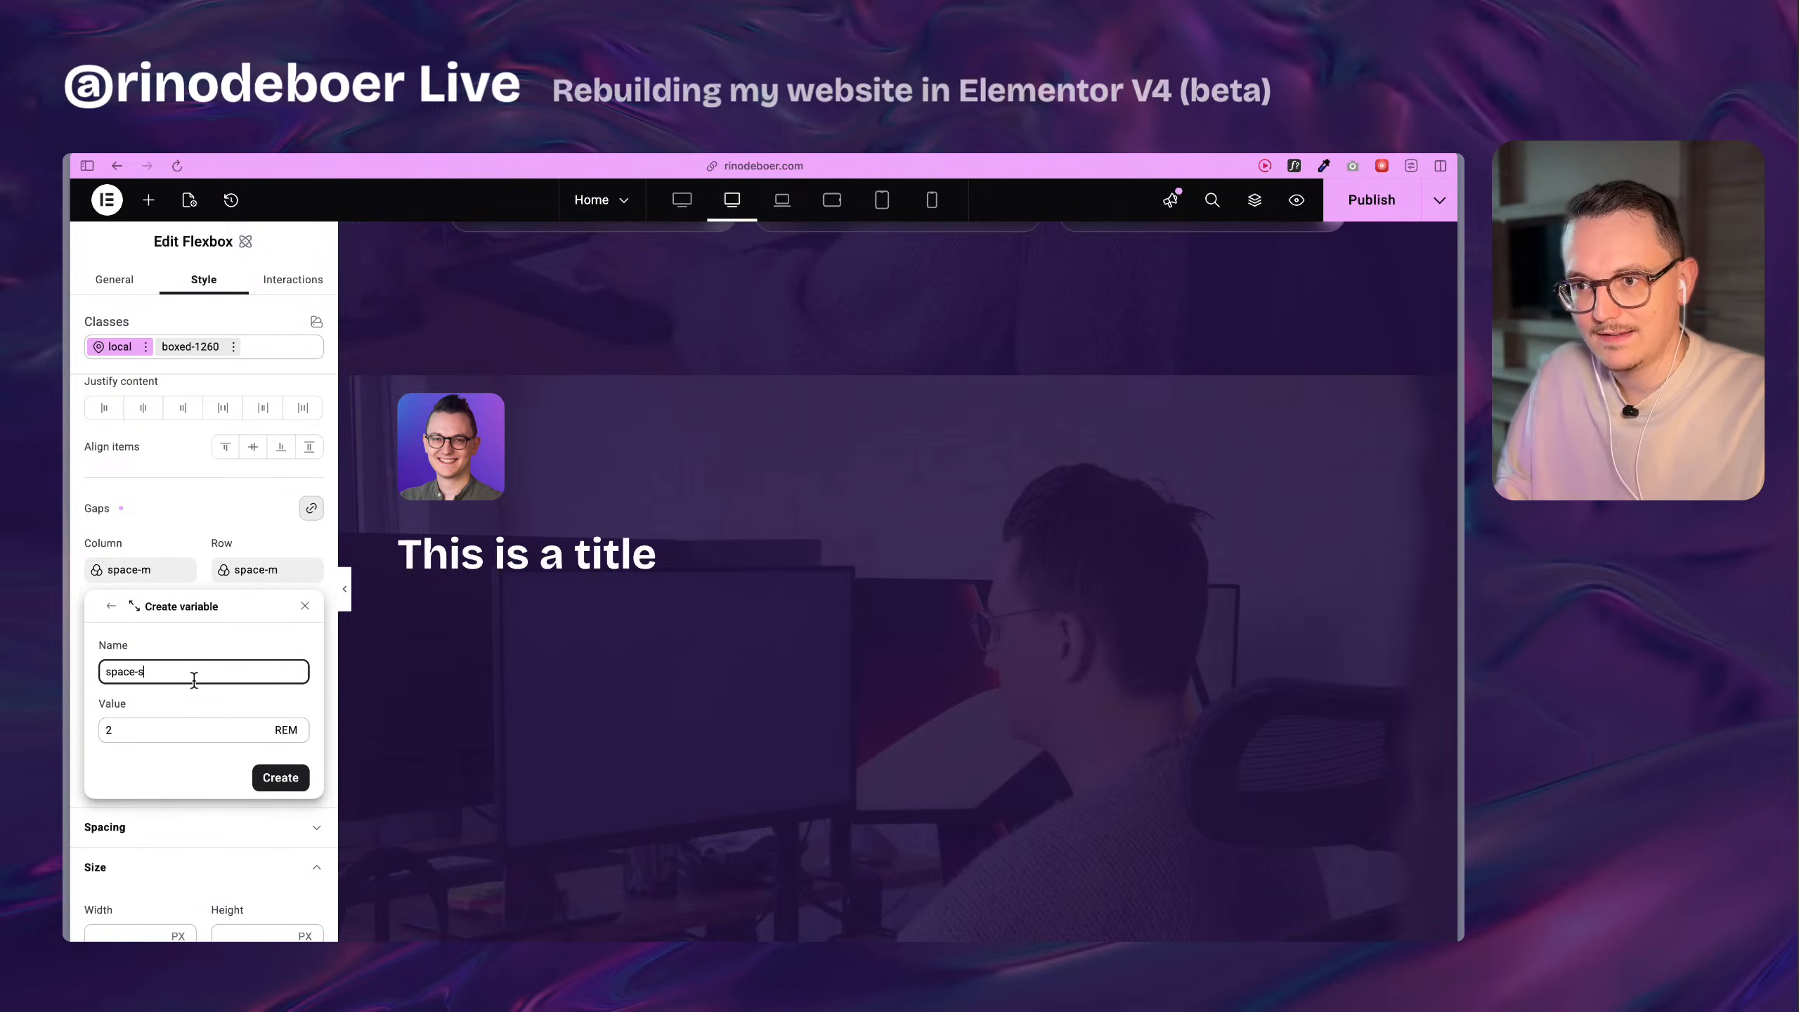
key("Tab")
type("1")
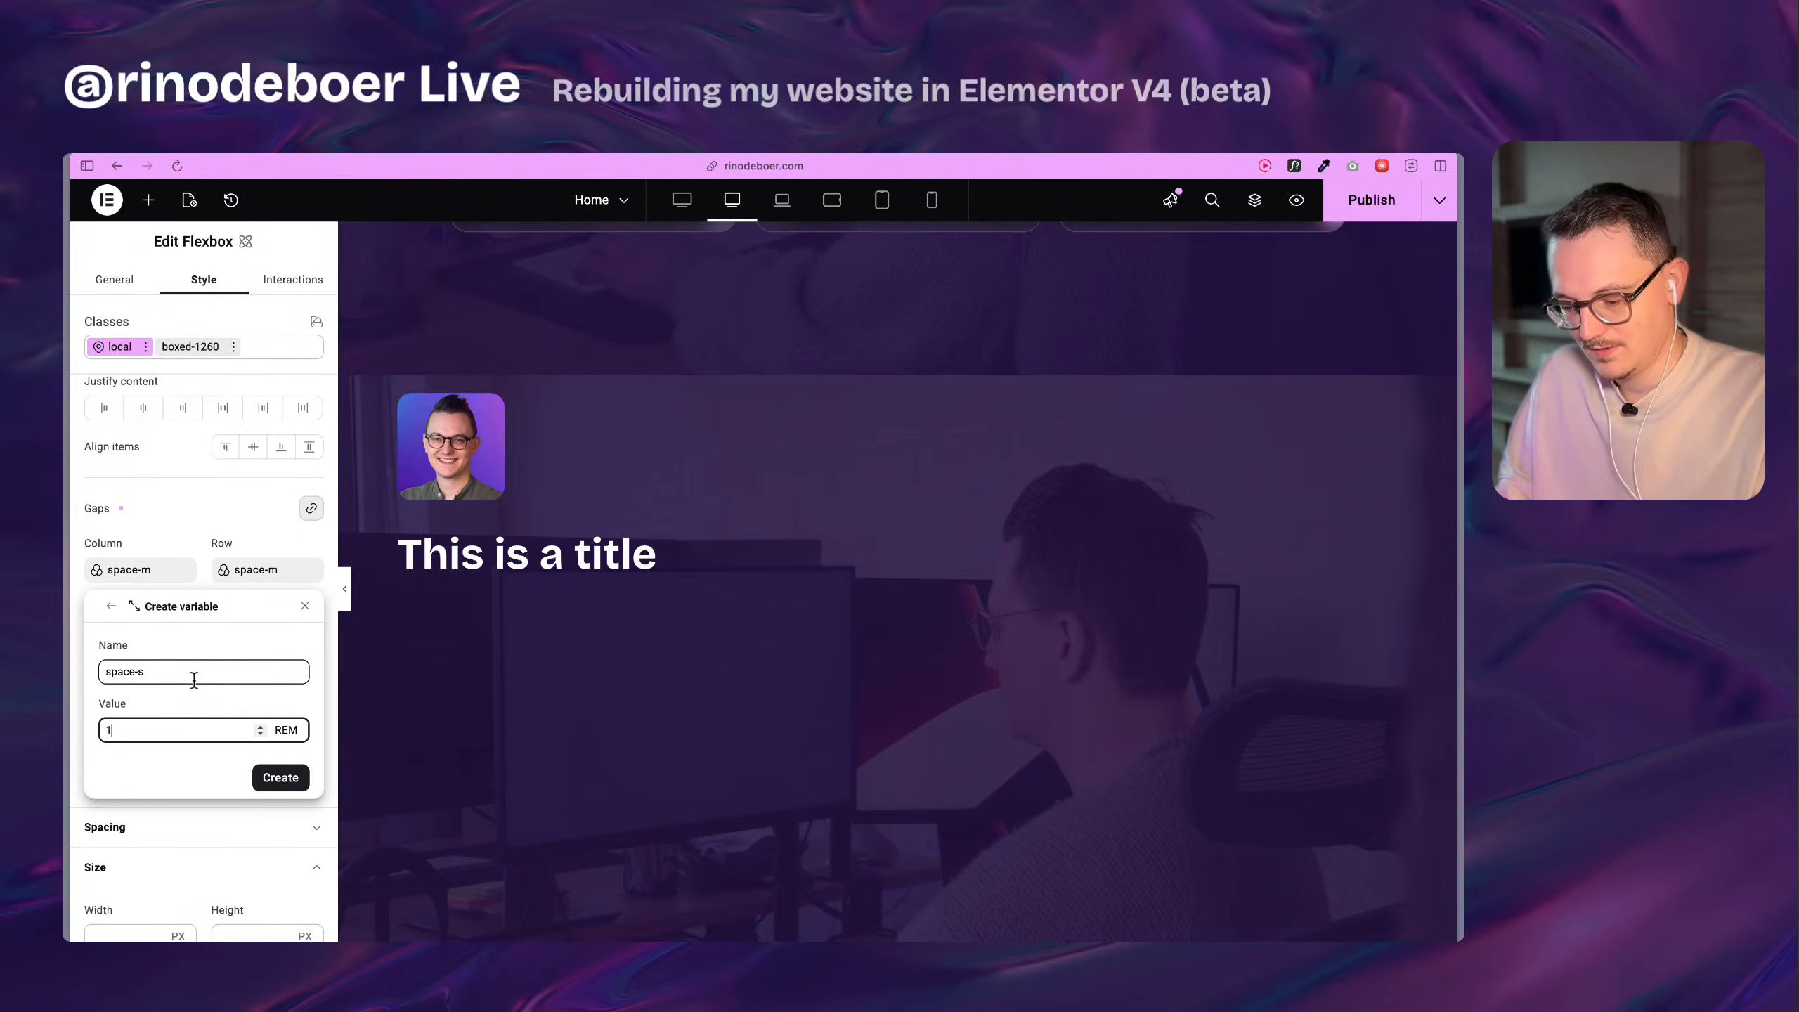
type(",5")
left_click(281, 777)
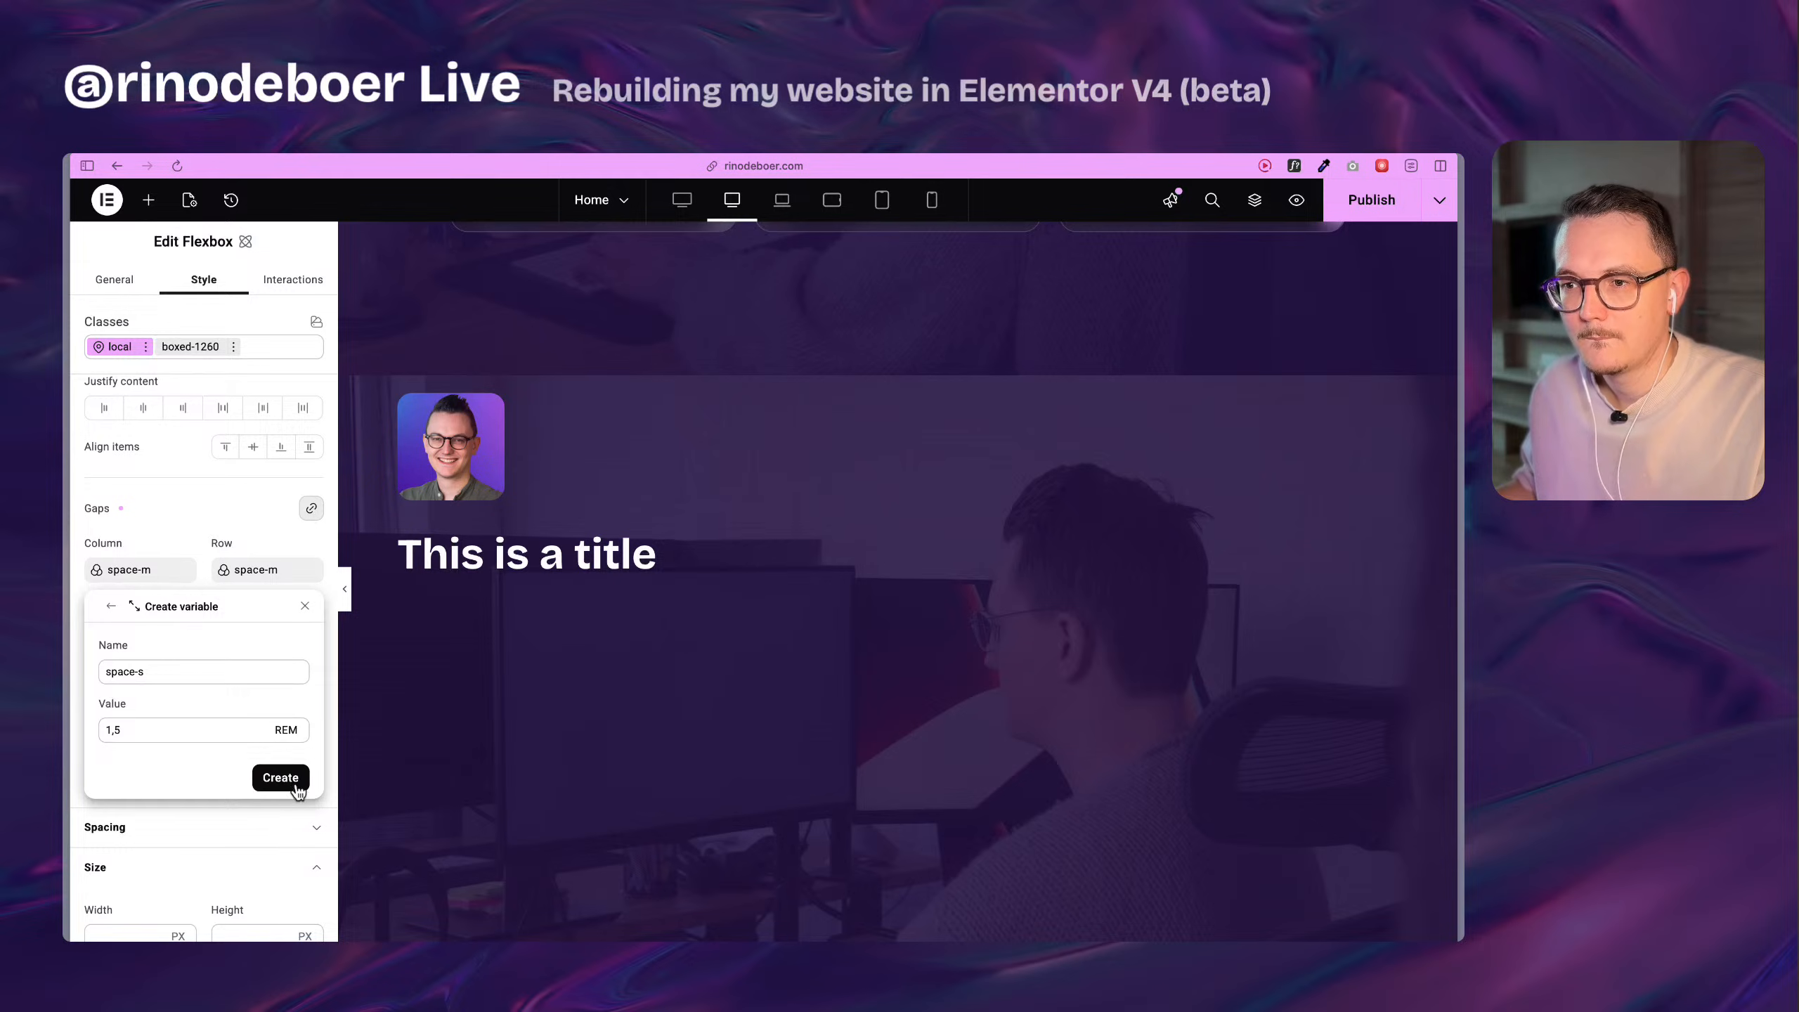
Create a size variable named space-xs with a value of 1 rem from the flexbox's row gap.
left_click(267, 570)
left_click(290, 615)
left_click(150, 671)
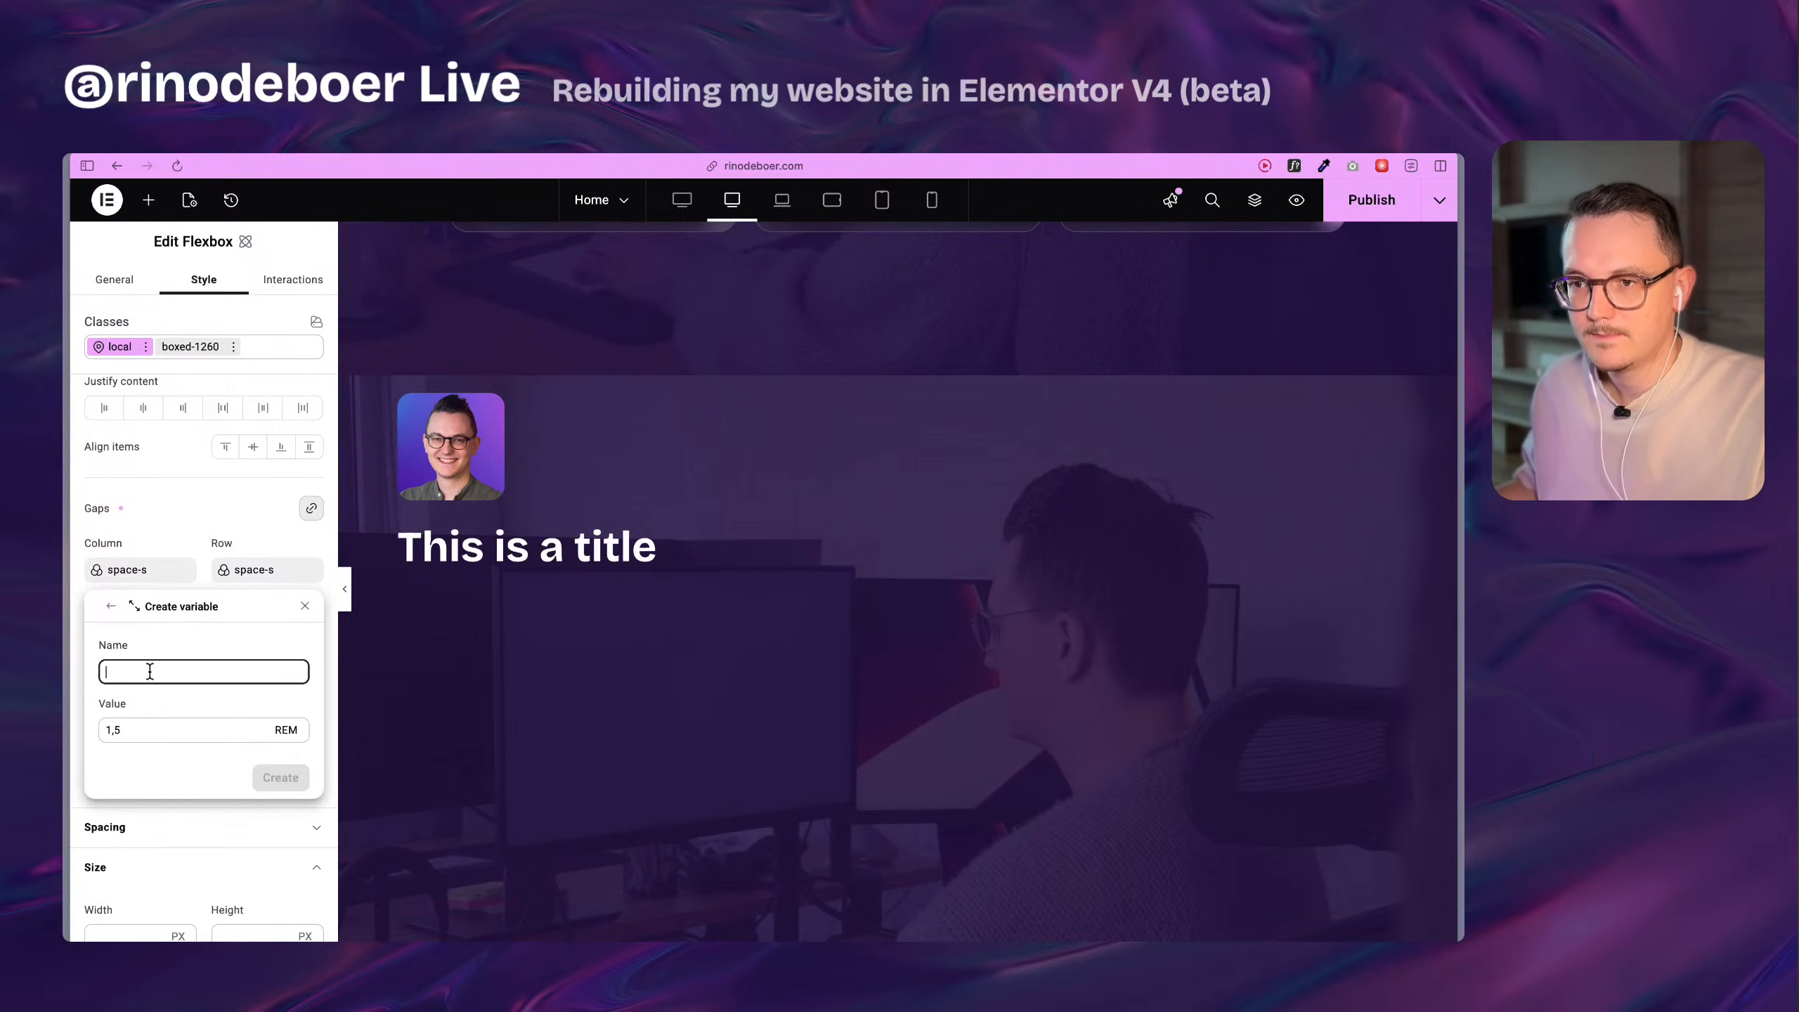
type("space-xs")
key("Tab")
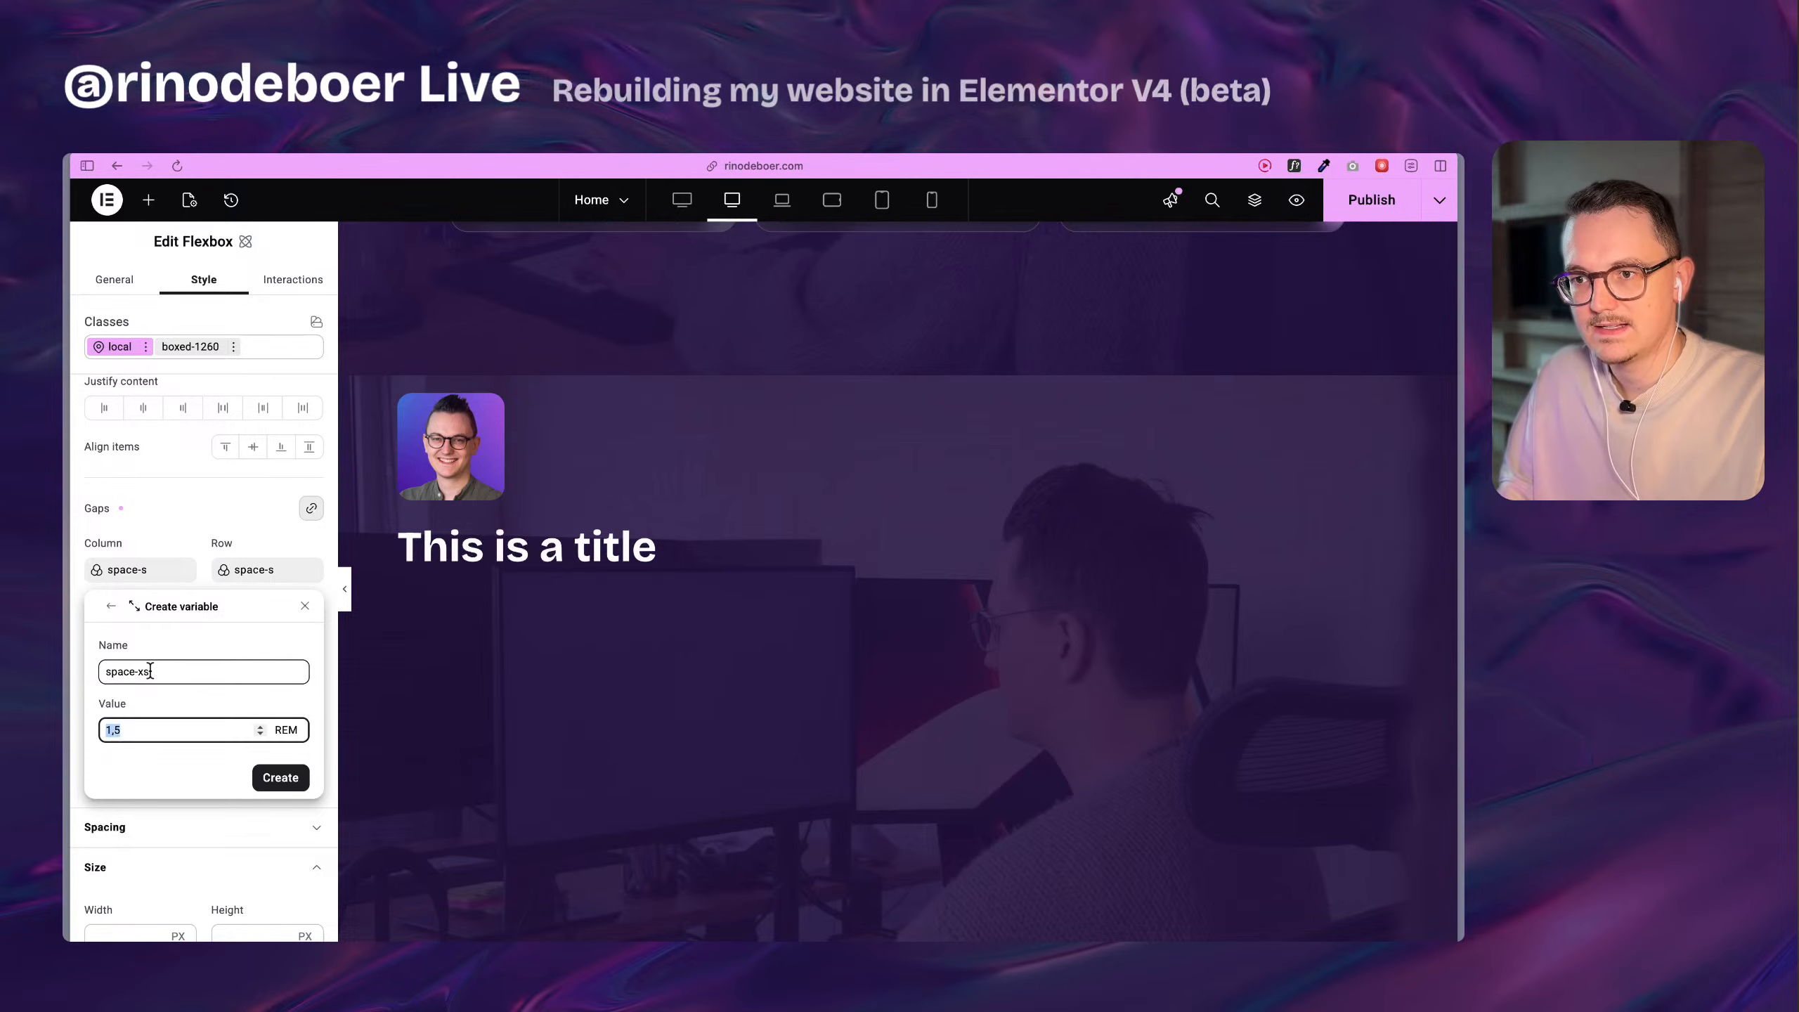
type("1")
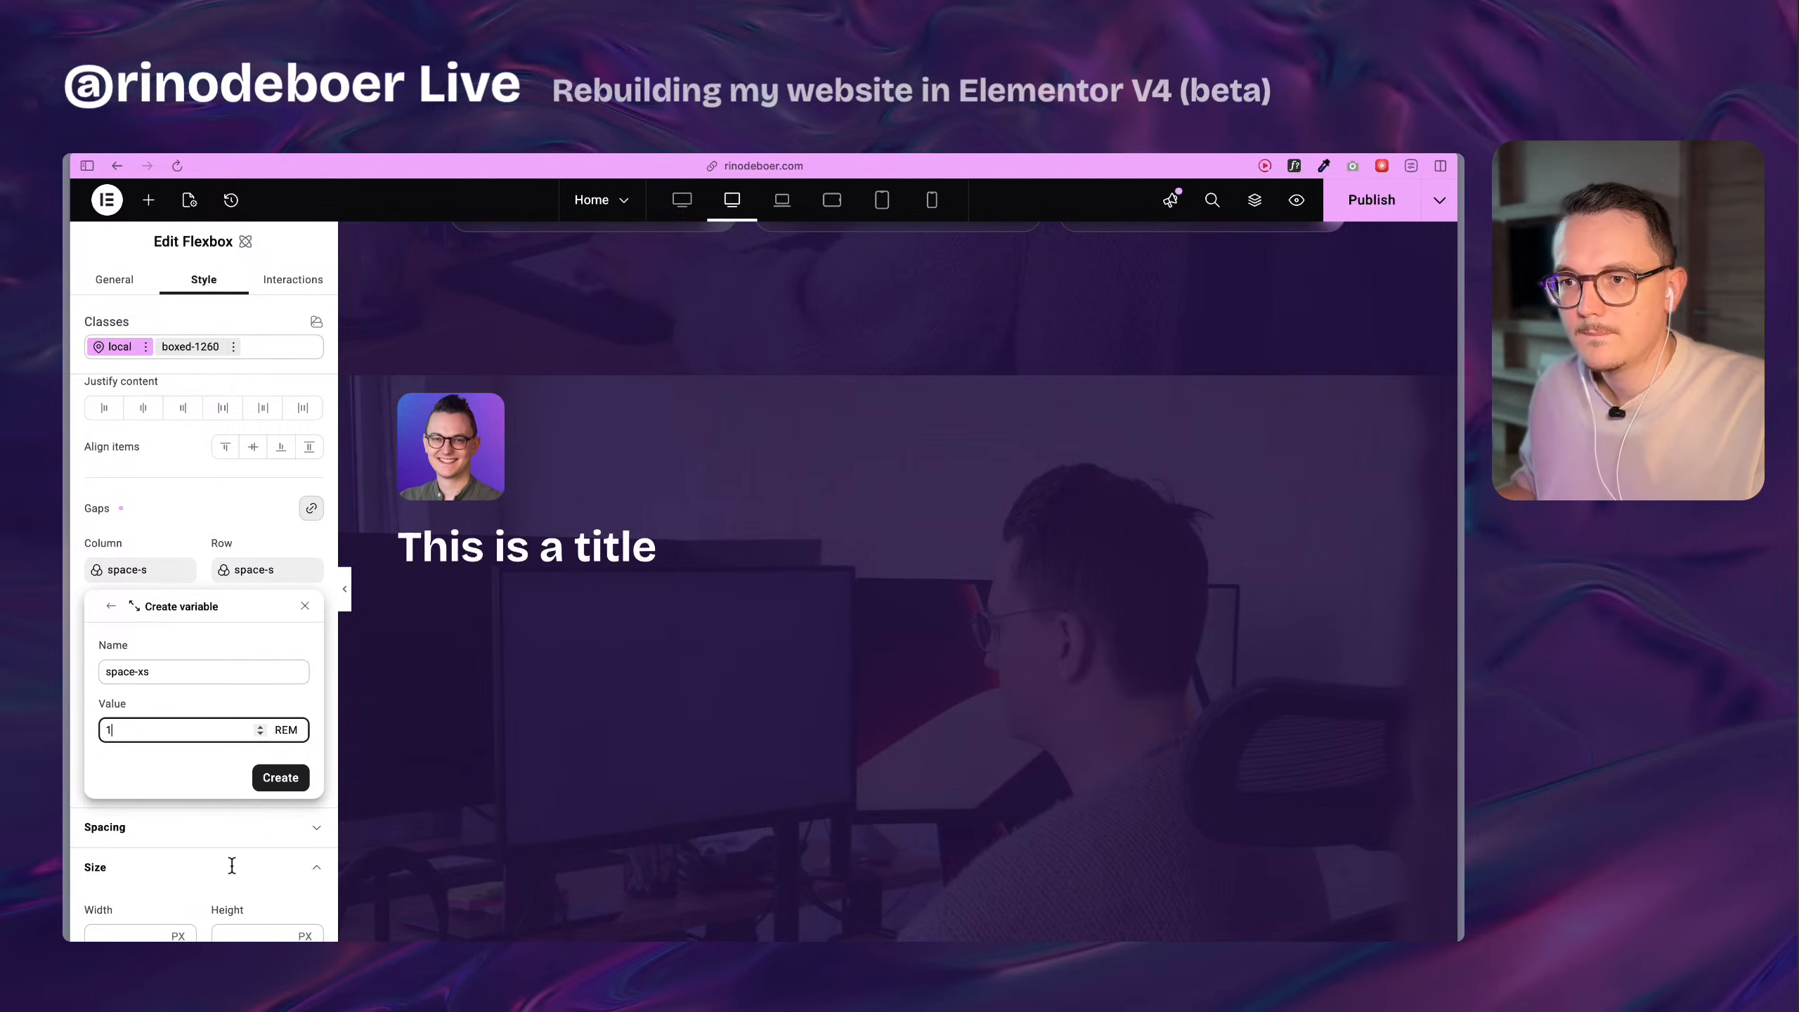
left_click(290, 787)
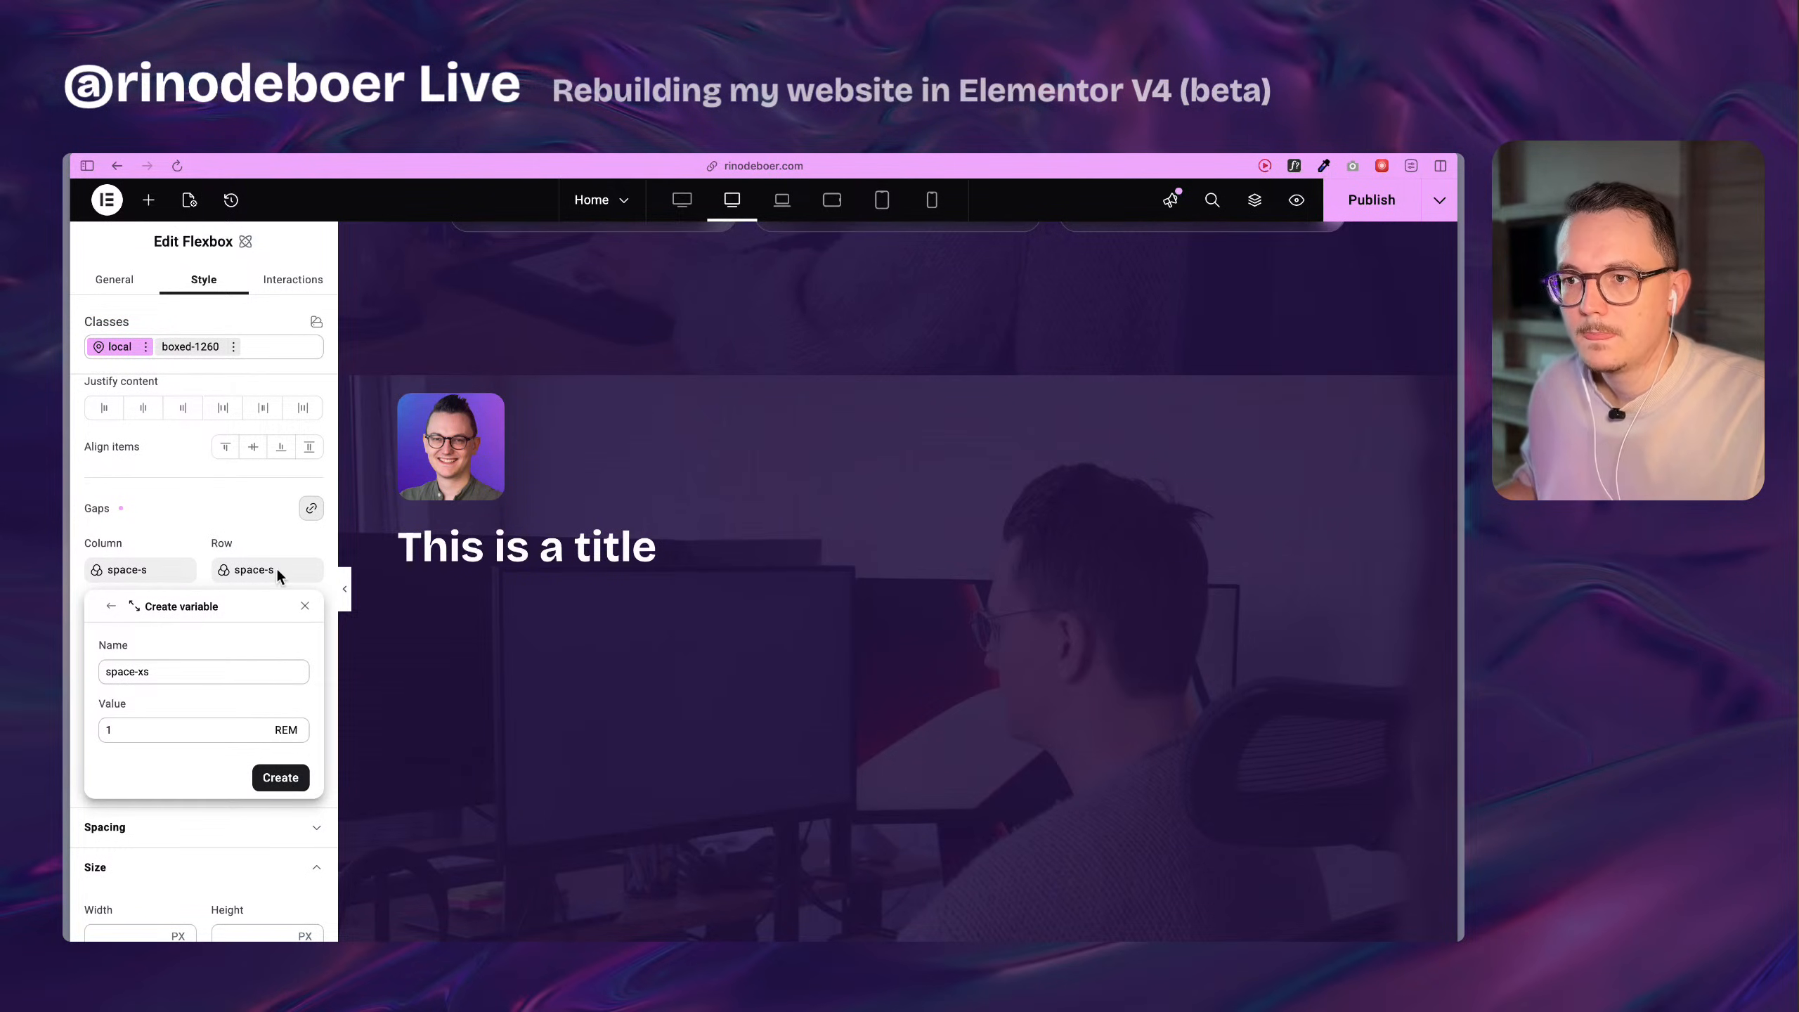
Apply space-s to the flexbox's column and row gaps, and compare the new section with the original's heading and social icons.
left_click(232, 572)
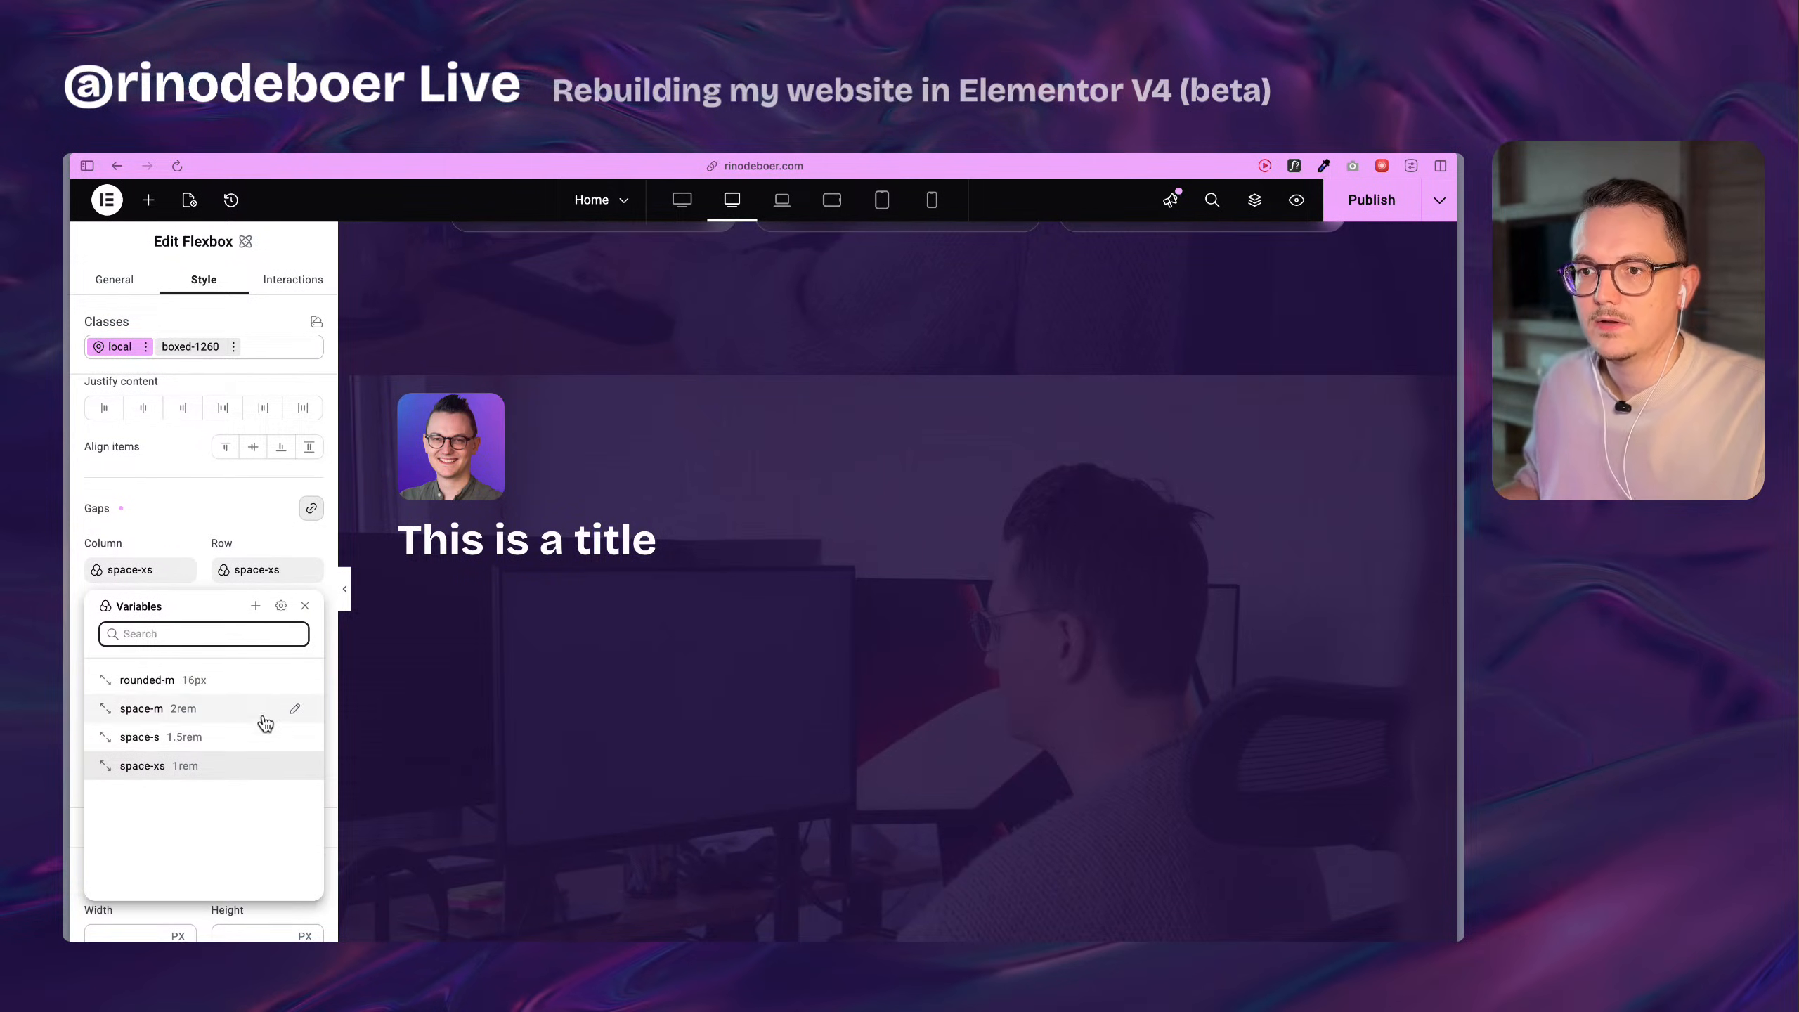
left_click(221, 739)
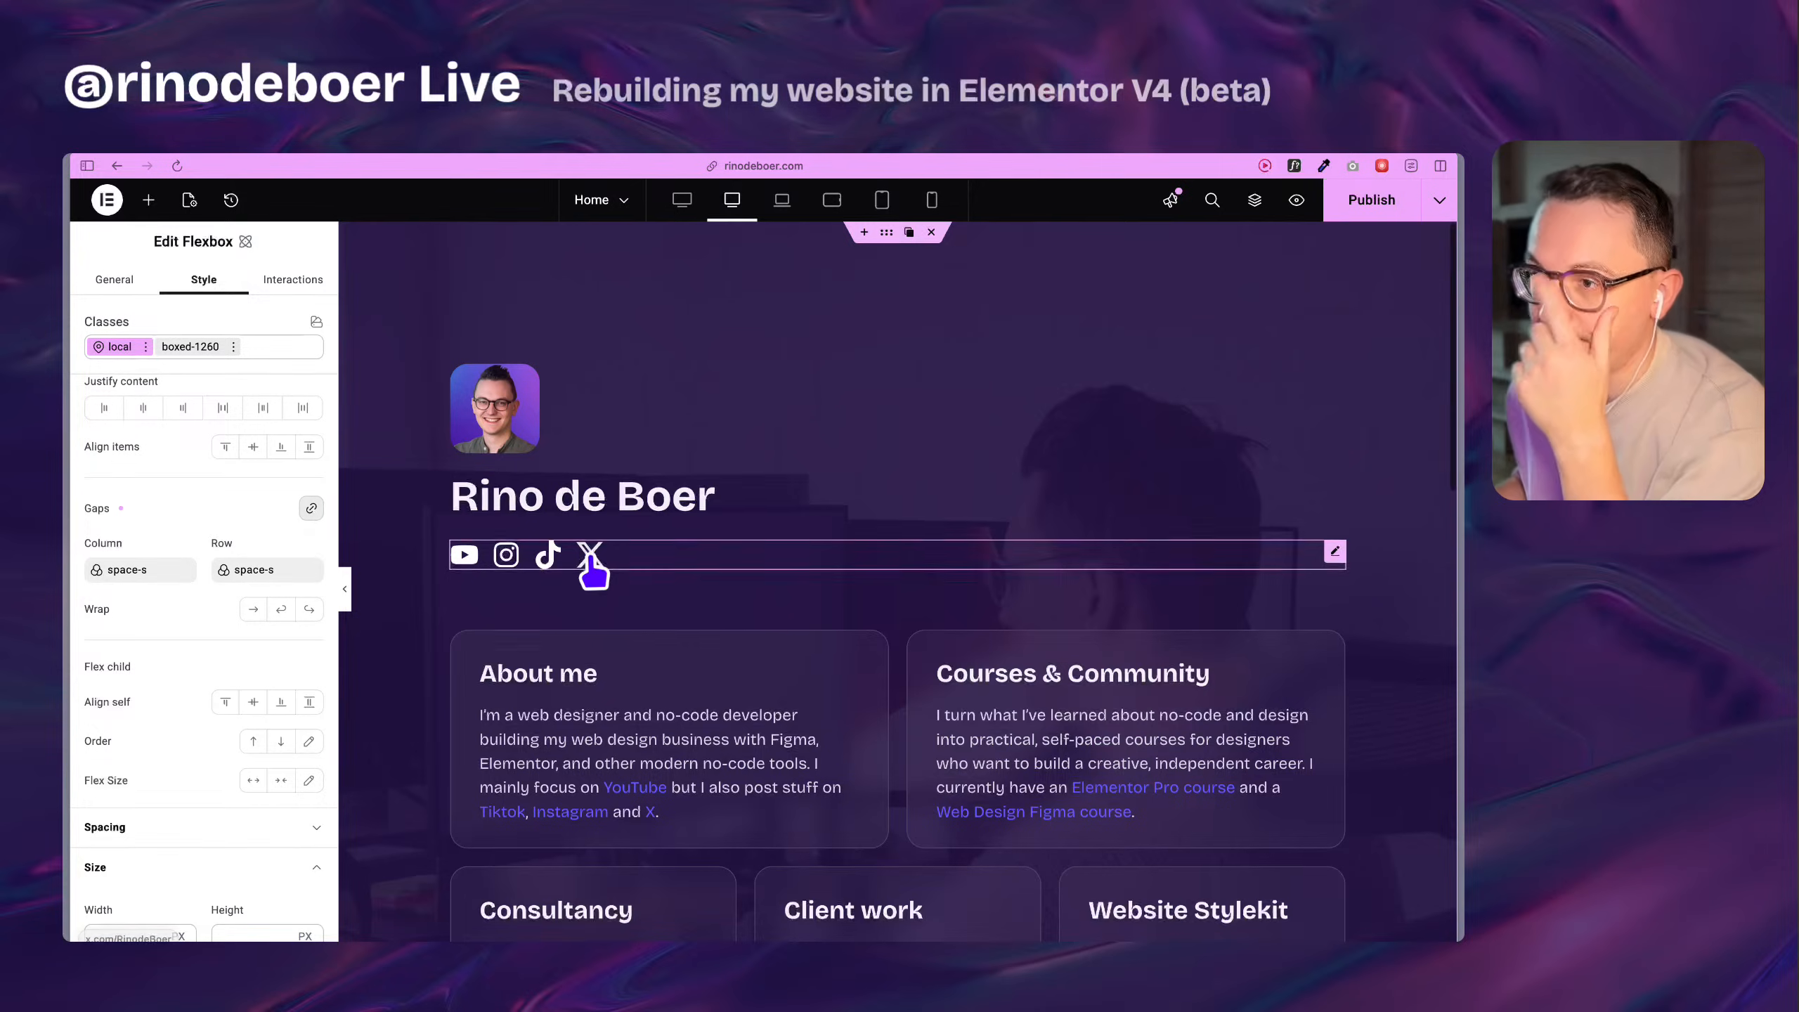
scroll(594, 561, "down", 1)
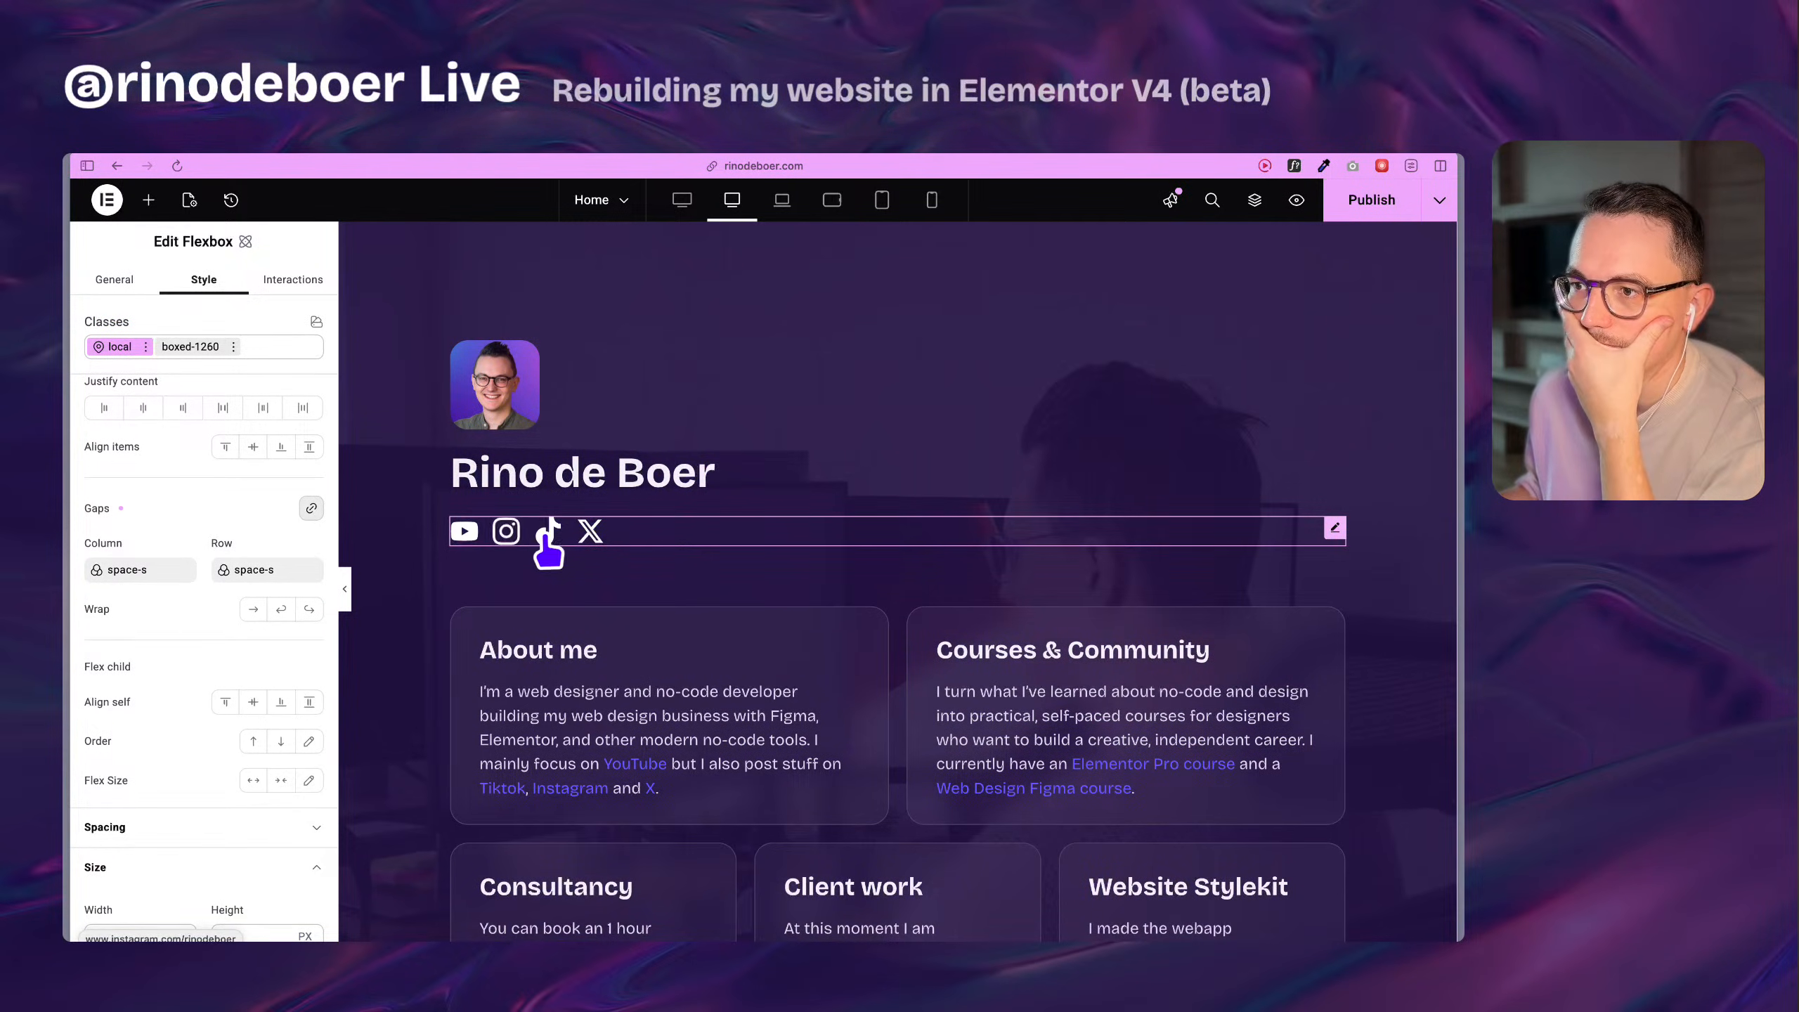
scroll(601, 540, "down", 1)
scroll(602, 524, "down", 10)
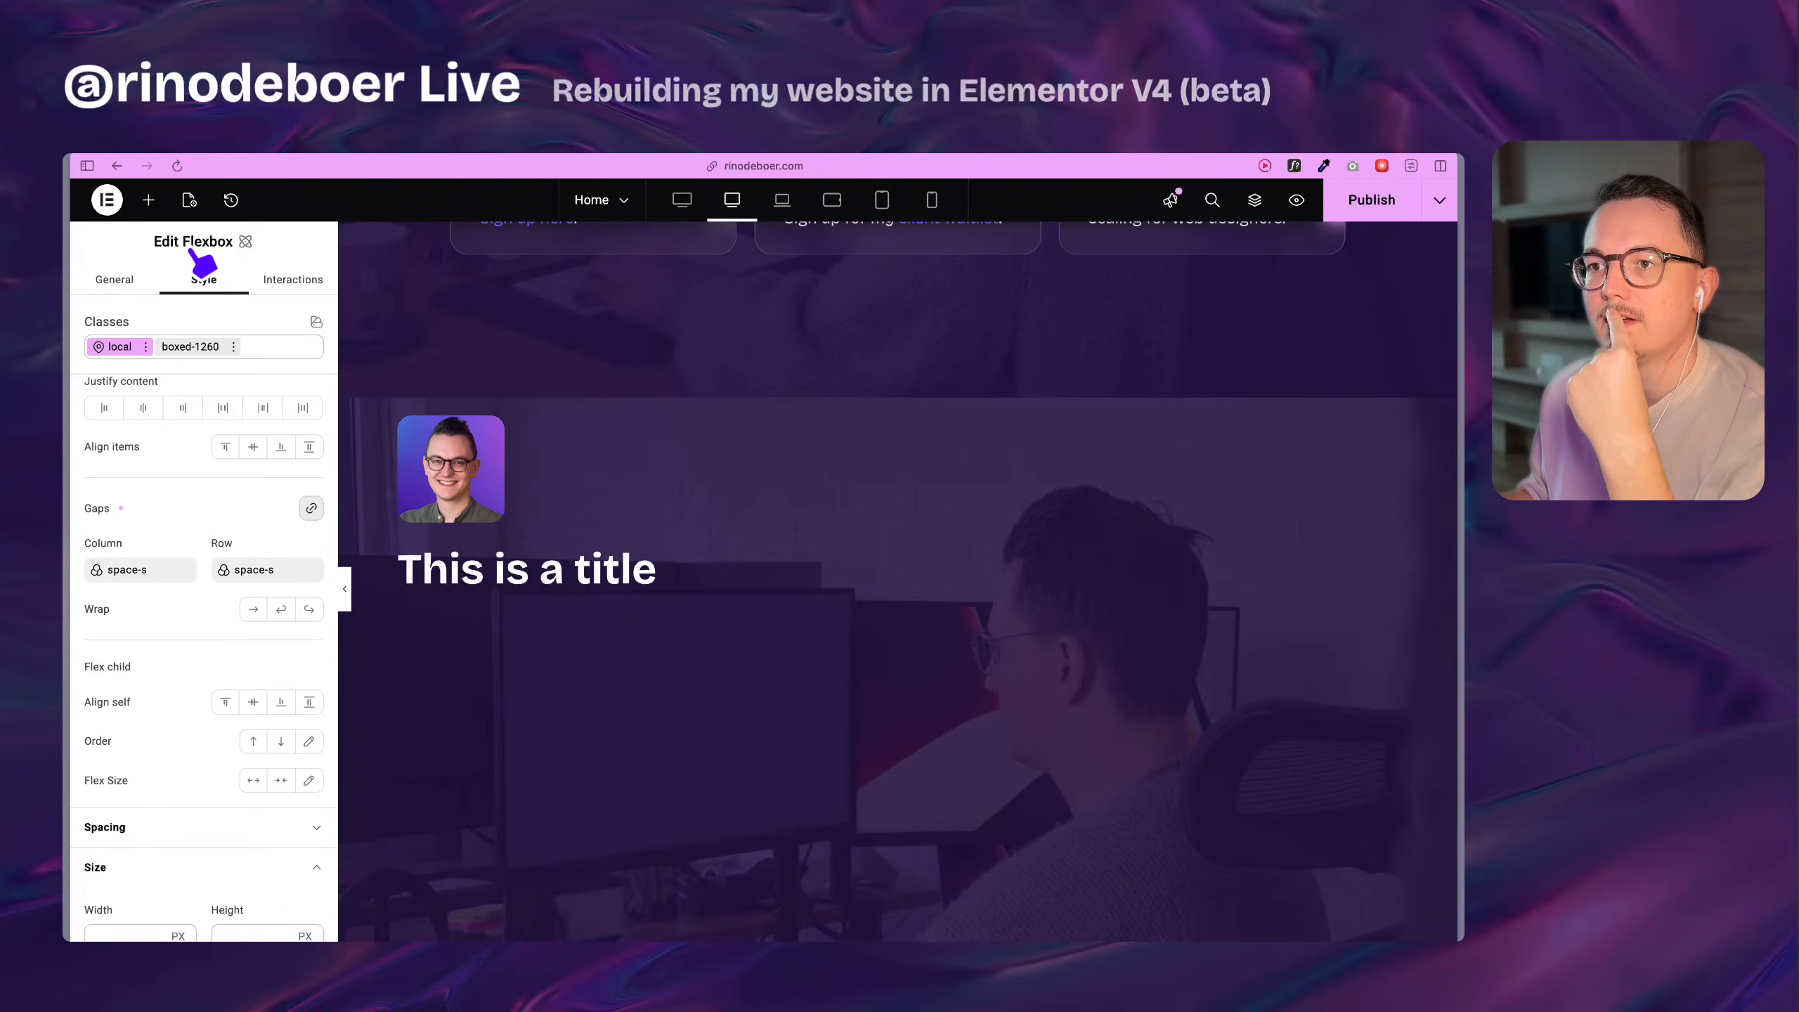
scroll(588, 510, "up", 10)
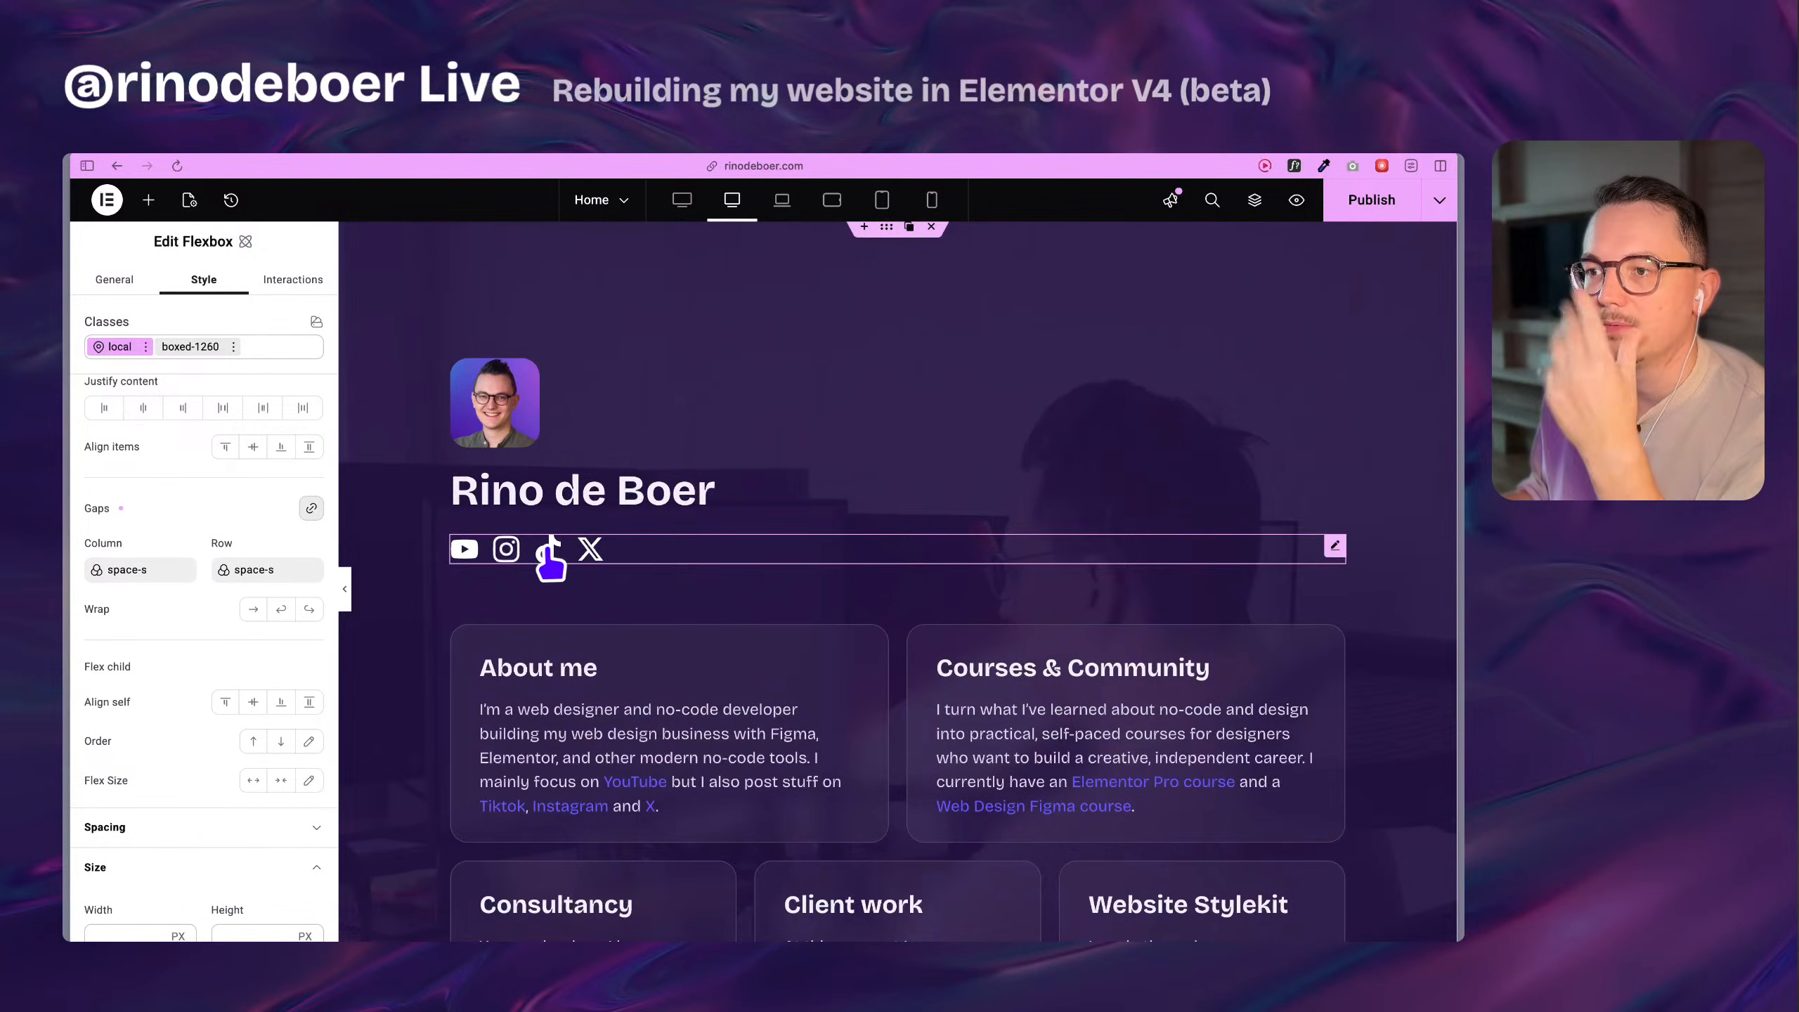
Inspect the original section's Social Icons widget, including the icon, link and color settings of its YouTube item.
left_click(655, 546)
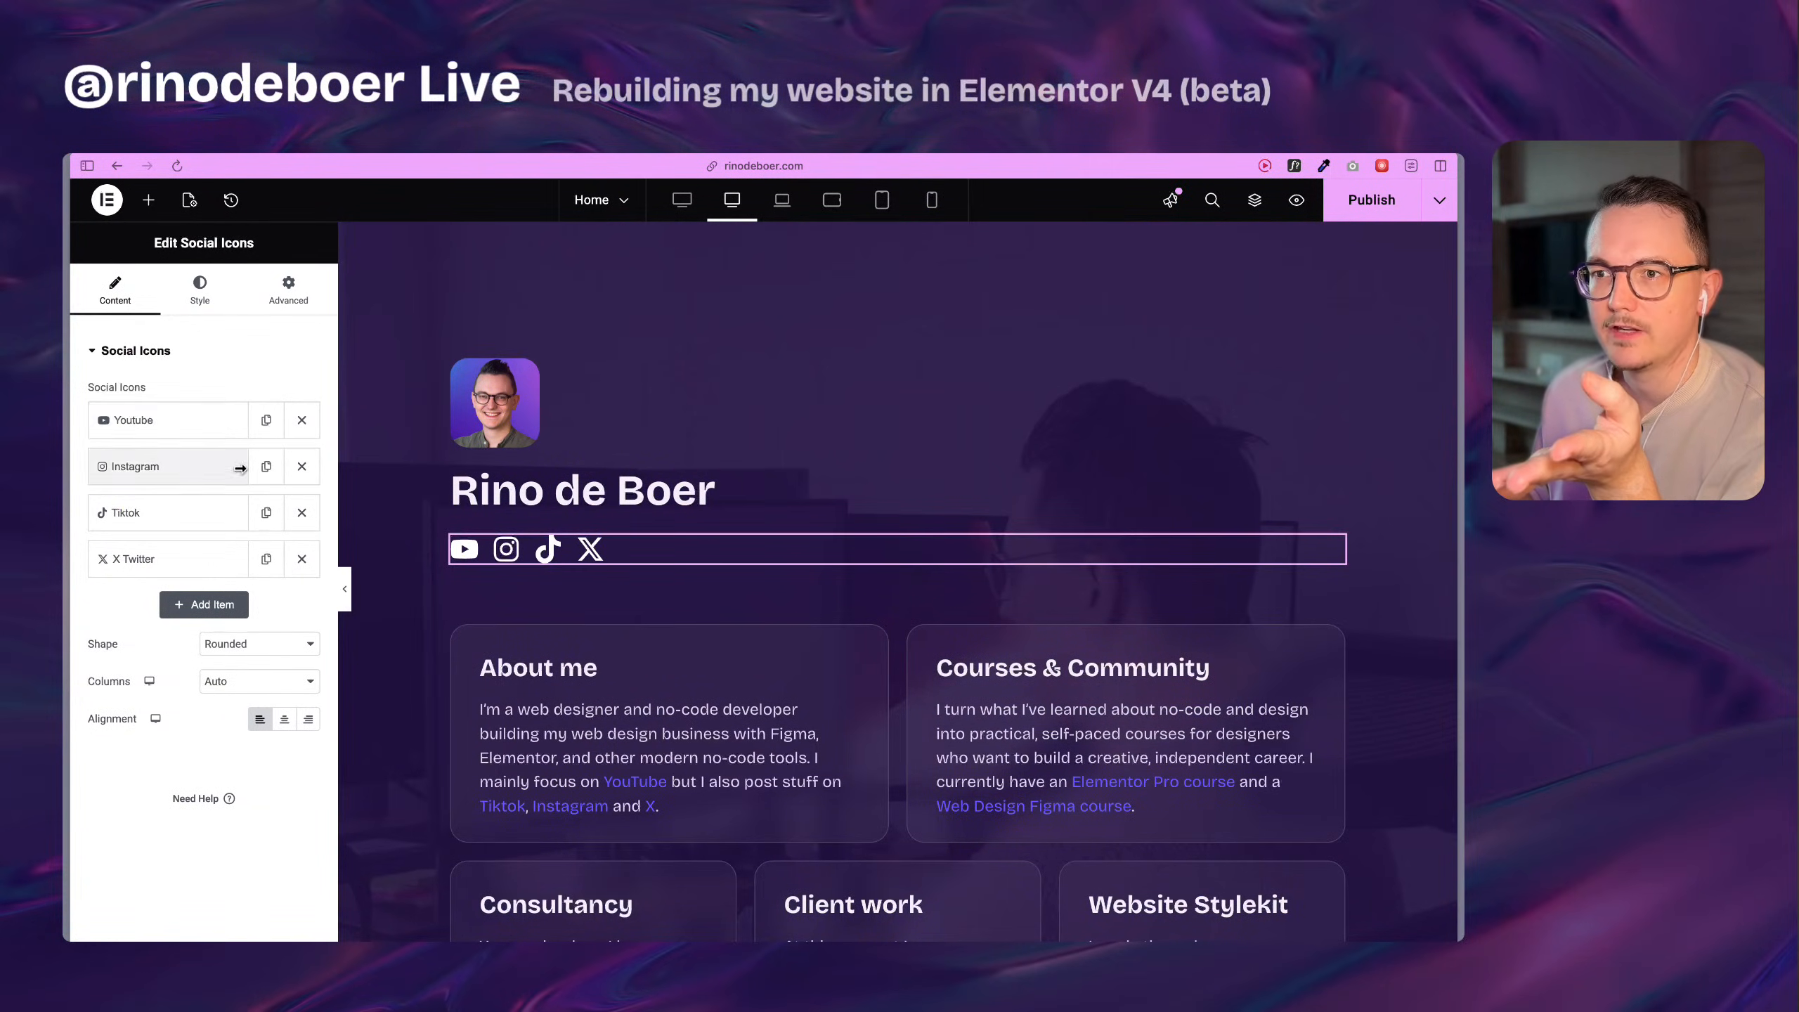
left_click(202, 421)
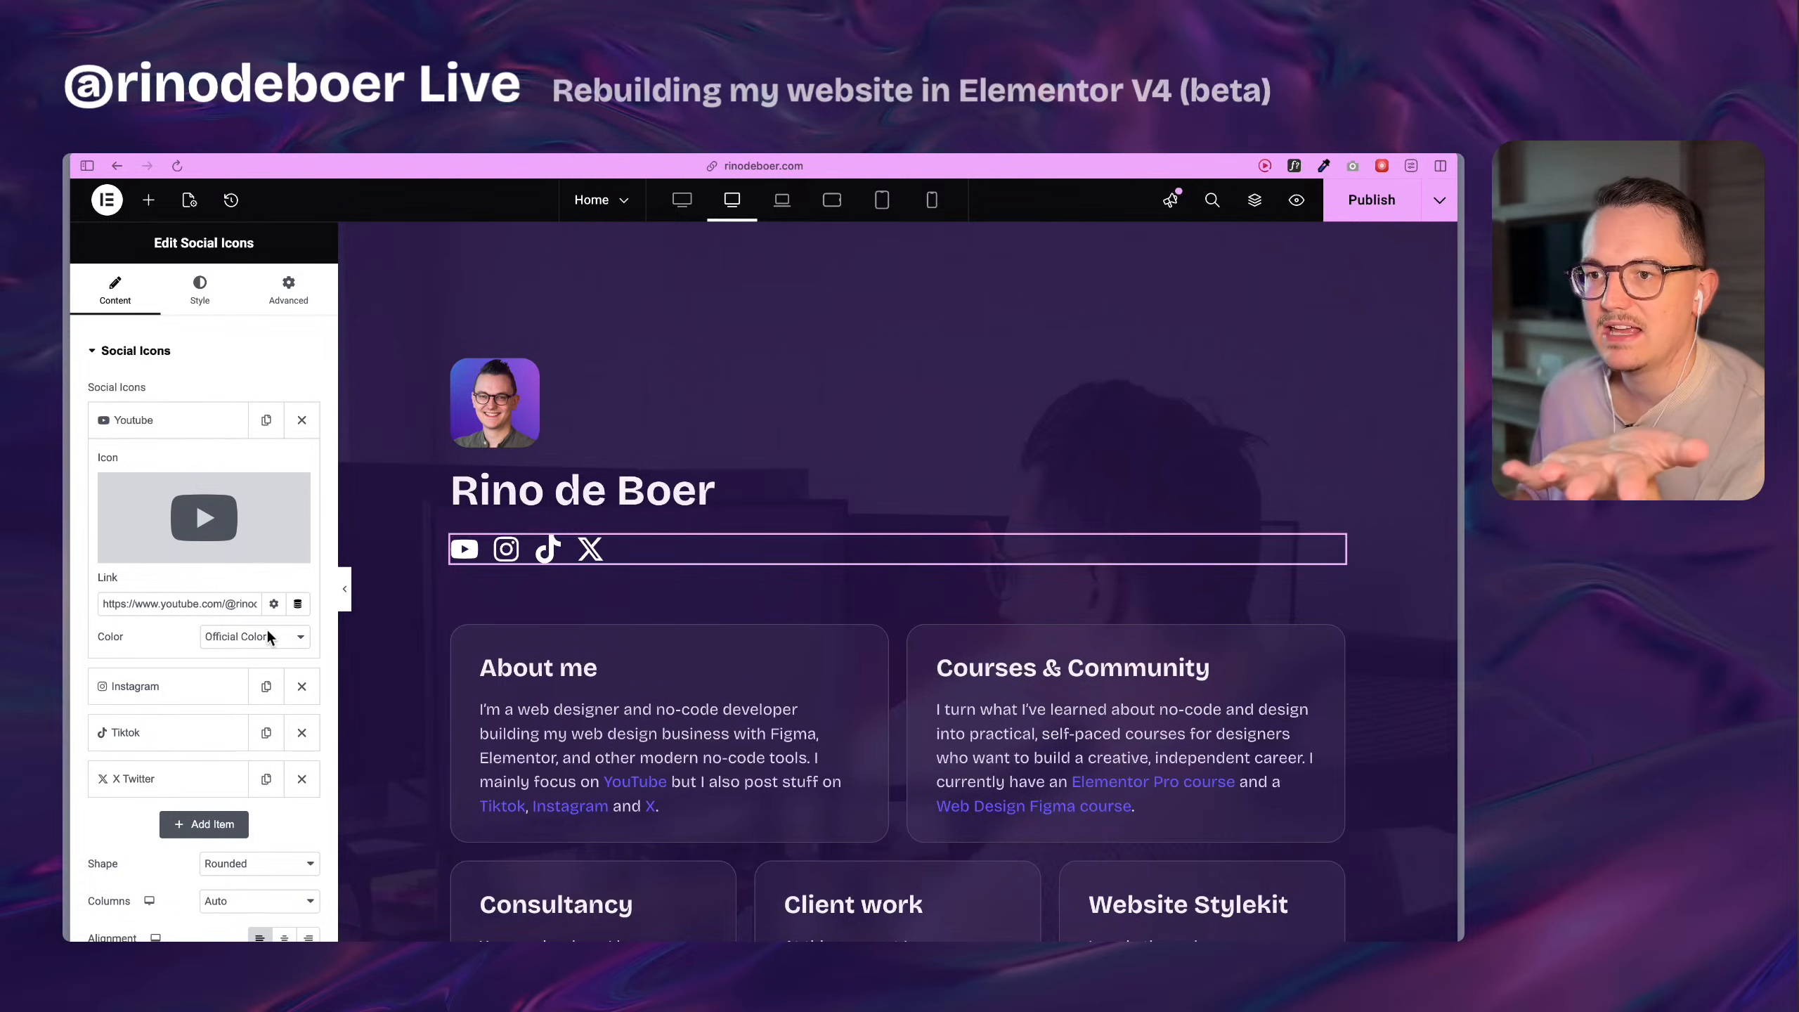
scroll(142, 684, "down", 3)
scroll(136, 673, "up", 3)
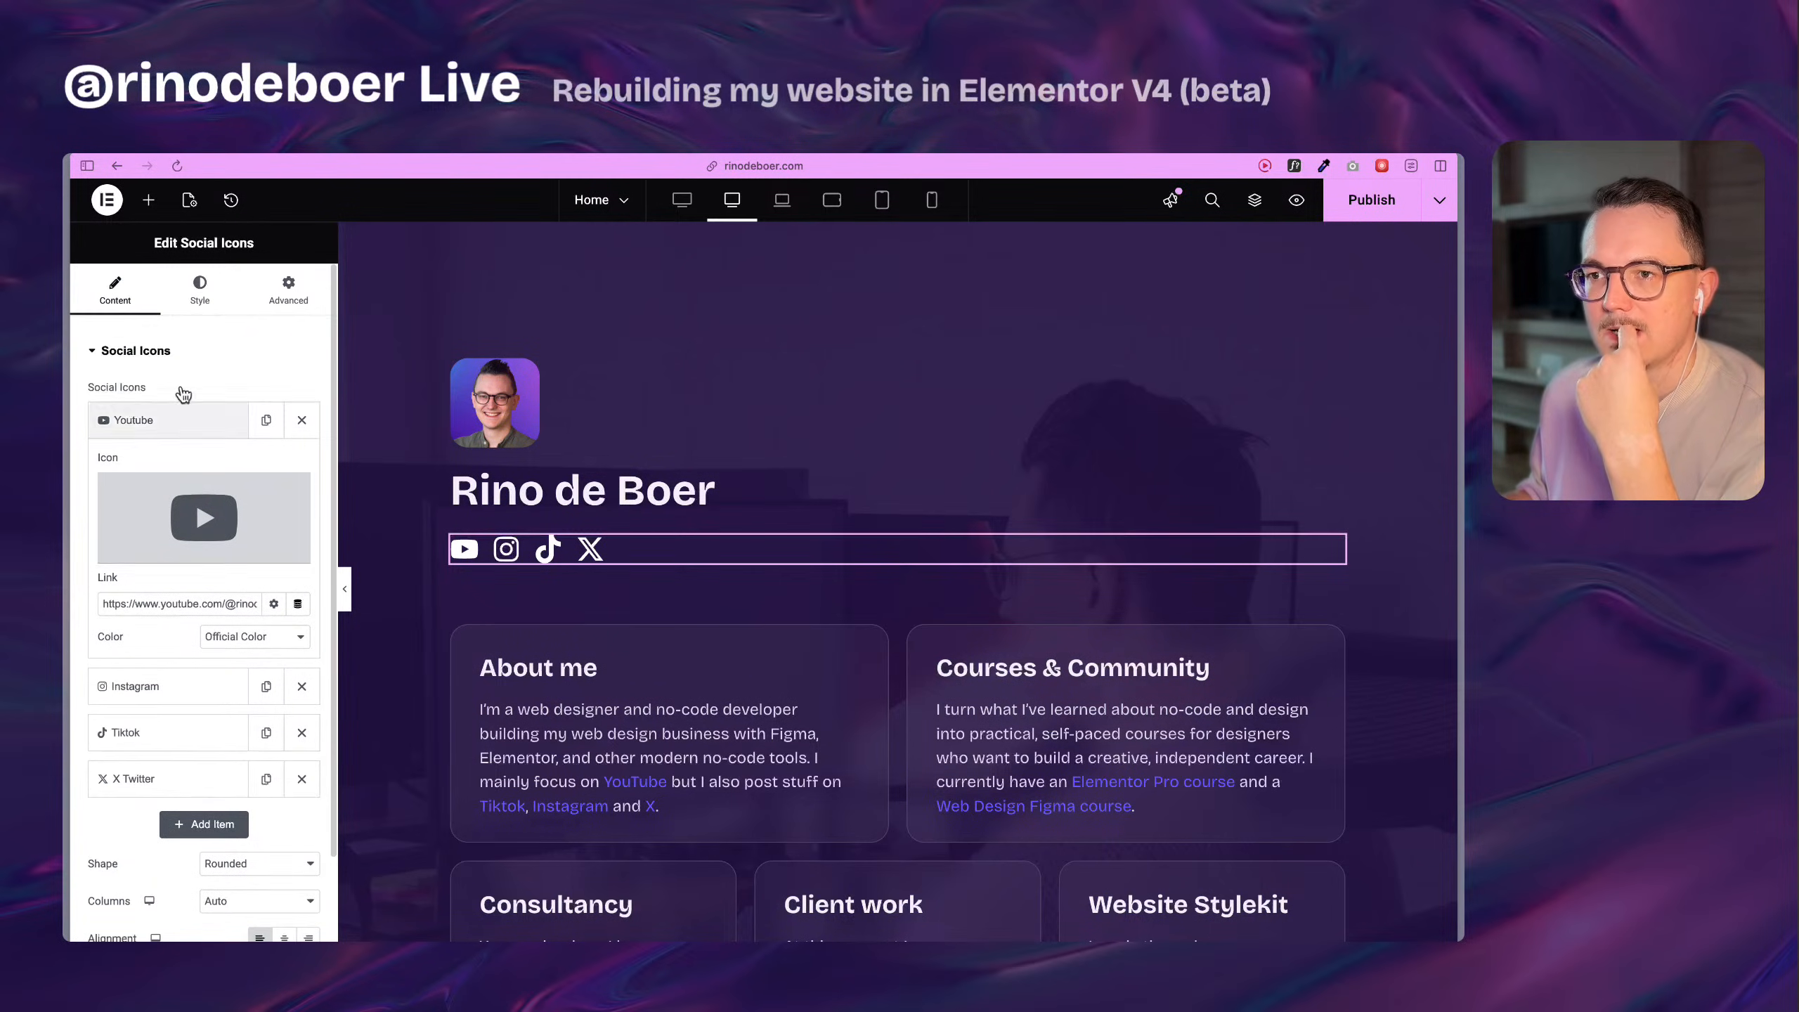
left_click(170, 419)
Add a flexbox below the "This is a title" heading and place an SVG element inside it, keeping the placeholder graphic.
scroll(594, 522, "down", 10)
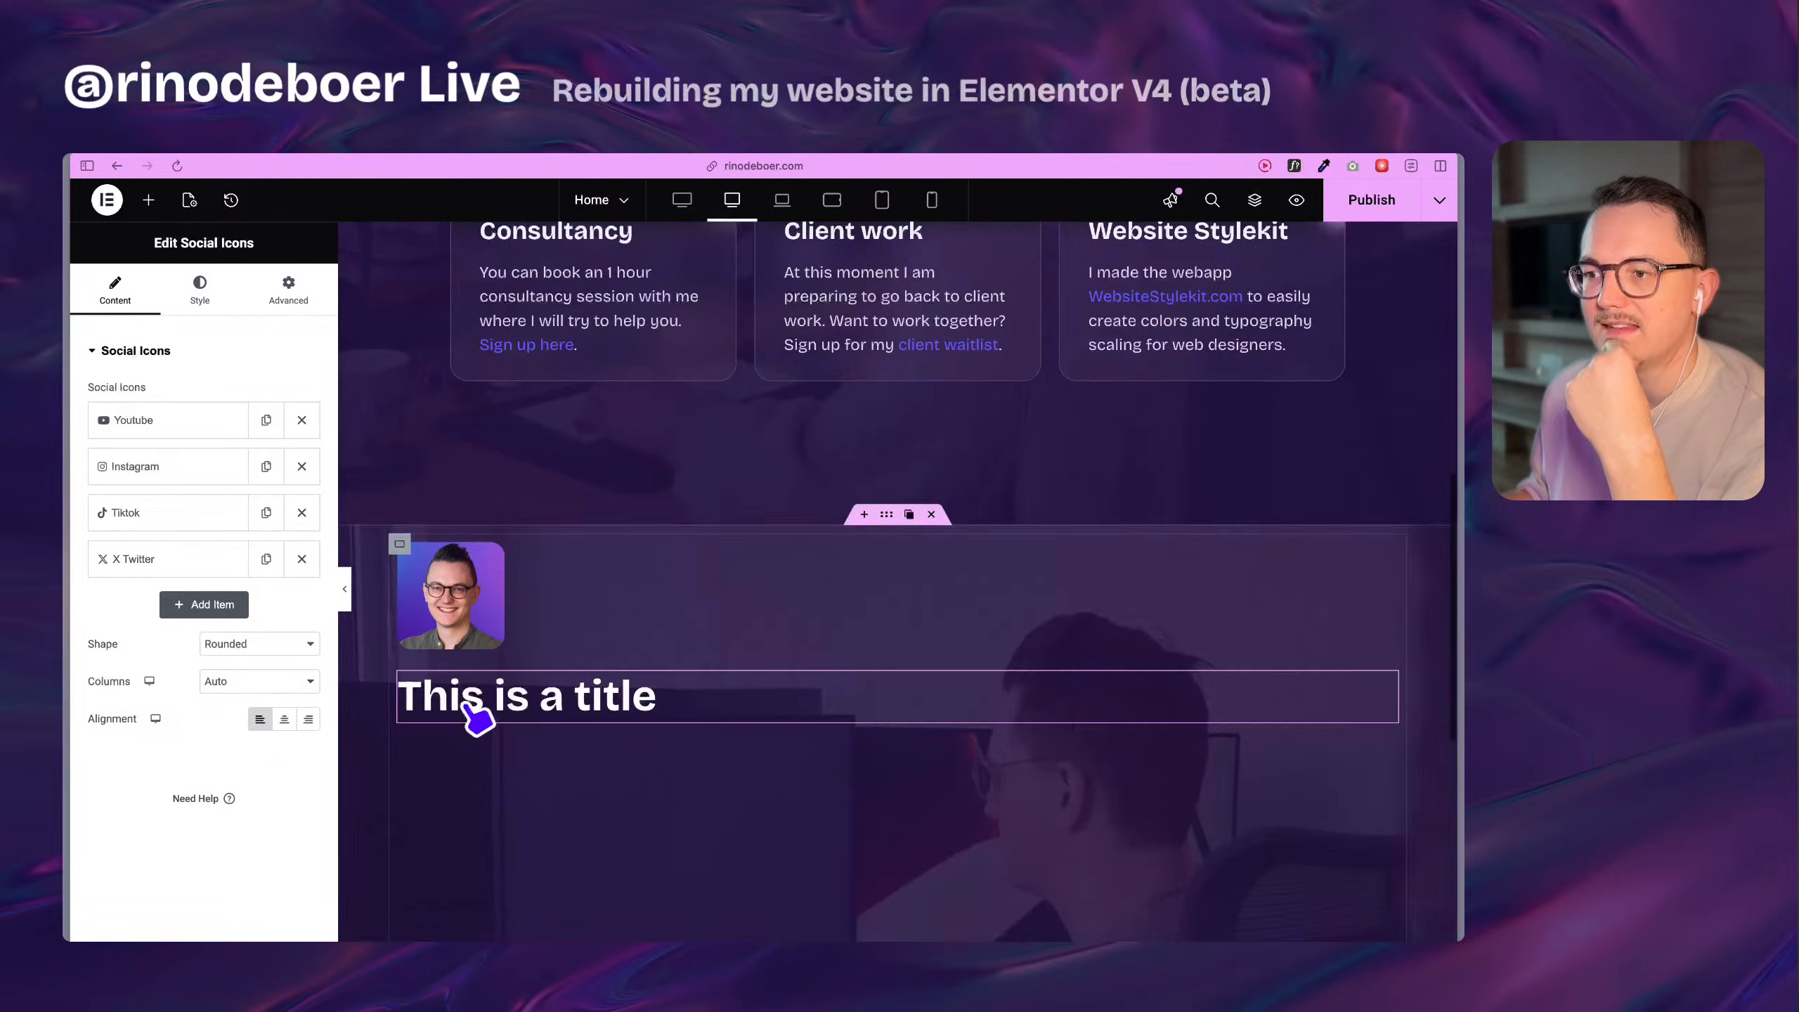
left_click(149, 199)
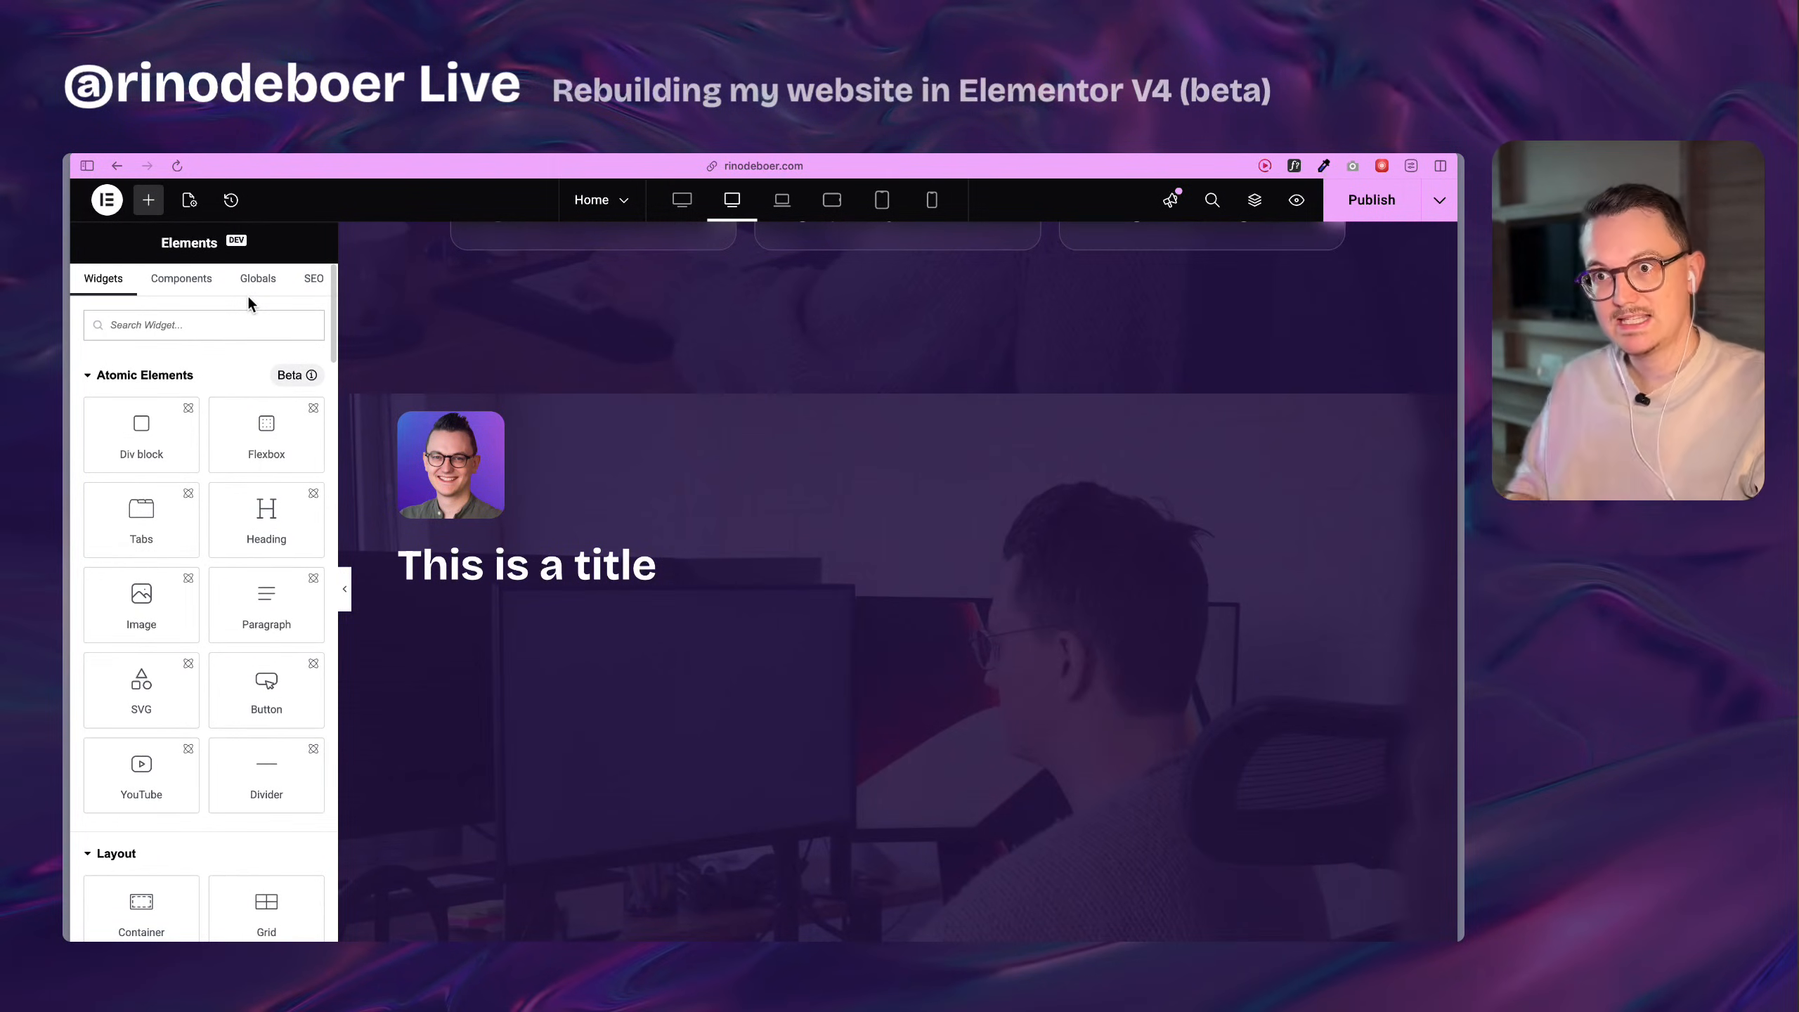
left_click_drag(266, 432, 506, 603)
left_click(149, 200)
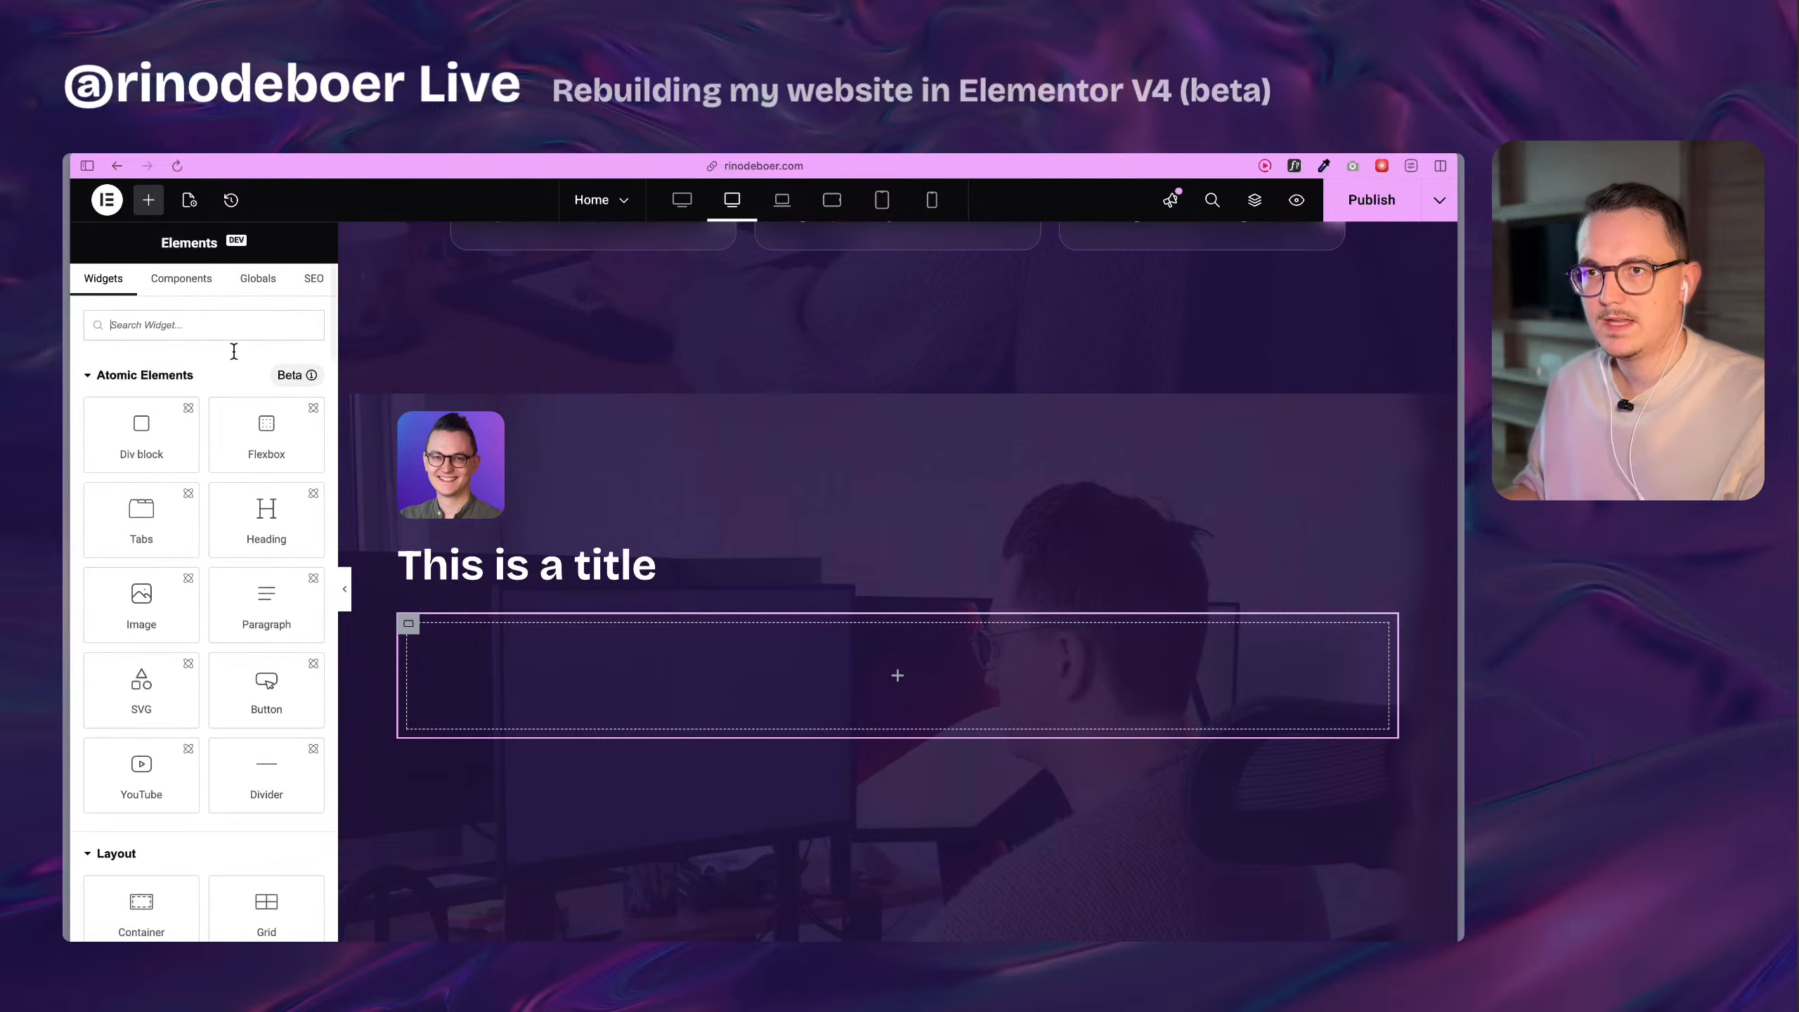
type("svg")
left_click_drag(142, 394, 530, 710)
left_click(205, 415)
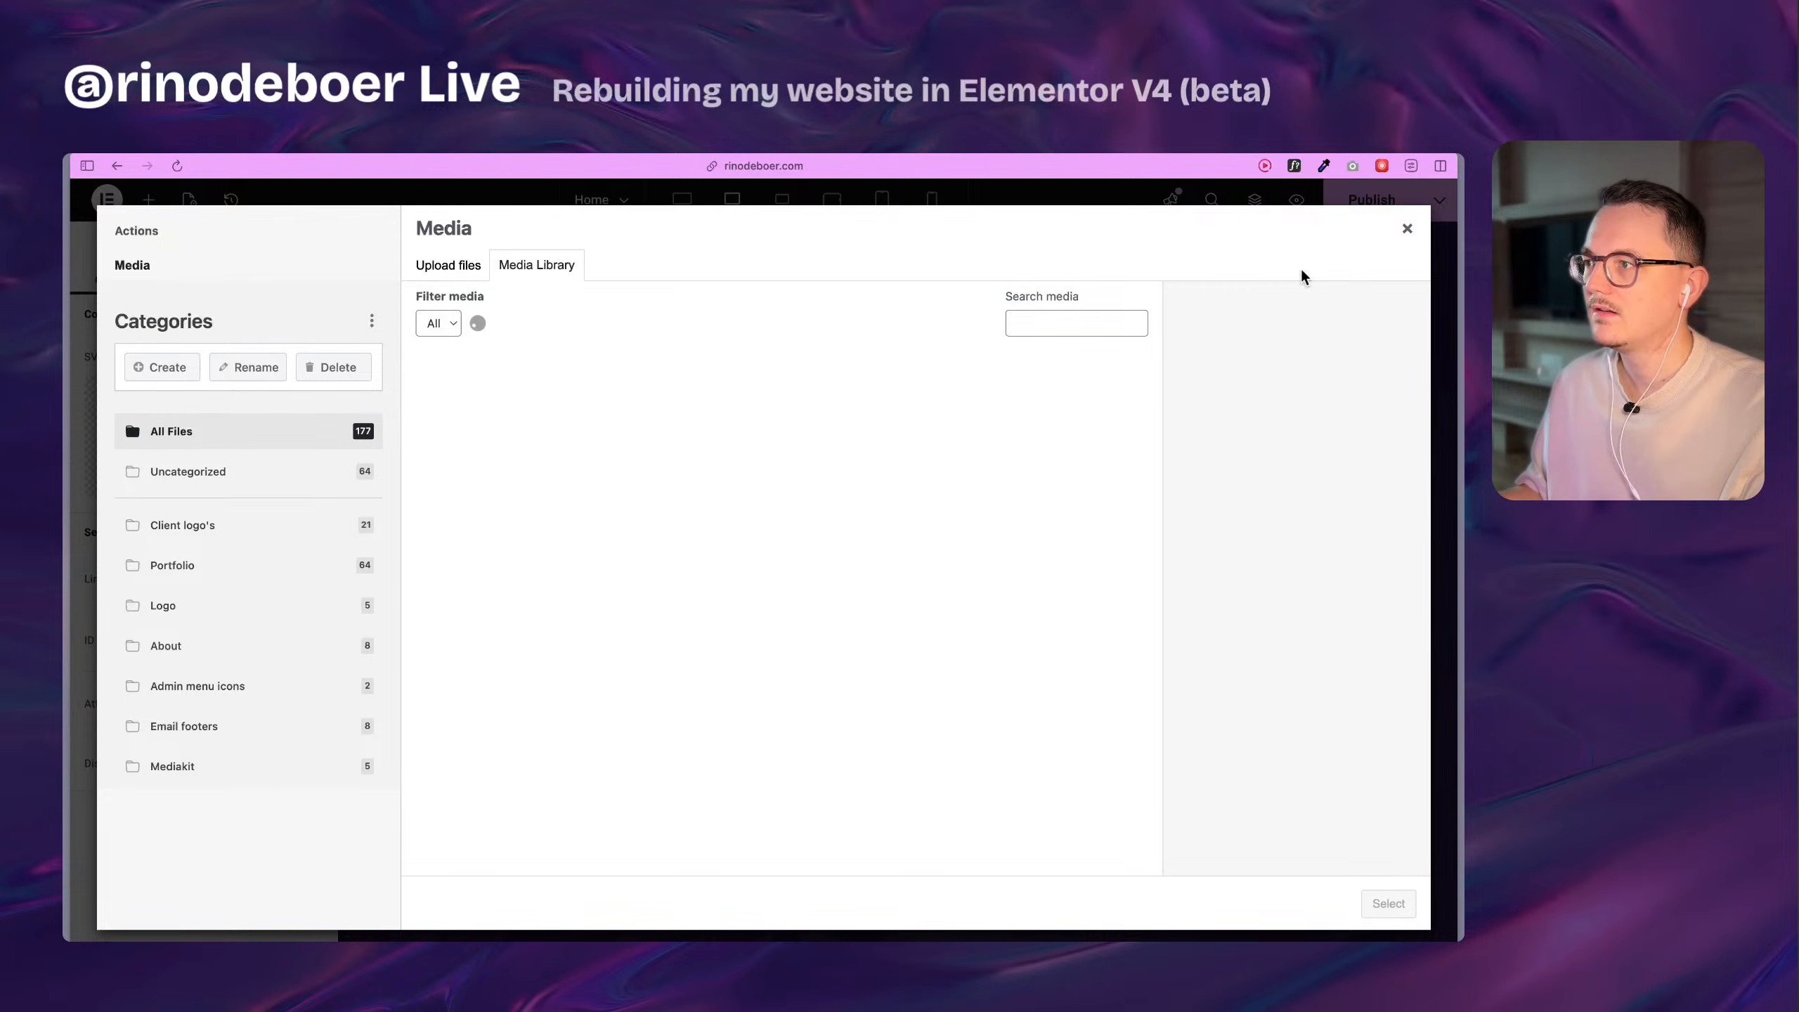
left_click(1407, 231)
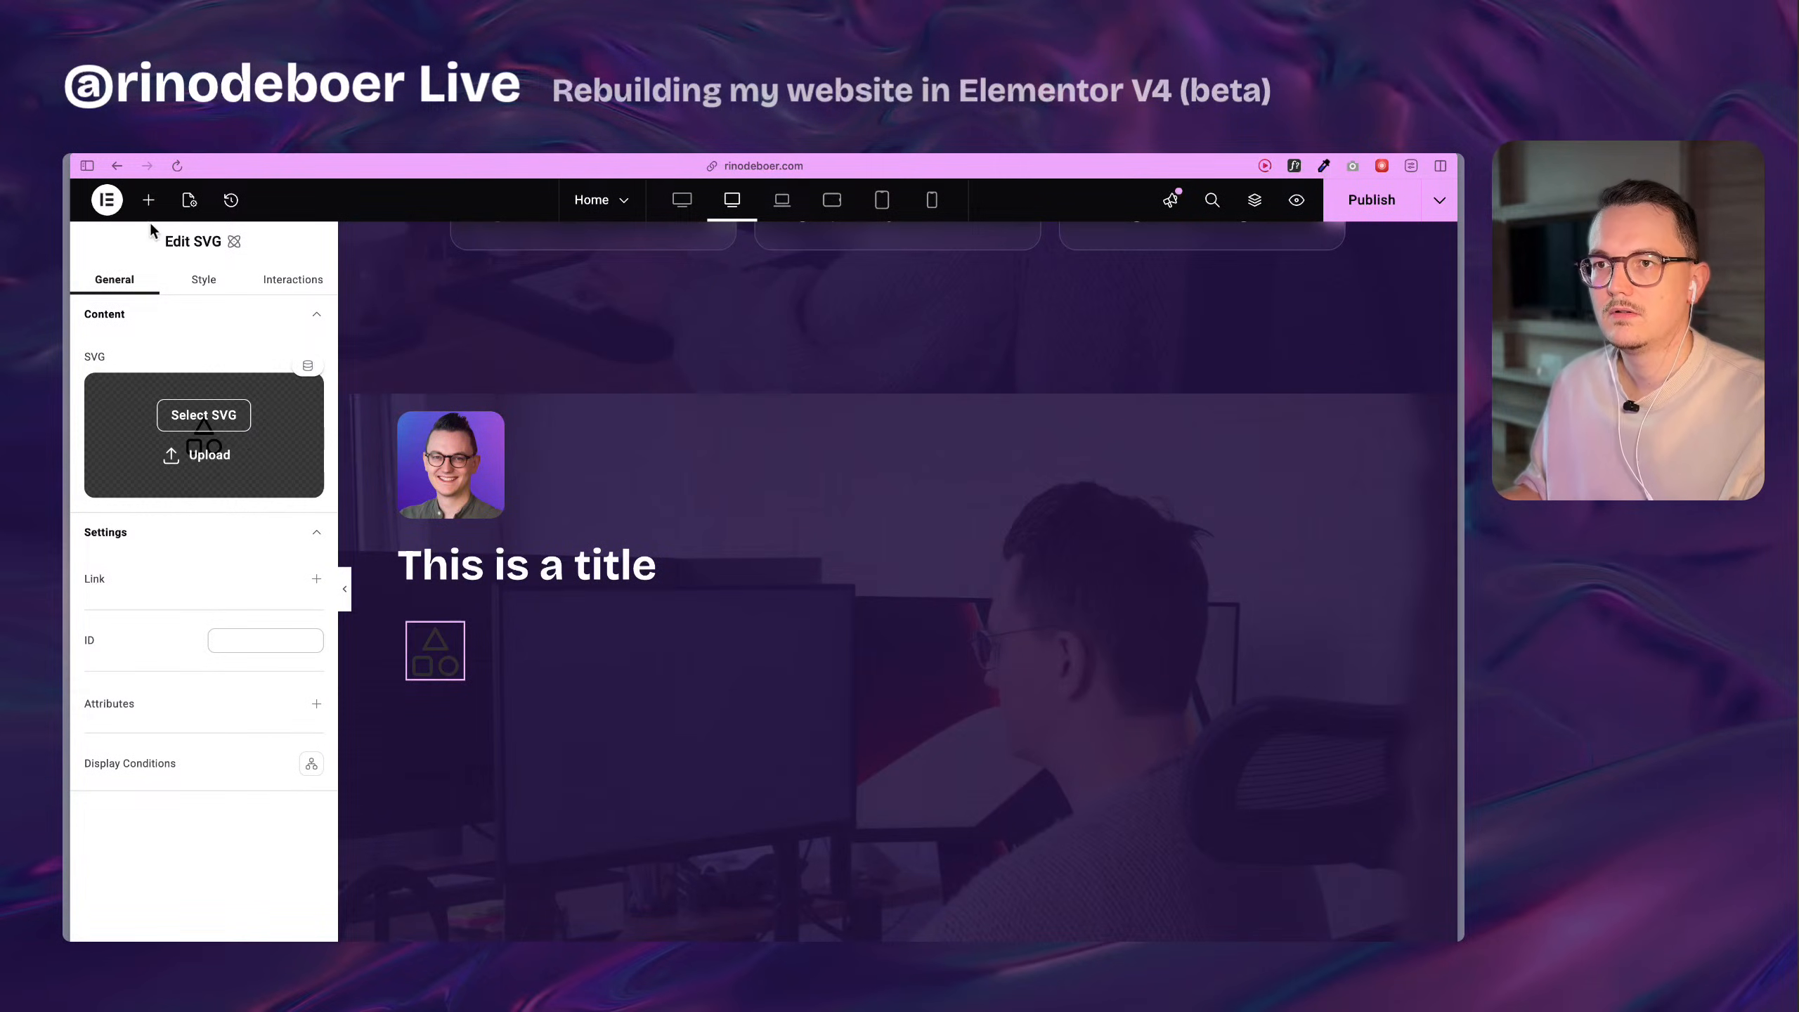
Search the element library for "icon" to check which icon widgets are available.
left_click(148, 201)
type("icon")
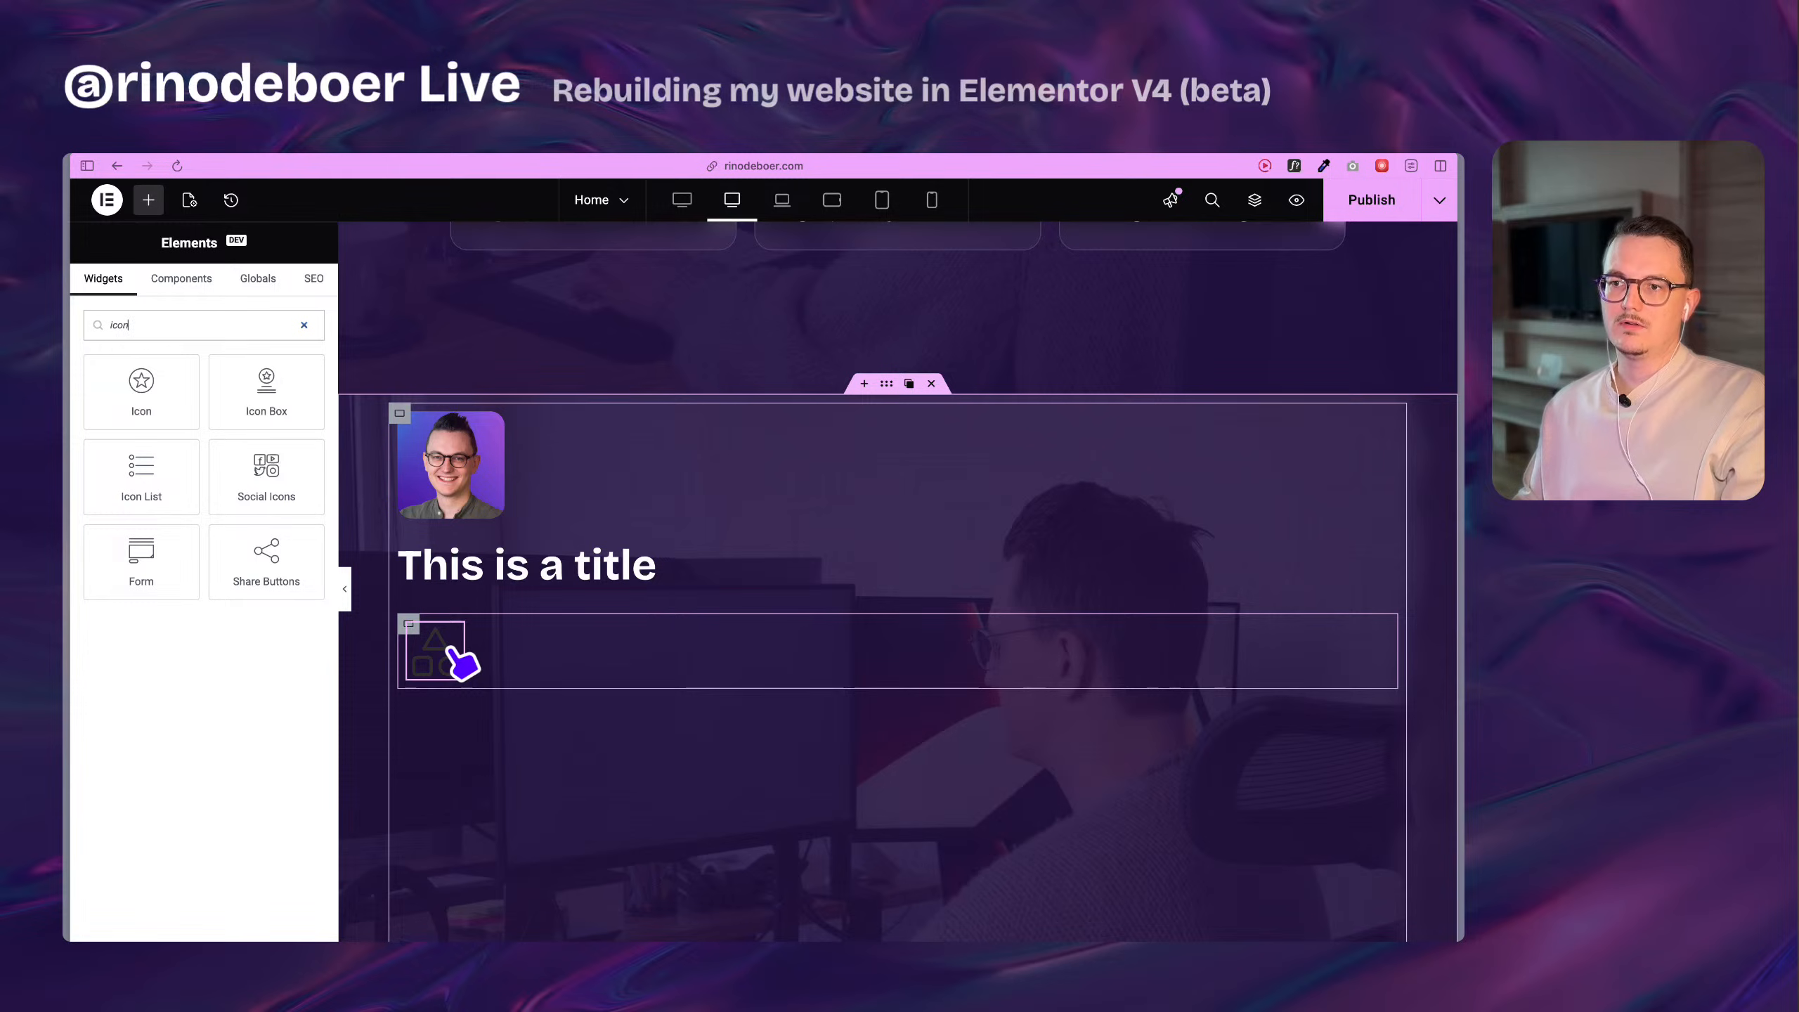
key("super+Tab")
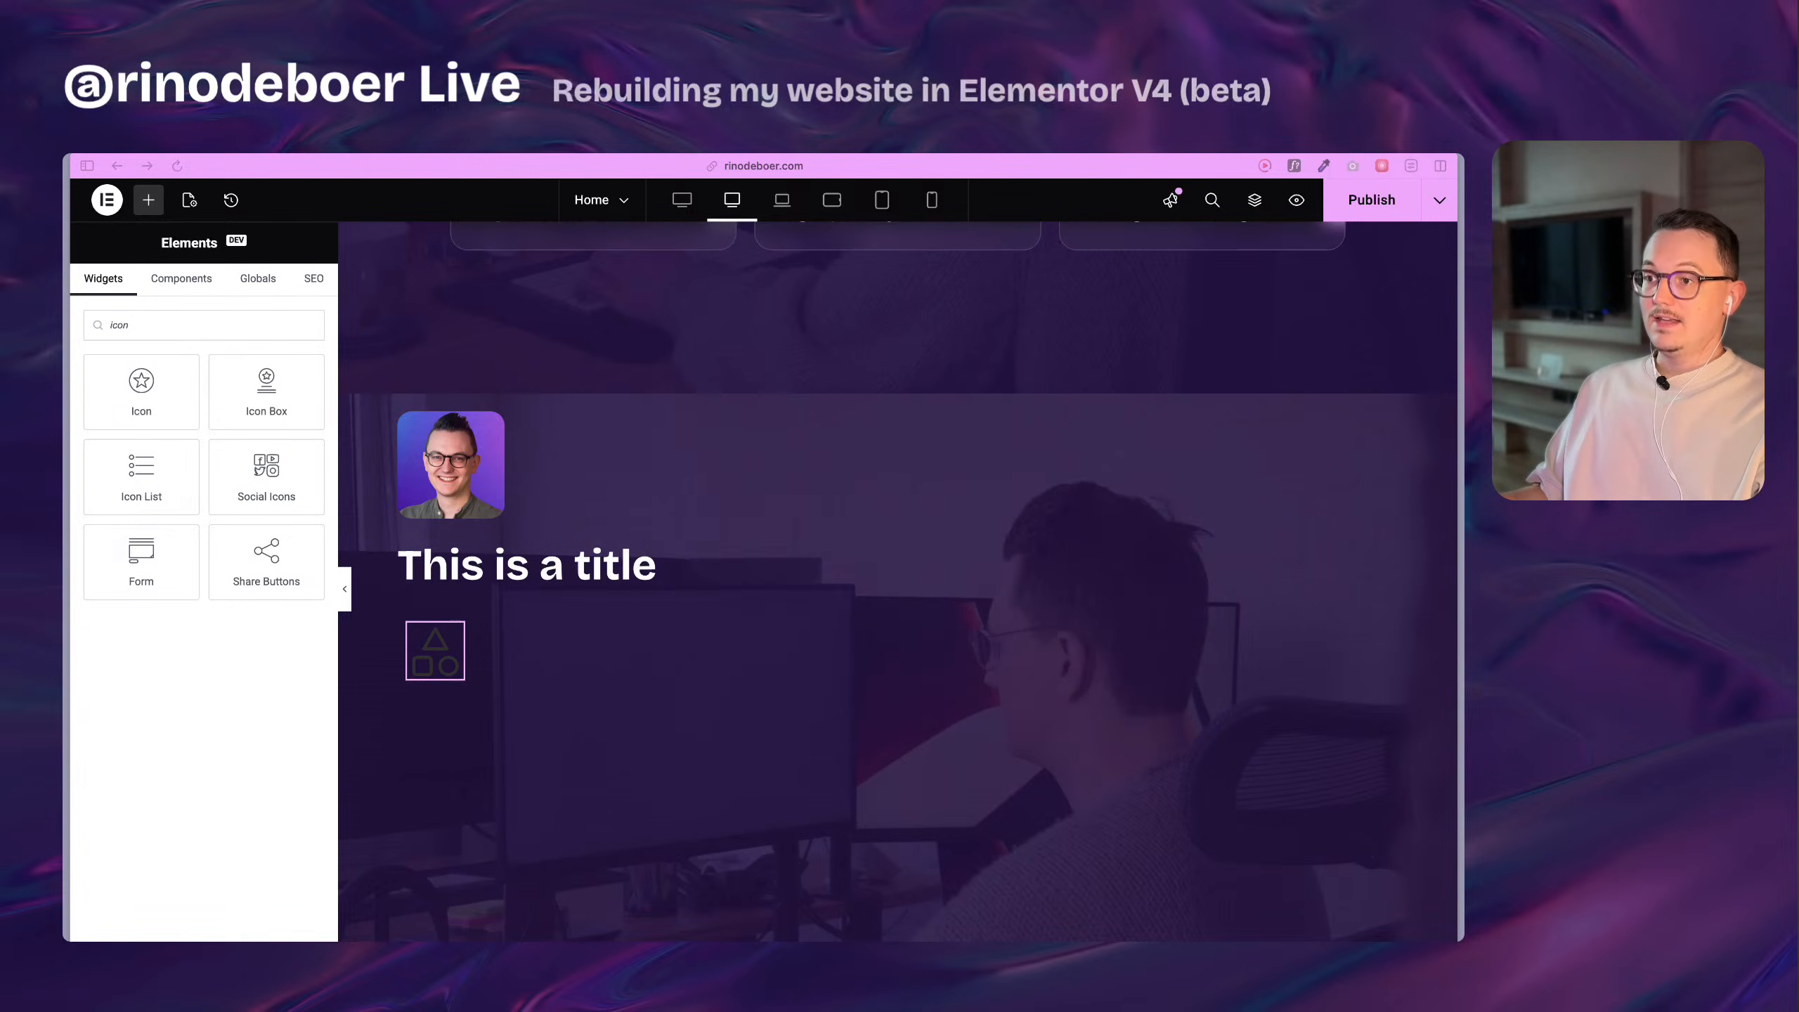
left_click(336, 576)
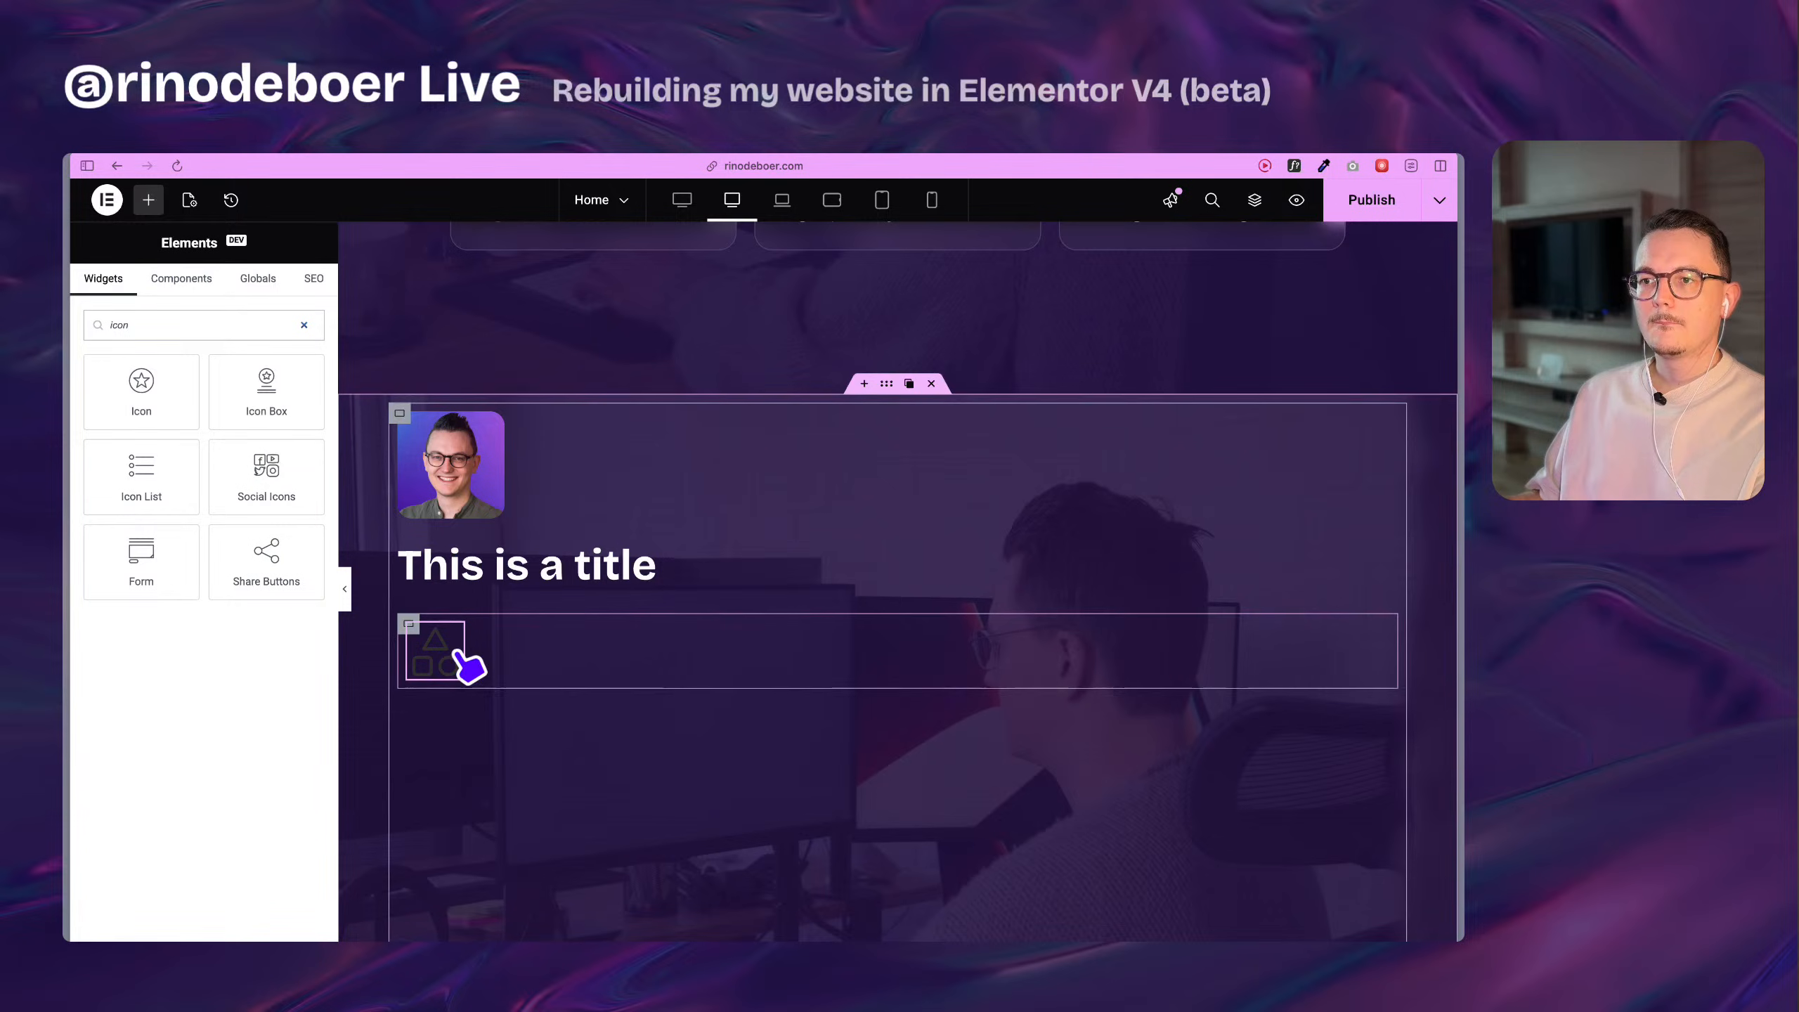
Reorder the variables so headings comes first and light-1 follows dark-1 above rounded-m, and save the changes.
left_click(549, 576)
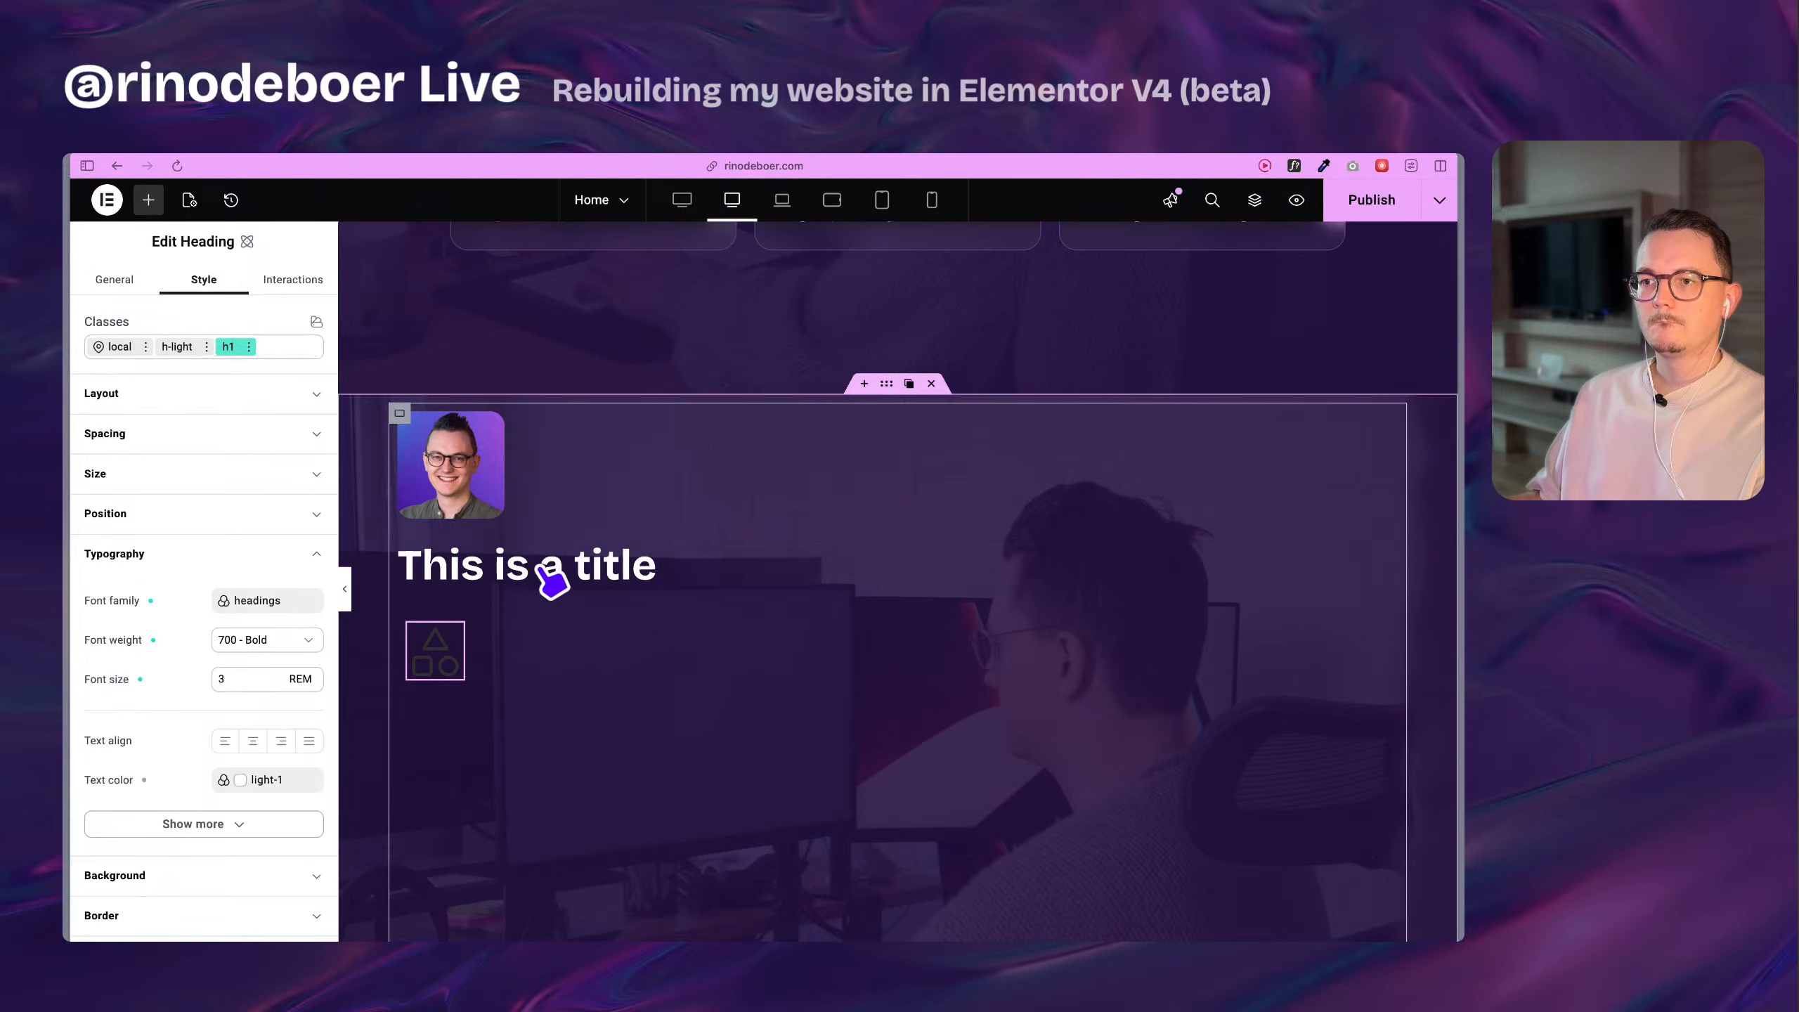
left_click(399, 413)
left_click(153, 736)
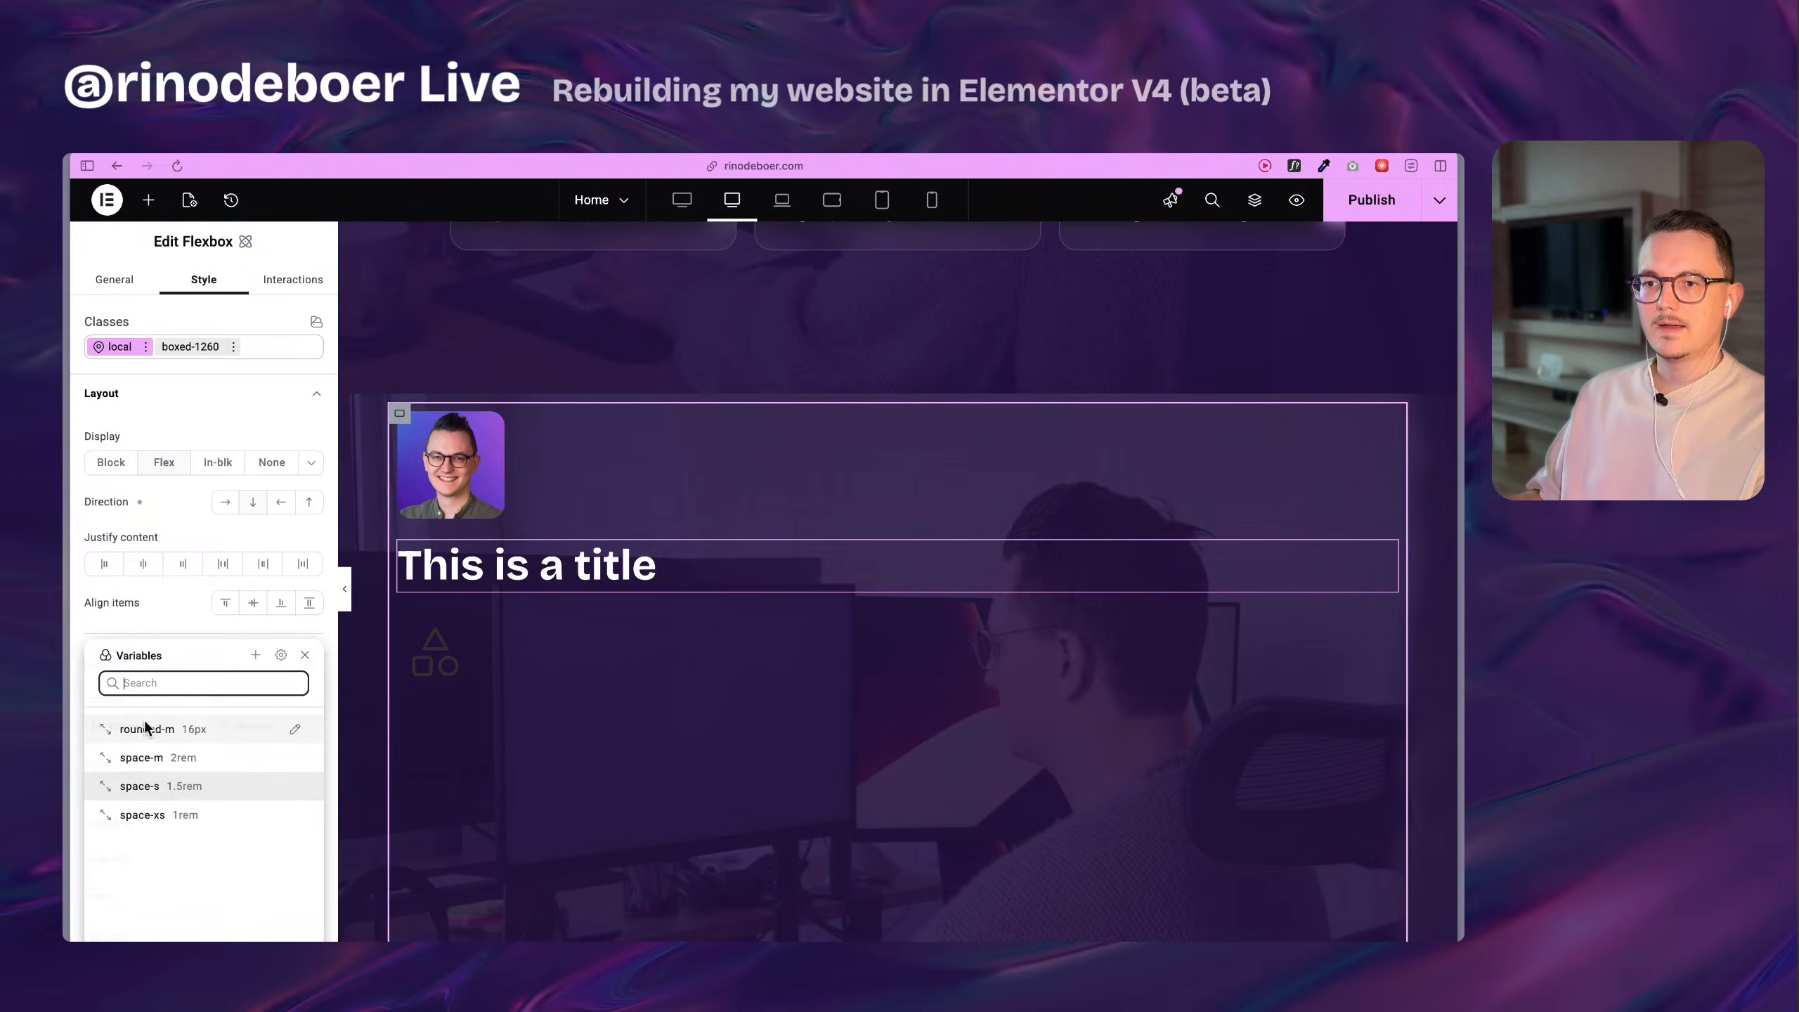
left_click(282, 659)
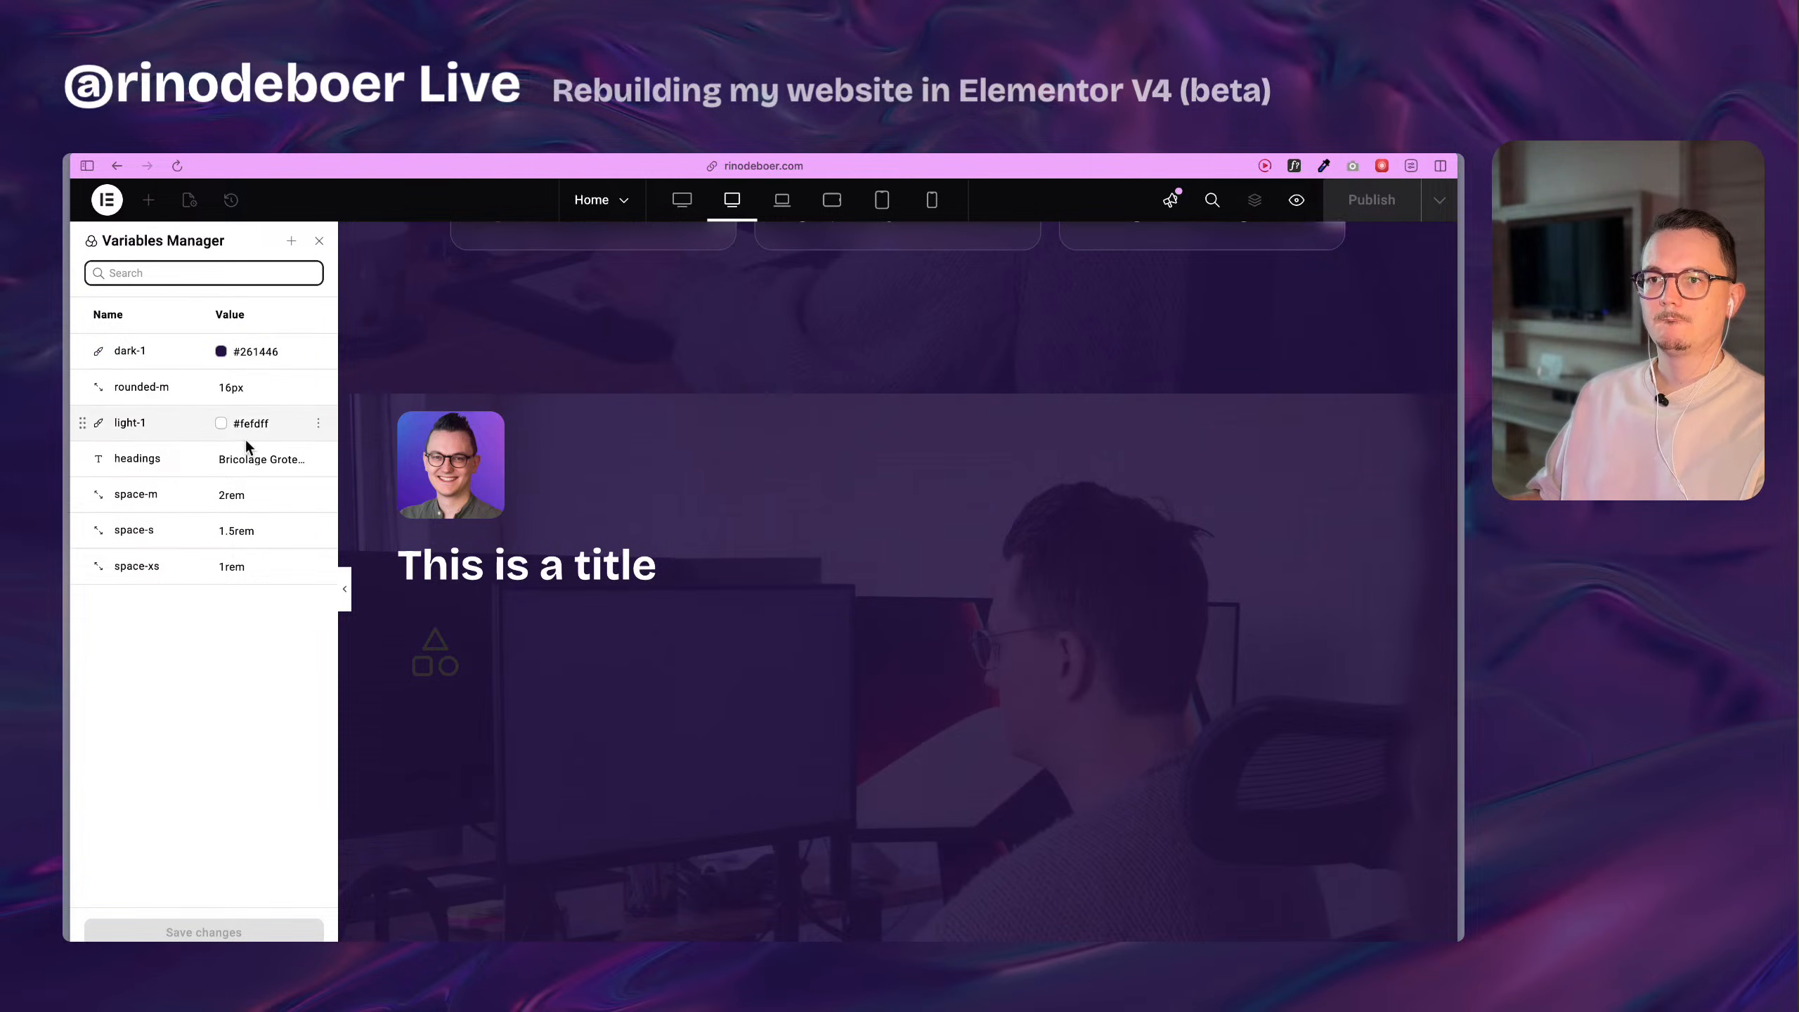
left_click_drag(82, 423, 84, 388)
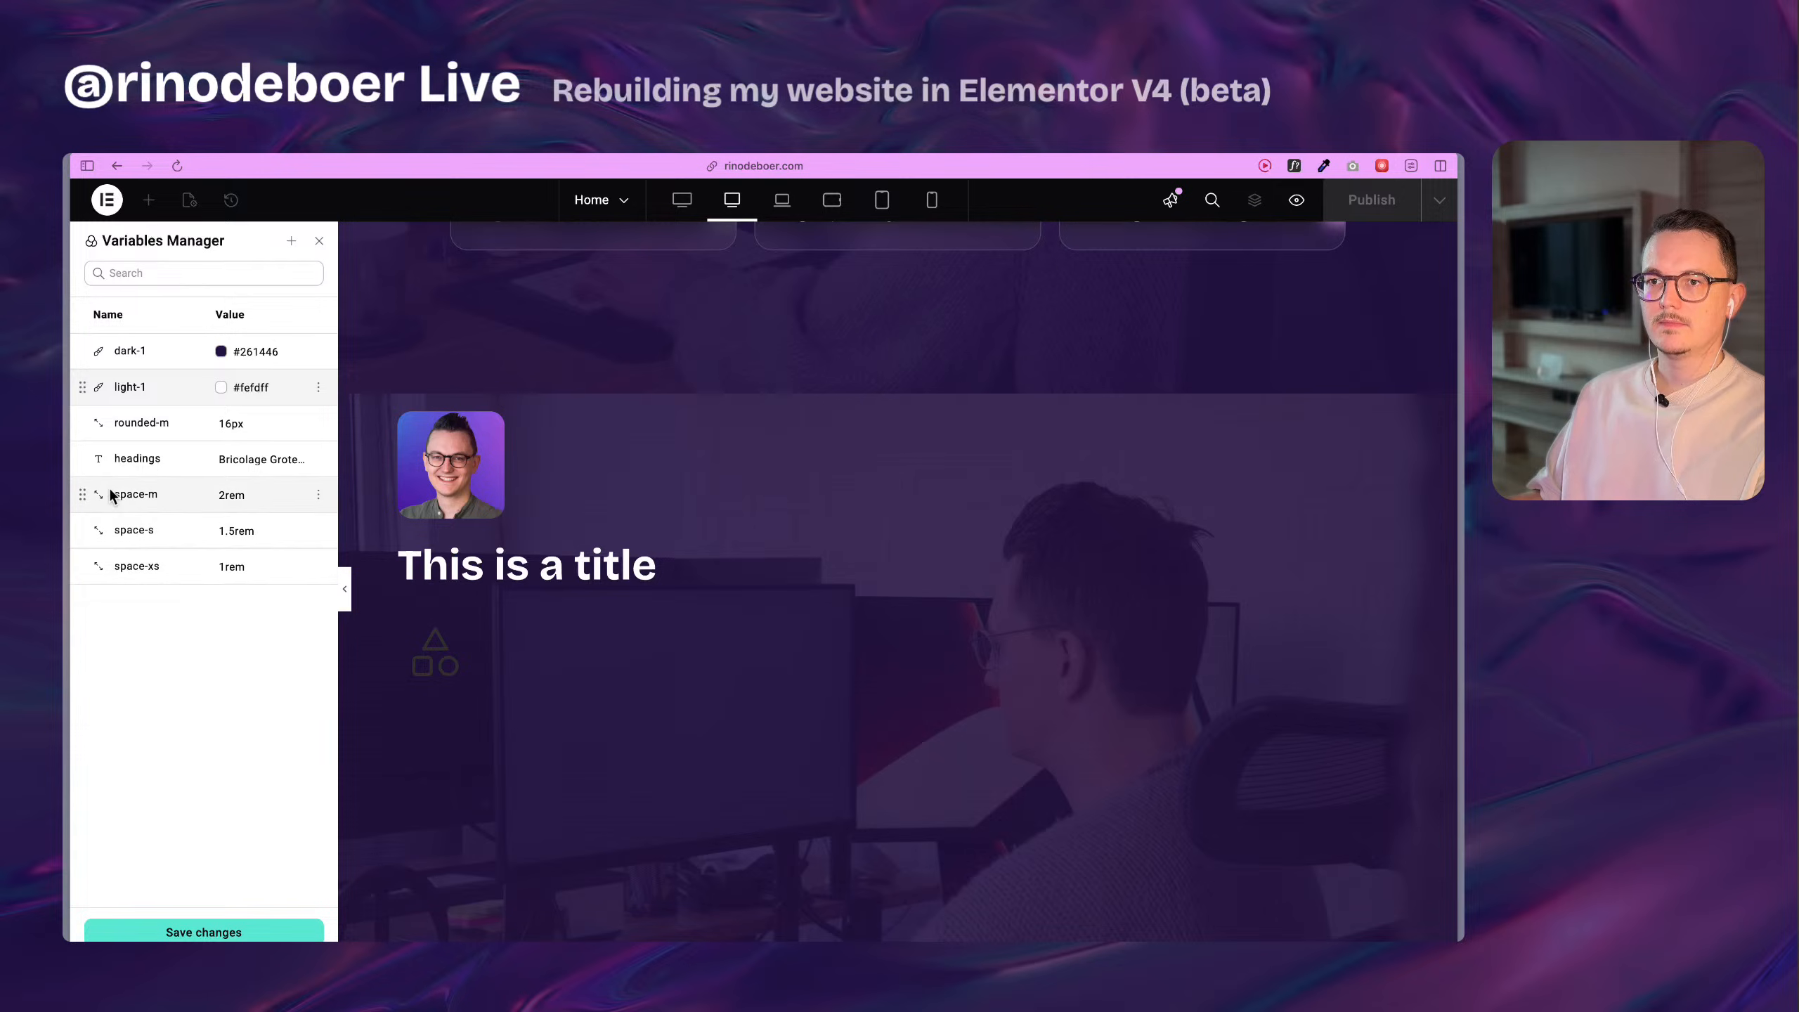
left_click_drag(83, 465, 83, 351)
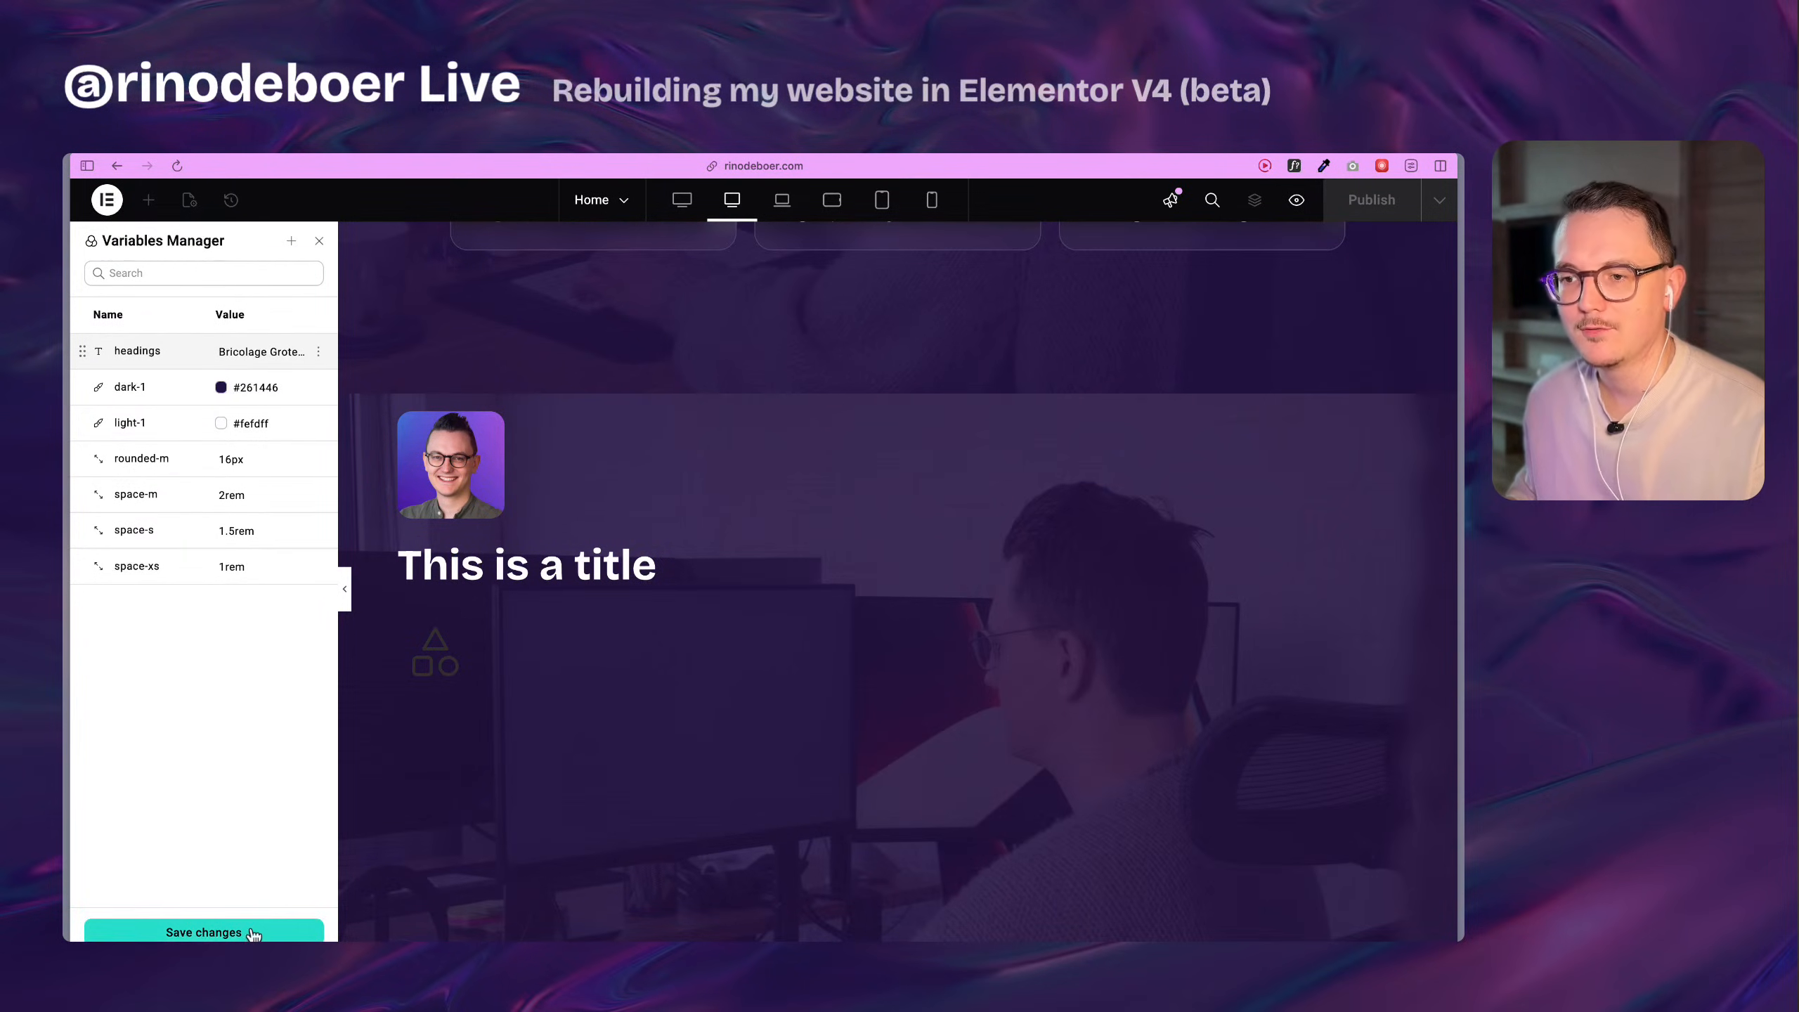
left_click(320, 241)
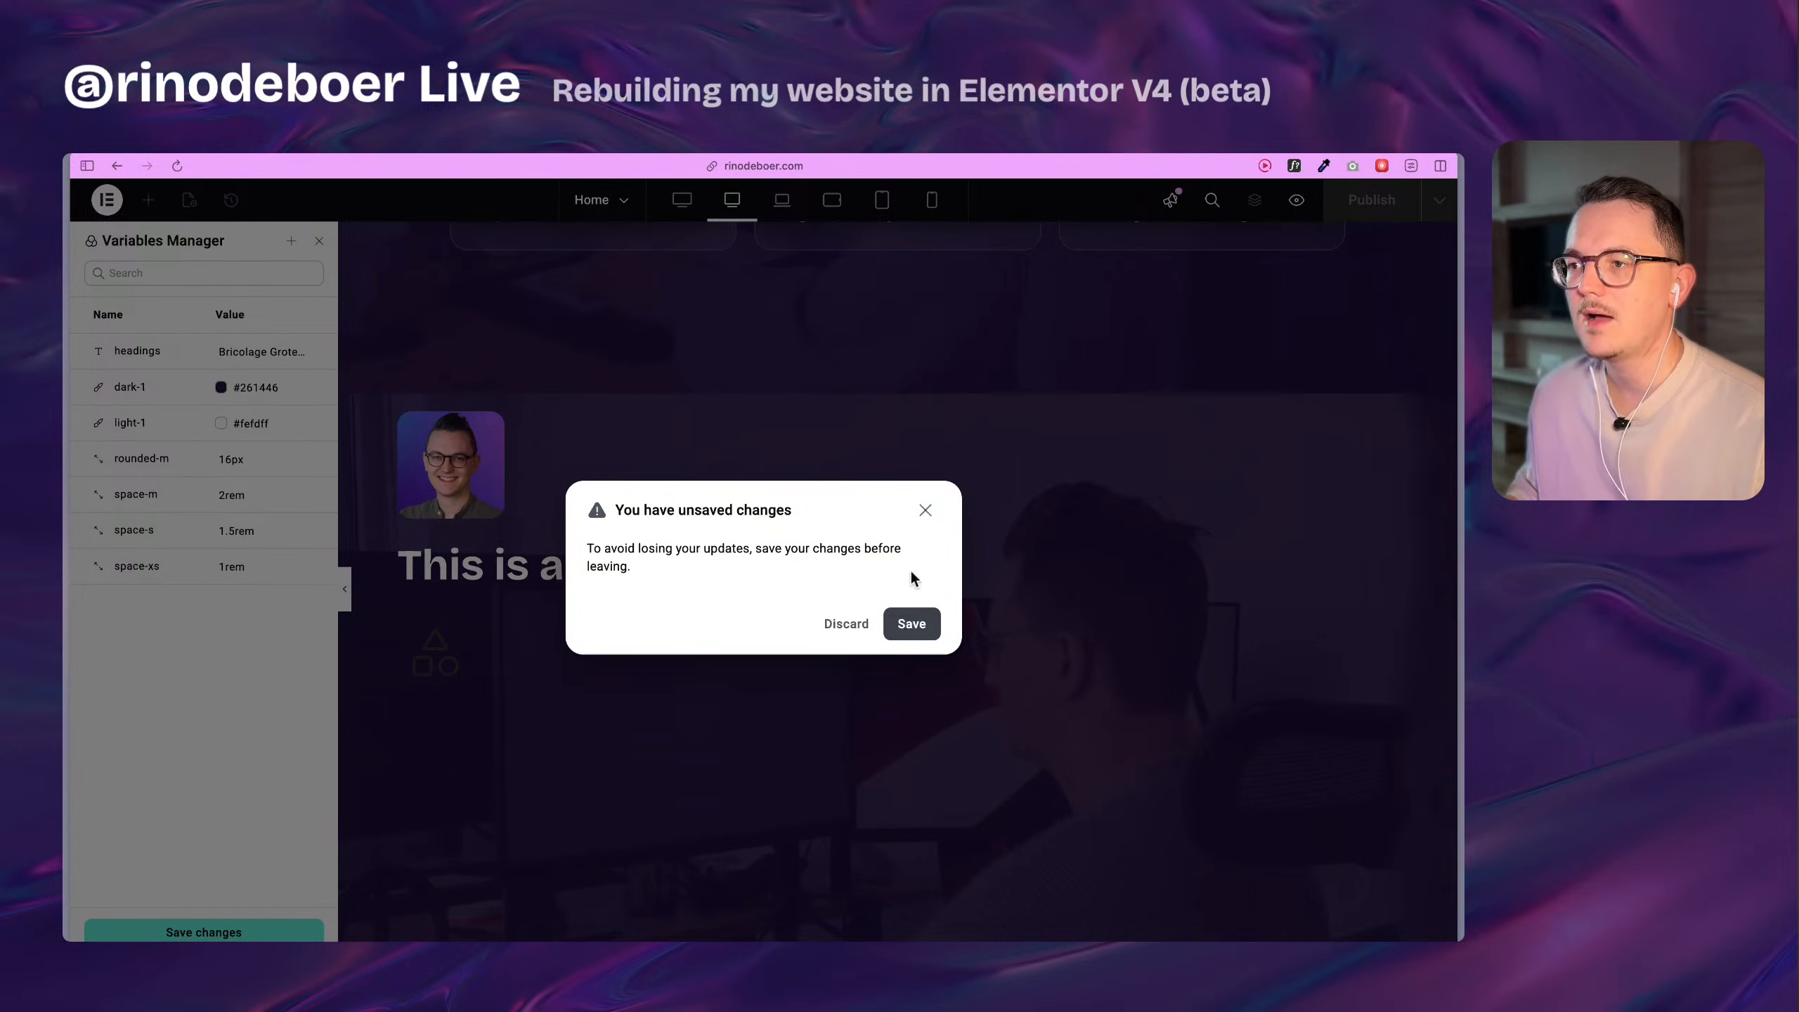
left_click(924, 510)
left_click(169, 931)
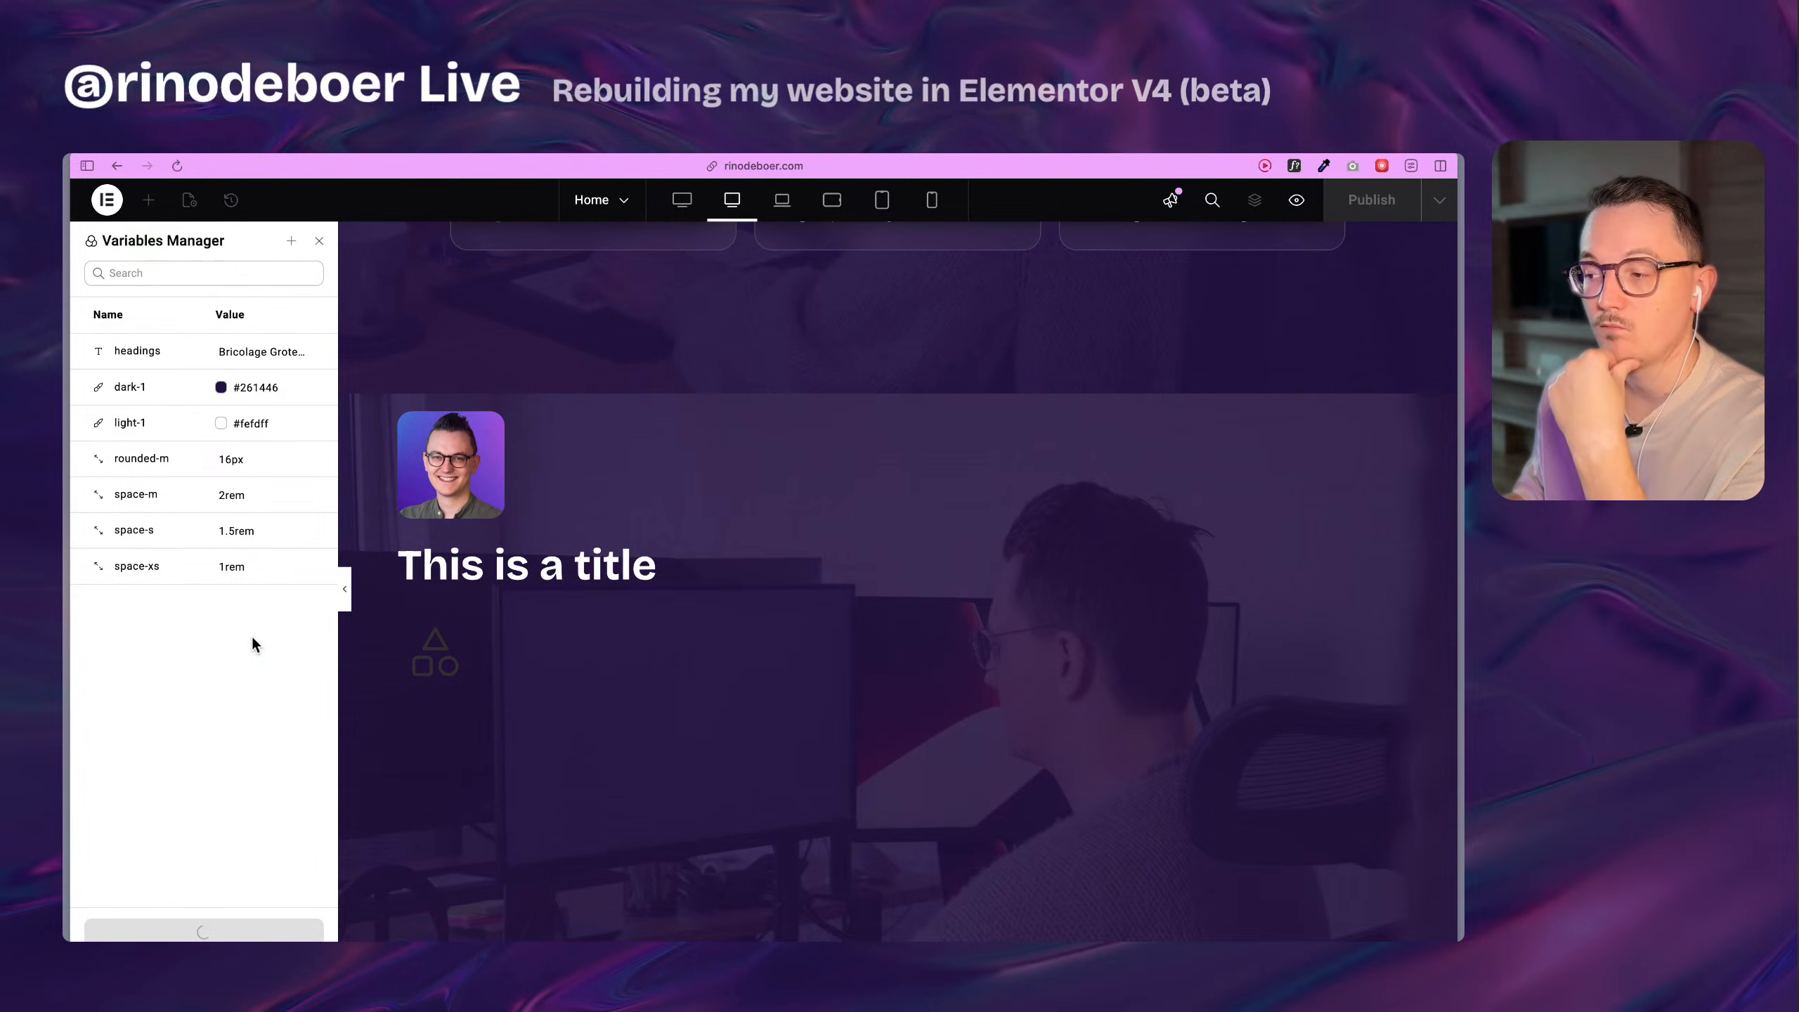
left_click(320, 243)
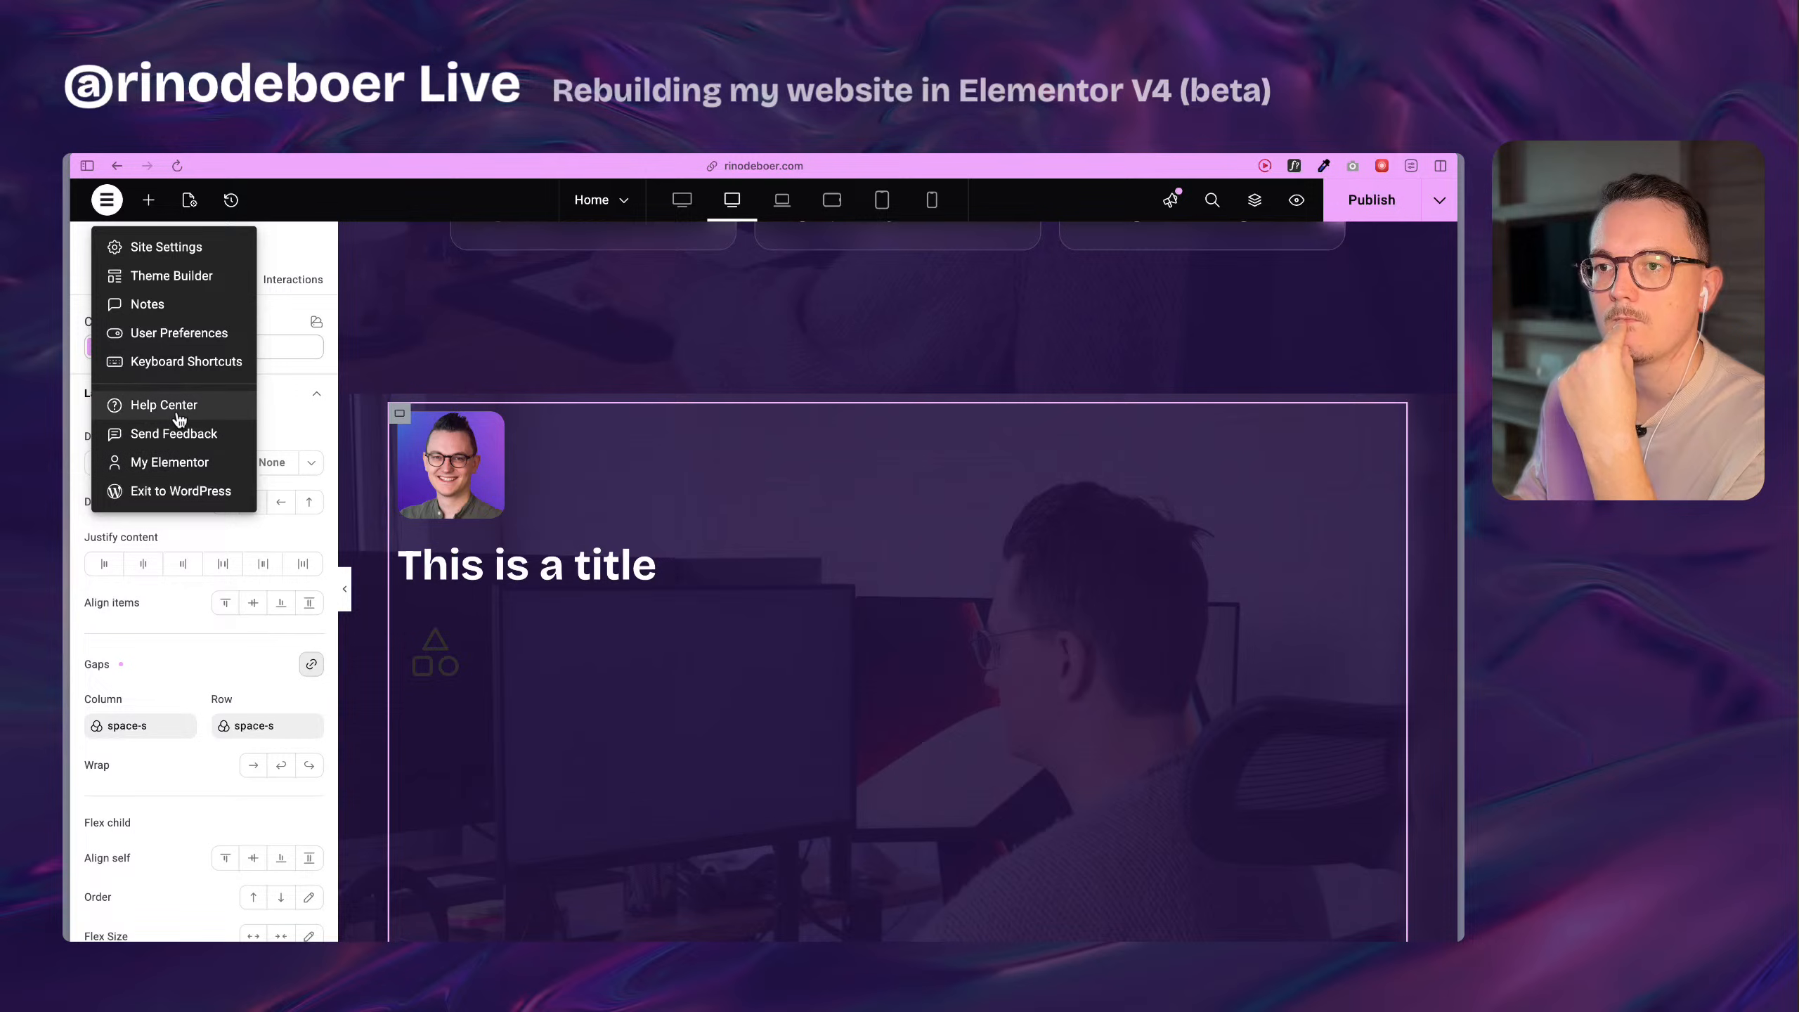
Look through the page settings, the editor's main menu and the variable list of the outer flexbox's column gap.
left_click(189, 201)
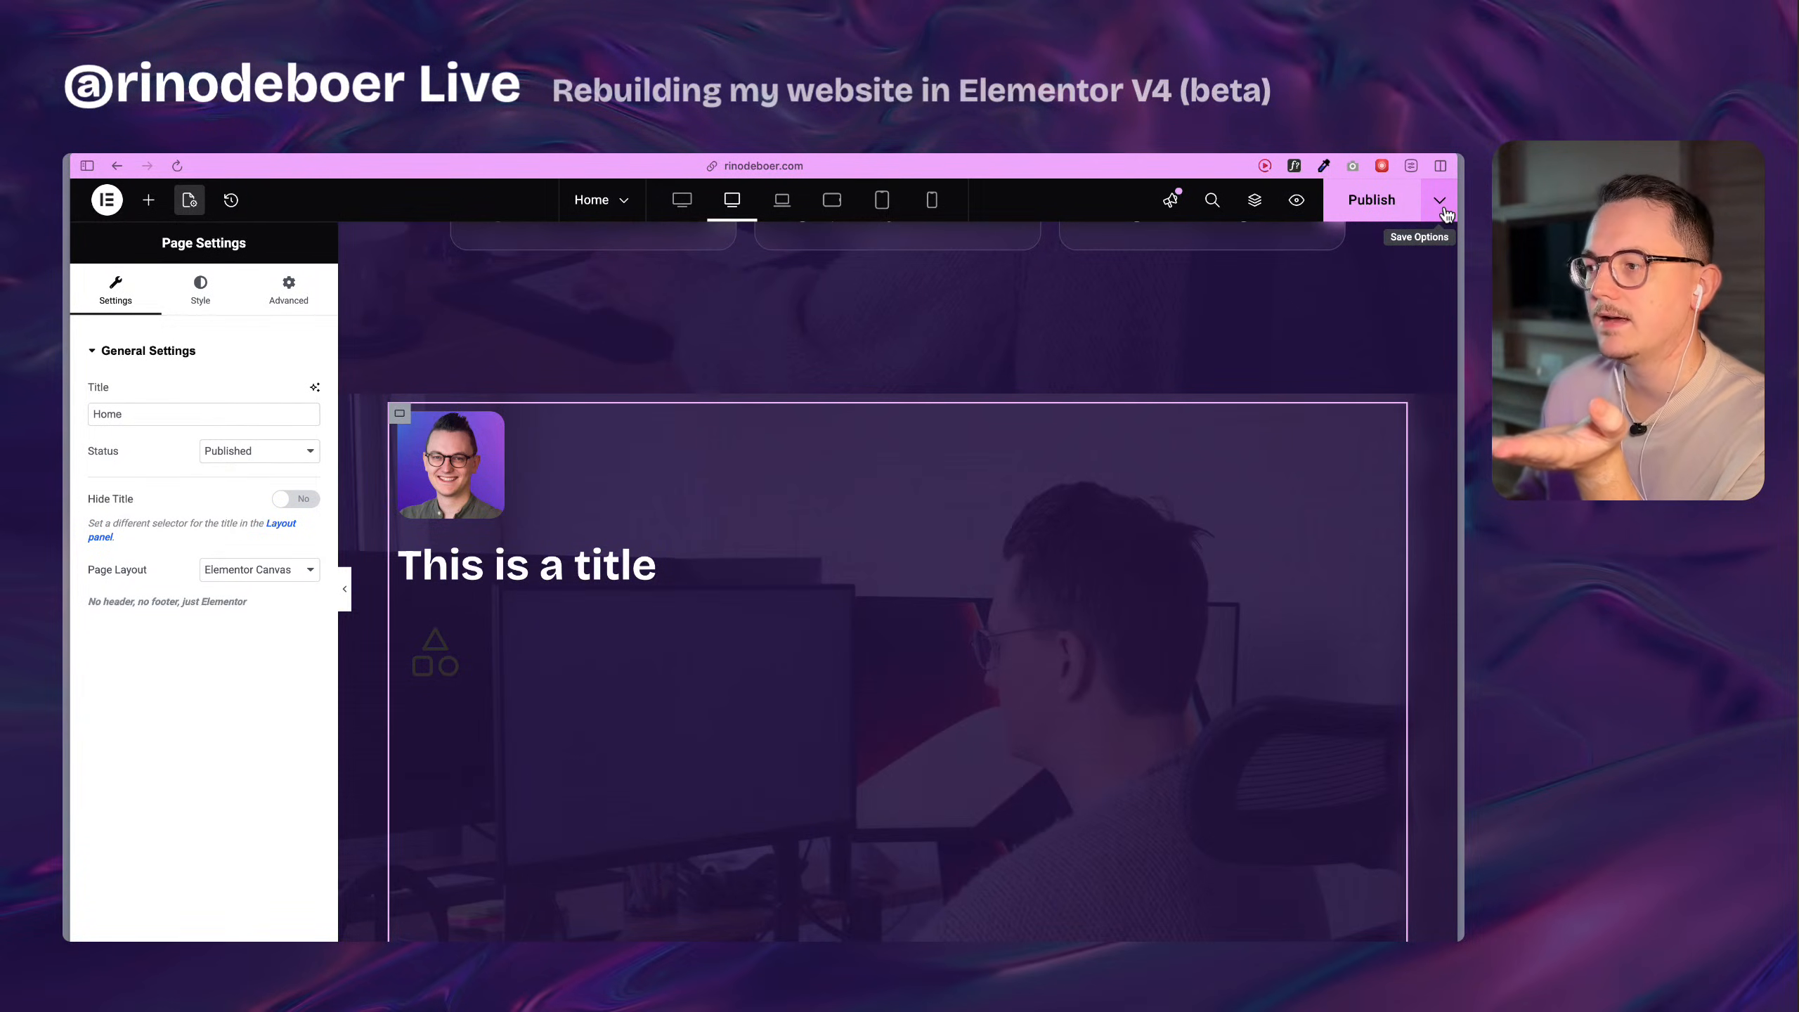
left_click(229, 197)
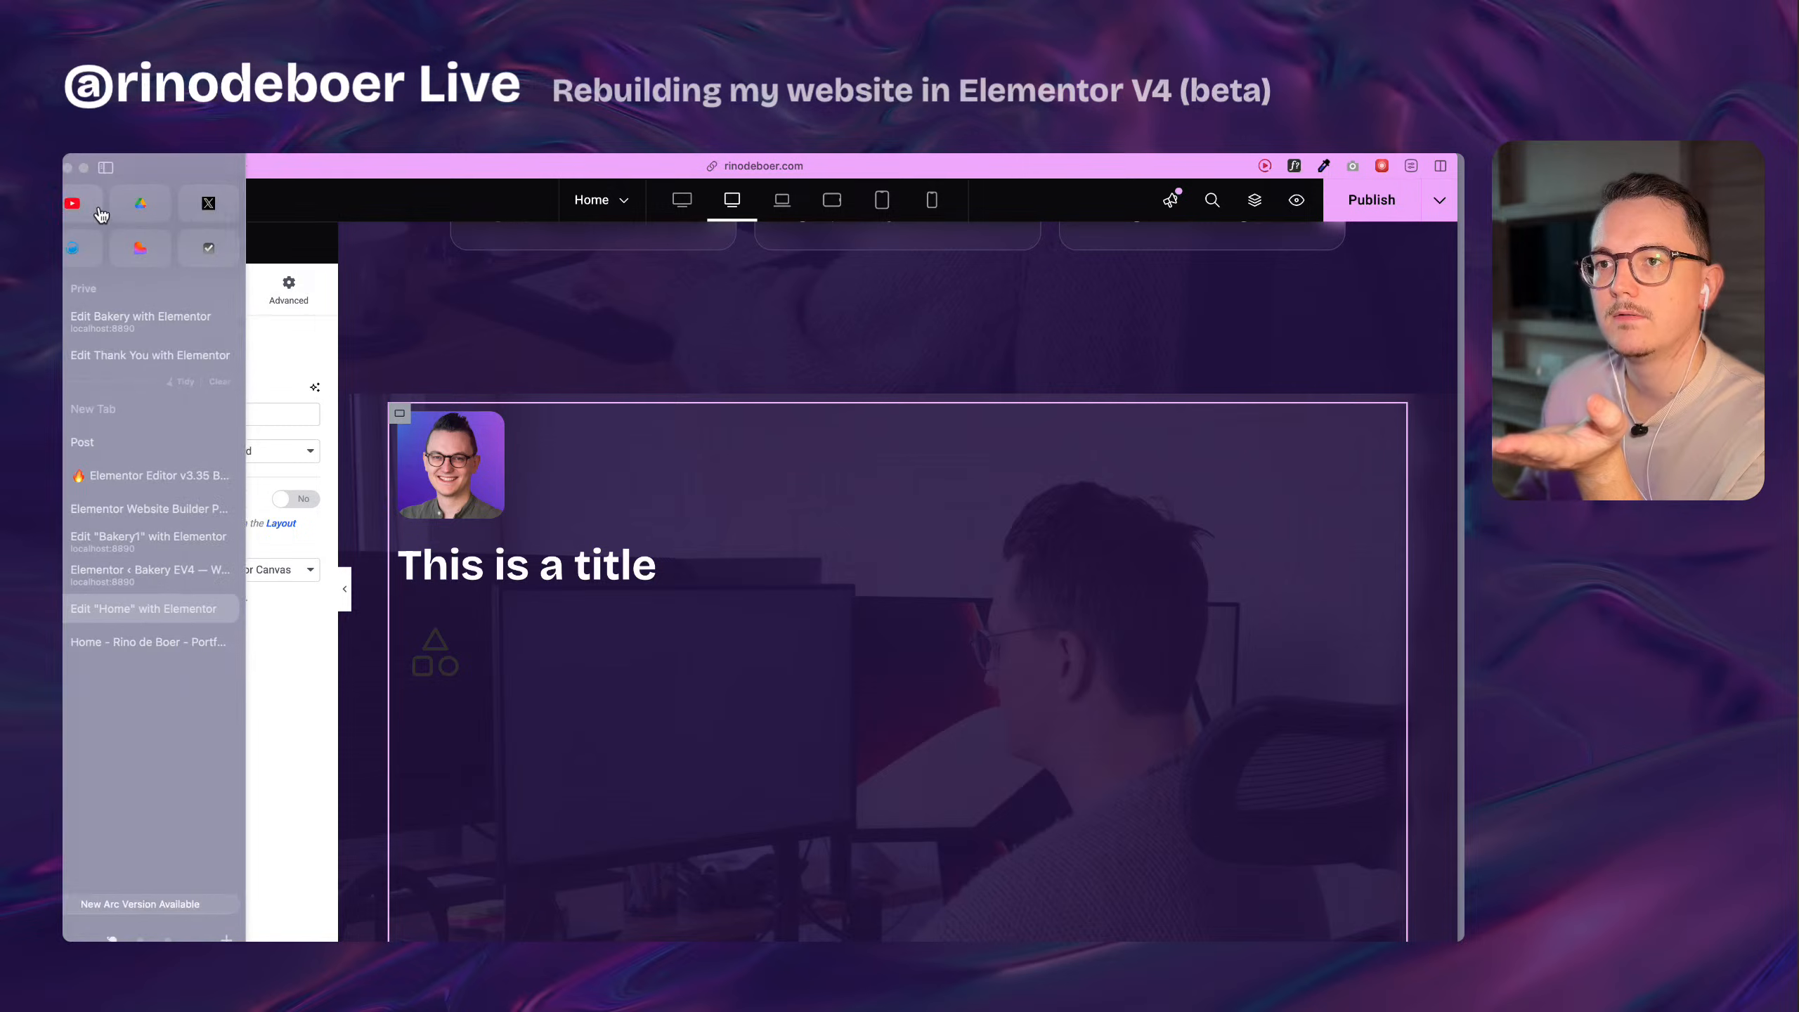
left_click(107, 206)
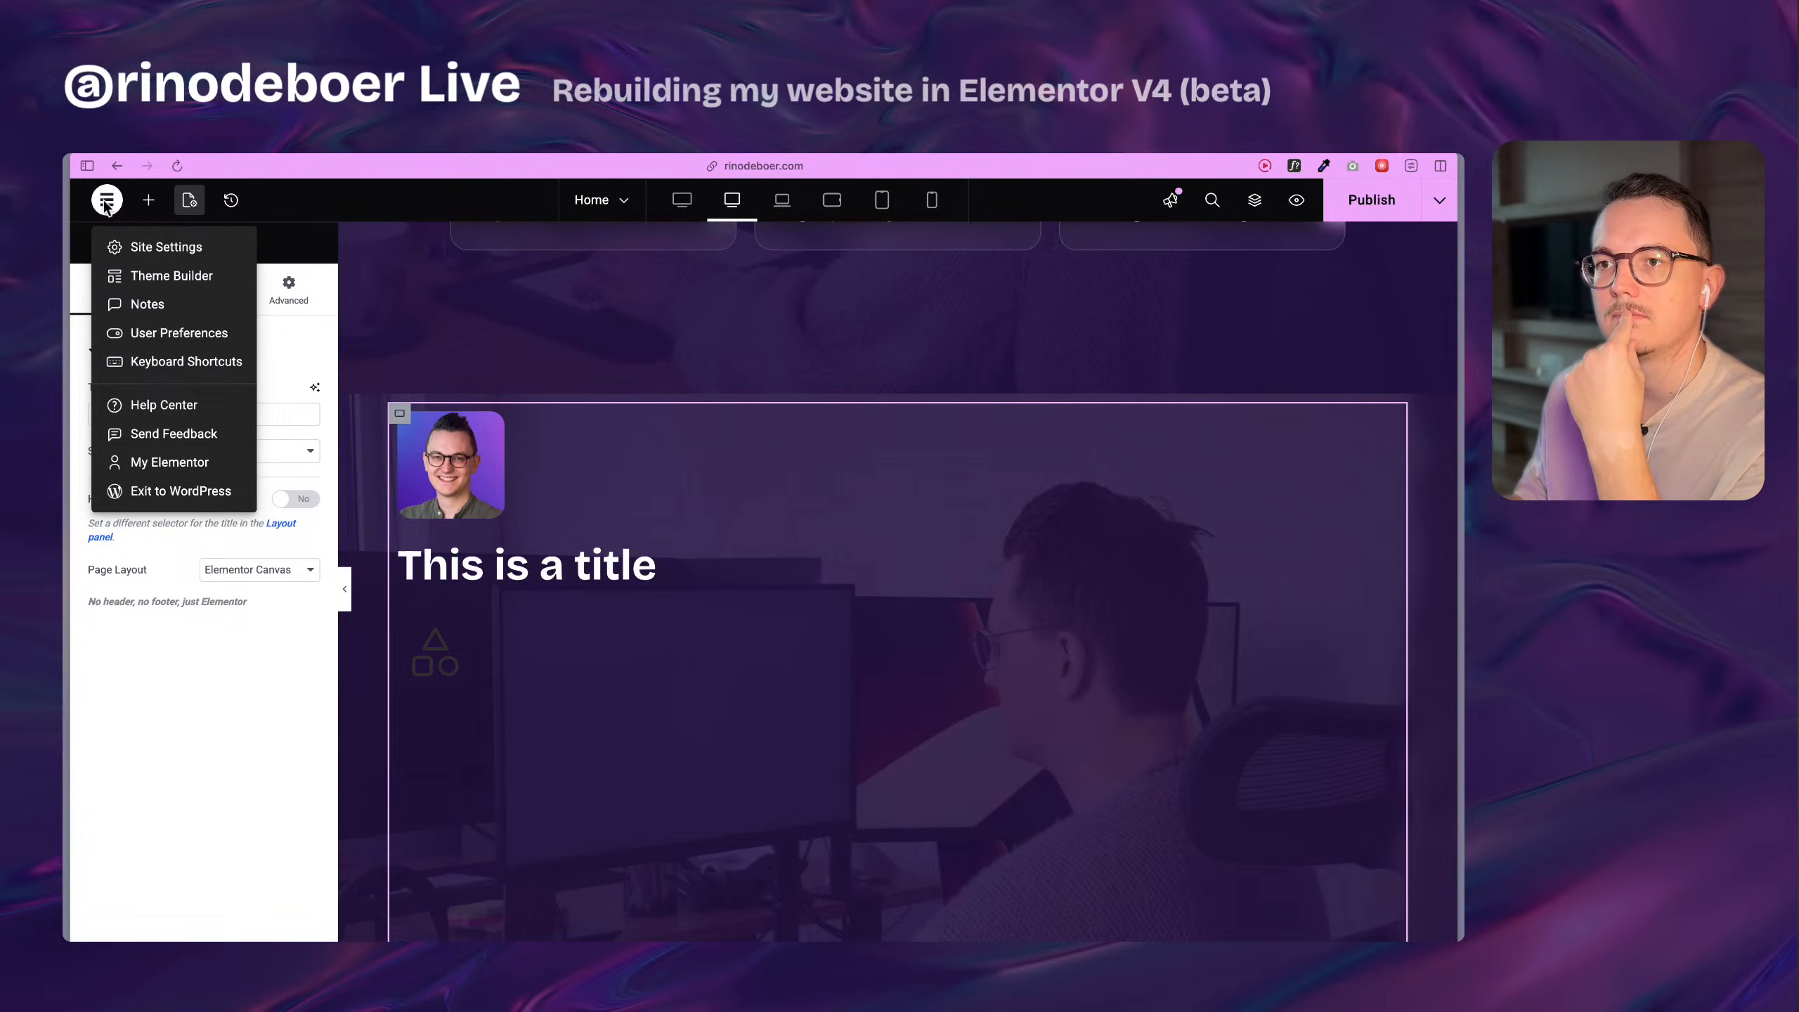
left_click(107, 205)
left_click(200, 290)
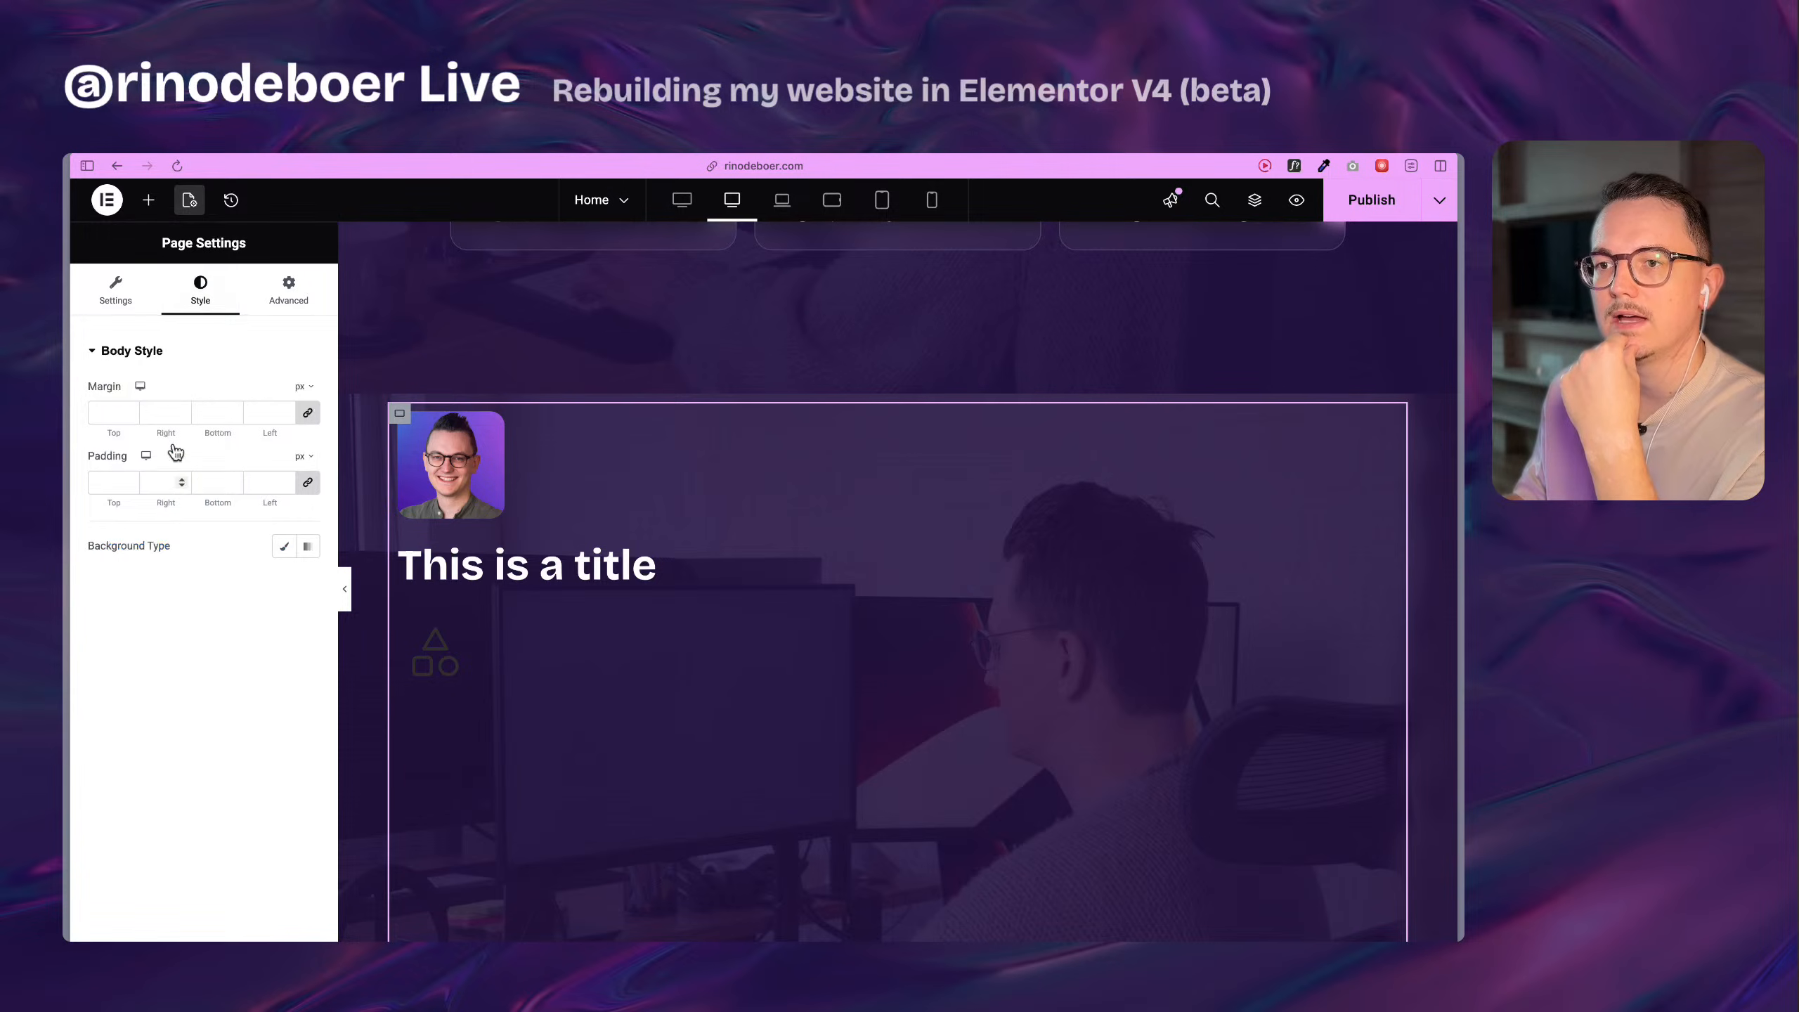
left_click(103, 299)
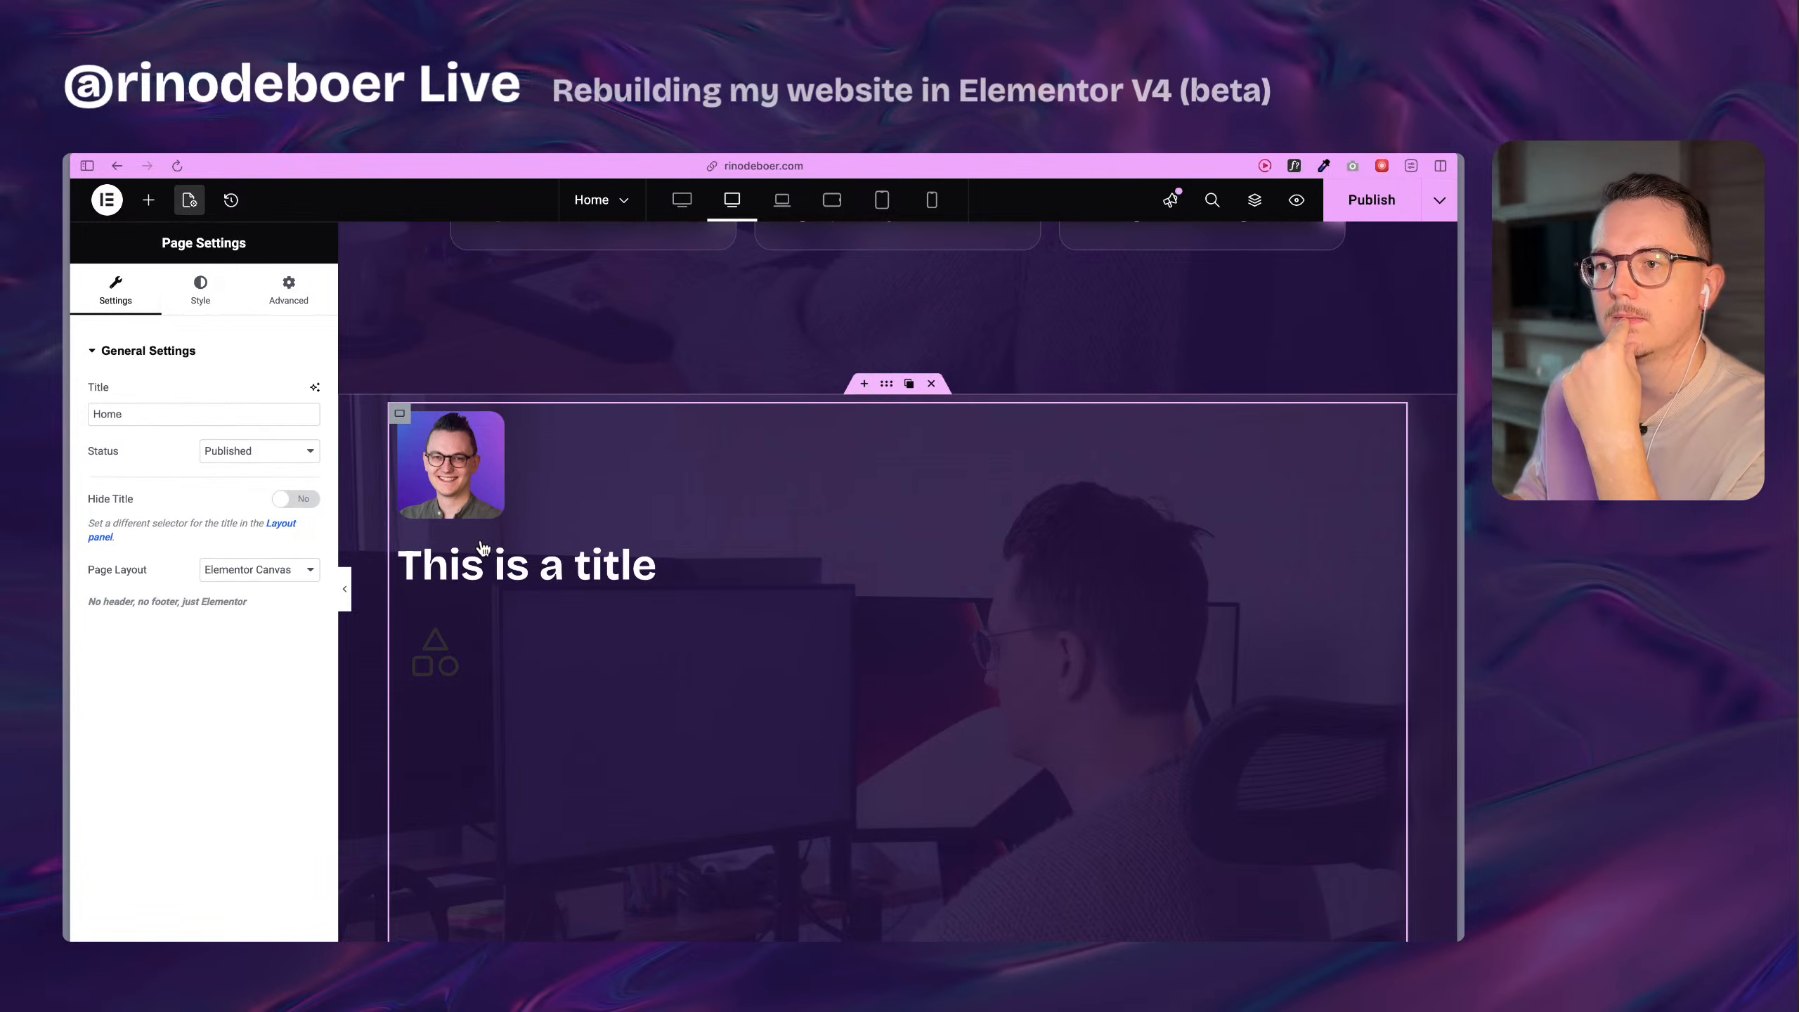
left_click(396, 413)
scroll(127, 691, "down", 1)
left_click(145, 699)
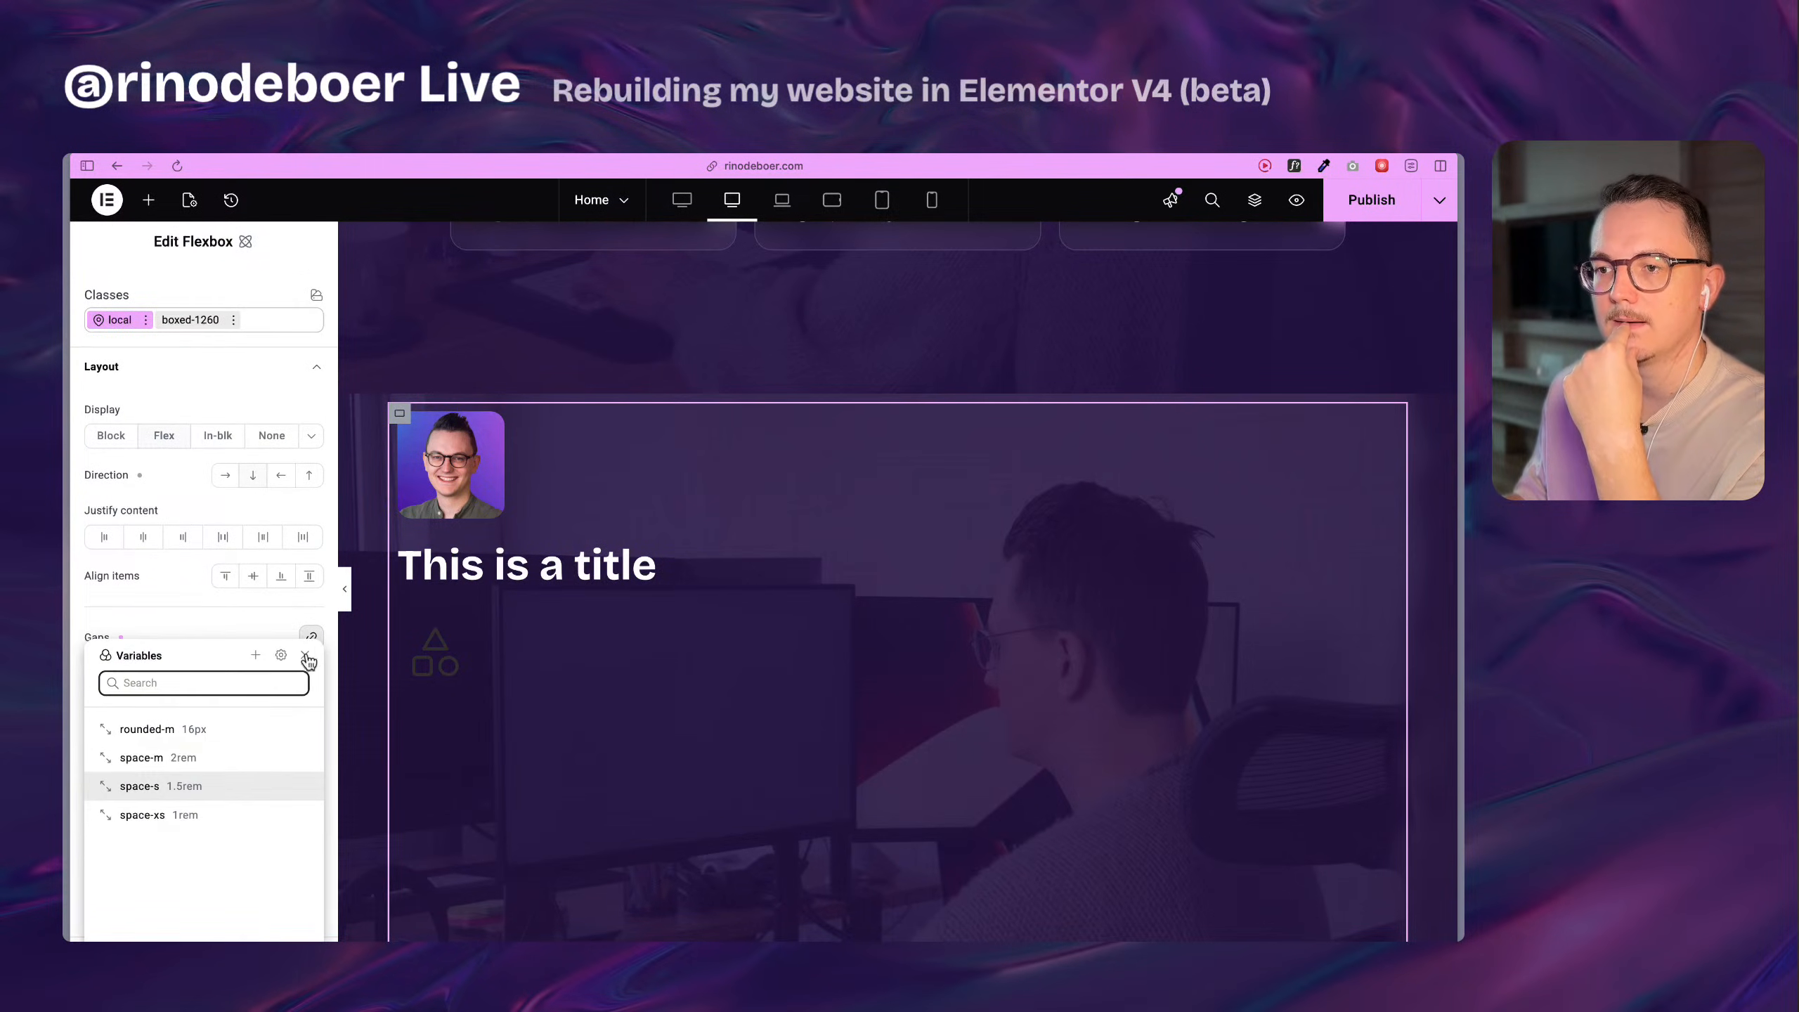
left_click(228, 628)
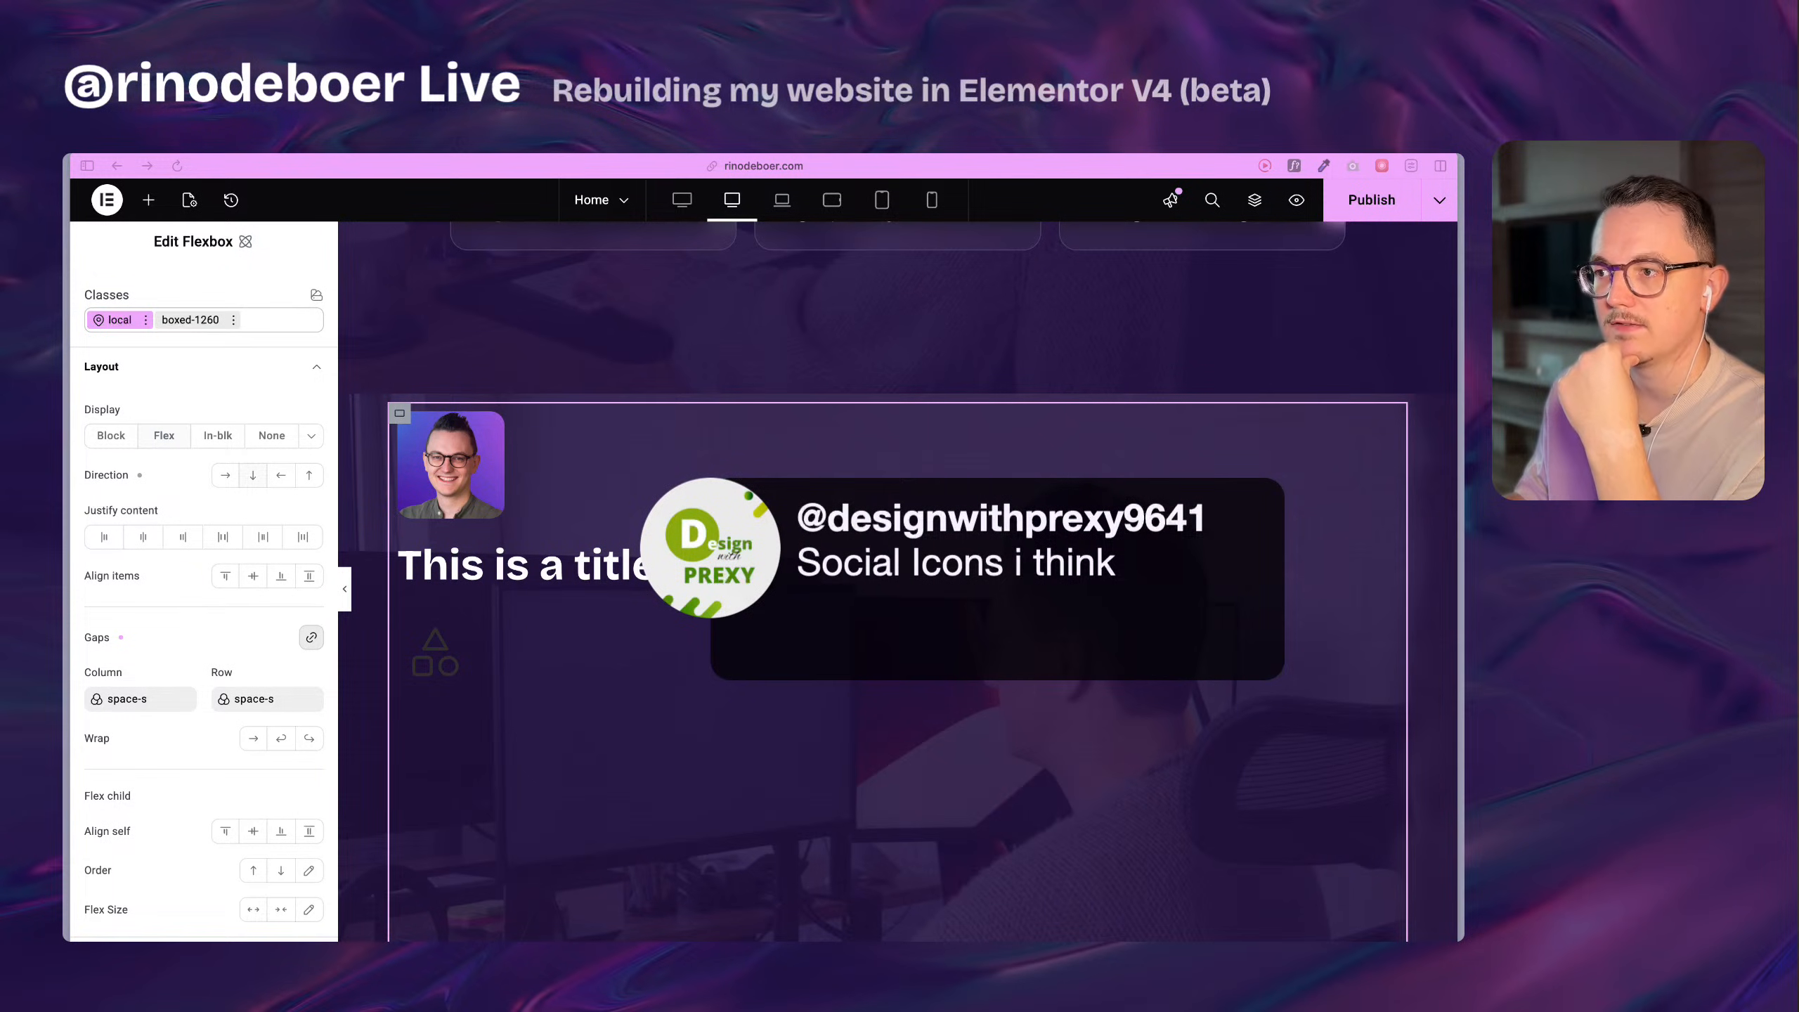
Compare the original Social Icons widget with the new SVG element's content, link and style options.
scroll(604, 531, "up", 10)
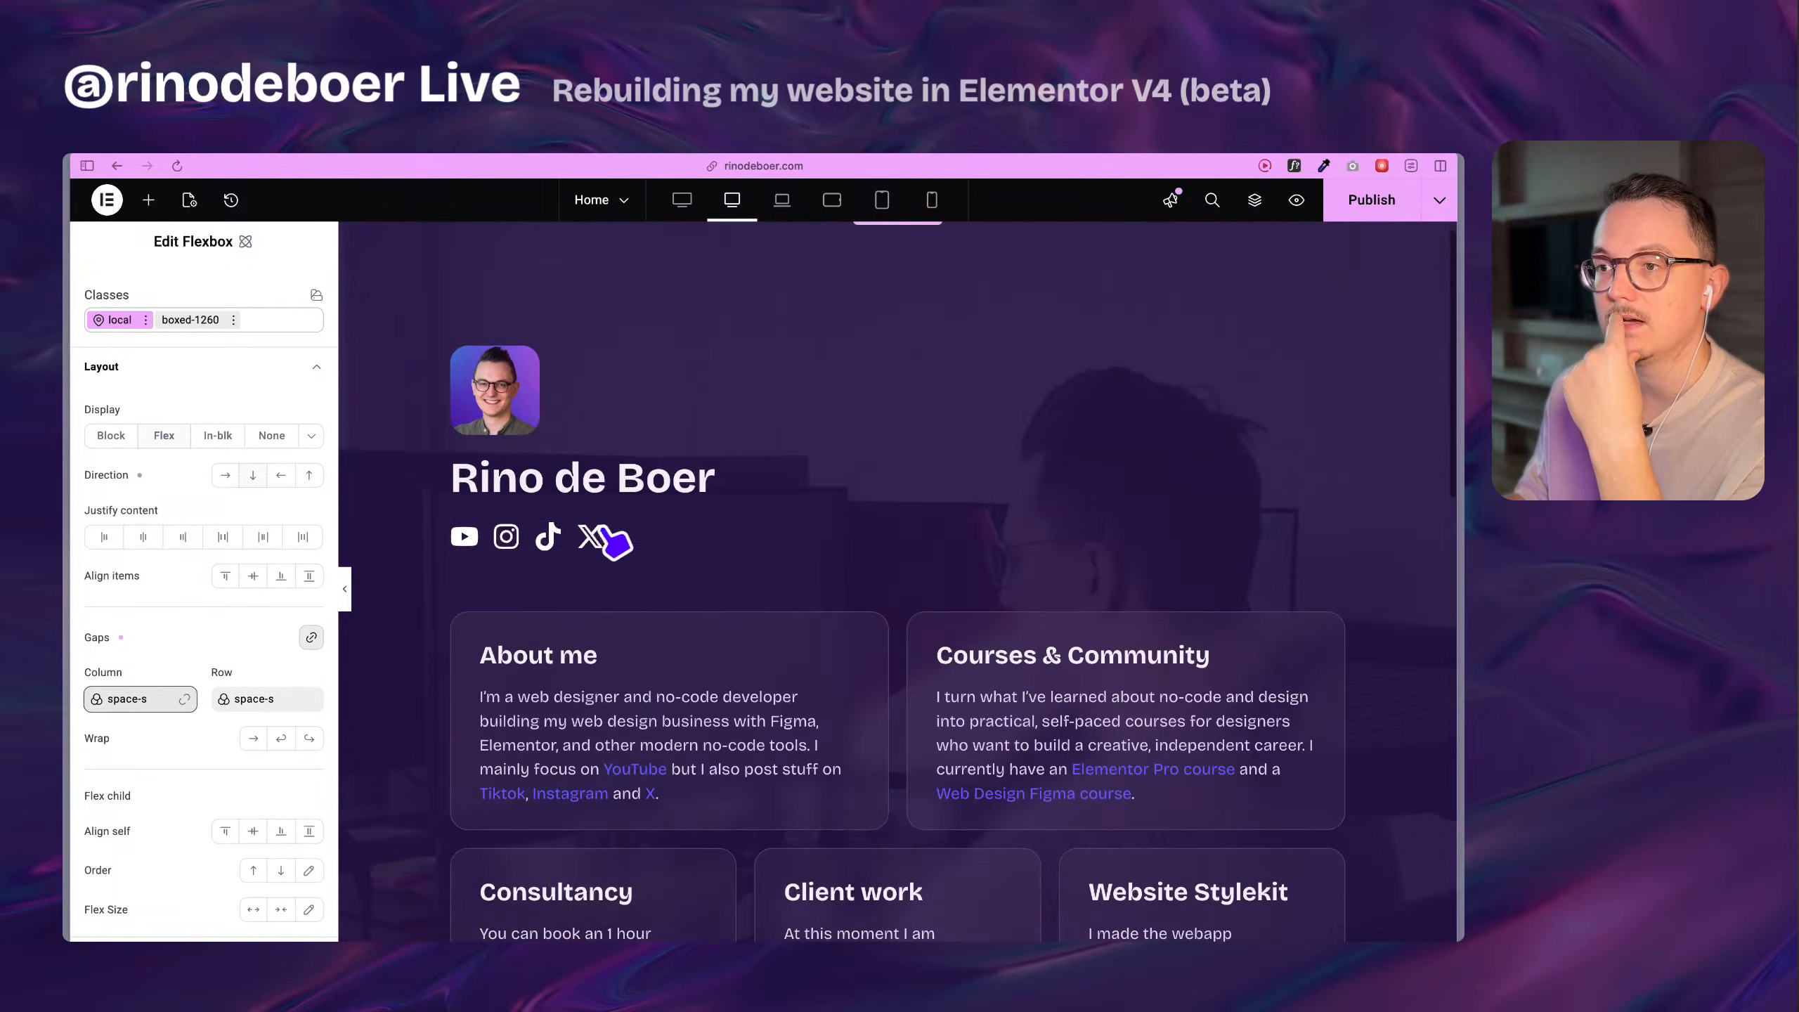
left_click(596, 539)
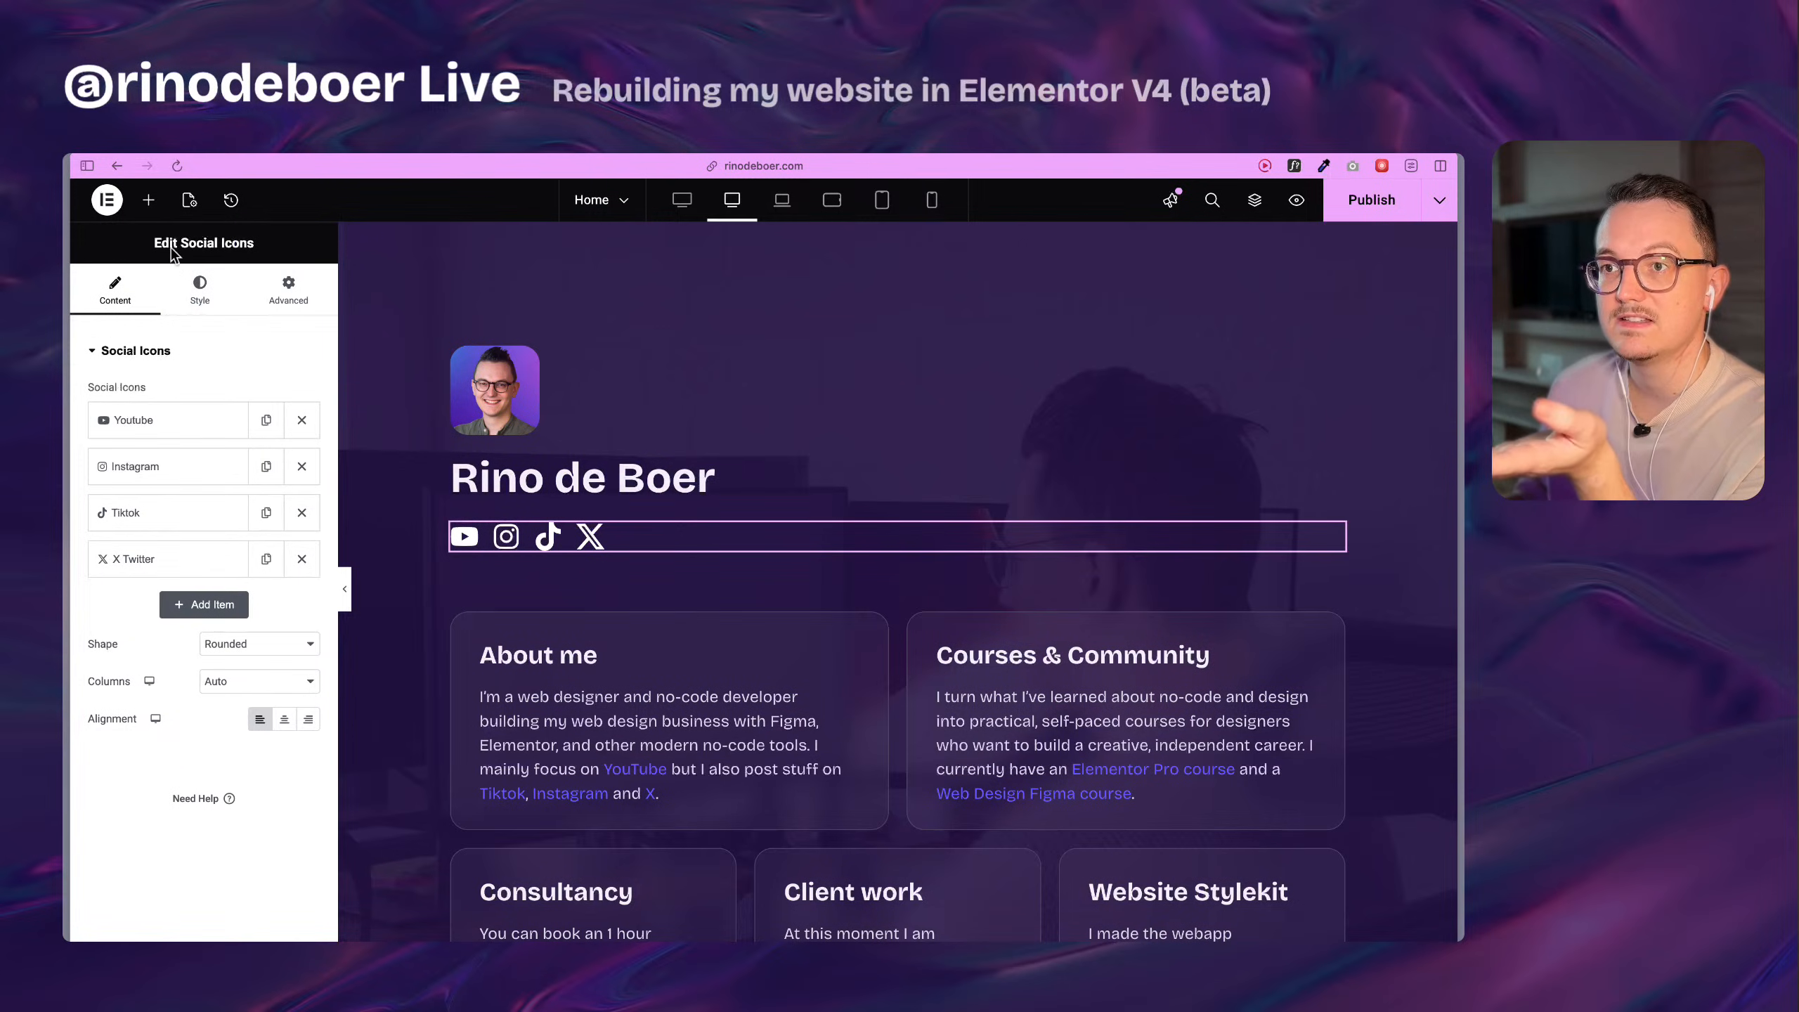
left_click_drag(171, 248, 282, 246)
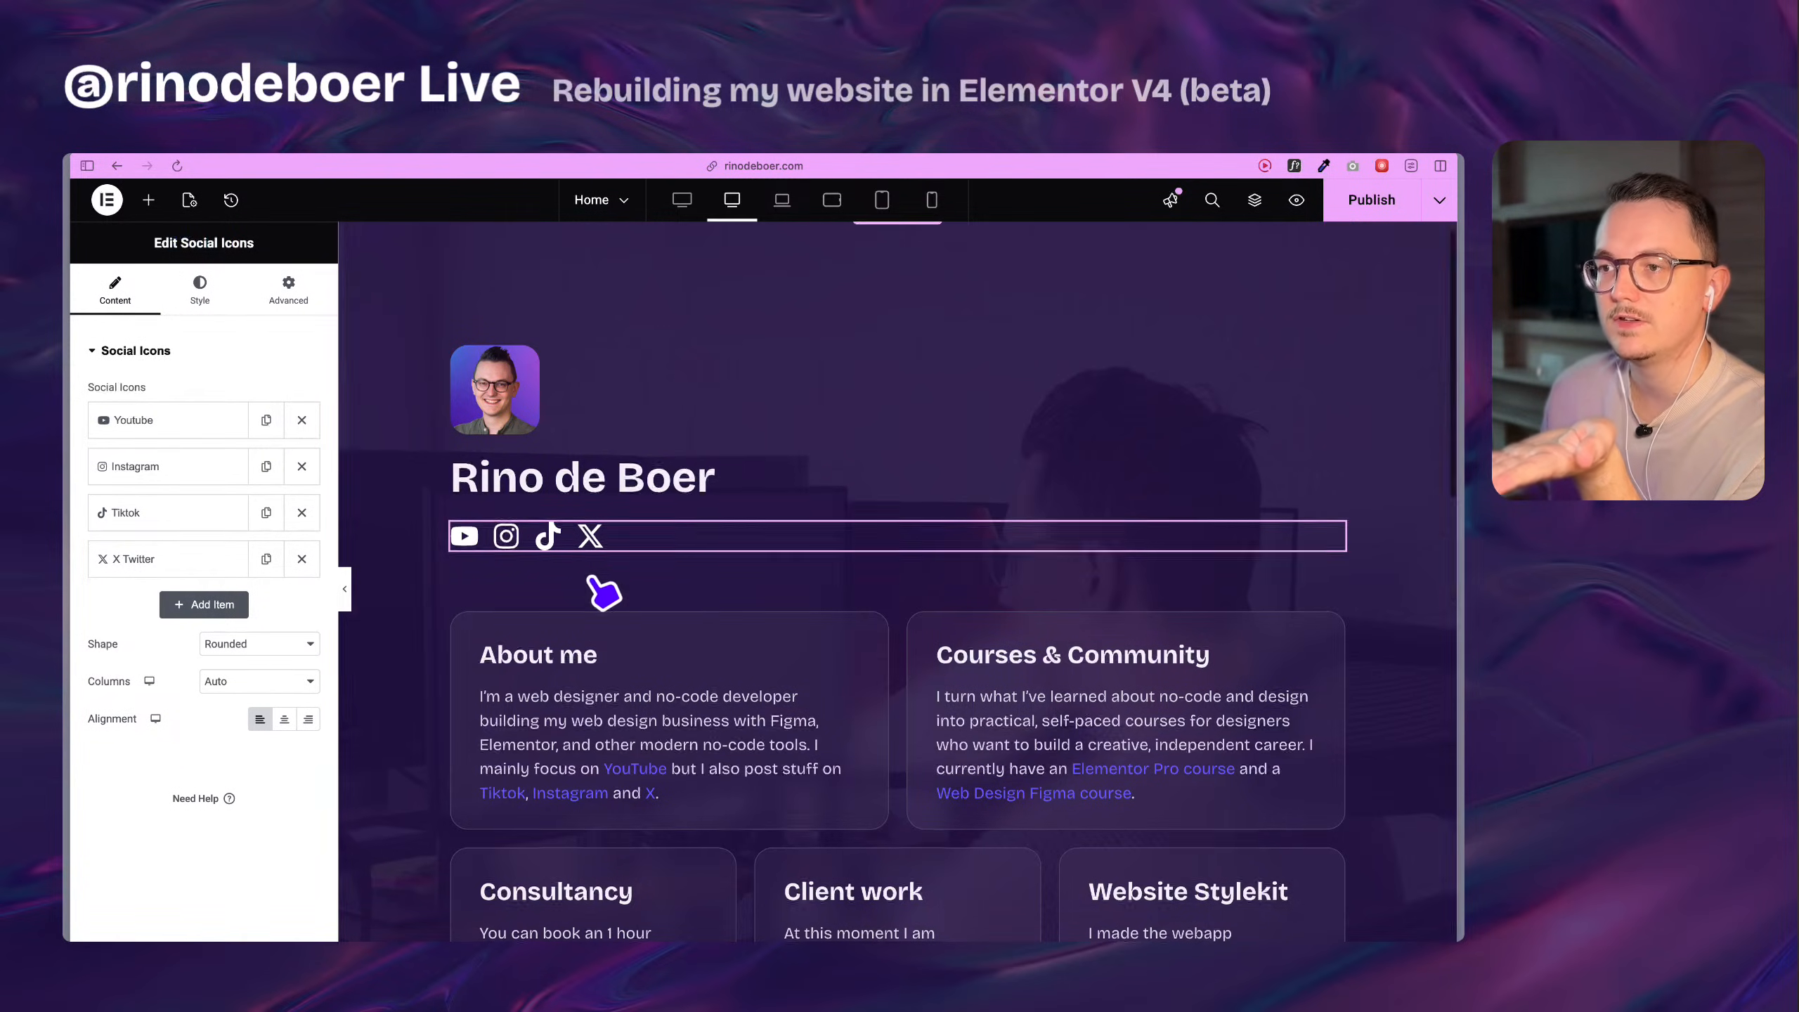
scroll(602, 587, "down", 8)
scroll(638, 708, "down", 3)
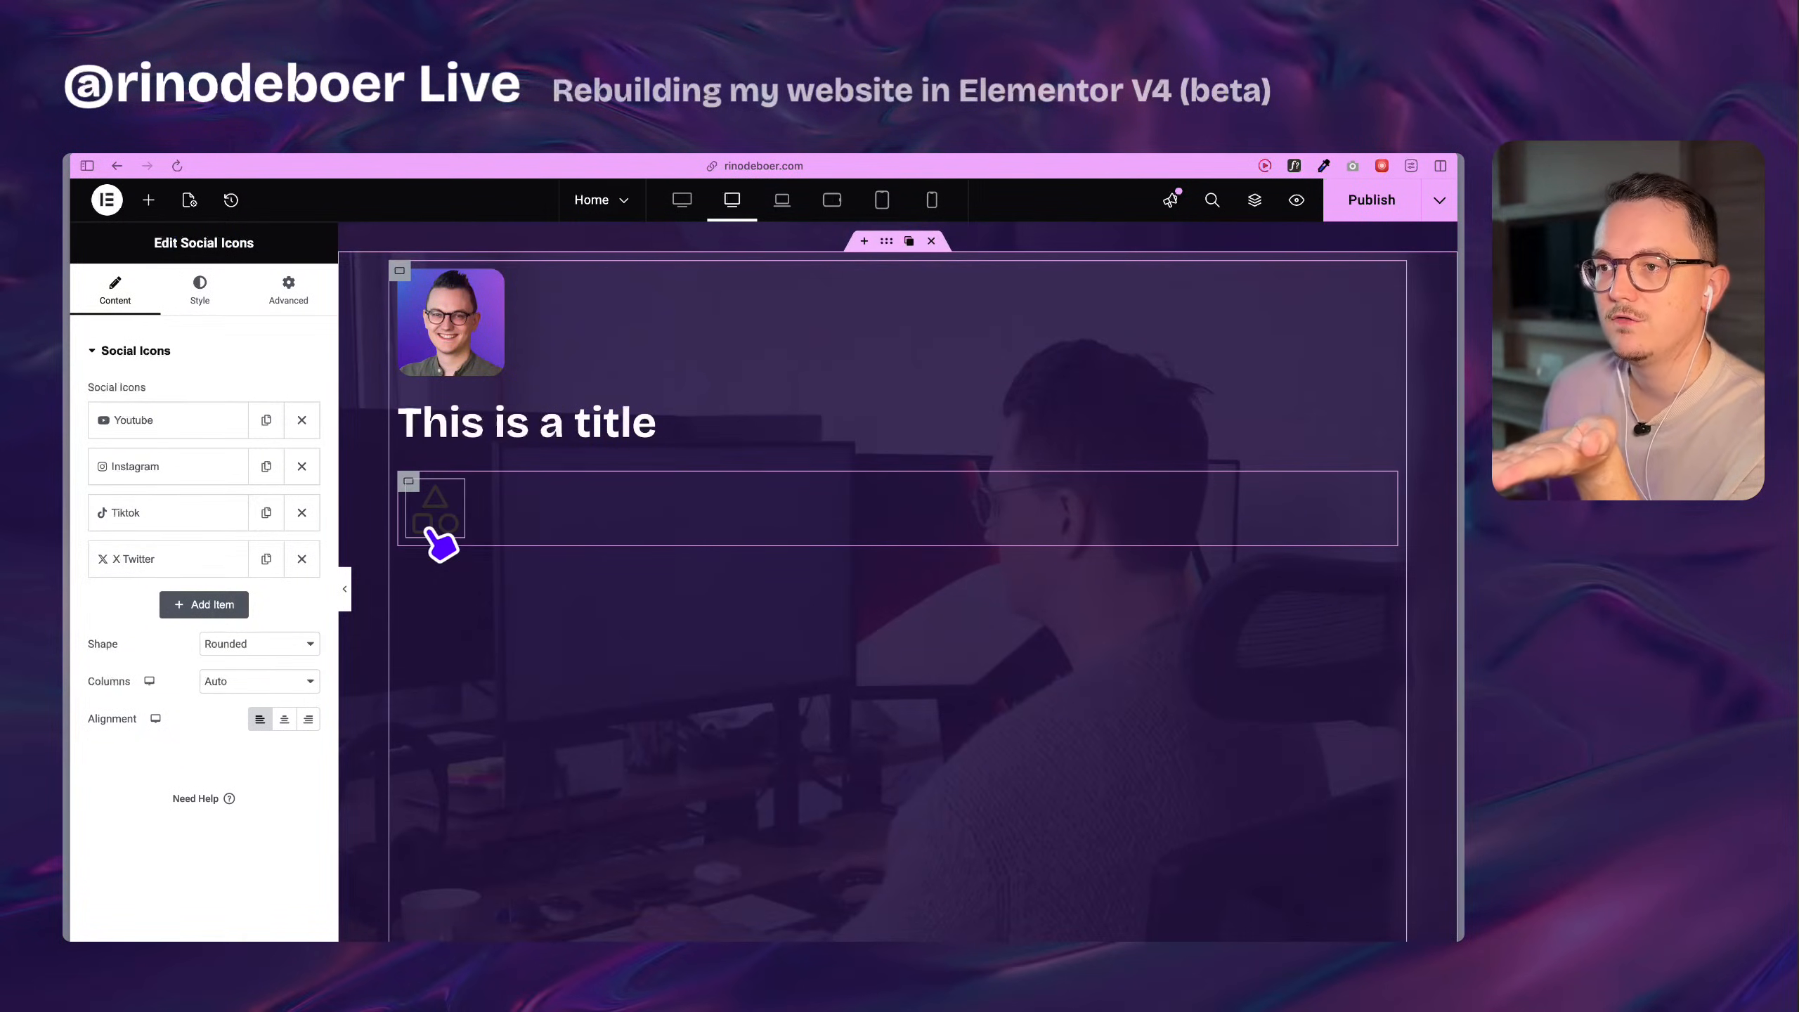
left_click(433, 516)
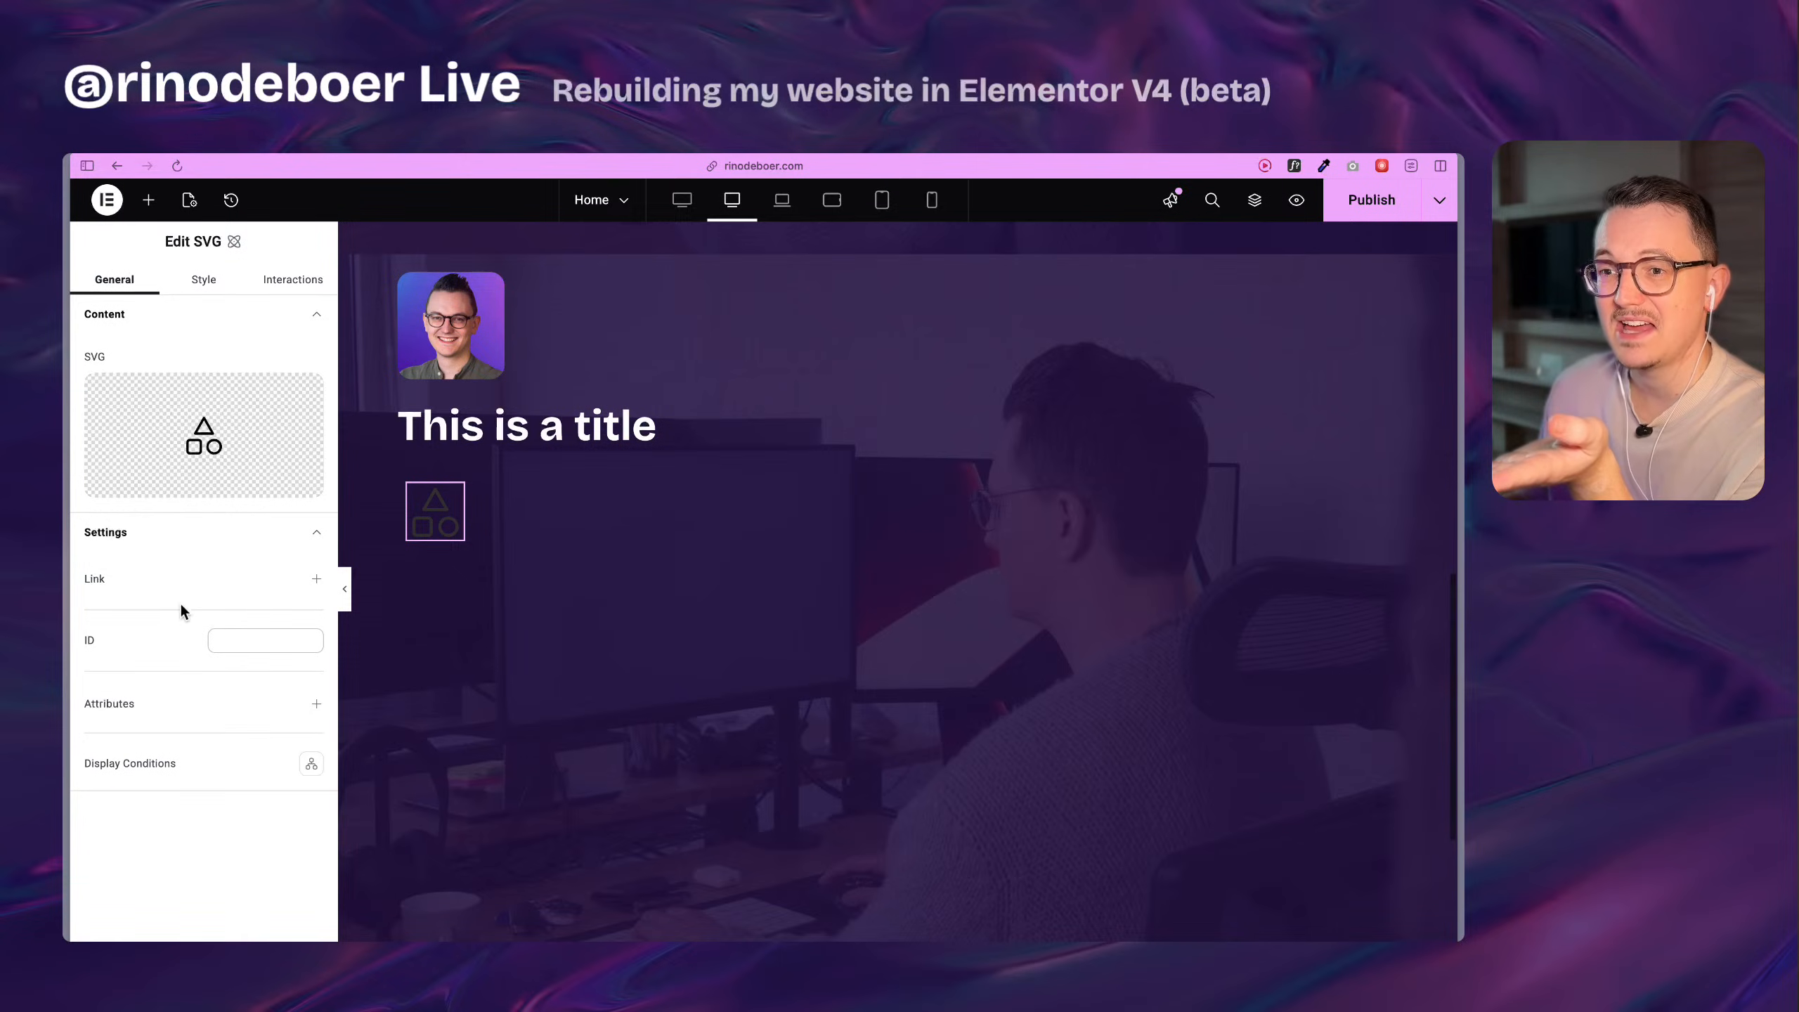
left_click(318, 580)
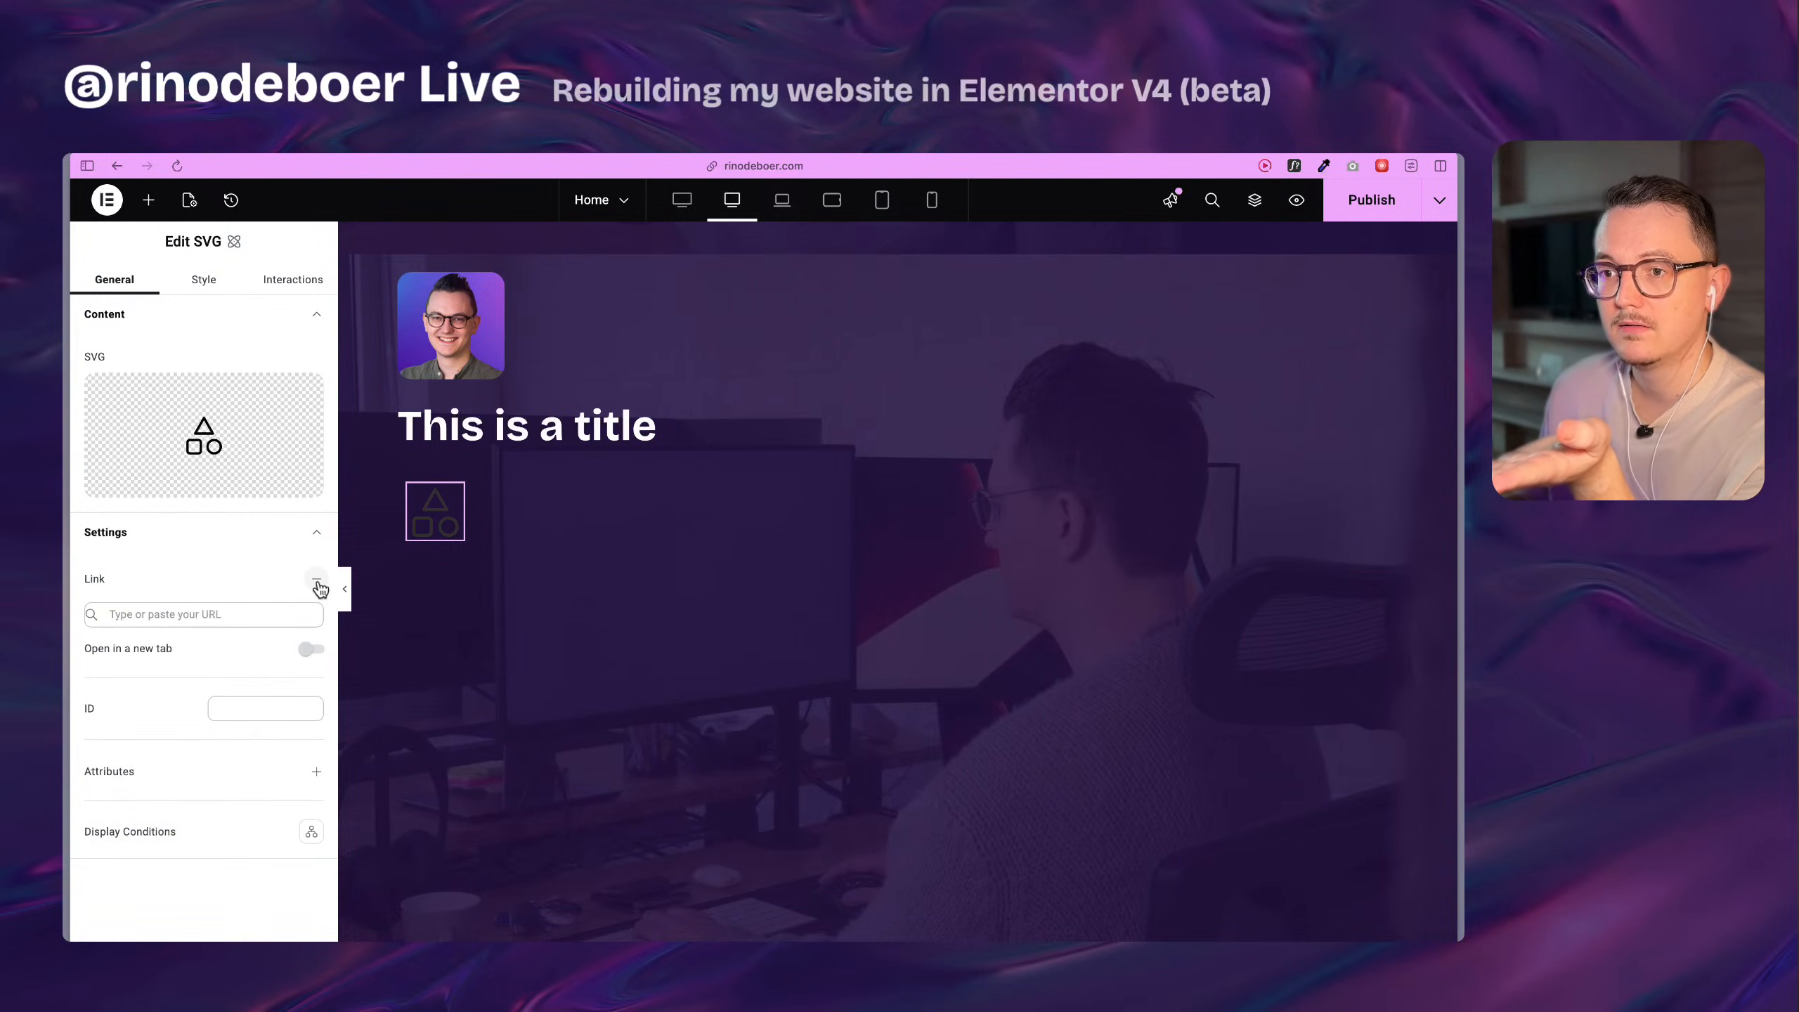
left_click(317, 579)
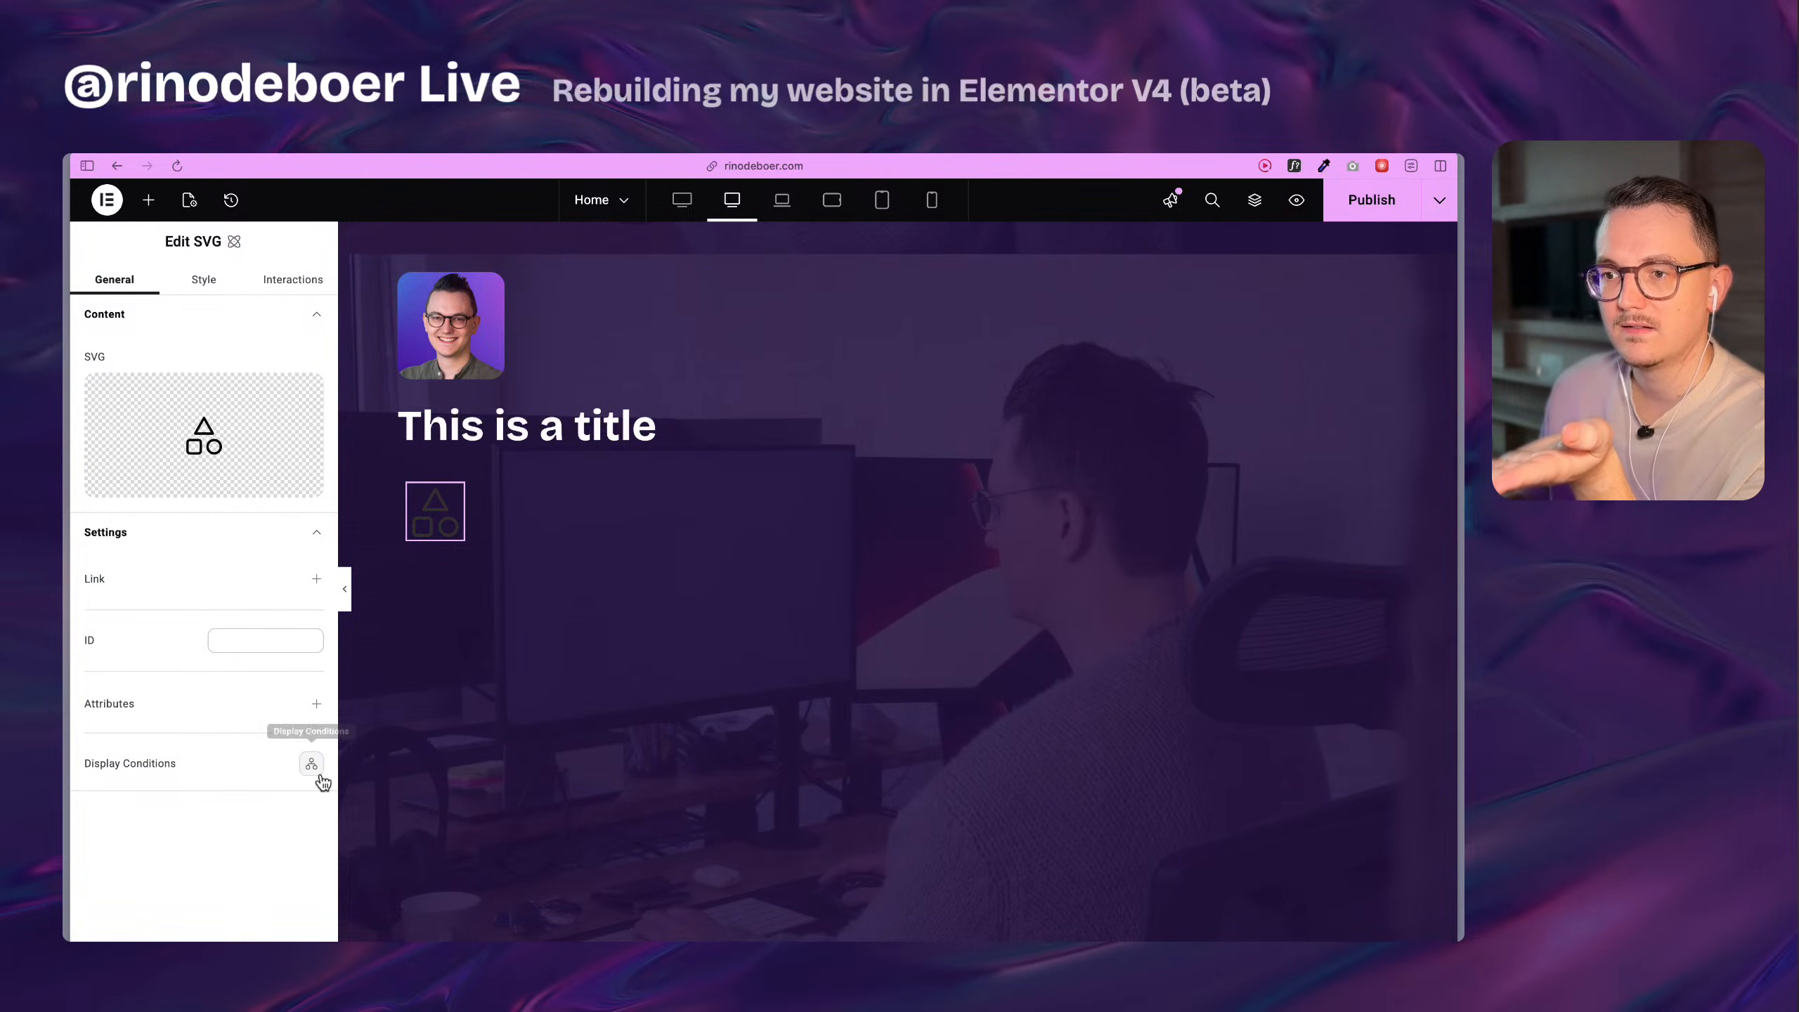
mouse_move(225, 455)
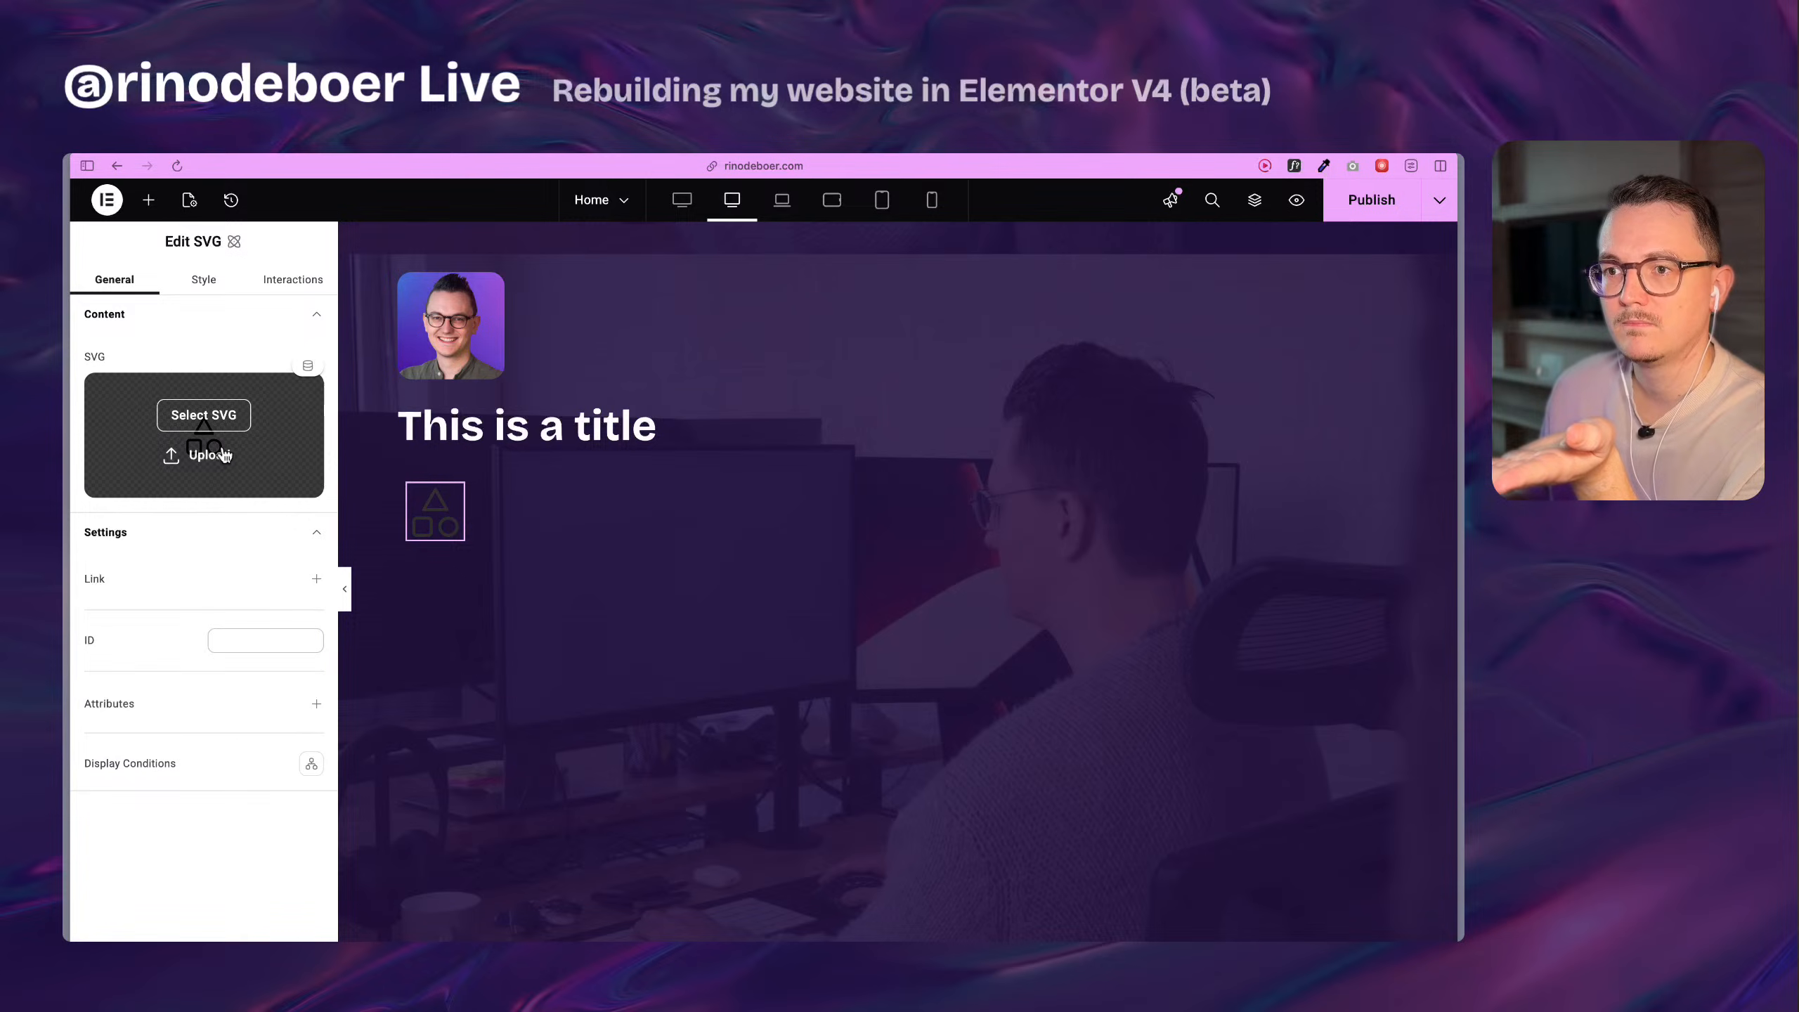
left_click(209, 287)
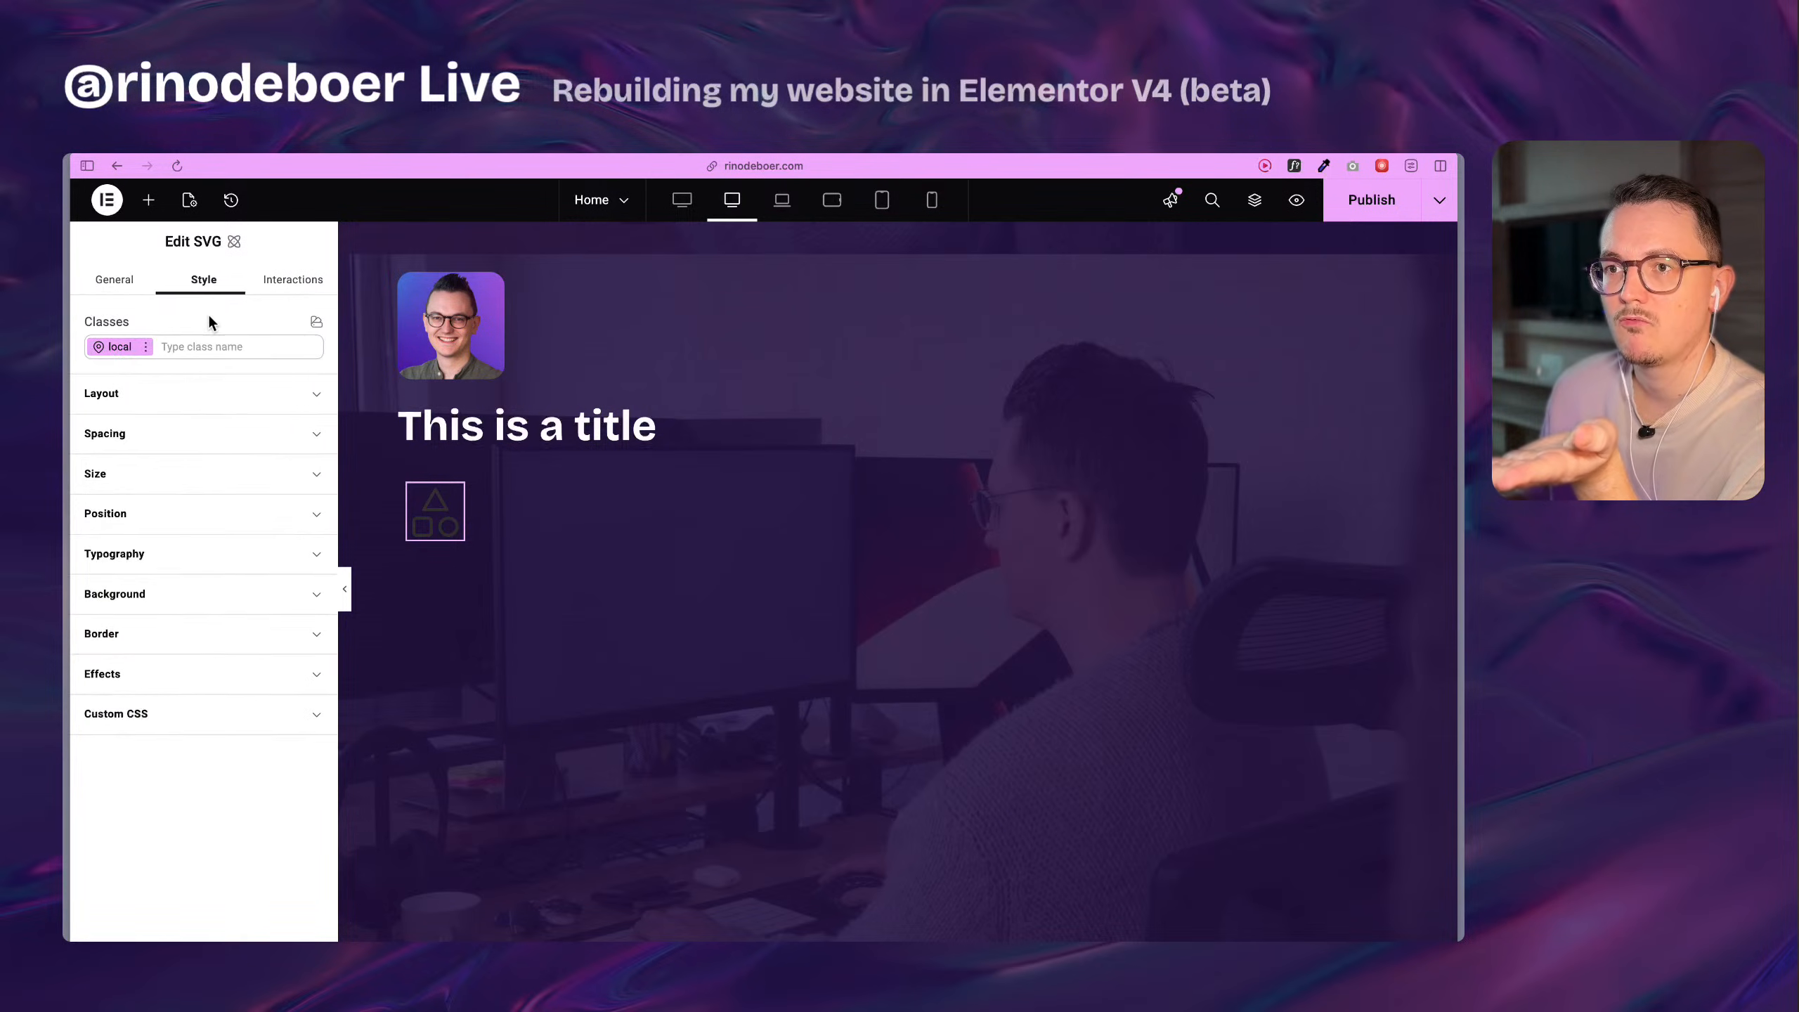
Review the SVG element's general settings against the item list of the original Social Icons widget.
left_click(122, 287)
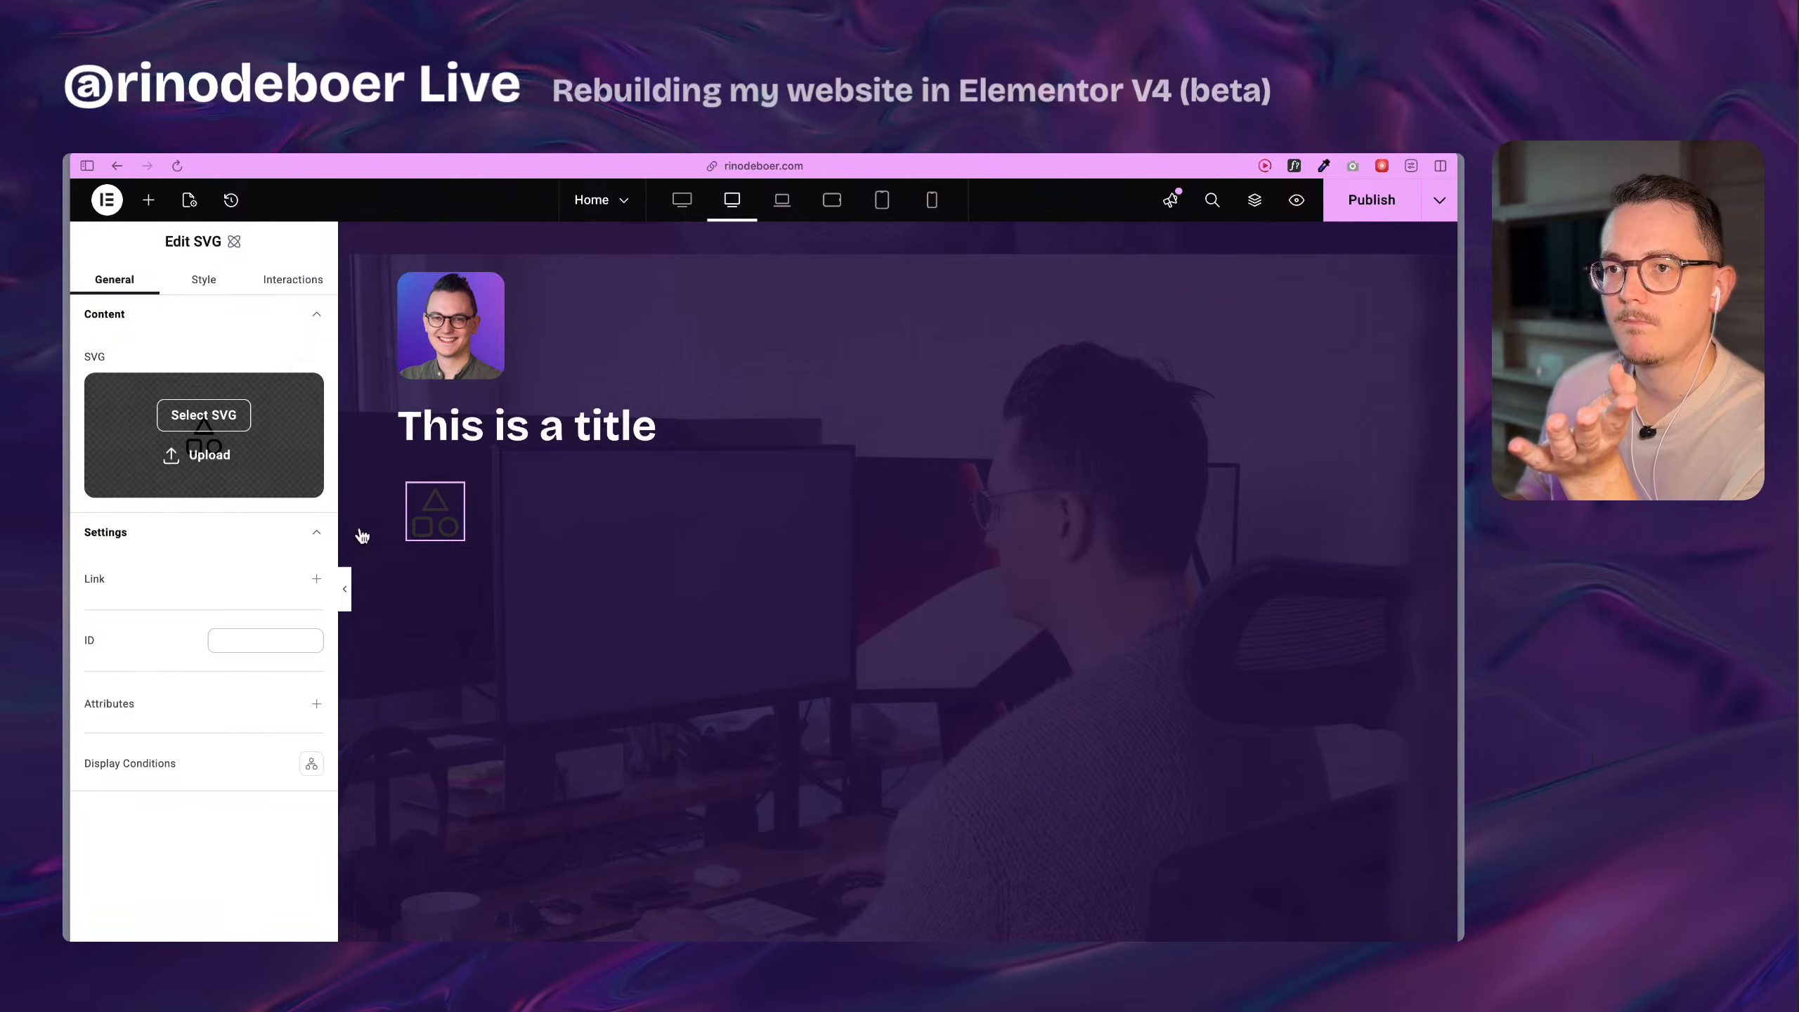
scroll(624, 539, "up", 10)
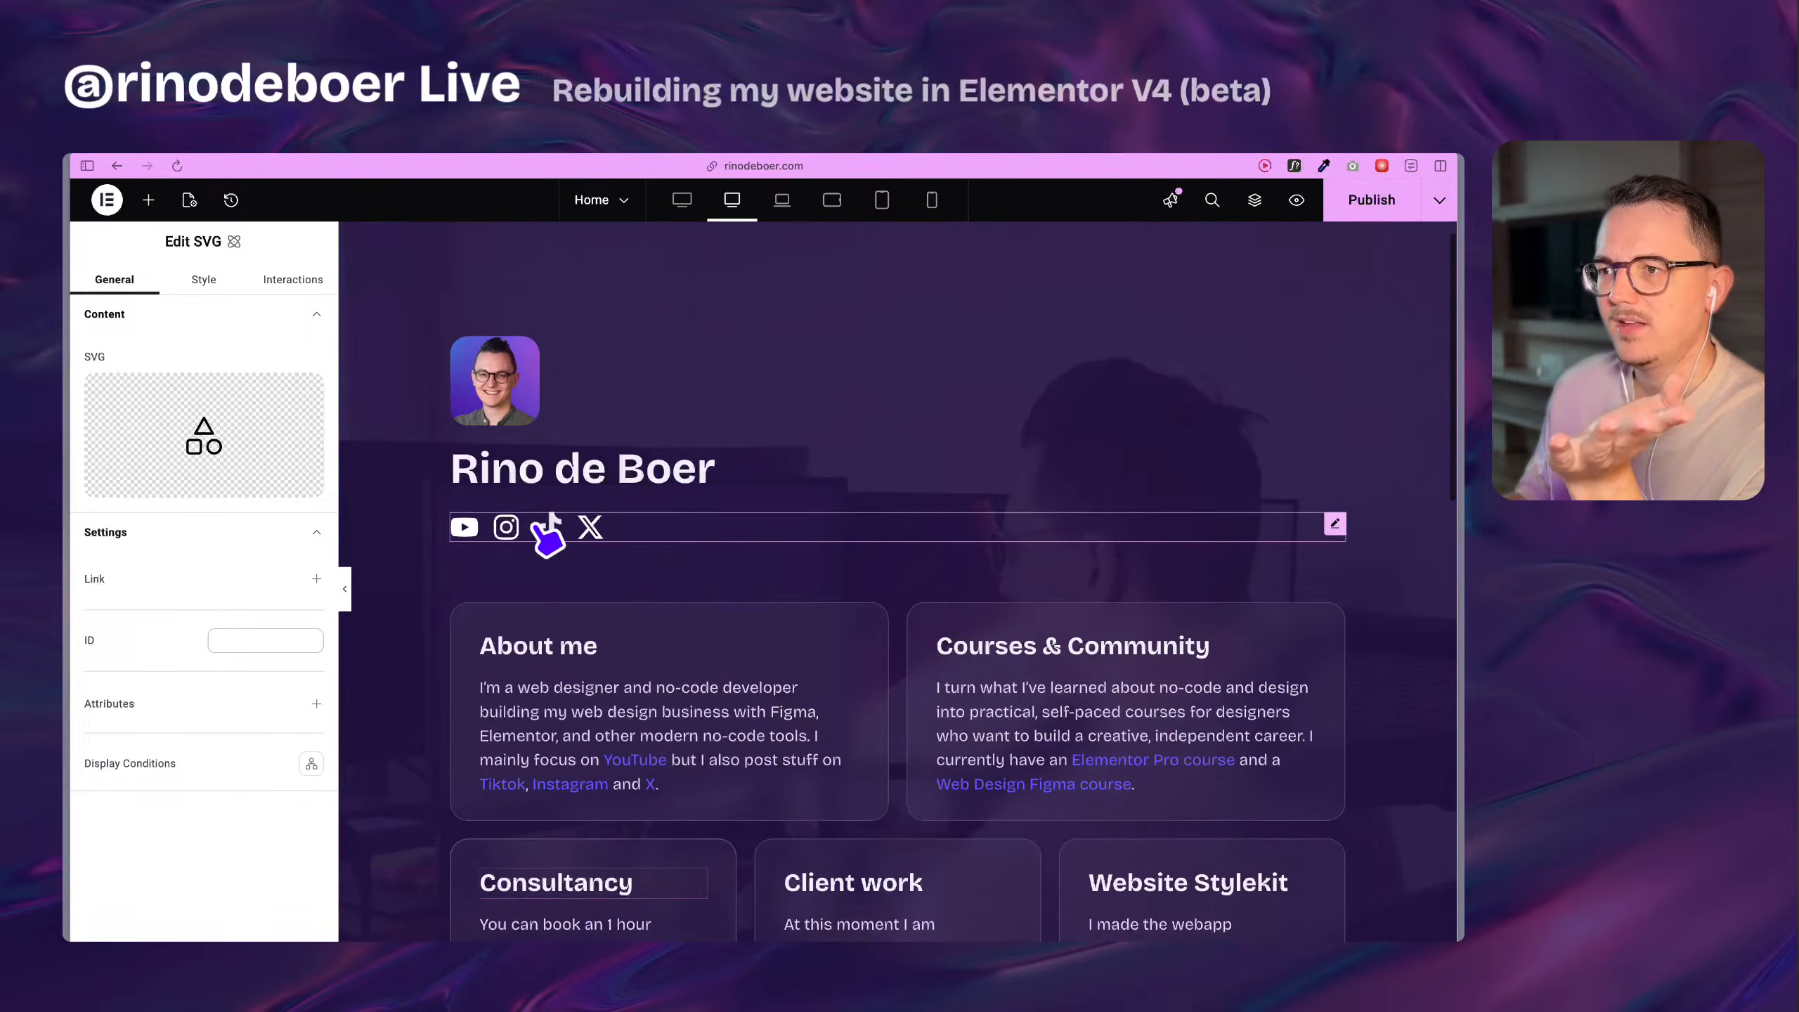
left_click(493, 529)
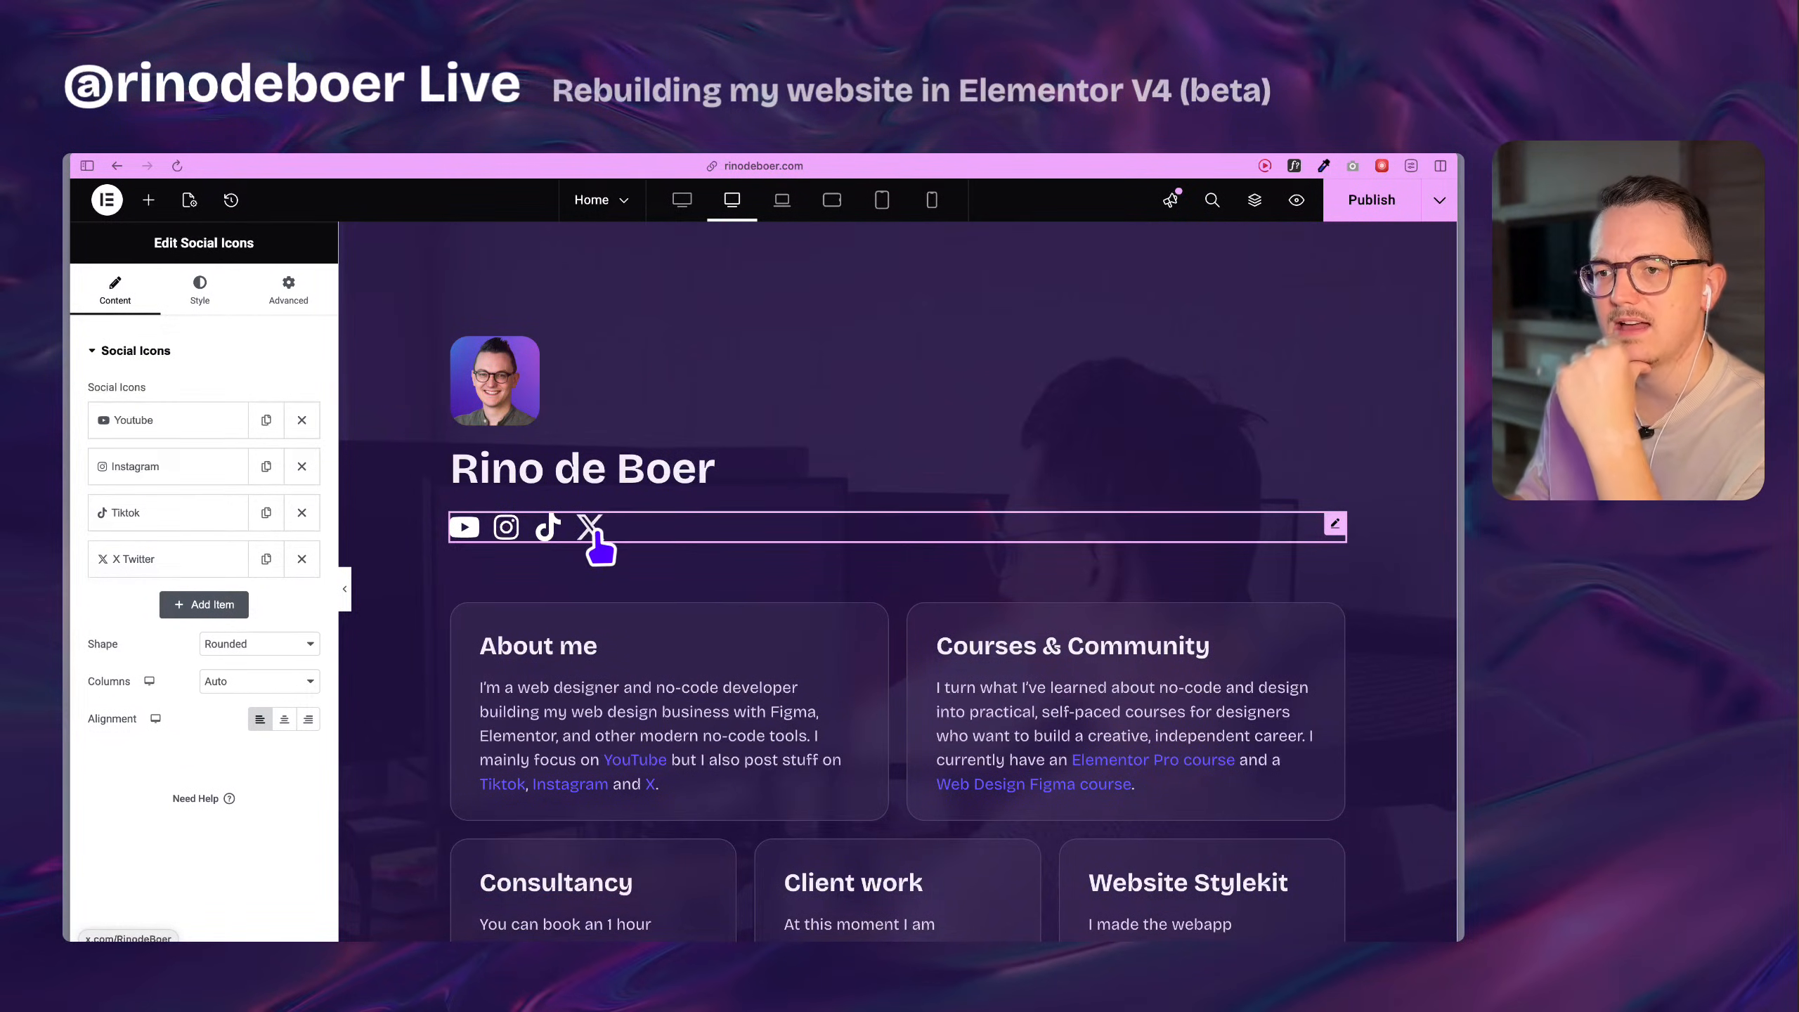
scroll(602, 592, "down", 10)
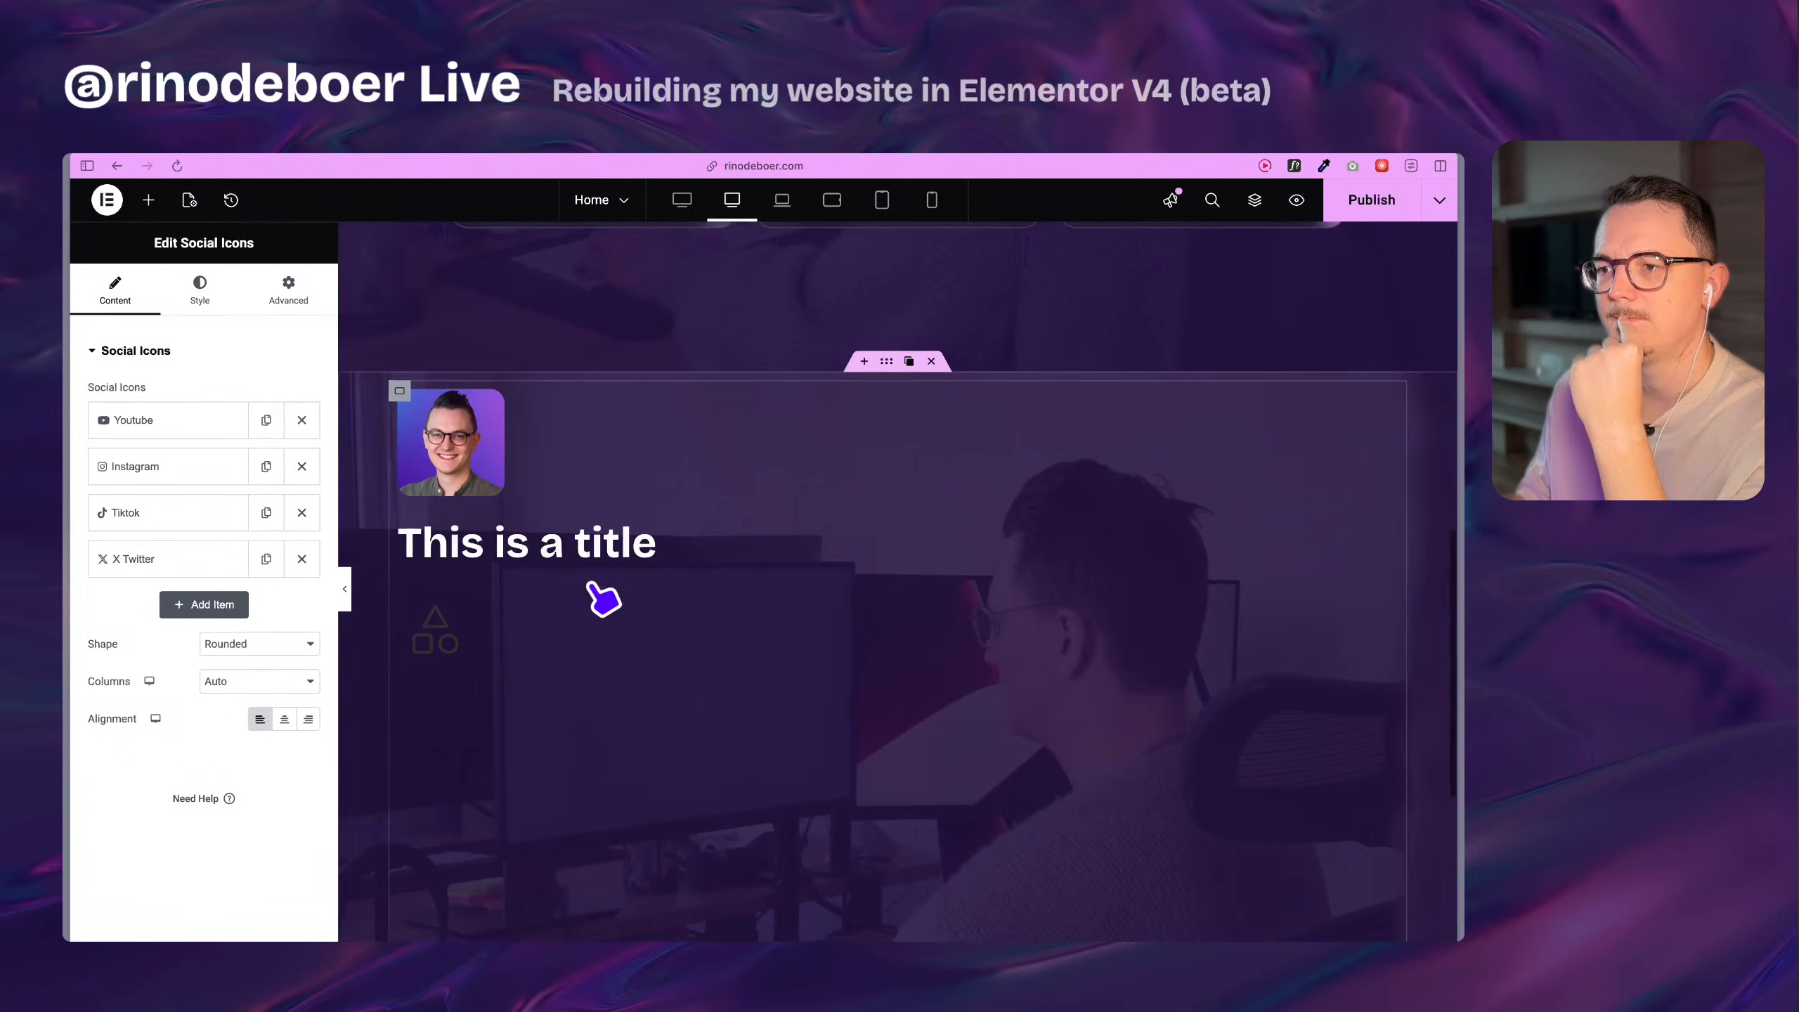
left_click(459, 634)
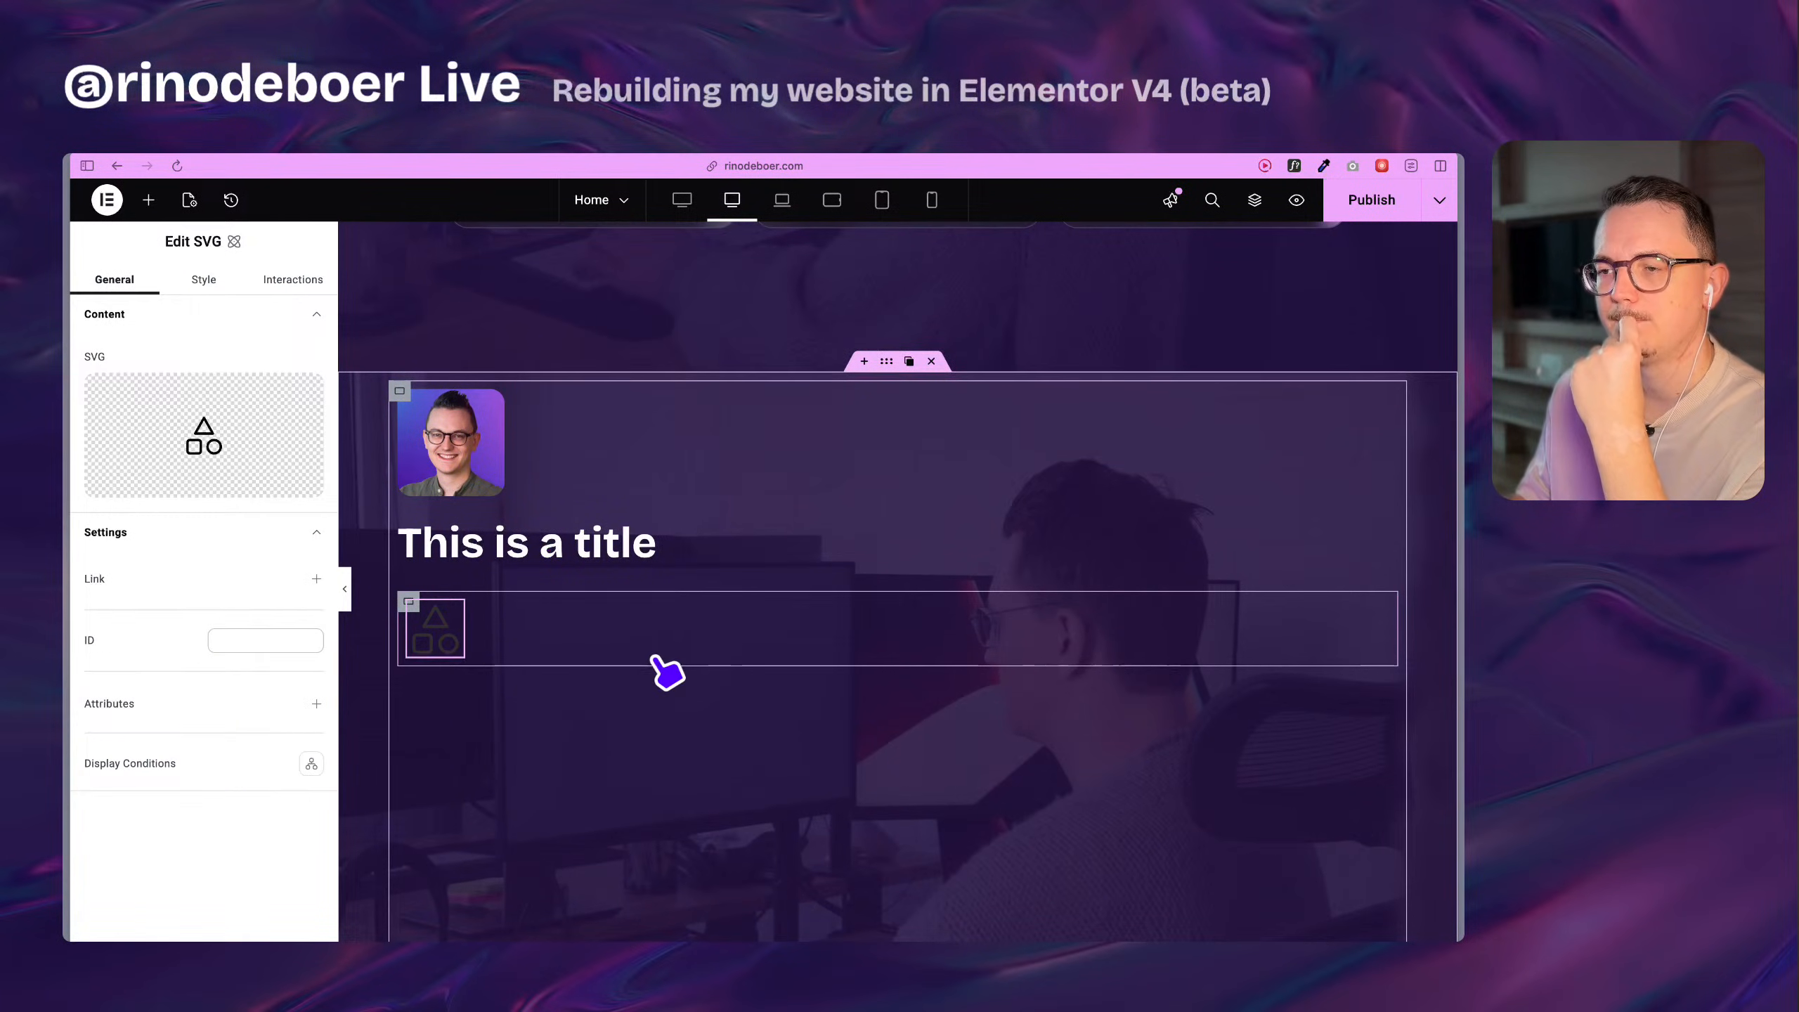
scroll(485, 593, "up", 4)
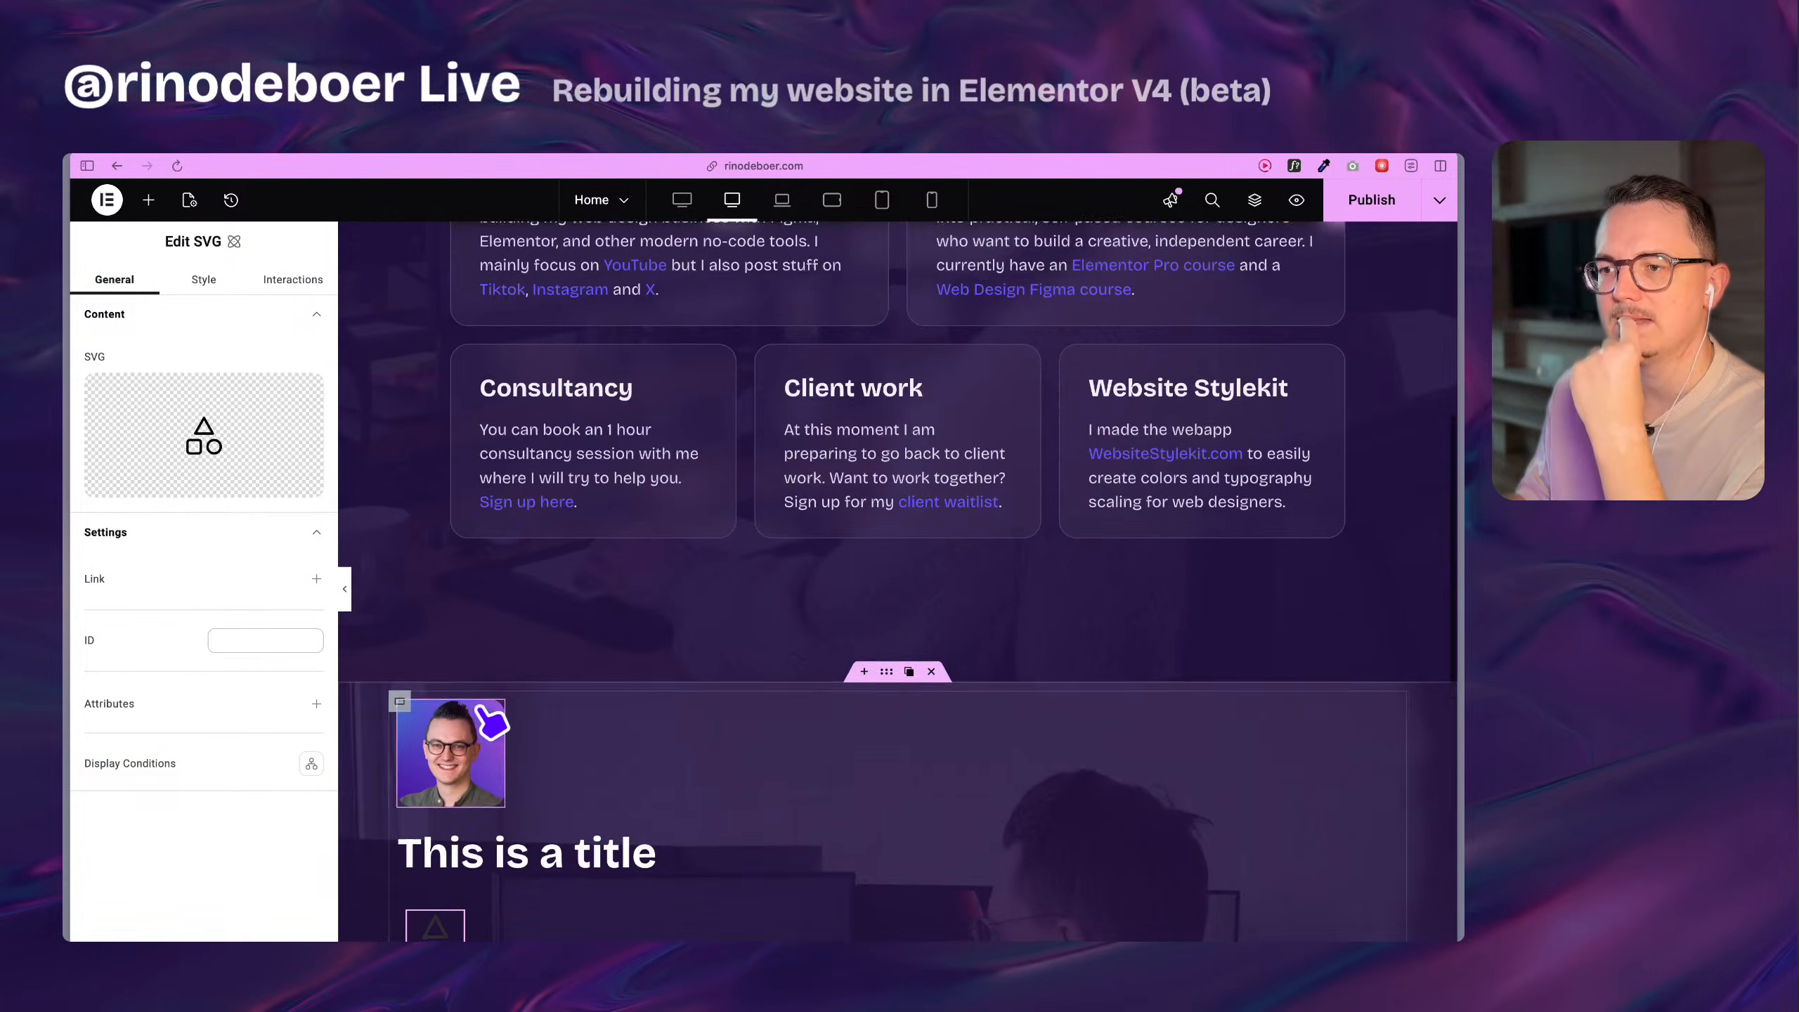
scroll(507, 726, "down", 4)
scroll(522, 627, "up", 8)
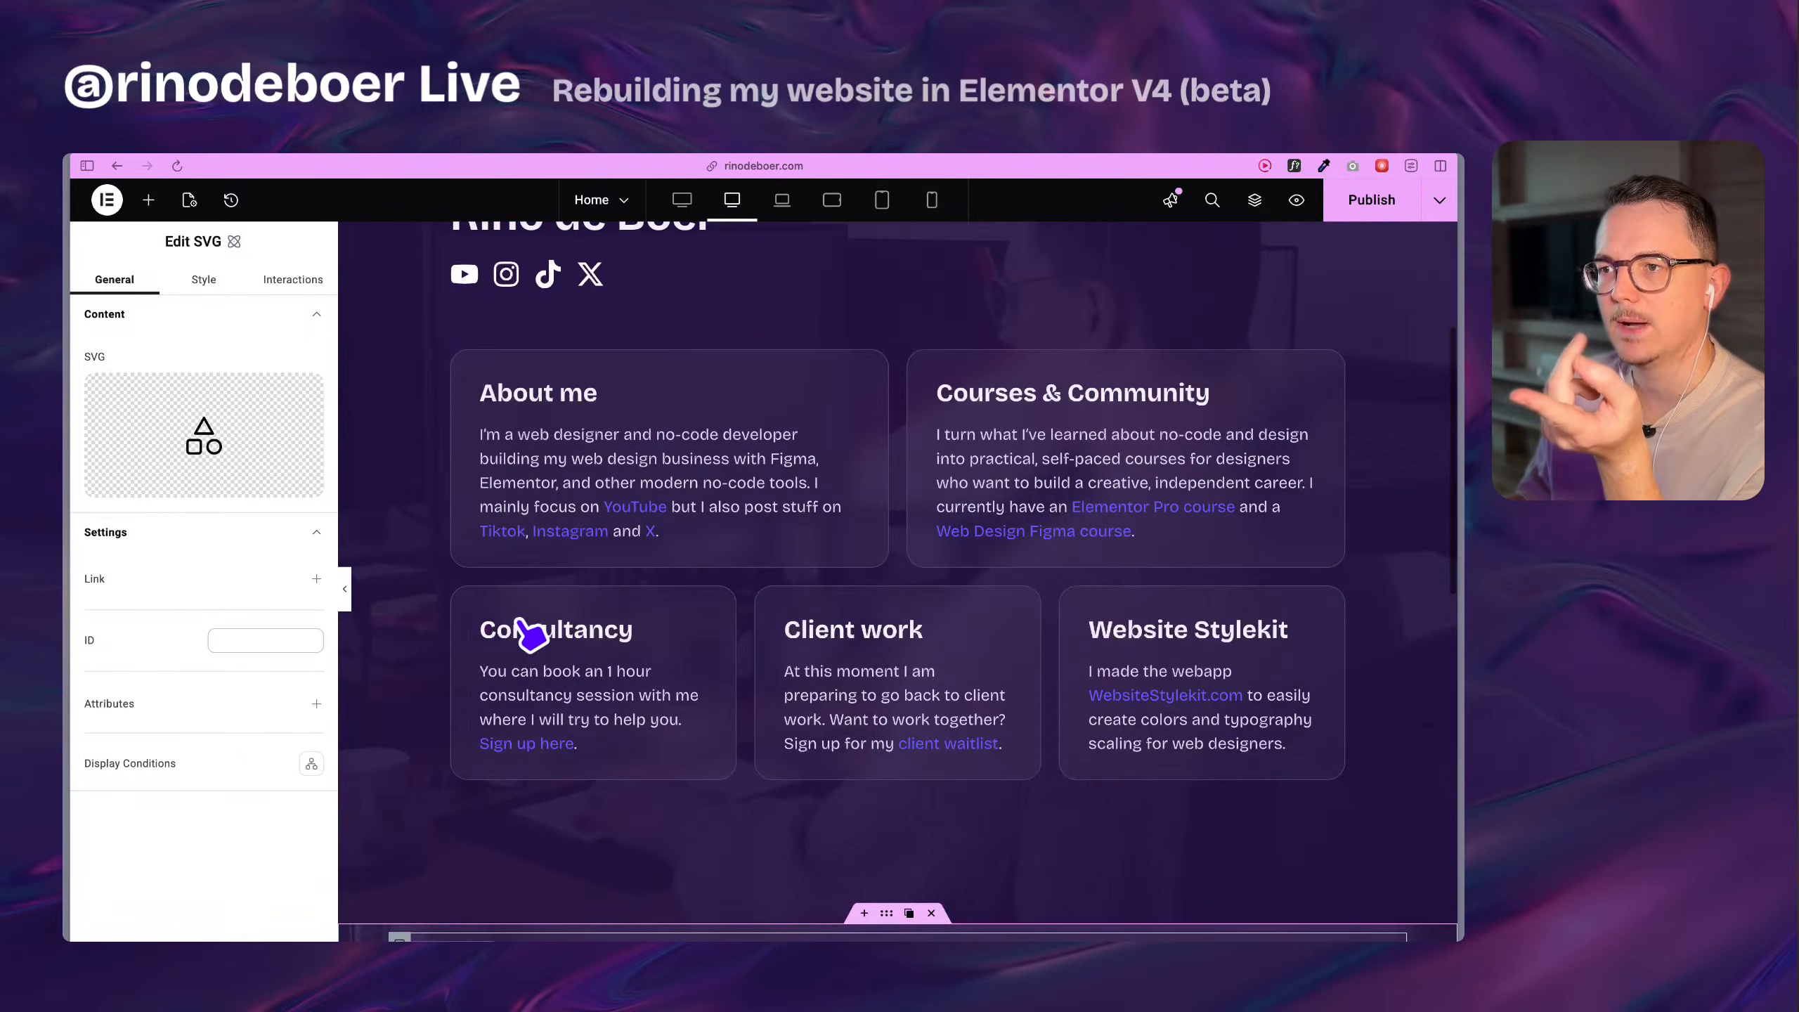
Copy the original Social Icons widget below the new heading and delete the flexbox holding the SVG placeholder.
right_click(530, 557)
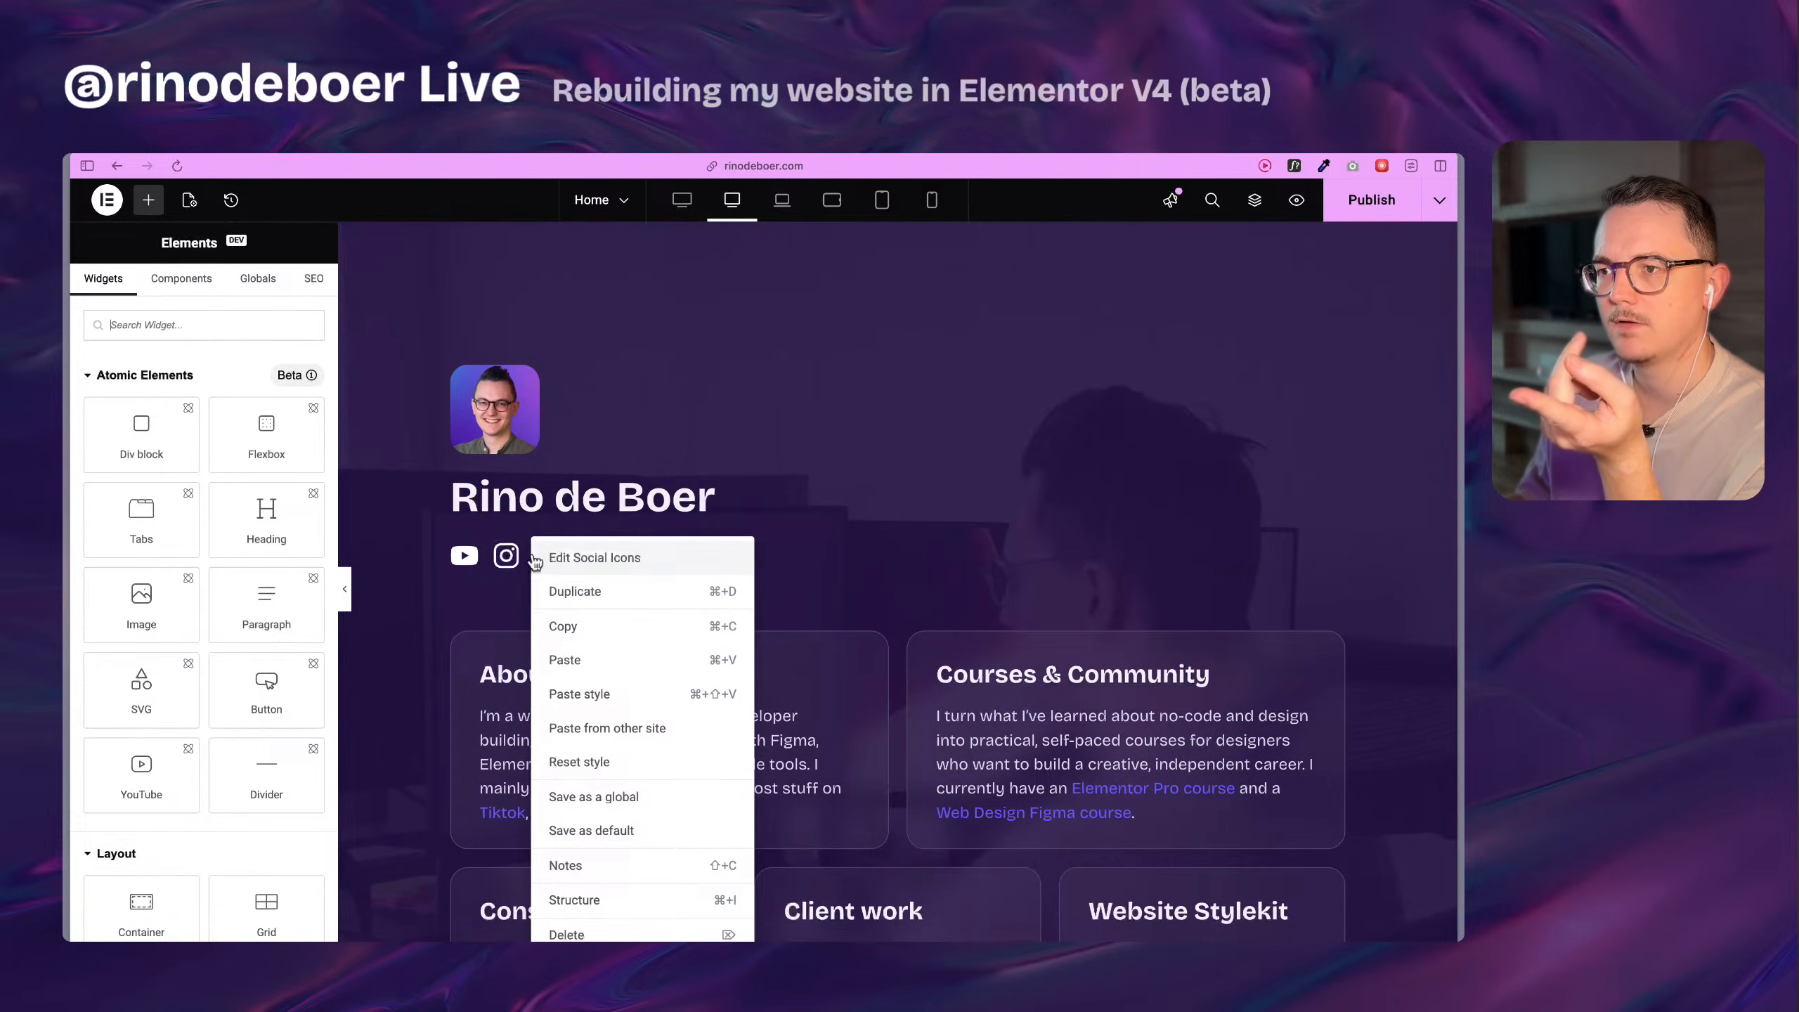
left_click(583, 629)
scroll(565, 618, "down", 2)
scroll(565, 622, "down", 6)
right_click(552, 449)
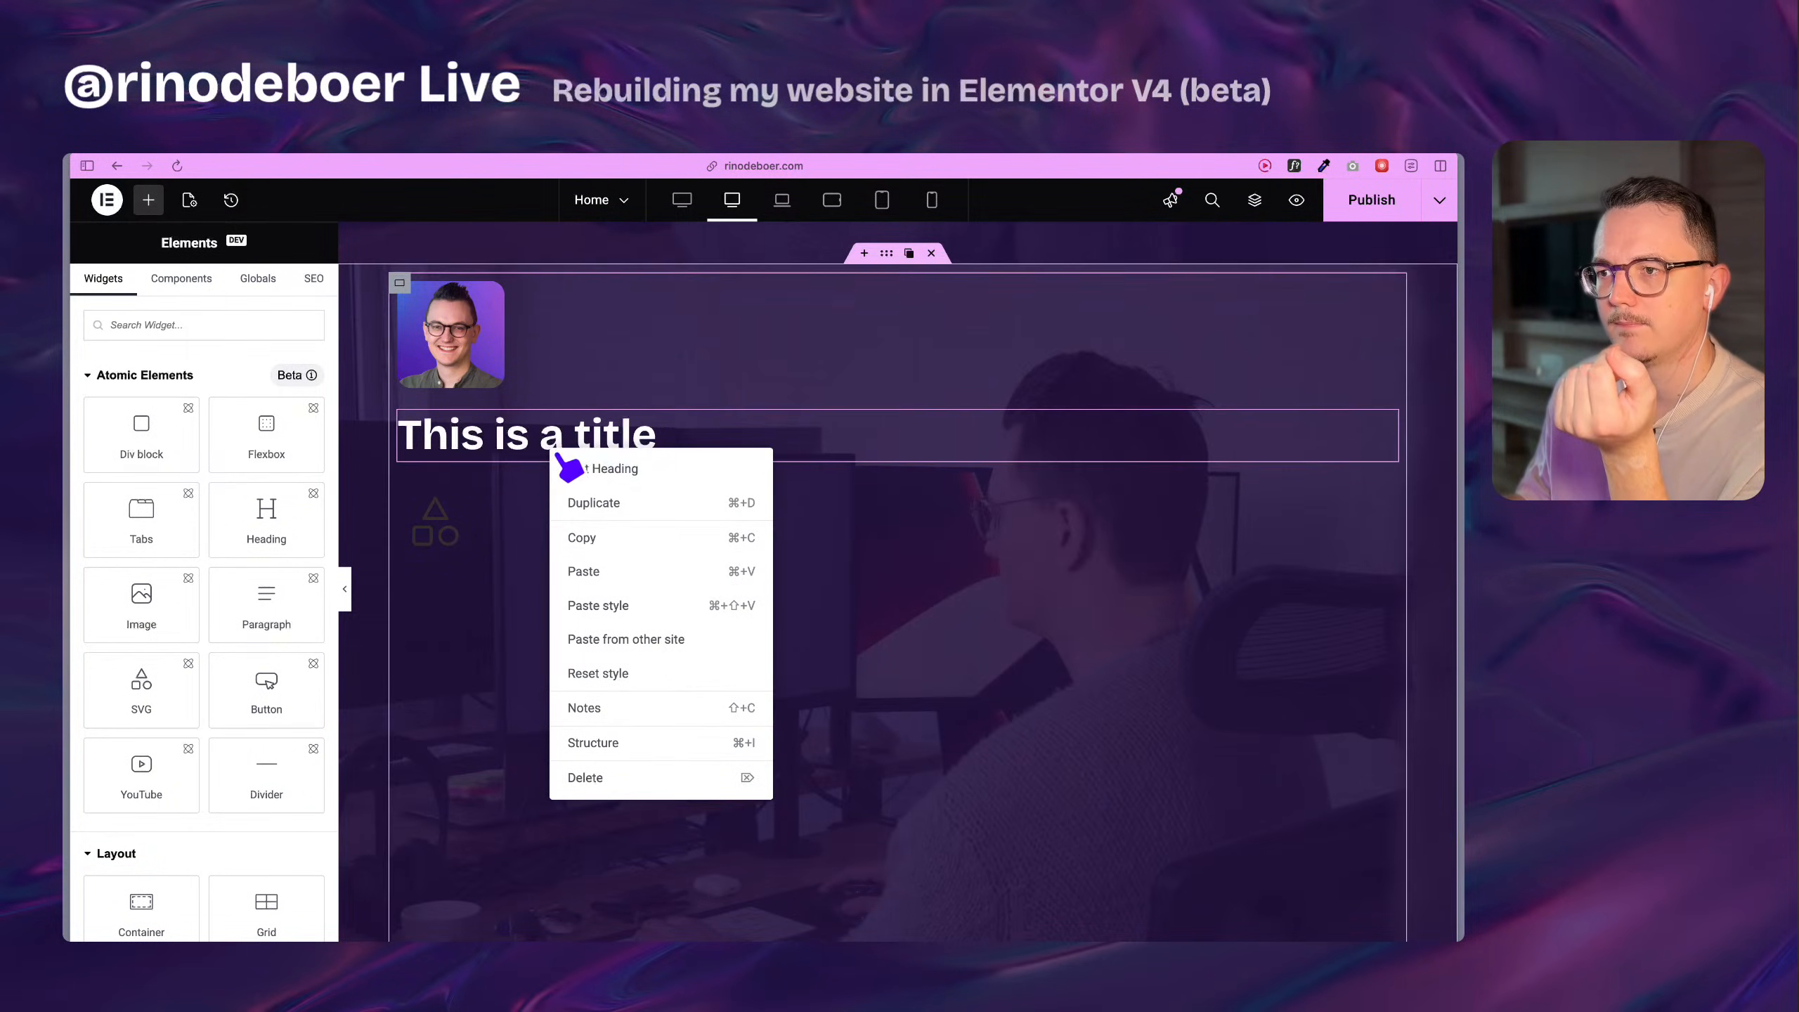
left_click(586, 571)
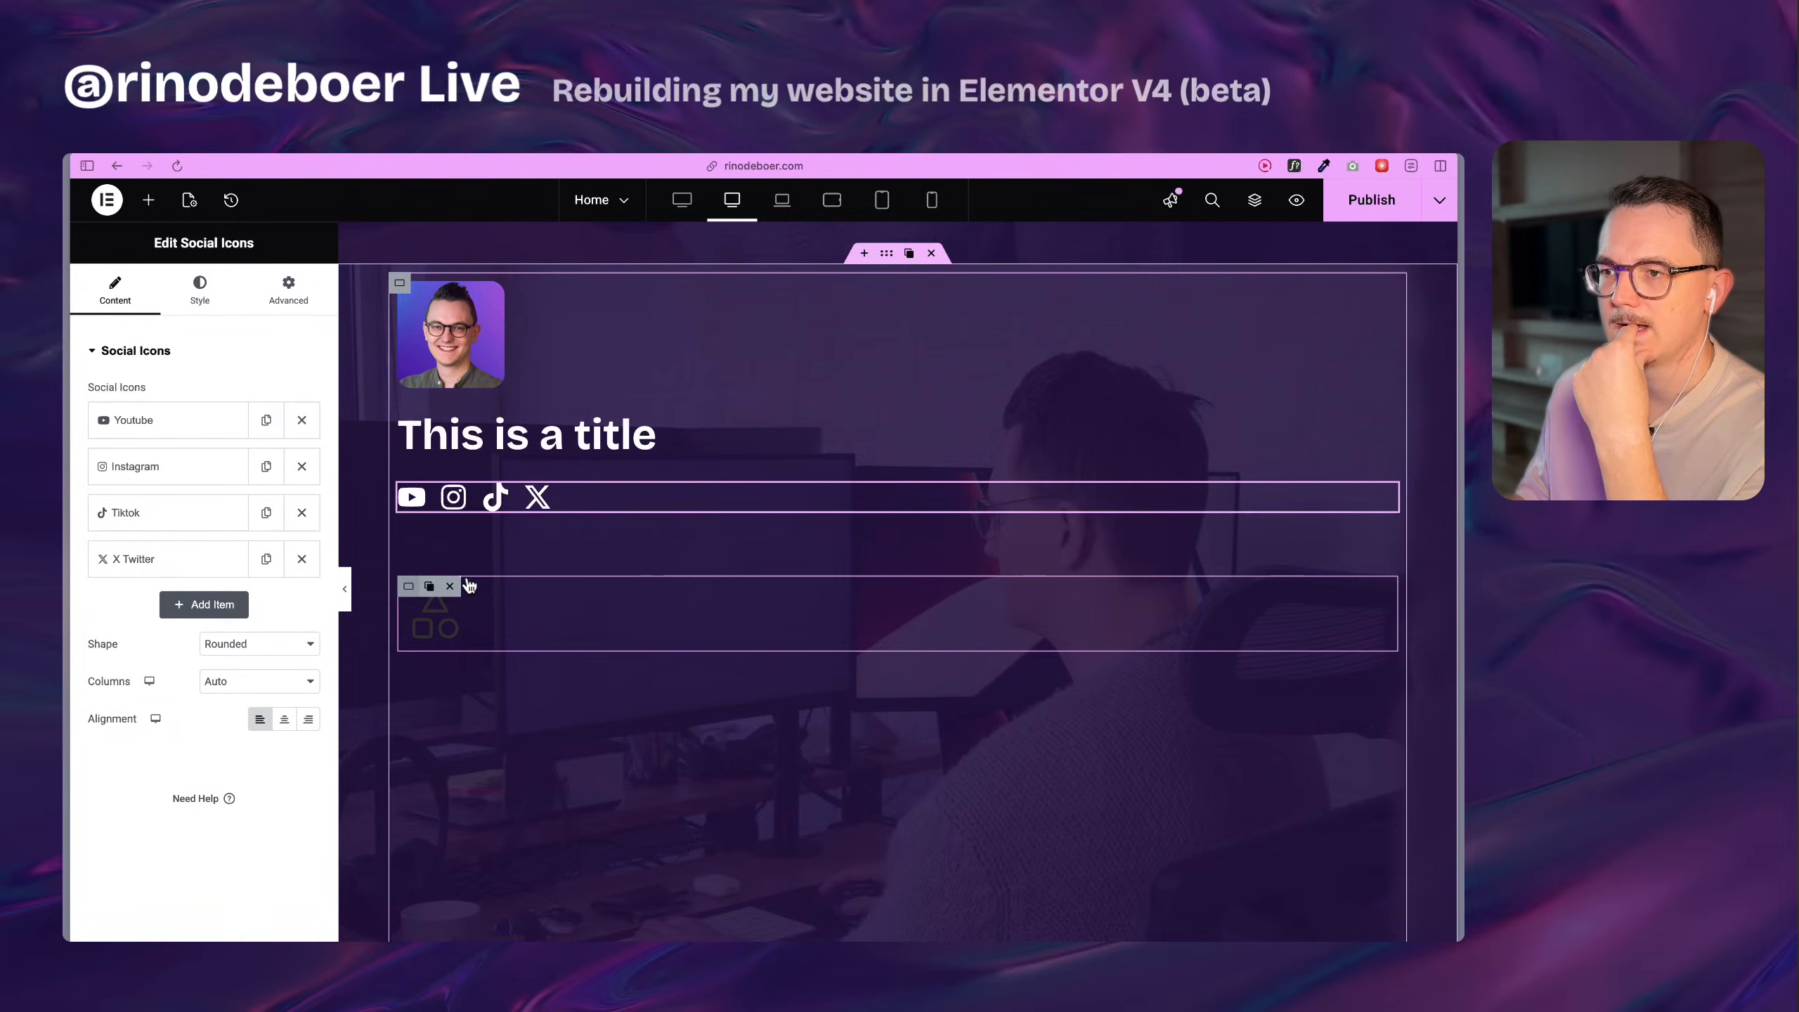
left_click(450, 586)
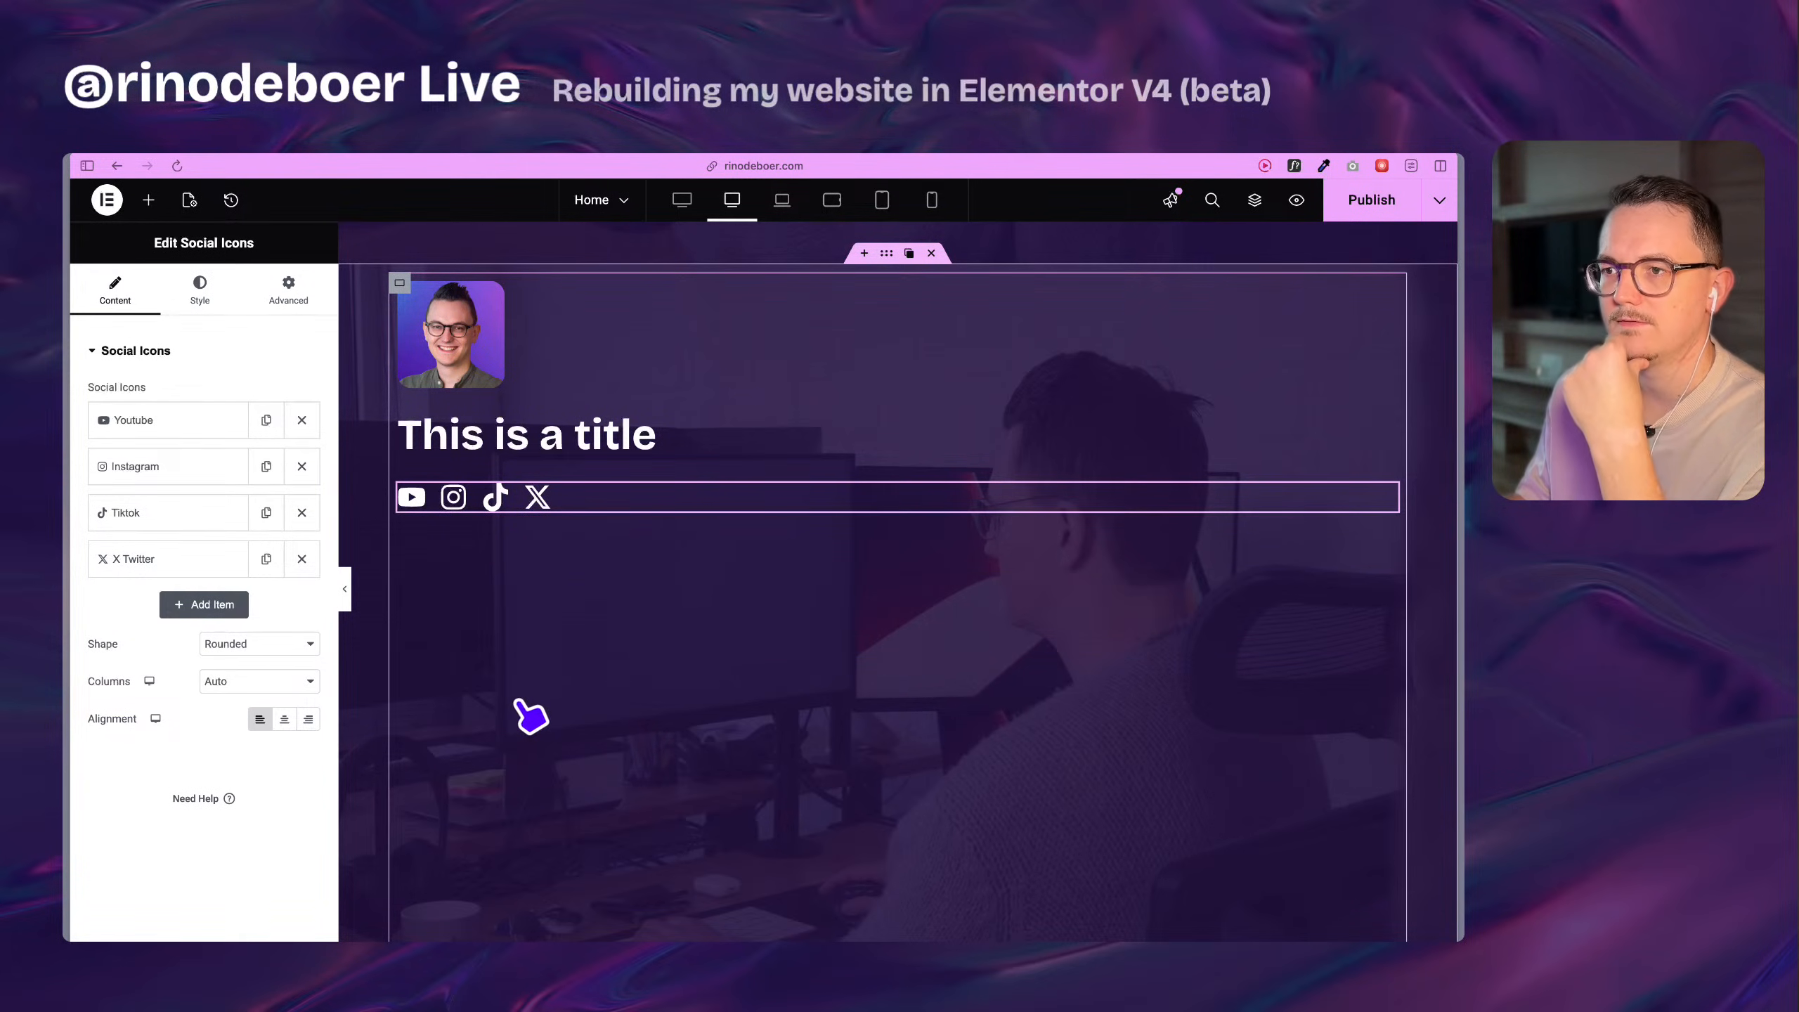
Compare the rebuilt avatar, heading and social icons with the original header and the card rows beneath it.
scroll(529, 716, "up", 2)
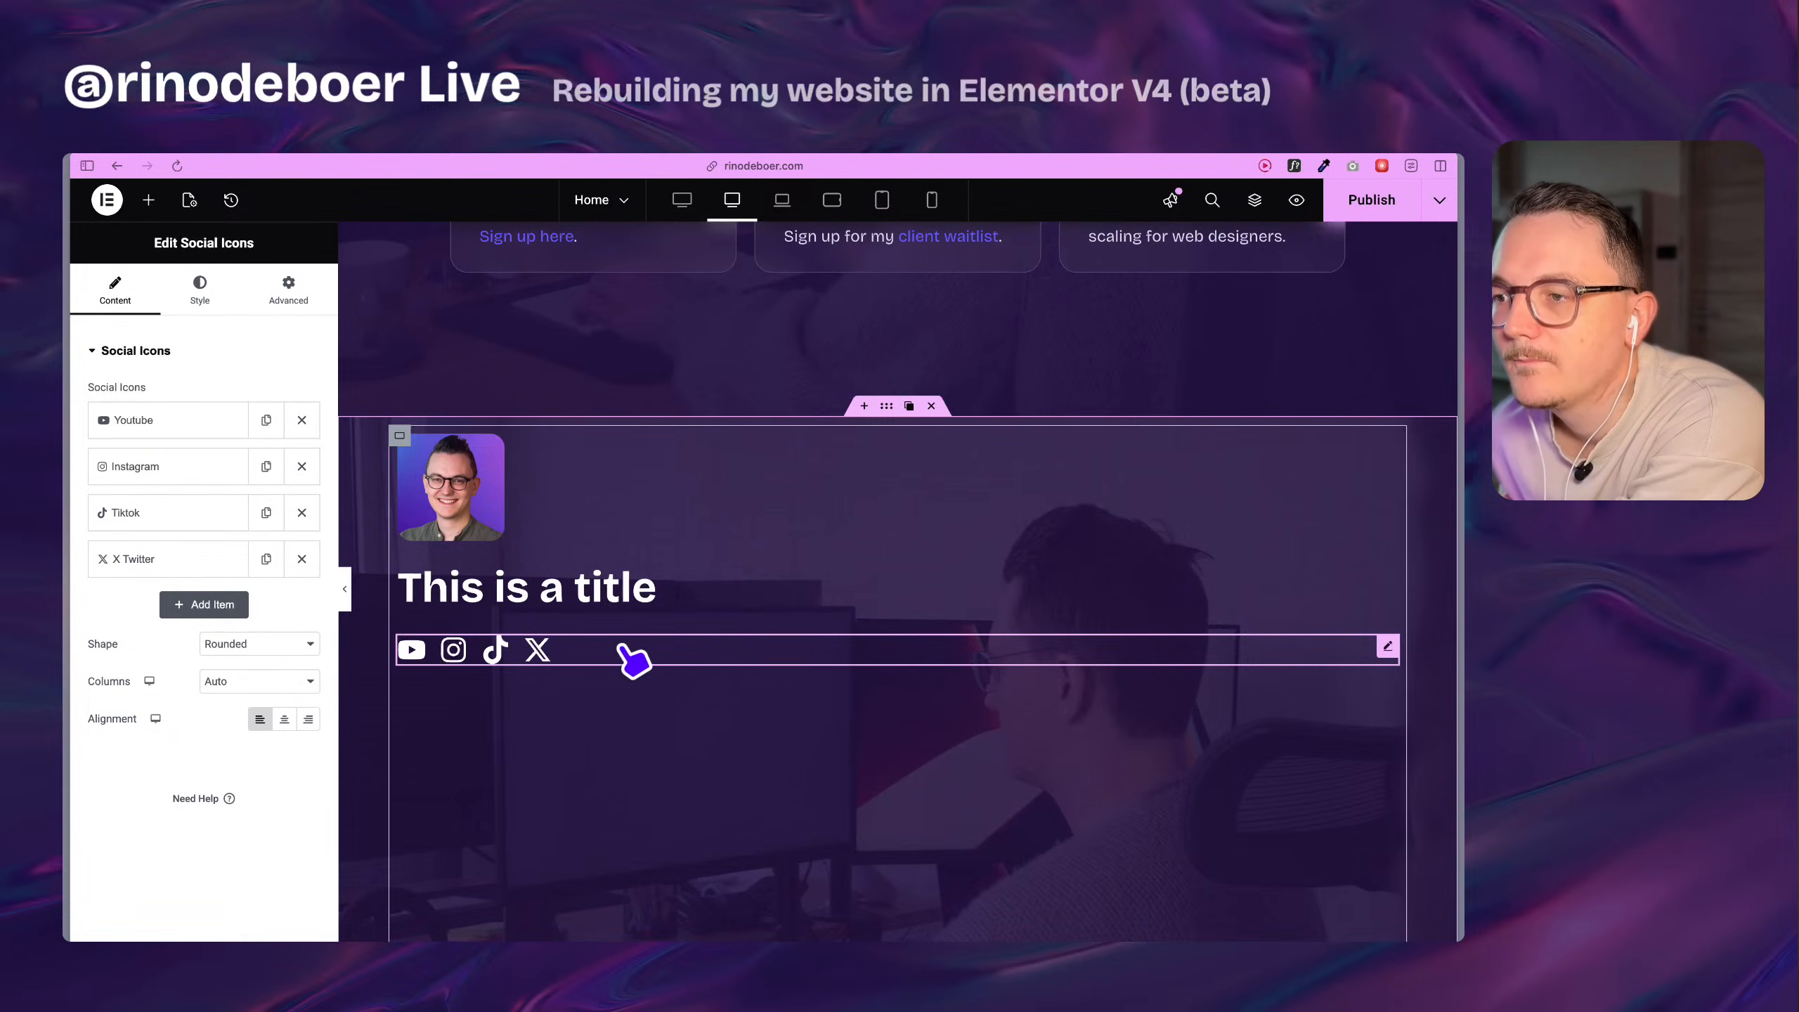
scroll(628, 641, "up", 7)
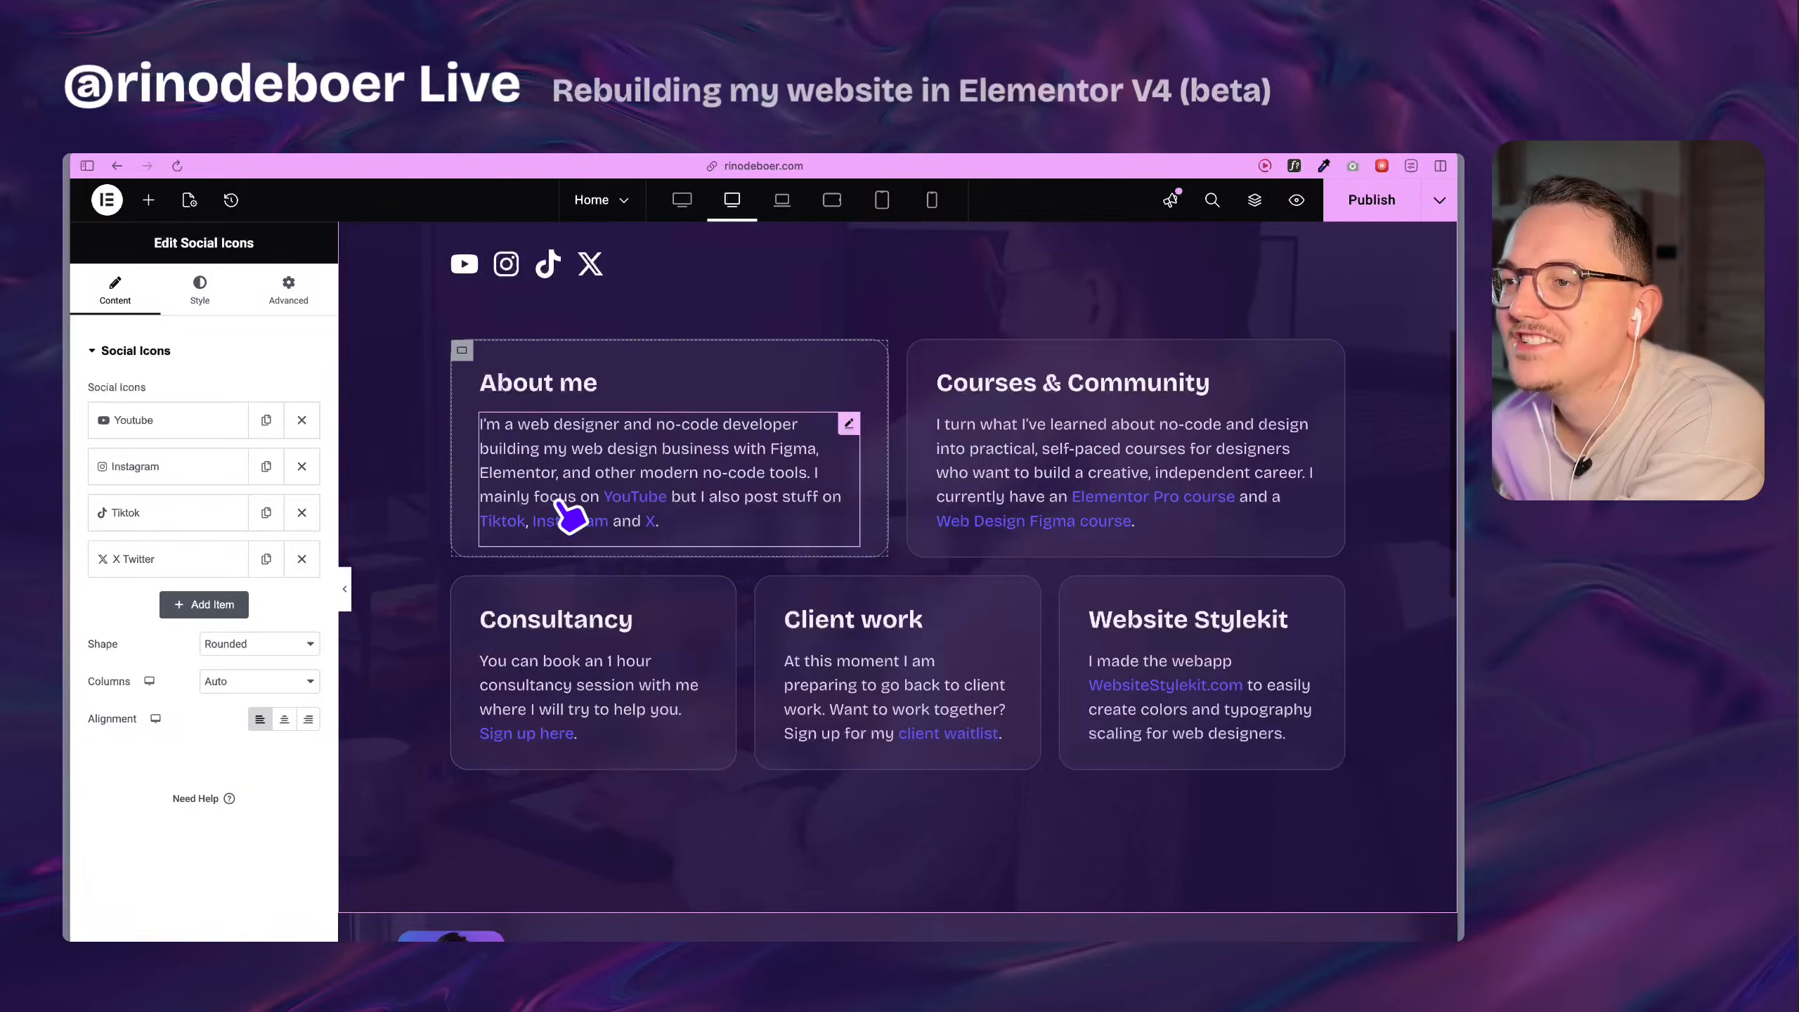
scroll(574, 514, "down", 5)
scroll(570, 516, "down", 5)
scroll(582, 525, "up", 10)
scroll(582, 526, "down", 10)
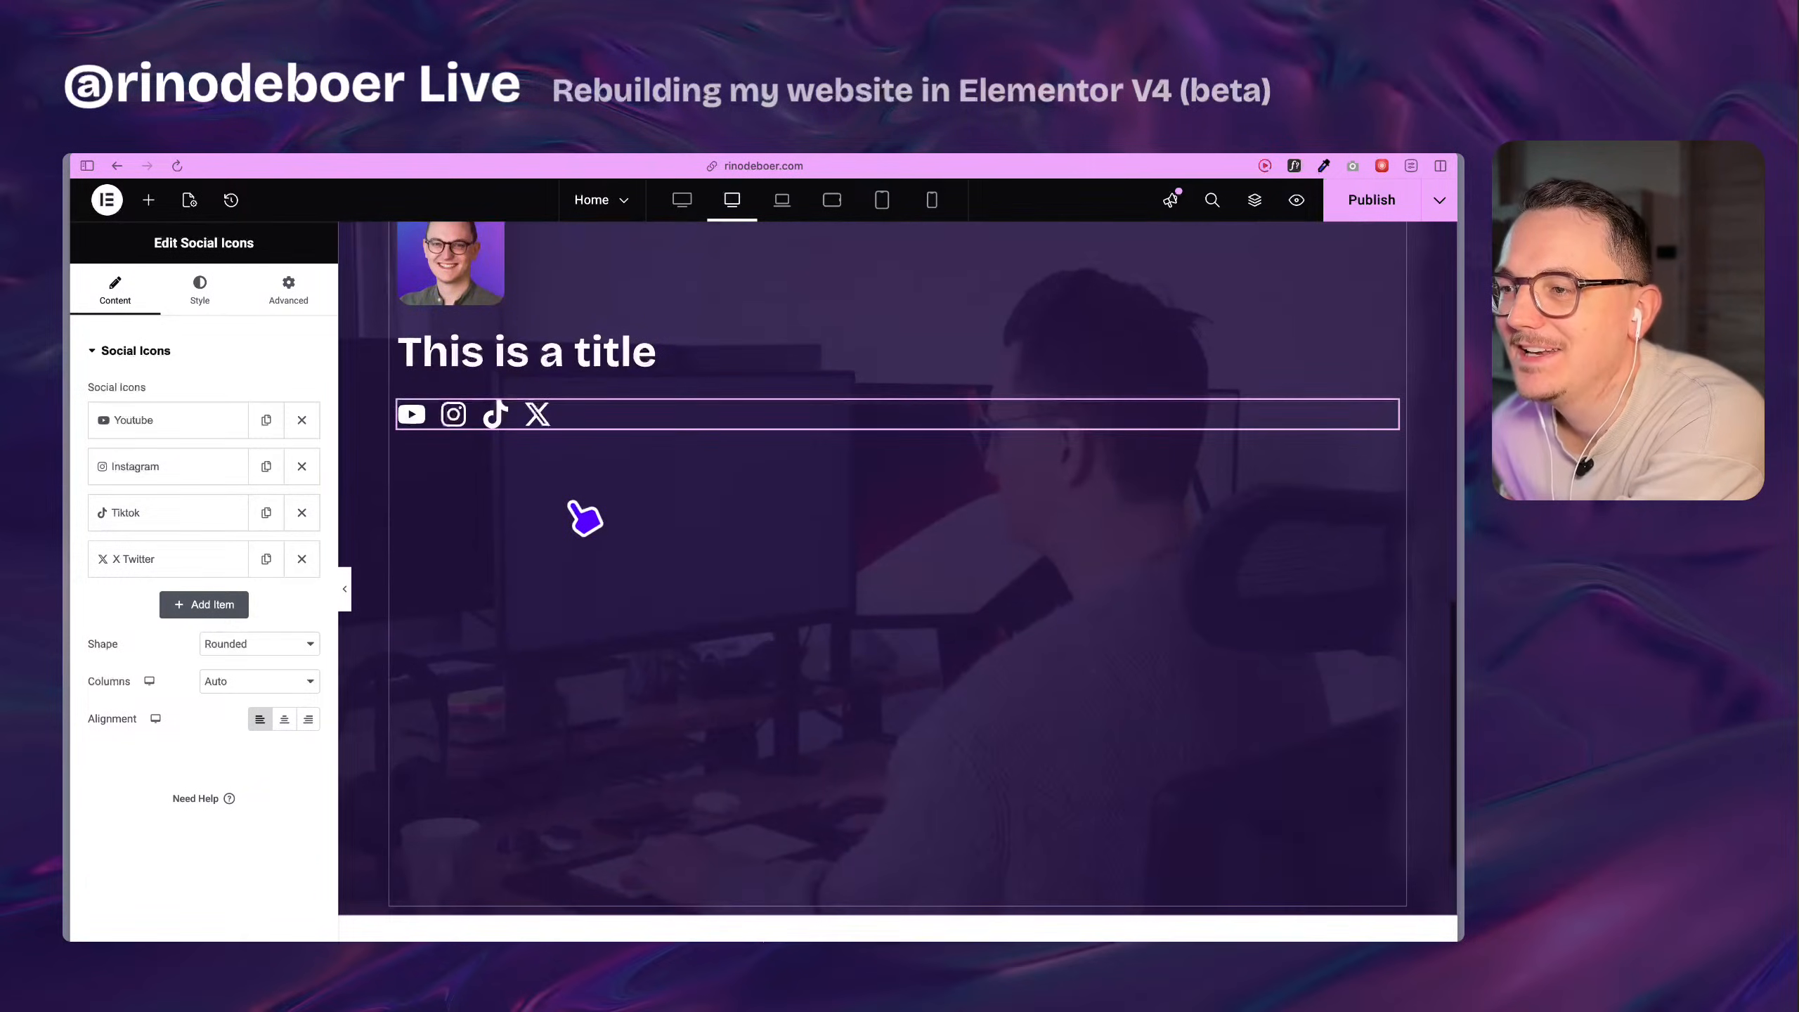
scroll(581, 517, "up", 8)
scroll(609, 504, "up", 6)
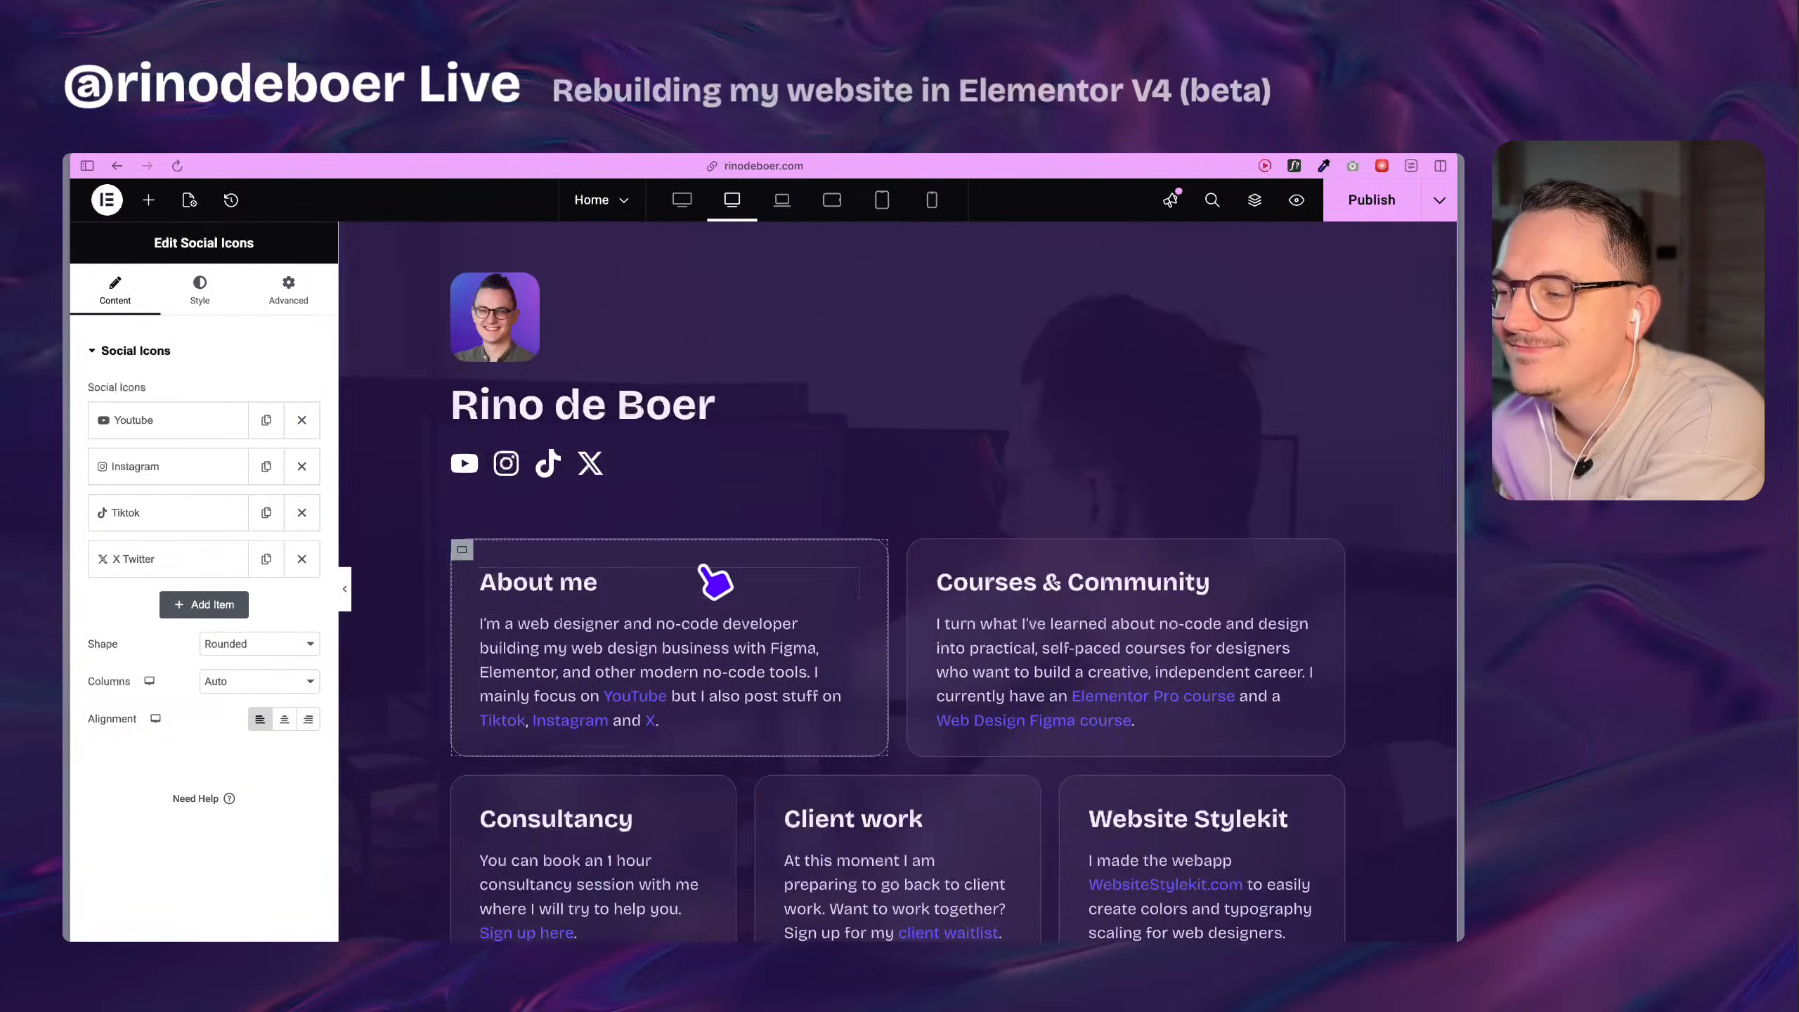
scroll(711, 575, "down", 4)
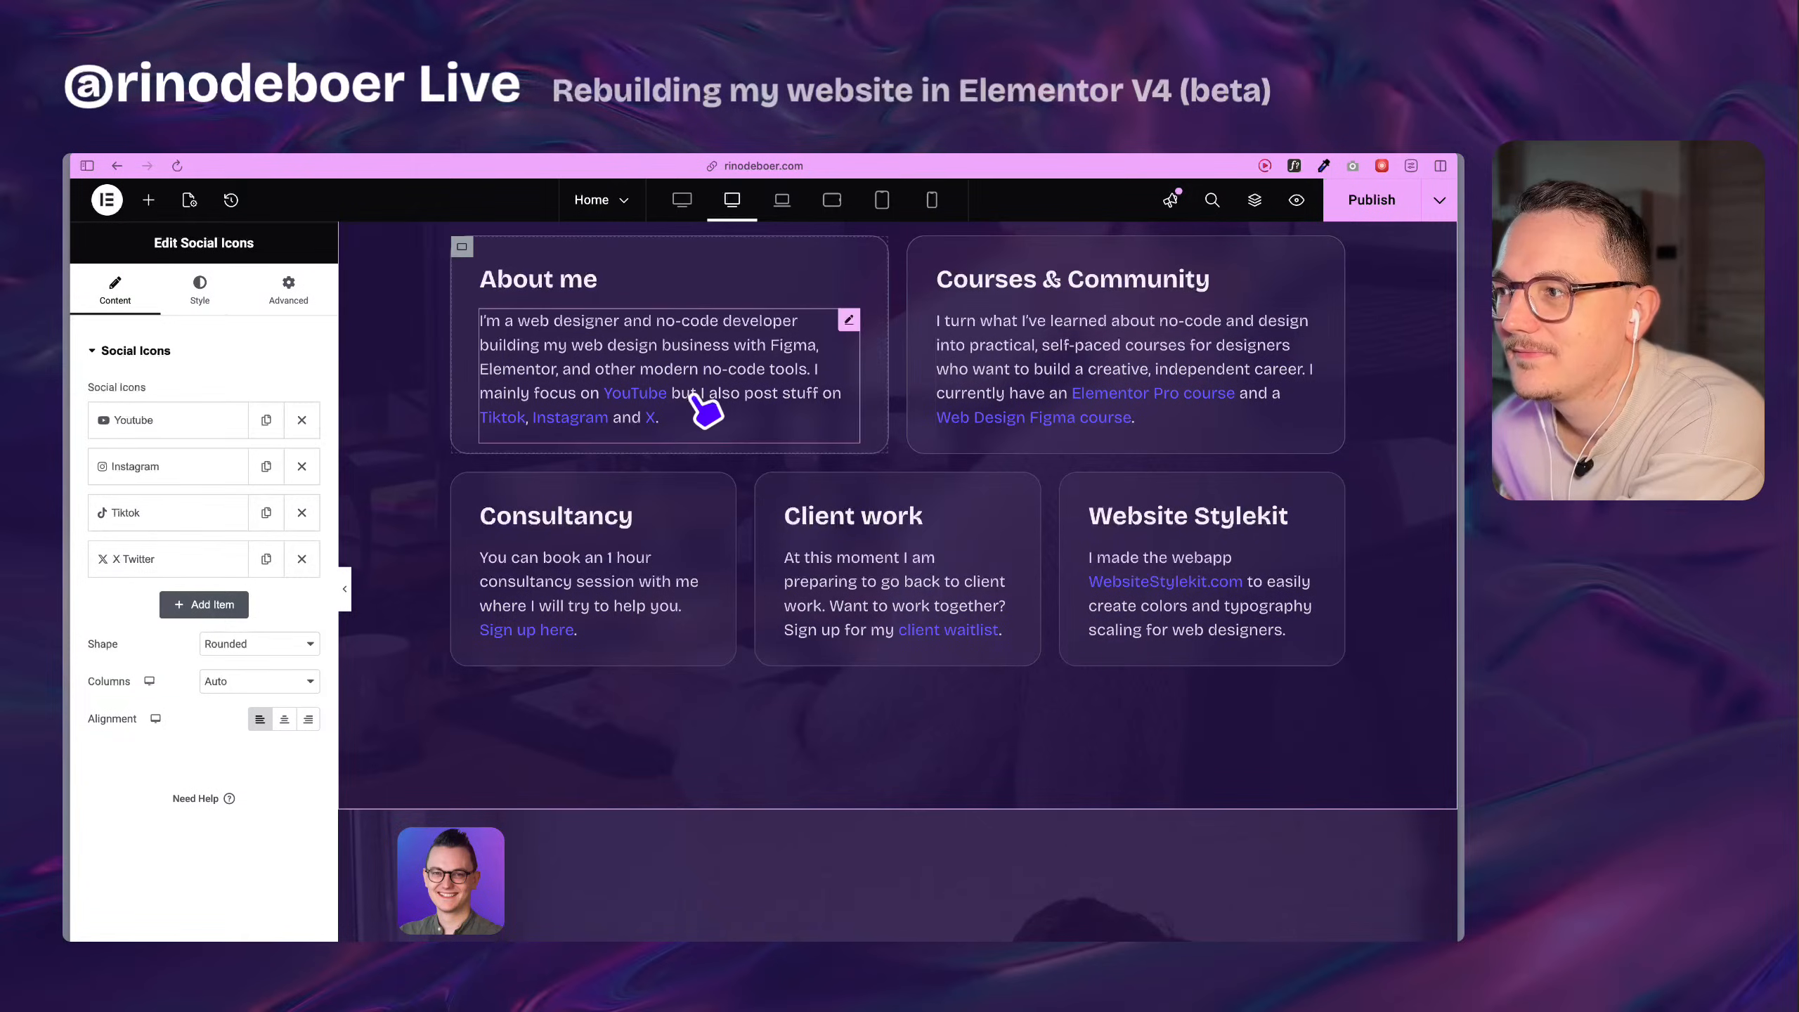
scroll(522, 563, "down", 8)
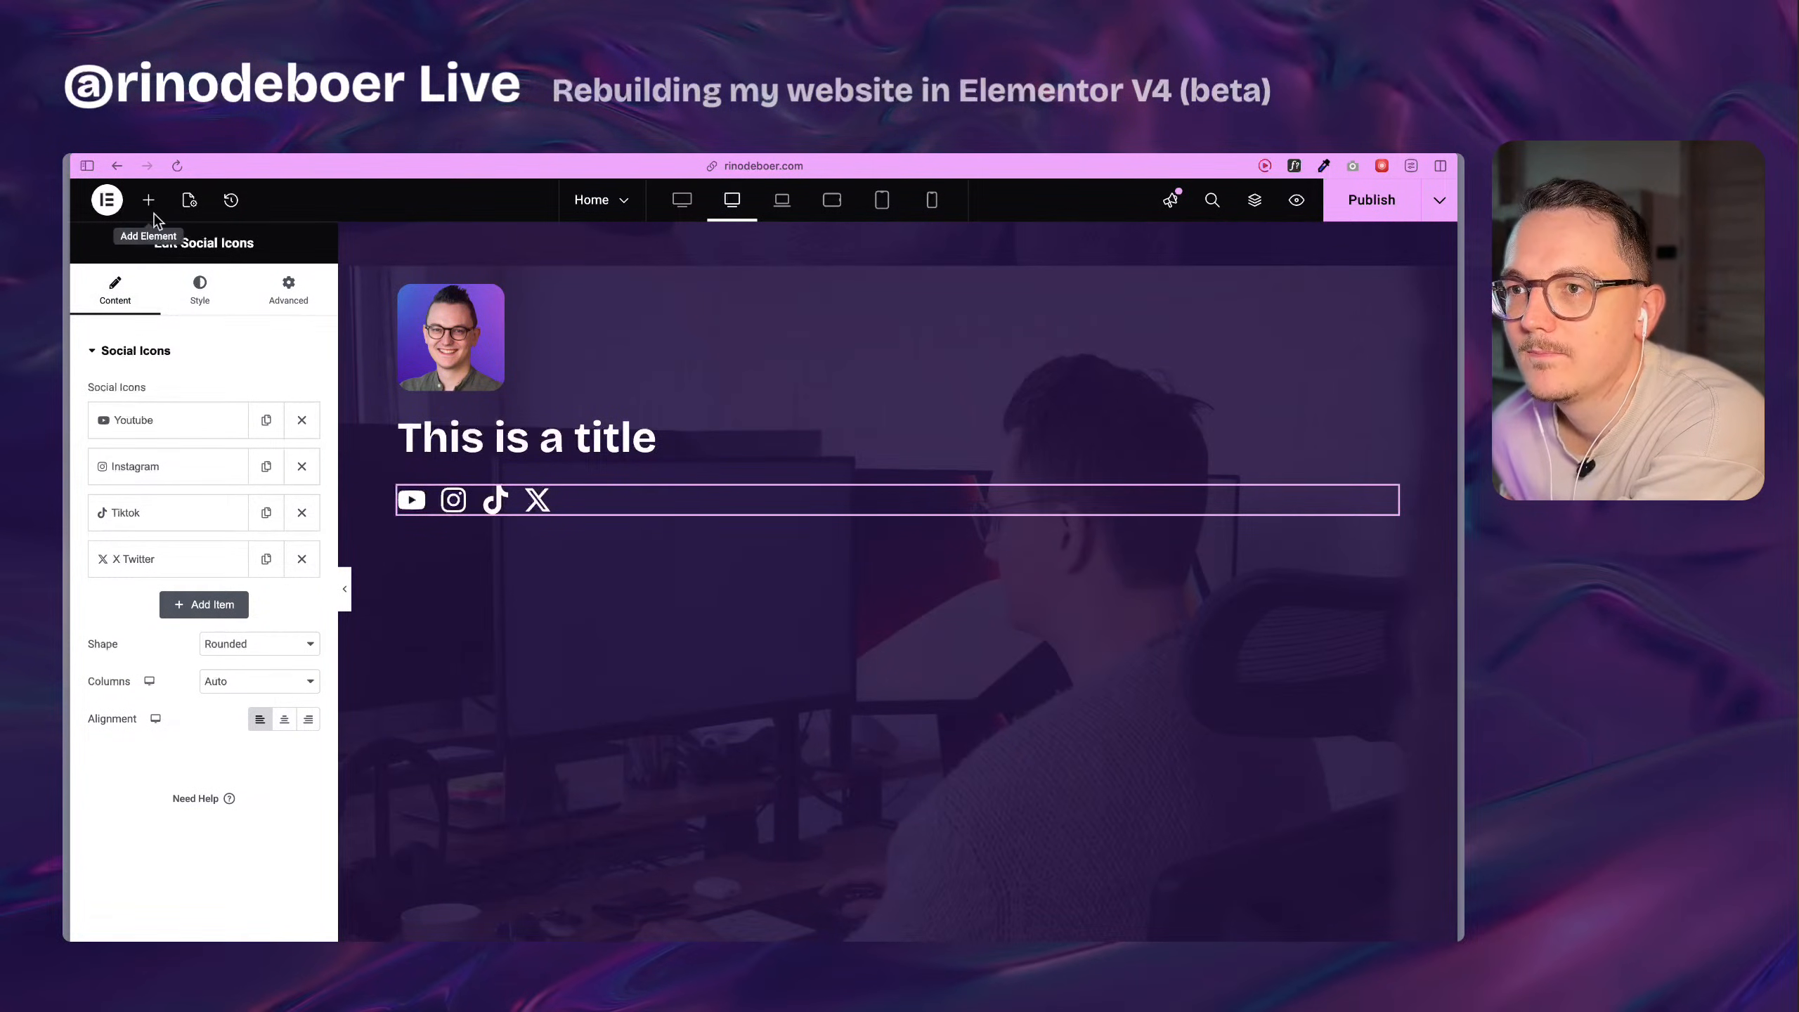
scroll(536, 429, "up", 8)
scroll(536, 429, "up", 3)
scroll(779, 496, "down", 3)
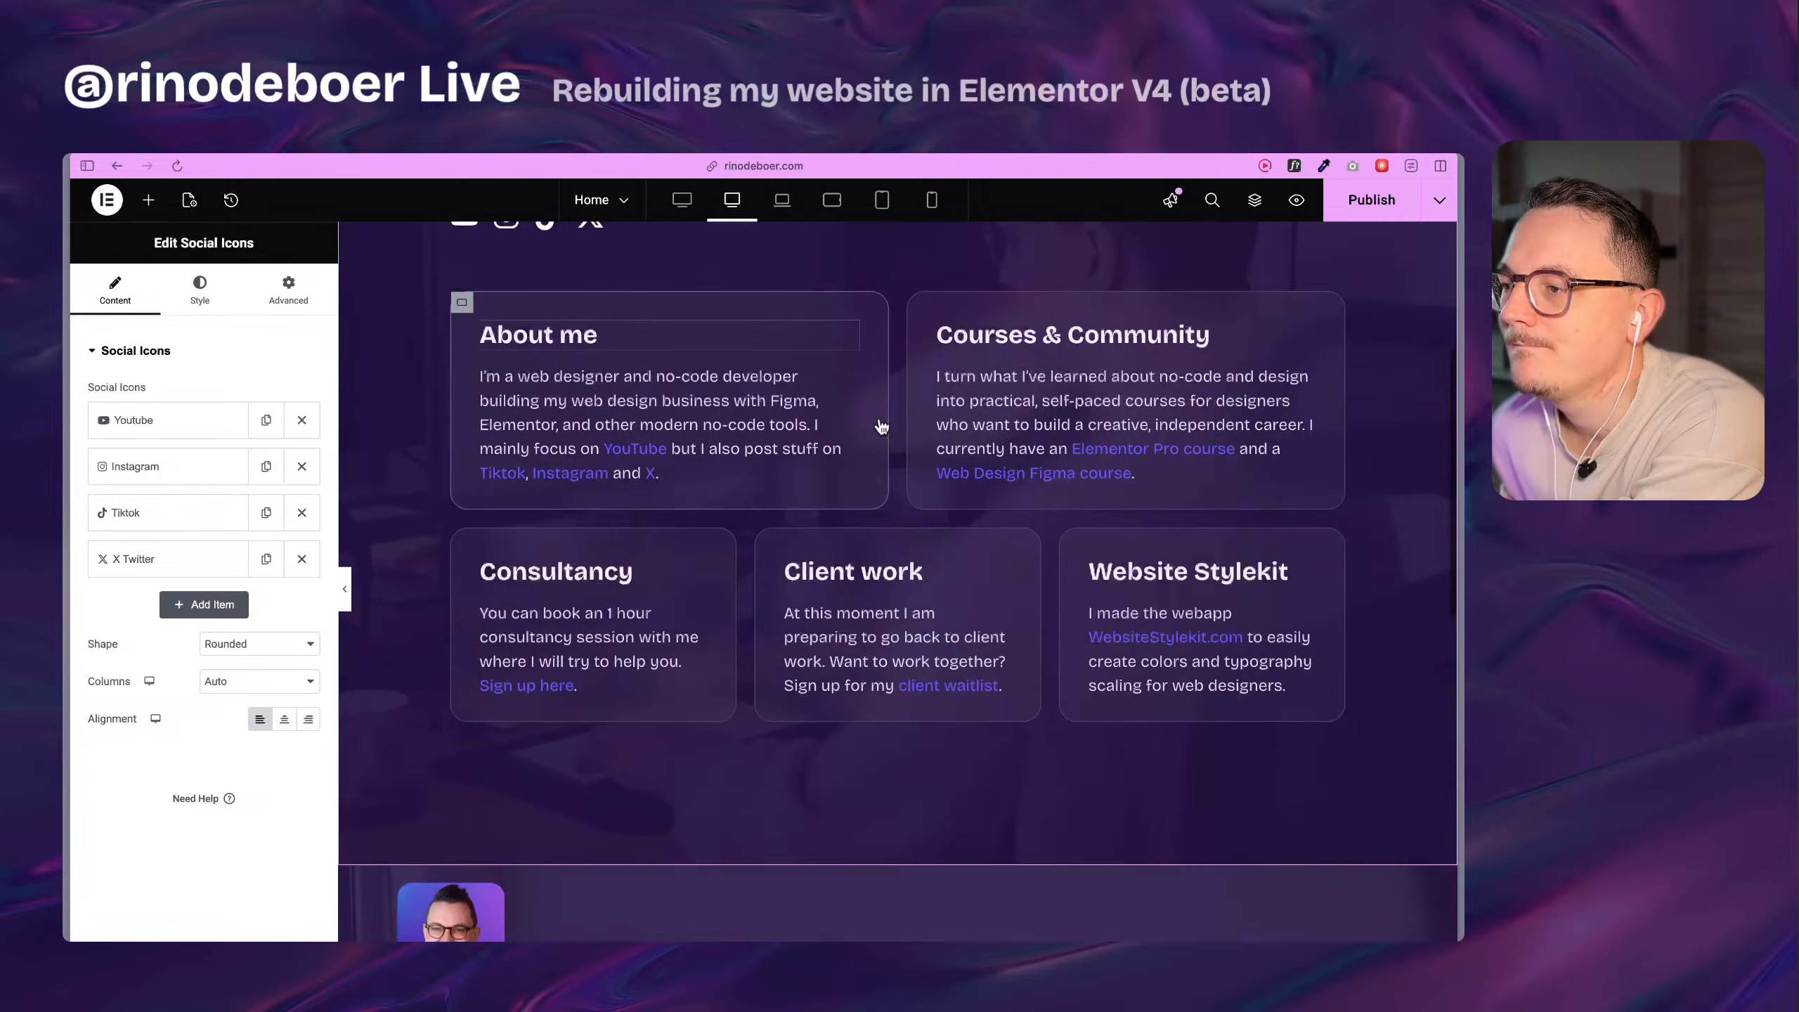
scroll(602, 583, "down", 7)
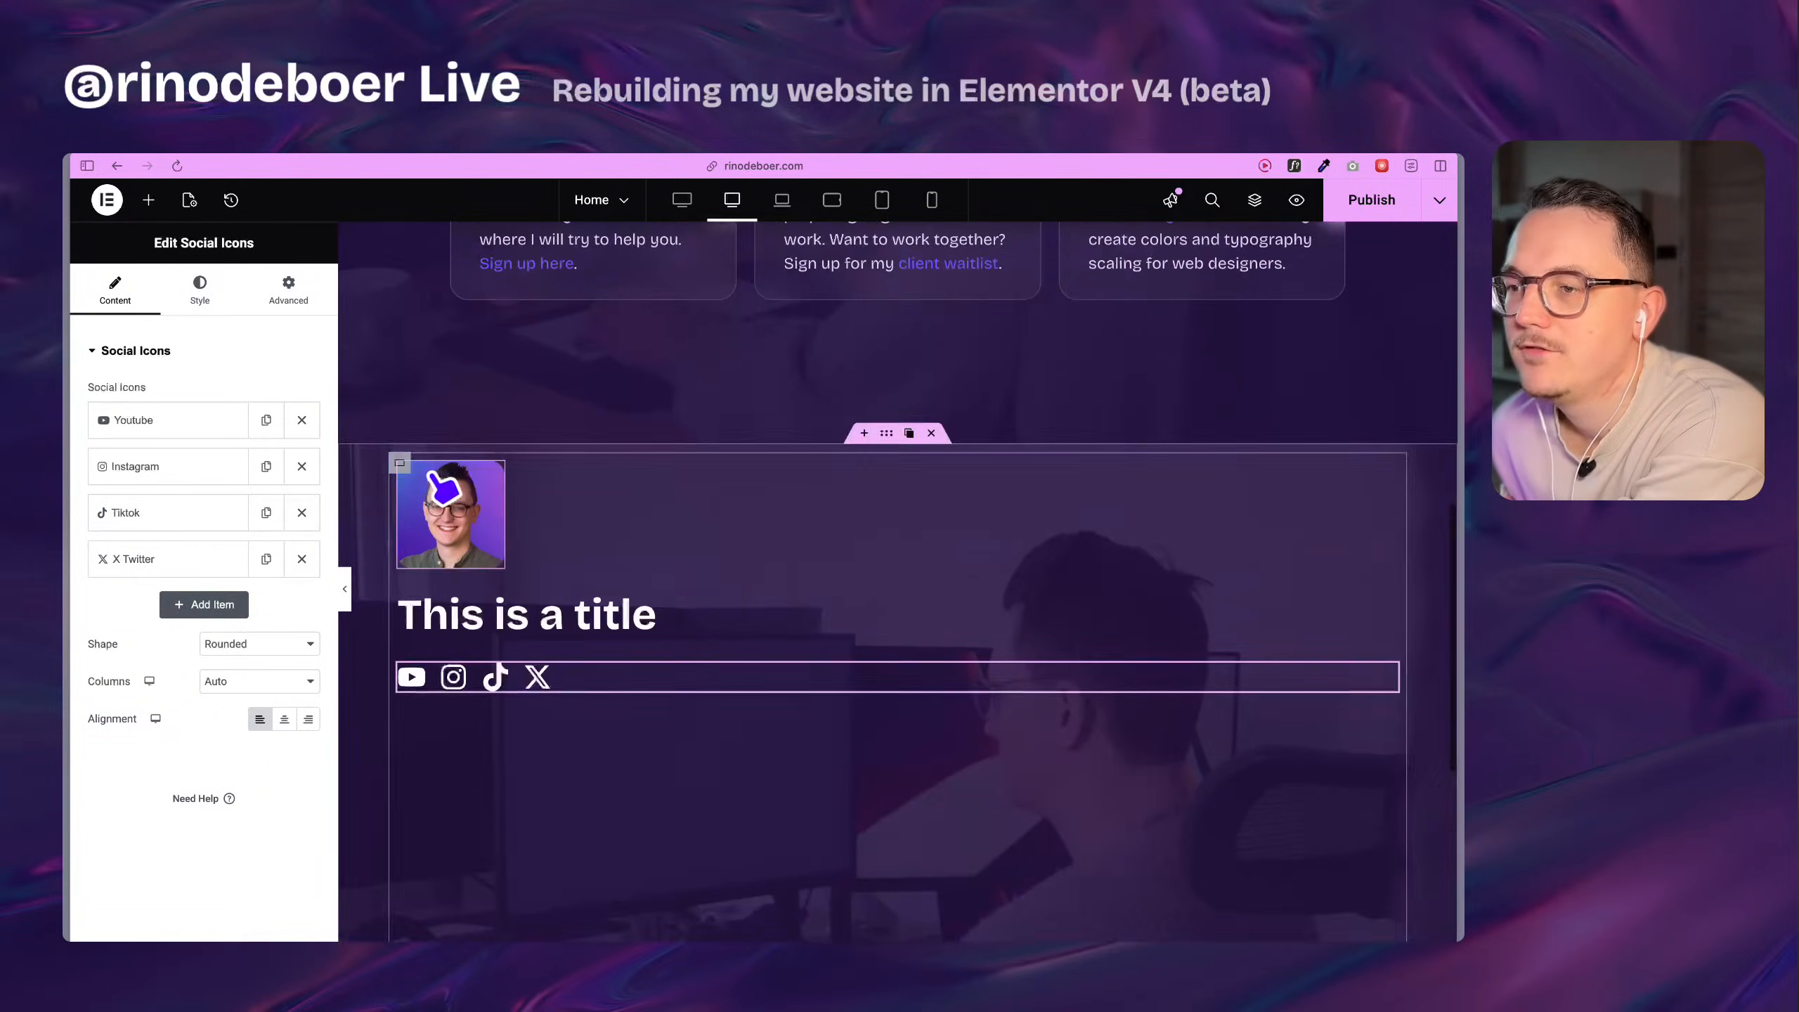
Add a flexbox below the copied social icons and check the icons widget's margin settings.
left_click(149, 199)
left_click_drag(266, 447, 483, 734)
scroll(572, 536, "down", 3)
scroll(677, 492, "up", 2)
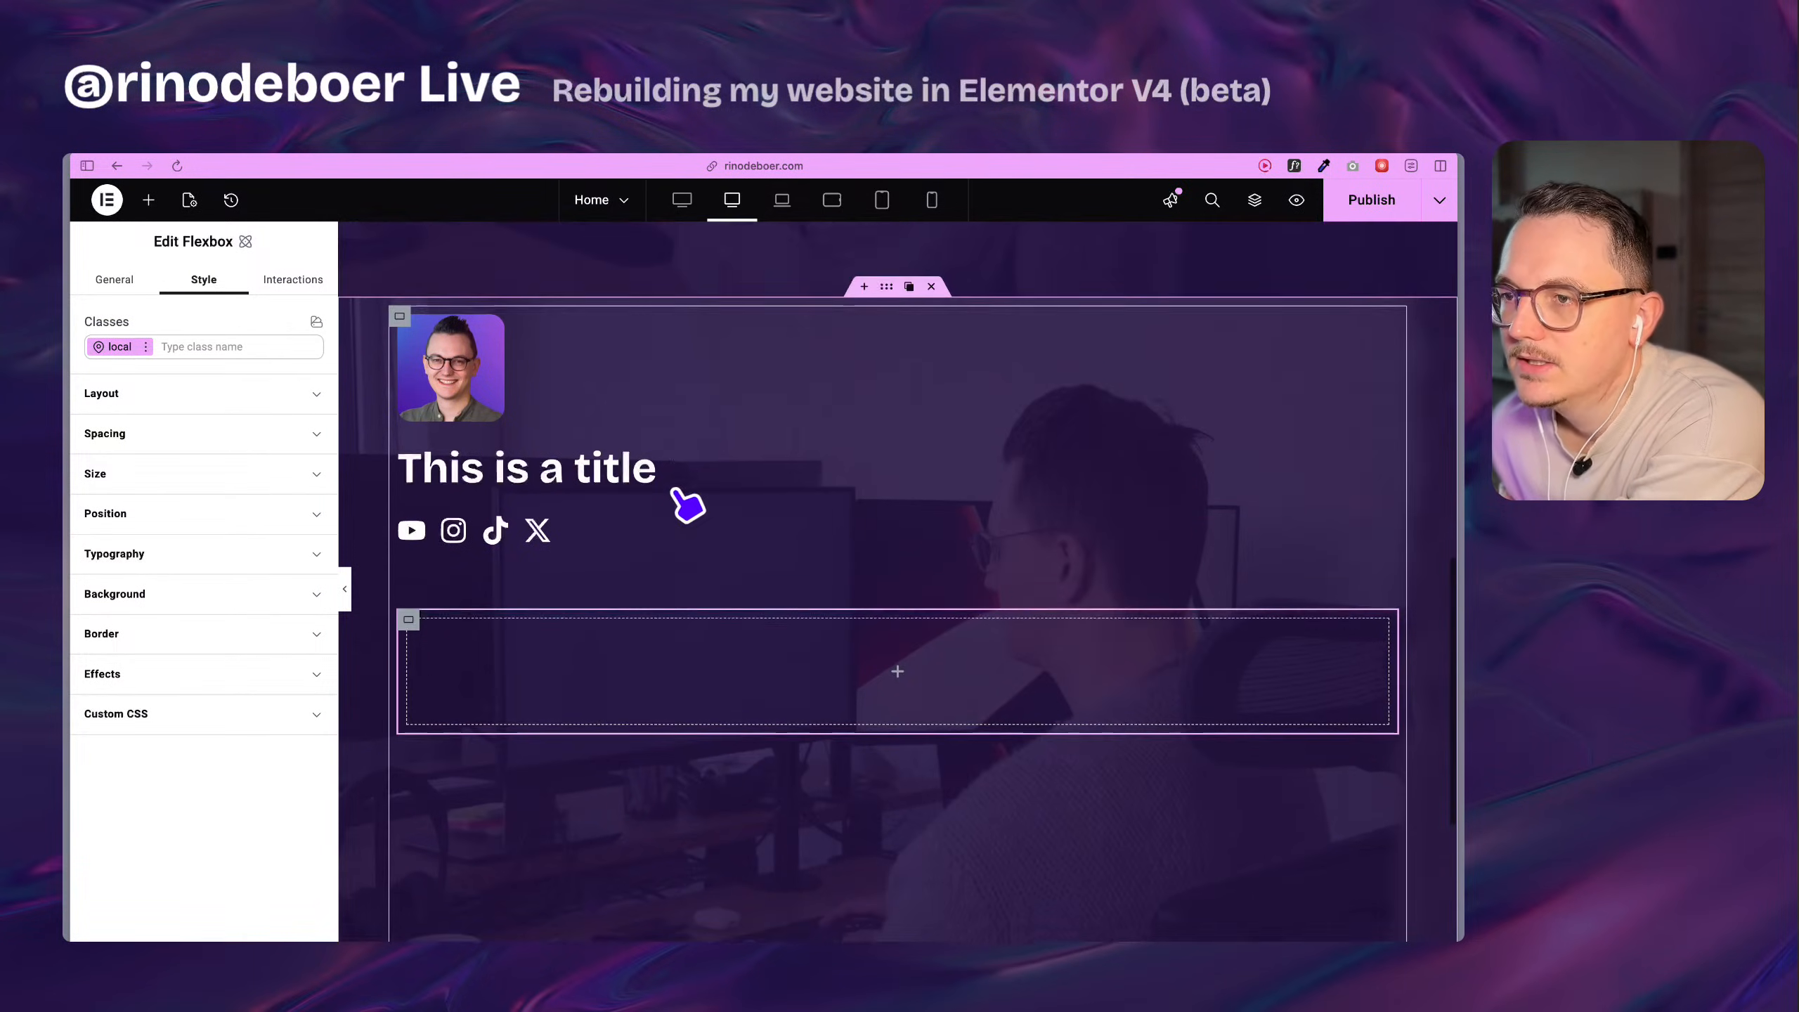
scroll(588, 705, "down", 1)
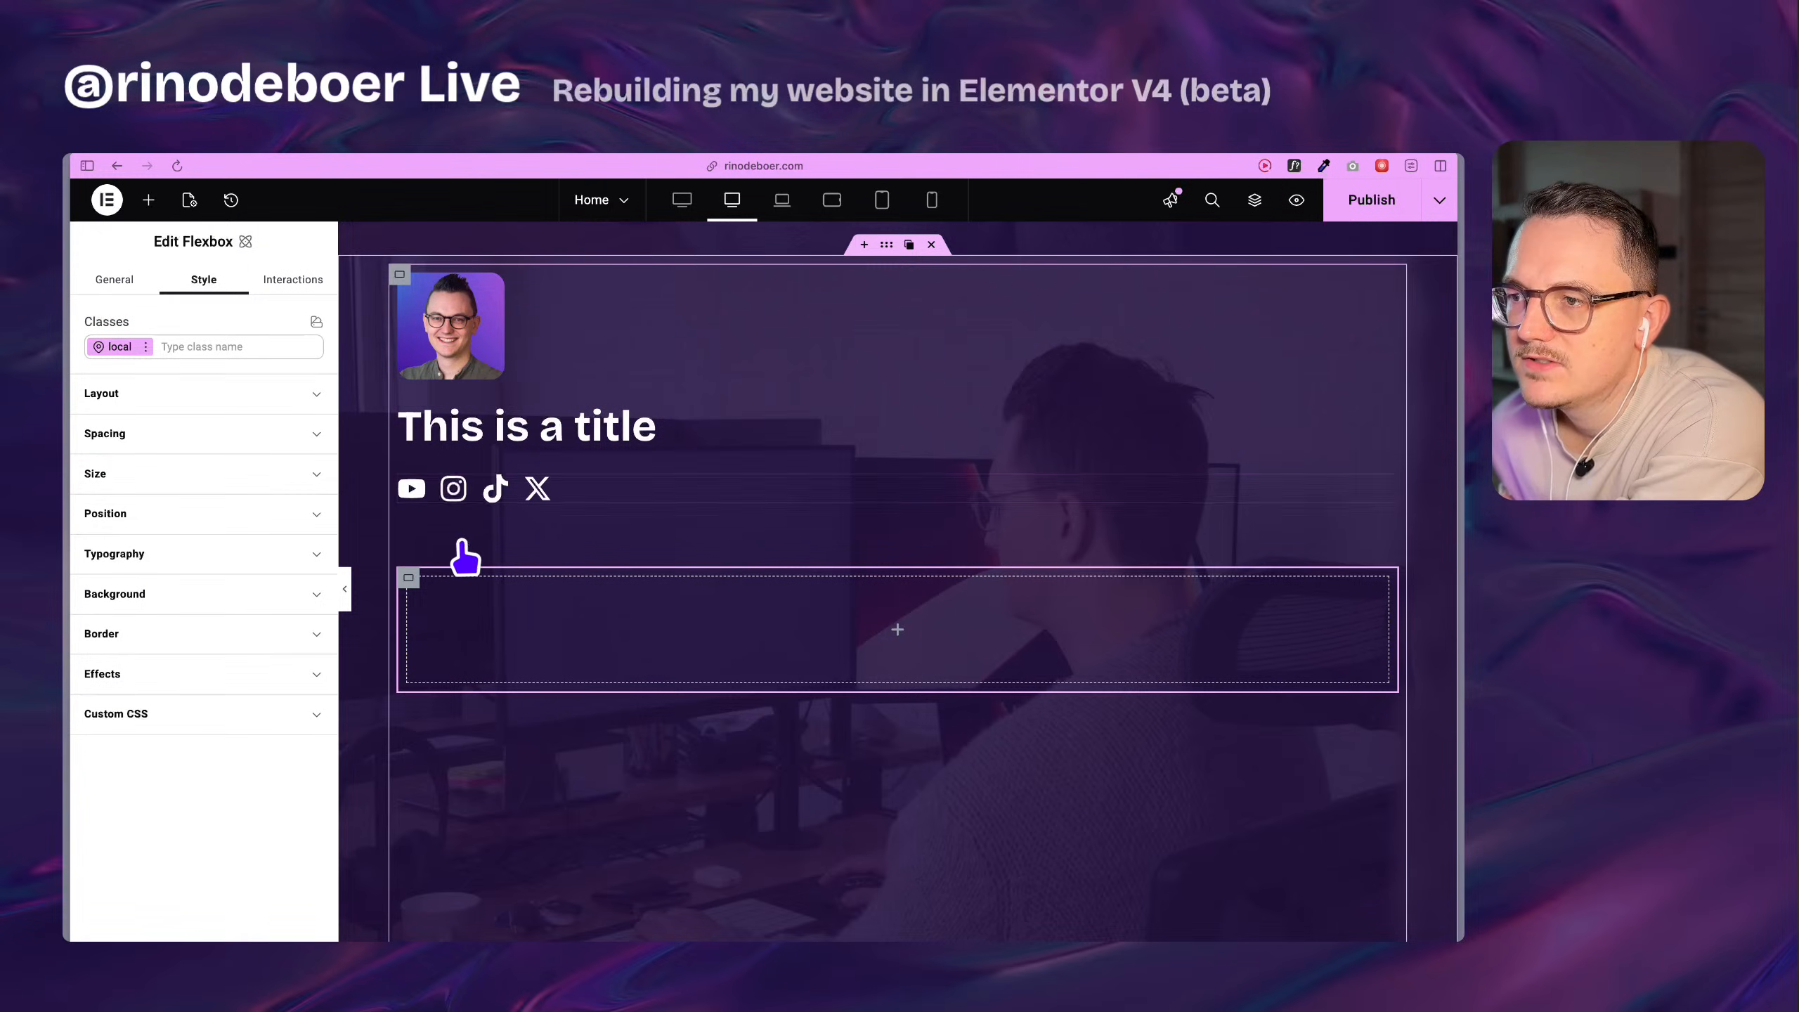
left_click(616, 492)
left_click(289, 290)
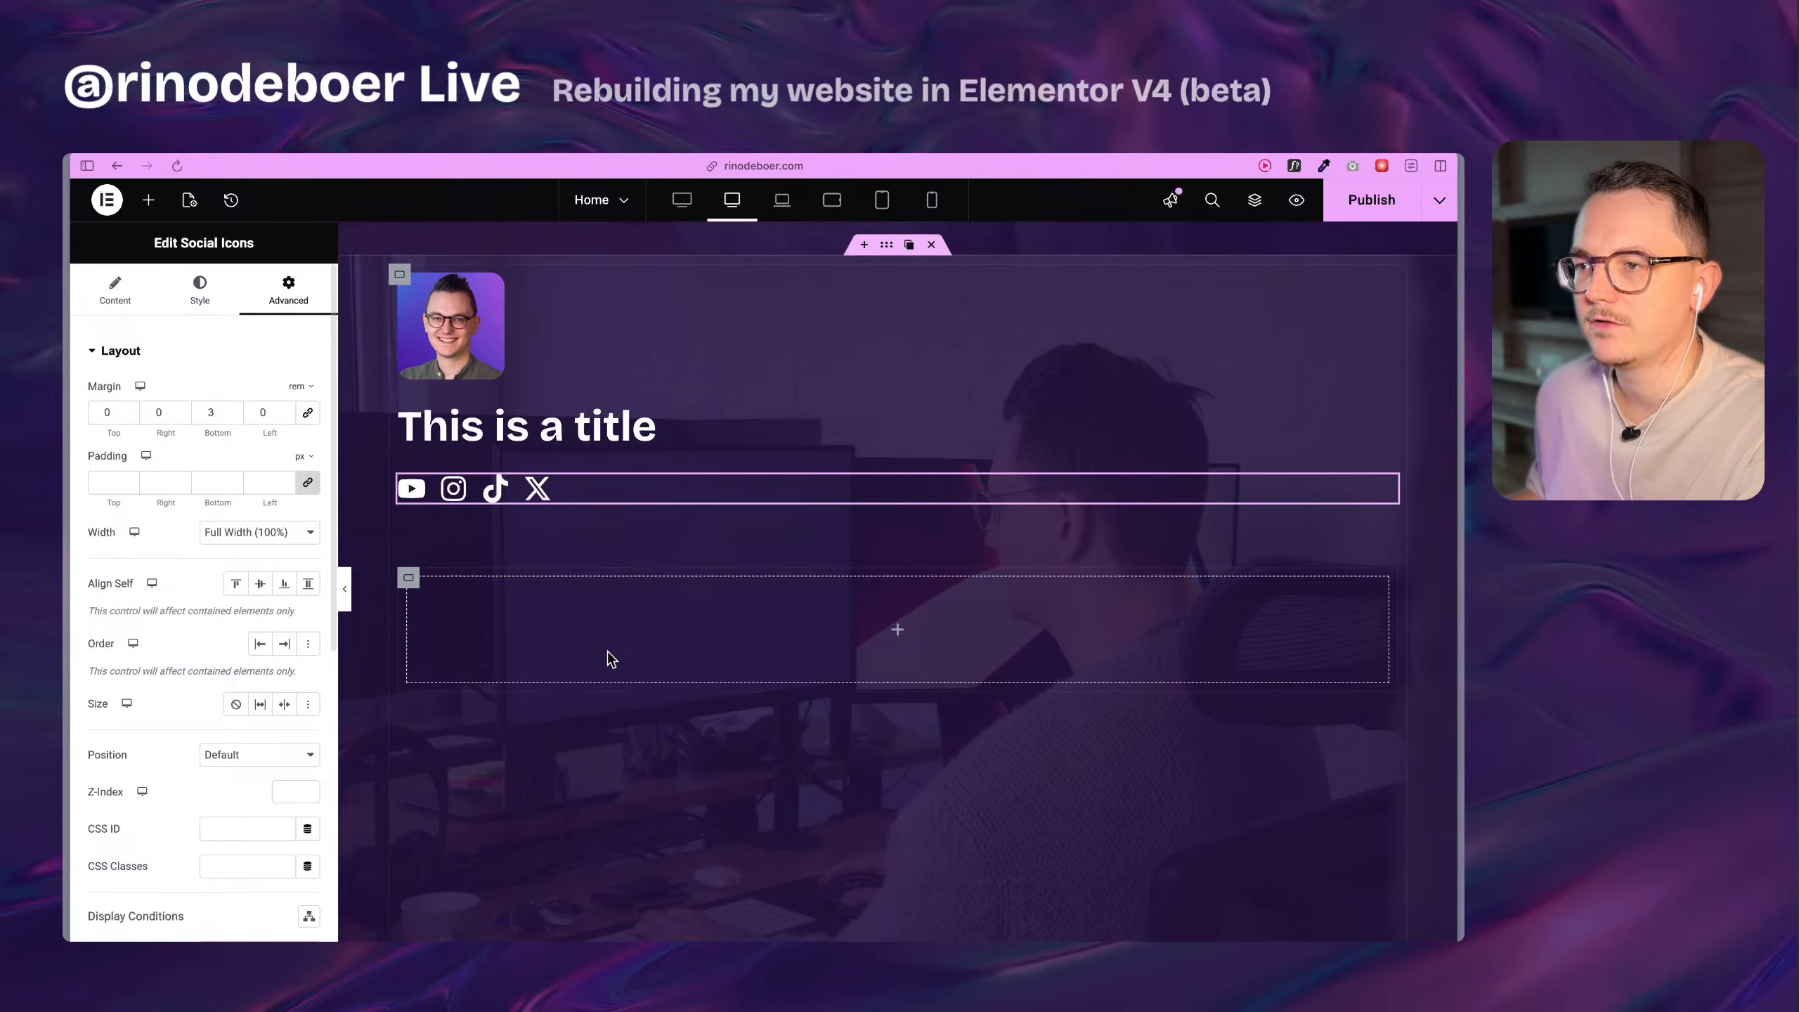
left_click(680, 602)
scroll(698, 591, "up", 5)
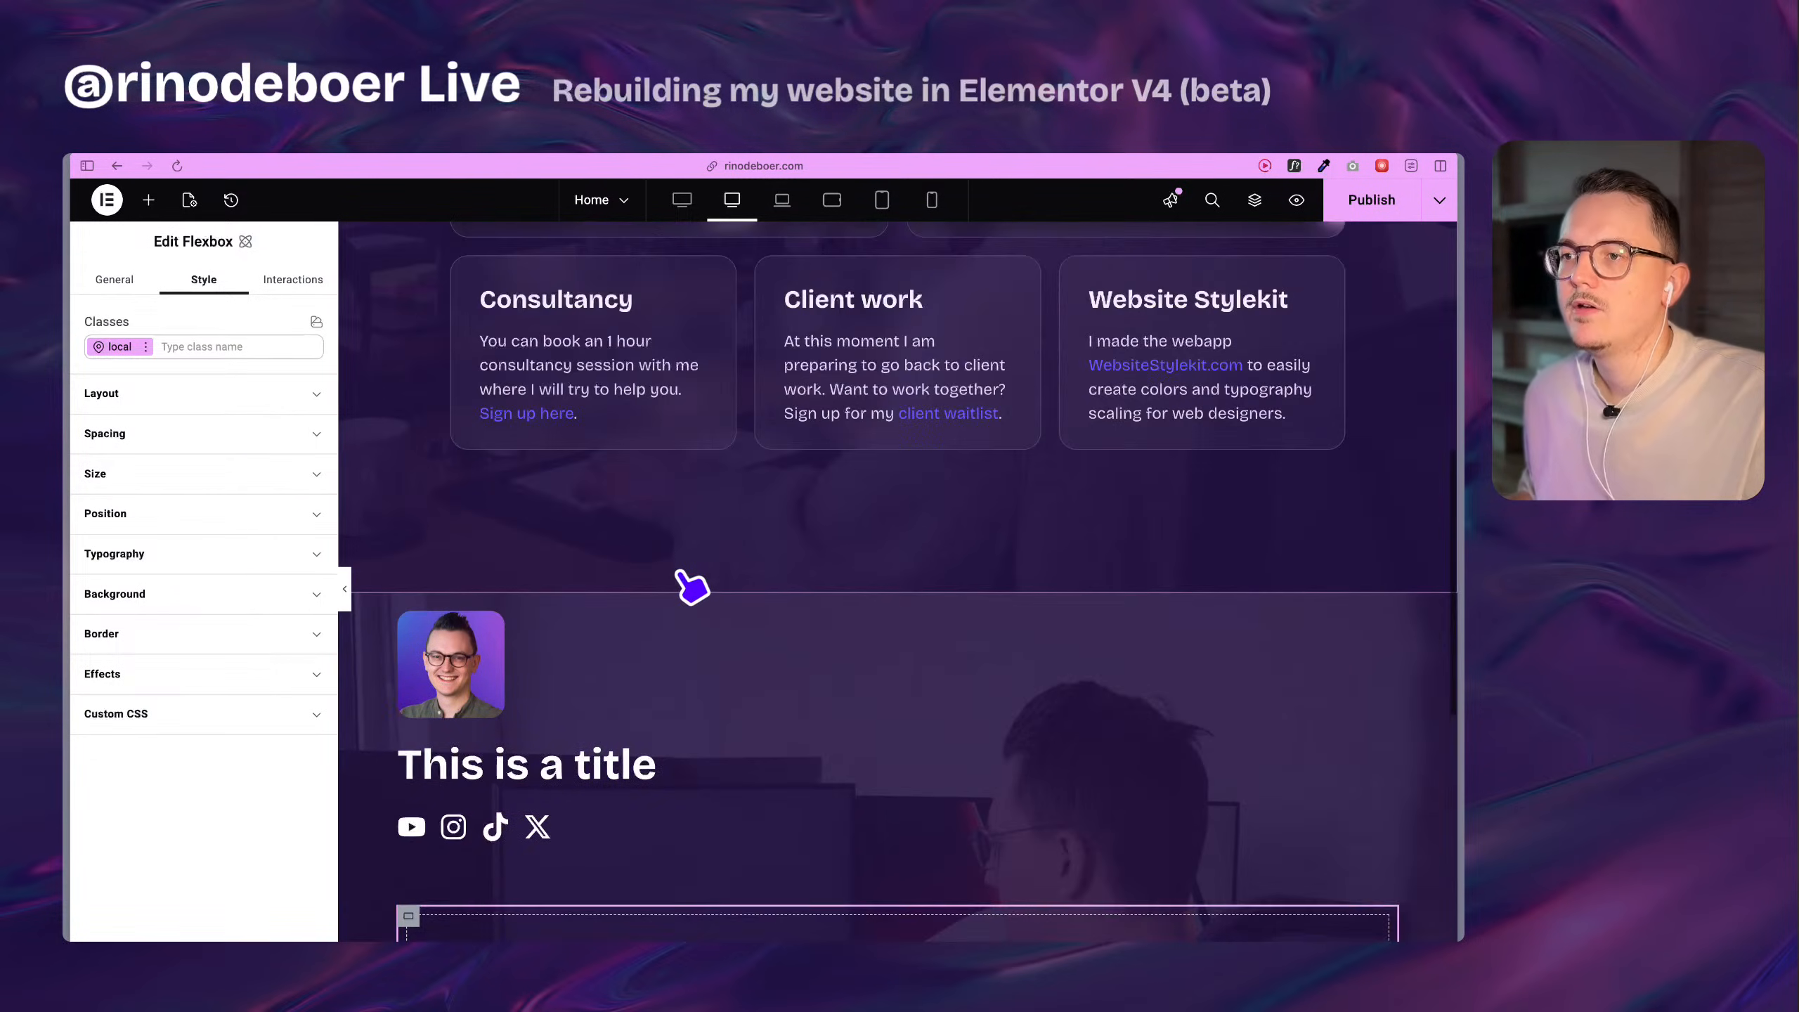
scroll(691, 587, "down", 5)
Add a heading inside the new flexbox and apply the existing classes h-light and h2 to it.
left_click(149, 201)
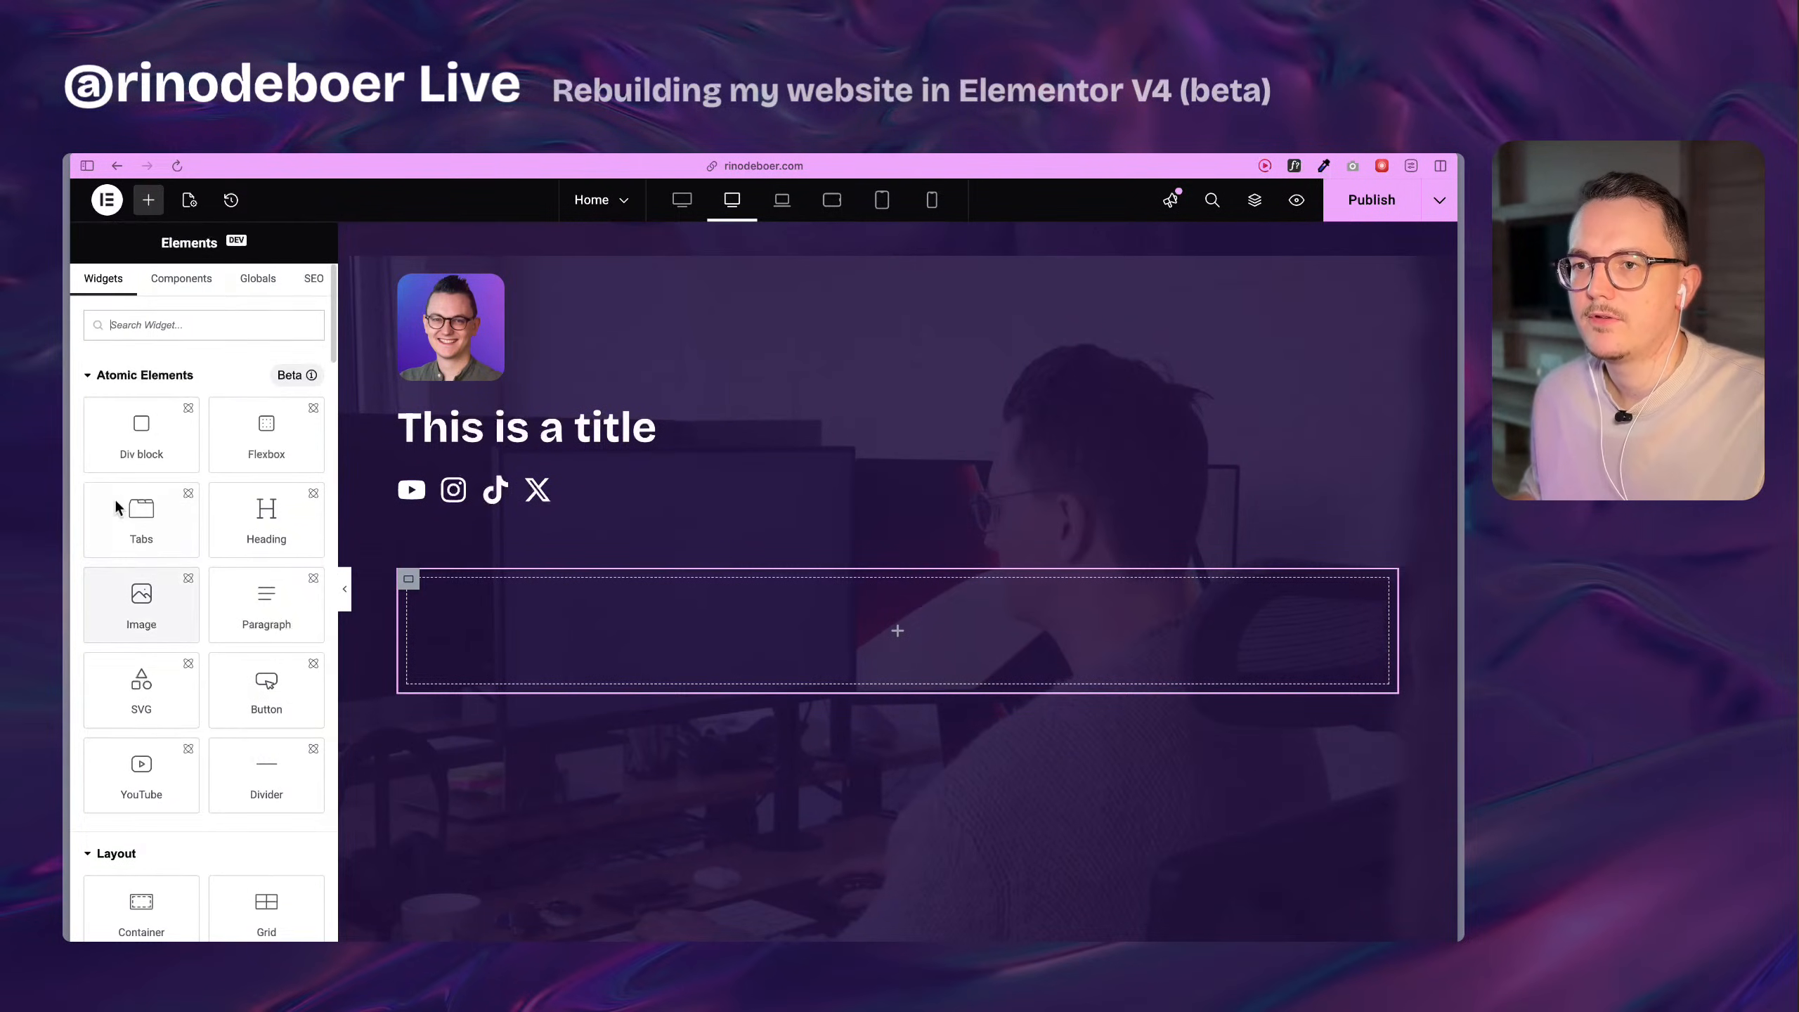
left_click_drag(266, 522, 491, 622)
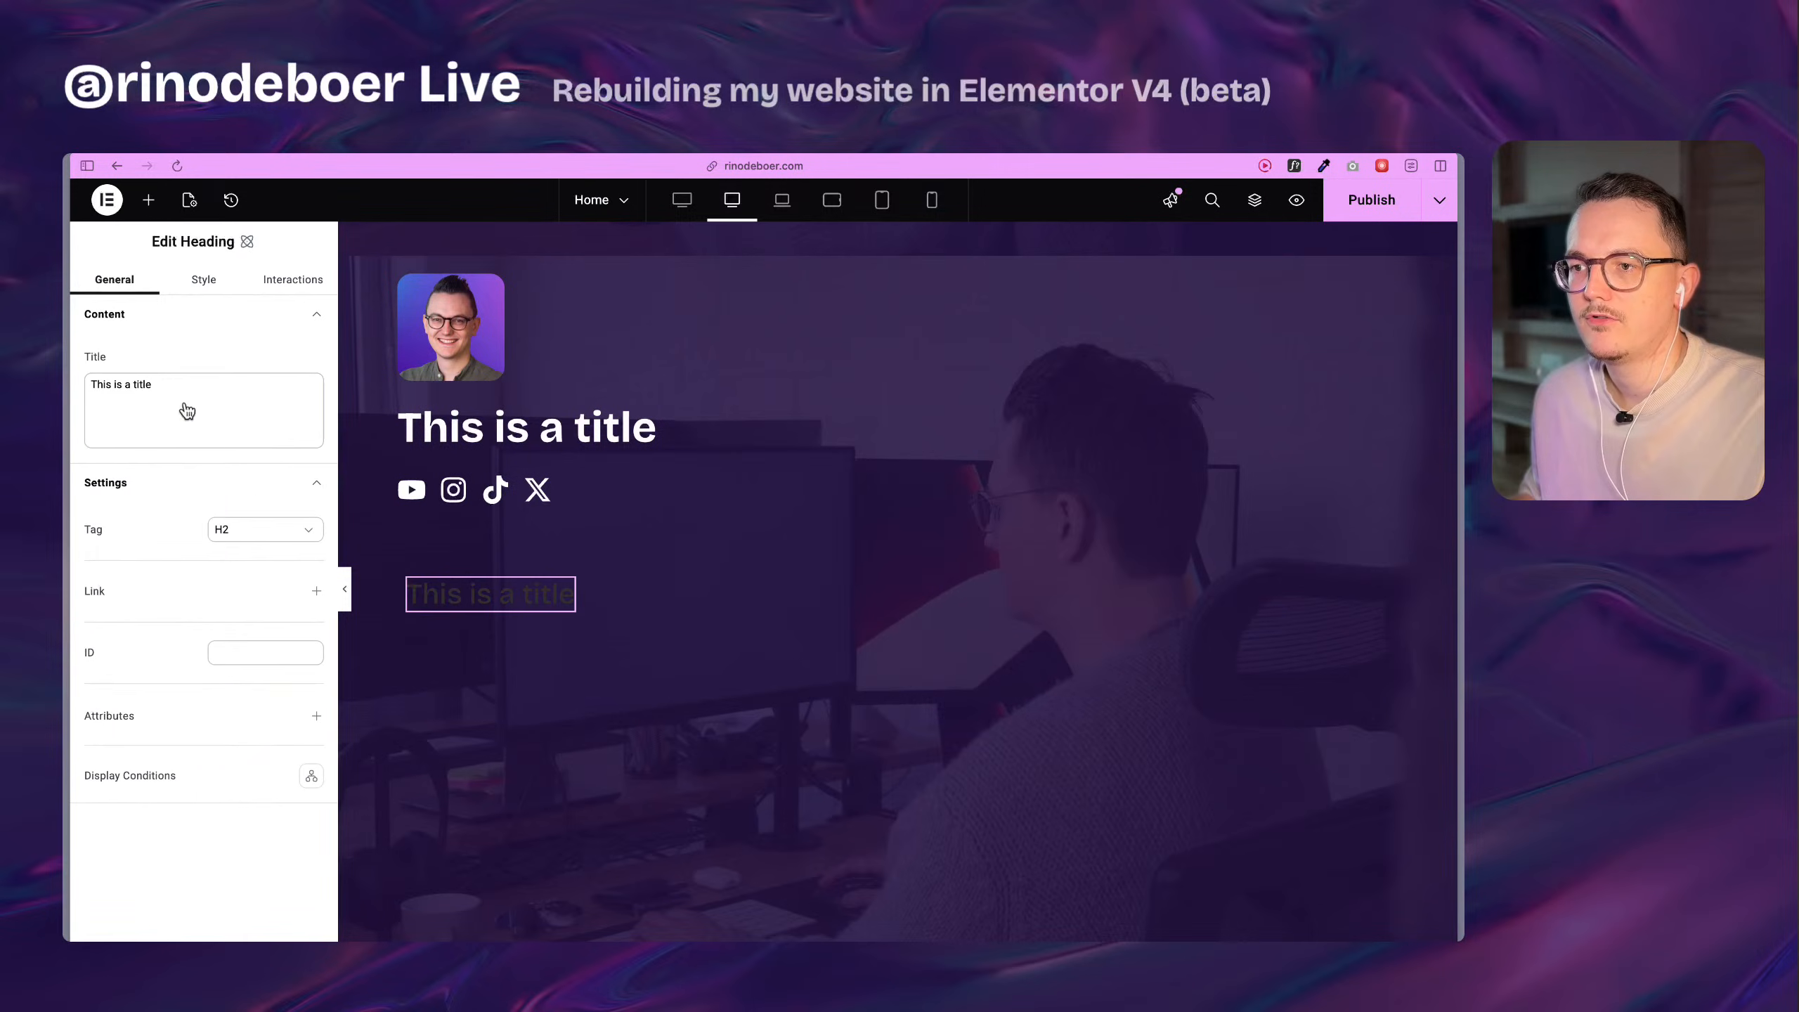
left_click(199, 278)
left_click(181, 348)
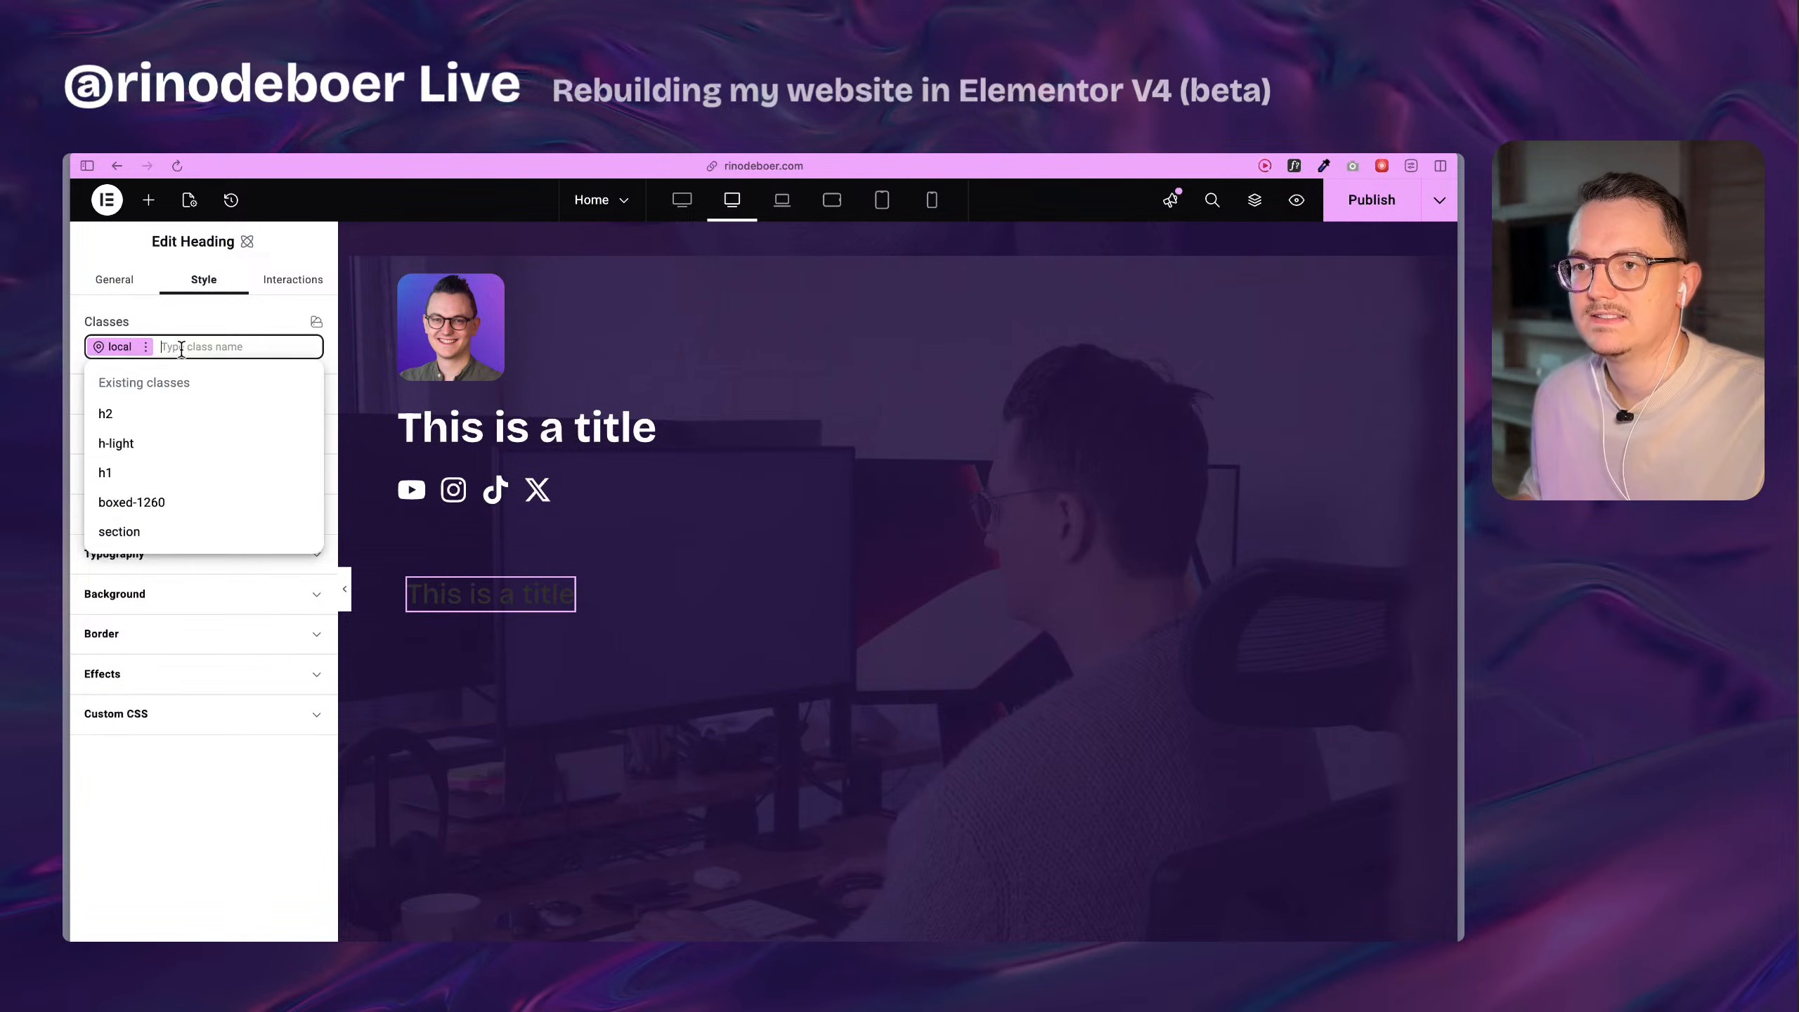
left_click(163, 445)
type("h")
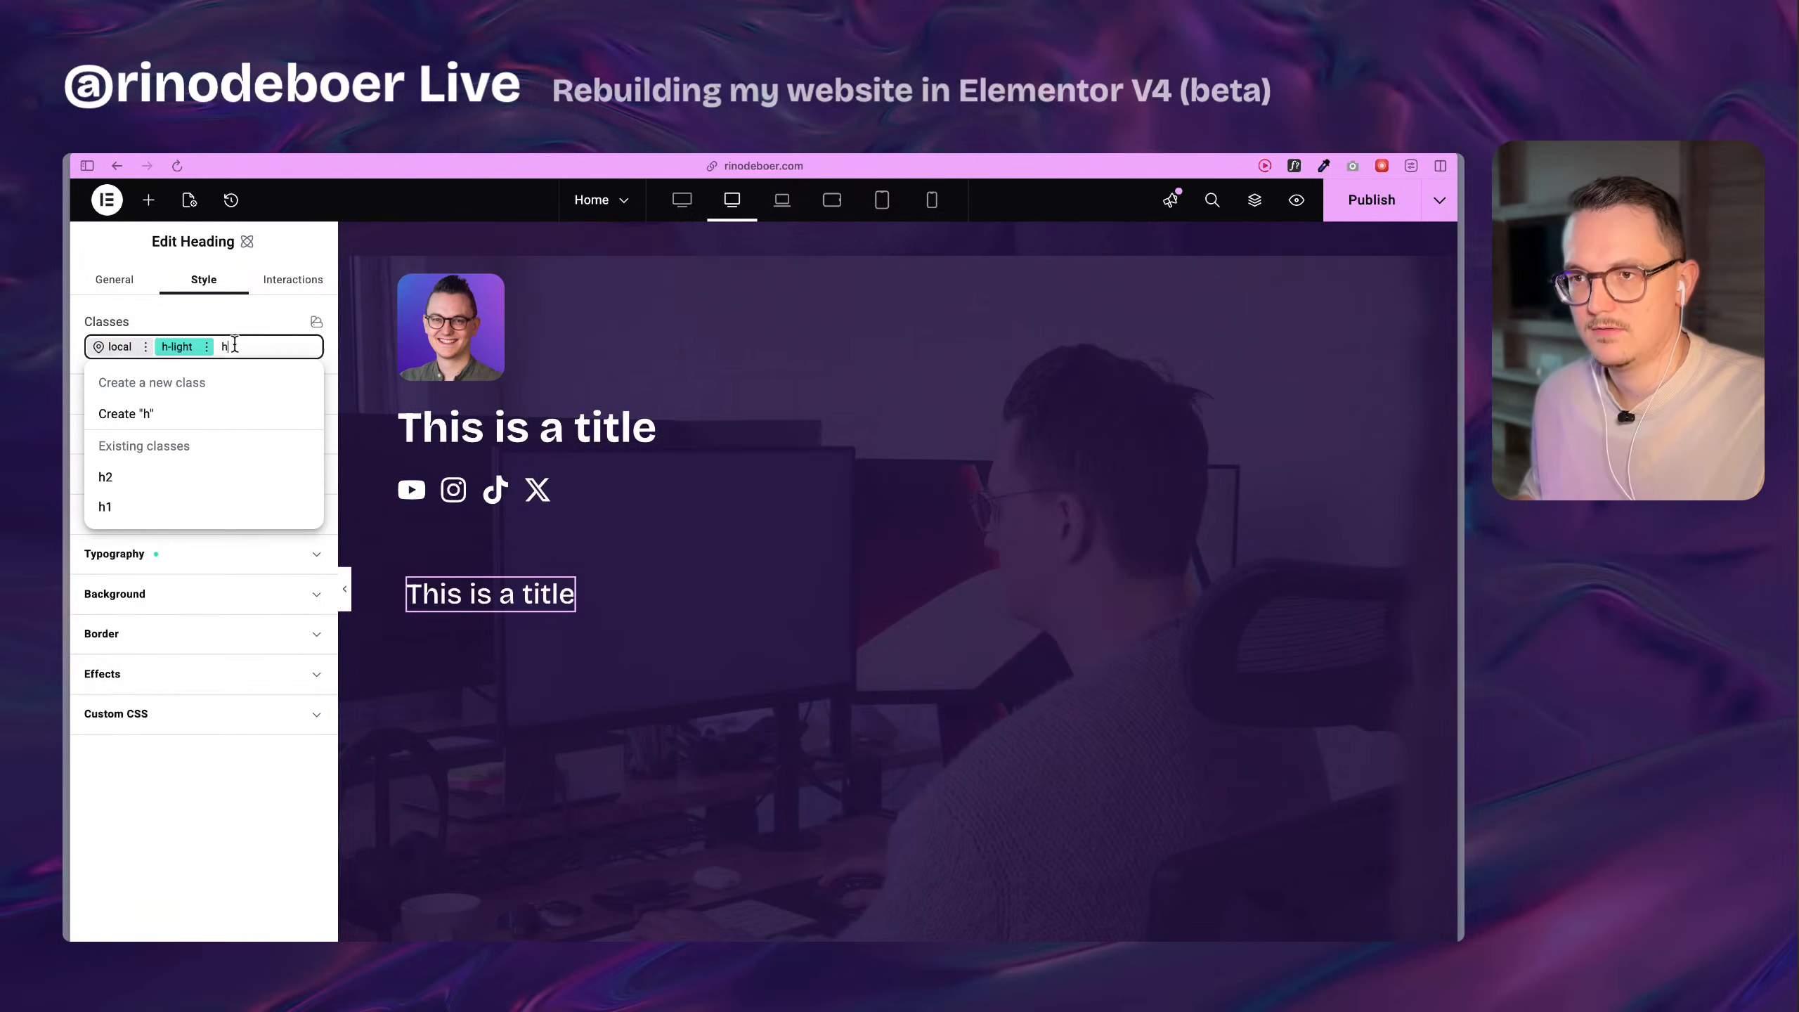
left_click(170, 475)
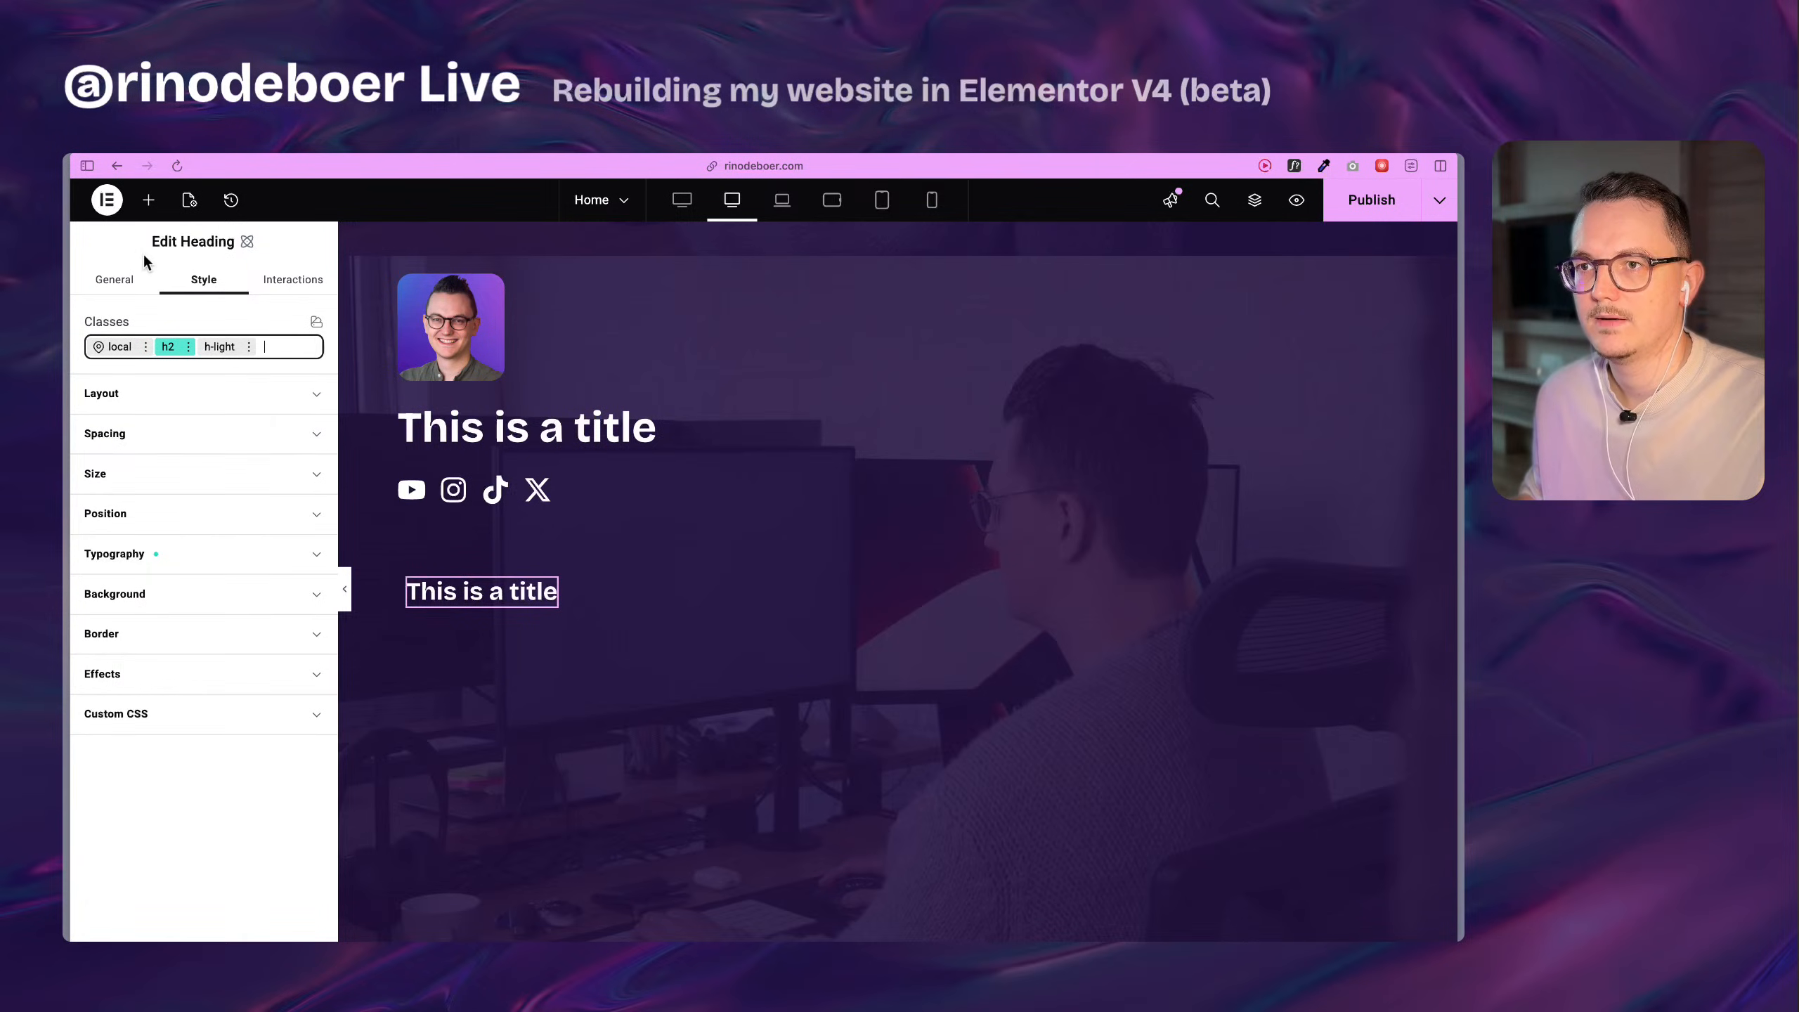
Add a paragraph after the heading in the flexbox and set the flexbox's direction to column.
left_click(148, 199)
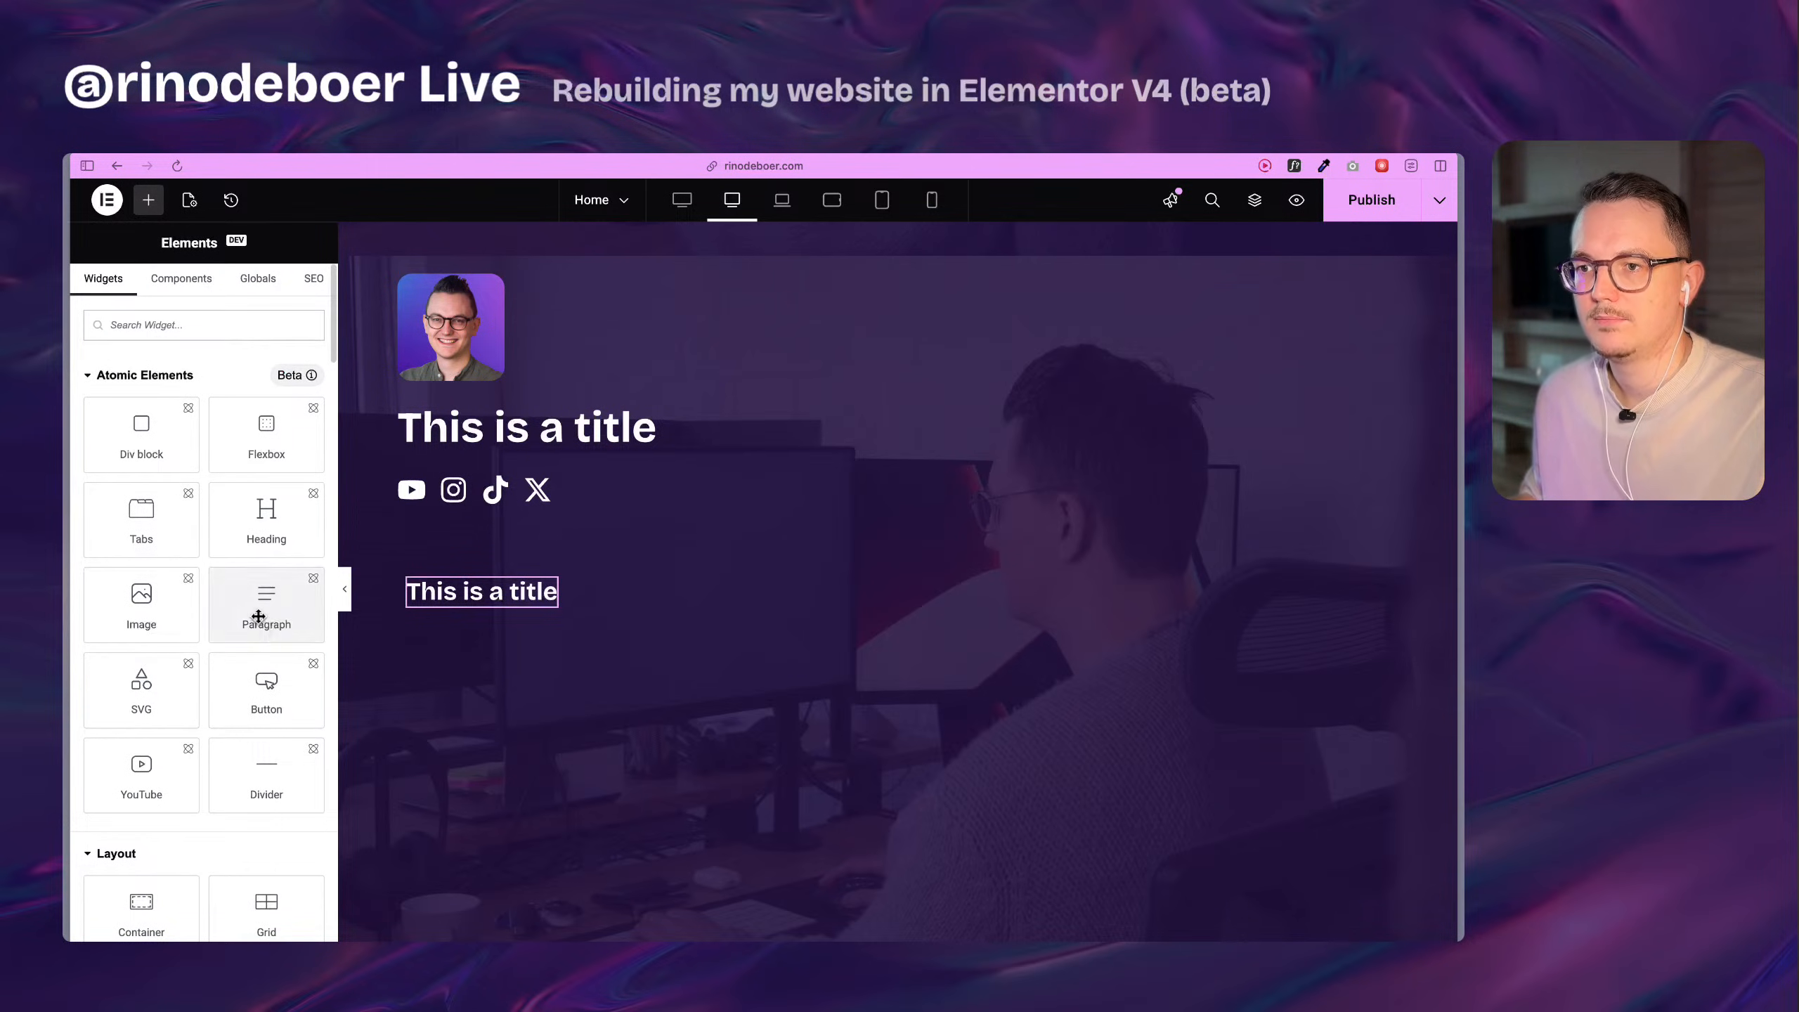
left_click_drag(258, 616, 486, 603)
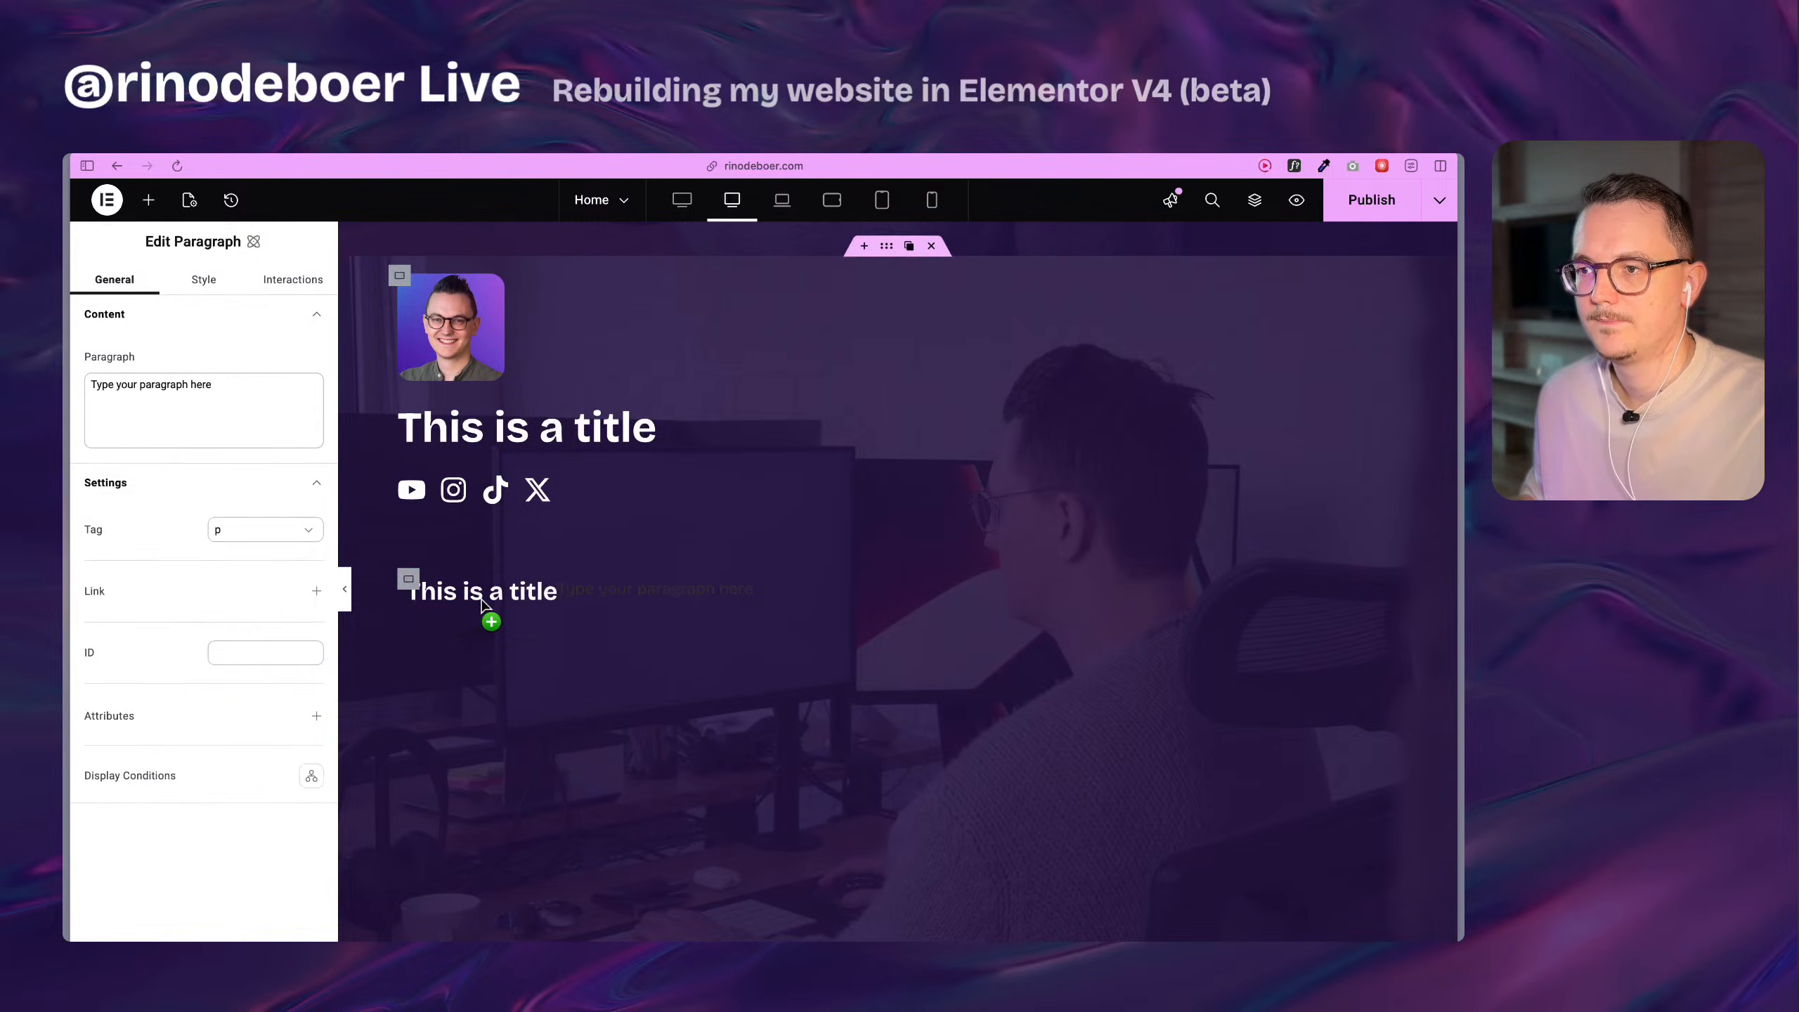
left_click(410, 581)
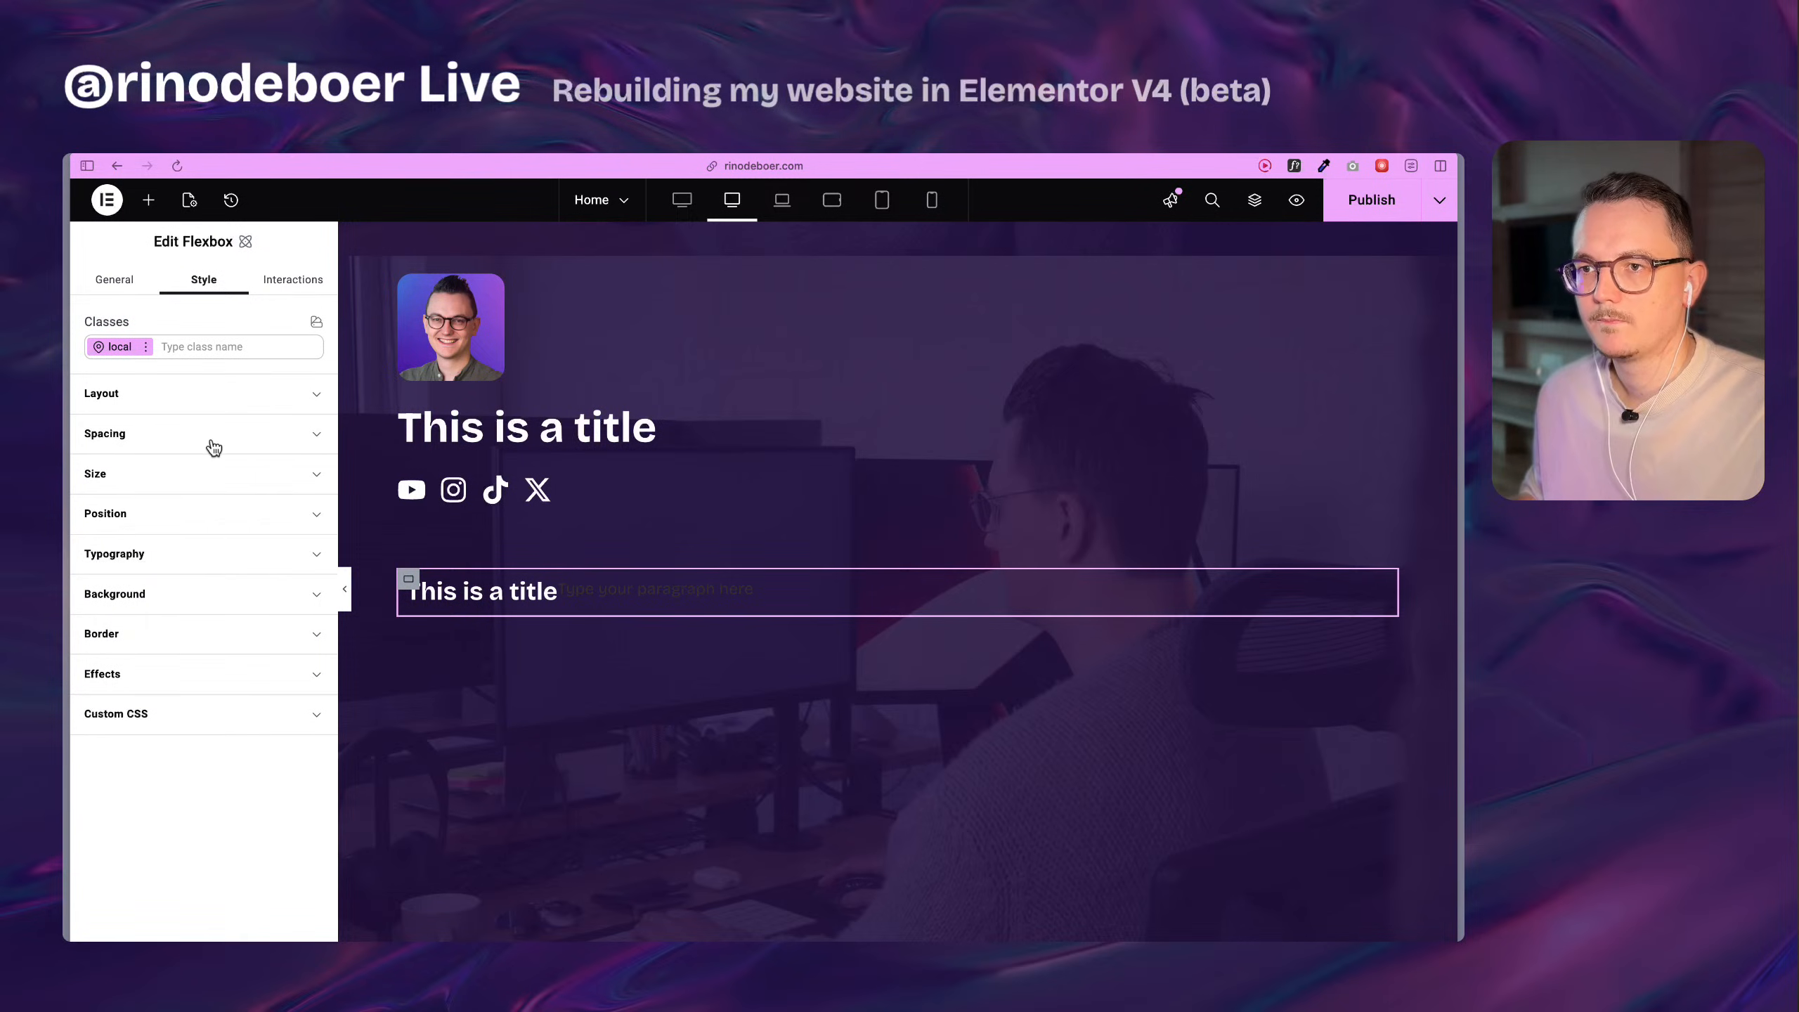
left_click(203, 394)
left_click(202, 398)
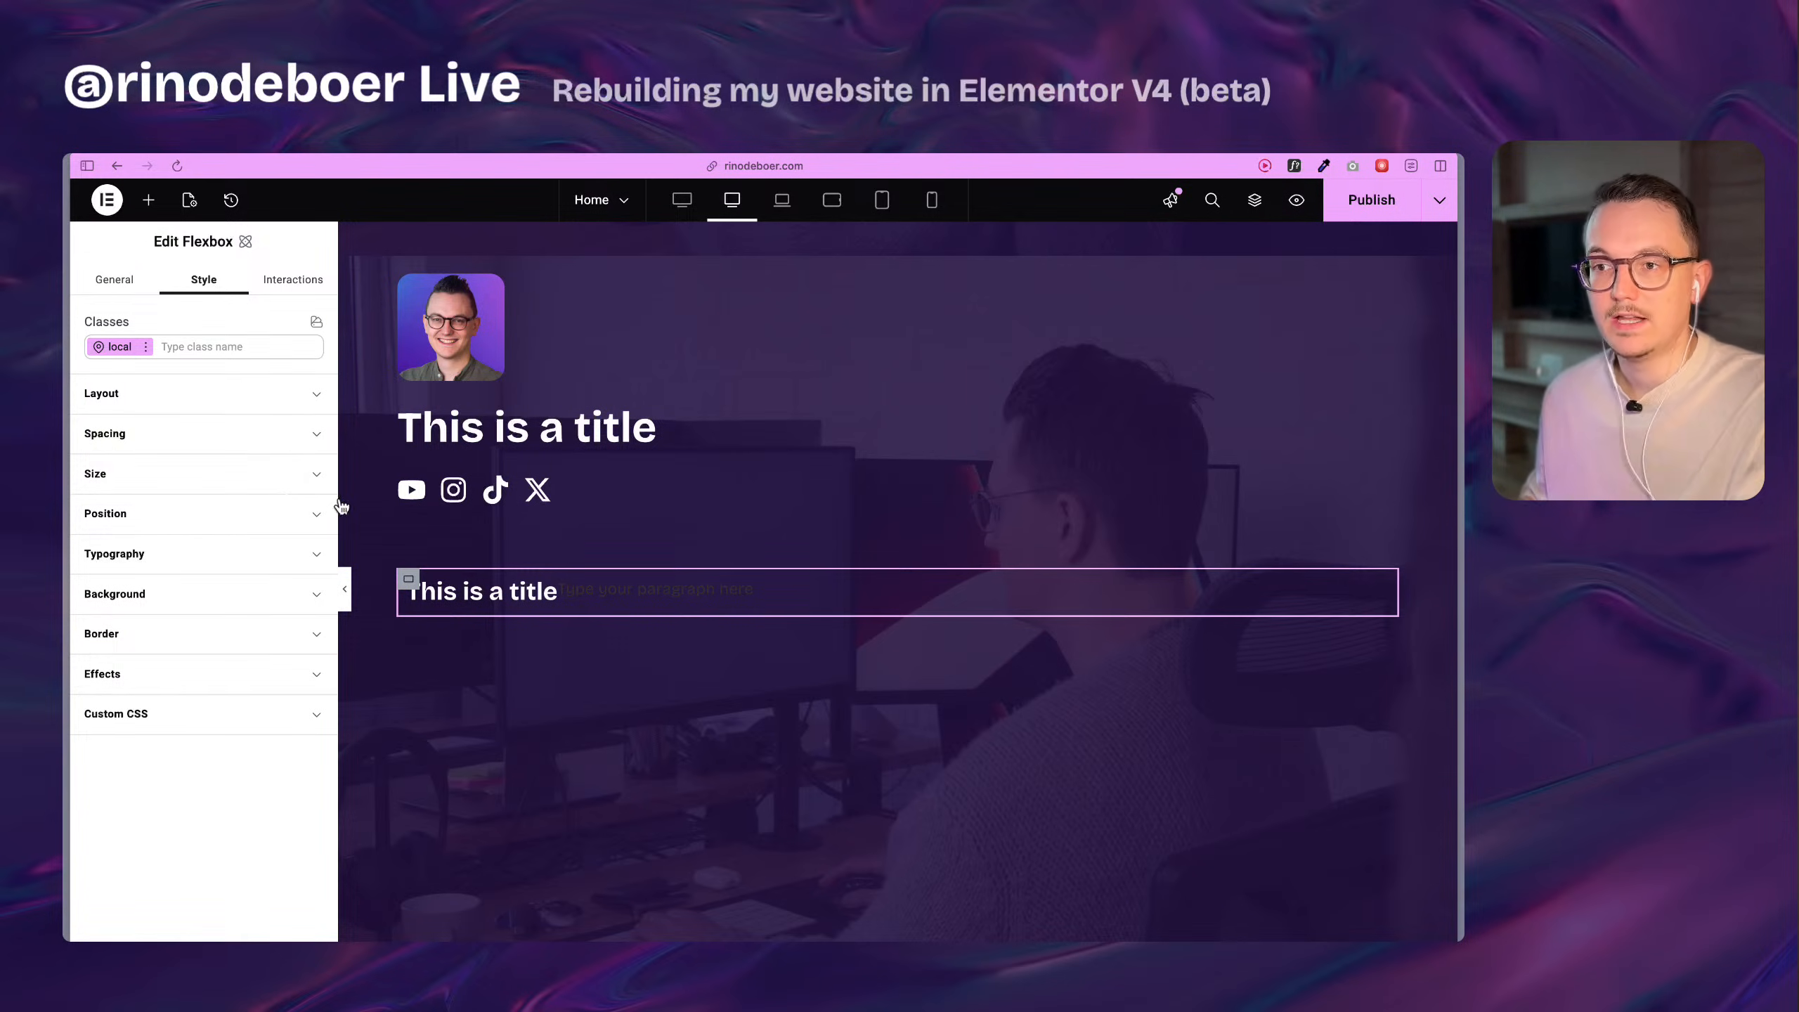
left_click(152, 403)
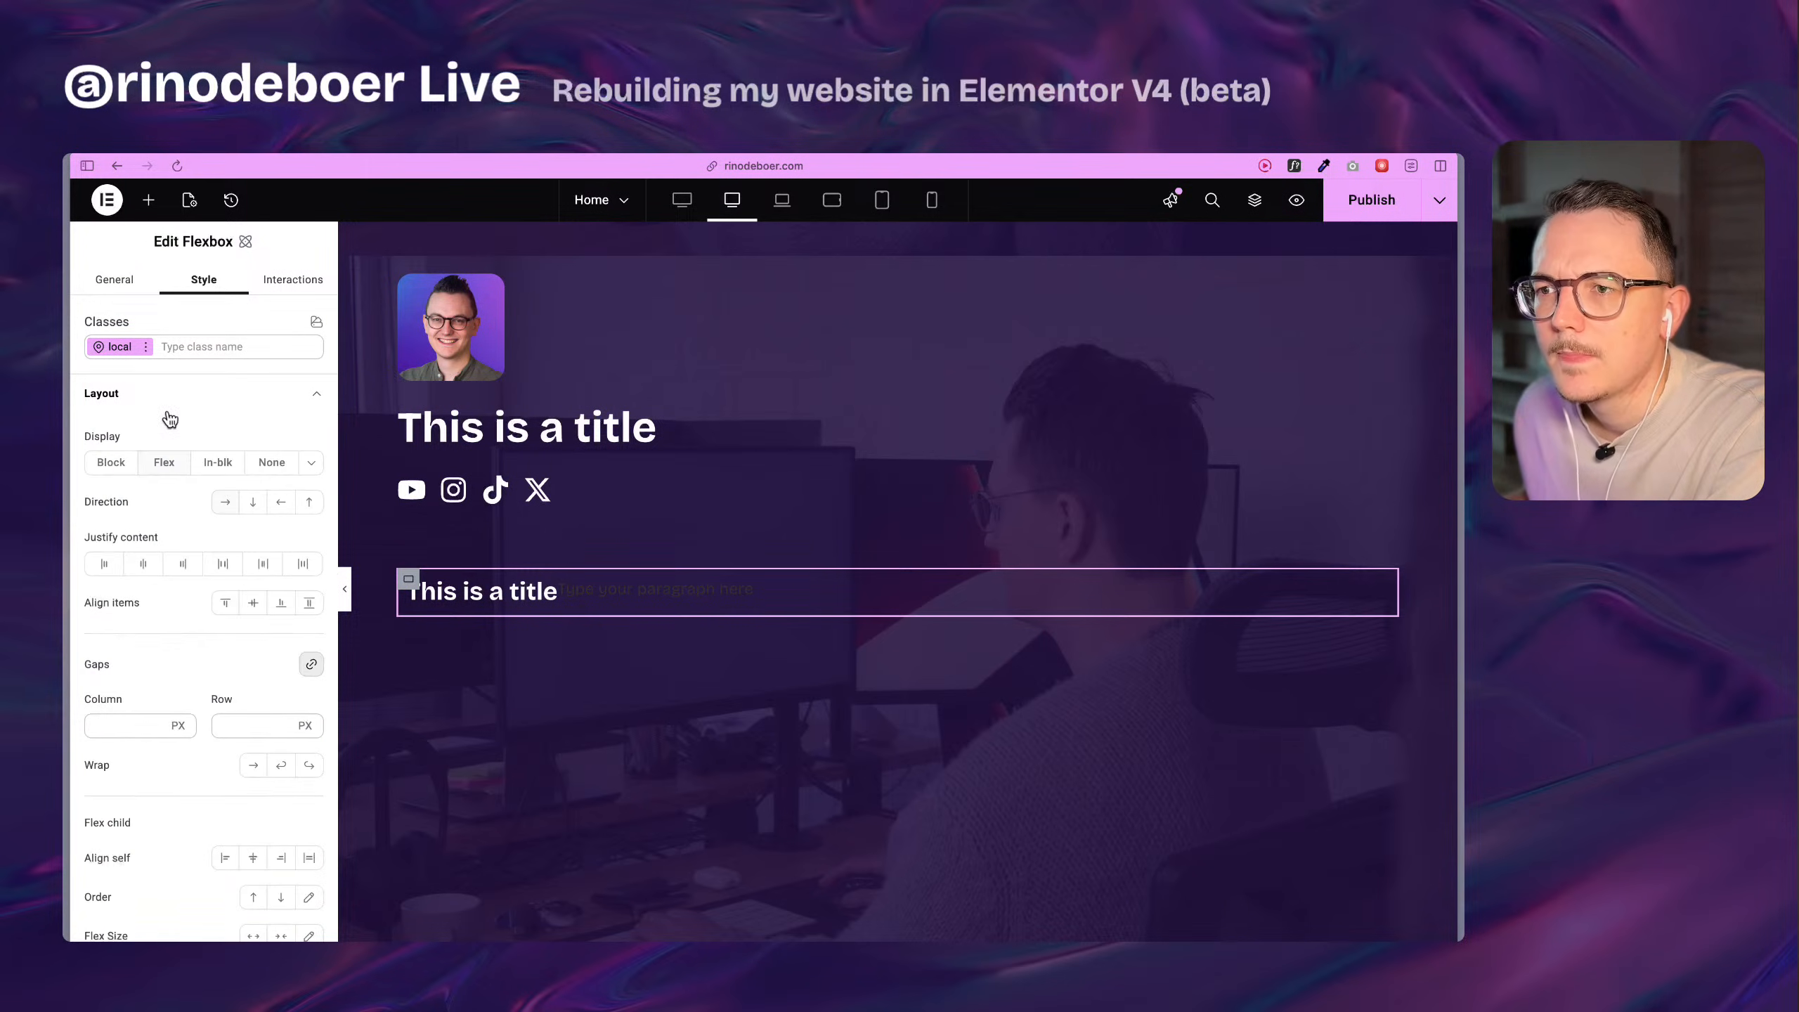
left_click(253, 503)
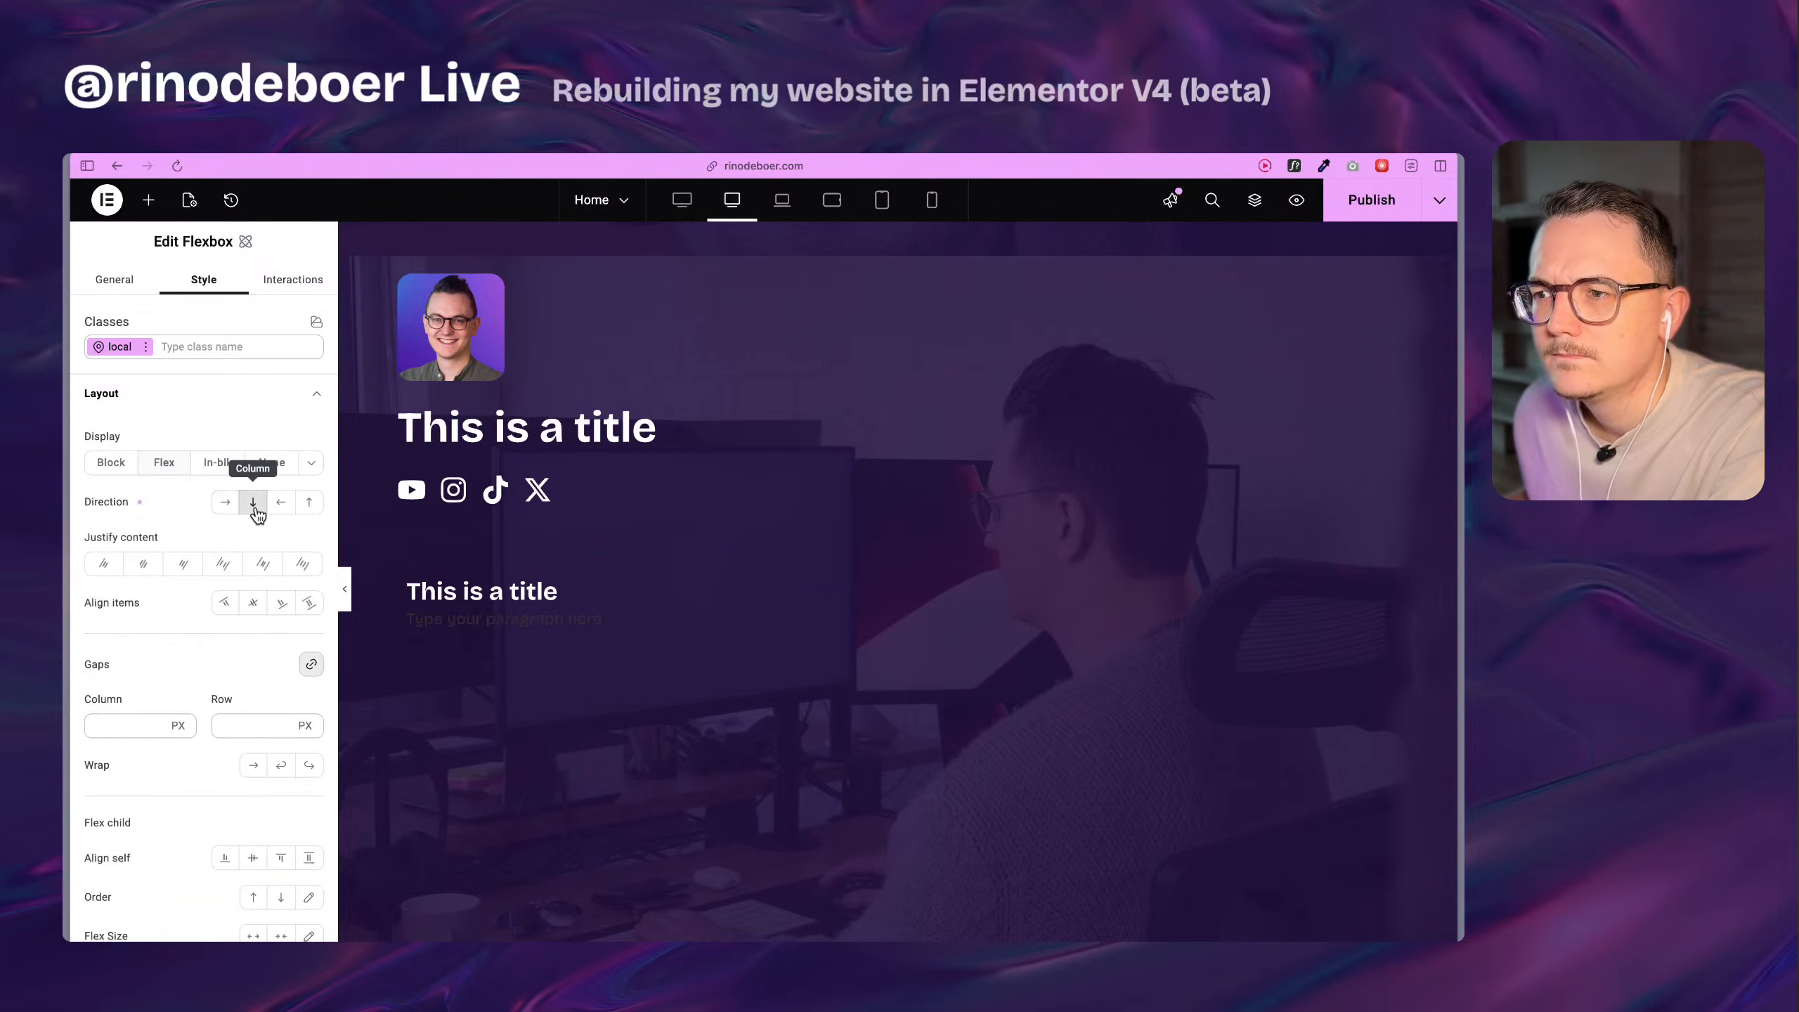
Check which existing classes are available for the paragraph under the new card heading.
left_click(518, 622)
left_click(201, 282)
left_click(227, 349)
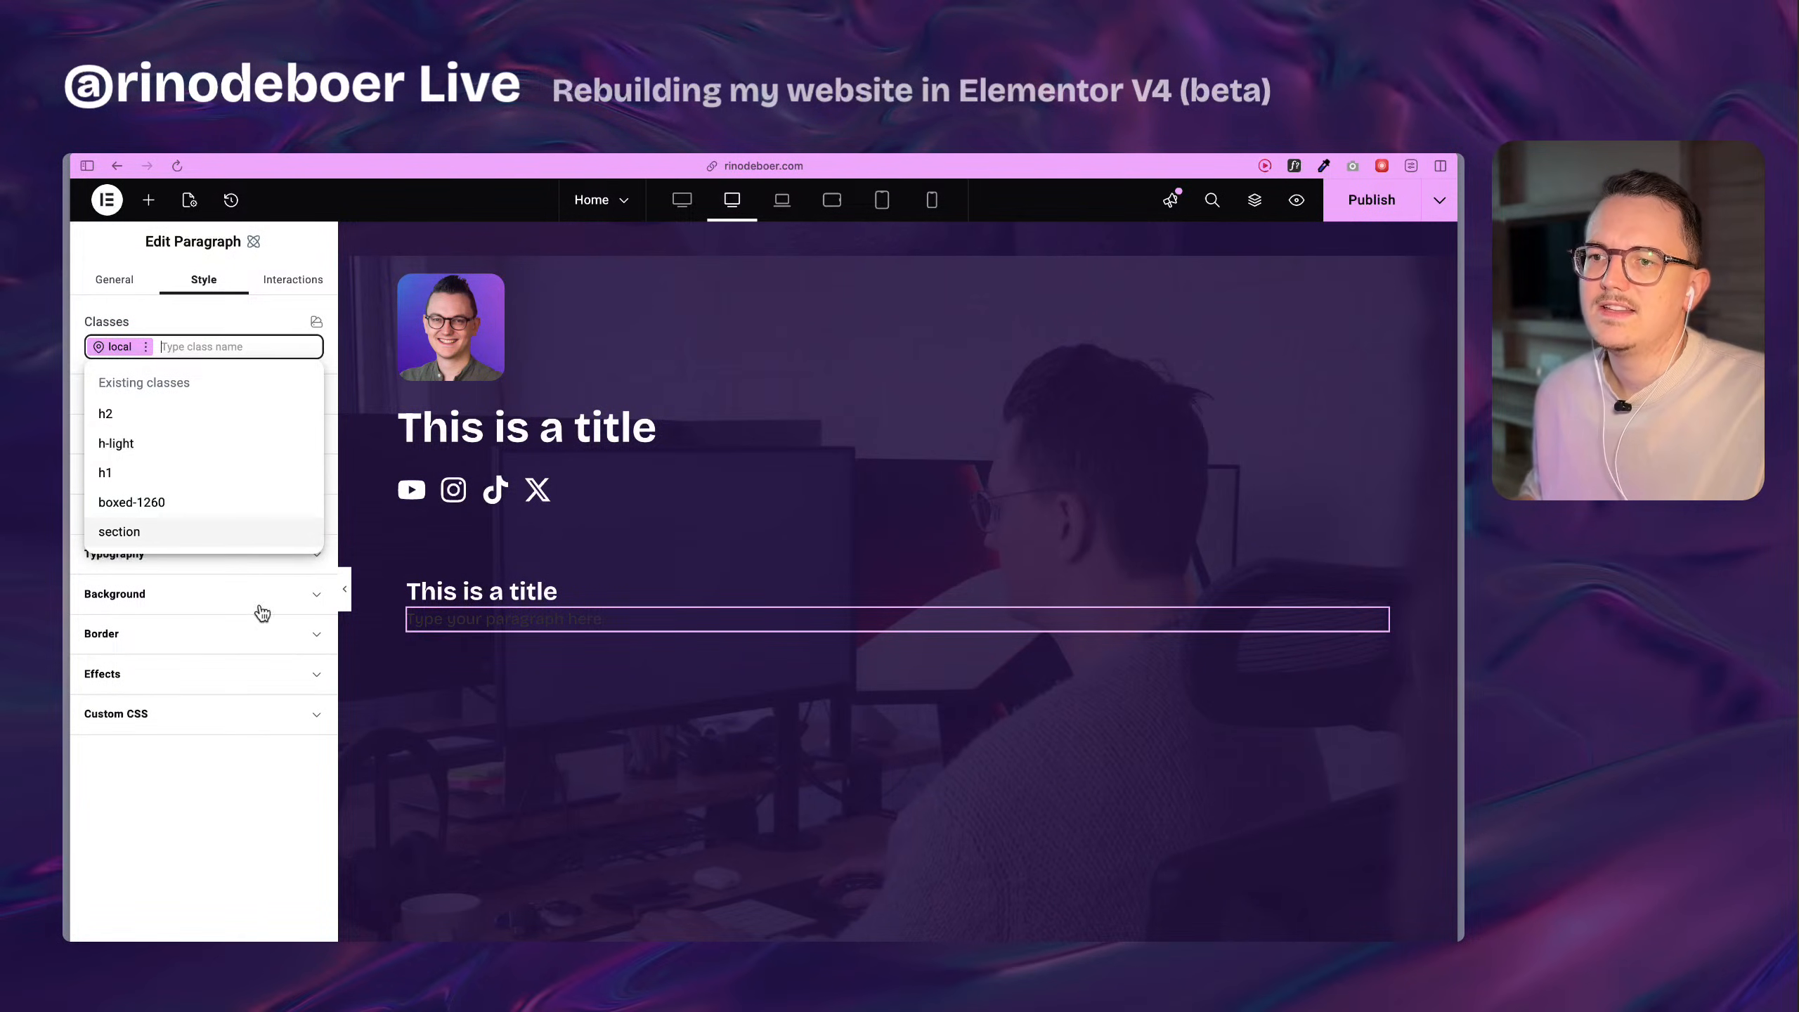
left_click(276, 817)
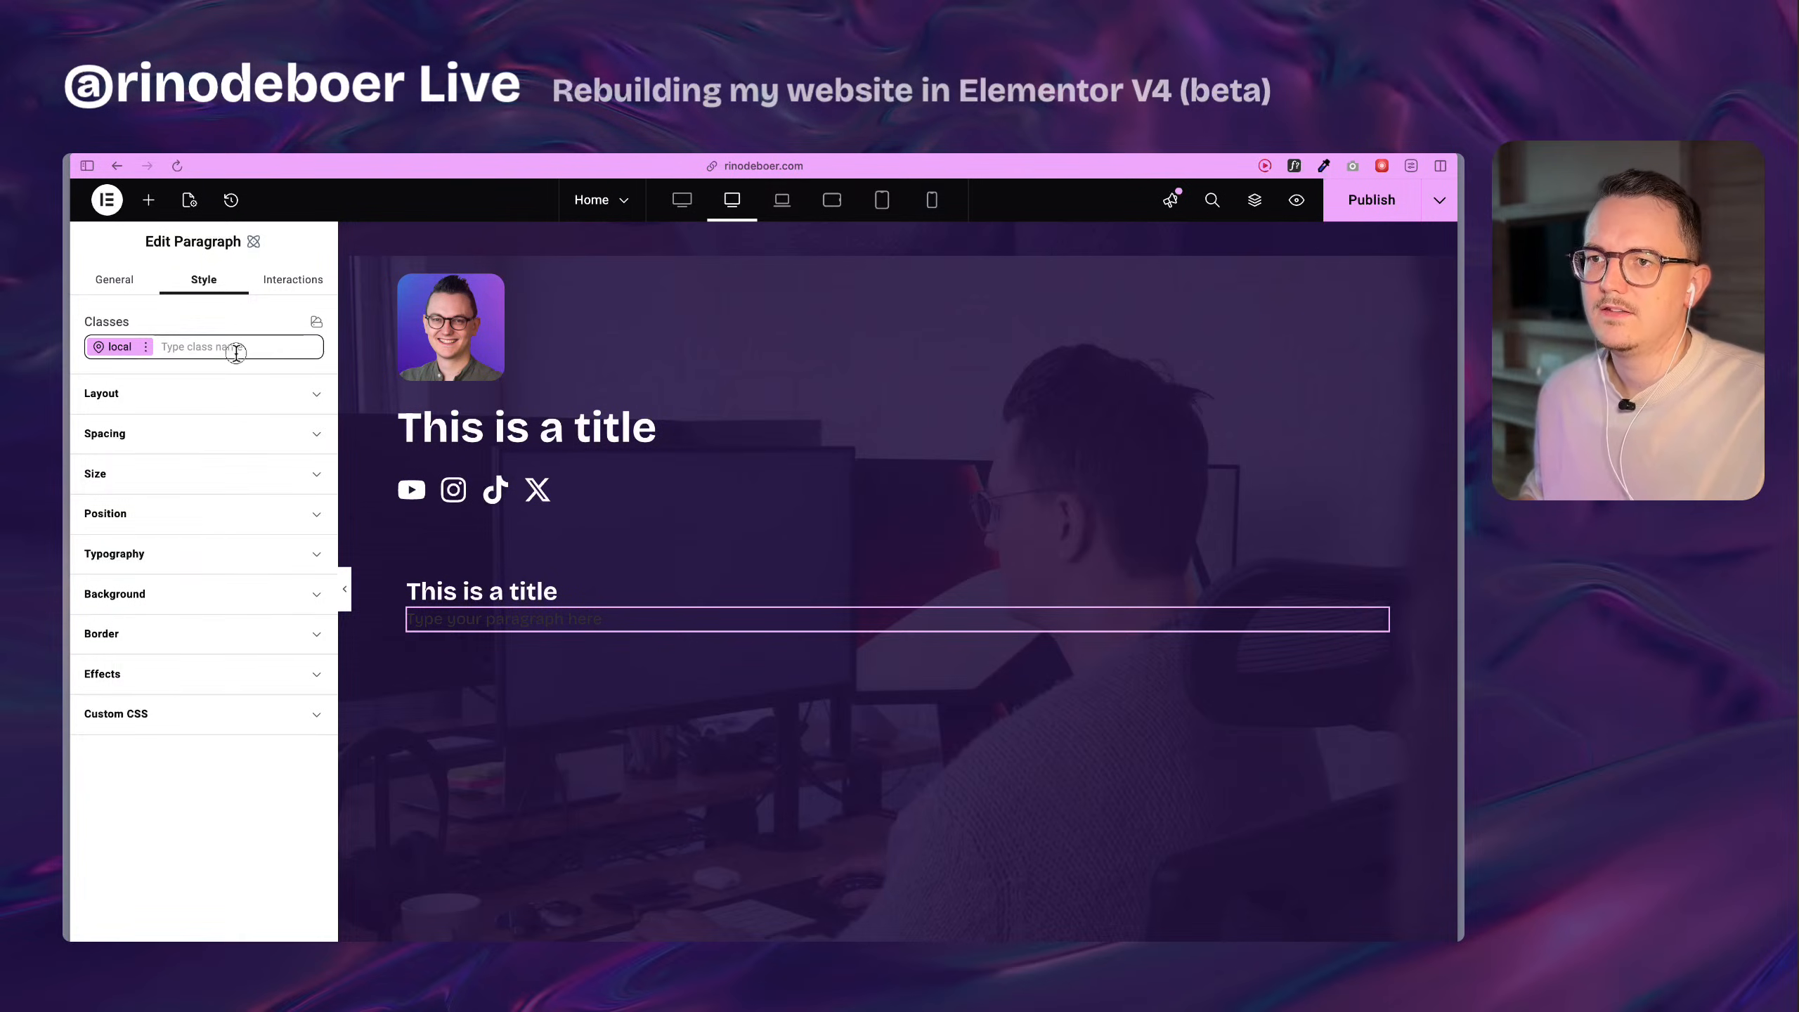
left_click(236, 349)
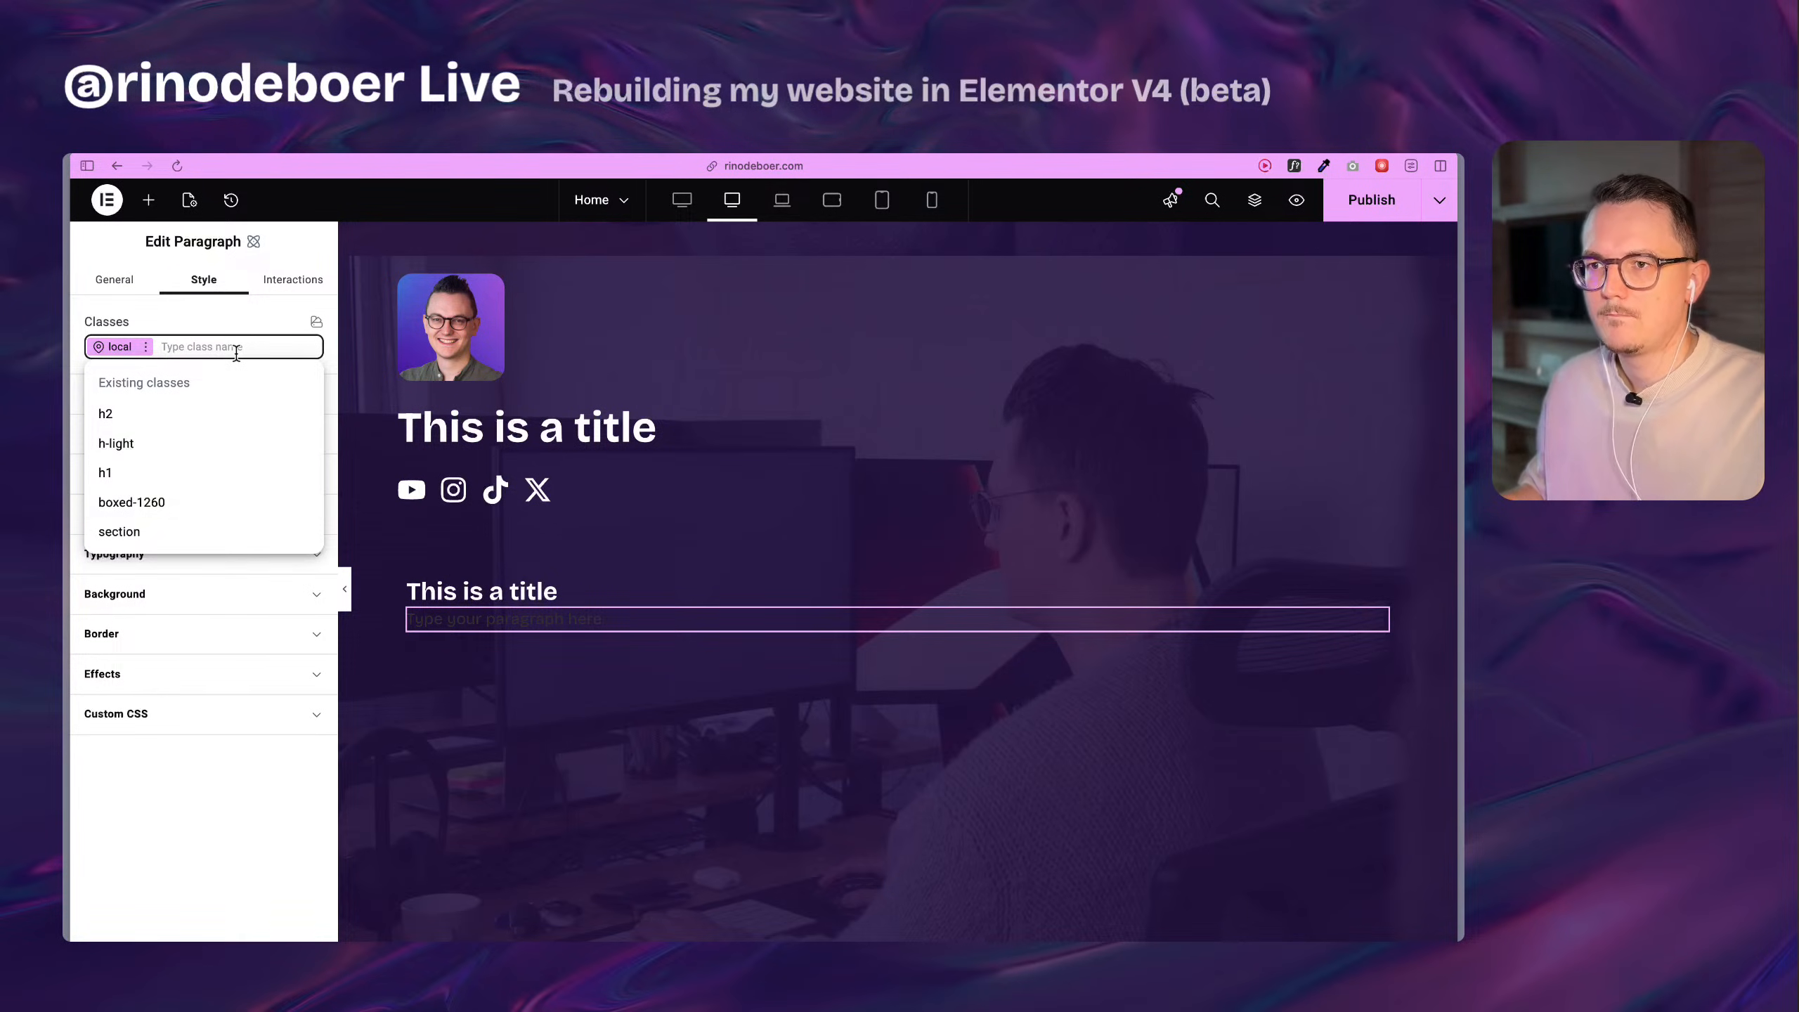
left_click(293, 836)
Inspect the font properties of the original About me body text on the live Home page with WhatFont.
scroll(630, 555, "up", 8)
left_click(585, 450)
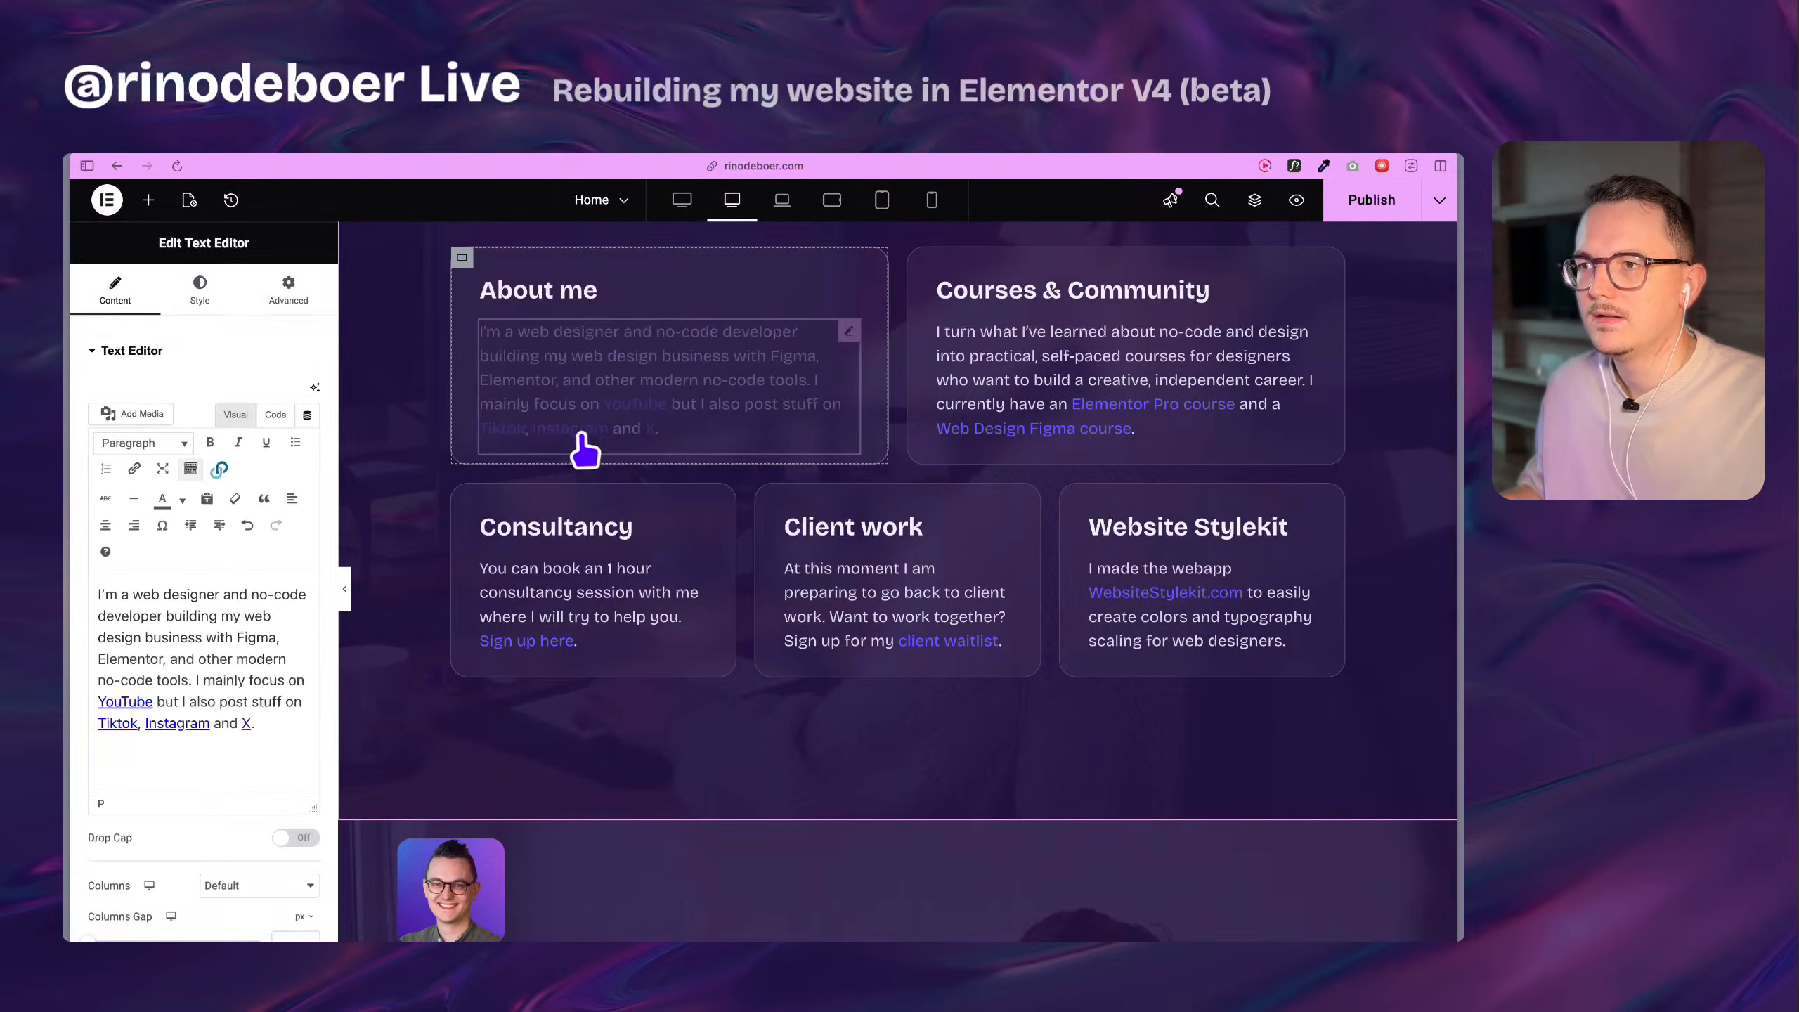
mouse_move(70, 475)
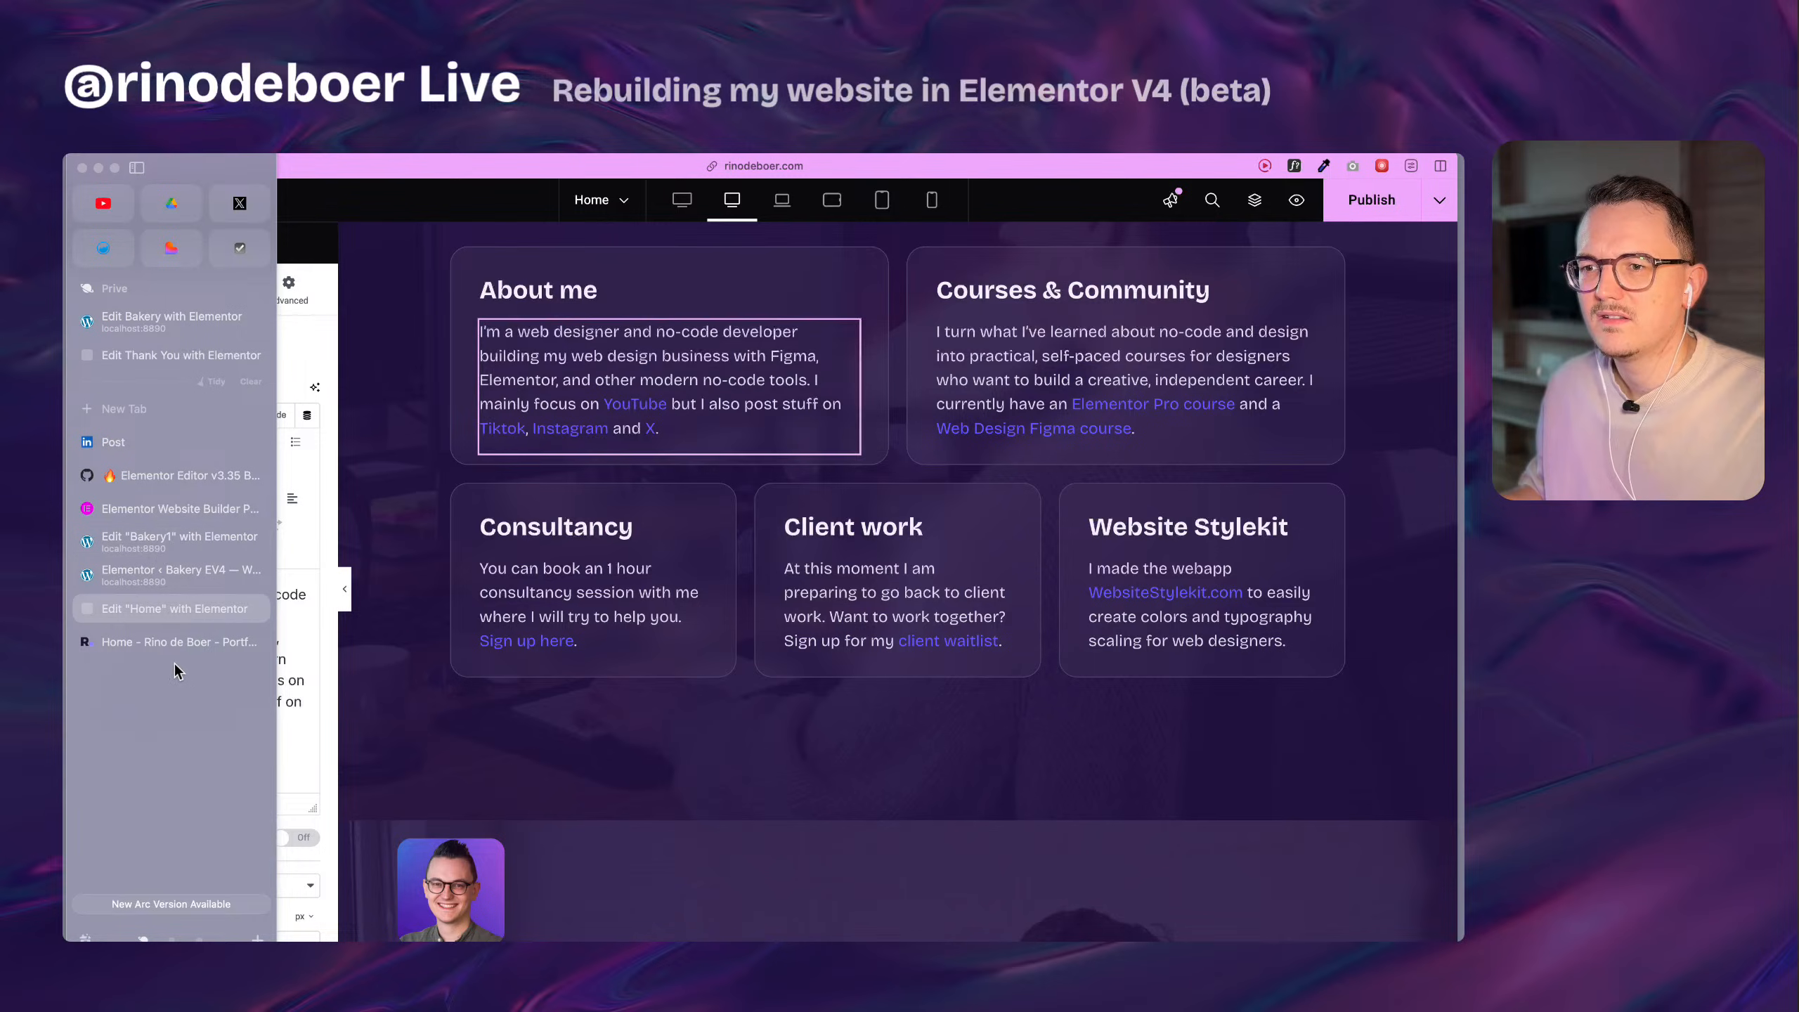
left_click(187, 639)
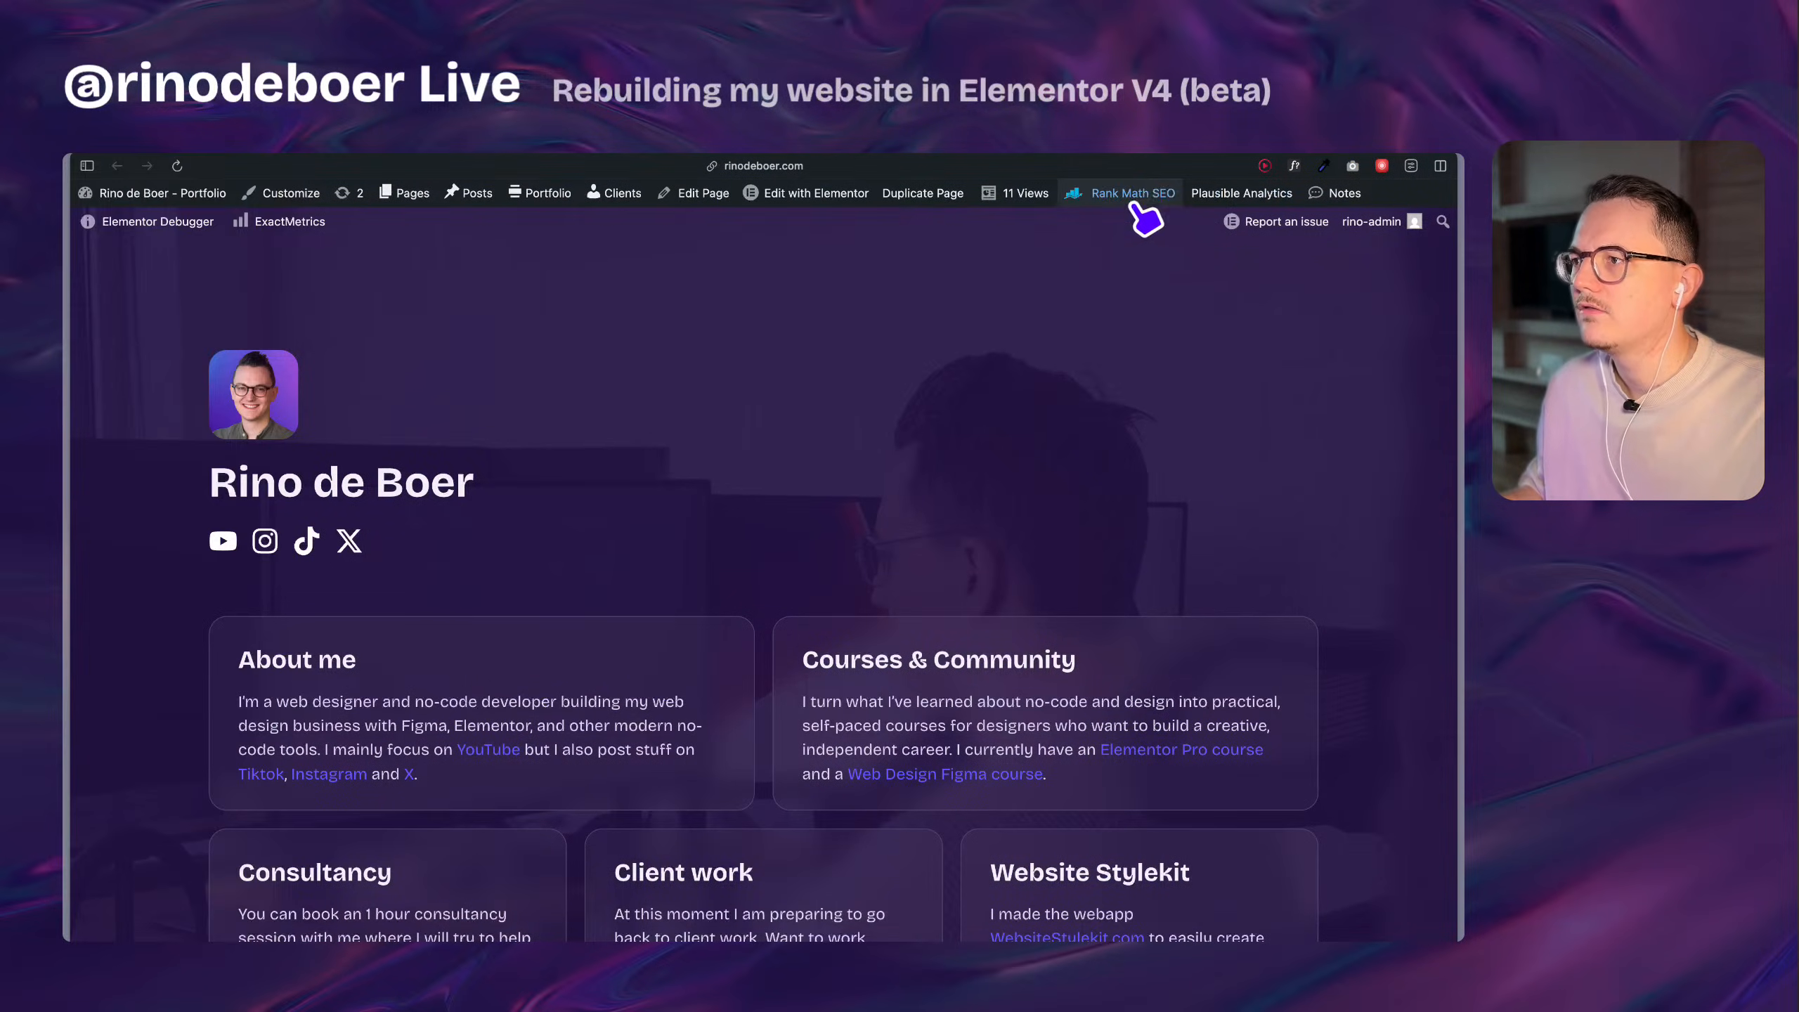
left_click(1293, 166)
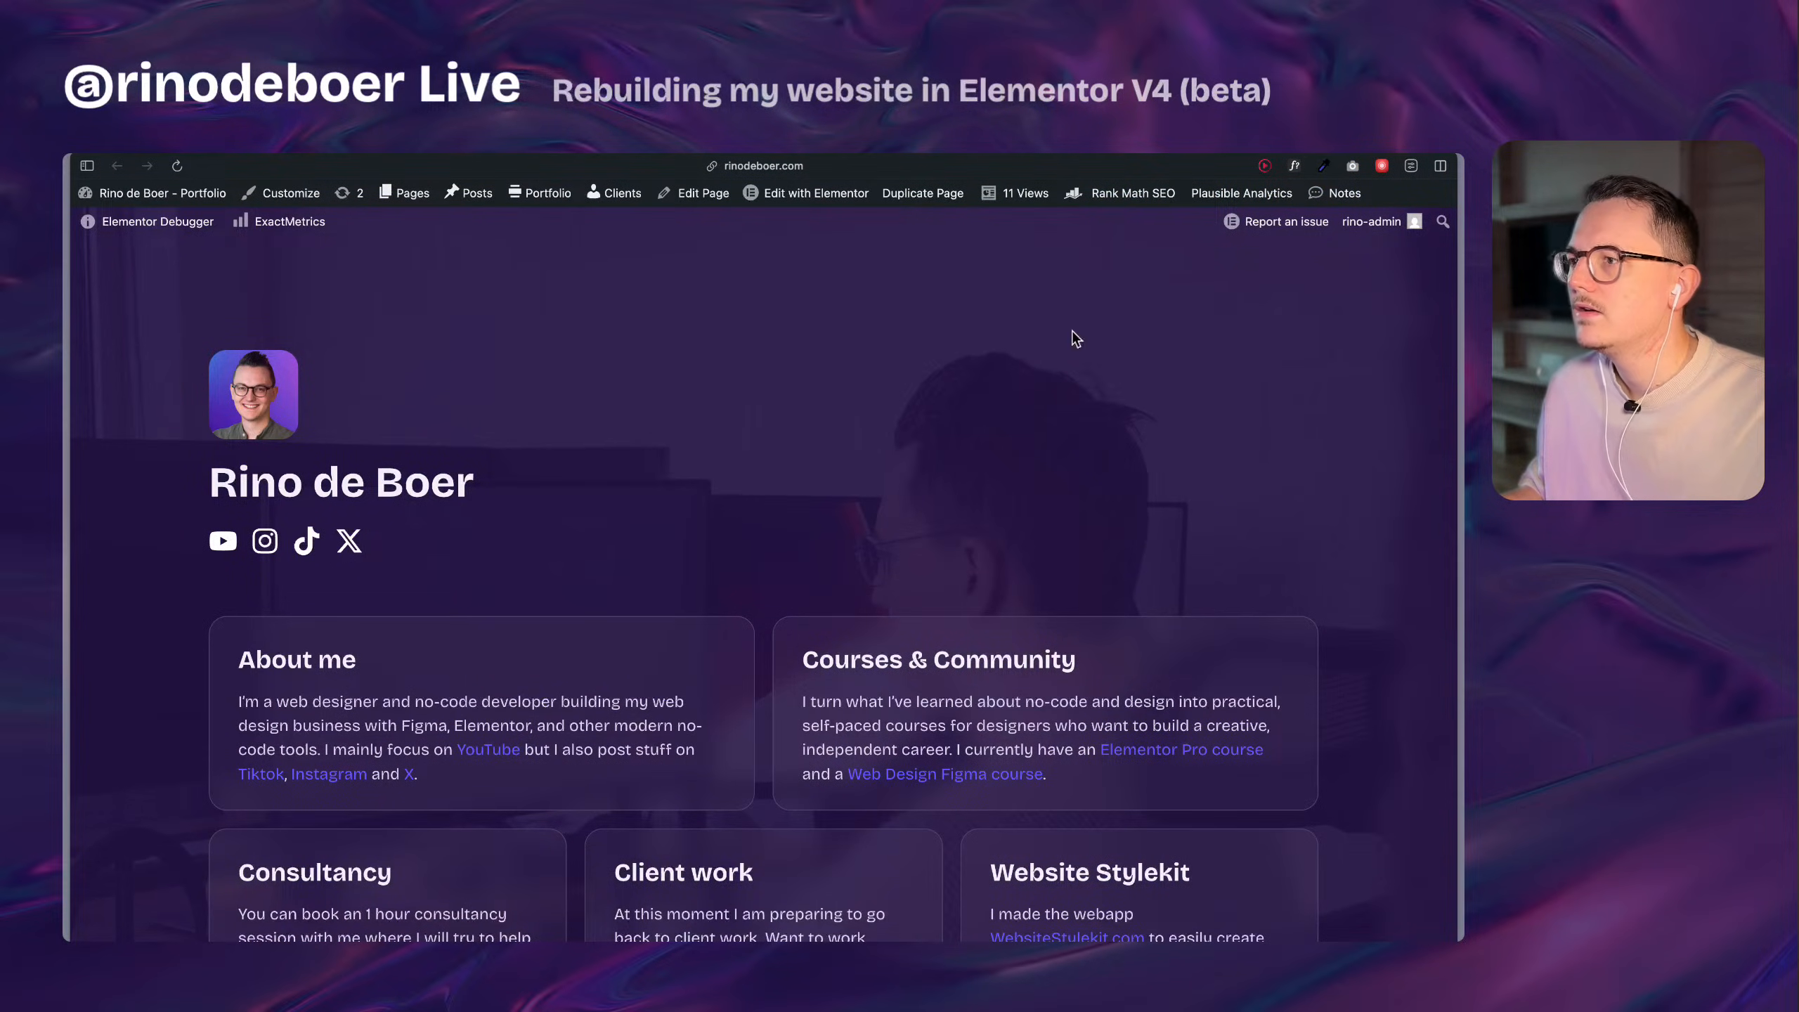
left_click(459, 715)
scroll(460, 723, "down", 1)
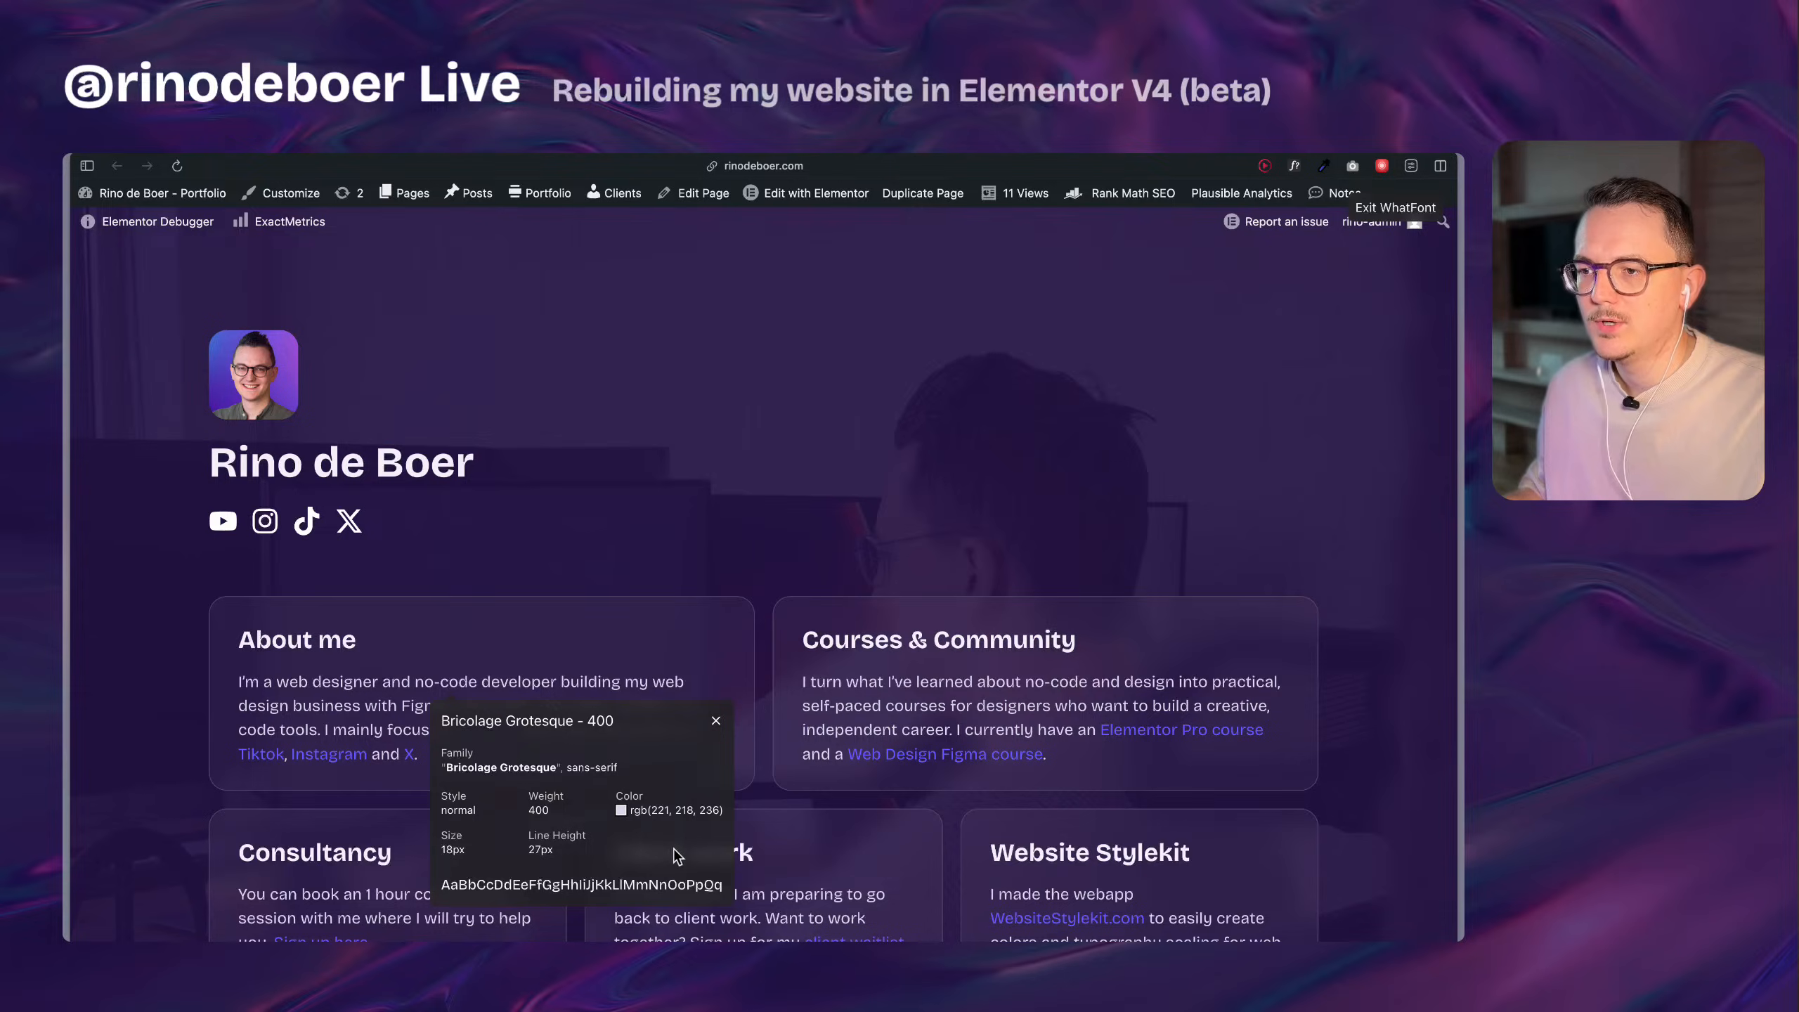
key("Escape")
Return to the Home page editor and create a new class b-light on the rebuilt section's paragraph.
mouse_move(80, 563)
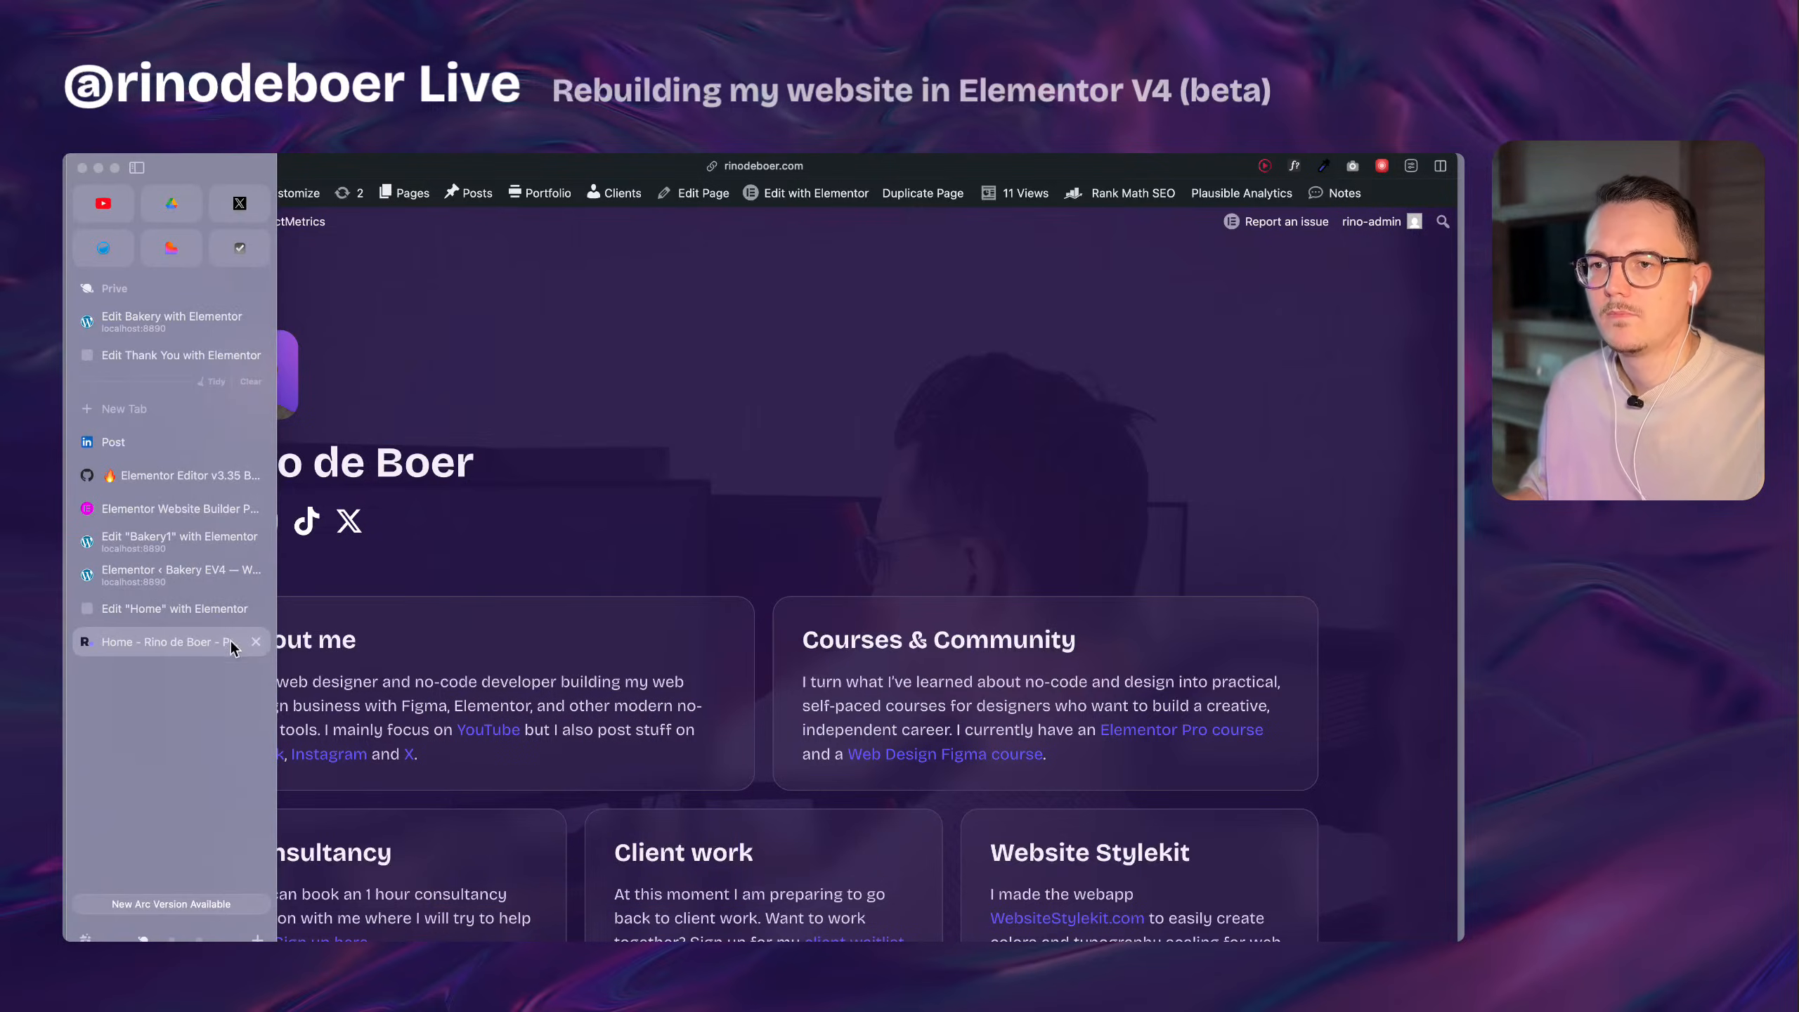
left_click(212, 615)
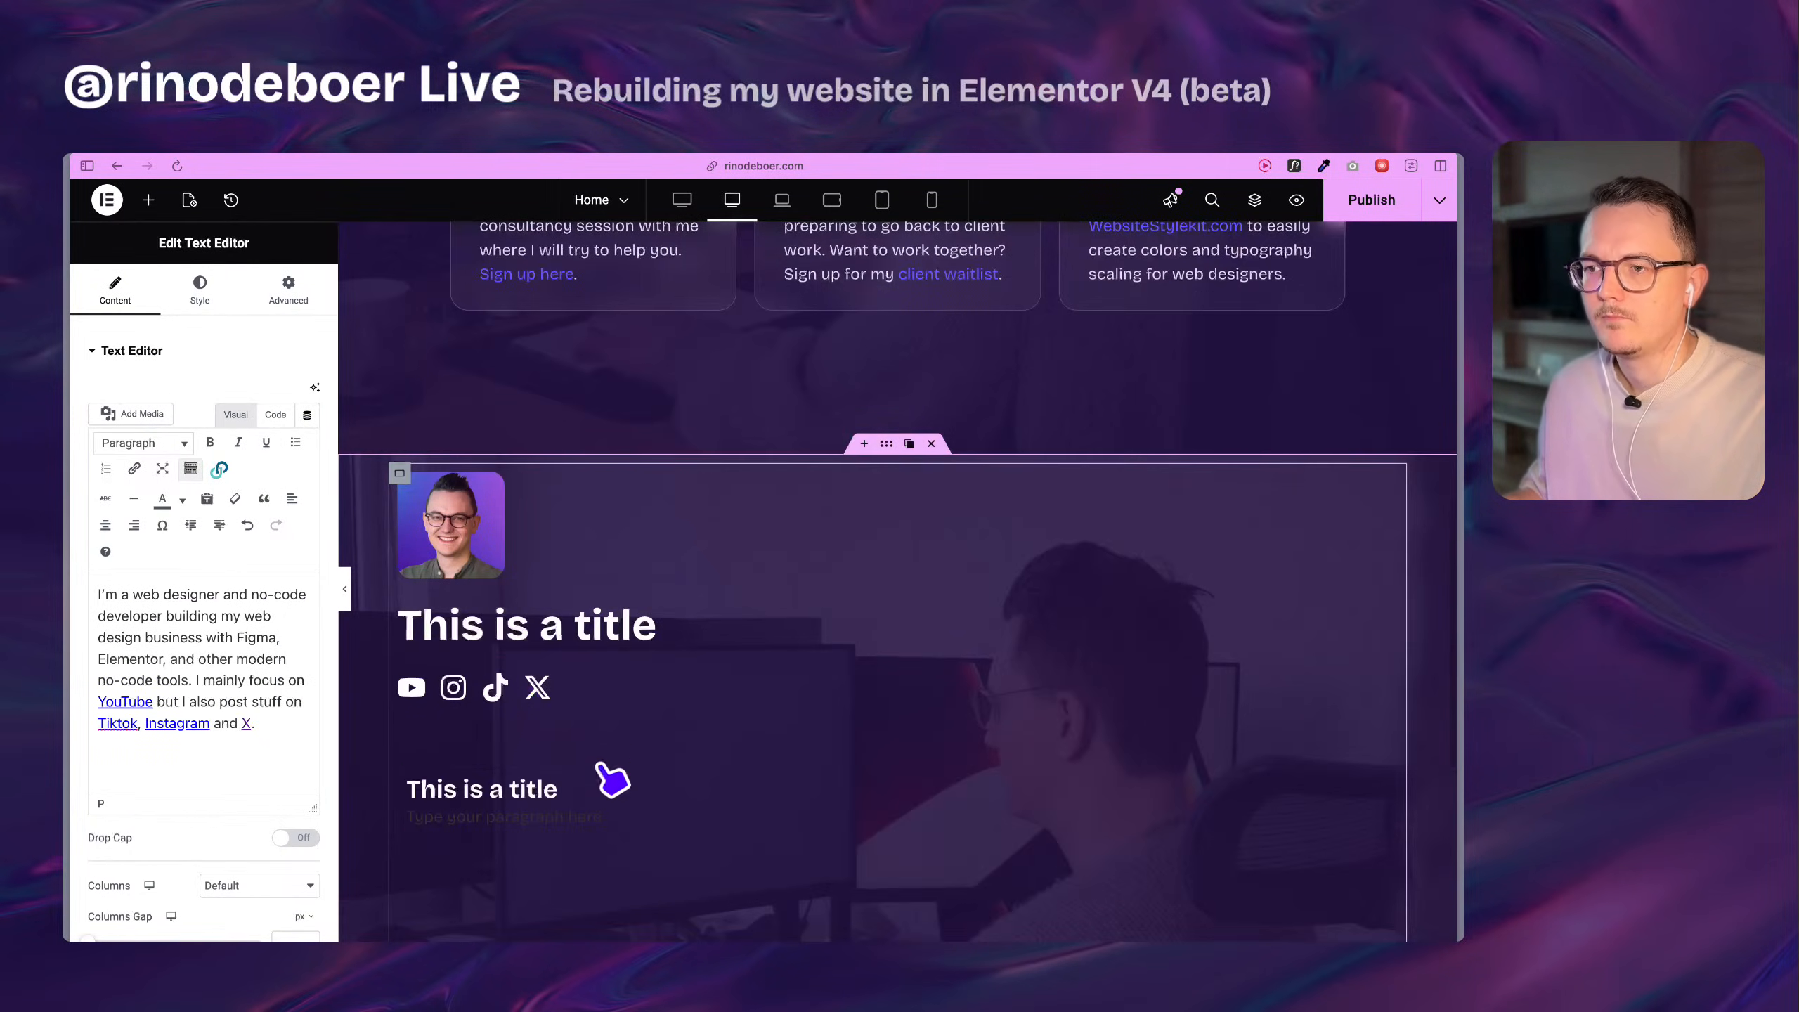
left_click(594, 822)
left_click(197, 347)
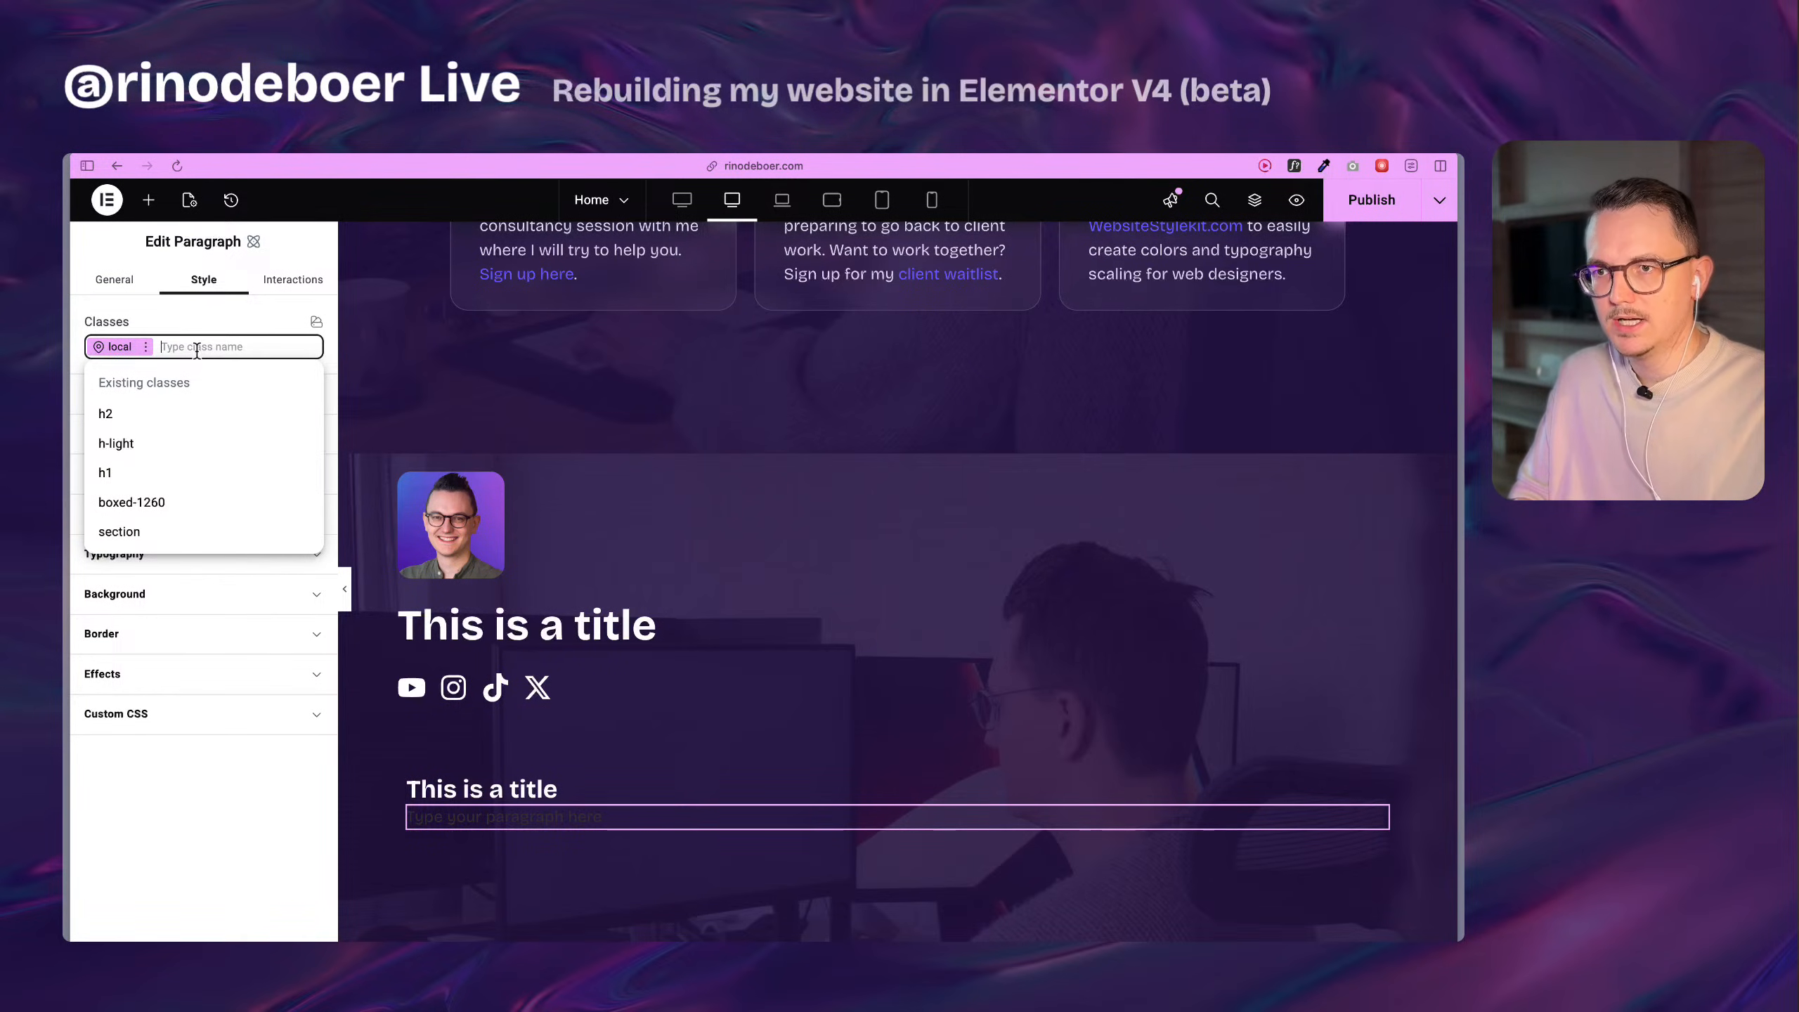
type("b-lig")
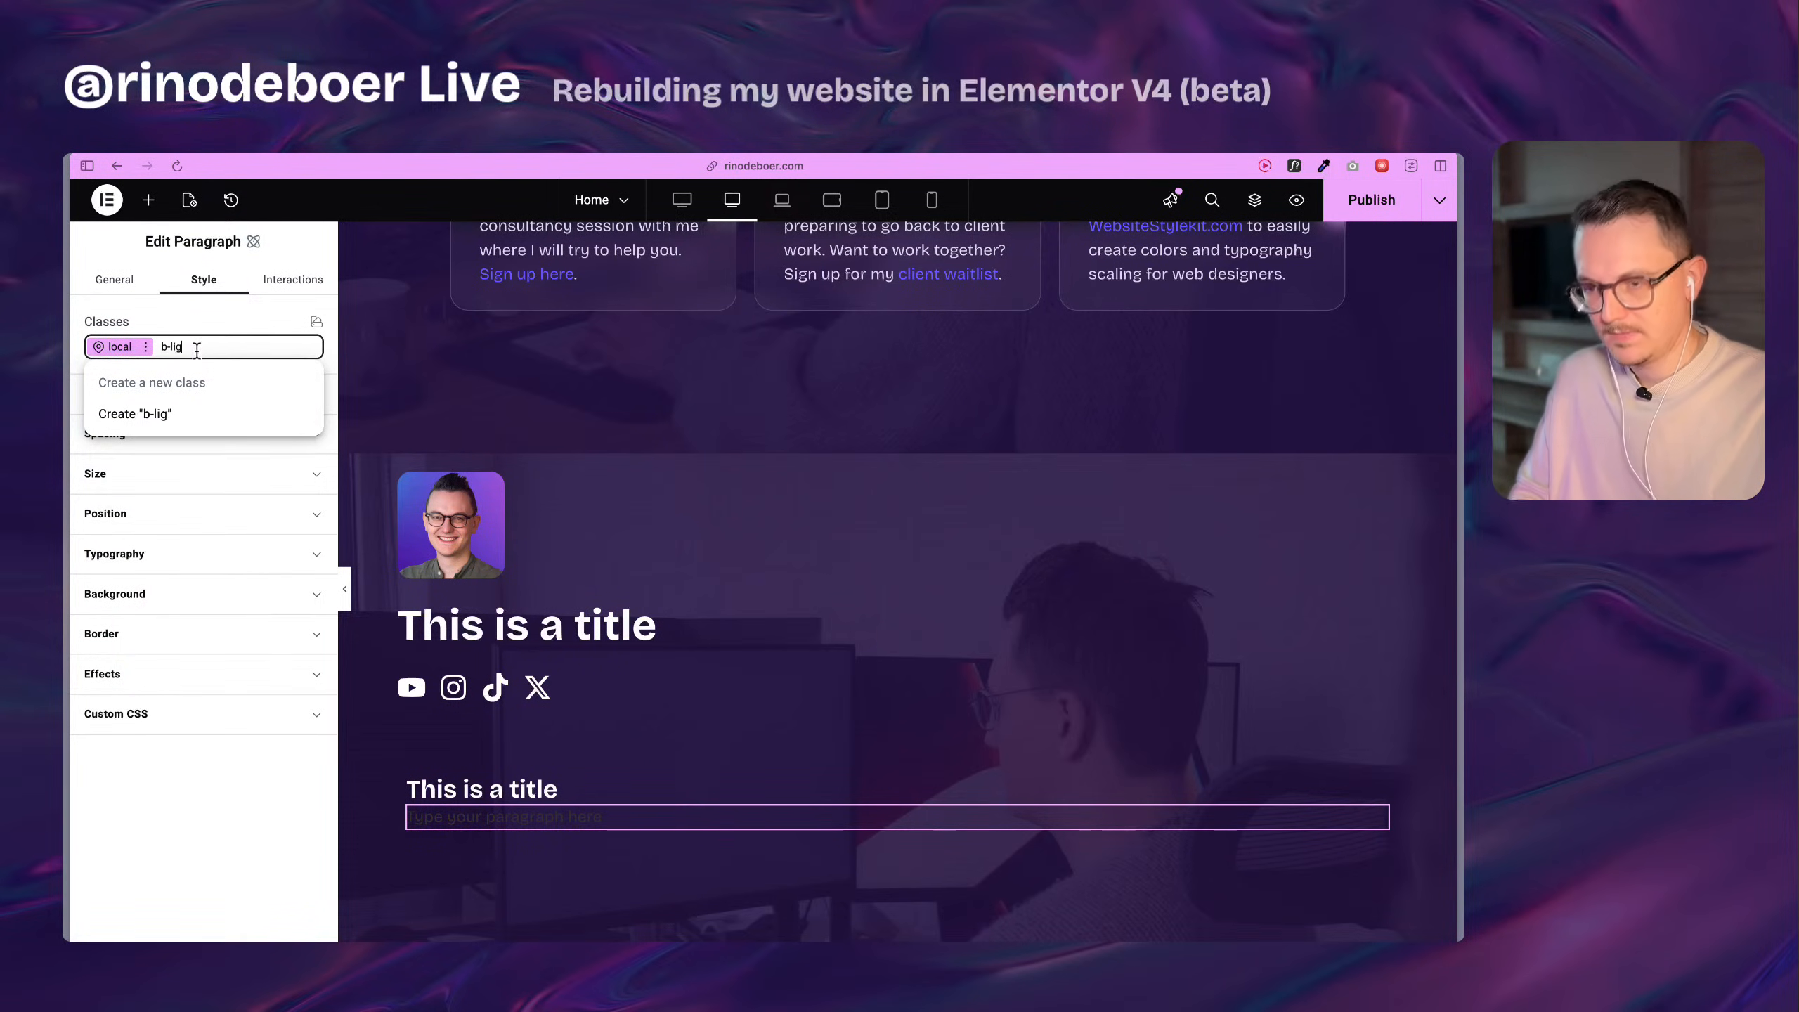
type("ht")
key("Return")
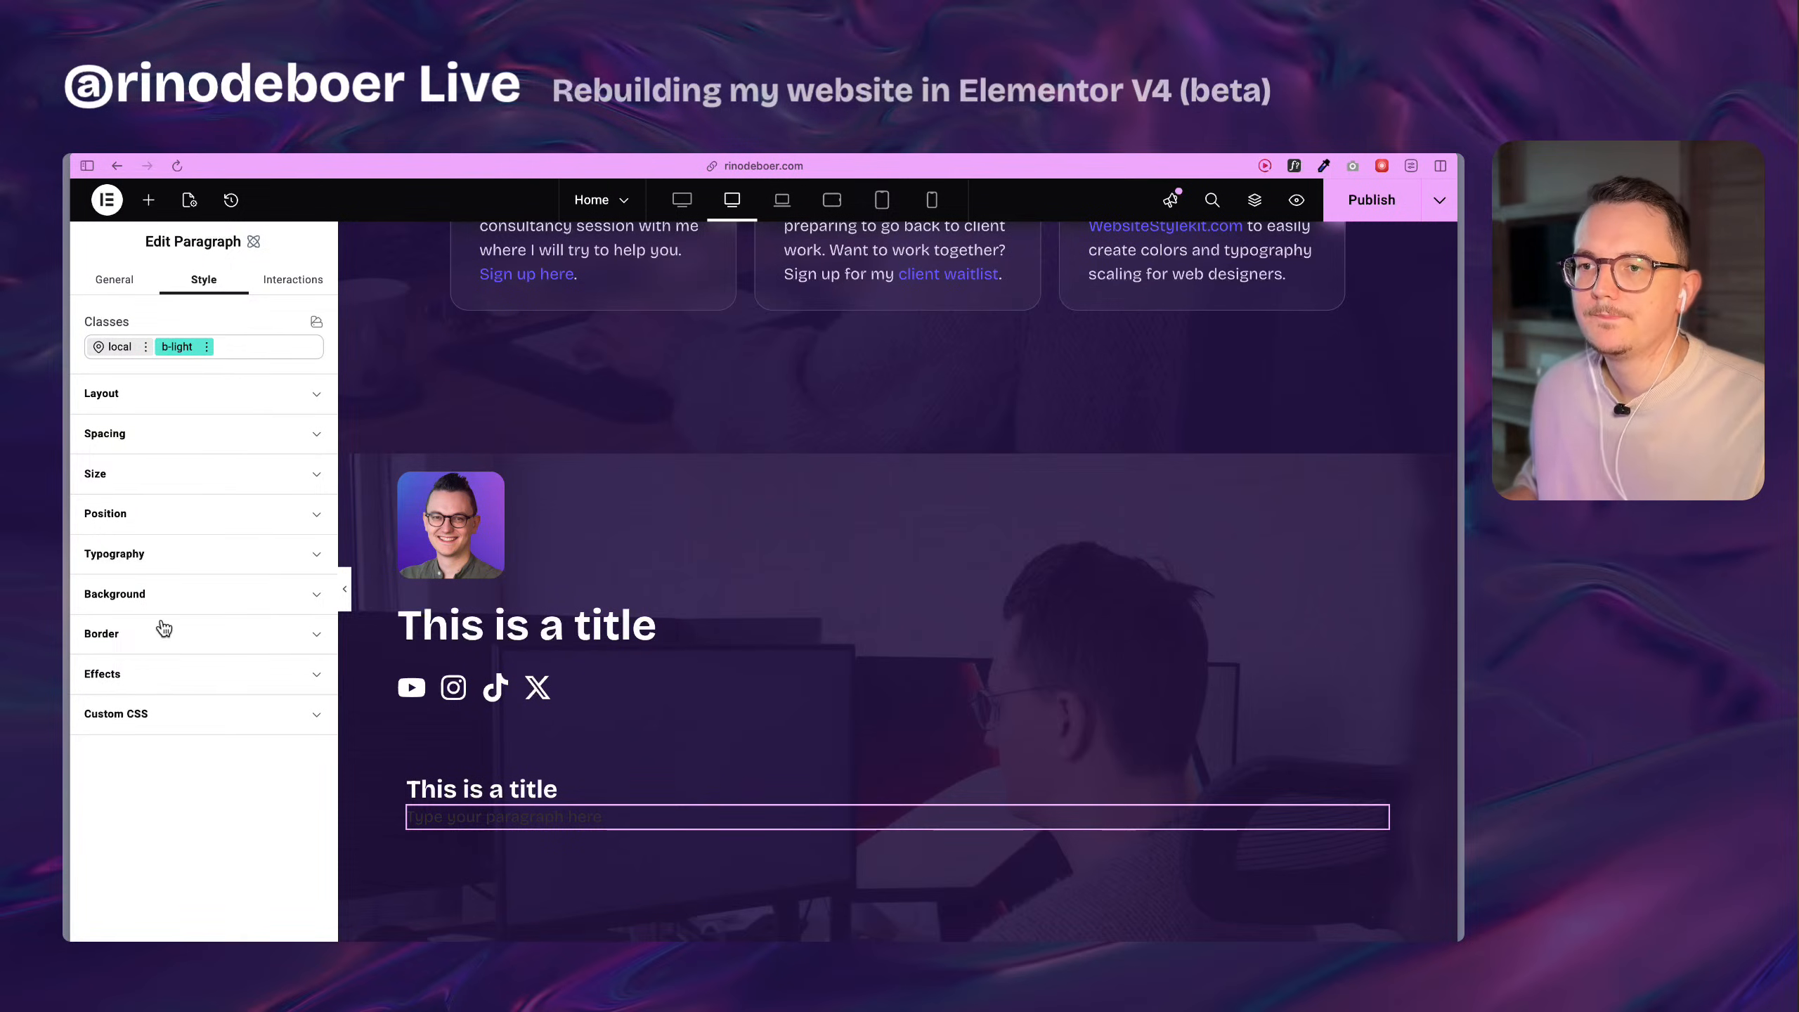
left_click(155, 567)
scroll(152, 564, "down", 3)
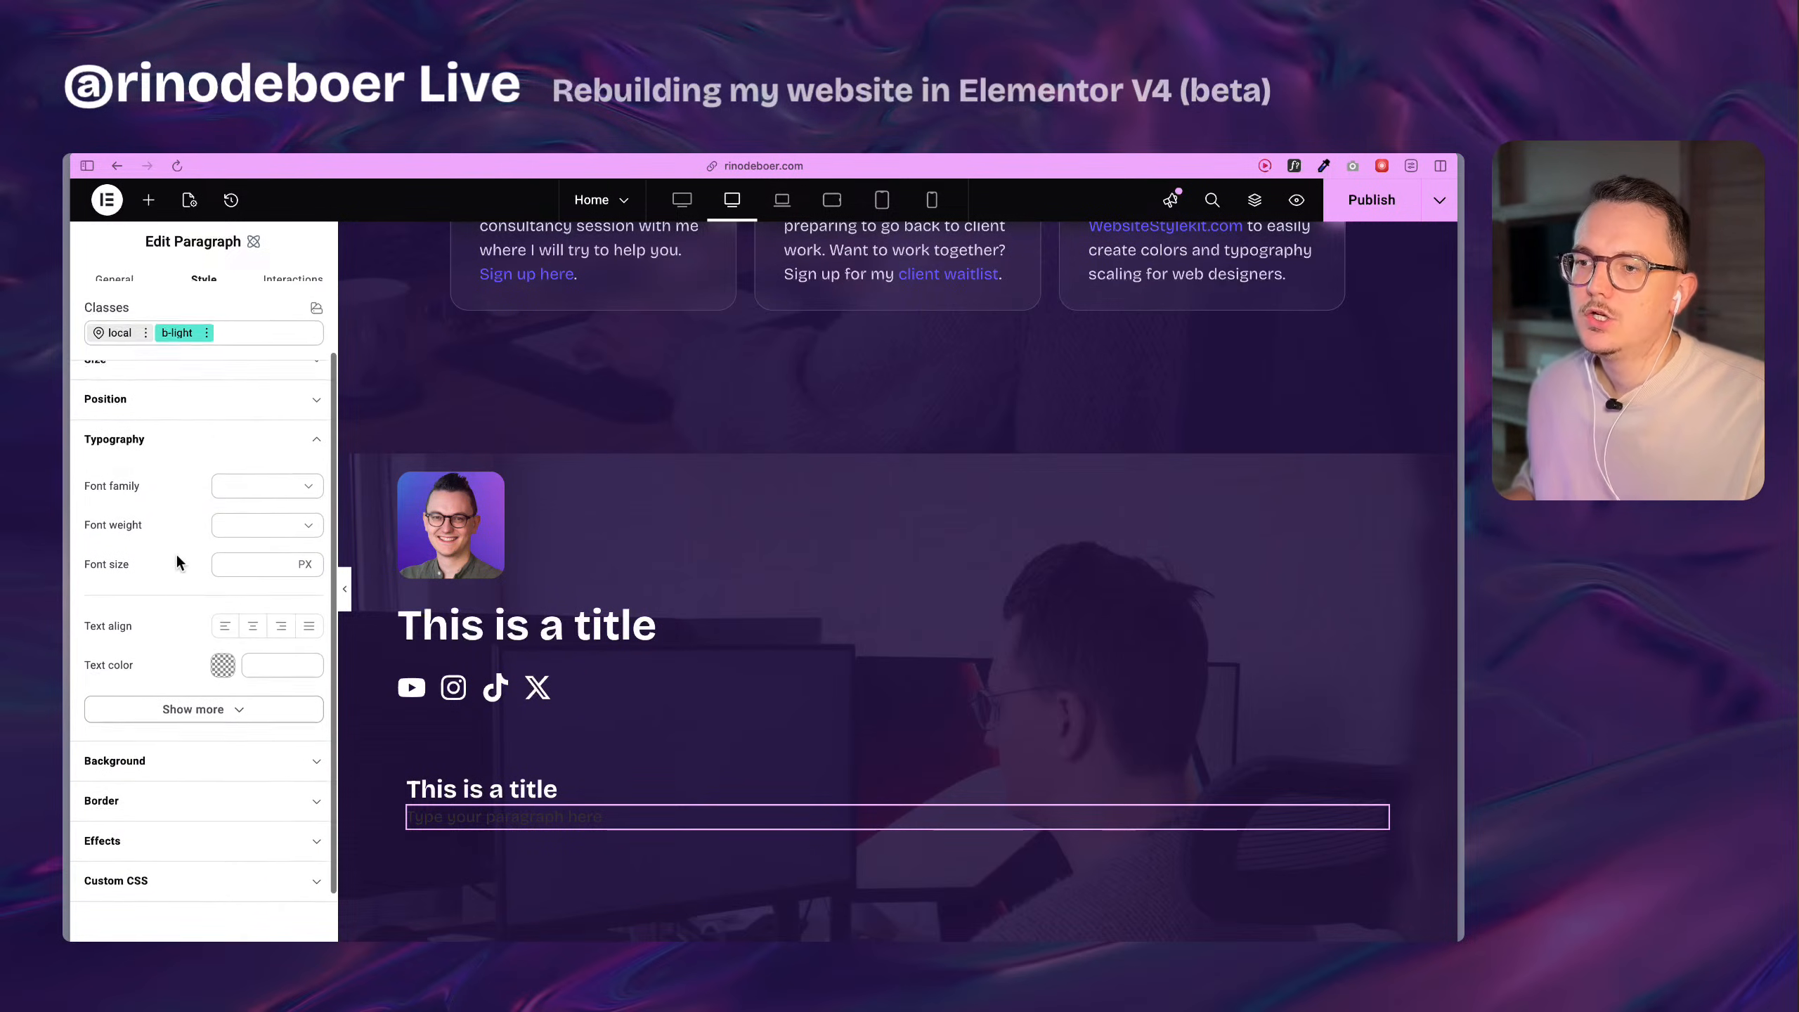
left_click(308, 673)
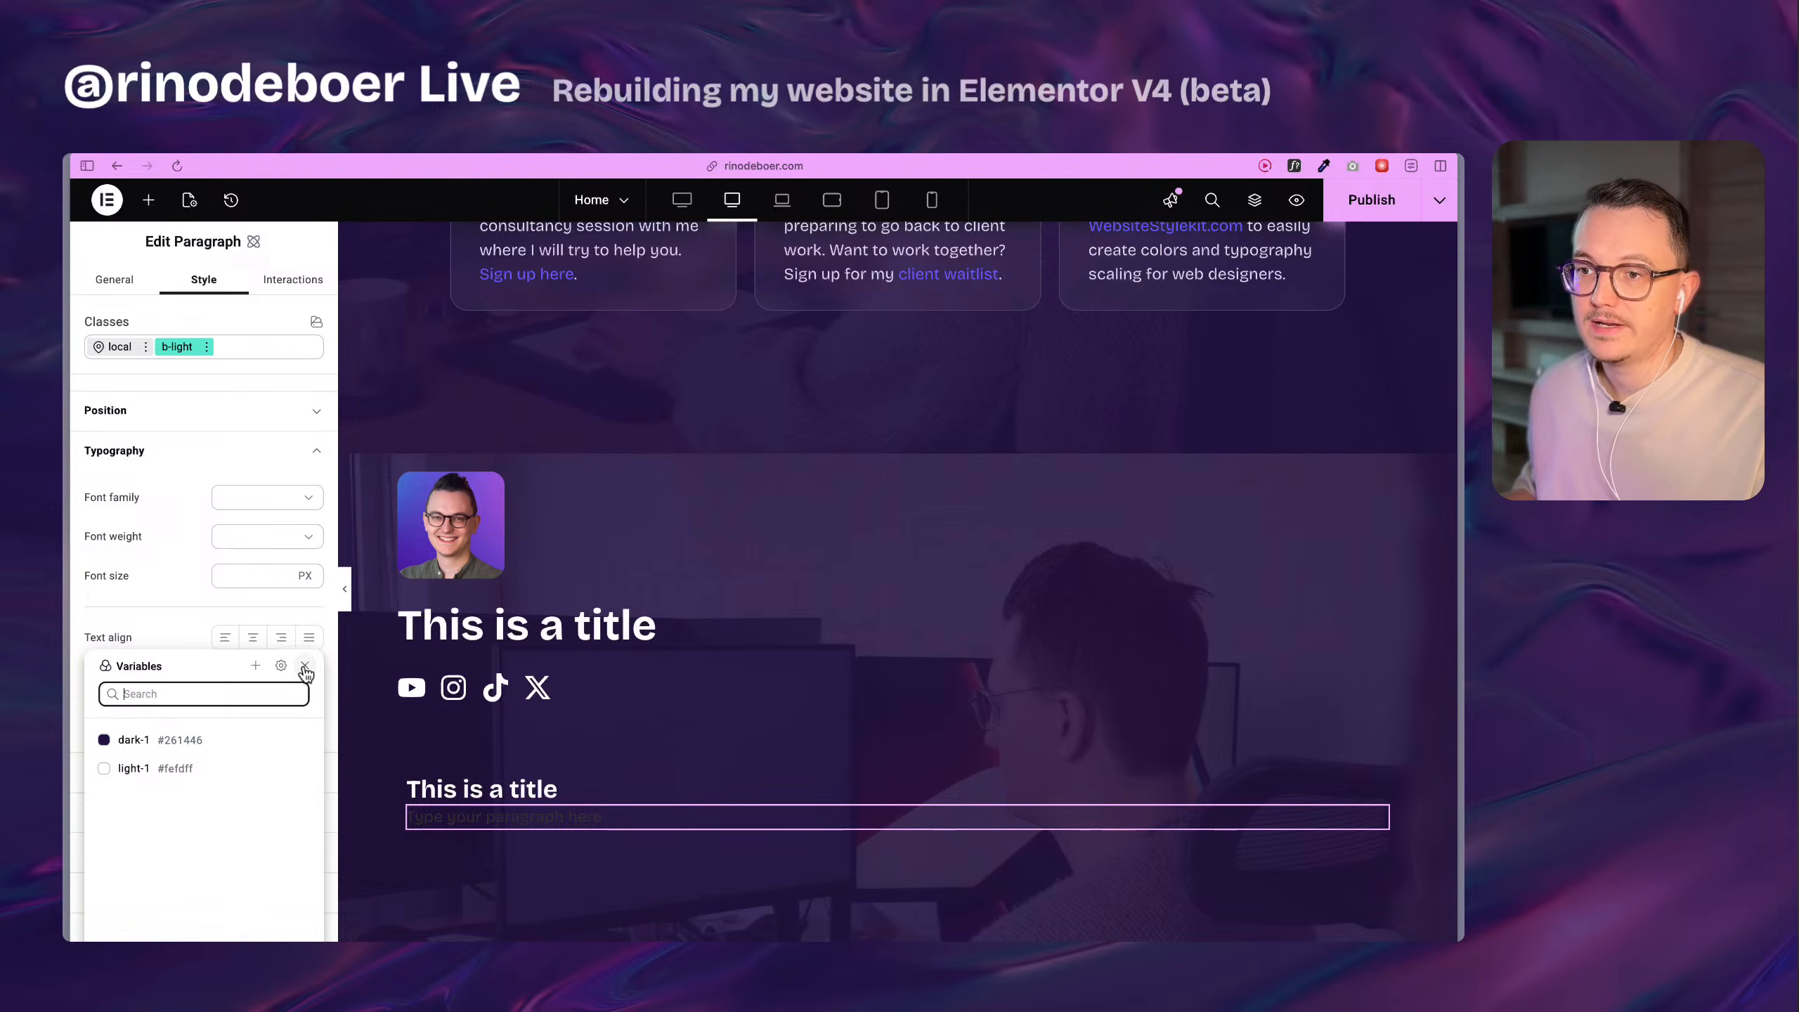
left_click(255, 665)
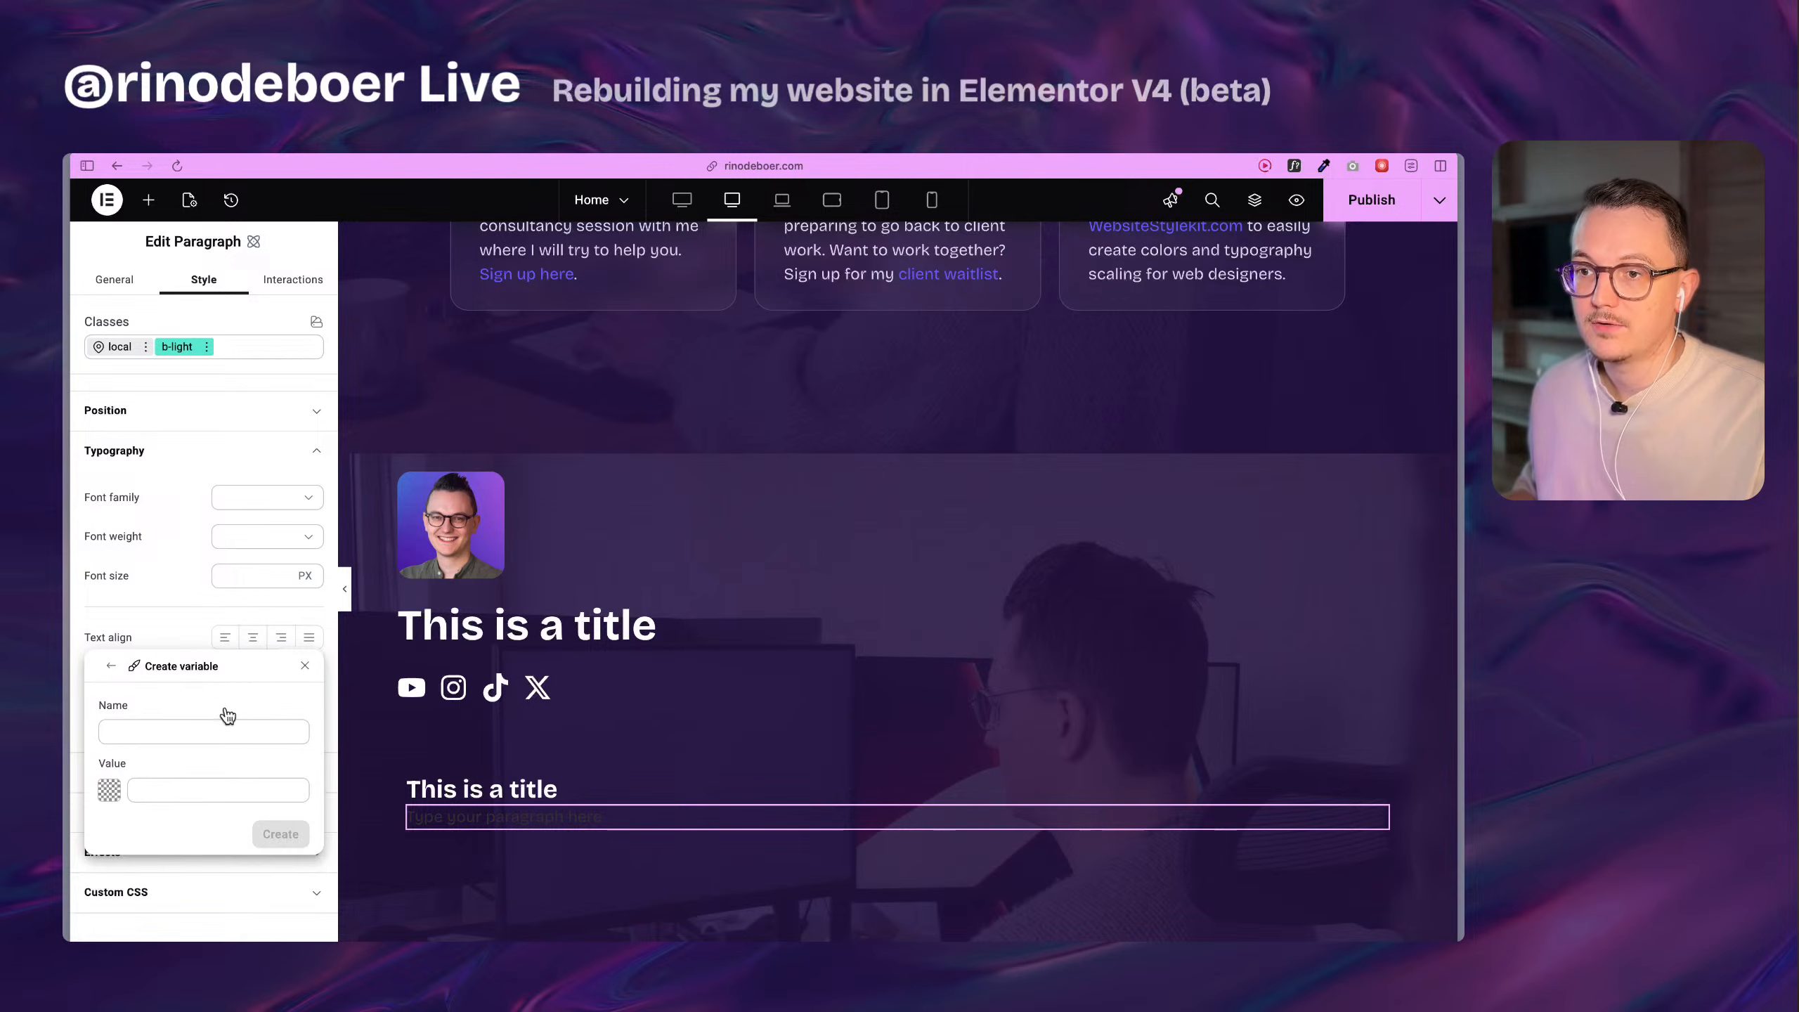
type("light")
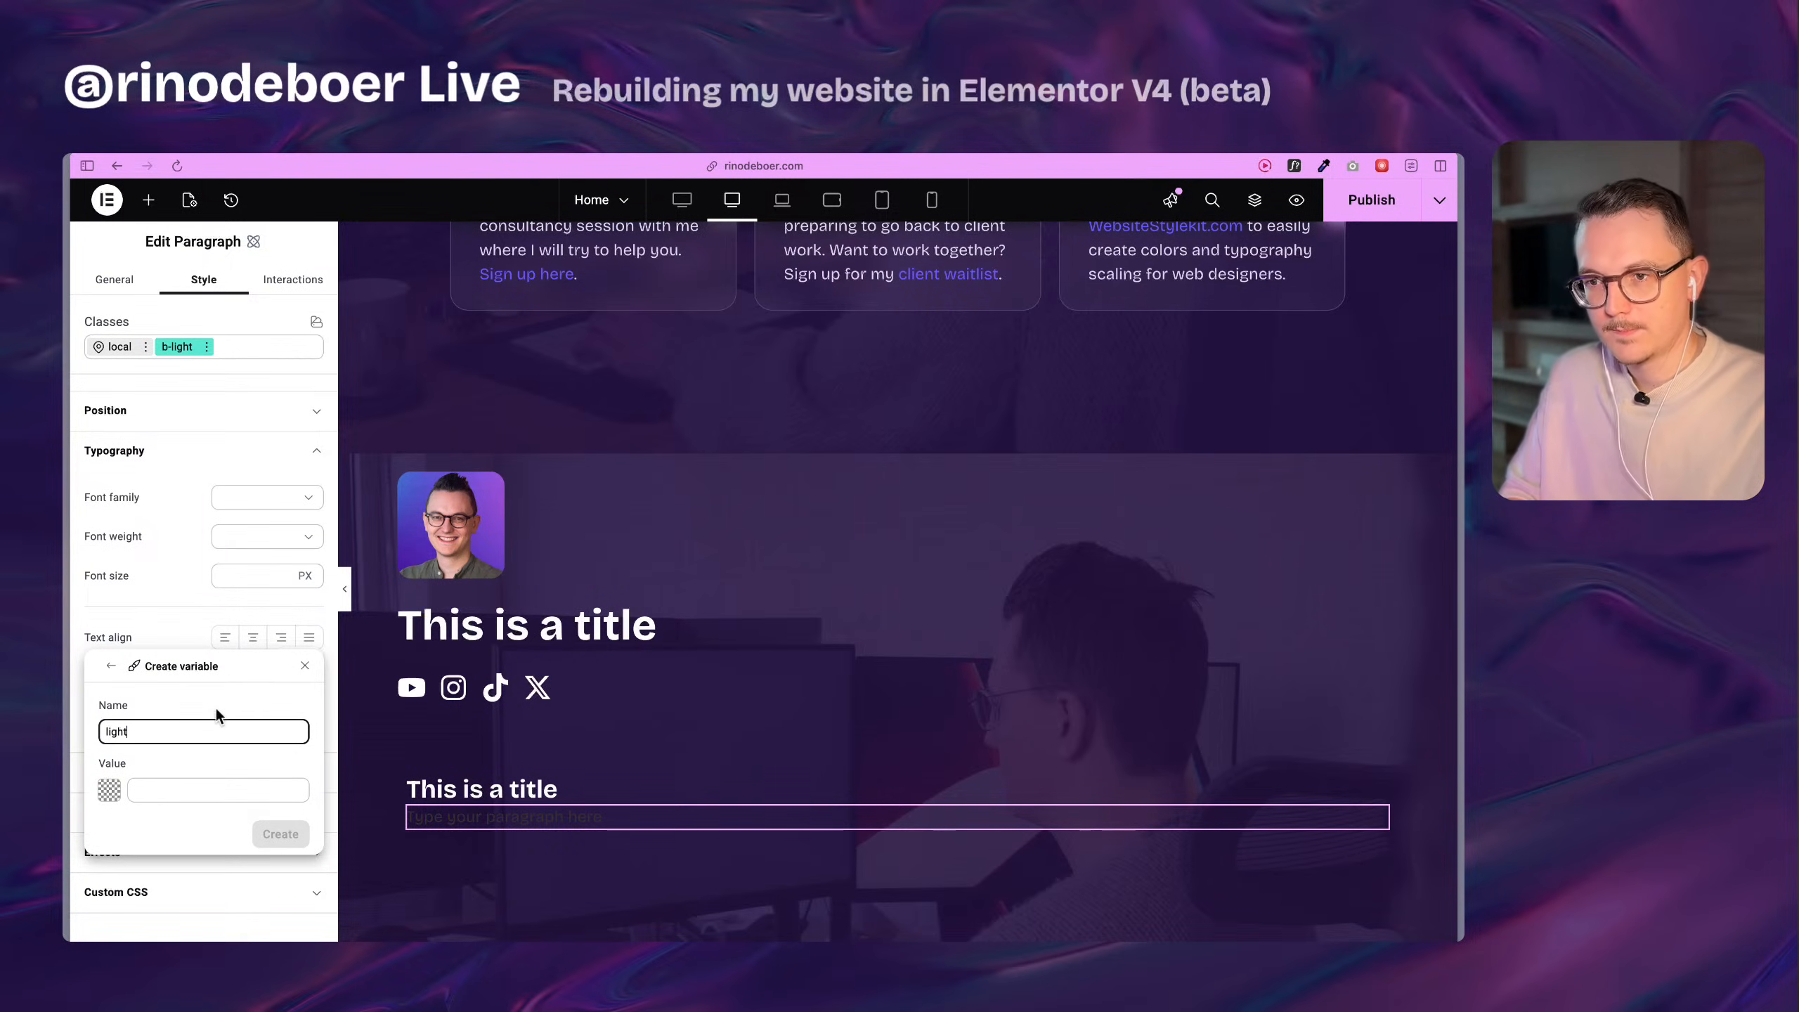
type("-2")
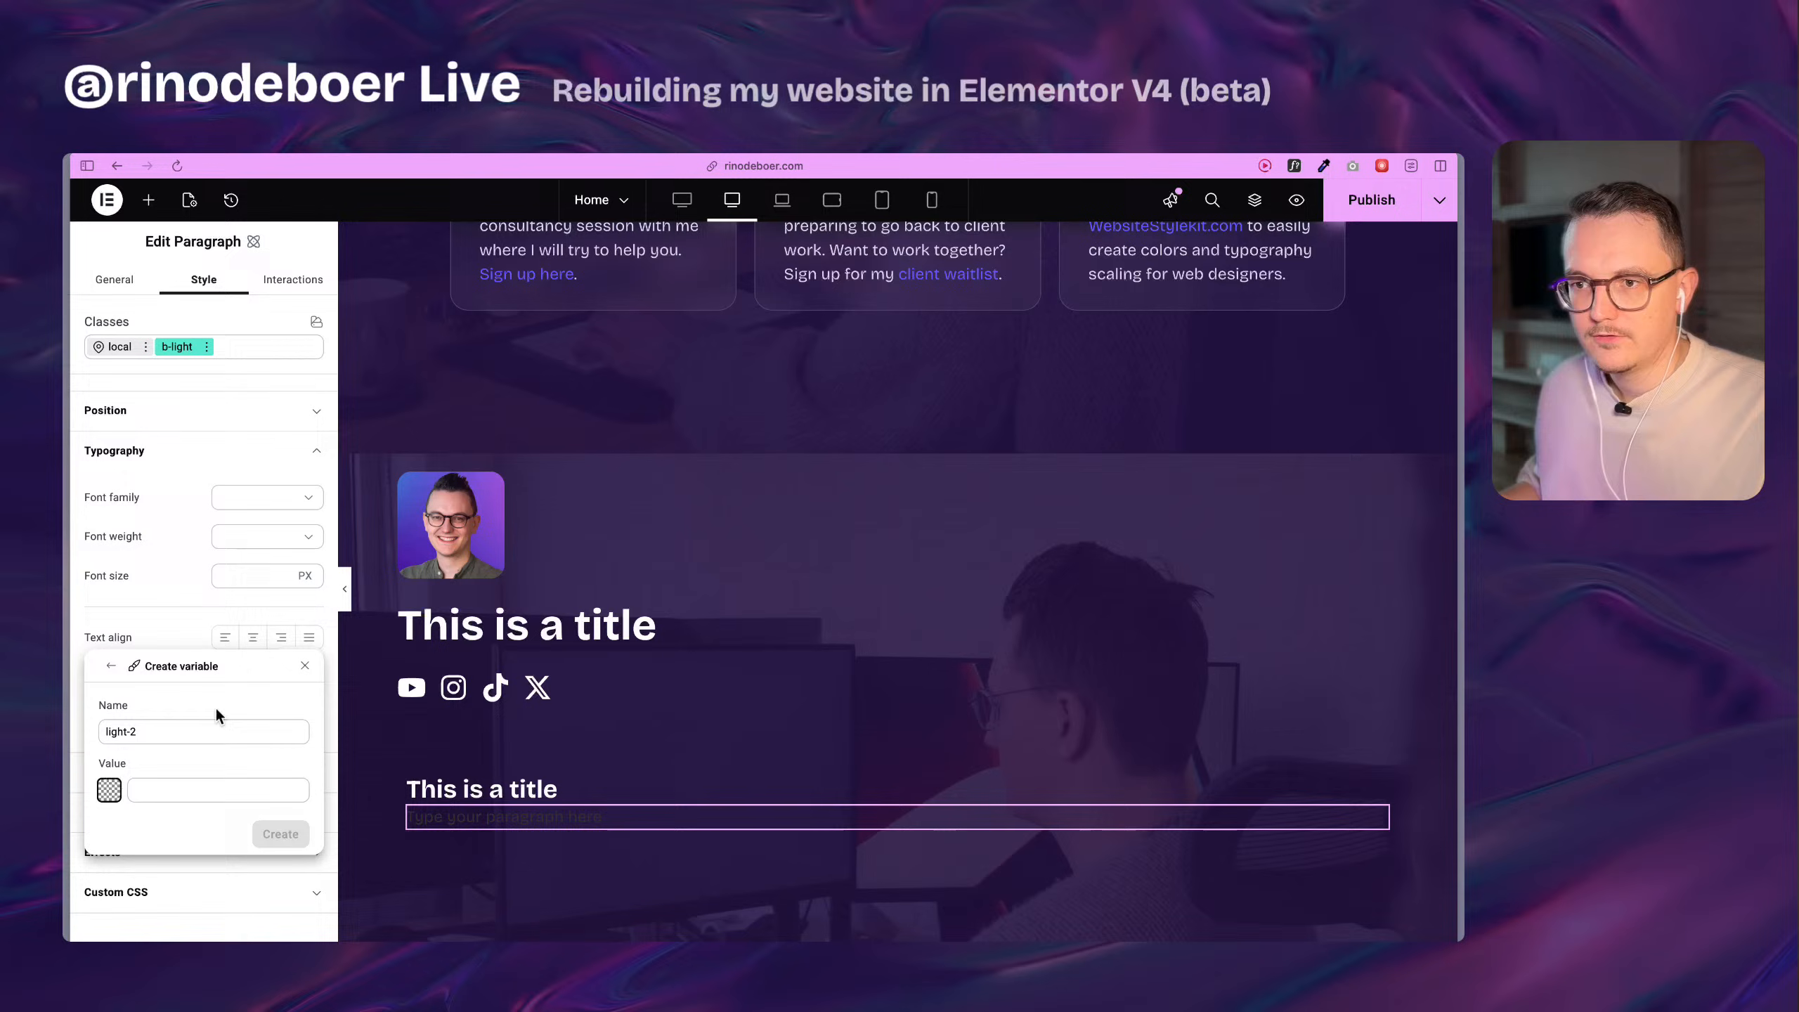
left_click(109, 792)
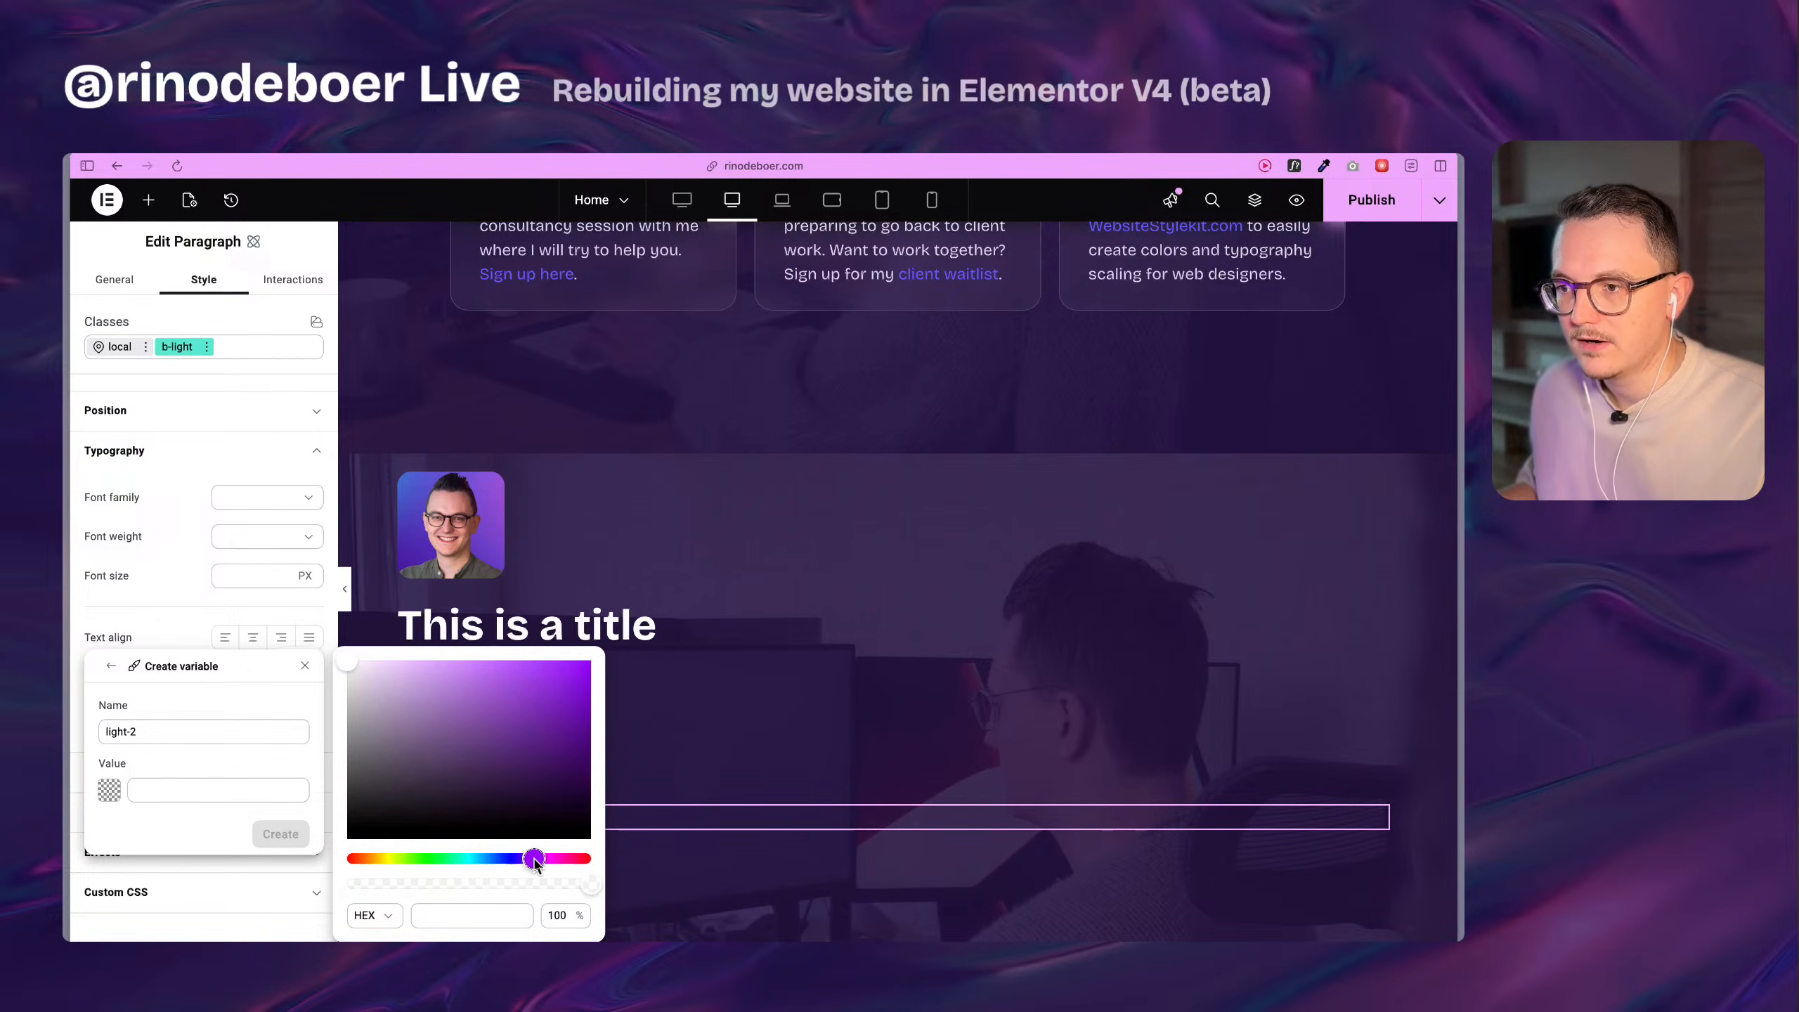
left_click_drag(378, 662, 357, 666)
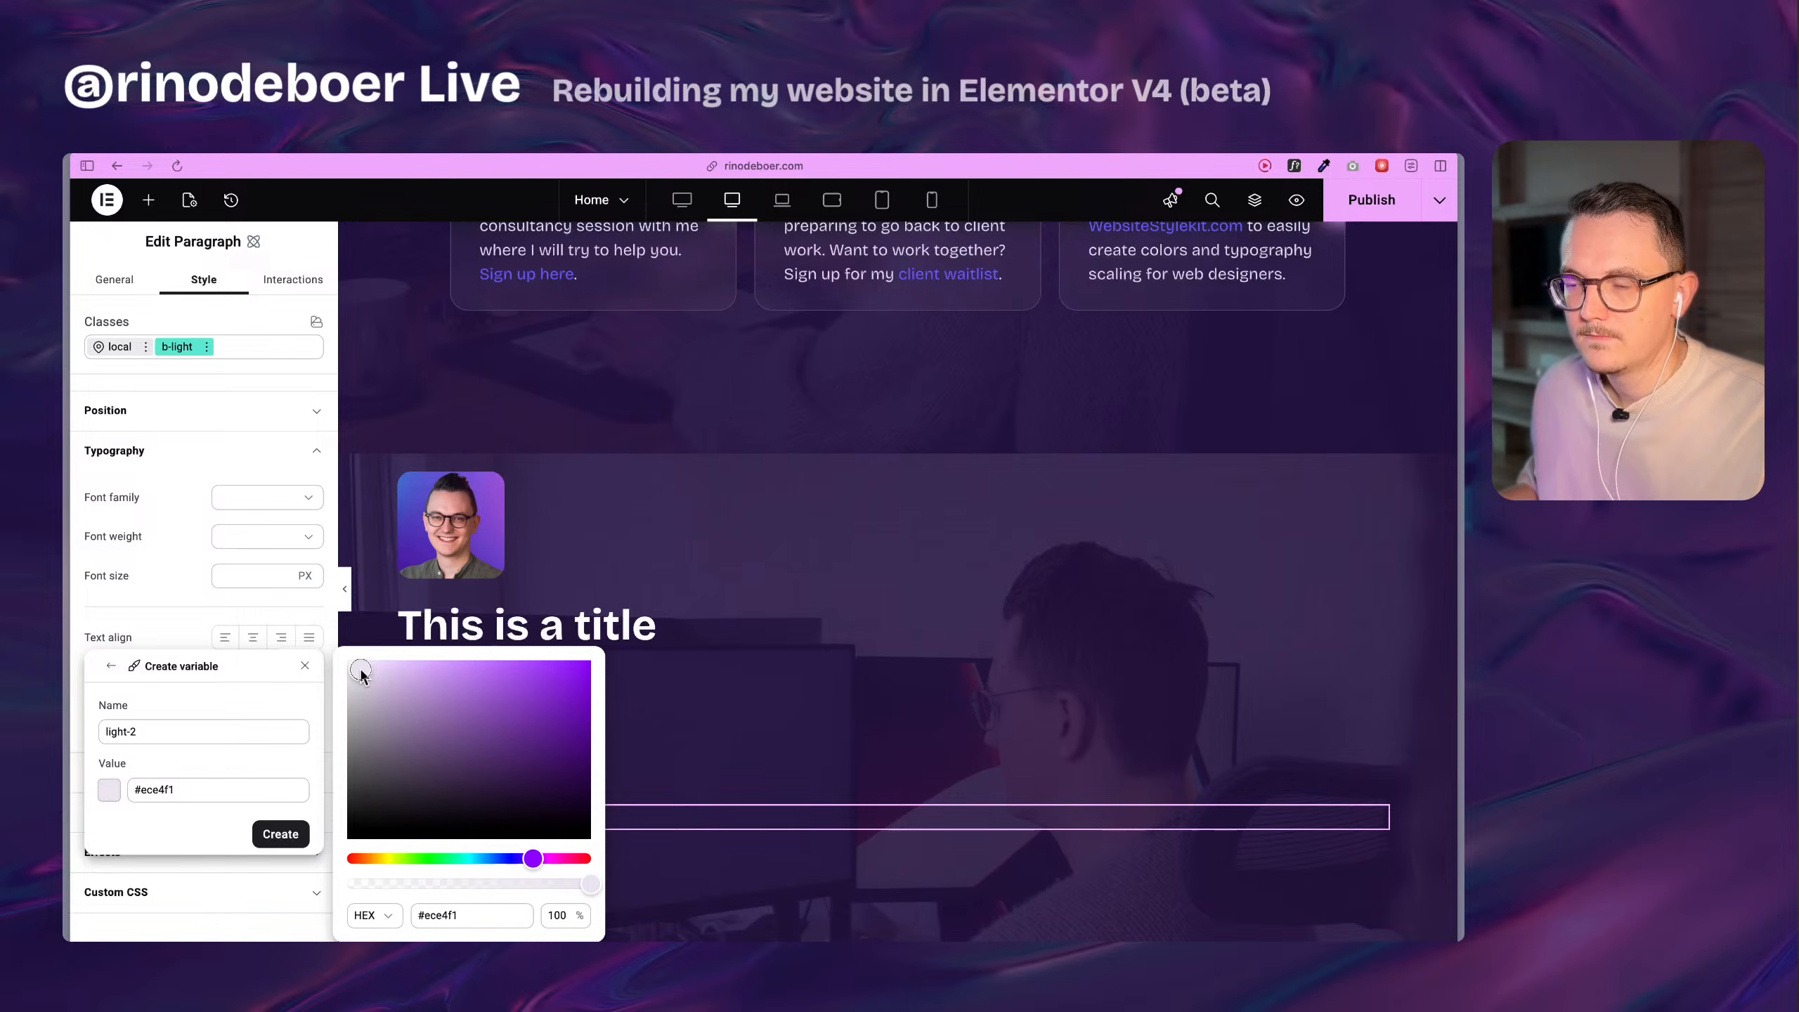
left_click(180, 625)
left_click(177, 629)
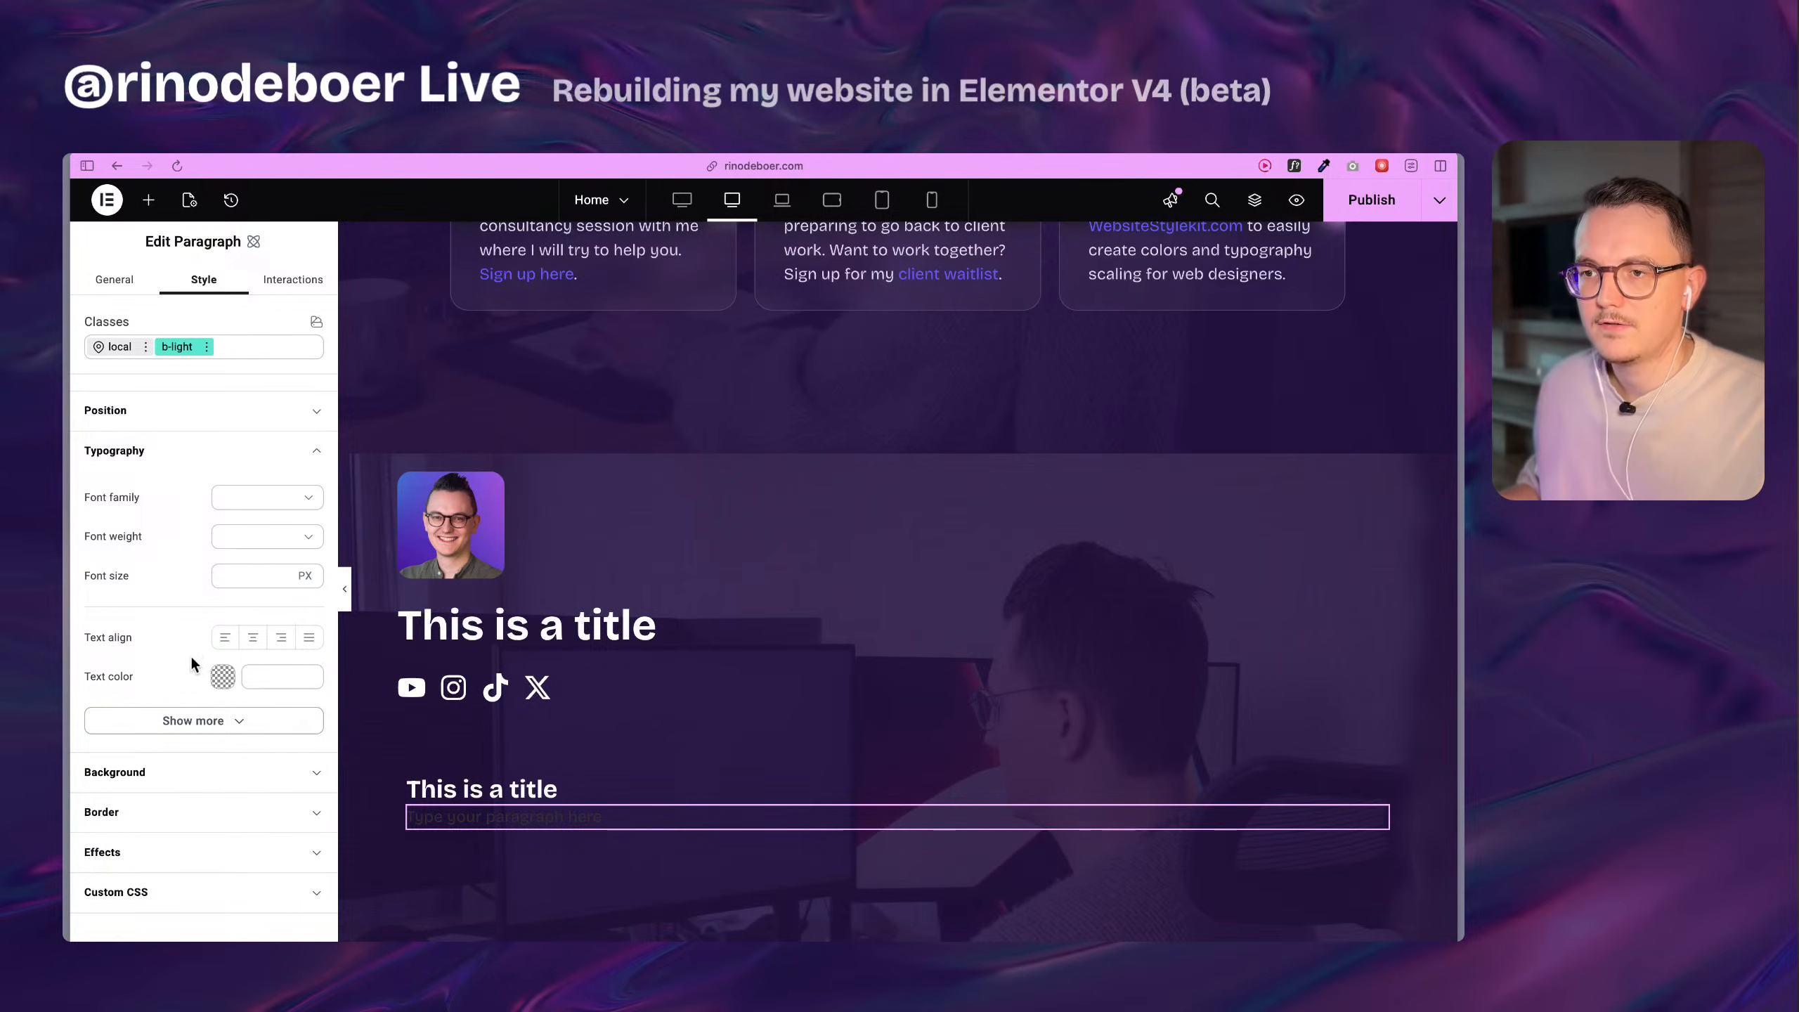
Inspect the Web Design Figma course link on the live Home page with WhatFont and copy its hex colour #695eff.
scroll(750, 422, "up", 5)
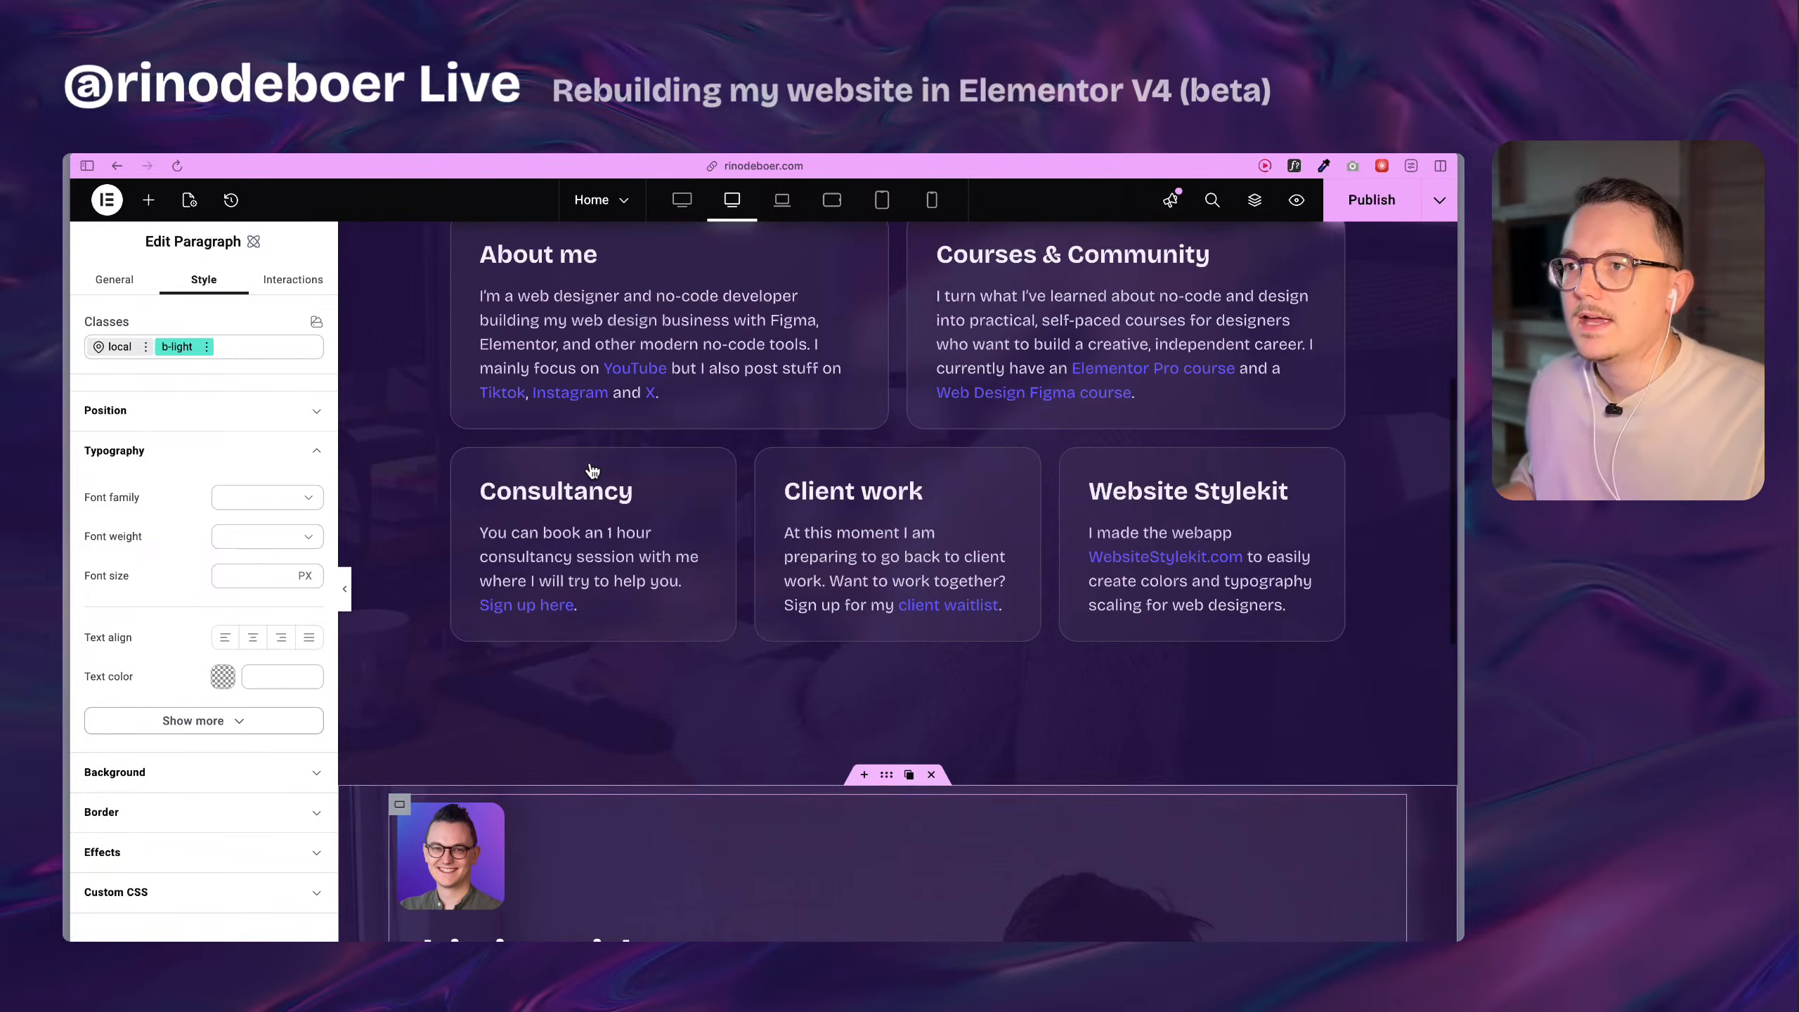
mouse_move(69, 550)
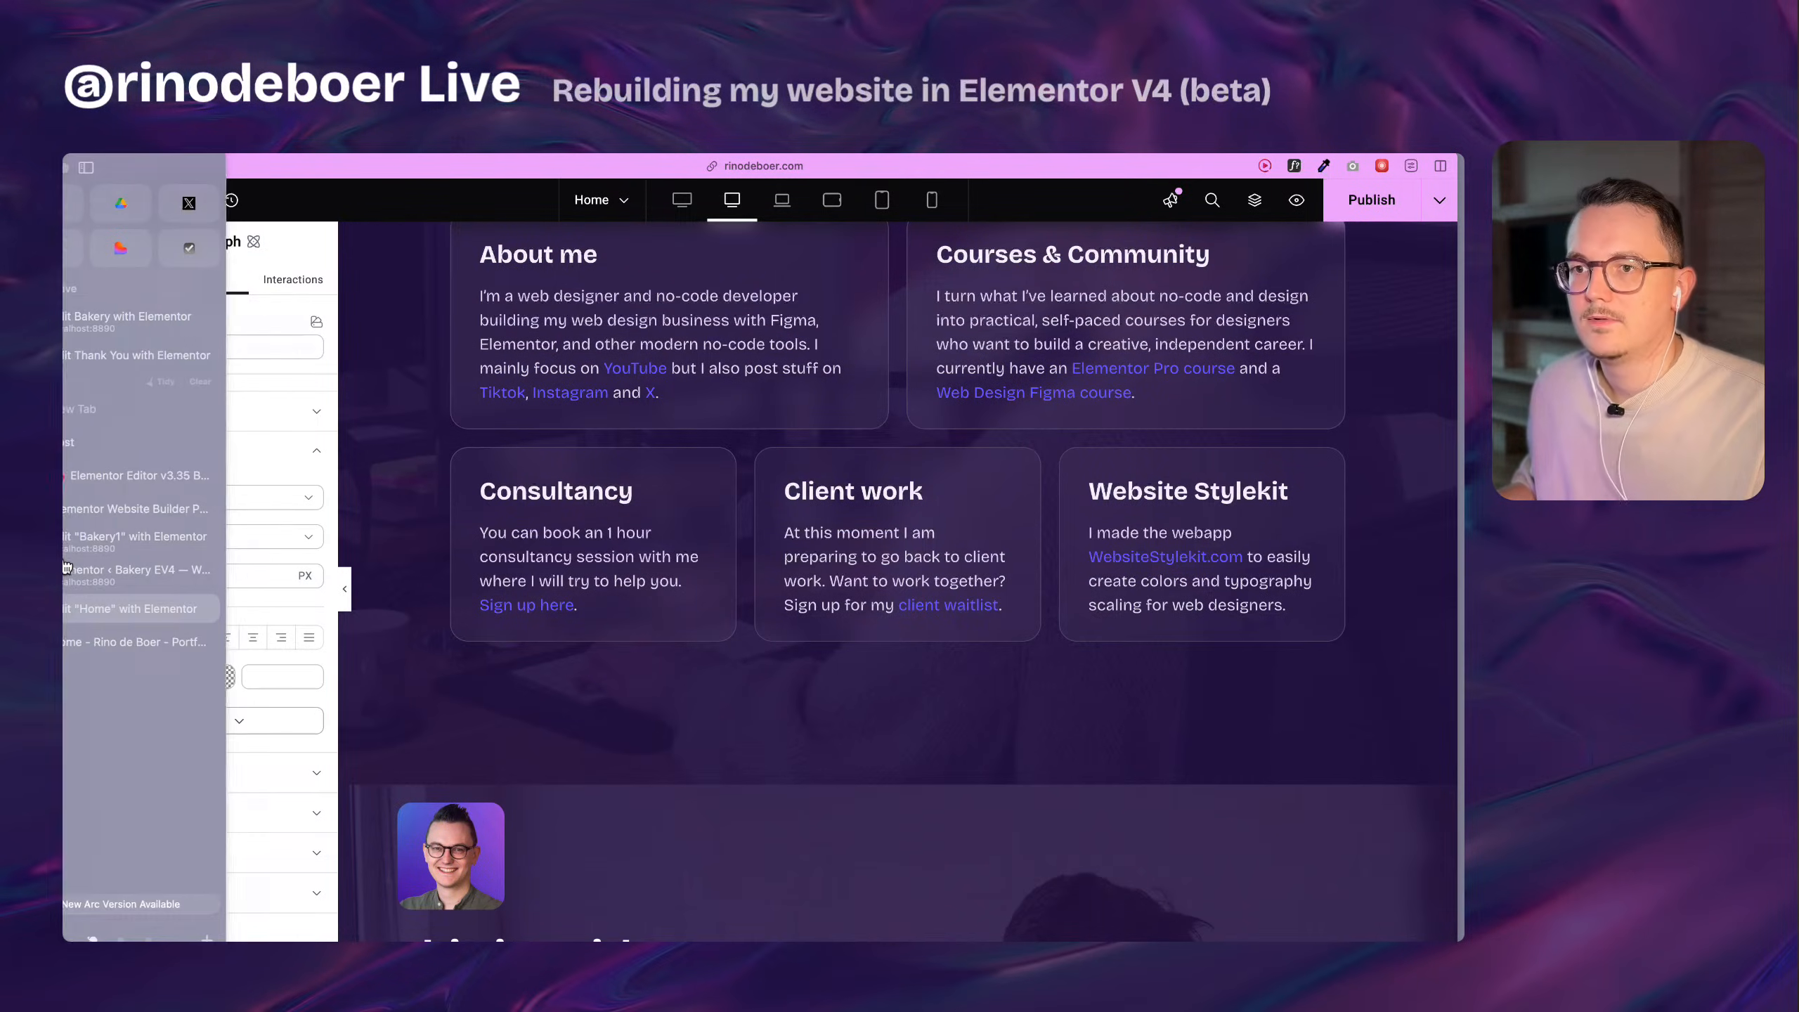
left_click(170, 643)
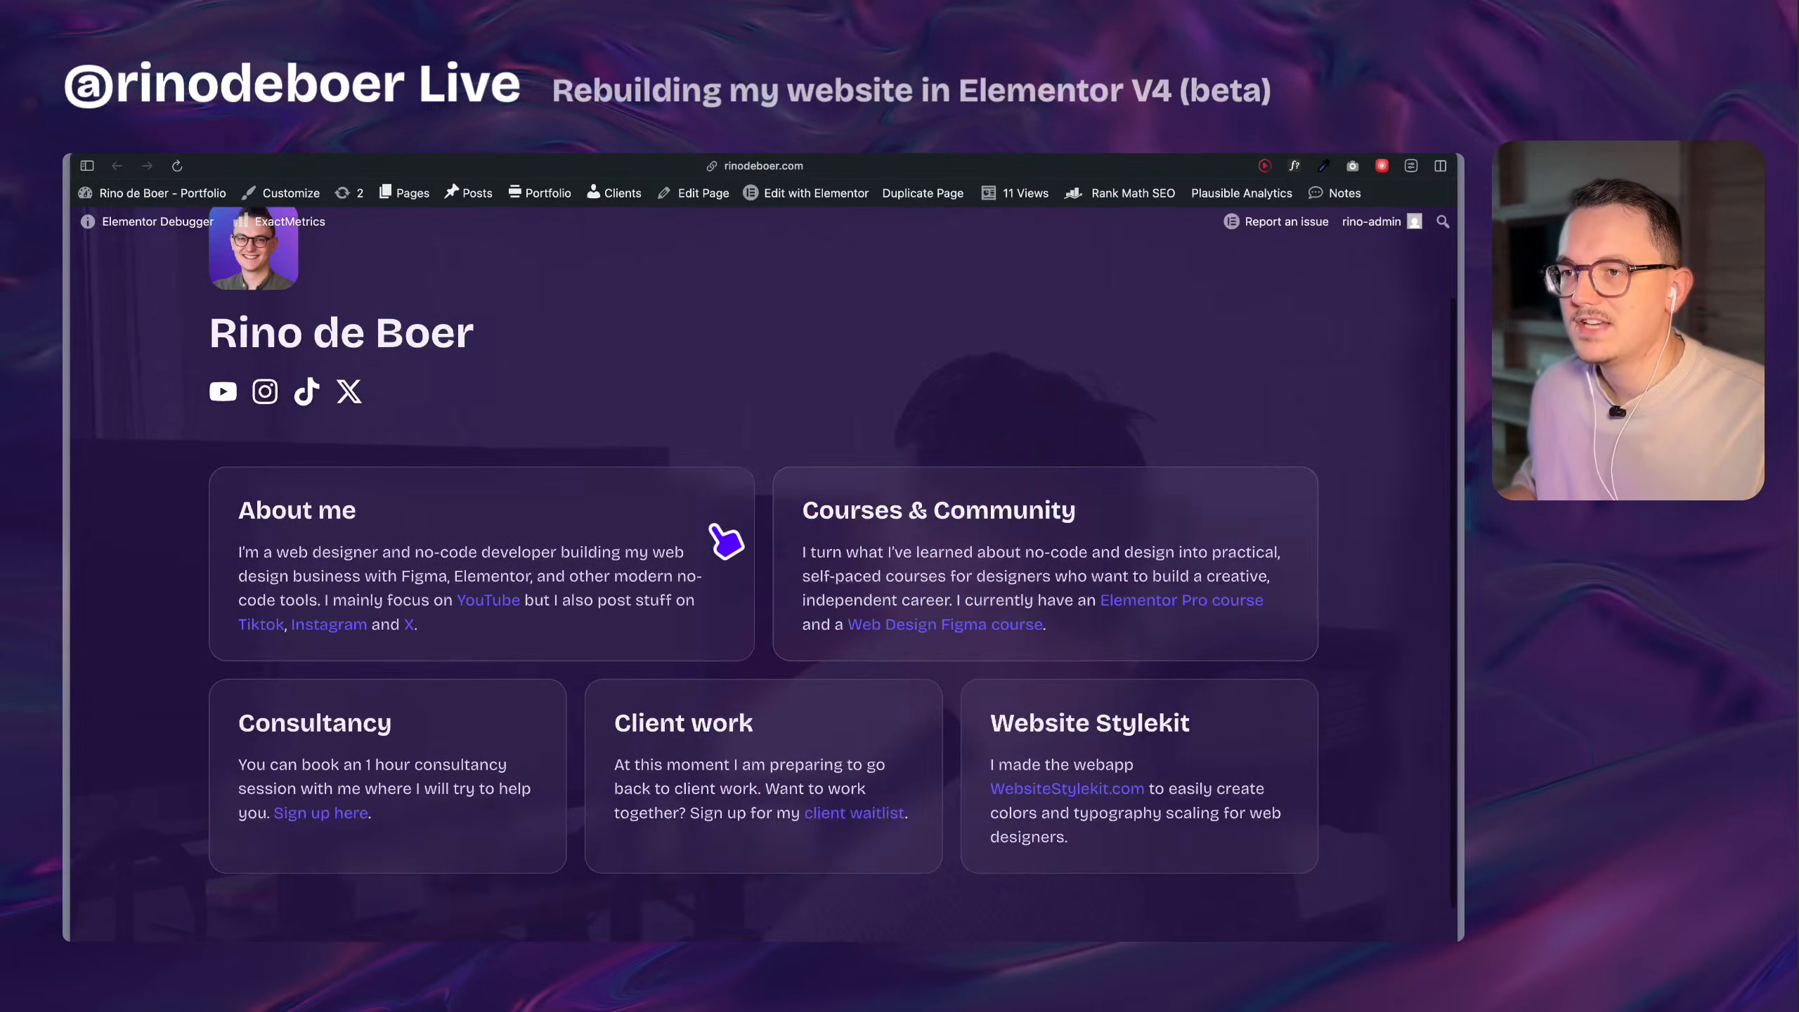
scroll(747, 531, "up", 1)
scroll(747, 531, "down", 3)
scroll(743, 523, "up", 2)
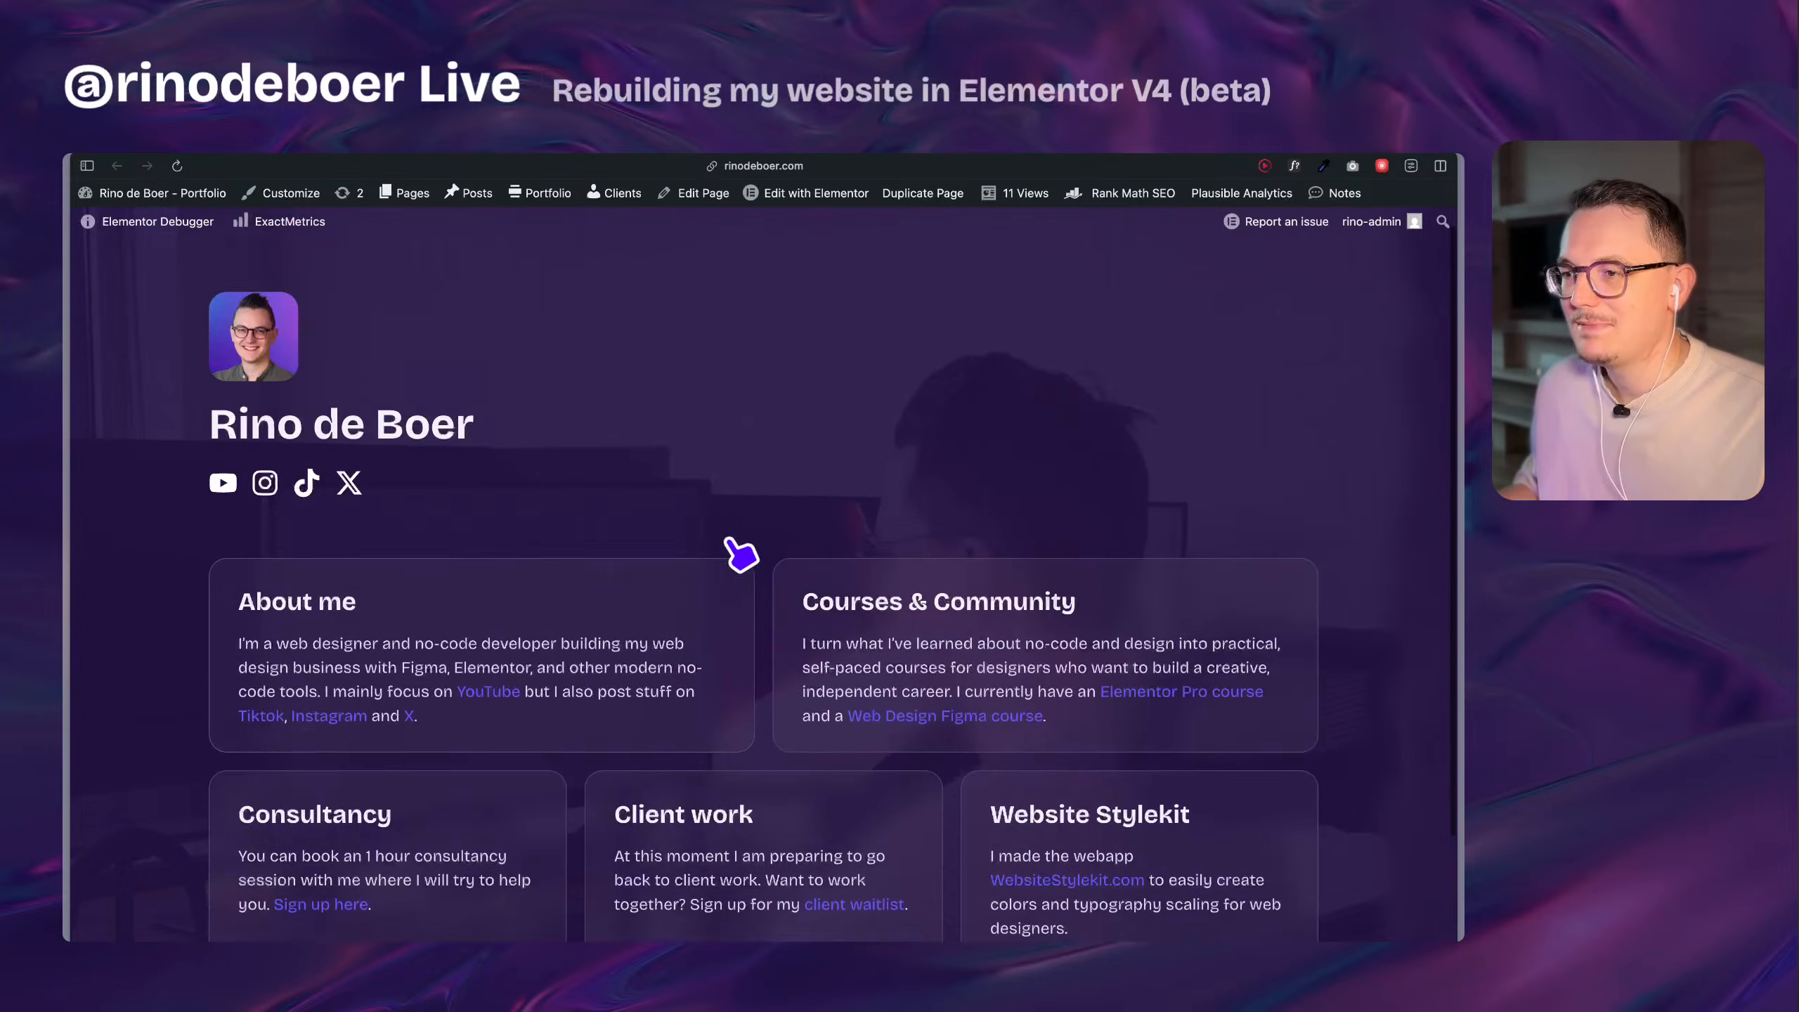
scroll(743, 554, "down", 2)
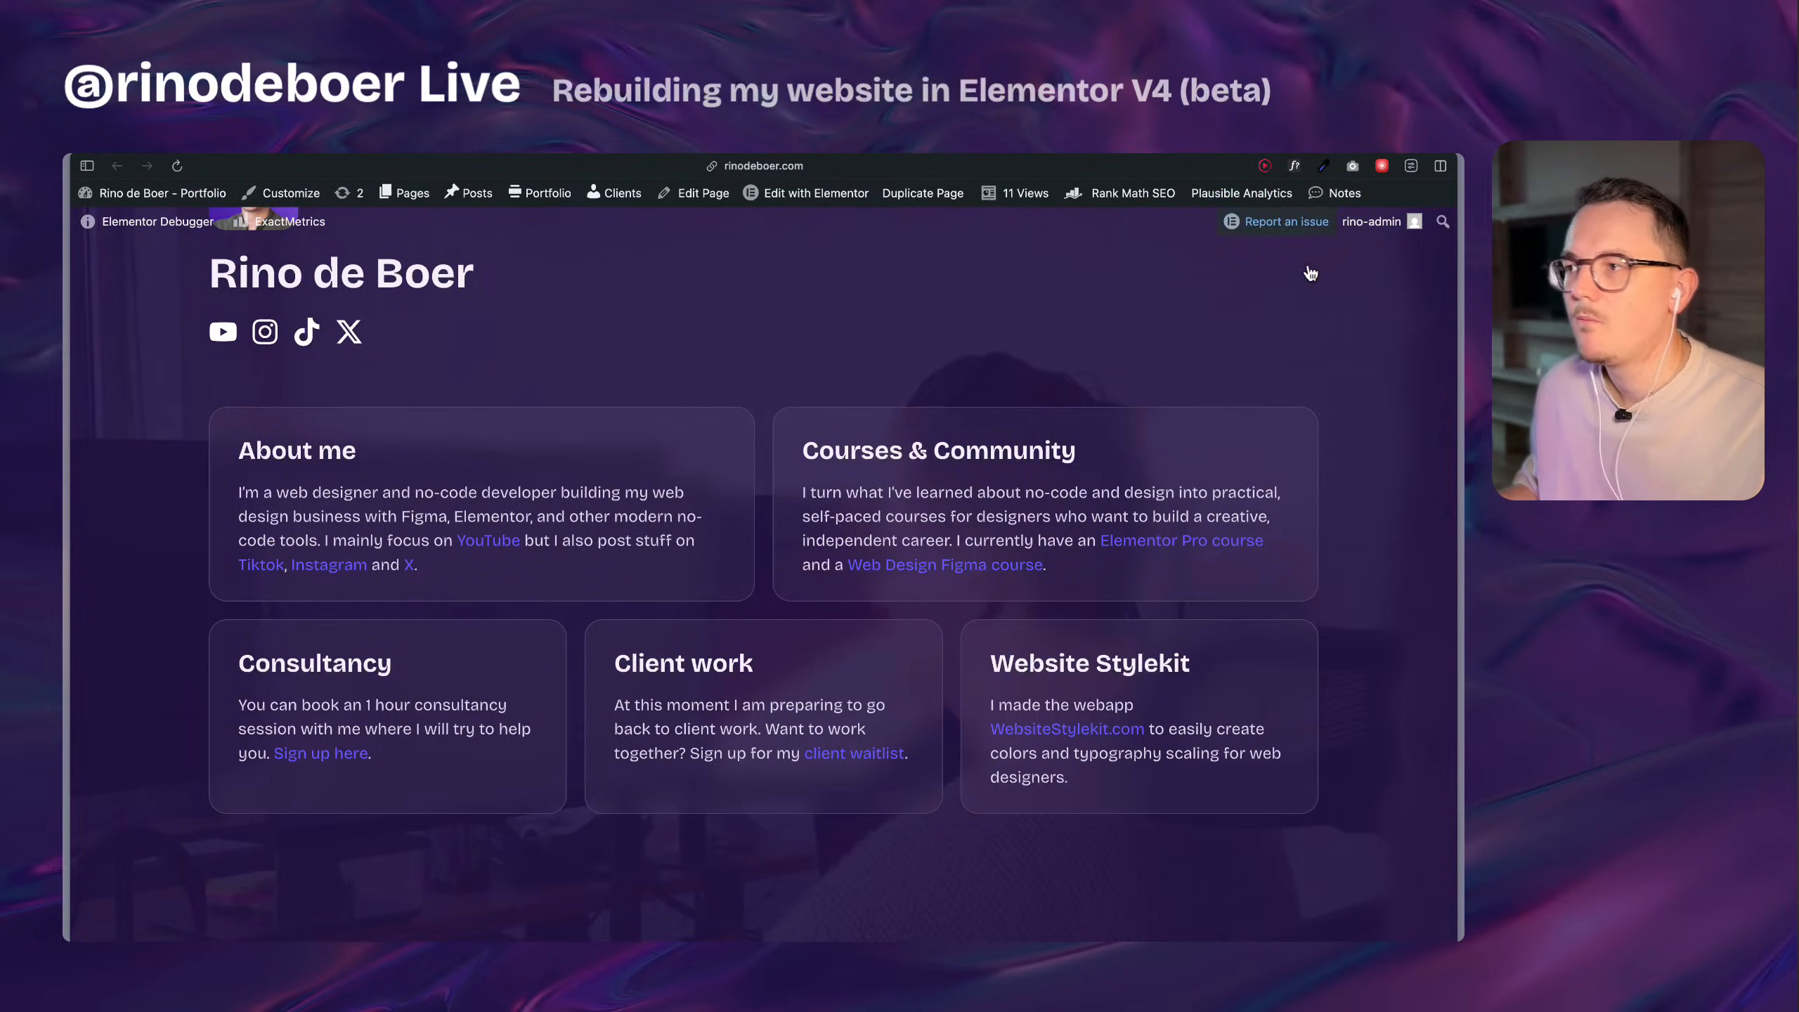
left_click(1295, 167)
left_click(964, 567)
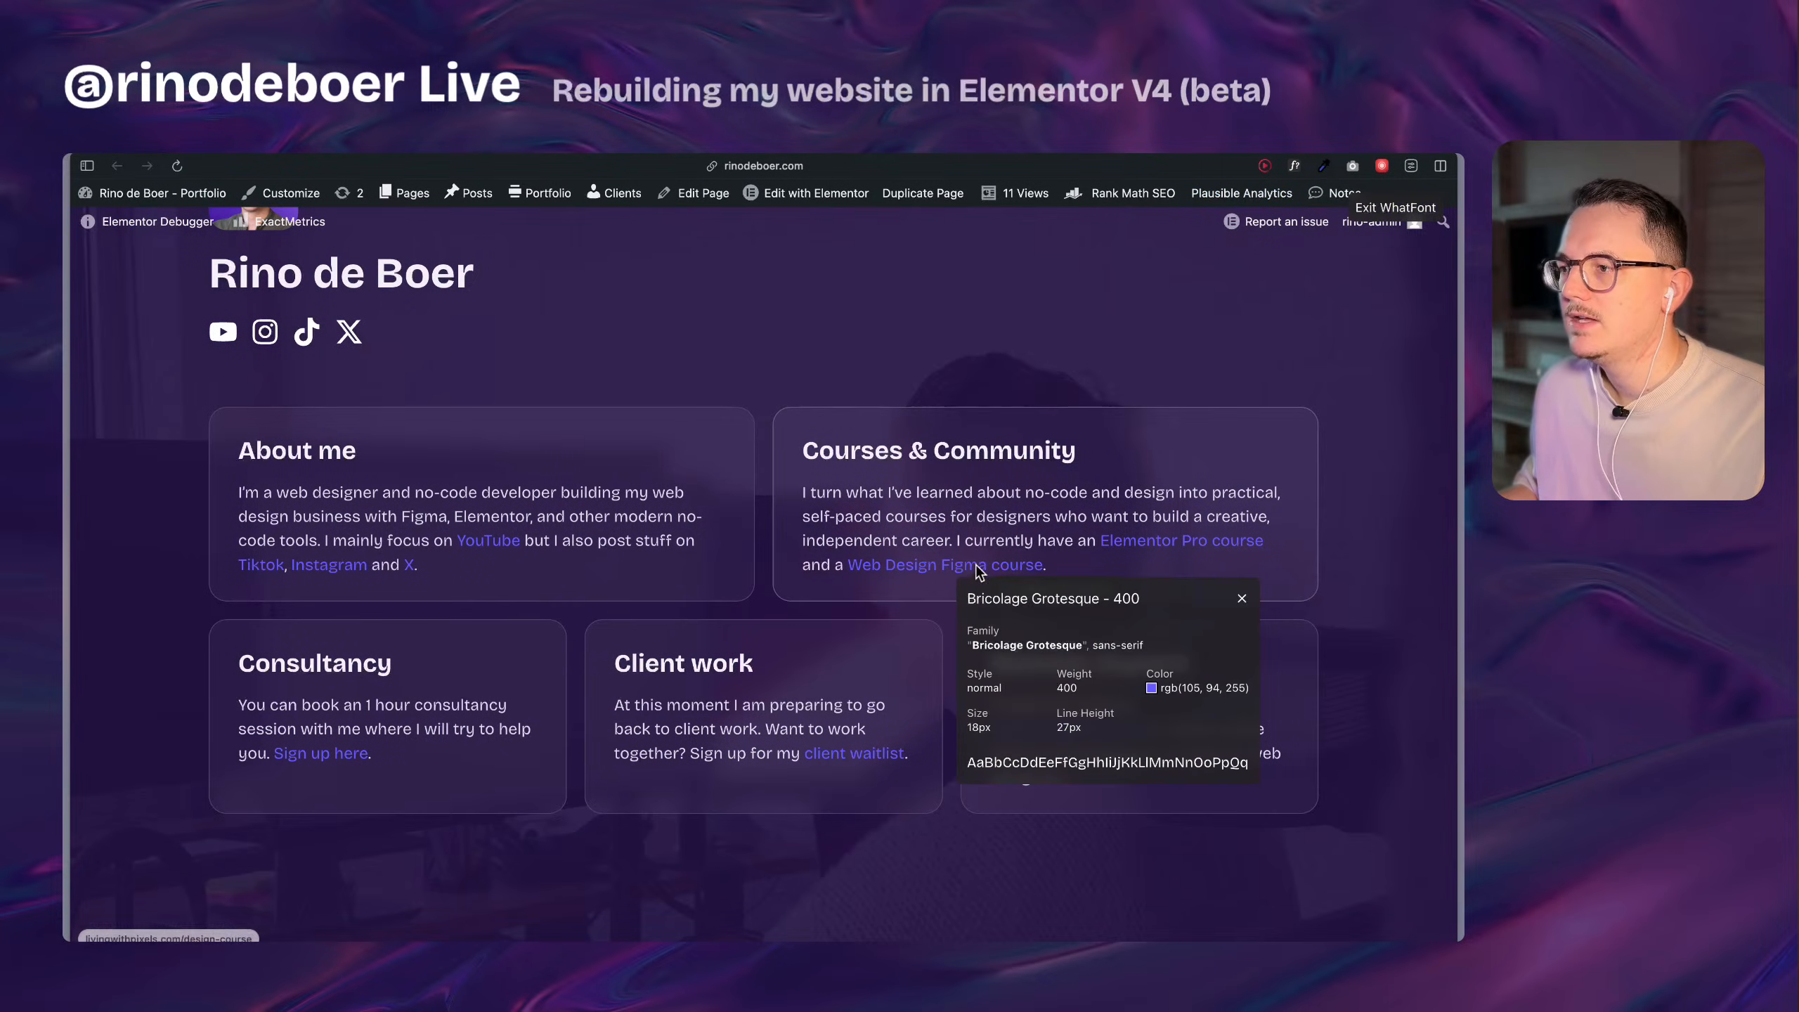
mouse_move(1175, 698)
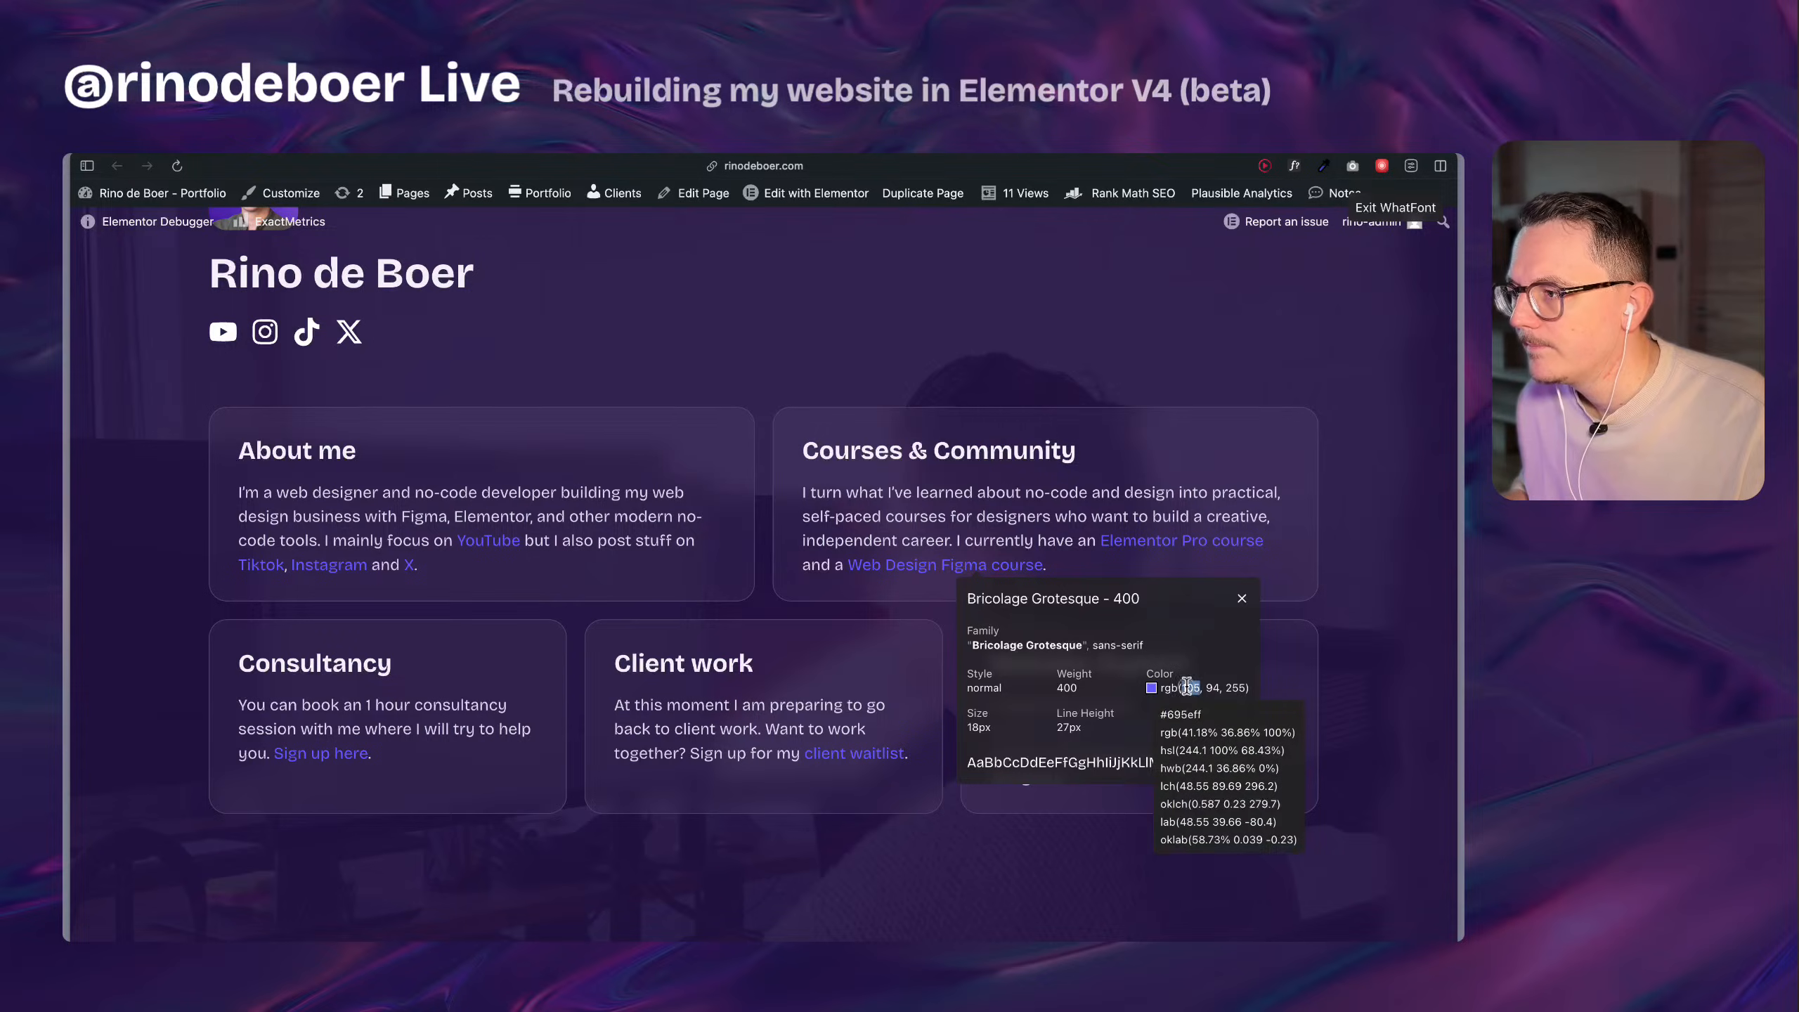
left_click(1158, 691)
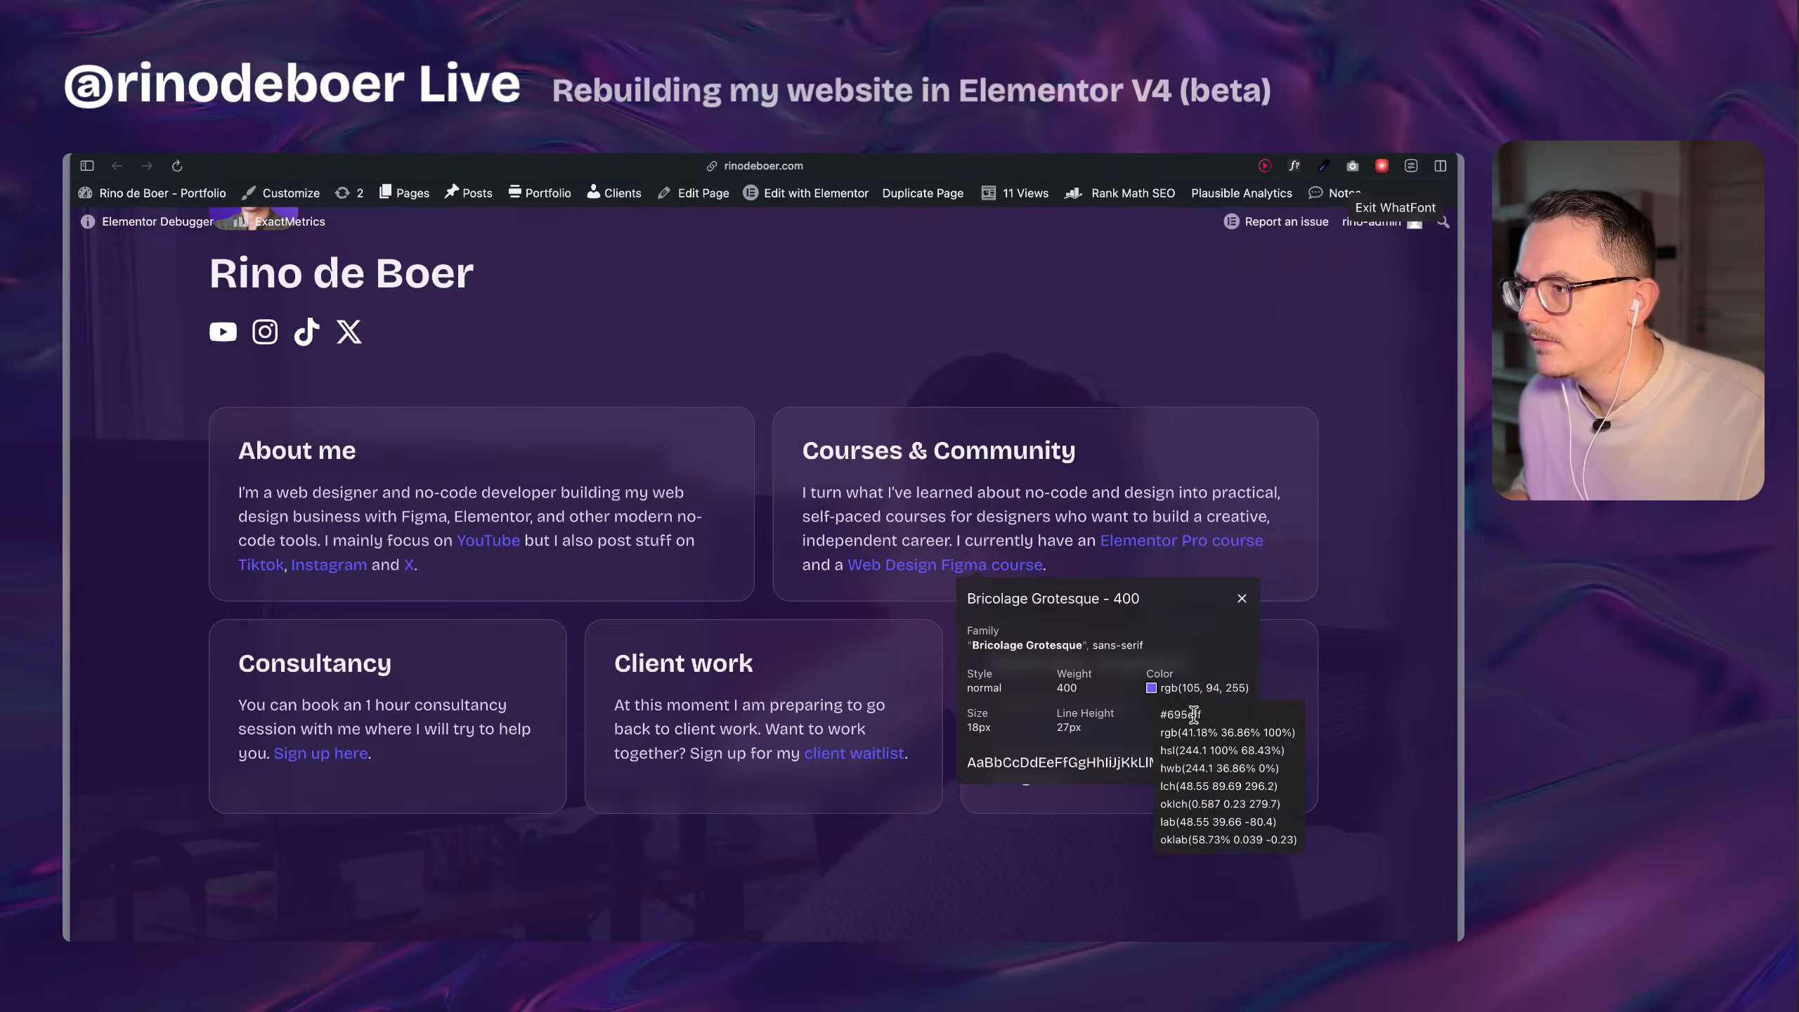
left_click(1243, 600)
left_click(1267, 598)
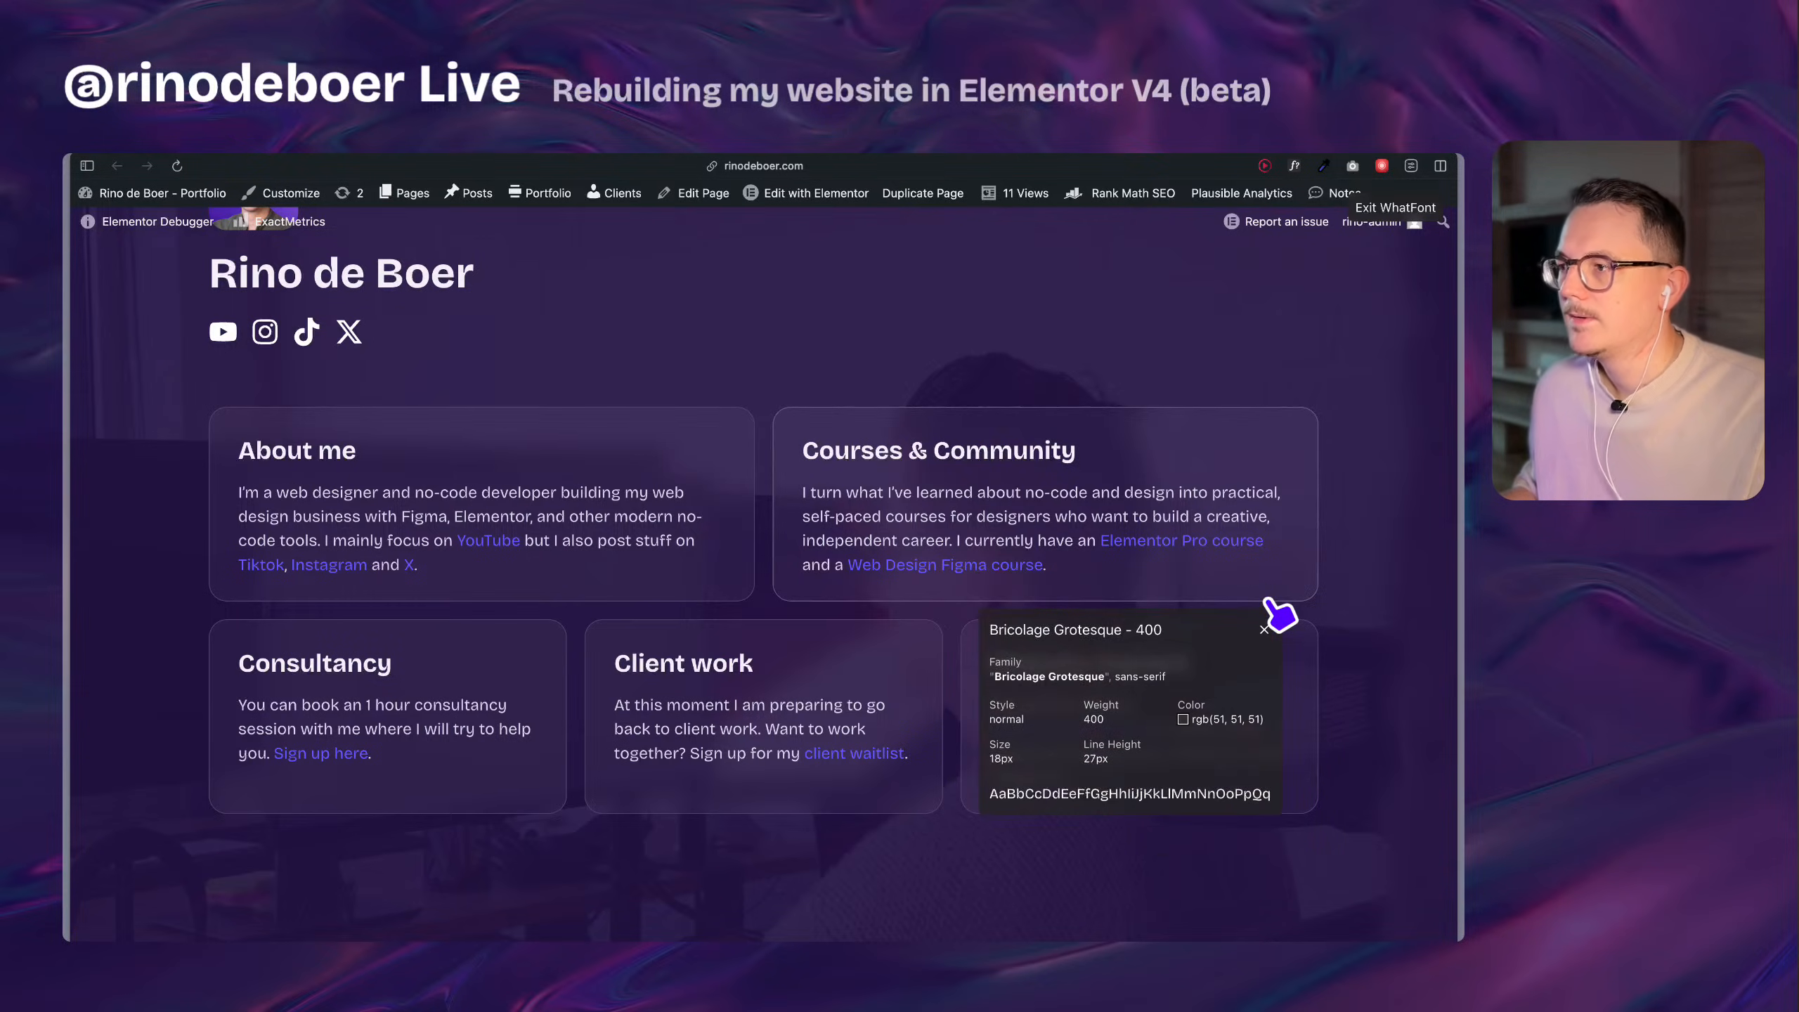
Open Website Stylekit in a new tab, set the primary palette's HEX color to 695eff and open its color picker.
key("super+t")
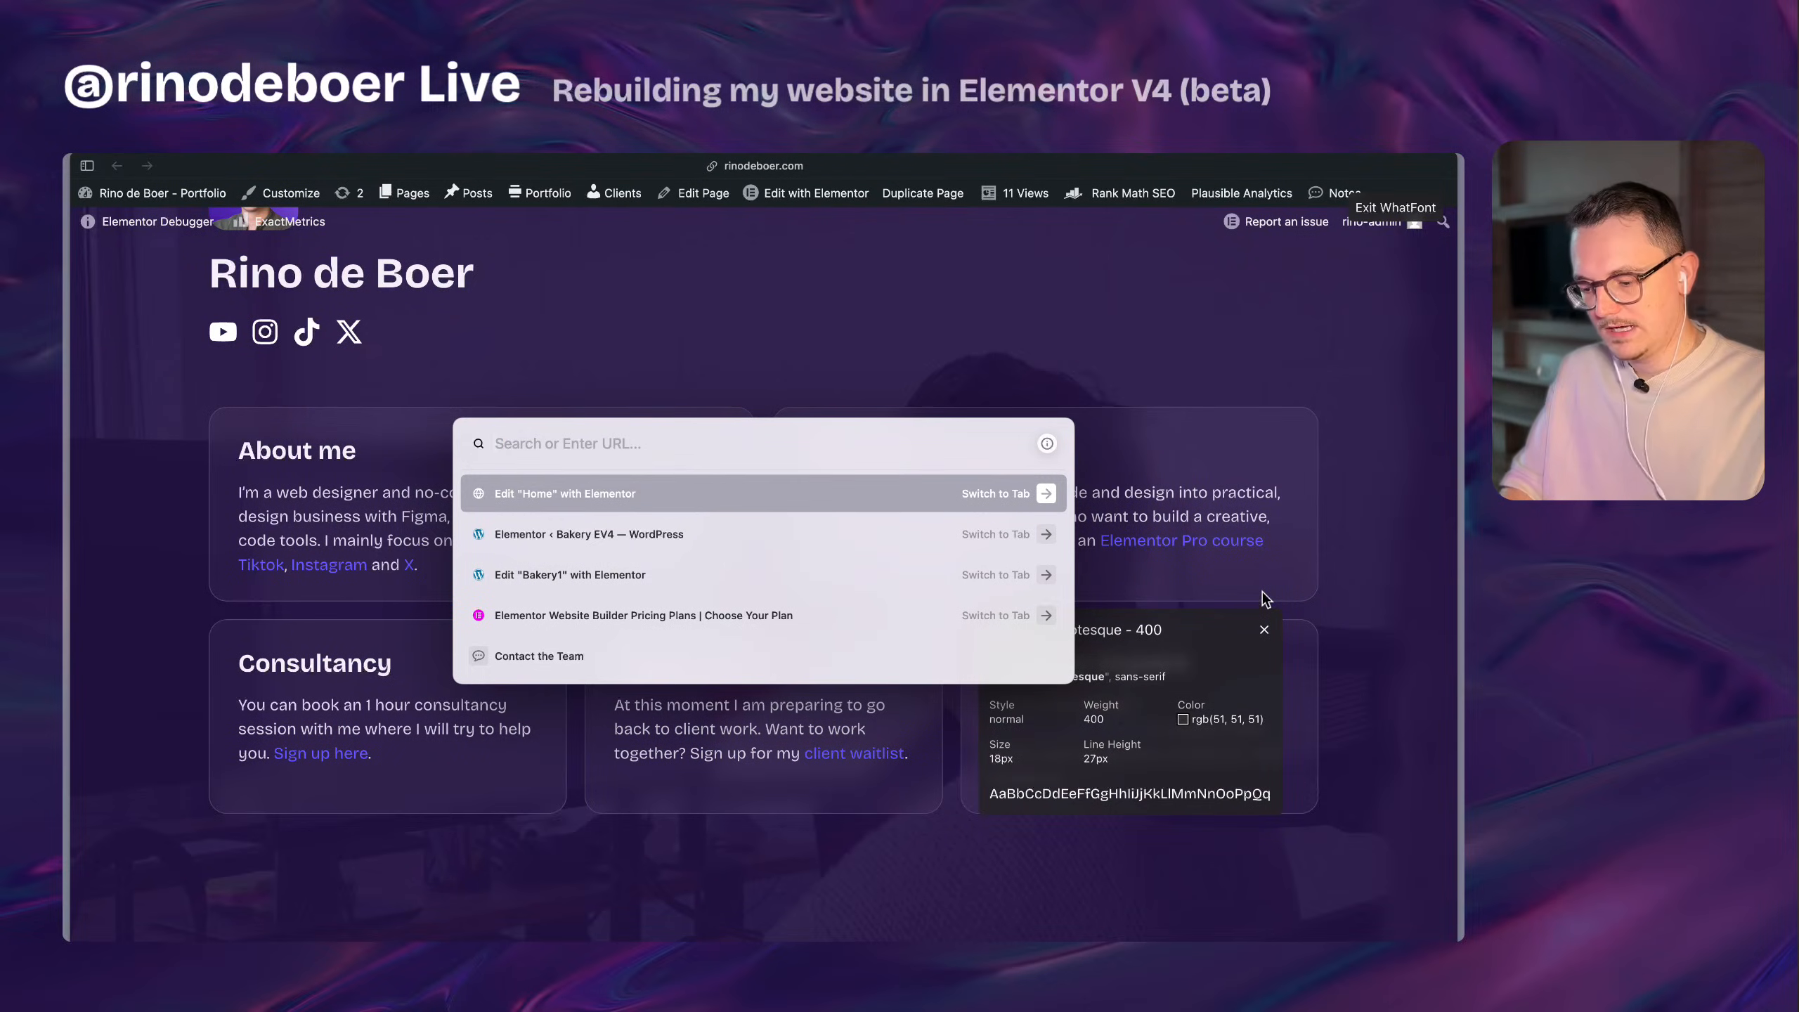
type("website")
key("Return")
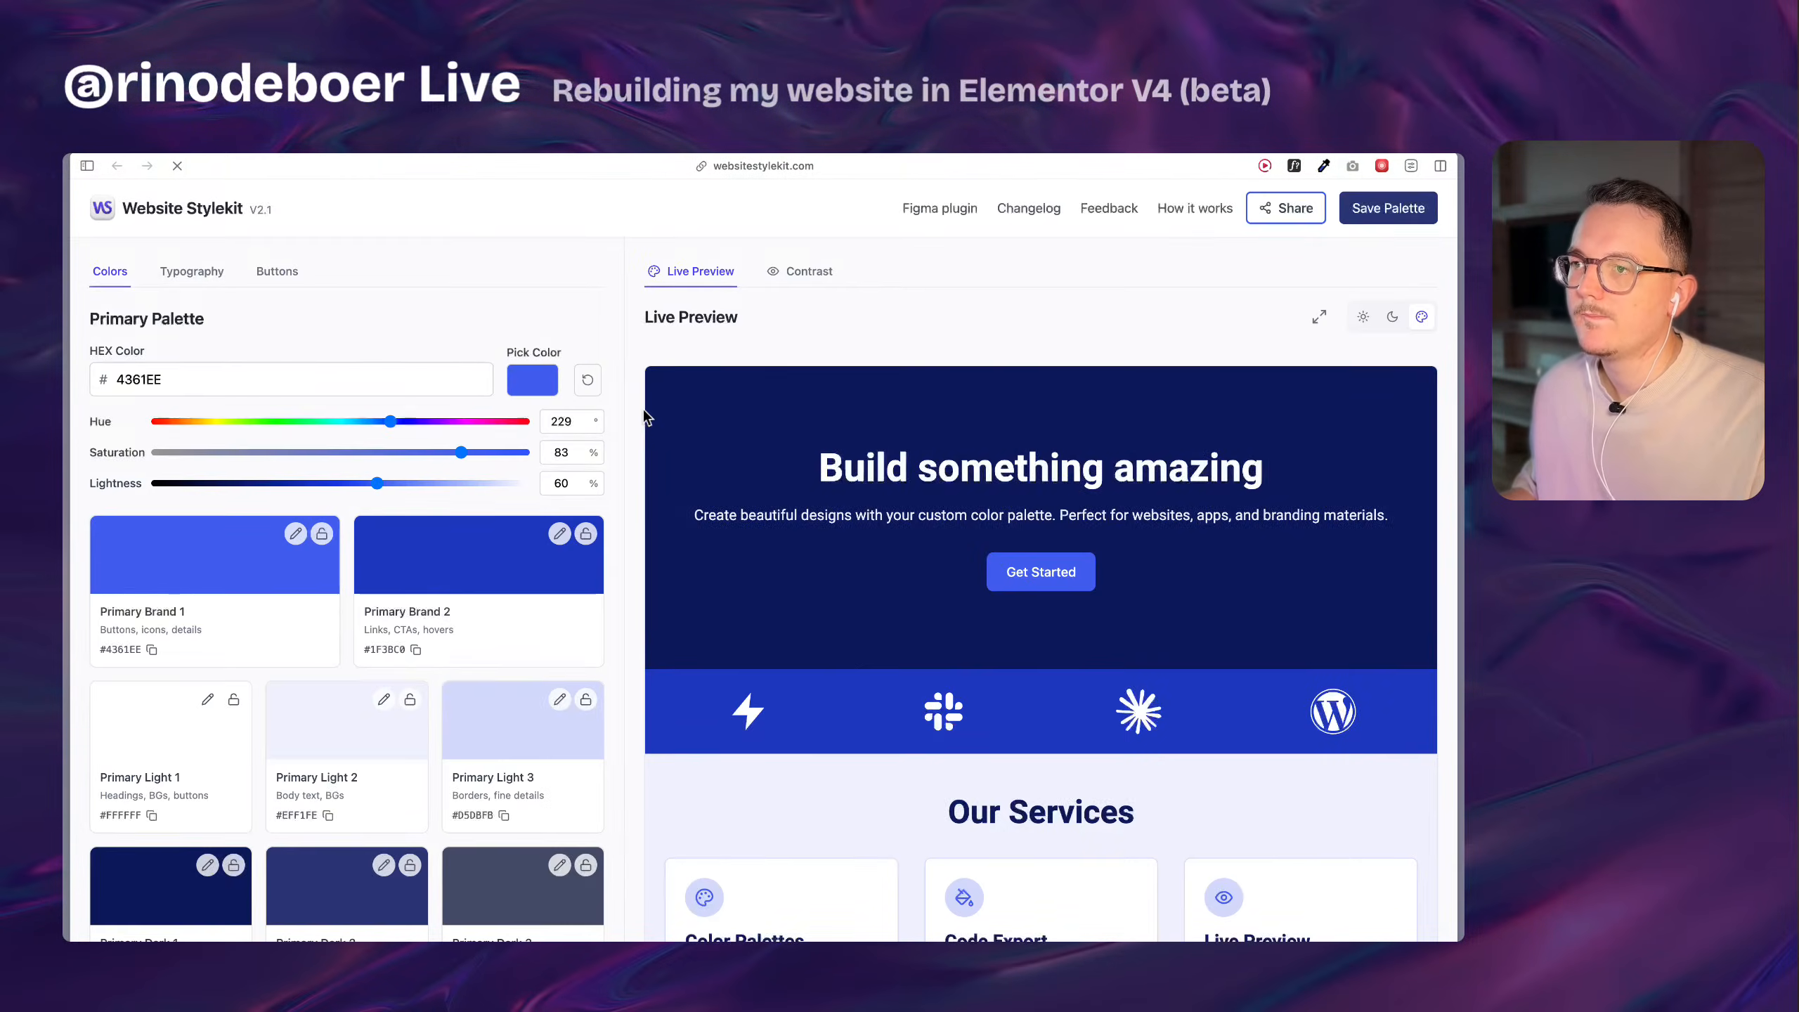
double_click(191, 383)
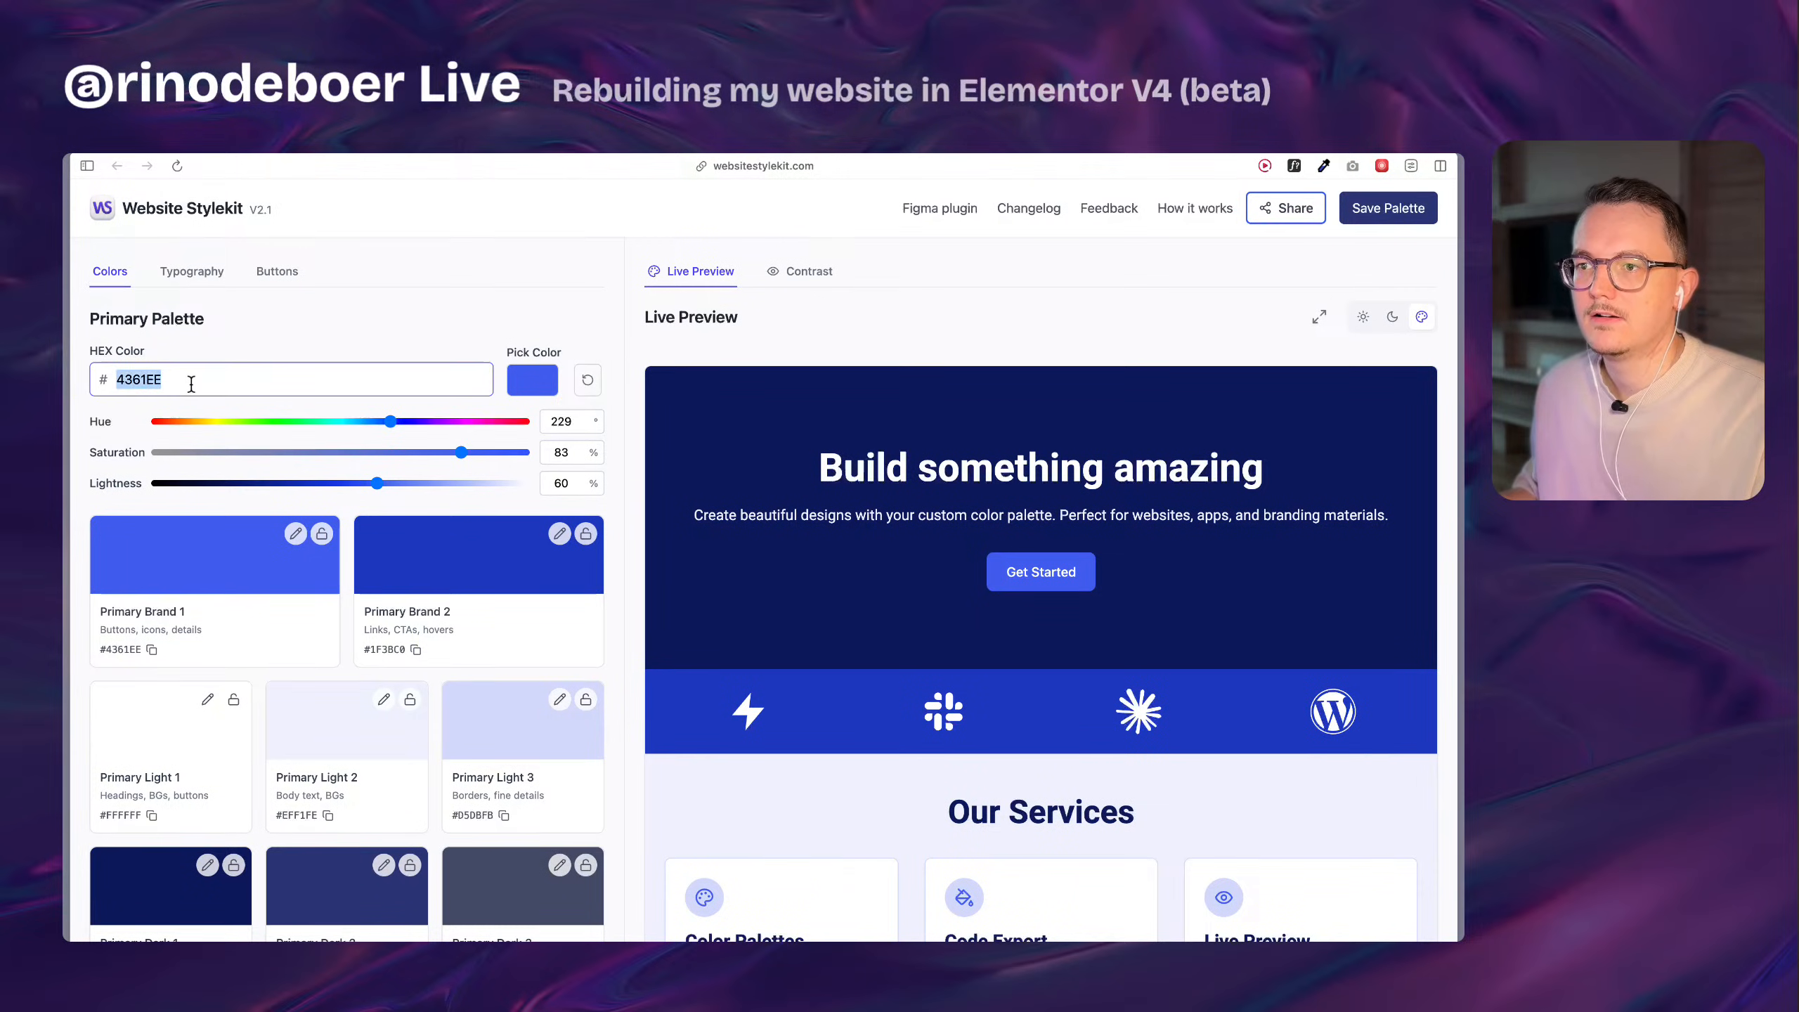
type("695eff")
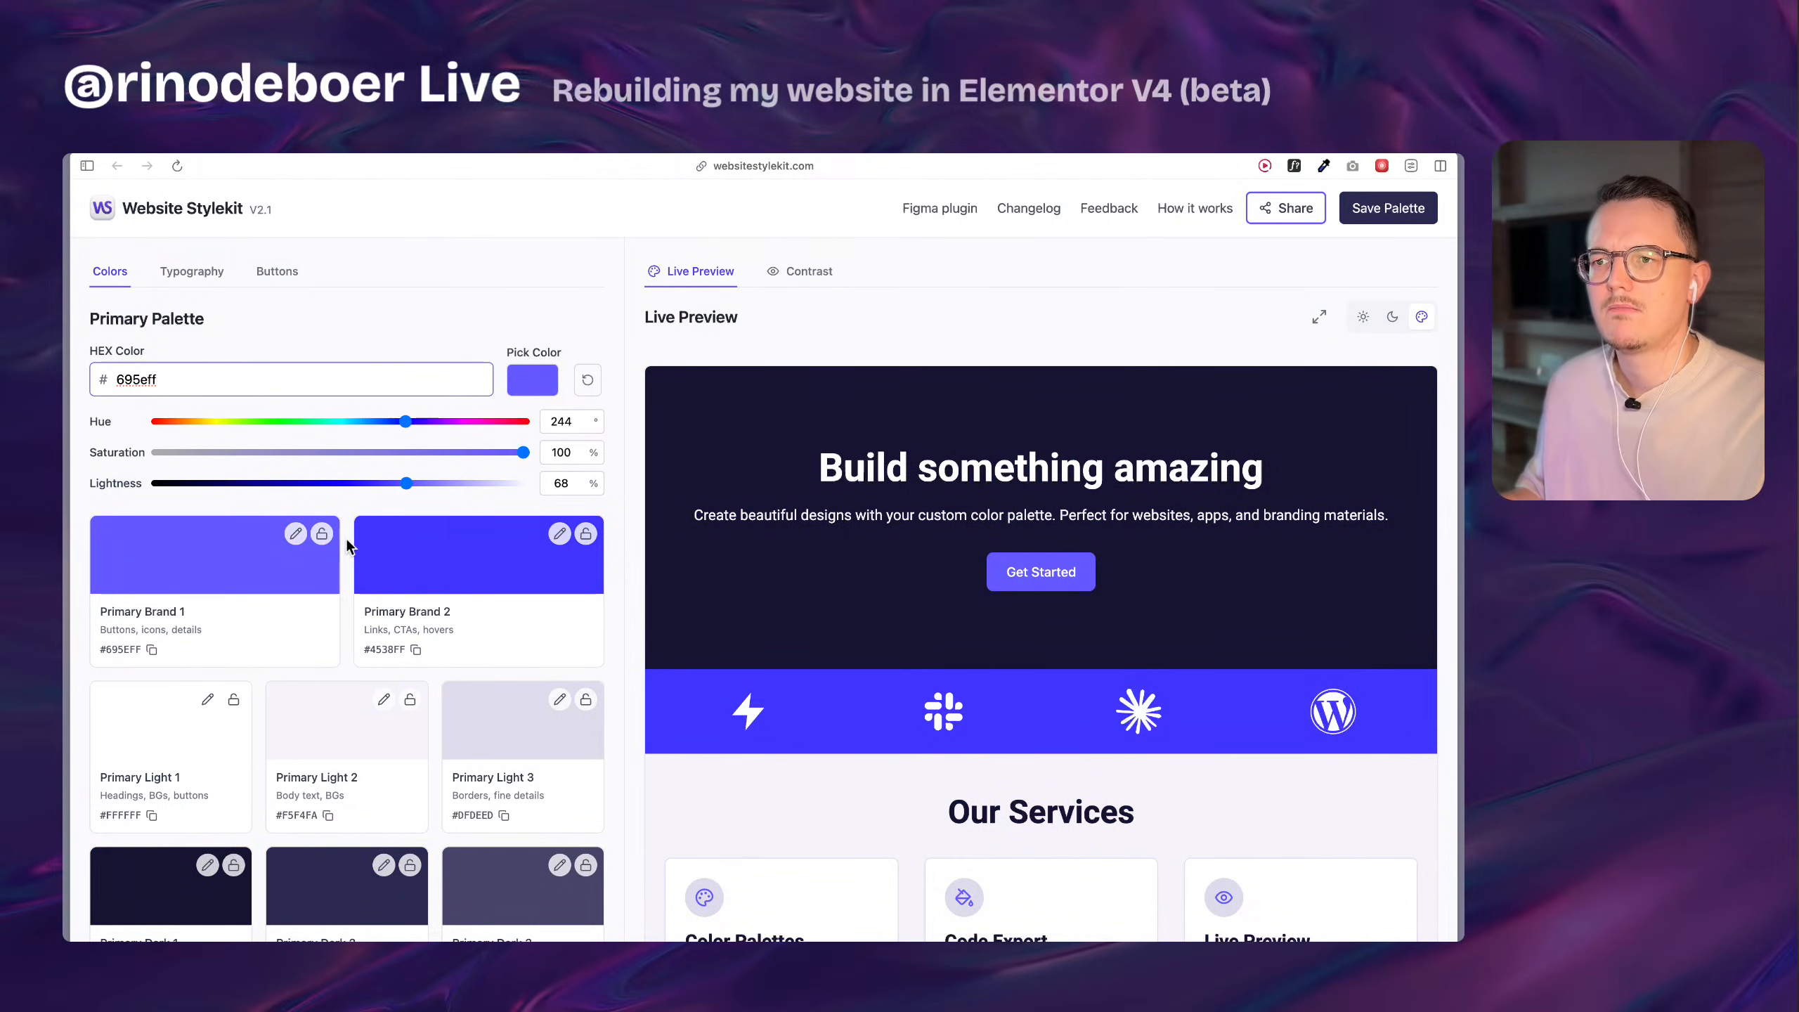
left_click(531, 389)
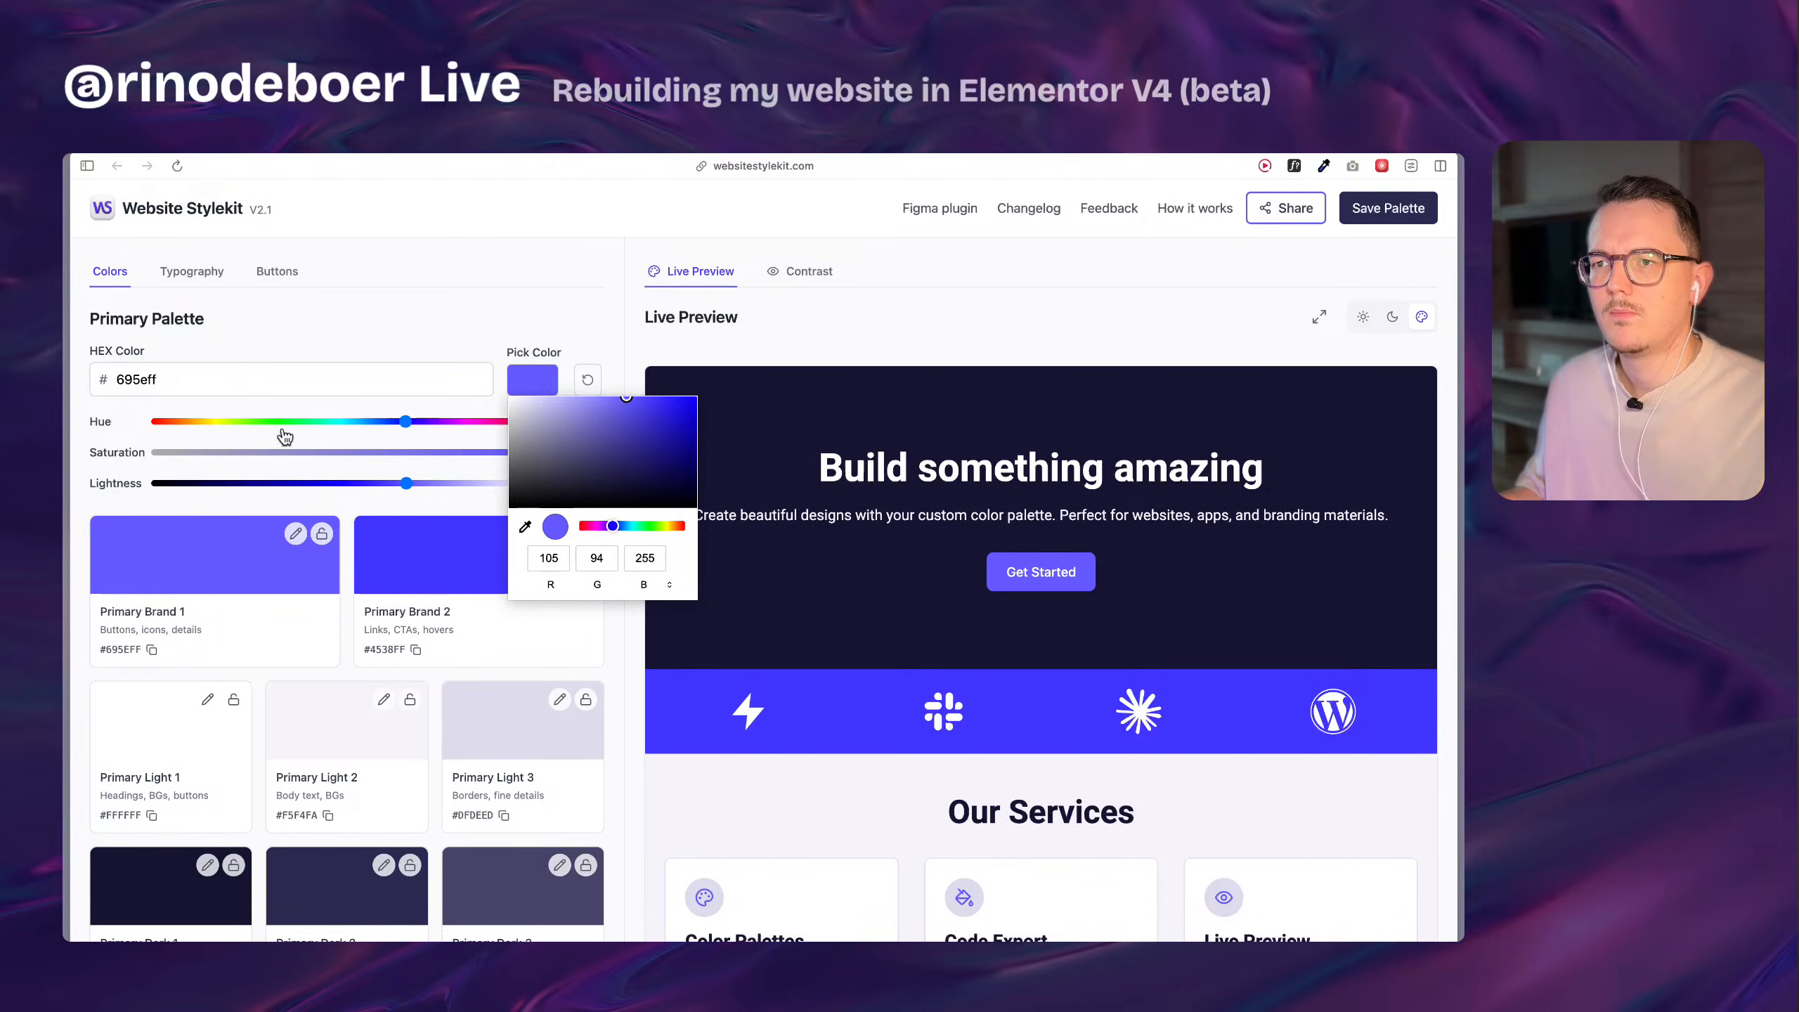
Adjust the primary palette's base color to hue 250, saturation 95% and lightness 59%, giving 5433FA.
left_click(638, 339)
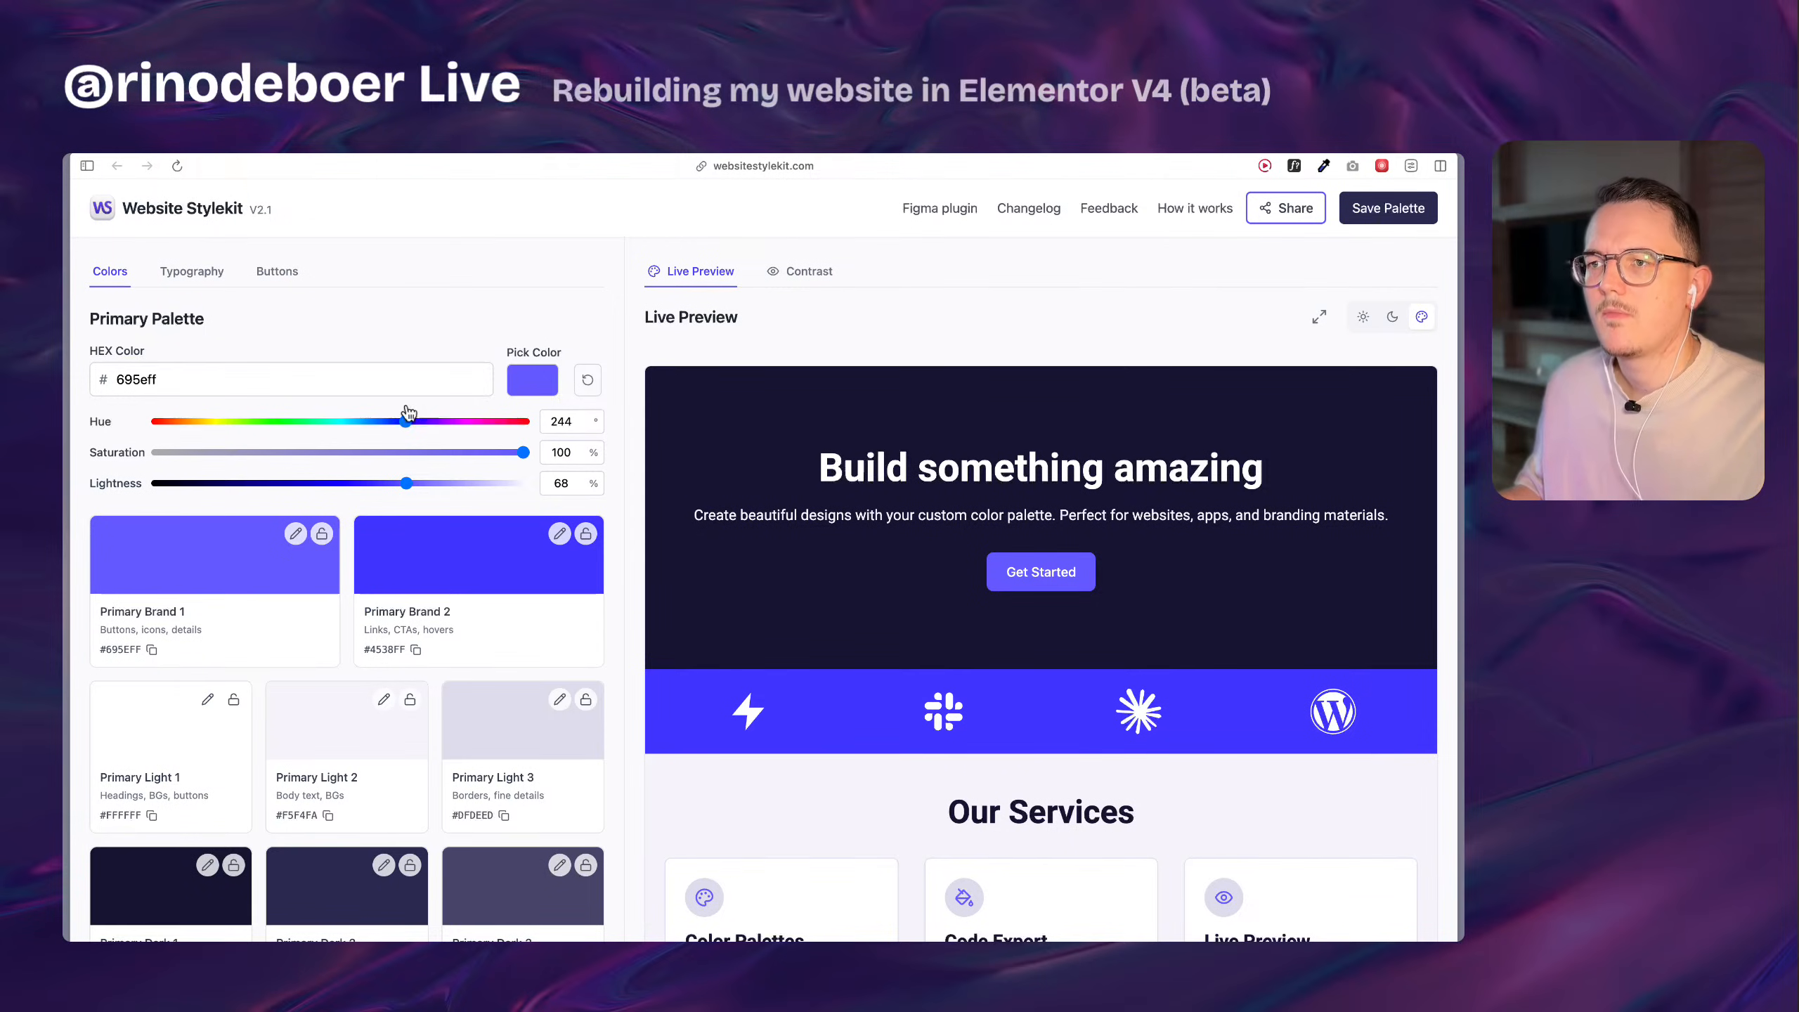
left_click_drag(409, 427, 394, 492)
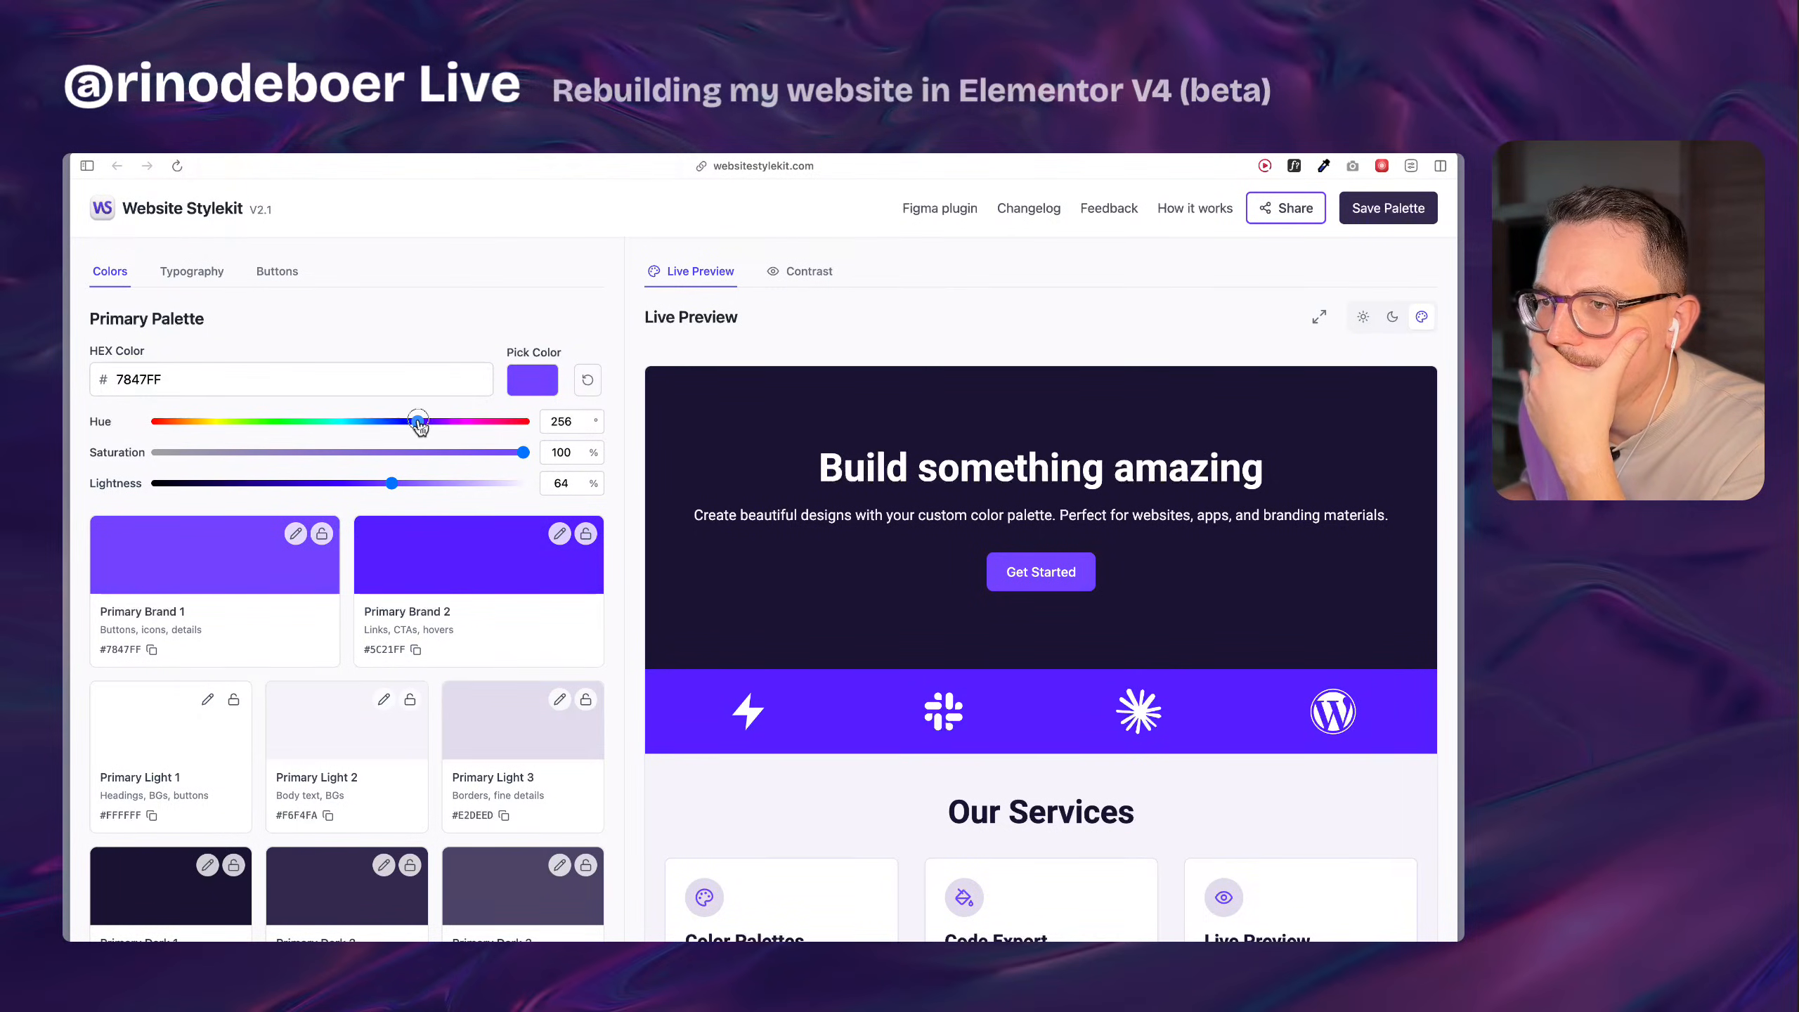
left_click_drag(420, 423, 414, 425)
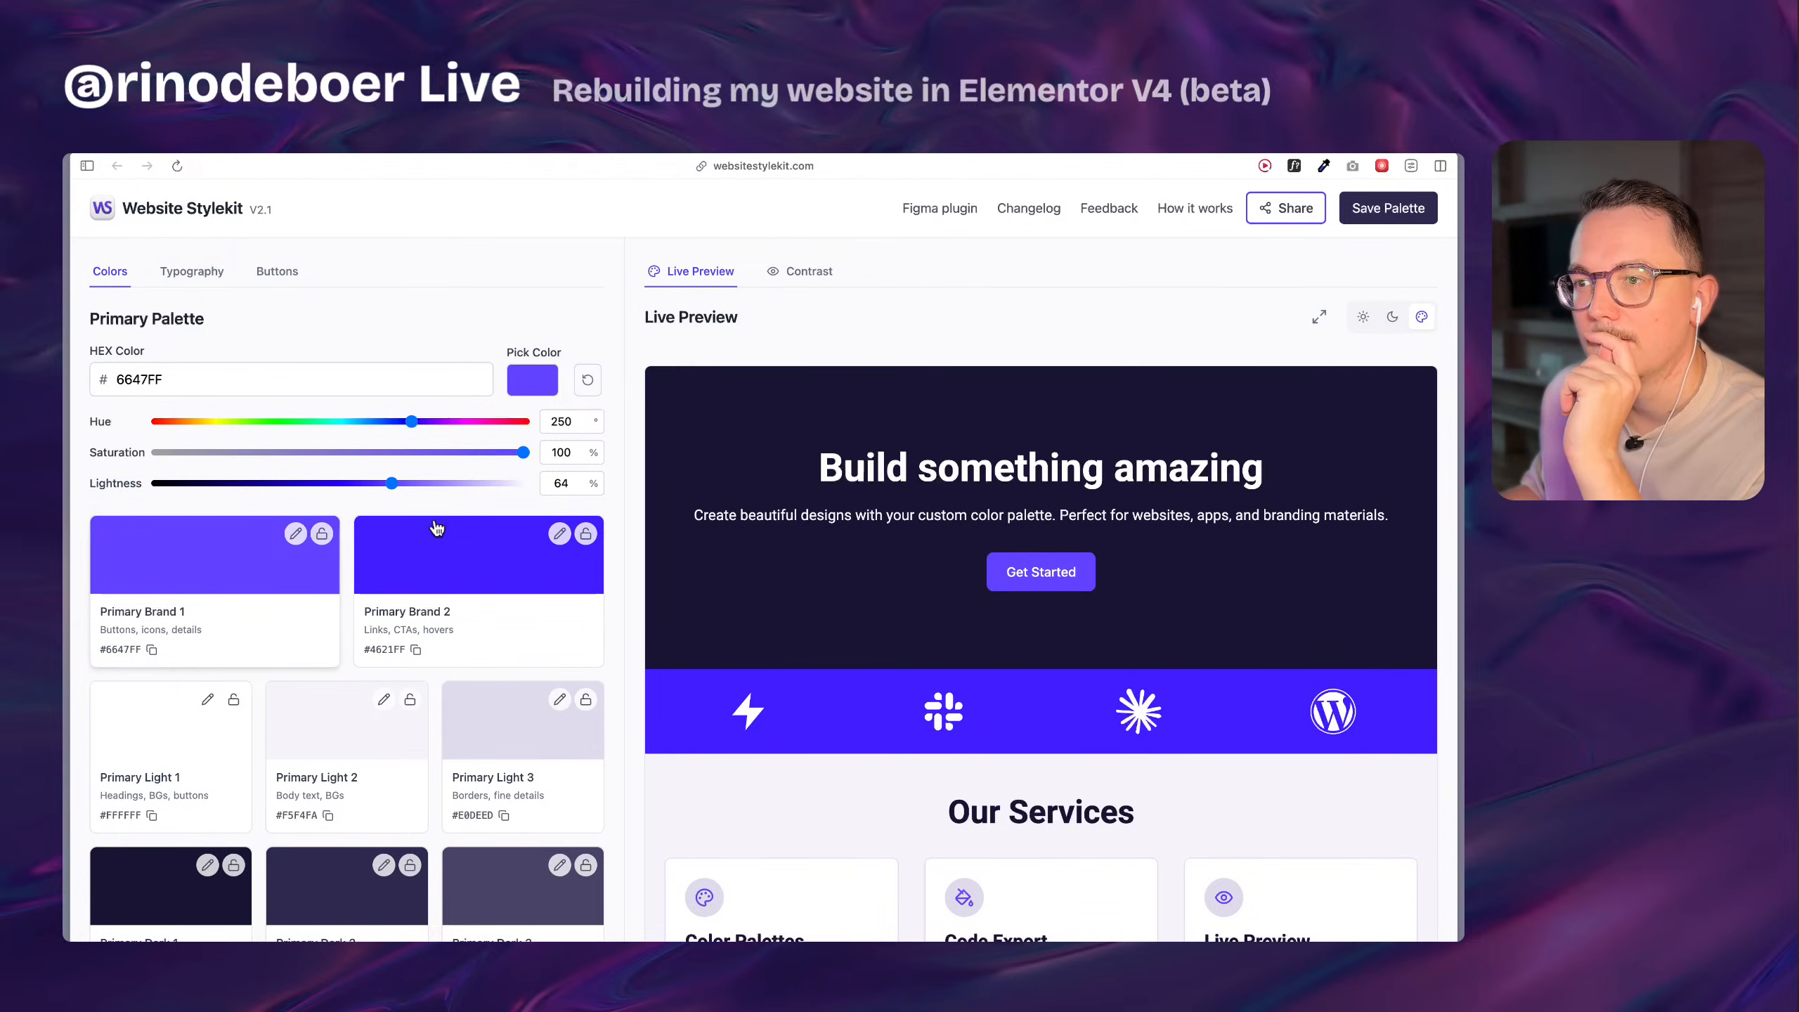
mouse_move(391, 483)
left_mouse_down()
mouse_move(330, 489)
mouse_move(401, 487)
mouse_move(373, 482)
left_mouse_up()
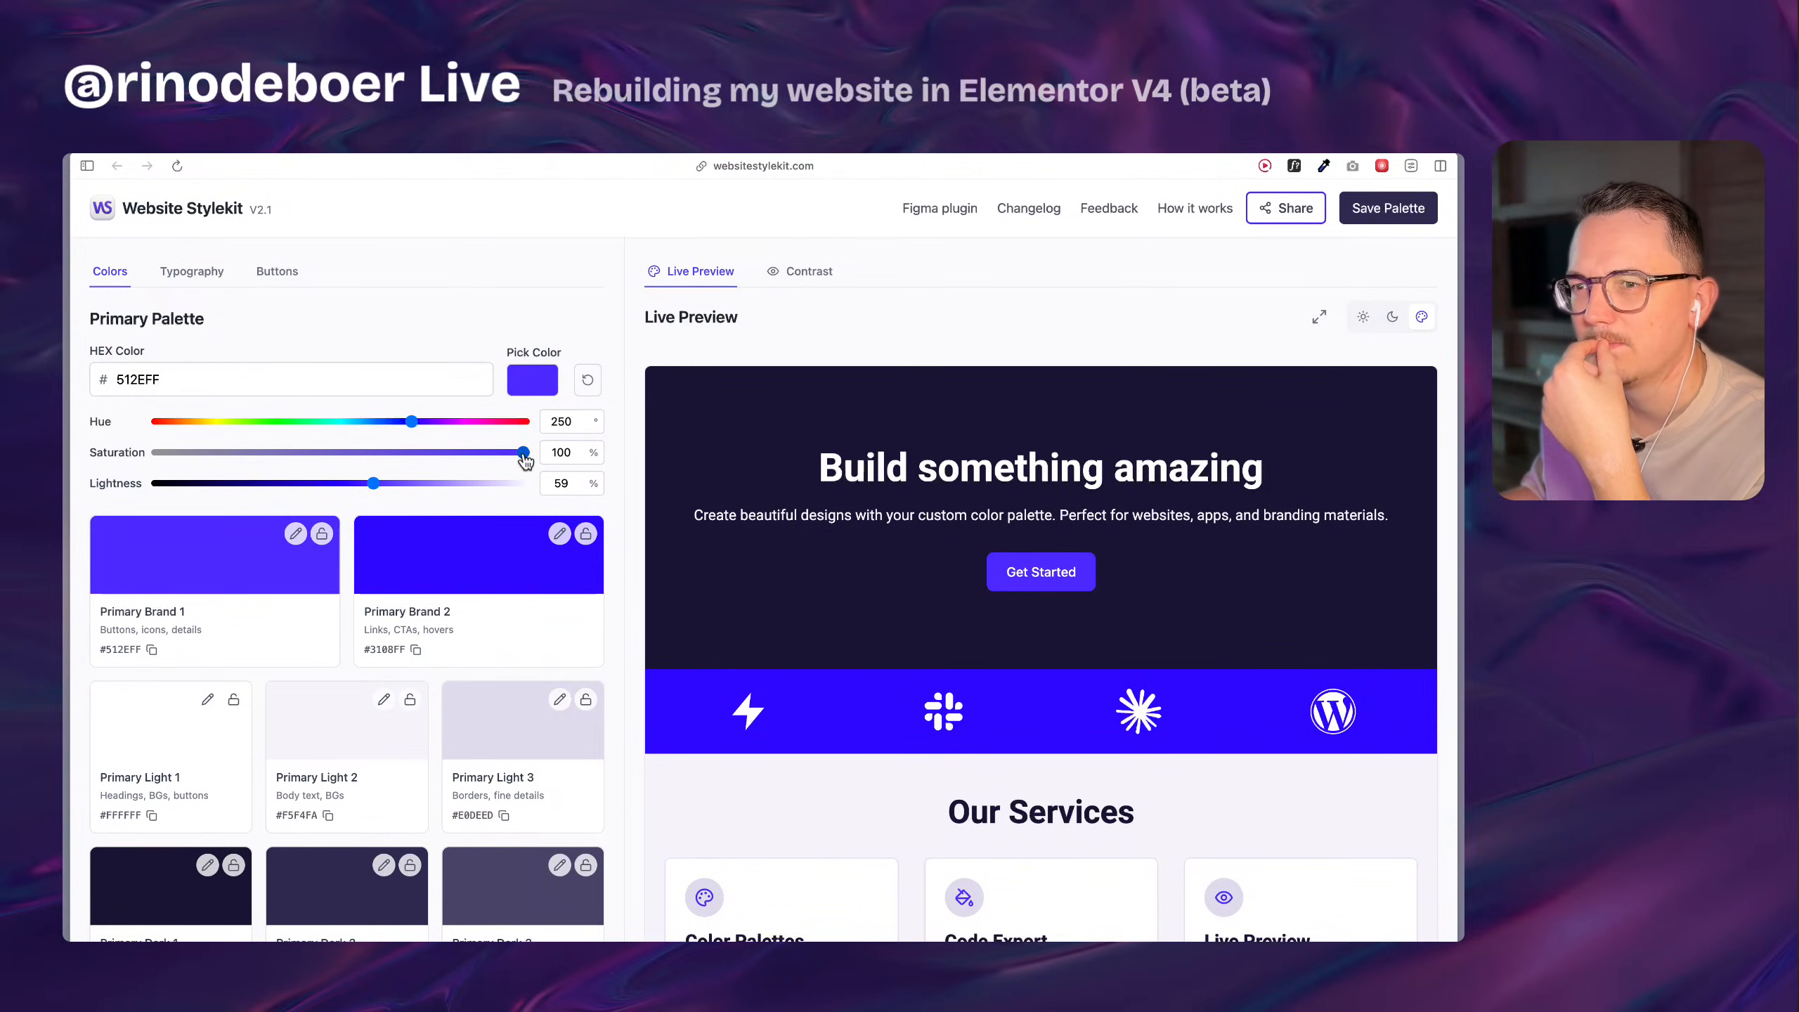
mouse_move(524, 459)
left_mouse_down()
mouse_move(443, 454)
mouse_move(506, 458)
left_mouse_up()
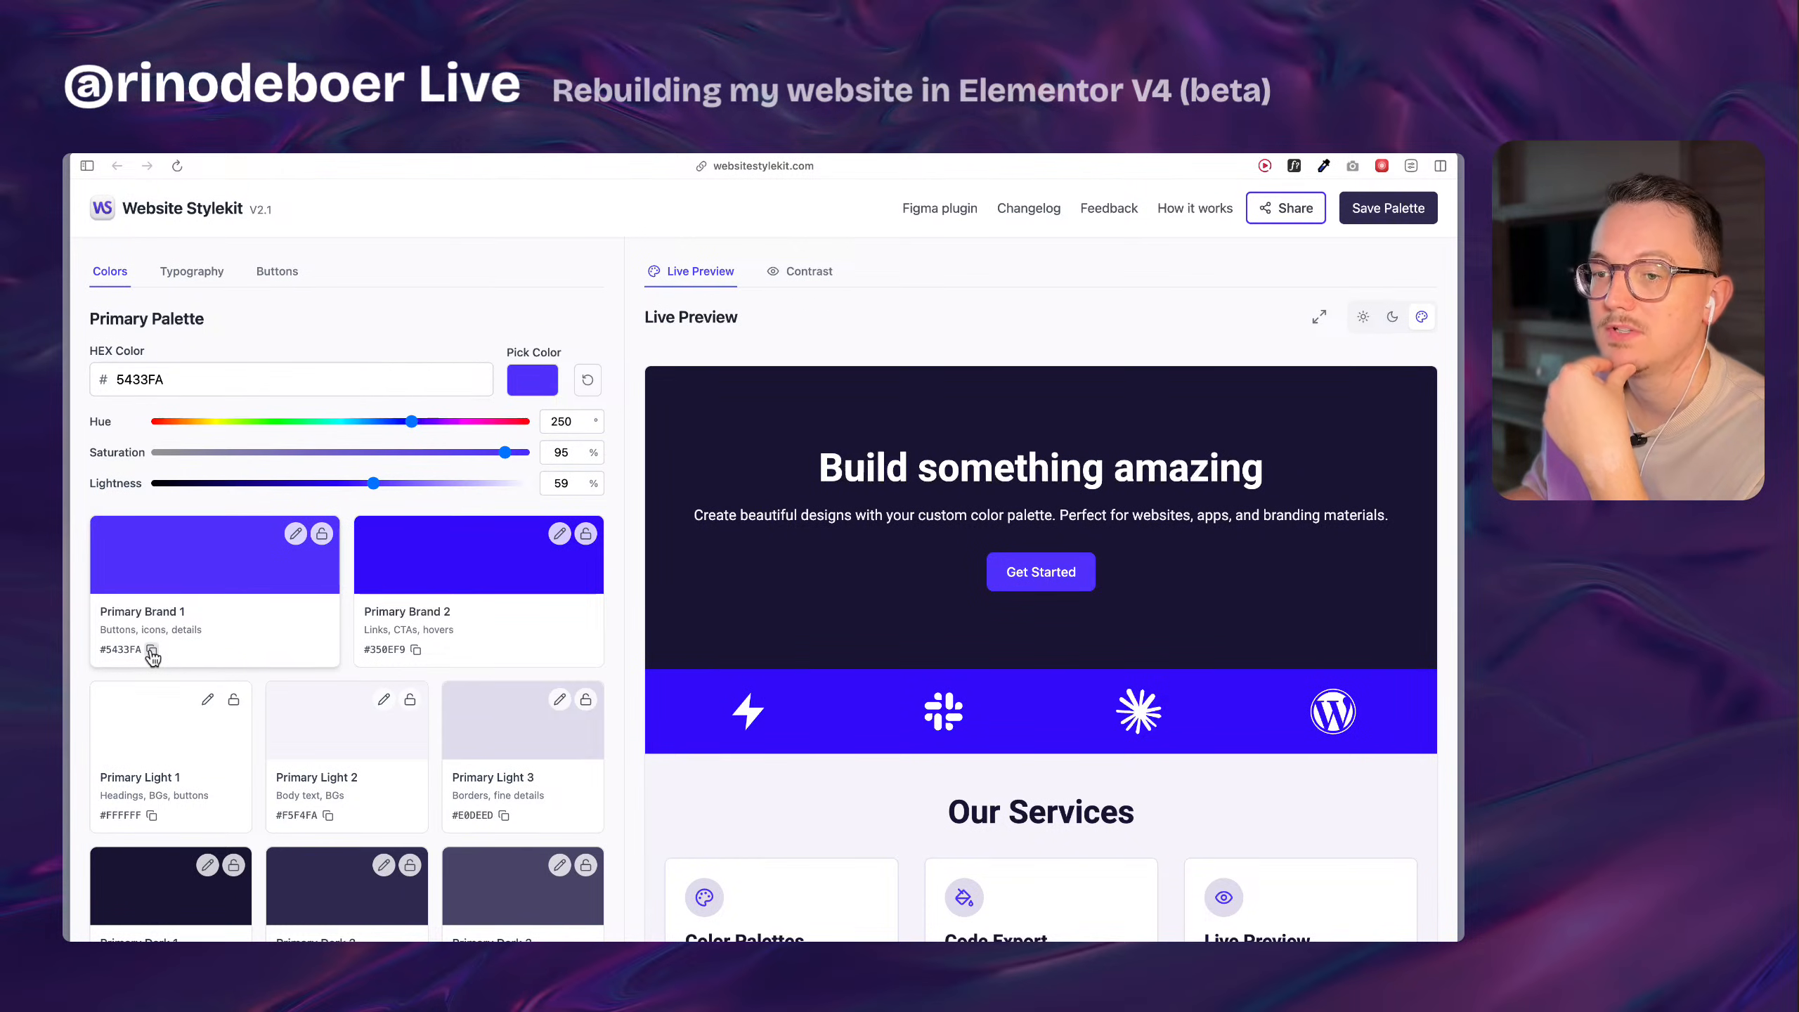
Review the palette in the live preview sections and copy the Primary Light 2 hex code #F5F4FA.
scroll(170, 737, "down", 3)
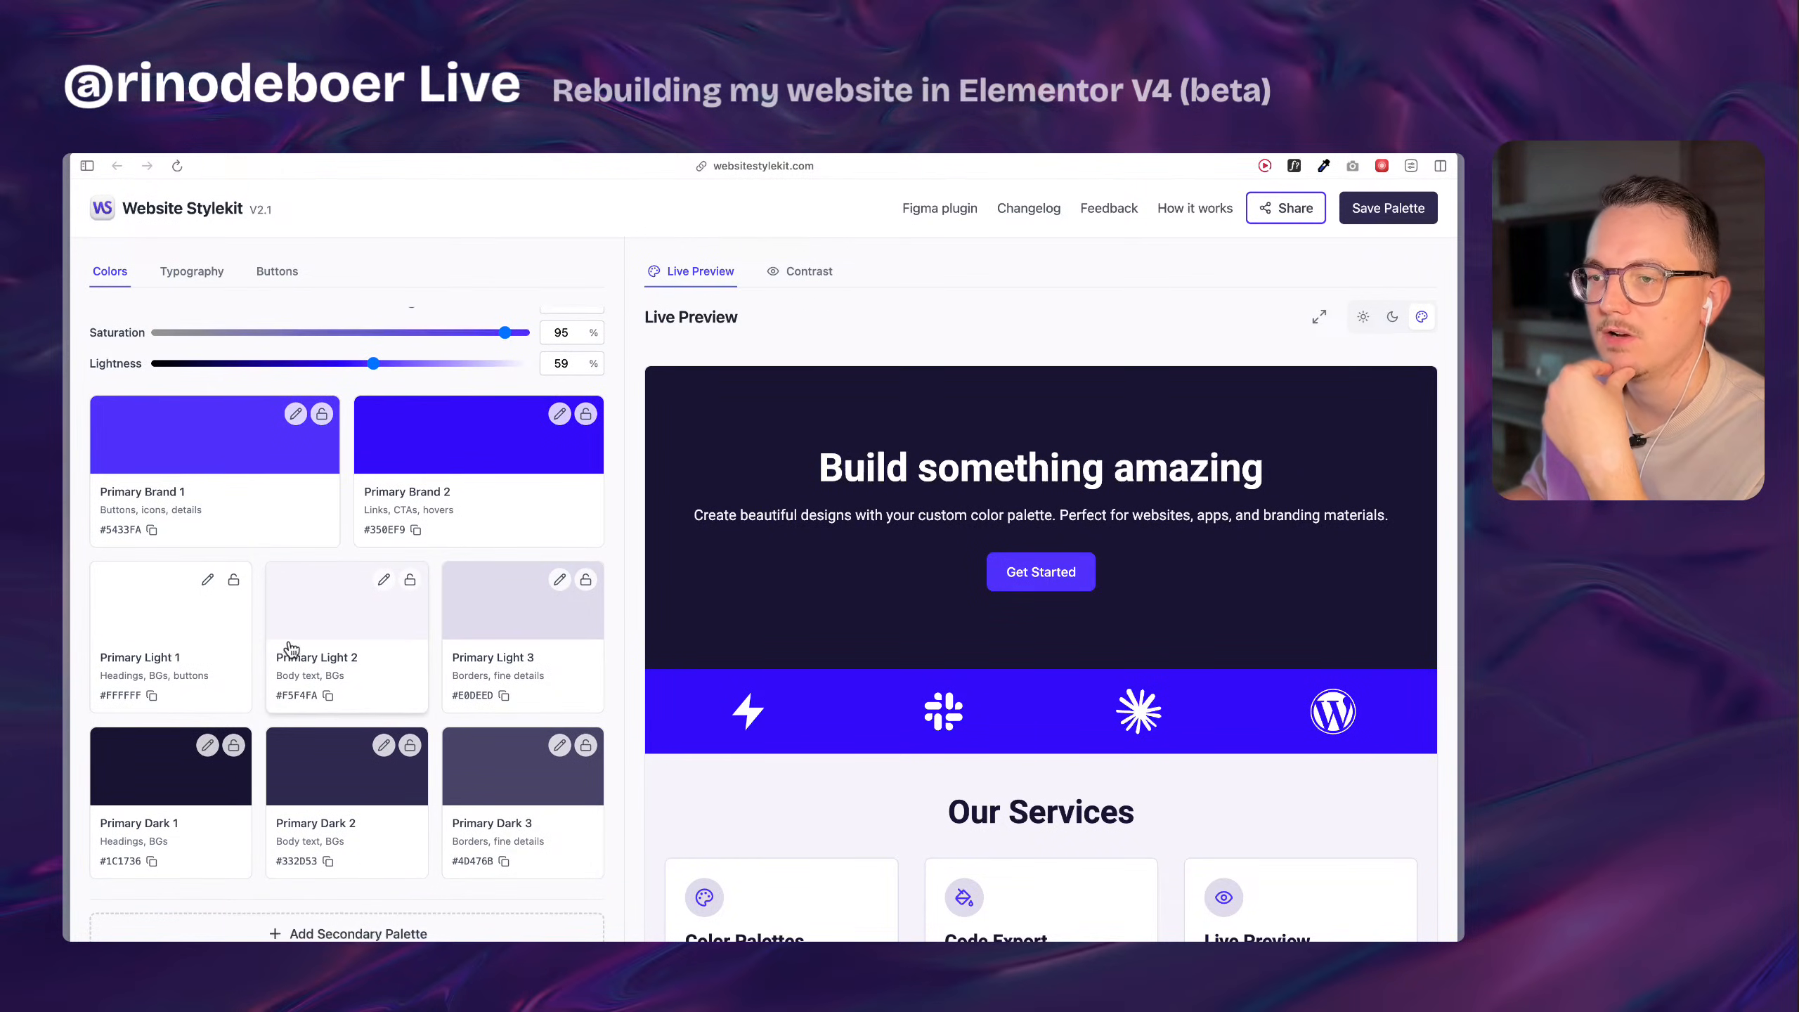
scroll(868, 551, "down", 7)
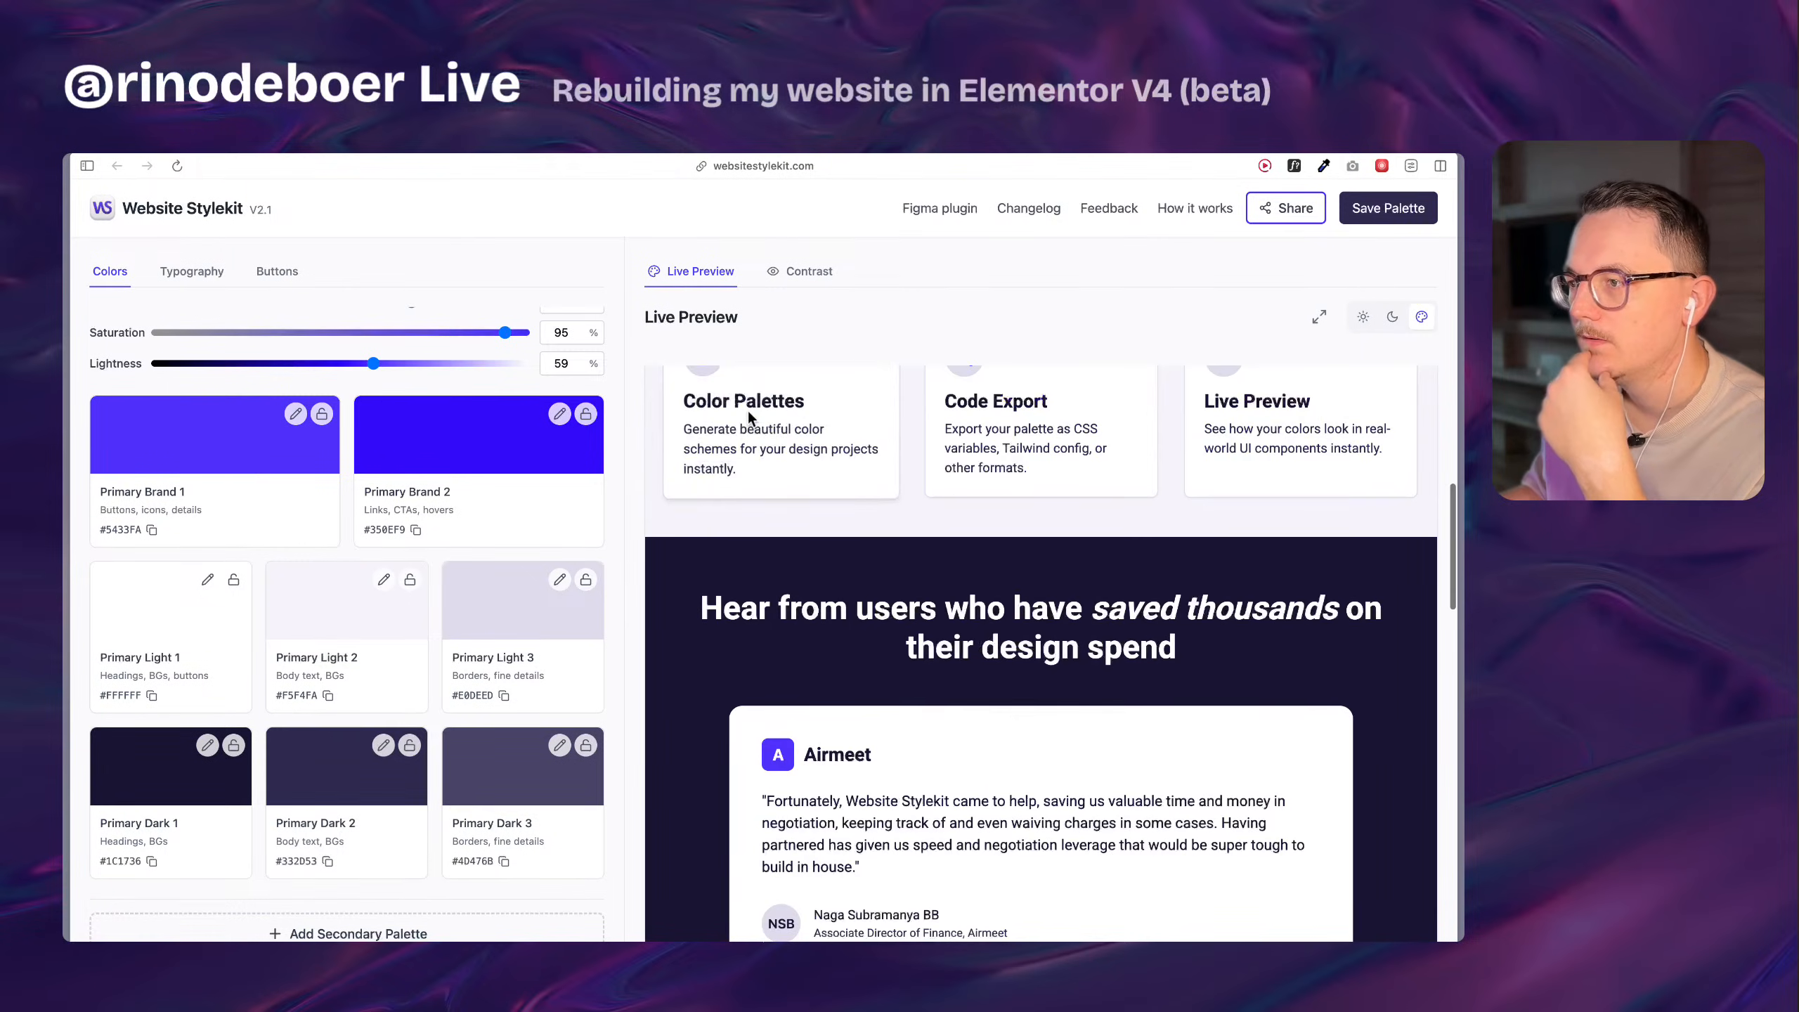
scroll(823, 434, "up", 3)
scroll(678, 400, "down", 7)
scroll(661, 514, "down", 5)
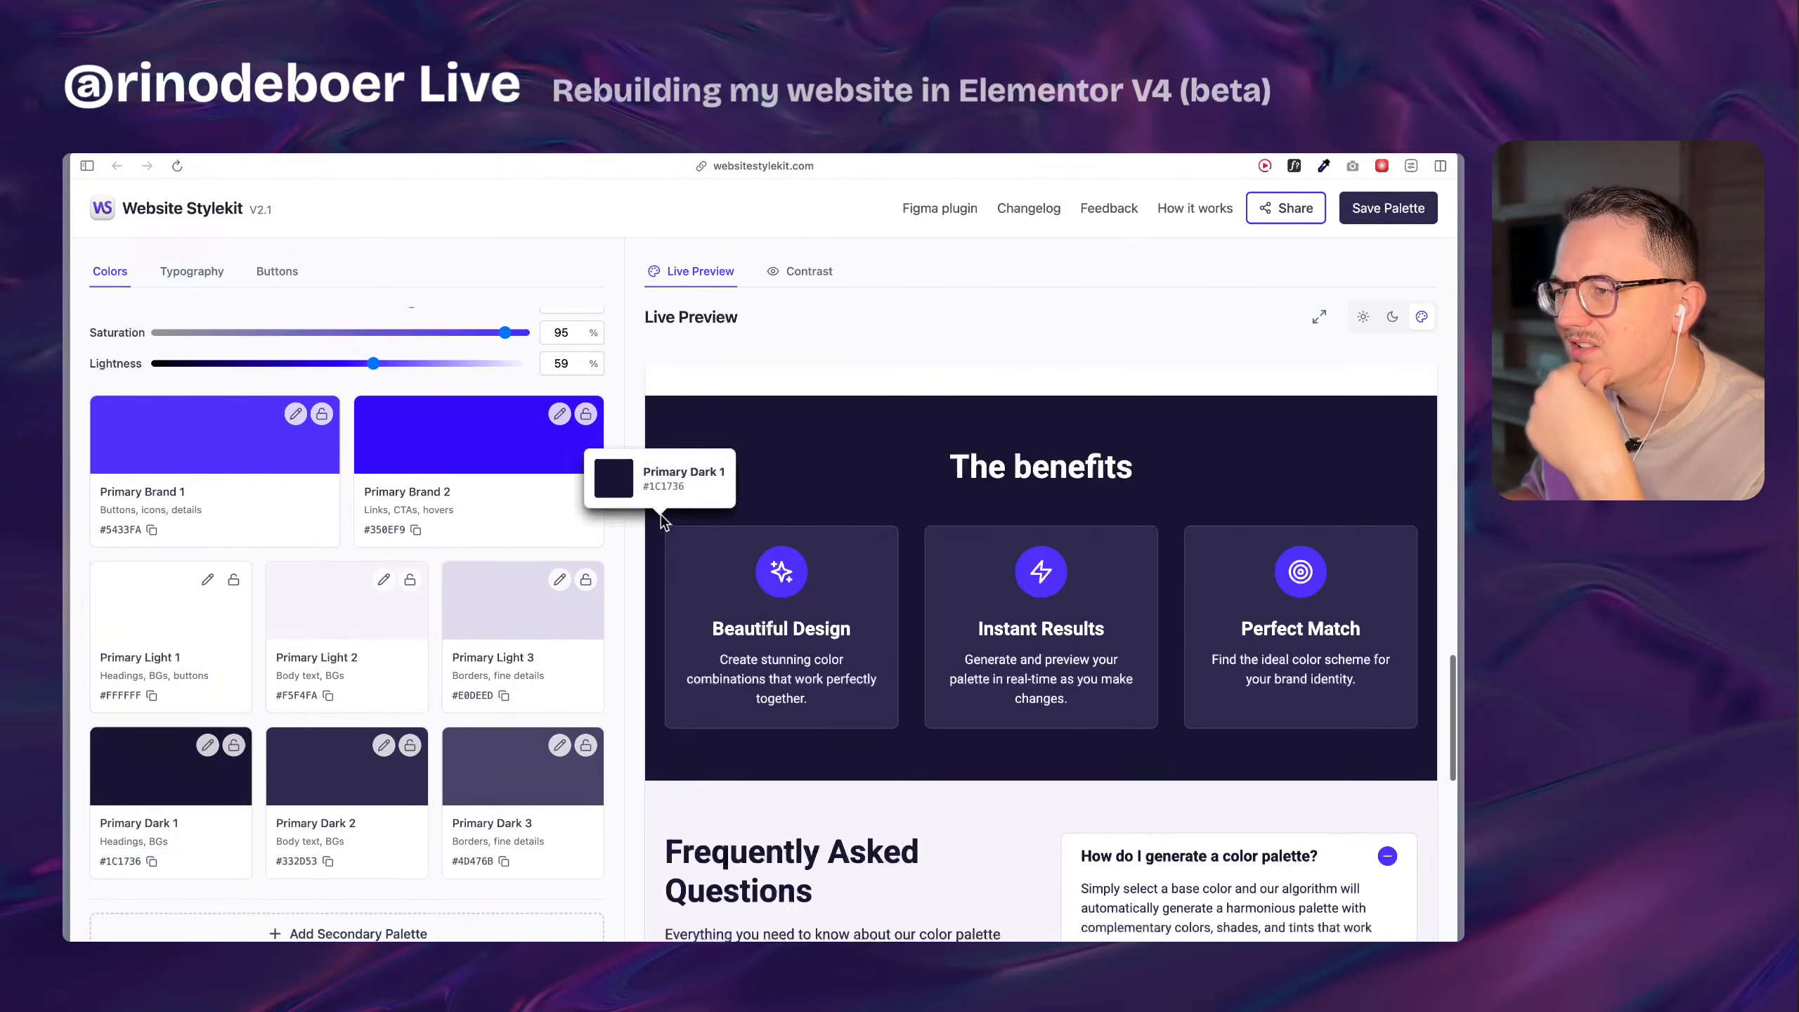
scroll(762, 673, "up", 5)
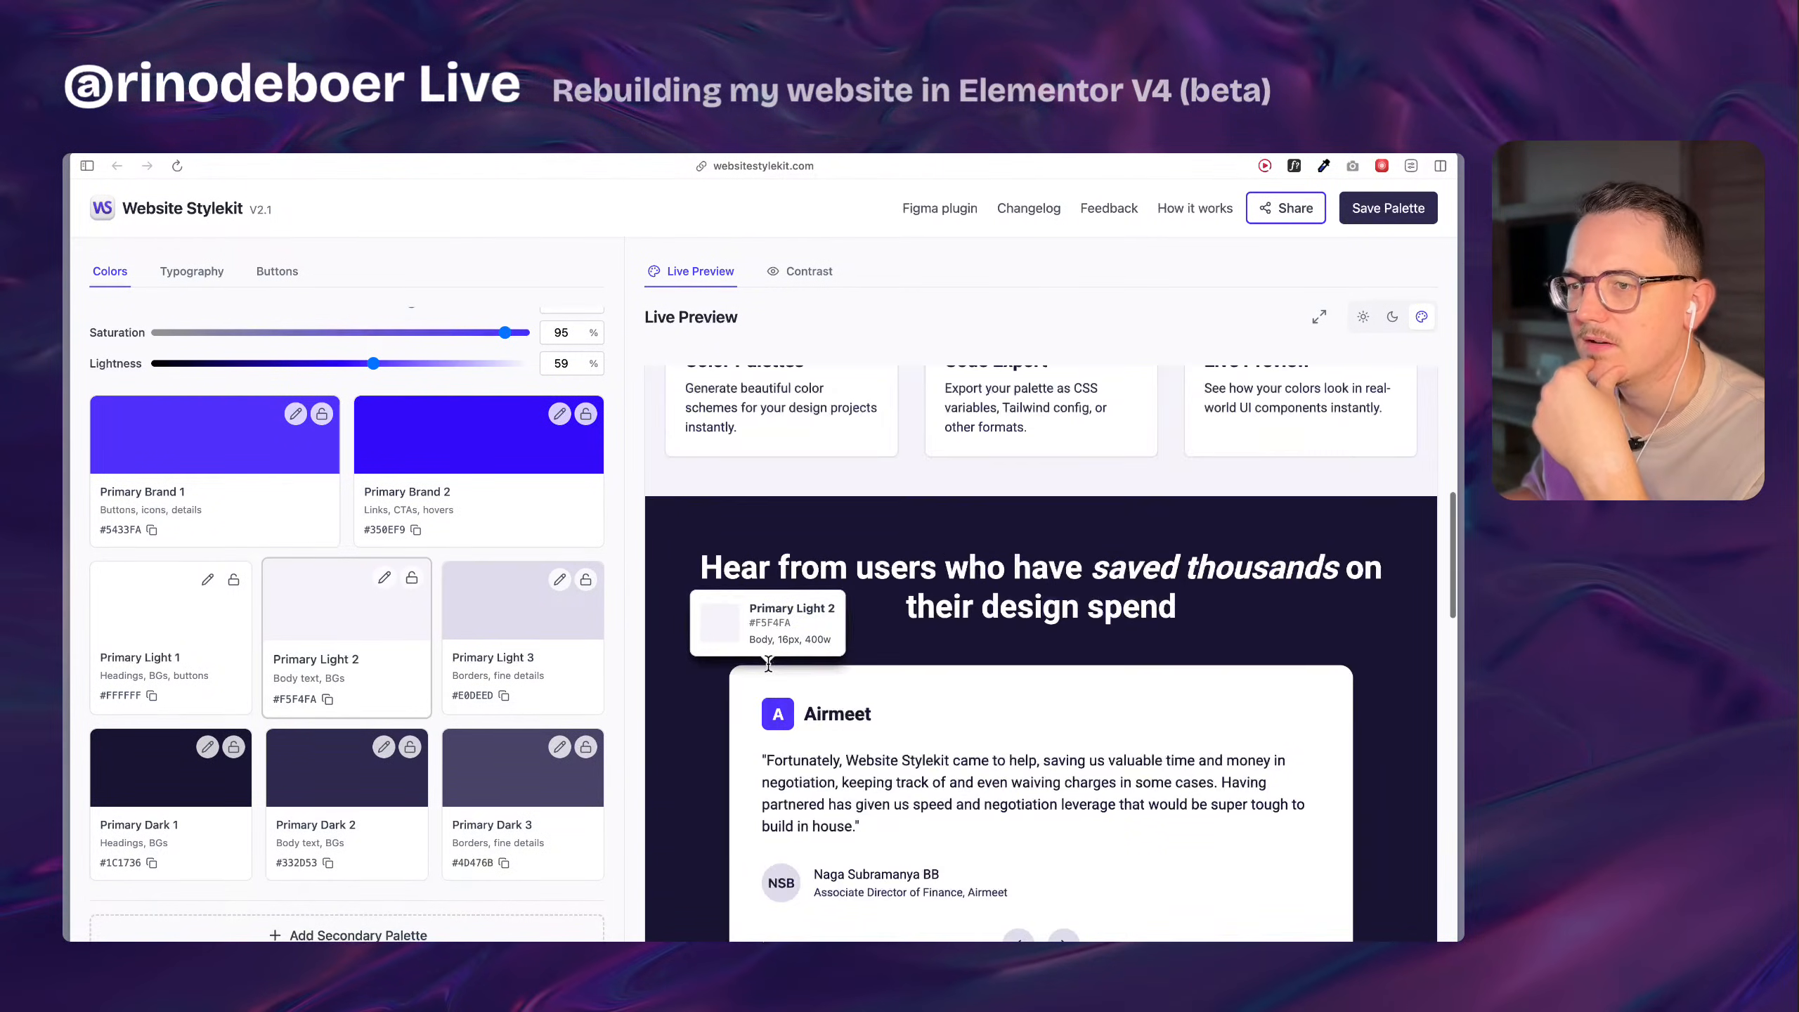
left_click(329, 696)
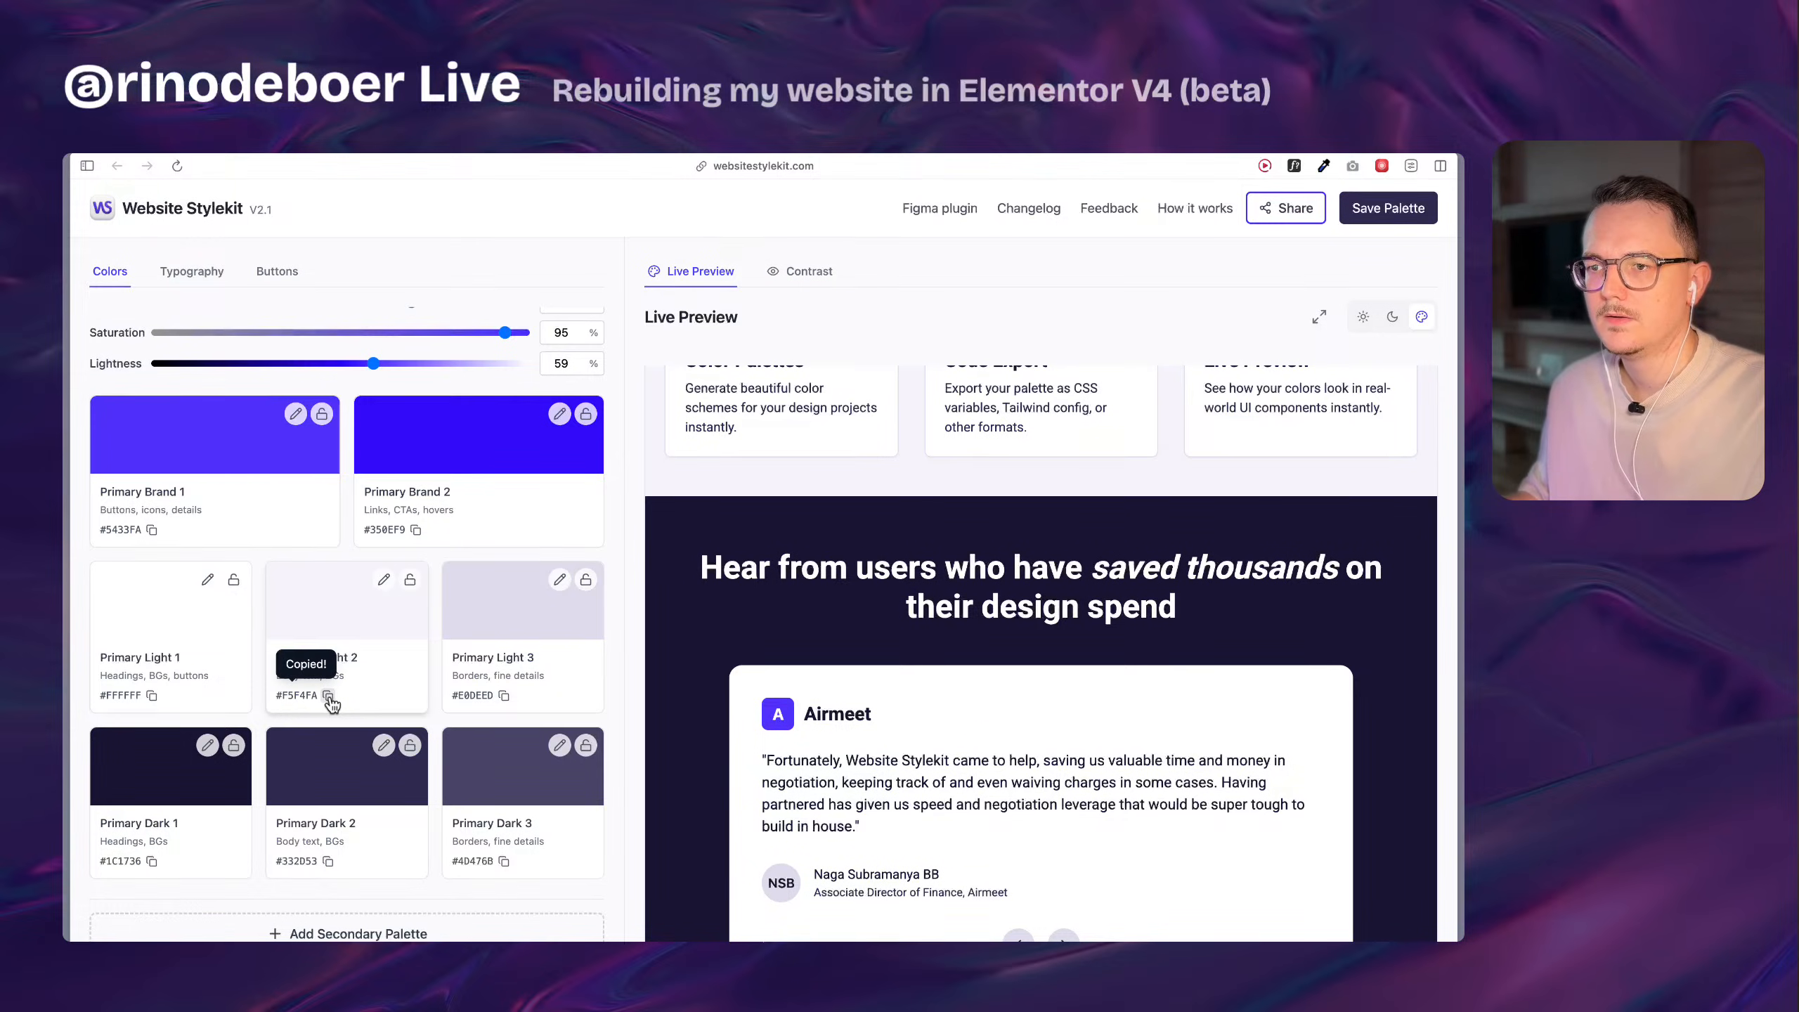
Return to the Home page editor and create a color variable light-2 with value #F5F4FA for the b-light class's text color.
mouse_move(71, 698)
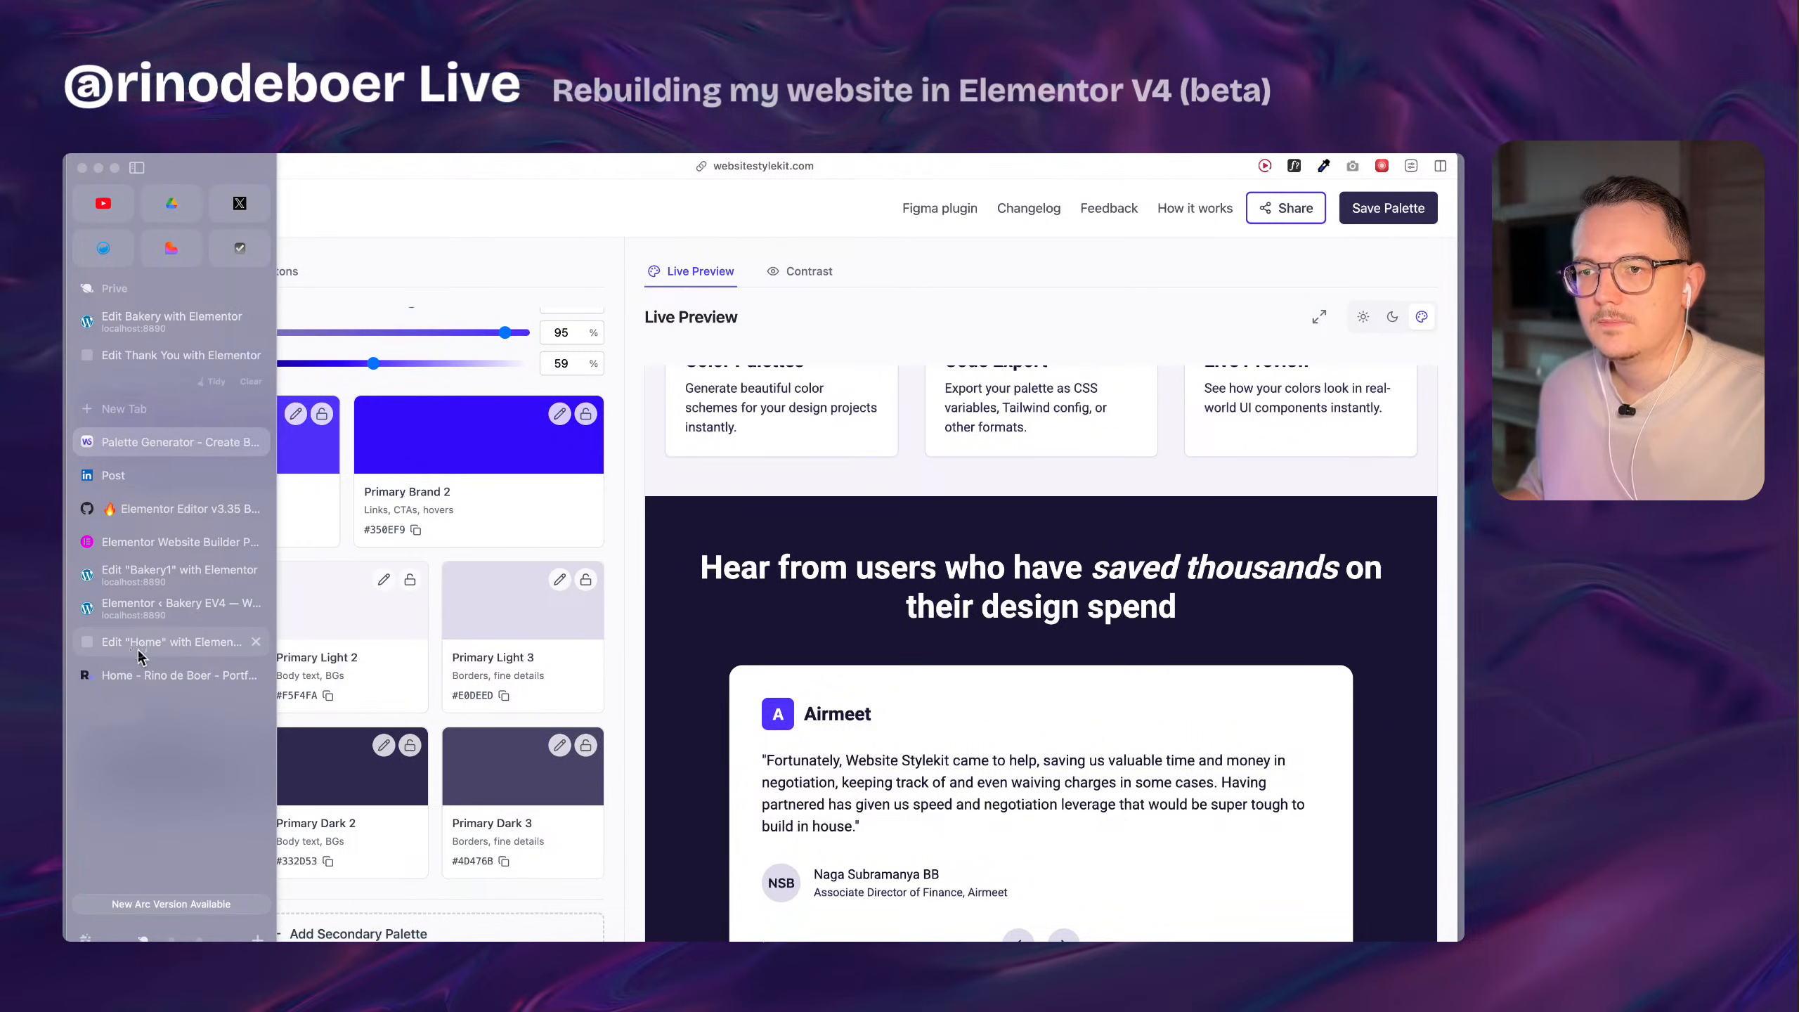
left_click(160, 642)
left_click(160, 675)
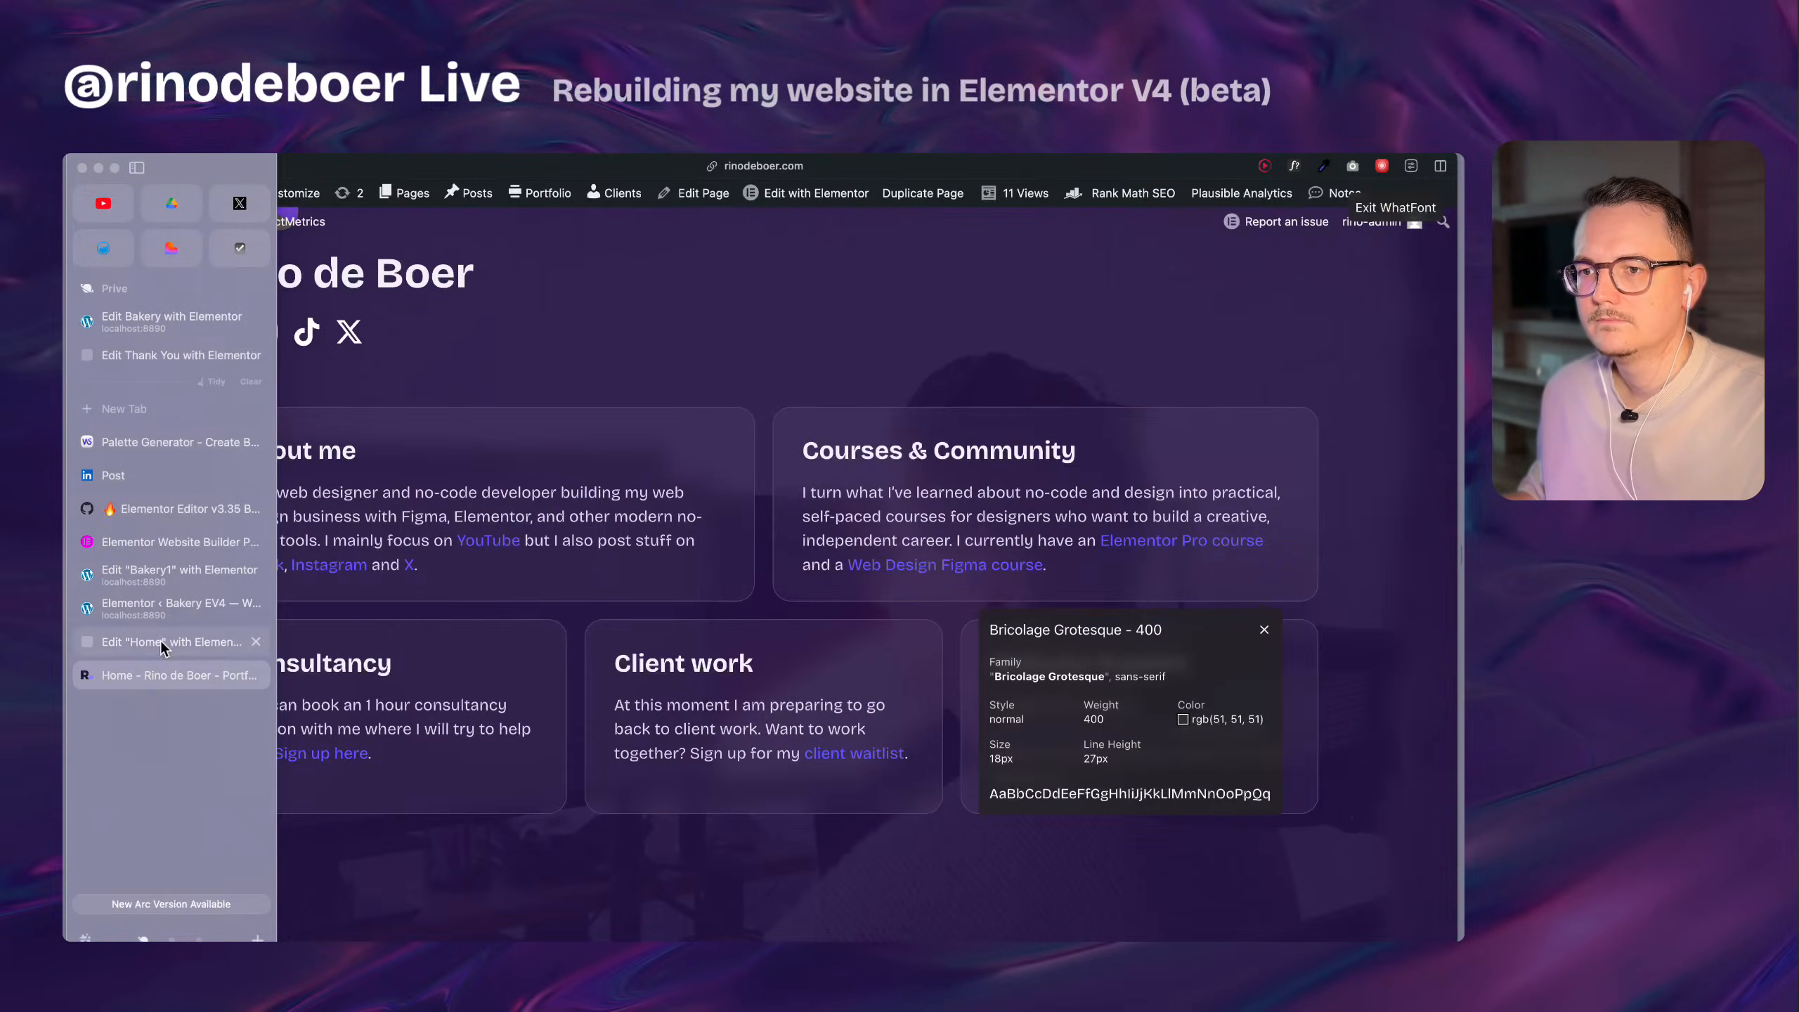
left_click(161, 608)
left_click(169, 640)
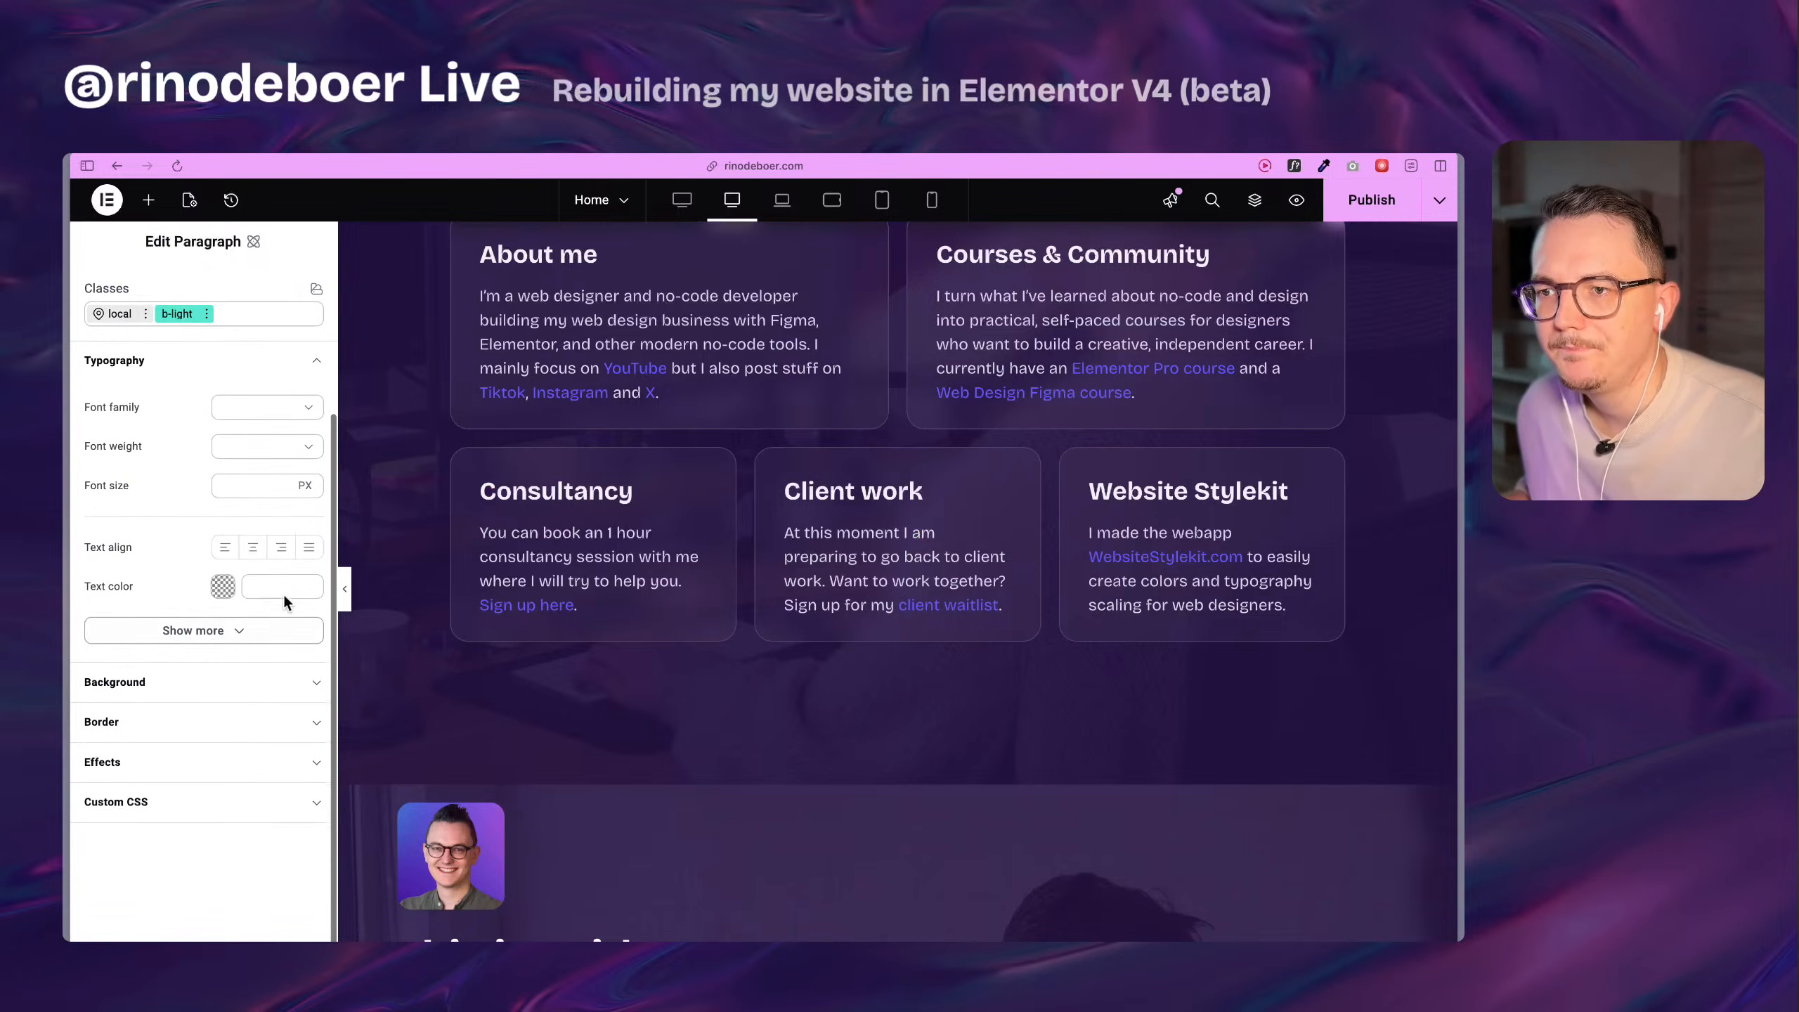
left_click(307, 569)
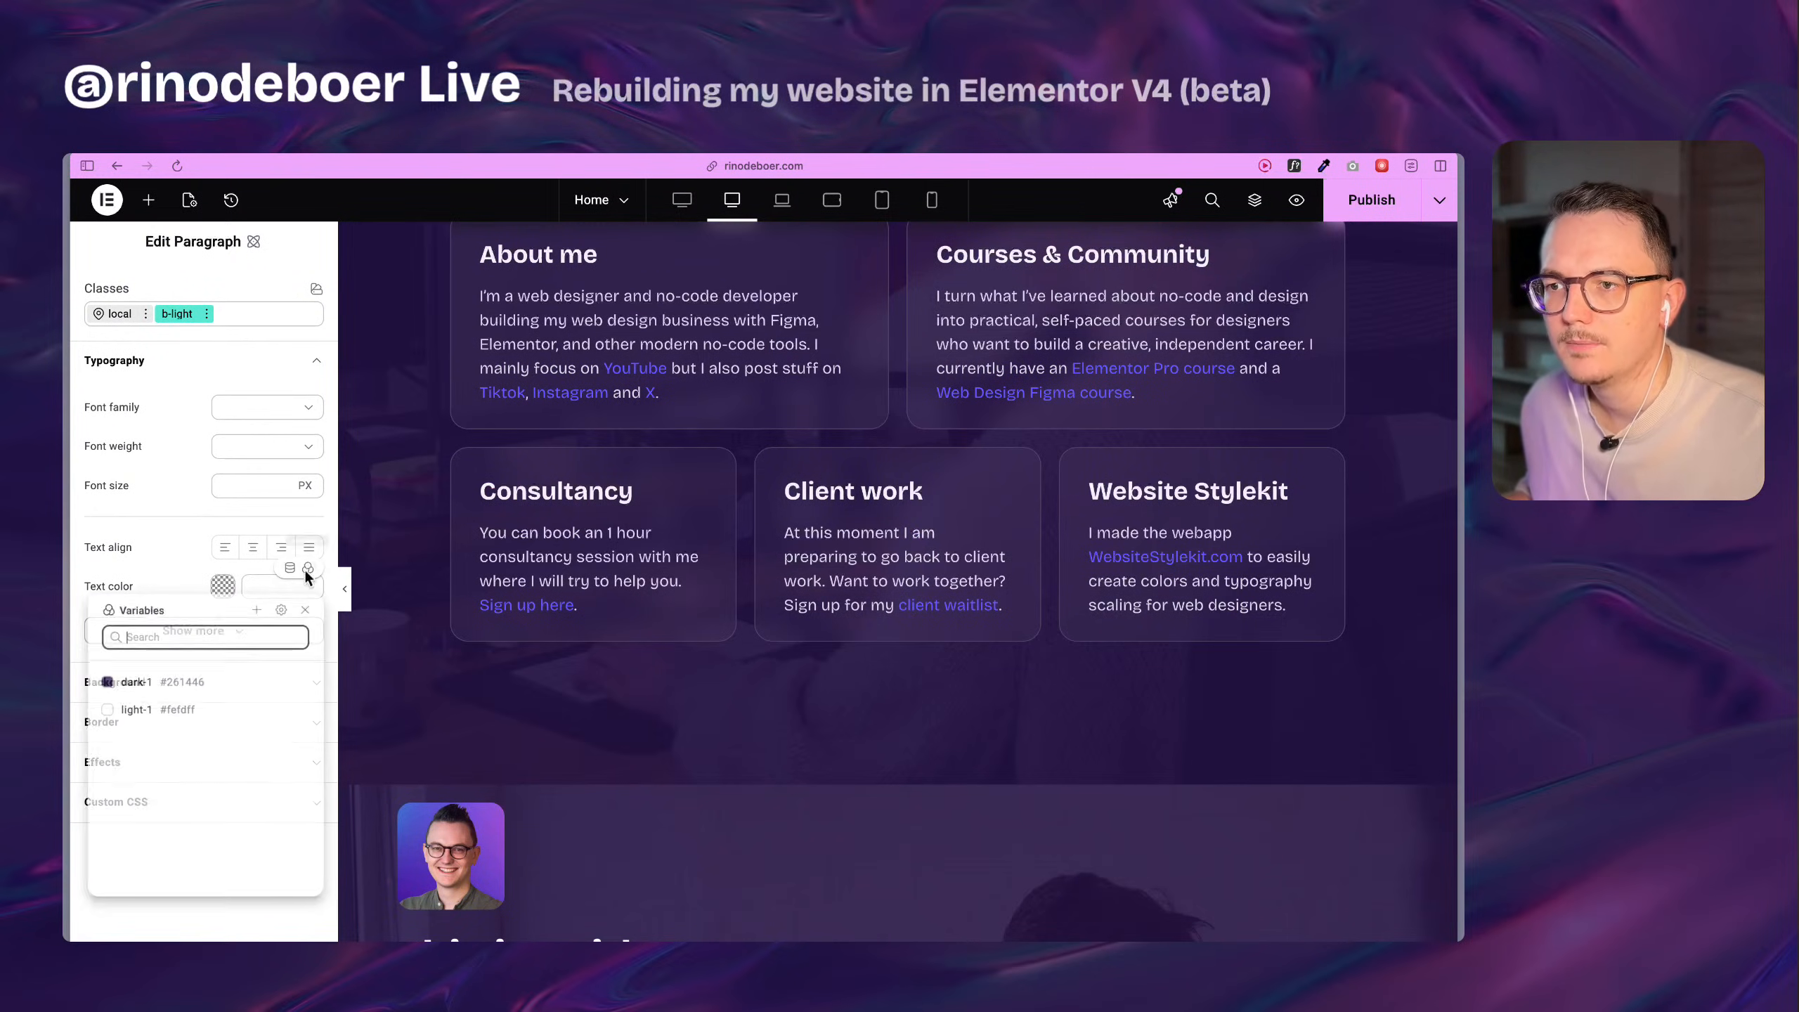
left_click(256, 610)
type("light")
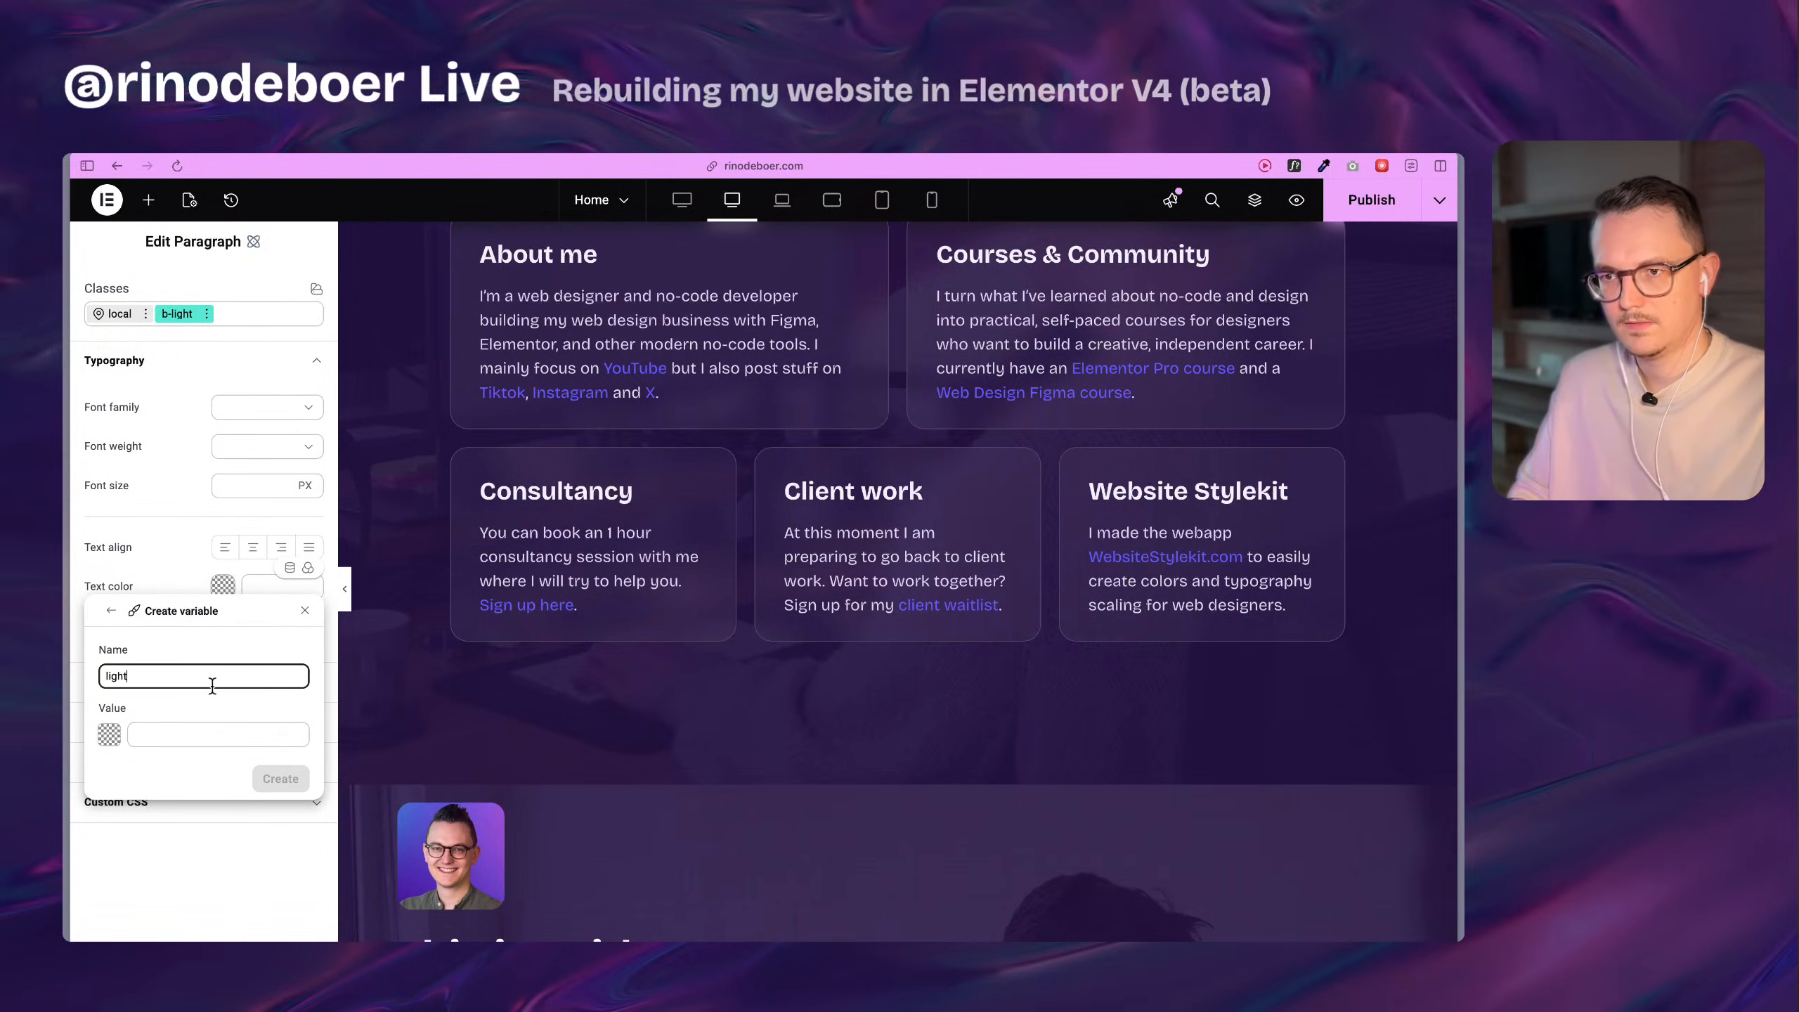
type("-2")
key("Tab")
left_click(163, 736)
key("super+v")
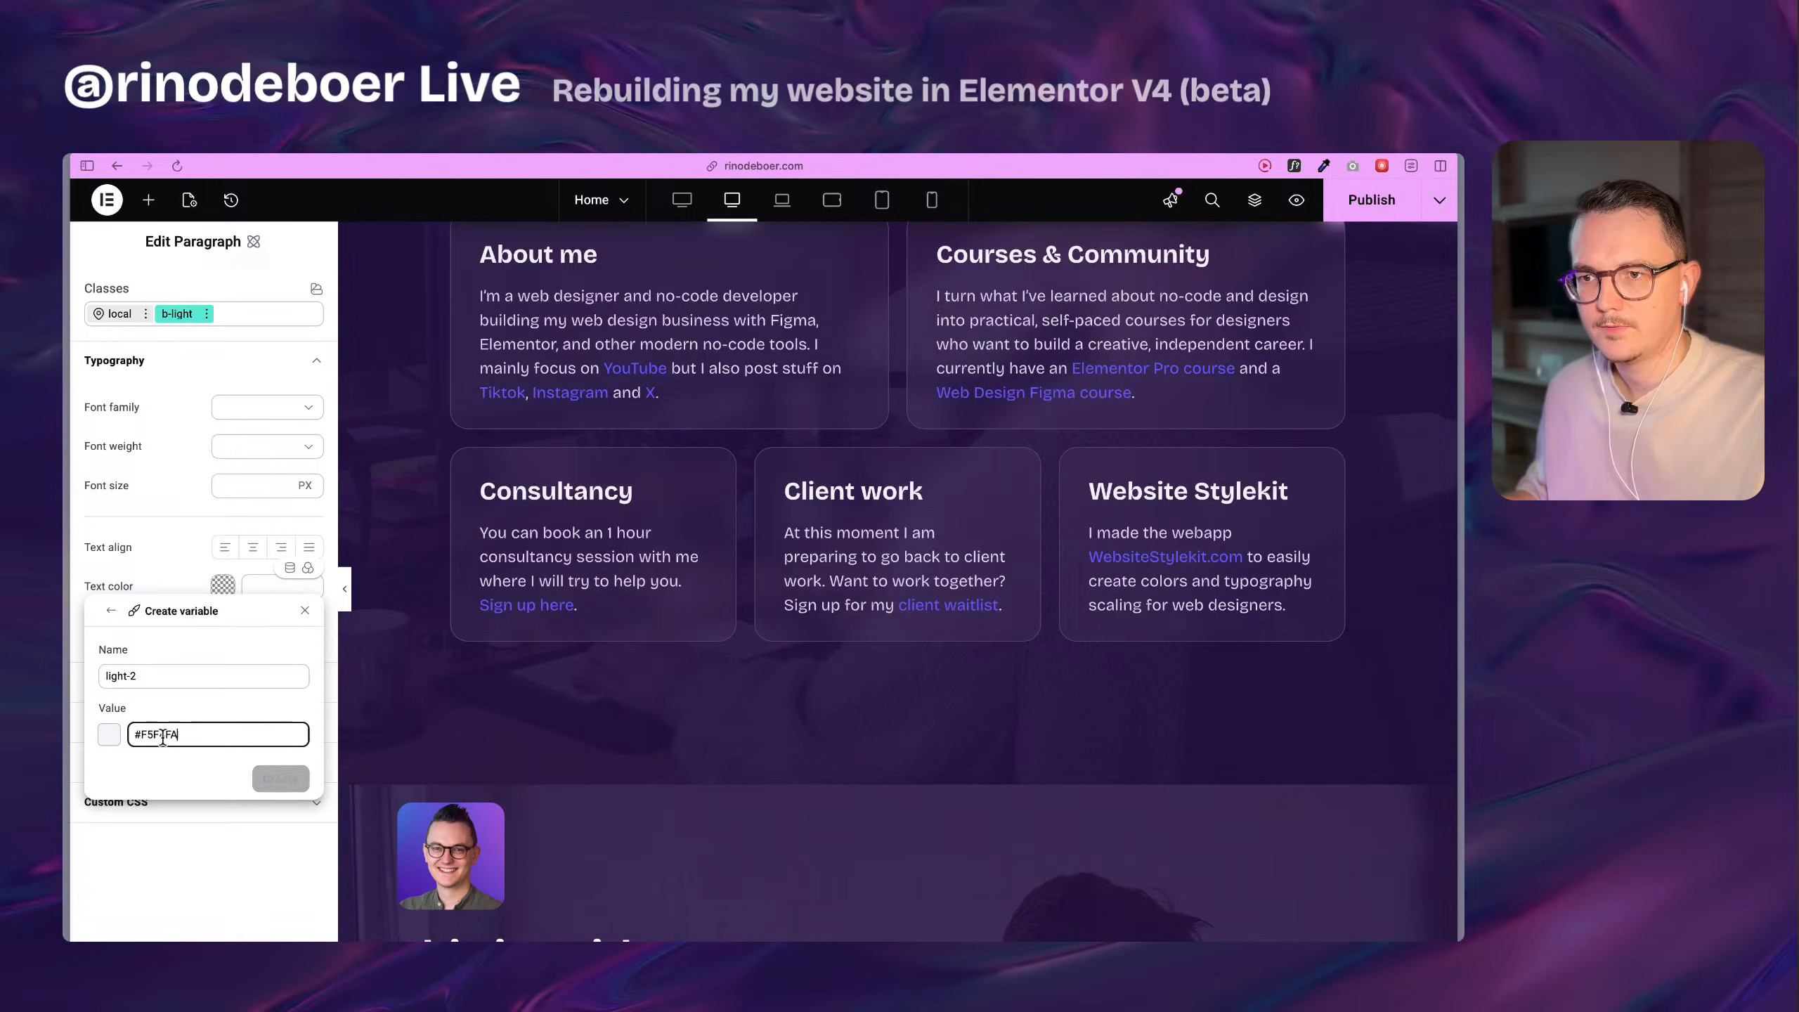
left_click(286, 780)
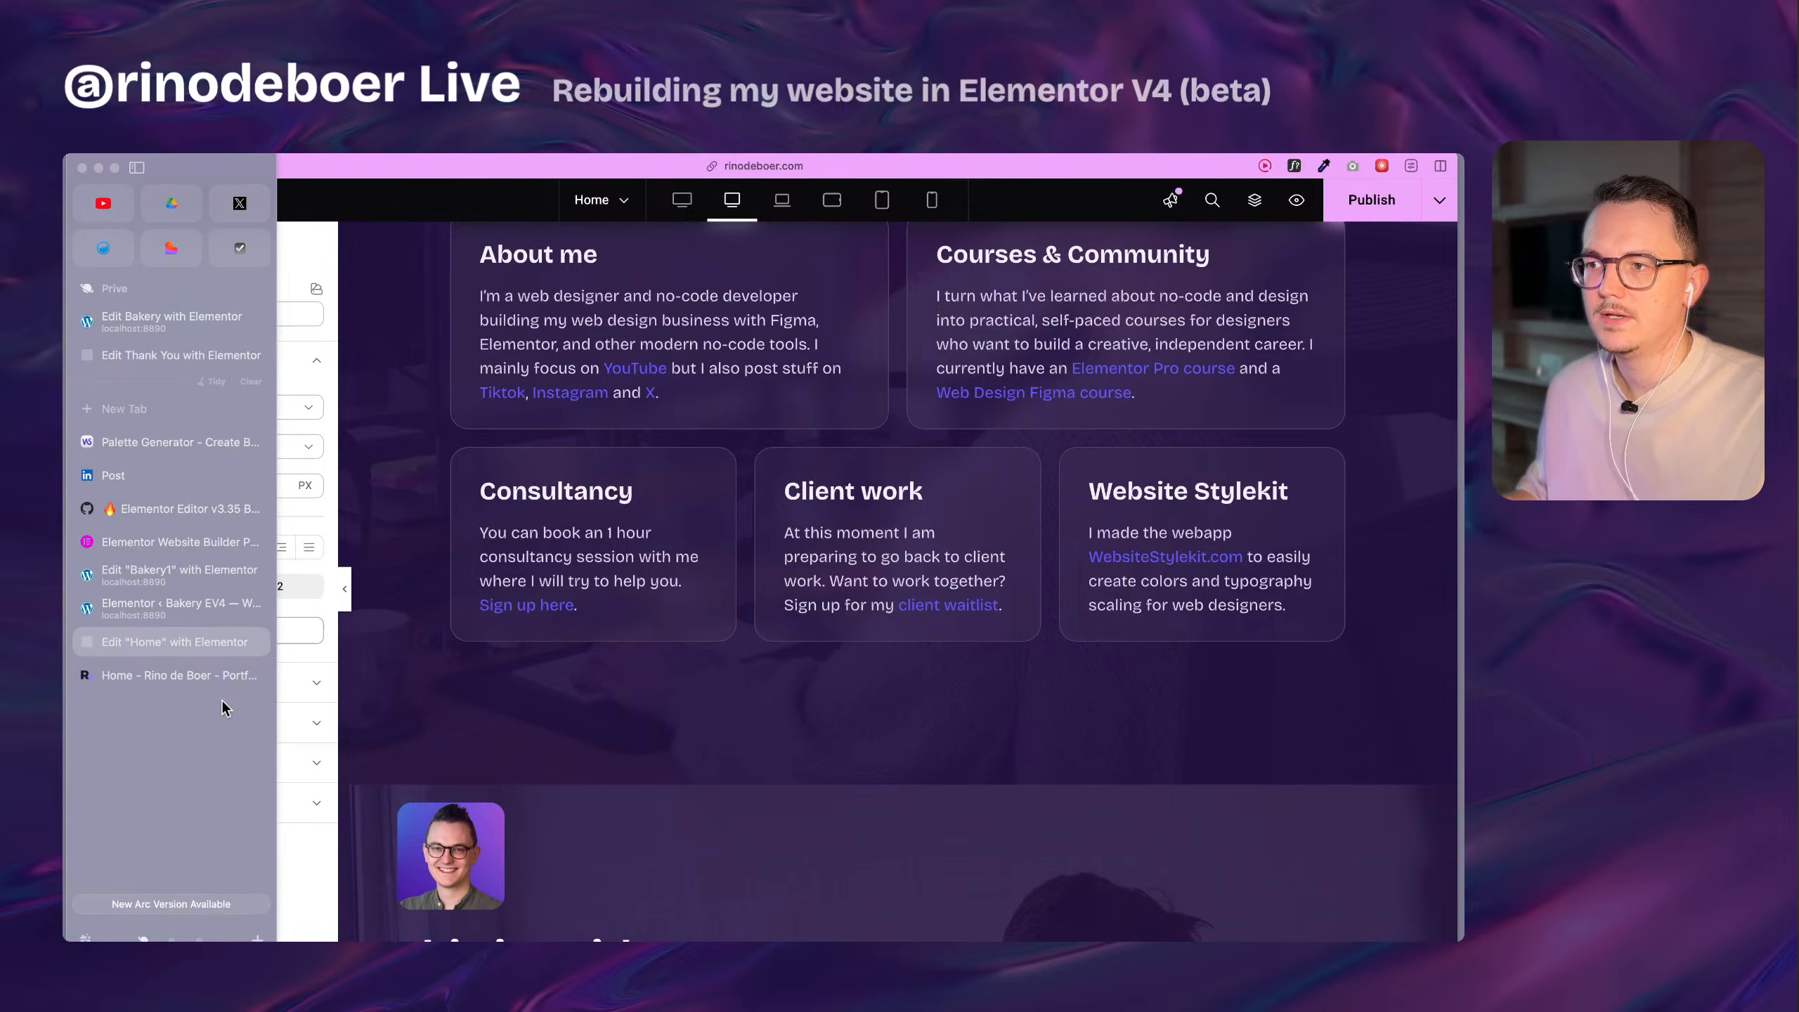
Switch back to Website Stylekit and copy the Primary Light 3 hex code #E0DEED.
mouse_move(68, 623)
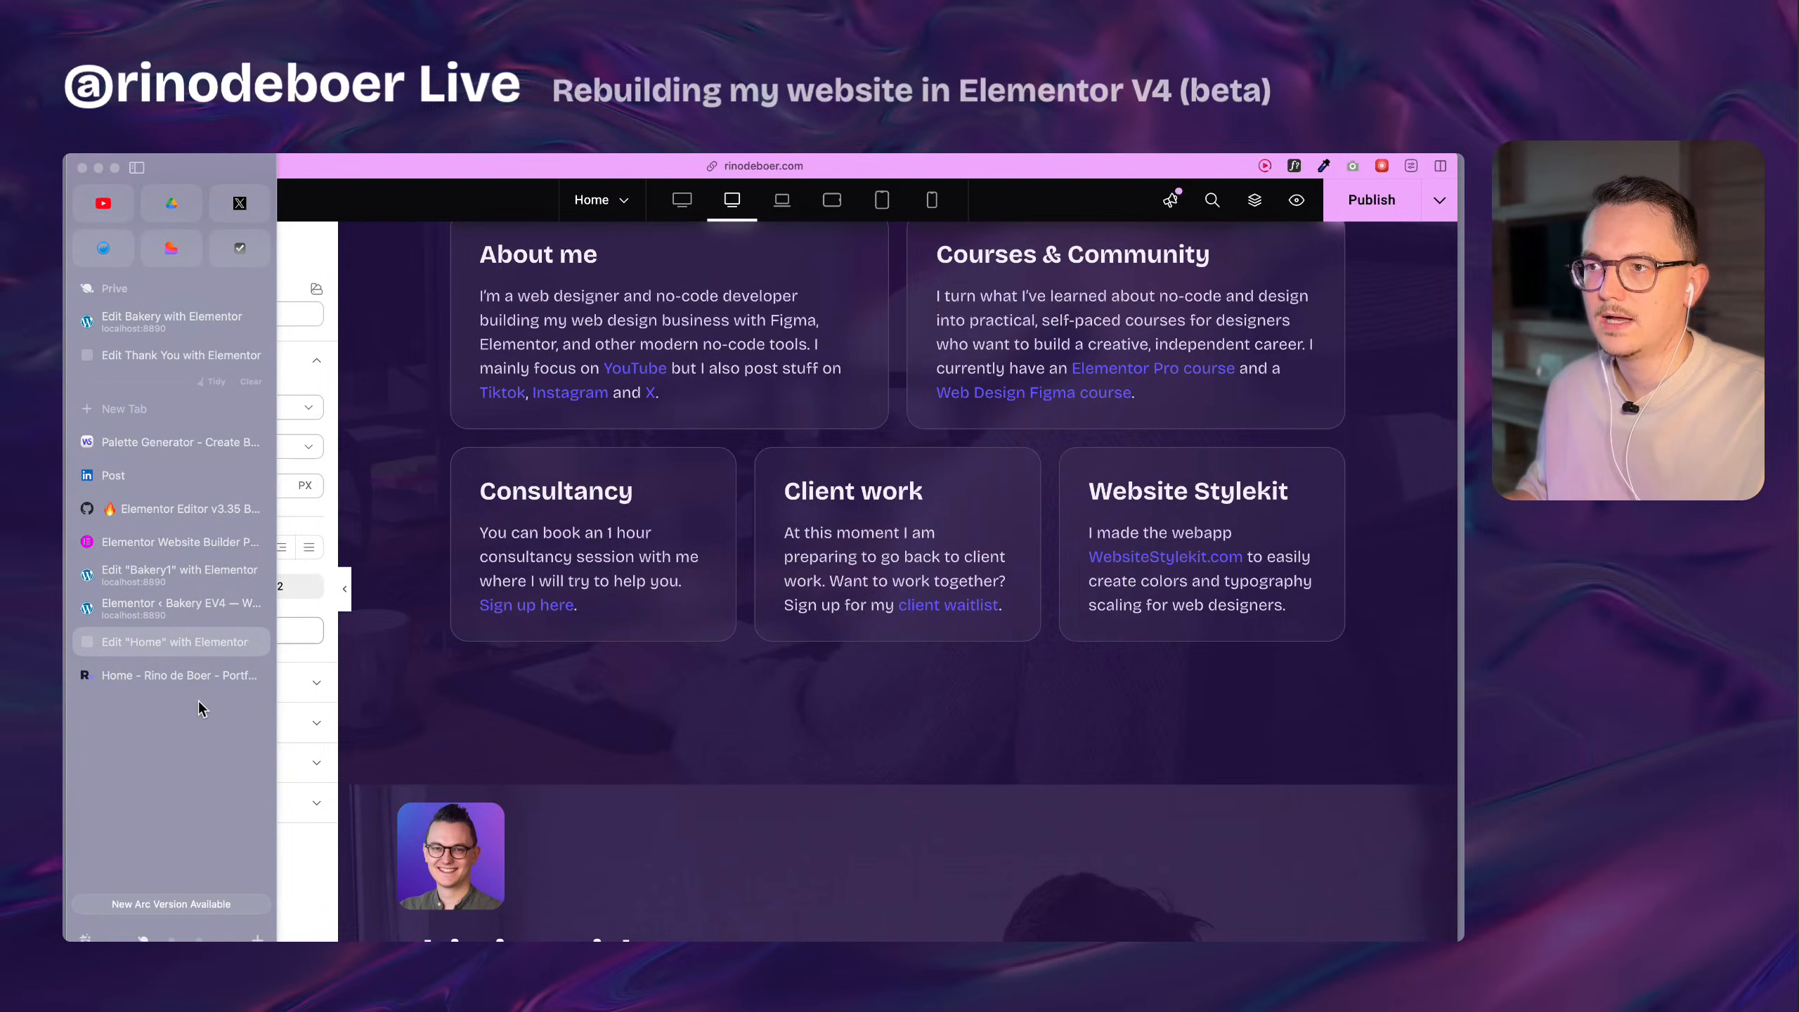
left_click(196, 442)
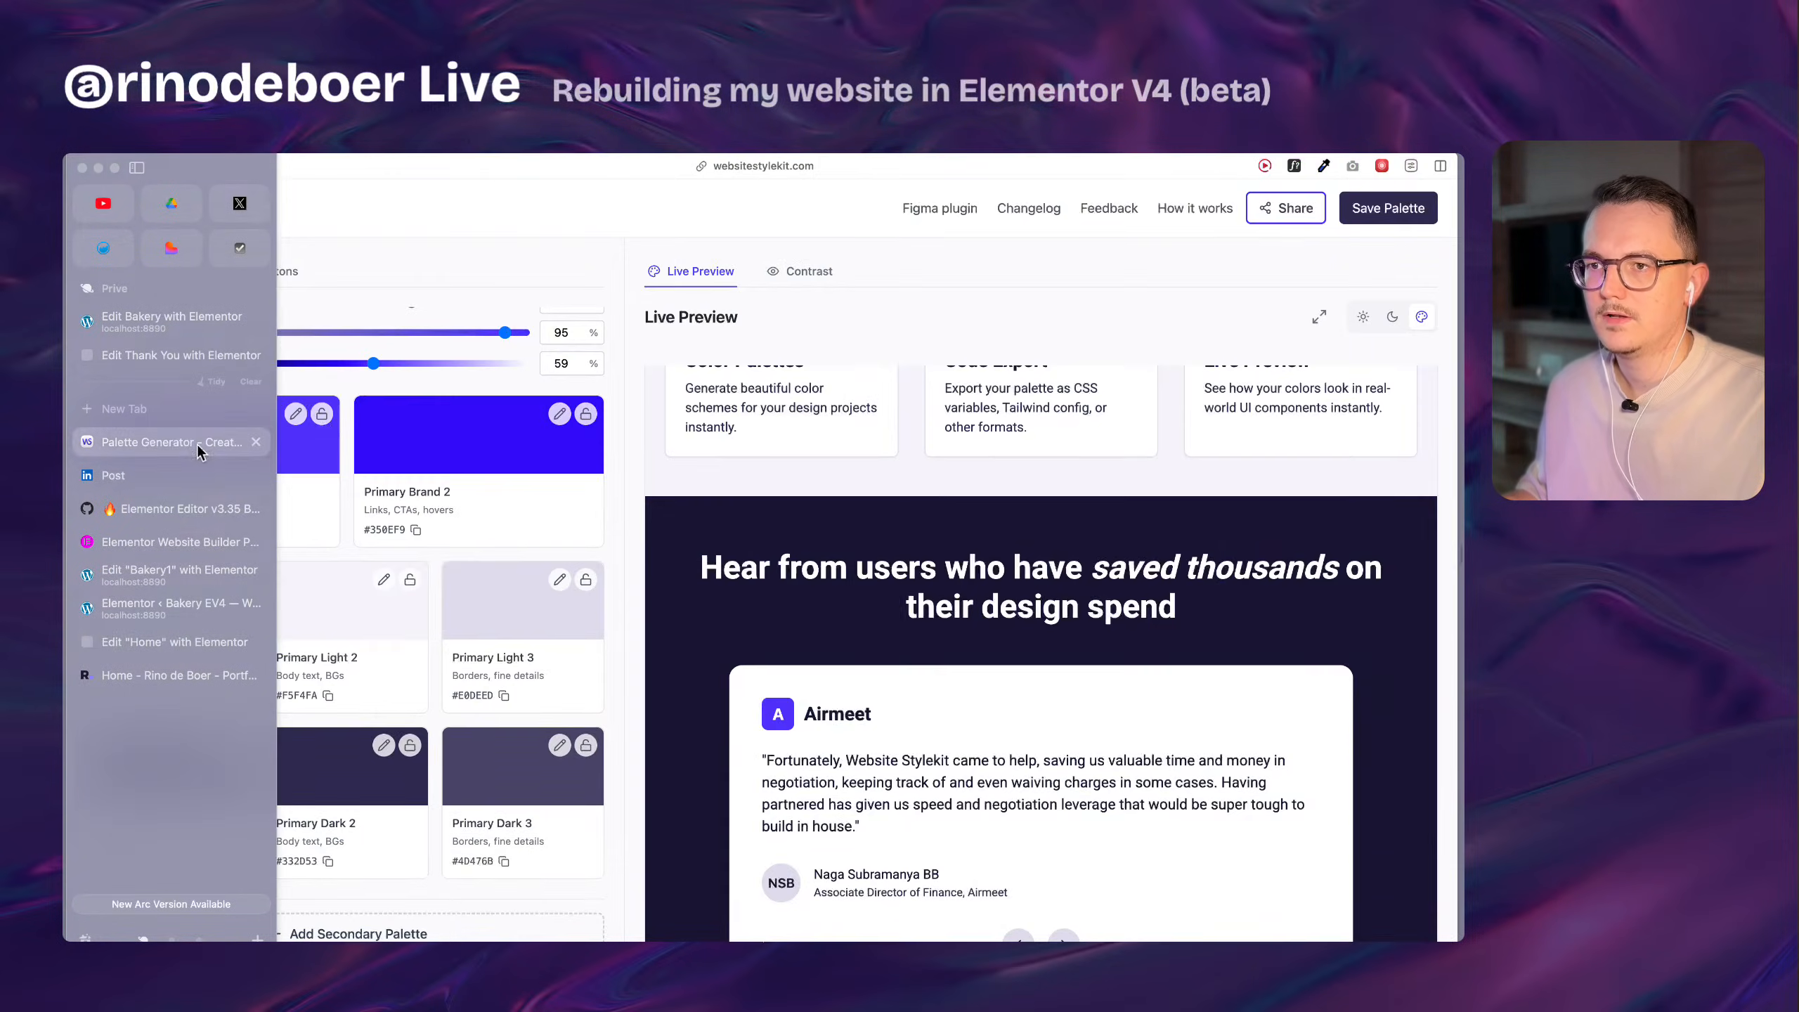
left_click(504, 697)
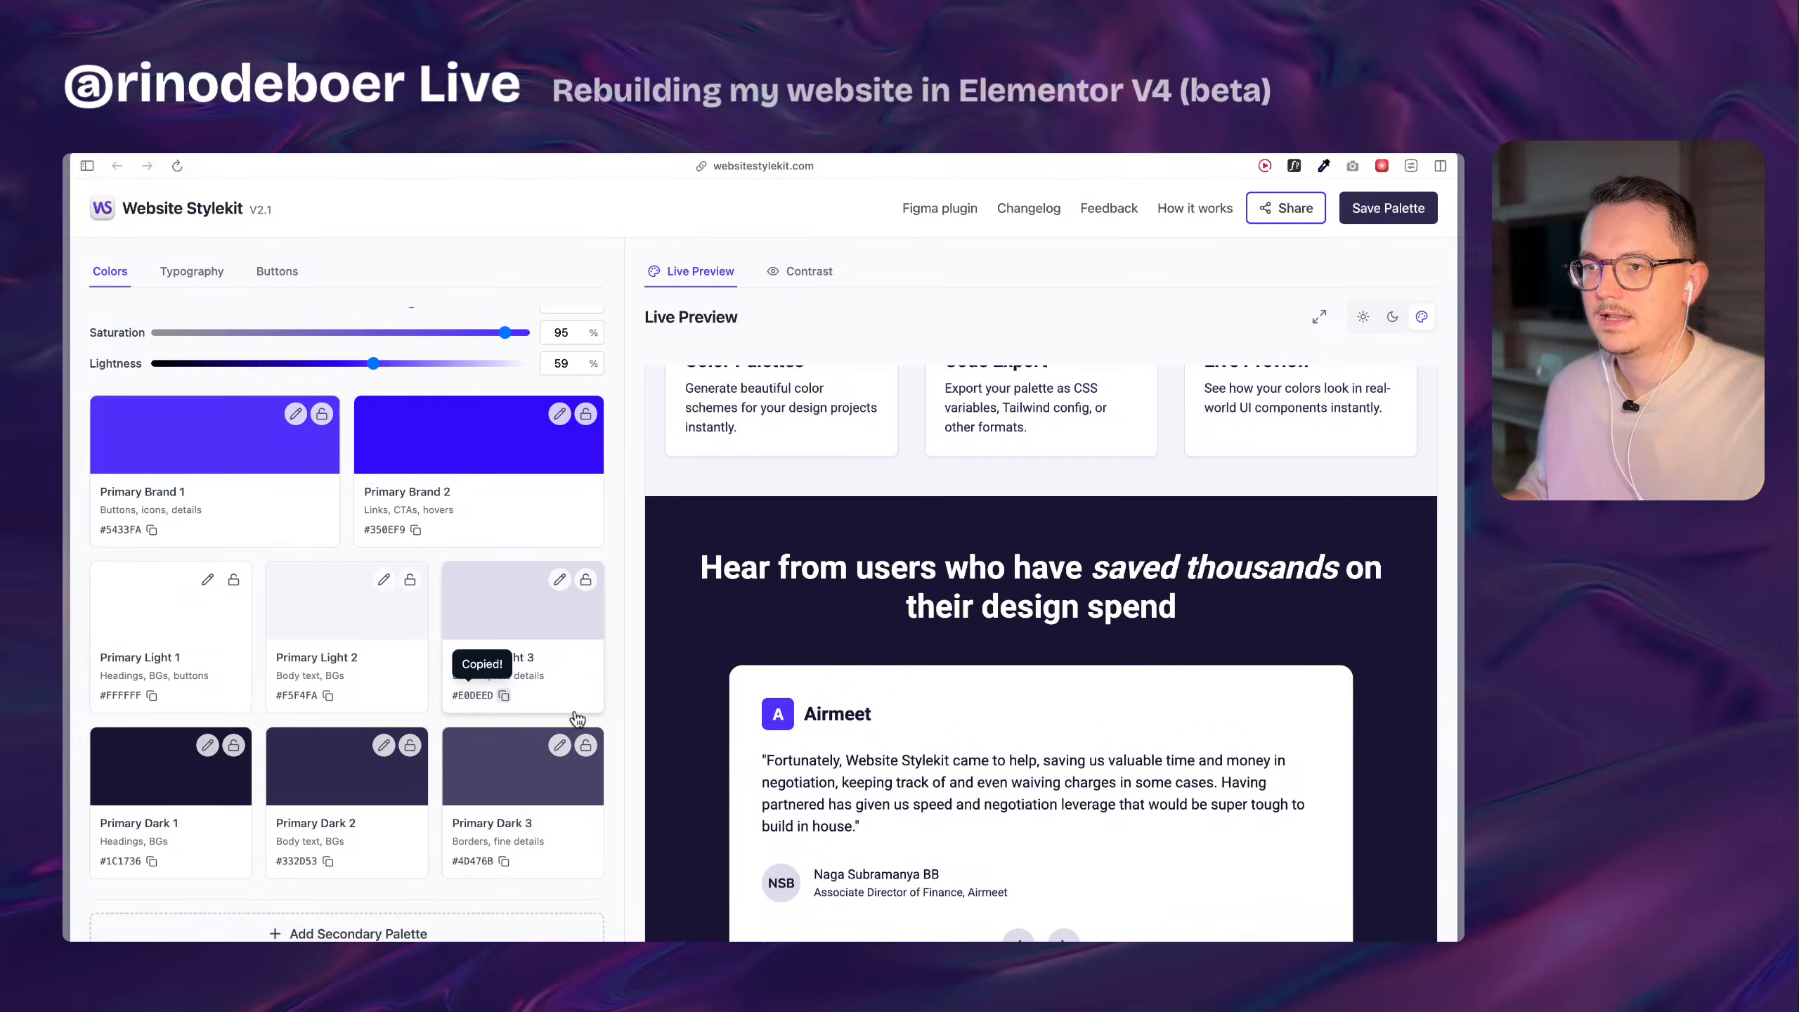
Return to the Home page editor and create a color variable light-3 with value #E0DEED from the b-light class's text color.
mouse_move(68, 708)
left_click(211, 670)
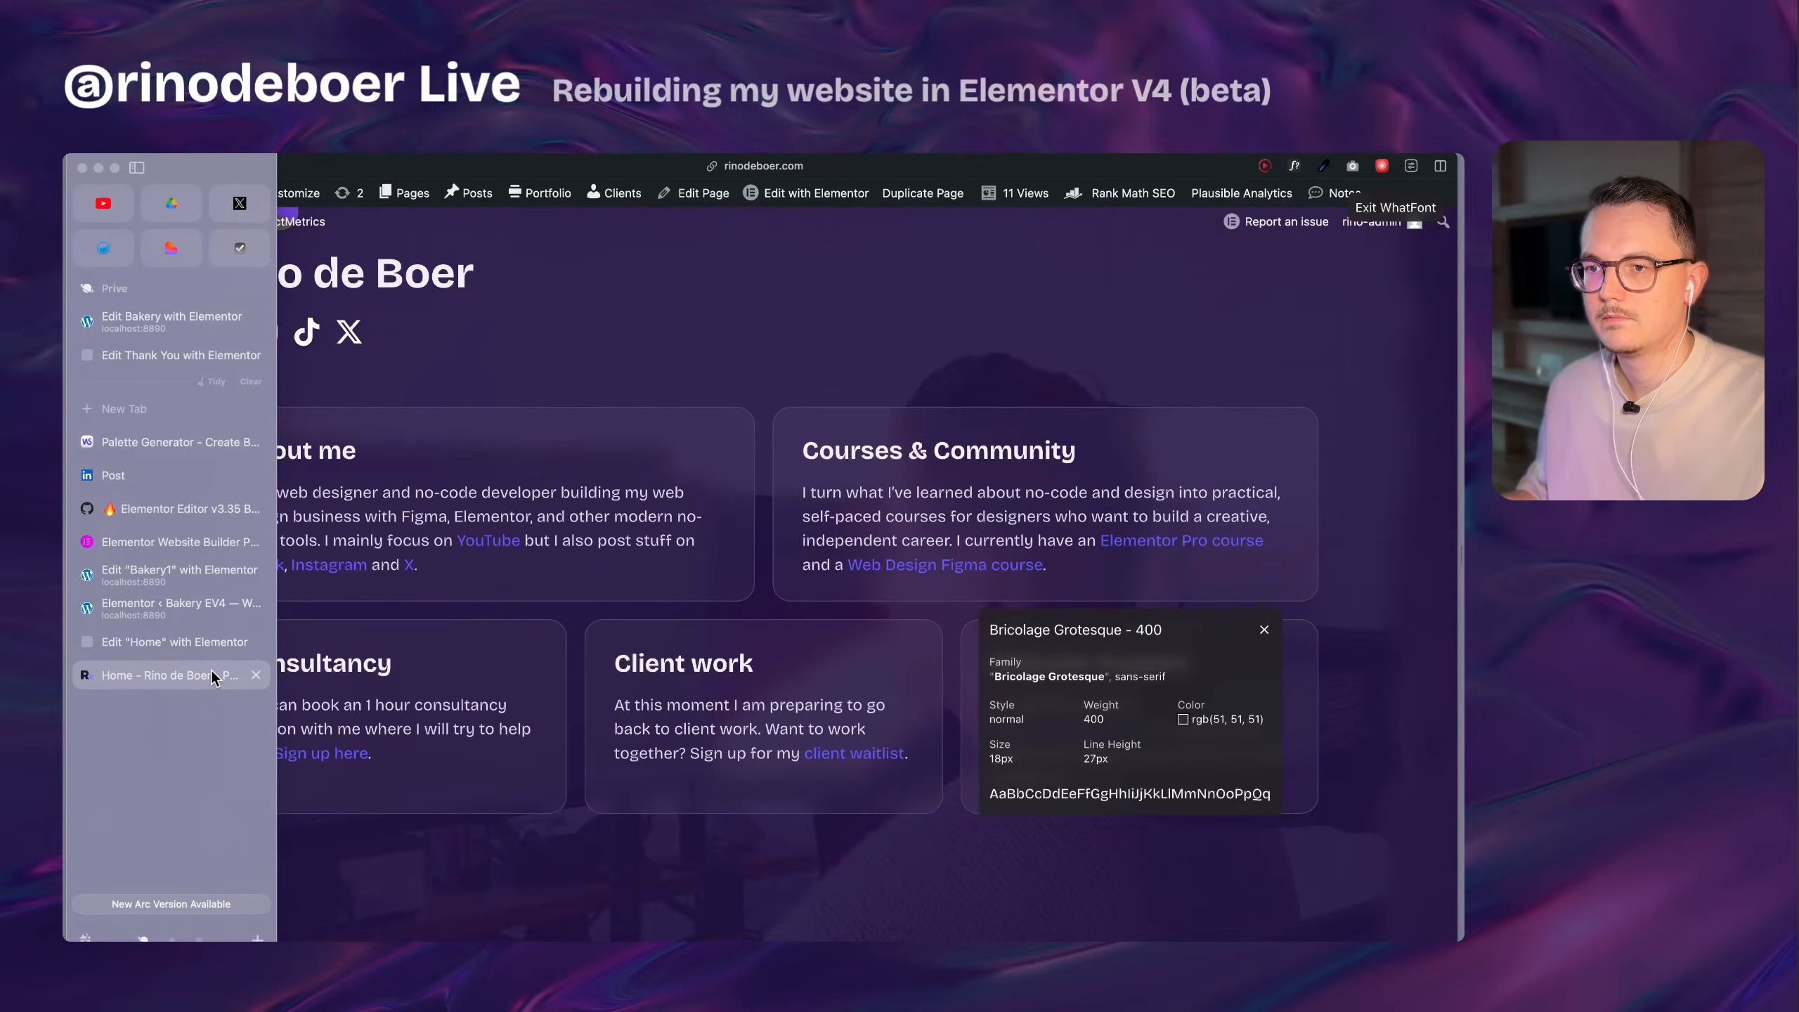
left_click(197, 645)
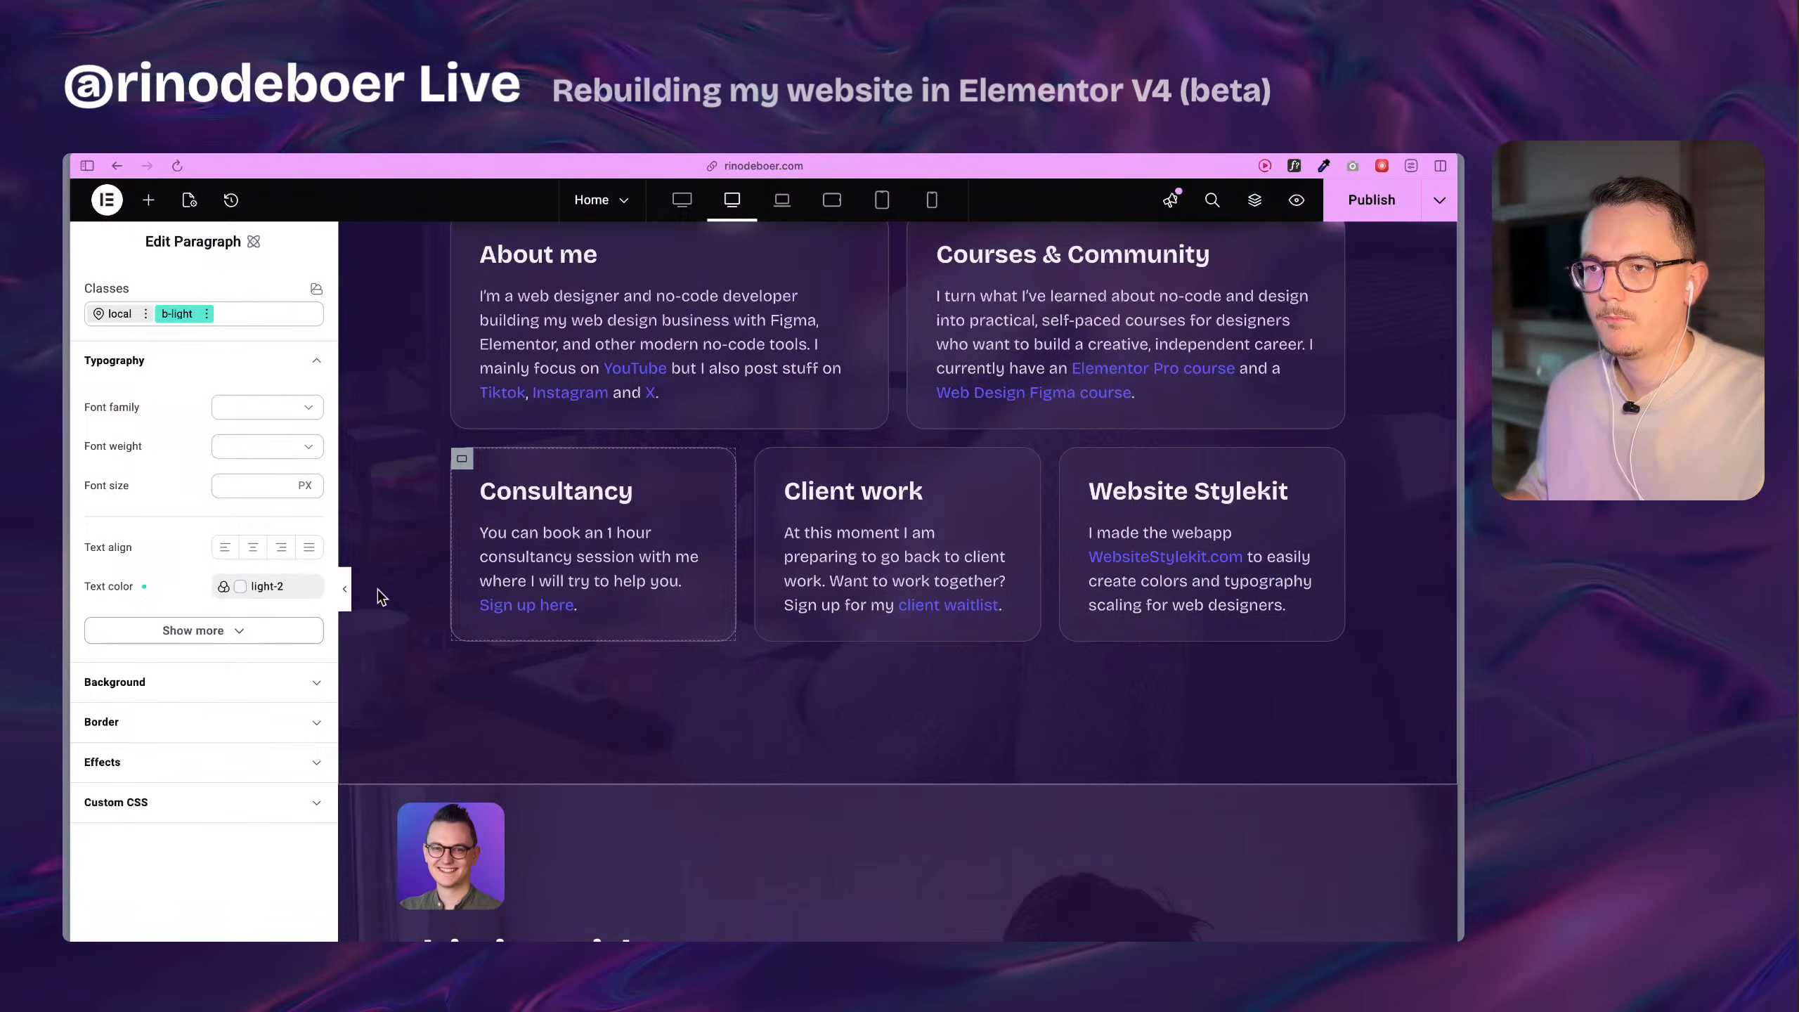
left_click(258, 587)
left_click(258, 621)
type("light0")
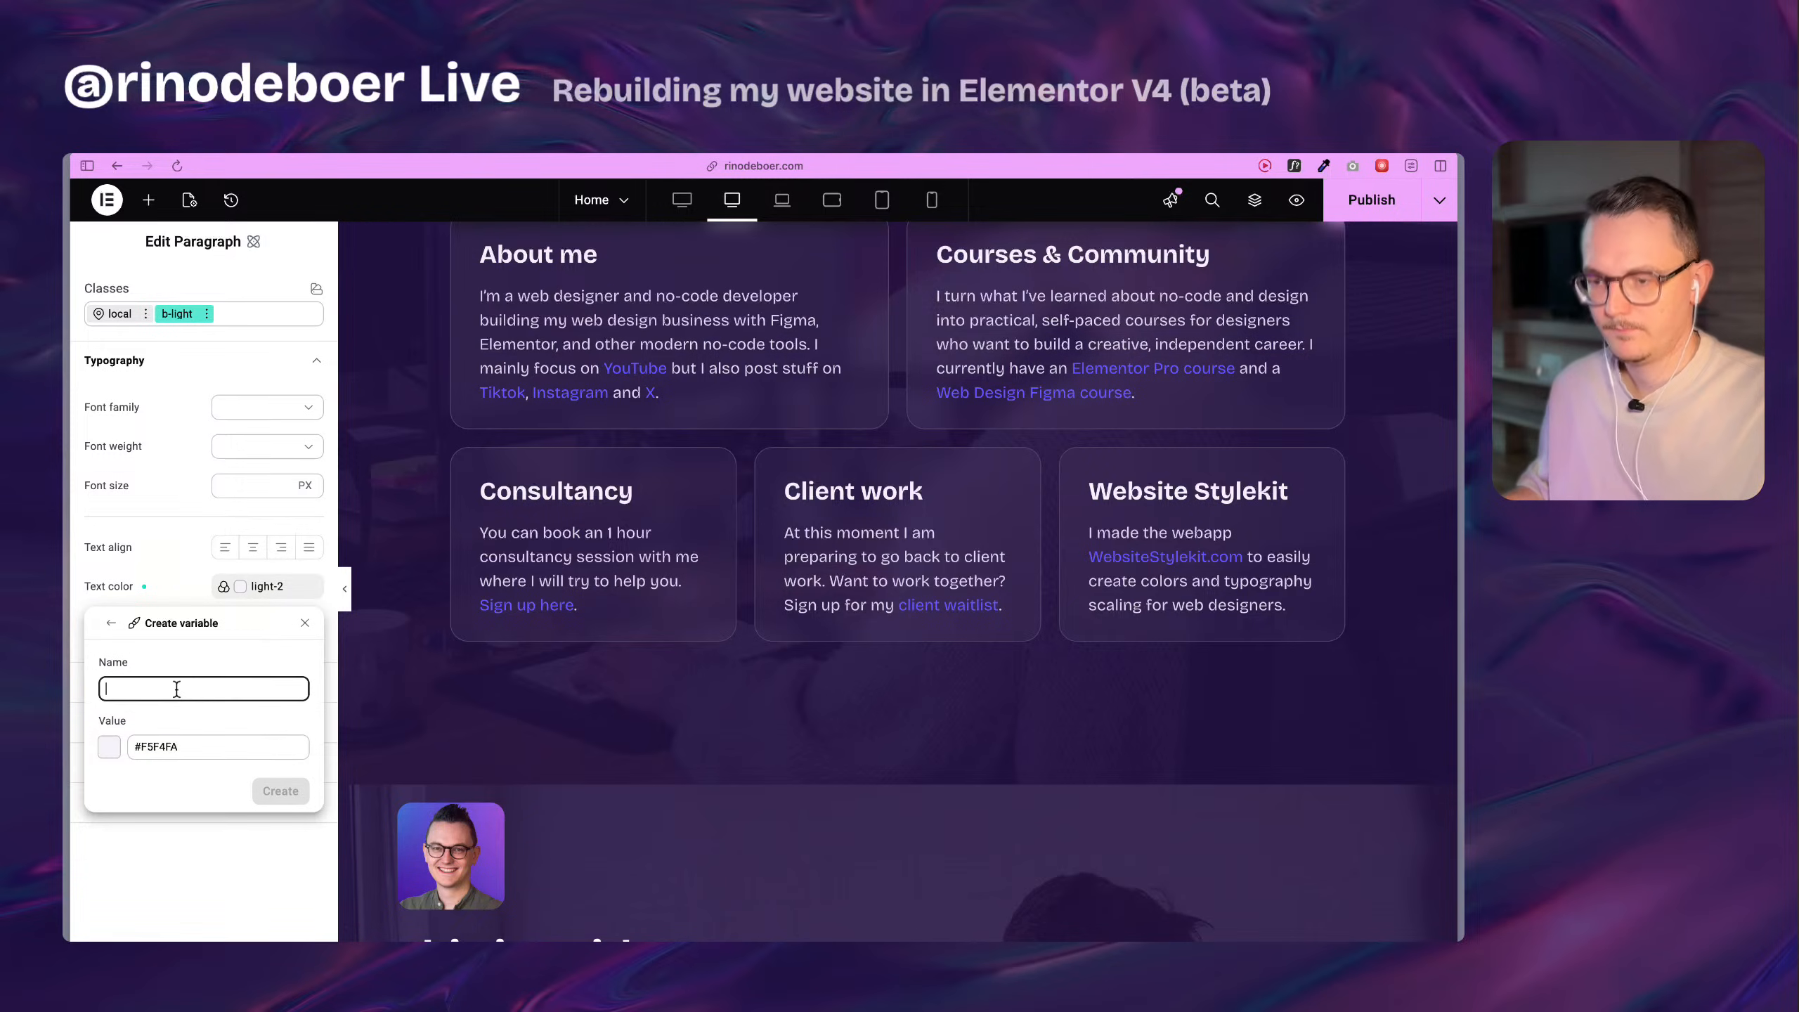
key("BackSpace")
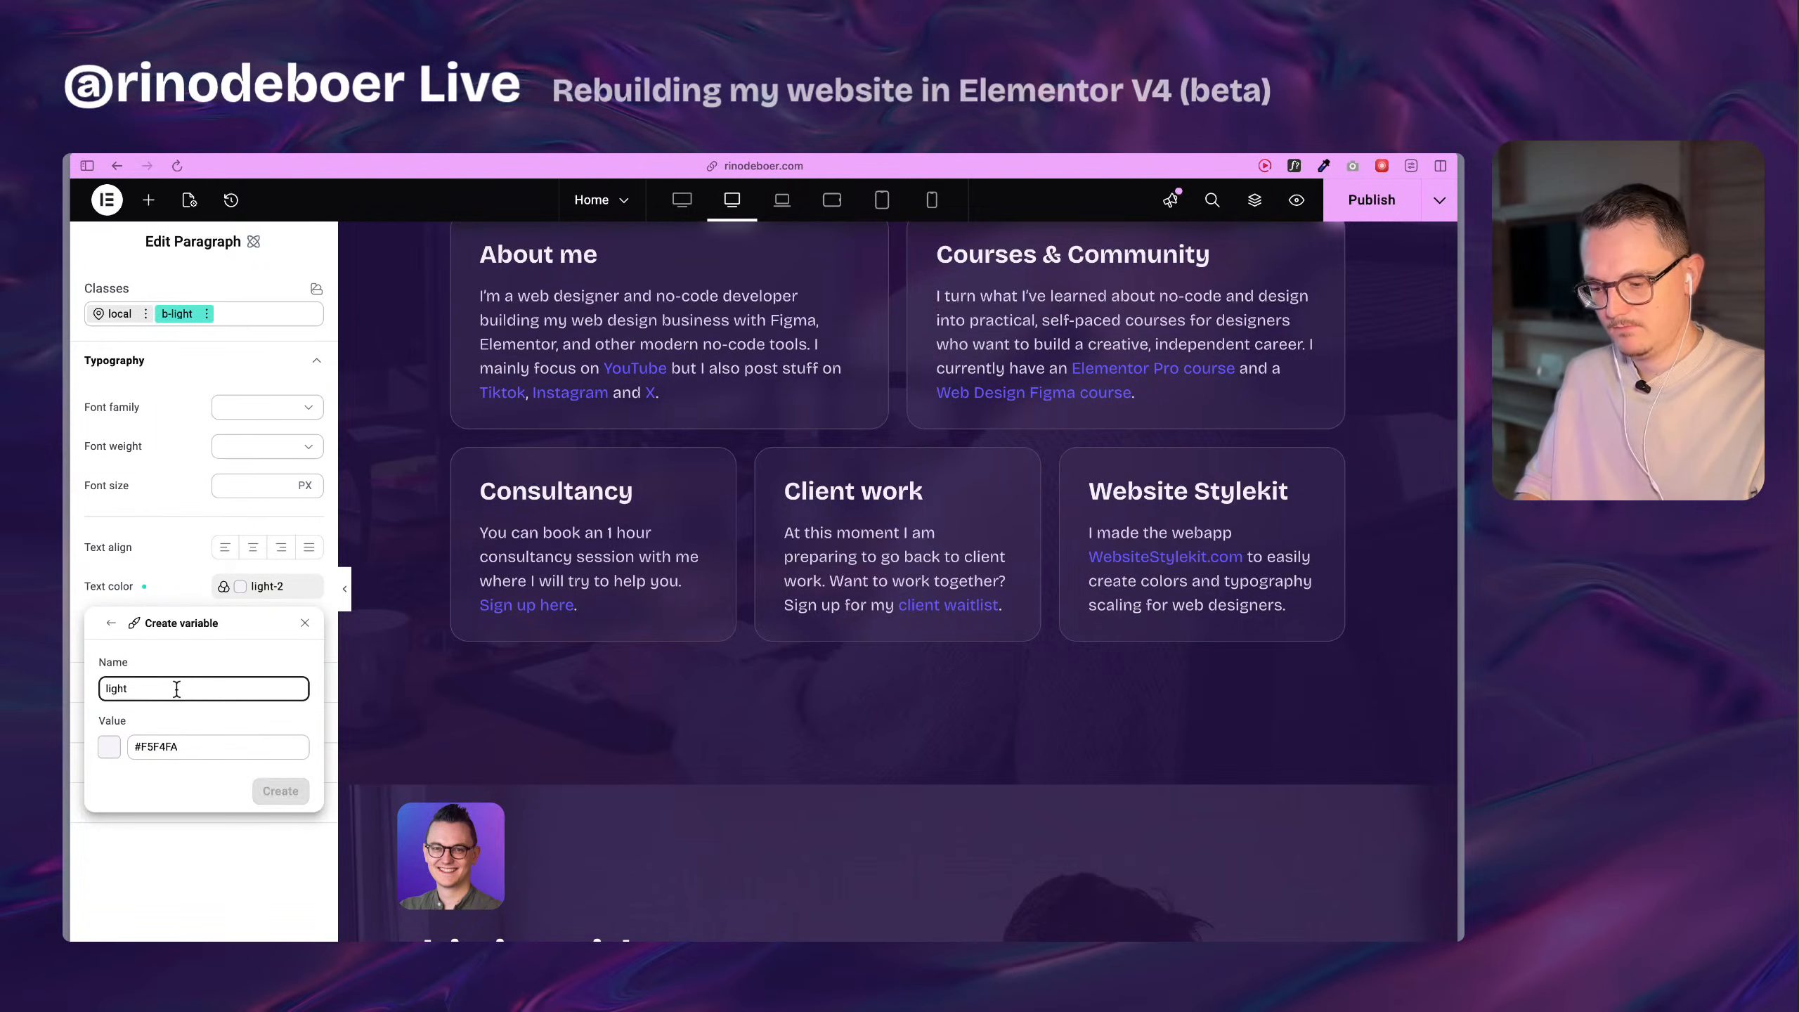
type("-3")
key("Tab")
double_click(163, 747)
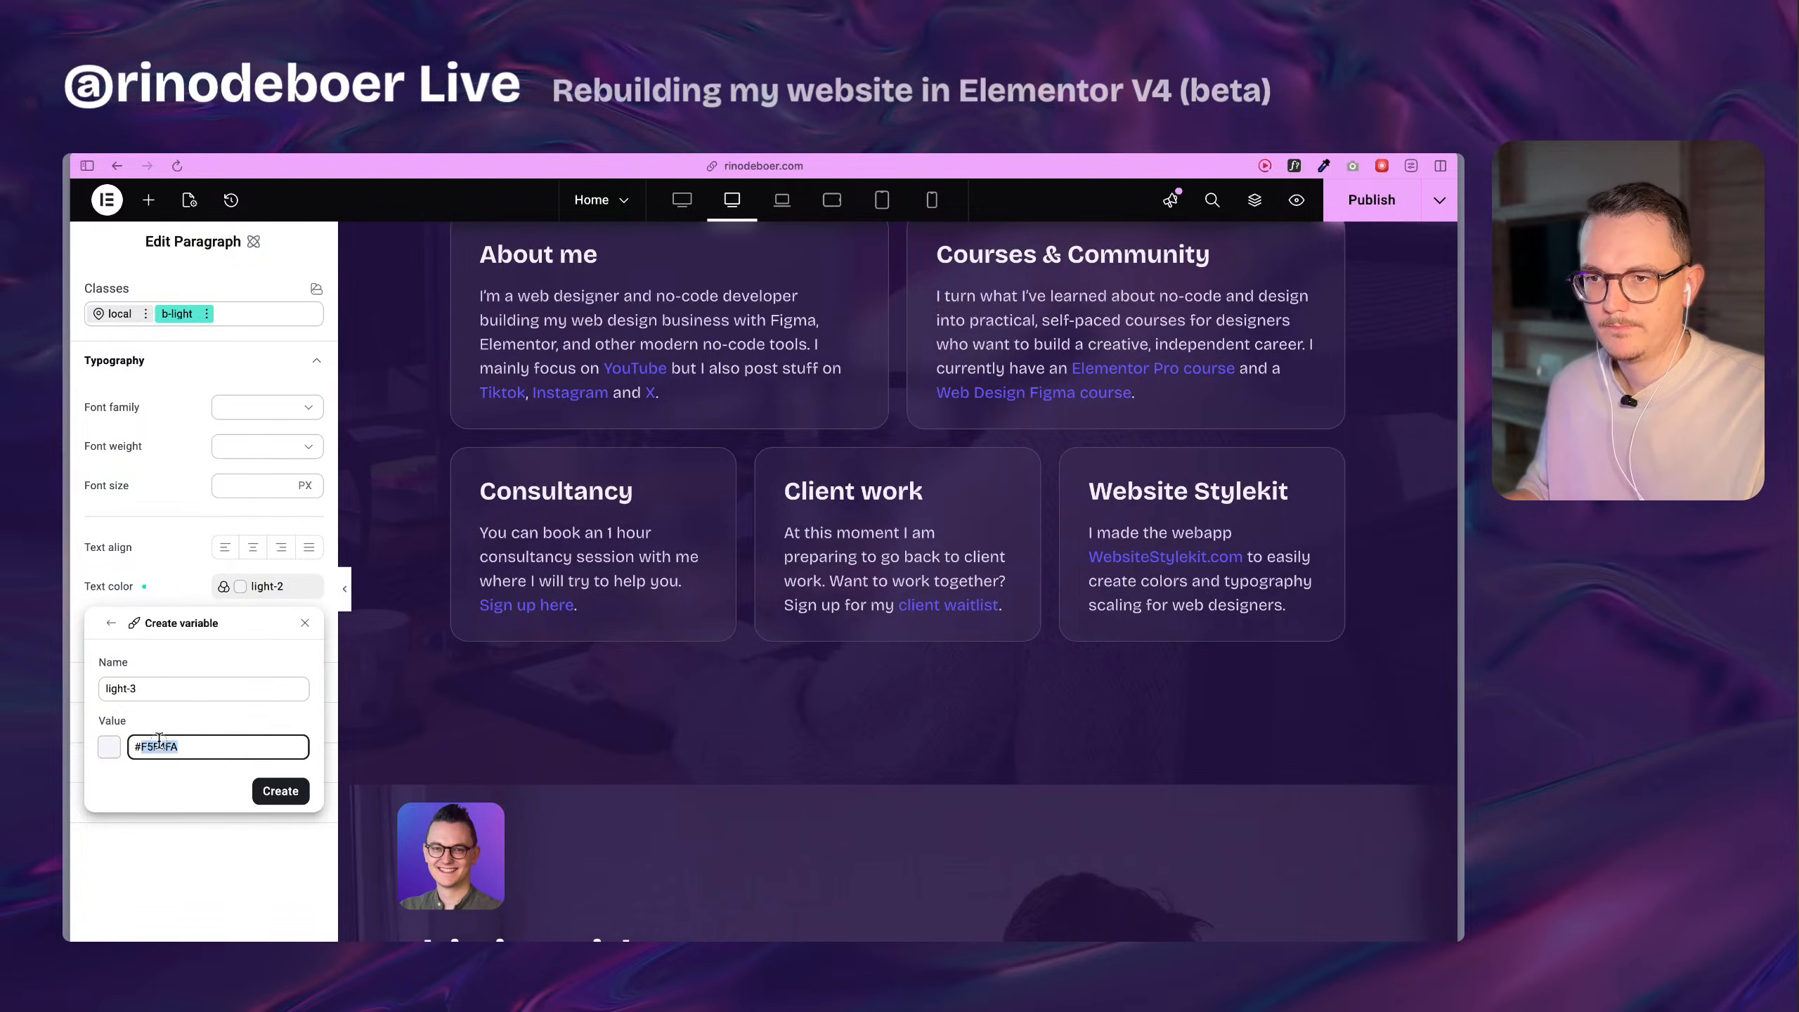
key("super+v")
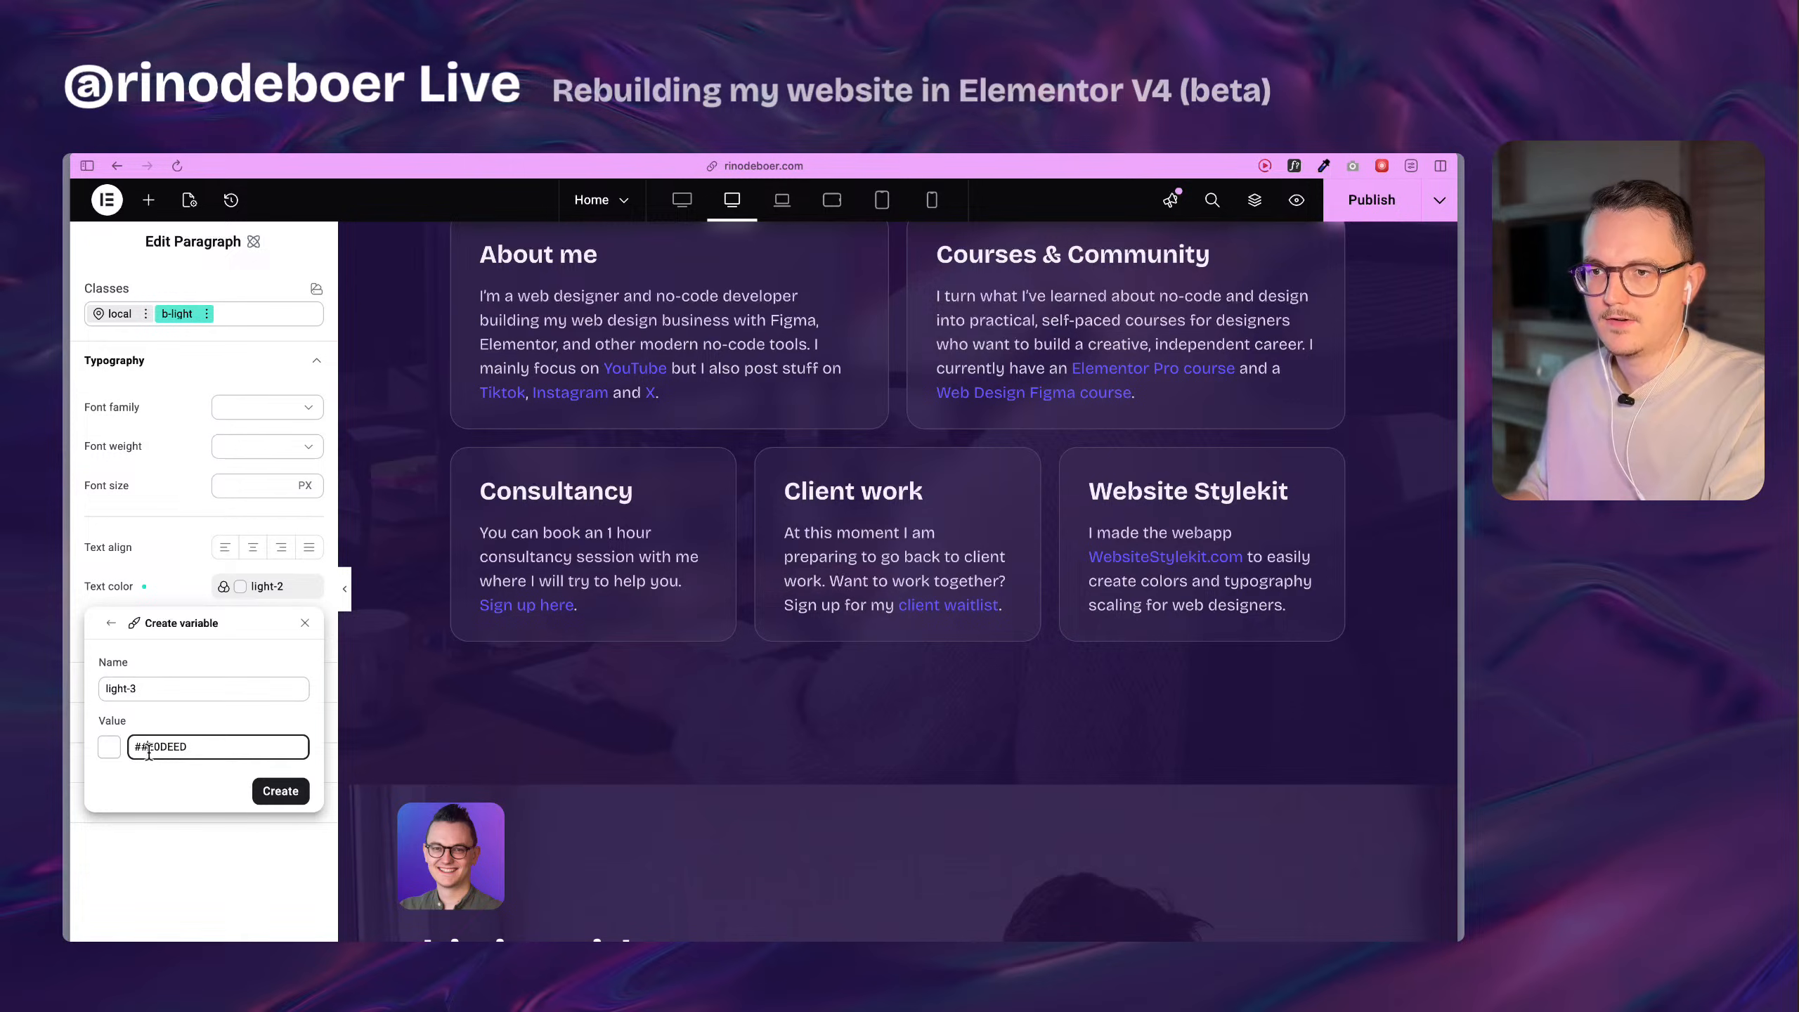
key("BackSpace")
left_click(278, 790)
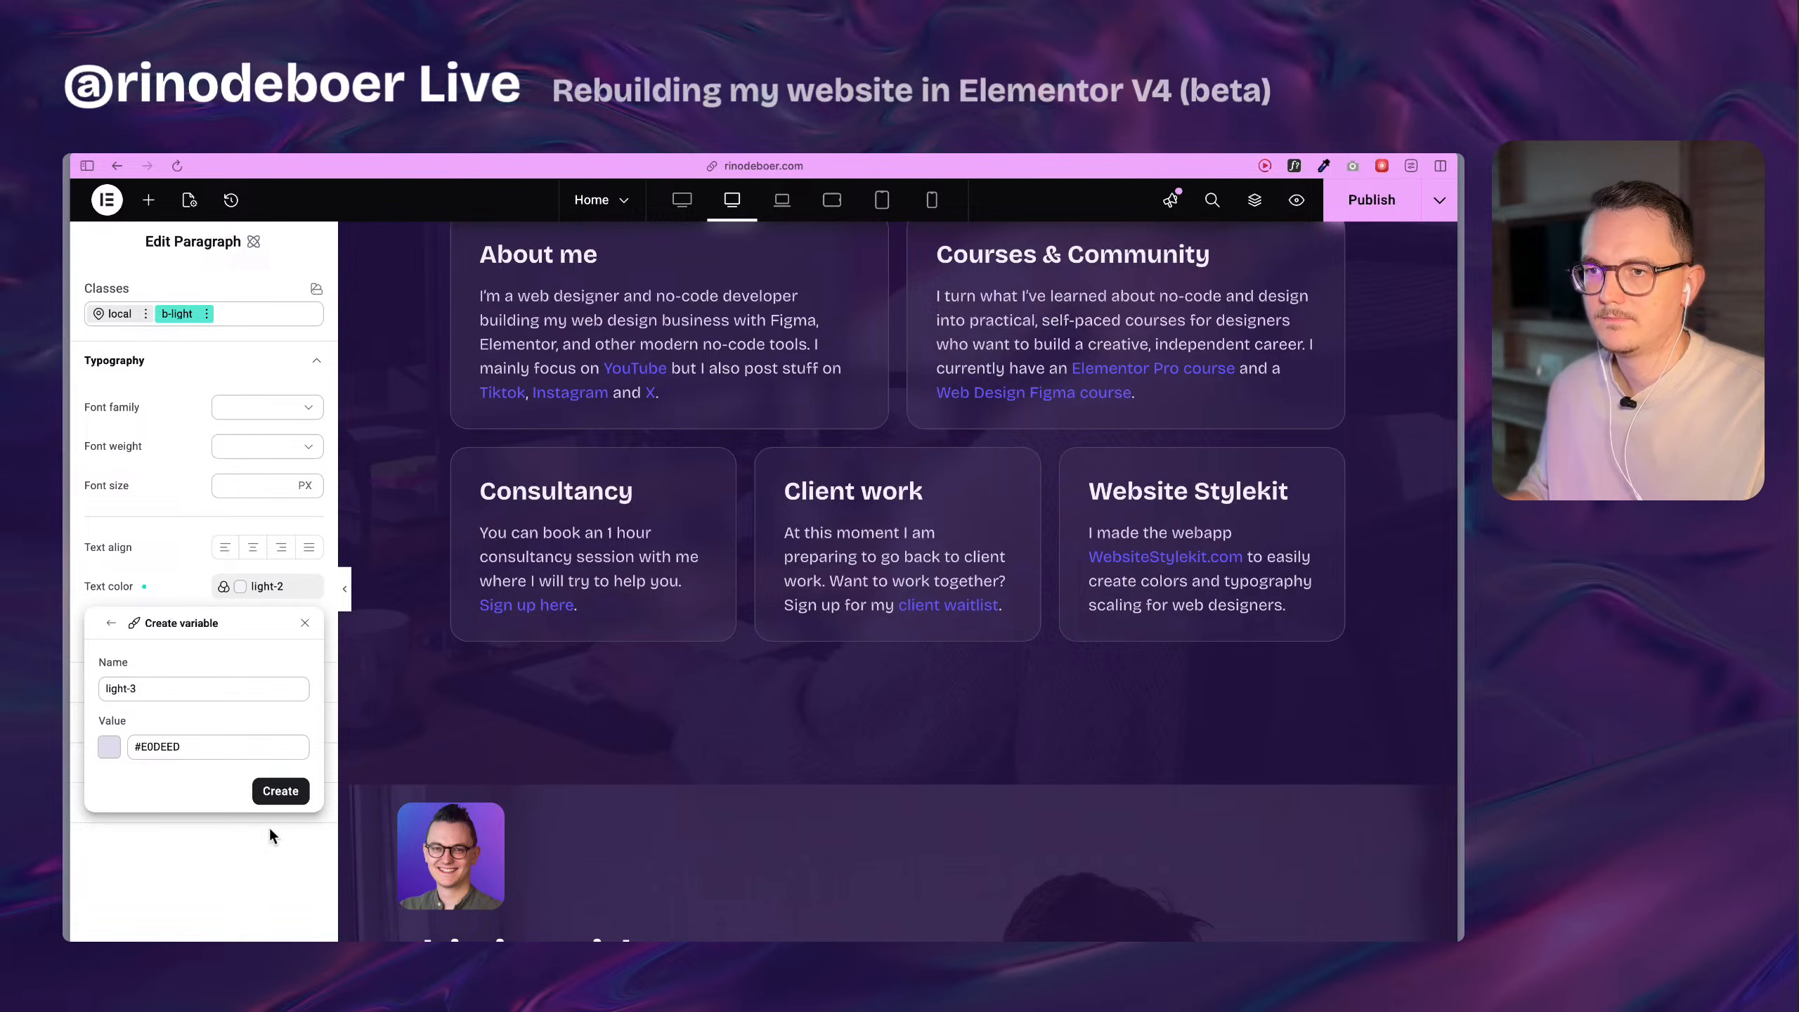
Compare the rebuilt paragraph's color on the page and set the b-light class's text color to the light-2 variable.
left_click(269, 590)
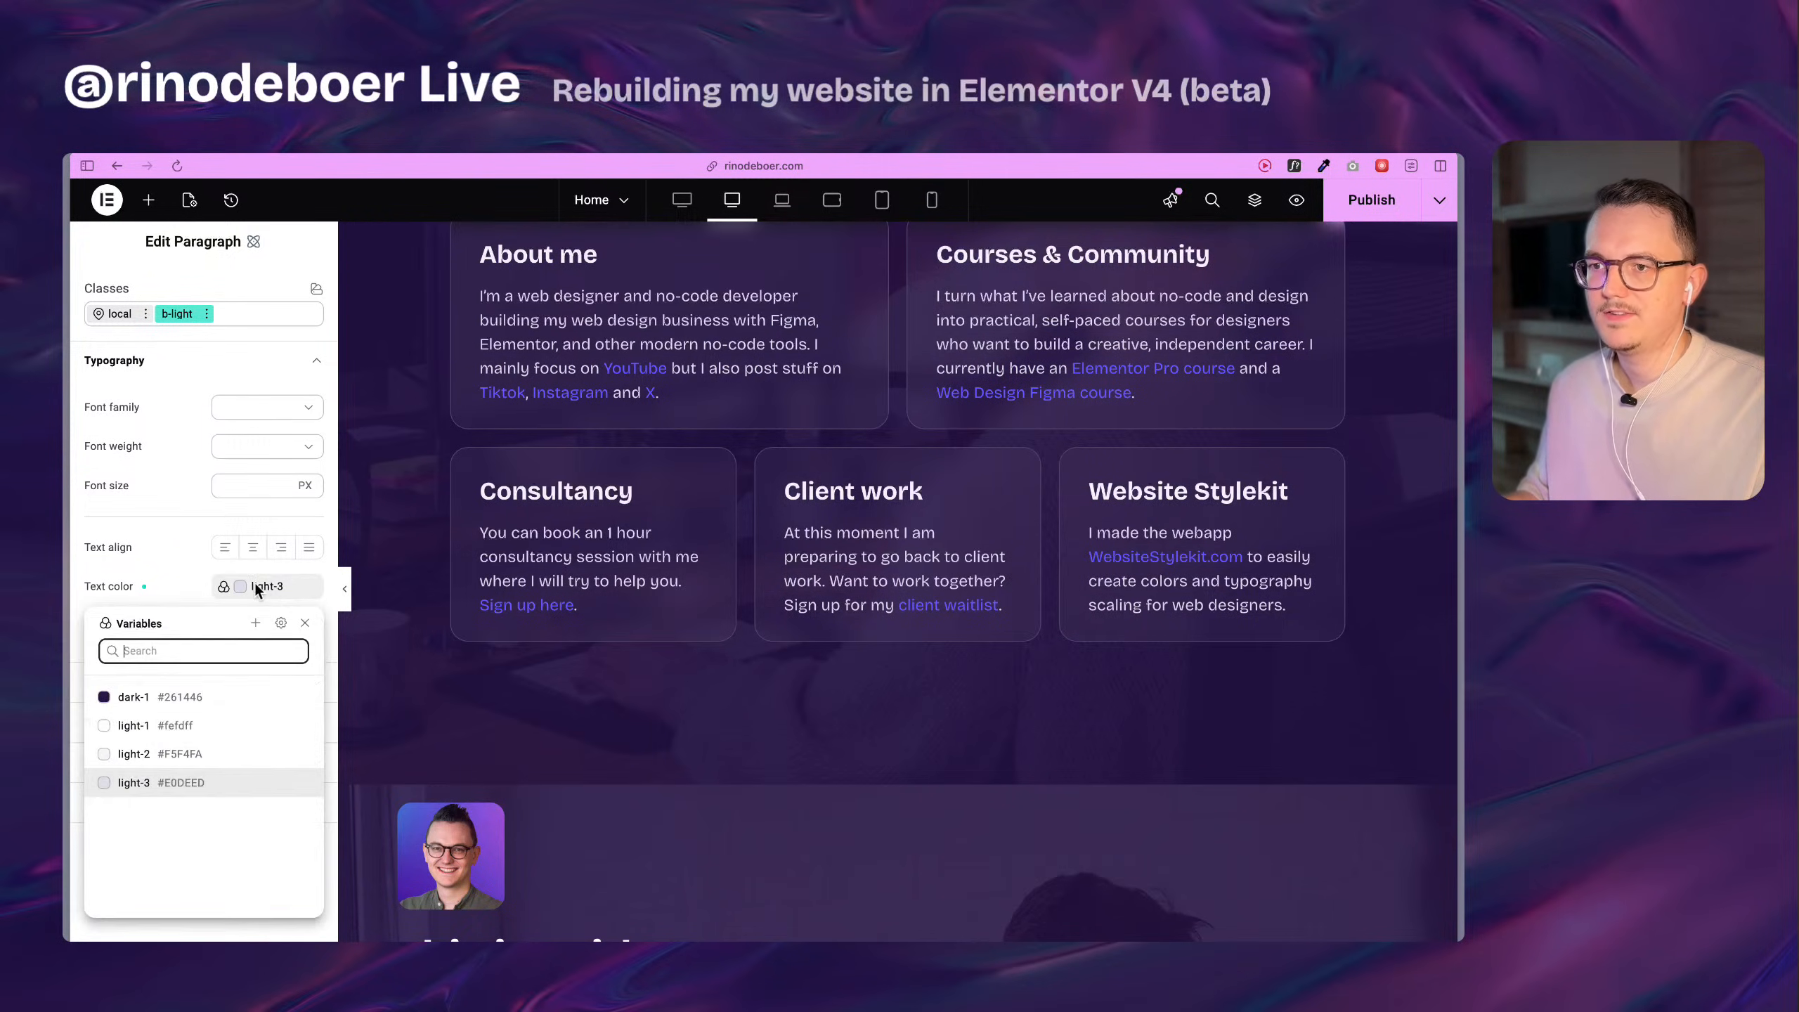
left_click(185, 587)
scroll(548, 567, "down", 7)
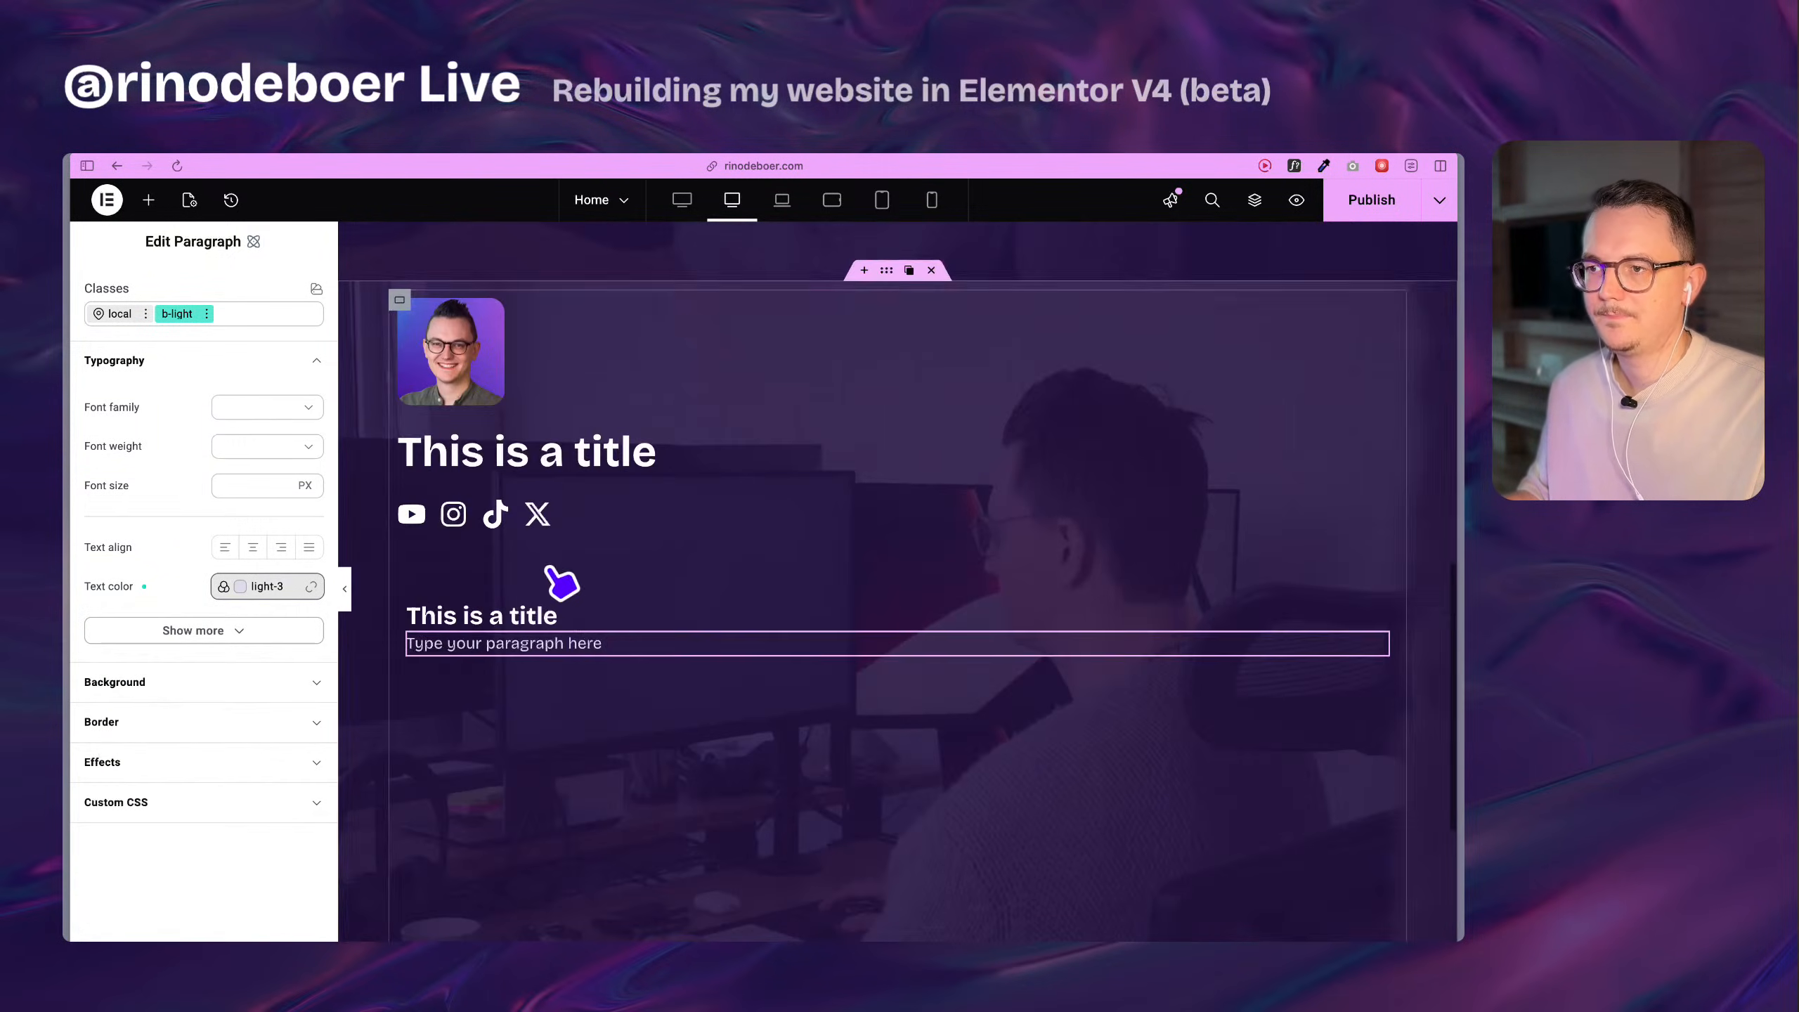
left_click(269, 586)
left_click(200, 751)
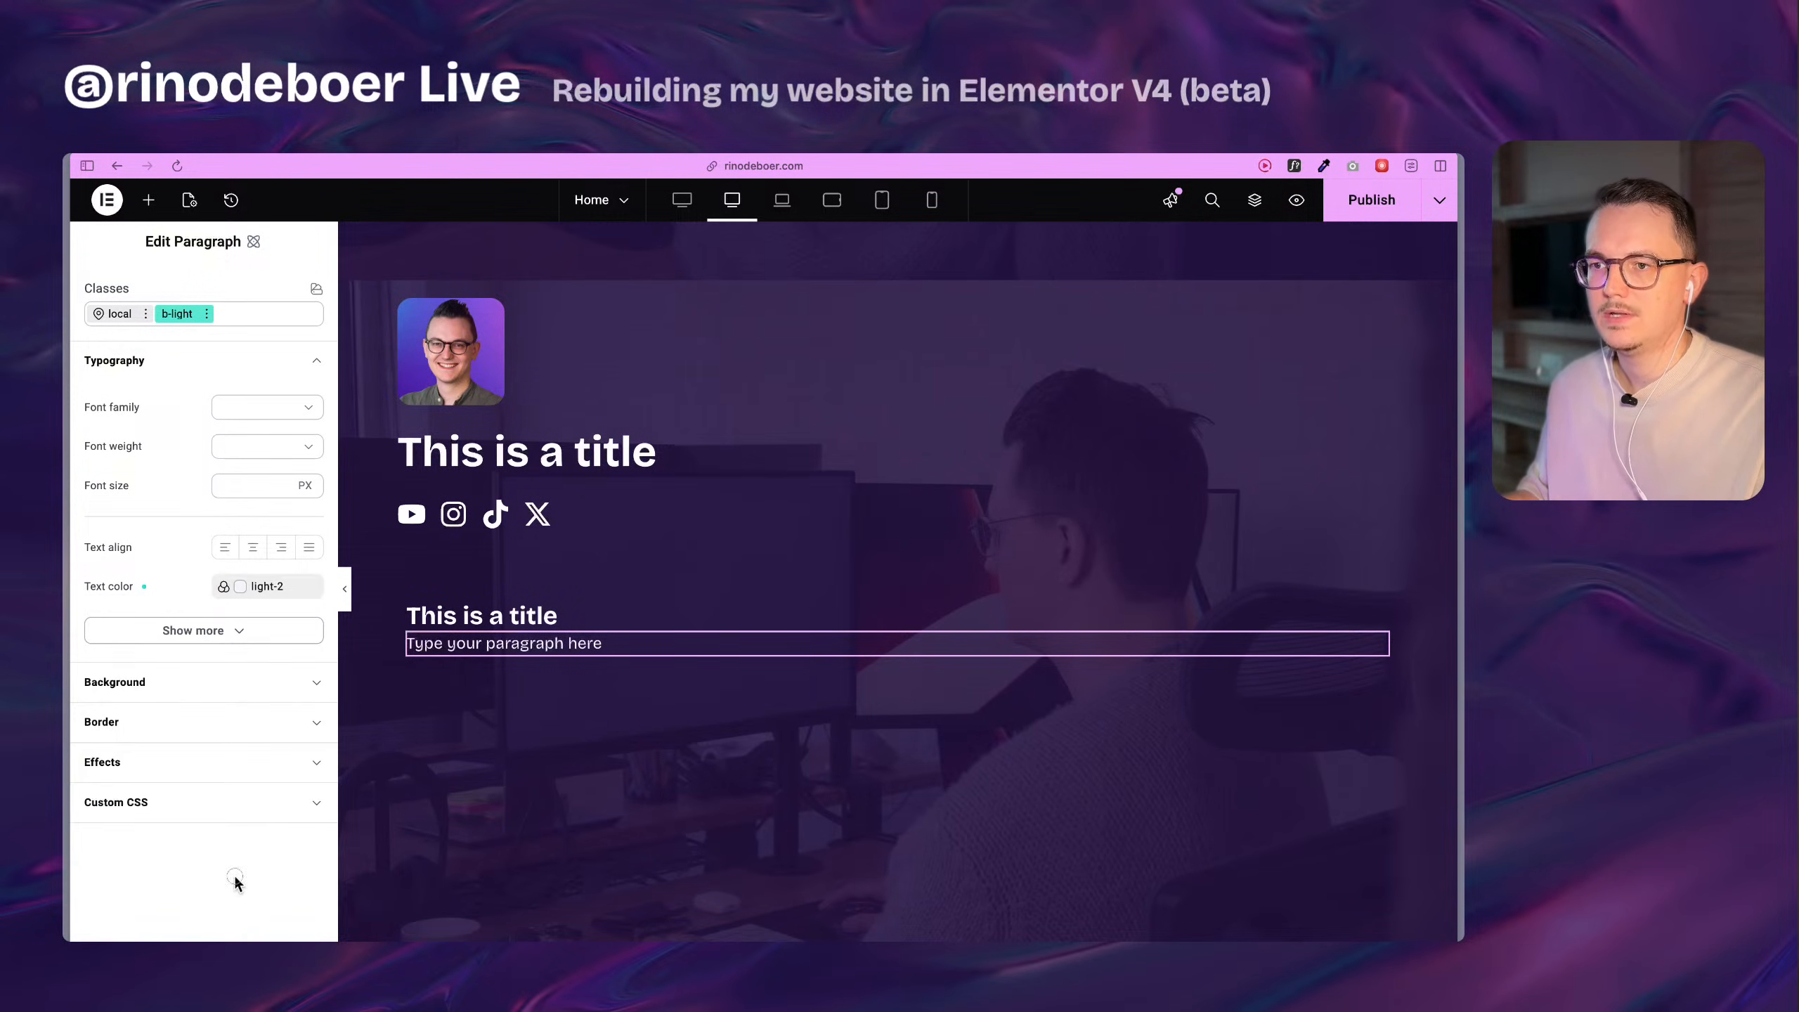
Select the flexbox holding the rebuilt card's title and paragraph and set its border width to 1 px.
scroll(631, 630, "up", 3)
left_click(415, 762)
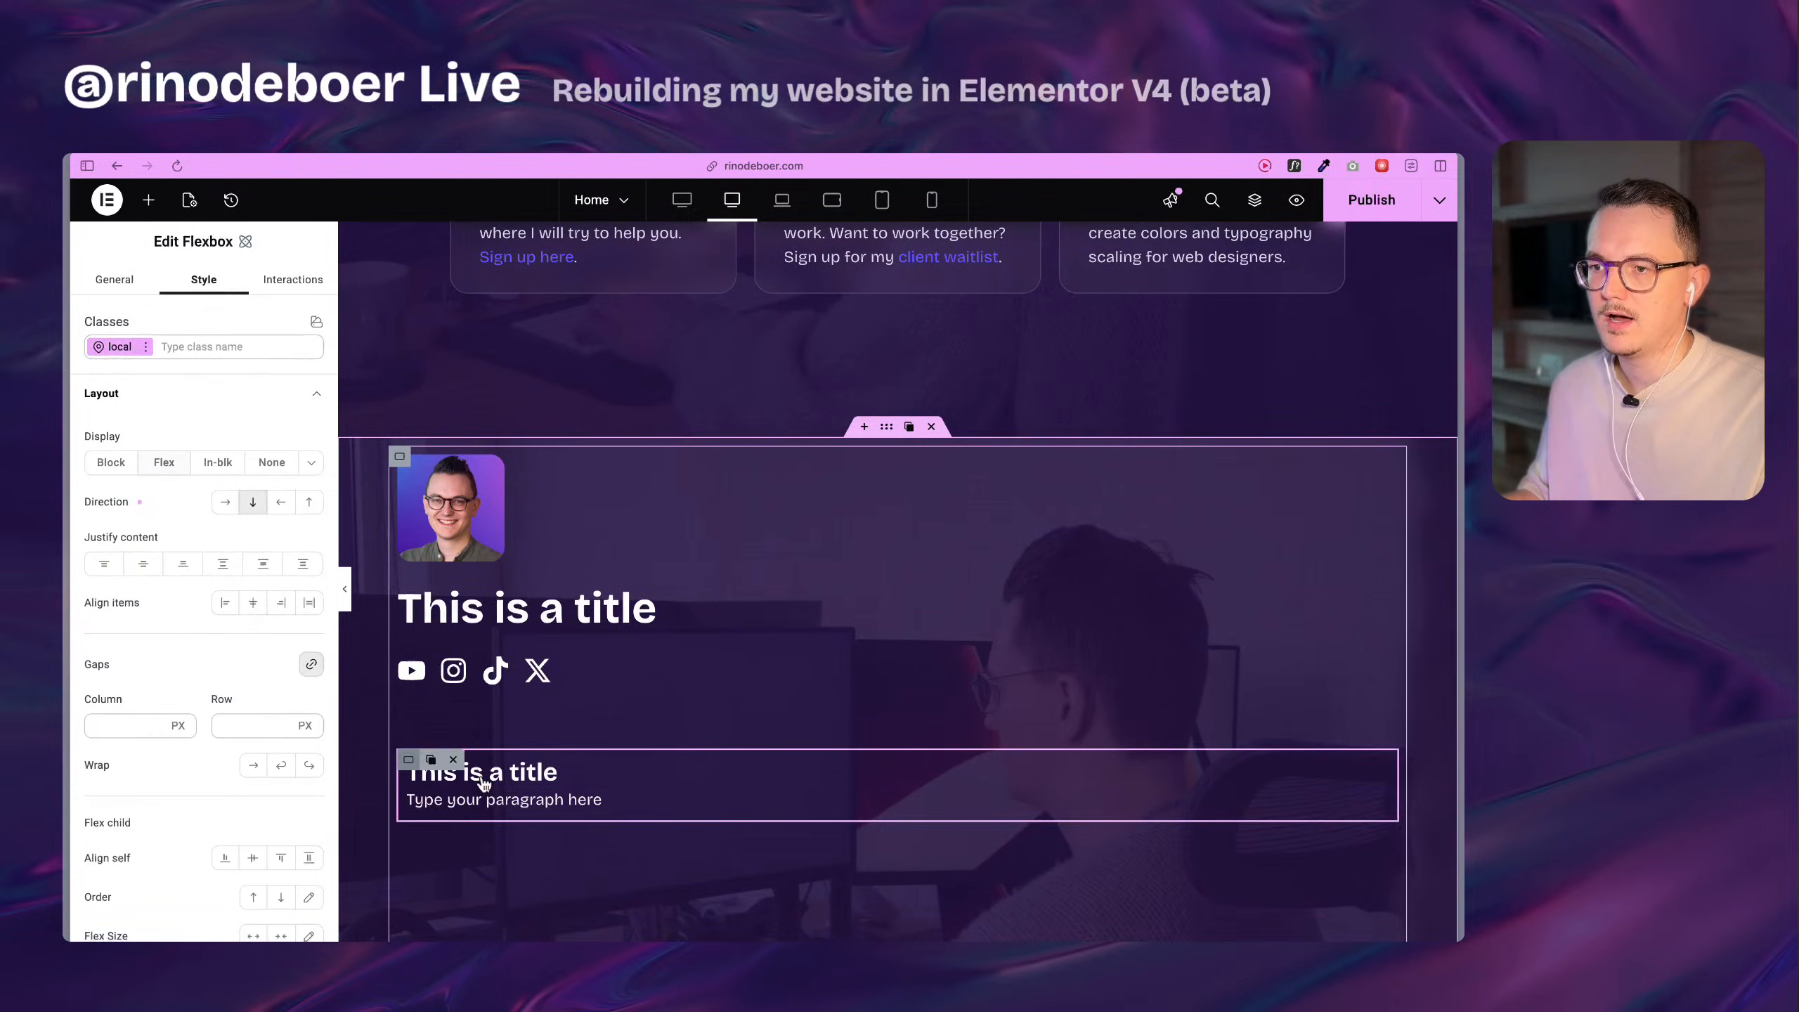
scroll(655, 683, "up", 8)
scroll(750, 677, "down", 3)
scroll(725, 665, "down", 6)
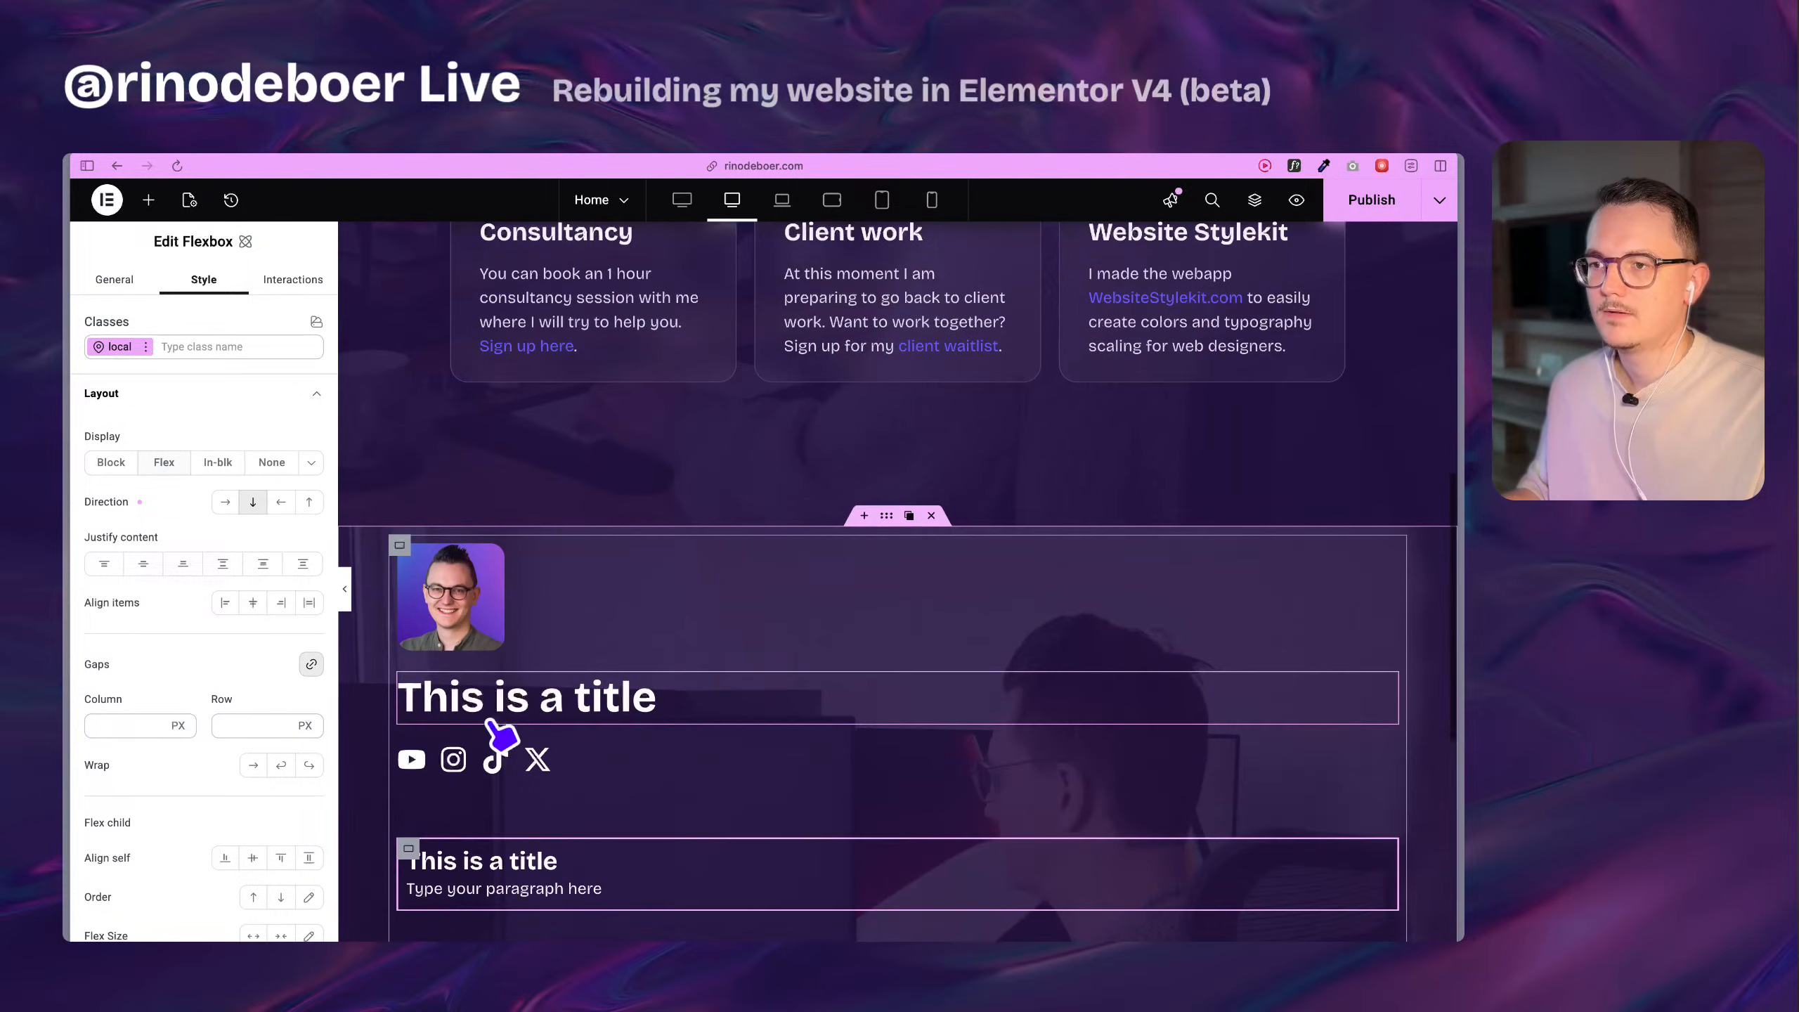
scroll(149, 762, "down", 6)
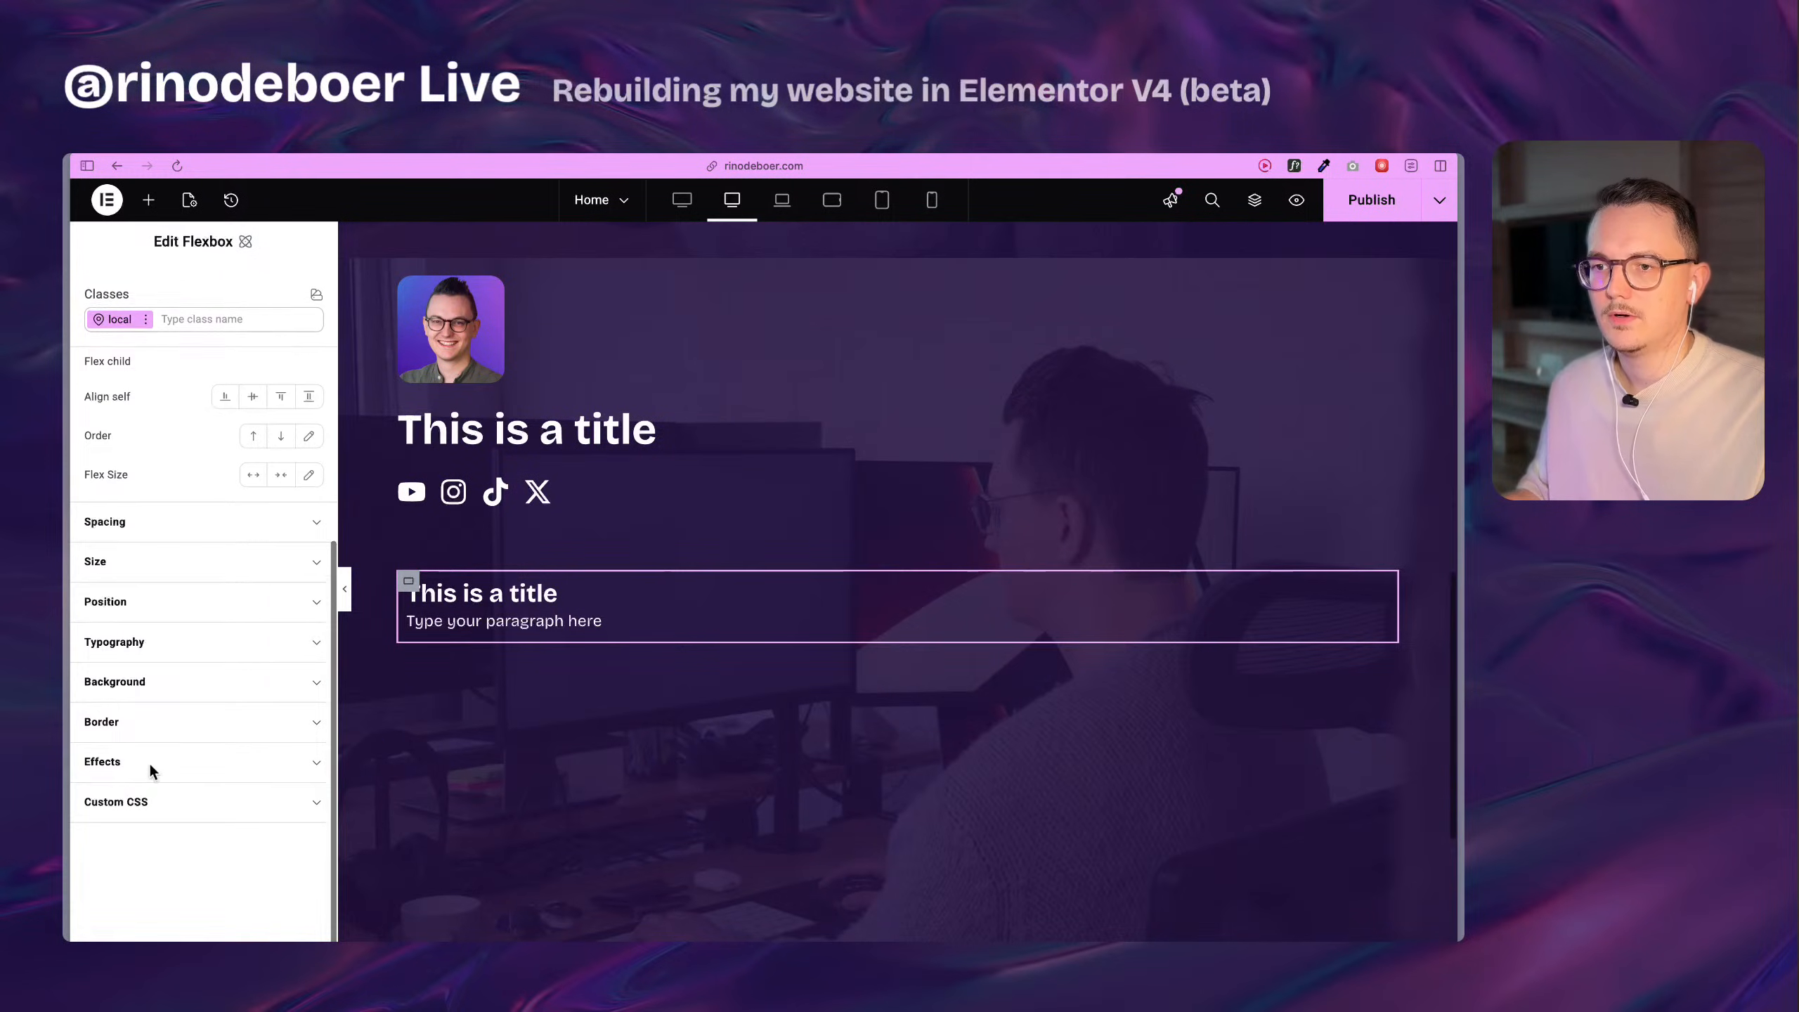
left_click(128, 727)
scroll(164, 752, "down", 3)
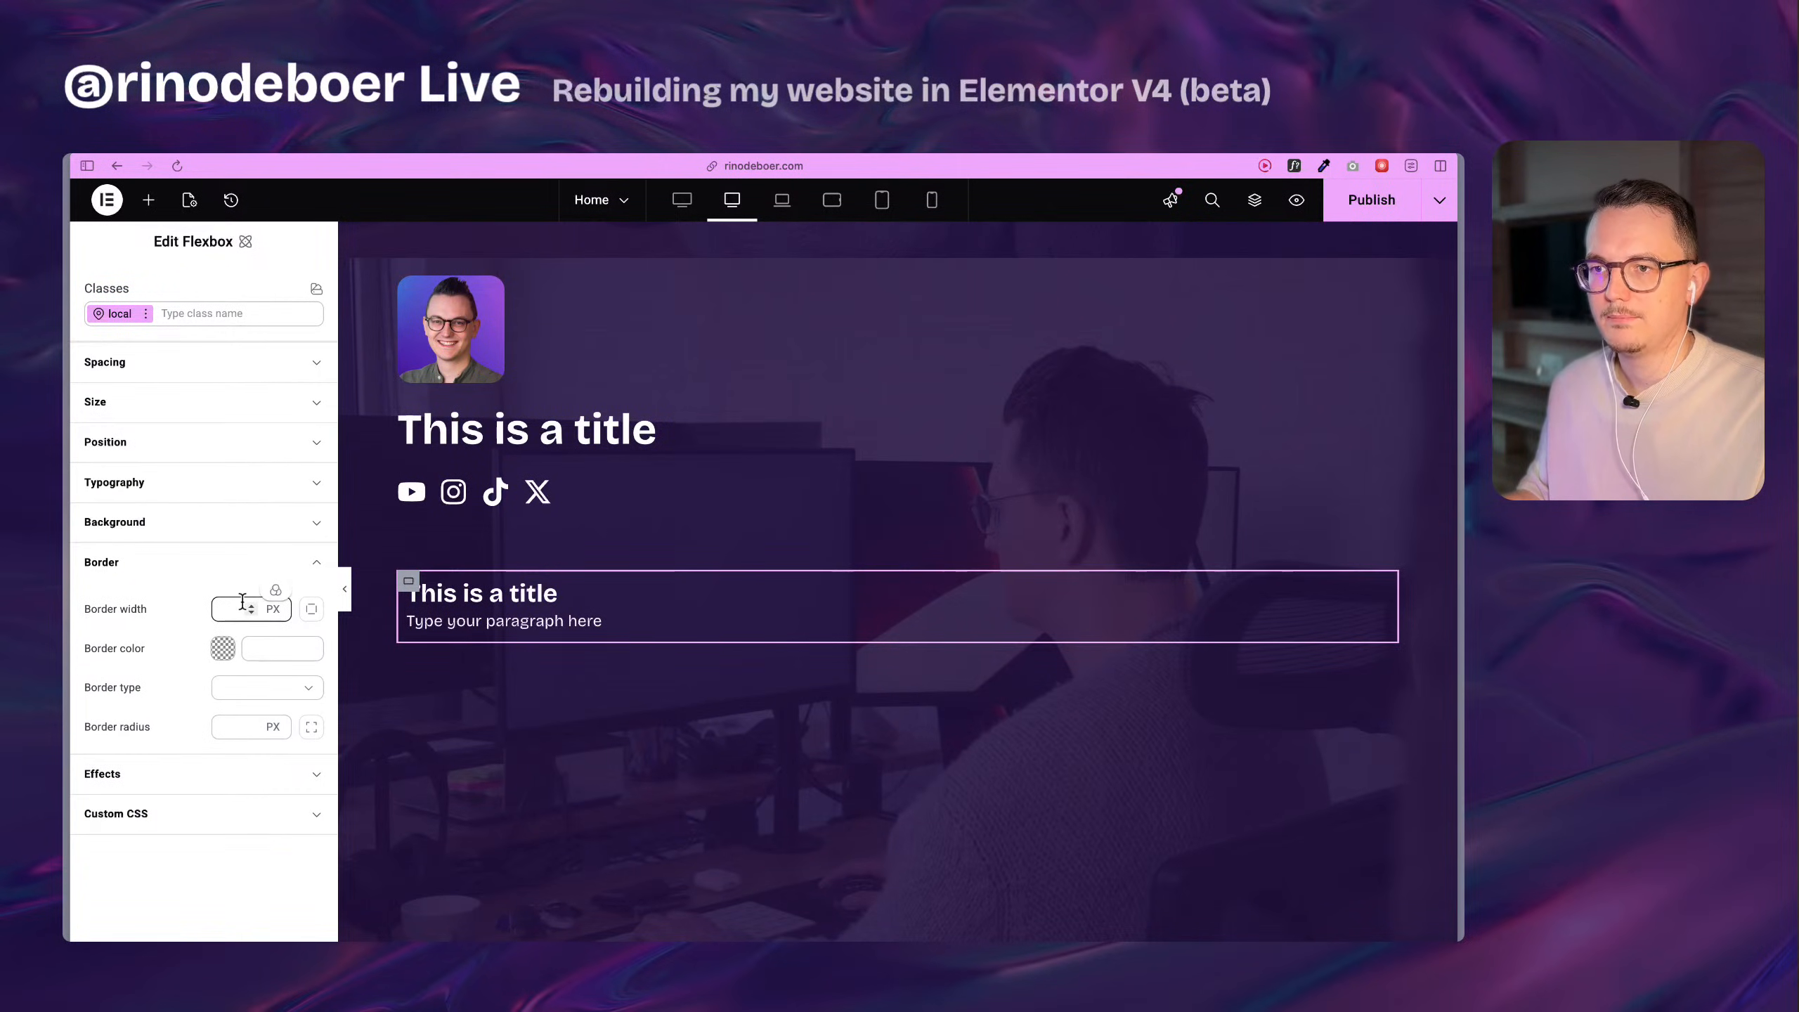
left_click(241, 609)
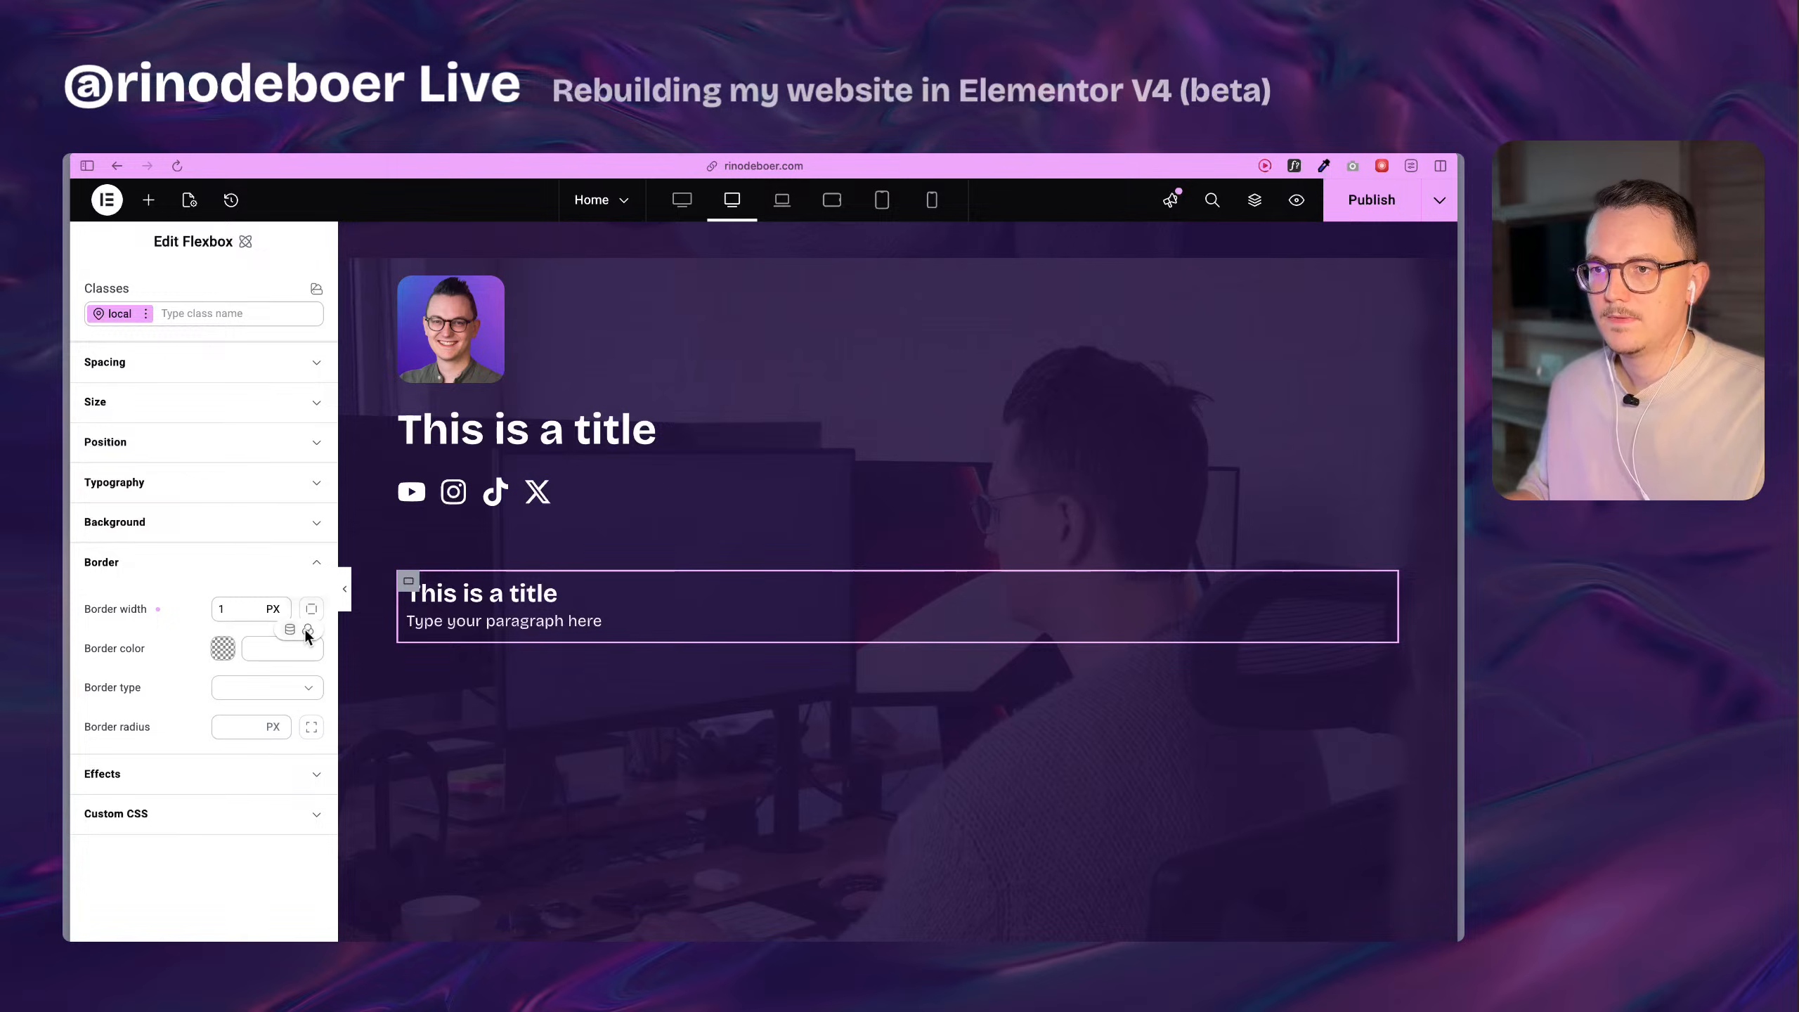
Set the rebuilt card flexbox's border color to the light-3 variable and its border type to Solid.
left_click(308, 631)
left_click(221, 825)
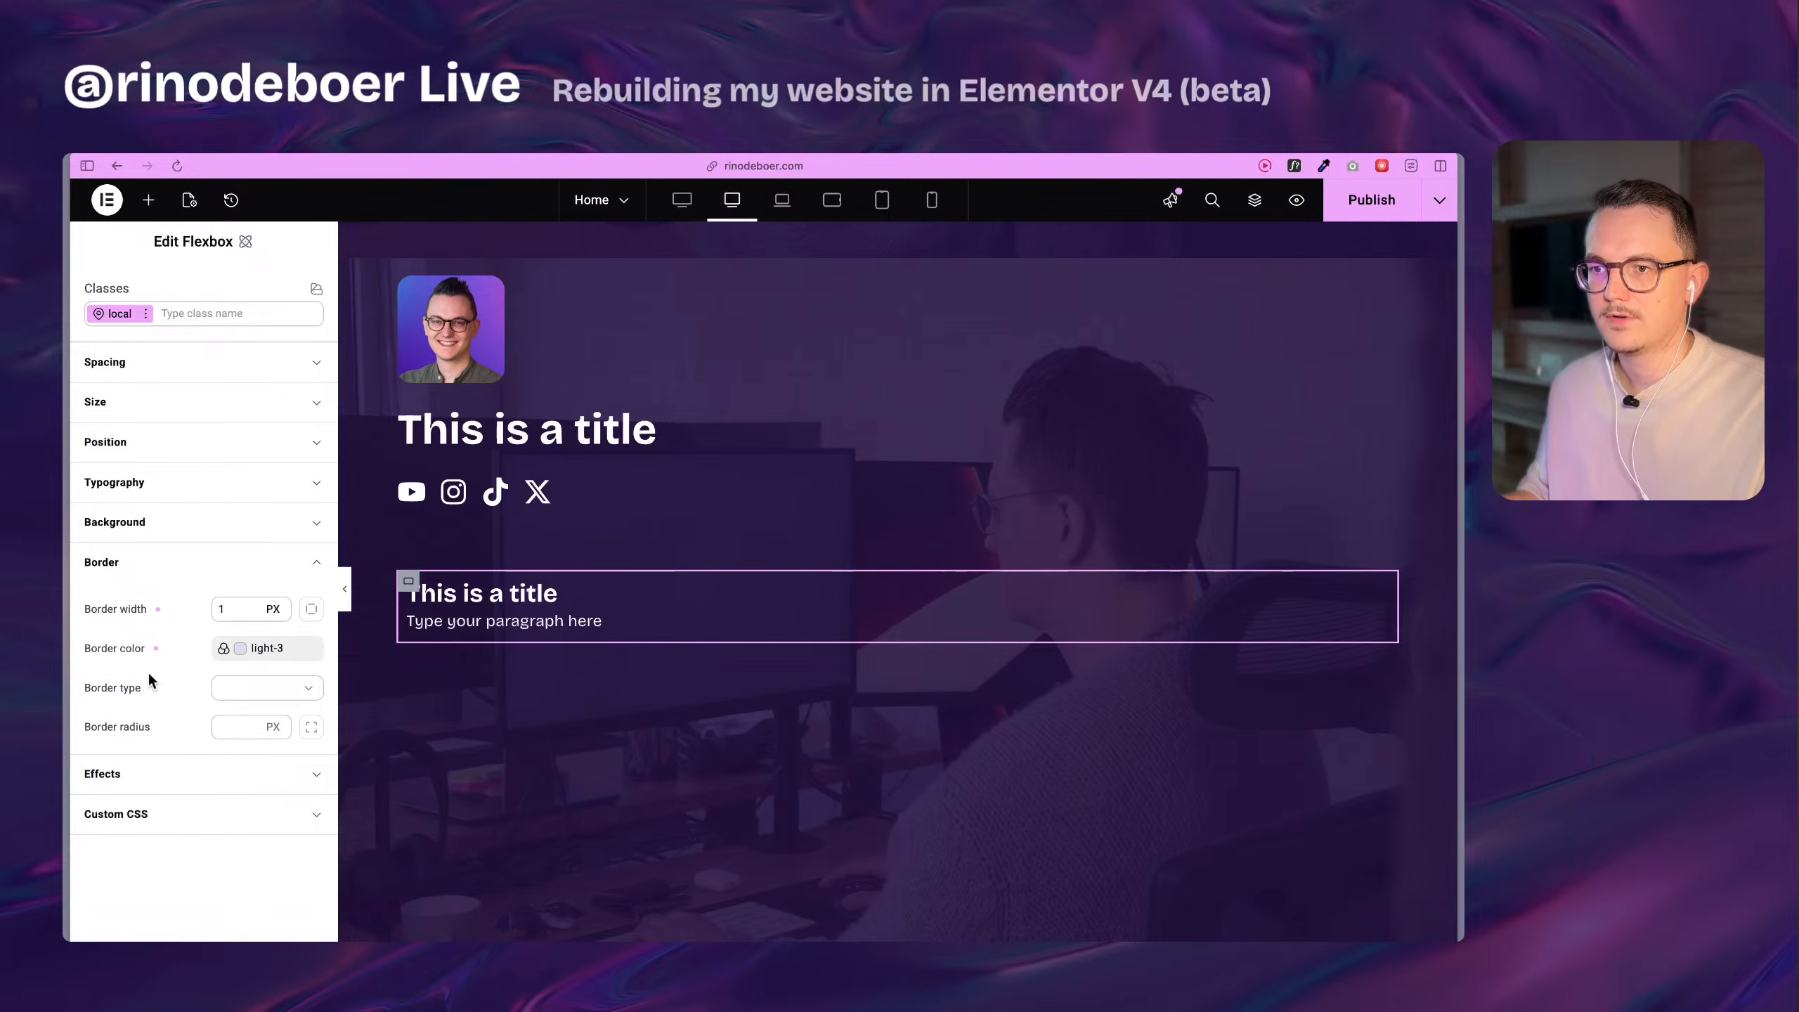
left_click(281, 689)
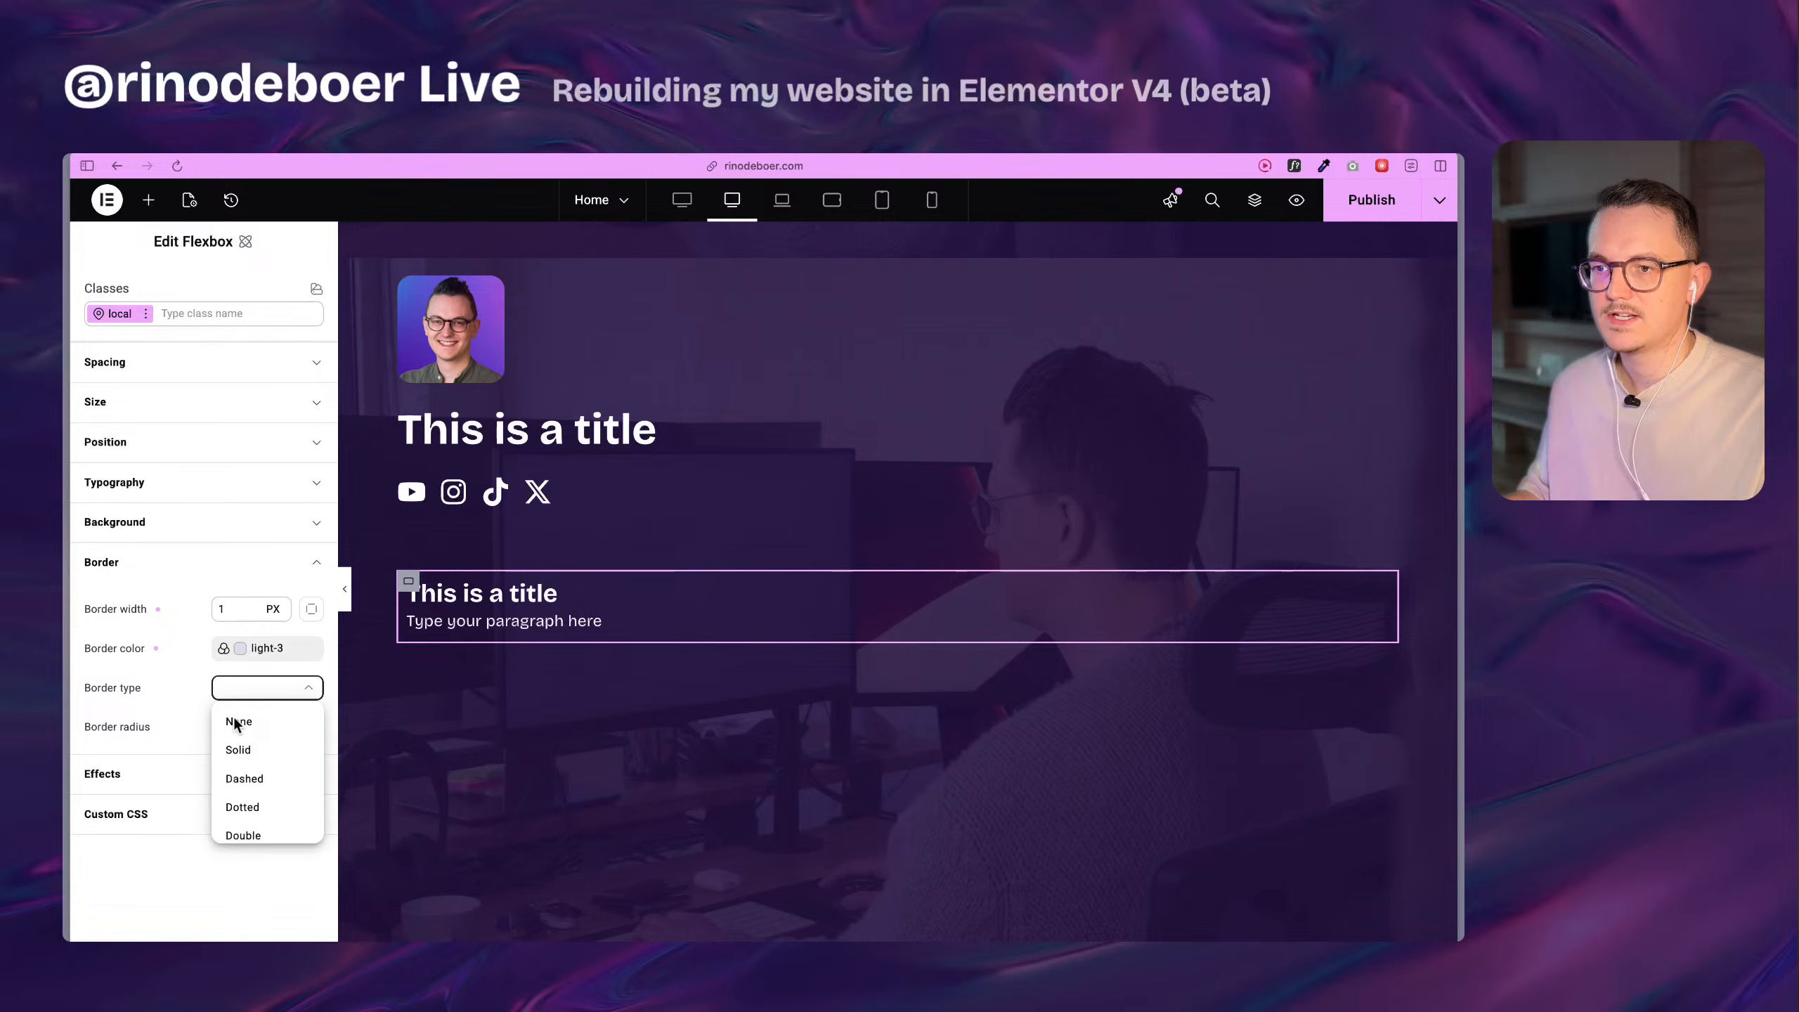
left_click(254, 751)
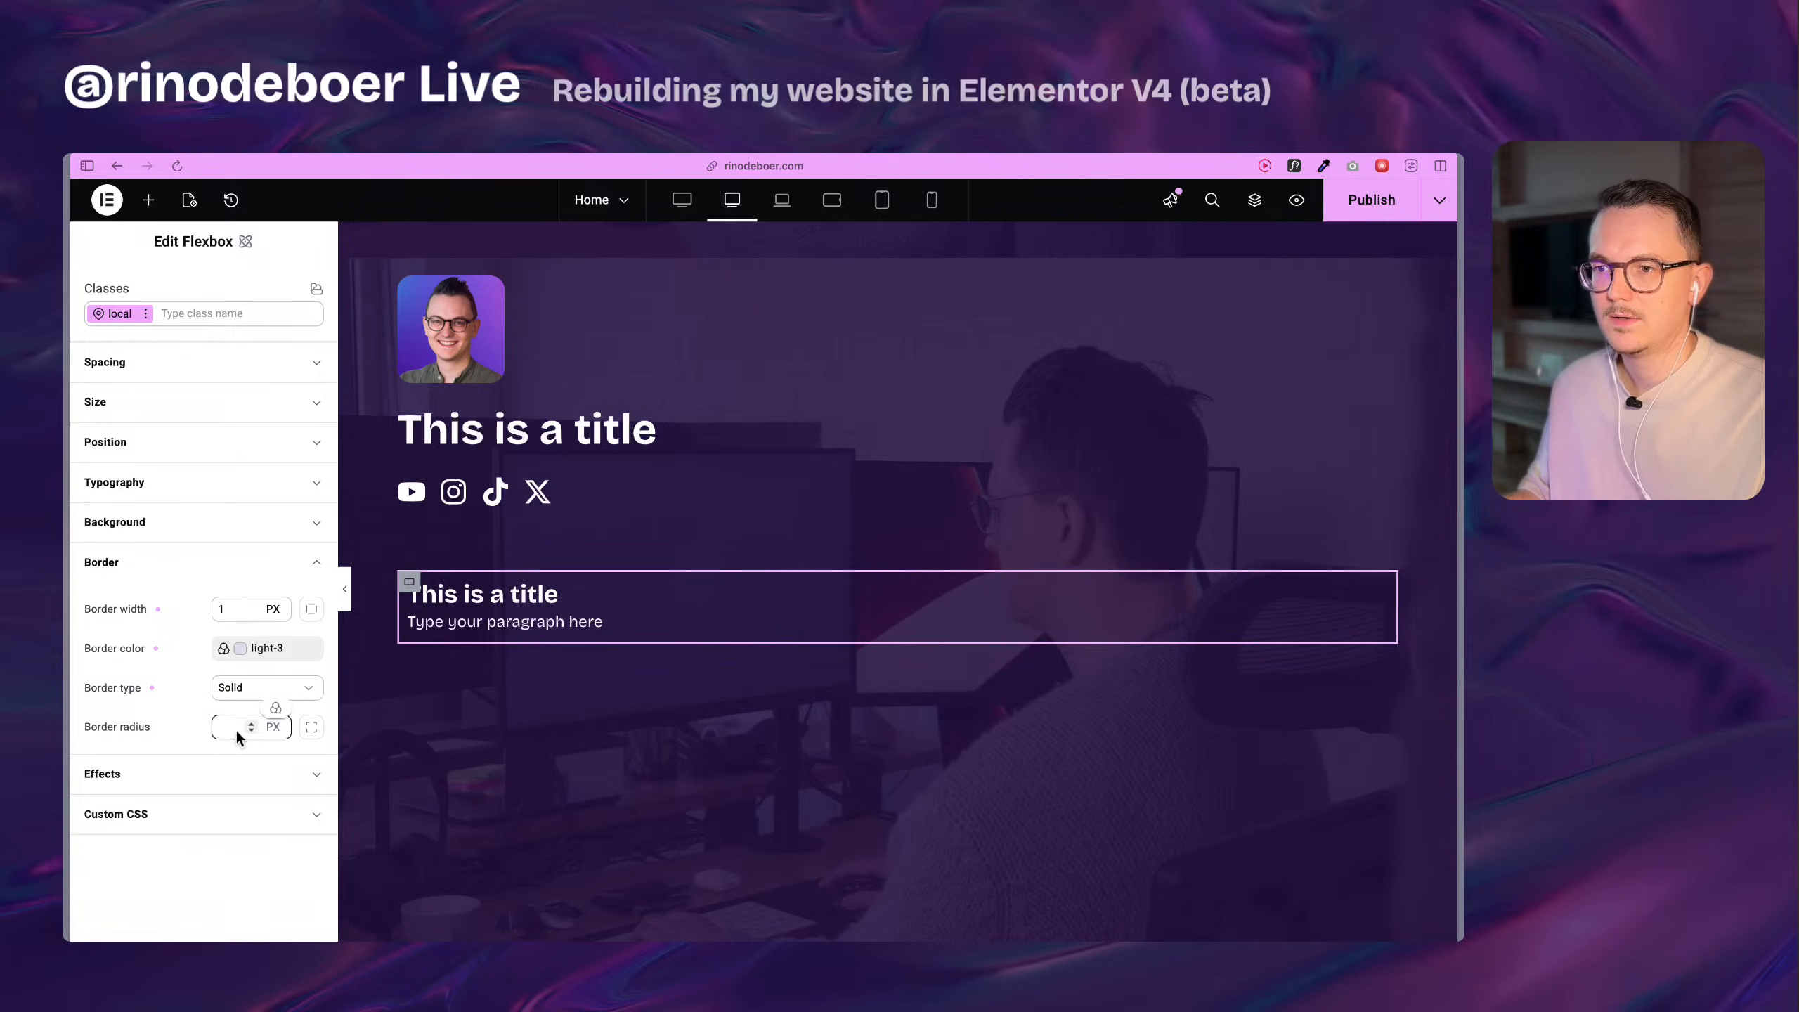
left_click(276, 709)
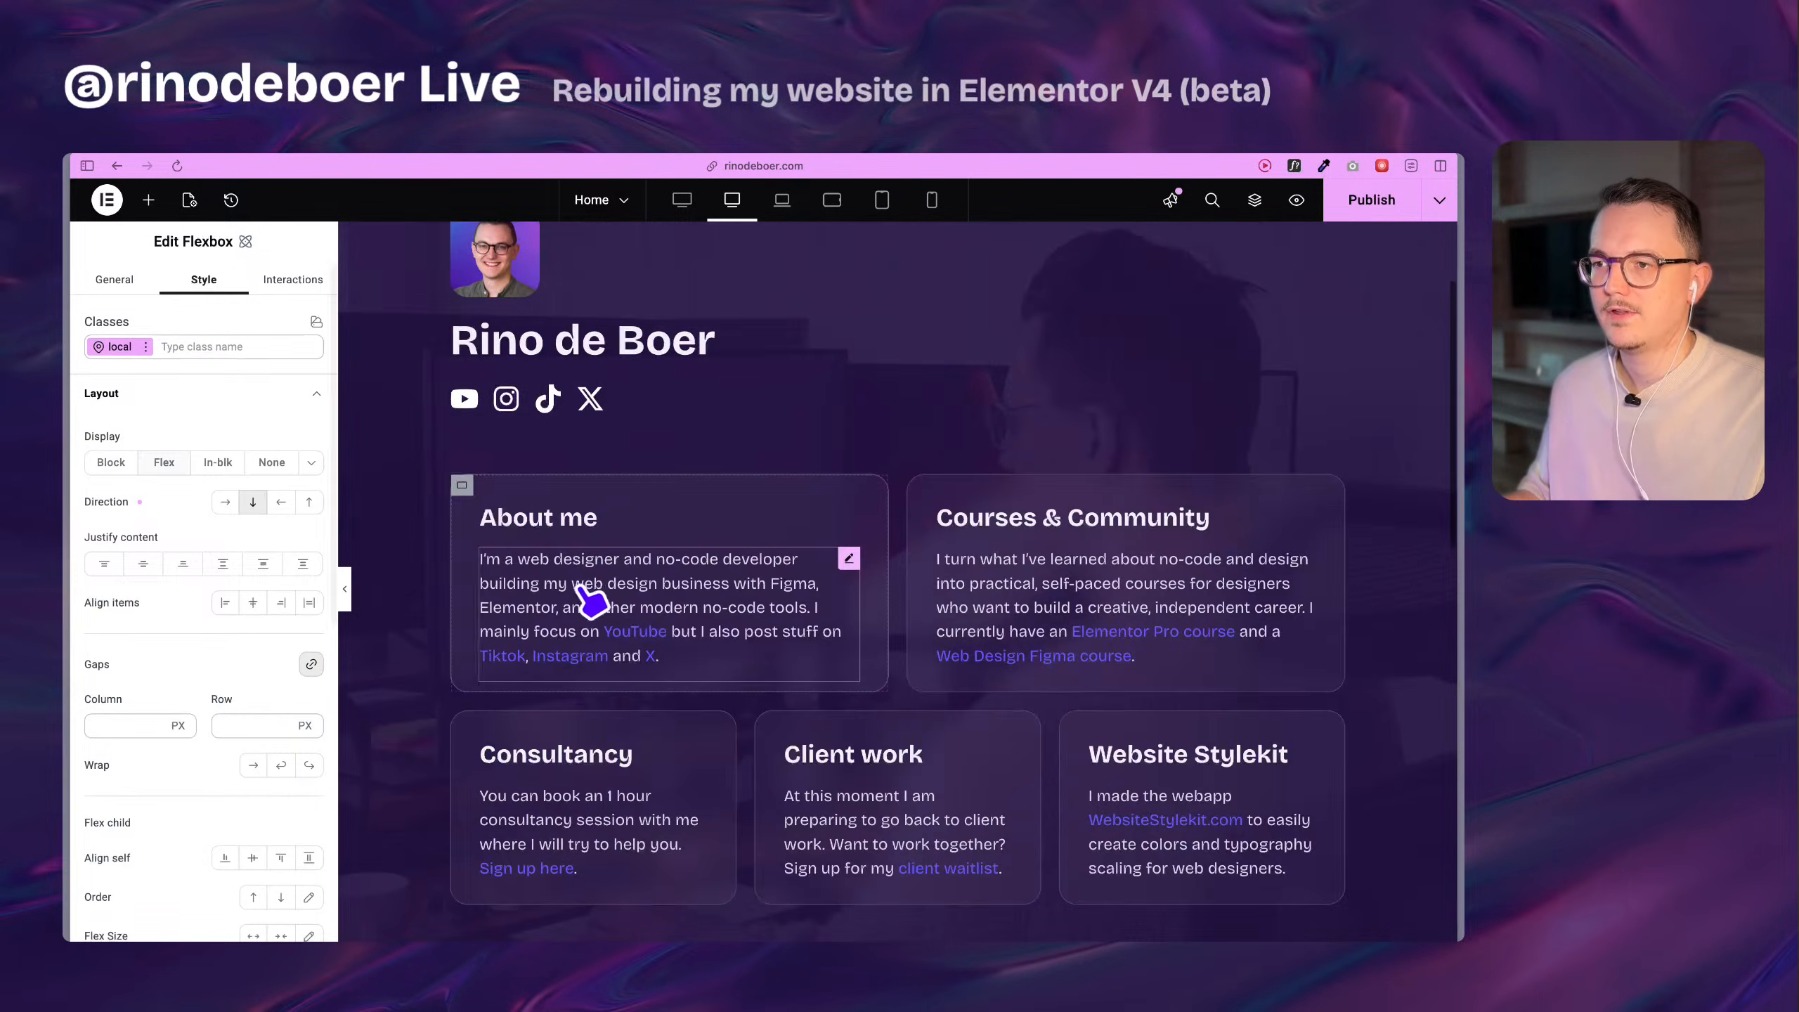
Check the original About me card container's border settings, including its width and corner radius.
left_click(510, 488)
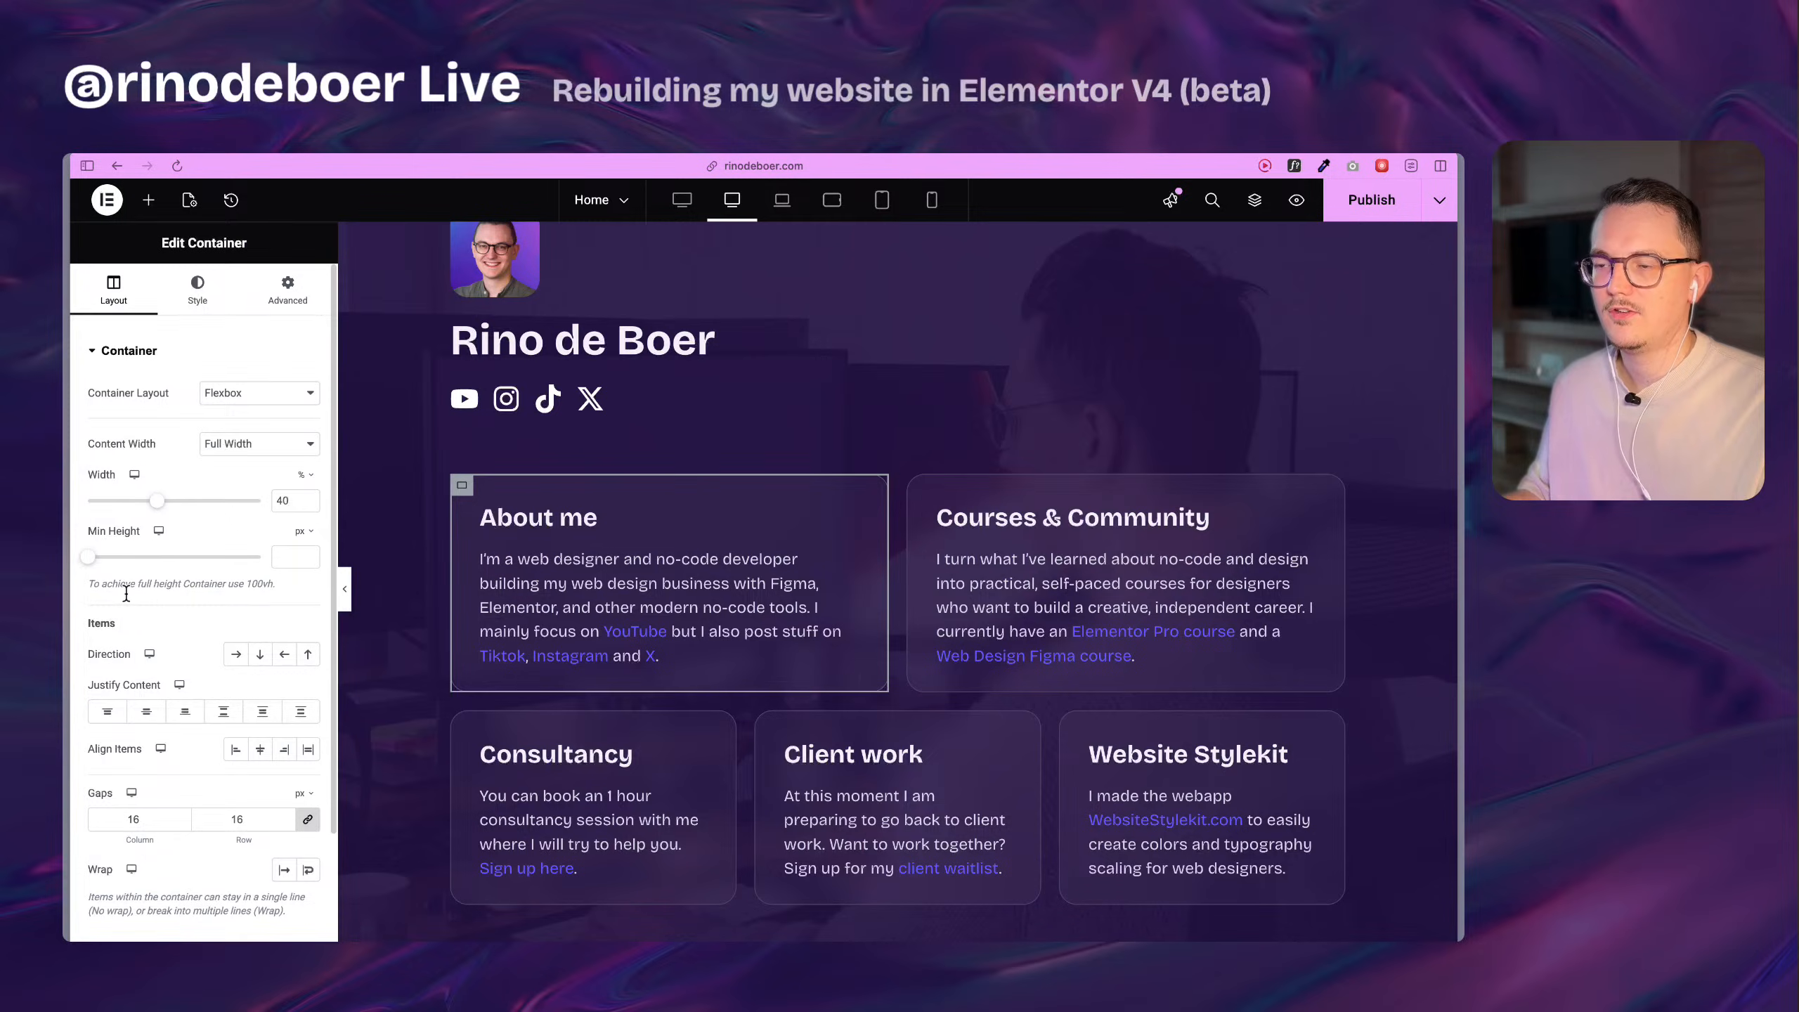
scroll(177, 617, "down", 1)
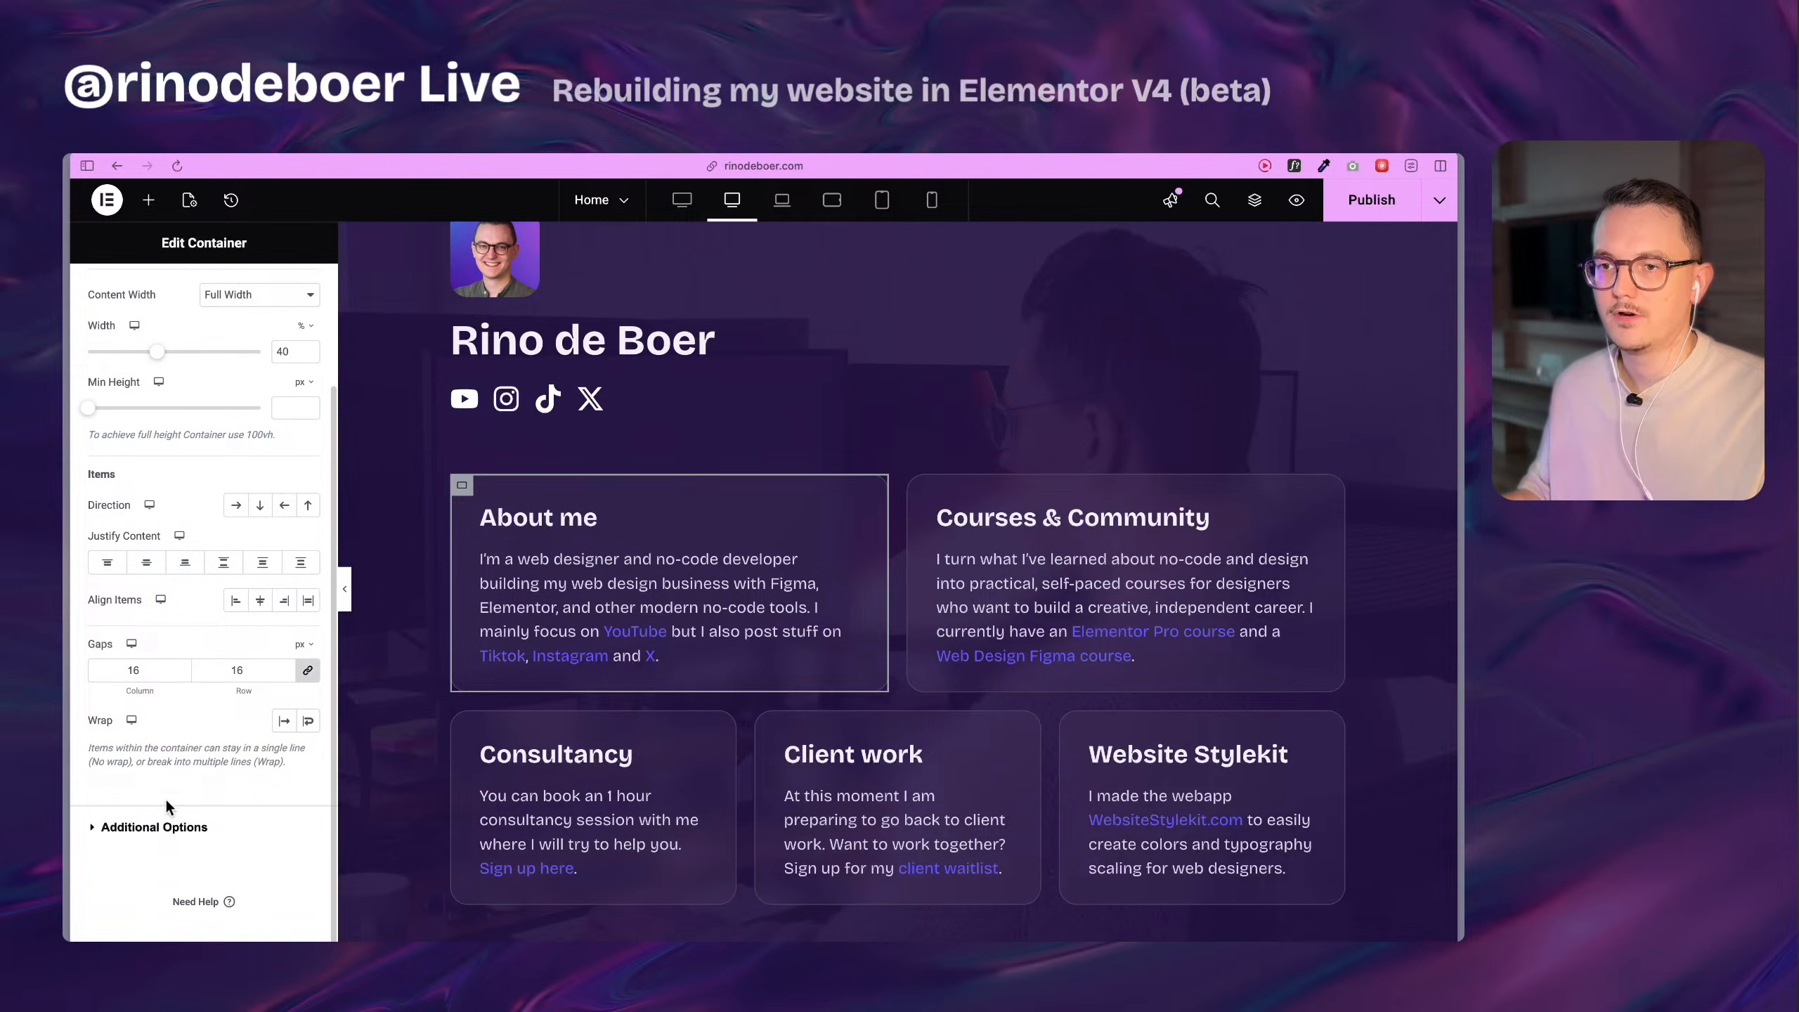
scroll(171, 650, "up", 3)
left_click(198, 289)
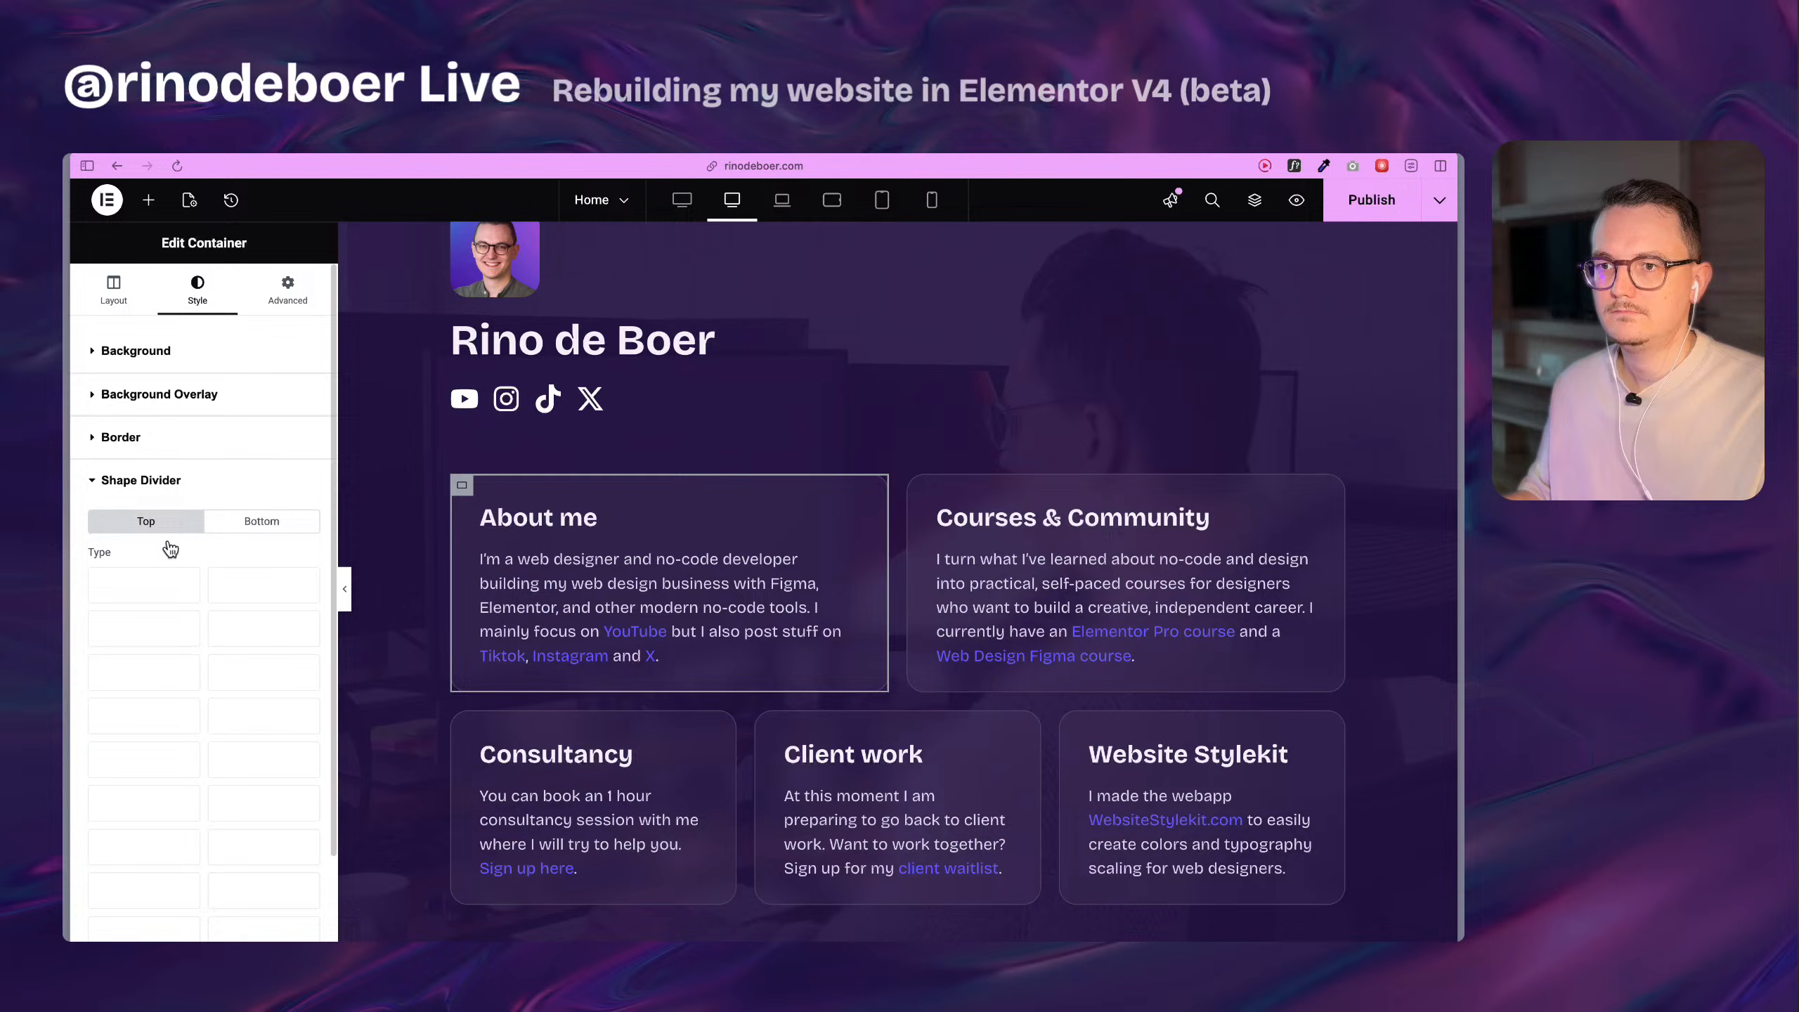
left_click(182, 440)
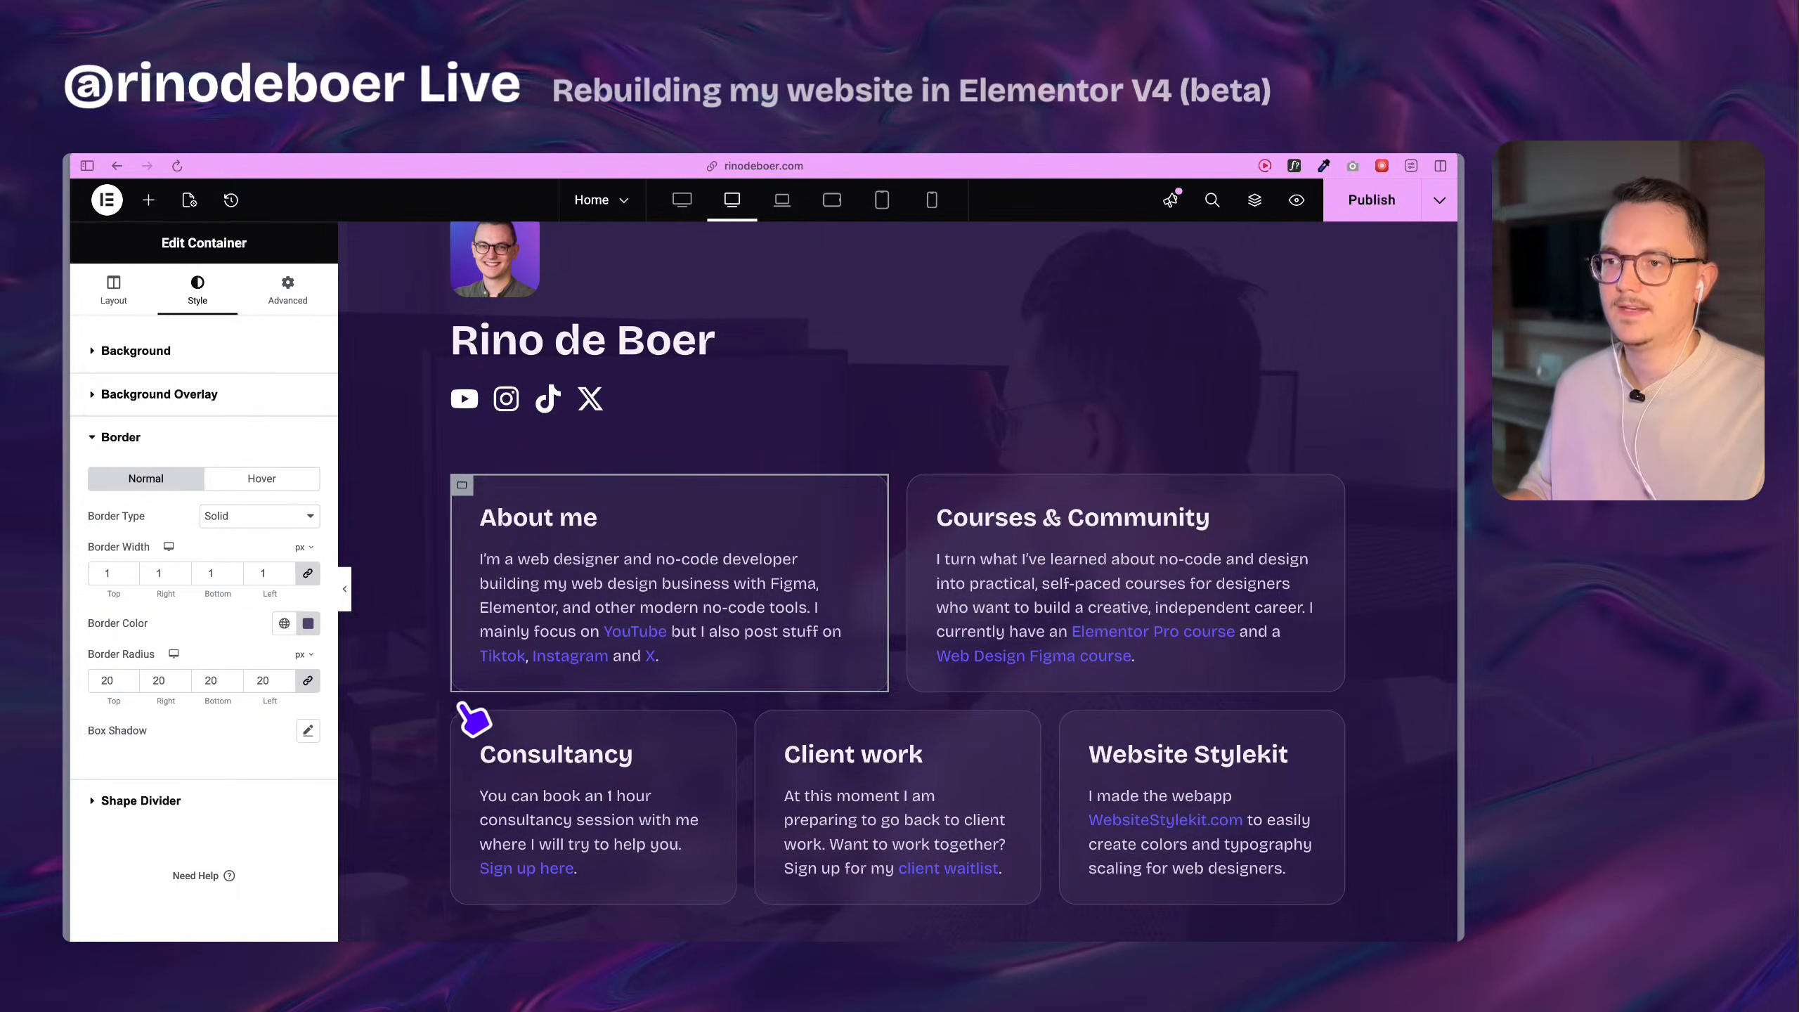
scroll(478, 720, "down", 15)
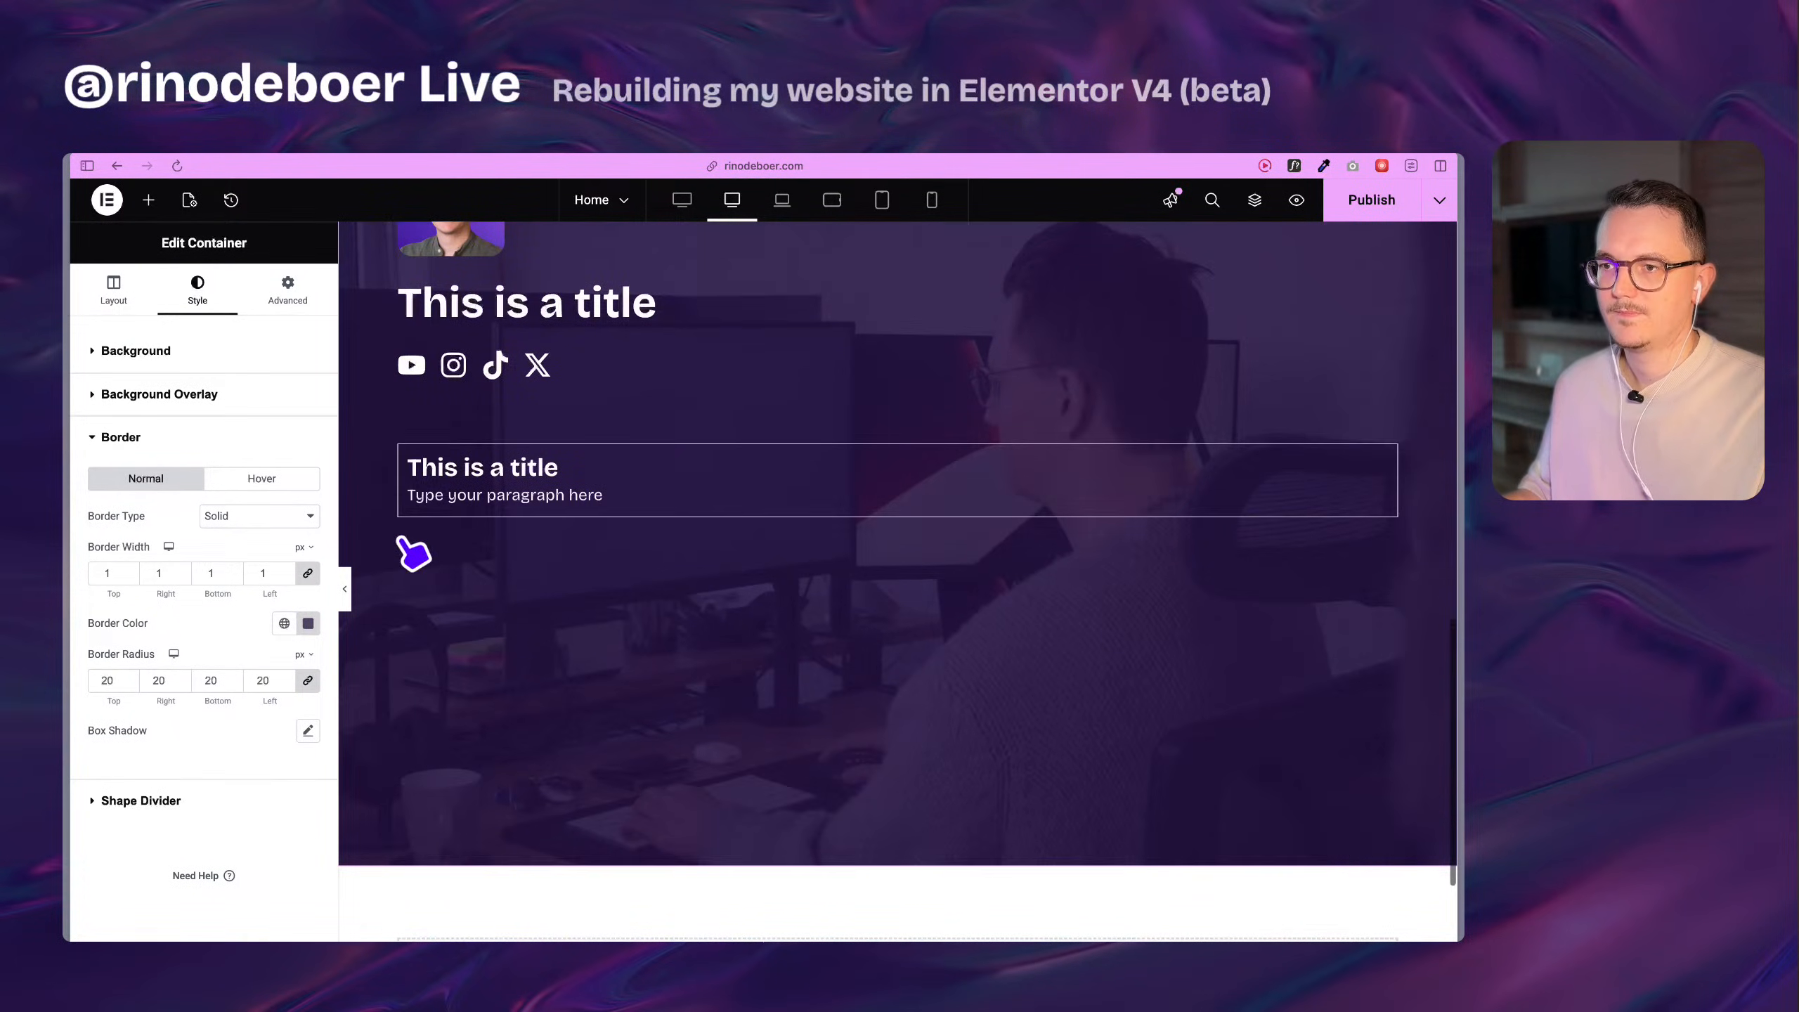
Create a size variable rounded-l with value 1.5 rem from the rebuilt card flexbox's border radius.
left_click(418, 477)
scroll(205, 815, "down", 10)
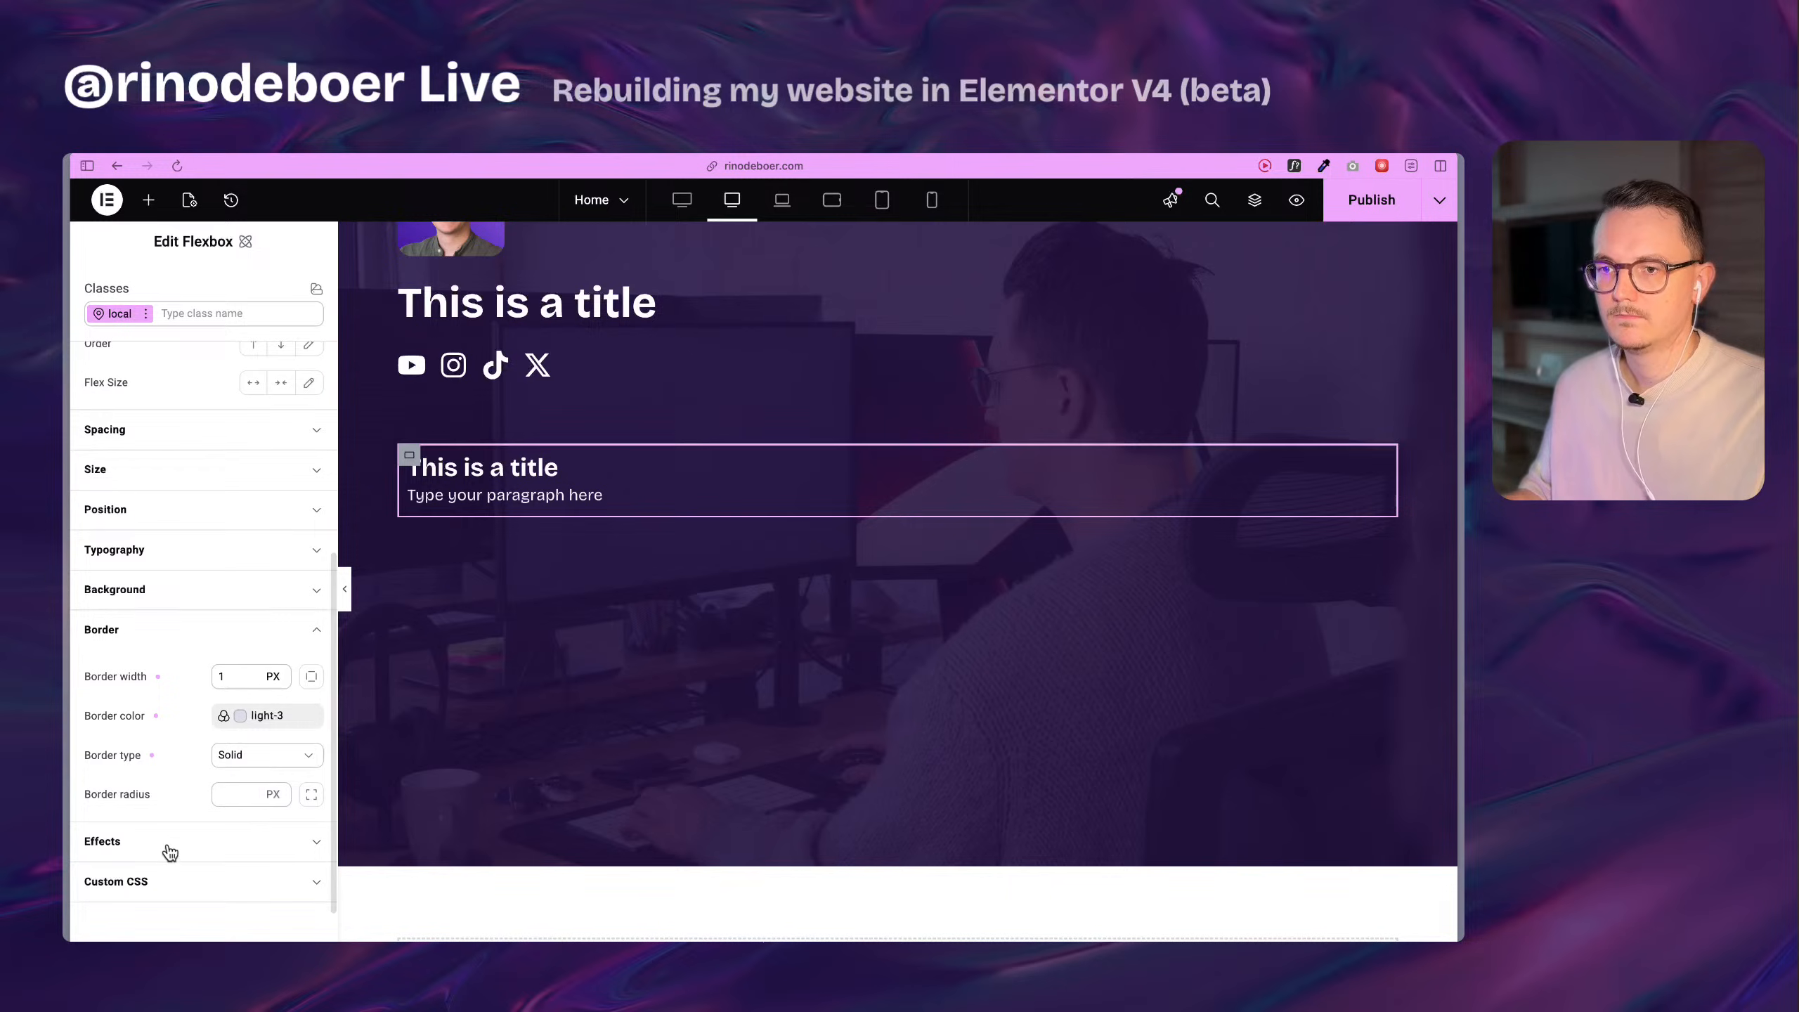
scroll(234, 780, "down", 1)
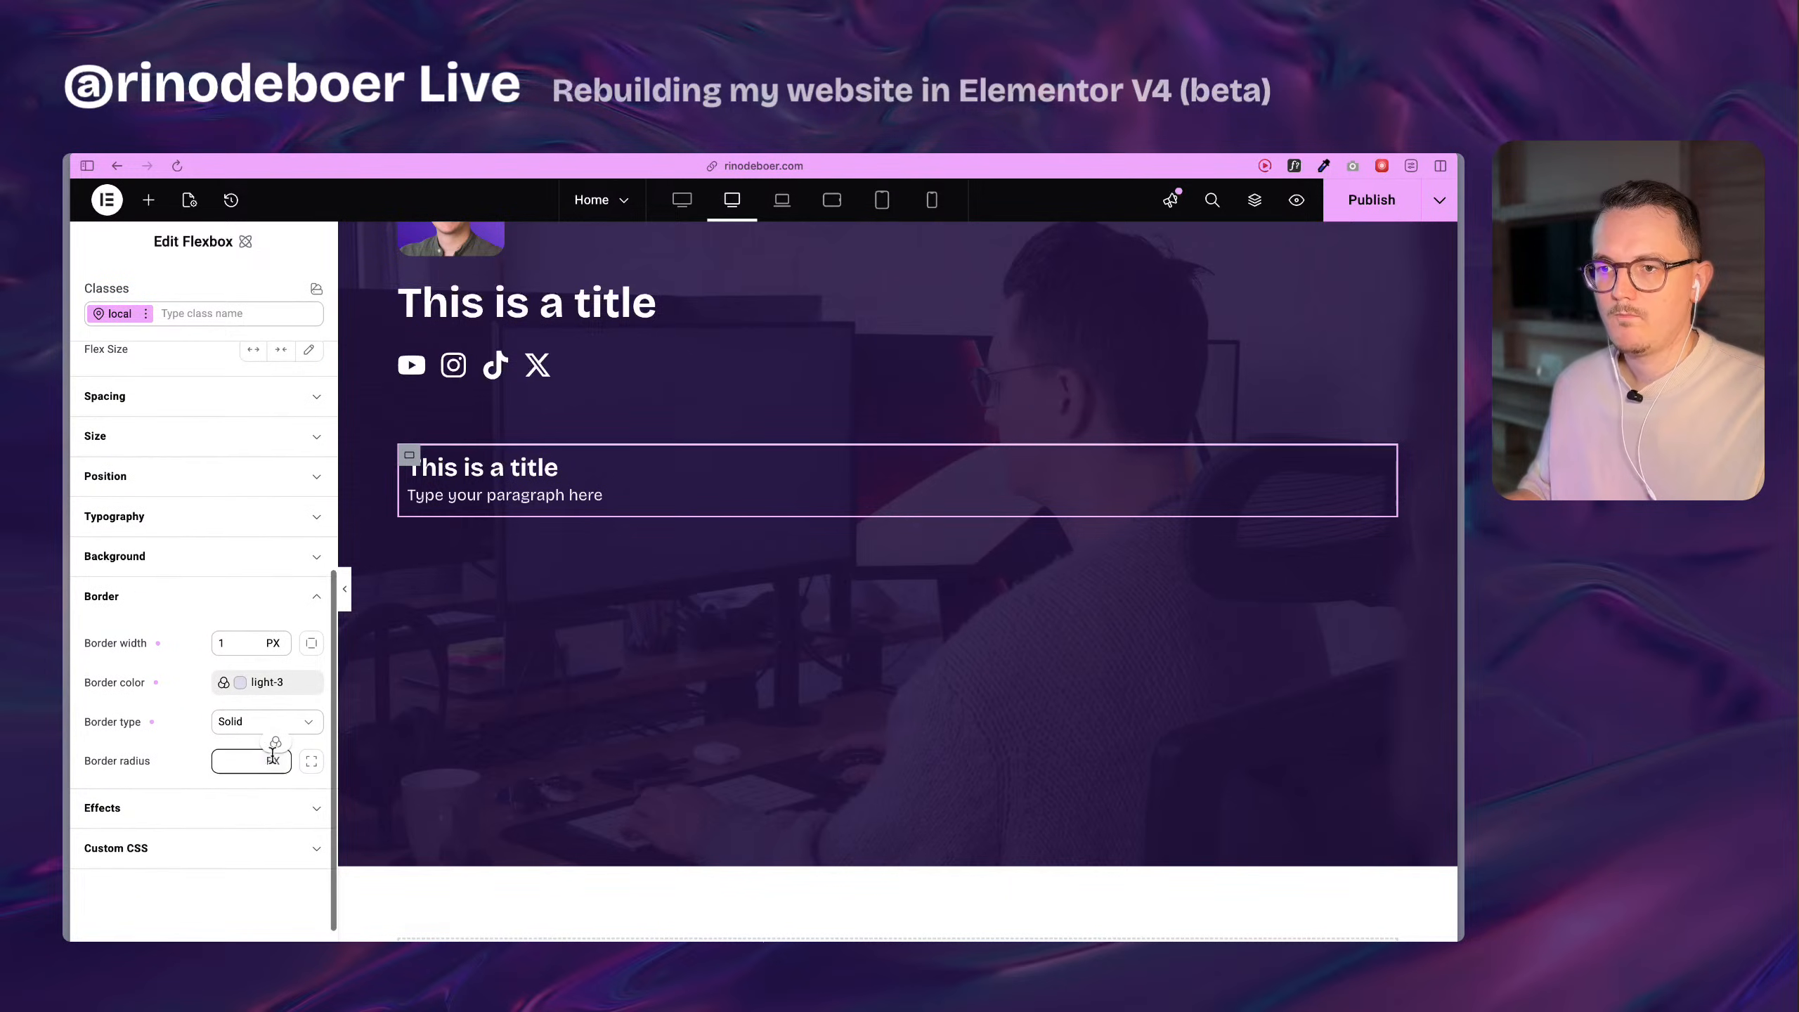
left_click(274, 743)
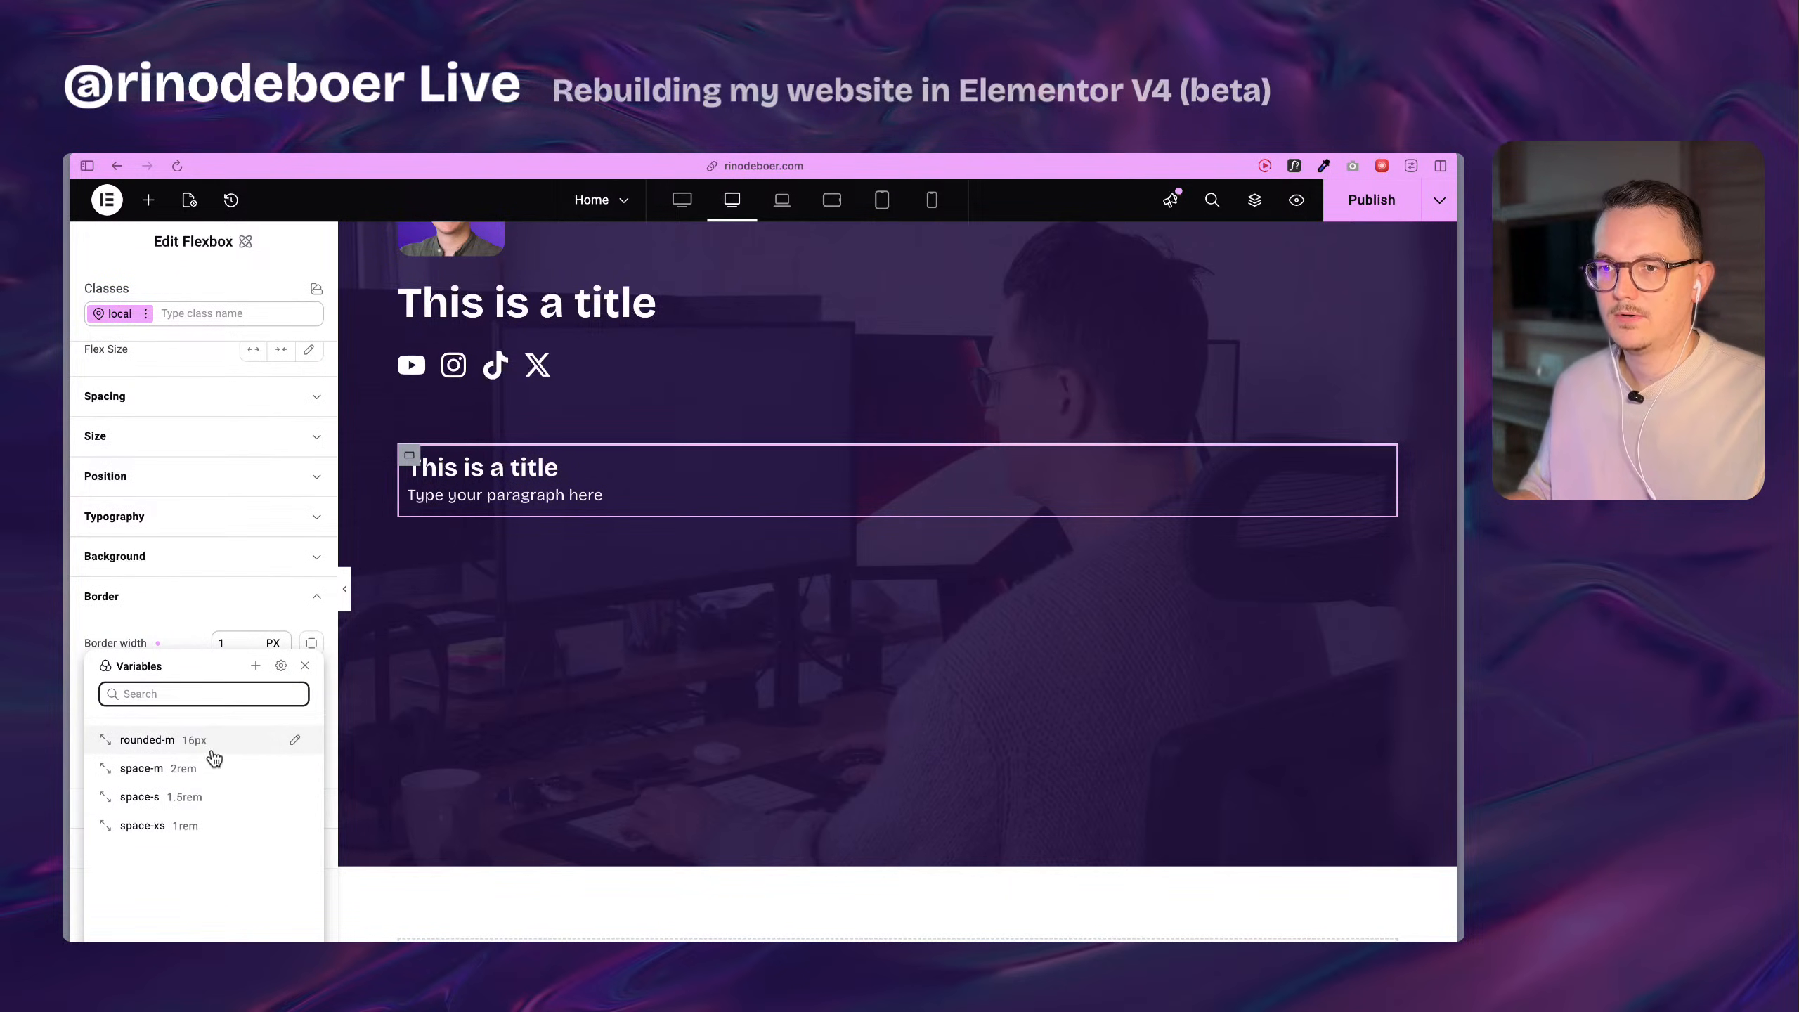
left_click(254, 667)
left_click(158, 733)
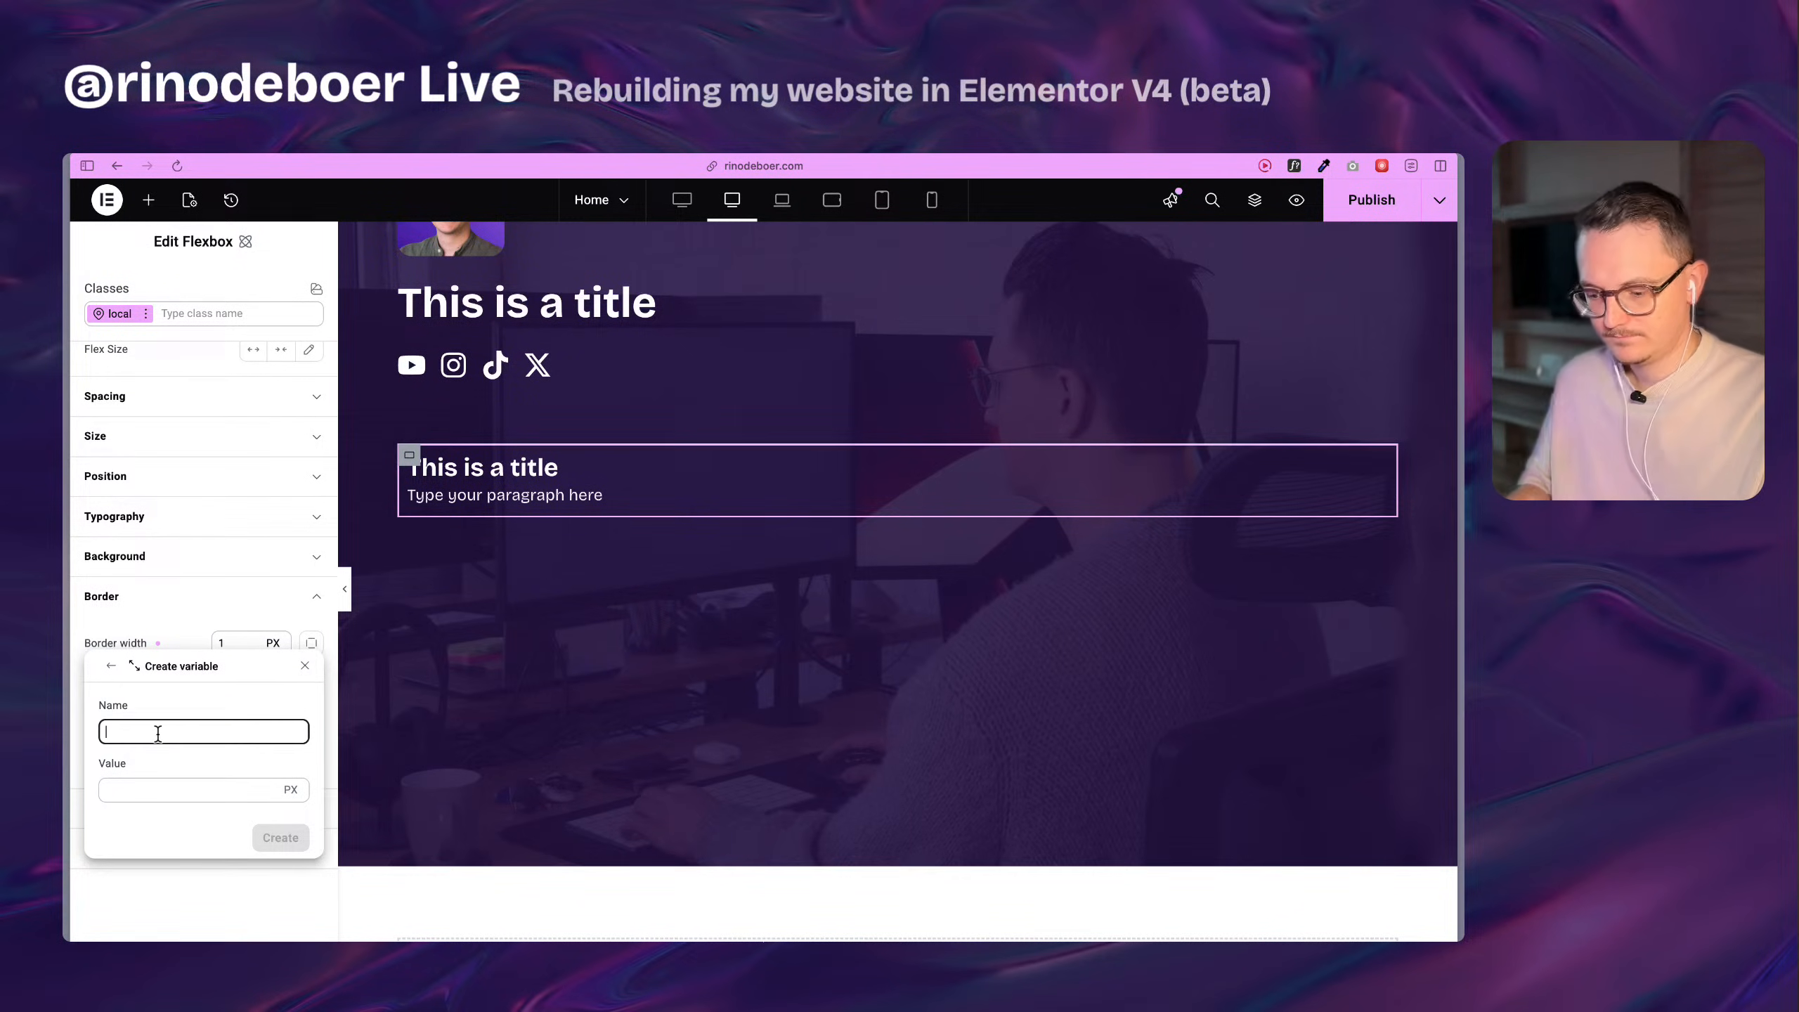
type("rounded-l")
key("Tab")
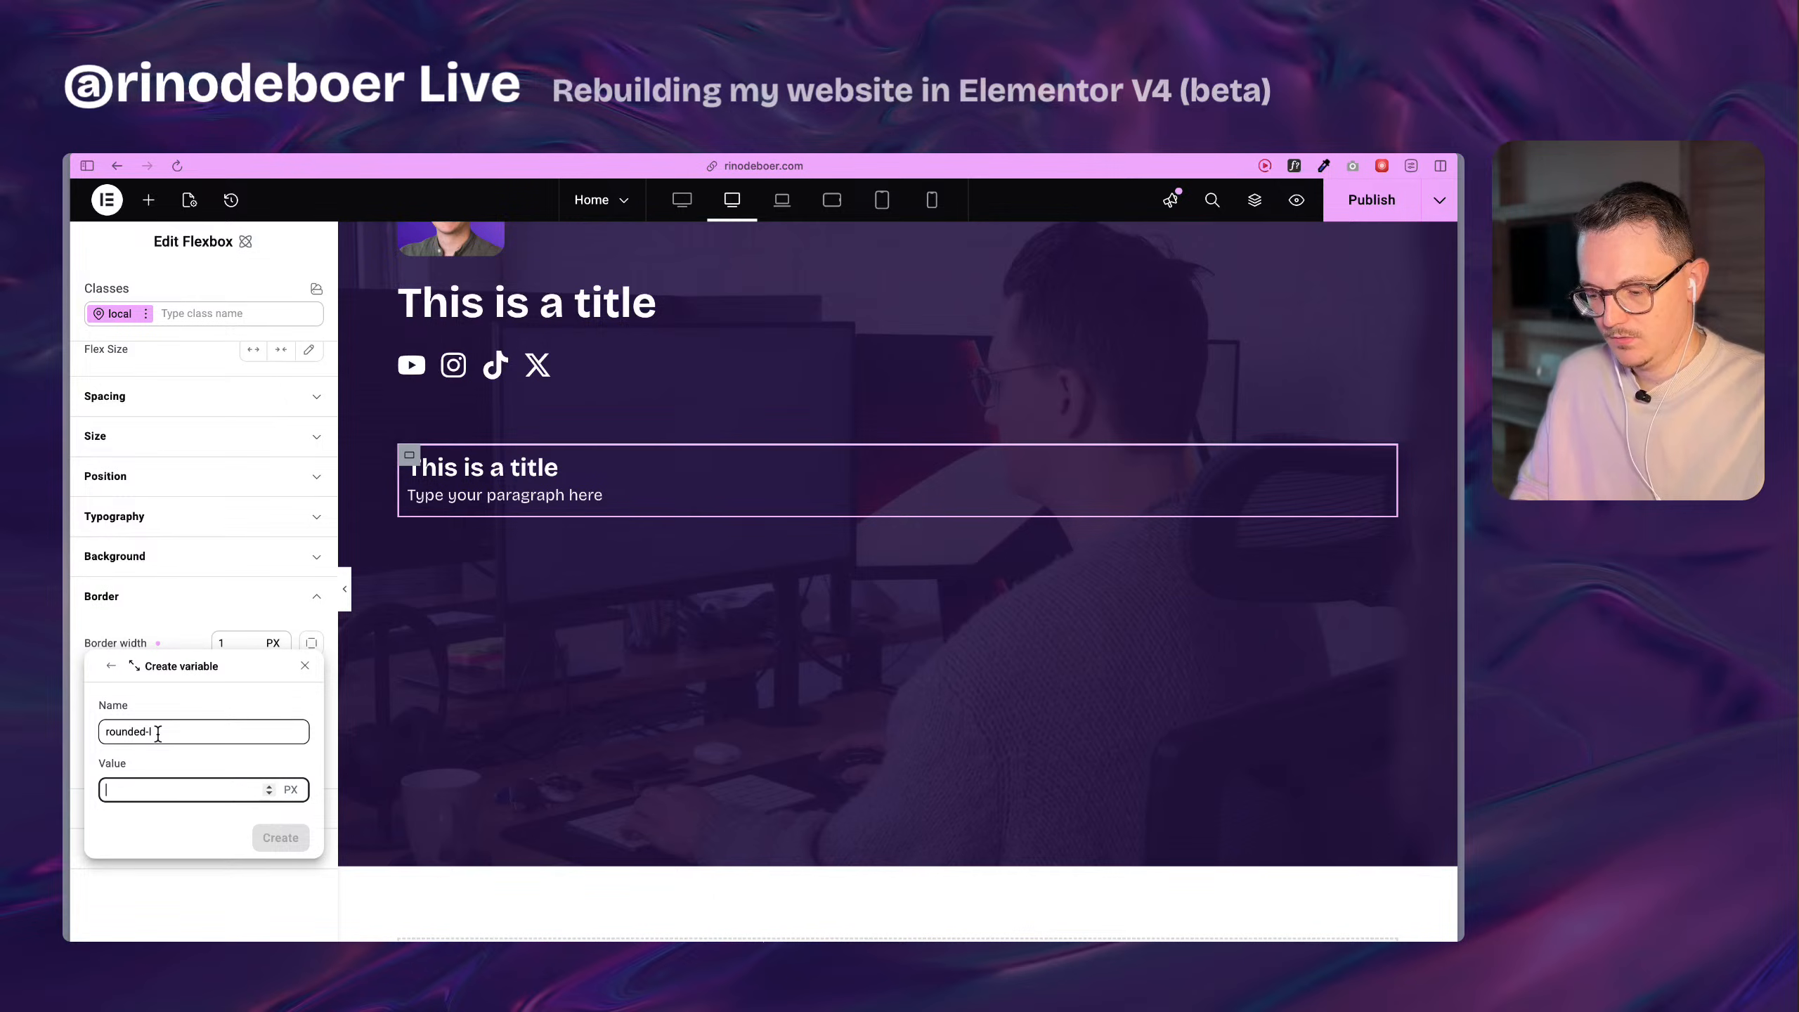
type("1,2")
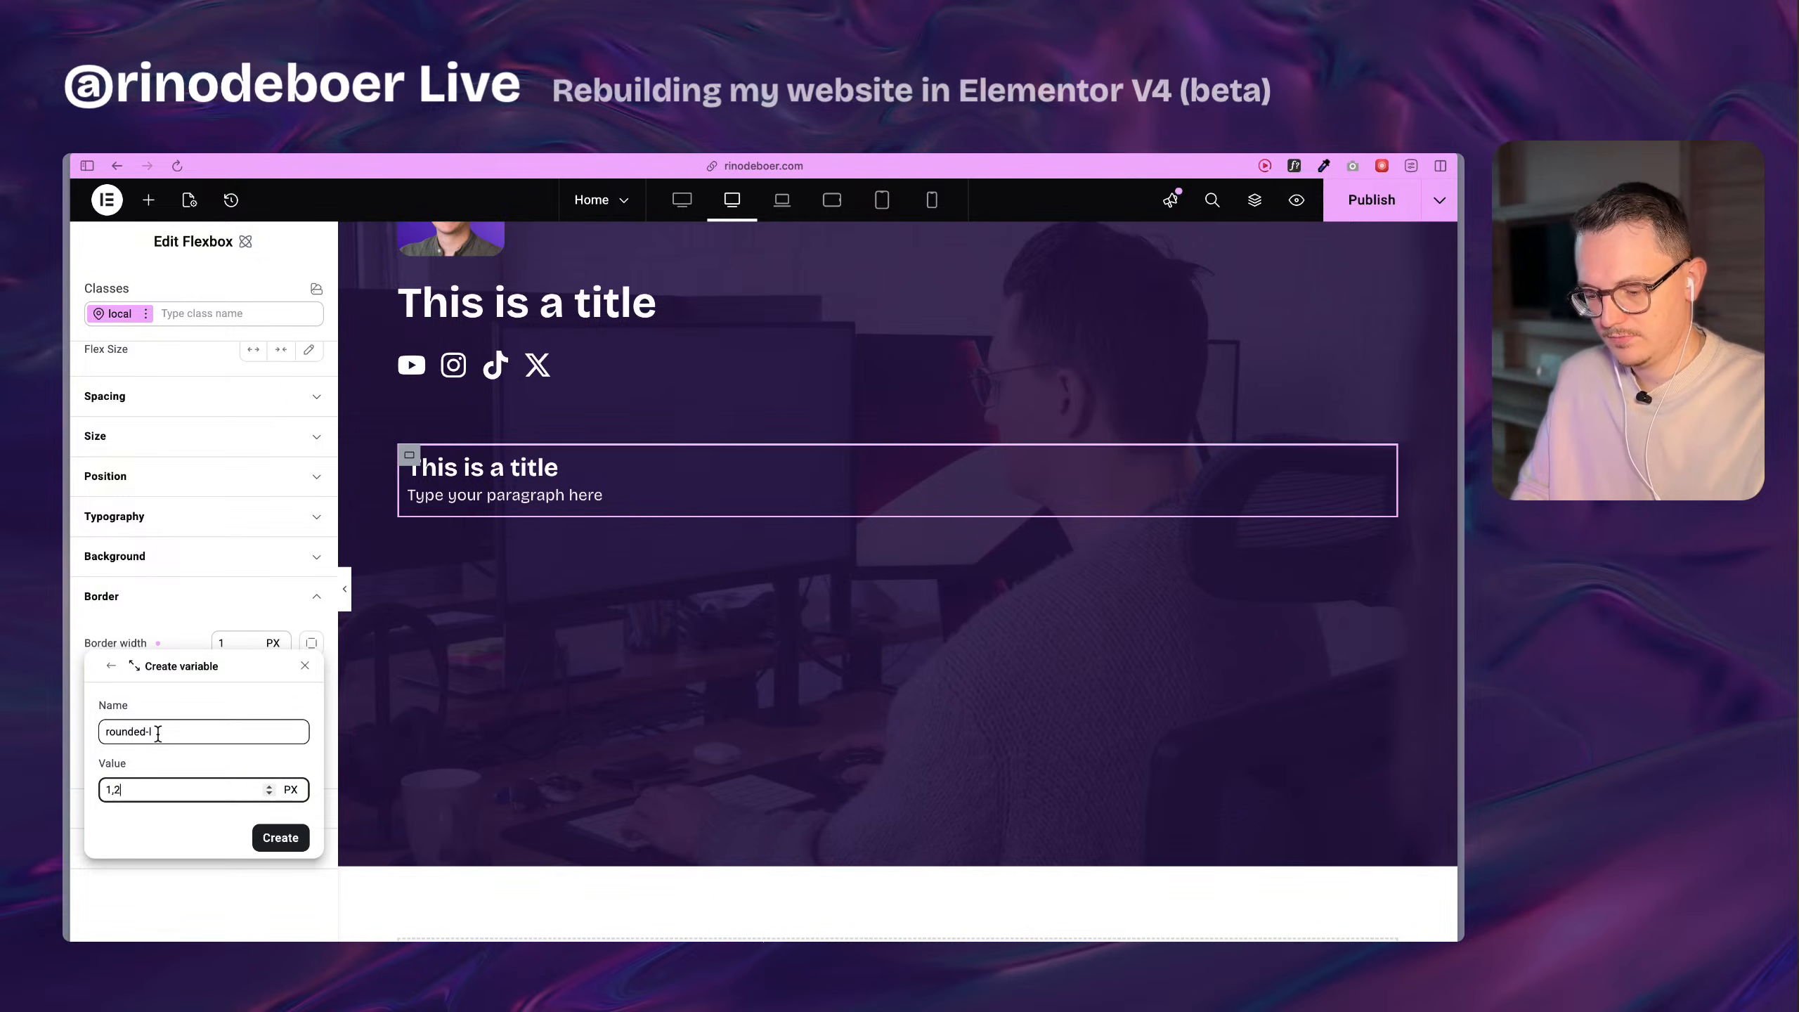
type("5r")
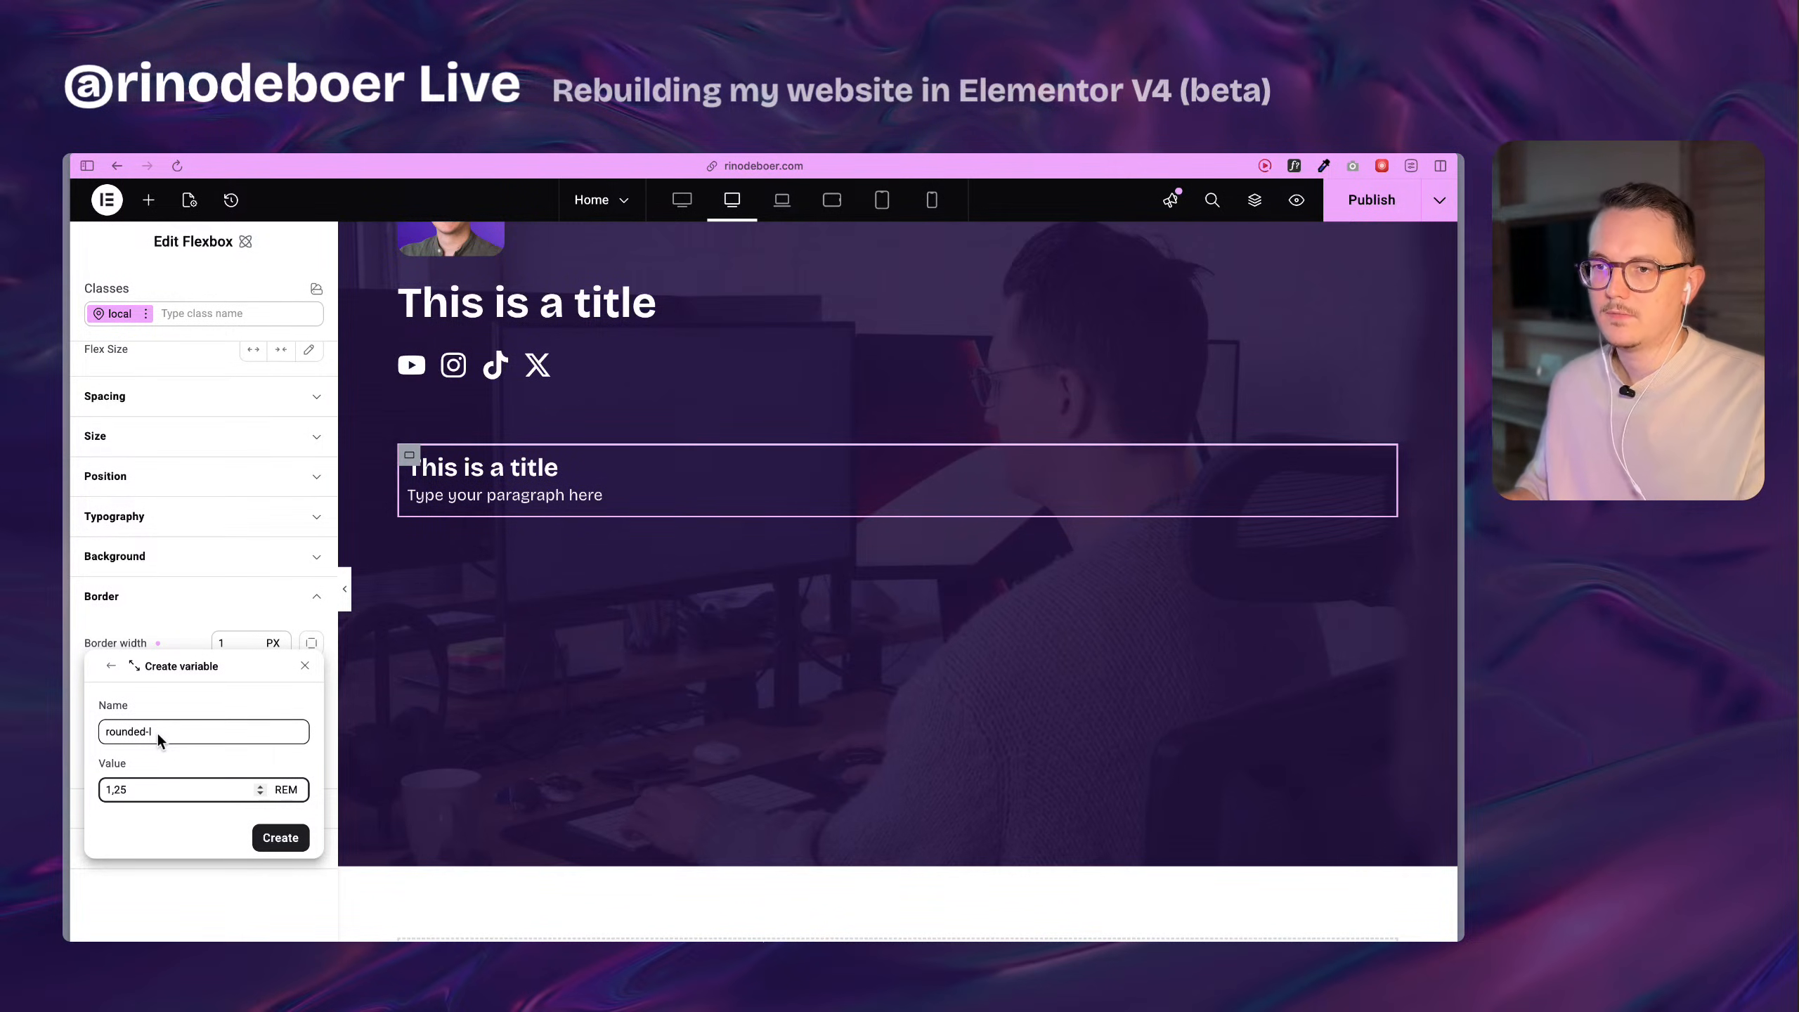
mouse_move(228, 854)
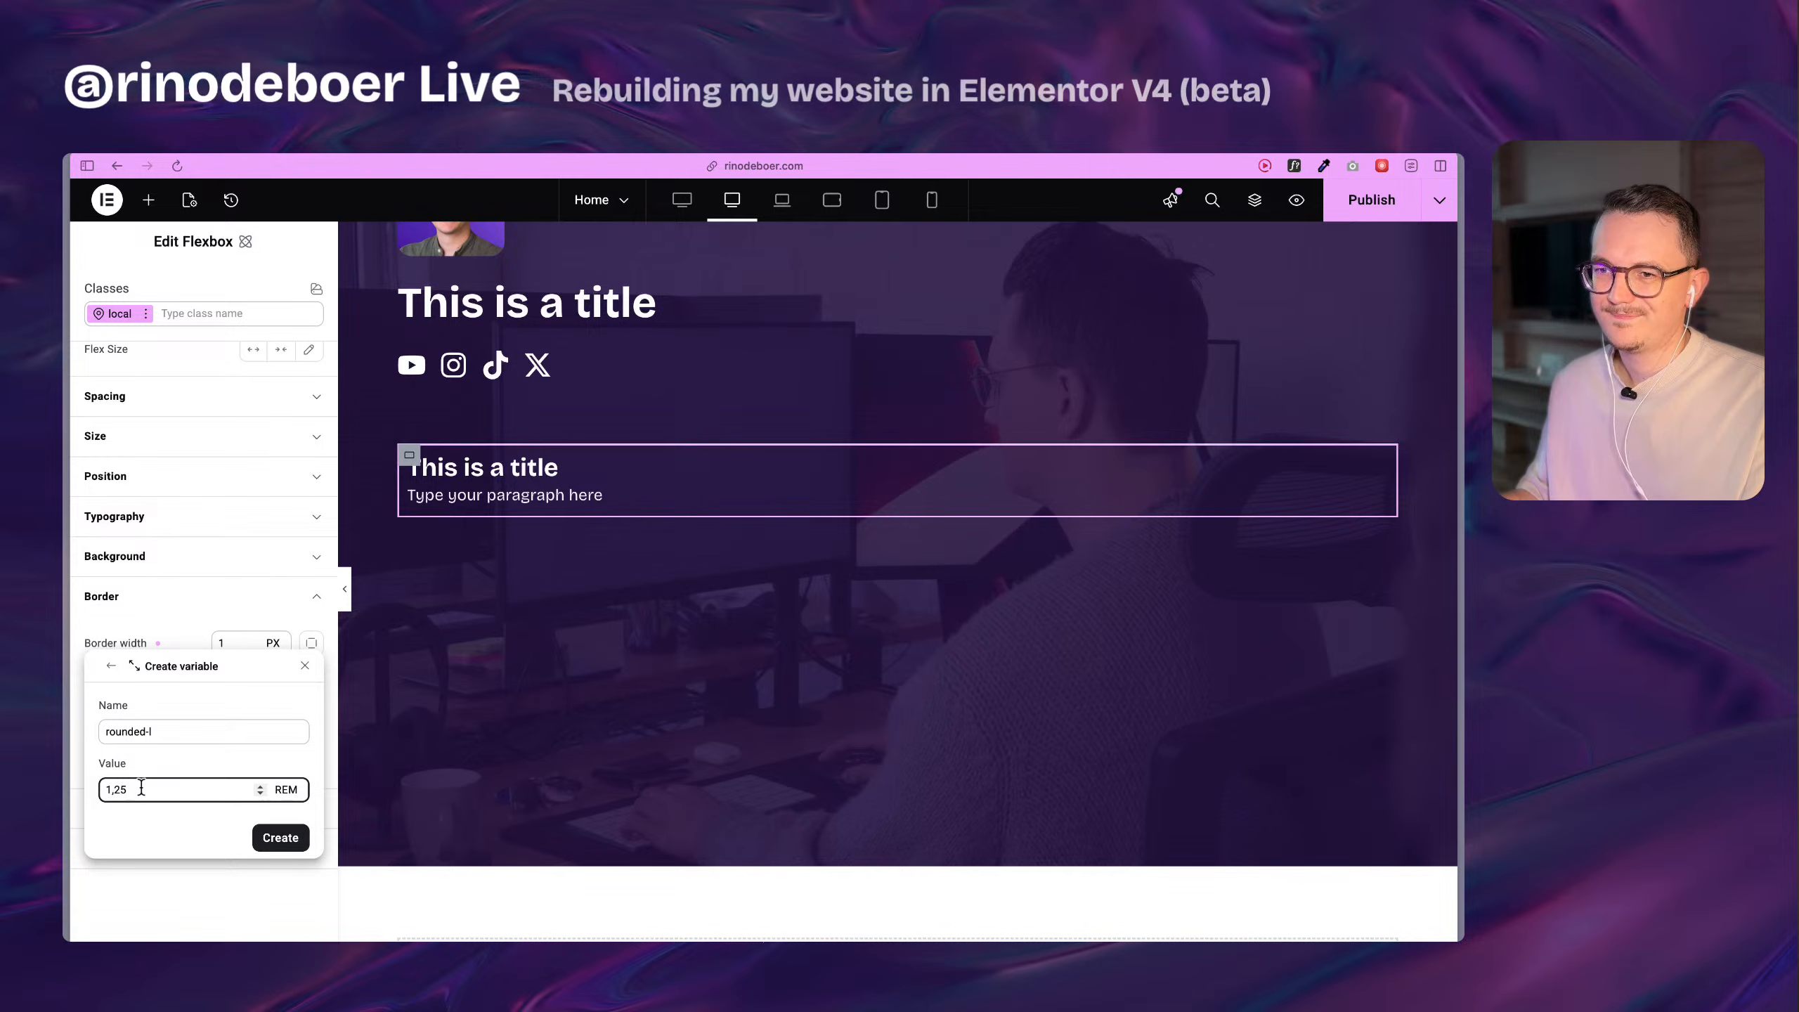
key("BackSpace")
key("BackSpace")
type("5")
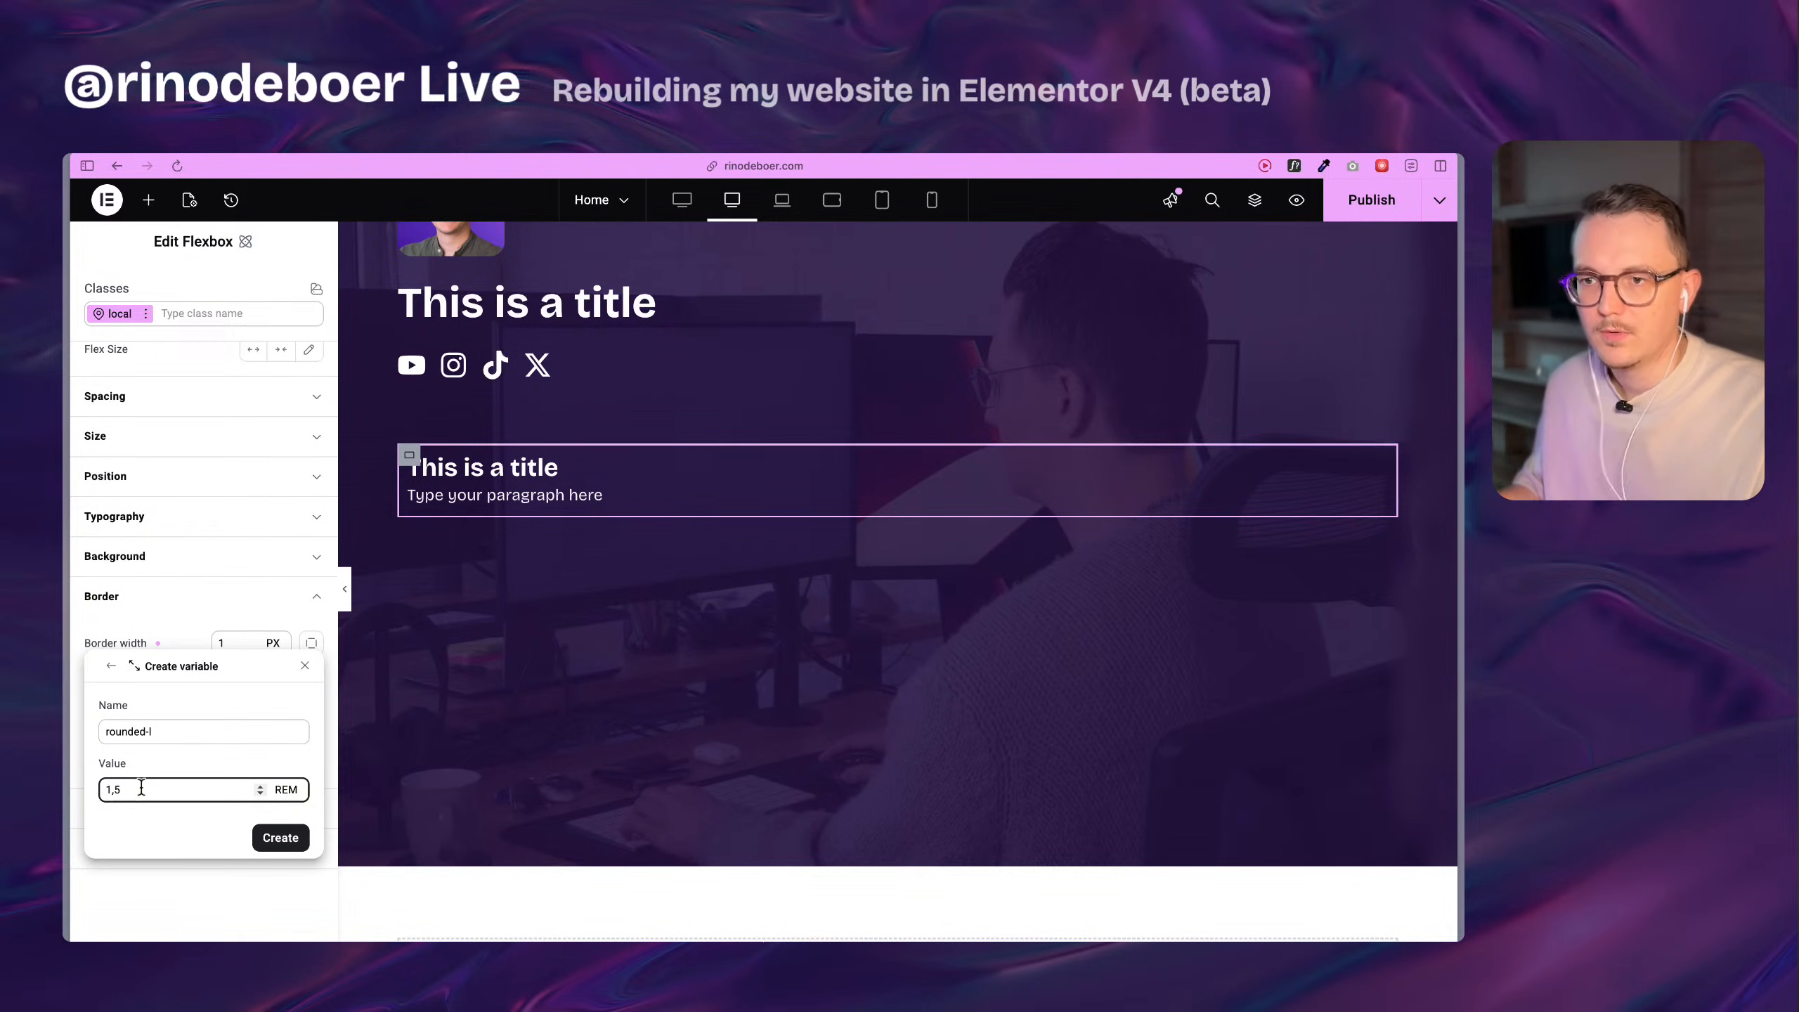
left_click(282, 844)
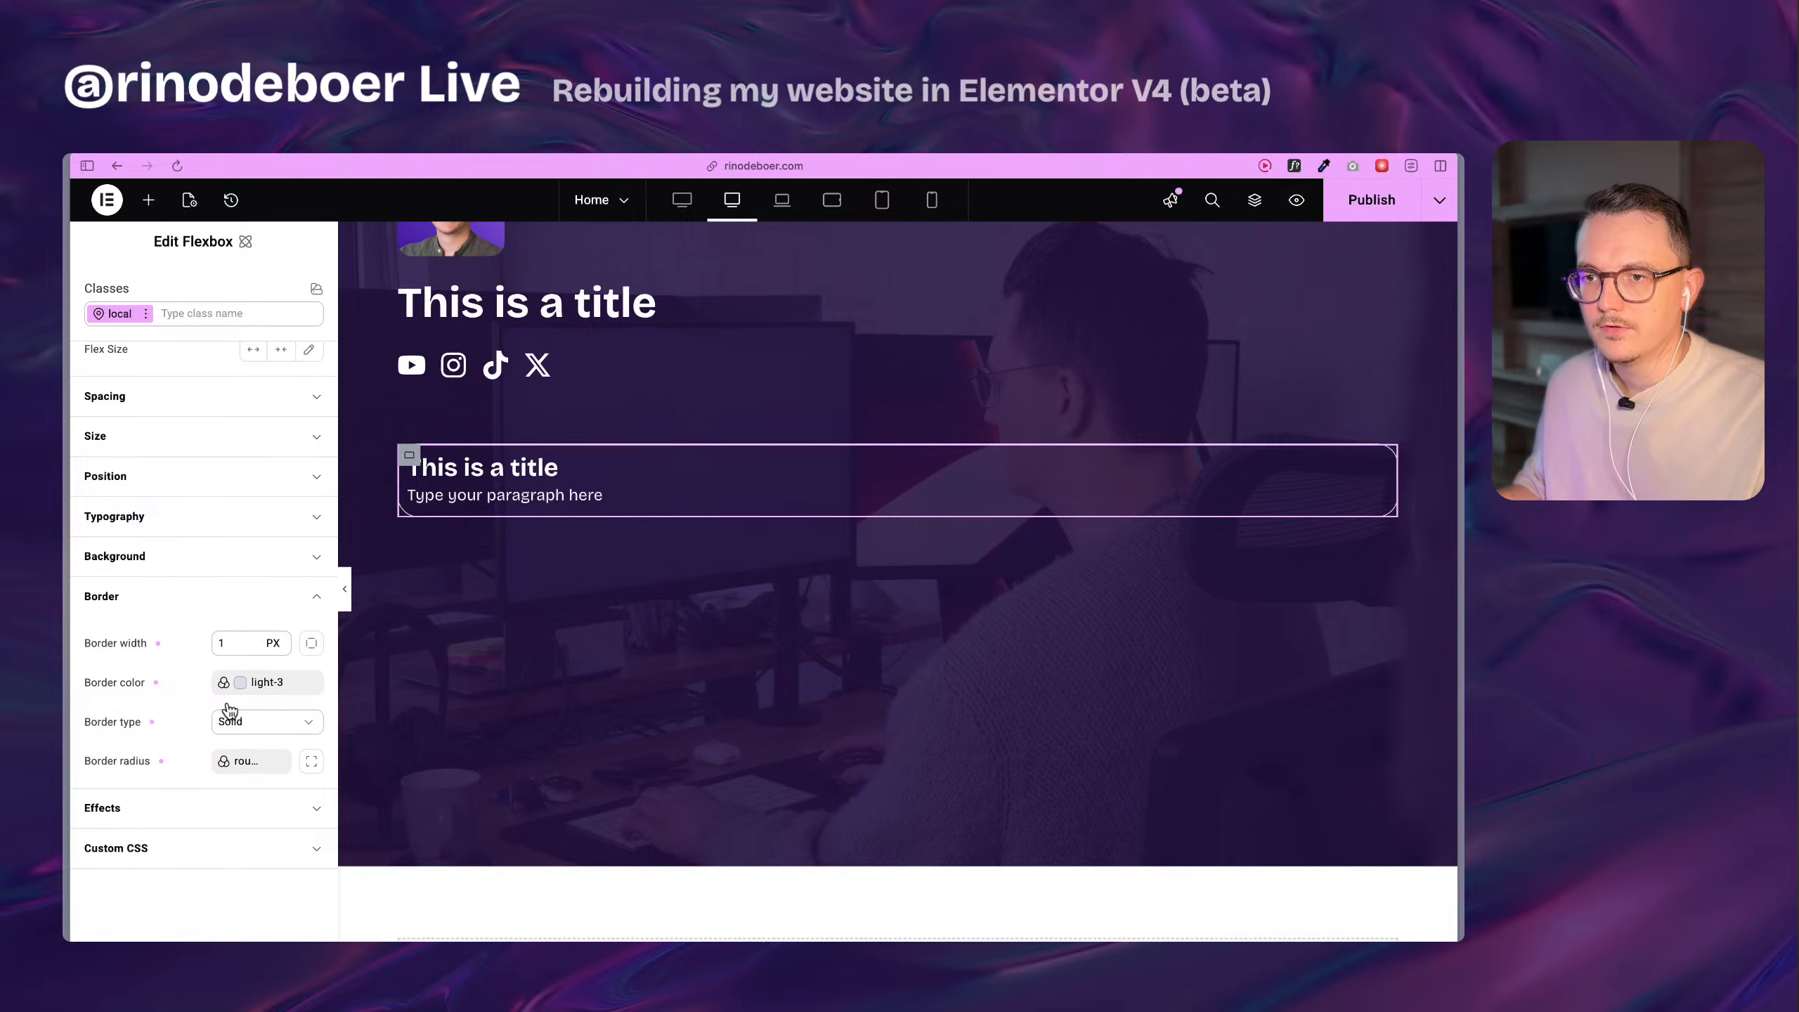
Review the size variables, set rounded-l to 24 px, and save it live.
left_click(257, 762)
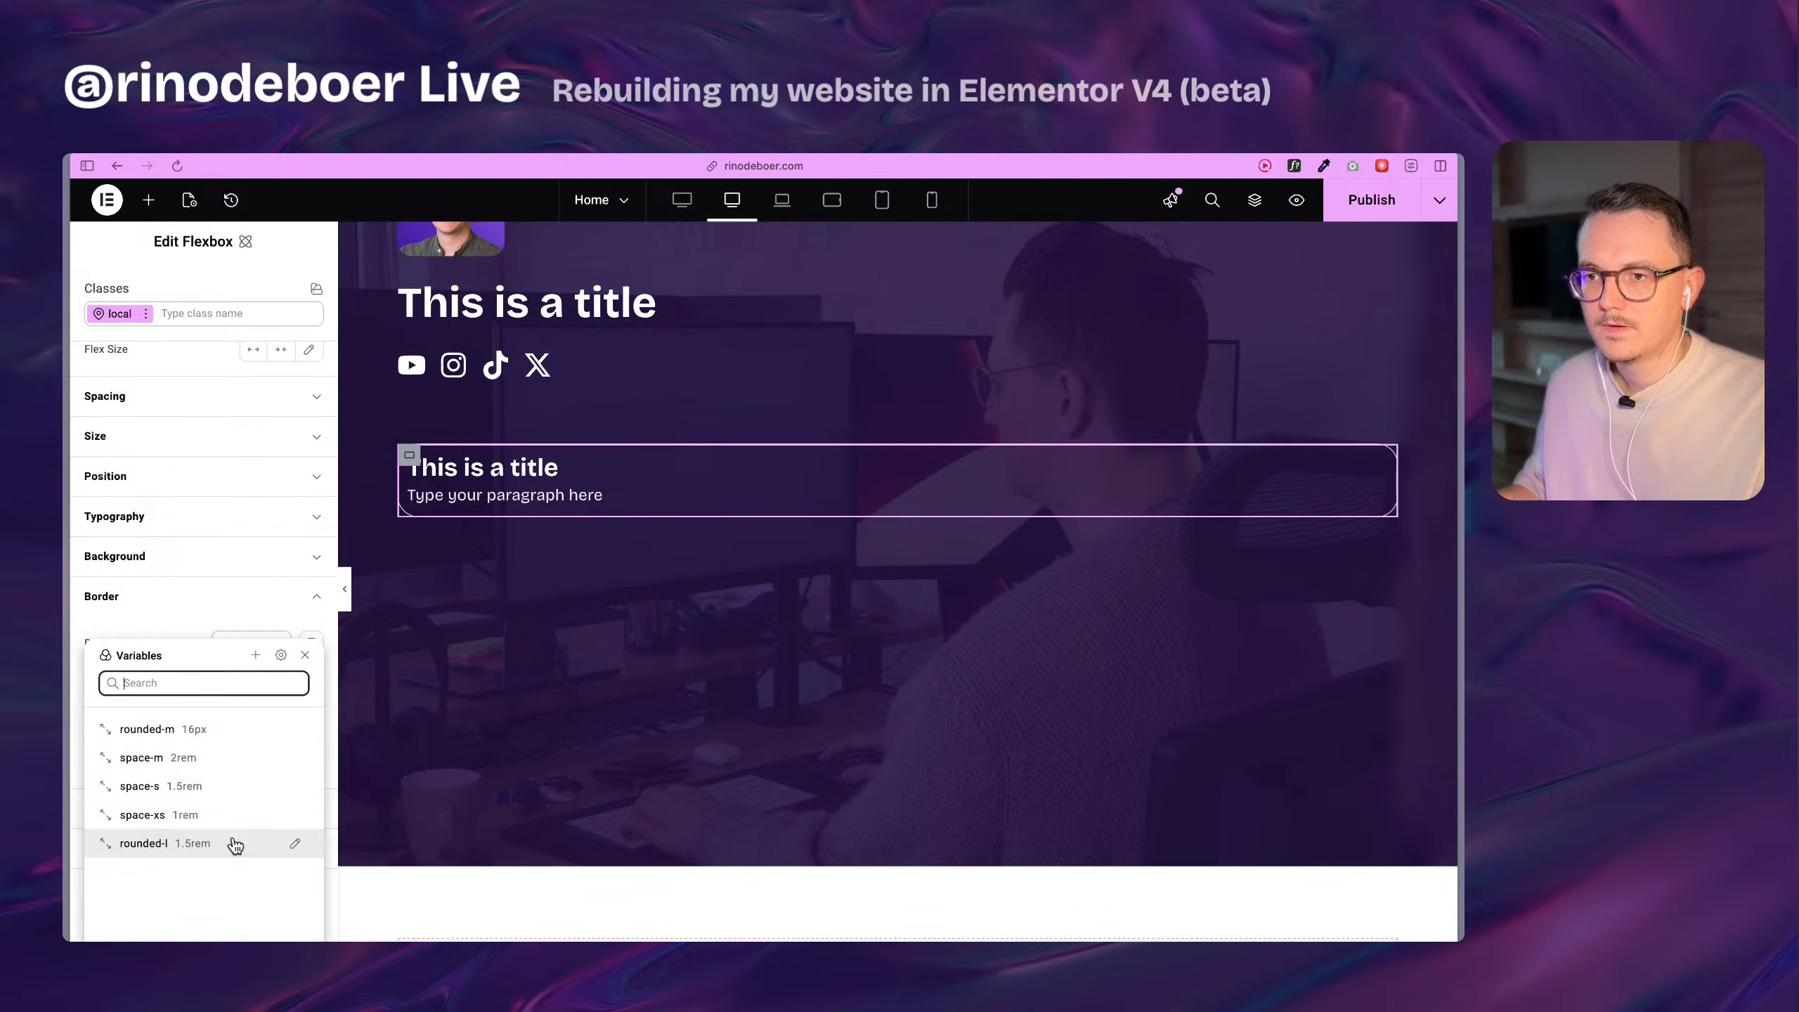
left_click(99, 838)
left_click_drag(99, 838, 106, 730)
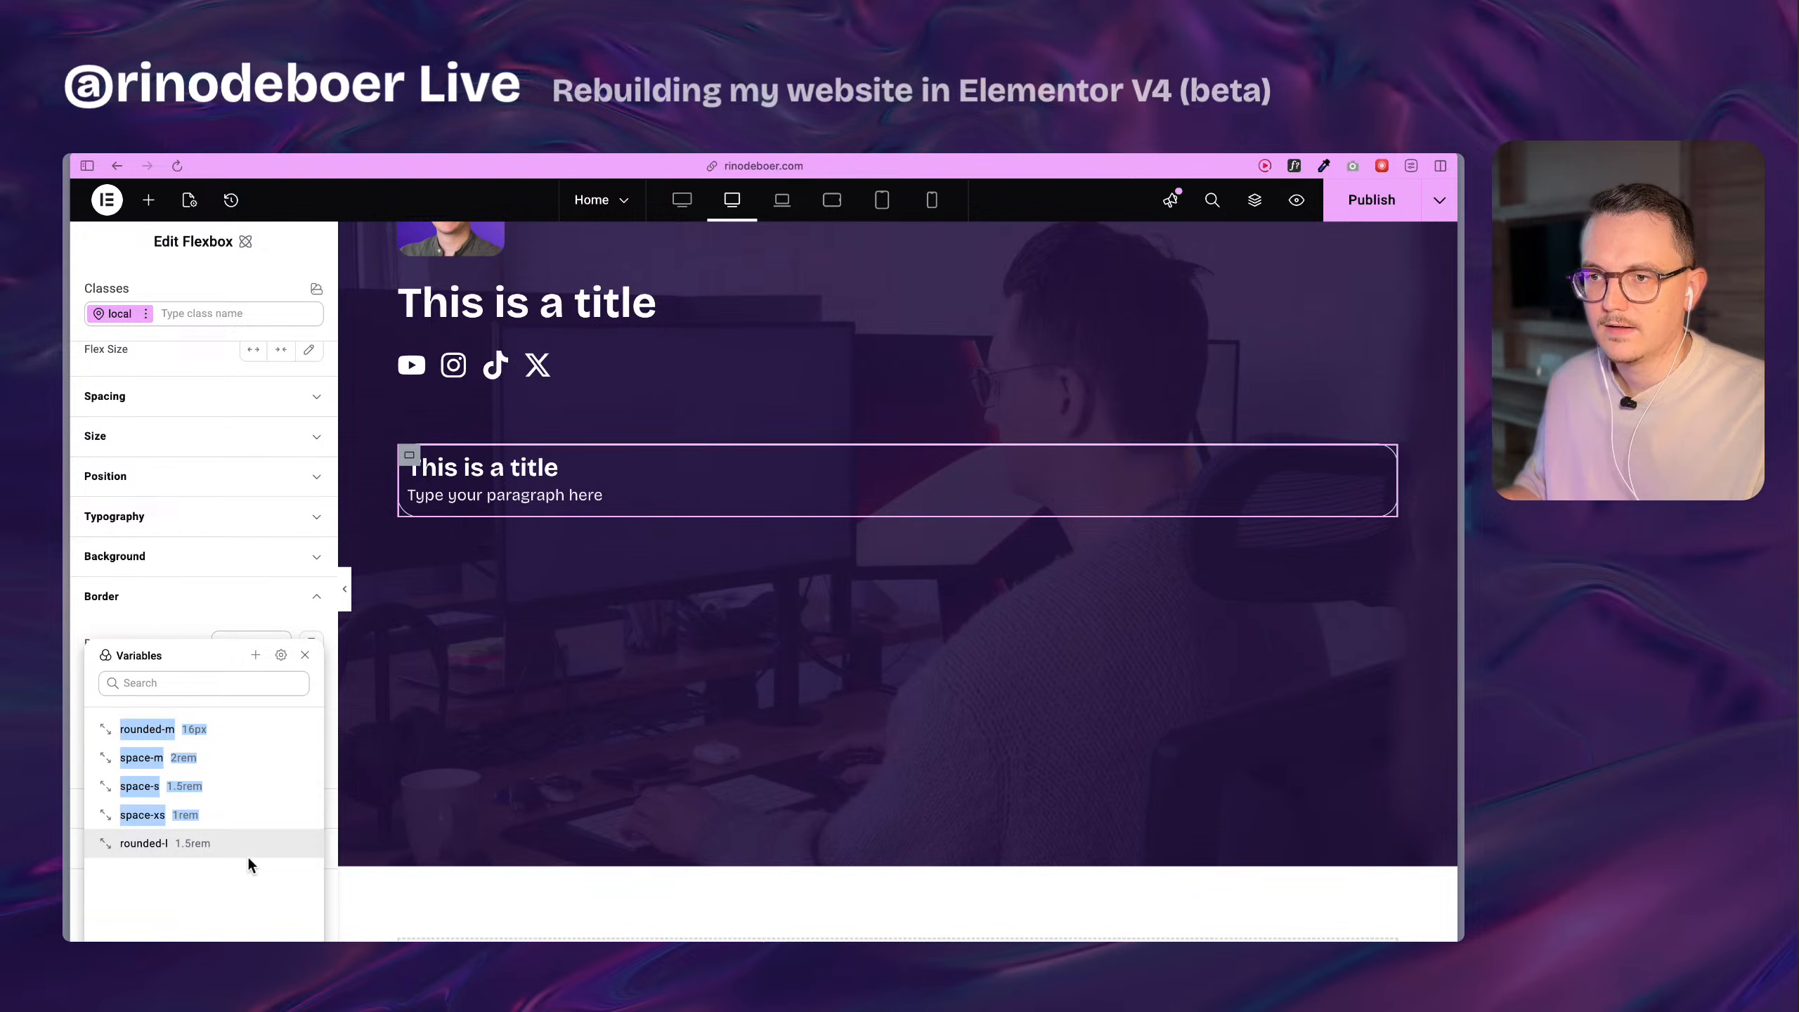
left_click(242, 877)
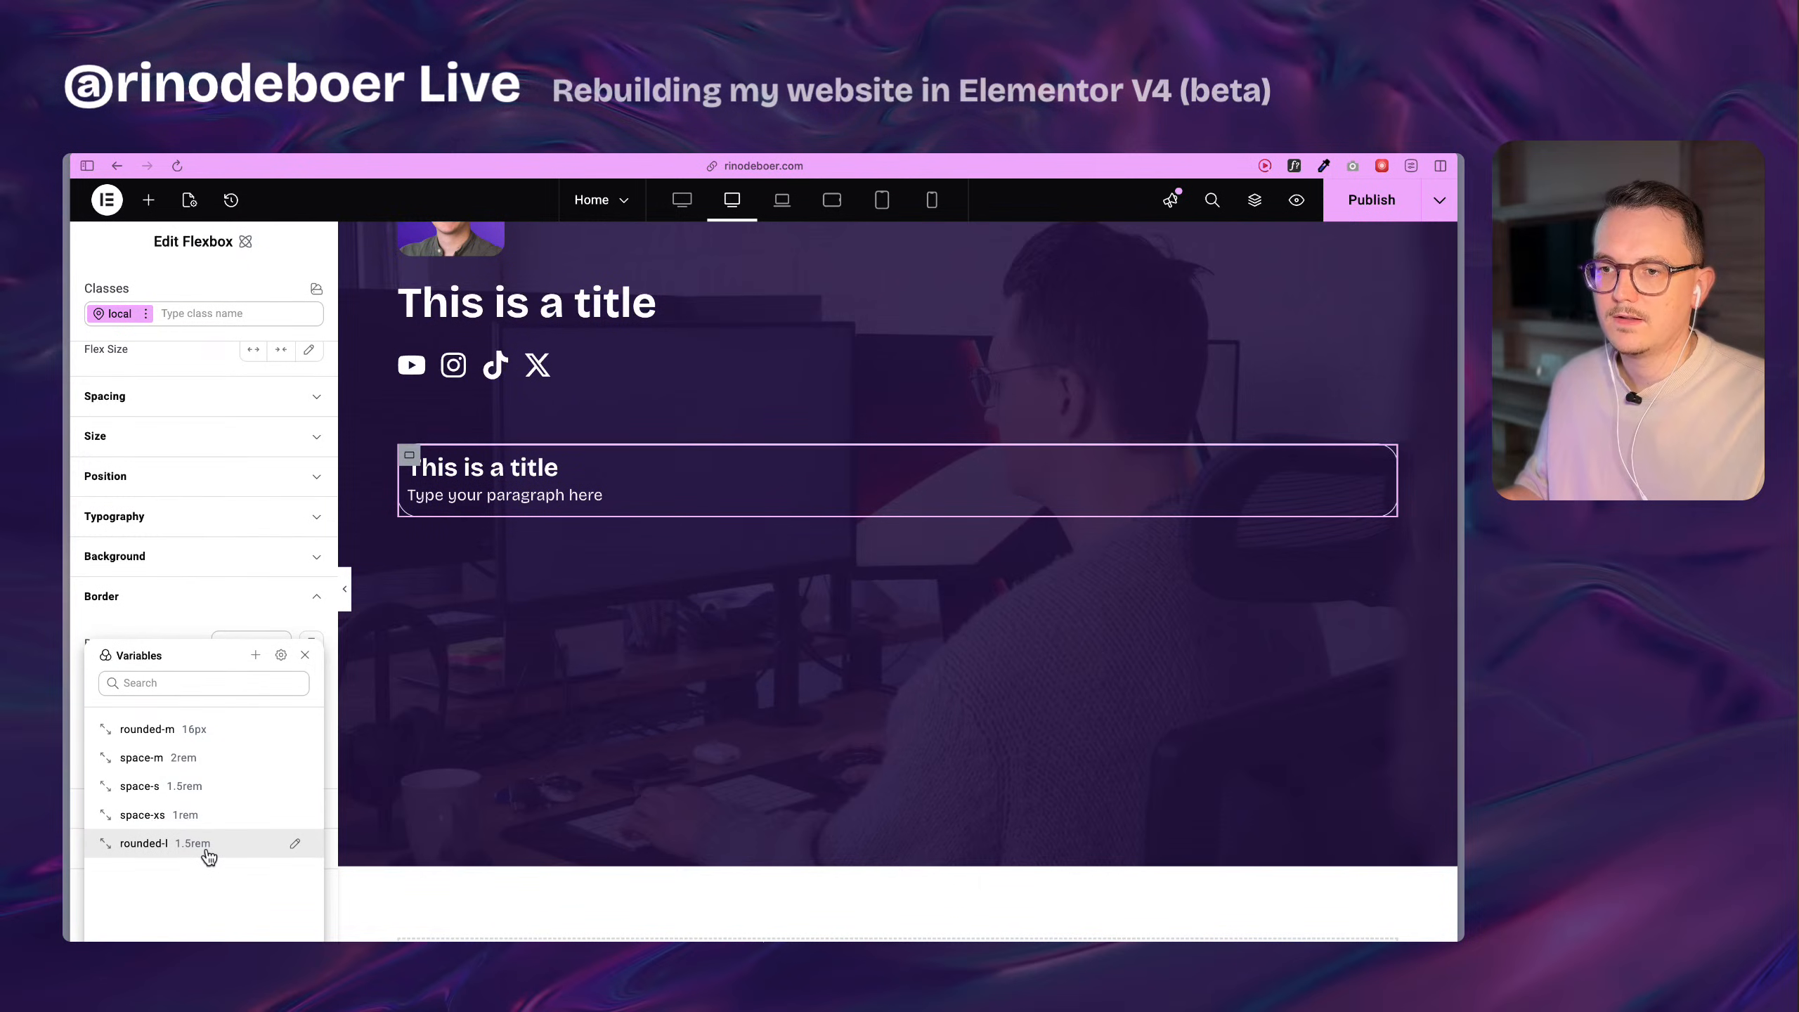
left_click(296, 846)
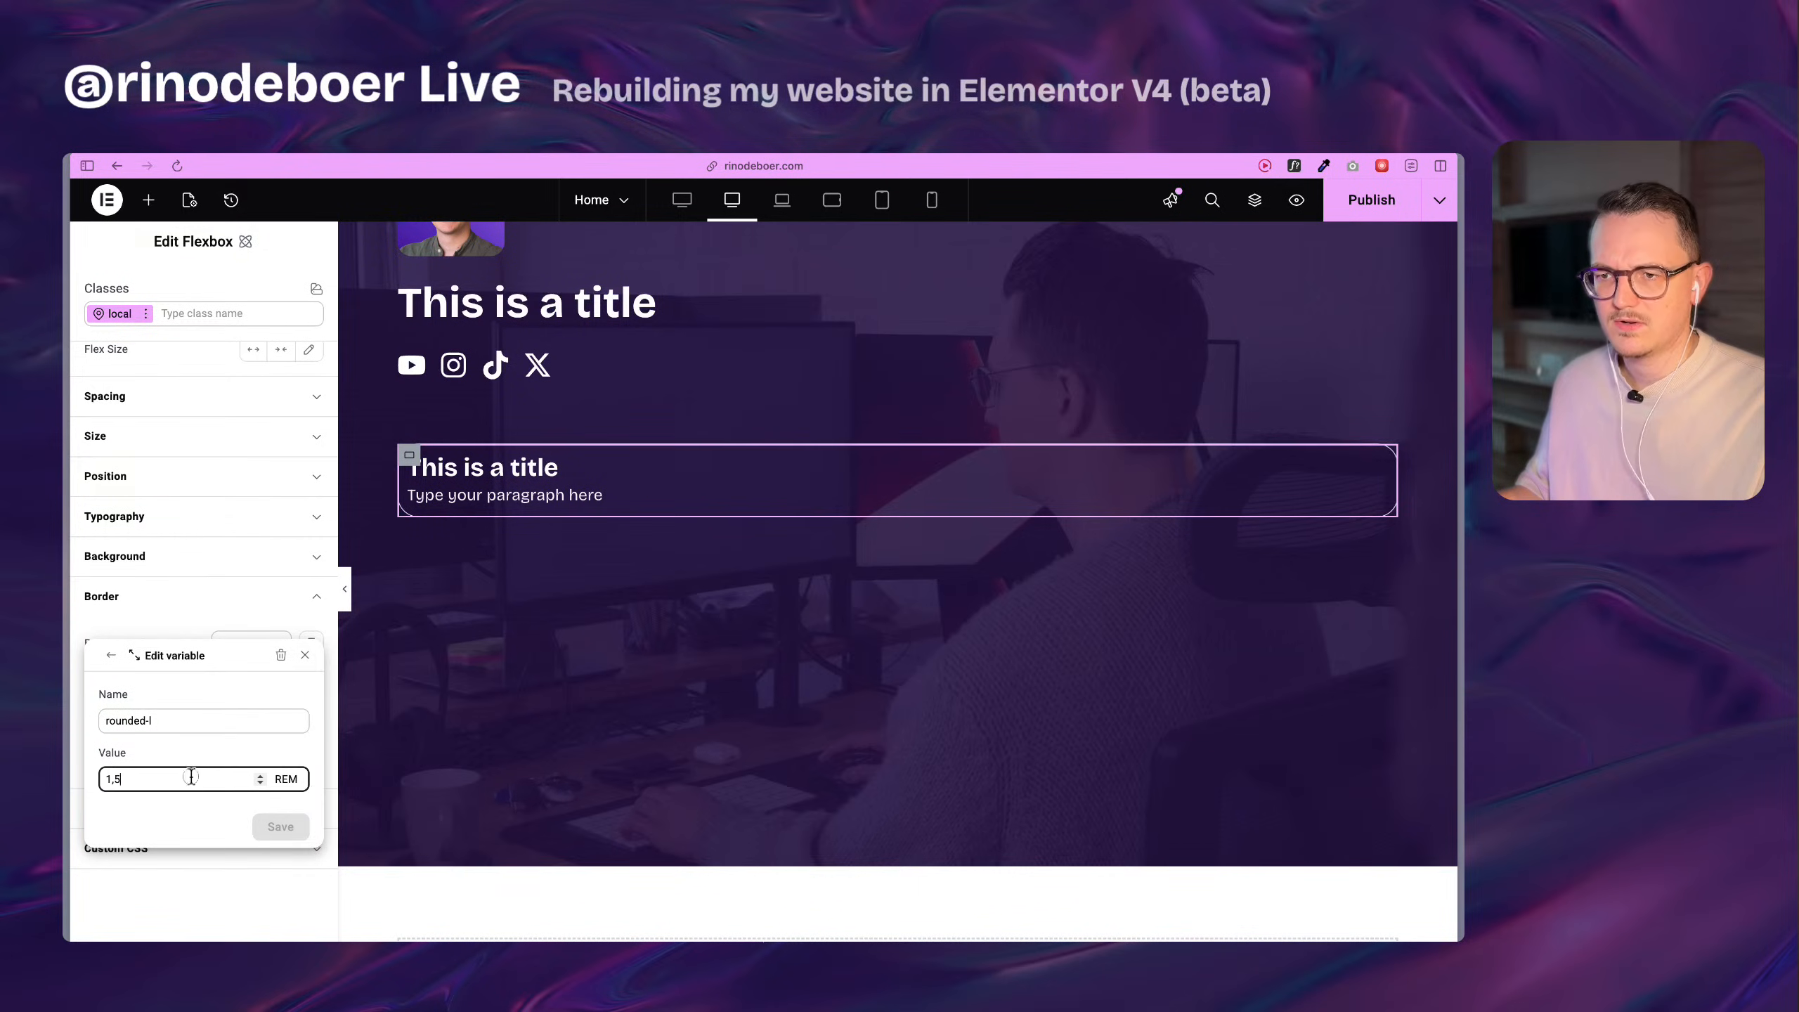
double_click(191, 779)
type("24")
left_click(284, 778)
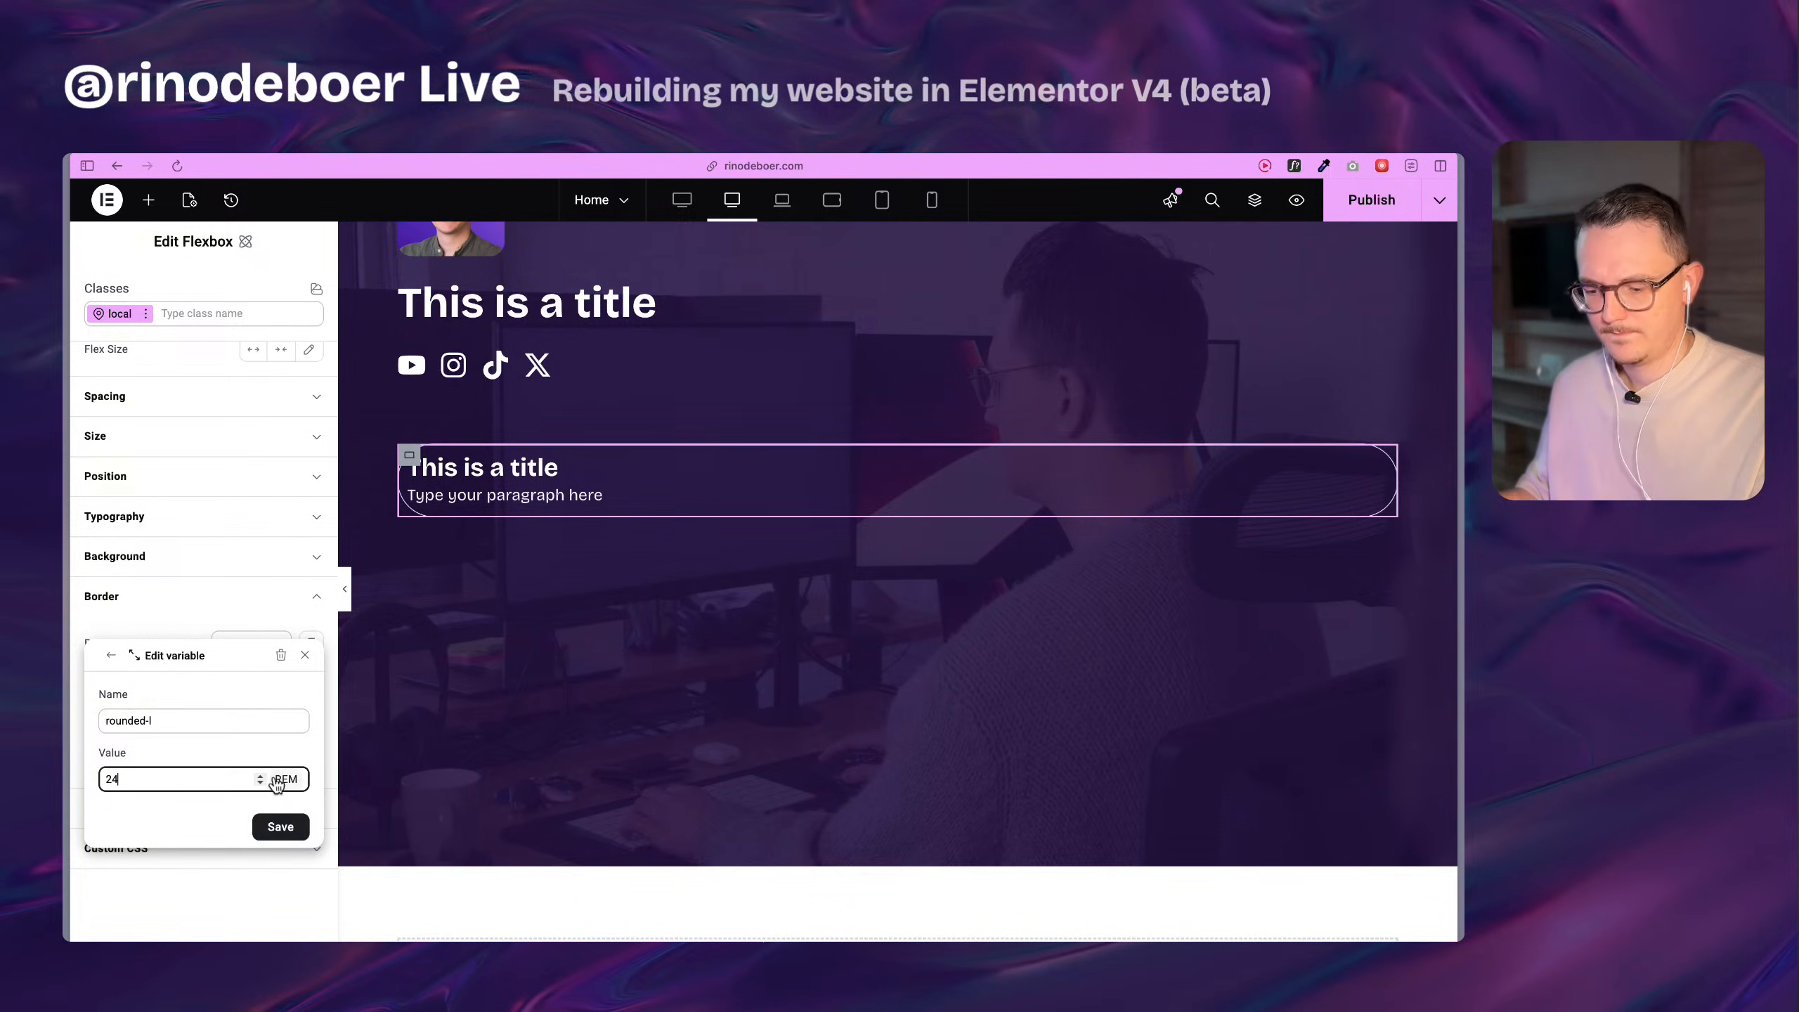
left_click(238, 750)
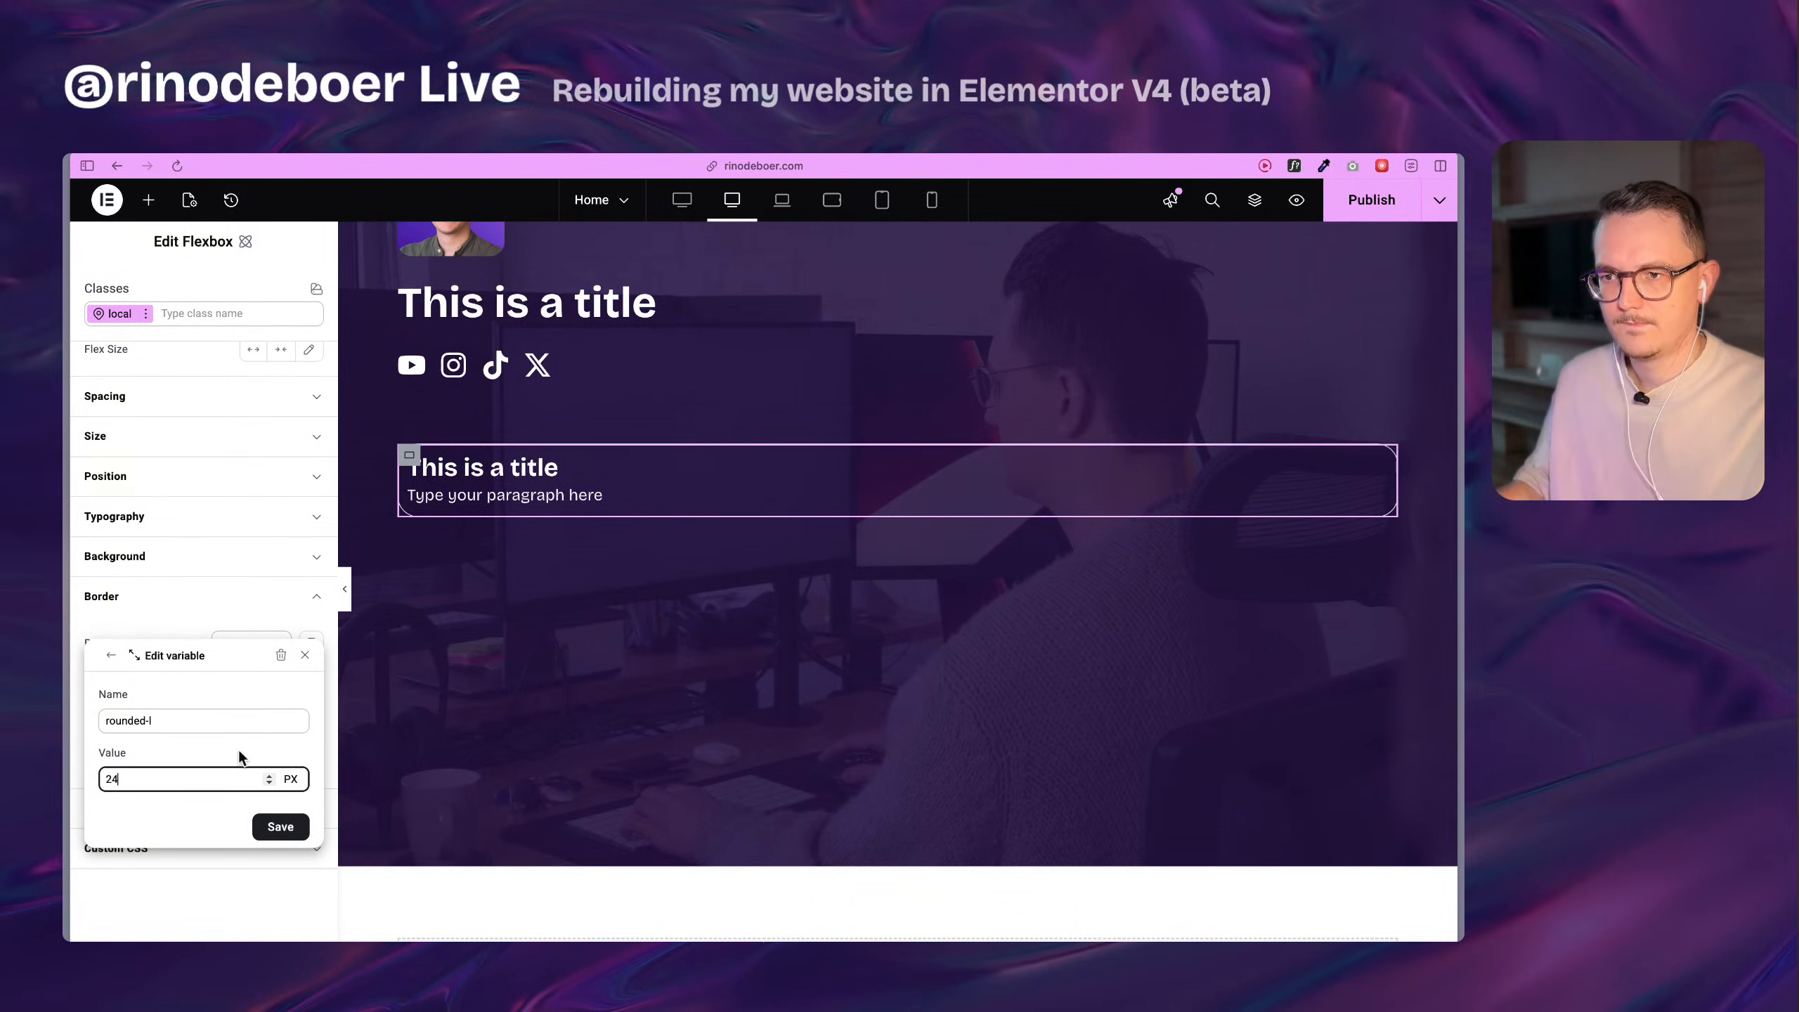
left_click(280, 826)
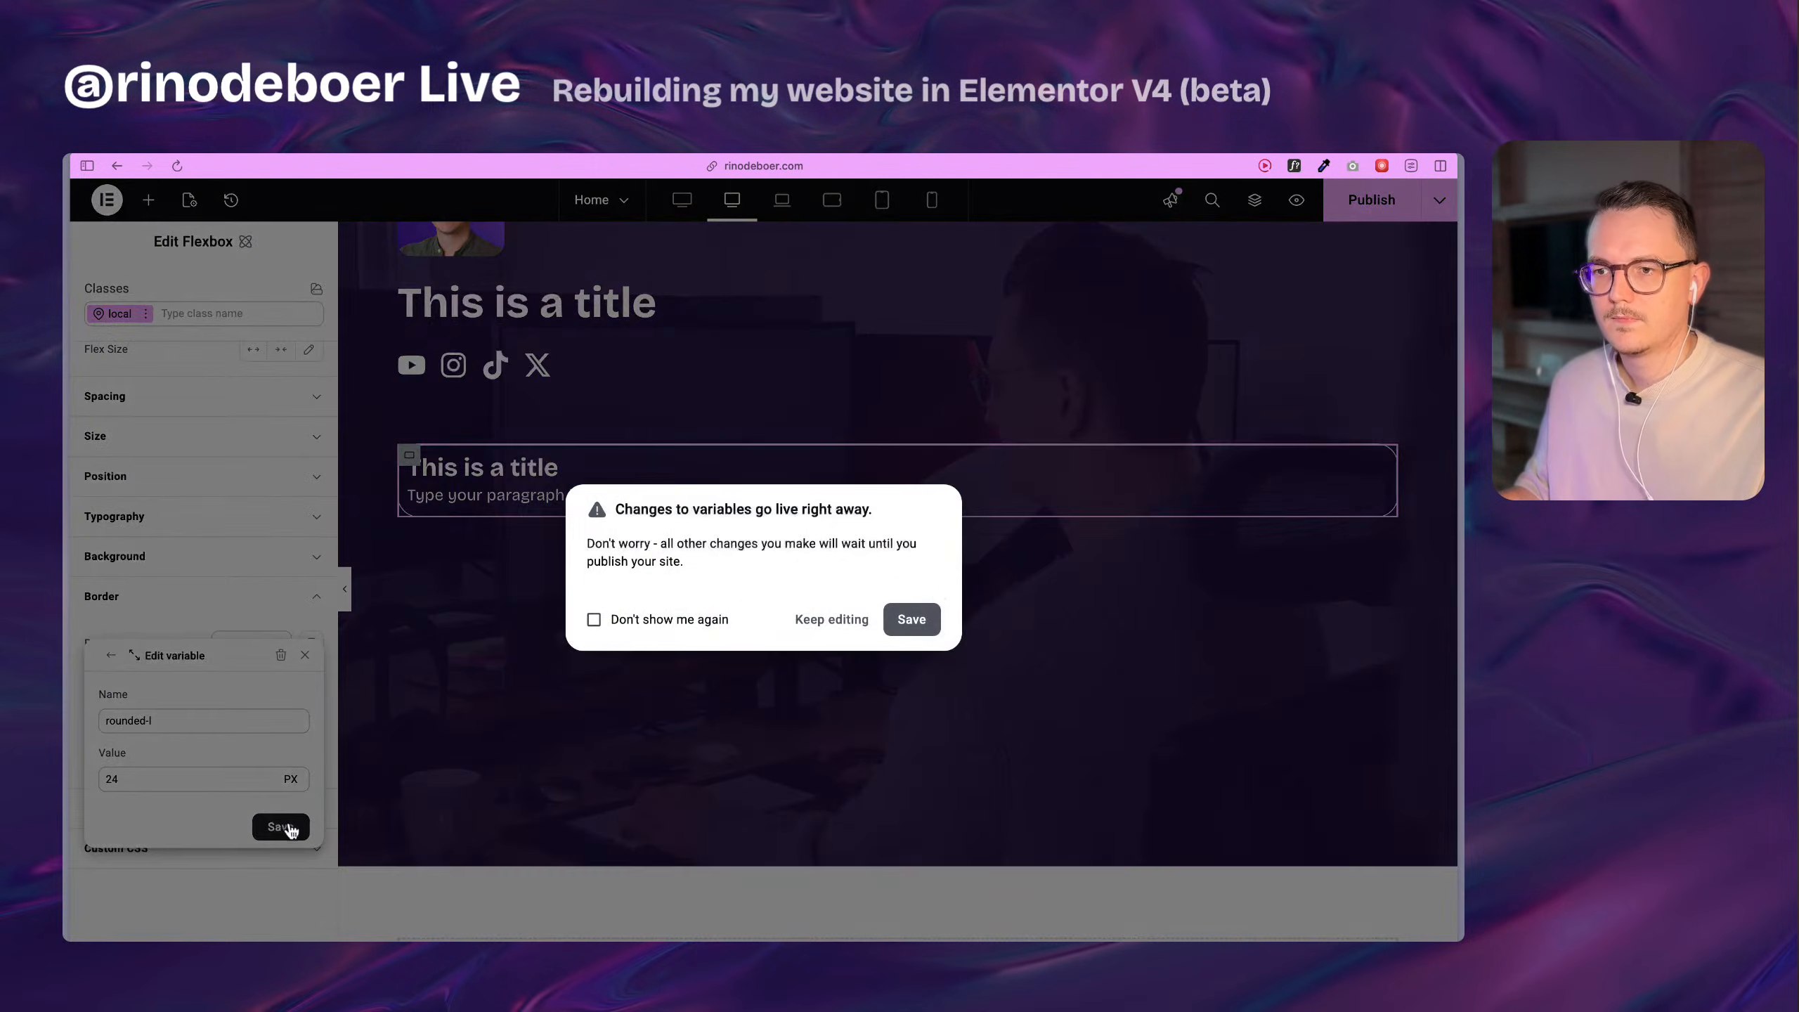
left_click(912, 620)
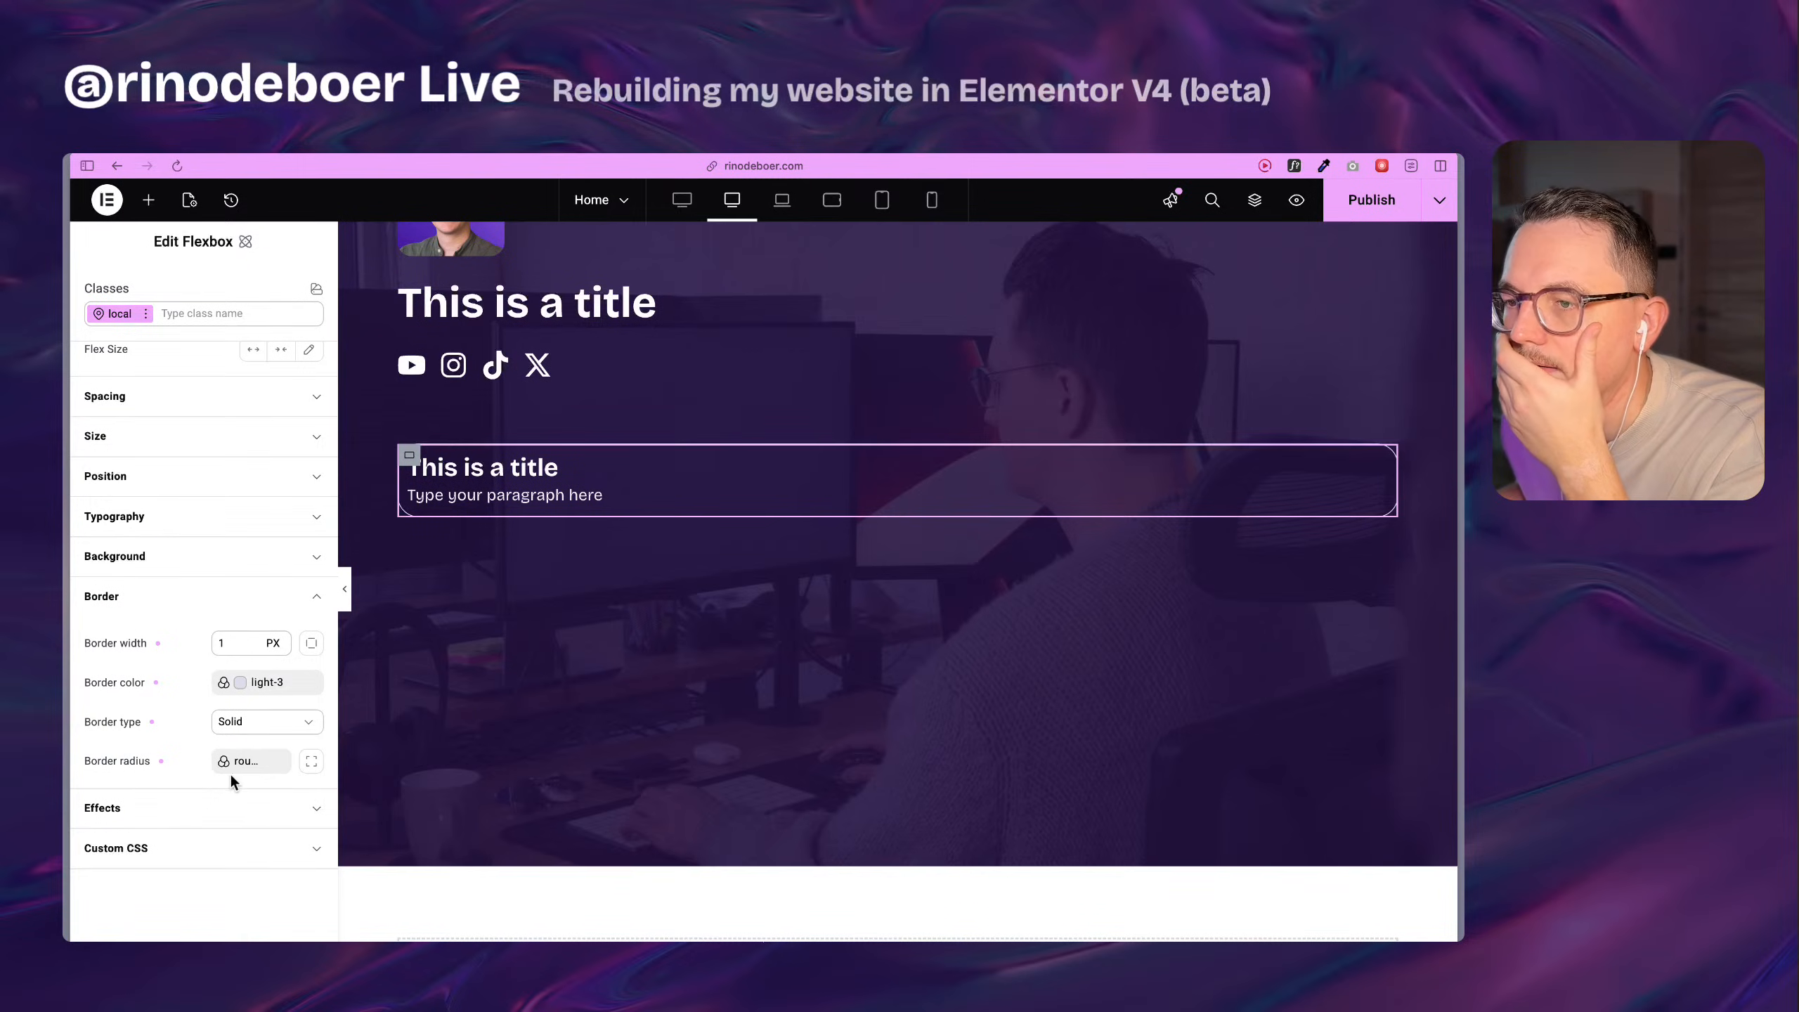
left_click(218, 768)
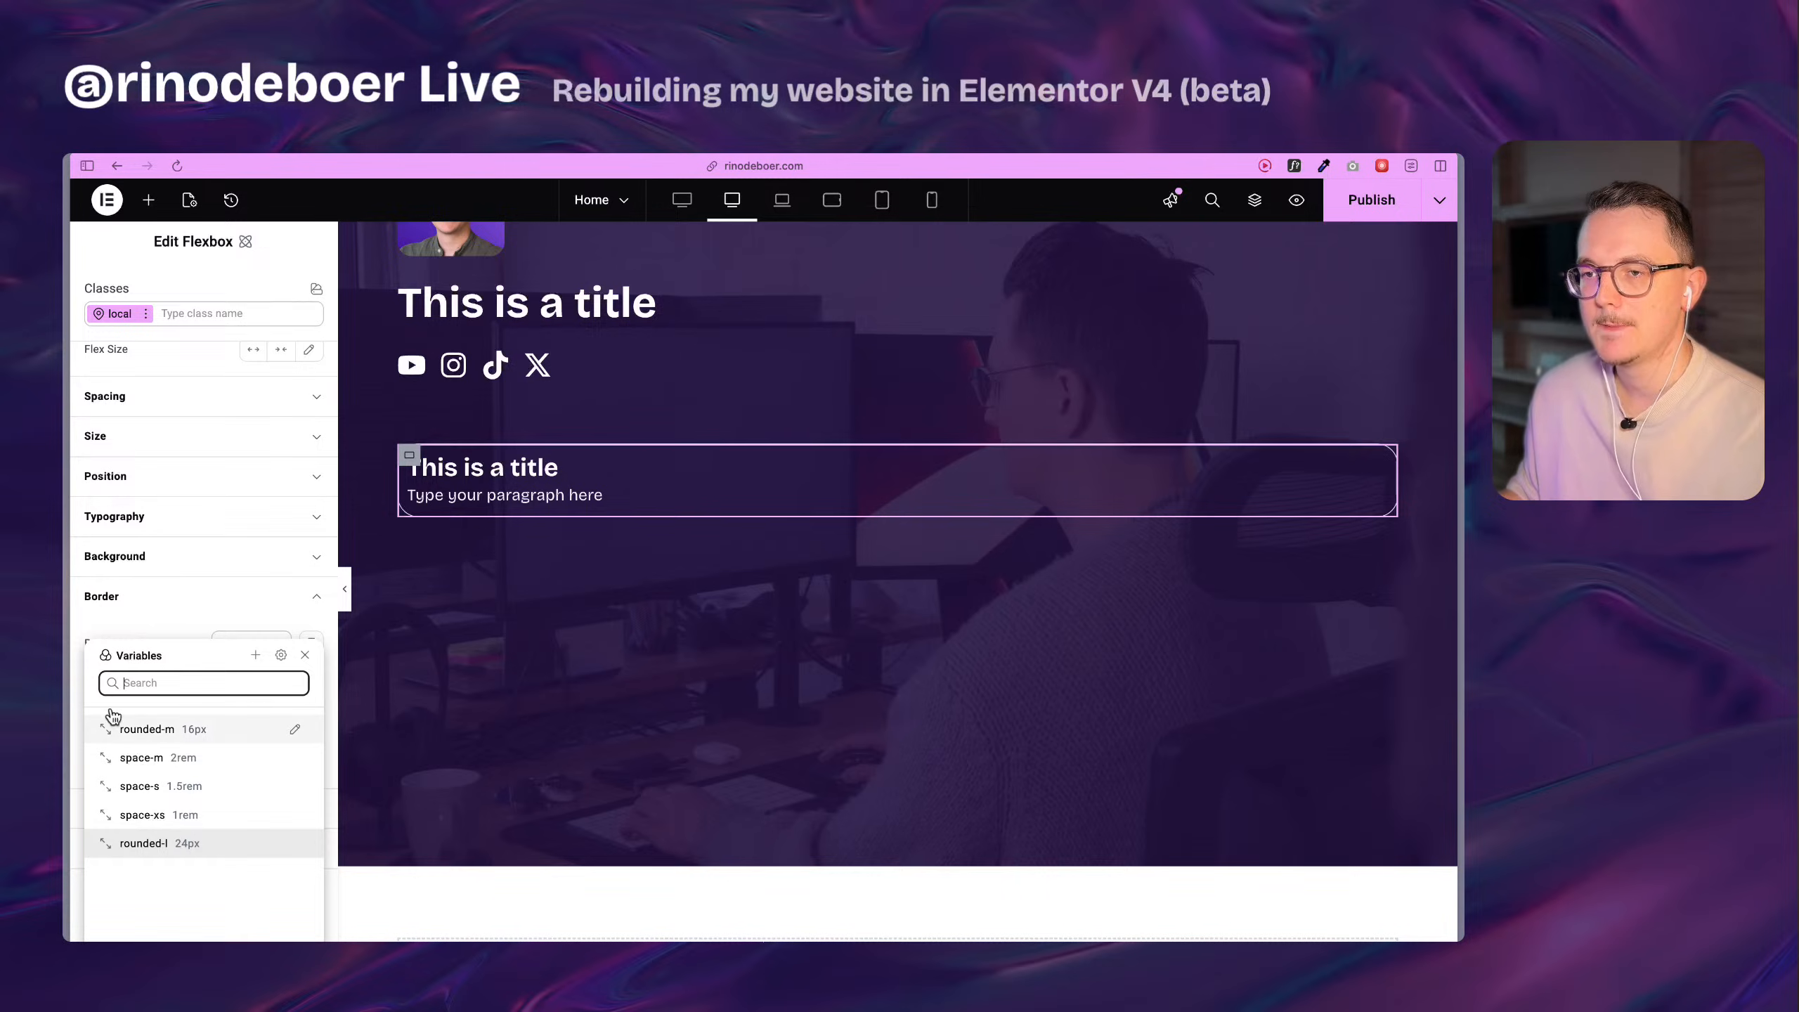
left_click(140, 615)
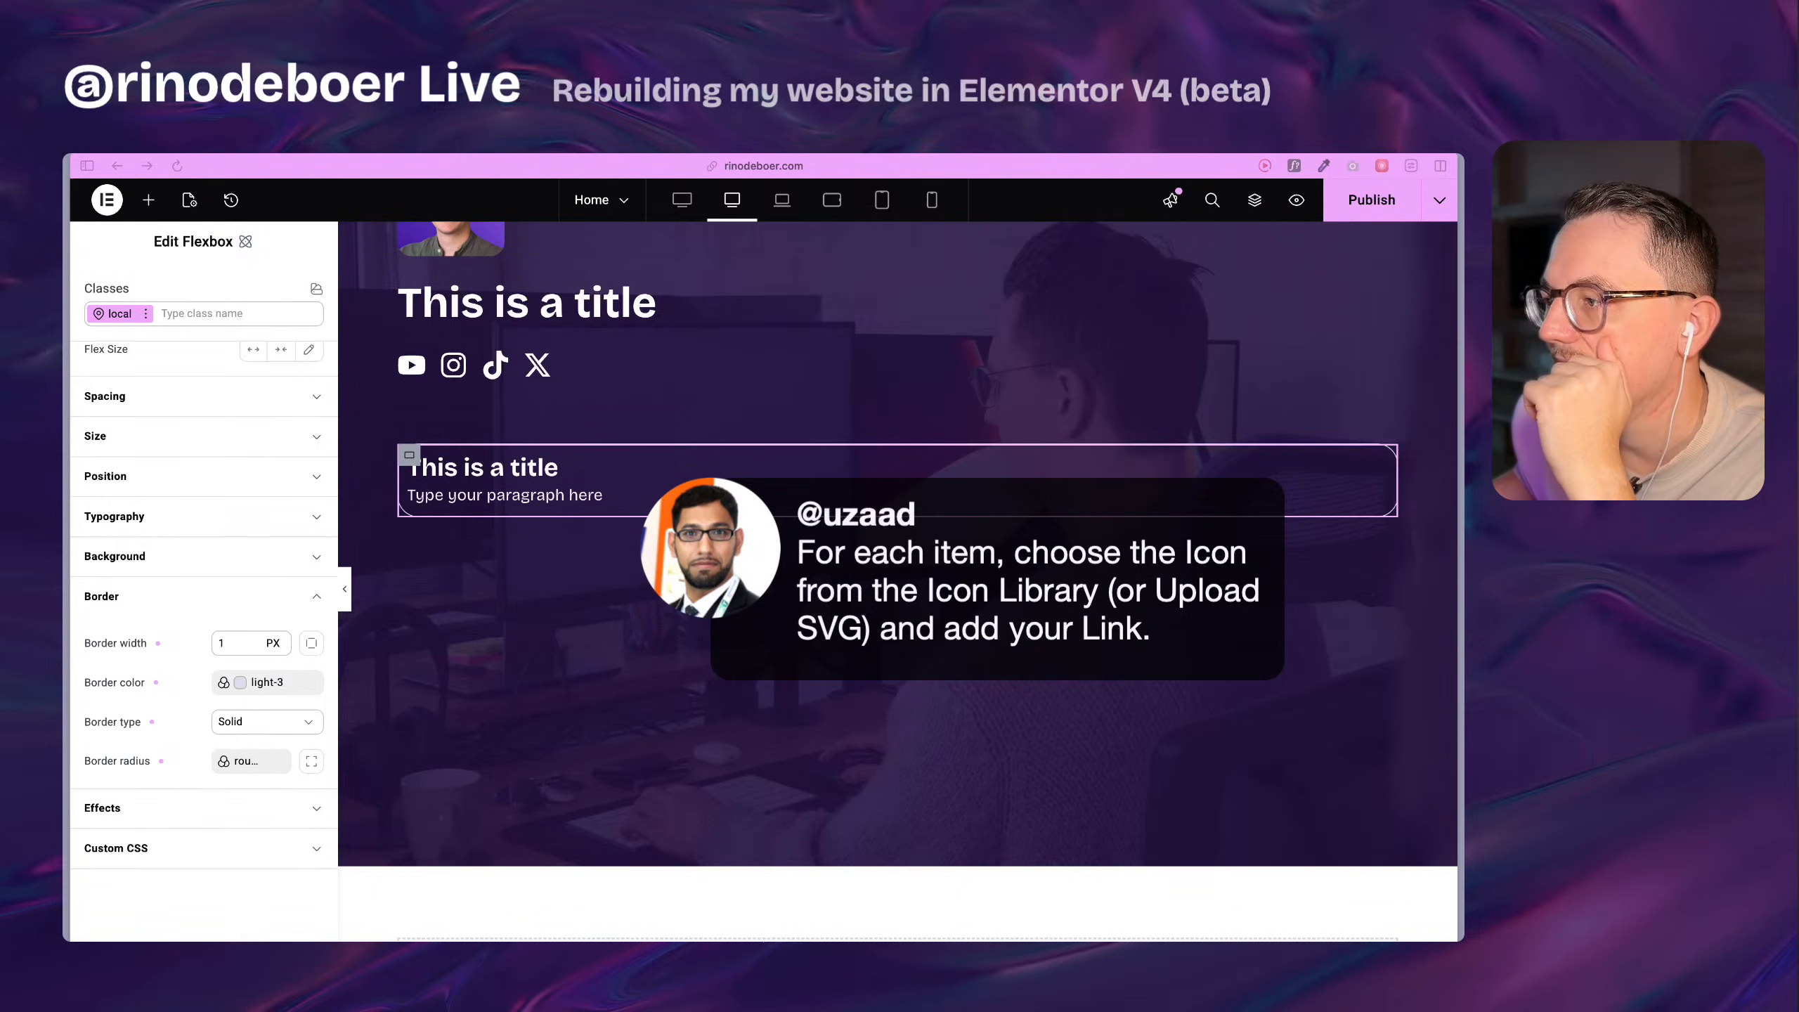
Try out an Icon widget between the rebuilt title and the social icons, and delete it.
scroll(492, 594, "up", 4)
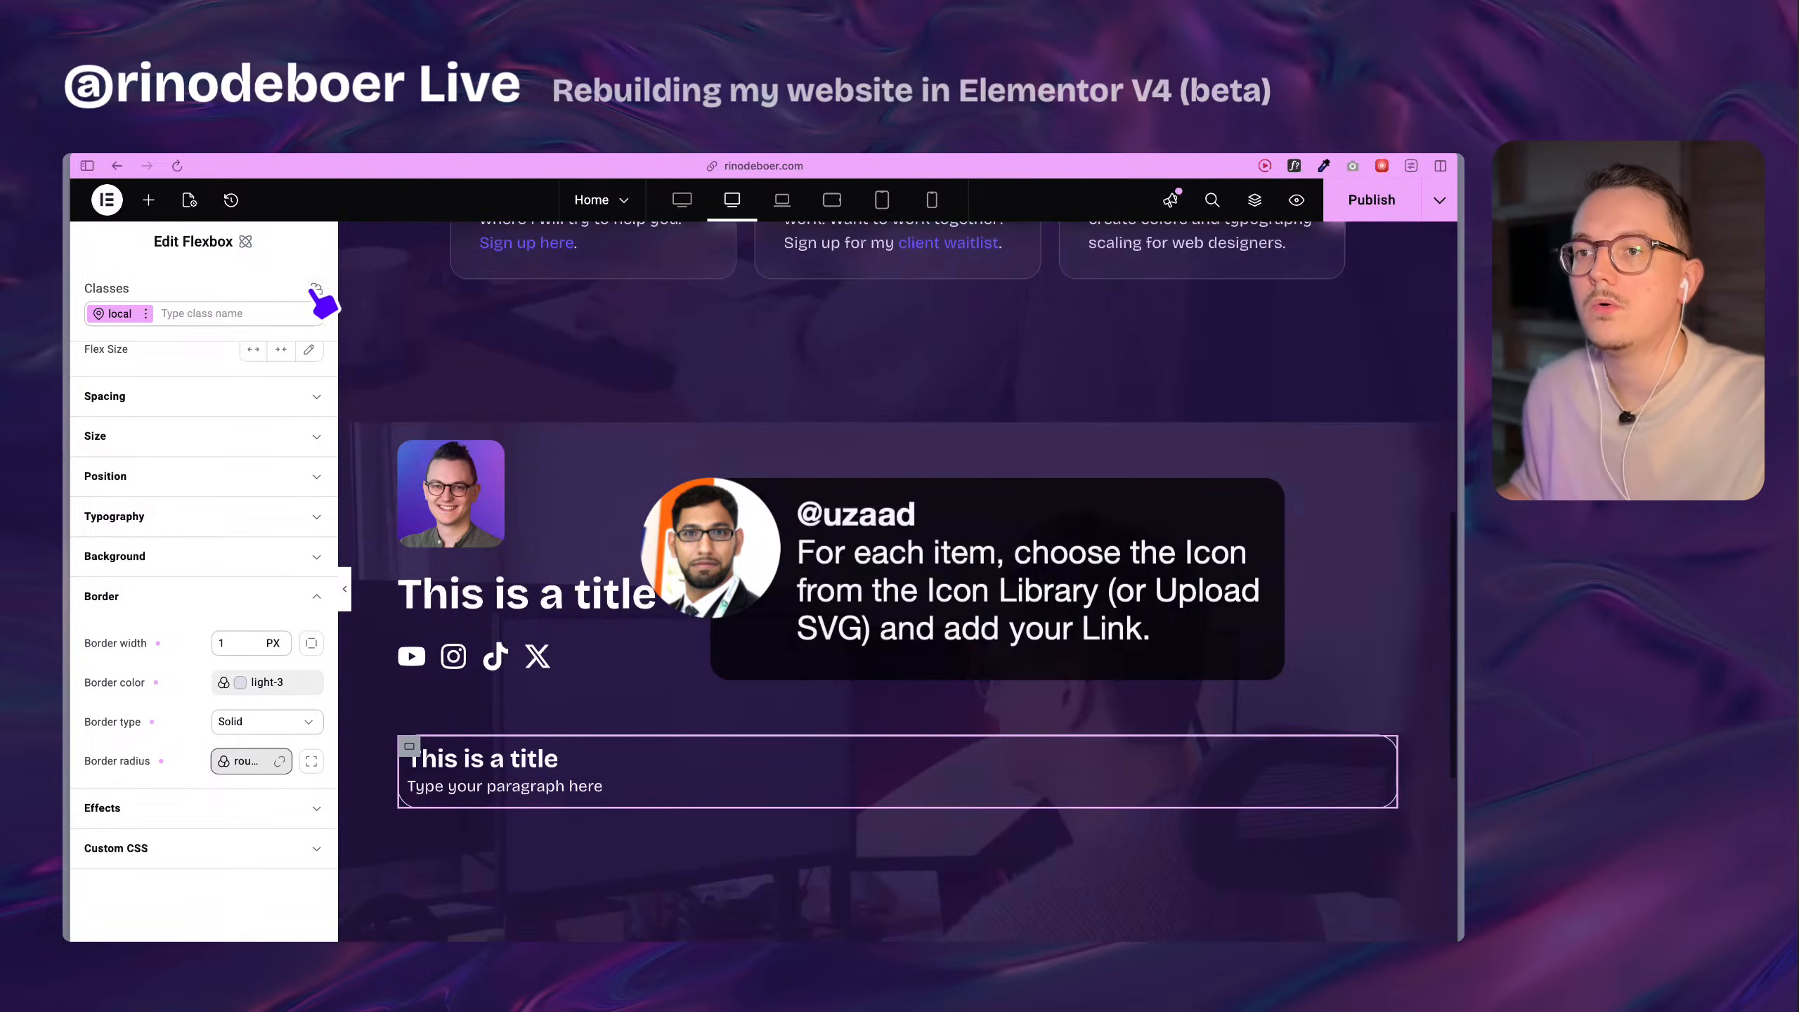
left_click(148, 199)
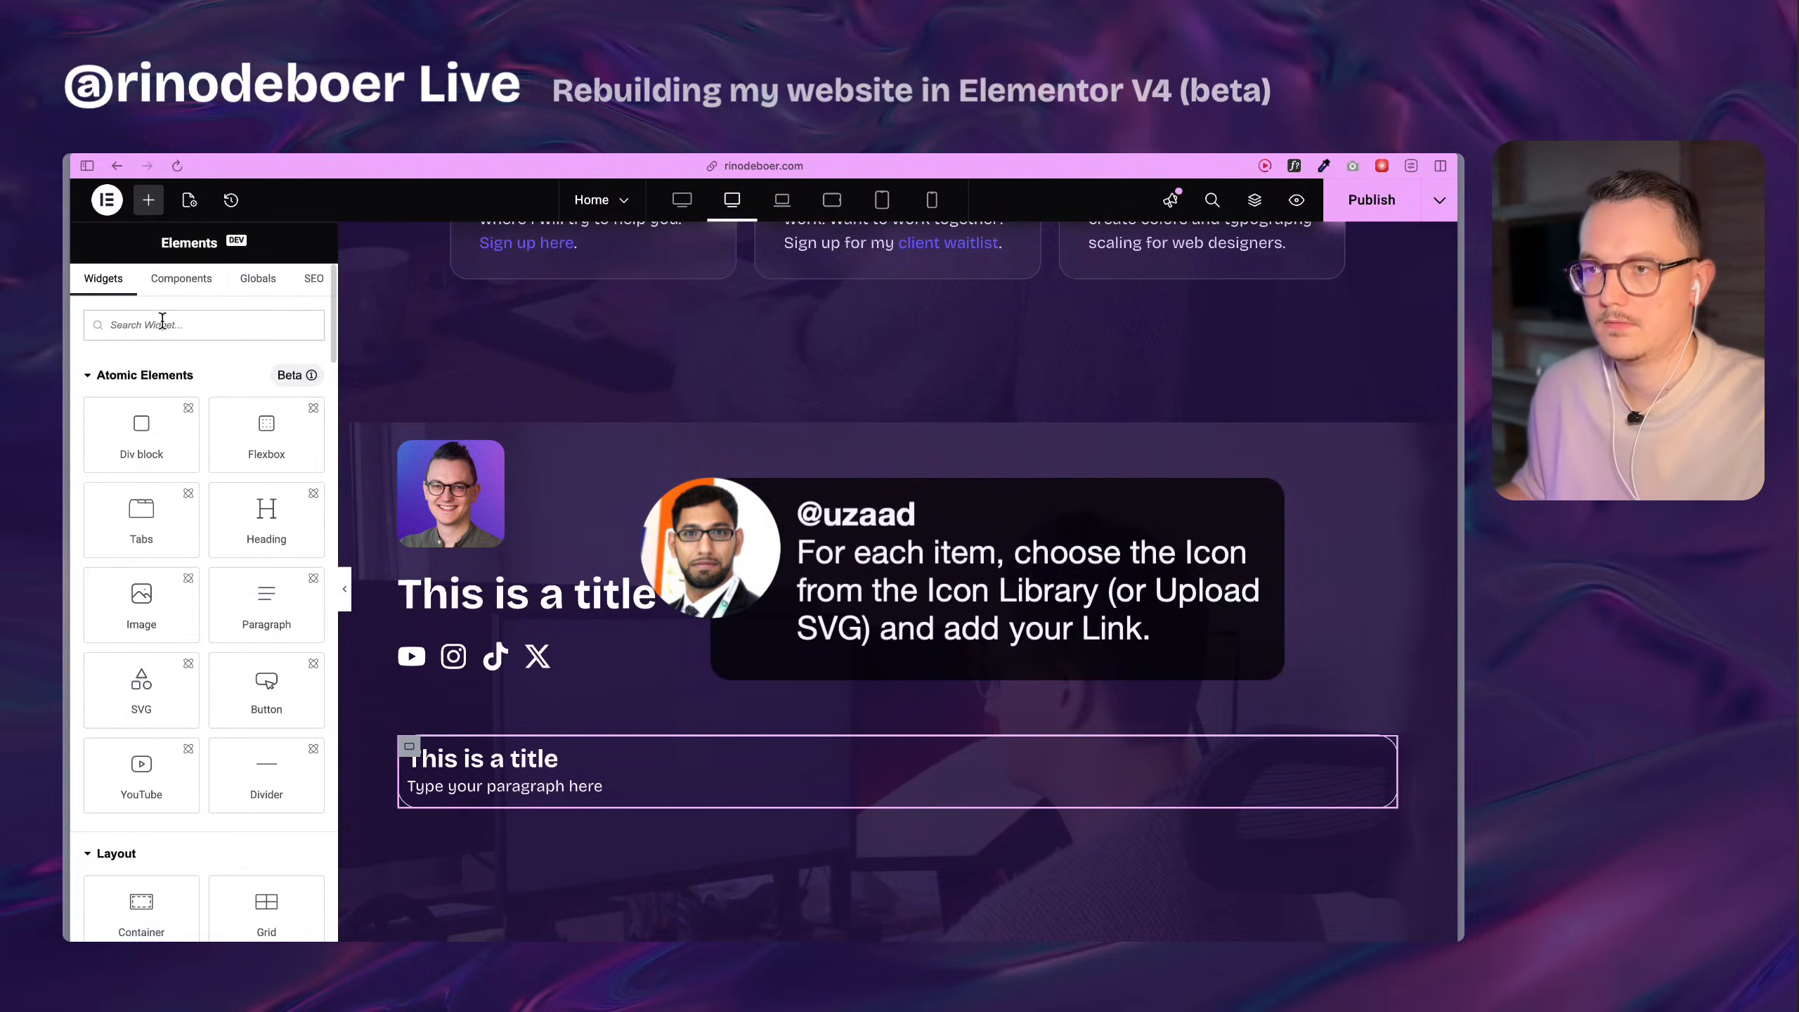
type("icon")
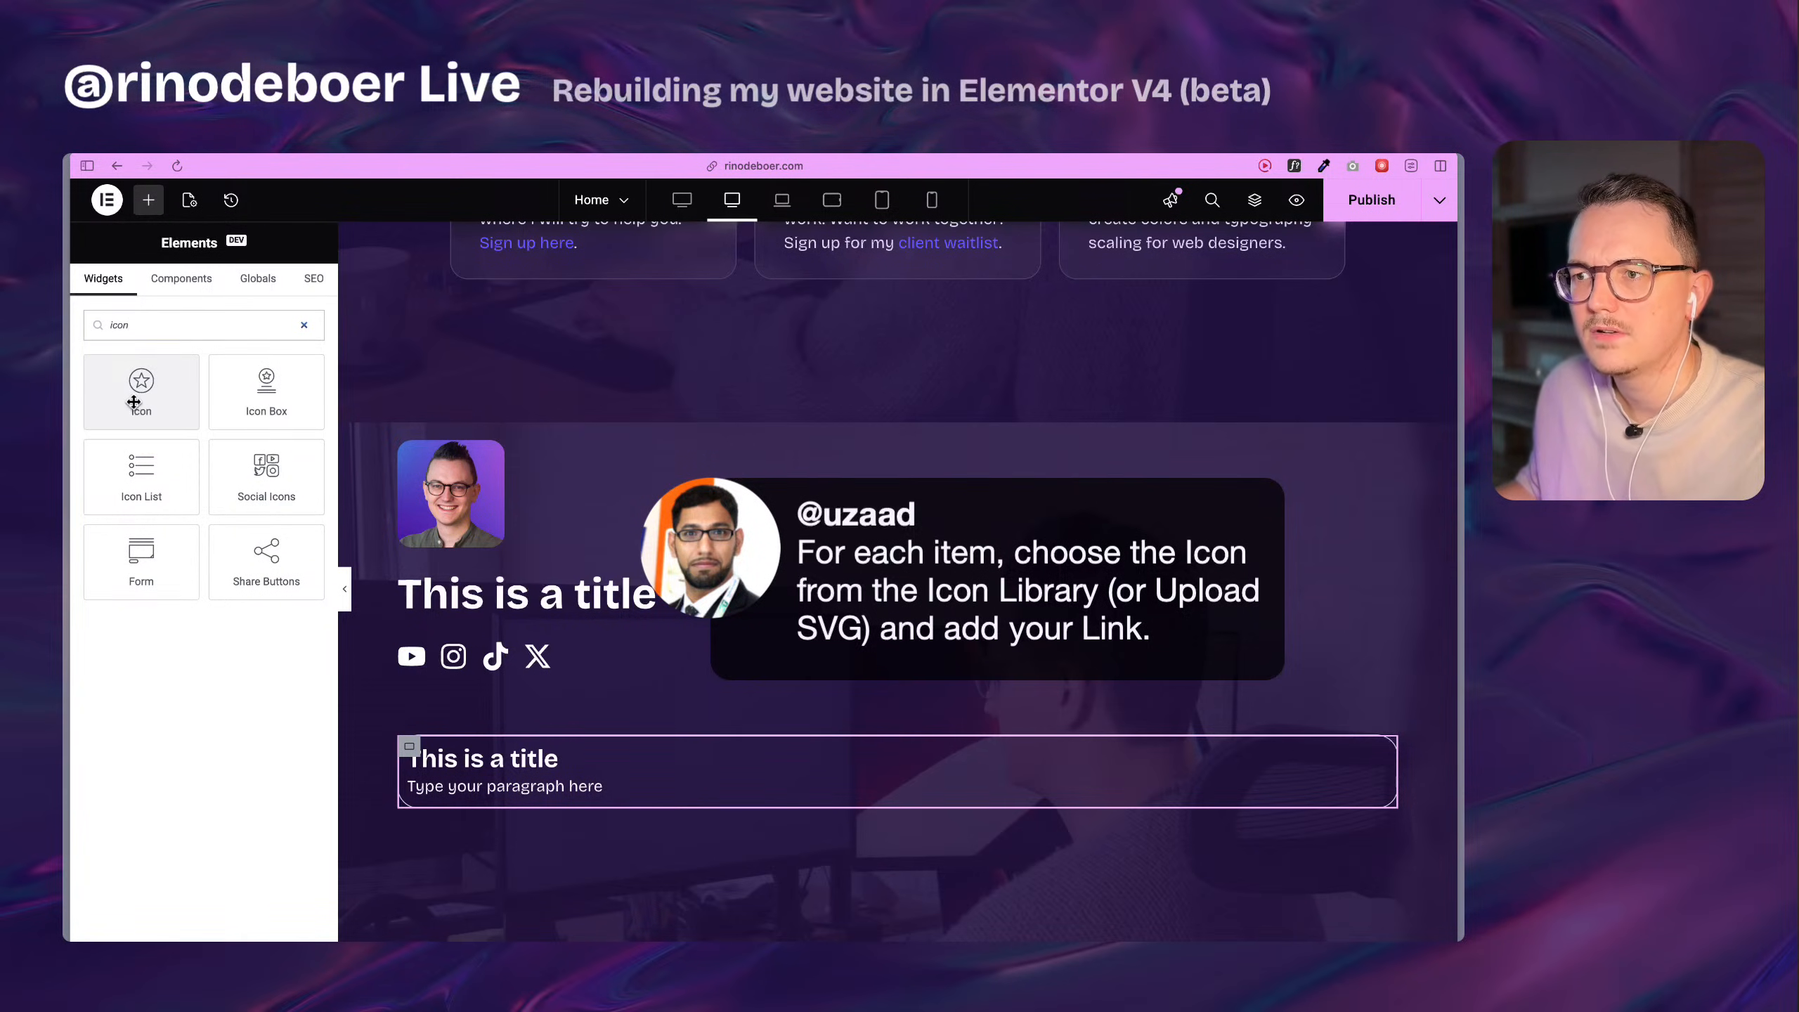
left_click_drag(134, 404, 522, 634)
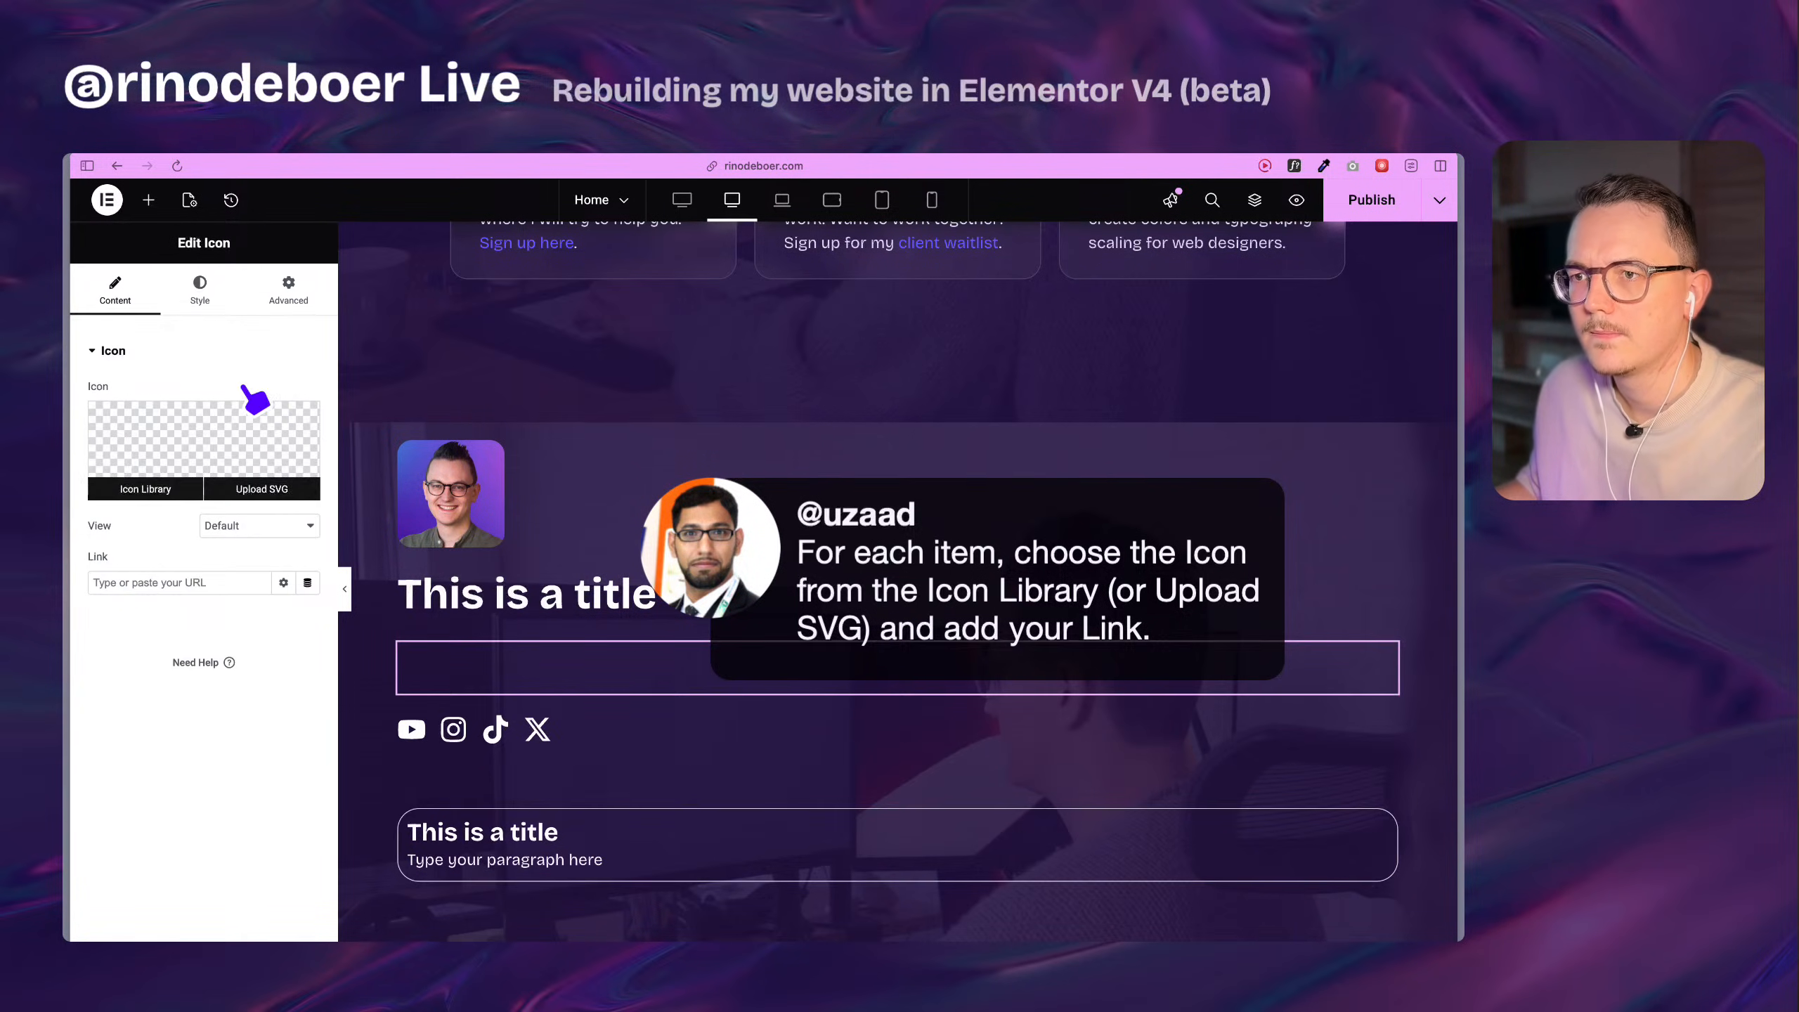
mouse_move(186, 458)
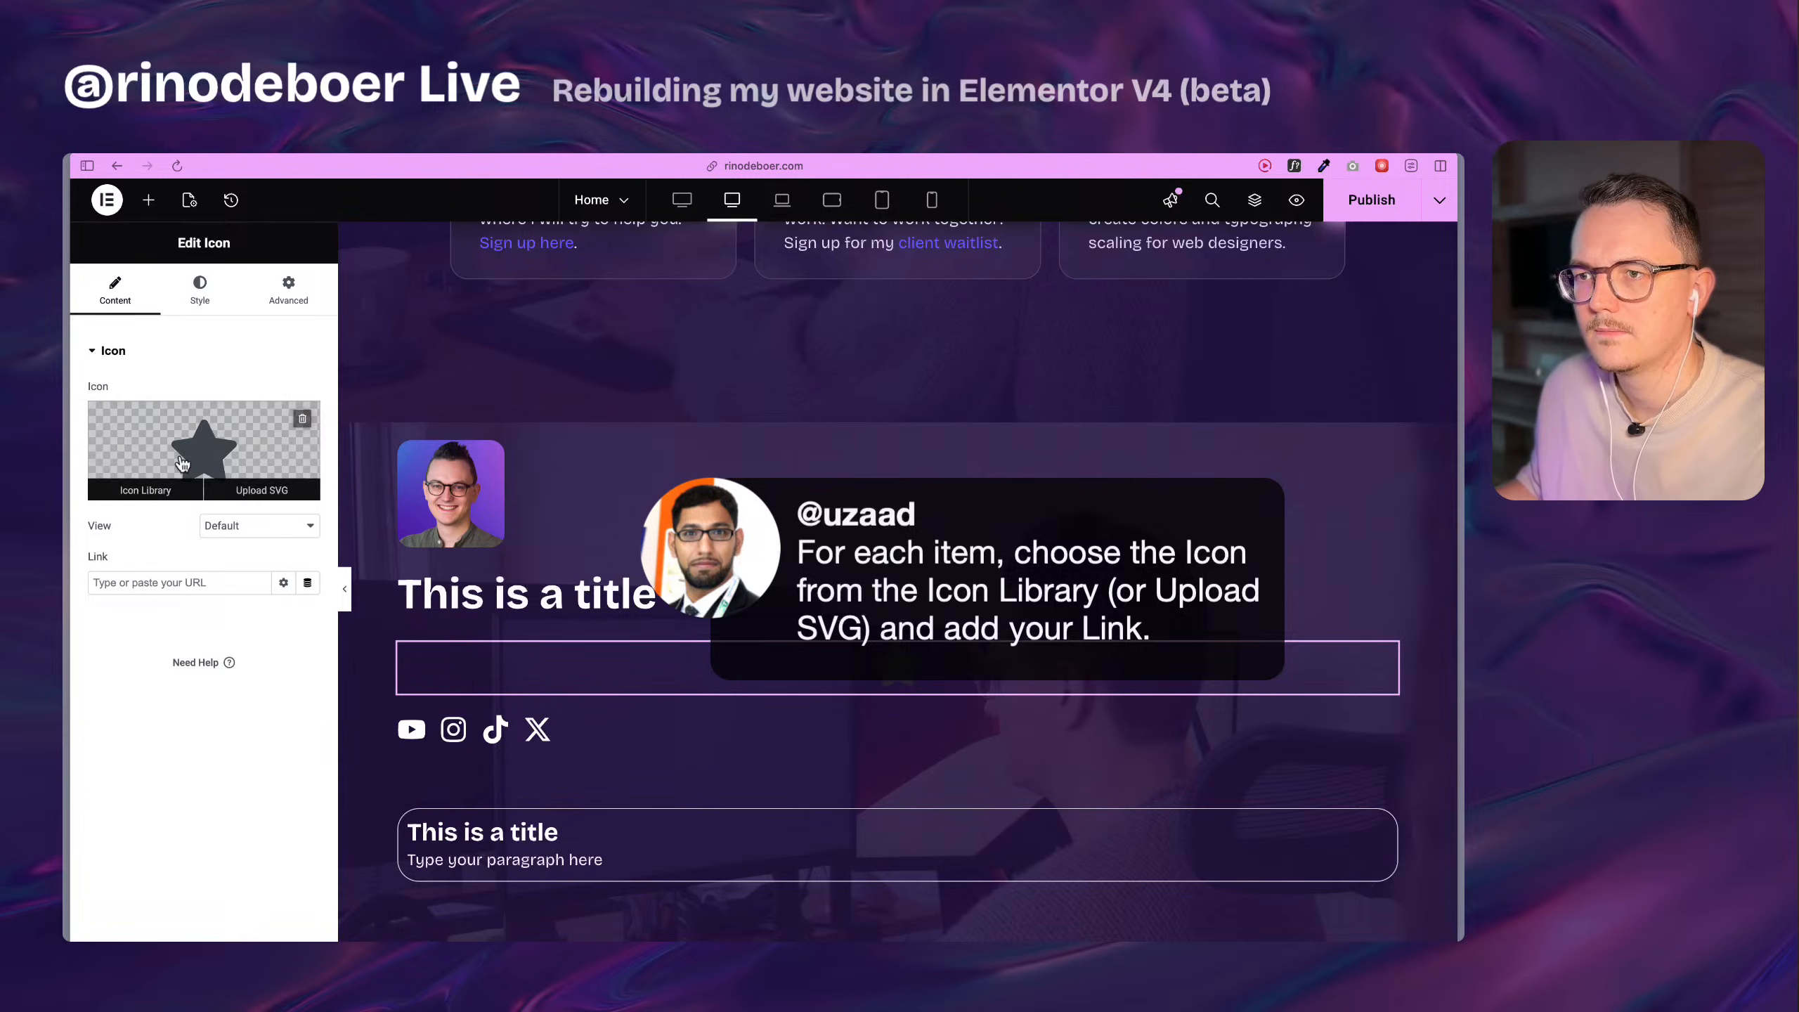
right_click(427, 673)
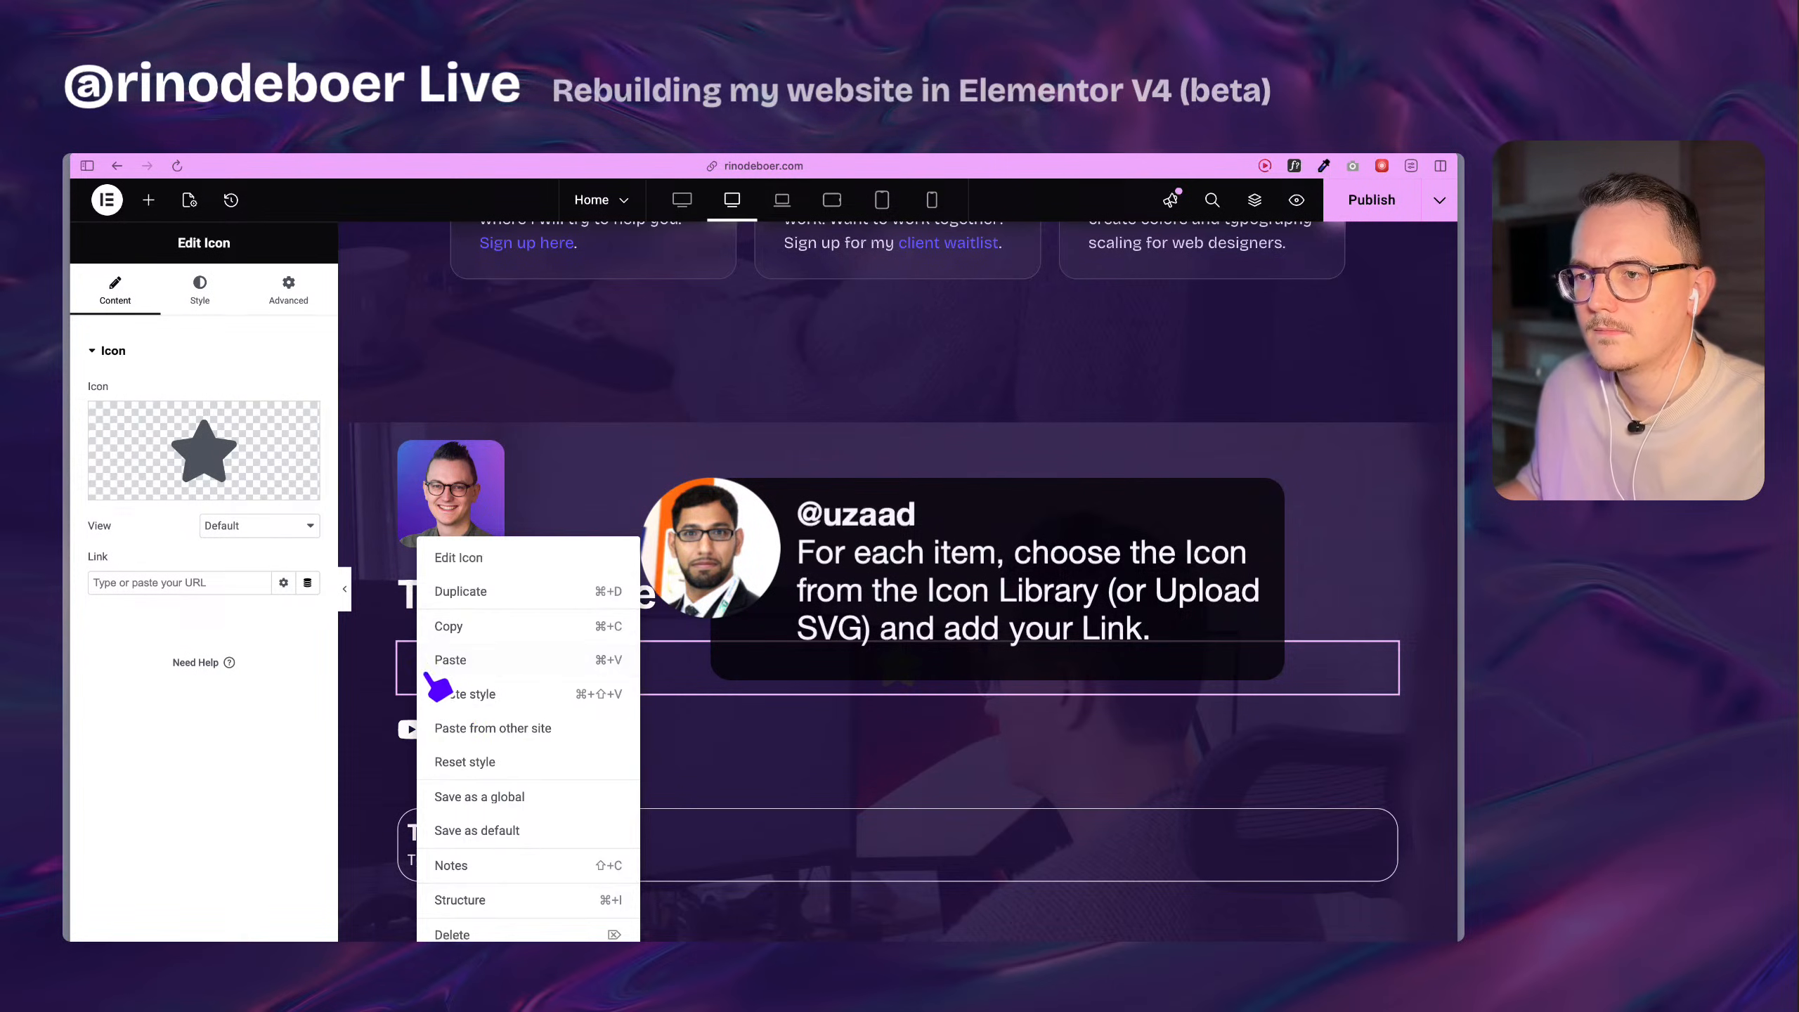
left_click(476, 923)
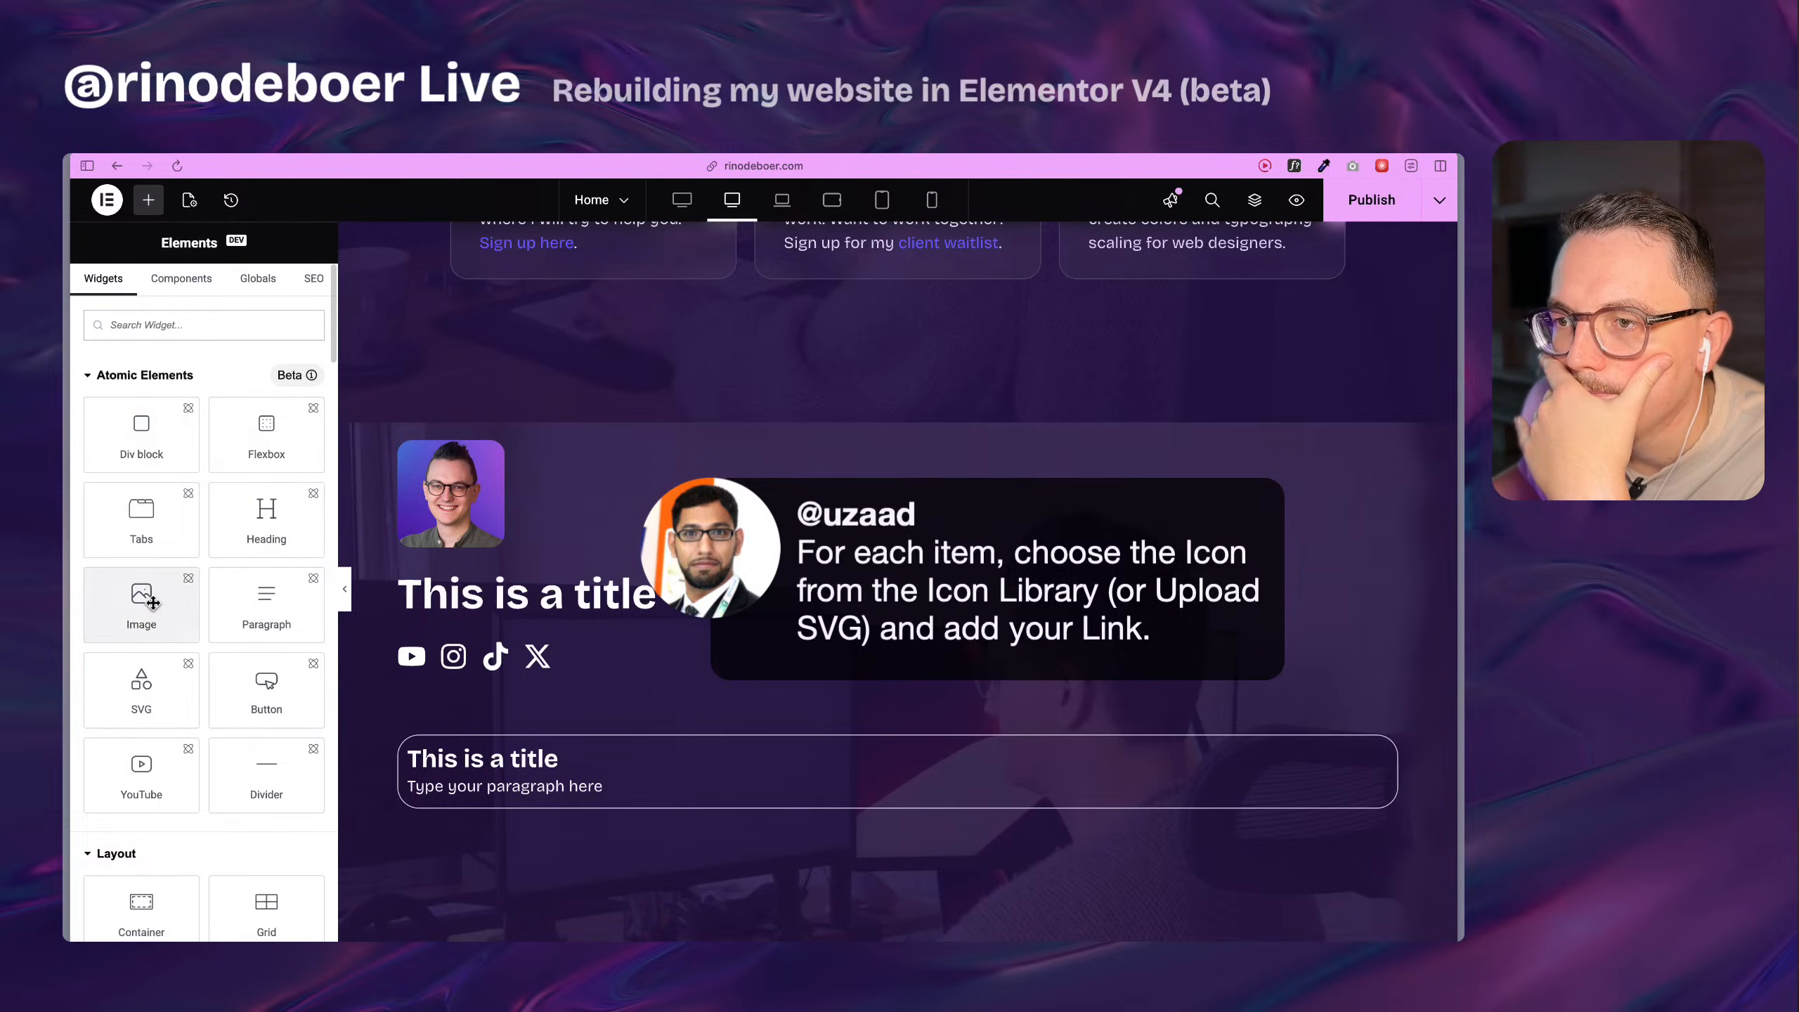
Try out an atomic Image element below the rebuilt title and delete it.
left_click_drag(139, 609, 499, 670)
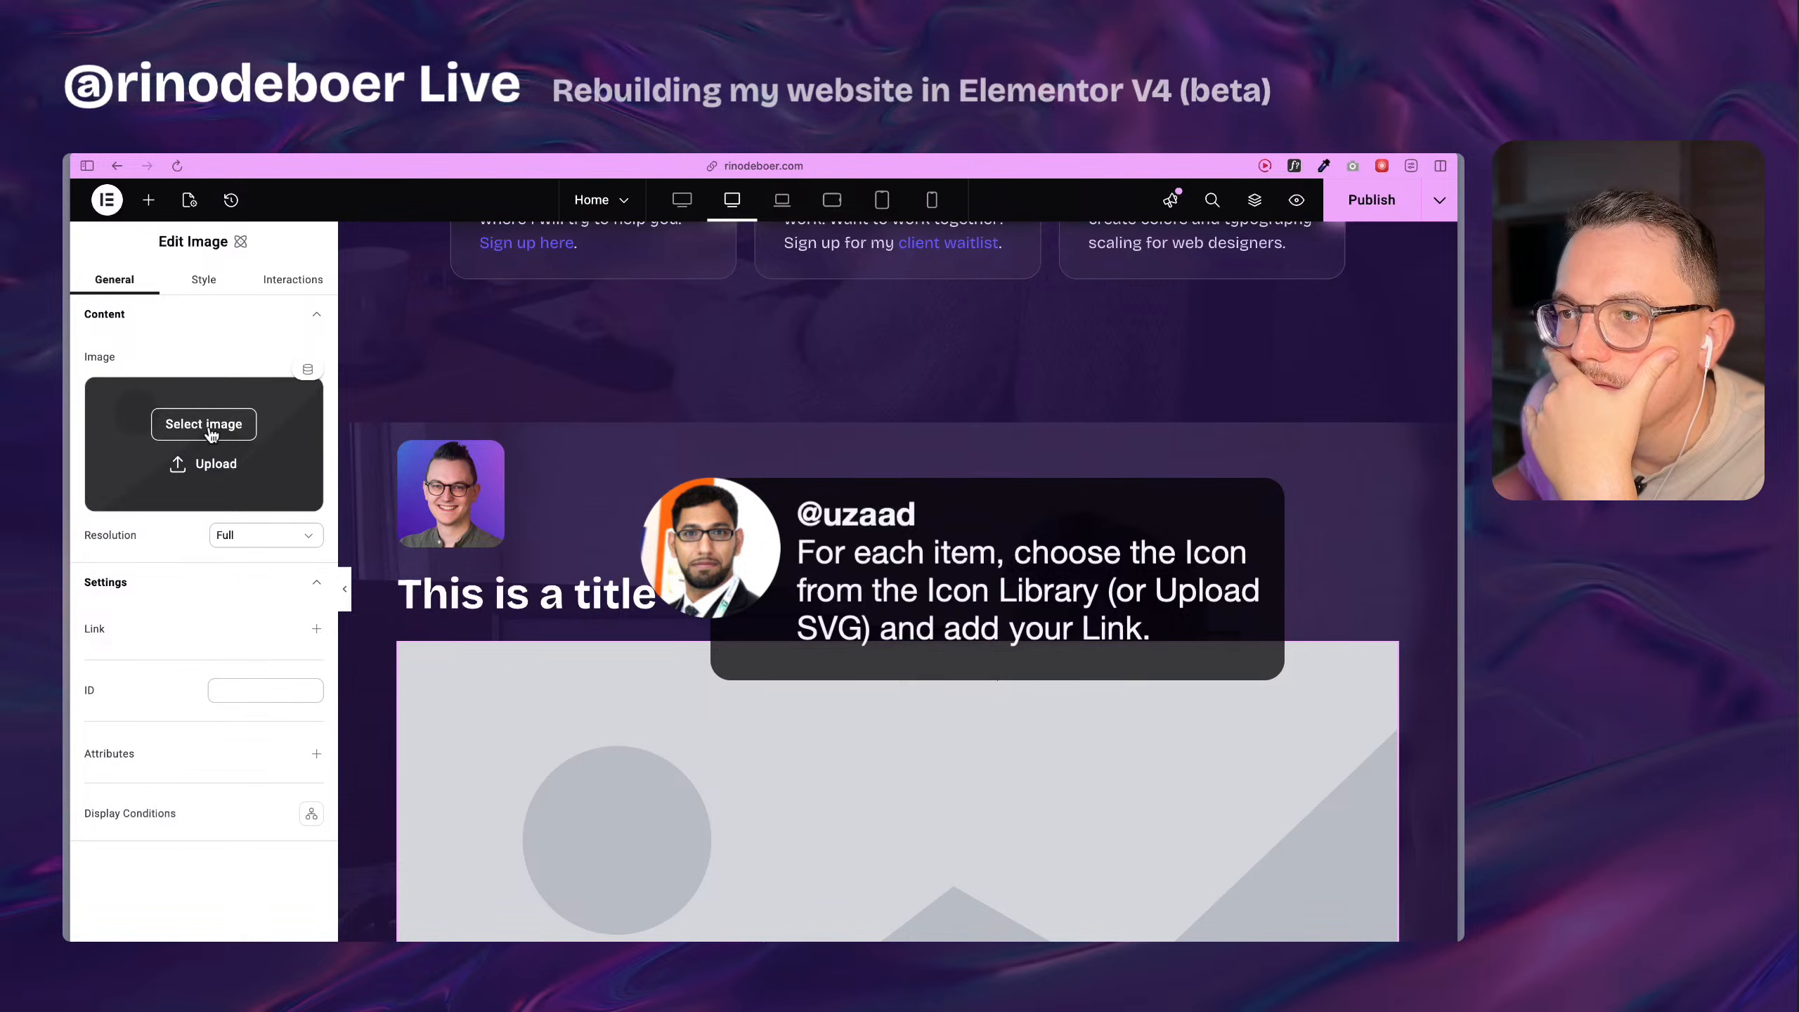
right_click(476, 705)
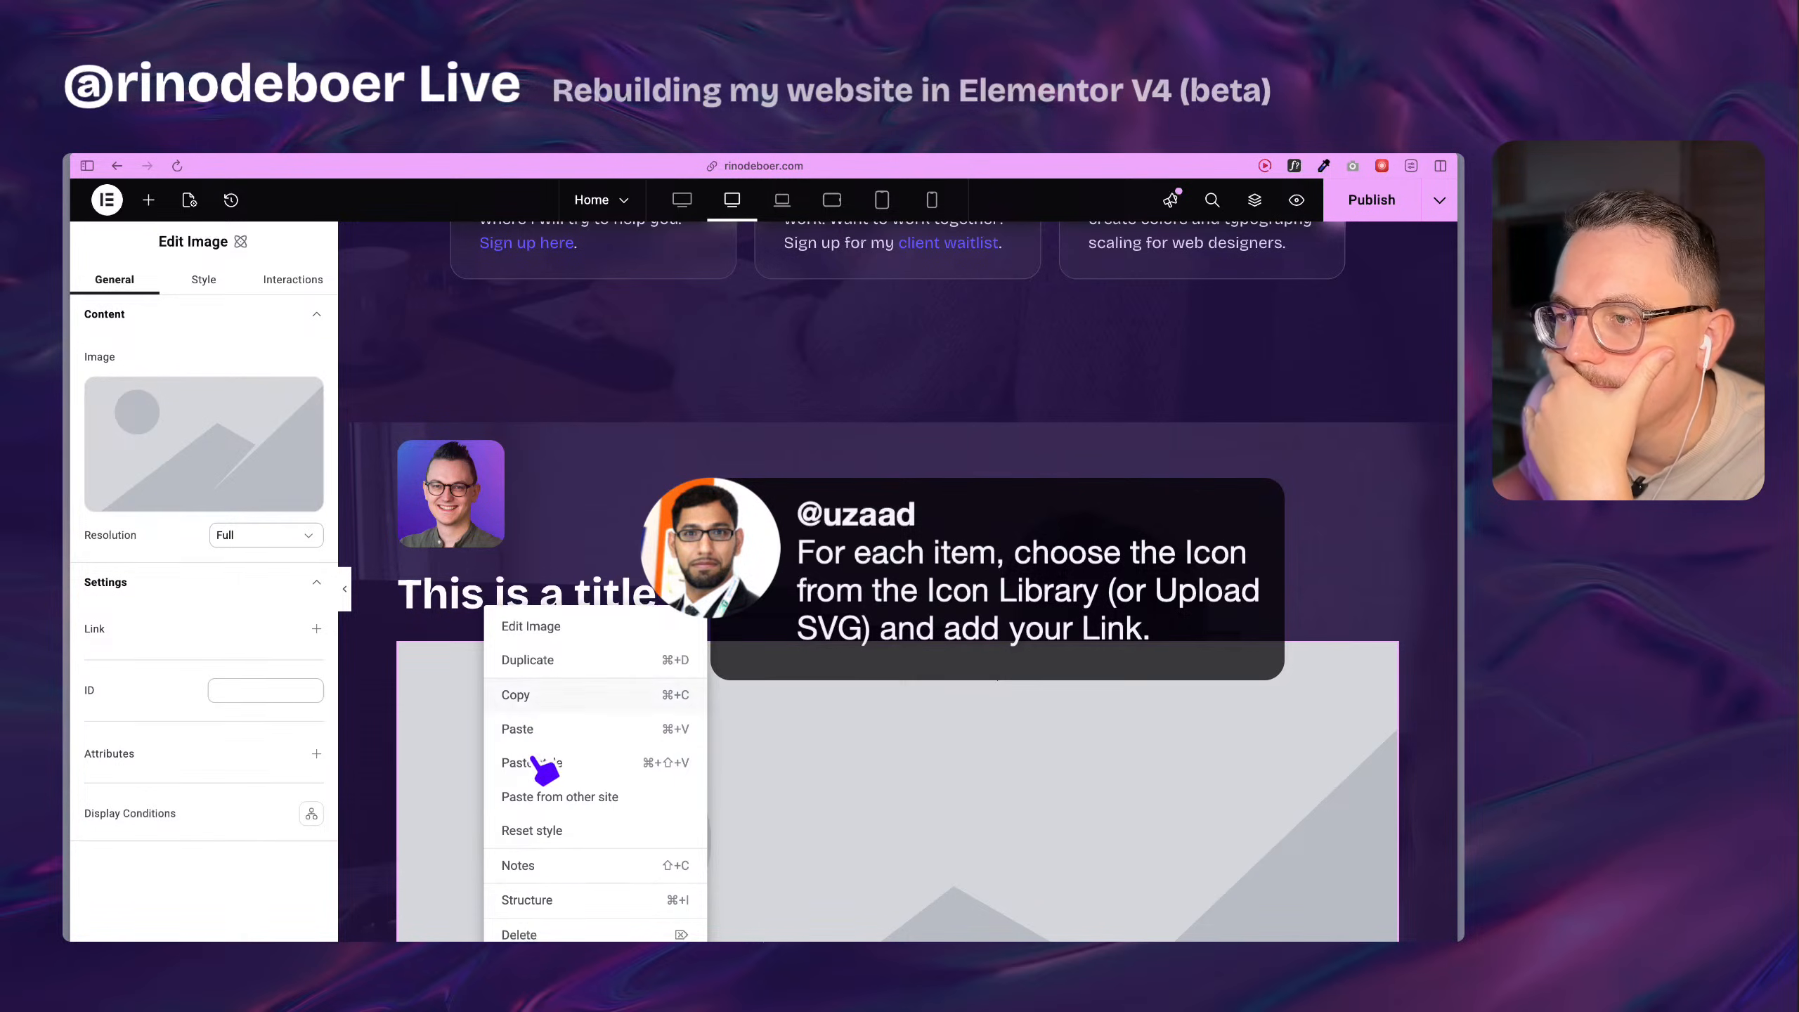
left_click(534, 928)
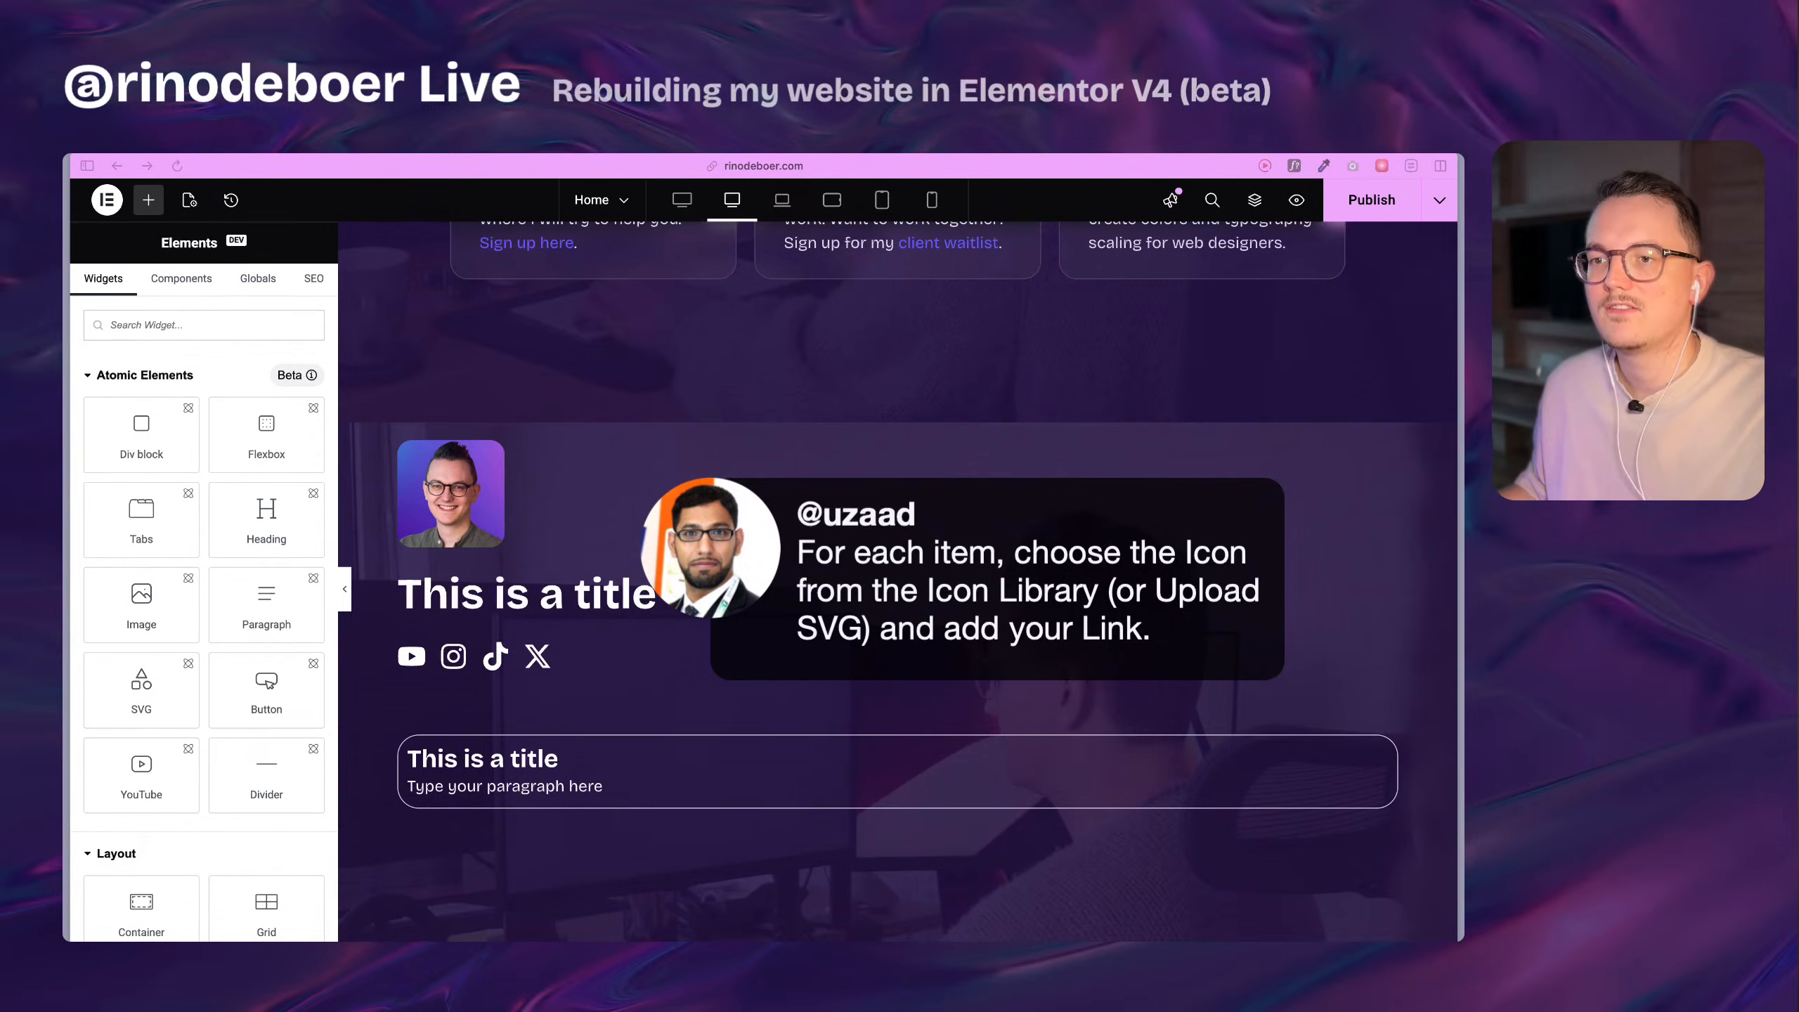
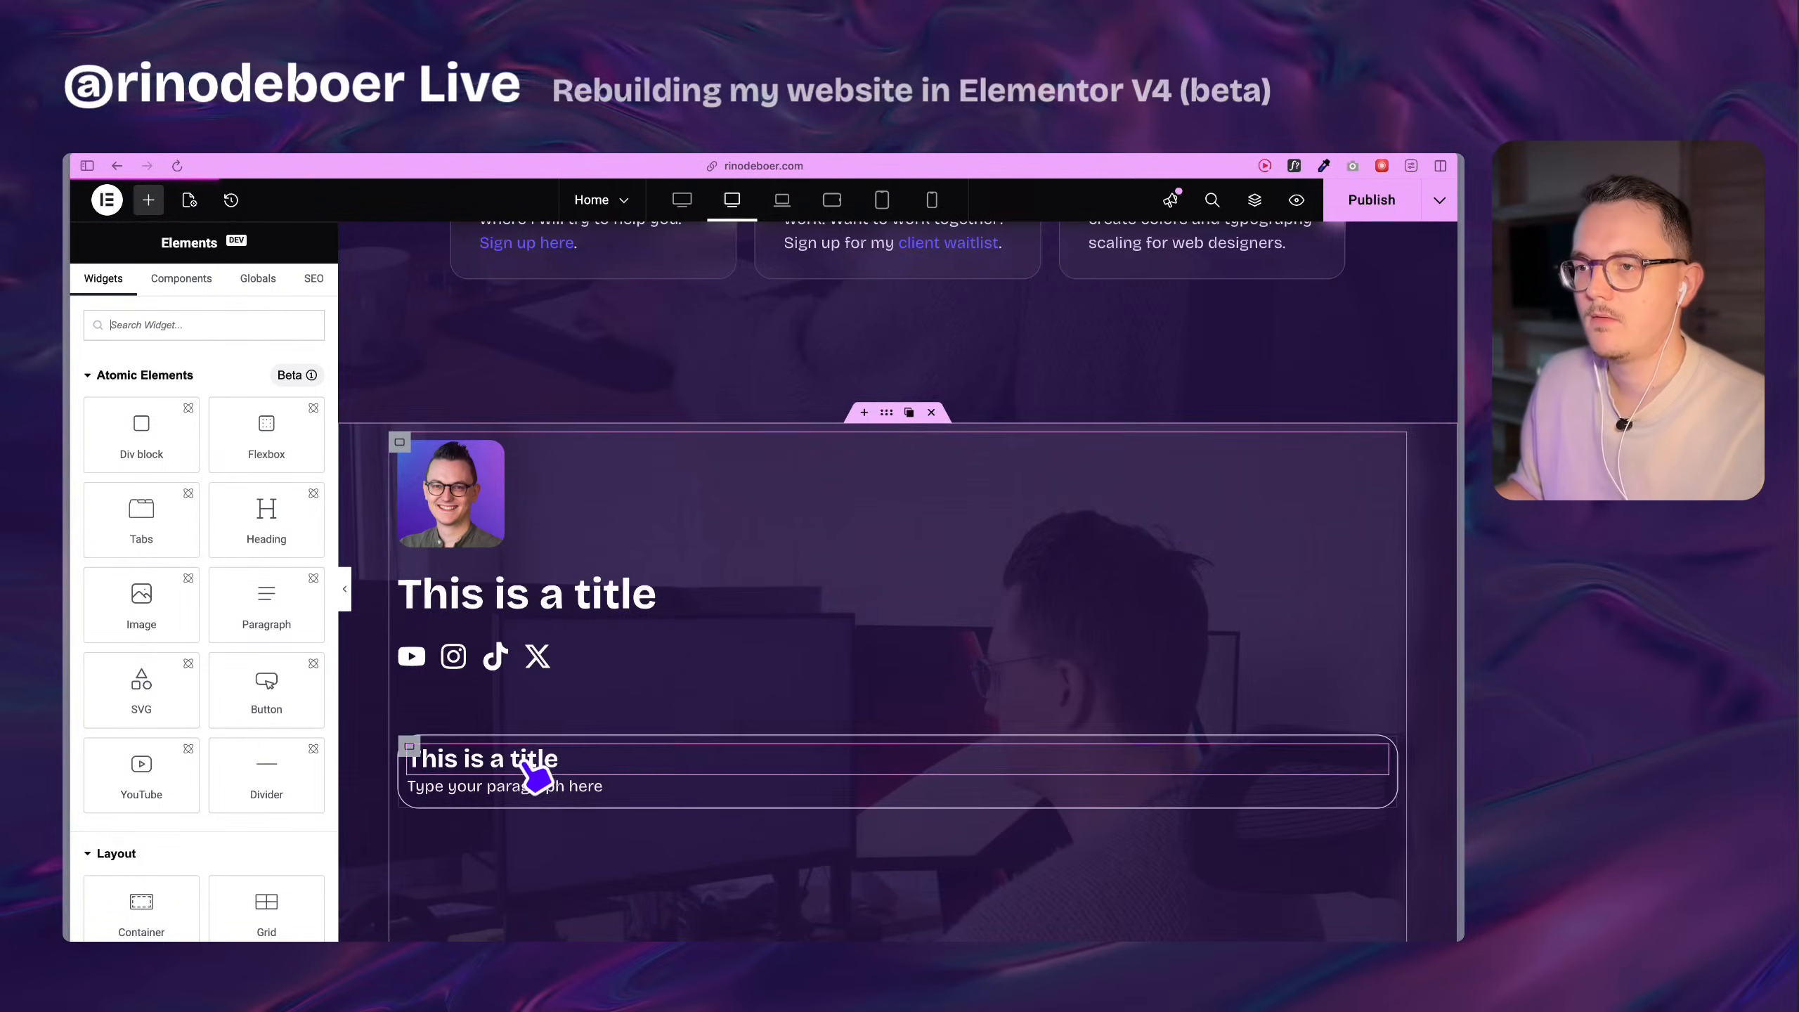
Check the padding settings of the original Consultancy card container against the rebuilt card below it.
scroll(541, 779, "down", 2)
scroll(658, 871, "up", 5)
scroll(674, 854, "down", 3)
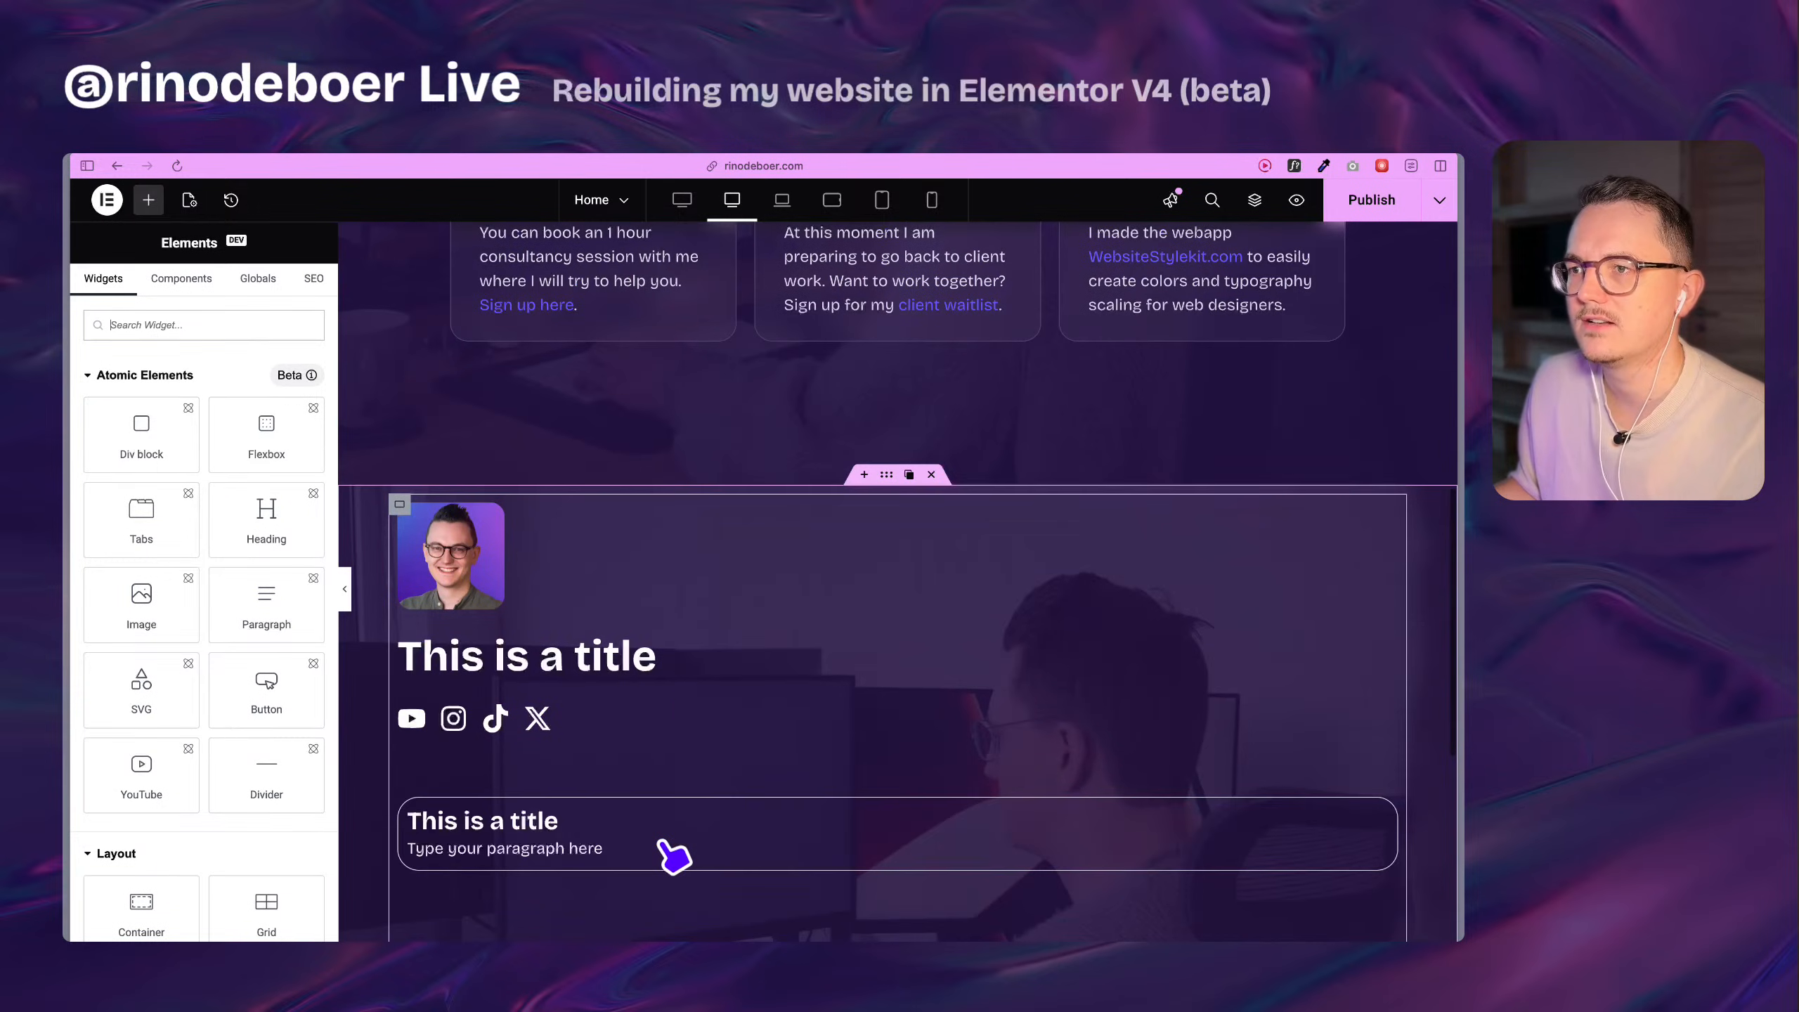
scroll(642, 839, "down", 5)
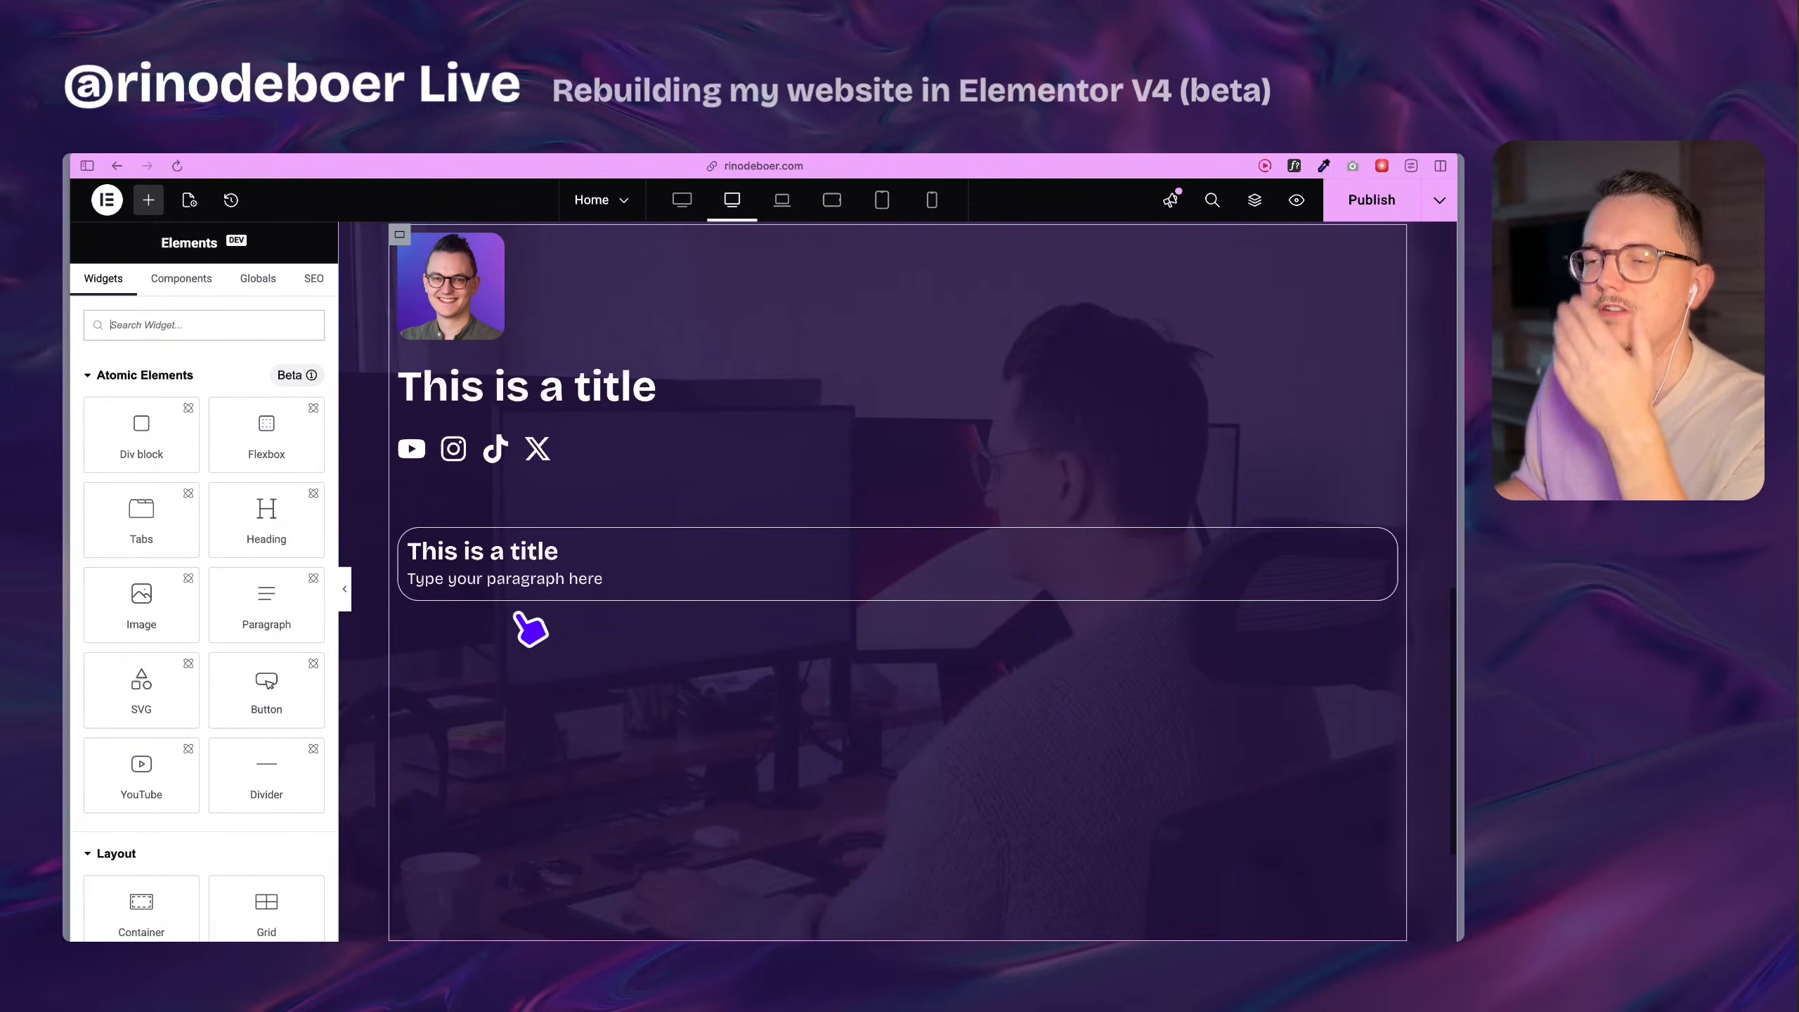
scroll(496, 567, "up", 5)
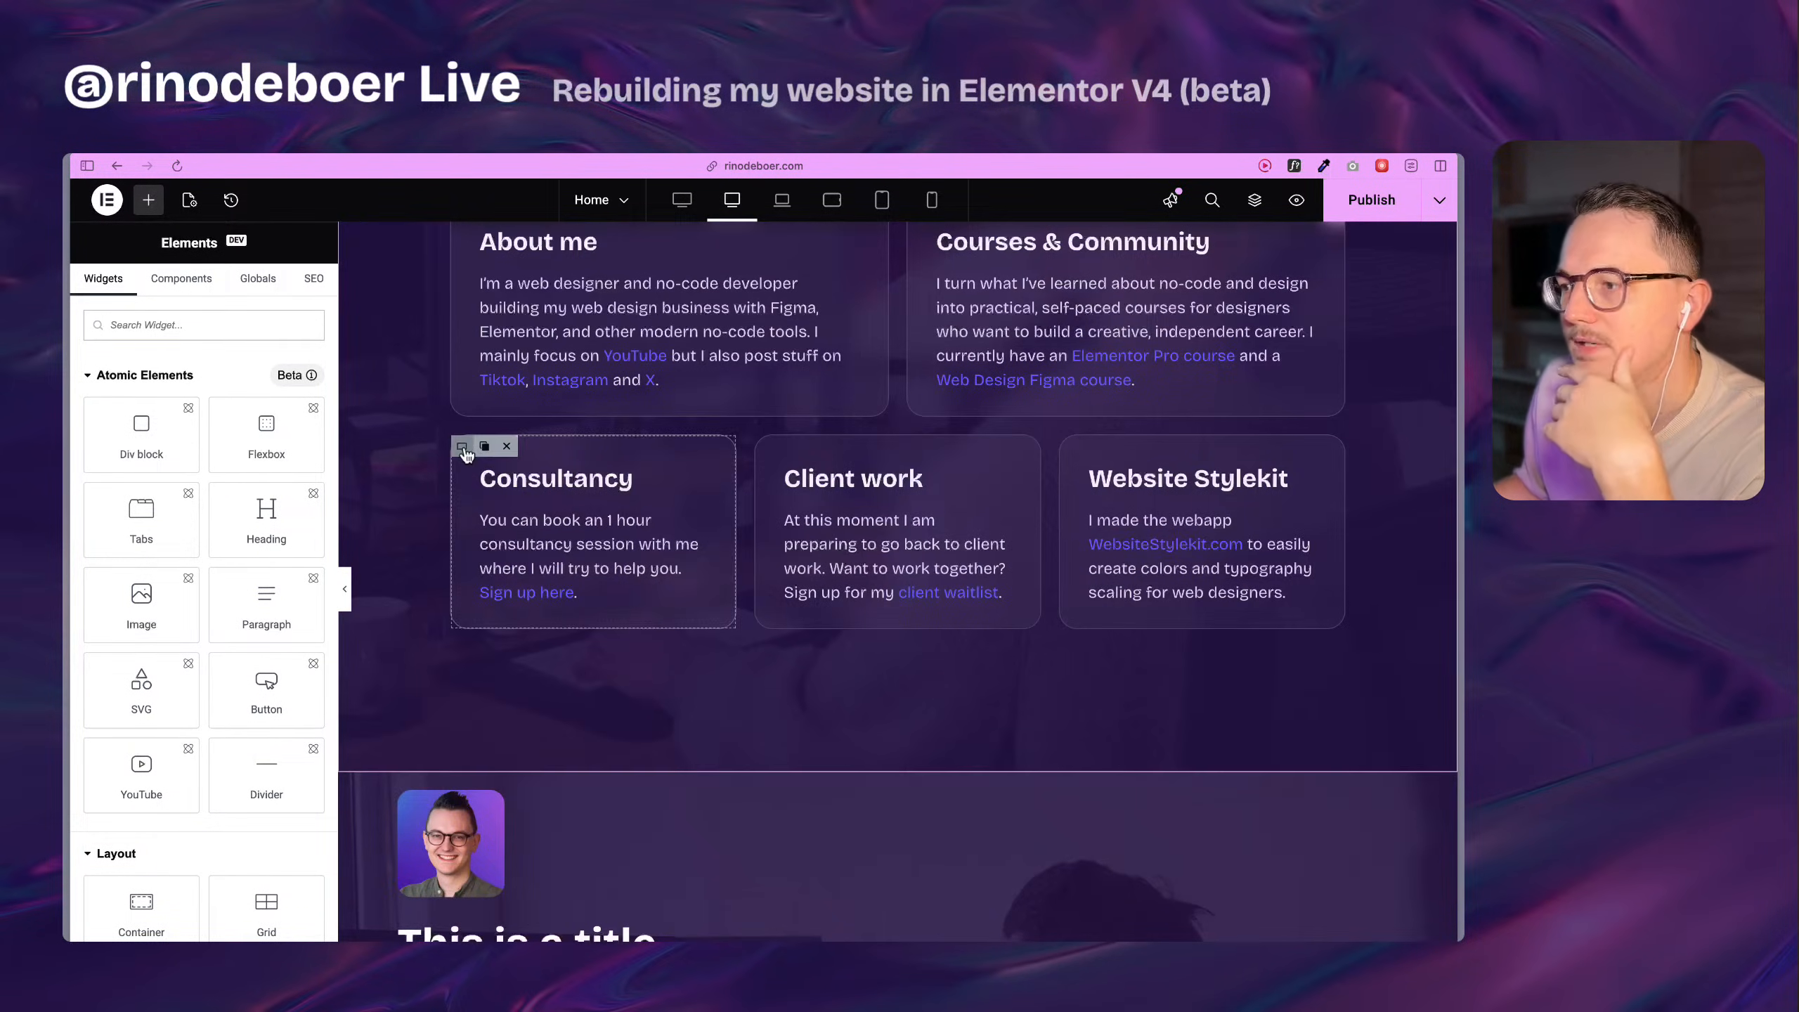
left_click(469, 447)
left_click(197, 289)
left_click(285, 297)
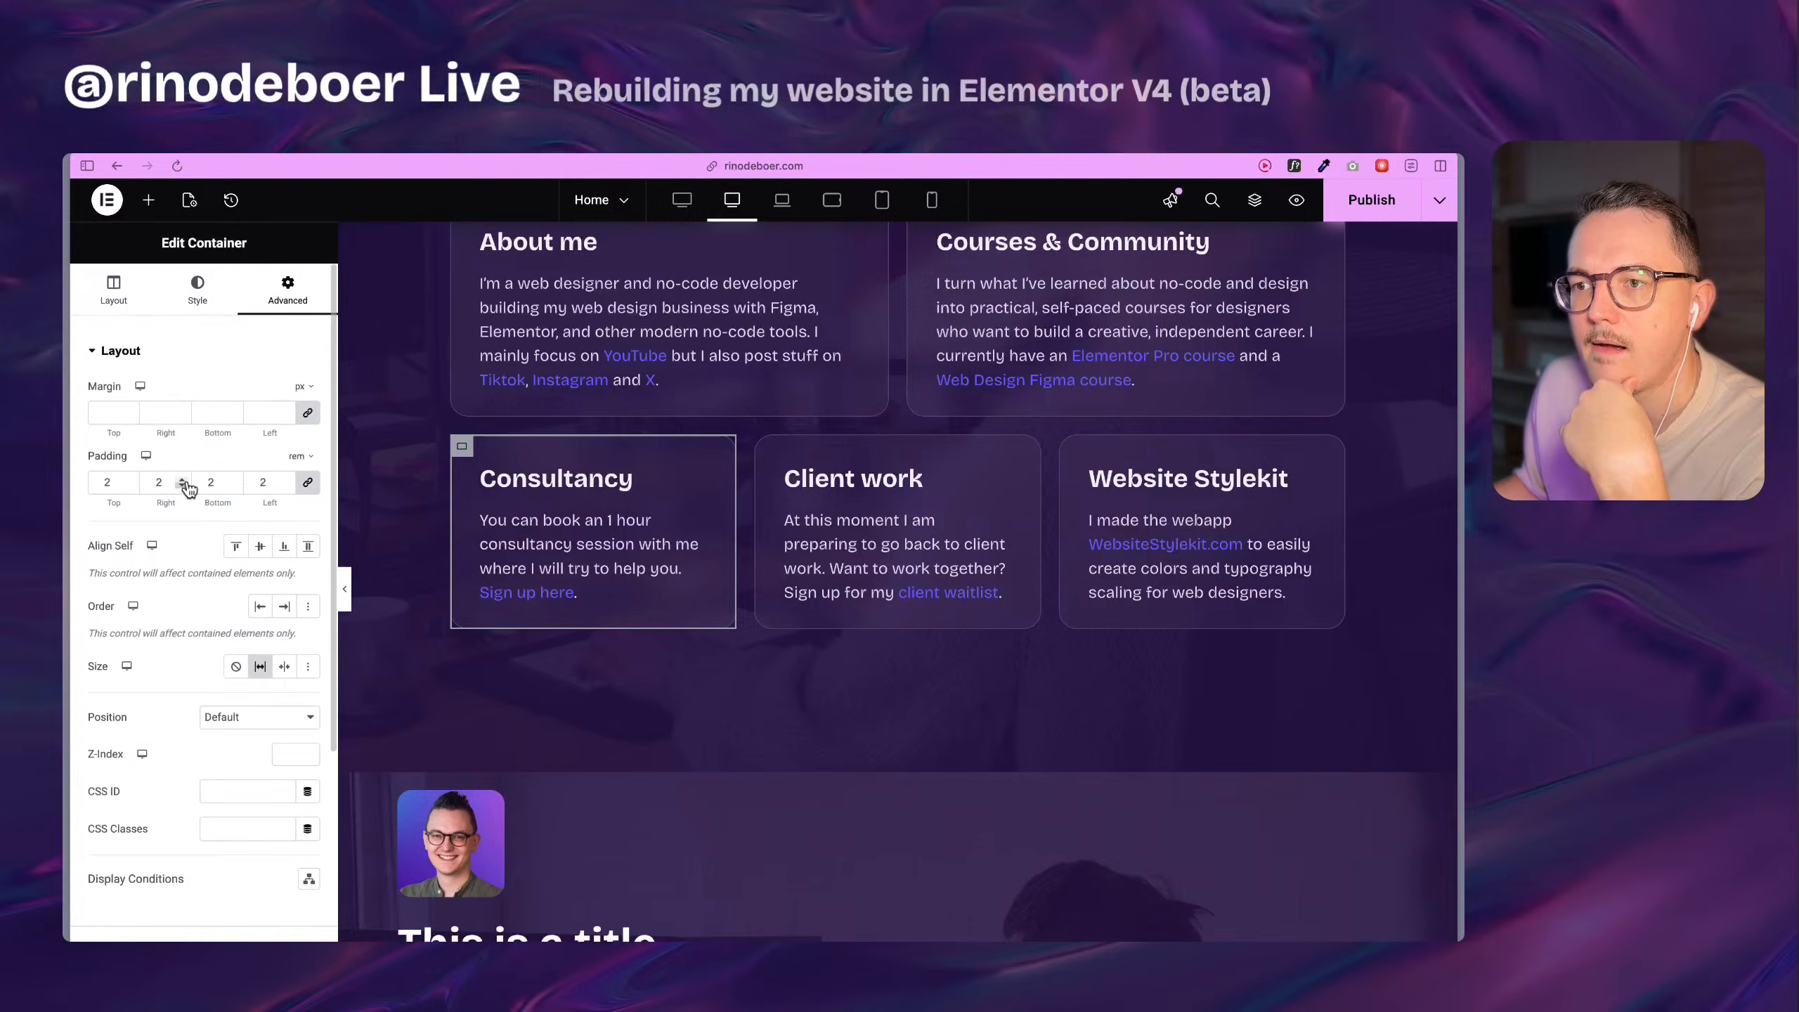
scroll(504, 638, "down", 4)
scroll(496, 730, "down", 2)
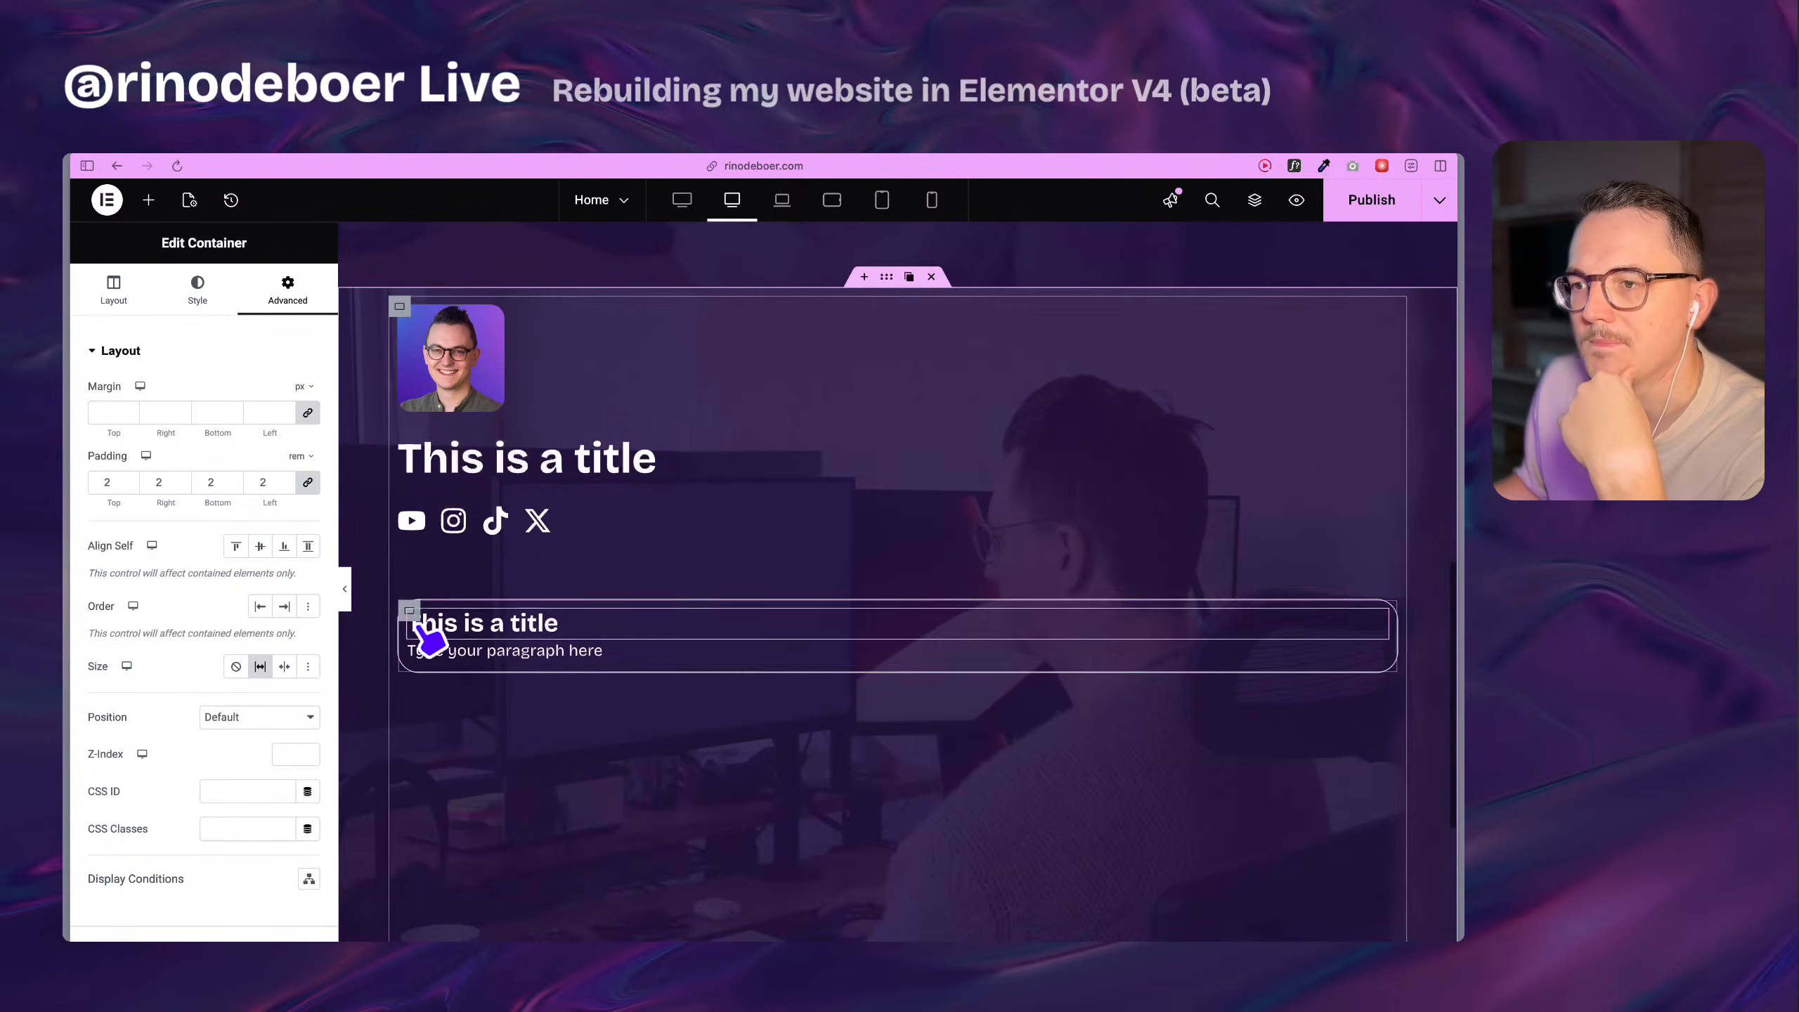
Set the rebuilt card flexbox's padding to 2 rem on all four sides.
left_click(429, 627)
scroll(493, 712, "down", 2)
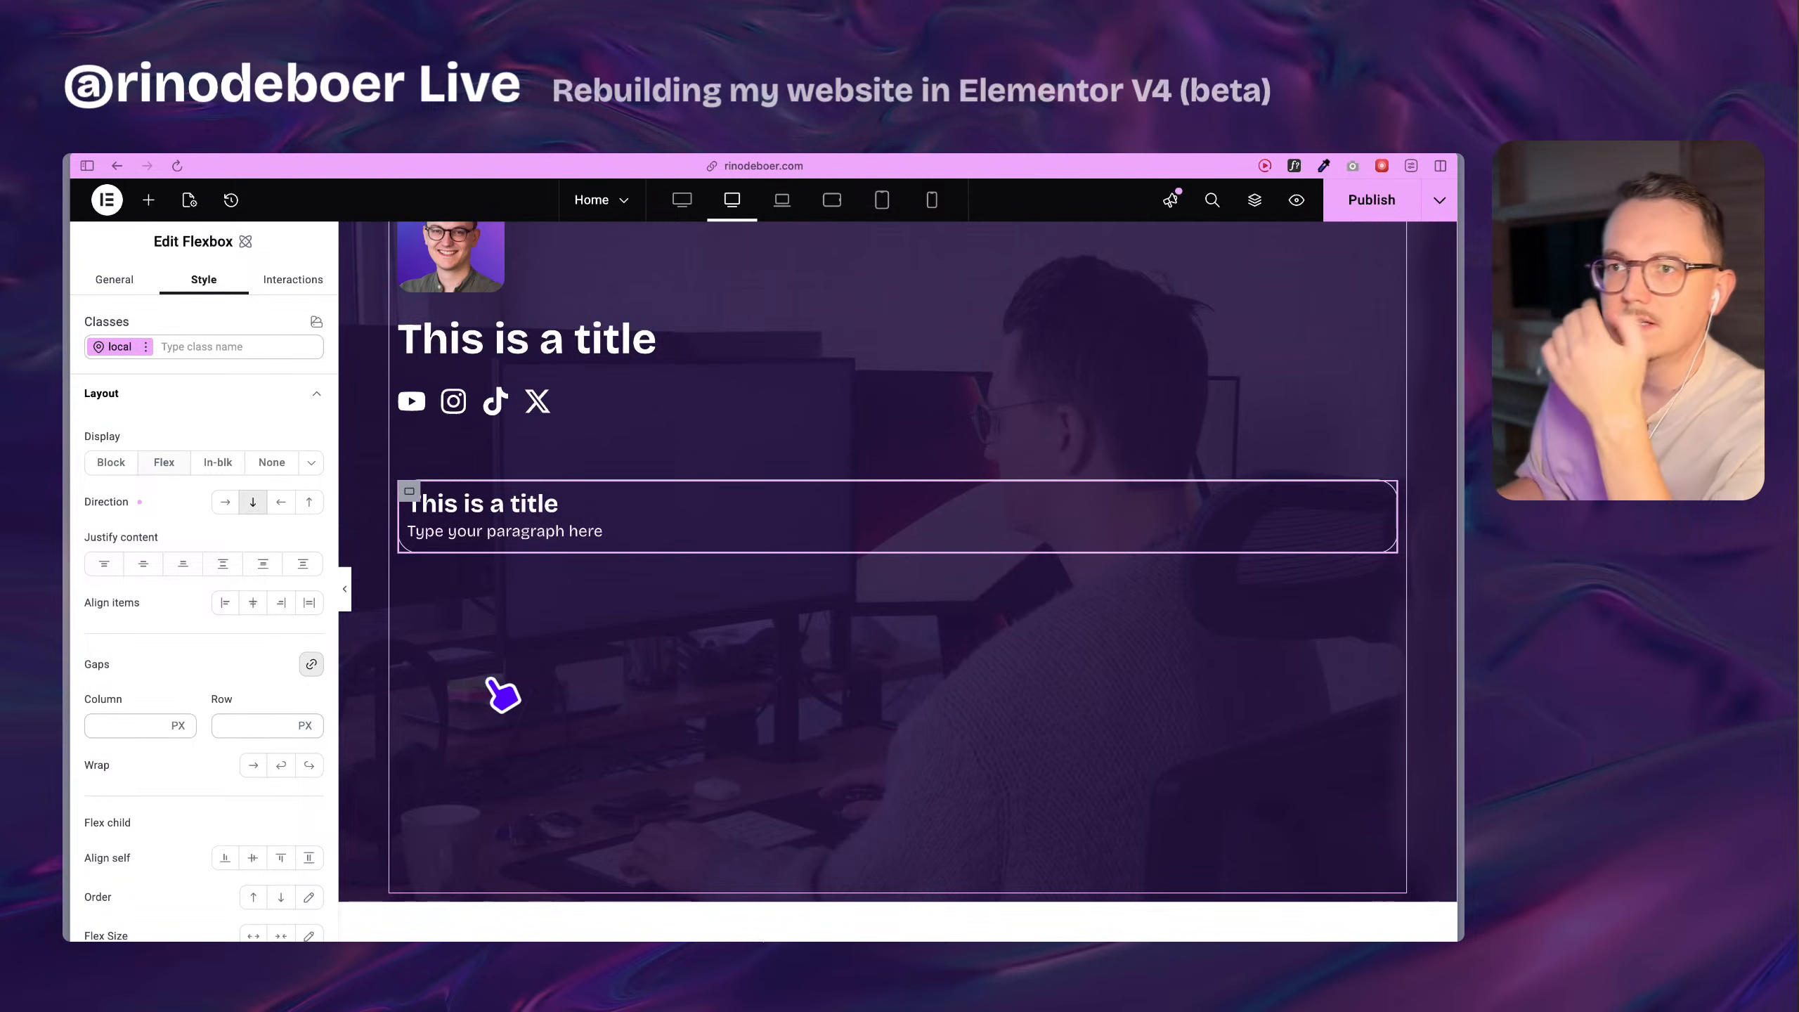
scroll(211, 723, "down", 10)
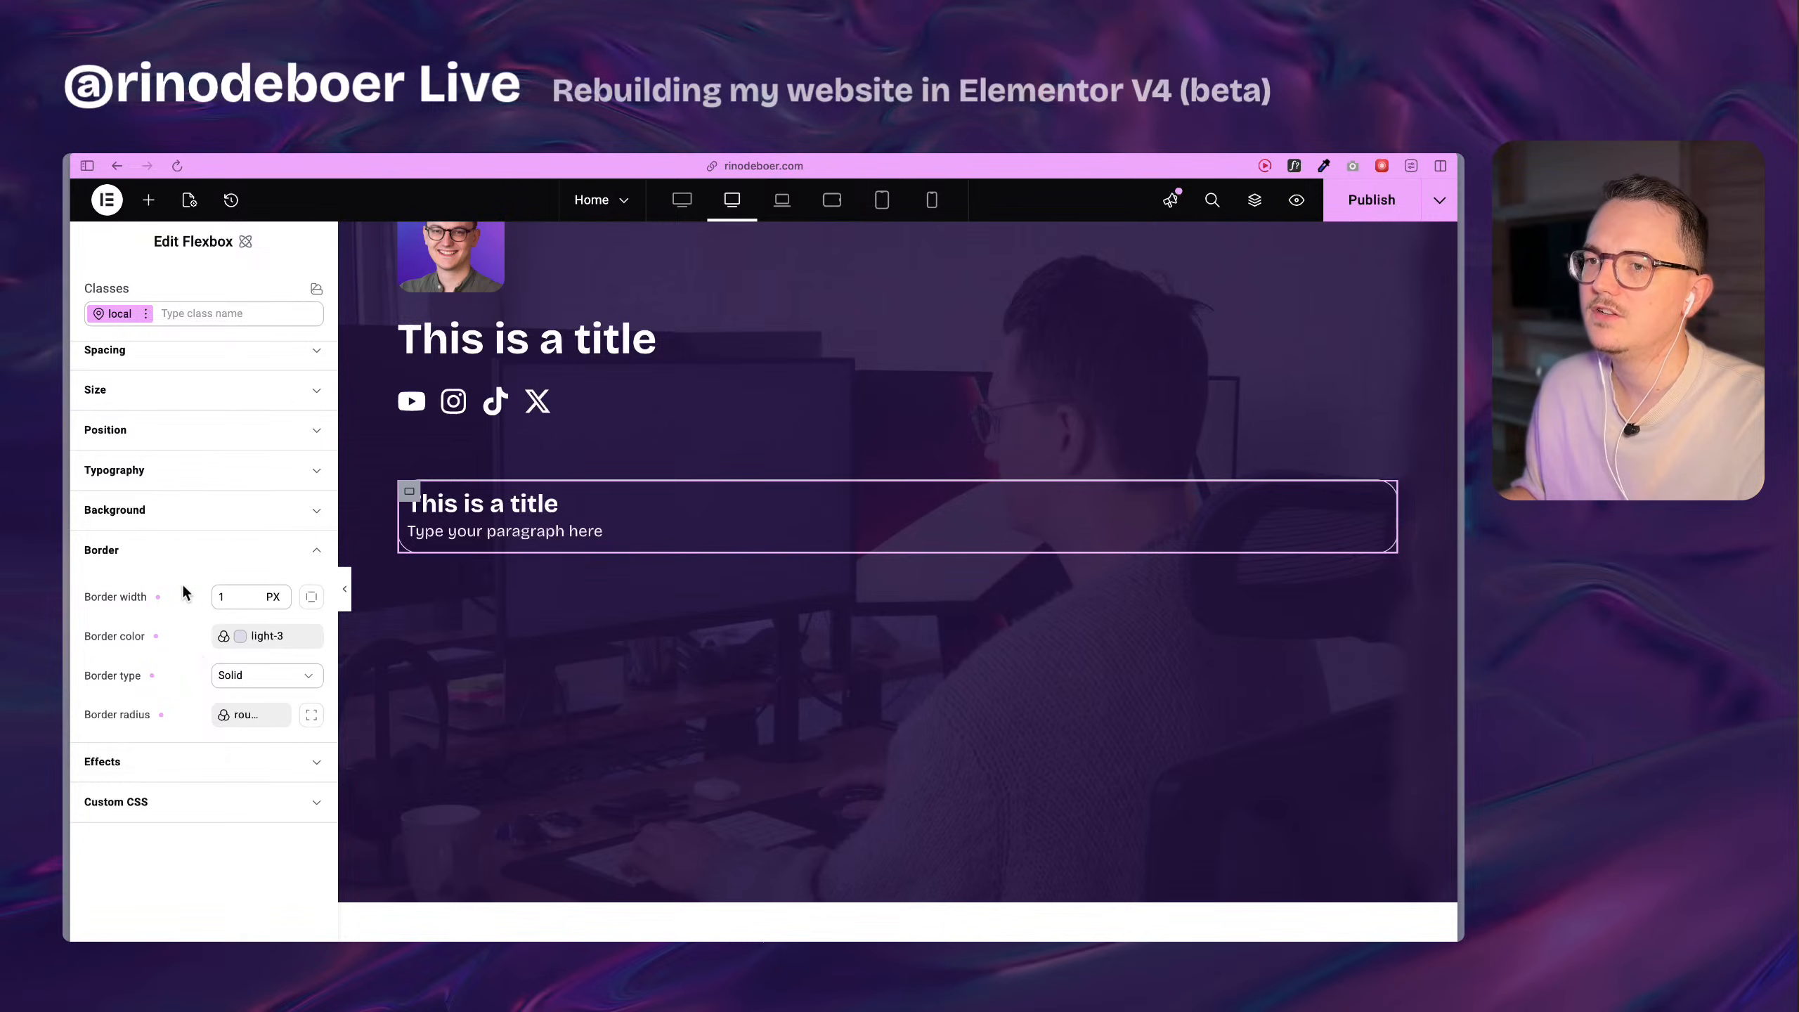
scroll(182, 584, "up", 5)
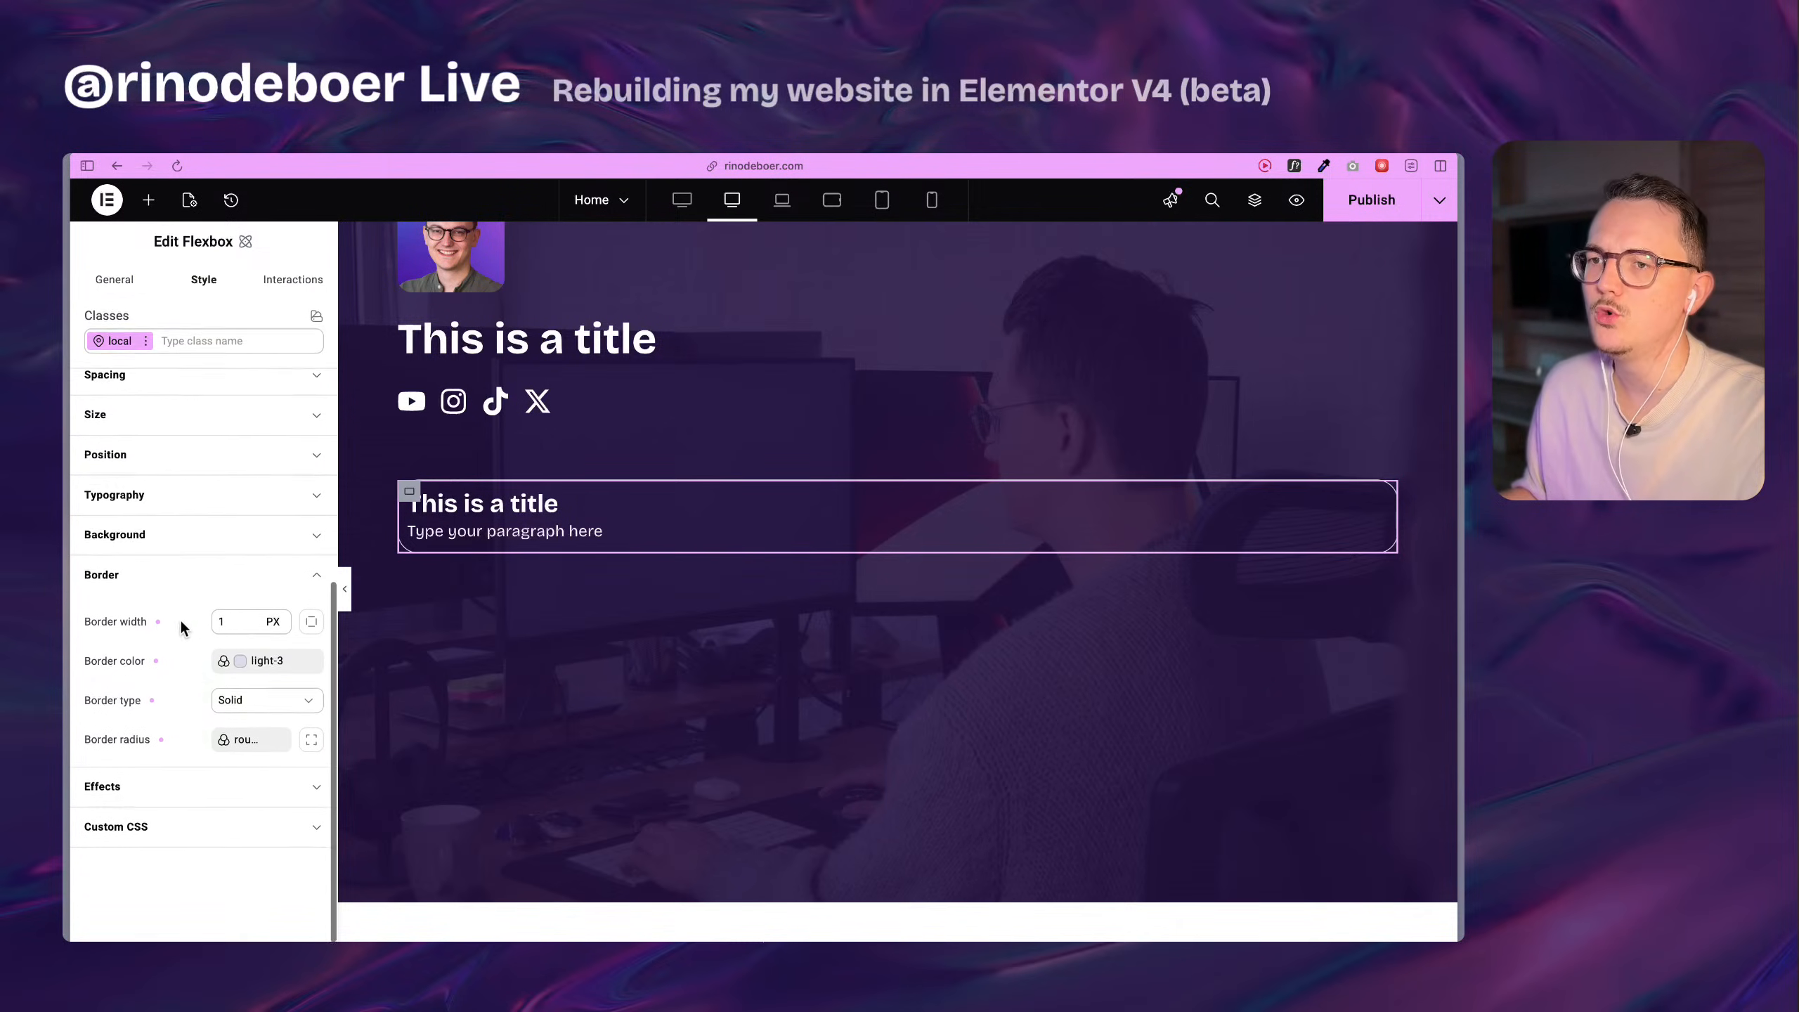
left_click(154, 536)
scroll(146, 567, "down", 4)
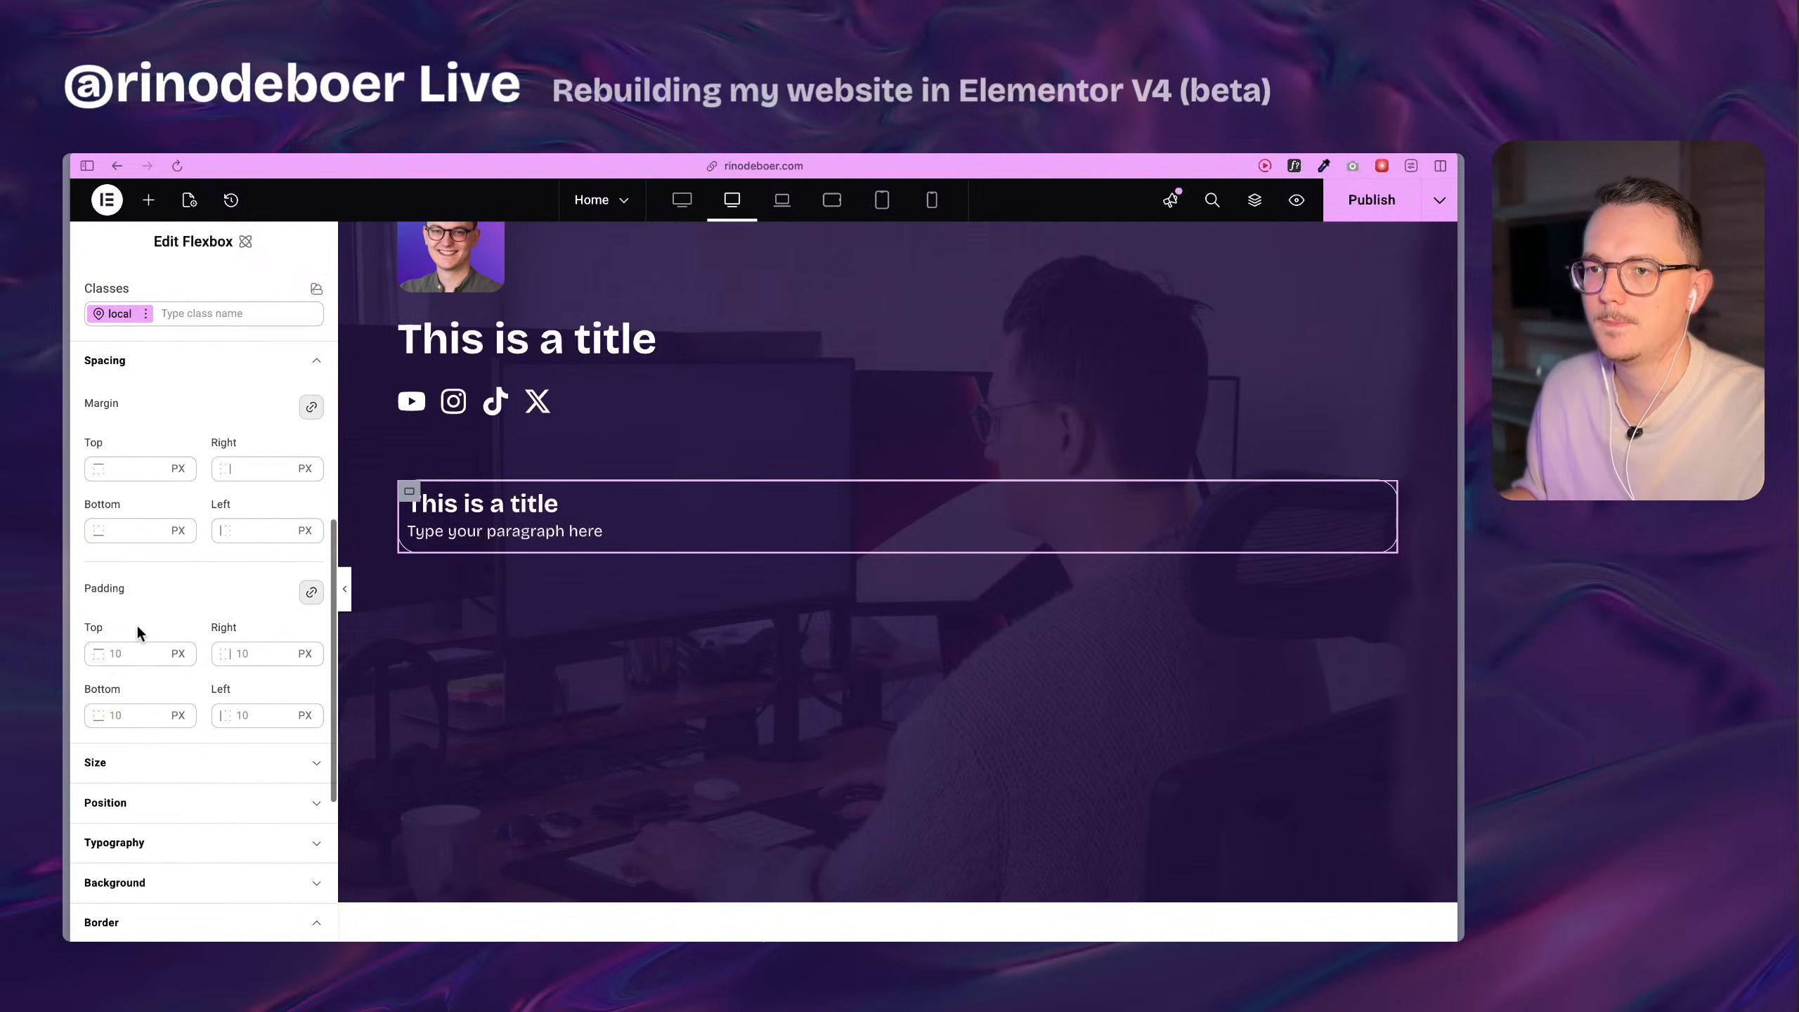
type("2rem")
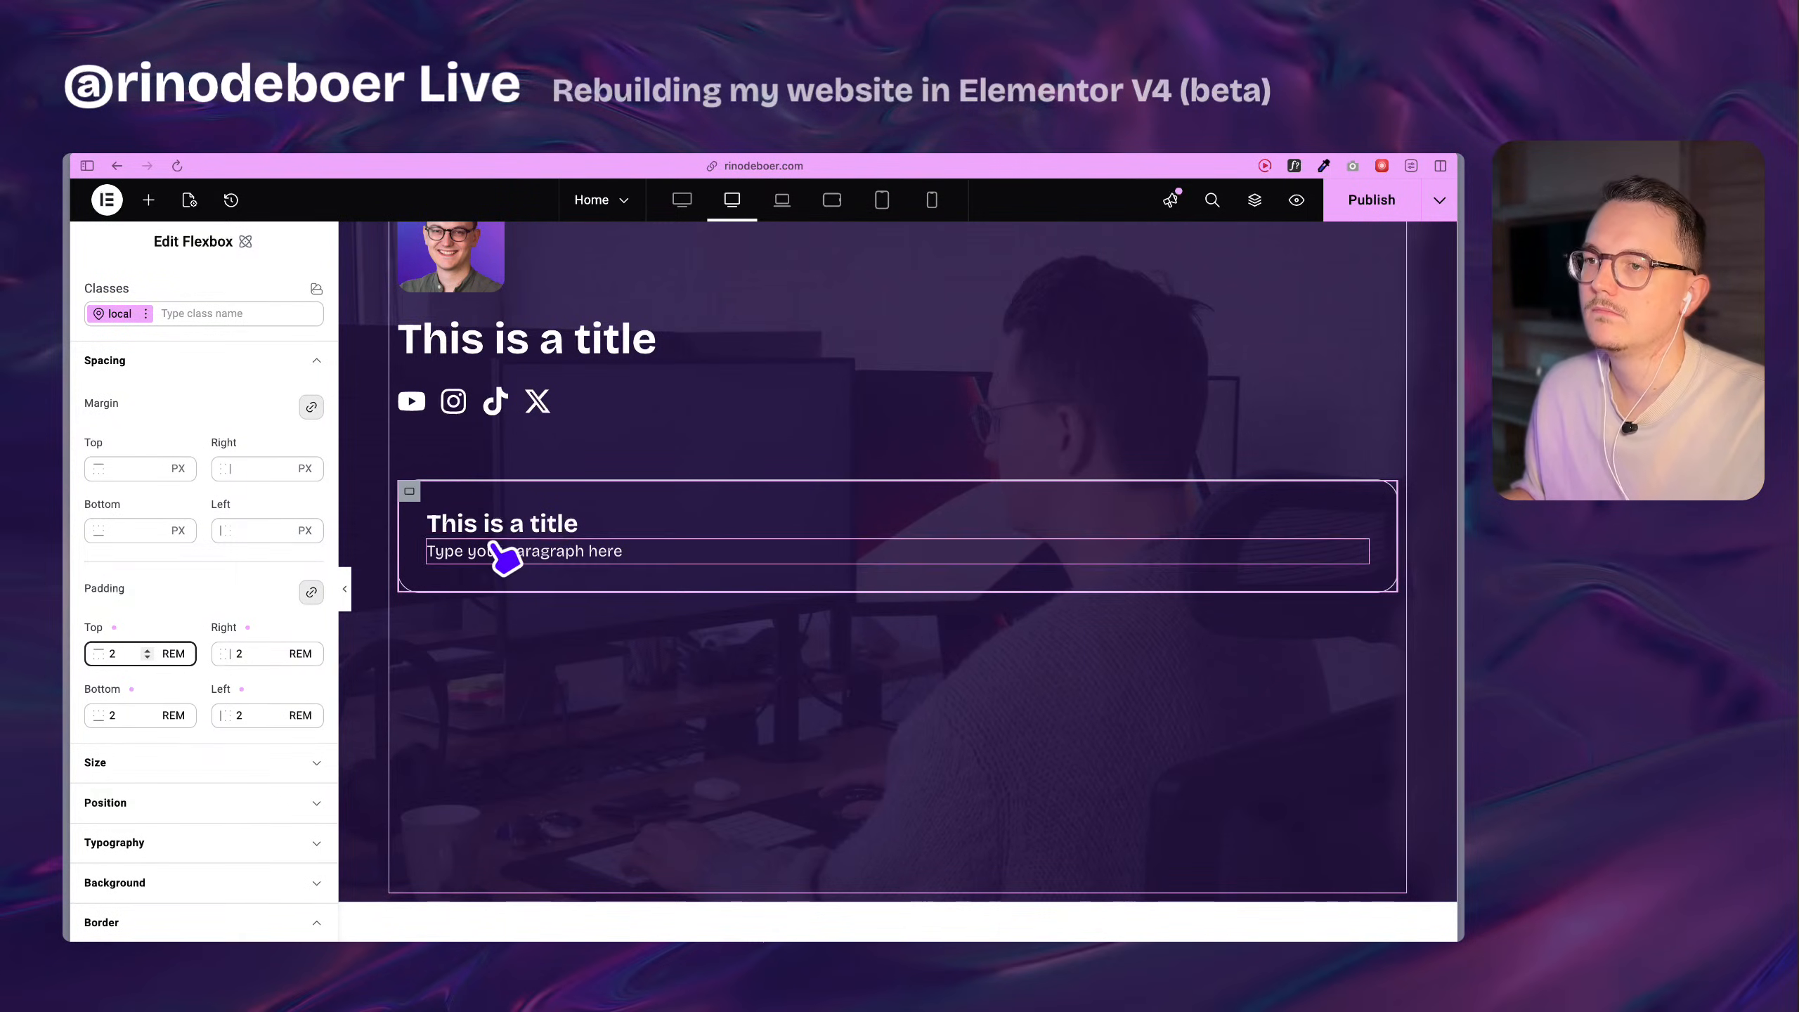
left_click(147, 604)
scroll(154, 611, "up", 1)
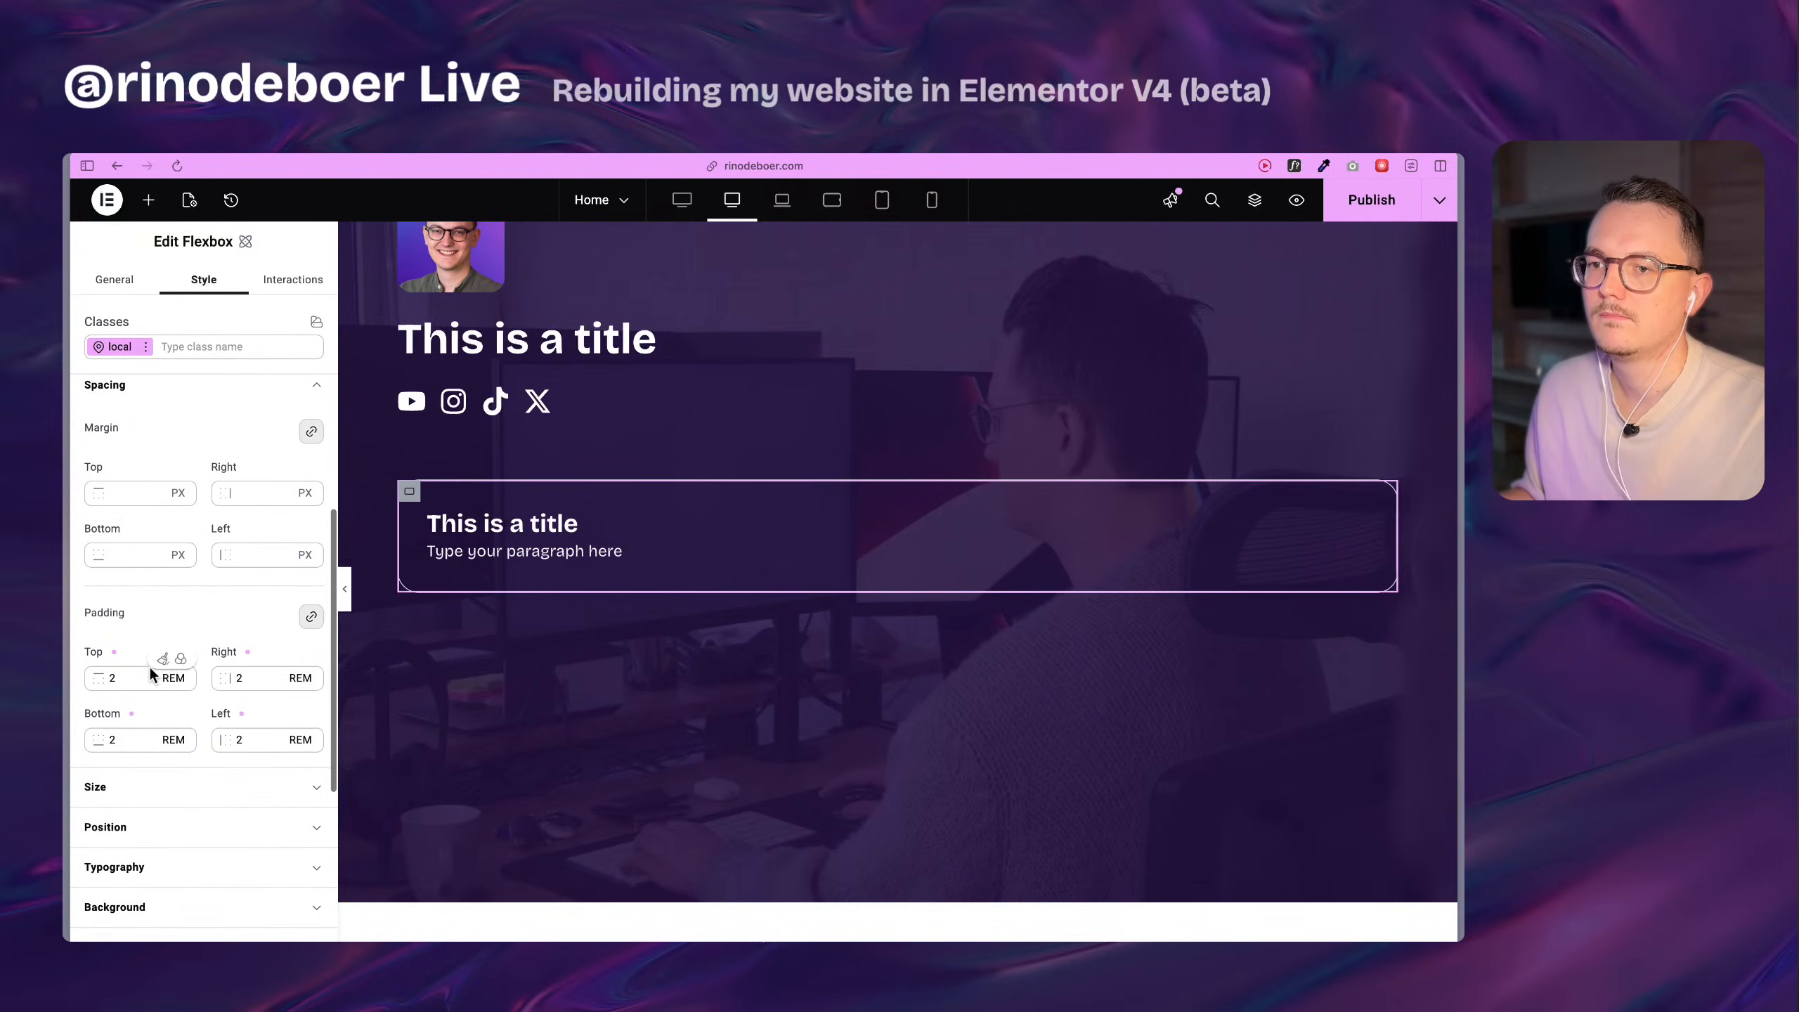
left_click(148, 677)
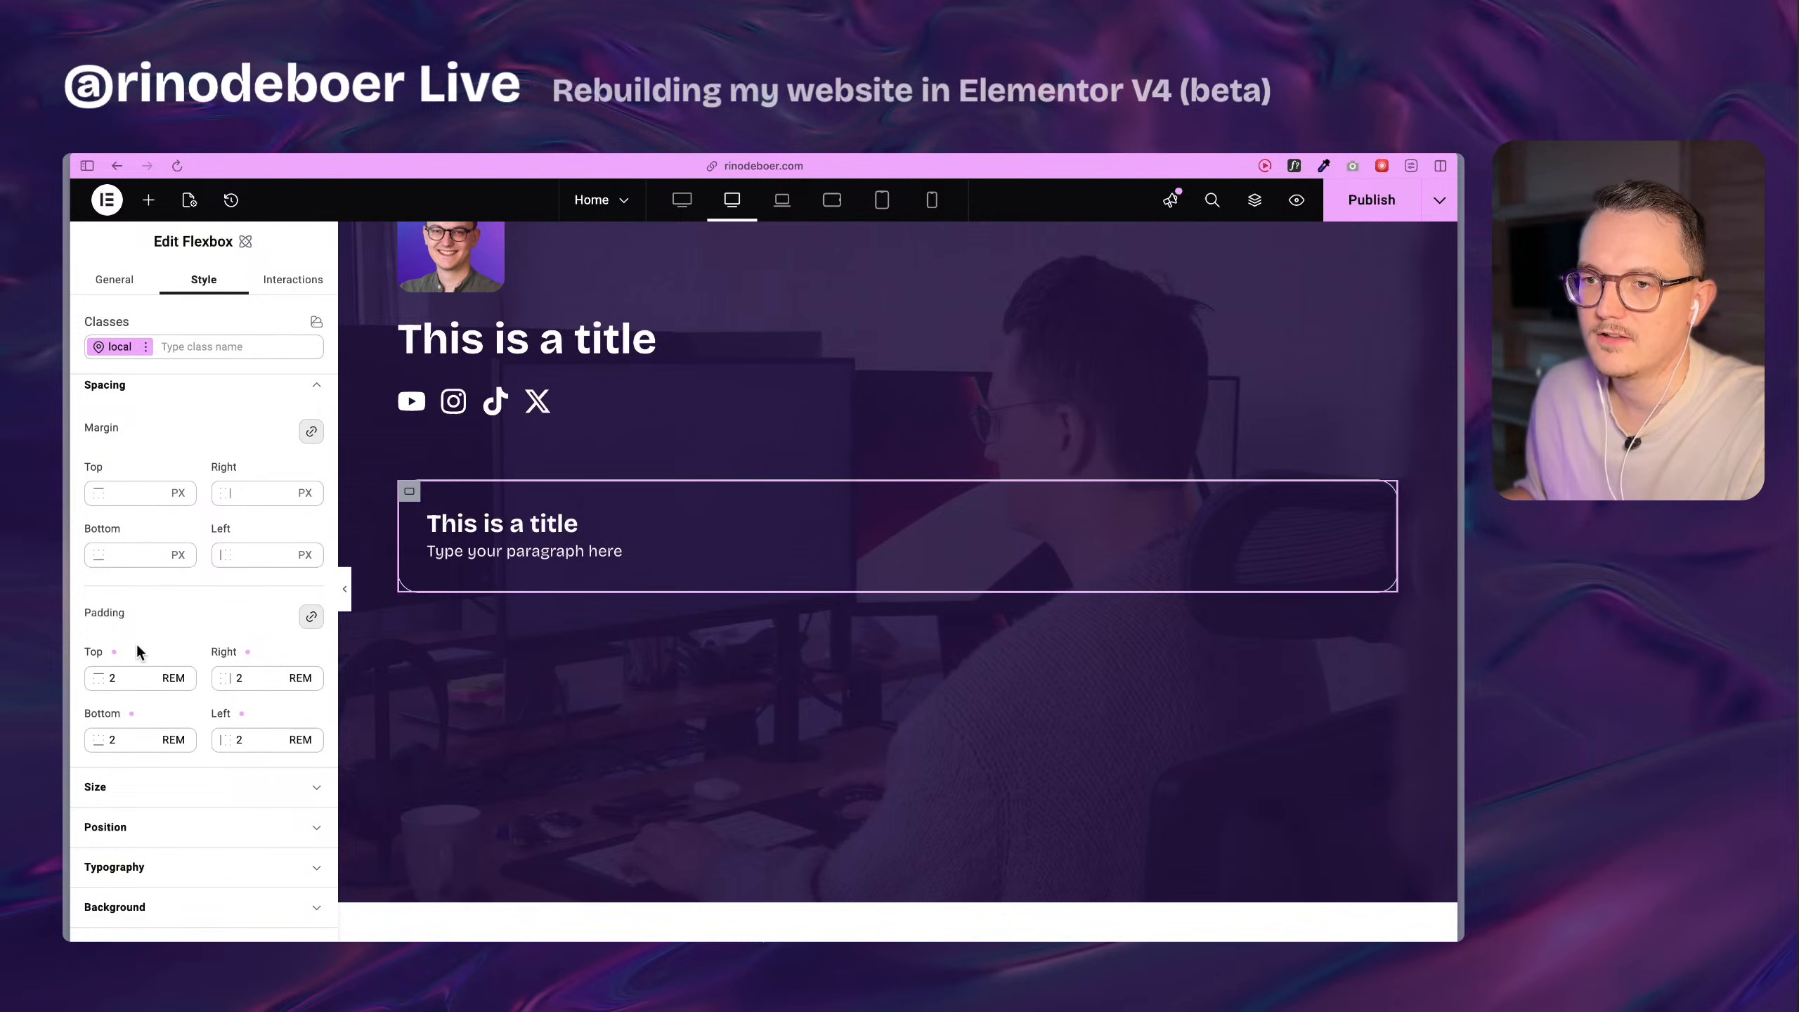
Assign the space-xs size variable to the rebuilt card flexbox's column and row gaps.
scroll(136, 645, "up", 5)
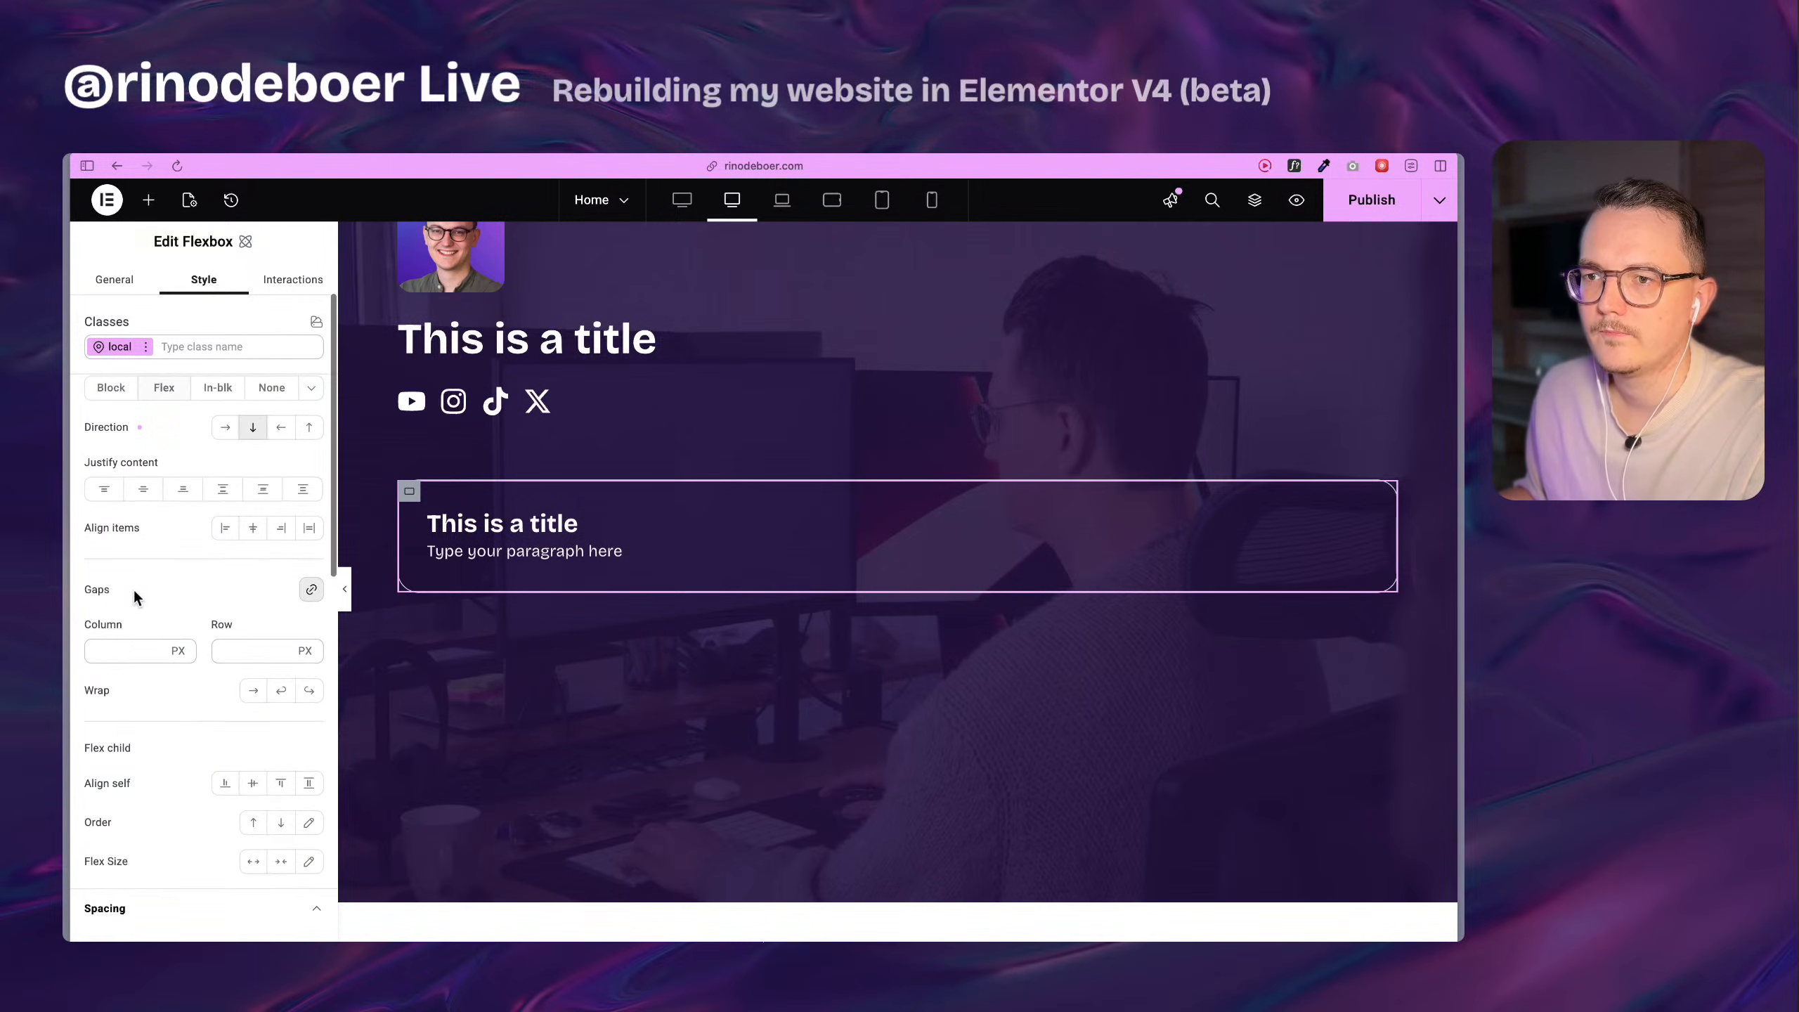
scroll(133, 588, "down", 4)
scroll(137, 586, "up", 2)
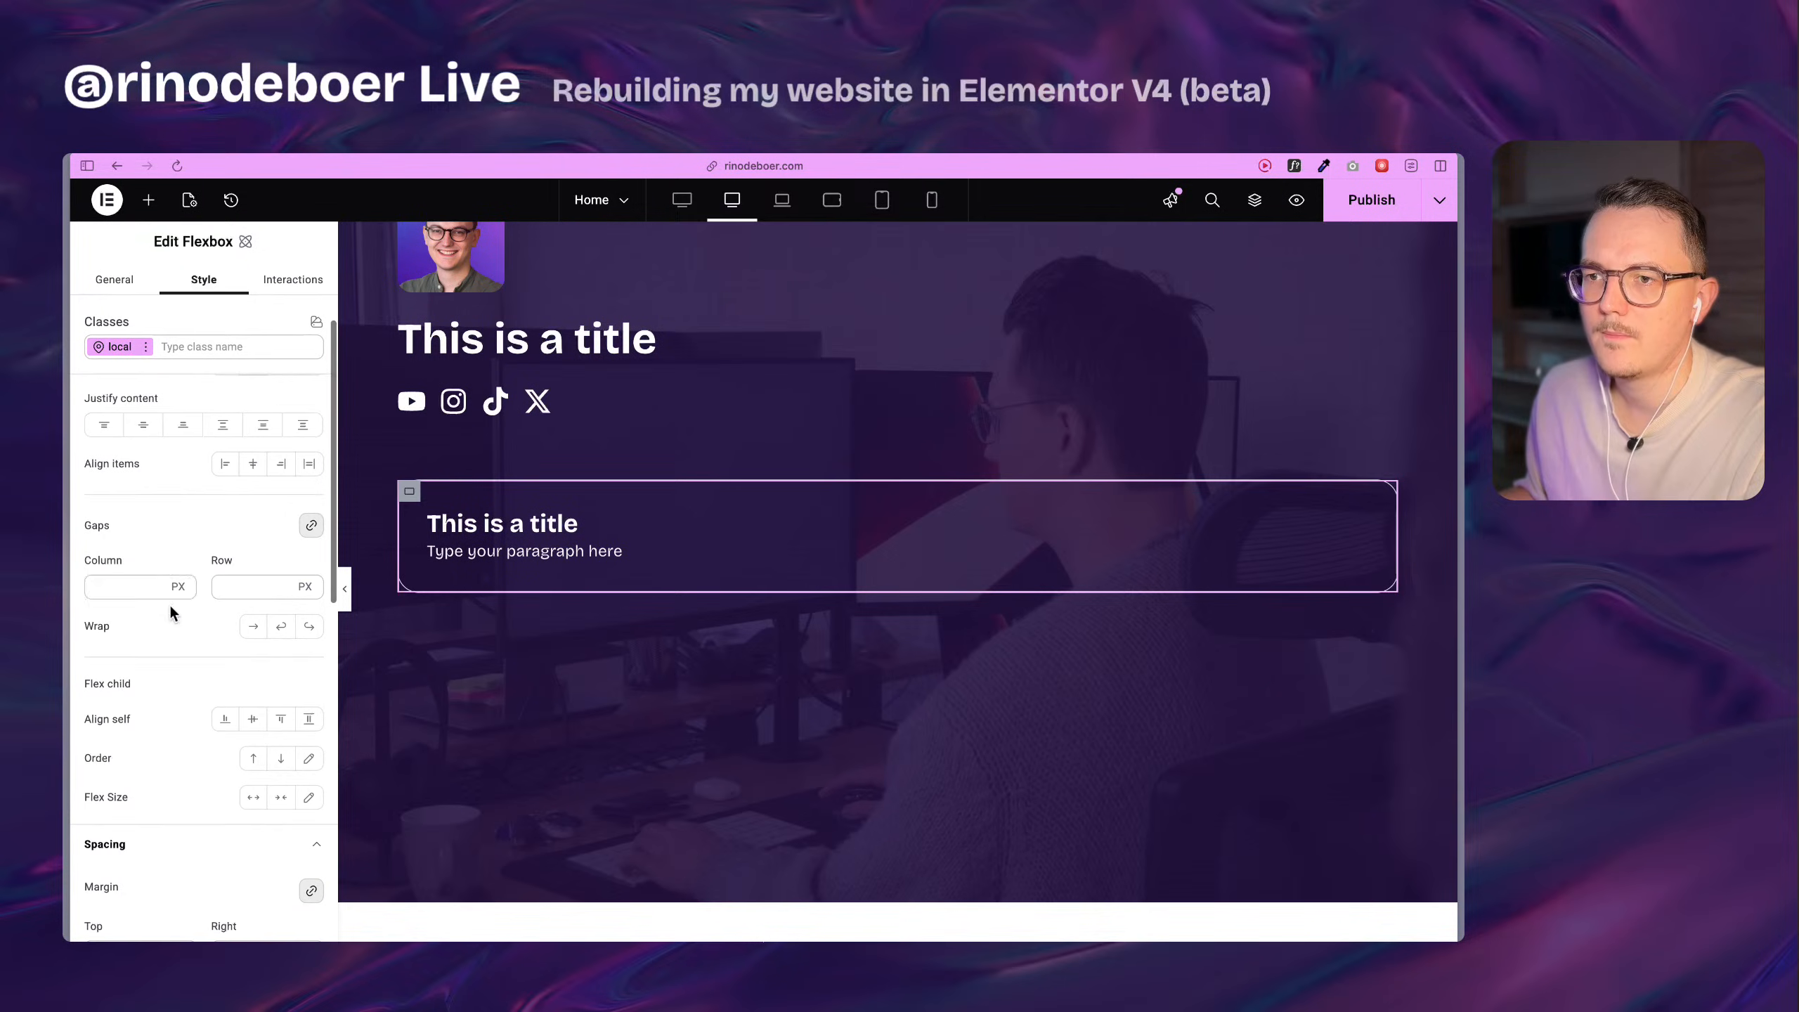
left_click(181, 569)
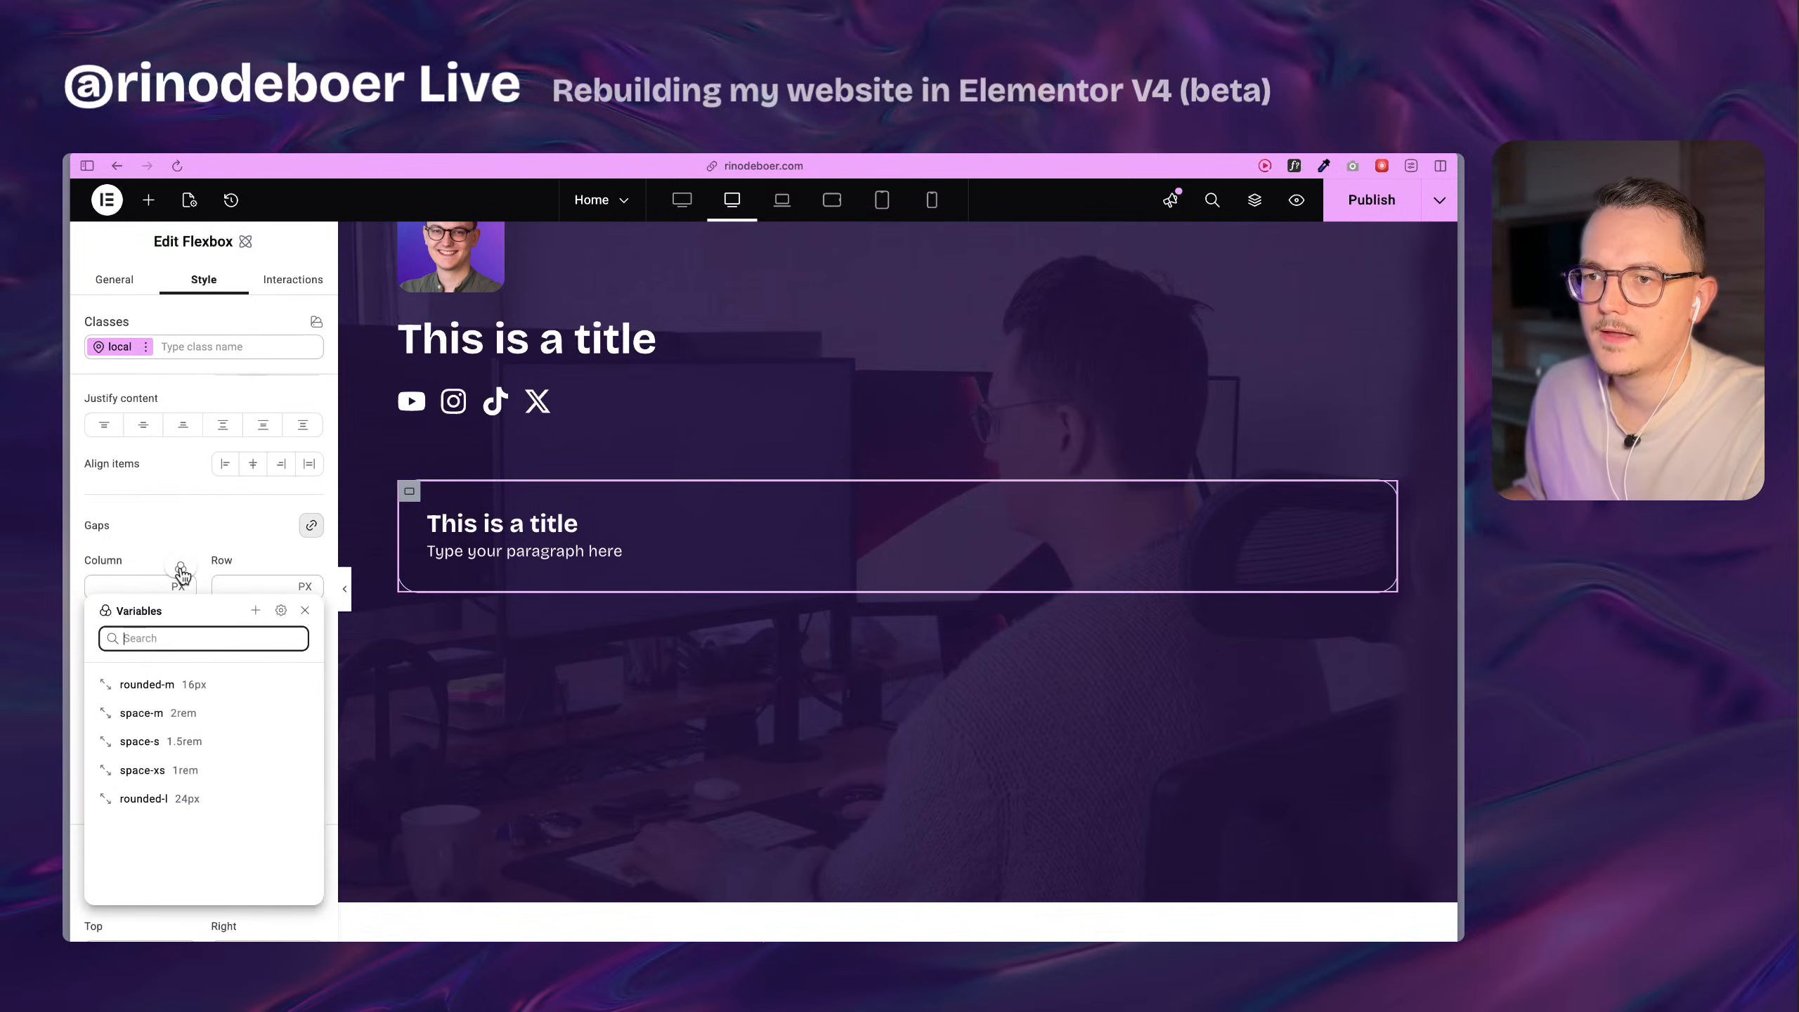
left_click(209, 771)
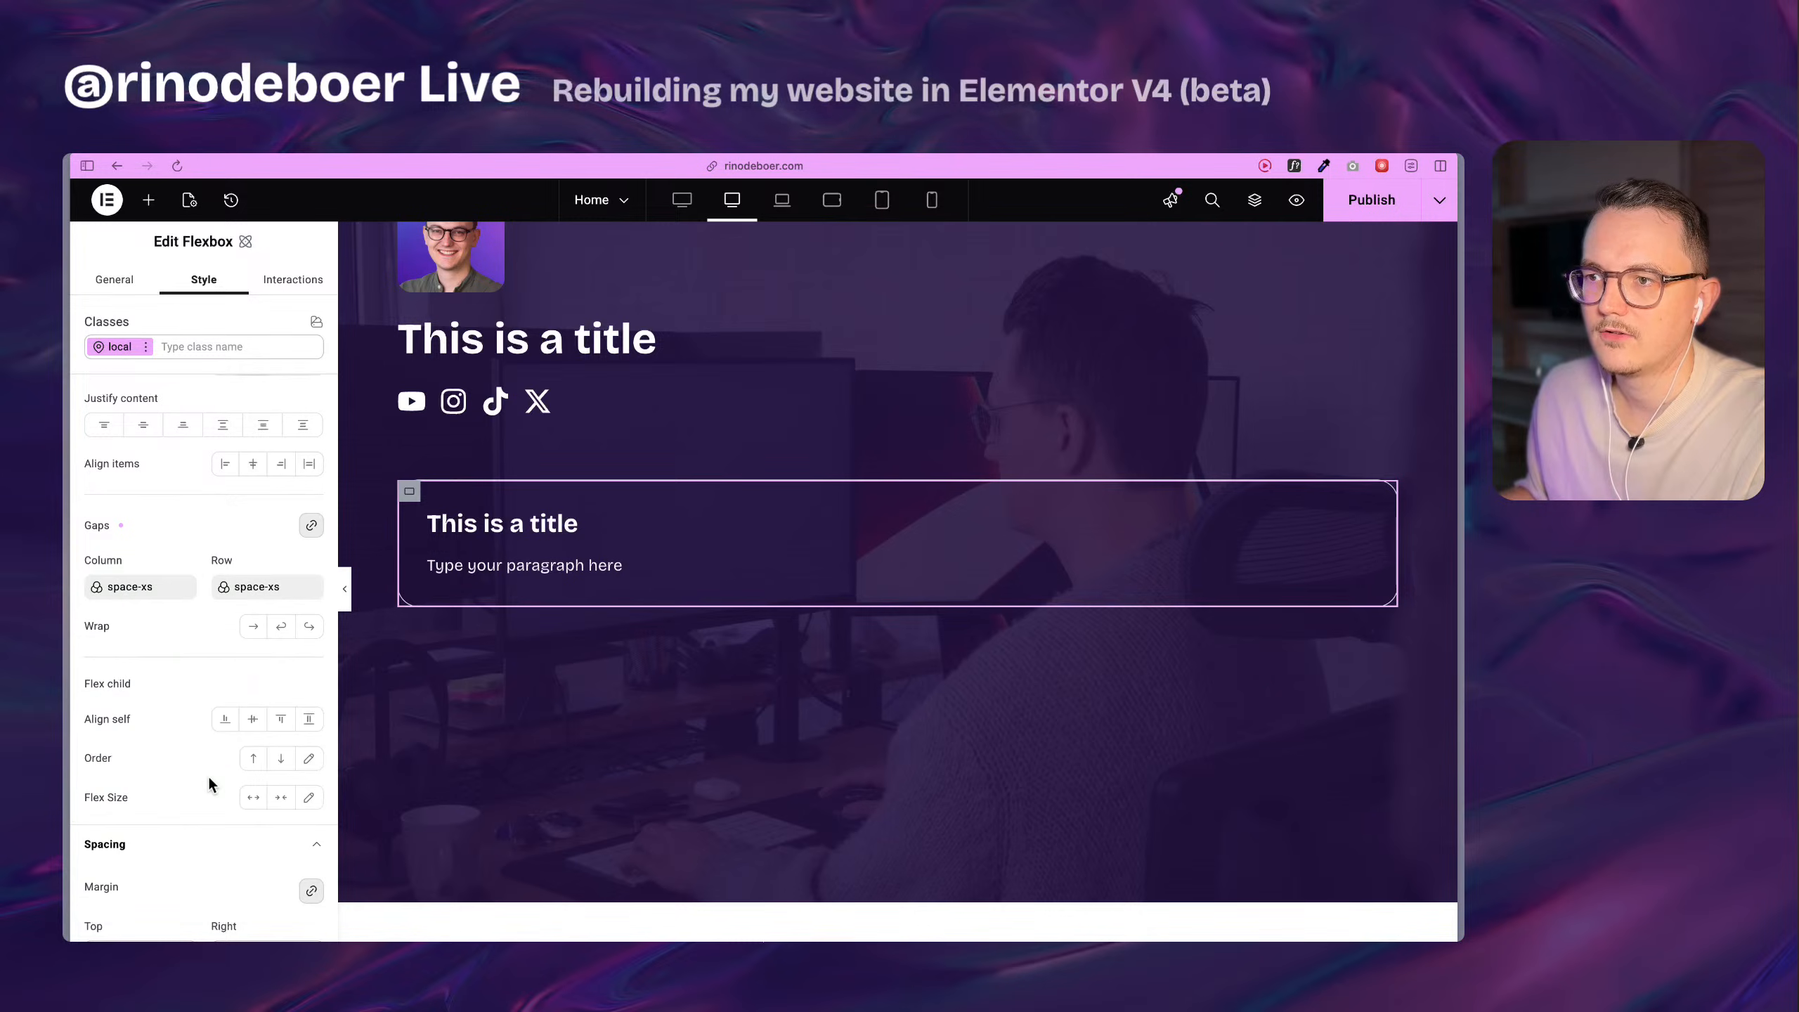
Create a size variable space-xxs with value 0.25 rem and apply it to the rebuilt card flexbox's gaps.
left_click(156, 588)
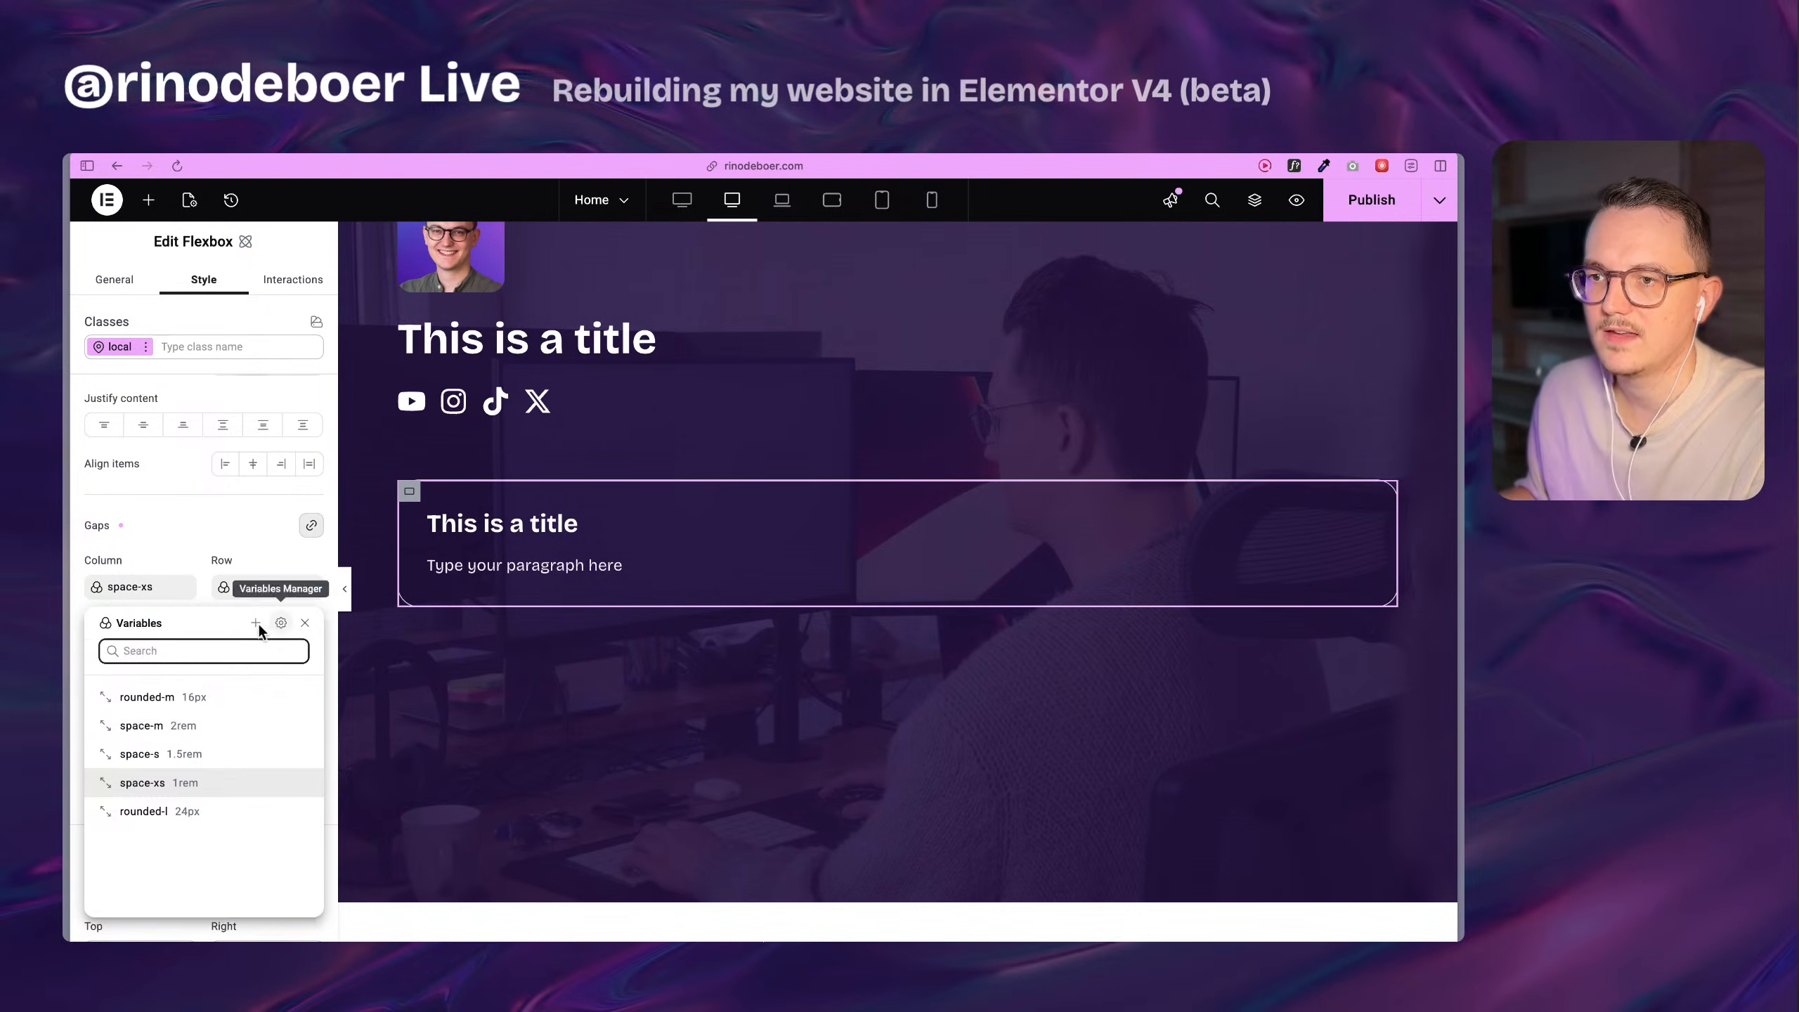
left_click(281, 622)
type("xxs")
key("Tab")
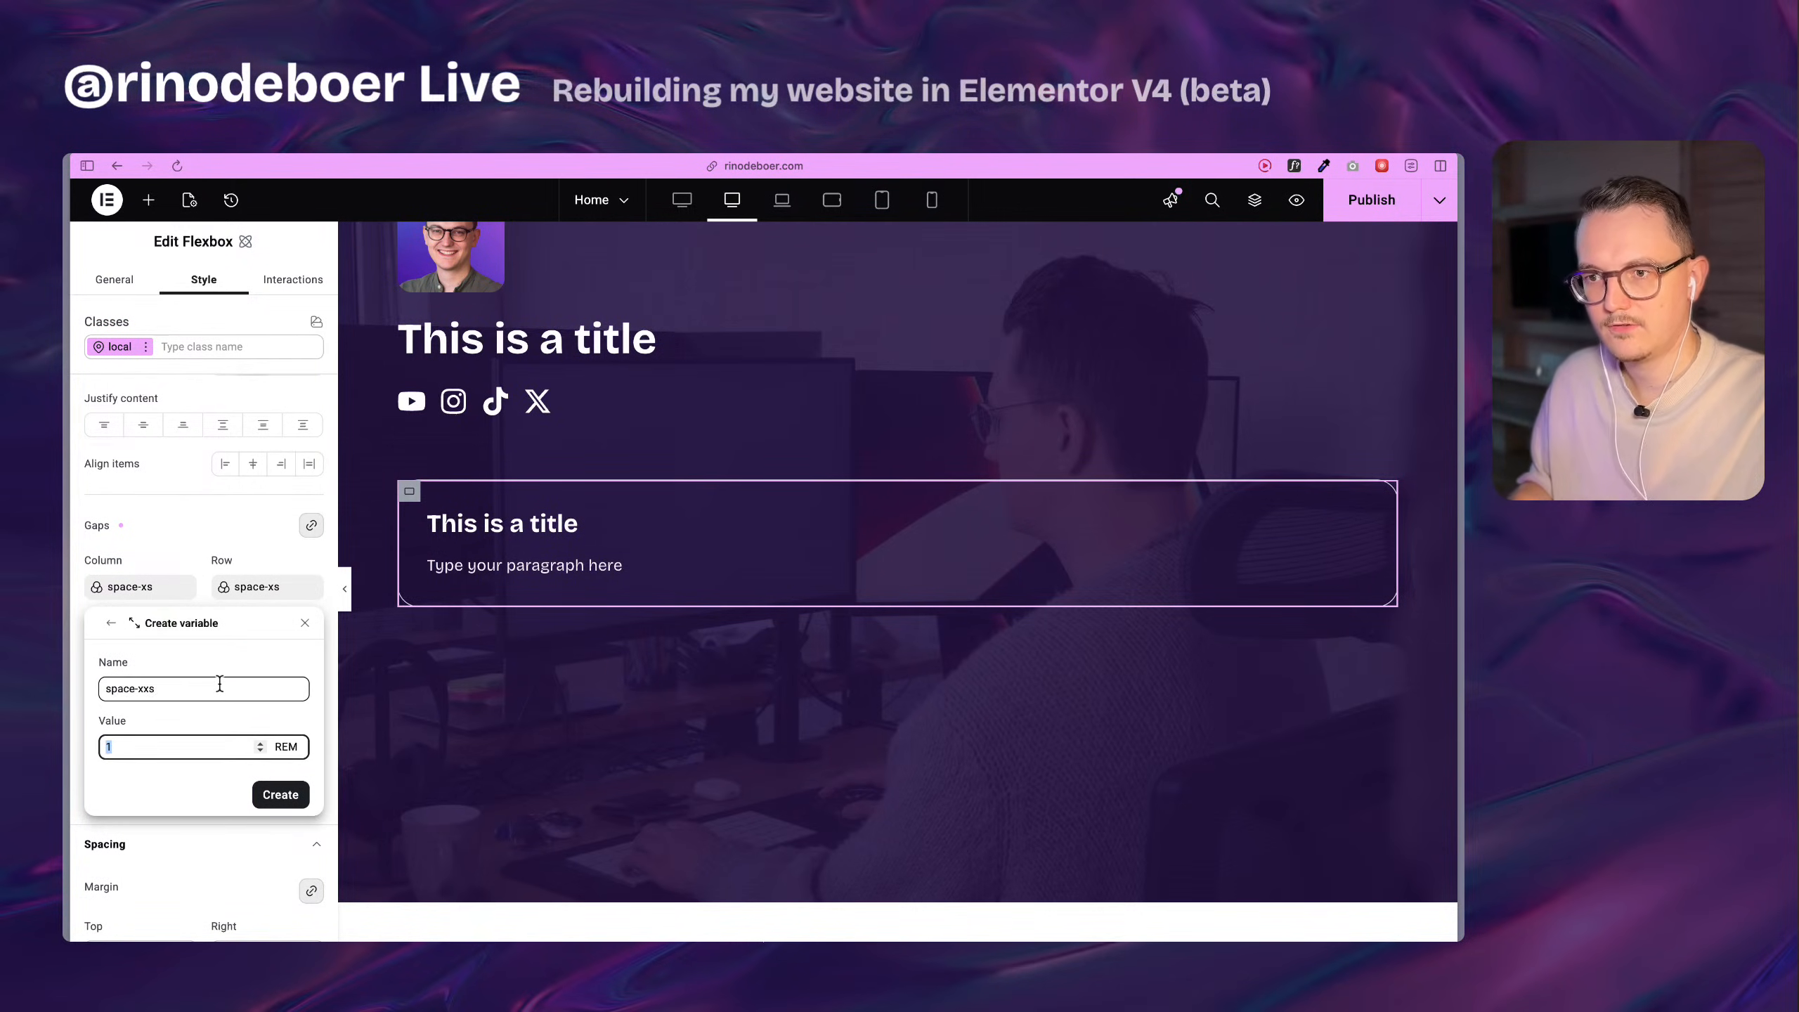
type("0,25")
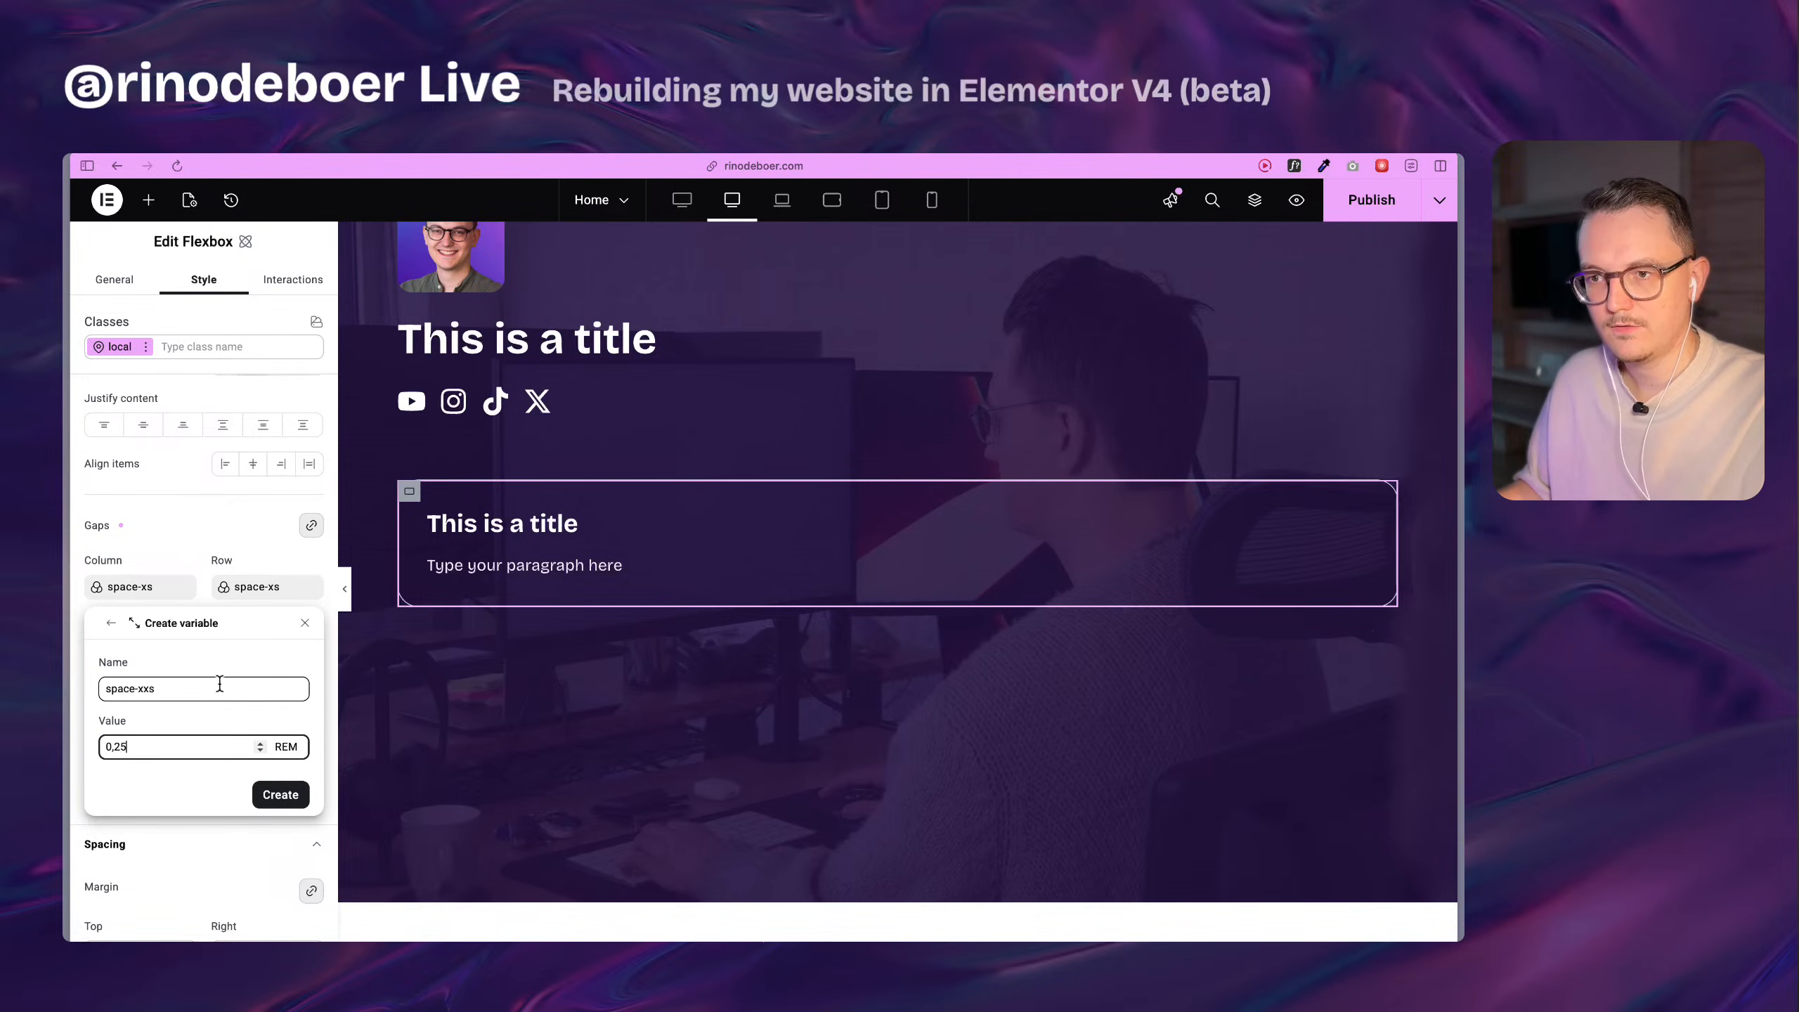
left_click(281, 796)
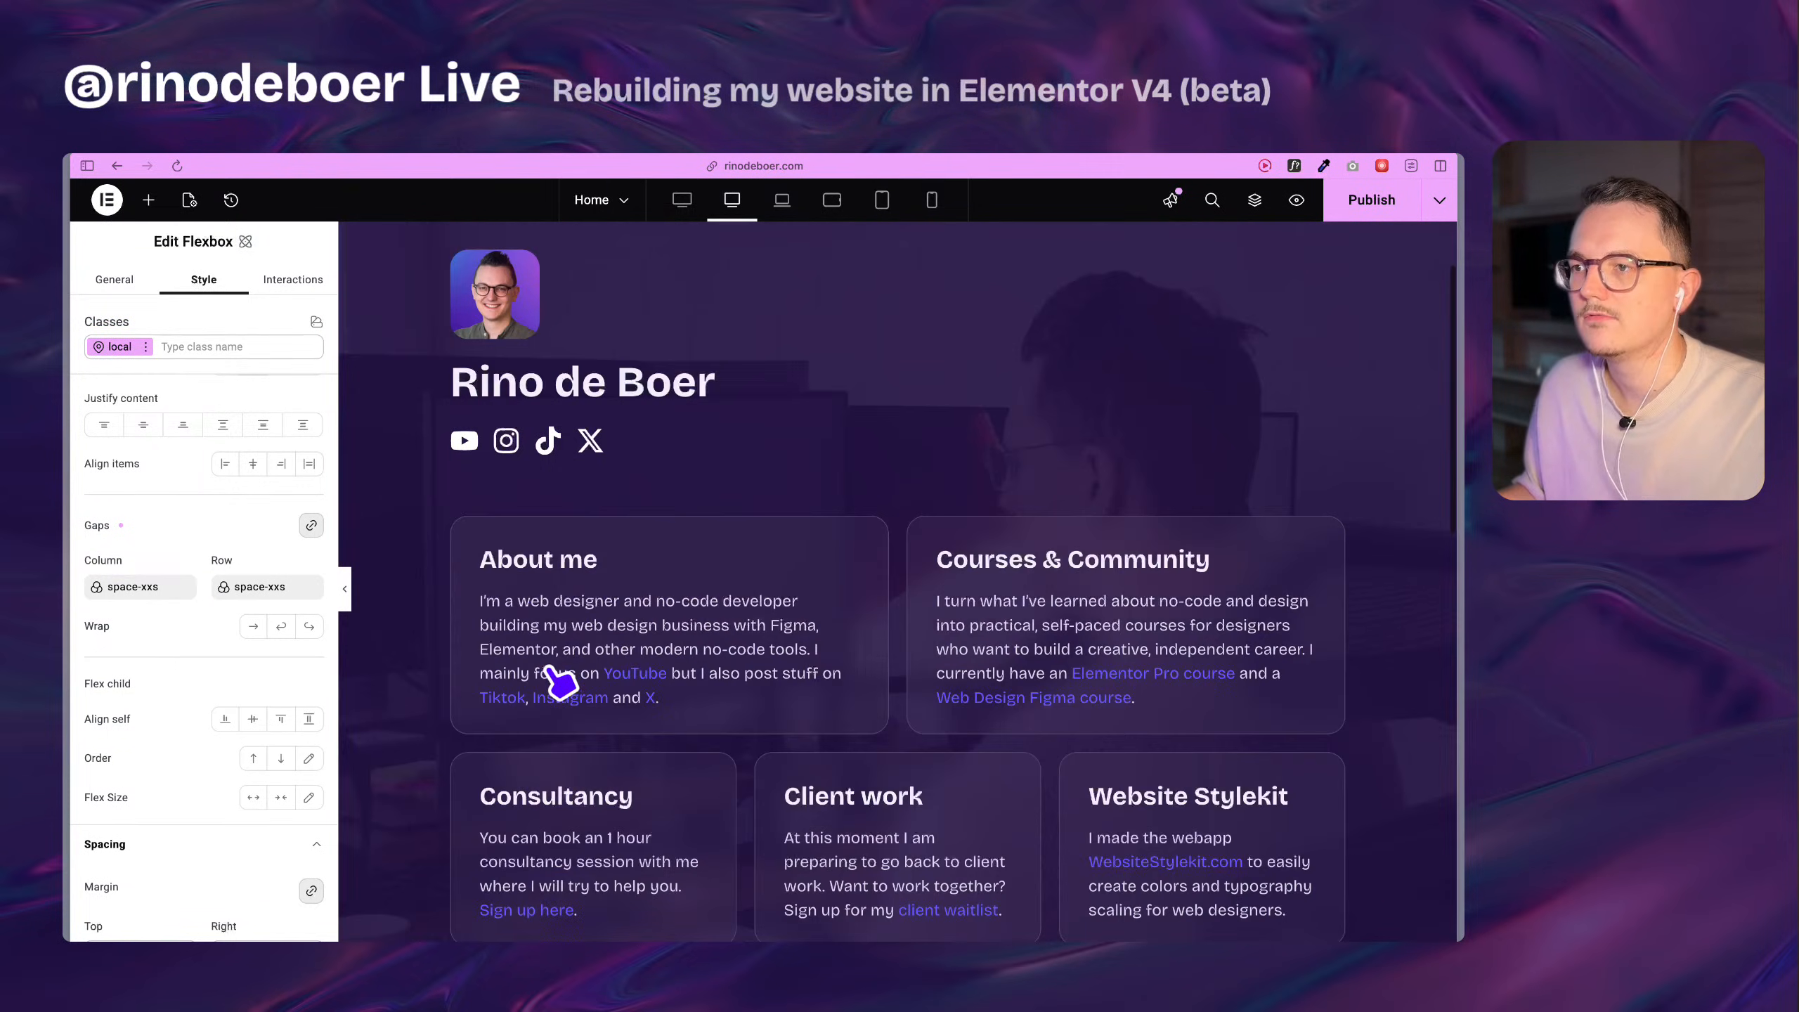
Examine the original About me container's background overlay, layout, motion effects and transform settings.
scroll(559, 680, "down", 1)
left_click(462, 490)
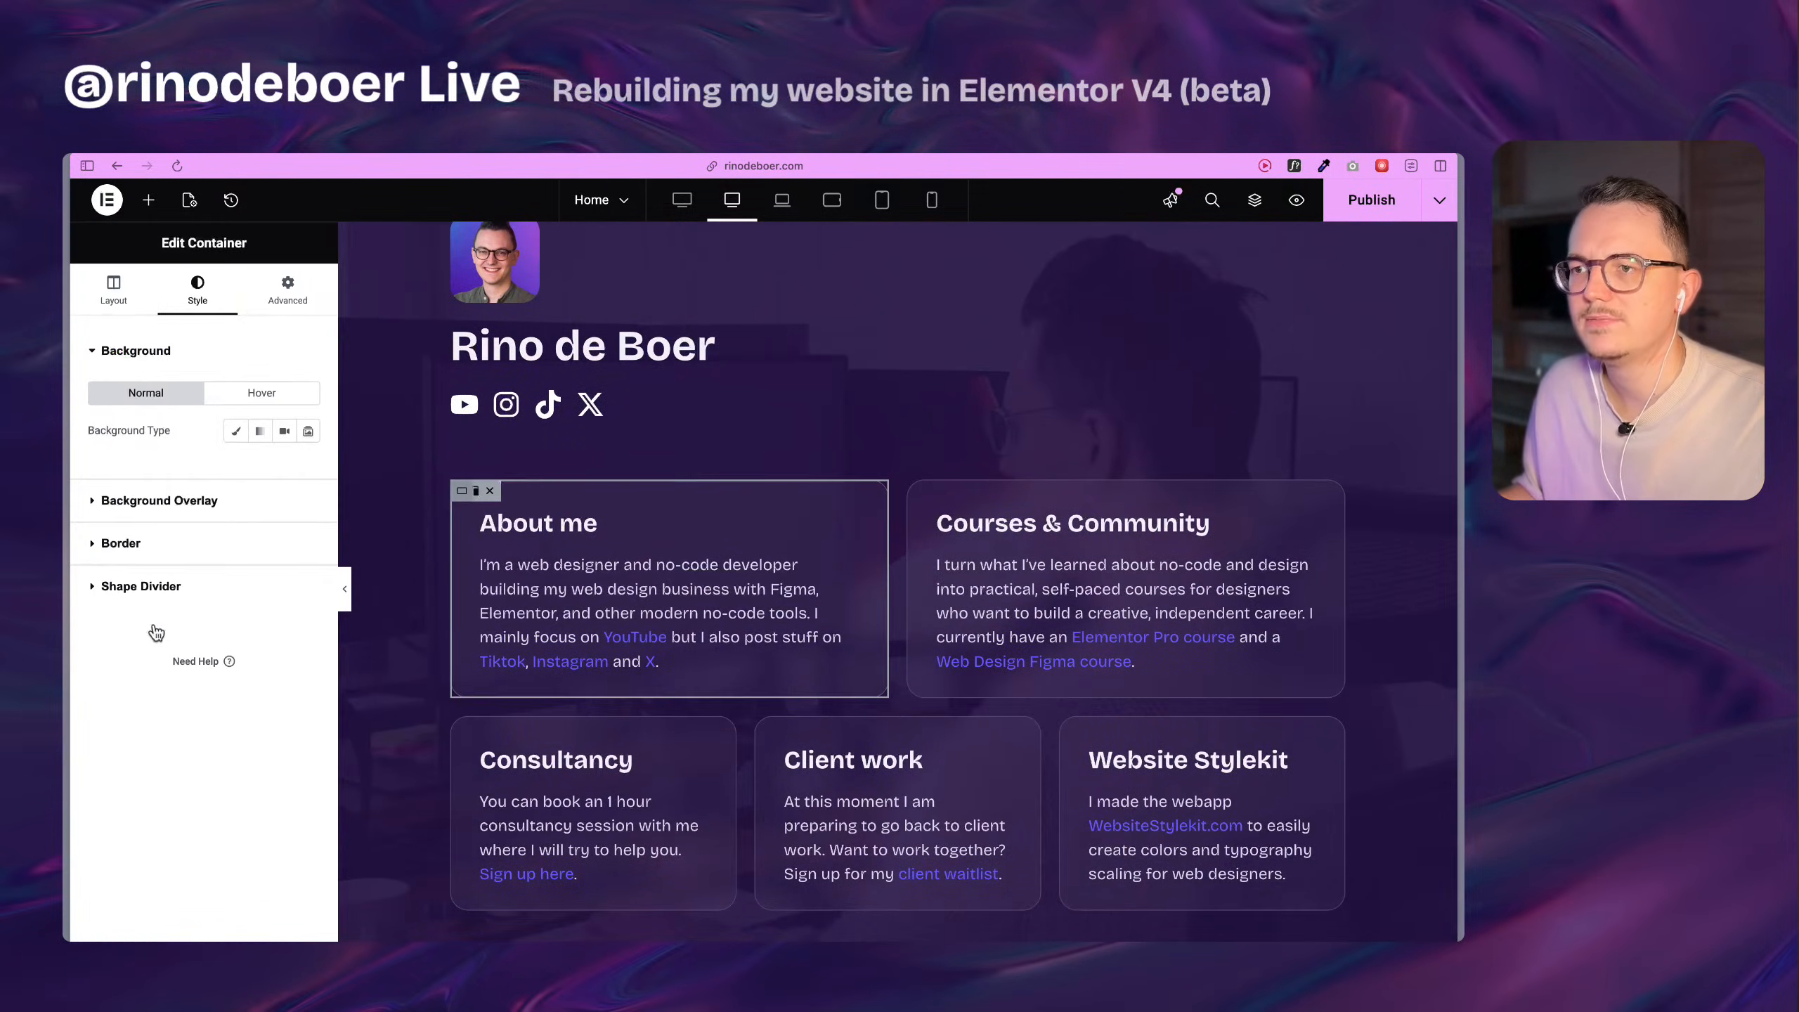
left_click(147, 502)
left_click(276, 301)
scroll(215, 698, "down", 5)
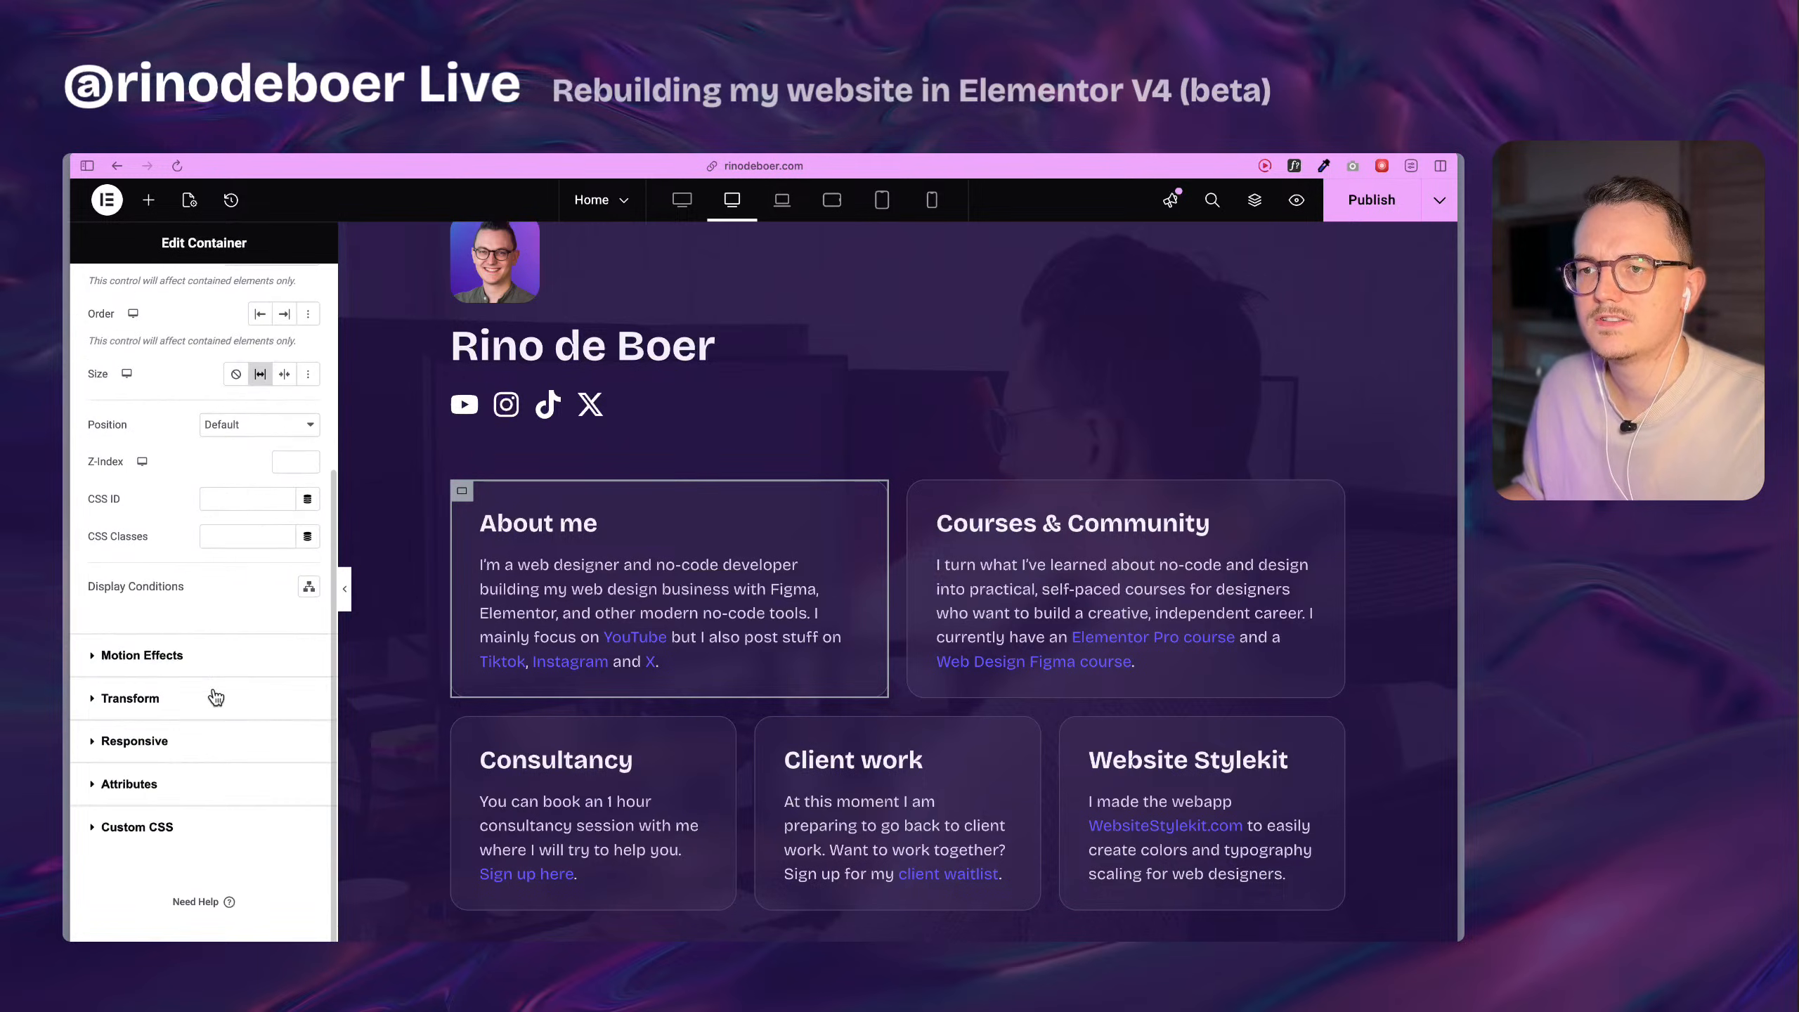
left_click(200, 712)
left_click(227, 437)
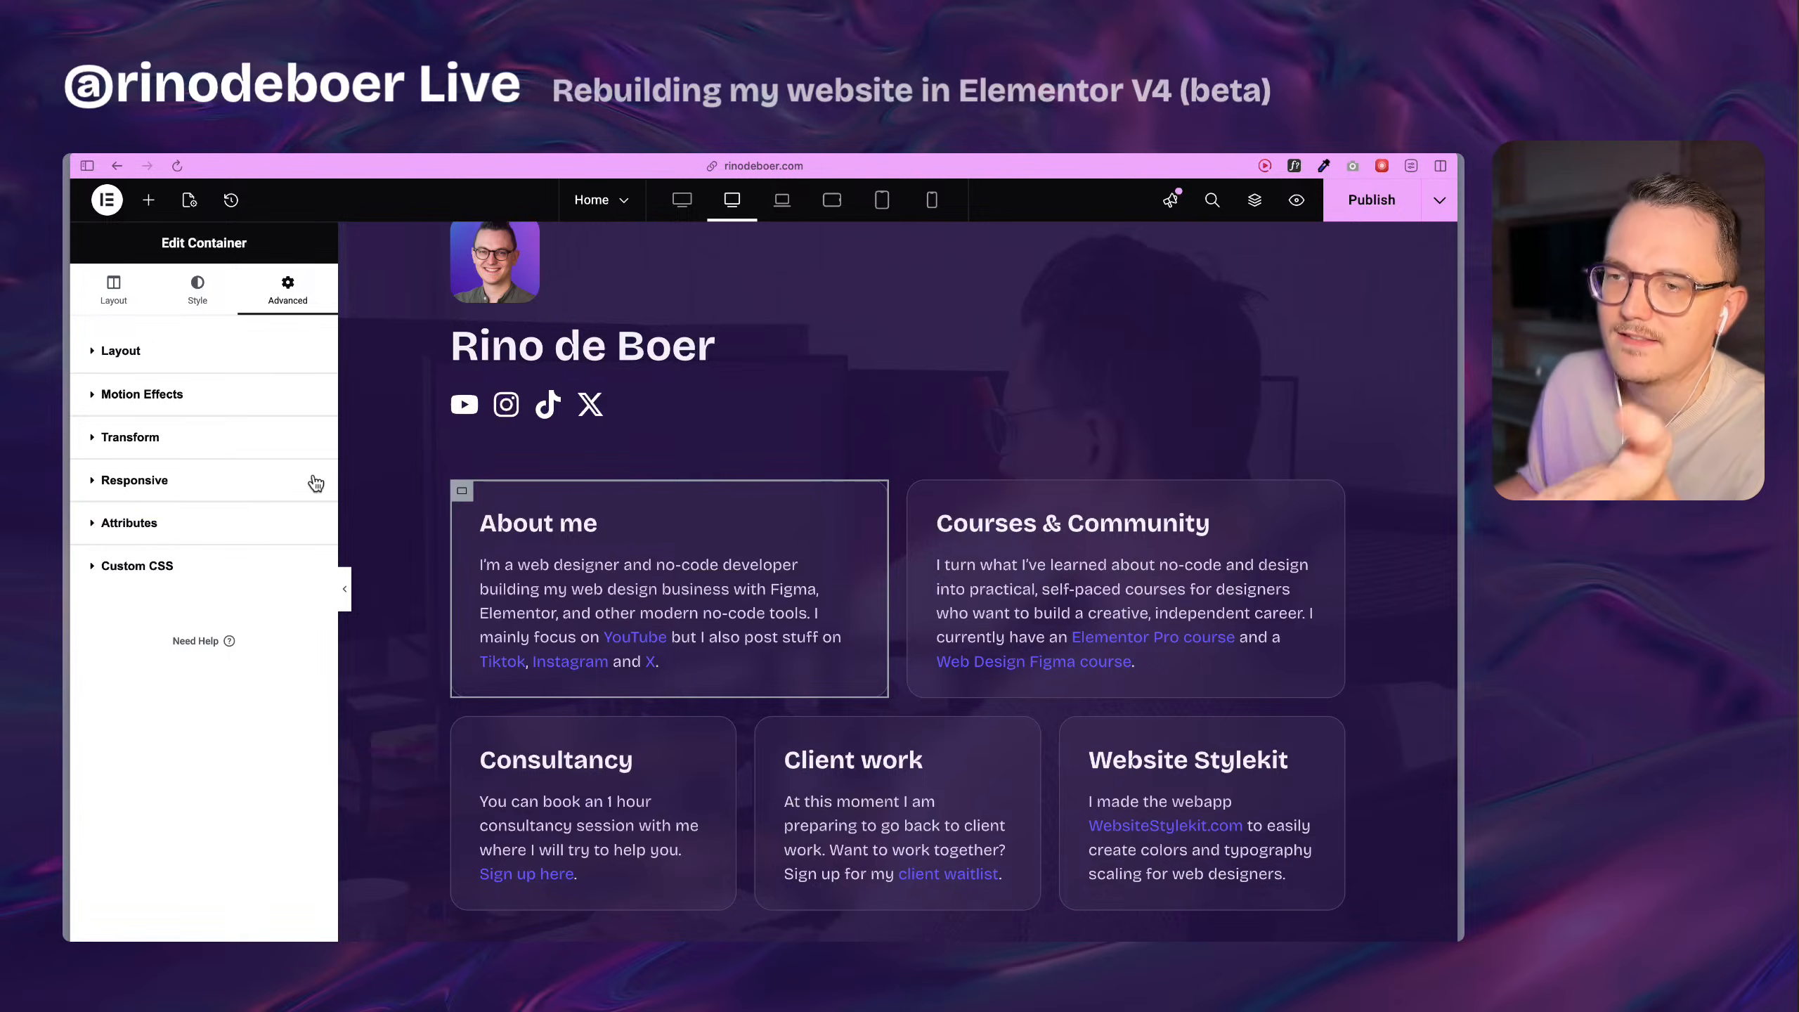
left_click(191, 523)
left_click(190, 508)
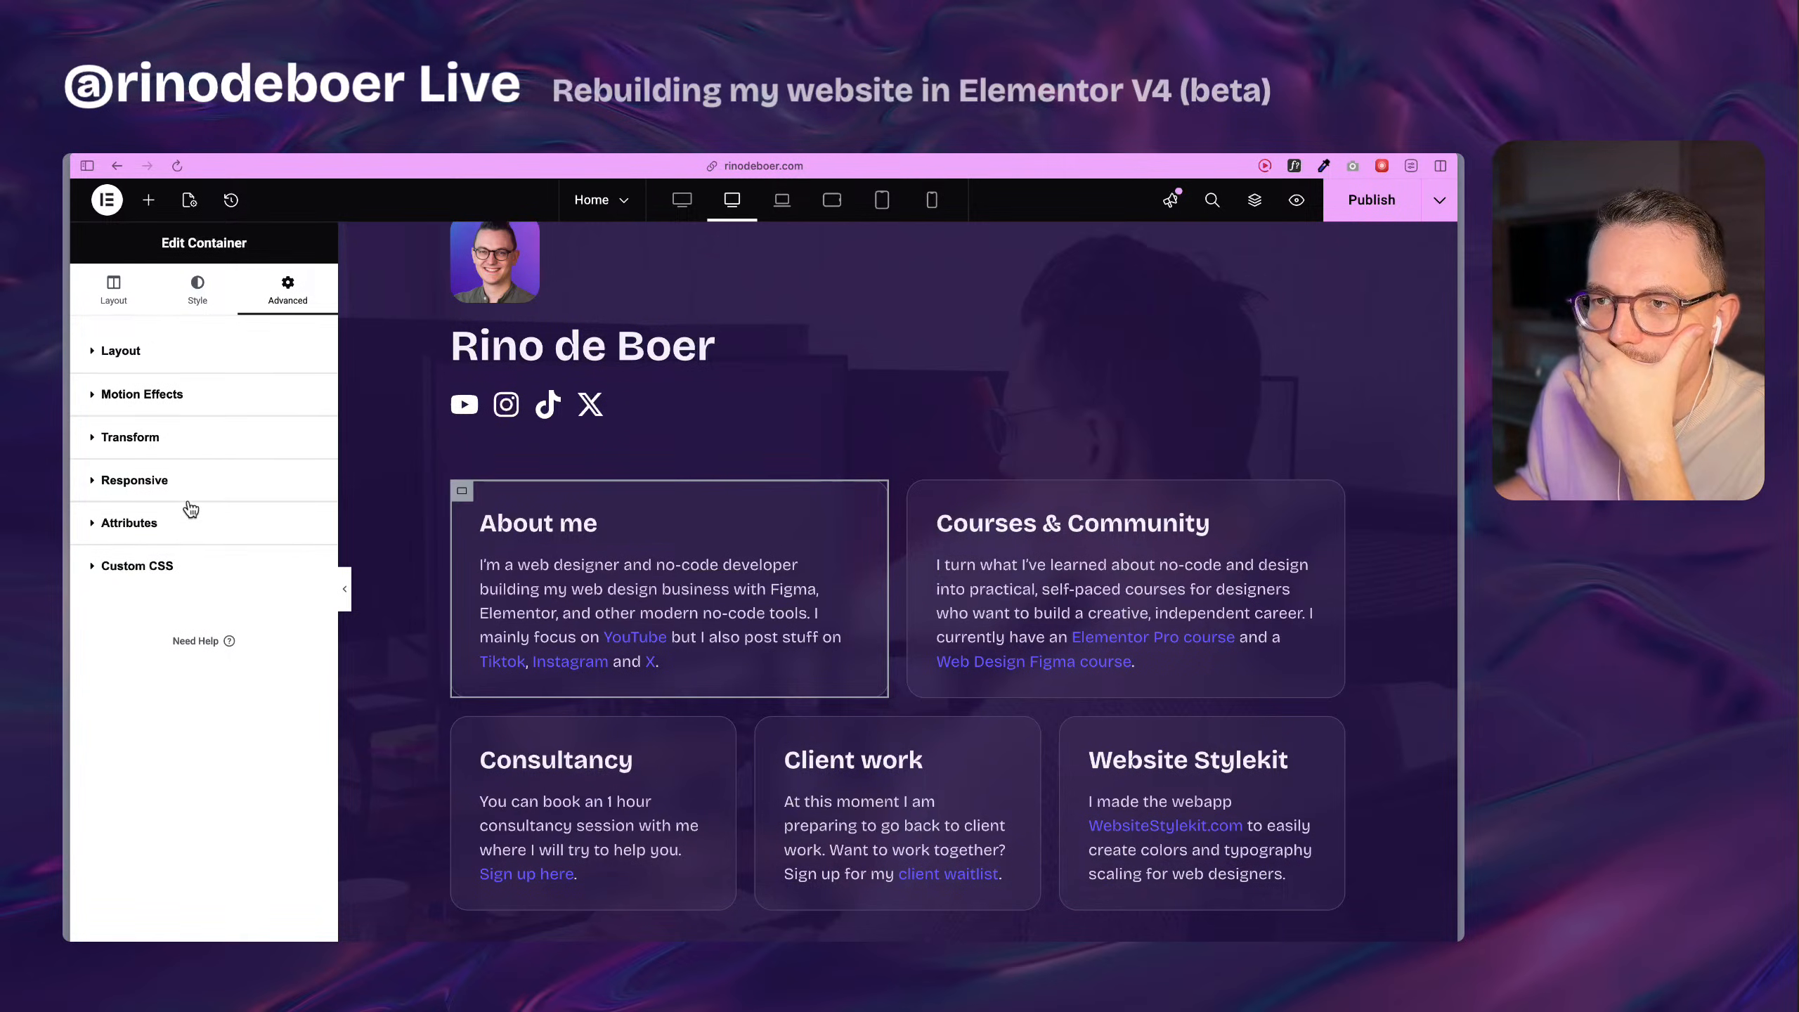
left_click(170, 433)
scroll(227, 592, "down", 2)
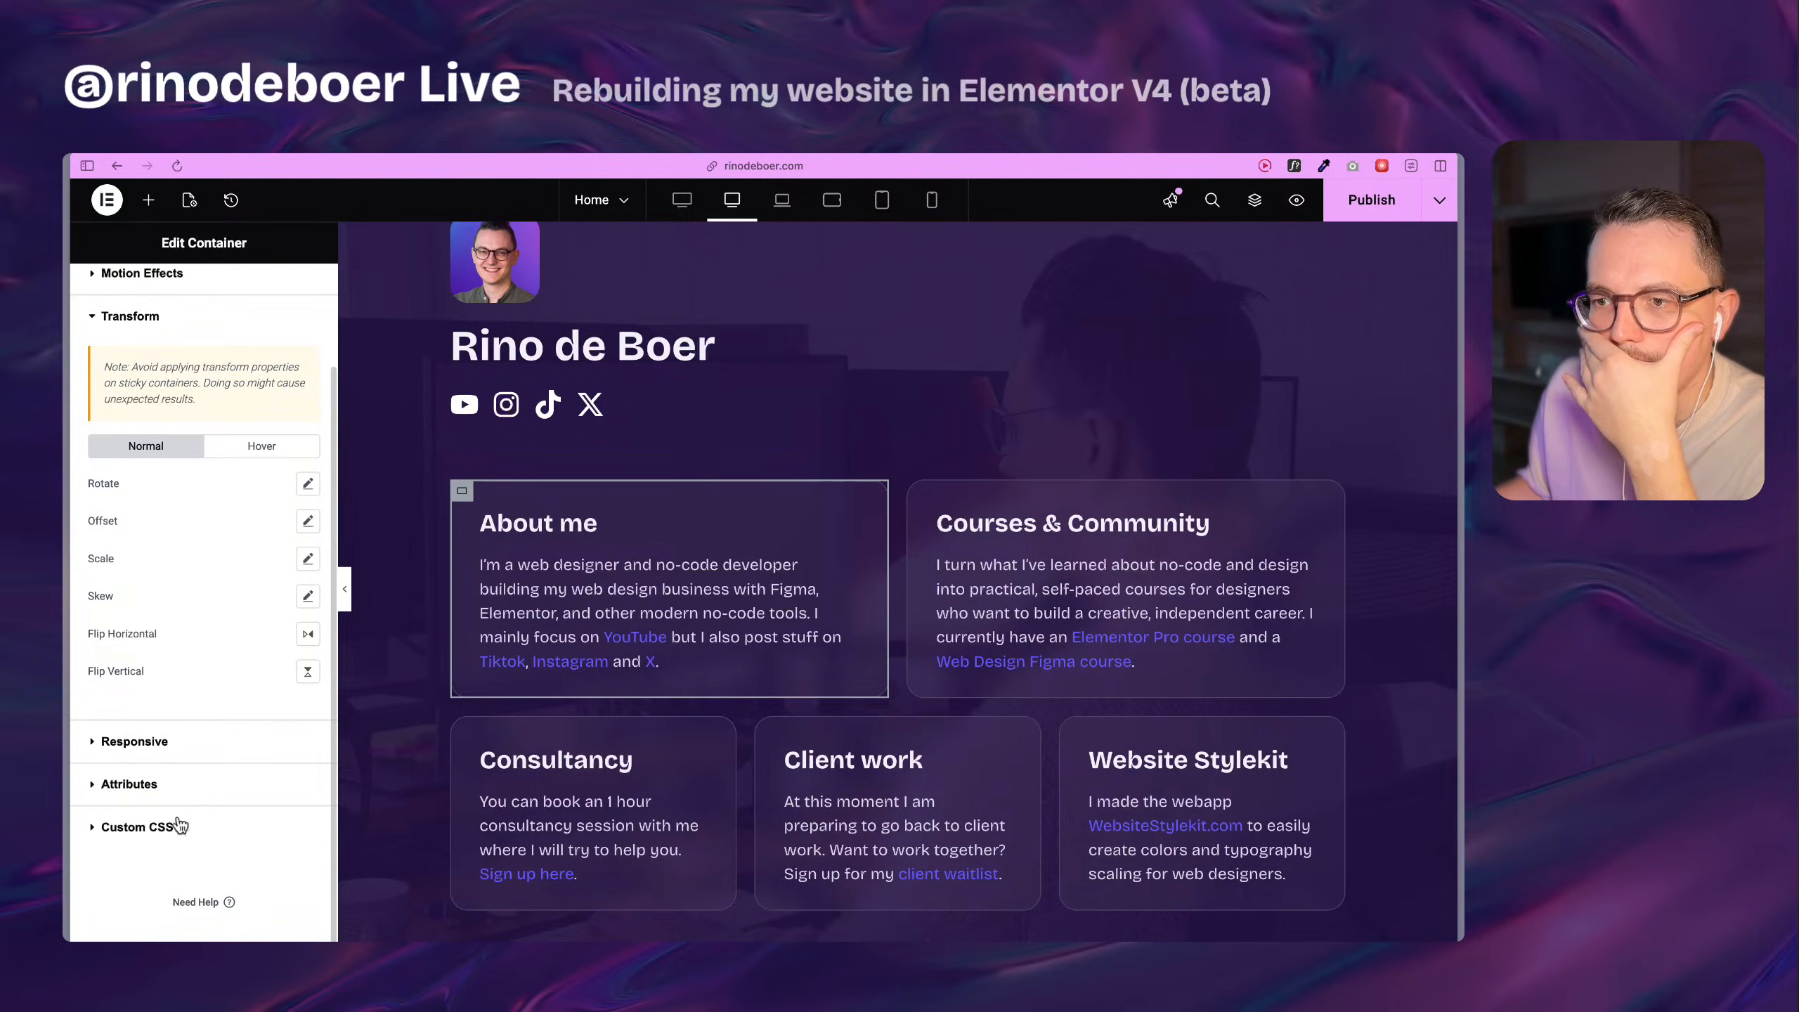
scroll(183, 810, "up", 2)
left_click(199, 412)
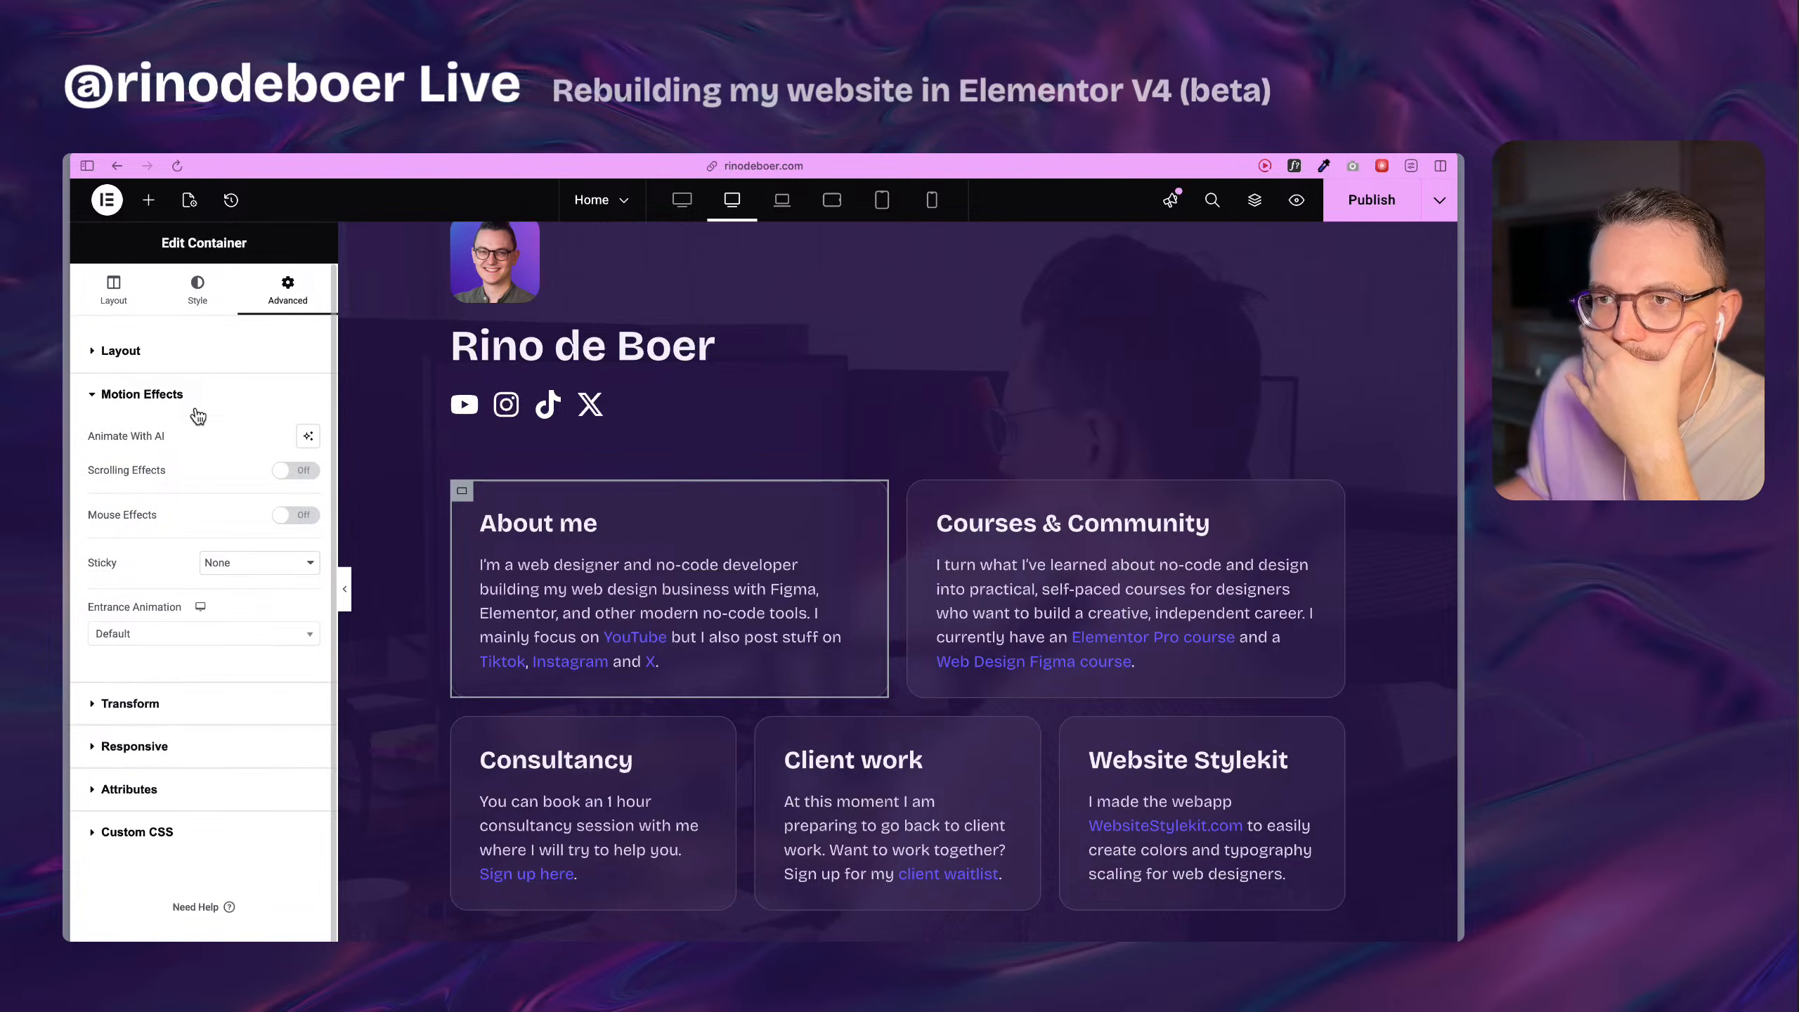
left_click(177, 364)
scroll(207, 614, "down", 4)
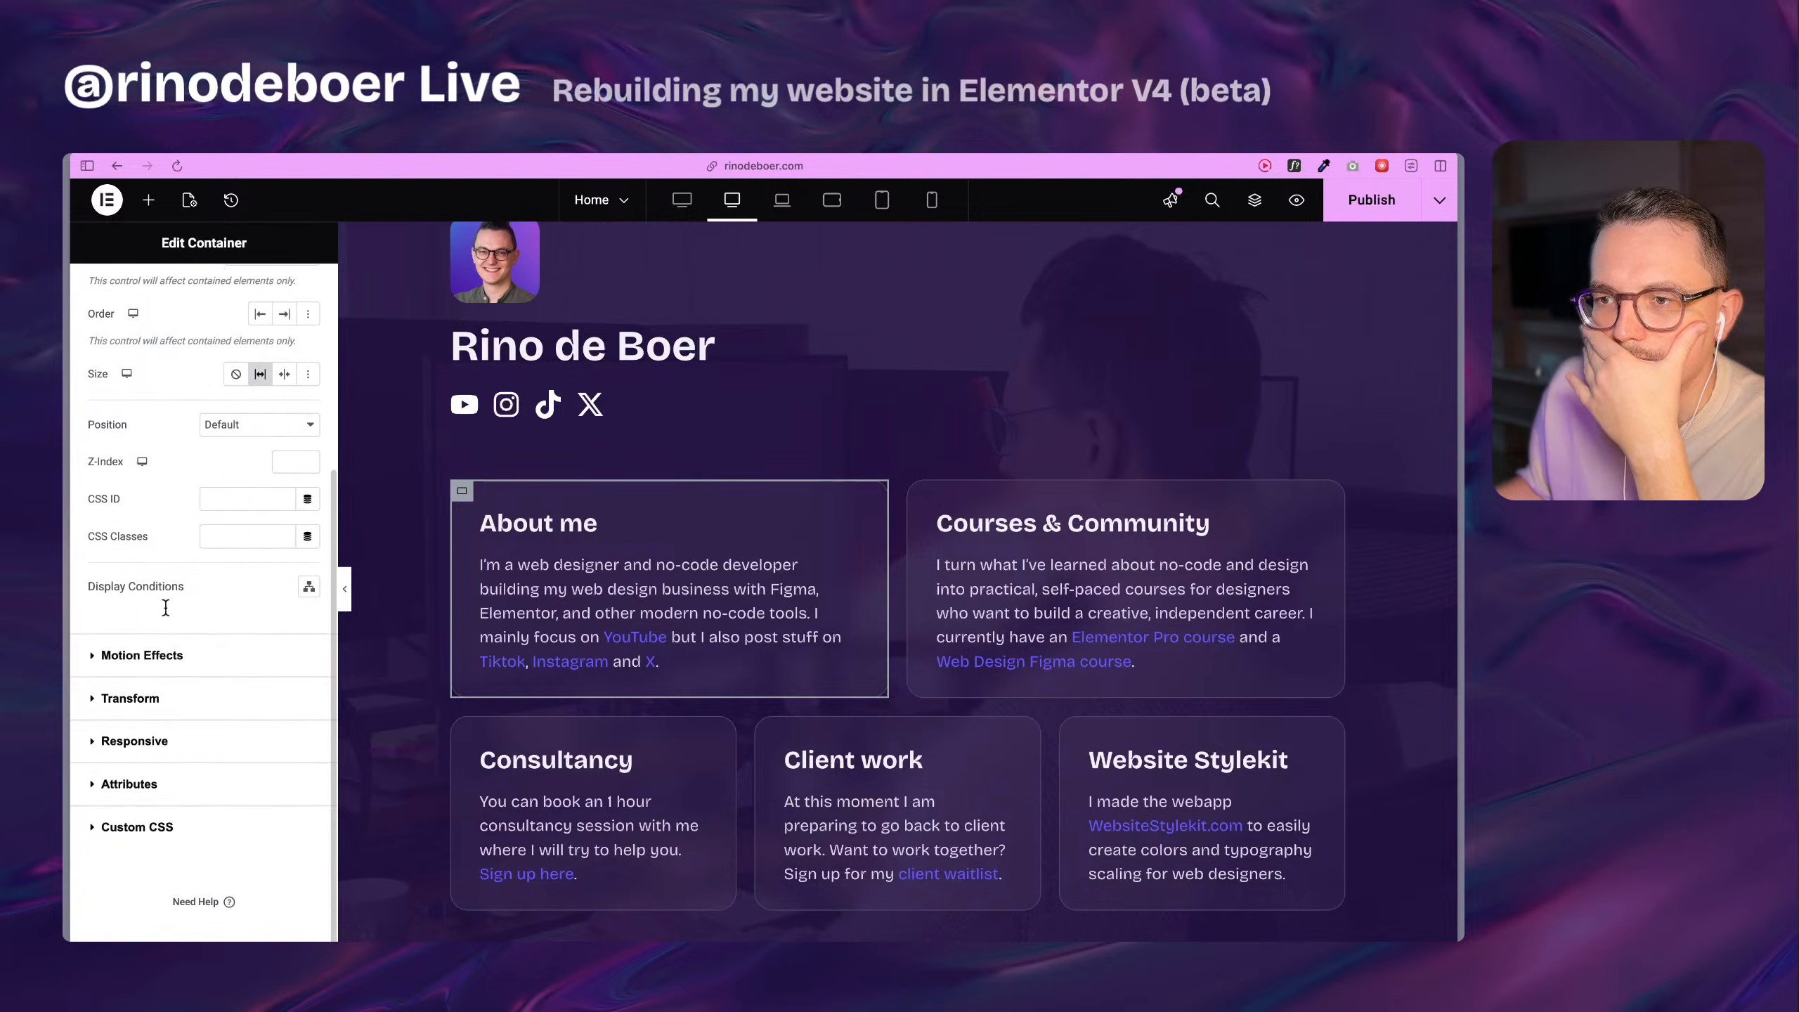
scroll(172, 621, "up", 4)
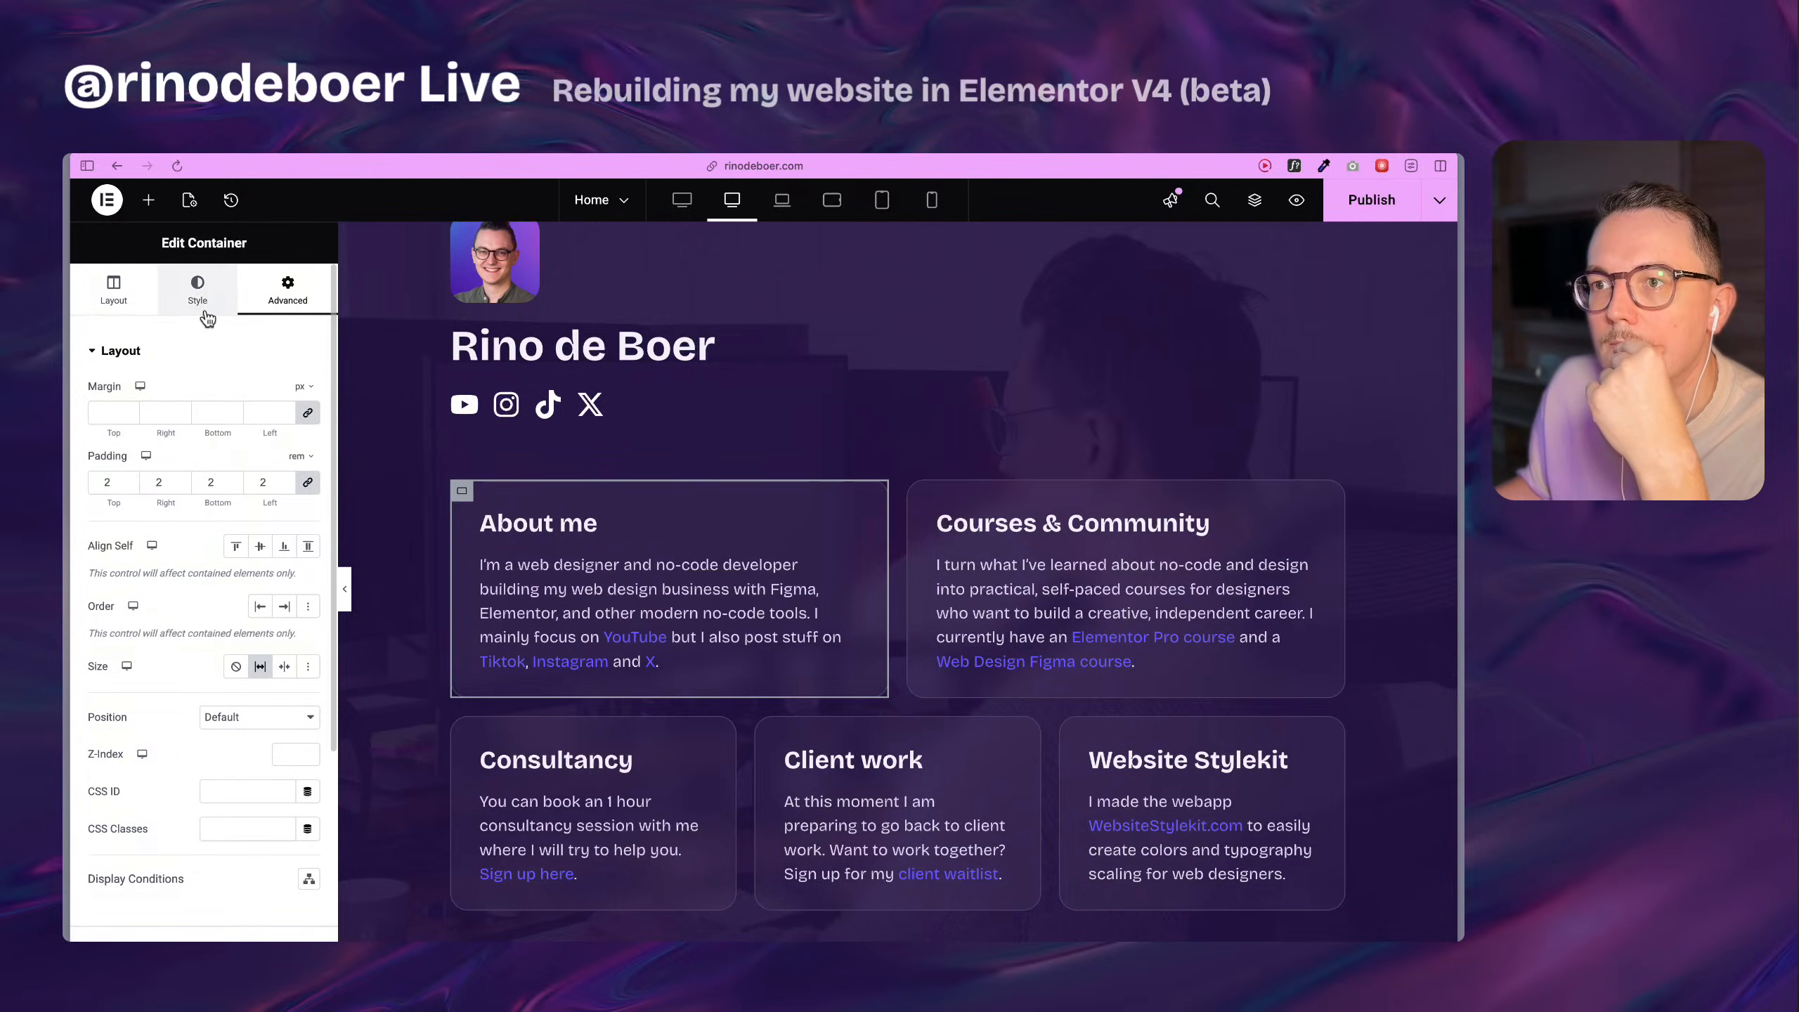
Inspect the original About me container's background, layout, advanced settings and custom CSS.
left_click(198, 290)
left_click(176, 503)
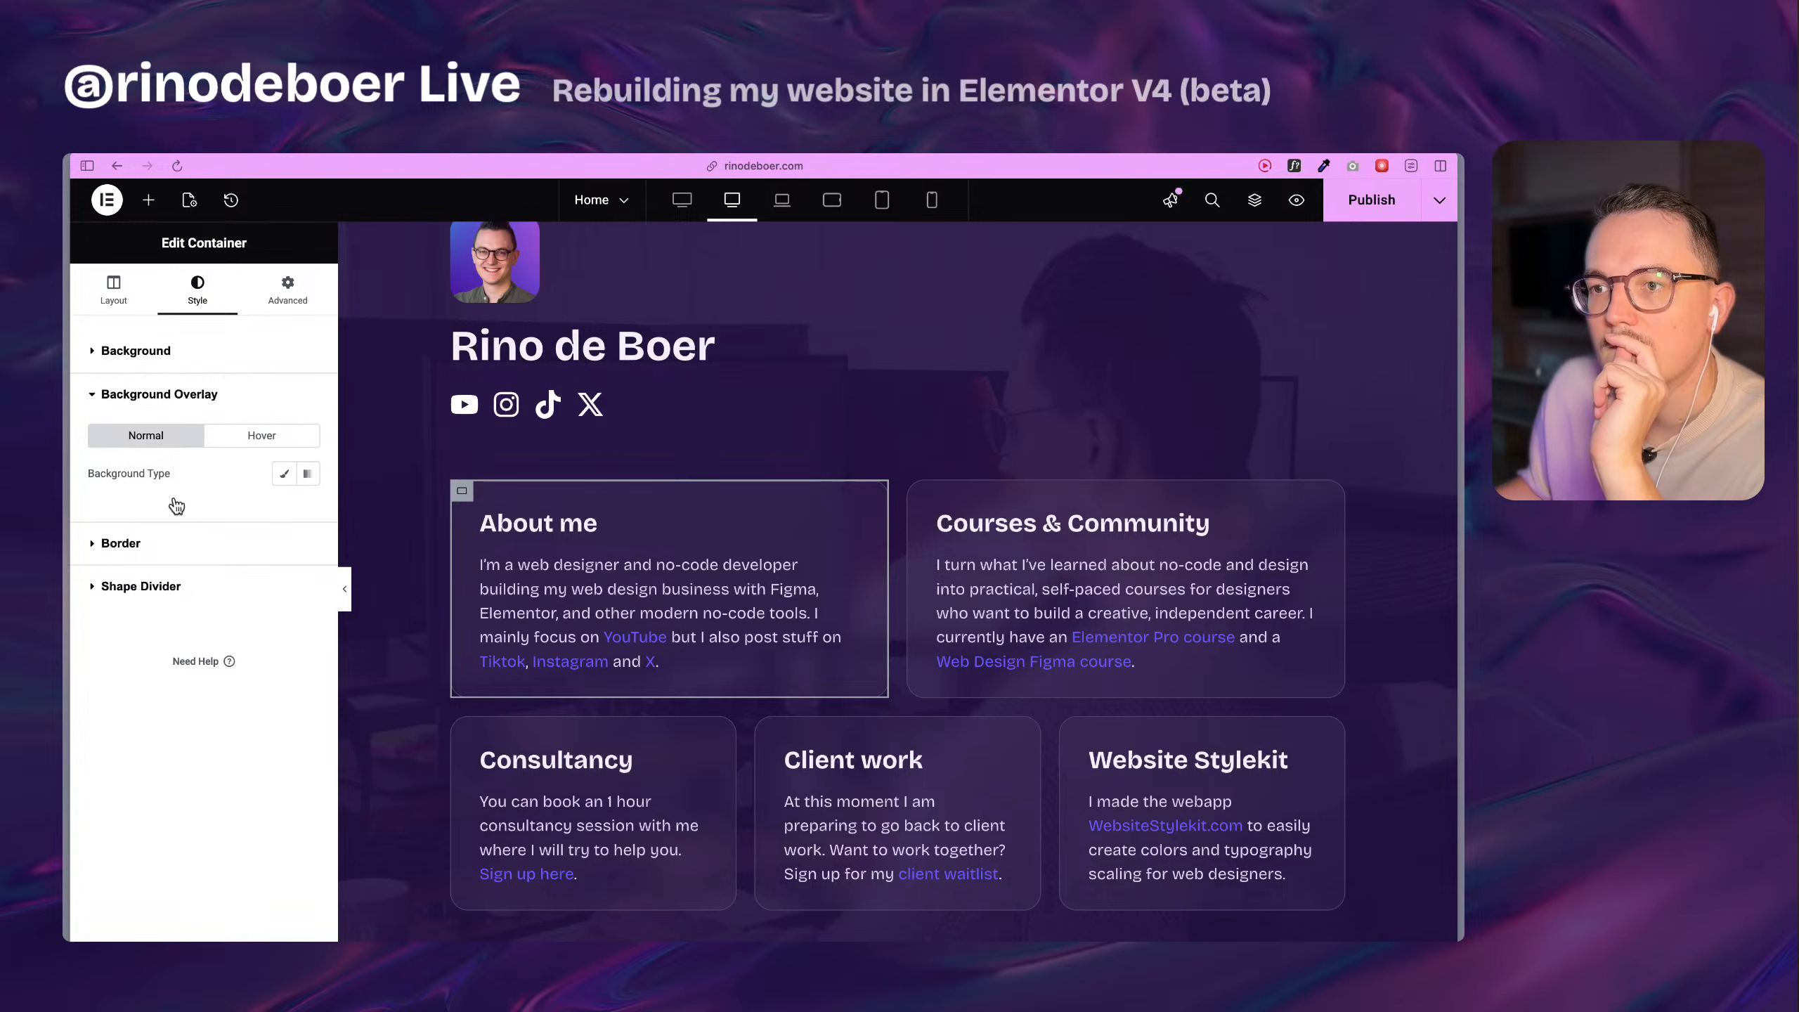
left_click(163, 368)
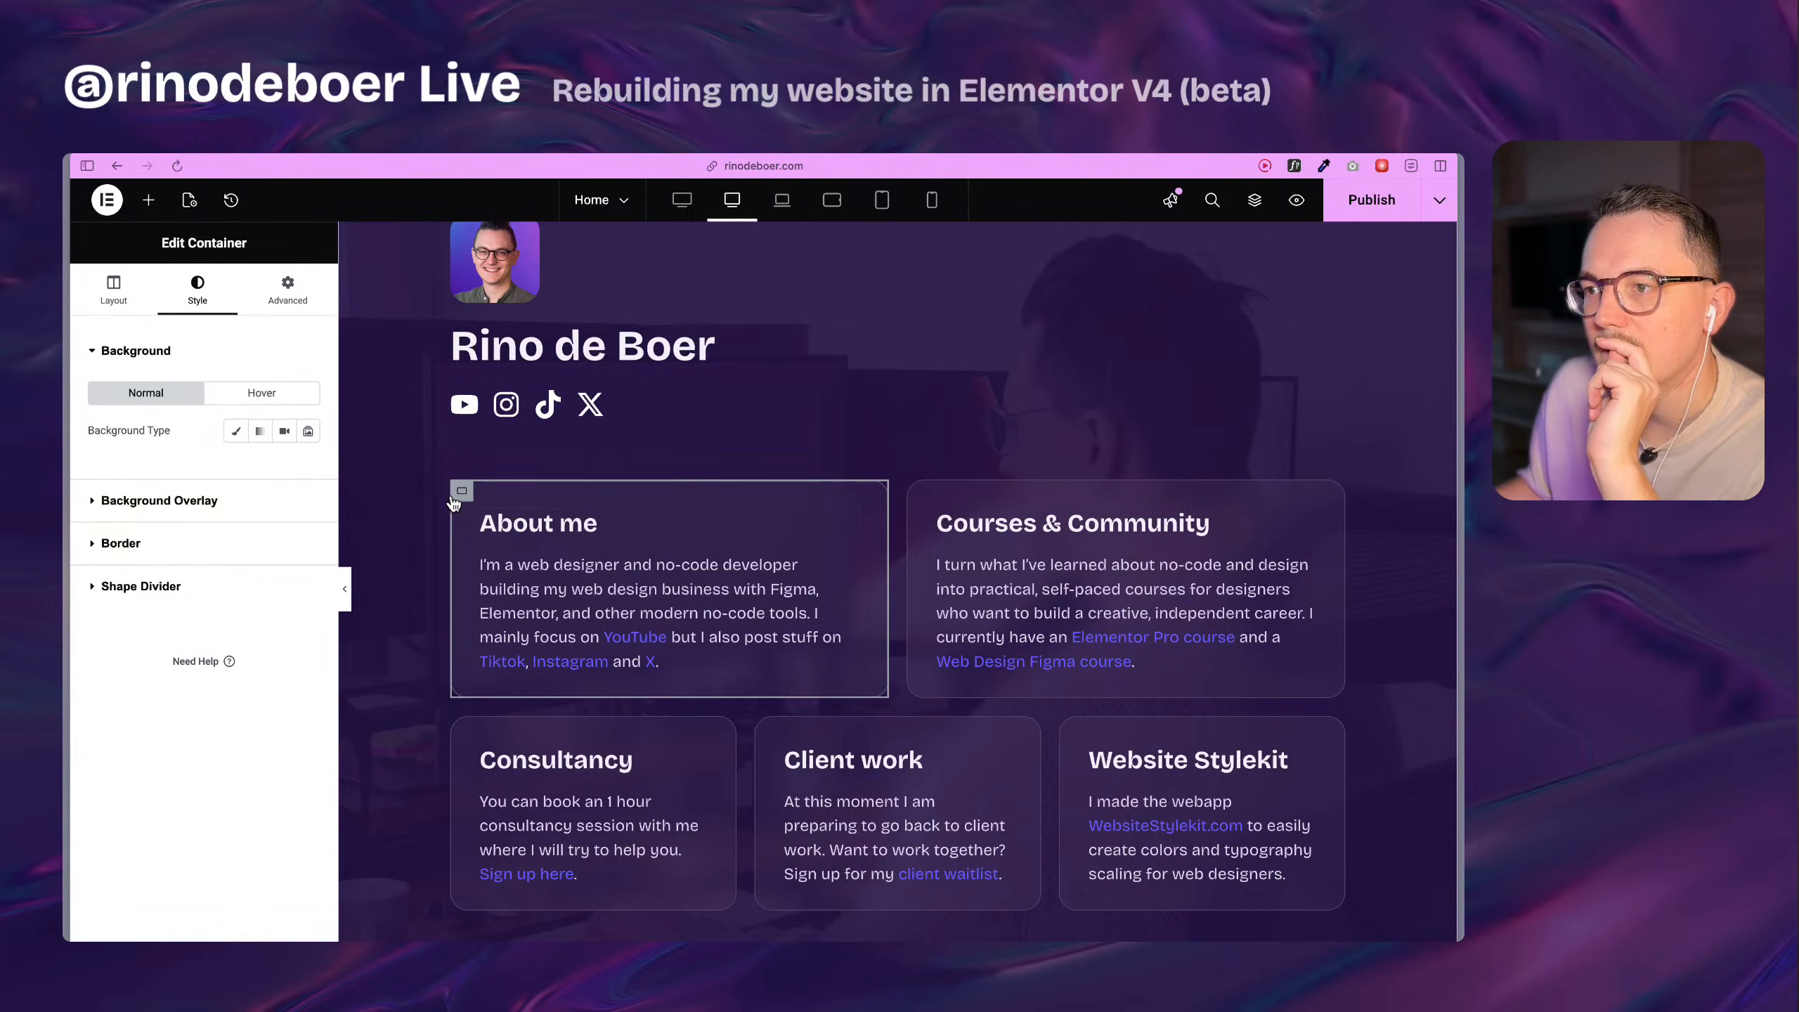
left_click(113, 289)
scroll(286, 817, "down", 3)
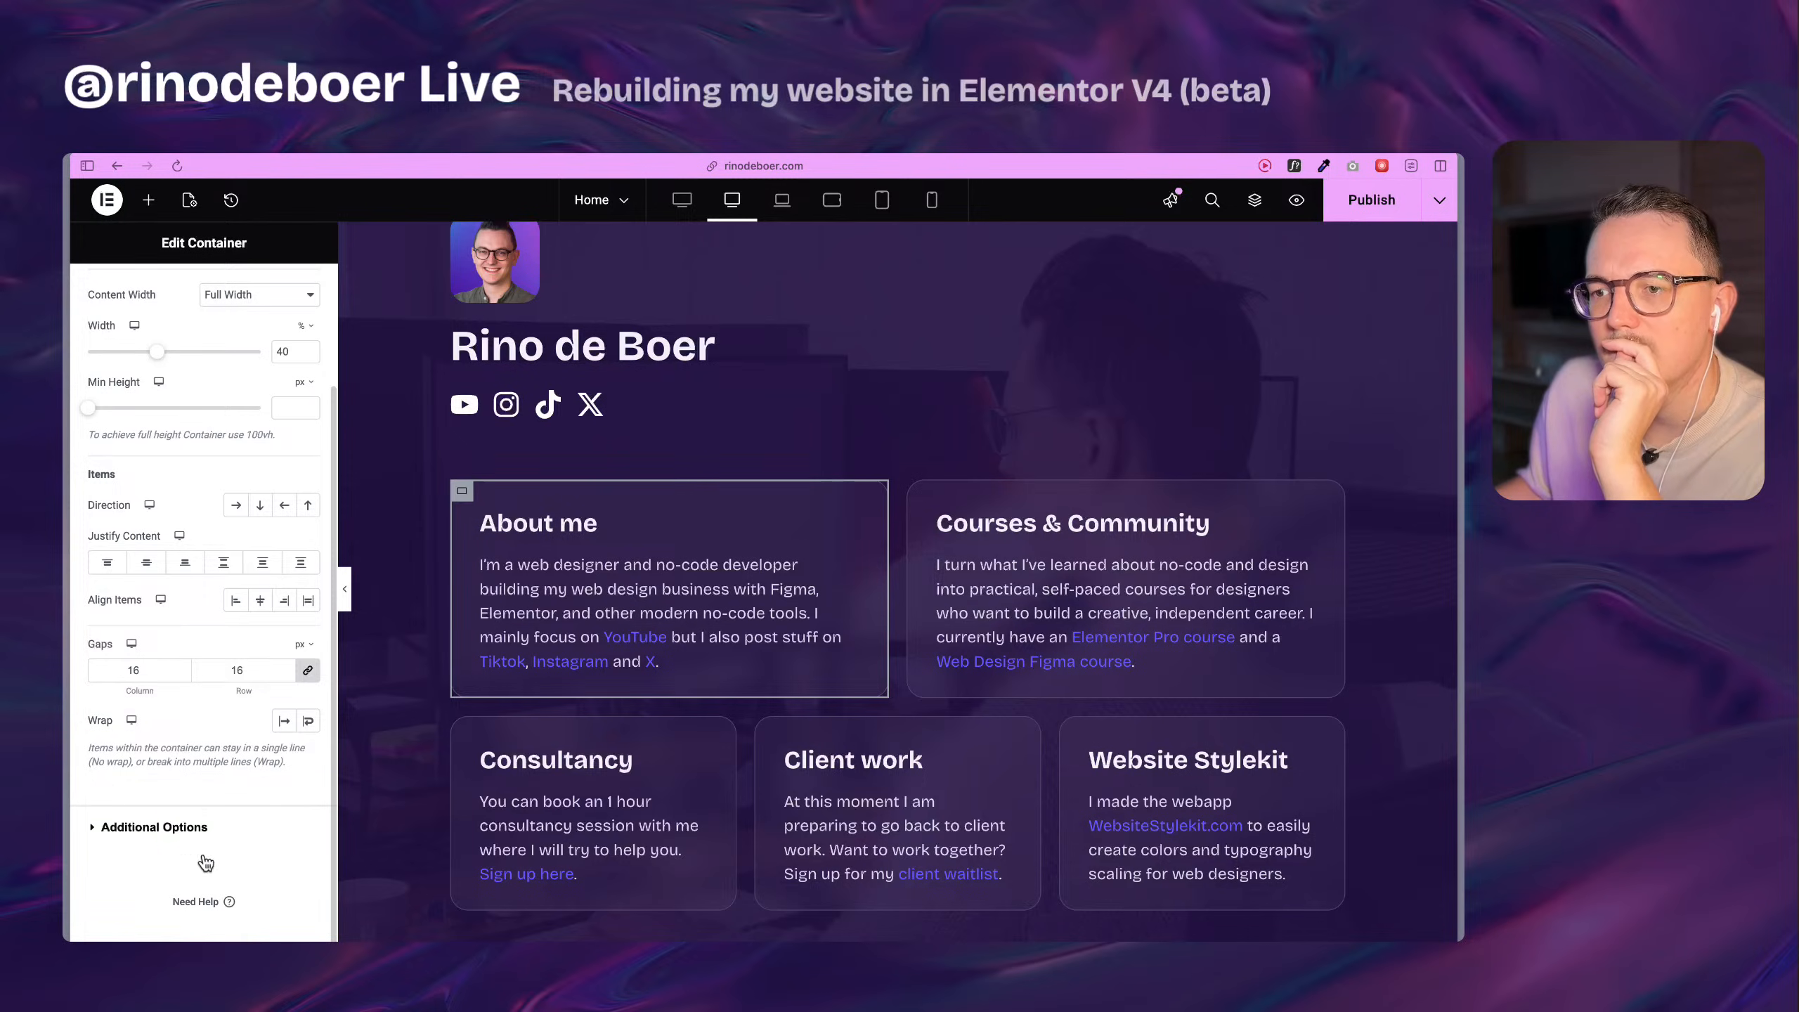
scroll(205, 779, "up", 10)
left_click(287, 276)
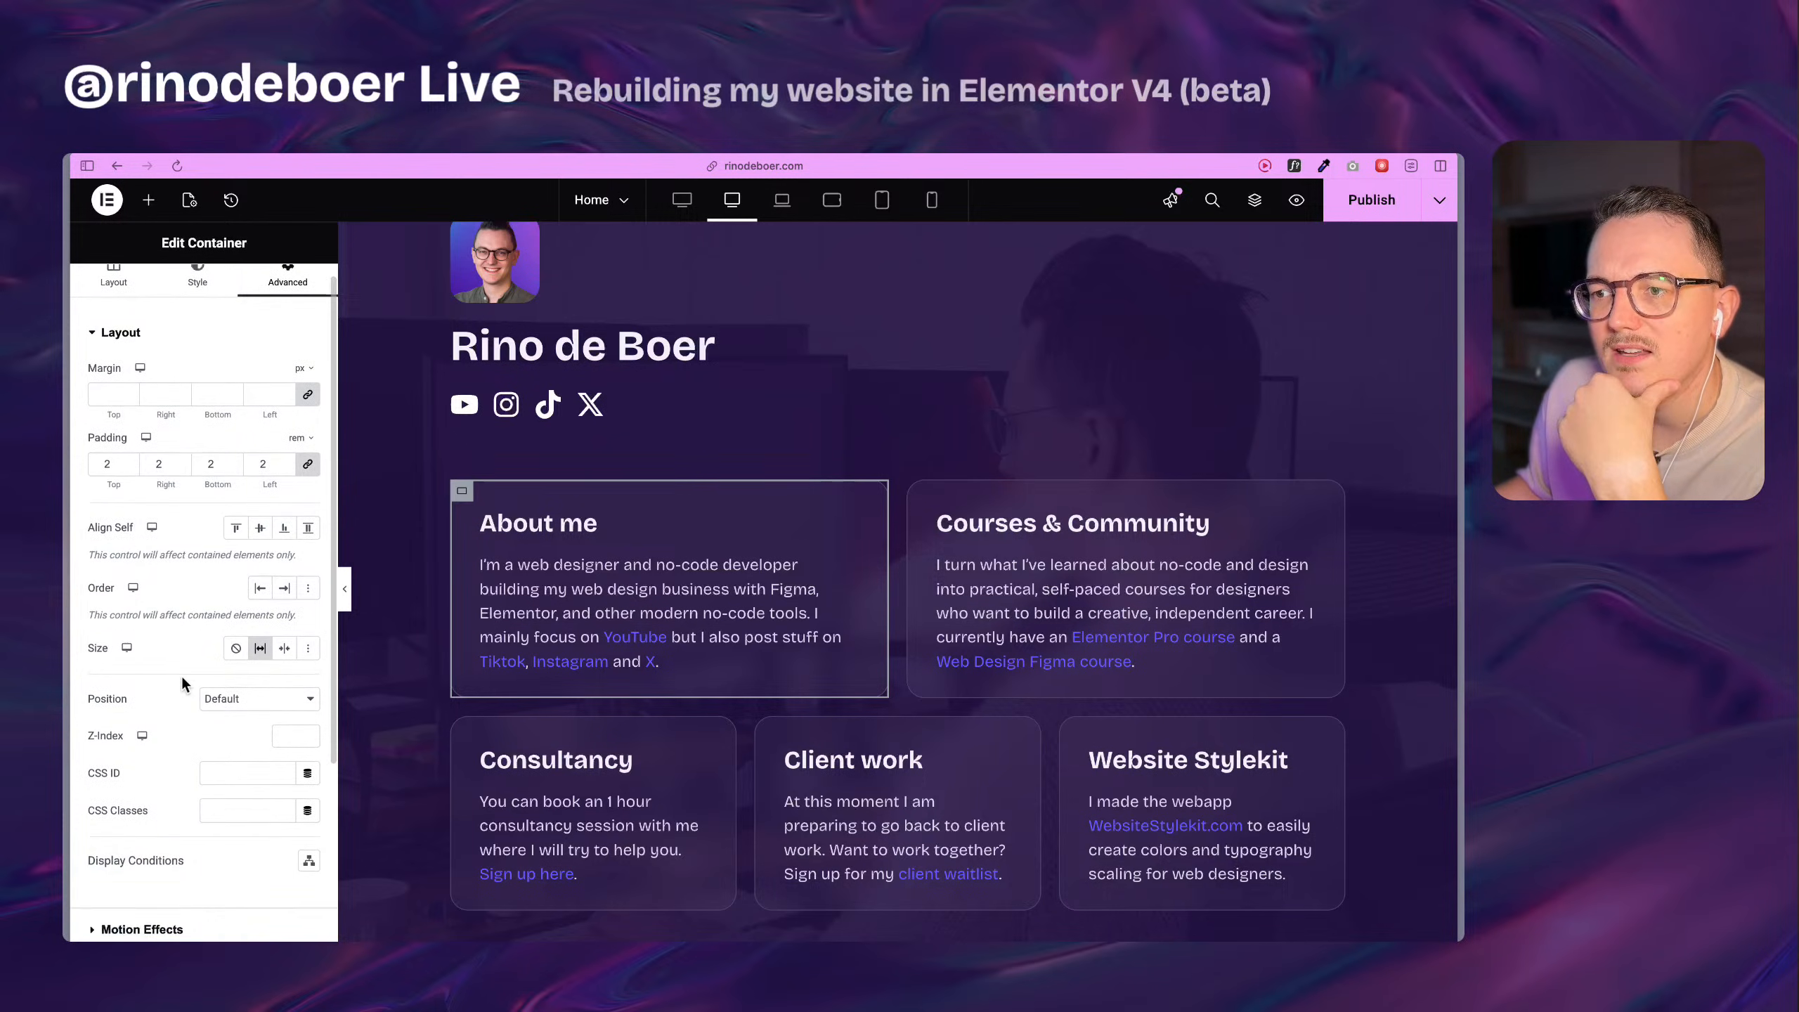
scroll(181, 679, "down", 6)
left_click(183, 645)
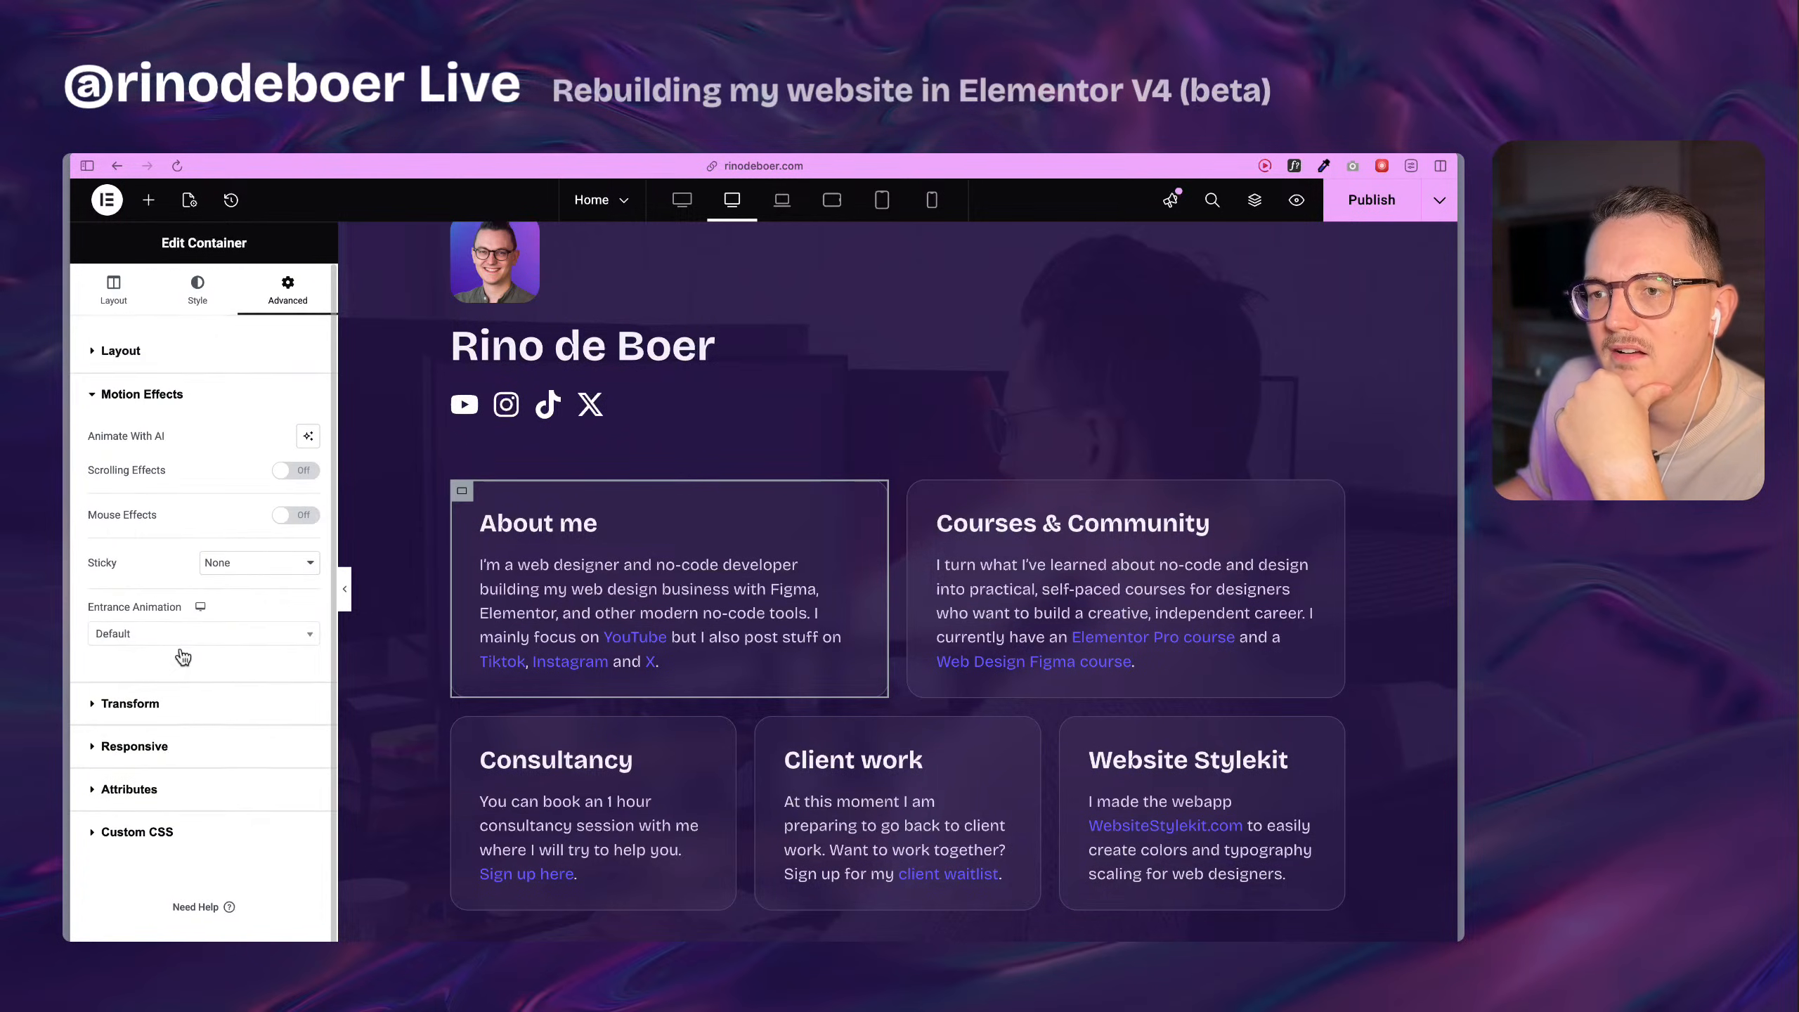
left_click(174, 706)
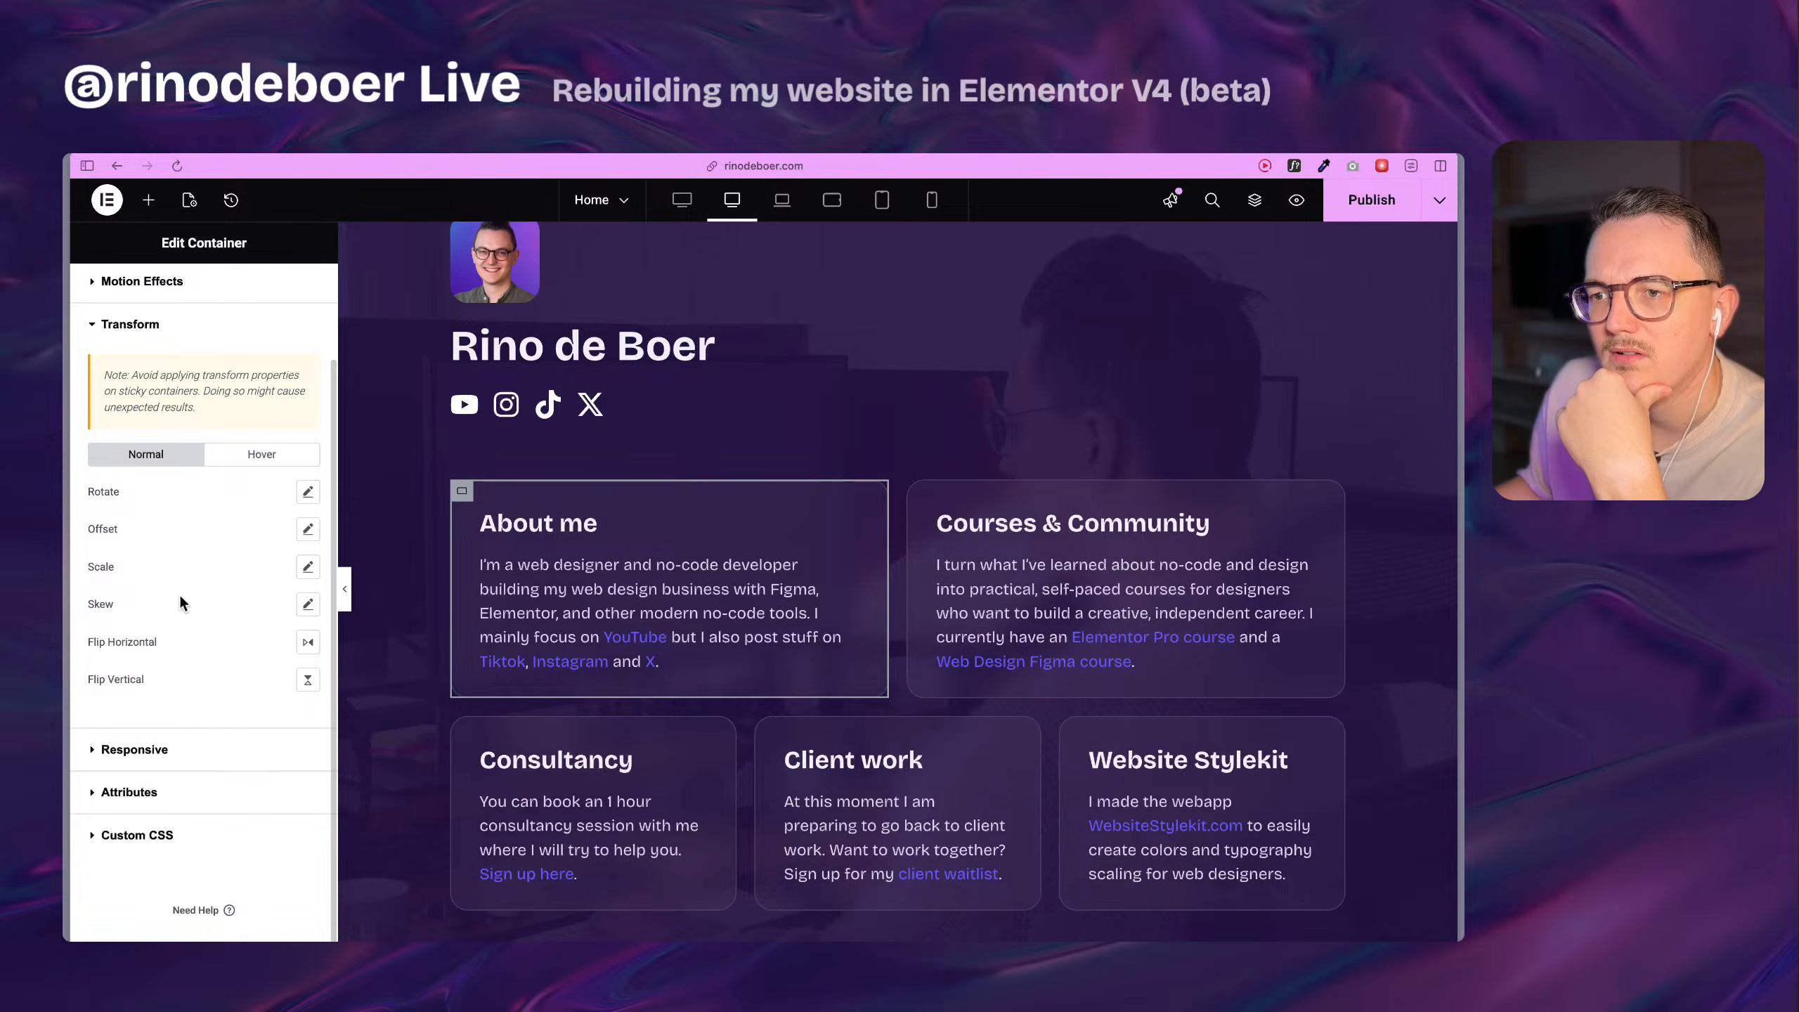
scroll(182, 603, "down", 1)
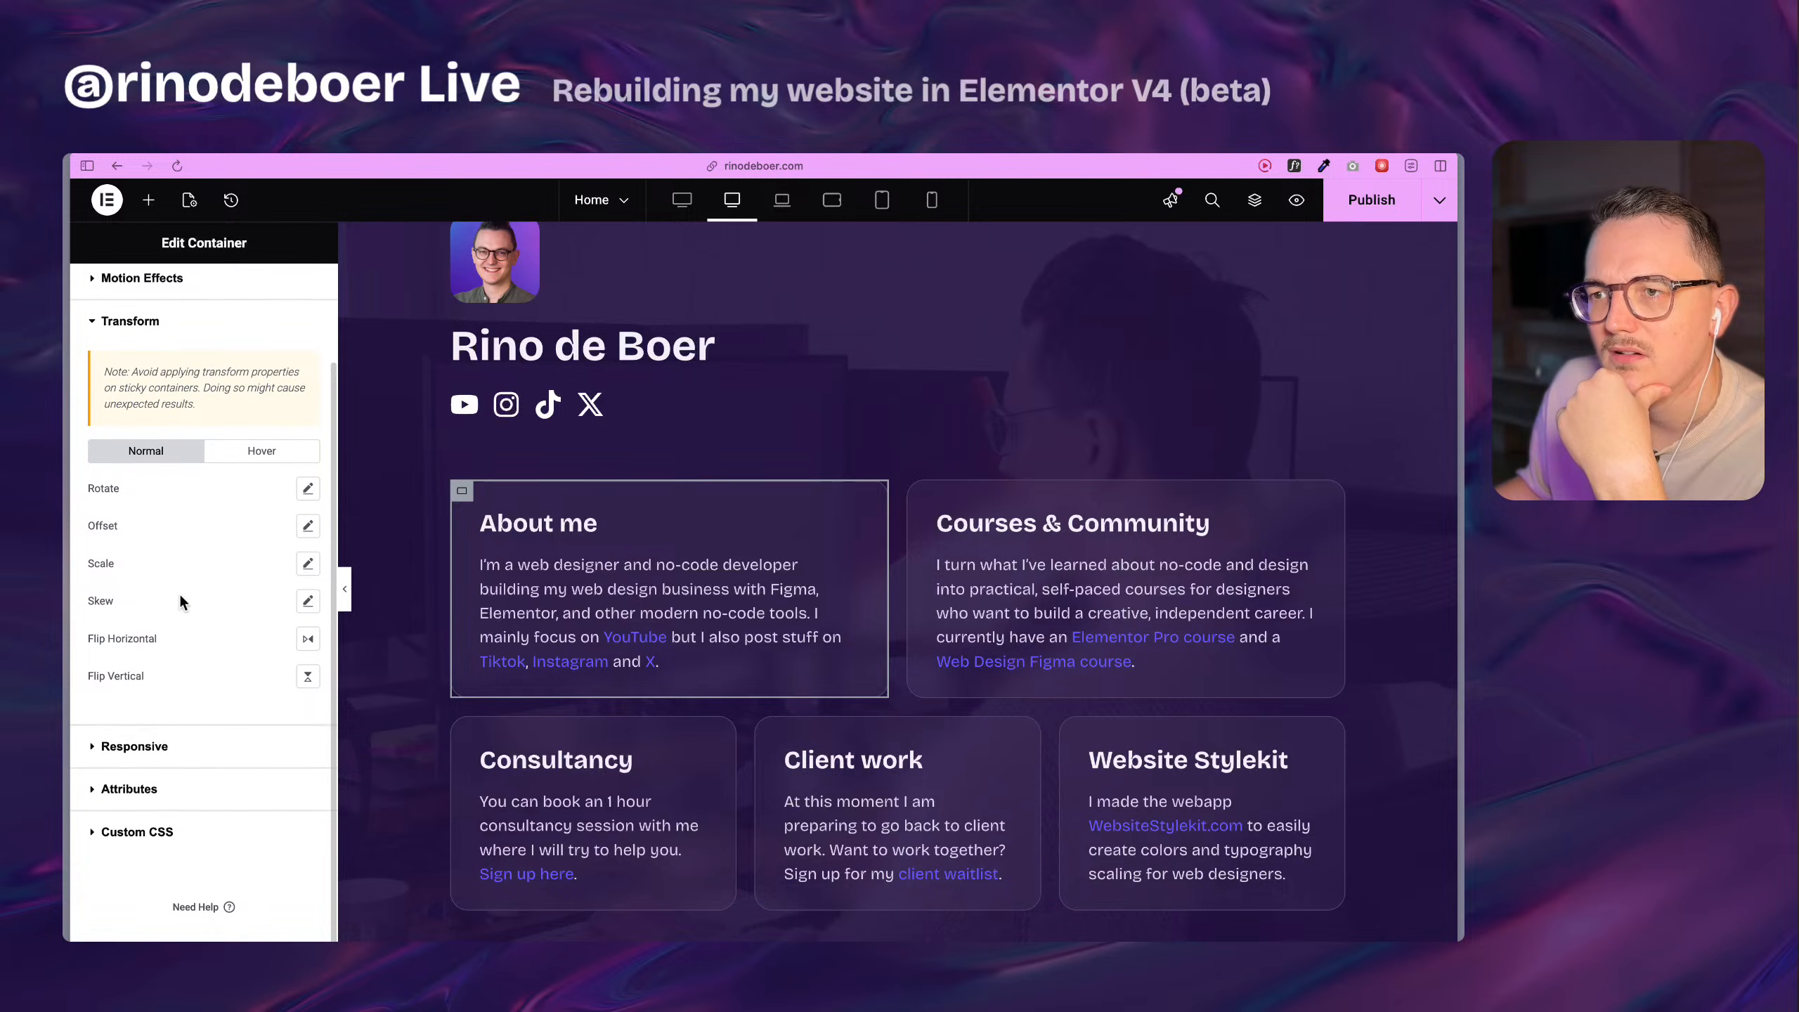
left_click(170, 742)
left_click(177, 792)
left_click(186, 762)
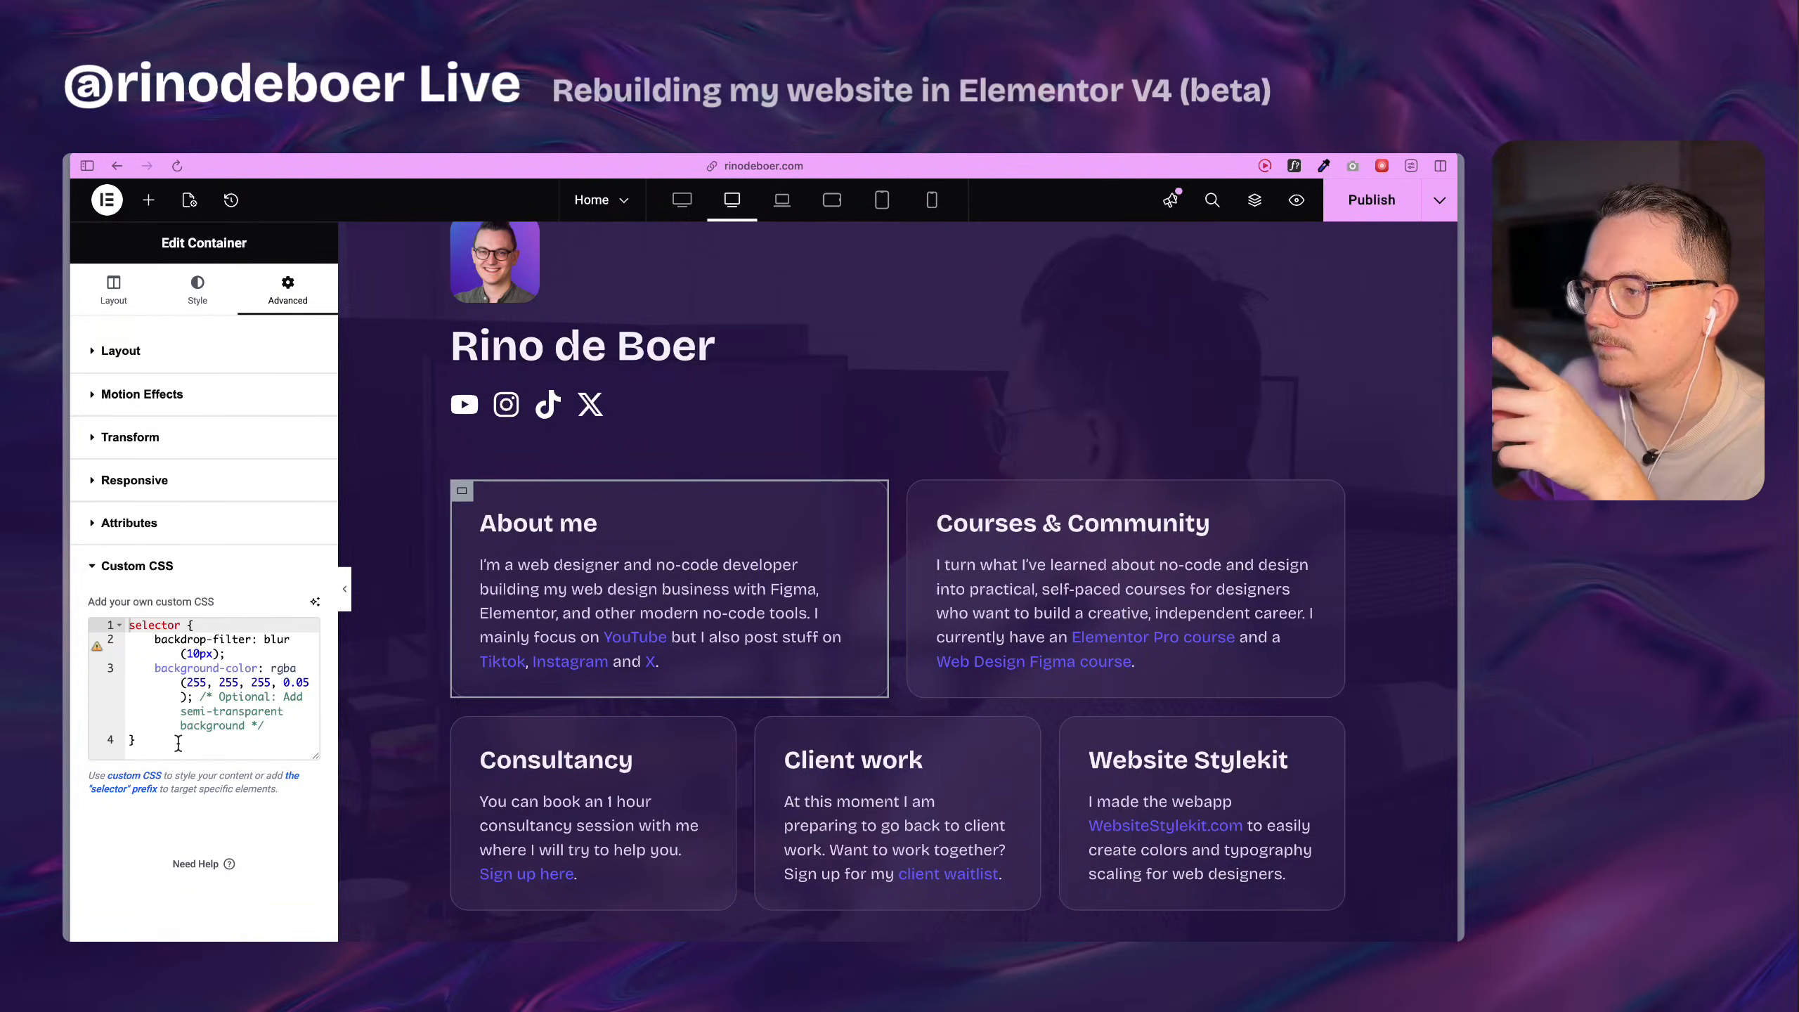
scroll(627, 593, "down", 10)
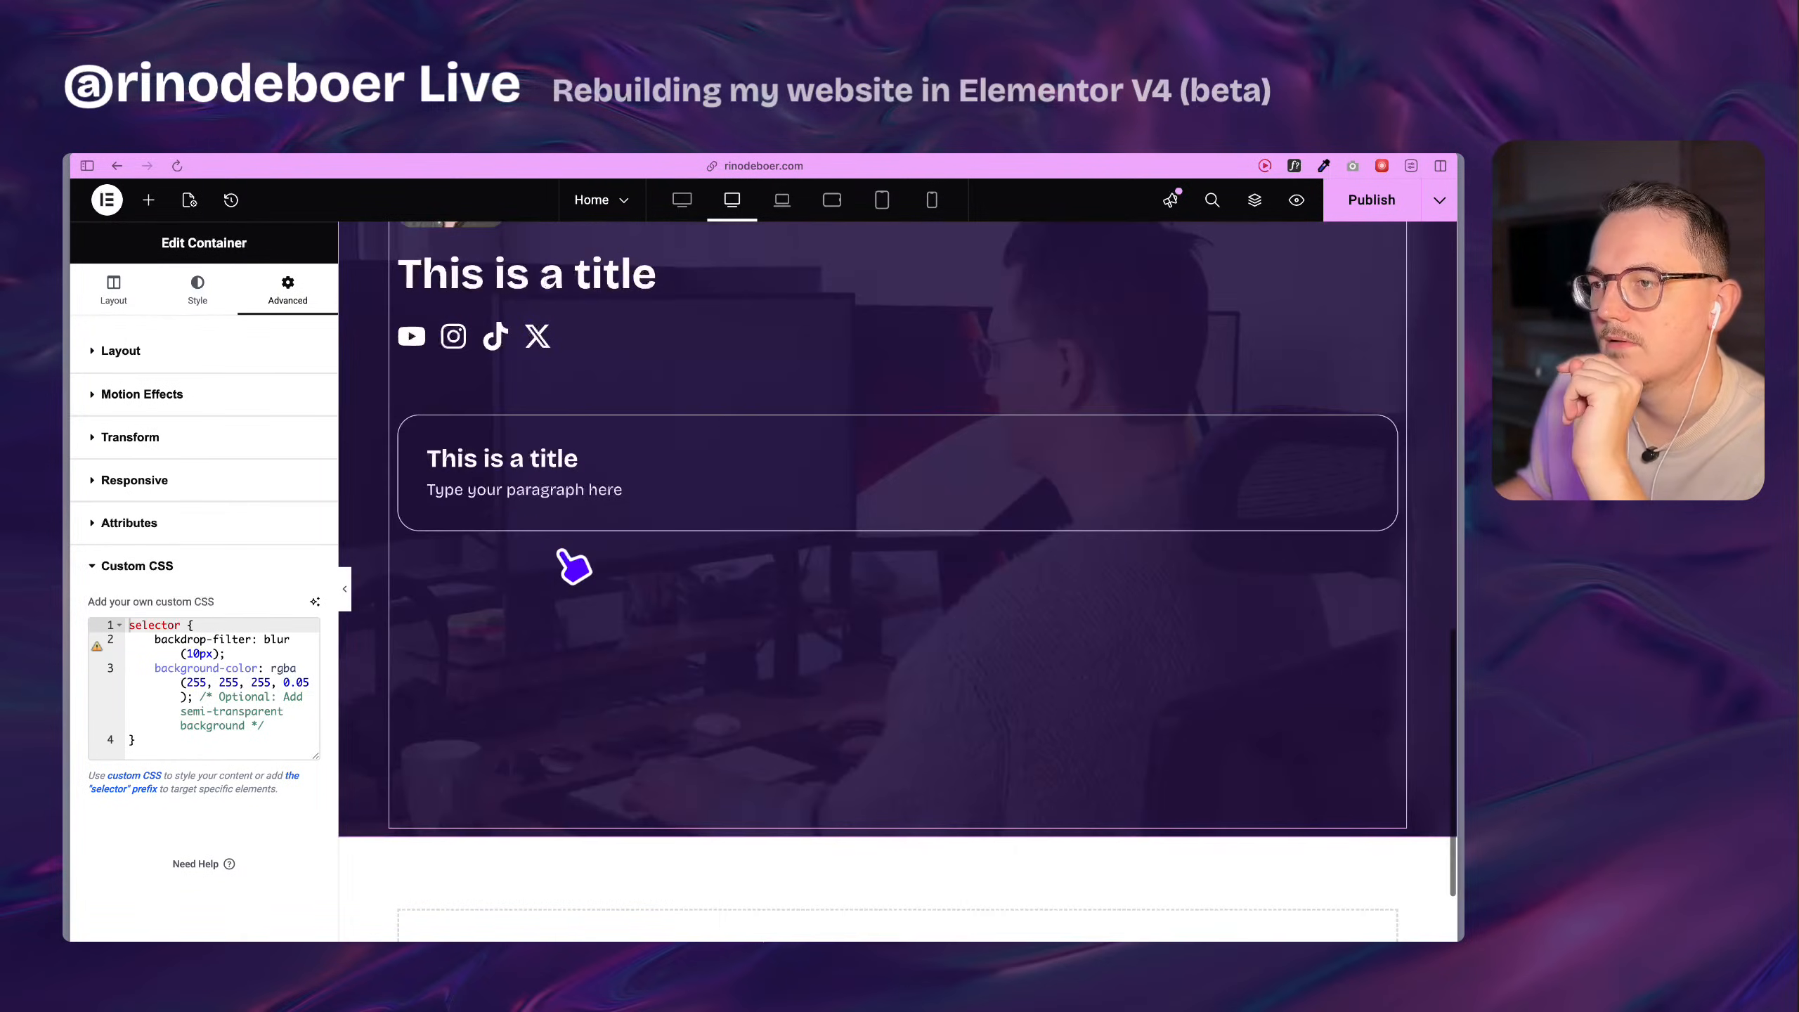
Replace the rebuilt card's placeholder paragraph with the text copied from the original About me card.
scroll(574, 563, "up", 8)
left_click(650, 447)
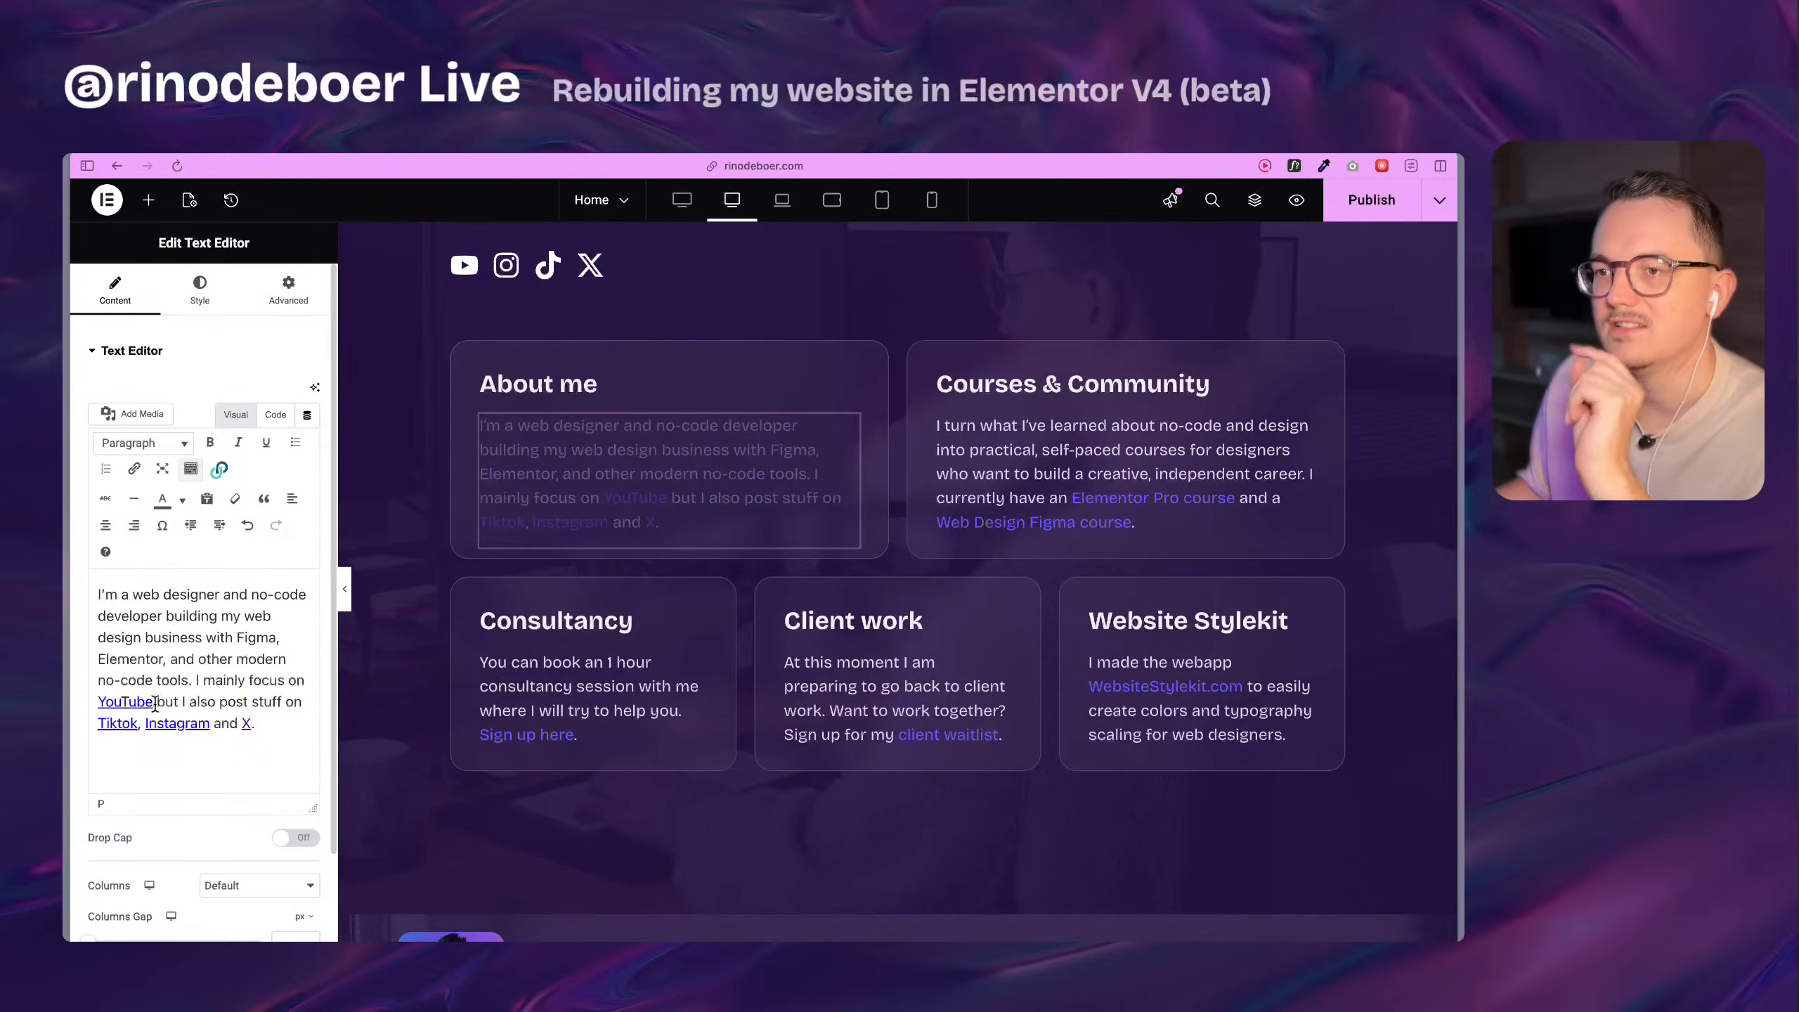
key("super+a")
key("super+c")
scroll(702, 683, "down", 8)
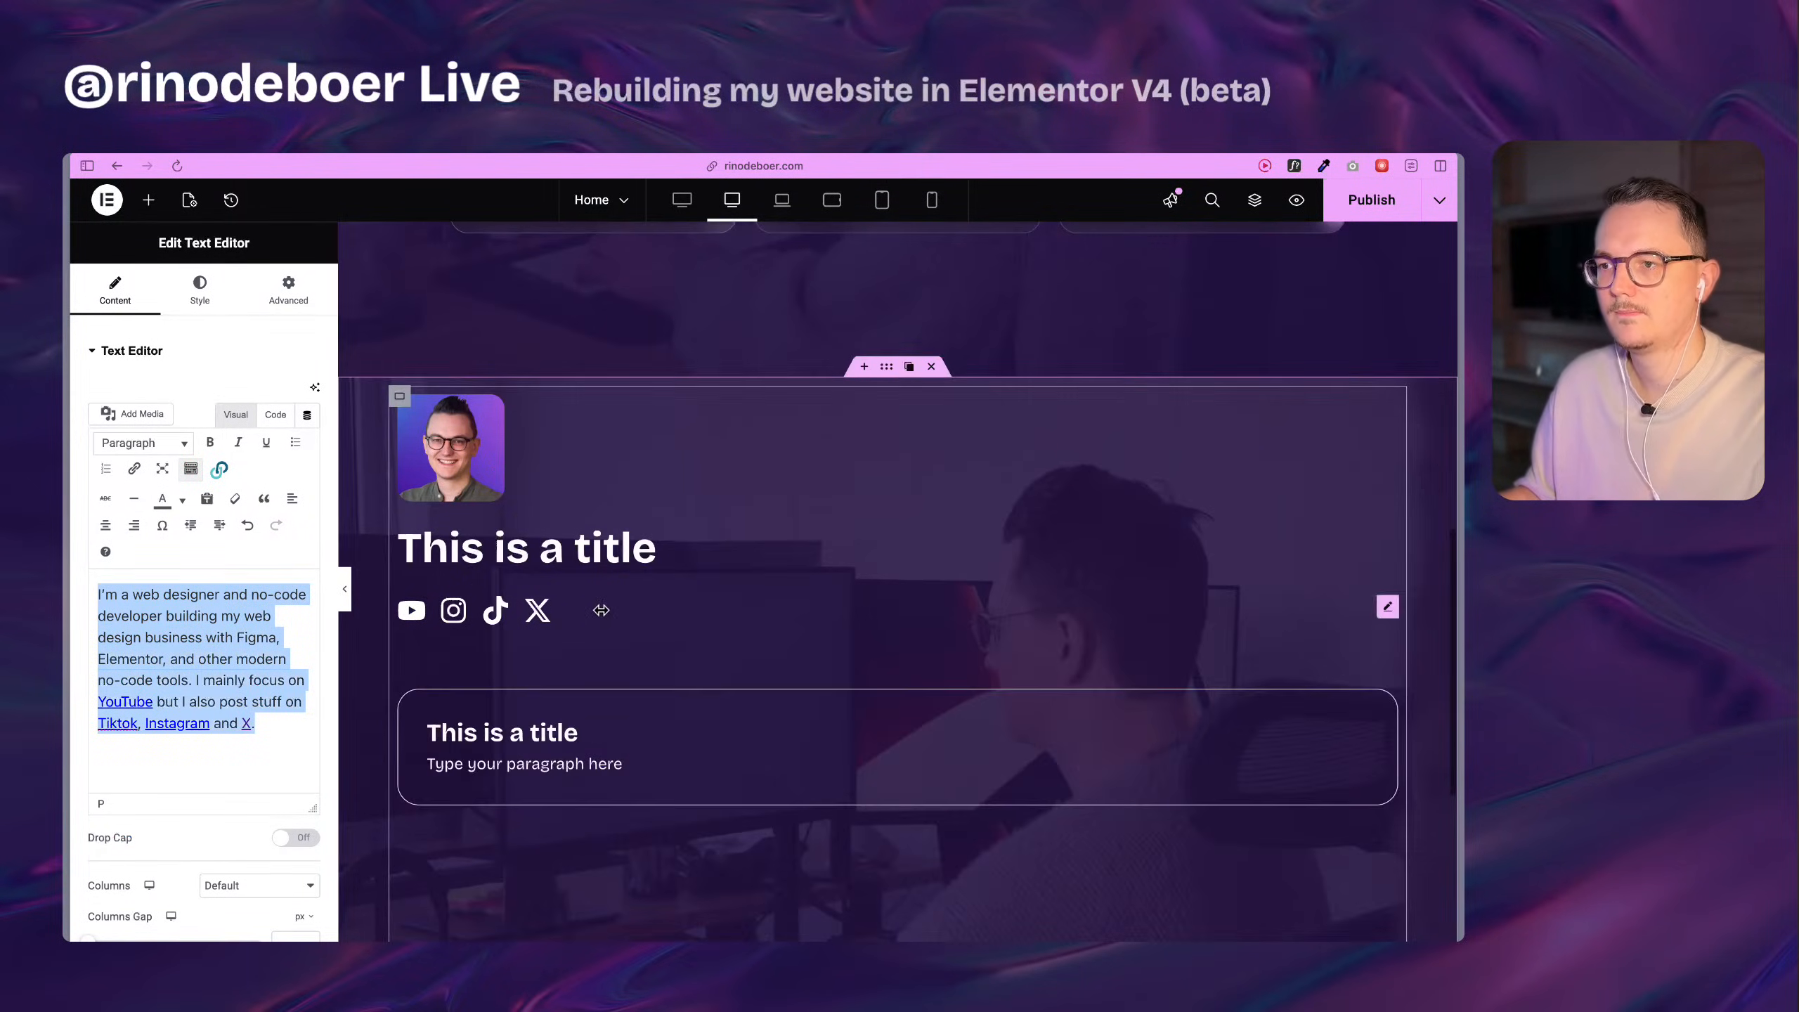
left_click(598, 771)
left_click(115, 283)
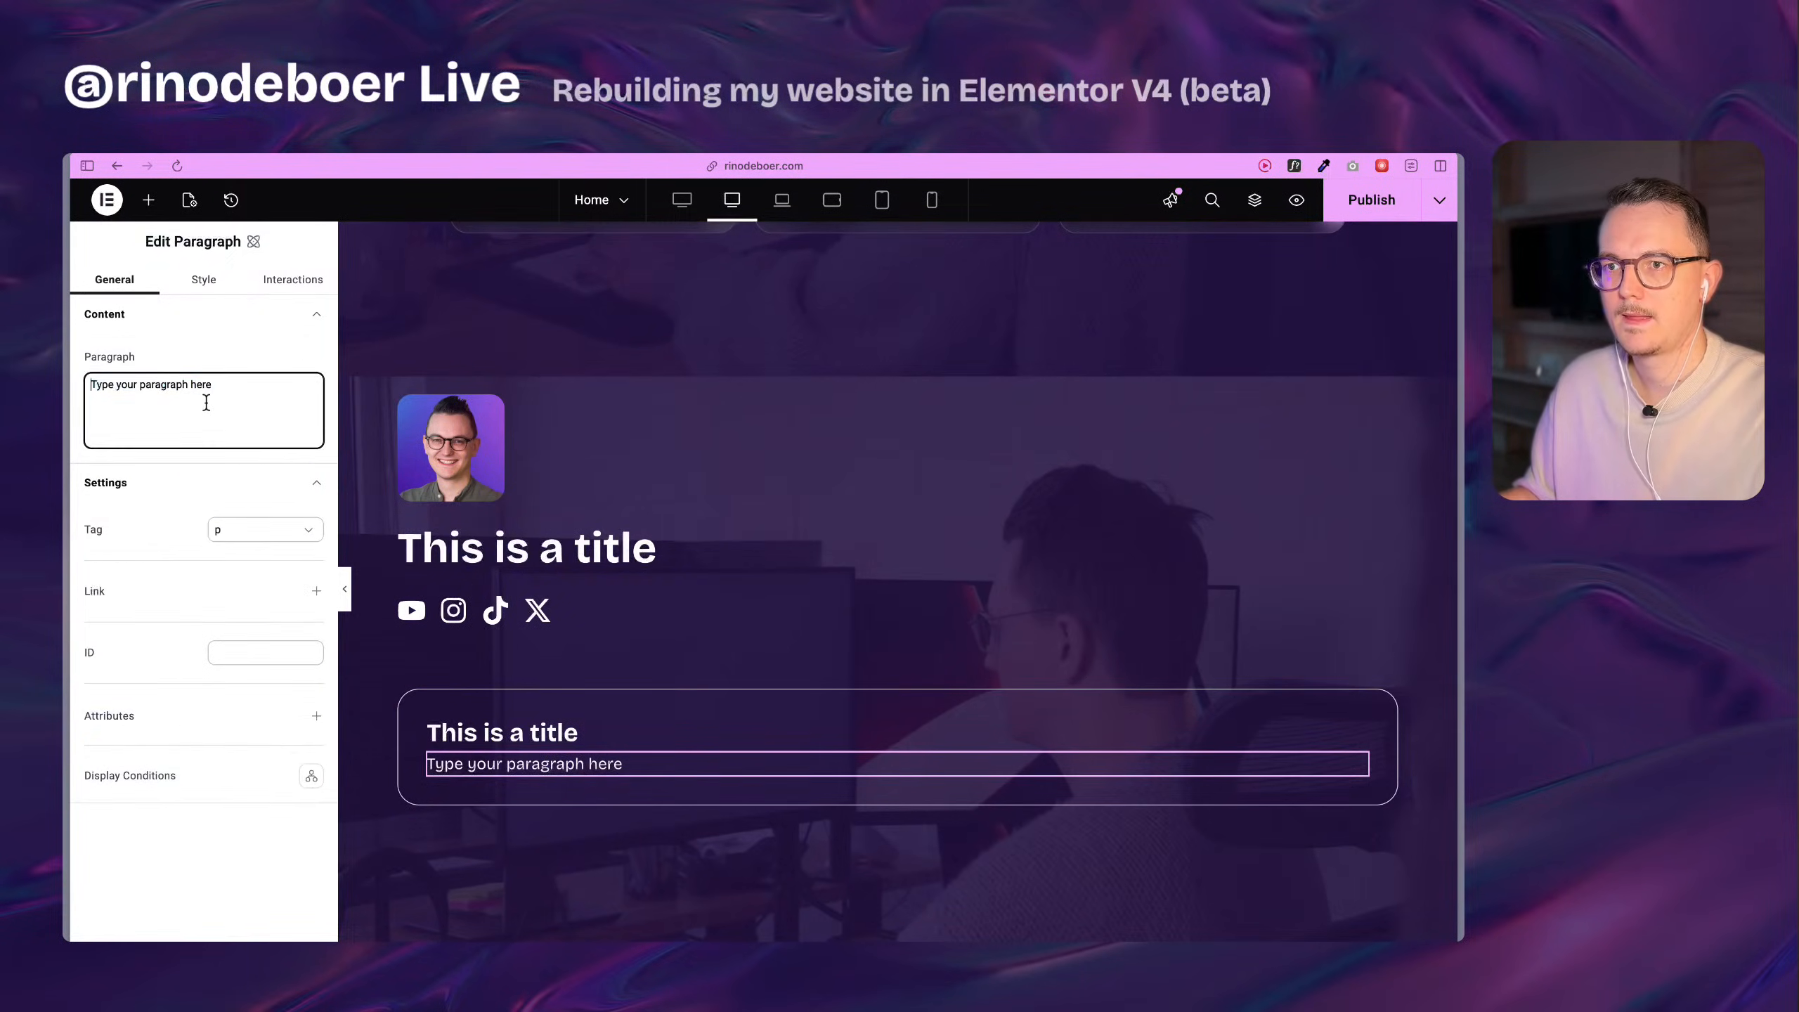
left_click(196, 384)
key("super+a")
key("super+v")
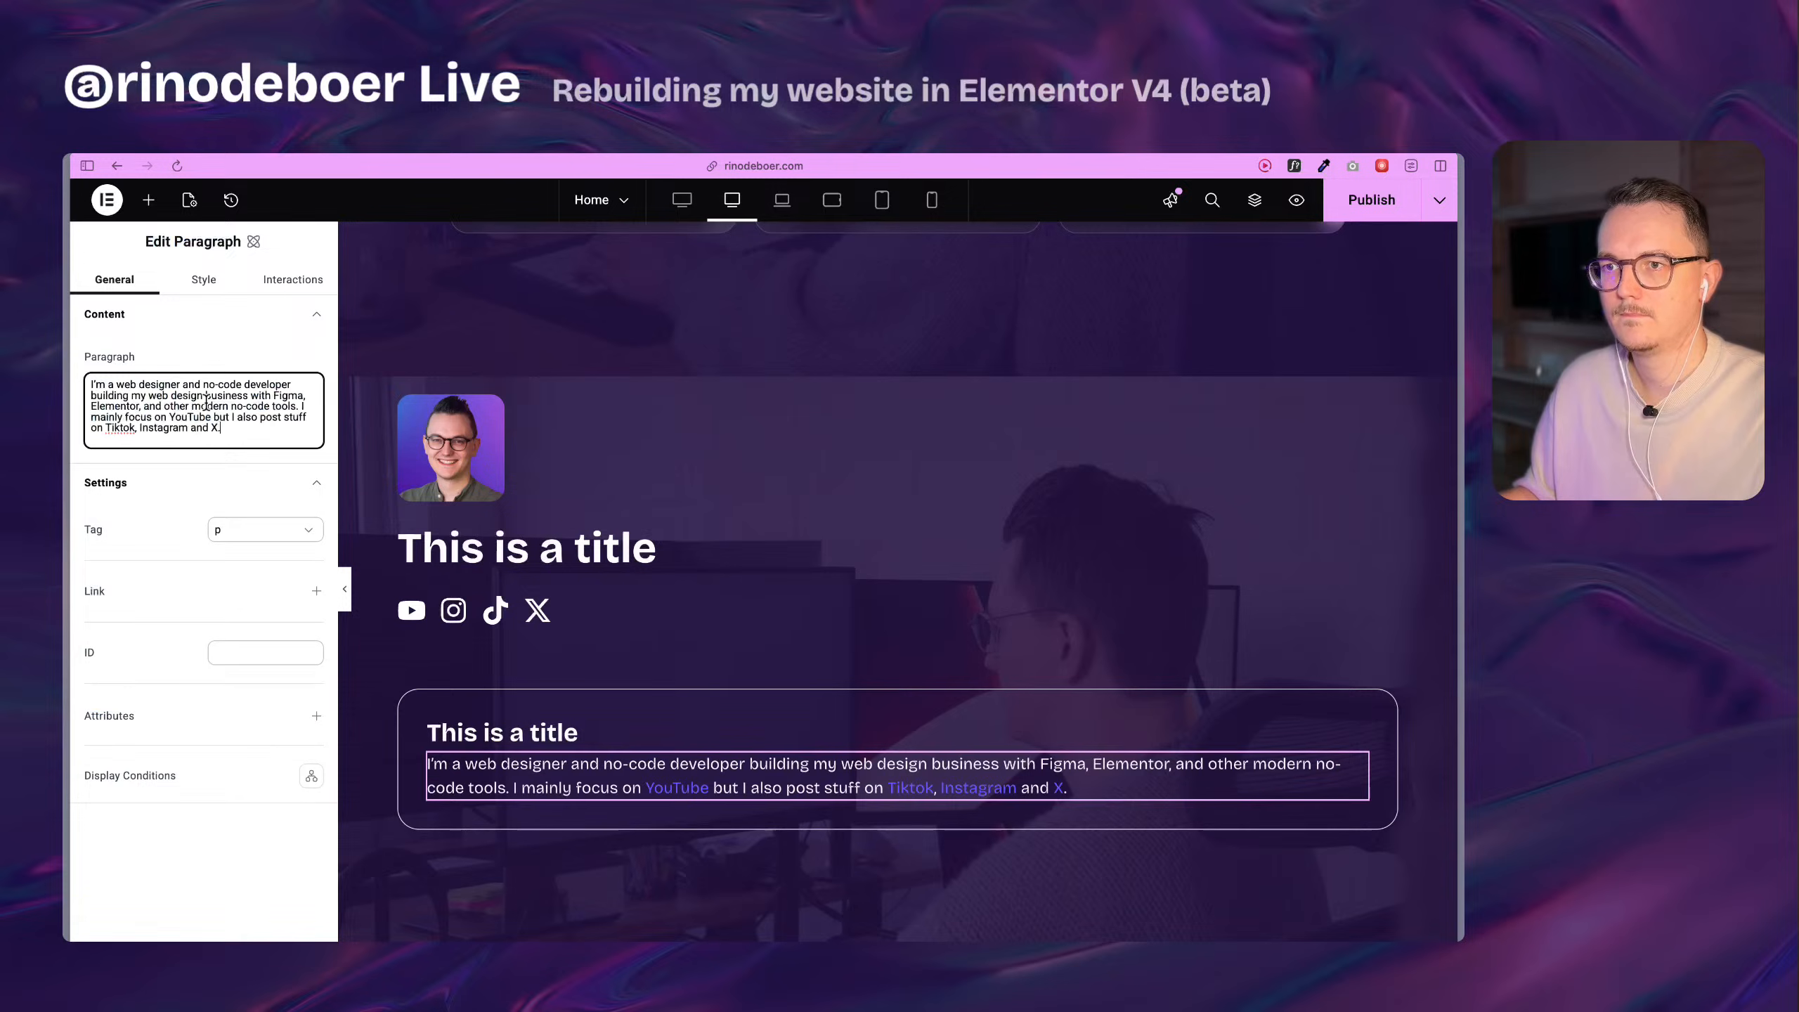
Change the rebuilt card's heading text to "About me".
scroll(842, 782, "down", 3)
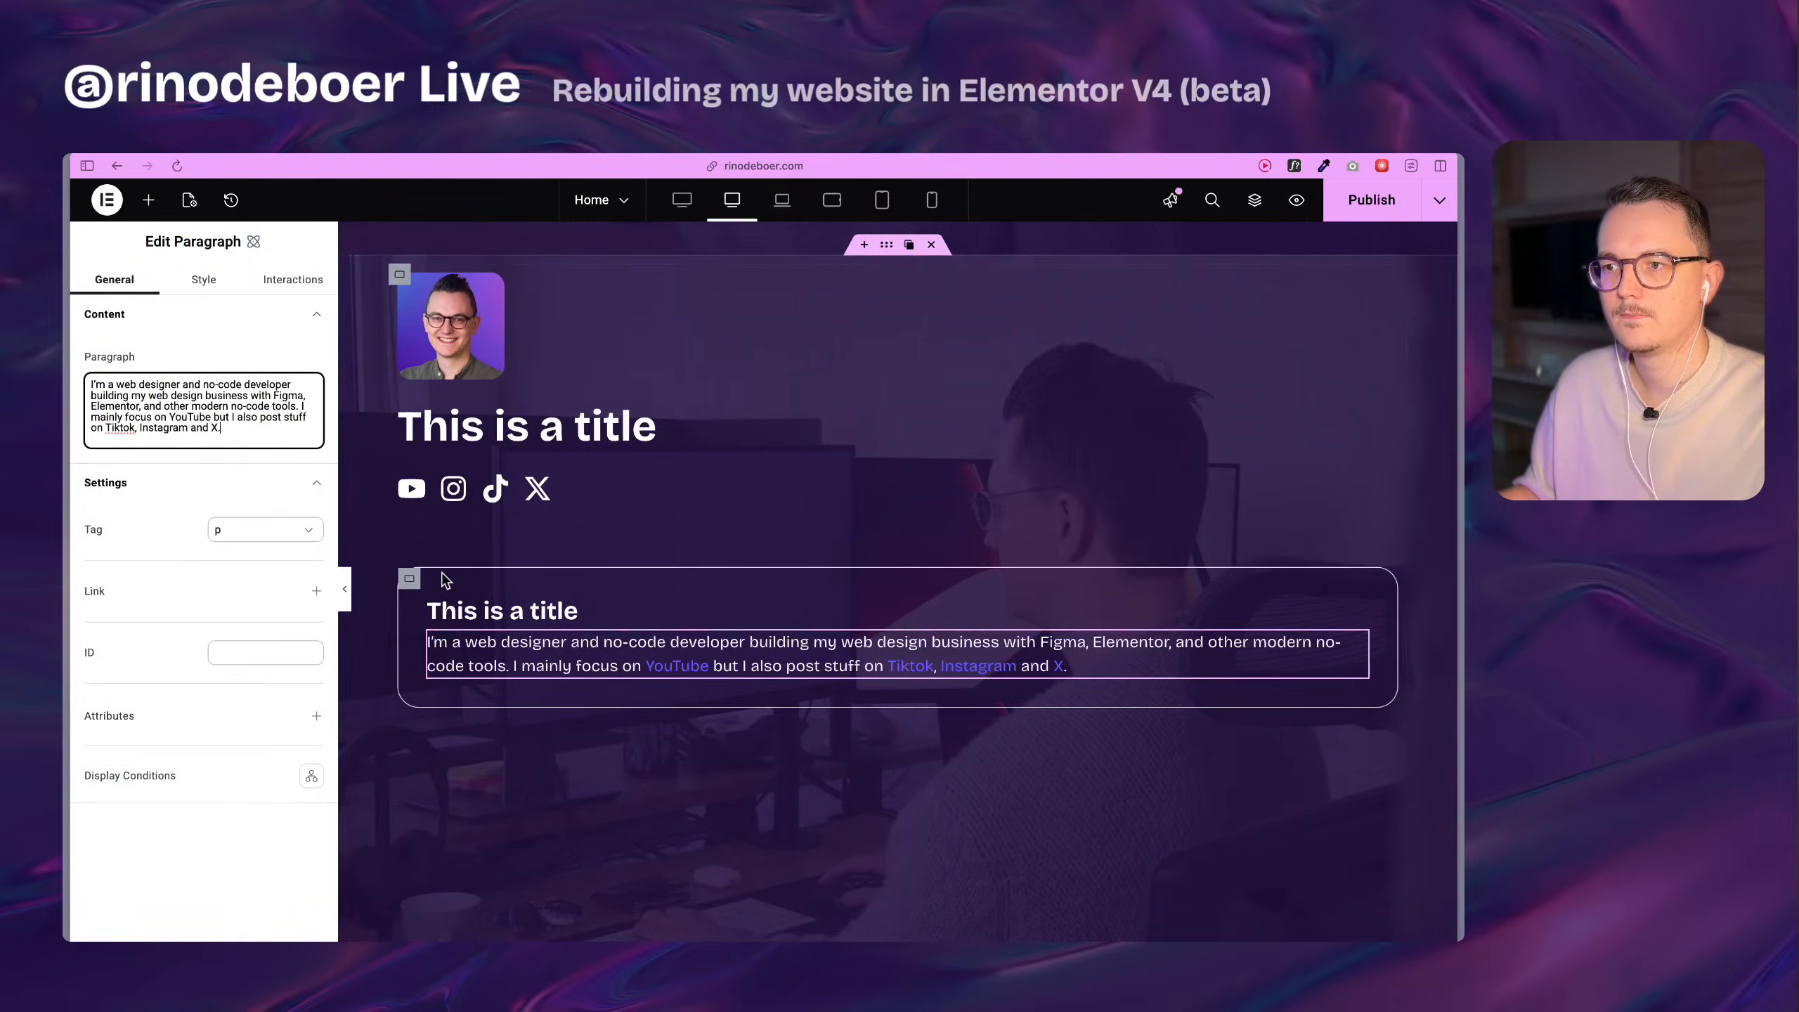
left_click(506, 611)
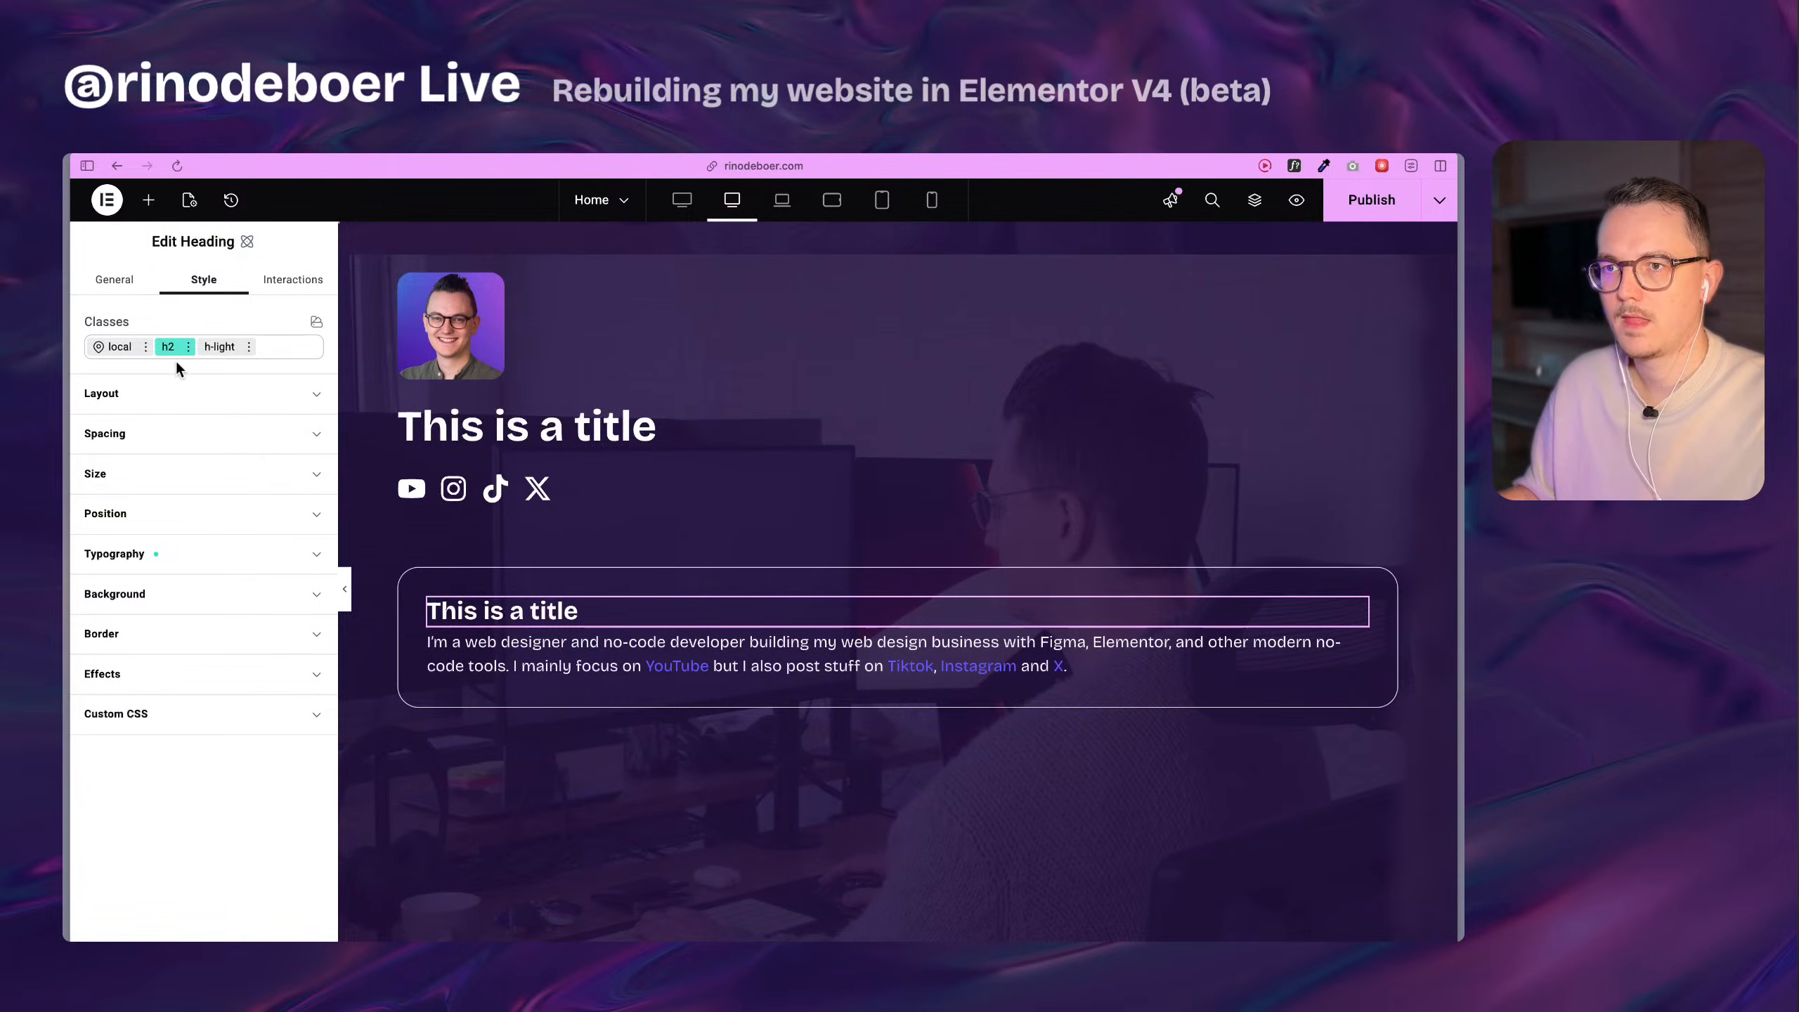
left_click(117, 283)
triple_click(531, 616)
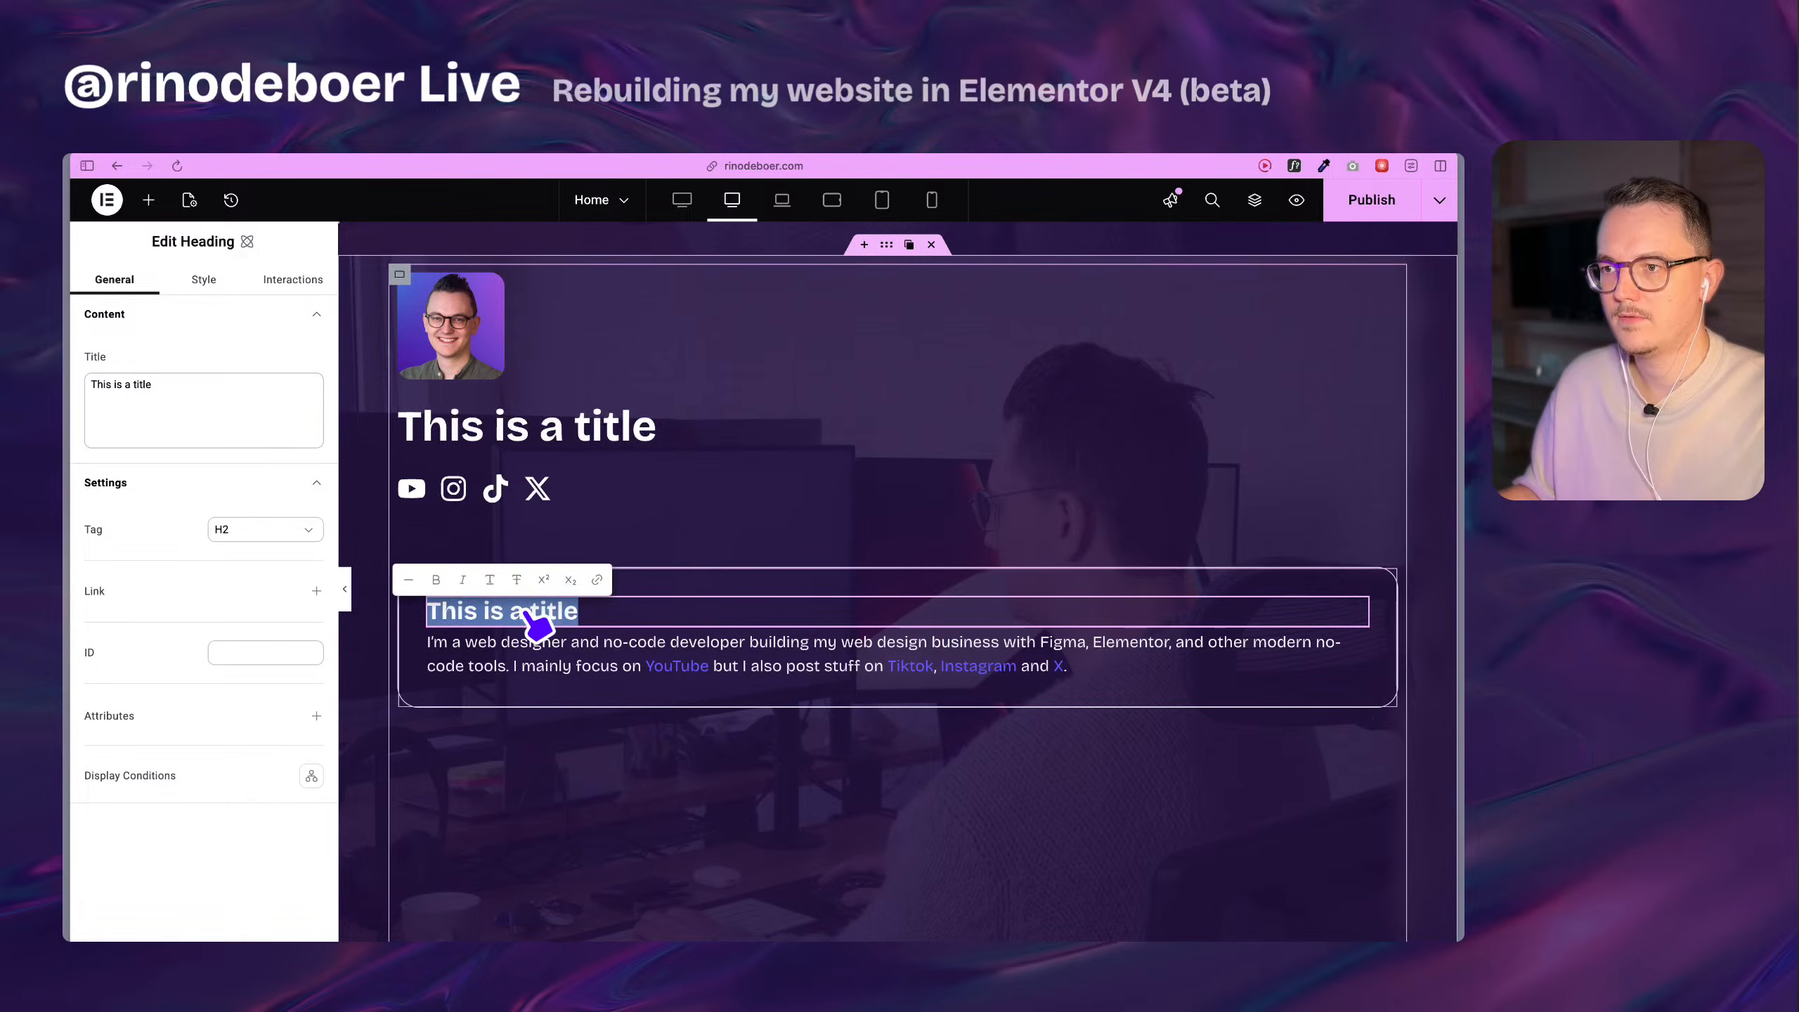
type("About me")
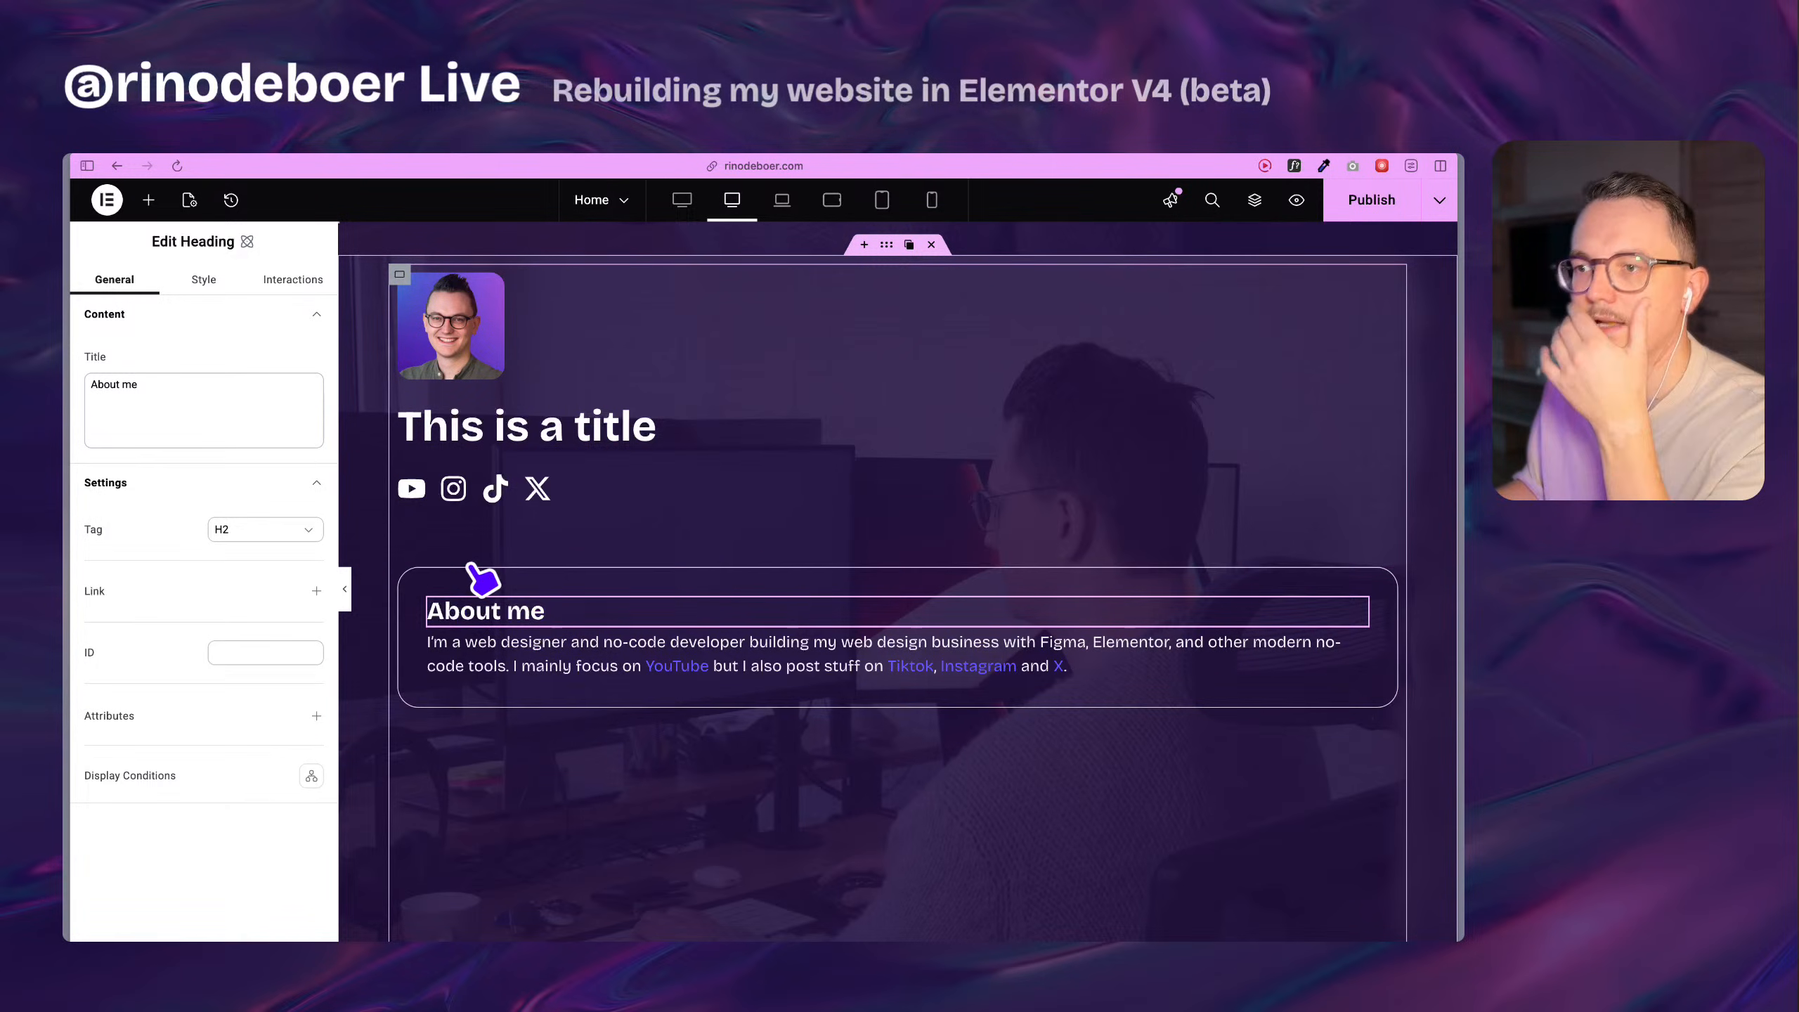
Open the effects settings of the rebuilt About me card flexbox.
left_click(410, 578)
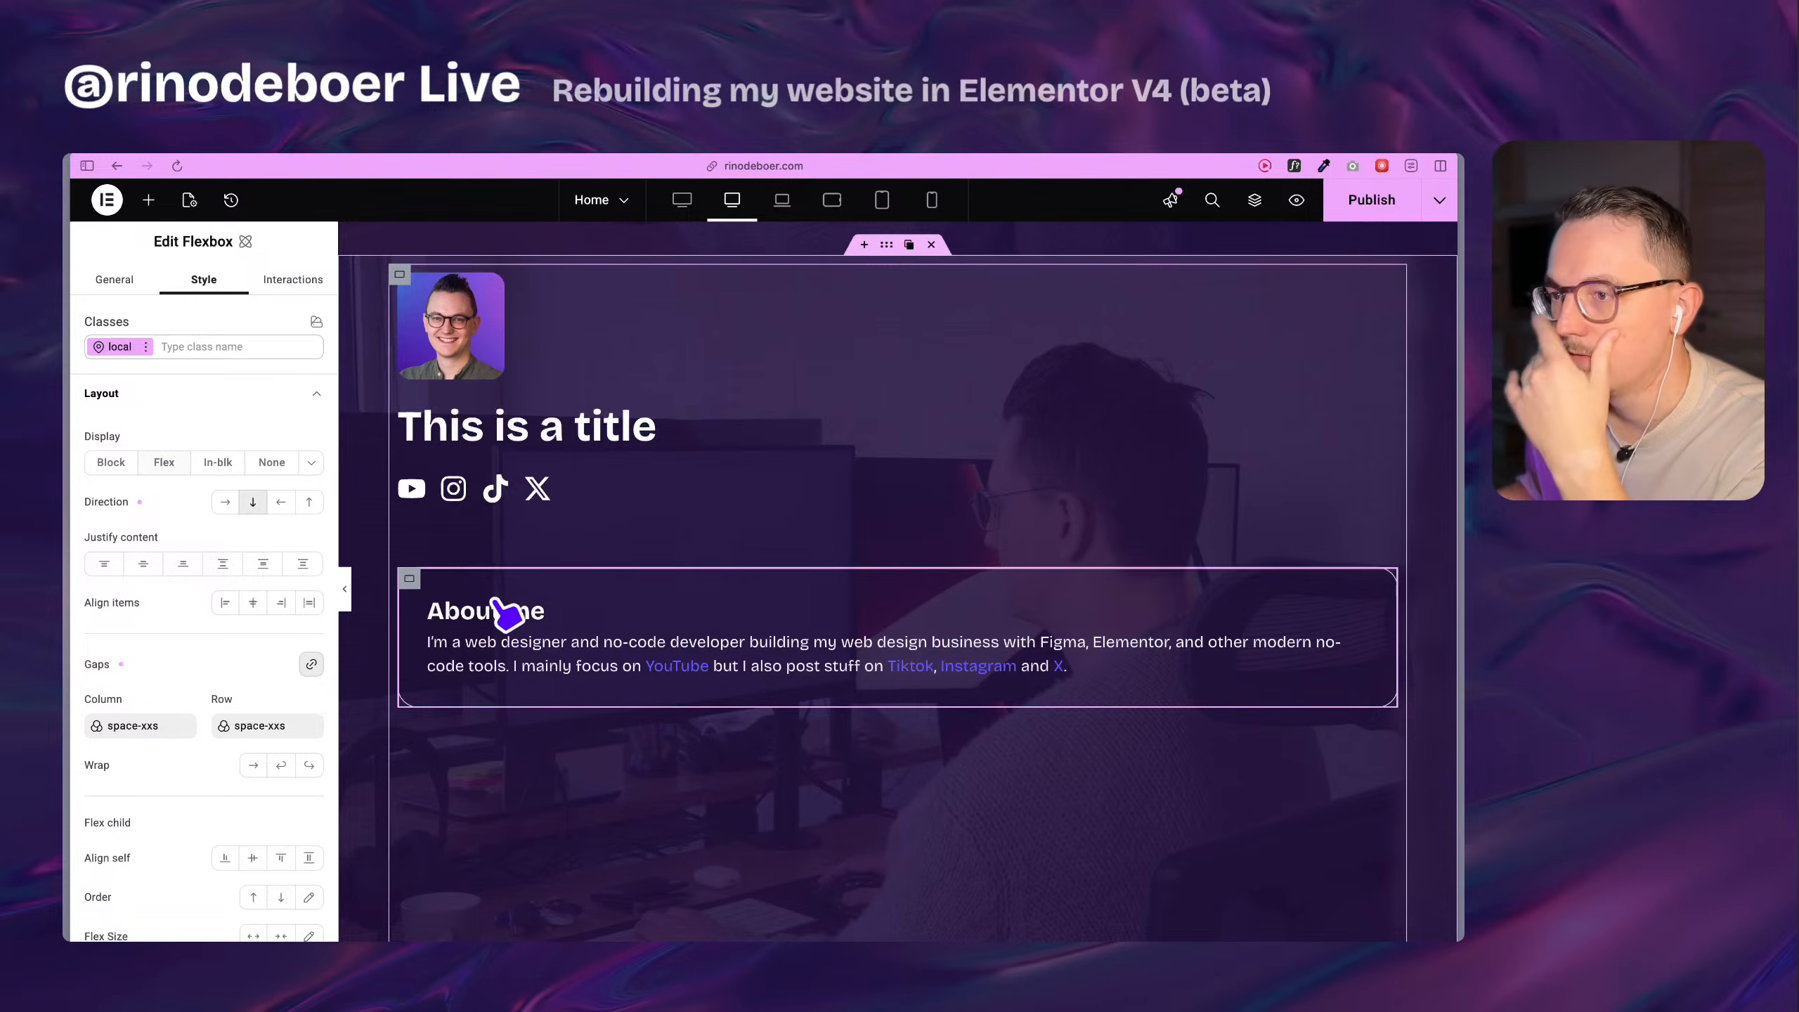
mouse_move(412, 584)
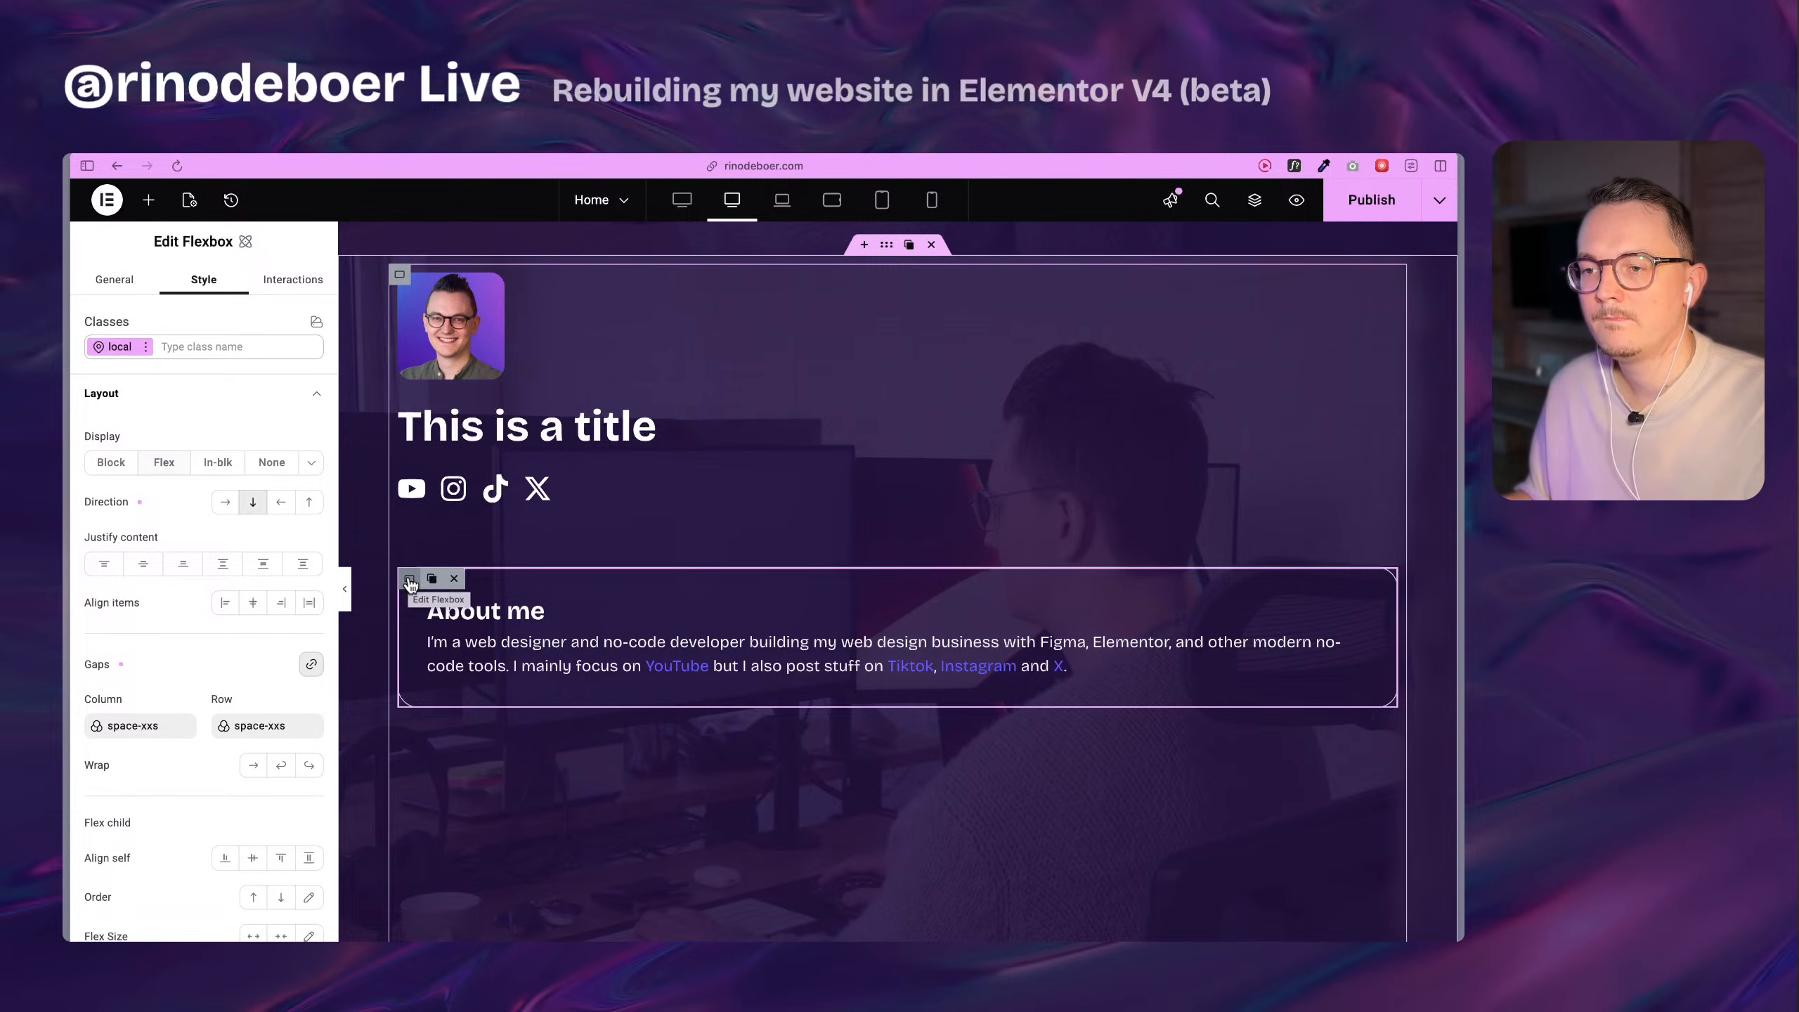
left_click(410, 583)
scroll(212, 609, "down", 5)
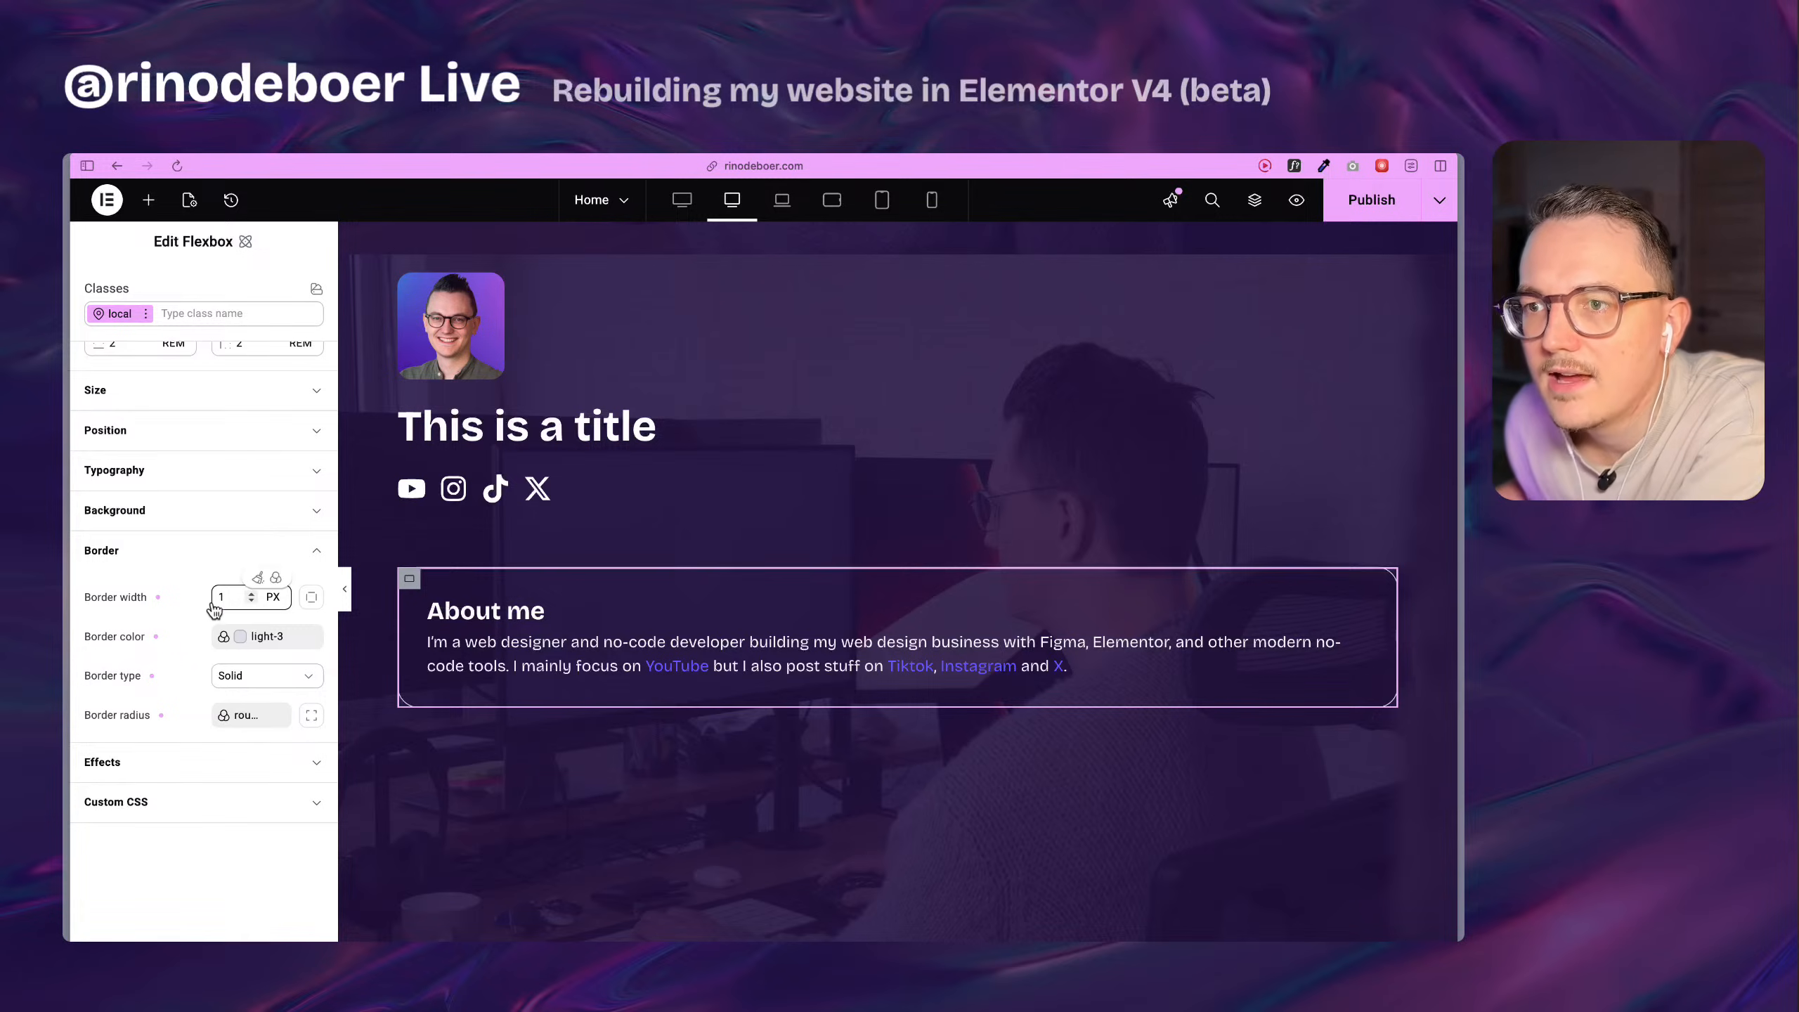
left_click(115, 759)
scroll(128, 737, "down", 4)
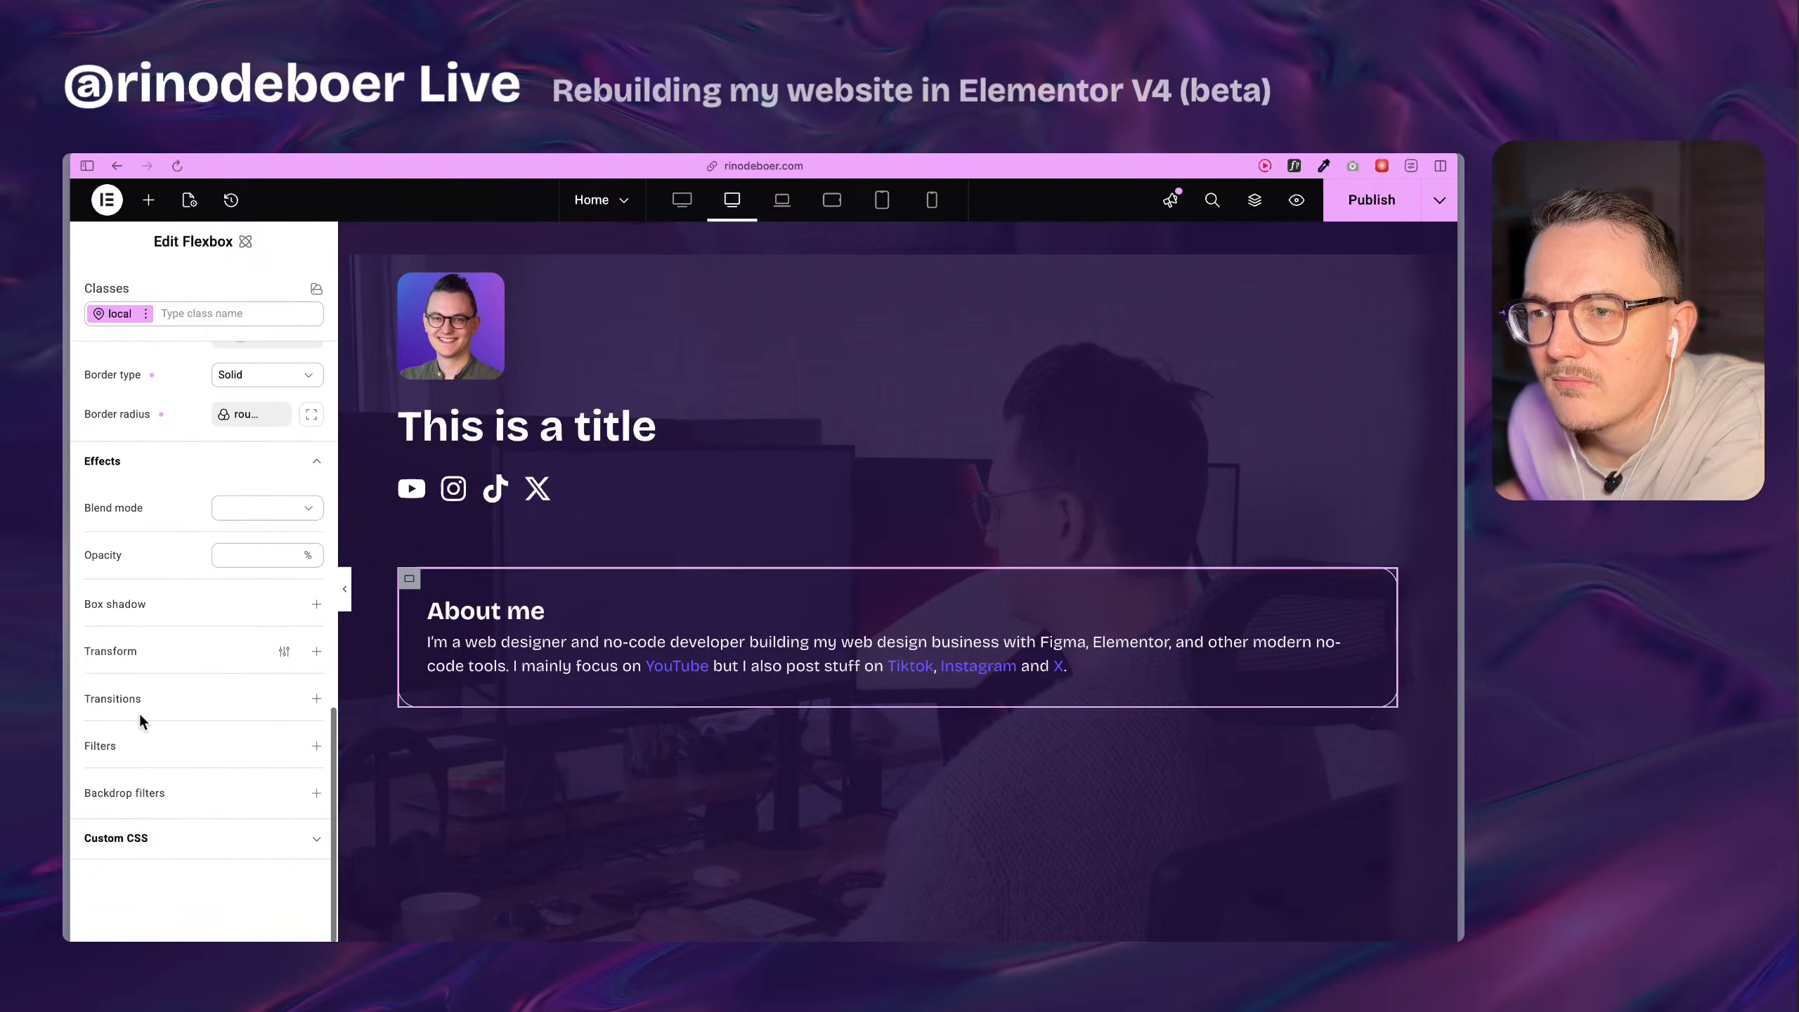
Try a 10 px blur filter on the rebuilt About me card flexbox and remove that filter.
left_click(317, 747)
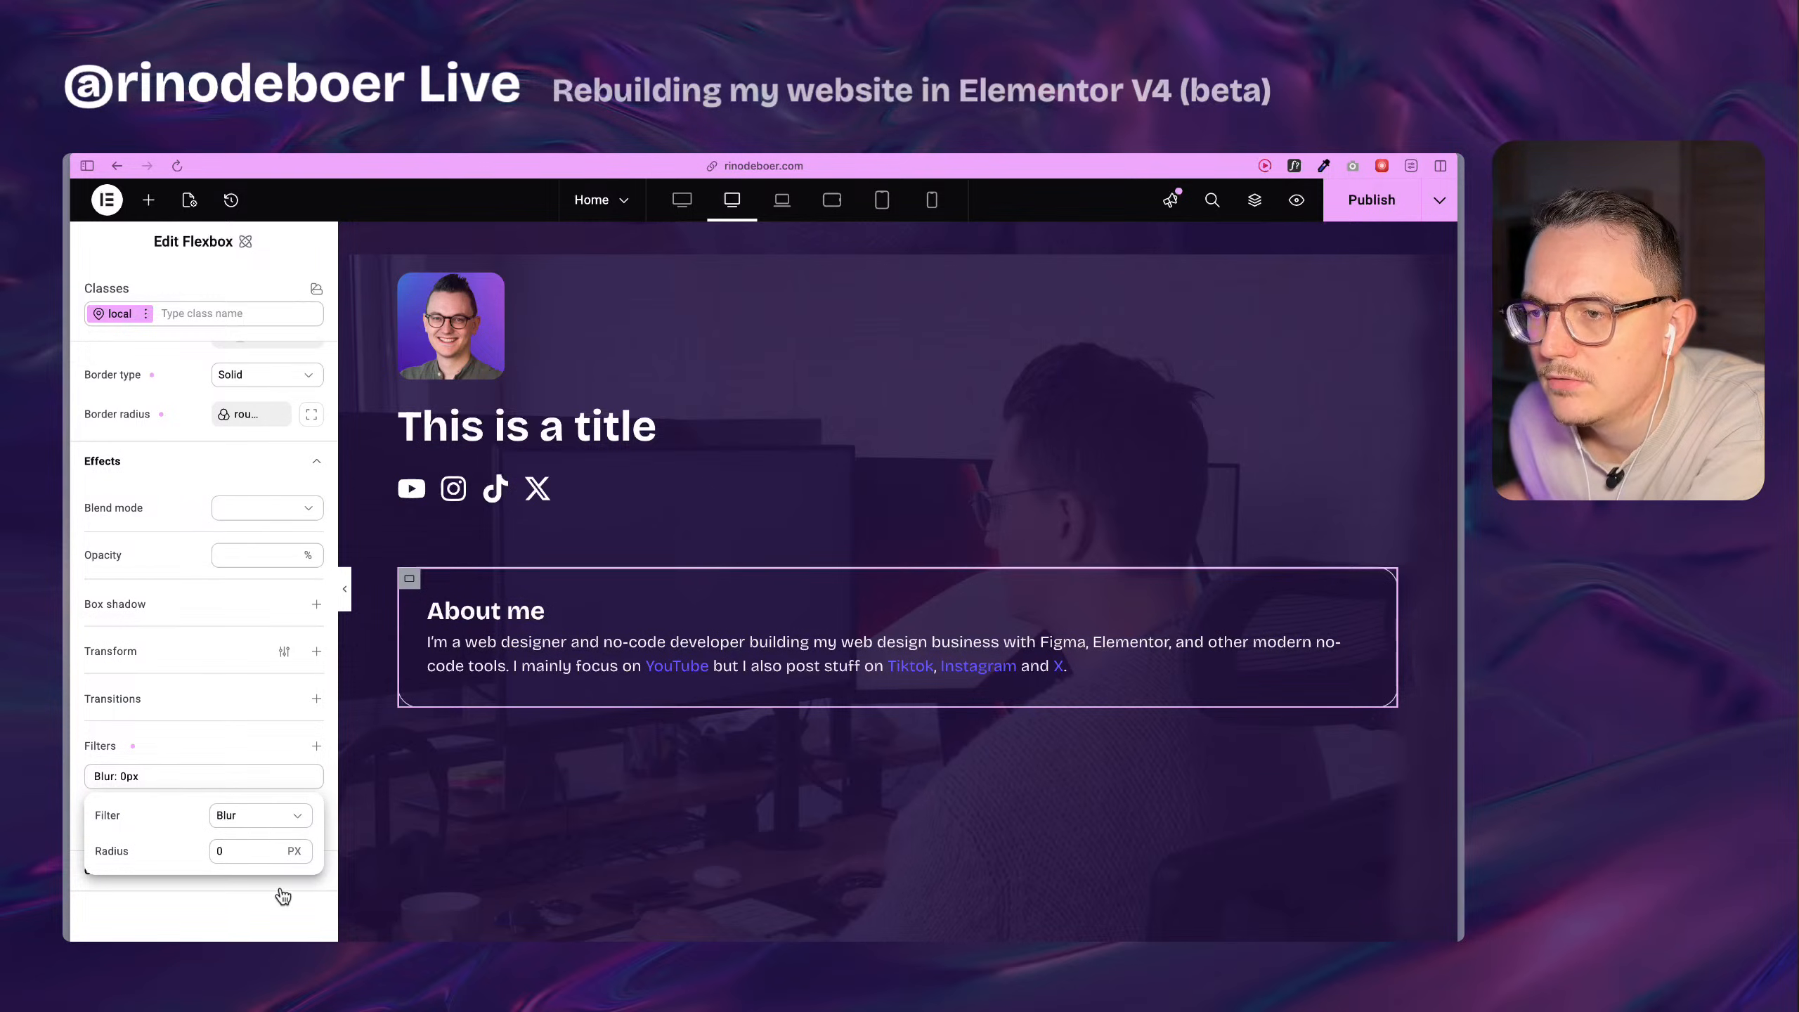
left_click(229, 849)
type("10")
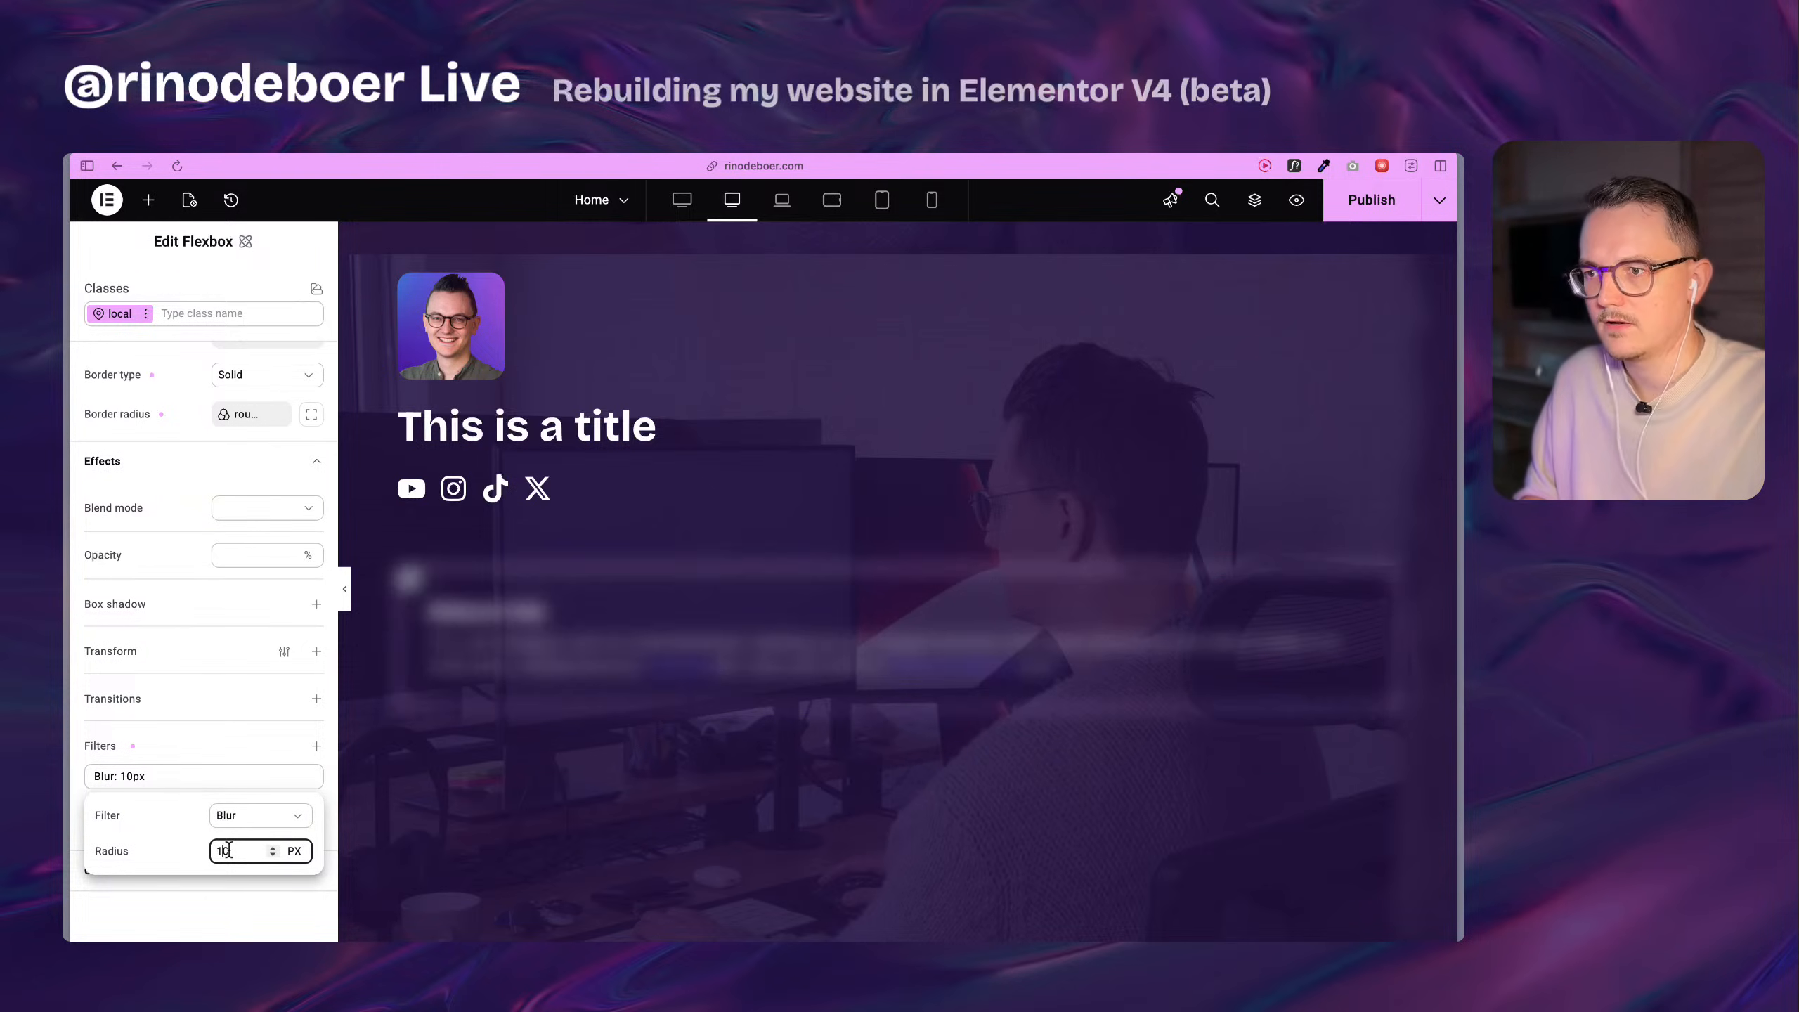
key("BackSpace")
key("BackSpace")
type("0")
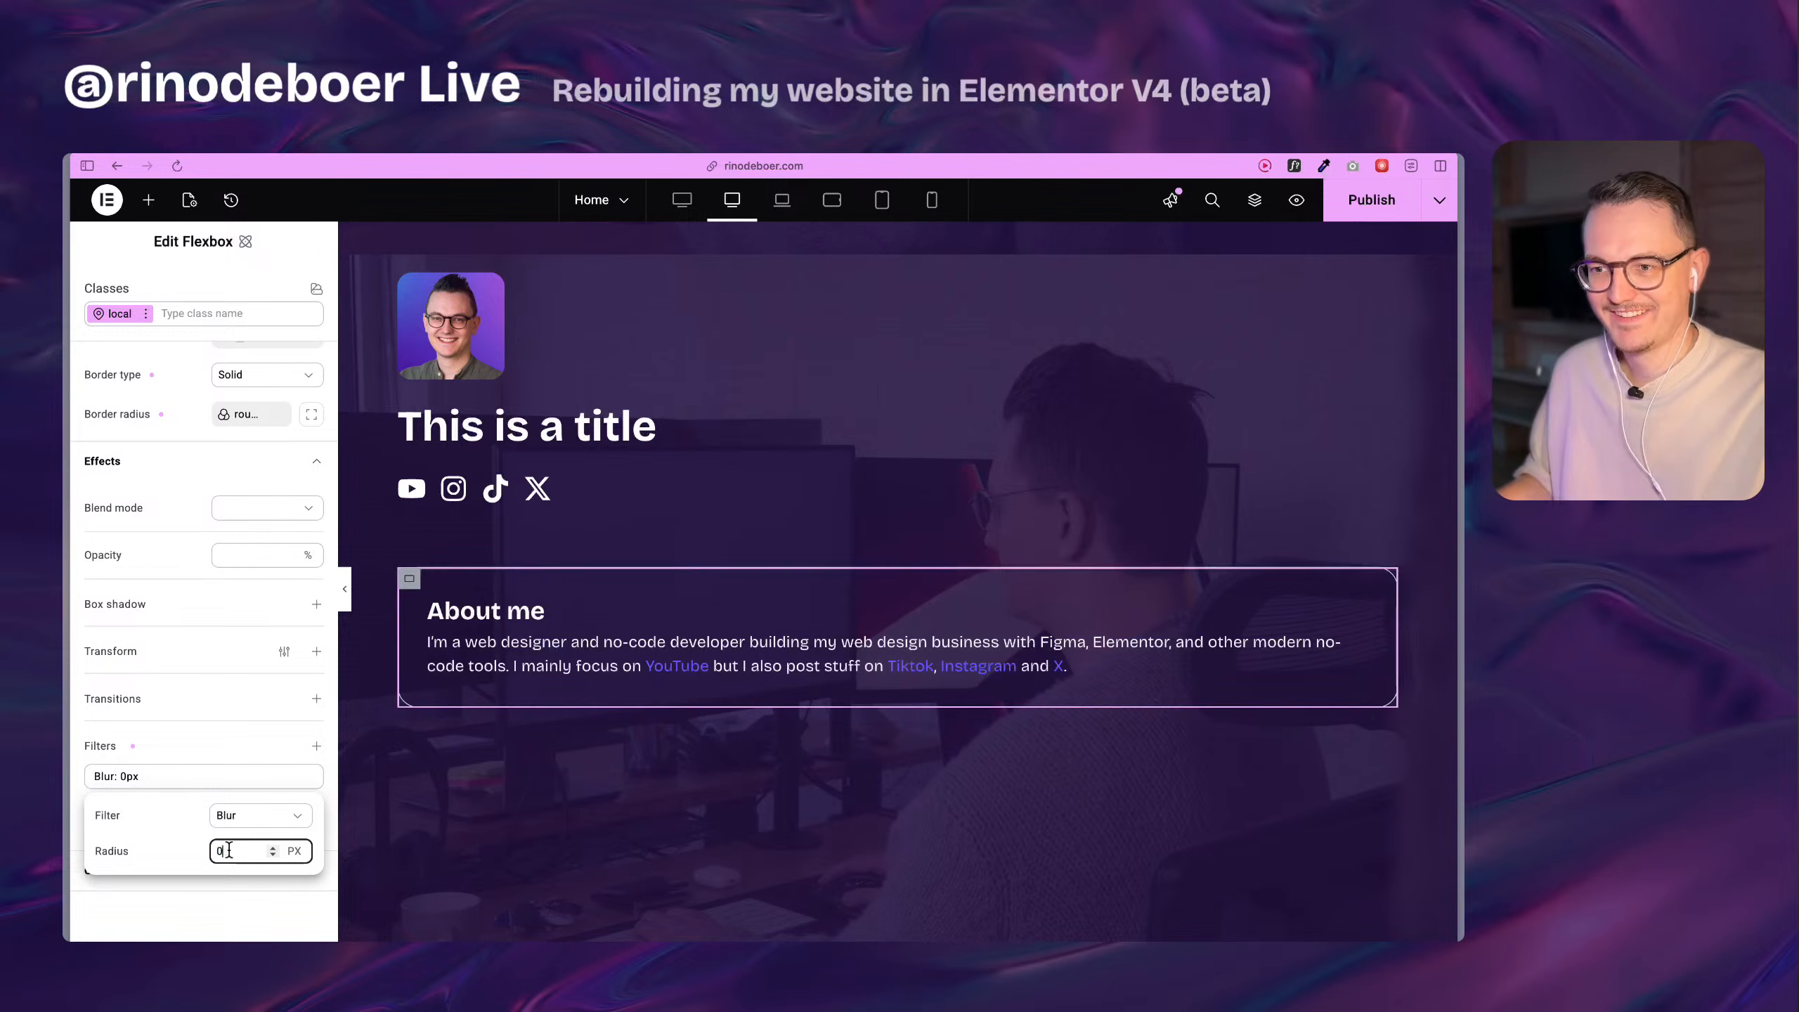
left_click(284, 745)
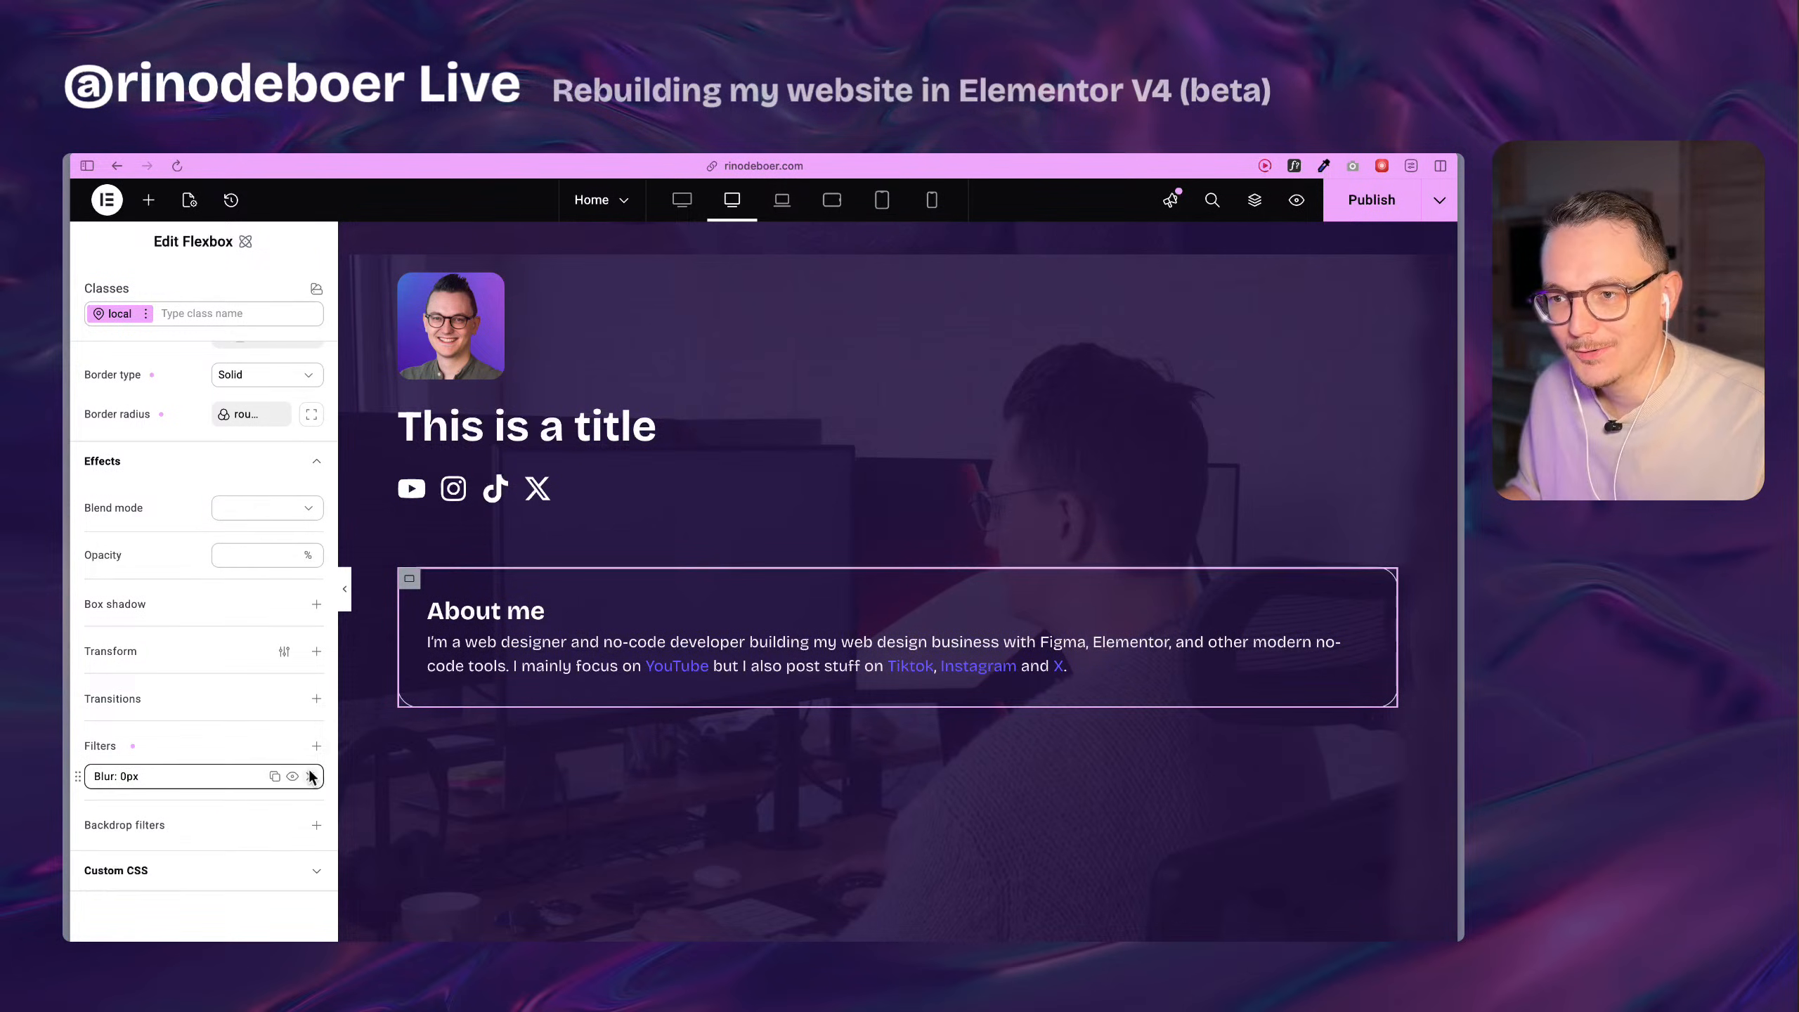
left_click(311, 775)
Add a blur backdrop filter with a 15 px radius to the rebuilt About me card flexbox.
left_click(315, 798)
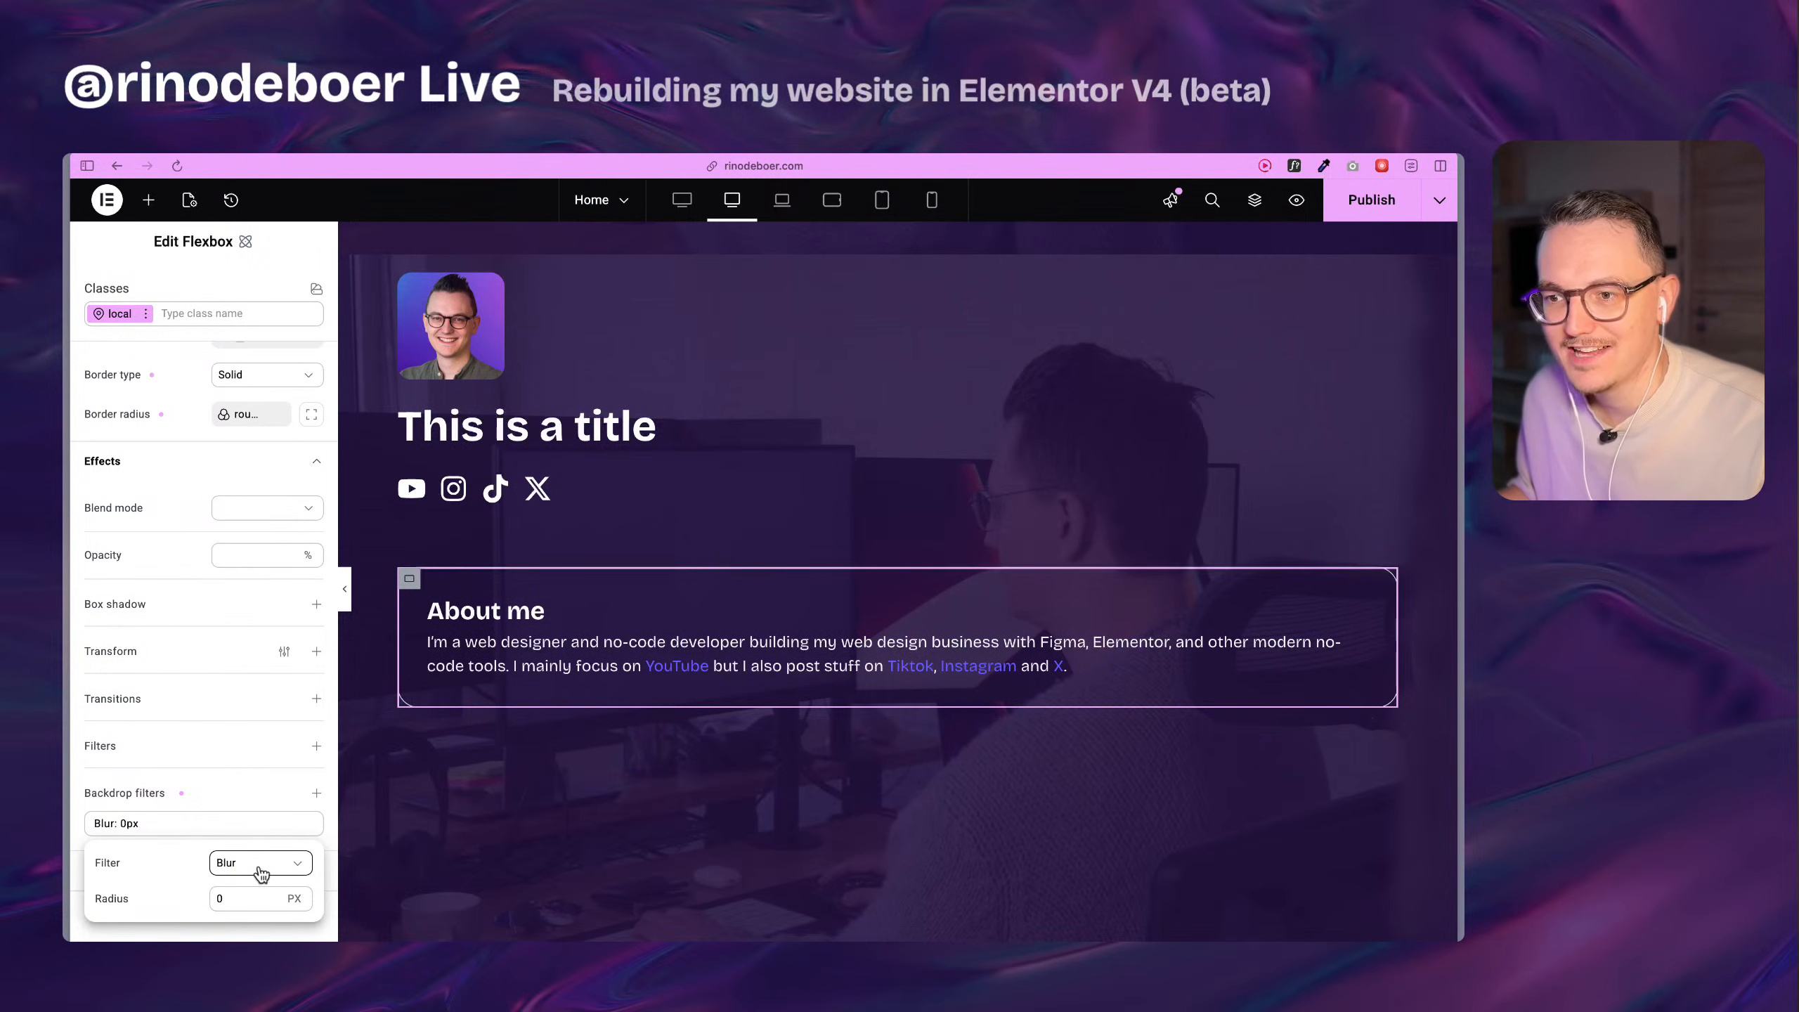
left_click(245, 898)
type("11")
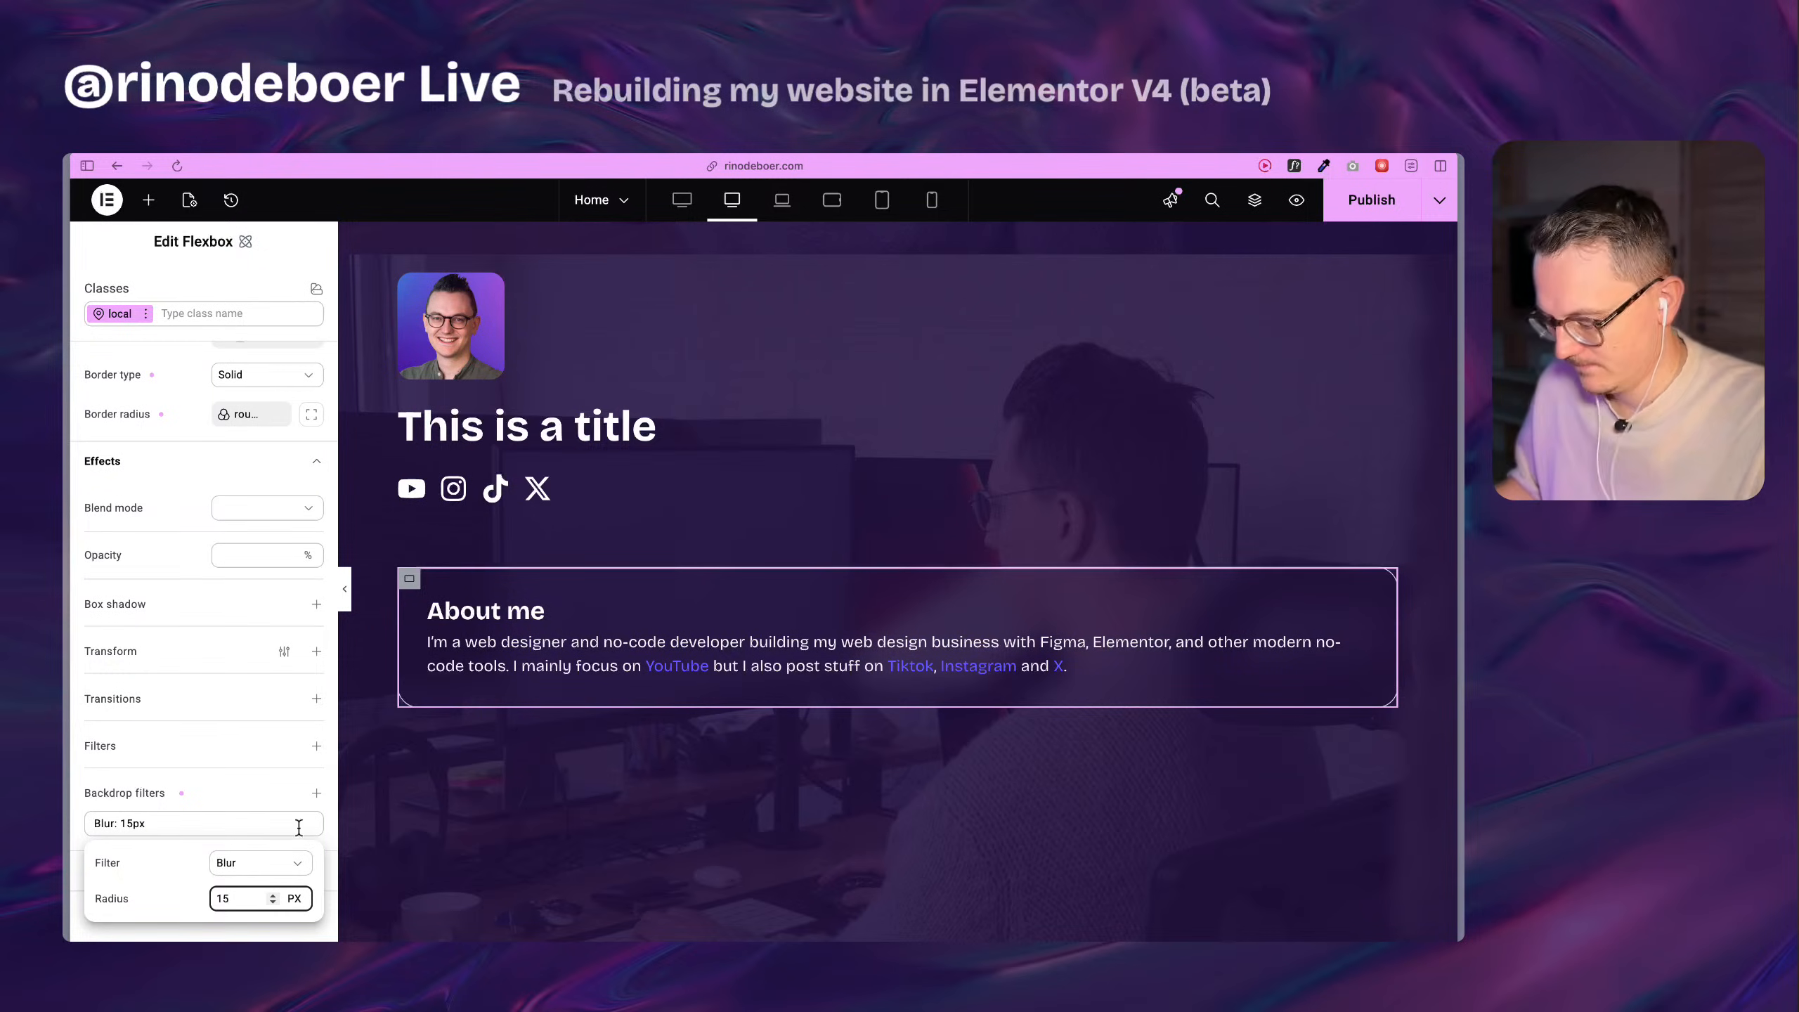
left_click(233, 790)
Add a second backdrop filter to the rebuilt About me card flexbox, using Brightness at 120%.
scroll(263, 779, "down", 2)
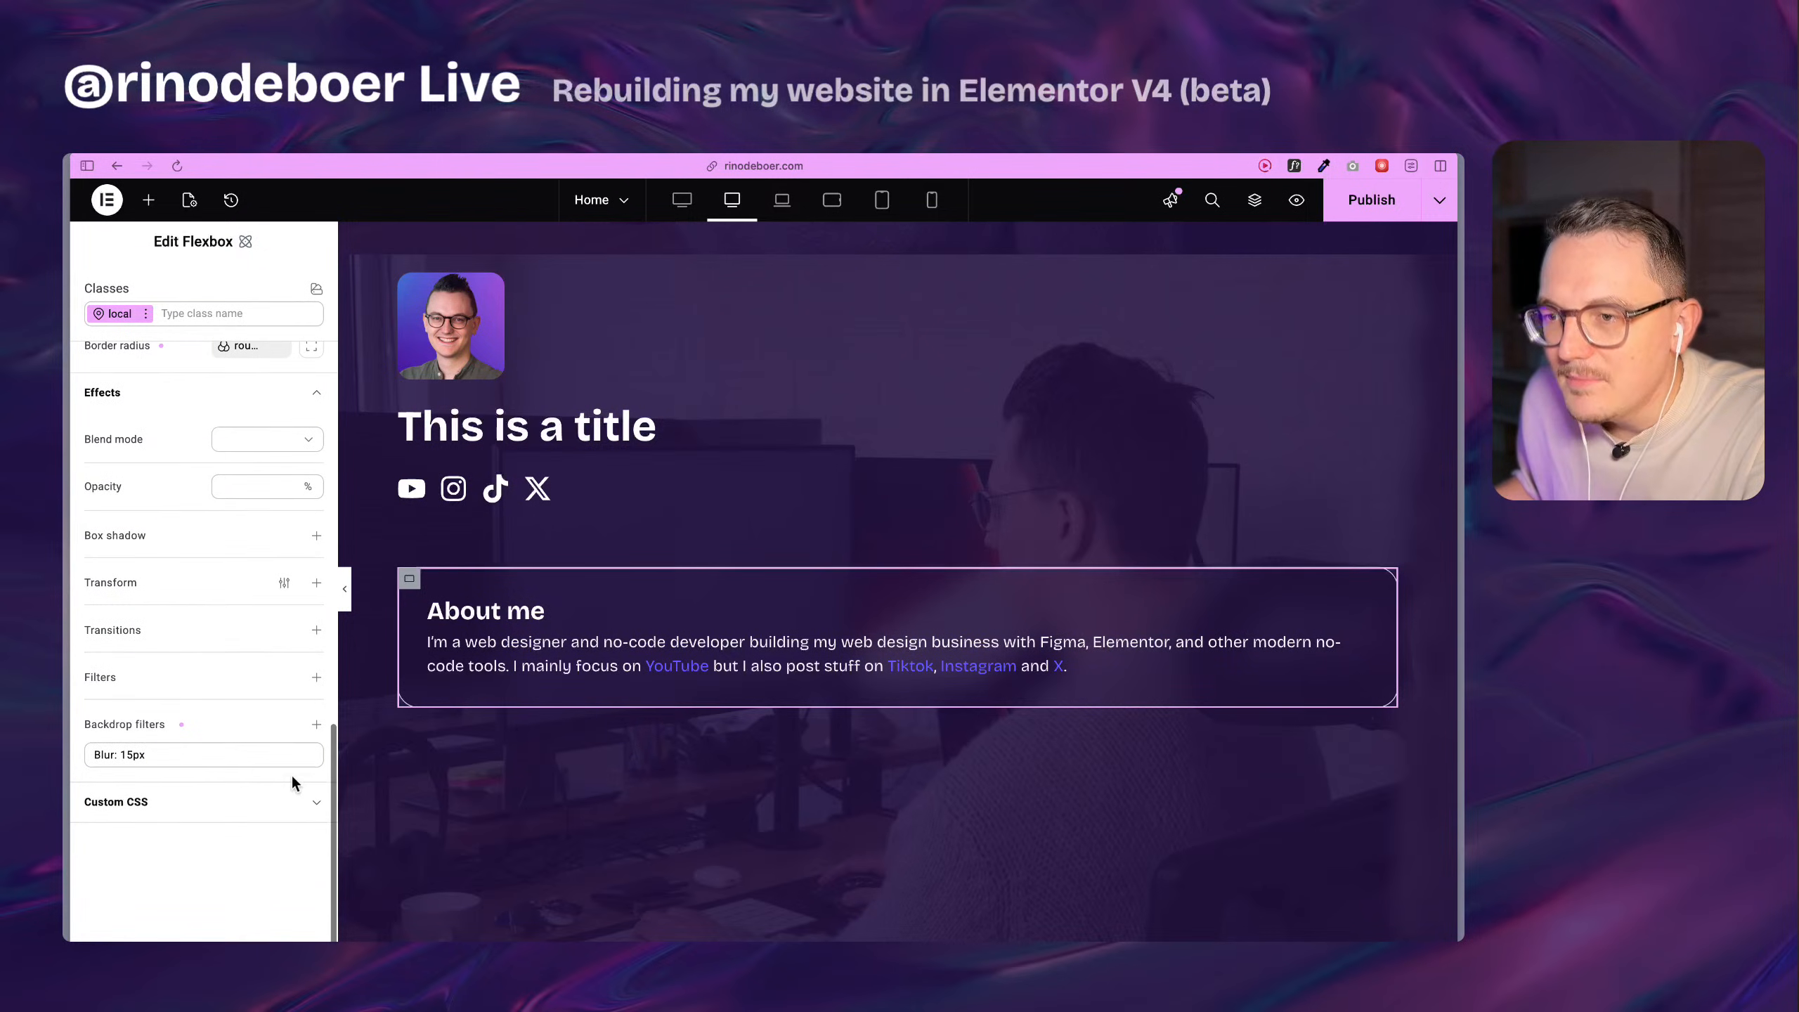
left_click(316, 725)
left_click(272, 794)
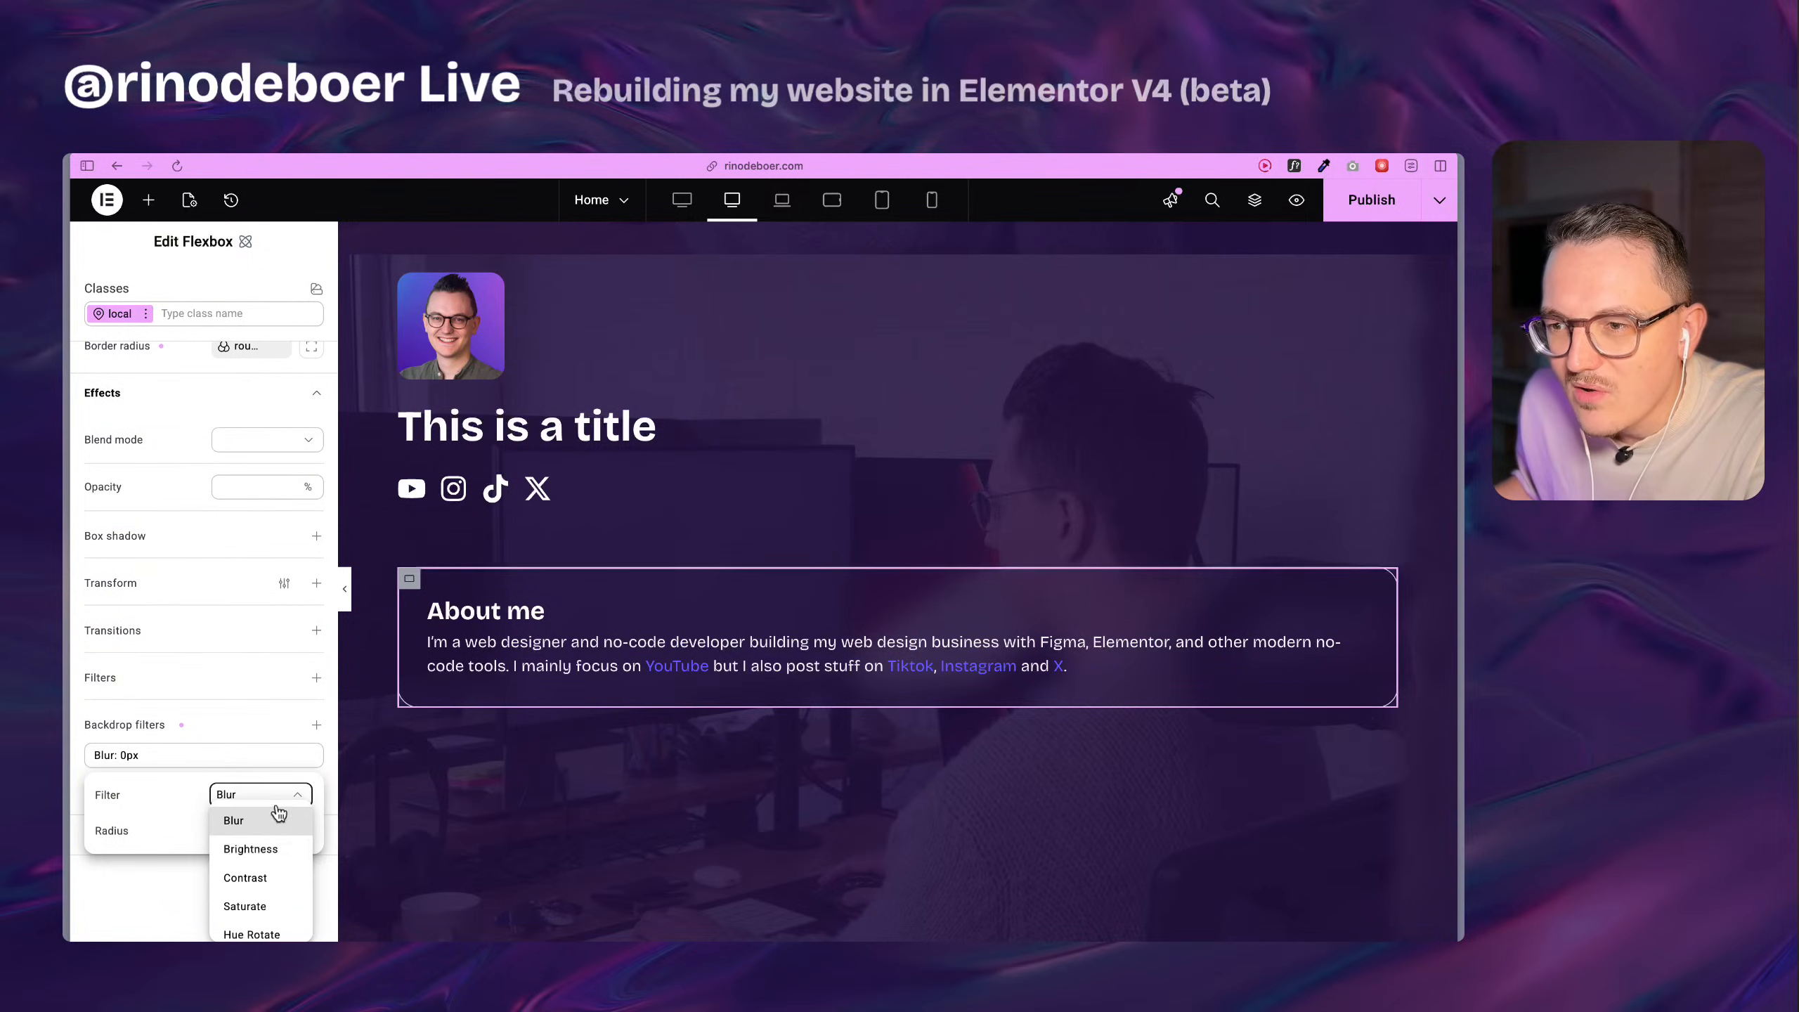
left_click(255, 845)
left_click(255, 831)
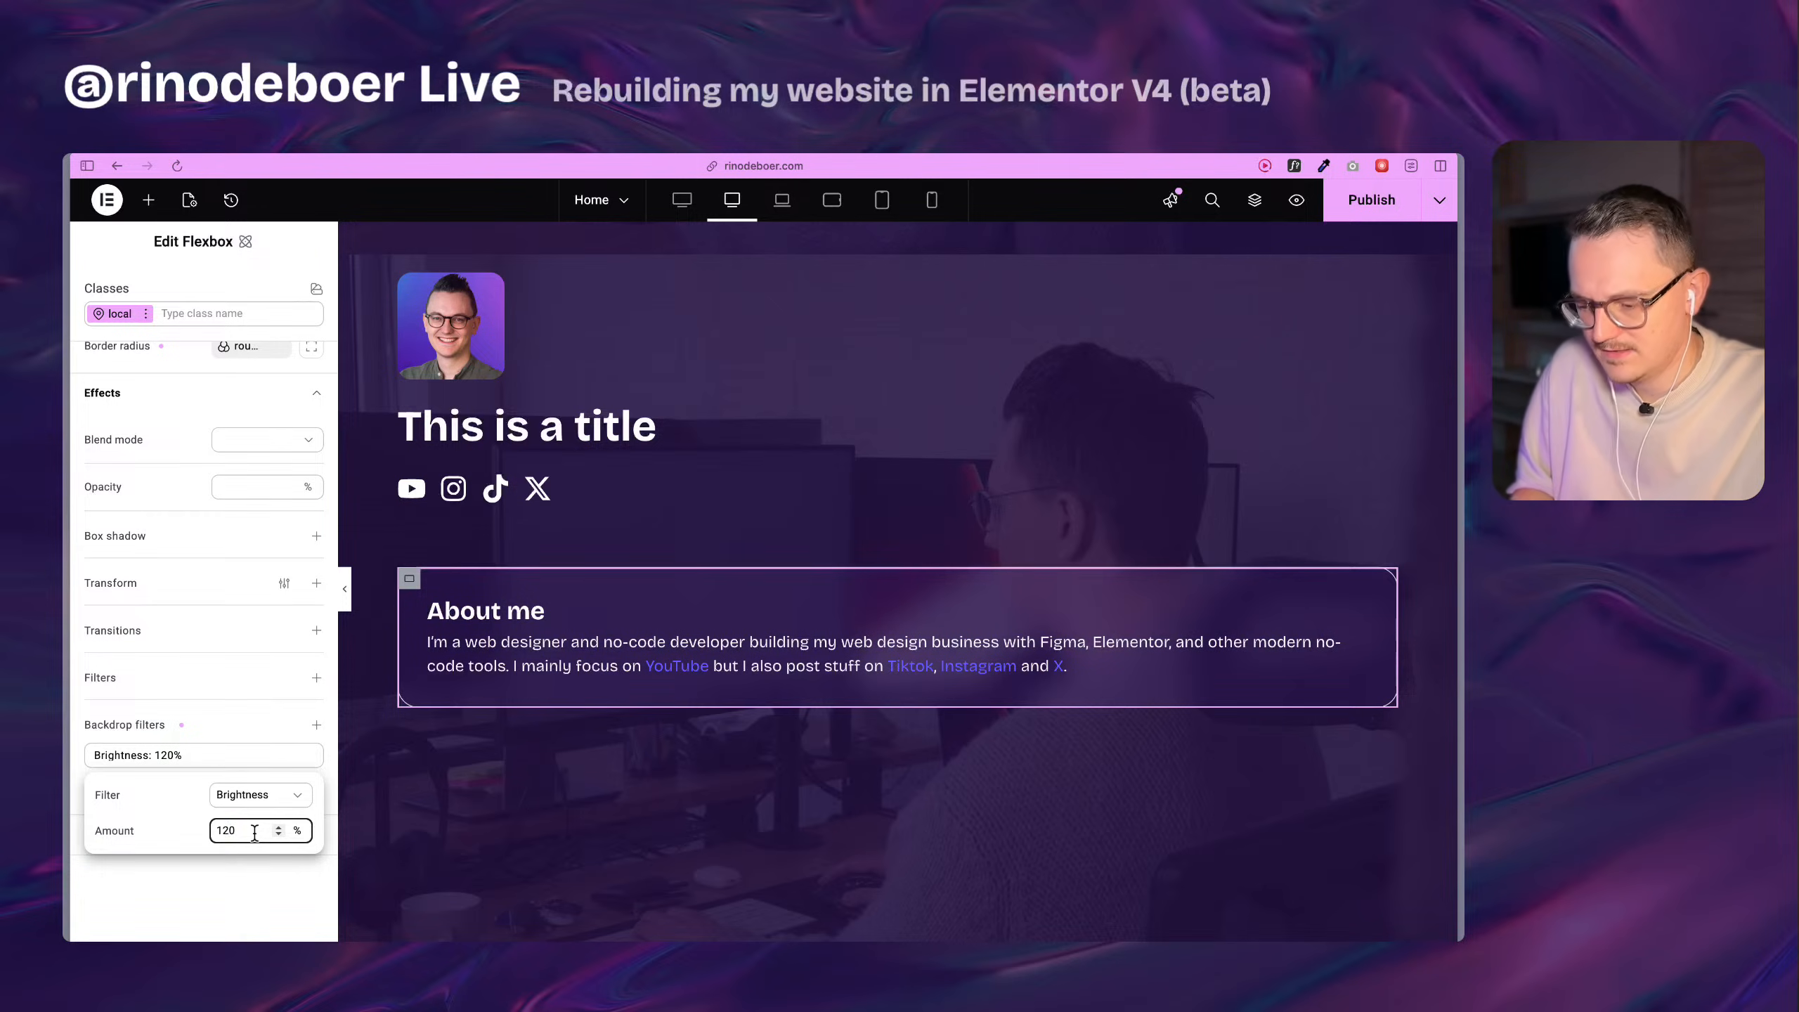
type("0")
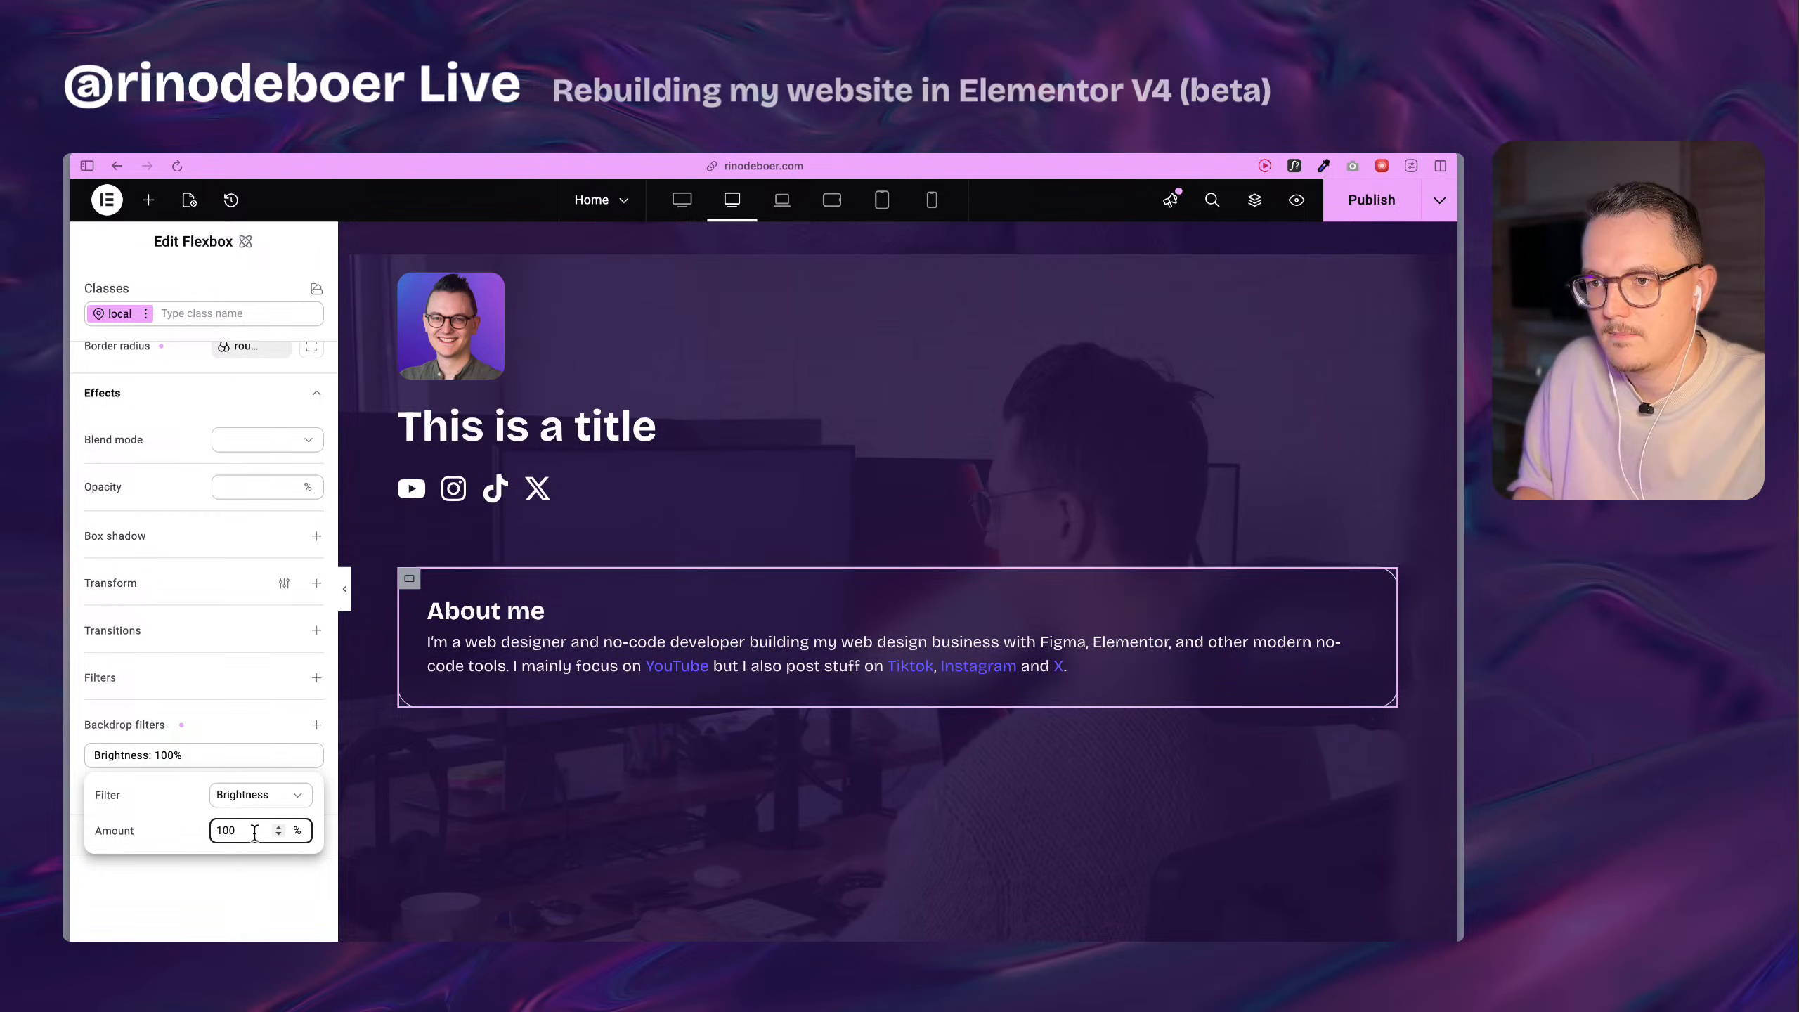
type("2")
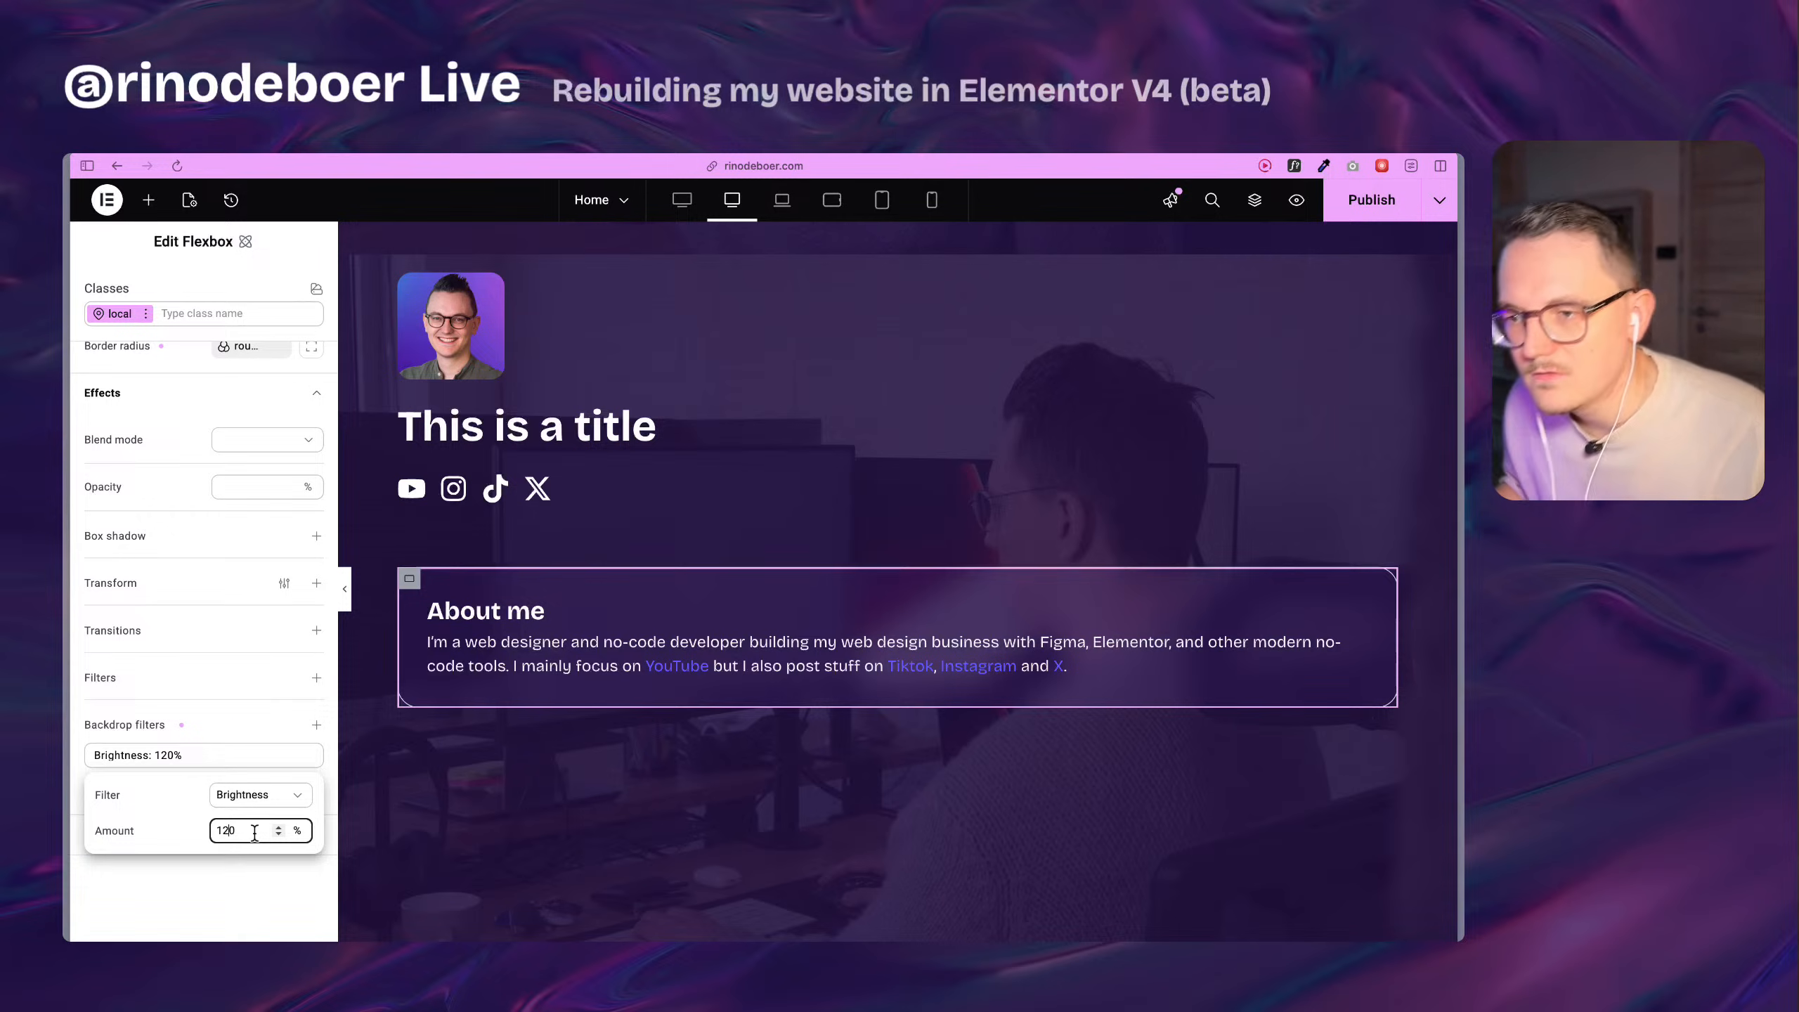
left_click(201, 895)
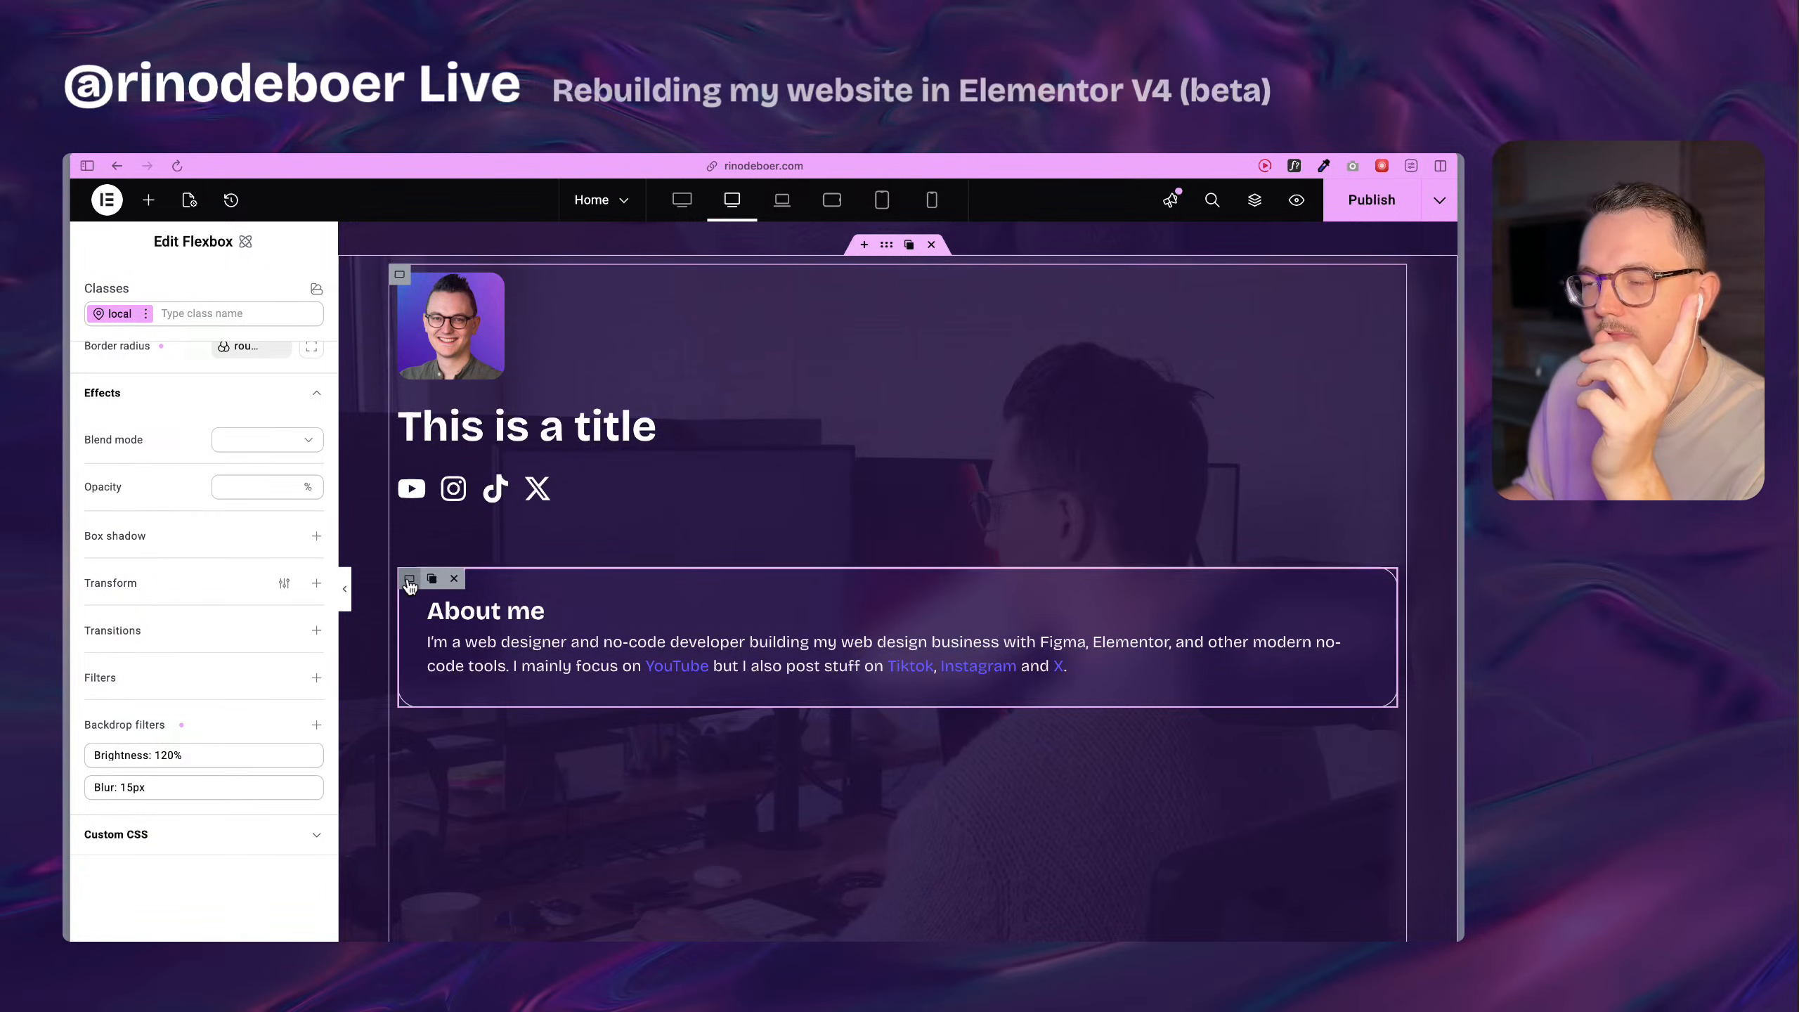
scroll(855, 582, "up", 10)
scroll(822, 601, "down", 7)
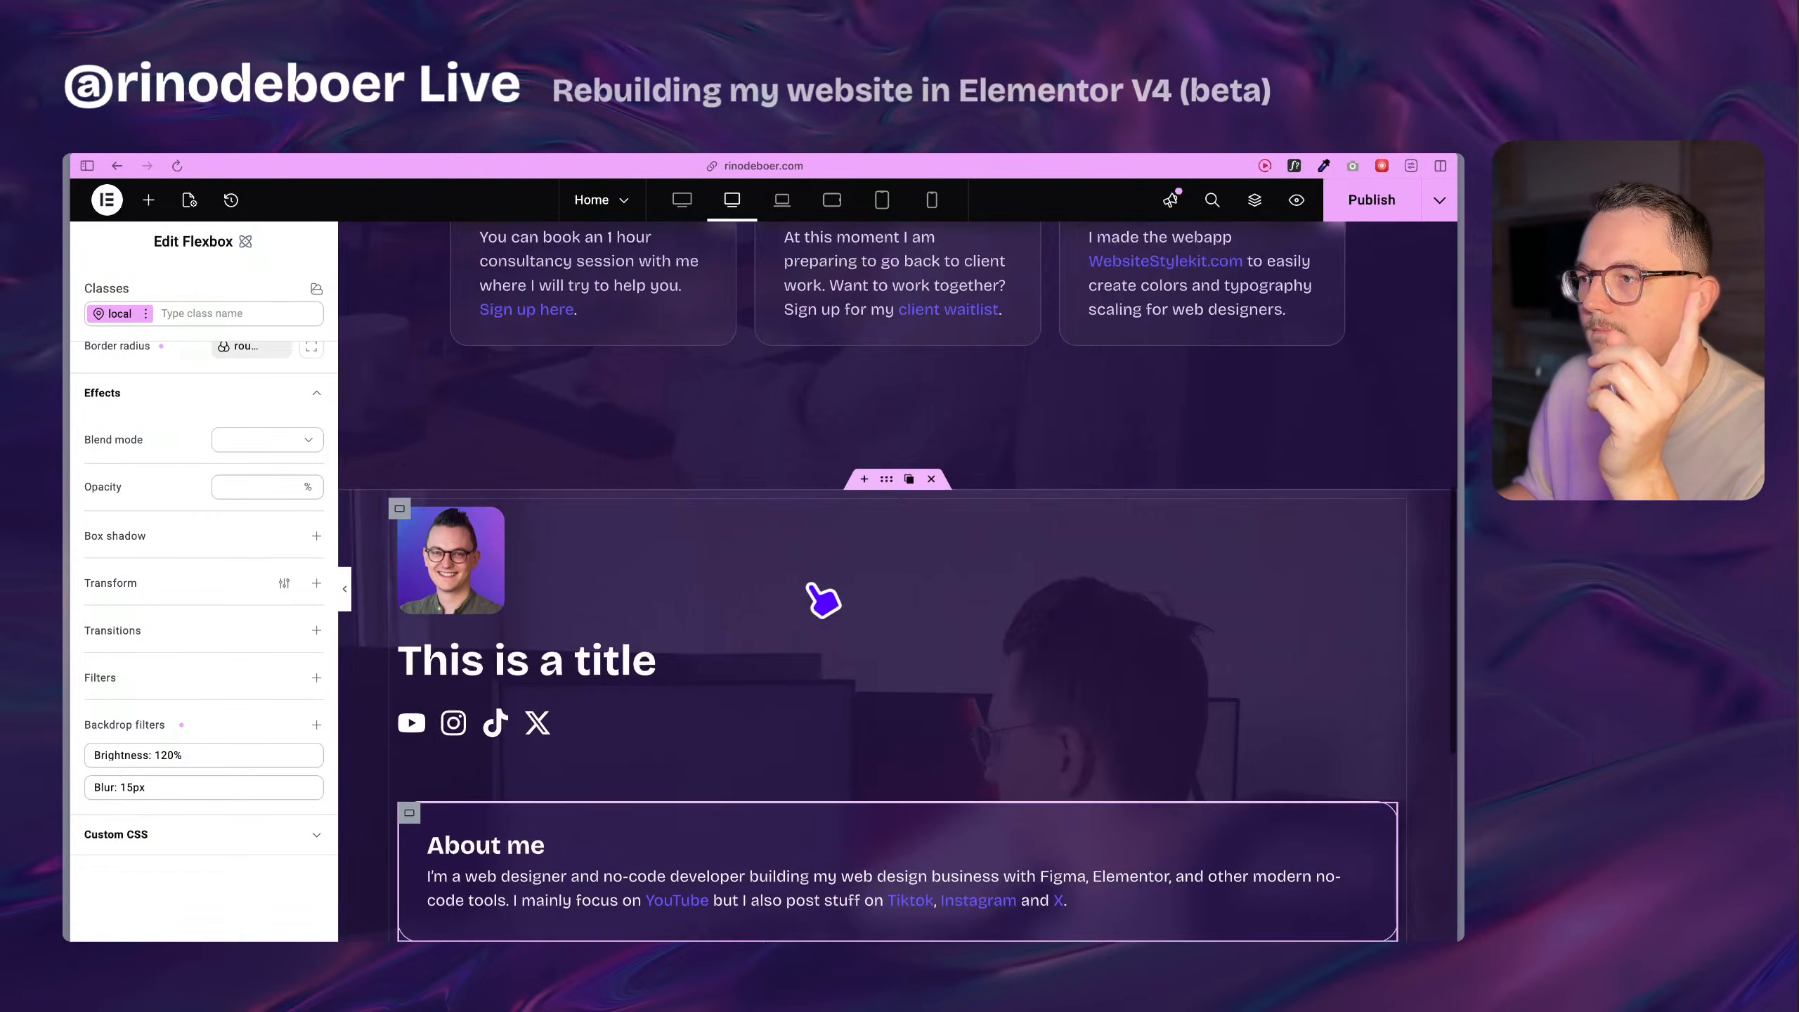
scroll(821, 600, "down", 5)
scroll(623, 645, "up", 5)
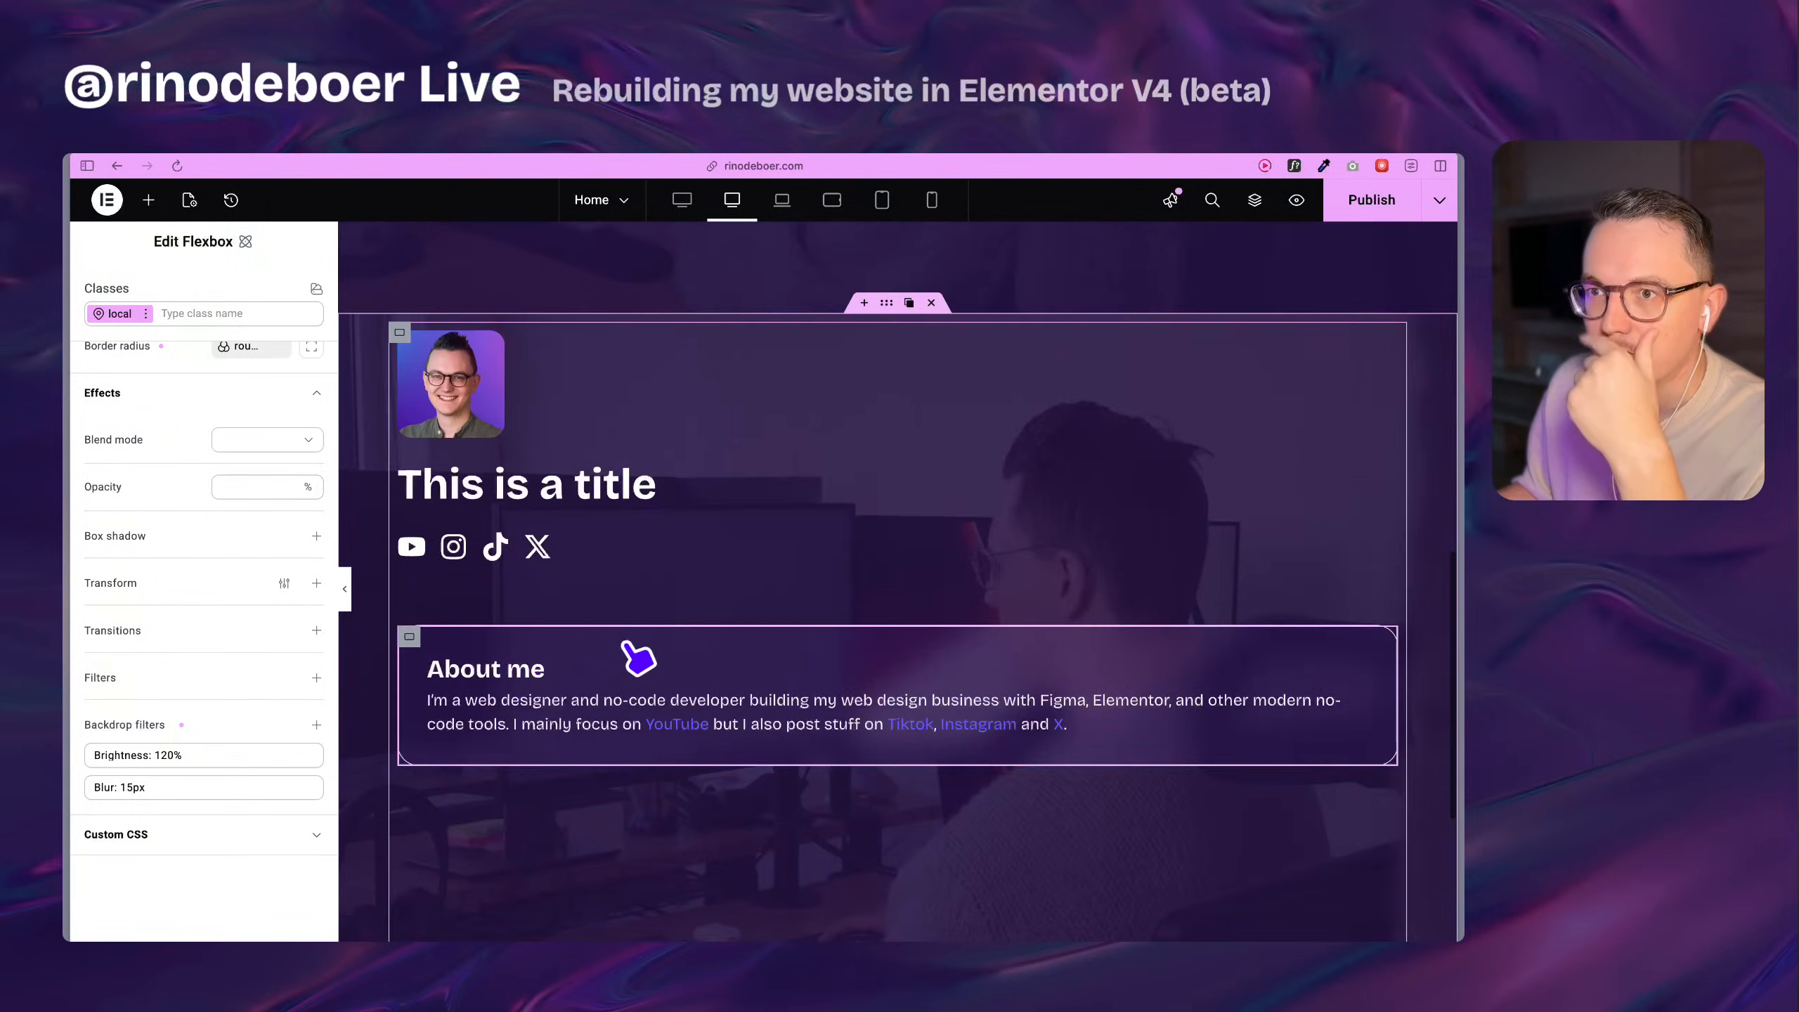
Create a component named box-1 from the About me card flexbox.
scroll(567, 588, "down", 5)
scroll(488, 538, "up", 2)
scroll(484, 563, "up", 3)
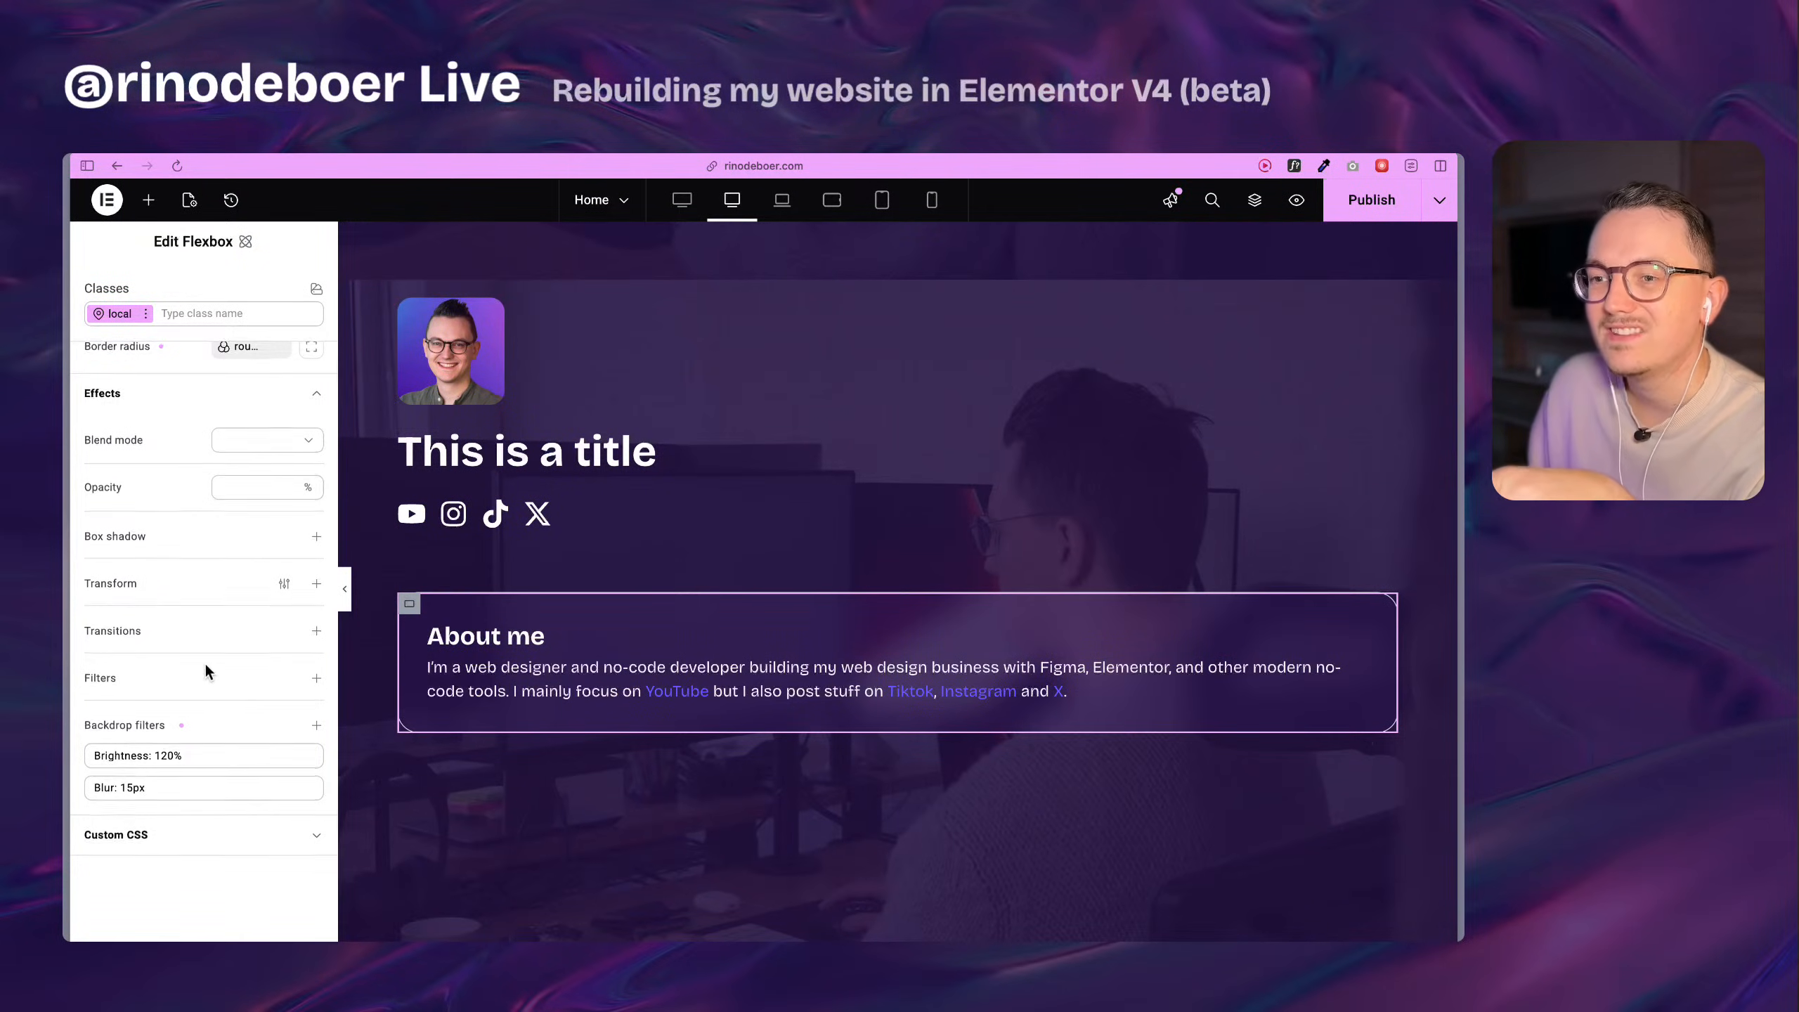
scroll(206, 661, "up", 5)
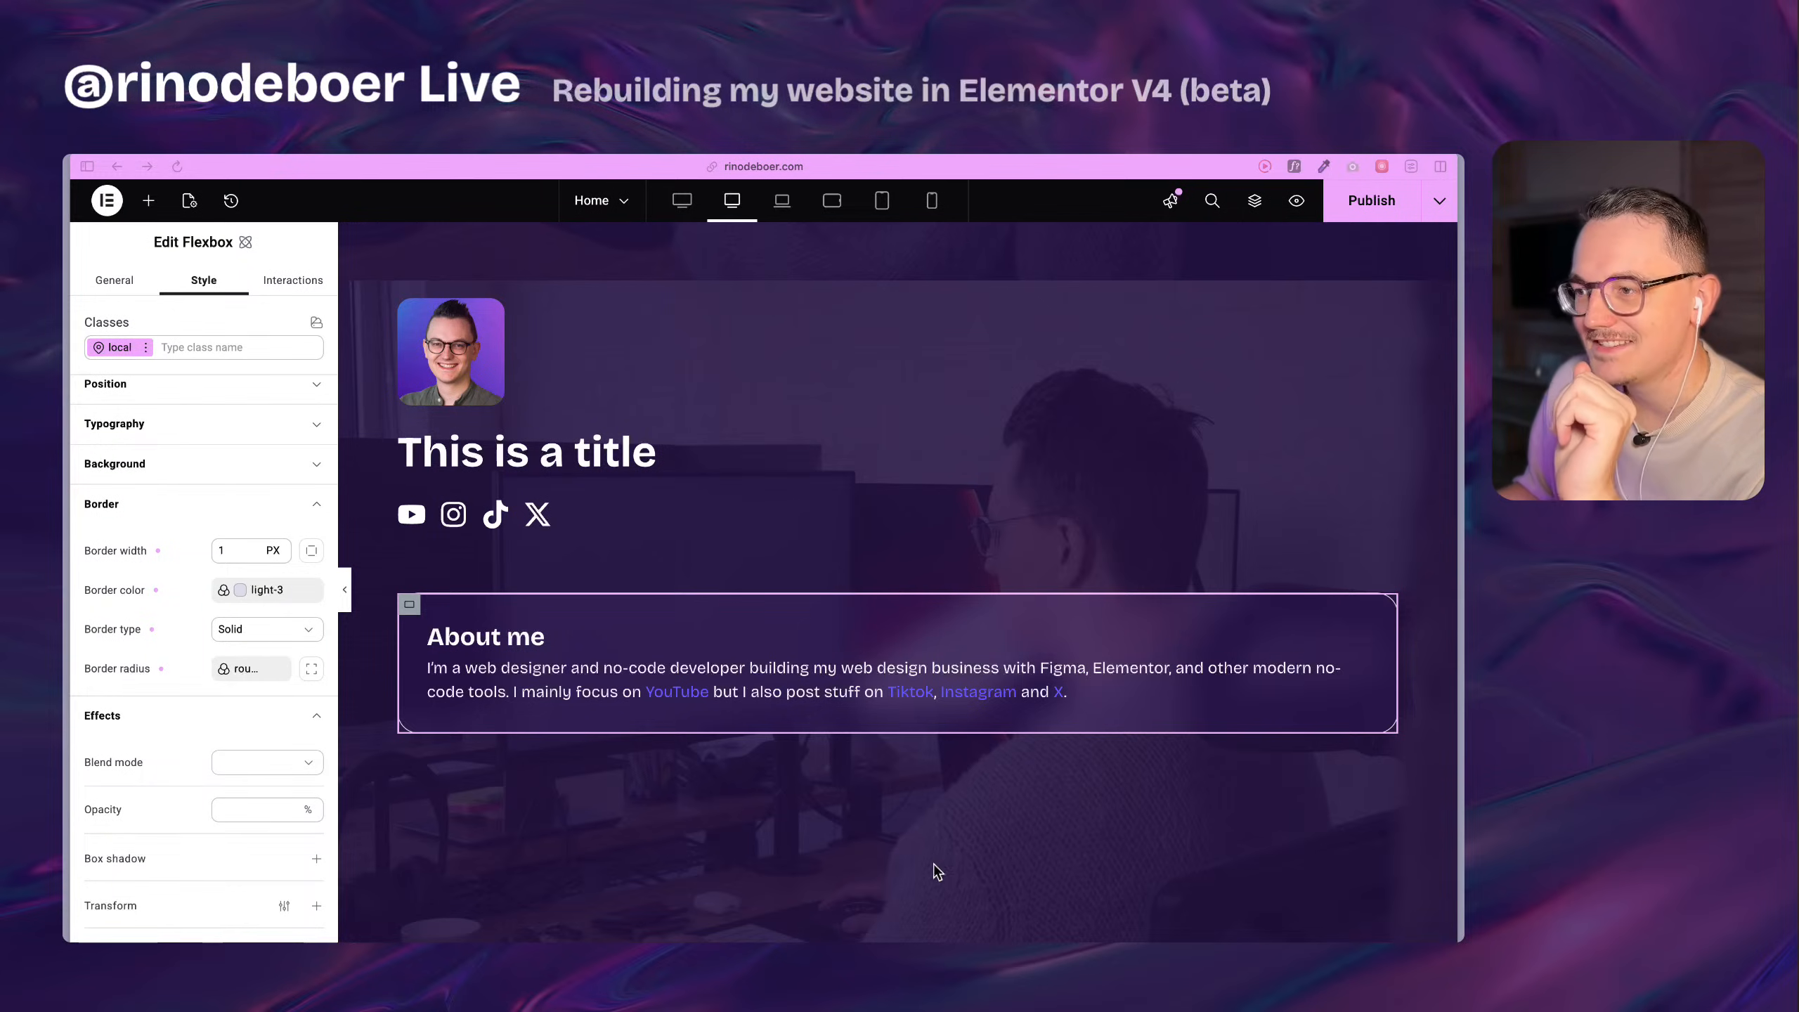
right_click(407, 609)
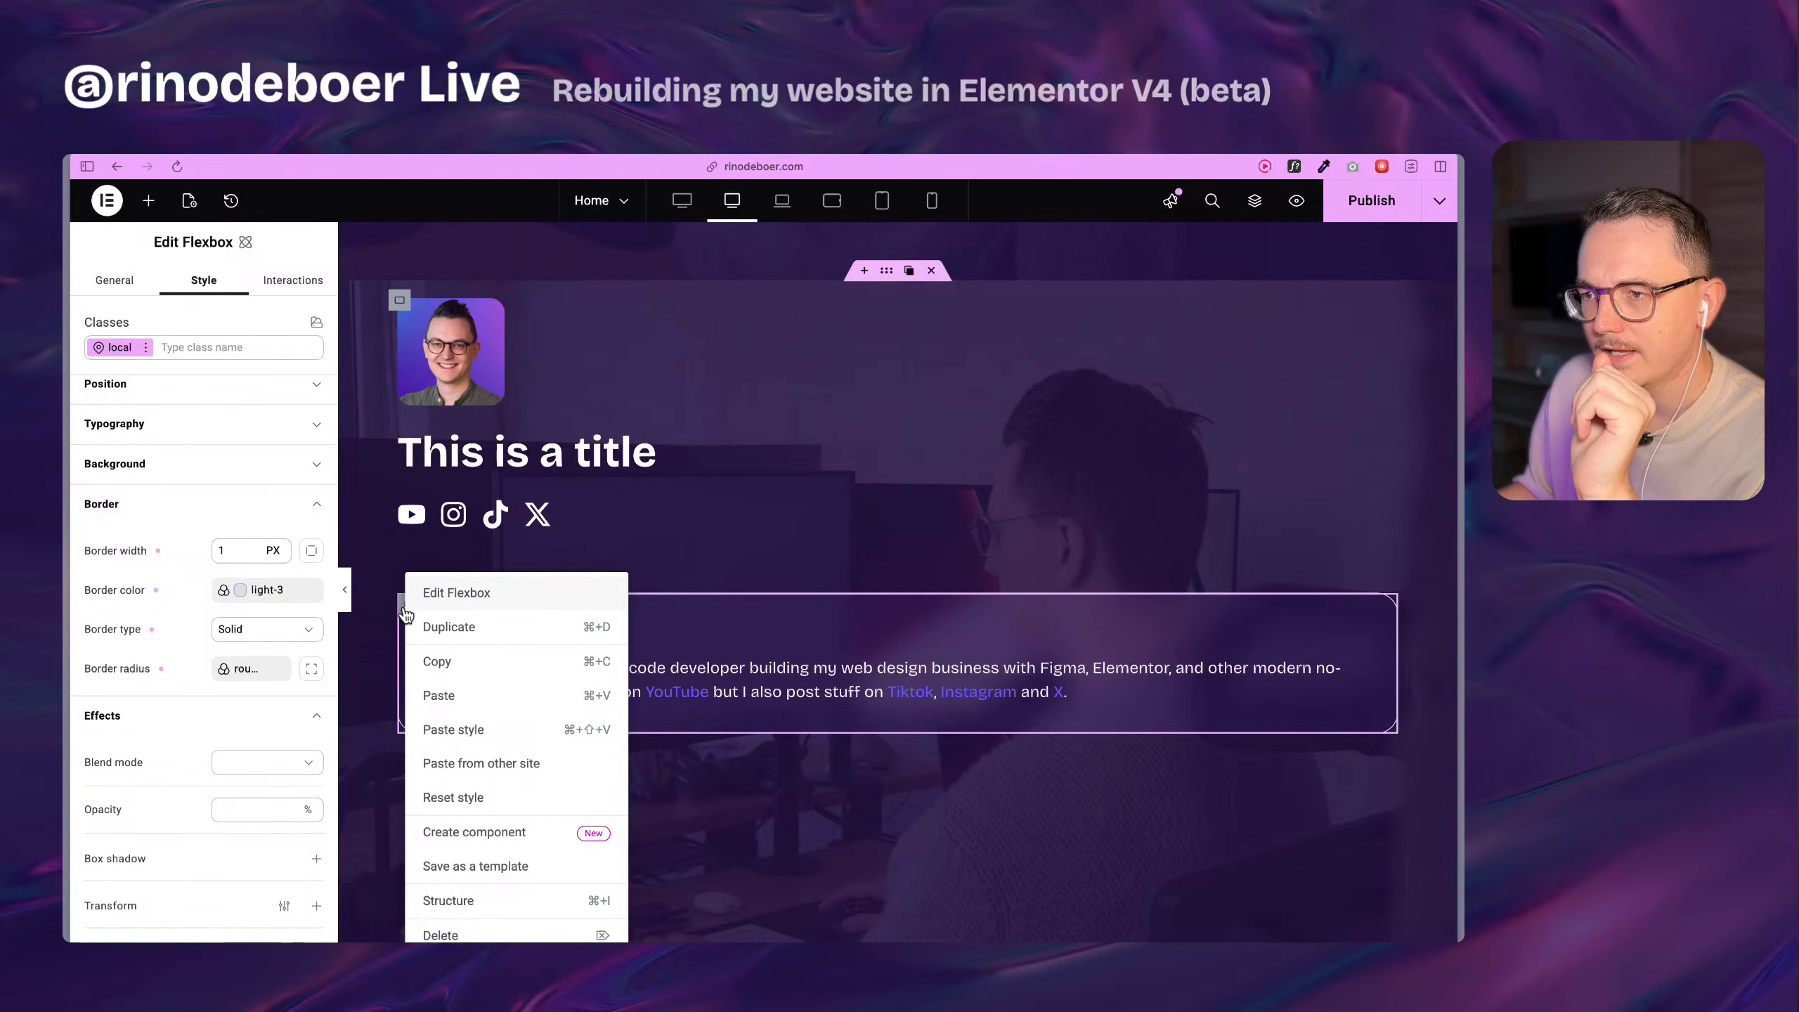
left_click(533, 833)
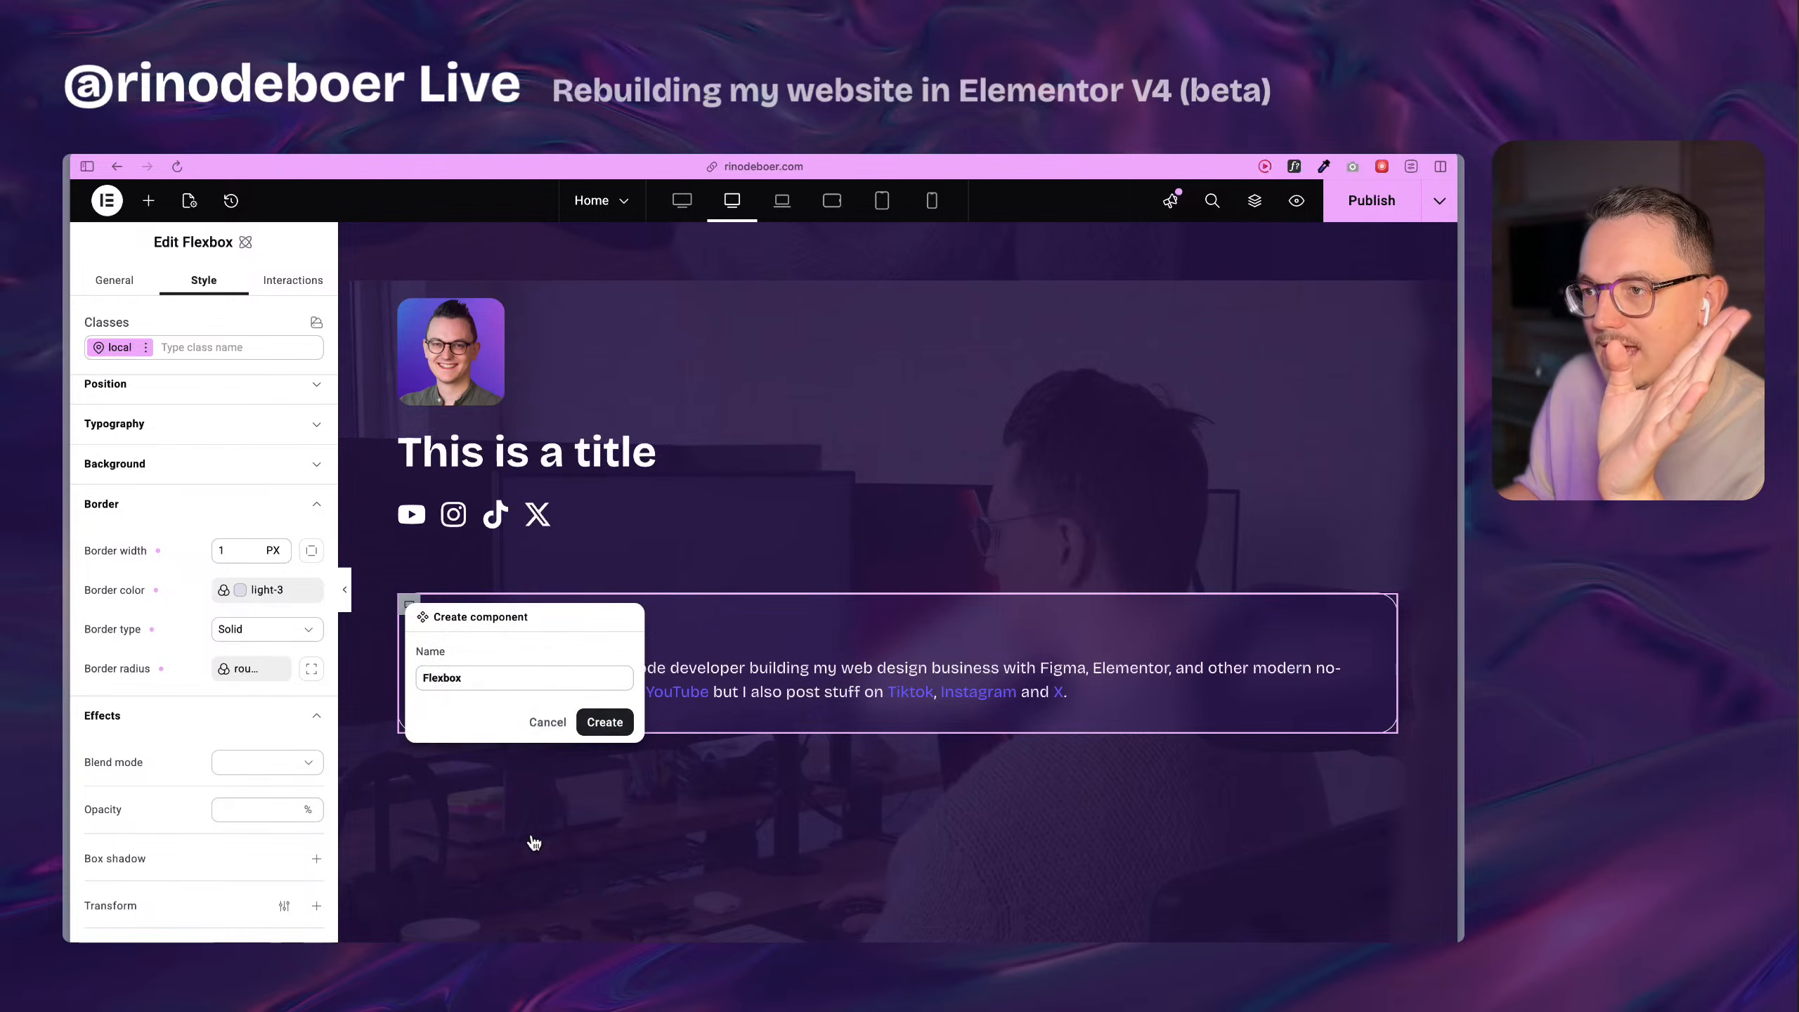
left_click(500, 675)
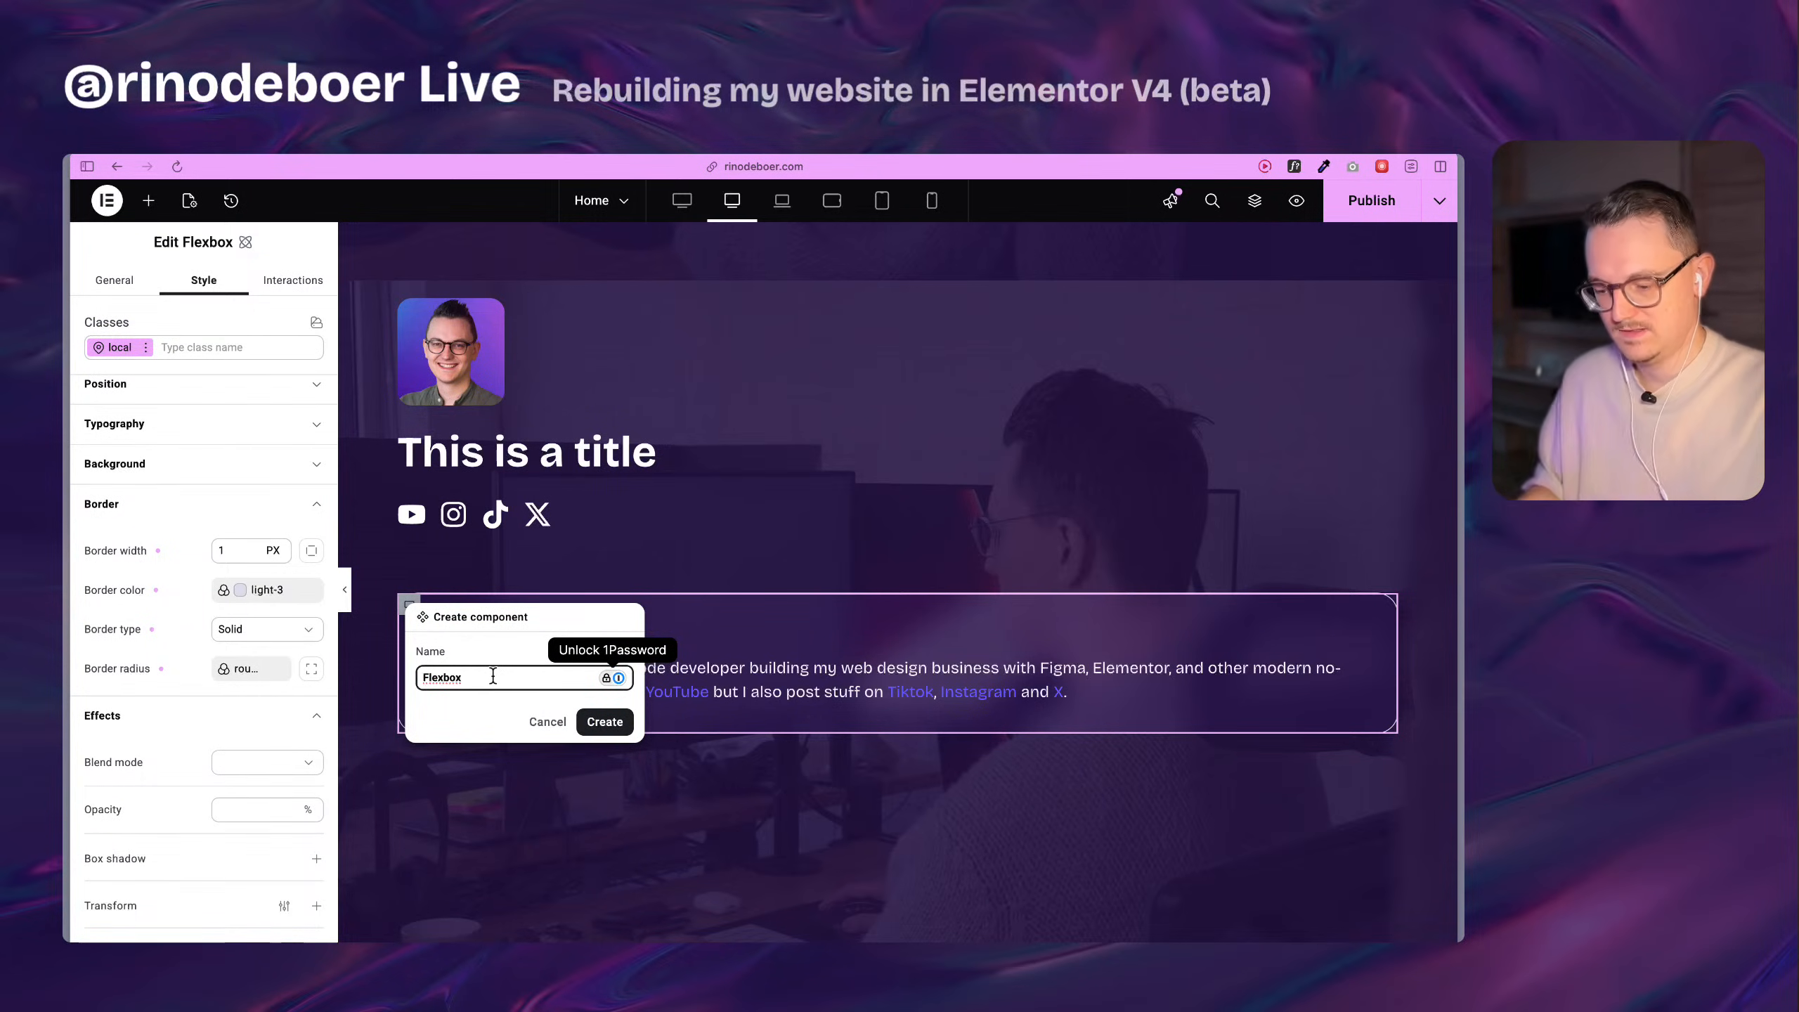
key("super+a")
type("Box")
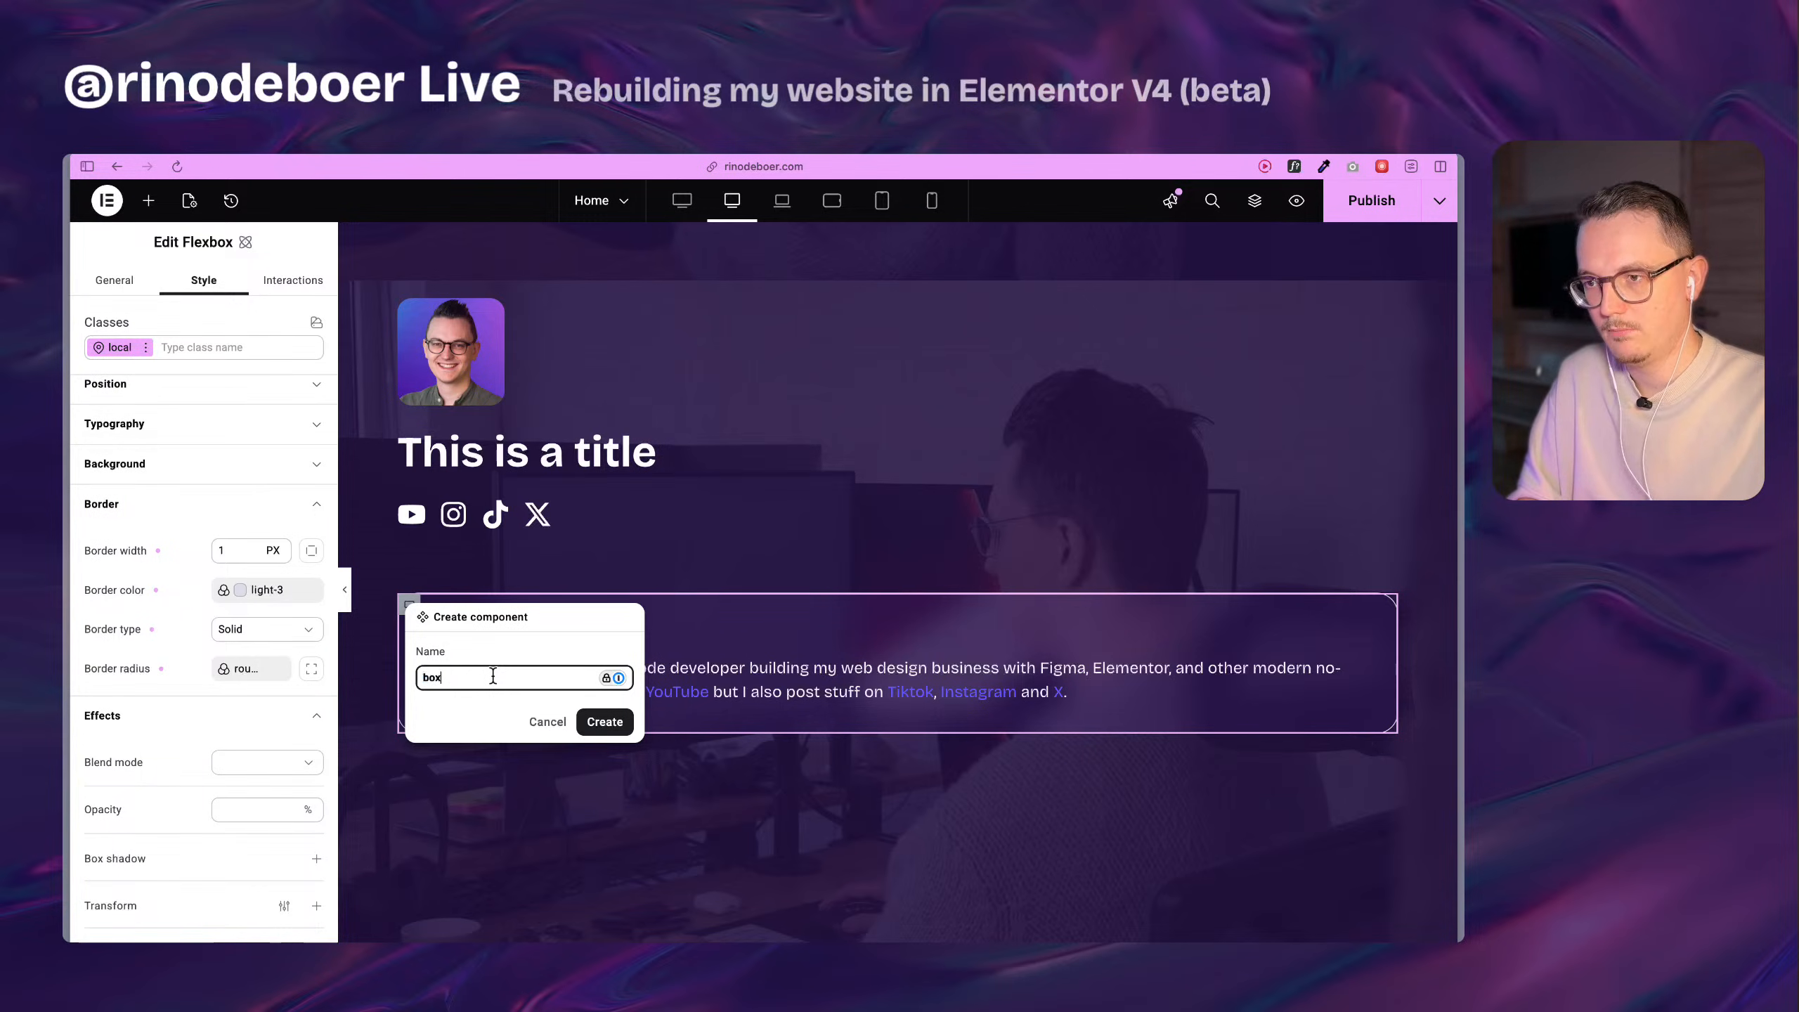
type("-1")
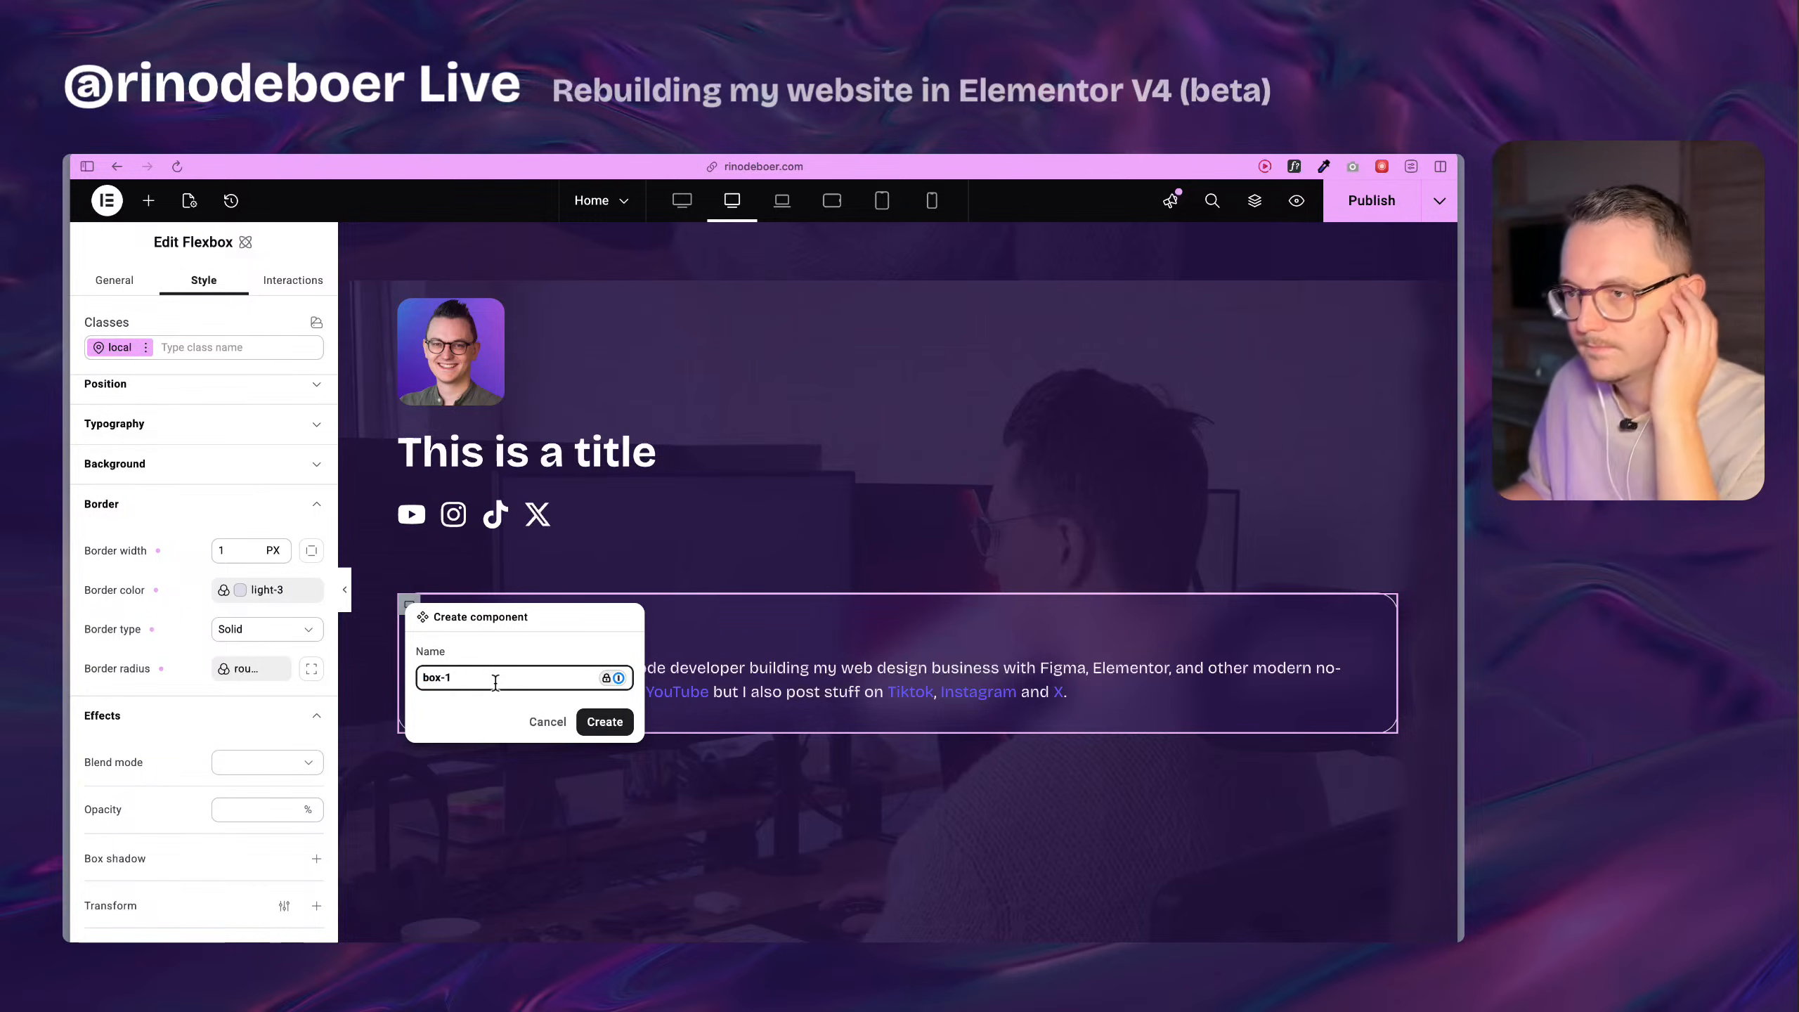
left_click(600, 735)
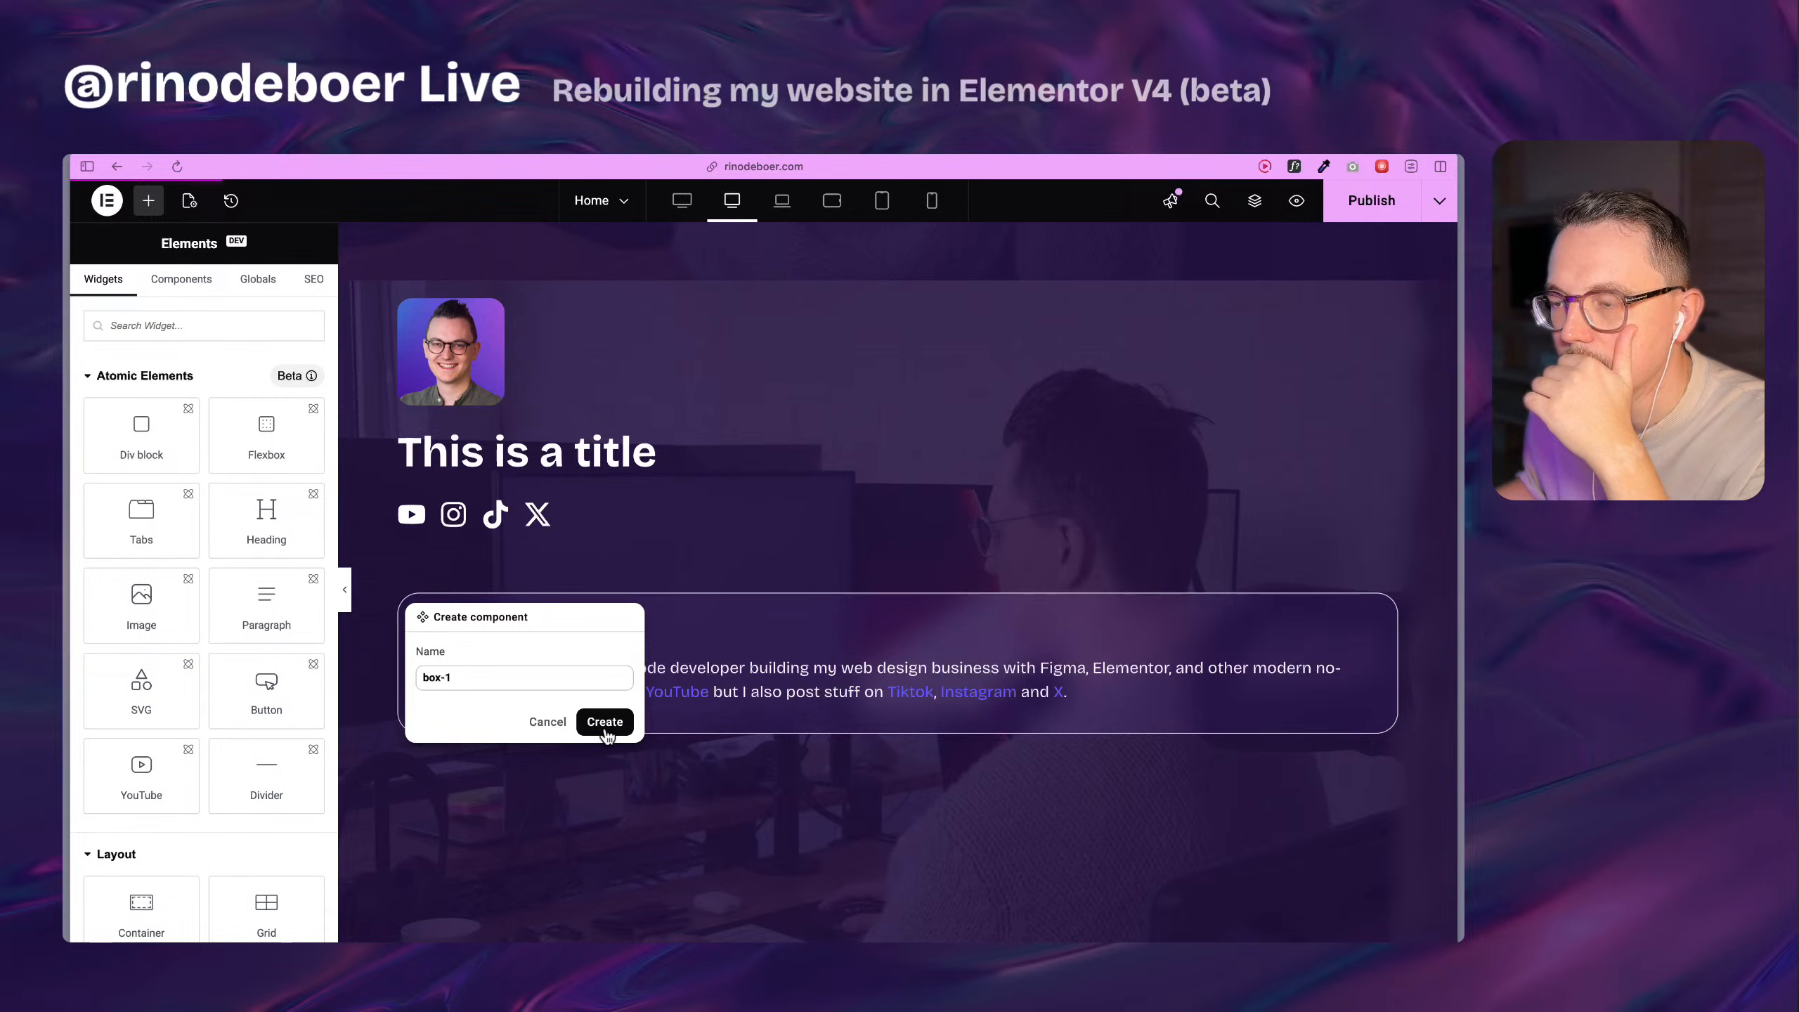
left_click(604, 730)
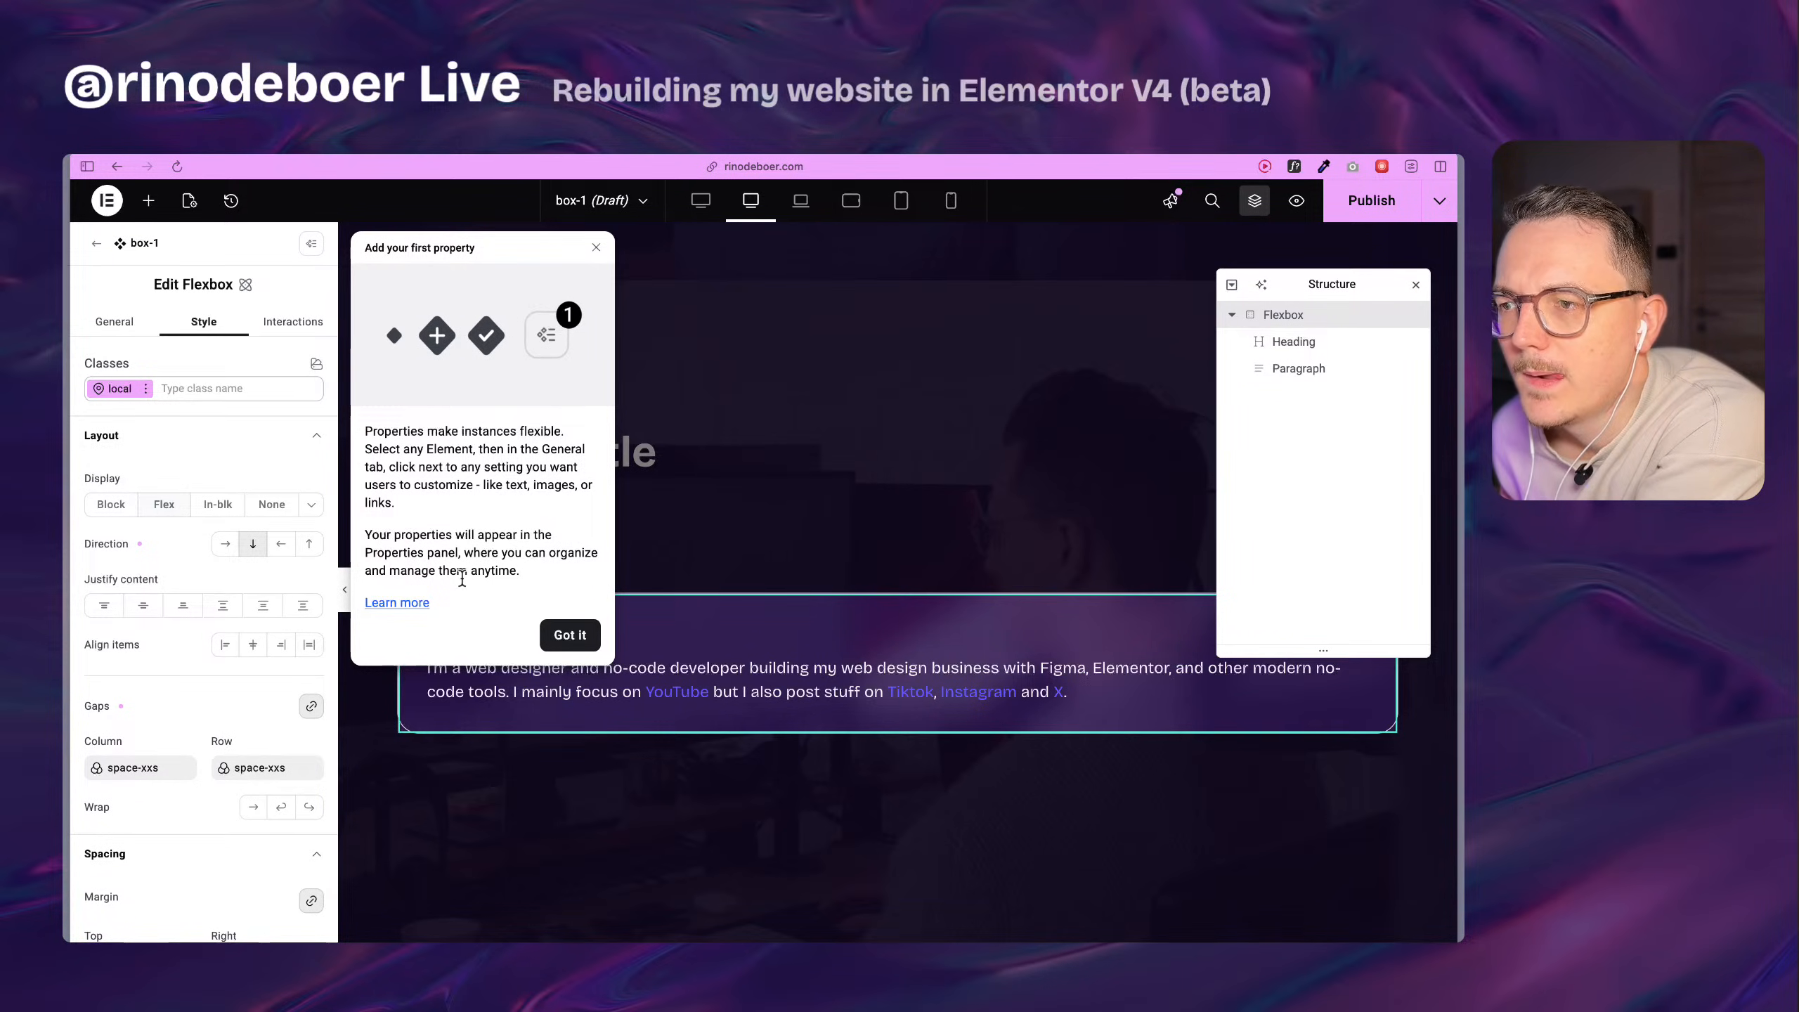
Open the component properties guide in a new tab, look through the Elementor Help Center page, and close it.
right_click(417, 602)
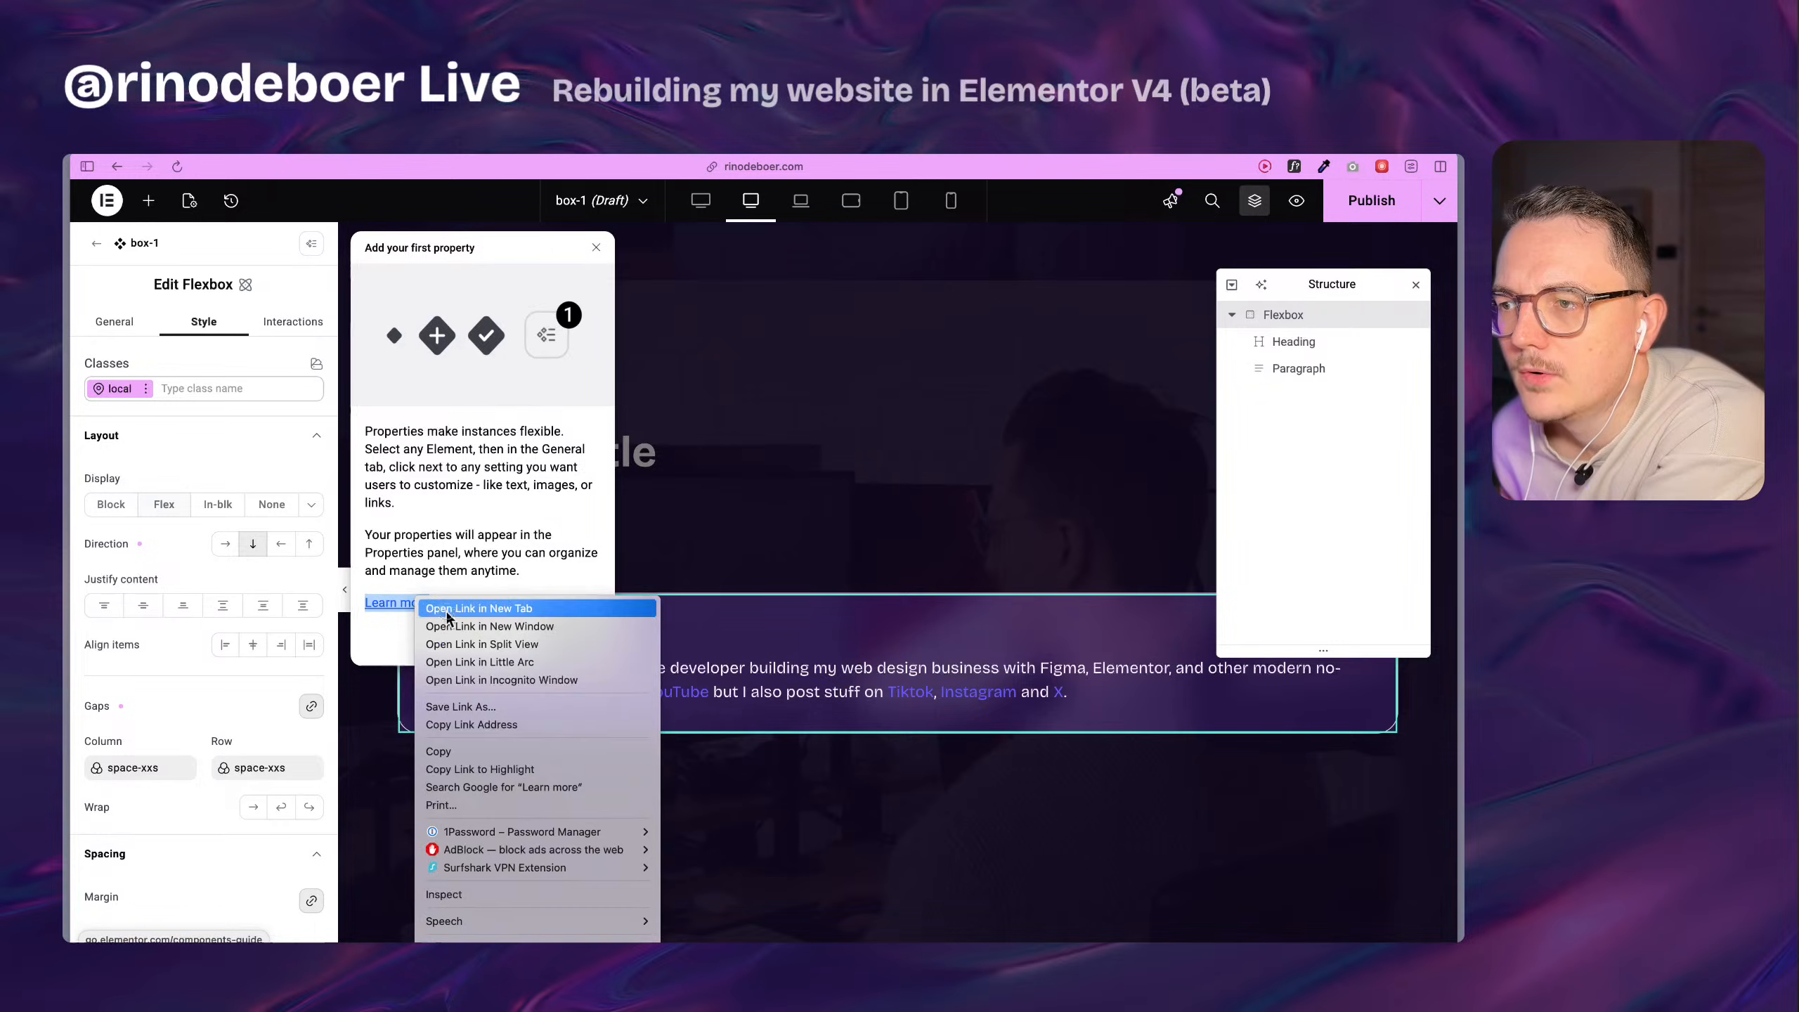
left_click(447, 611)
left_click(1396, 184)
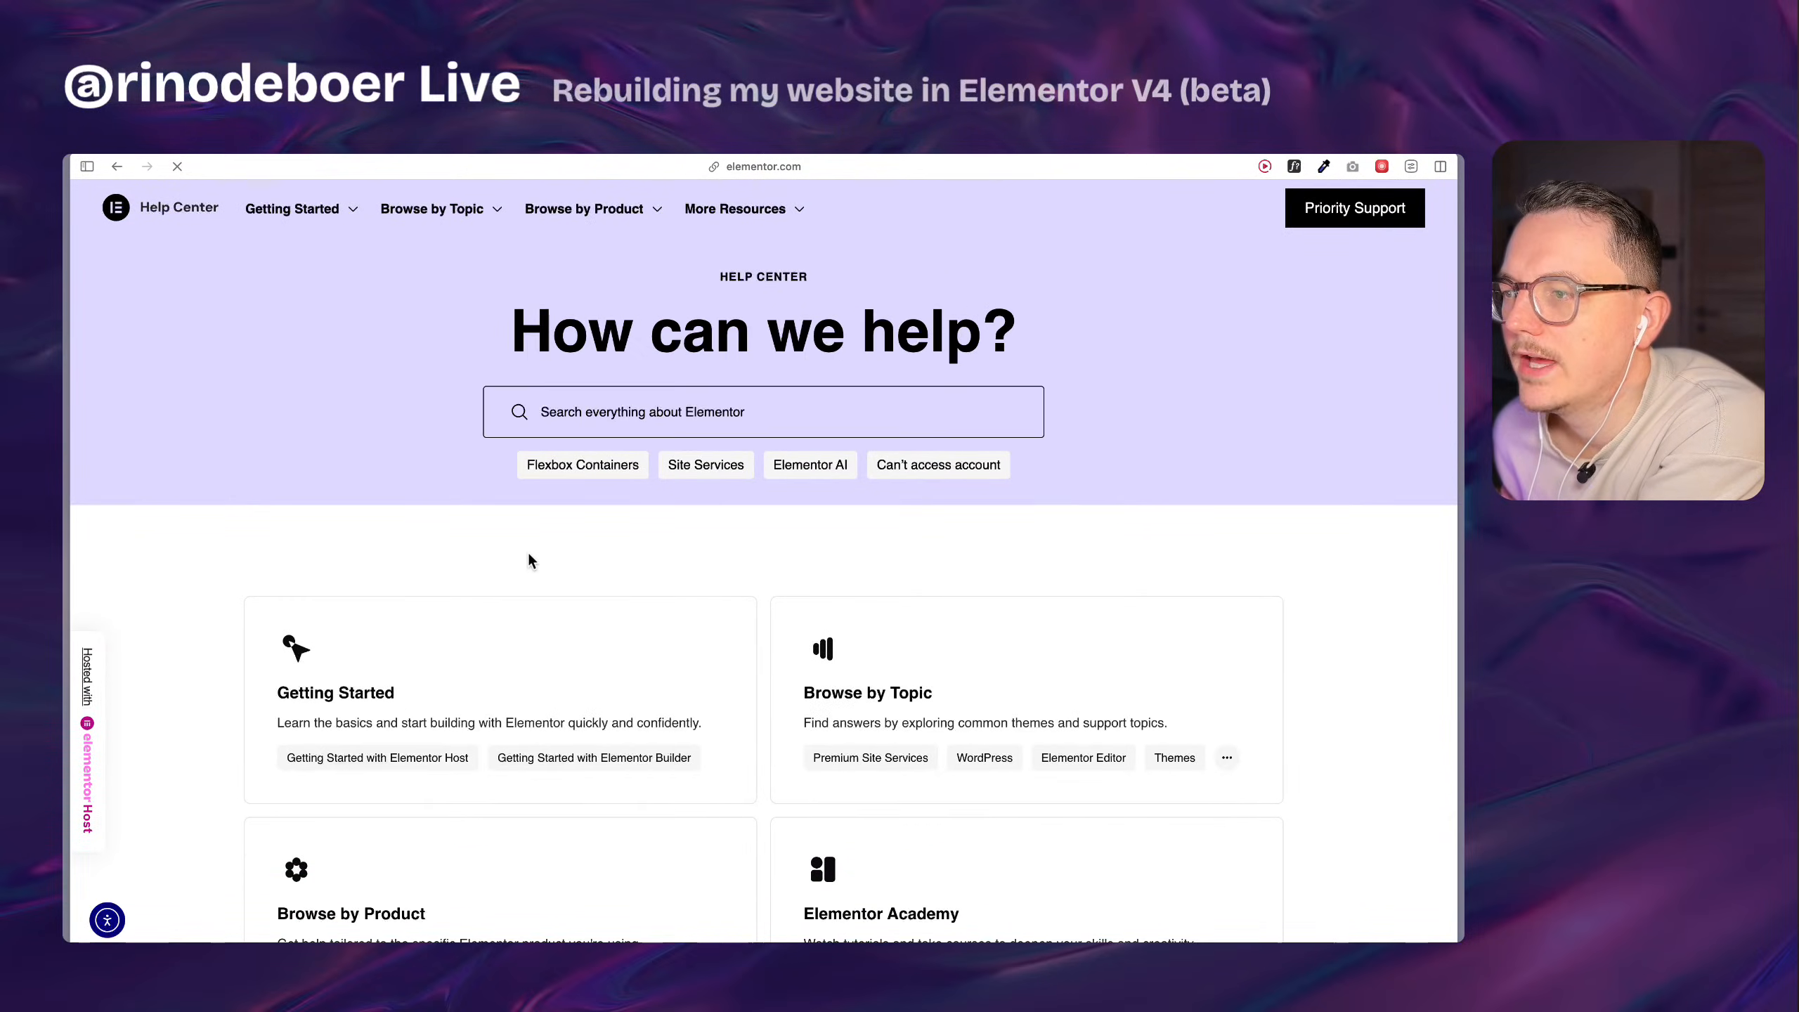
scroll(530, 553, "down", 8)
scroll(529, 536, "down", 5)
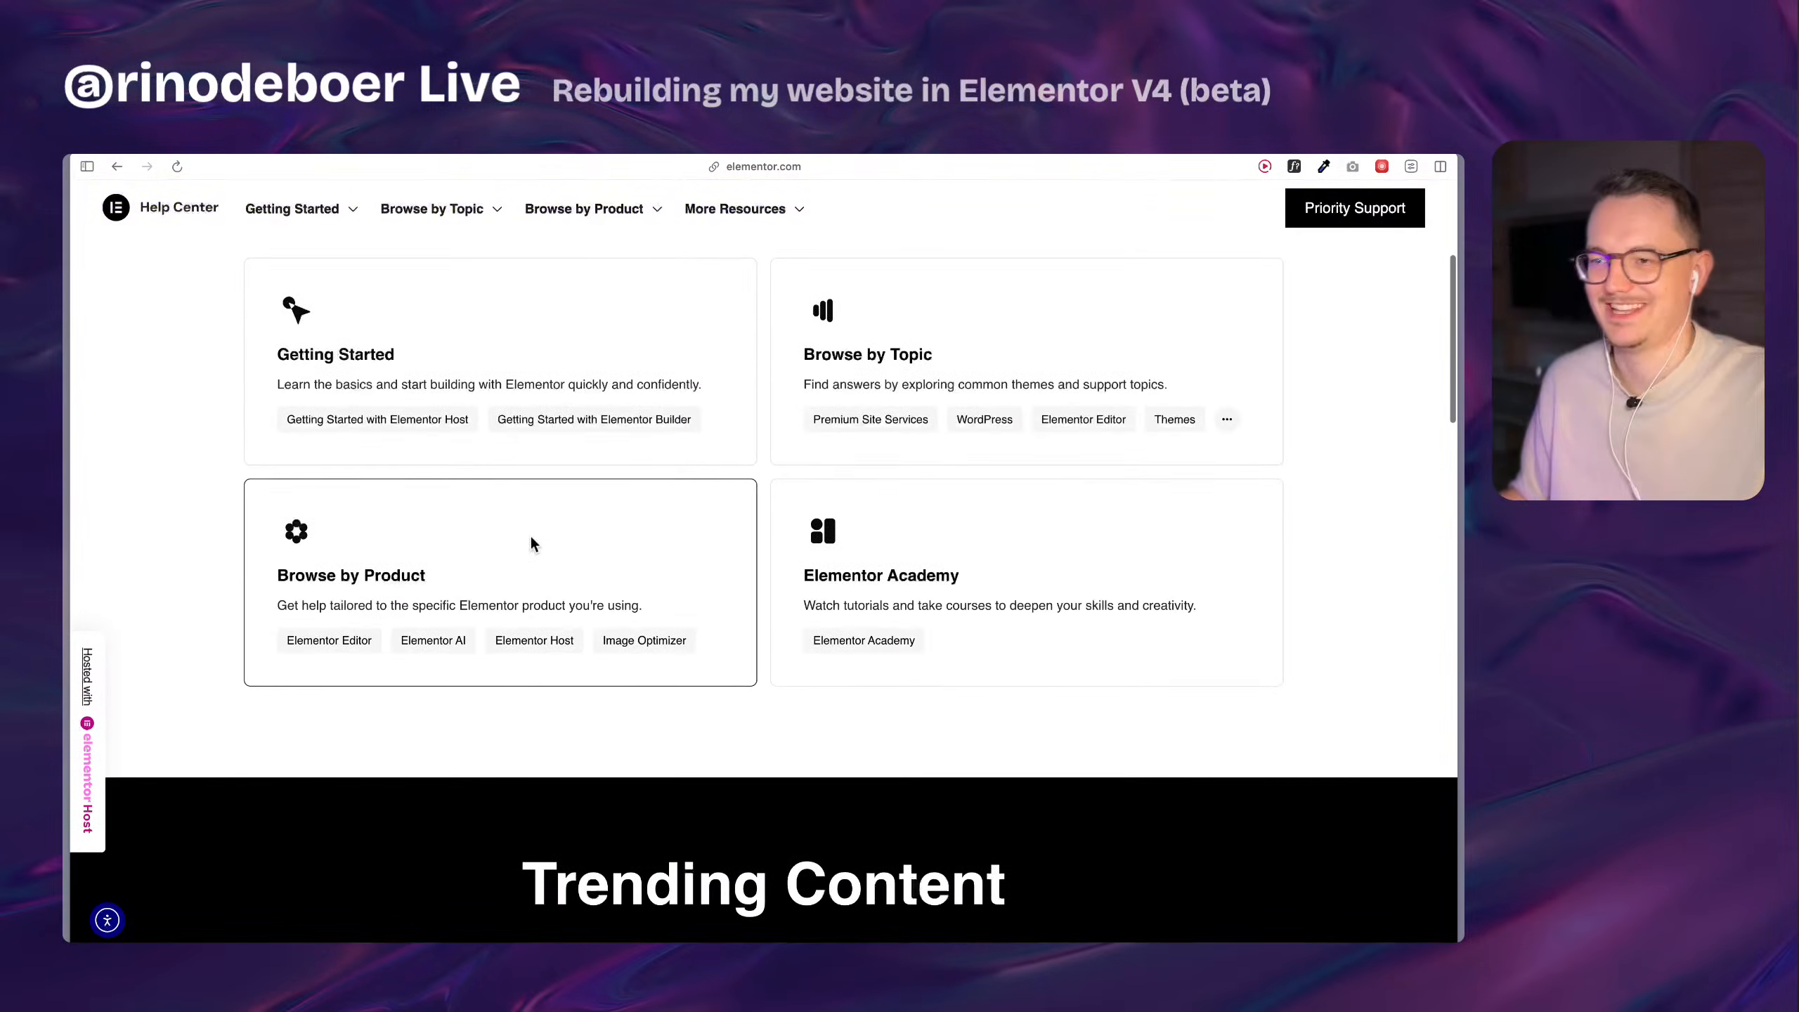
scroll(559, 603, "down", 5)
scroll(584, 653, "down", 4)
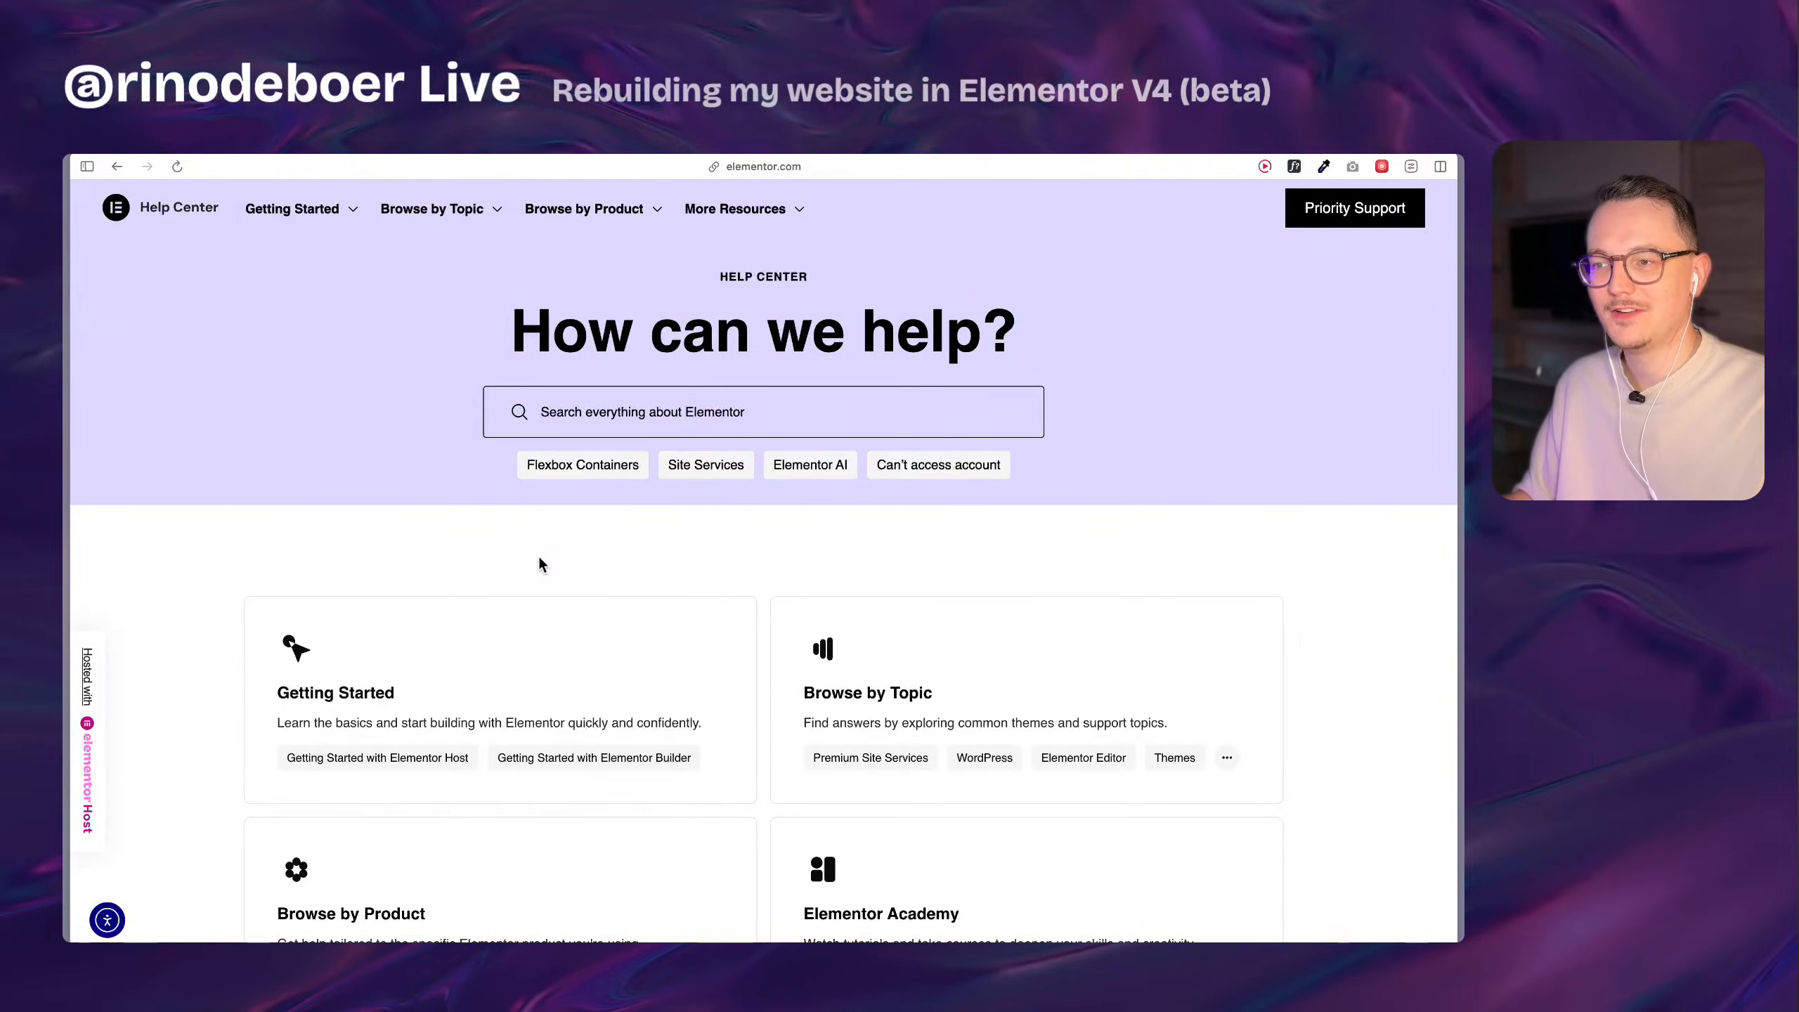
key("super+w")
Read the introduction to adding a first component property and dismiss it.
left_click(465, 566)
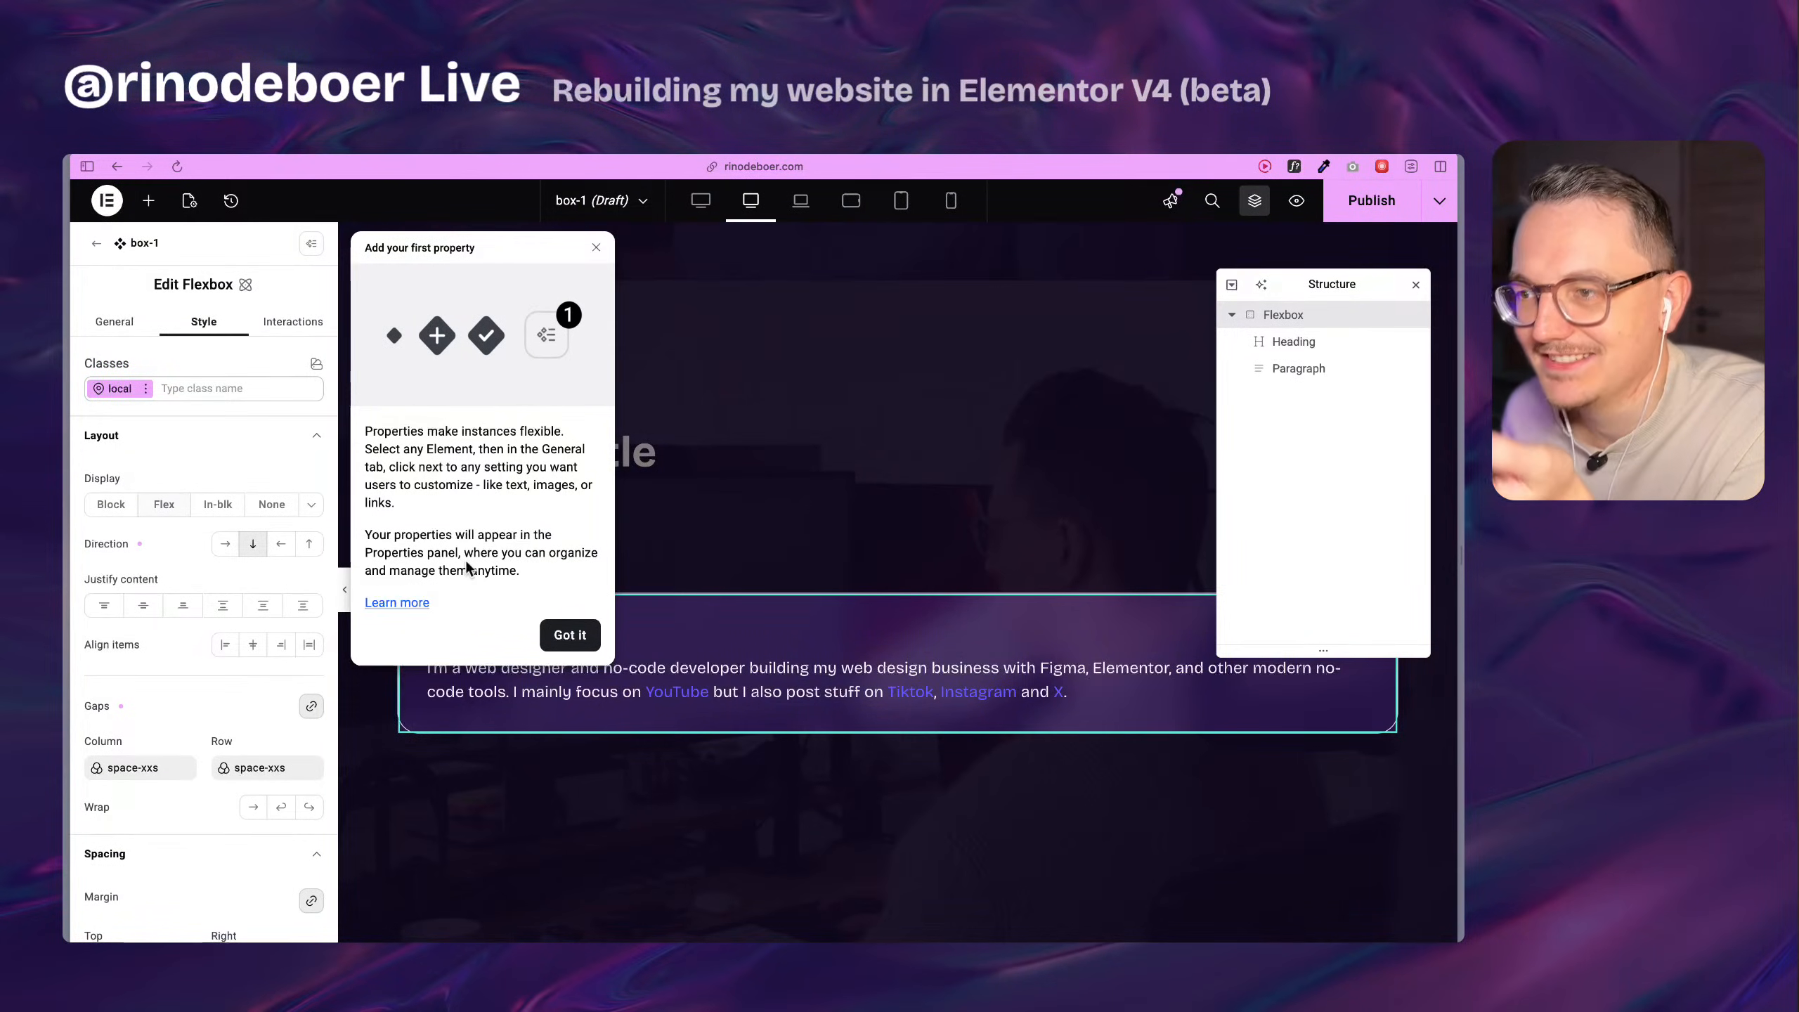
left_click_drag(387, 429, 407, 489)
left_click(414, 495)
left_click(413, 490)
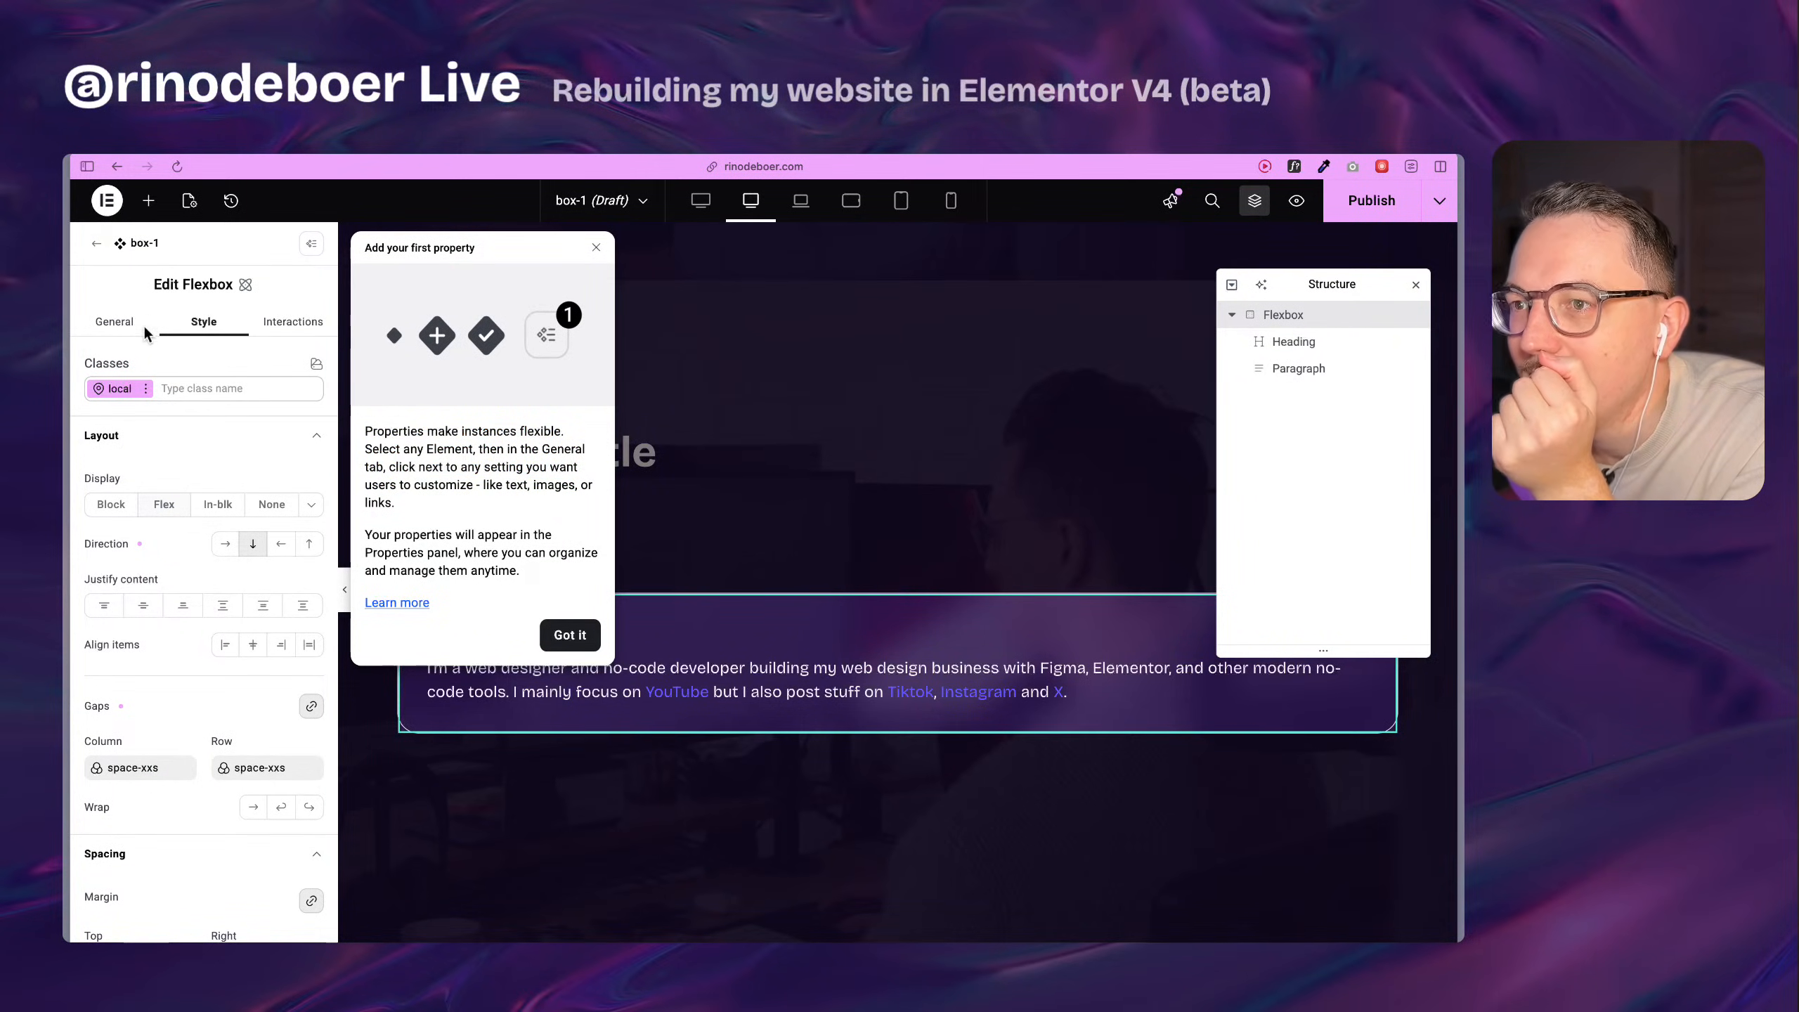
left_click_drag(413, 443, 449, 495)
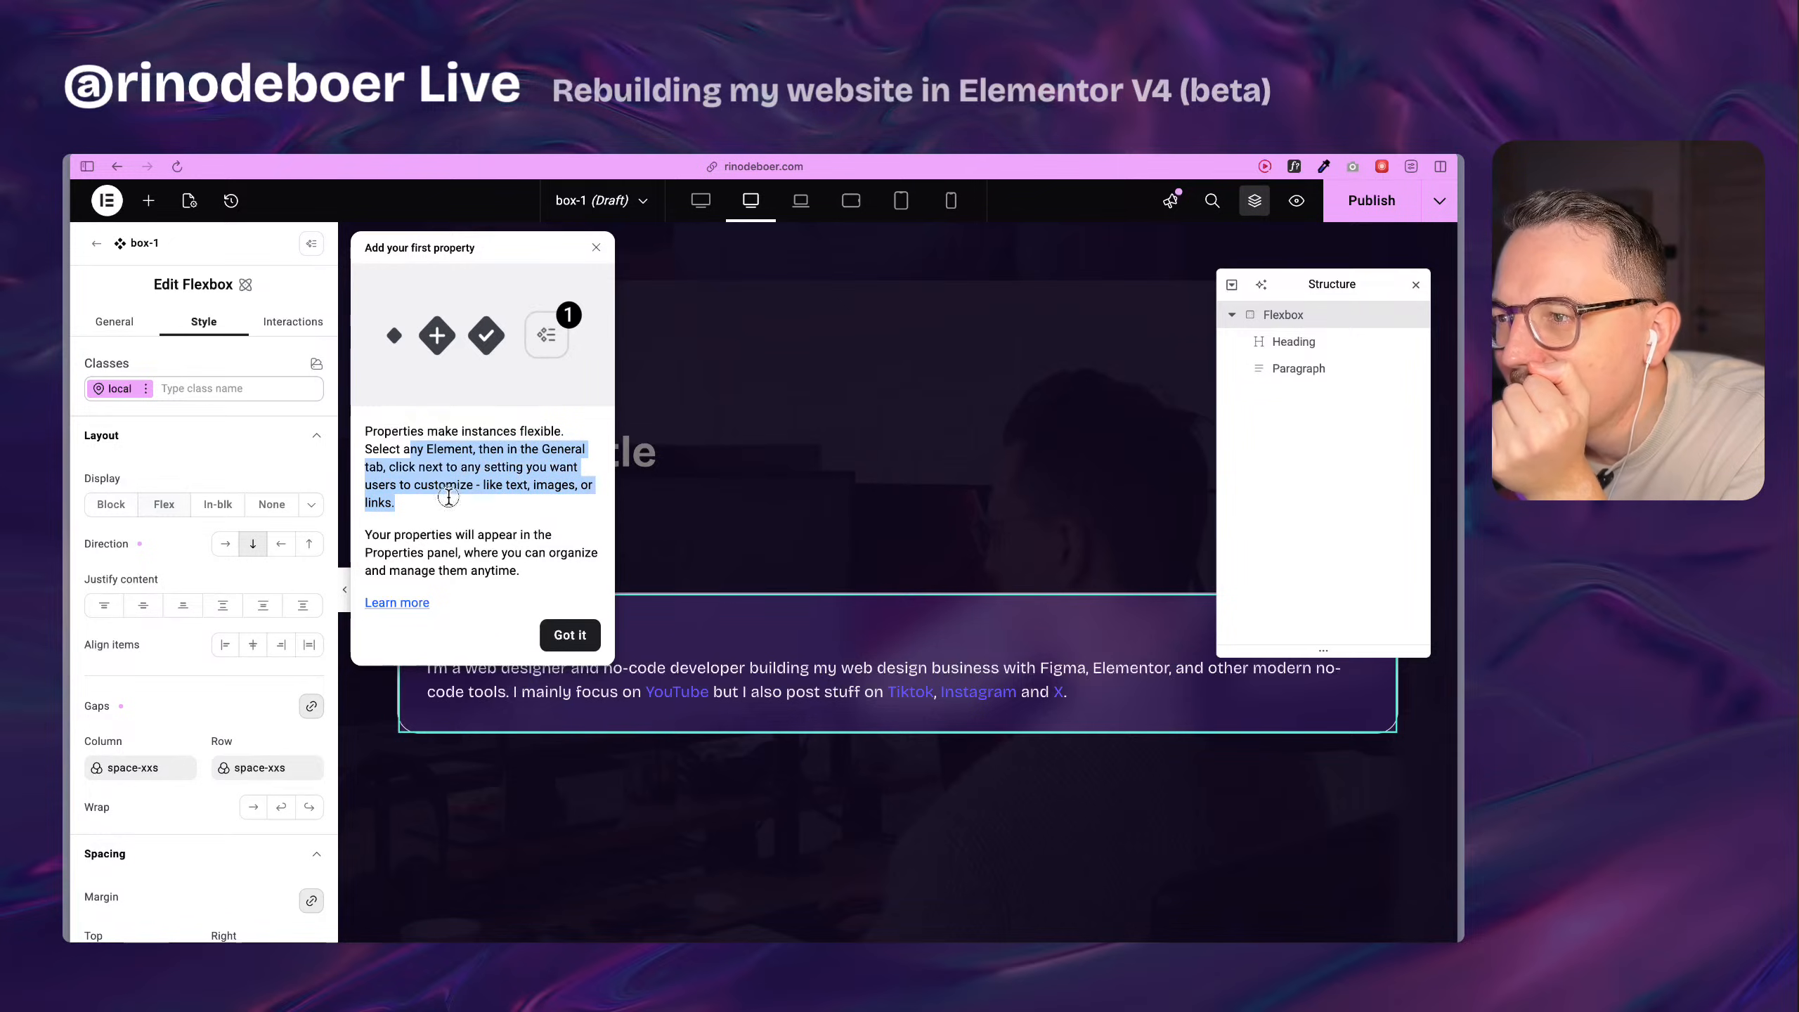
left_click(449, 495)
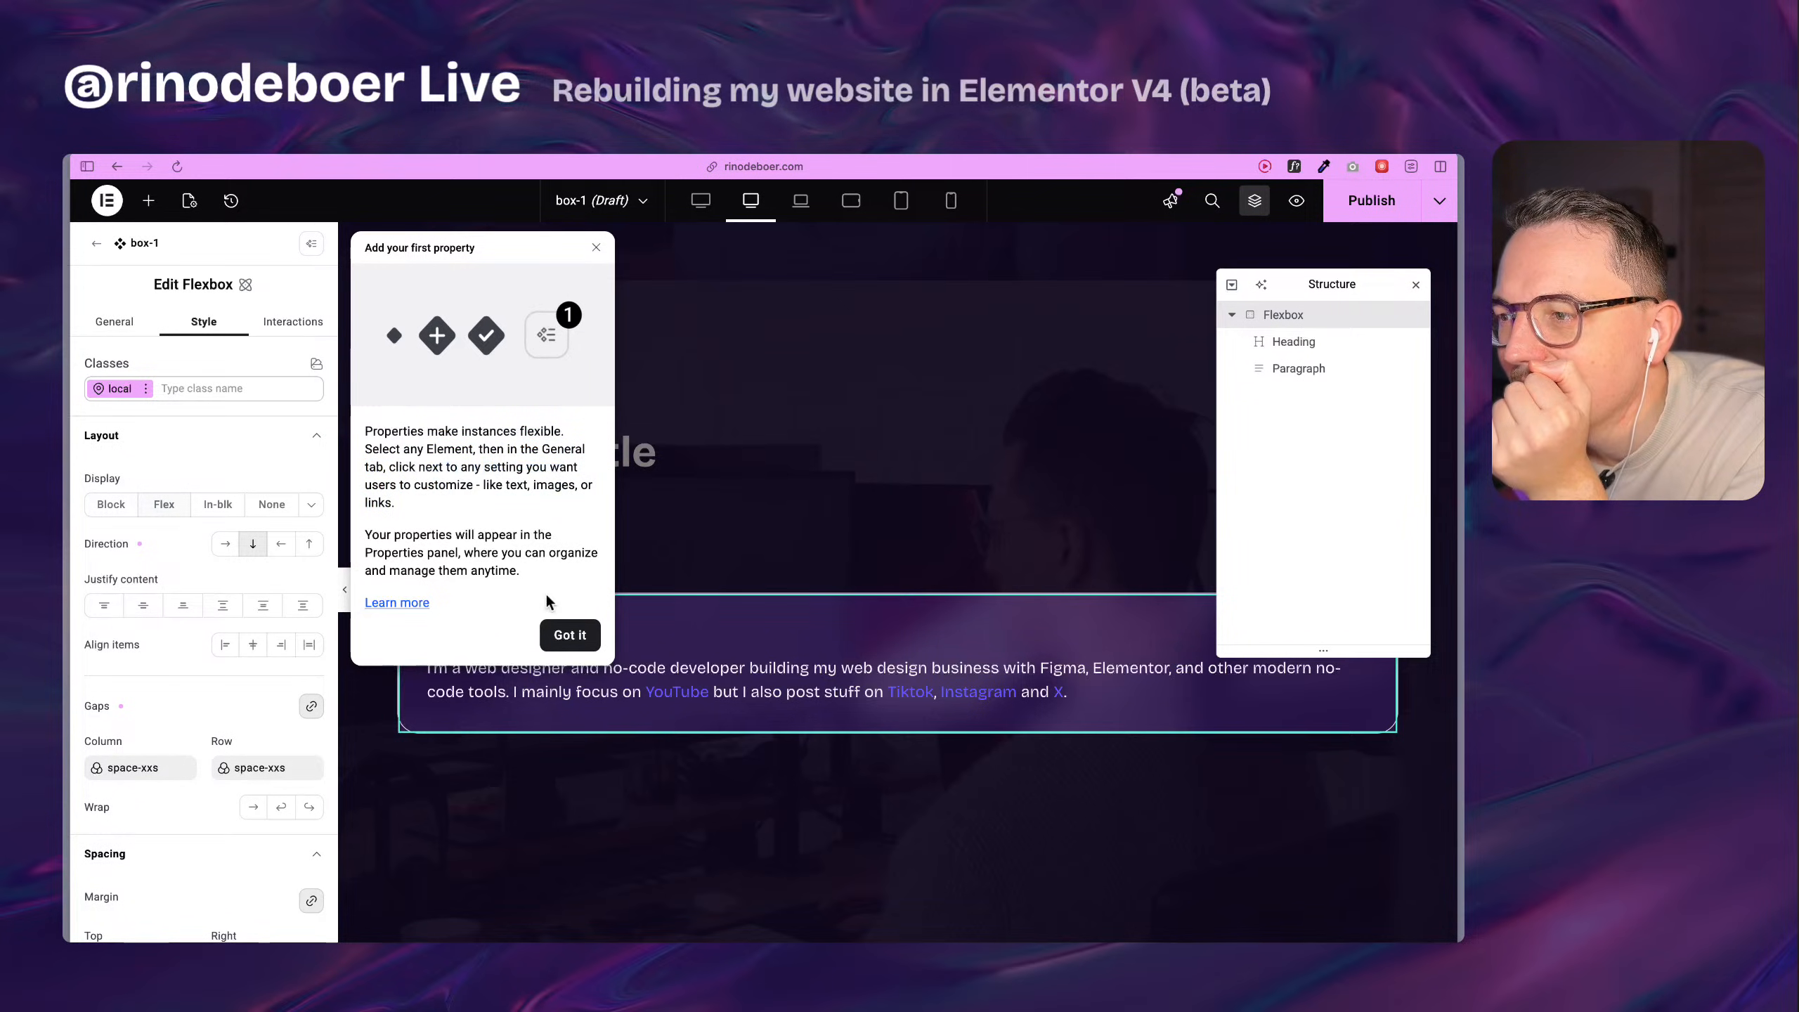
left_click(570, 634)
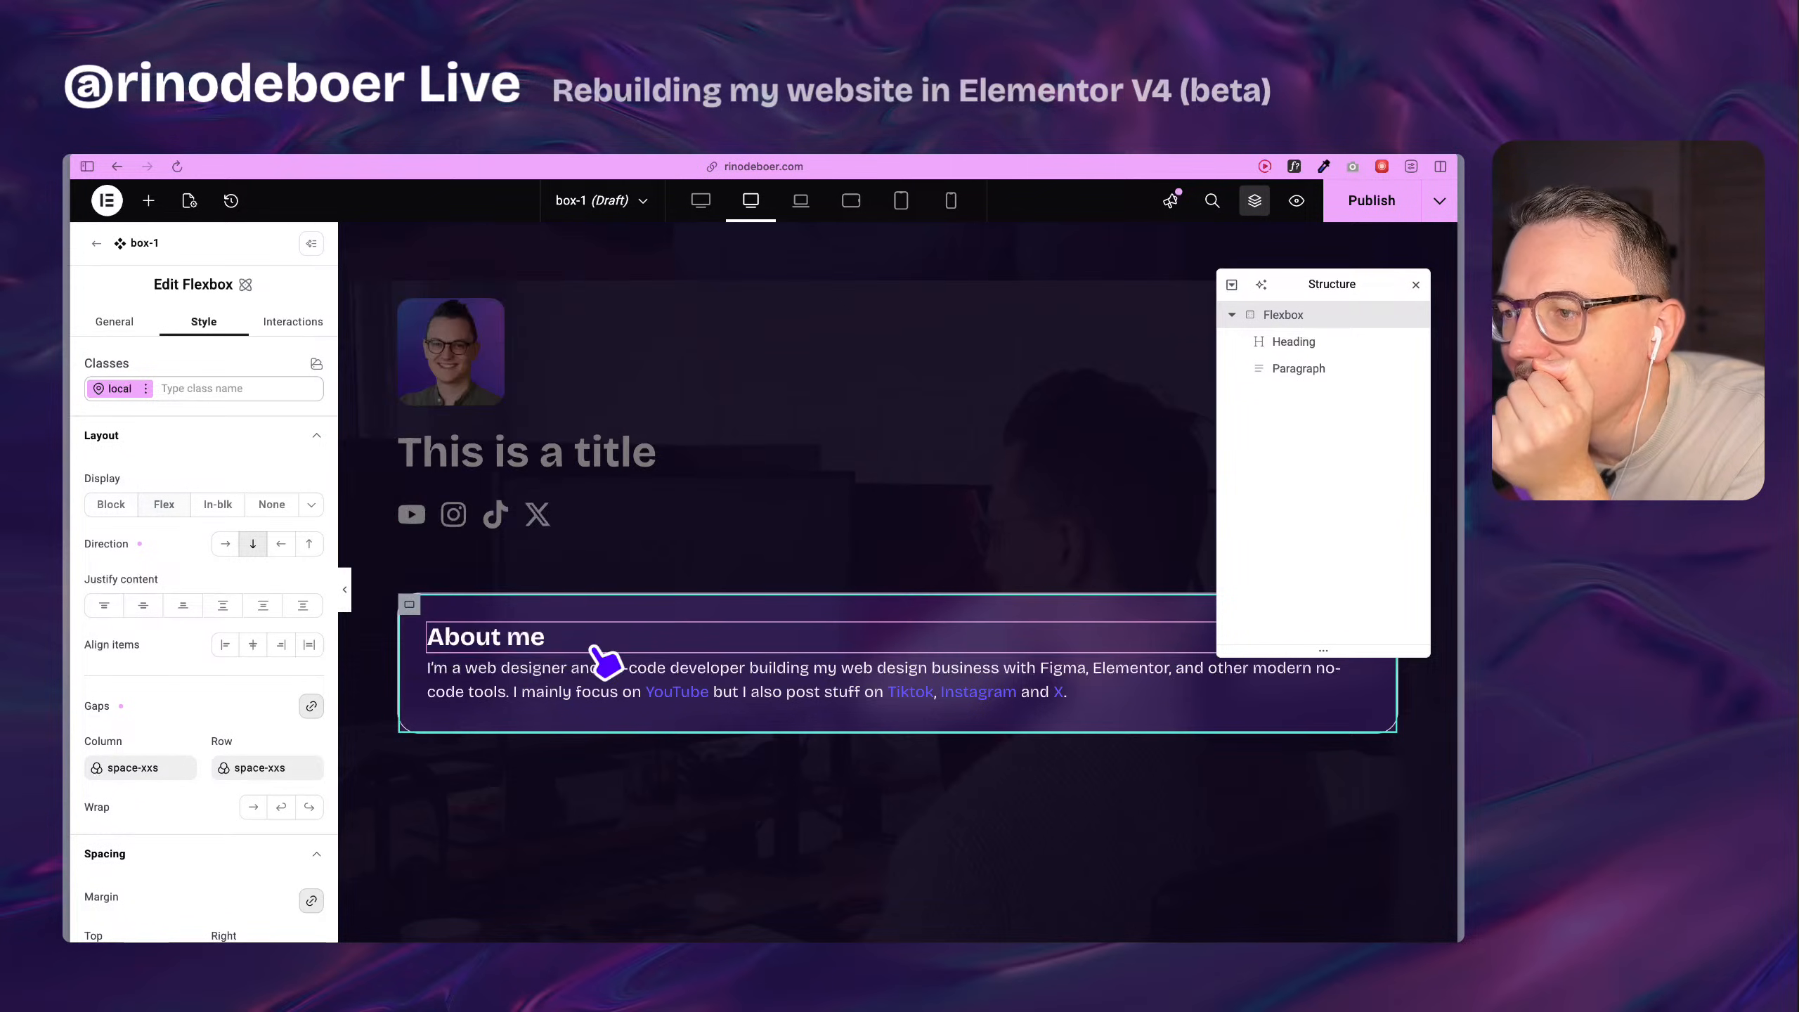
Examine the new-property options for the title, tag and link of the heading inside the box-1 component.
left_click(1335, 351)
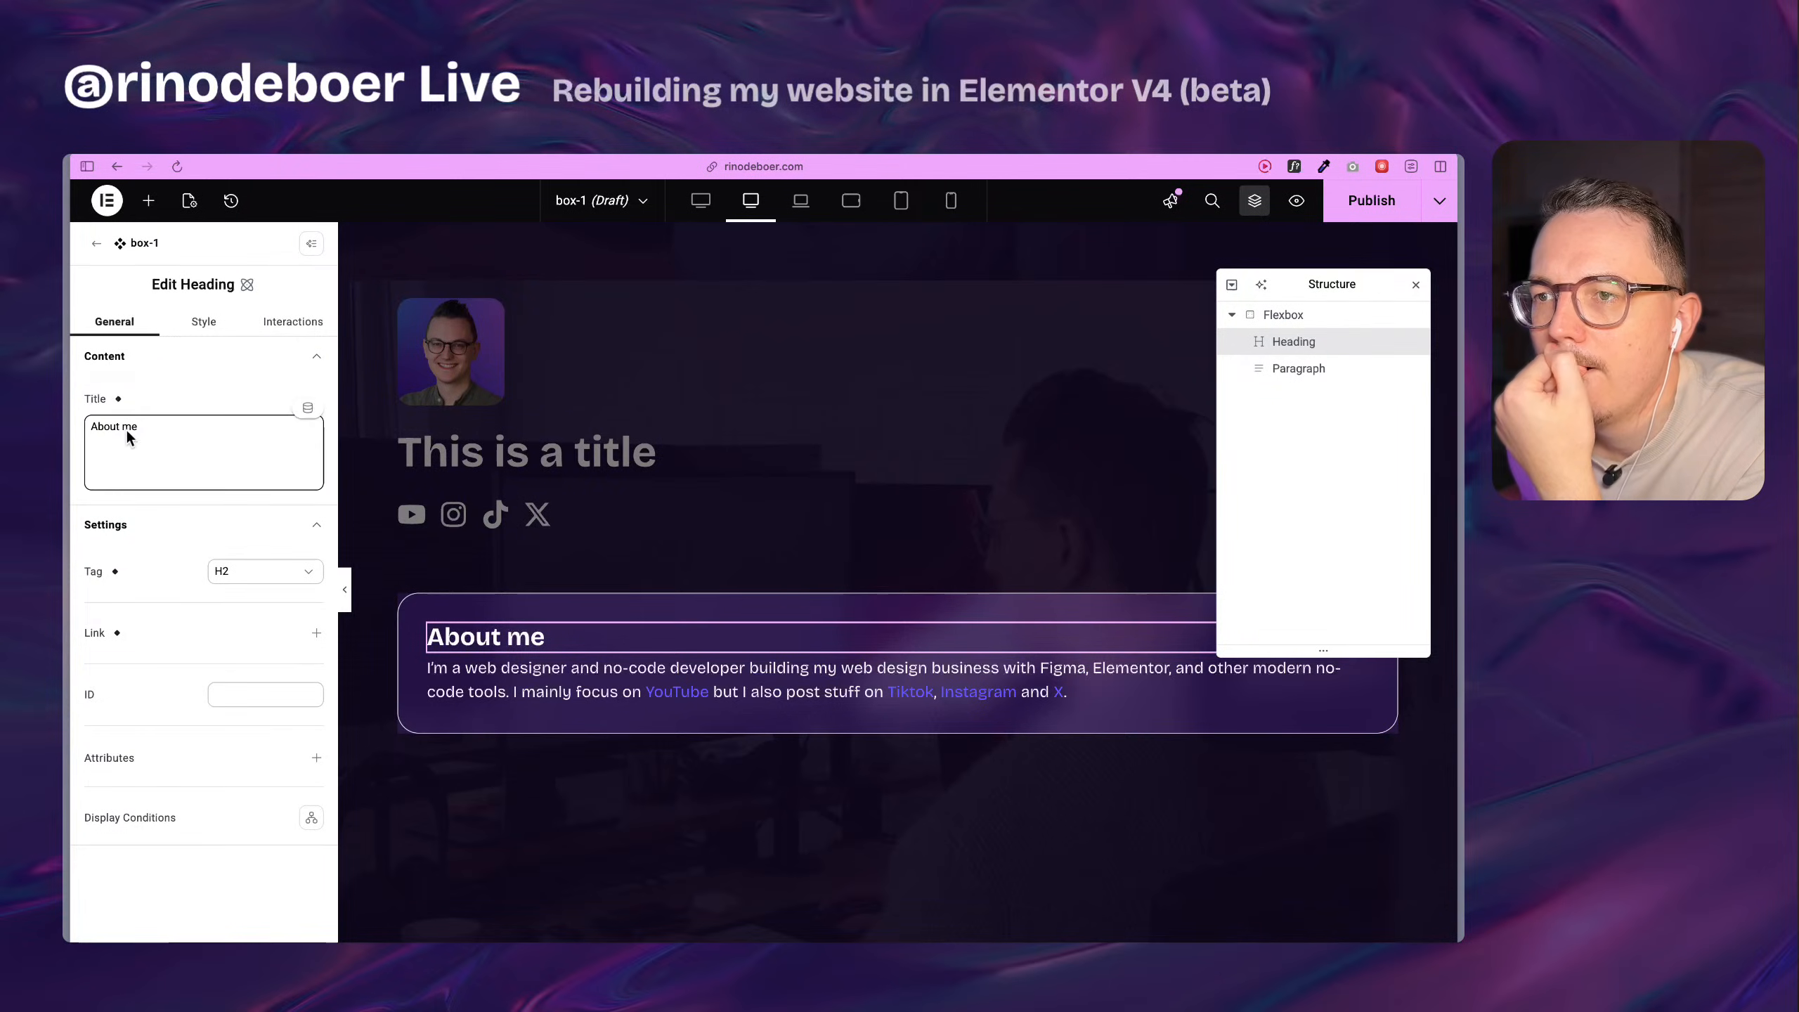
left_click(118, 399)
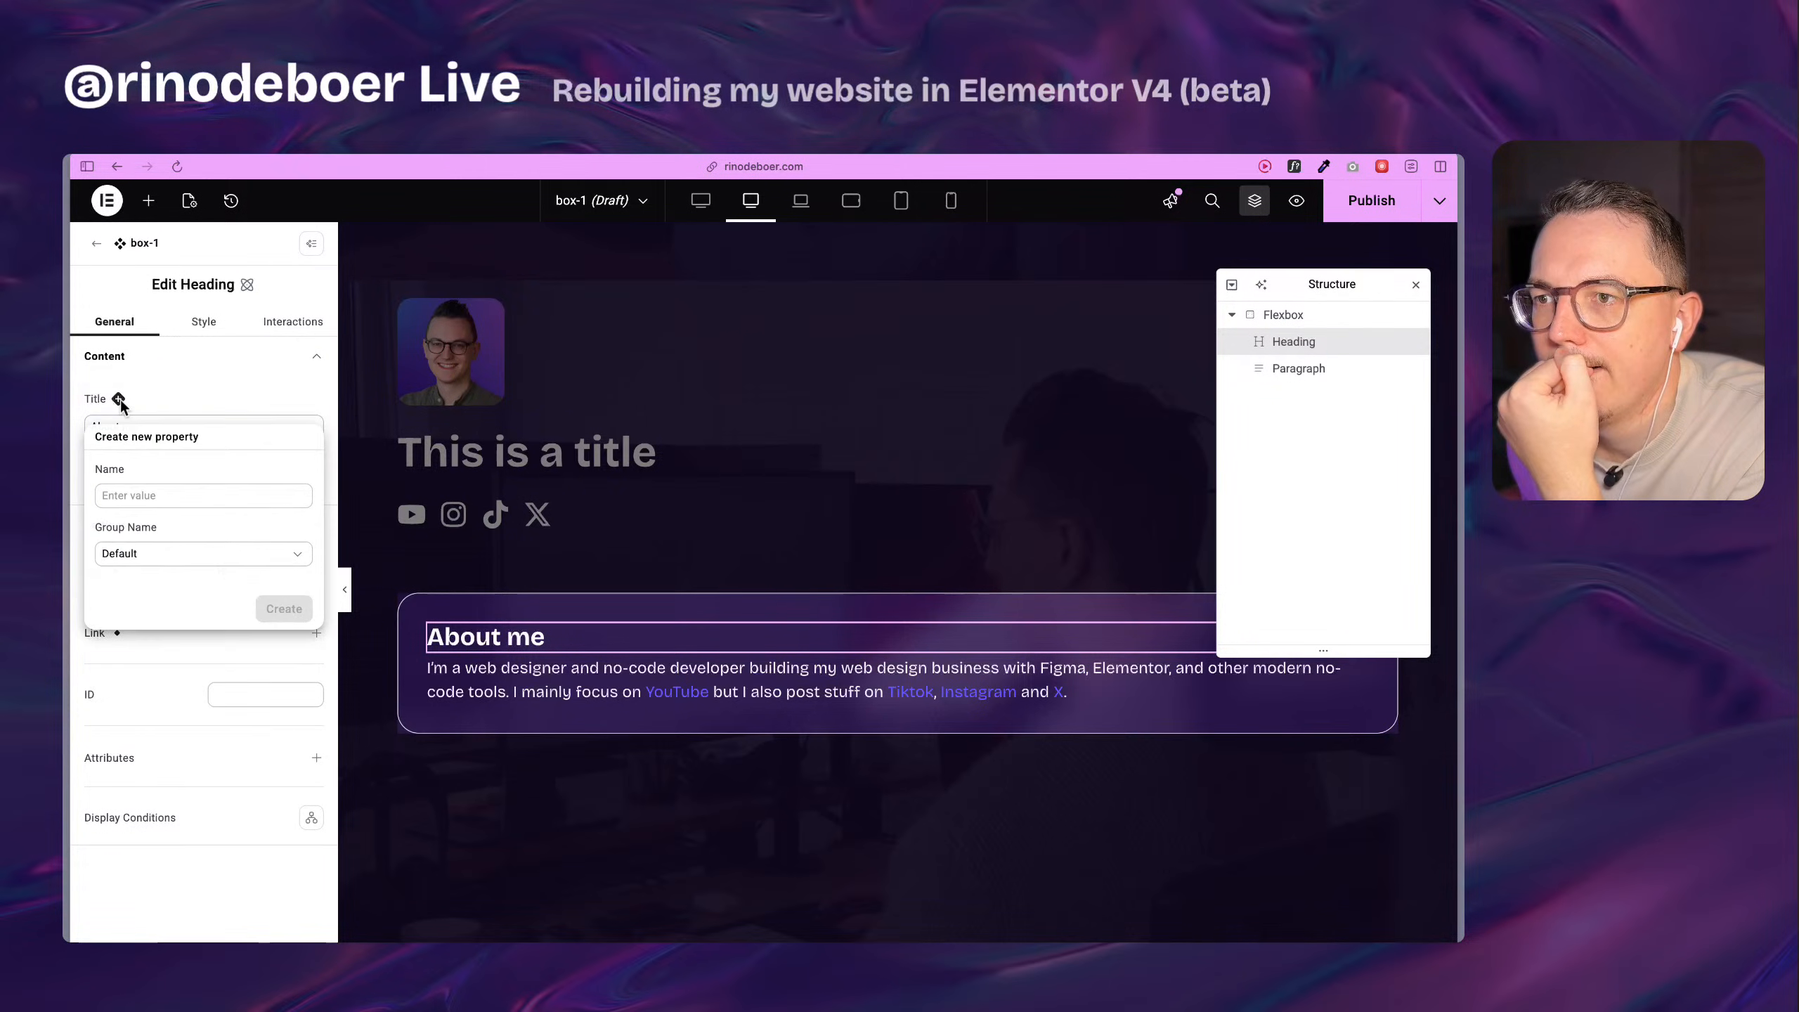
left_click(167, 554)
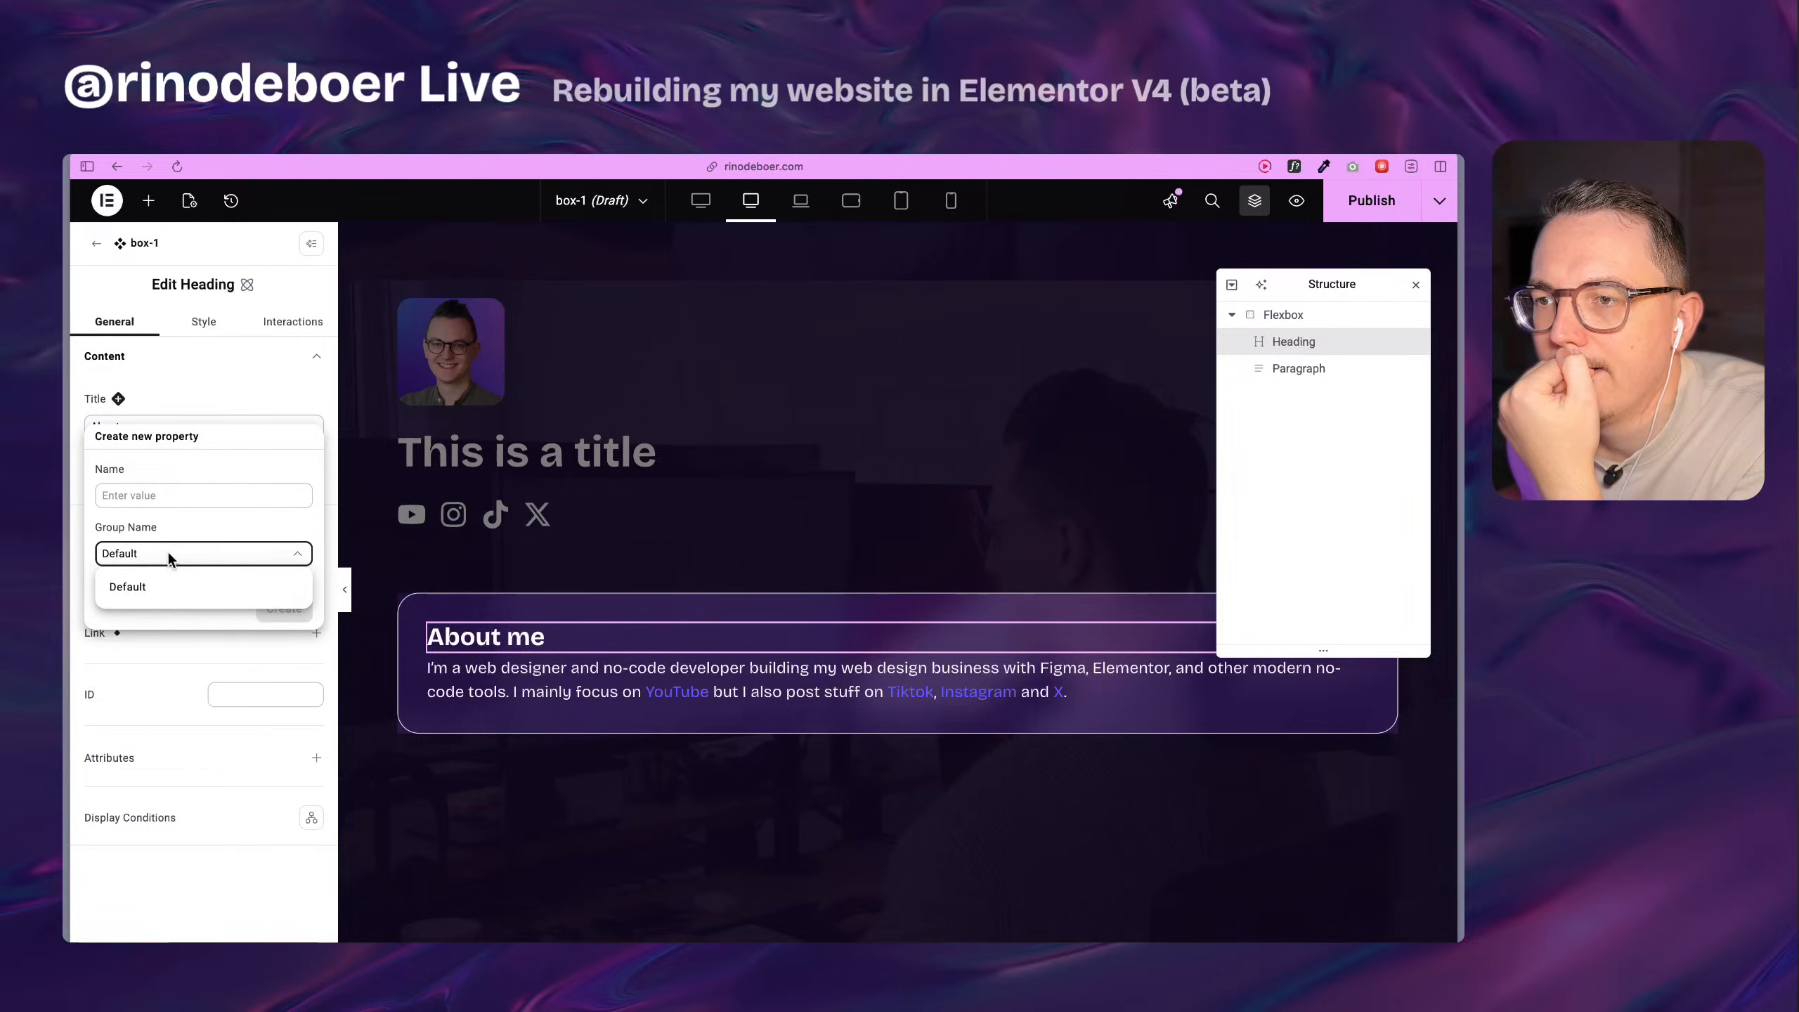
left_click(167, 550)
left_click(177, 402)
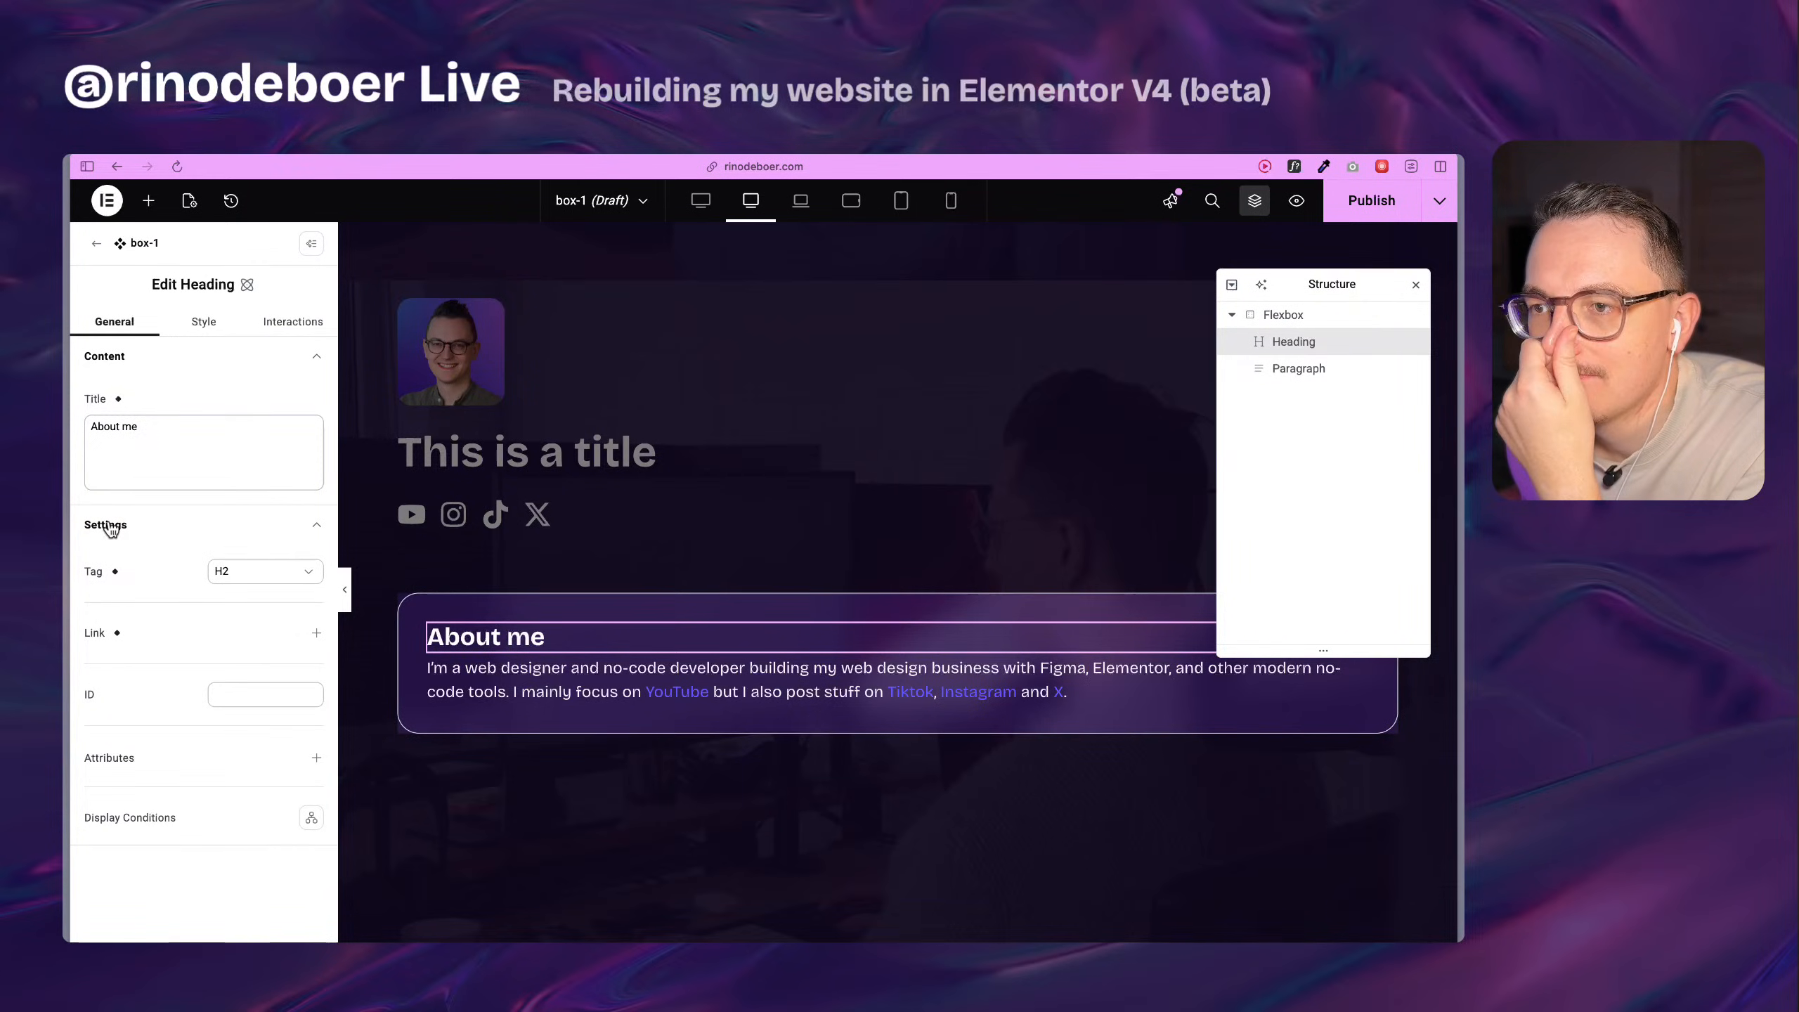
left_click(115, 572)
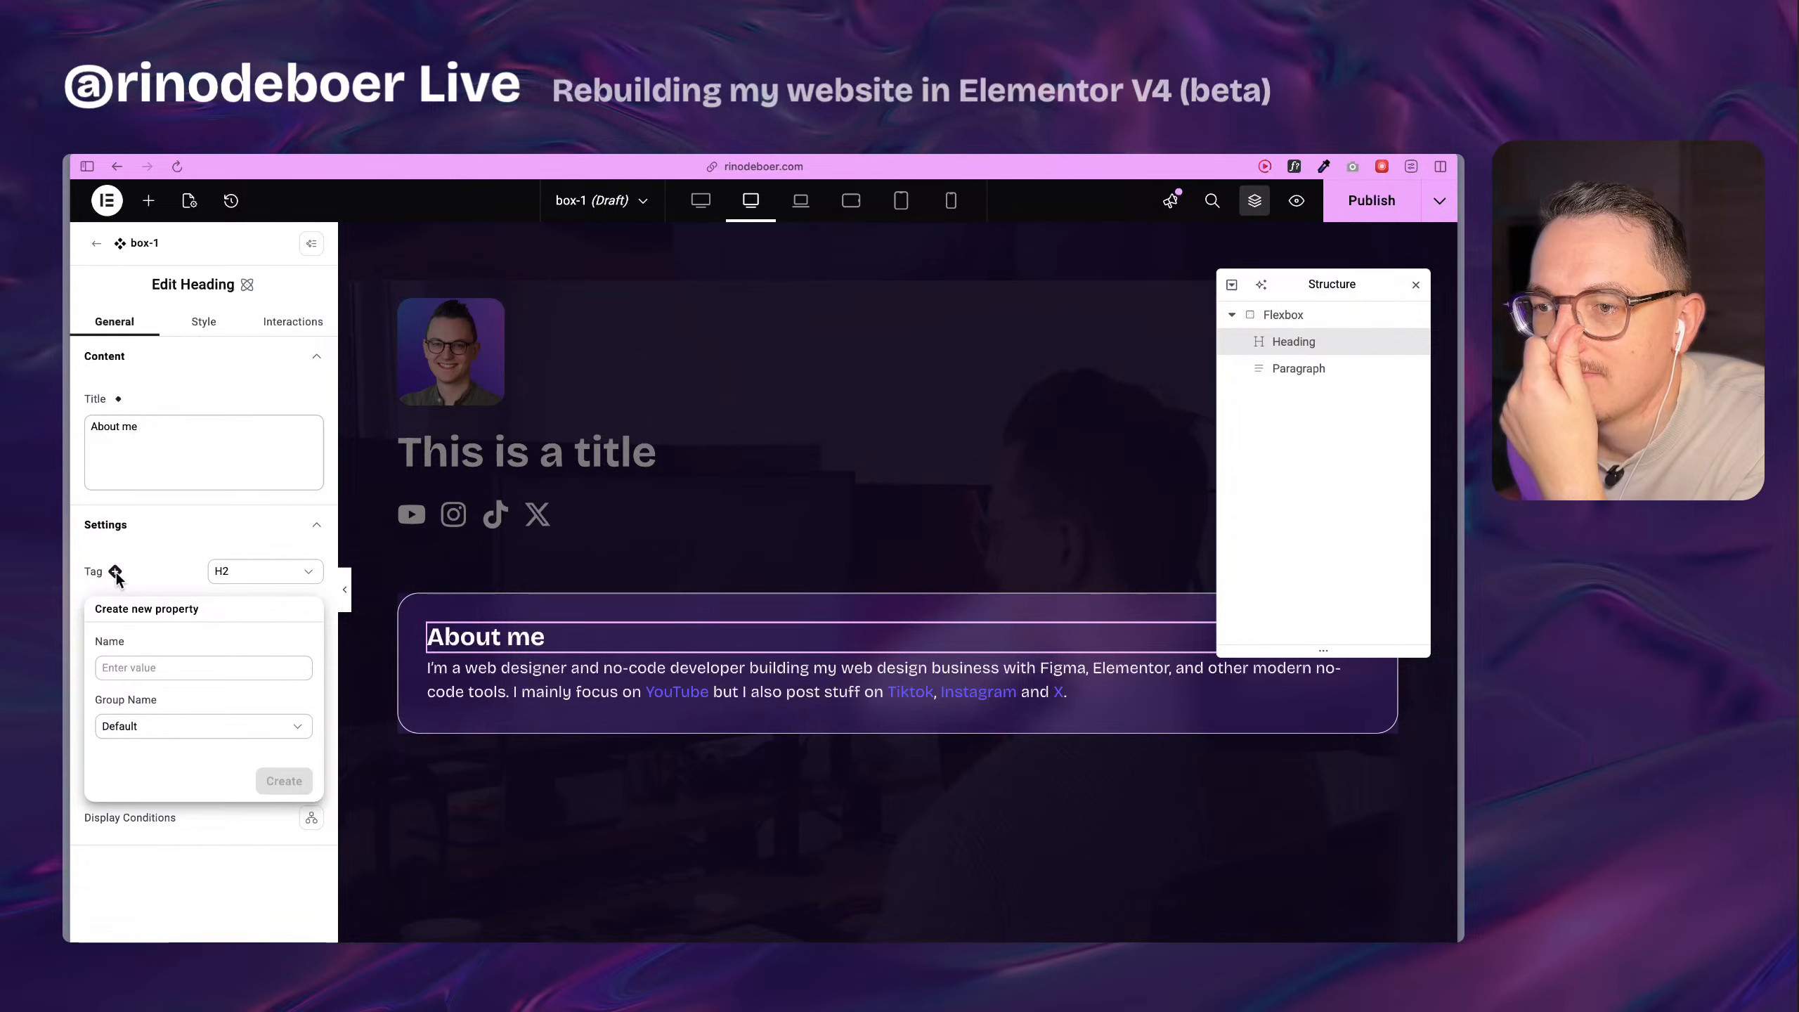
left_click(116, 572)
left_click(116, 634)
left_click(202, 641)
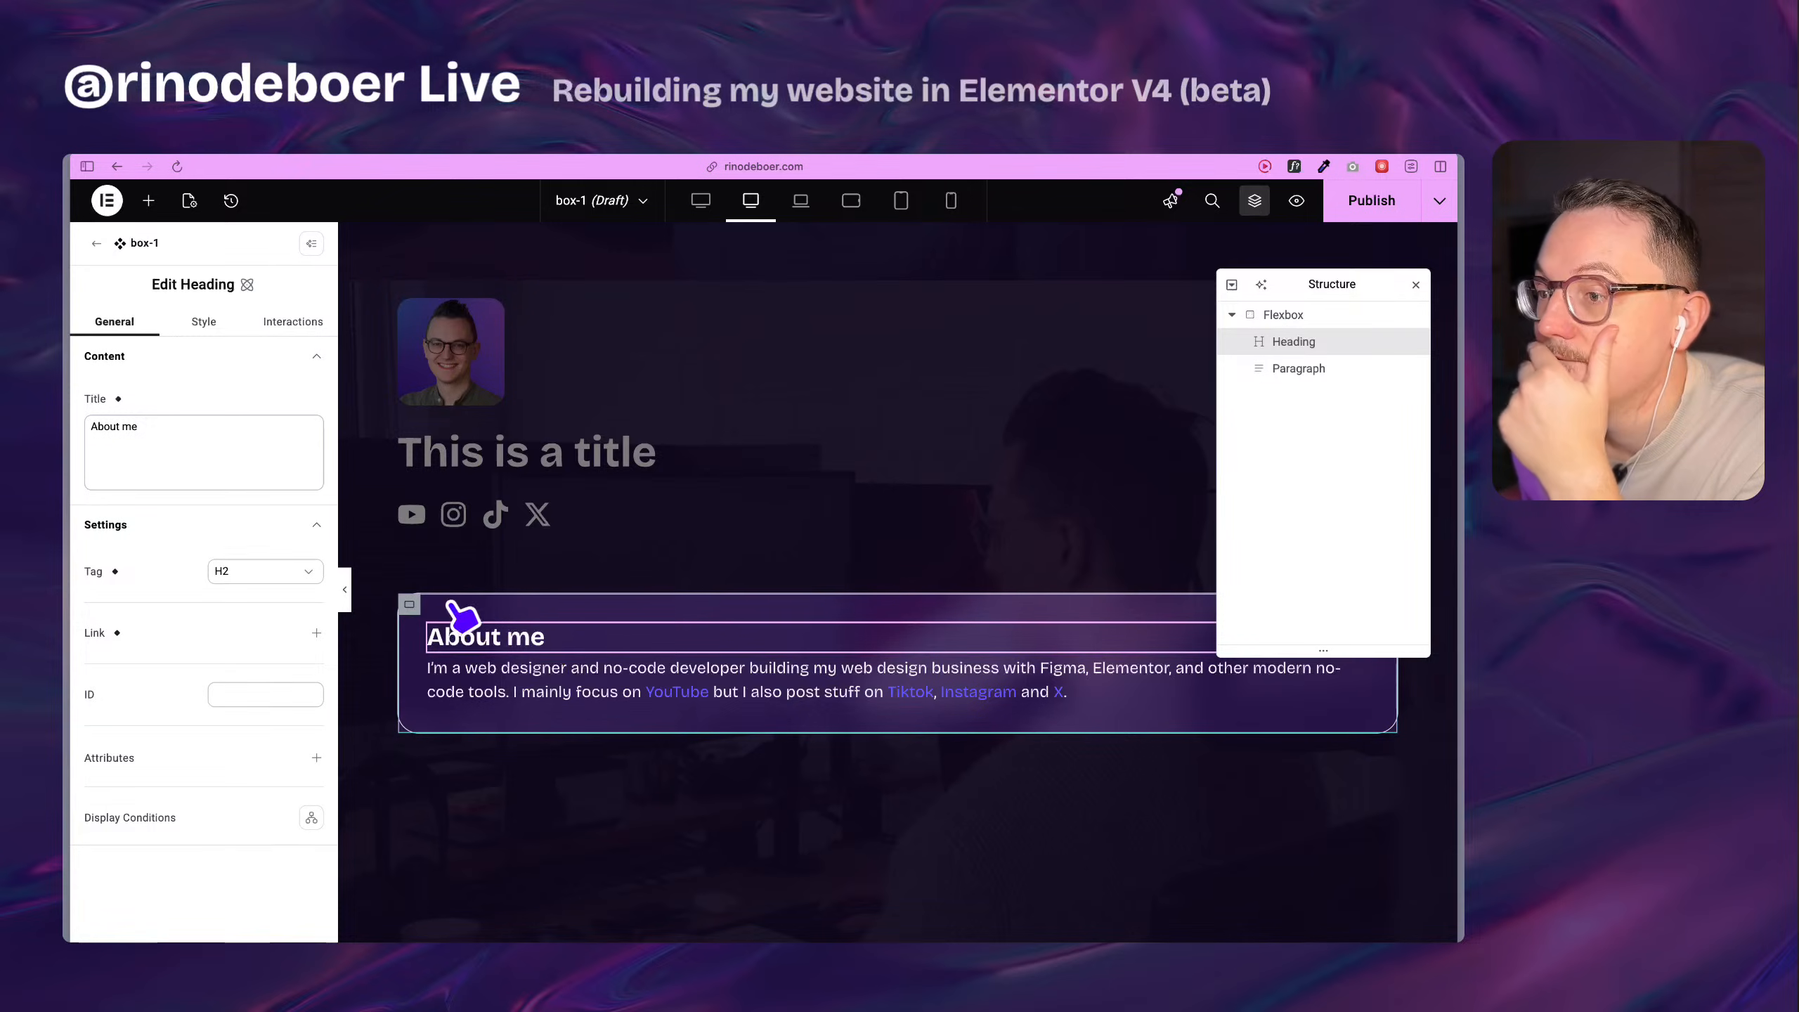
Leave the box-1 component for the Home page and select the box-1 instance there.
mouse_move(410, 611)
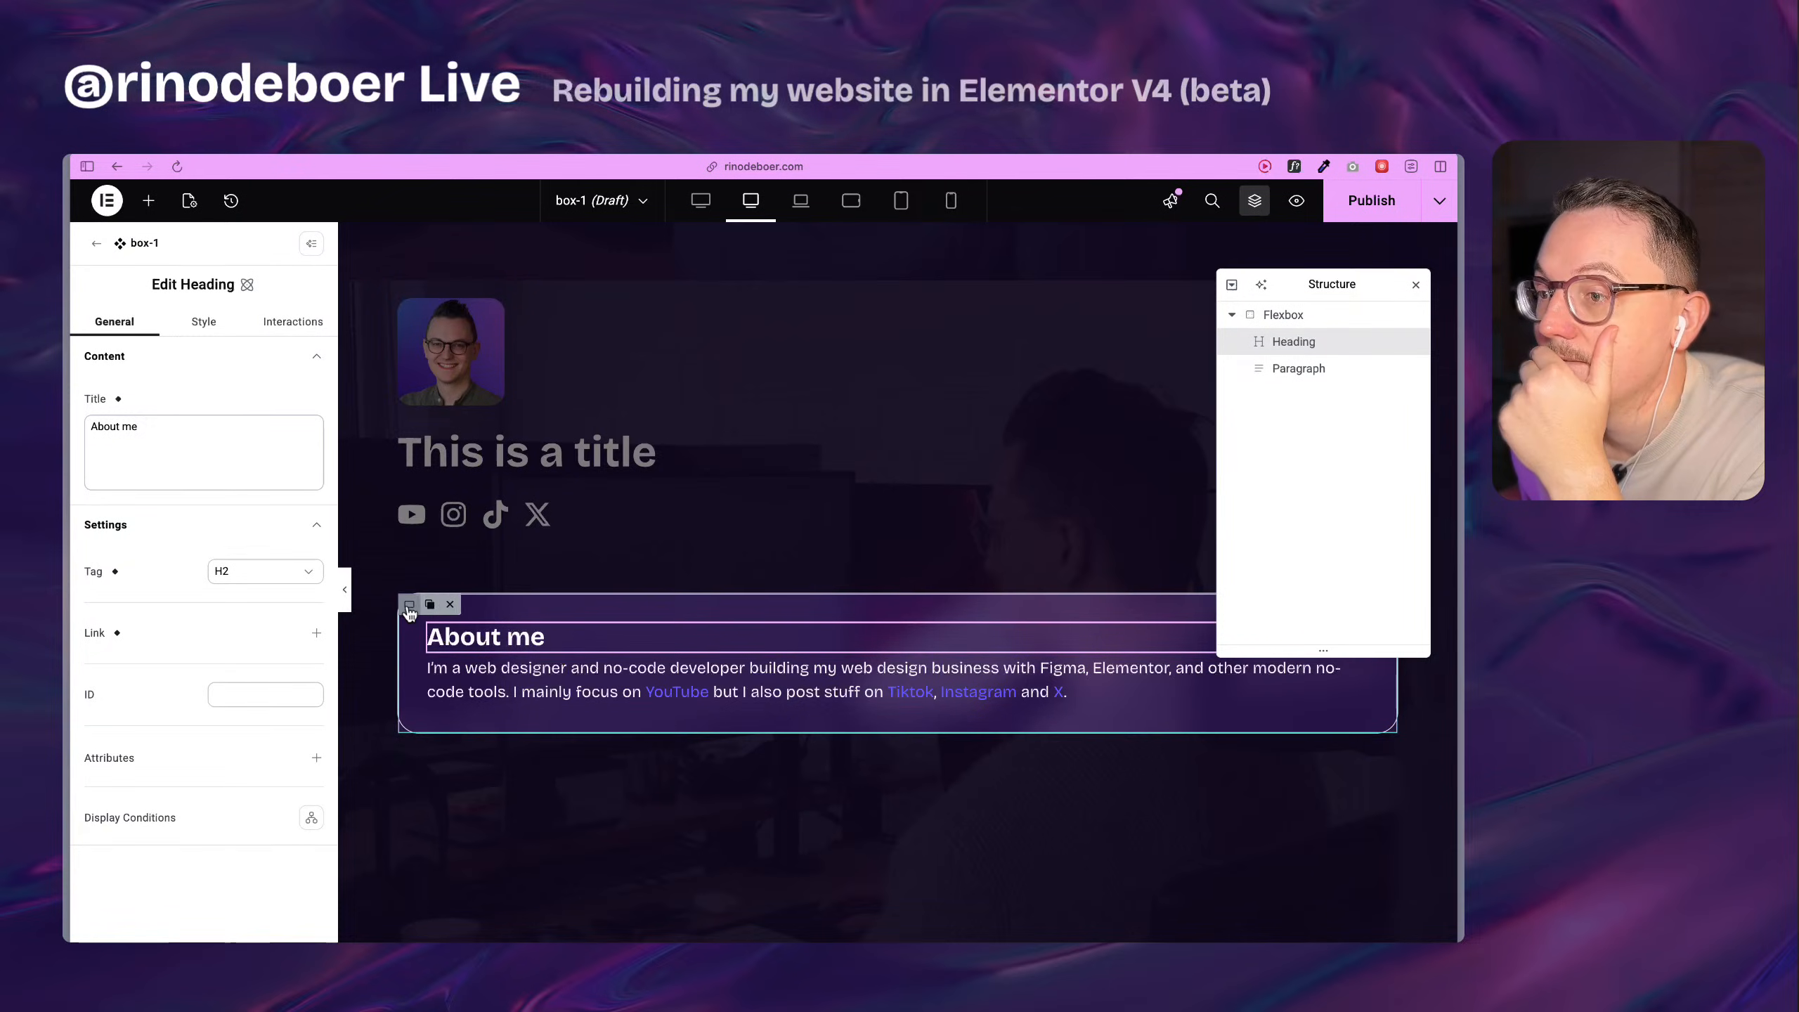
left_click(1346, 316)
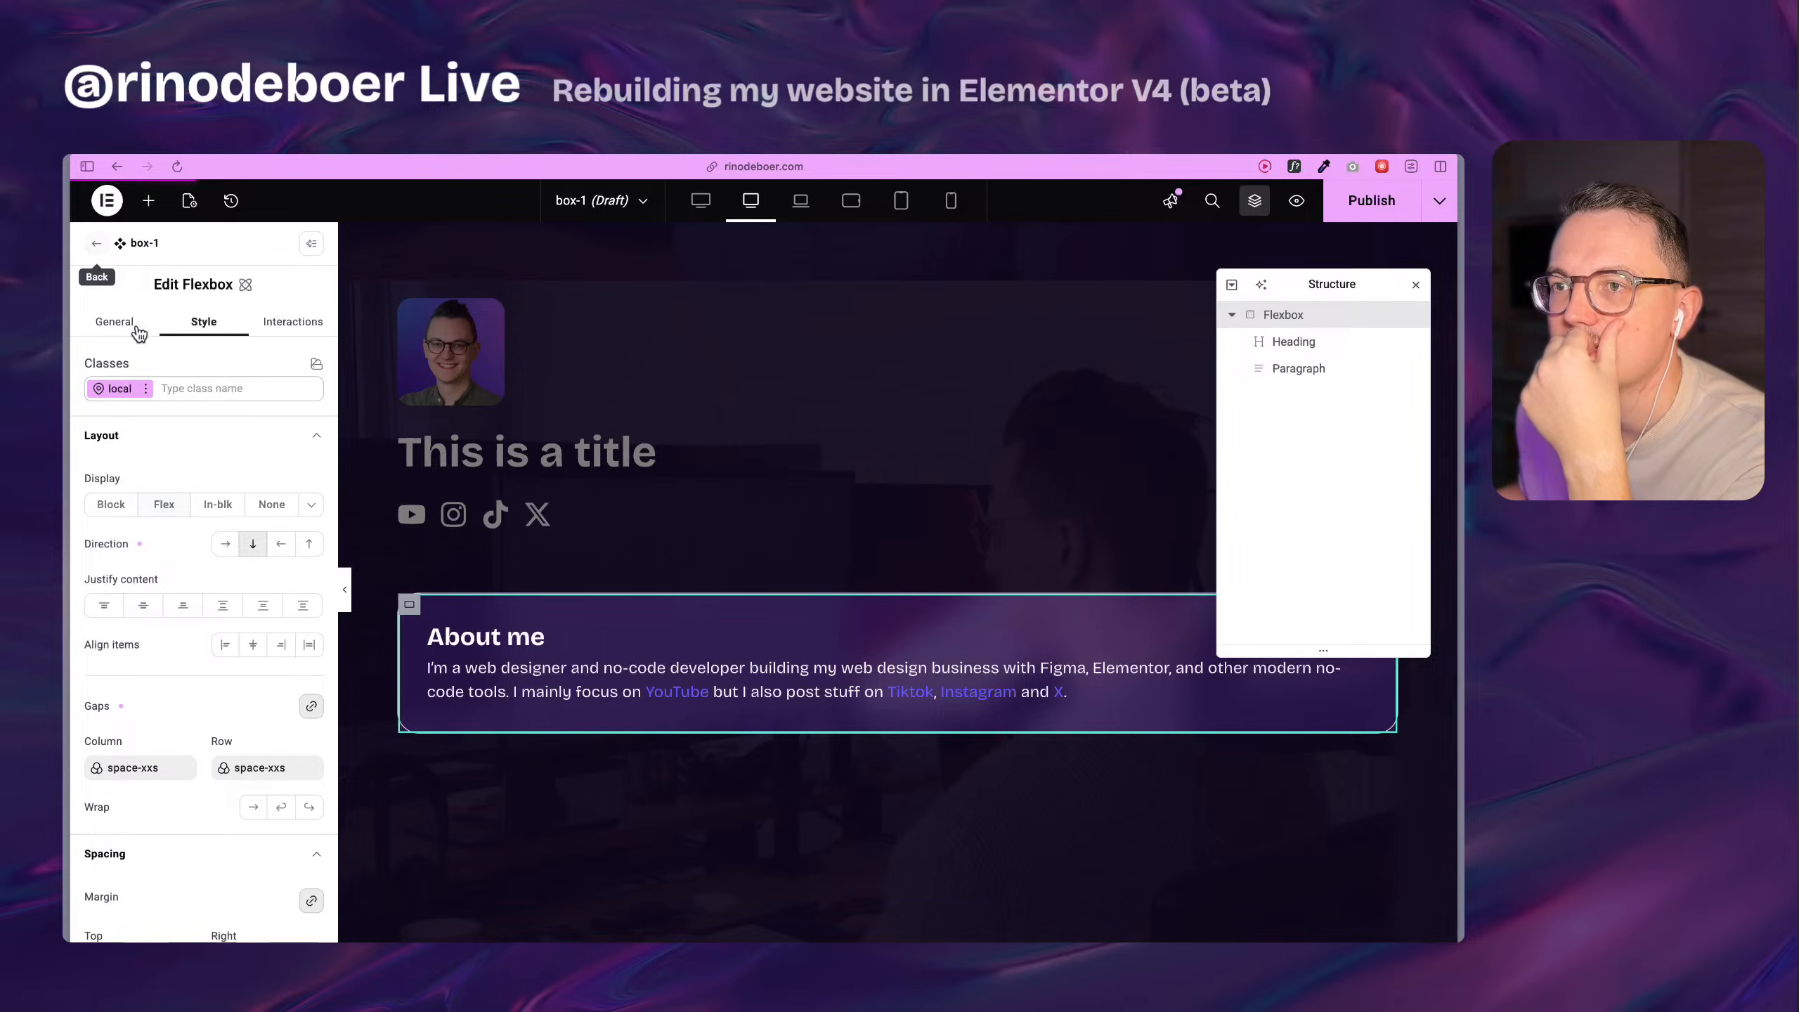
left_click(94, 249)
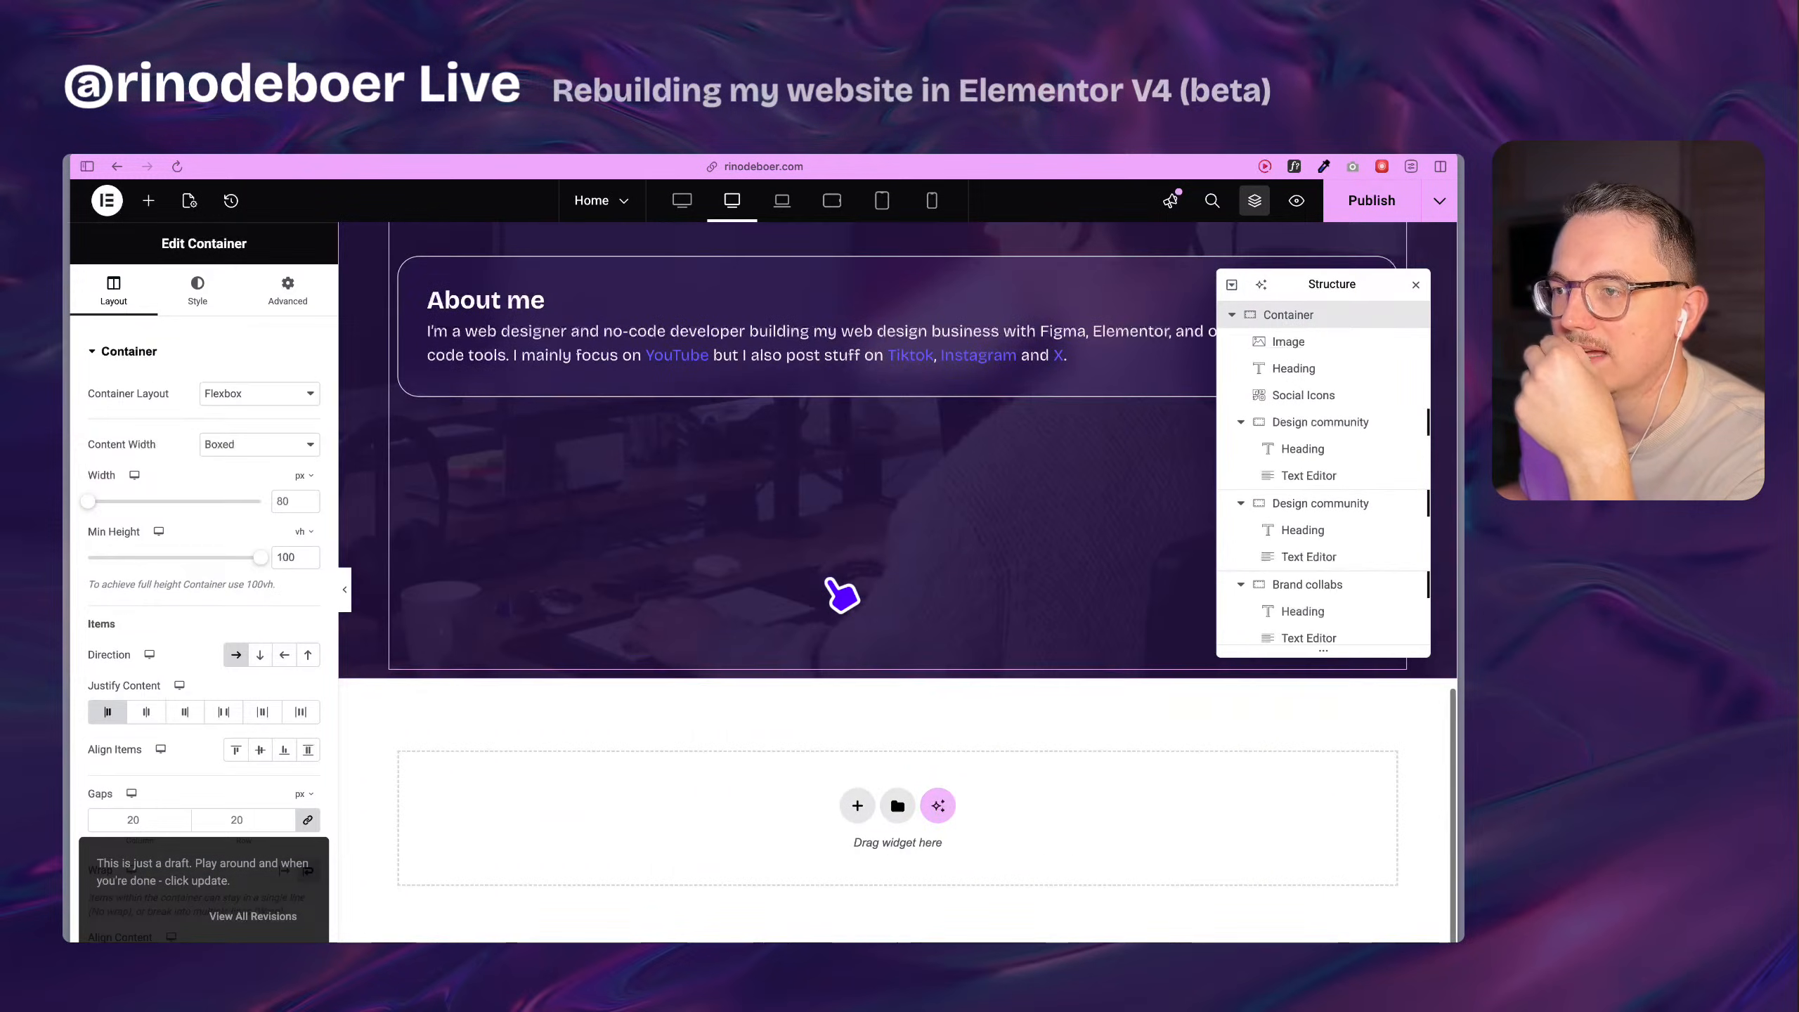
scroll(791, 747, "down", 10)
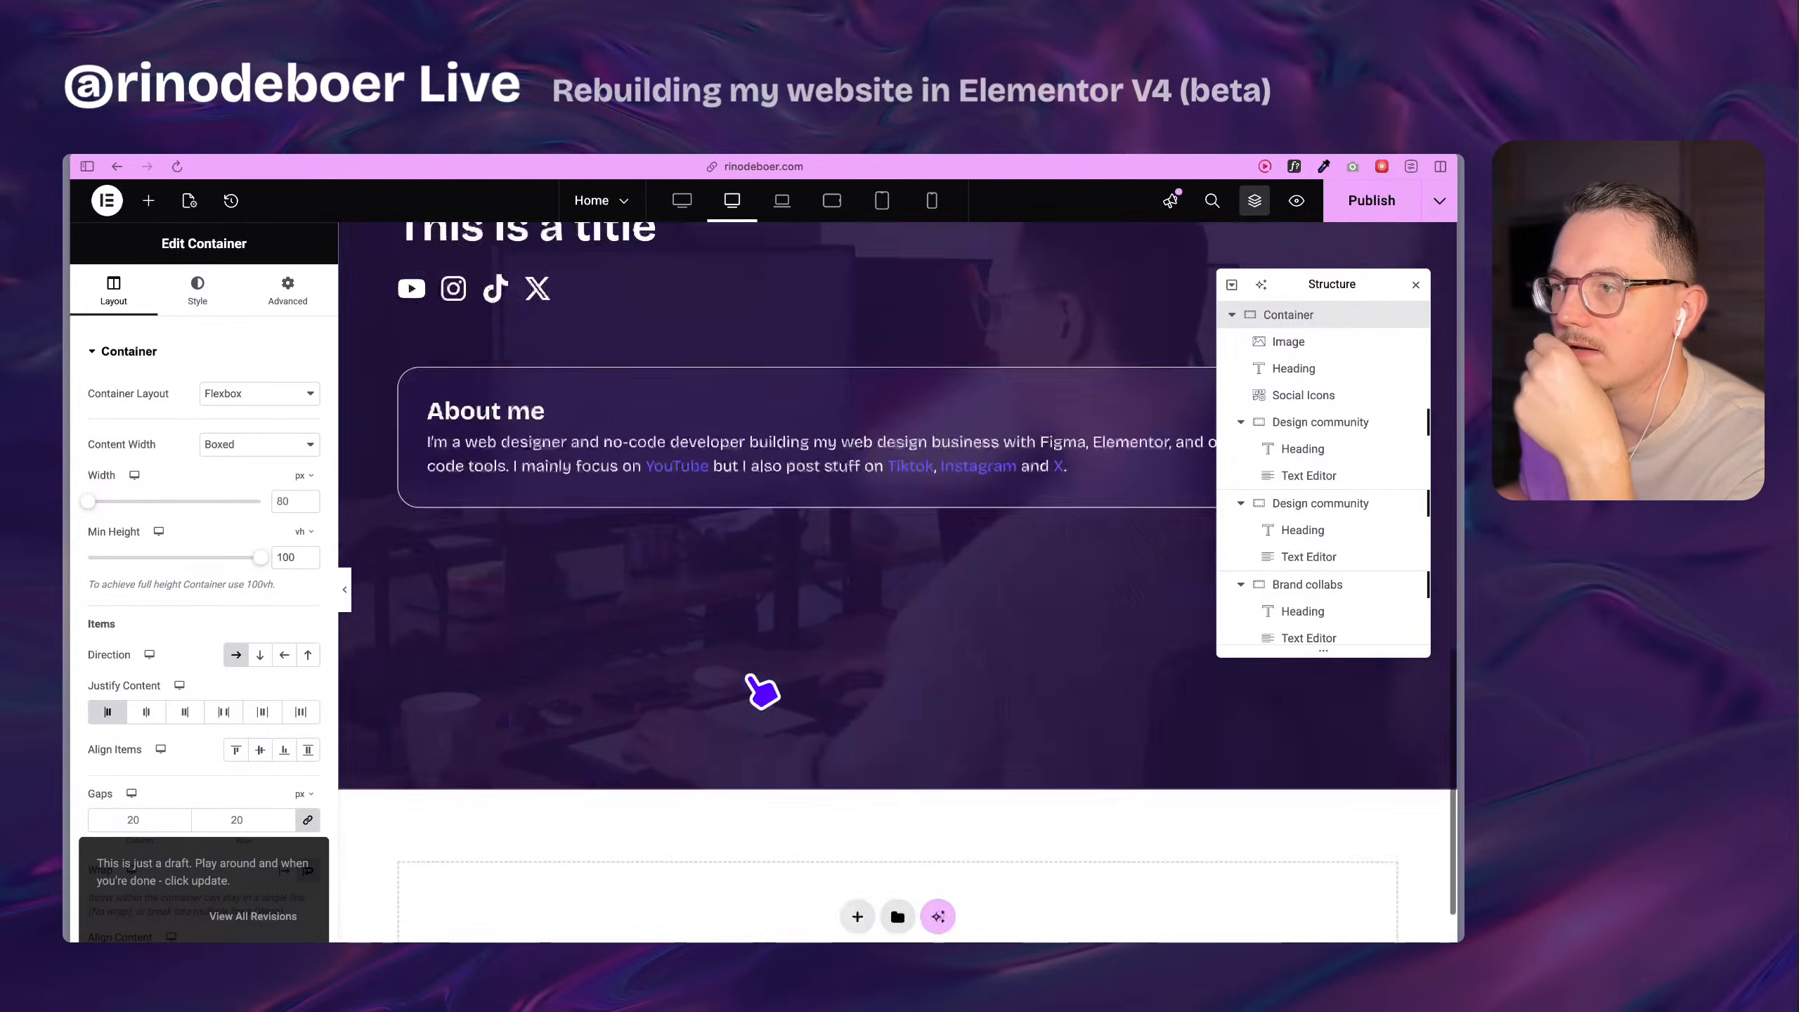
scroll(763, 691, "up", 4)
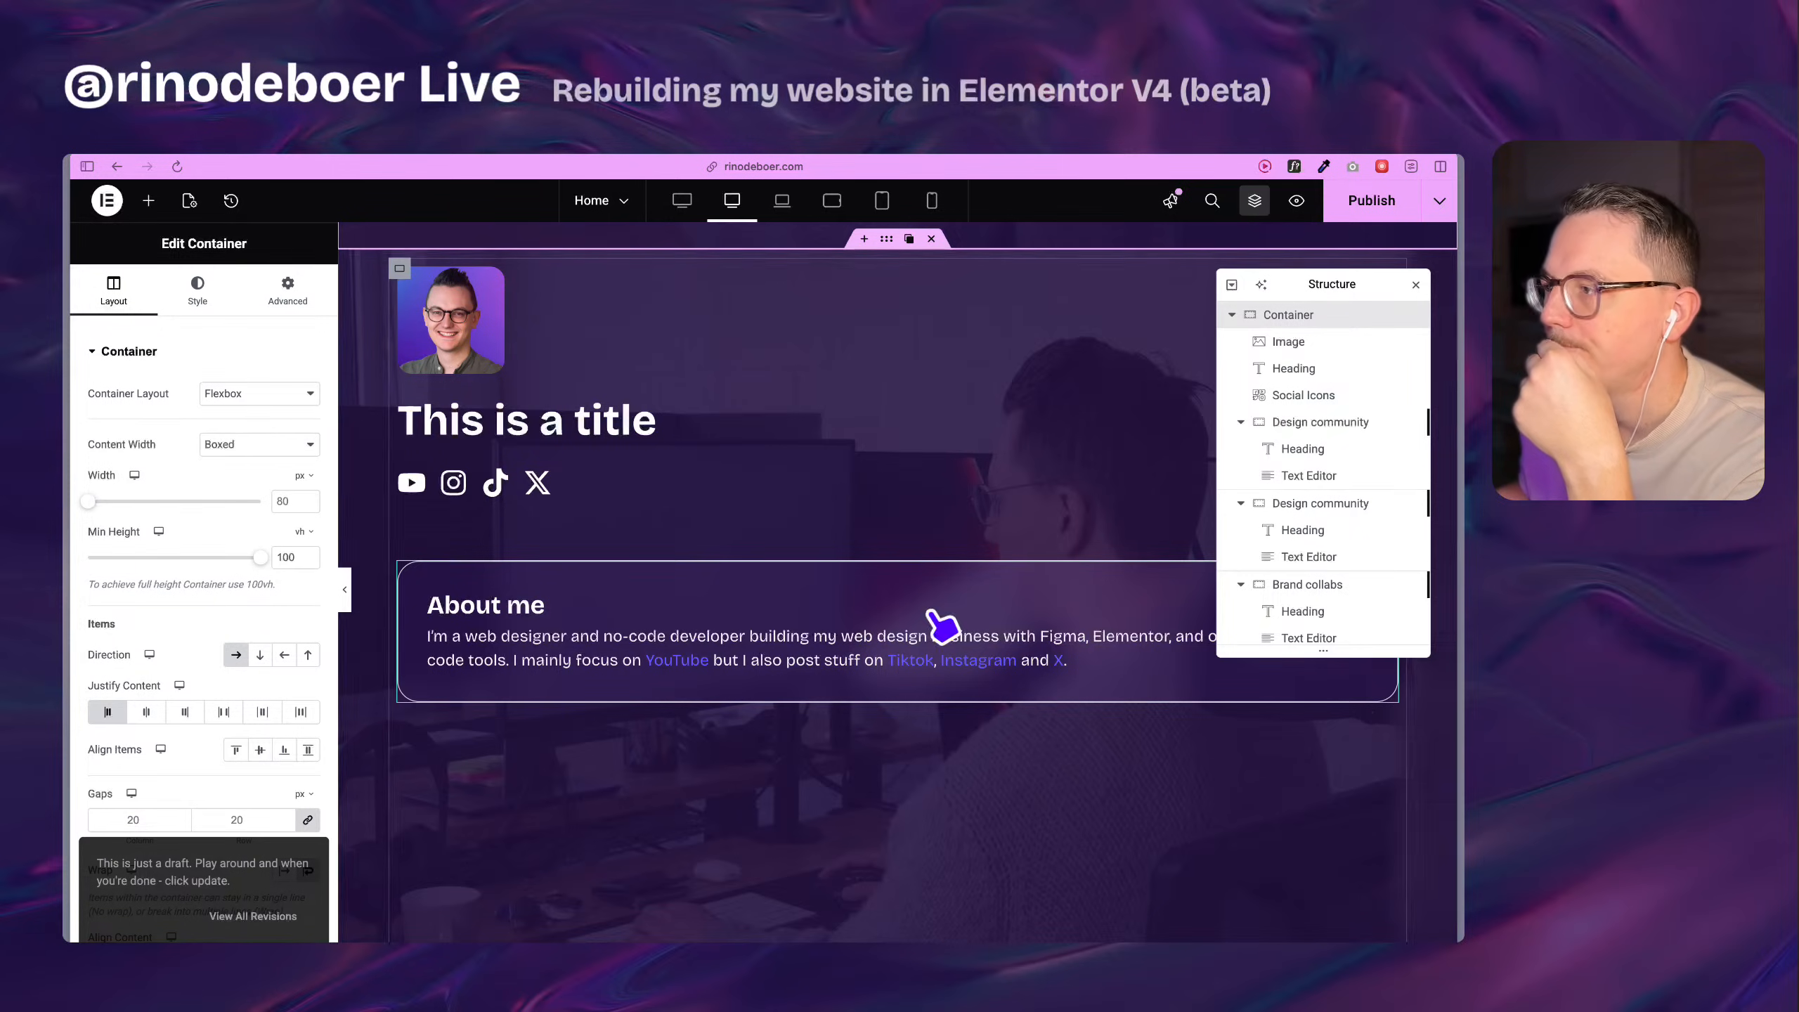
left_click(844, 607)
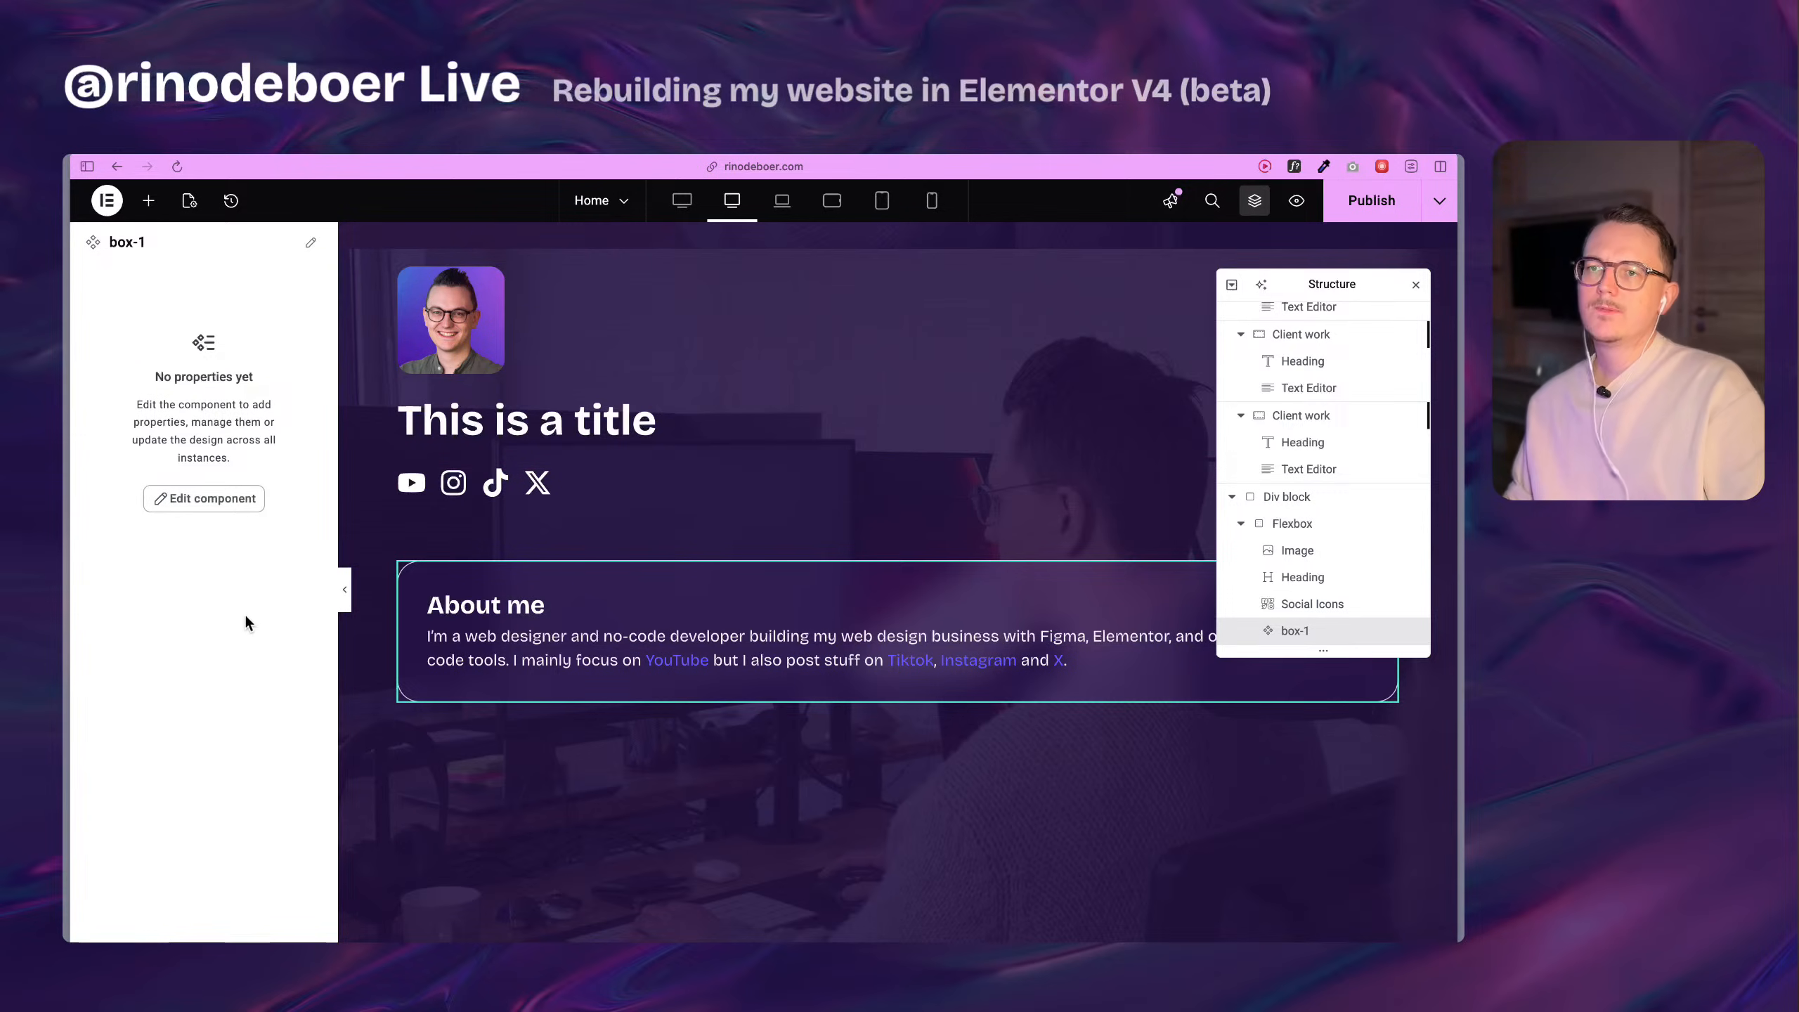
Open the box-1 component for editing and give its flexbox's hover state a 90% brightness backdrop filter.
double_click(588, 613)
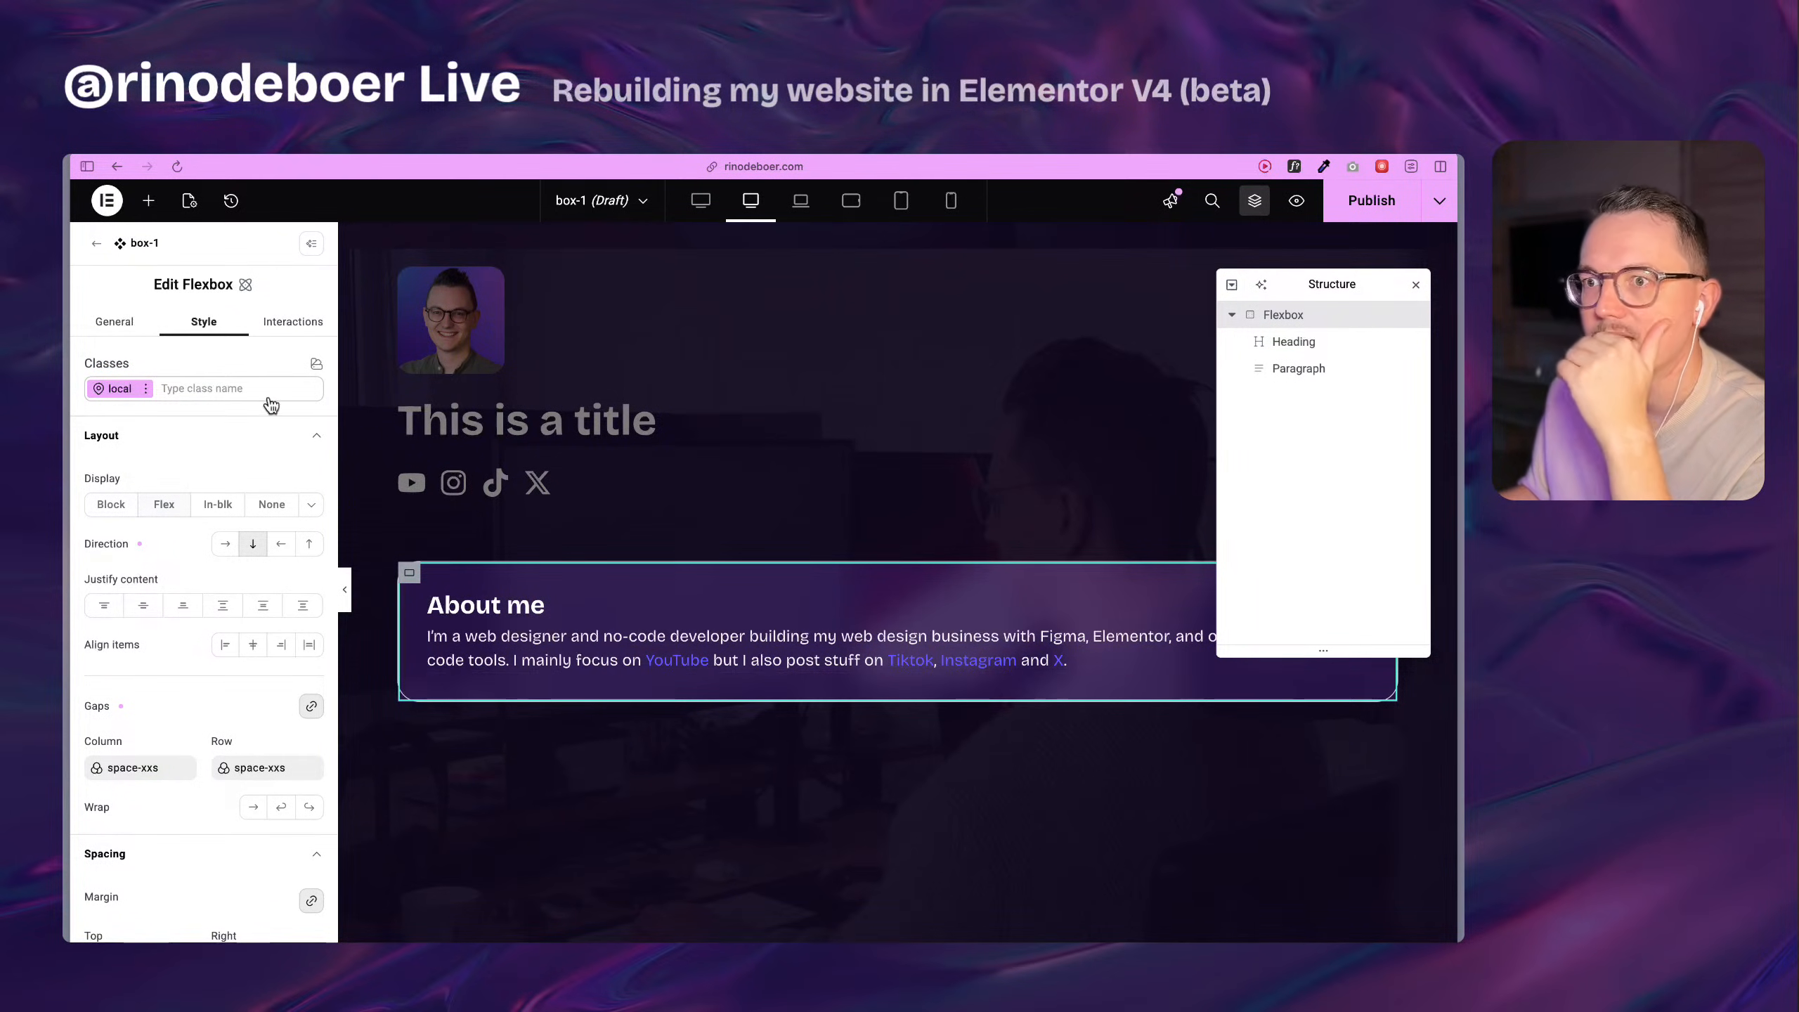
left_click(154, 392)
left_click(151, 389)
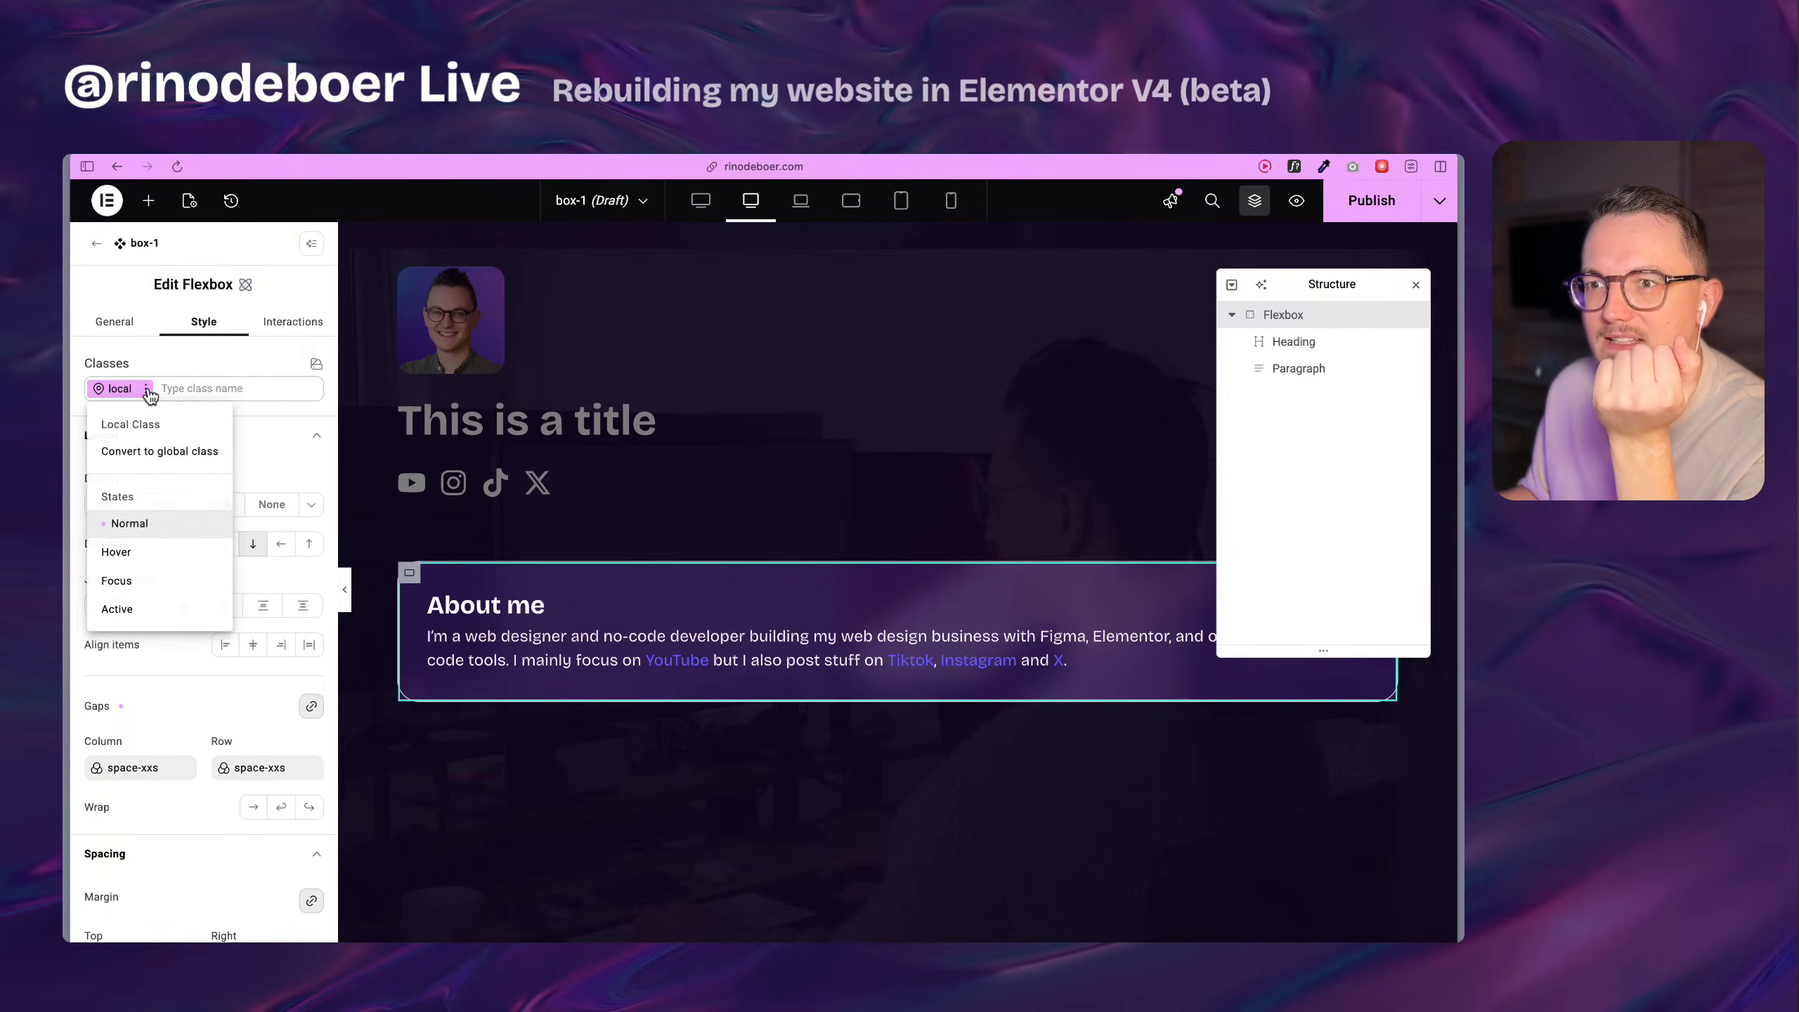
left_click(152, 558)
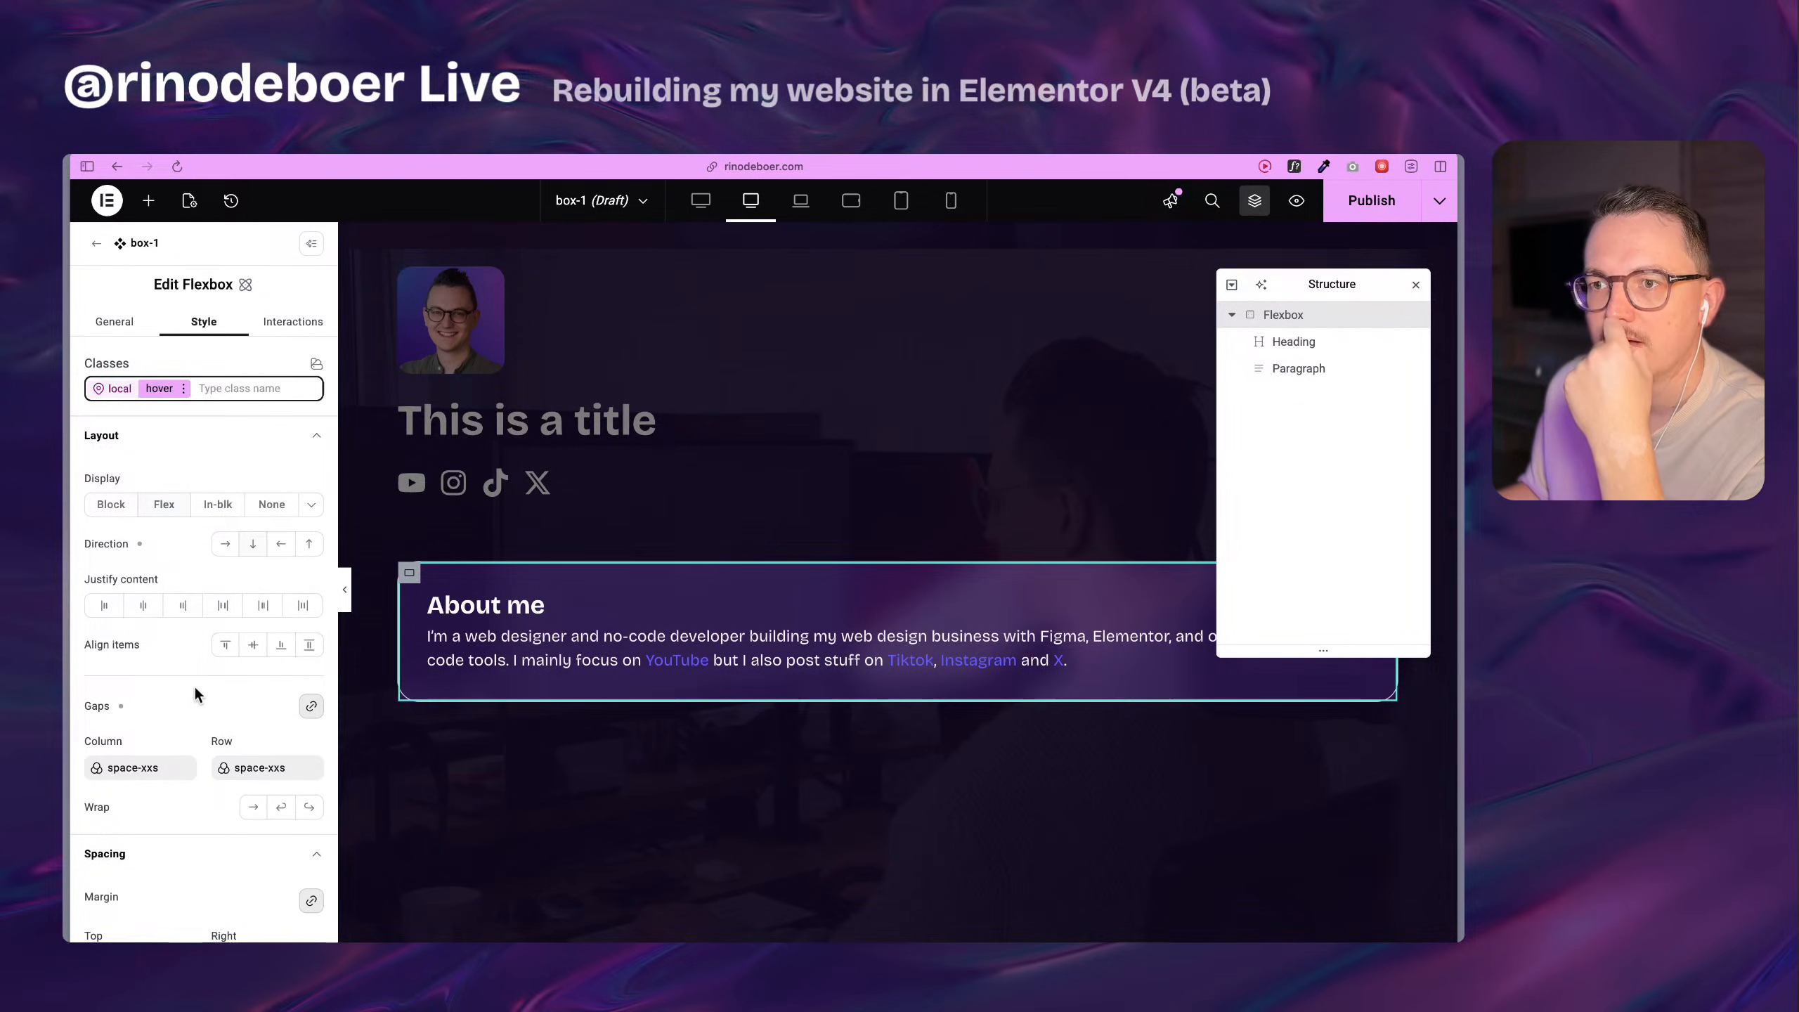
scroll(194, 684, "down", 10)
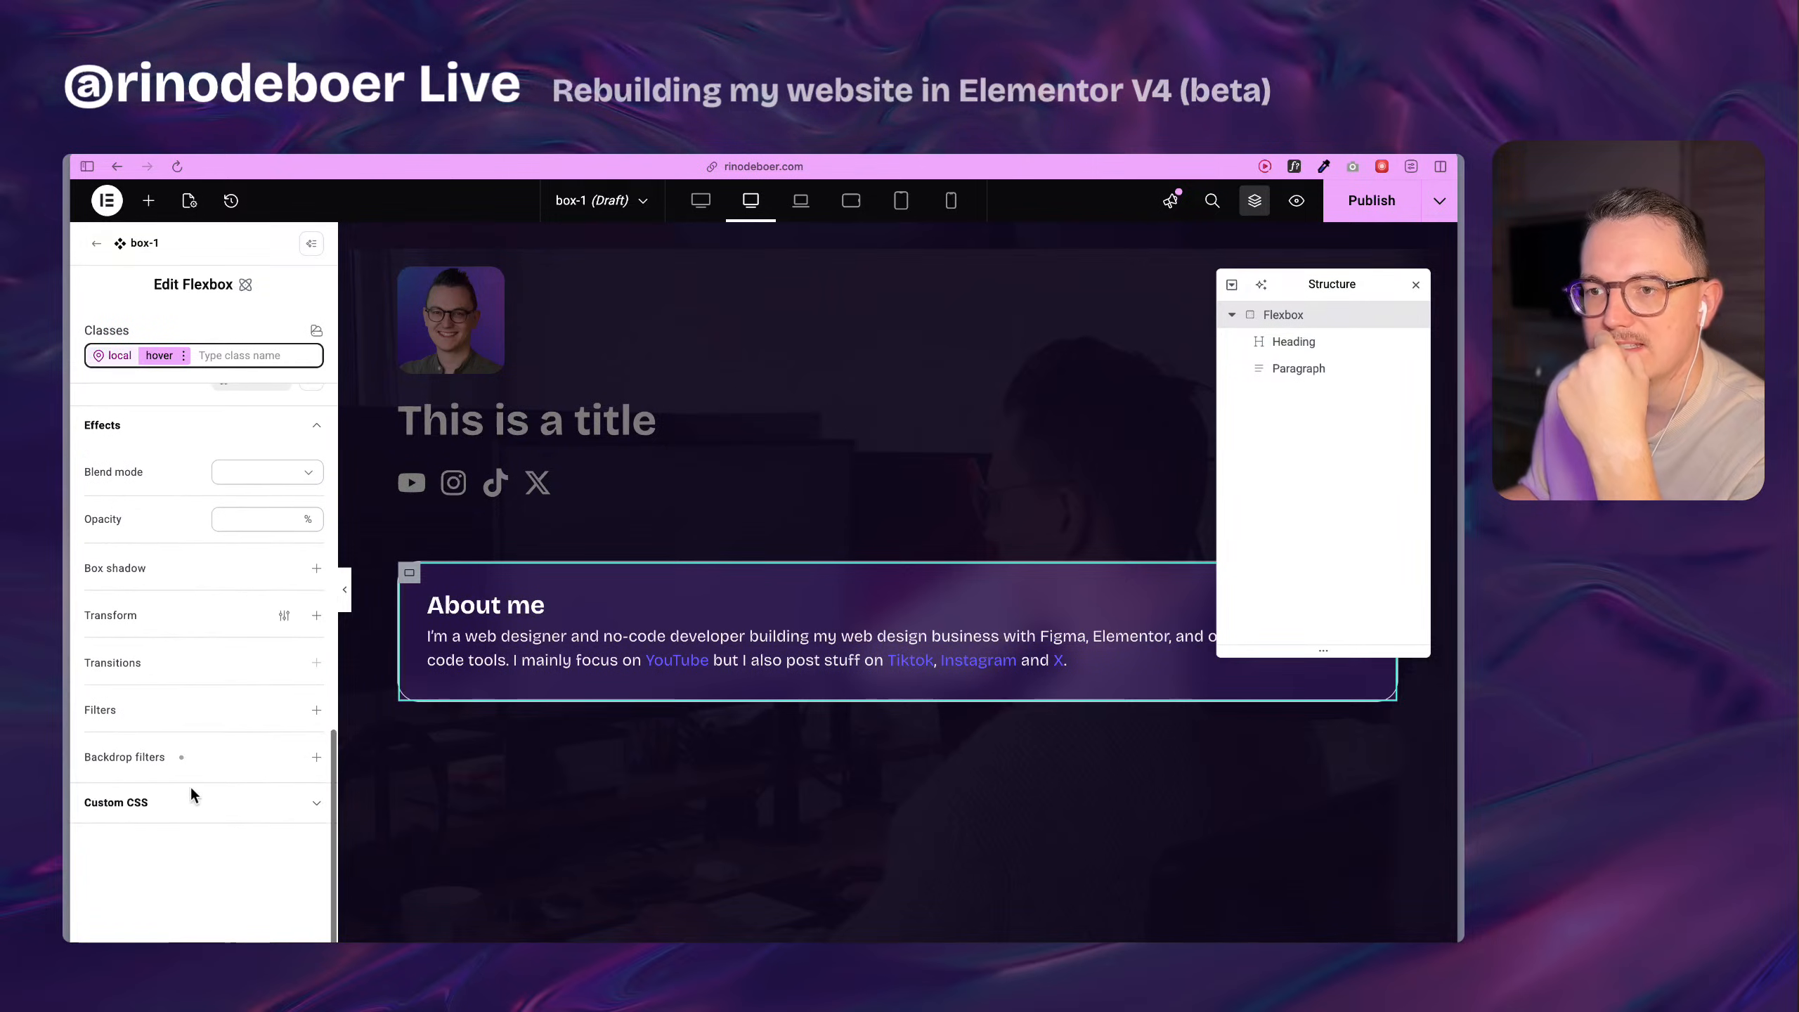
left_click(317, 757)
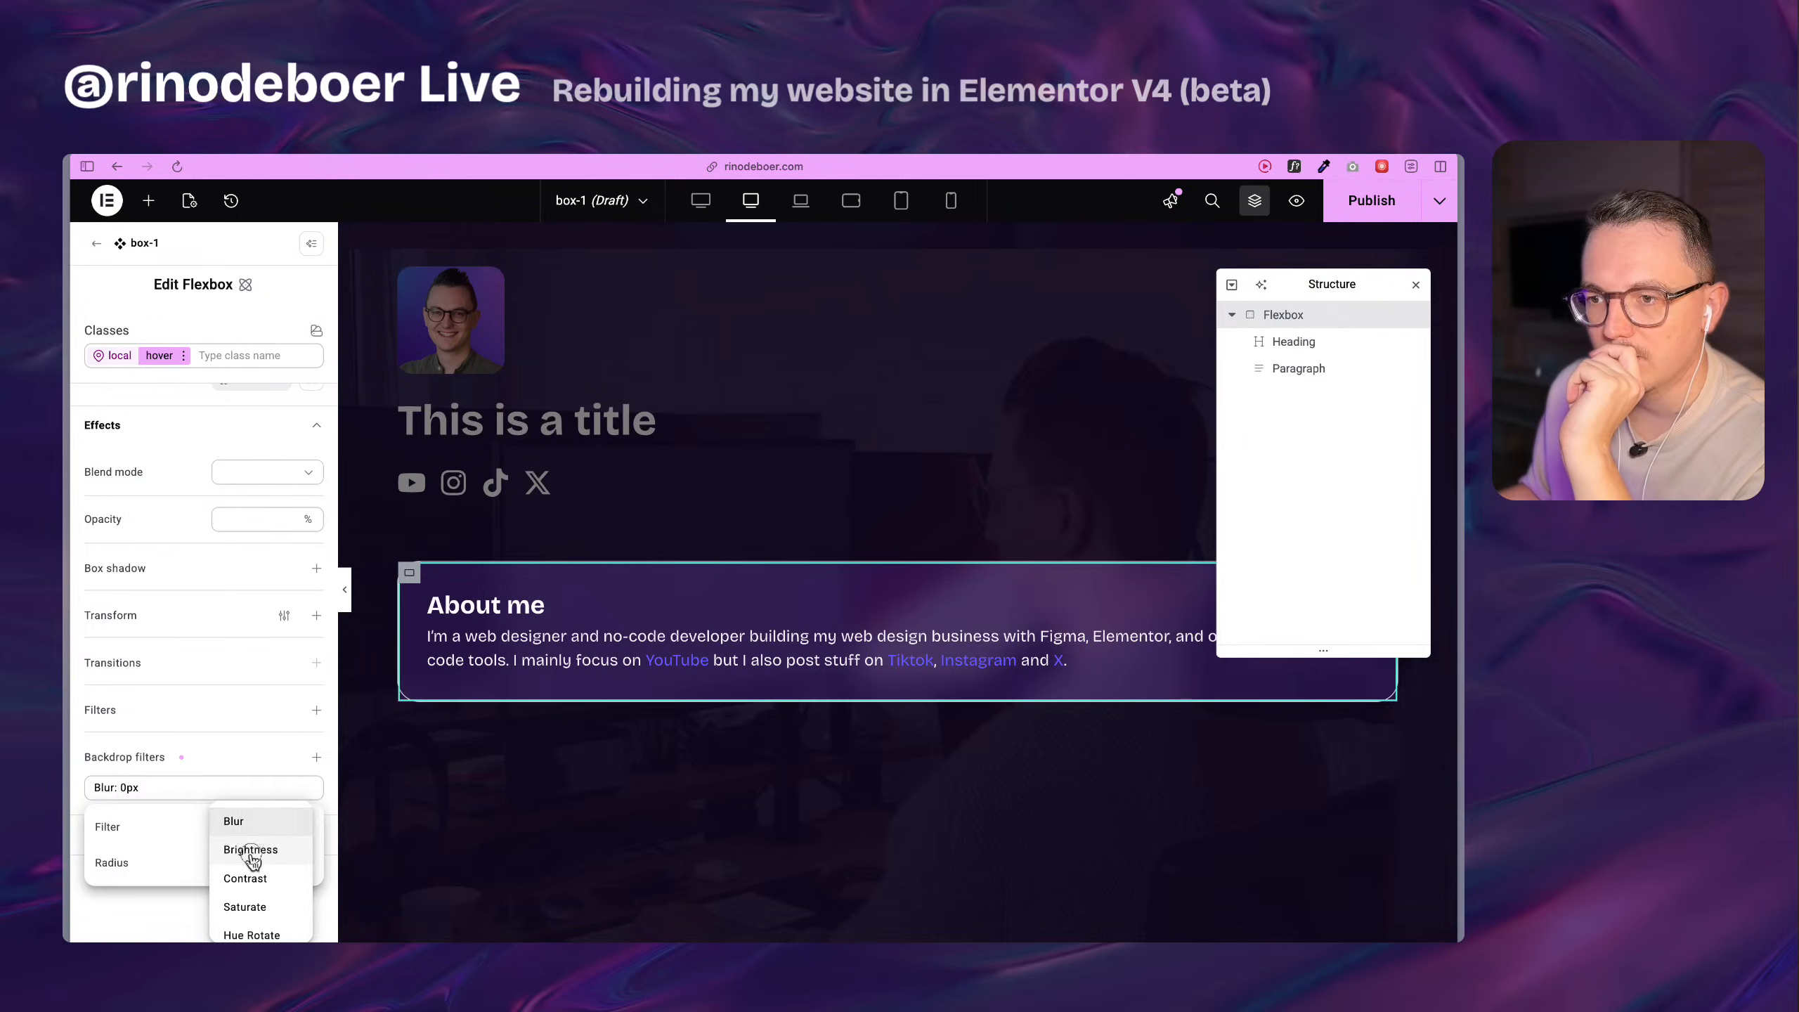
left_click(250, 849)
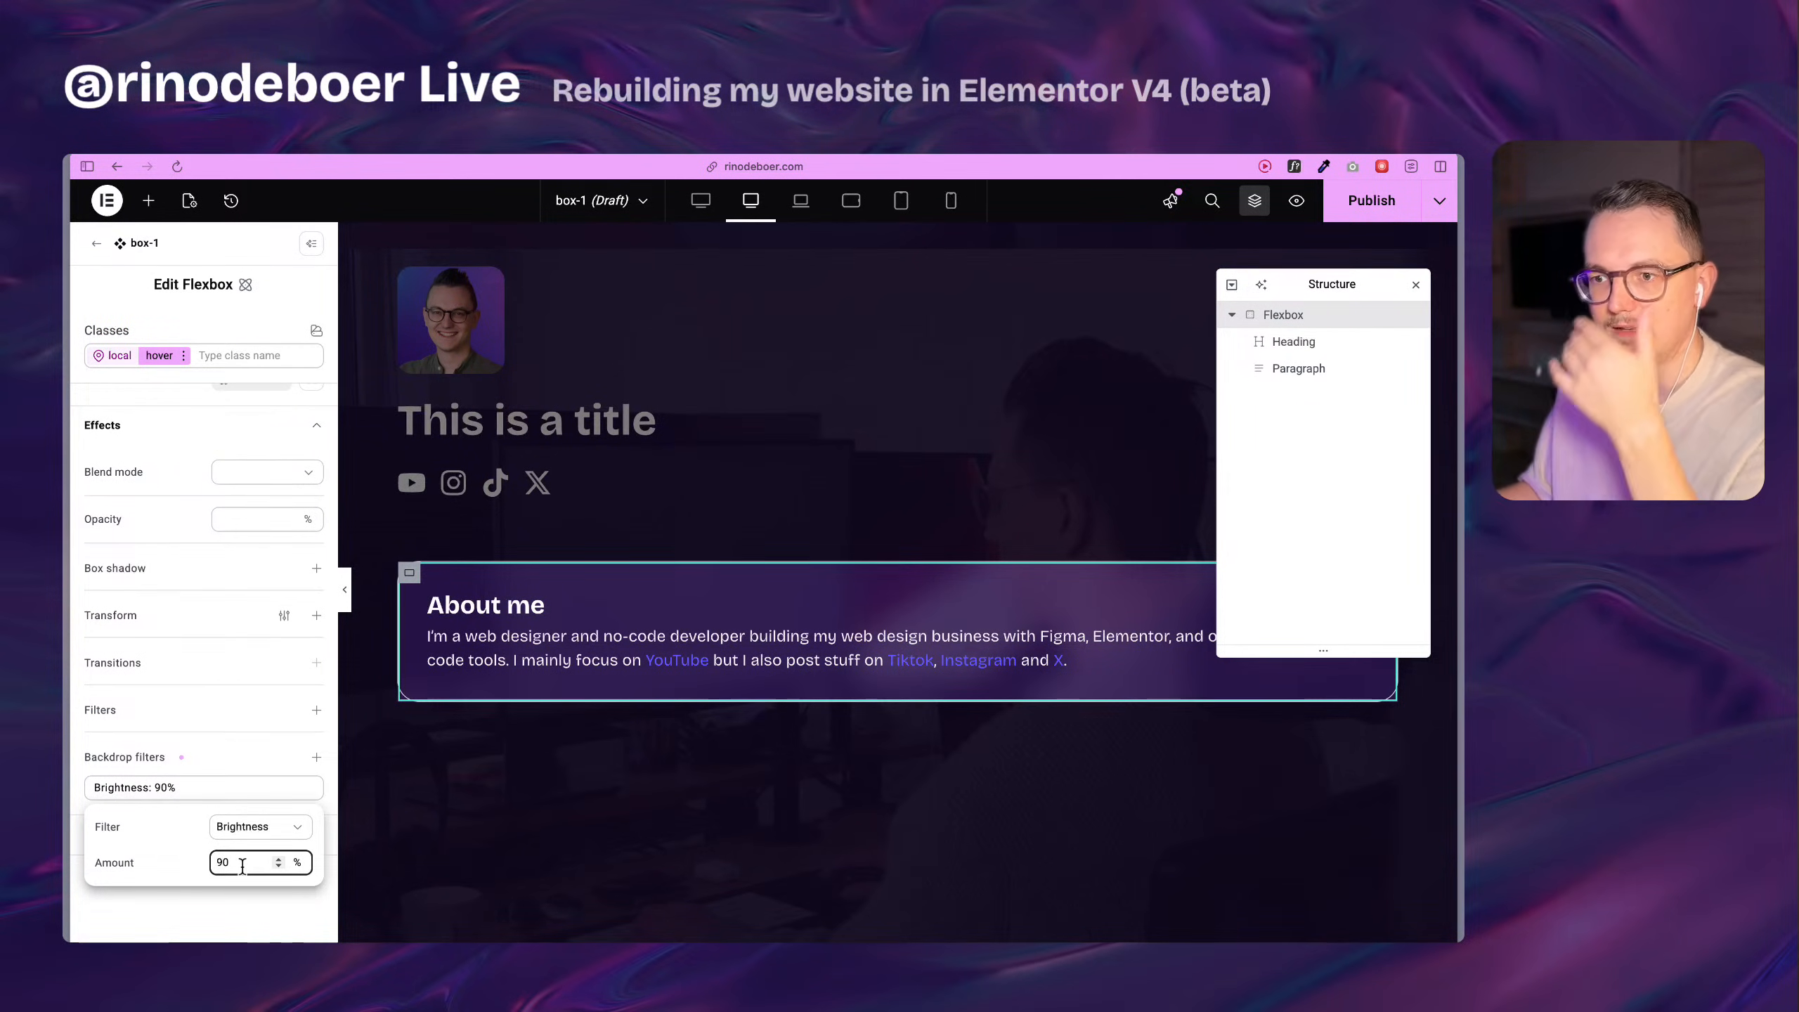
left_click(240, 916)
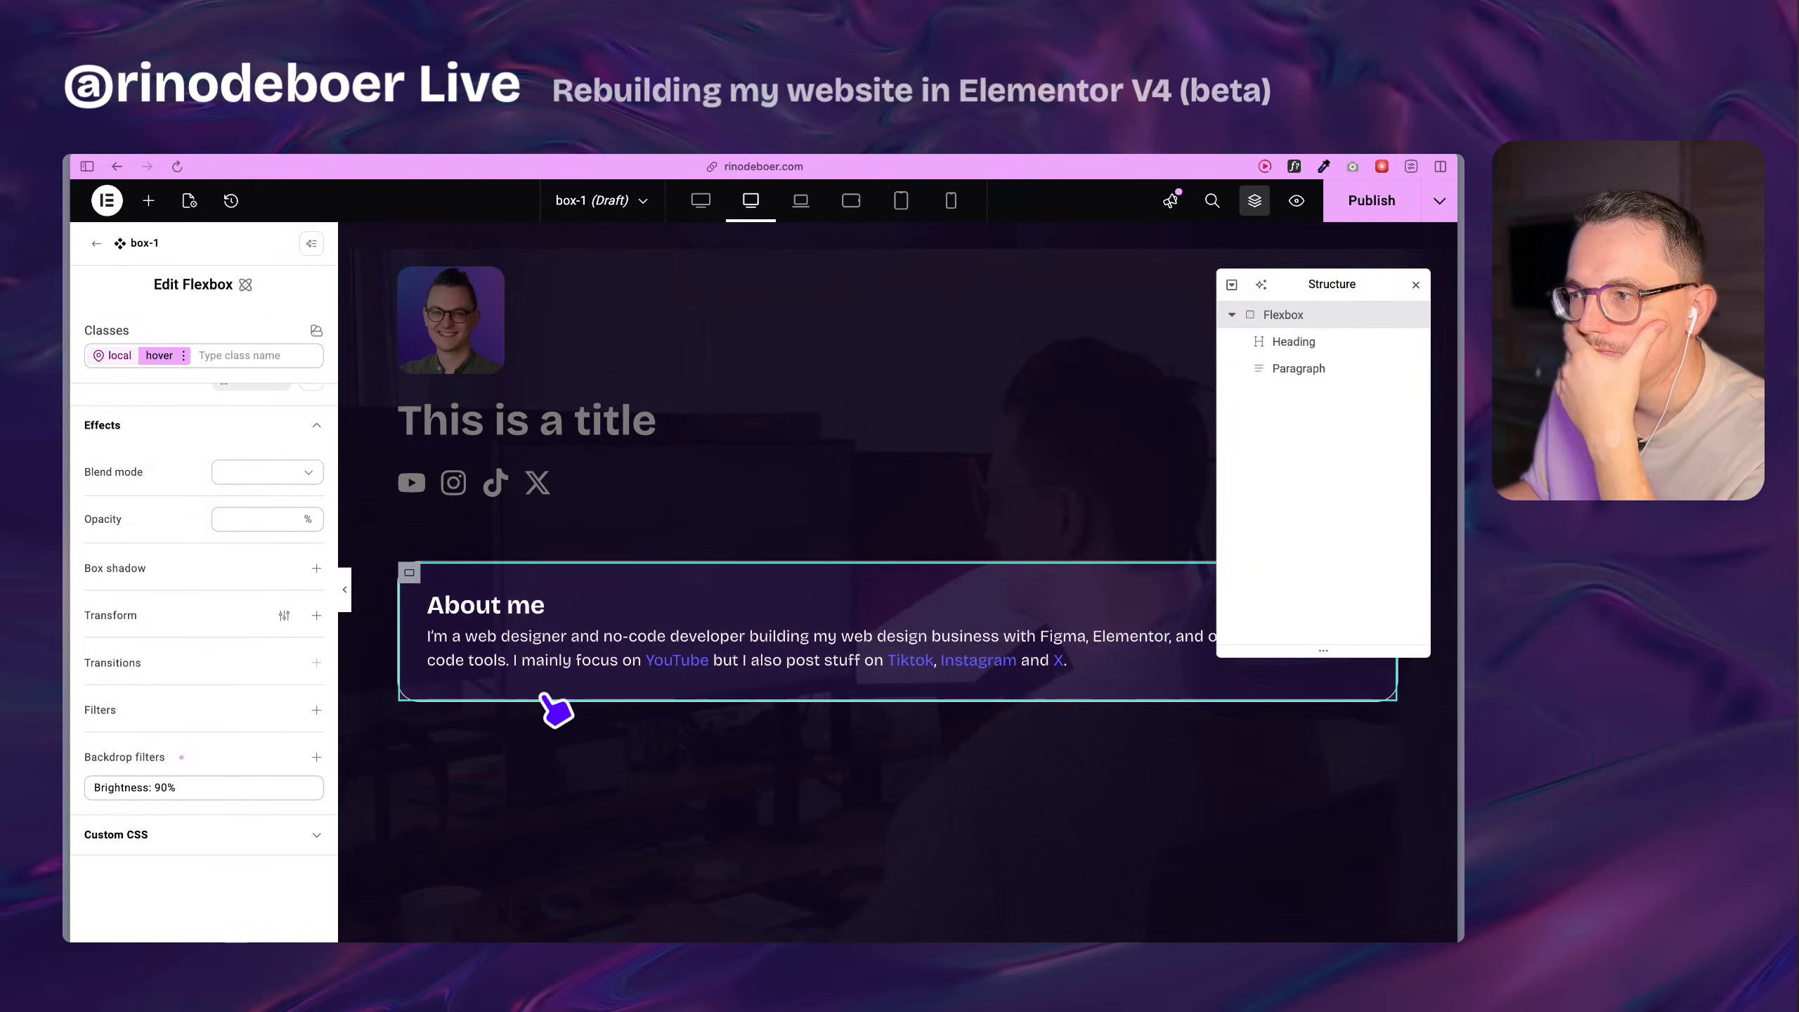
Add a 10 px blur backdrop filter to the box-1 flexbox's hover state.
left_click(317, 757)
left_click(248, 862)
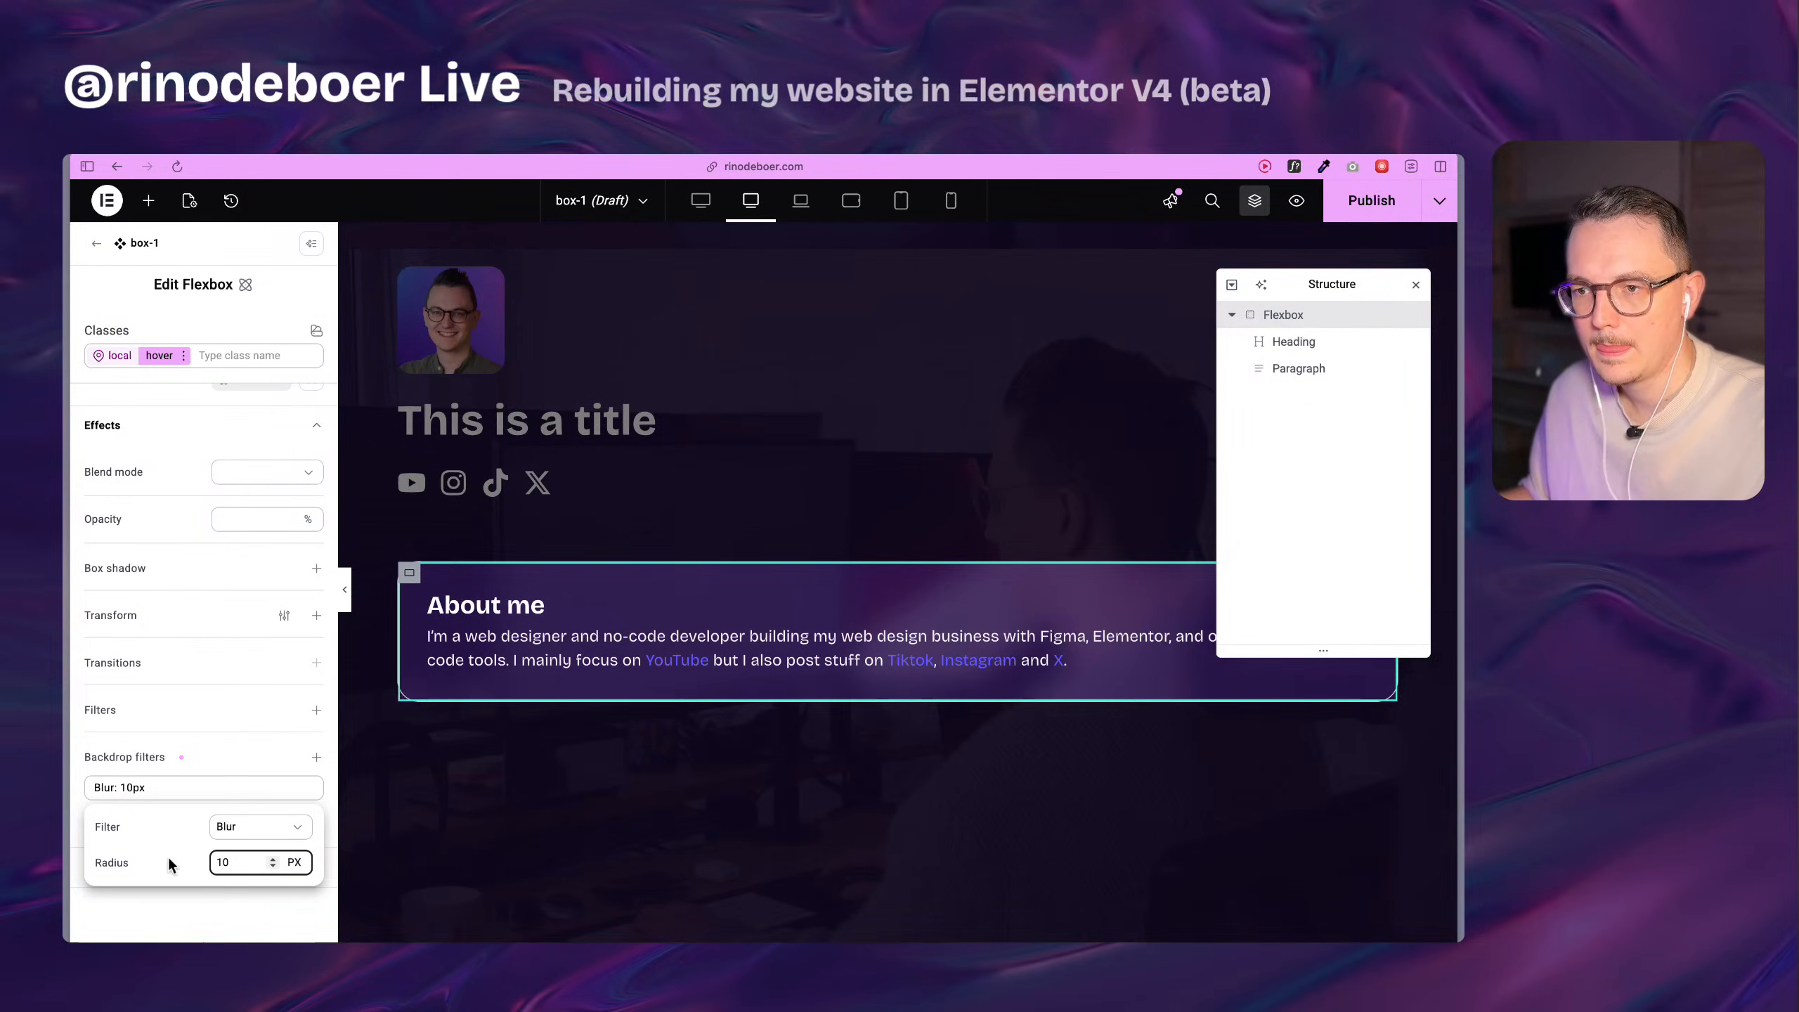
left_click(211, 933)
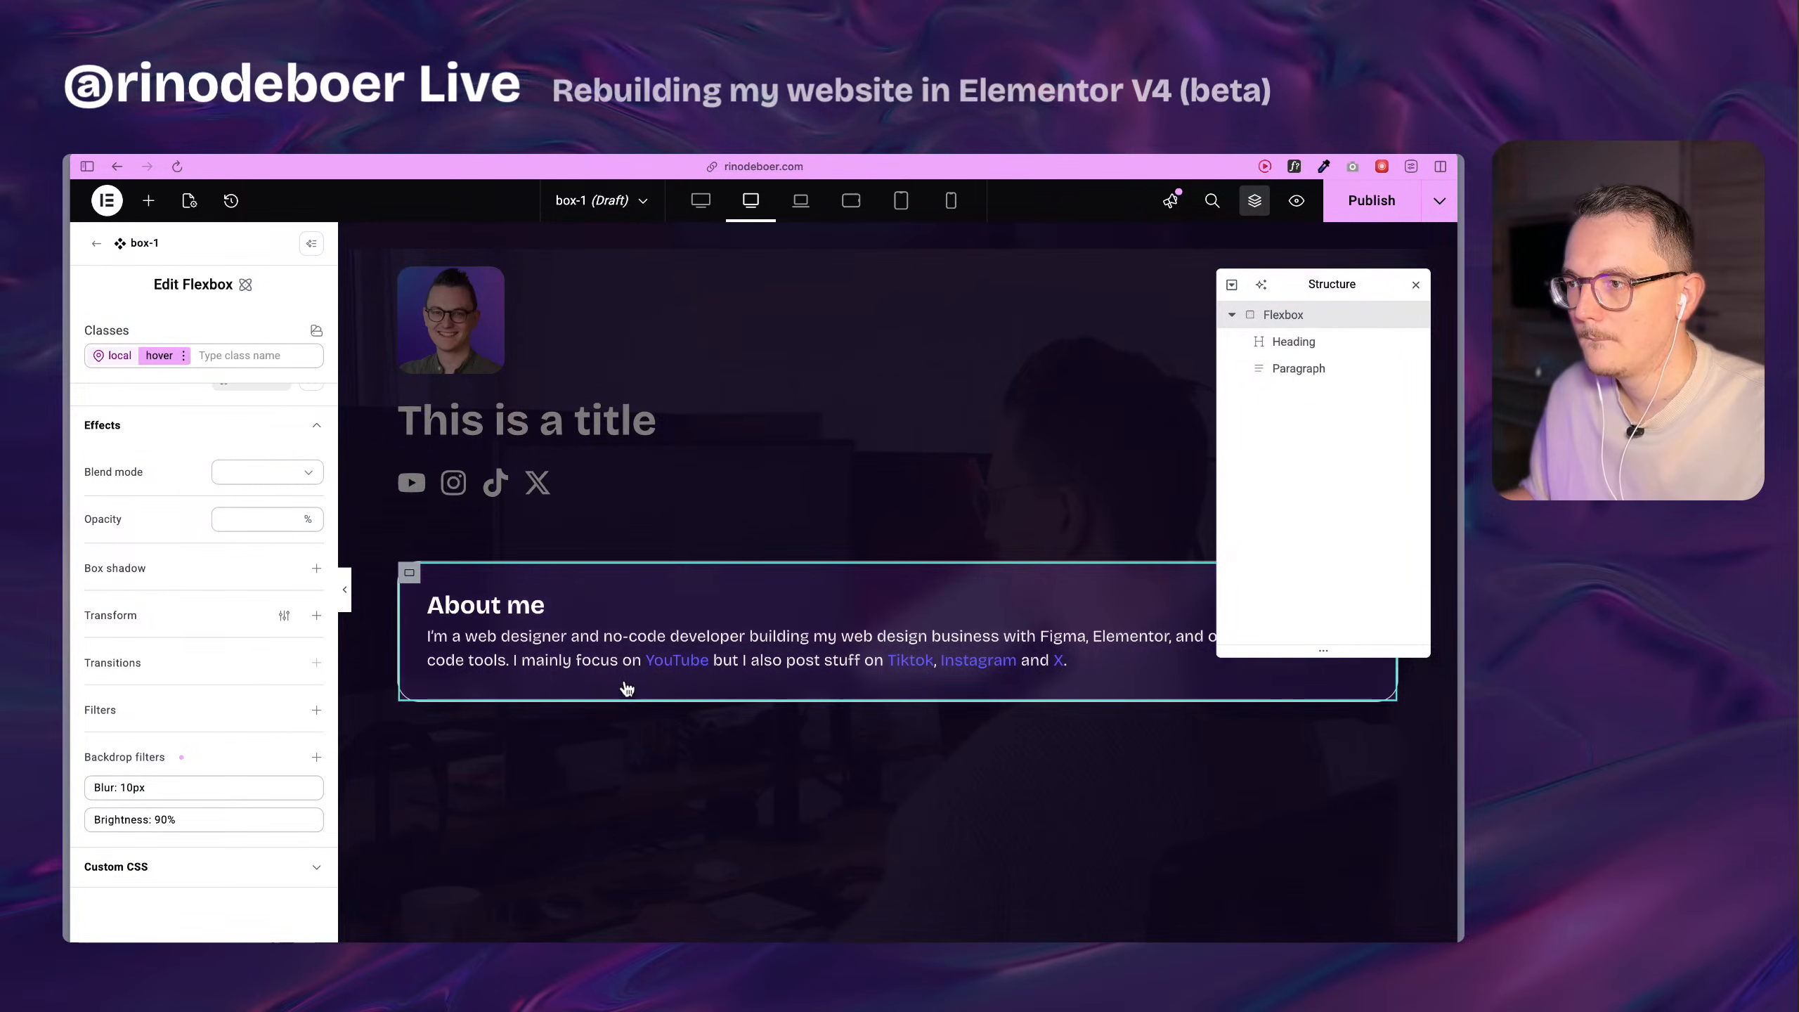
Try 95% for the hover state's brightness backdrop filter and settle on 99%.
left_click(201, 823)
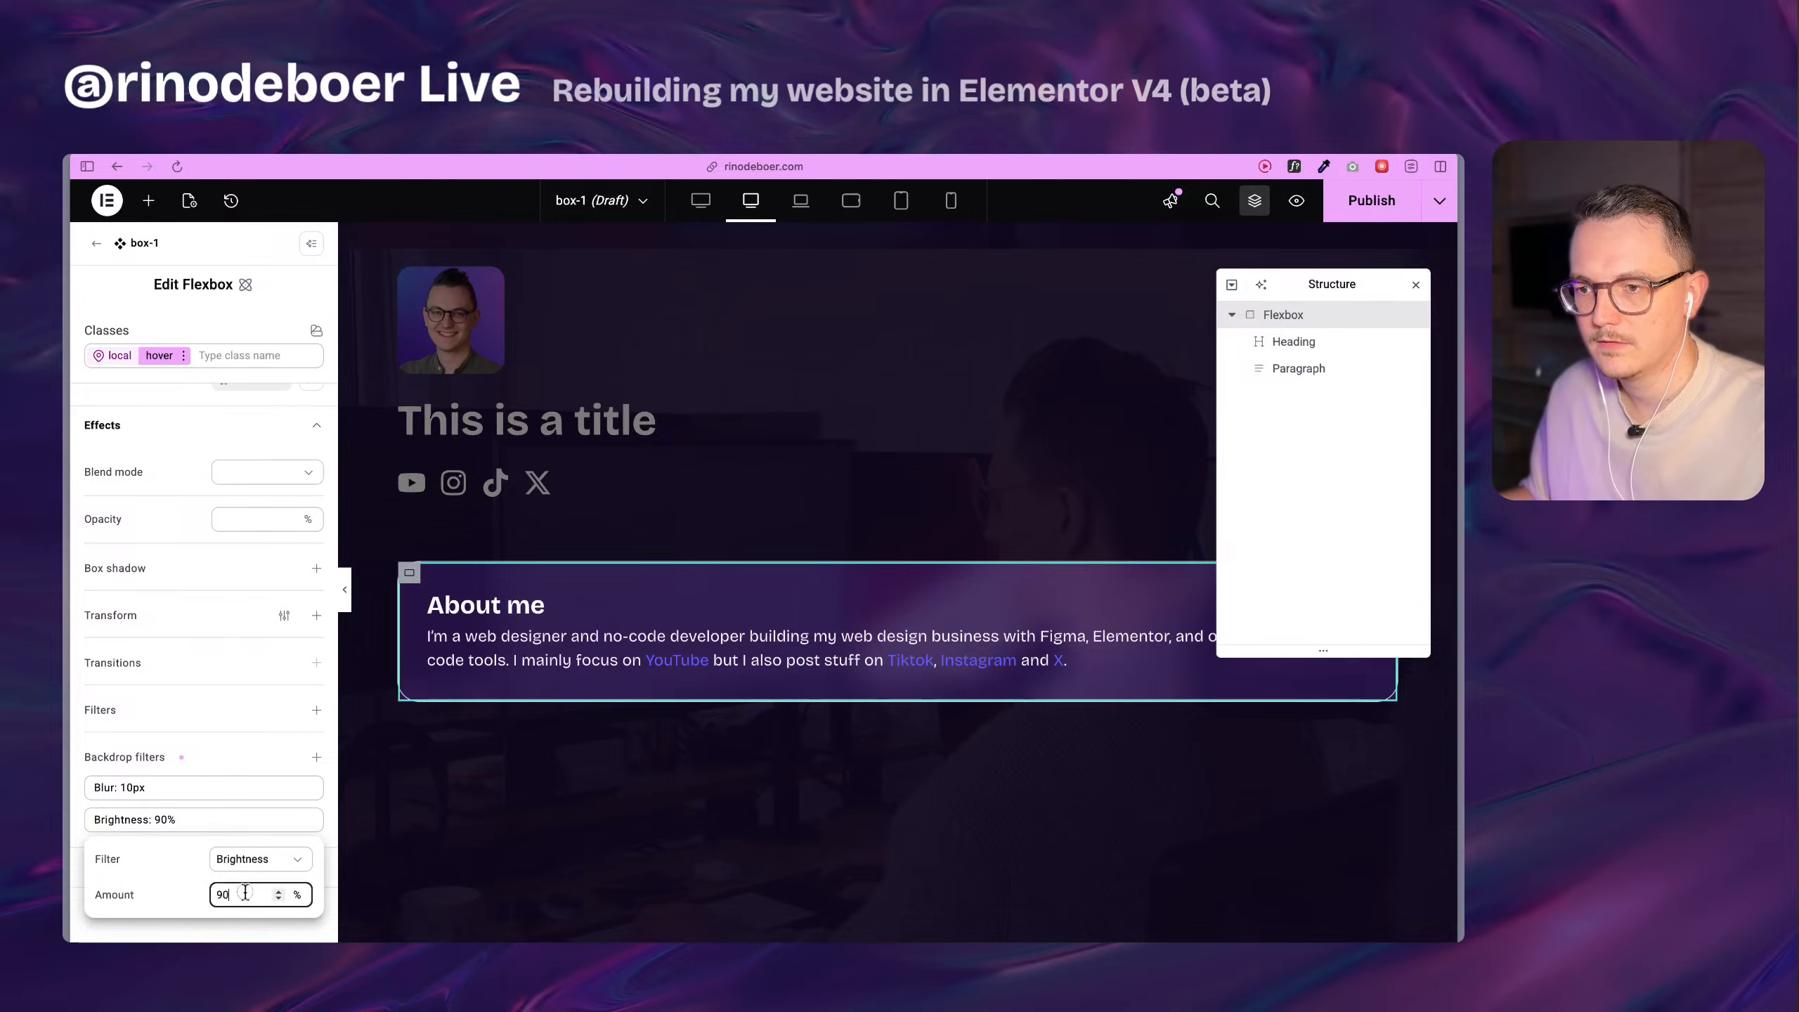
left_click(242, 933)
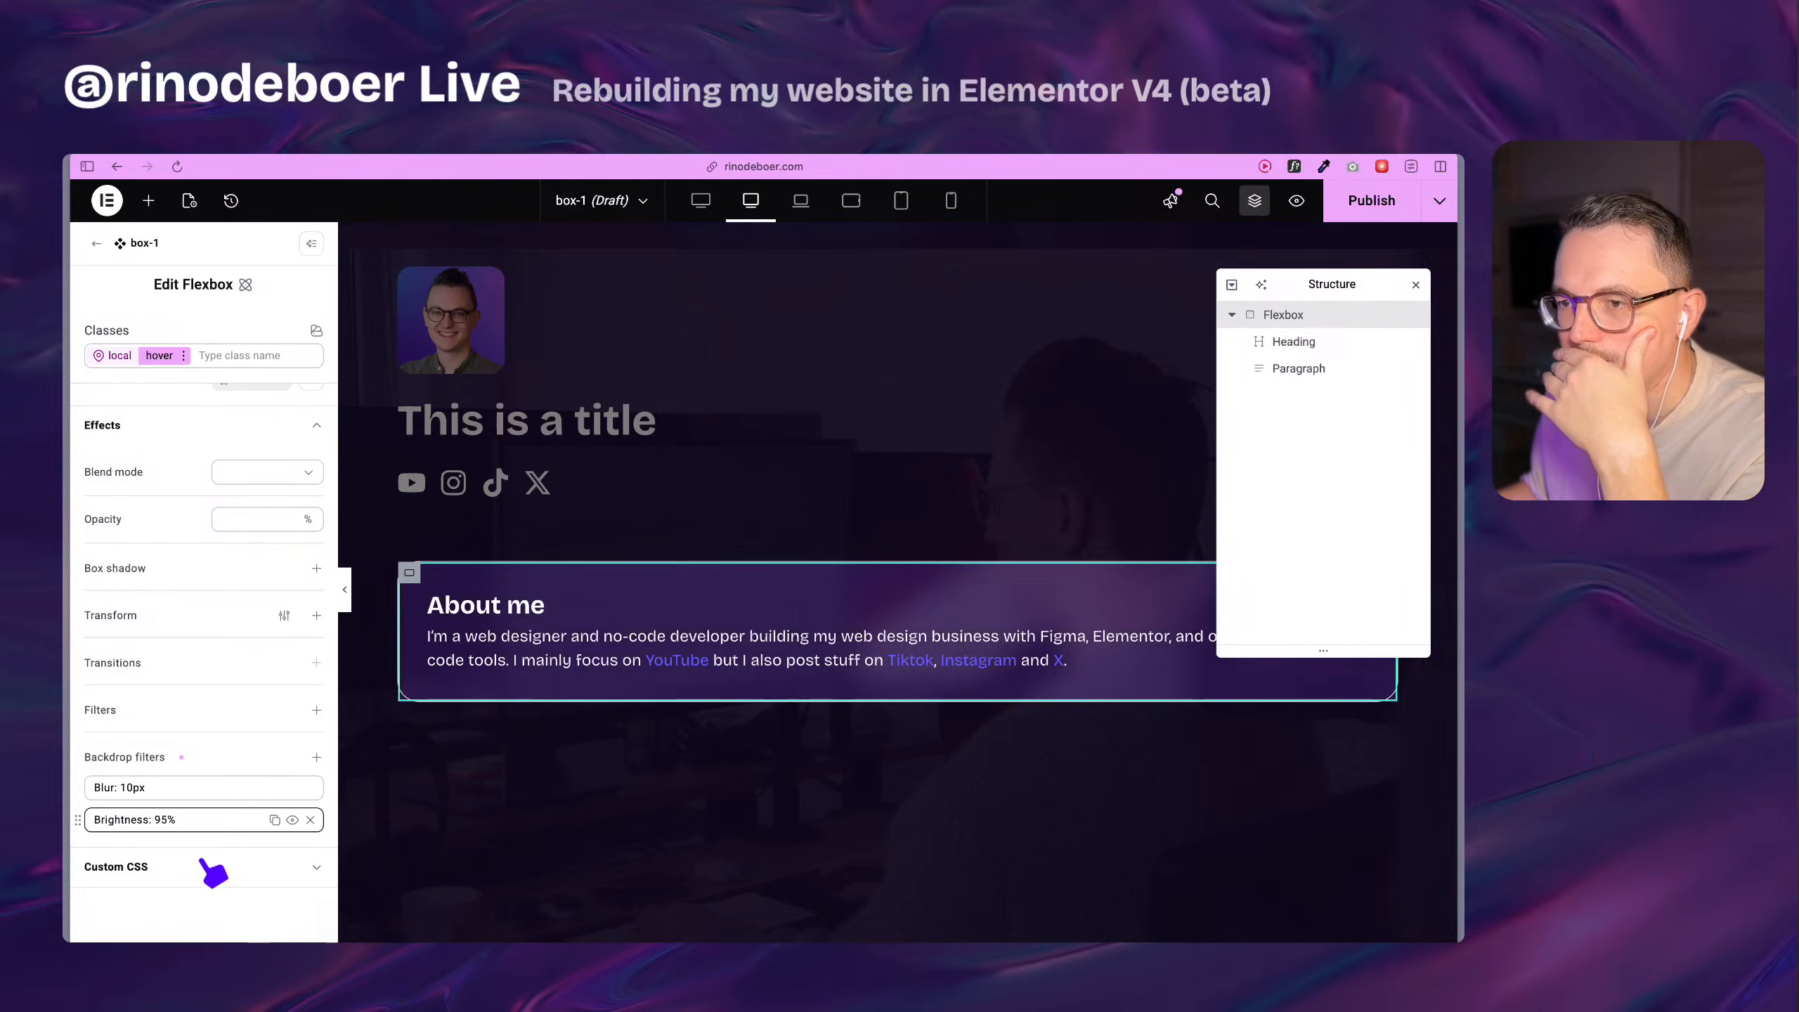
left_click(182, 823)
left_click(240, 893)
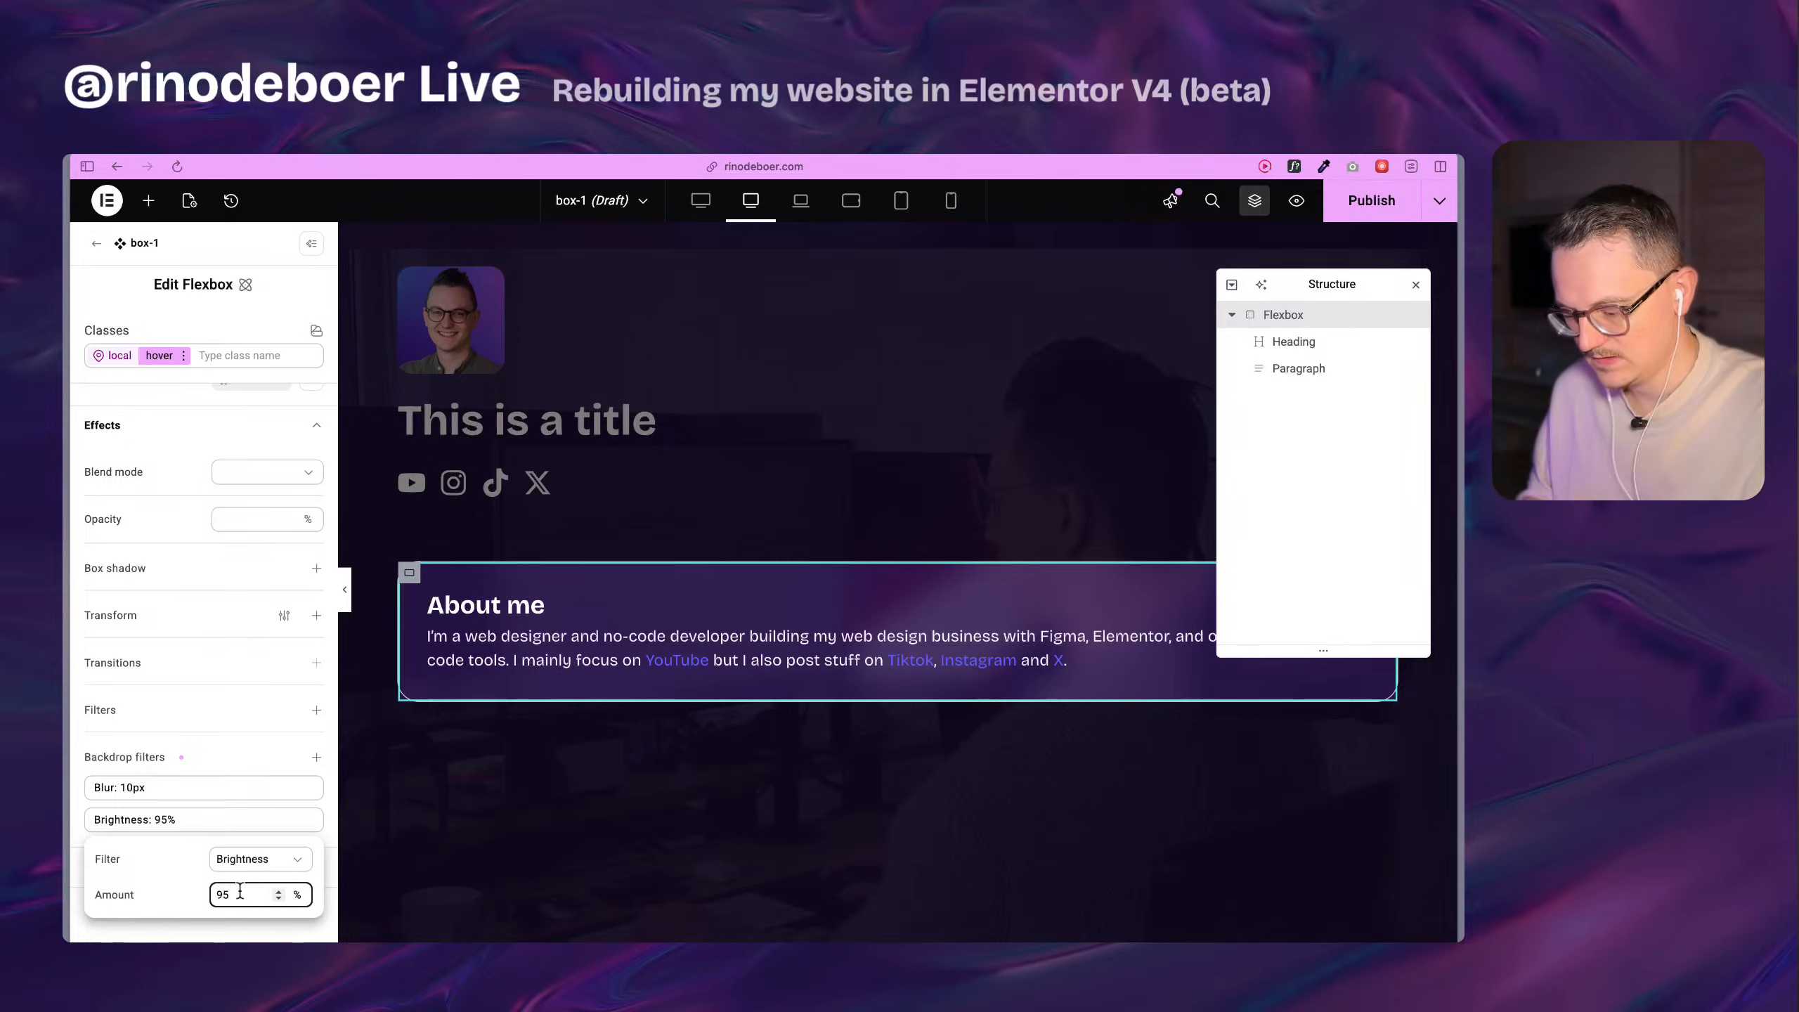
left_click(223, 925)
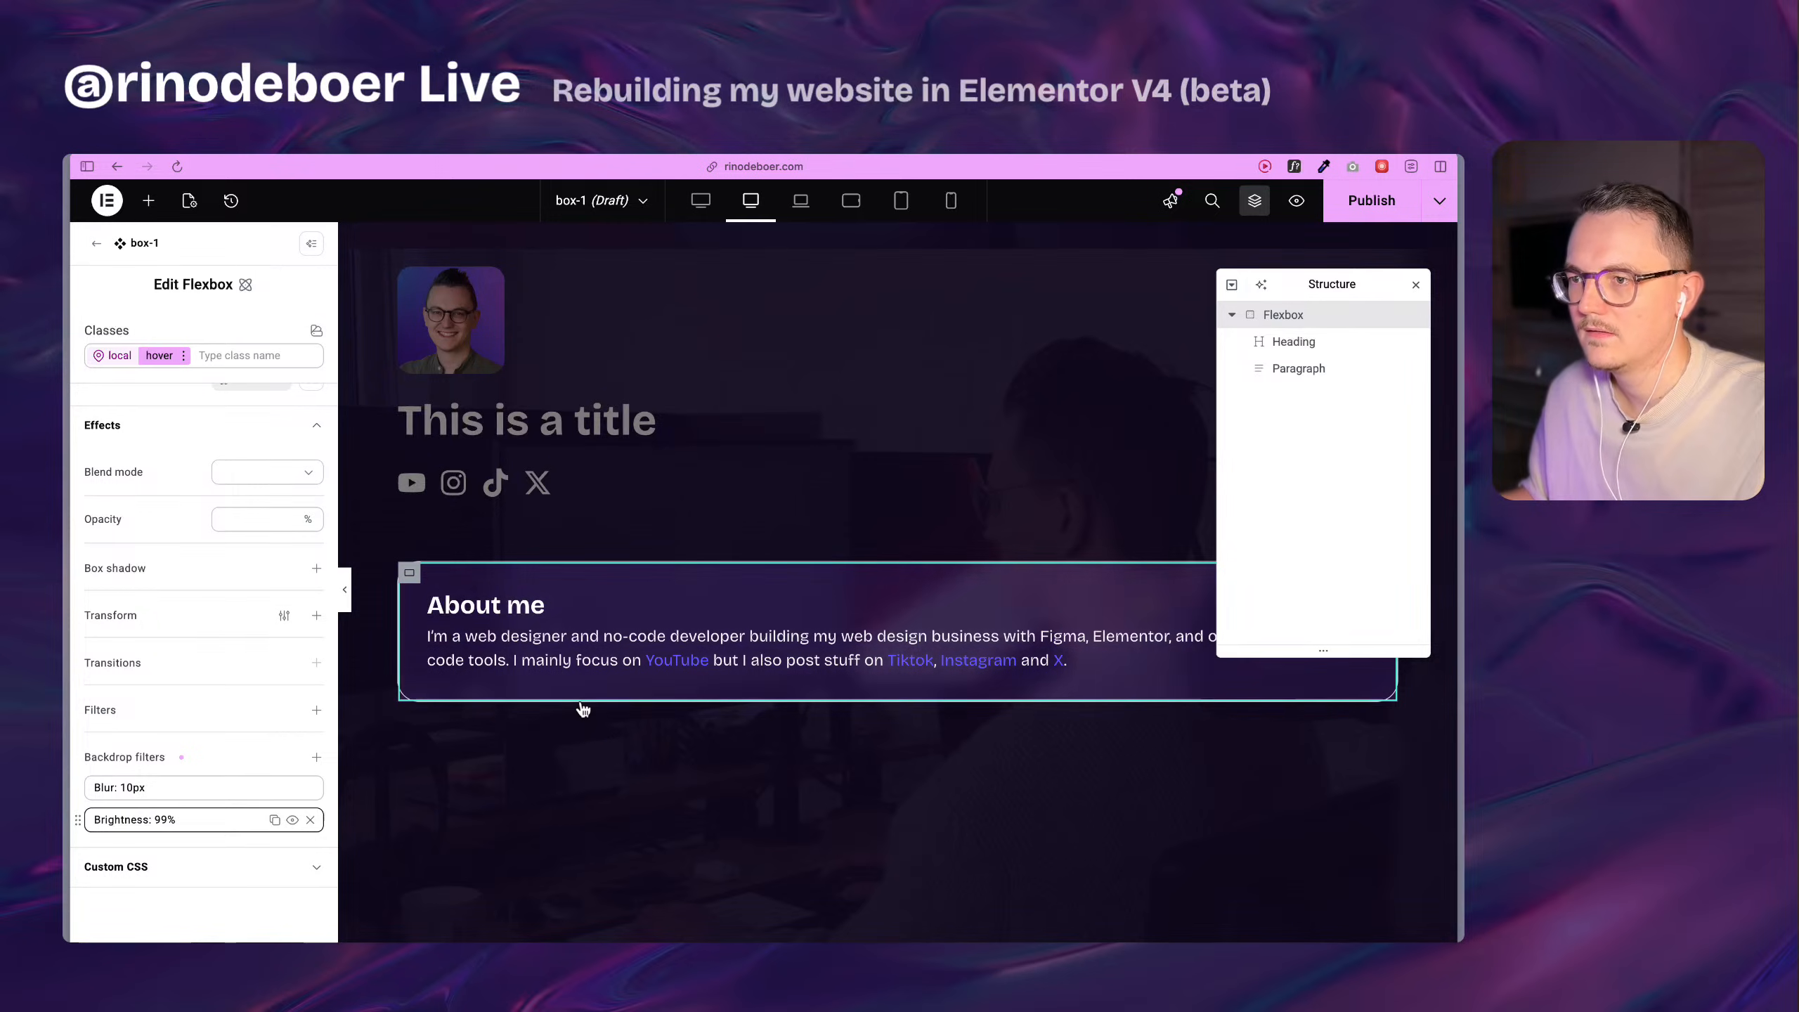
left_click(276, 915)
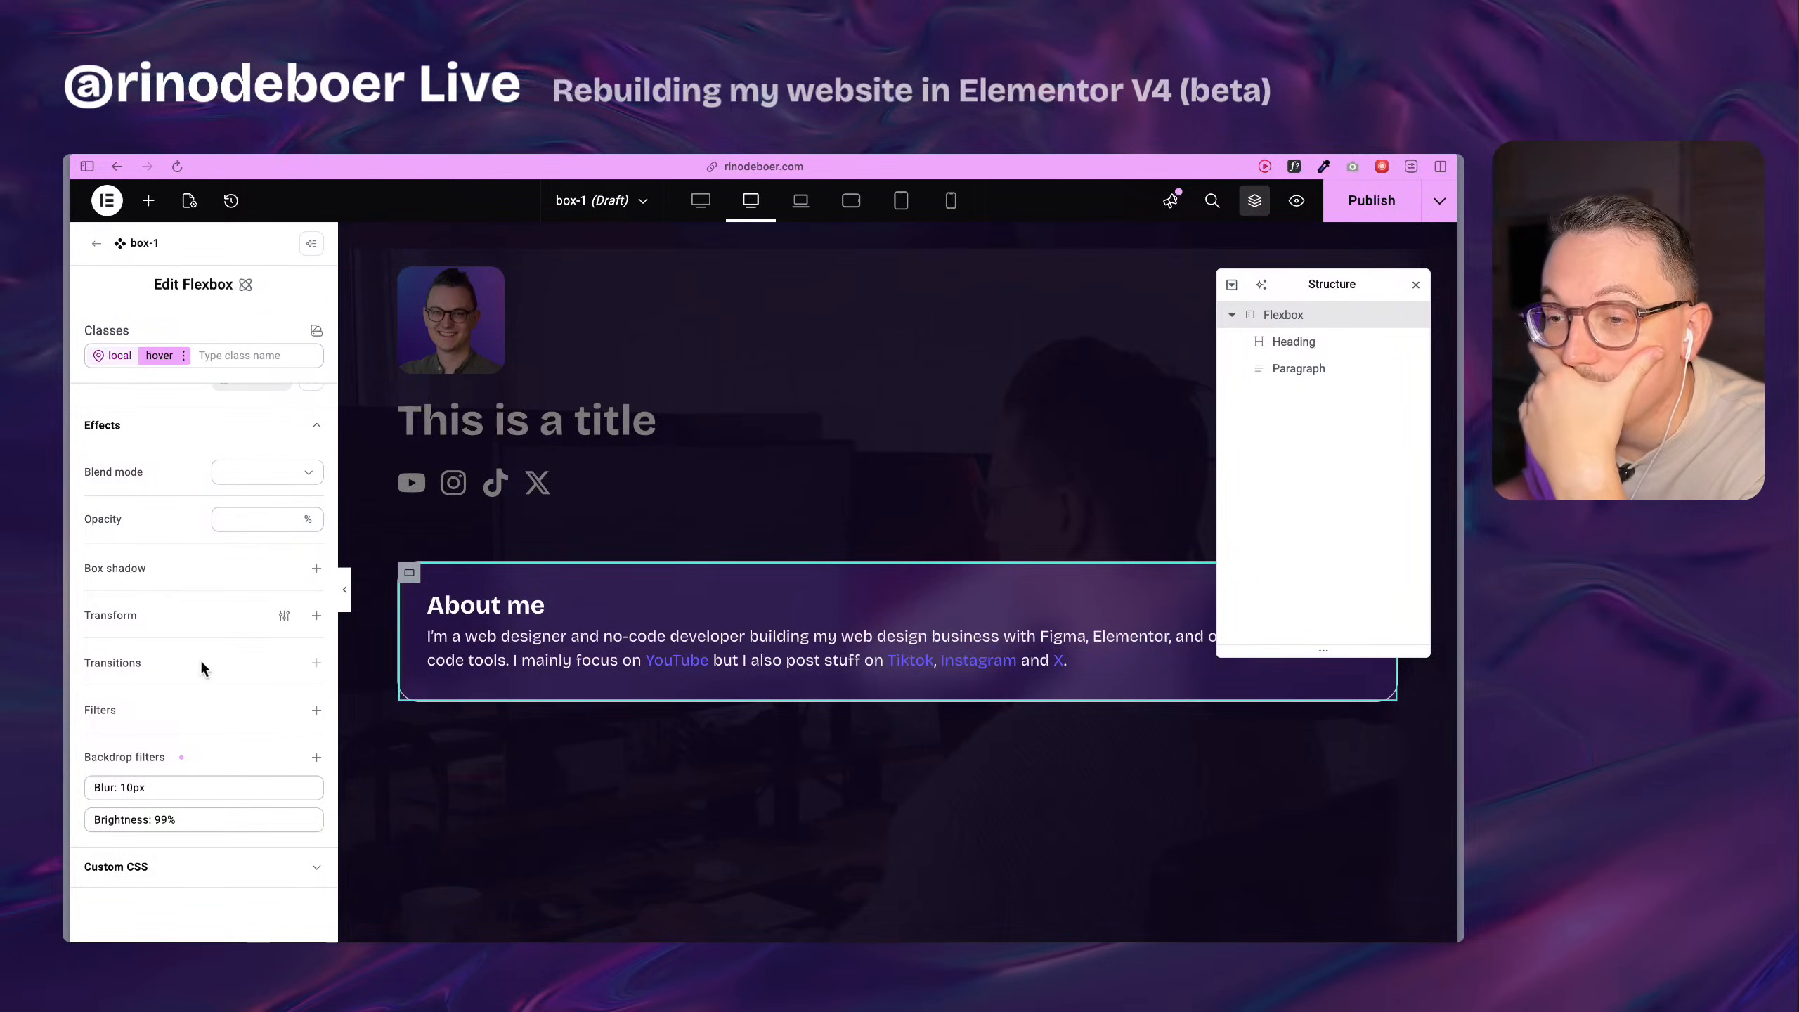
Look through the hover border's colour variables, compare with the original cards on the Home page, and return to the box-1 editor.
scroll(267, 621, "up", 5)
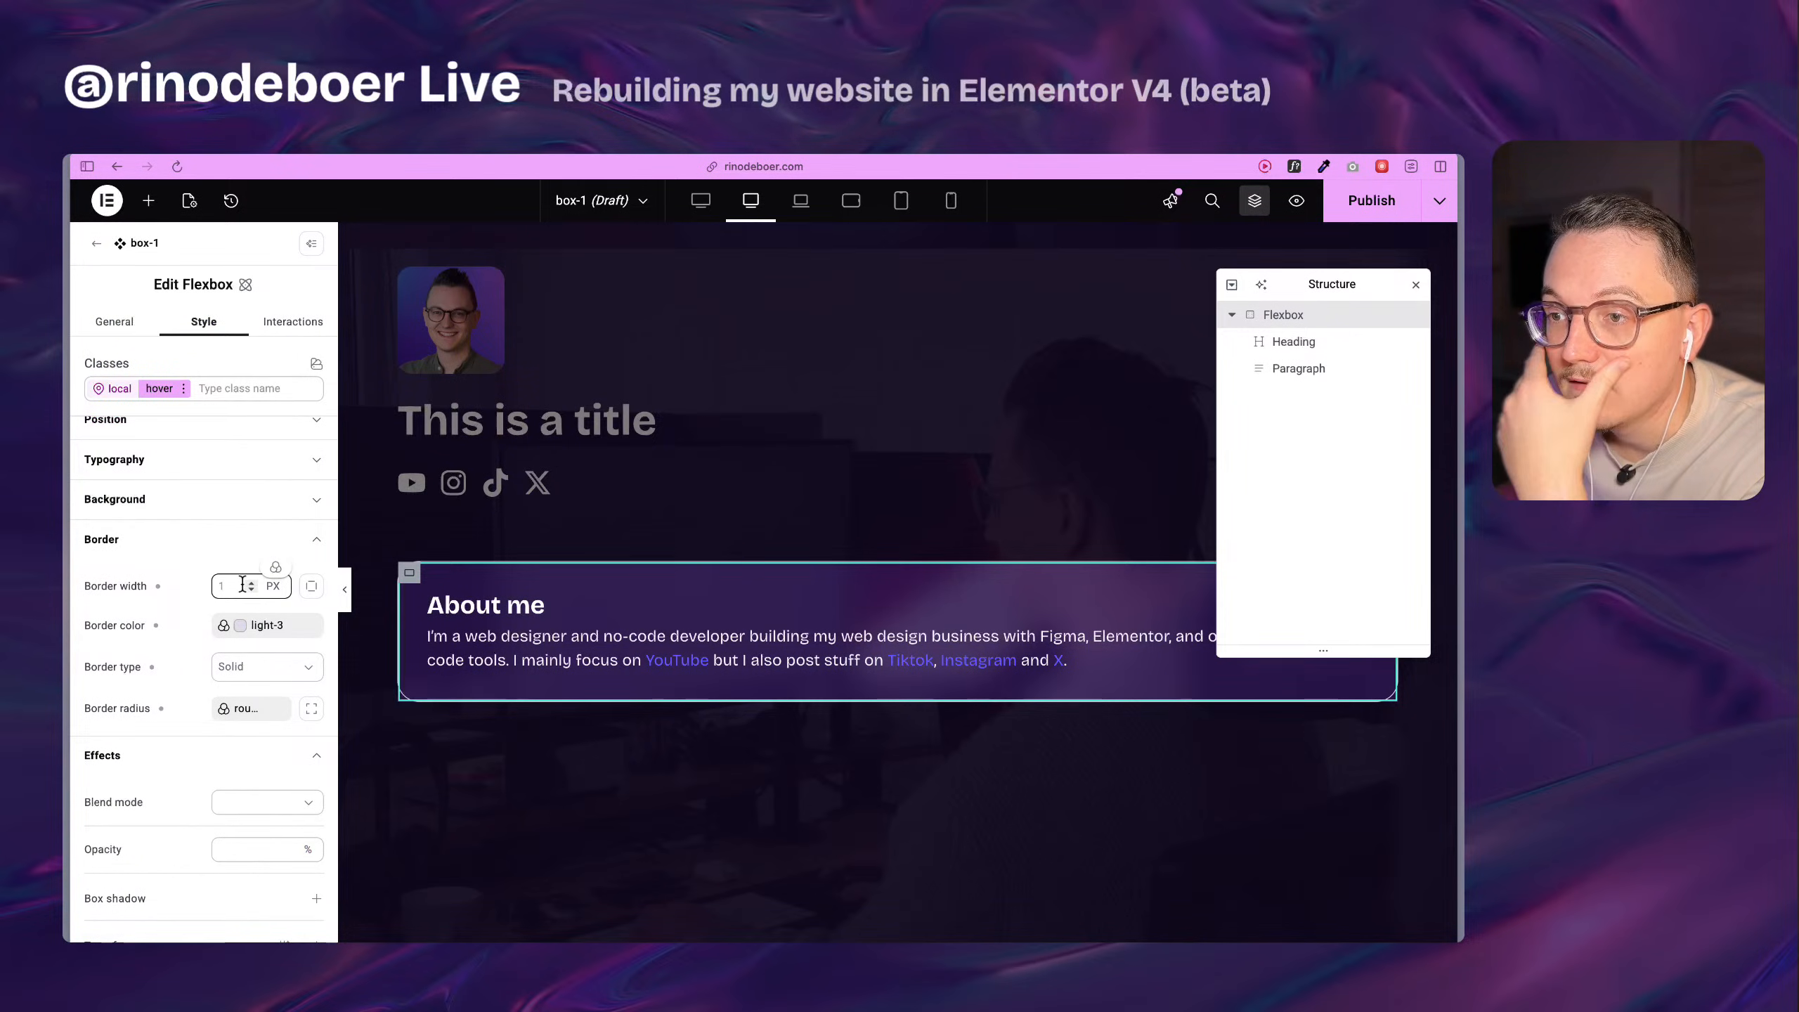
left_click(245, 623)
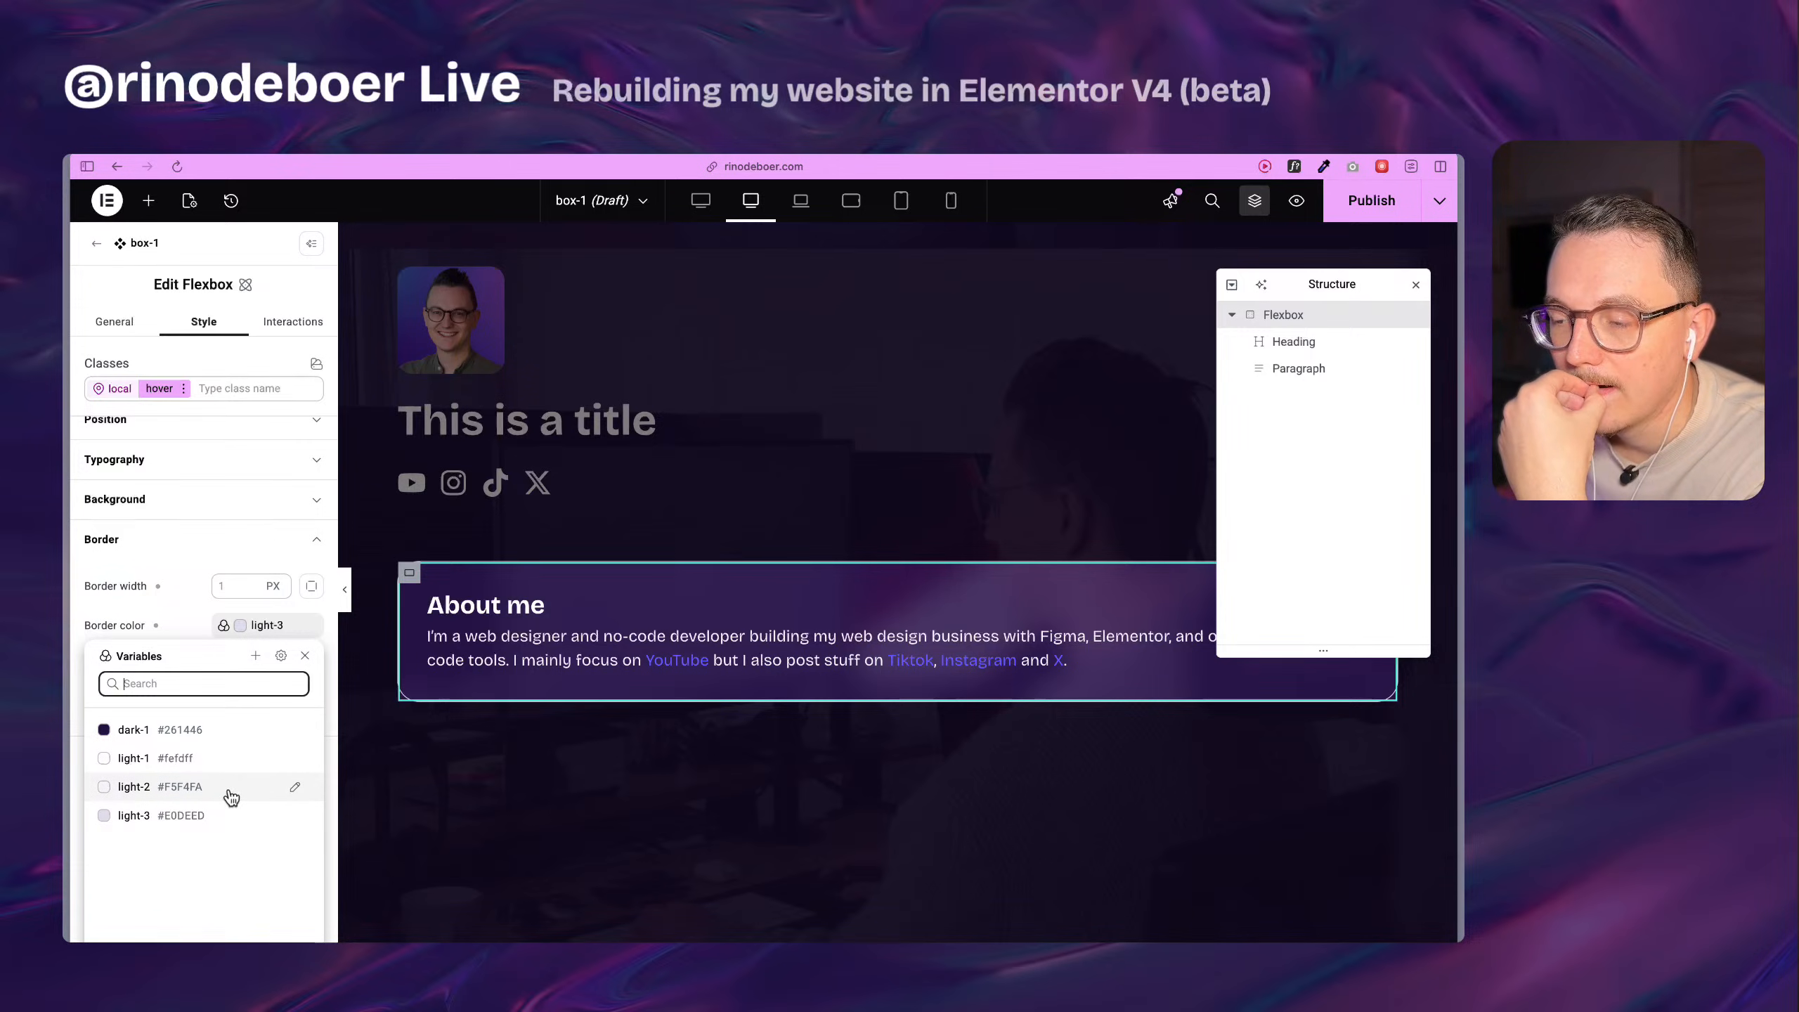
left_click(184, 631)
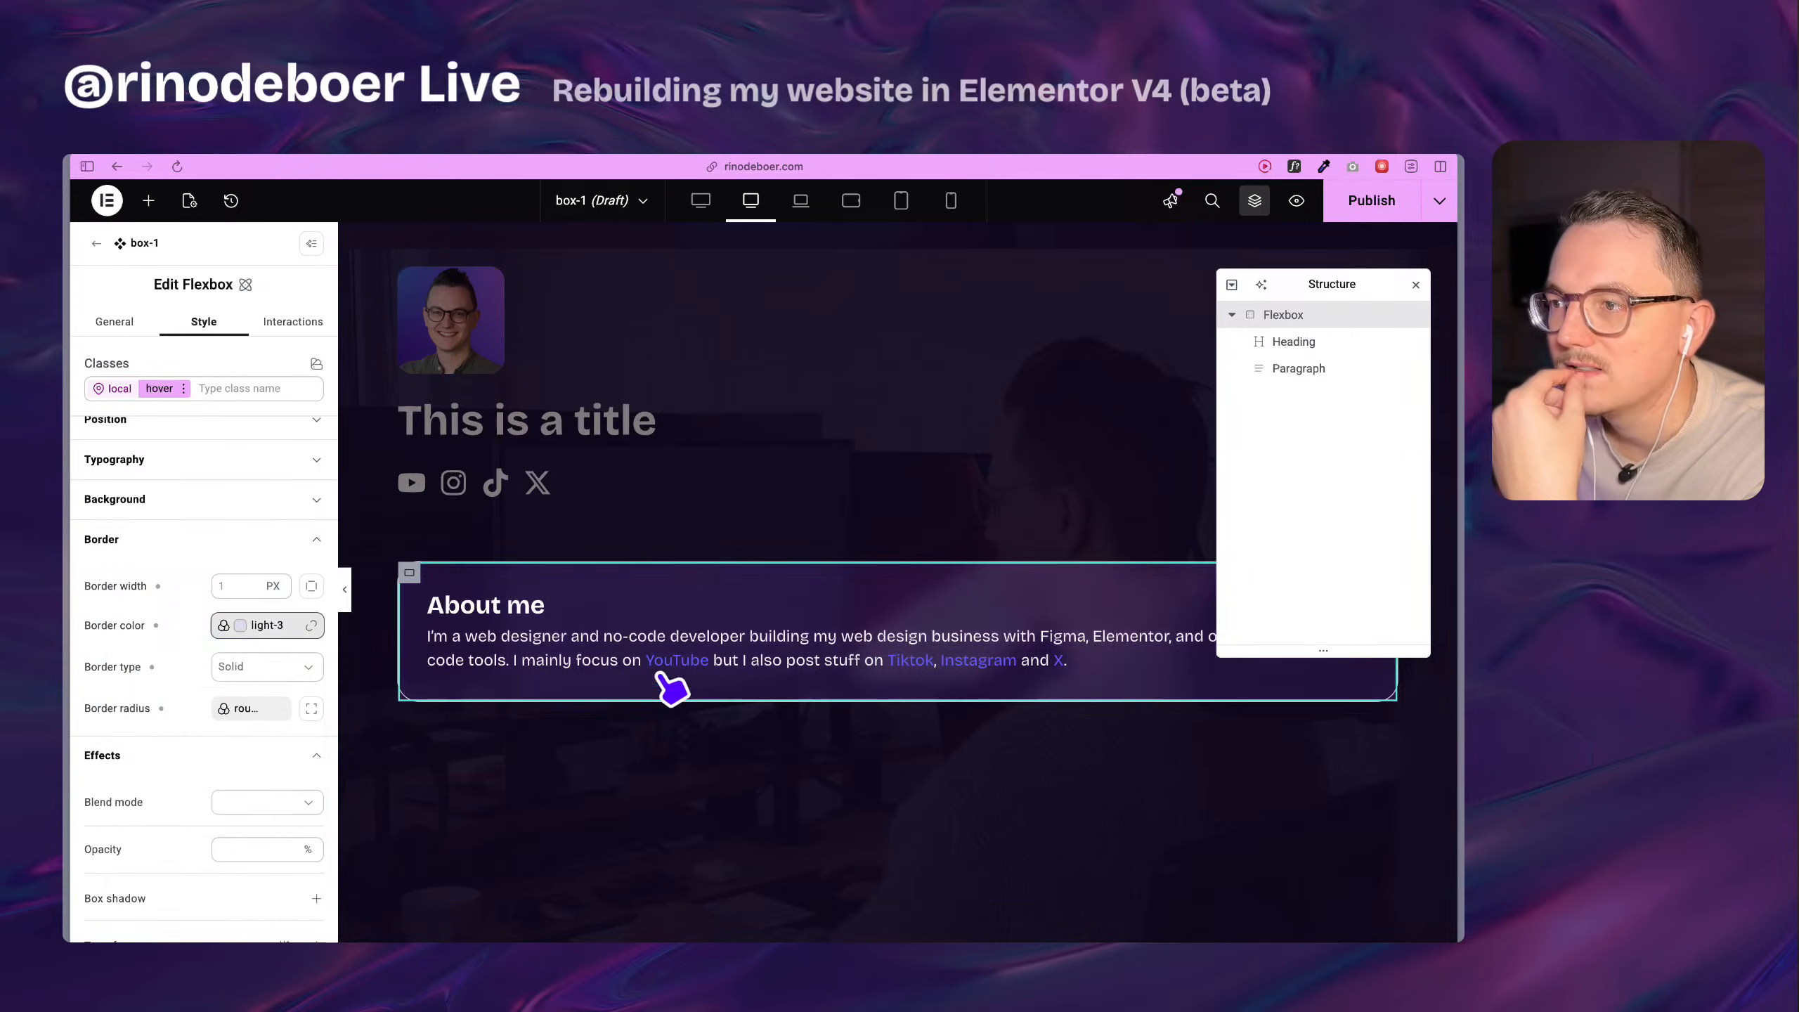
scroll(673, 686, "up", 8)
scroll(624, 546, "down", 5)
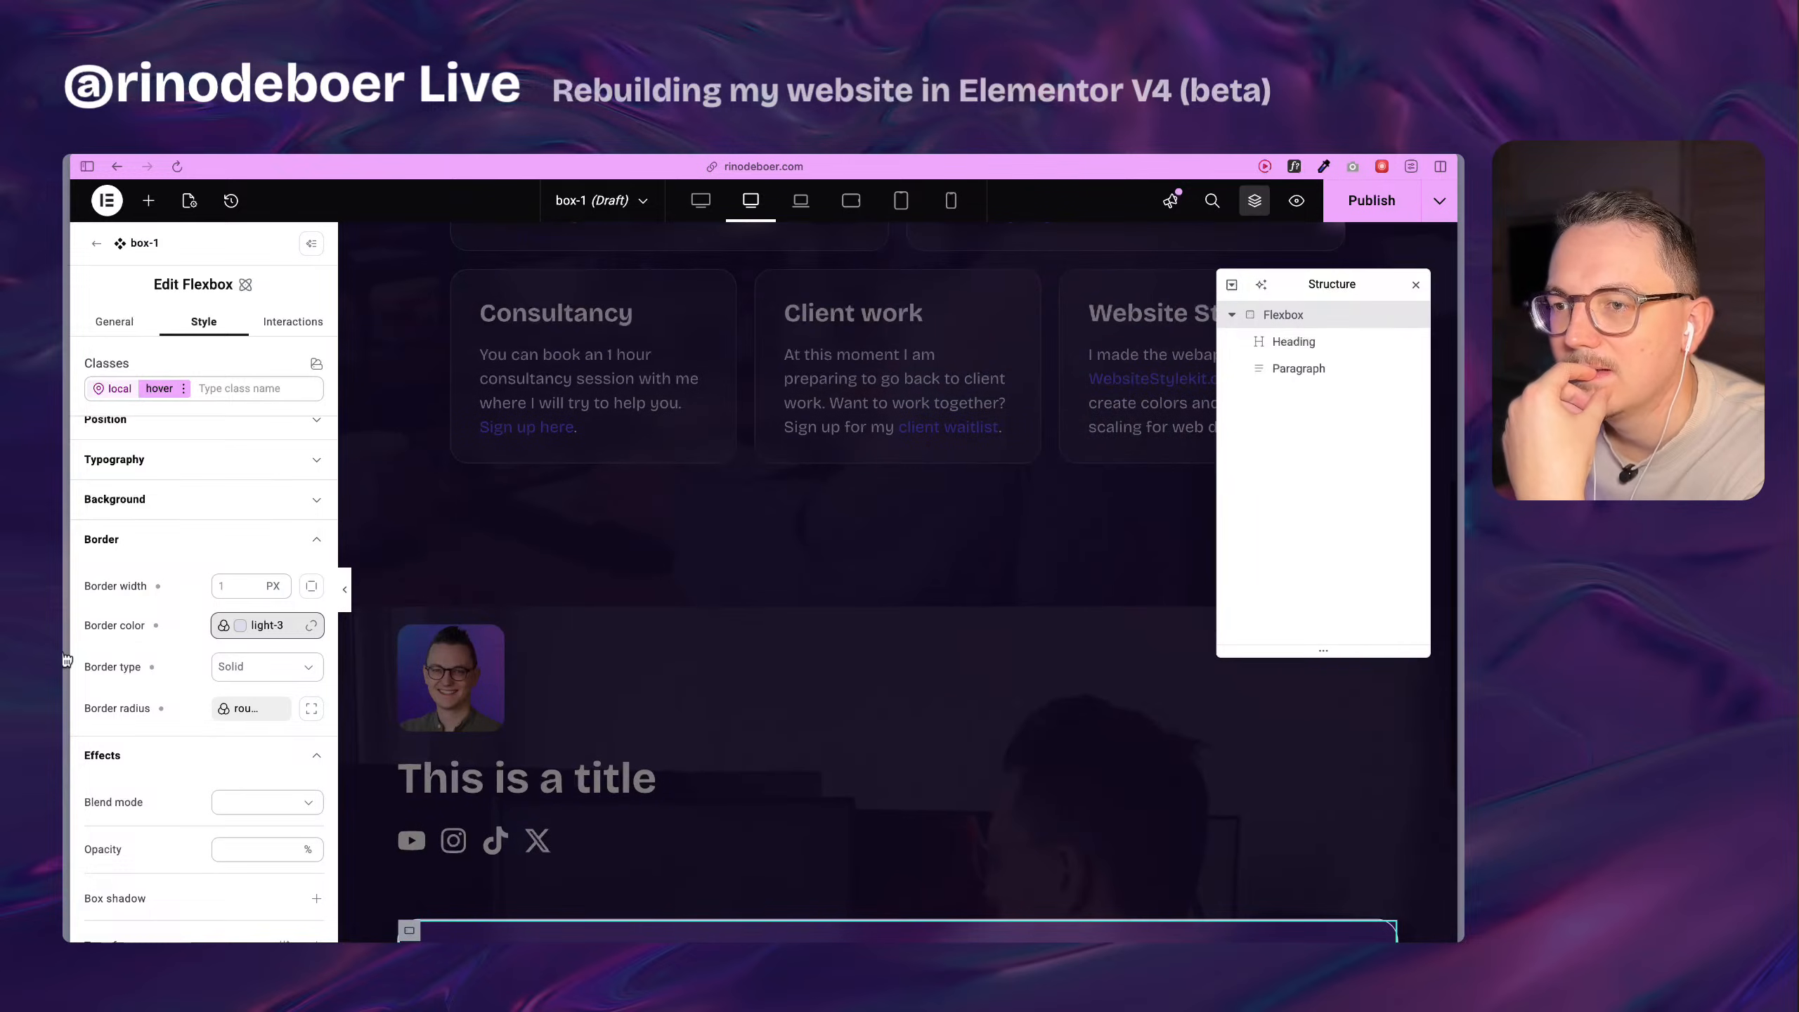
mouse_move(66, 659)
left_click(163, 677)
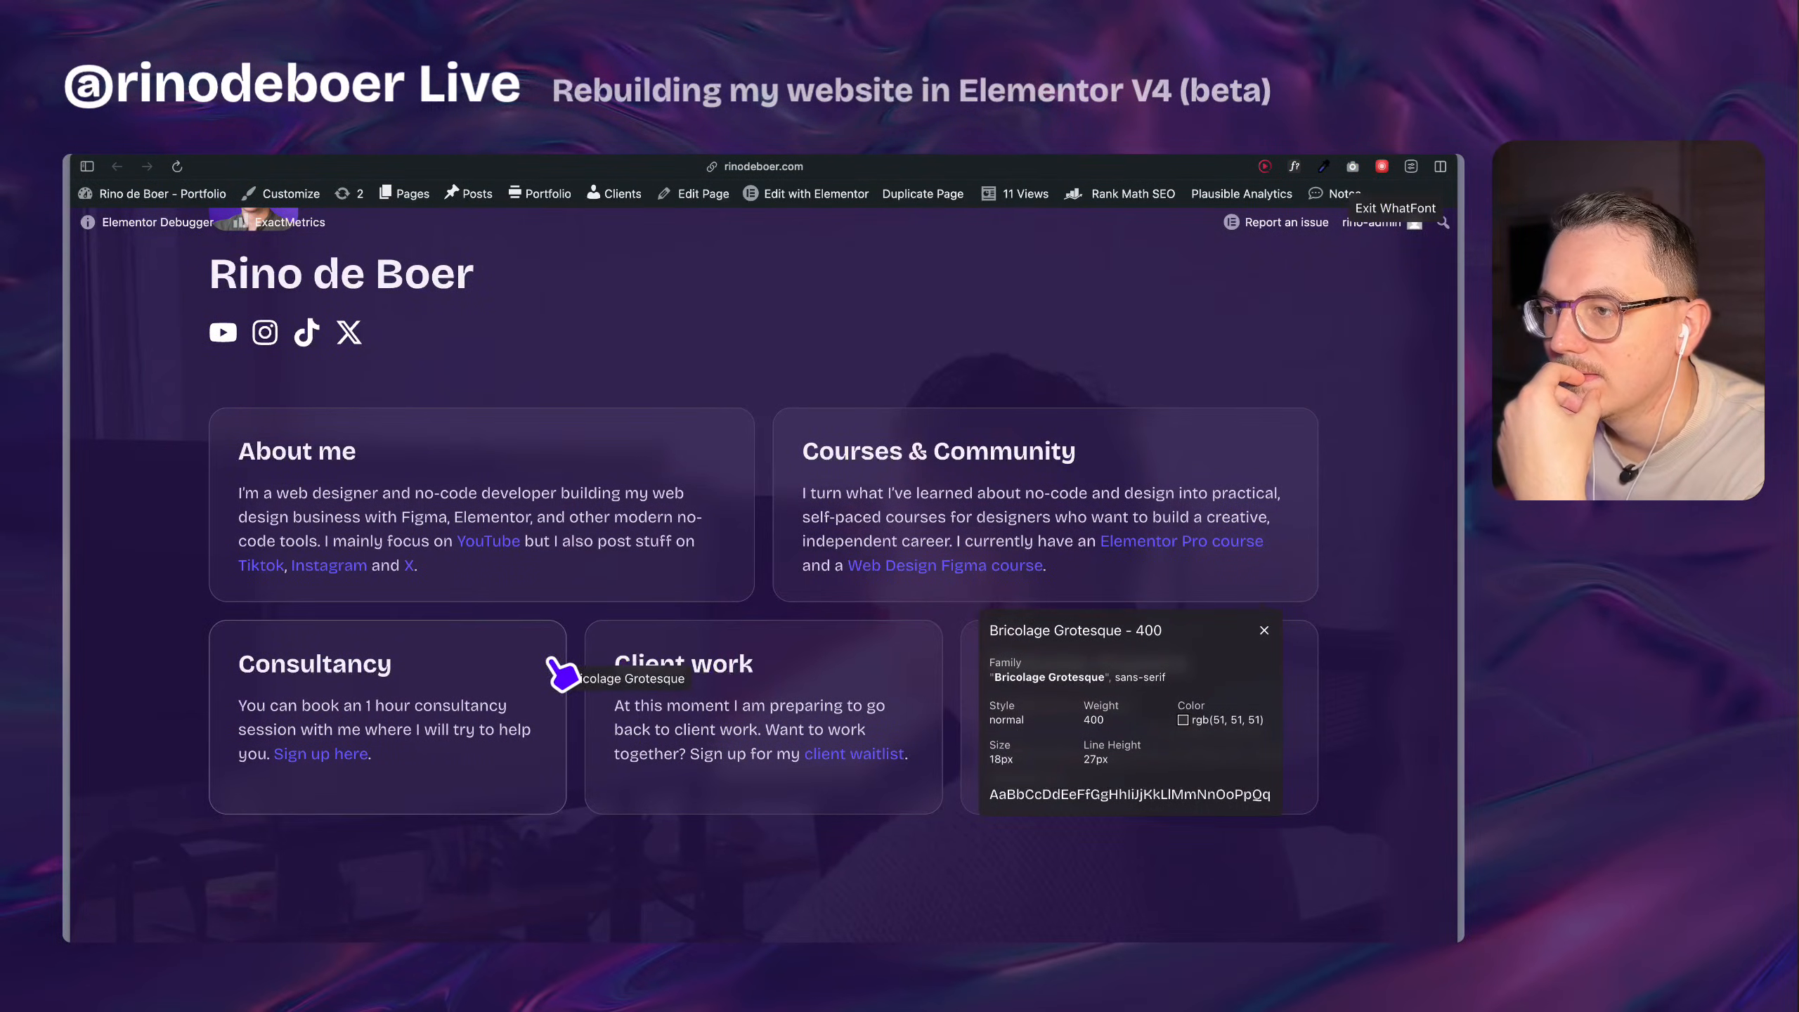
mouse_move(68, 659)
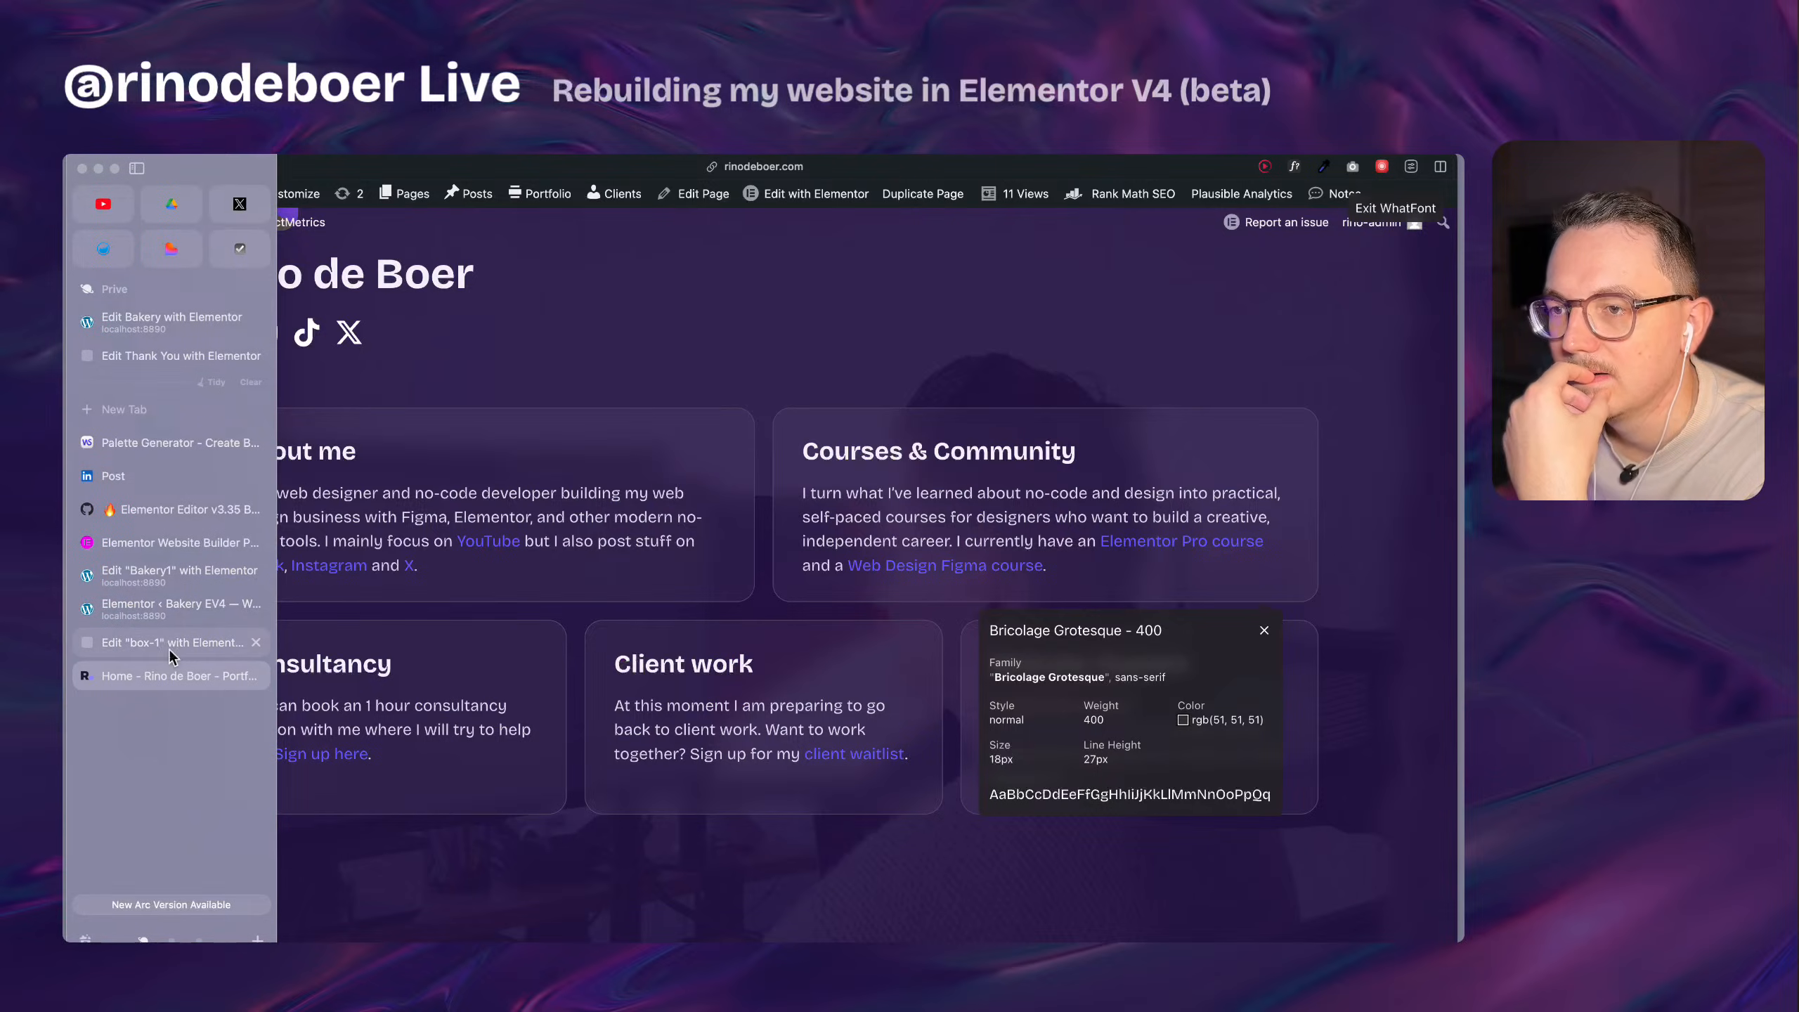
left_click(170, 651)
Set the hover state's border color to the light-2 variable.
scroll(574, 735, "down", 5)
left_click(281, 633)
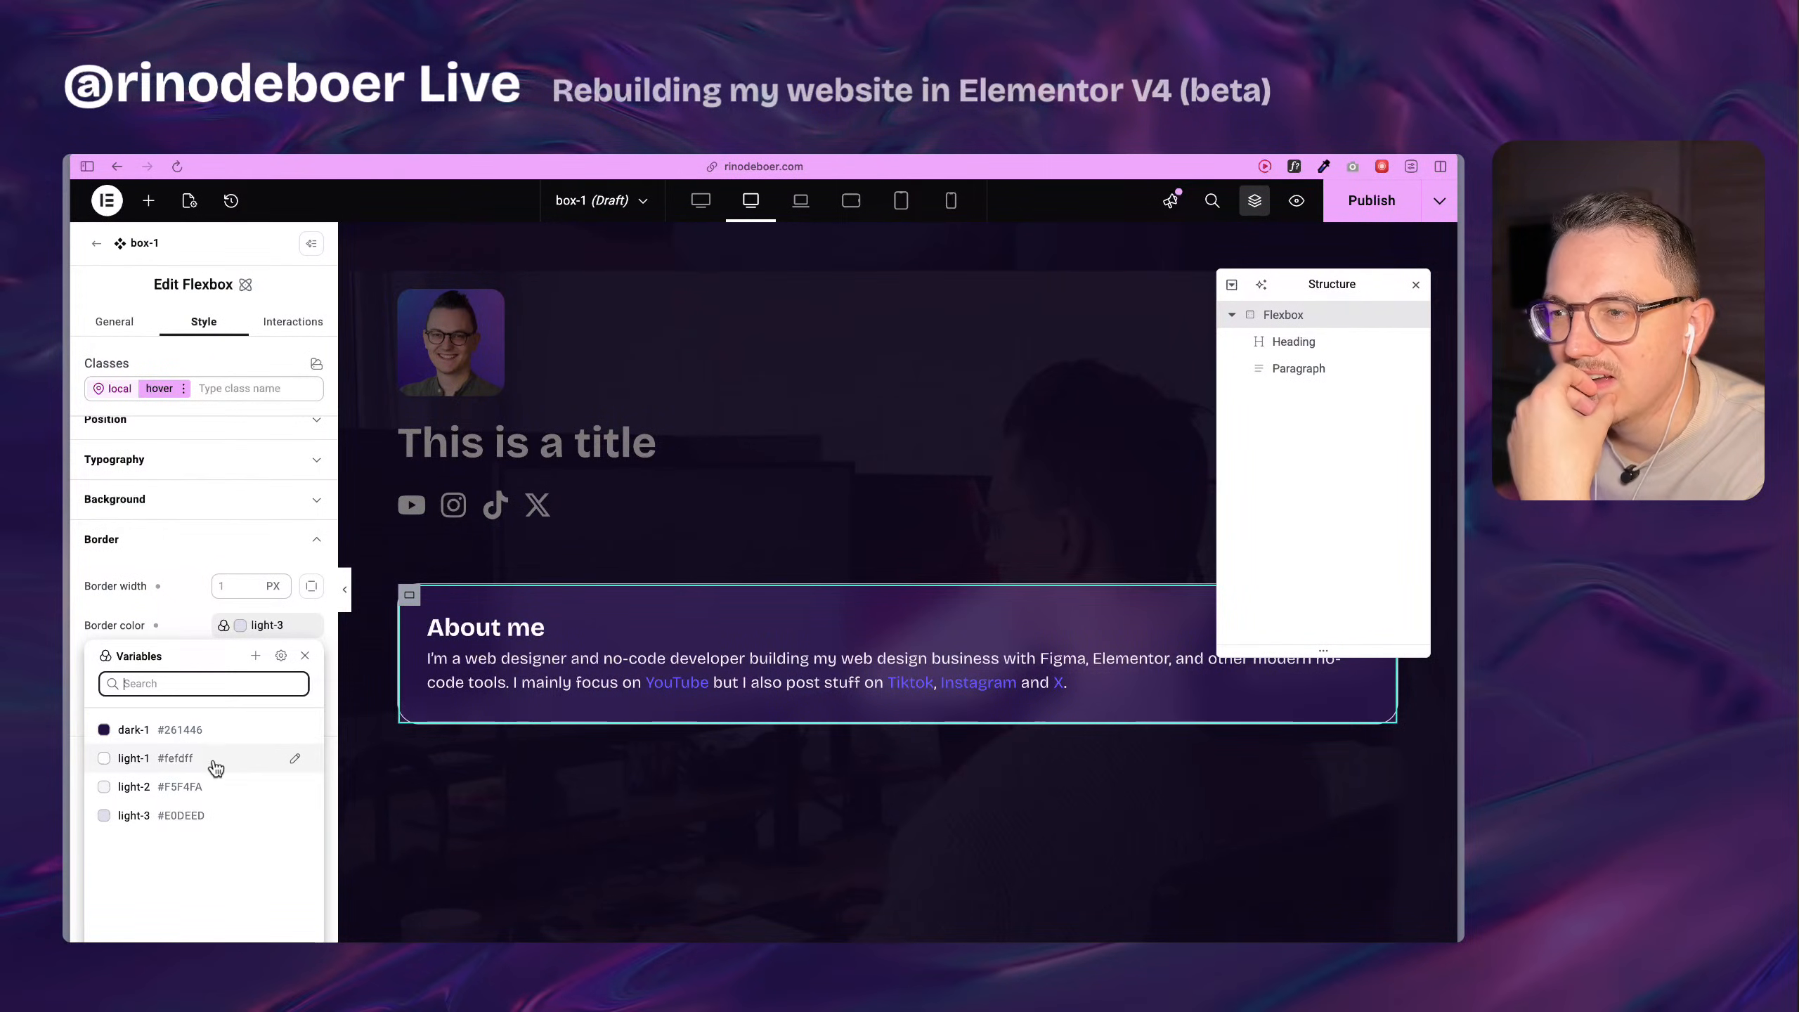
left_click(212, 786)
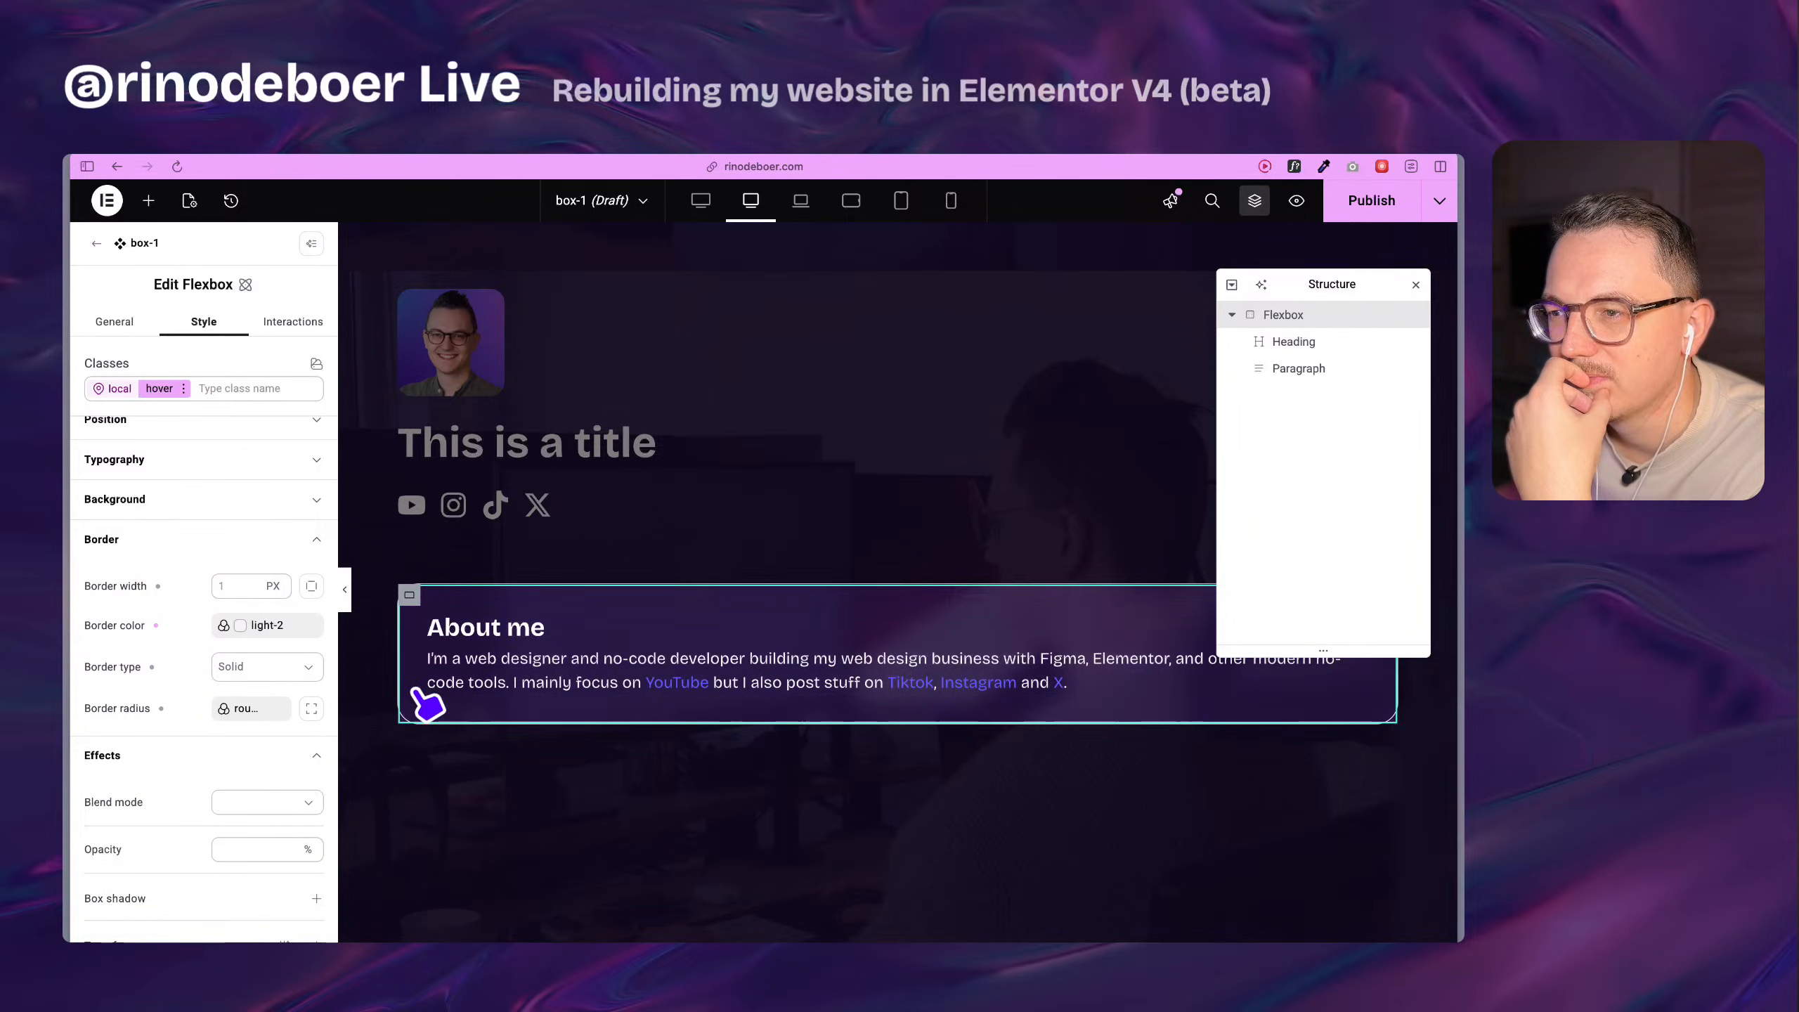
Add a 500 ms transition on all properties to the box-1 flexbox's normal state and publish the component.
scroll(200, 677, "down", 5)
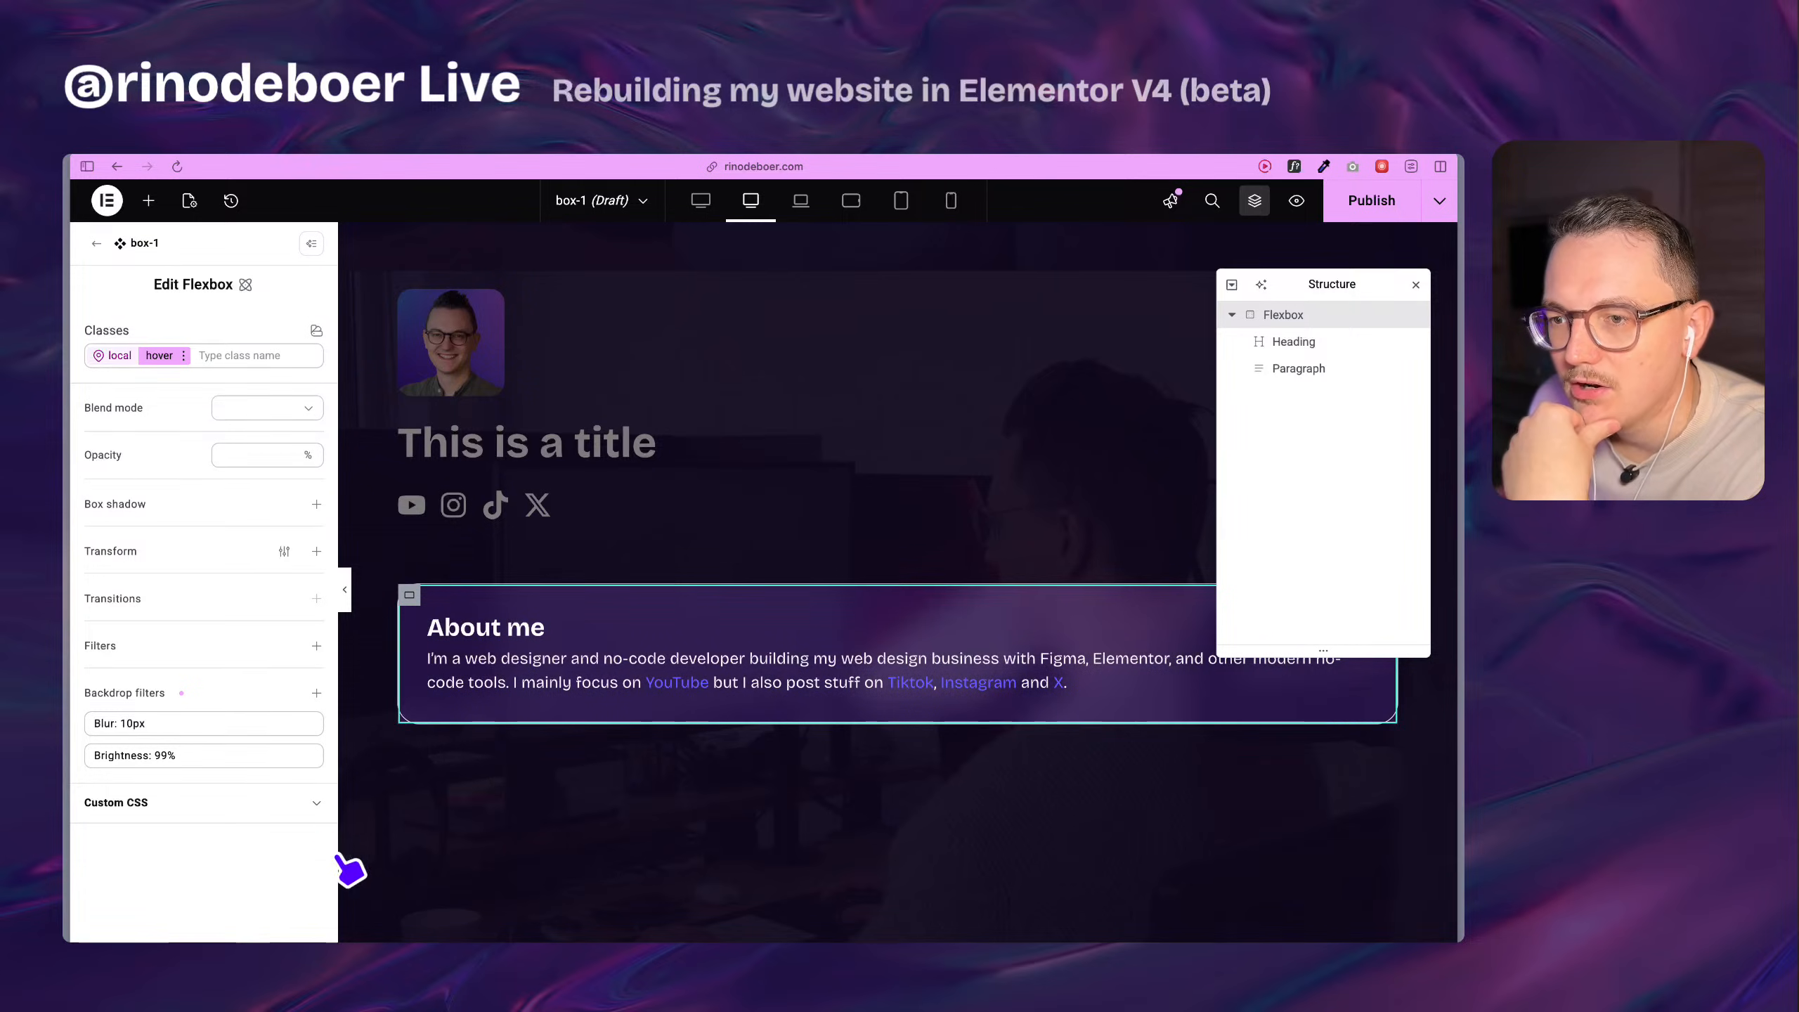
mouse_move(316, 601)
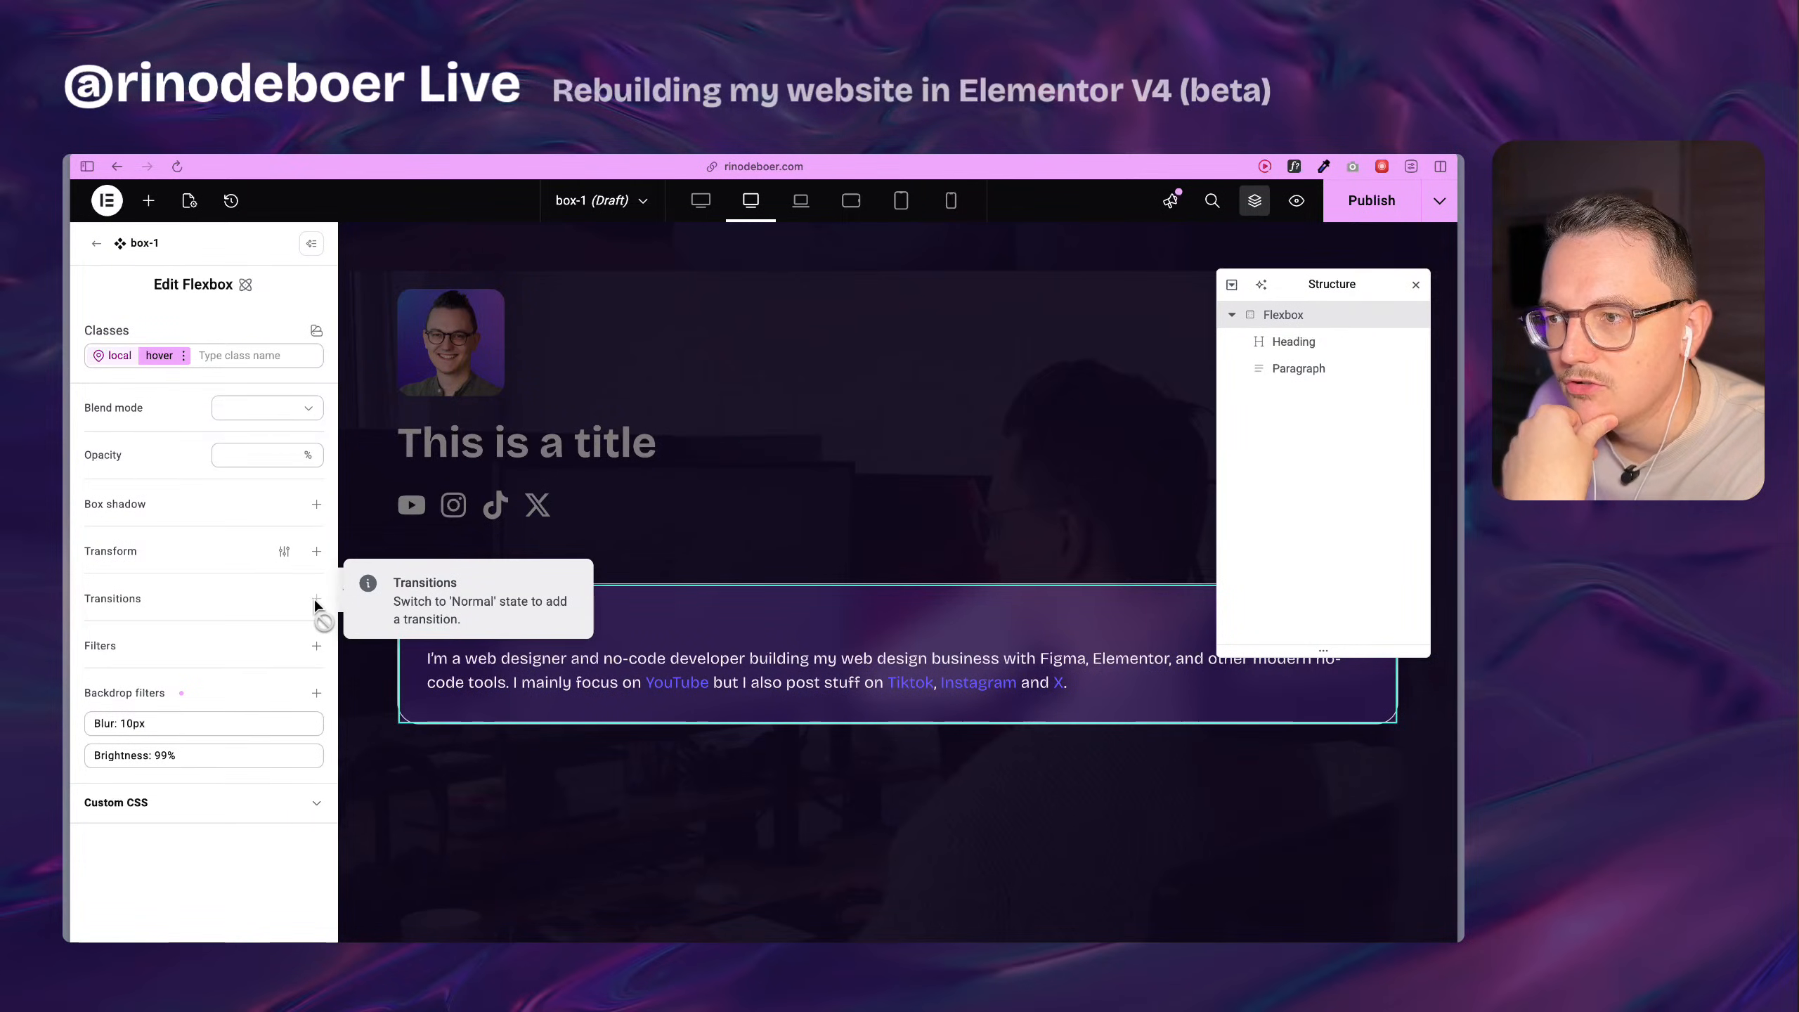
left_click(185, 357)
left_click(129, 490)
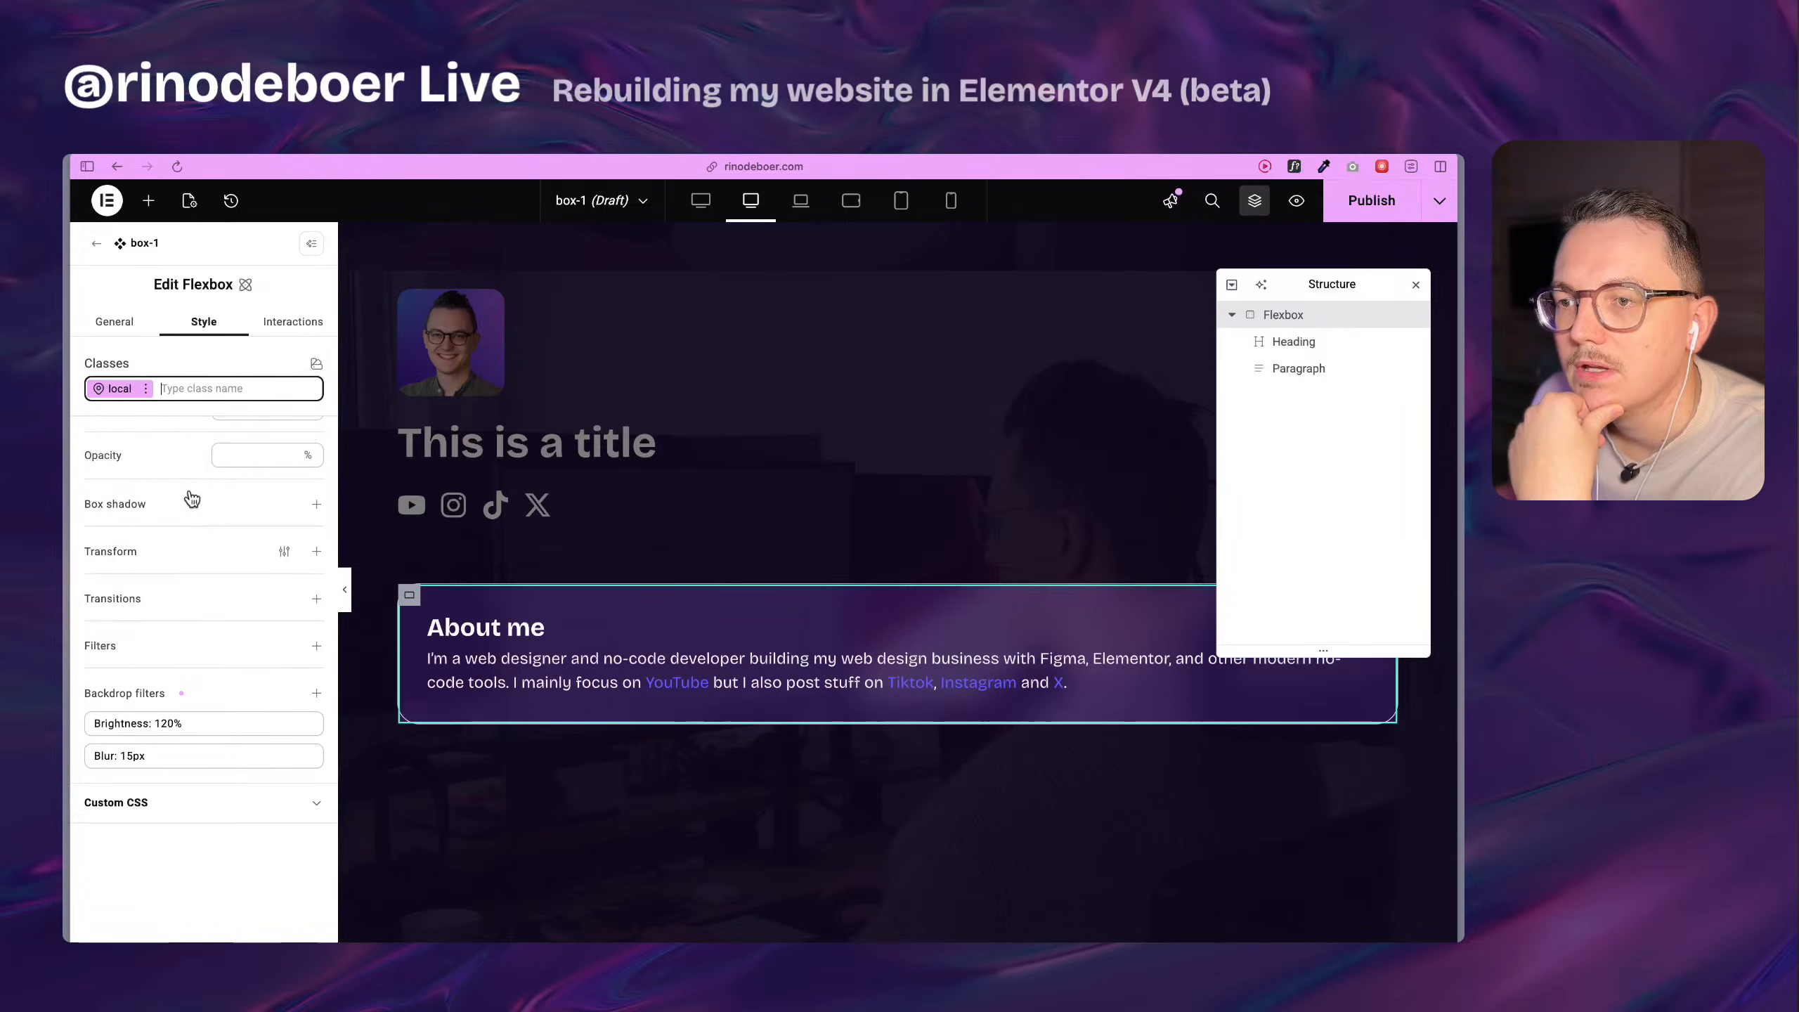
left_click(316, 599)
left_click(245, 597)
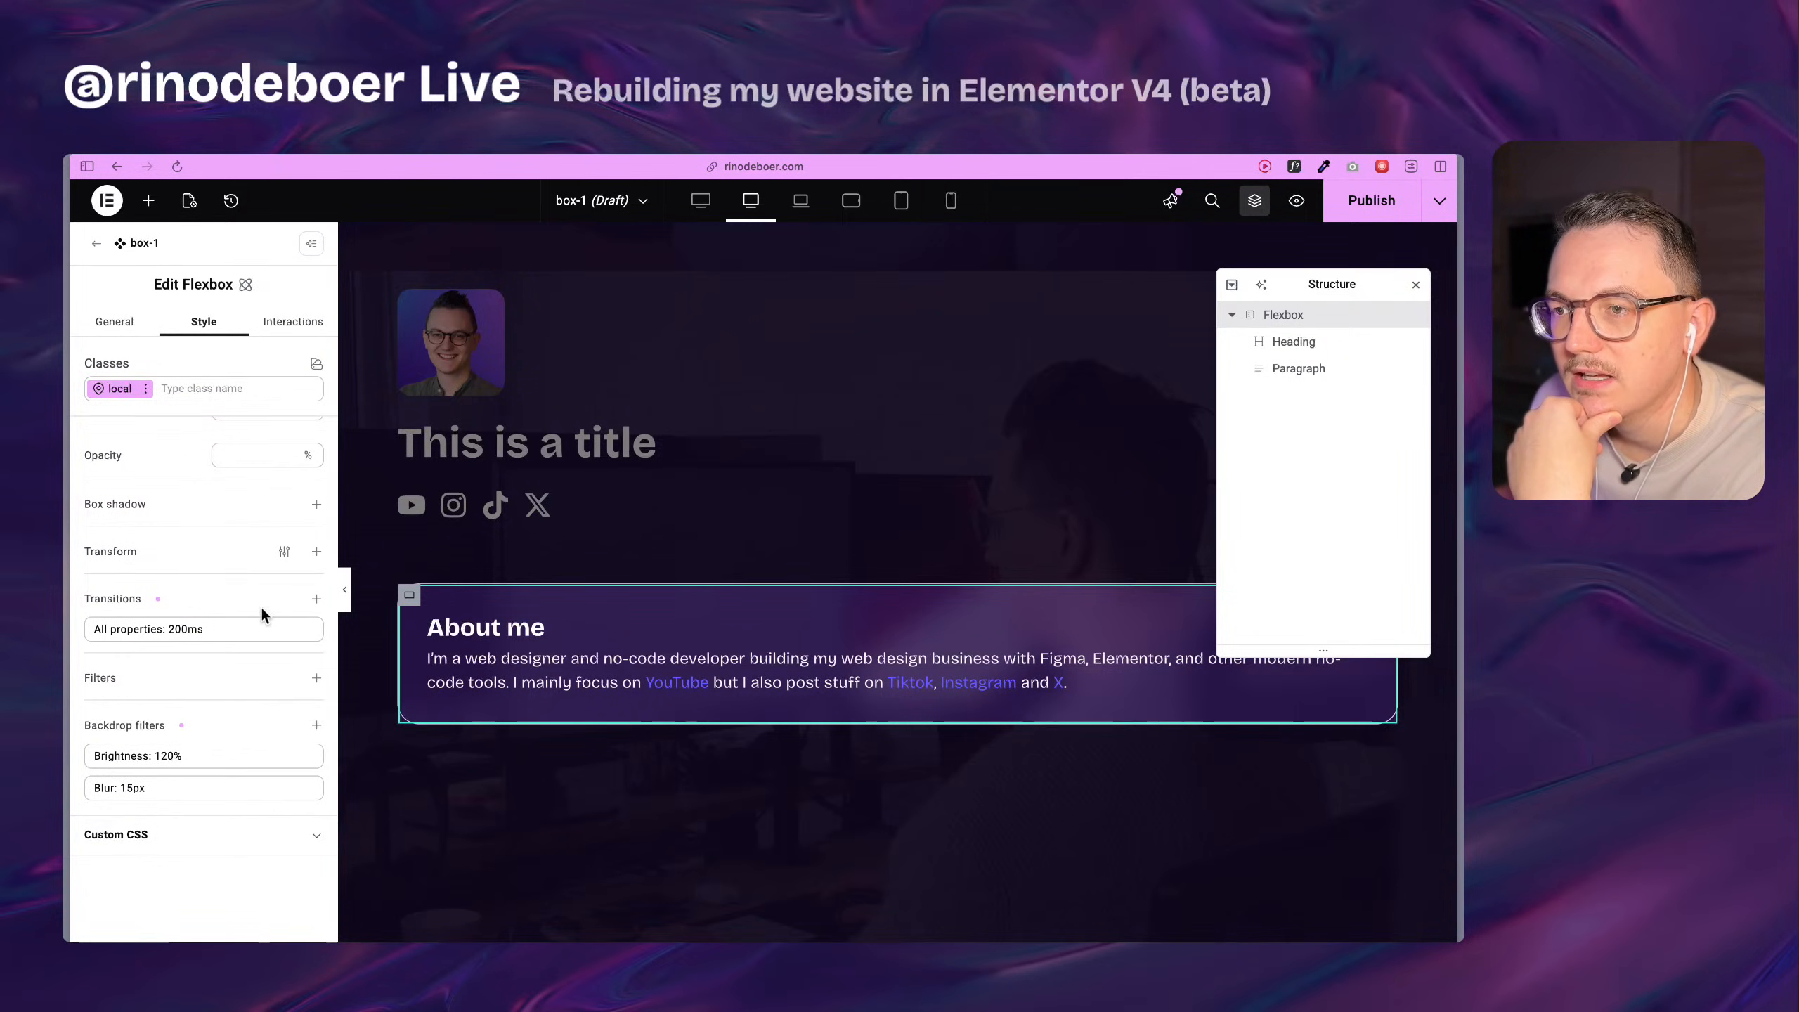
left_click(248, 638)
left_click_drag(223, 704, 217, 708)
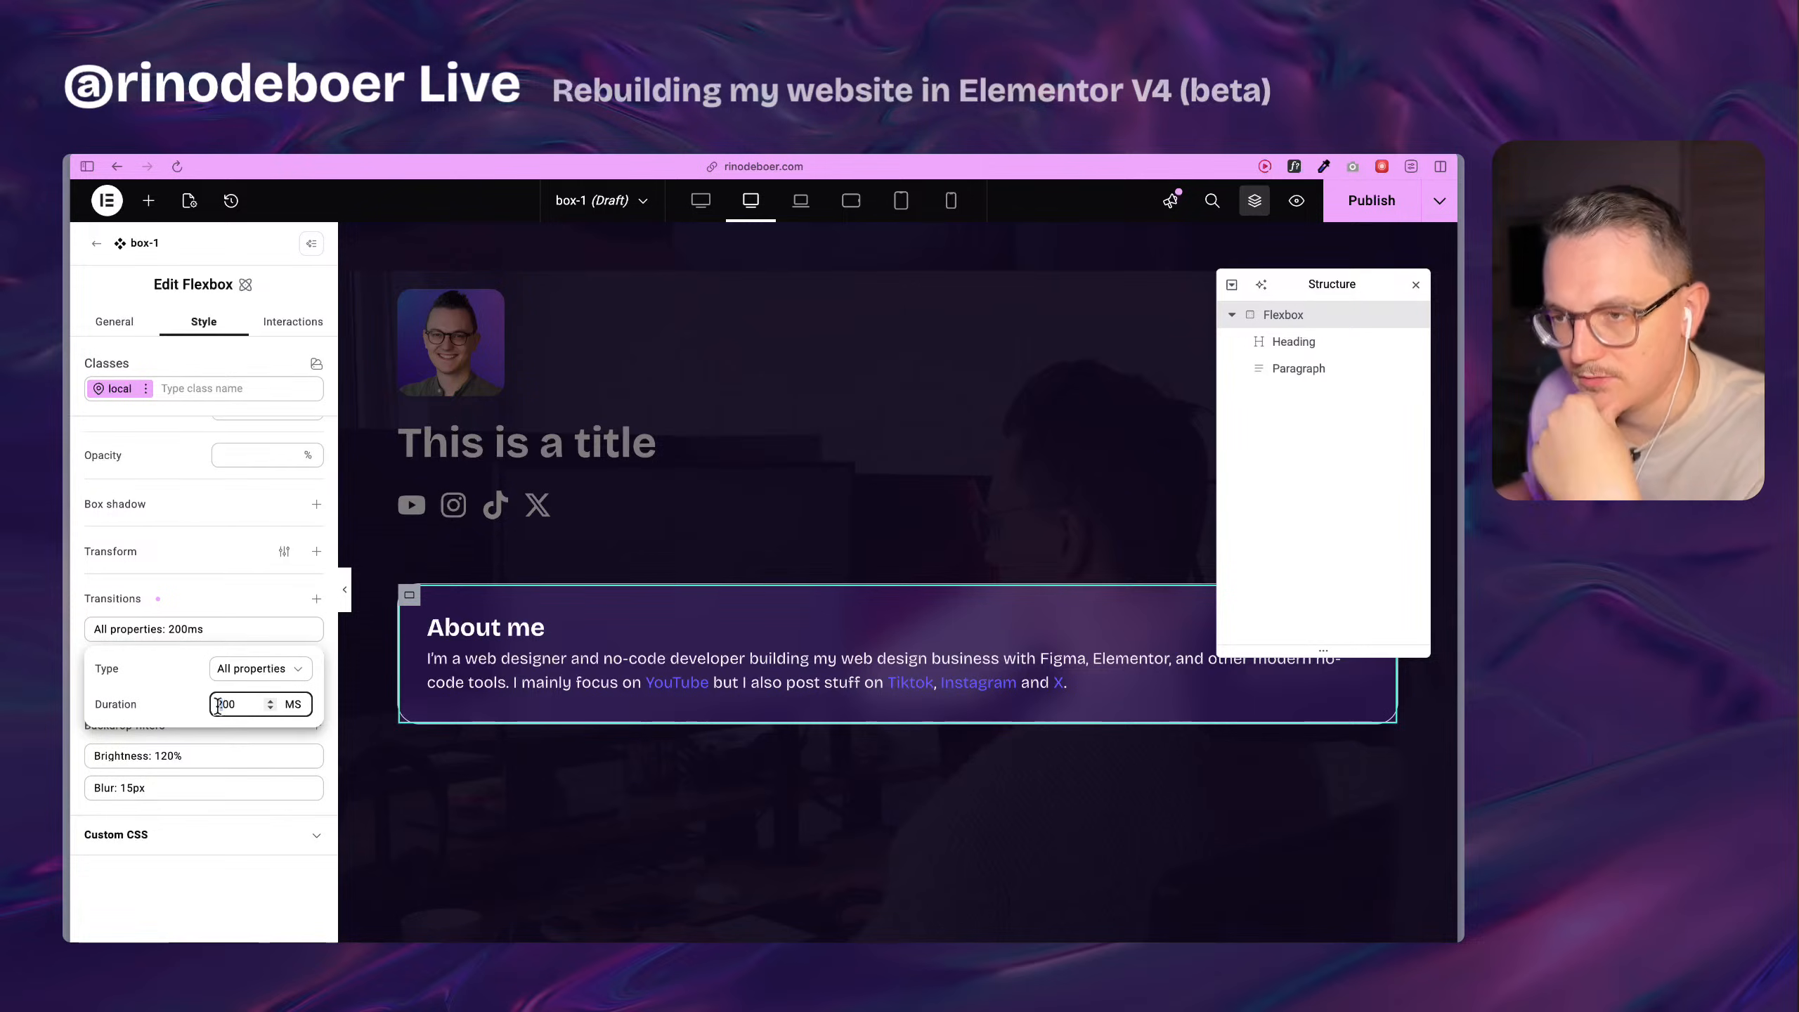
left_click(283, 907)
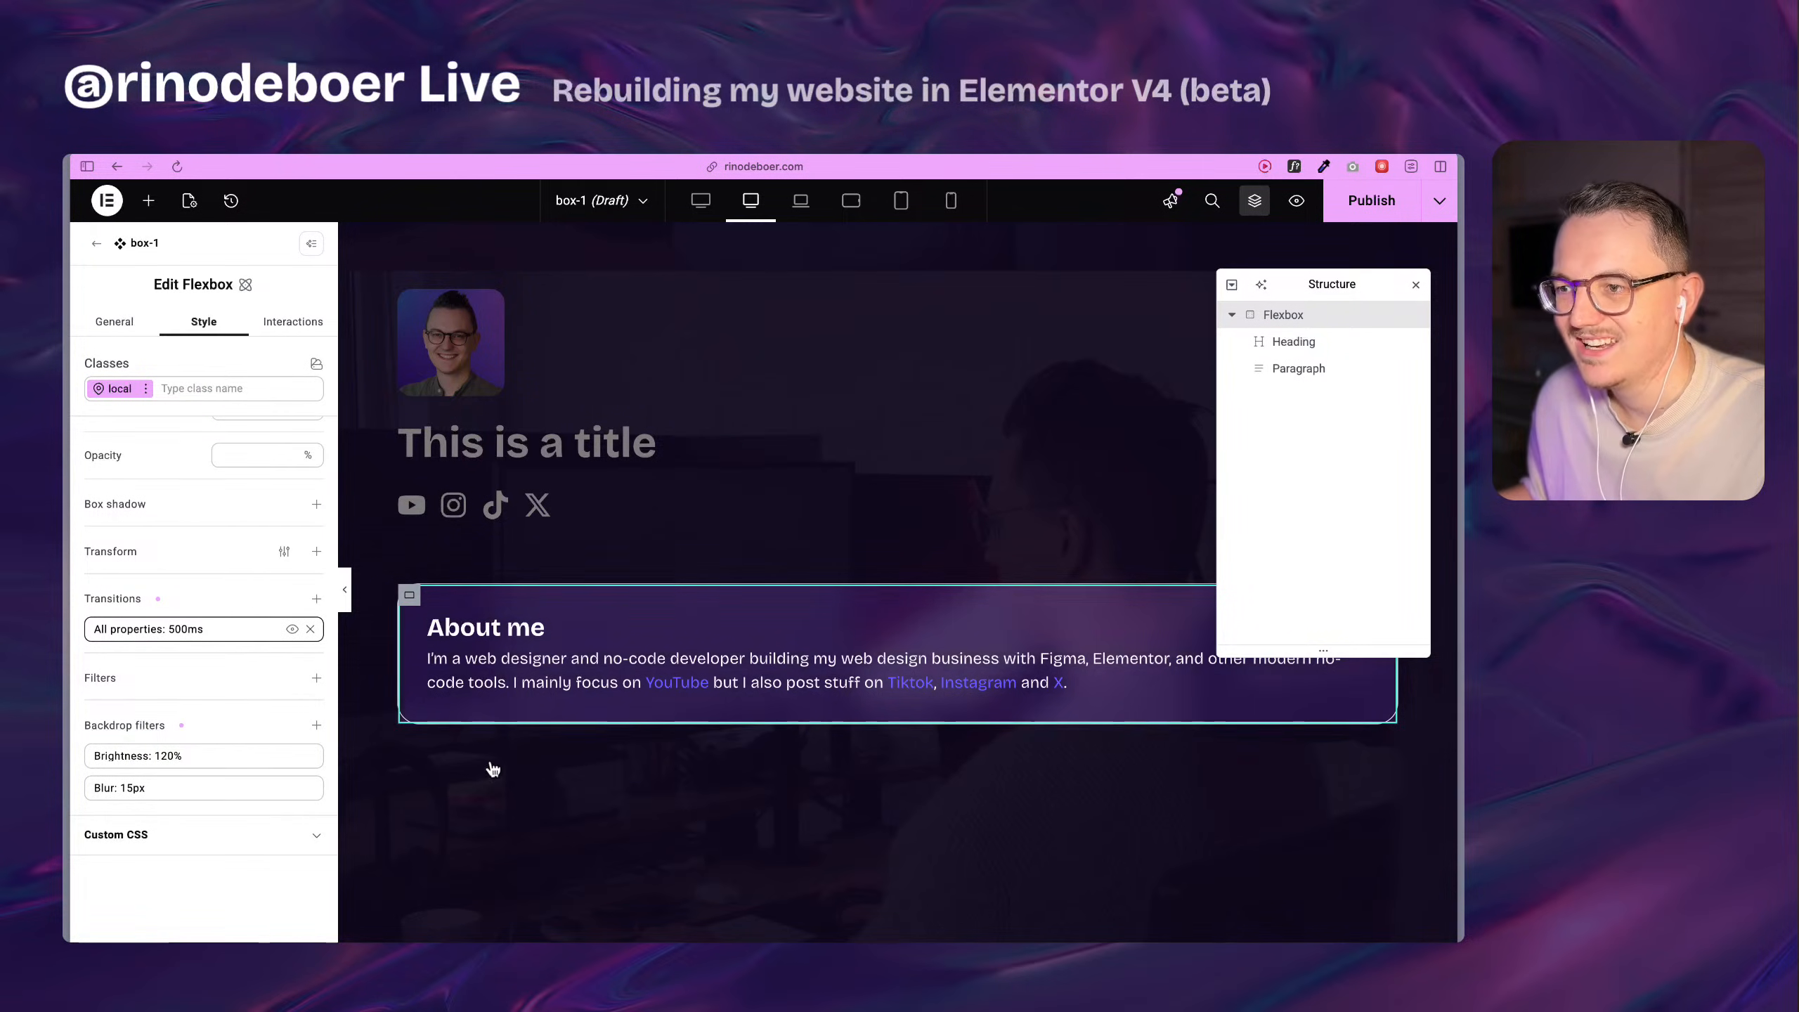
left_click(1374, 204)
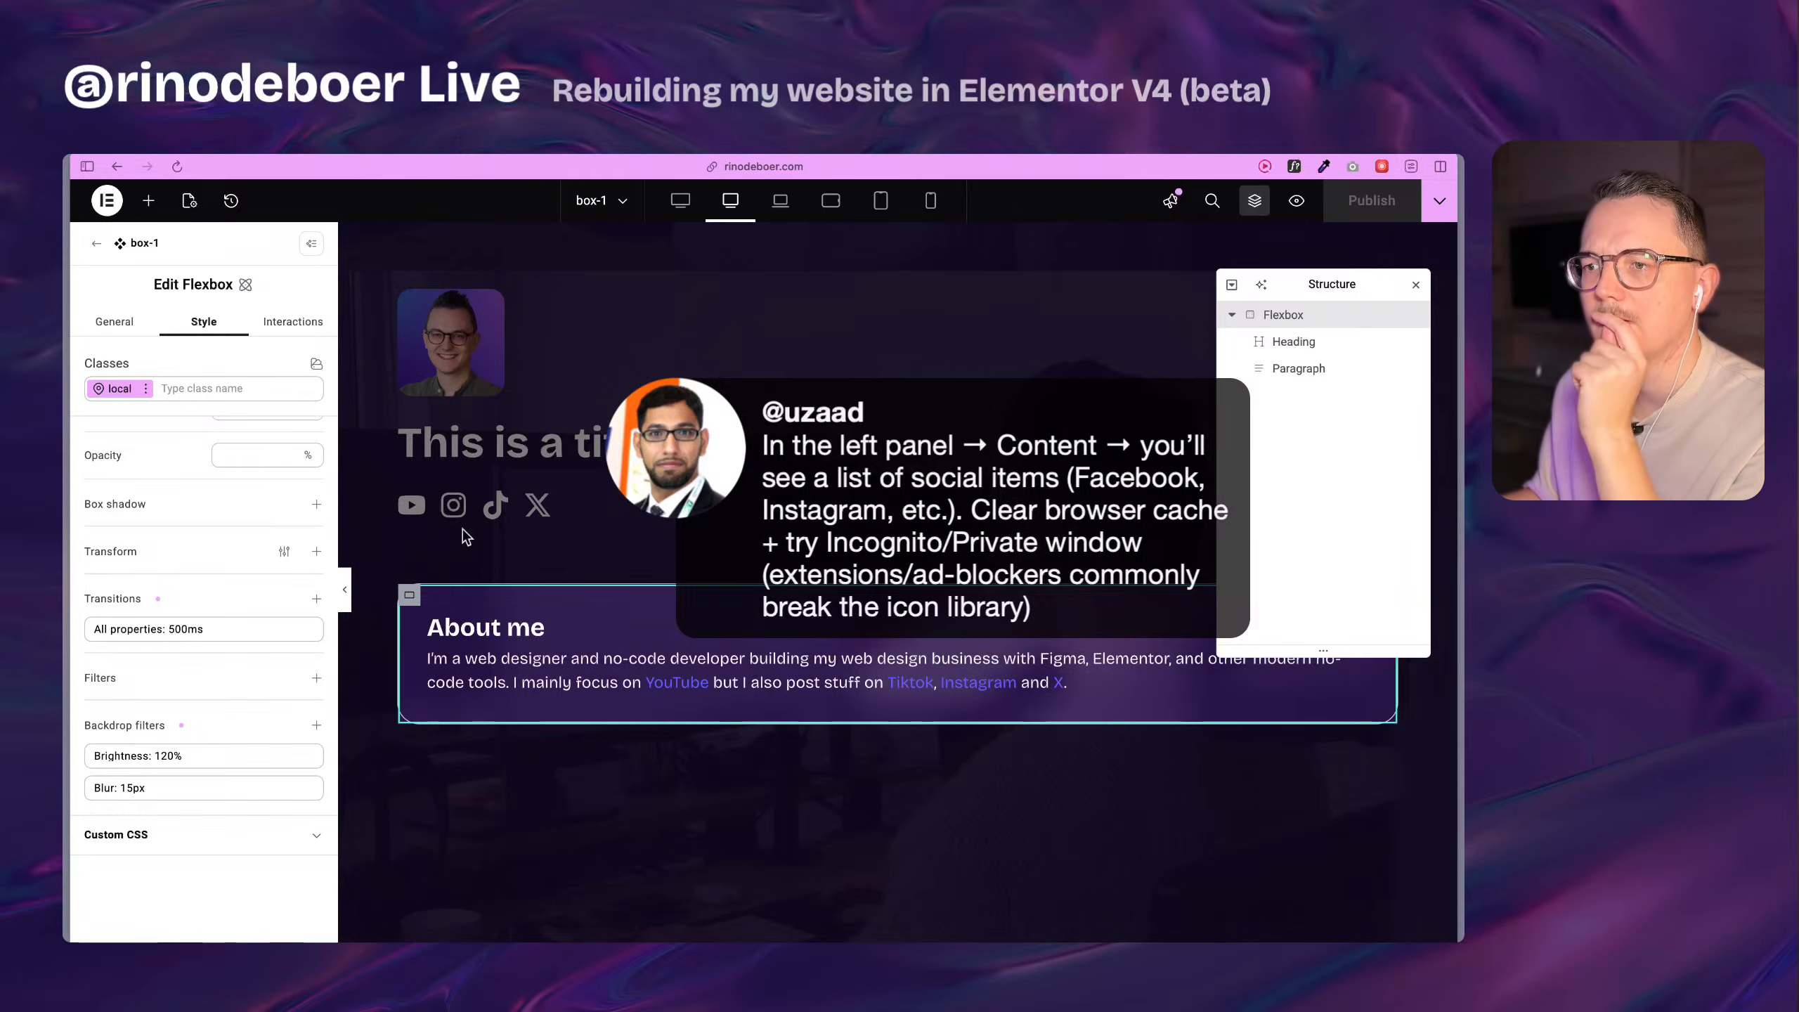
Inspect the About me card on the Home page preview and return to the box-1 component editor.
mouse_move(68, 609)
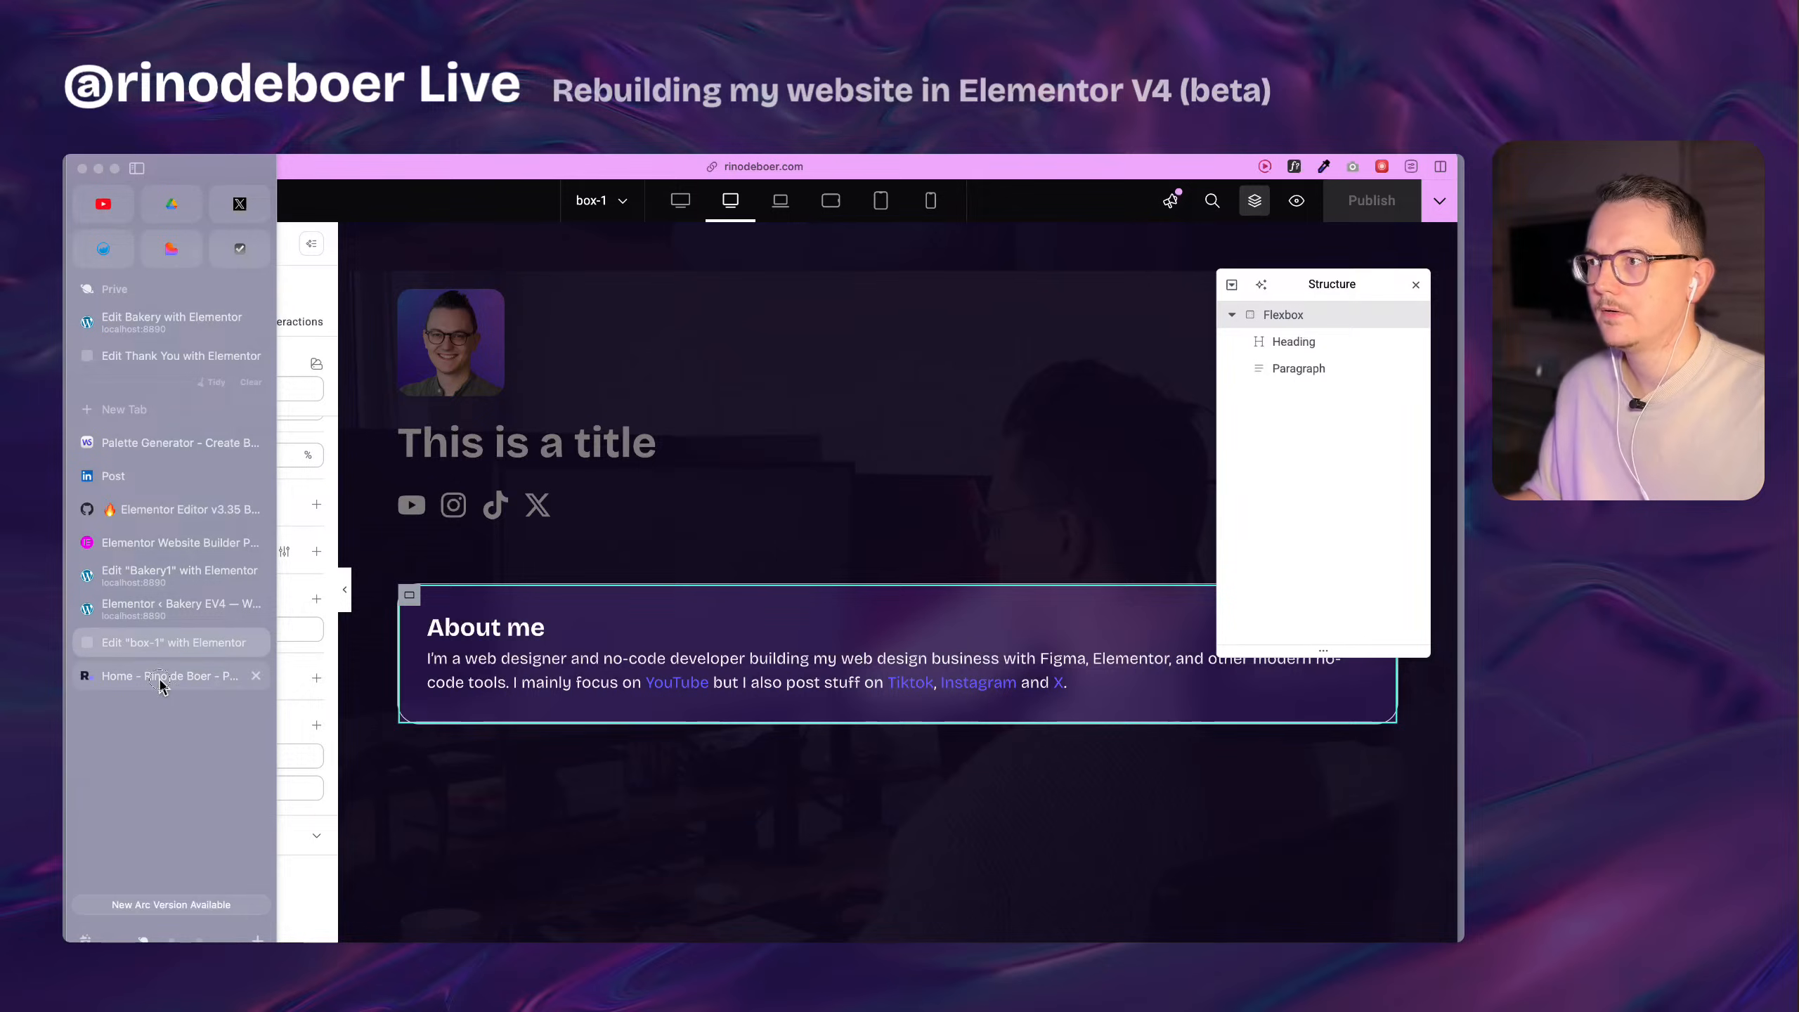
left_click(161, 676)
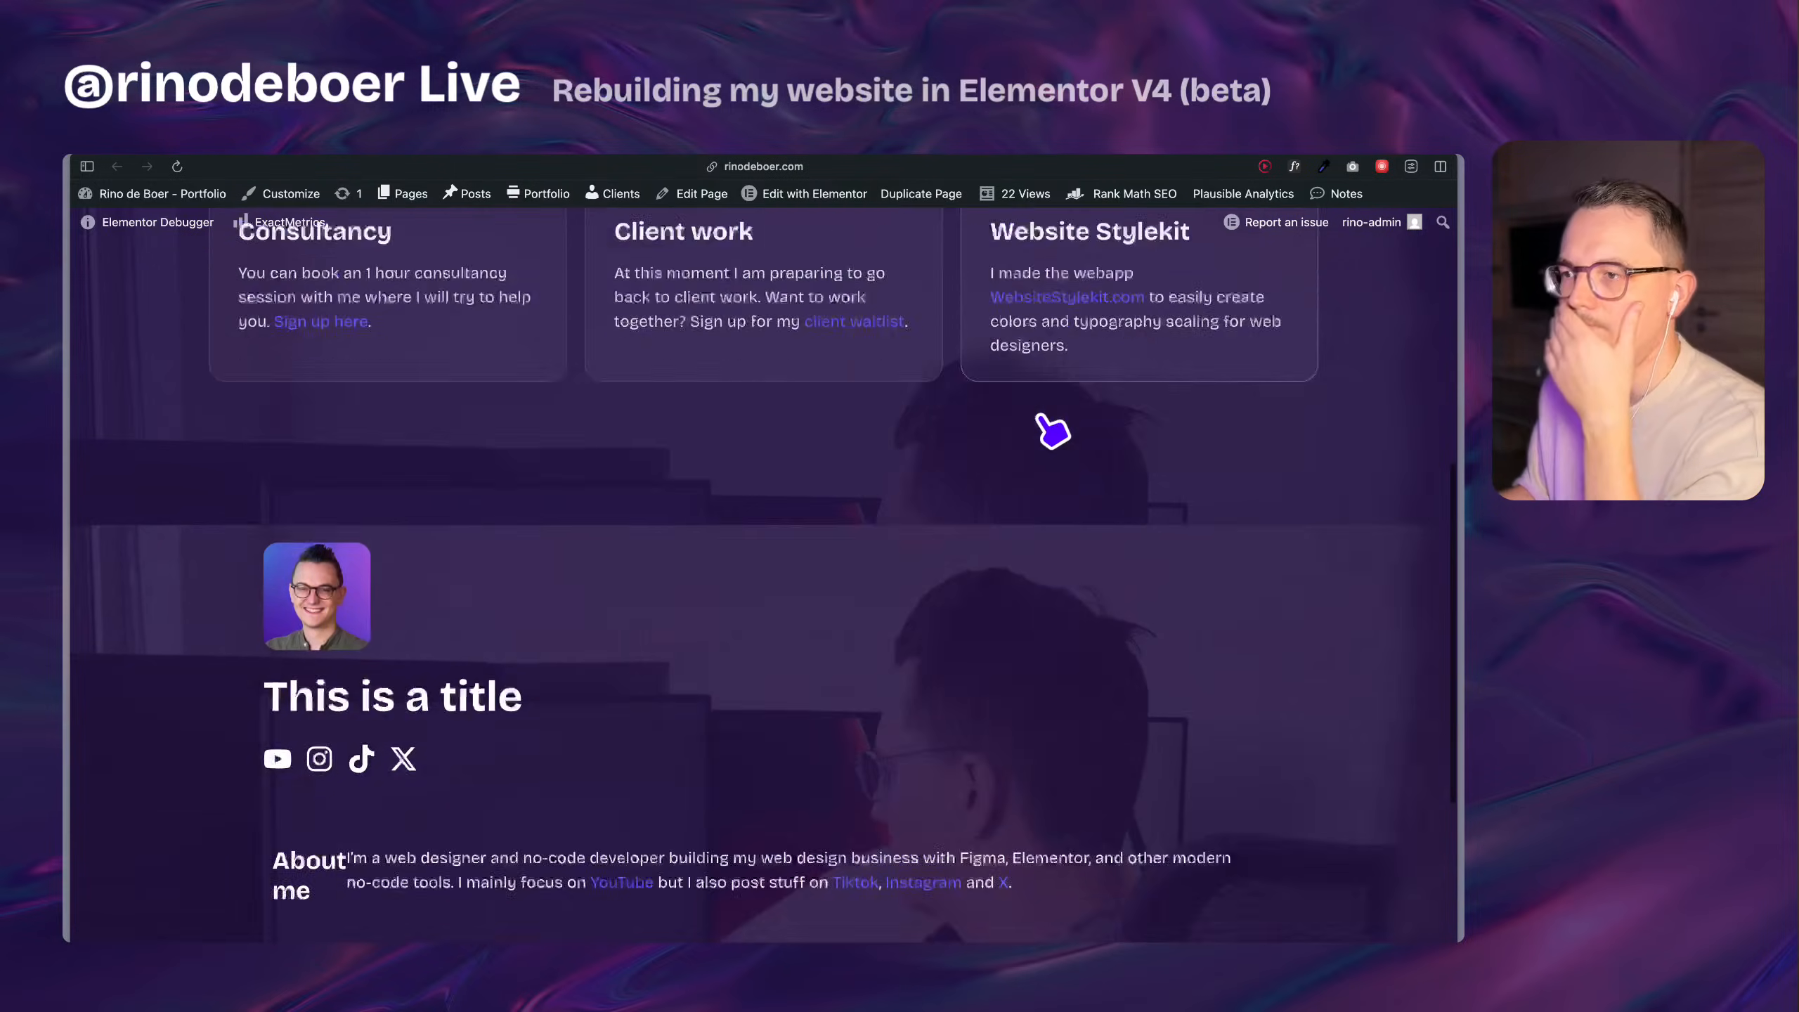
scroll(1054, 432, "down", 4)
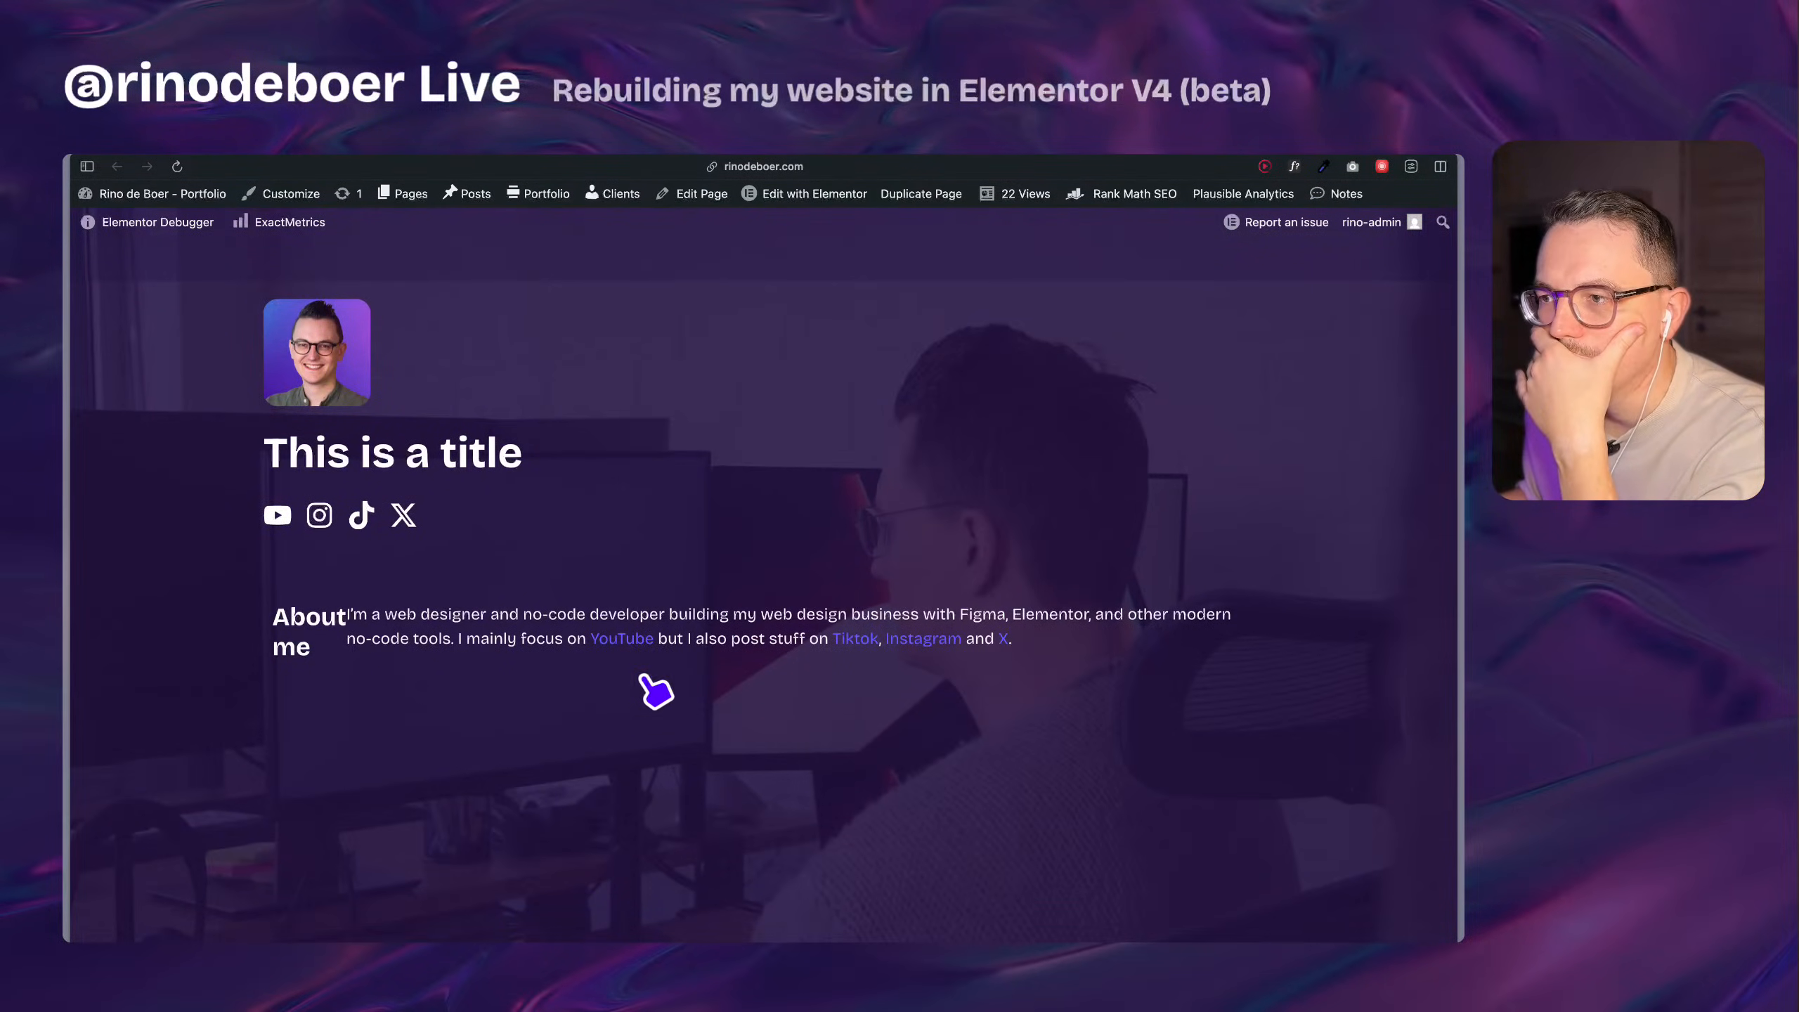
scroll(655, 691, "down", 2)
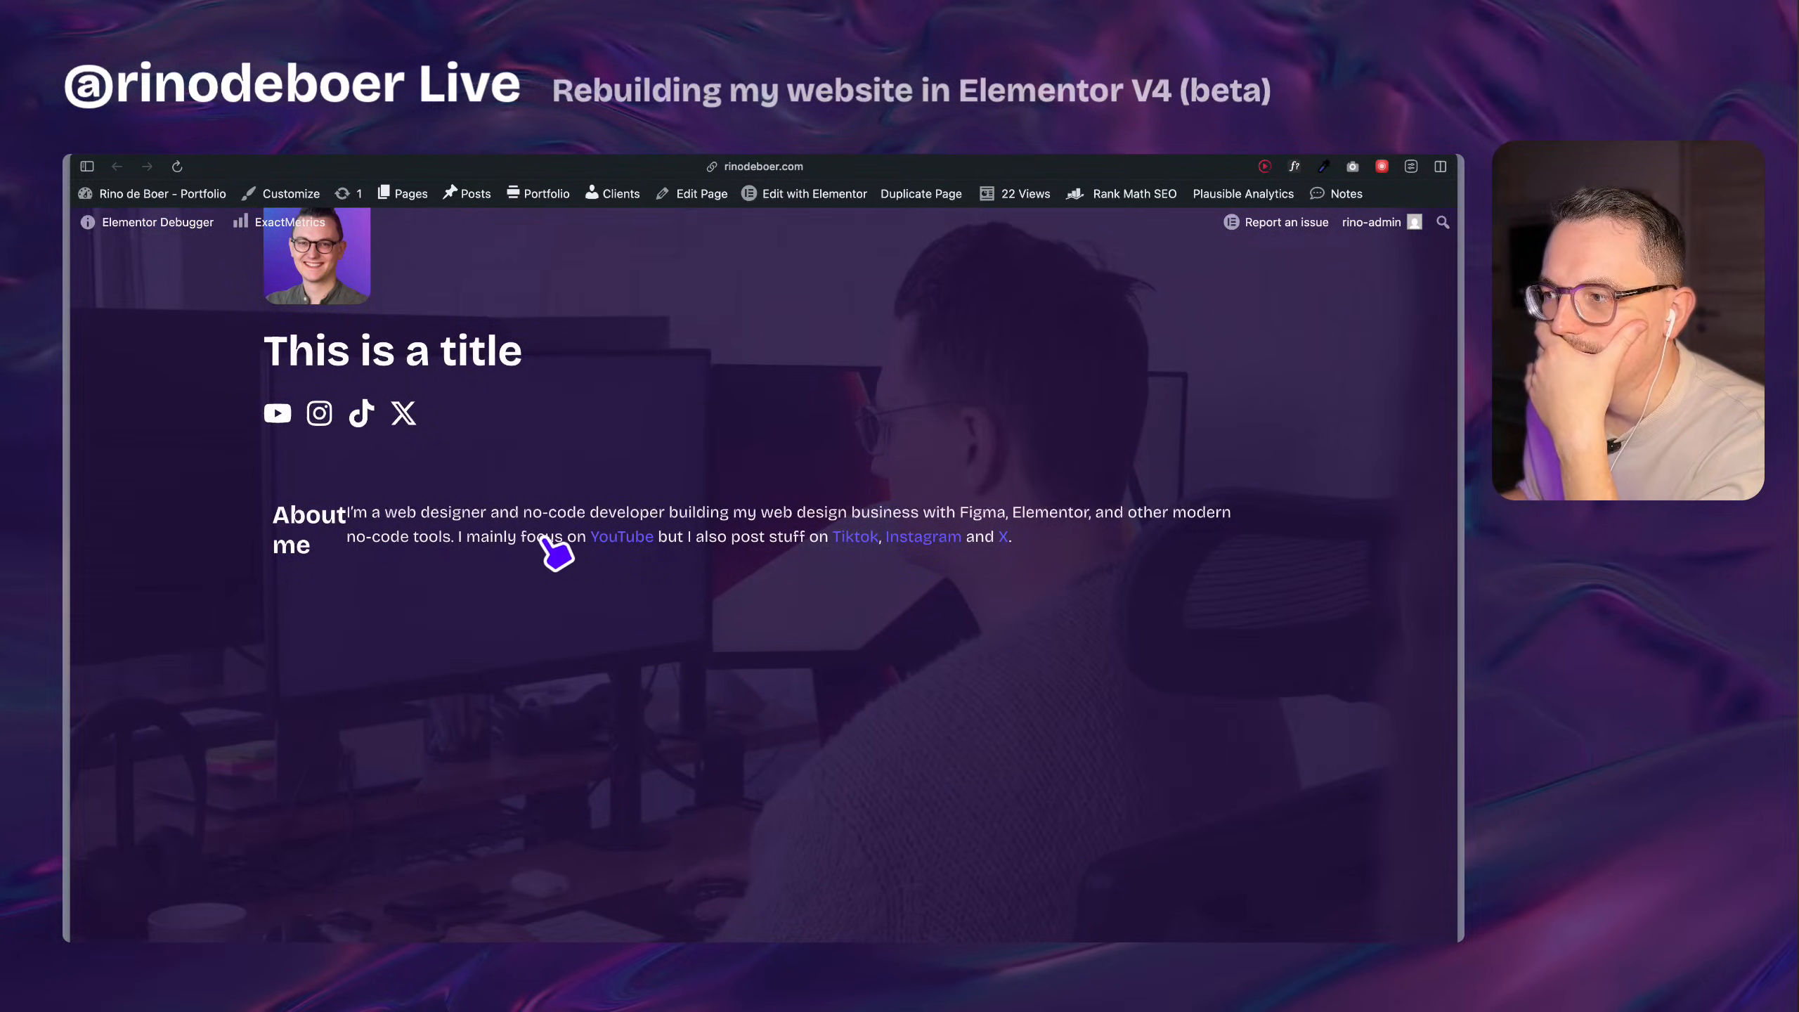
triple_click(453, 528)
left_click(473, 616)
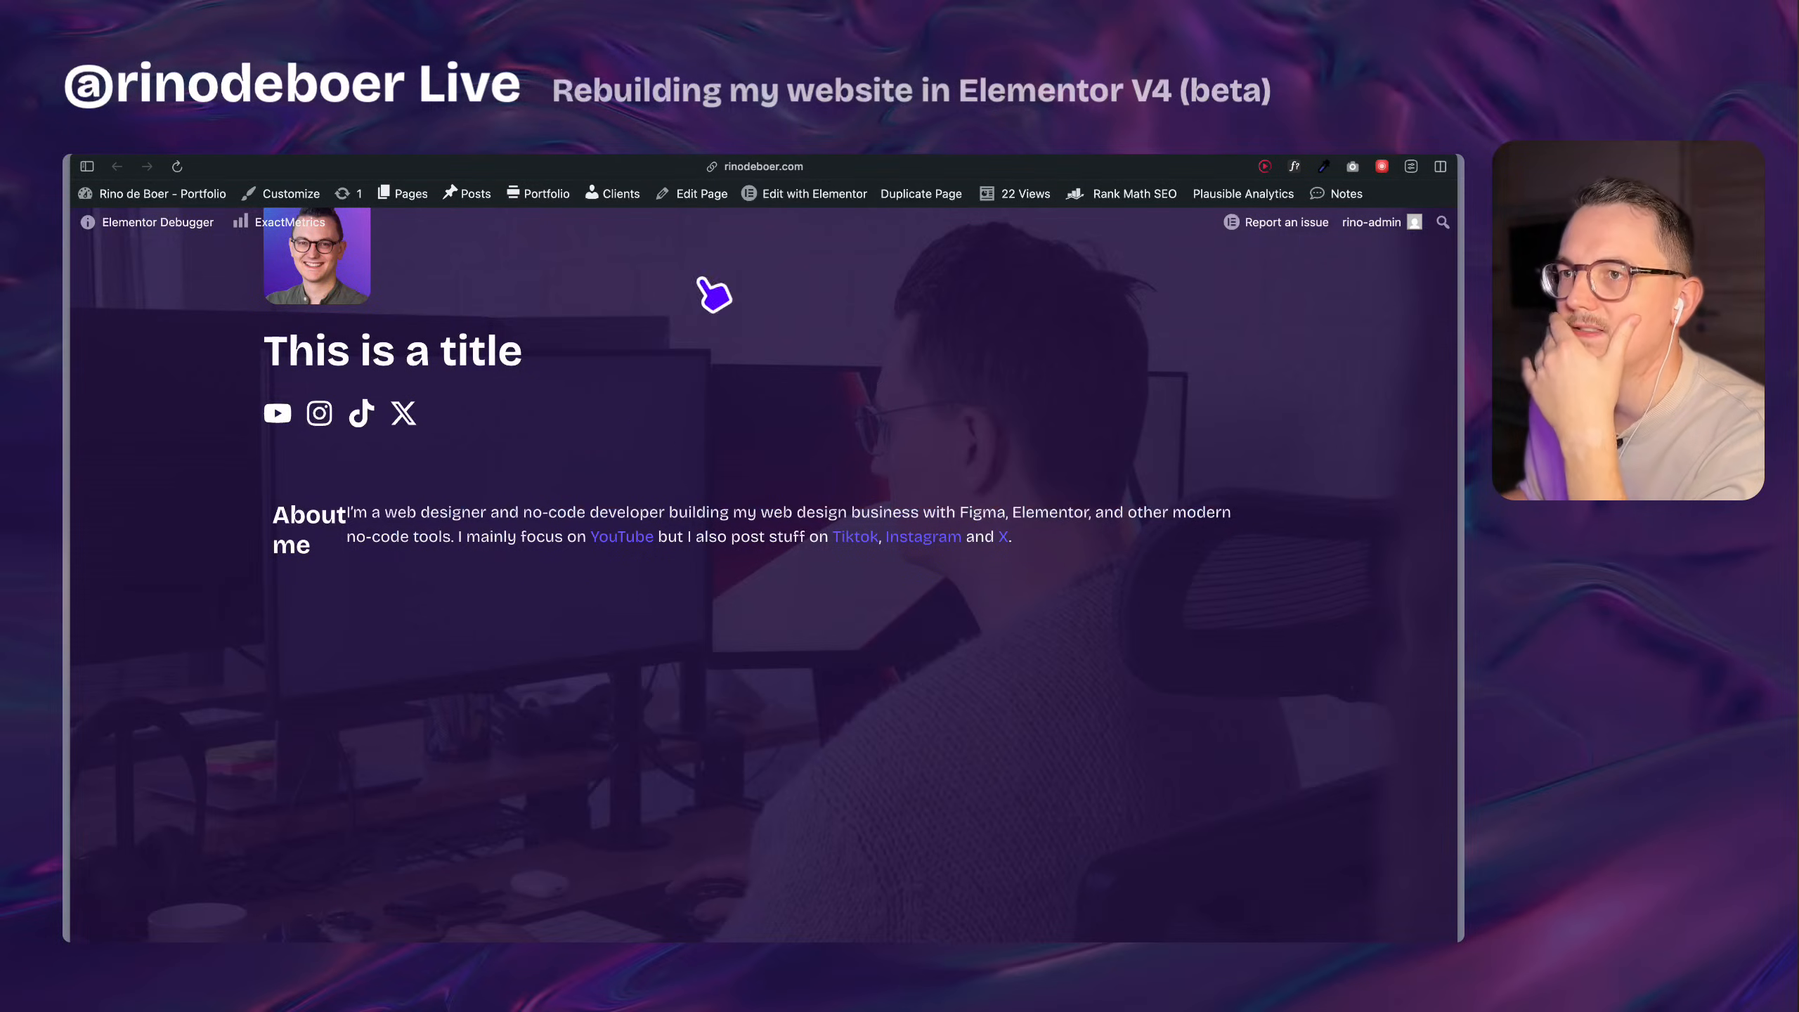
left_click(763, 166)
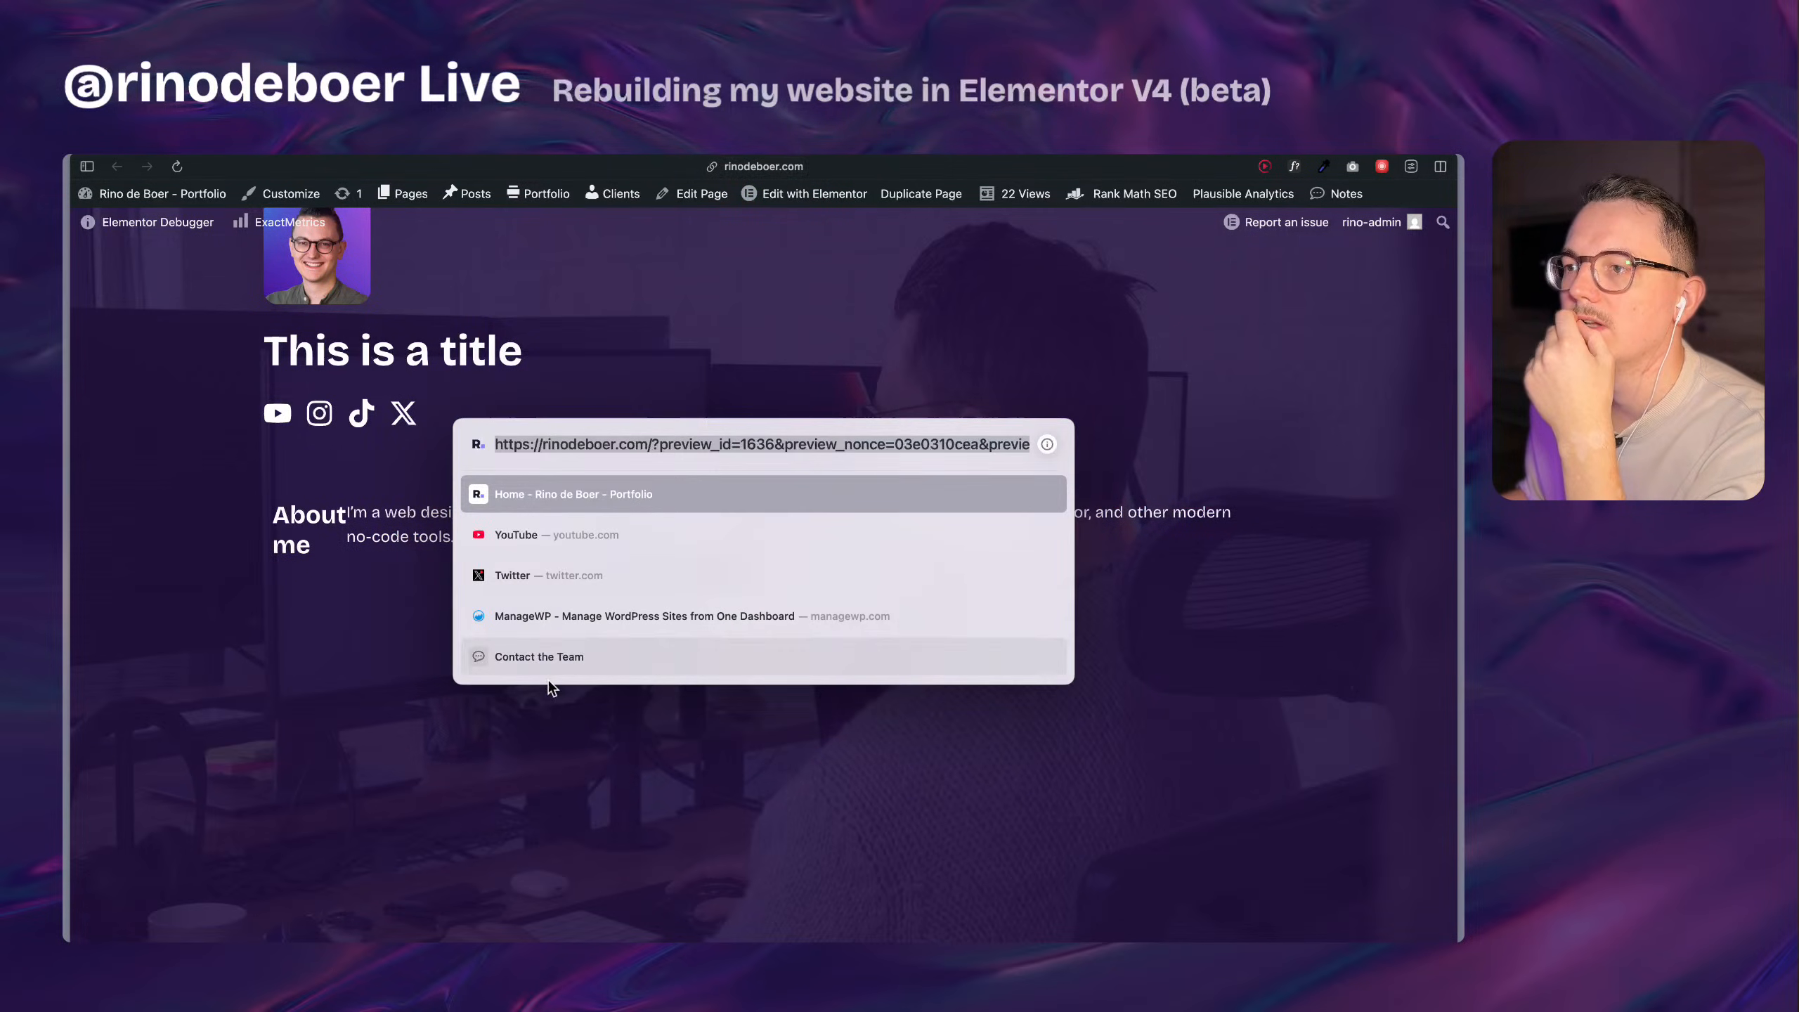
left_click(396, 634)
mouse_move(71, 610)
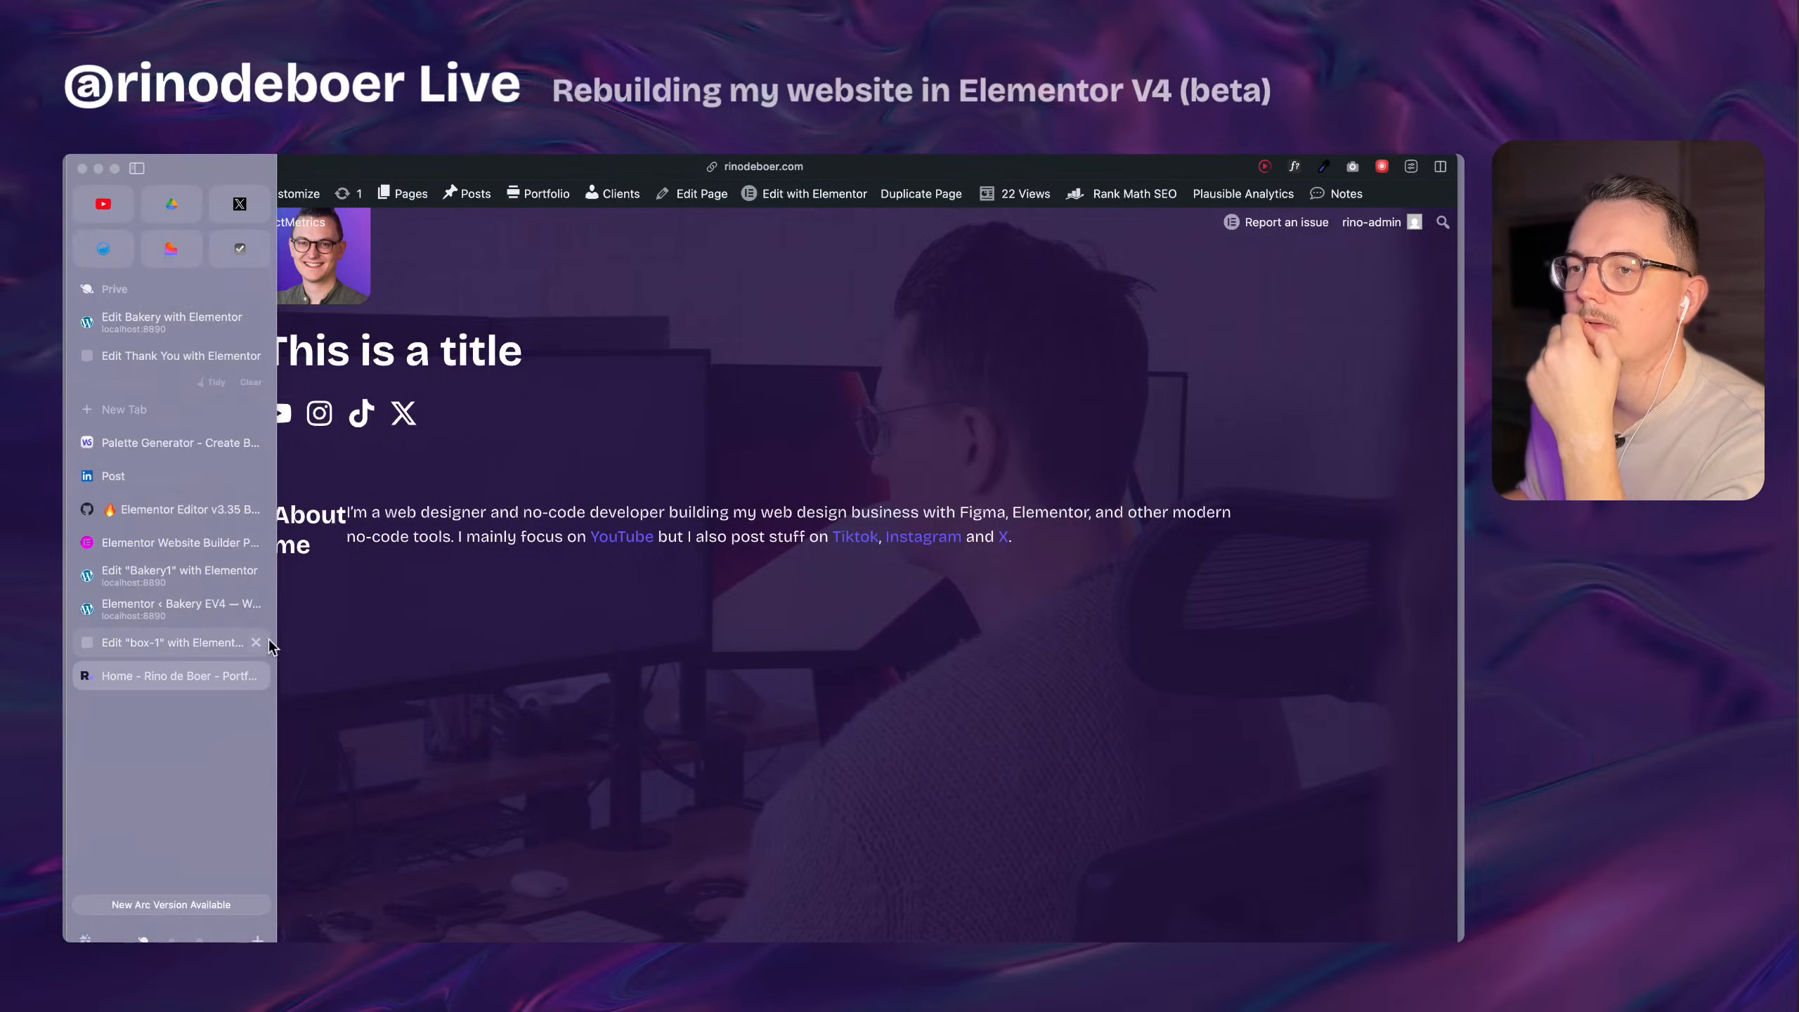
left_click(205, 639)
left_click(228, 675)
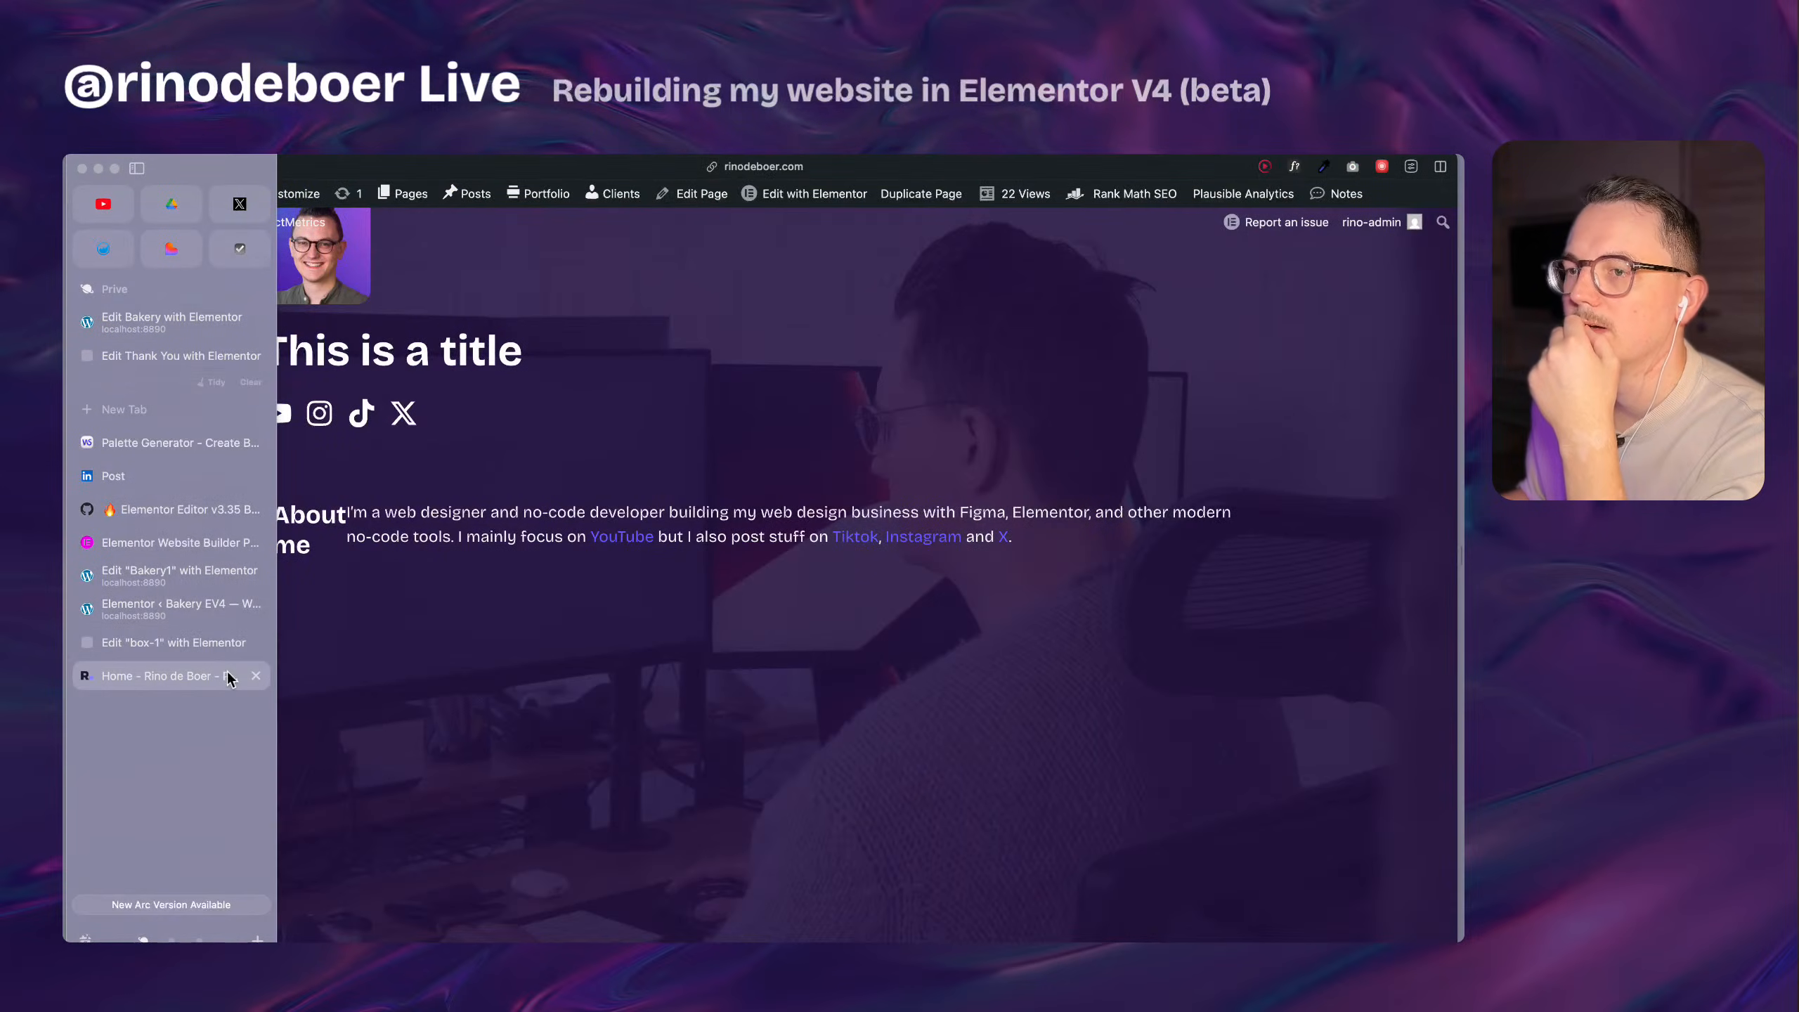
left_click(210, 645)
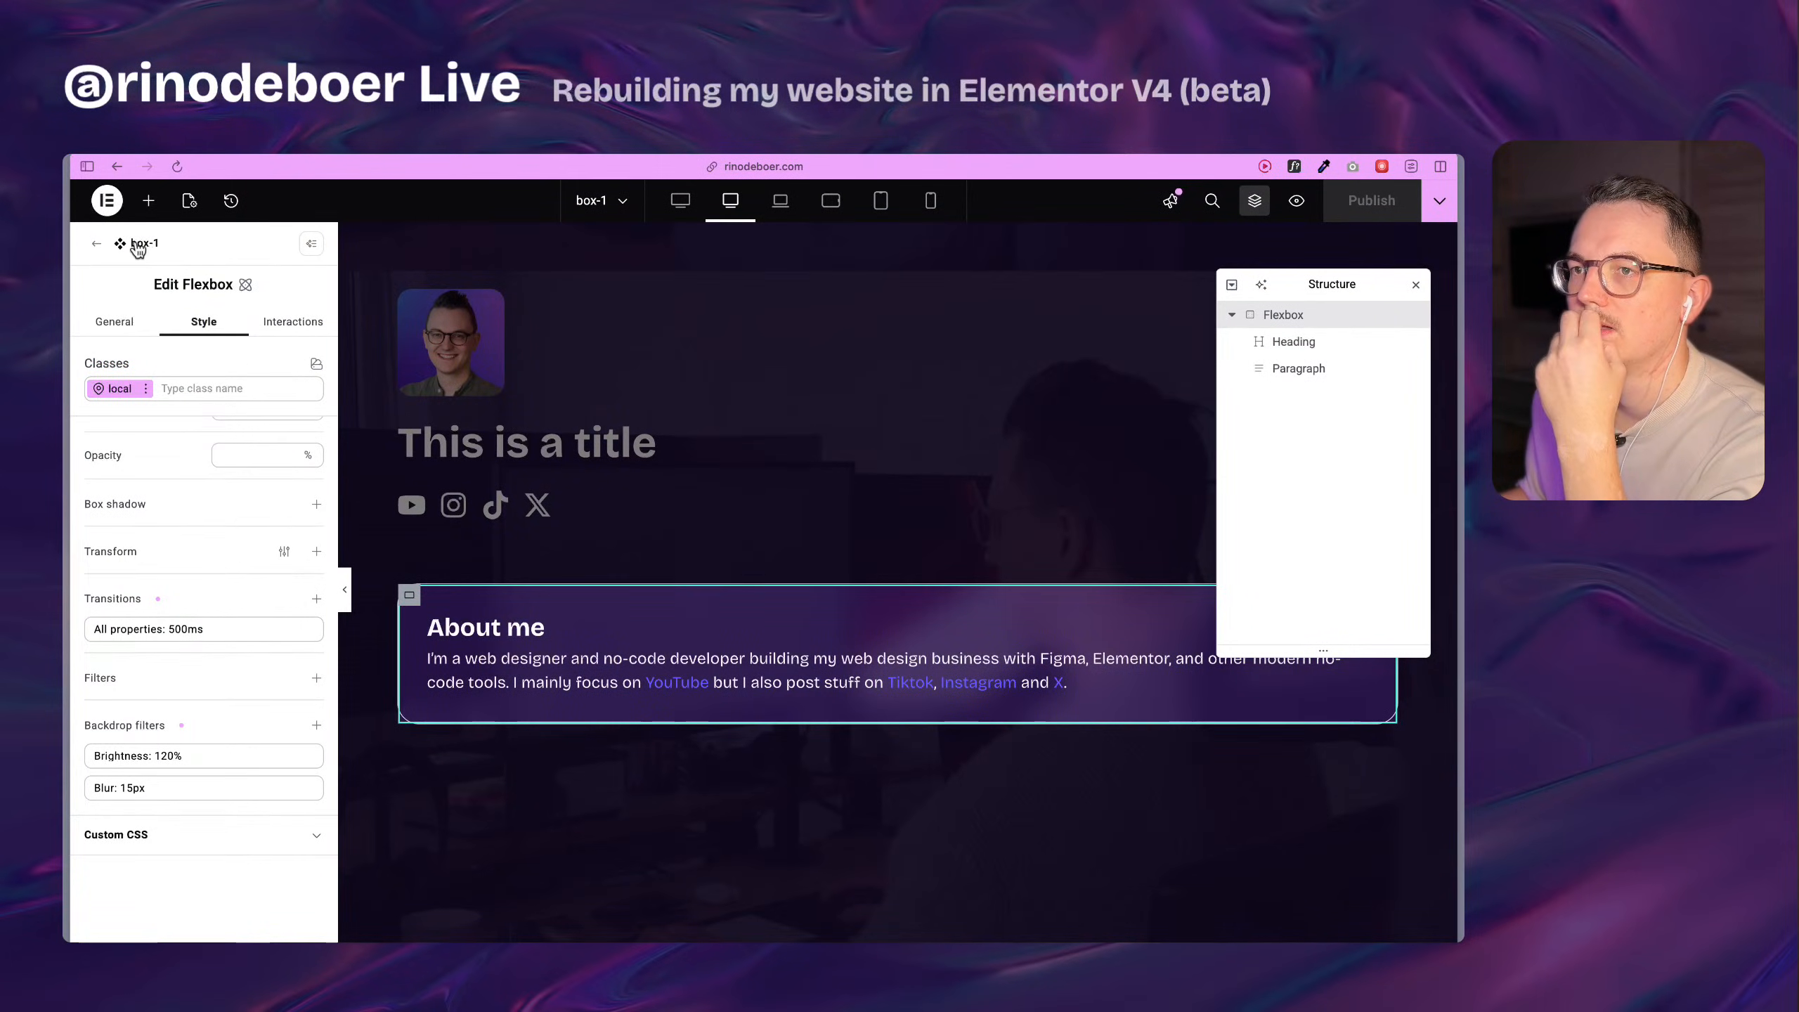
Exit the box-1 component and compare the About me card between the Home page preview and the editor.
left_click(97, 248)
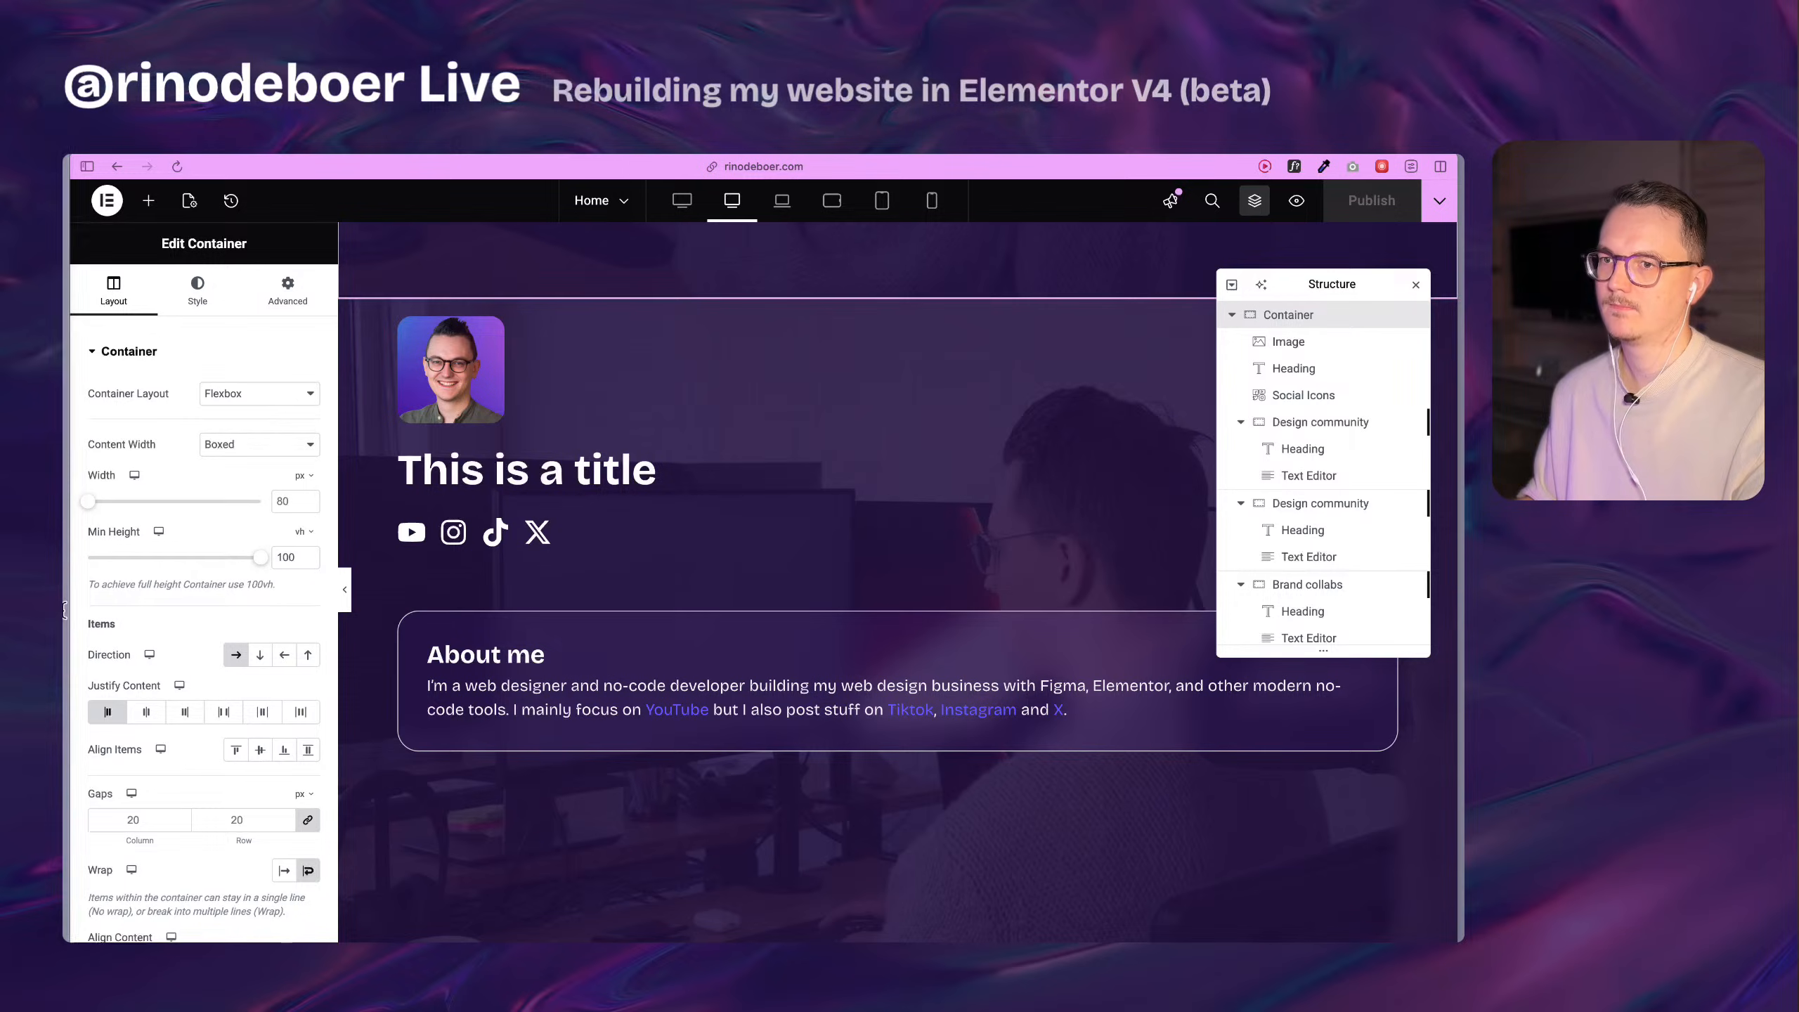
mouse_move(67, 638)
left_click(170, 673)
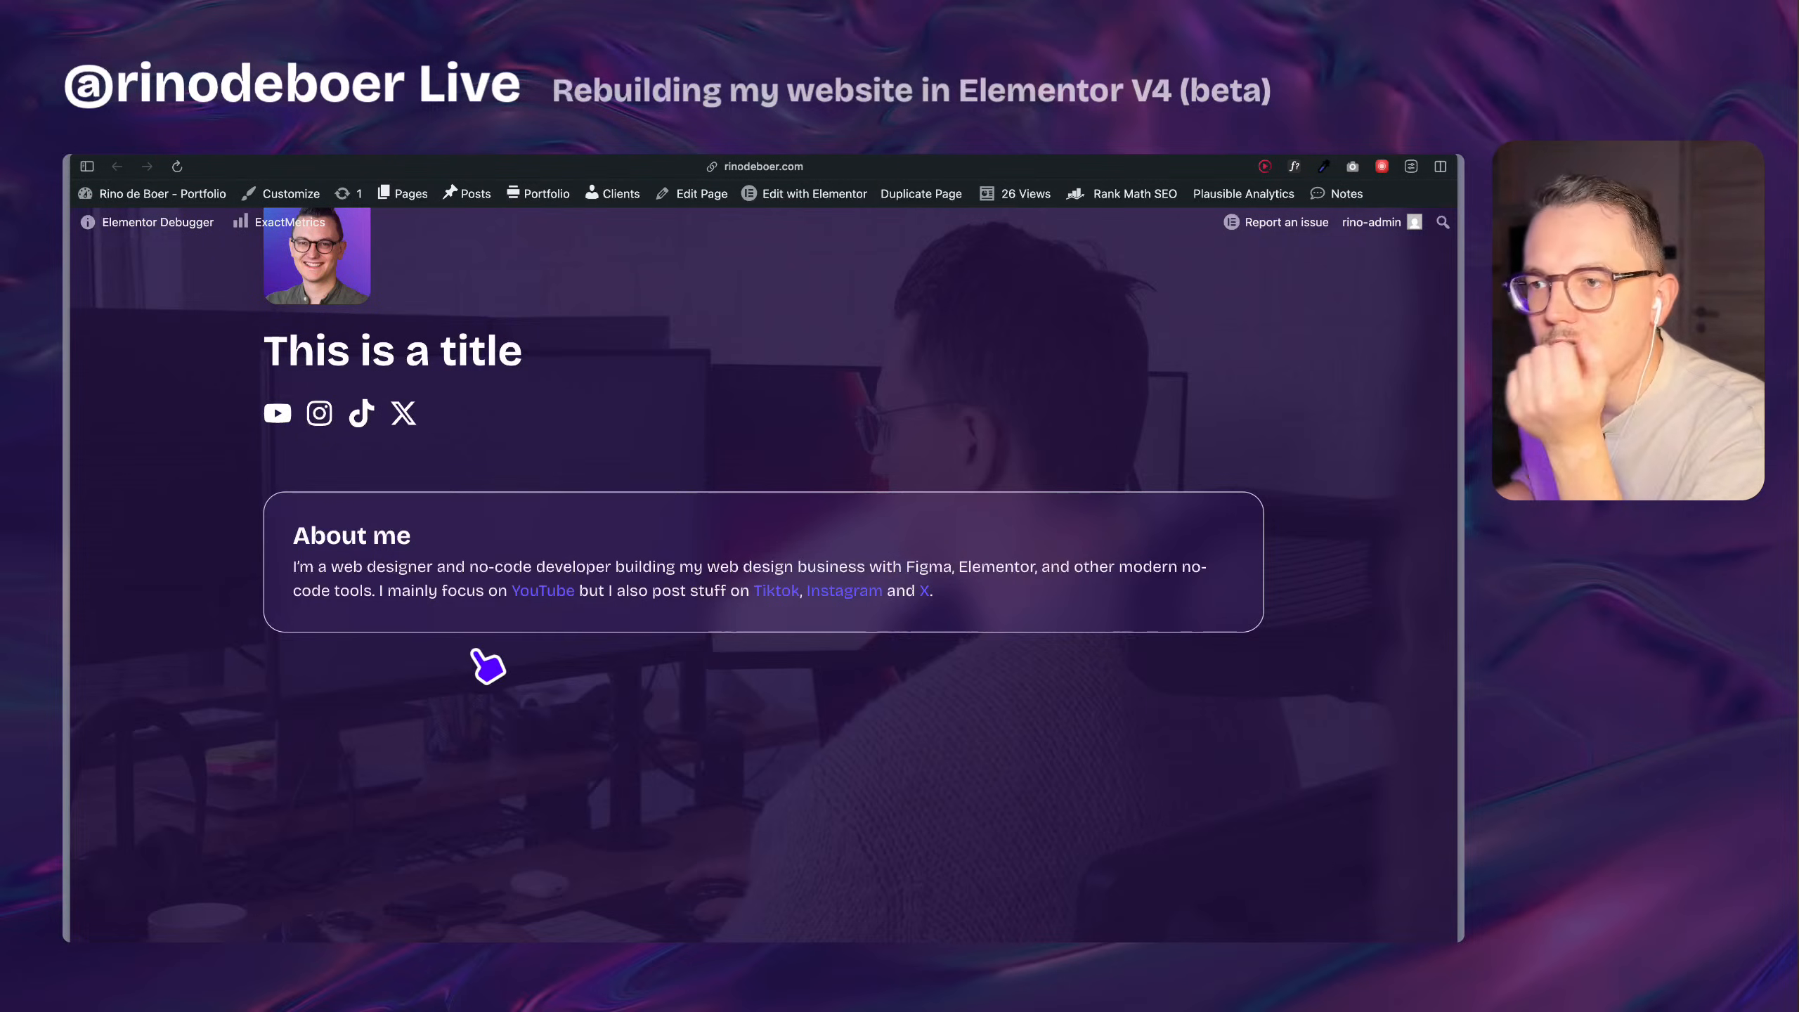
mouse_move(67, 693)
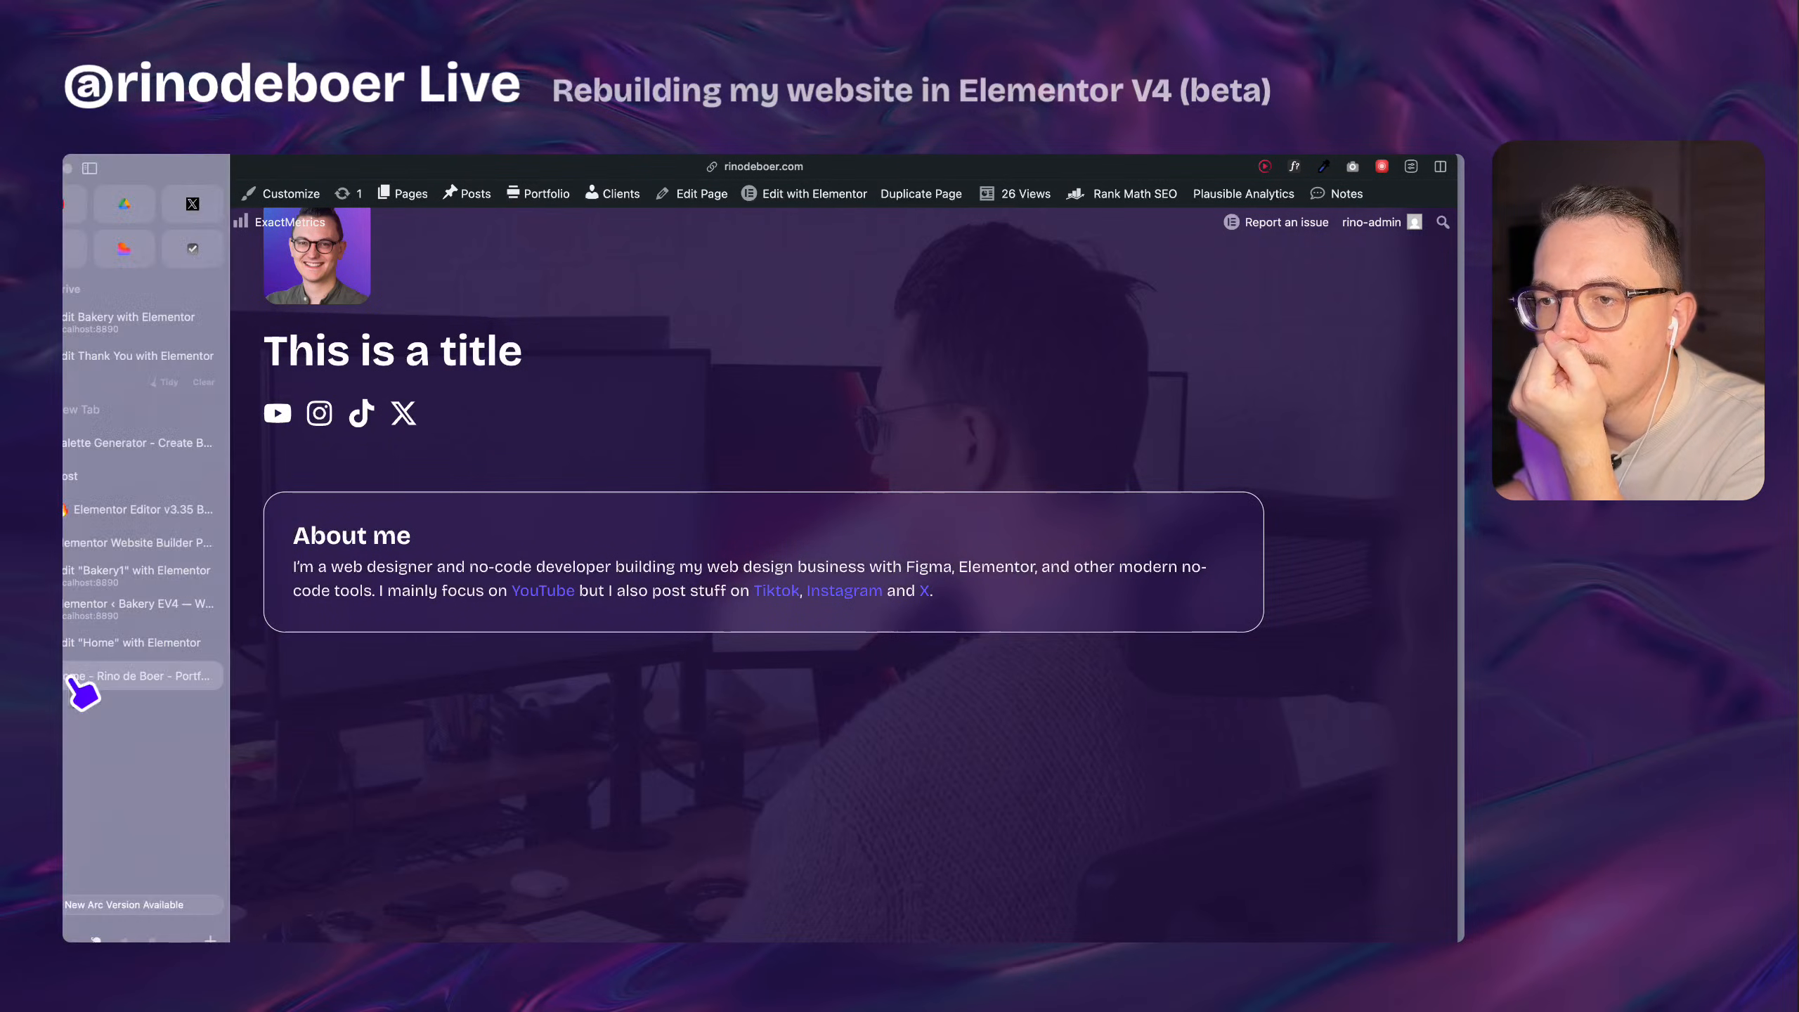
left_click(158, 656)
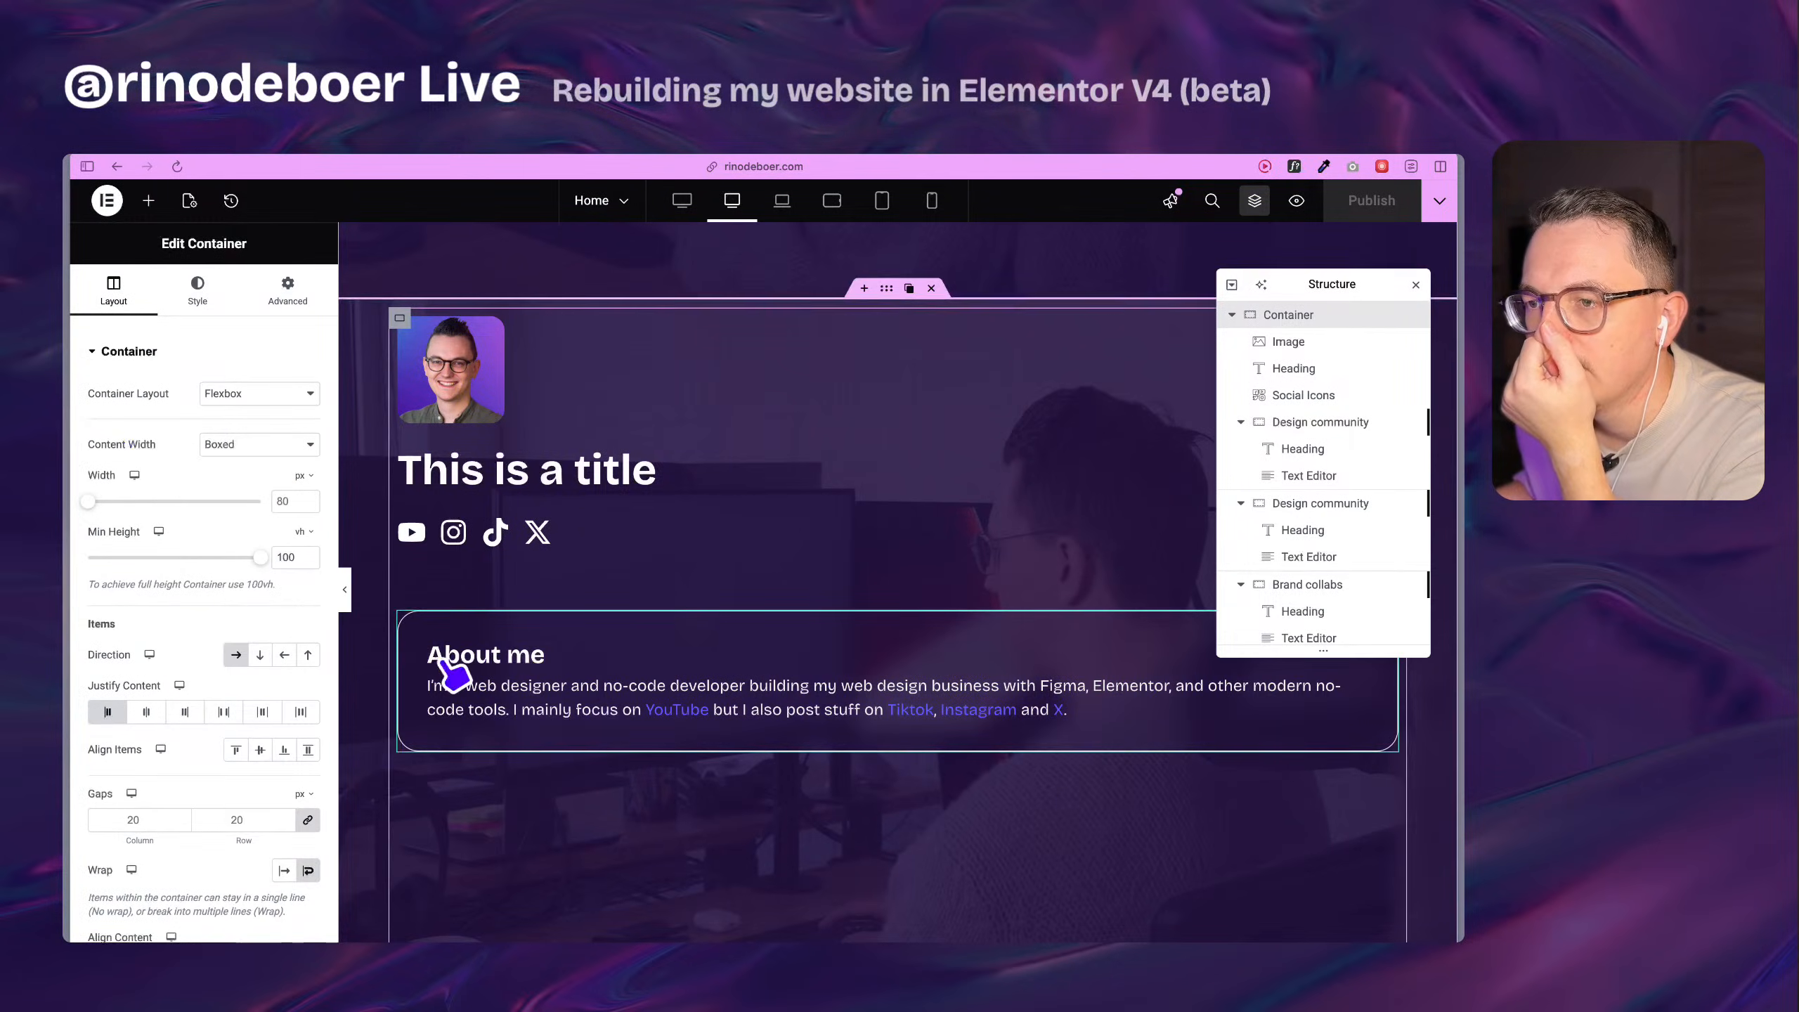
scroll(460, 659, "down", 3)
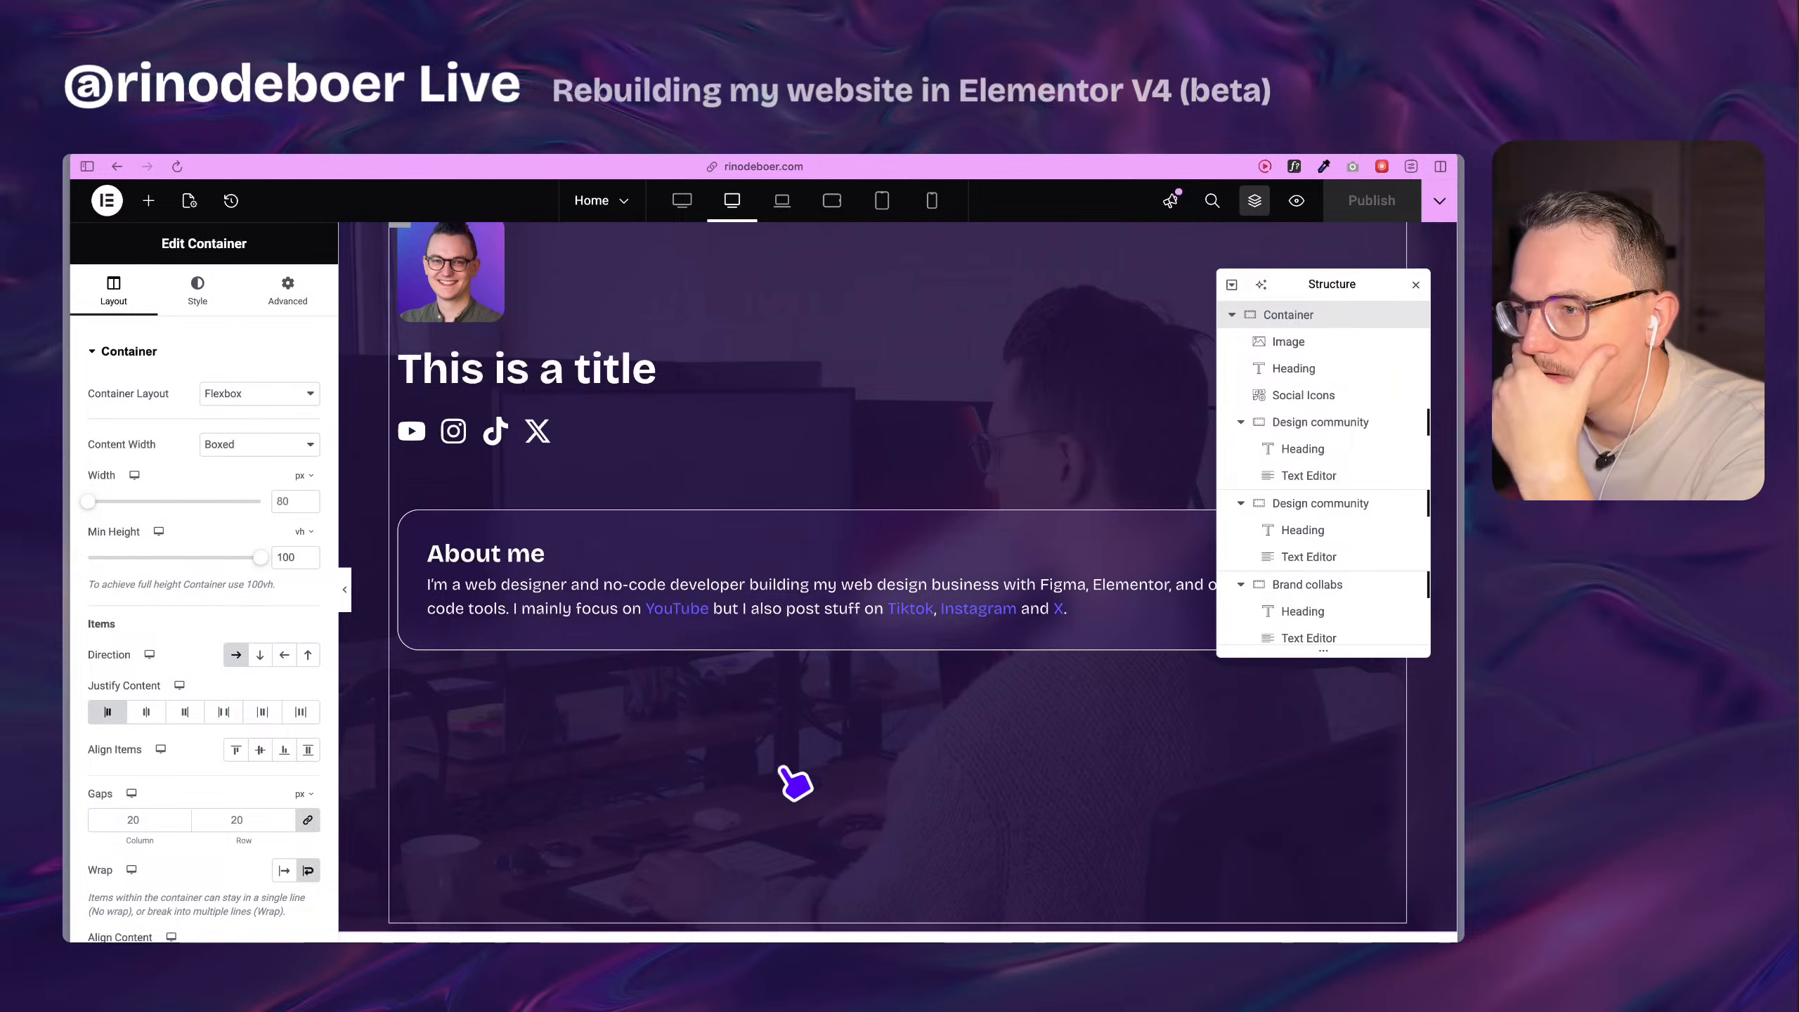
mouse_move(121, 838)
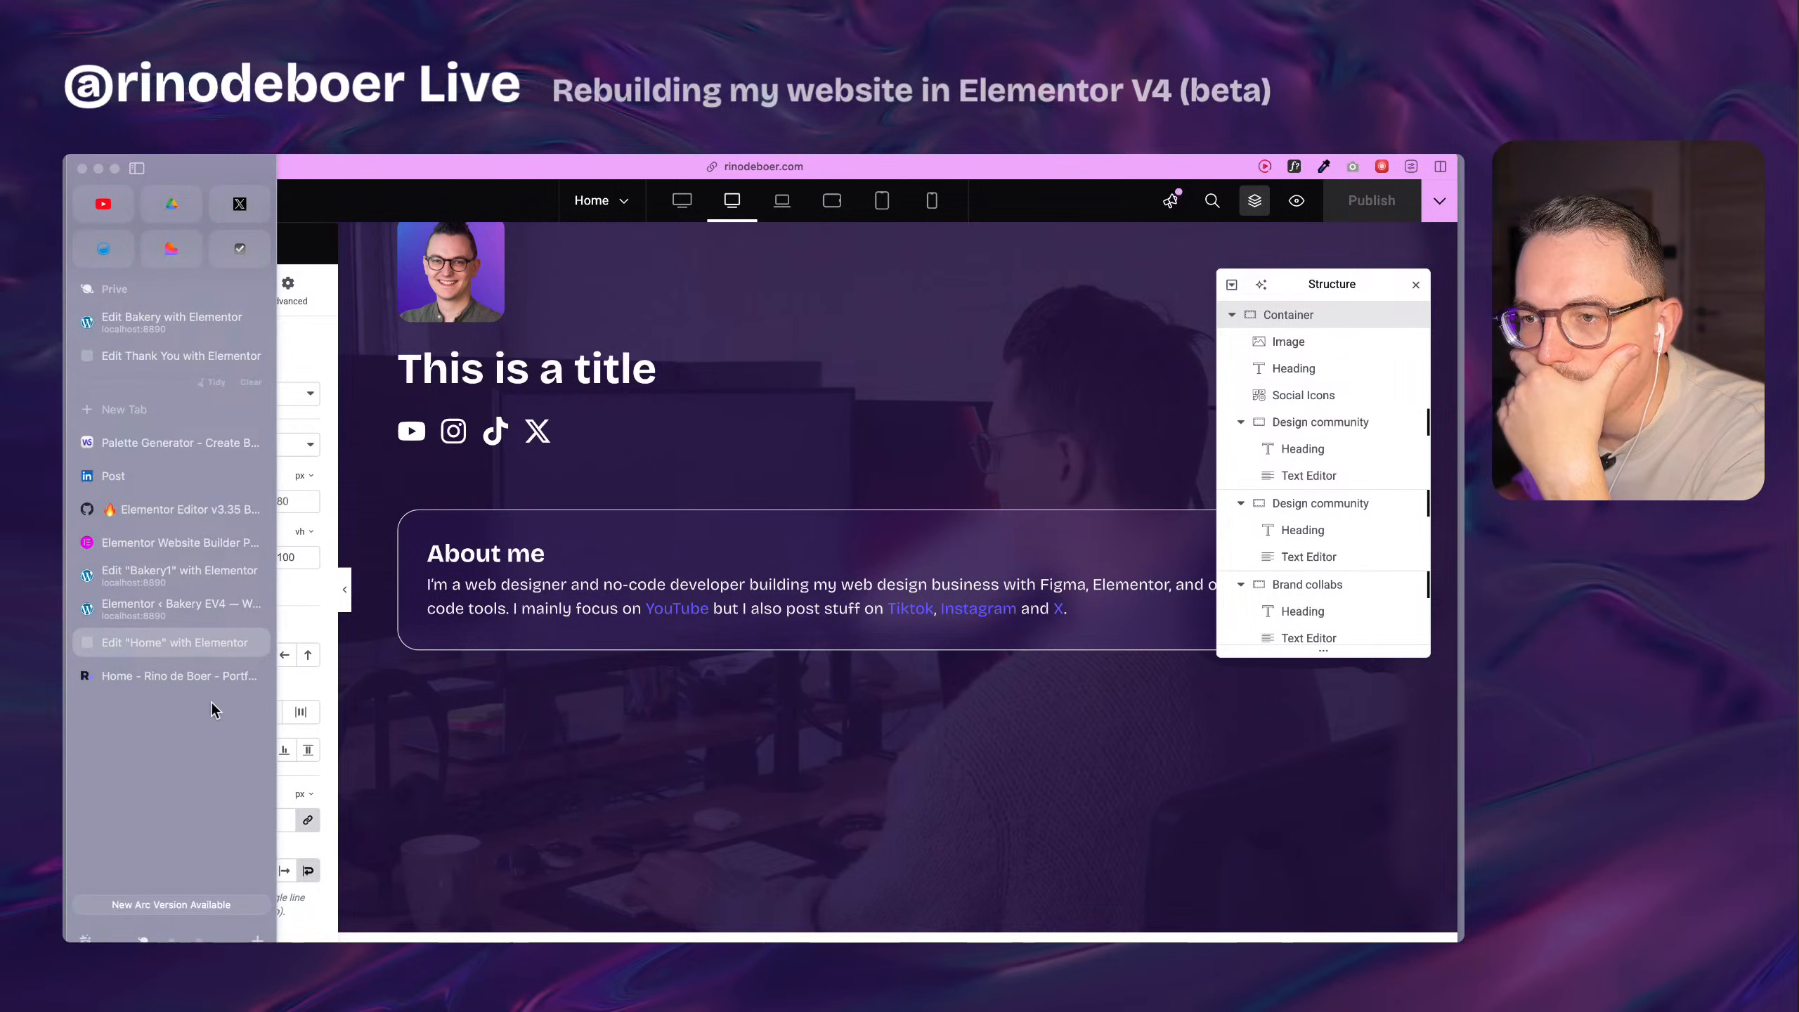
left_click(208, 678)
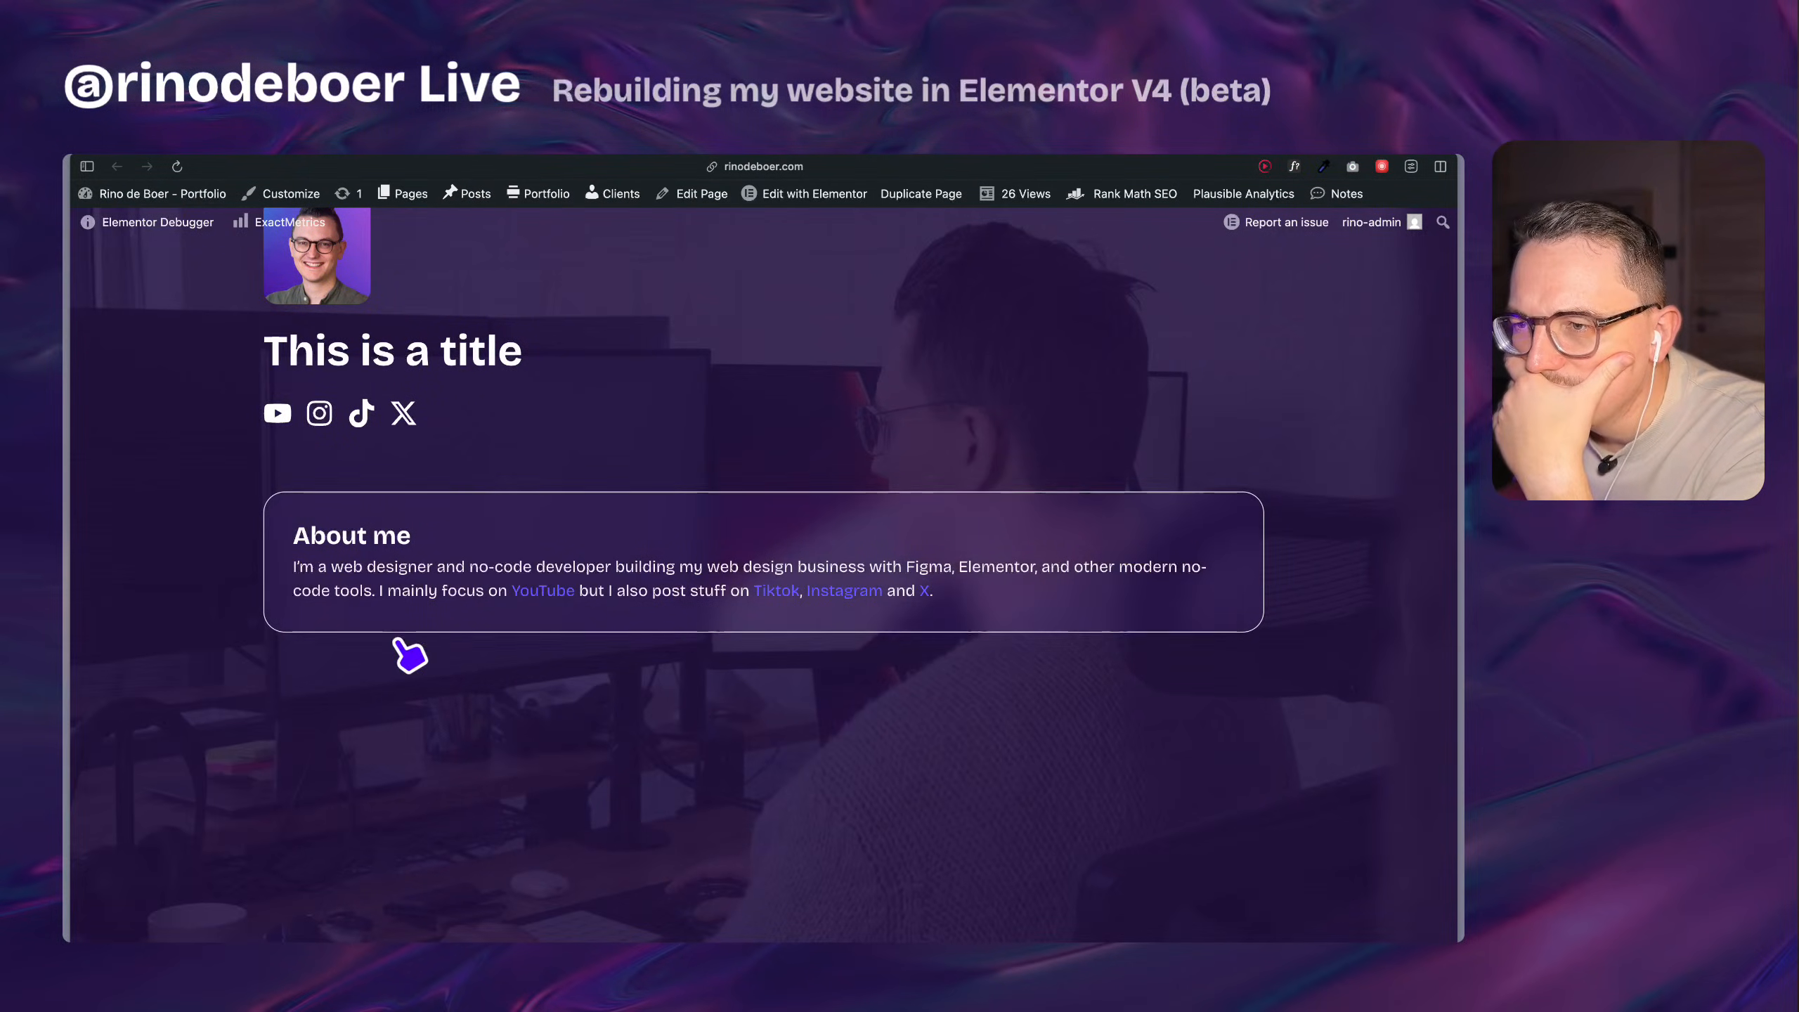
mouse_move(67, 638)
left_click(158, 639)
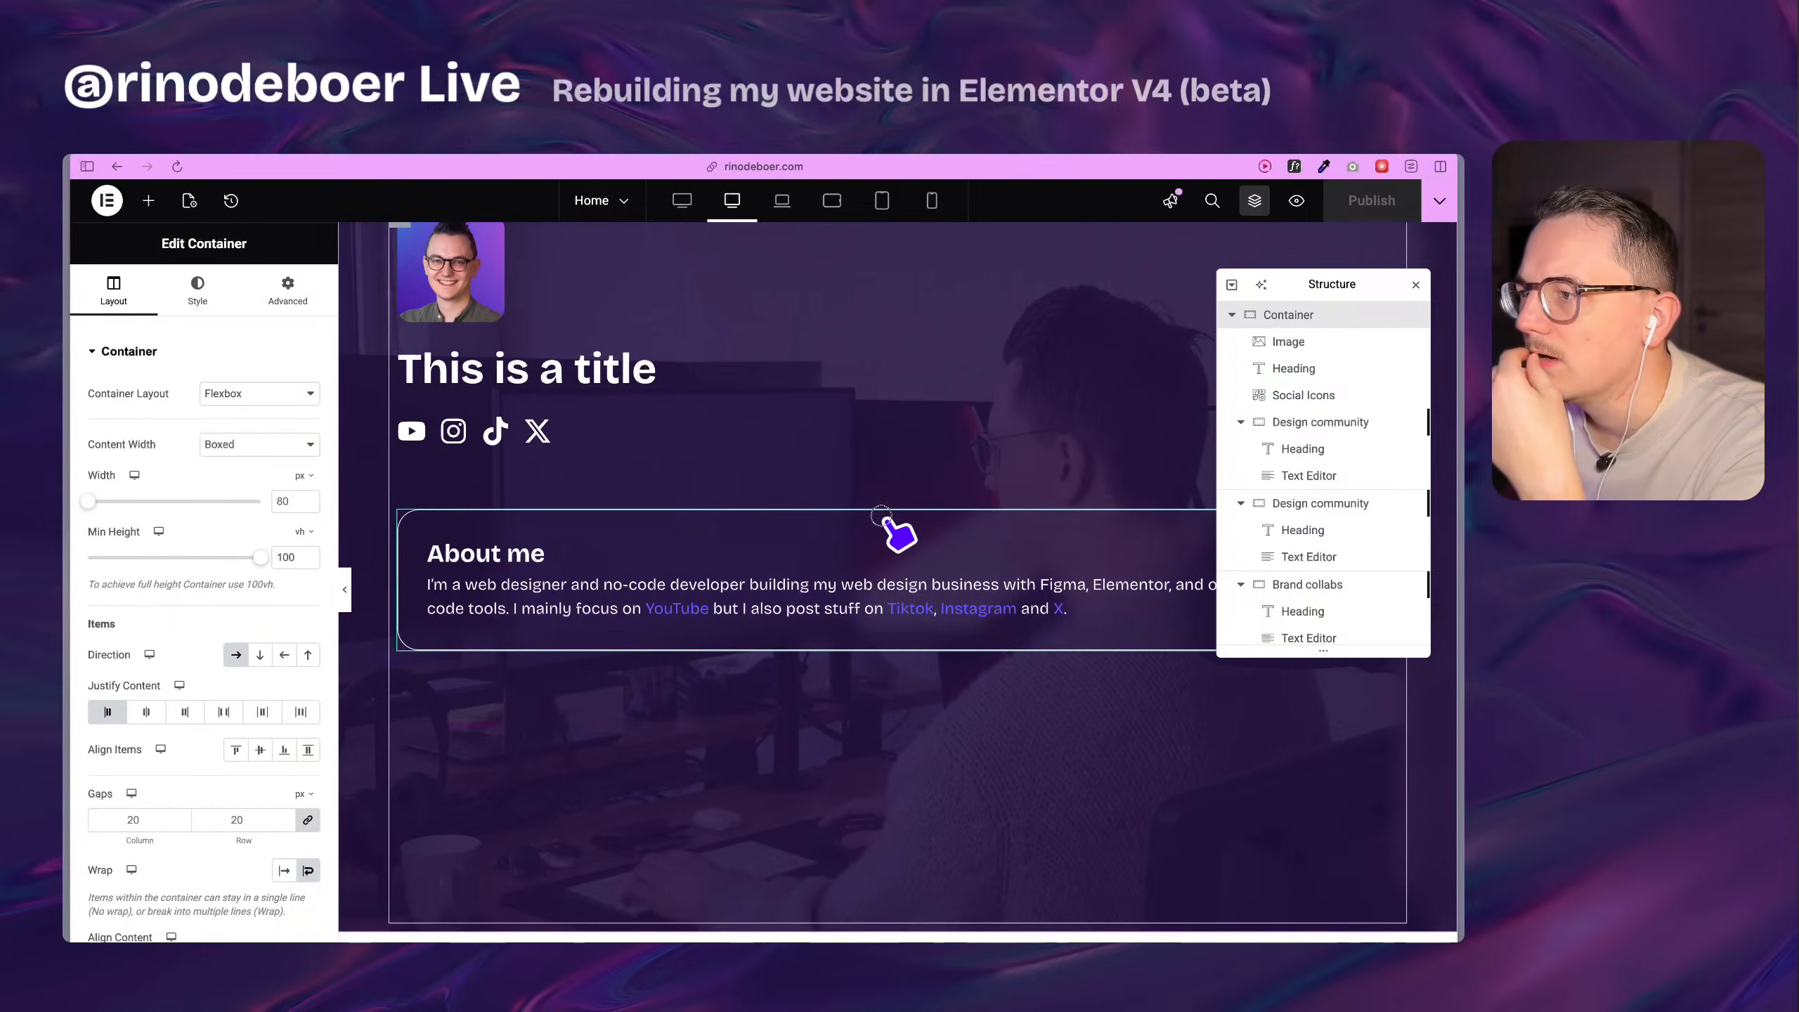
Open the box-1 component for editing and check the brightness backdrop filter in its flexbox's normal state.
left_click(907, 527)
left_click(203, 499)
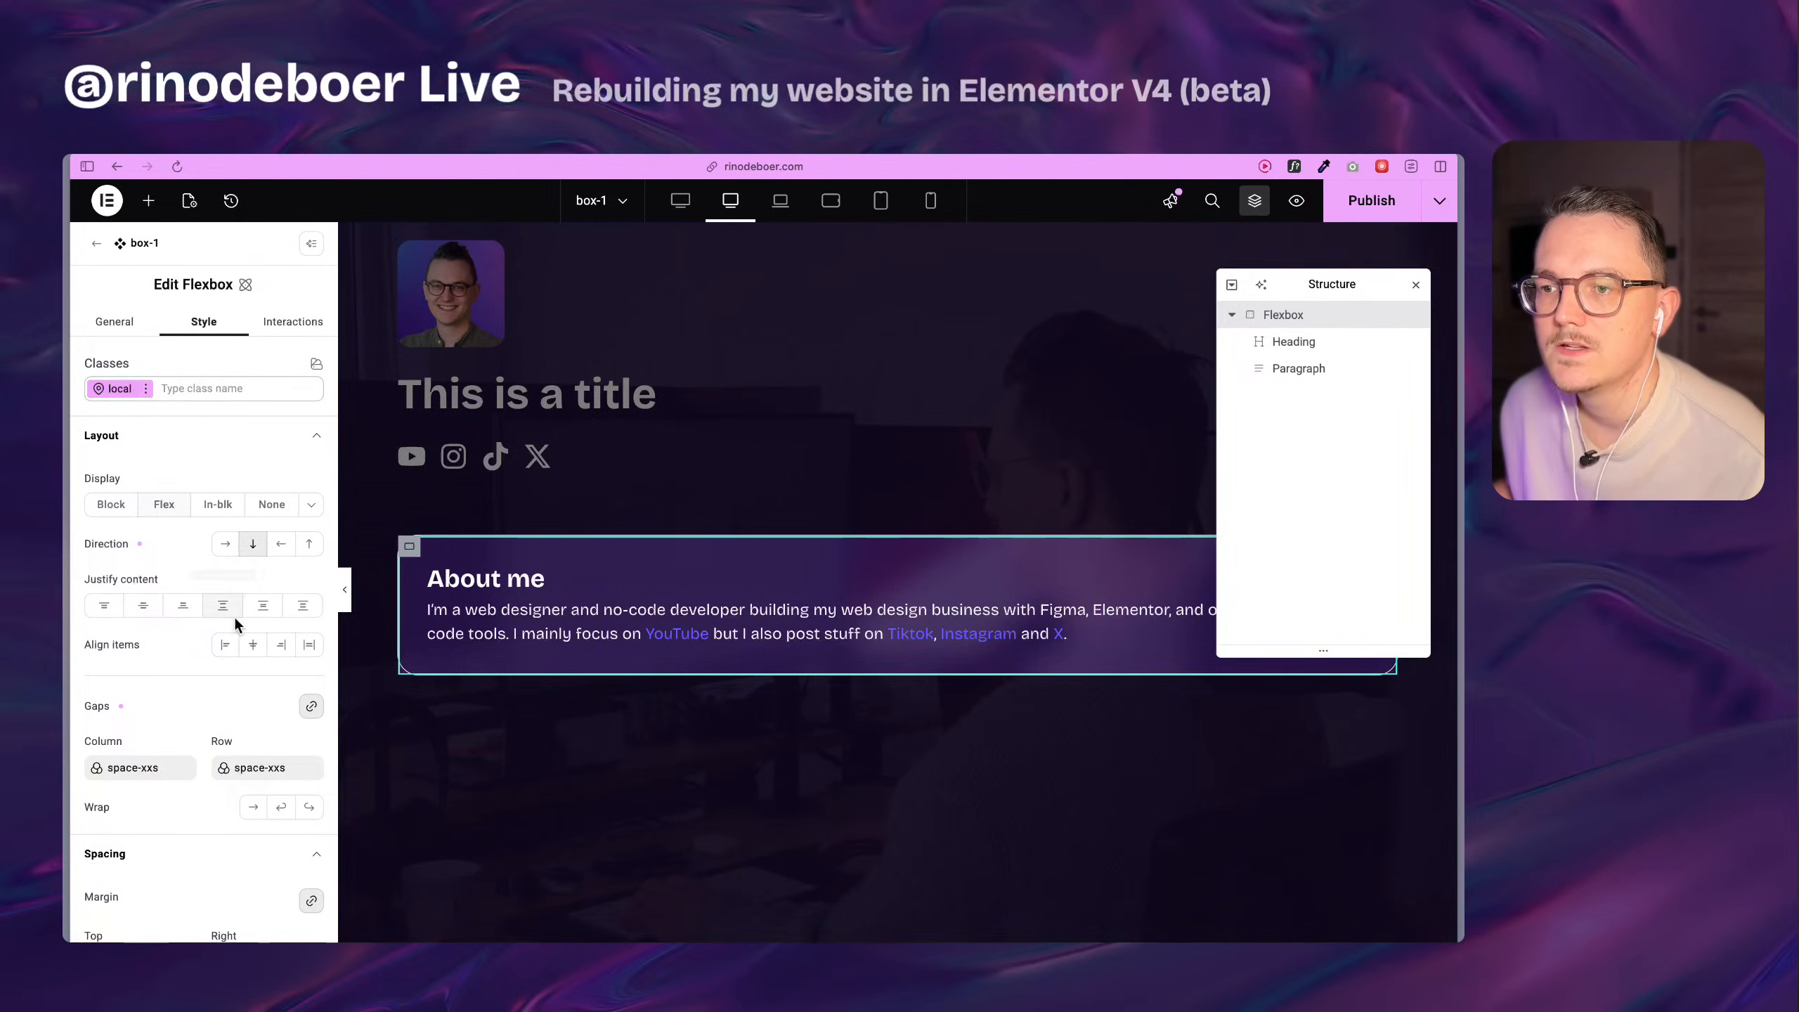
scroll(233, 614, "down", 20)
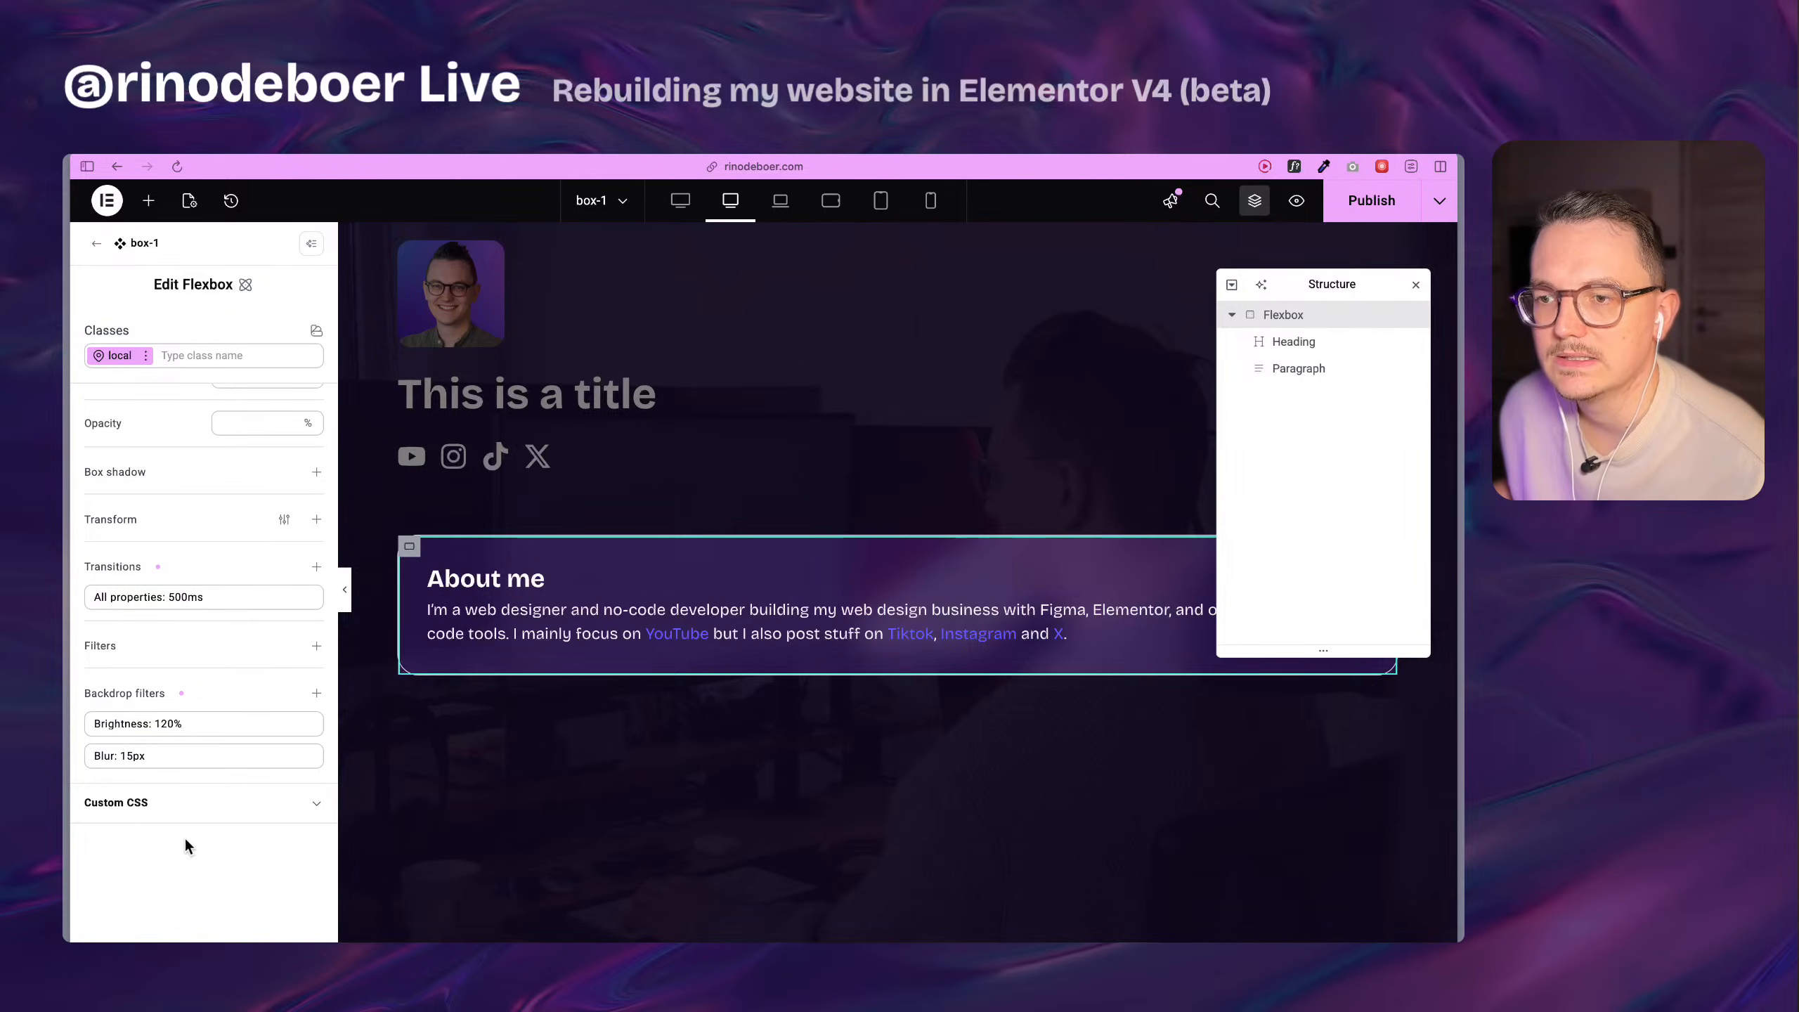
left_click(195, 730)
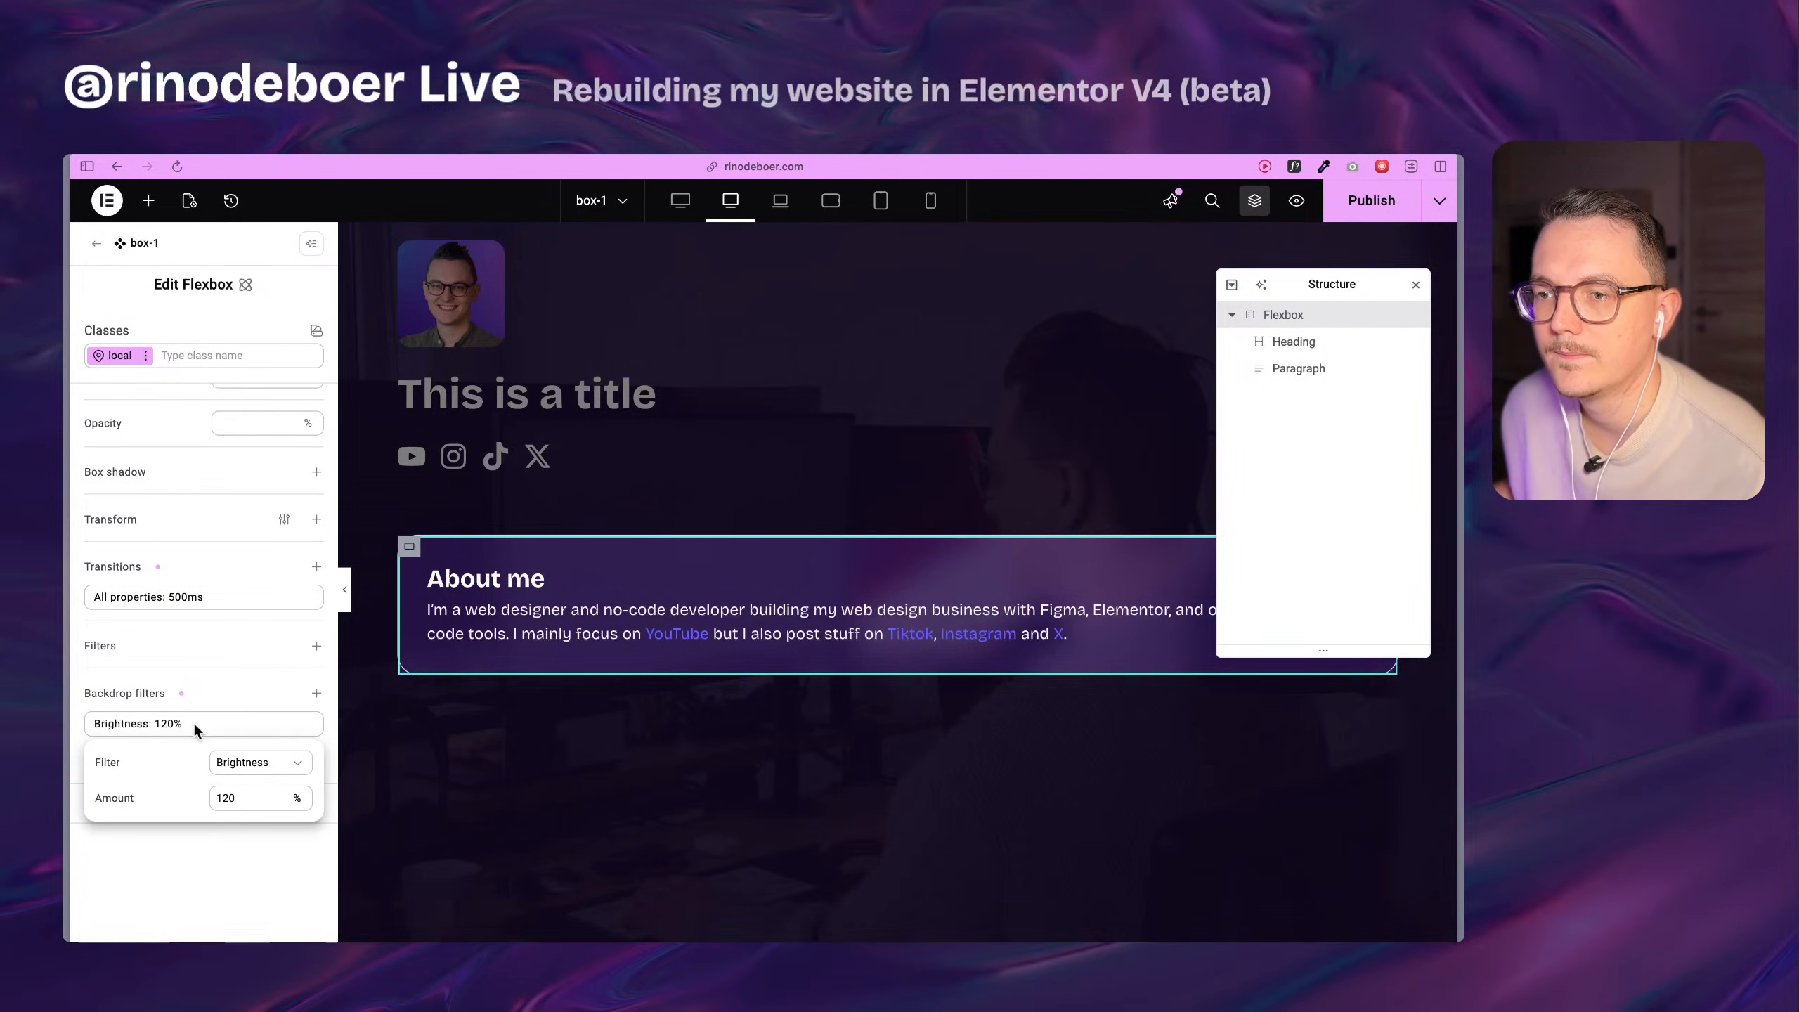
left_click(205, 903)
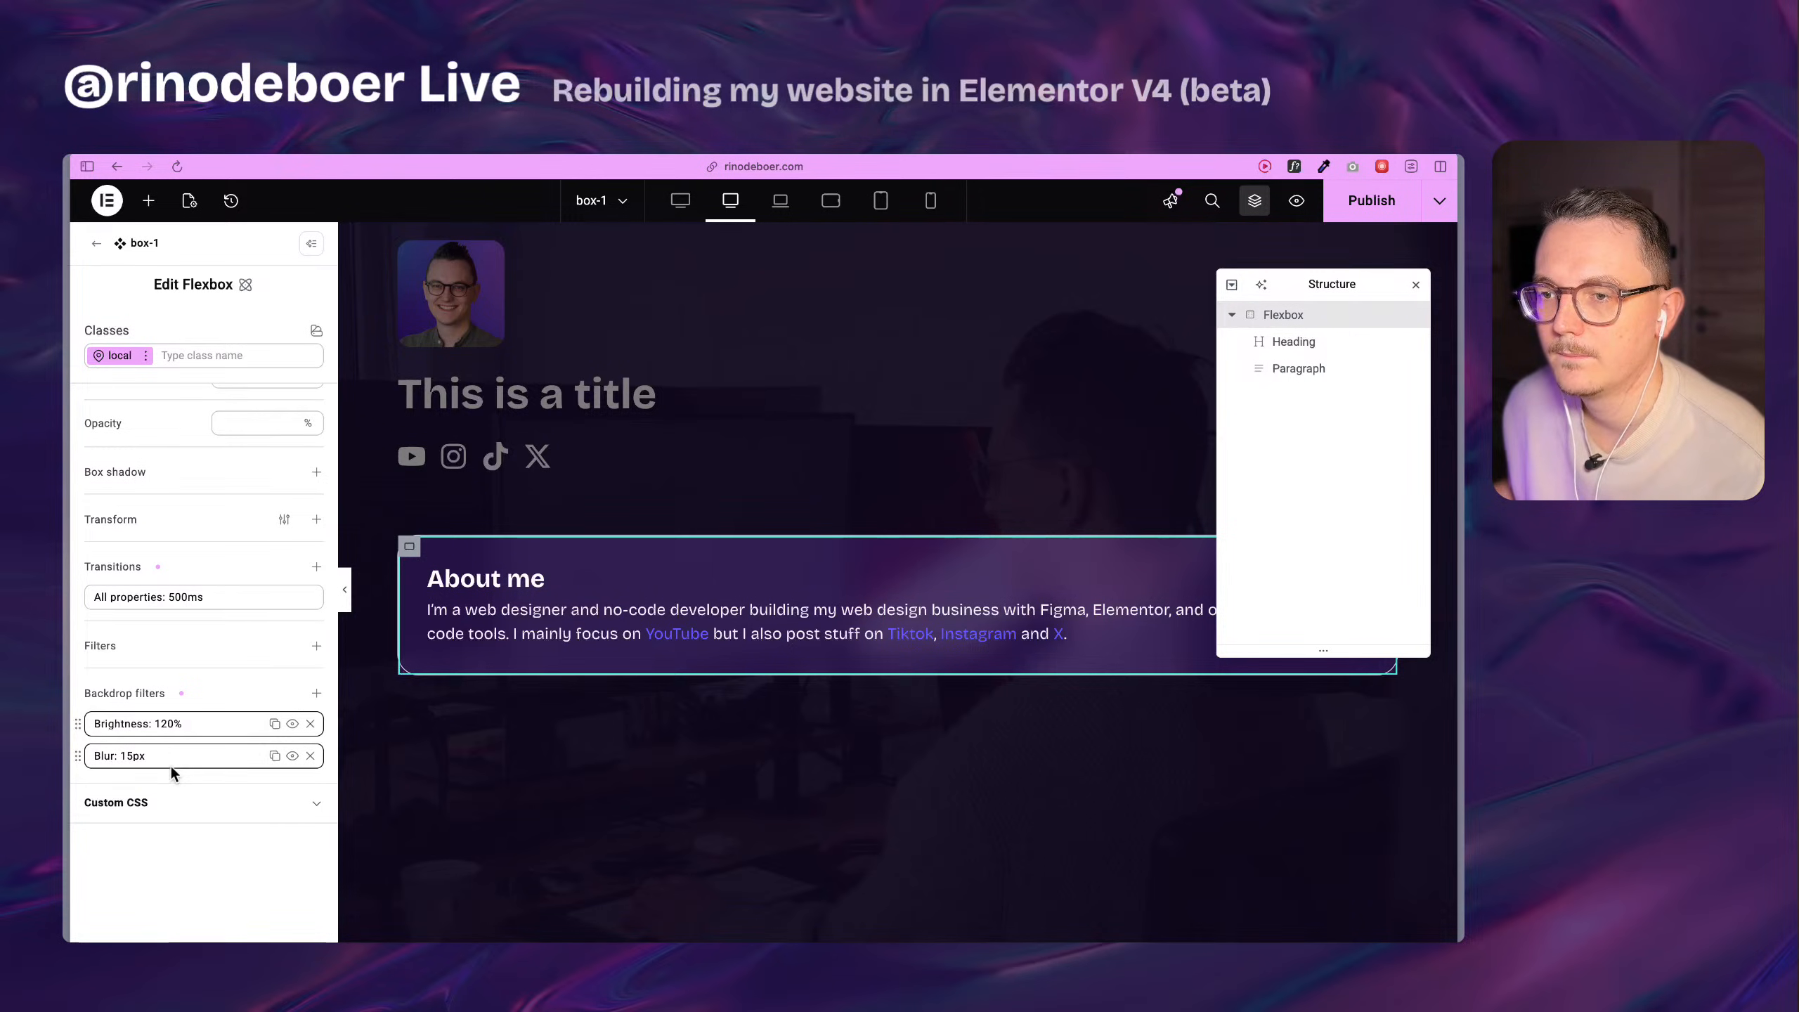
Set the blur backdrop filter's radius to 15 px in the flexbox's hover state.
left_click(146, 355)
left_click(164, 516)
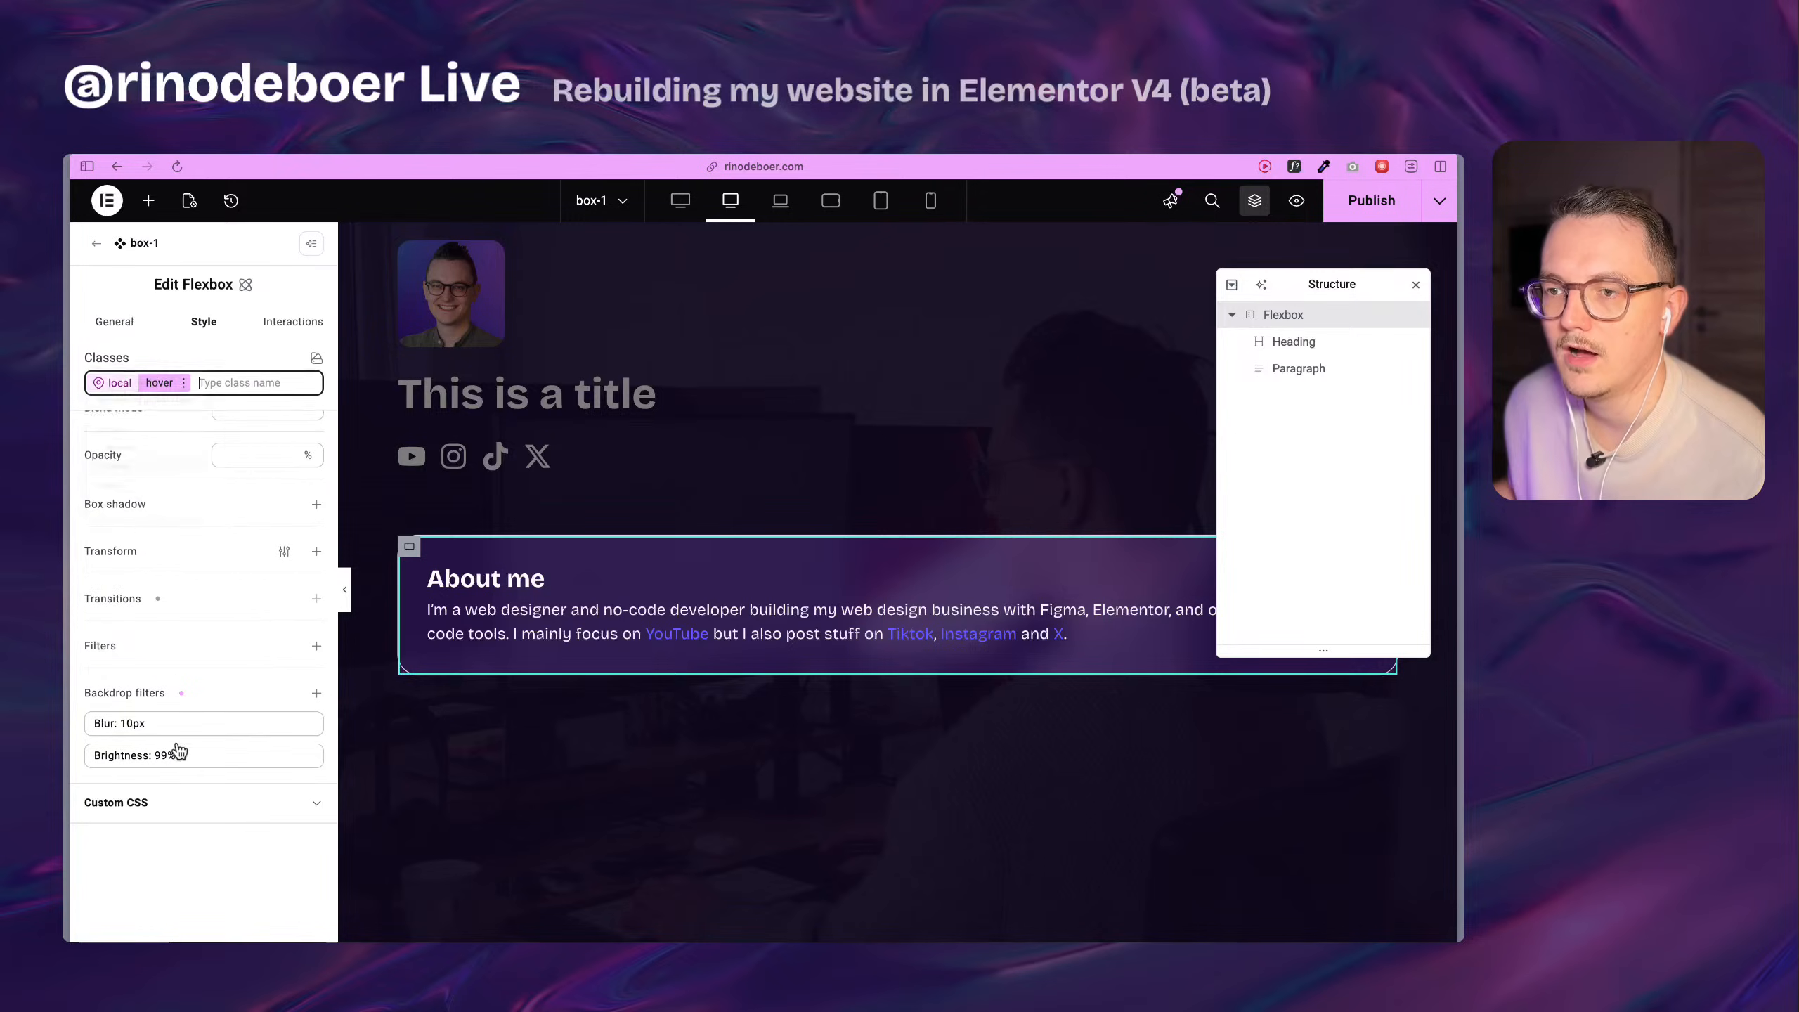
left_click(158, 735)
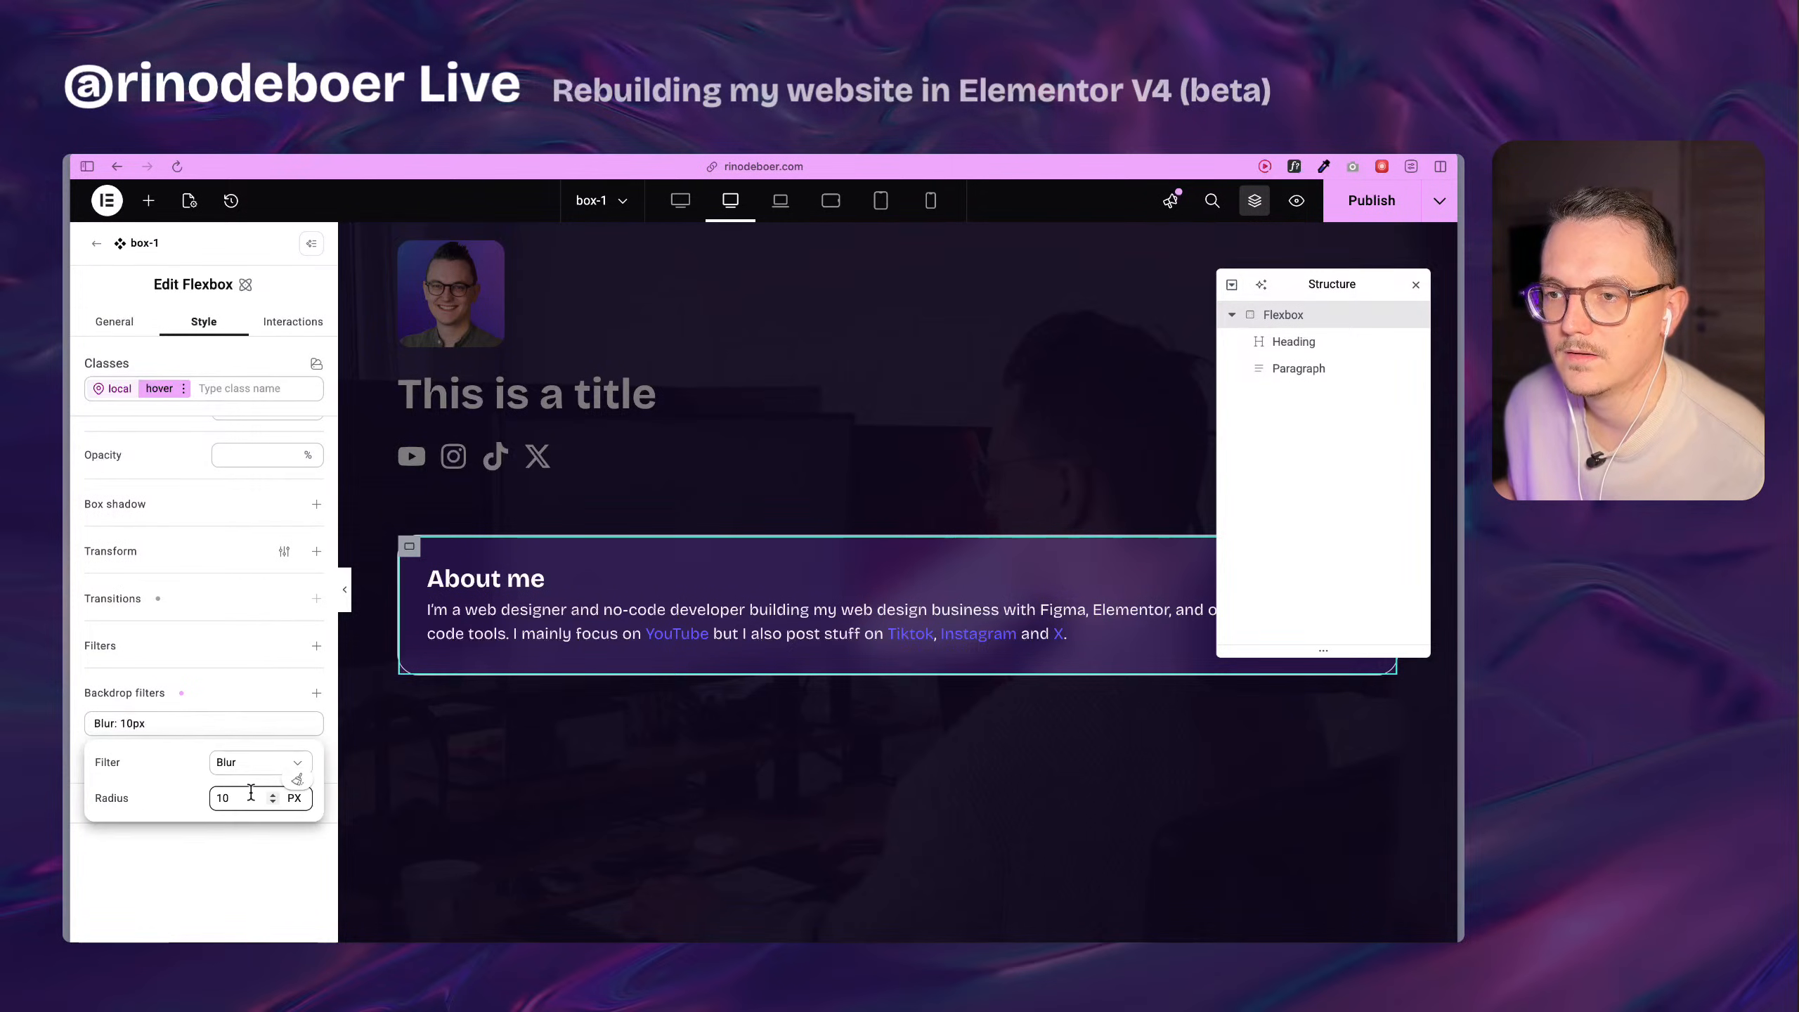
left_click(223, 797)
type("5")
left_click(177, 788)
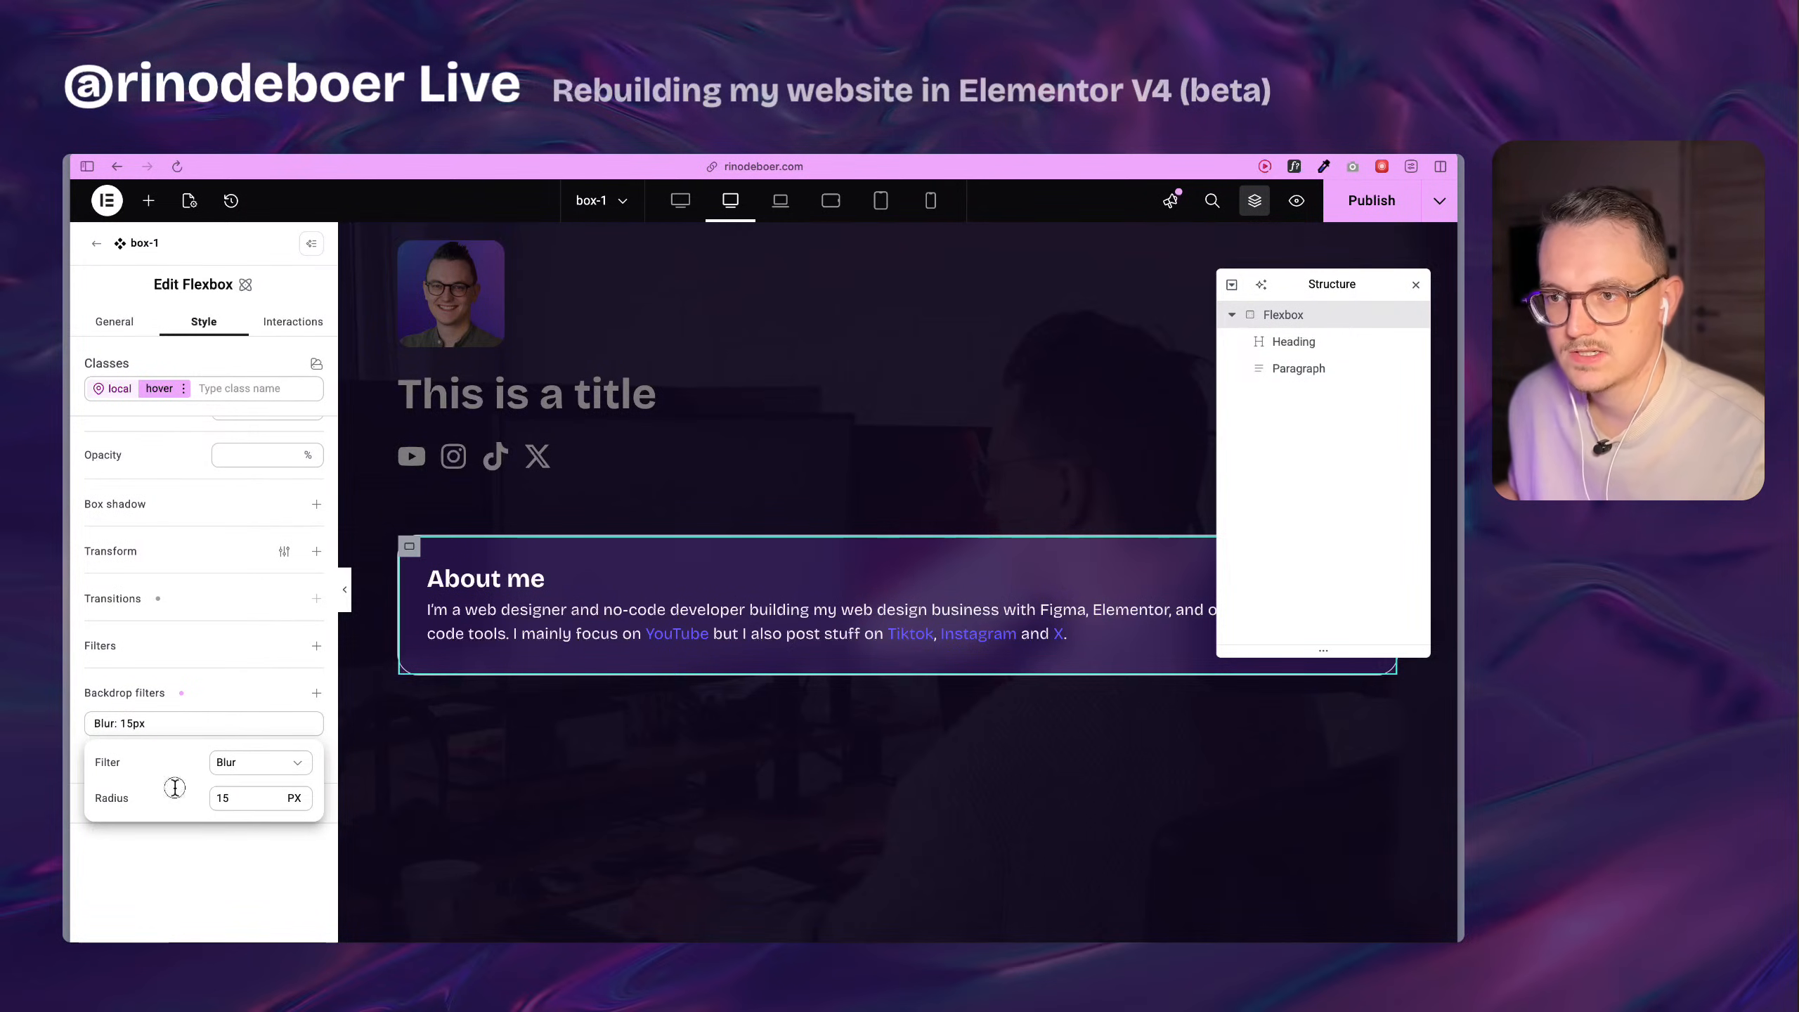
Move the hover state's brightness backdrop filter above the blur filter and set its amount to 115%.
left_click(144, 728)
left_click_drag(78, 723, 80, 757)
left_click(142, 723)
left_click(226, 798)
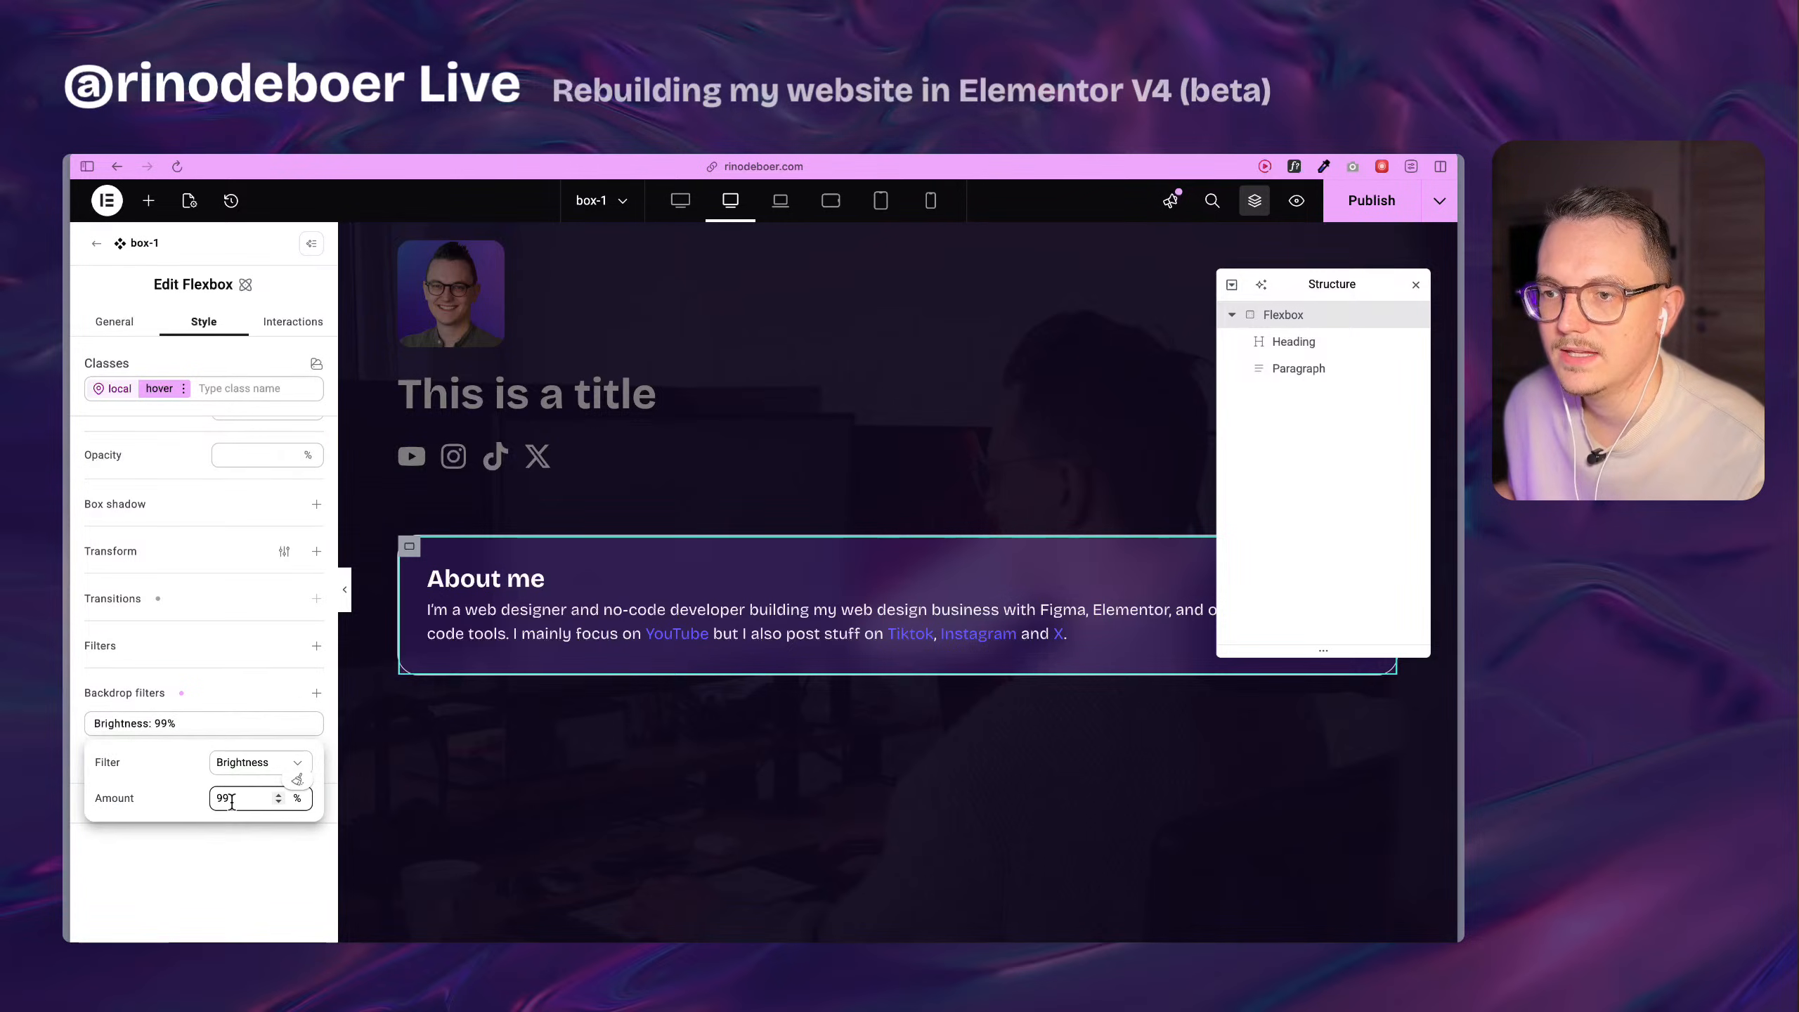
key("super+a")
type("115")
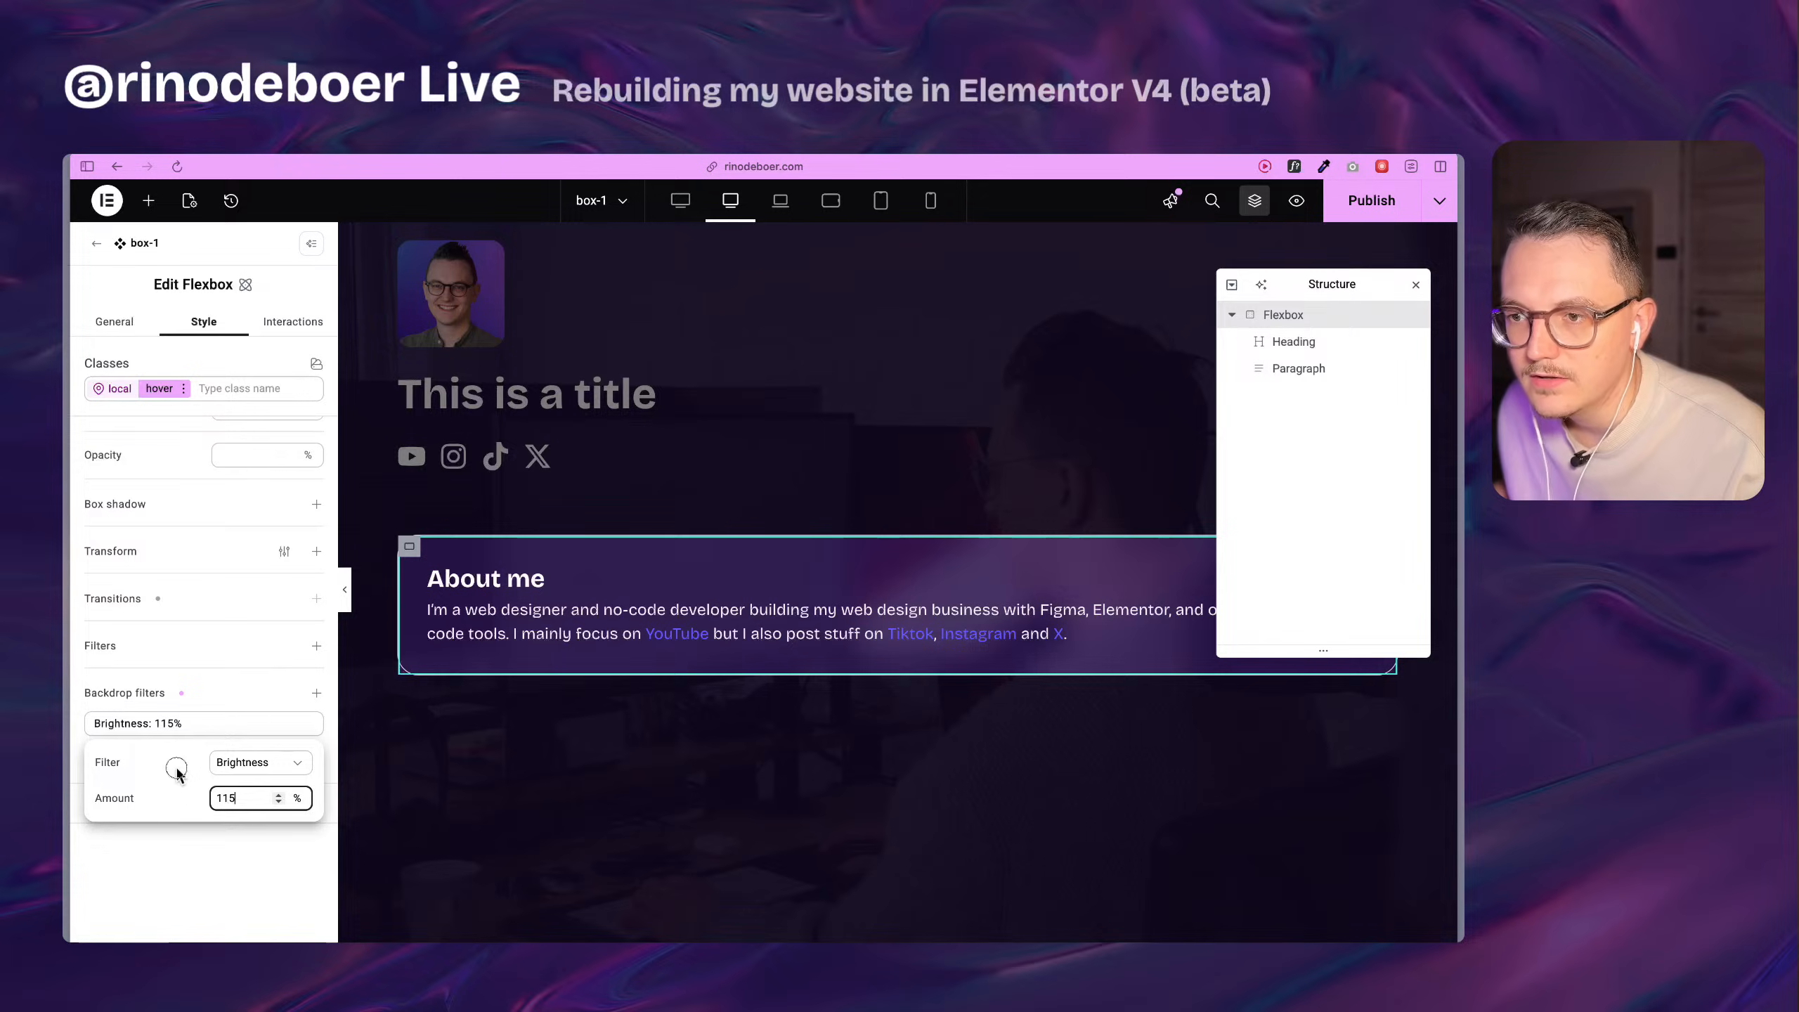
left_click(345, 842)
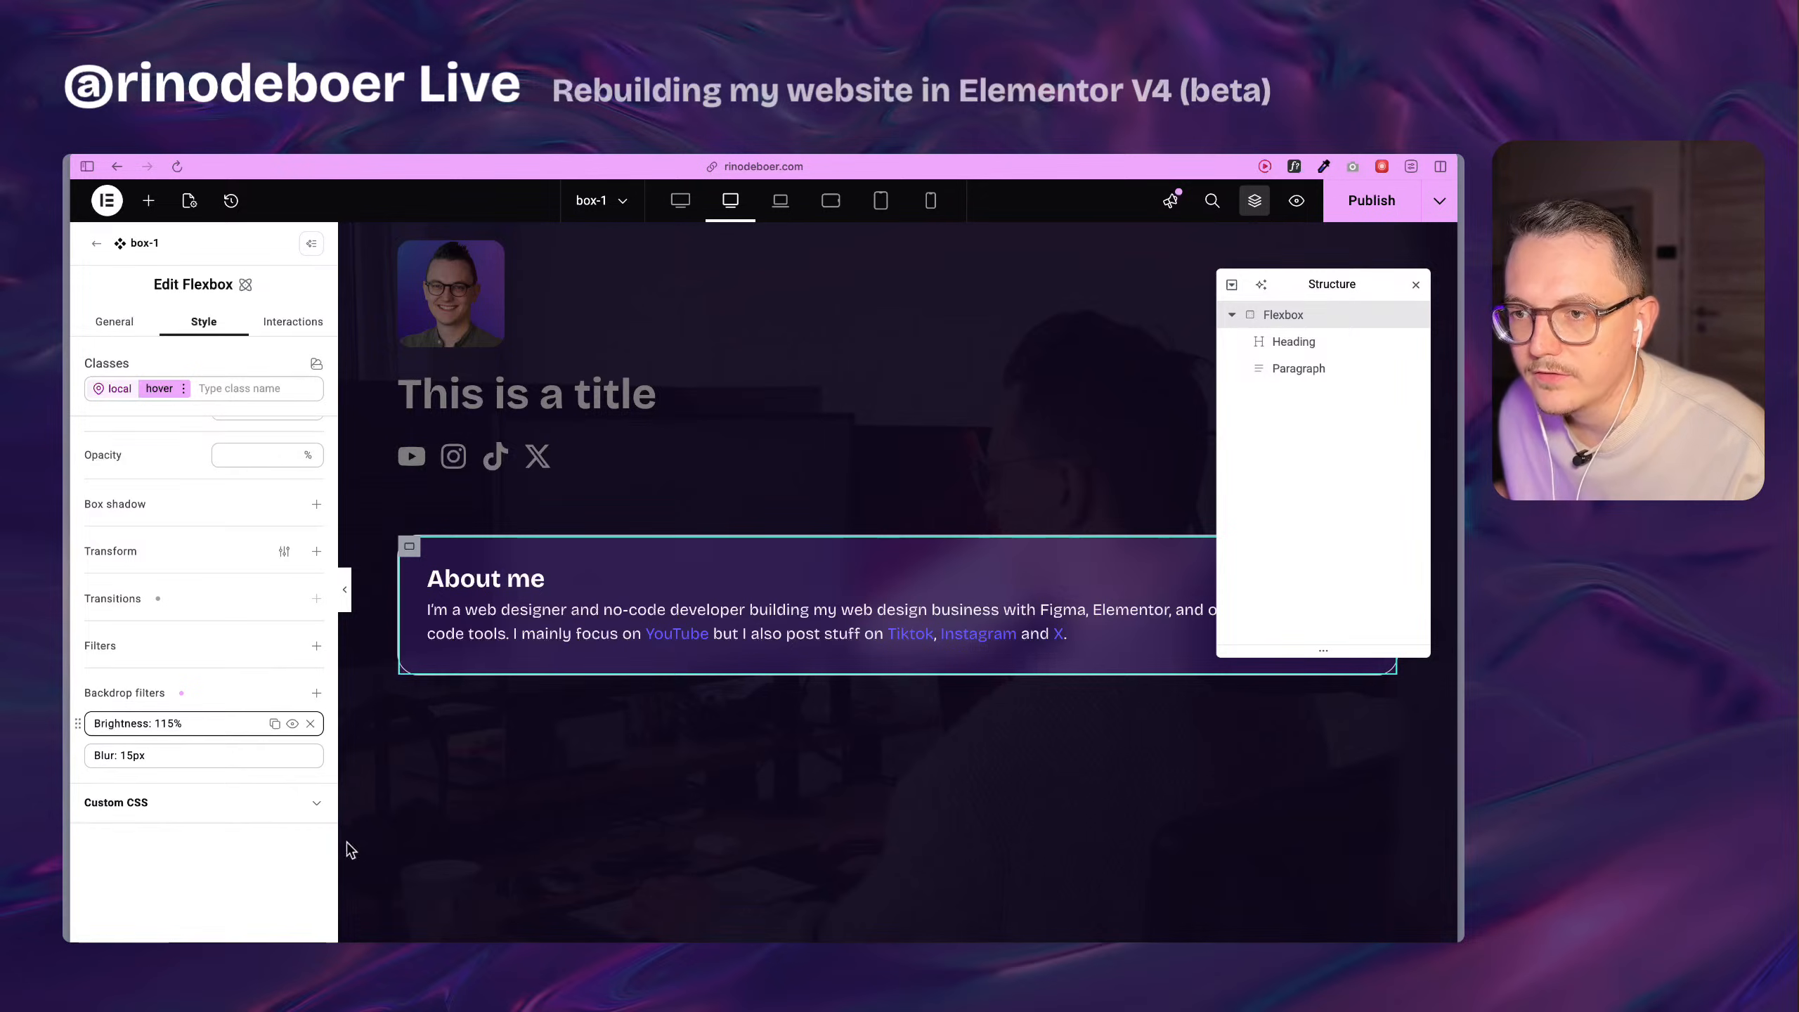
left_click(247, 874)
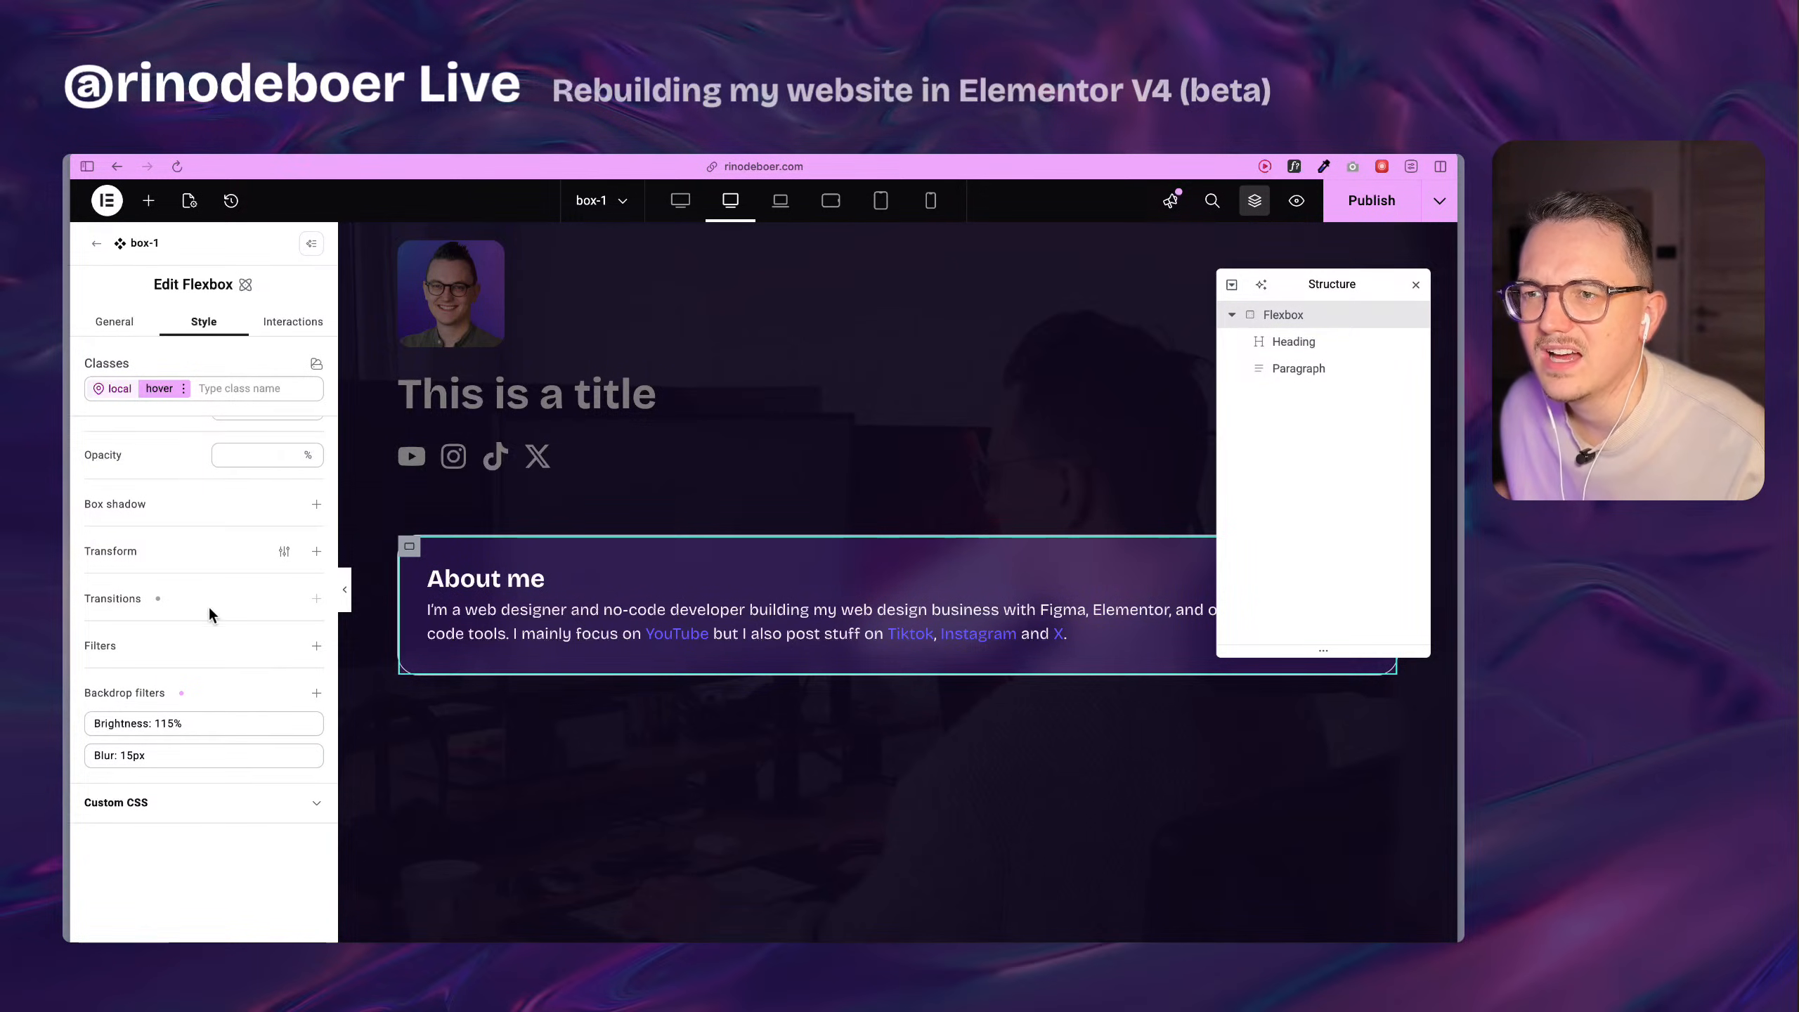
Check the hover state's border color variable and switch back to the flexbox's normal state.
scroll(210, 610, "up", 5)
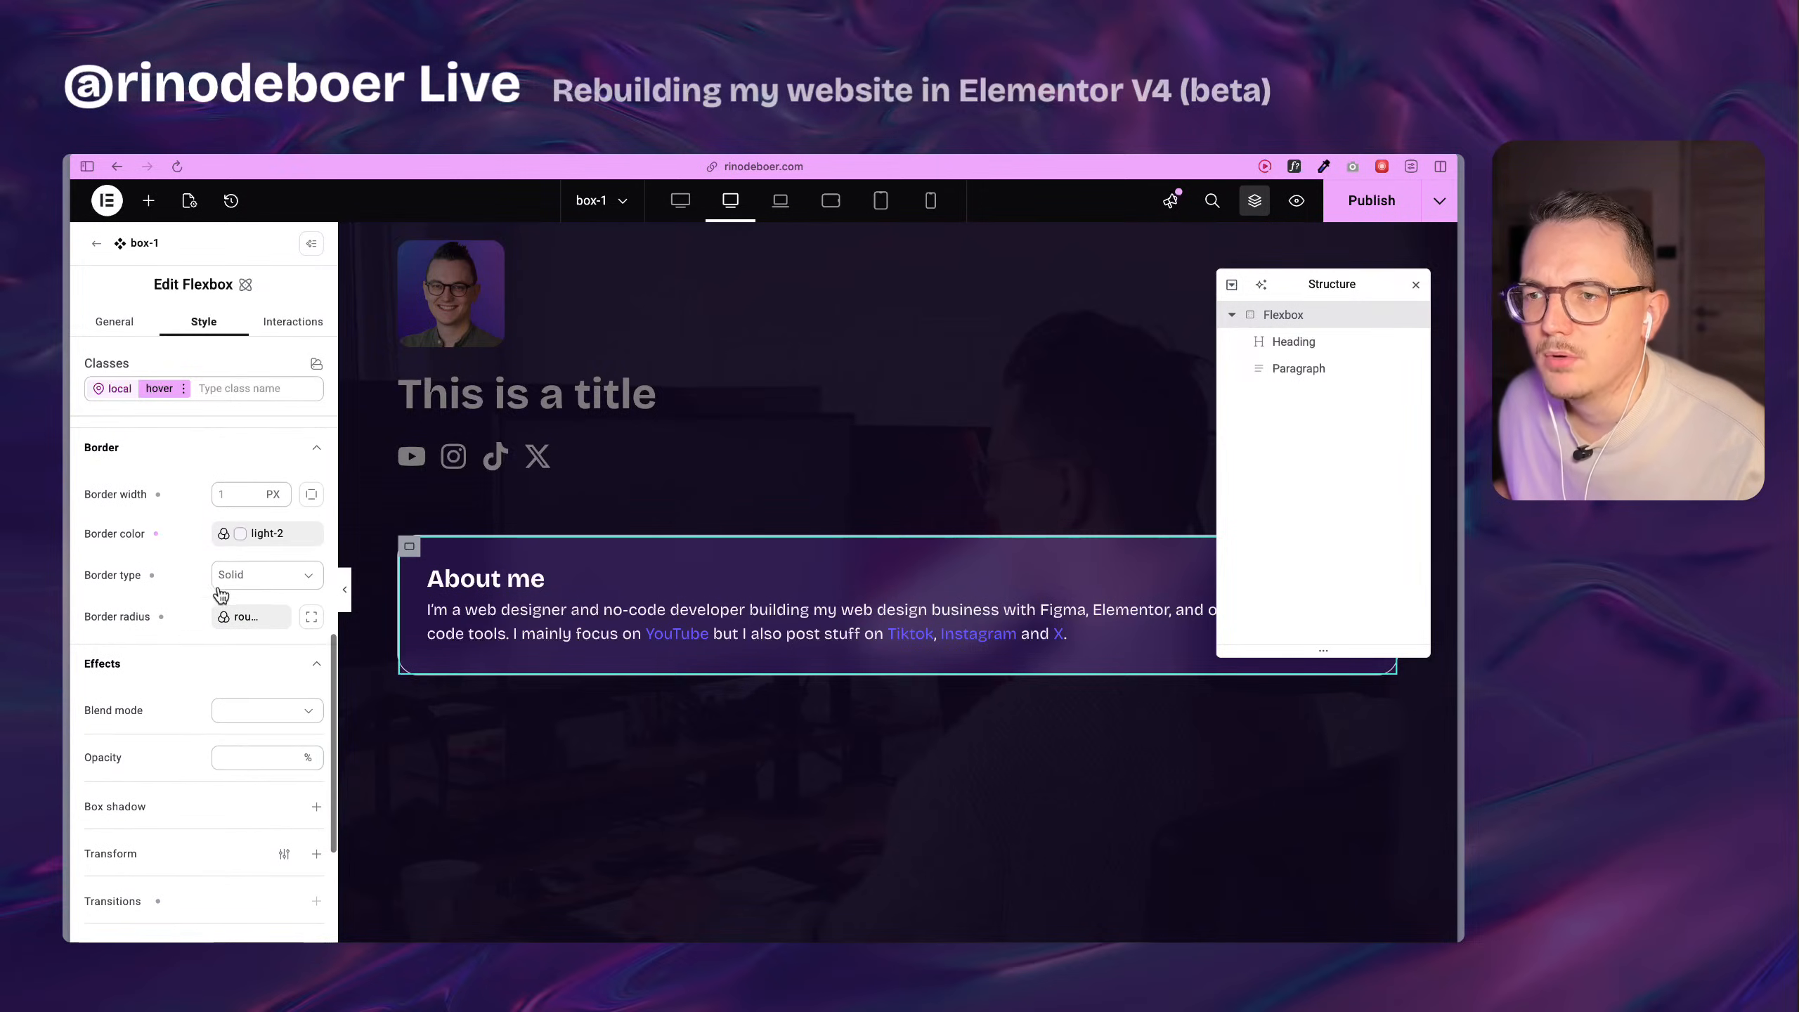
left_click(259, 533)
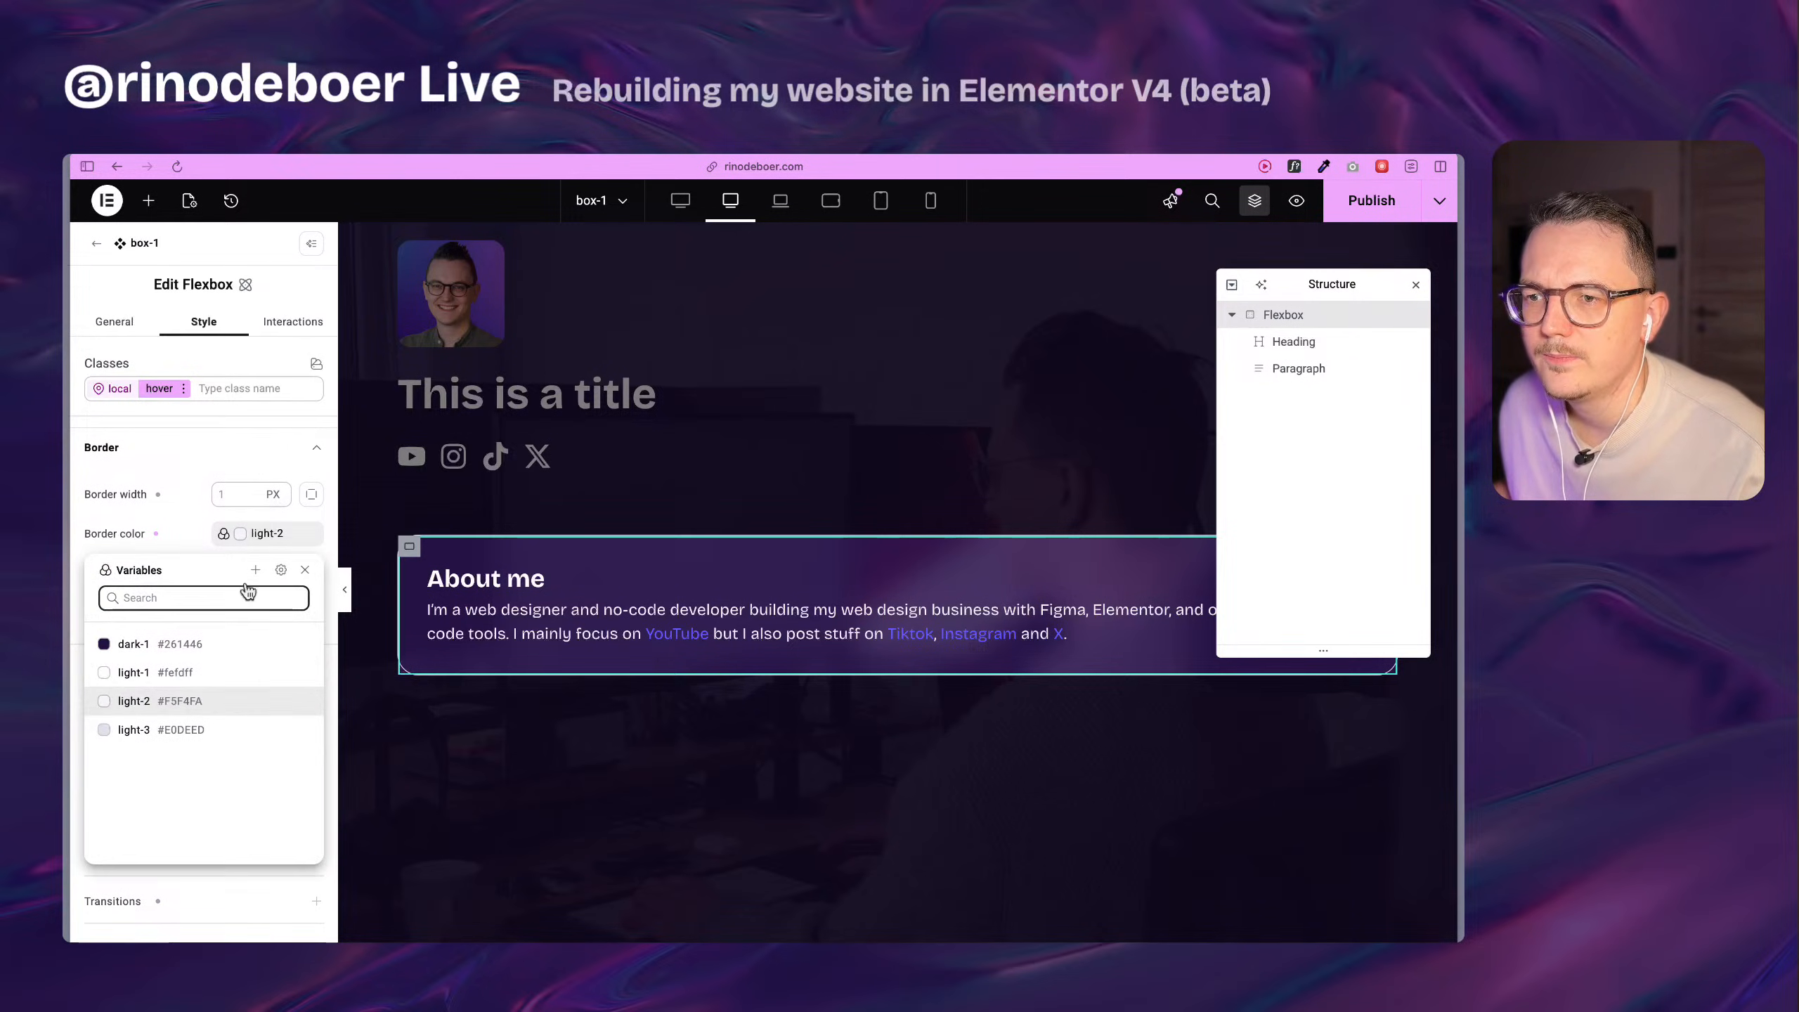
left_click(167, 531)
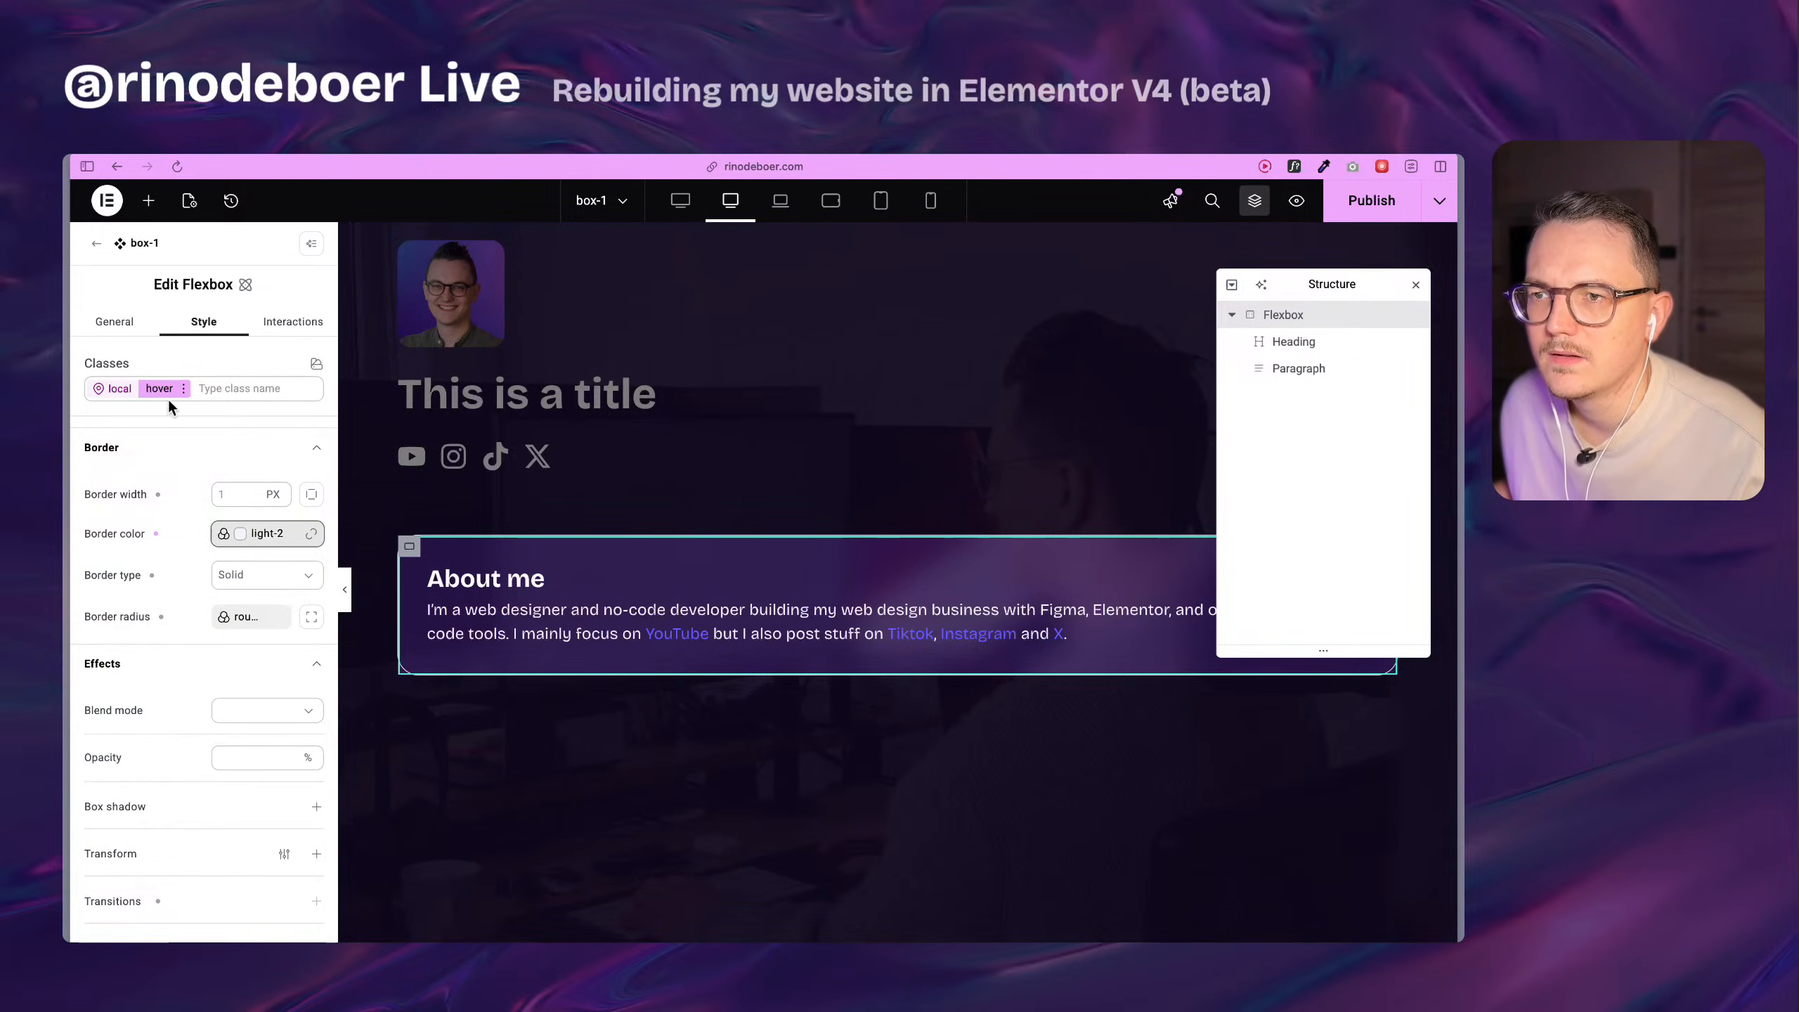
left_click(167, 392)
left_click(198, 528)
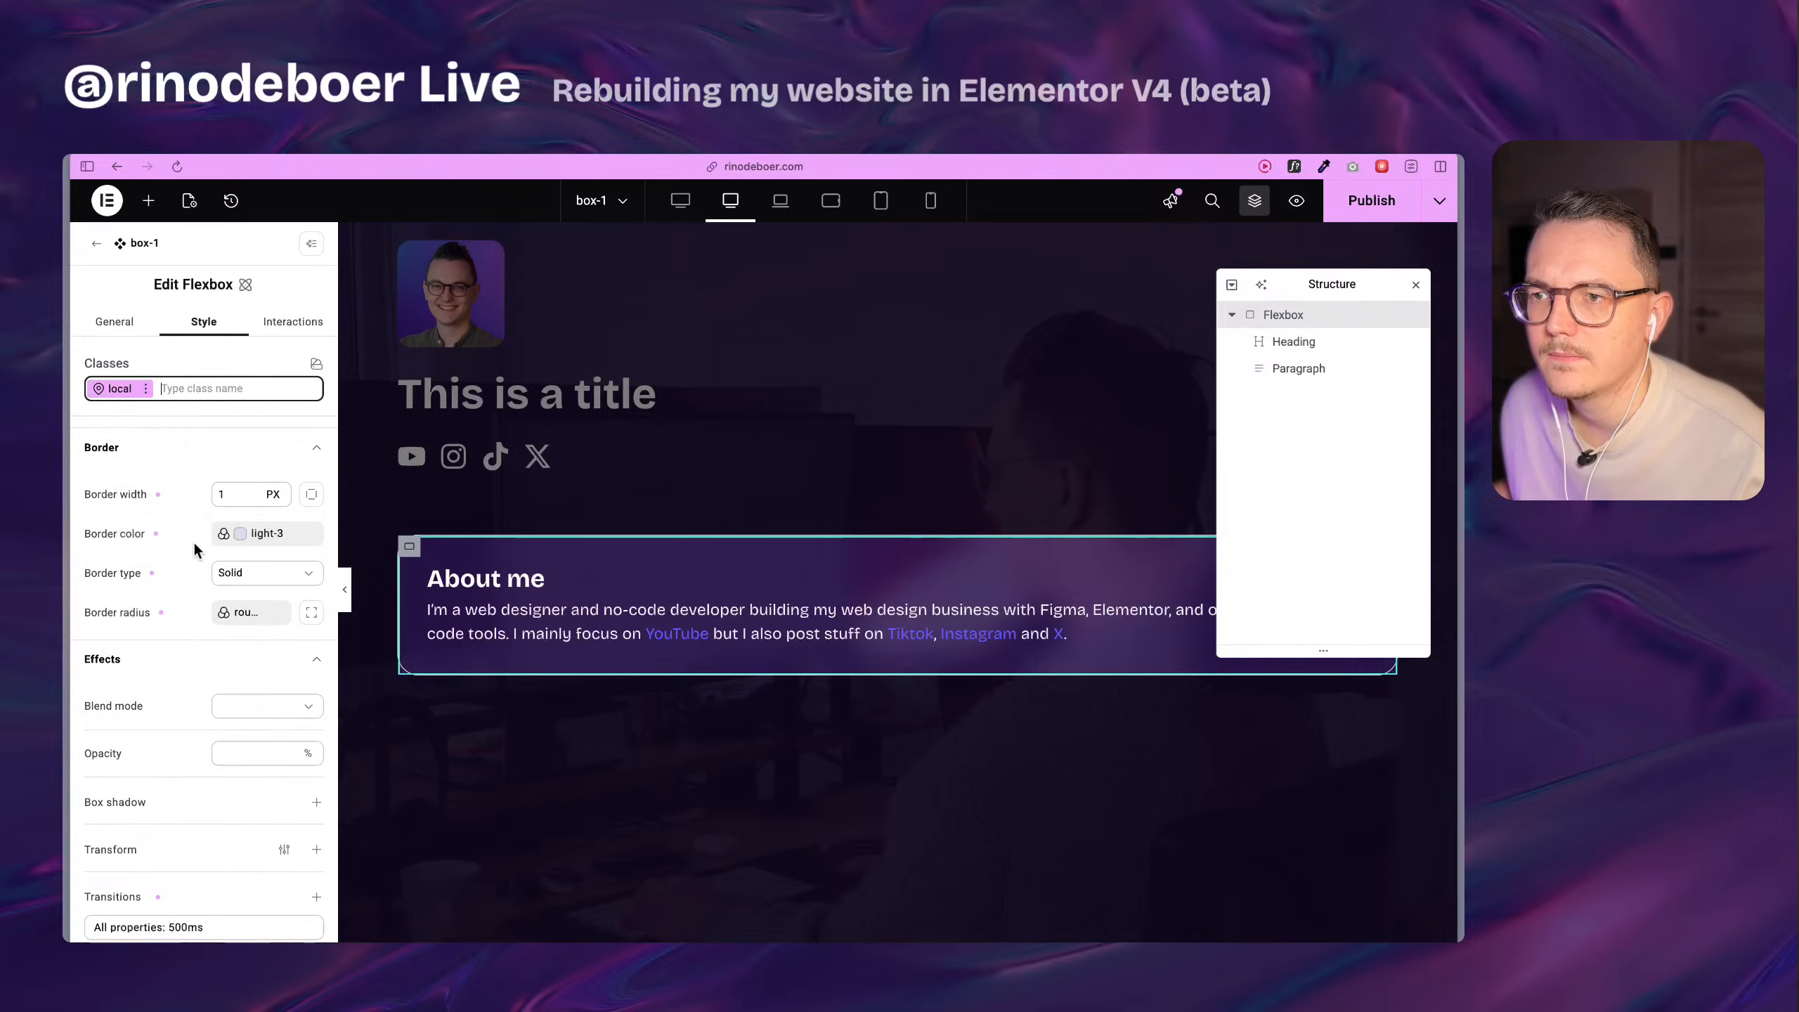
left_click(250, 538)
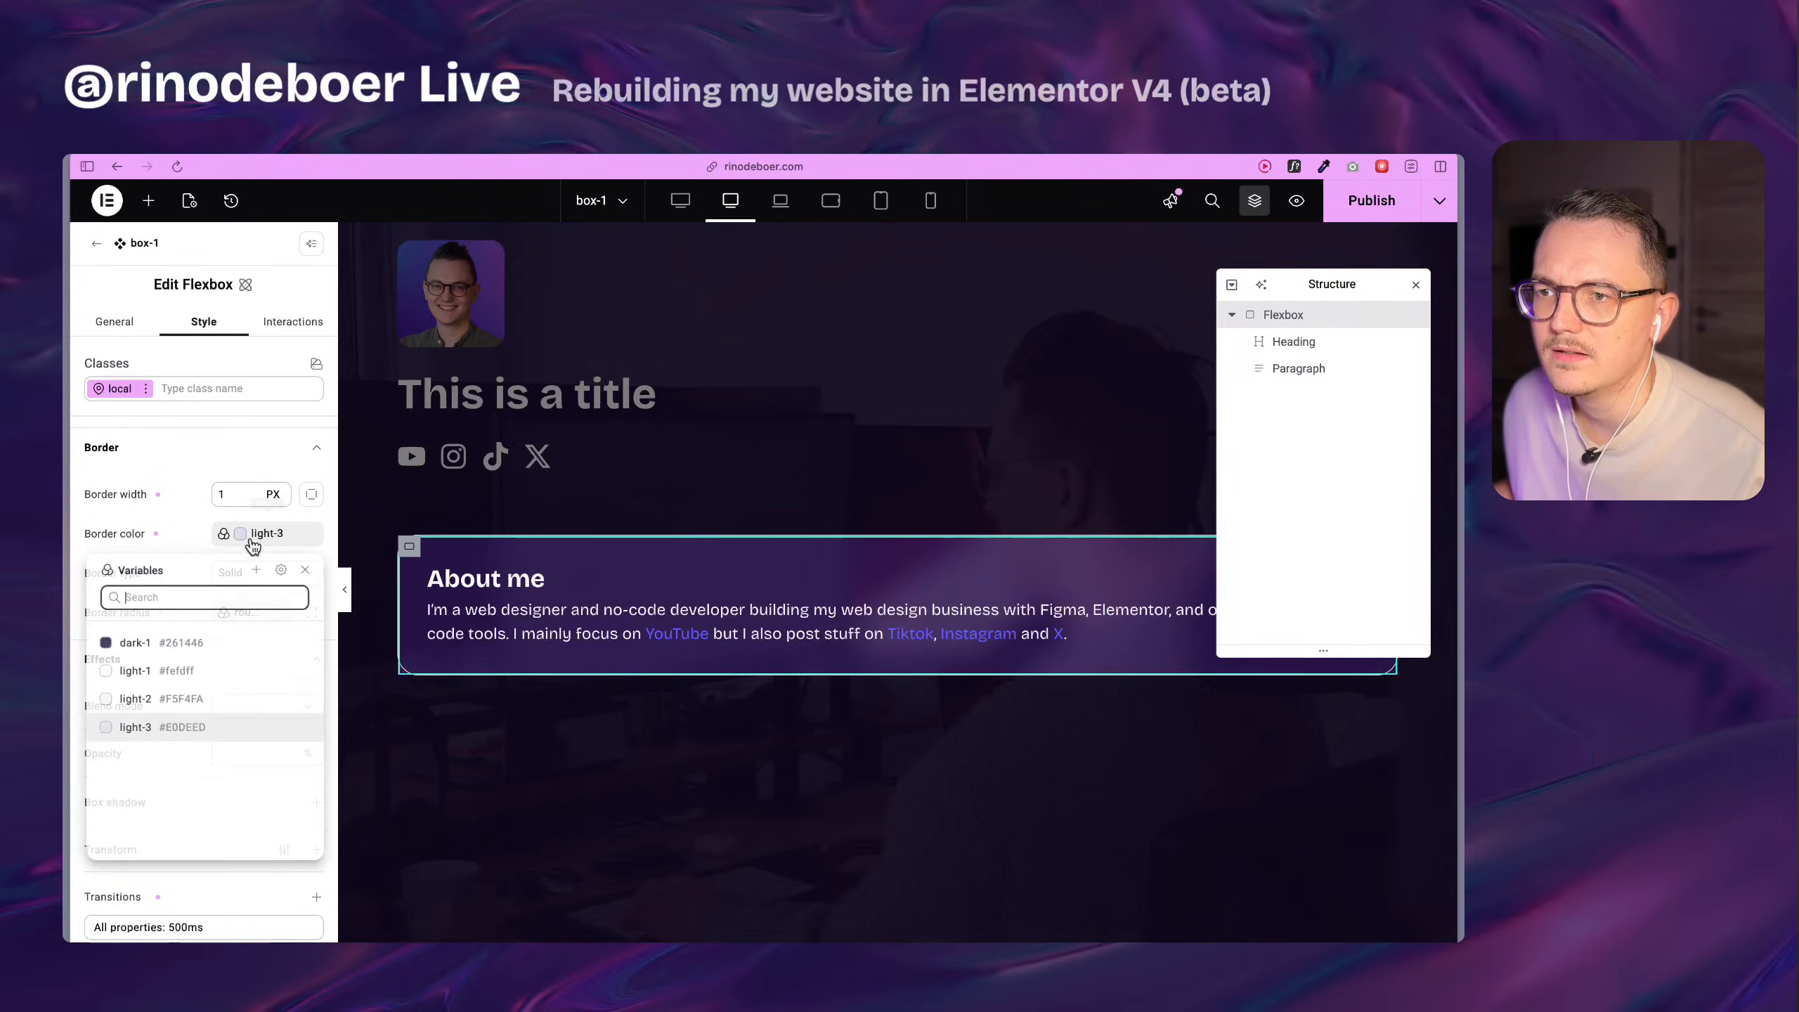
left_click(297, 730)
left_click(177, 695)
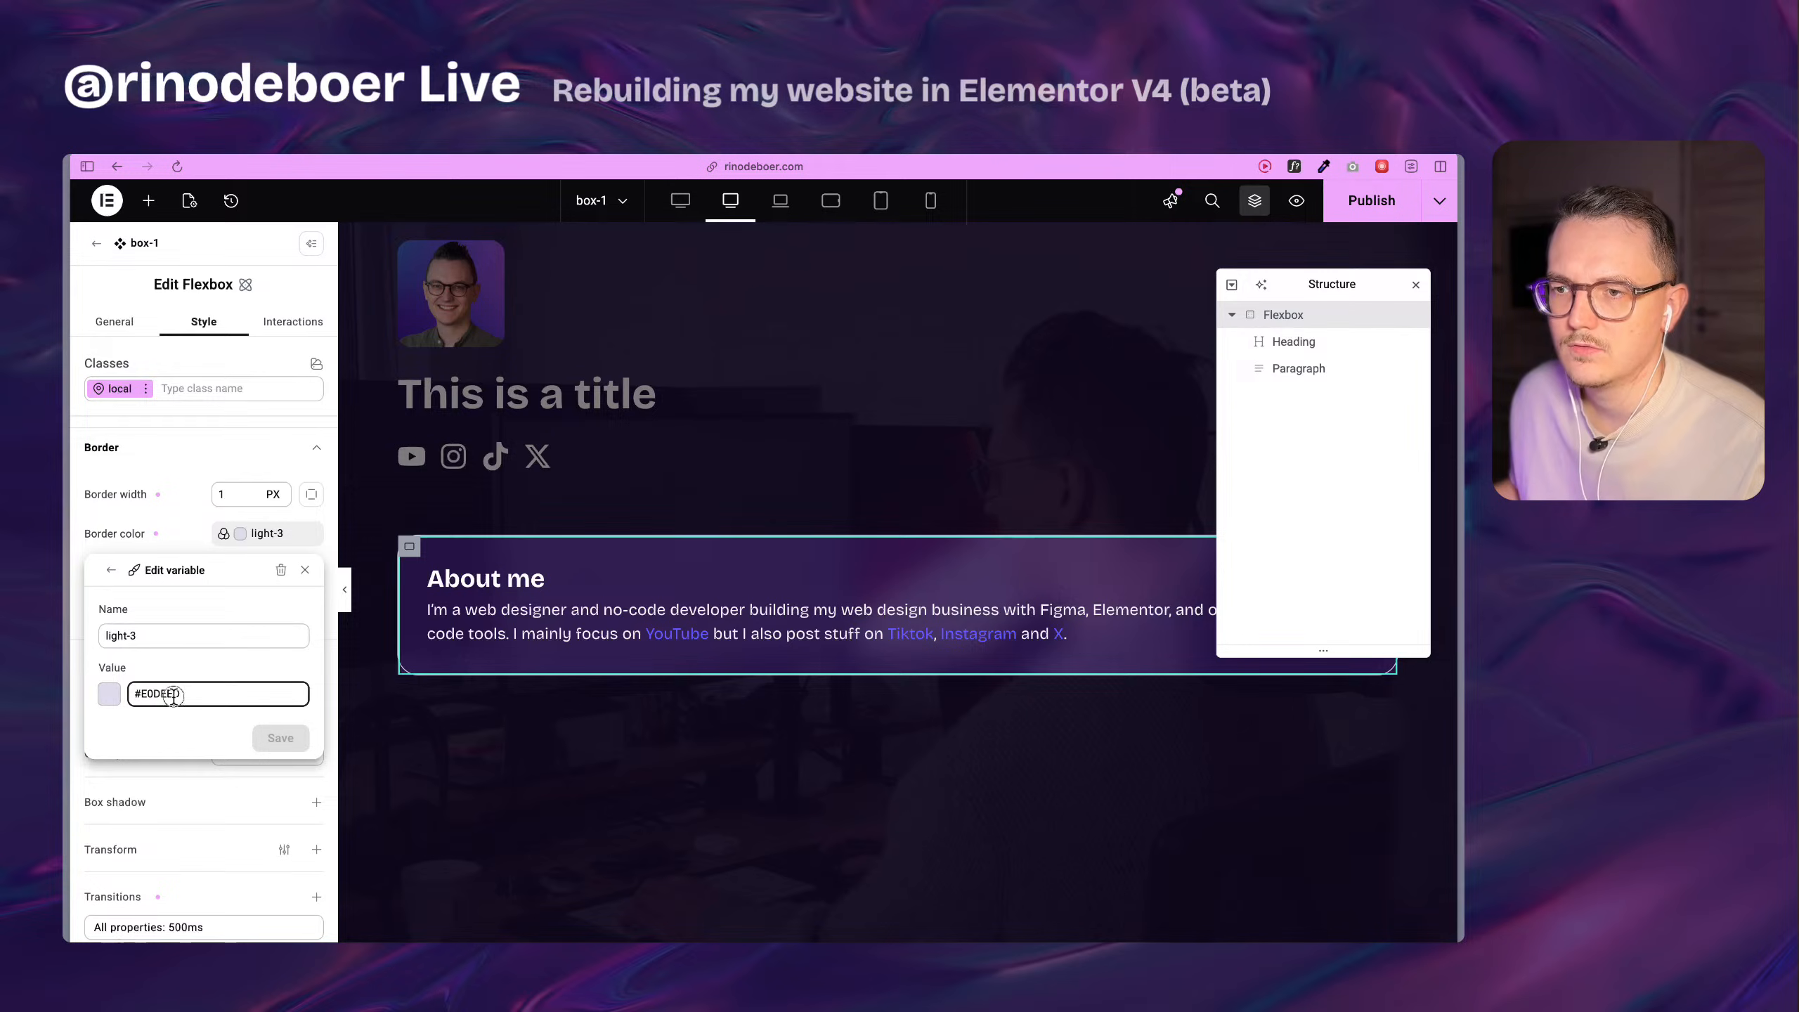
double_click(170, 694)
left_click(204, 719)
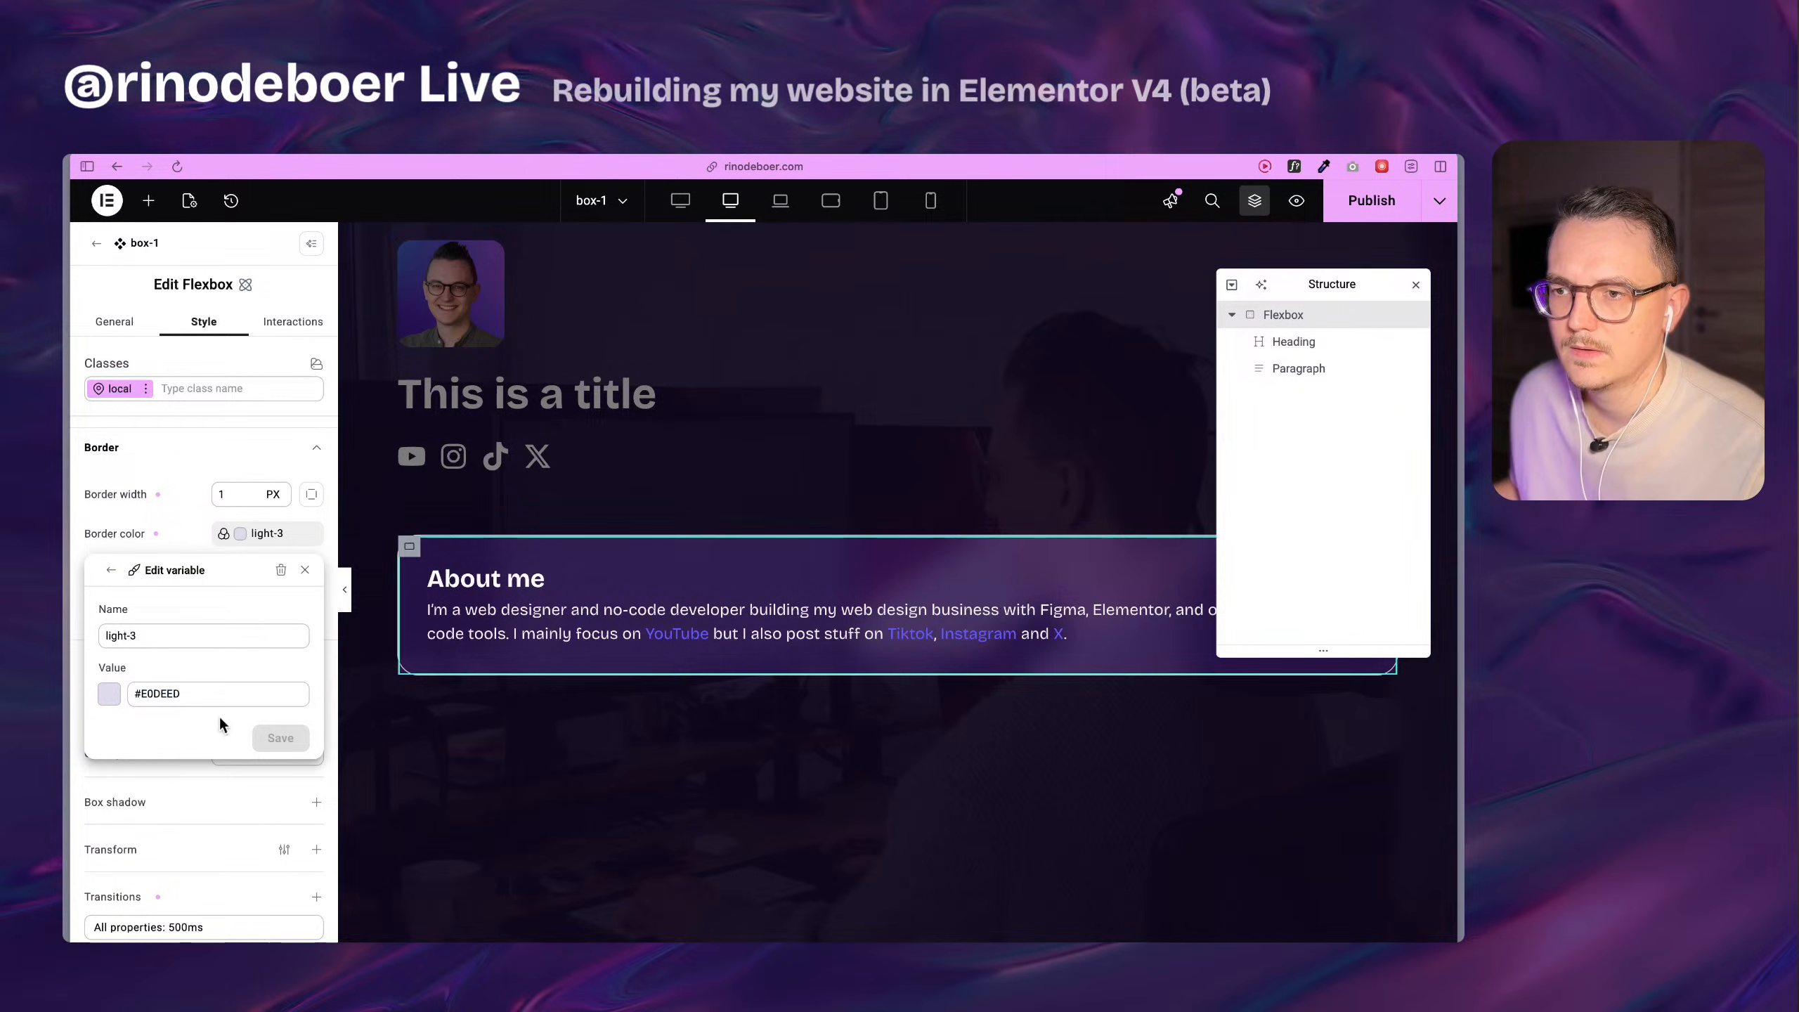
left_click(186, 525)
Create a color variable named light-4 with value #bebcd0 for the flexbox's normal-state border color.
left_click(247, 532)
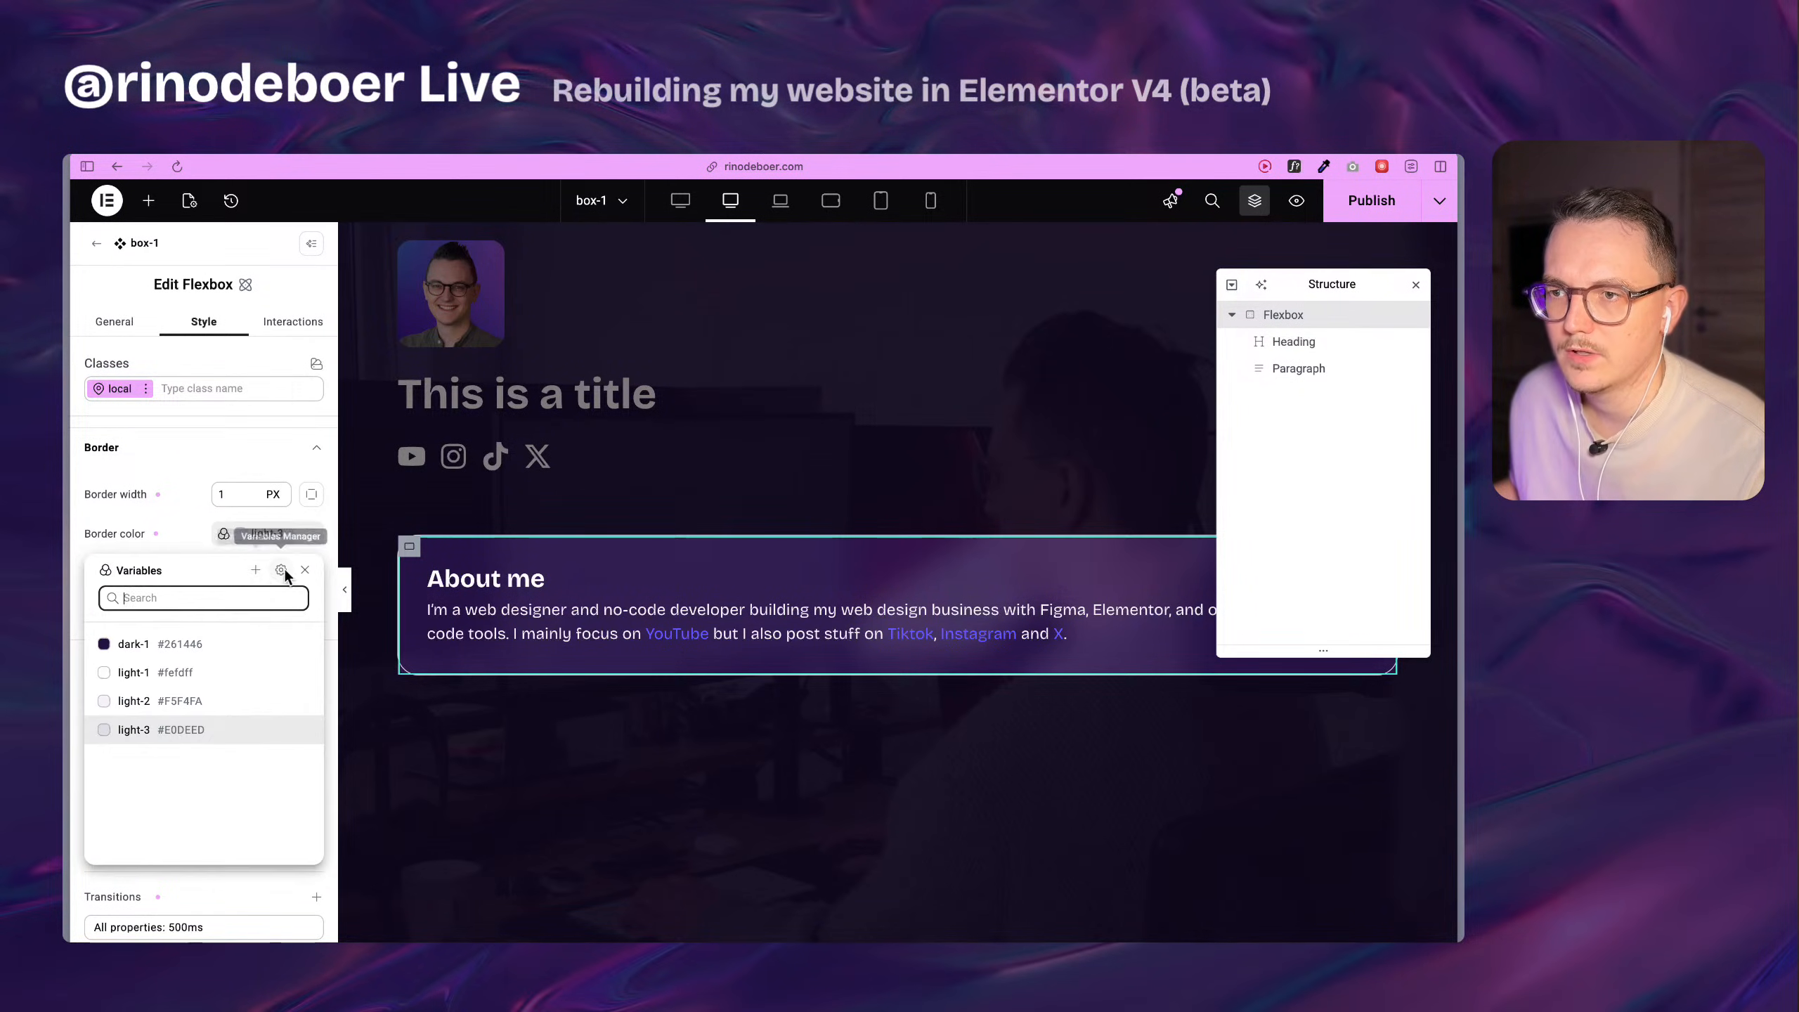
left_click(255, 570)
left_click(194, 634)
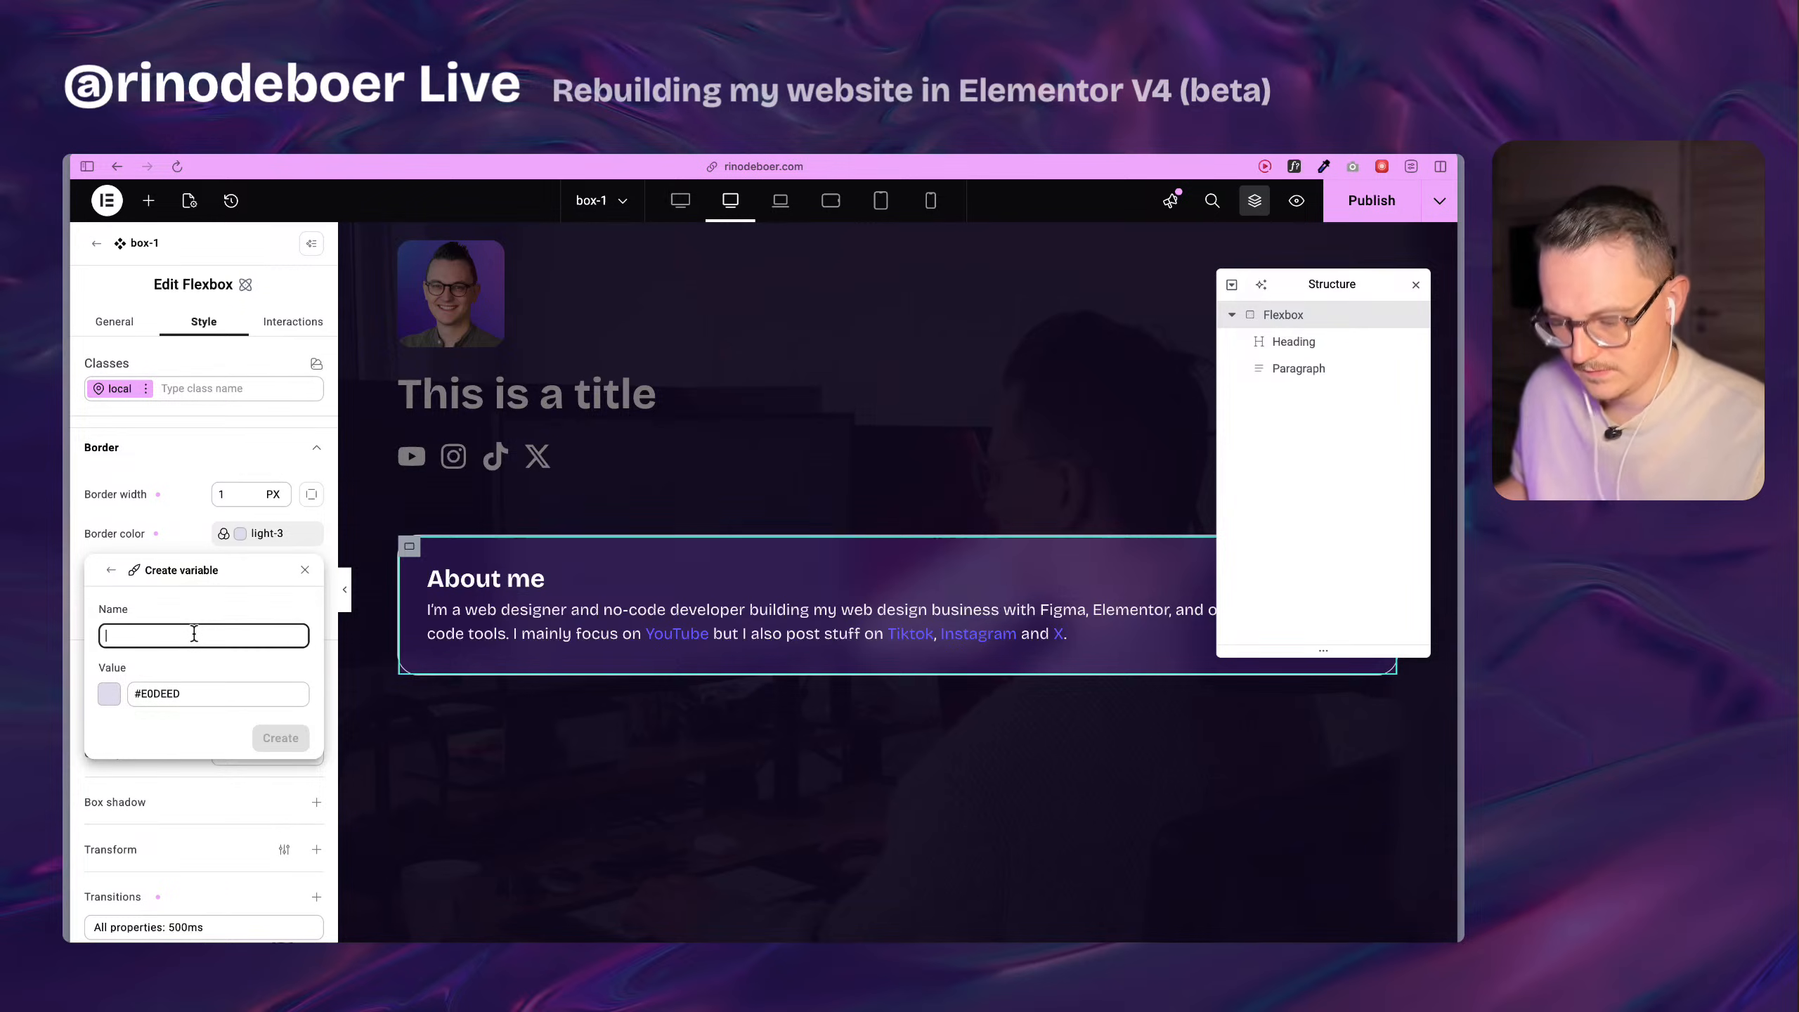
type("light")
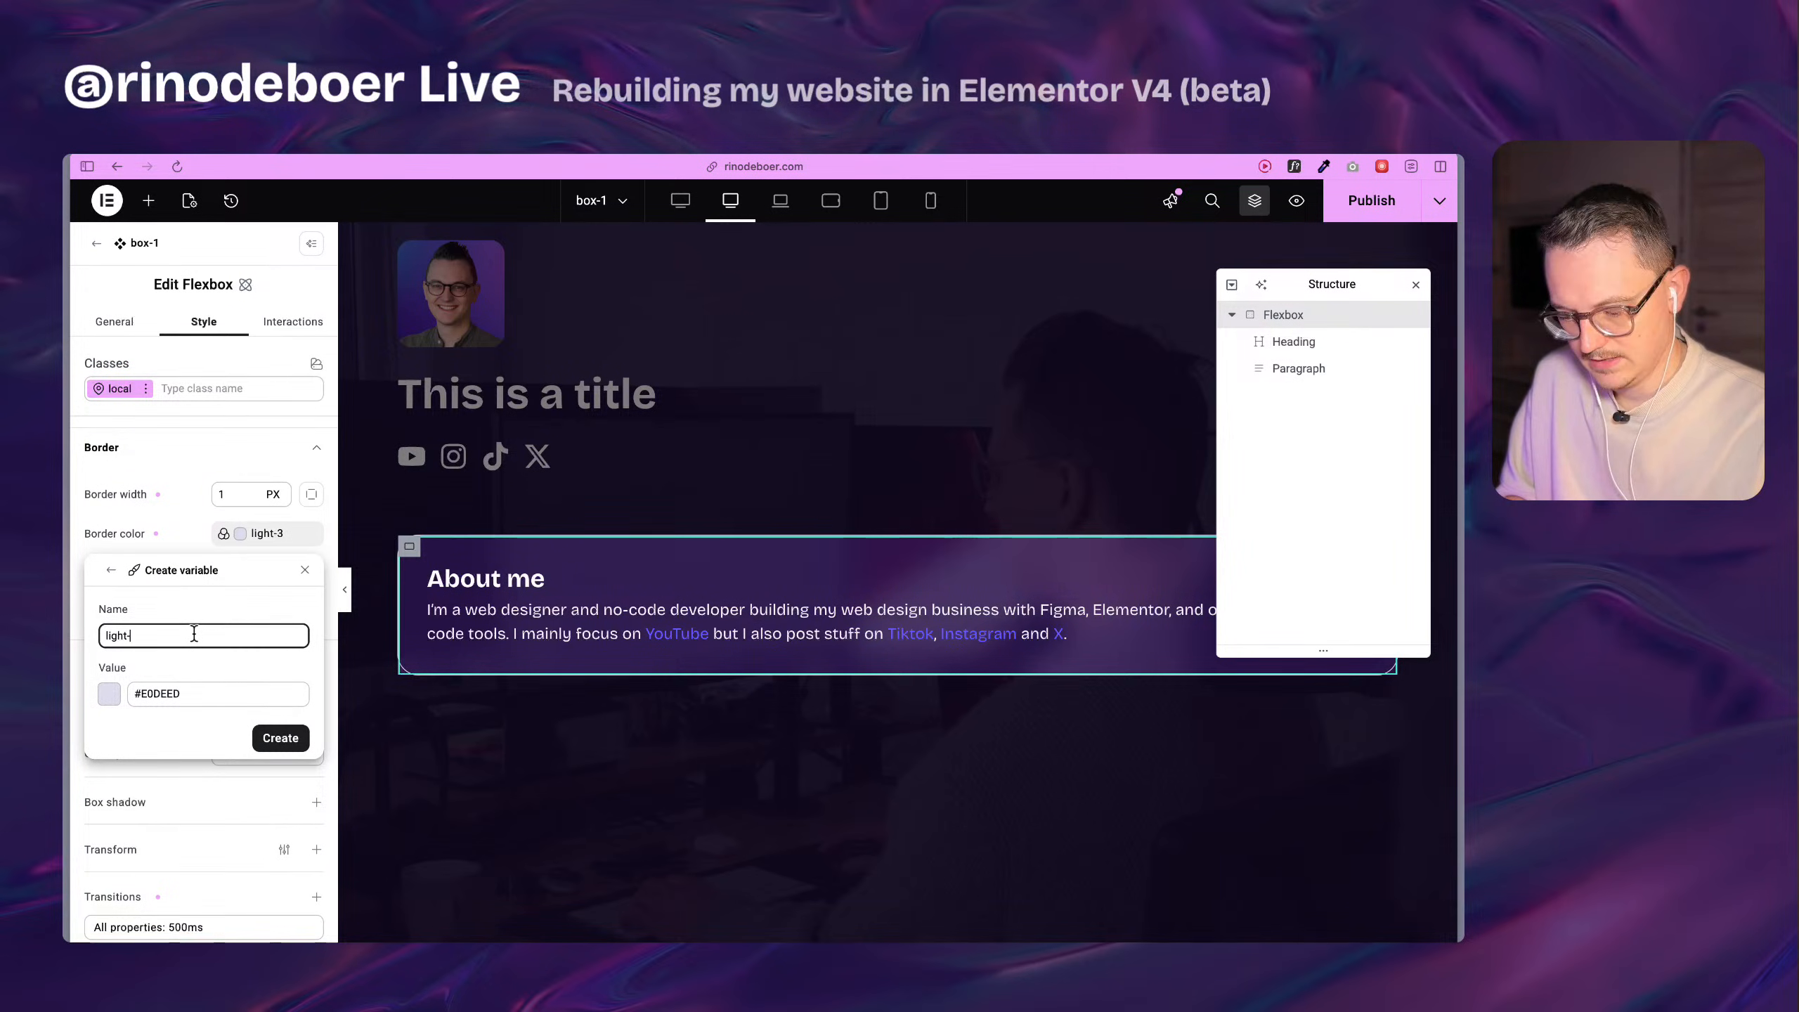
type("-4")
left_click(137, 693)
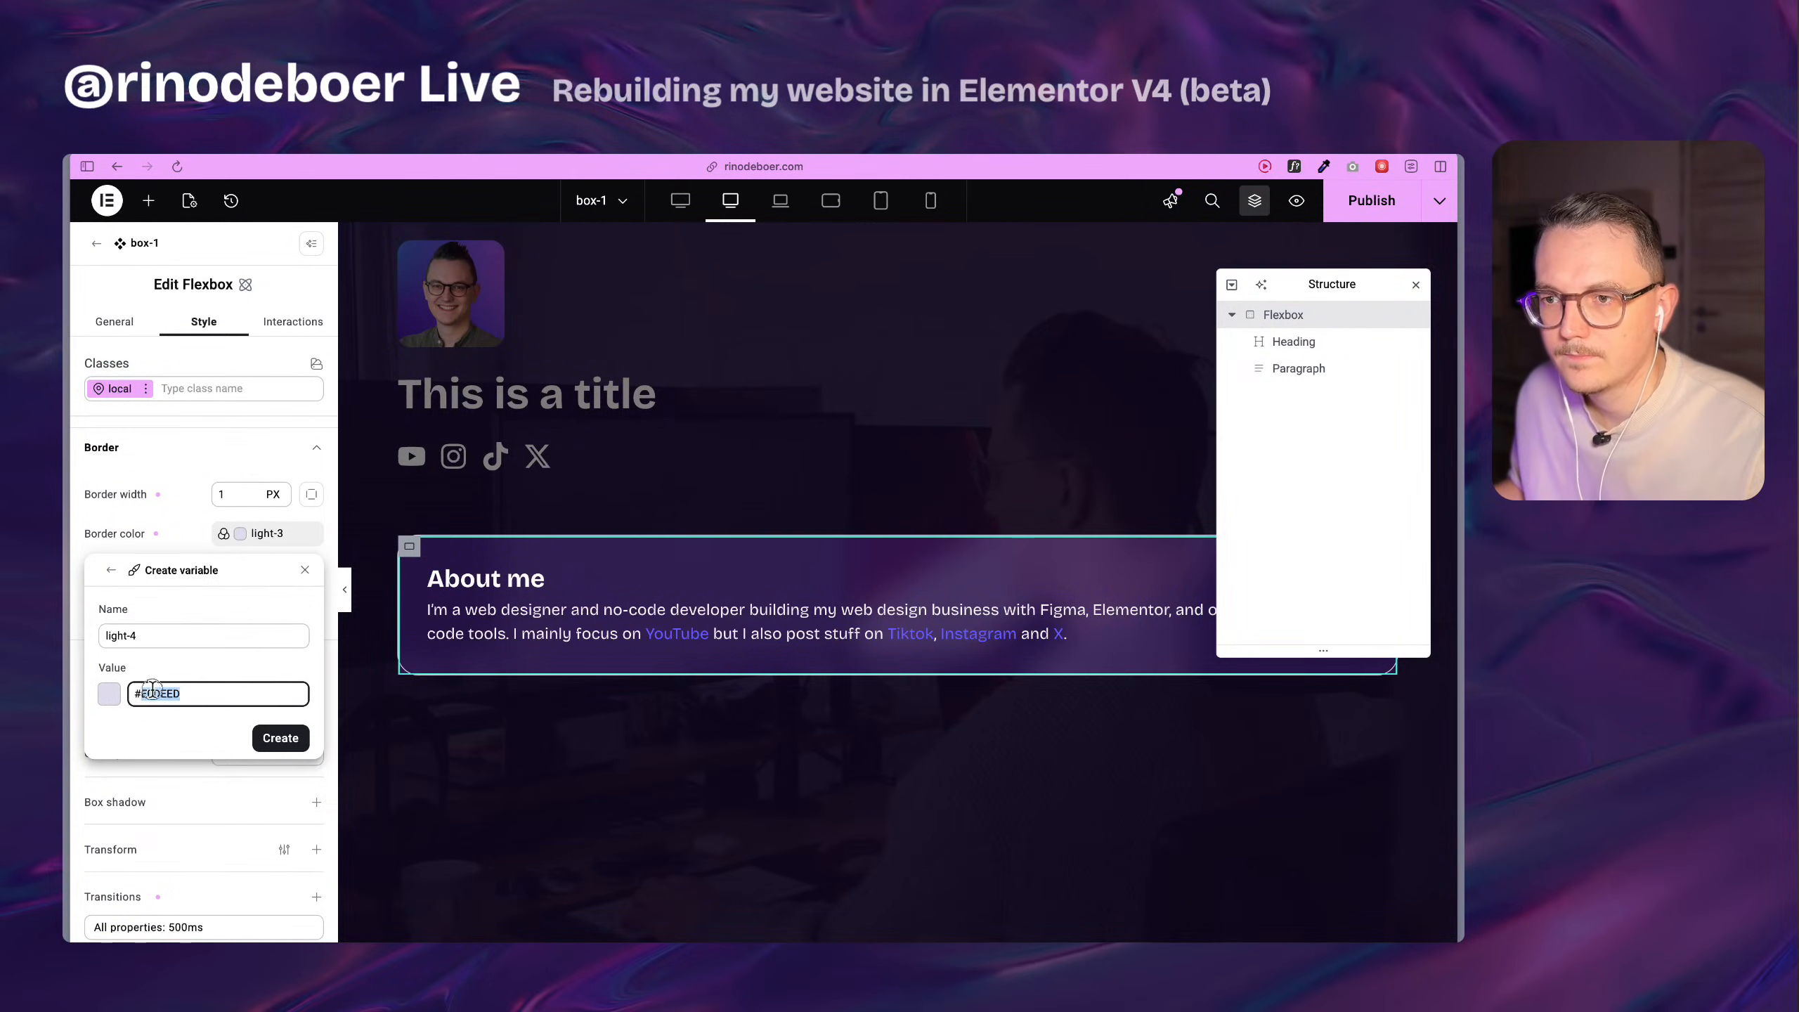
left_click(109, 692)
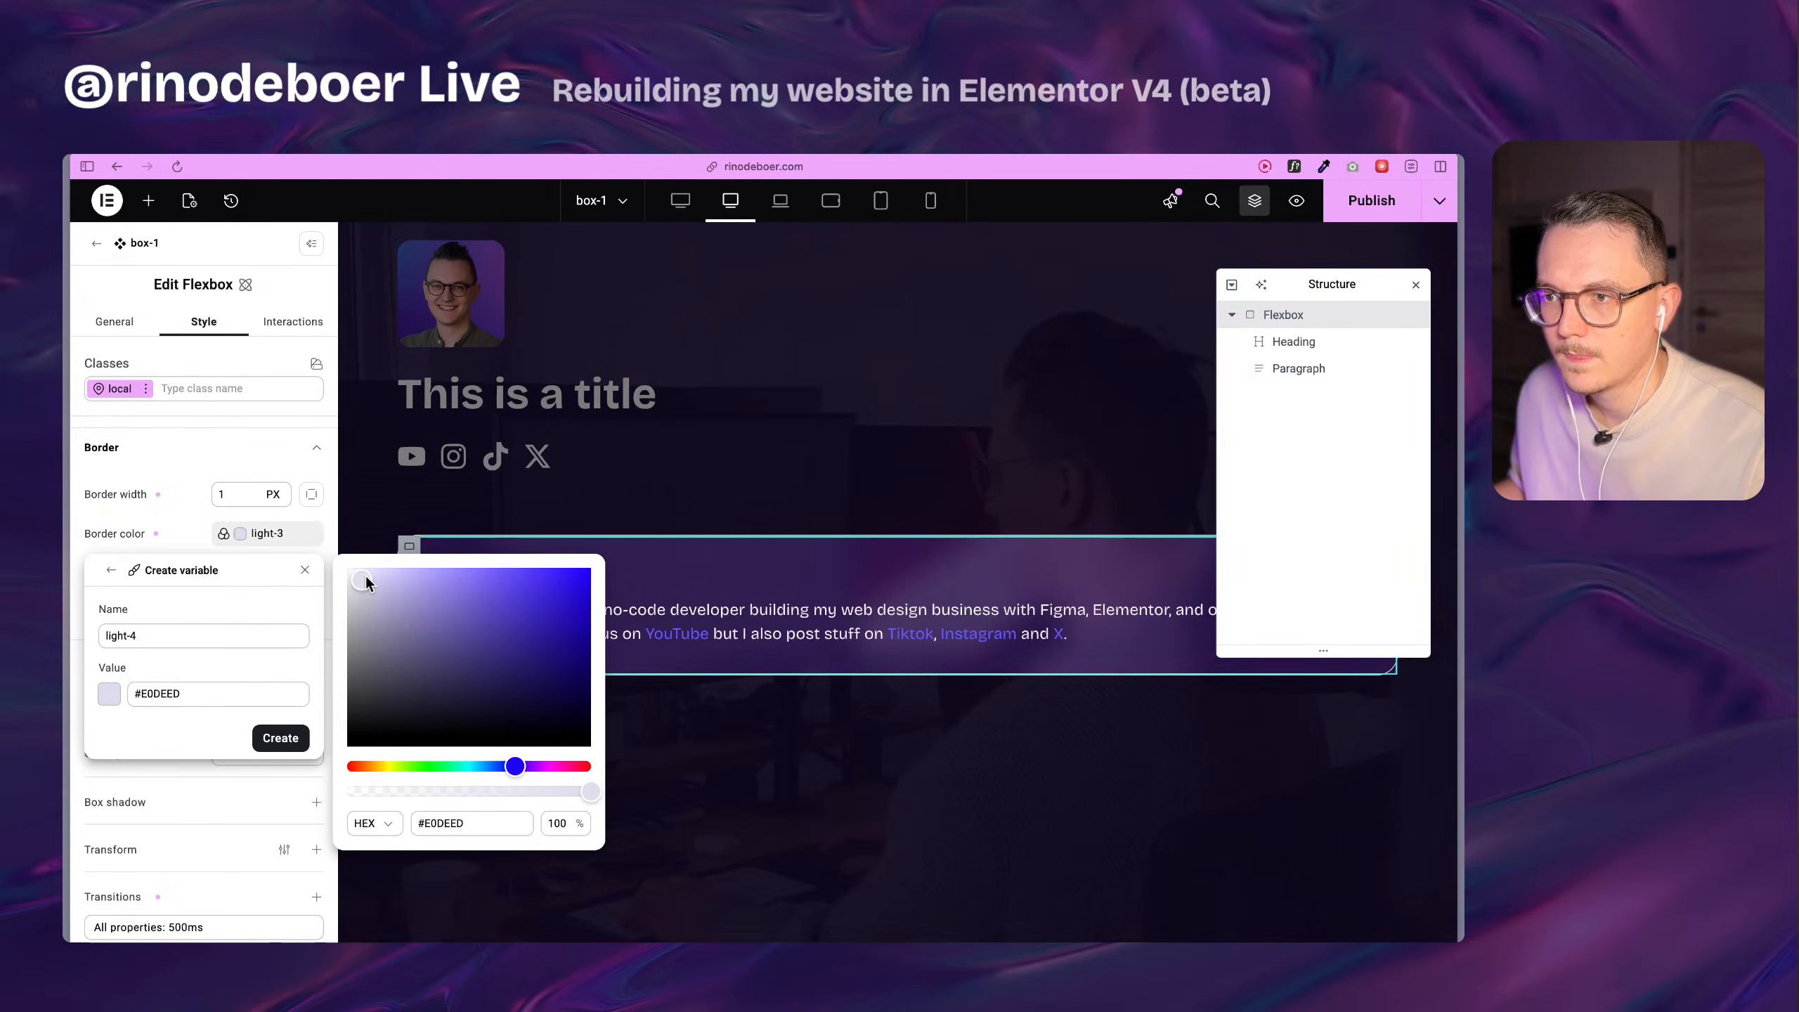
left_click(368, 586)
left_click_drag(369, 585, 370, 599)
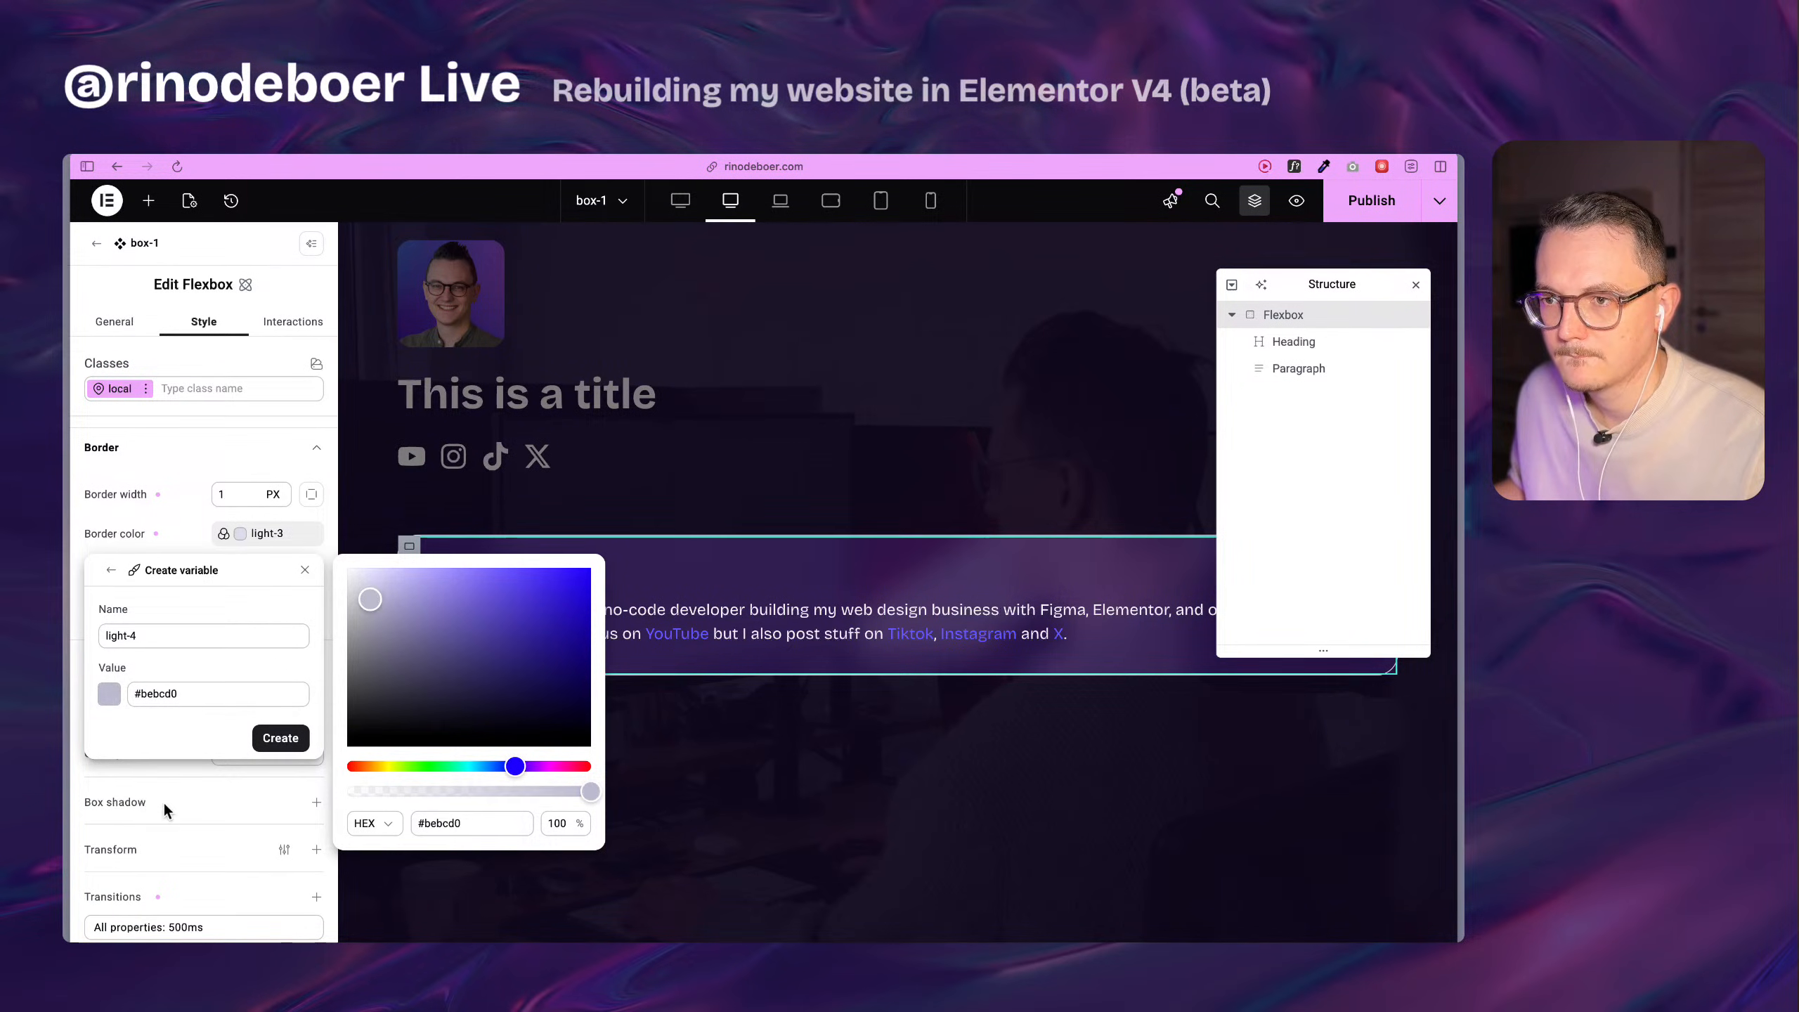
left_click(231, 740)
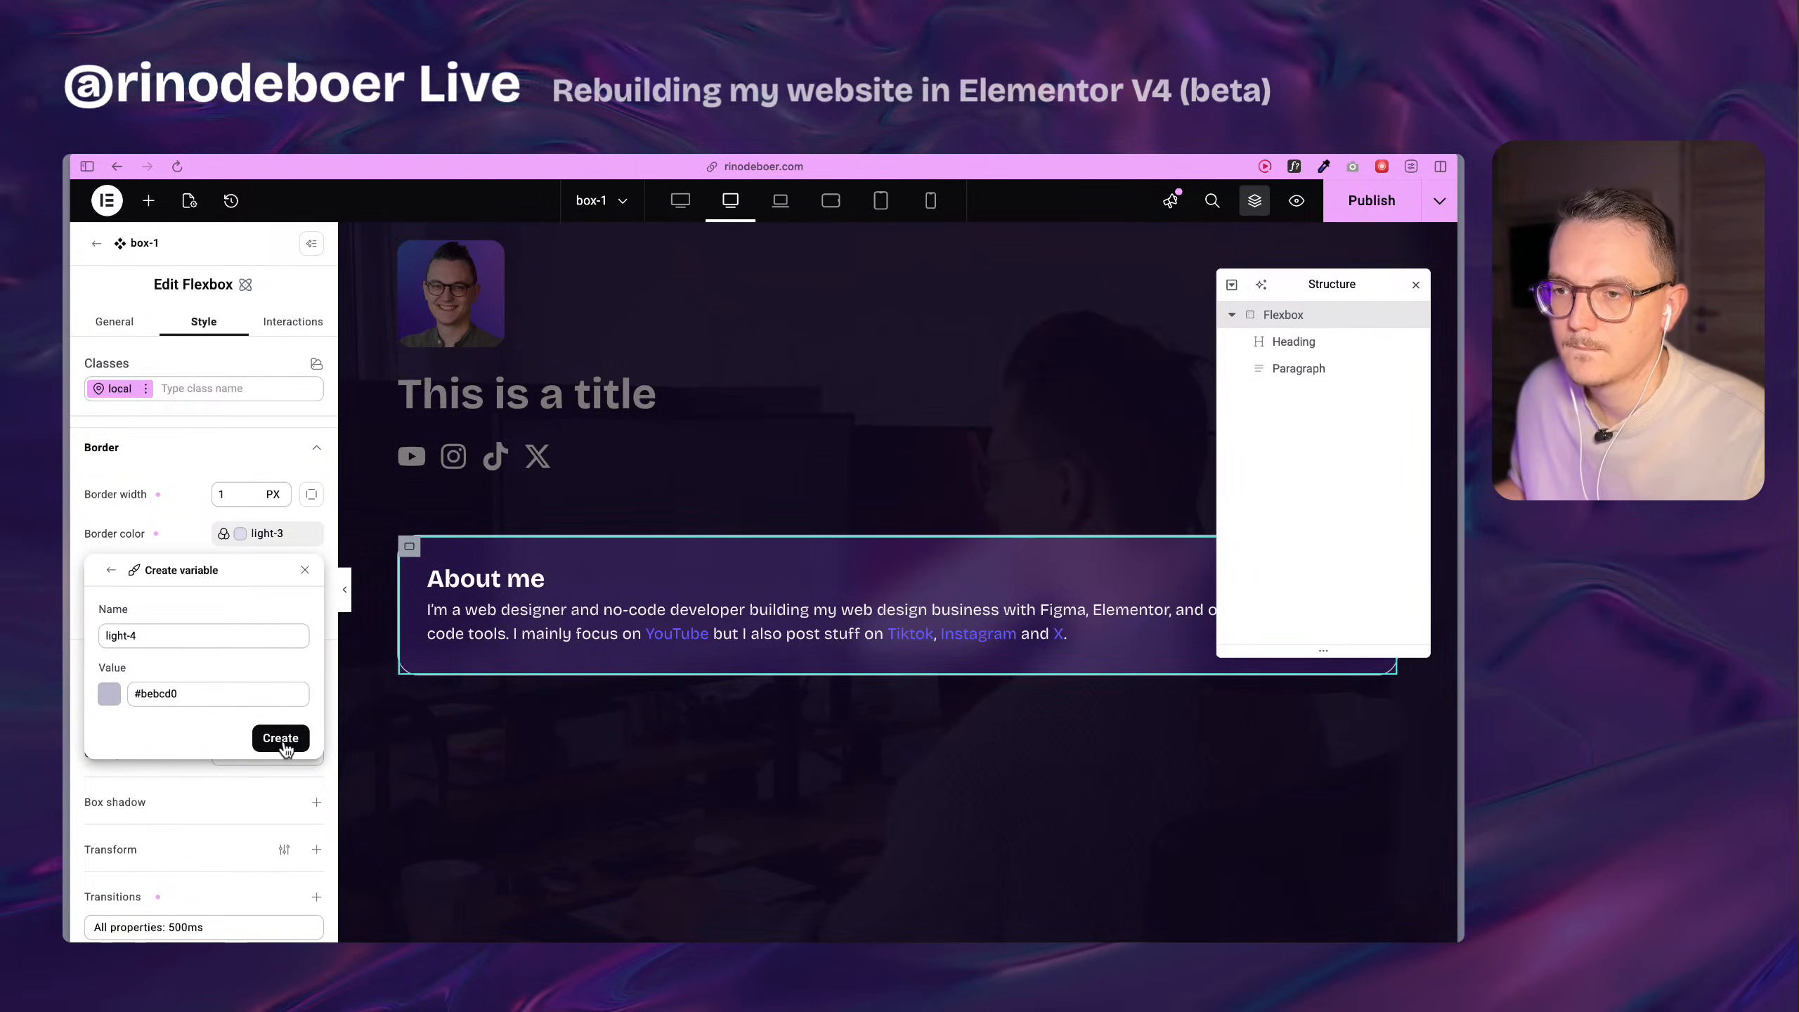
left_click(284, 740)
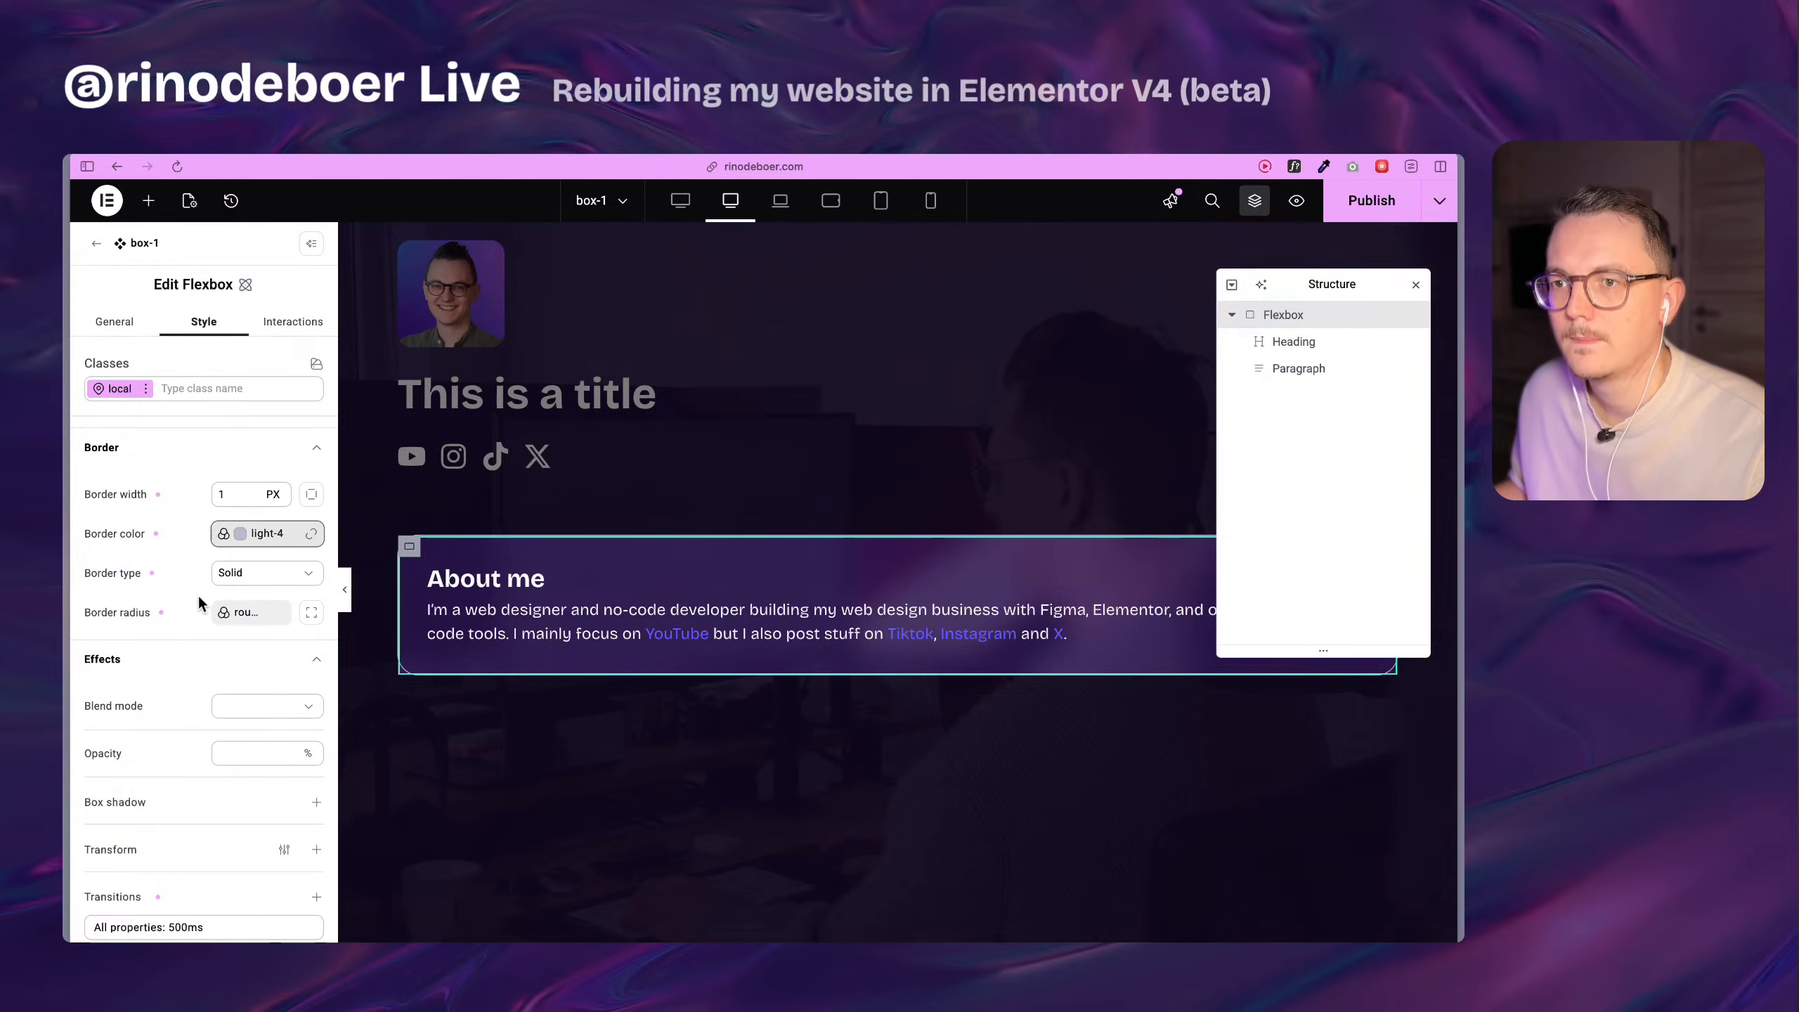
Publish the box-1 component and check the About me card's border on the live Home page.
left_click(1392, 201)
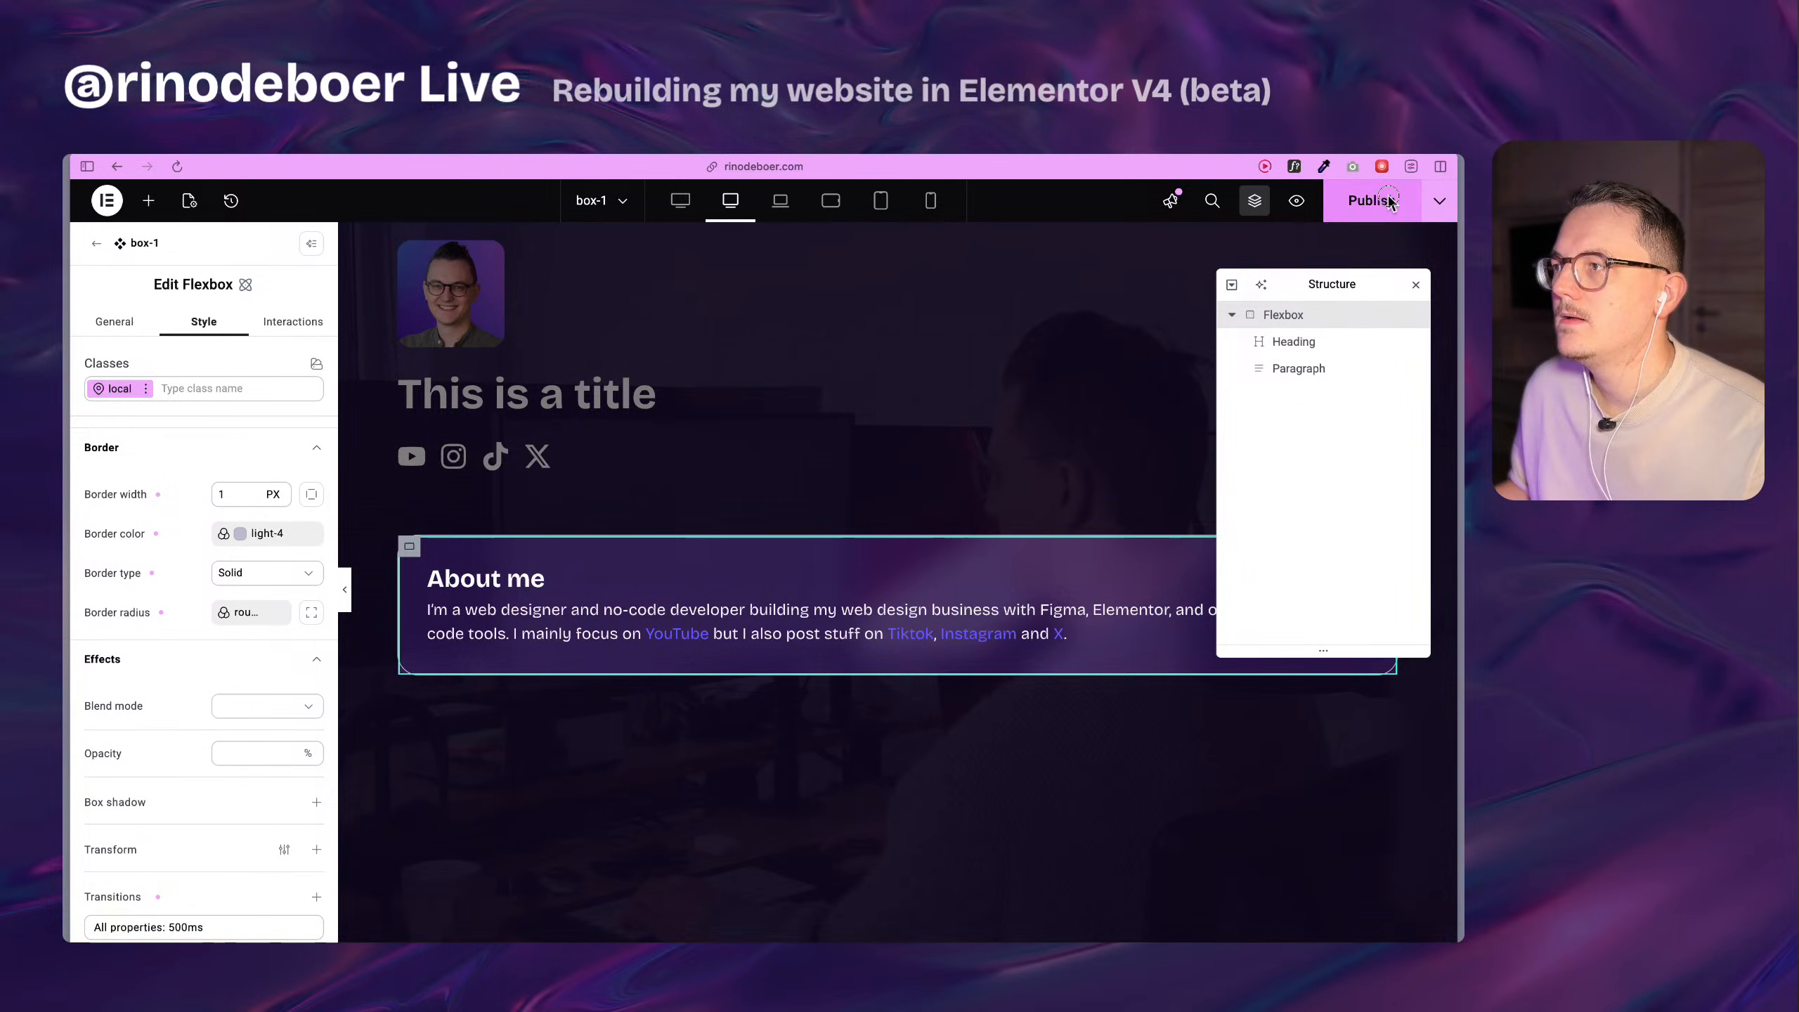
mouse_move(68, 688)
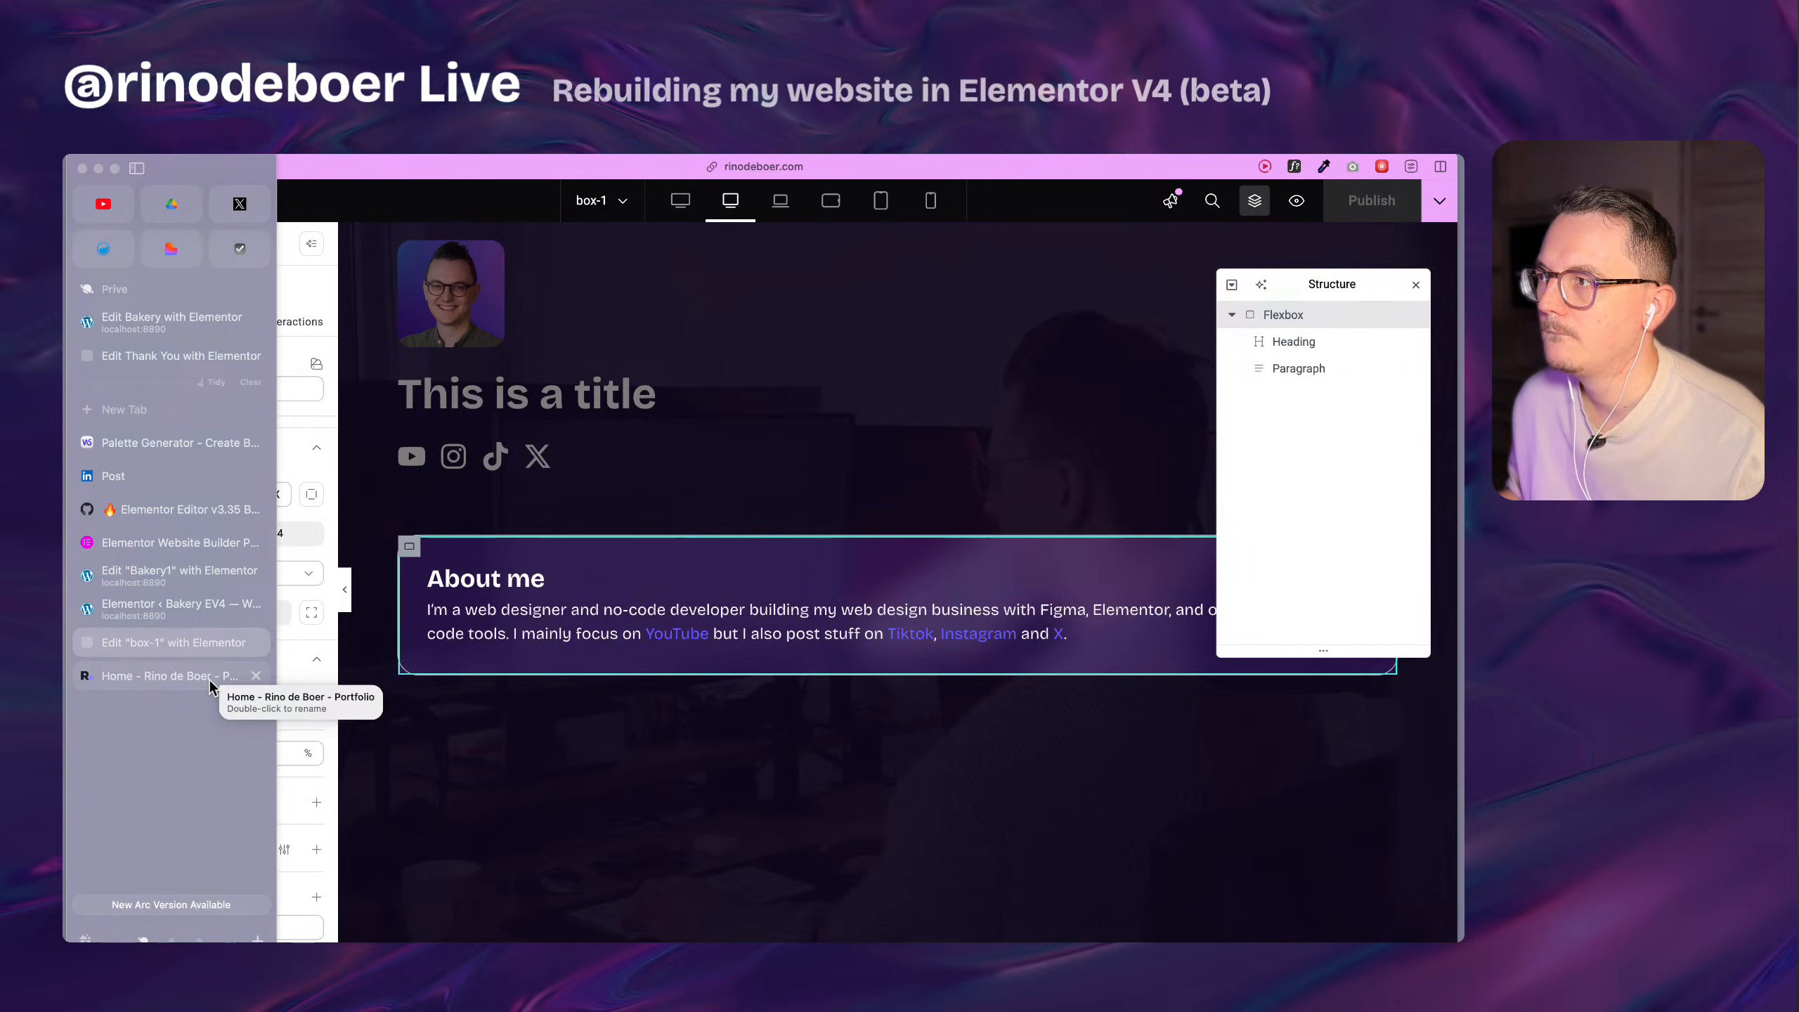
left_click(209, 679)
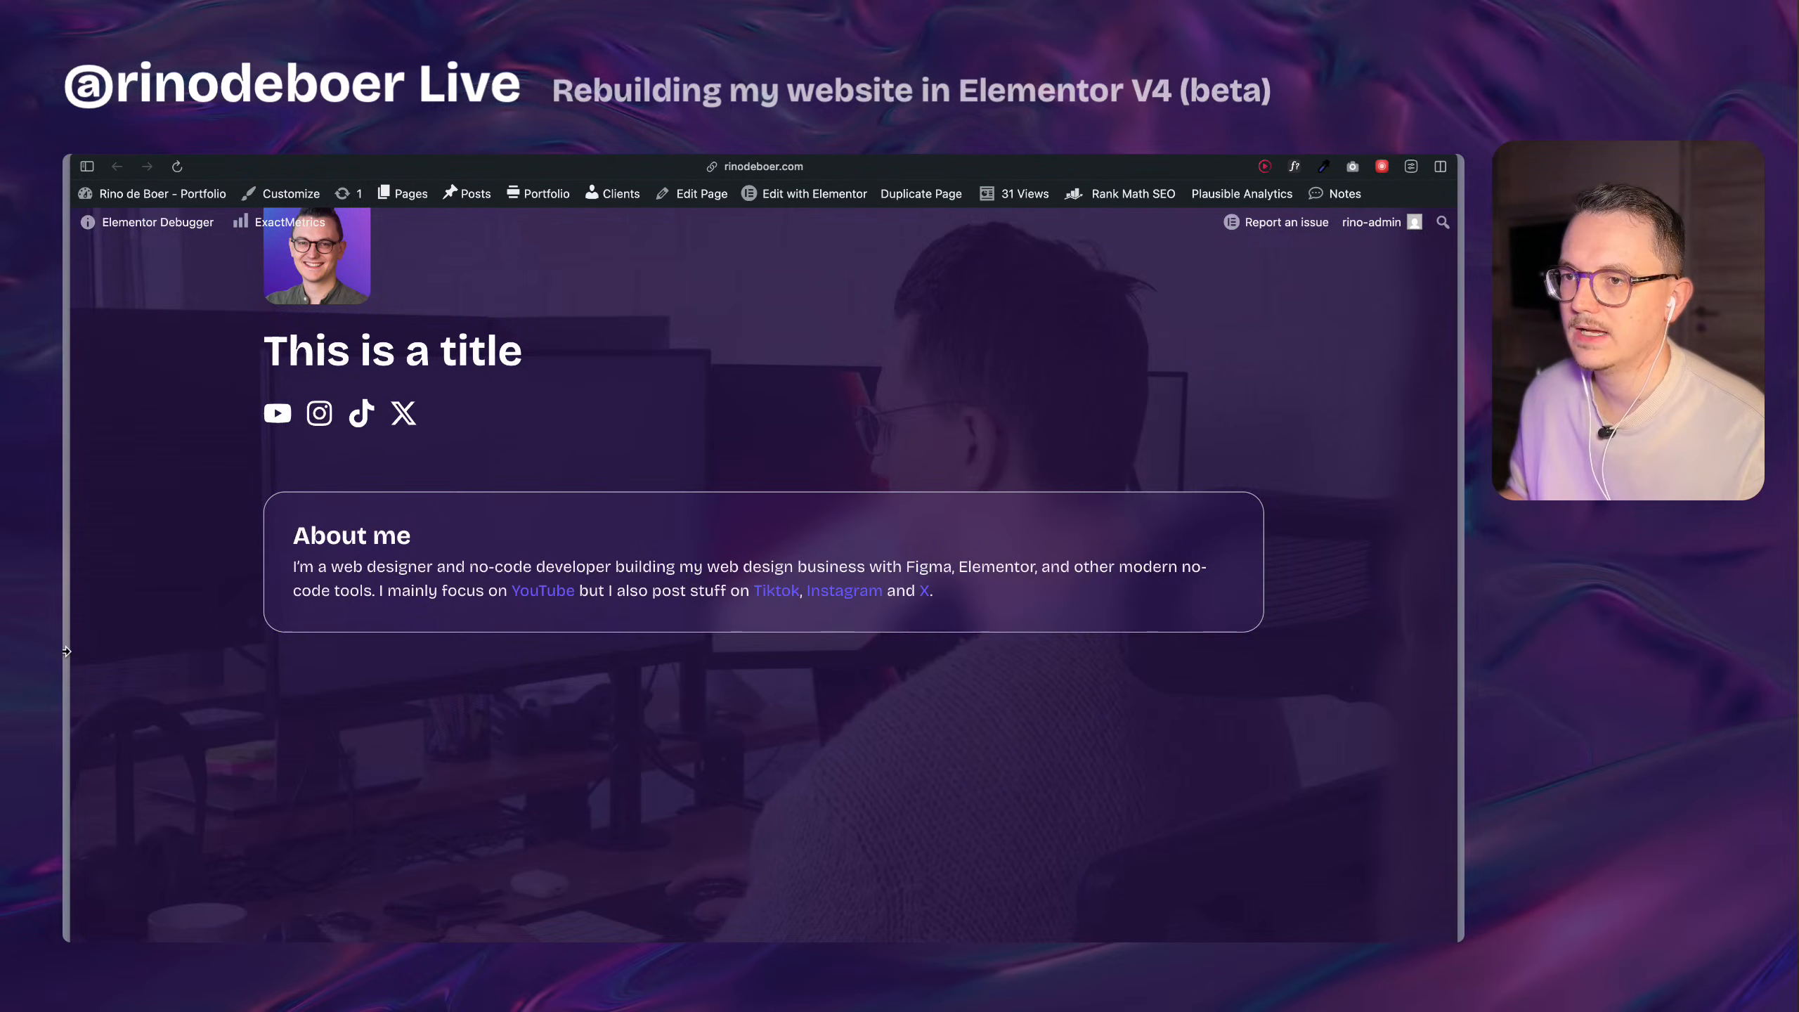
Back in the box-1 editor, create a color variable named light-5 with value #75728d for the flexbox's normal-state border color.
mouse_move(69, 663)
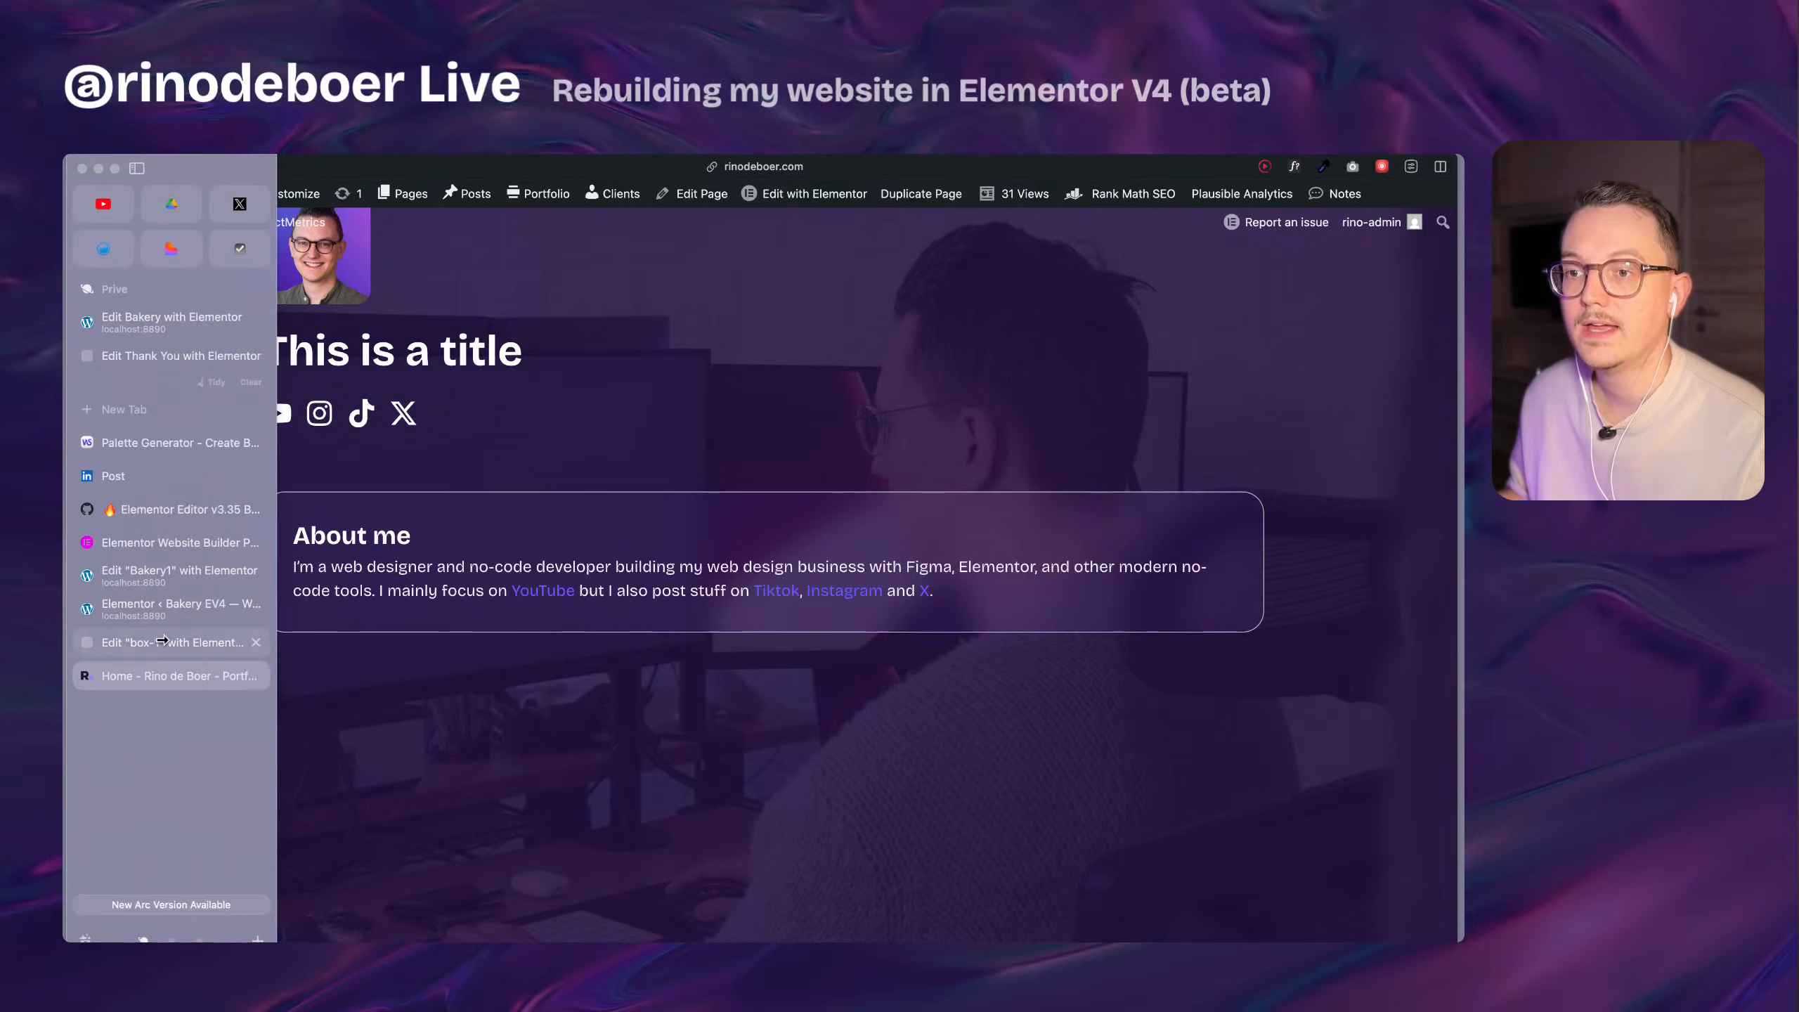
left_click(180, 647)
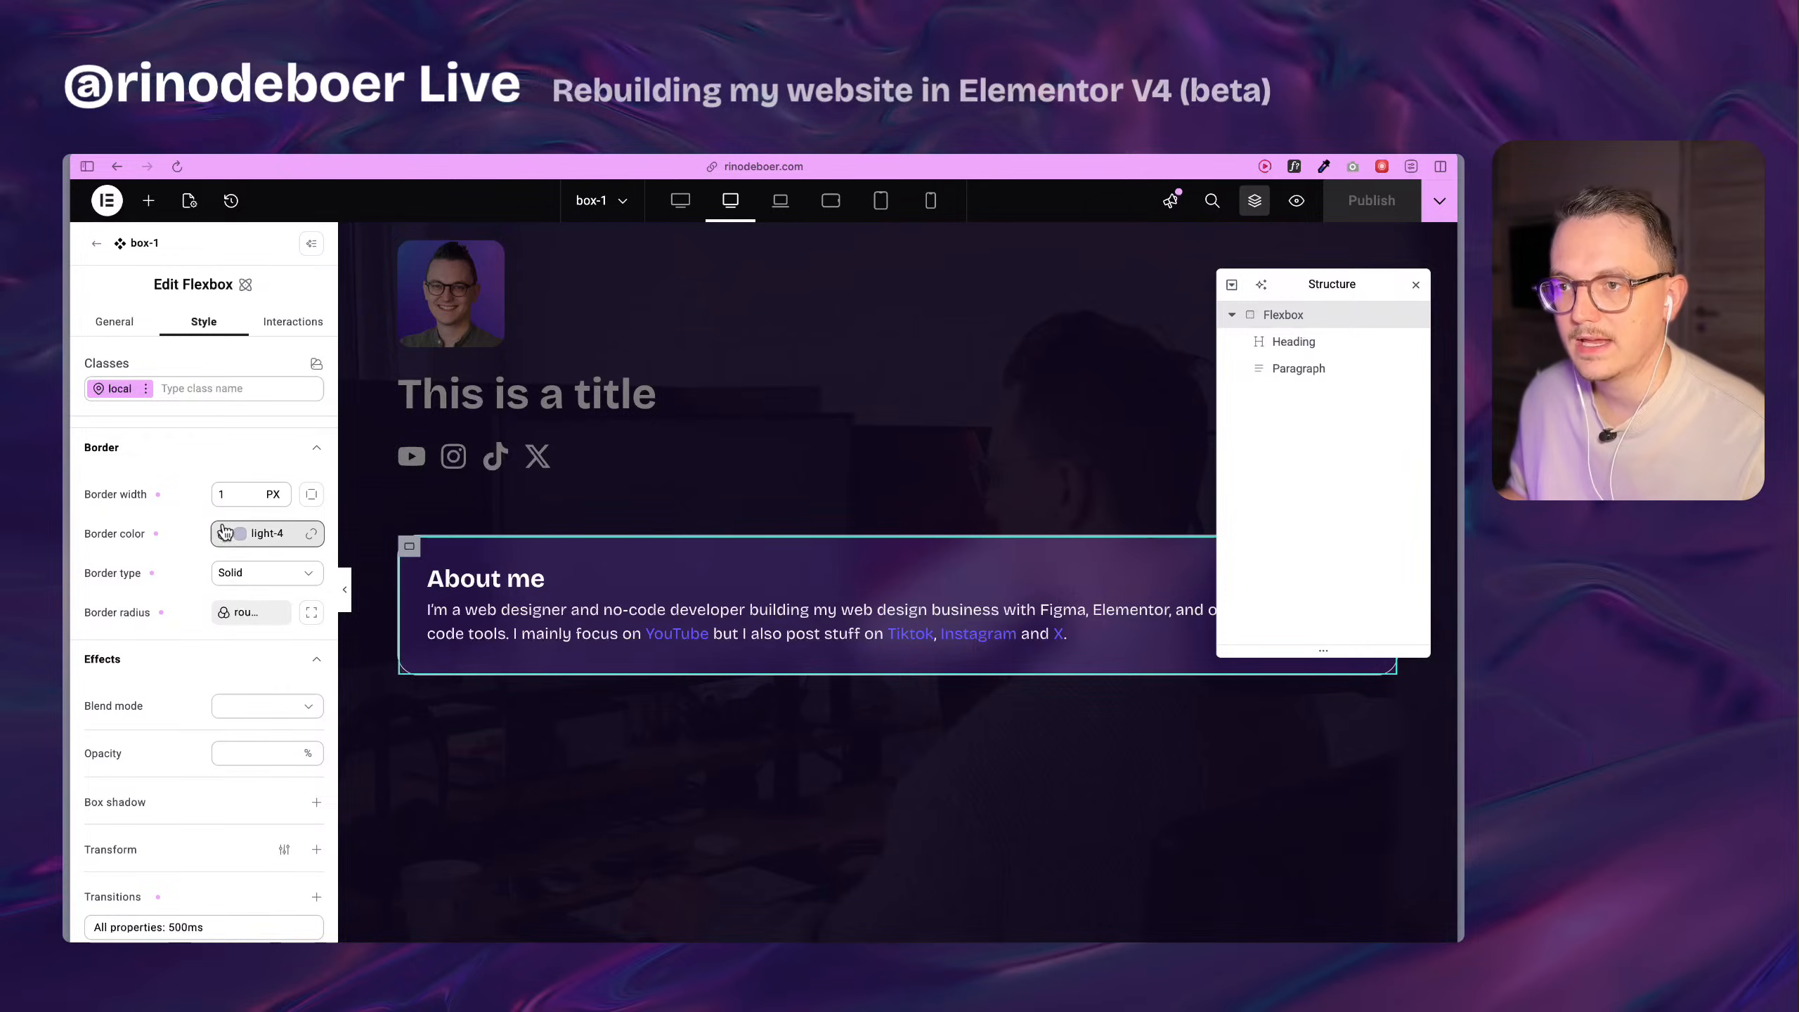
left_click(254, 537)
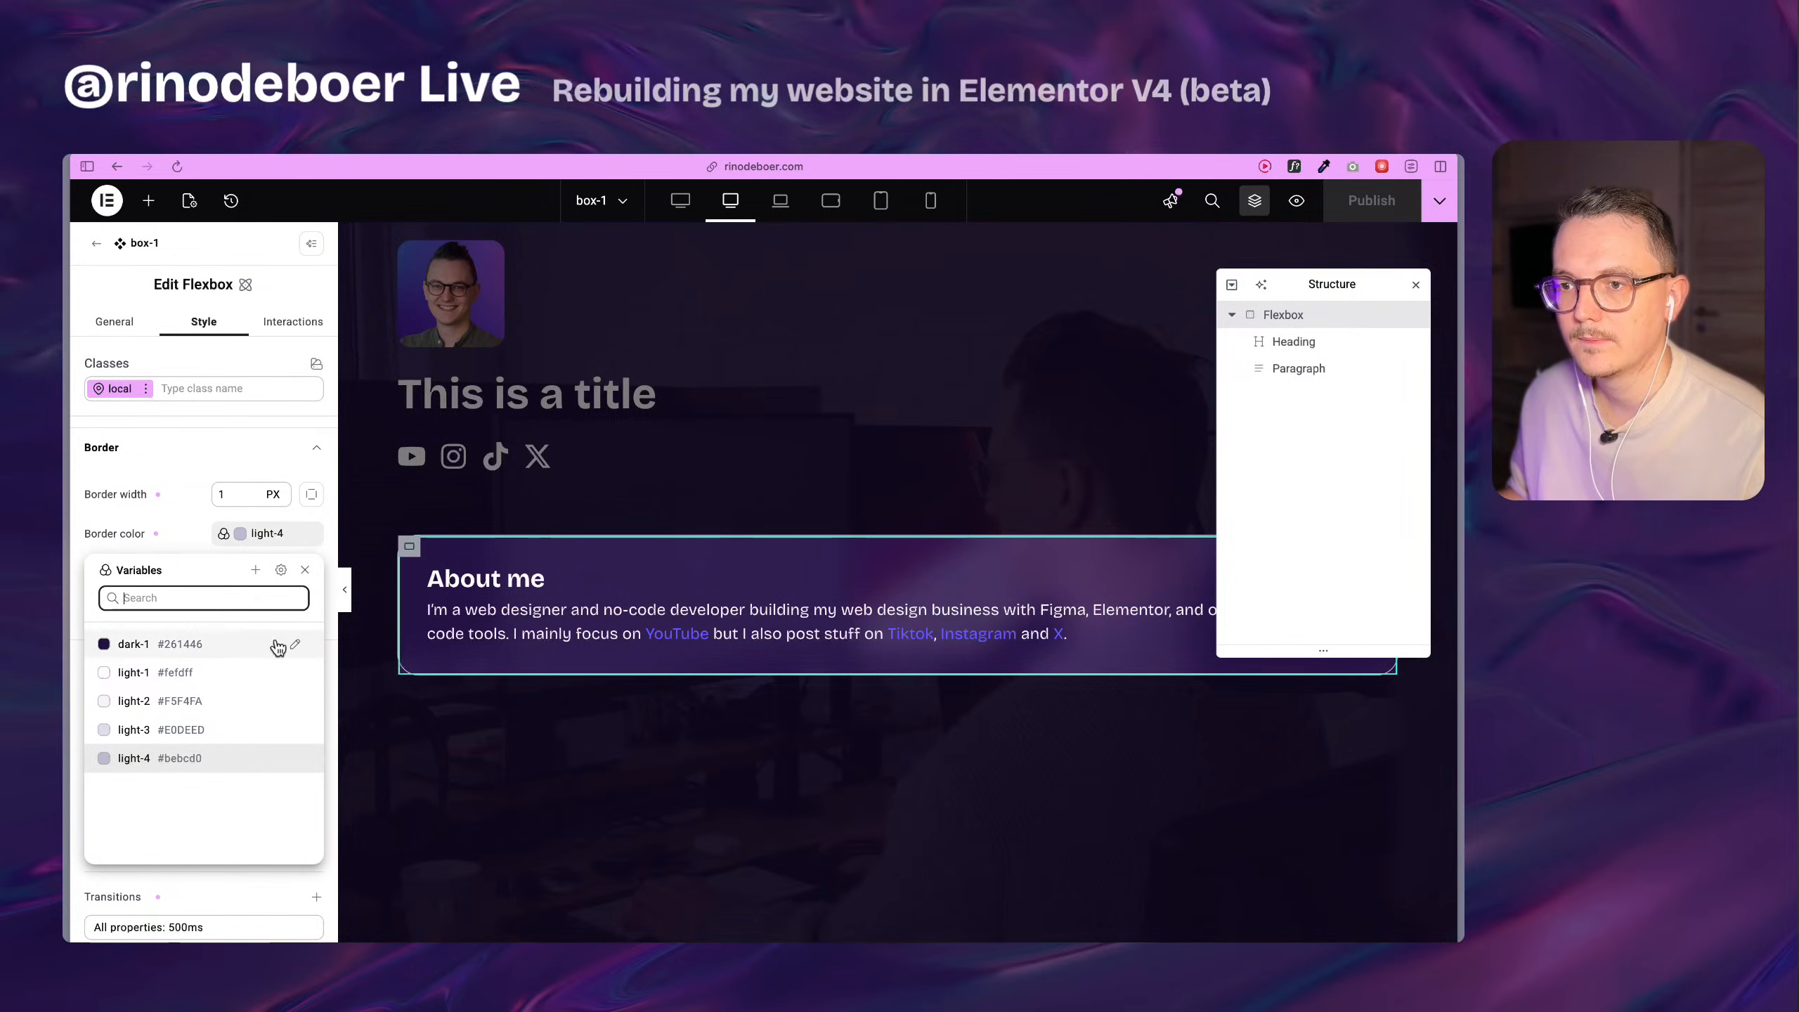
left_click(256, 571)
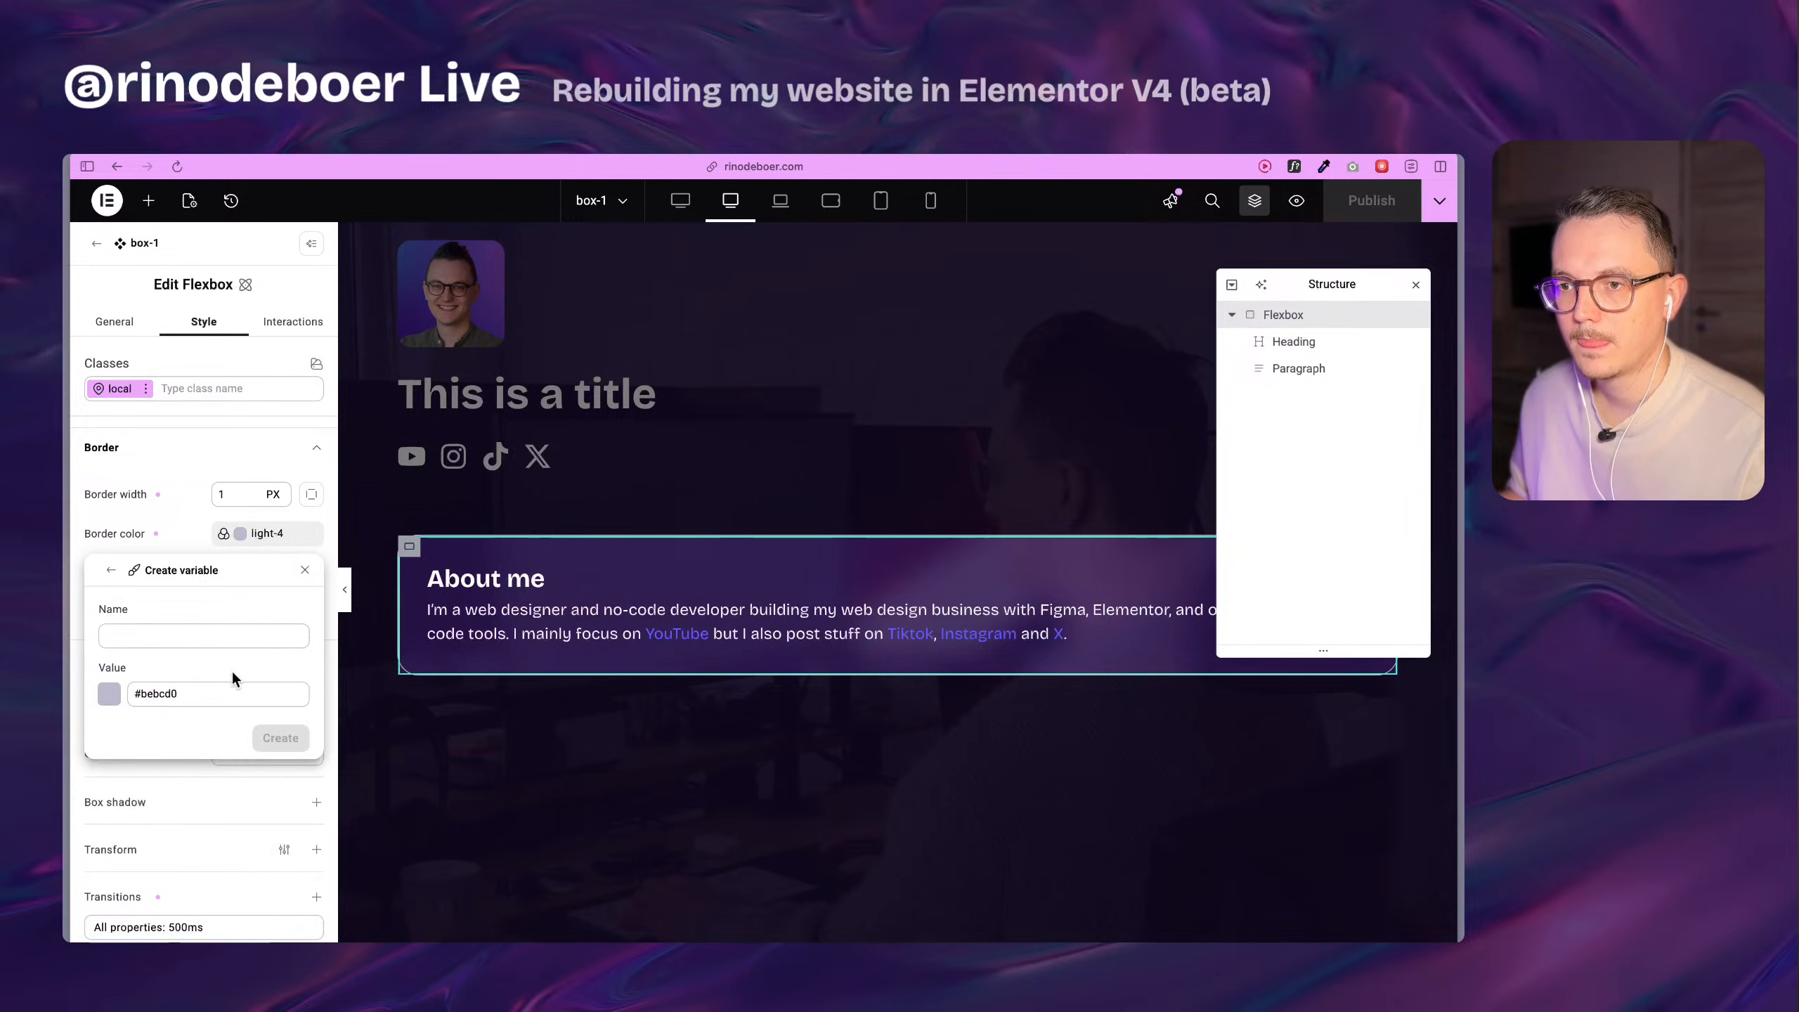
left_click(150, 640)
type("light")
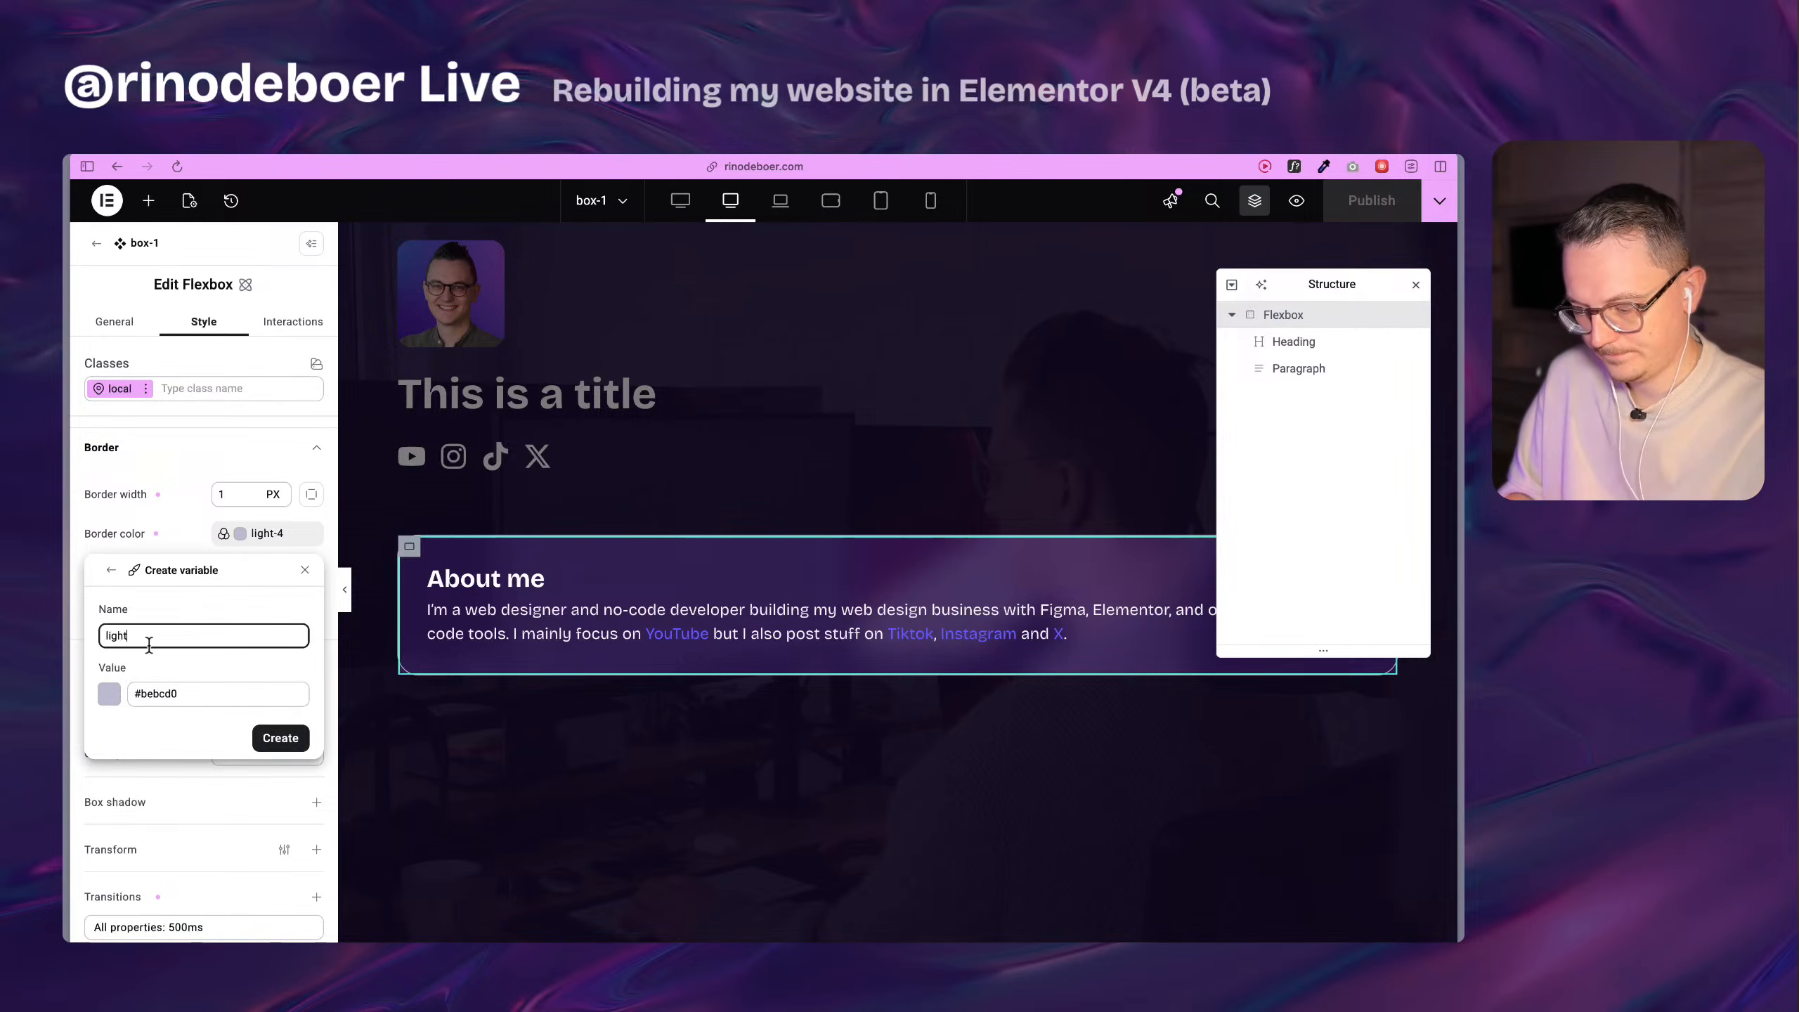
type("-5")
left_click(109, 693)
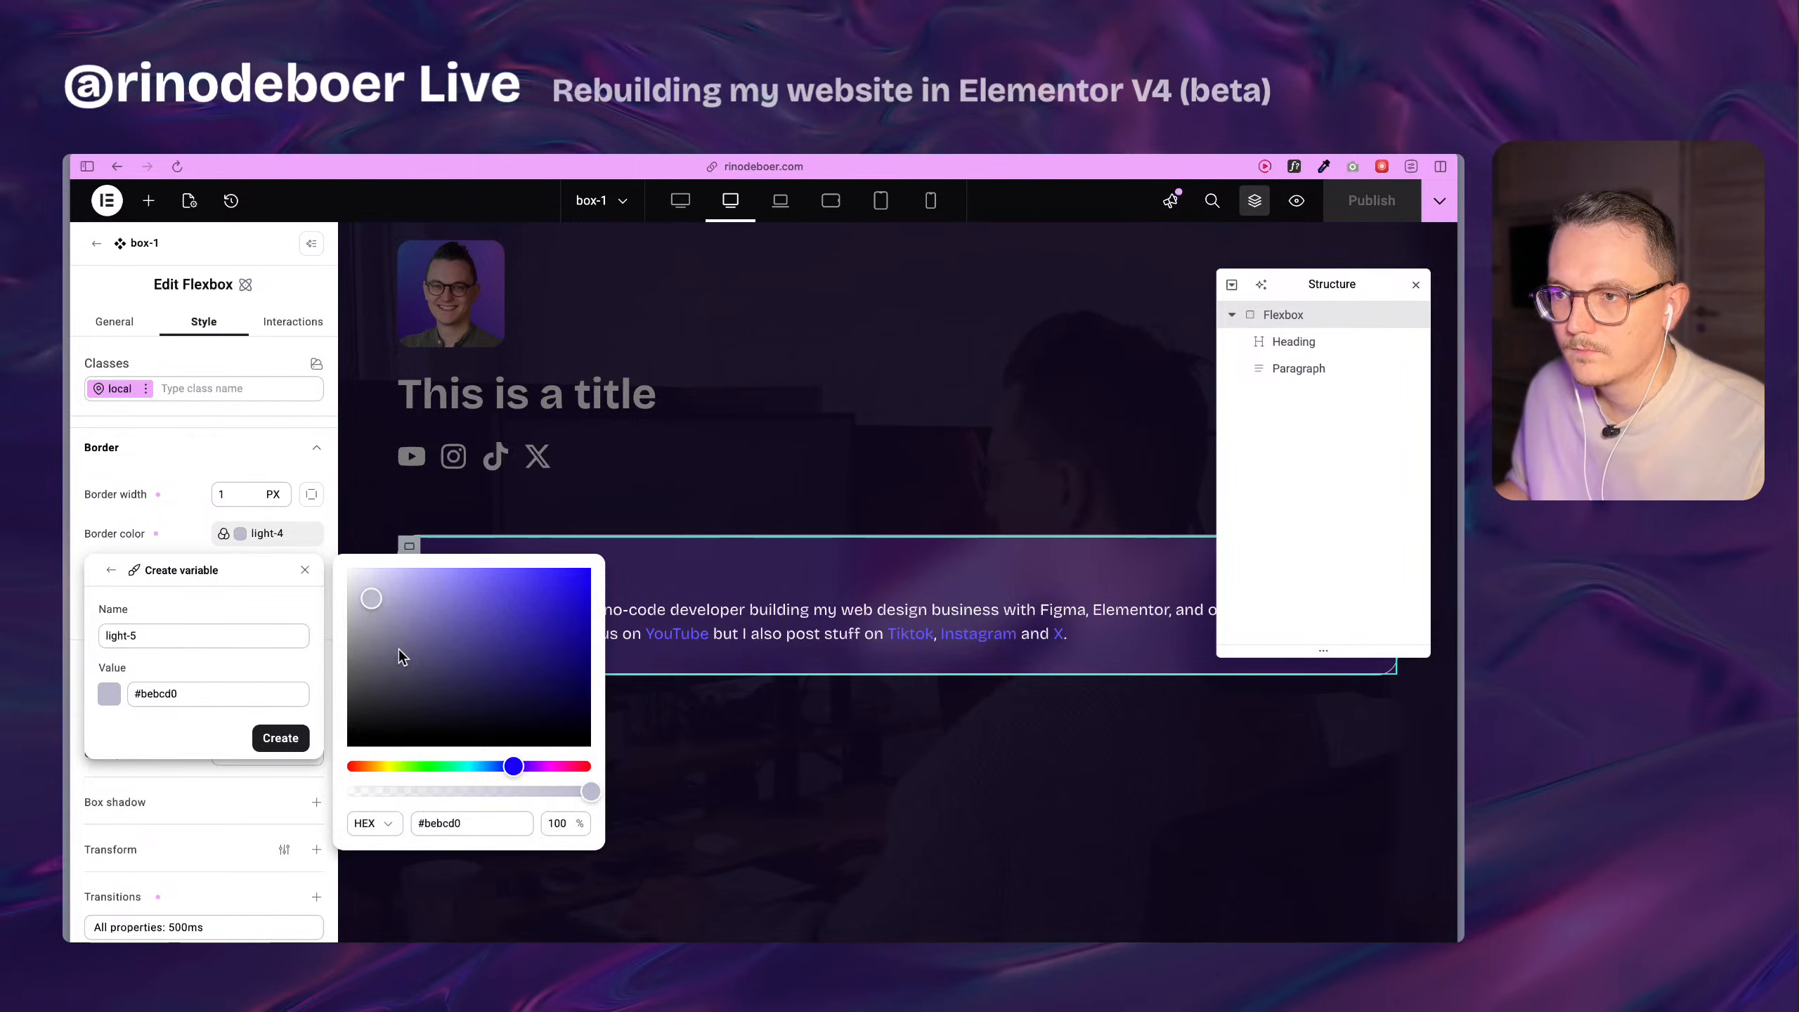
mouse_move(399, 650)
left_mouse_down()
mouse_move(380, 613)
mouse_move(393, 642)
left_mouse_up()
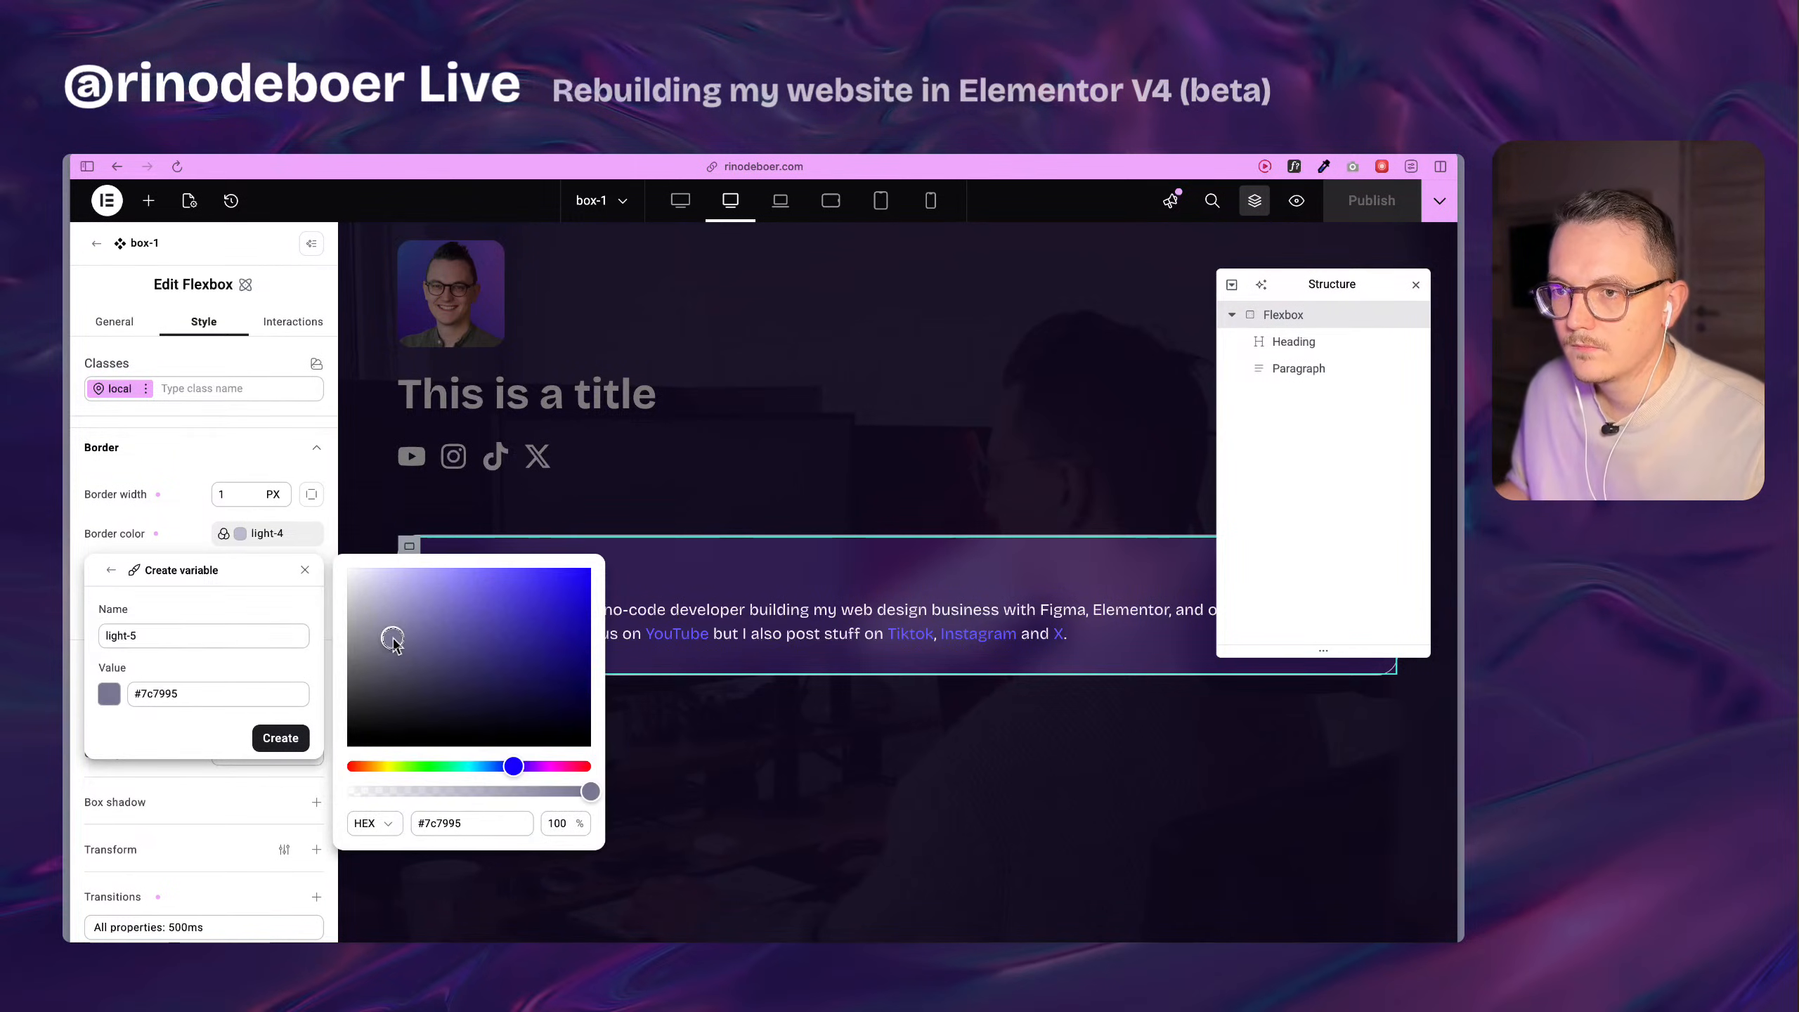
left_click(196, 738)
left_click(280, 738)
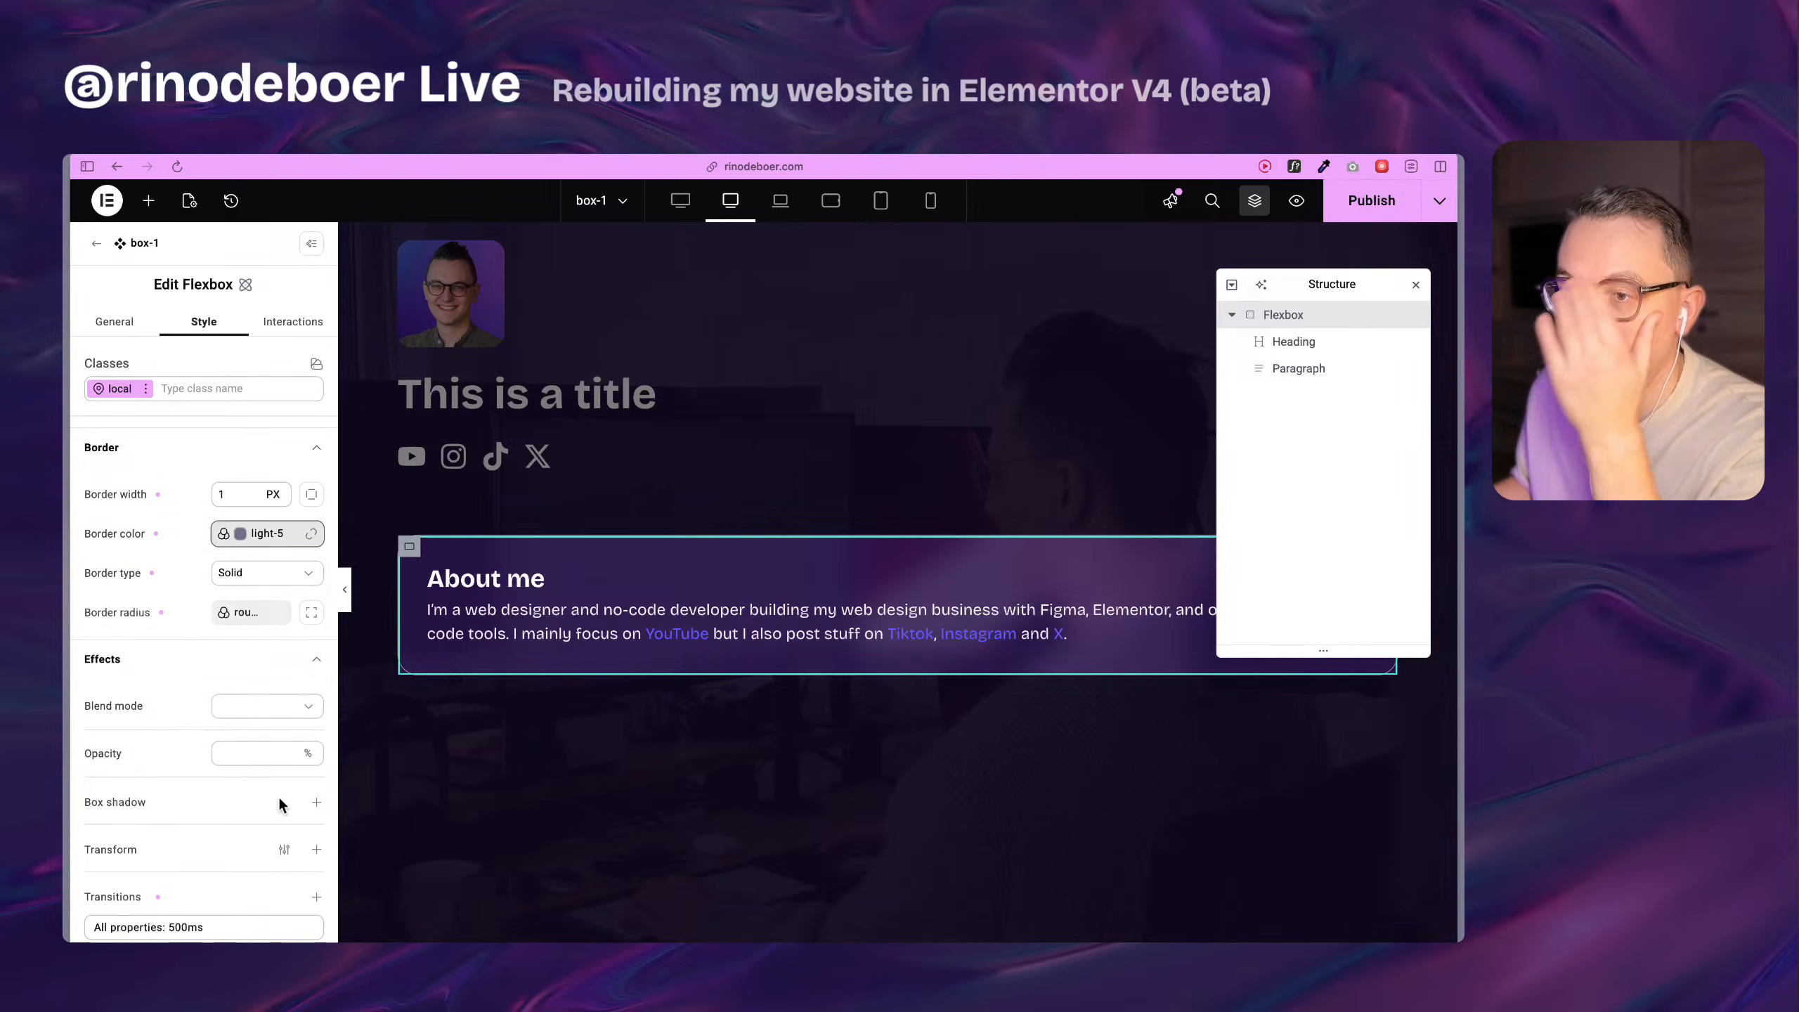
Set the border color in the flexbox's hover state to the light-4 variable.
scroll(554, 597, "up", 12)
scroll(554, 597, "down", 12)
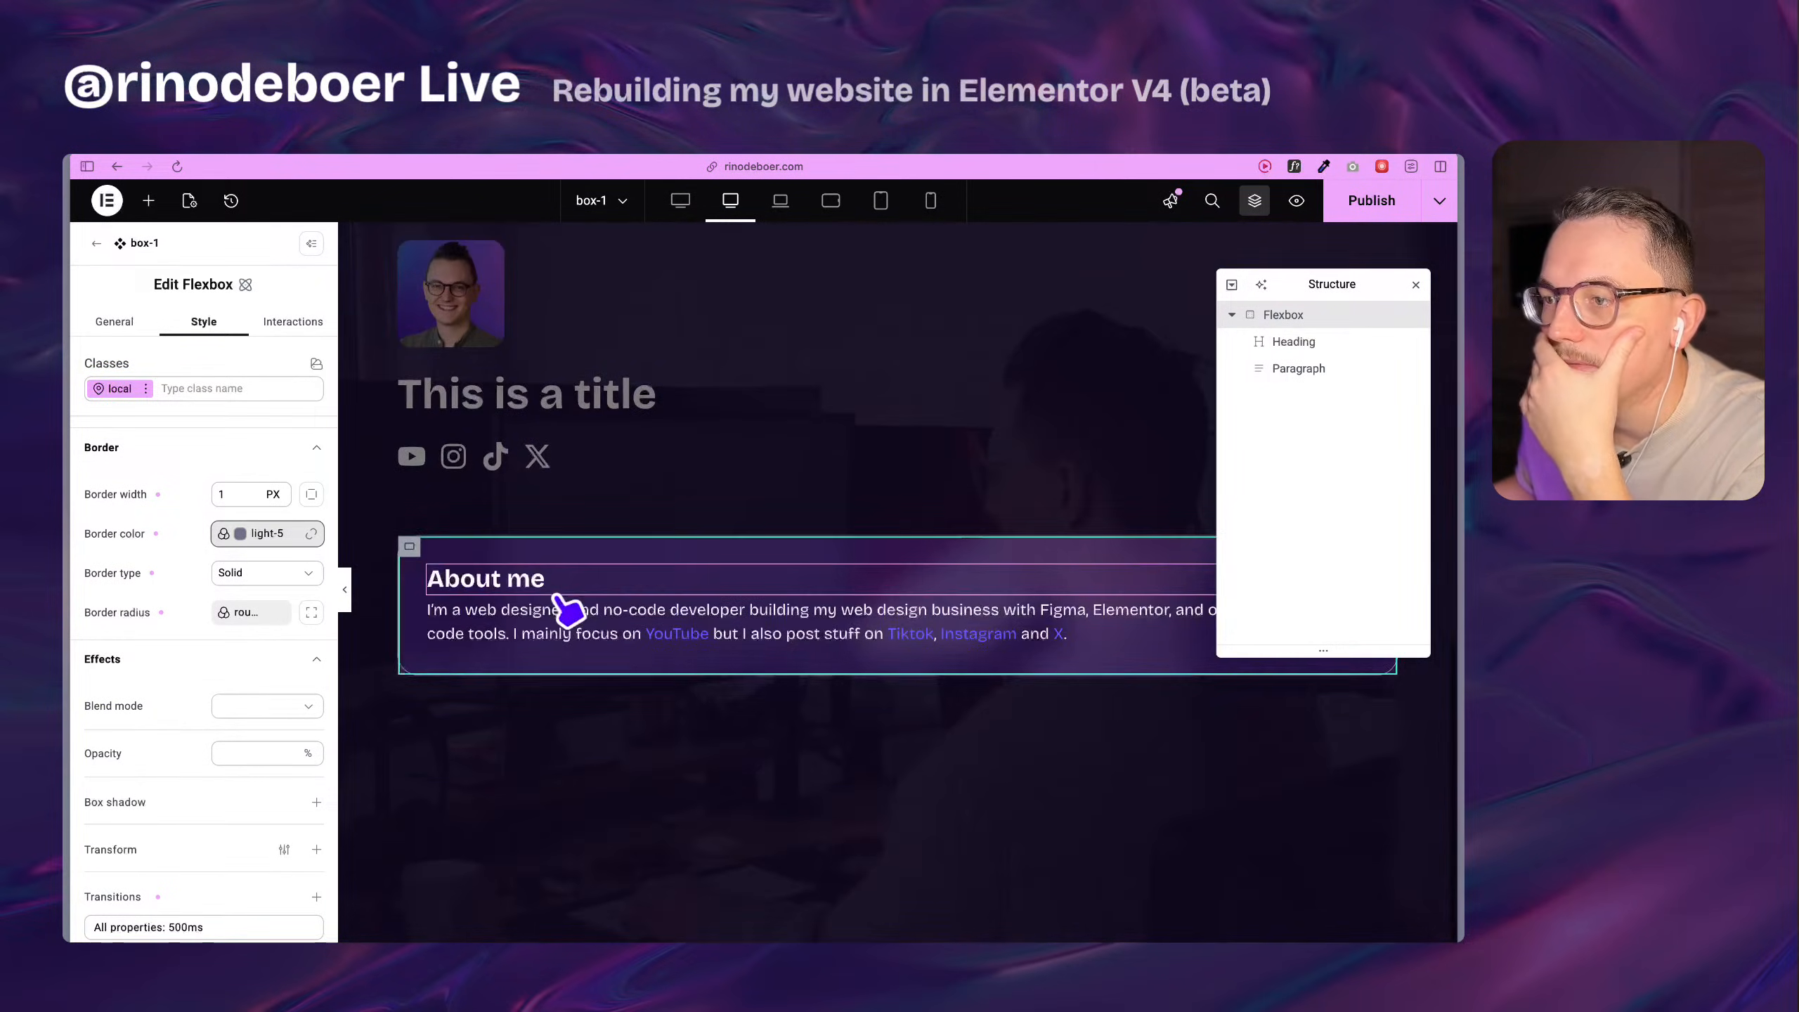
scroll(566, 610, "up", 3)
scroll(574, 623, "down", 3)
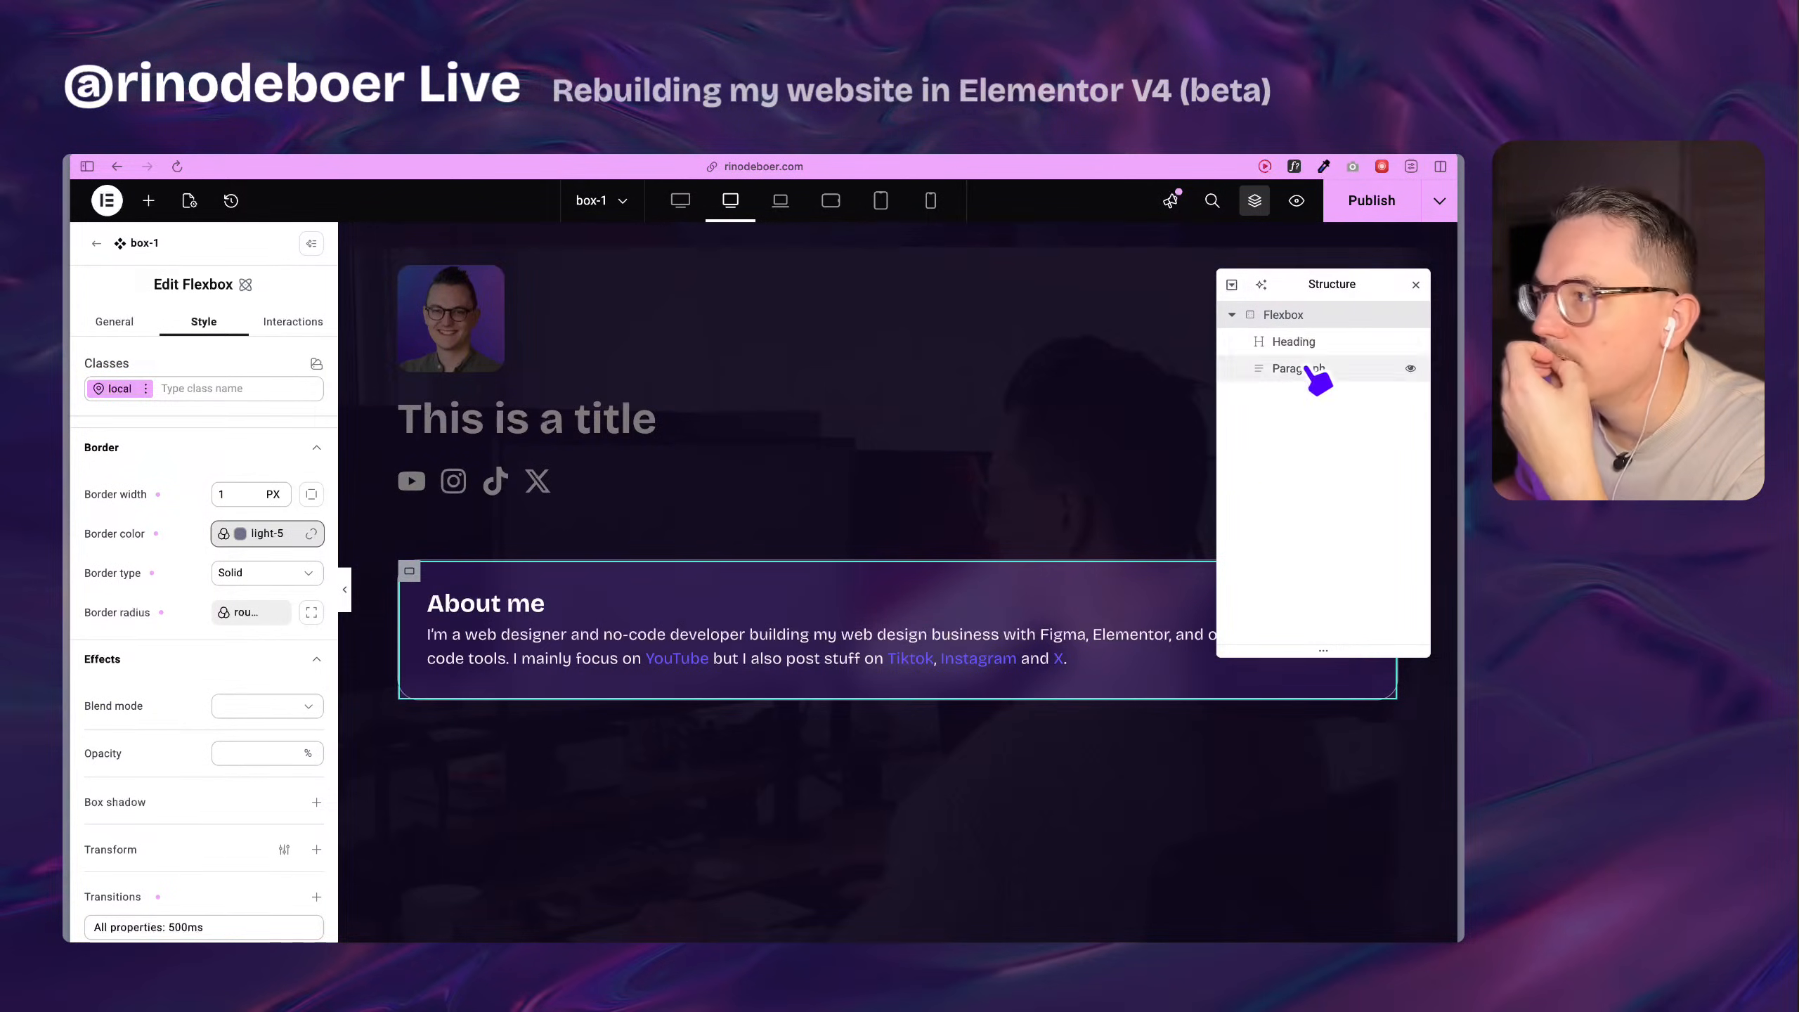
left_click(144, 392)
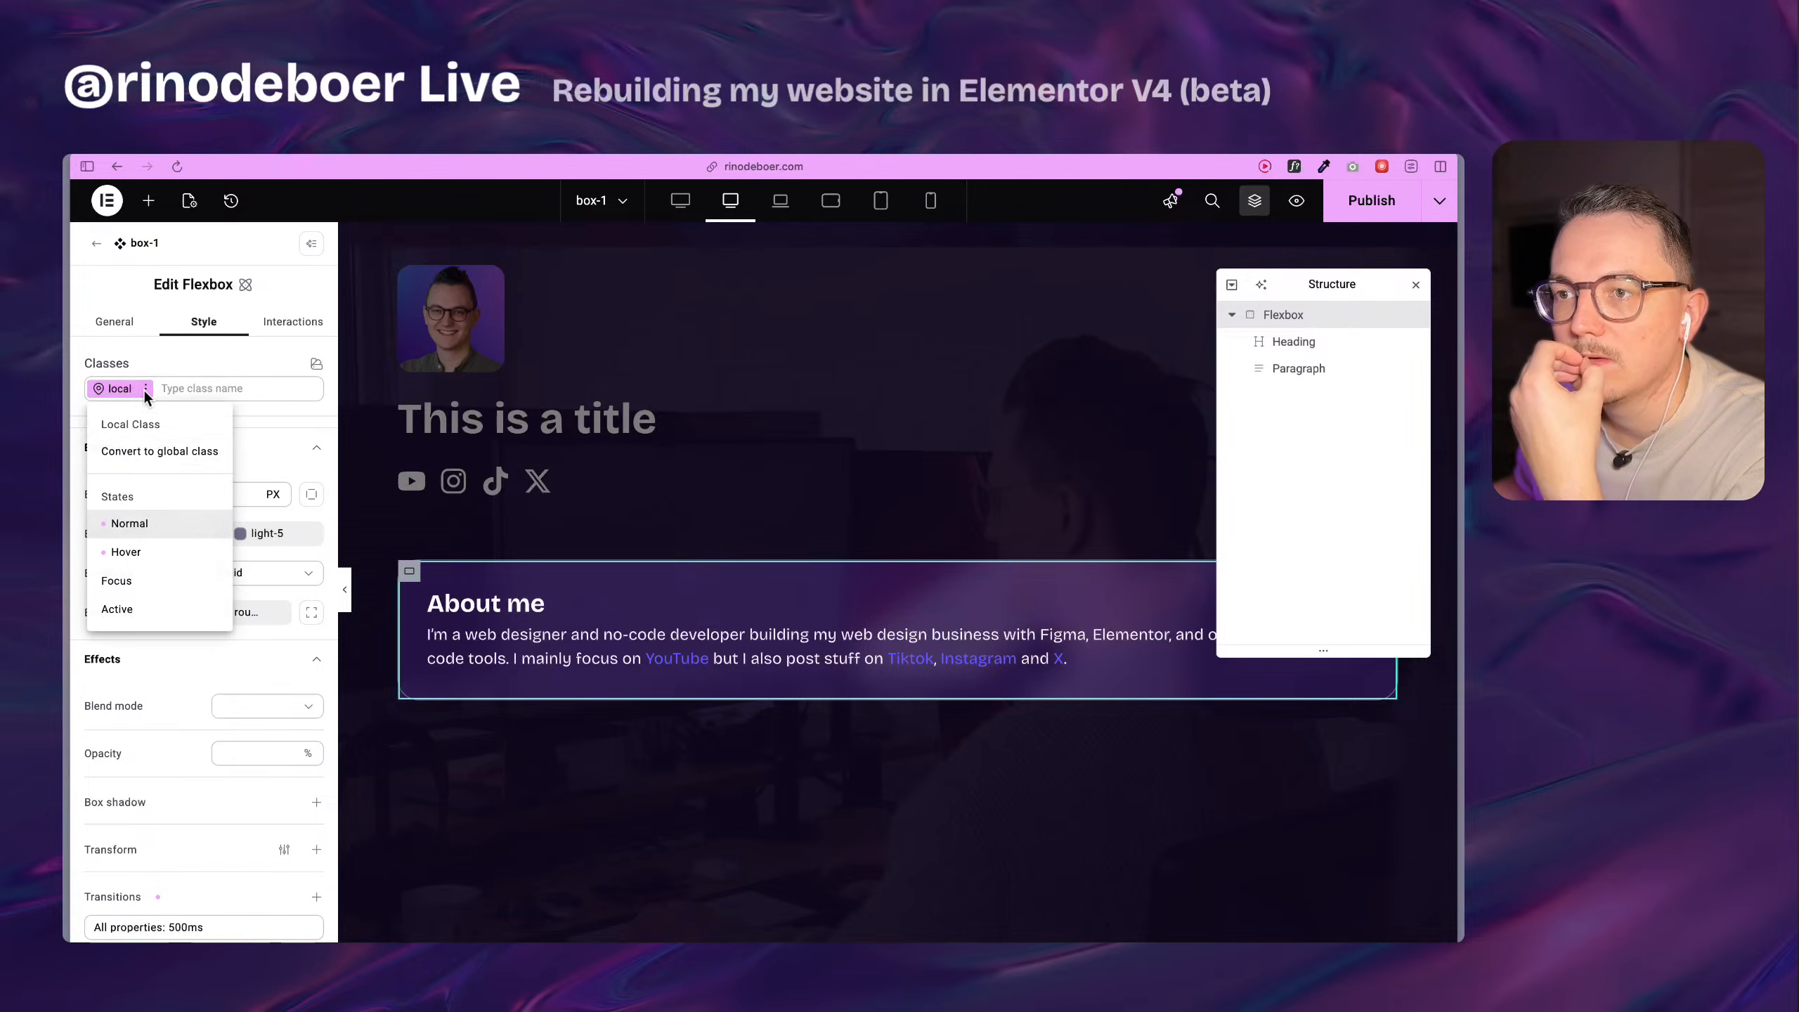
left_click(147, 554)
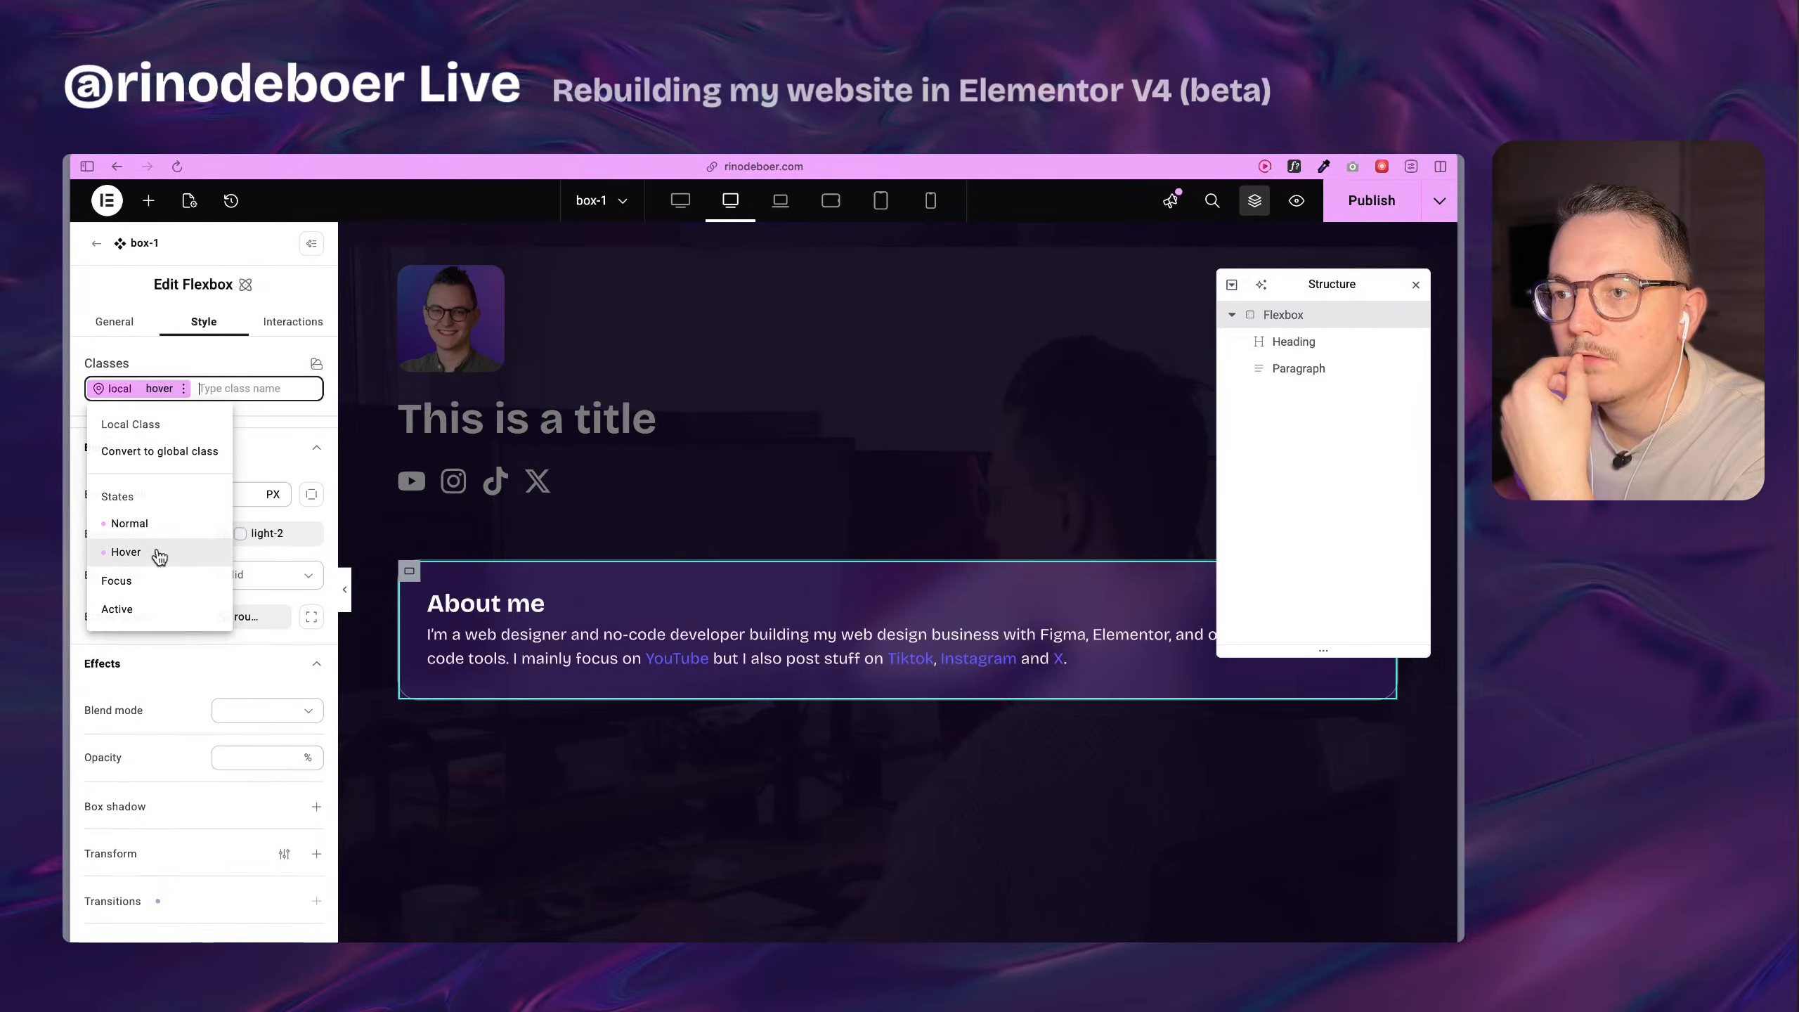
left_click(267, 533)
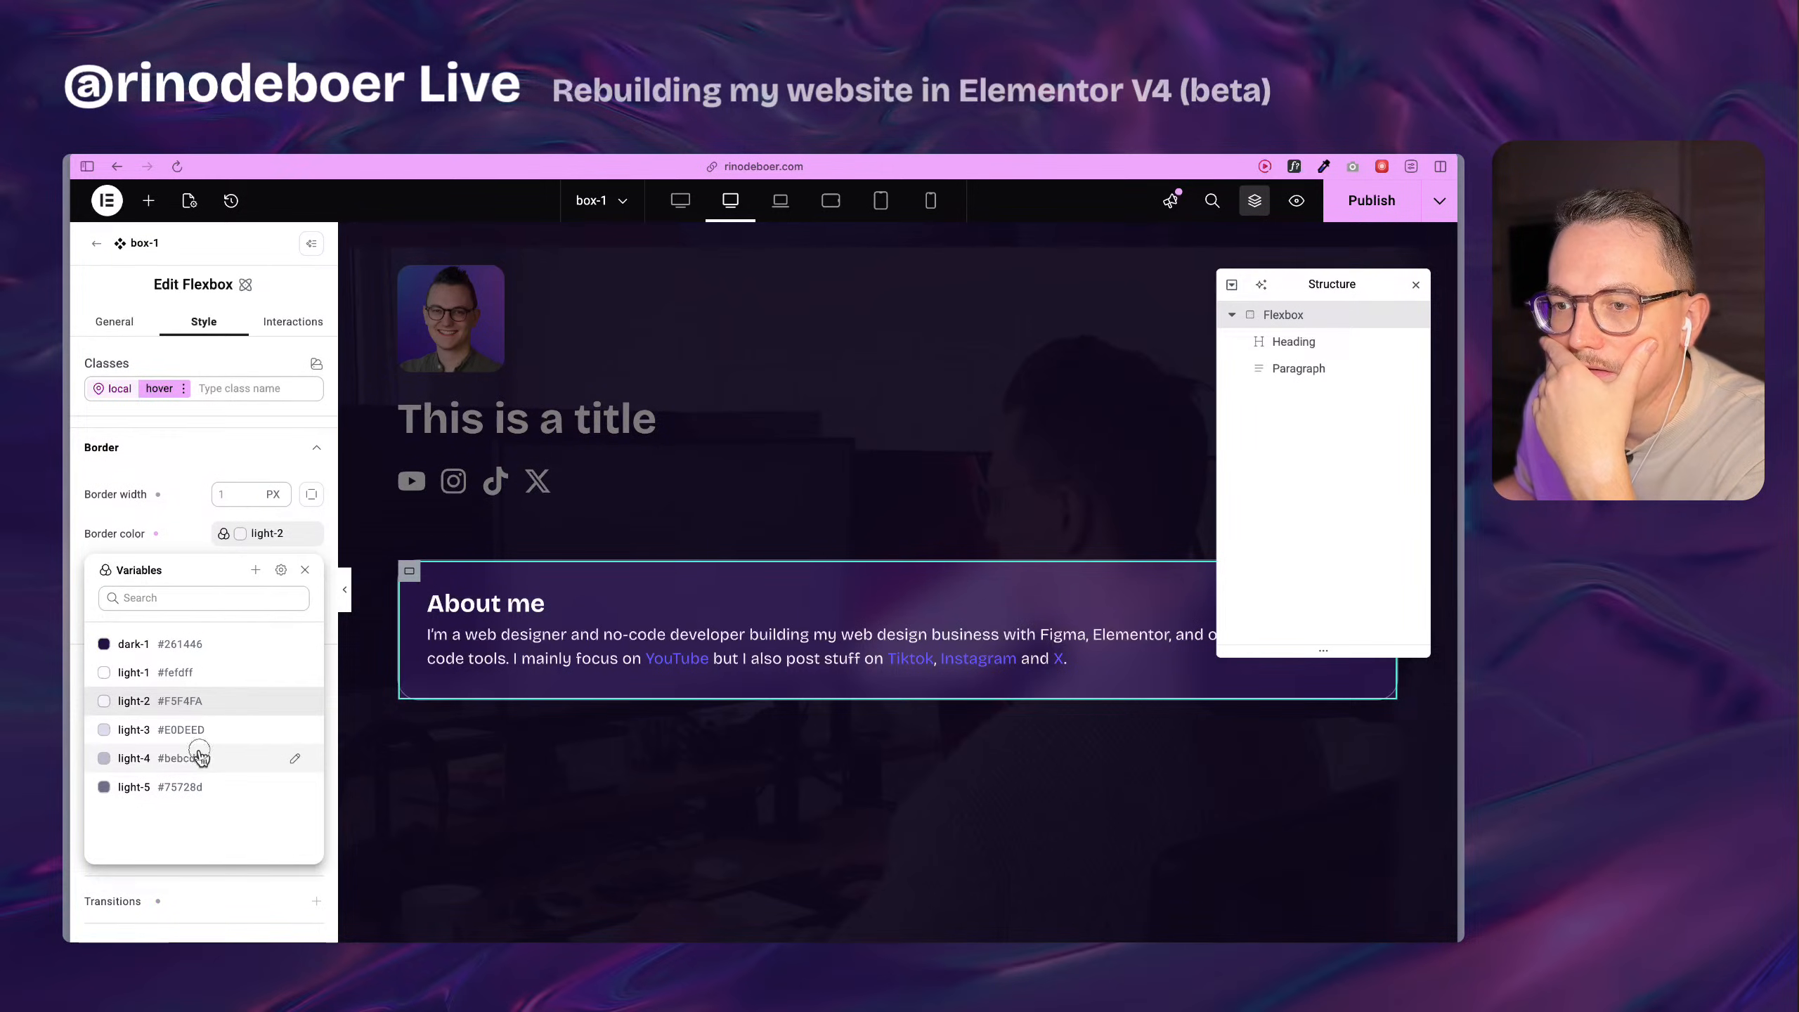
left_click(195, 755)
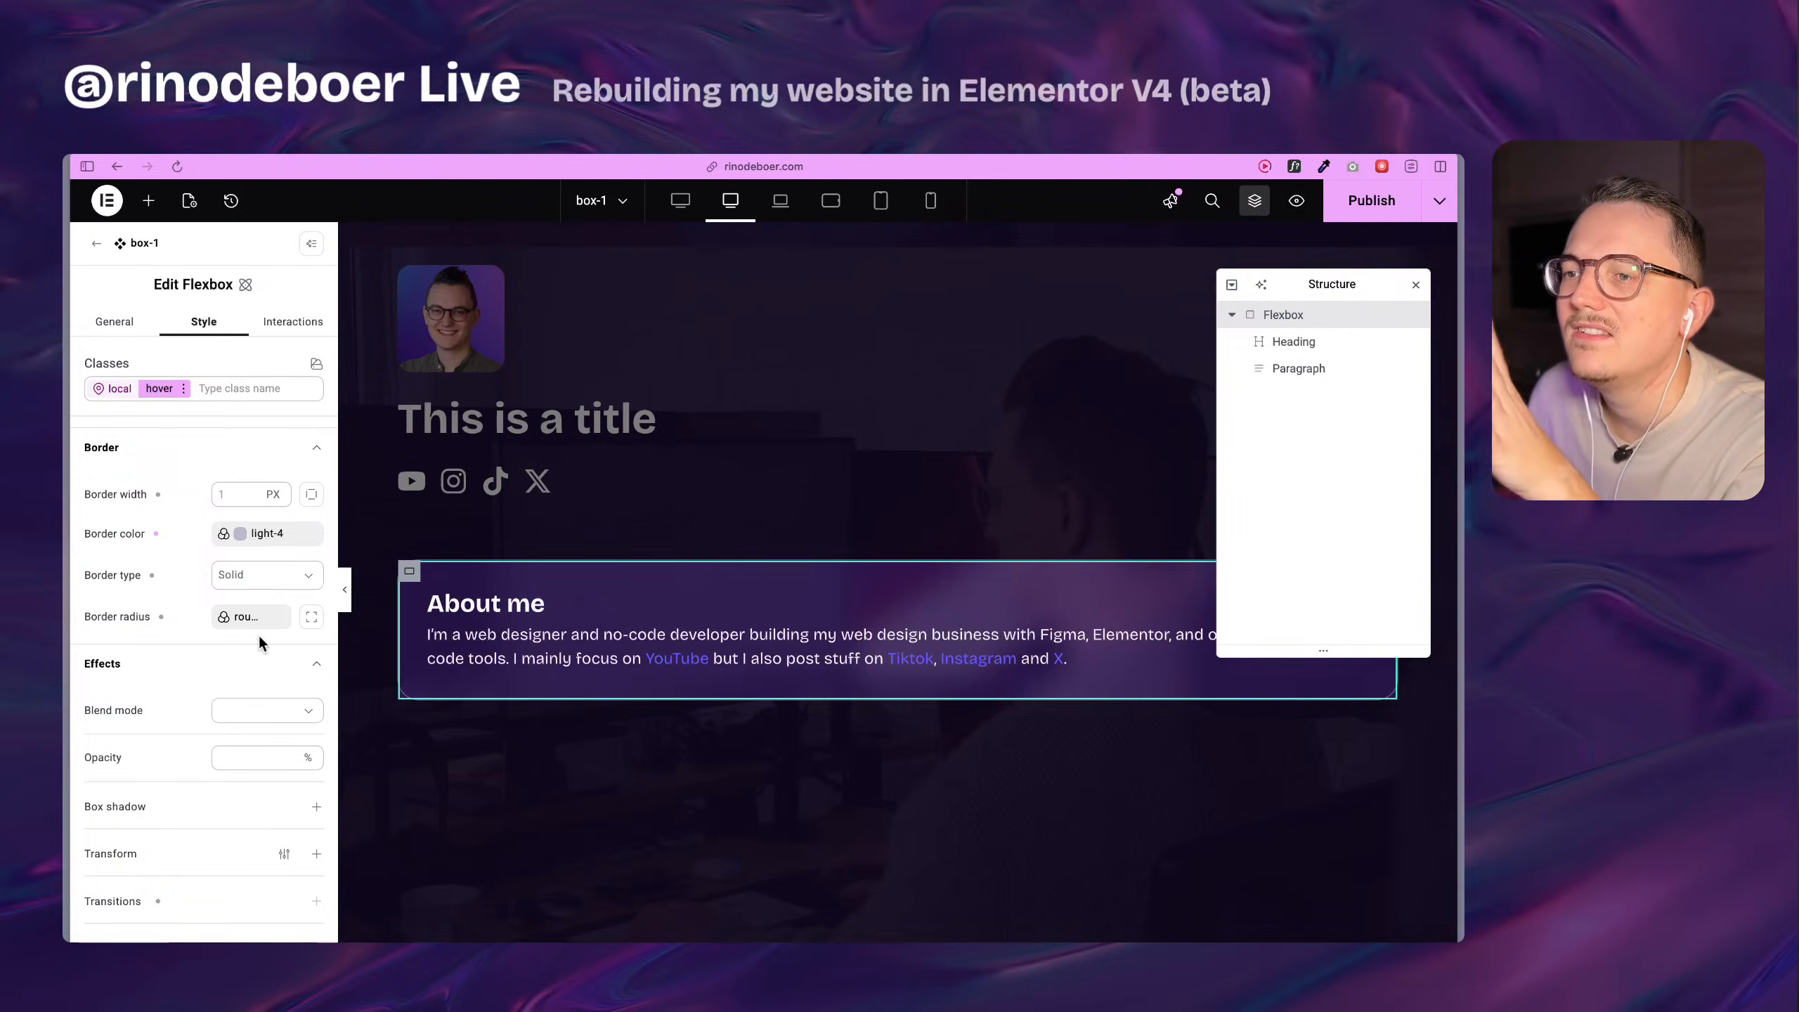
Set the hover state's brightness backdrop filter to 110% and publish the component.
scroll(189, 694, "down", 5)
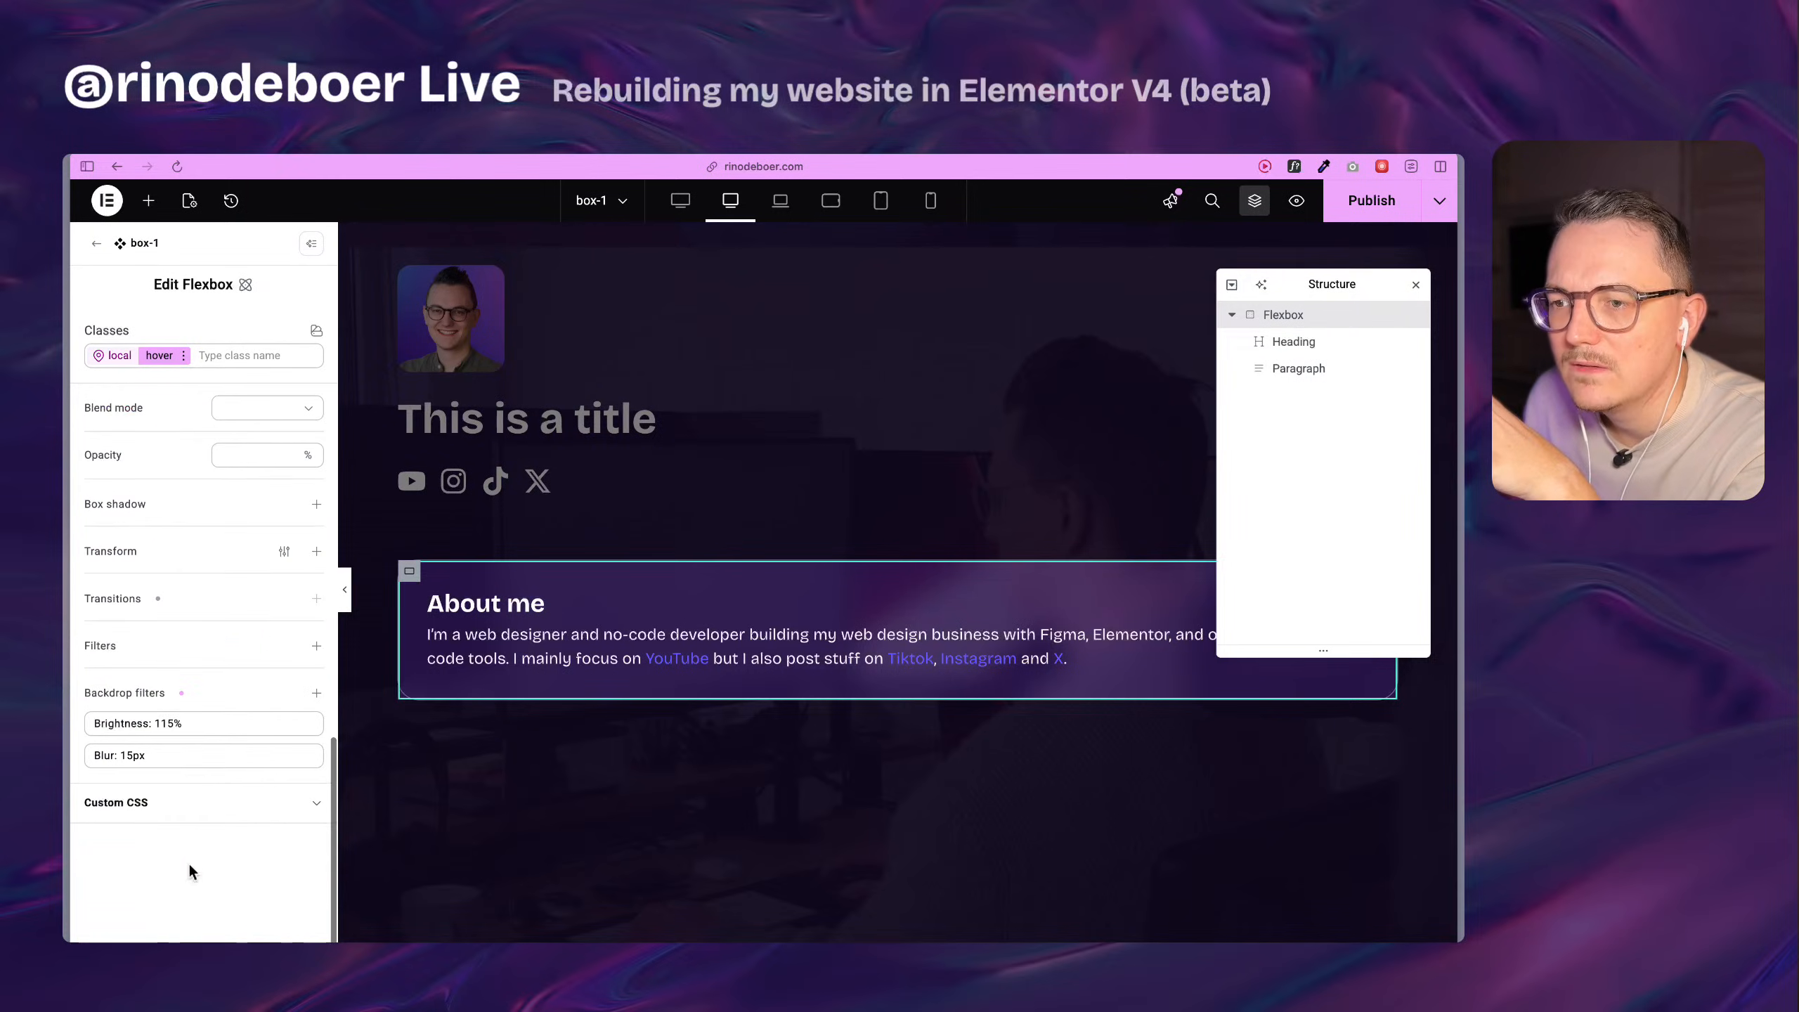
left_click(184, 724)
key("BackSpace")
type("0")
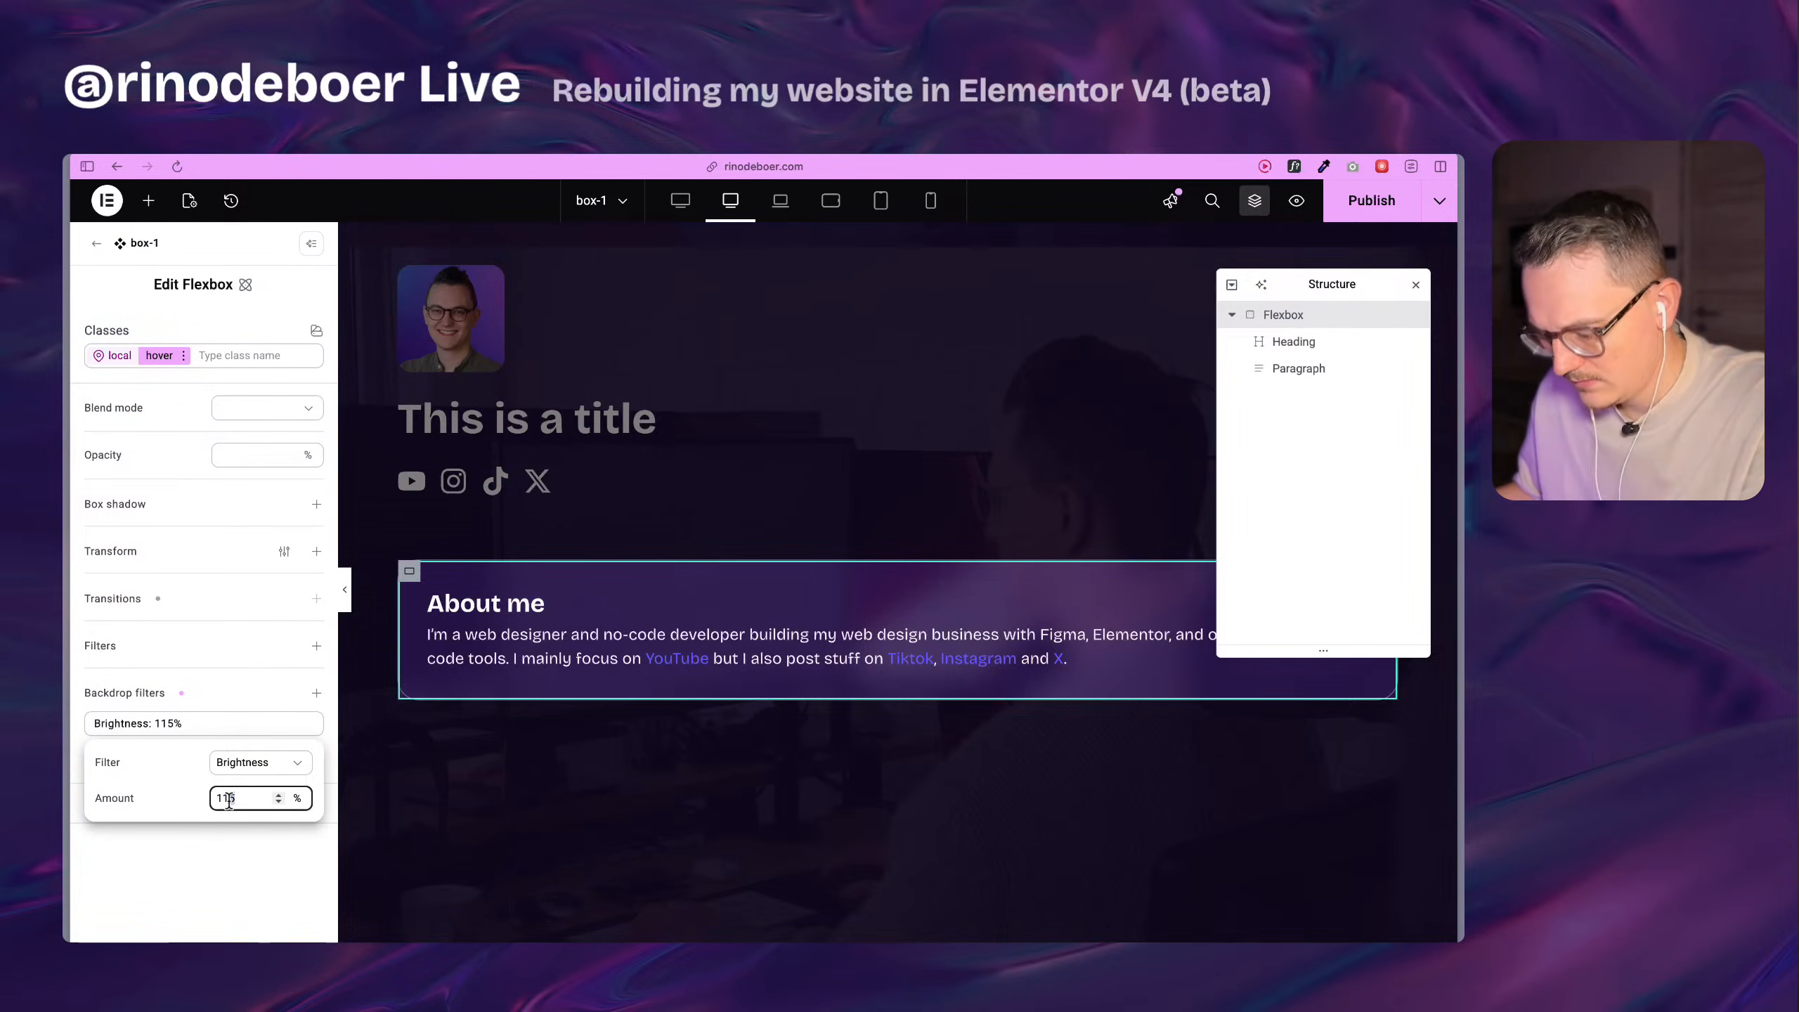
left_click(182, 799)
left_click(275, 838)
key("super+s")
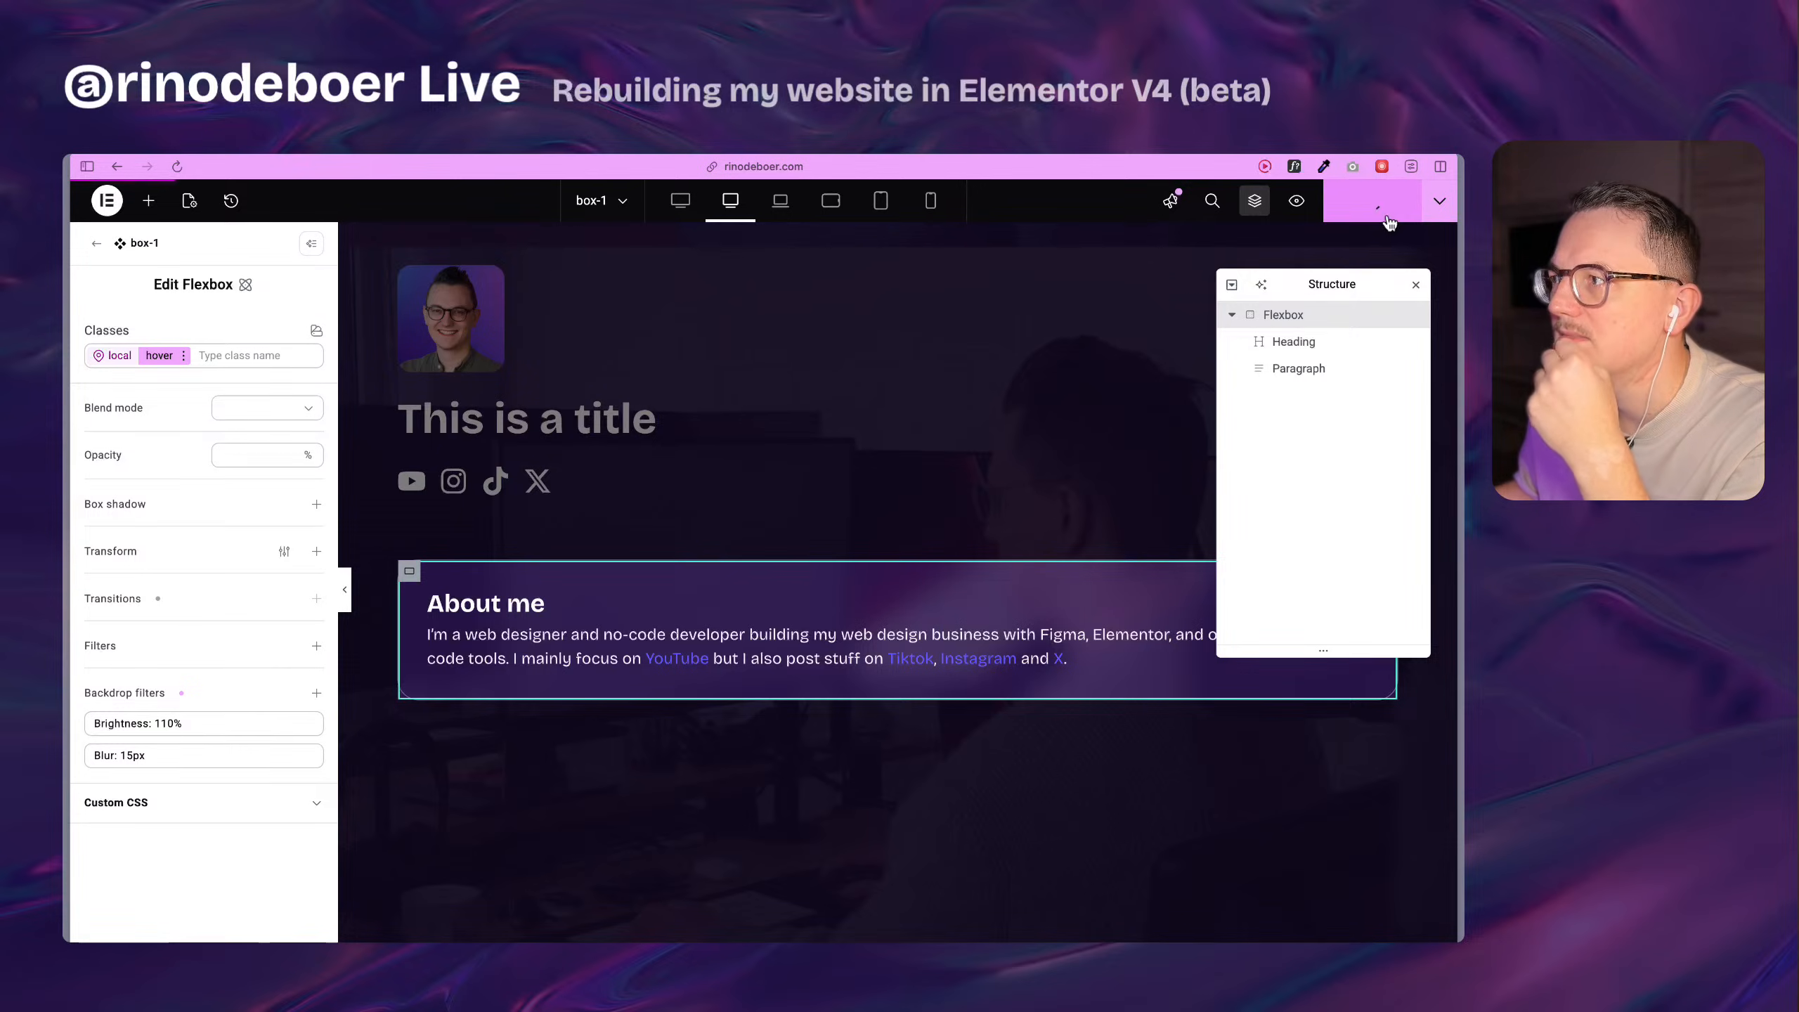
Compare the rebuilt About me card with the original cards on the live Home page.
mouse_move(65, 585)
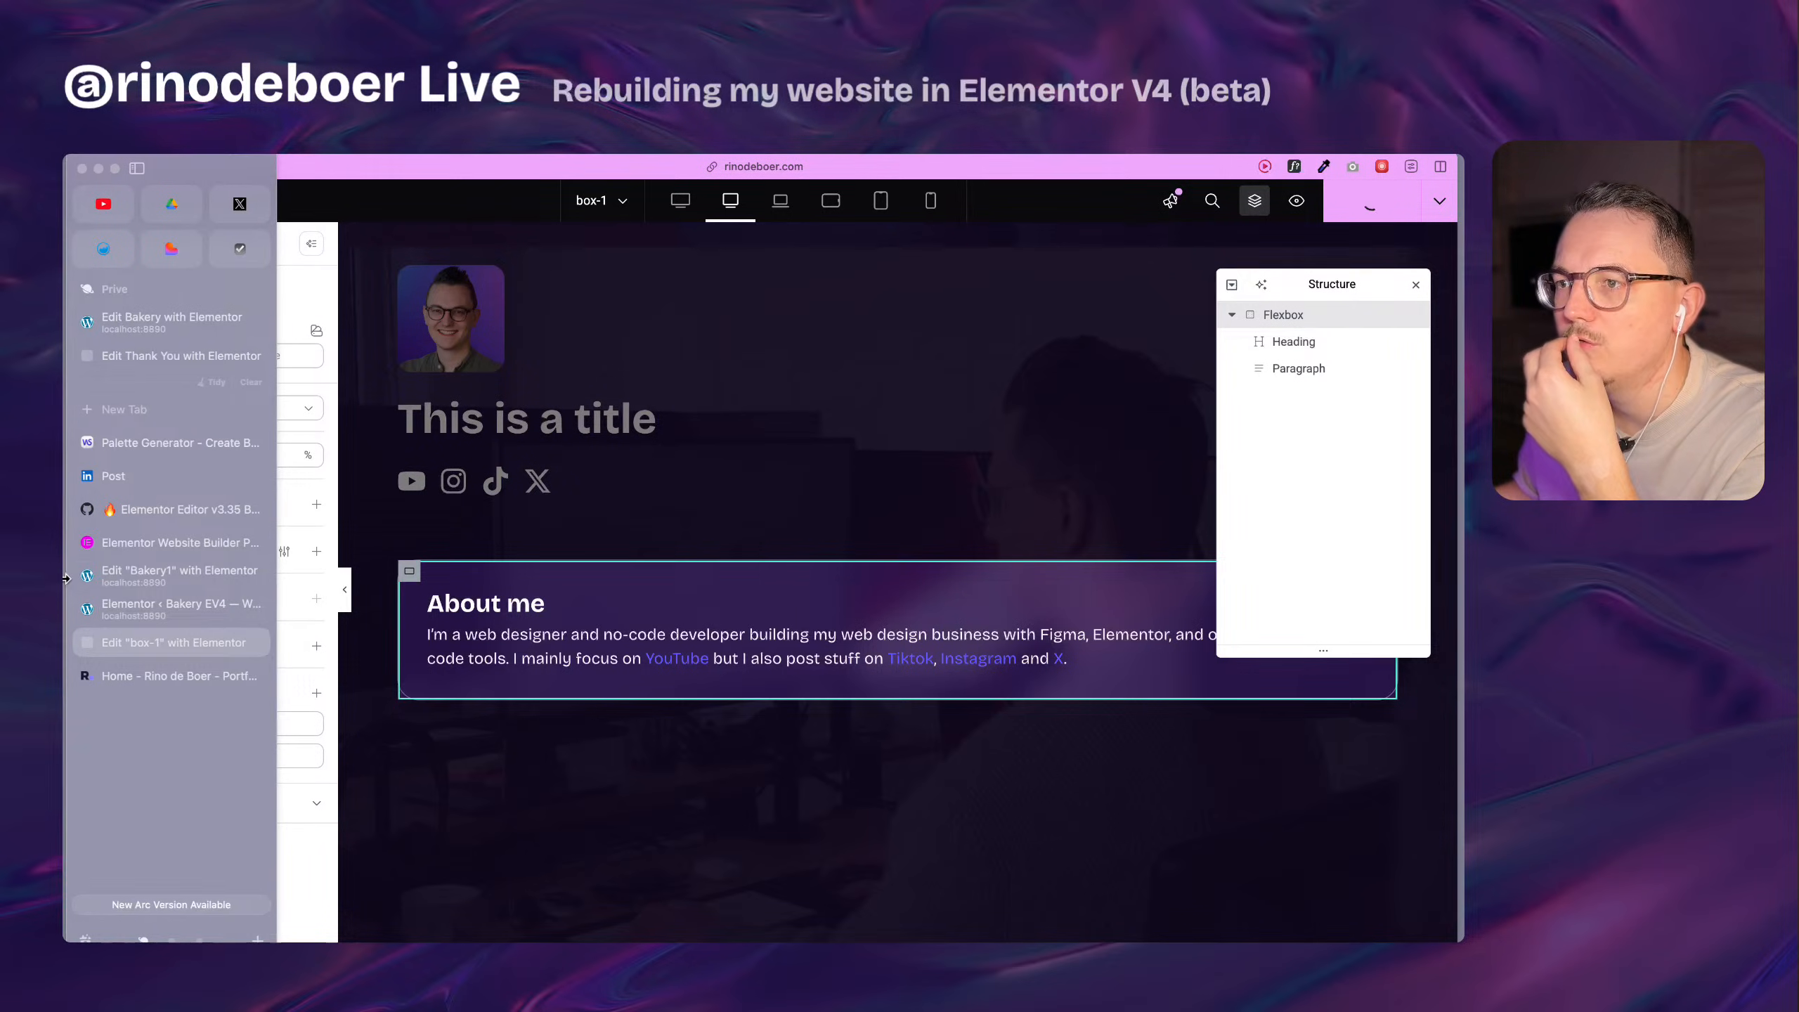
left_click(165, 676)
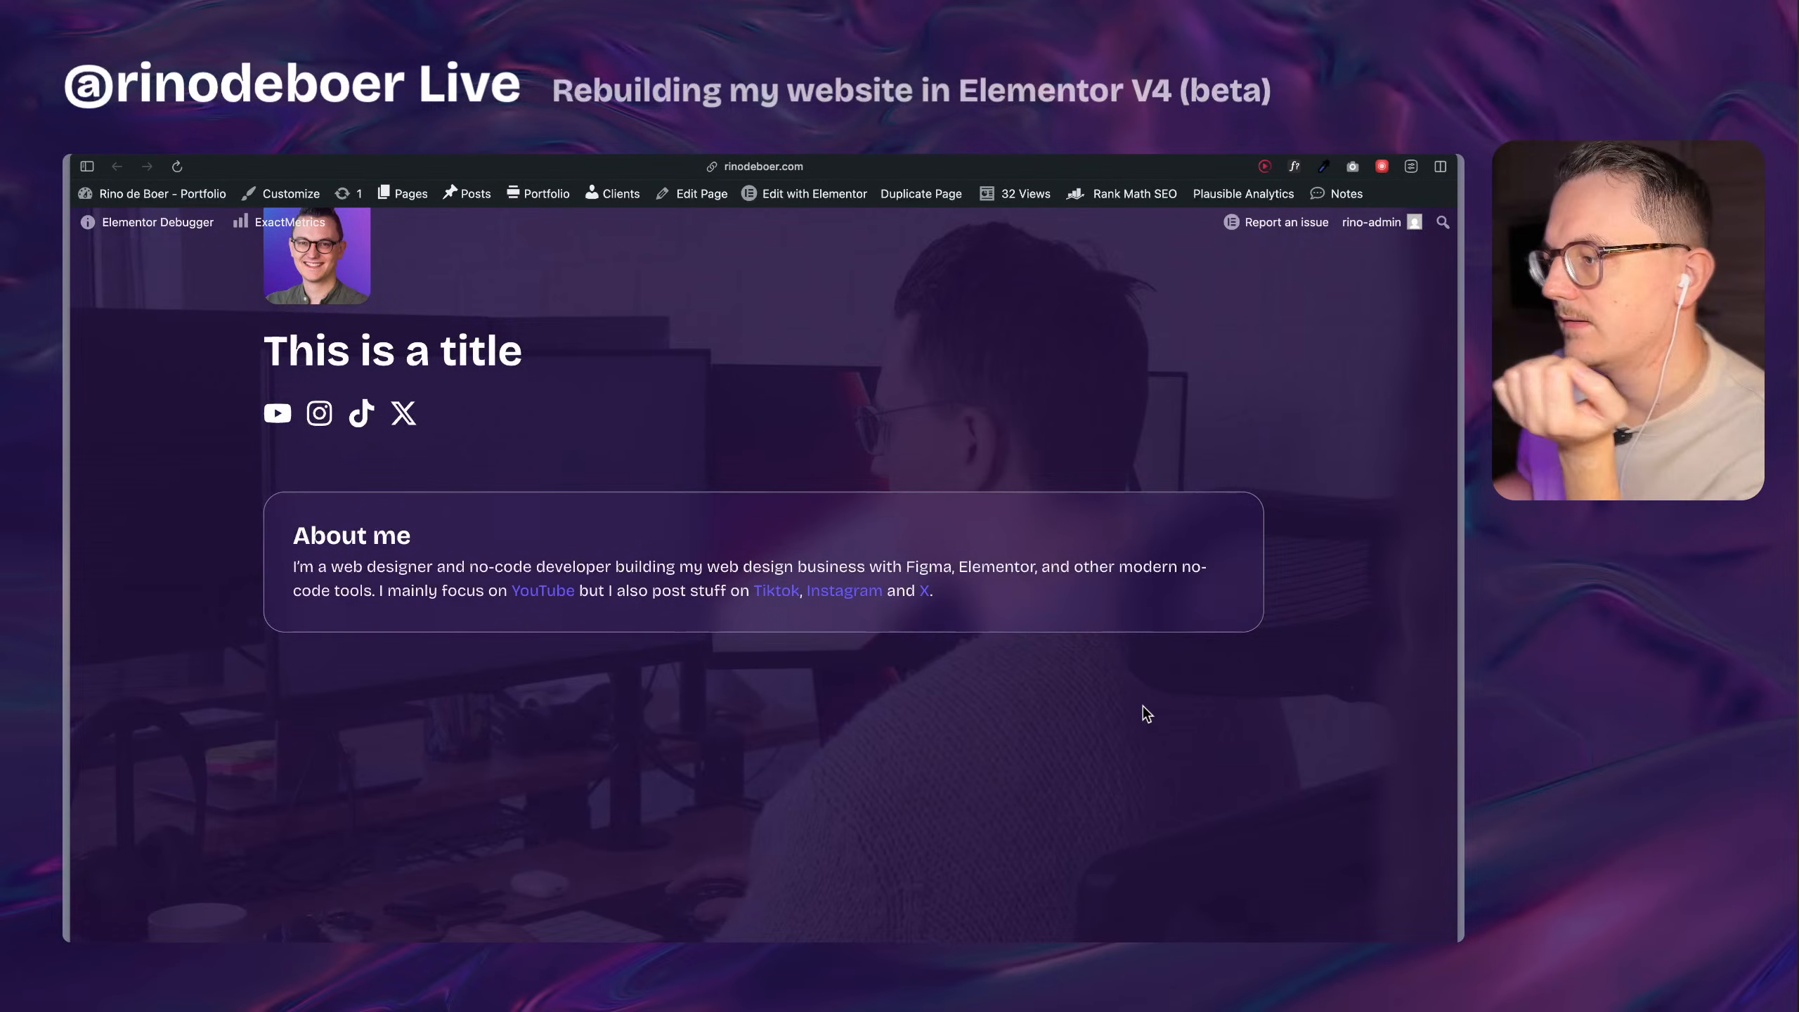
scroll(1106, 658, "up", 8)
scroll(1133, 674, "up", 5)
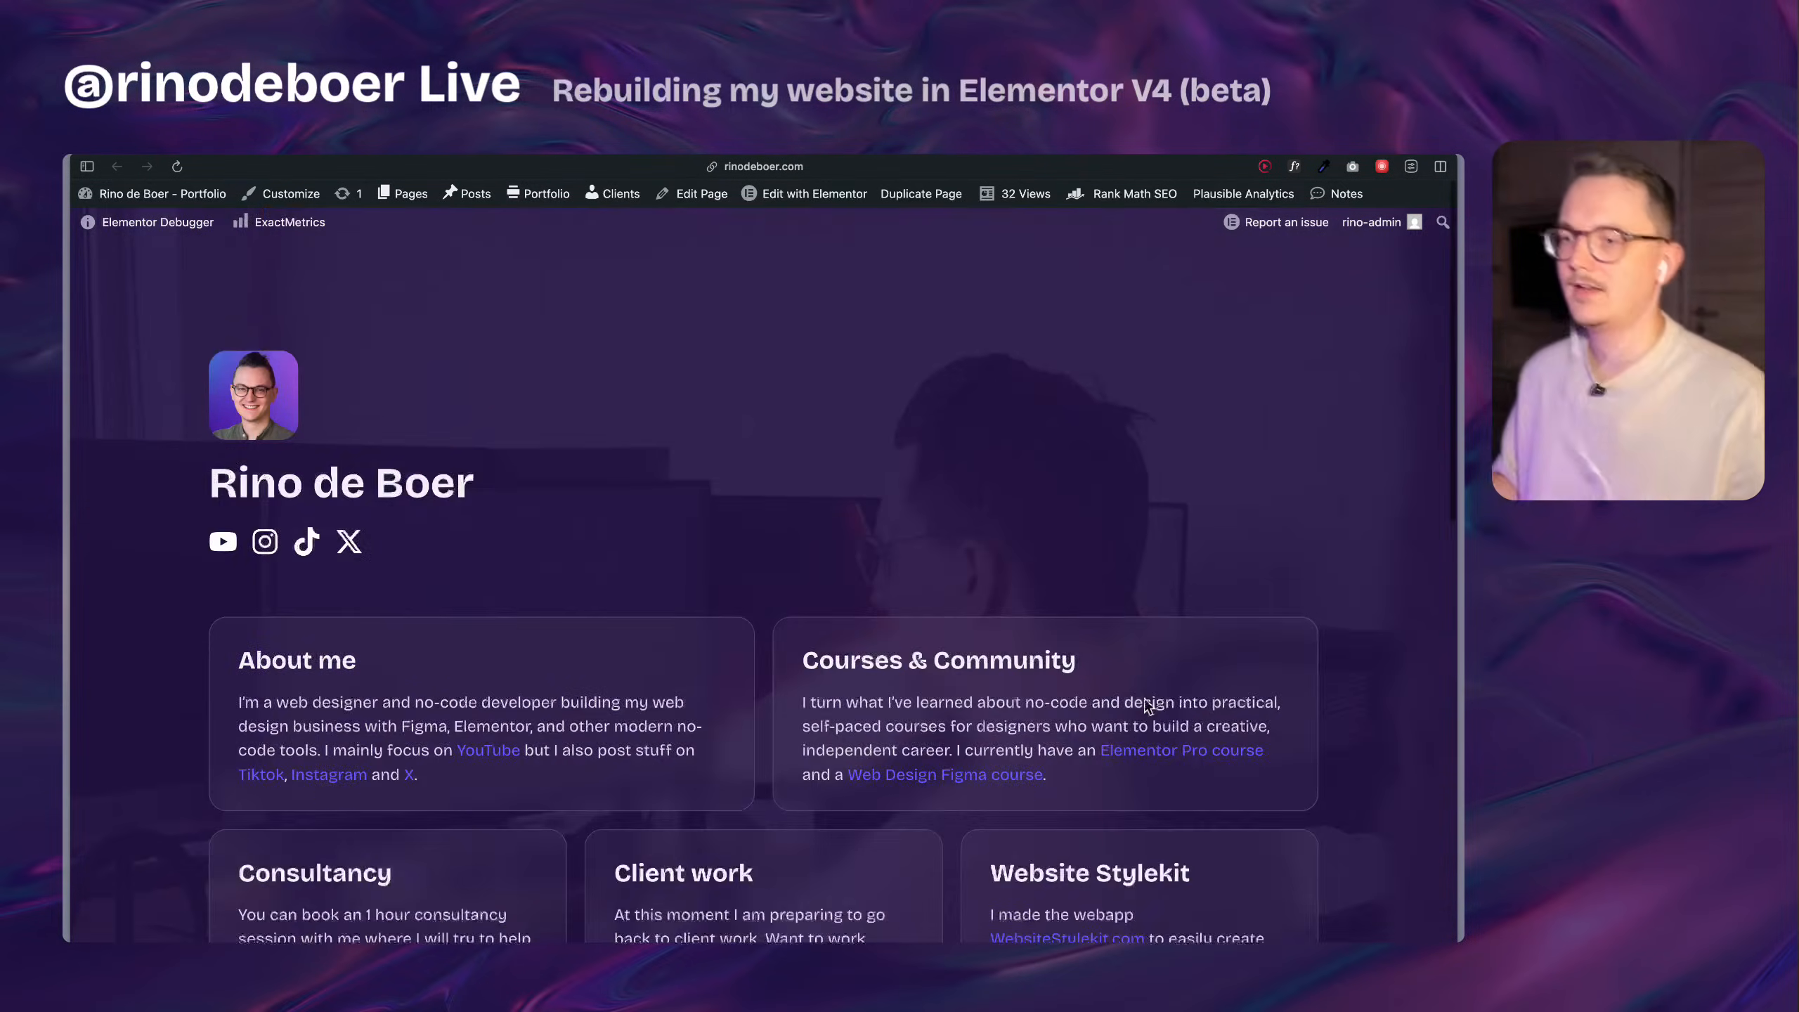
scroll(1072, 462, "down", 10)
scroll(1077, 471, "down", 3)
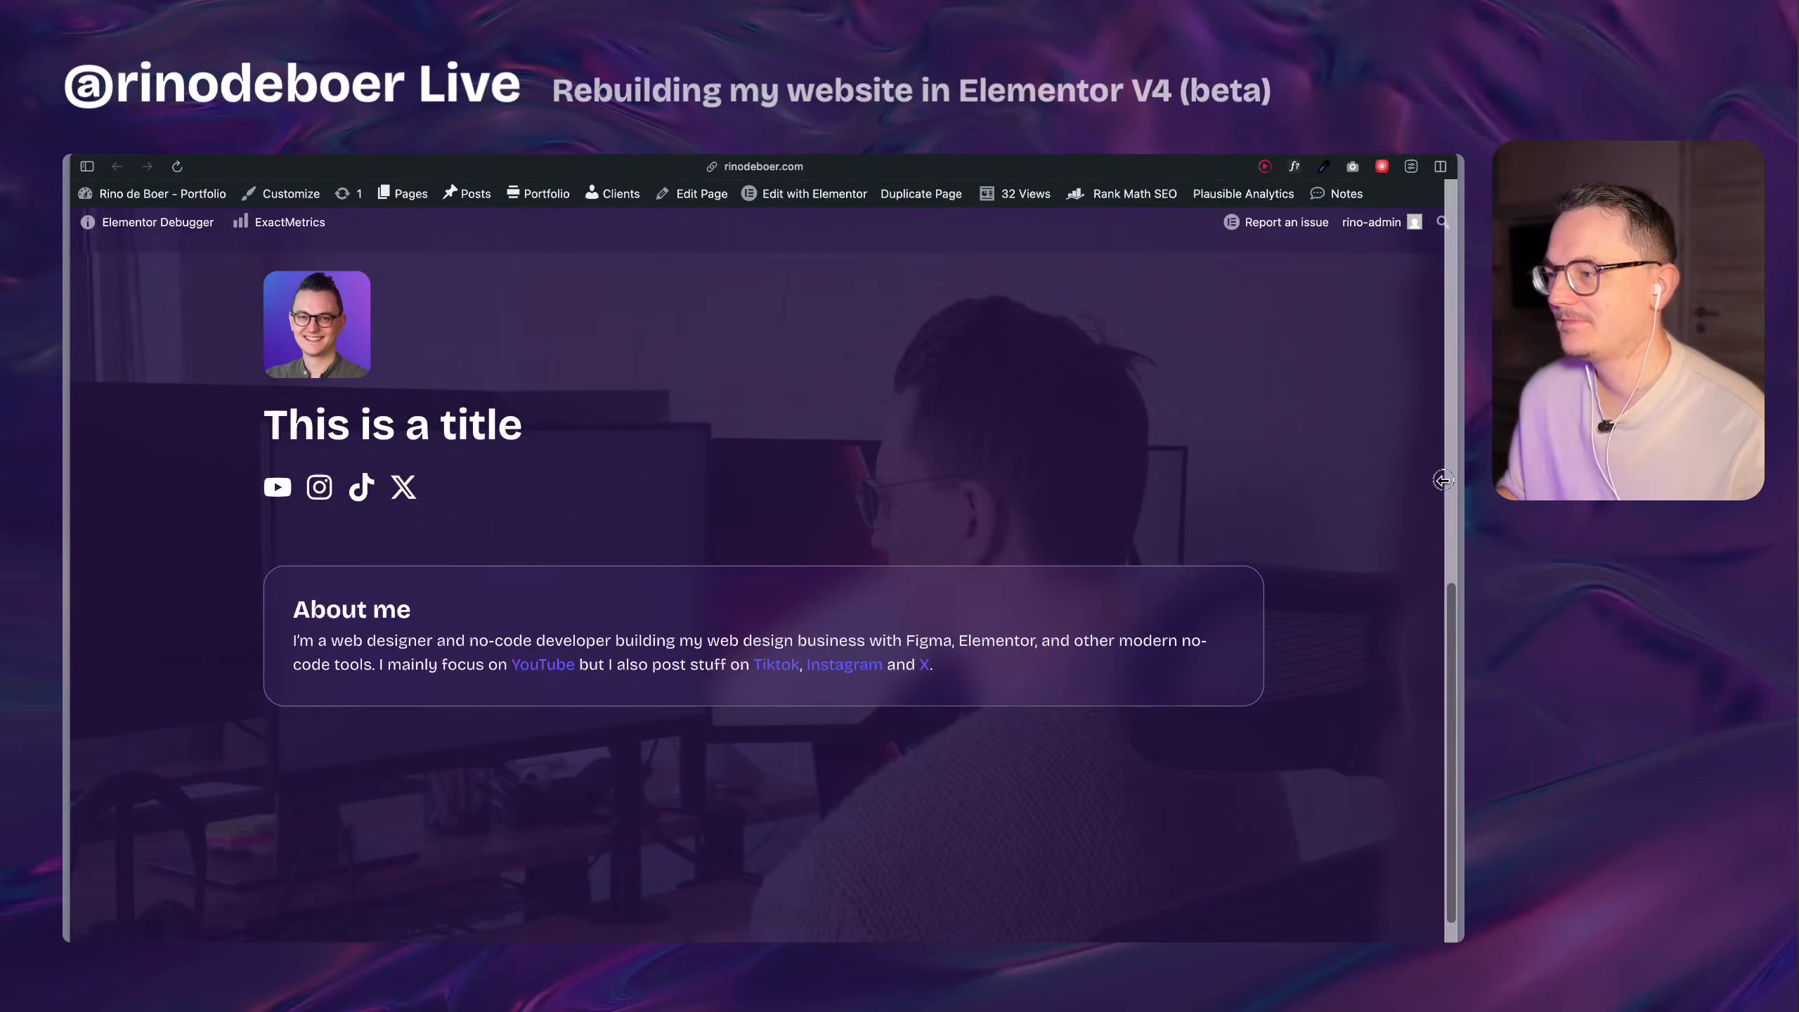
Check how the original cards and the rebuilt About me card respond to a narrower browser window, restoring the full width at the end.
left_click_drag(1461, 496, 911, 489)
scroll(779, 557, "up", 7)
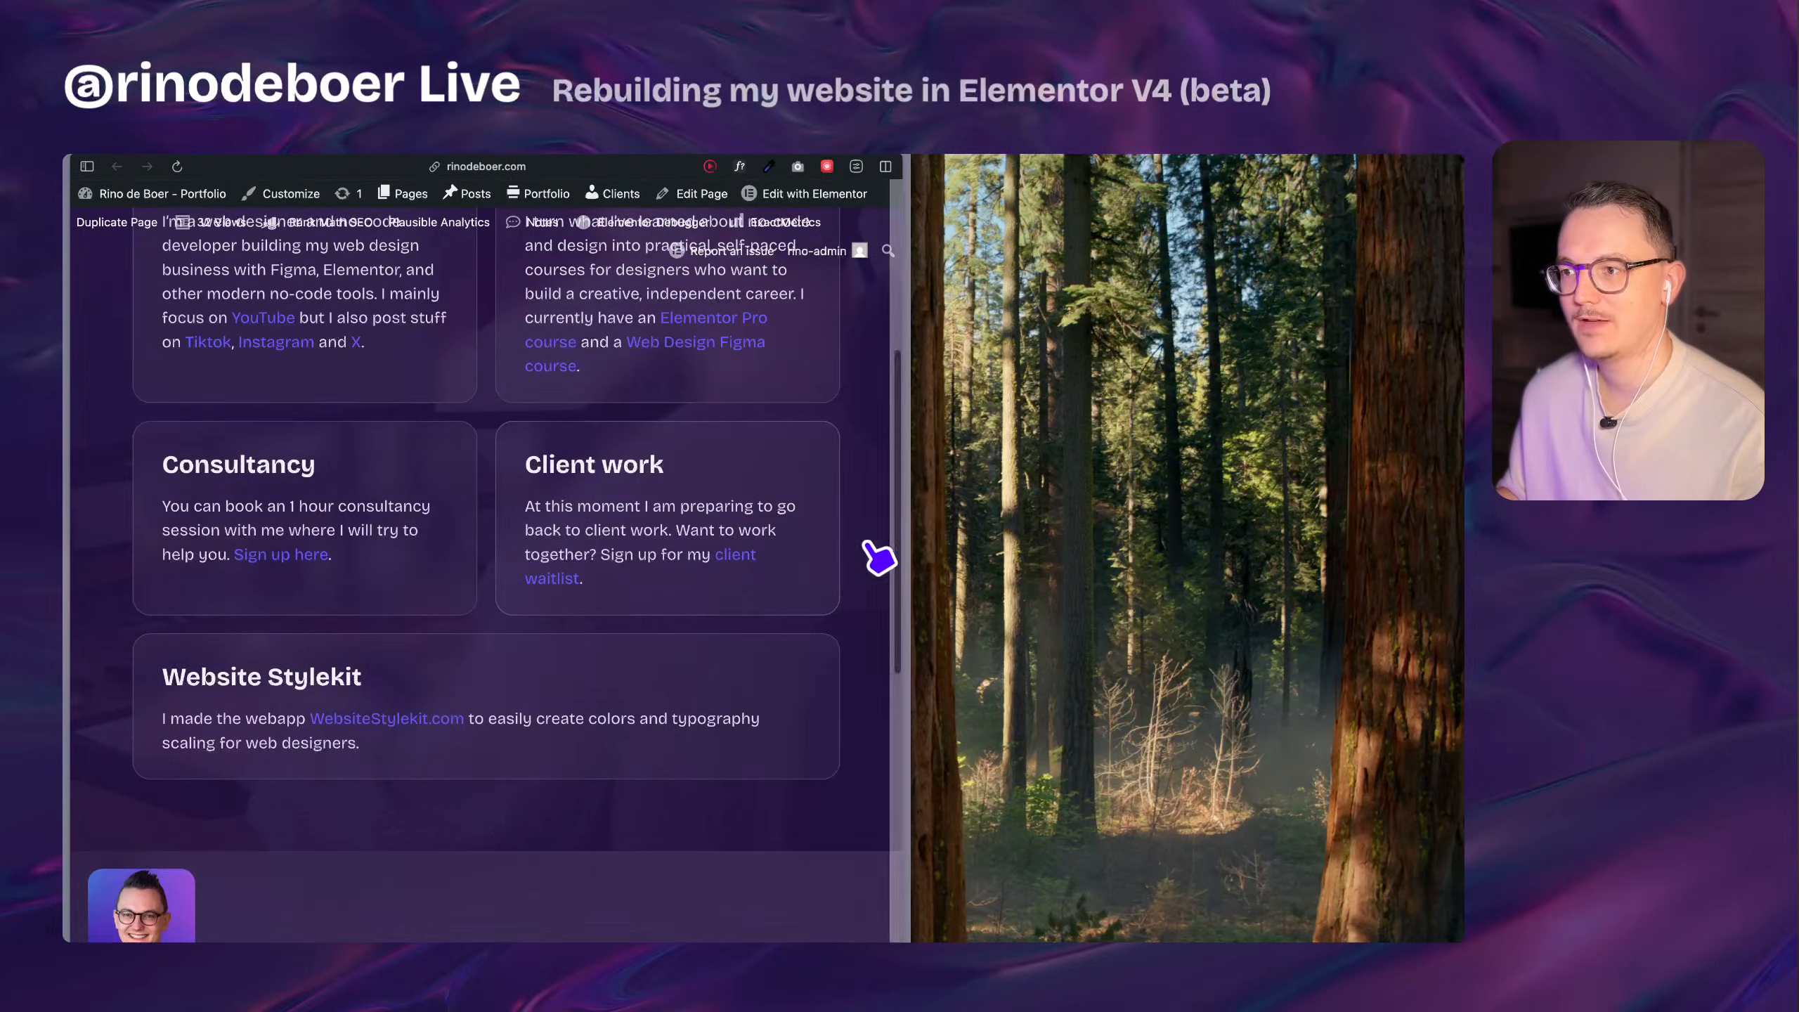
scroll(825, 549, "down", 8)
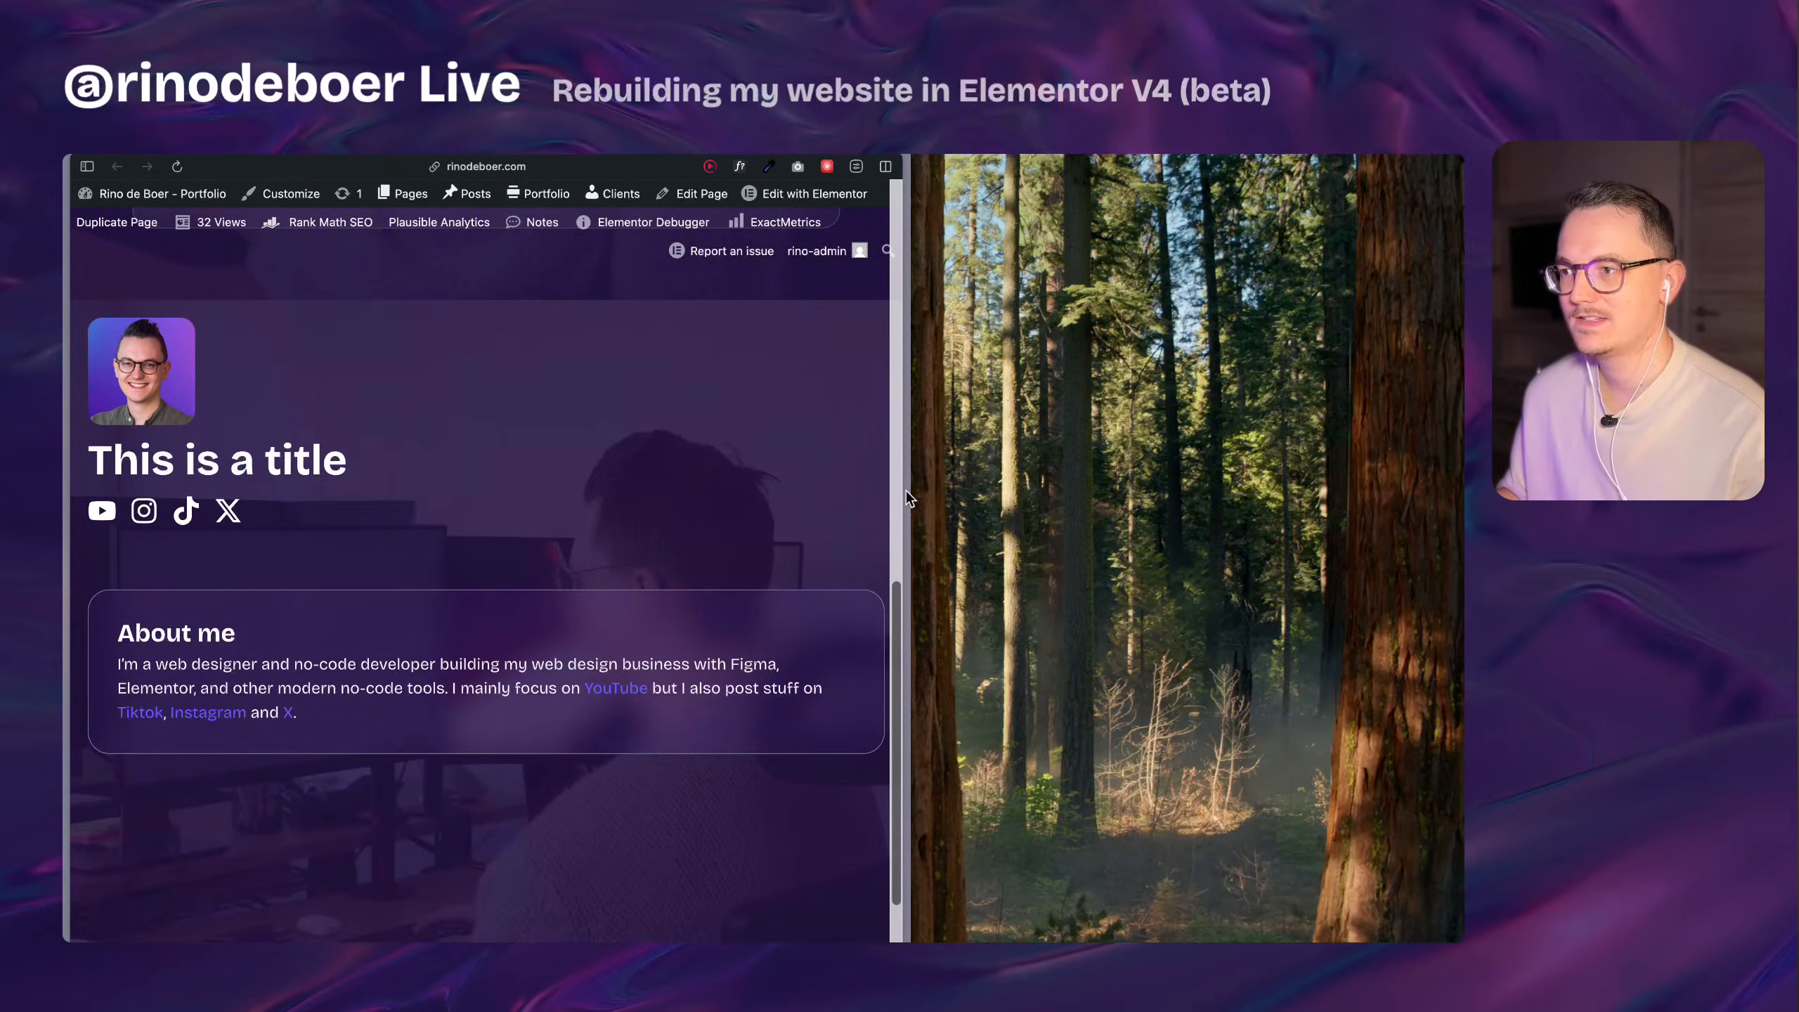
left_click_drag(912, 499, 1461, 435)
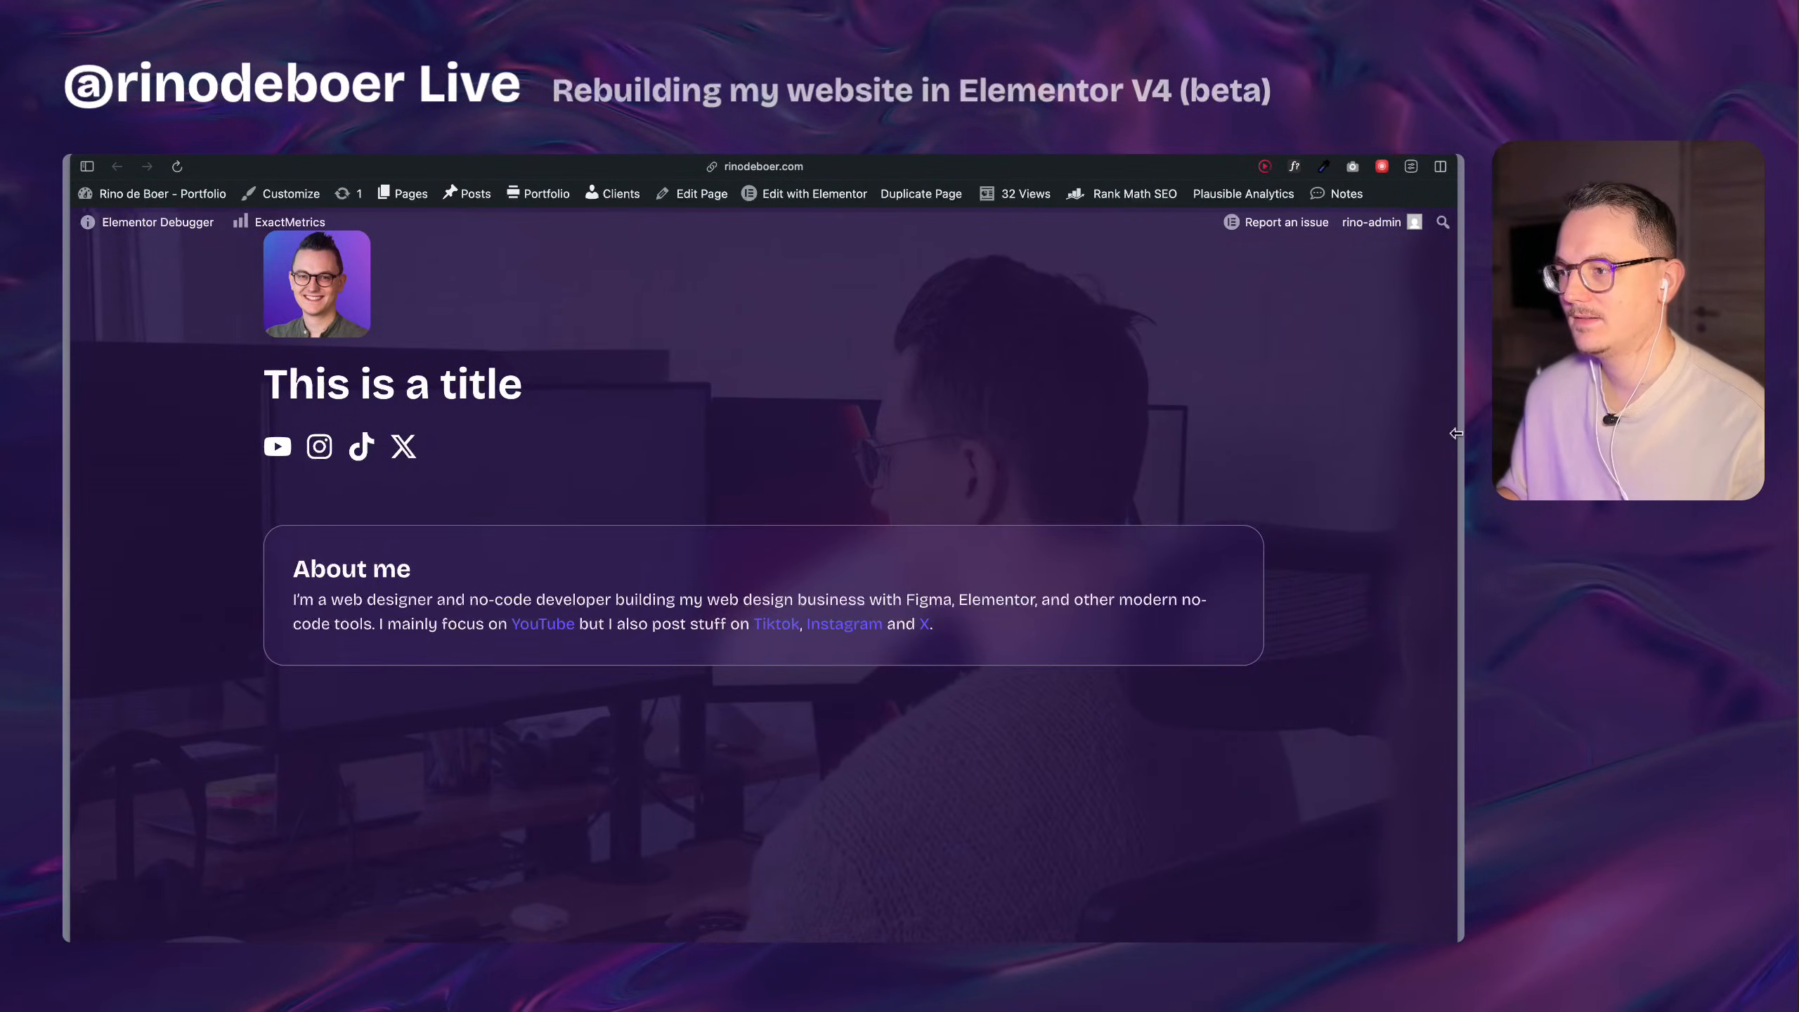
scroll(489, 541, "up", 7)
scroll(481, 534, "down", 4)
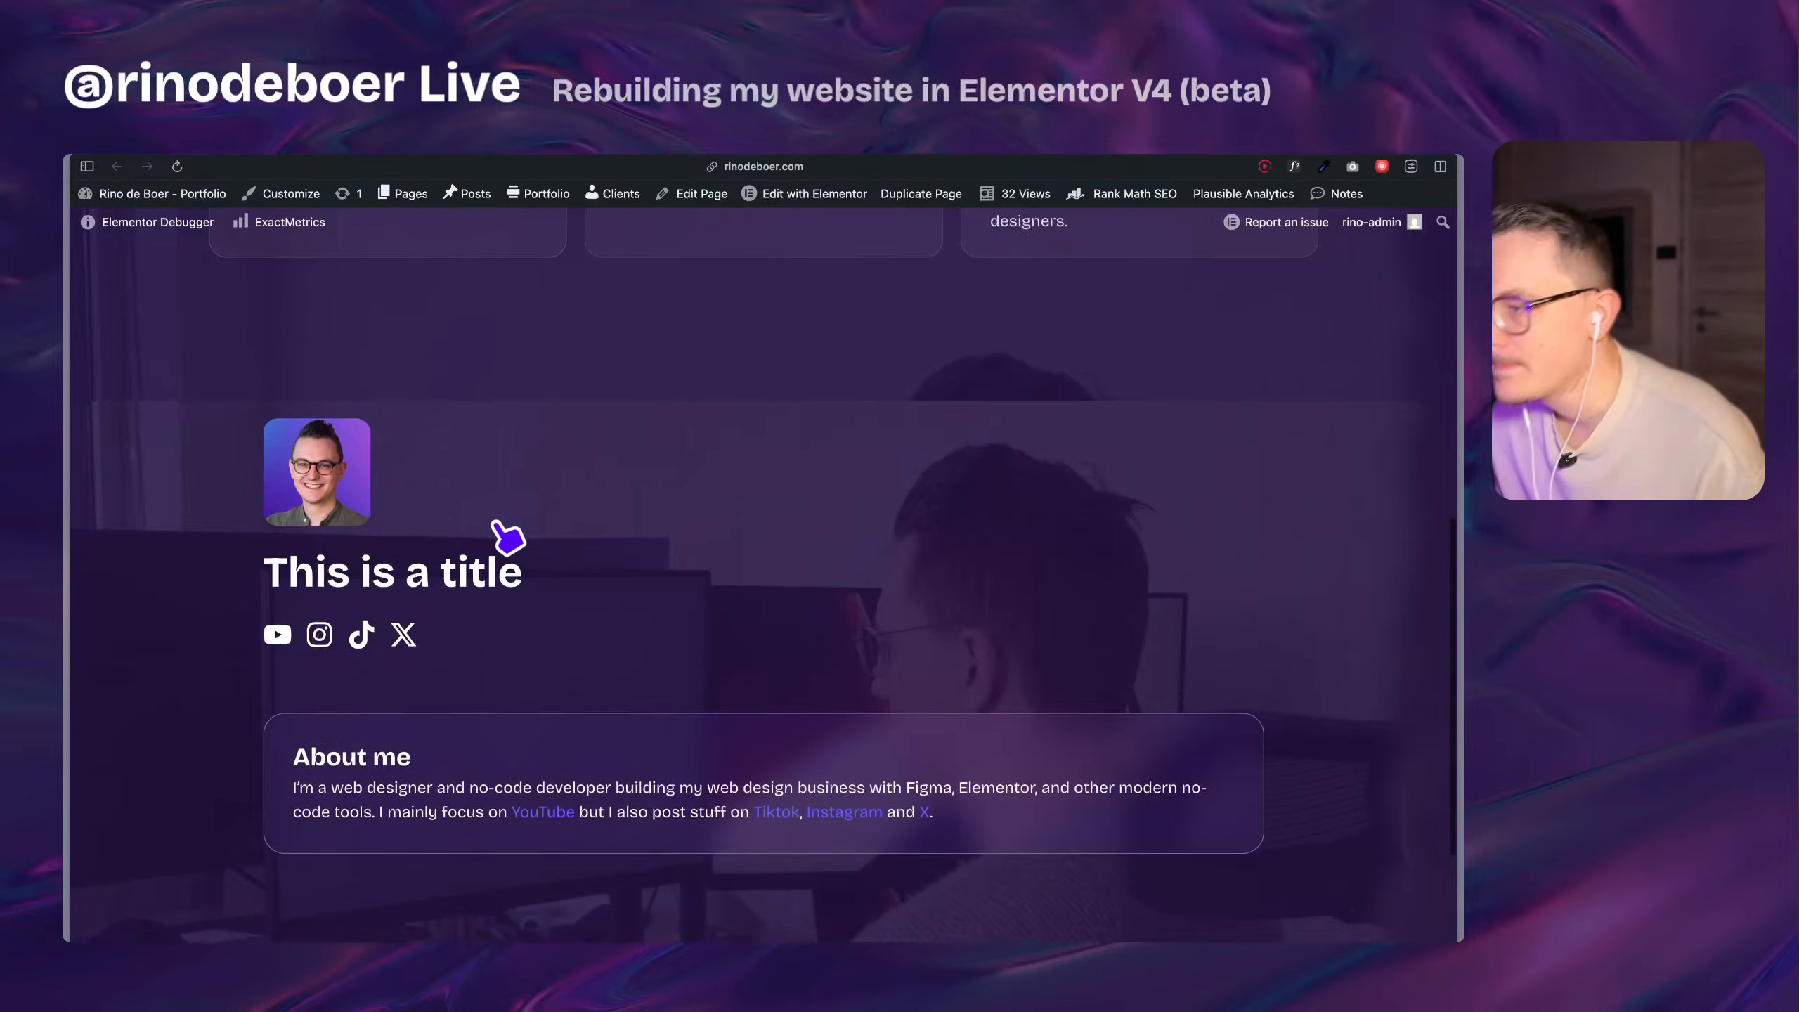
scroll(509, 536, "down", 3)
Return to the editor and leave the box-1 component to edit the Home page.
mouse_move(70, 603)
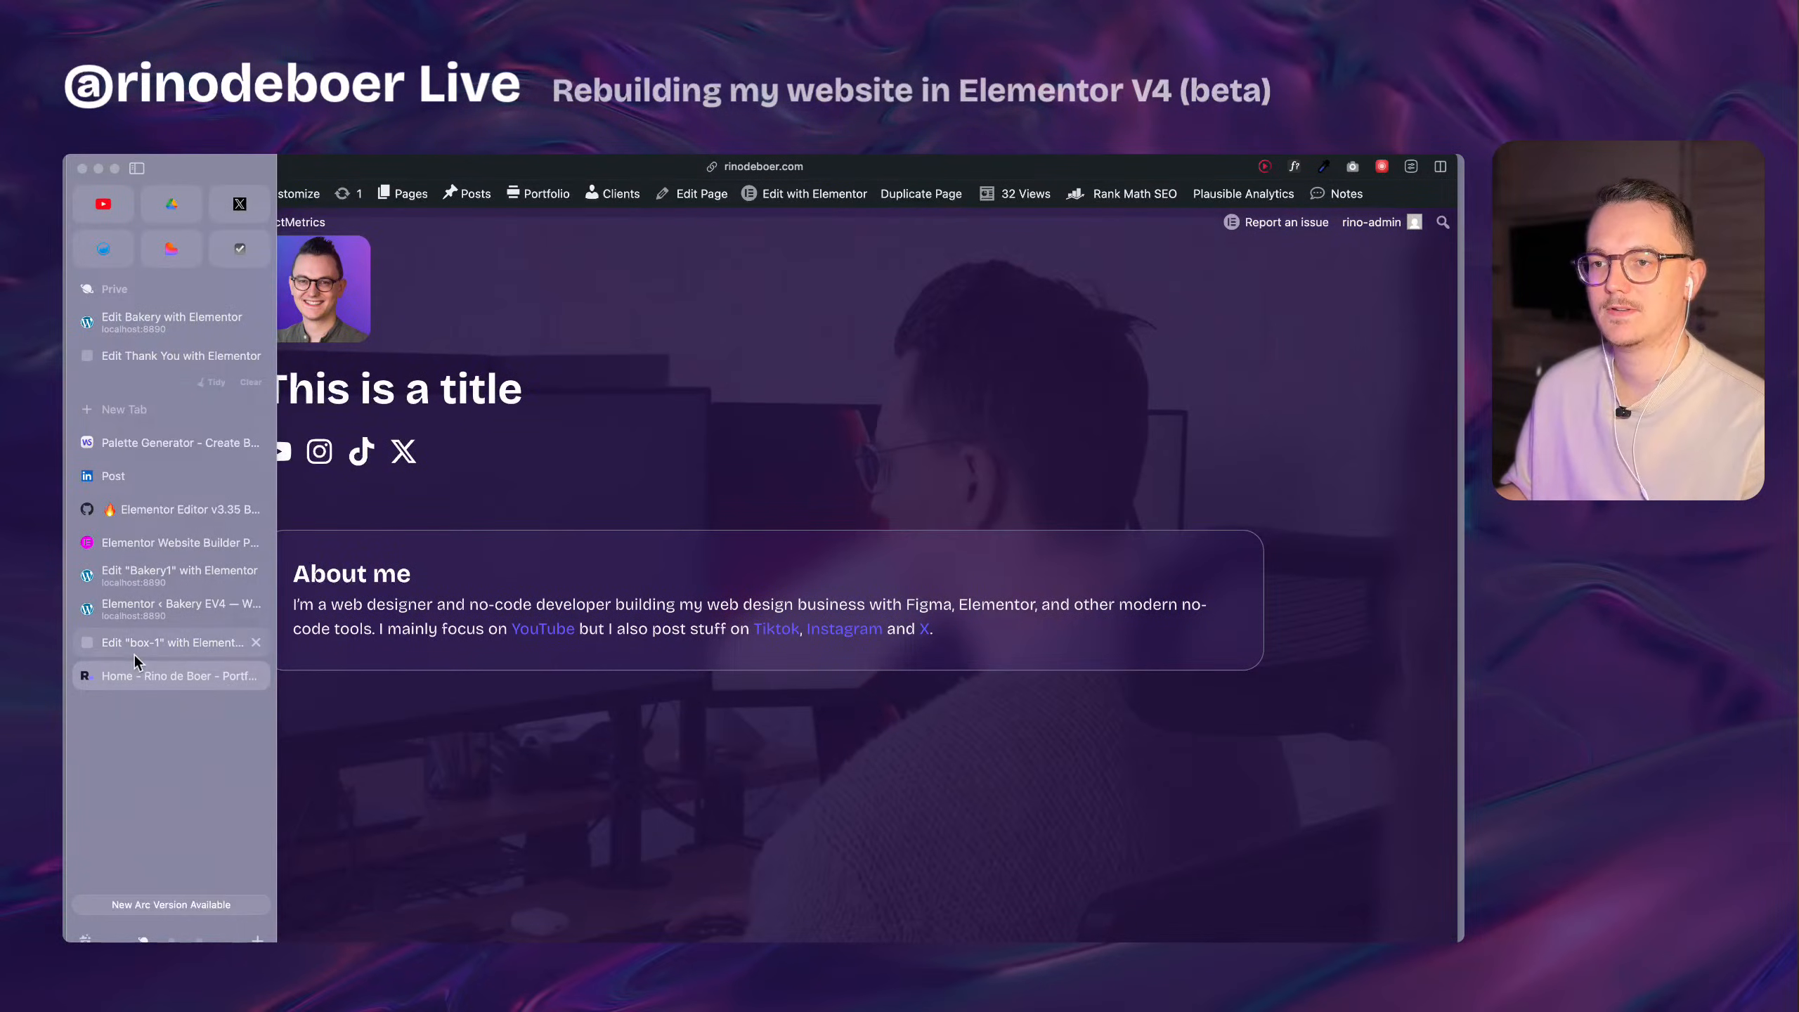
left_click(135, 648)
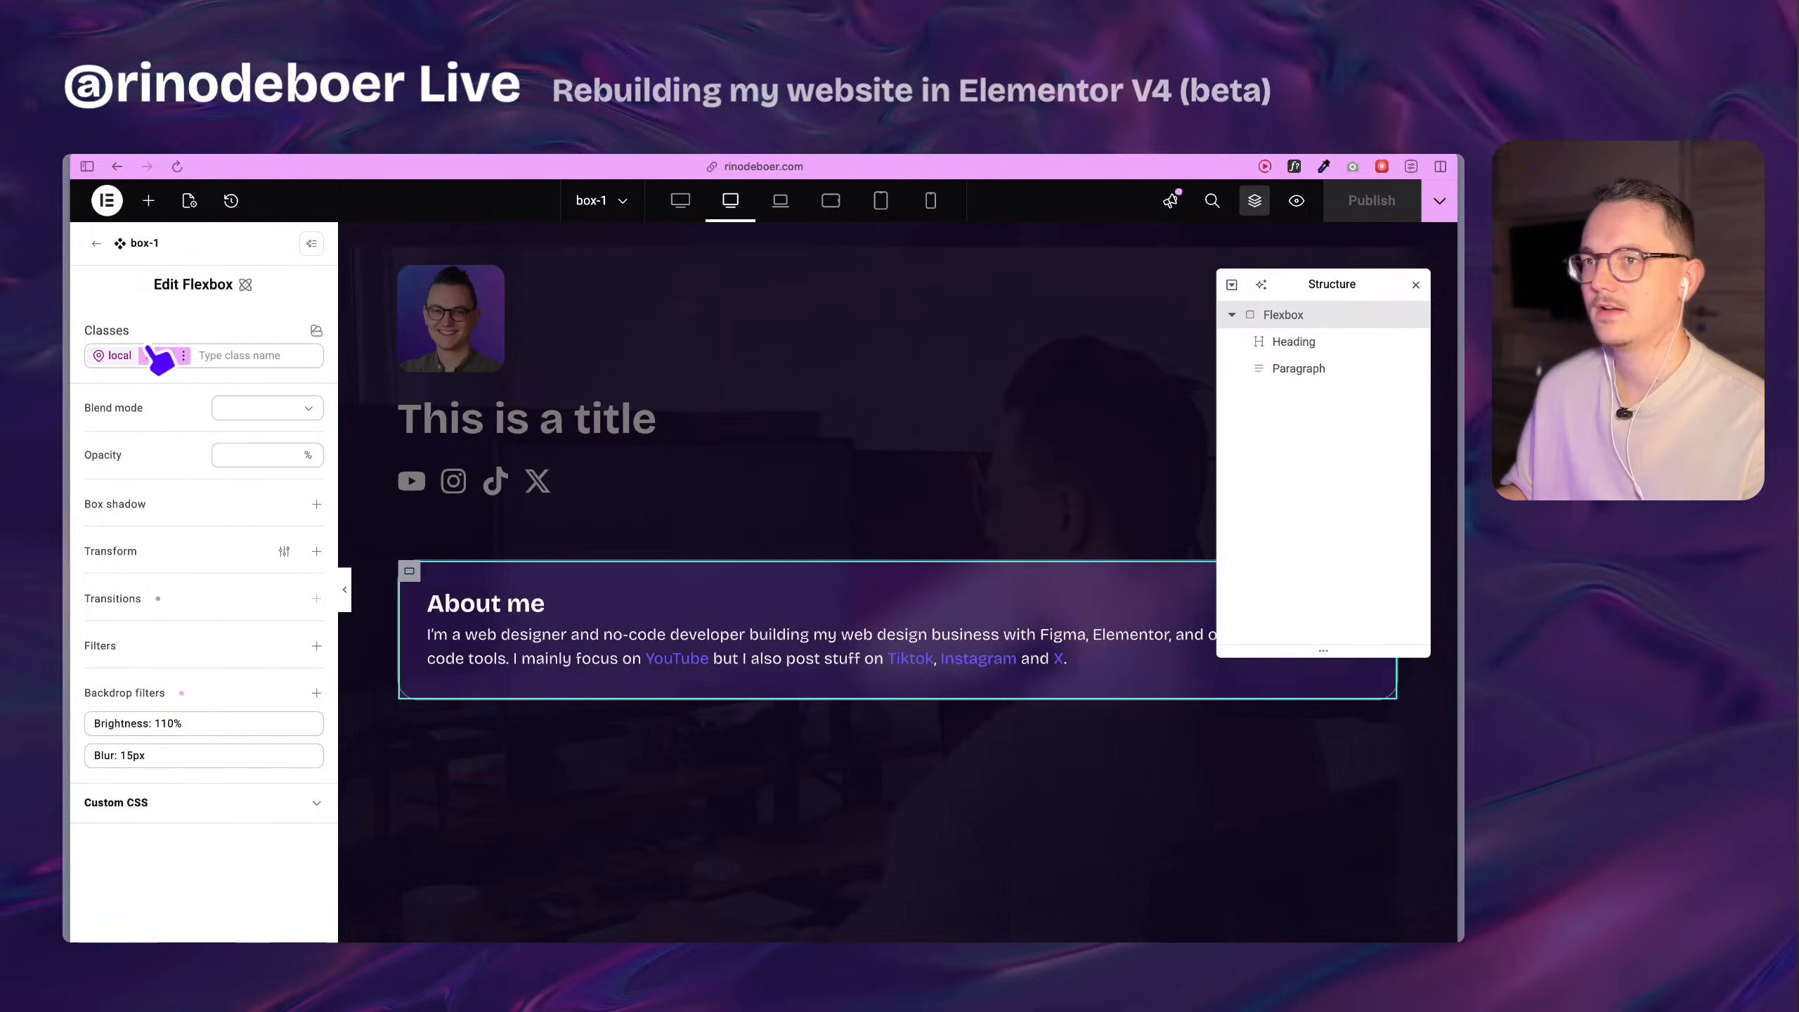
left_click(97, 245)
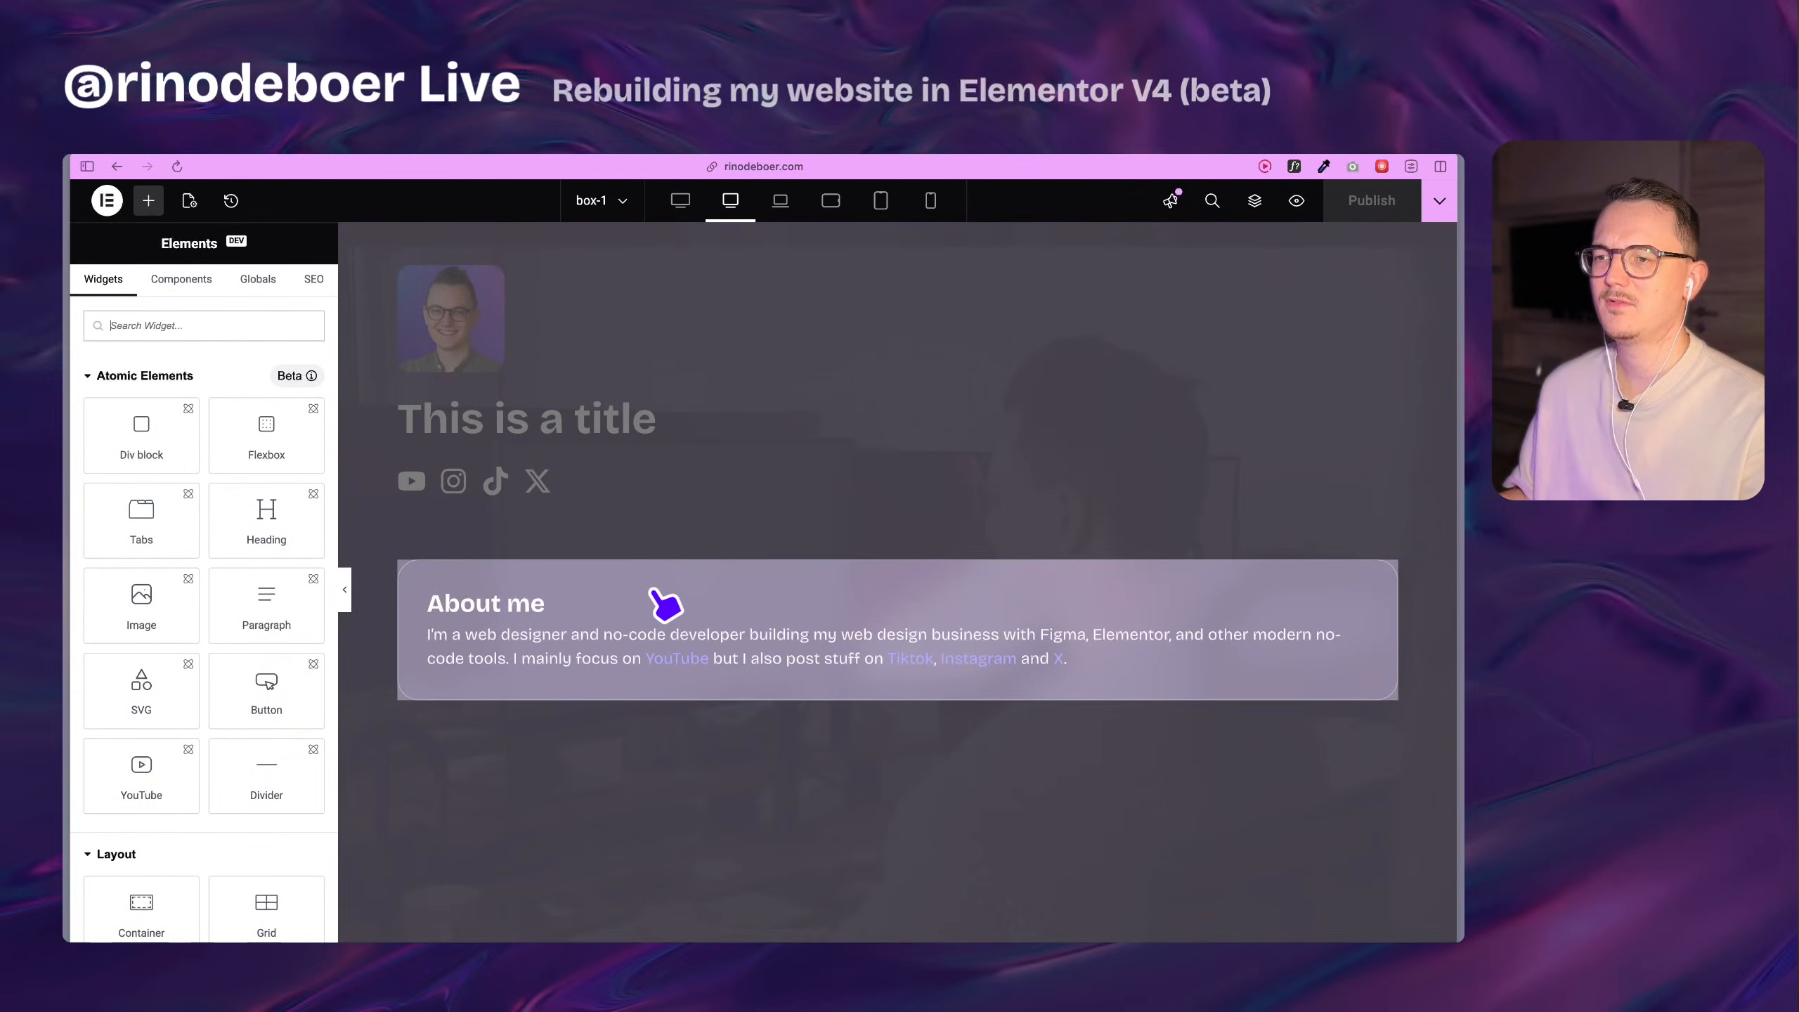
key("super+i")
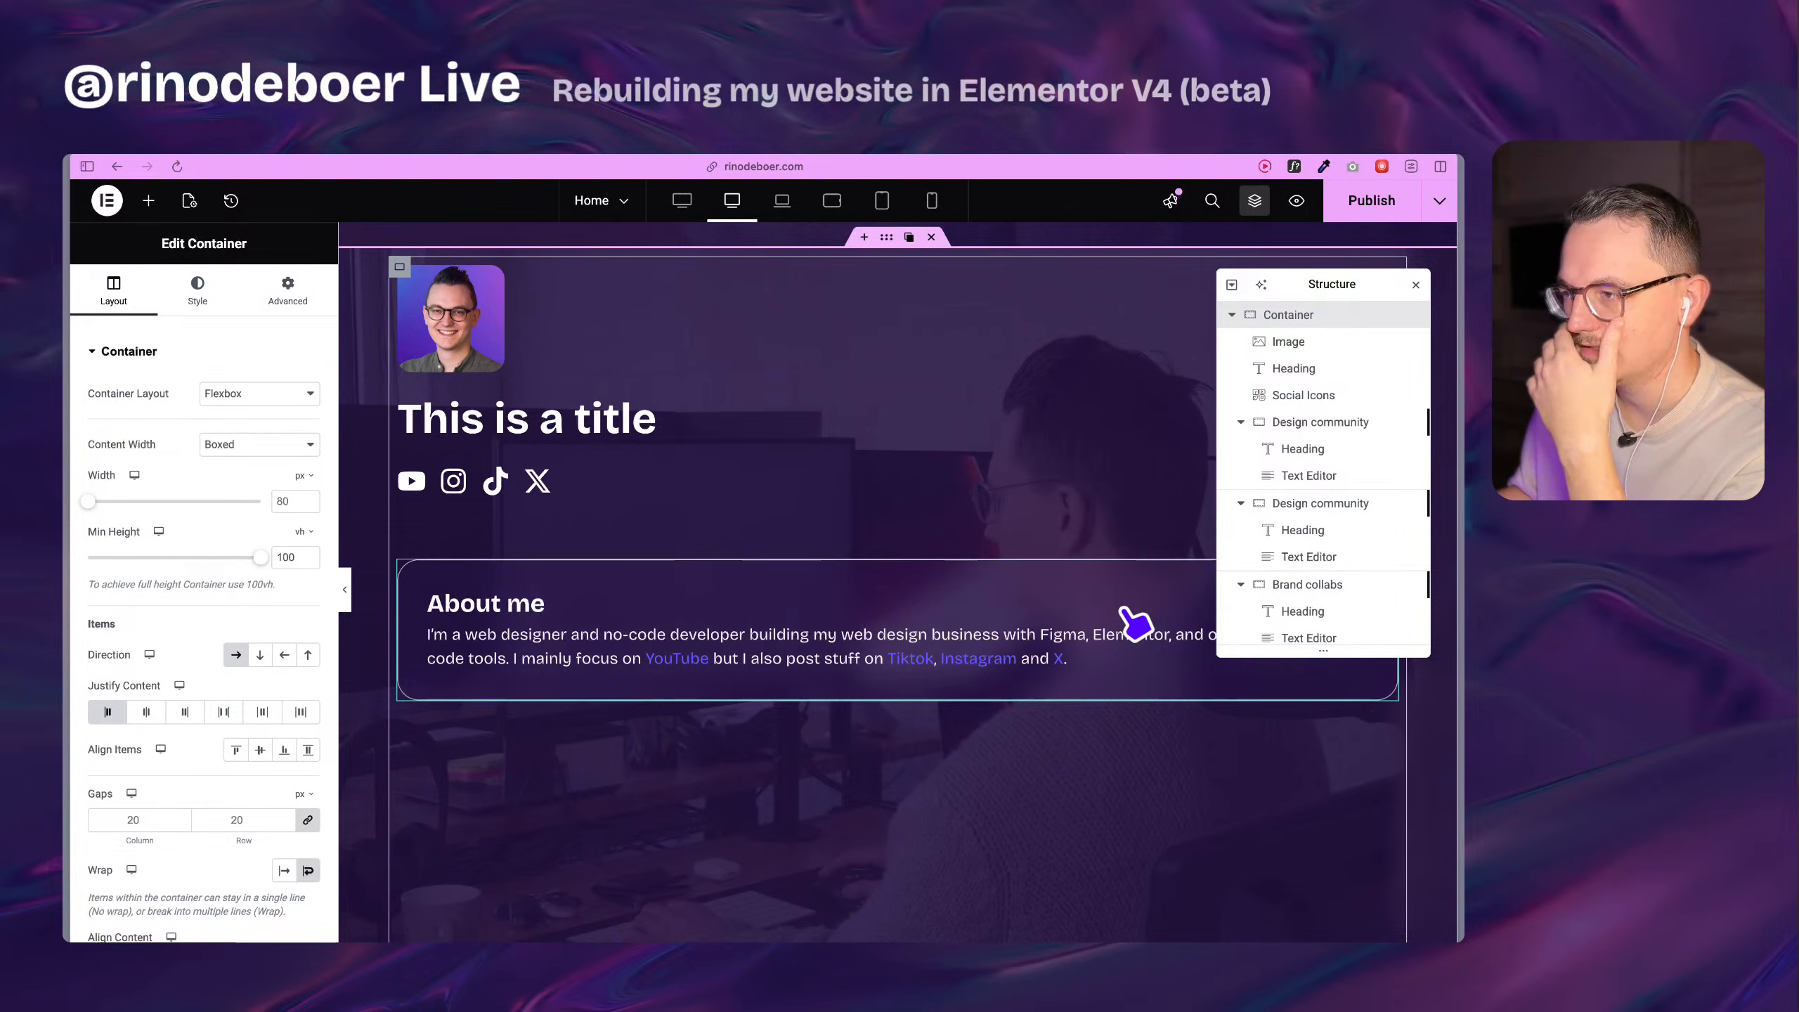
Duplicate the box-1 component inside the flexbox below the social icons.
scroll(1360, 482, "down", 5)
scroll(1360, 482, "down", 1)
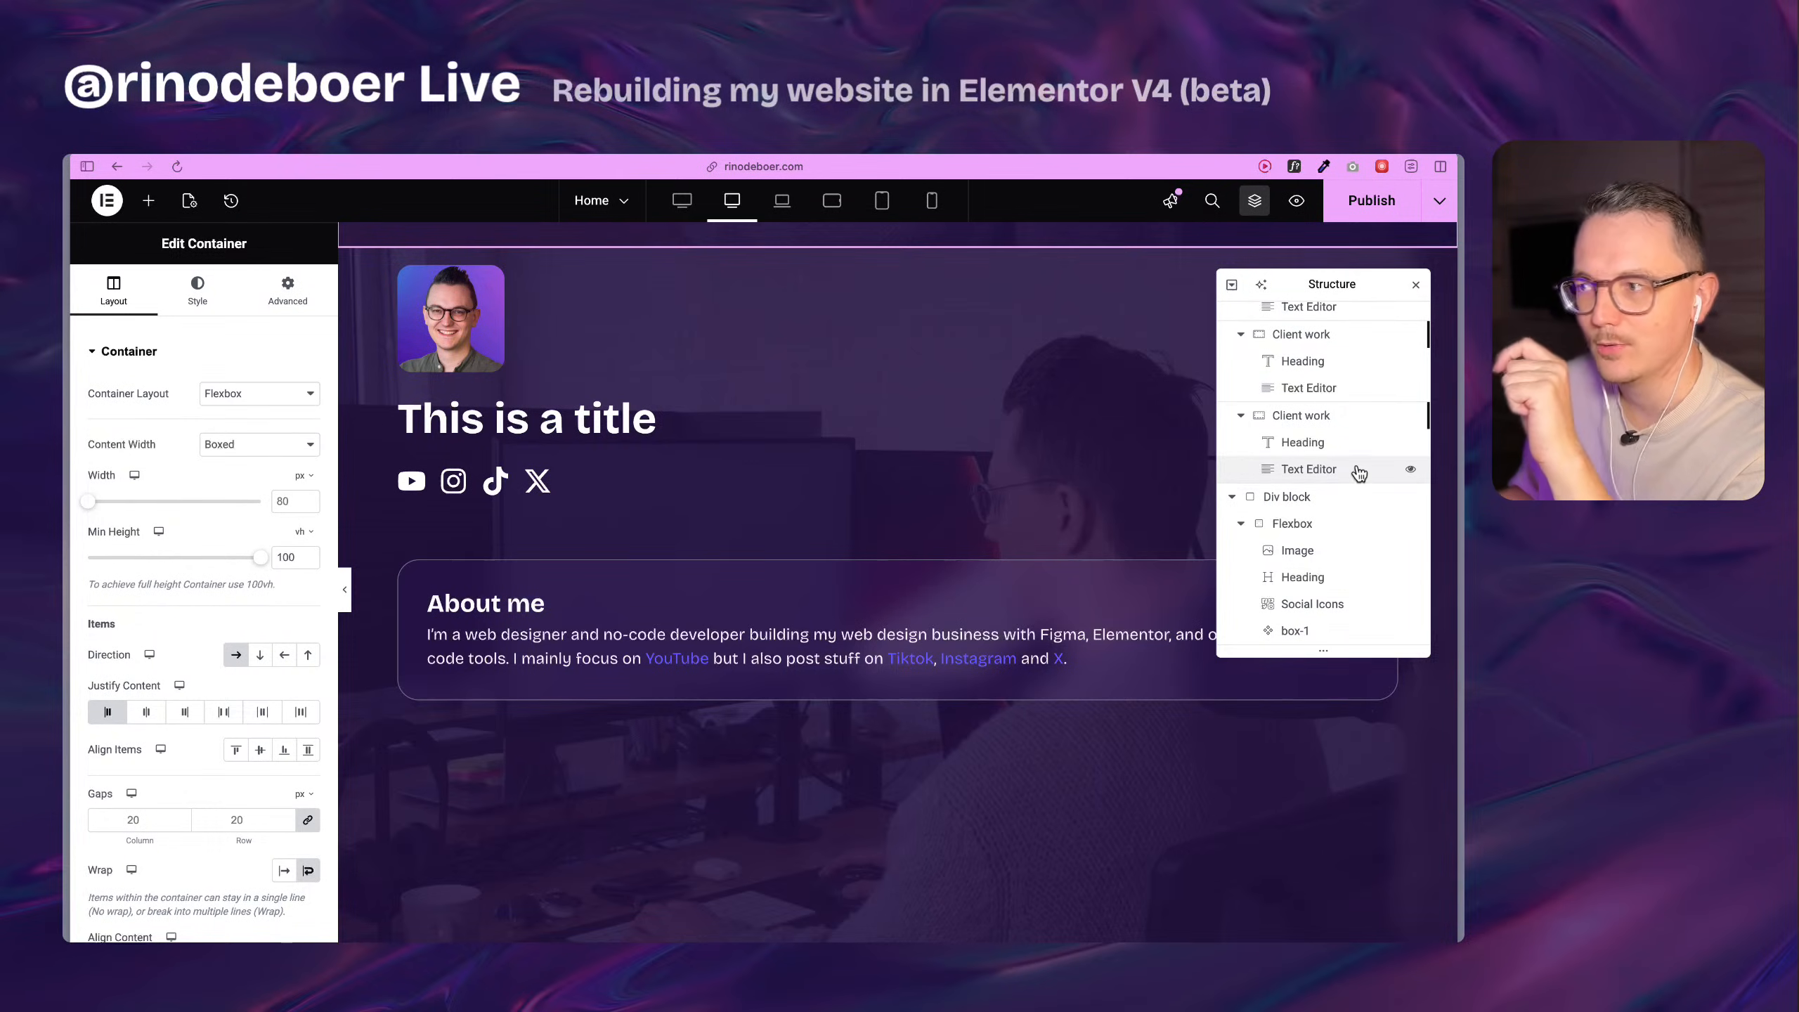
left_click(1374, 631)
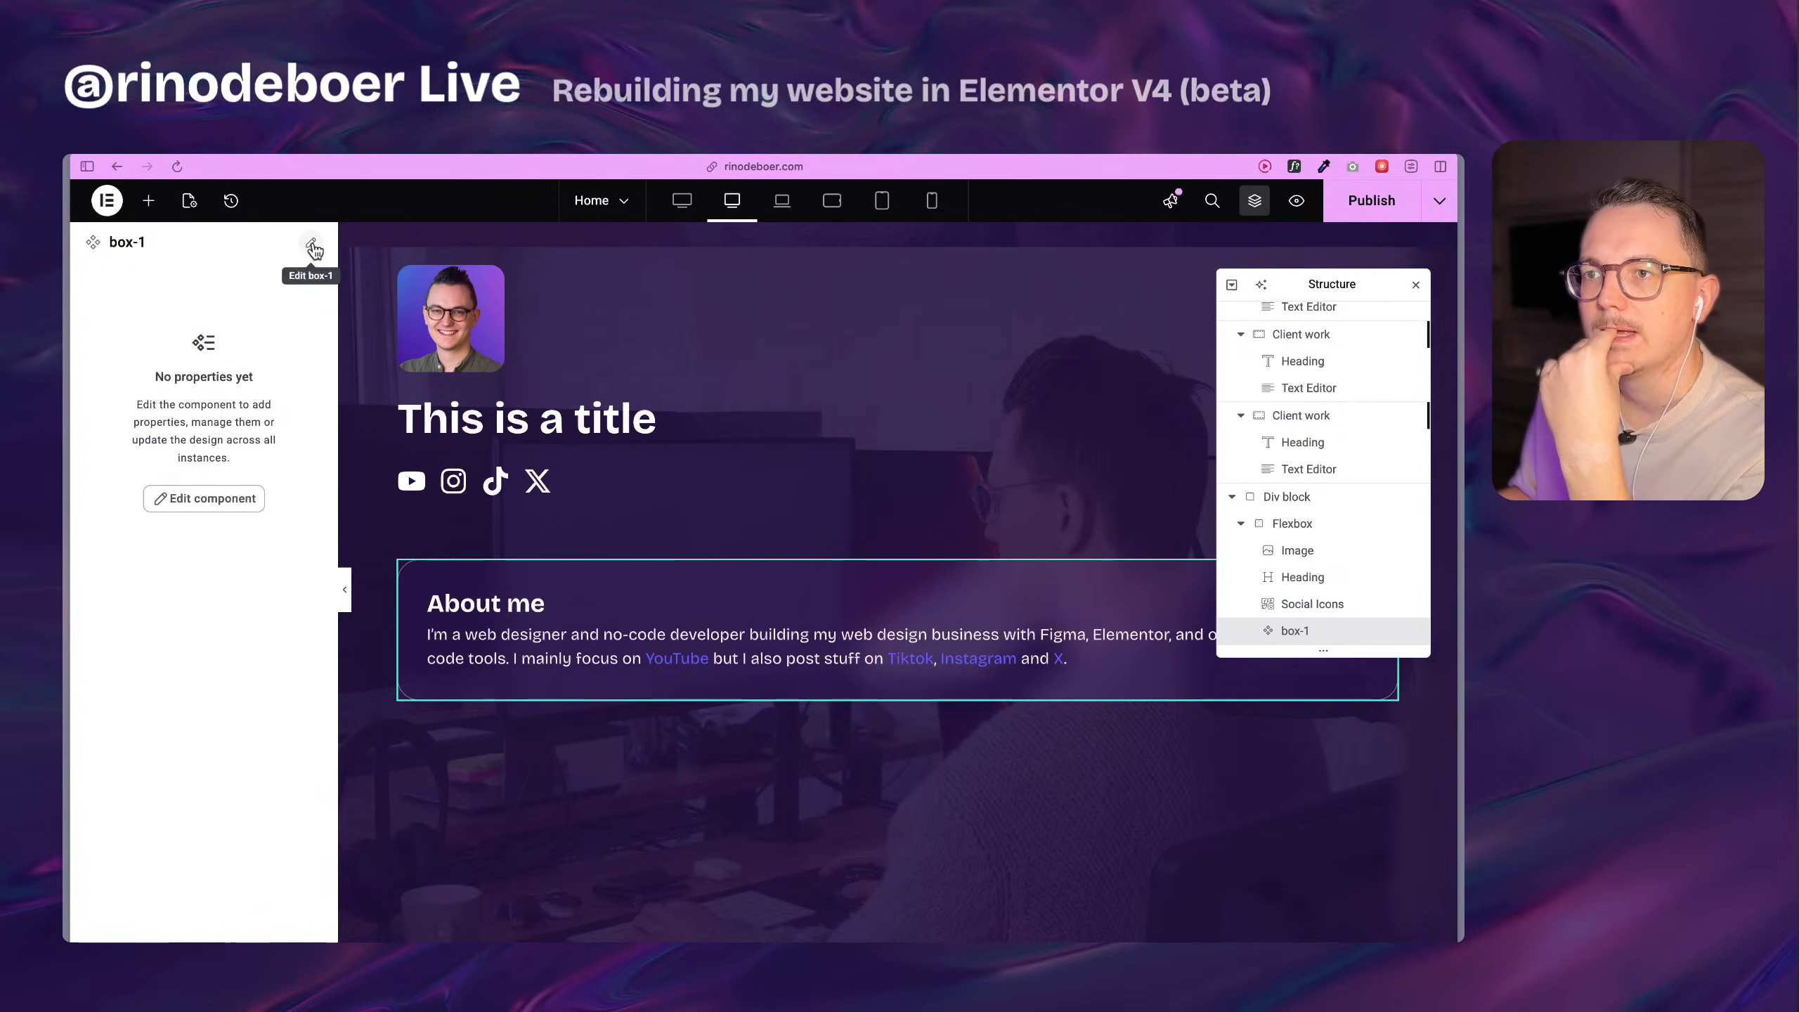
left_click(1311, 609)
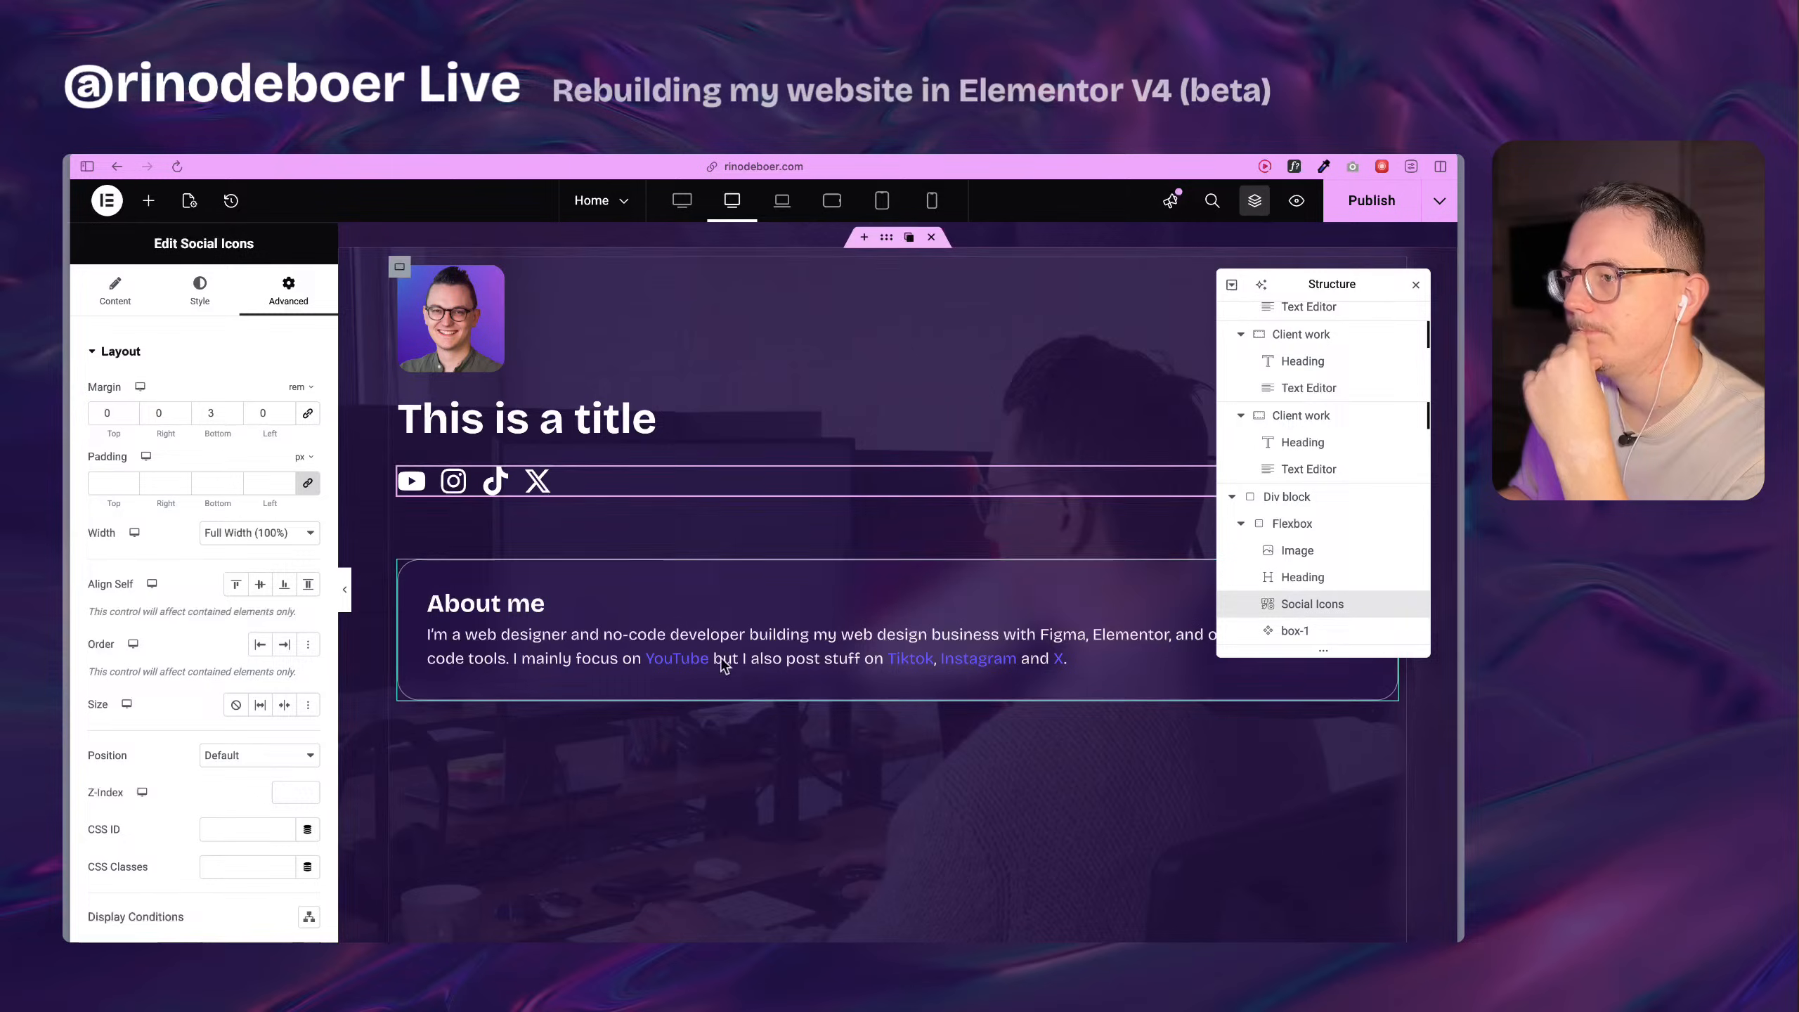
left_click(1312, 630)
key("super+d")
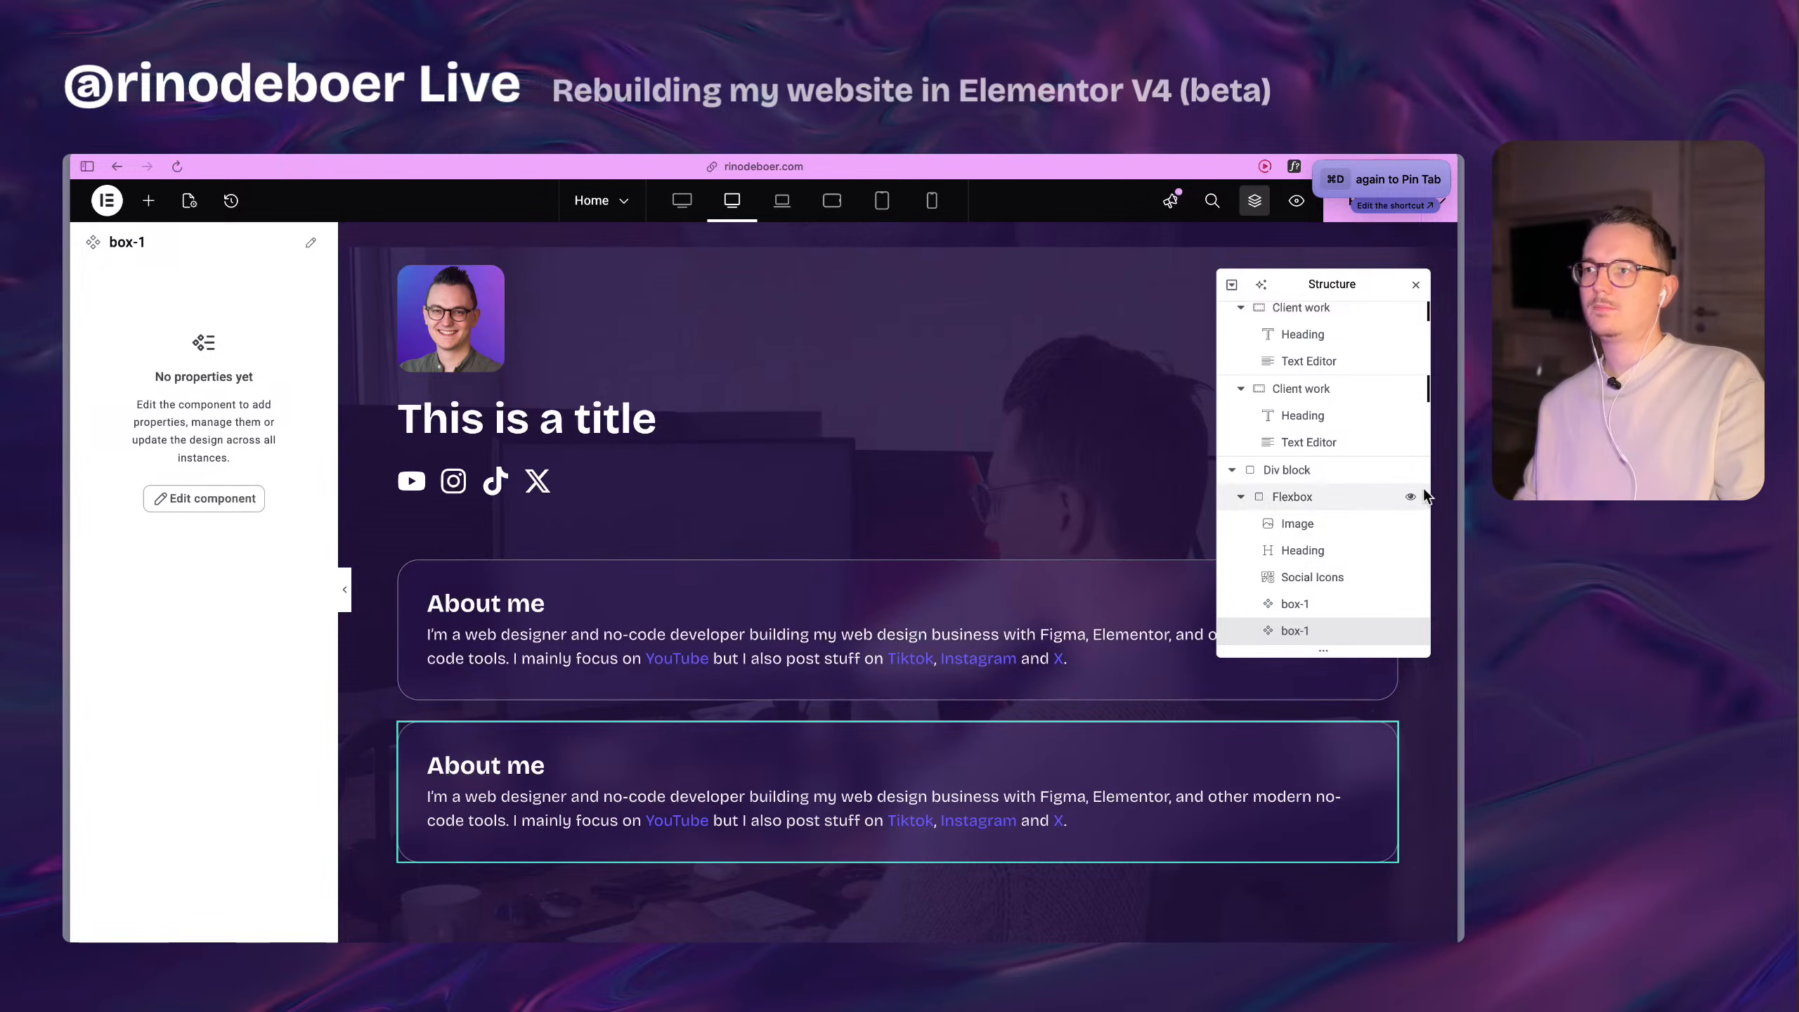
left_click(1380, 574)
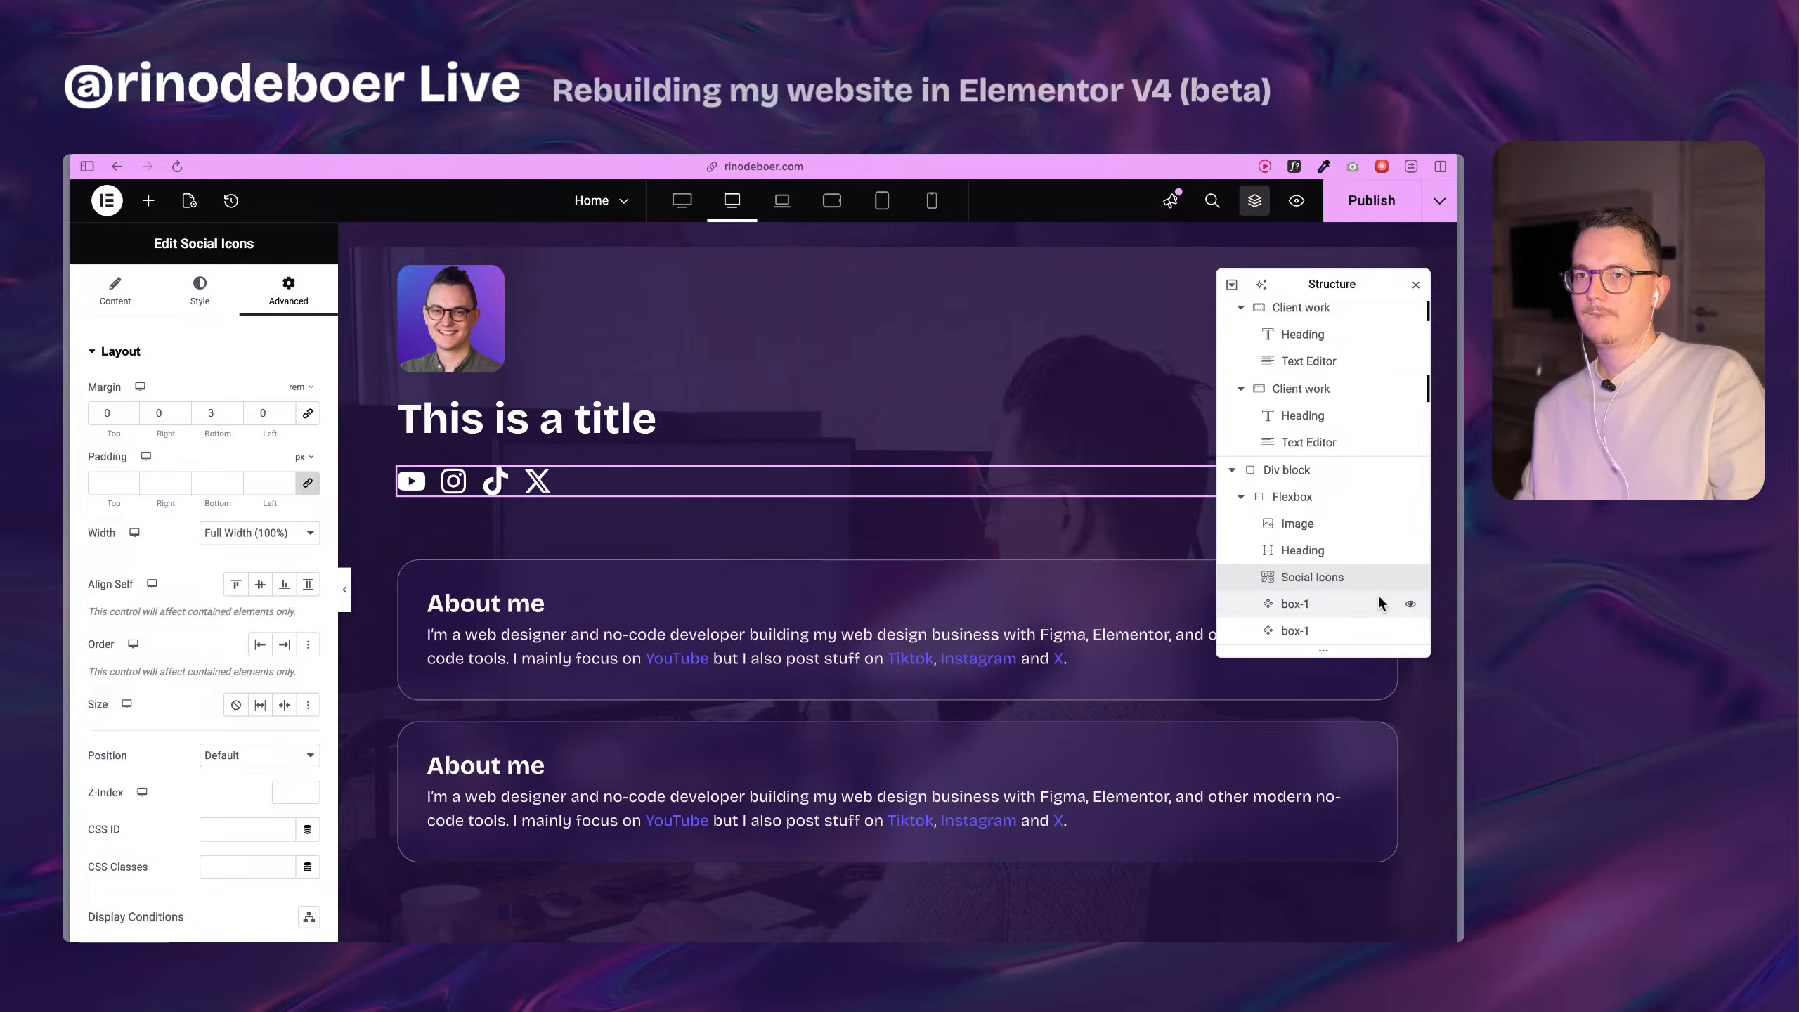
left_click(1350, 528)
left_click(1362, 606)
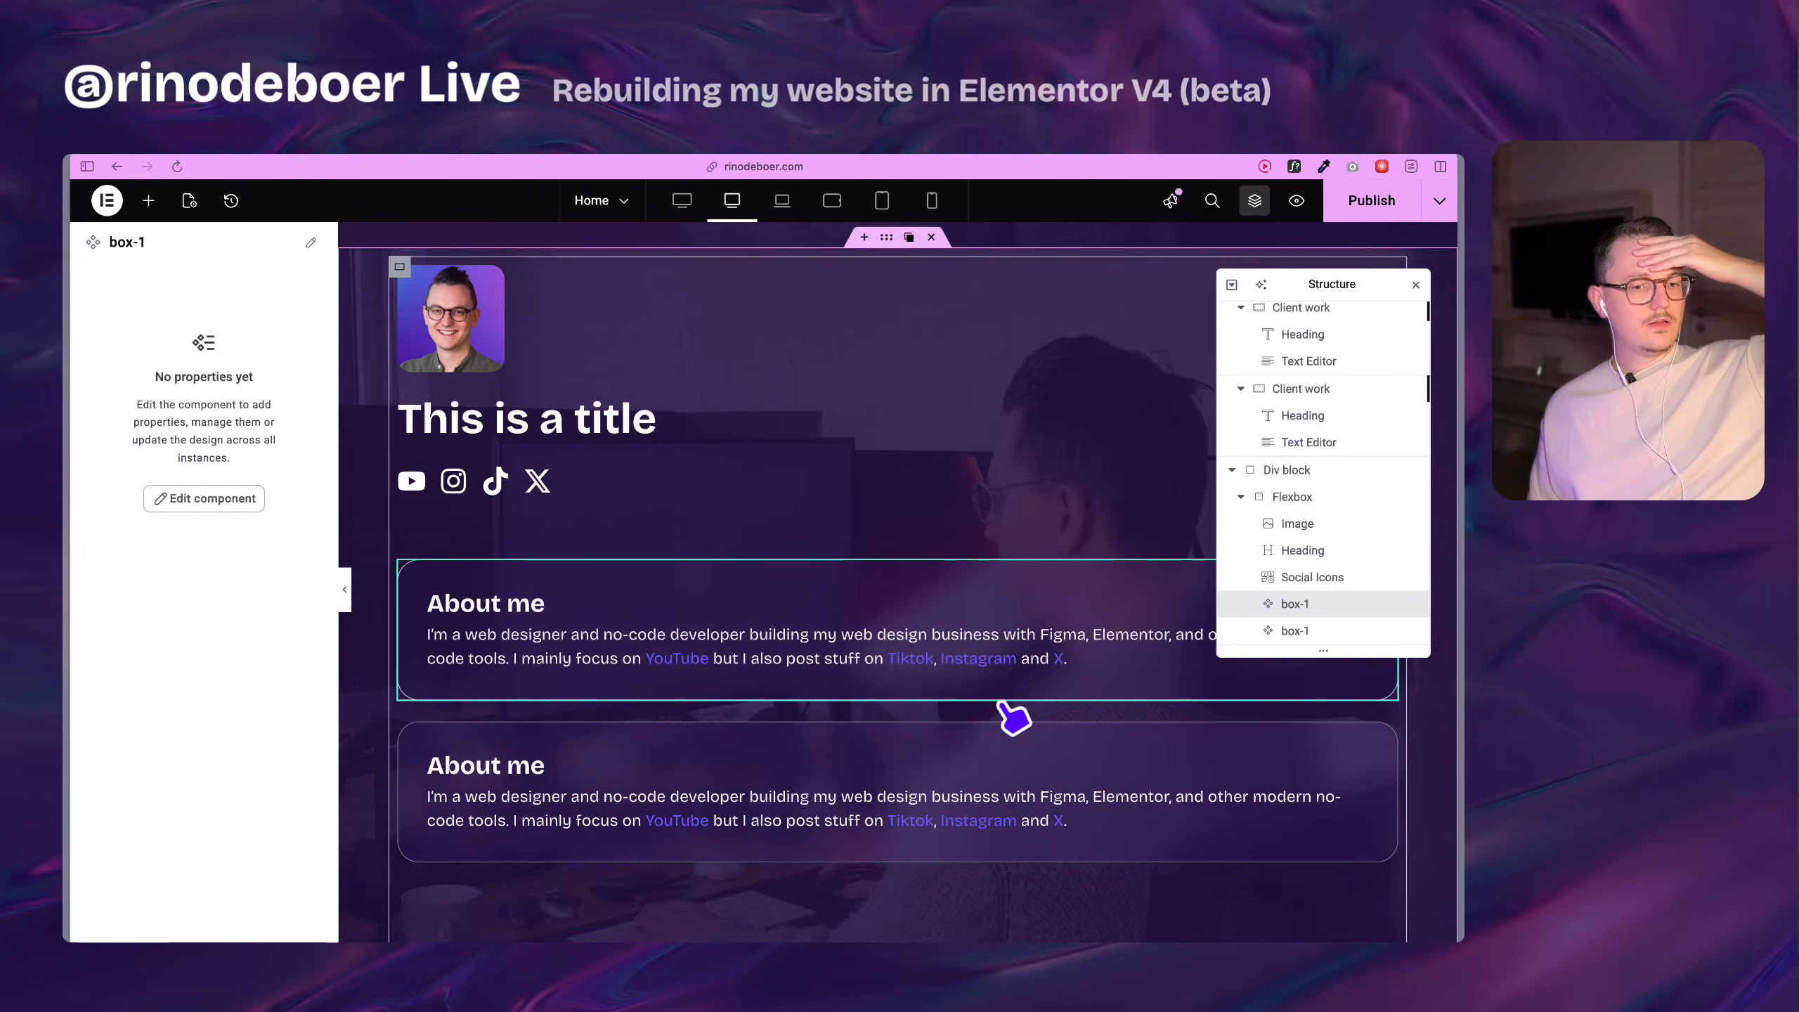
Inspect the layout settings of the original Consultancy card's container, including its width.
scroll(617, 784, "up", 10)
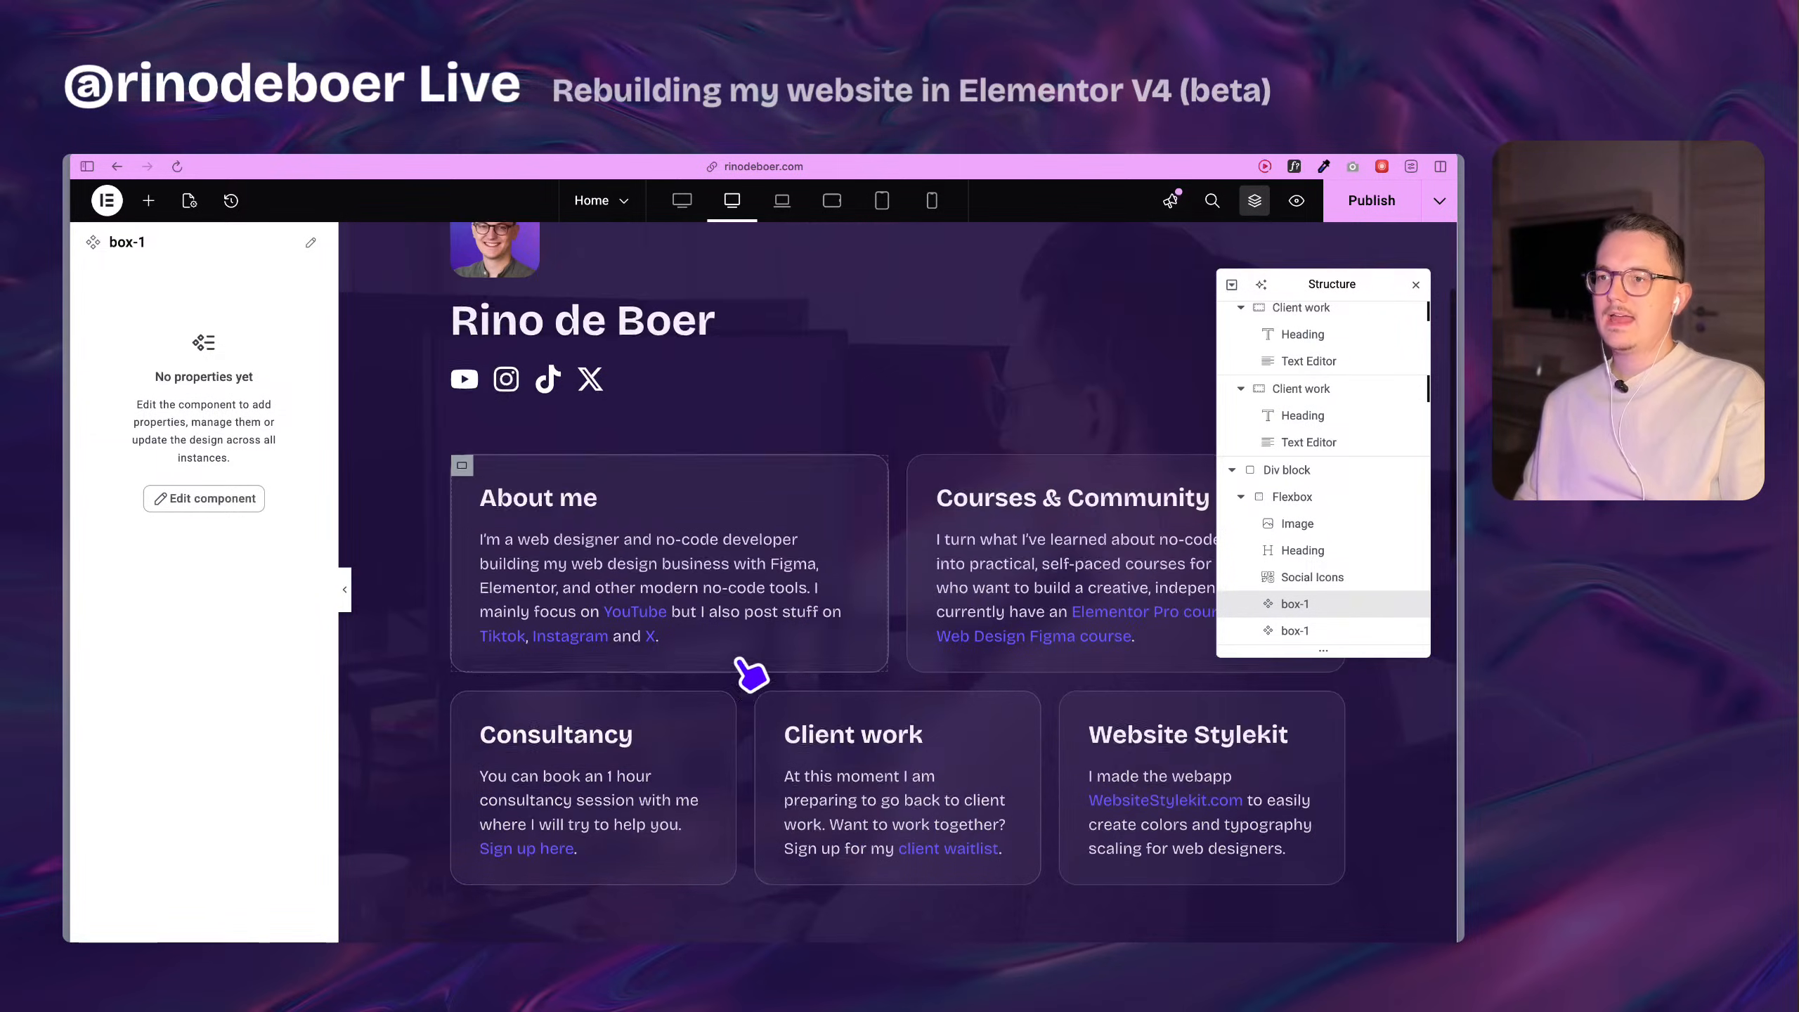
scroll(751, 673, "down", 1)
left_click(1416, 284)
scroll(492, 588, "down", 4)
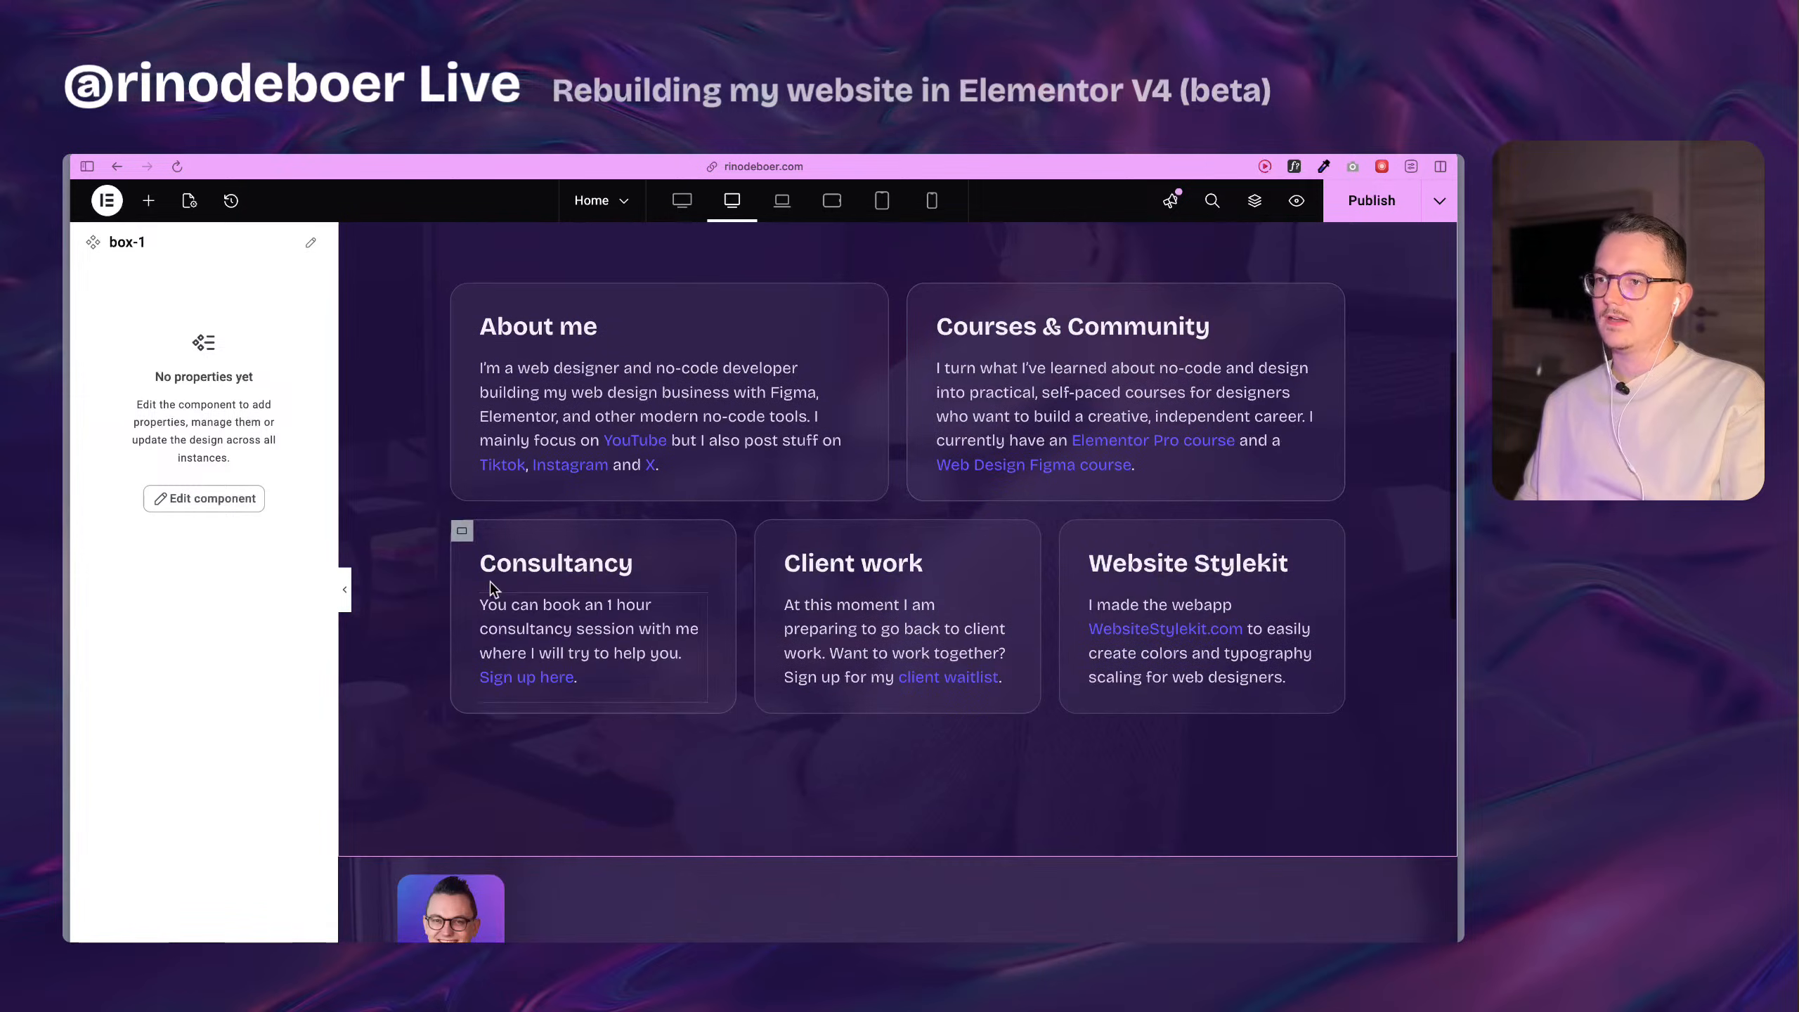
left_click(462, 531)
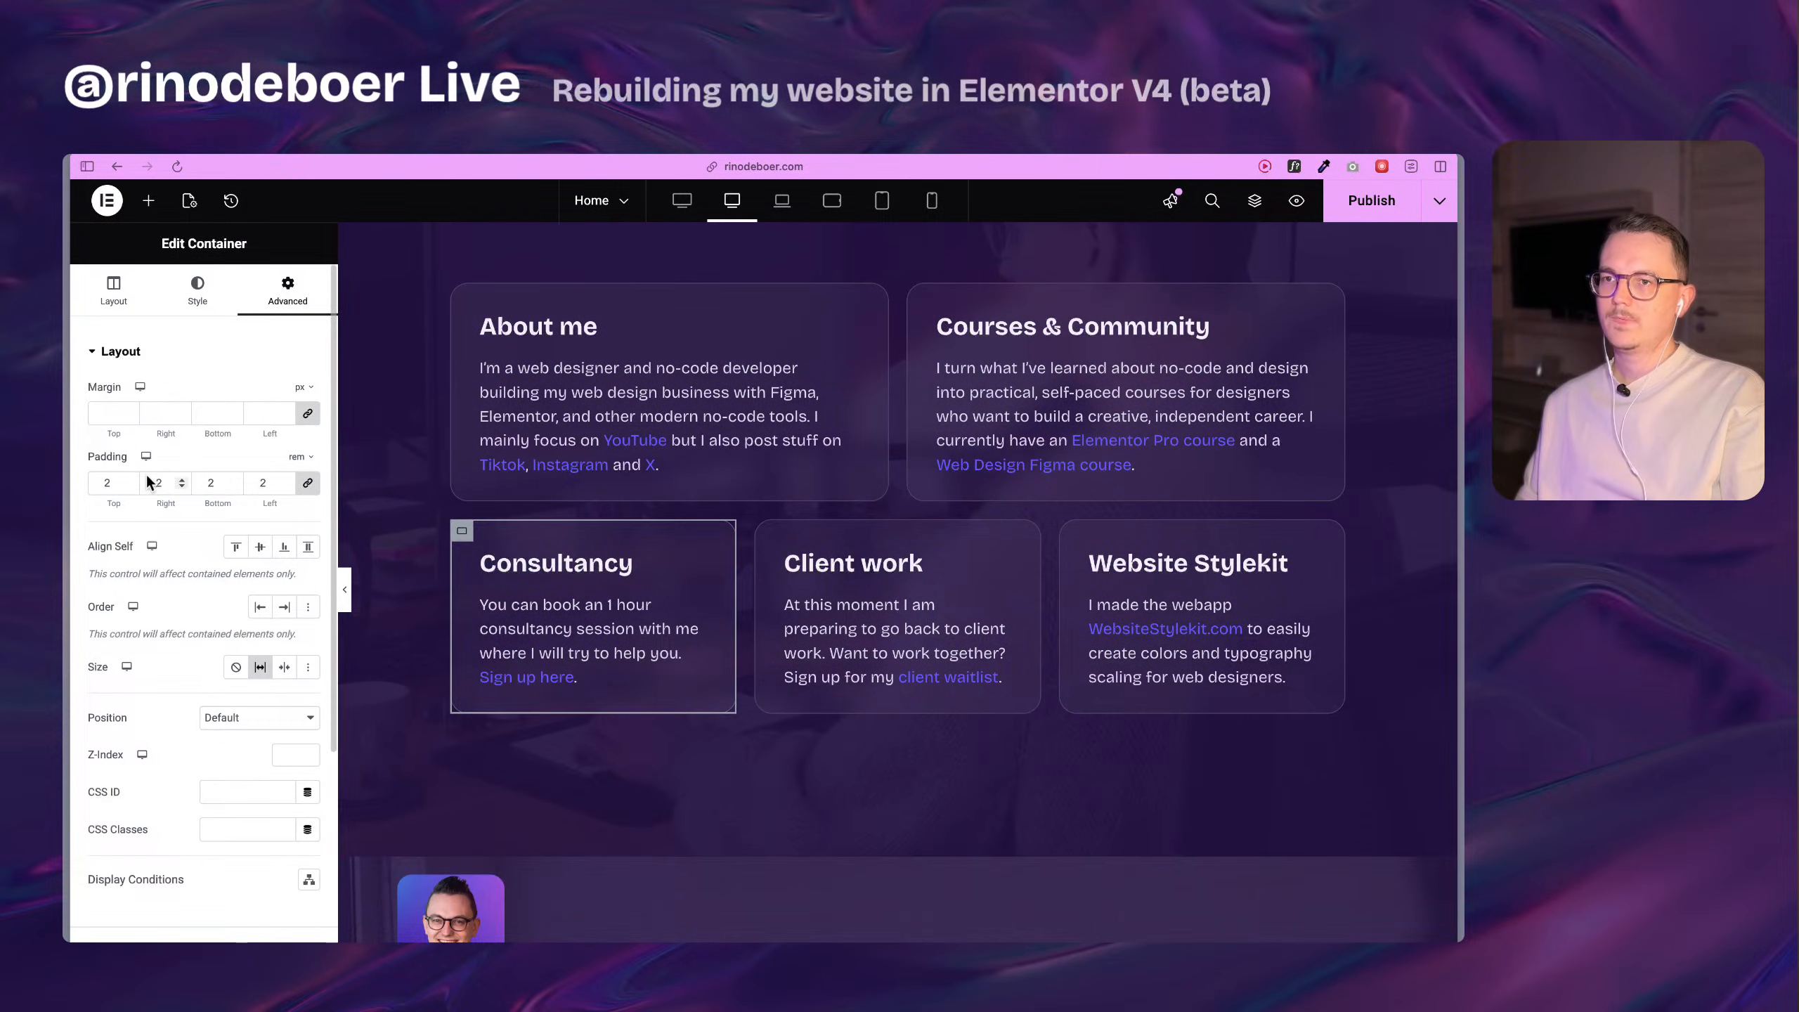
left_click(113, 290)
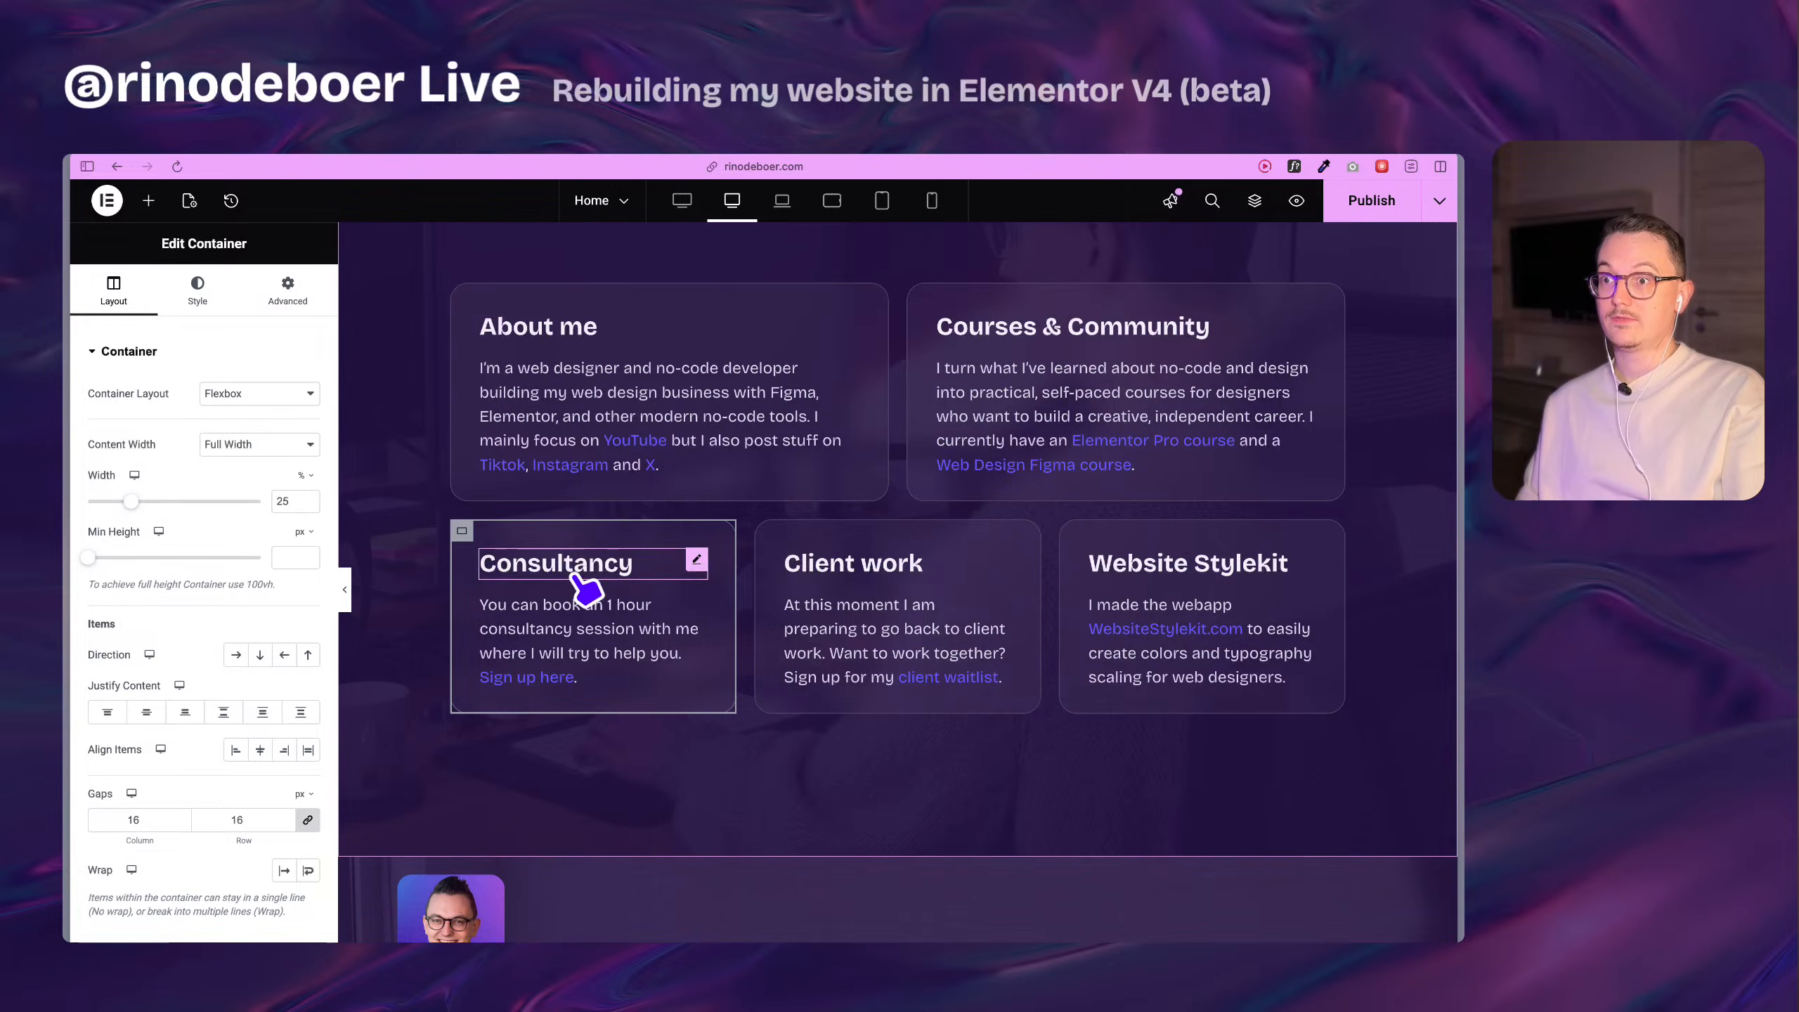
Compare the row arrangement and widths of the original cards with the two rebuilt About me cards.
scroll(552, 623, "down", 5)
scroll(502, 627, "down", 4)
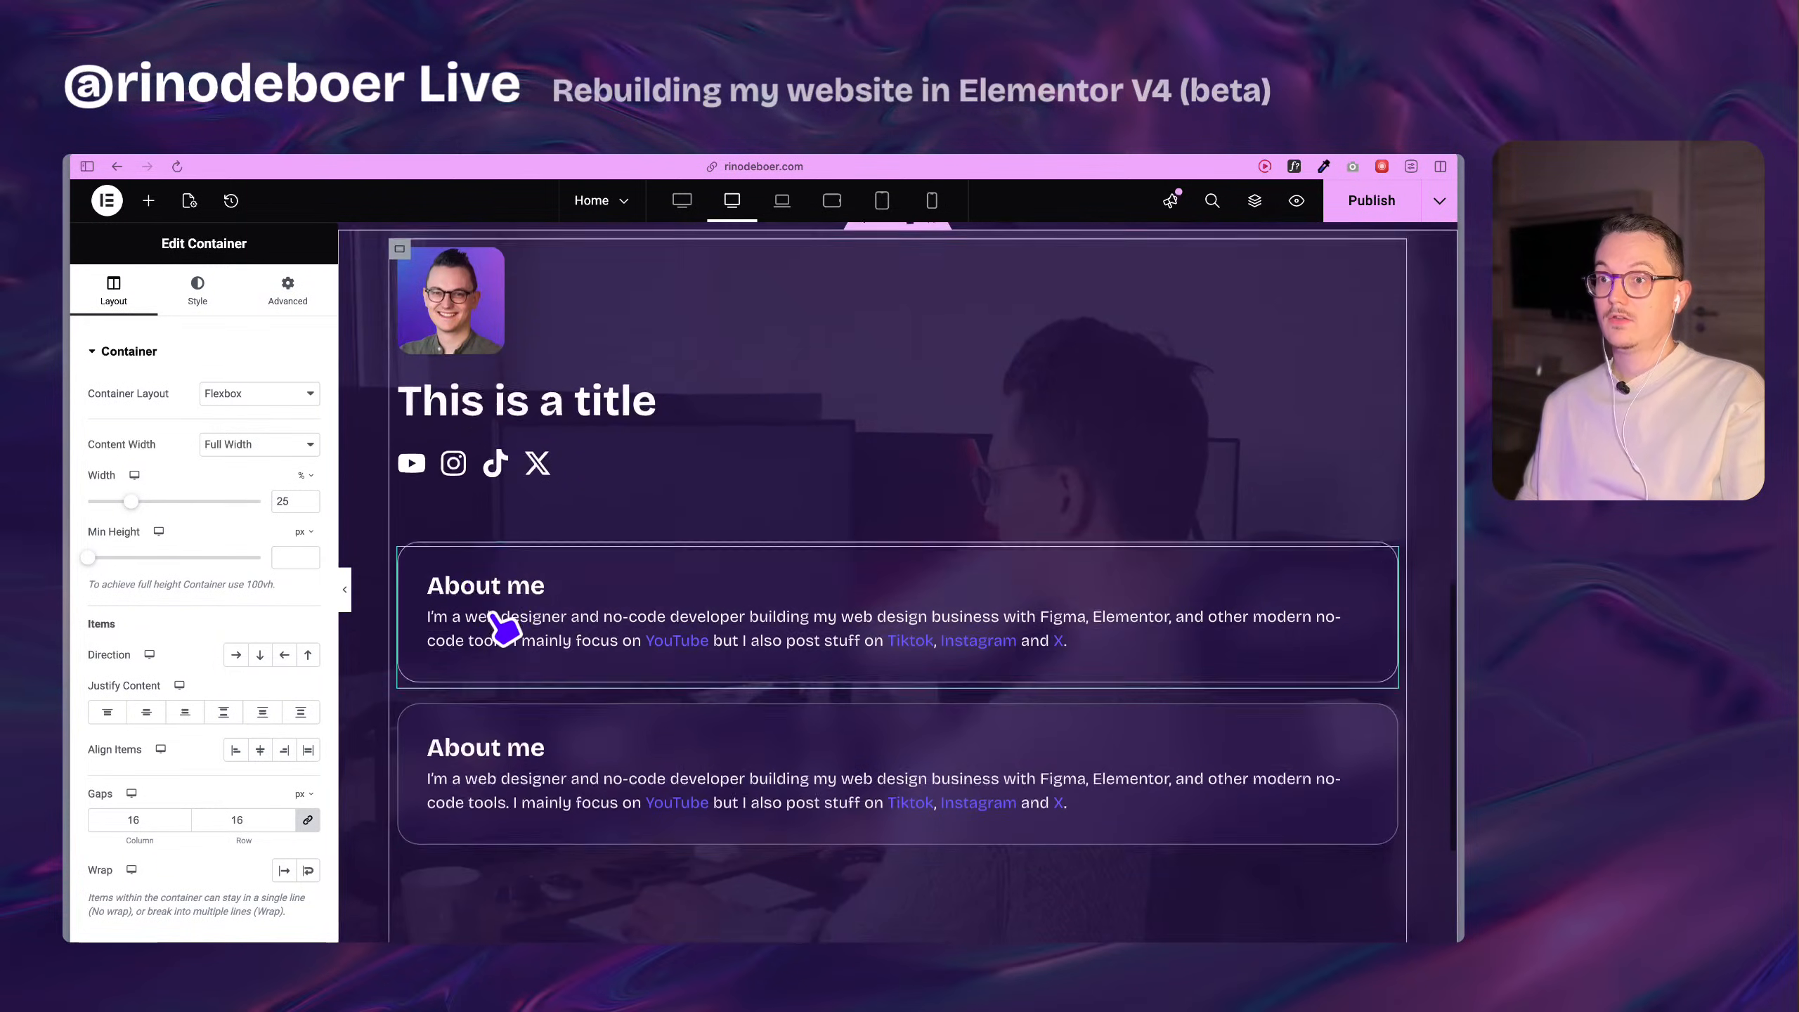
scroll(574, 510, "up", 3)
scroll(601, 641, "up", 6)
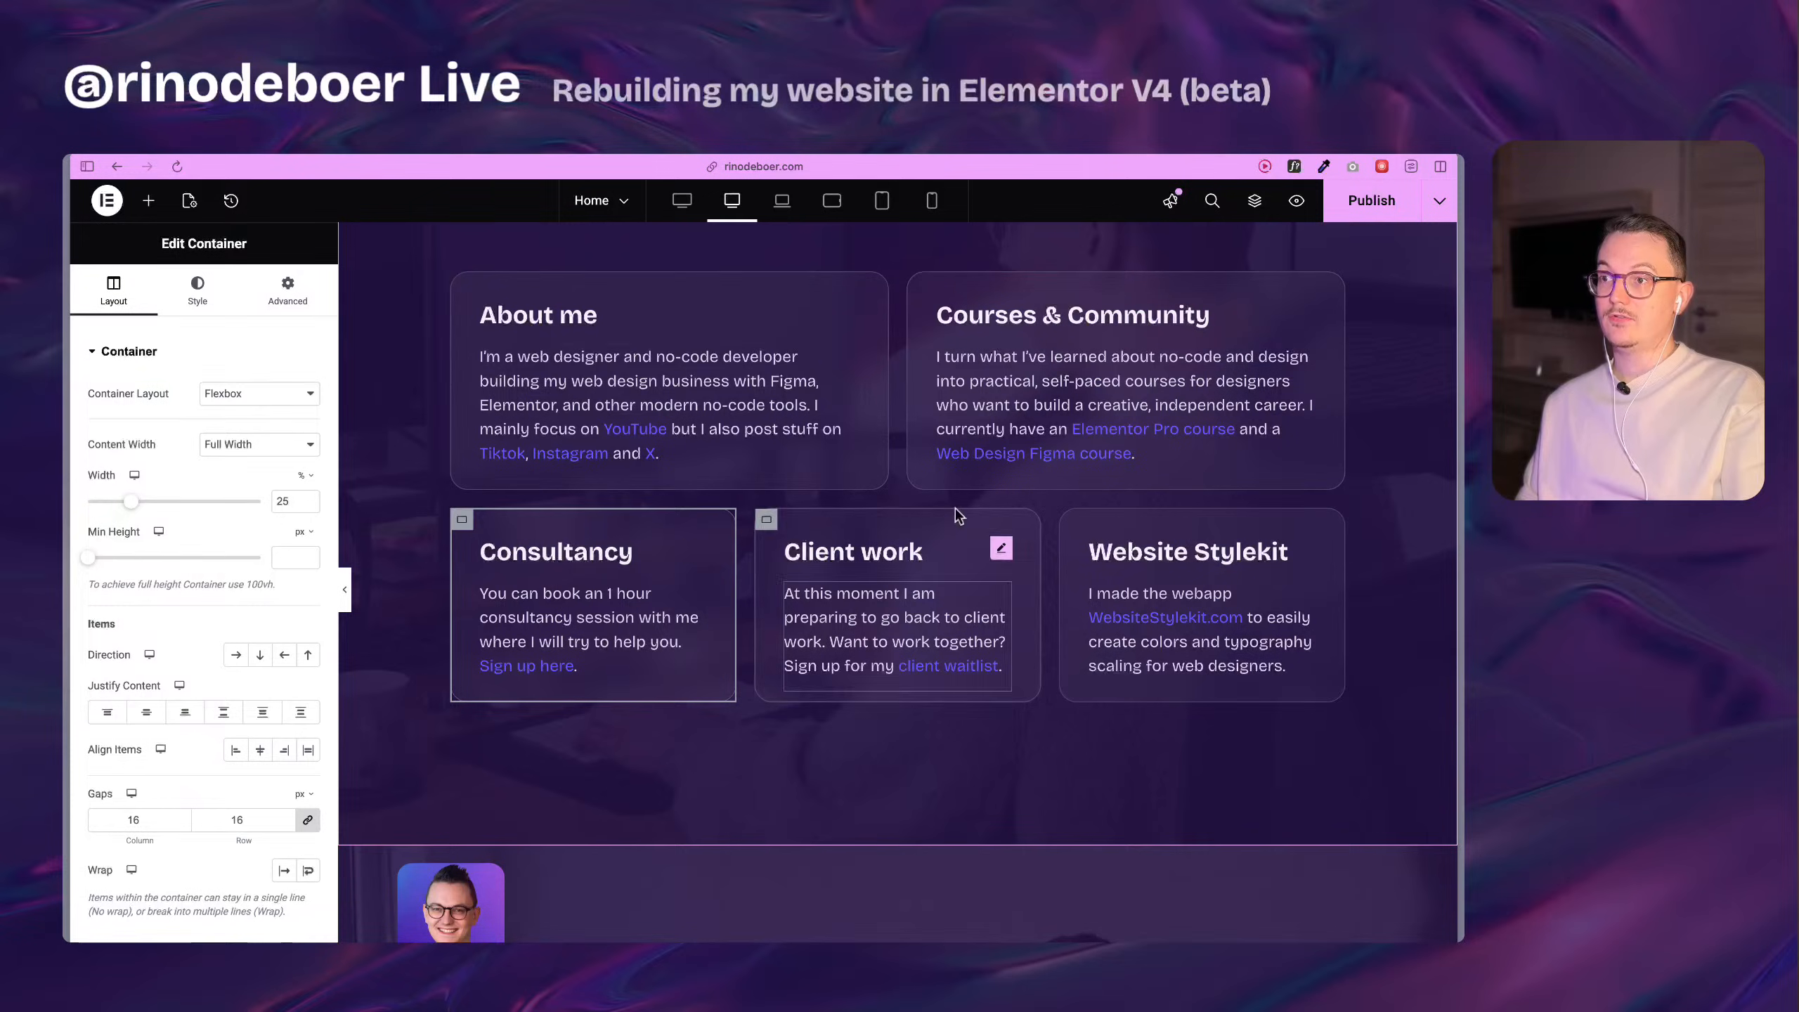
scroll(680, 683, "down", 4)
scroll(715, 622, "down", 6)
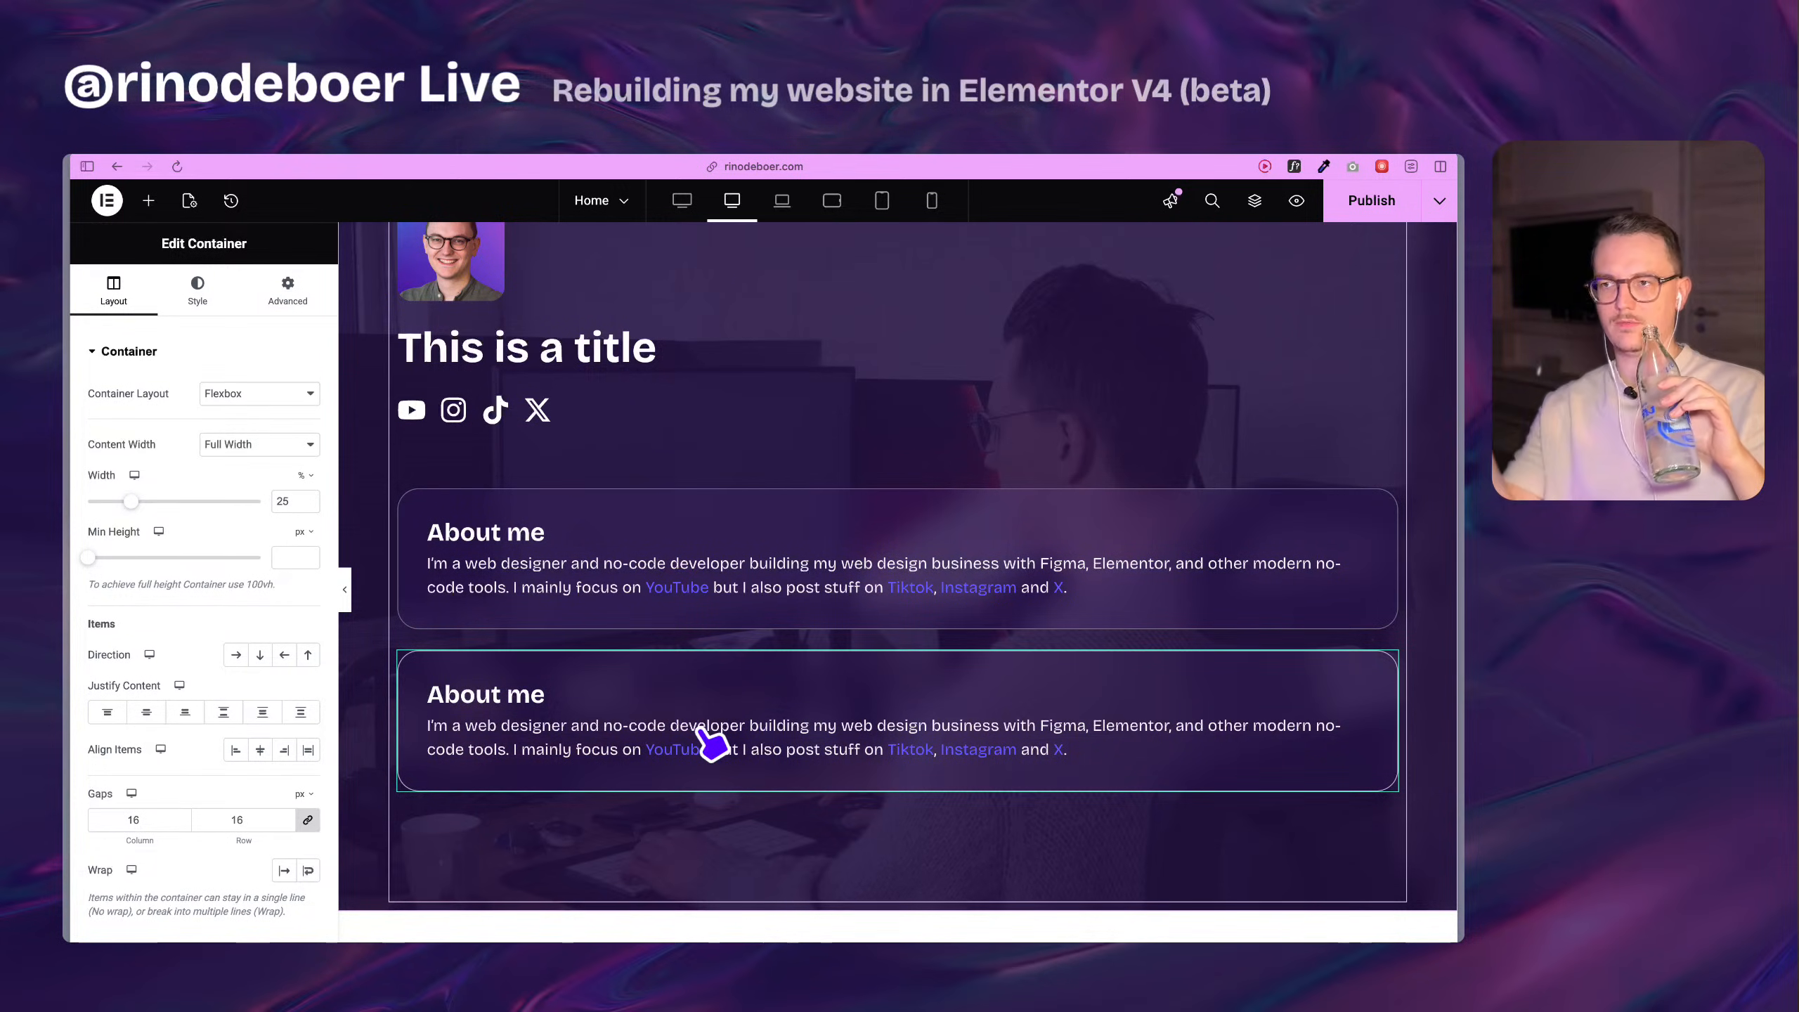
scroll(637, 666, "up", 10)
scroll(992, 701, "down", 1)
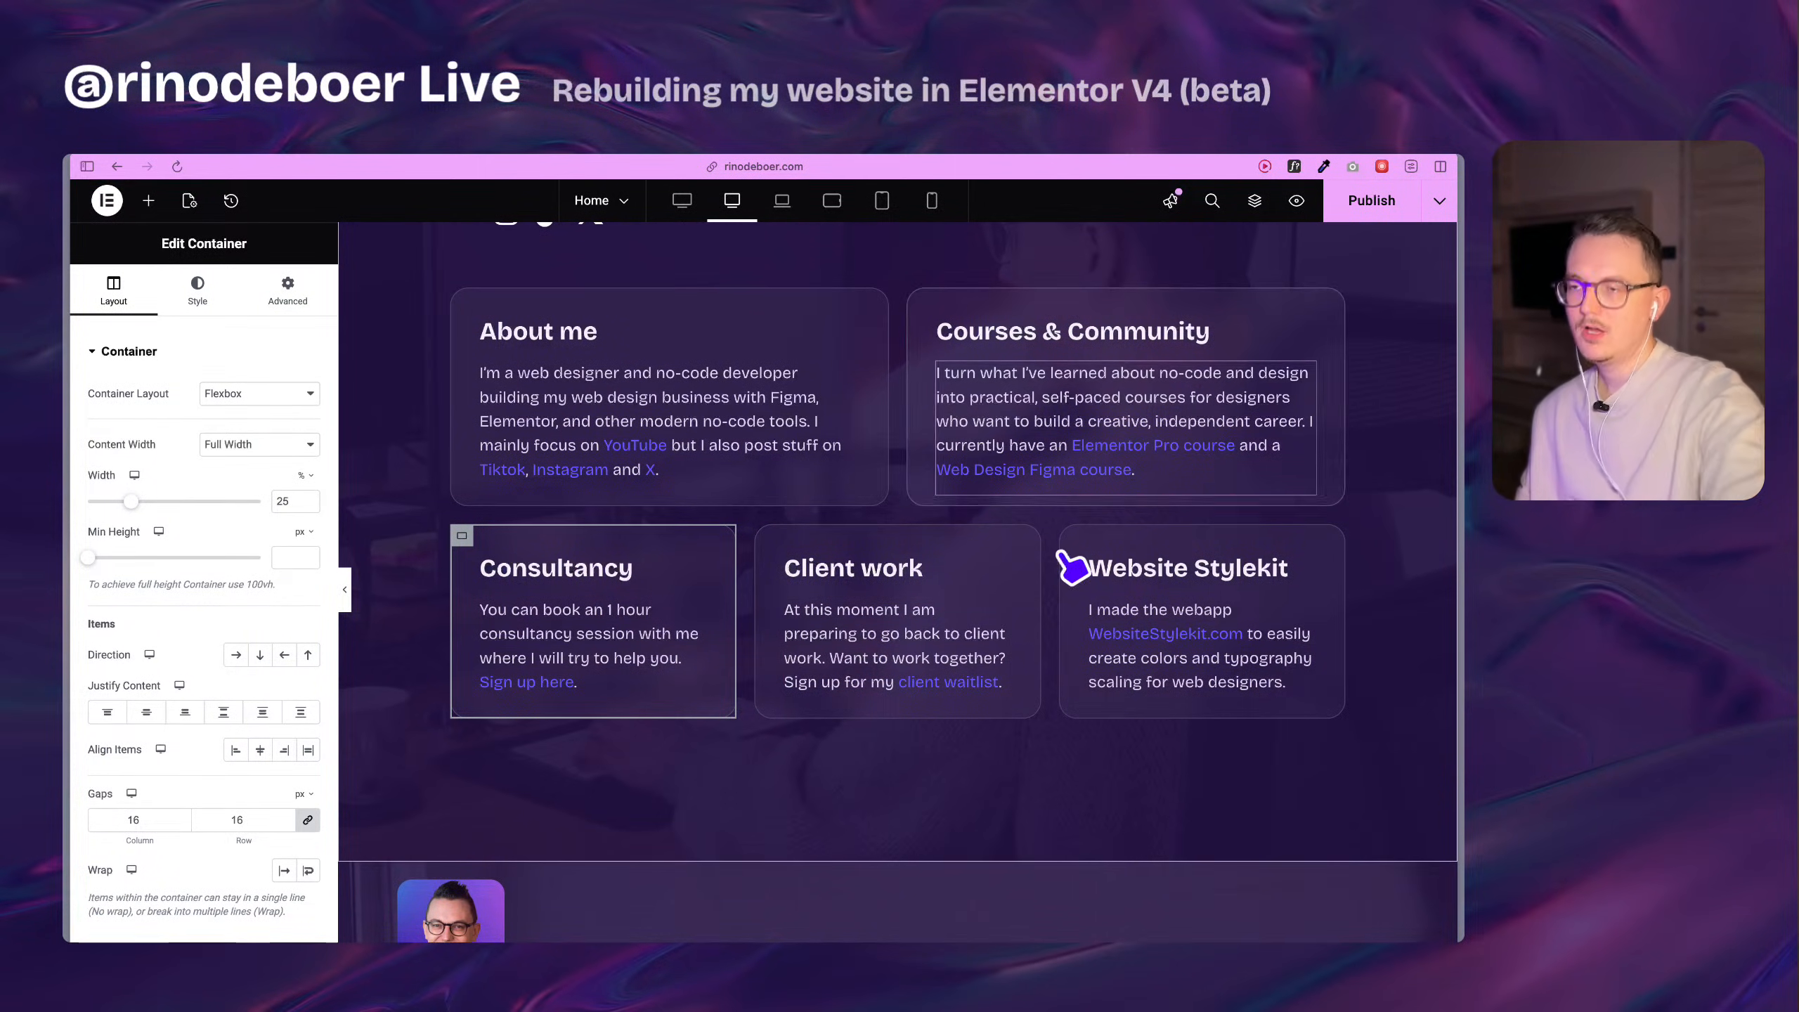
scroll(1041, 624, "down", 1)
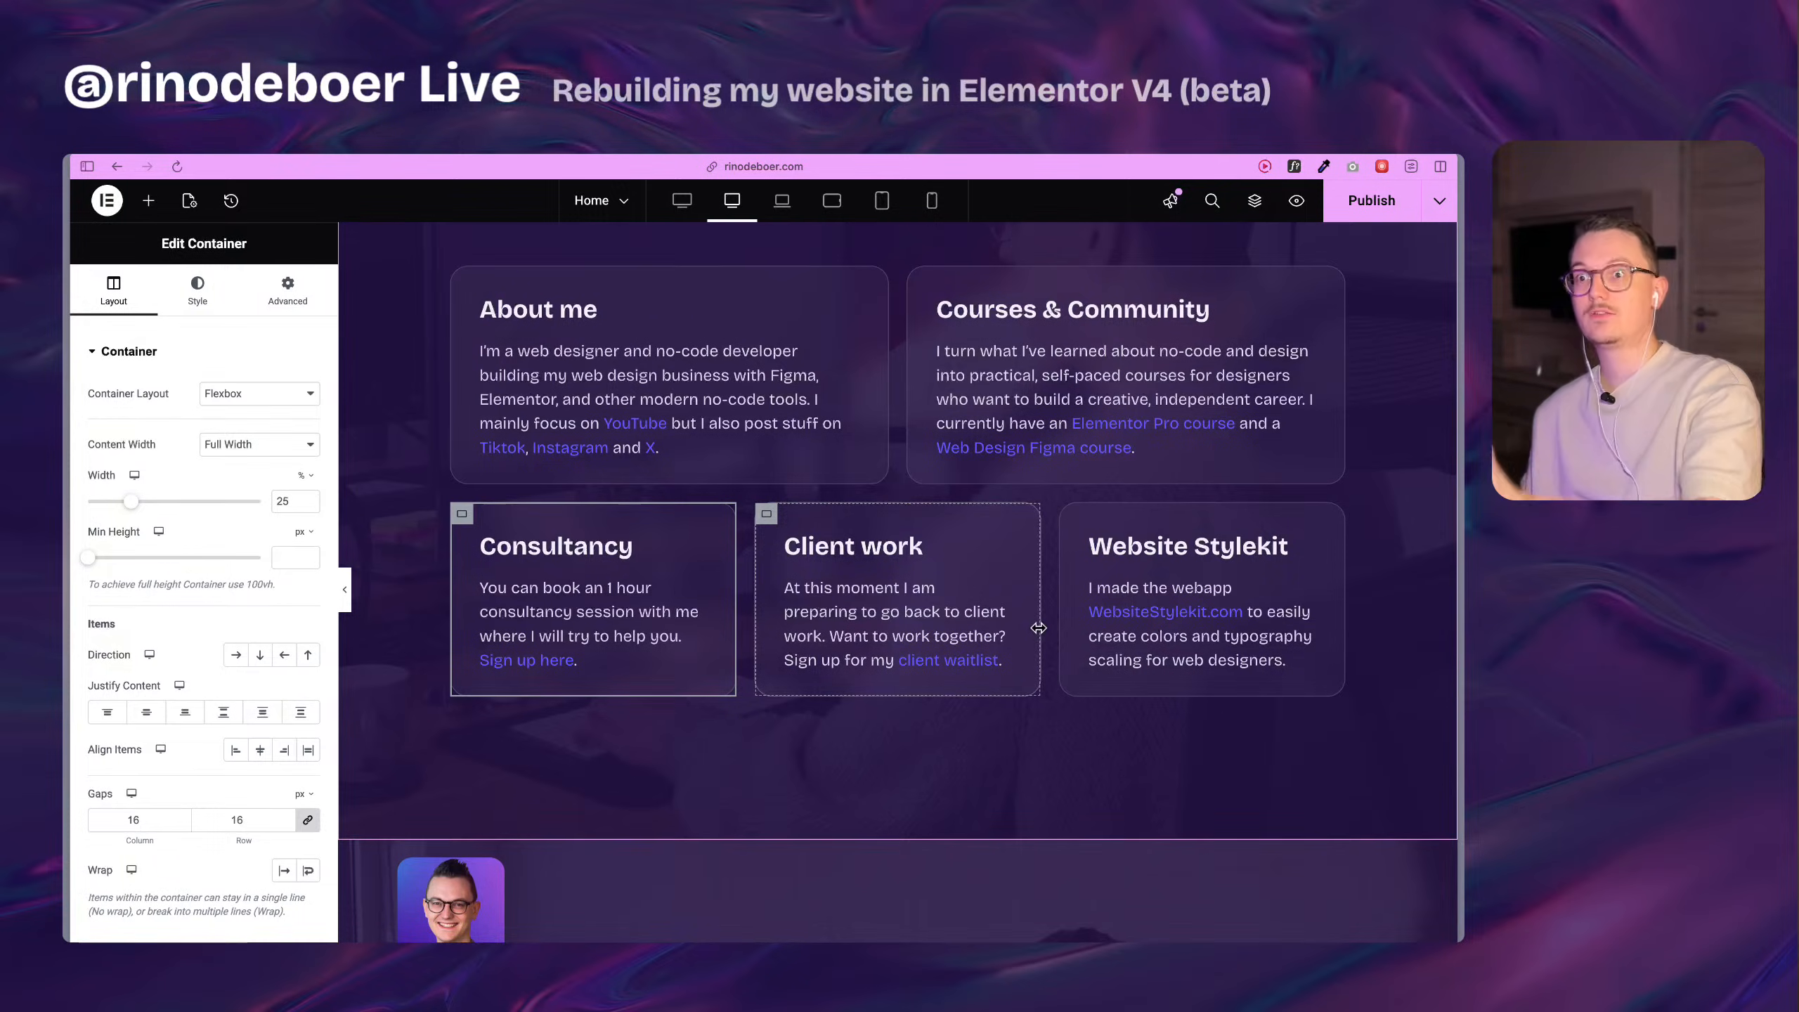
scroll(1039, 628, "down", 10)
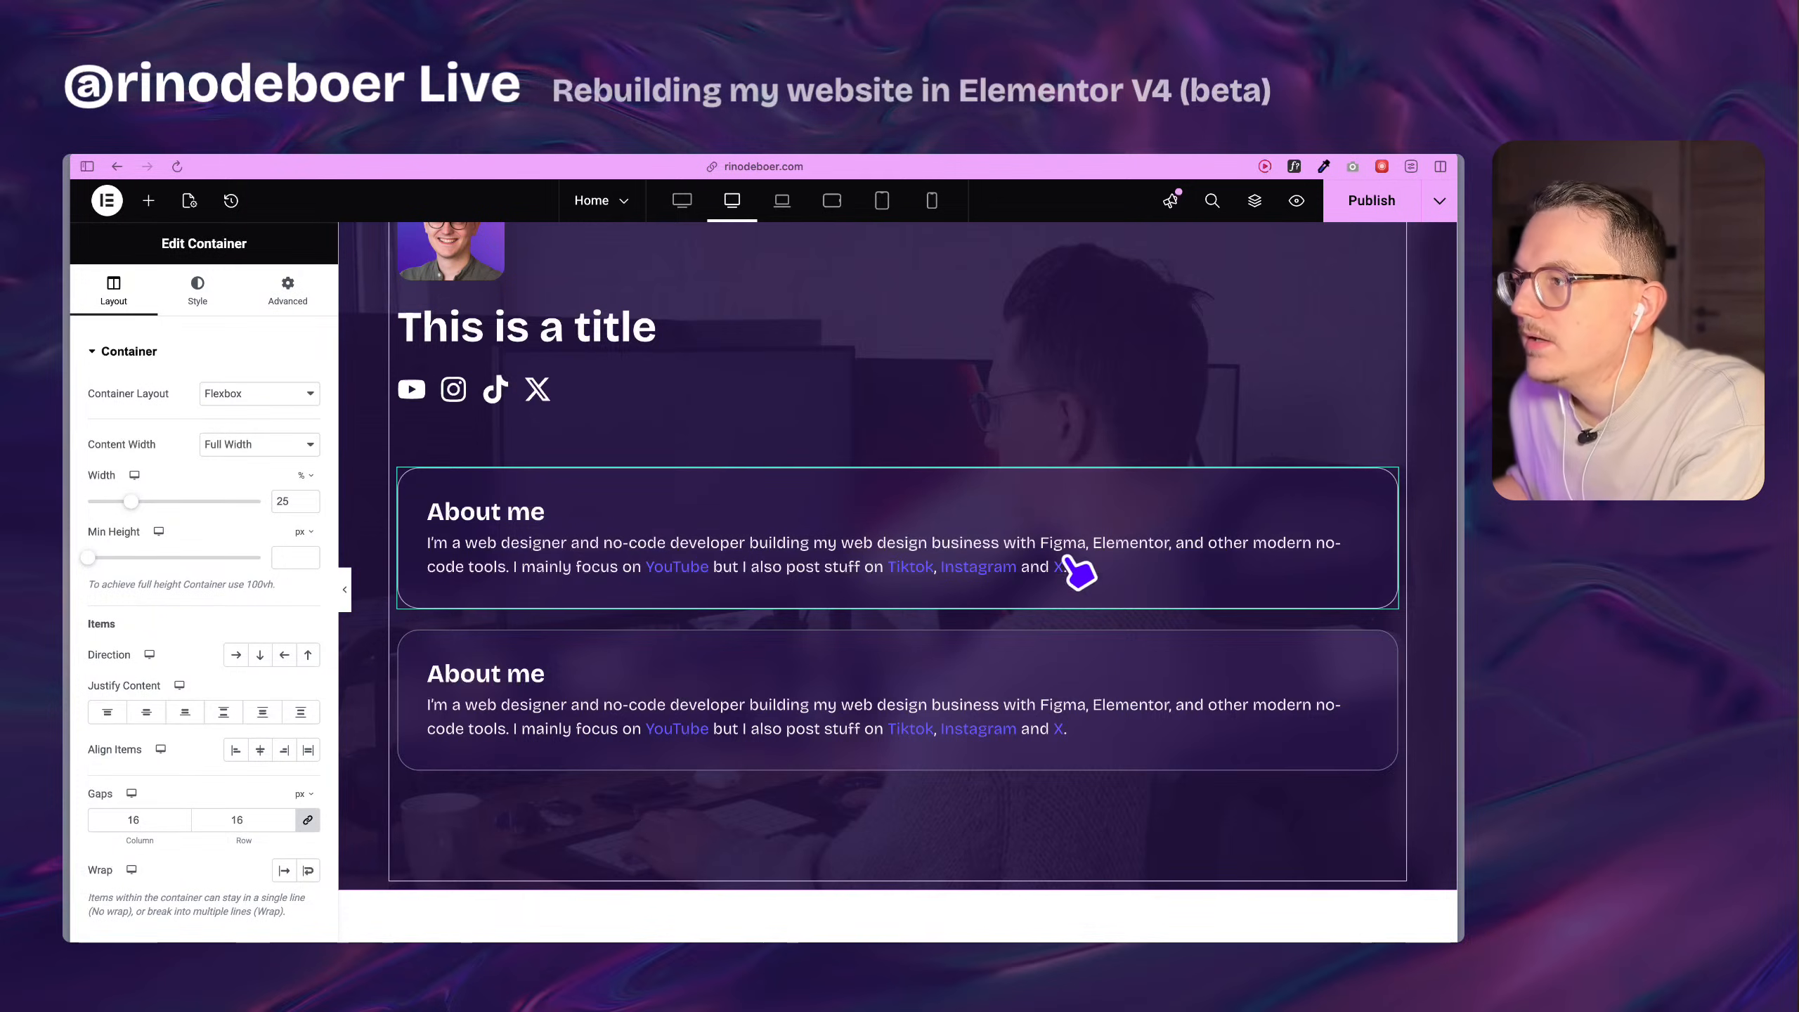
scroll(865, 283, "up", 2)
scroll(864, 283, "down", 3)
Show the page structure again and select the first box-1 component in the rebuilt section.
left_click(1254, 200)
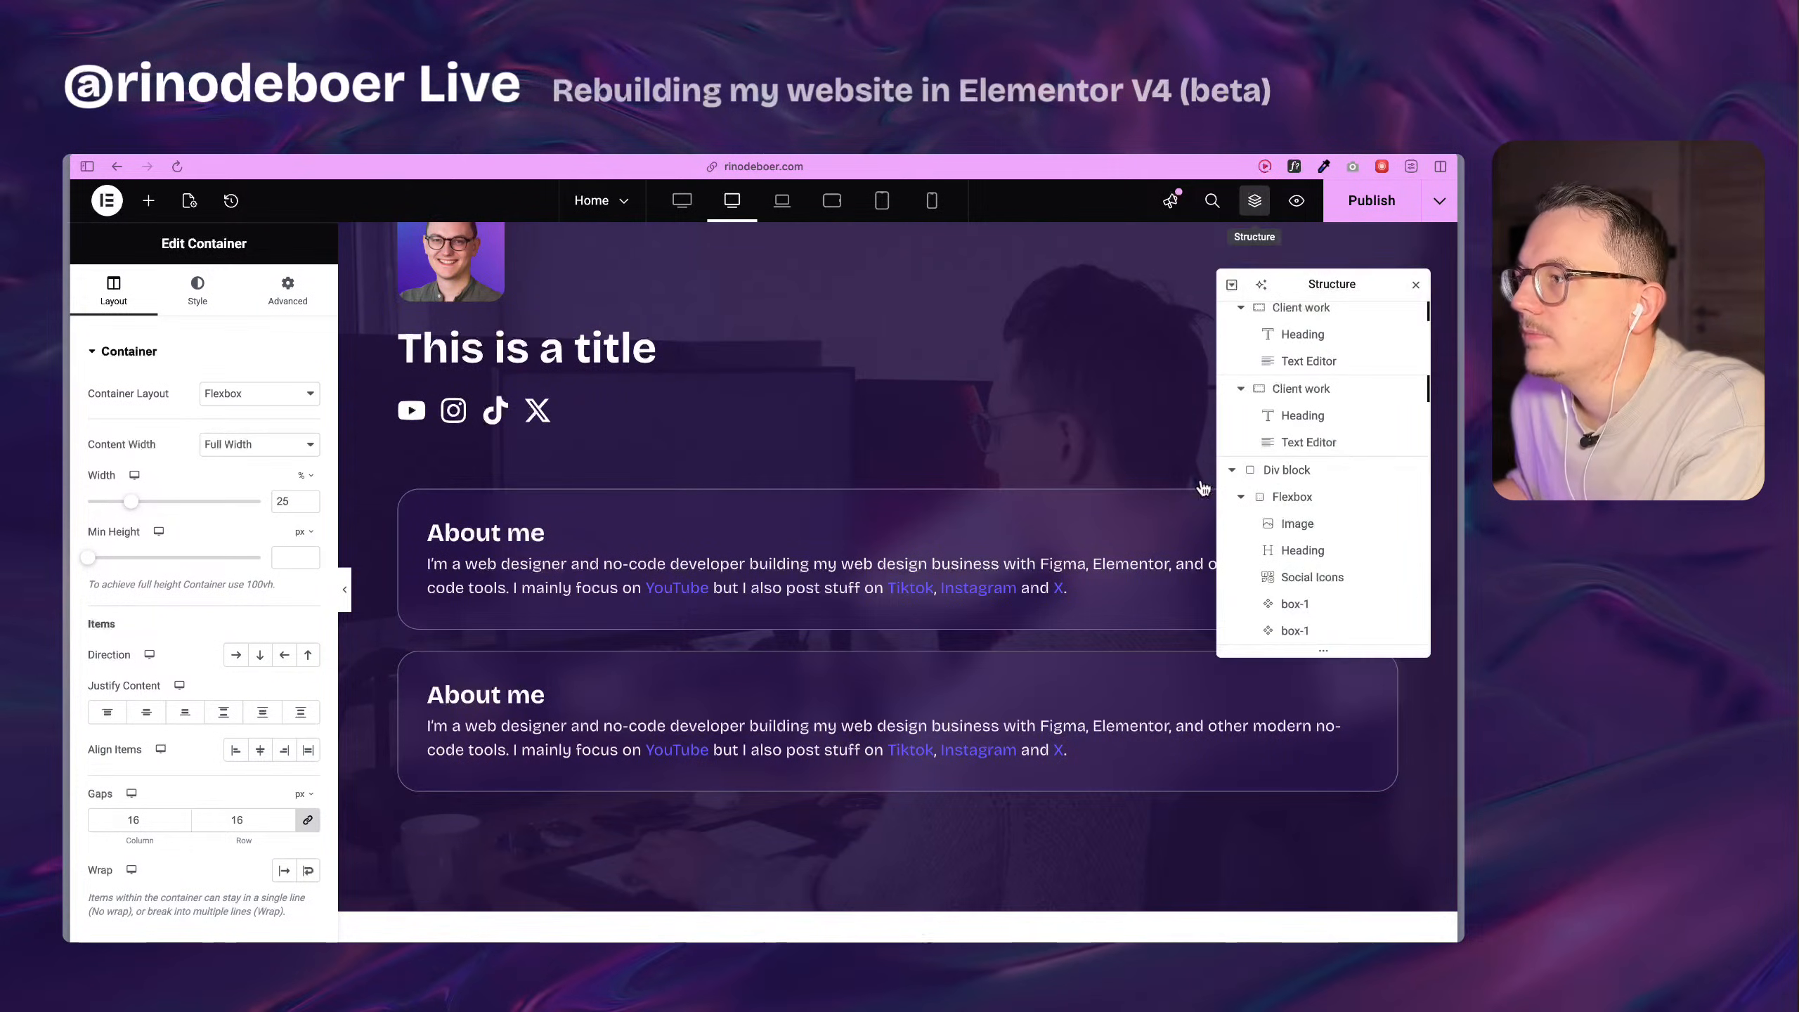
left_click(1148, 524)
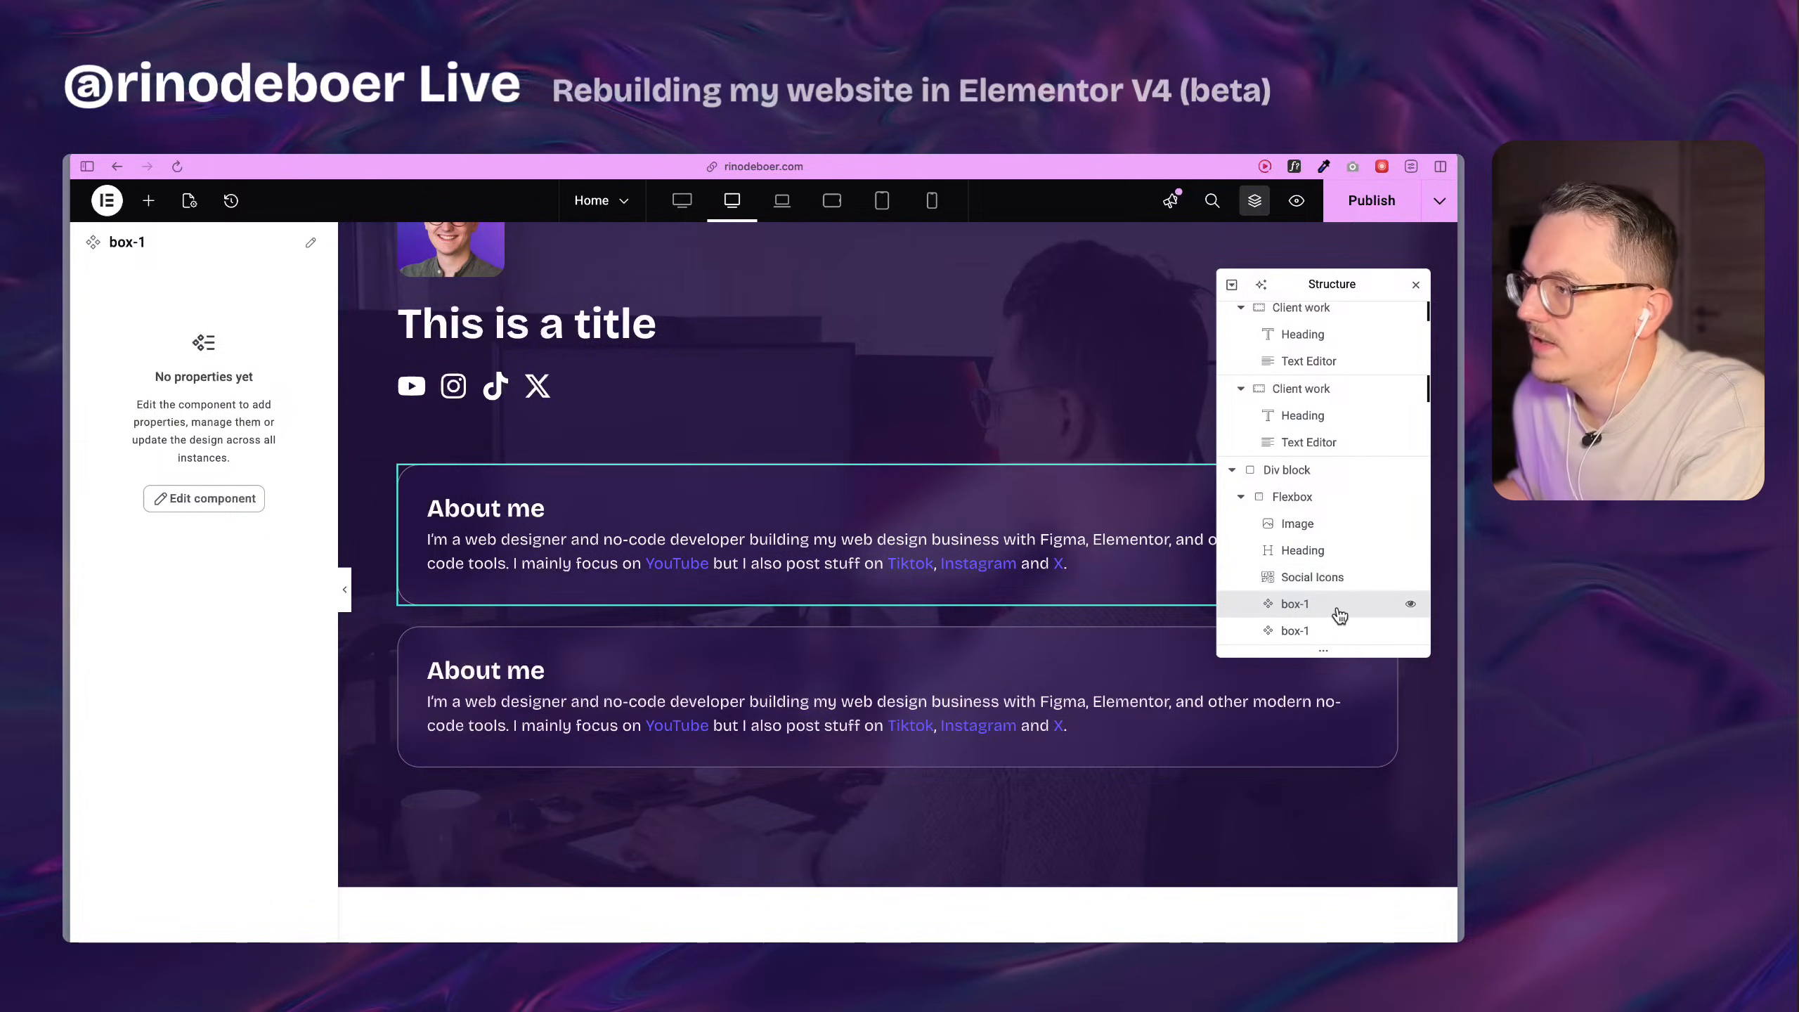
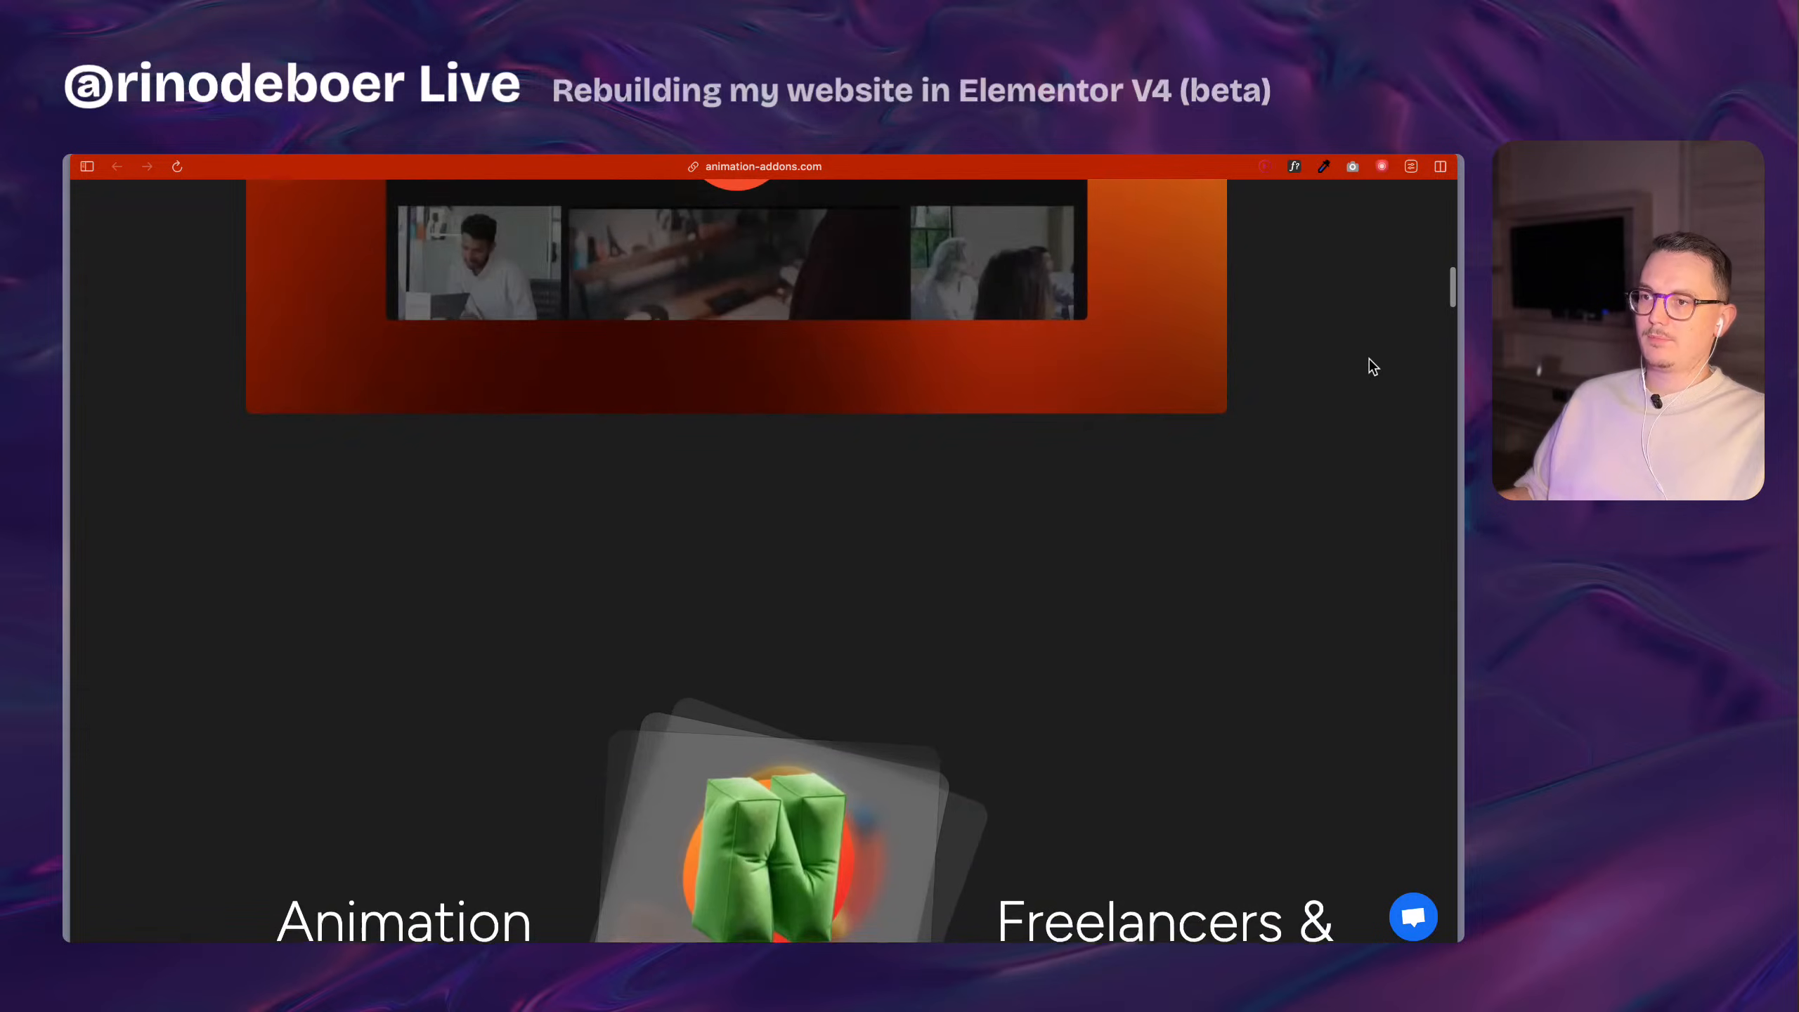
Examine the Animation Addons homepage's prebuilt website templates and its overview of builder, widget and GSAP capabilities.
scroll(1372, 365, "down", 5)
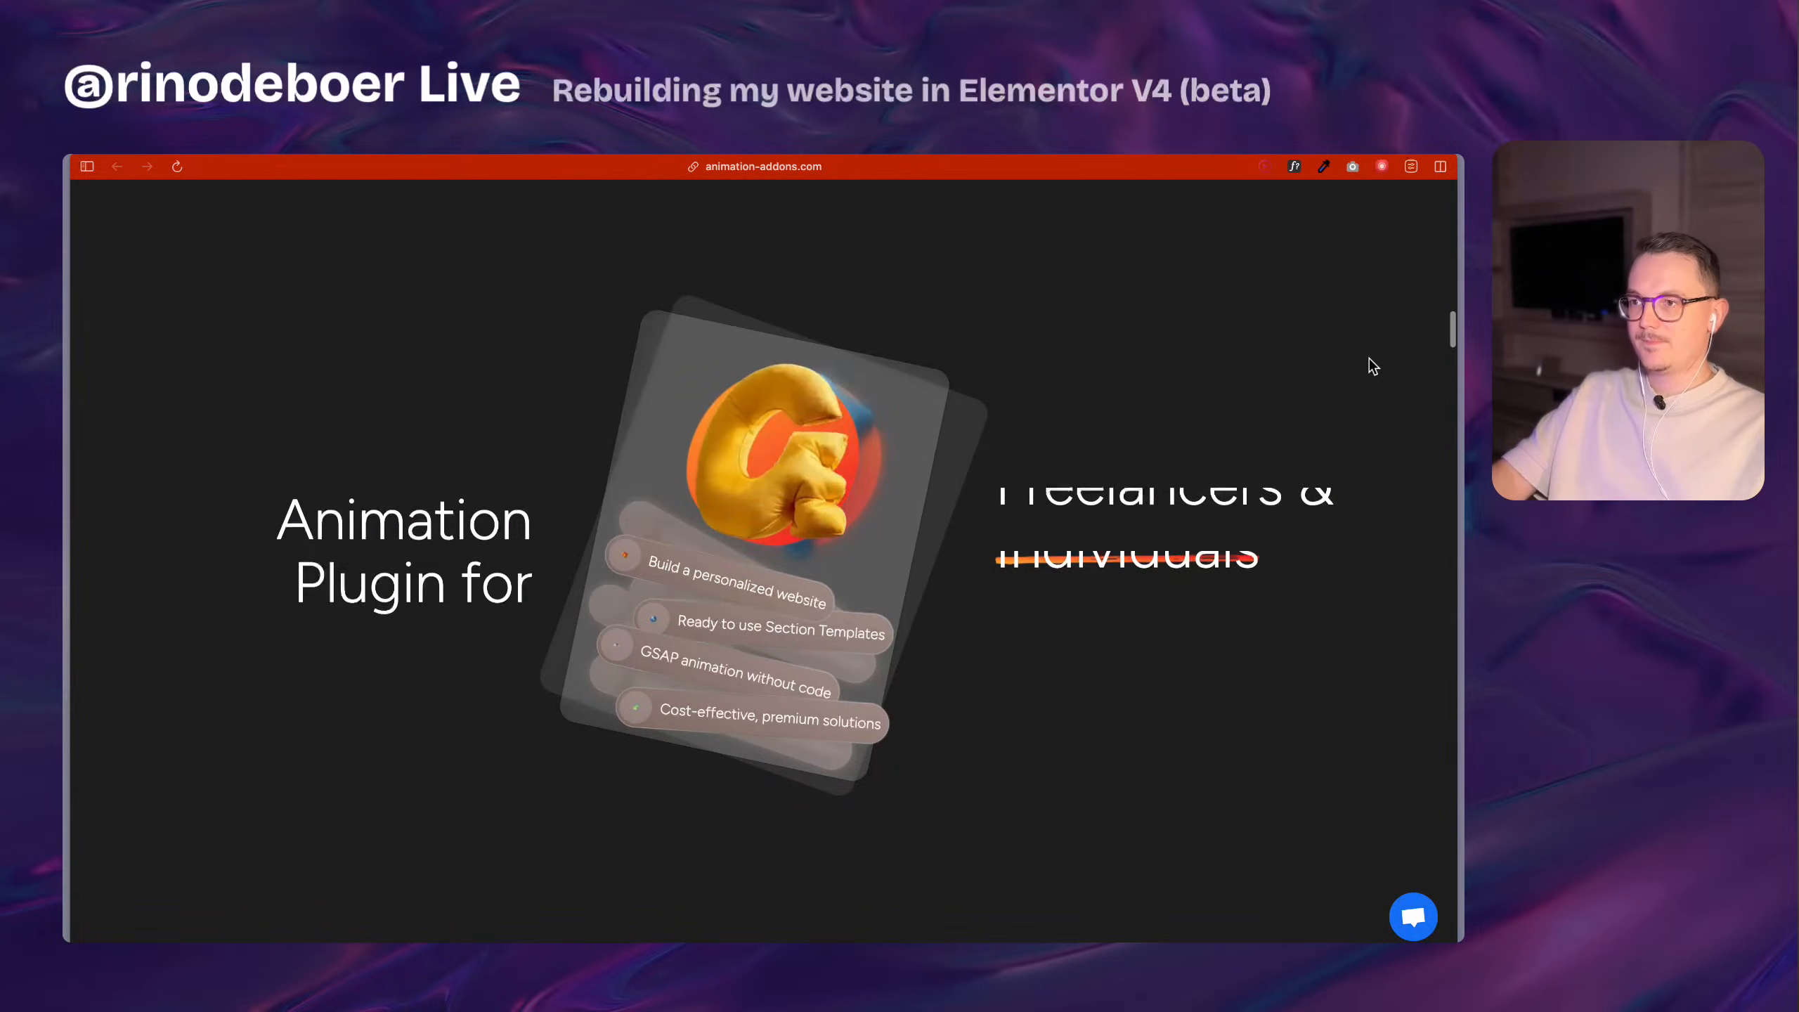
scroll(1372, 365, "down", 15)
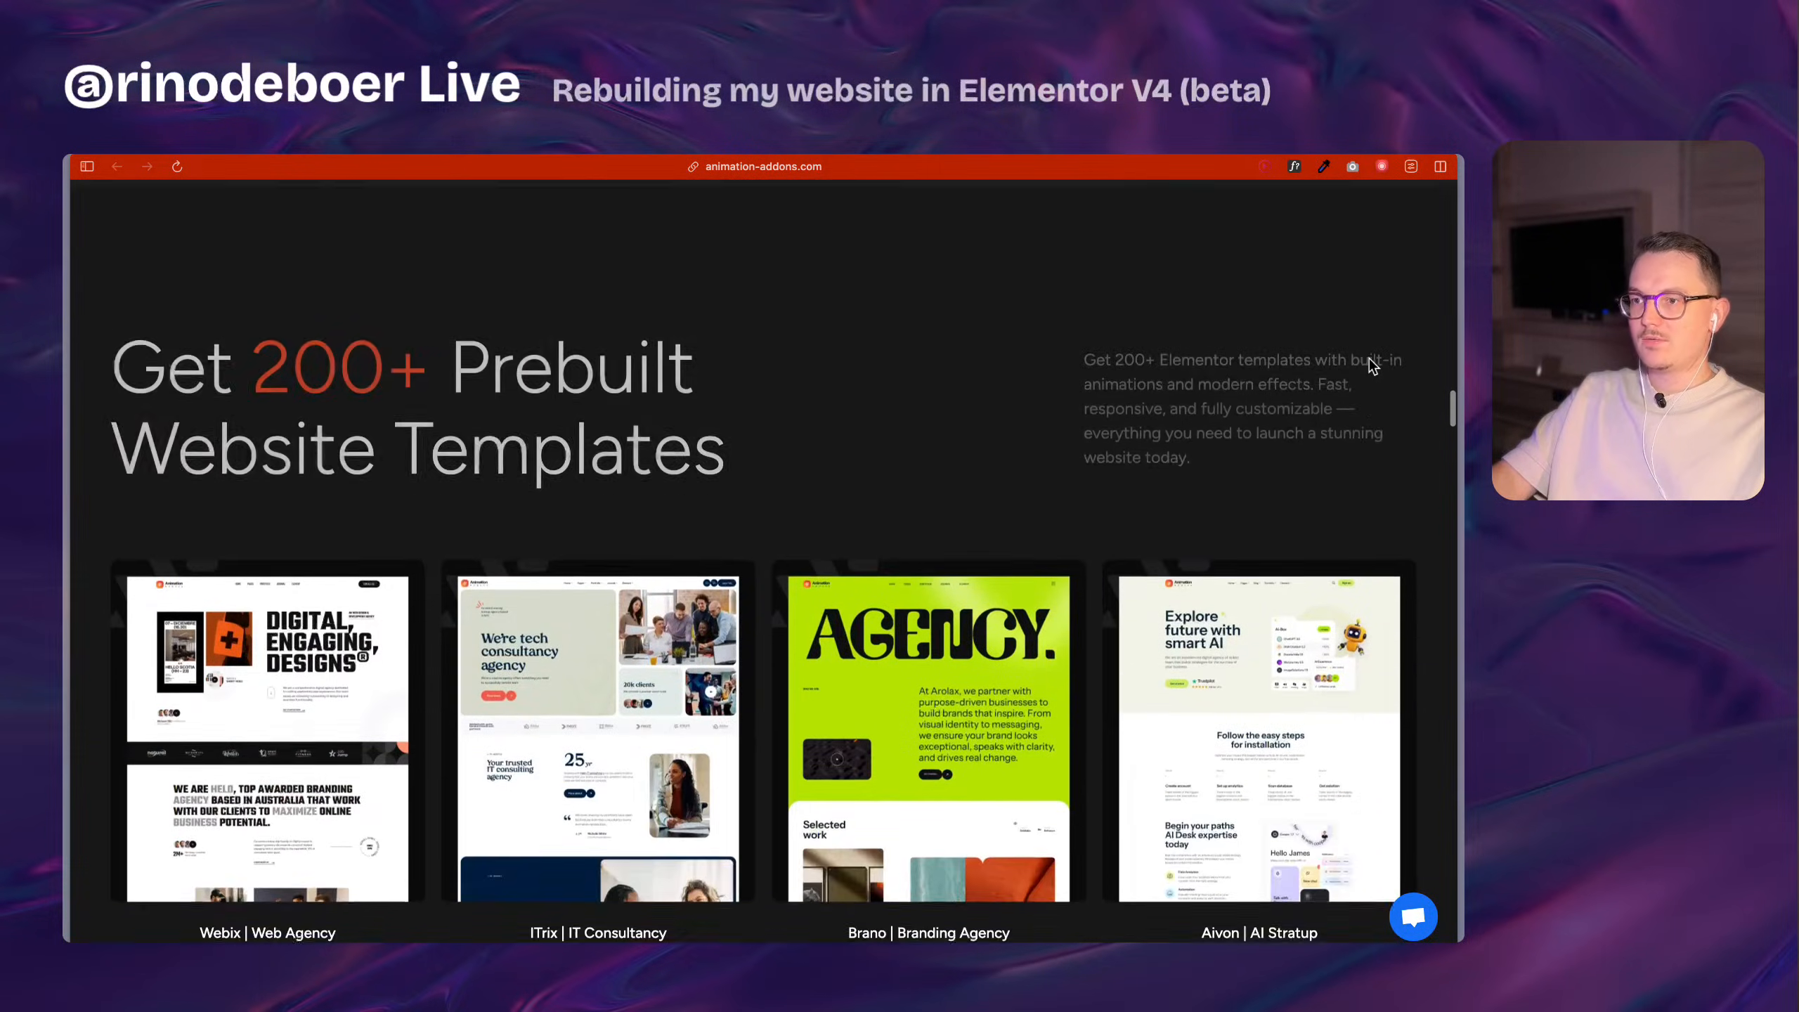
scroll(1414, 497, "down", 3)
scroll(1424, 517, "down", 6)
scroll(1434, 540, "down", 10)
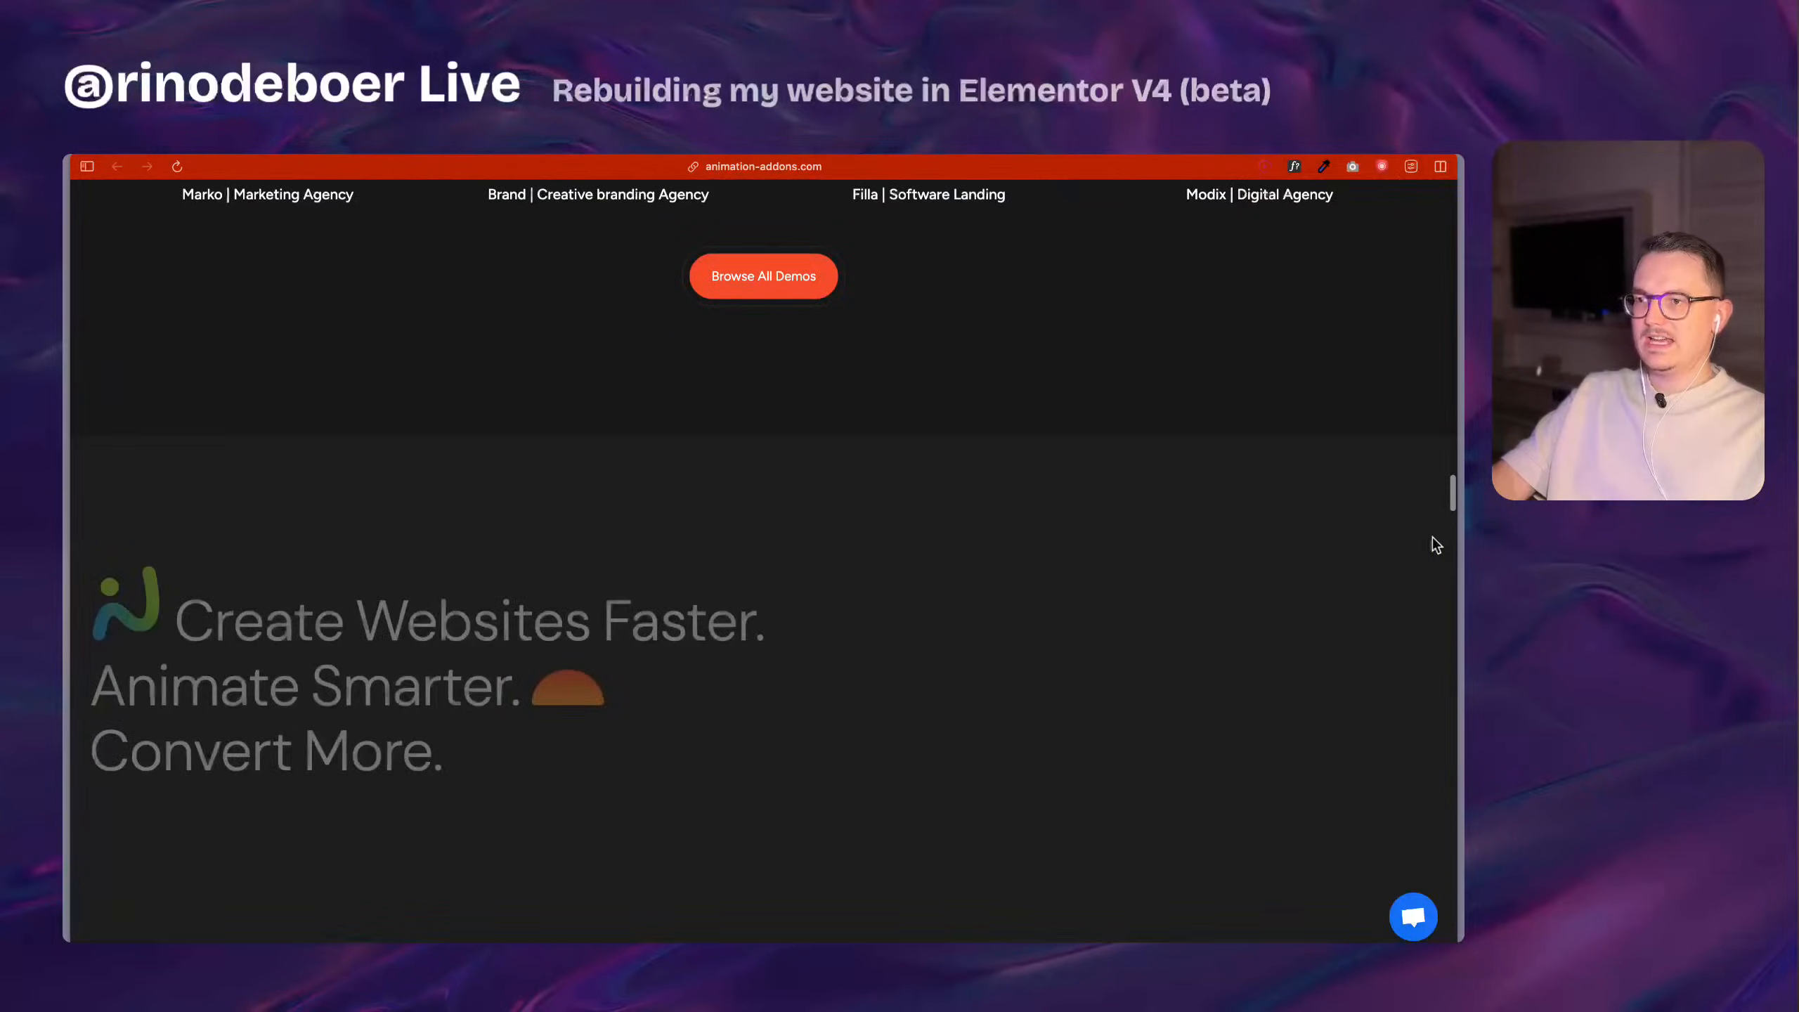
scroll(1434, 543, "down", 10)
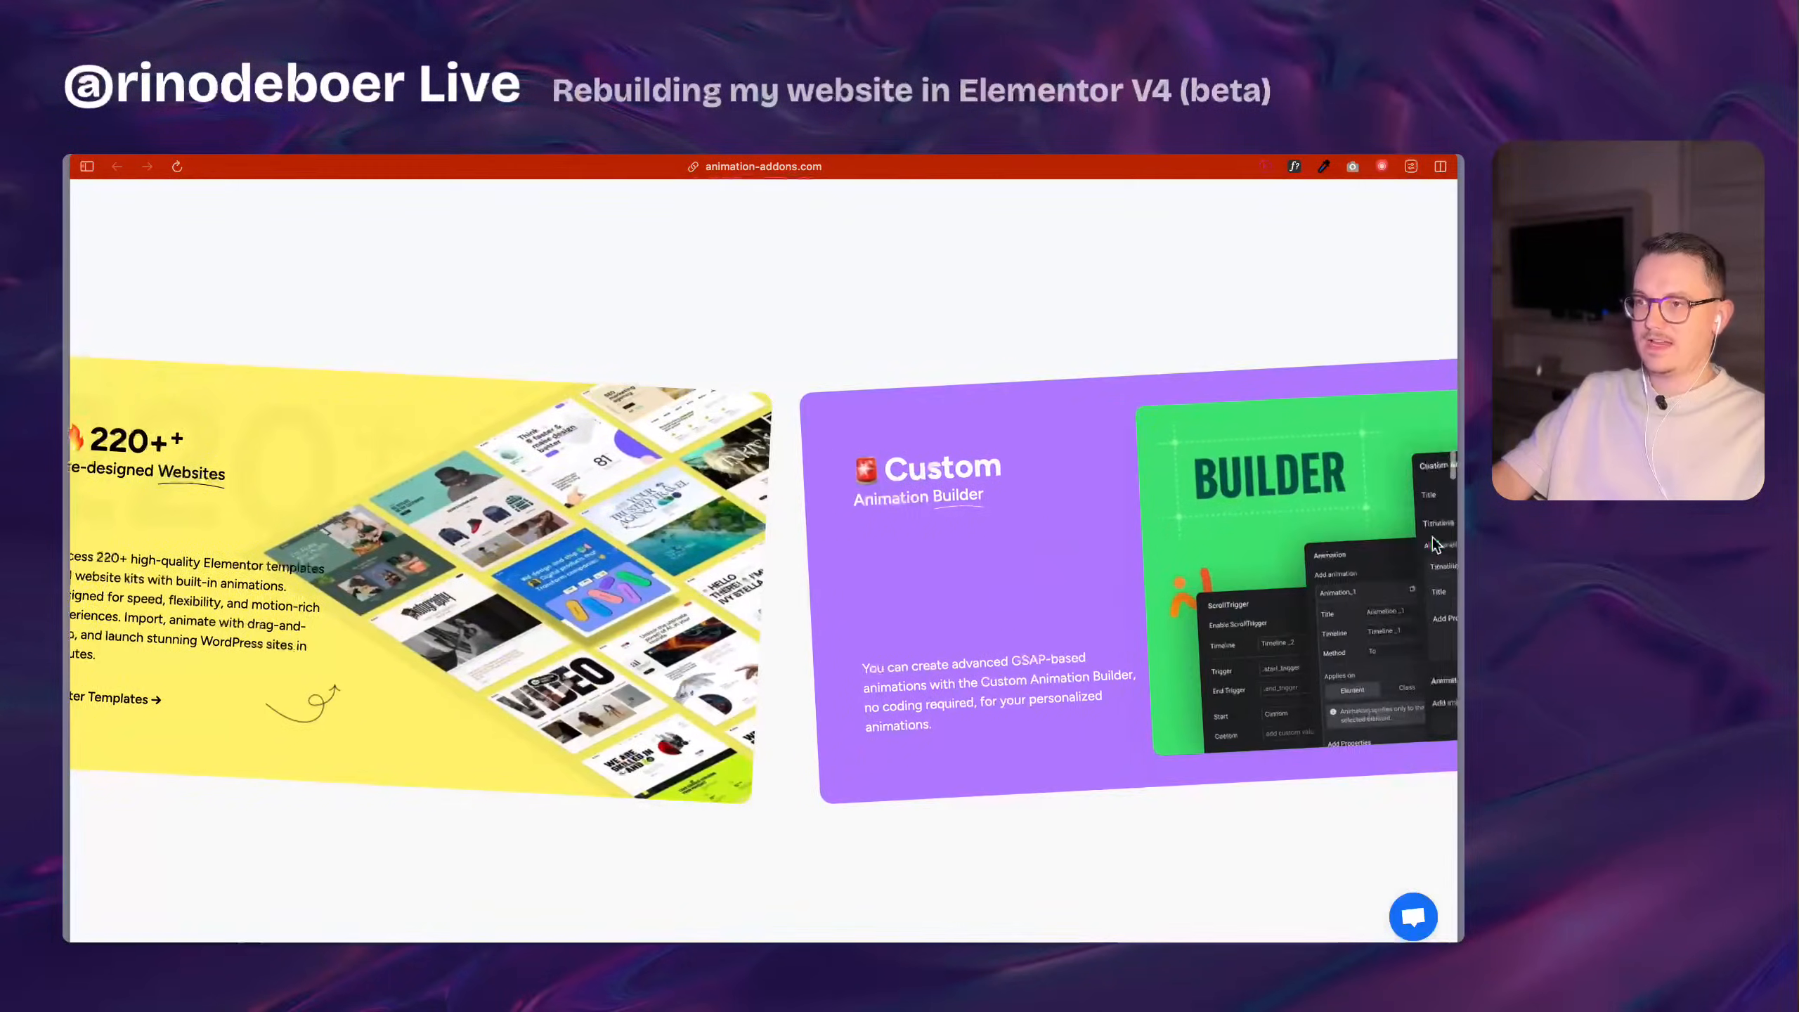
scroll(1433, 544, "down", 10)
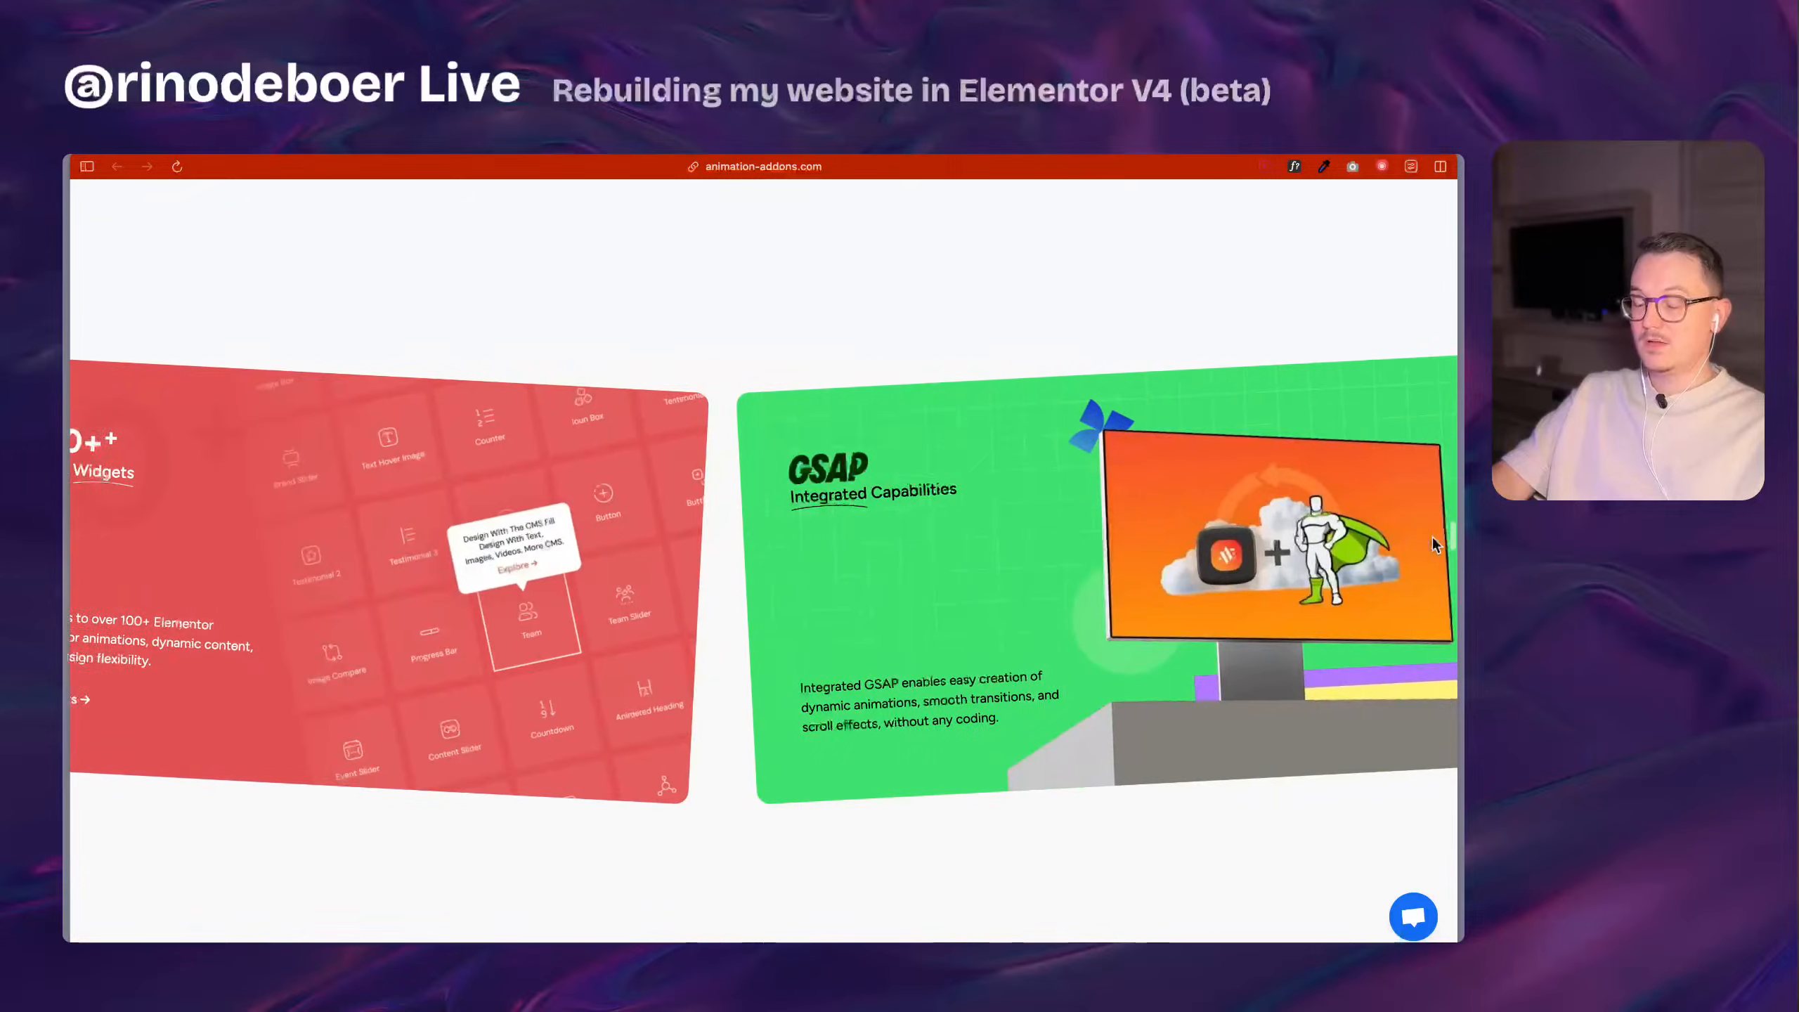
scroll(1433, 544, "down", 10)
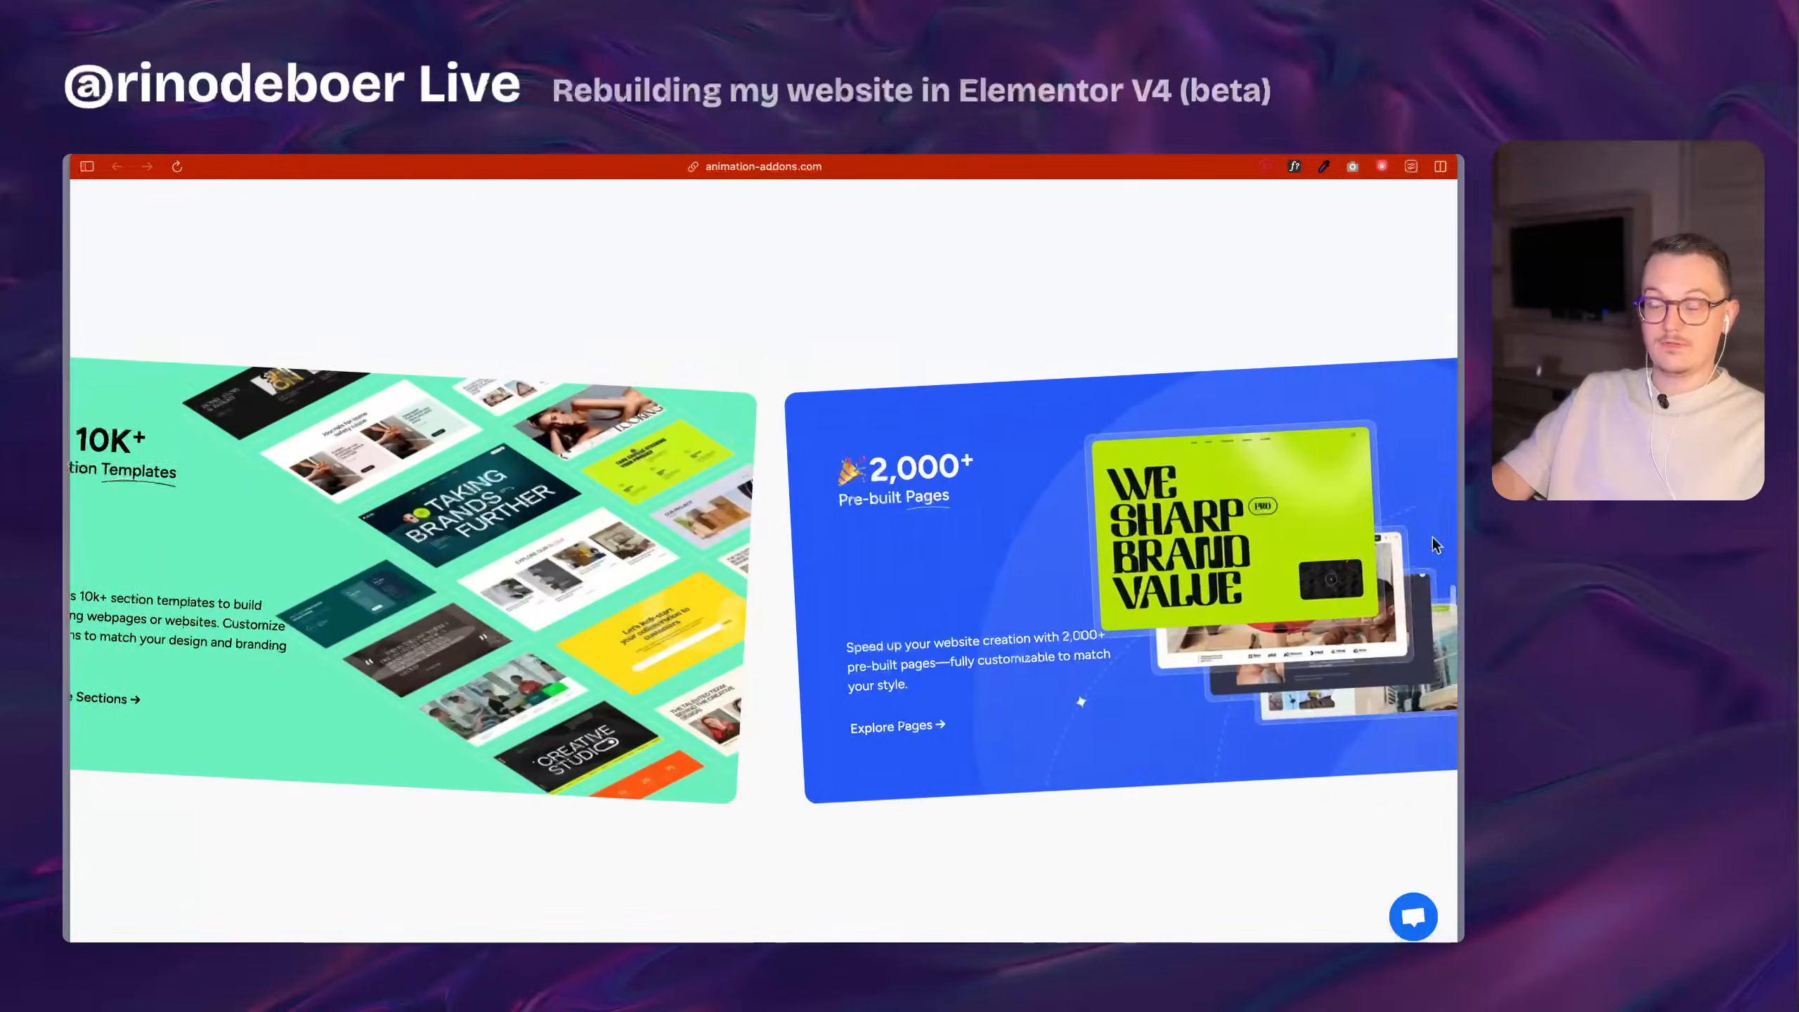
Review the advanced animation feature cards, covering smooth scrolling, ScrollTrigger, horizontal scroll, SVG animation, pinning and custom post types.
scroll(1435, 544, "down", 10)
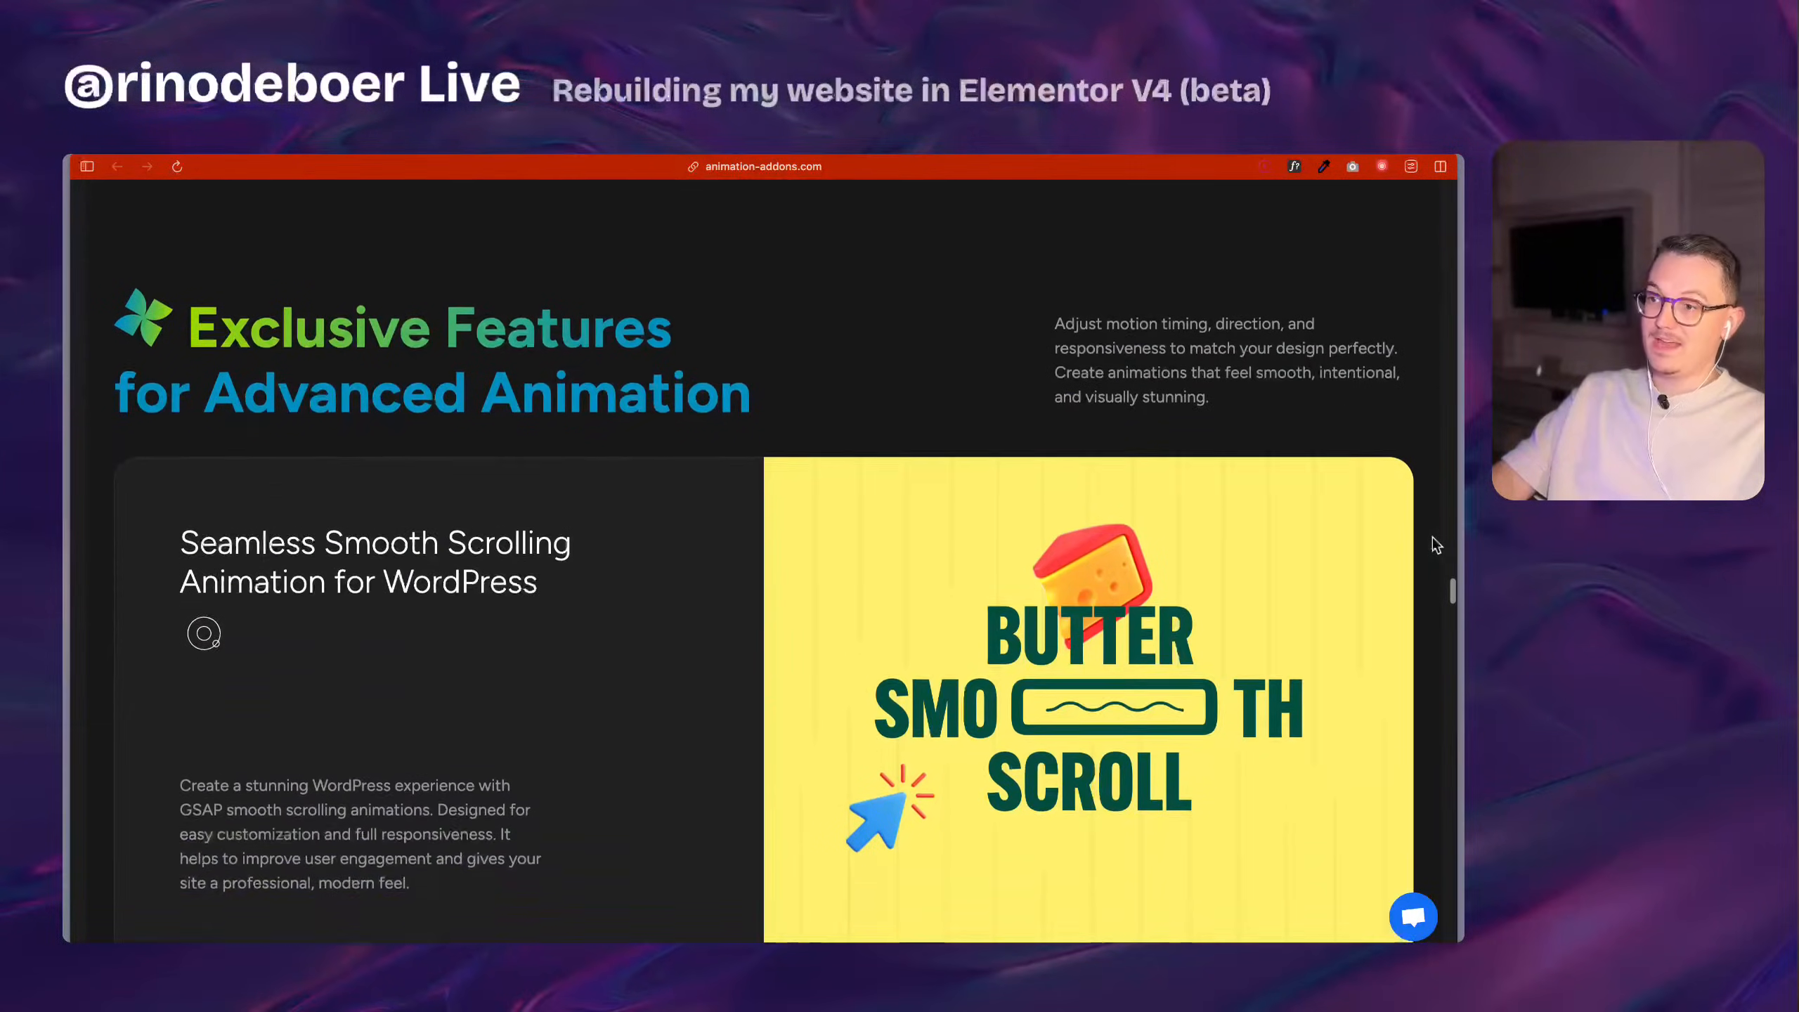
scroll(1434, 544, "down", 1)
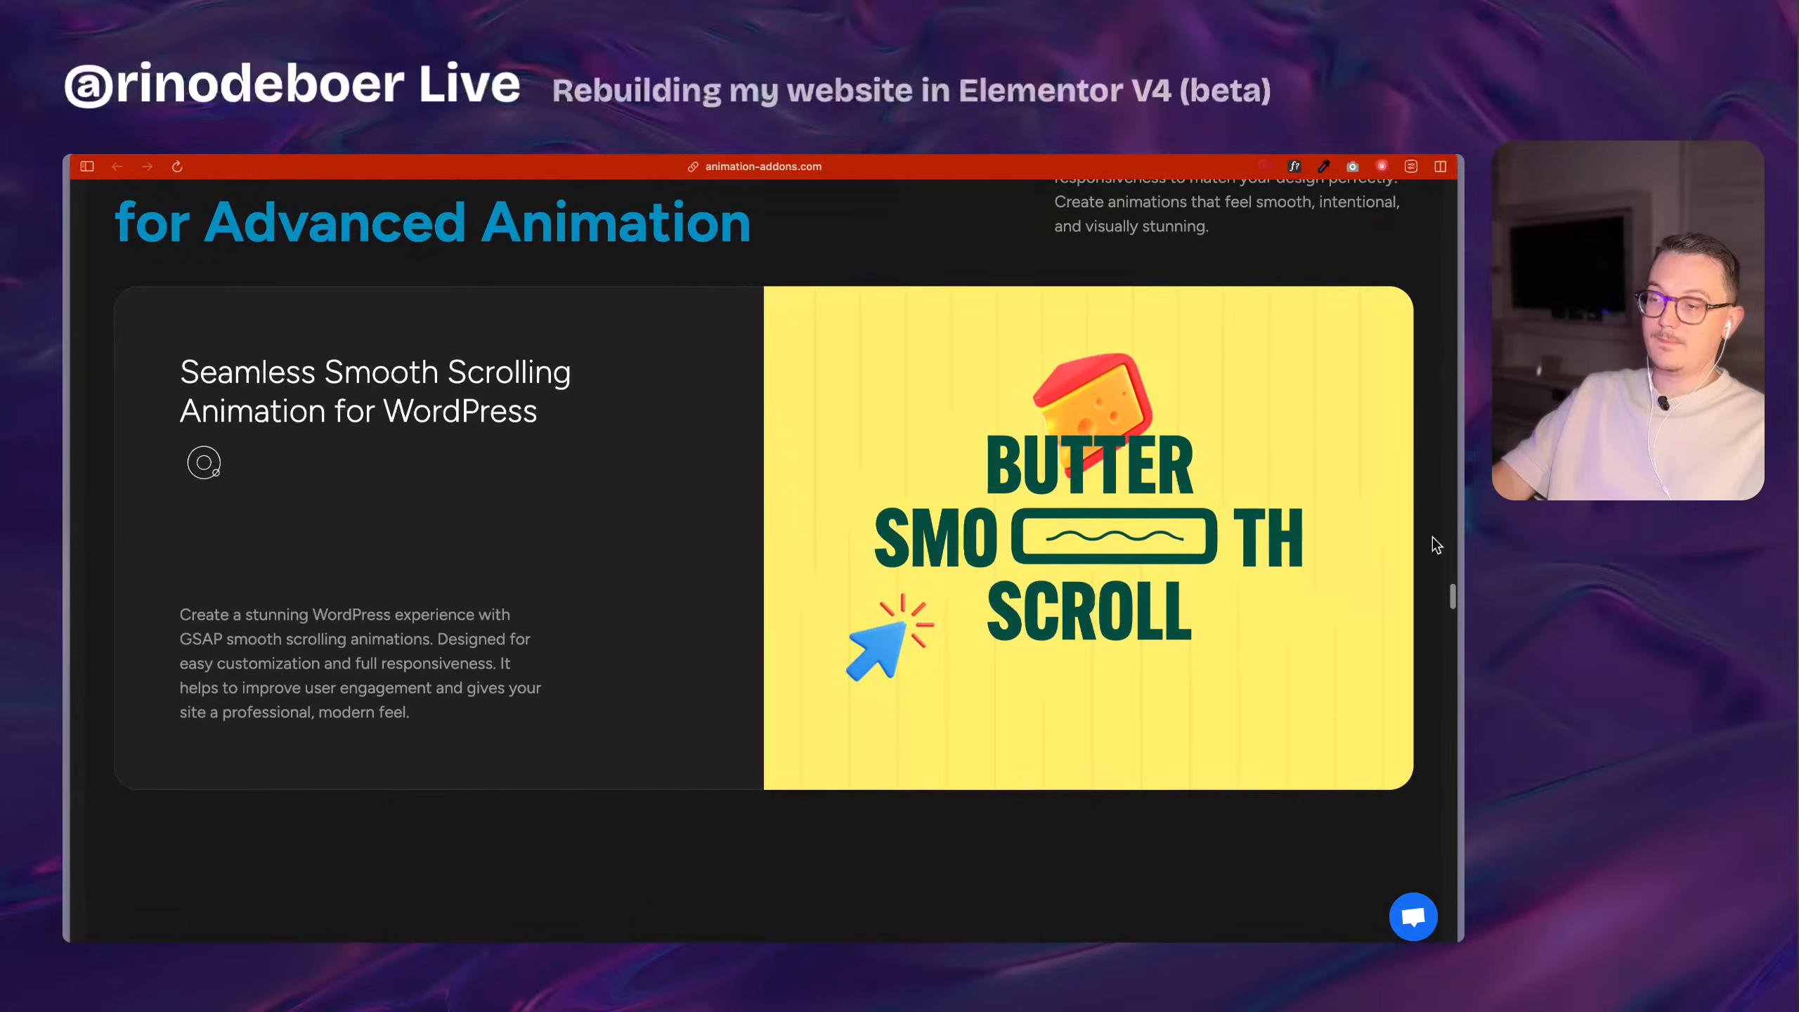
scroll(1435, 544, "up", 1)
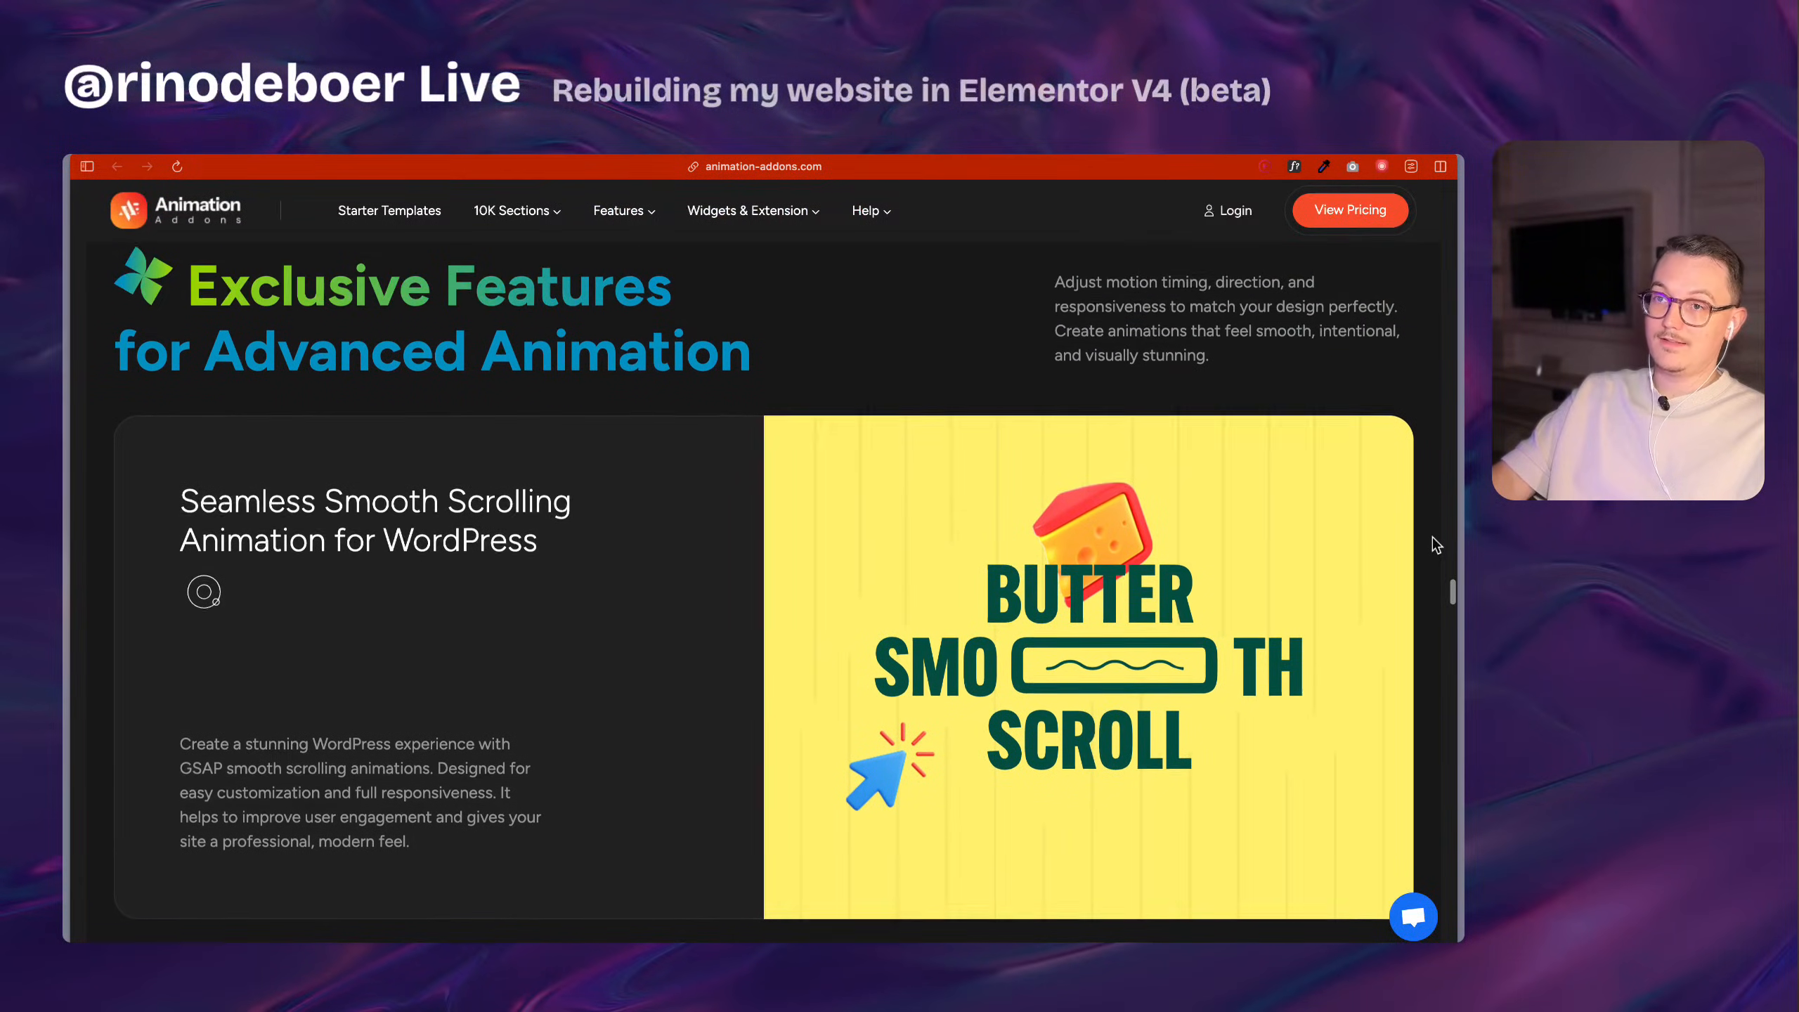
scroll(1435, 544, "down", 5)
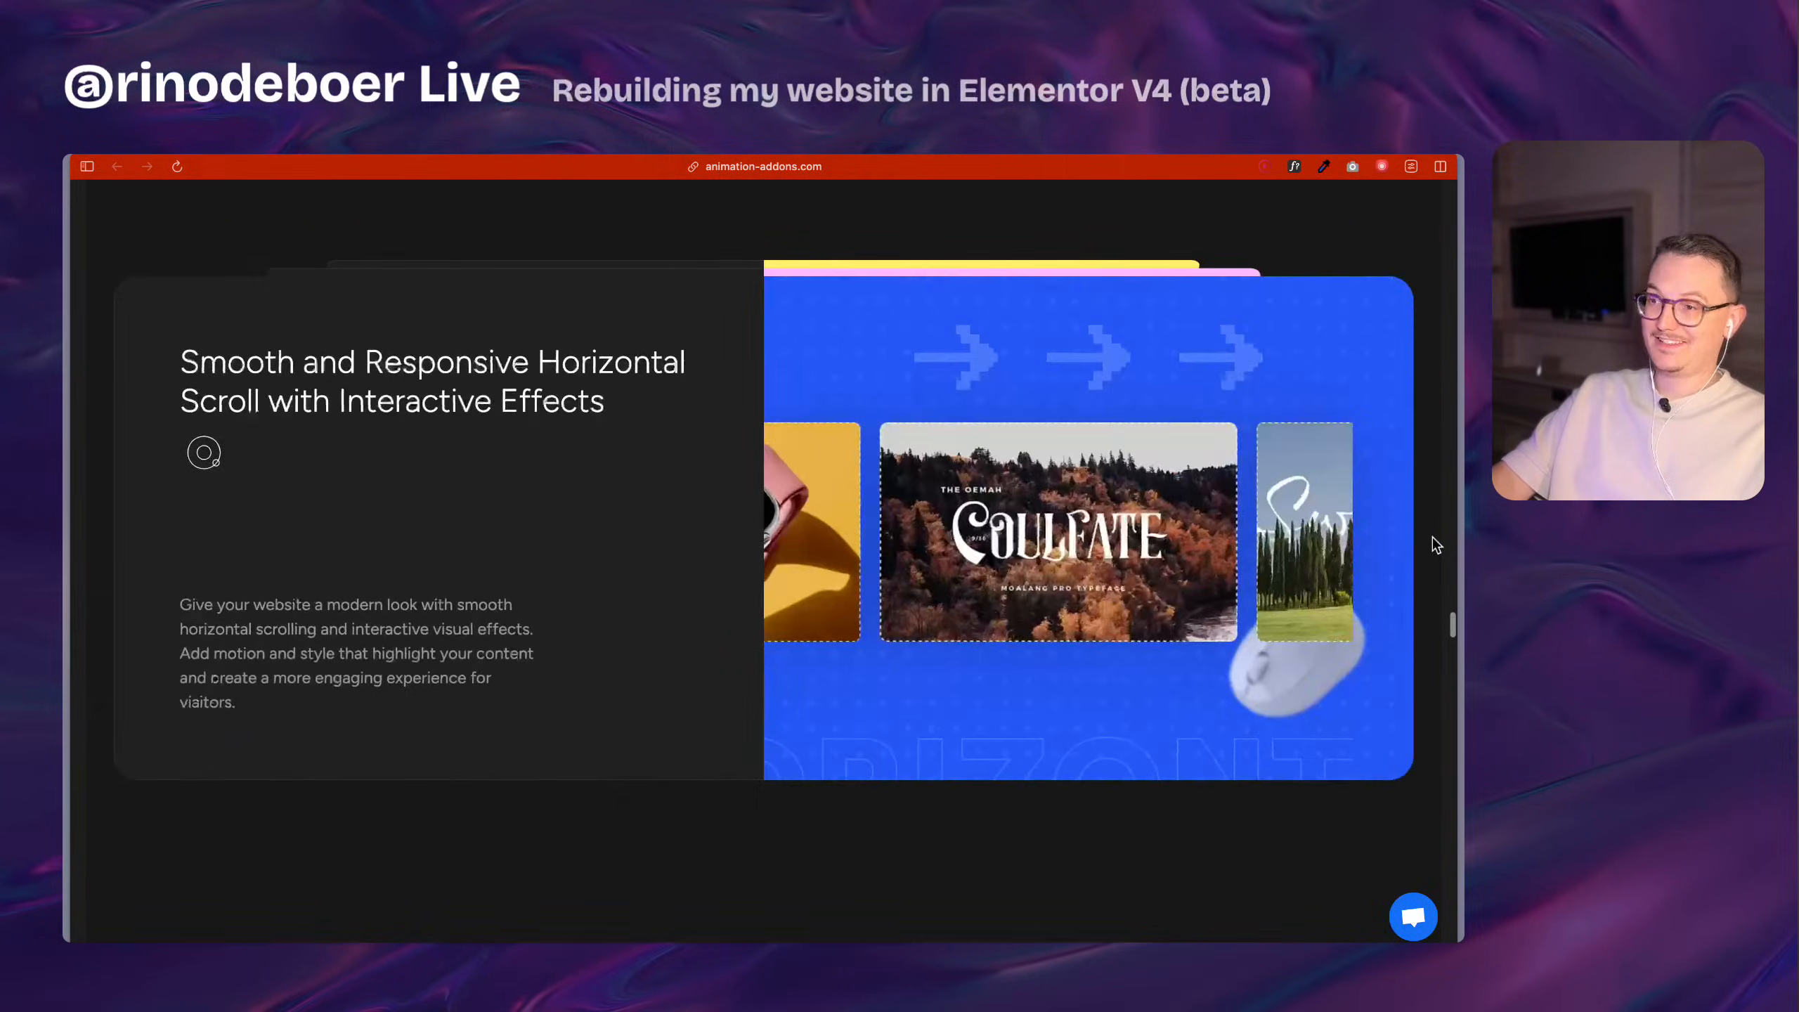
scroll(1435, 543, "up", 3)
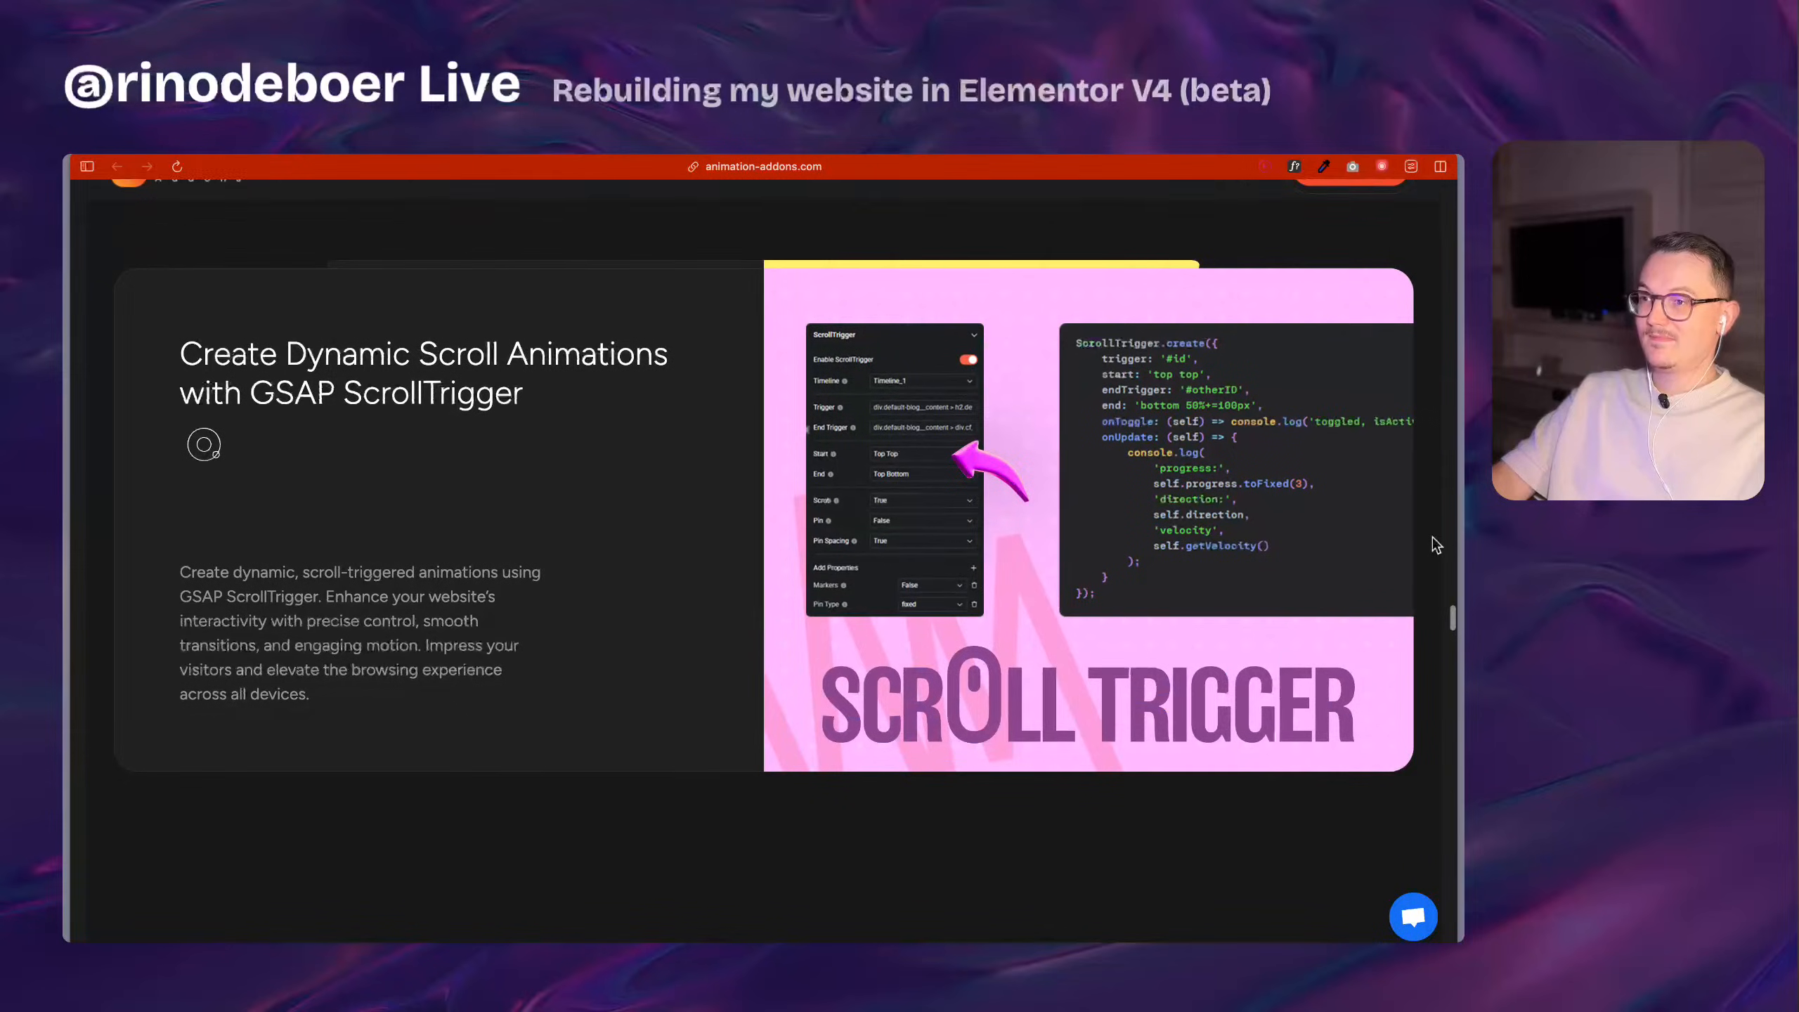
scroll(1434, 544, "down", 2)
scroll(1435, 544, "down", 3)
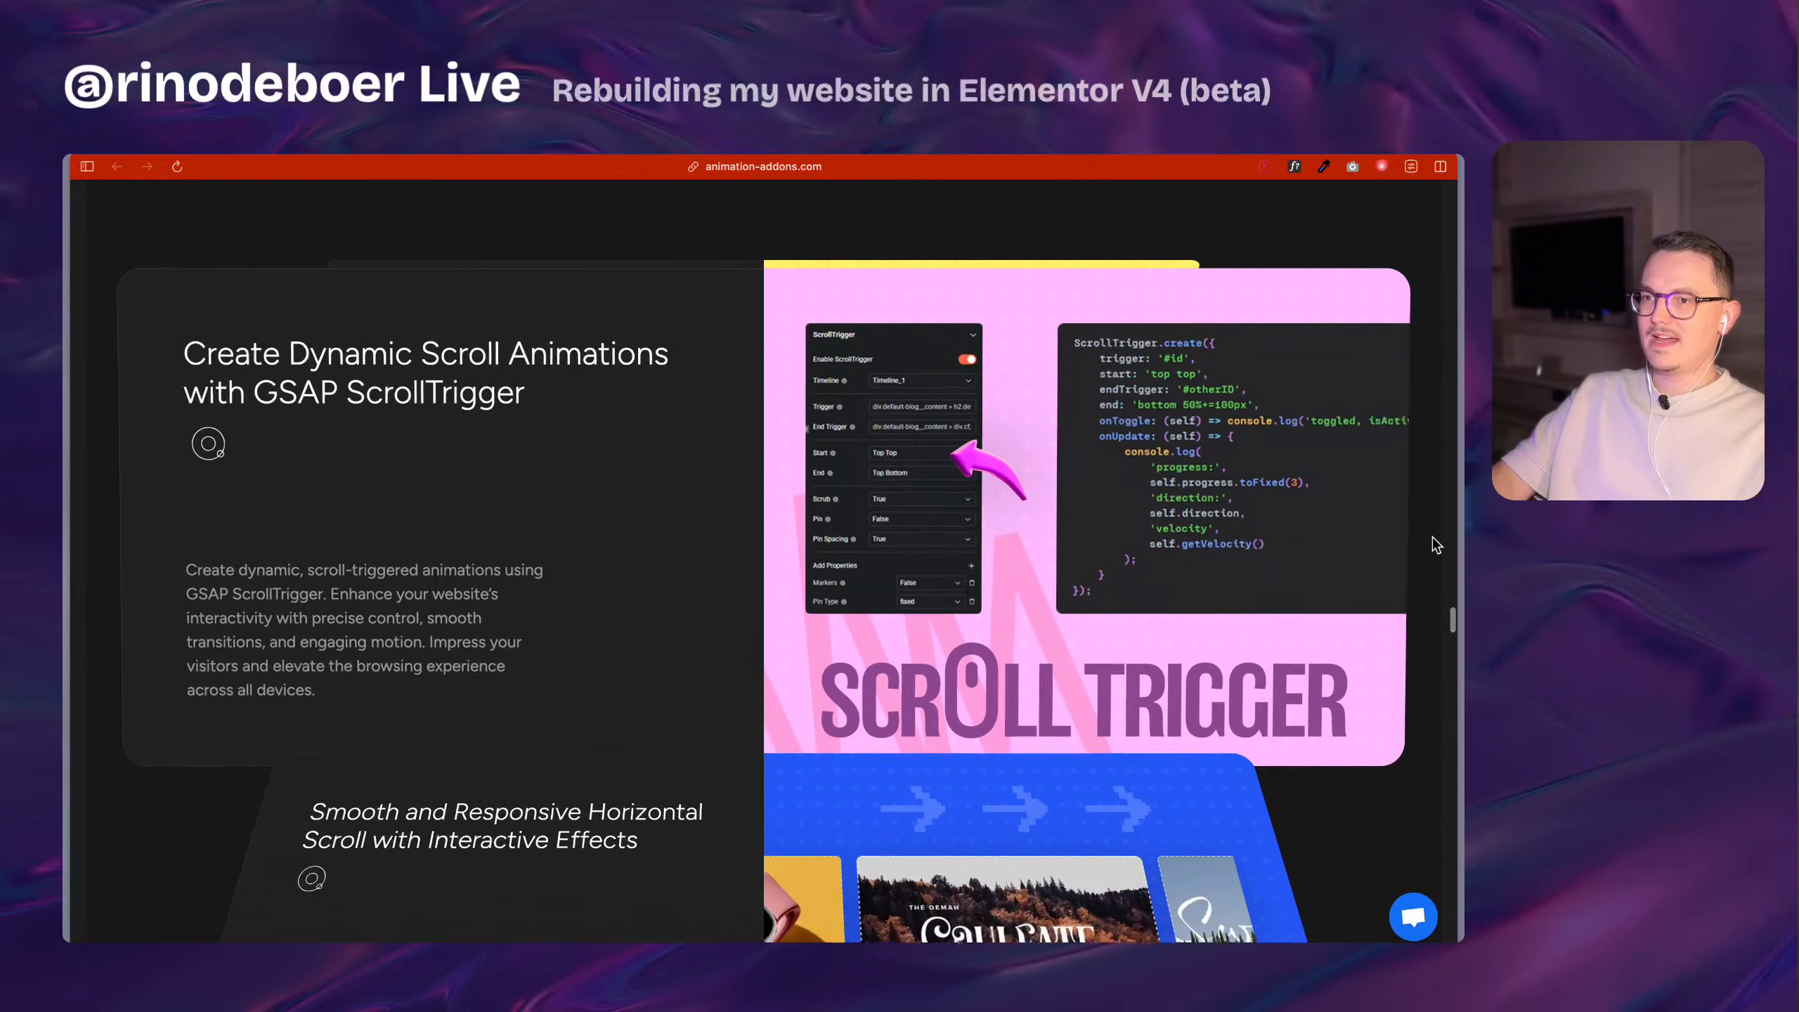
scroll(1435, 544, "down", 4)
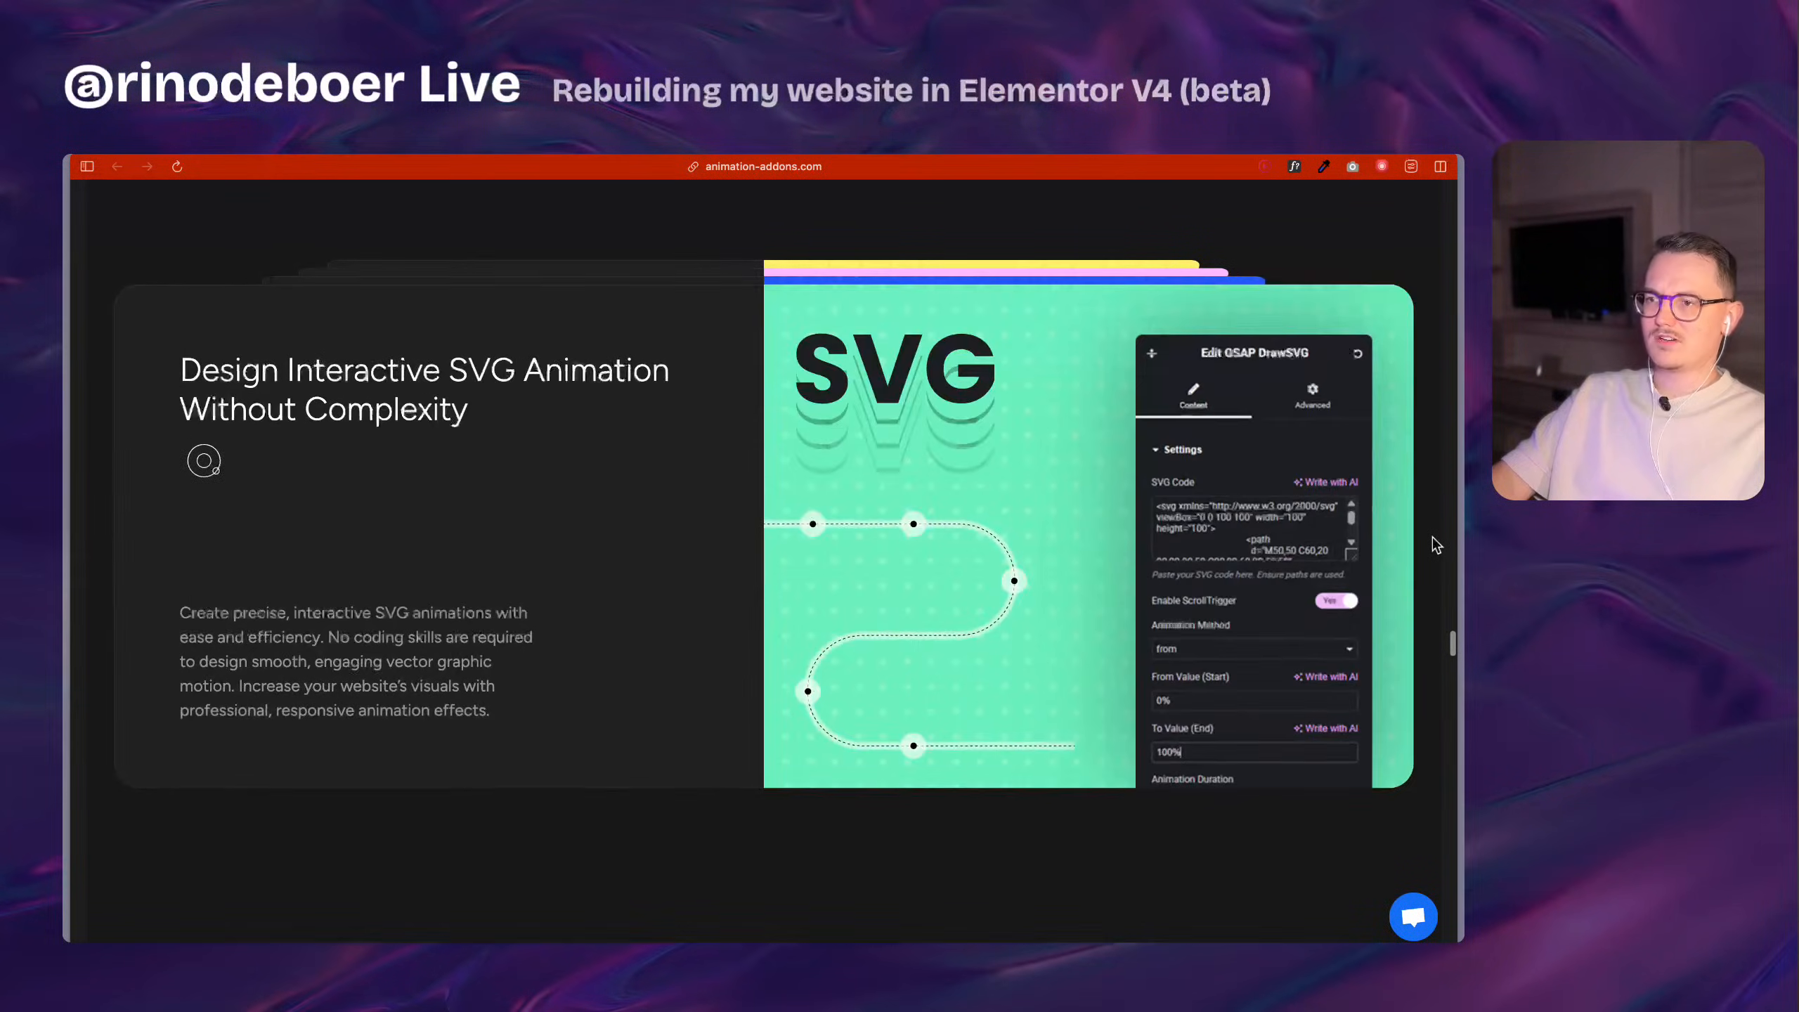
scroll(1435, 544, "down", 4)
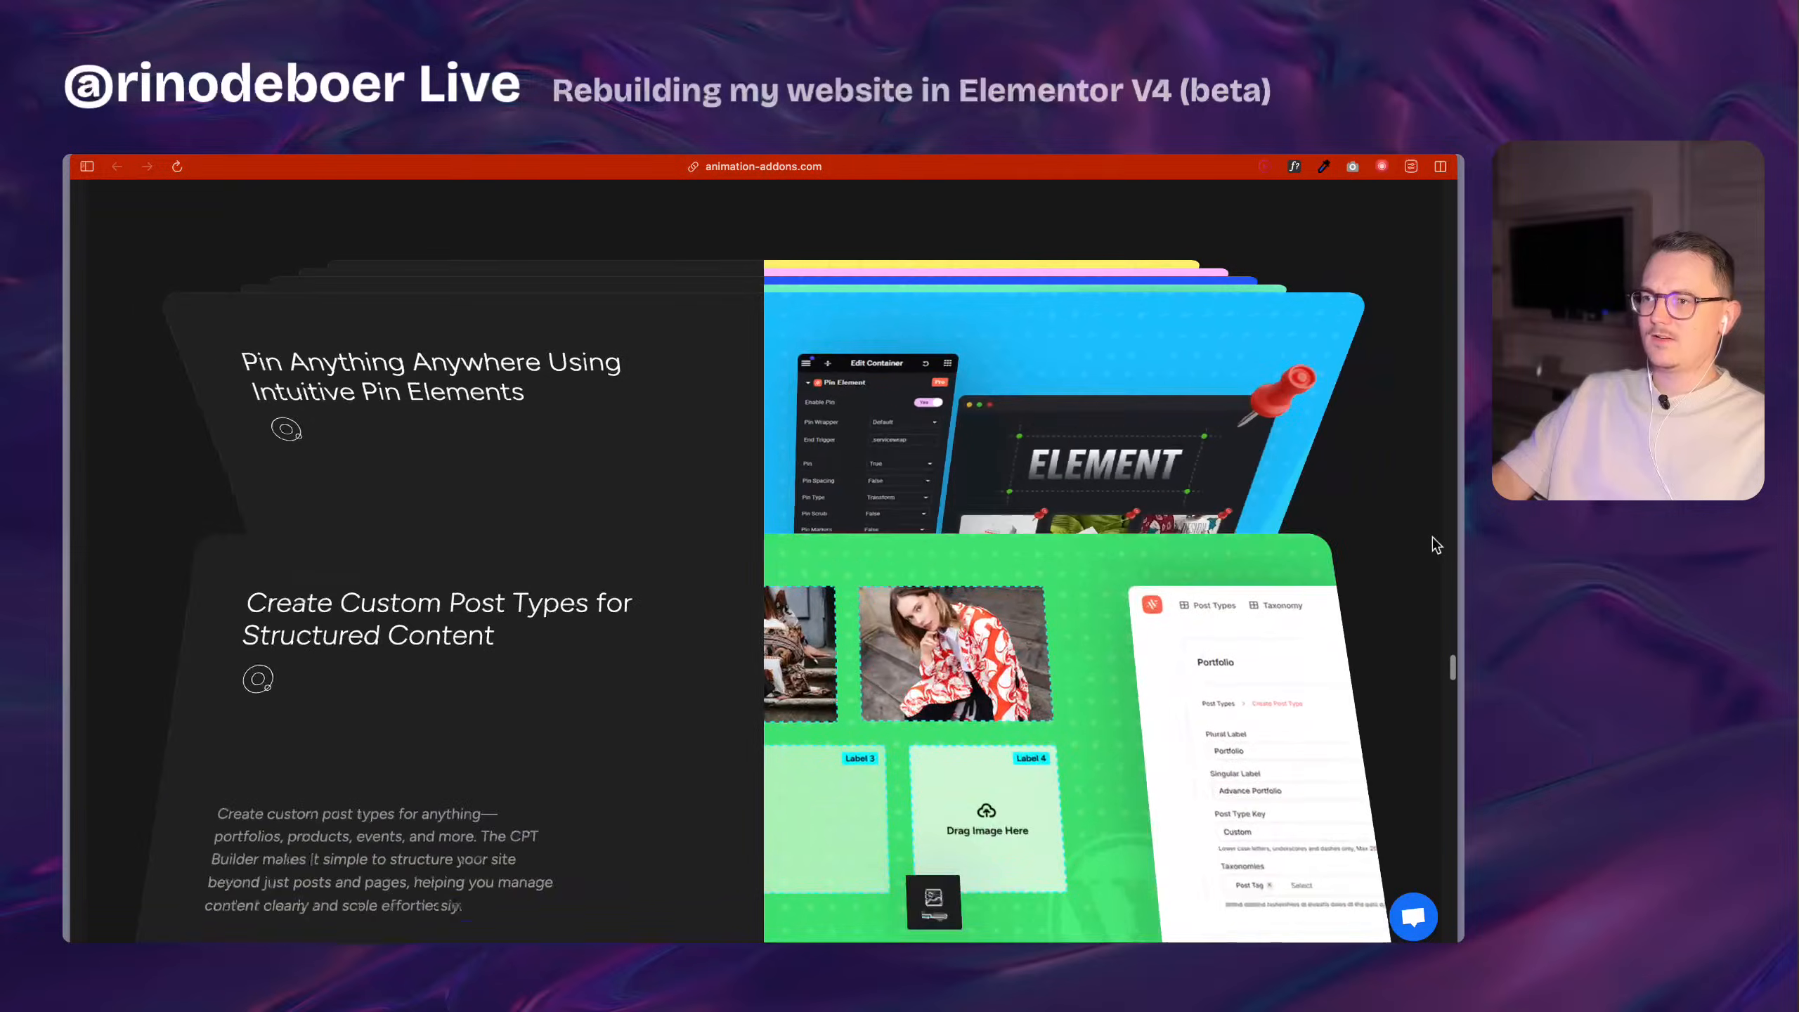
scroll(1435, 543, "down", 5)
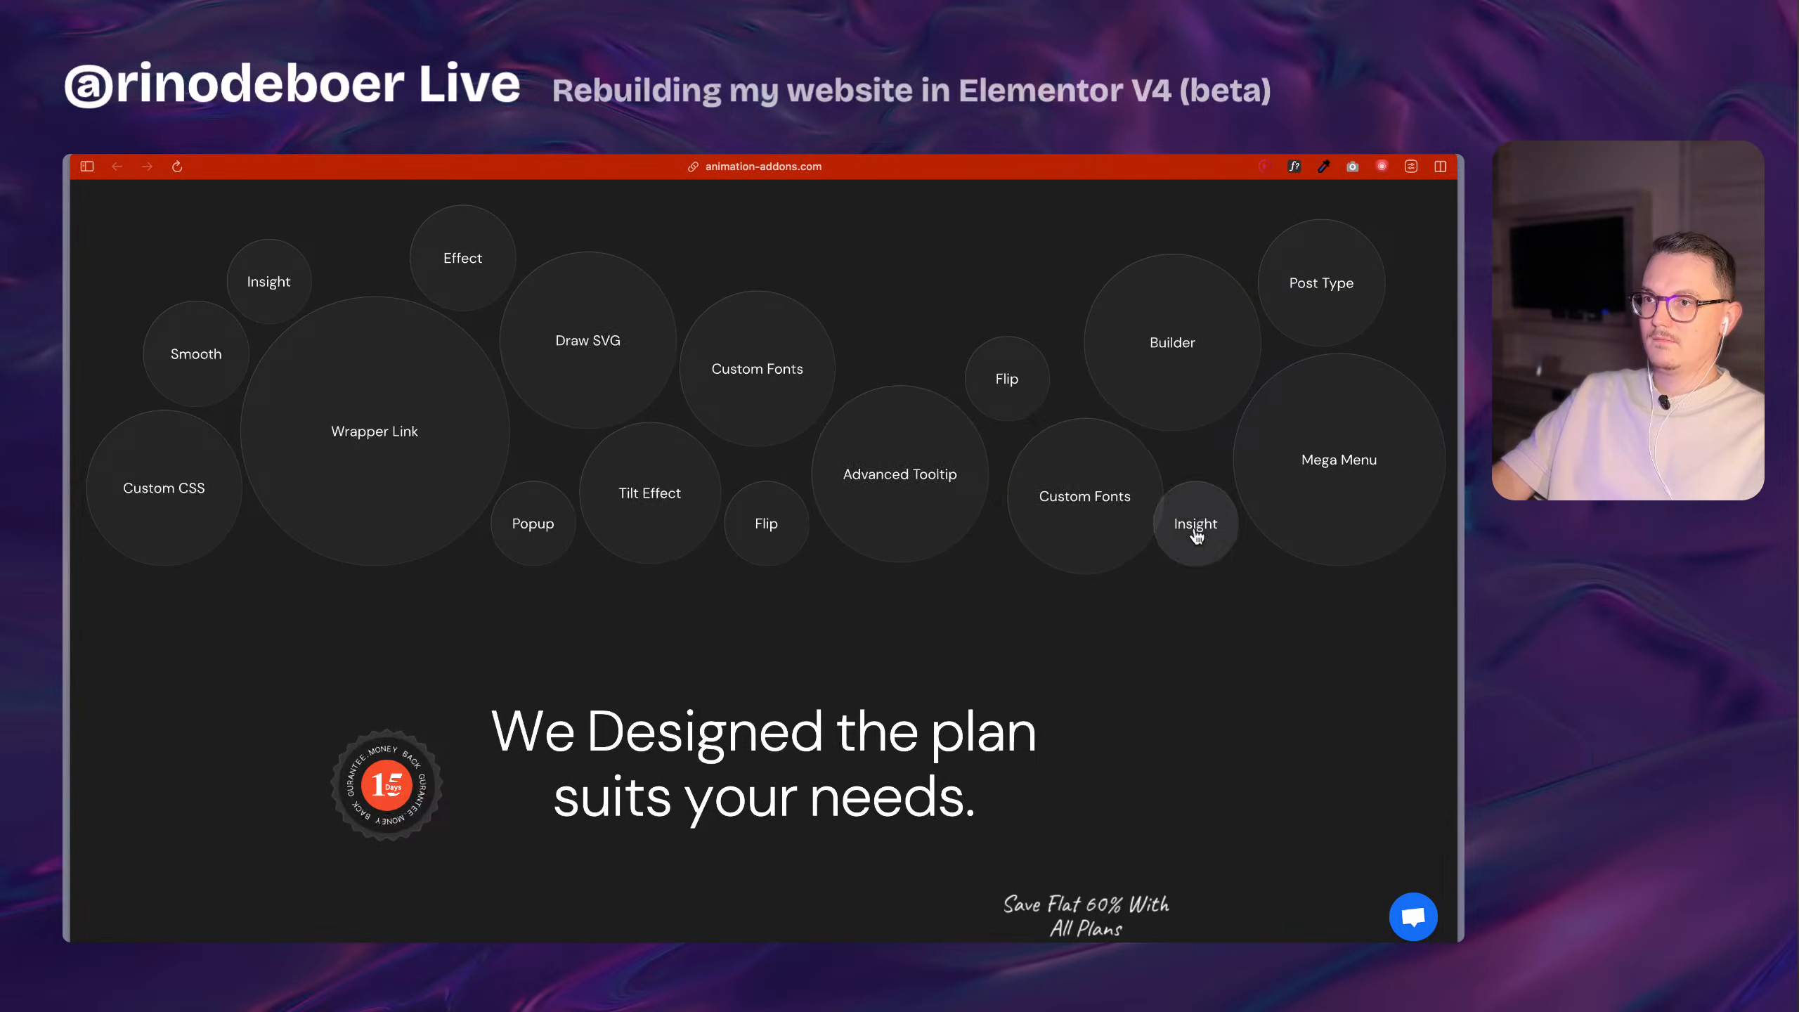
Check the plugin's pricing plans and feature comparison, and close the Animation Addons page.
scroll(1193, 534, "down", 7)
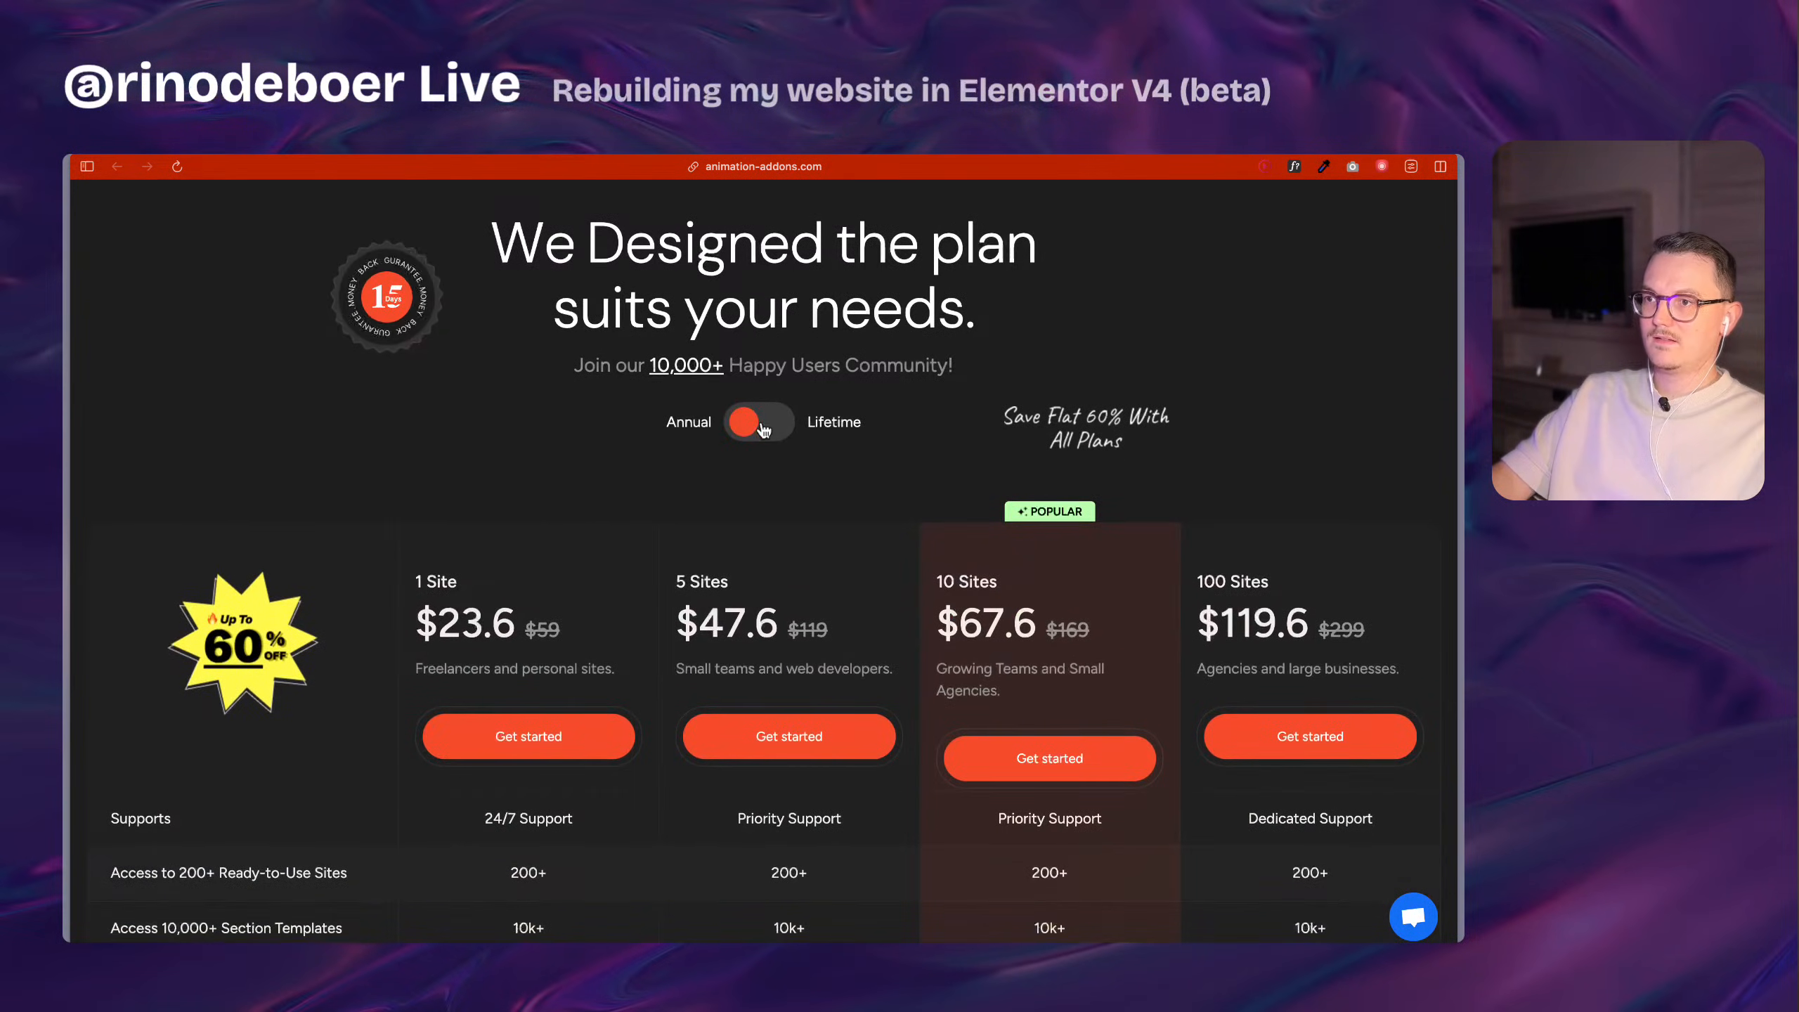
scroll(920, 505, "down", 10)
scroll(921, 509, "down", 5)
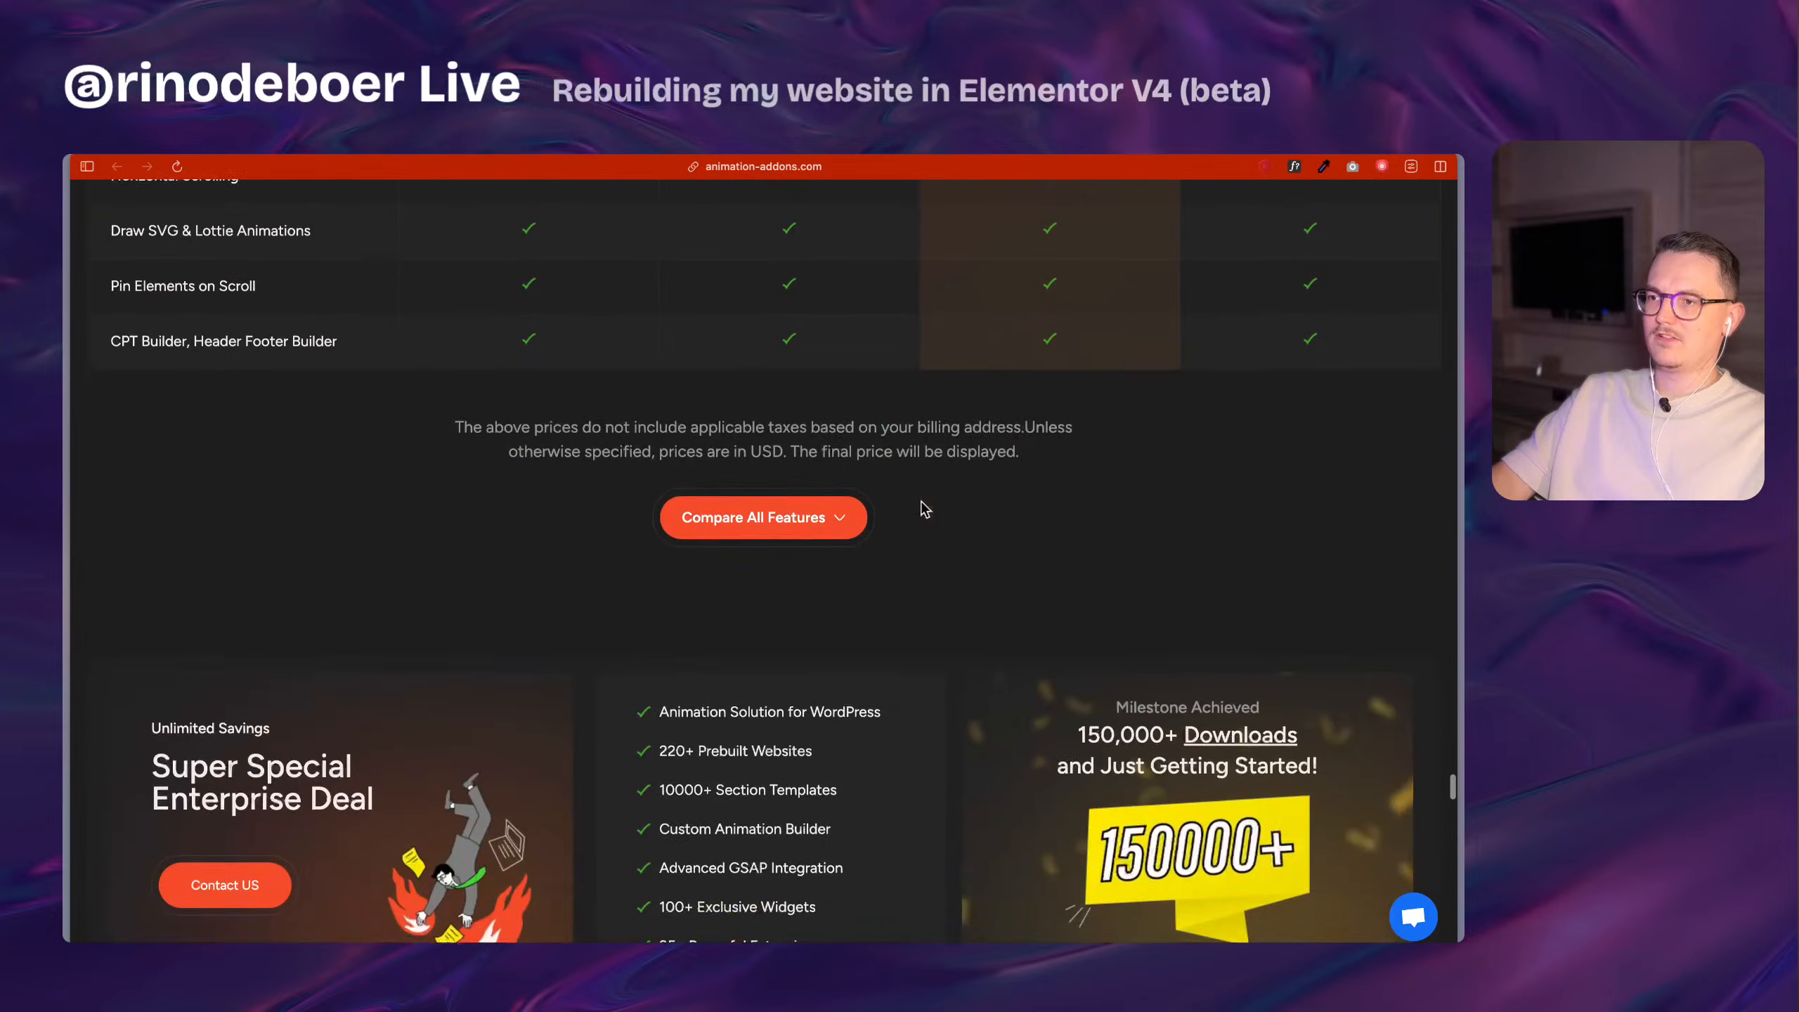
scroll(907, 504, "up", 20)
key("super+w")
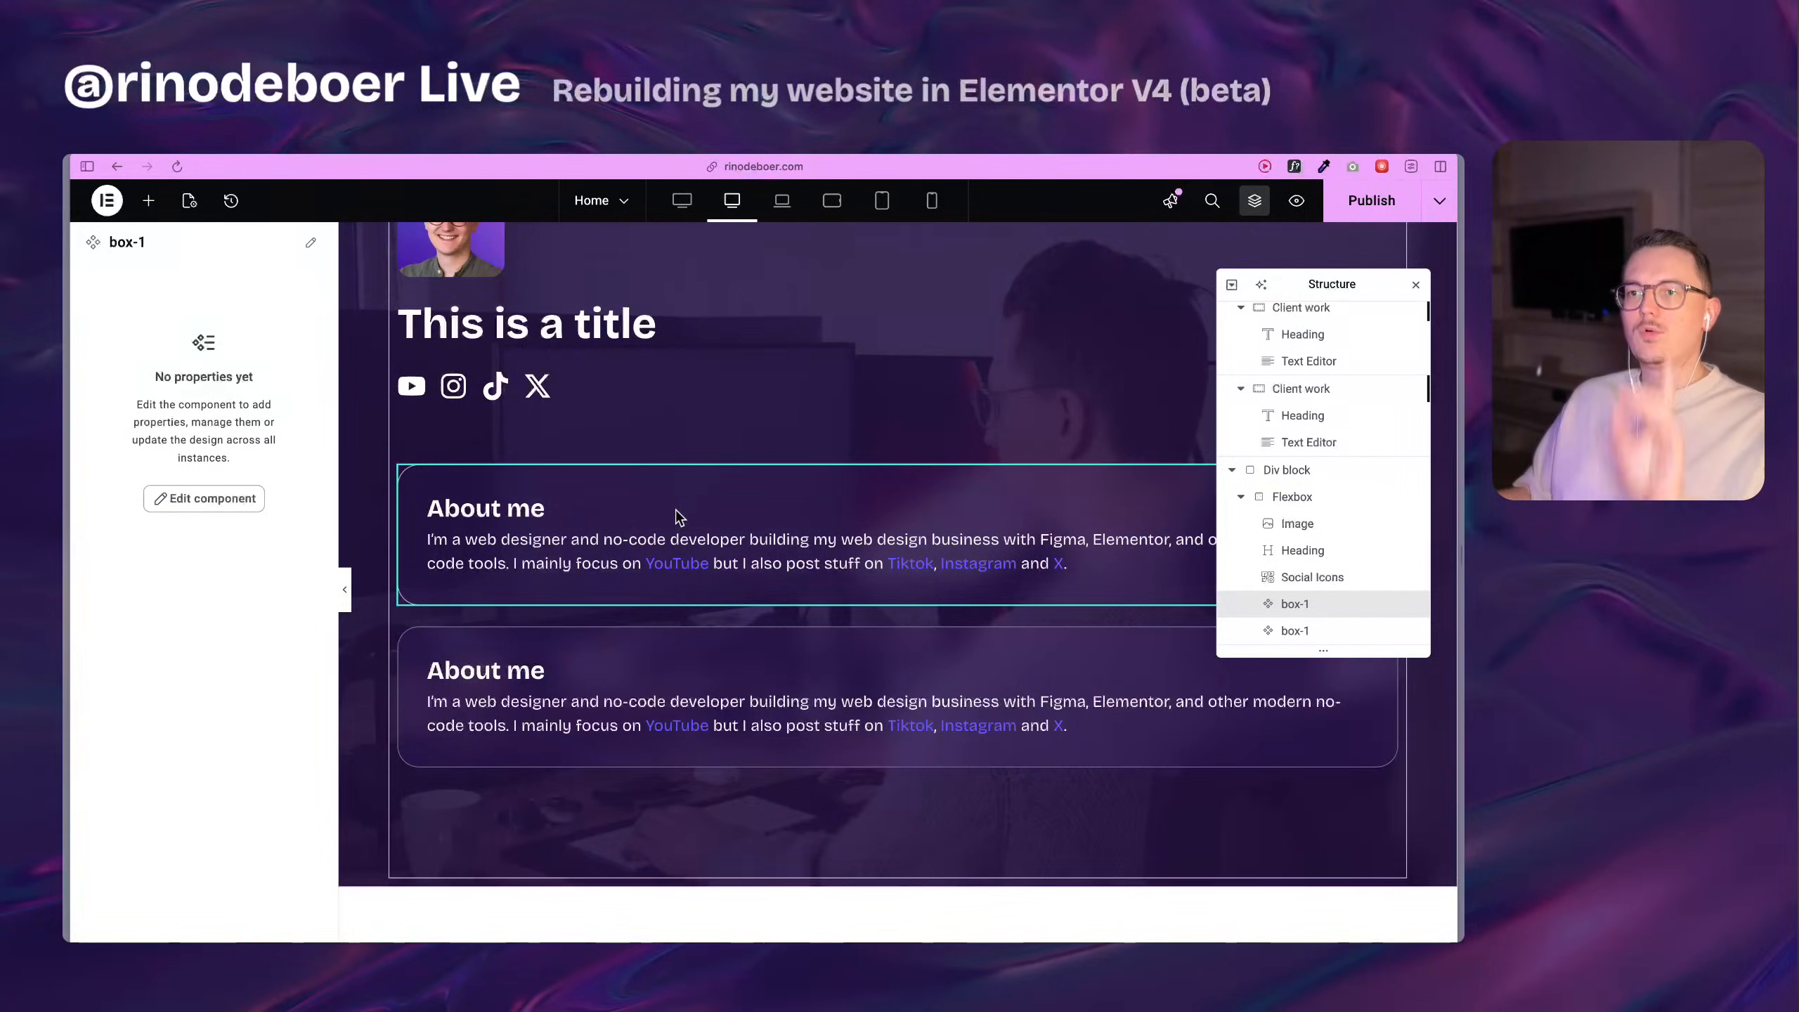
Delete the lower of the two box-1 component instances from the page.
scroll(871, 549, "down", 2)
scroll(871, 550, "down", 3)
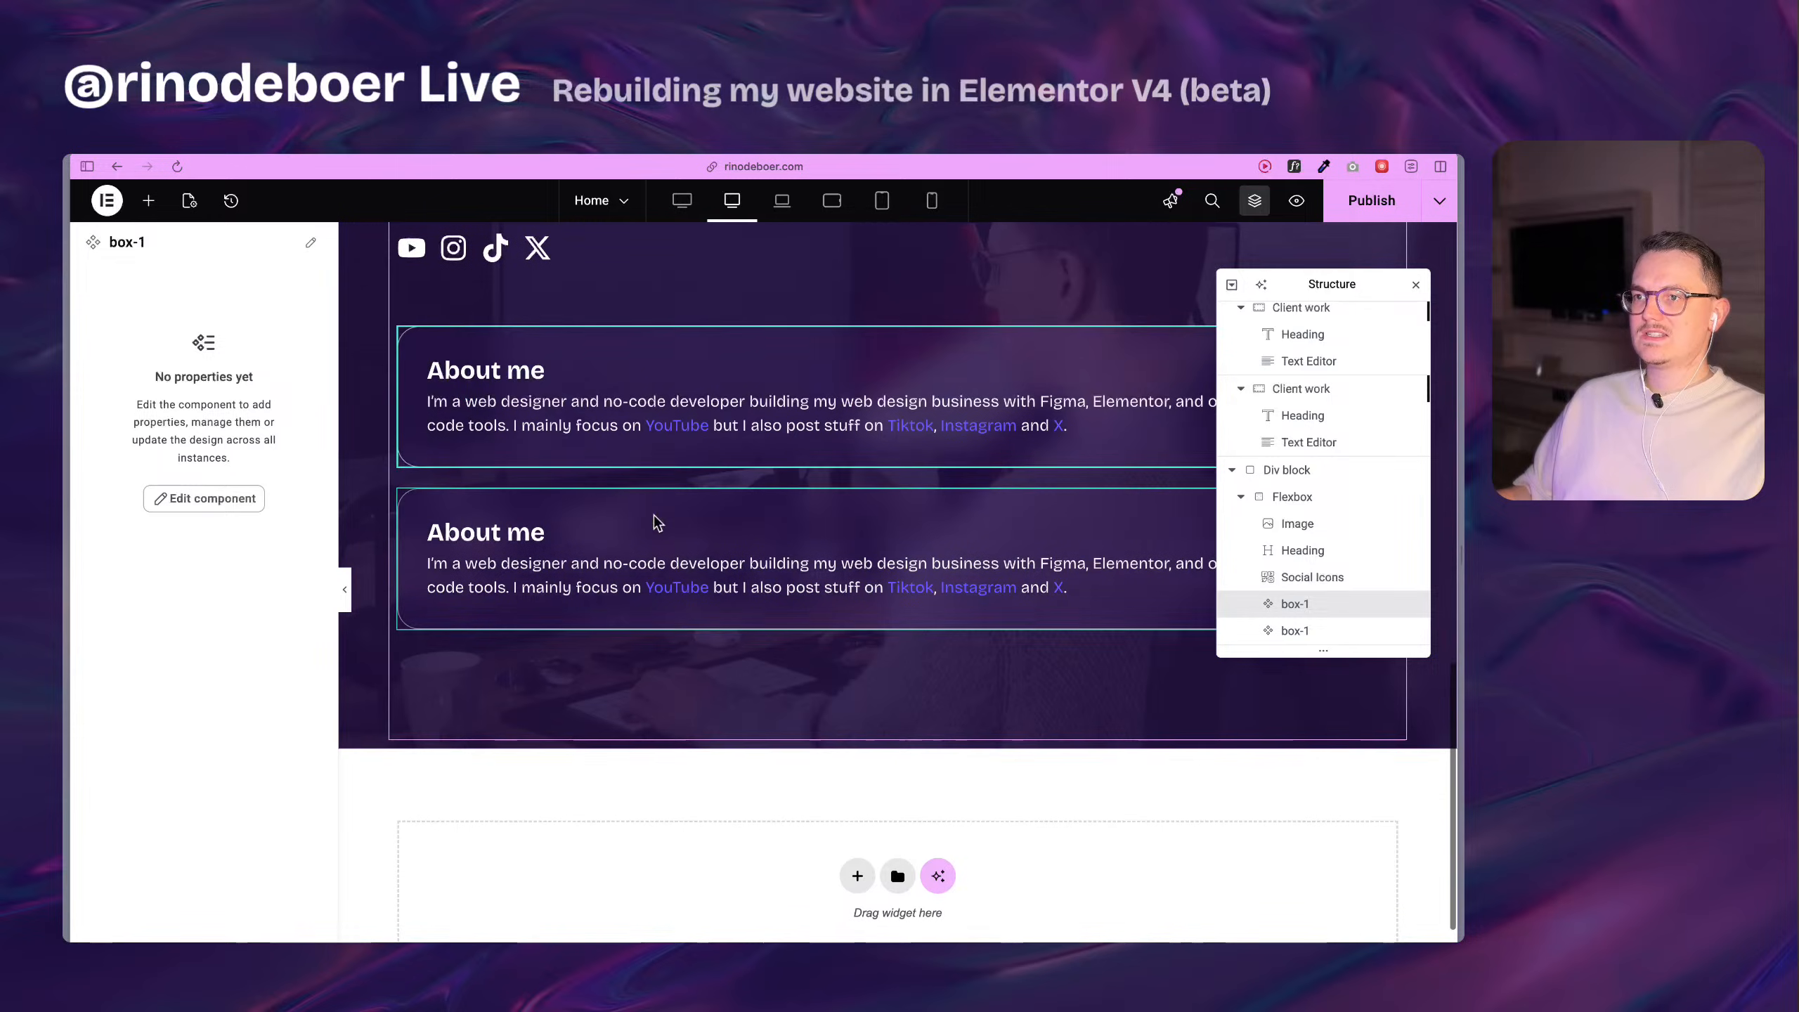
left_click(652, 518)
right_click(652, 517)
left_click(721, 884)
scroll(595, 522, "up", 5)
Open the remaining box-1 component for editing and copy its outer Flexbox.
left_click(594, 518)
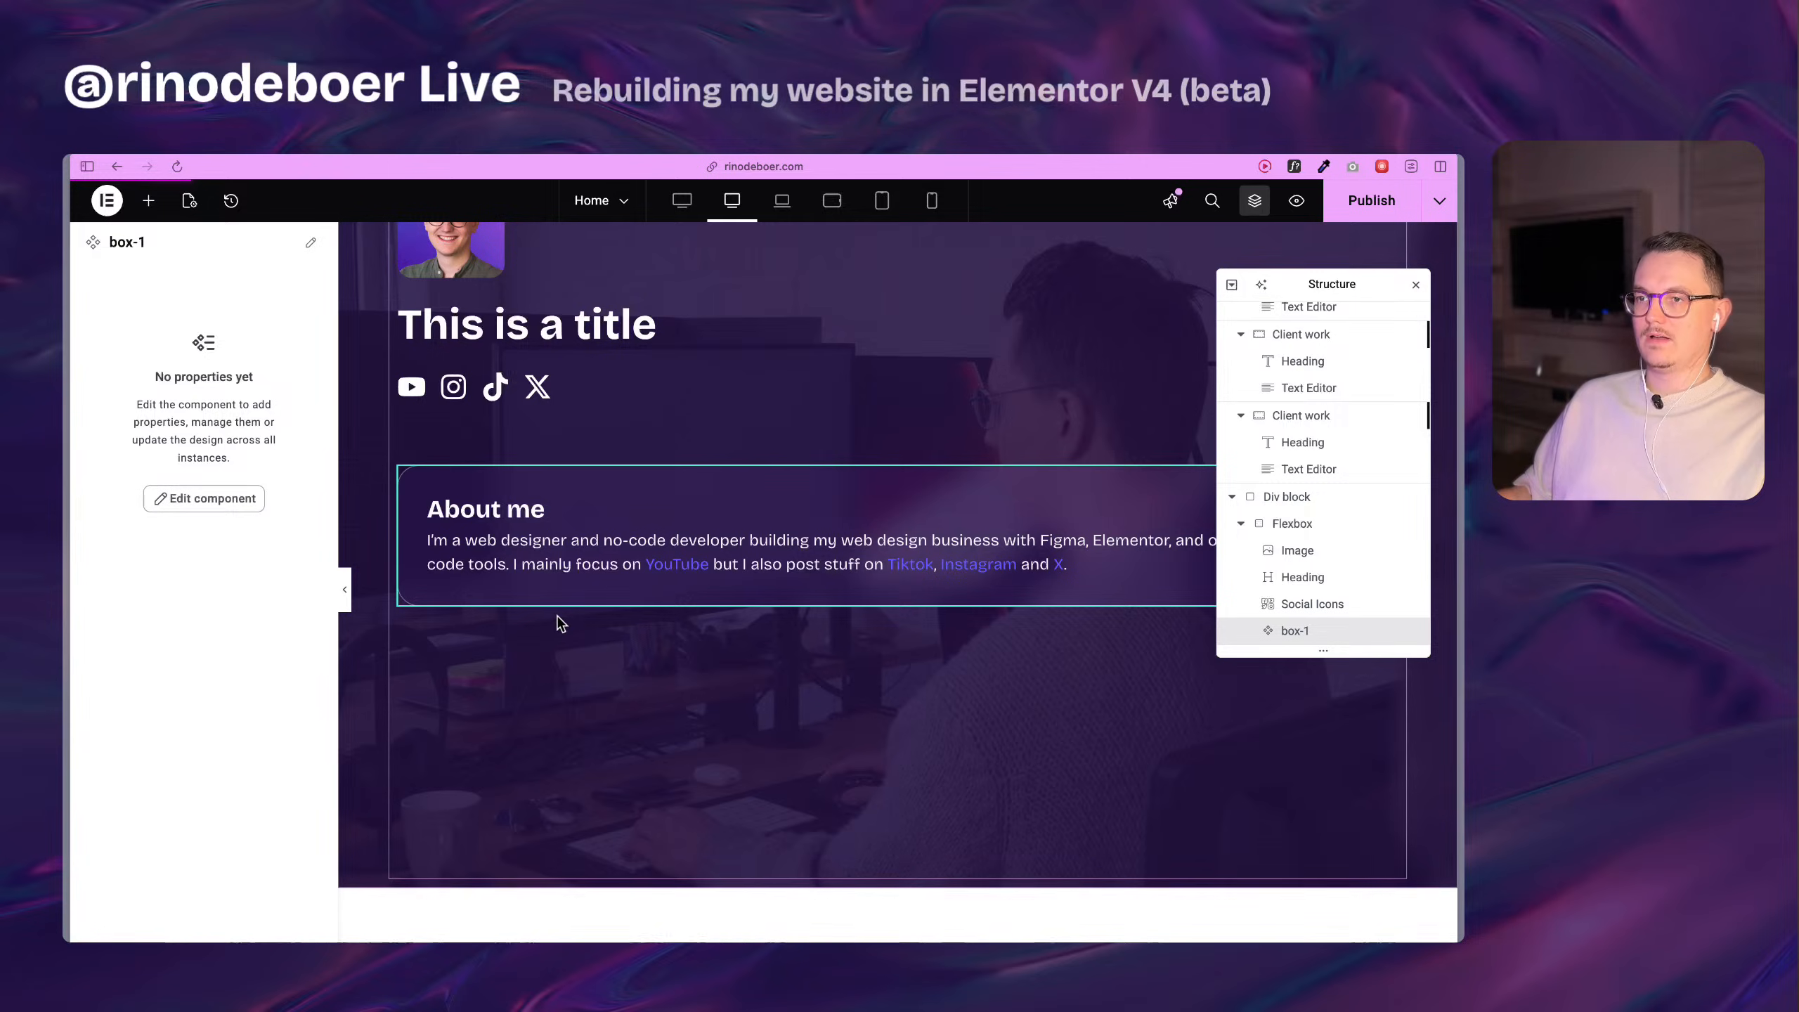
double_click(576, 538)
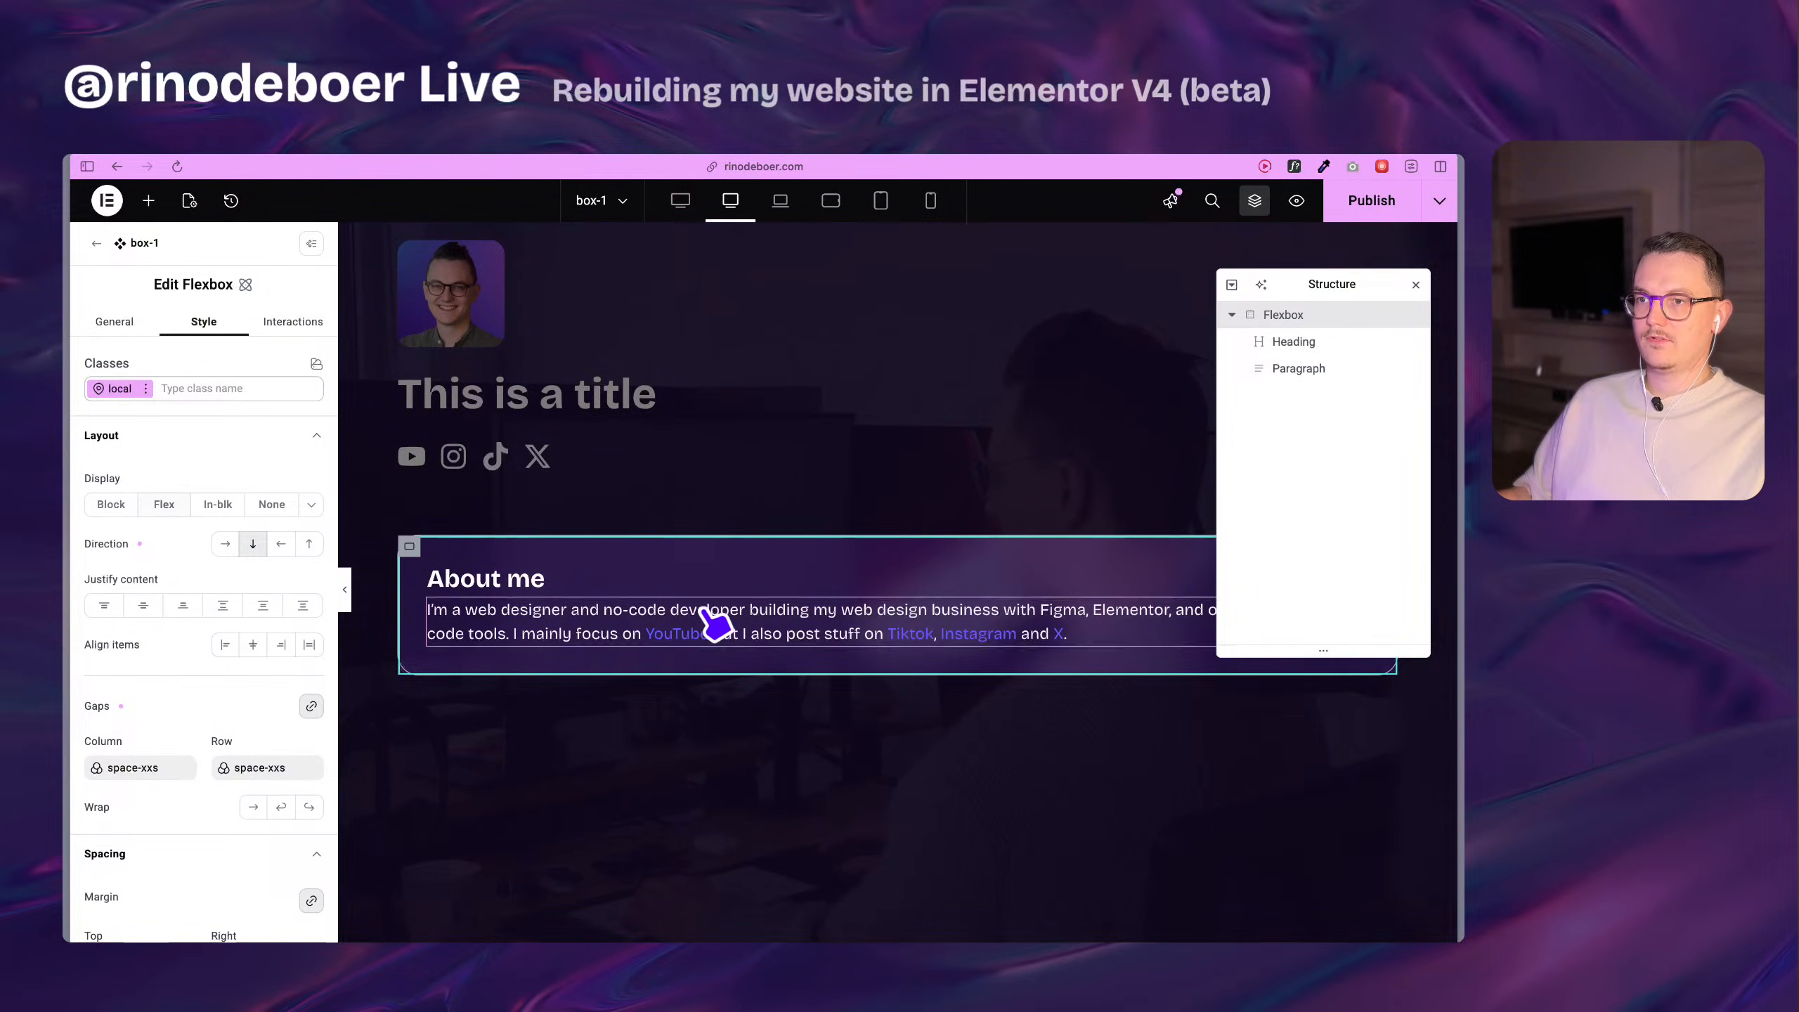
mouse_move(400, 559)
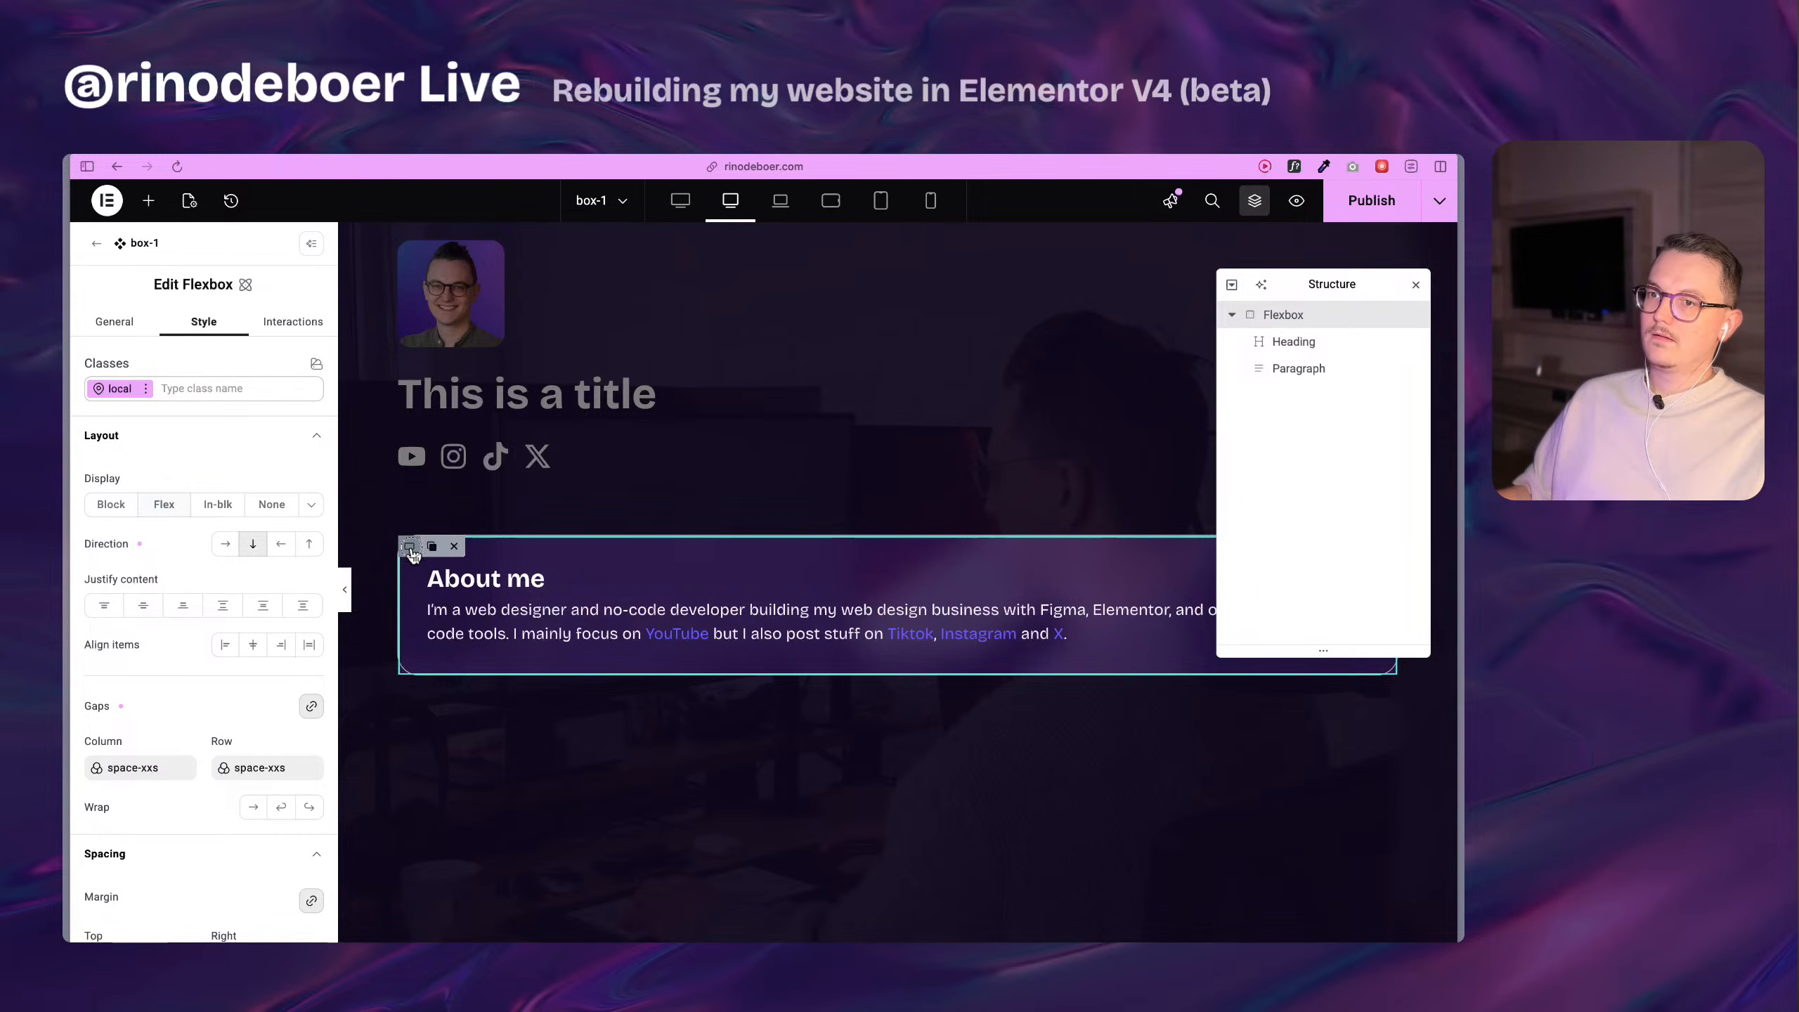
right_click(412, 549)
left_click(498, 638)
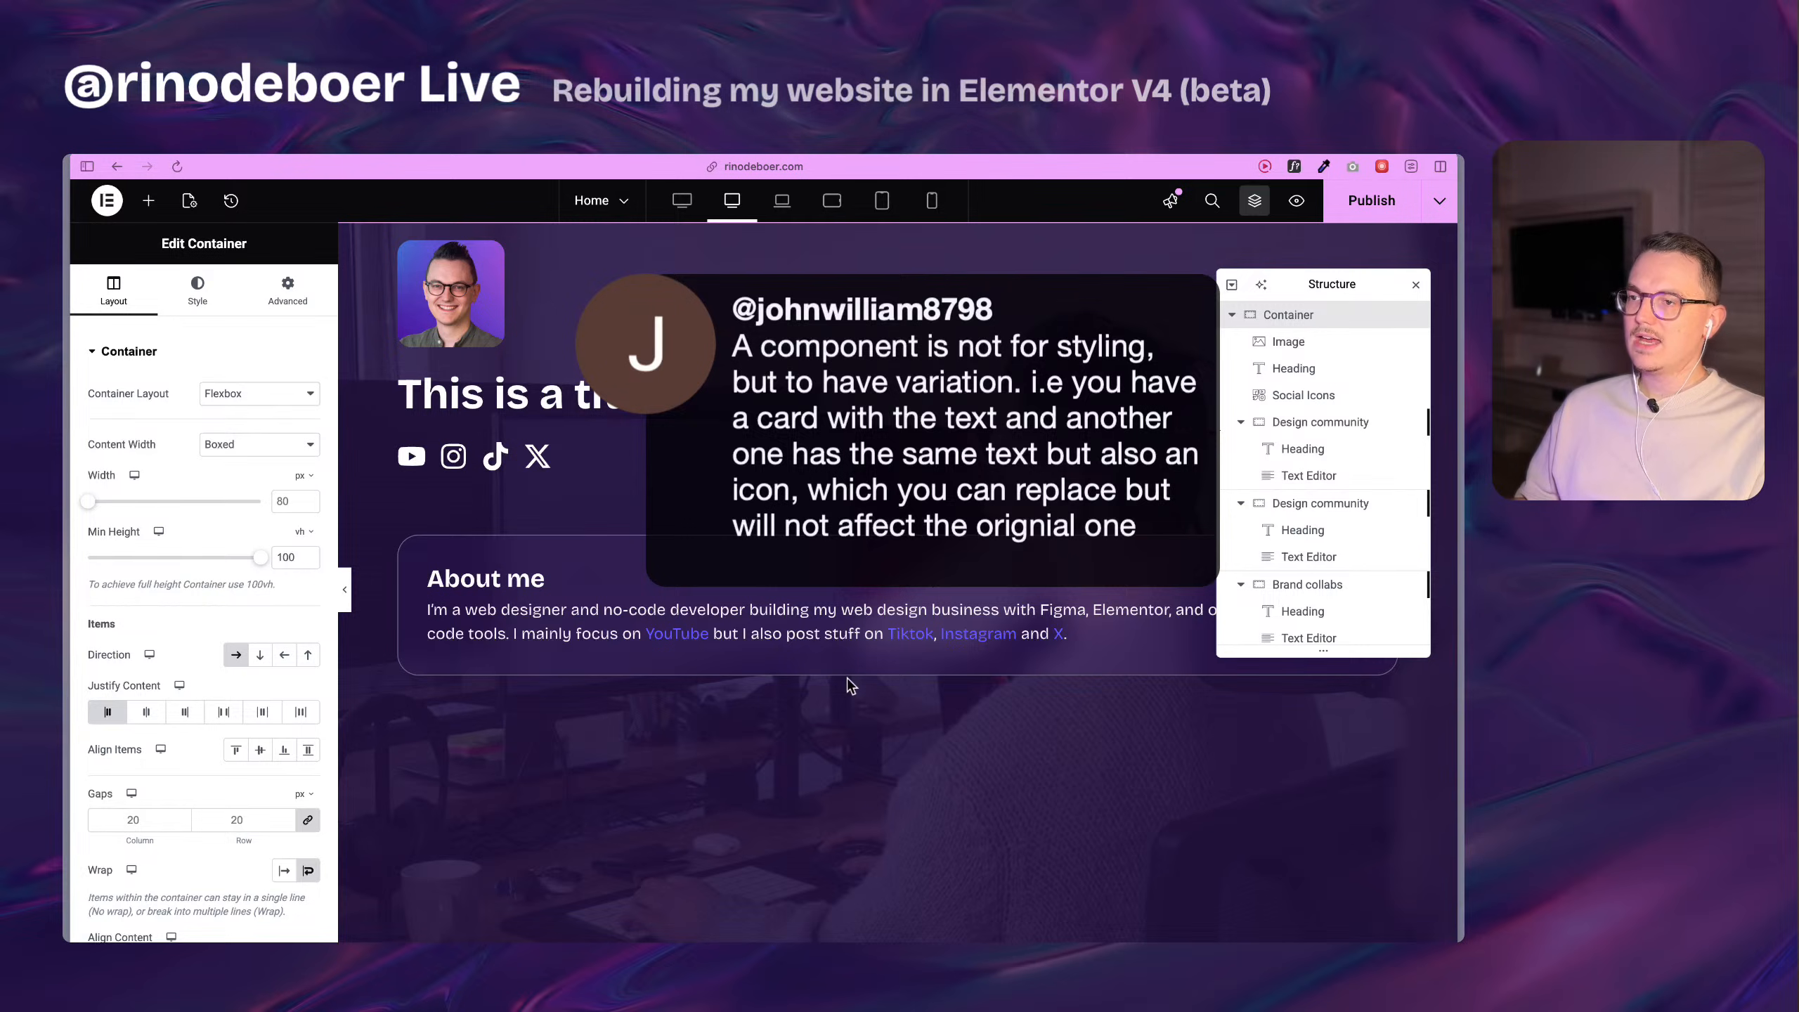
right_click(591, 544)
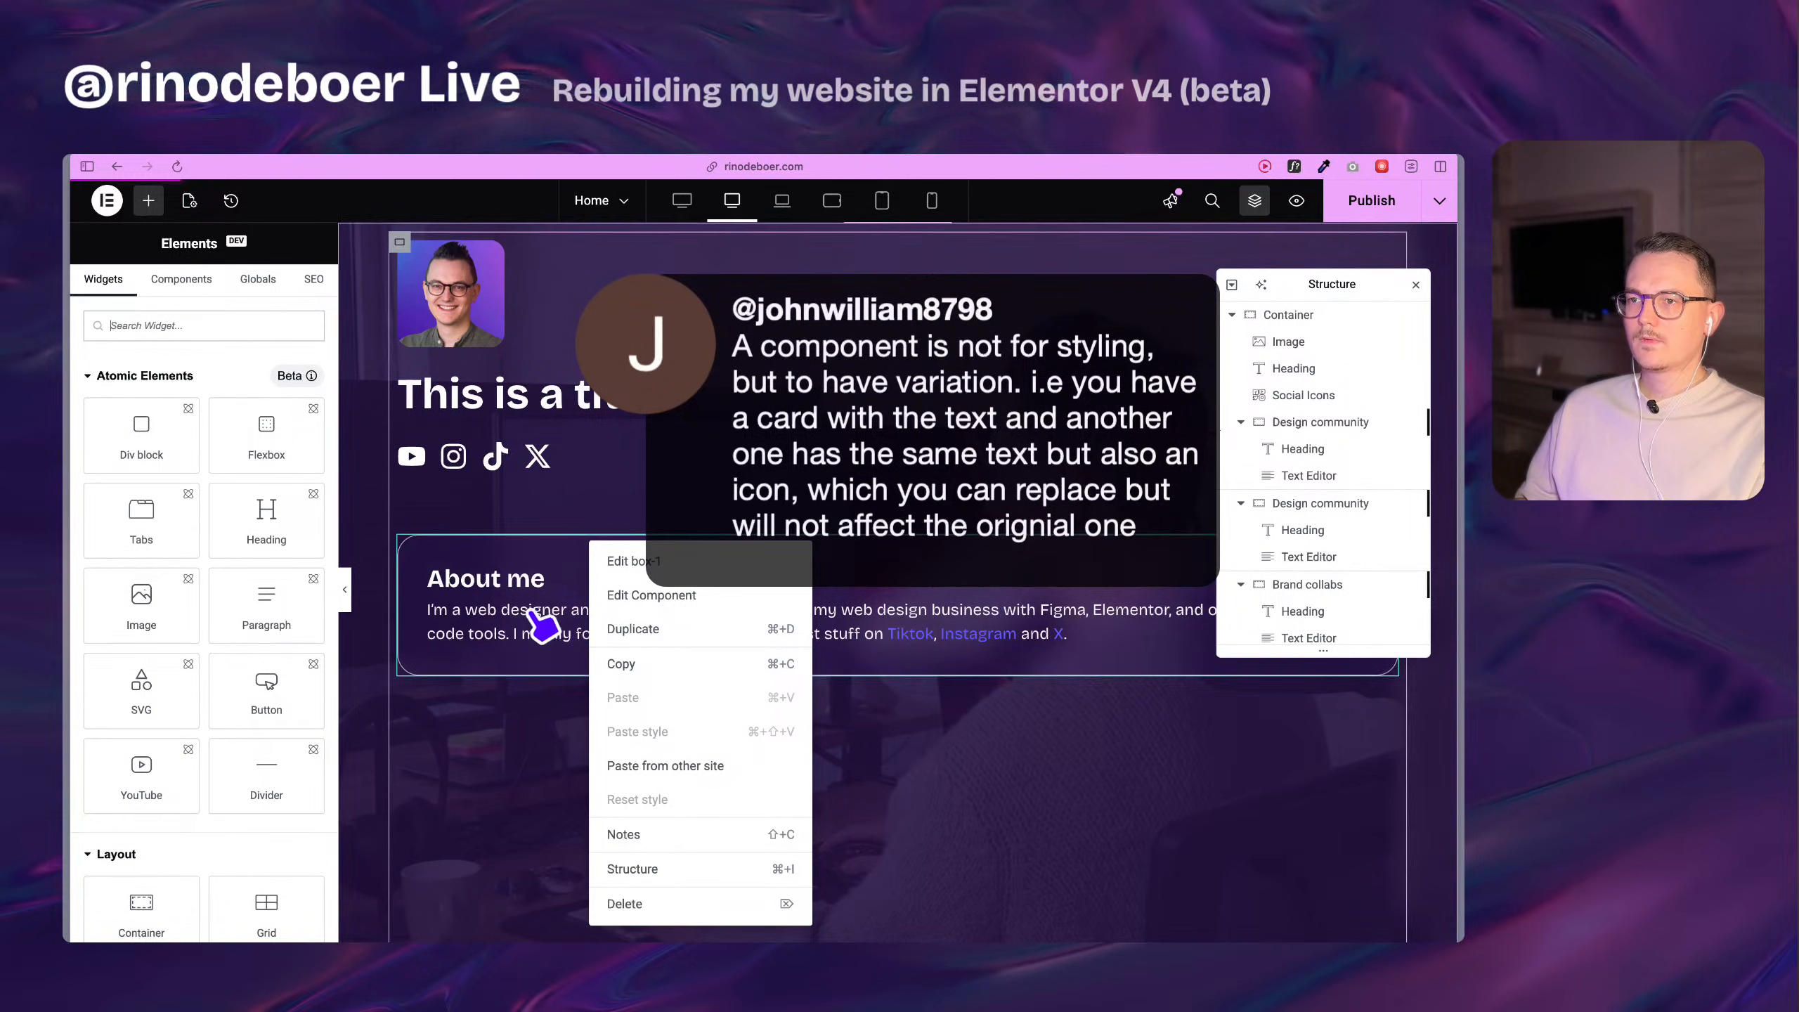
left_click(563, 585)
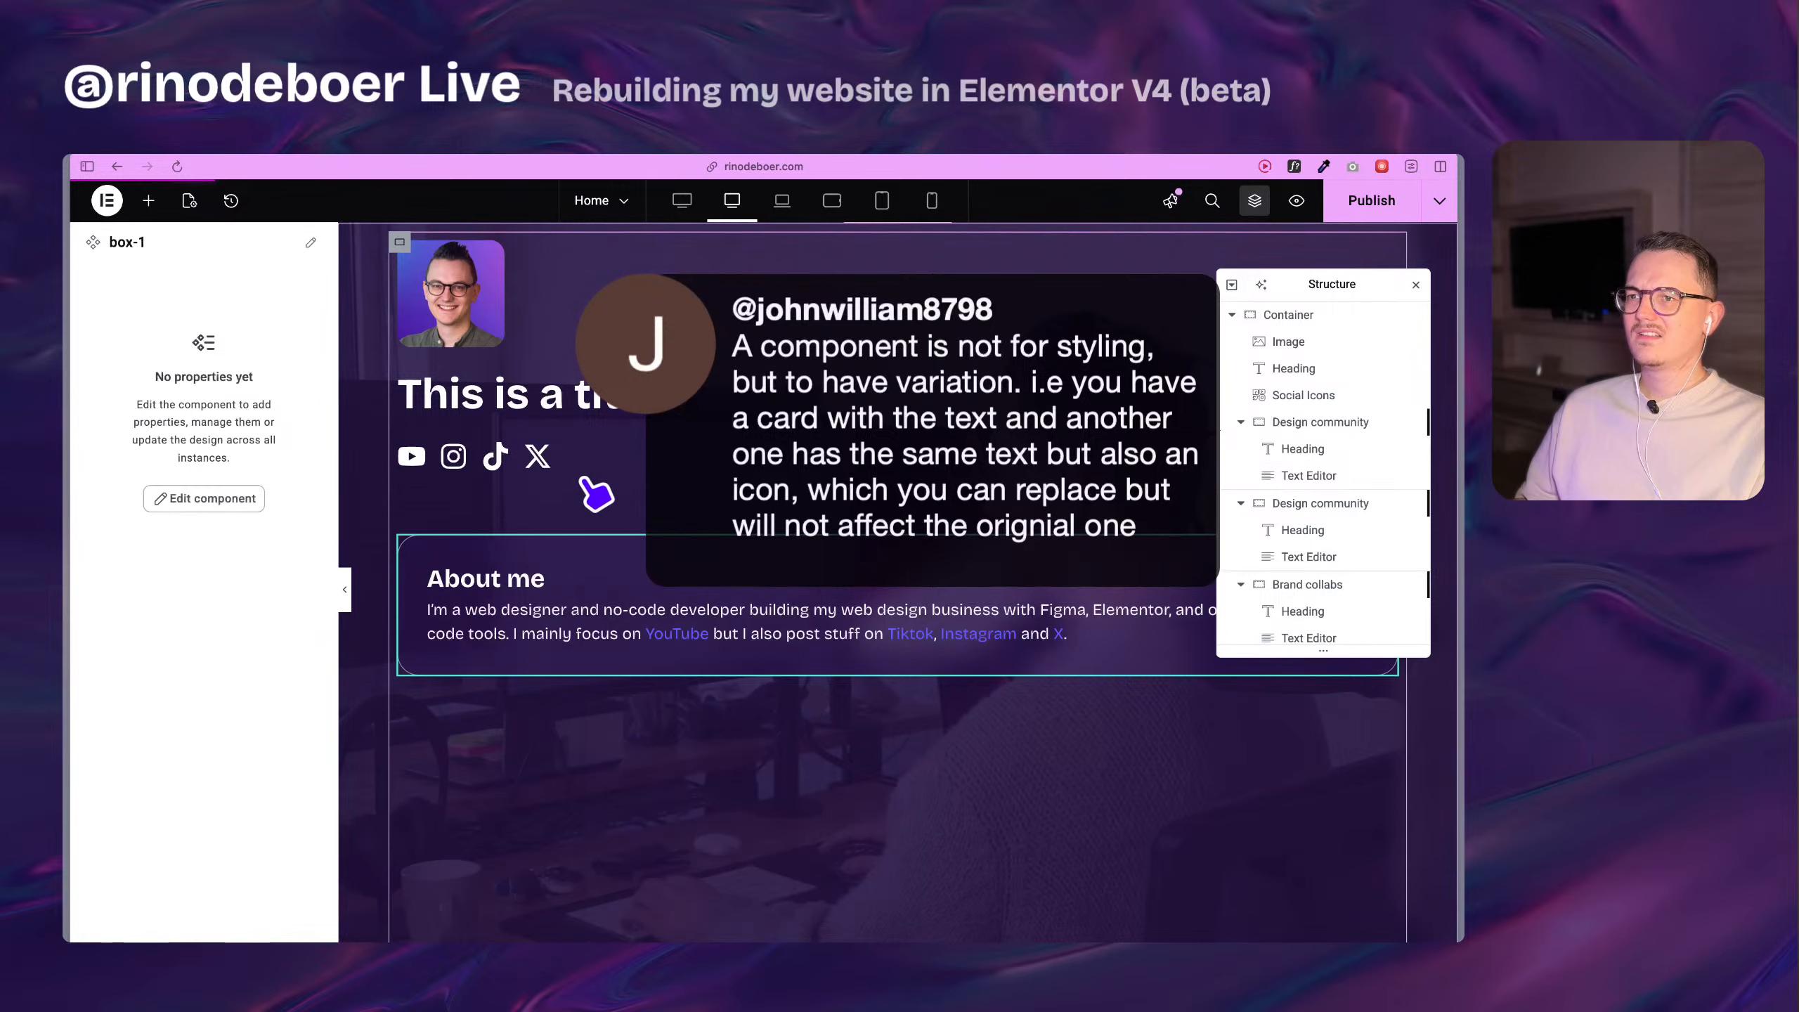
left_click(687, 409)
right_click(697, 411)
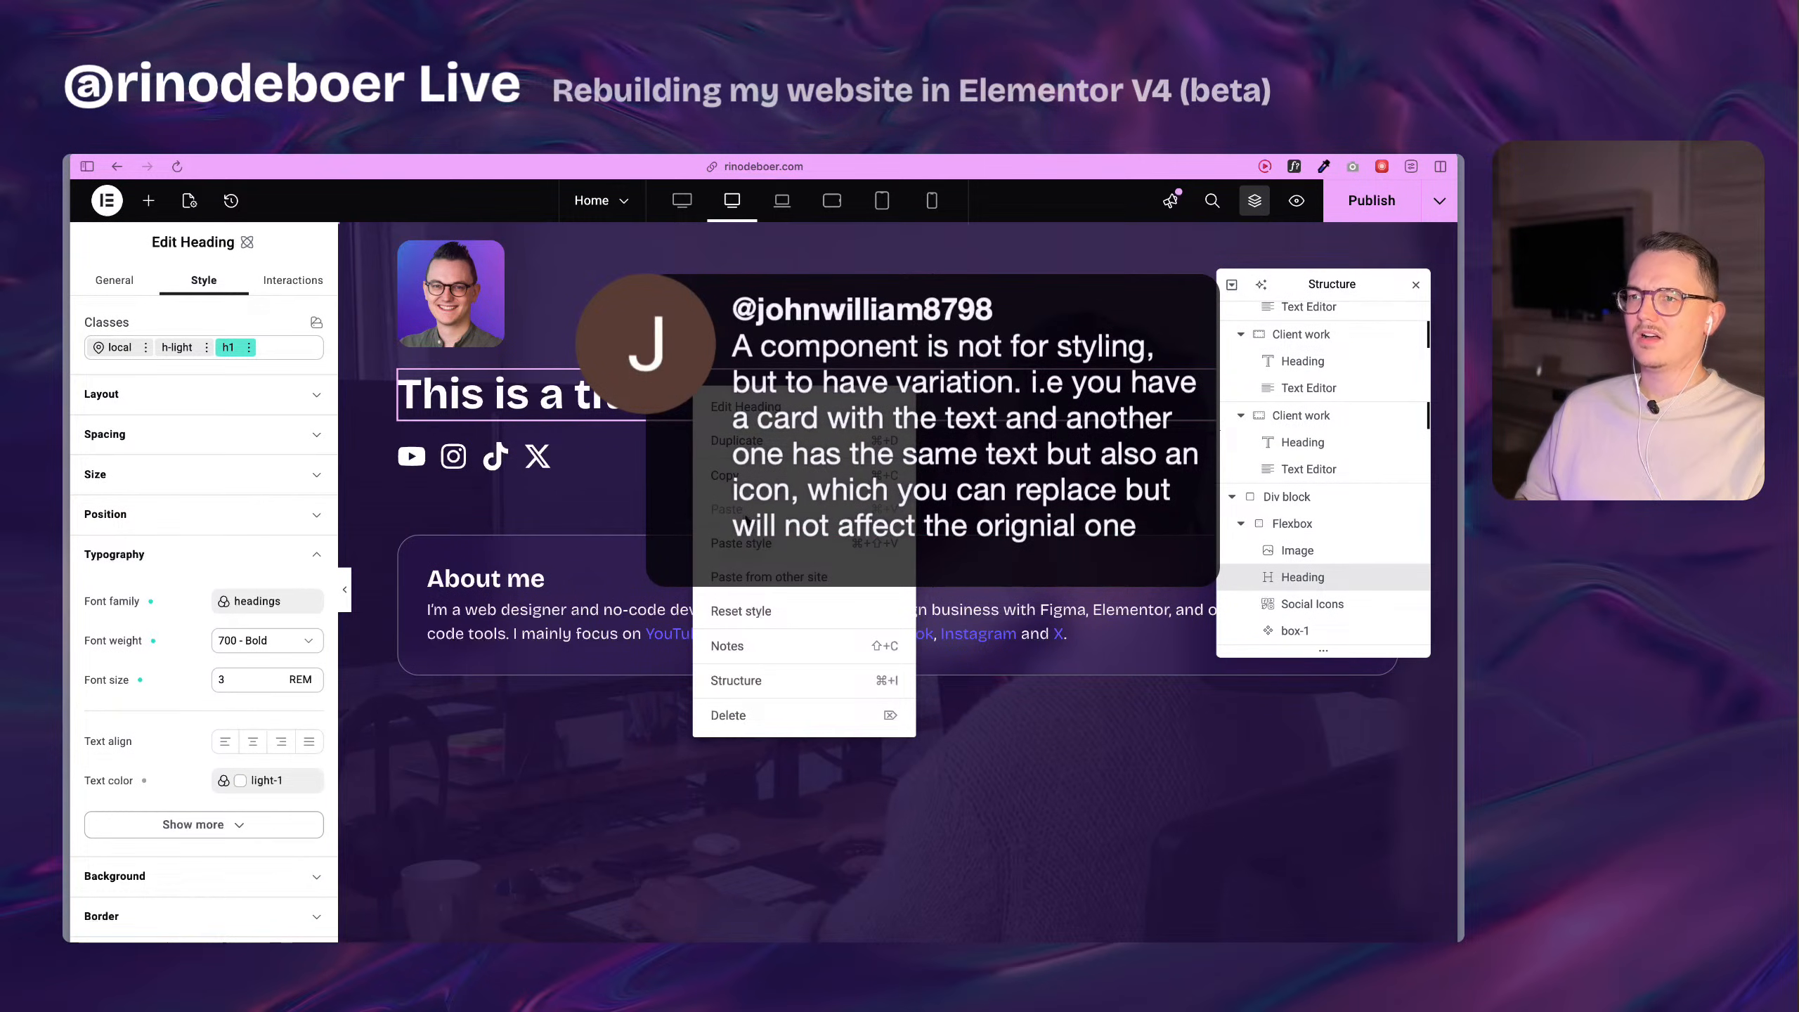
left_click(686, 403)
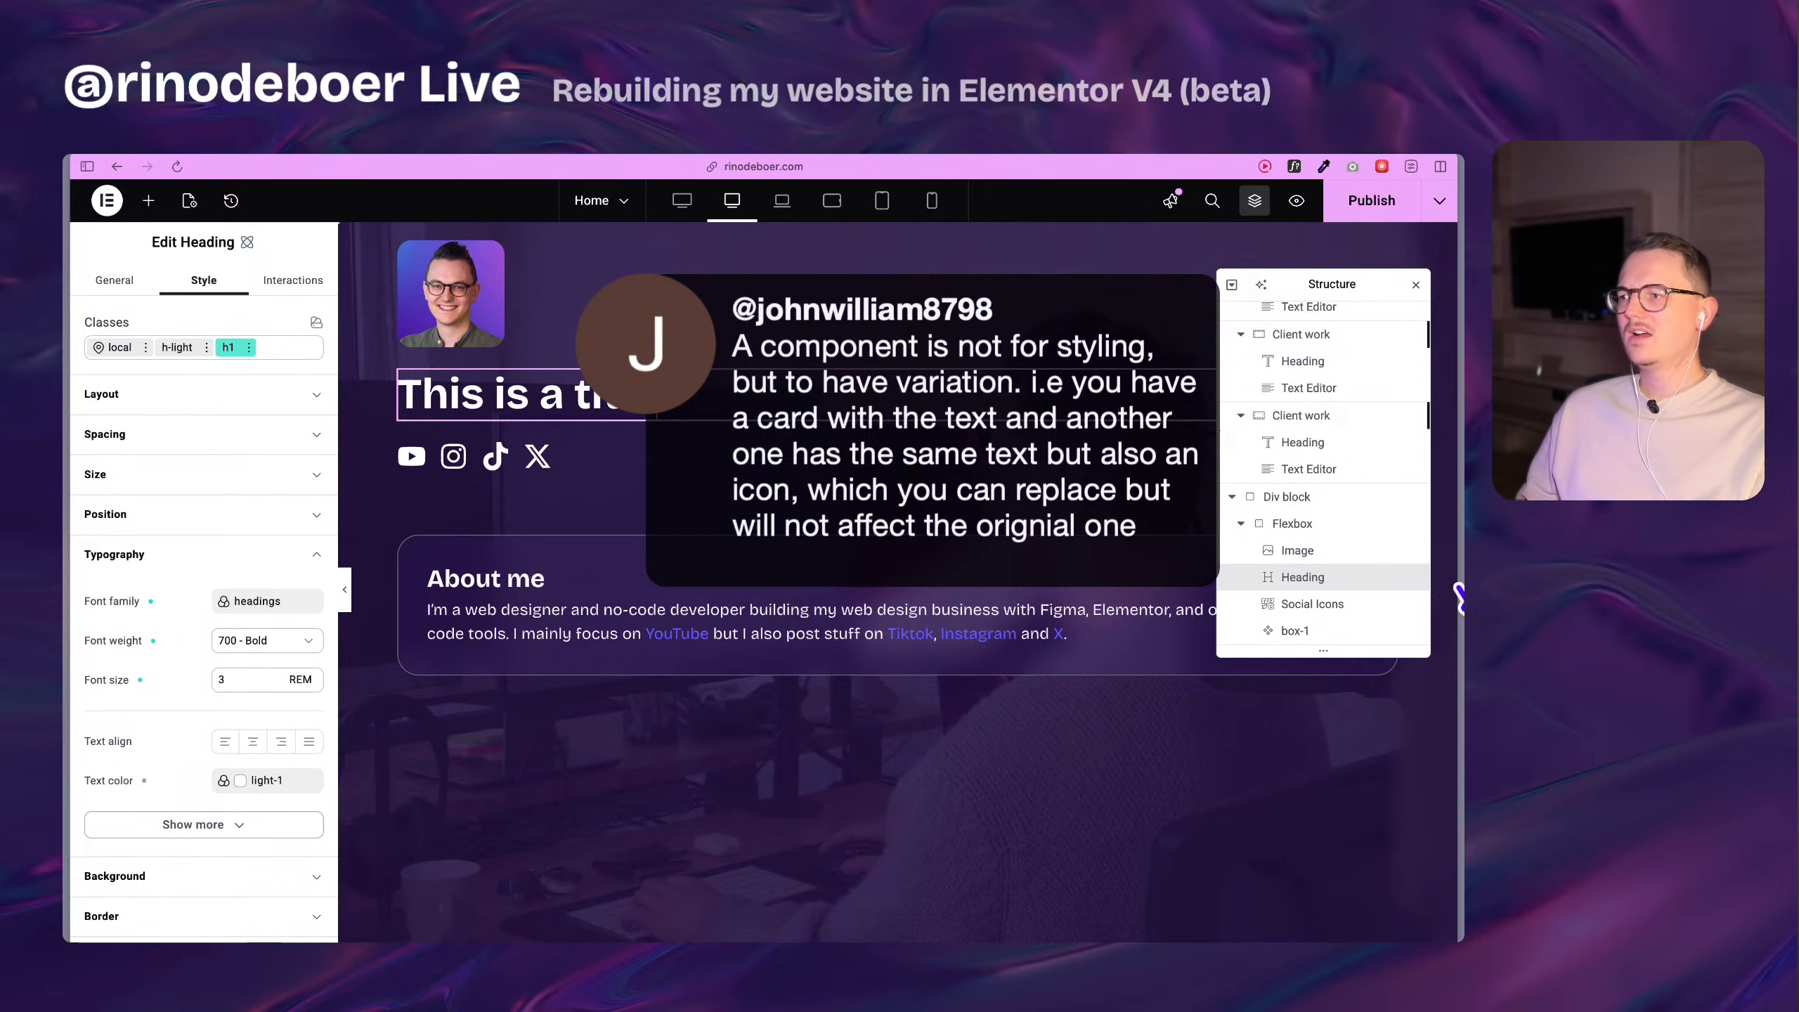
Paste the copied card into the Flexbox inside the Div block, beneath the box-1 component.
right_click(1296, 524)
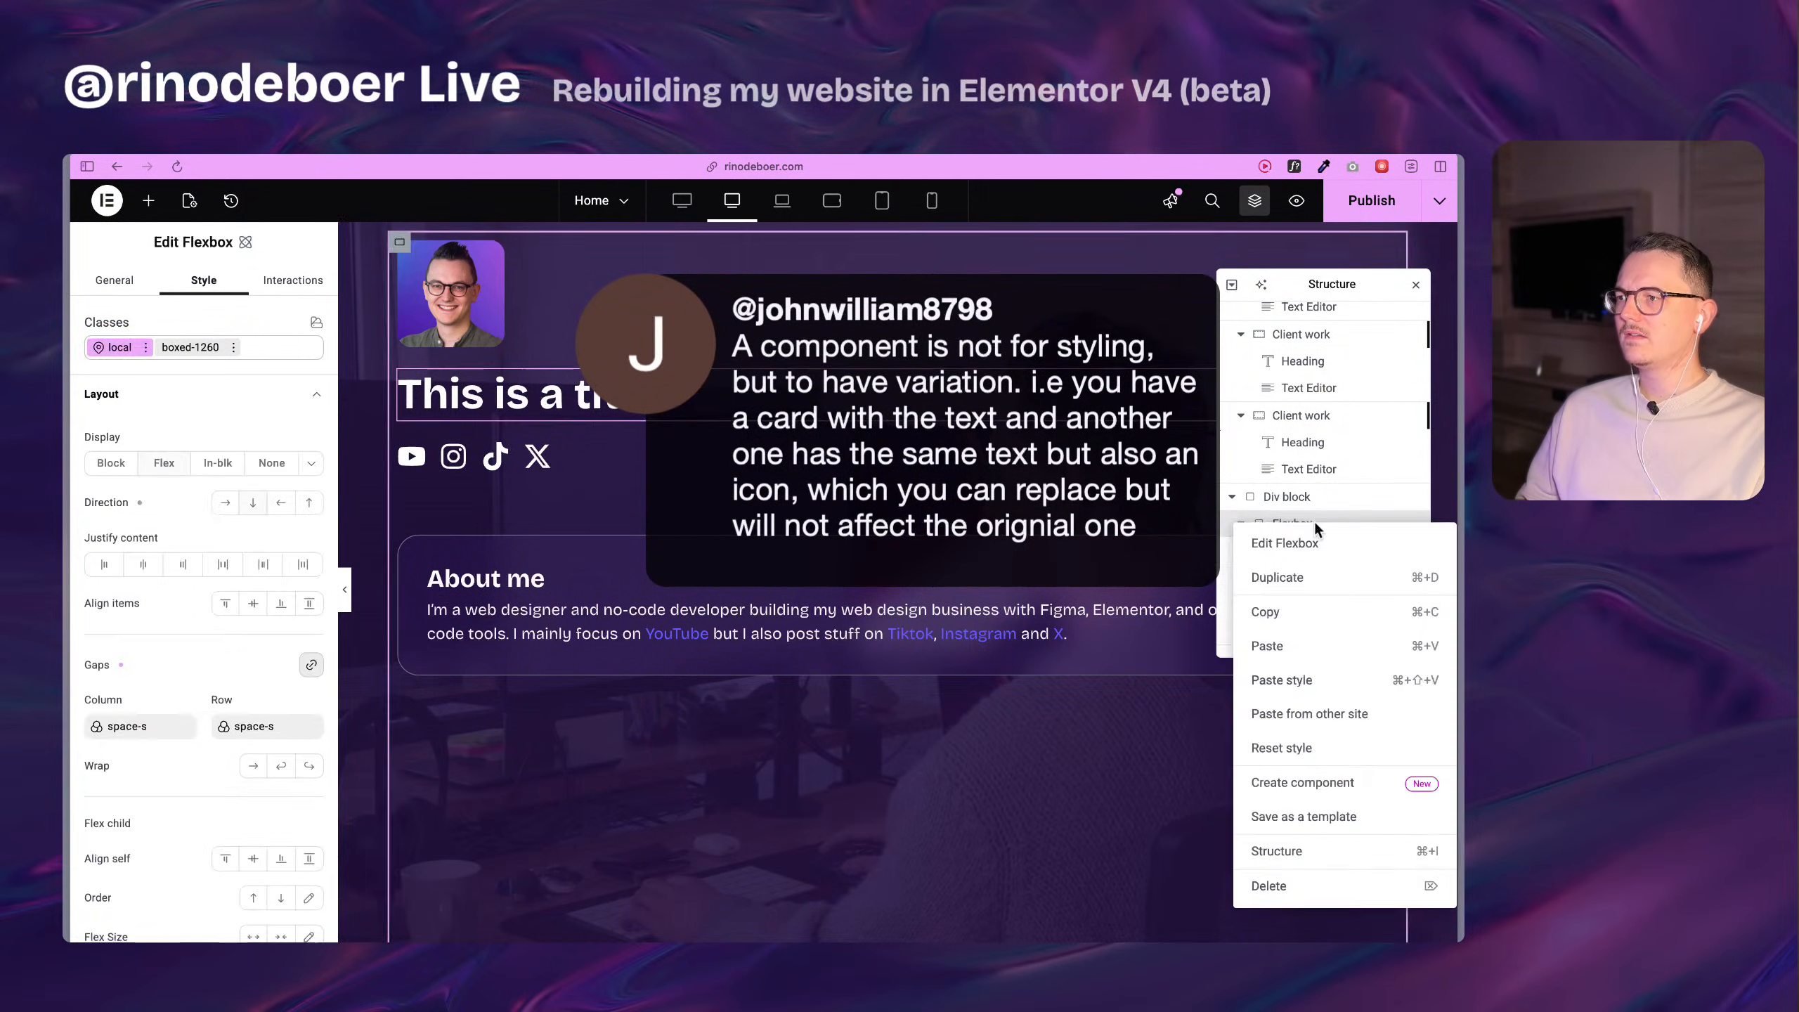
left_click(1279, 648)
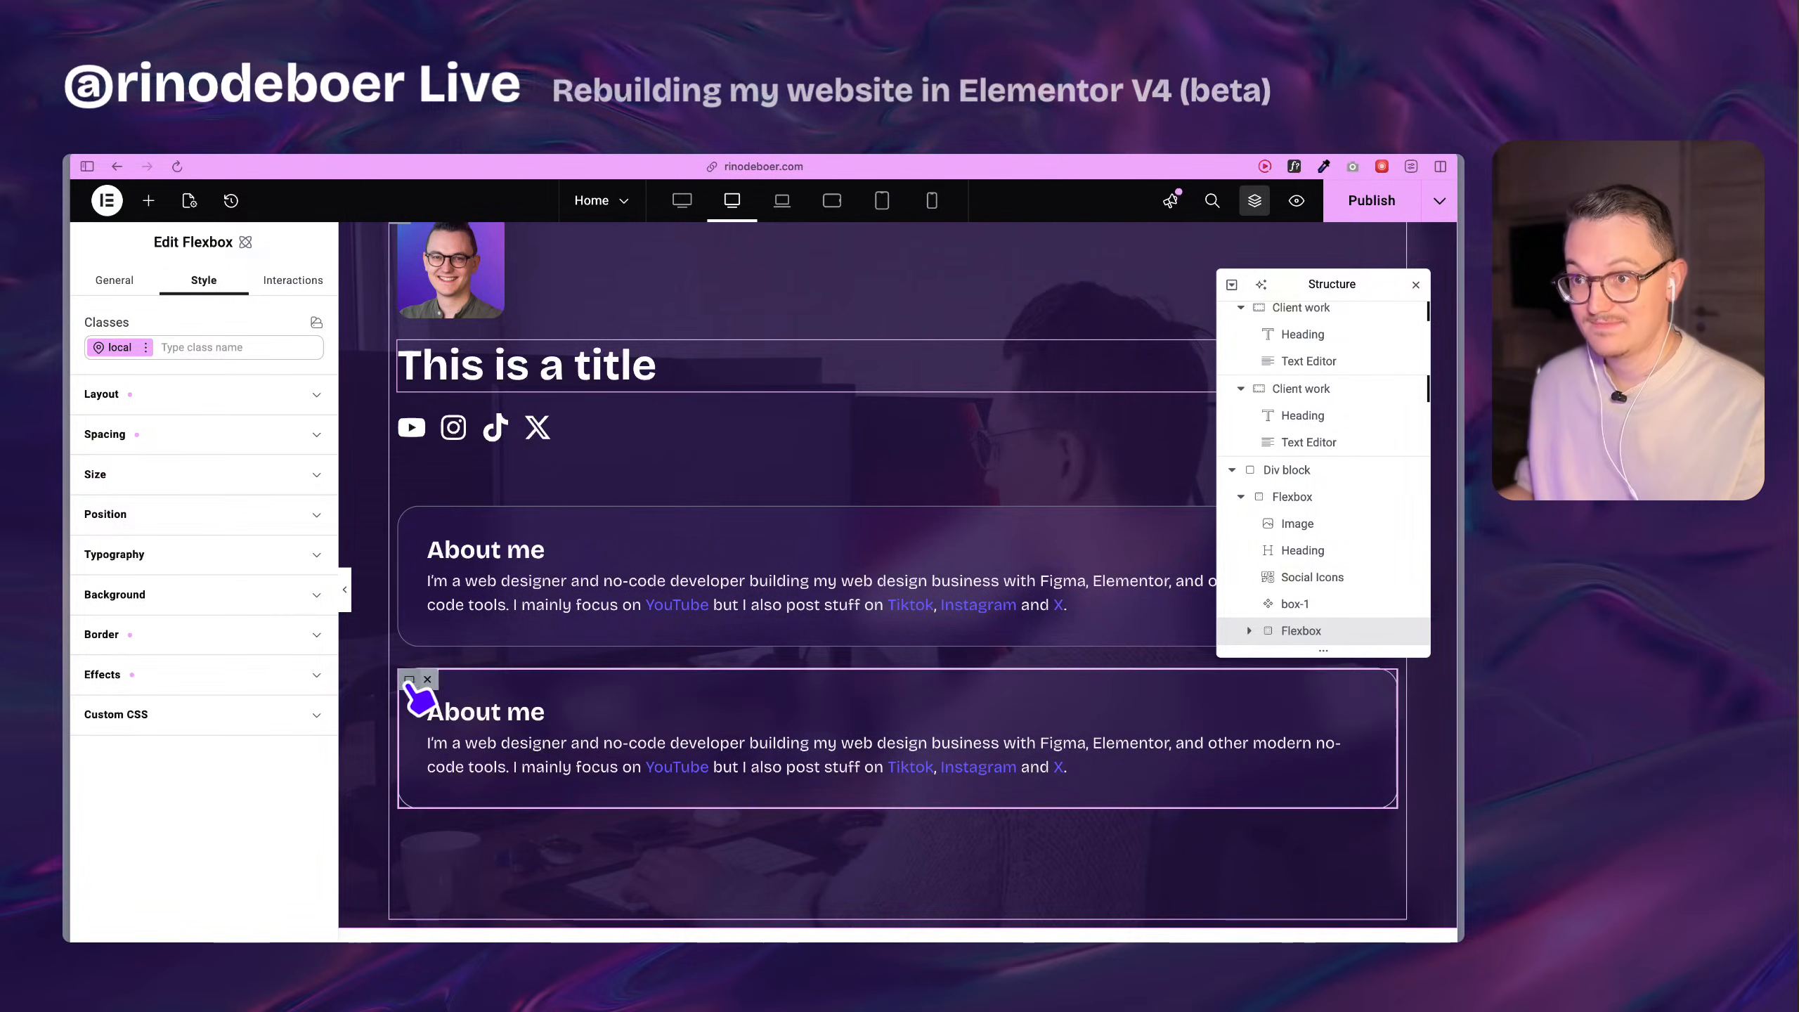
Create a class named box1 on the pasted Flexbox.
left_click(203, 349)
type("box-")
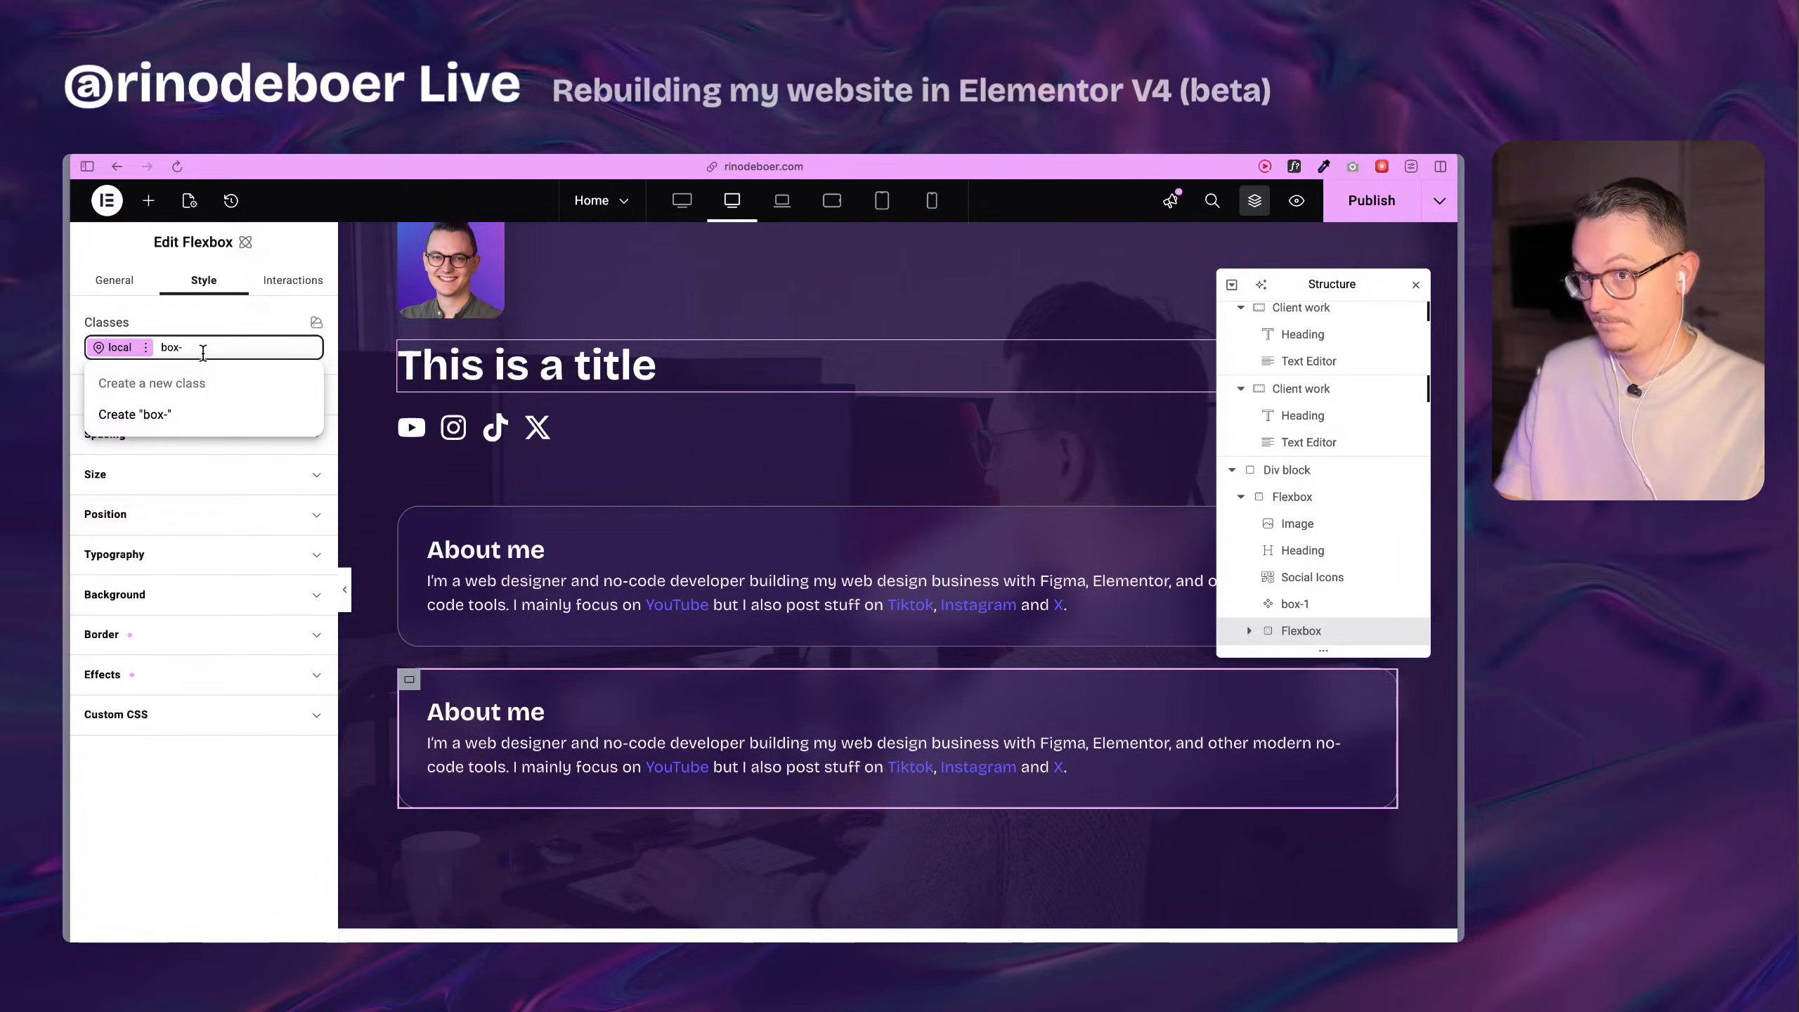
key("BackSpace")
type("1")
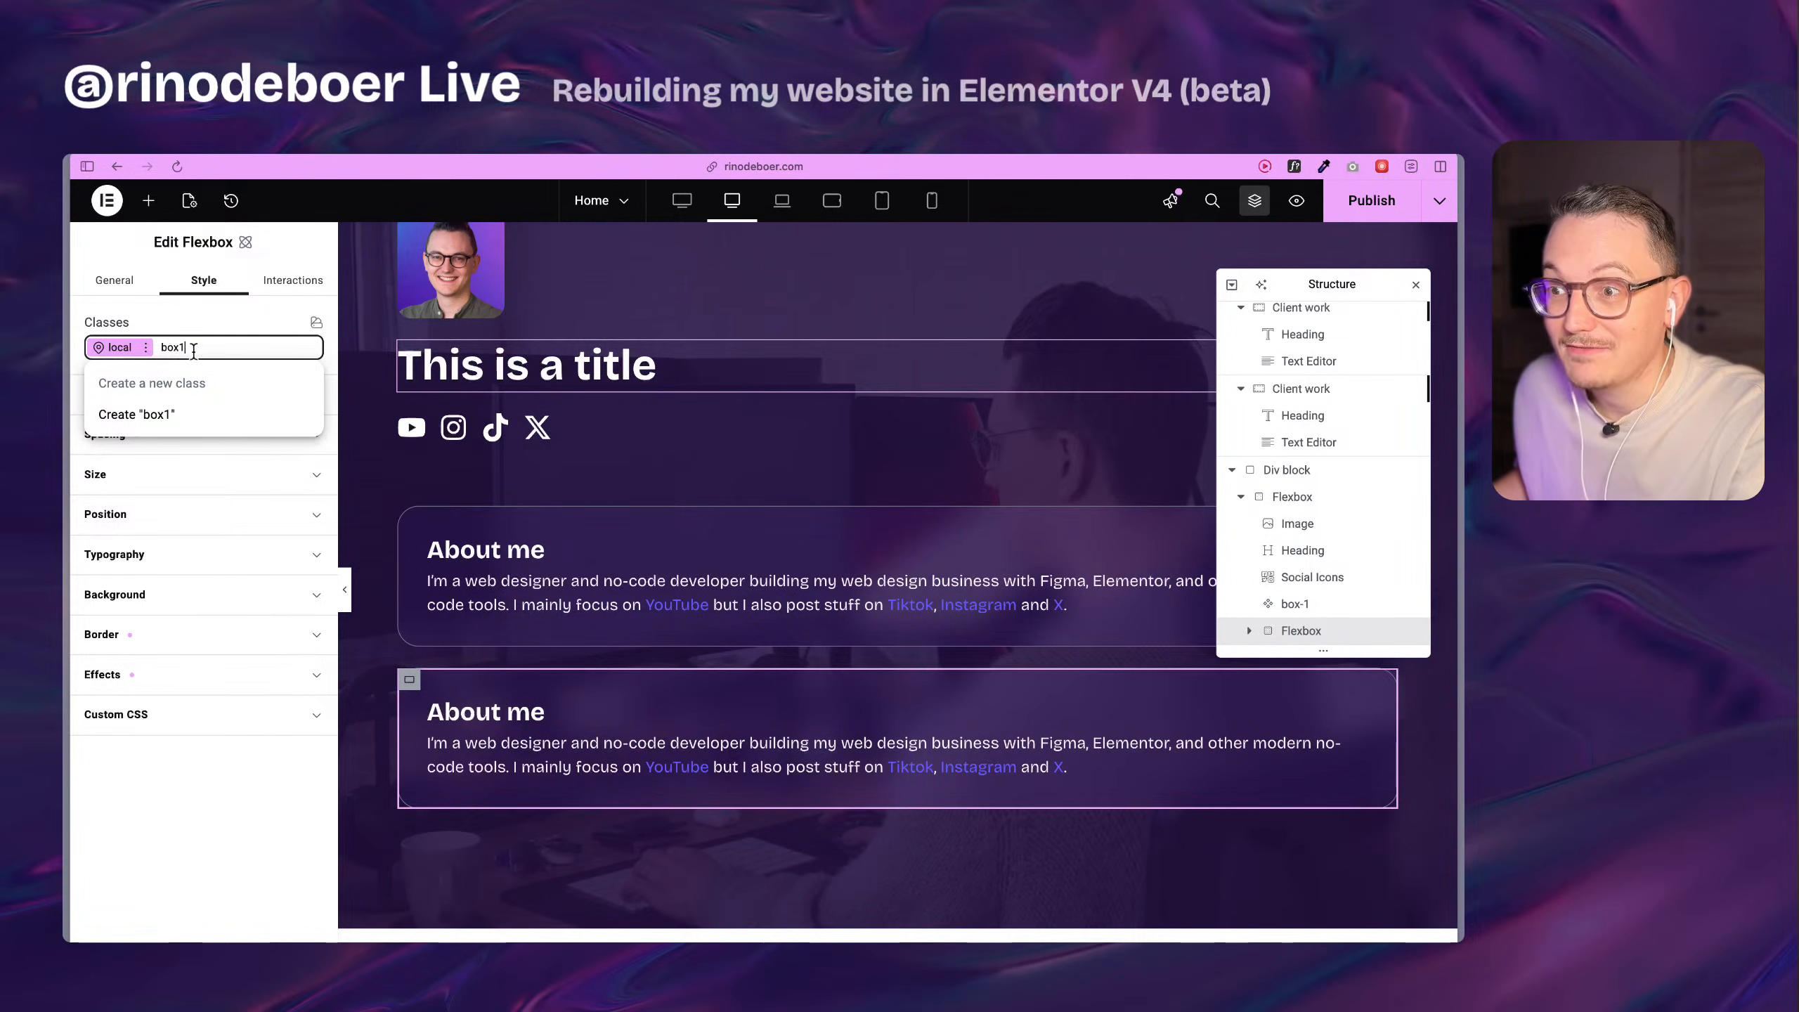
key("Return")
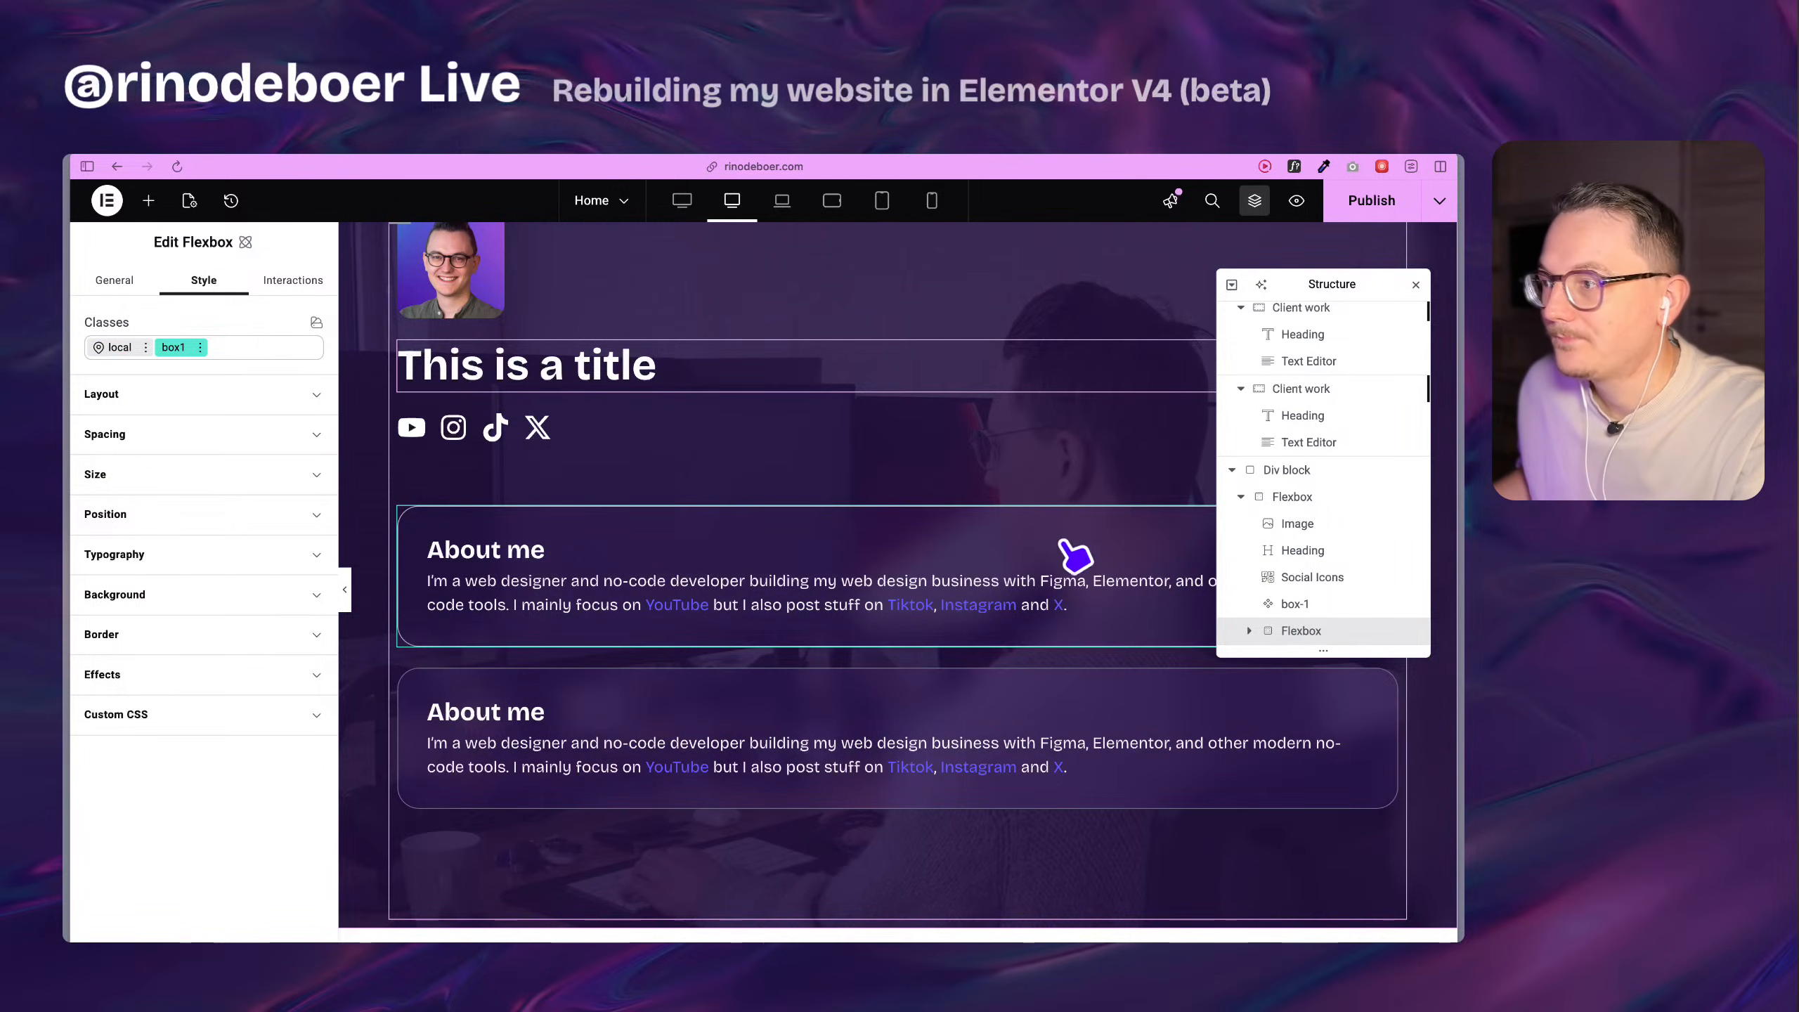
Open the box-1 component for editing and dismiss the notice about duplicate class names.
left_click(980, 554)
right_click(1326, 606)
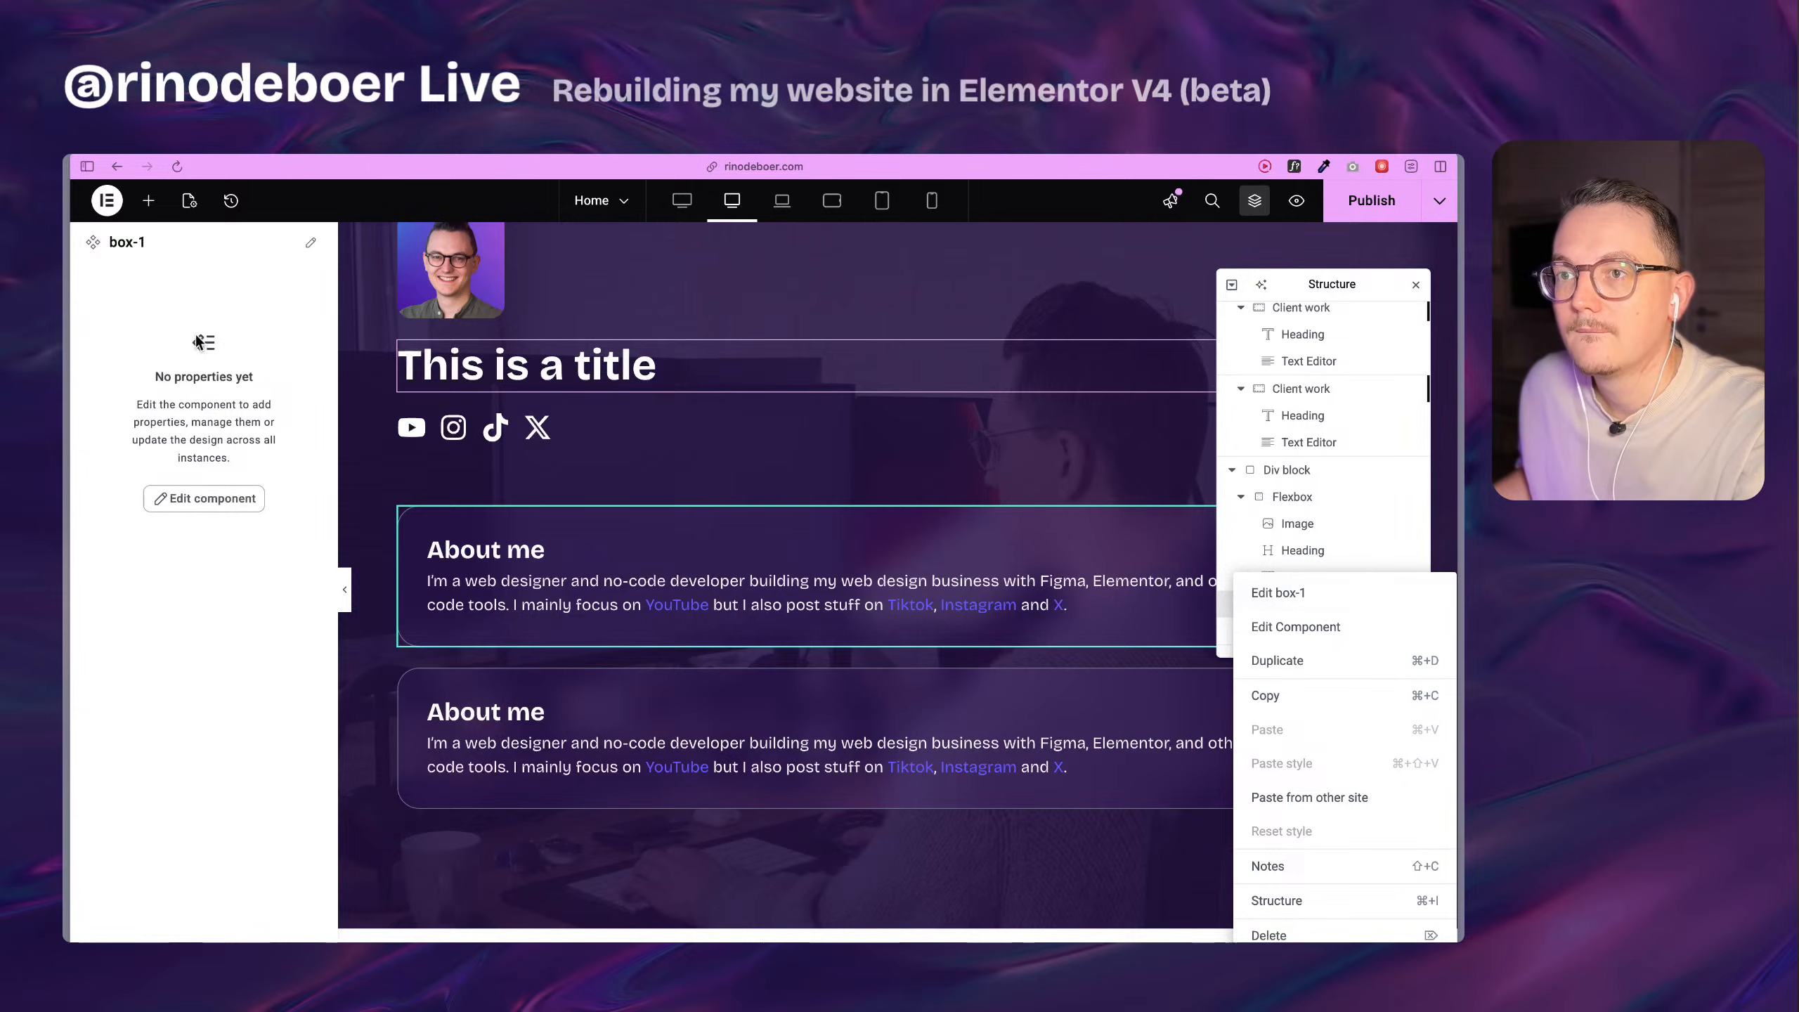
left_click(313, 255)
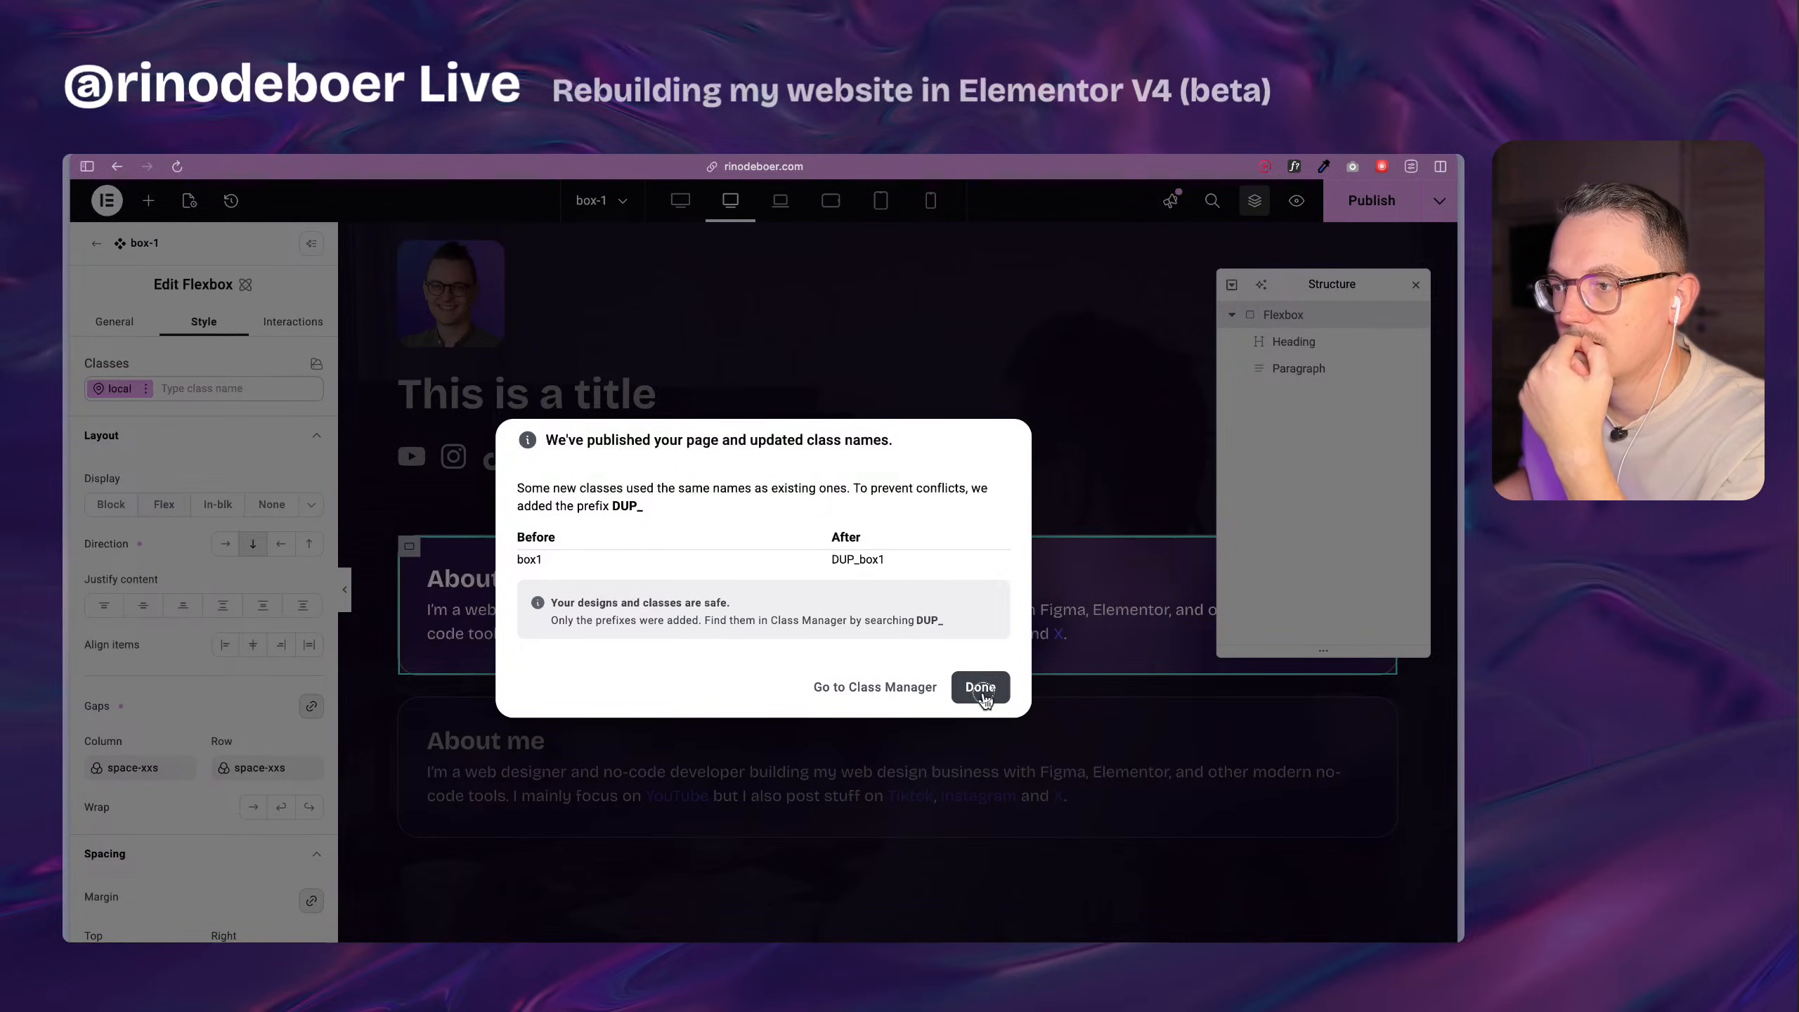
left_click(981, 687)
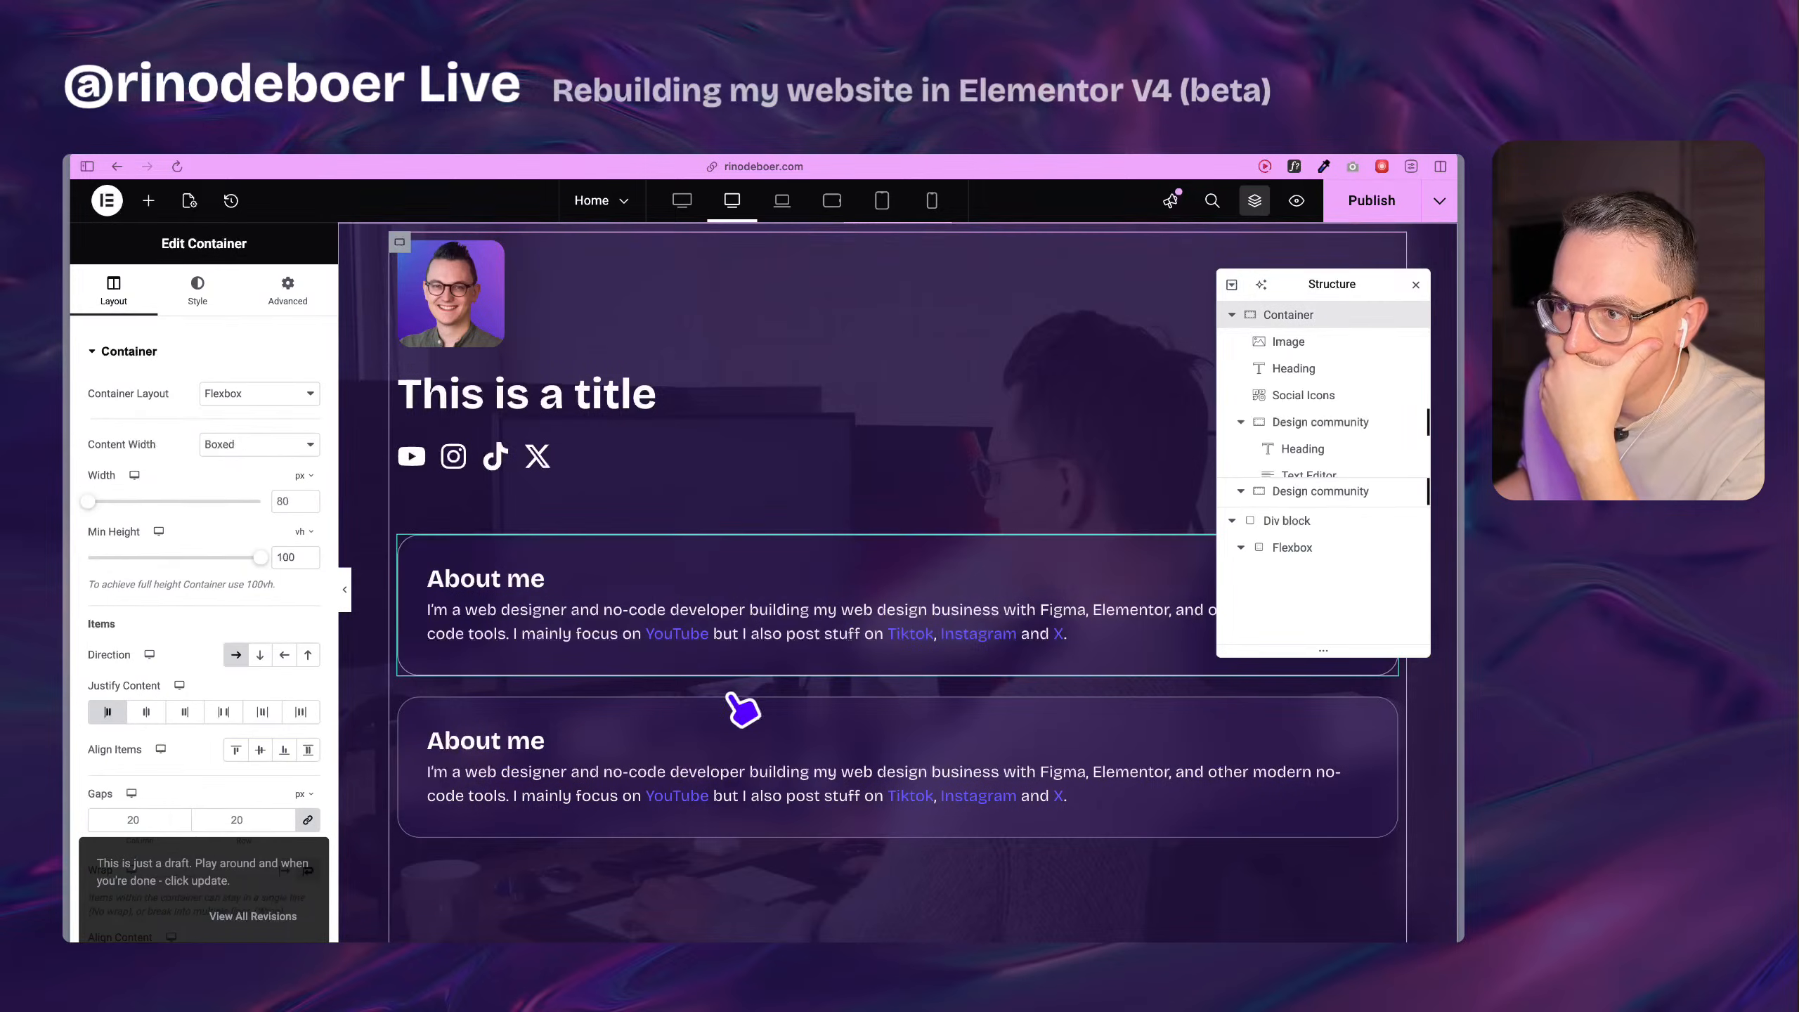
Remove the DUP_box1 class from the About me Flexbox below the box-1 component, and reassign it from the existing classes.
left_click(411, 600)
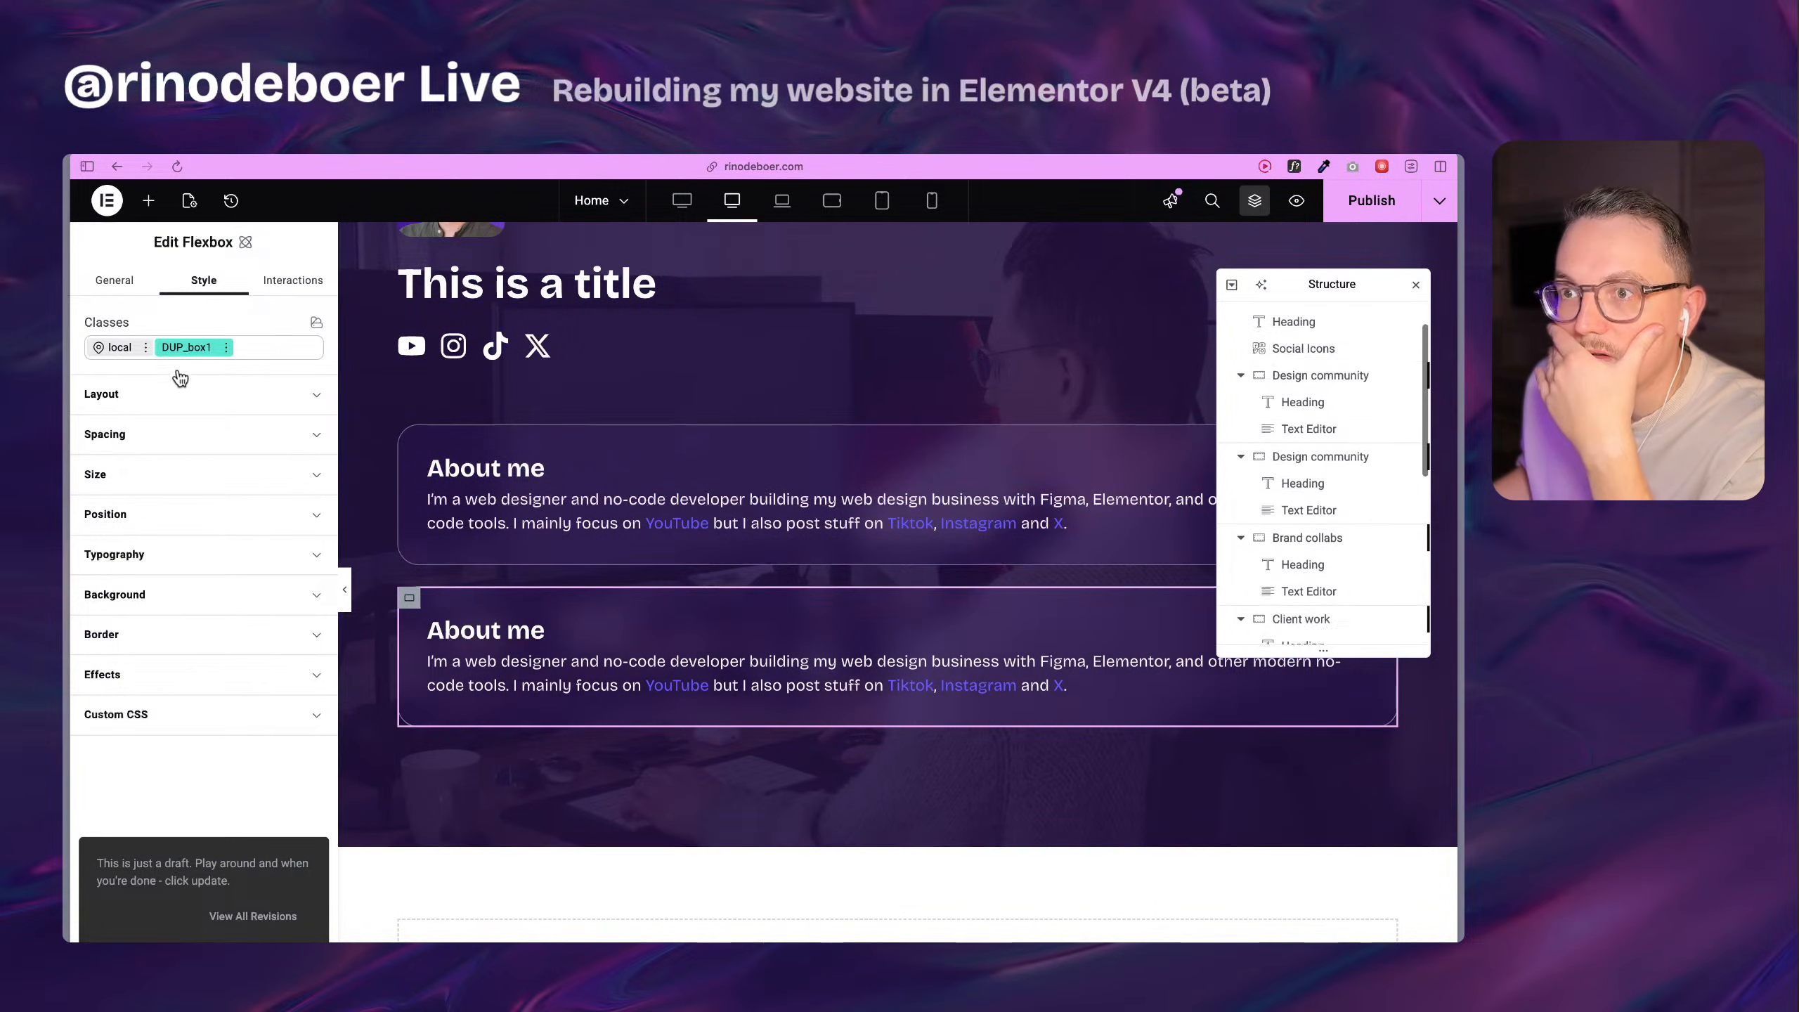
left_click(226, 346)
left_click(225, 349)
left_click(227, 348)
left_click(237, 347)
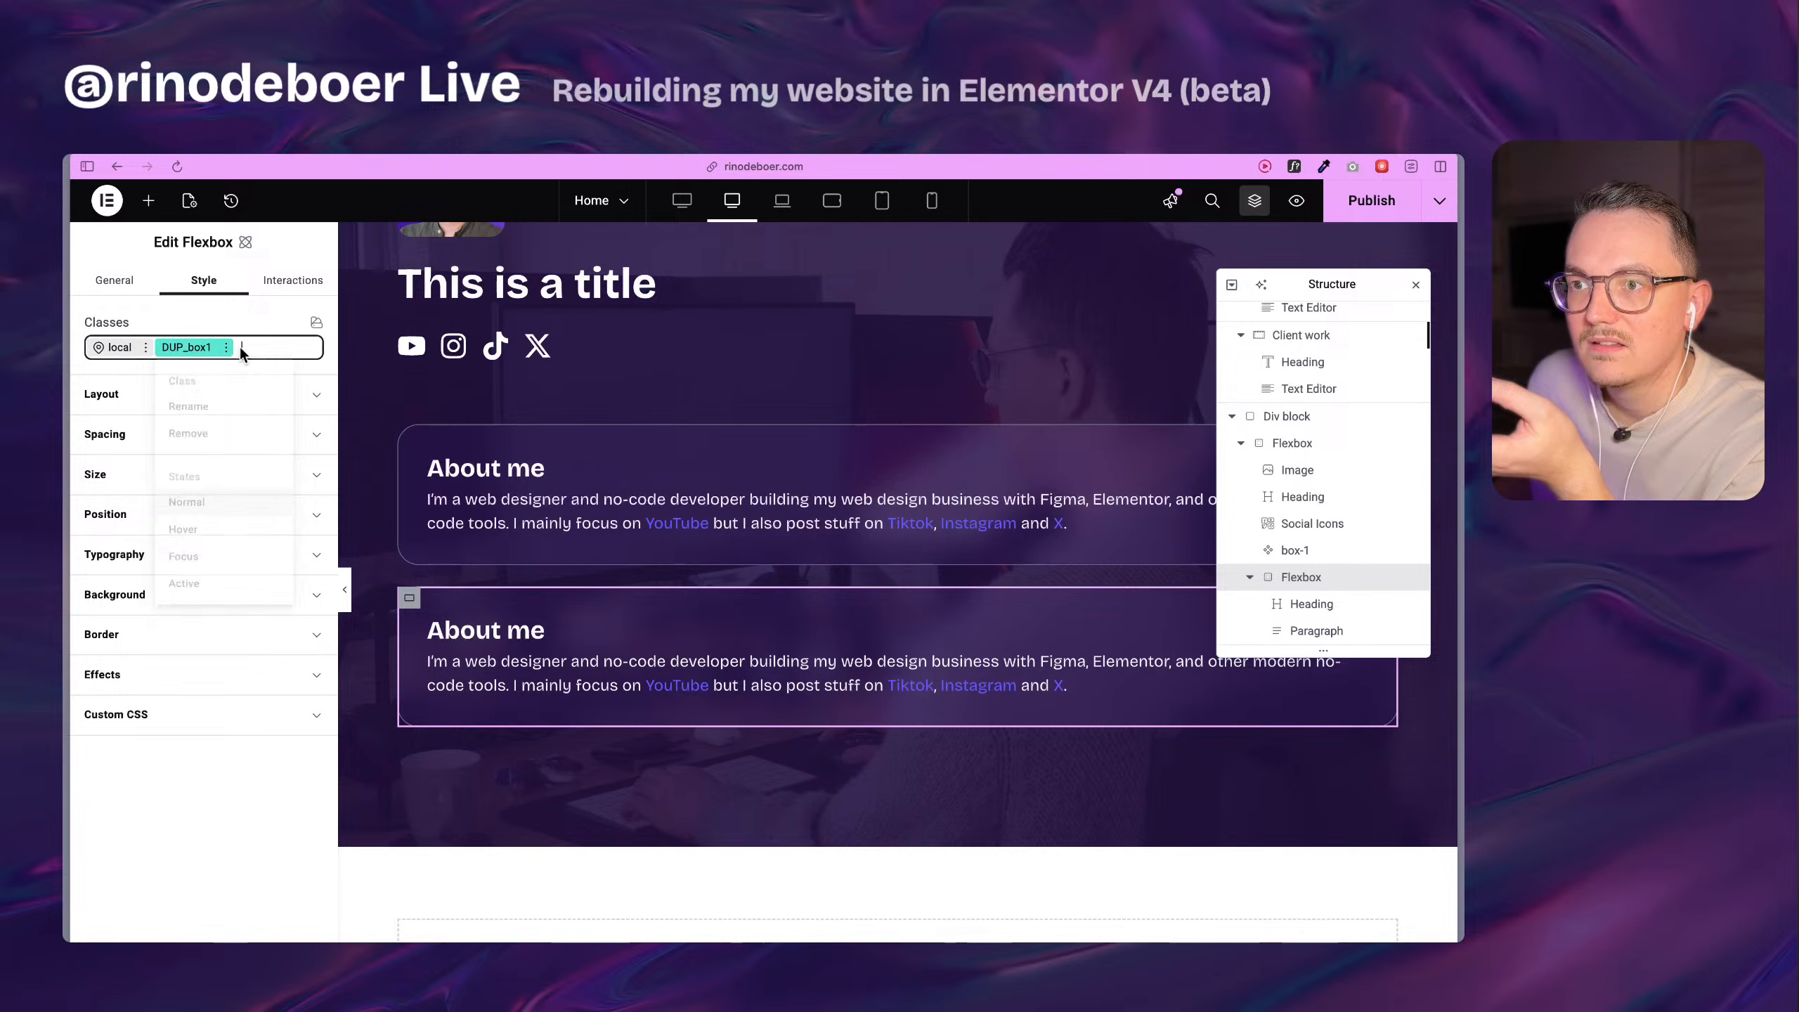
type("box")
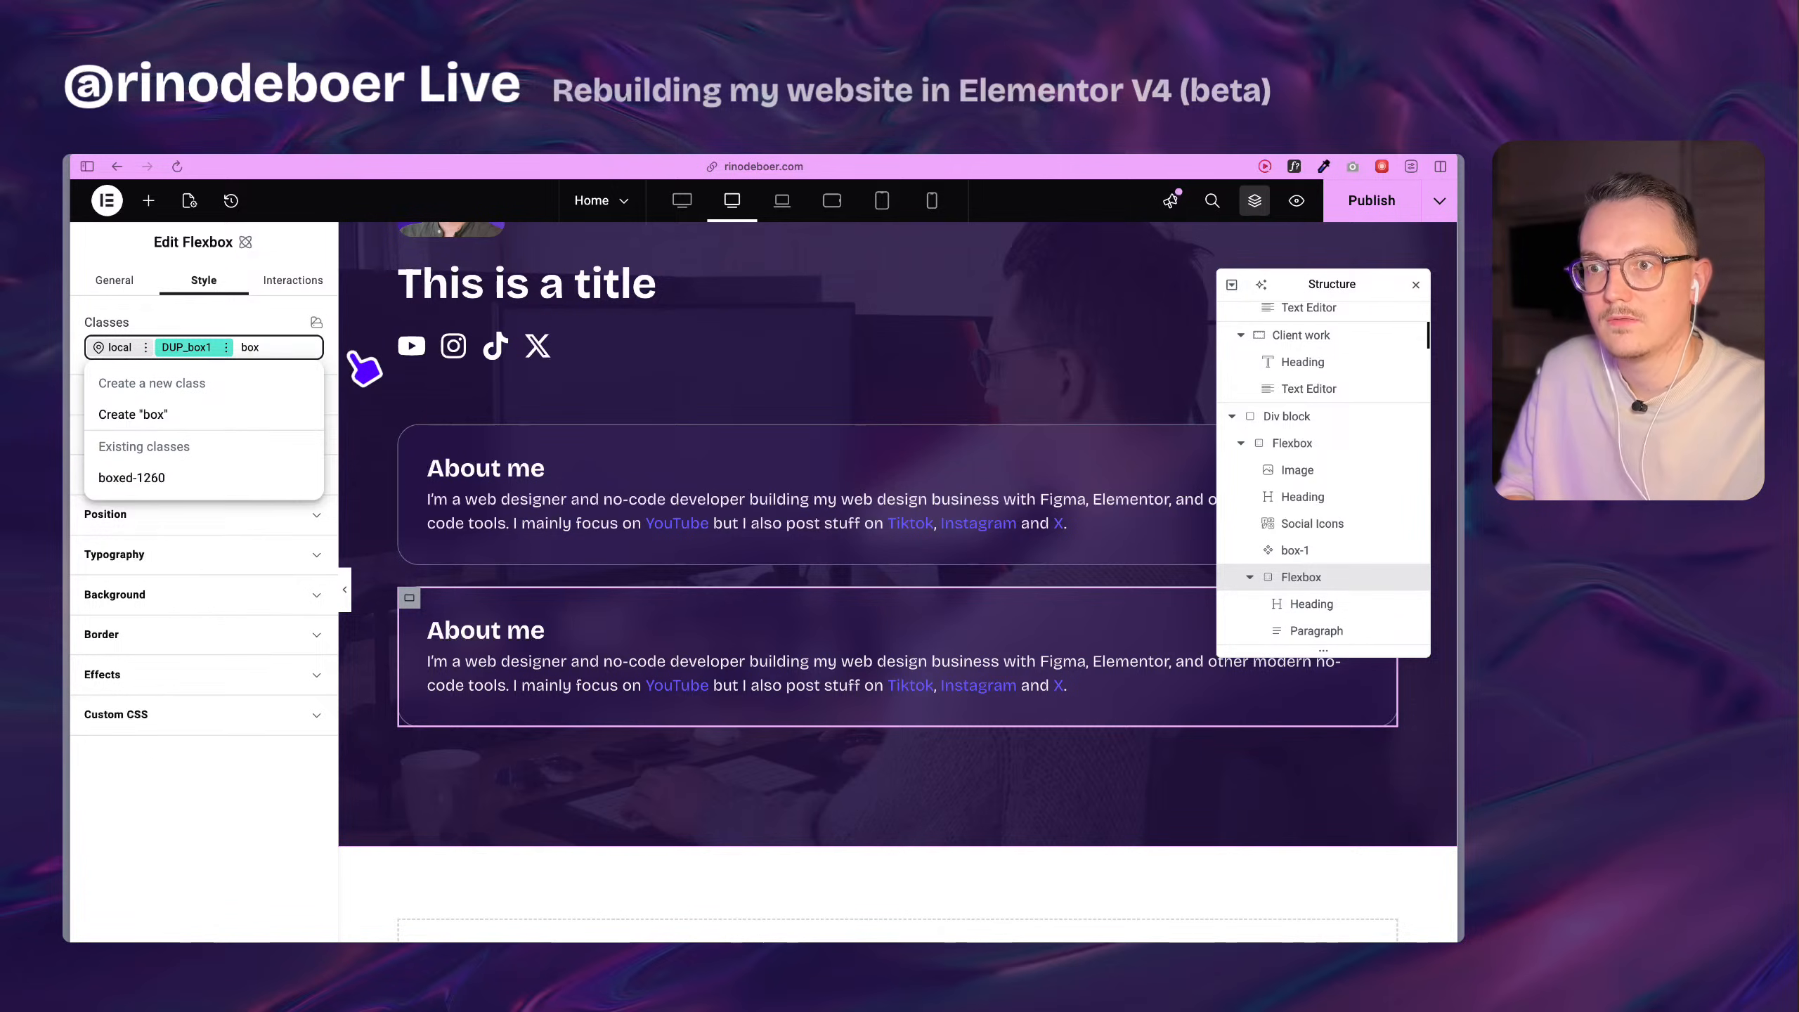
key("BackSpace")
key("BackSpace")
key("BackSpace")
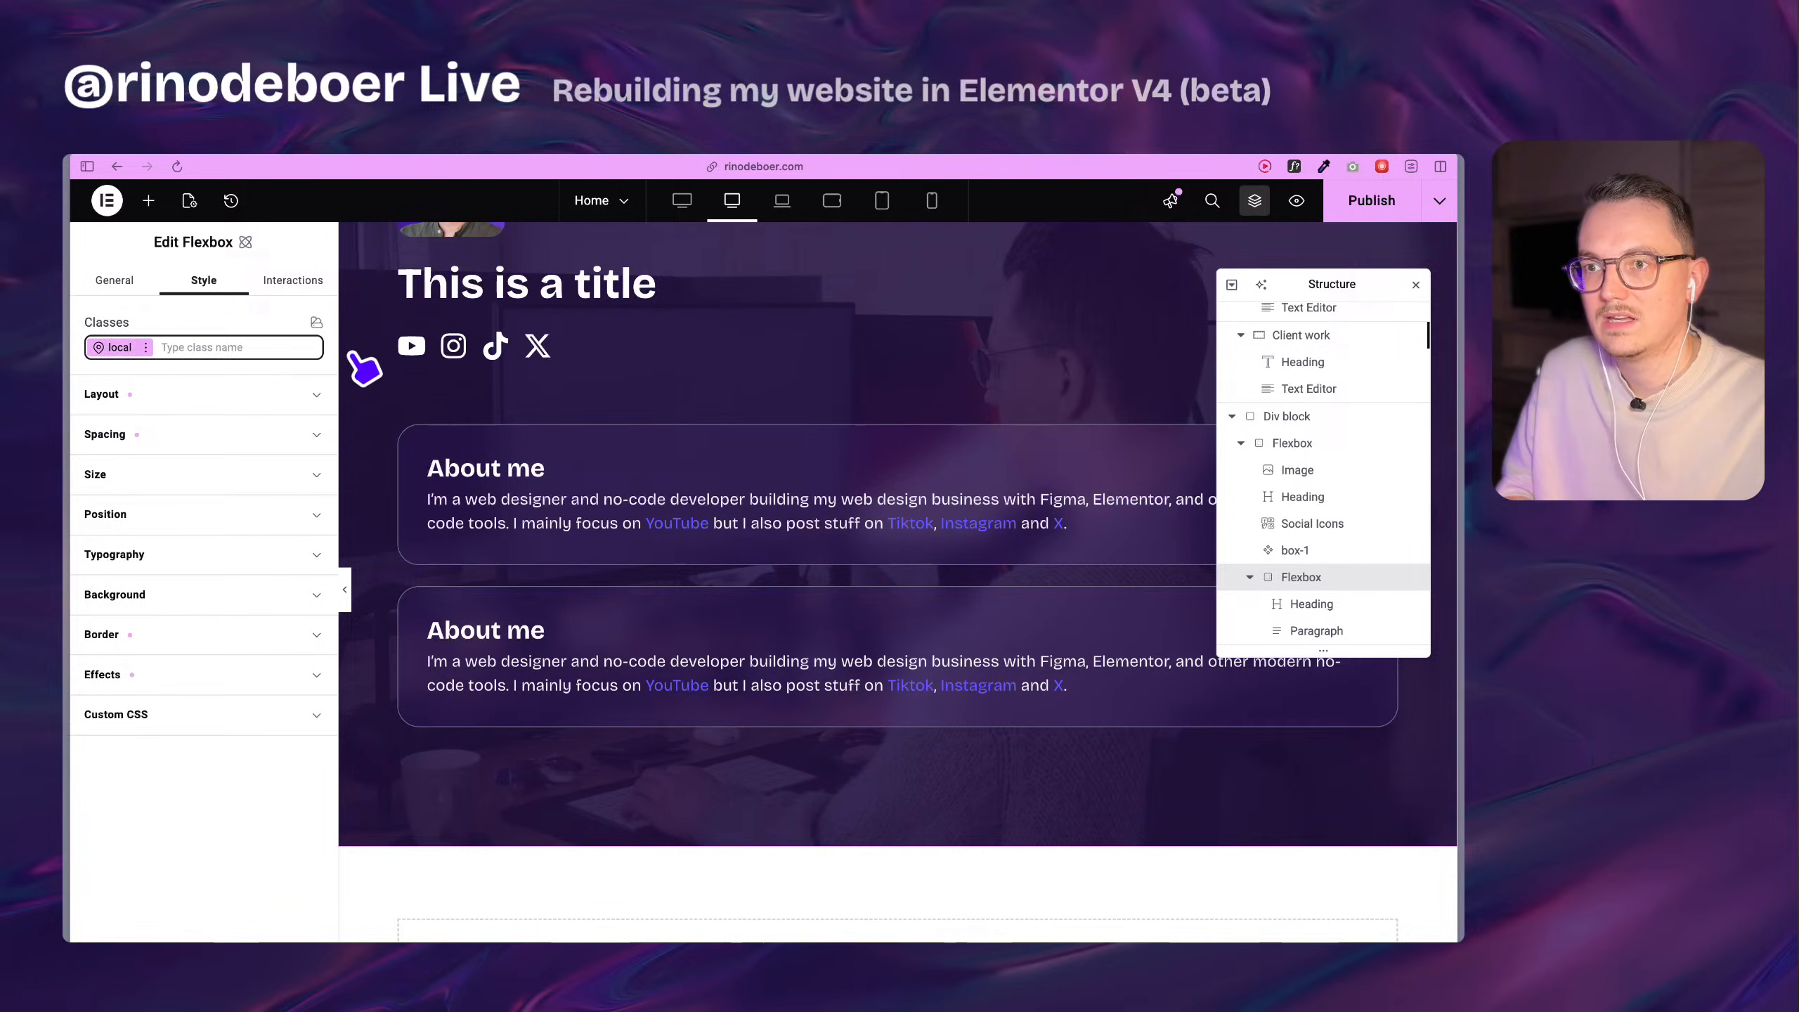
type("box")
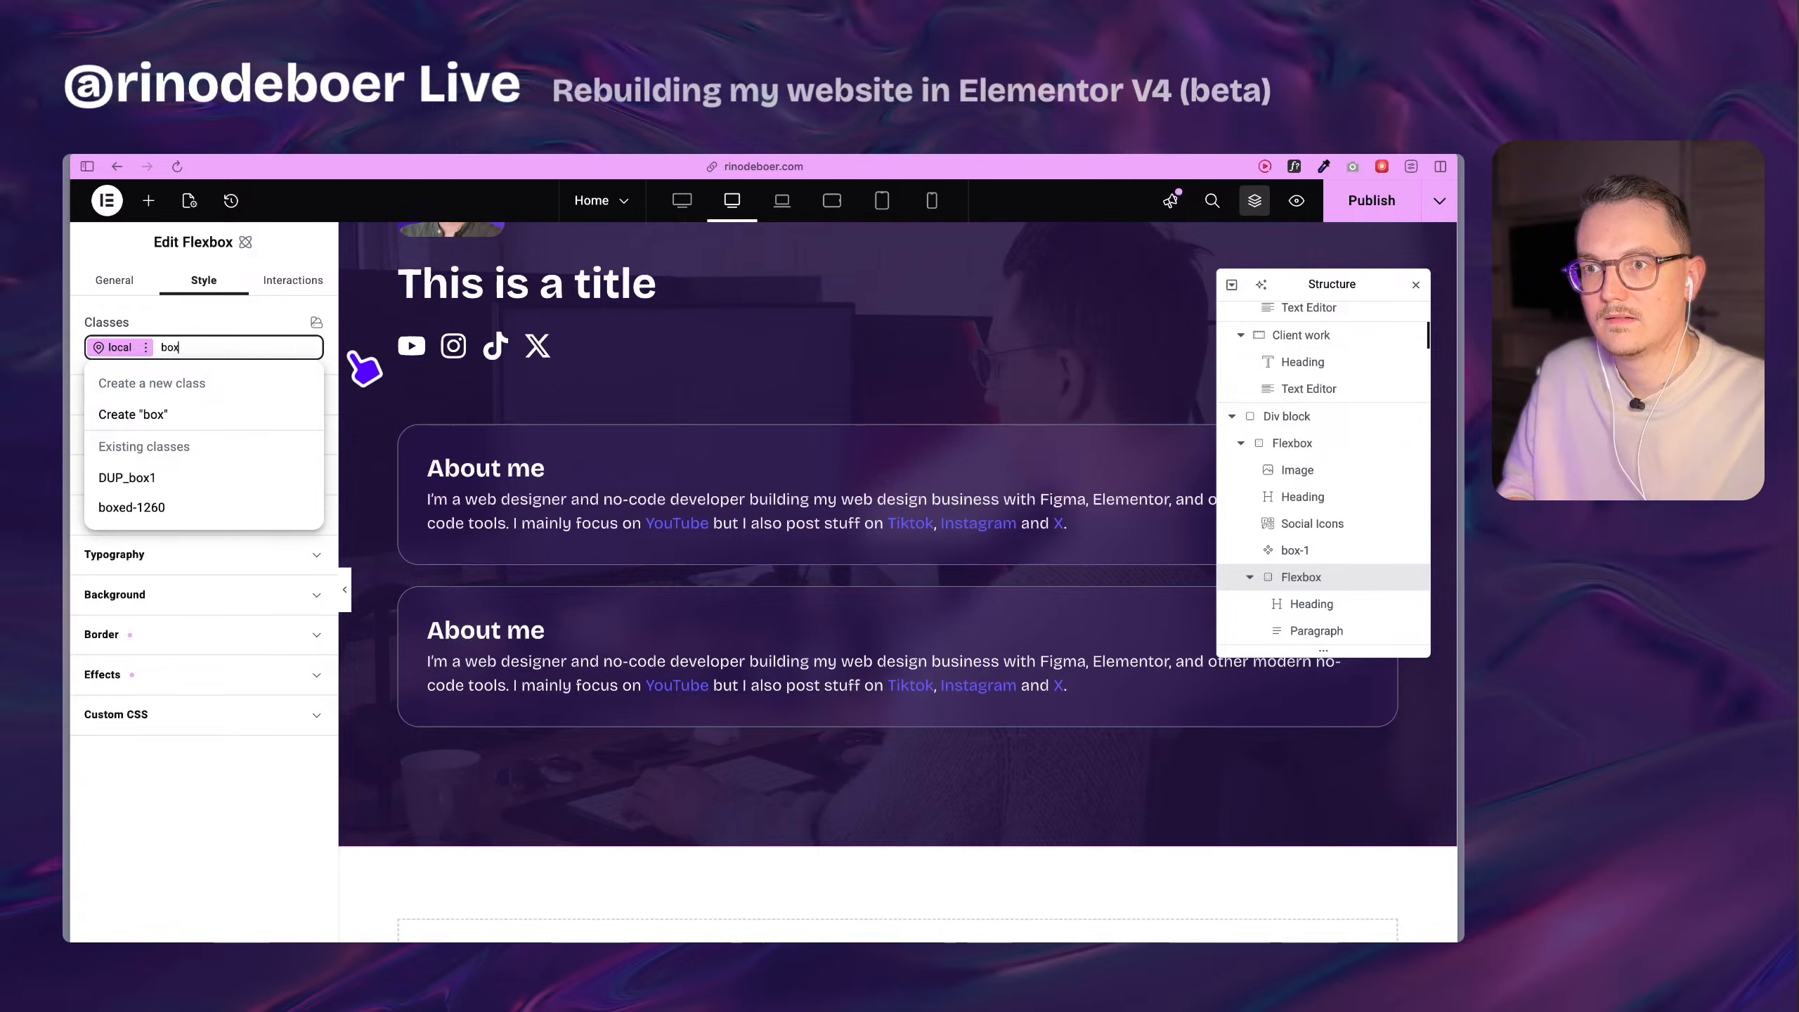
left_click(237, 481)
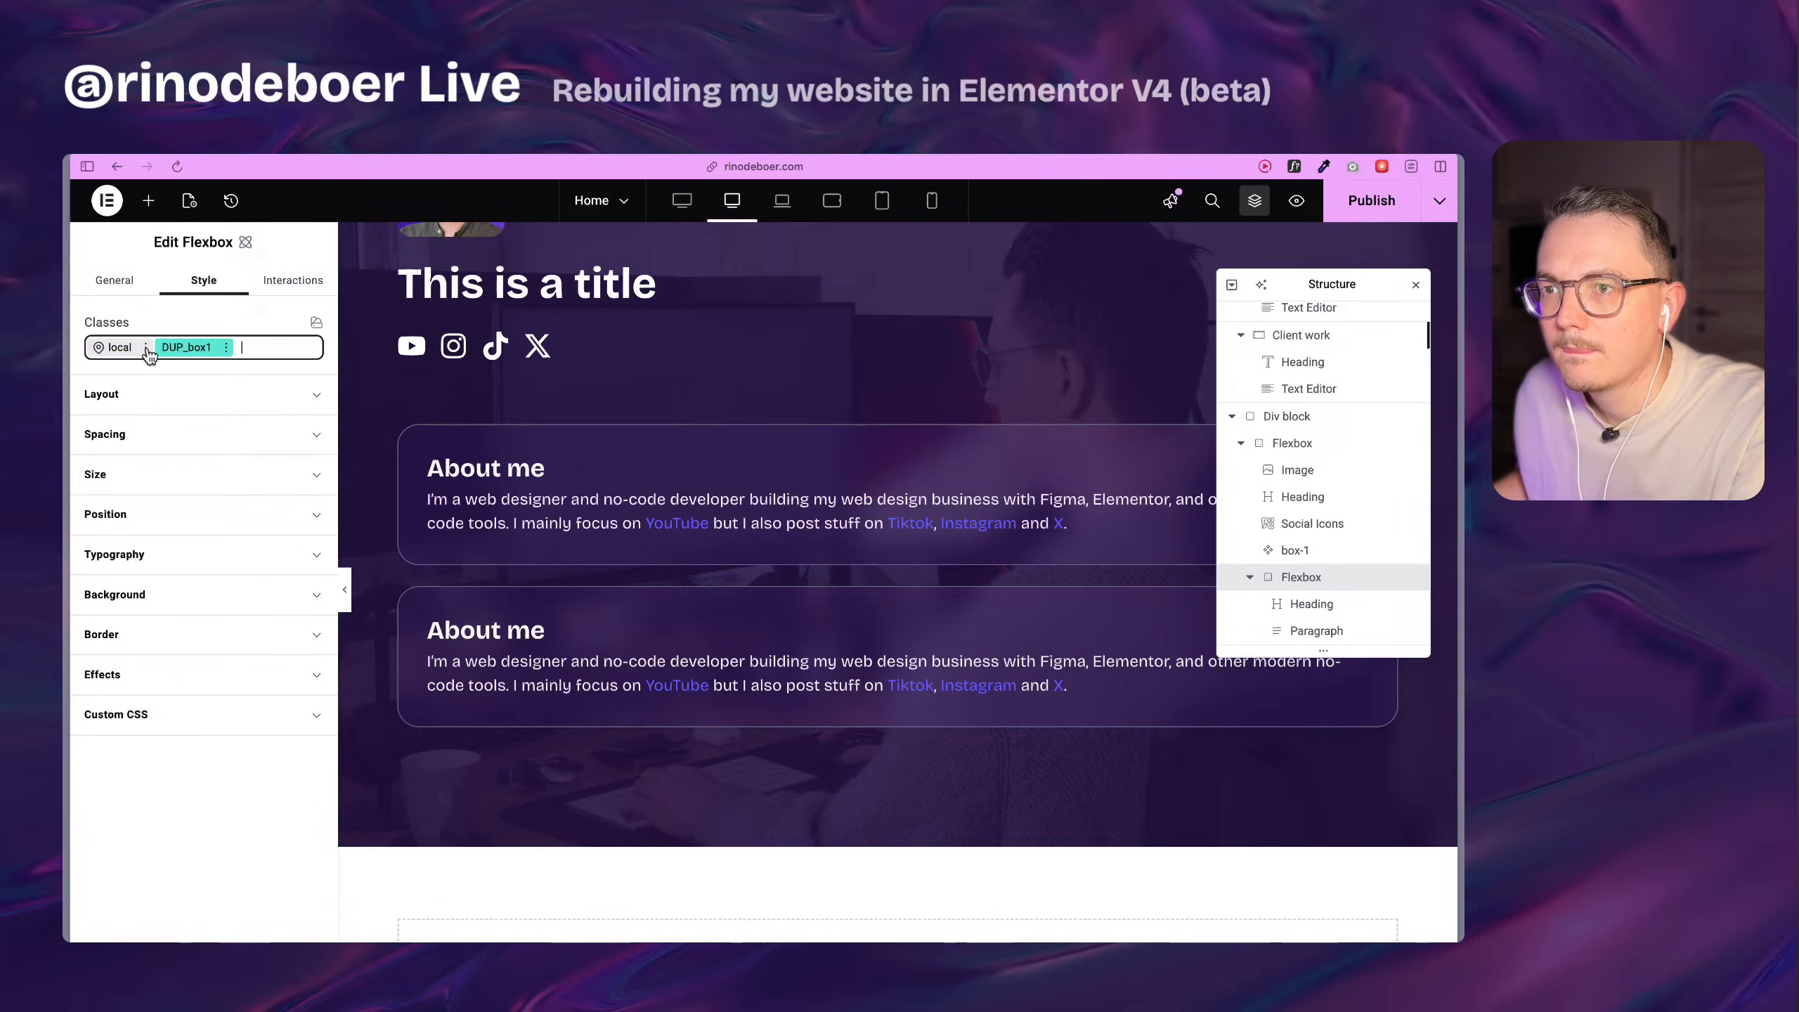
Clear the Flexbox's local padding, set 2 rem padding on the DUP_box1 class instead, and check the local style's options.
left_click(121, 347)
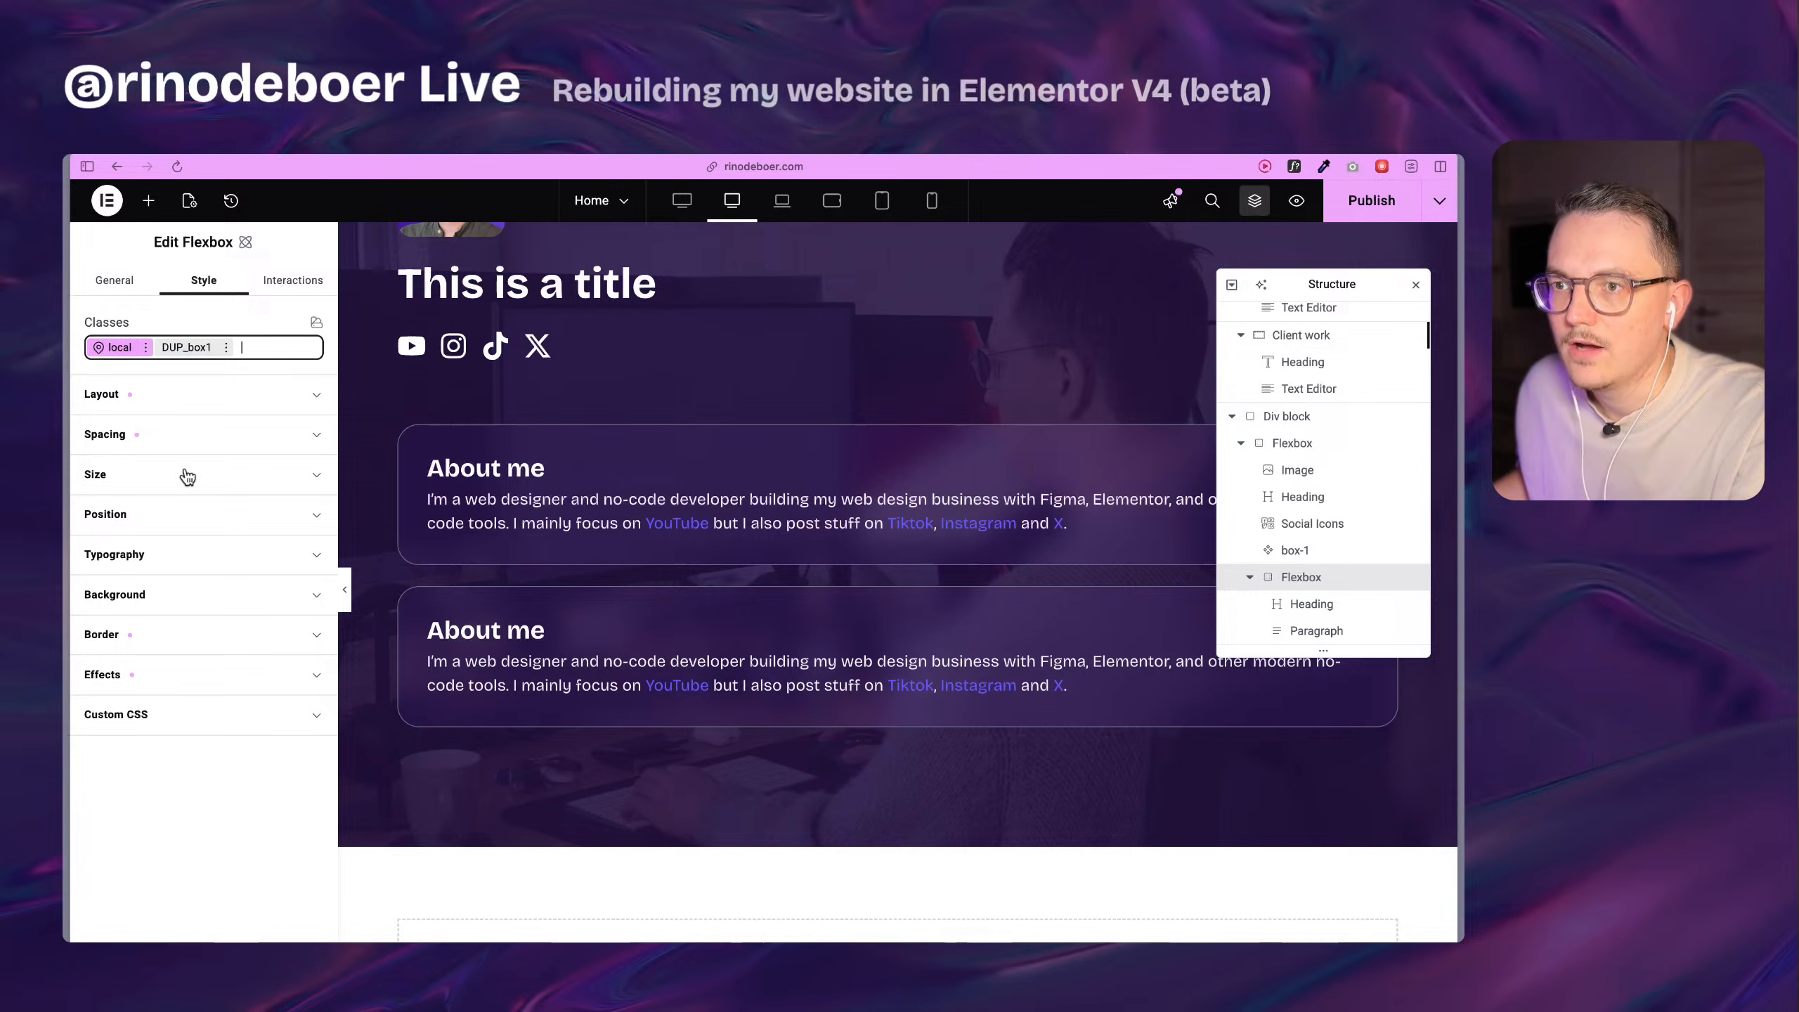
left_click(189, 446)
left_click(123, 726)
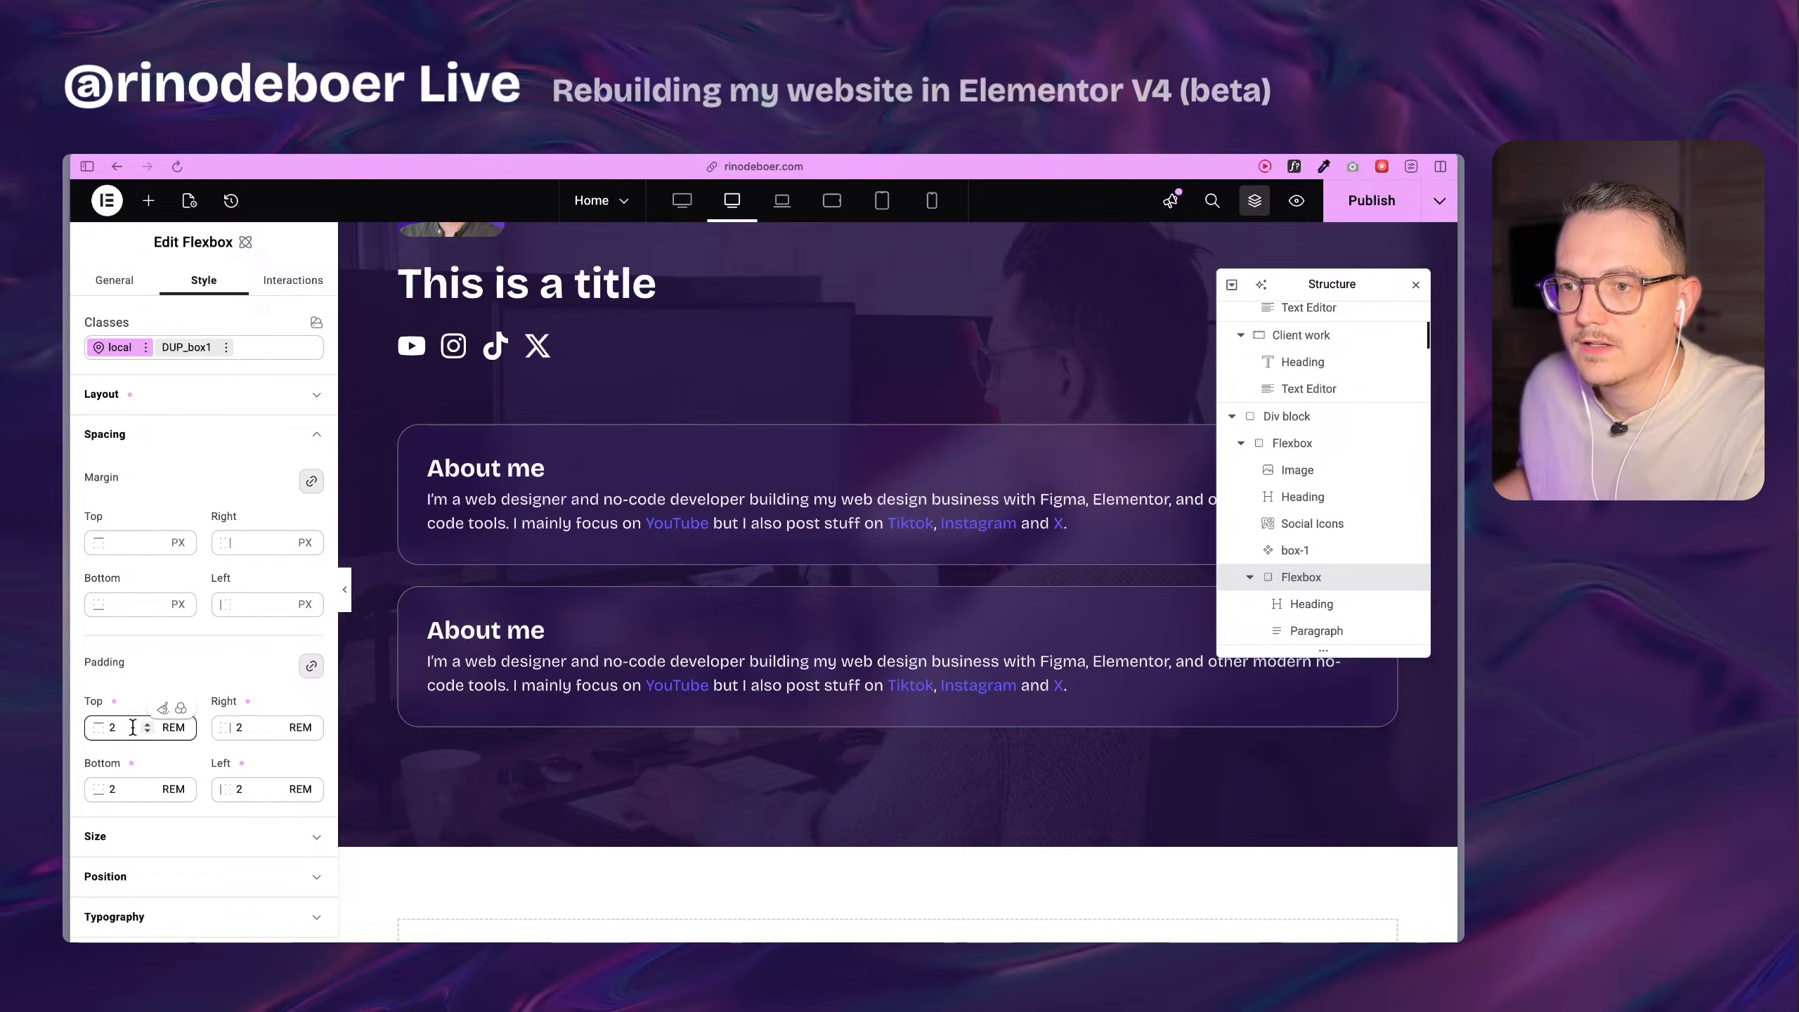
key("BackSpace")
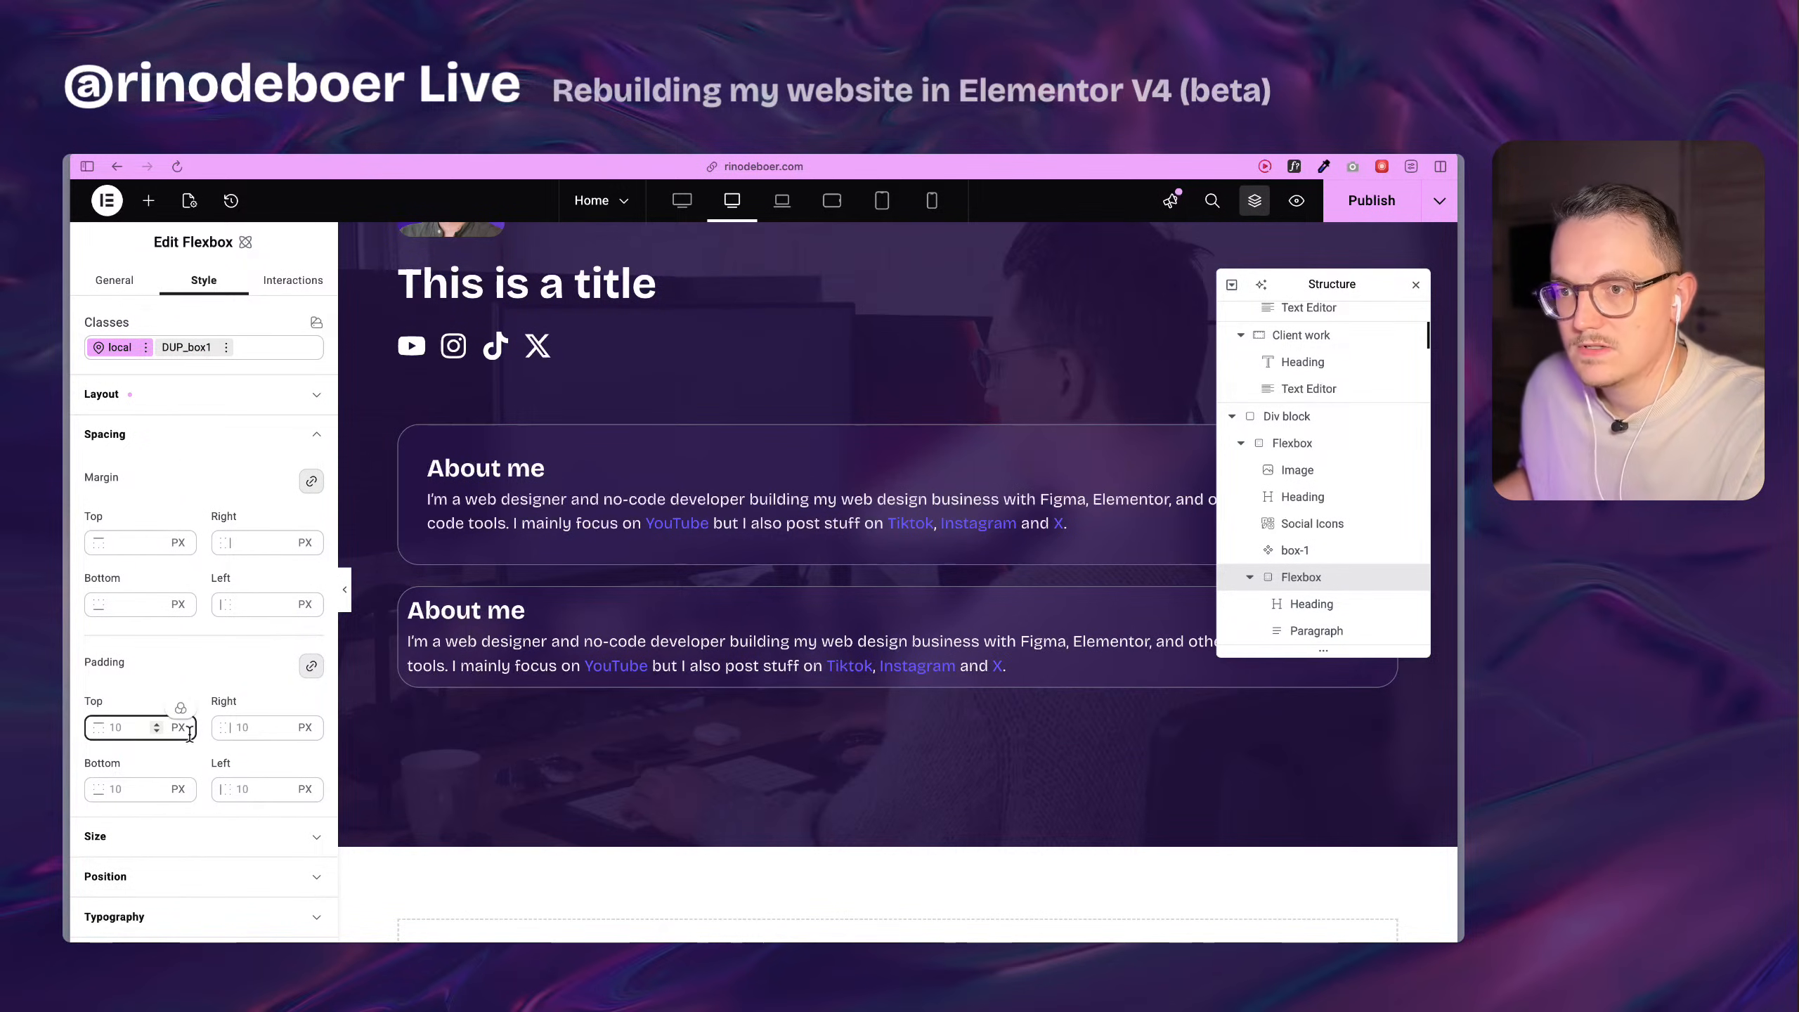
left_click(186, 347)
left_click(121, 727)
type("2rem")
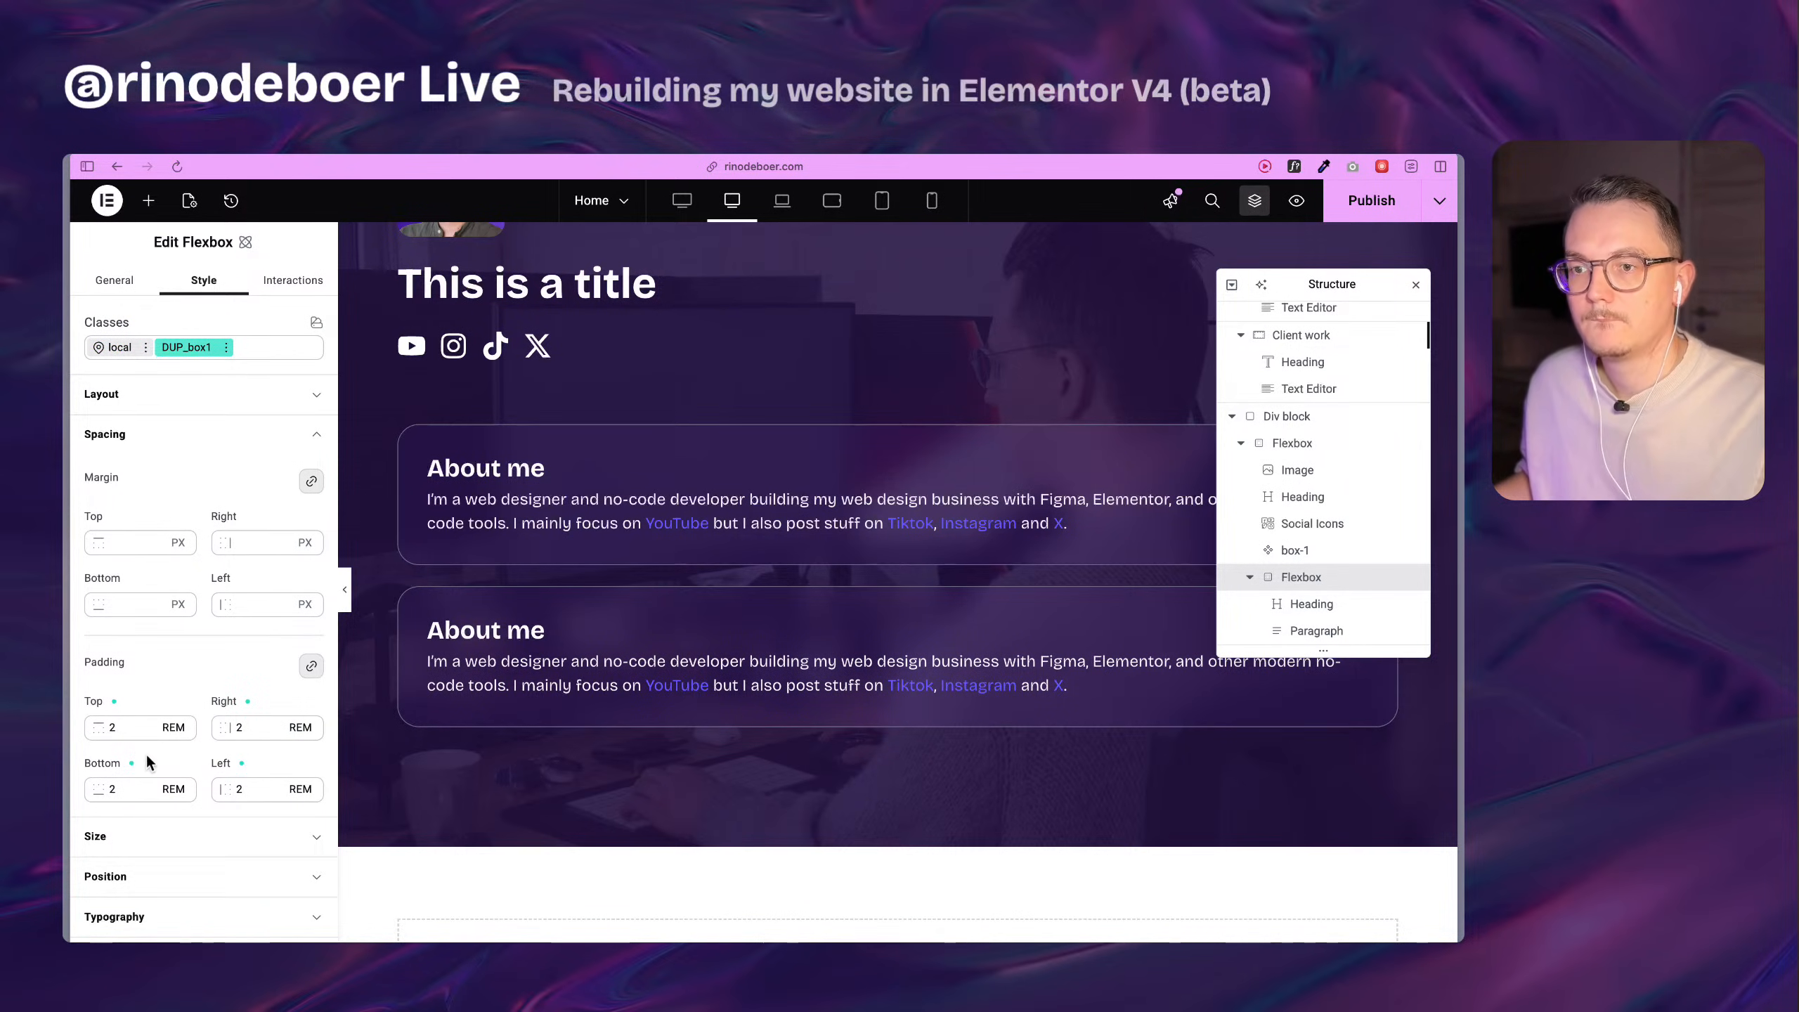
left_click(120, 348)
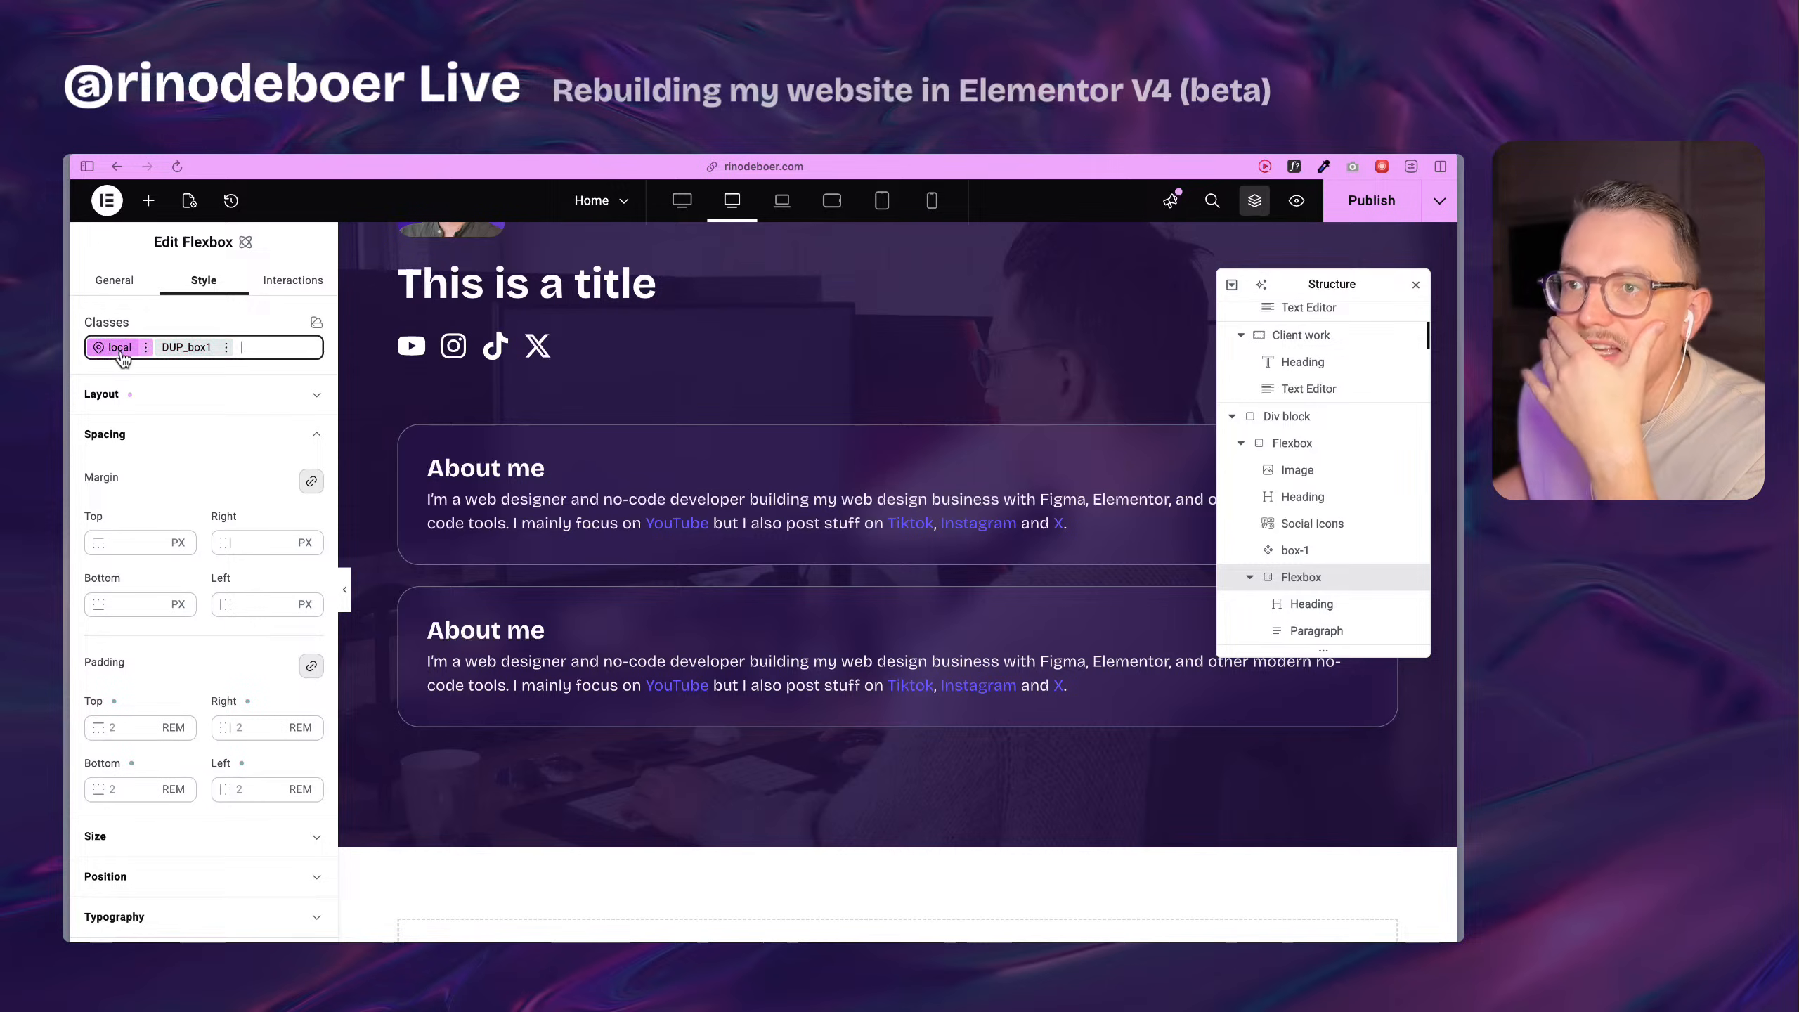
left_click(142, 352)
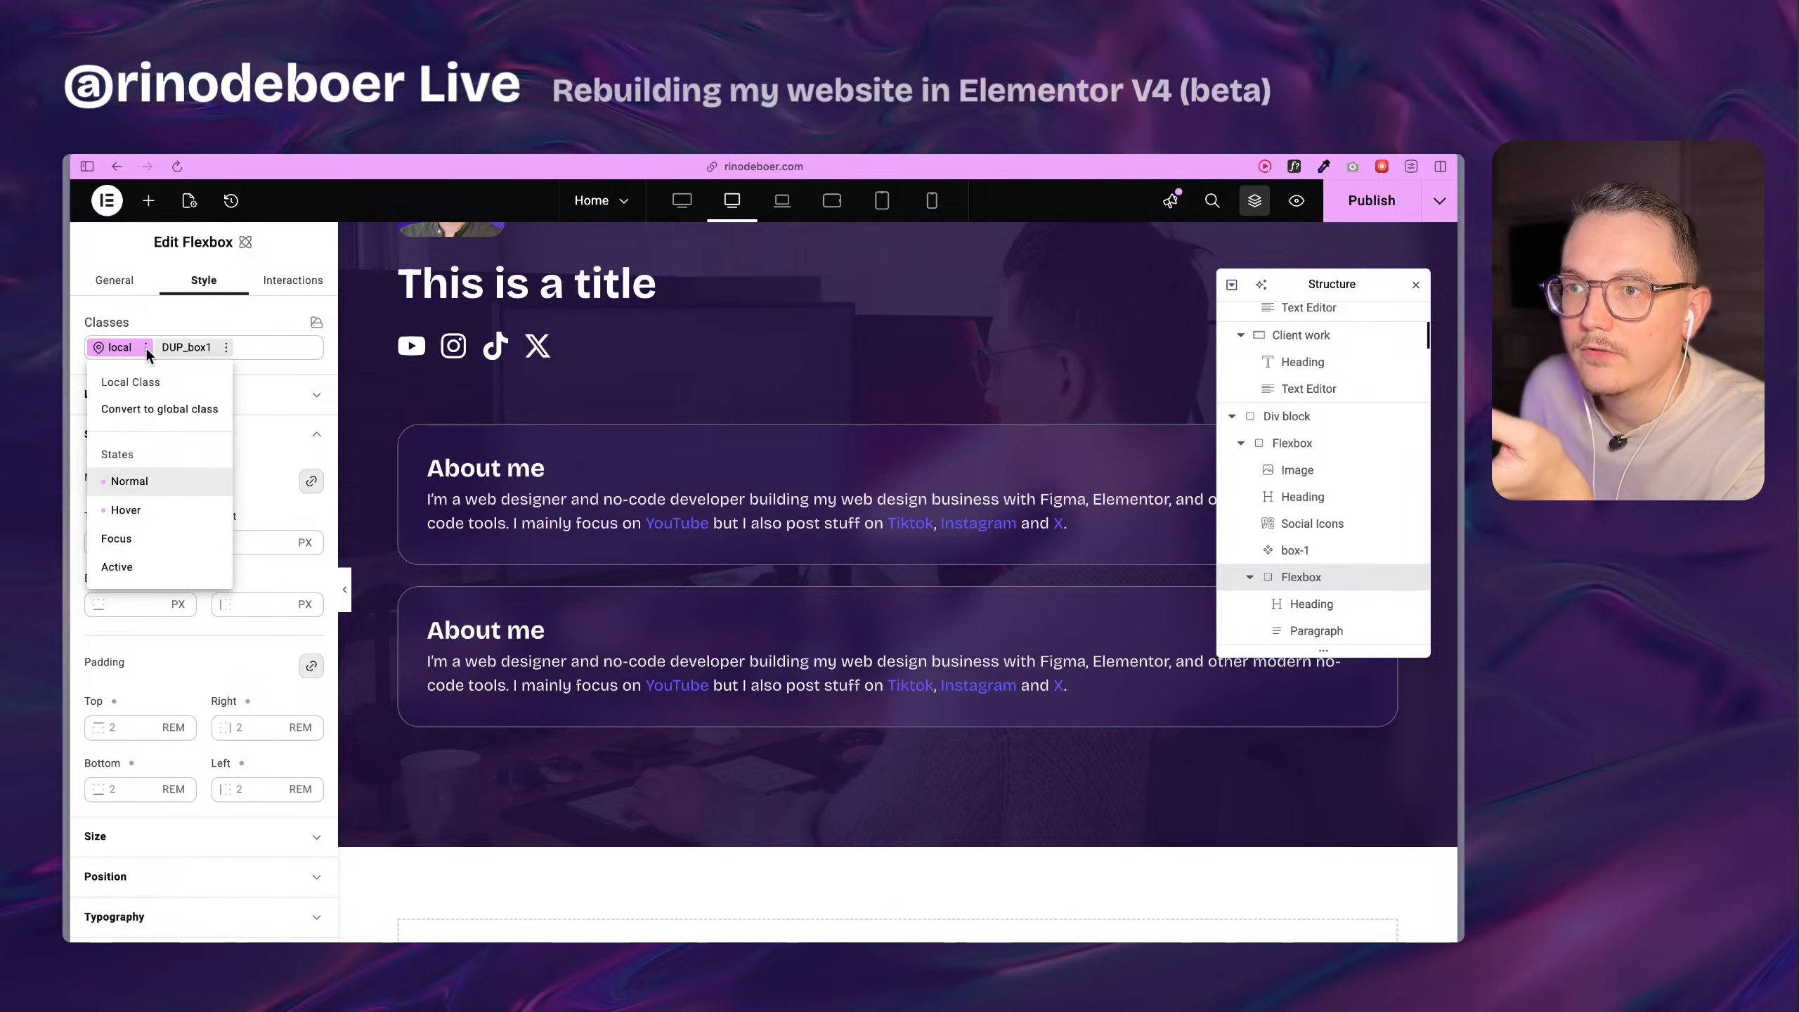
left_click(146, 347)
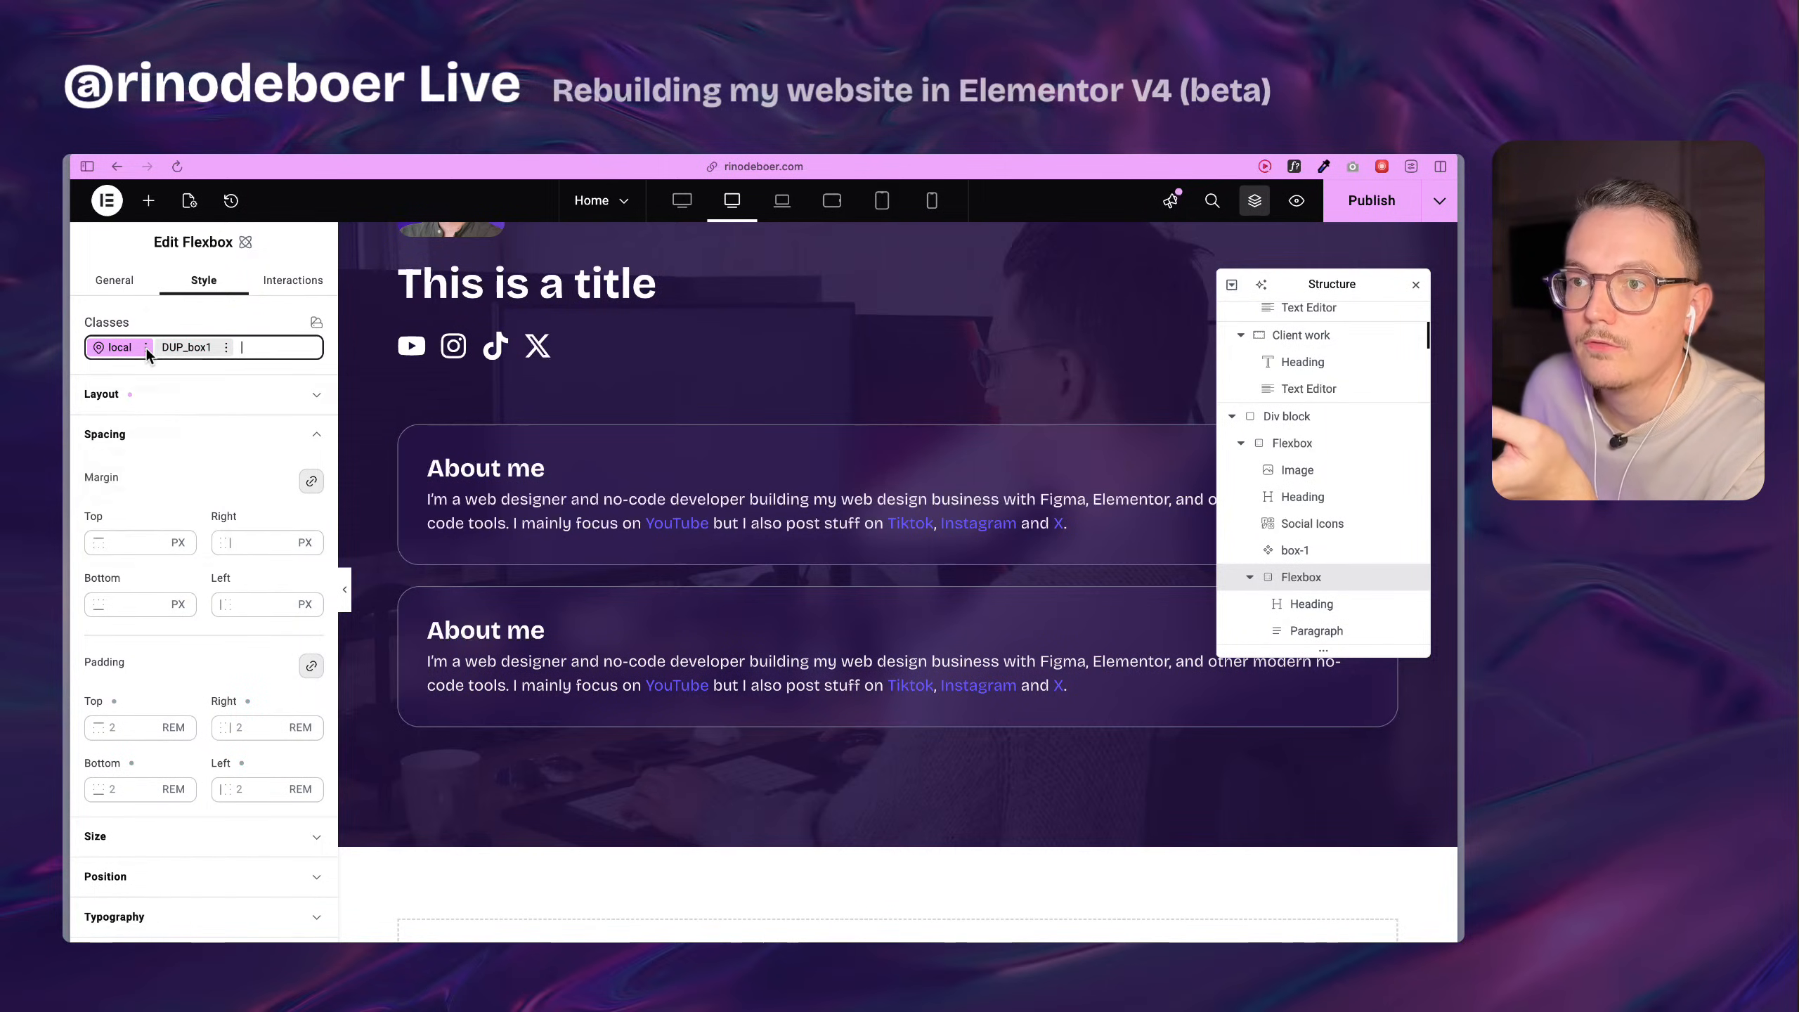
Remove the DUP_box1 class from the About me Flexbox and set its local padding to 2 rem on all sides.
left_click(187, 347)
left_click(227, 348)
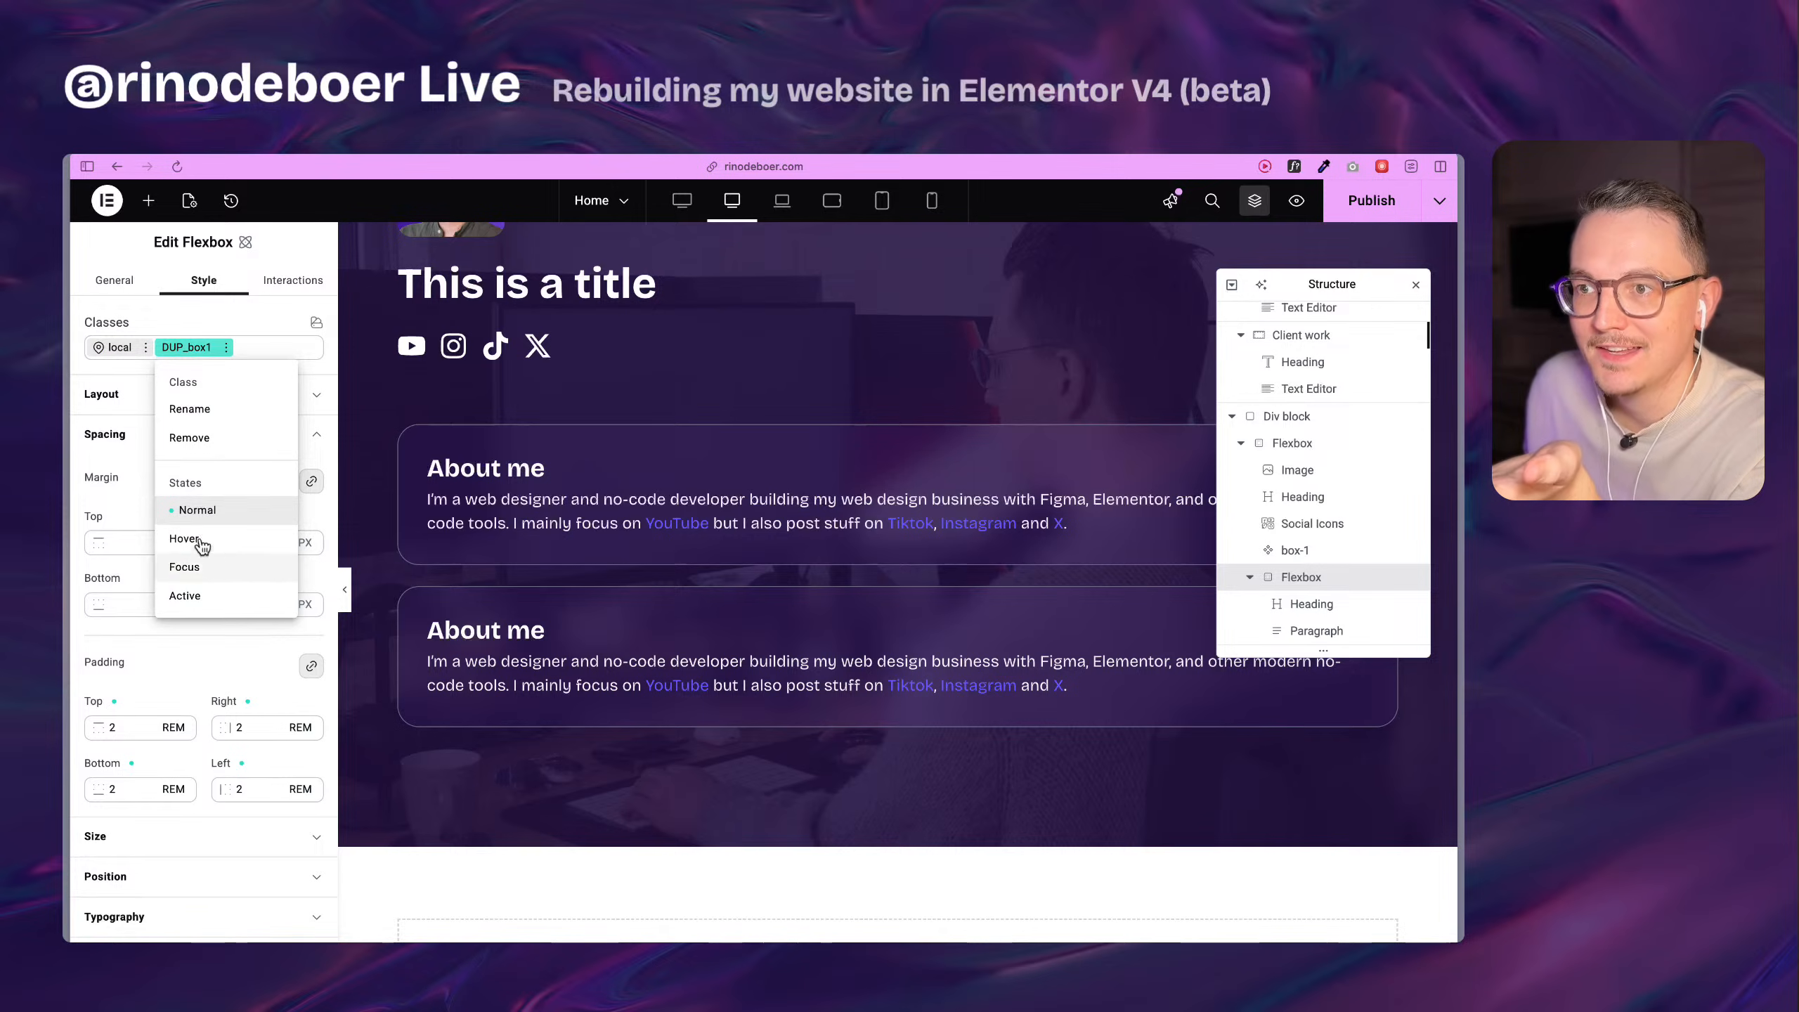
left_click(213, 445)
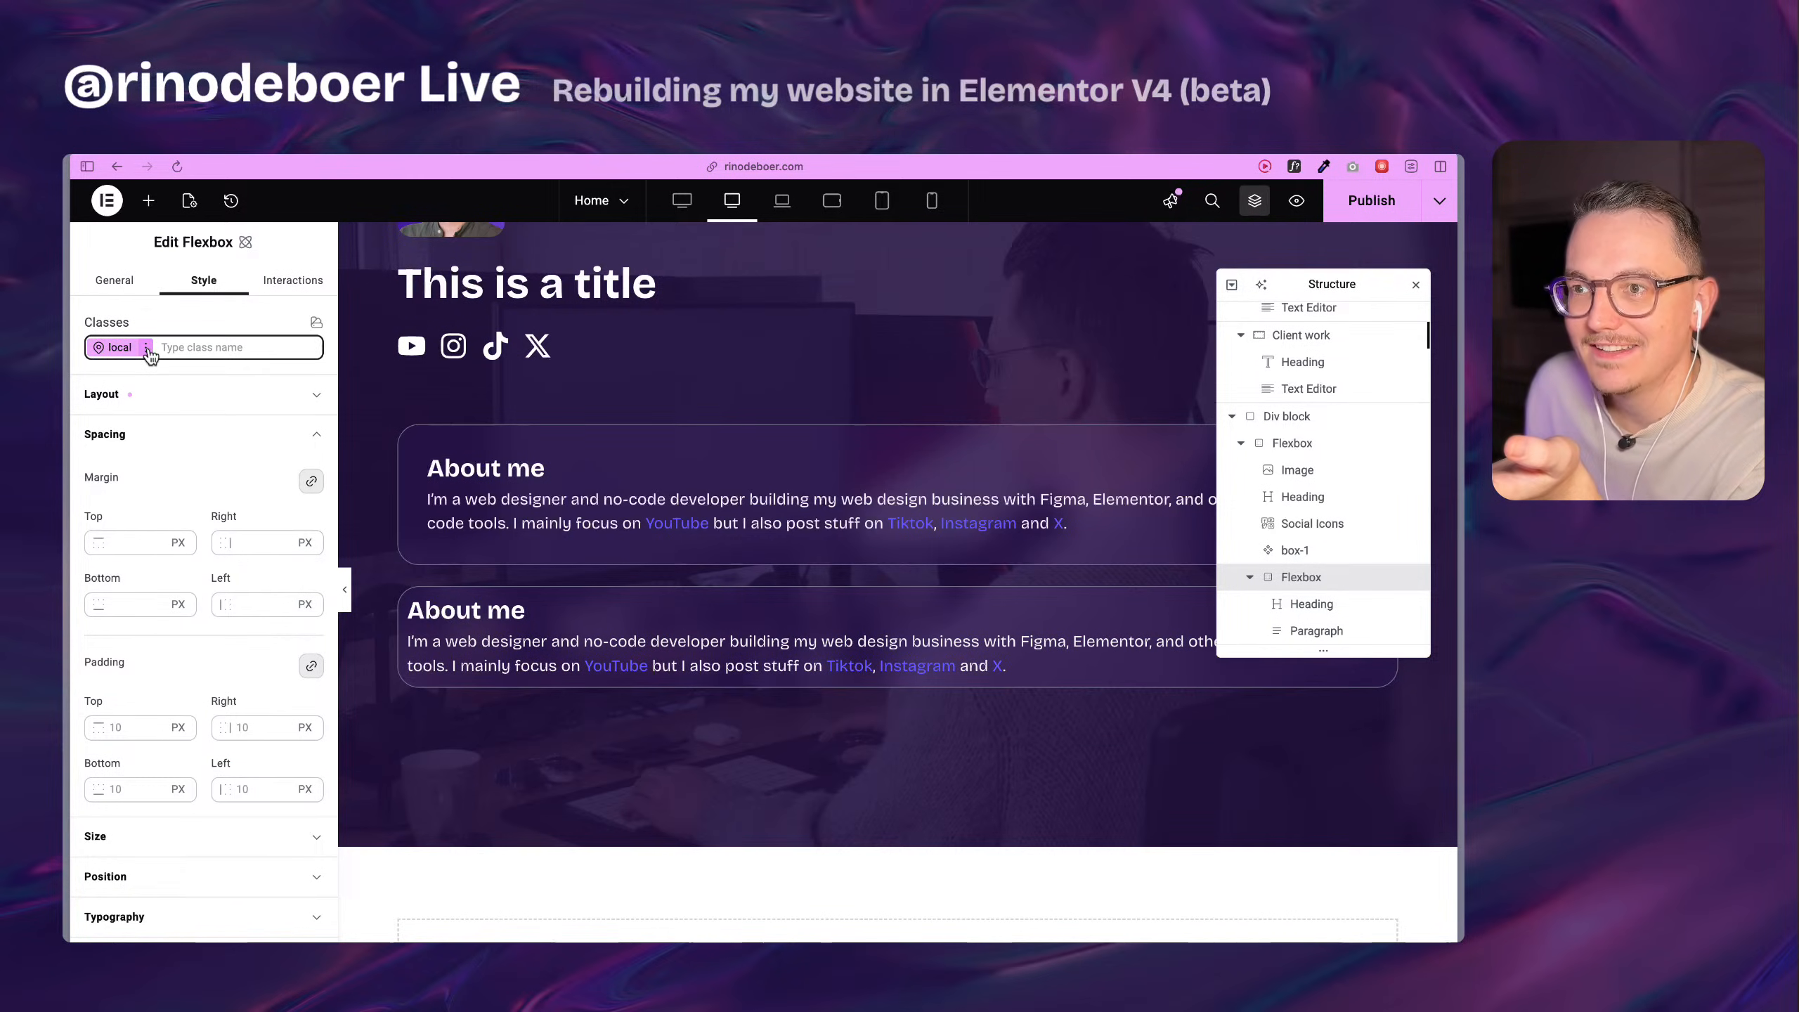
left_click(128, 732)
type("2rem")
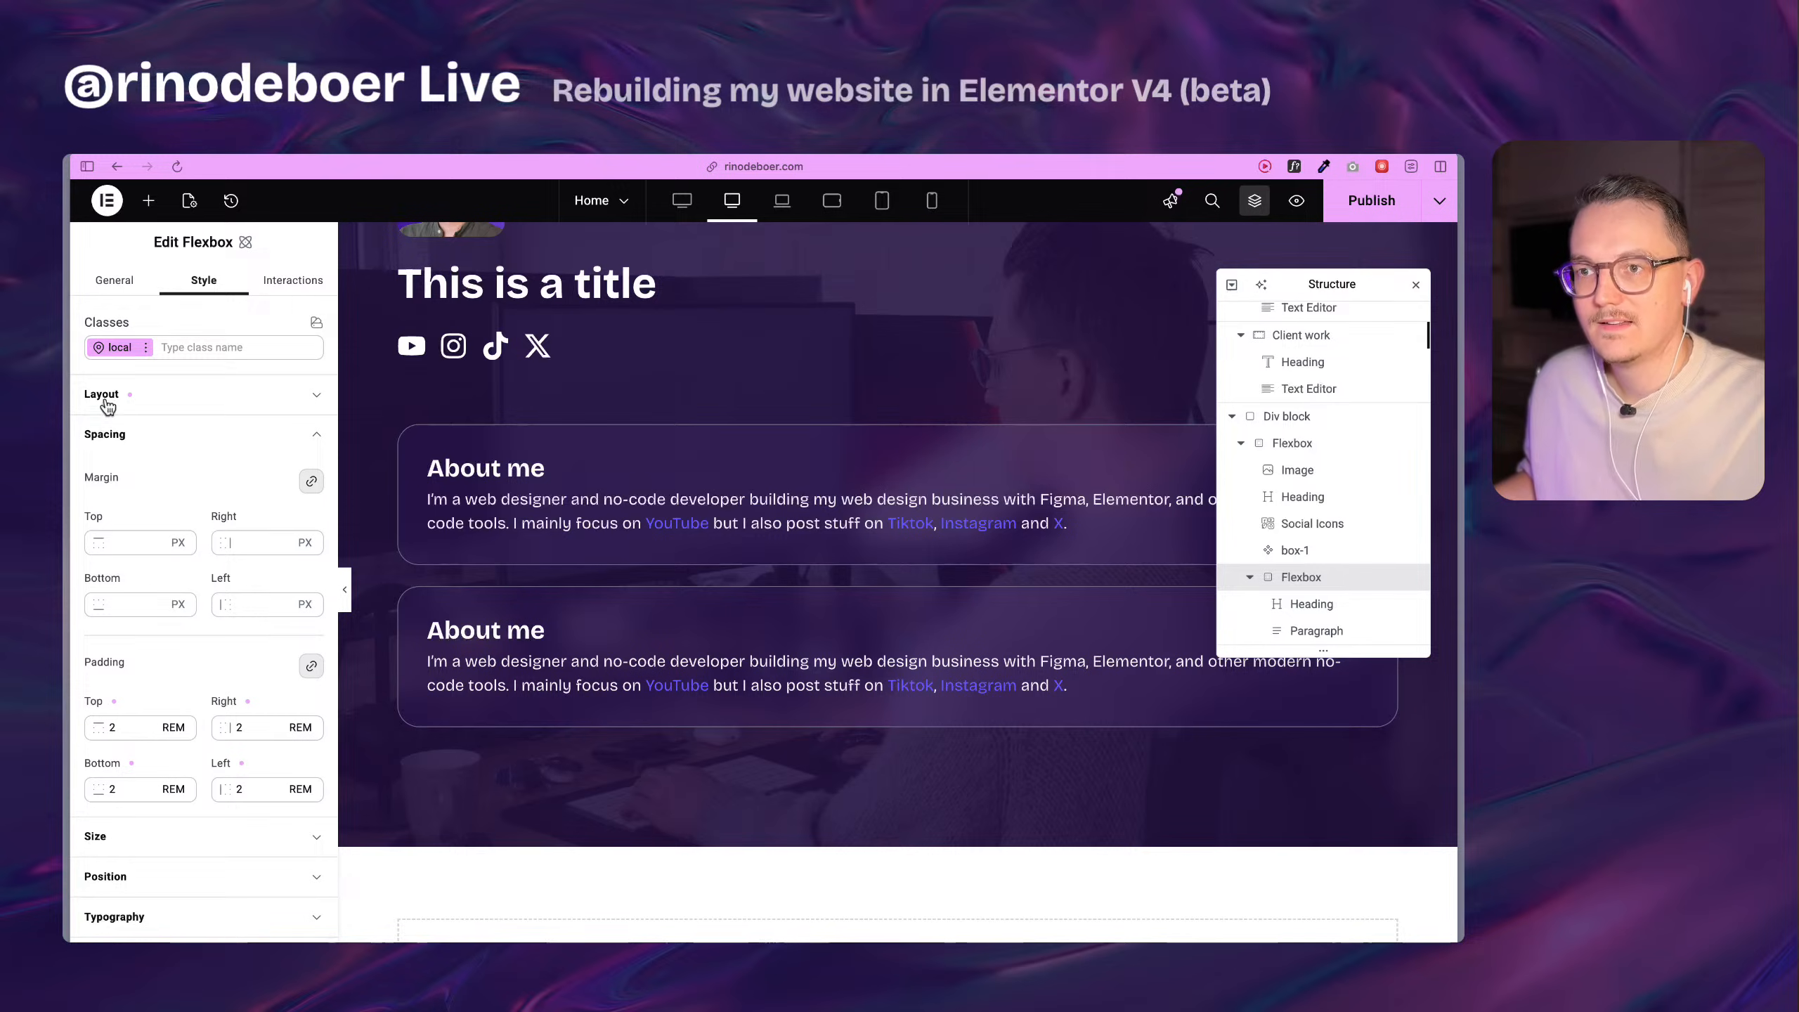
Convert the Flexbox's local styles to a global class named boxy-1.
left_click(146, 347)
left_click(174, 409)
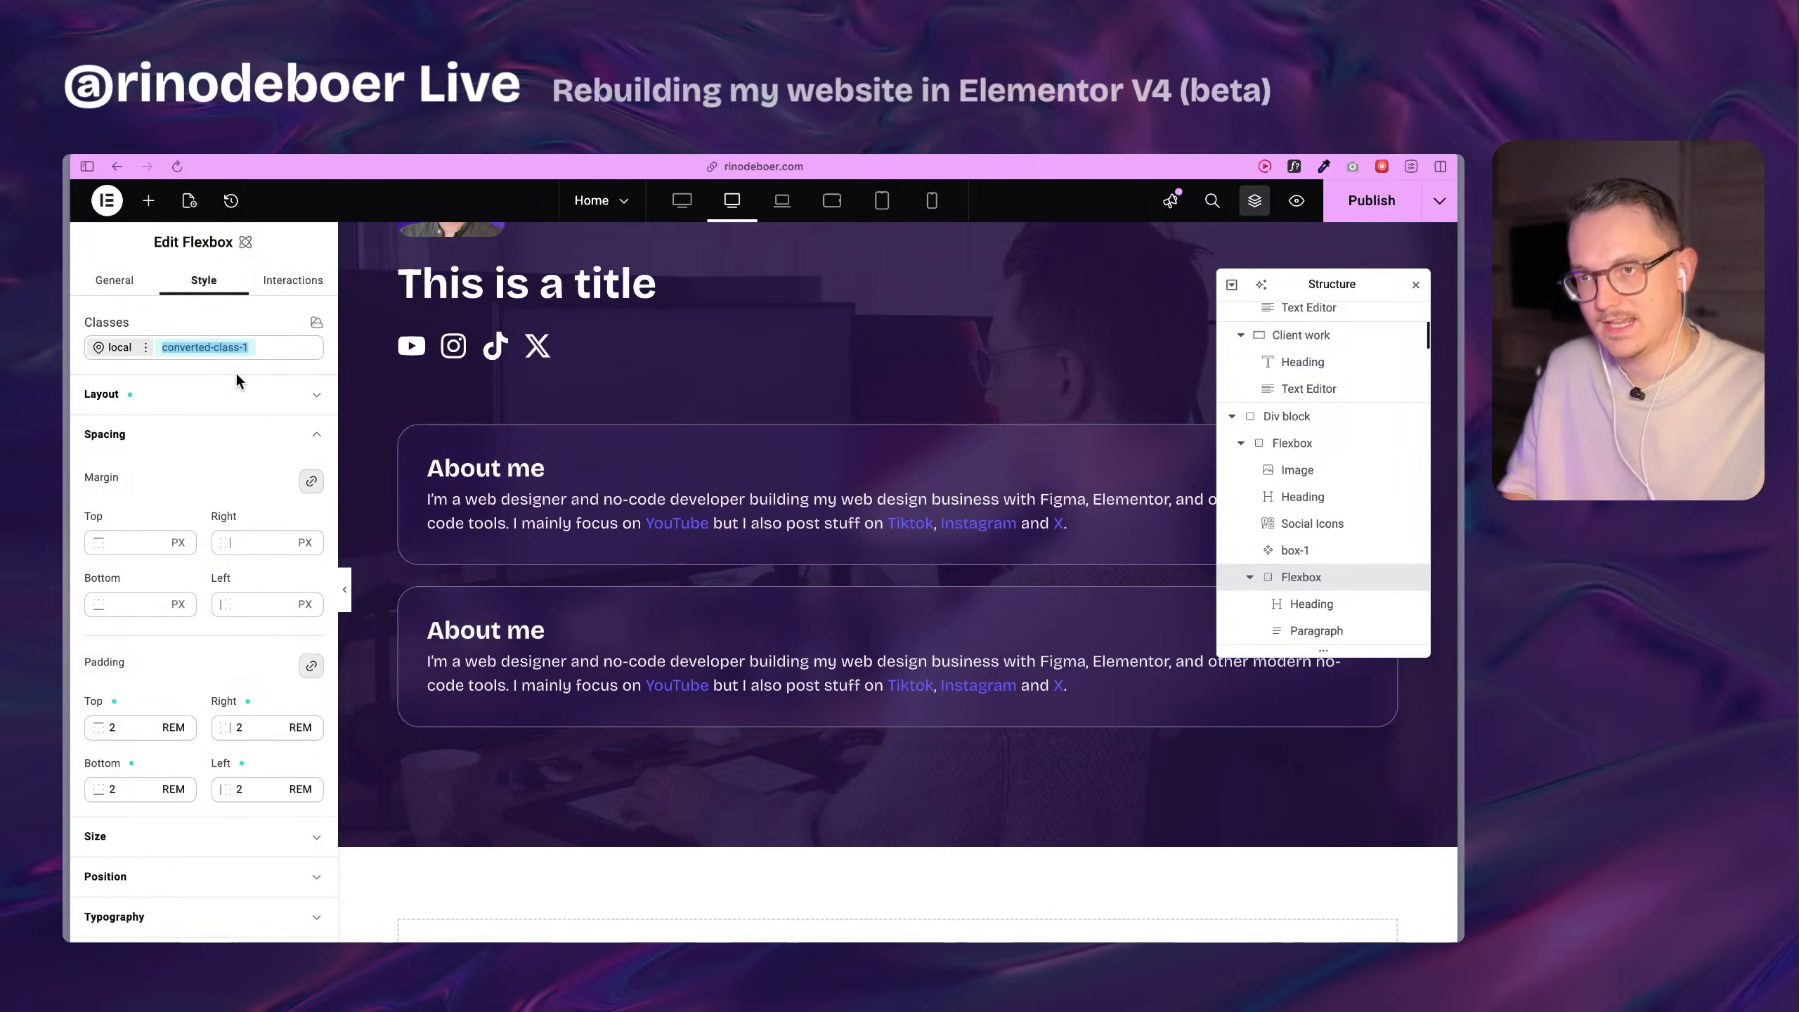
type("boxy")
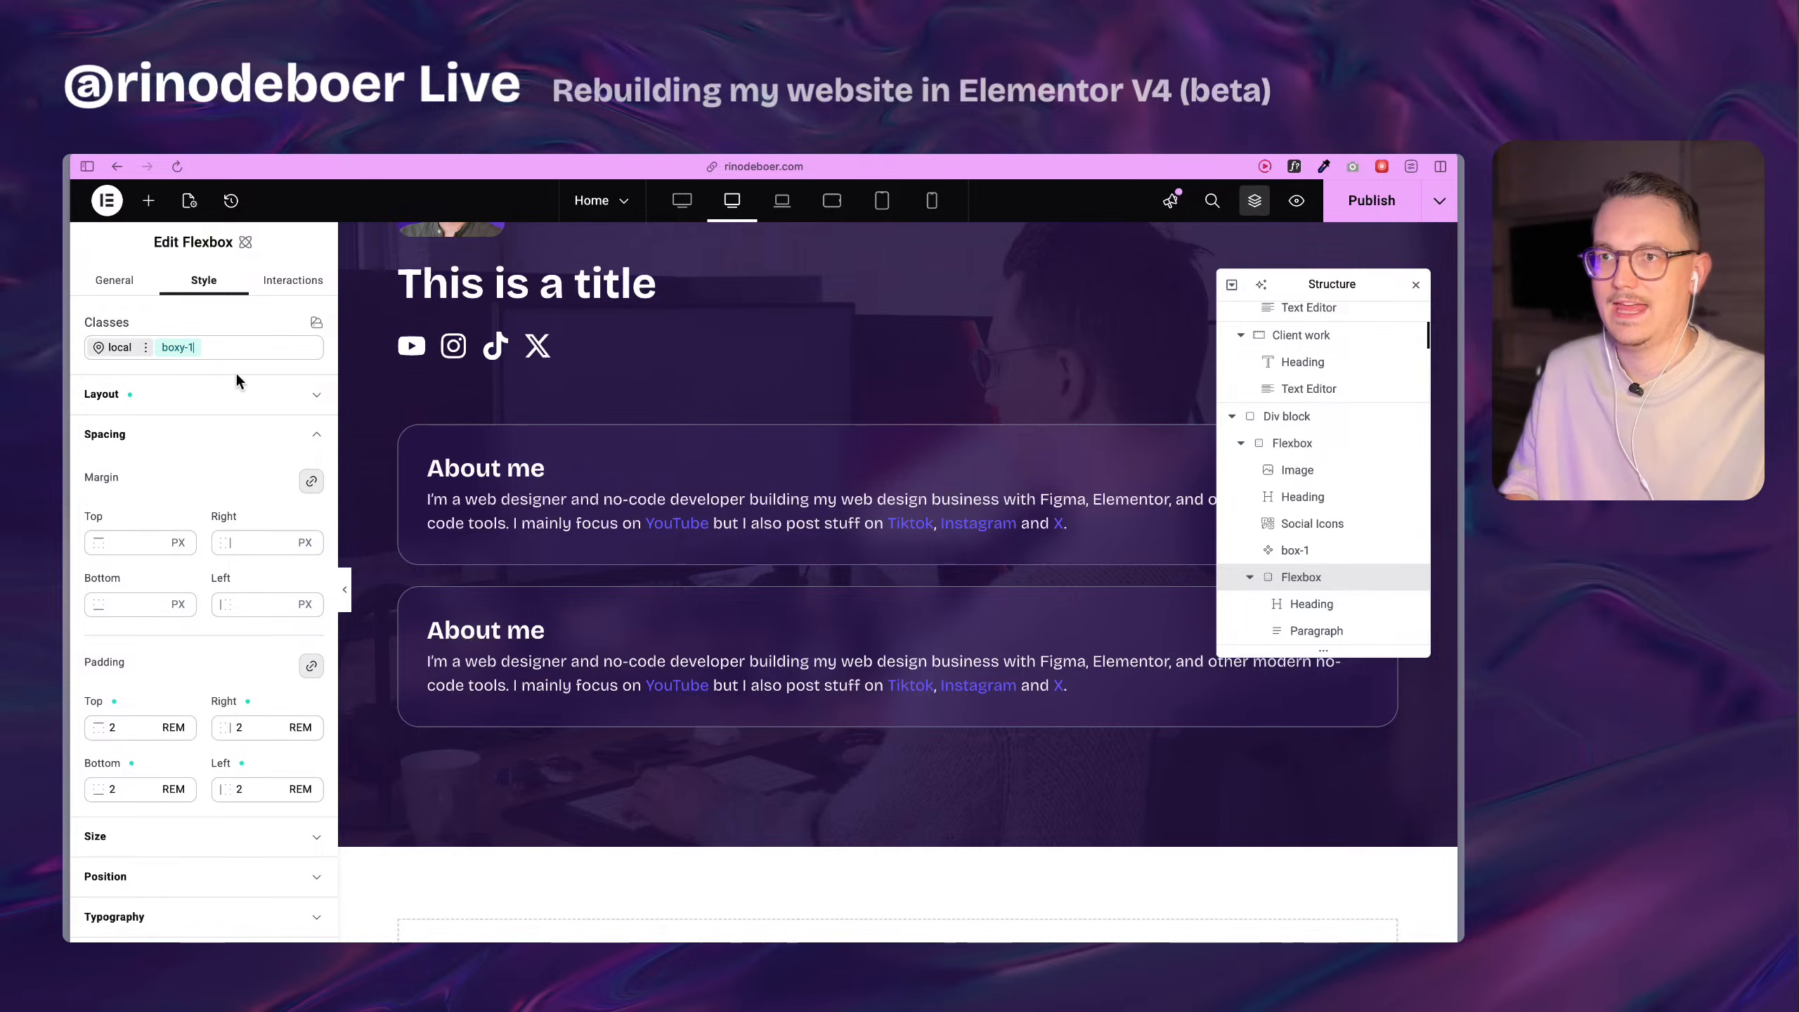
type("-1")
key("Return")
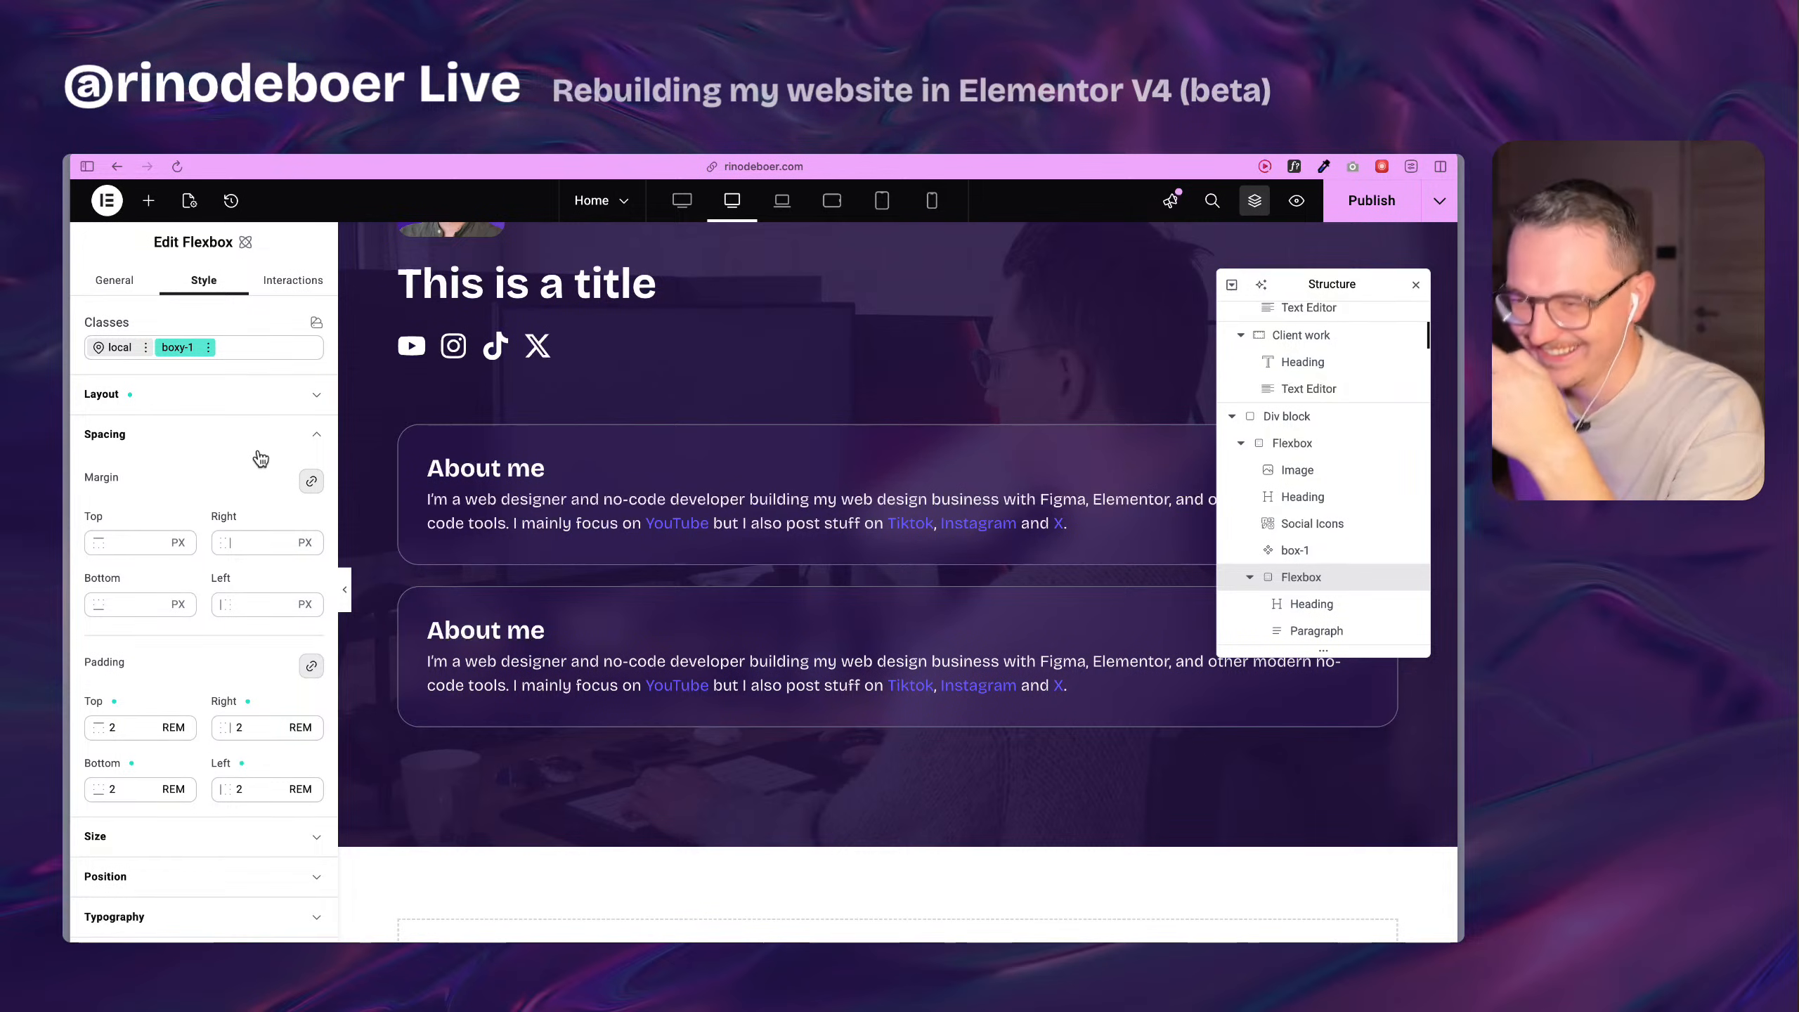
Duplicate the About me Flexbox that carries the boxy-1 class.
scroll(205, 643, "down", 4)
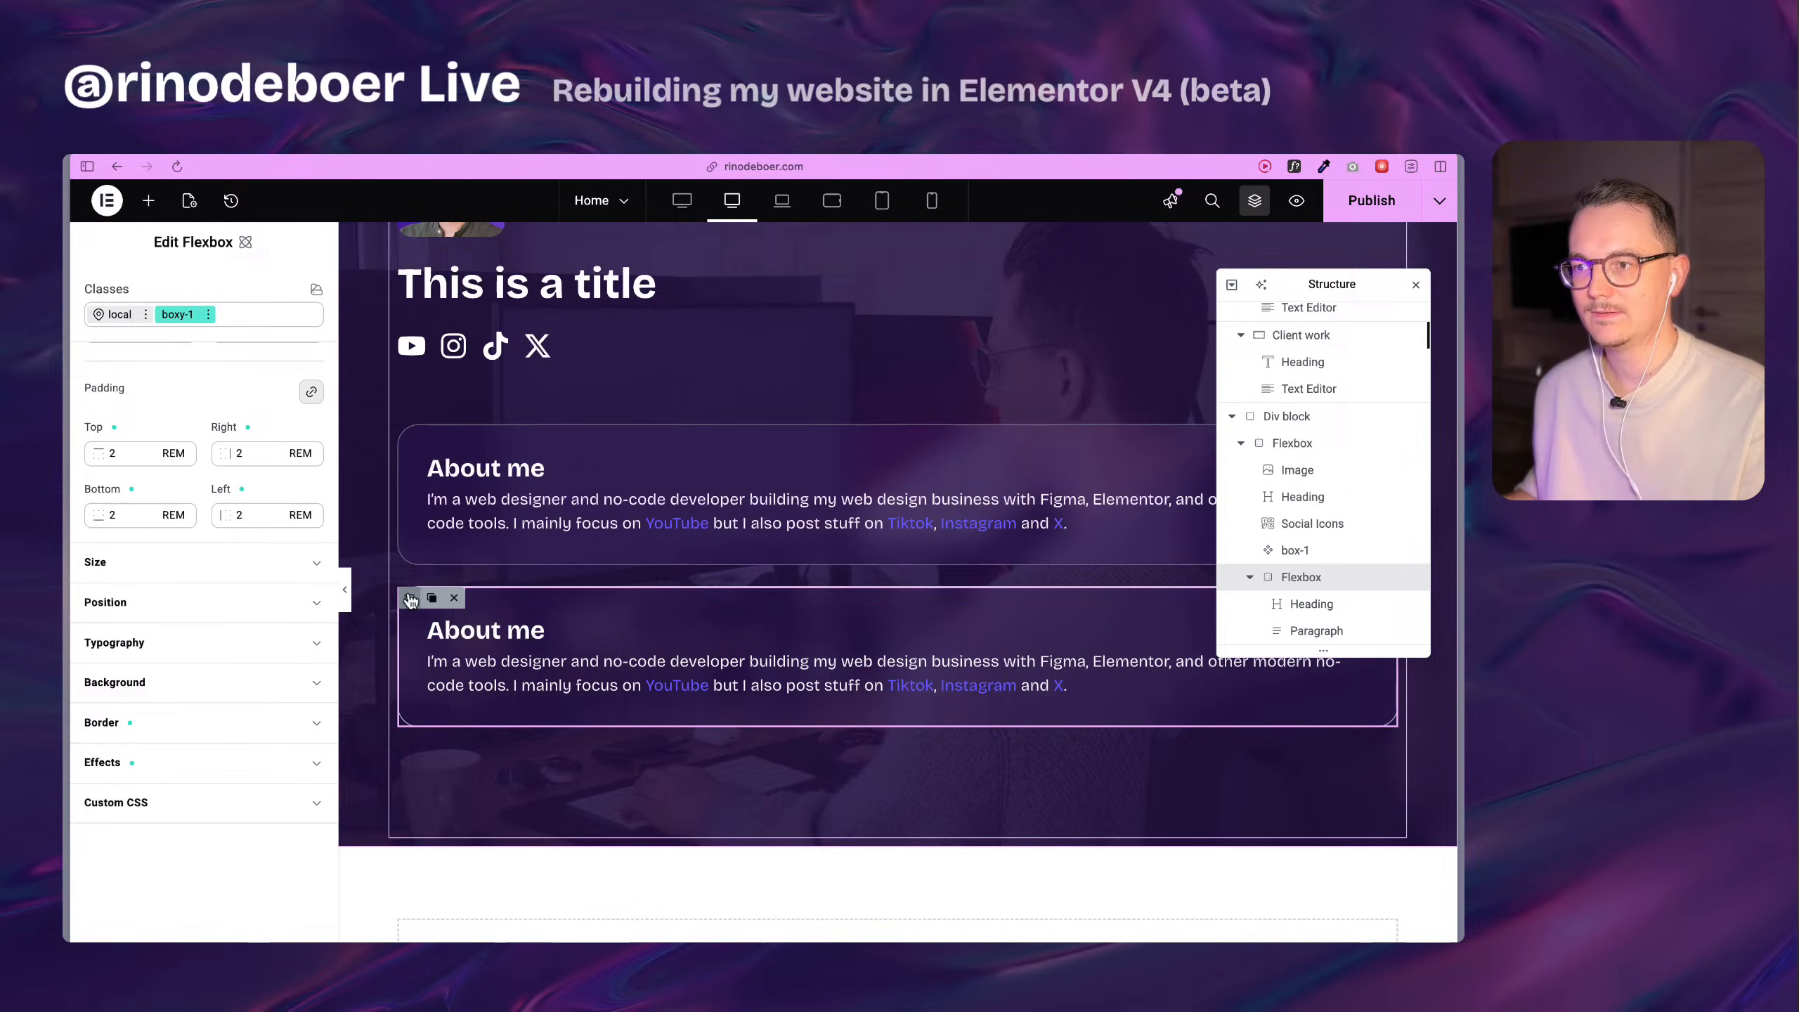
key("super+d")
scroll(474, 922, "down", 2)
scroll(478, 751, "up", 5)
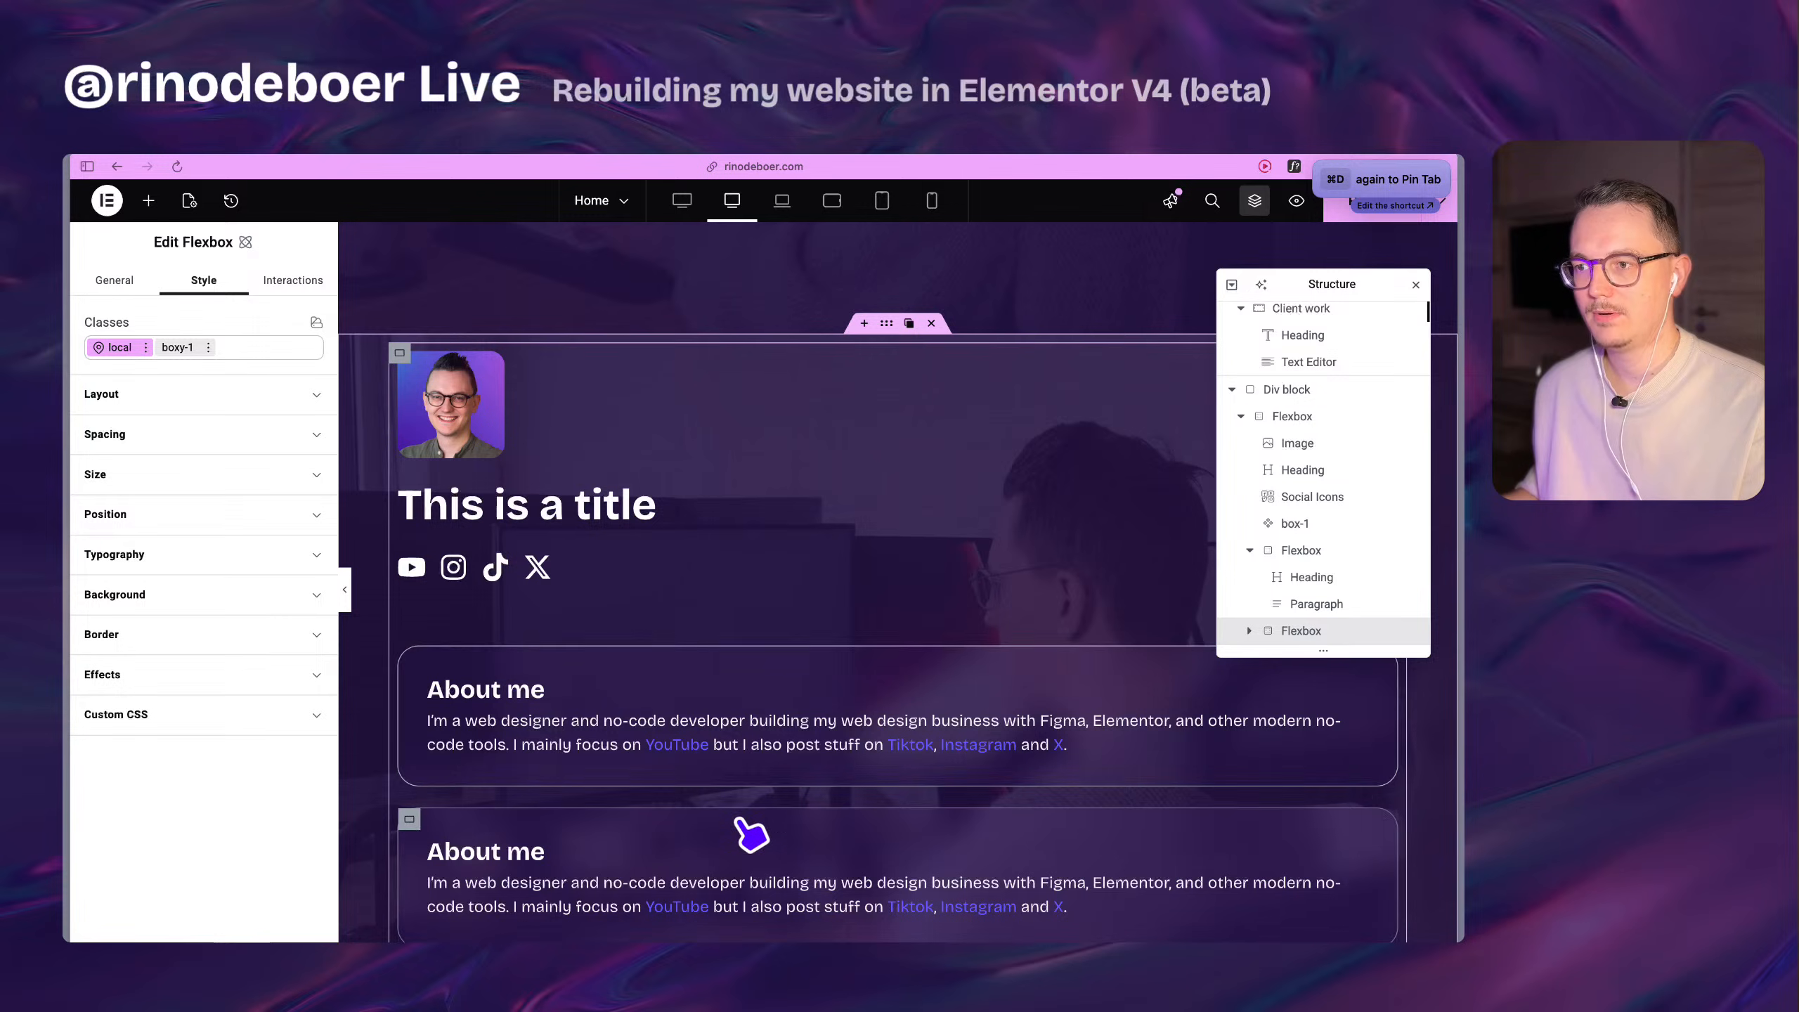
scroll(718, 687, "down", 1)
scroll(716, 663, "down", 3)
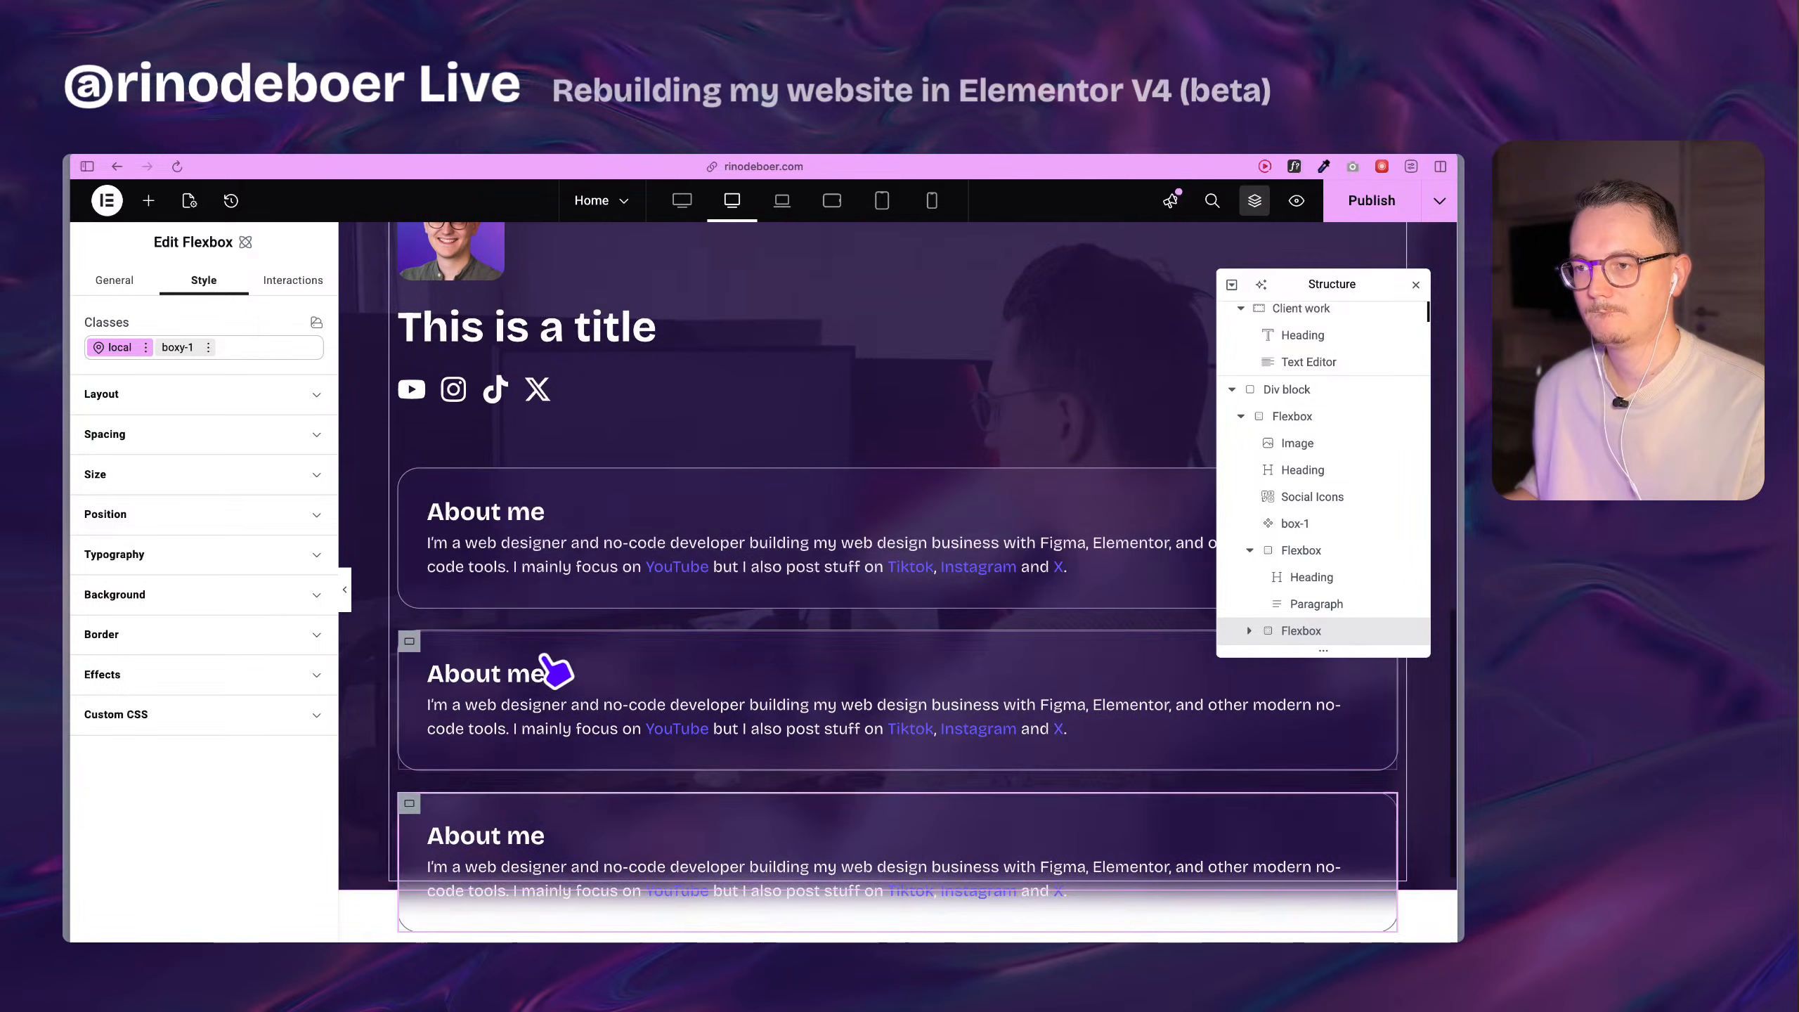
Set the local width of the first boxy-1 About me Flexbox to 40%.
left_click(418, 670)
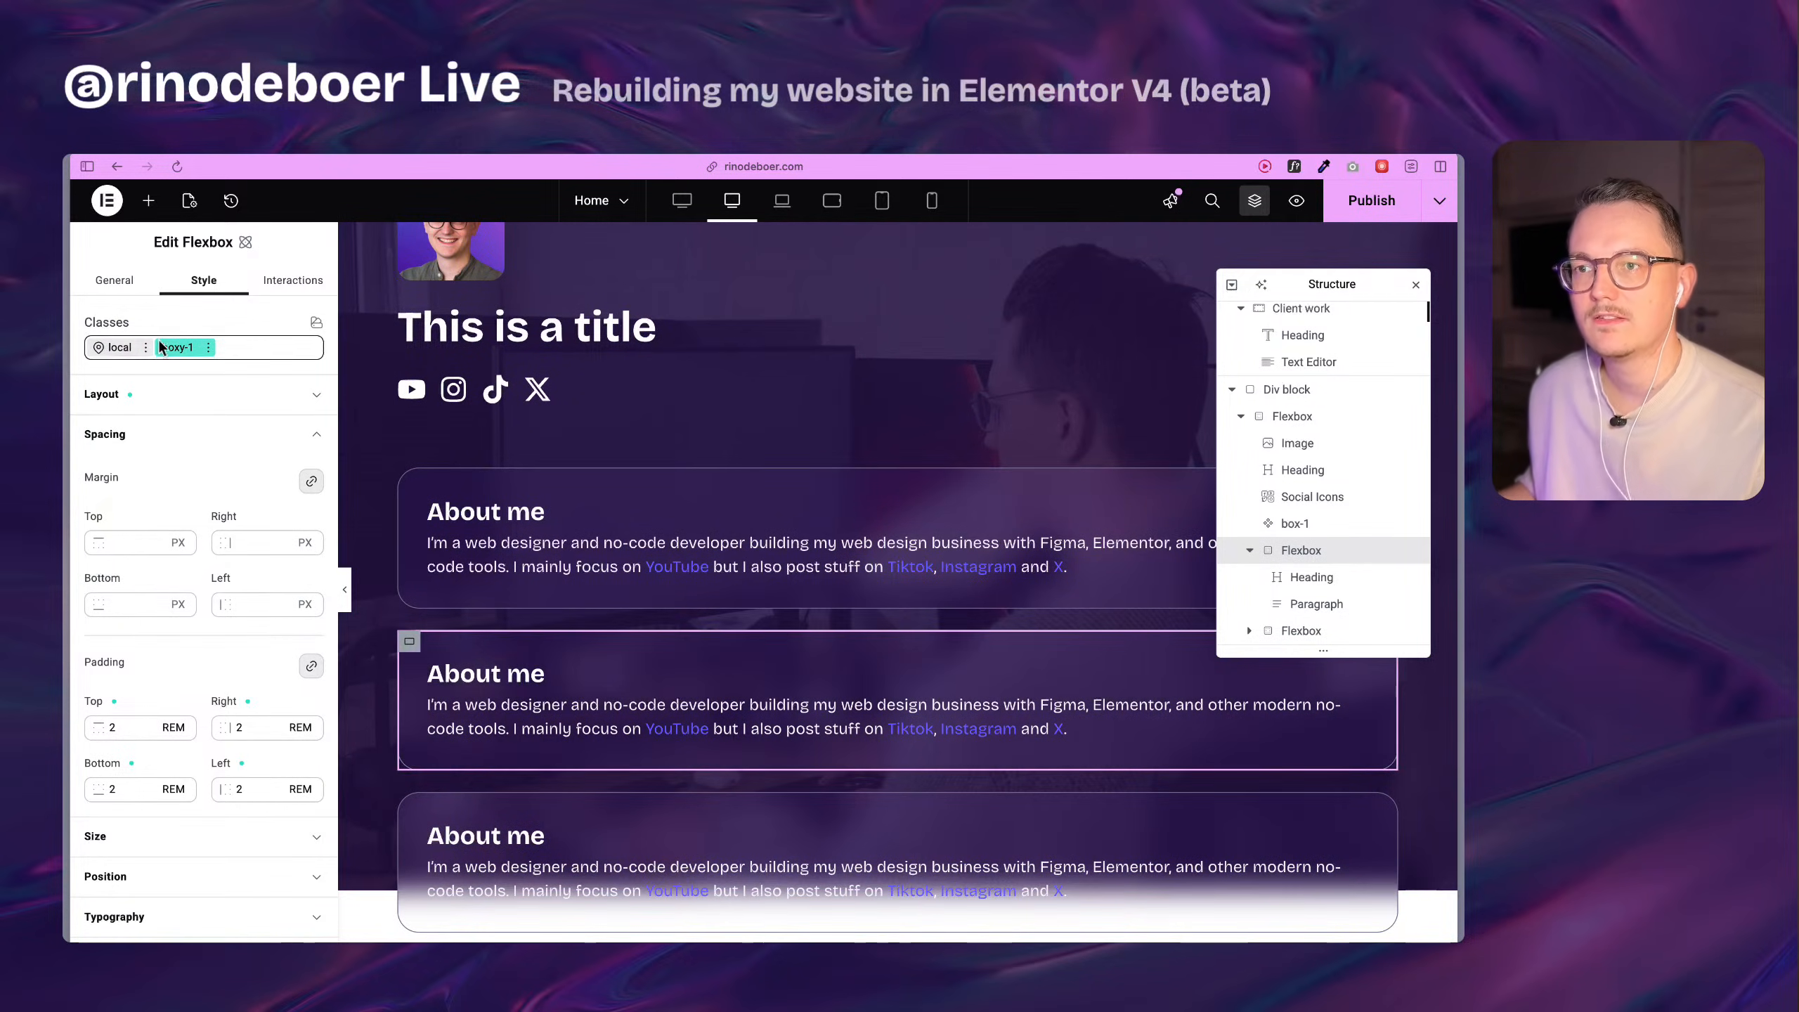
left_click(106, 347)
scroll(142, 602, "down", 3)
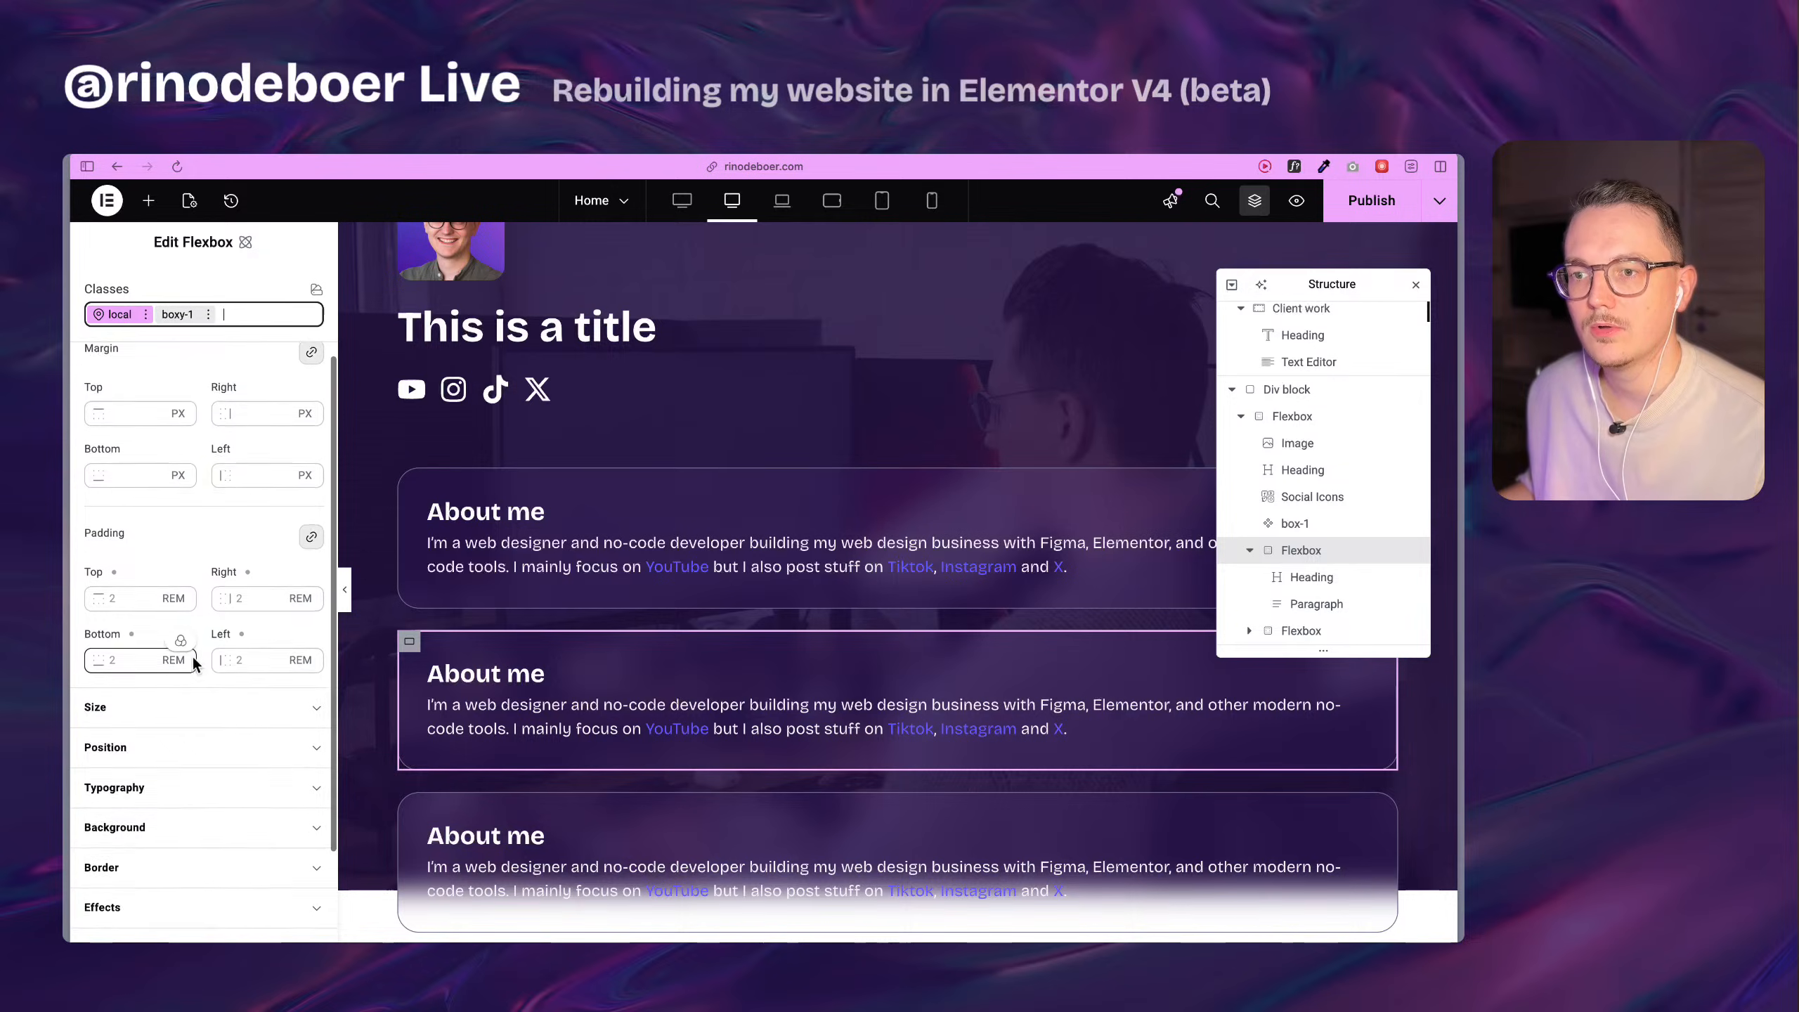
left_click(96, 690)
left_click(117, 760)
scroll(115, 757, "down", 2)
left_click(116, 733)
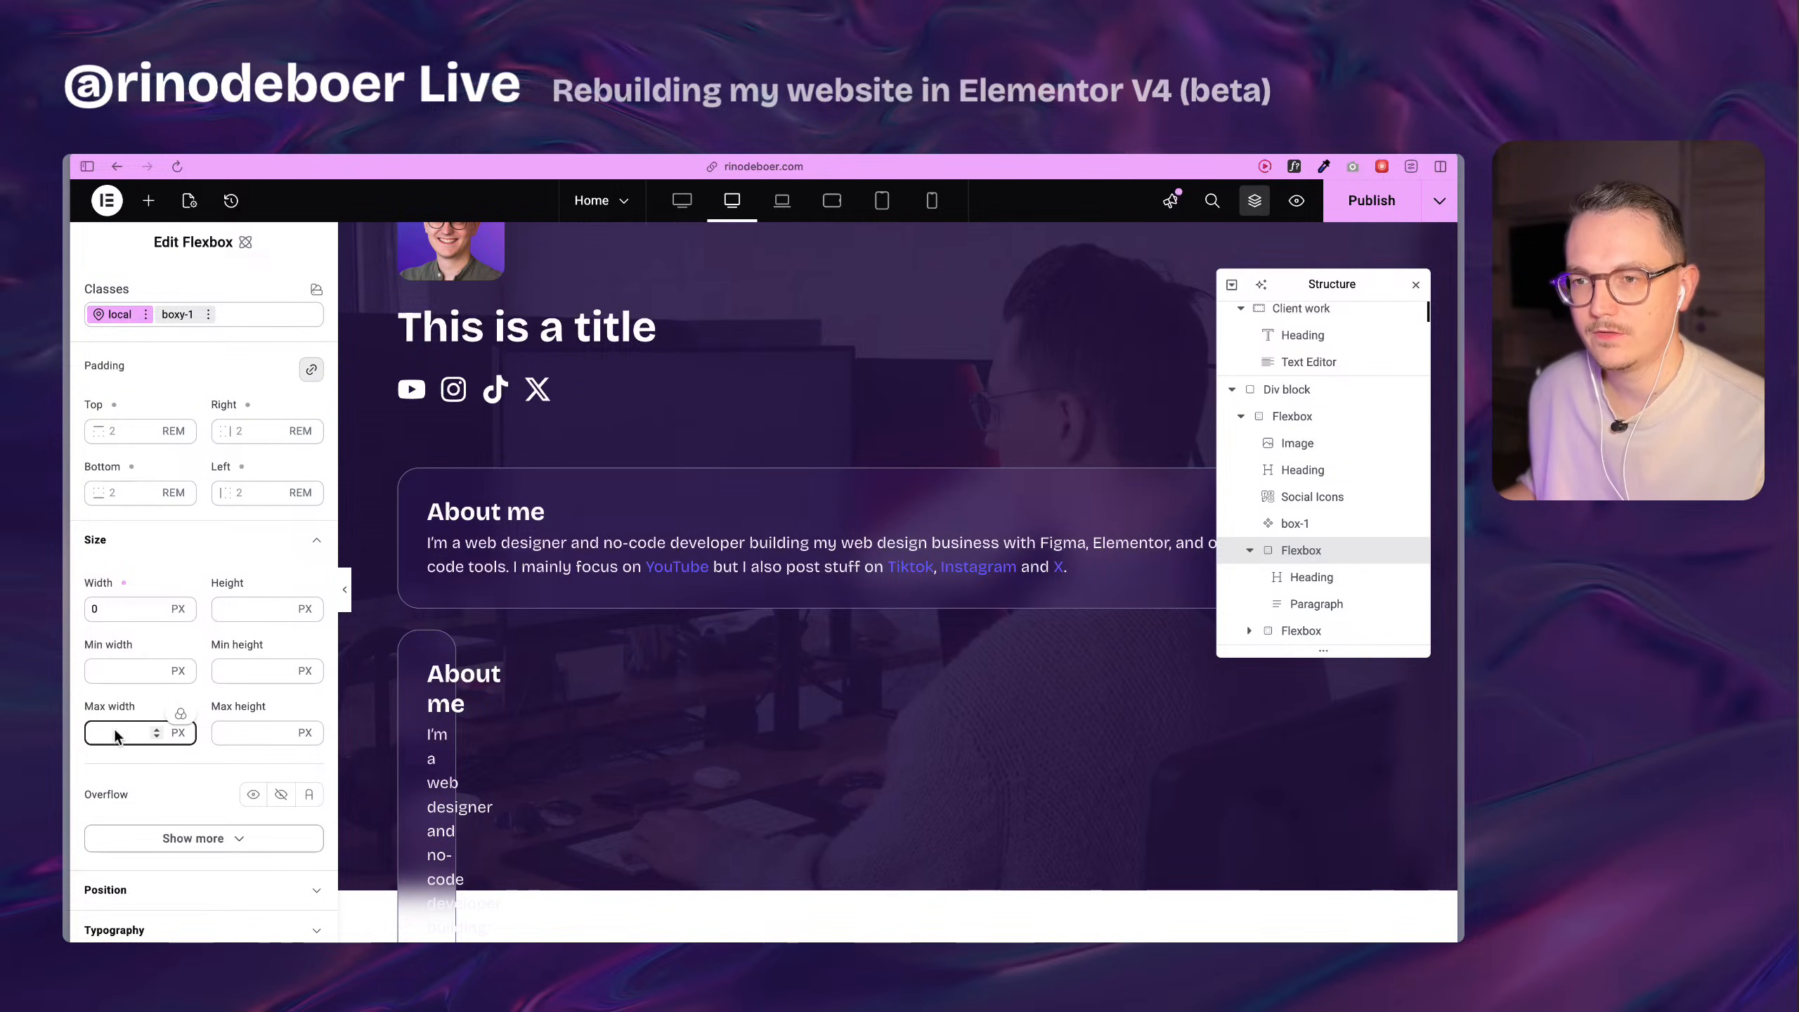
left_click(124, 607)
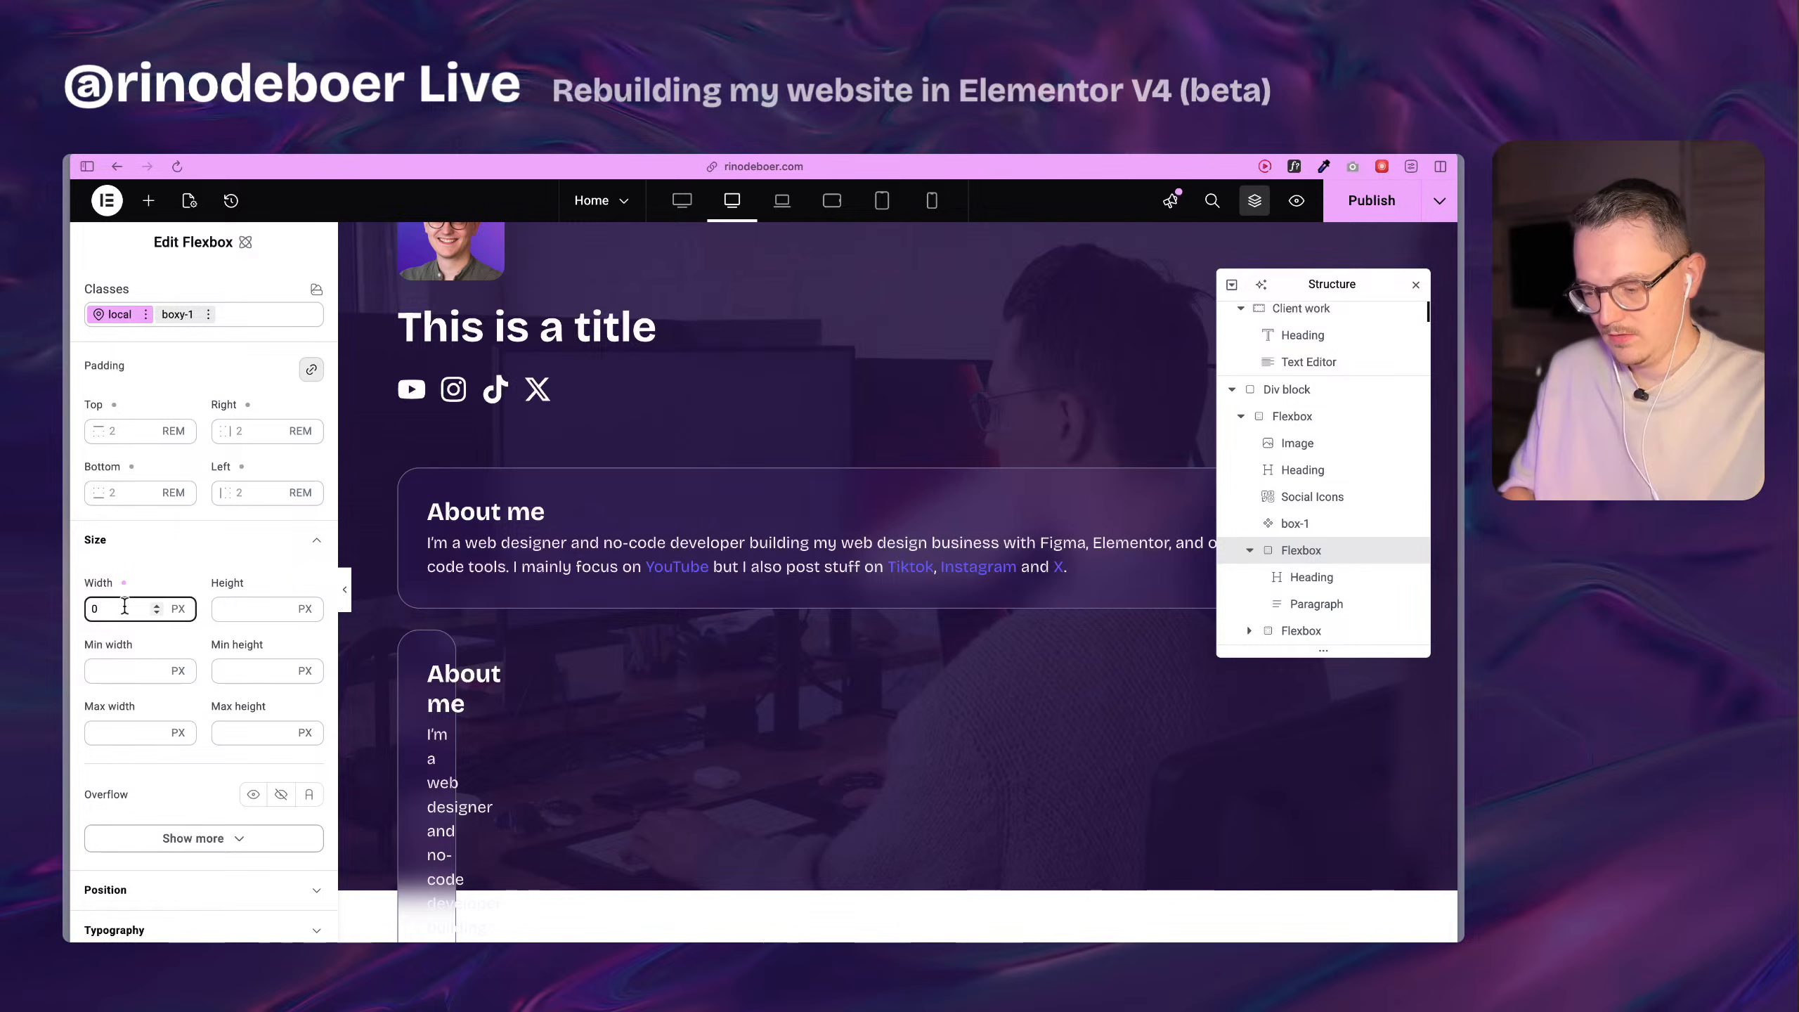
key("BackSpace")
type("40%")
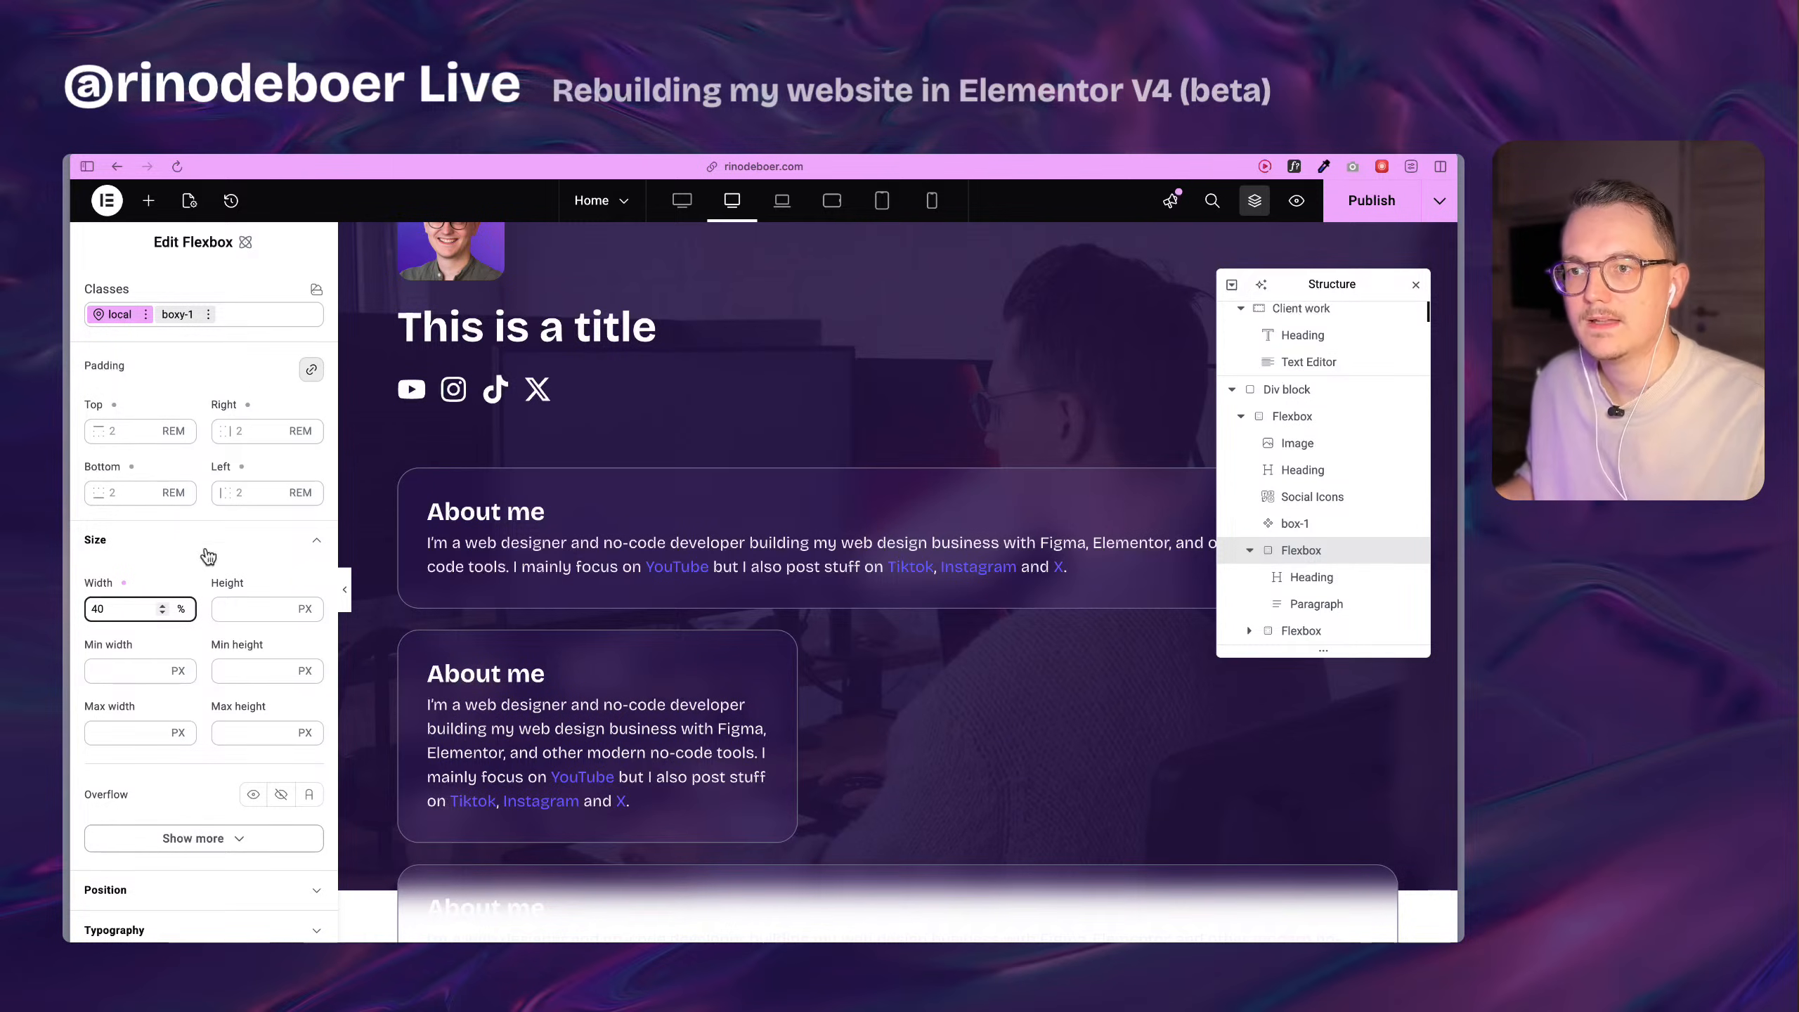
Set the flex size of the 40% wide About me Flexbox to Grow in its local layout.
scroll(232, 565, "up", 10)
left_click(200, 409)
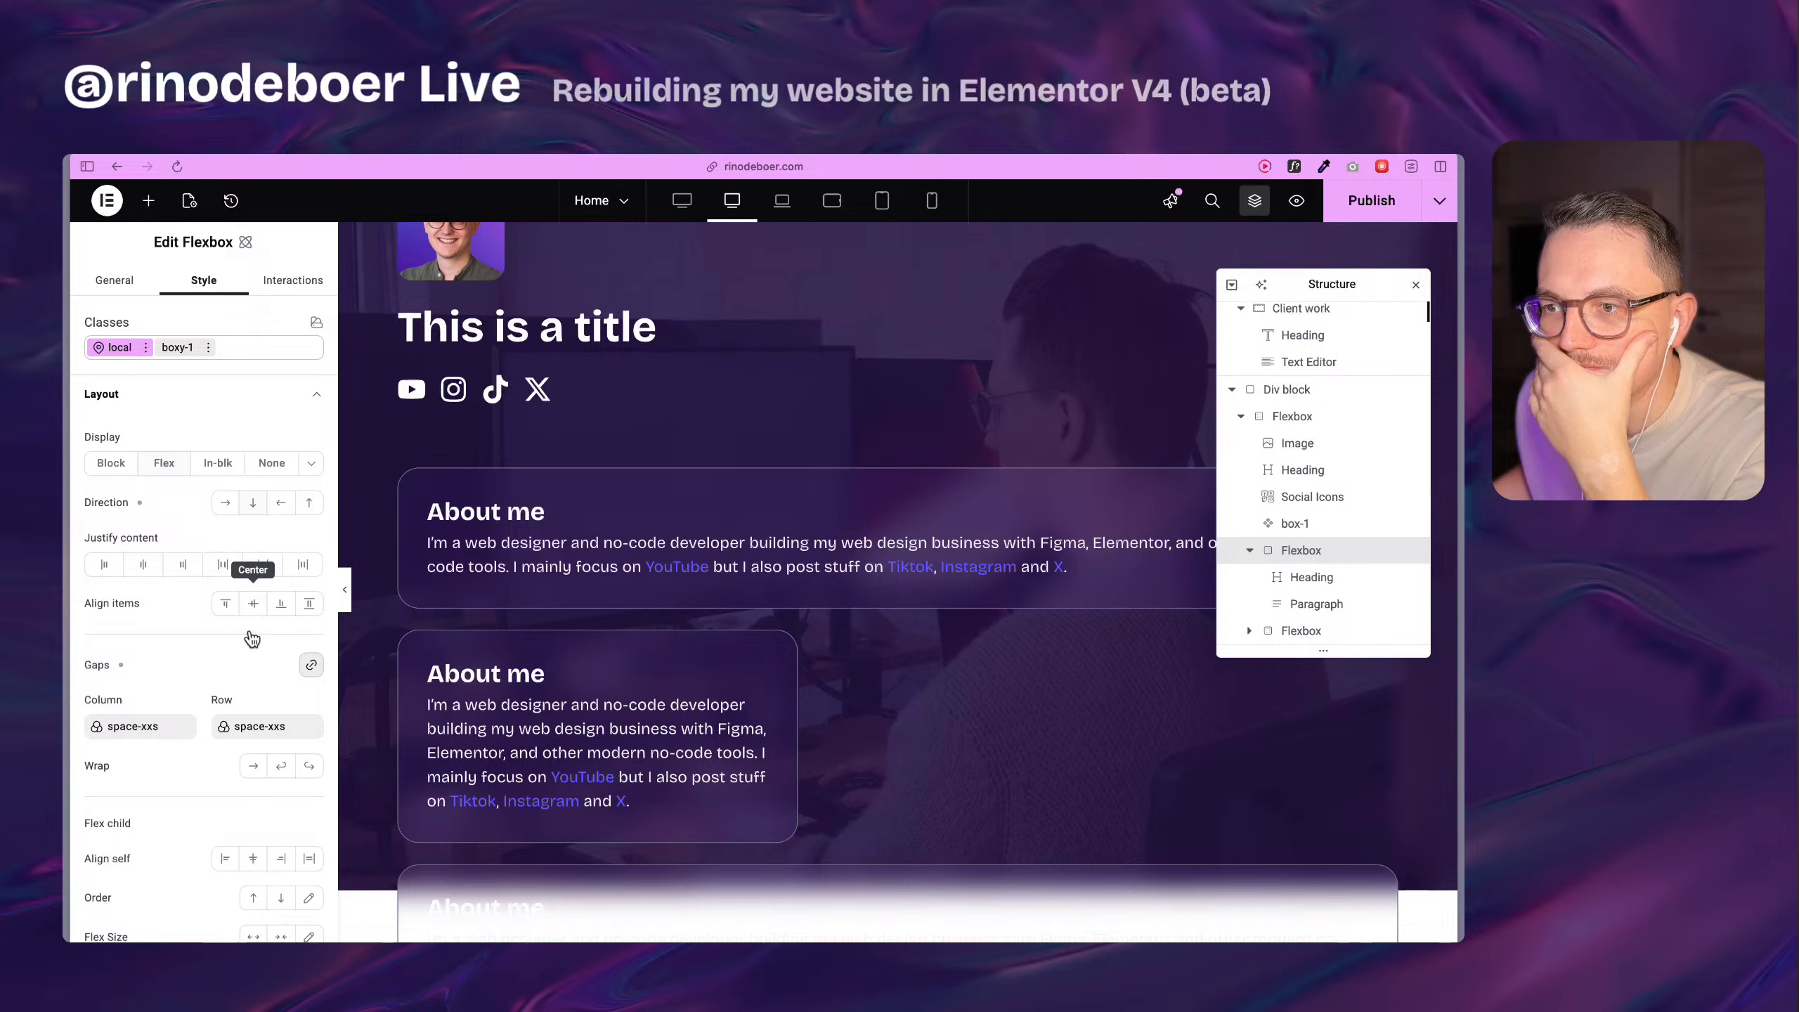
scroll(212, 610, "down", 6)
left_click(257, 690)
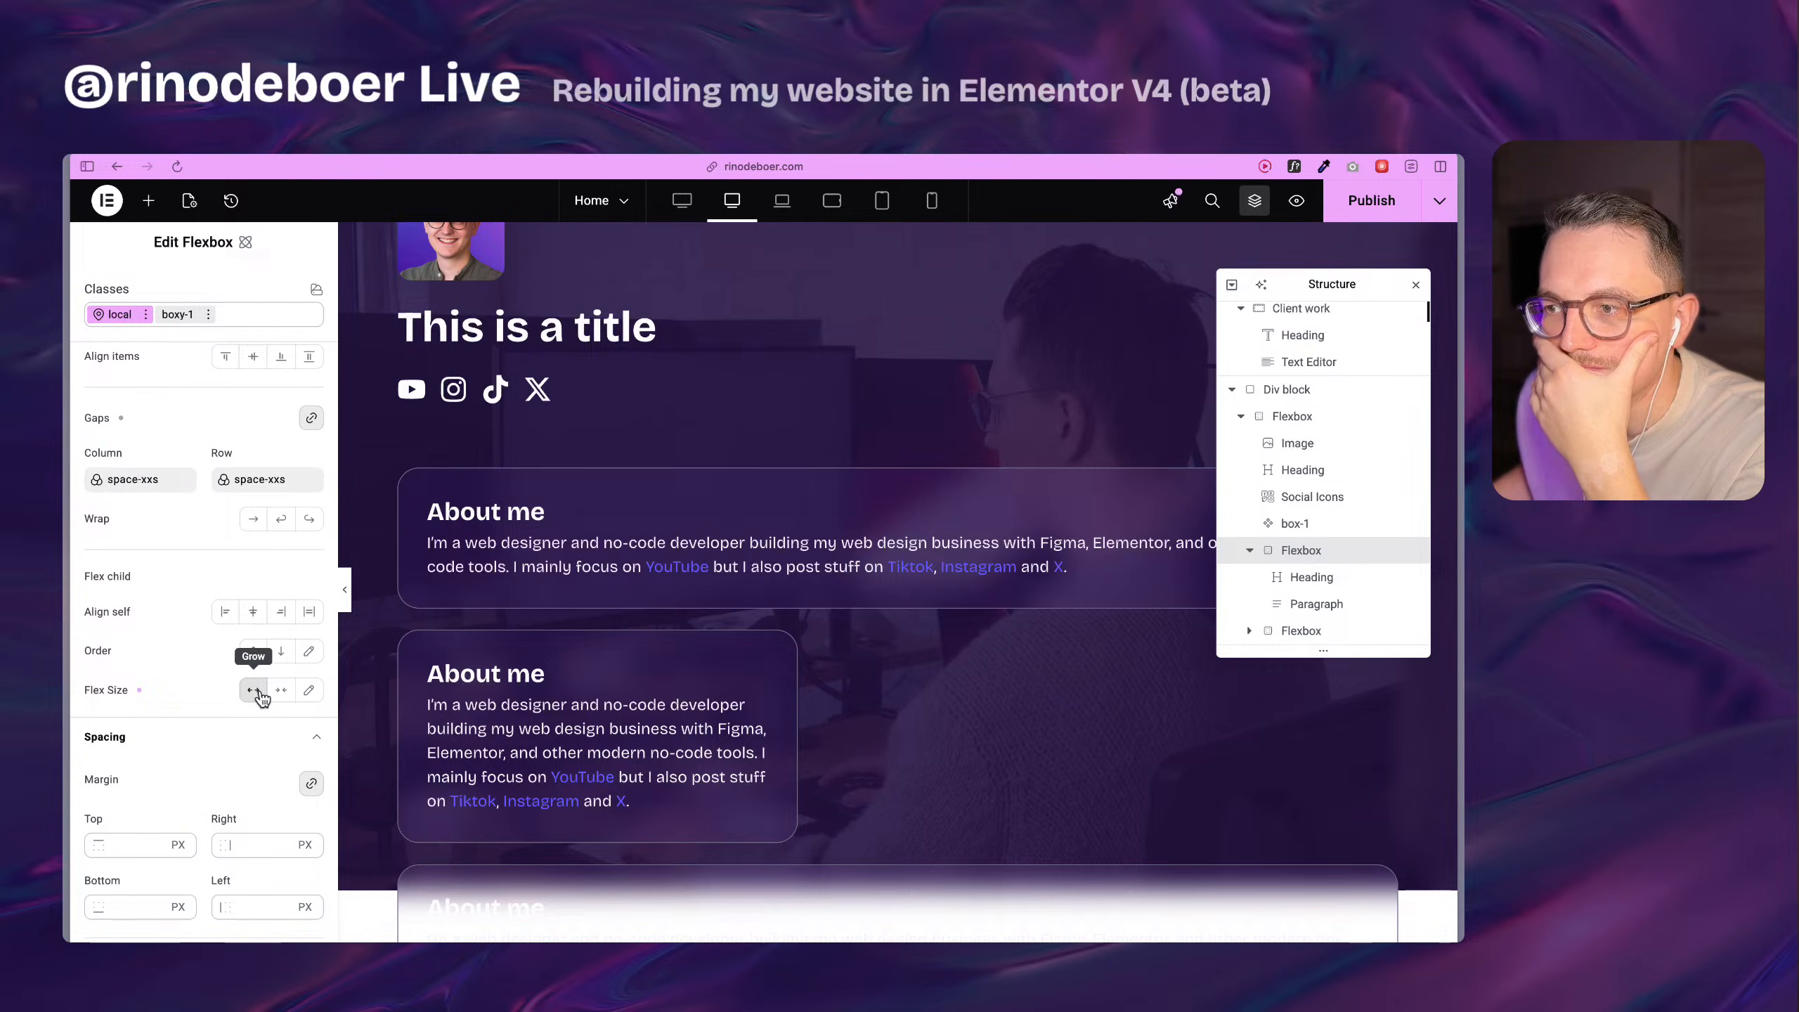
Duplicate the 40% wide About me Flexbox with its local width and Grow setting.
scroll(590, 590, "down", 3)
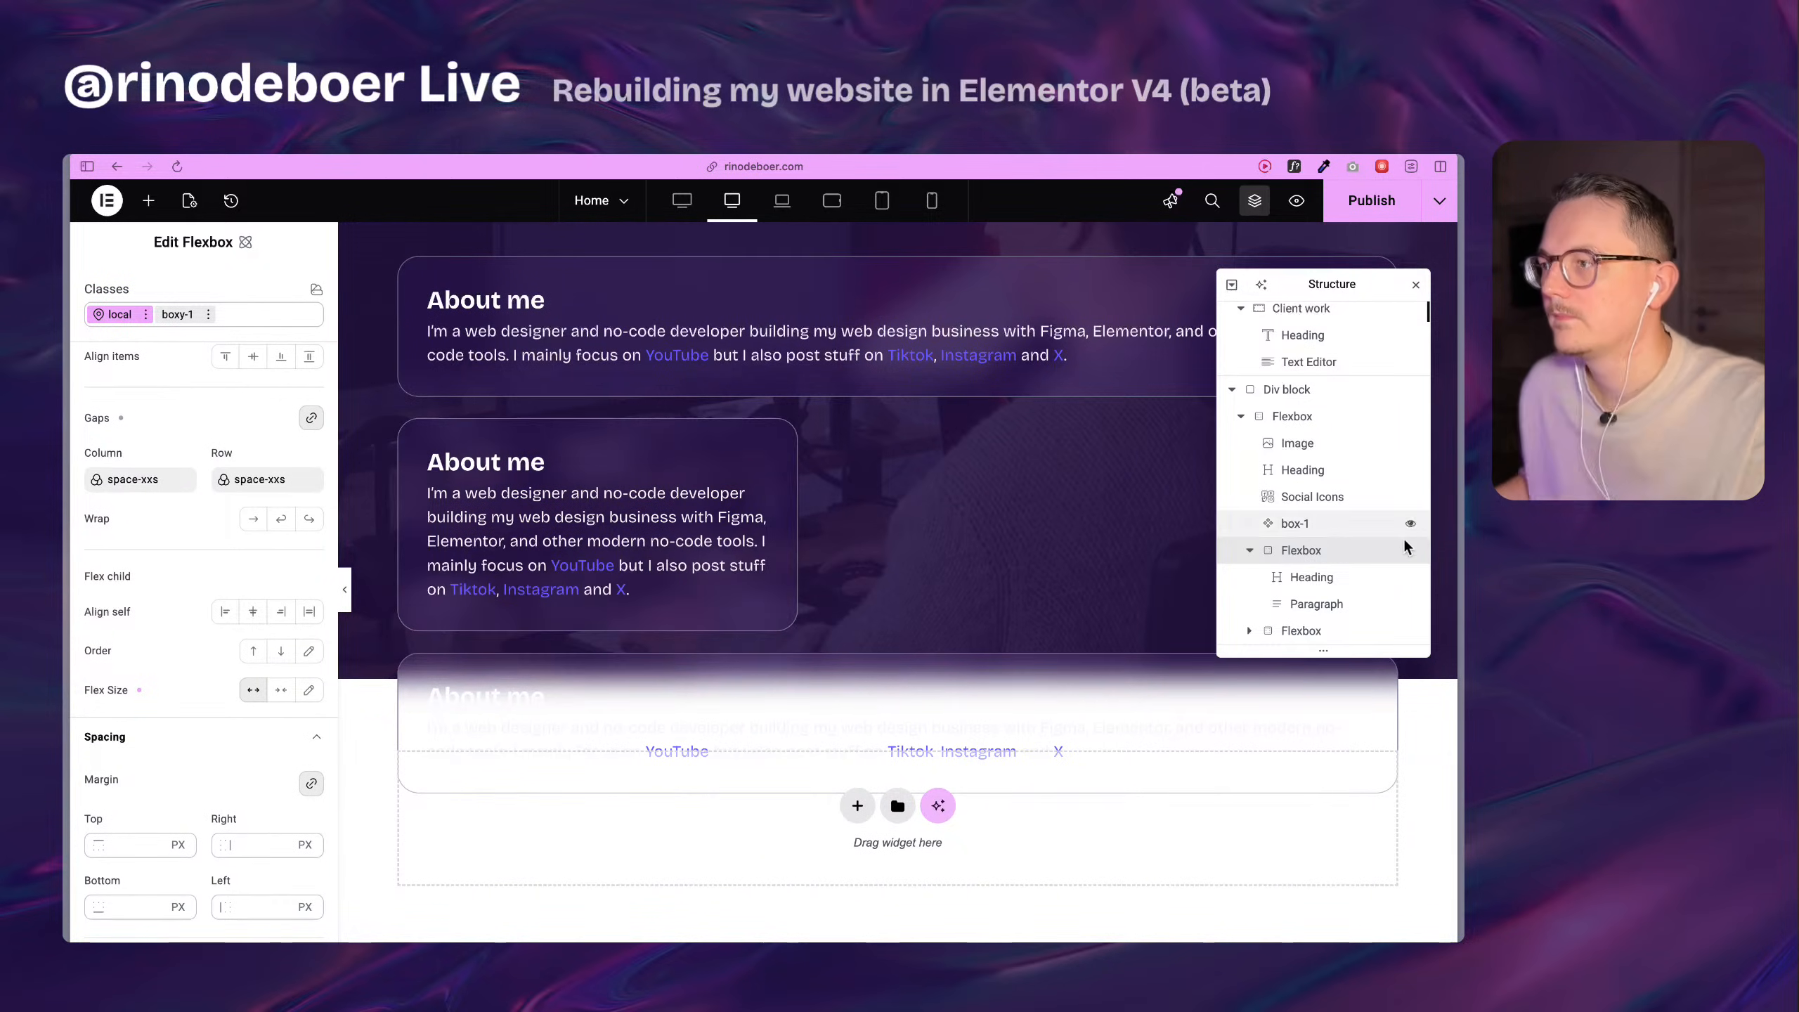
key("super+d")
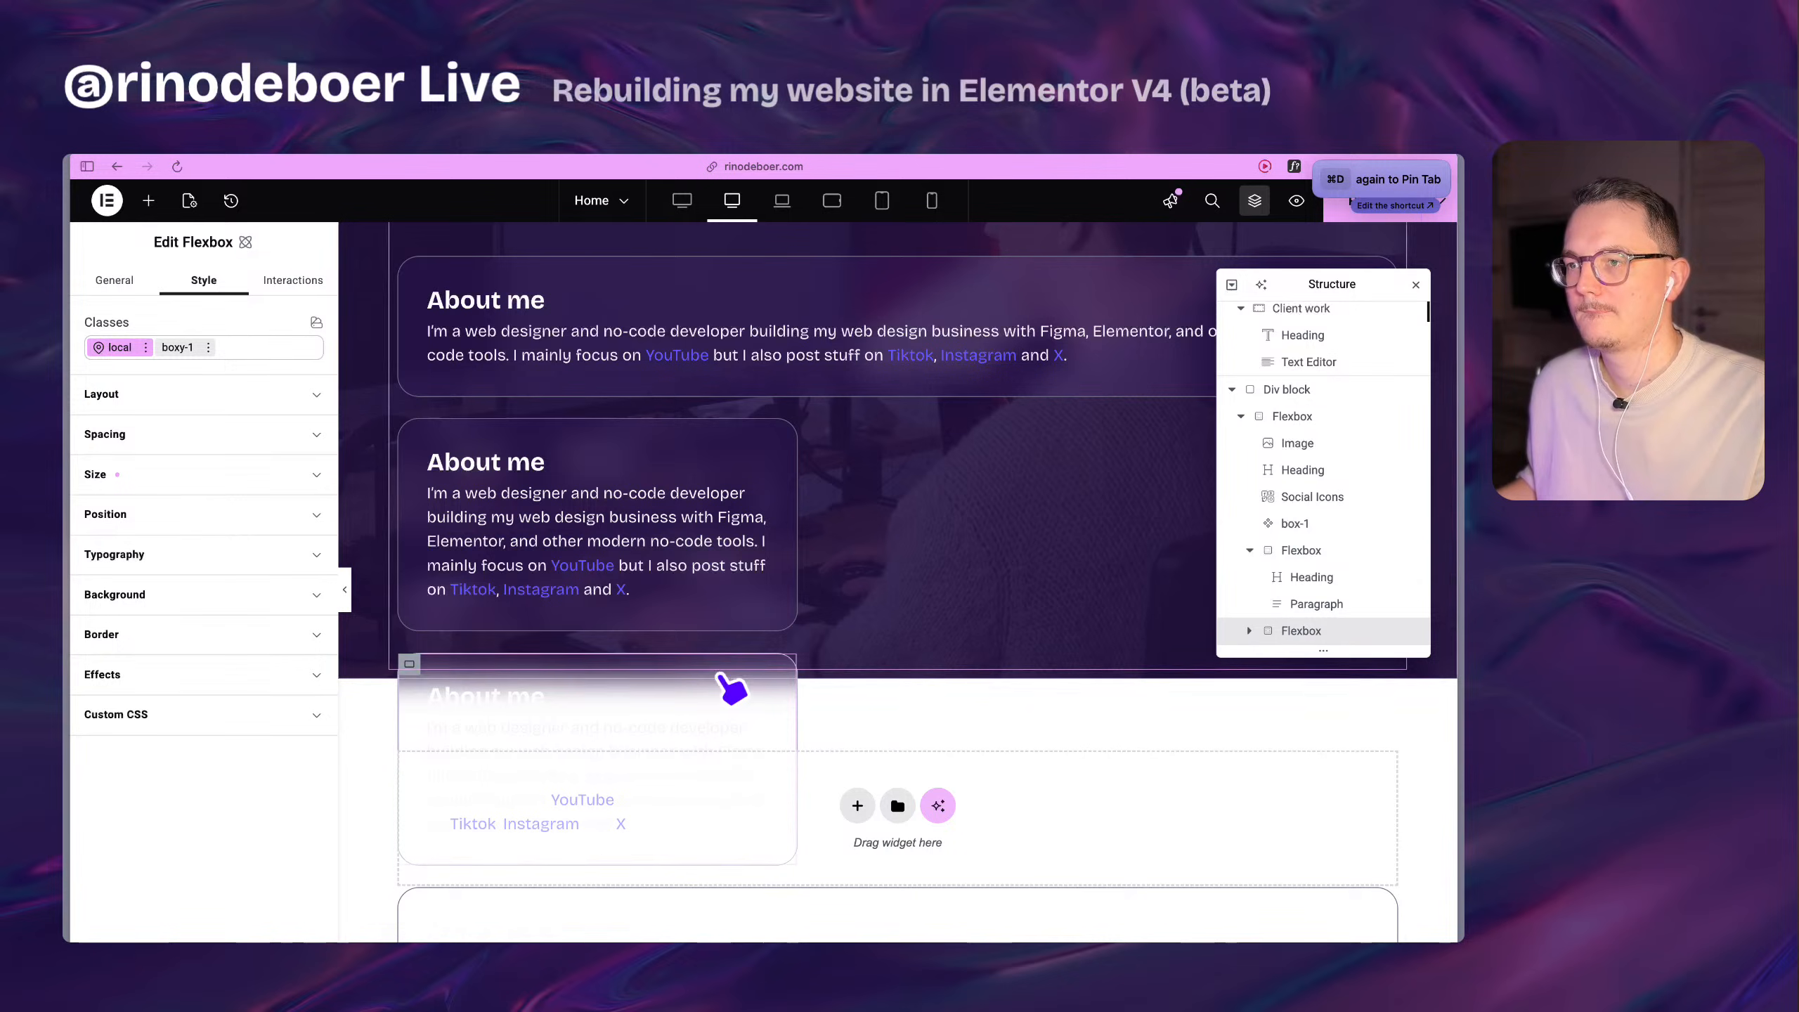
Enable wrapping in the local layout of the parent boxed-1260 Flexbox that holds all the cards.
scroll(723, 679, "up", 5)
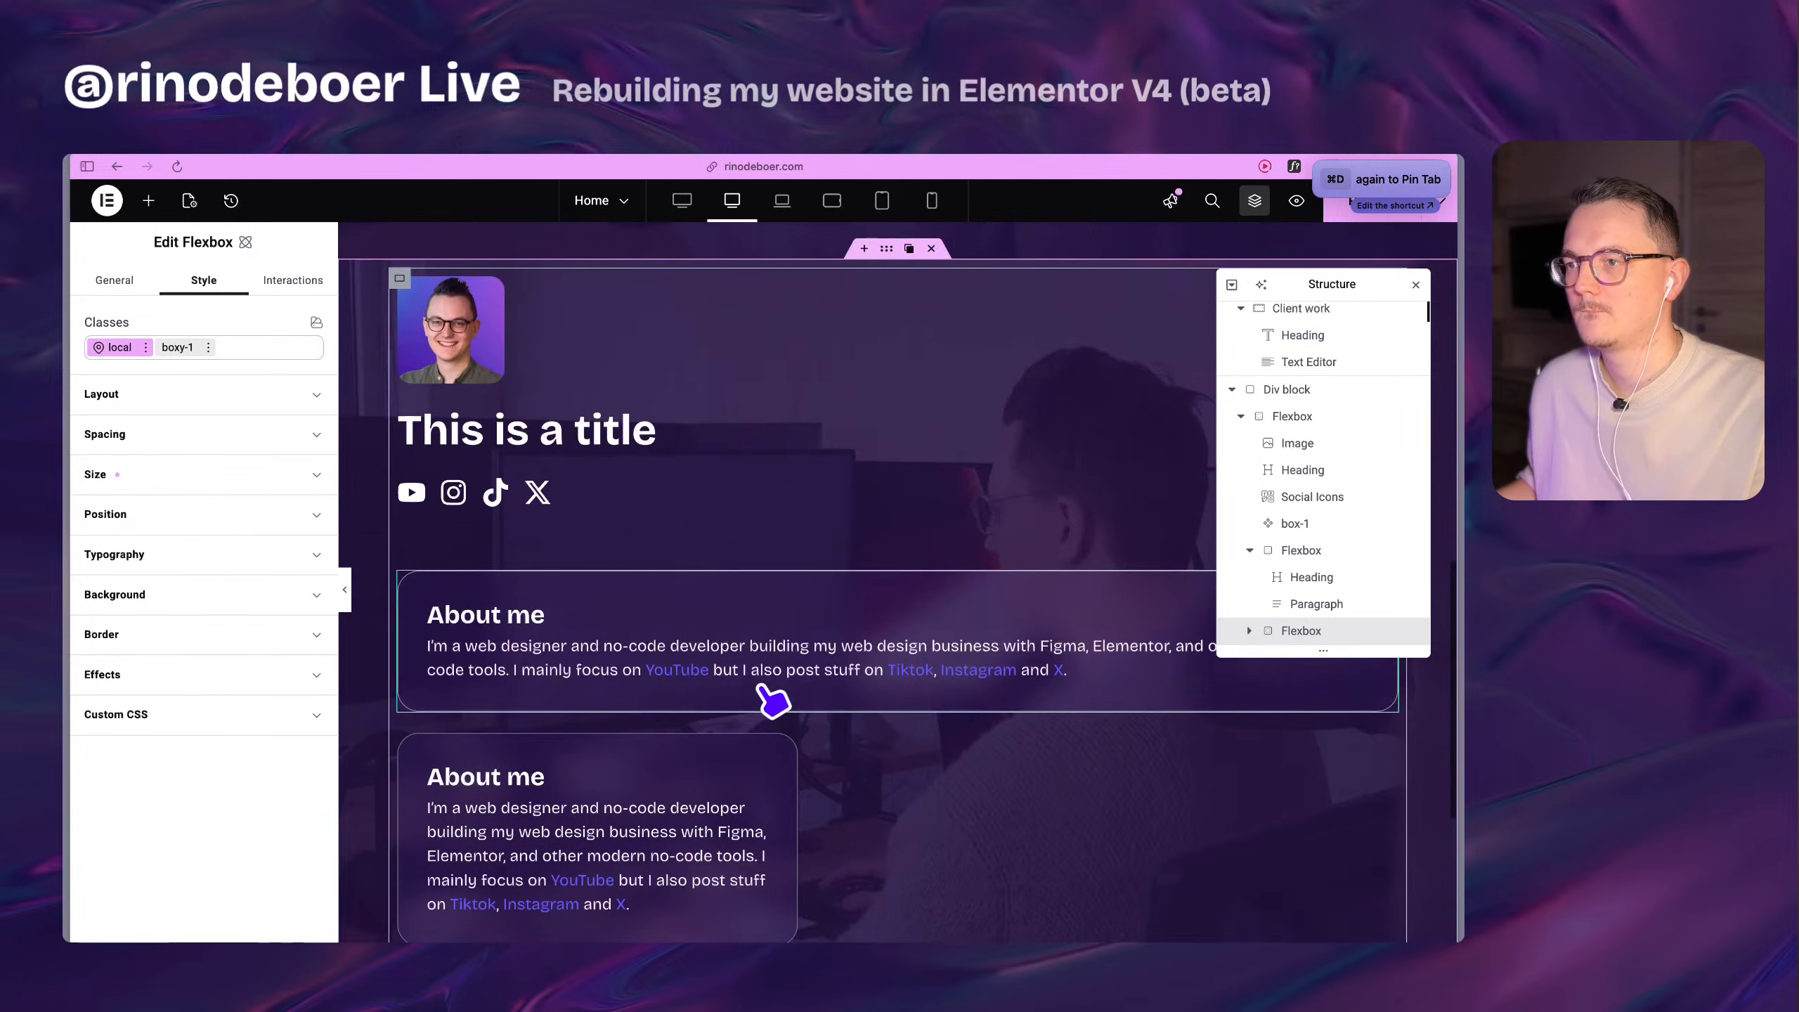
left_click(398, 281)
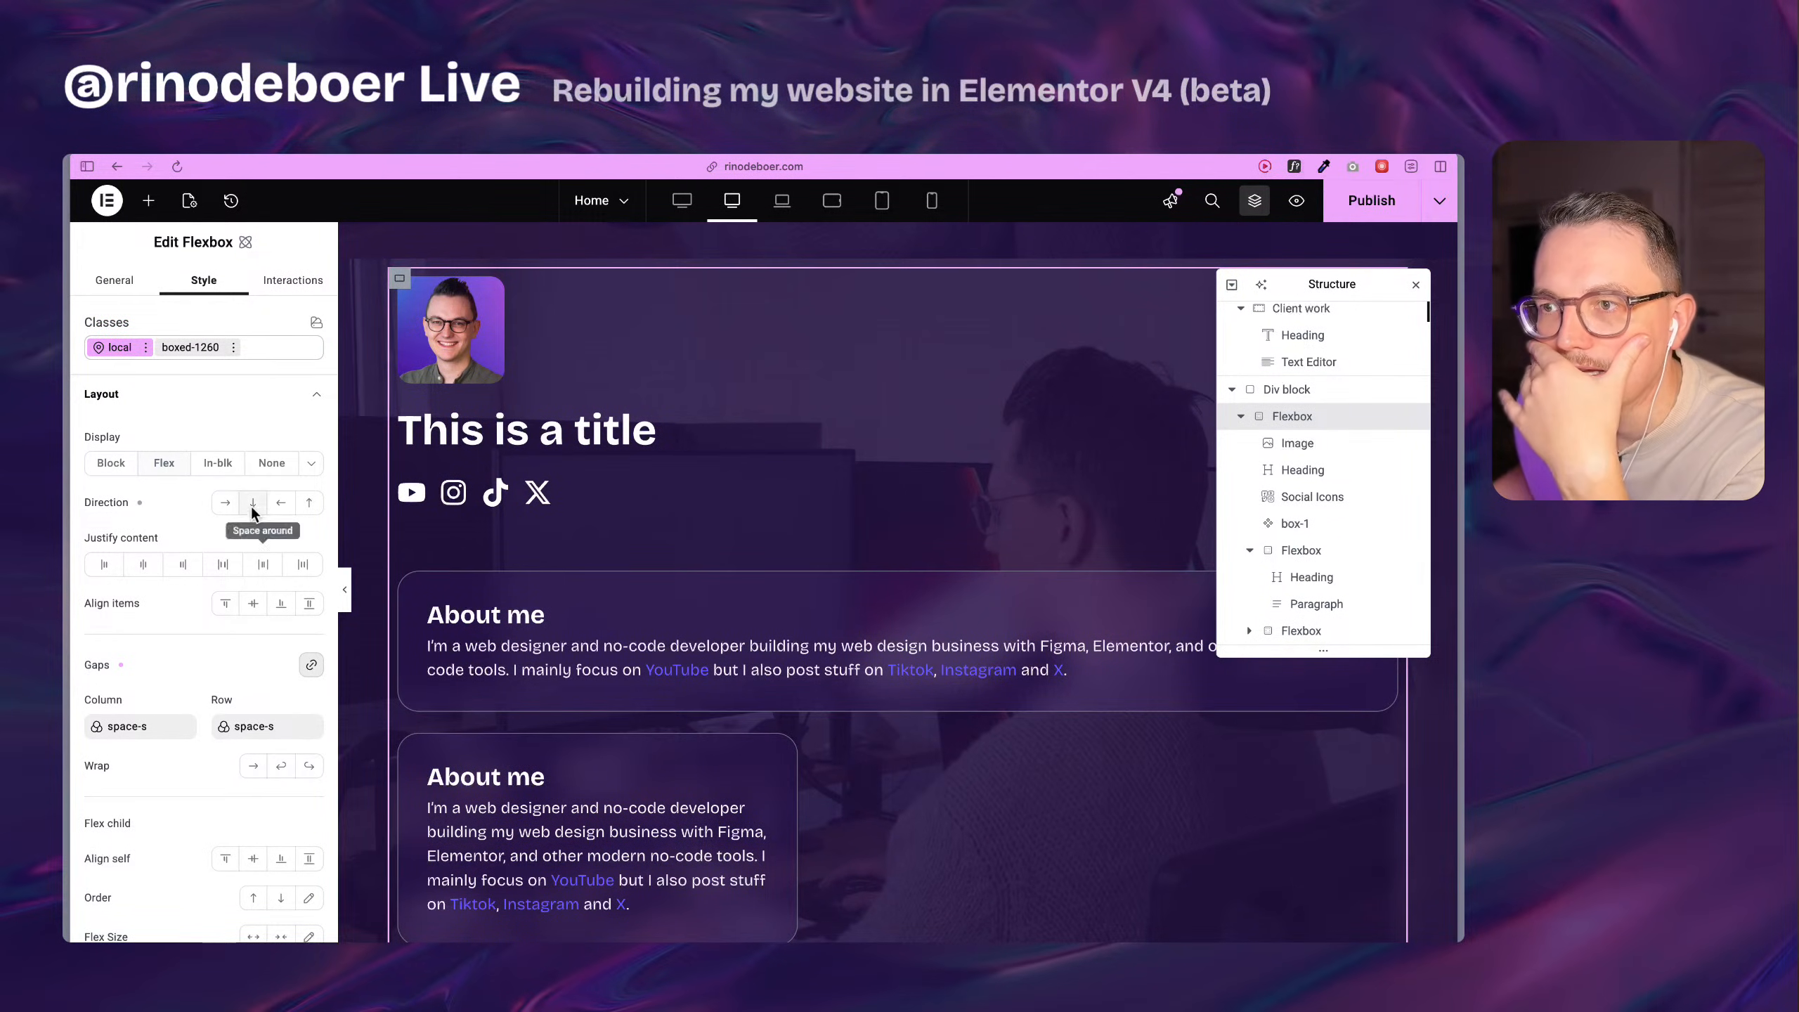
scroll(282, 647, "down", 2)
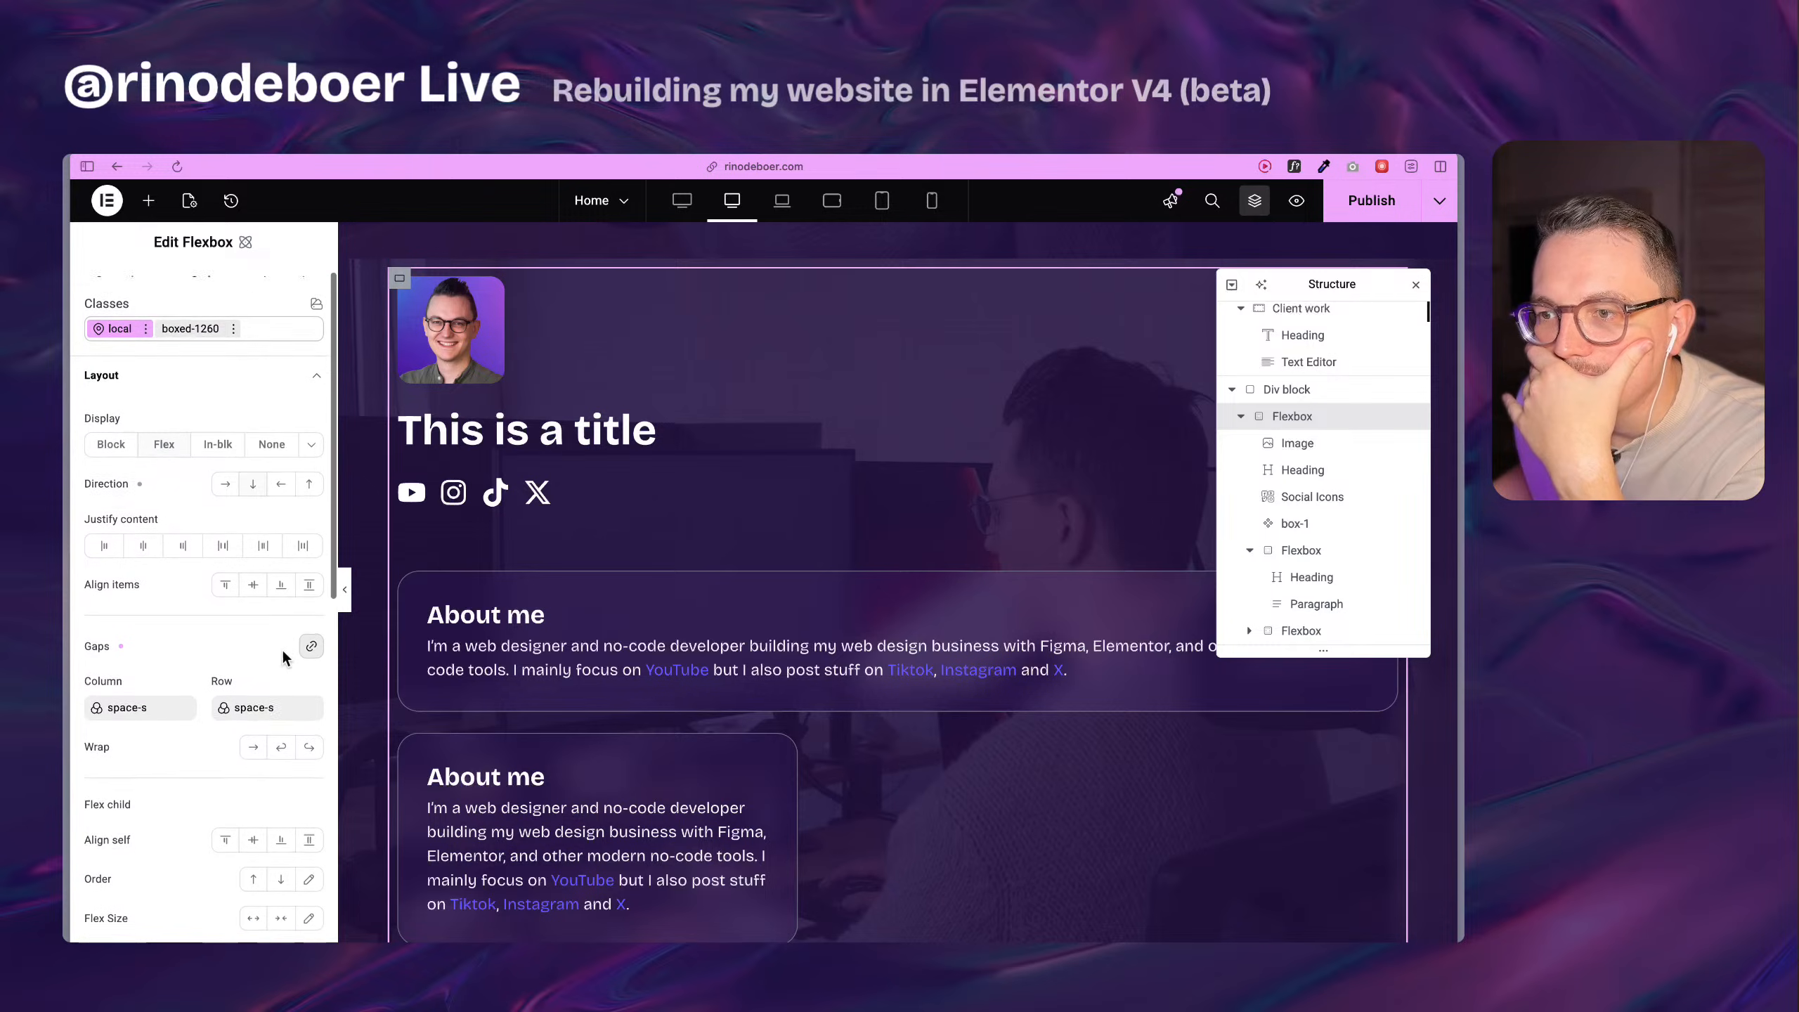
left_click(281, 710)
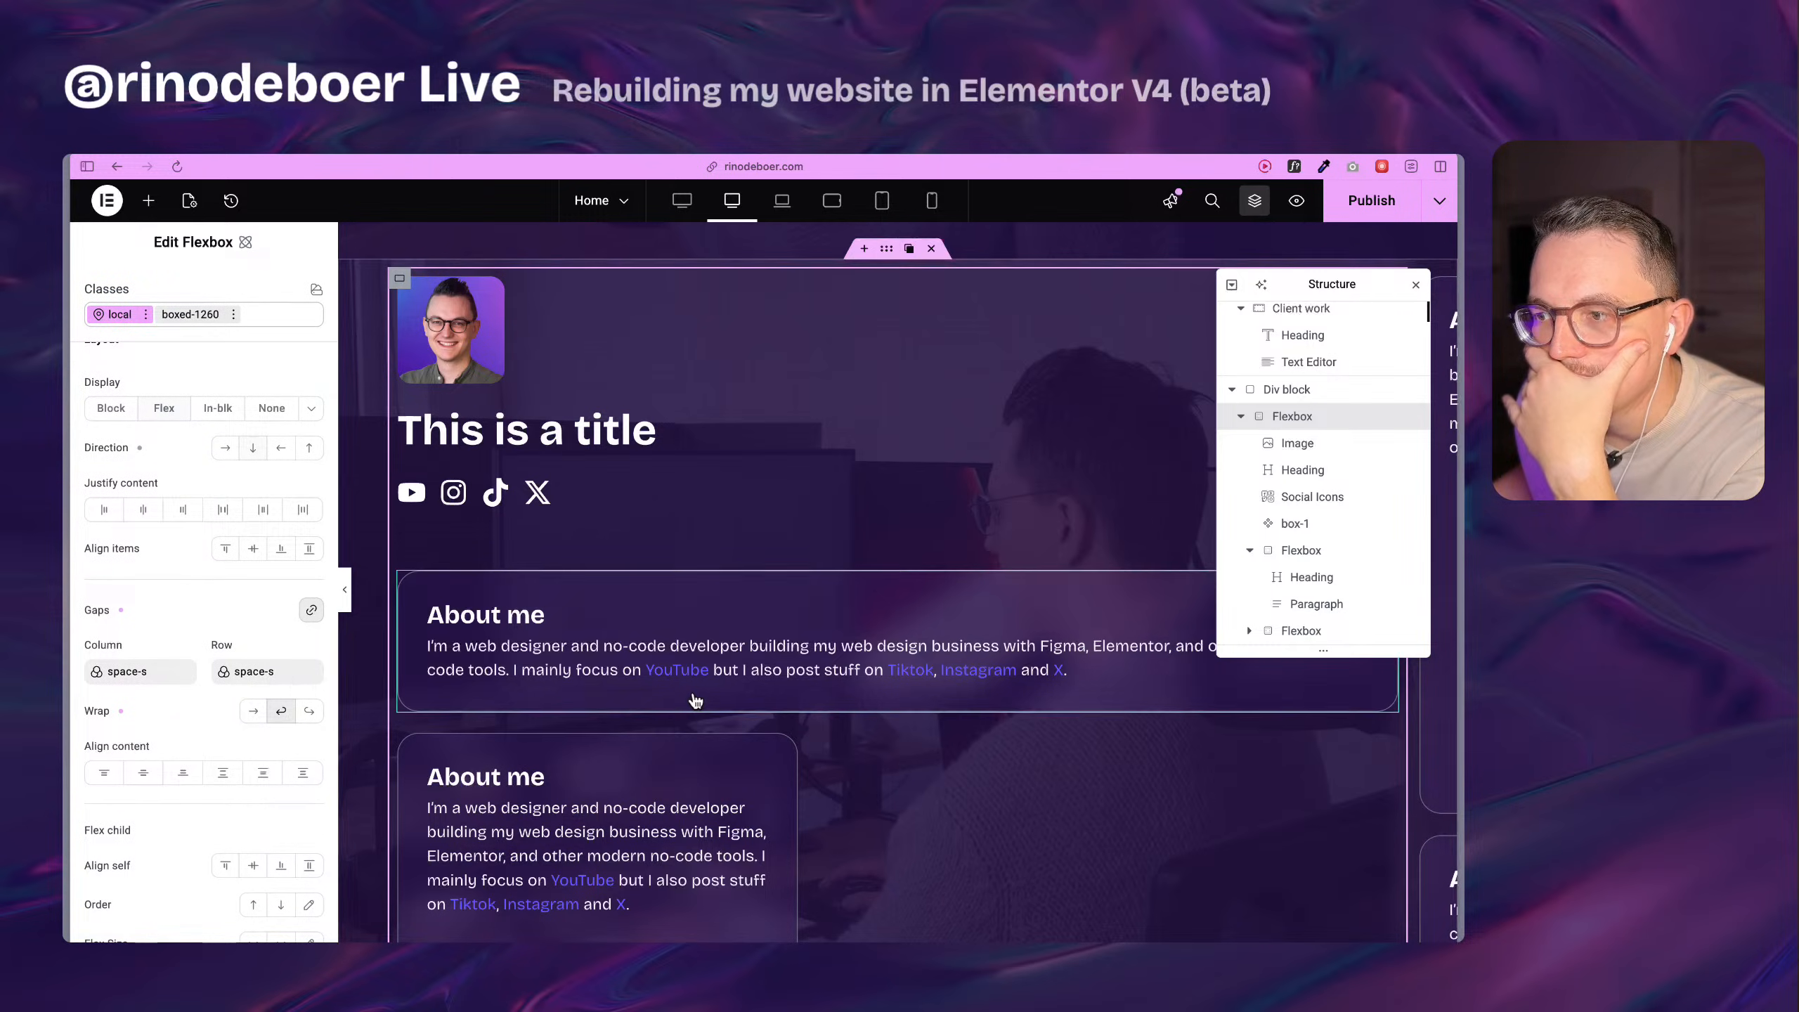
Examine how the About me cards are arranged inside the wrapping boxed-1260 Flexbox, moving the Structure window aside.
scroll(842, 751, "down", 5)
scroll(992, 739, "up", 2)
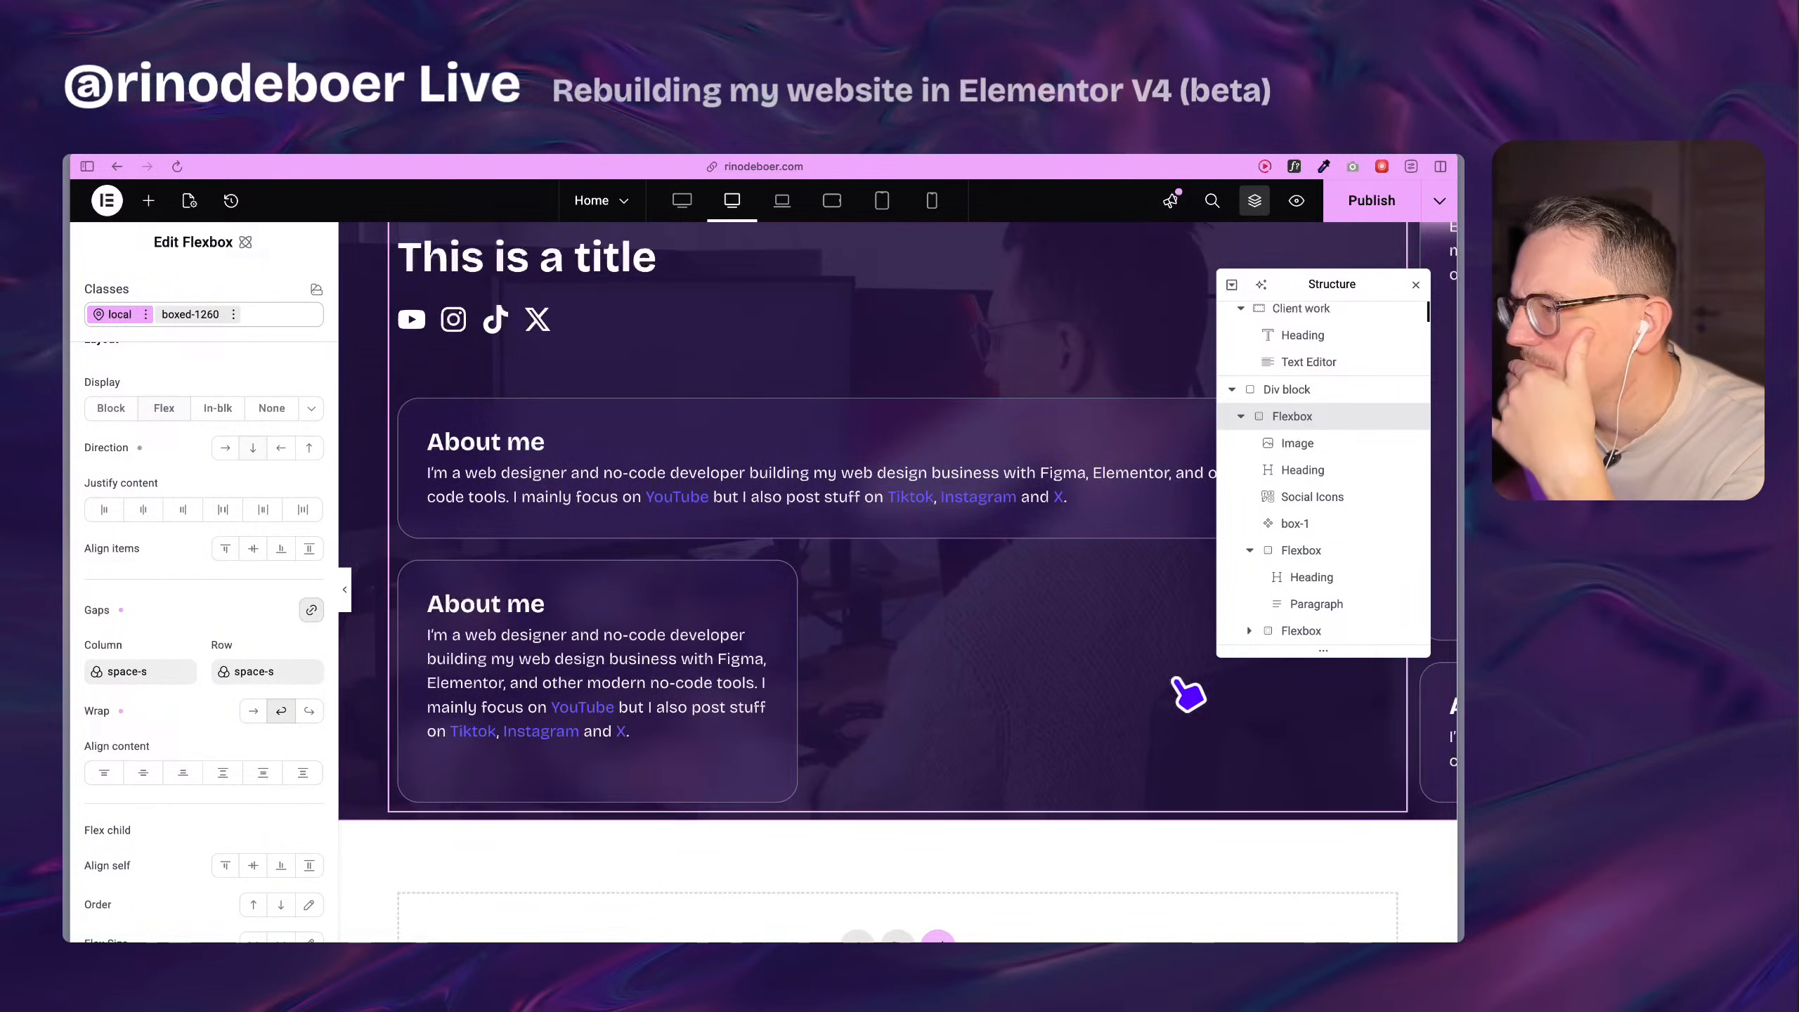
scroll(1249, 737, "up", 2)
scroll(1204, 681, "up", 5)
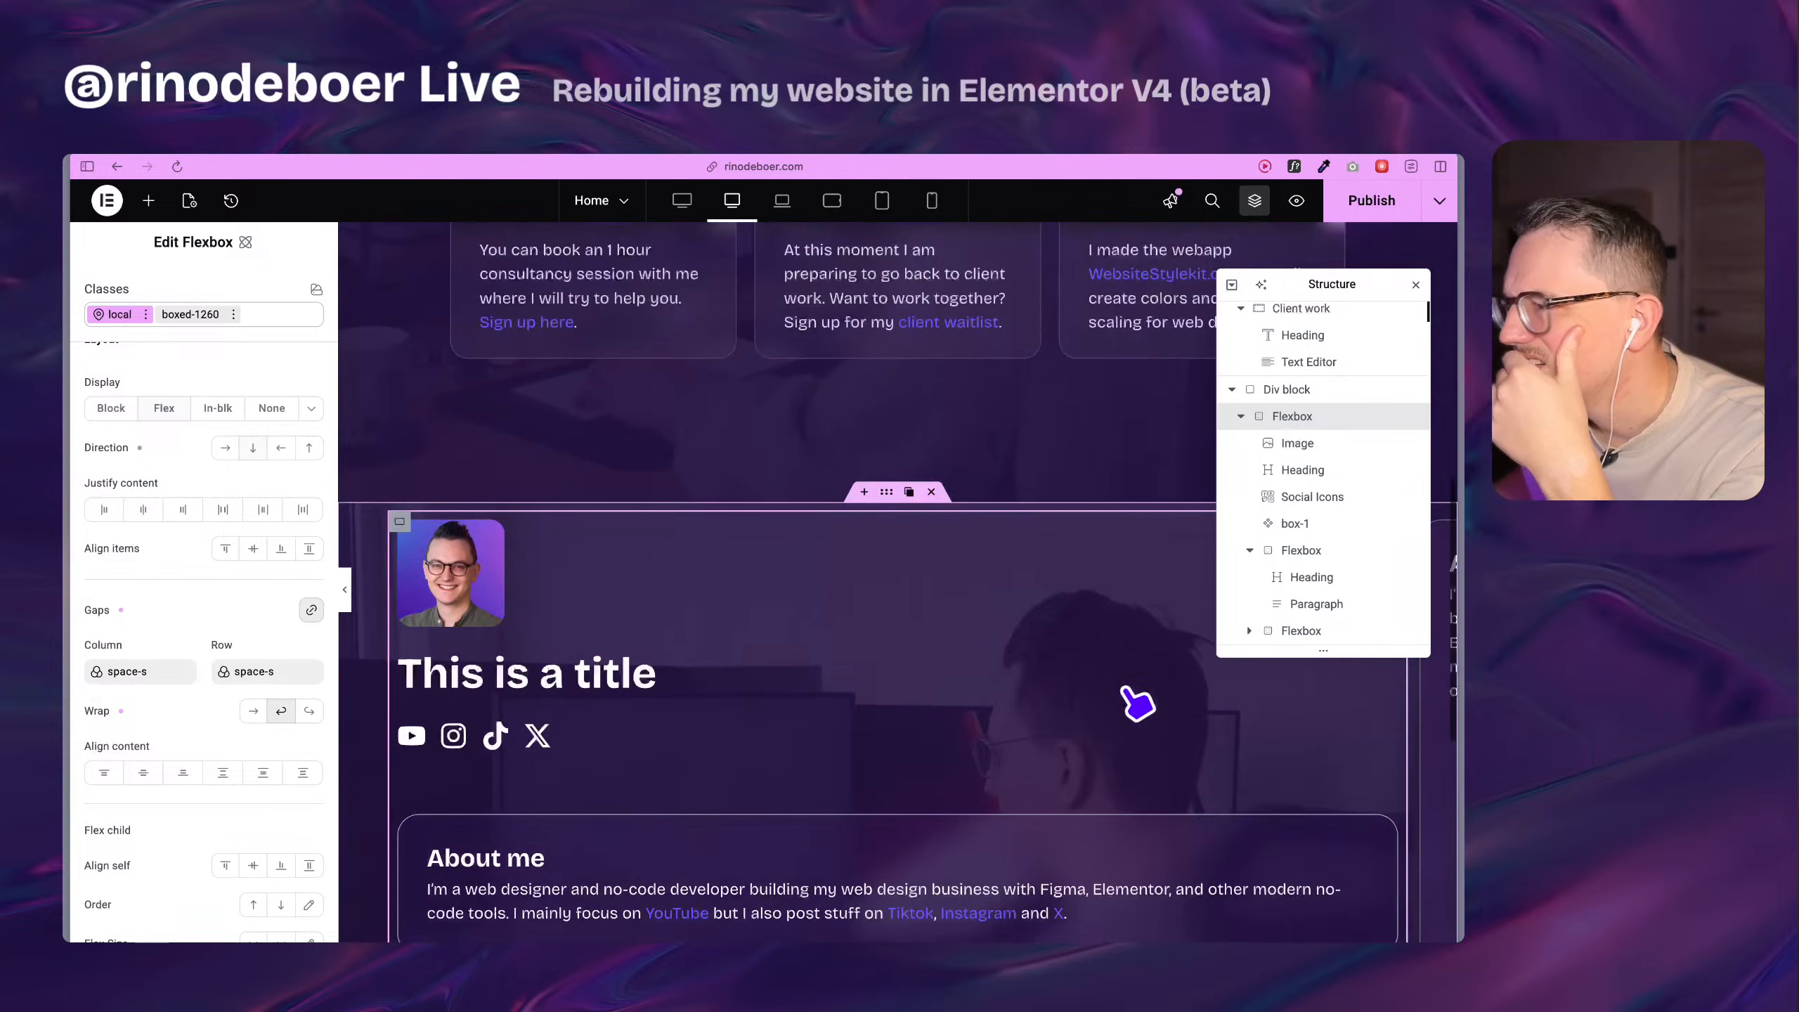
scroll(783, 604, "down", 3)
scroll(786, 606, "down", 5)
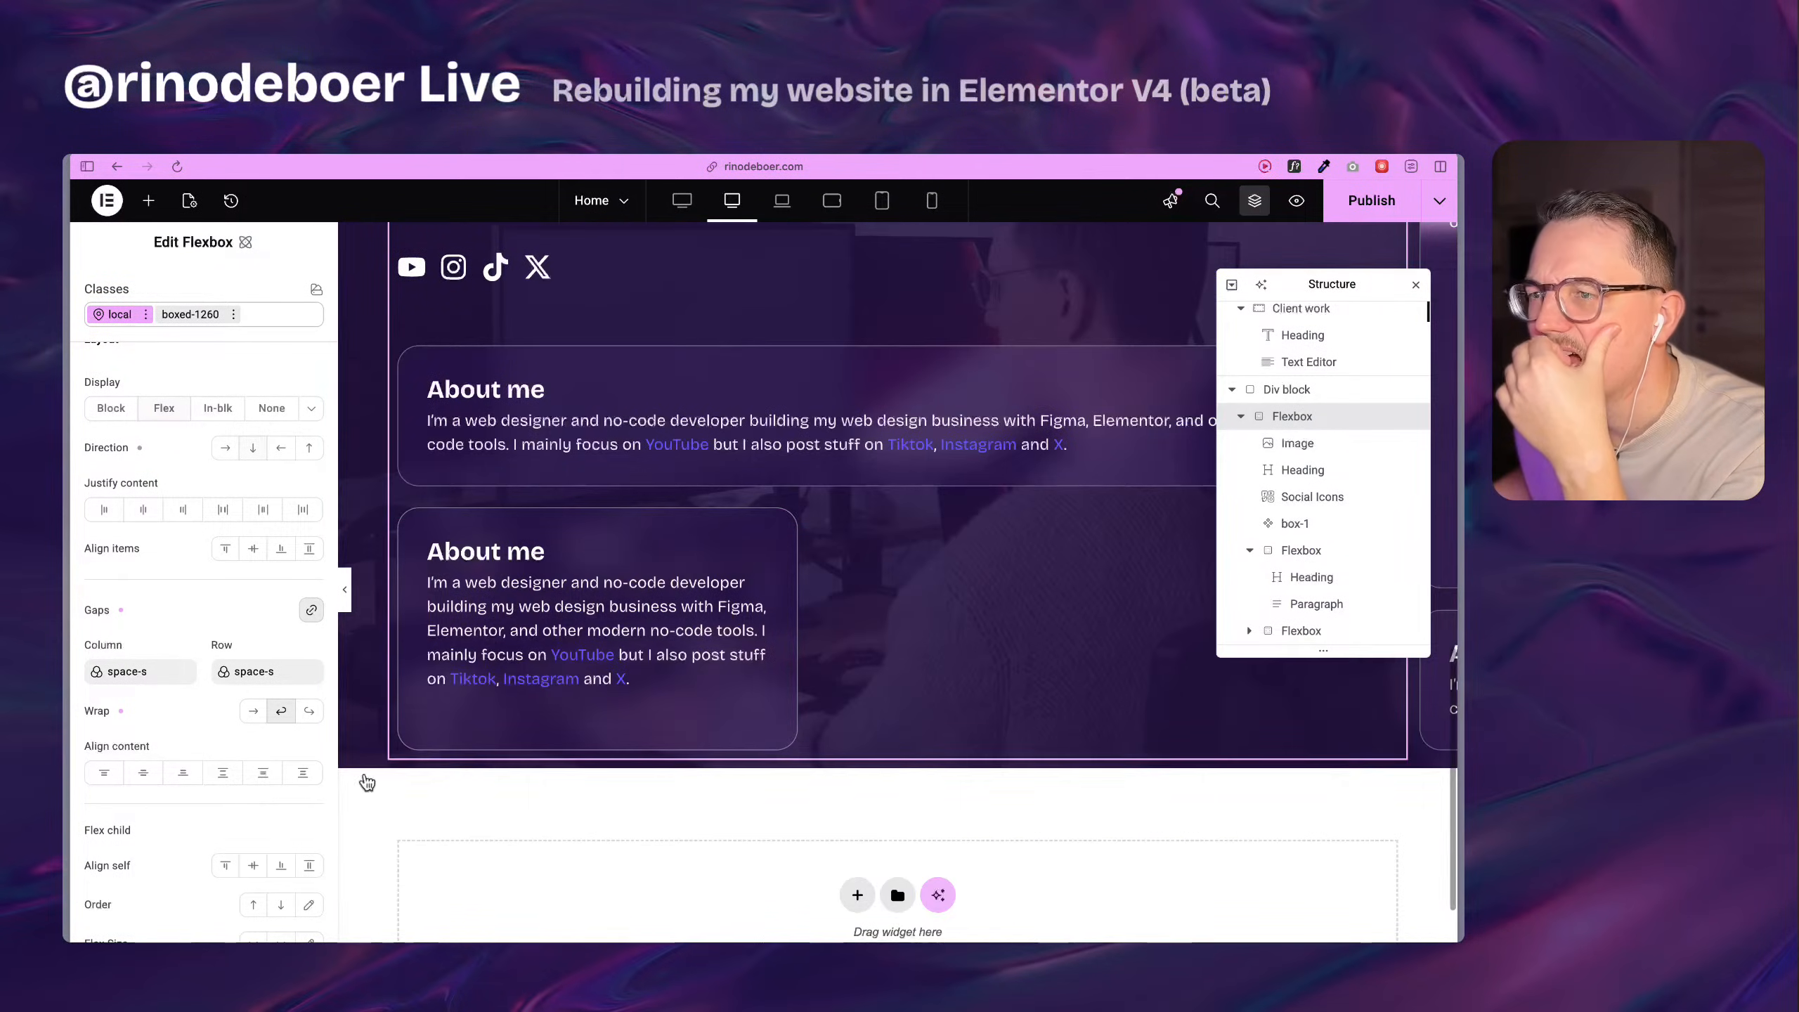
scroll(1020, 761, "up", 2)
scroll(1024, 754, "up", 3)
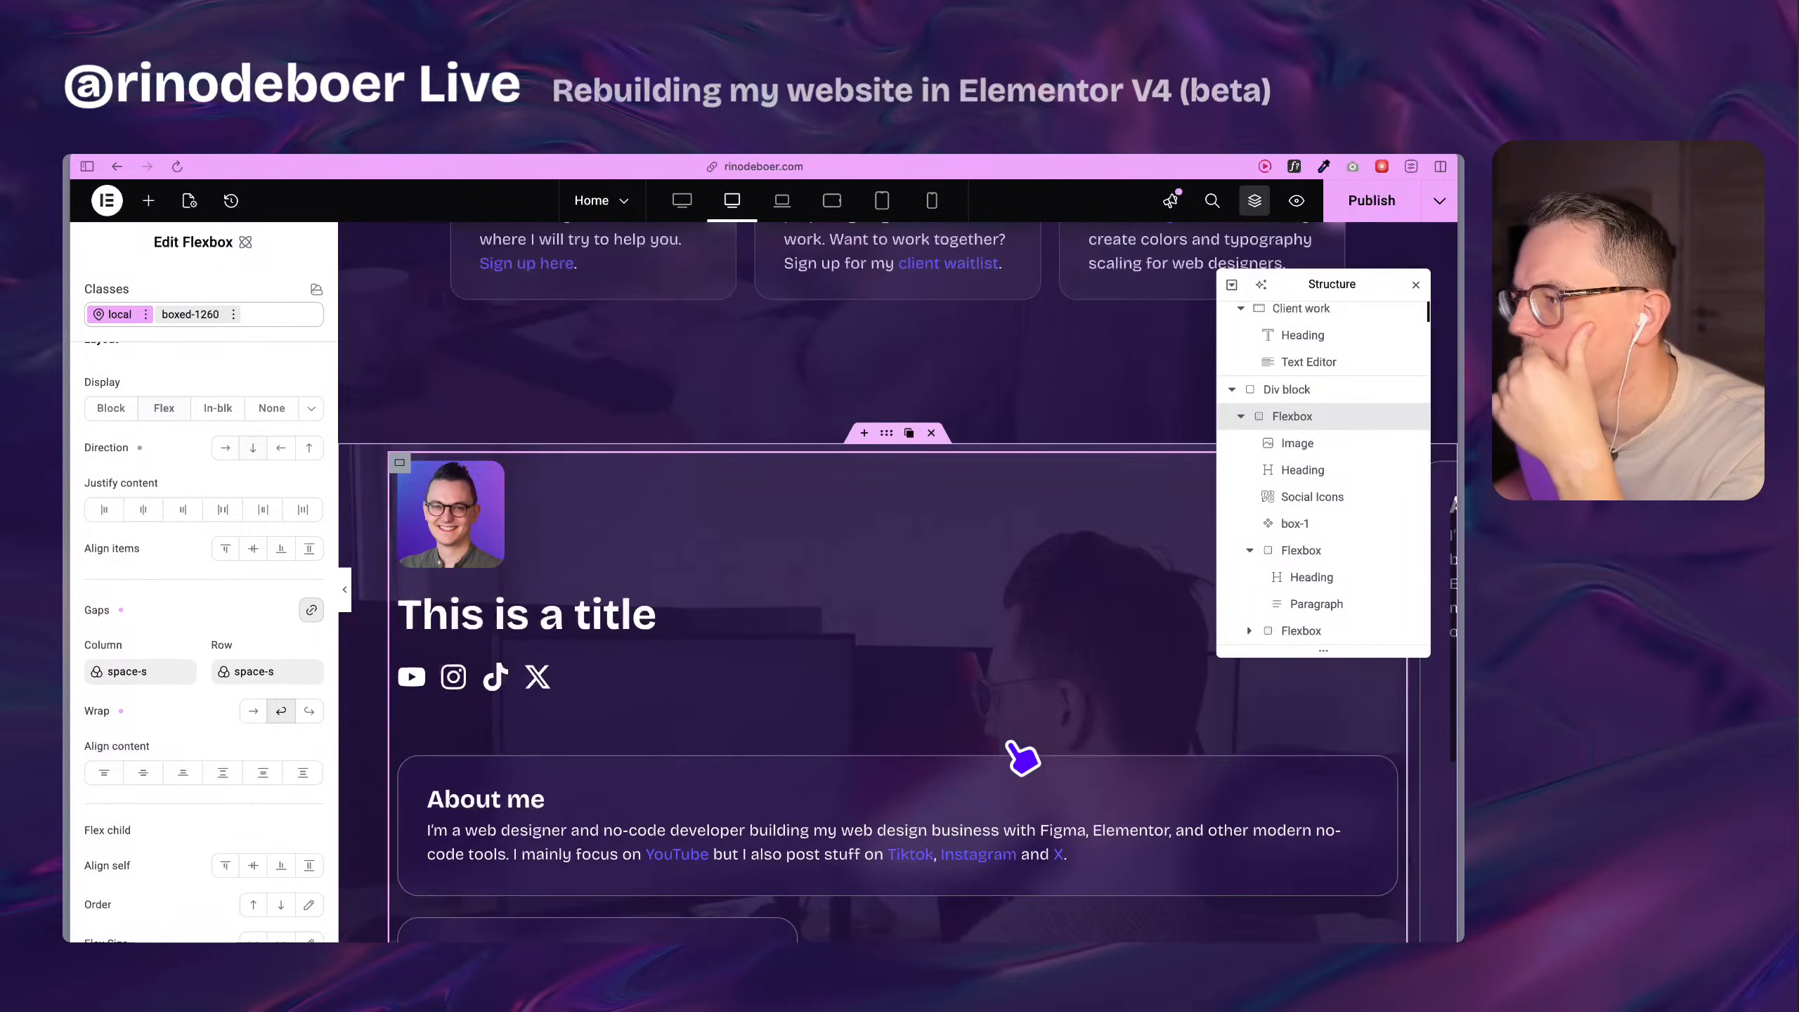
scroll(1024, 754, "down", 3)
left_click_drag(1325, 286, 1158, 296)
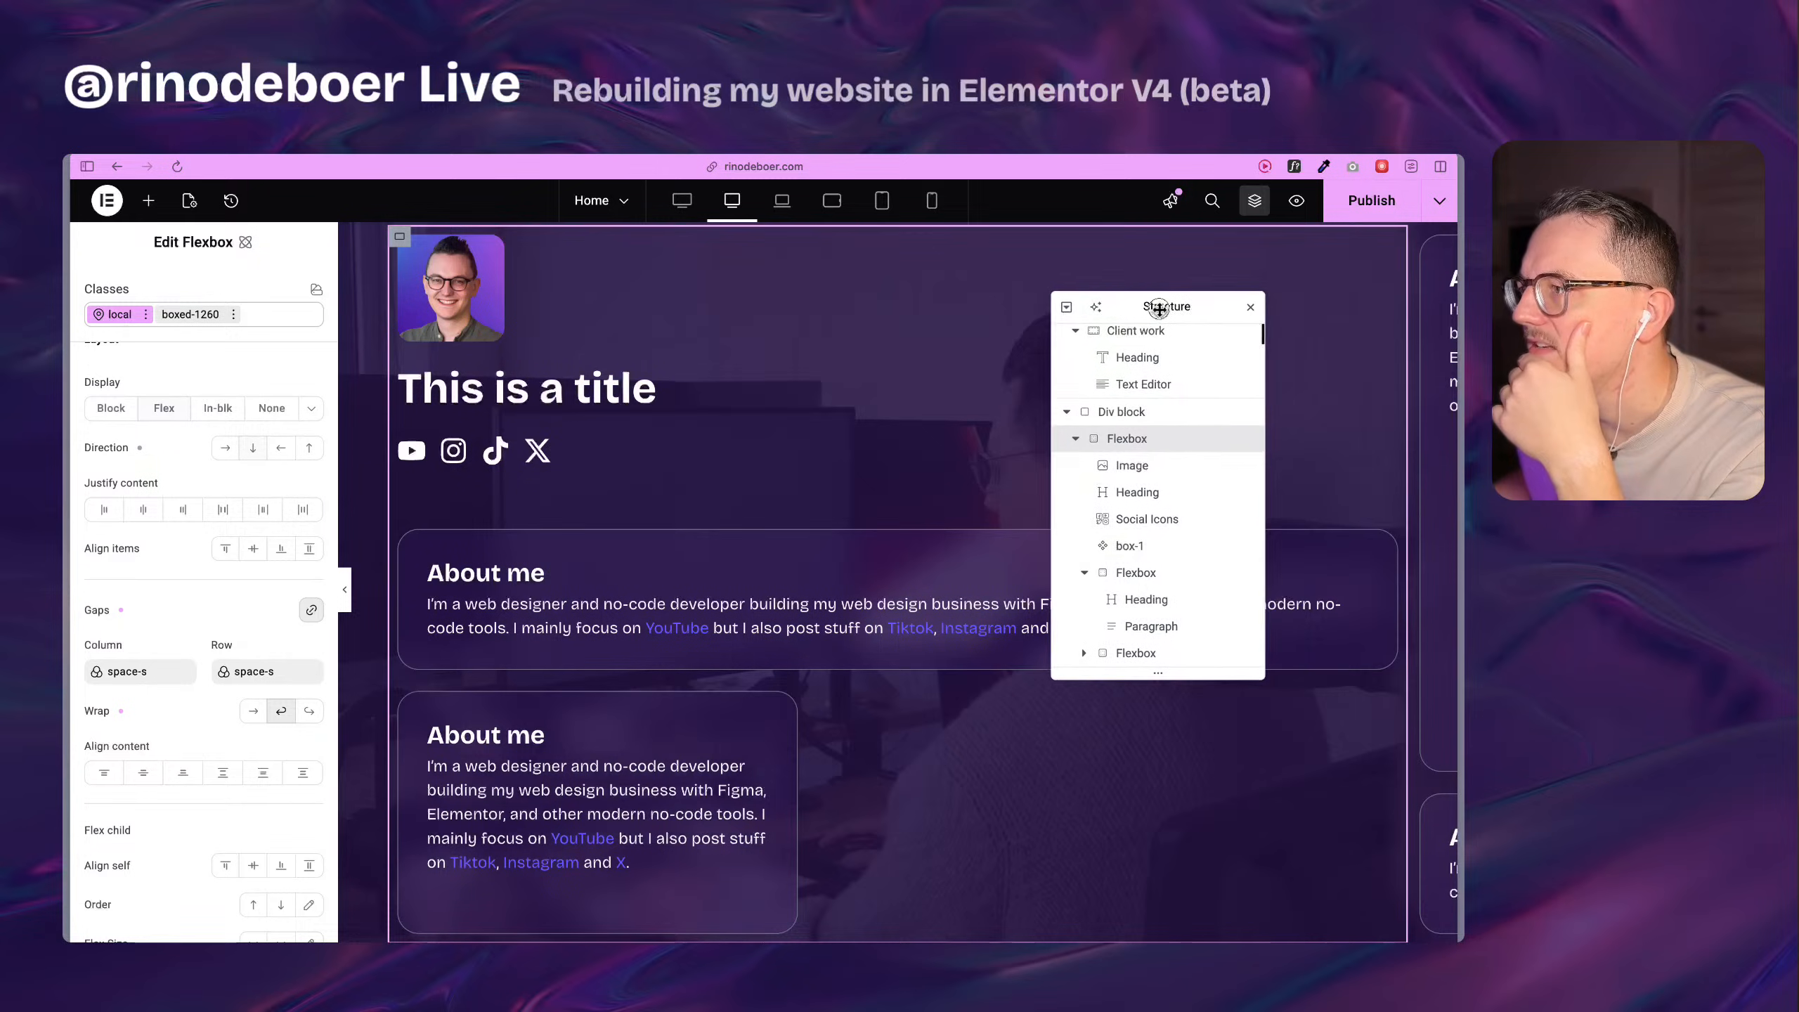
scroll(921, 567, "up", 4)
scroll(1442, 607, "down", 8)
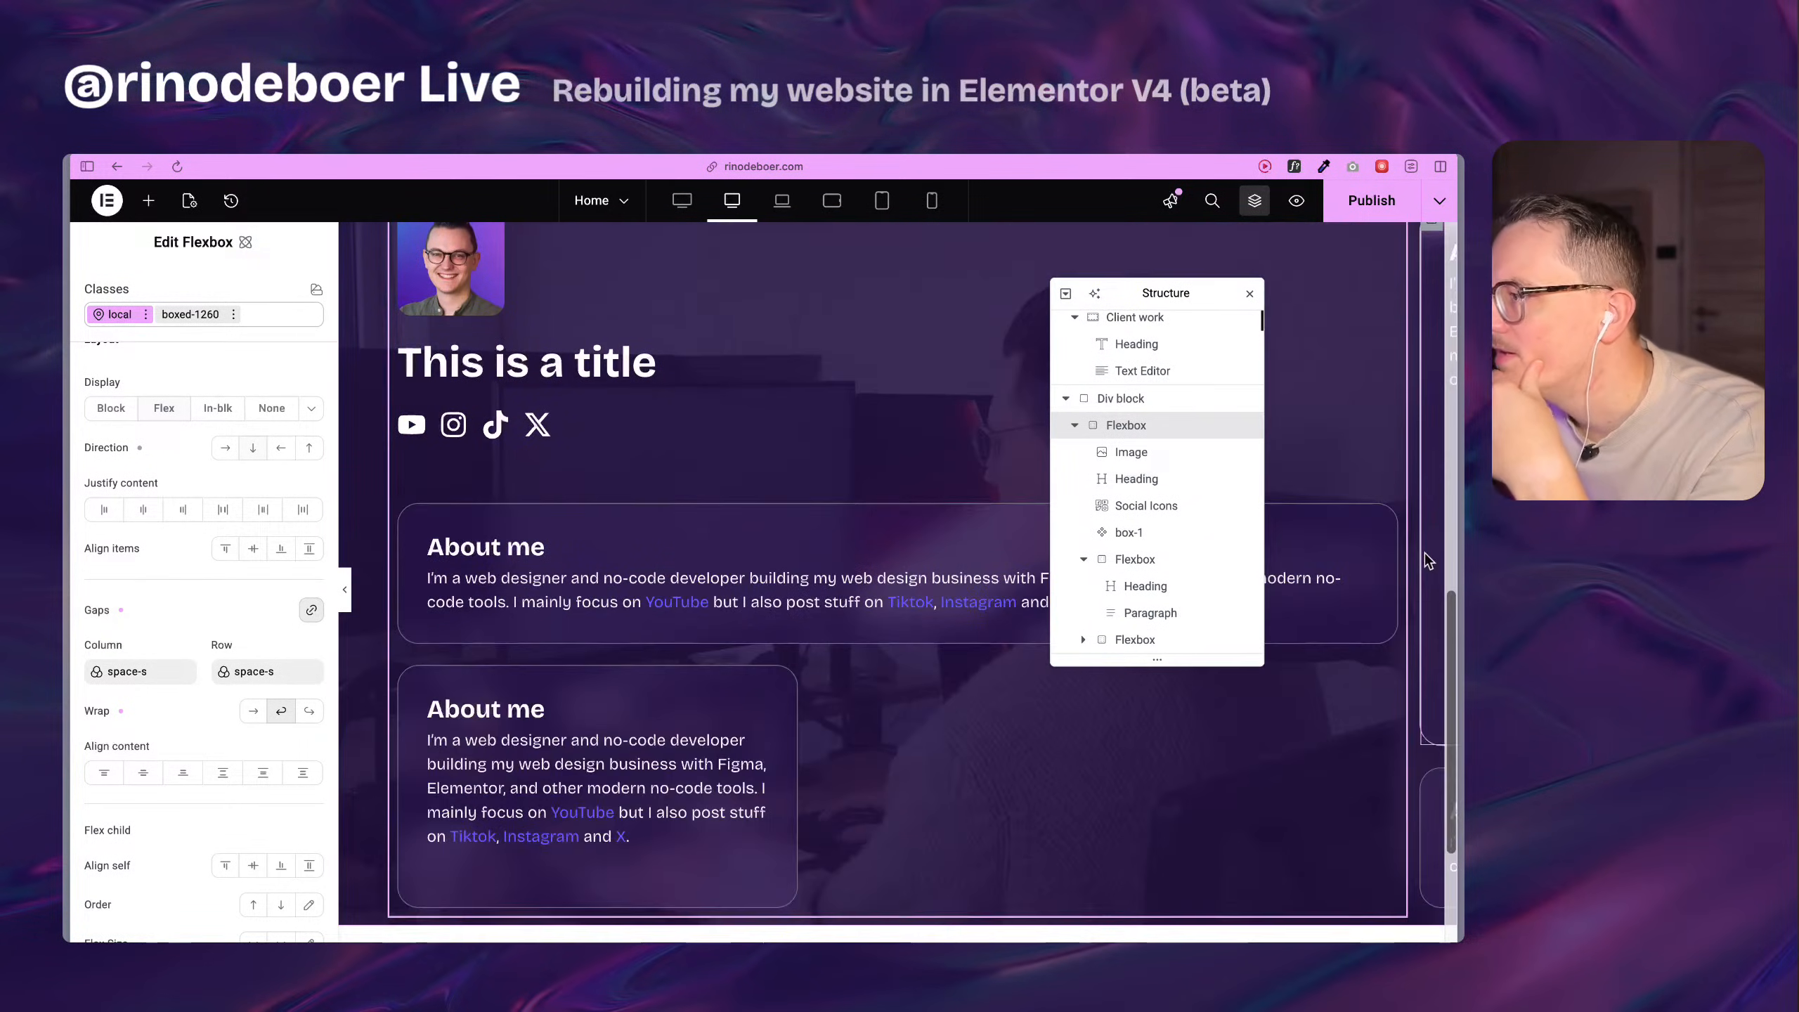
scroll(1441, 608, "up", 2)
scroll(1441, 608, "up", 3)
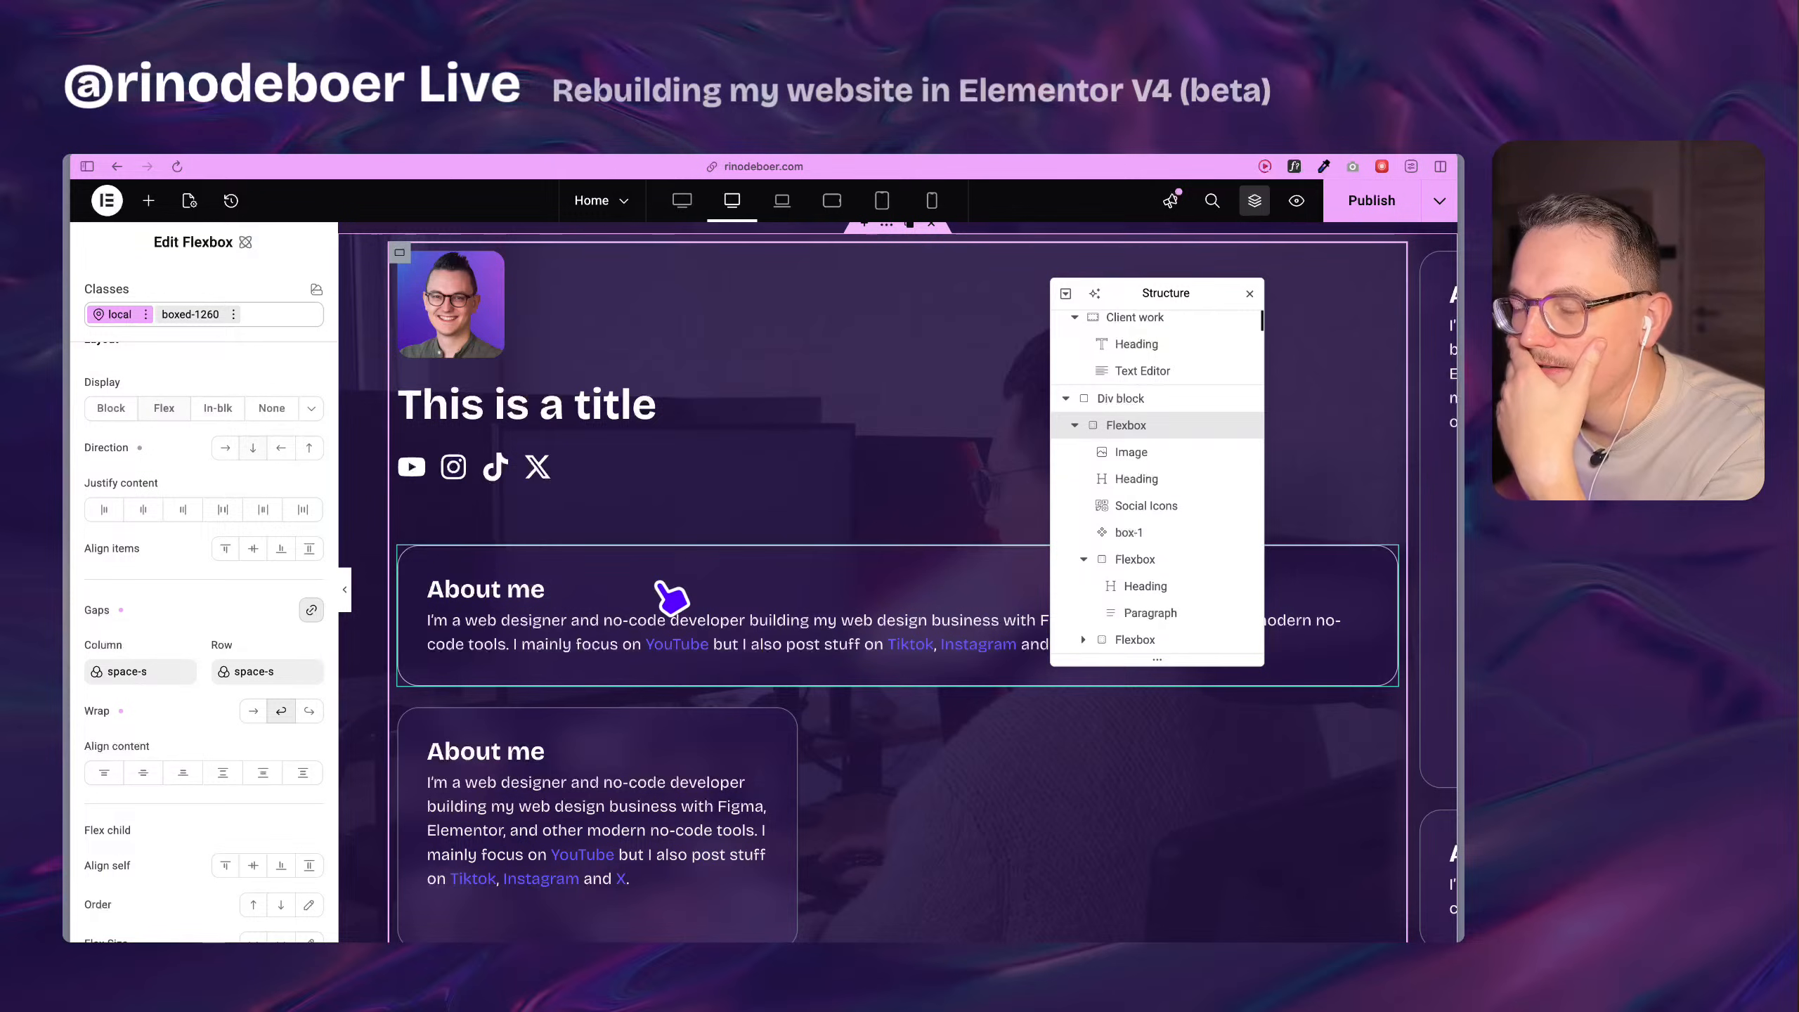
scroll(706, 606, "down", 3)
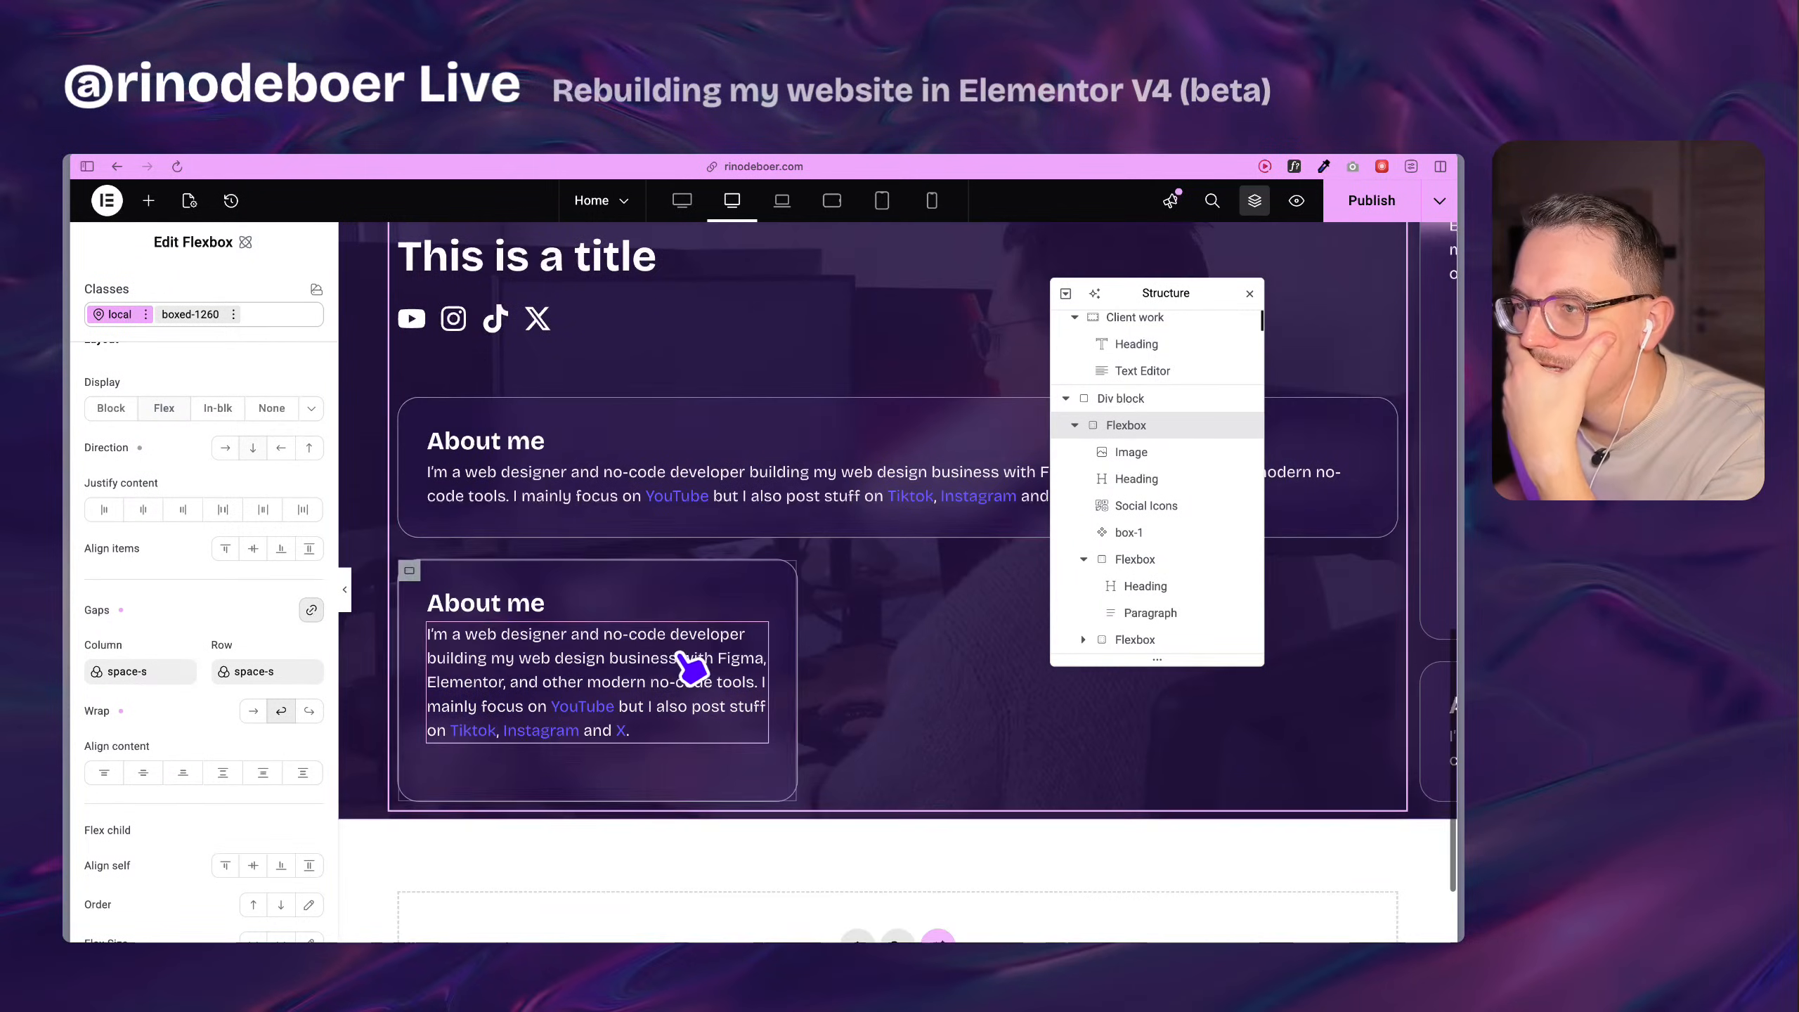
Delete the last two About me Flexboxes from the boxed-1260 Flexbox, keeping only the first 40% wide one.
left_click(410, 571)
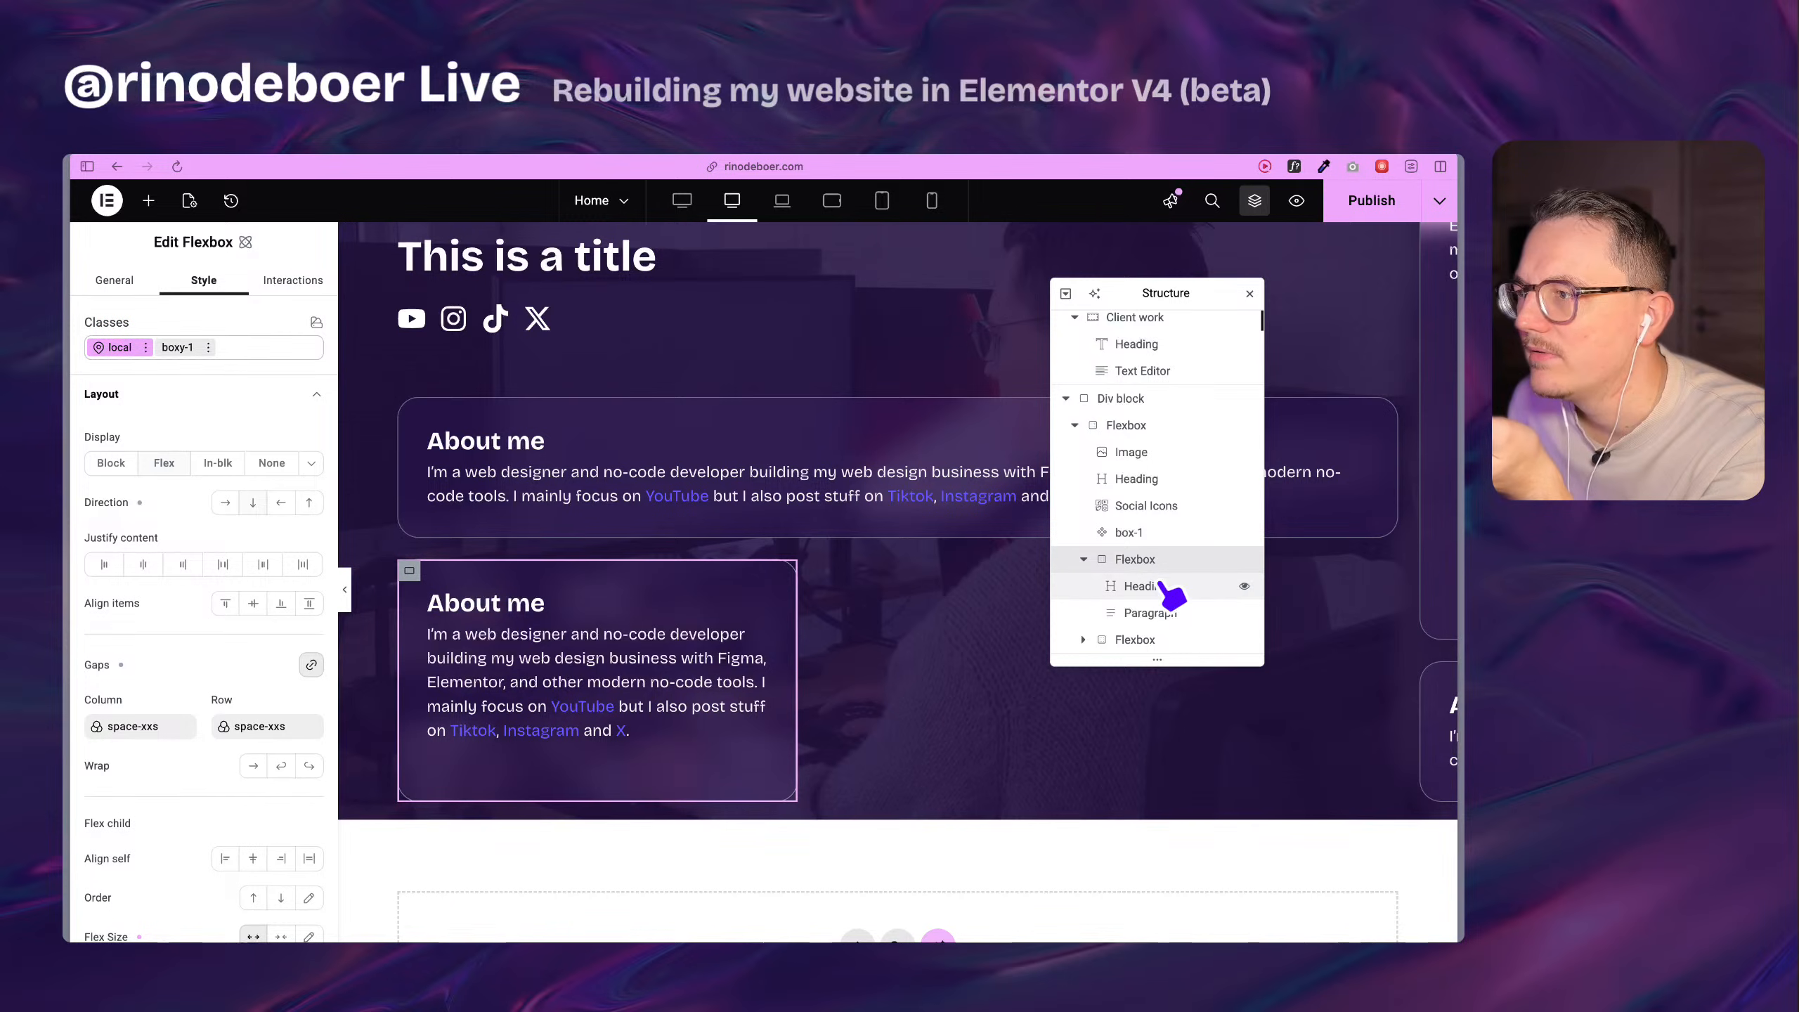
scroll(1084, 539, "down", 1)
left_click(1084, 532)
left_click(1137, 614)
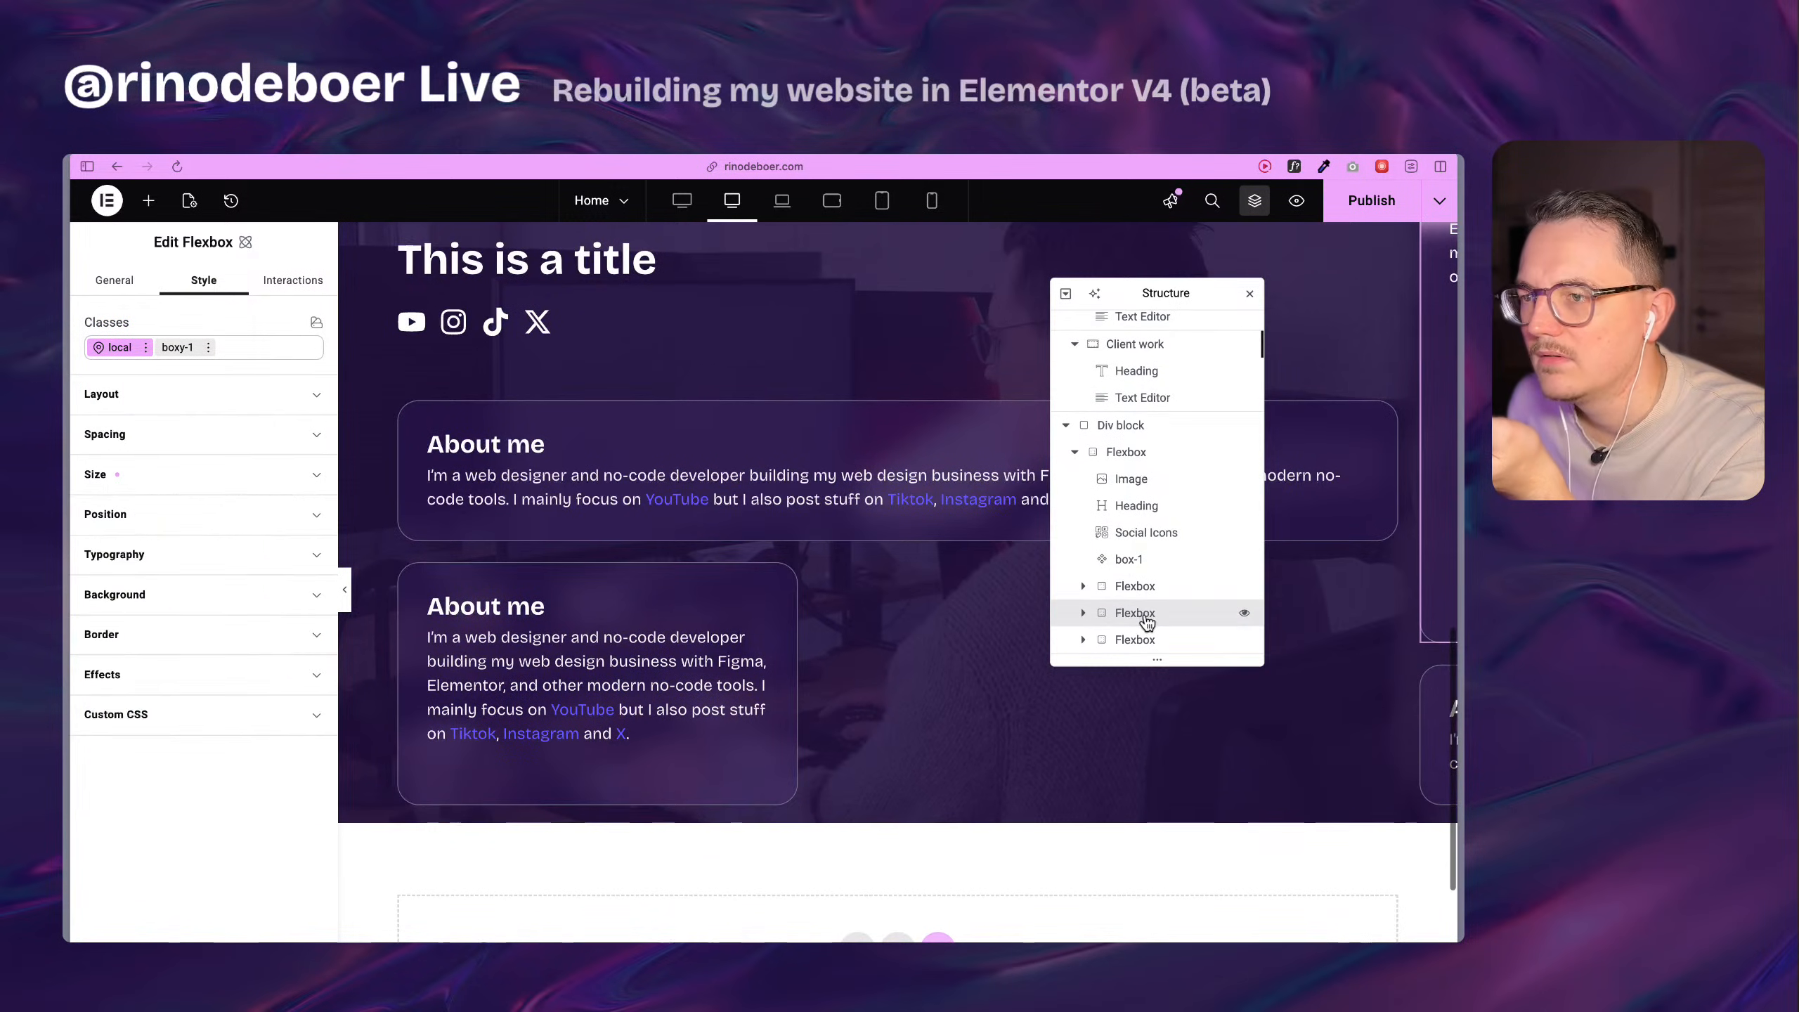
left_click(1162, 638)
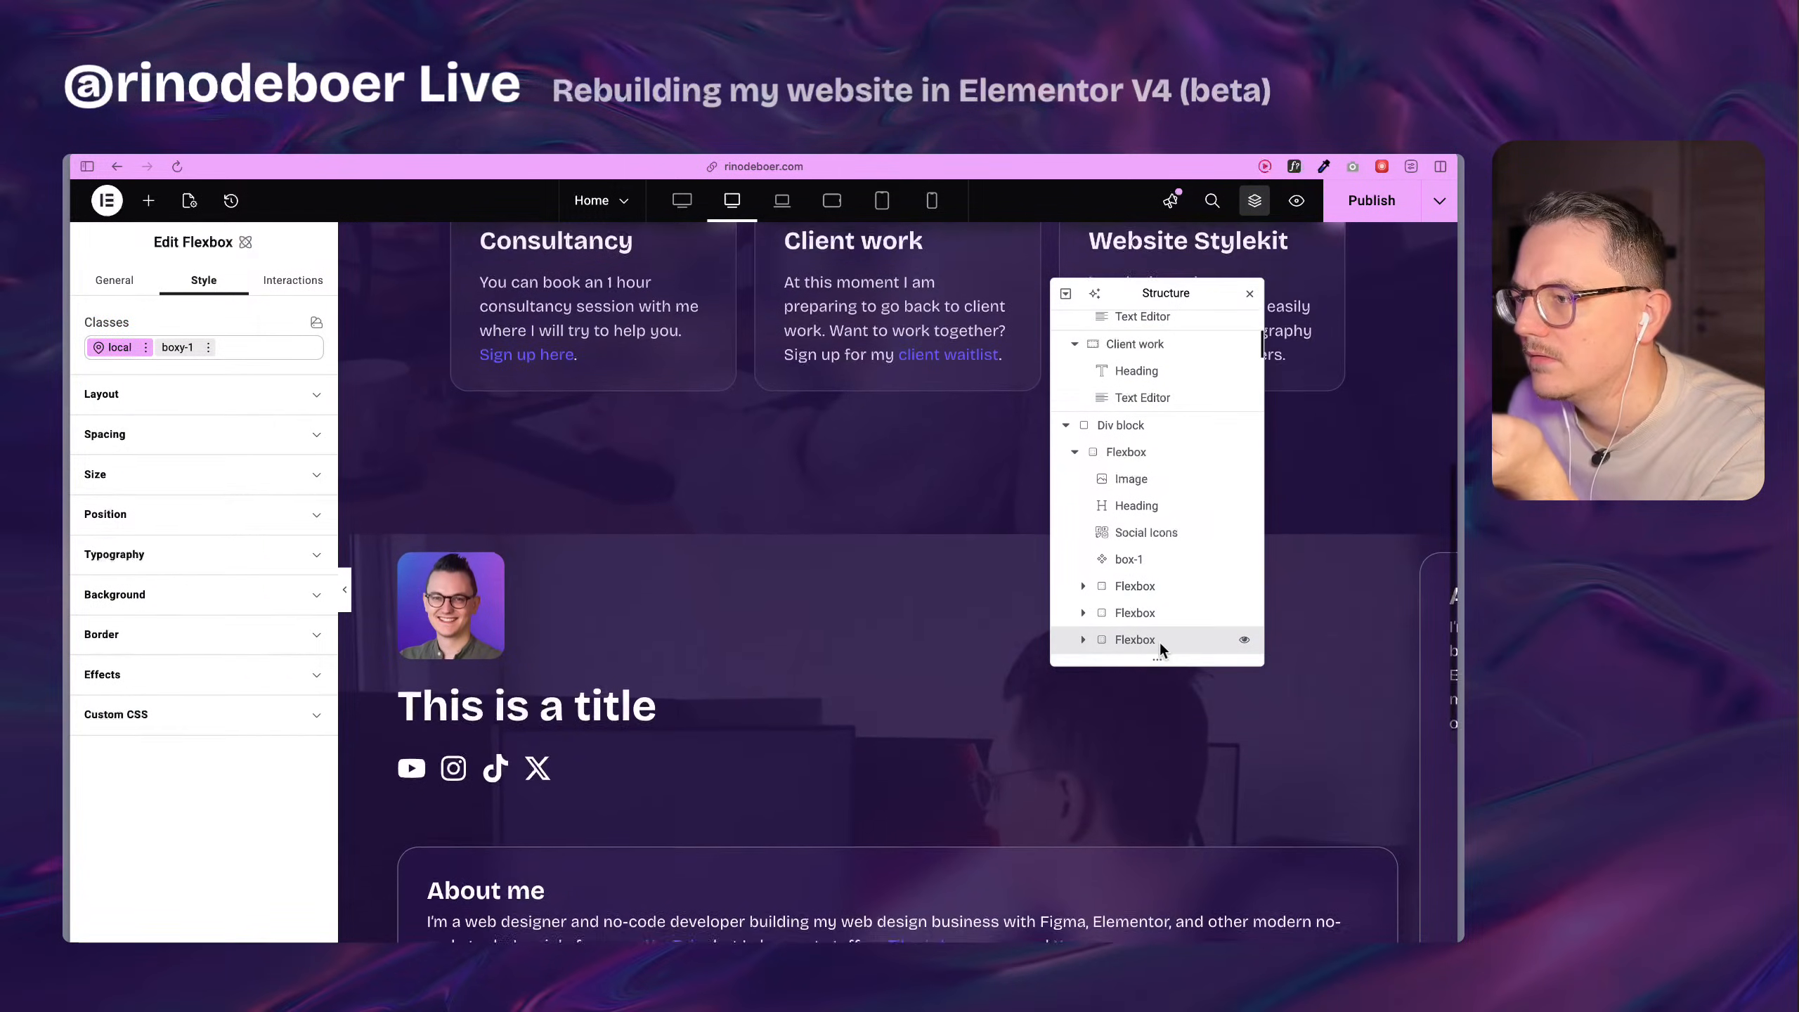
right_click(1161, 640)
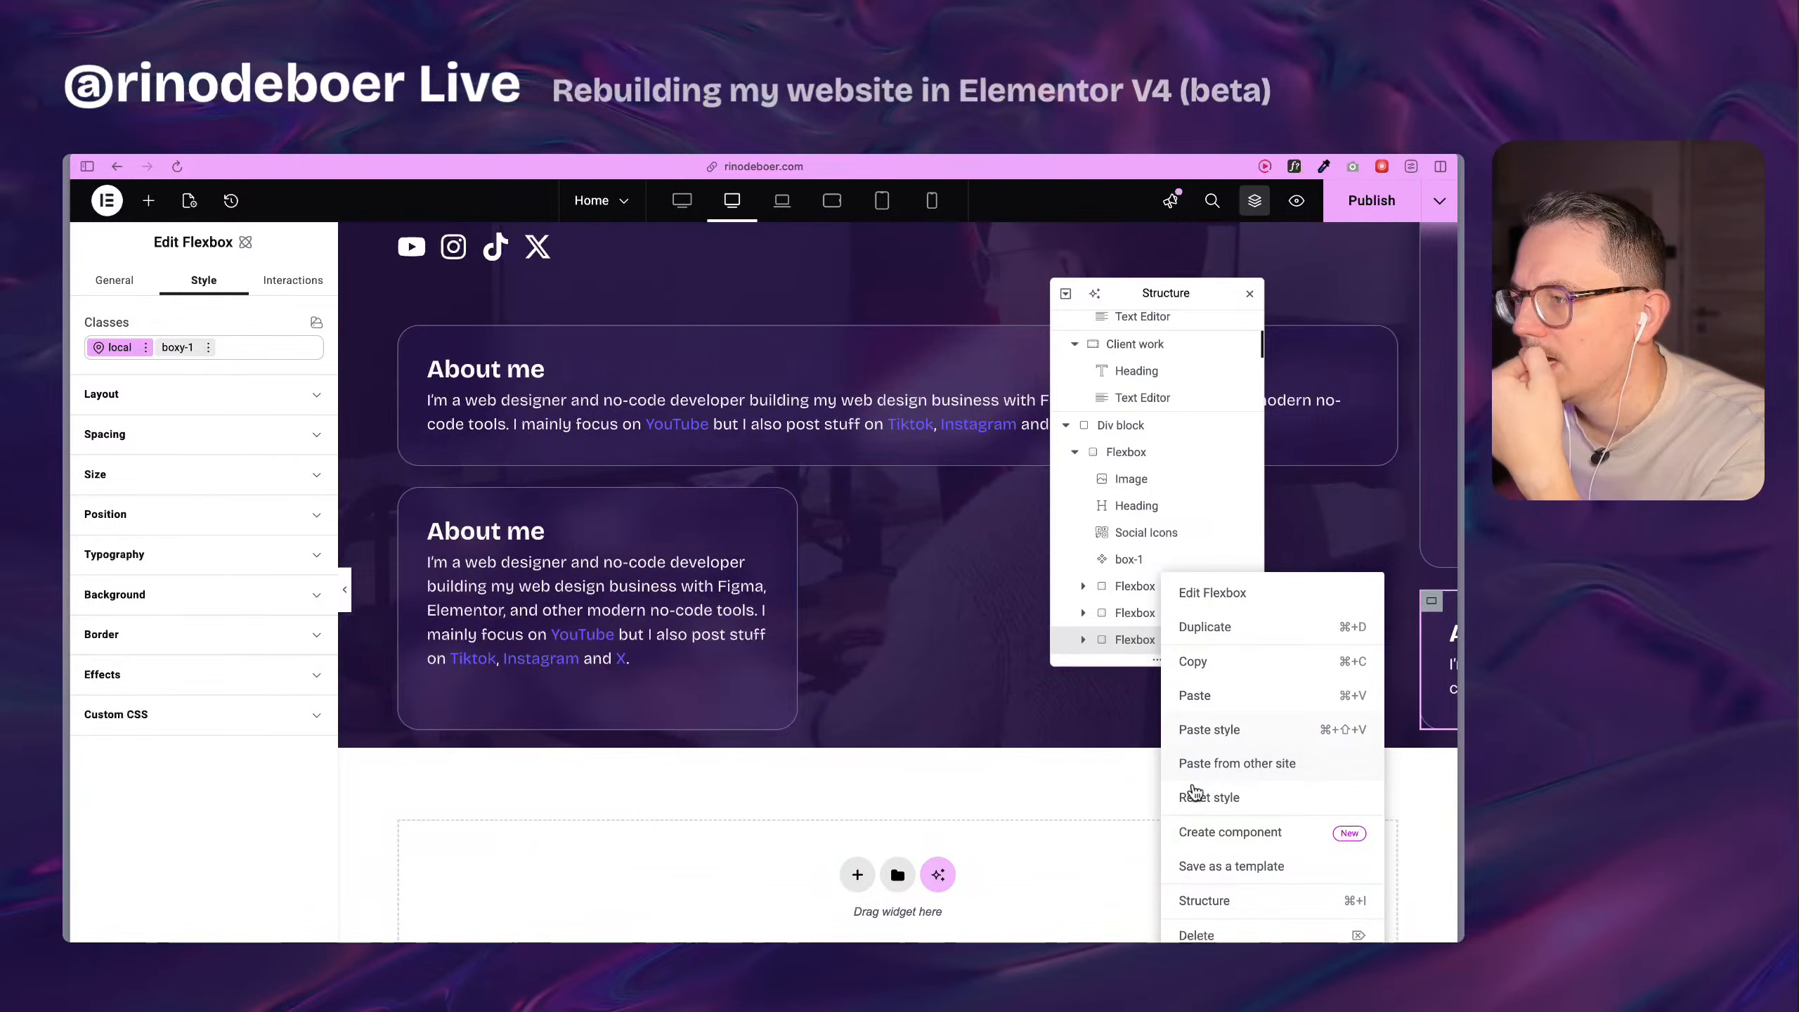
left_click(1197, 935)
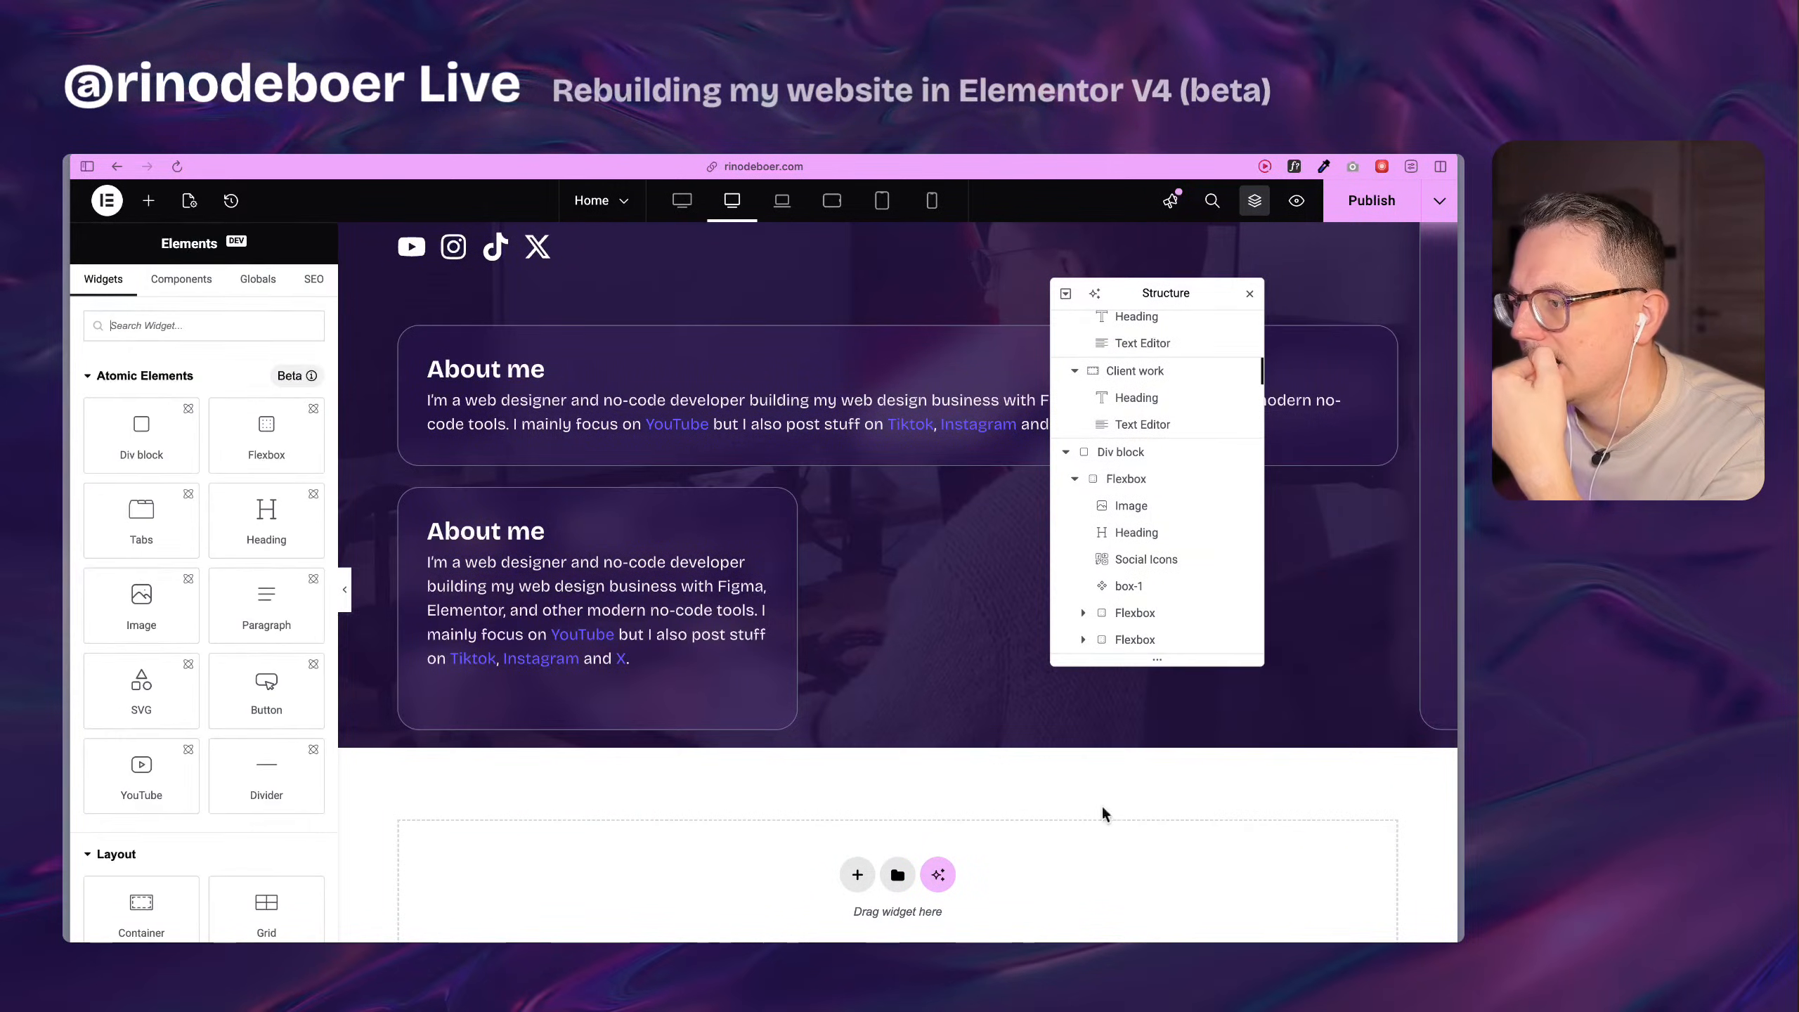
left_click(1165, 650)
right_click(1165, 646)
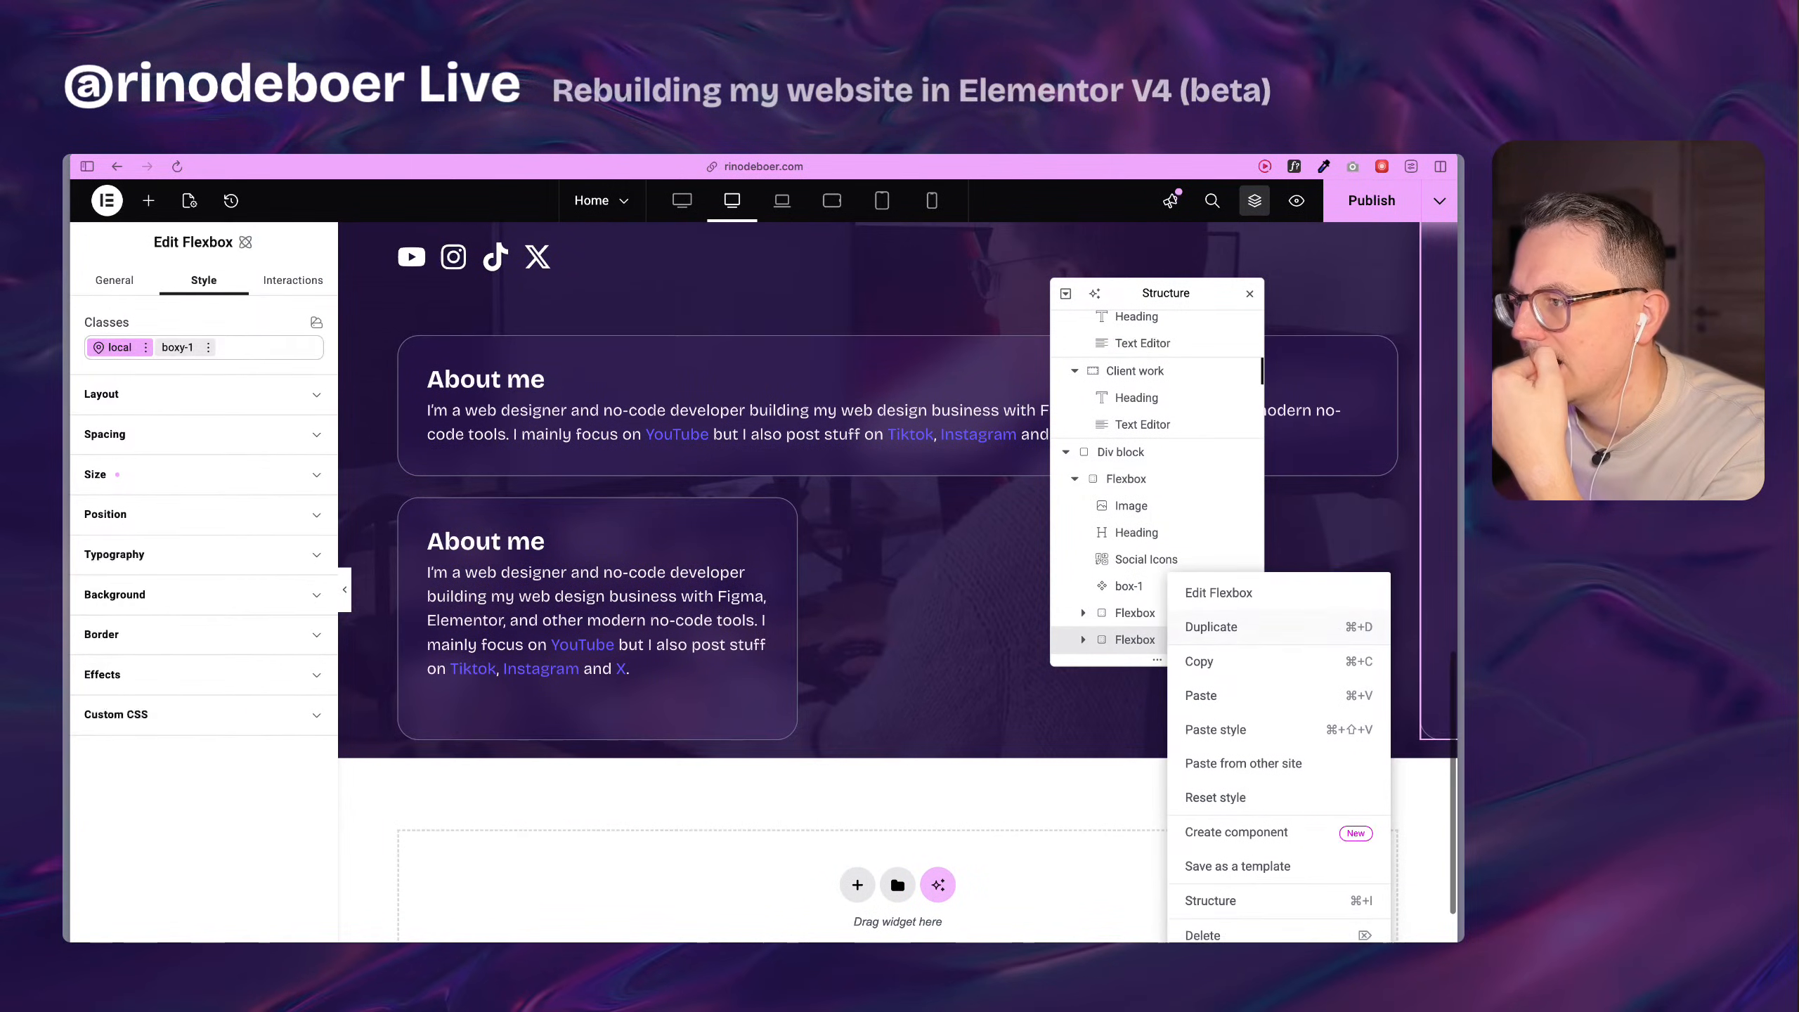
left_click(1218, 931)
Check the remaining About me Flexbox's local width and flex size settings and duplicate it.
left_click(1142, 640)
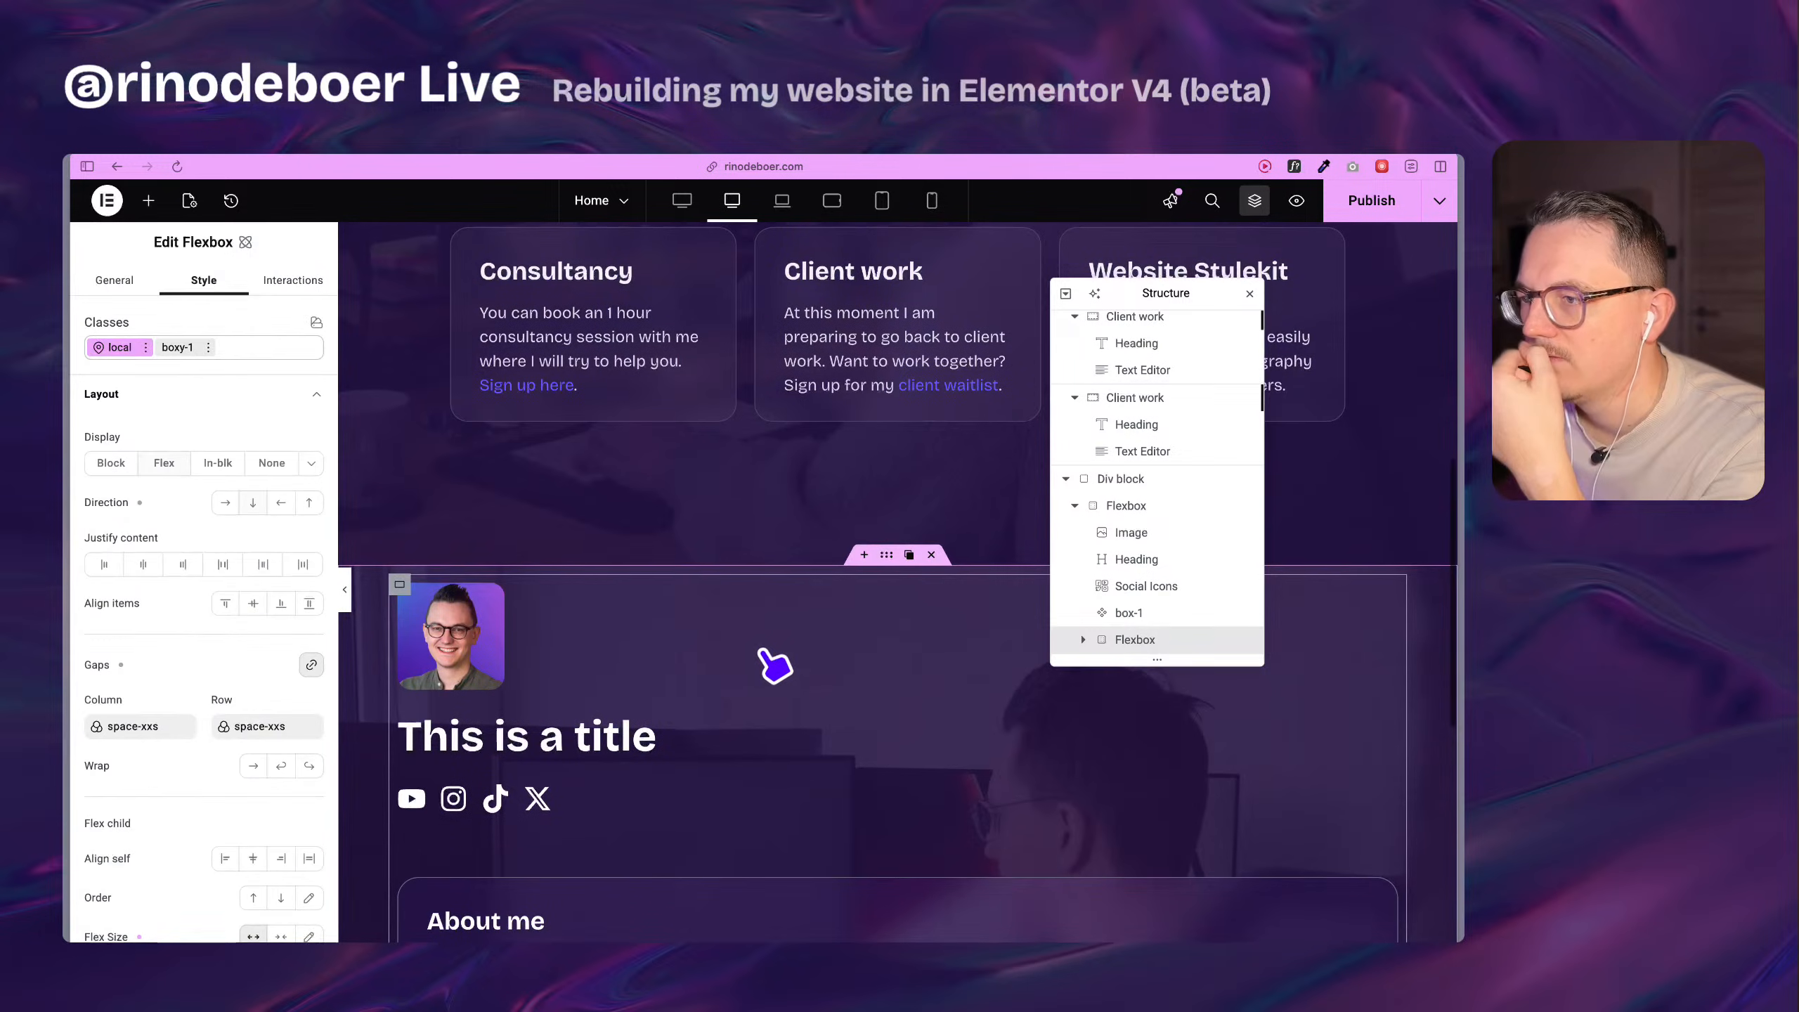
scroll(815, 745, "down", 5)
scroll(854, 748, "down", 2)
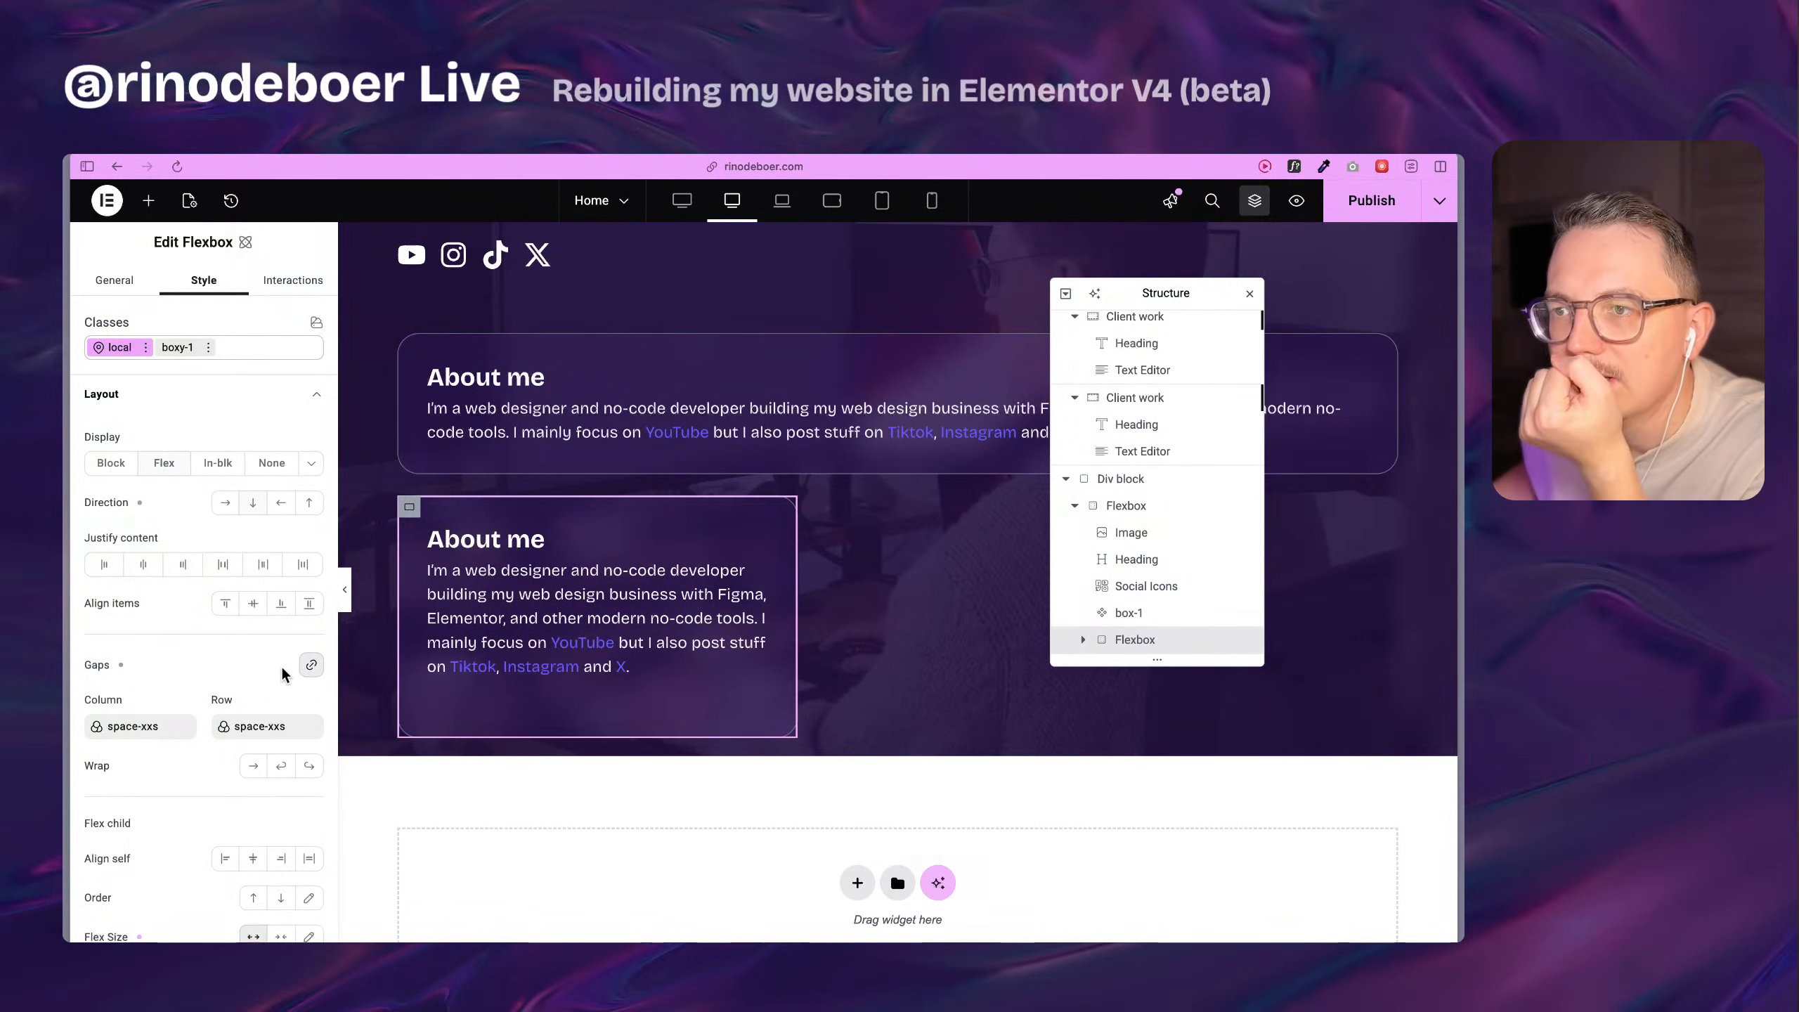
scroll(251, 644, "down", 5)
scroll(227, 710, "down", 9)
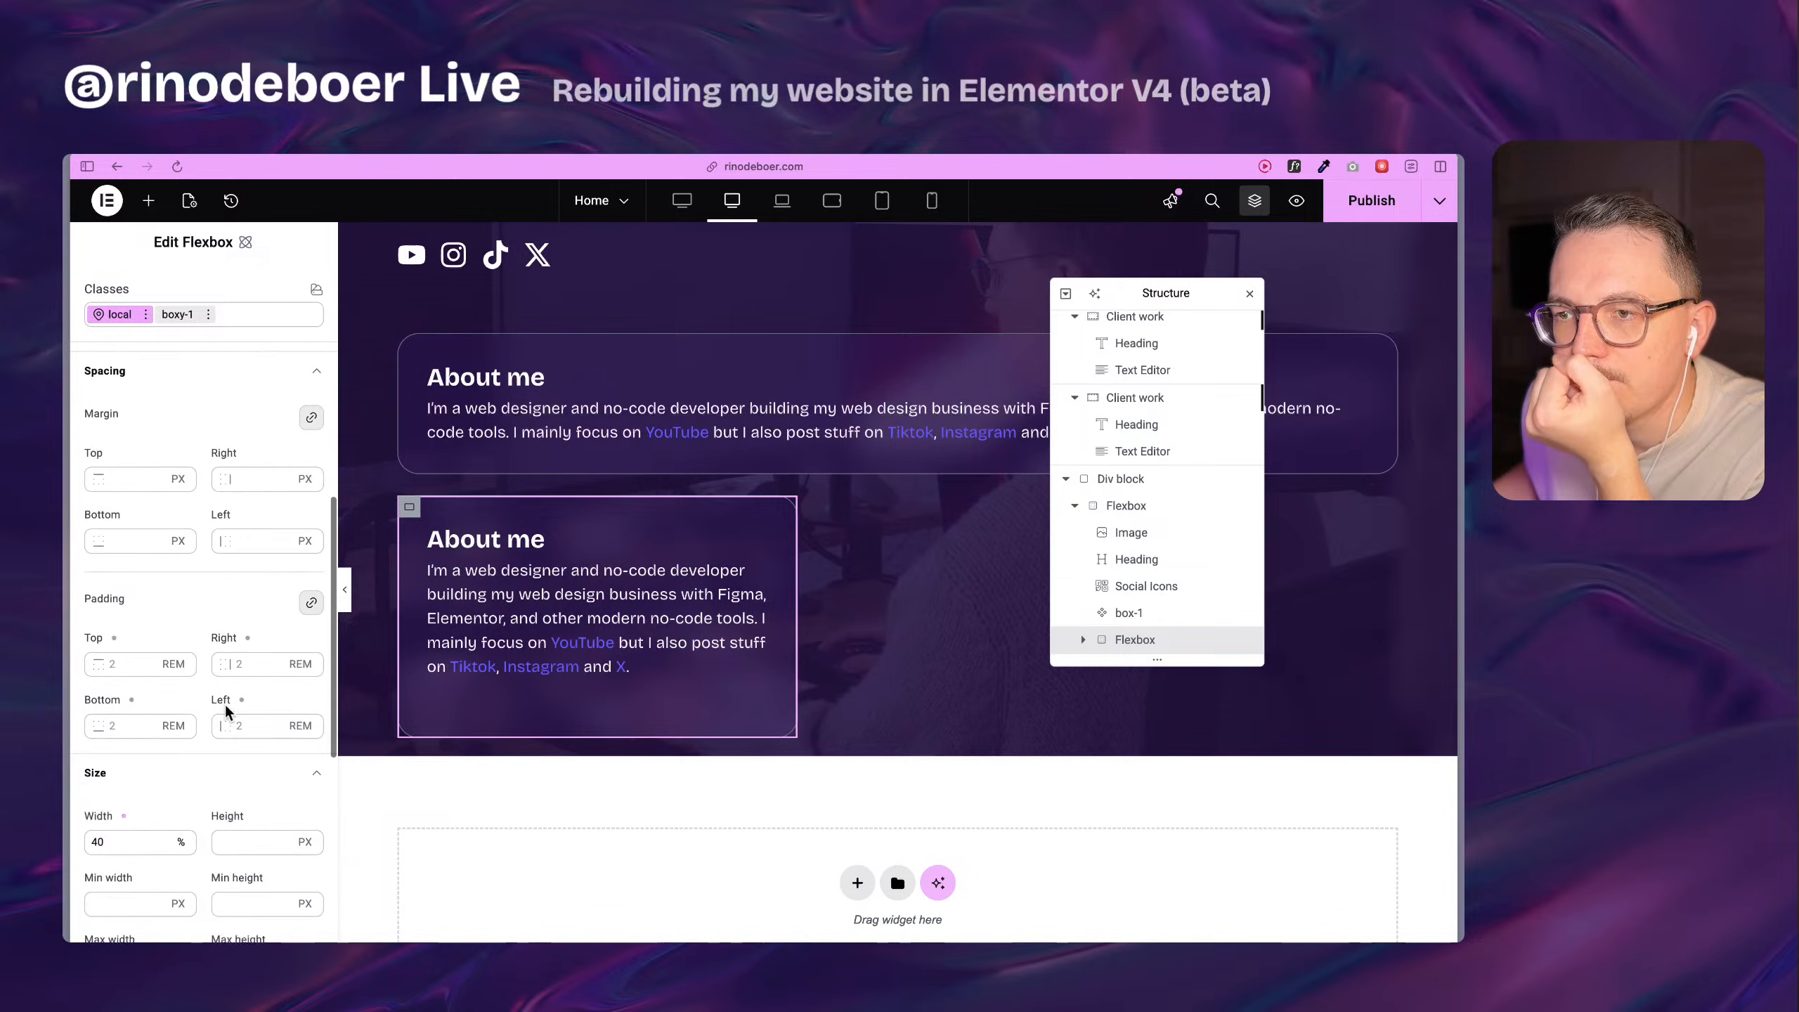
scroll(225, 703, "down", 2)
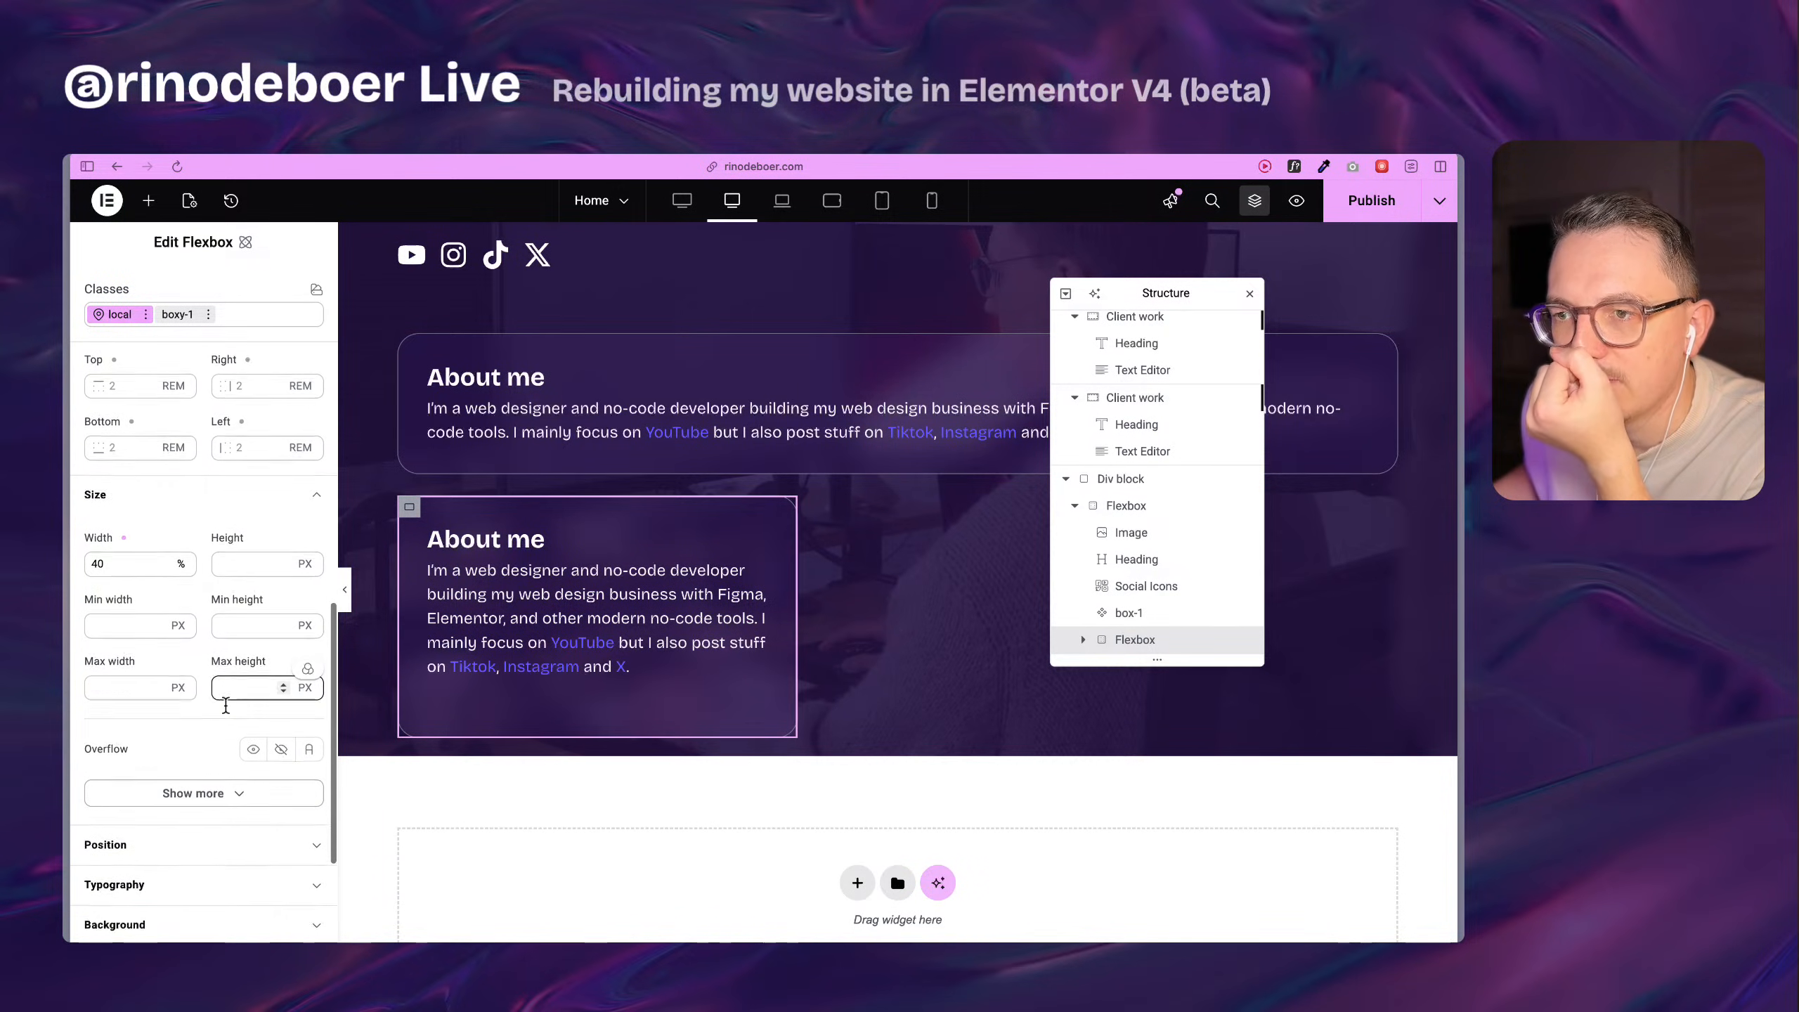
scroll(224, 703, "up", 9)
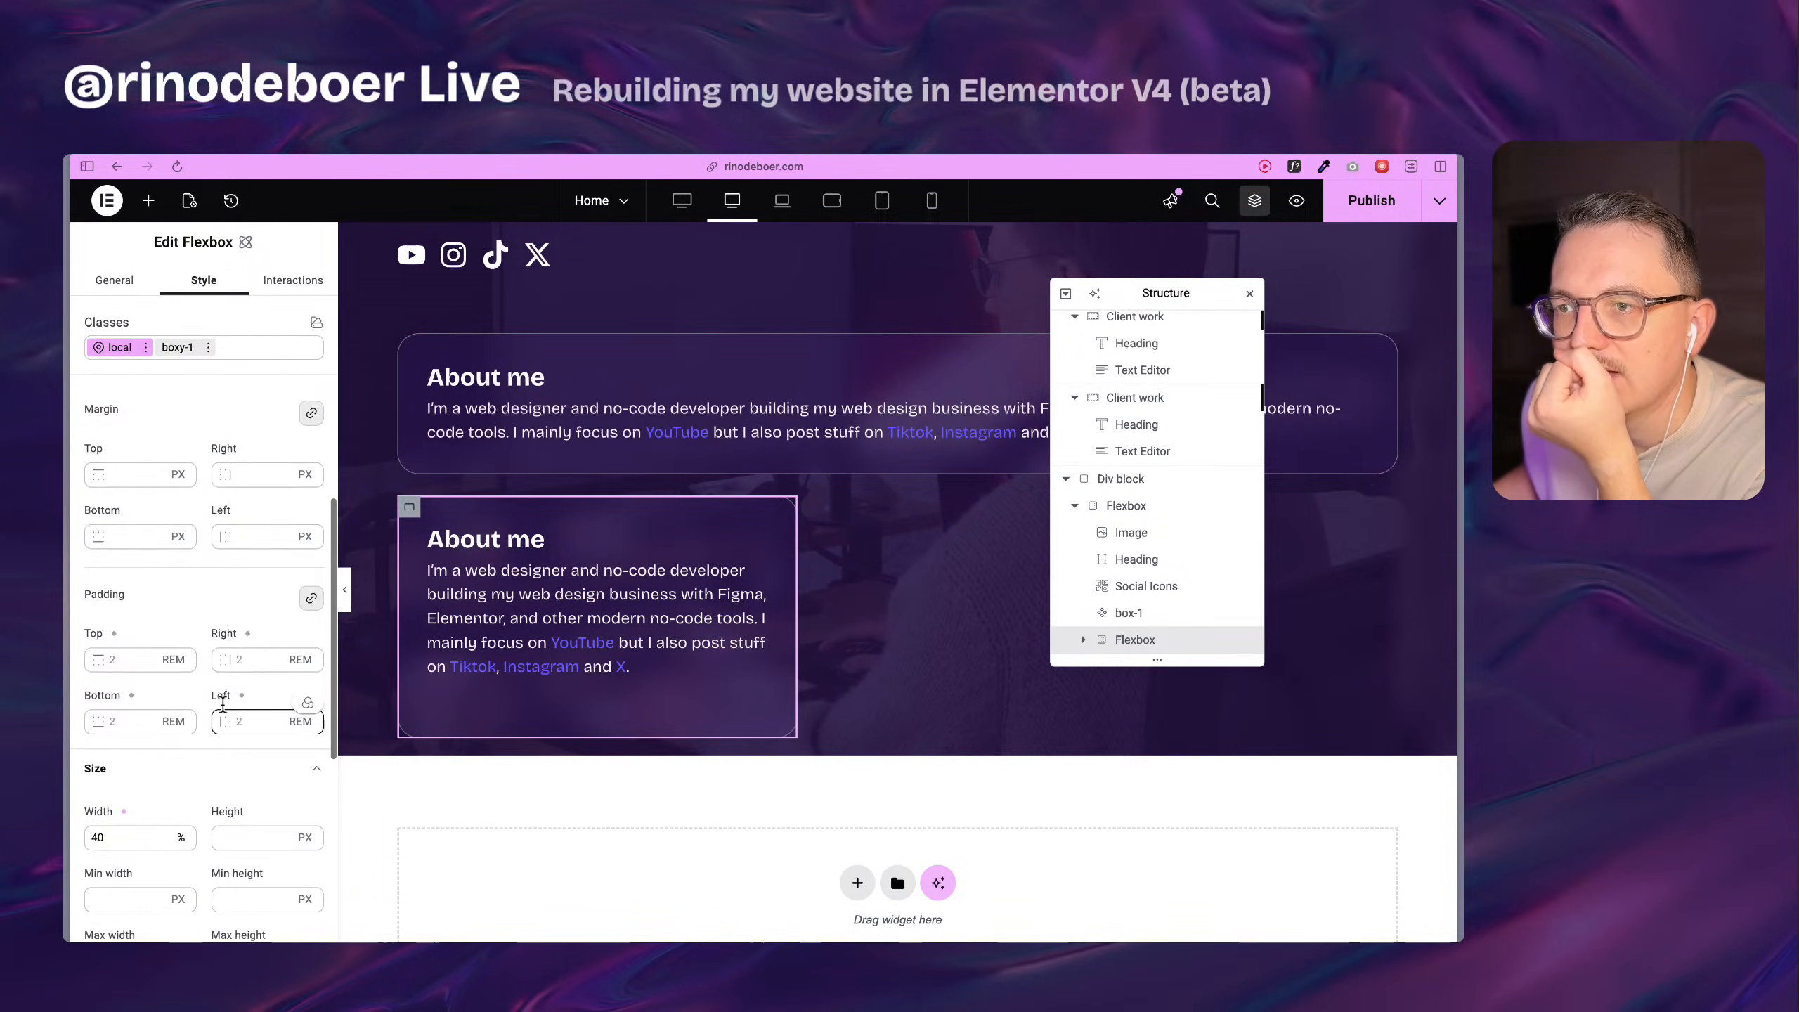
scroll(222, 703, "up", 1)
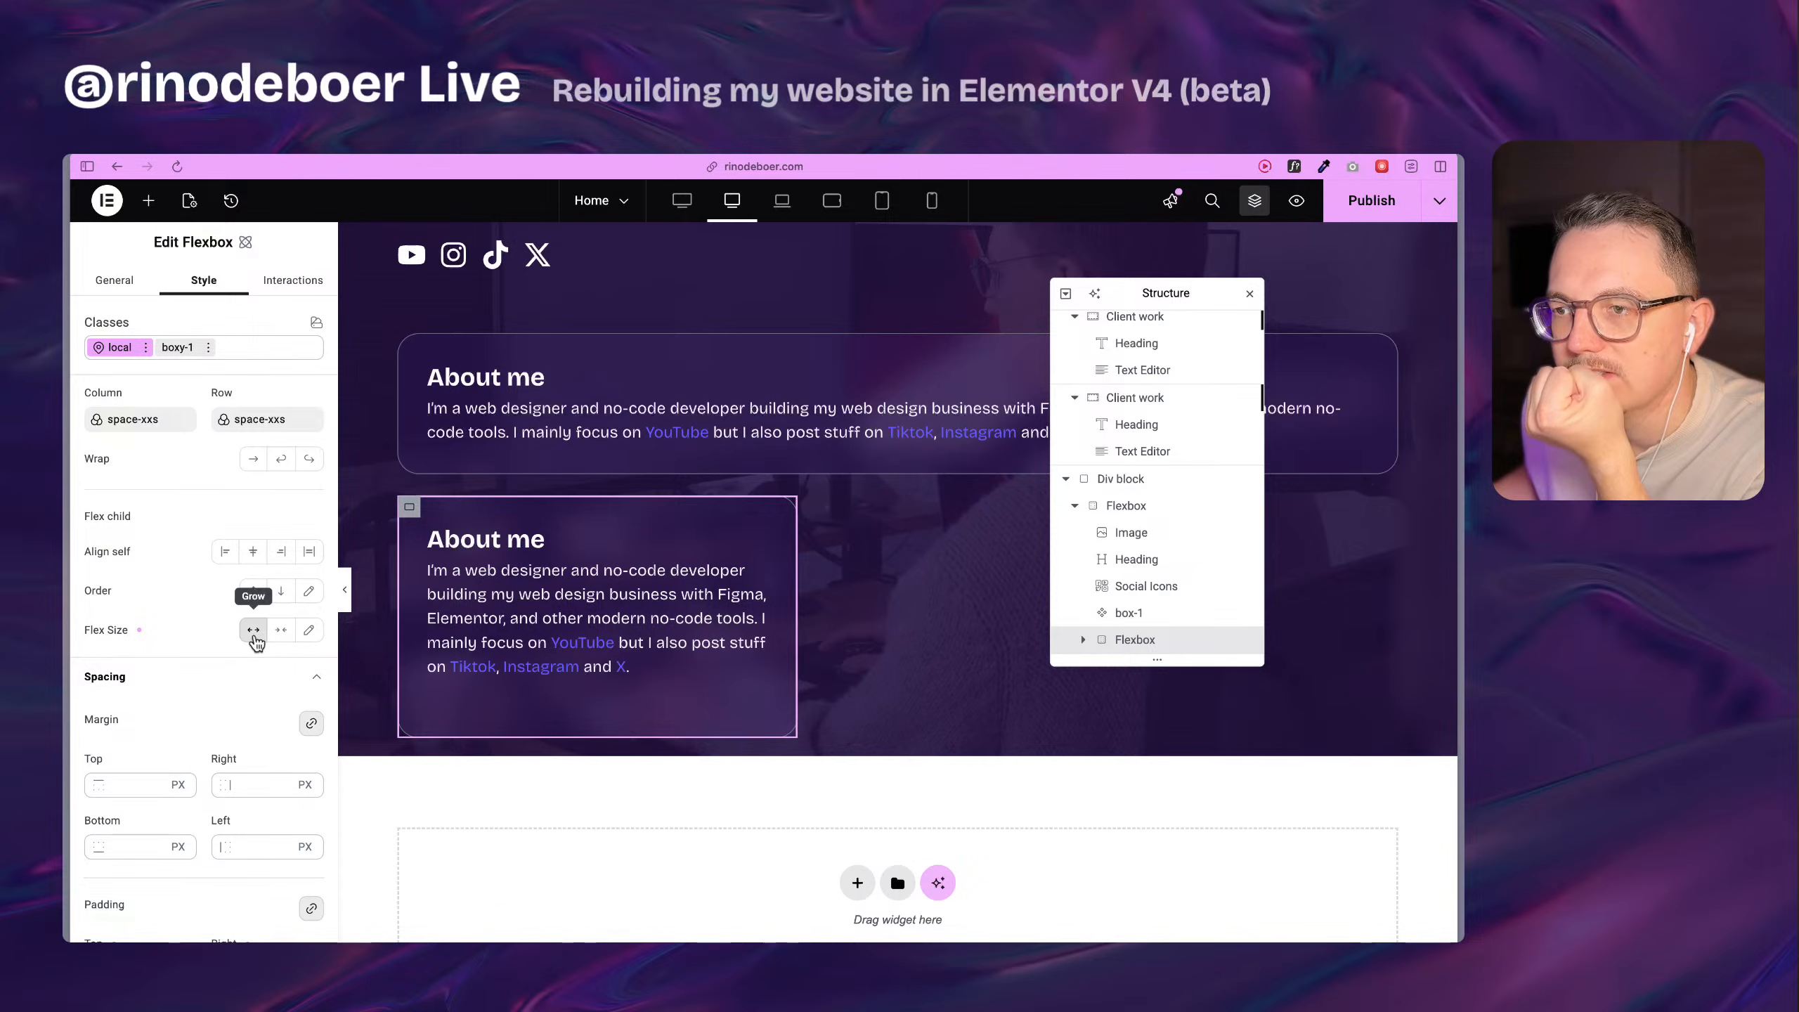
key("super+d")
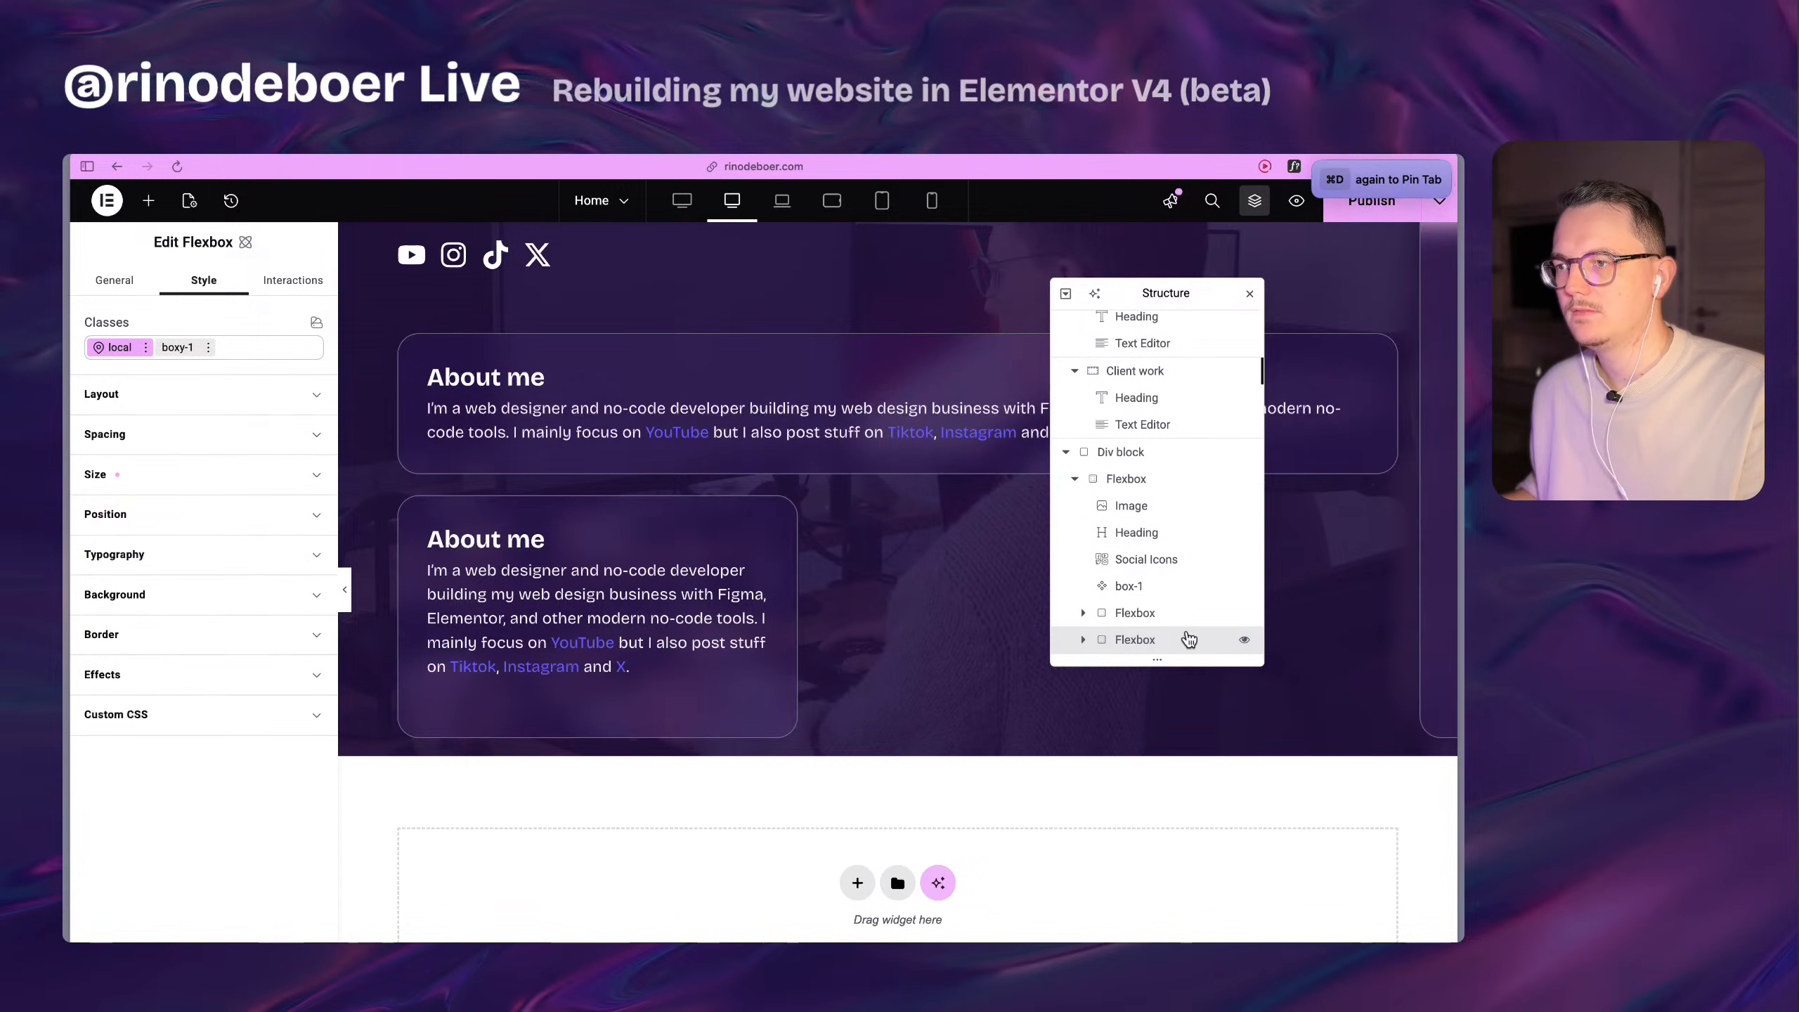
scroll(1439, 609, "up", 6)
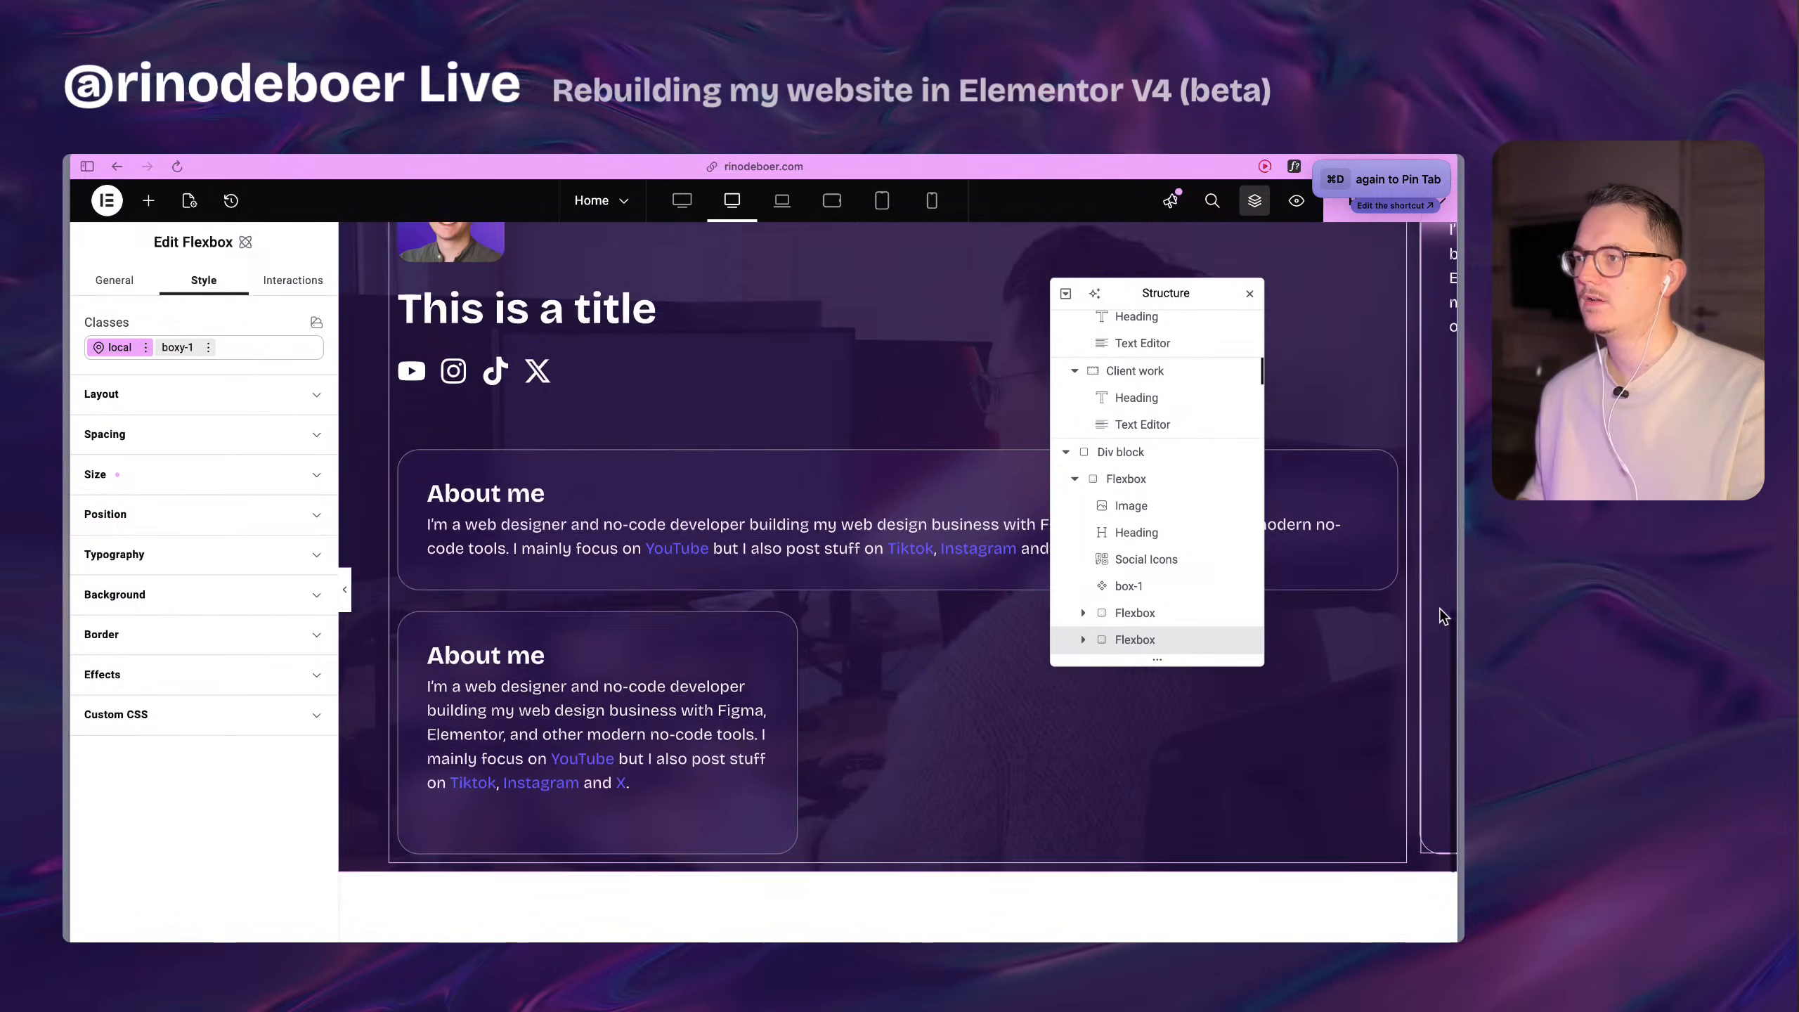
Check the style origin of the parent boxed-1260 Flexbox's direction and set its local direction to Column.
left_click(400, 484)
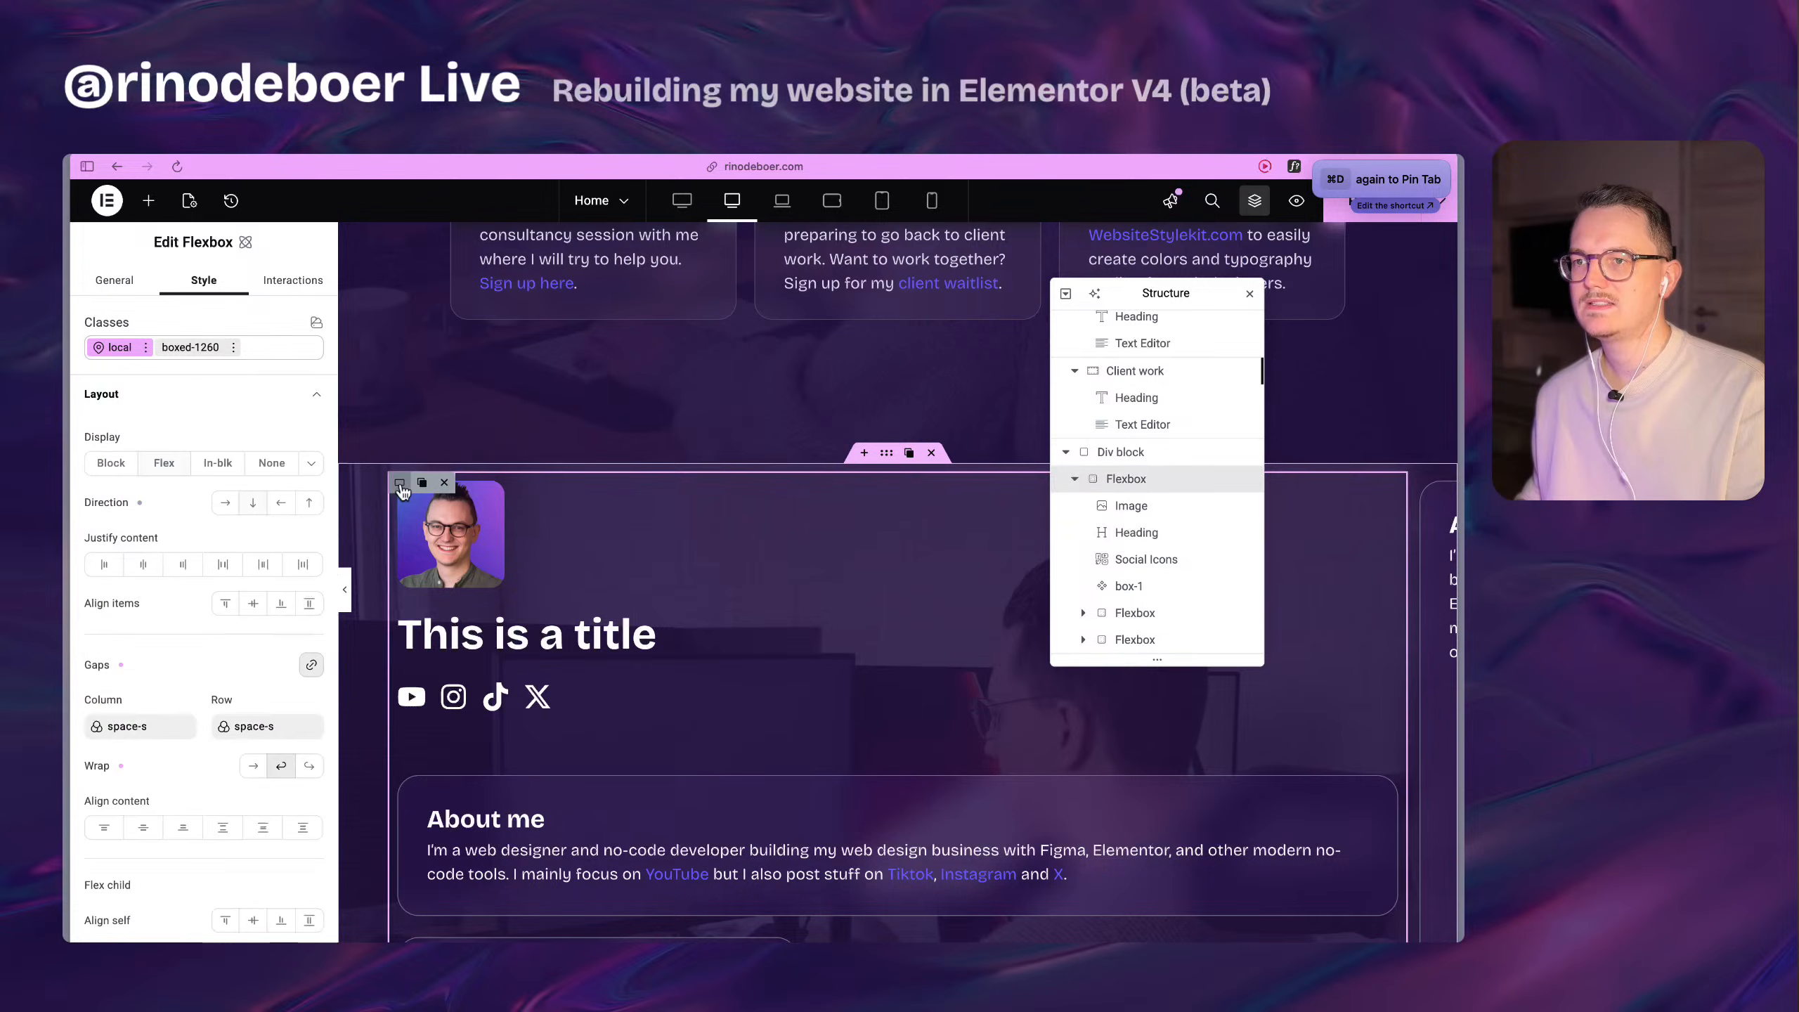
left_click(252, 504)
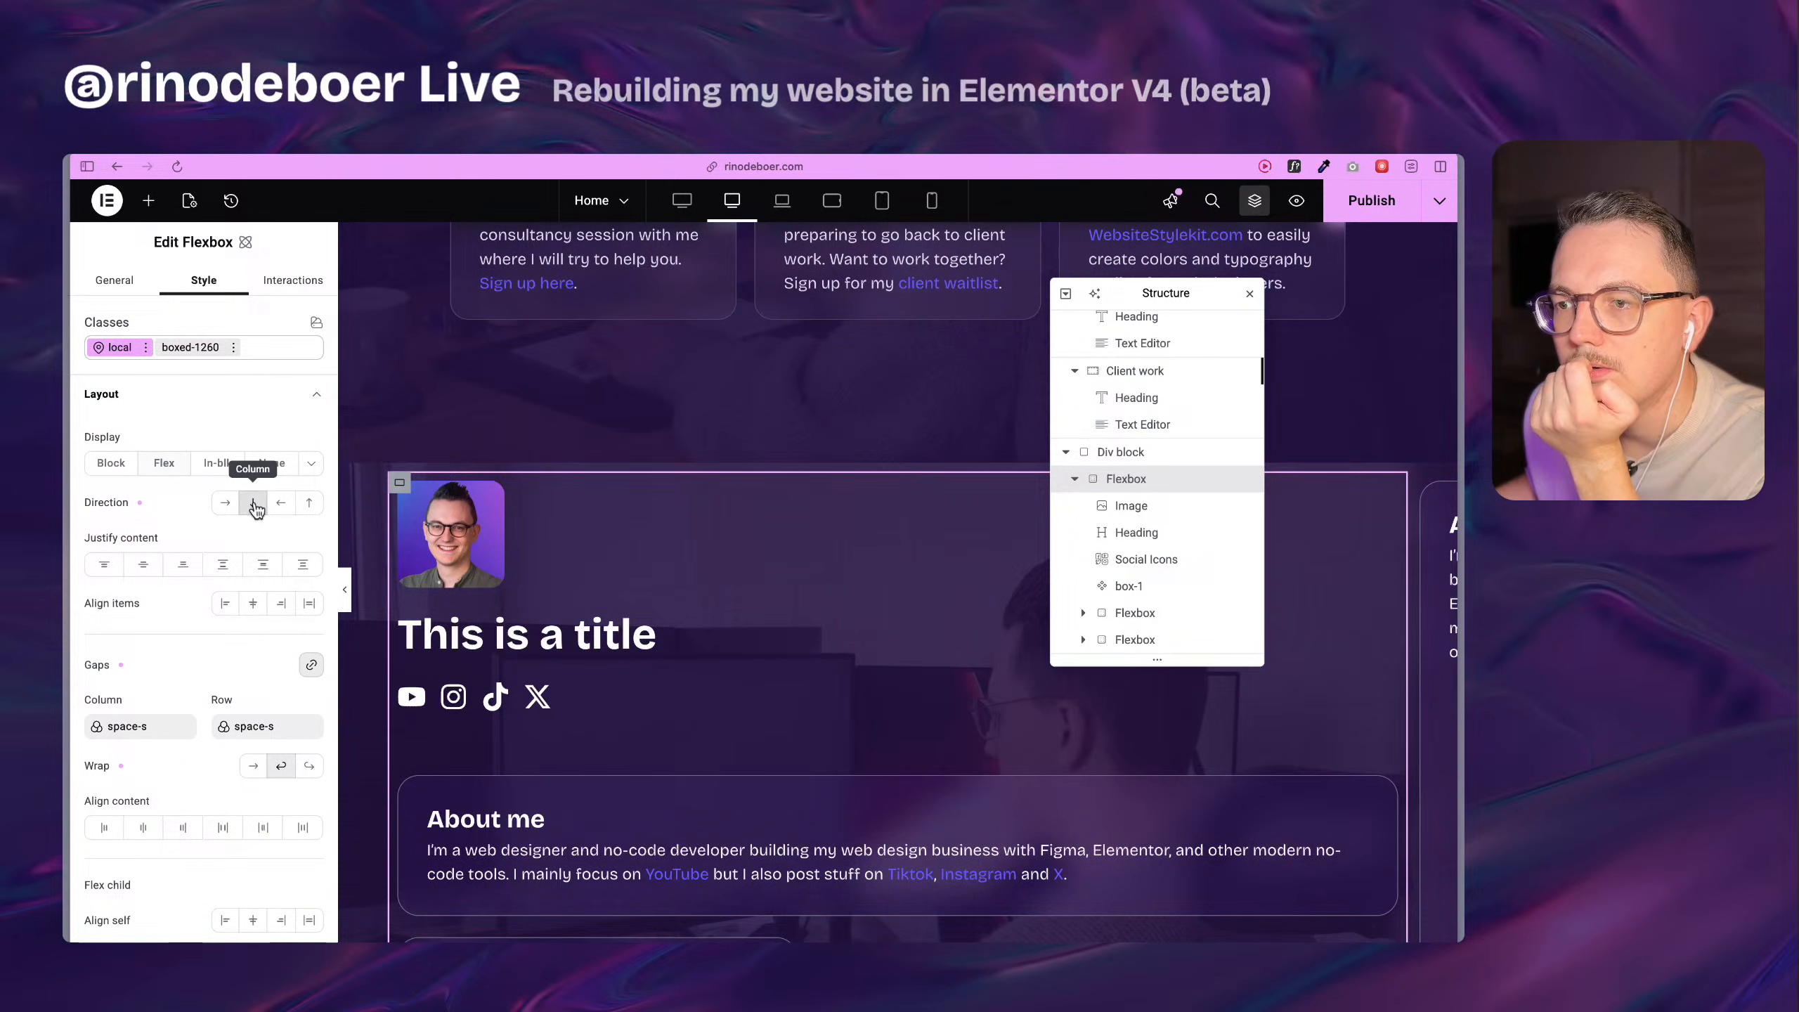
left_click(253, 507)
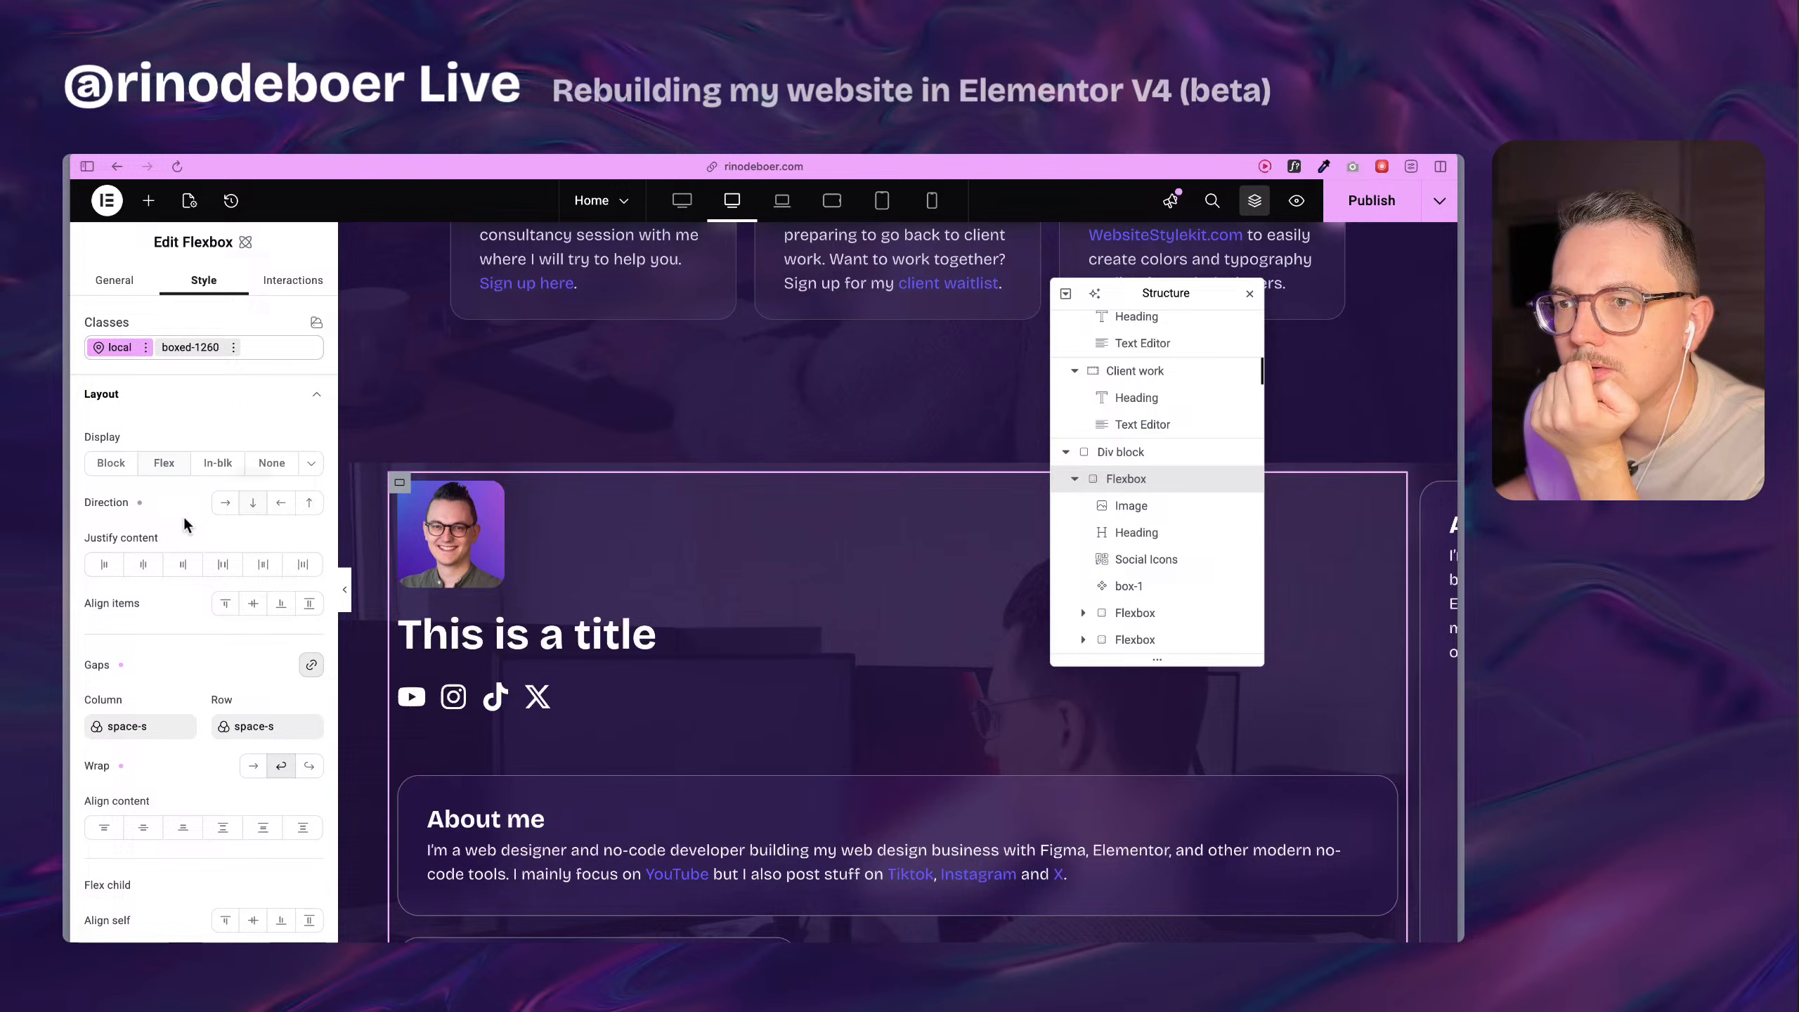
left_click(140, 504)
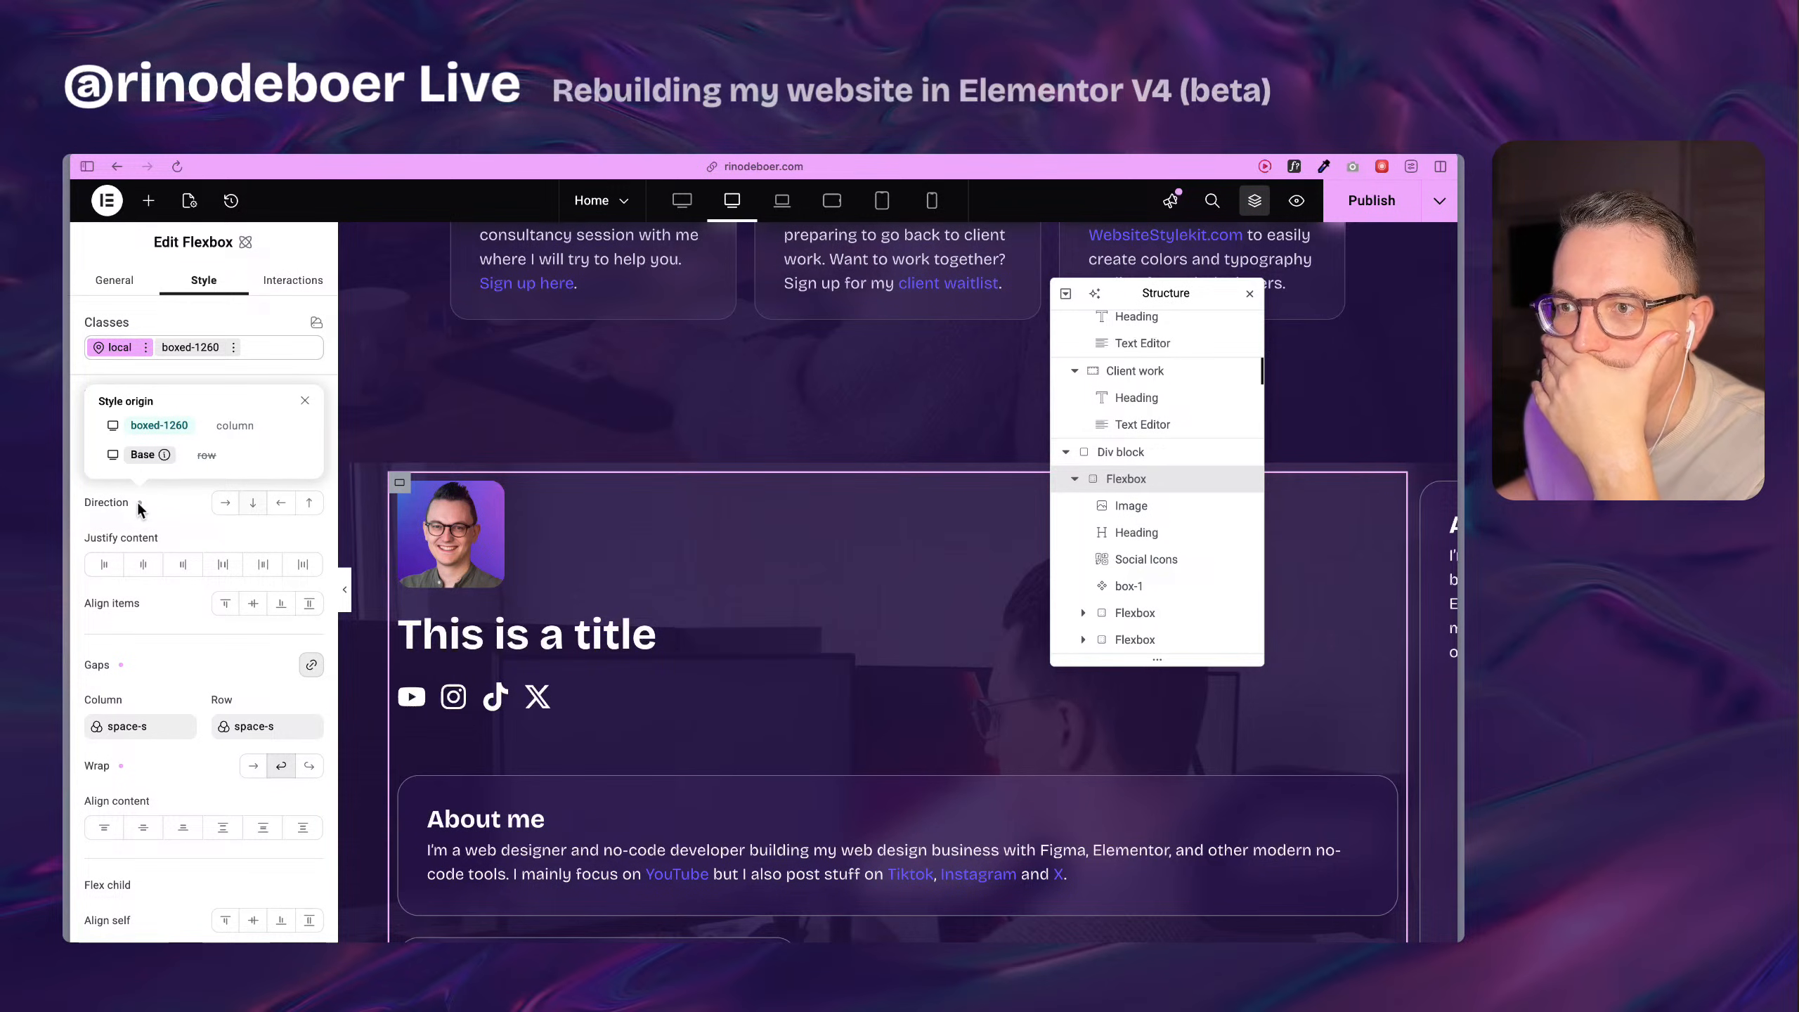
left_click(139, 503)
left_click(256, 506)
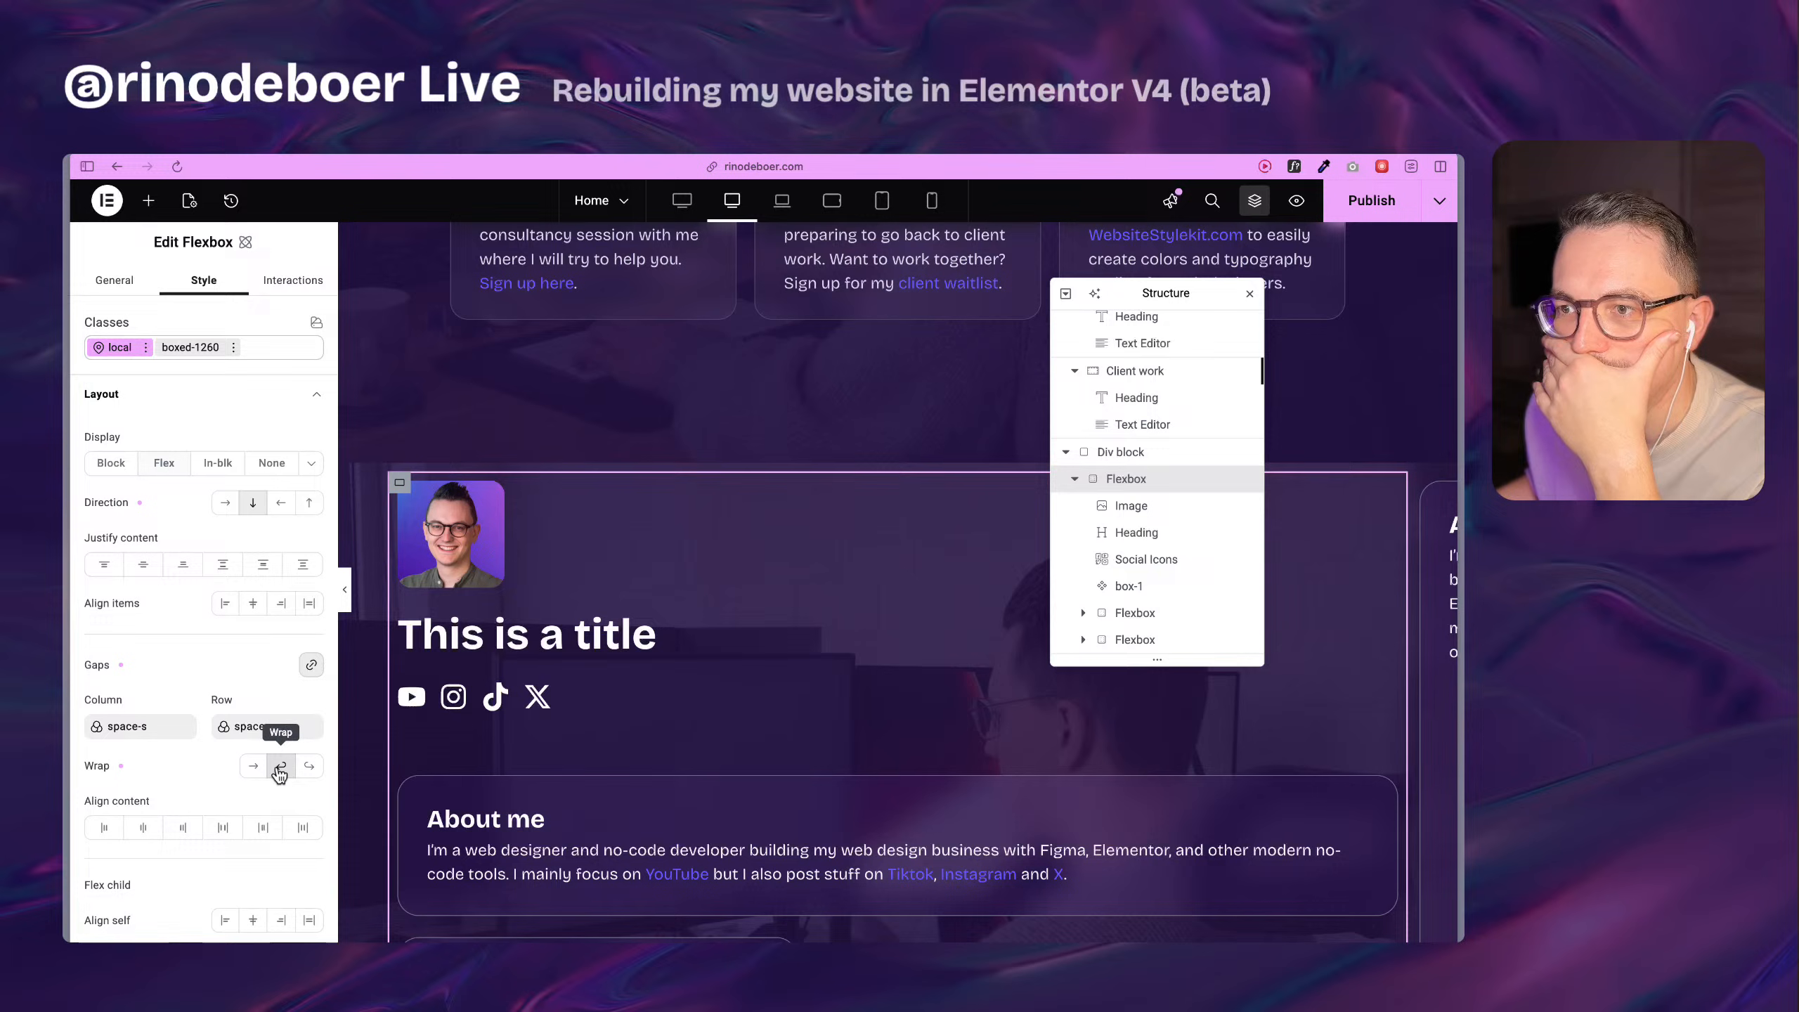
scroll(801, 673, "down", 5)
scroll(804, 675, "up", 5)
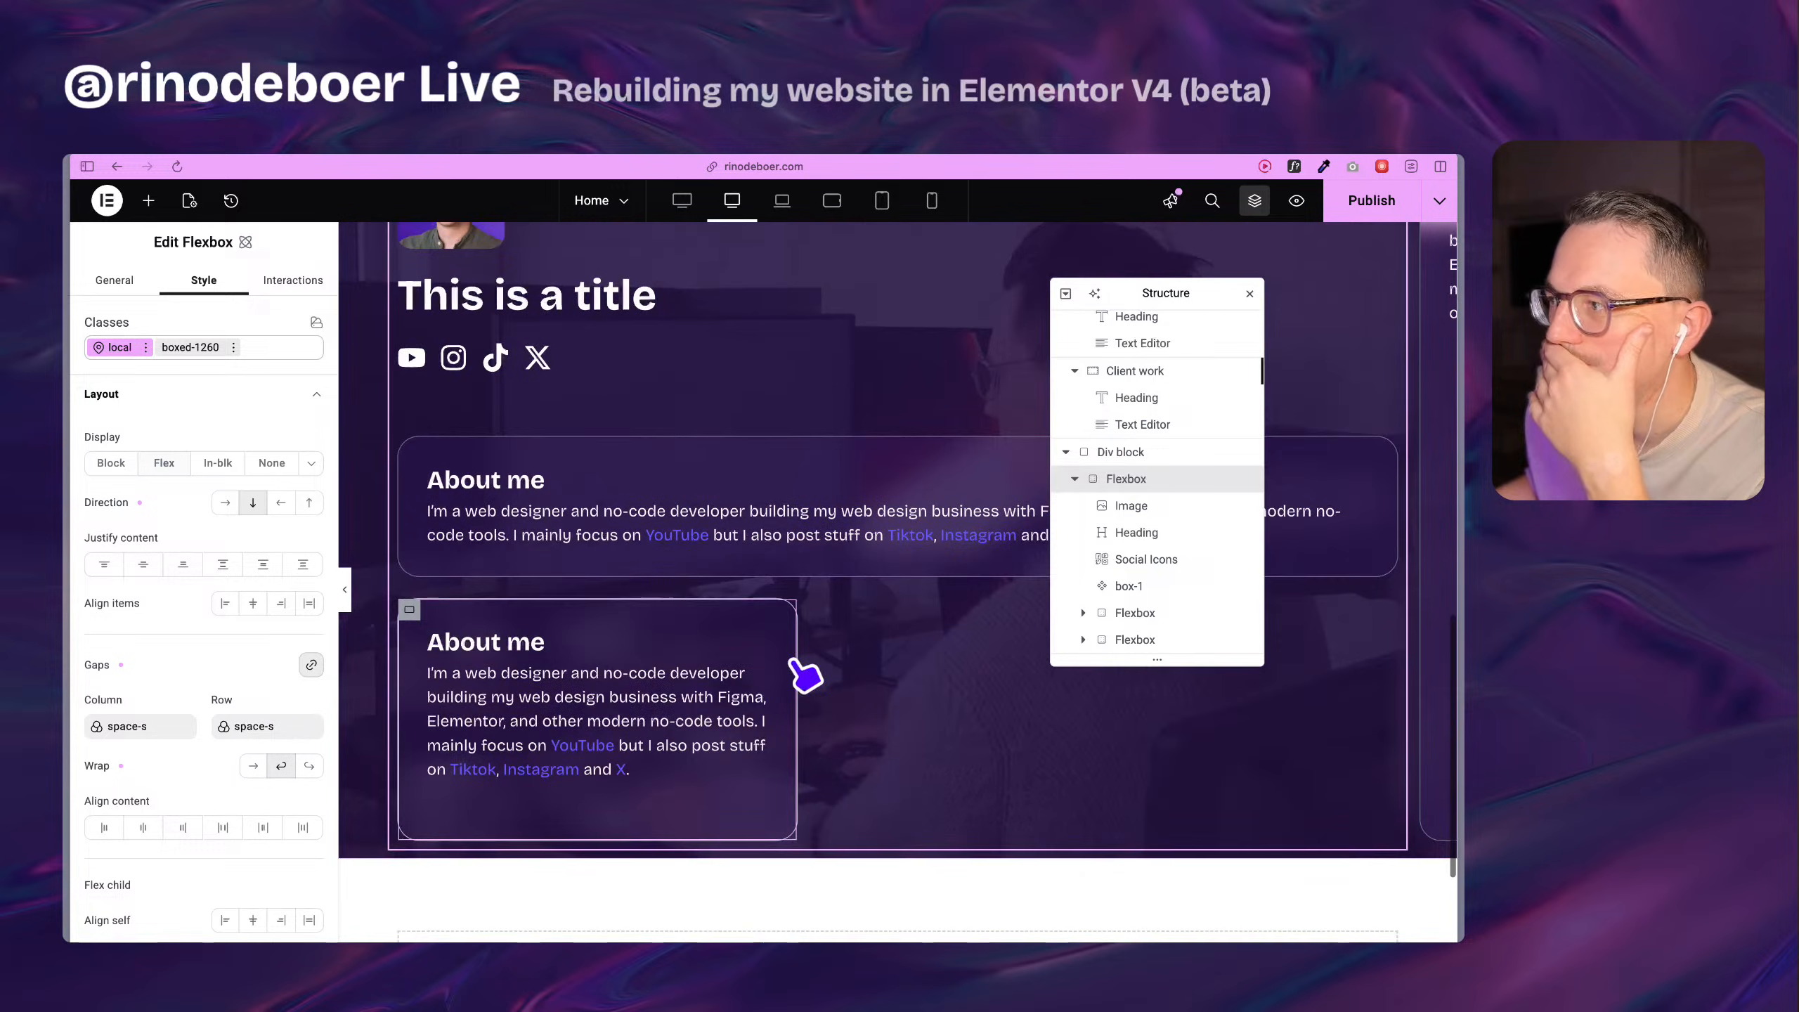
scroll(808, 676, "down", 5)
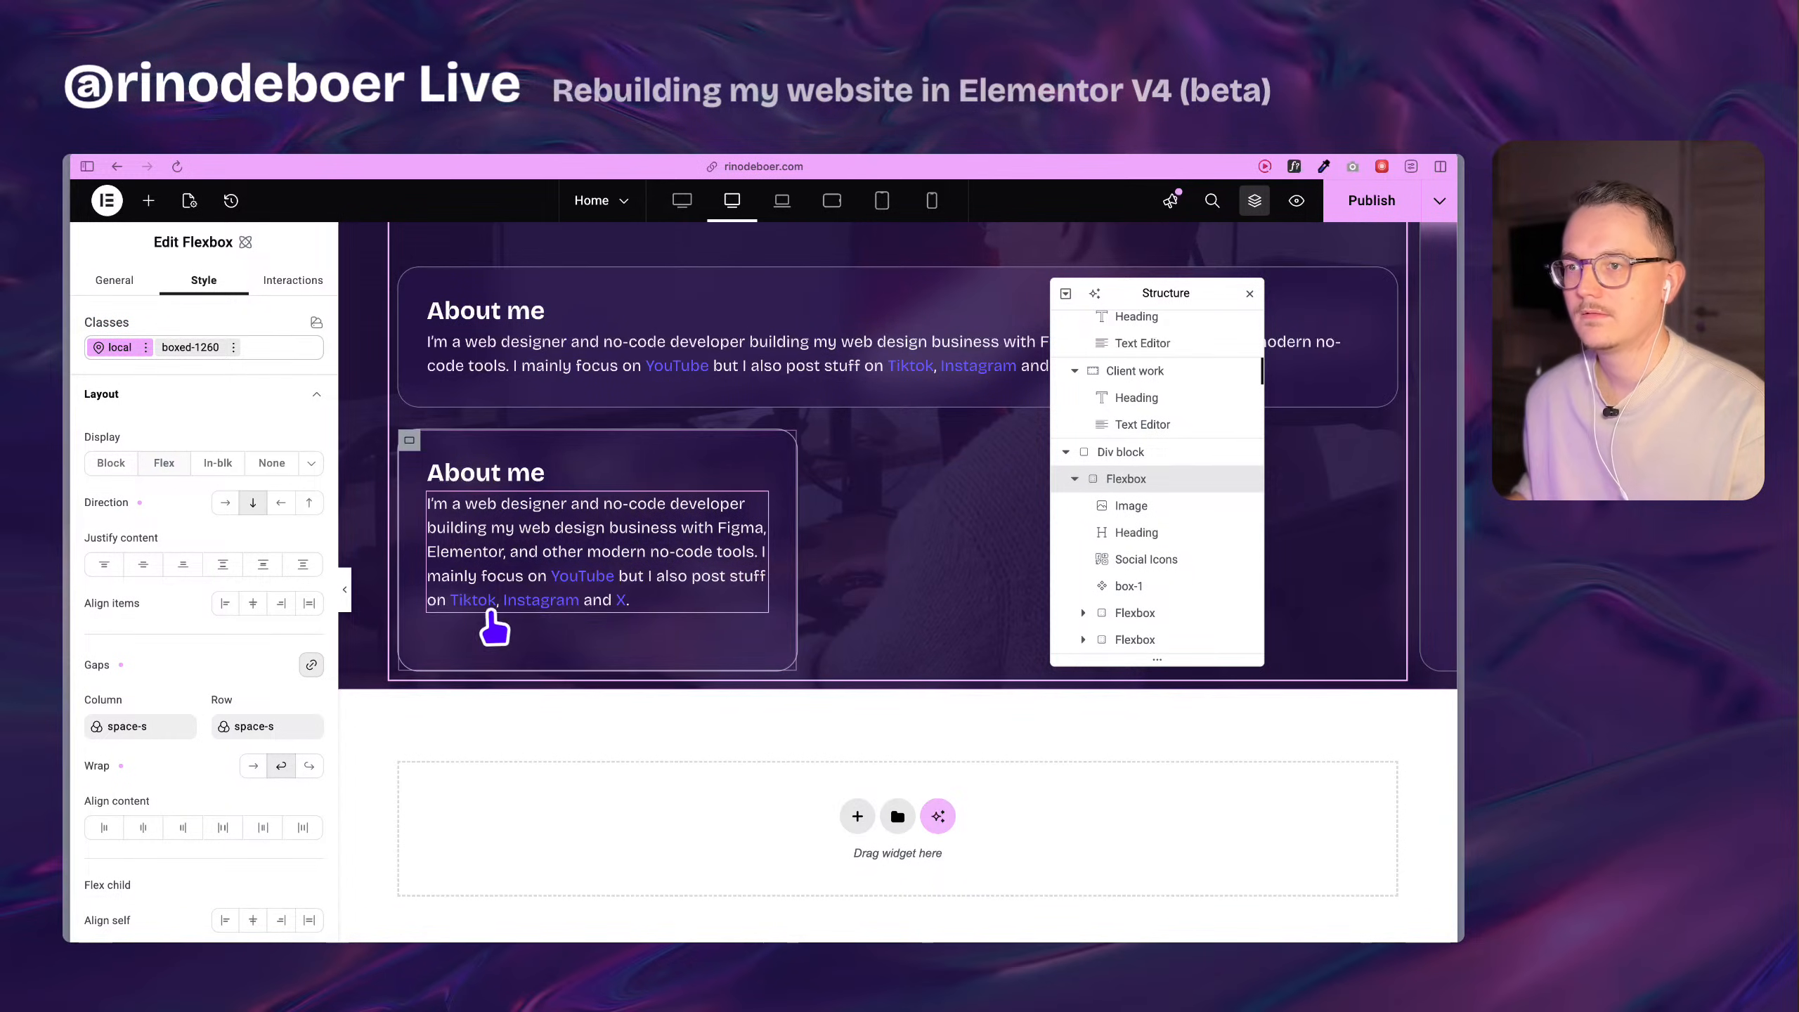
Inspect the duplicated About me Flexbox that sits outside the boxed area and delete it.
scroll(496, 627, "up", 3)
mouse_move(410, 587)
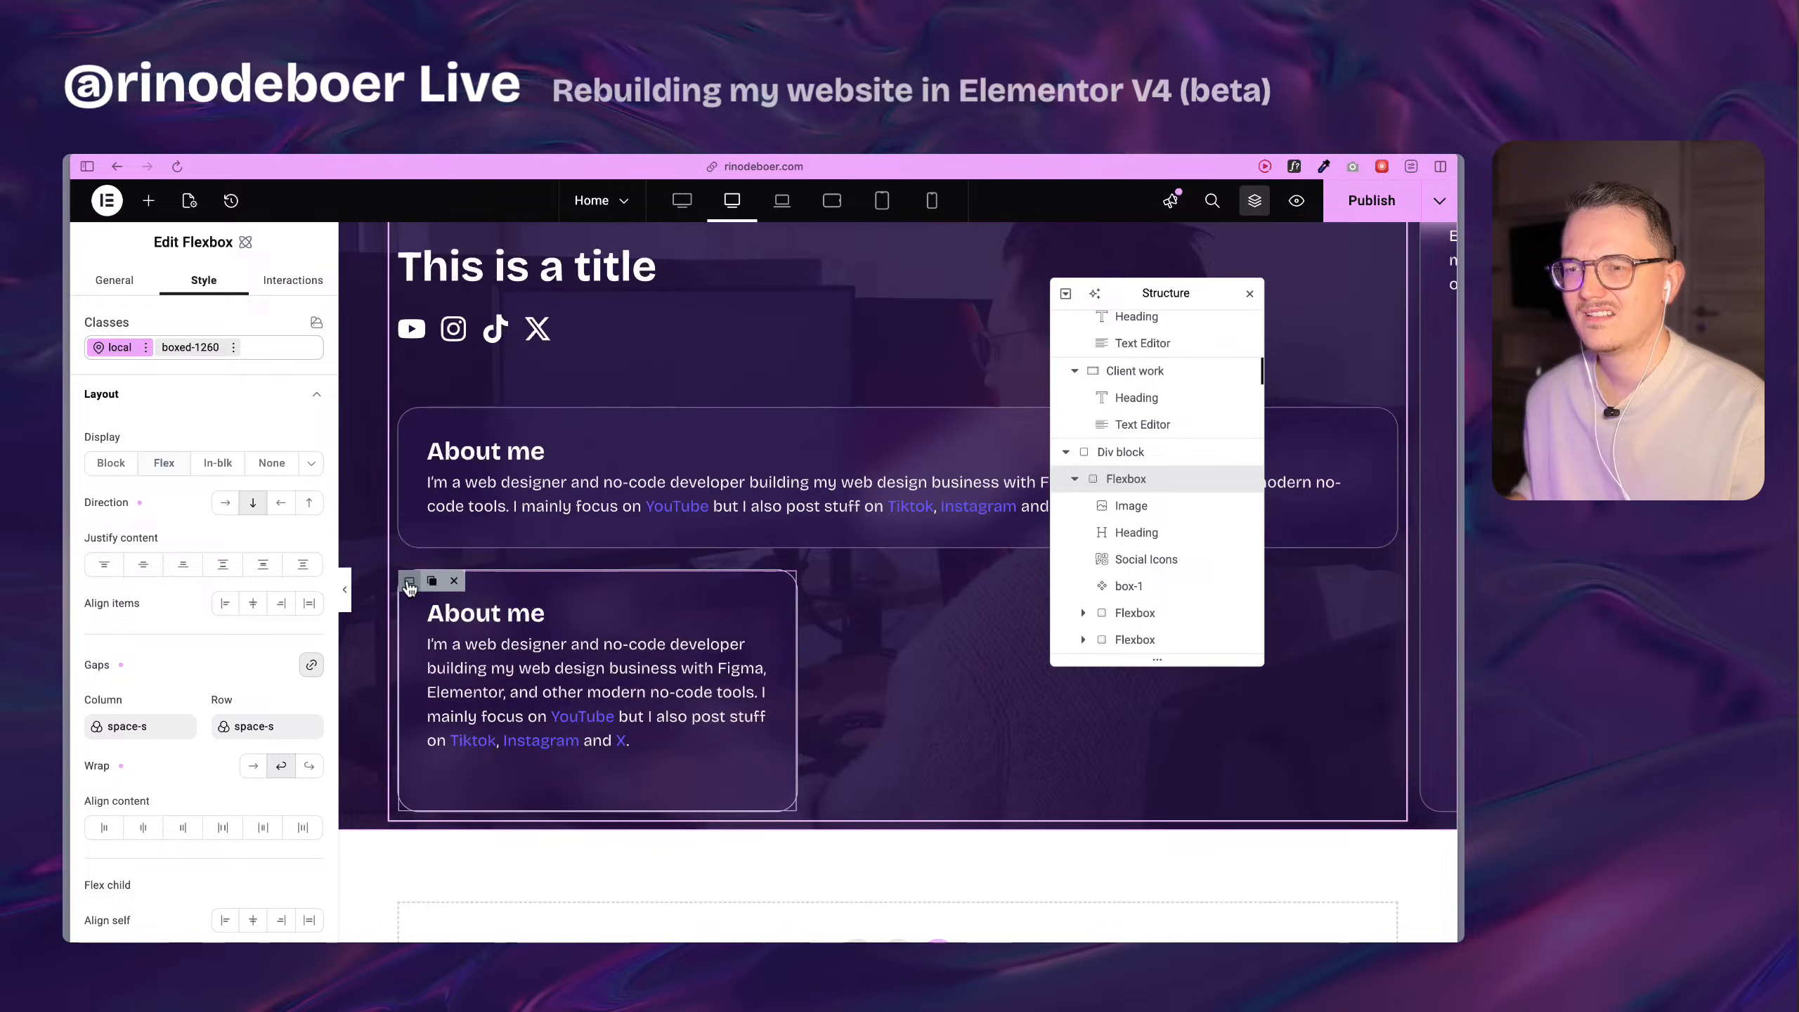
left_click(410, 582)
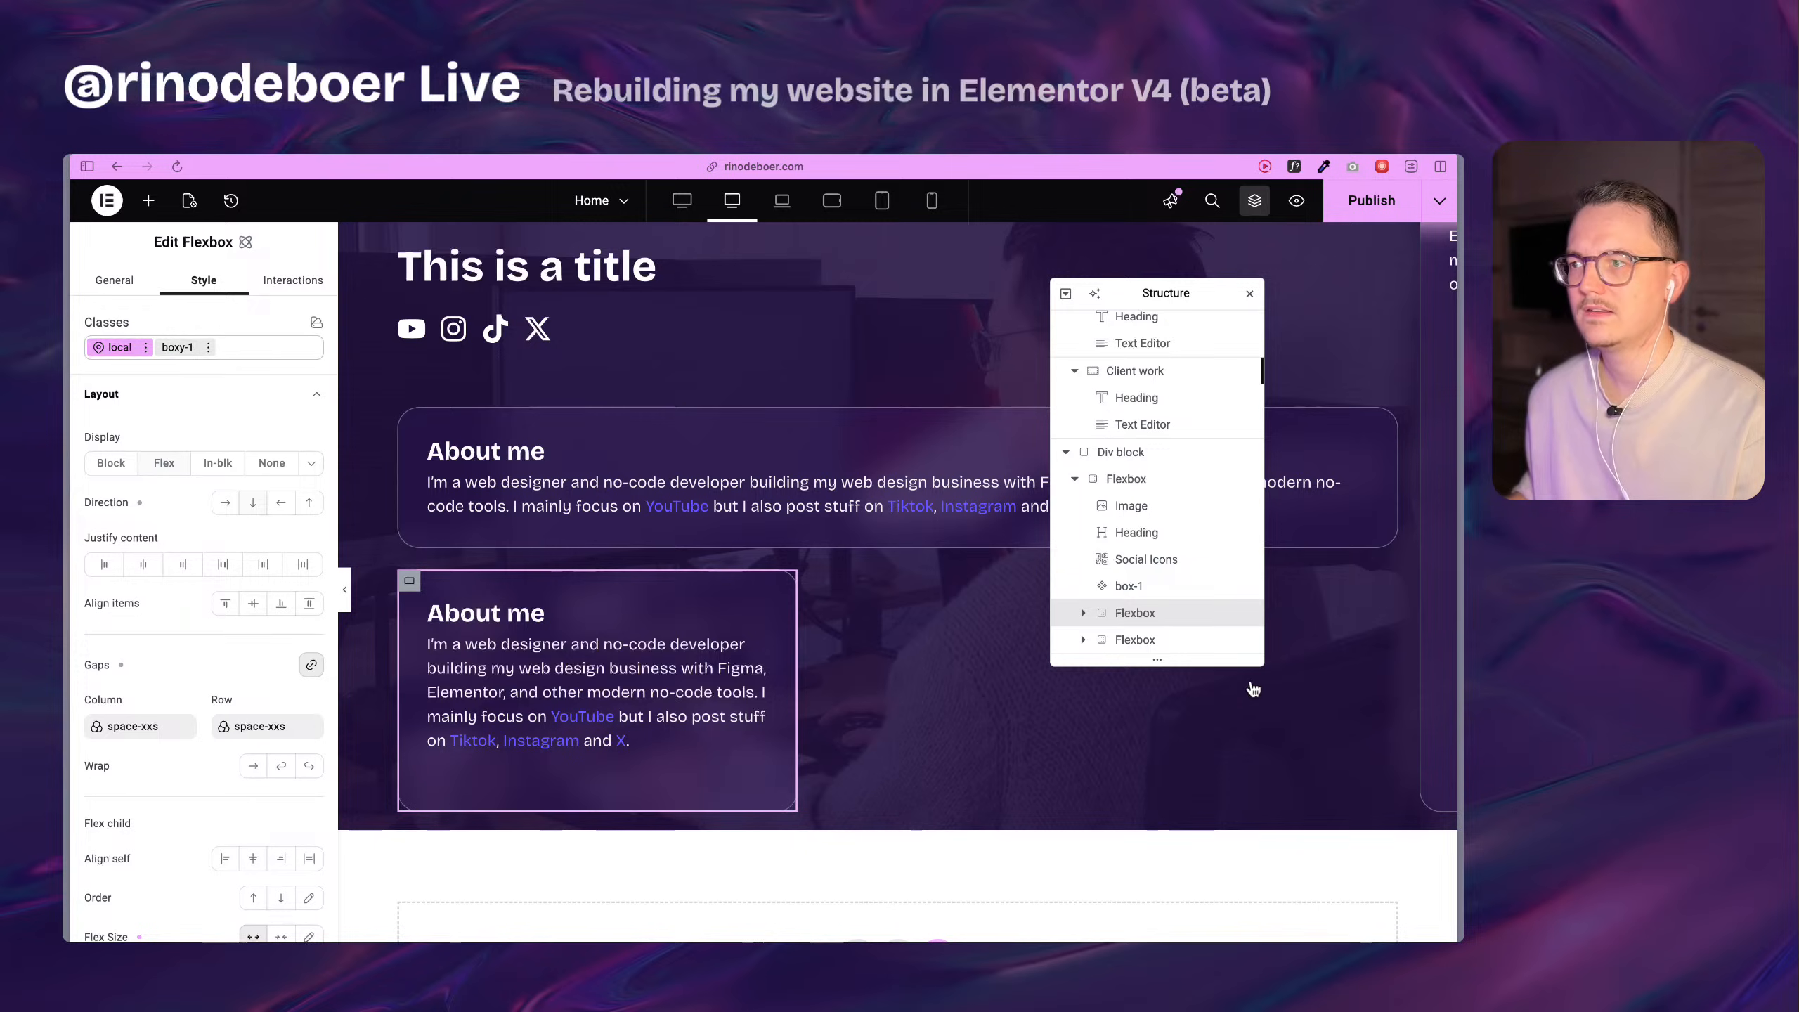
left_click(1189, 636)
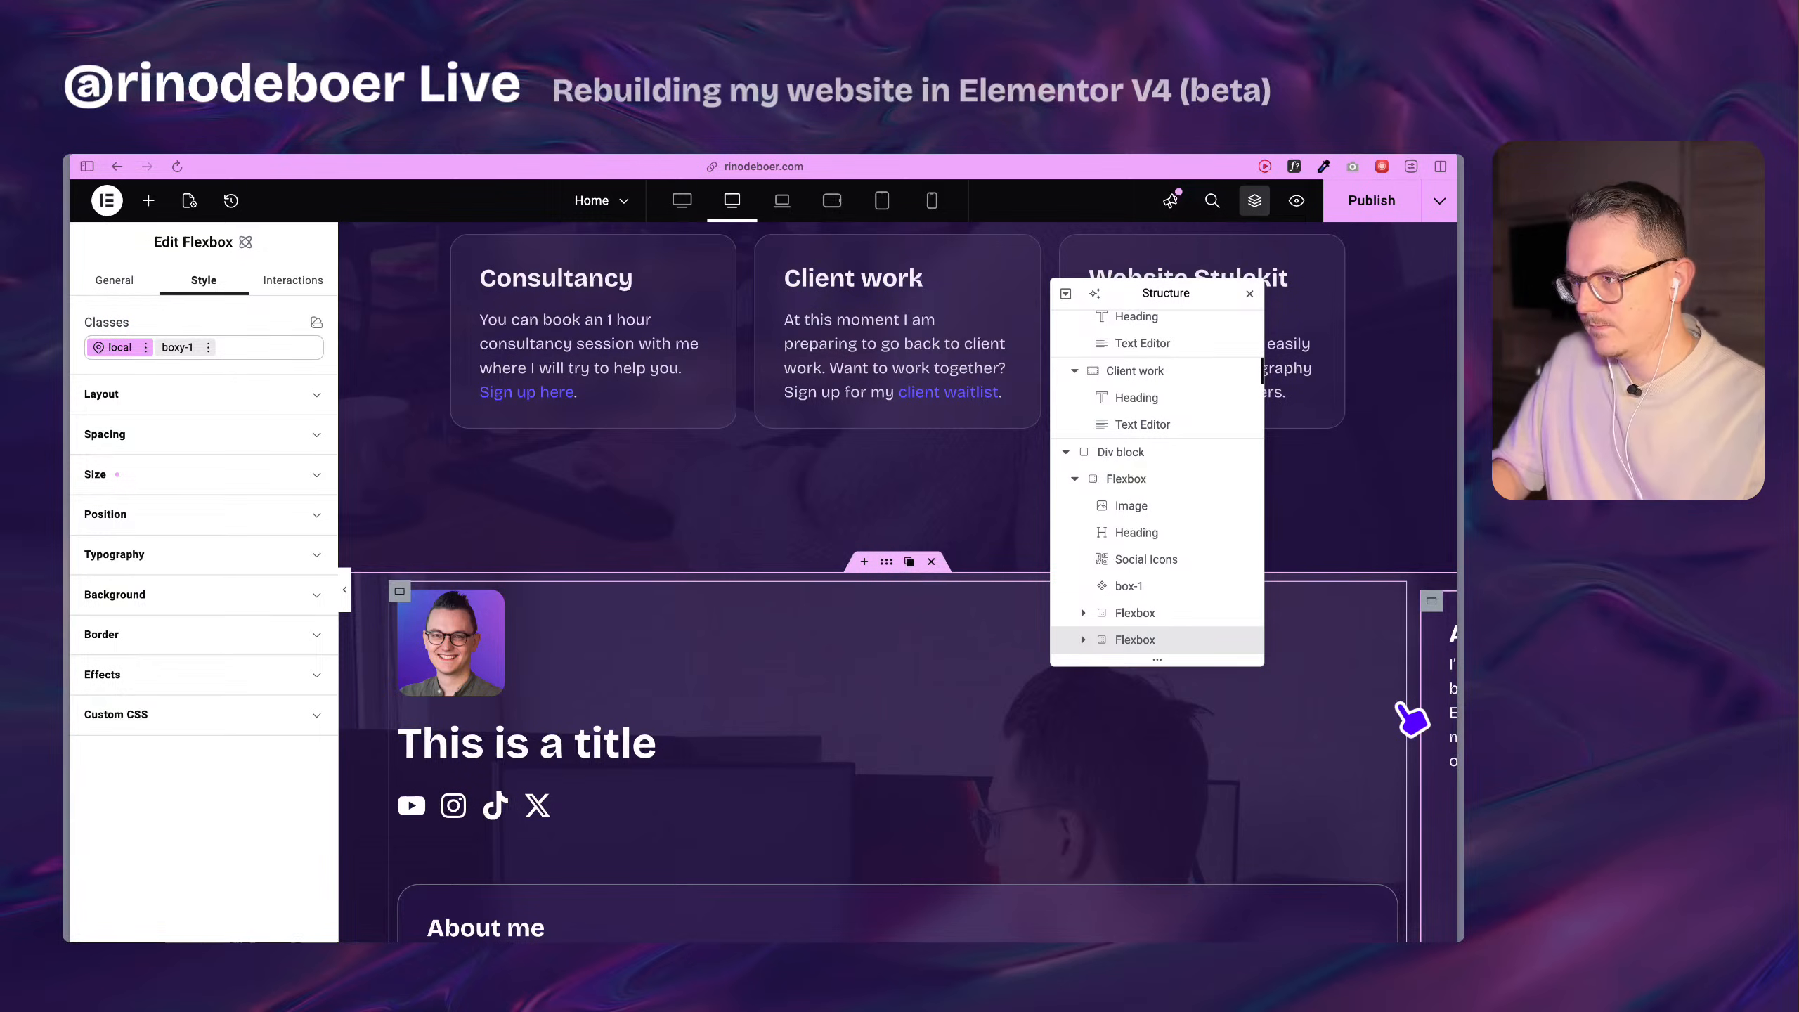
scroll(1413, 720, "right", 3)
scroll(1414, 720, "right", 5)
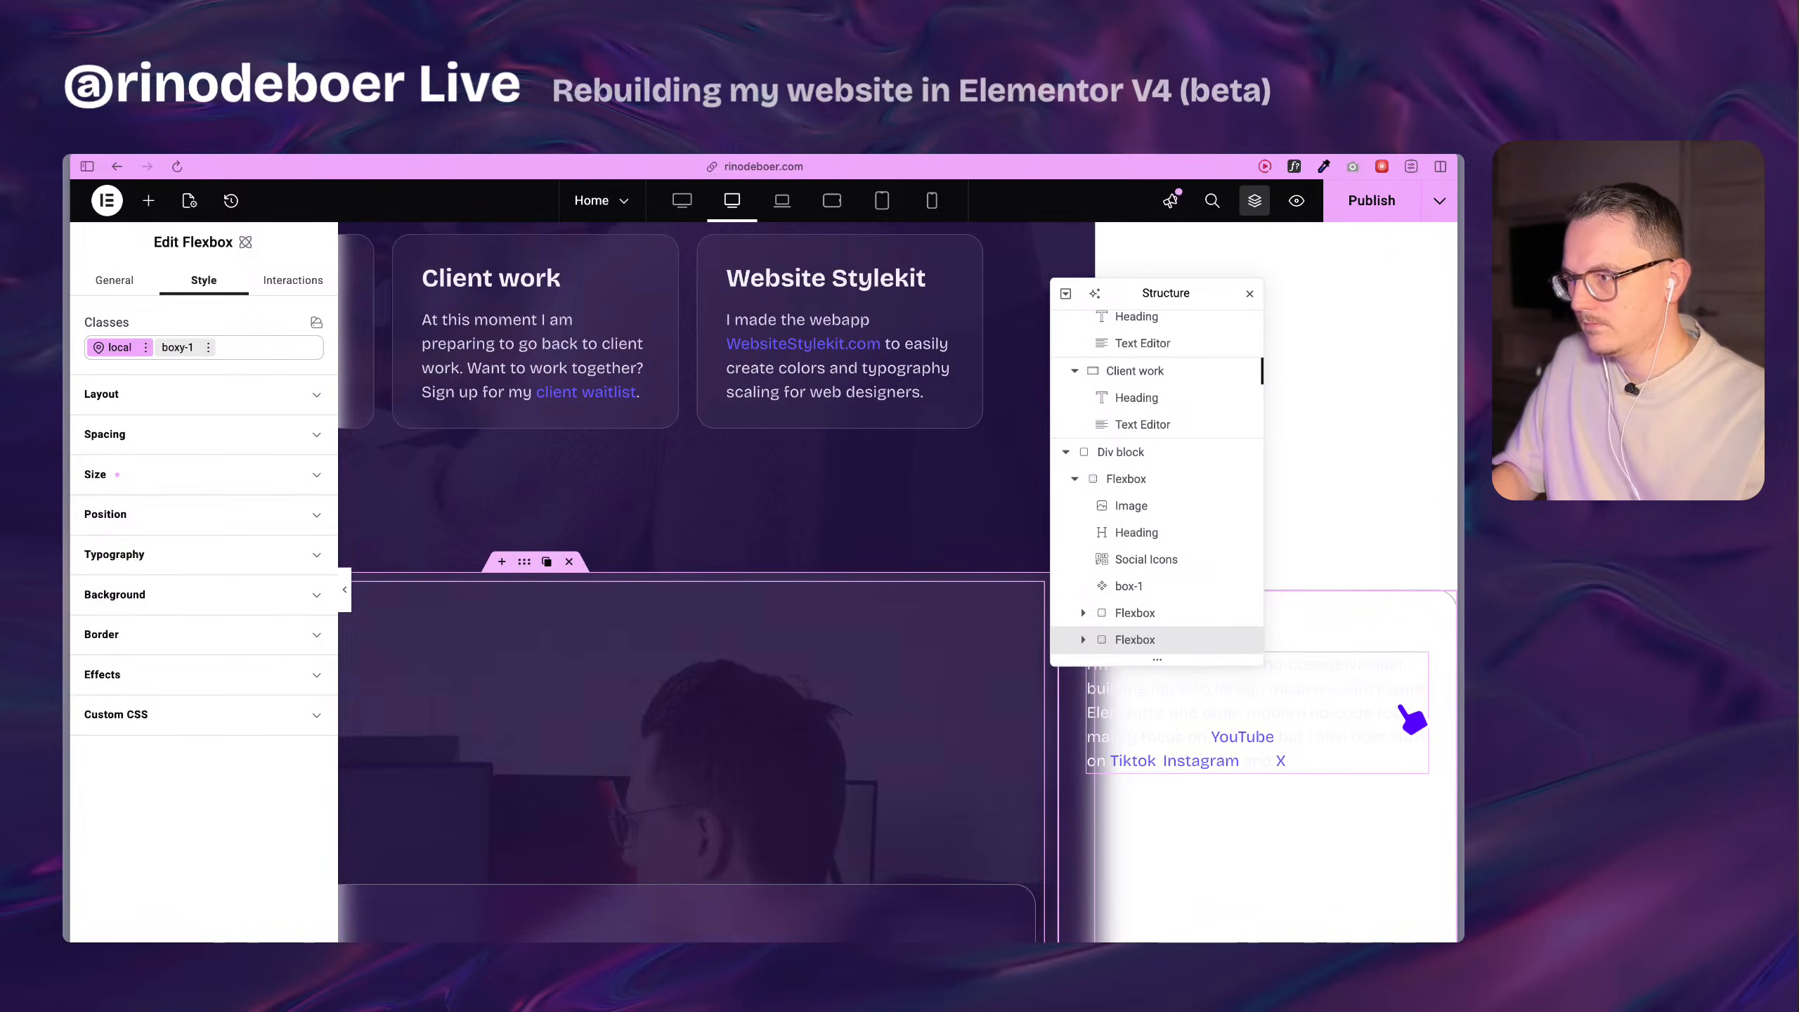
scroll(1252, 730, "left", 5)
scroll(1252, 730, "down", 5)
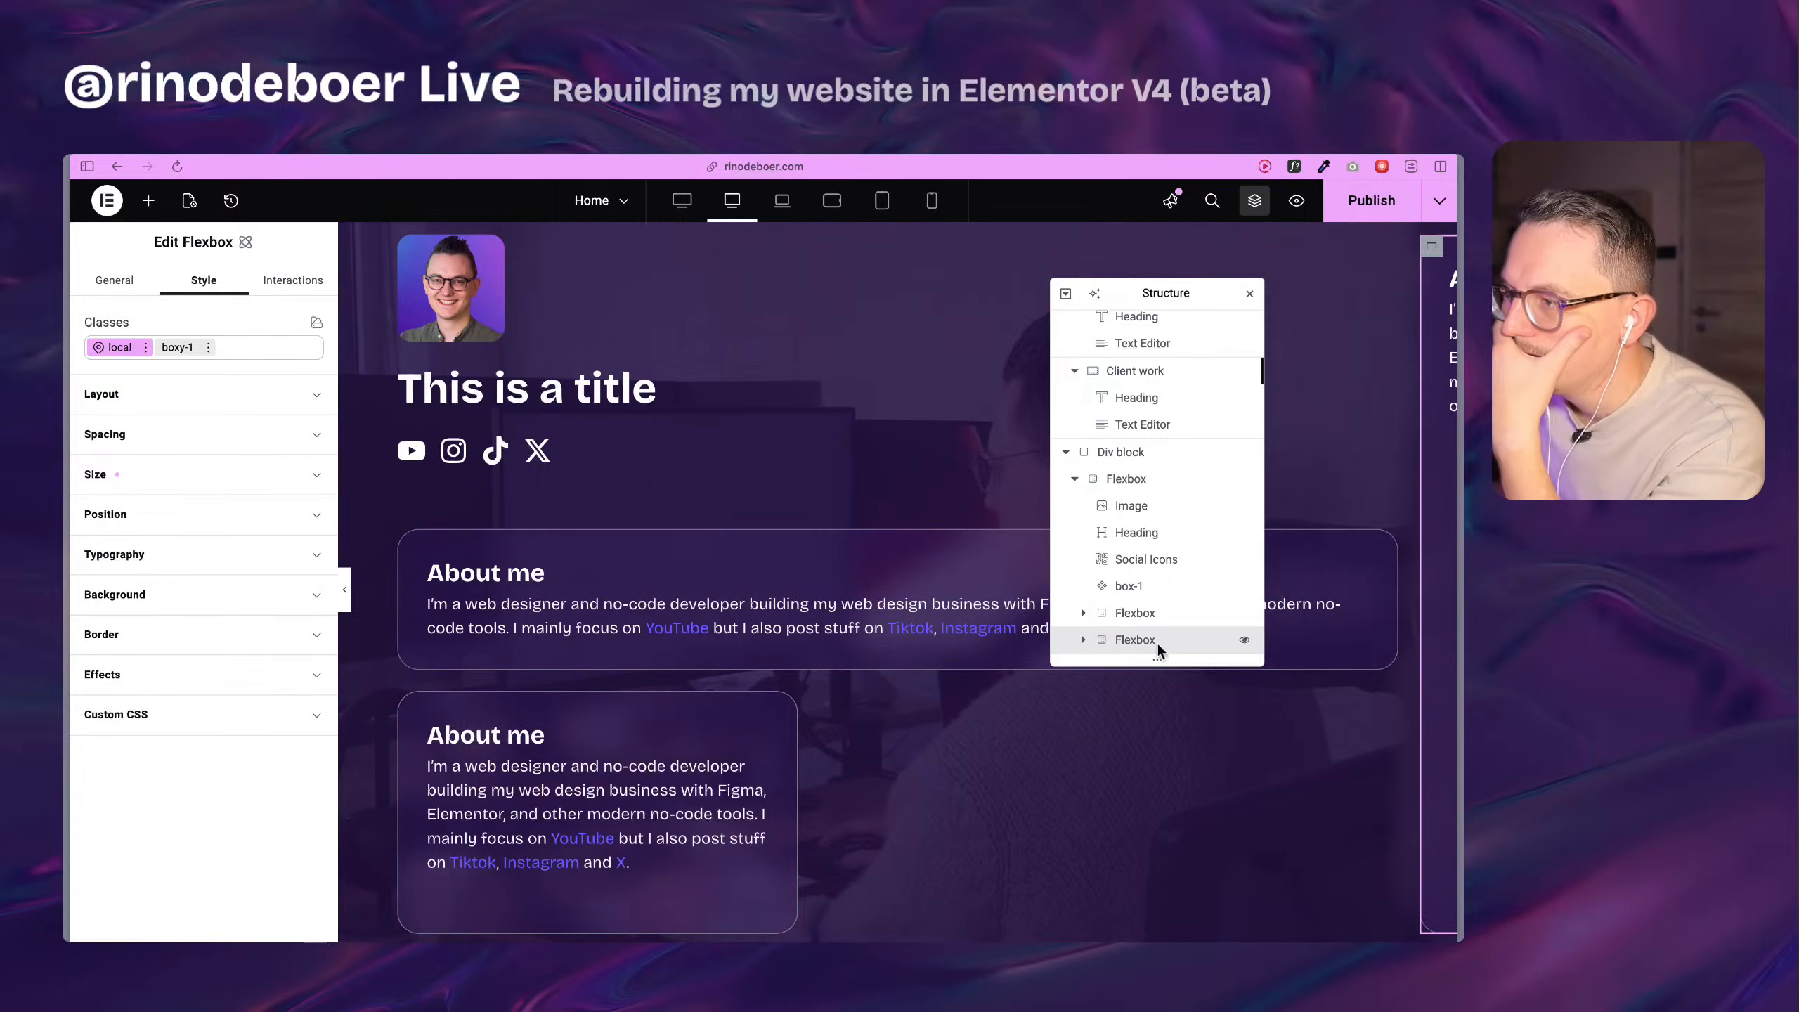
right_click(1151, 813)
left_click(1225, 934)
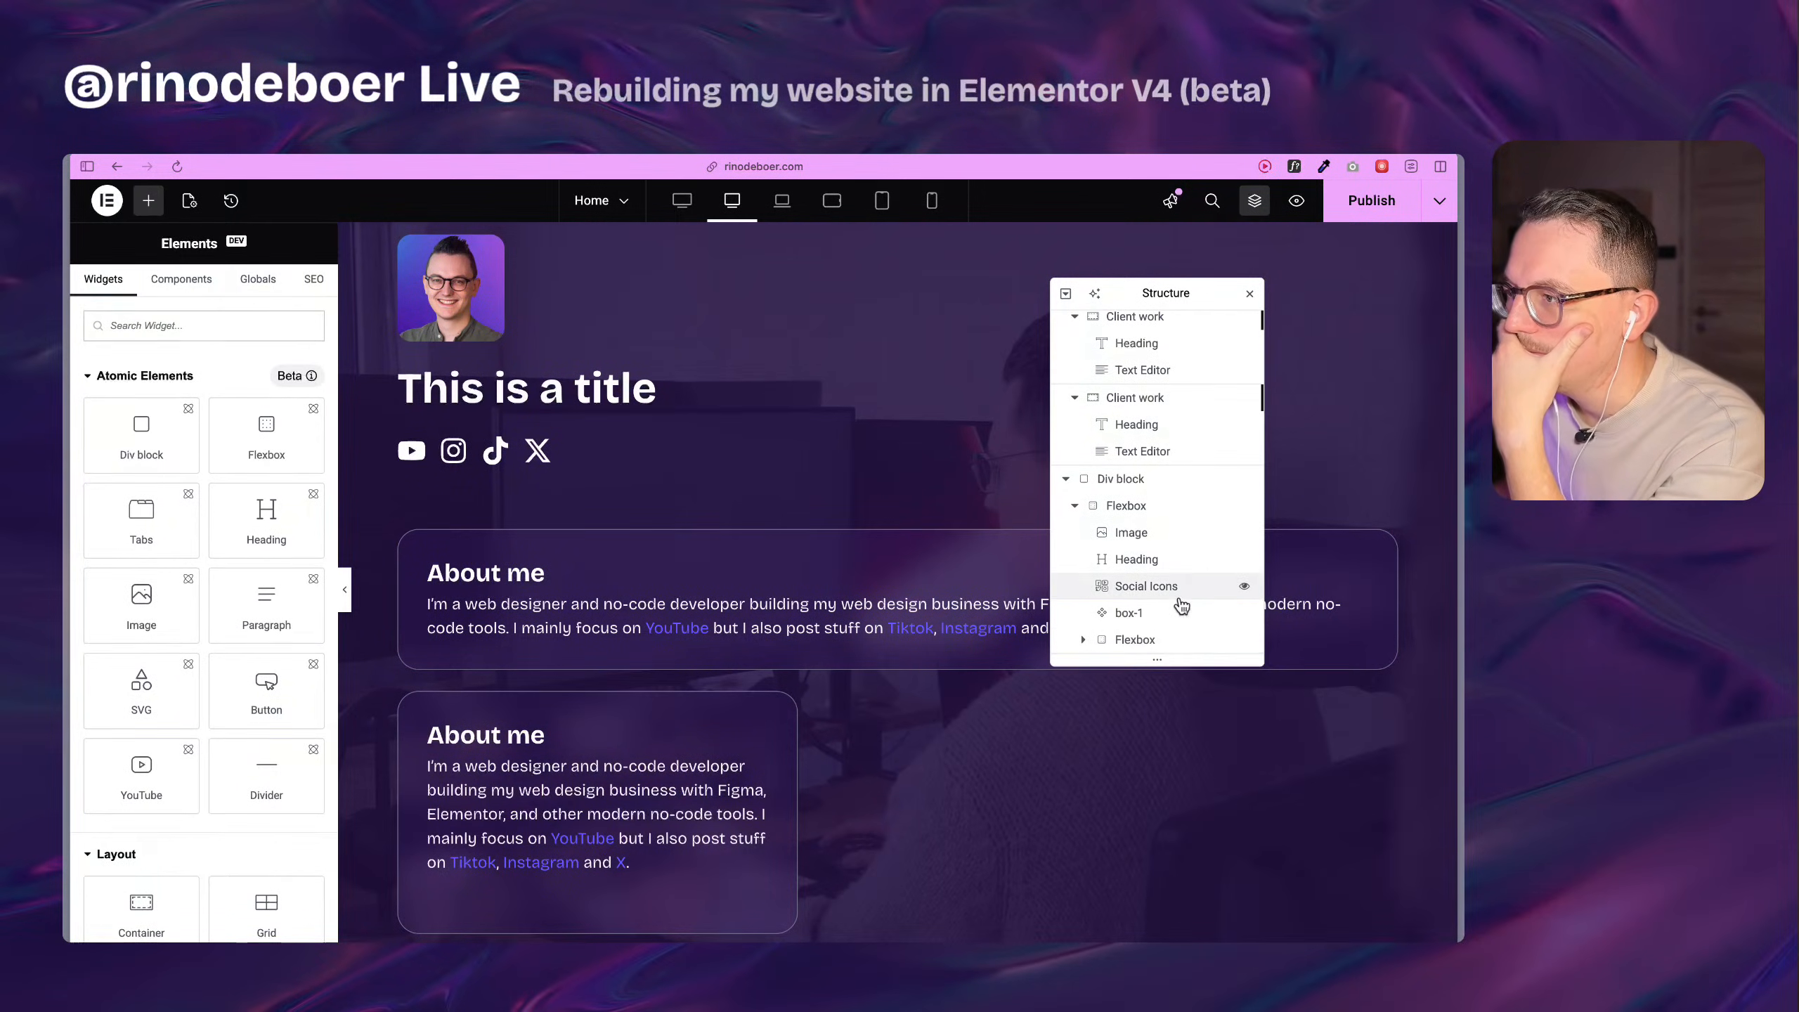
Delete the box-1 component placed between the social icons and the About me Flexbox.
left_click(1175, 622)
right_click(1157, 619)
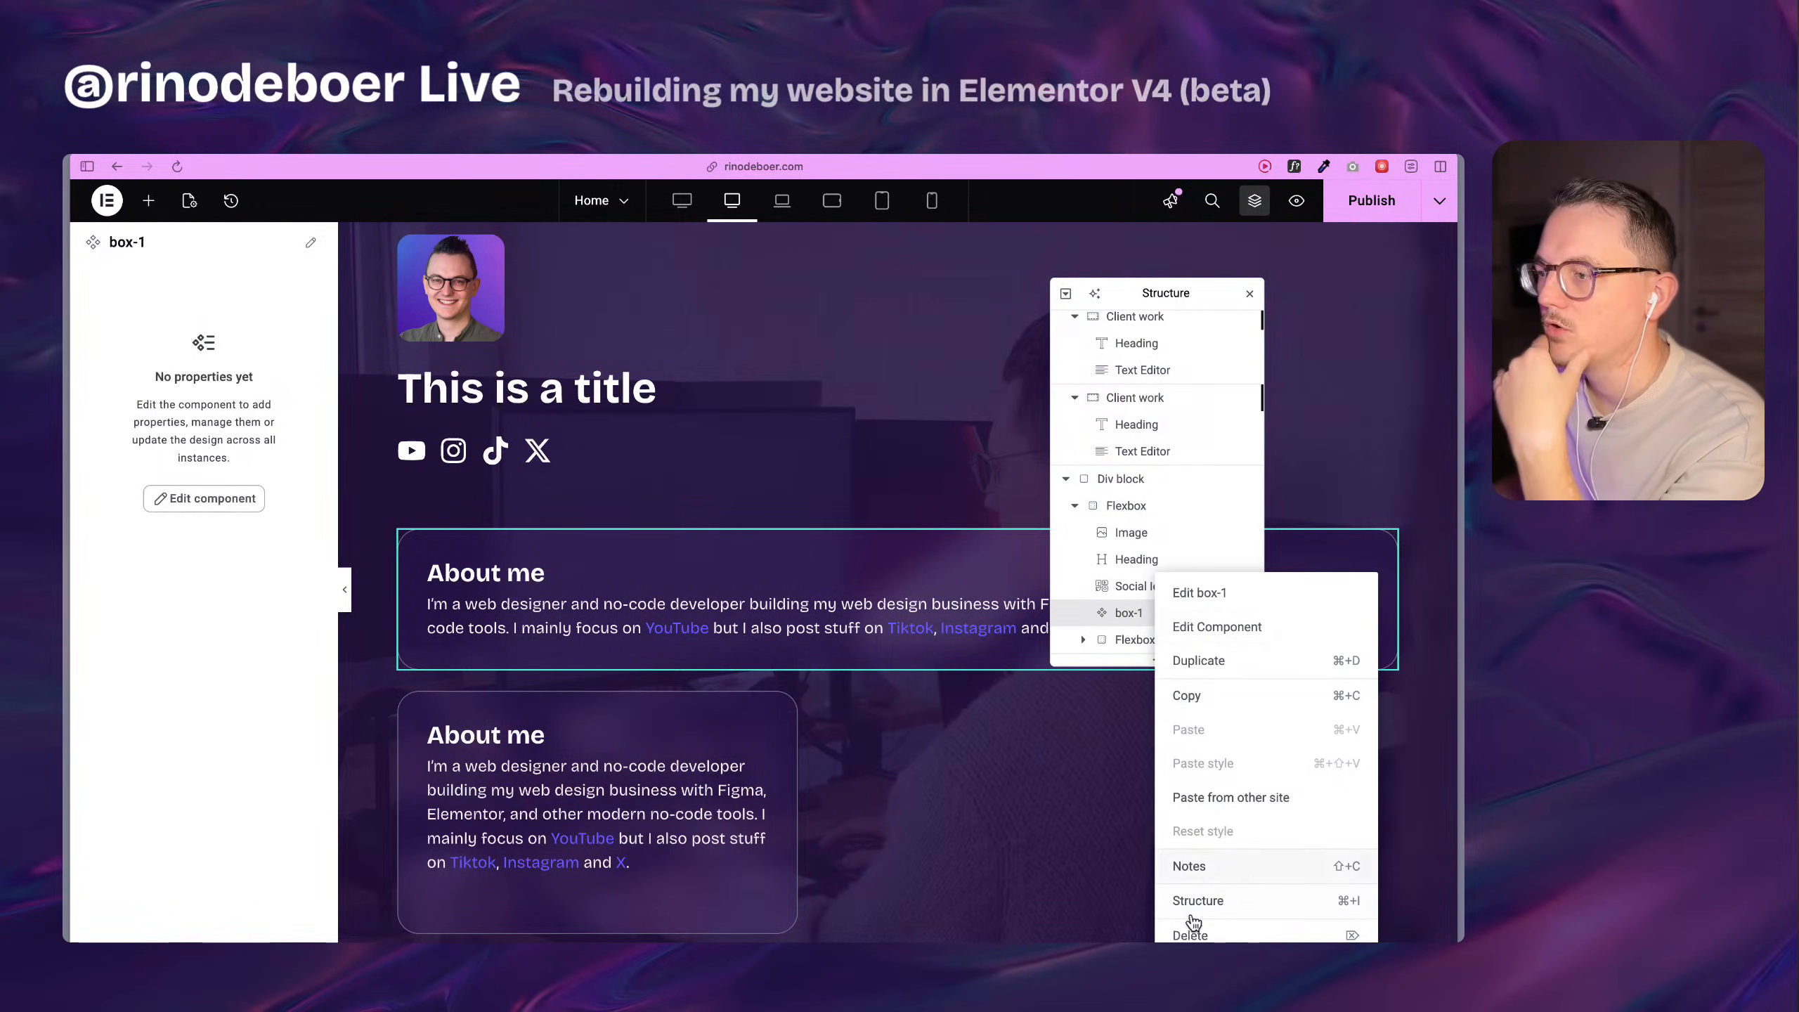
left_click(1204, 933)
scroll(574, 707, "down", 1)
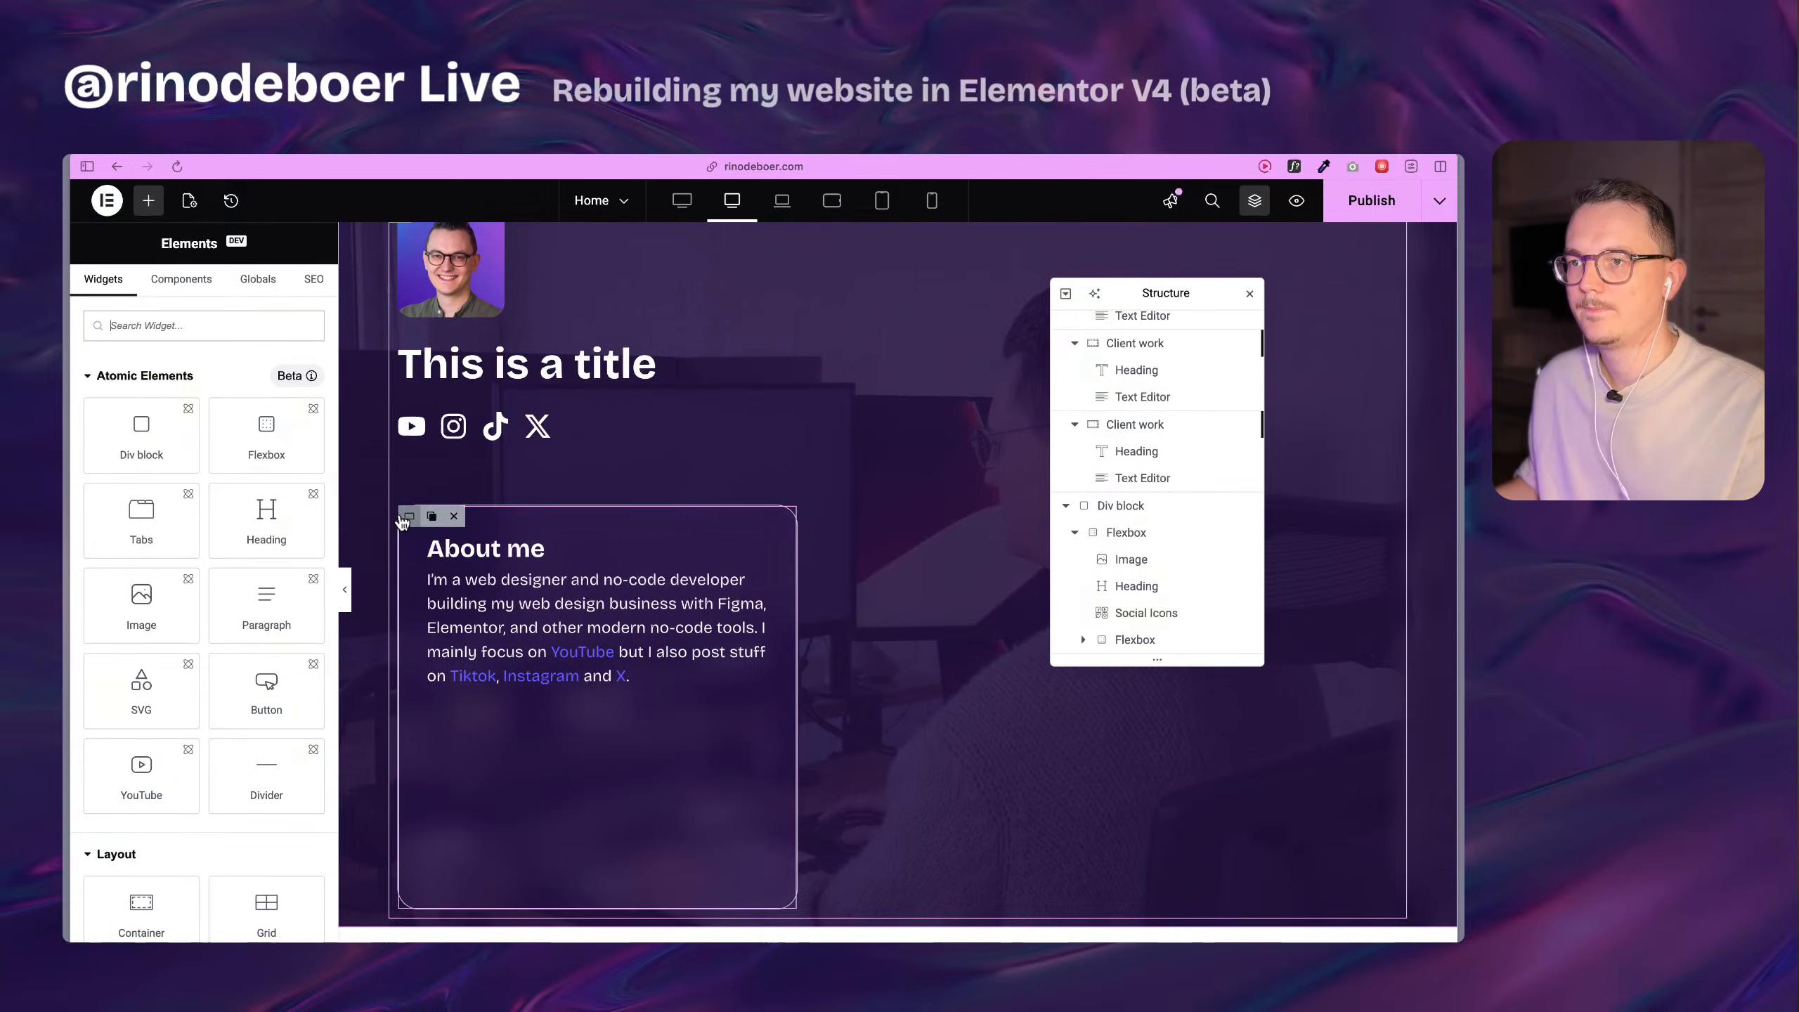
Duplicate the remaining About me Flexbox inside the boxed-1260 Flexbox.
left_click(410, 519)
key("super+d")
scroll(683, 654, "down", 5)
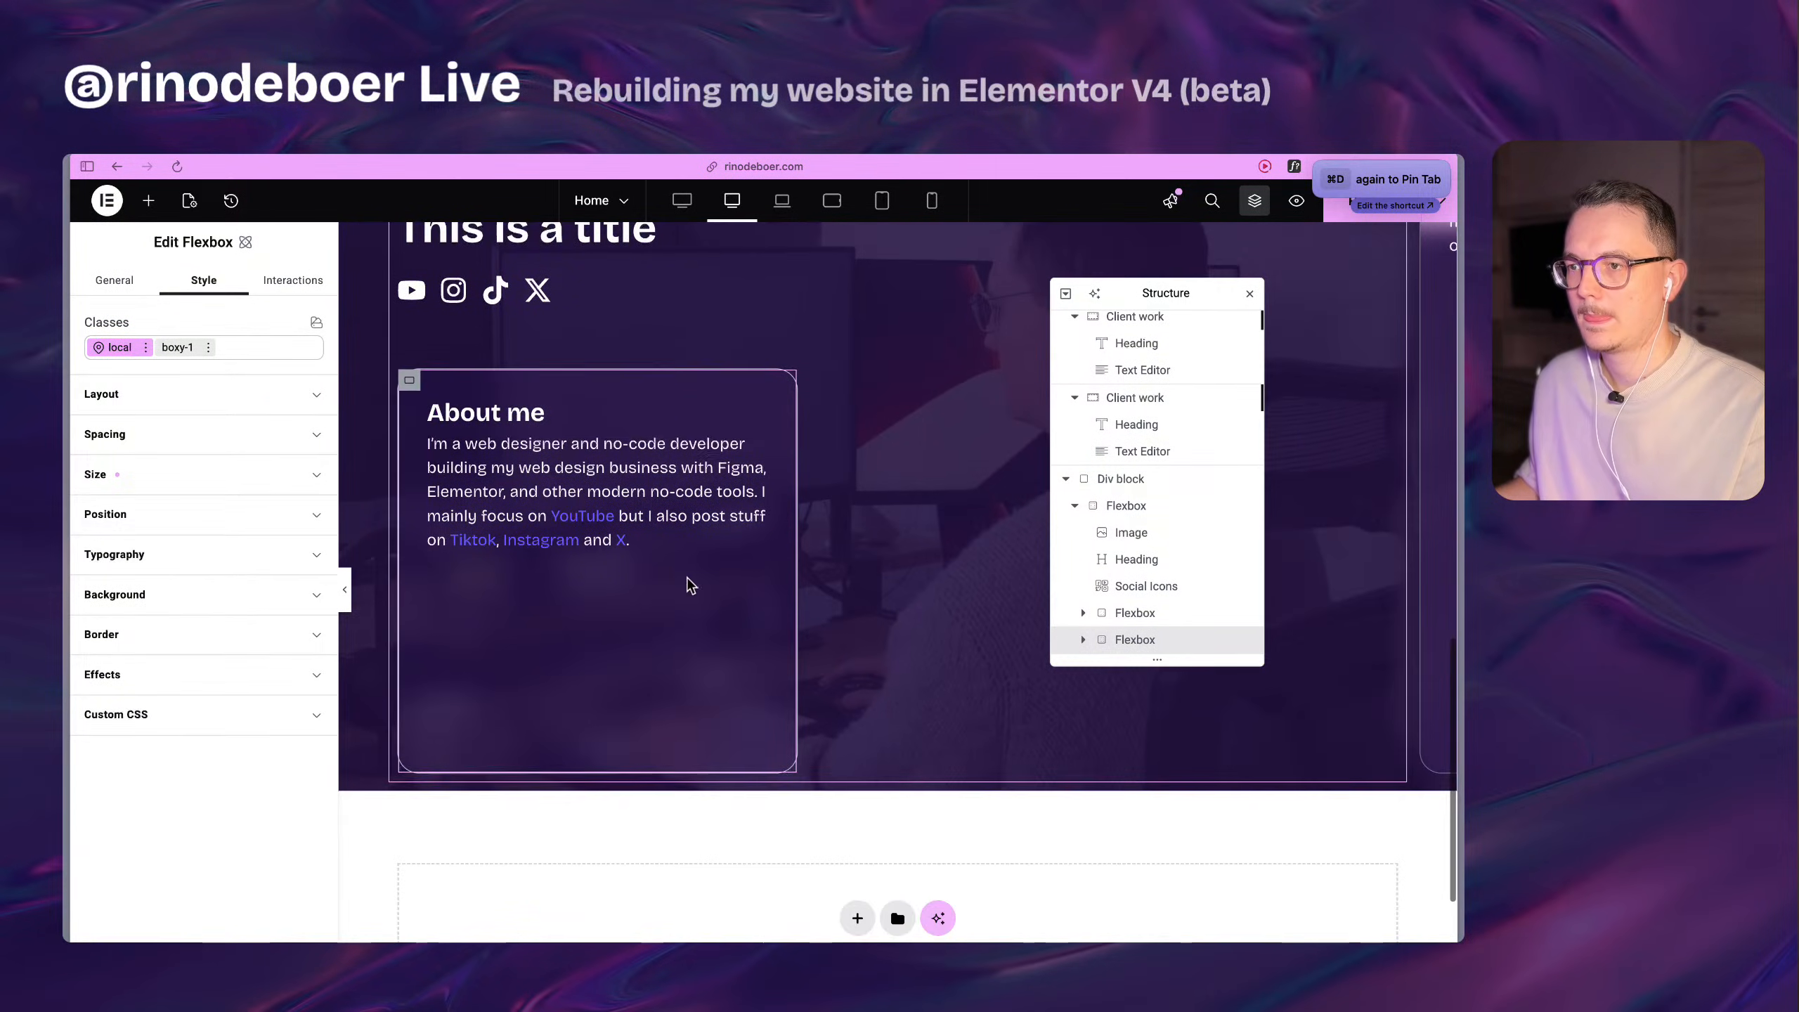
scroll(885, 630, "up", 5)
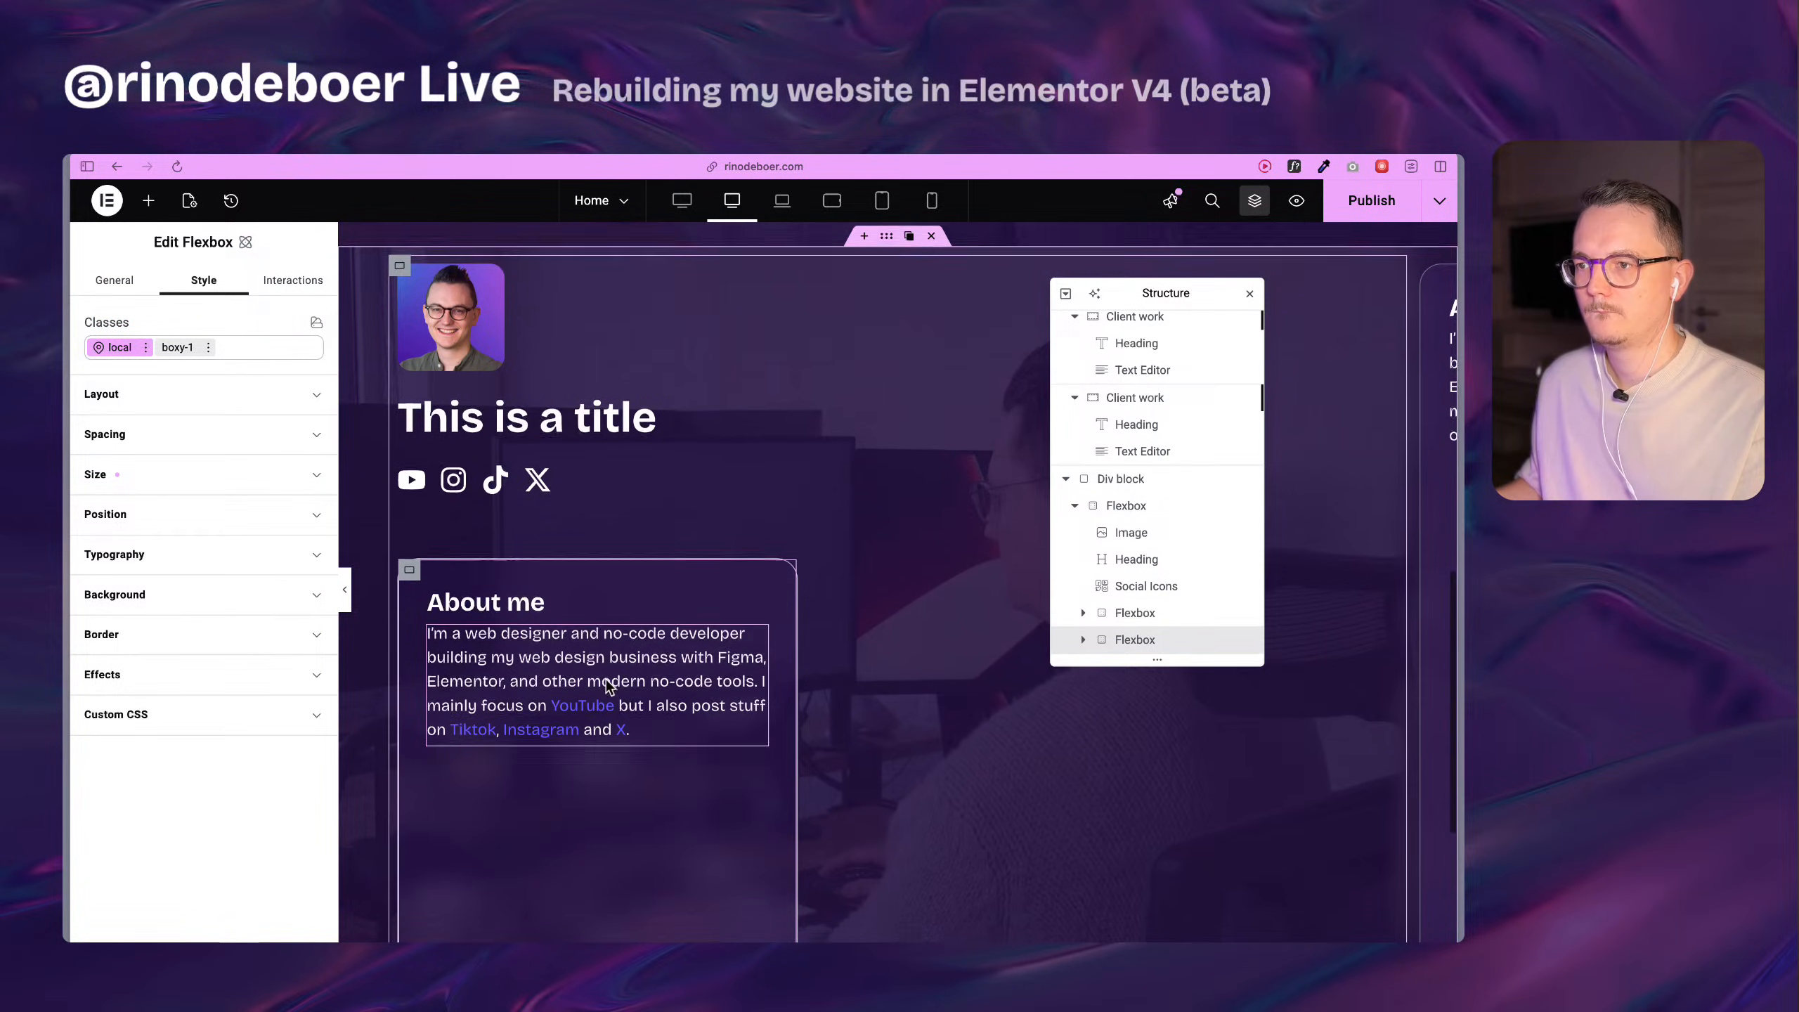
scroll(606, 684, "down", 2)
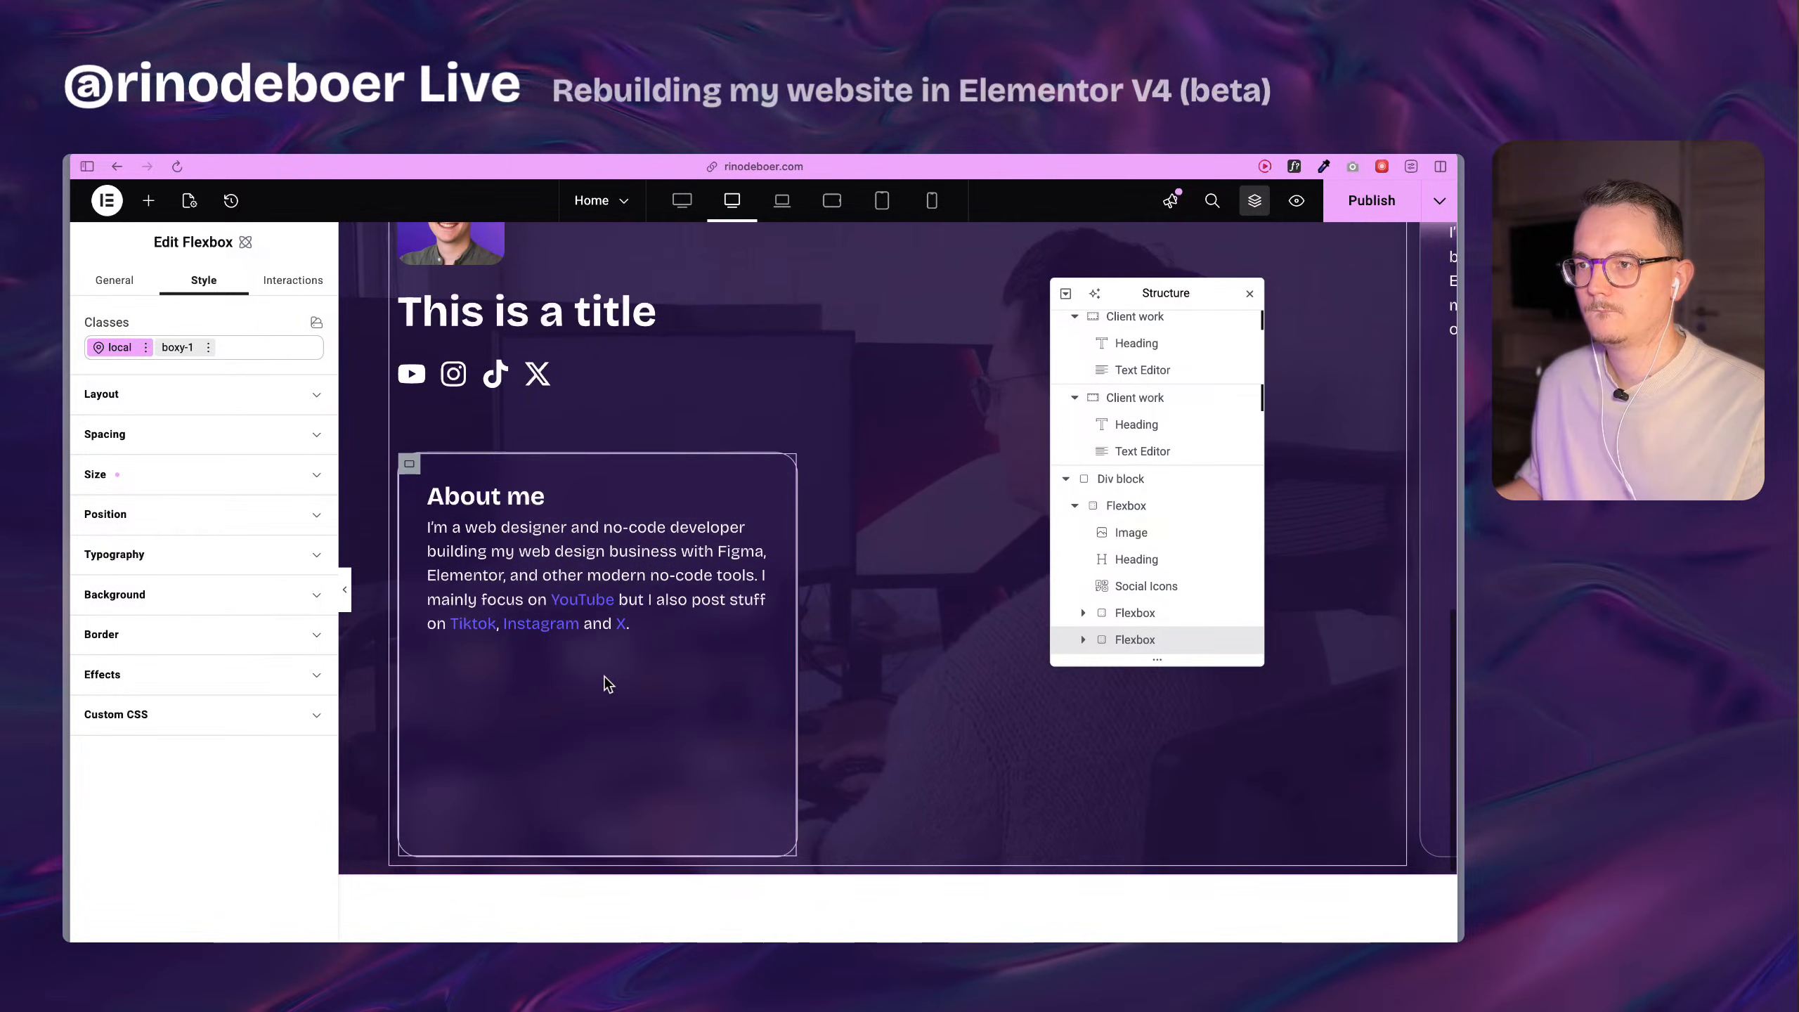
Add a new Div block between the social icons and the About me Flexbox.
left_click(147, 202)
left_click_drag(142, 435, 559, 397)
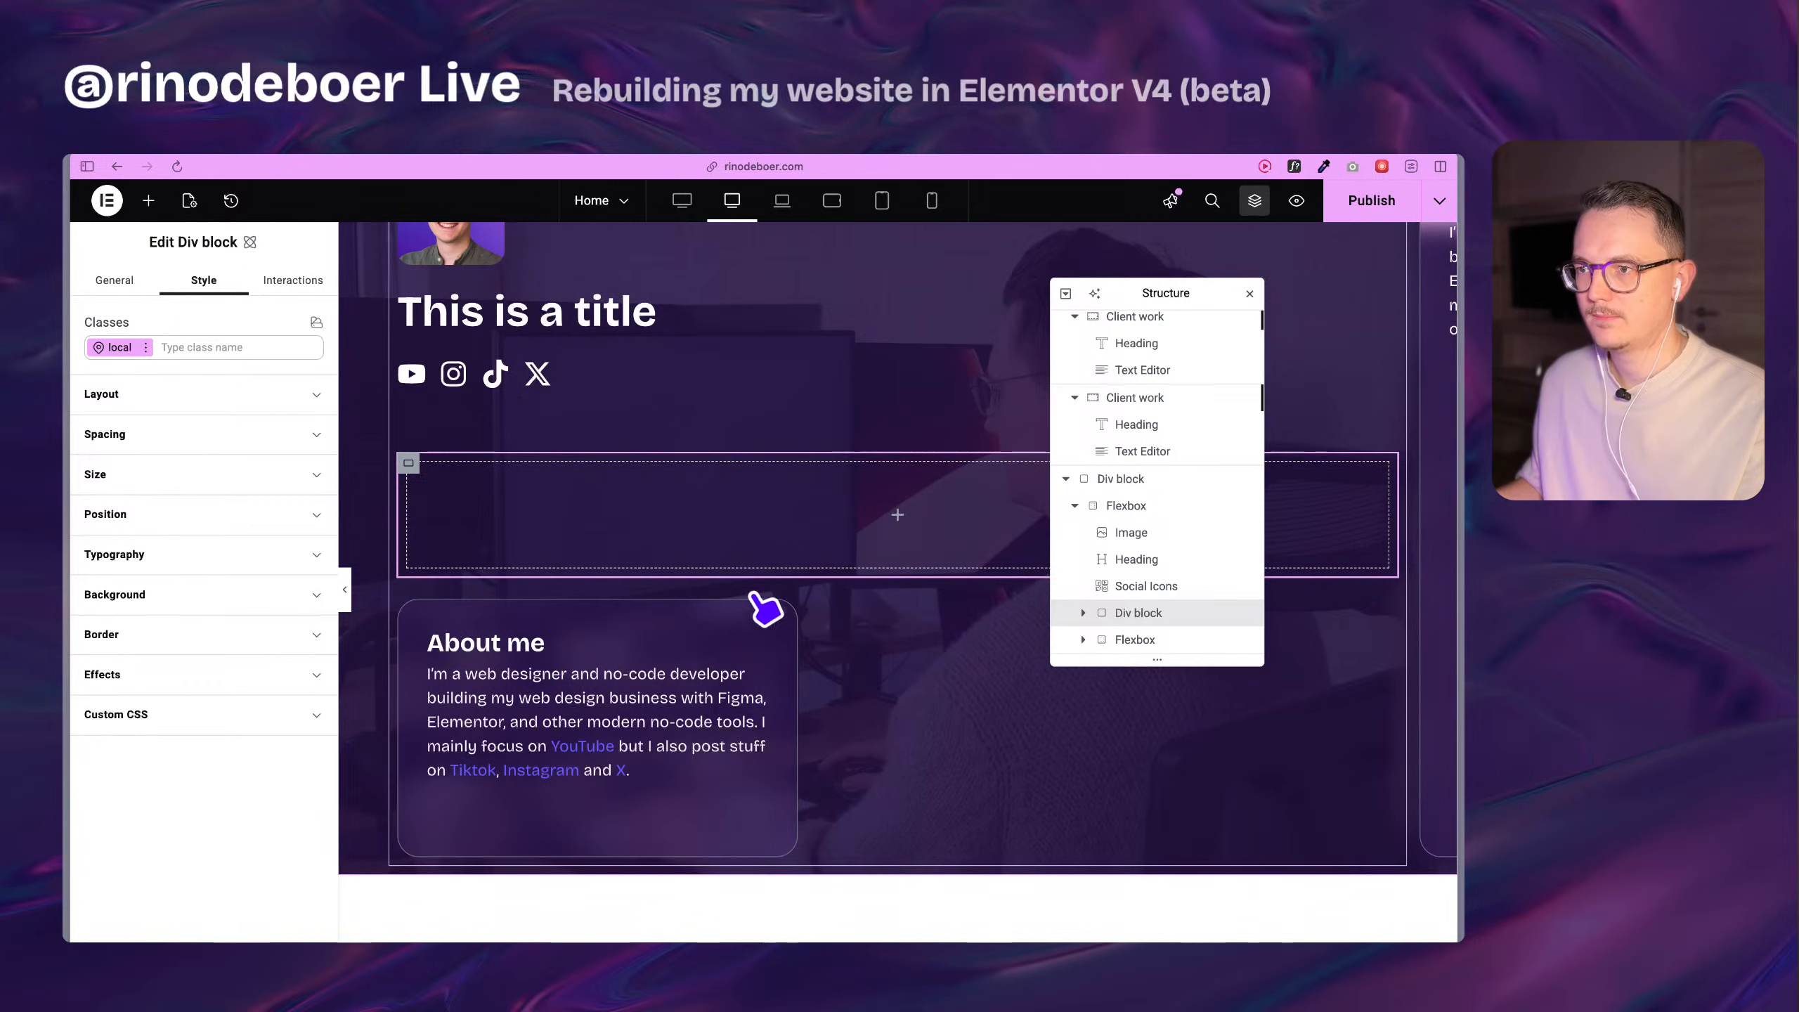
left_click(409, 610)
scroll(921, 603, "down", 3)
scroll(1229, 575, "down", 1)
Delete the duplicated About me Flexbox that sits outside the boxed area.
left_click(1183, 643)
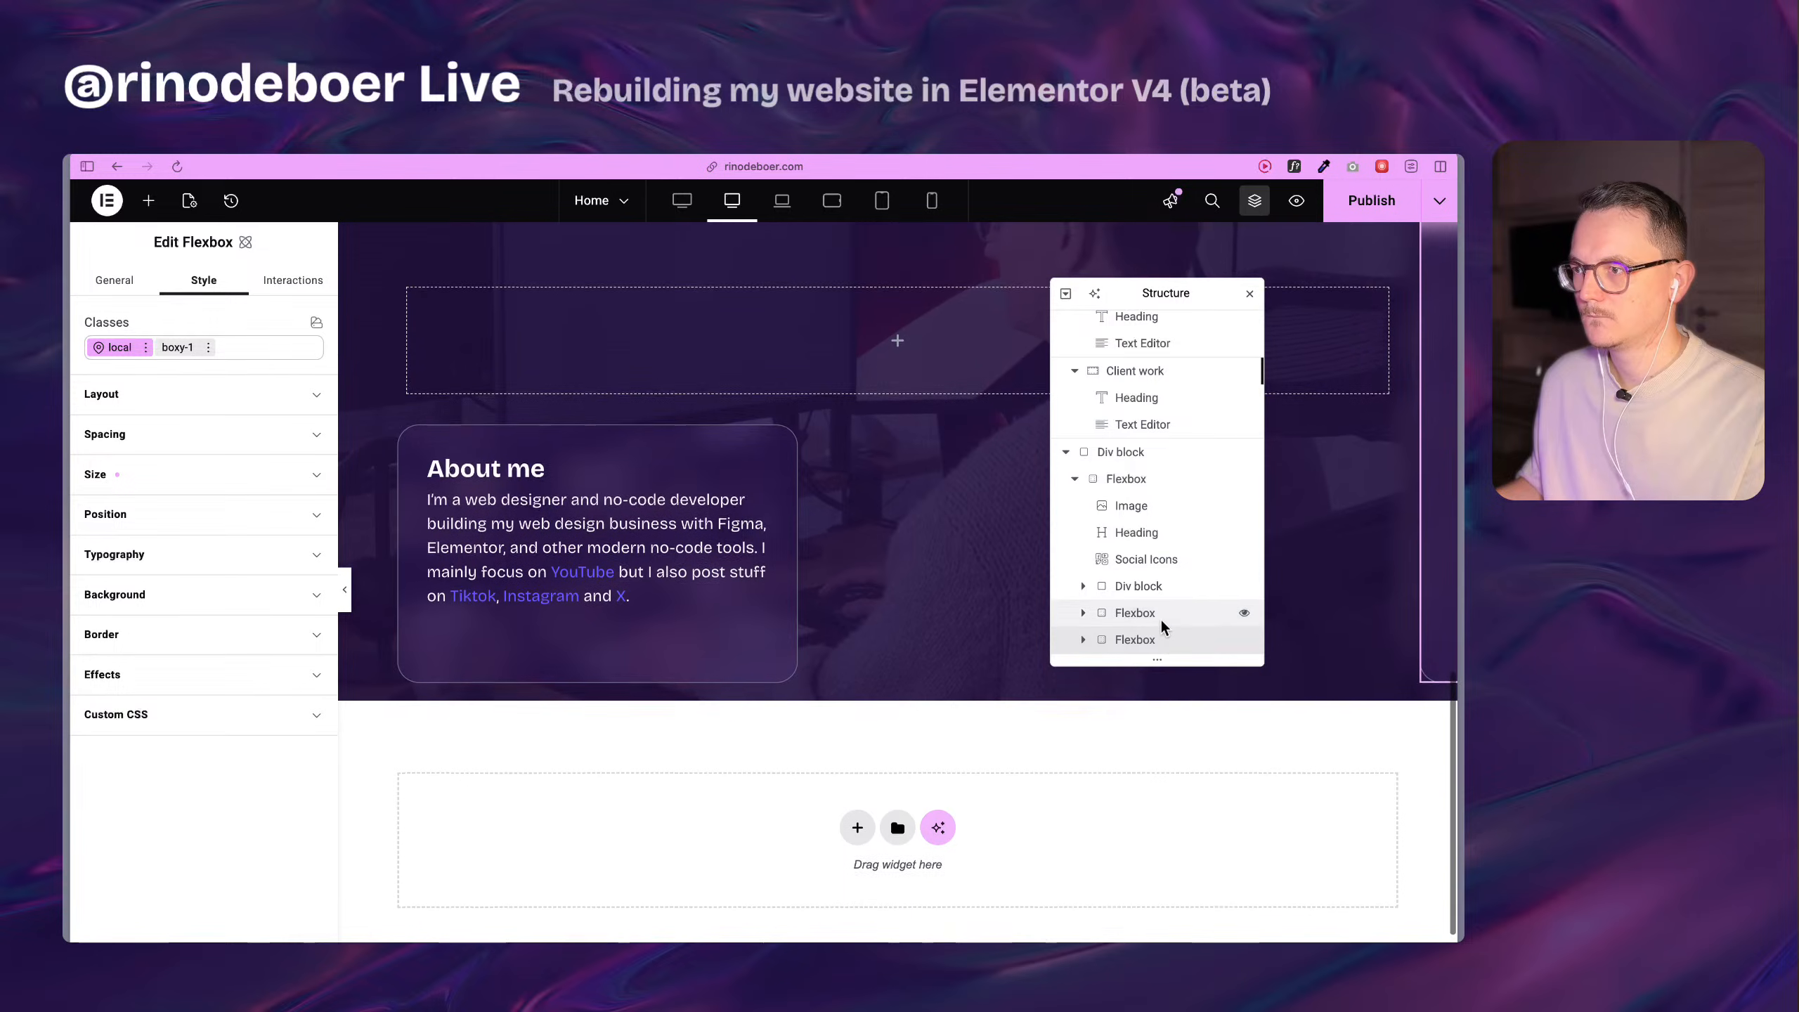
right_click(1169, 631)
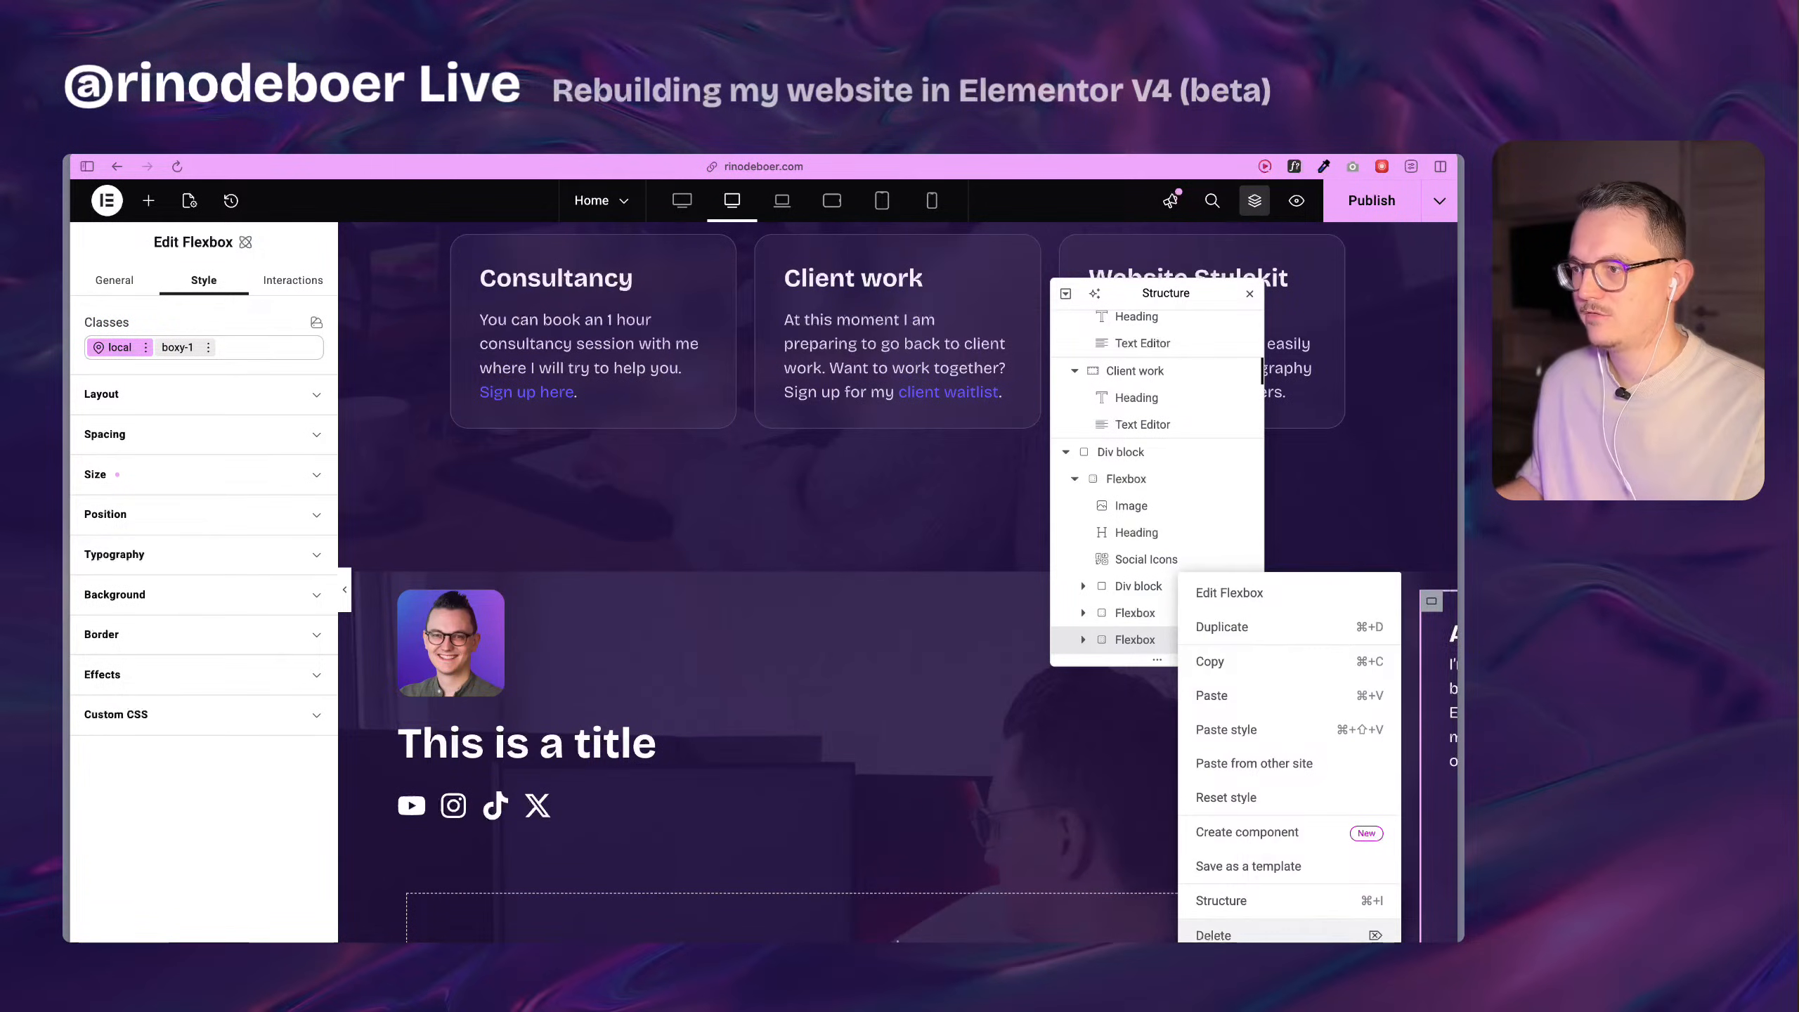
left_click(1204, 932)
Move the remaining About me Flexbox into the new empty Div block.
left_click(1134, 640)
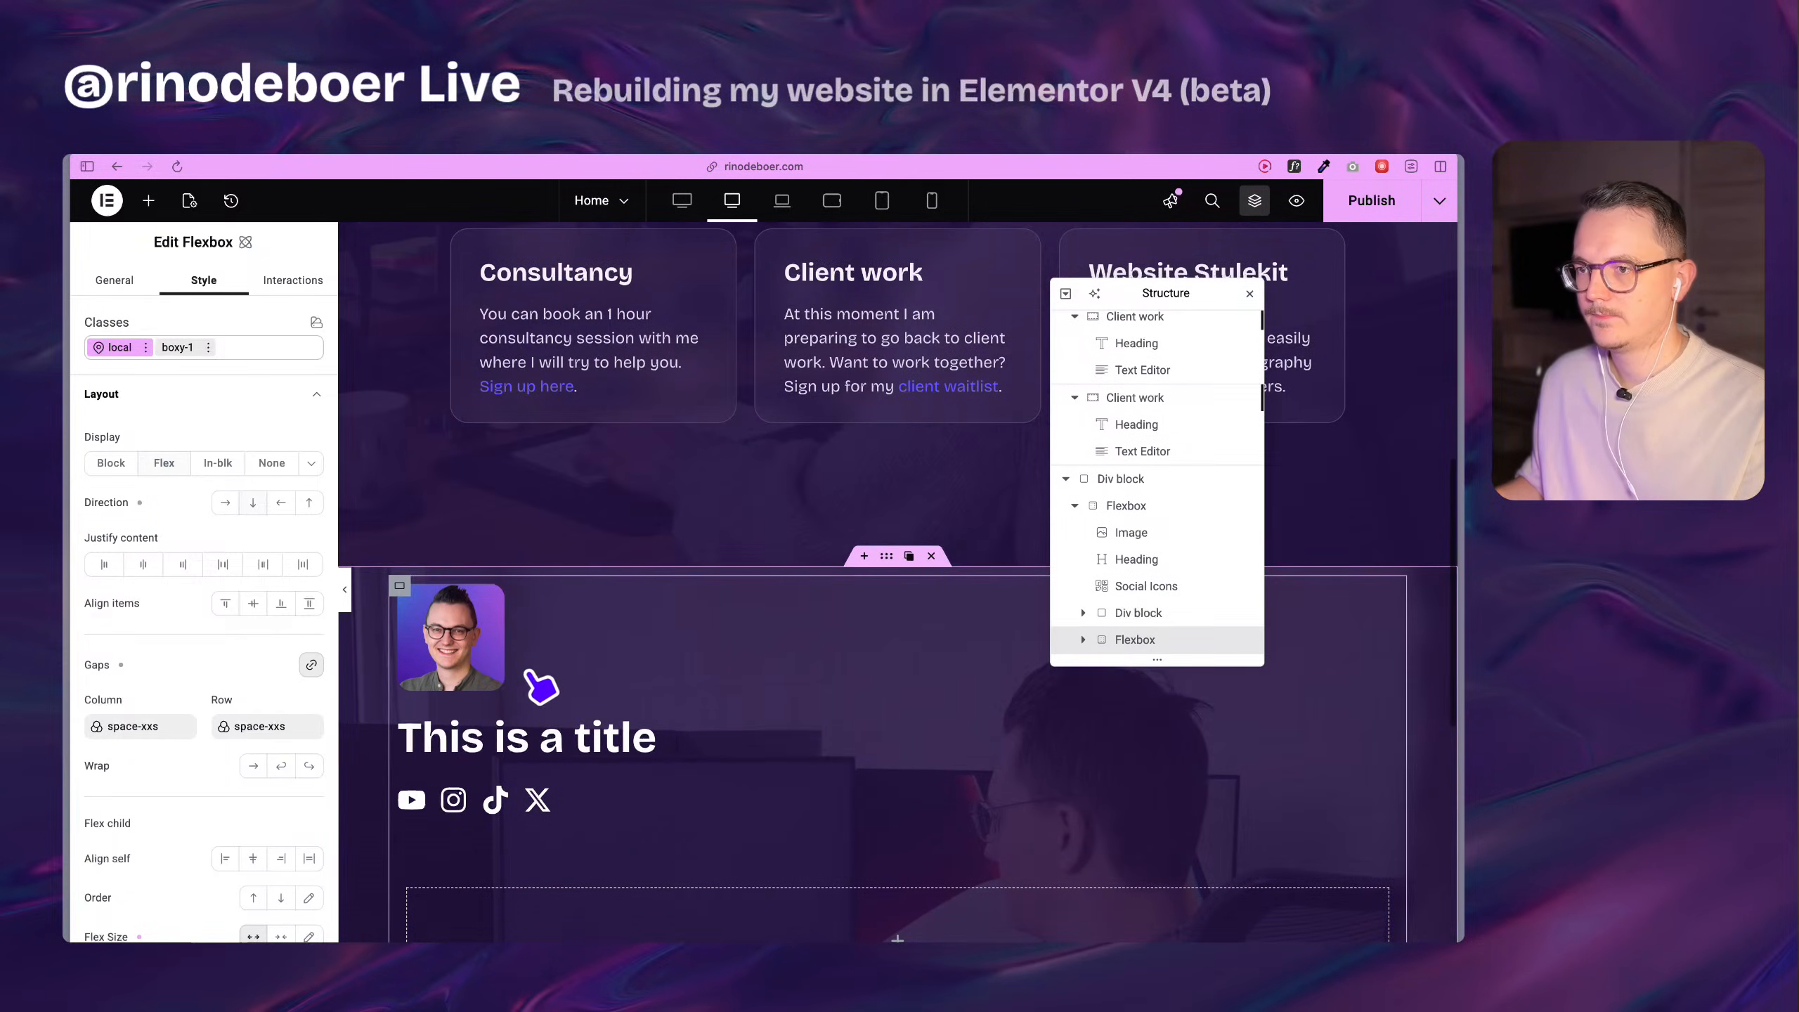
scroll(567, 708, "down", 5)
scroll(453, 652, "up", 1)
left_click_drag(408, 623, 510, 524)
Set the inner Div block's display to Flex with a Column direction.
left_click(1147, 618)
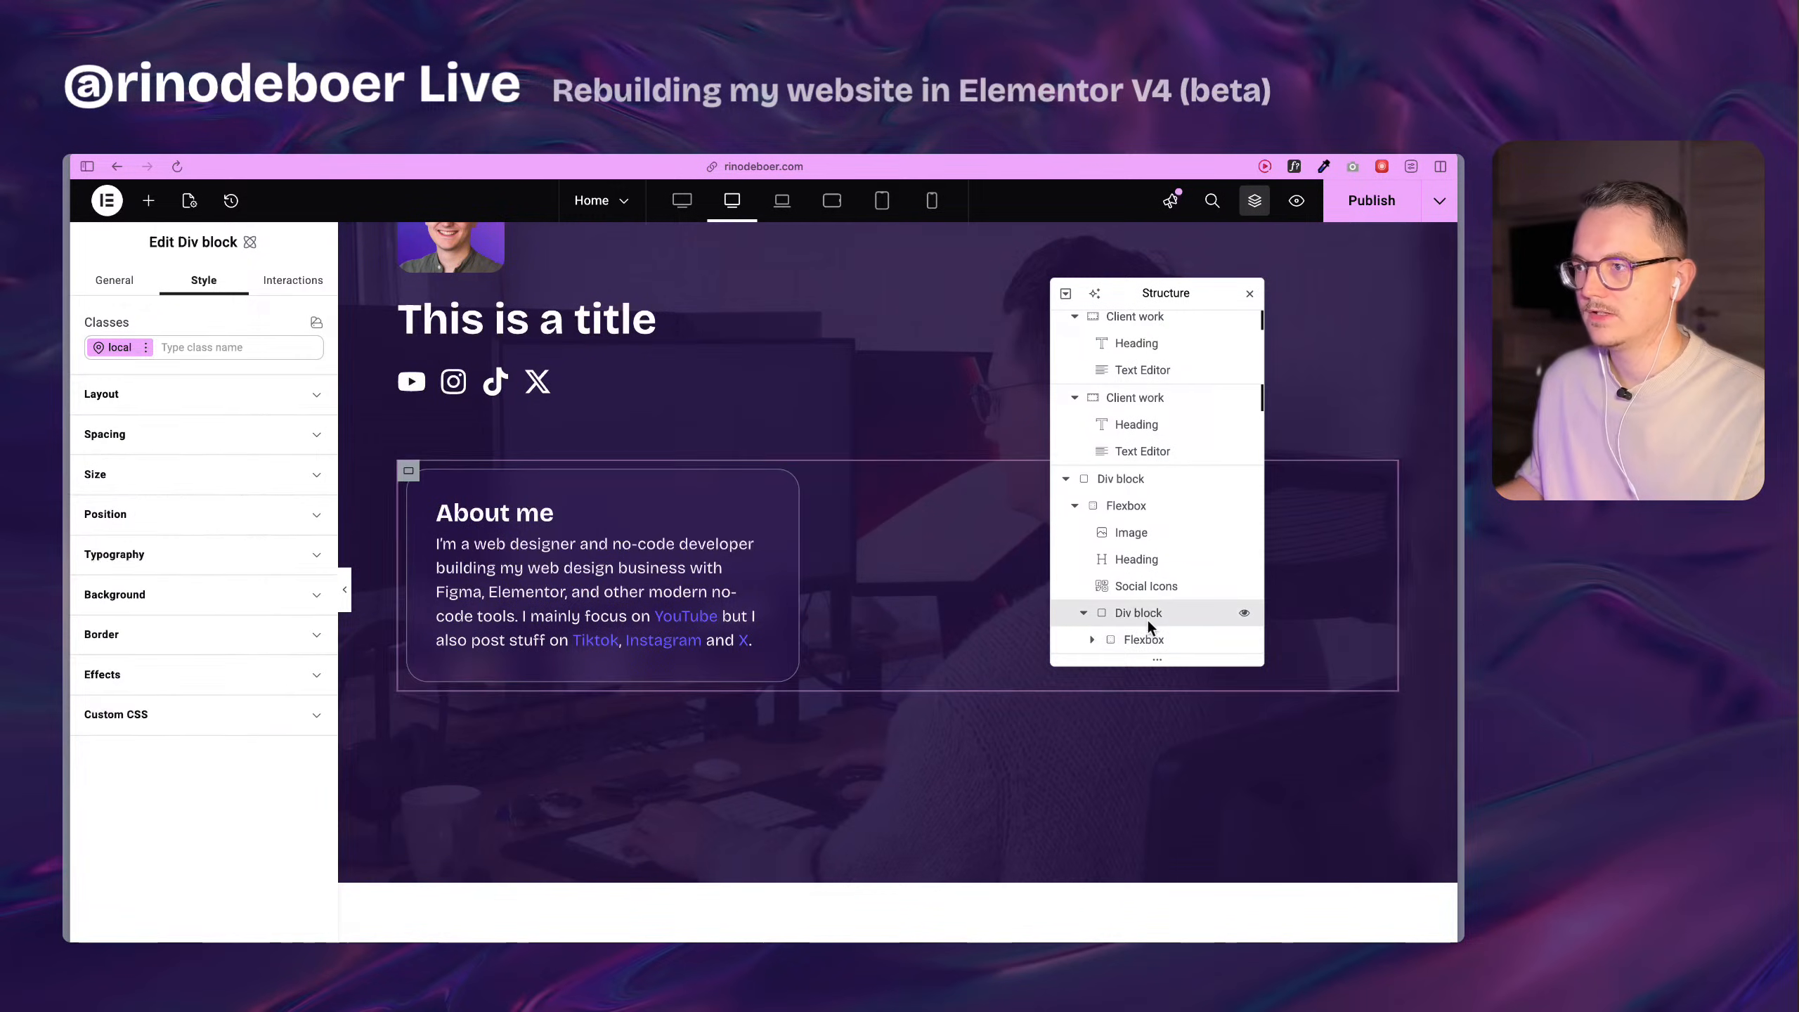
left_click(93, 396)
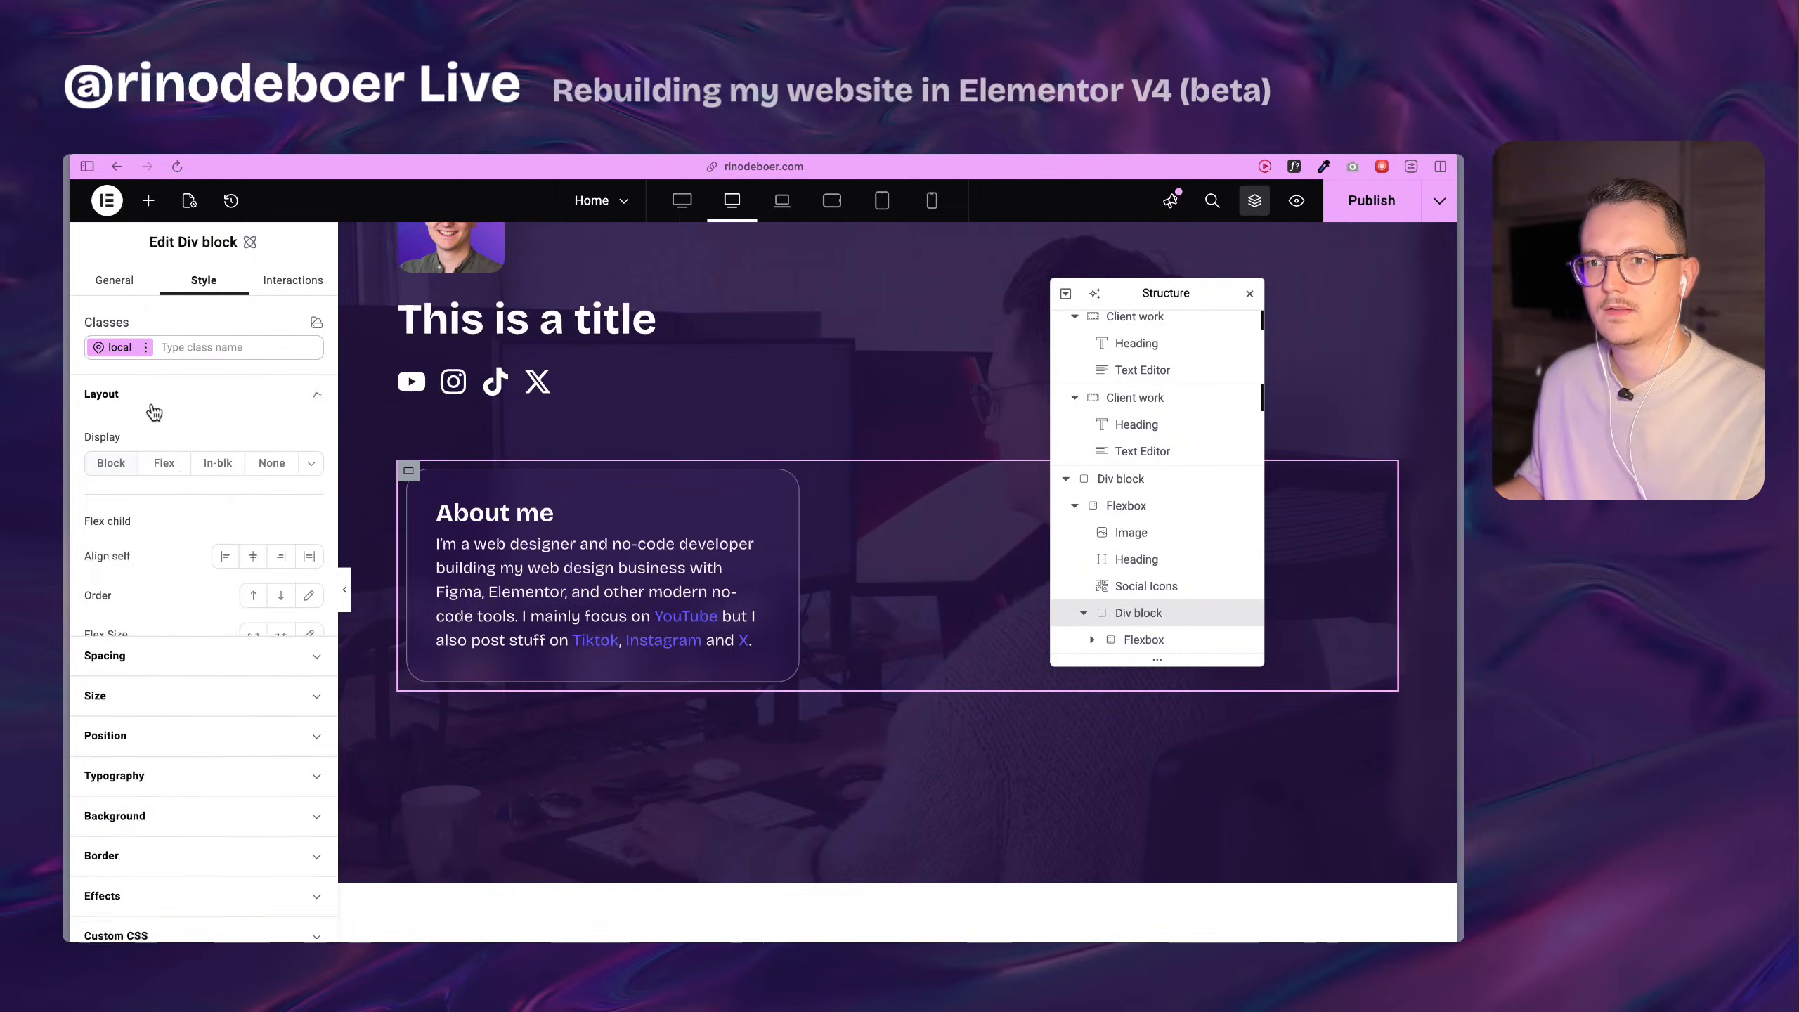
left_click(164, 461)
left_click(253, 505)
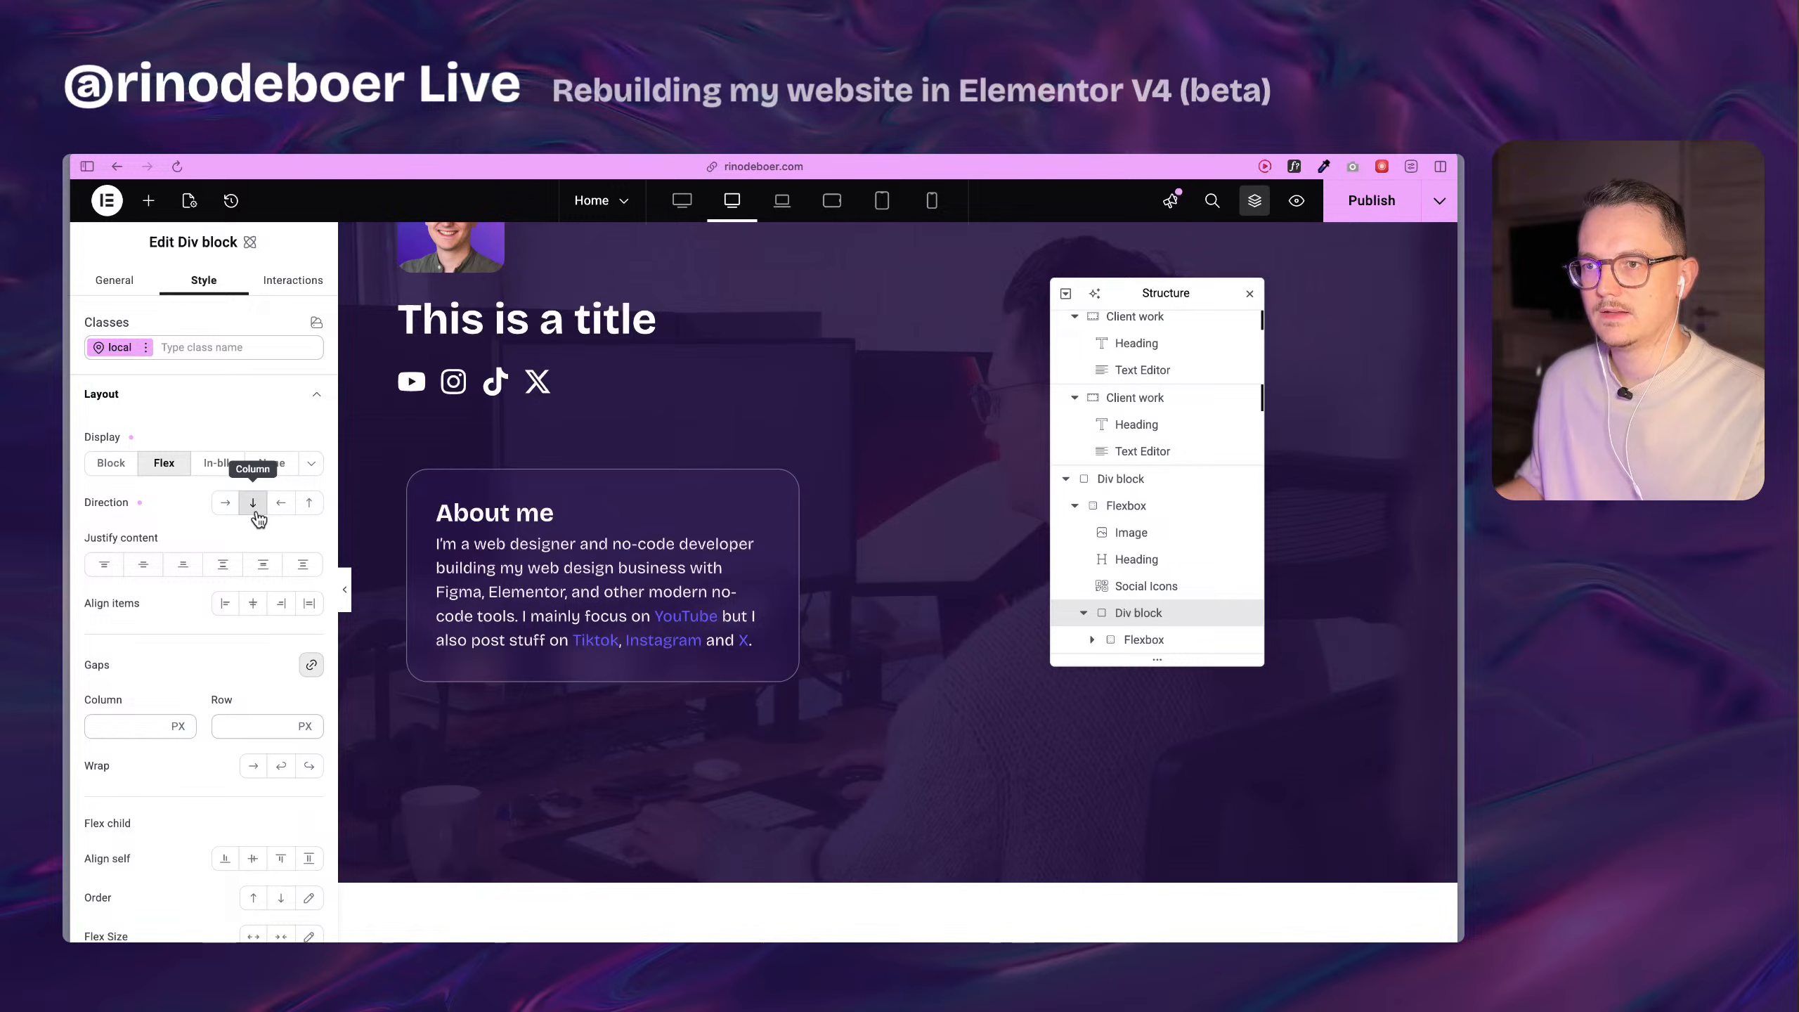
left_click(225, 507)
left_click(251, 506)
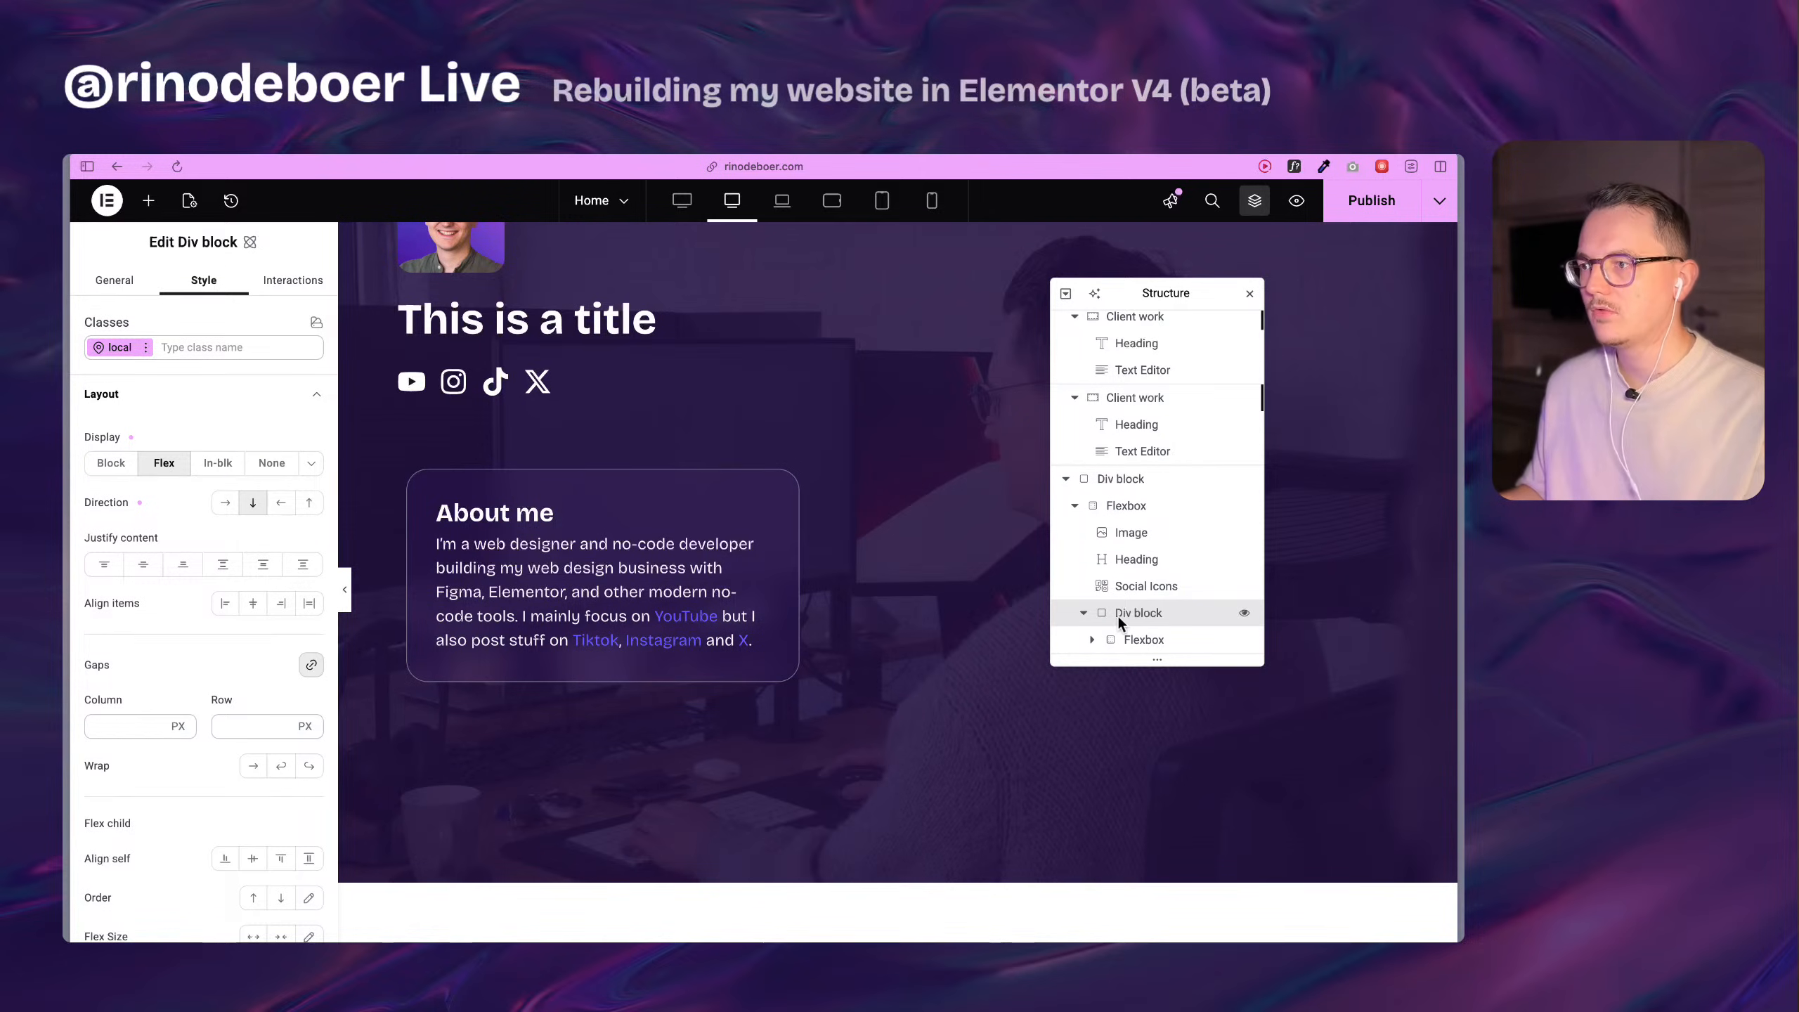
Duplicate the About me Flexbox inside the Div block.
left_click(1180, 636)
key("super+d")
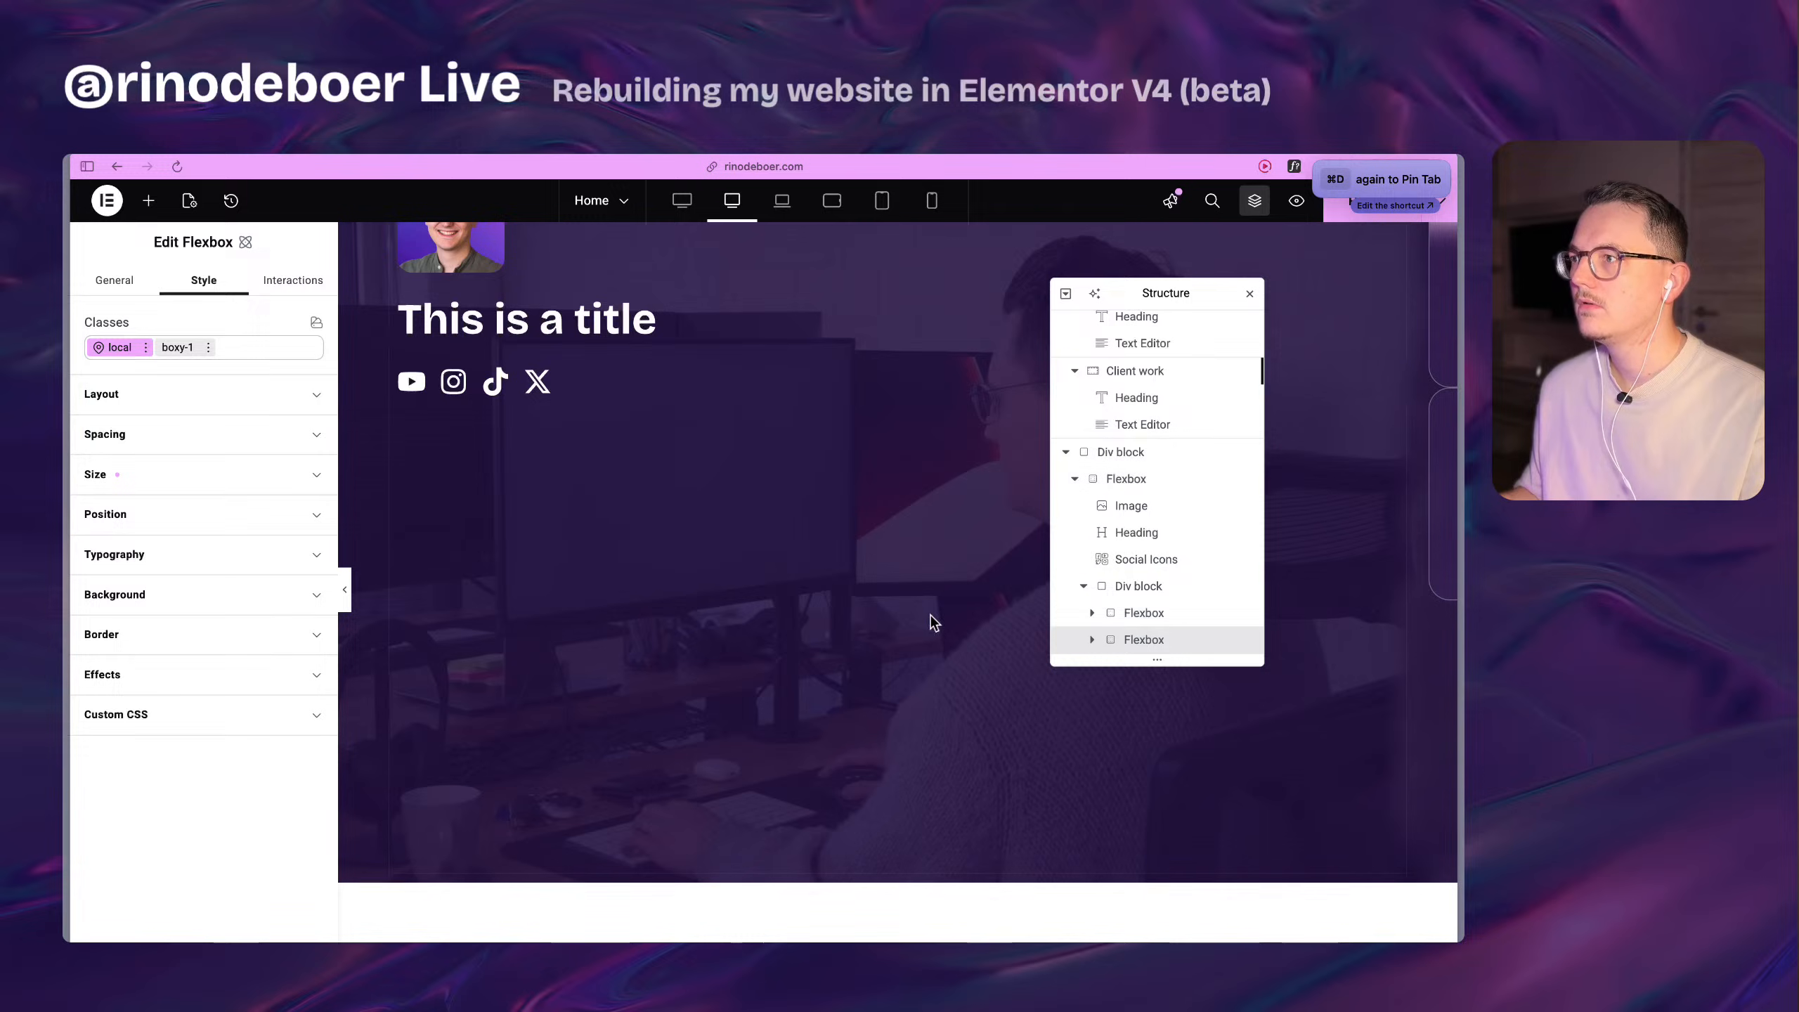
scroll(979, 611, "up", 4)
scroll(929, 612, "down", 5)
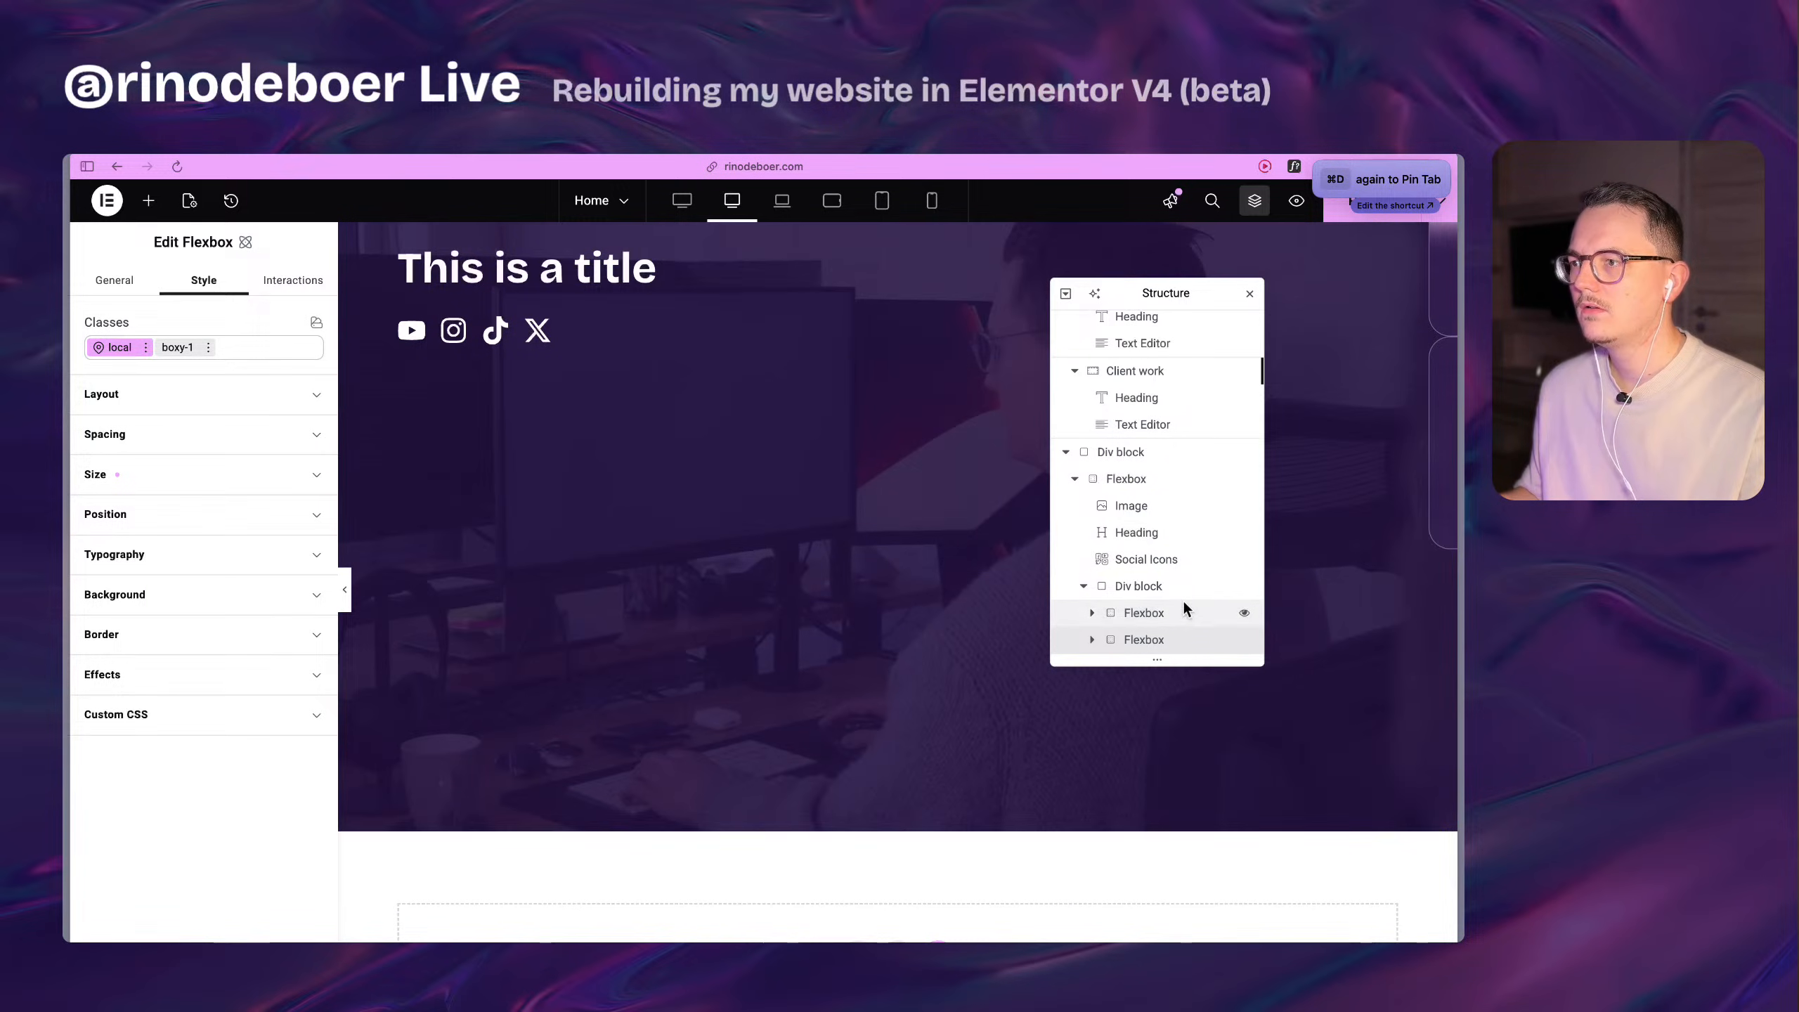
Clear the local Wrap and Column direction settings of the parent boxed-1260 Flexbox.
left_click(1179, 584)
scroll(637, 659, "up", 6)
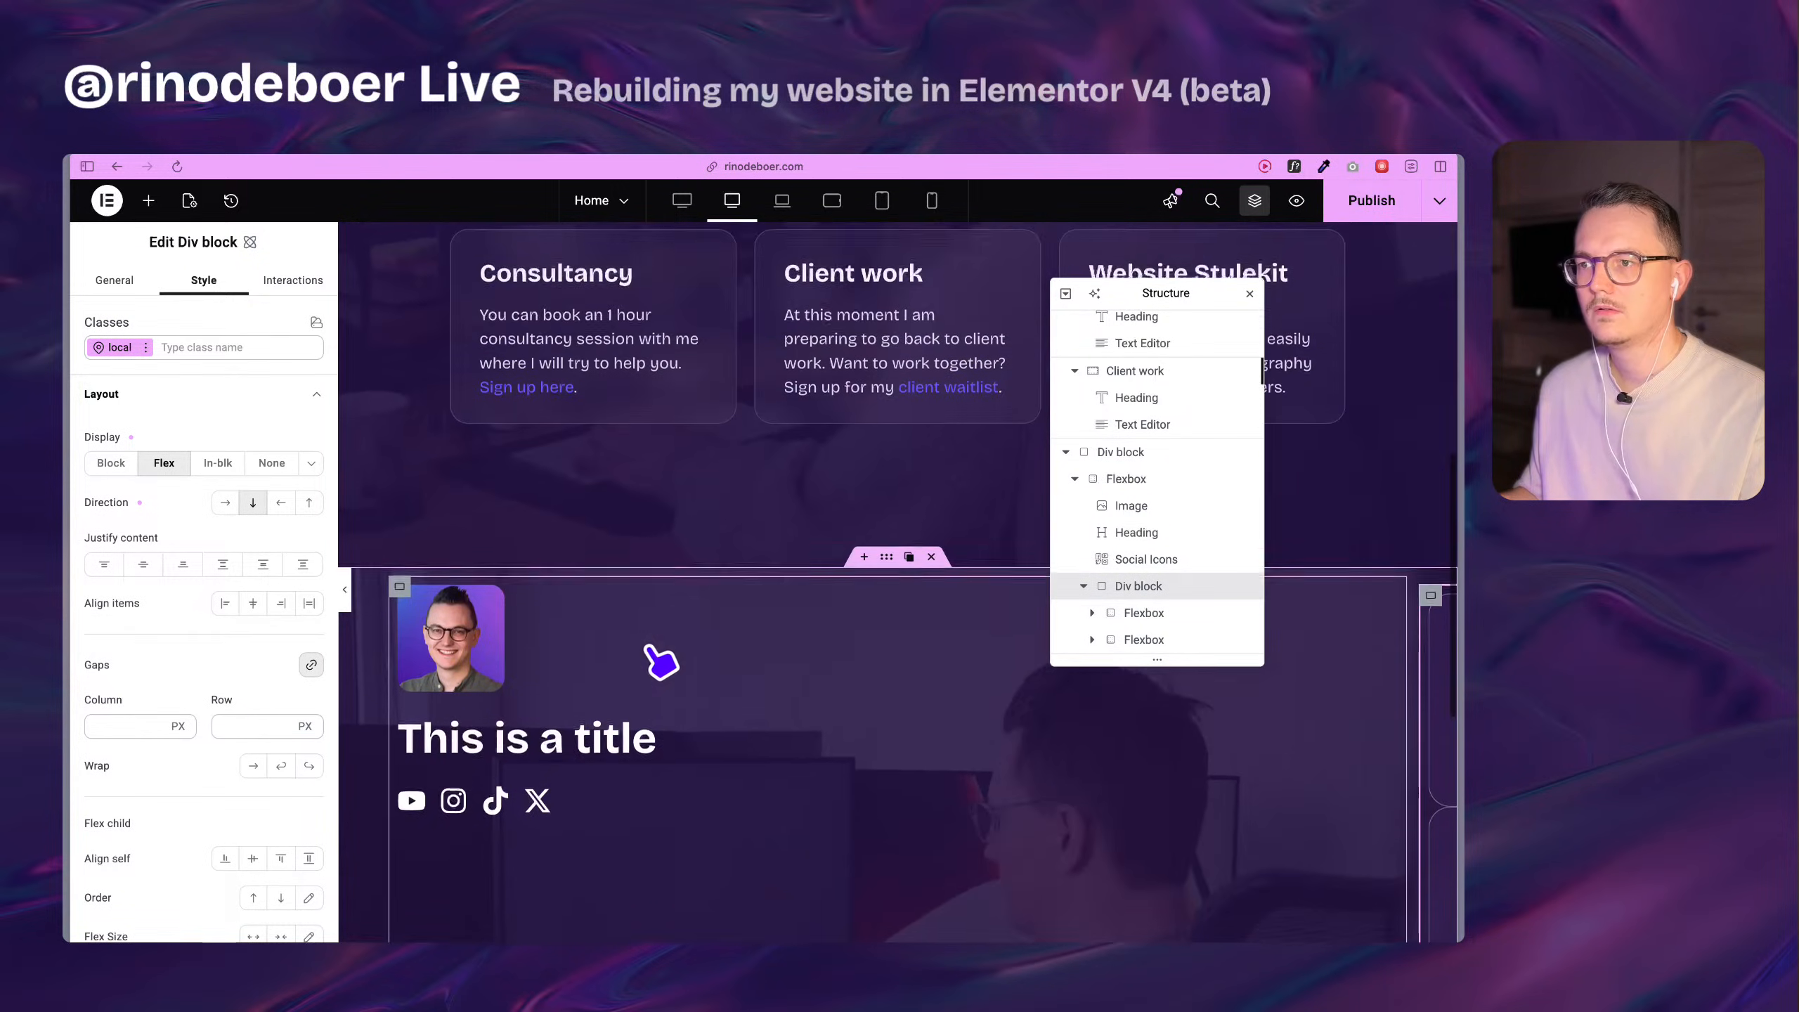
scroll(991, 641, "down", 2)
scroll(995, 629, "down", 3)
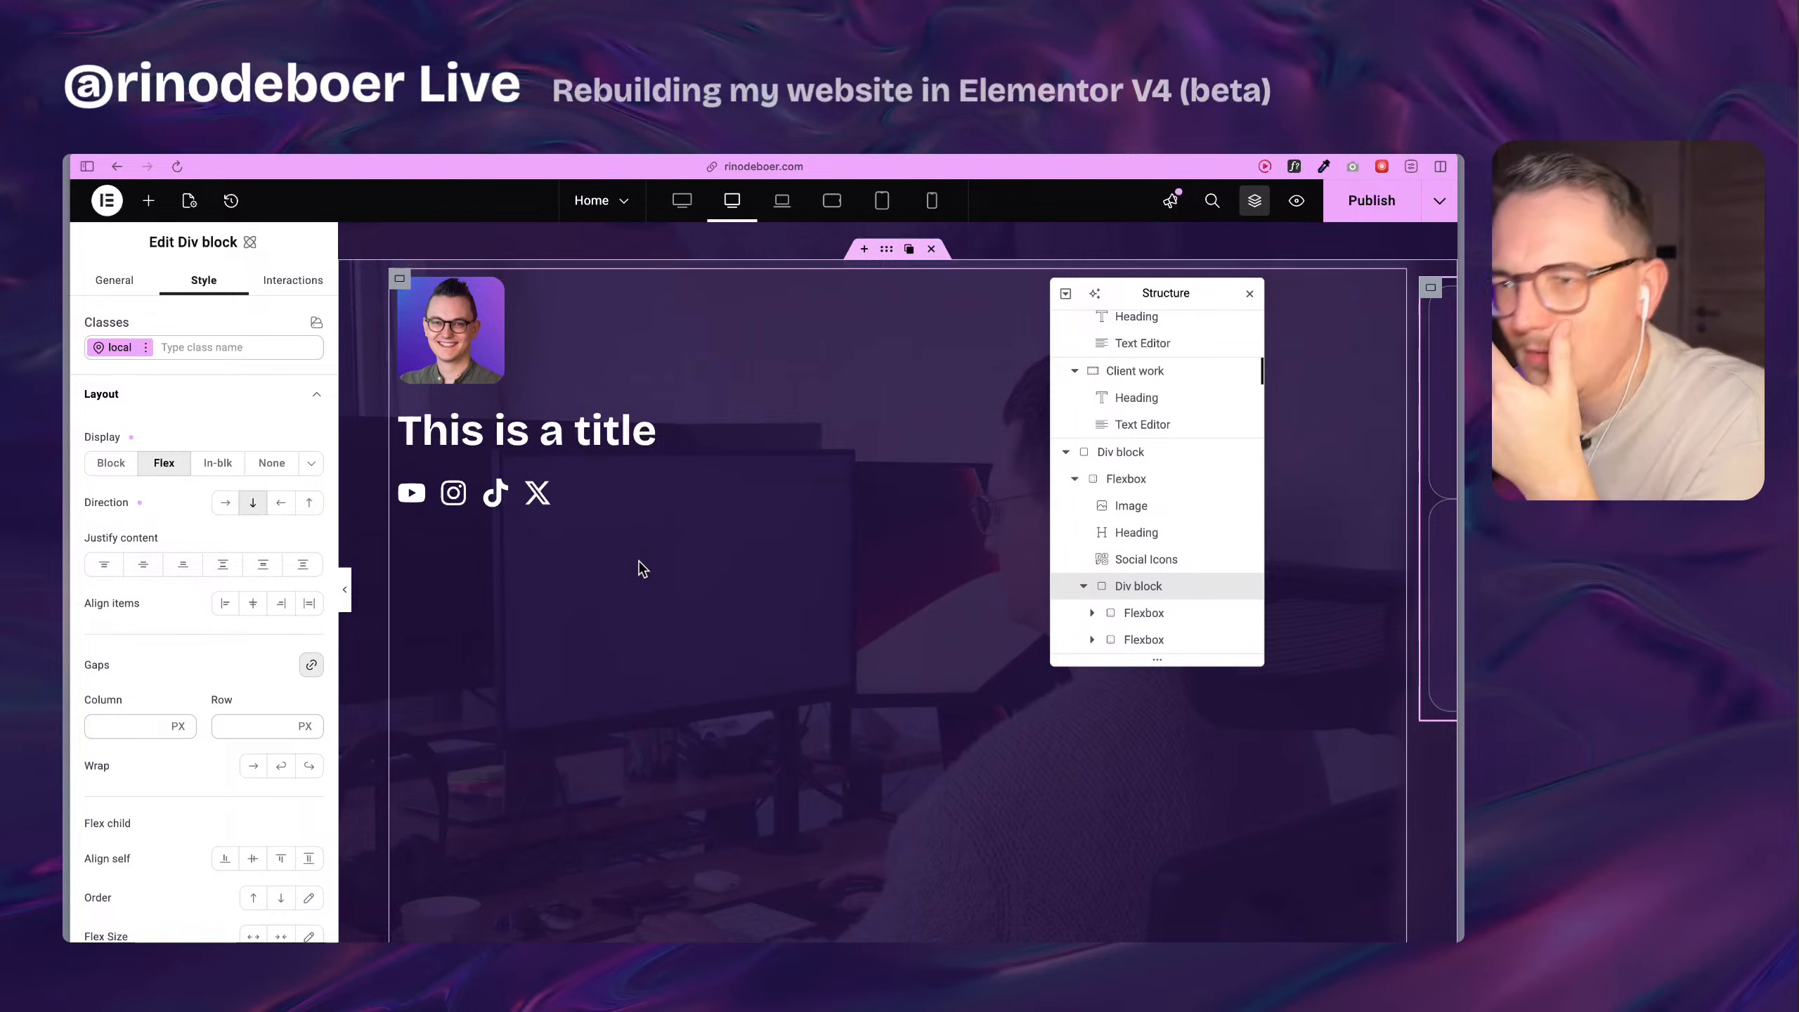
left_click(1154, 479)
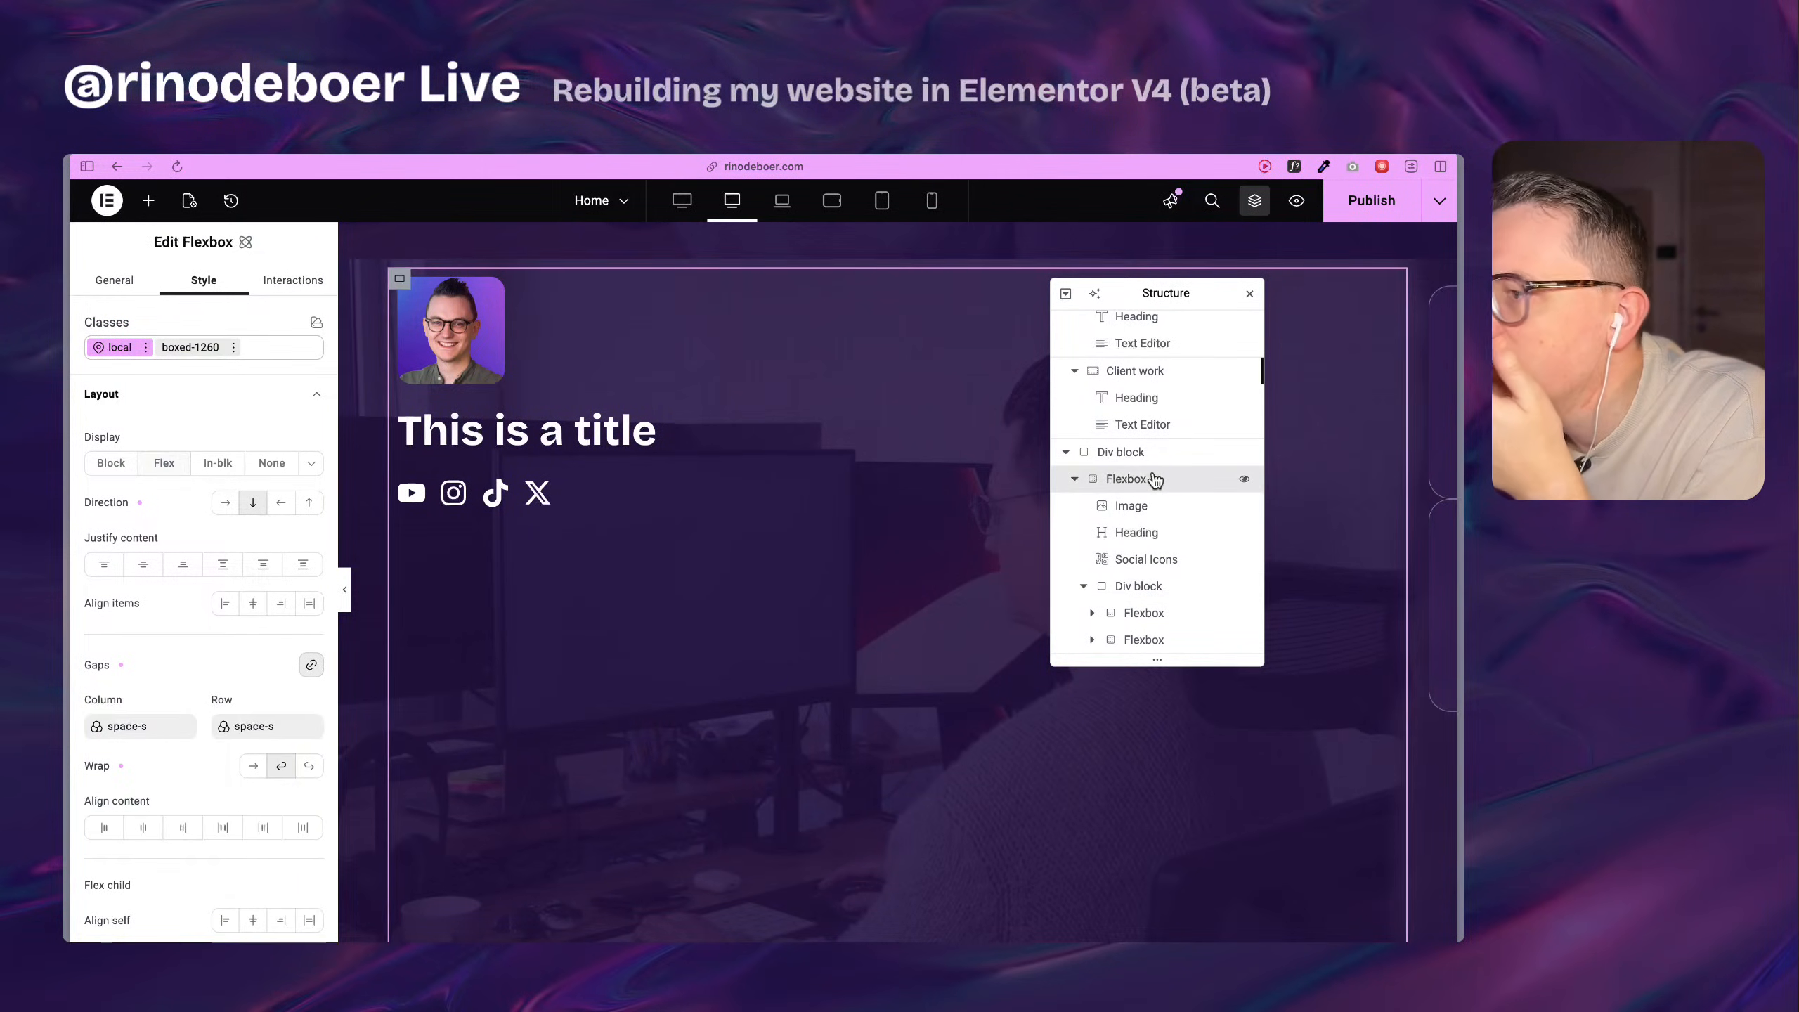
left_click(282, 766)
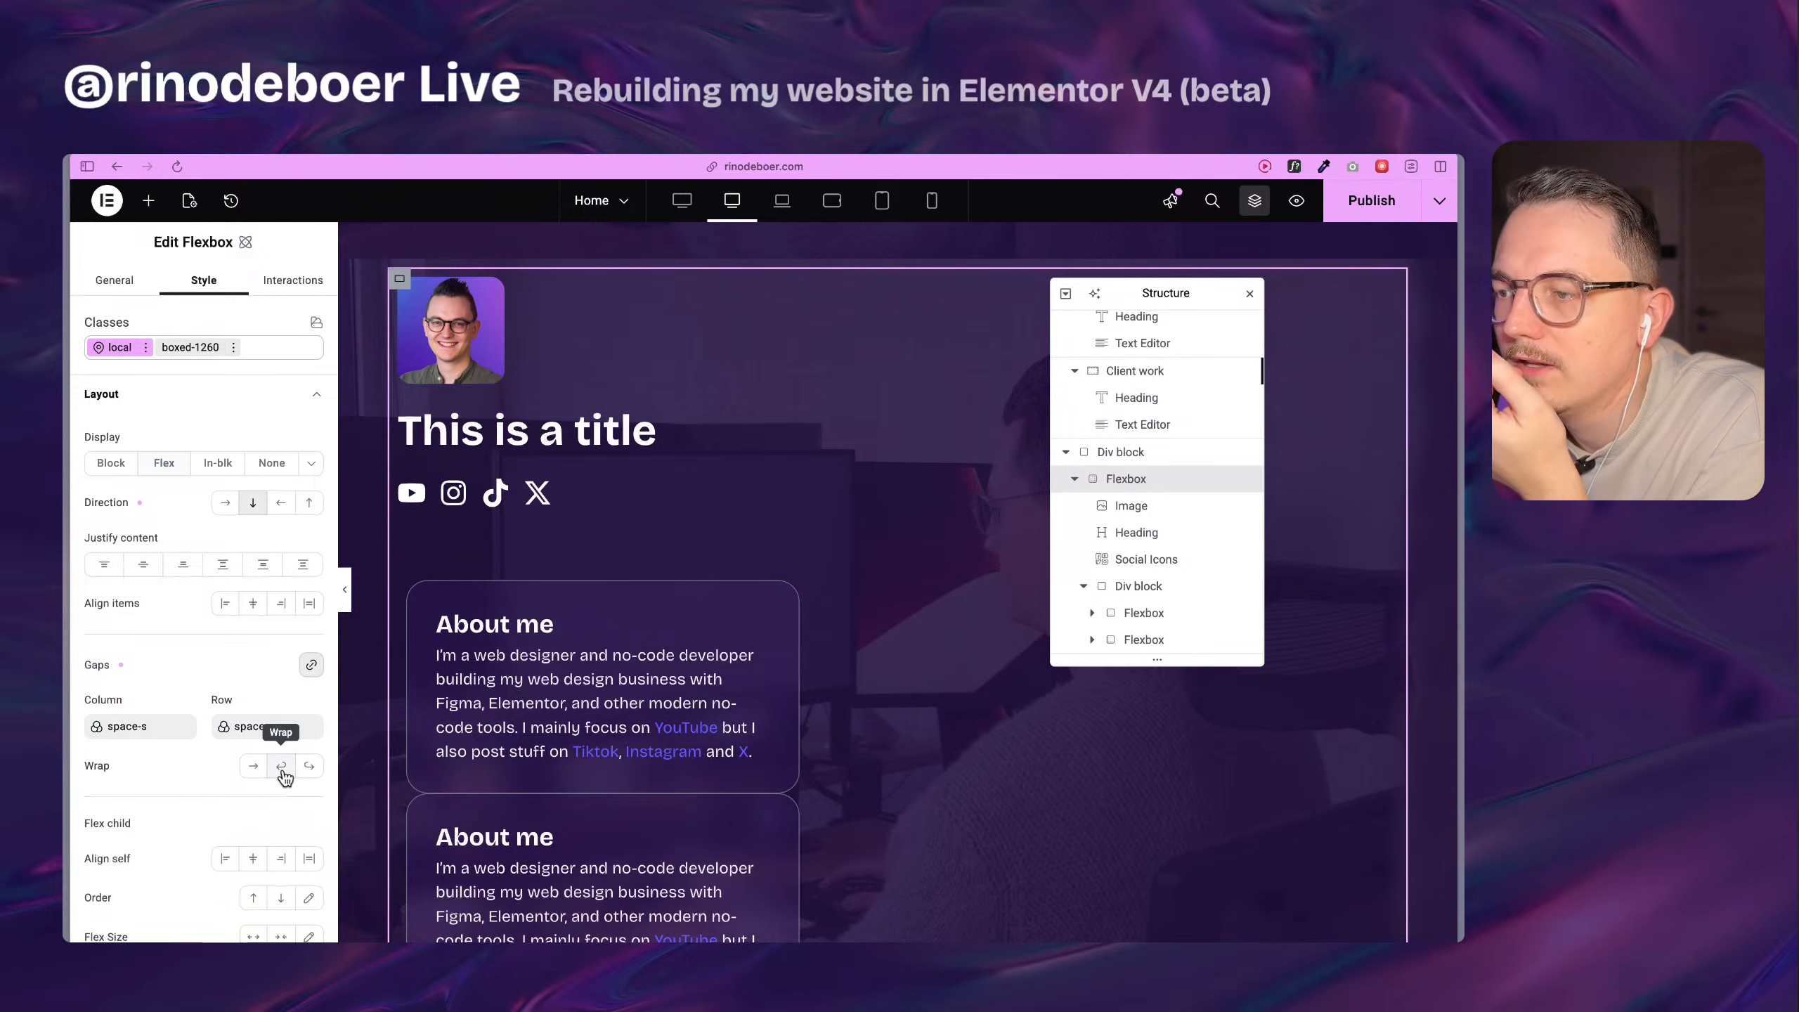
scroll(747, 551, "down", 5)
scroll(791, 671, "up", 6)
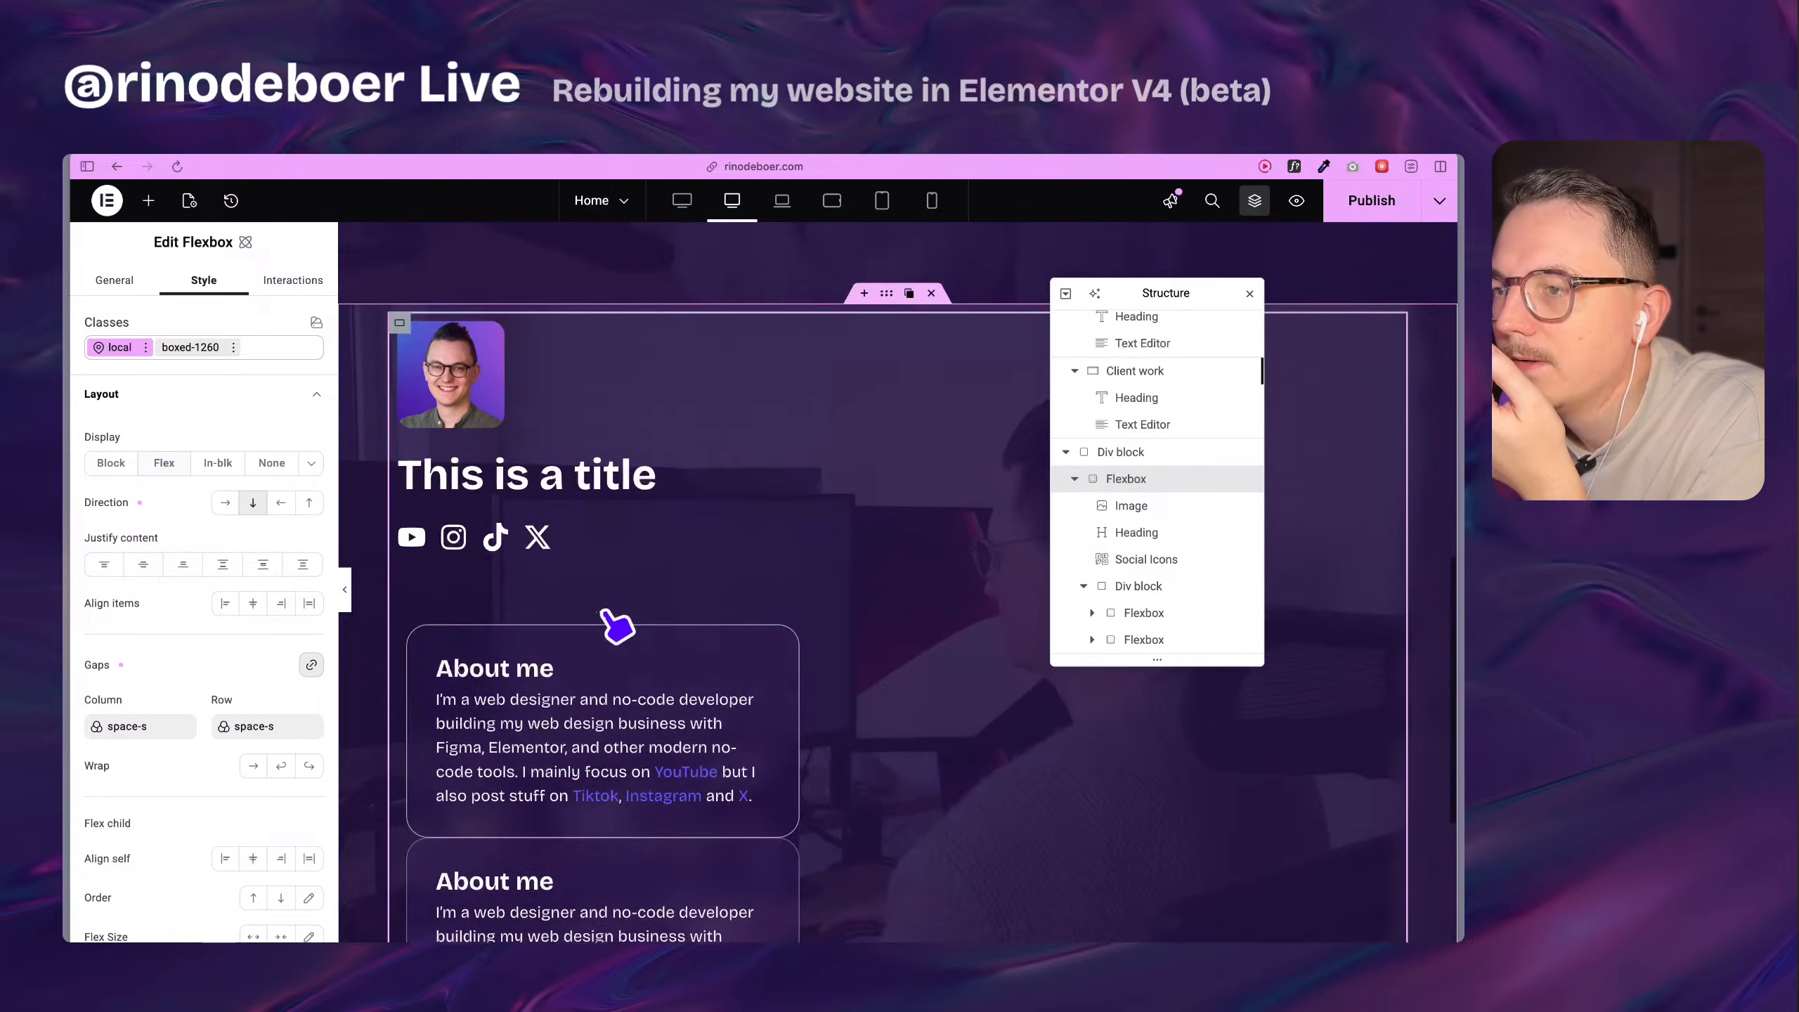
scroll(425, 606, "down", 2)
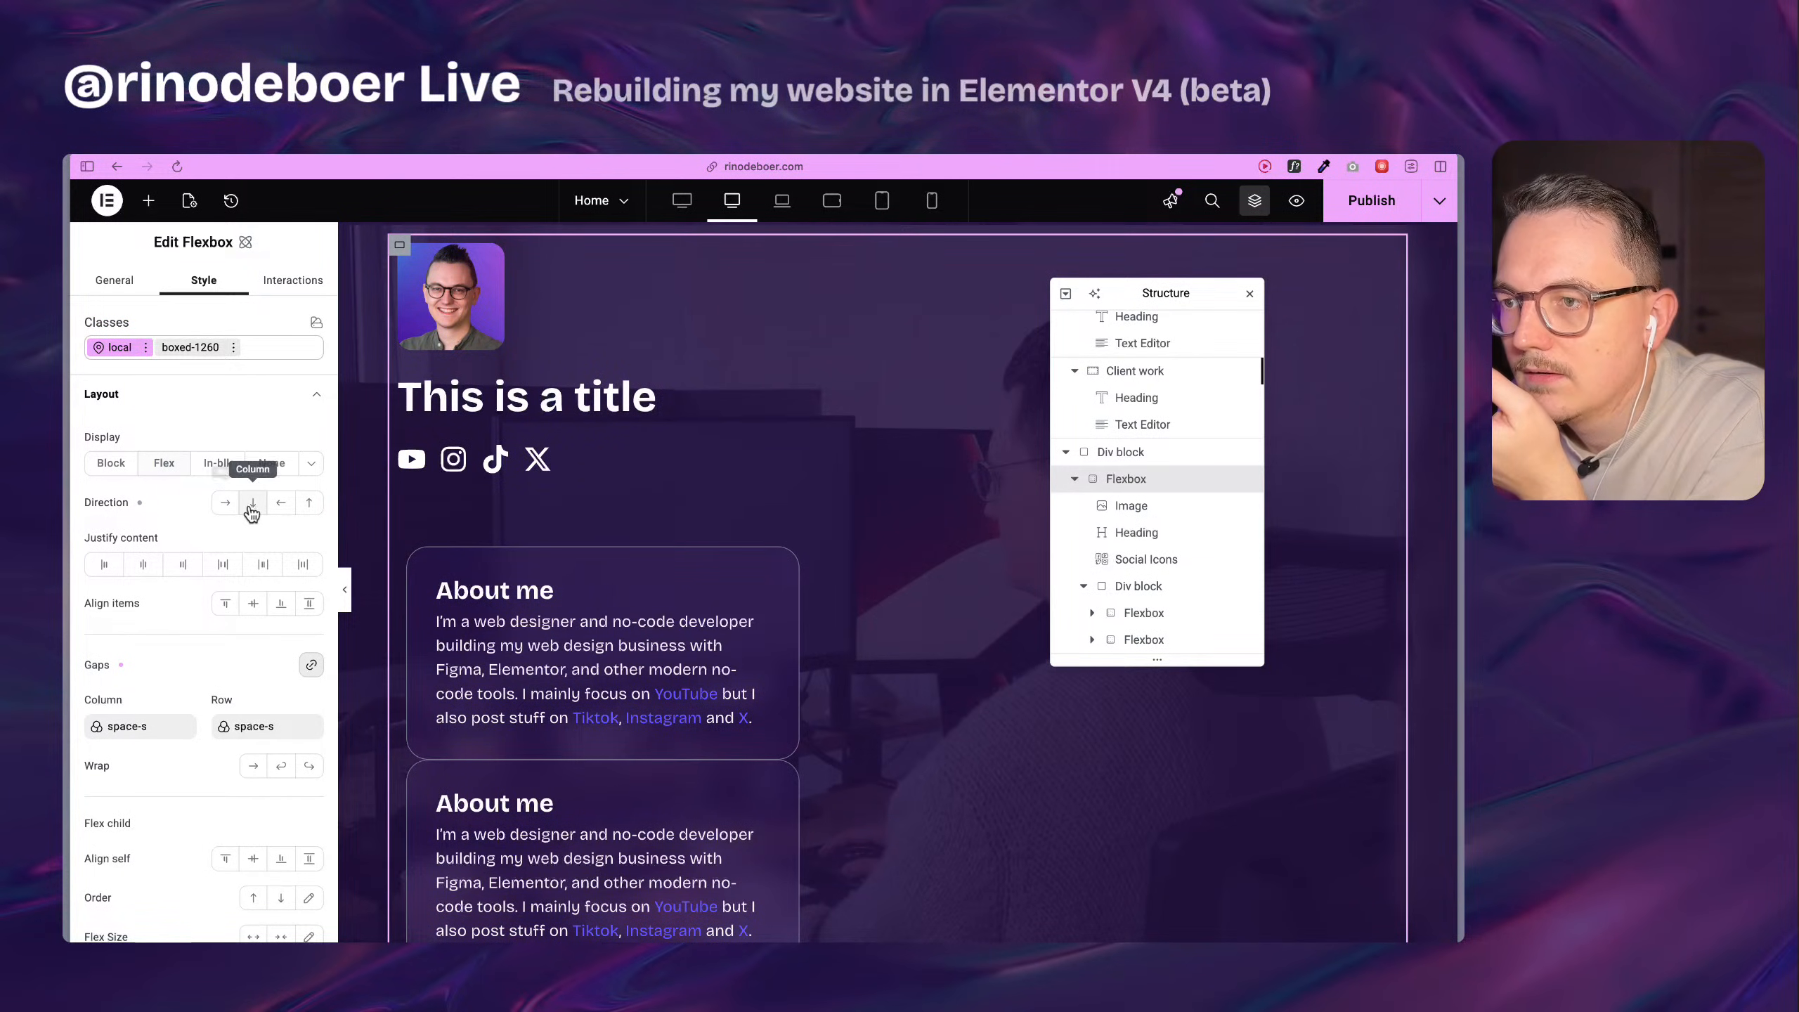
scroll(422, 567, "down", 1)
Set the inner Div block's direction to Row and its wrapping to Wrap.
left_click(408, 526)
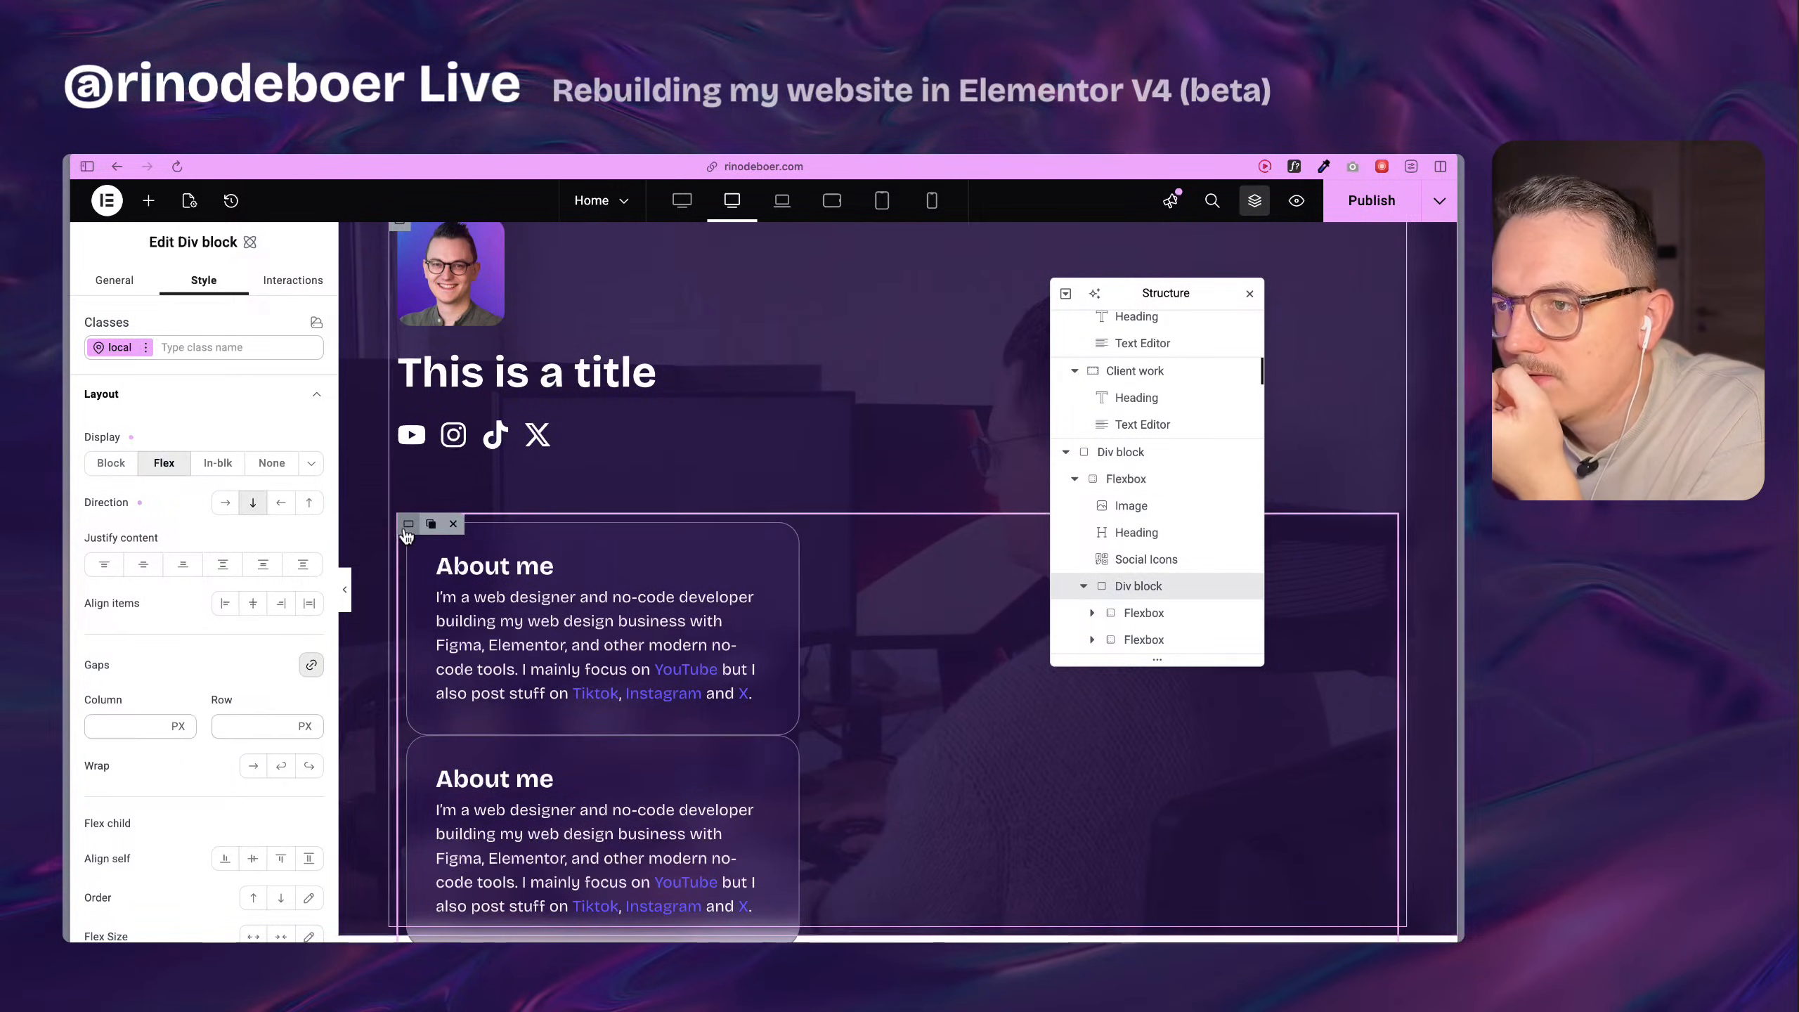
left_click(225, 503)
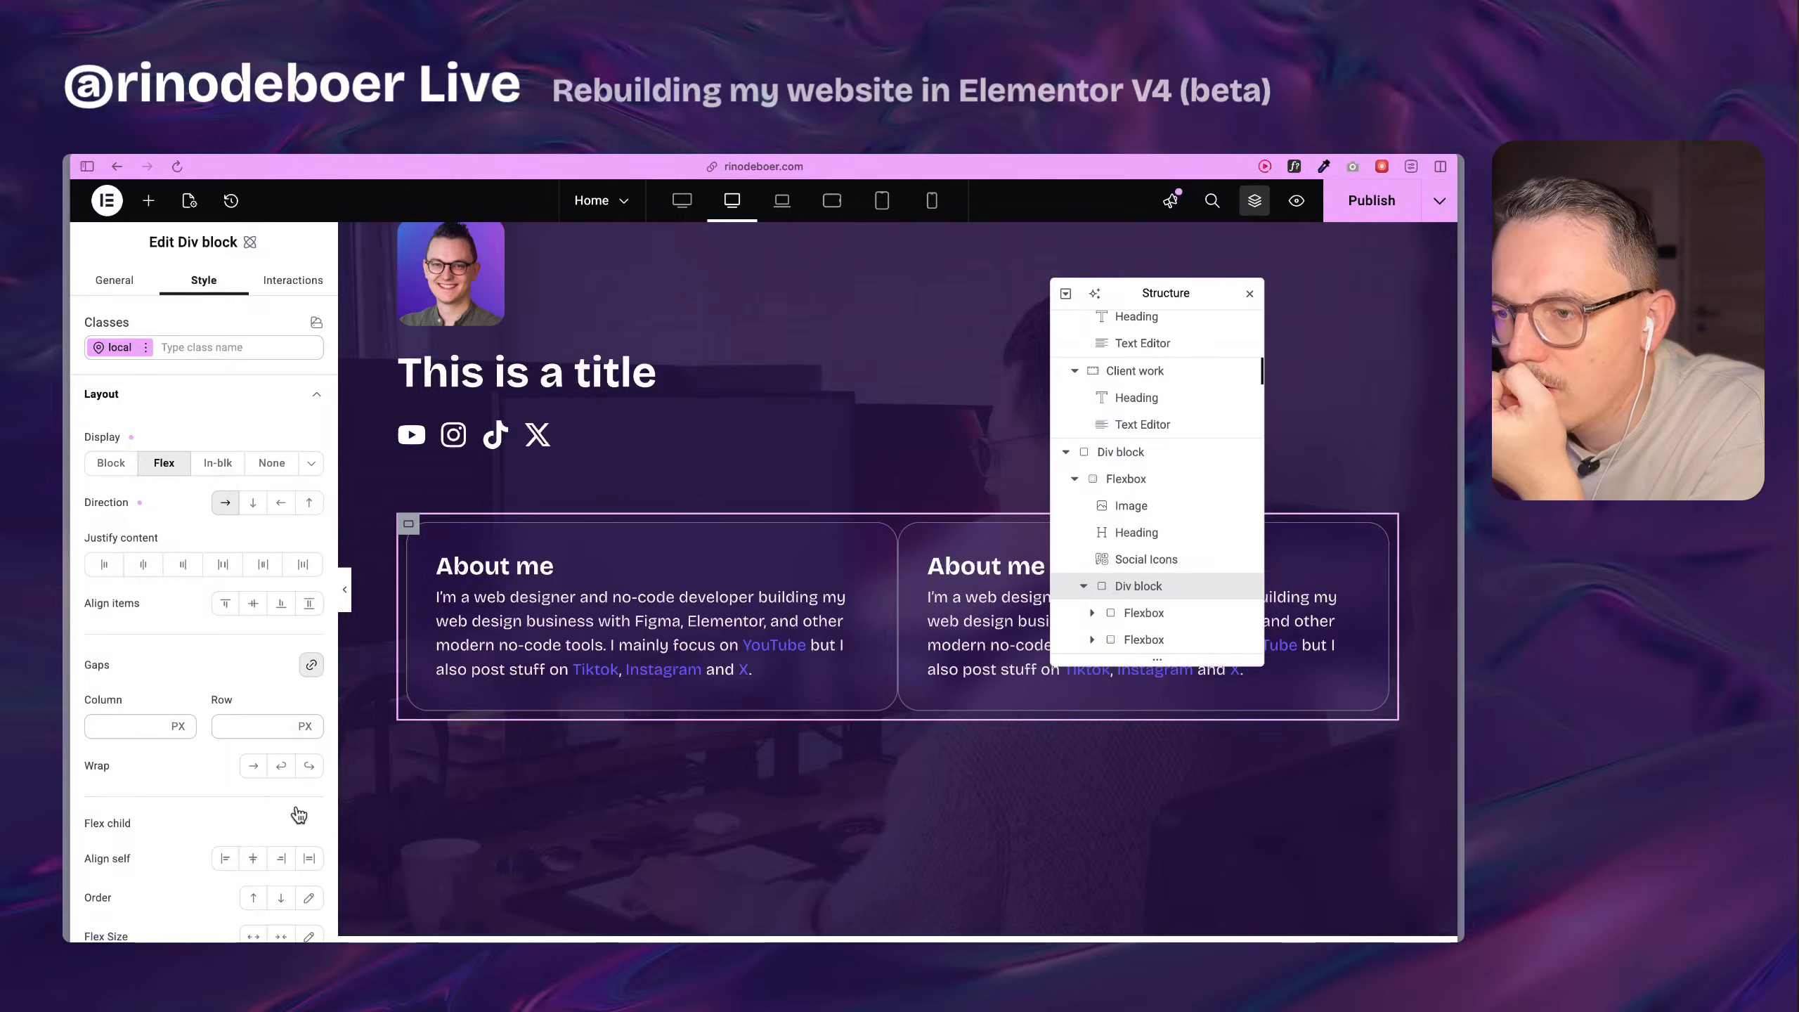
left_click(288, 766)
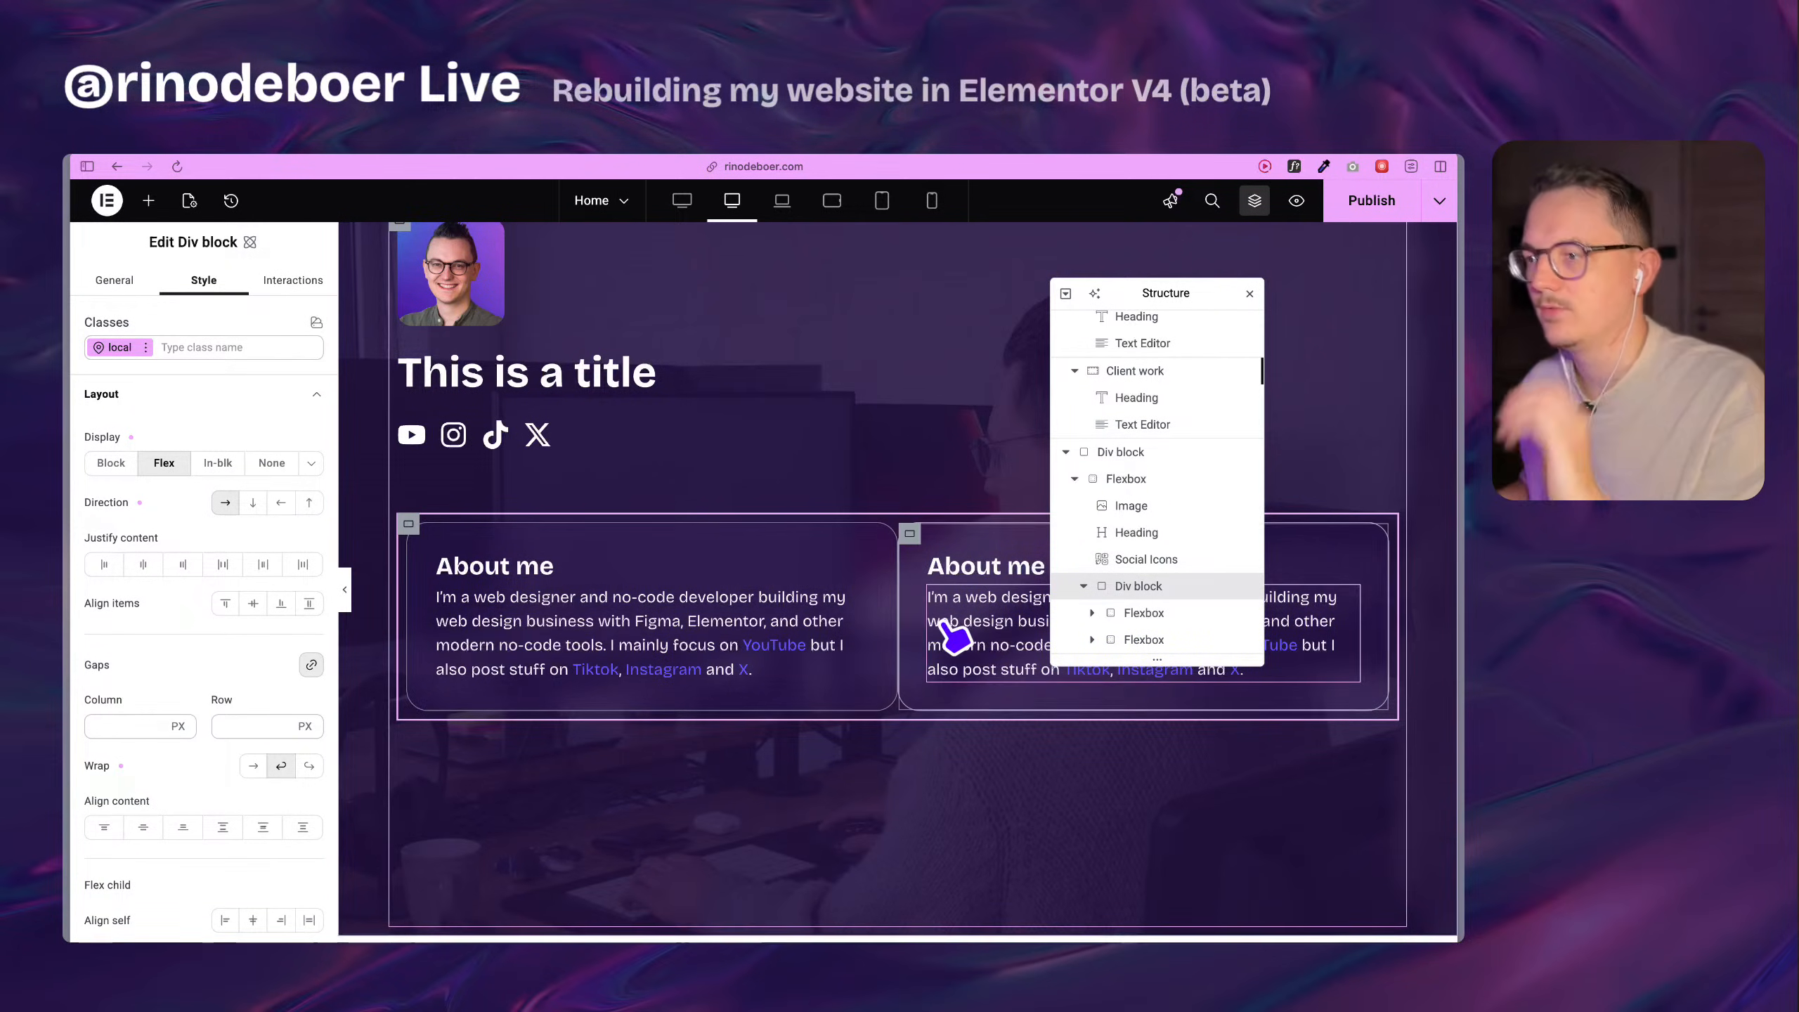
scroll(953, 588, "down", 2)
scroll(953, 587, "up", 5)
scroll(960, 595, "down", 5)
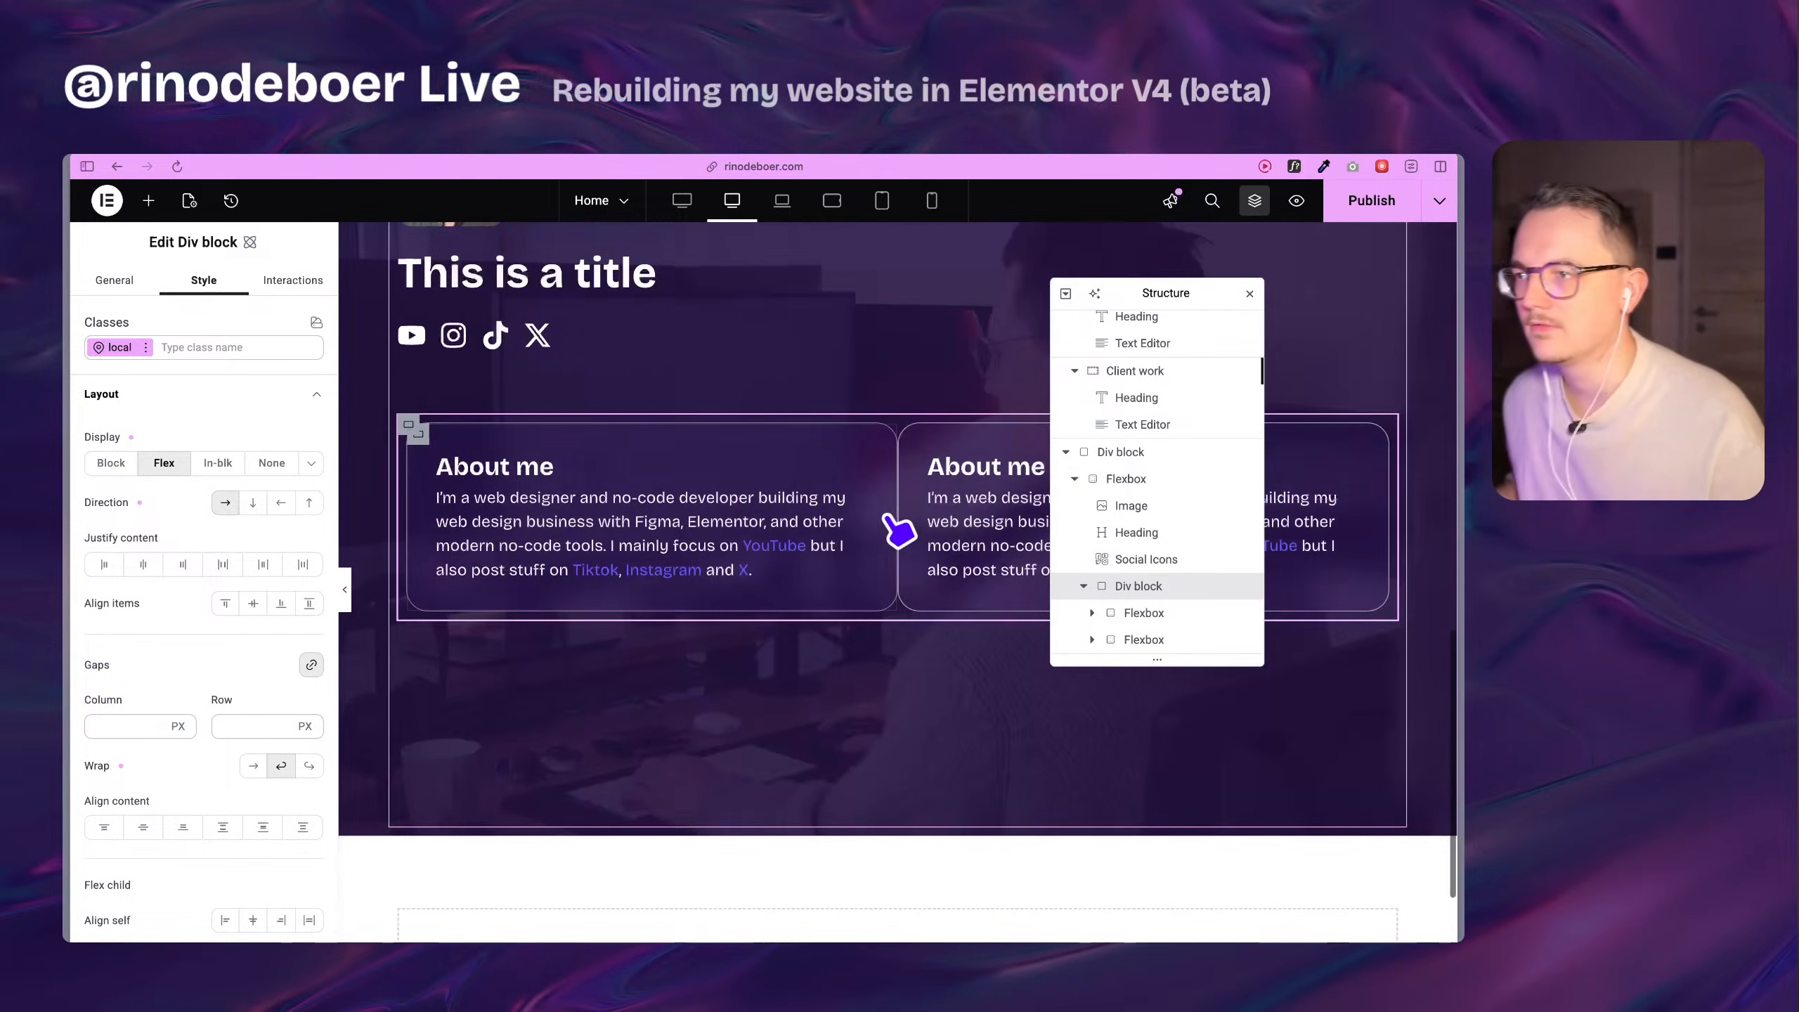
Duplicate the second About me Flexbox in the Div block and set the copy's width to 25%.
left_click(913, 442)
key("super+d")
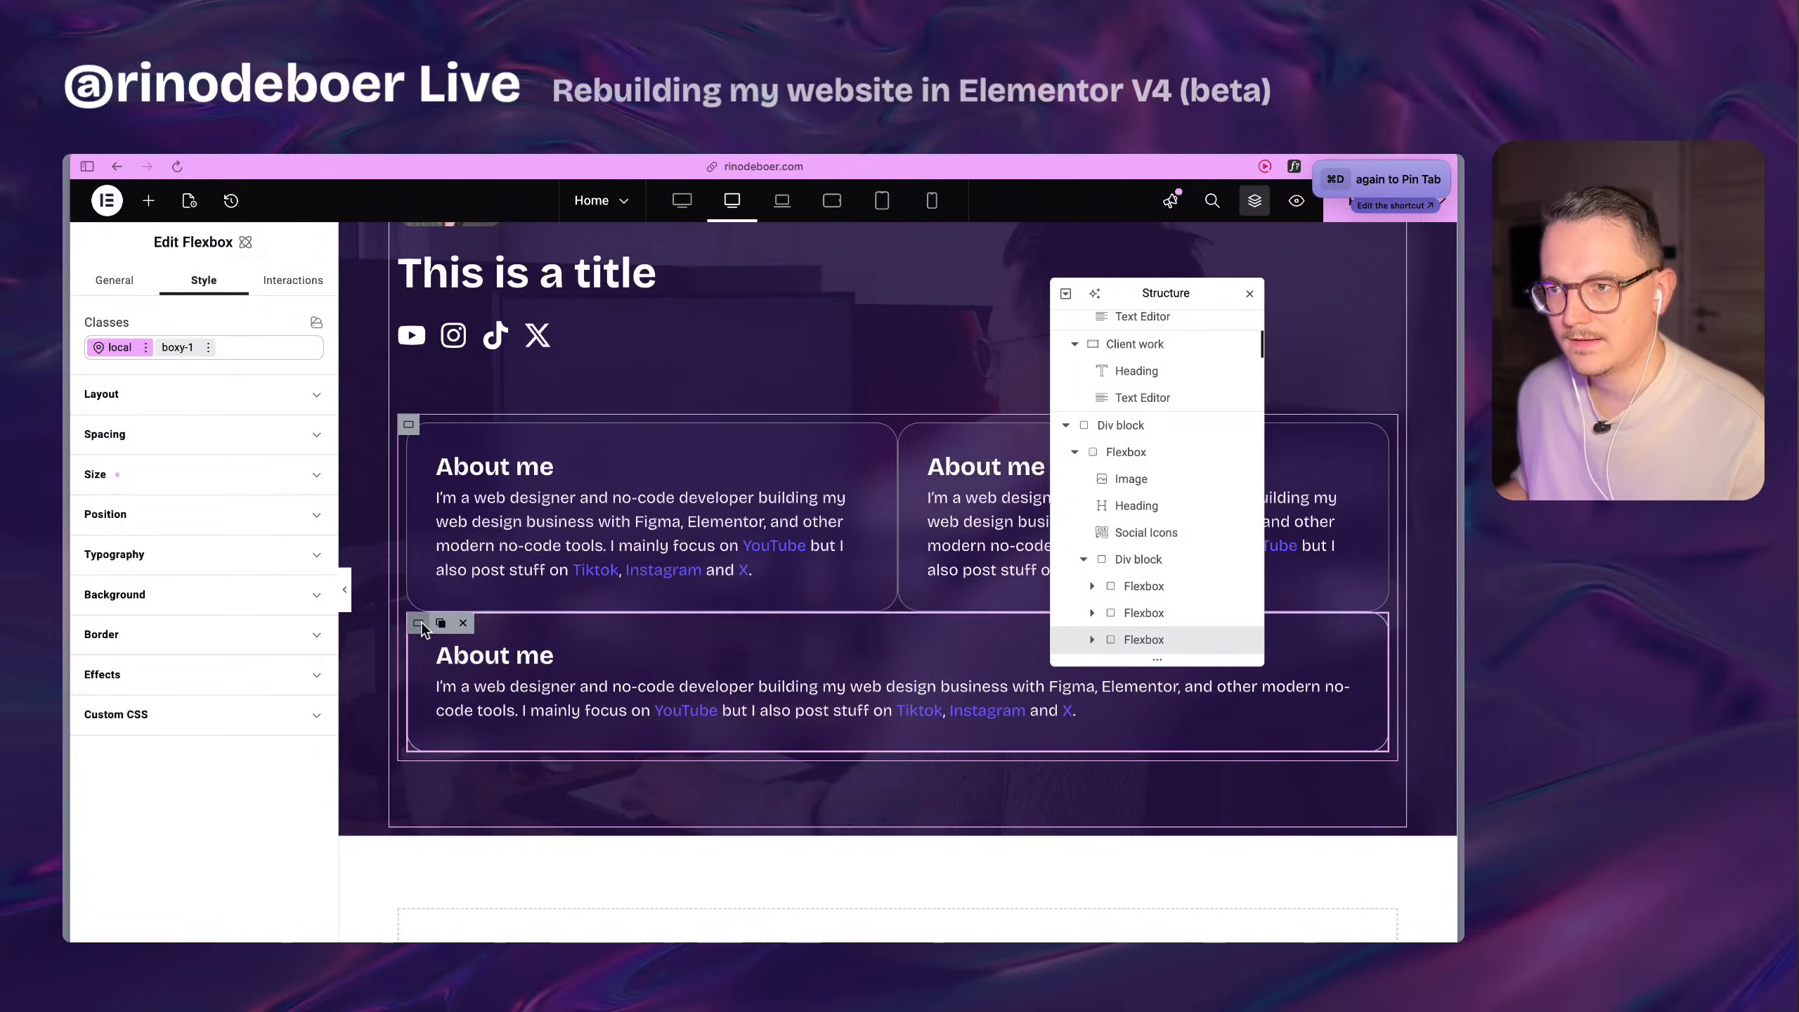
left_click(155, 489)
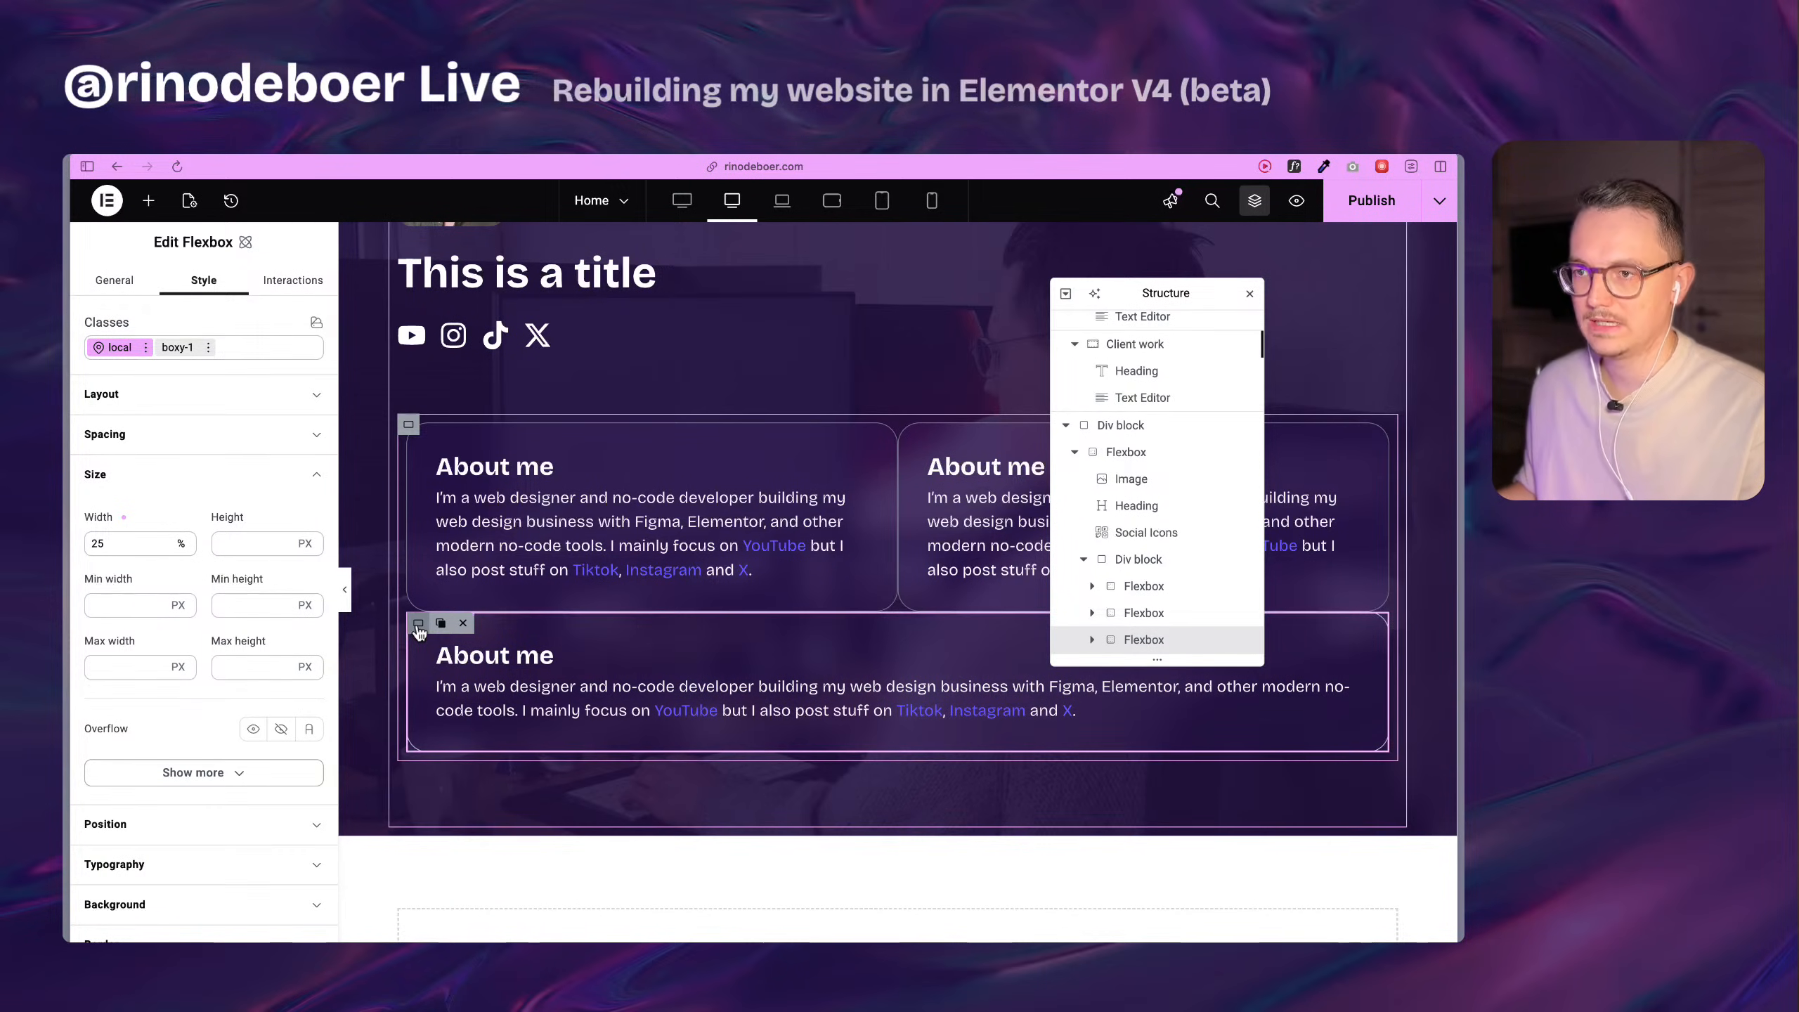
Hide the page structure and duplicate the 25% wide About me Flexbox twice to fill the second row.
key("super+i")
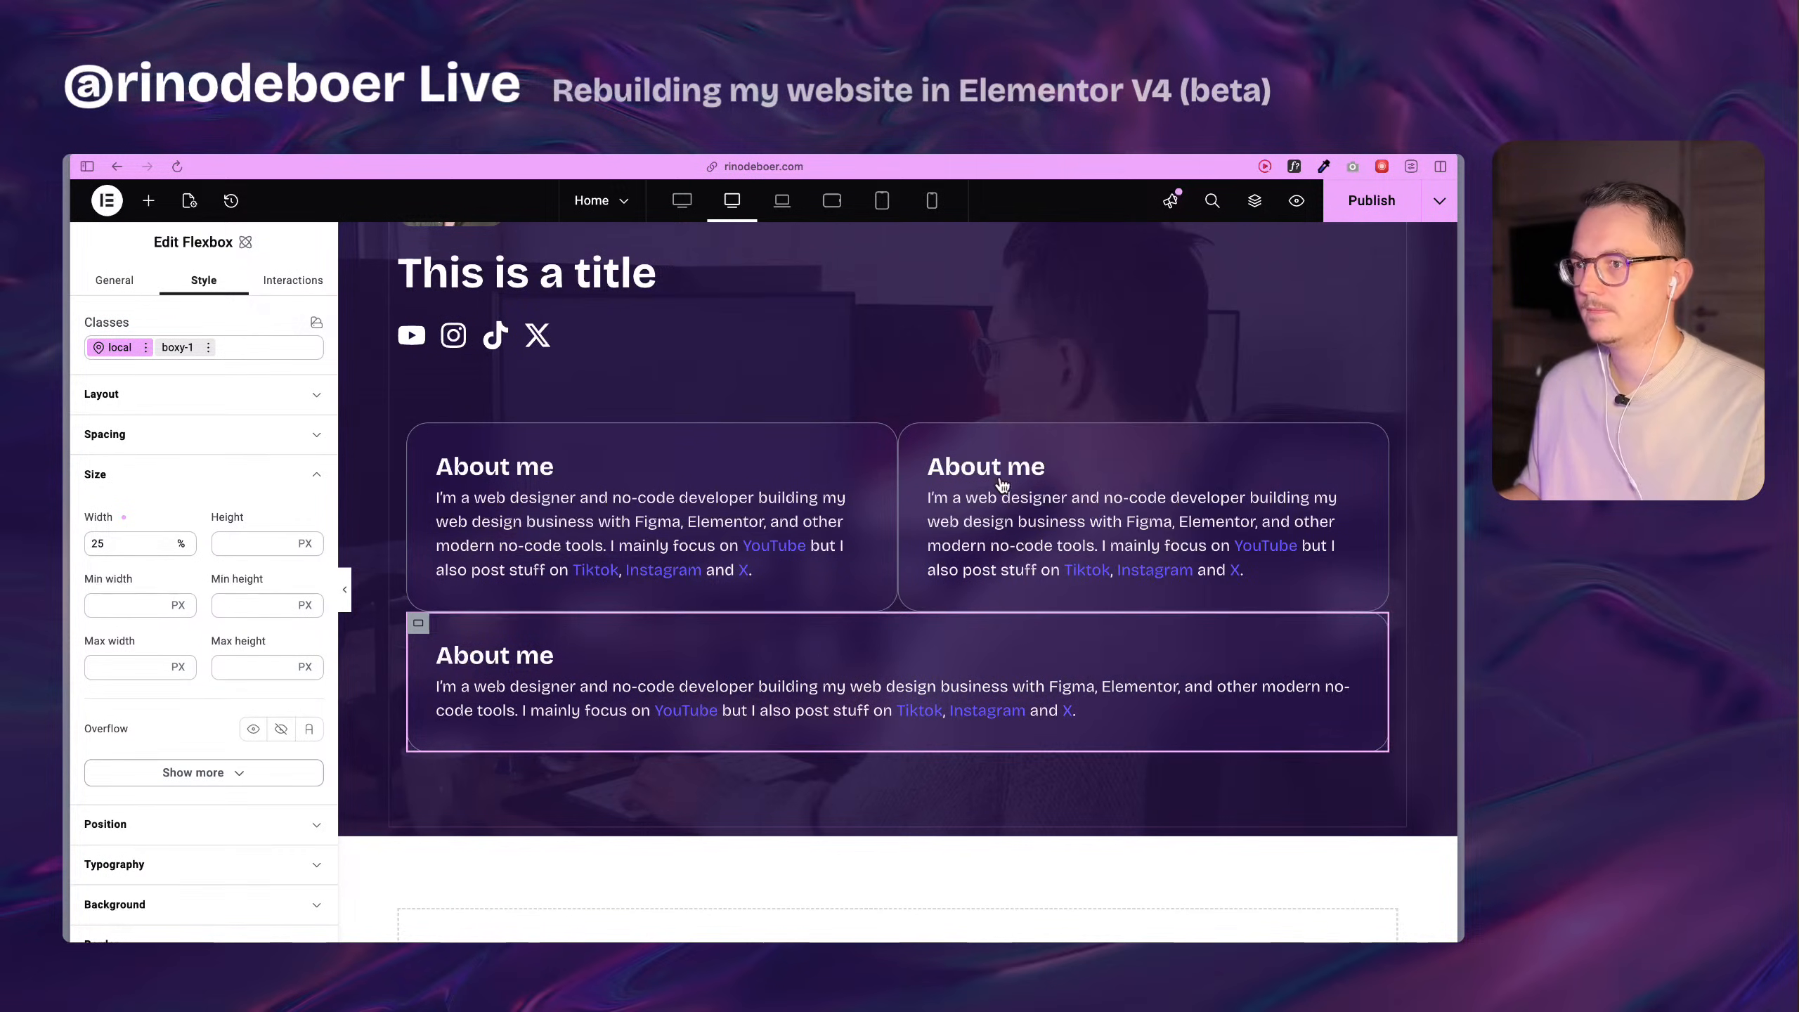
key("super+d")
key("super+d")
scroll(422, 404, "down", 1)
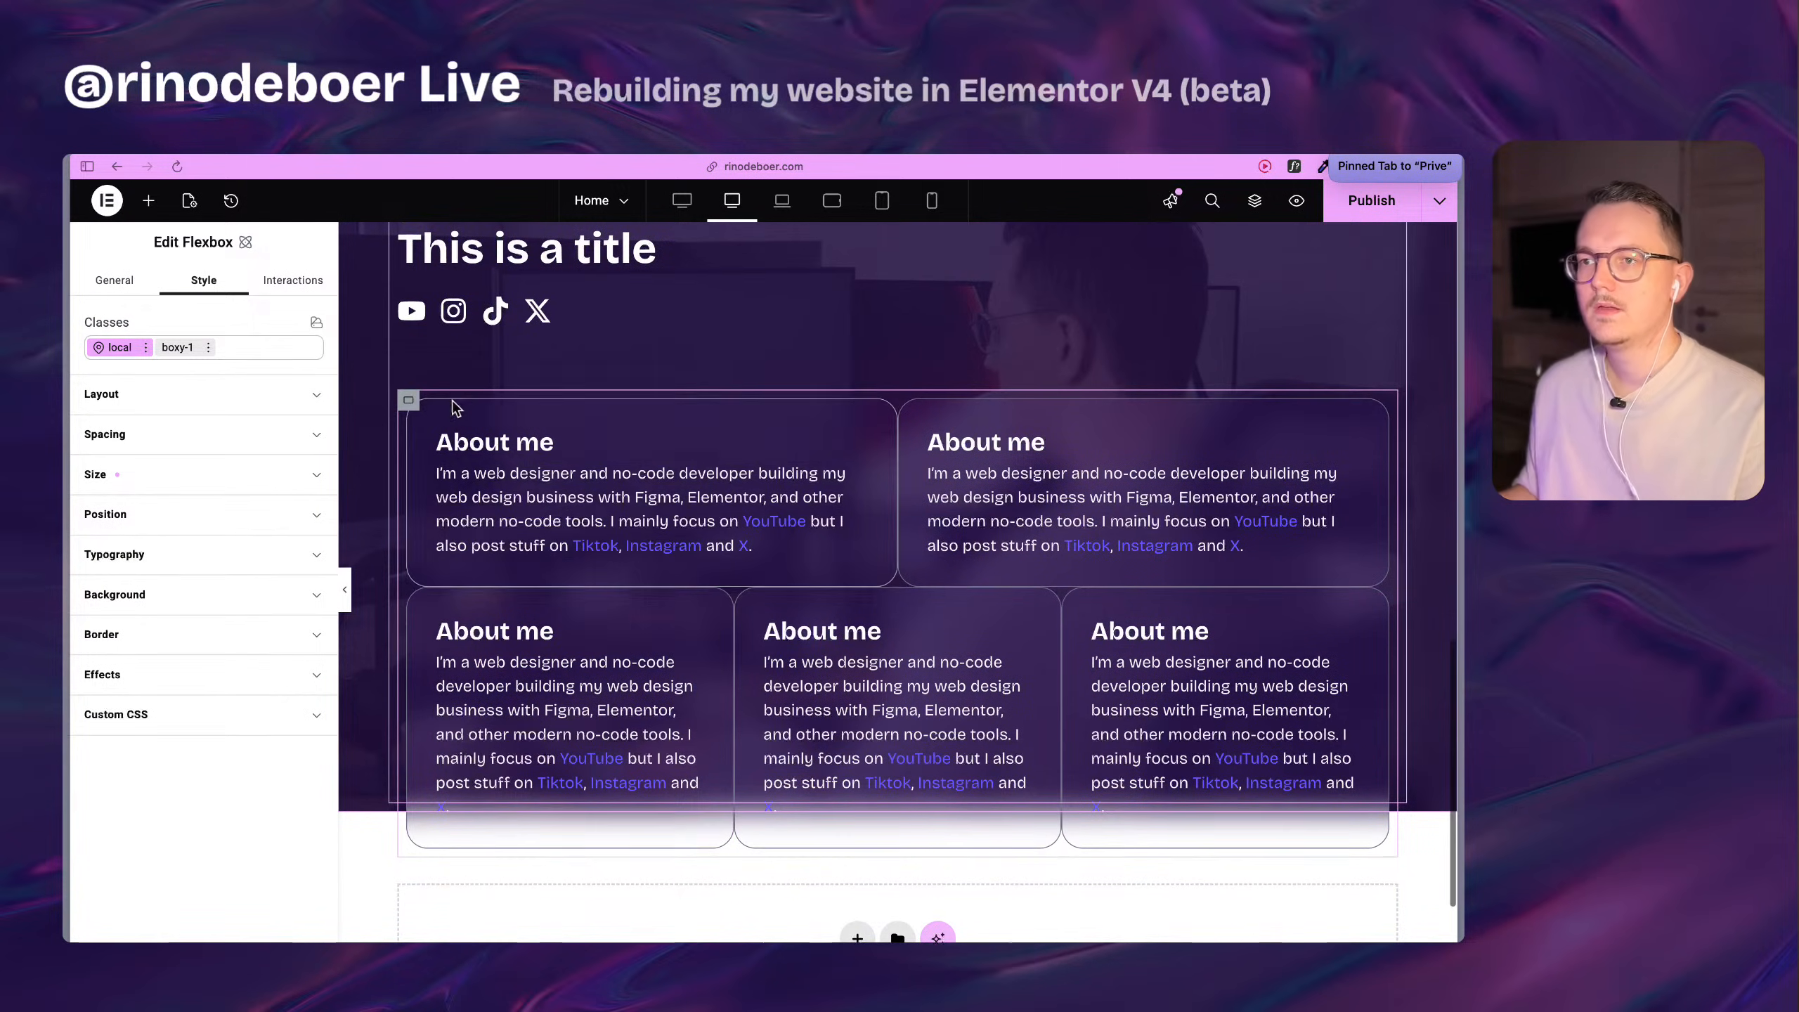
Check the layout settings of the first About me Flexbox and of its parent Div block.
scroll(481, 528, "up", 3)
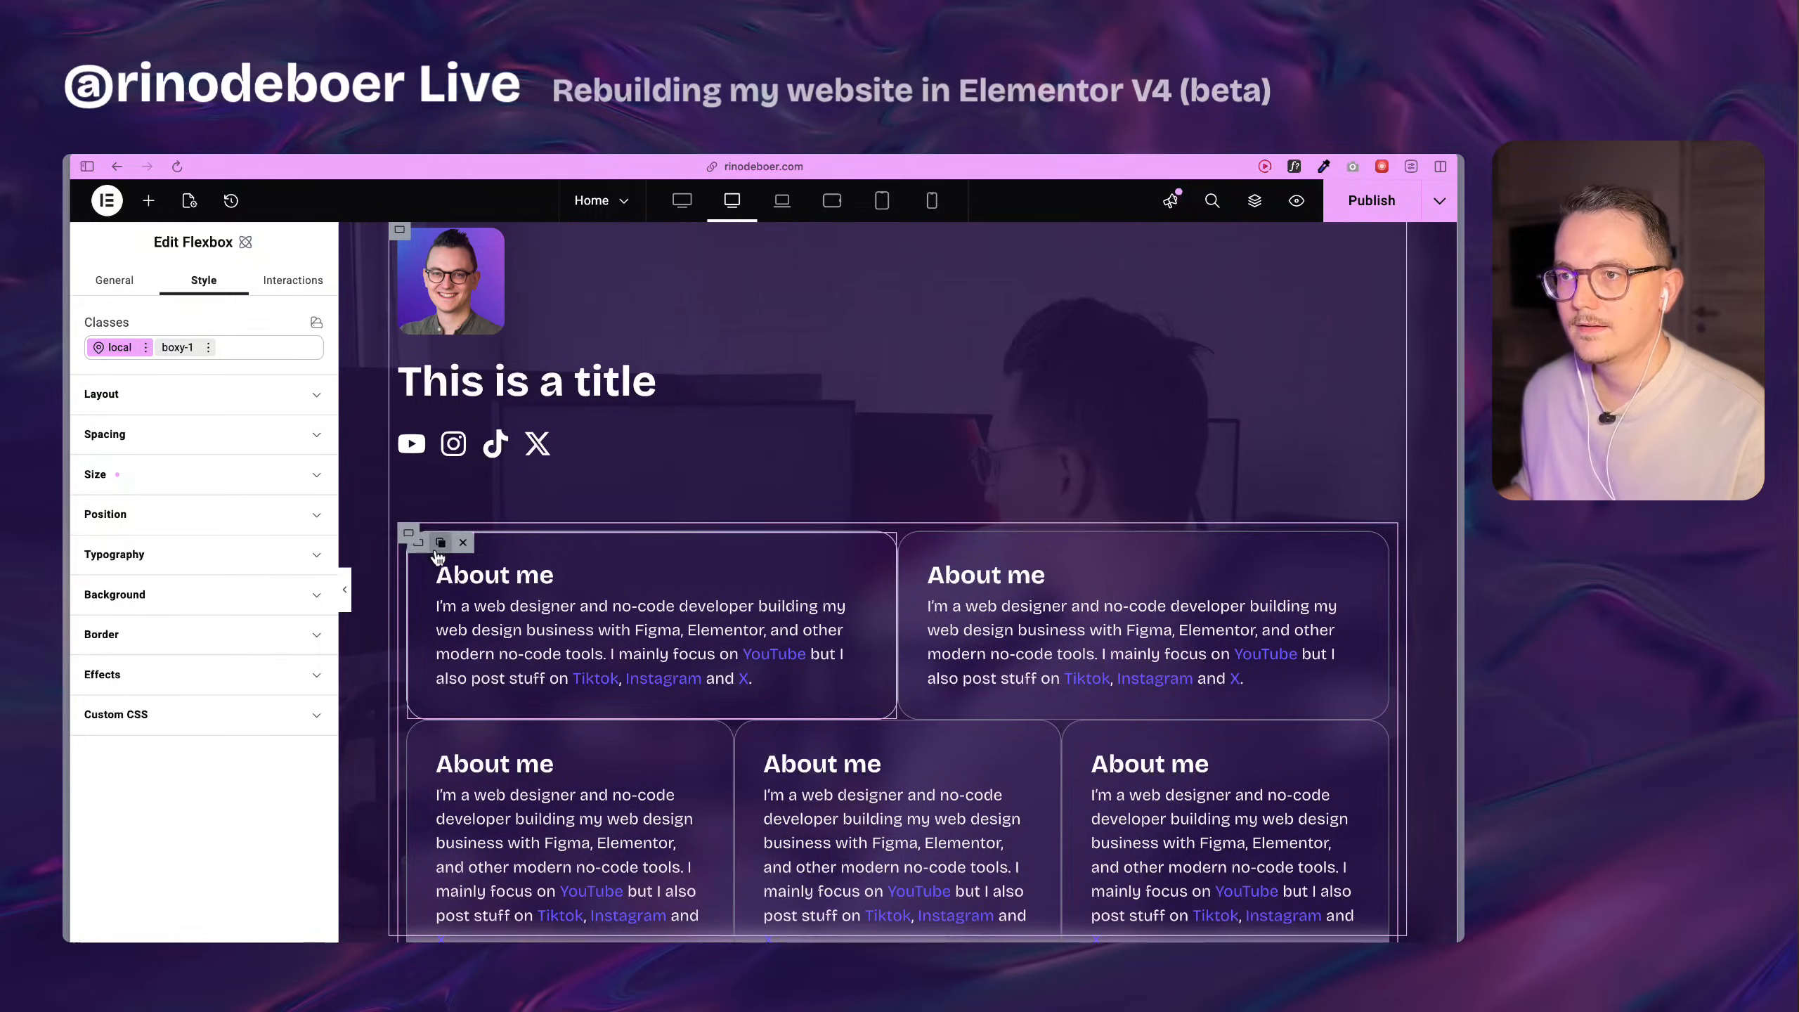
left_click(421, 542)
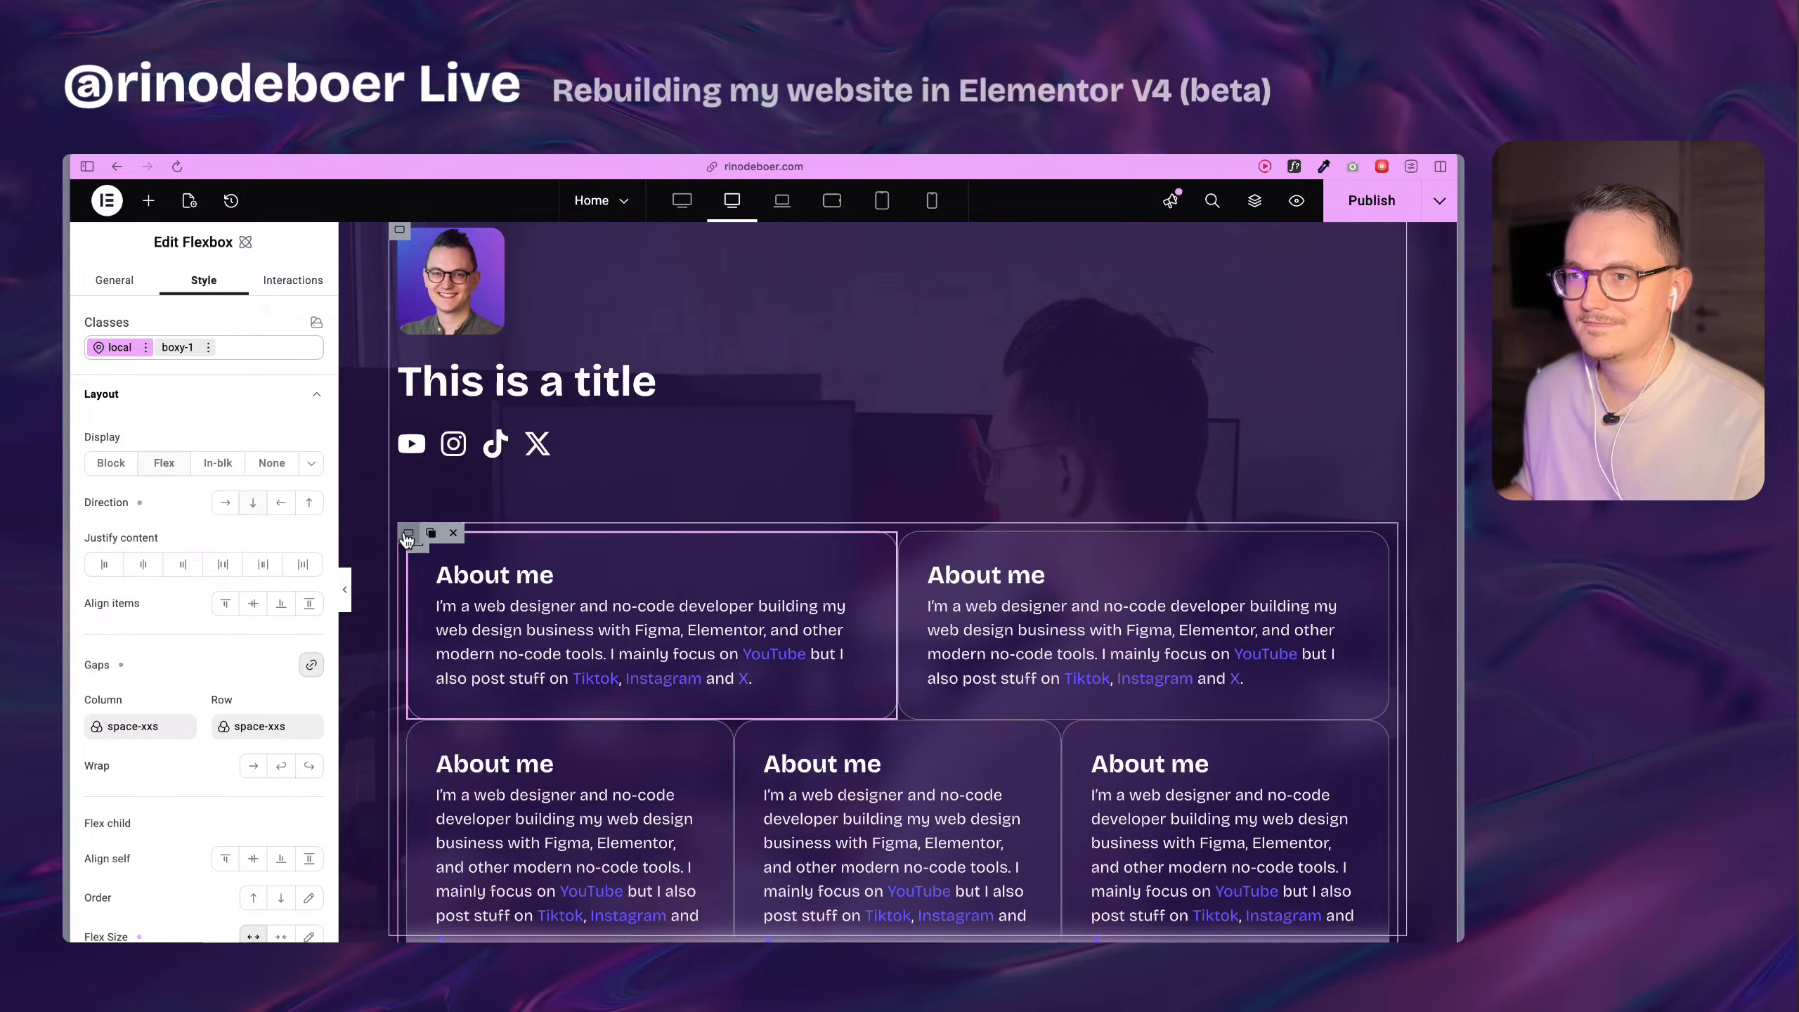
left_click(407, 538)
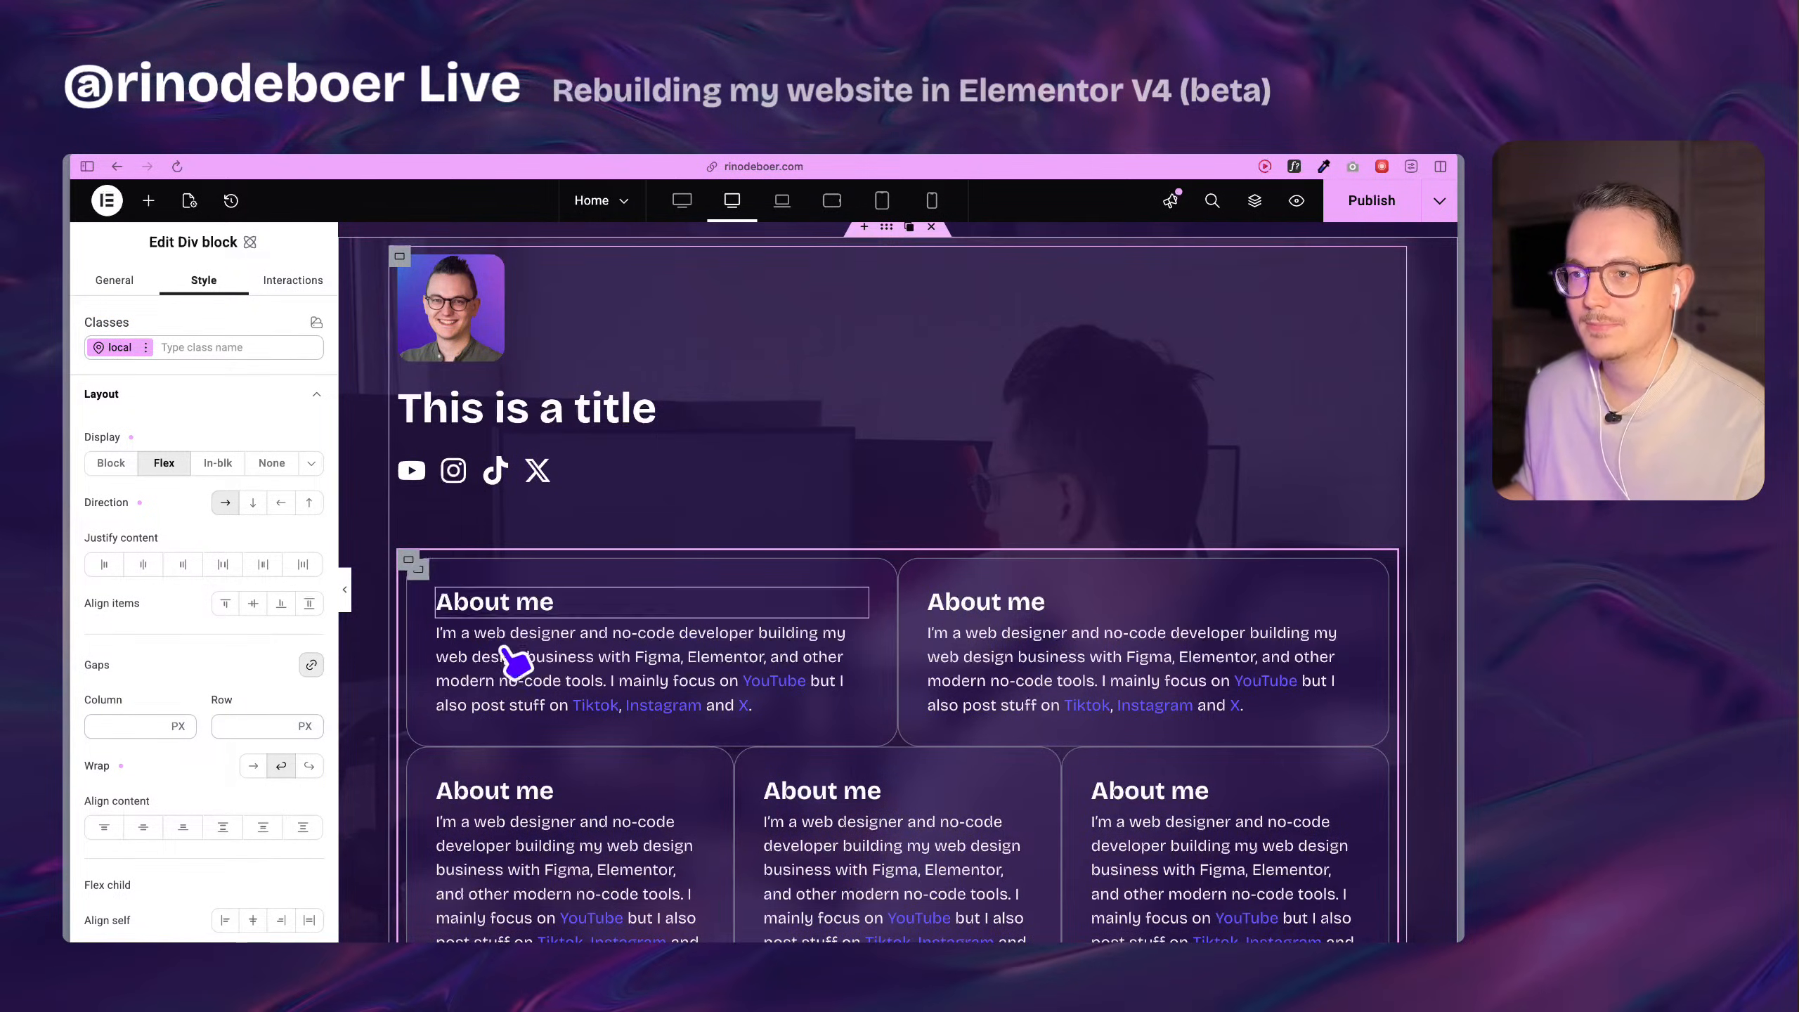
scroll(454, 599, "down", 5)
scroll(512, 571, "down", 6)
left_click(747, 734)
scroll(748, 697, "up", 12)
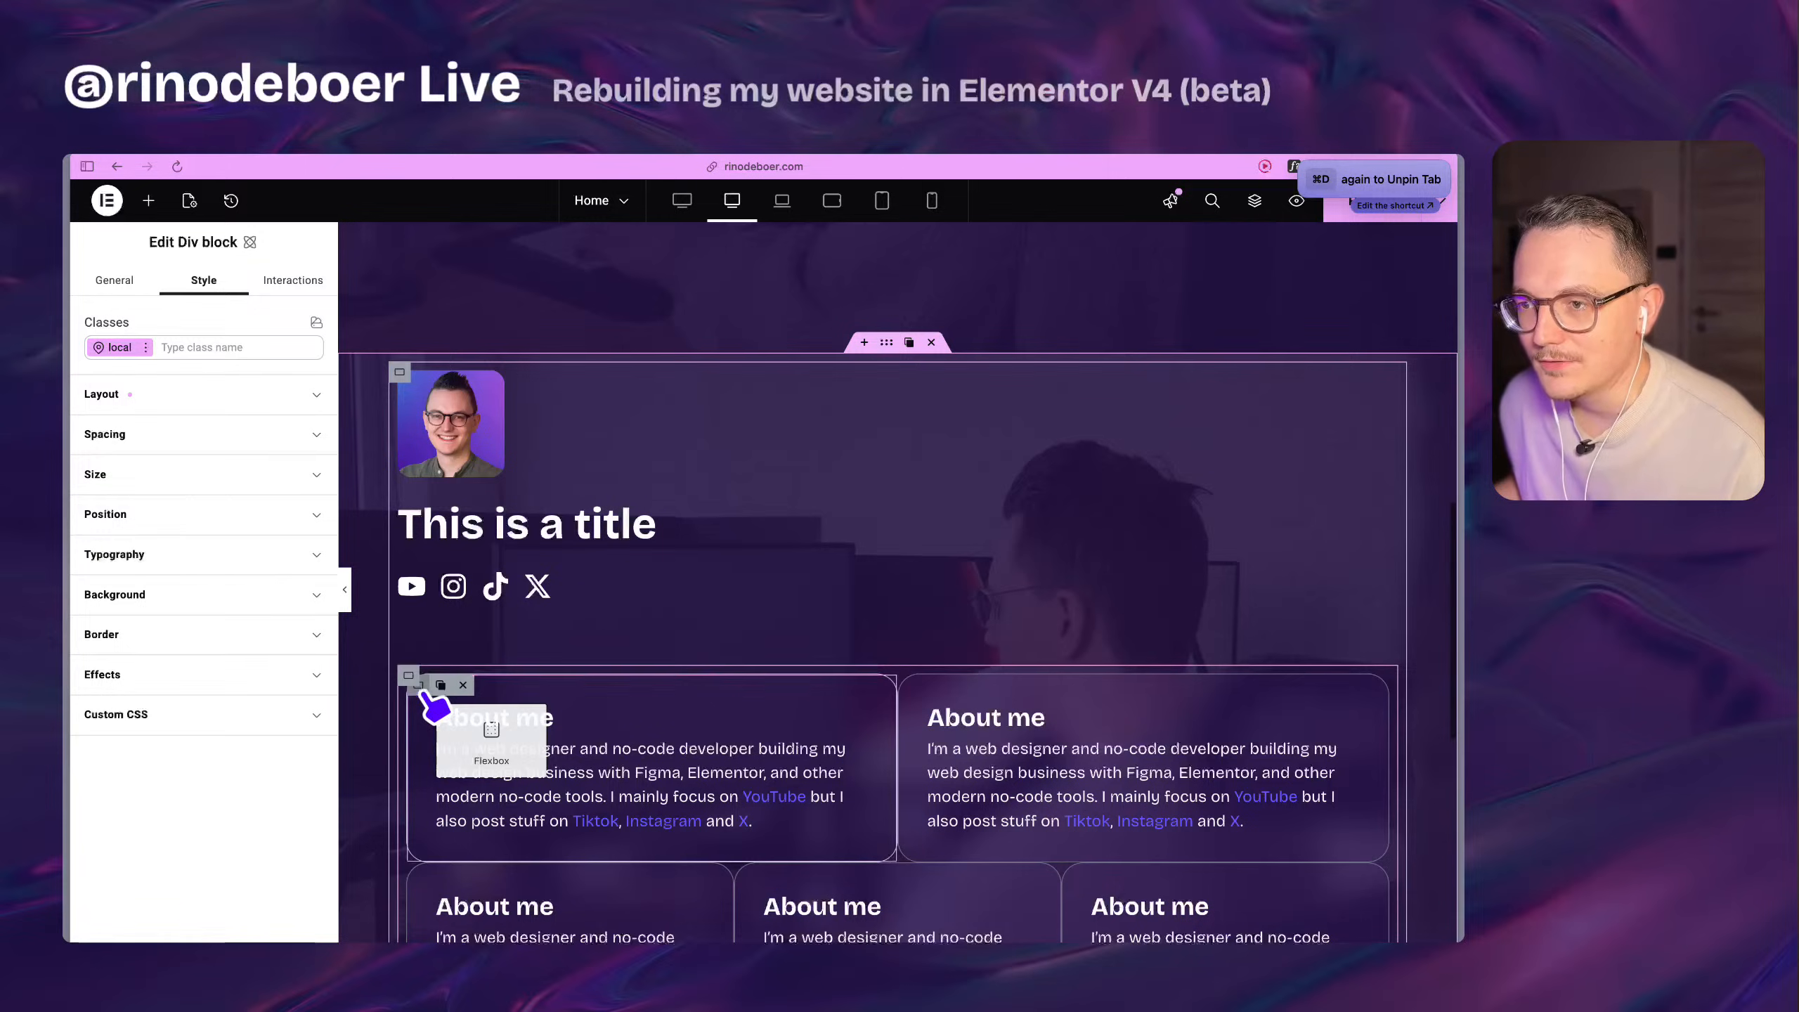
Move the first About me Flexbox out of the Div block to directly below the social icons.
left_click_drag(418, 697, 455, 604)
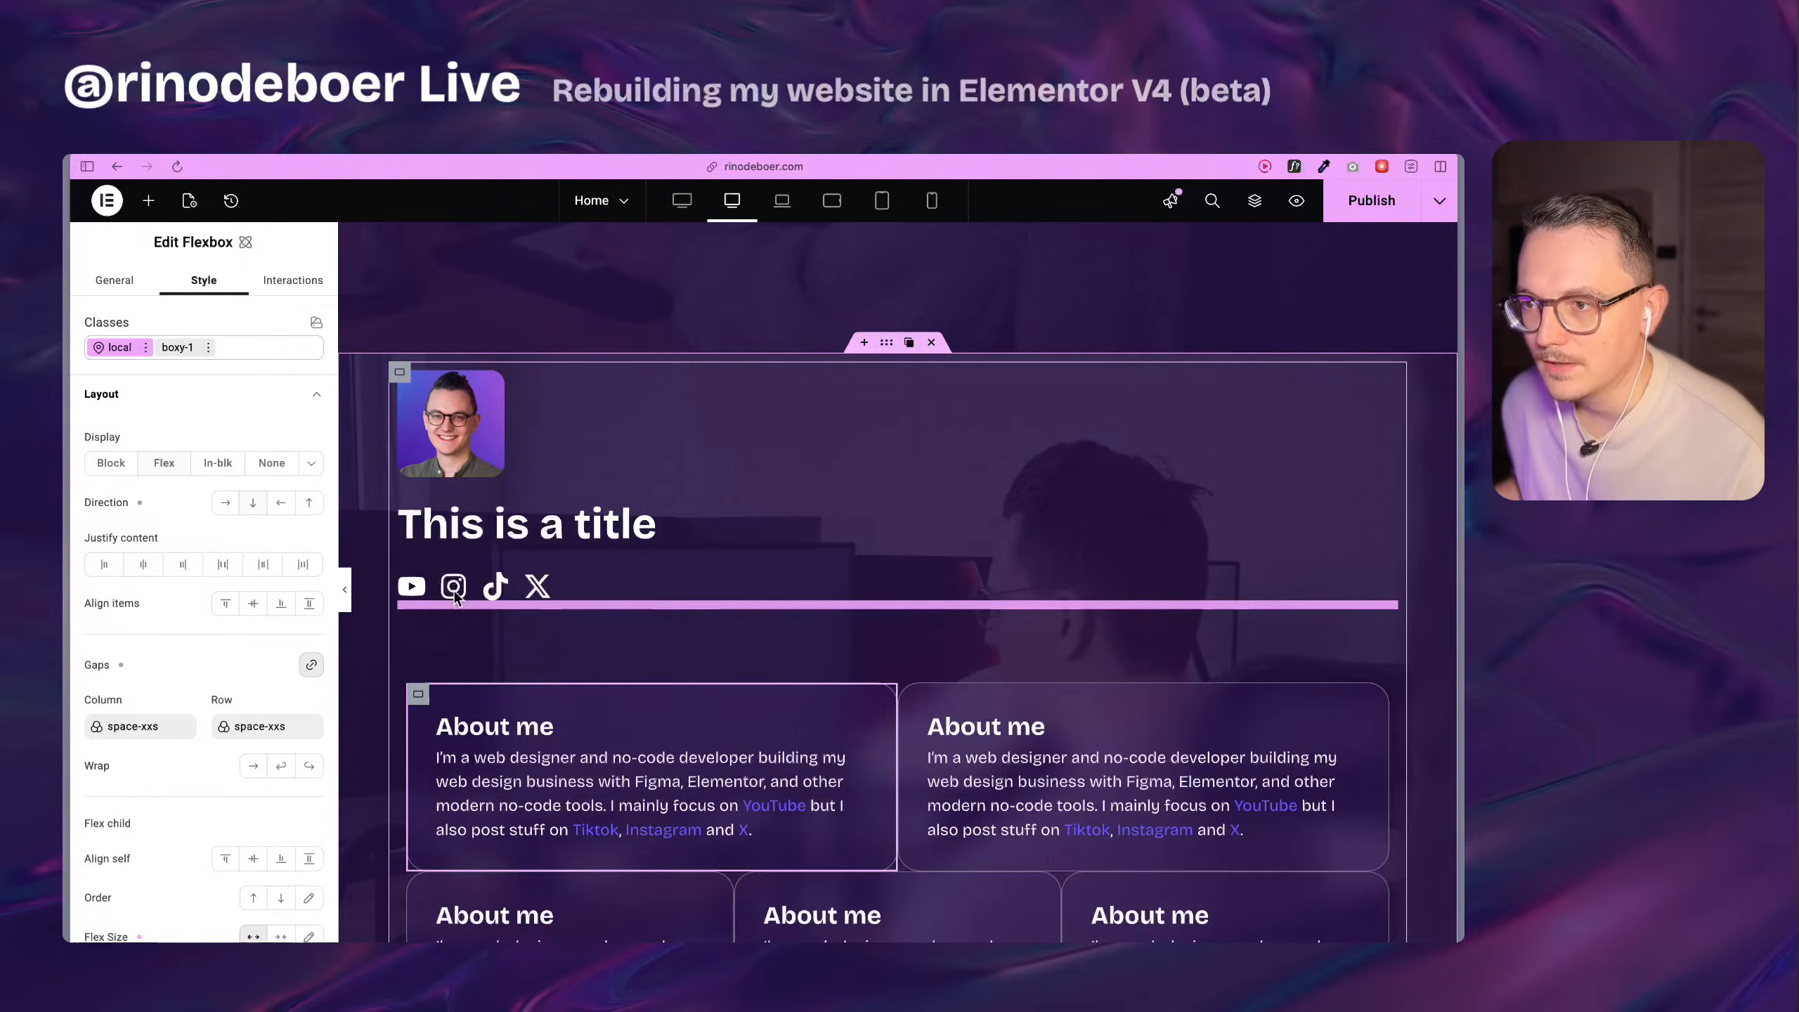
scroll(465, 650, "down", 3)
scroll(465, 651, "down", 3)
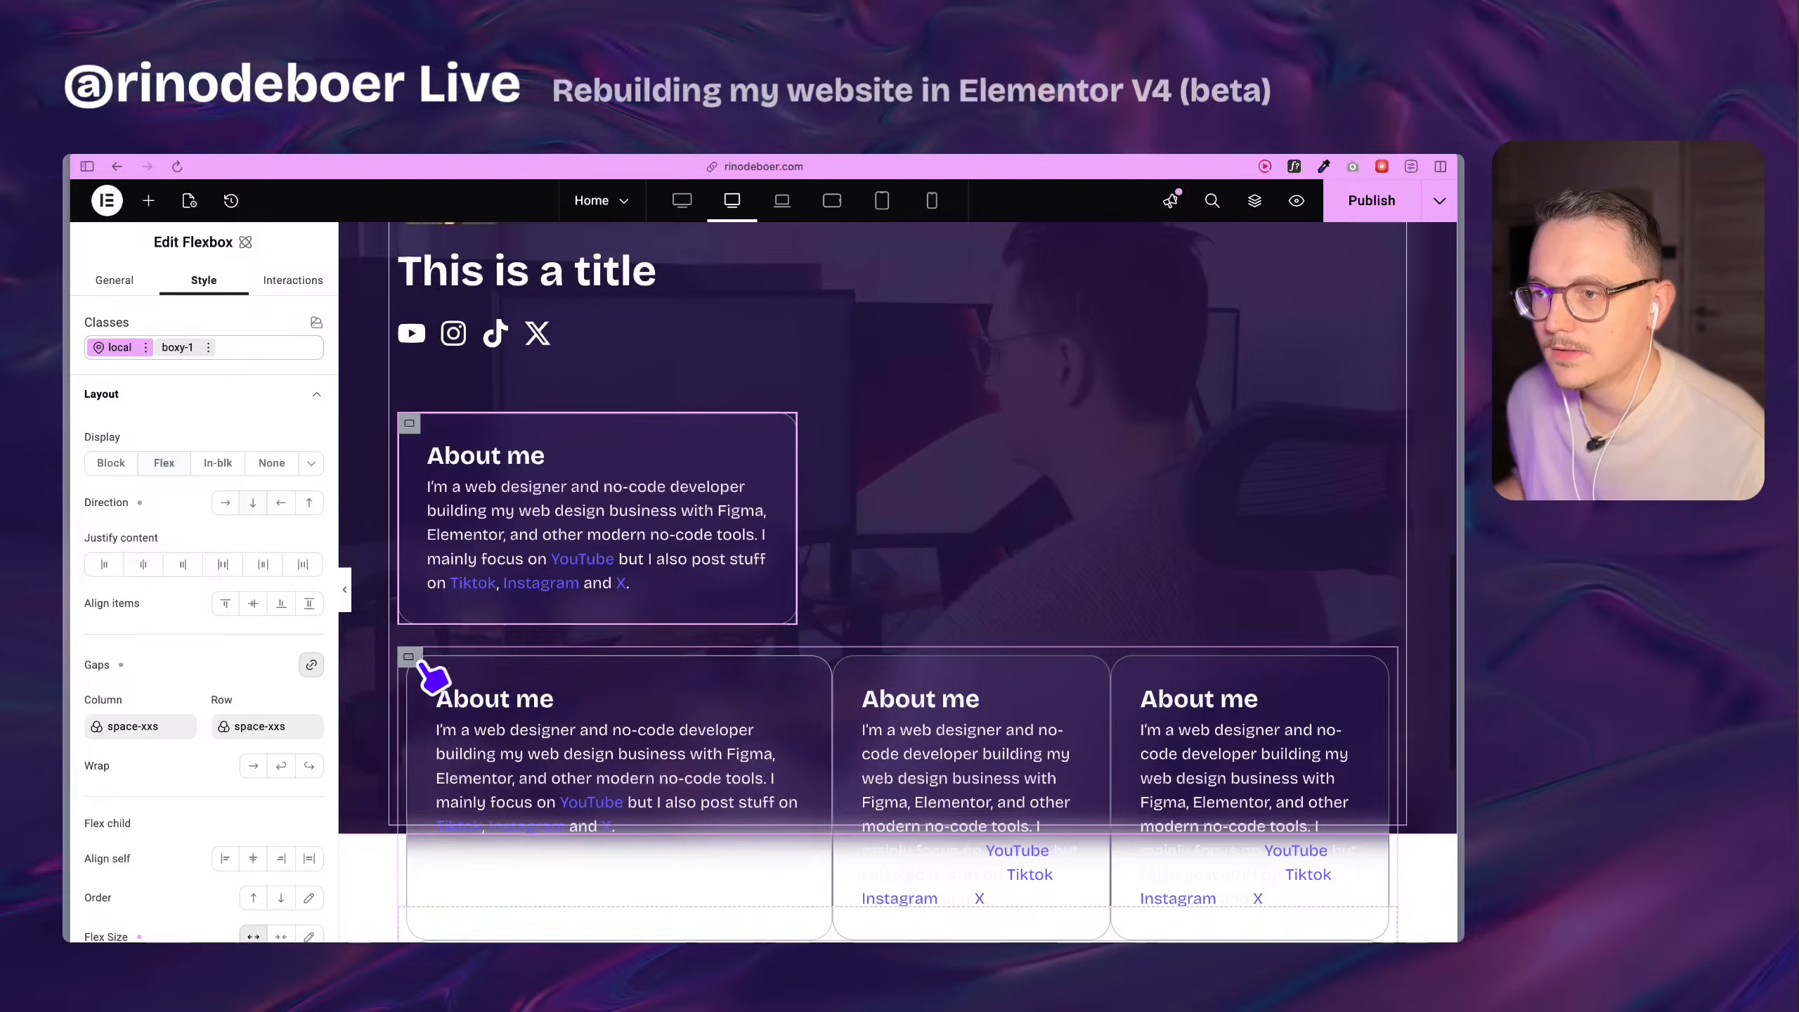
Duplicate the first About me Flexbox in the Div block so the row holds two wide cards.
scroll(496, 708, "down", 6)
scroll(526, 667, "up", 3)
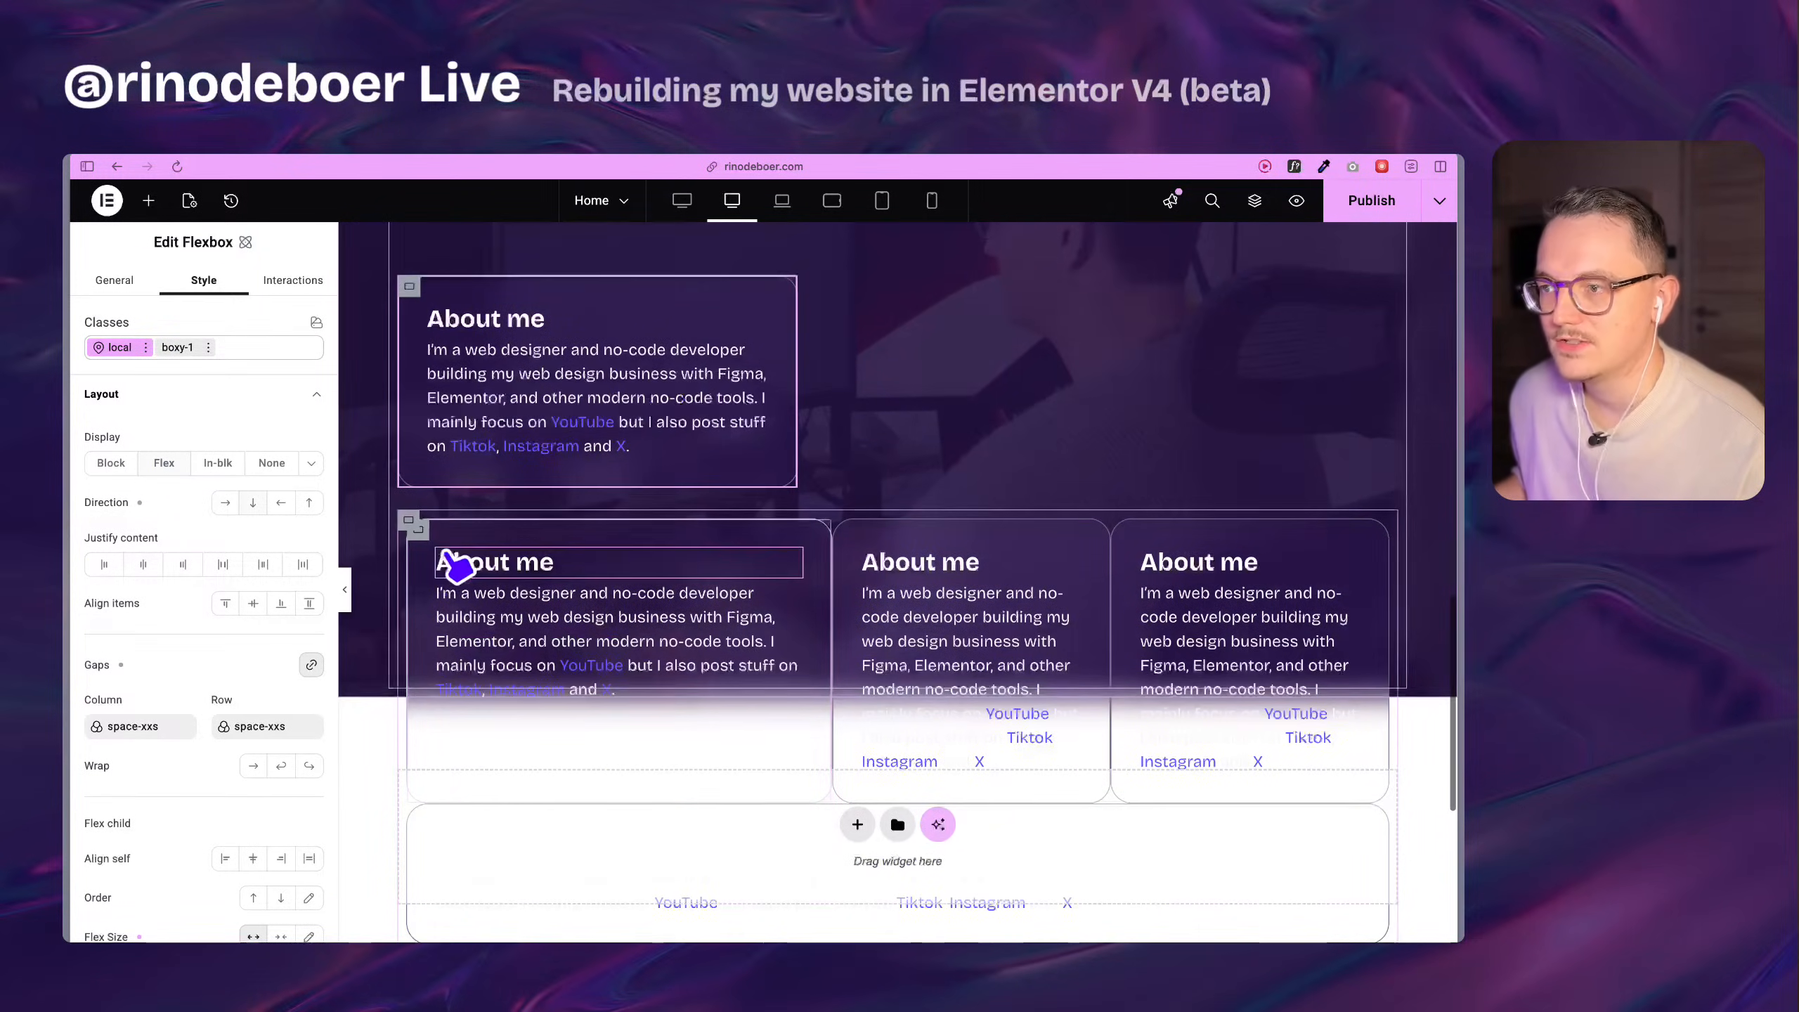
left_click(453, 520)
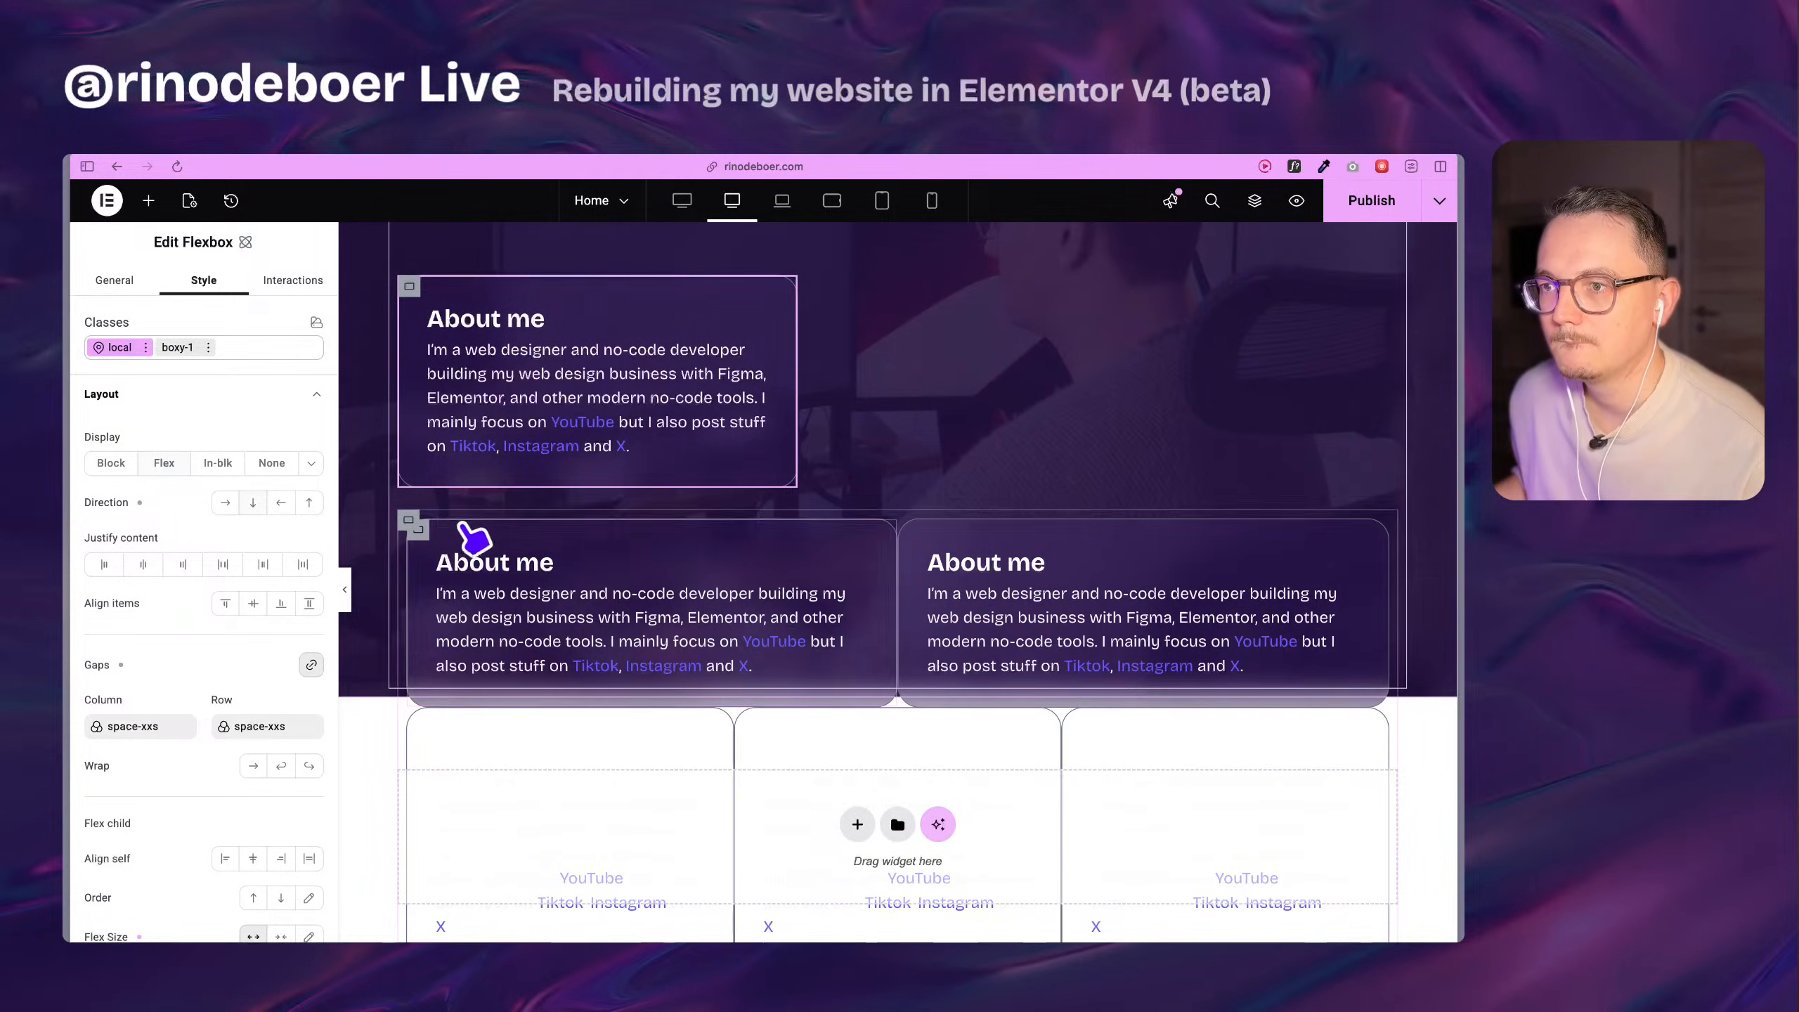
scroll(644, 622, "up", 7)
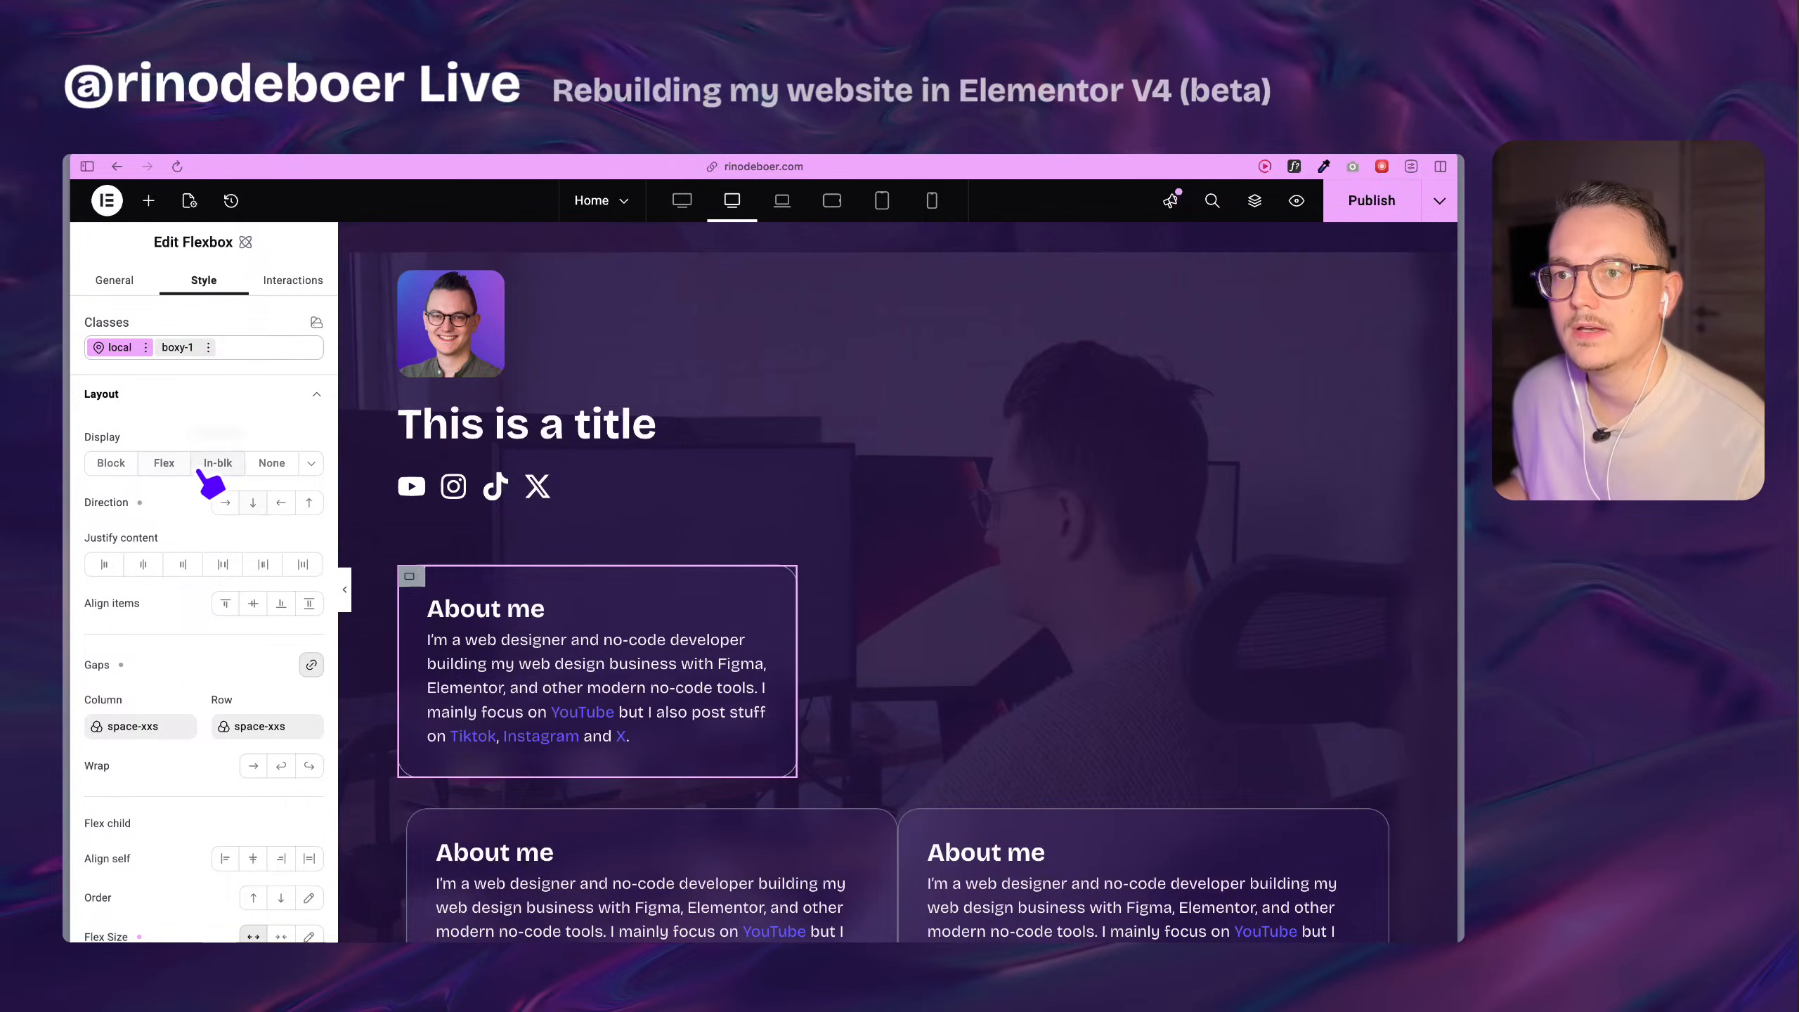
Set the boxed-1260 Flexbox's direction to row and enable wrapping.
scroll(518, 550, "up", 1)
left_click(397, 301)
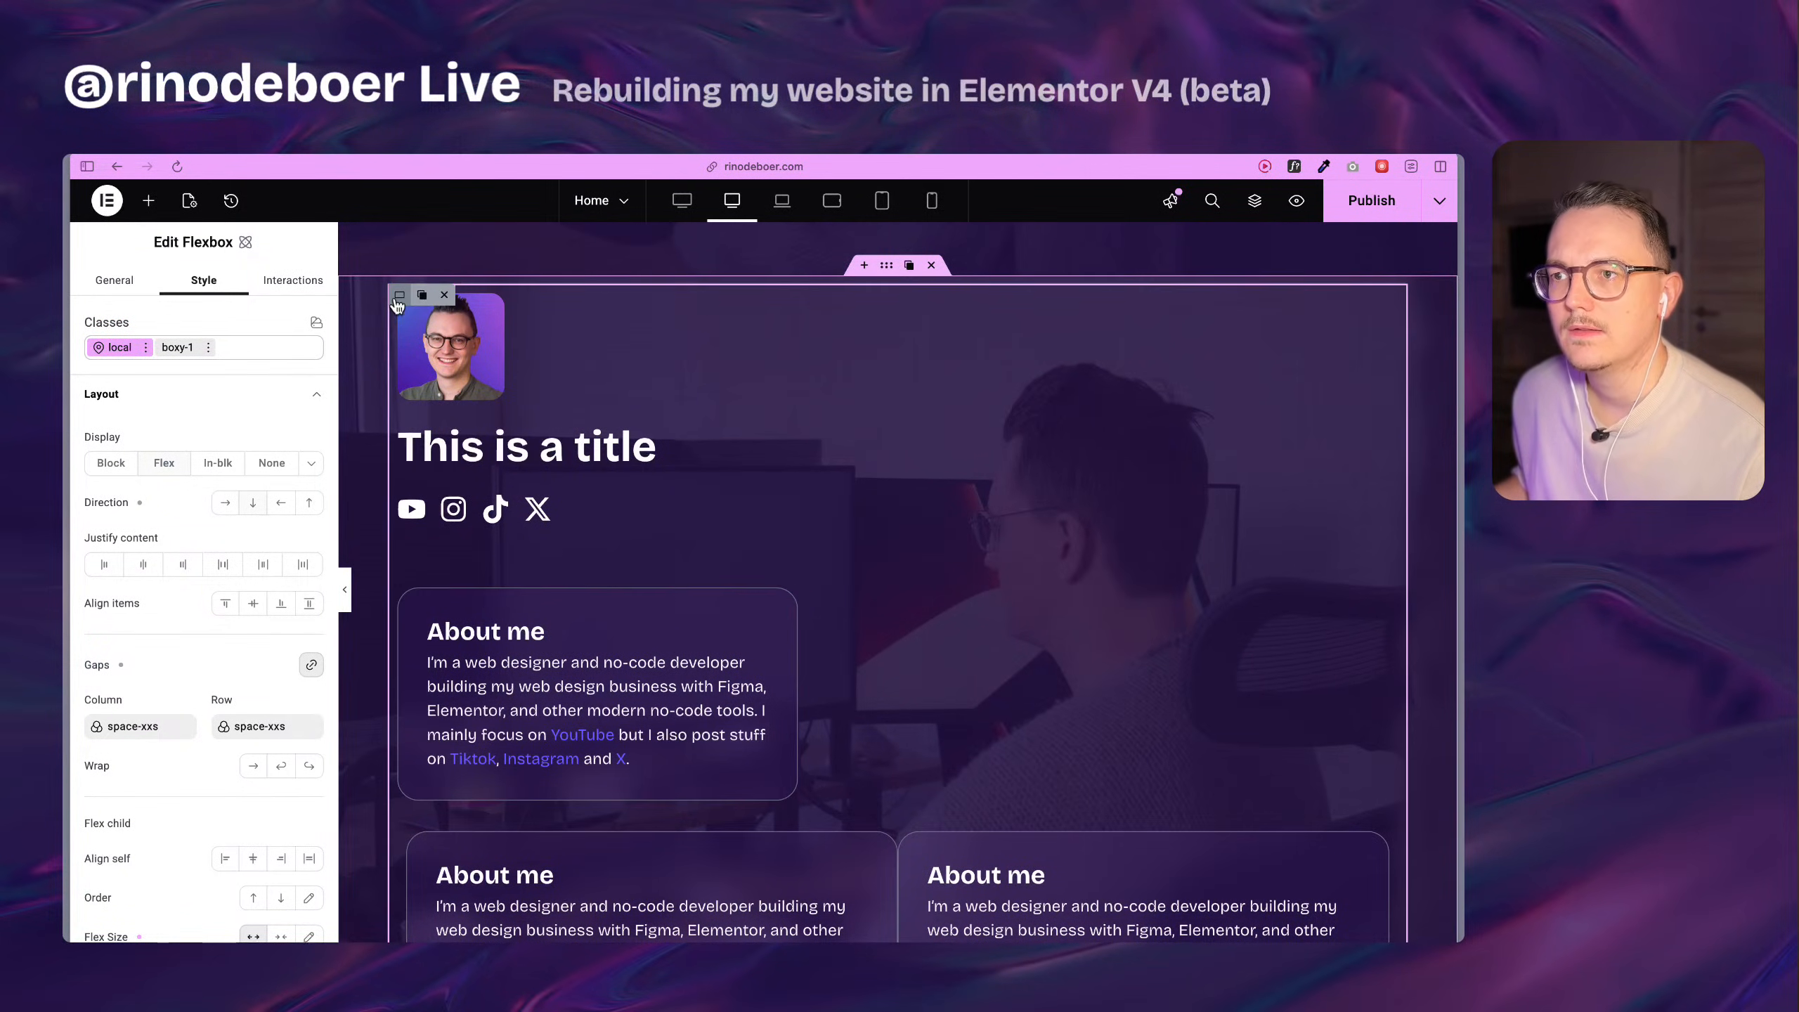
left_click(226, 503)
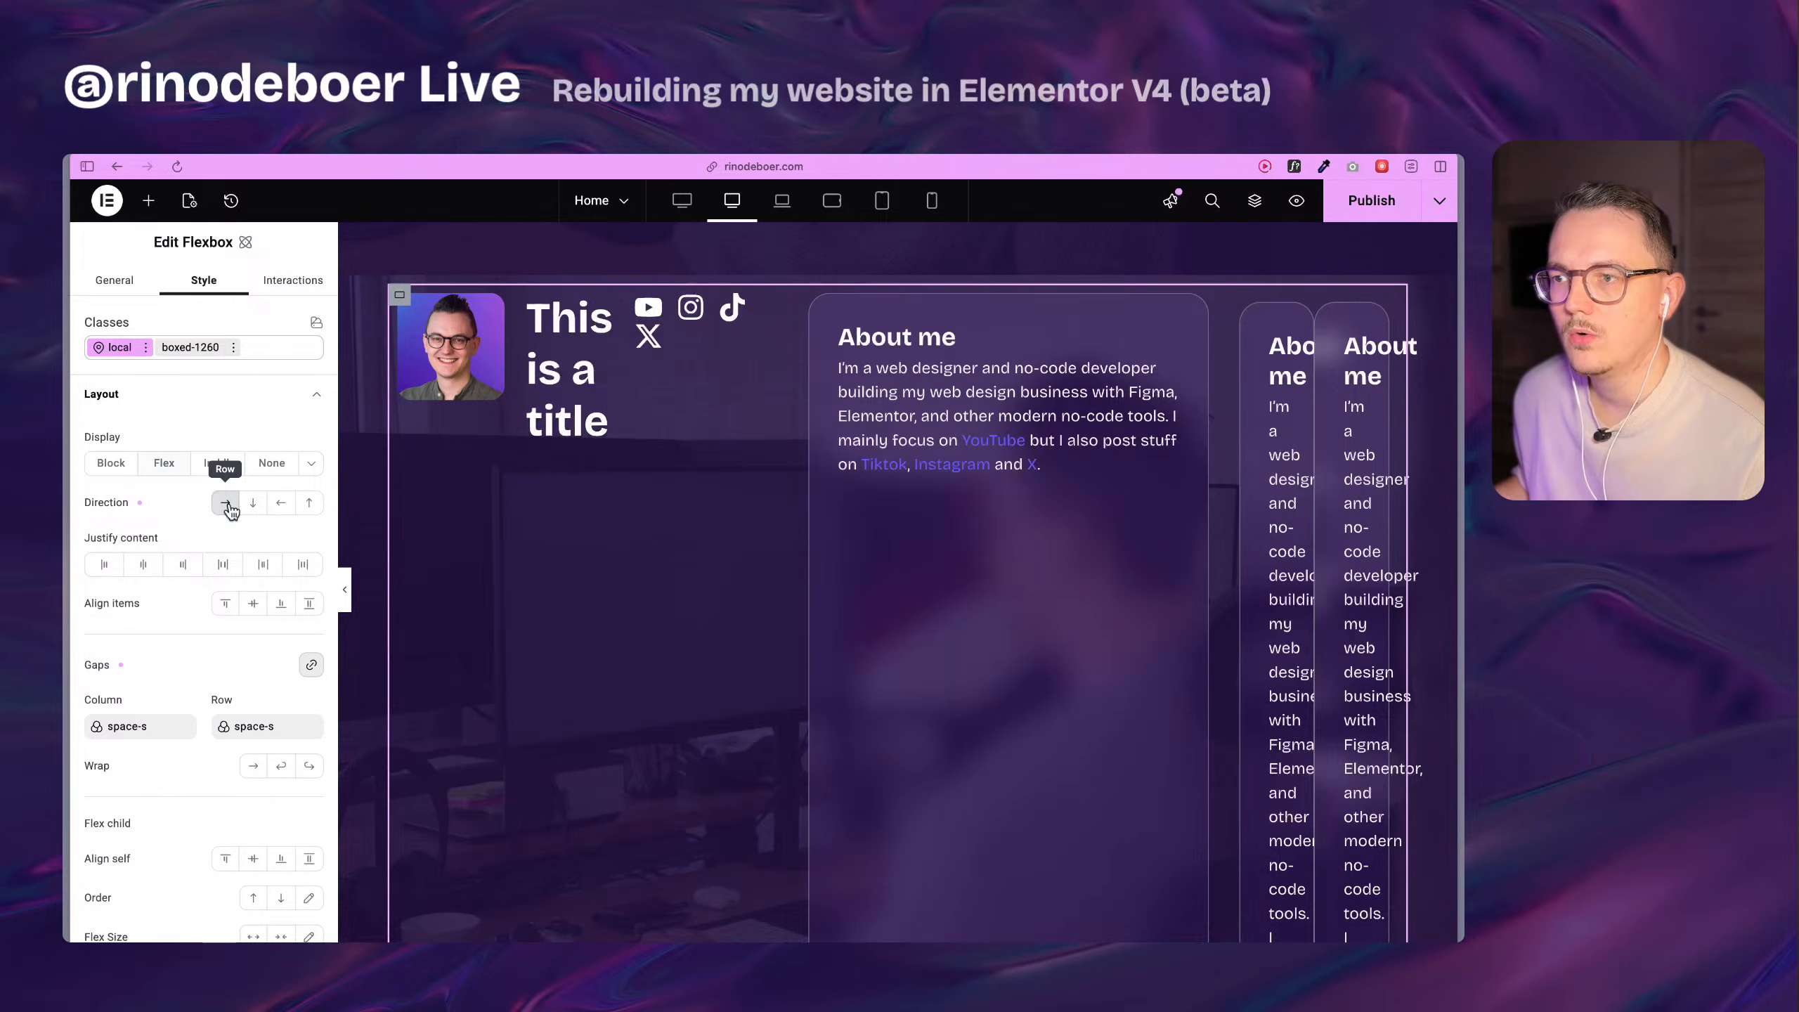
scroll(237, 762, "down", 3)
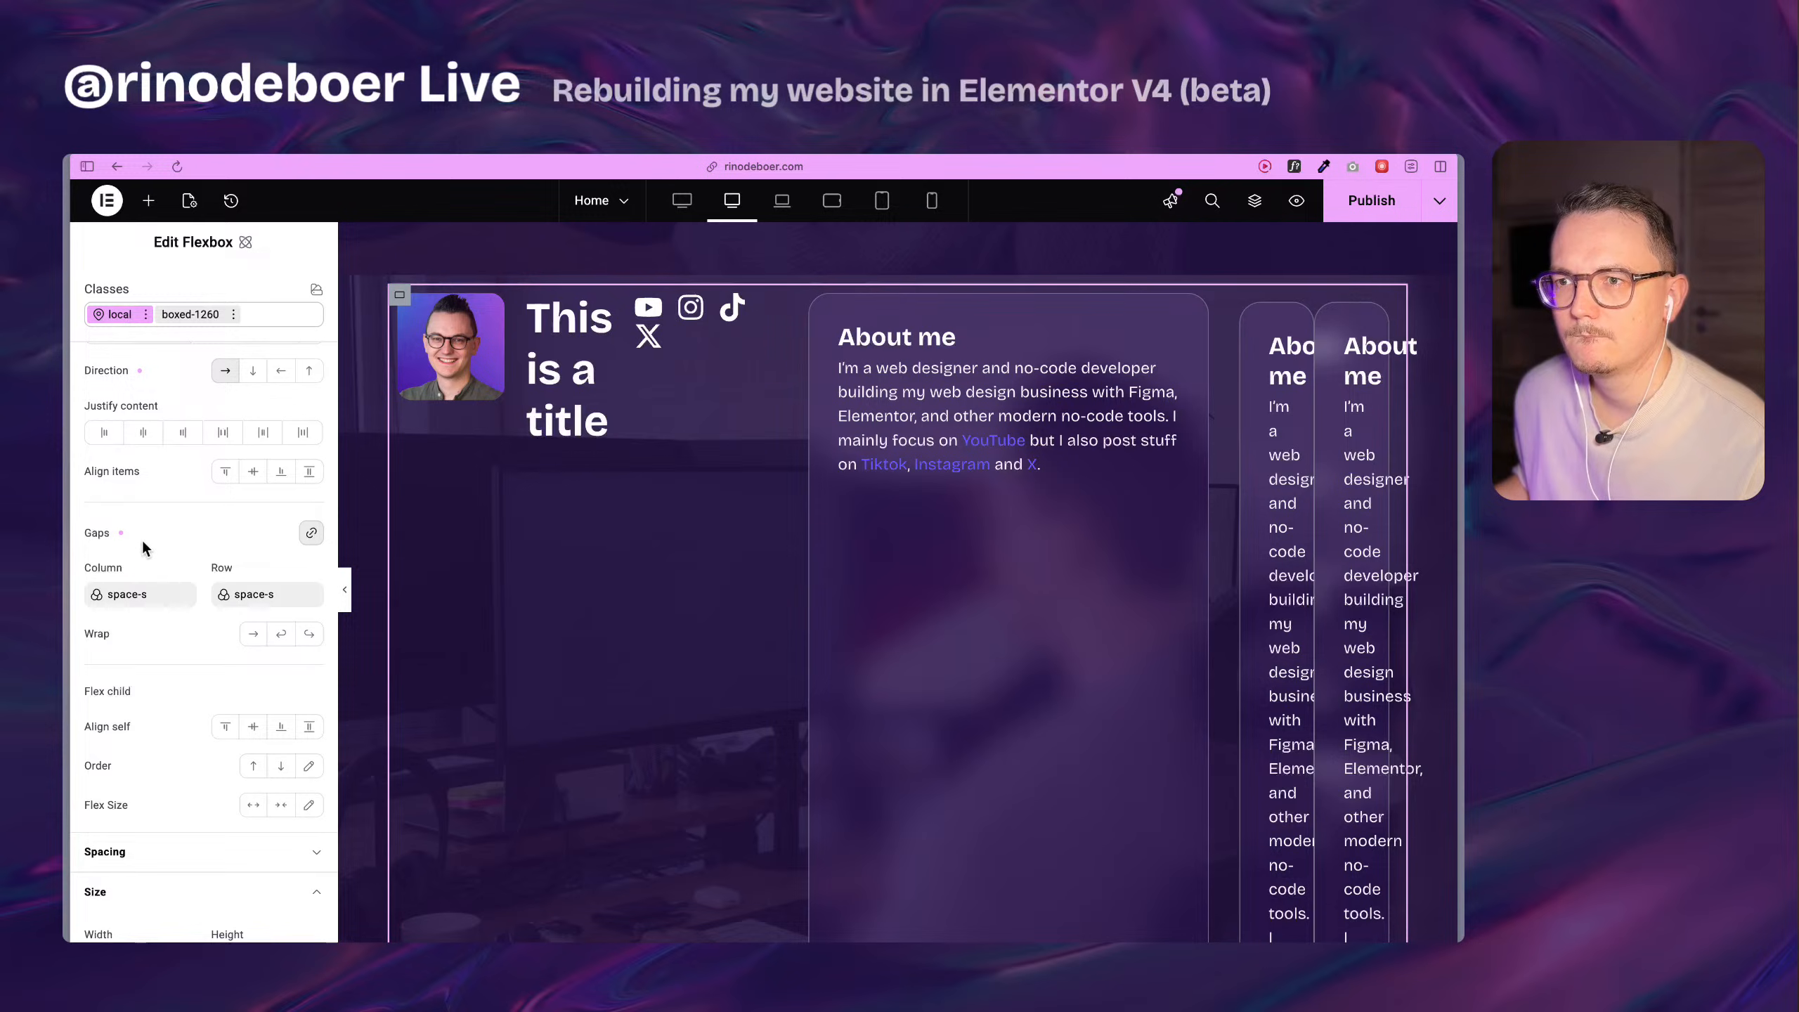
scroll(146, 547, "up", 3)
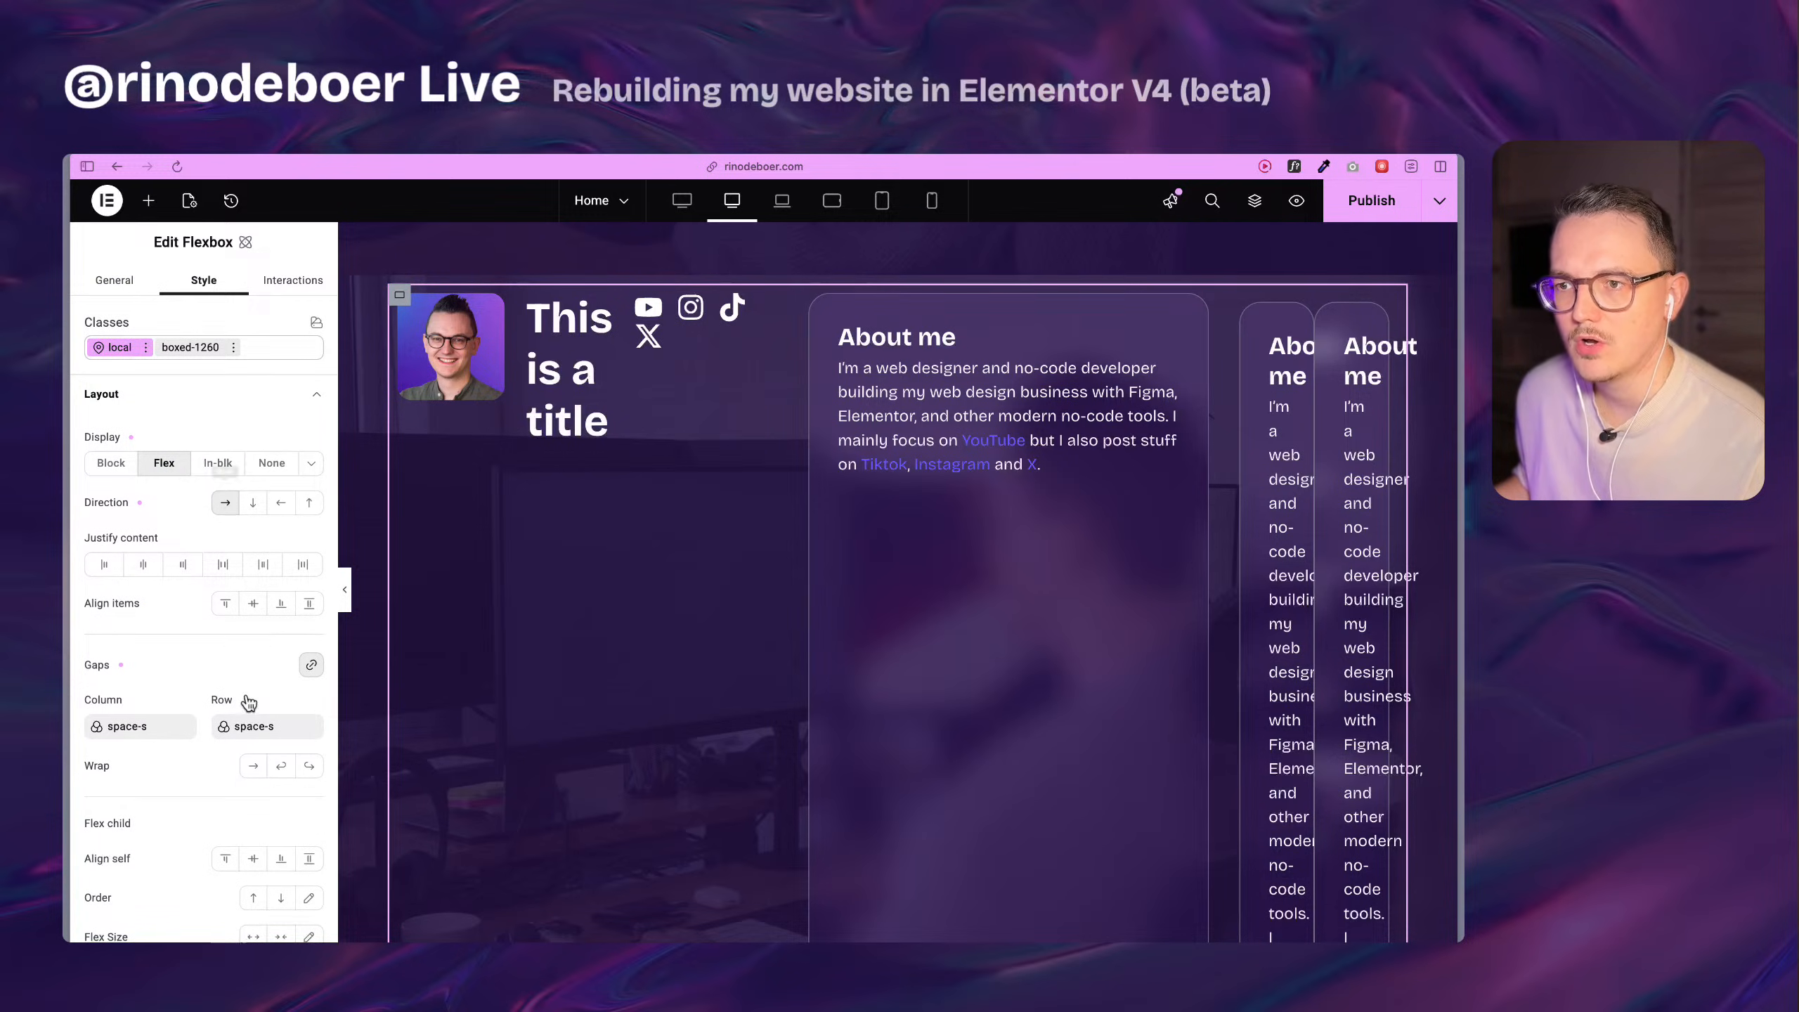
scroll(248, 697, "down", 2)
left_click(281, 665)
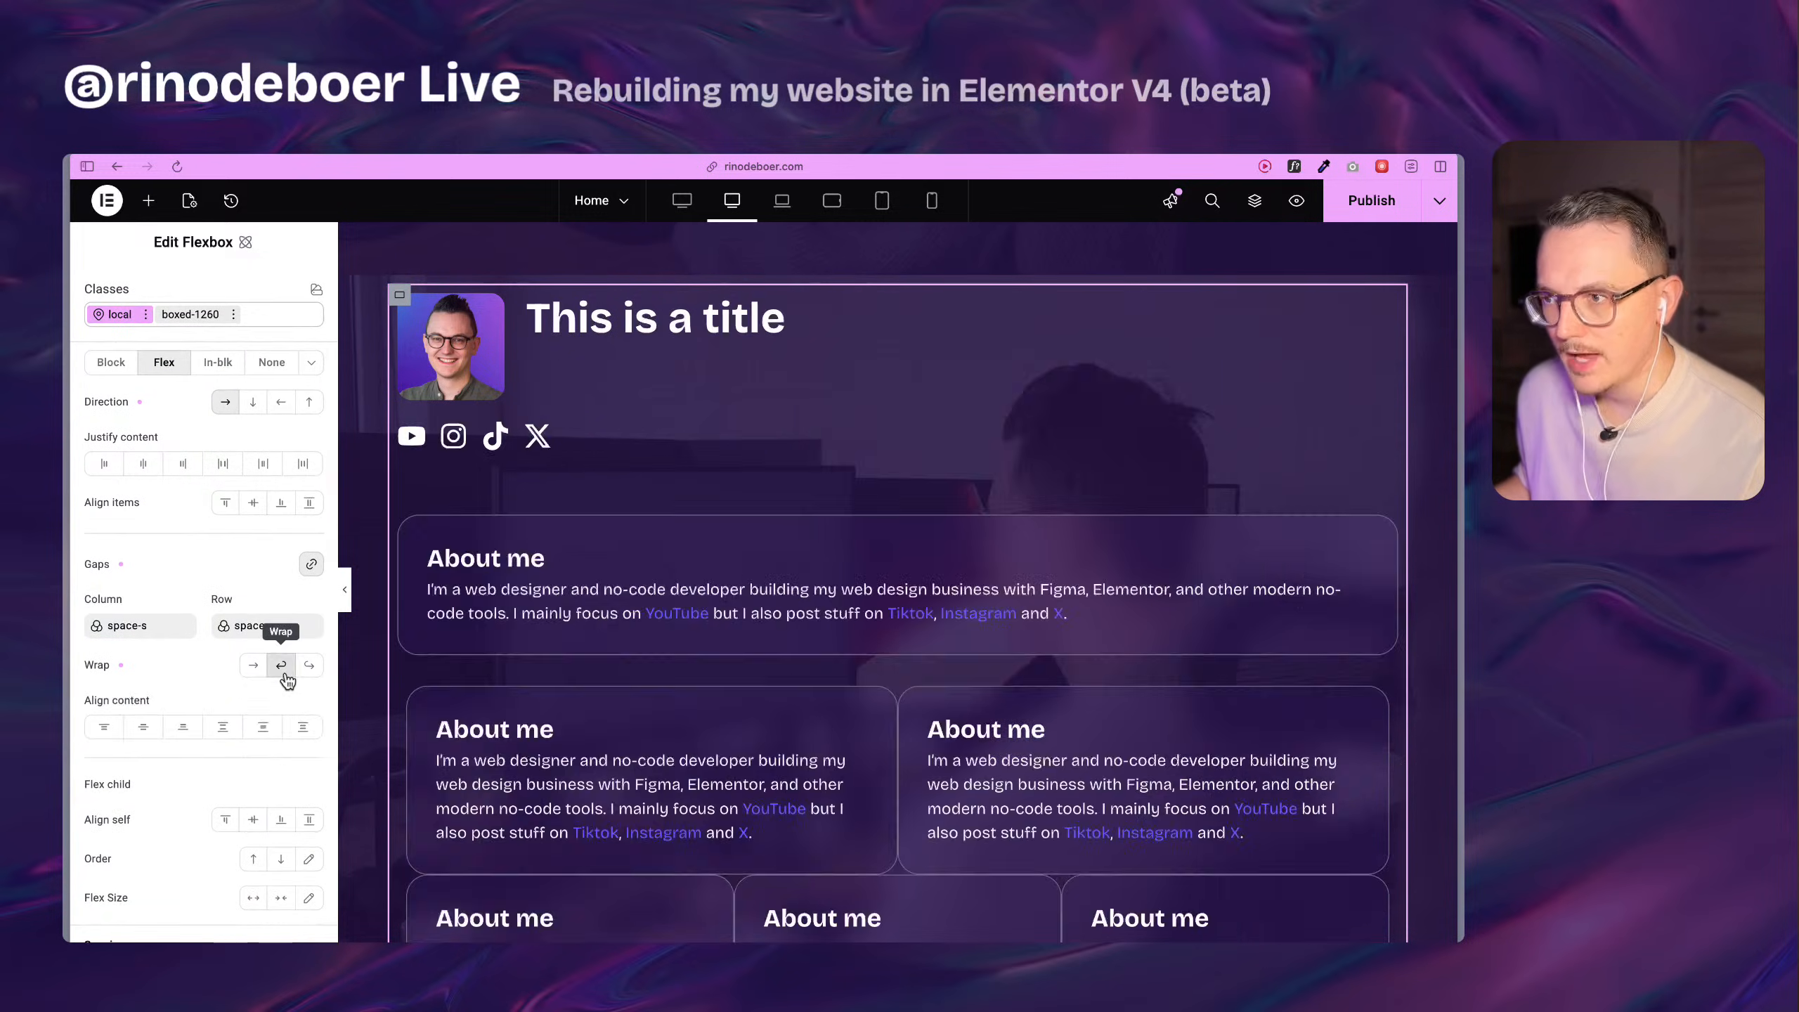
Duplicate the About me Flexbox directly below the social icons and delete the Div block holding the older cards.
left_click(410, 525)
key("super+d")
scroll(815, 461, "down", 10)
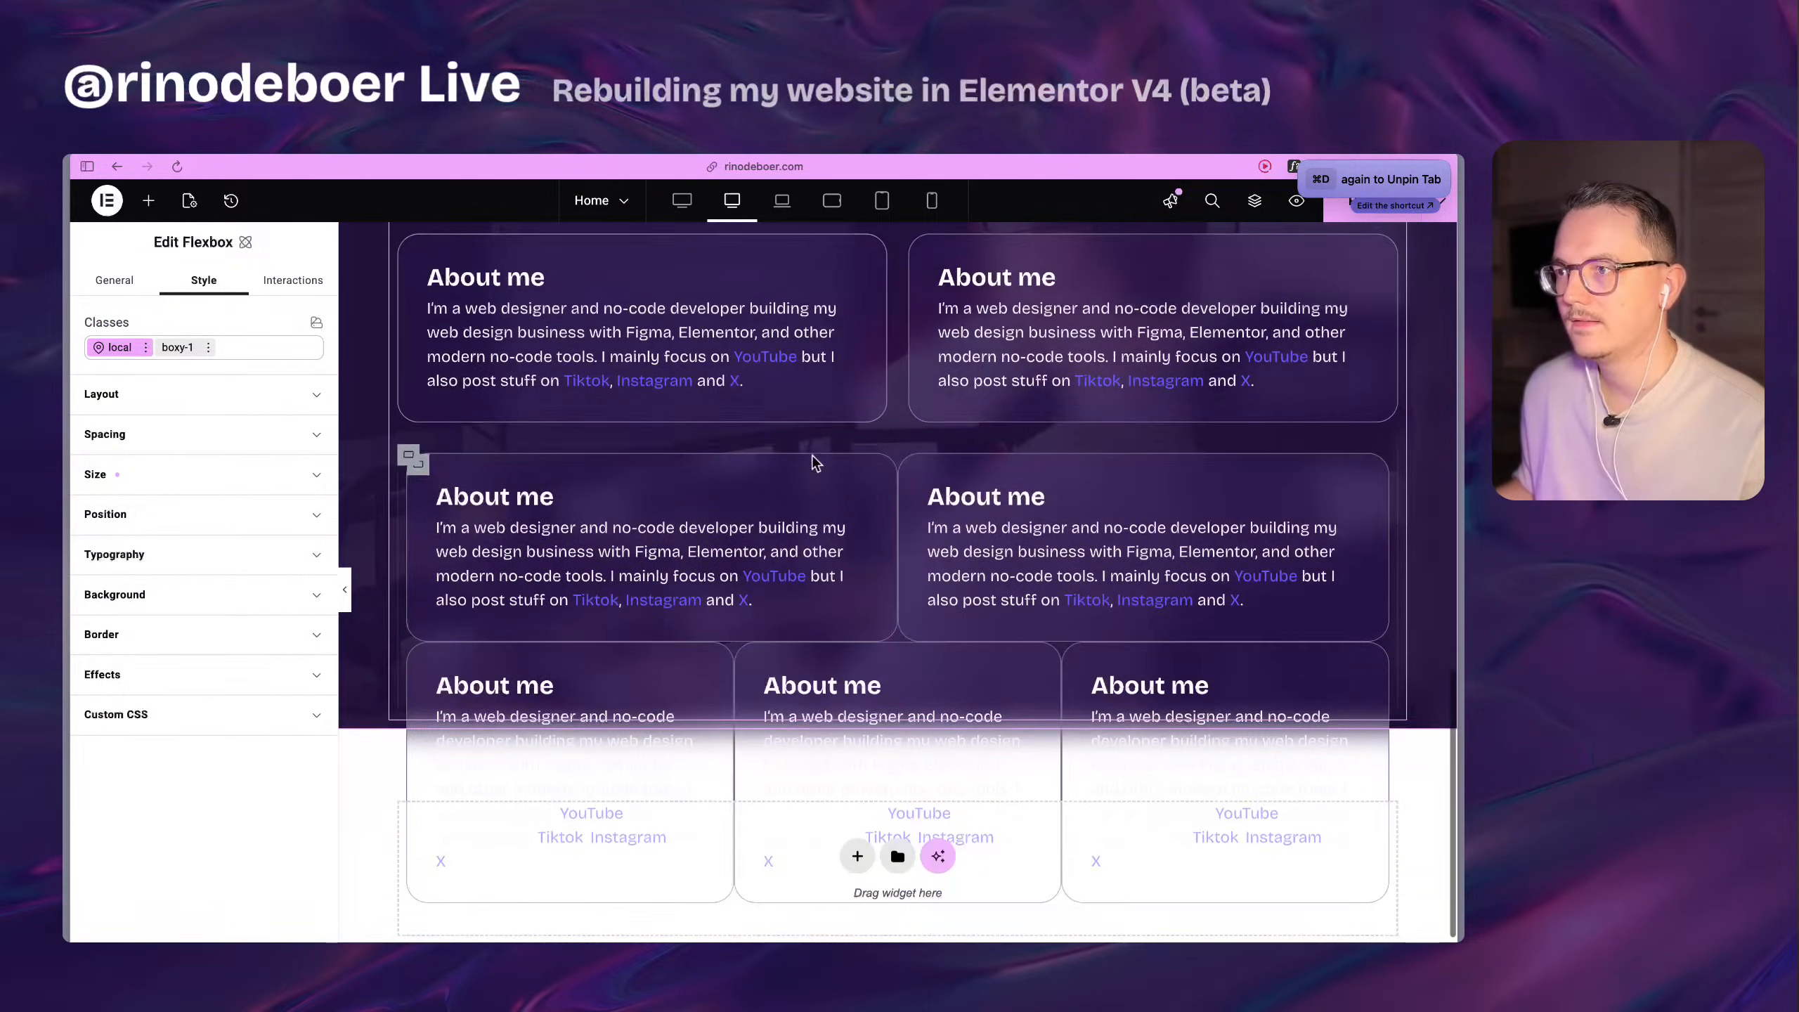
scroll(817, 457, "up", 5)
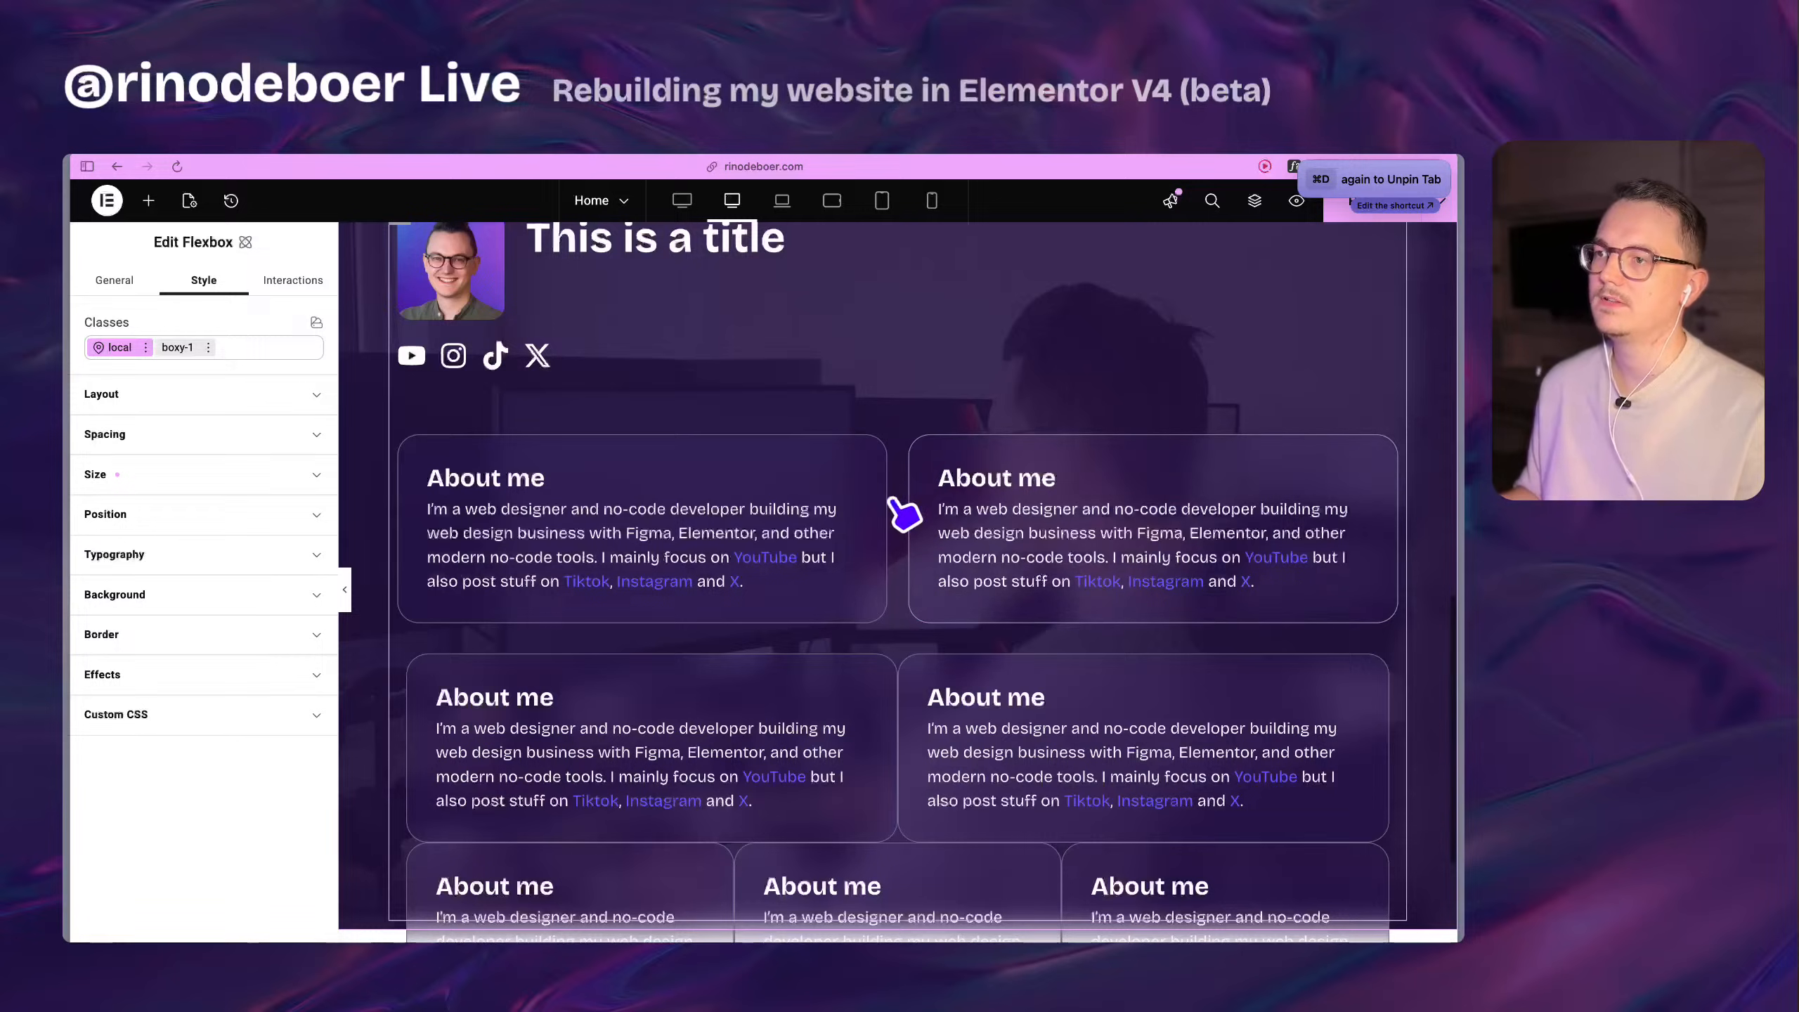
scroll(900, 505, "up", 1)
scroll(905, 506, "up", 1)
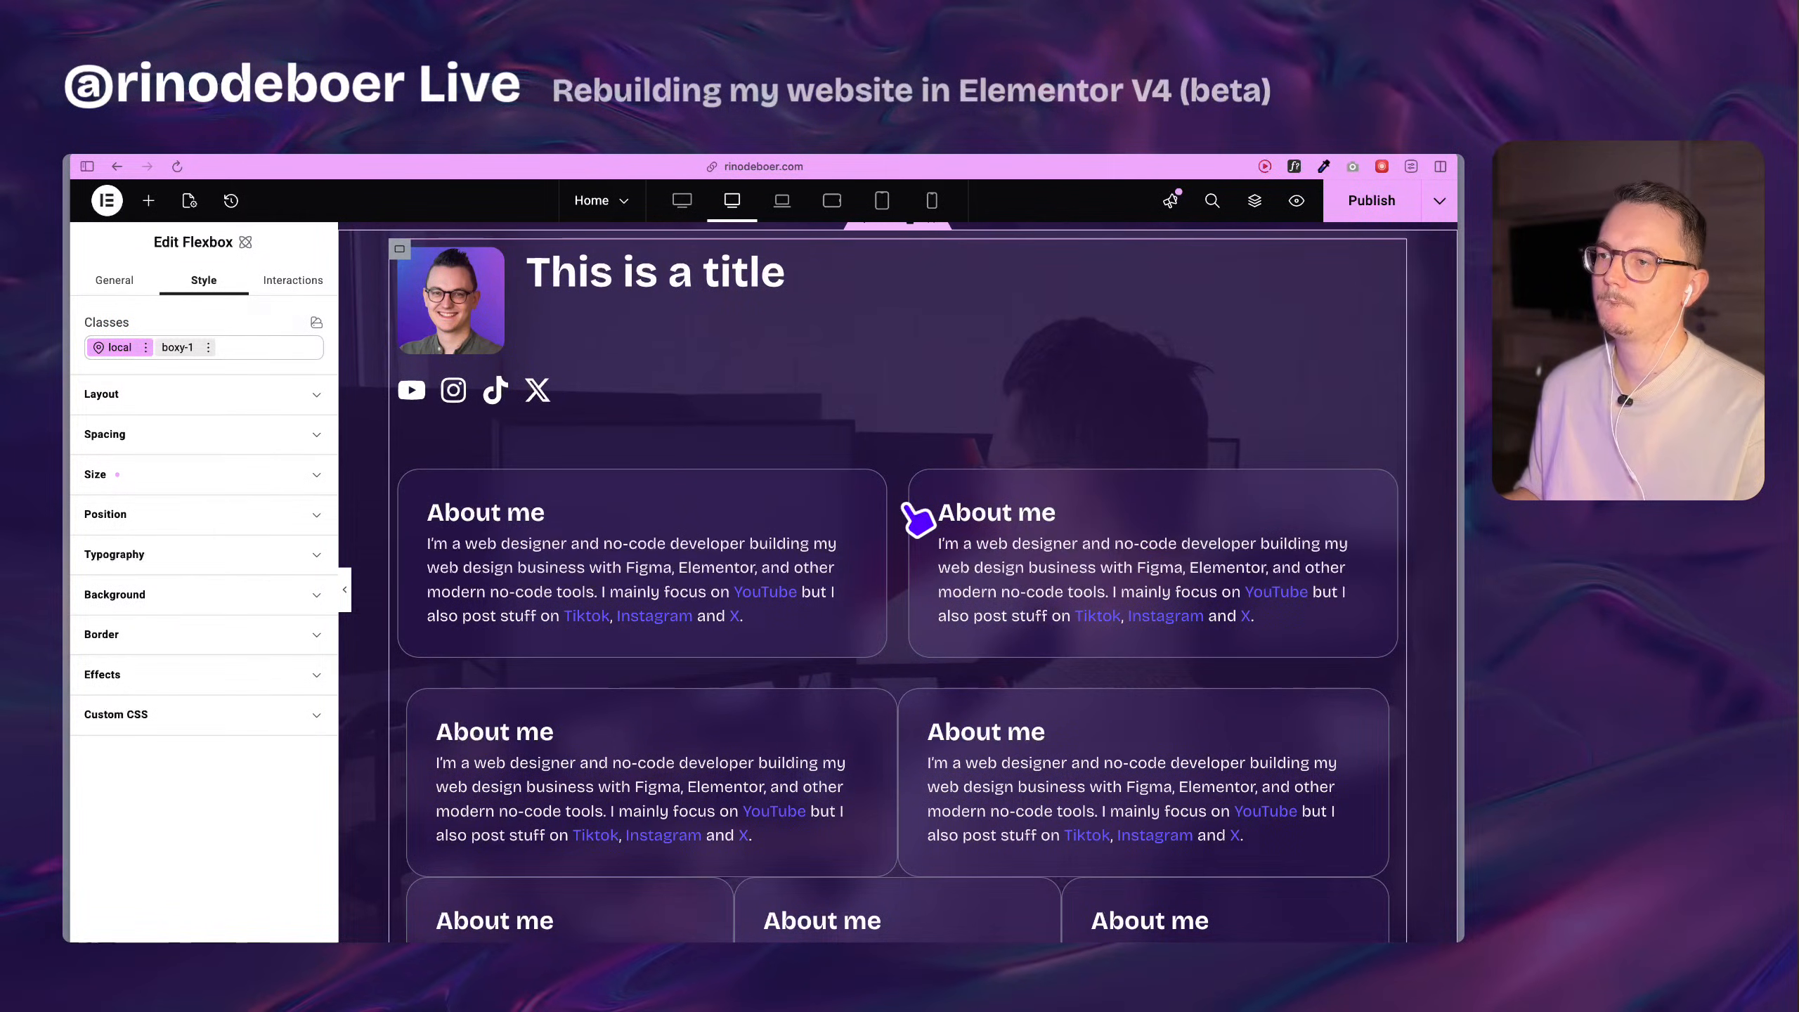
scroll(949, 563, "down", 4)
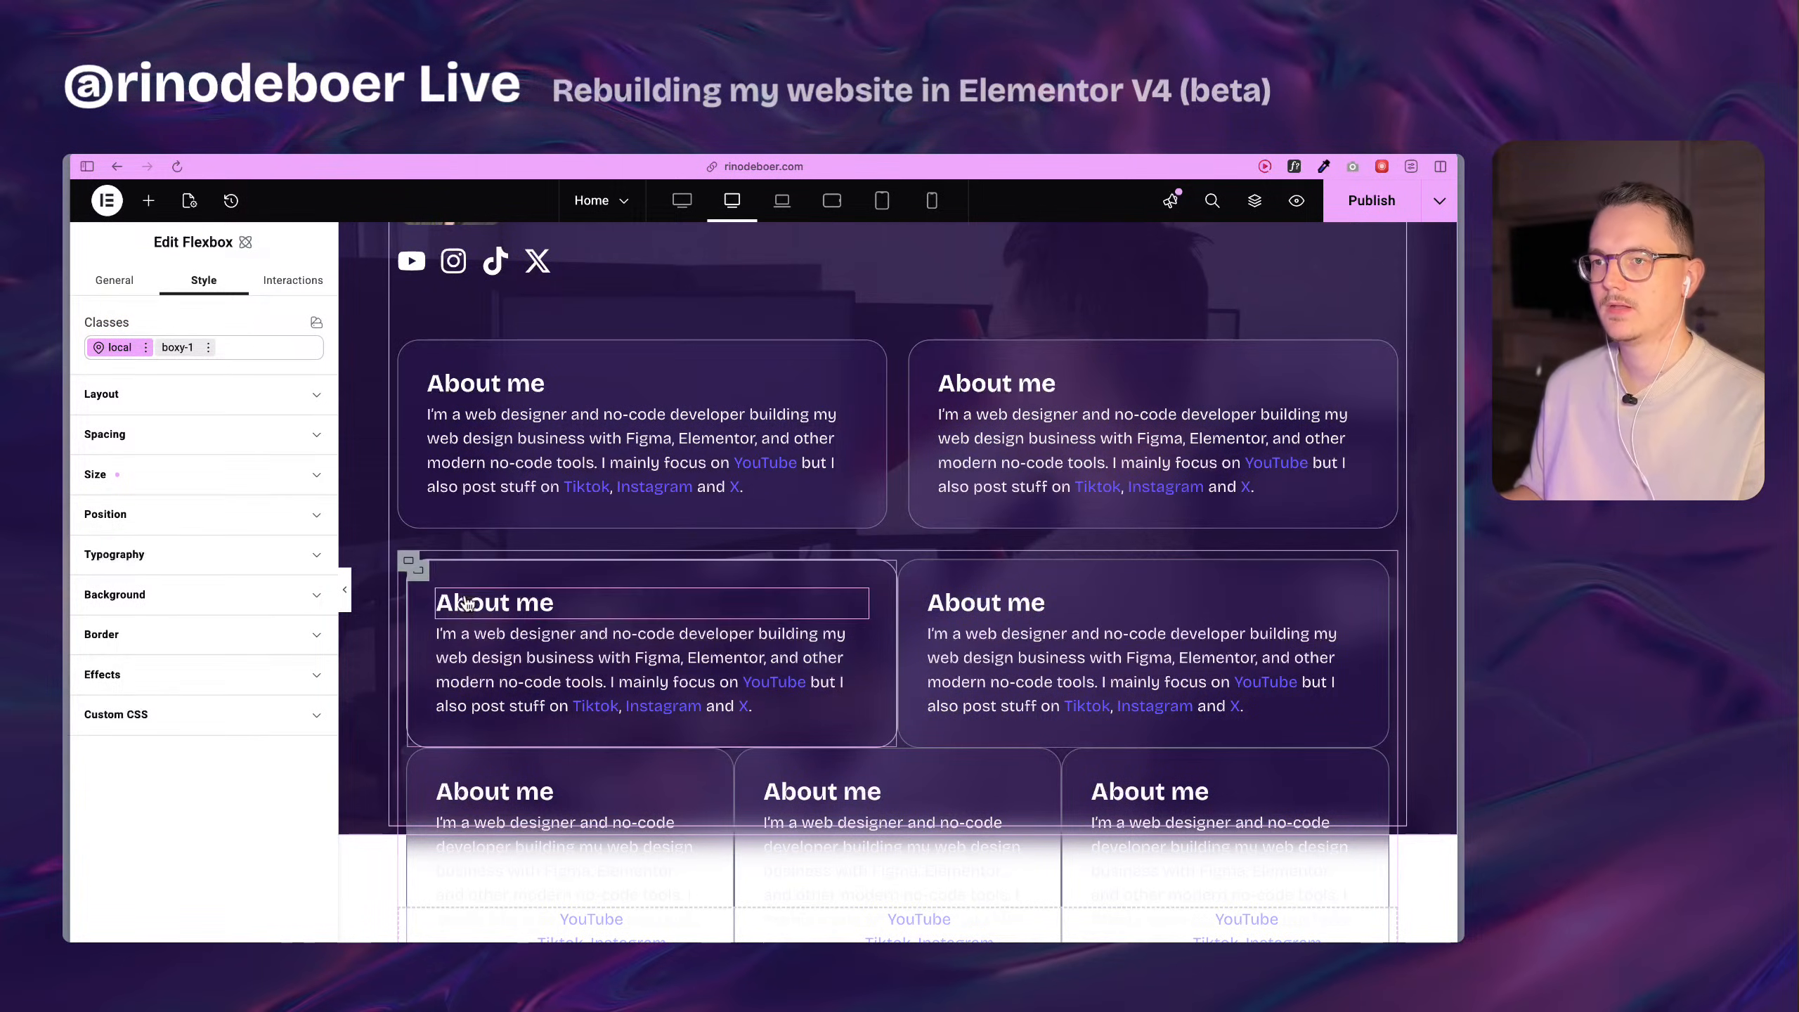
left_click(452, 560)
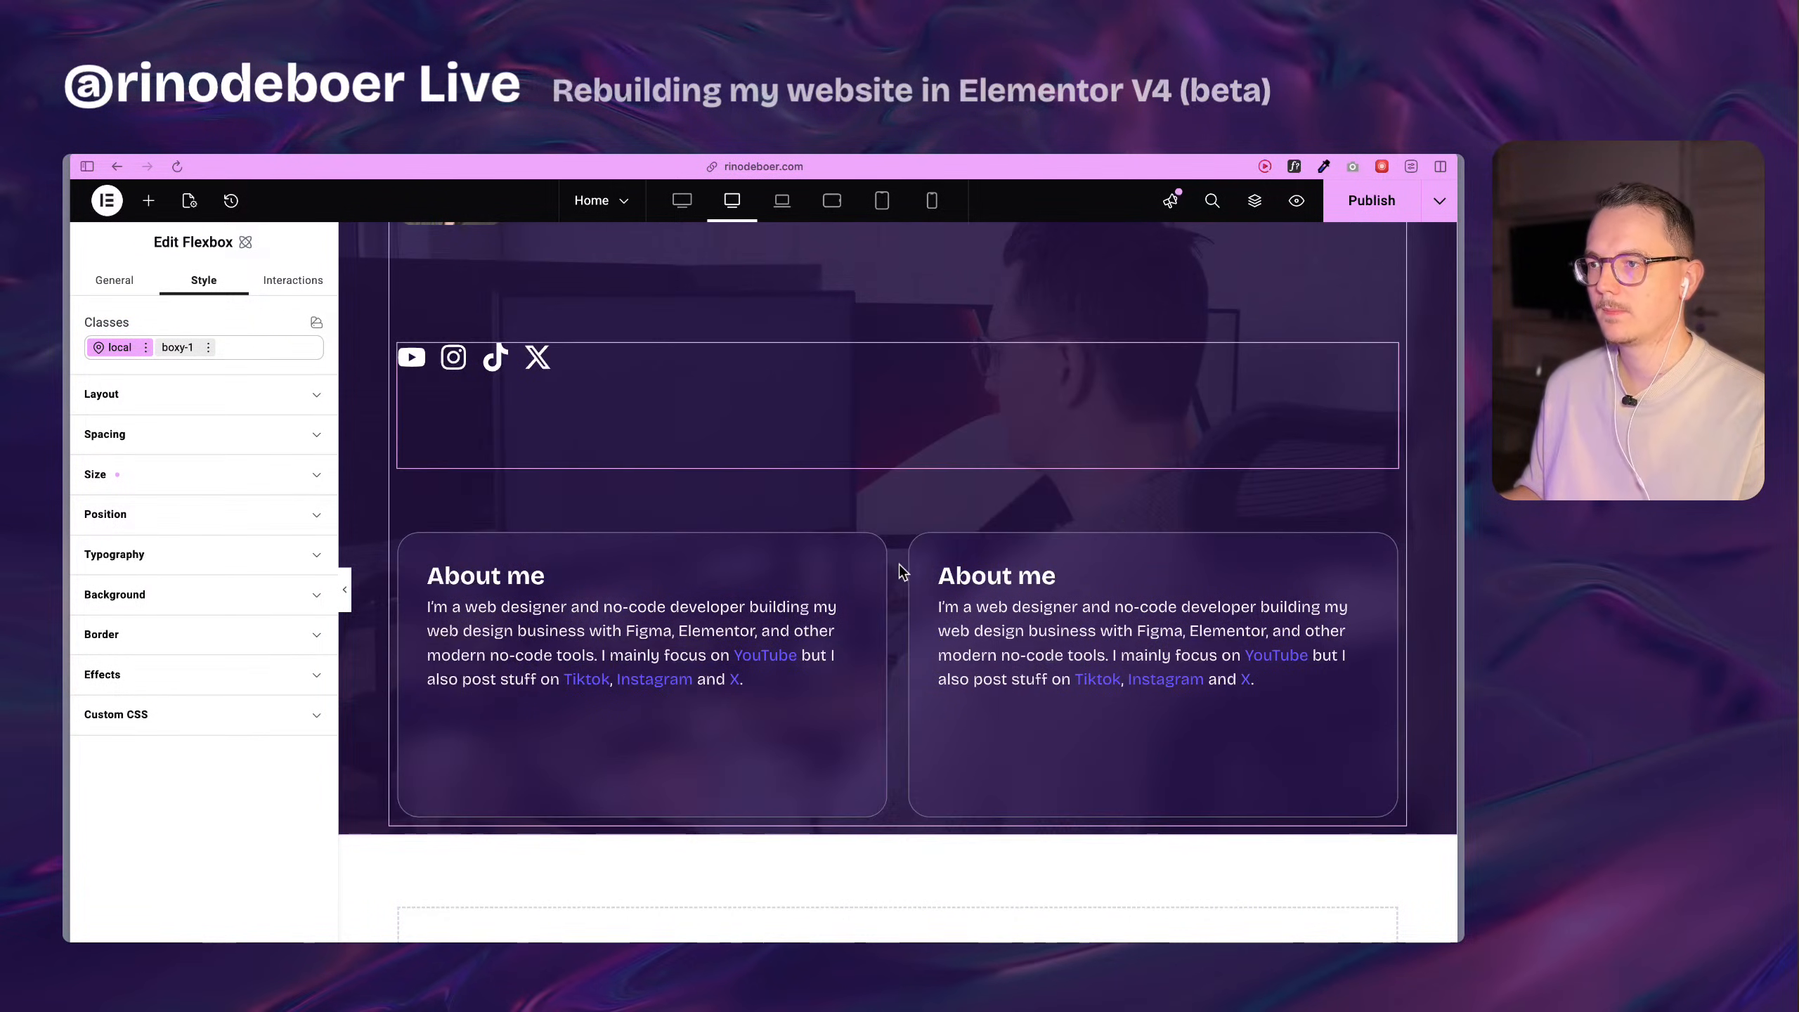
Build a second row of three About me Flexboxes, each 25% wide, by duplicating the existing card.
mouse_move(920, 553)
key("super+d")
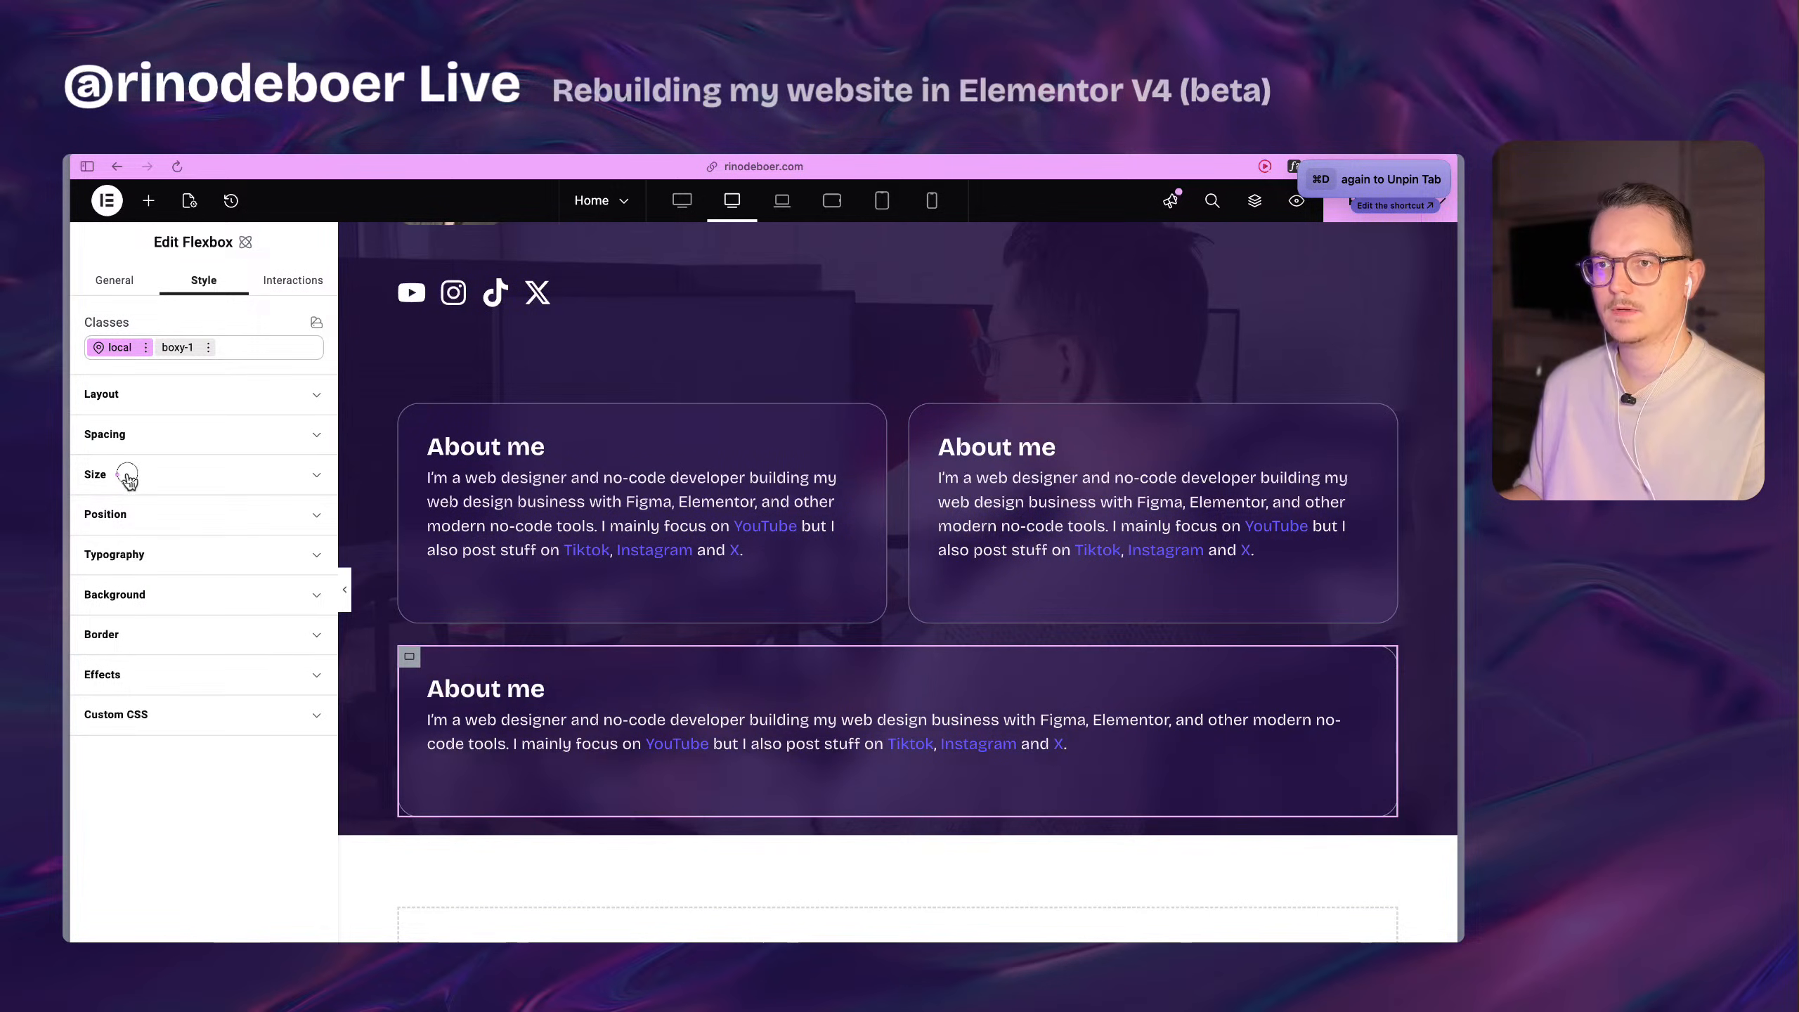
left_click(127, 476)
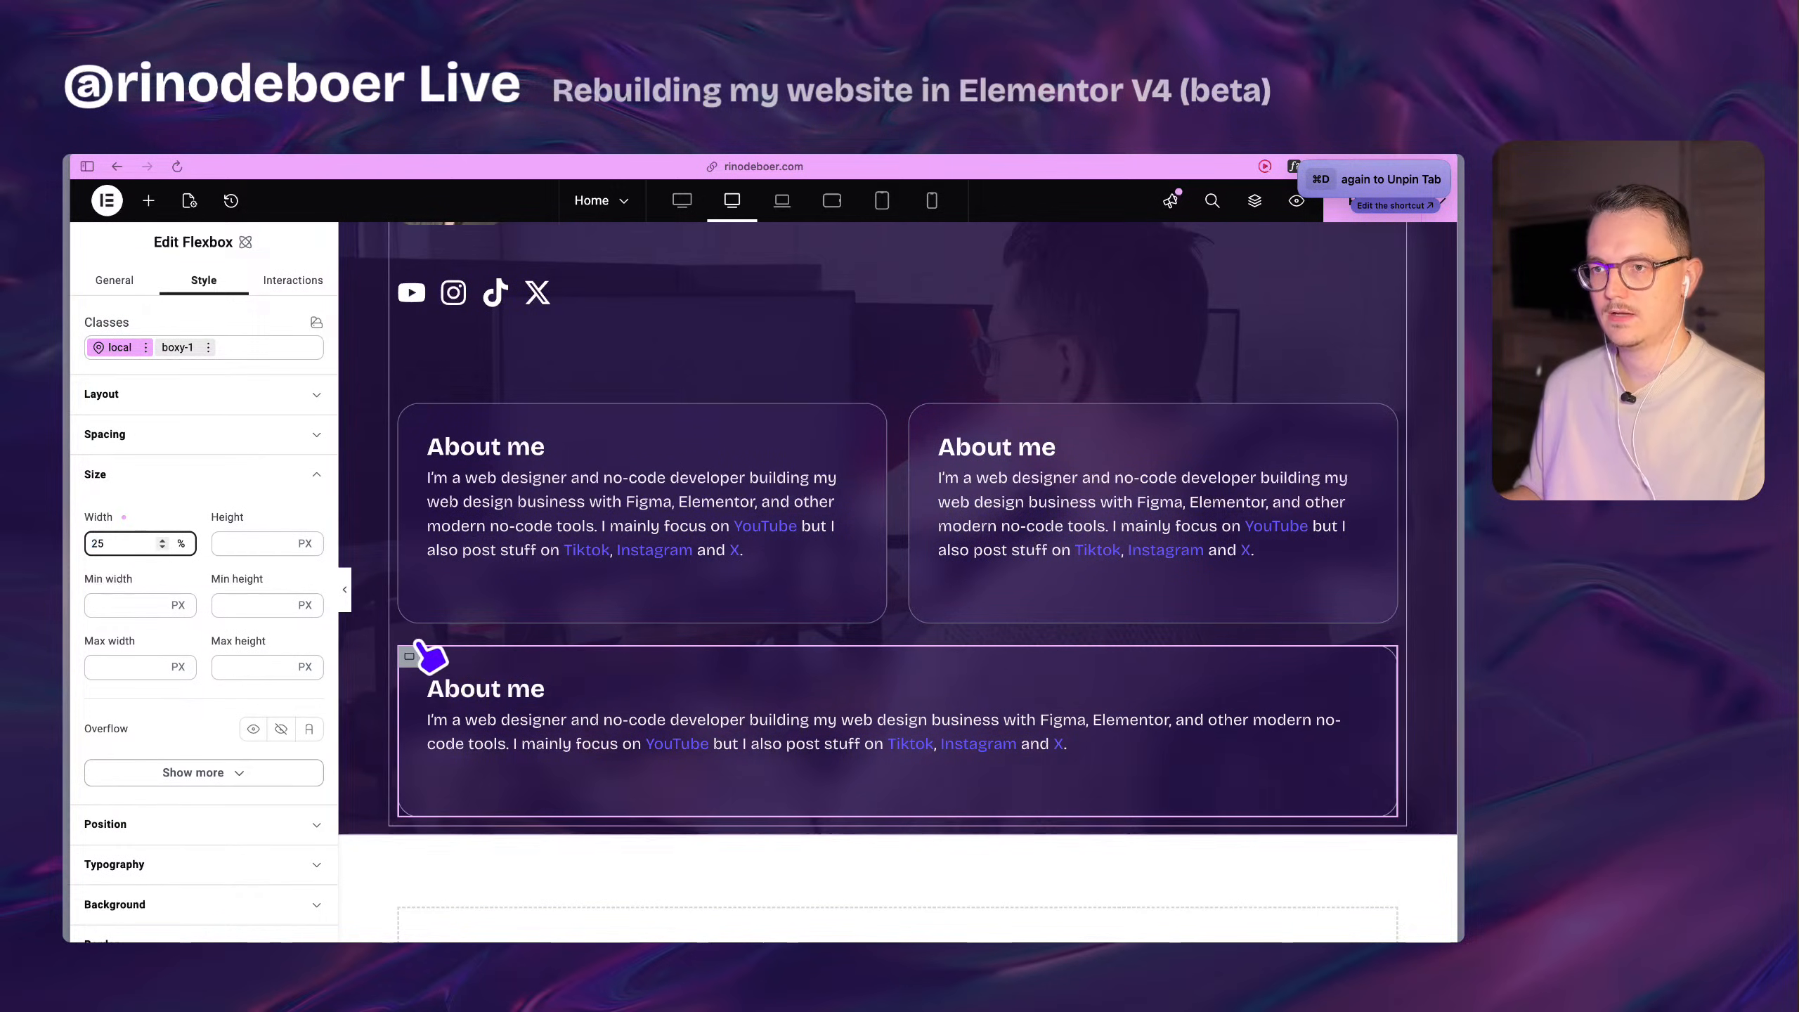
key("super+d")
key("super+d")
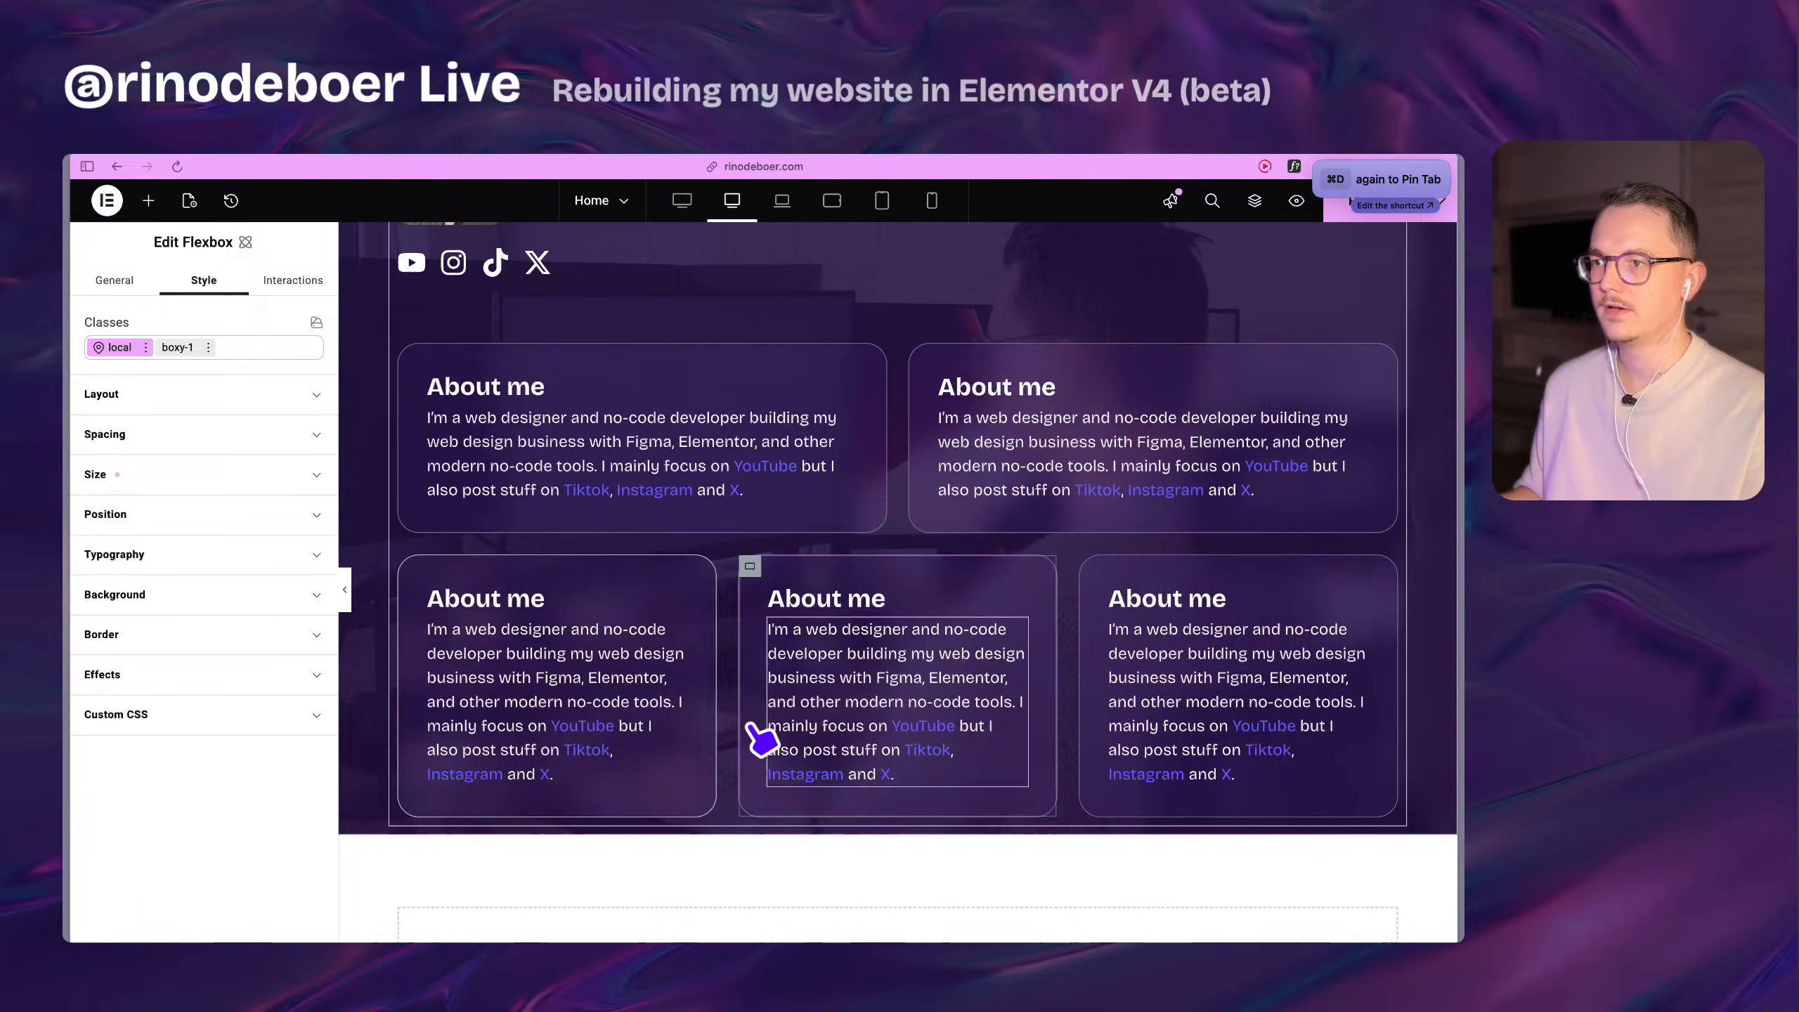
Copy the Consultancy text from the original section into the paragraph of the second row's first card.
scroll(807, 684, "up", 10)
scroll(794, 673, "down", 12)
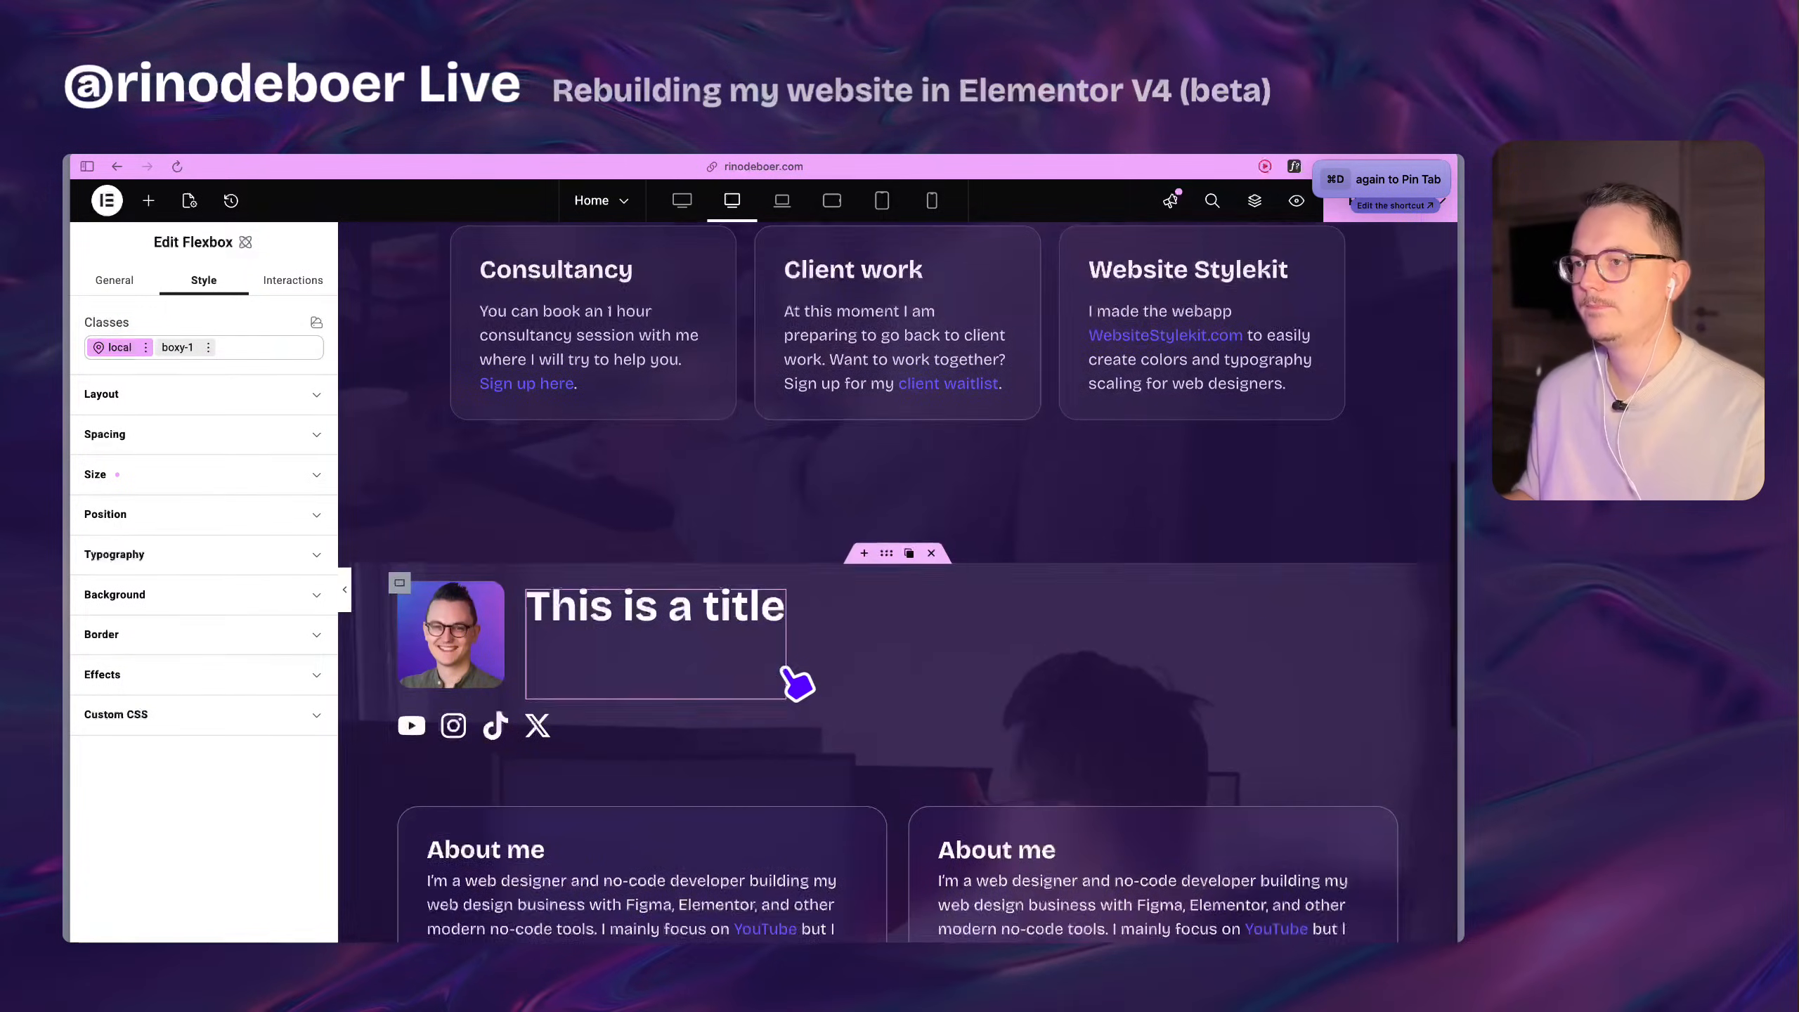
scroll(794, 677, "up", 5)
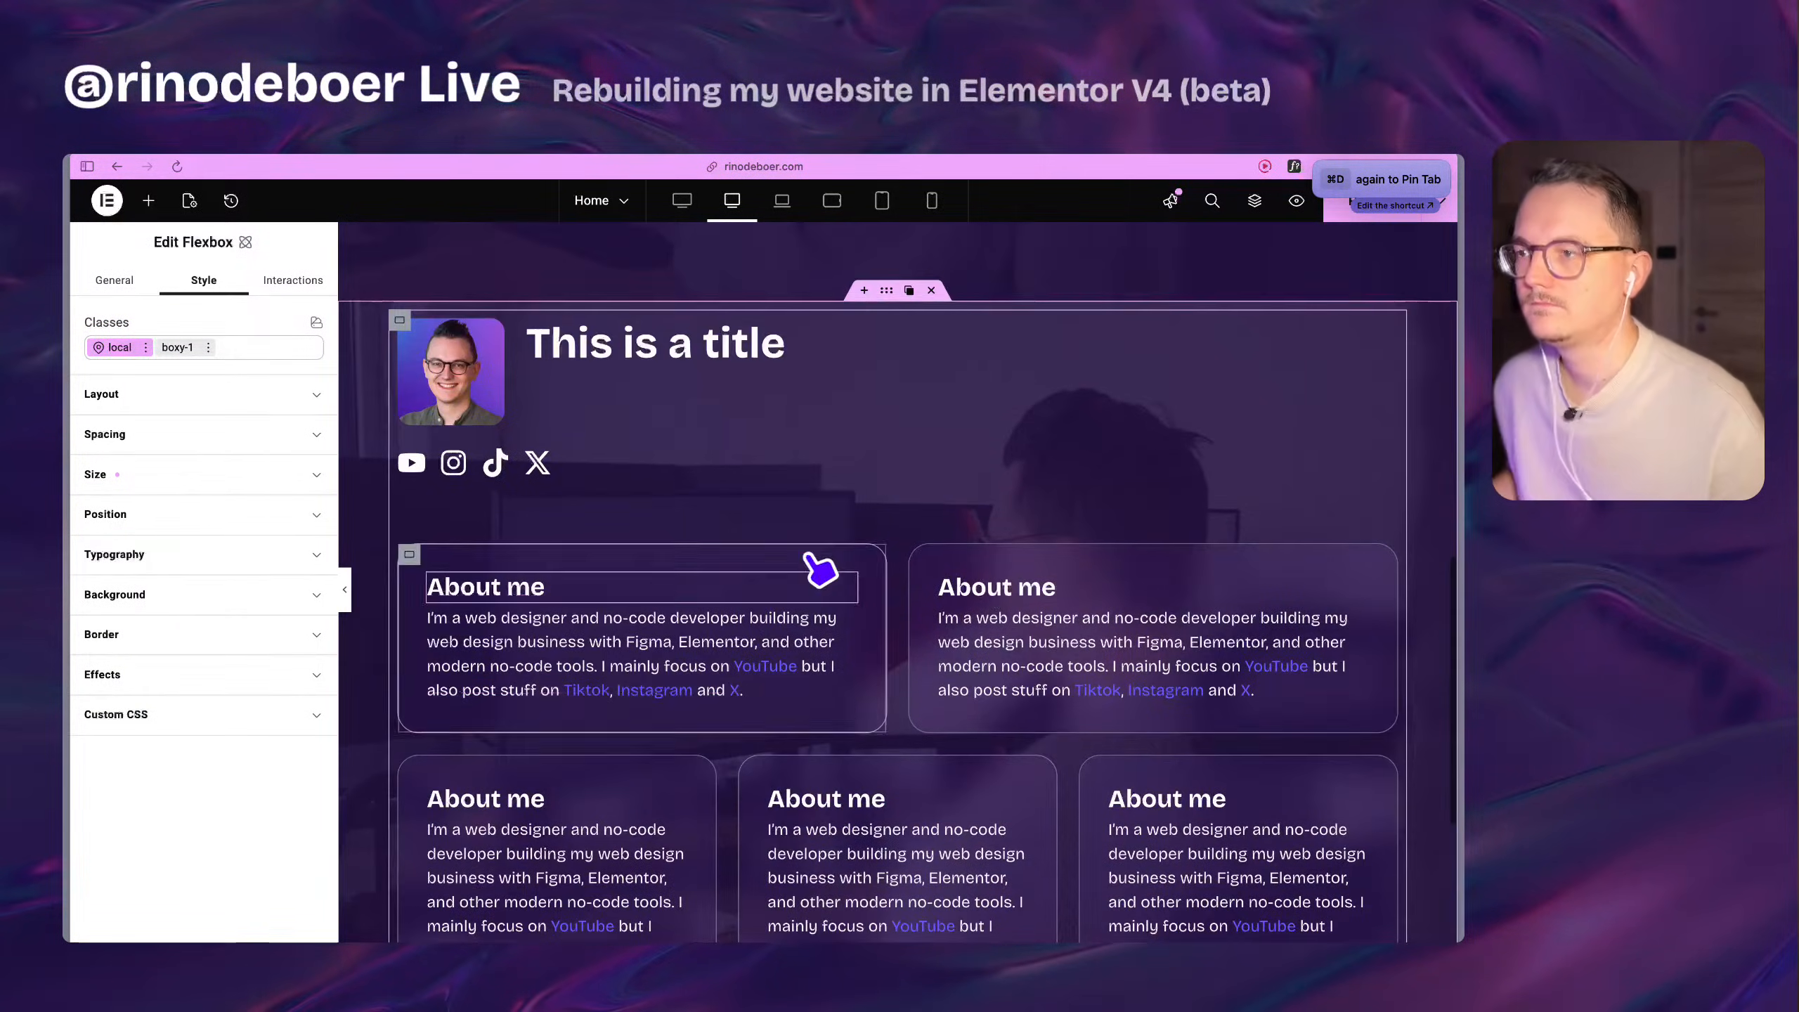
scroll(995, 599, "up", 12)
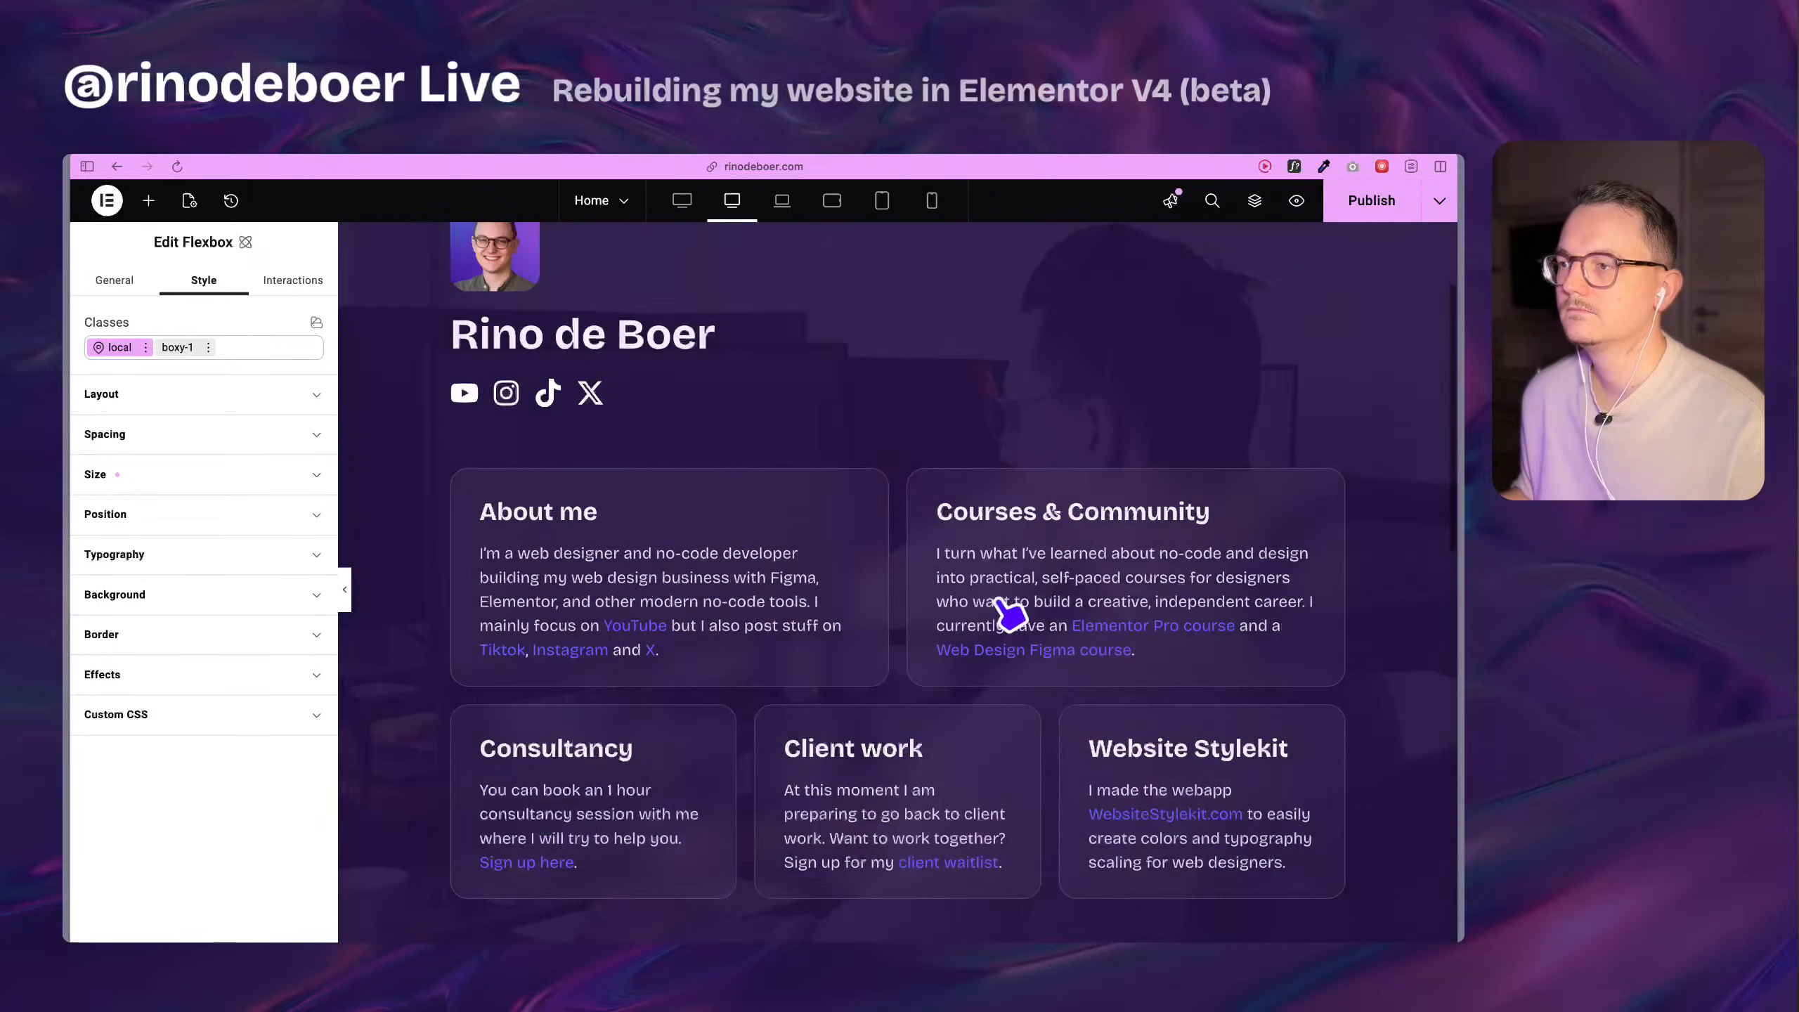
scroll(1002, 585, "down", 16)
scroll(1013, 595, "up", 10)
left_click(697, 583)
key("ctrl+a")
key("ctrl+c")
scroll(590, 643, "down", 10)
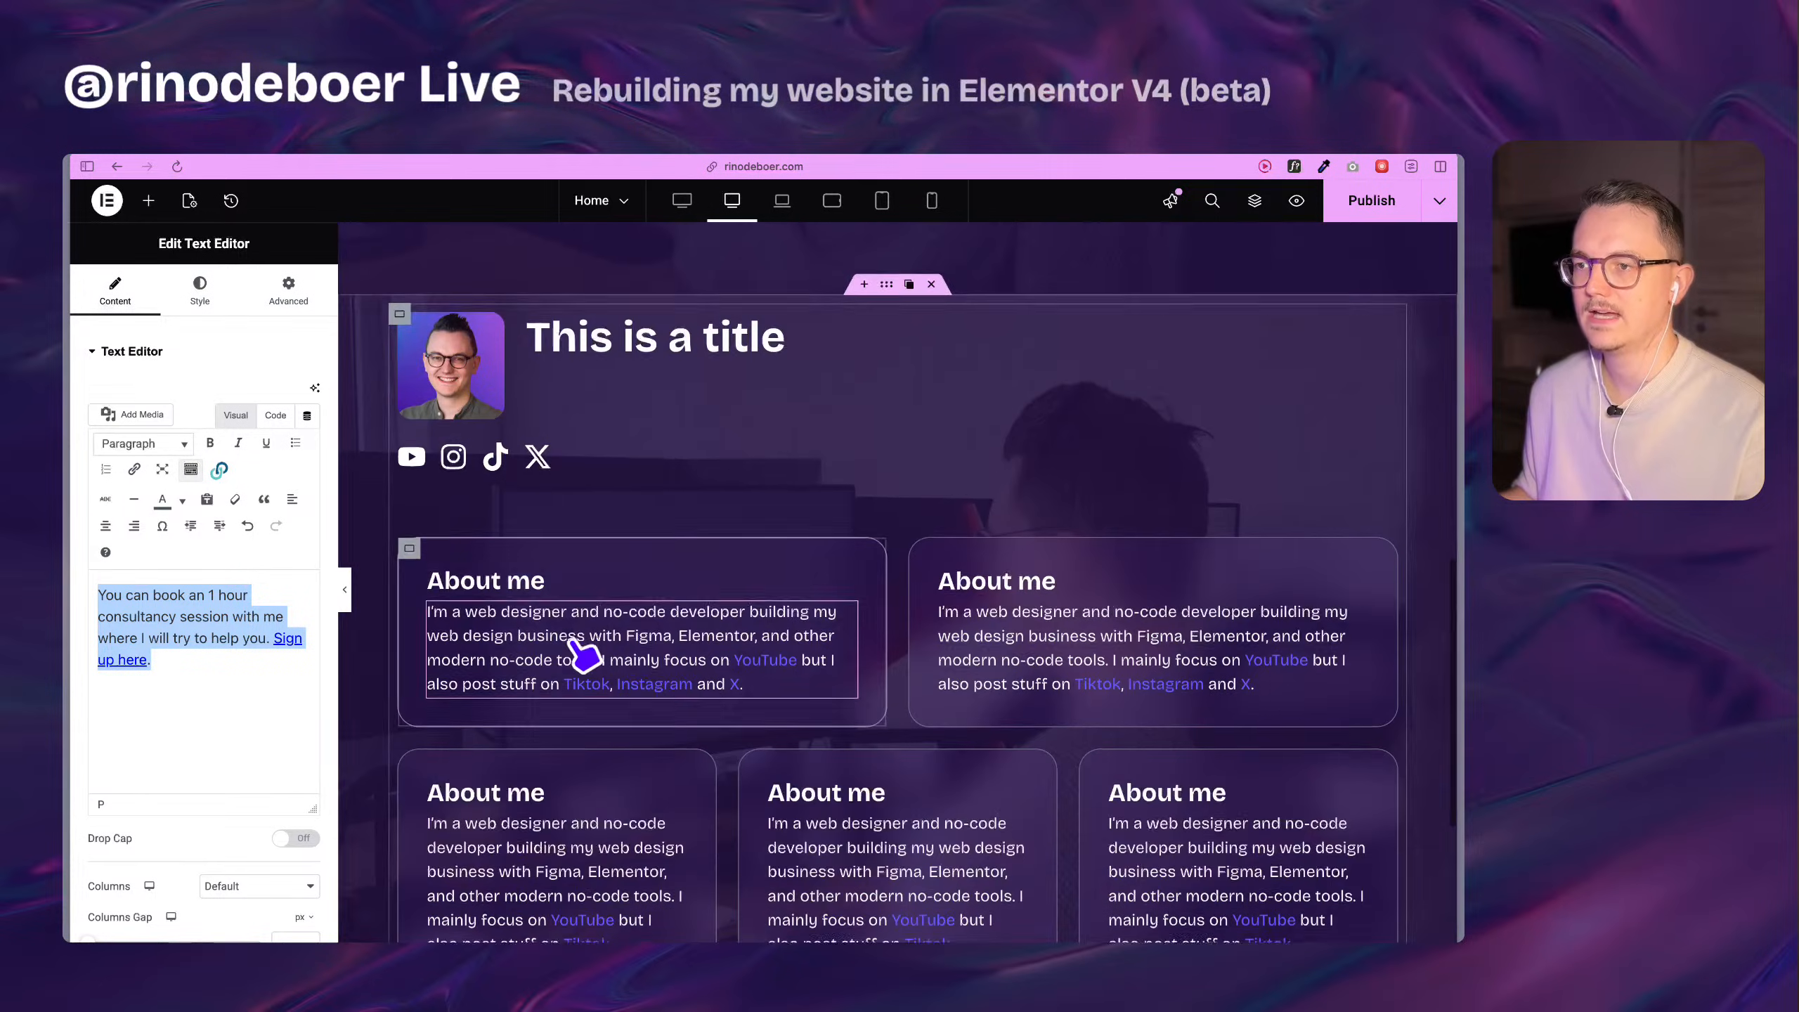
left_click(602, 683)
left_click(194, 421)
key("ctrl+a")
key("ctrl+v")
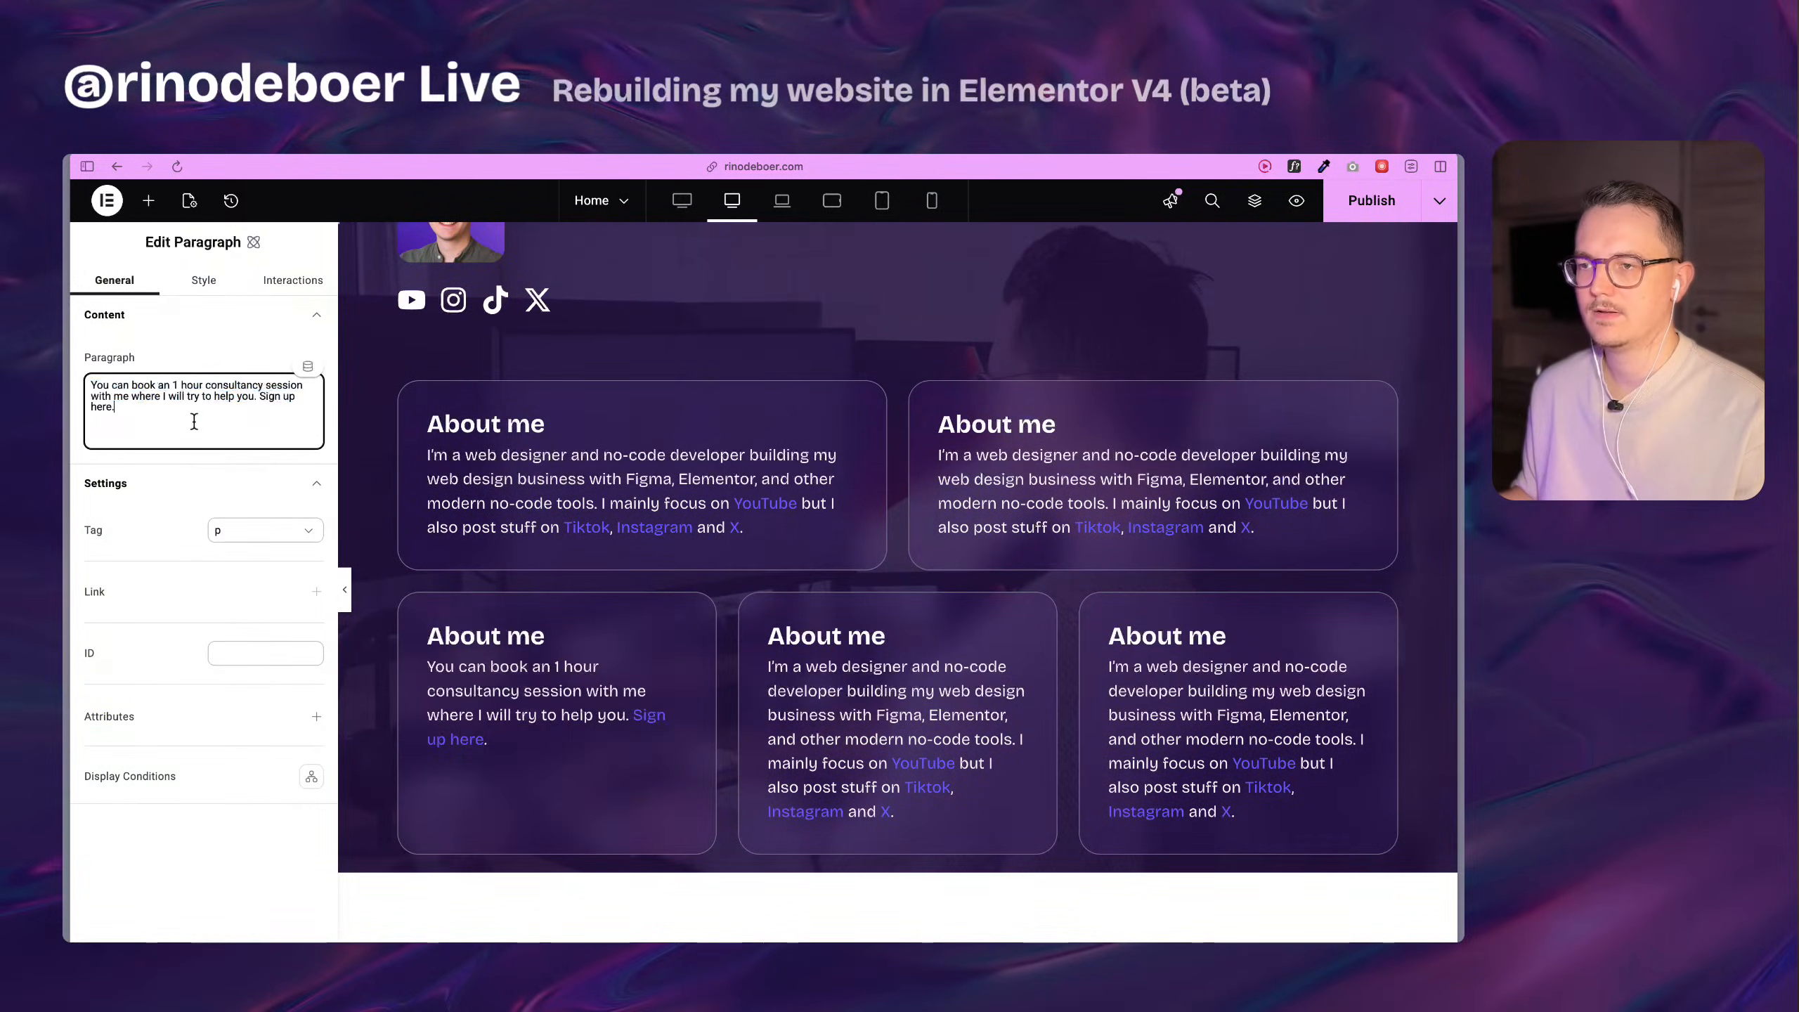
Copy the Client work text from the original section into the paragraph of the second row's middle card.
scroll(822, 453, "up", 5)
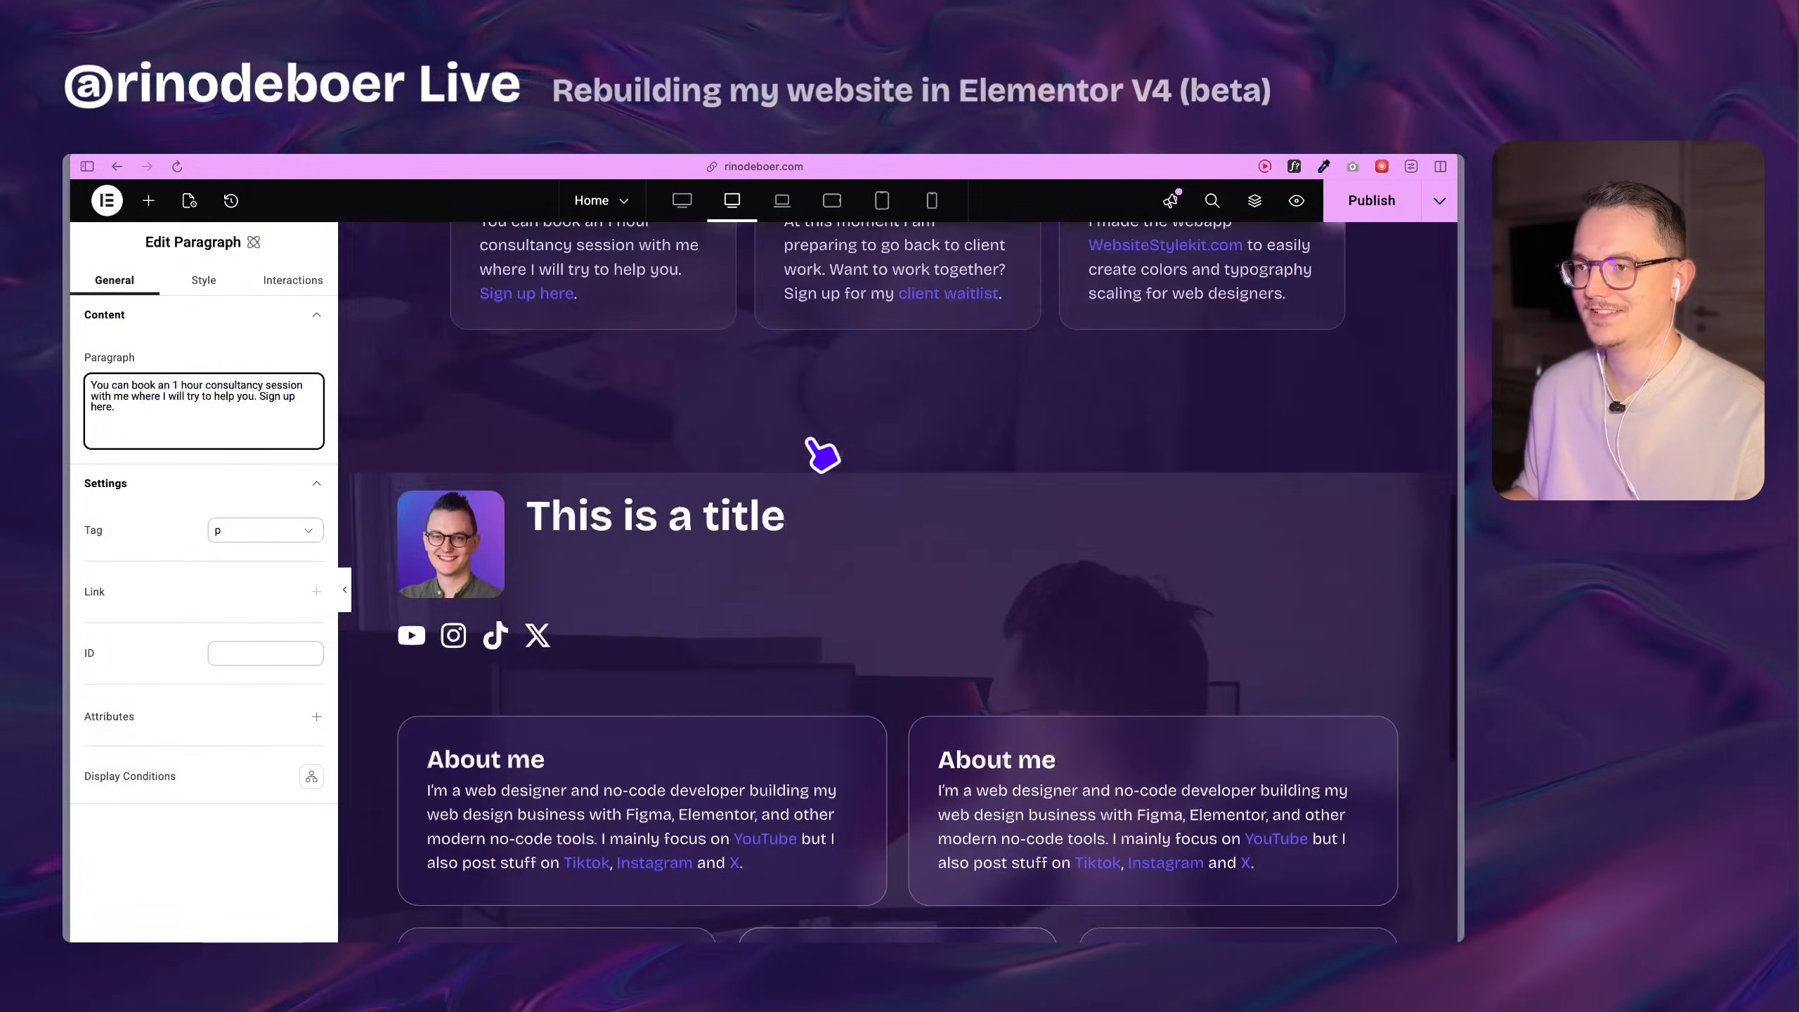
left_click(899, 261)
key("ctrl+a")
key("ctrl+c")
scroll(821, 639, "down", 5)
left_click(825, 680)
left_click(205, 415)
key("ctrl+a")
key("ctrl+v")
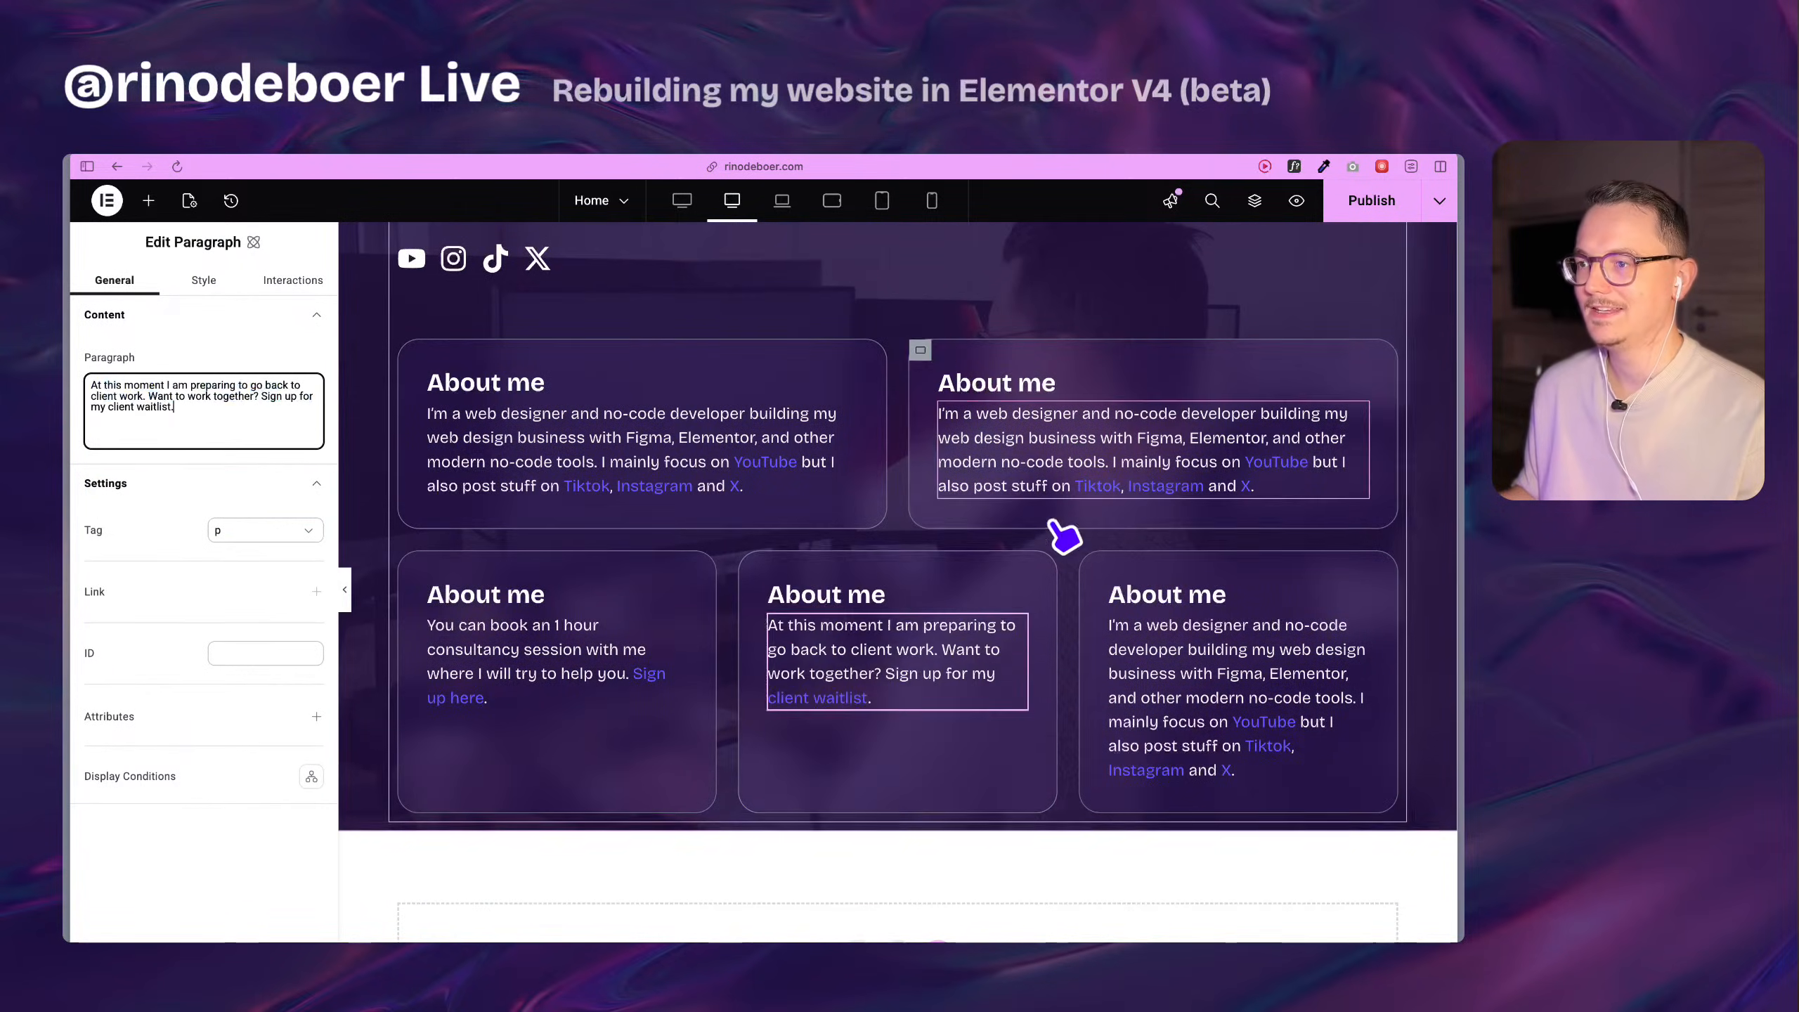
Copy the Website Stylekit text from the original section into the paragraph of the second row's last card.
scroll(1203, 460, "up", 5)
left_click(1222, 465)
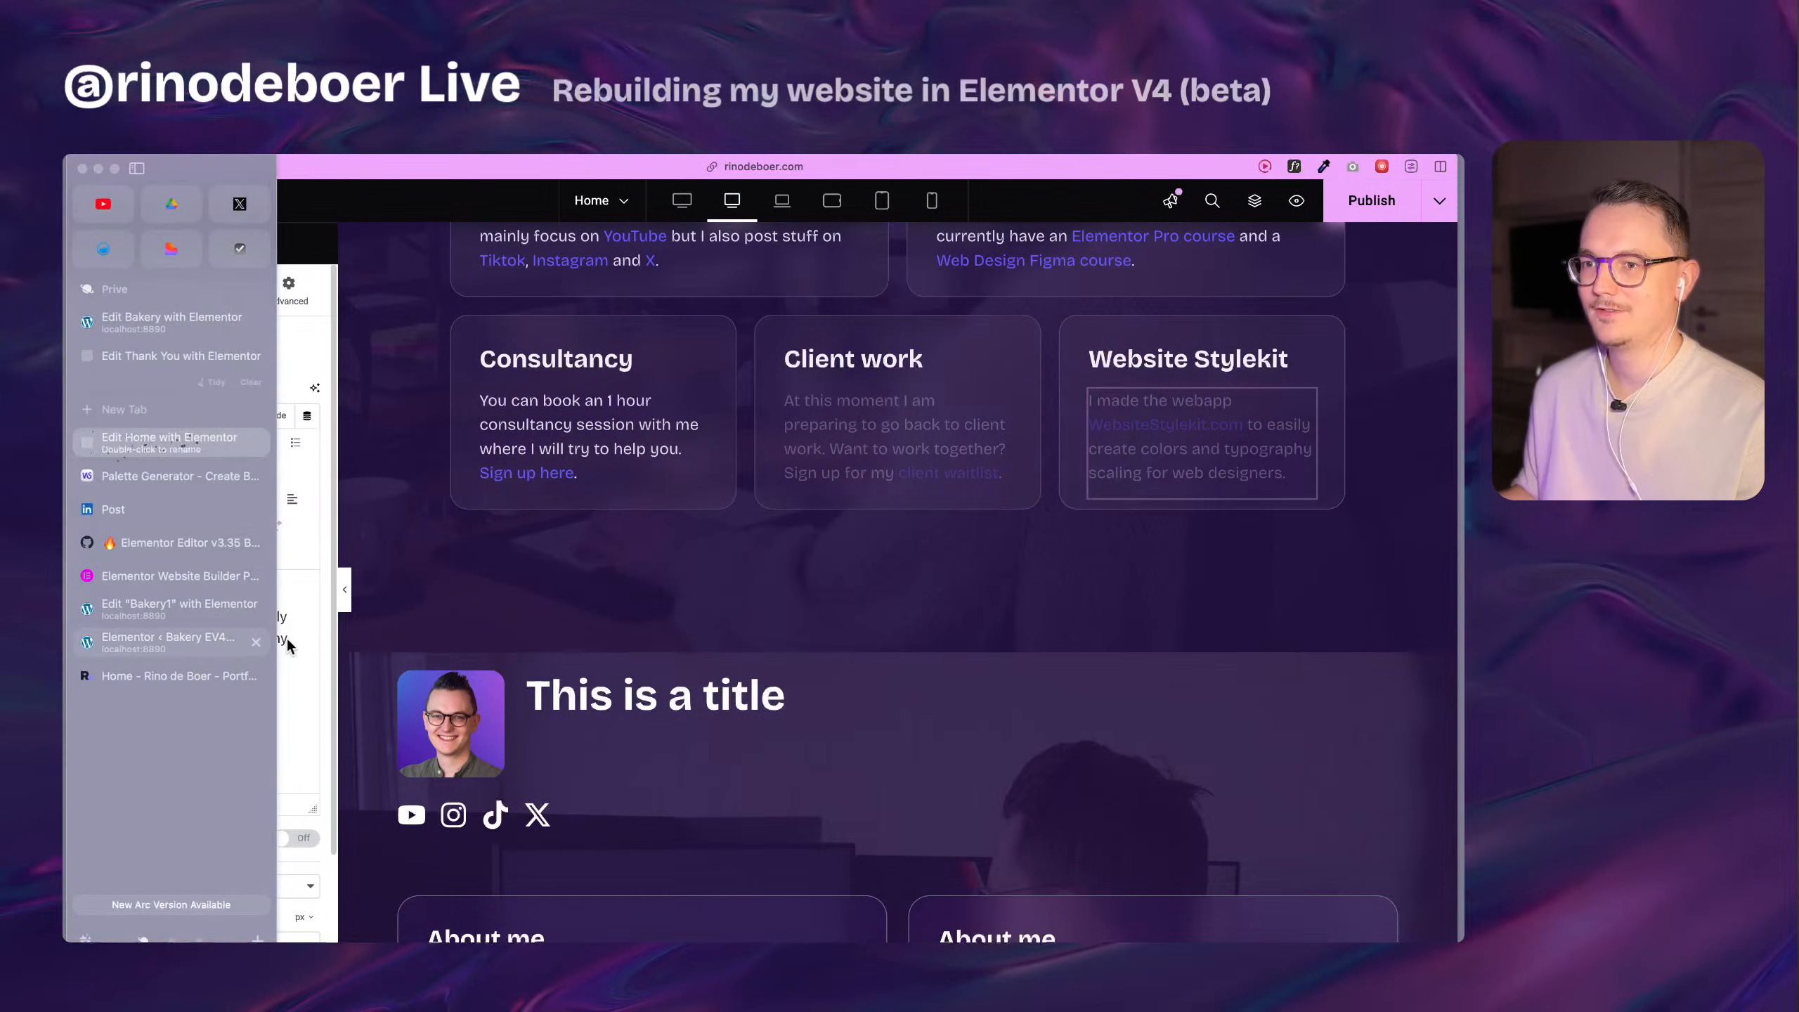
left_click(267, 645)
key("ctrl+a")
scroll(1153, 646, "down", 5)
left_click(1153, 646)
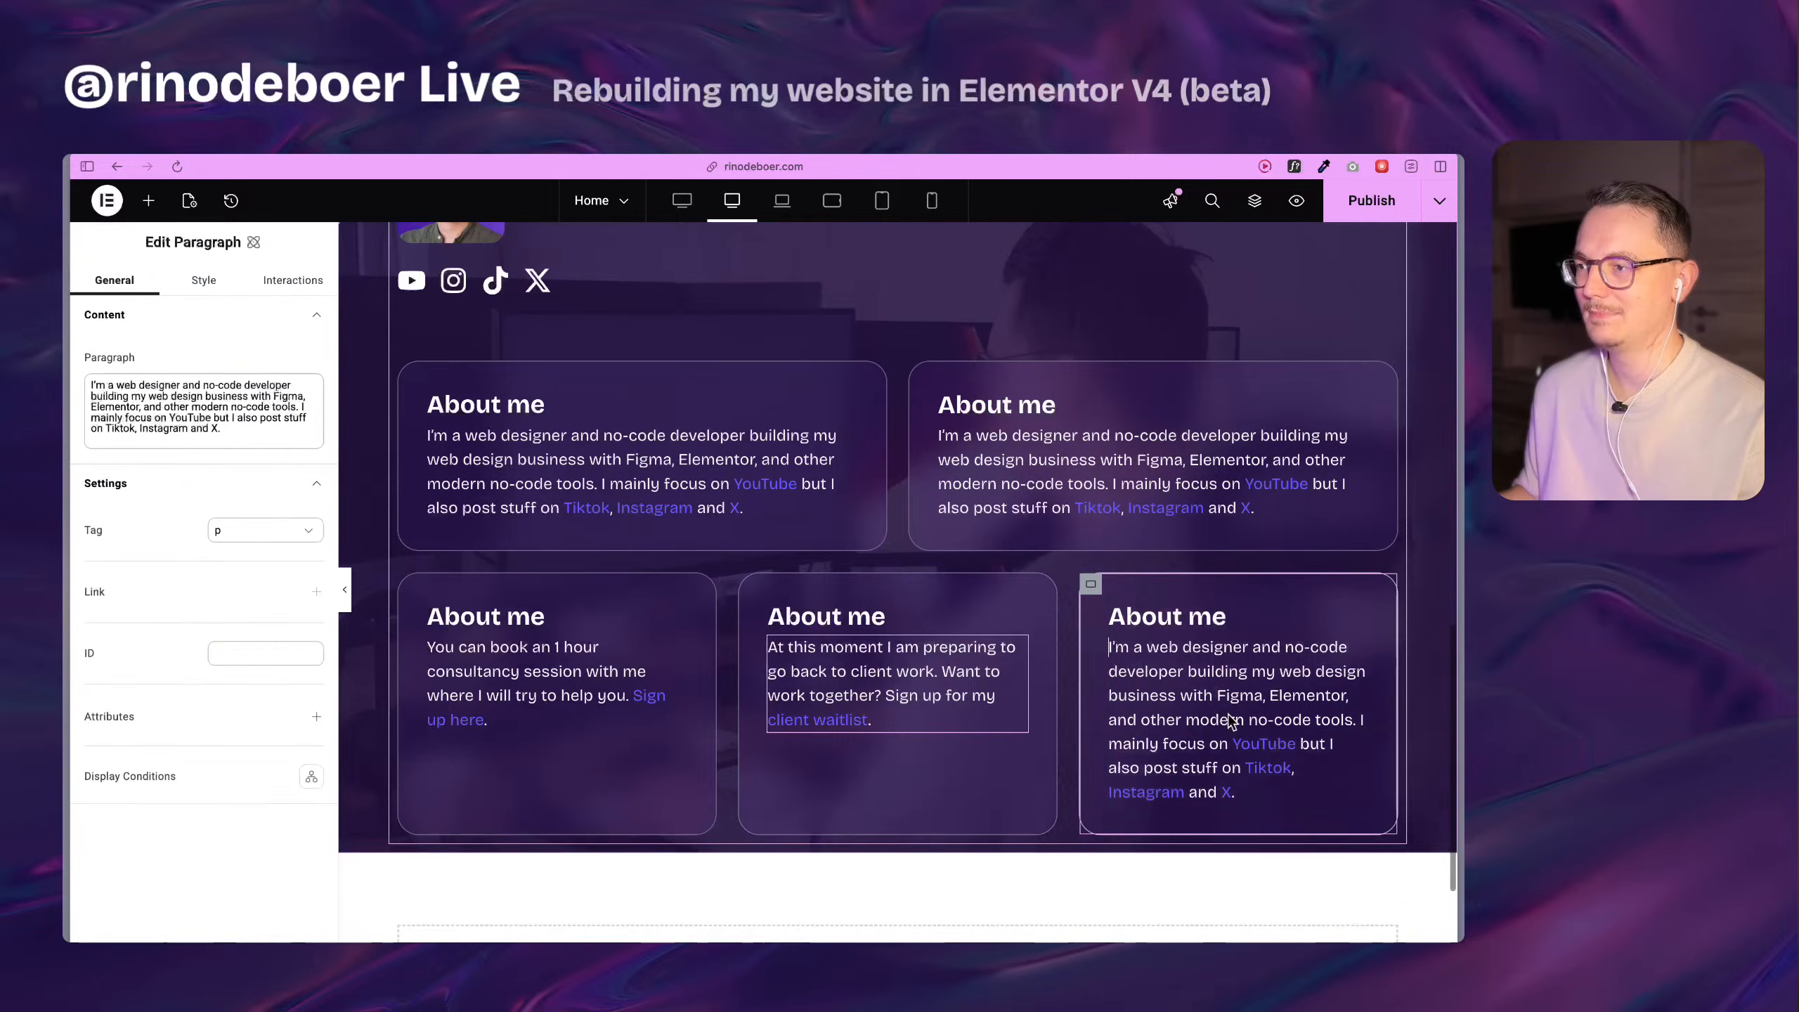
left_click(219, 397)
key("ctrl+a")
key("ctrl+v")
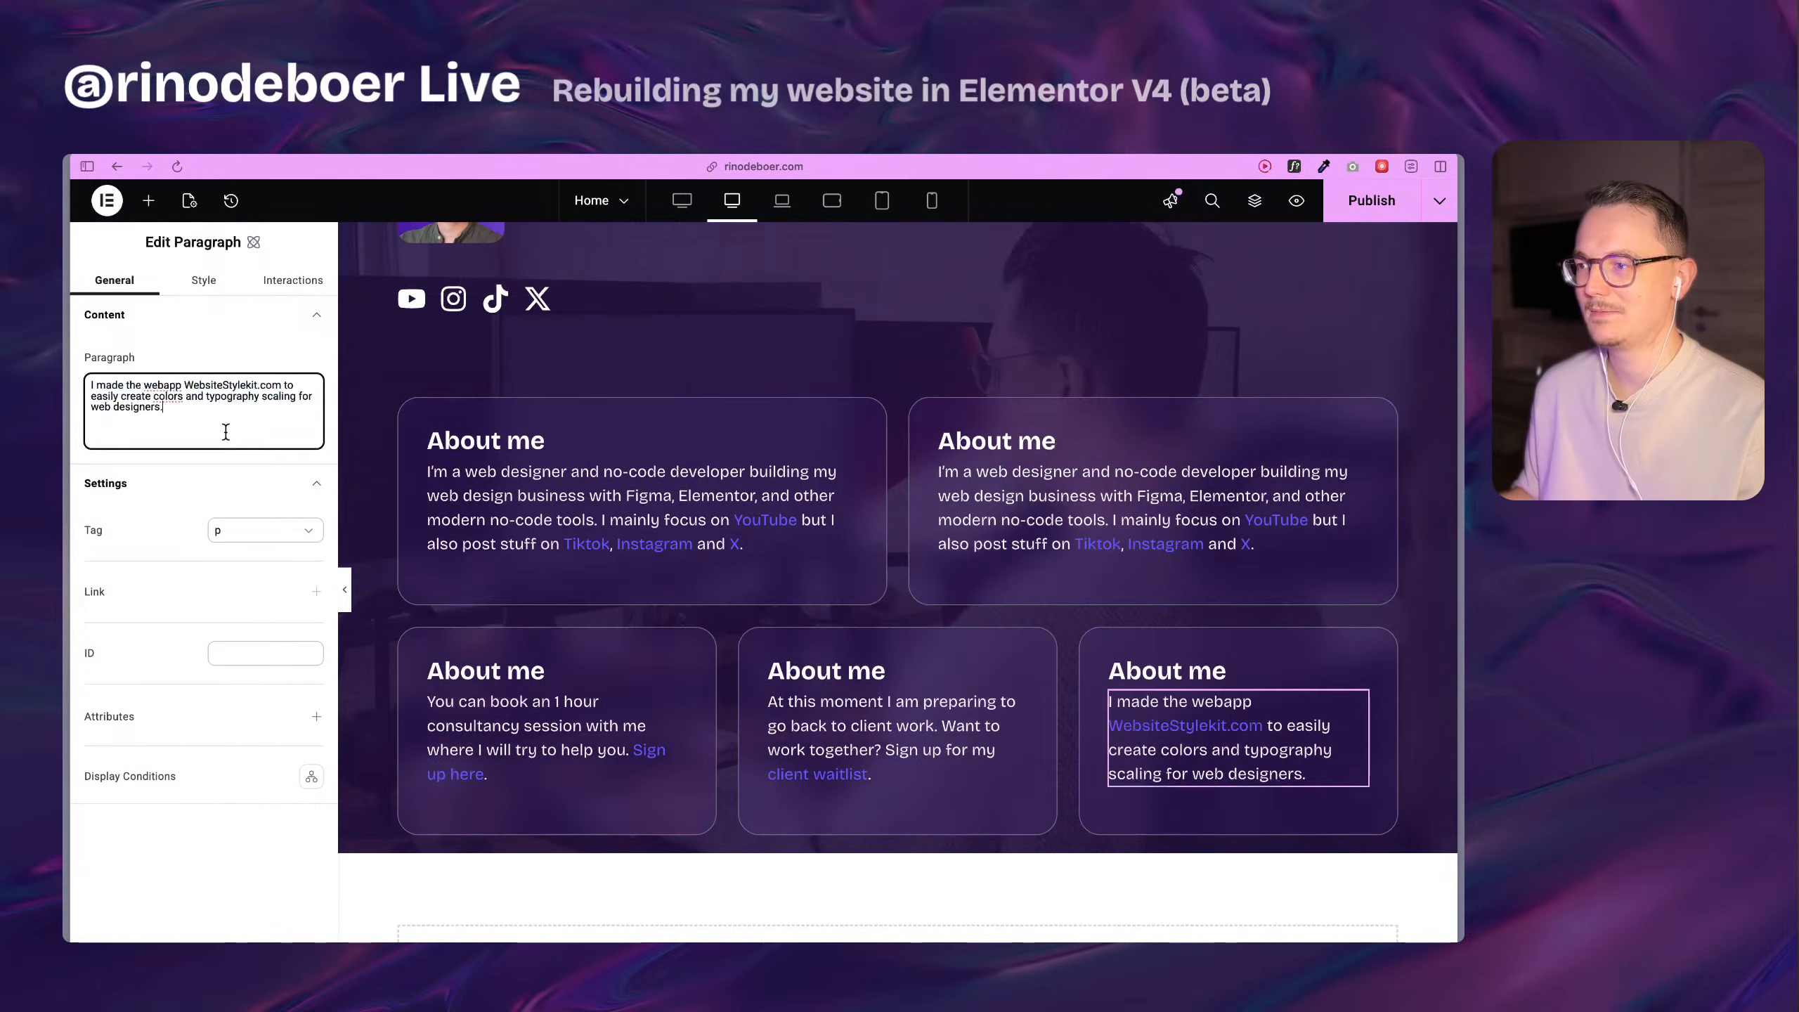
Copy the Courses & Community text from the original section into the paragraph of the first row's second card.
scroll(1071, 599, "up", 8)
left_click(1091, 482)
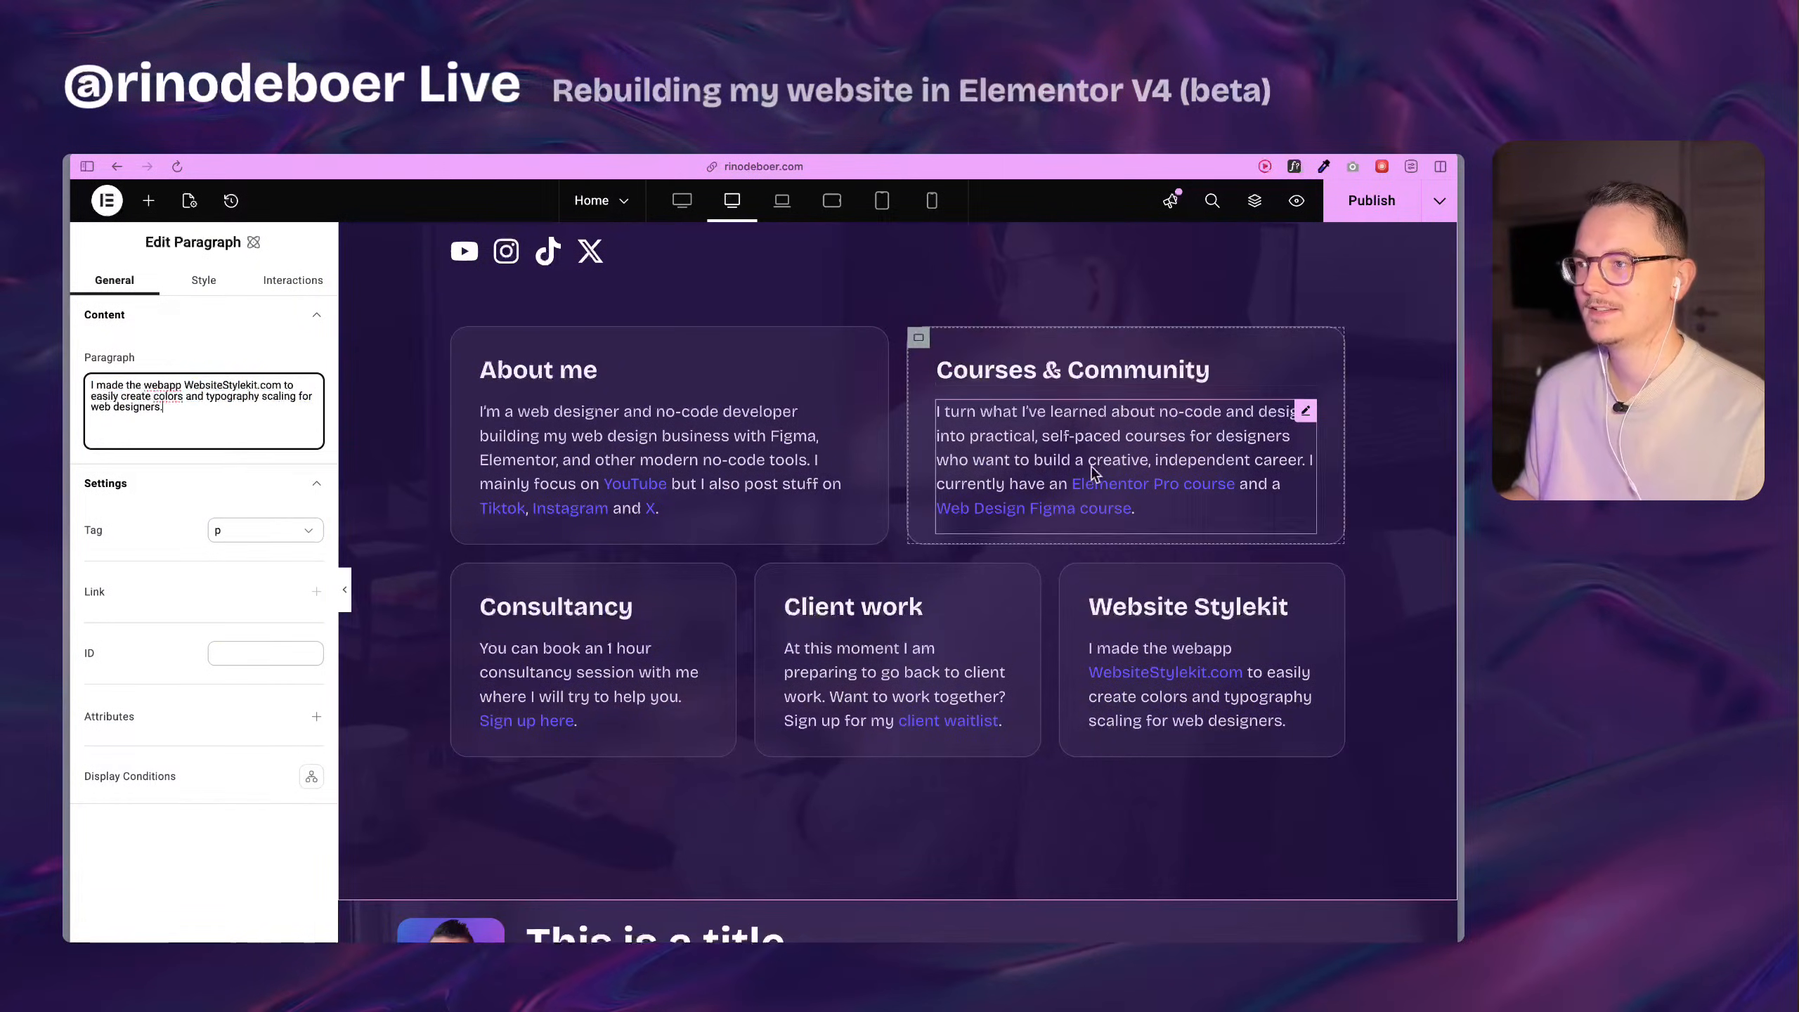
key("ctrl+a")
key("ctrl+c")
scroll(747, 623, "down", 6)
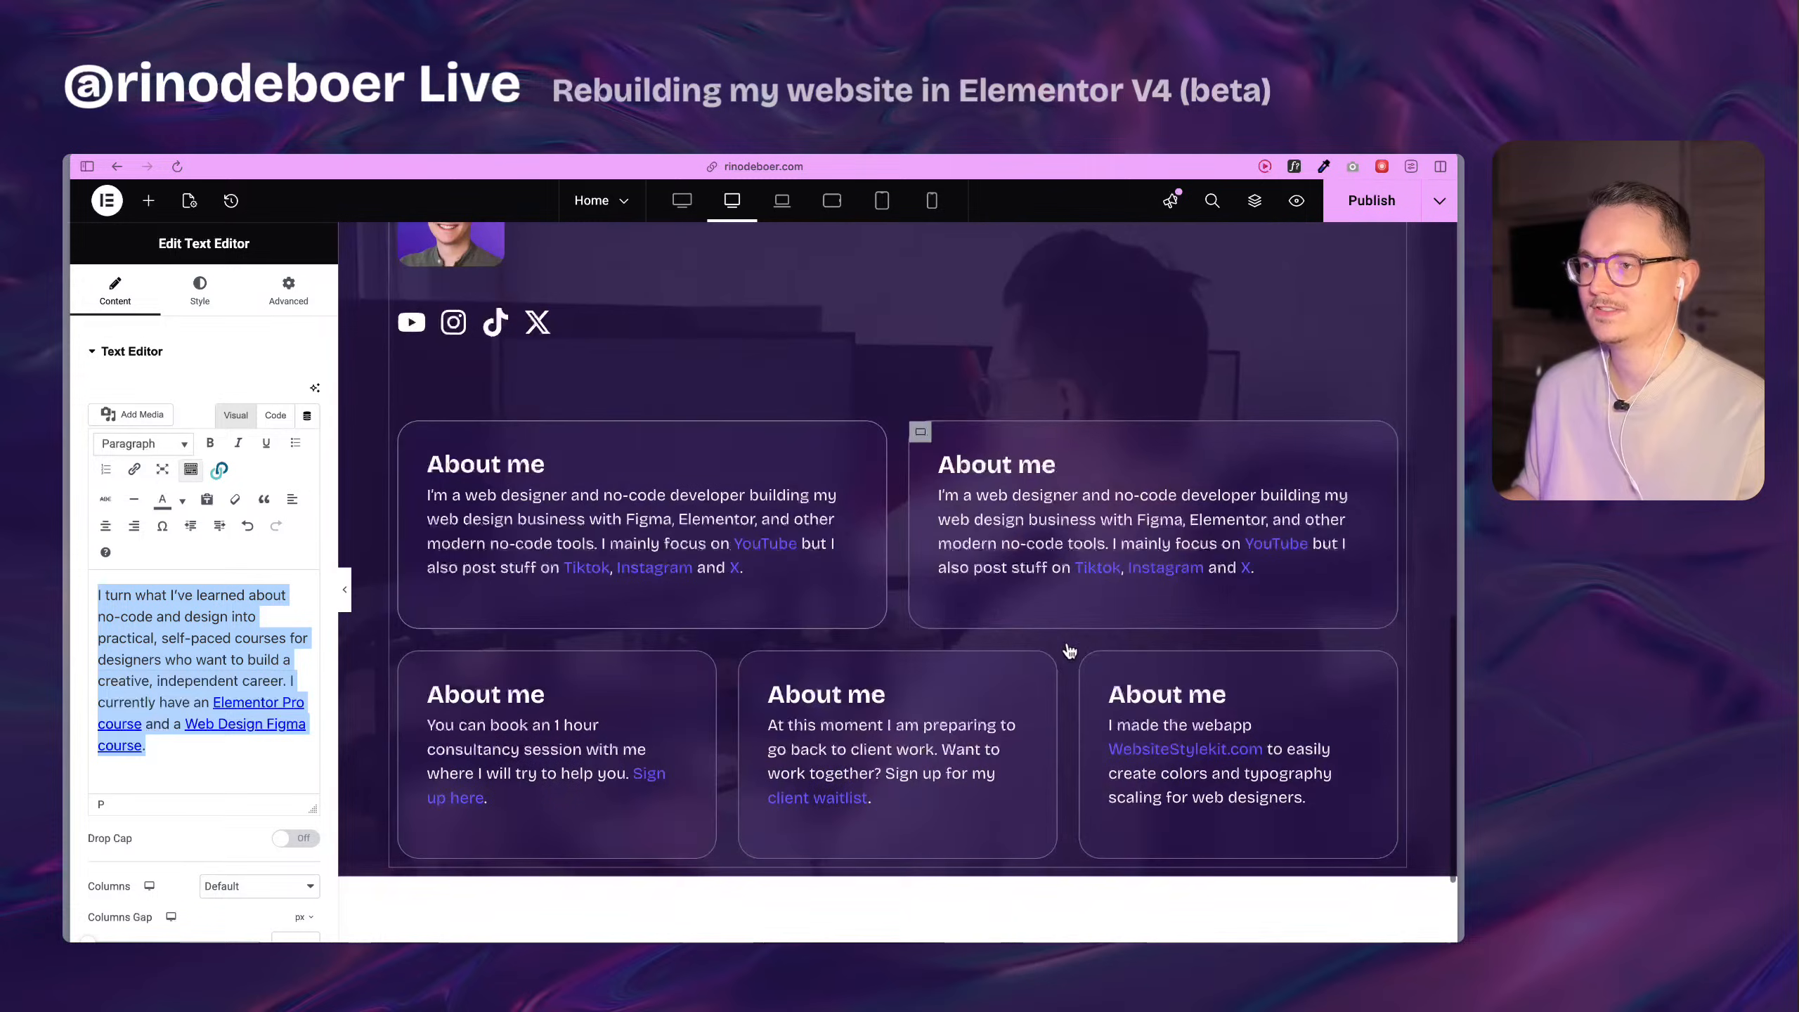
left_click(1006, 538)
left_click(205, 411)
key("ctrl+a")
key("ctrl+v")
Replace the heading of the first row's second card with "Courses & Community", copied from the original section.
scroll(1073, 585, "up", 5)
scroll(1073, 567, "up", 5)
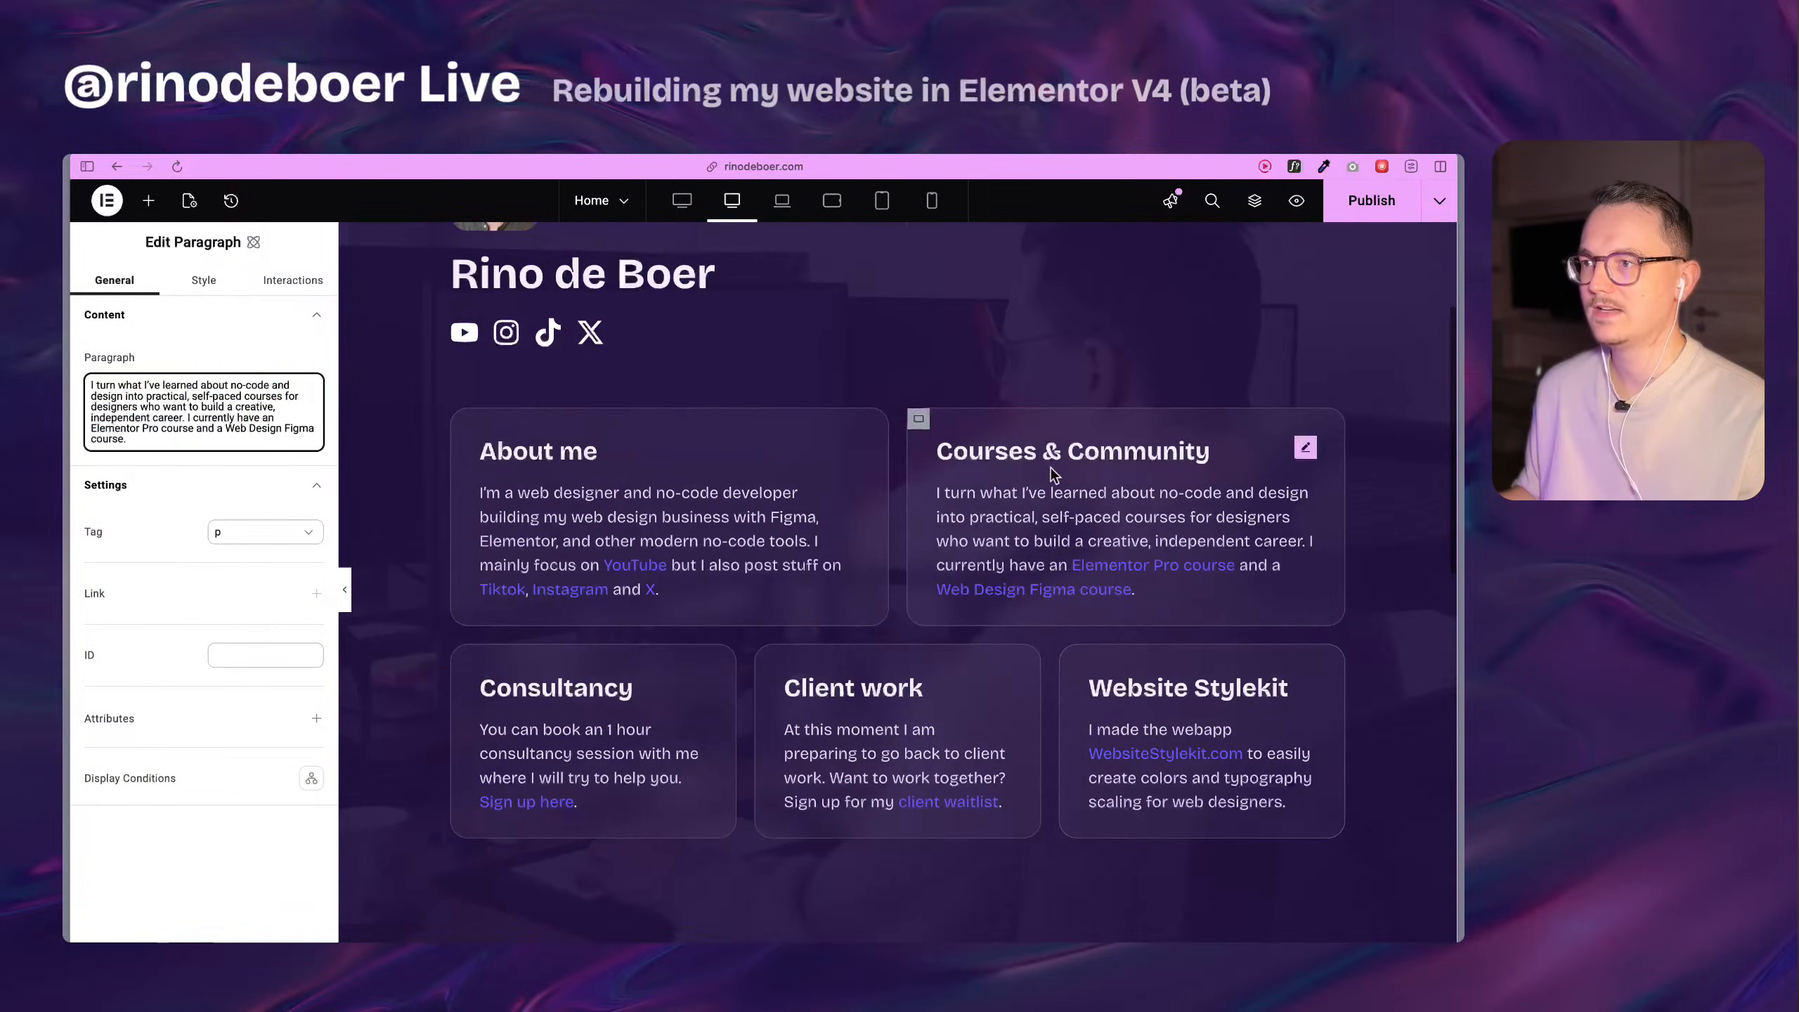
left_click(1133, 451)
left_click(207, 454)
key("ctrl+a")
key("ctrl+c")
scroll(920, 567, "down", 8)
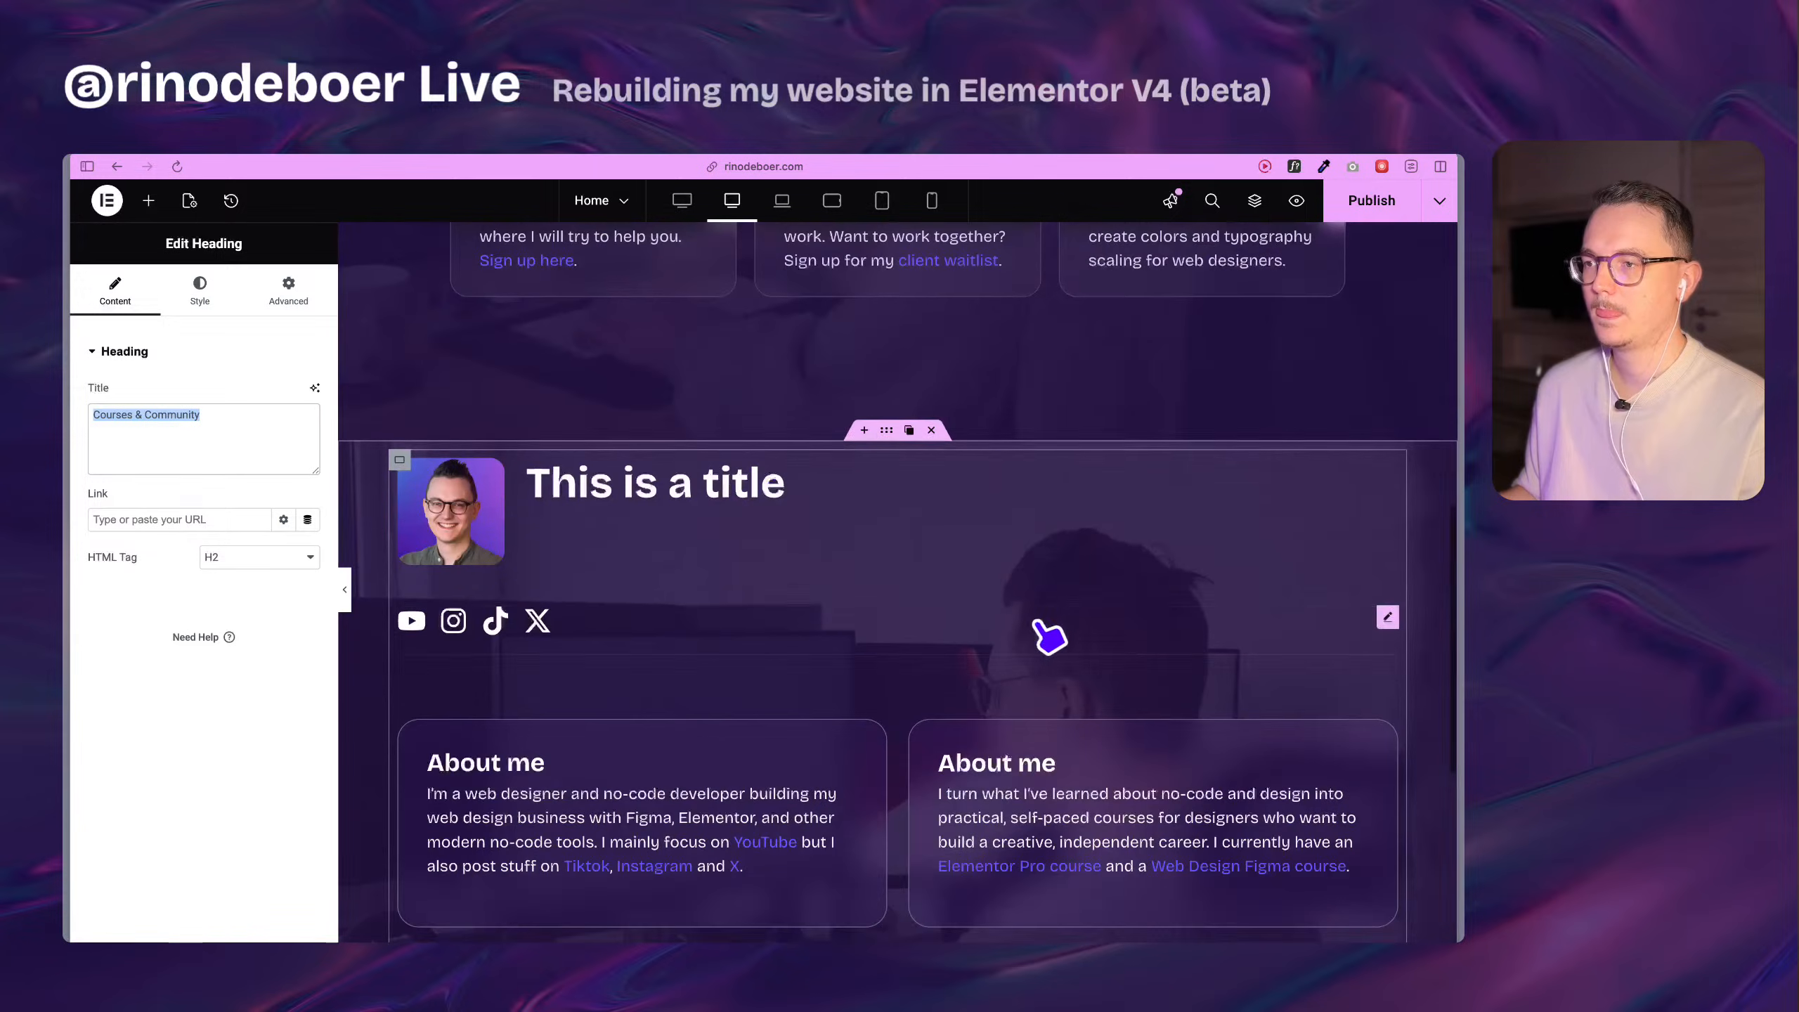
left_click(1045, 758)
key("ctrl+v")
Replace the heading of the second row's first card with "Consultancy" from the original section and clear its bold formatting.
scroll(1164, 651, "down", 5)
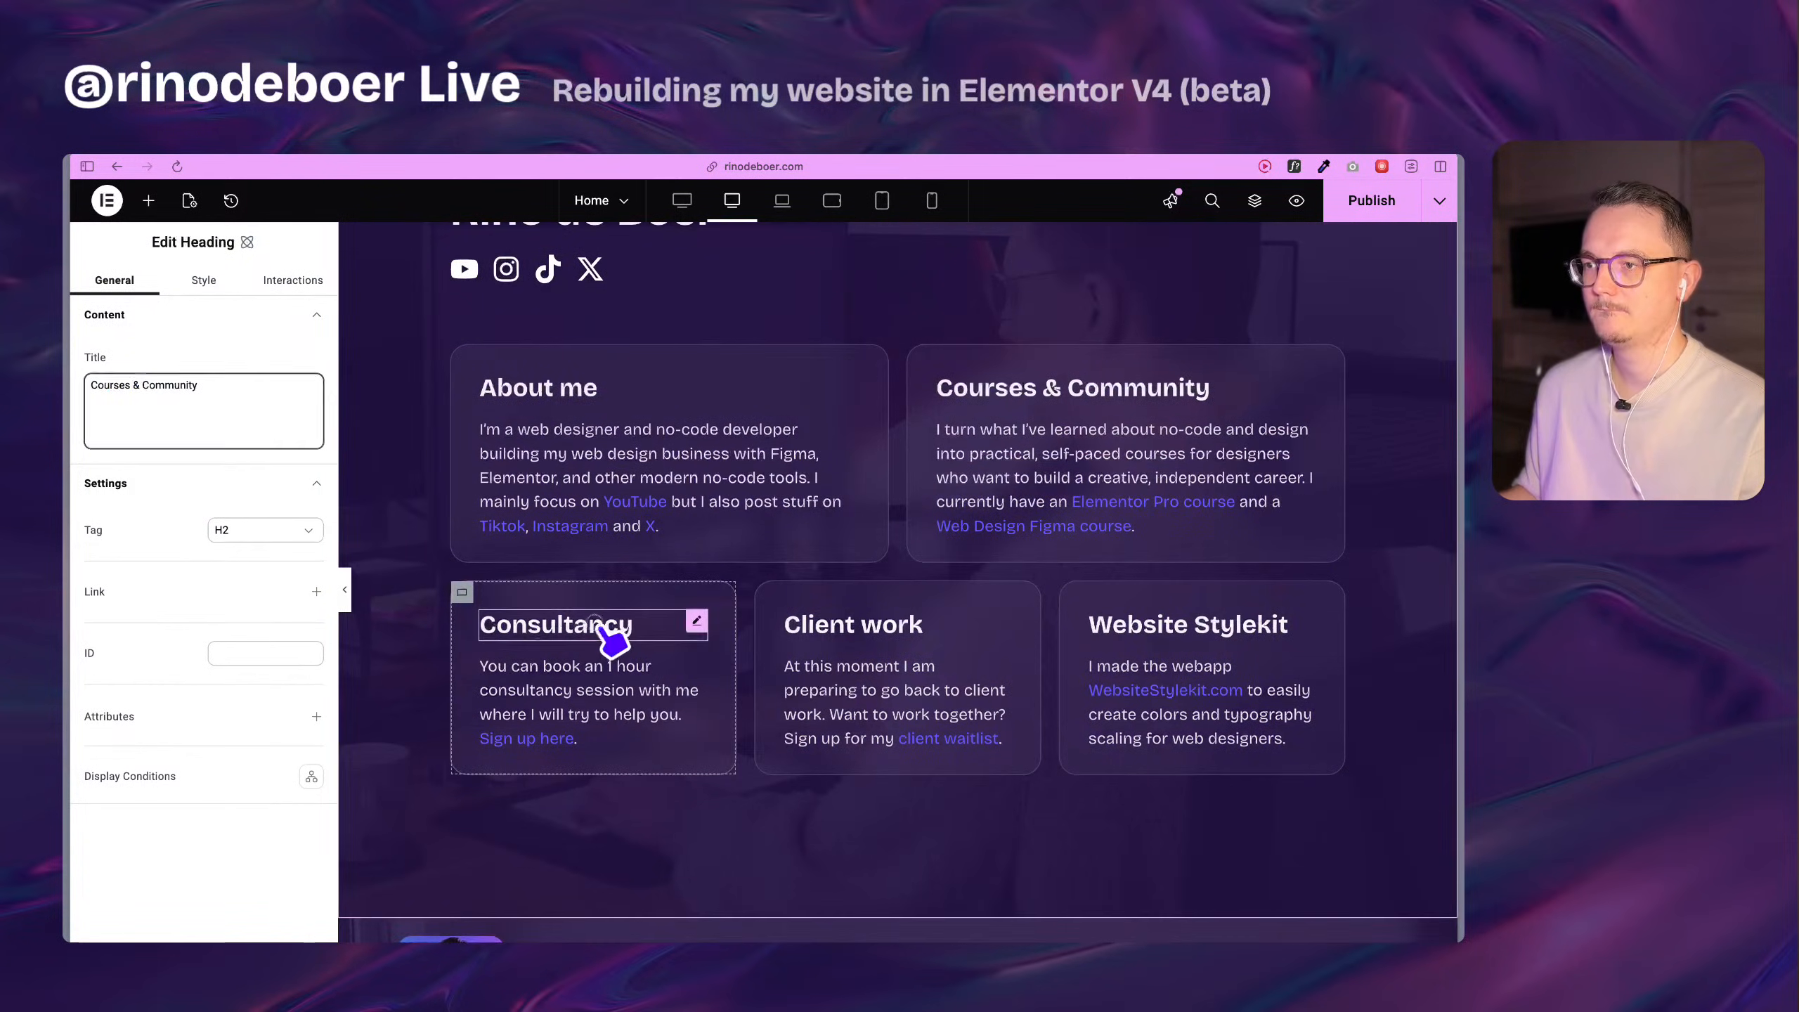
left_click(600, 626)
scroll(602, 636, "down", 5)
scroll(637, 708, "down", 2)
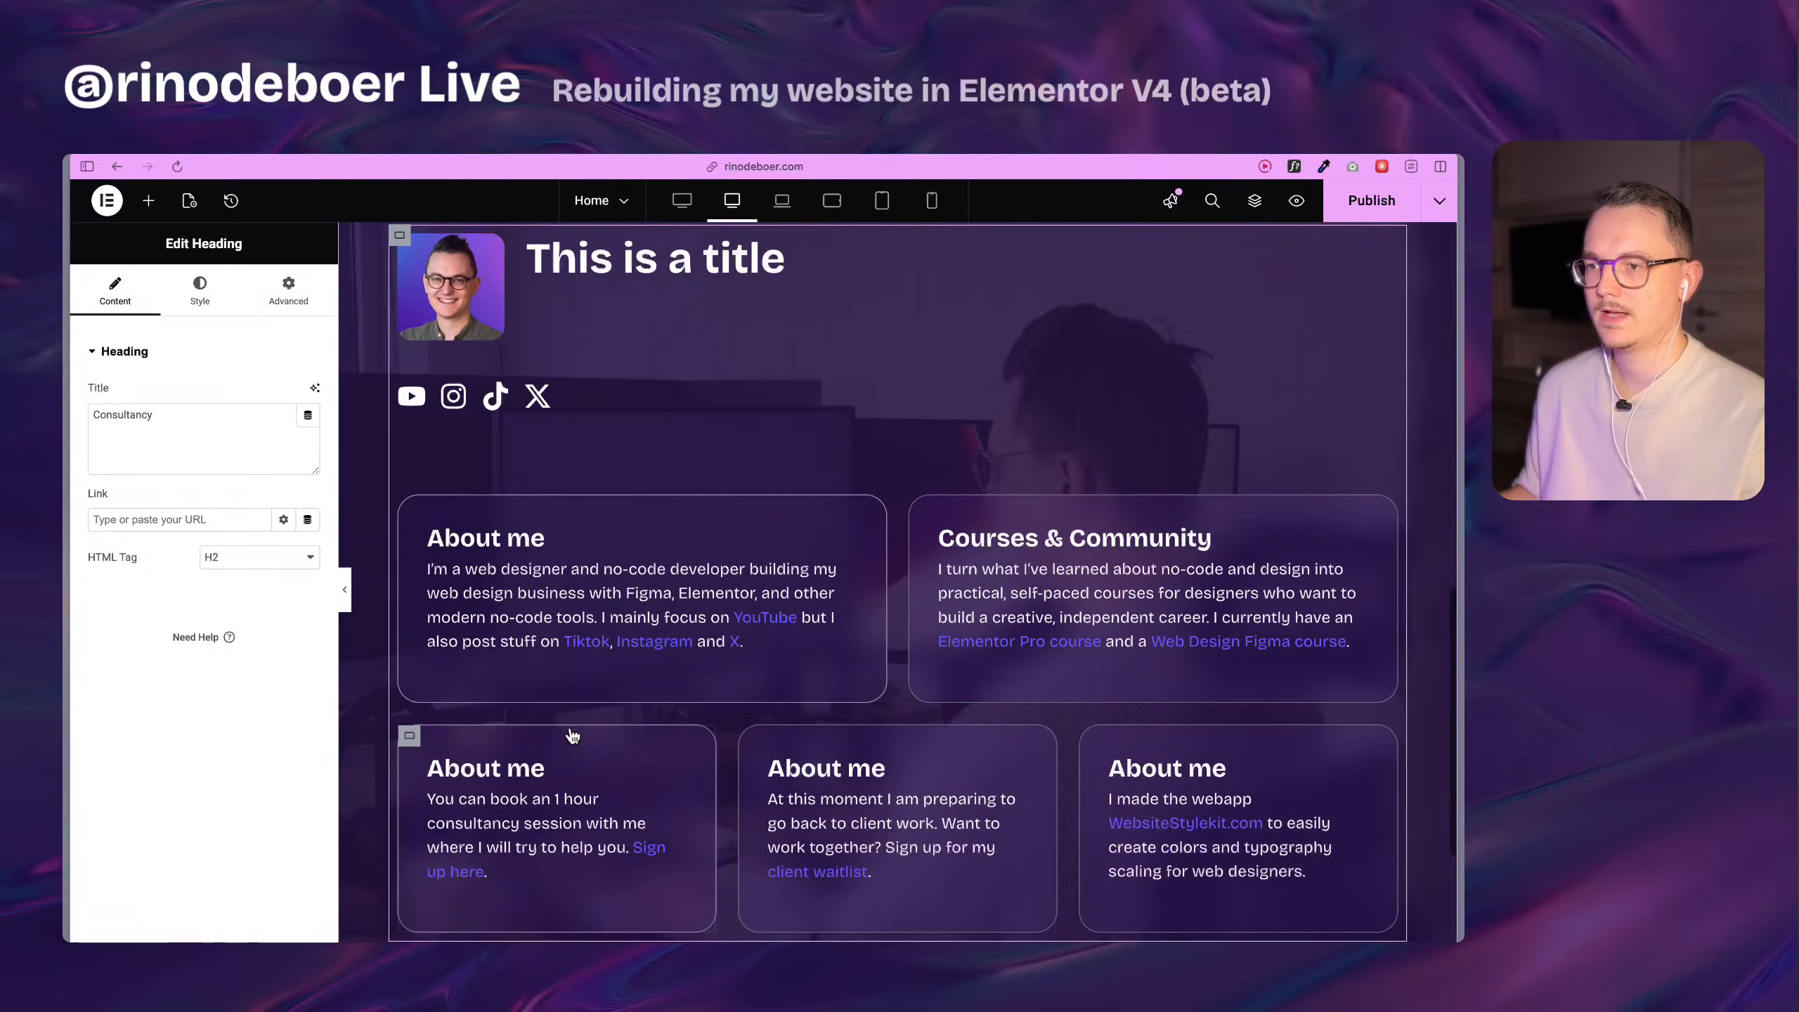
left_click(534, 780)
key("ctrl+v")
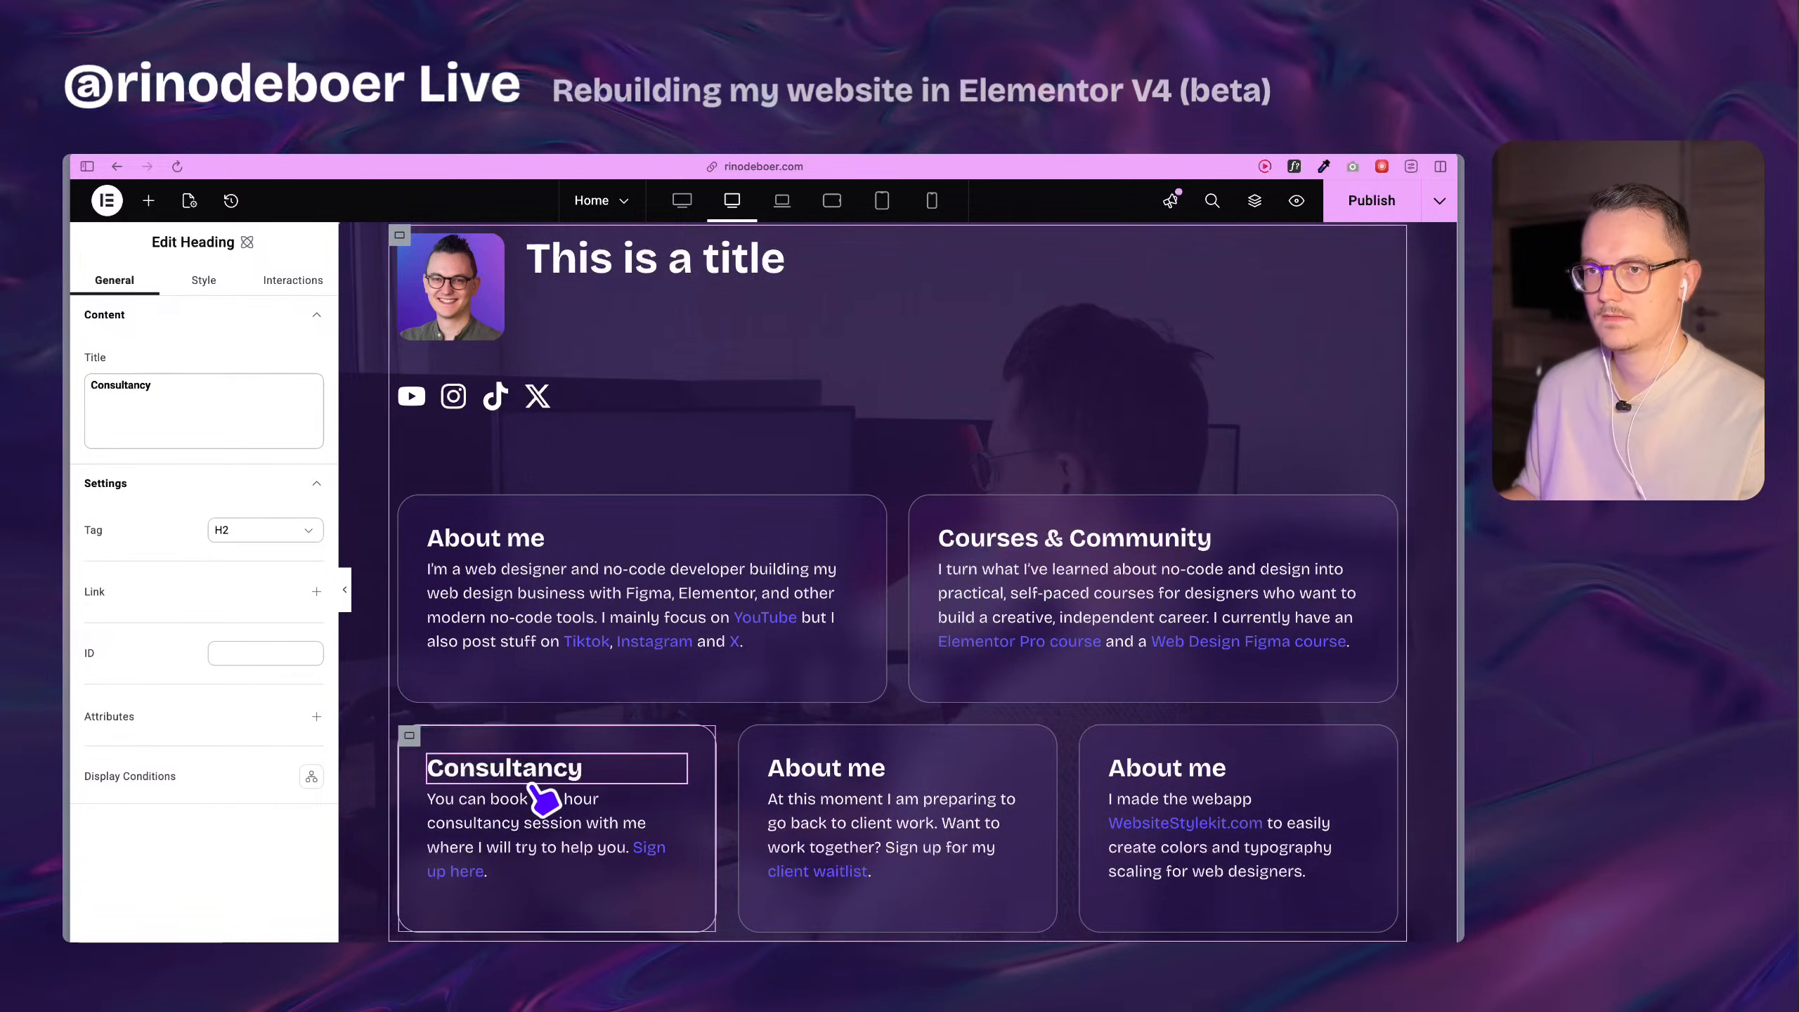
scroll(531, 785, "down", 1)
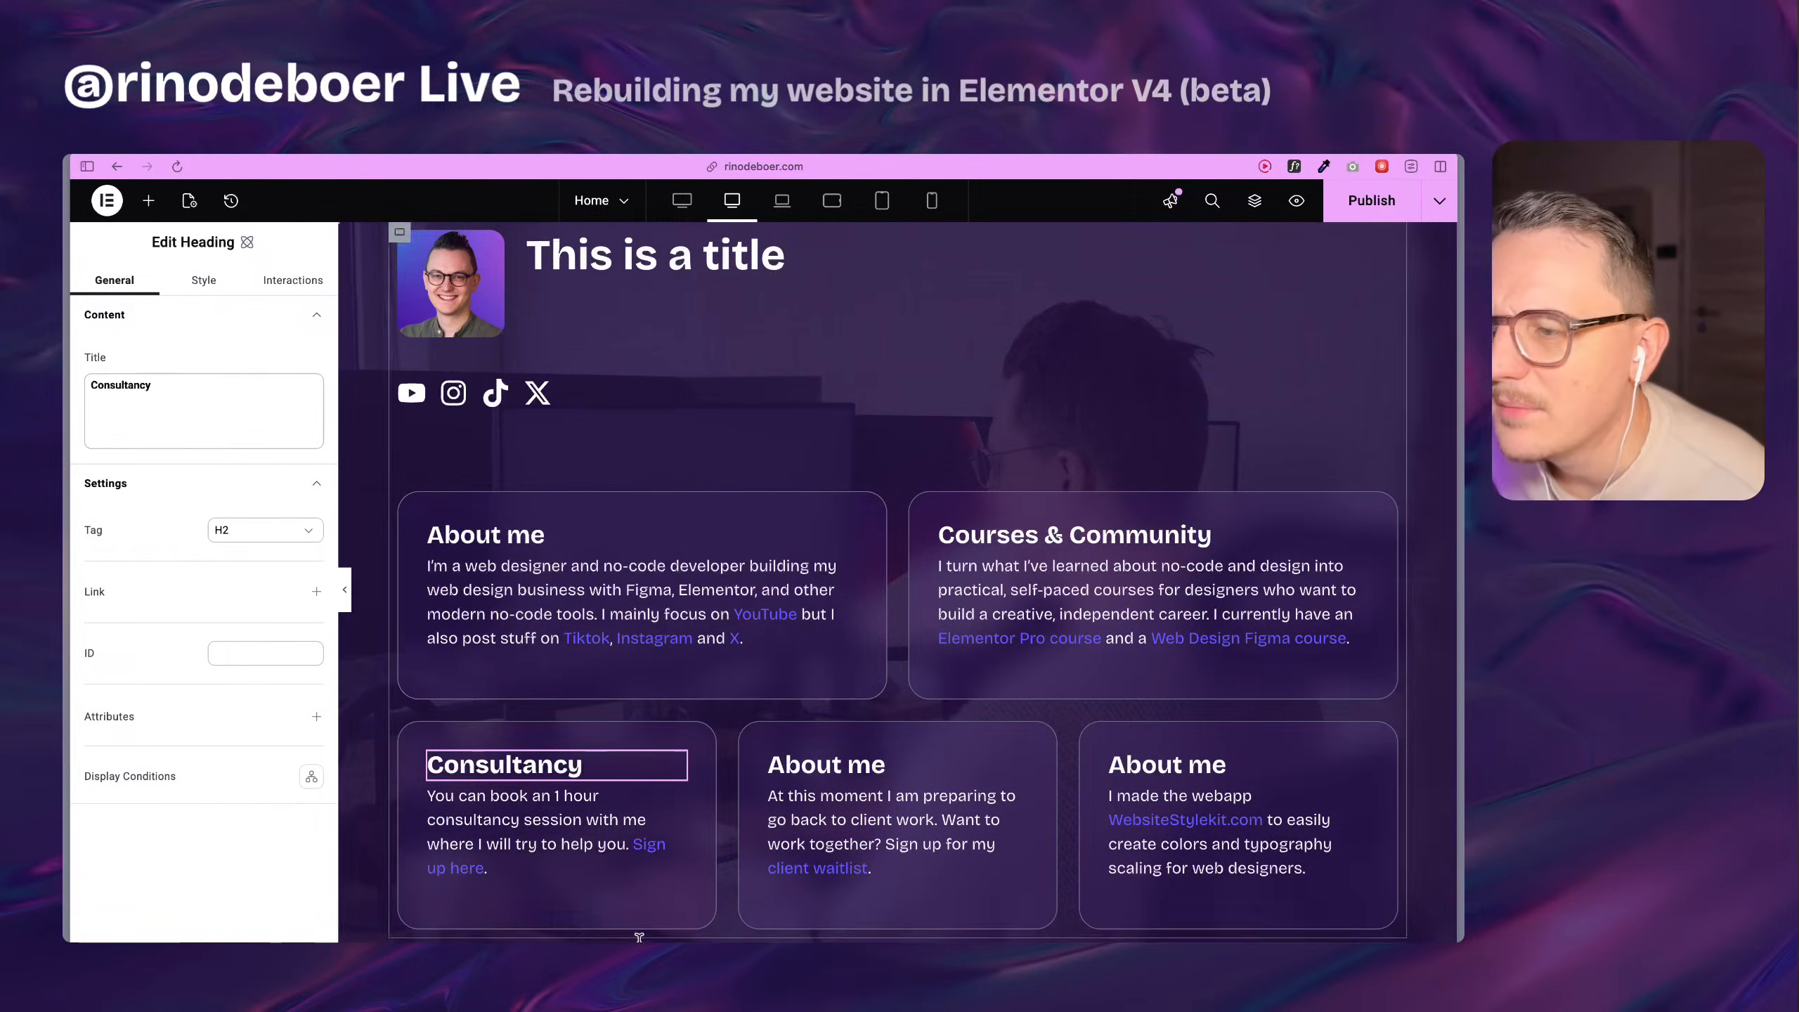
double_click(535, 762)
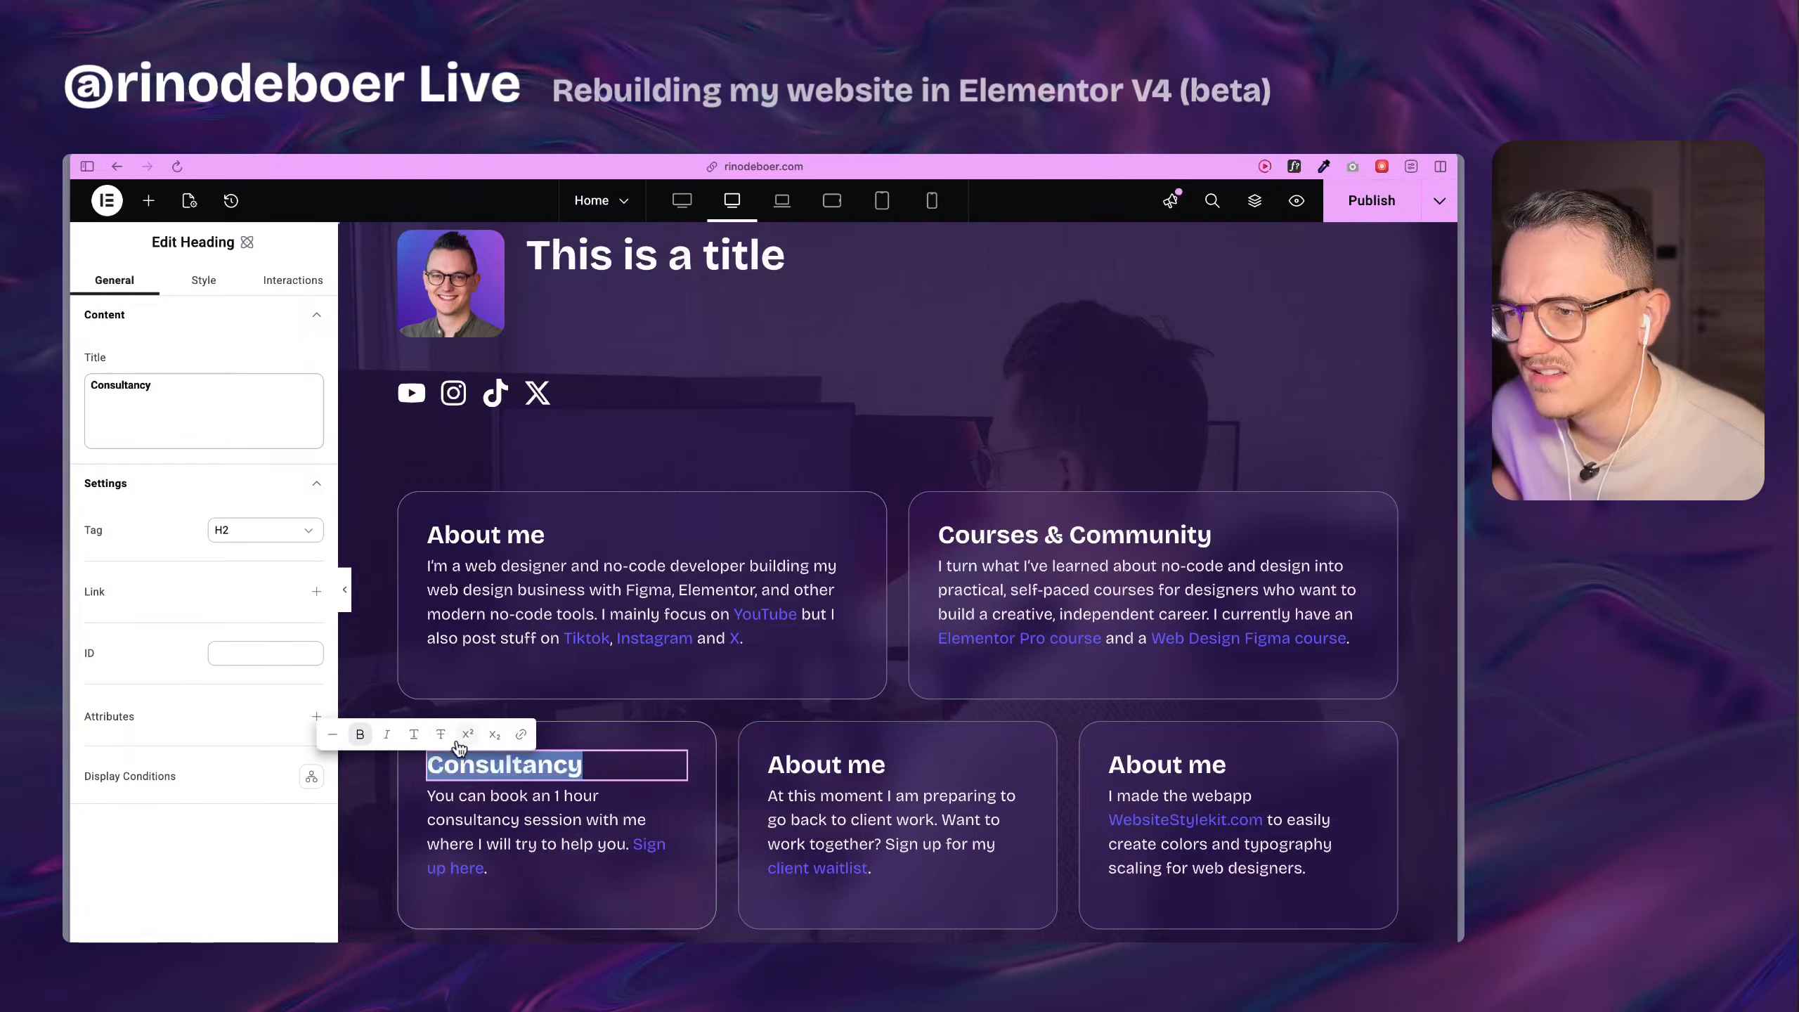
Replace the heading of the second row's middle card with "Client work".
left_click(794, 765)
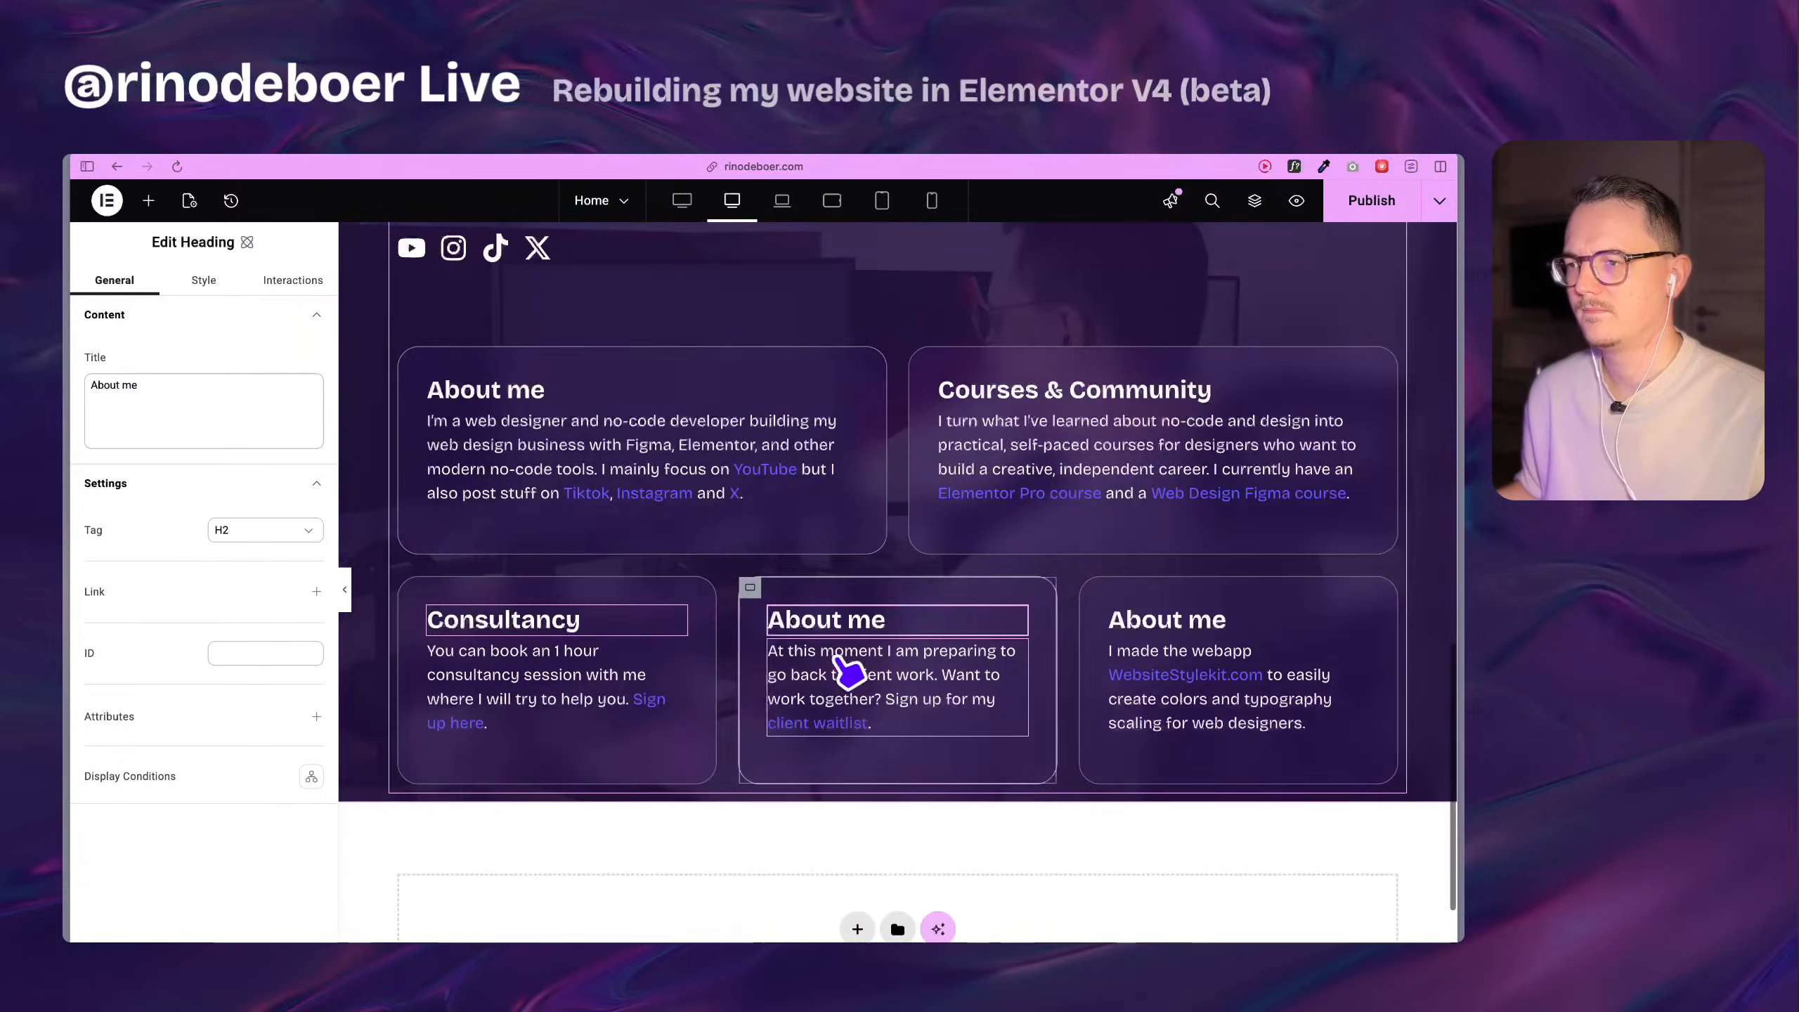
triple_click(842, 621)
type("Client work")
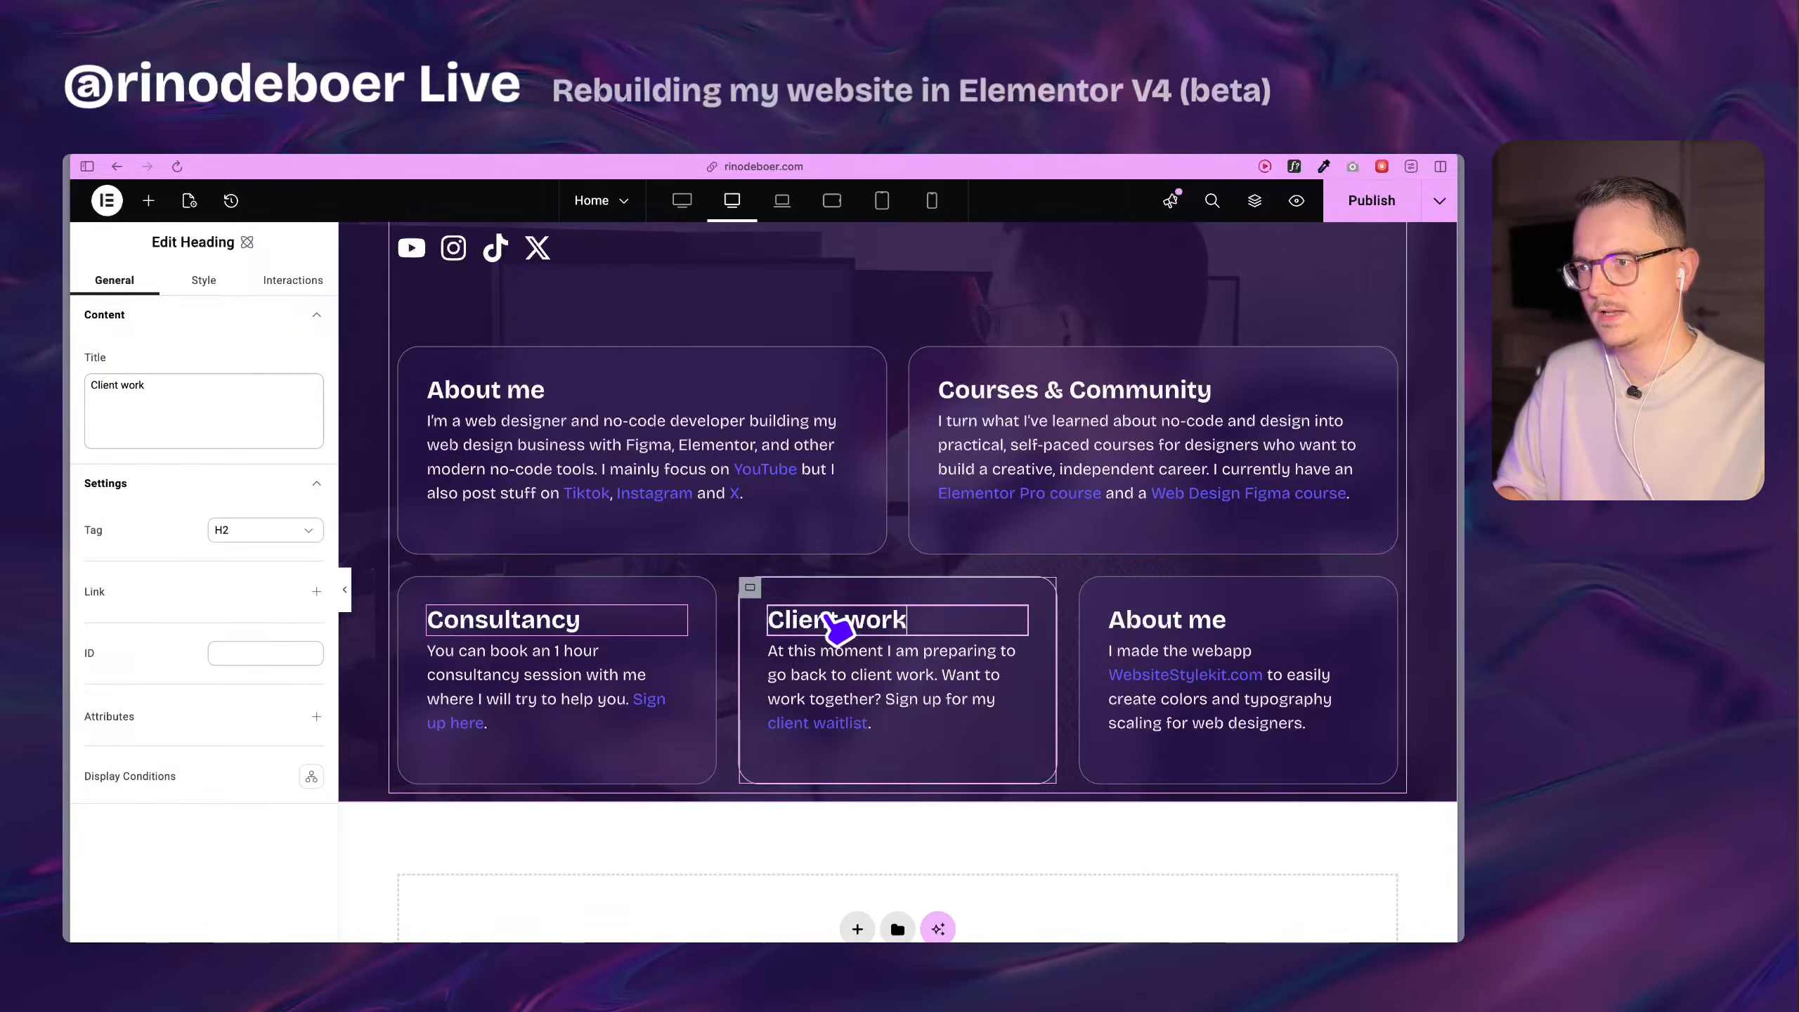
Replace the heading of the second row's last card with "Website Stylekit", matching the spelling in the original section.
left_click(1168, 617)
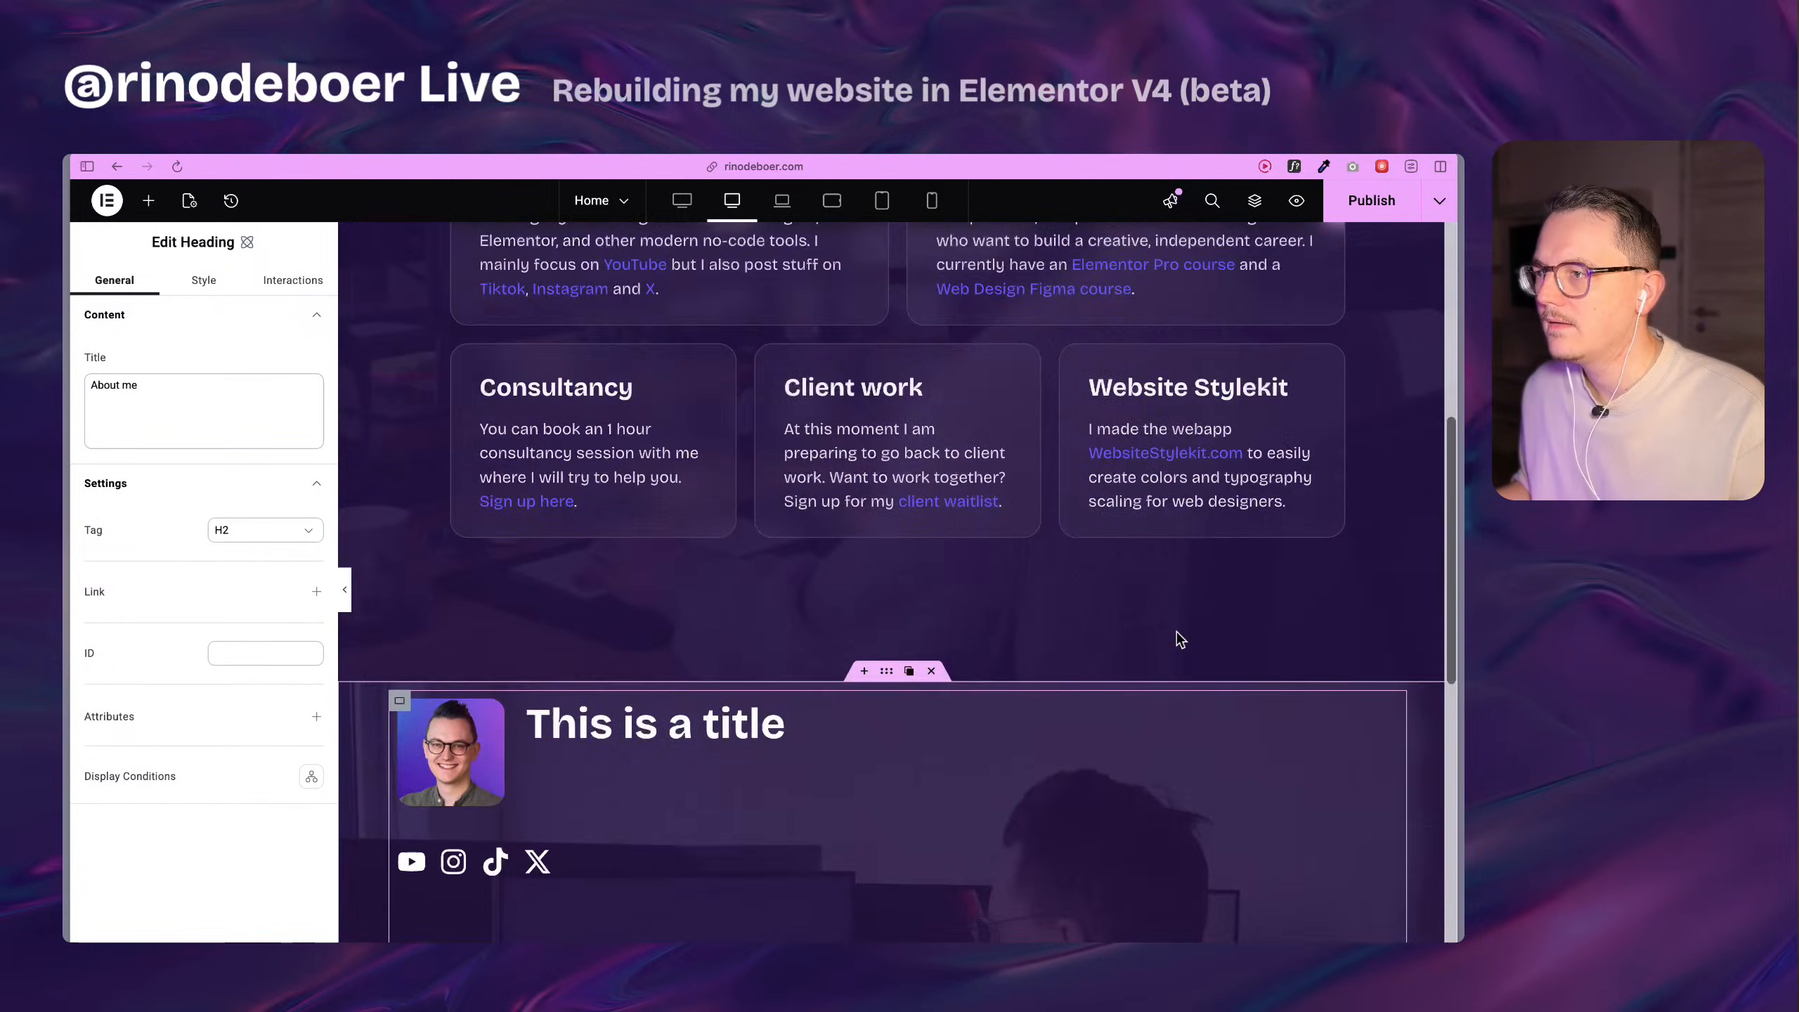
triple_click(1172, 709)
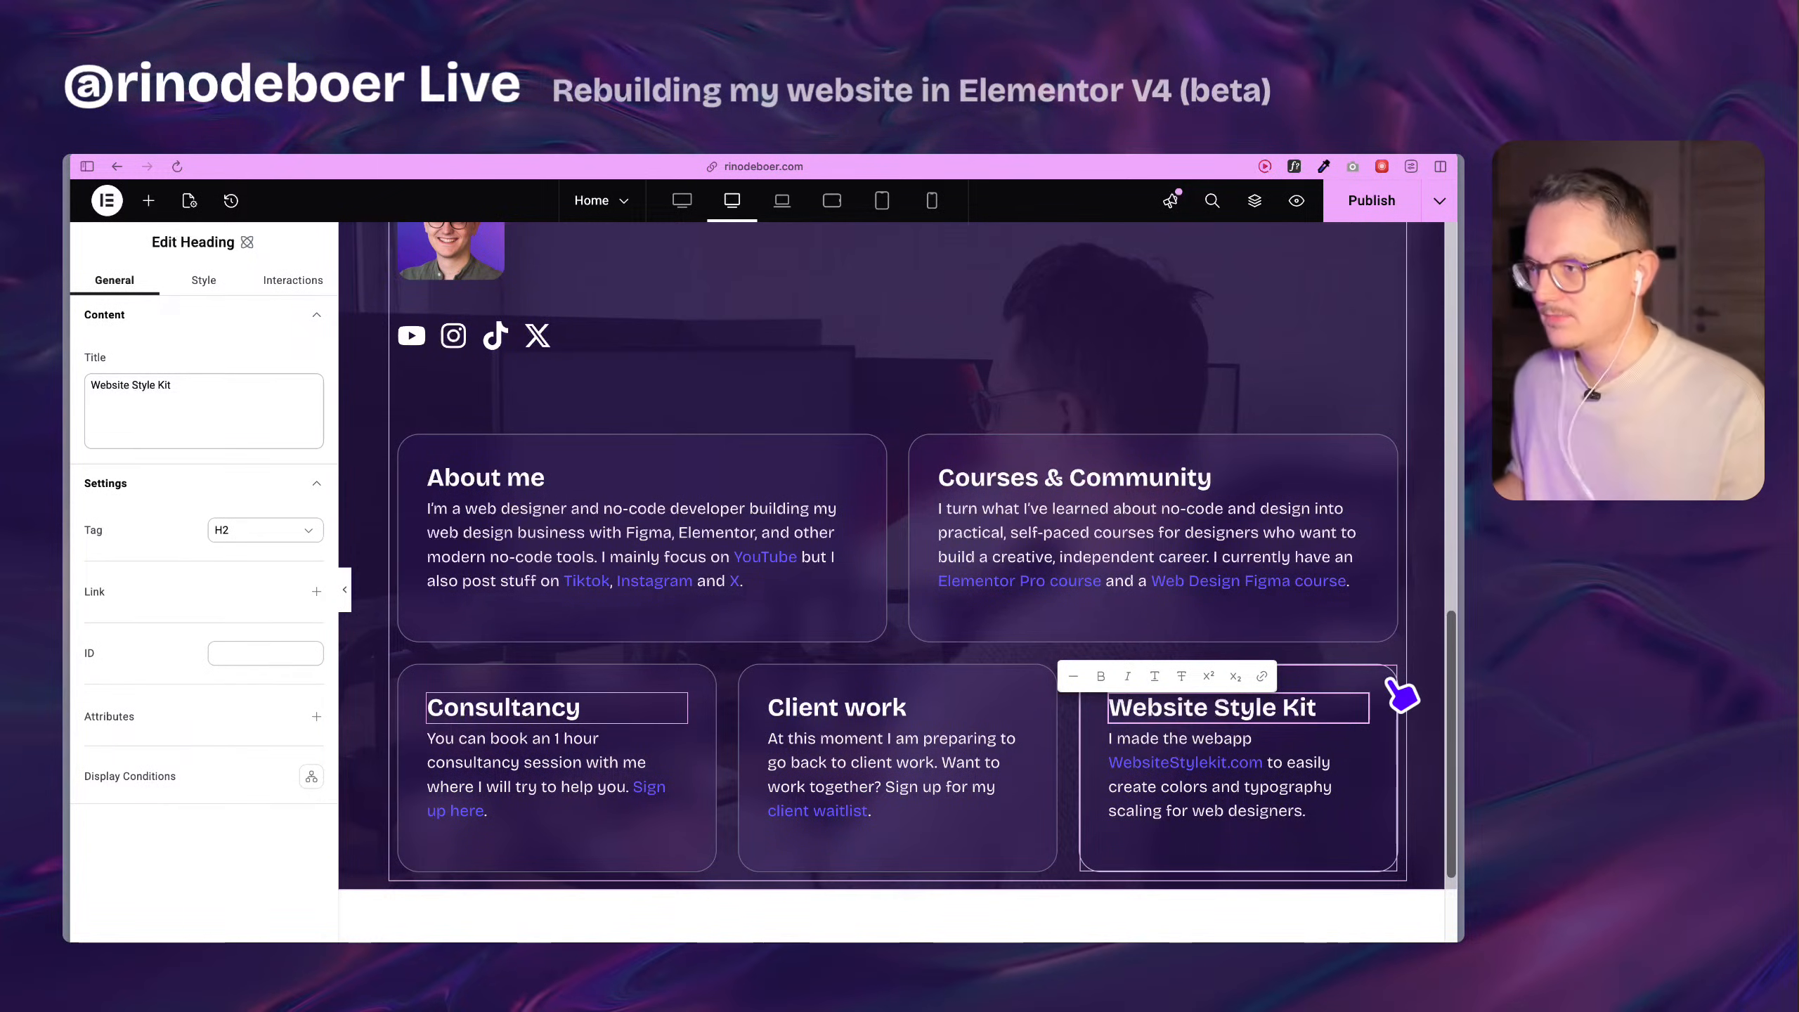
key("Left")
key("Left")
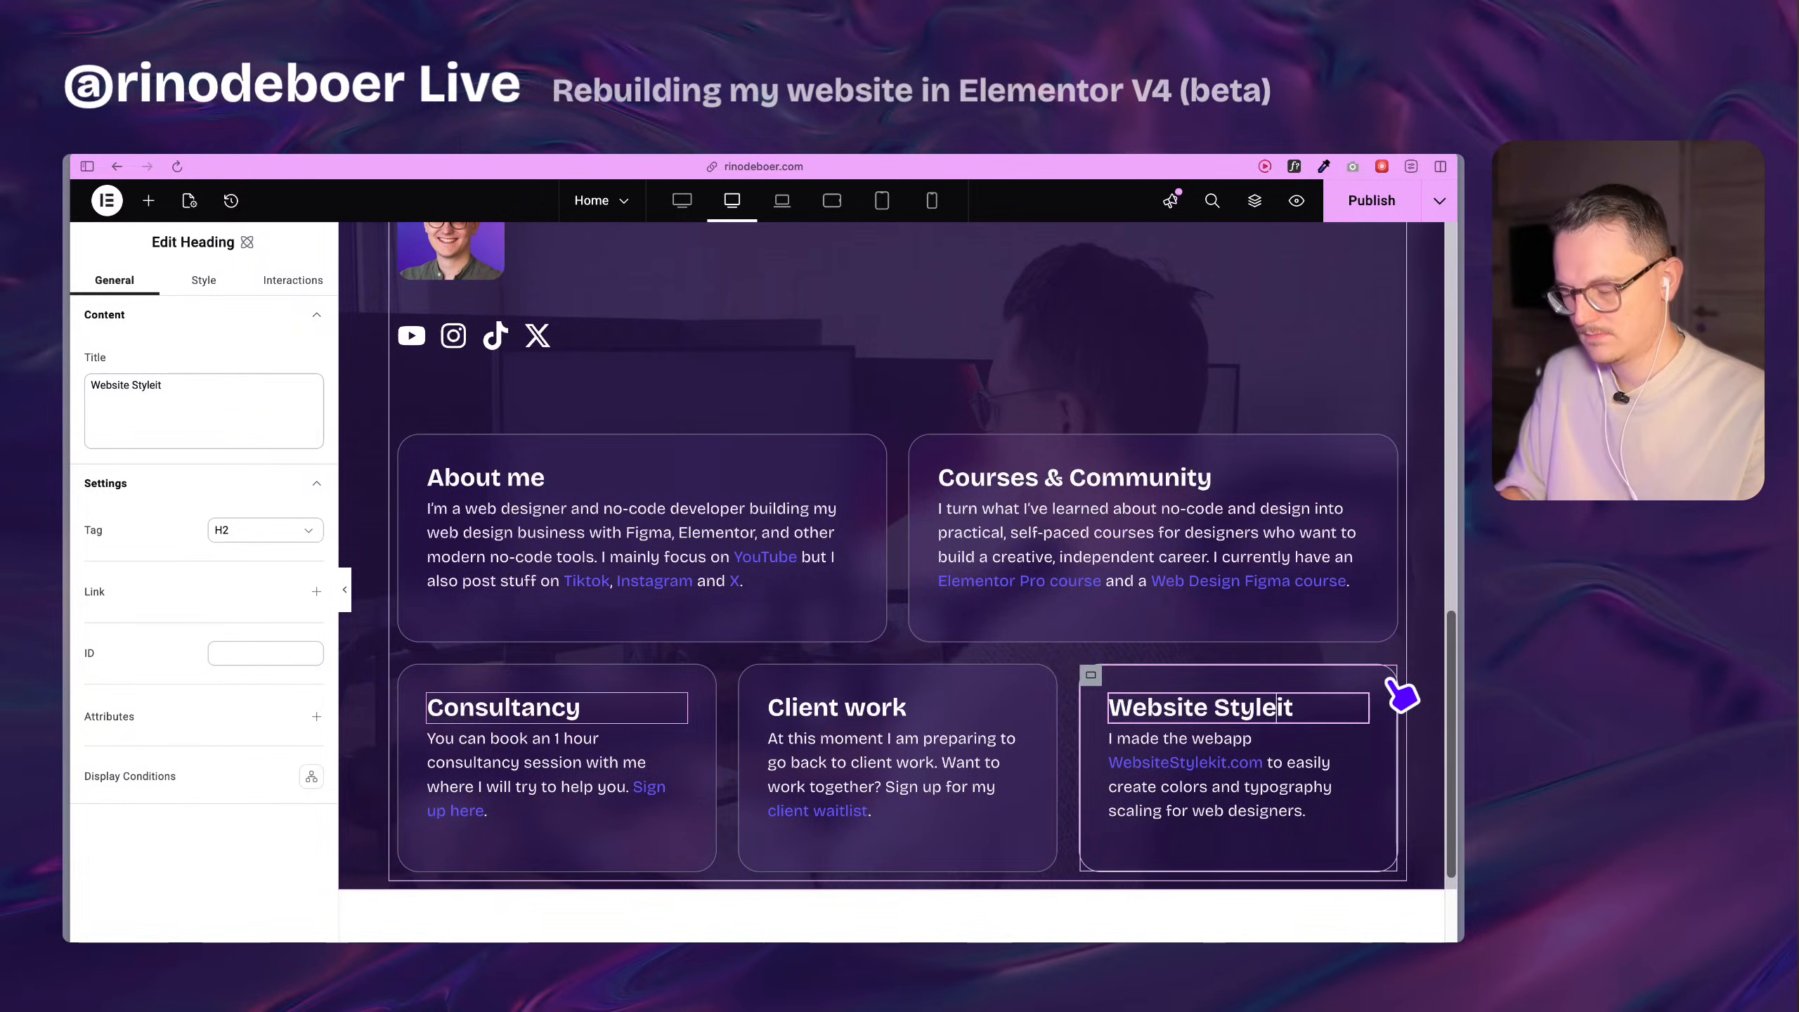
Open the paragraph of the first row's About me card for editing.
scroll(1401, 698, "down", 1)
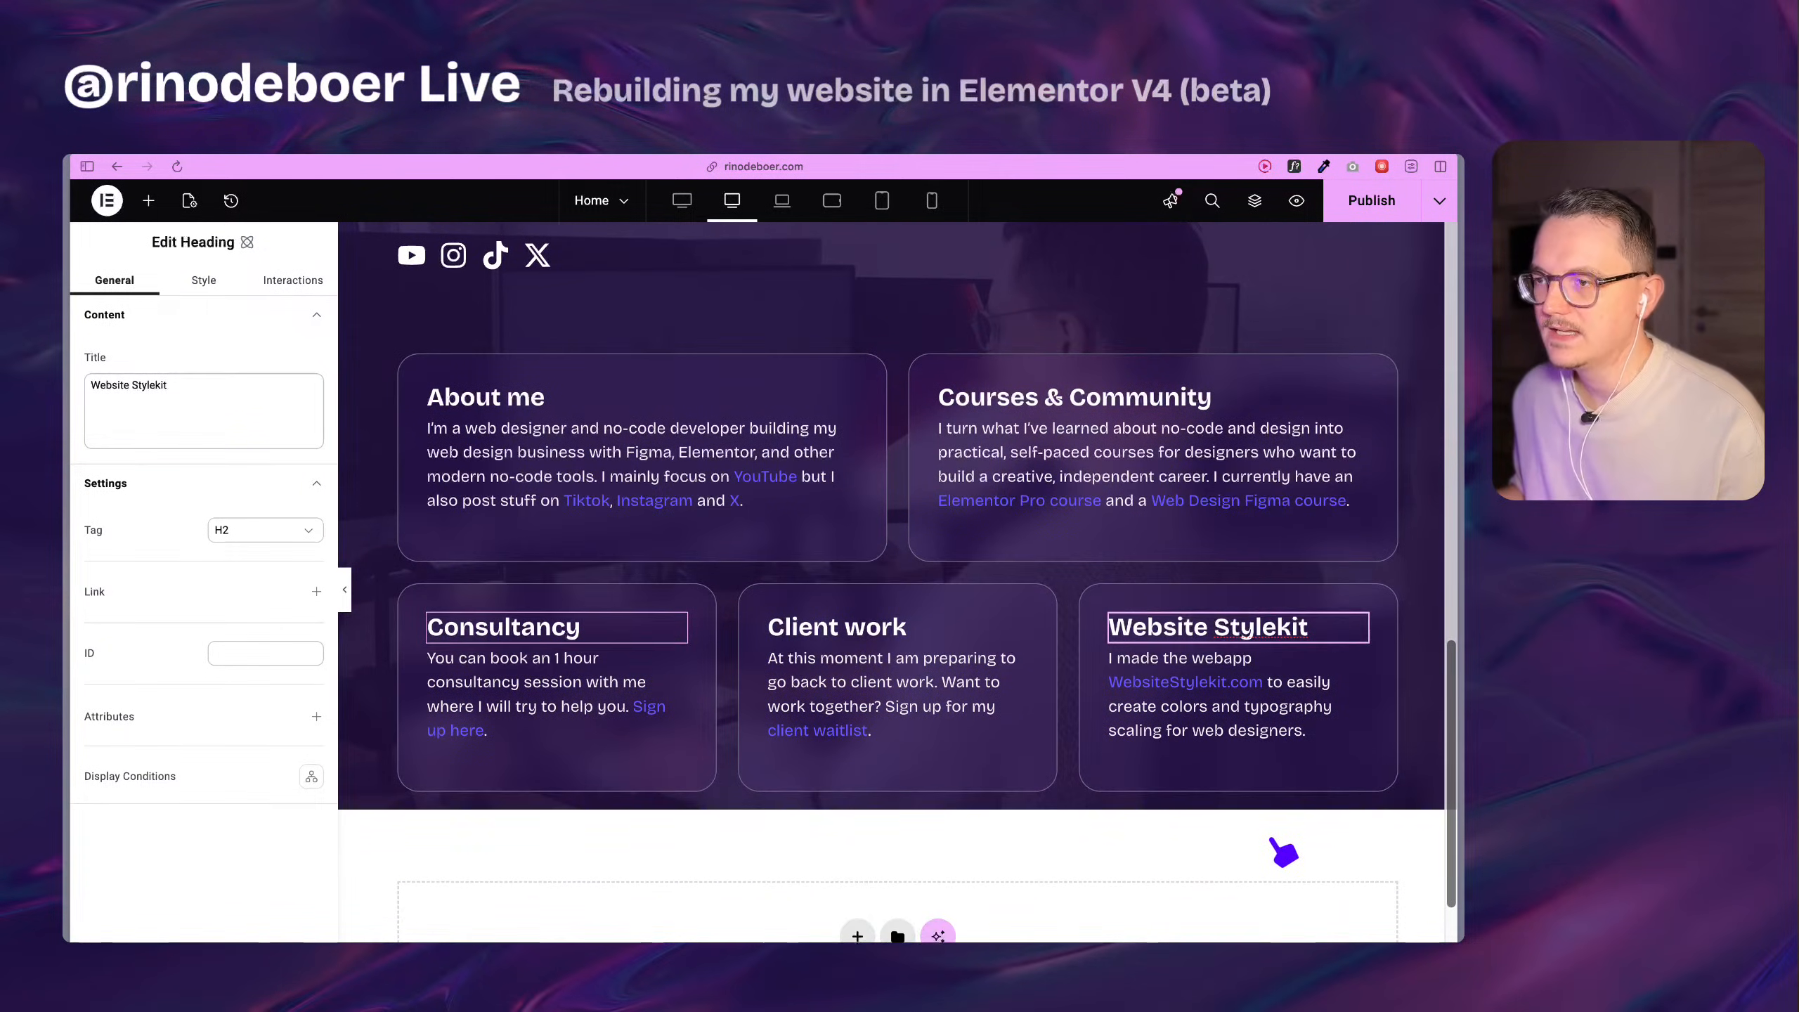
left_click(684, 530)
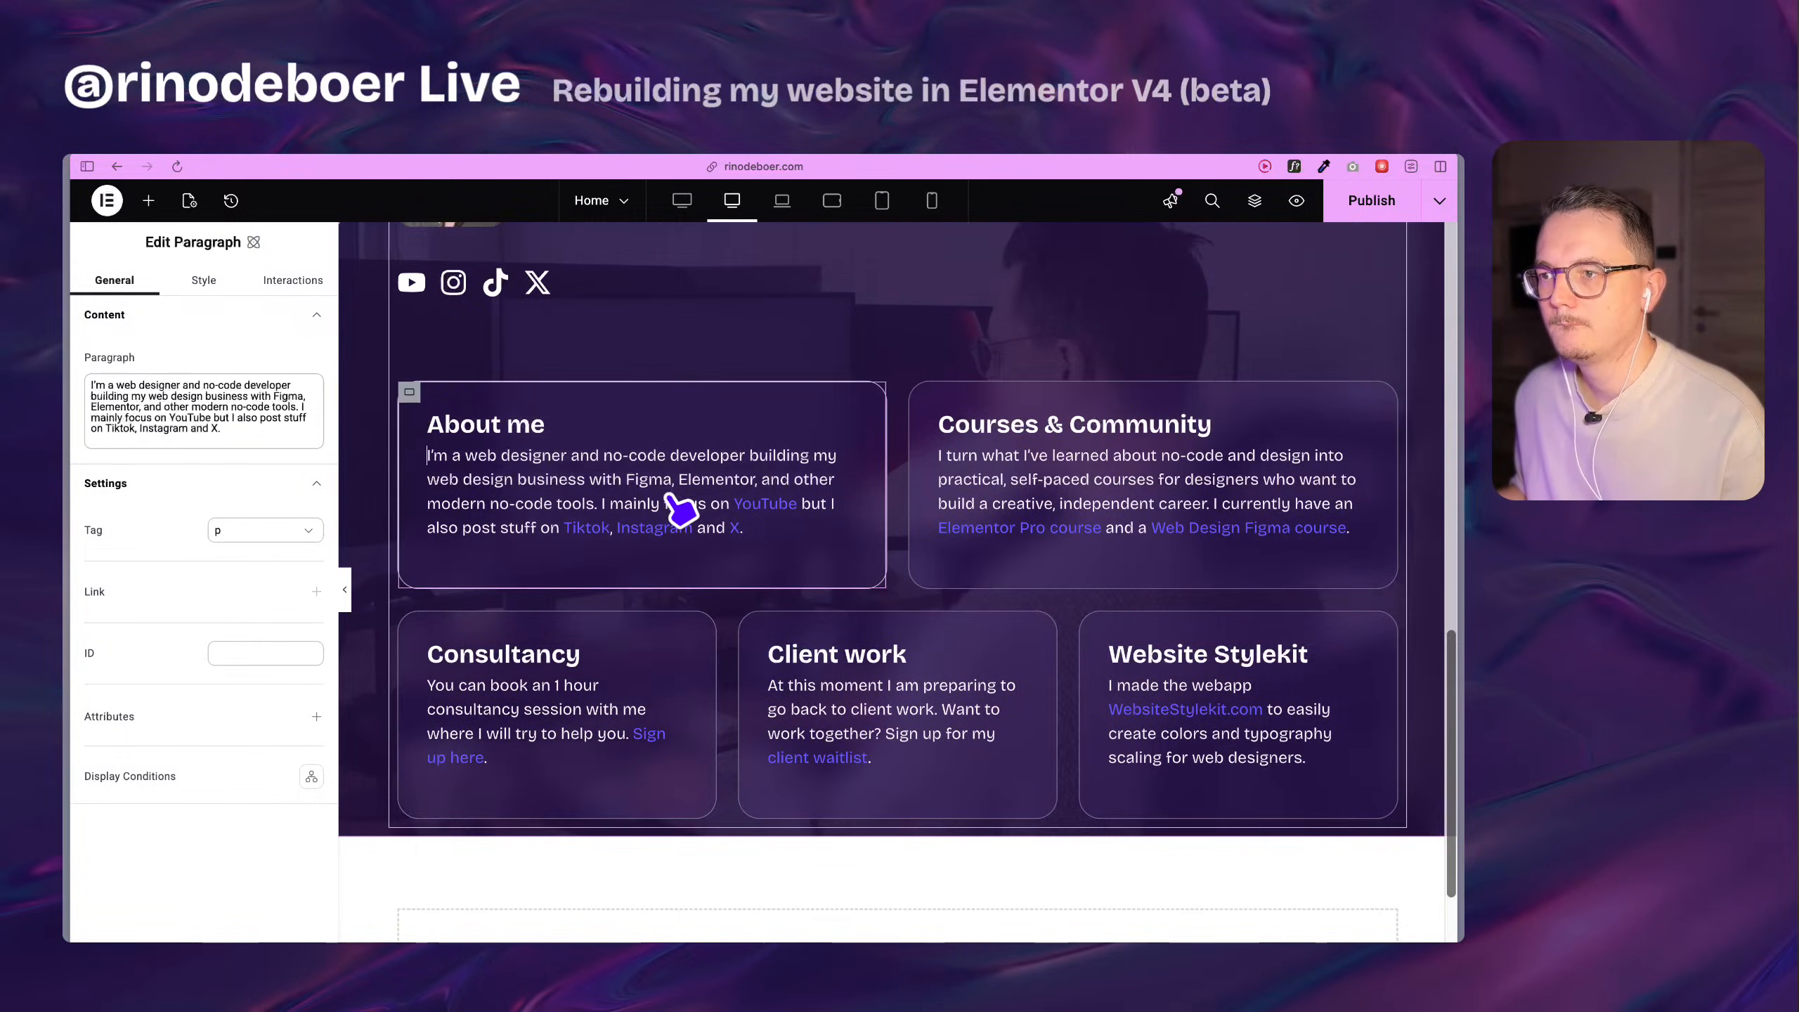
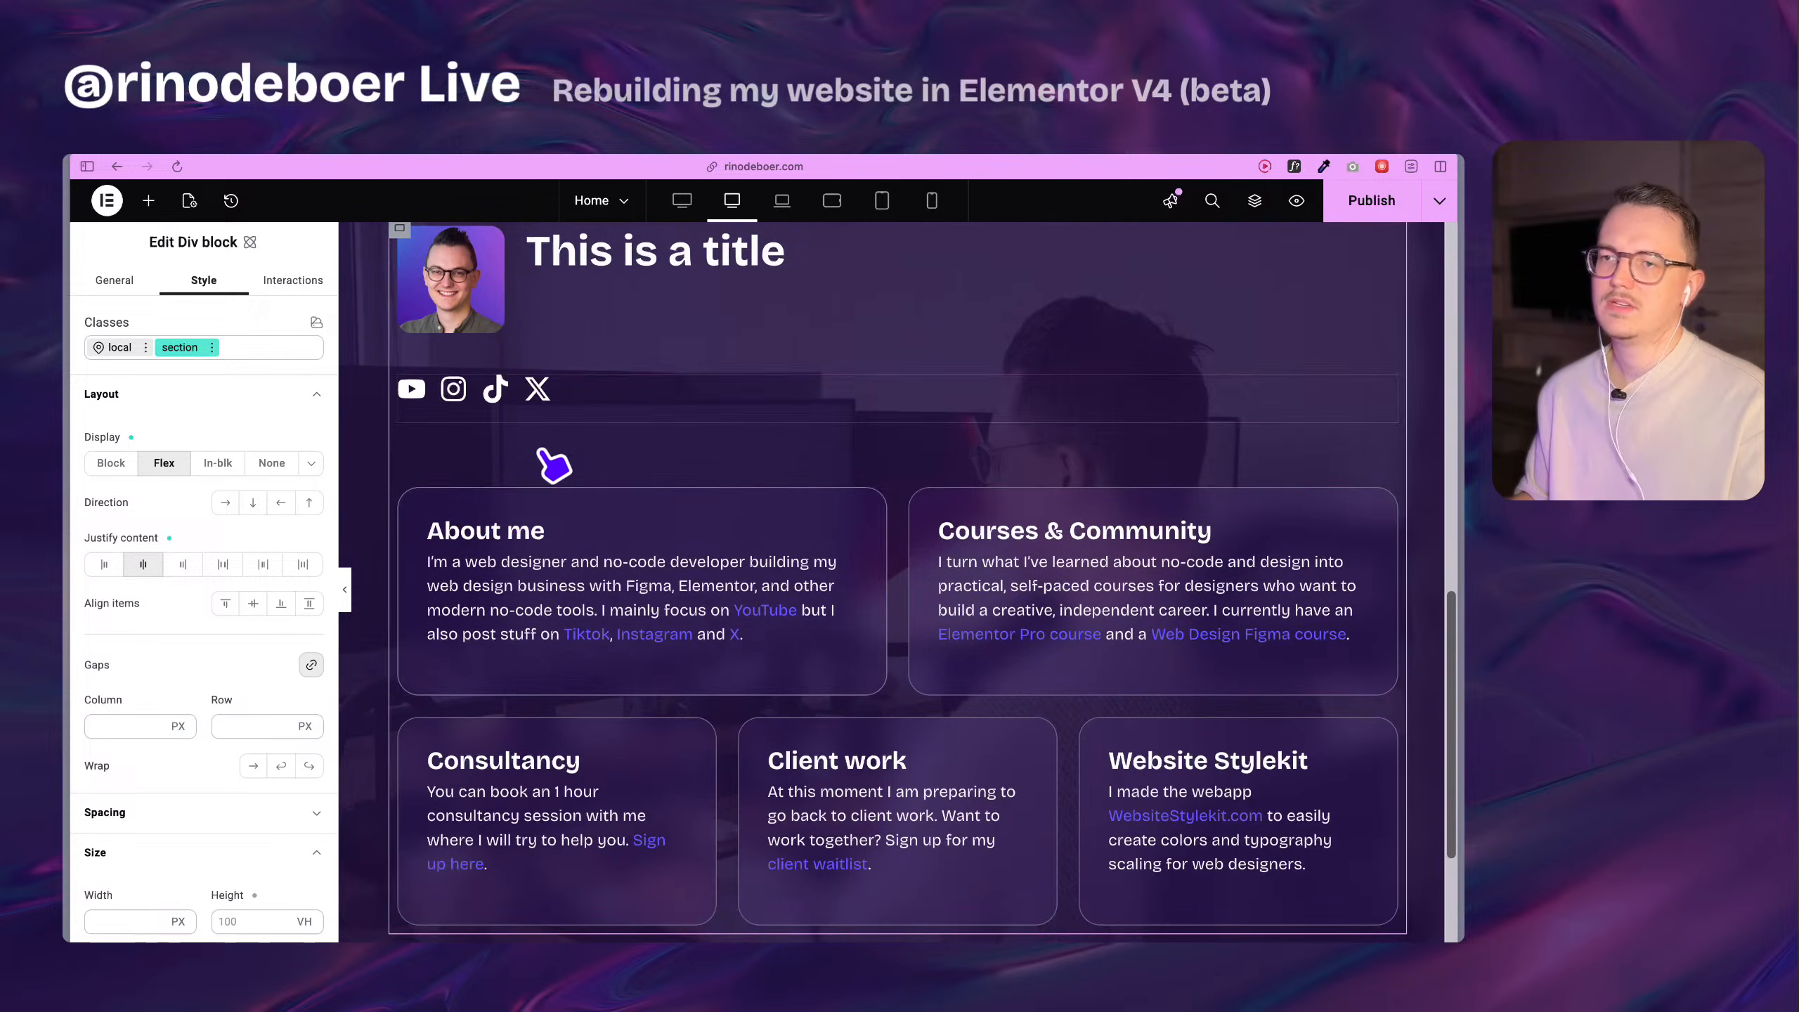
Create a reusable class named "pad-tb-m" and apply it to the section's Div block.
scroll(742, 494, "up", 5)
scroll(737, 494, "down", 5)
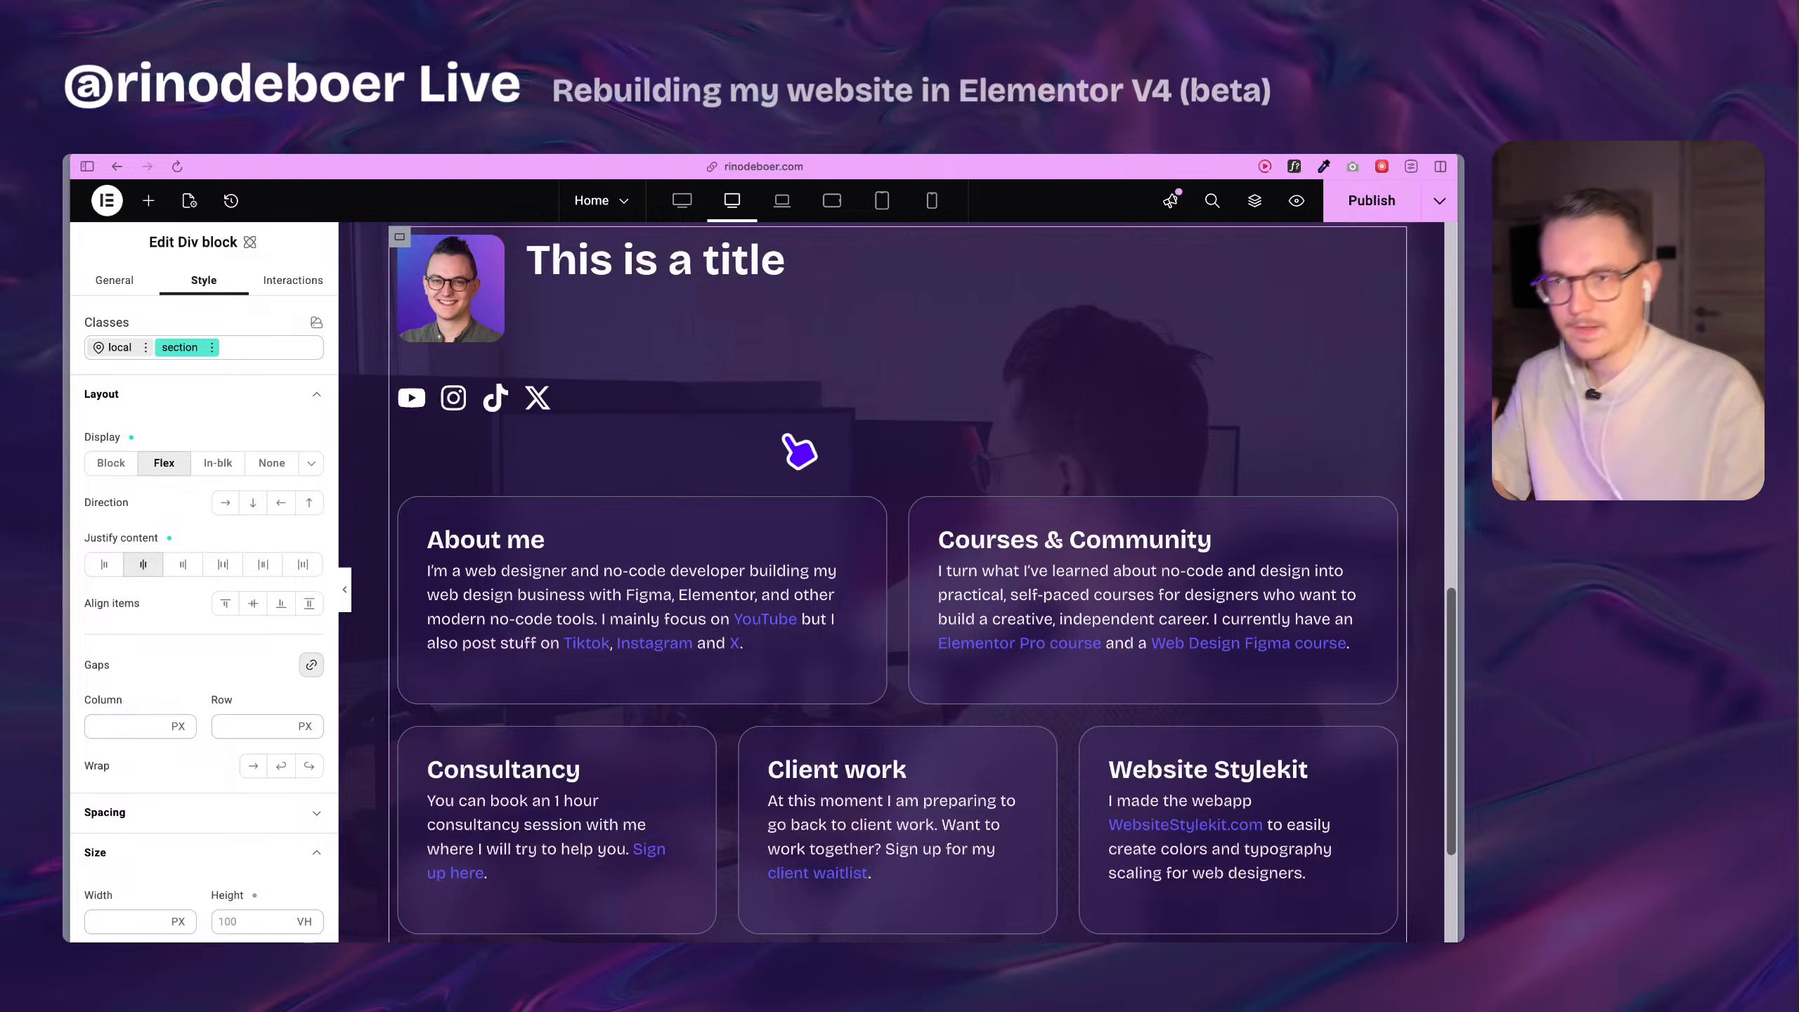
left_click(248, 349)
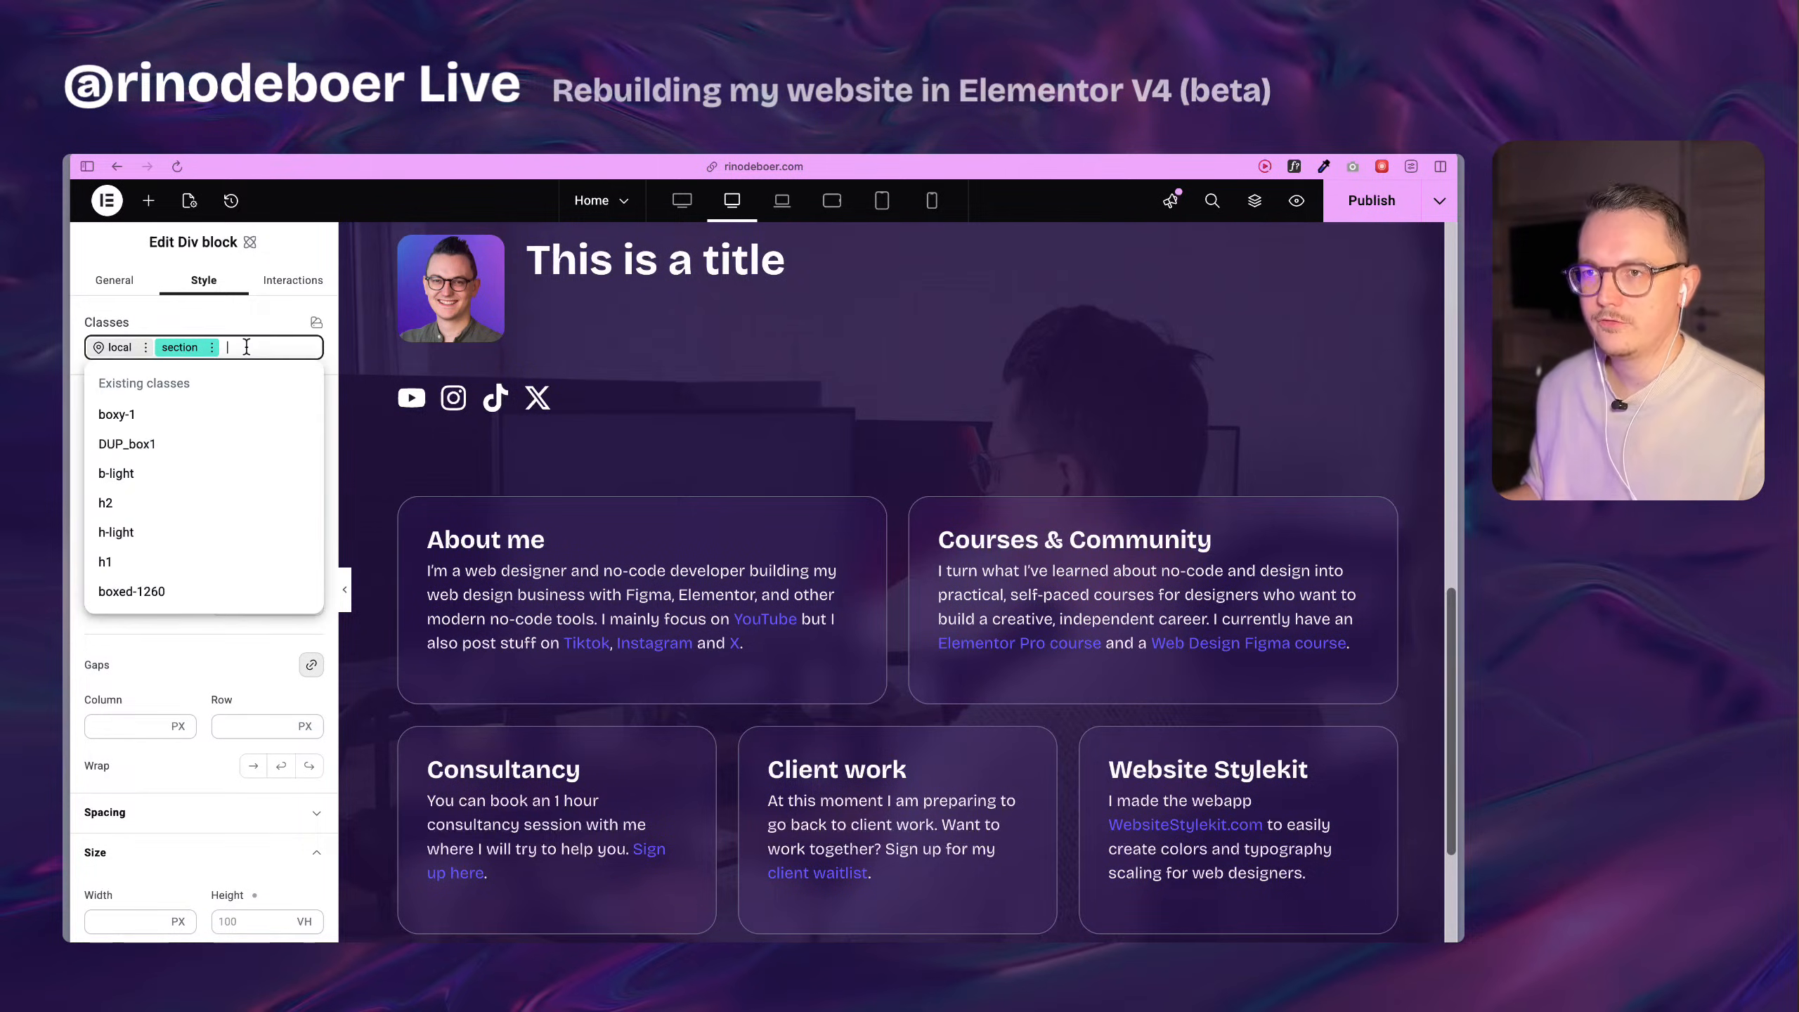
type("pad-tb-")
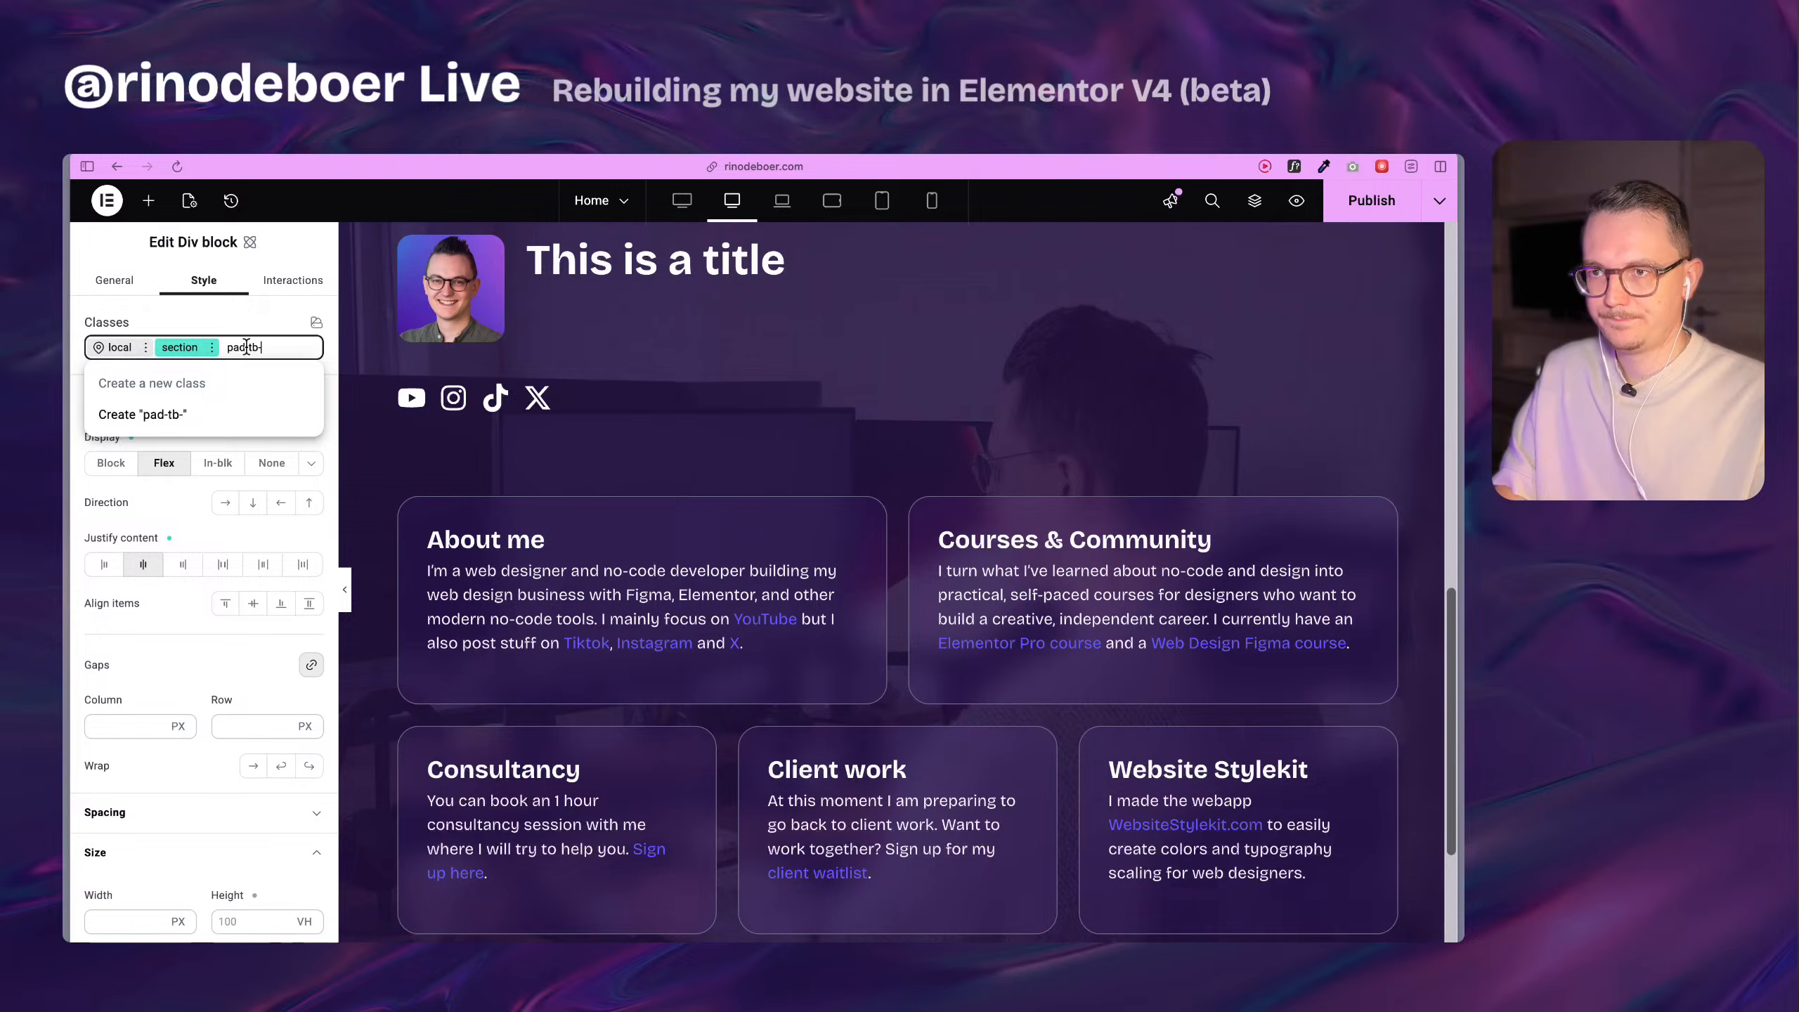
type("m")
key("Return")
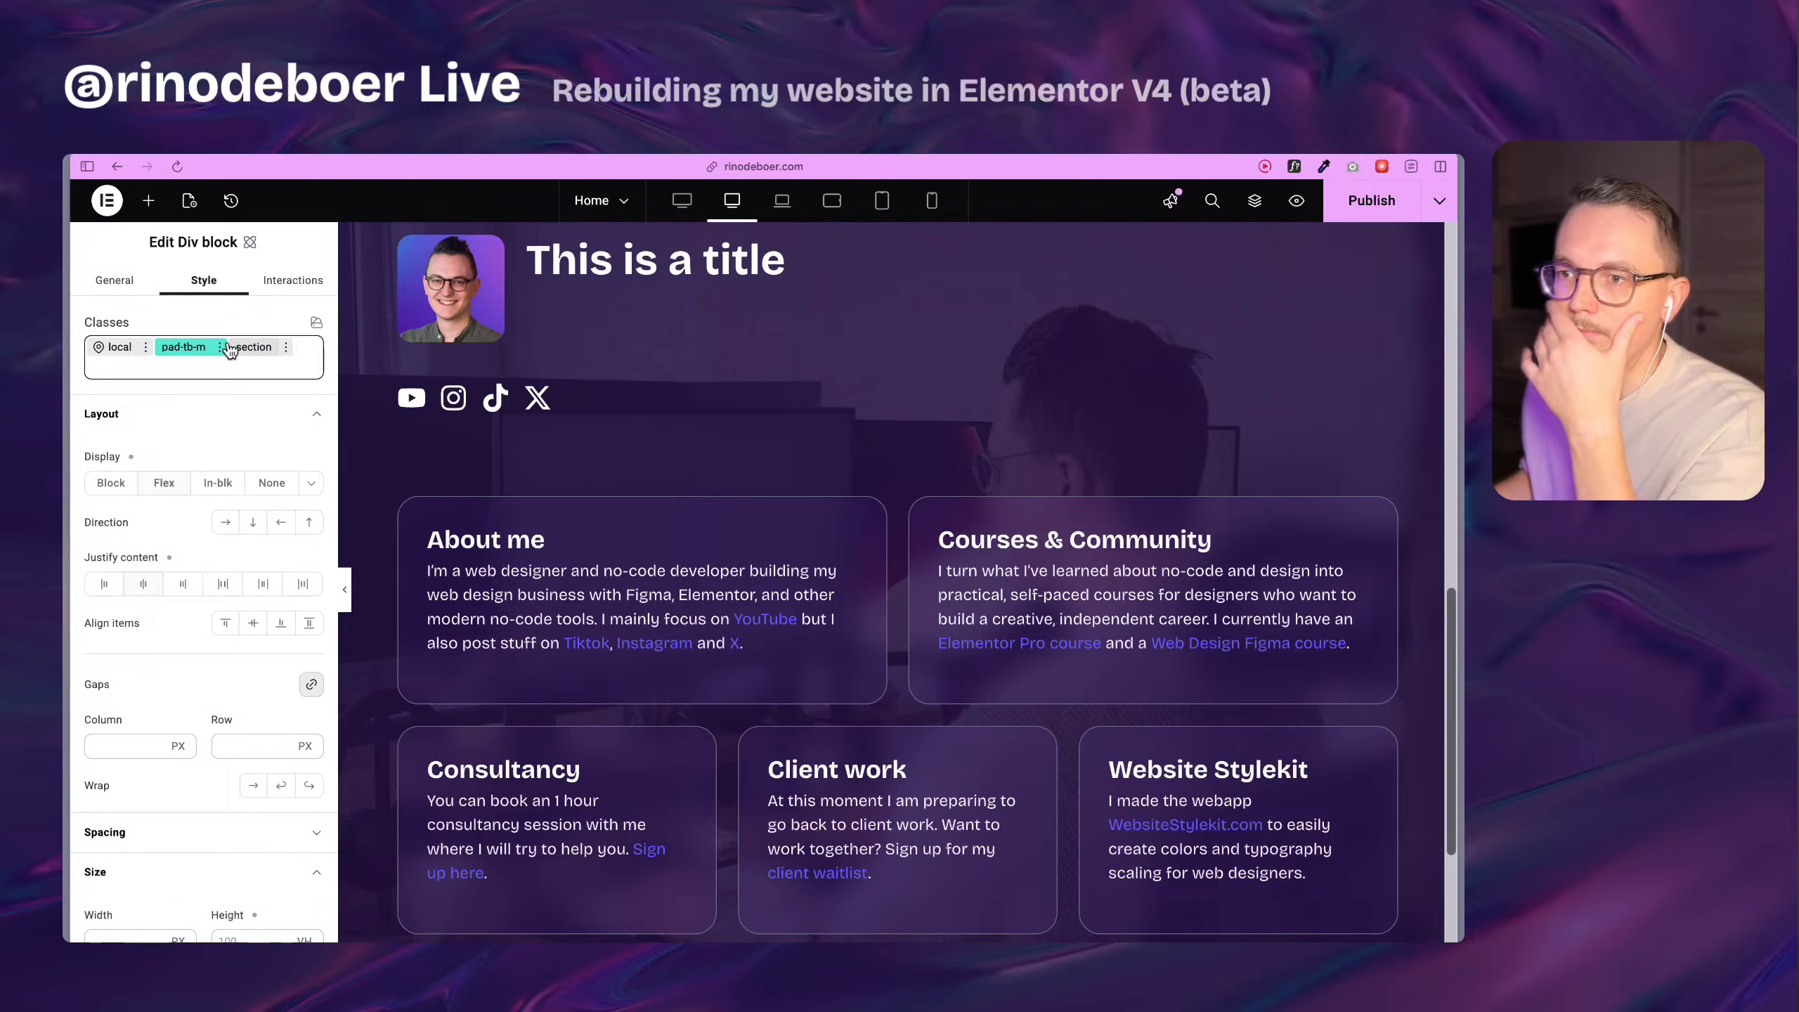
Unlink the padding sides of the pad-tb-m class and set its top and bottom padding to 8 rem each.
scroll(213, 656, "down", 5)
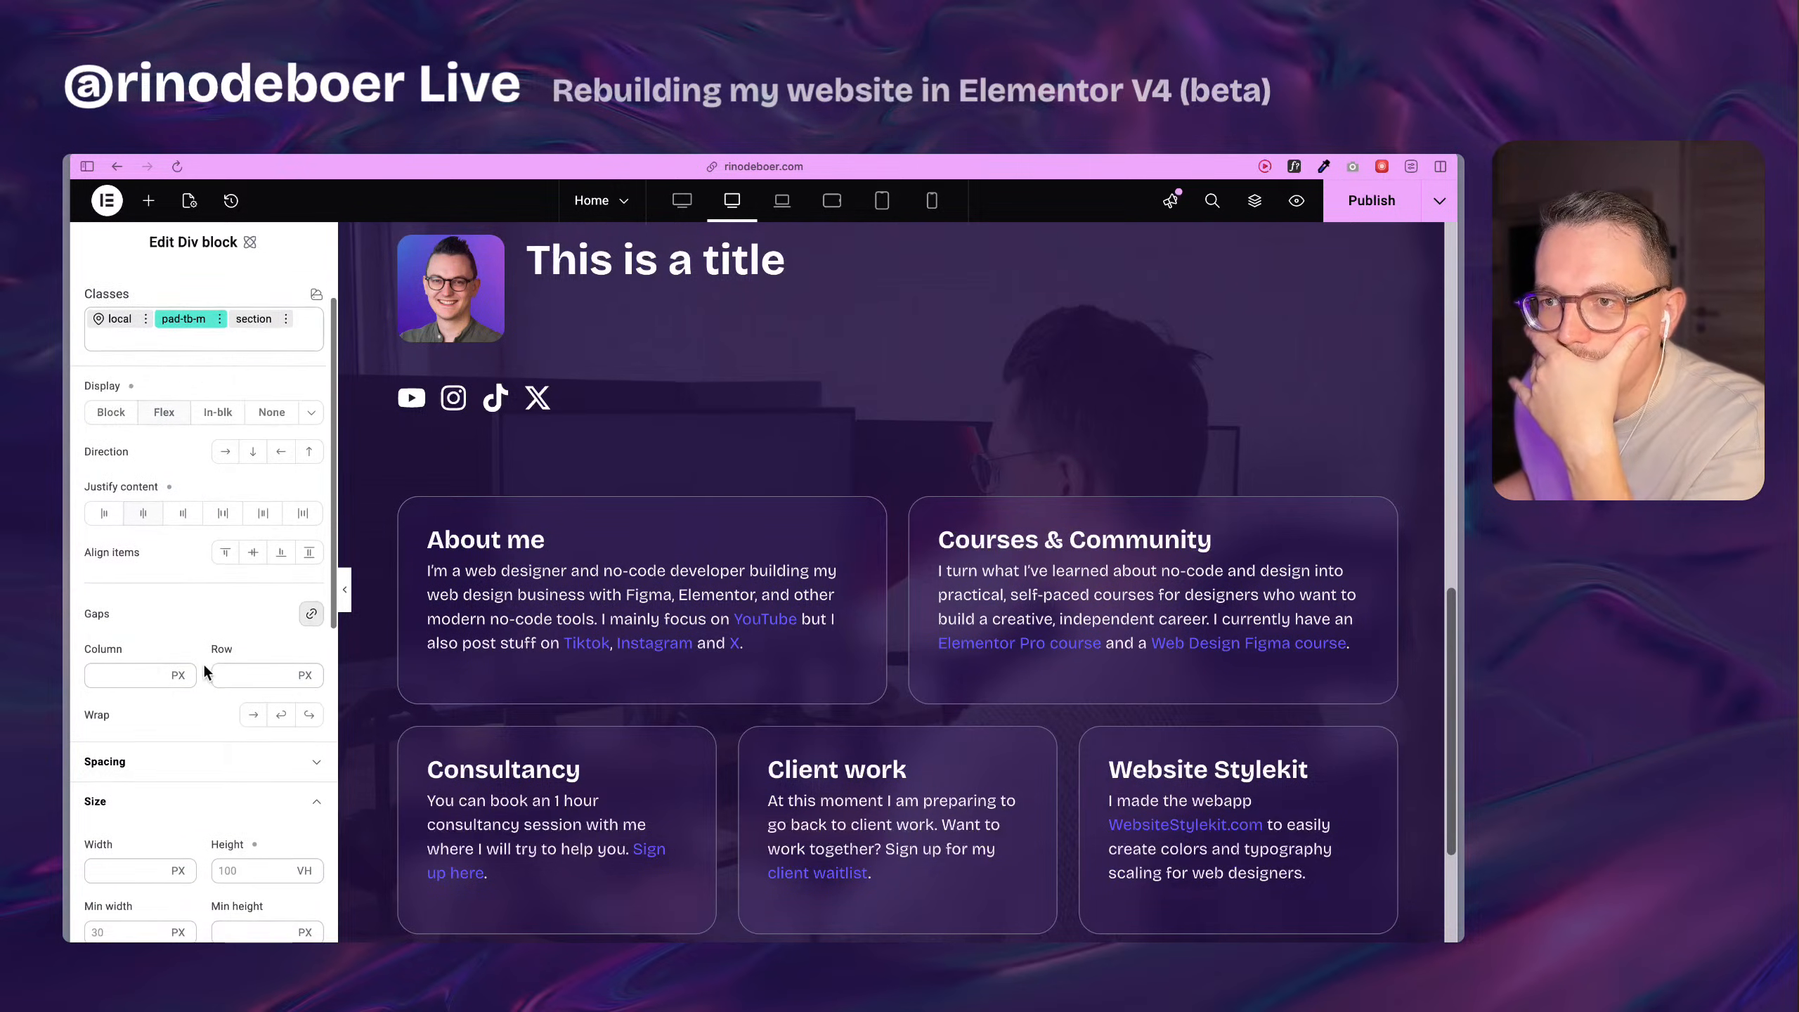
left_click(168, 641)
scroll(138, 636, "down", 3)
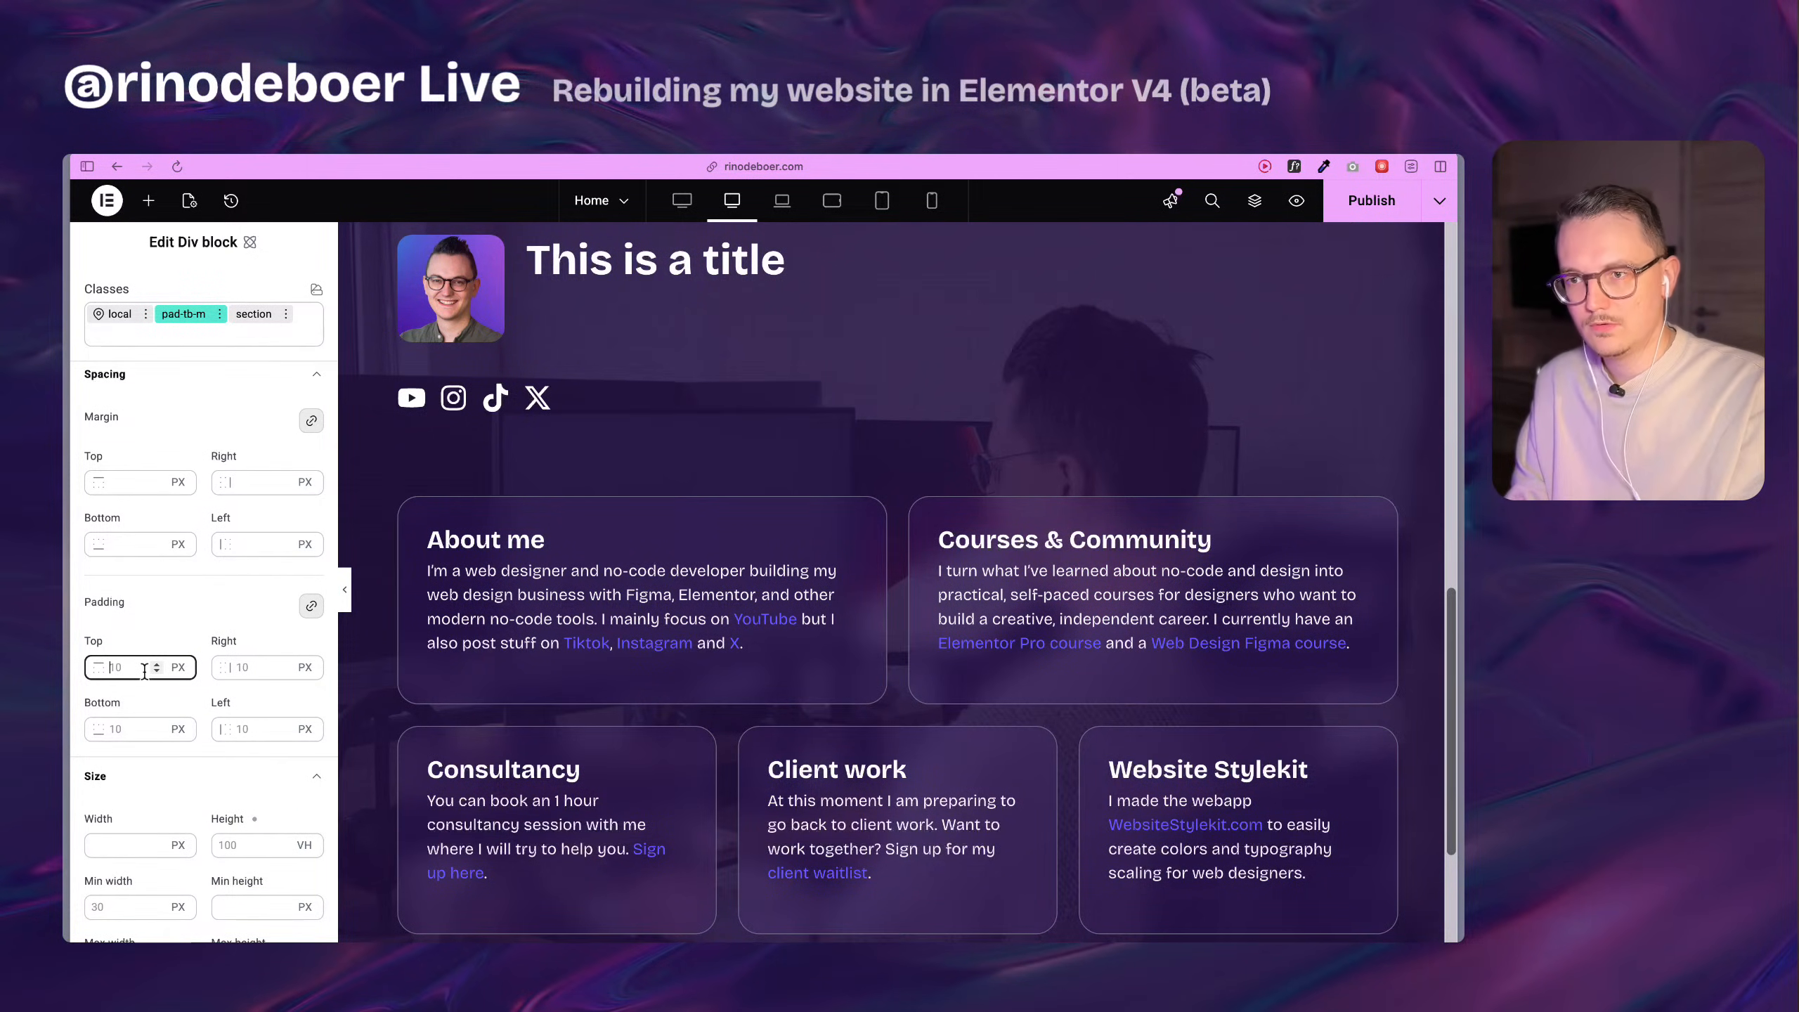
left_click(311, 605)
left_click(128, 669)
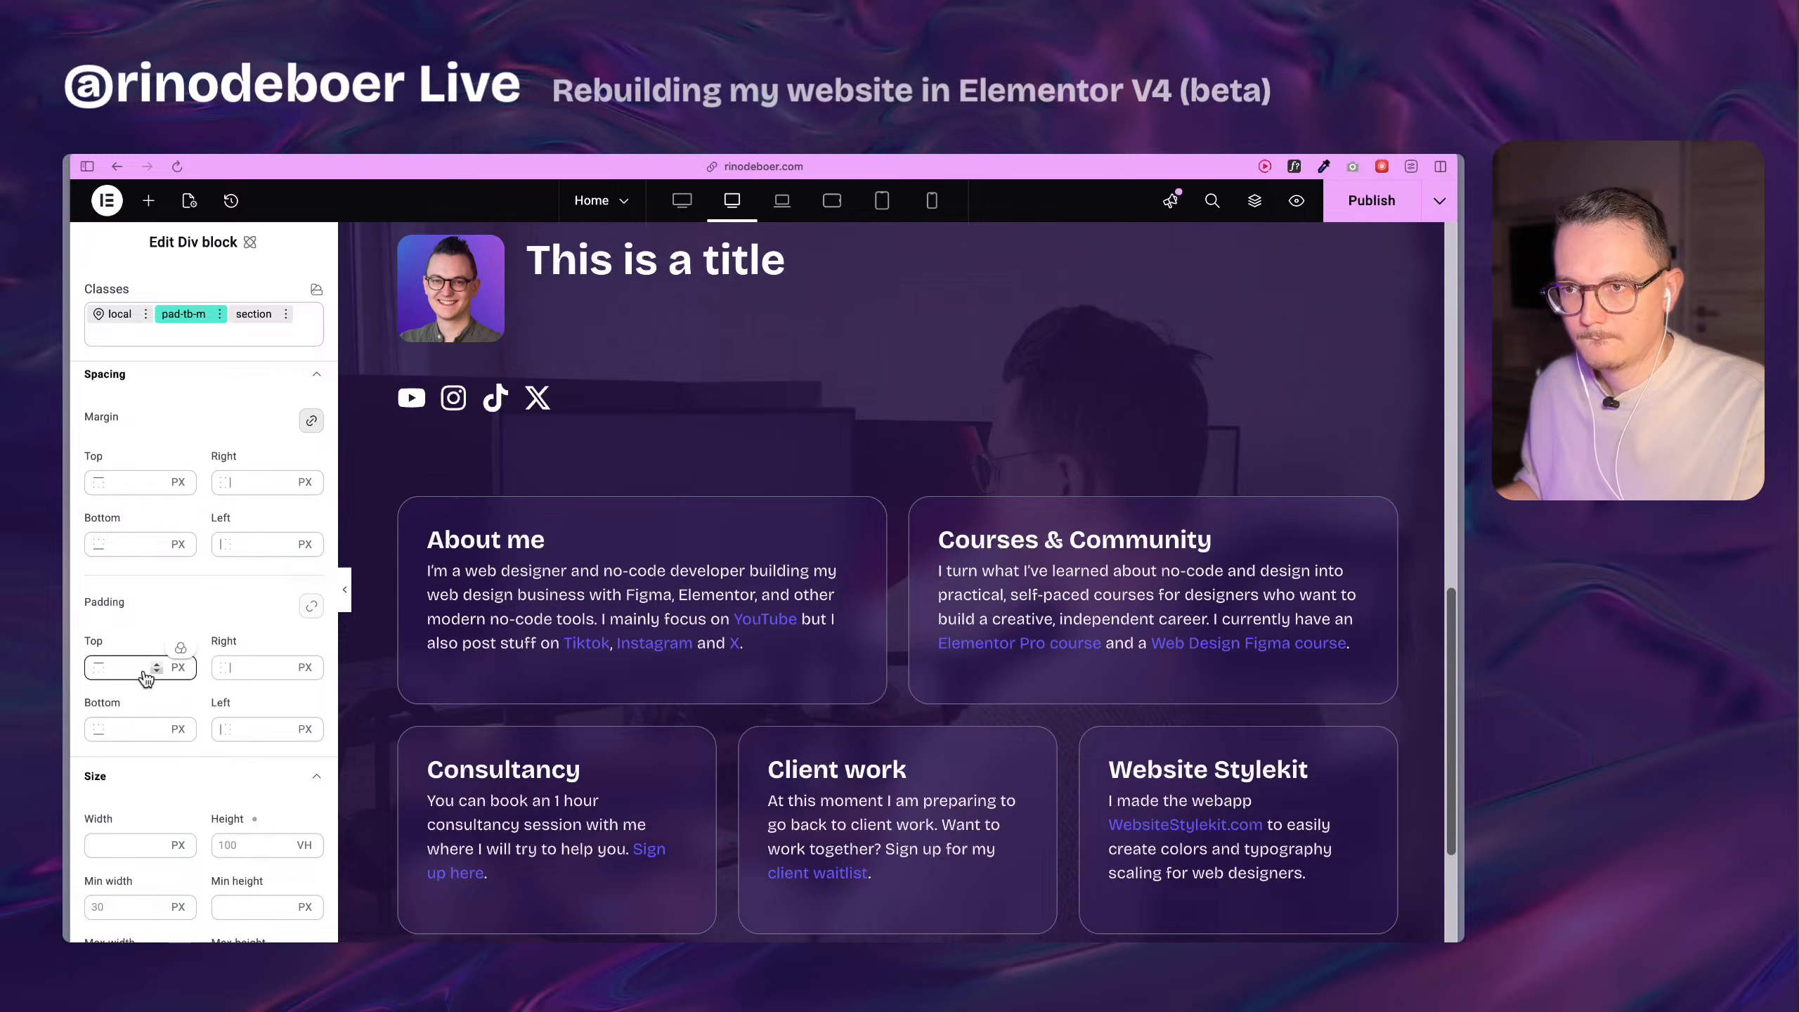
type("8rem")
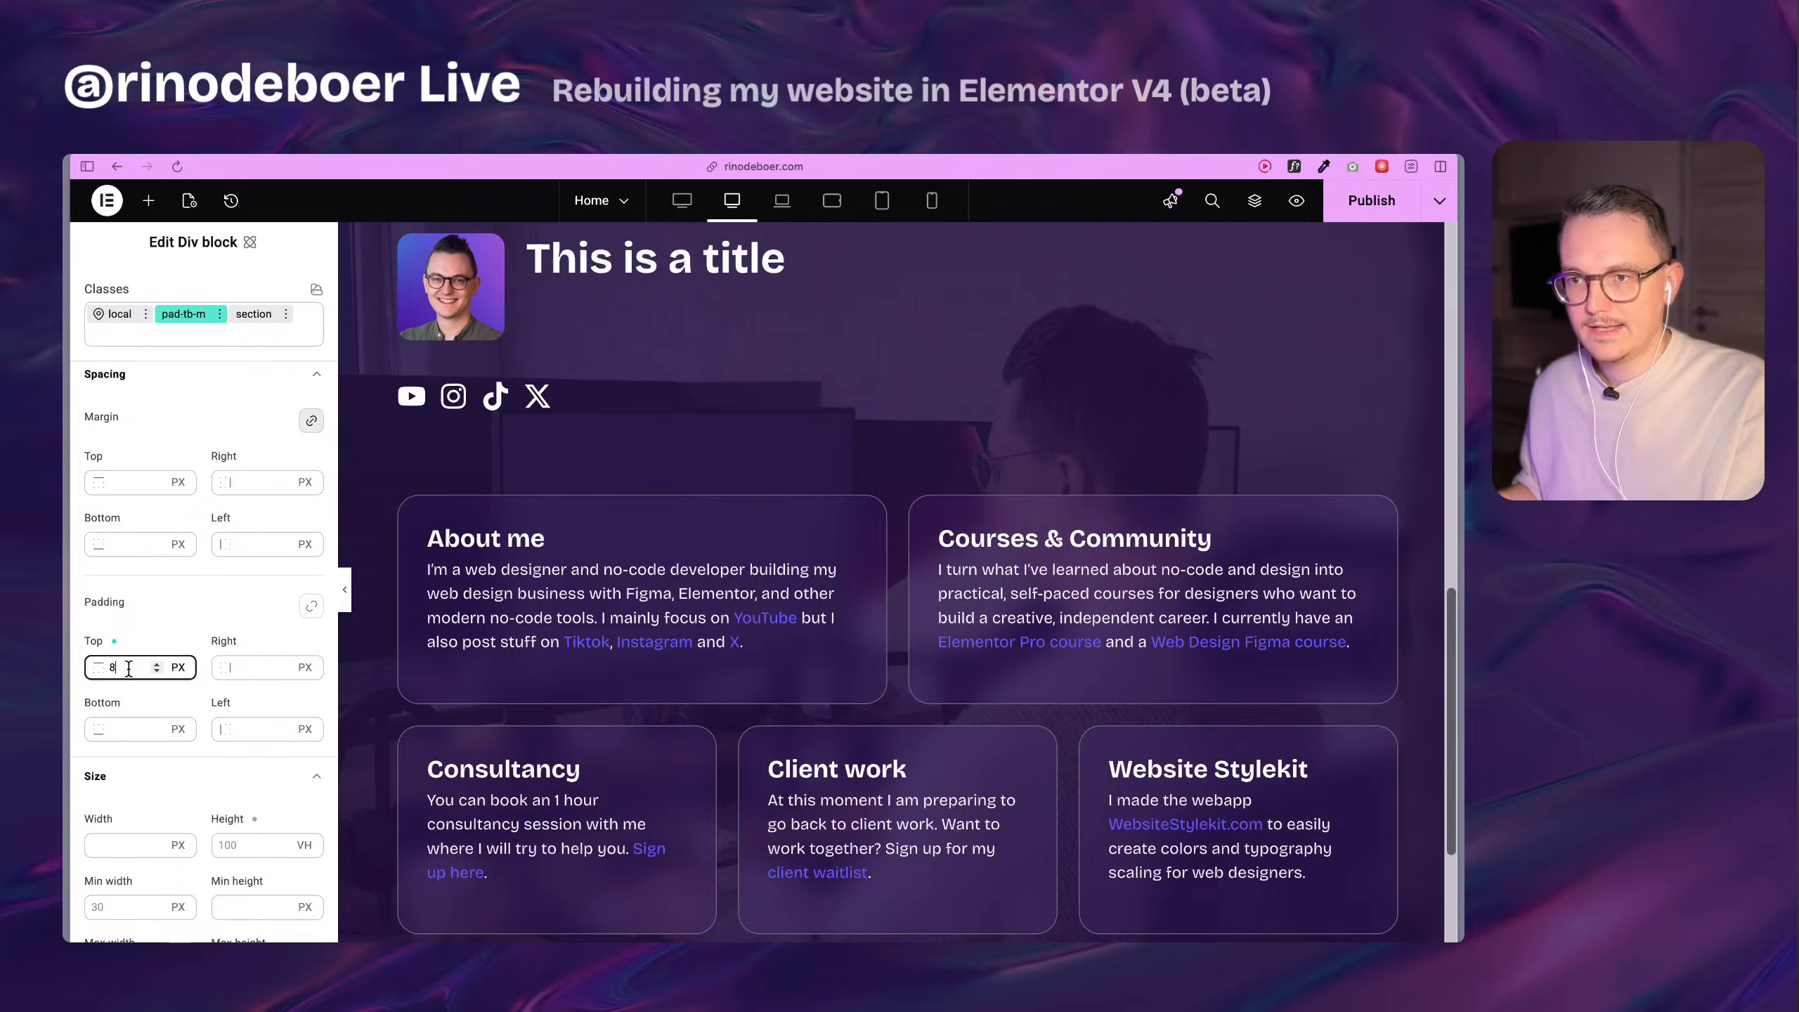
left_click(124, 729)
type("8")
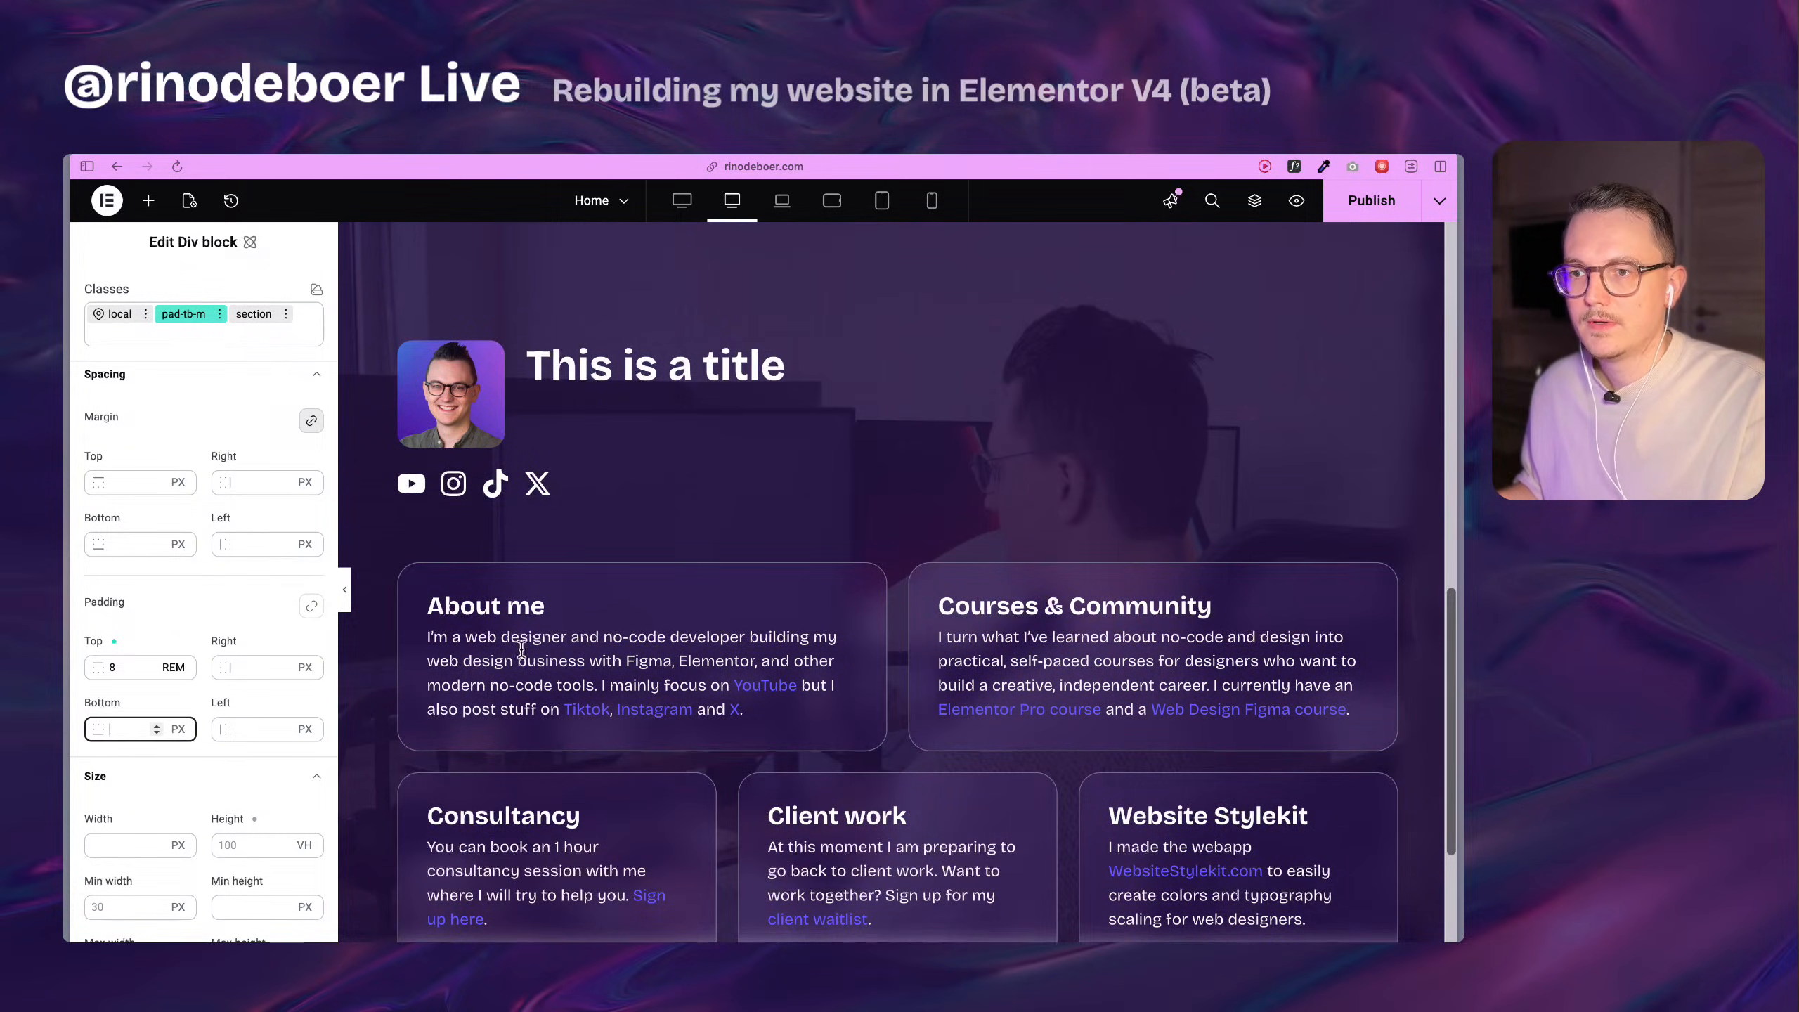
scroll(616, 628, "down", 4)
type("rem")
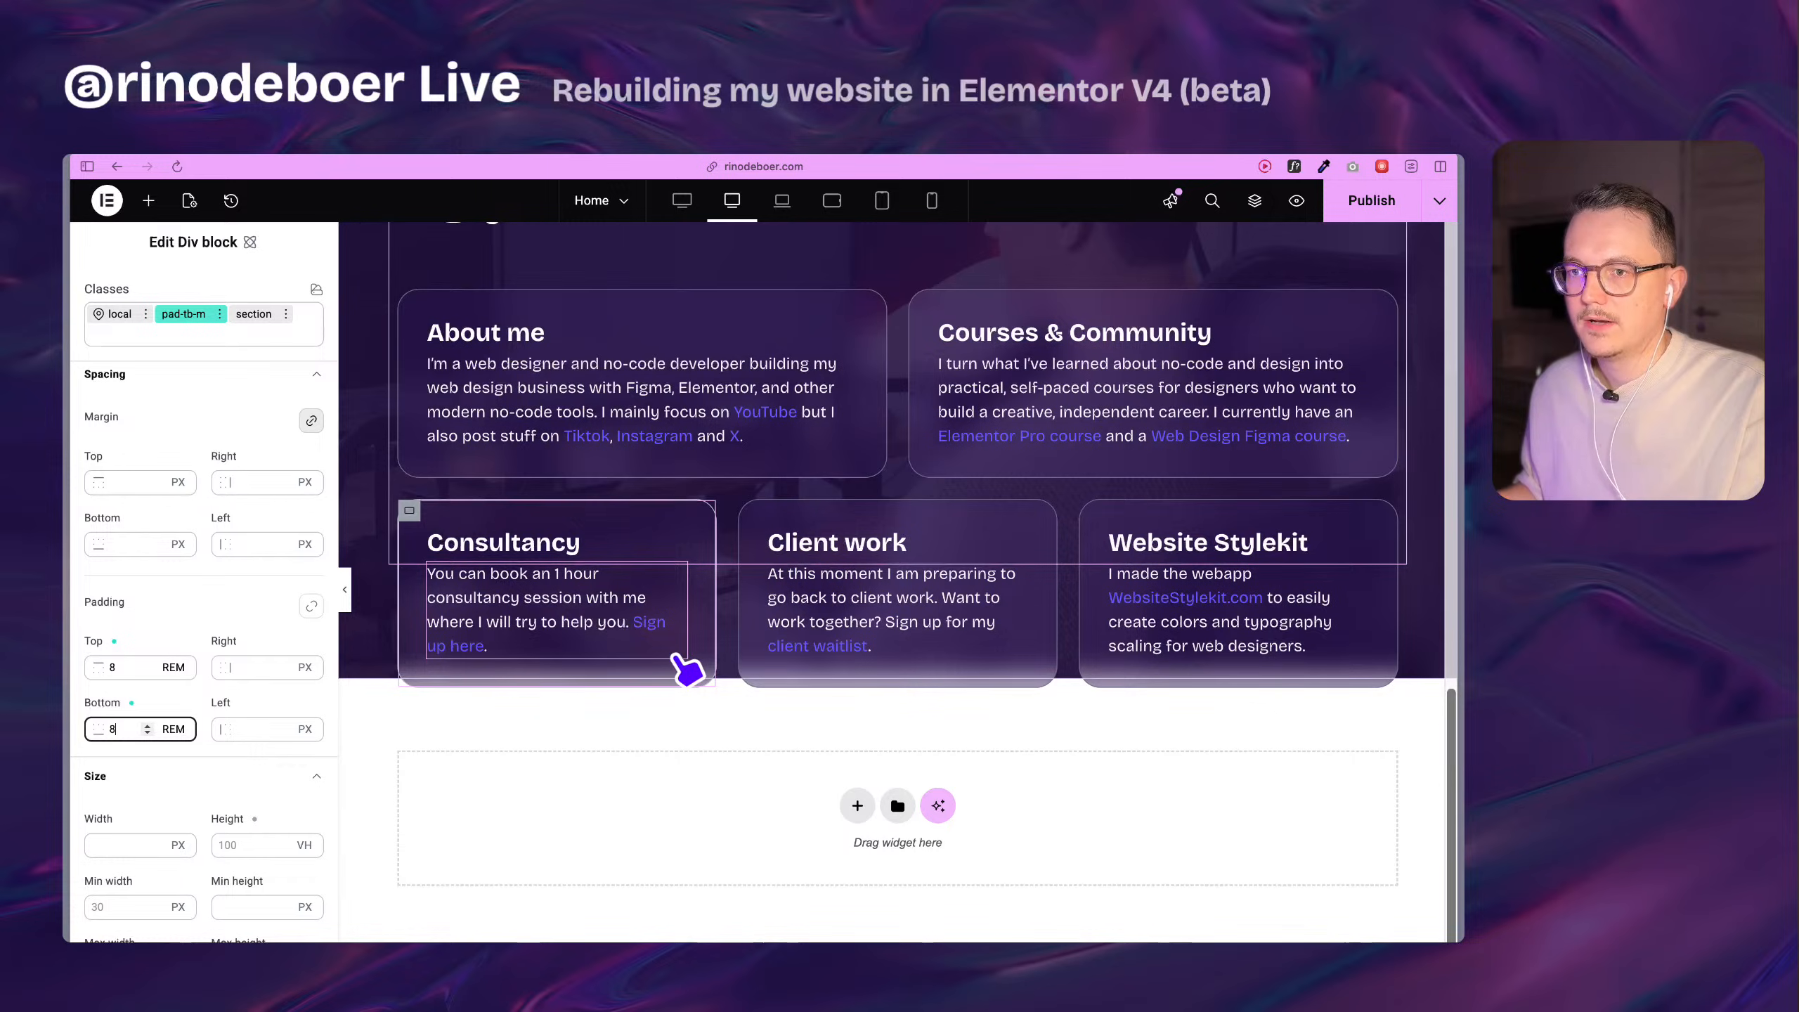
Clear the rebuilt section's fixed height in its local class and set its minimum height to 100 VH.
scroll(709, 638, "up", 5)
scroll(717, 626, "down", 7)
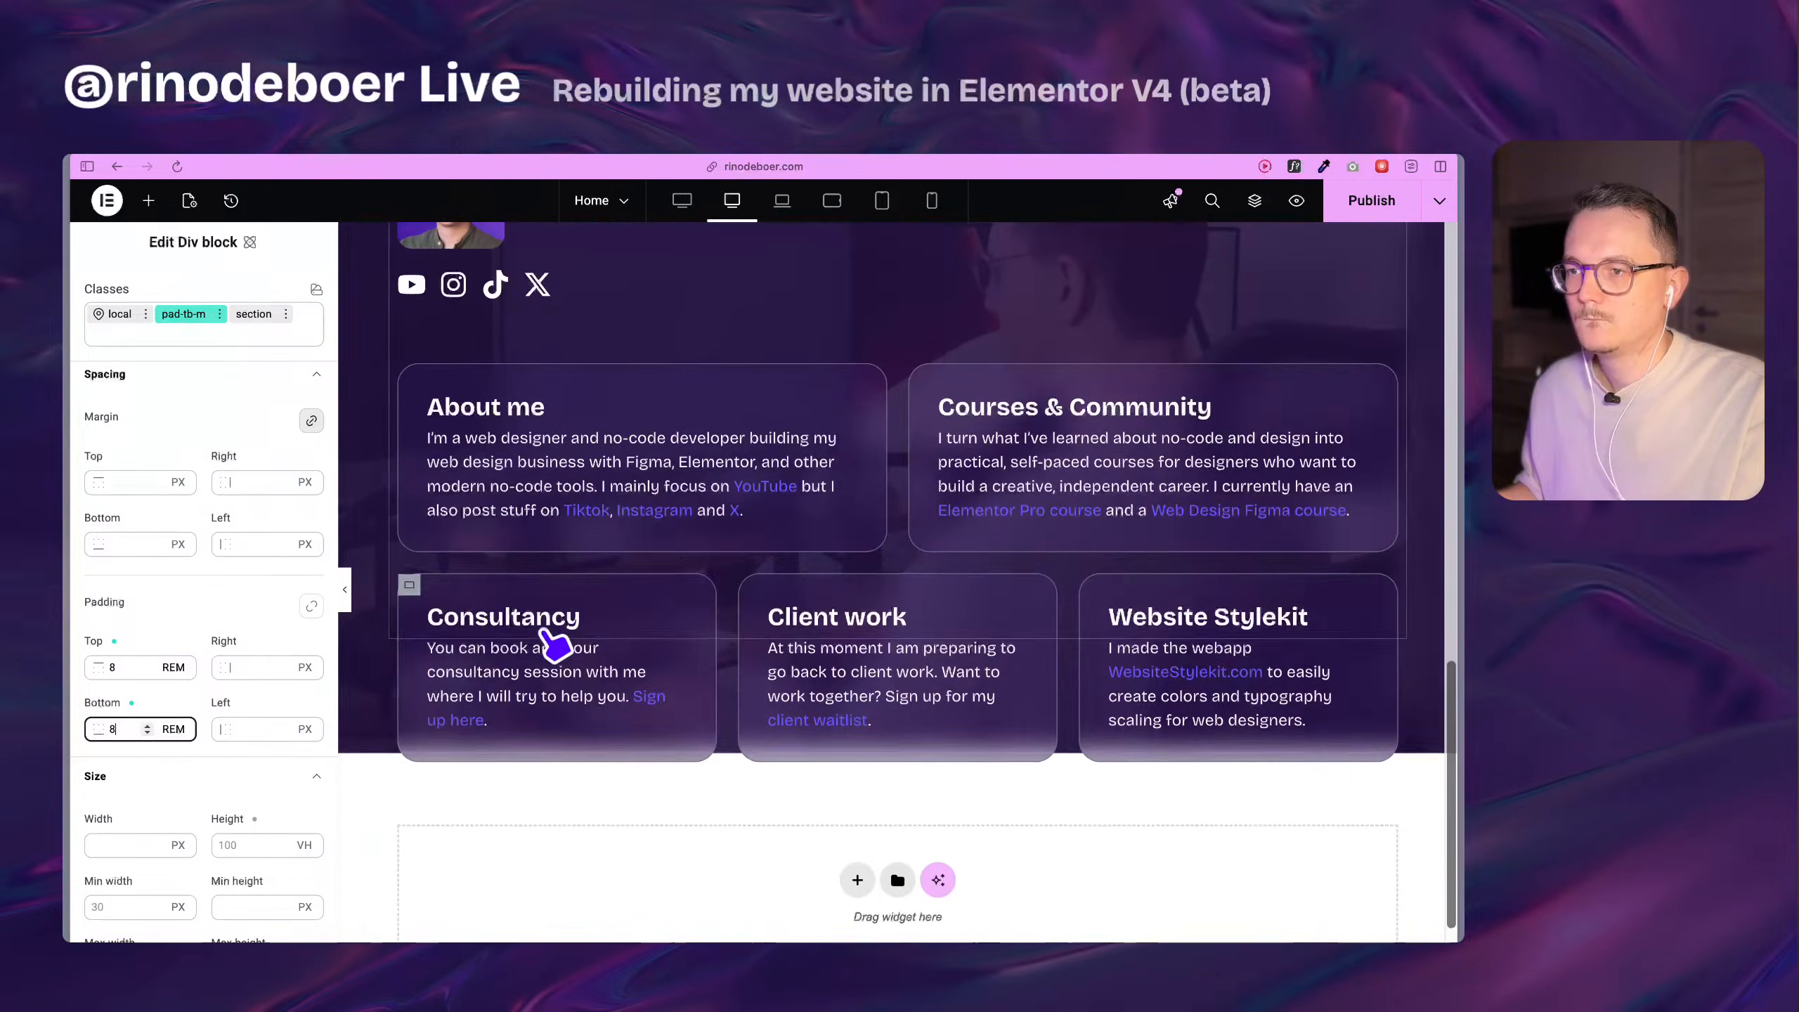
scroll(619, 687, "up", 5)
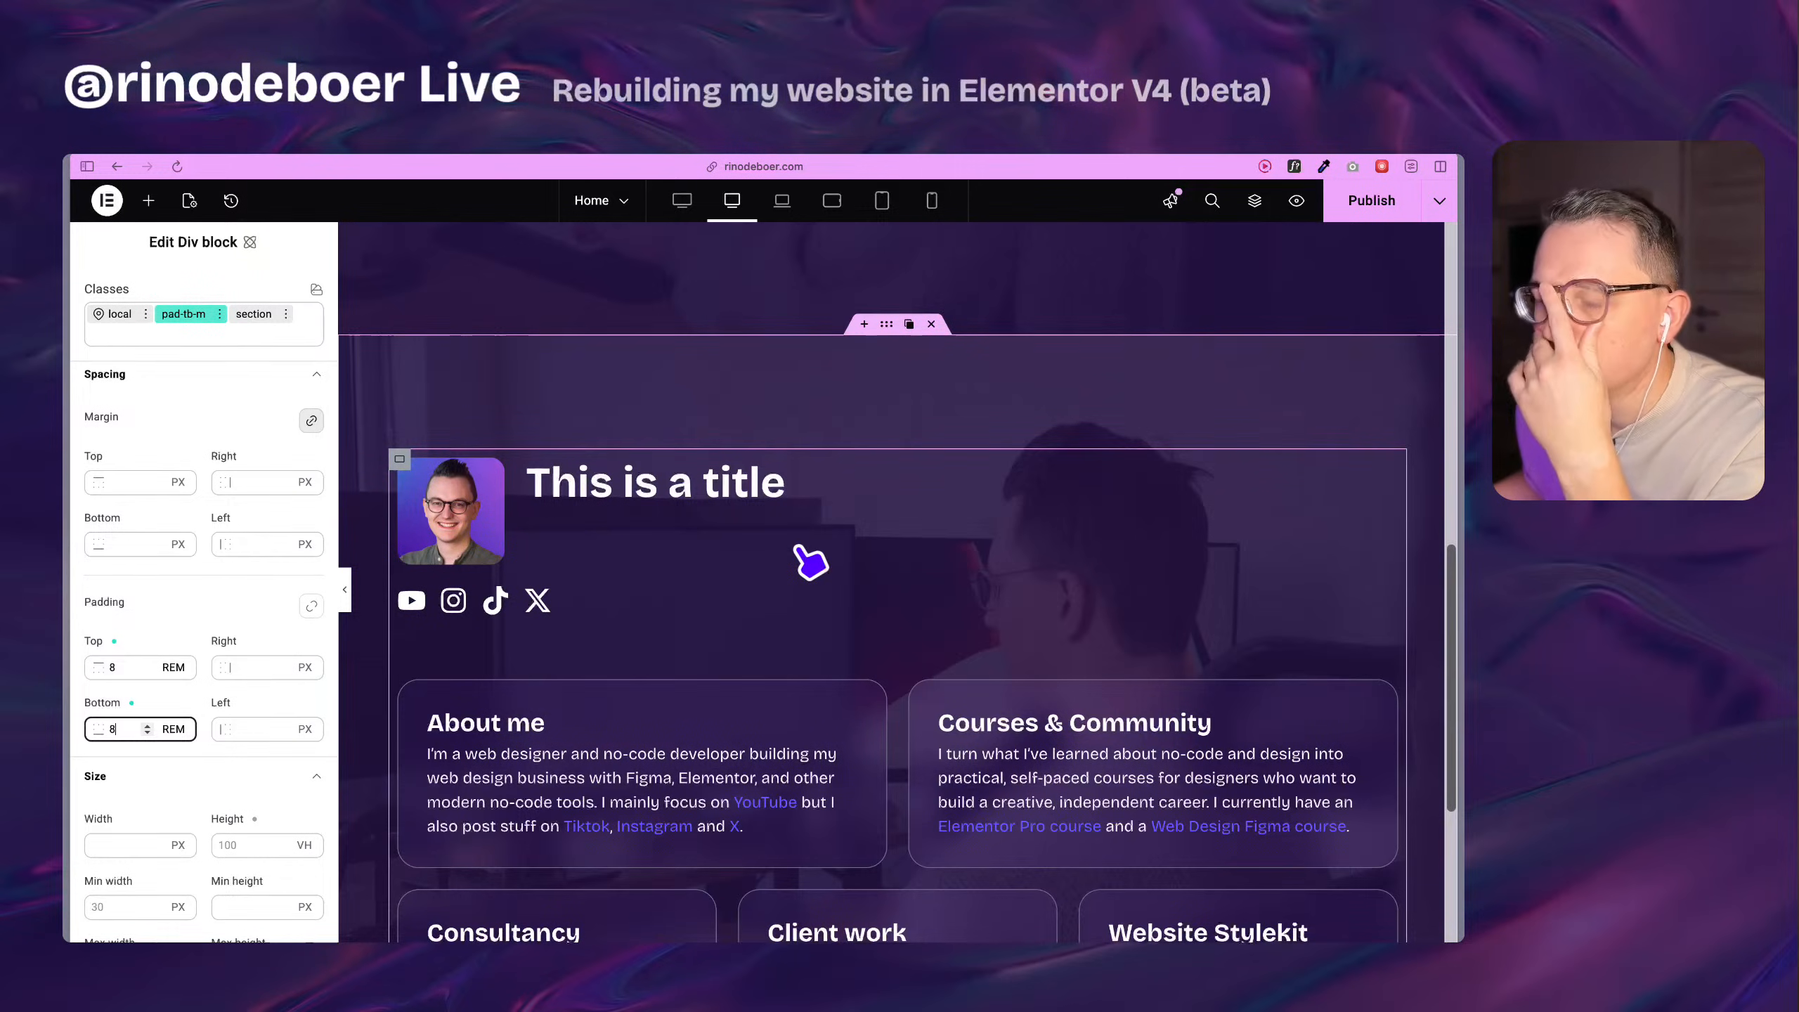
scroll(807, 562, "down", 4)
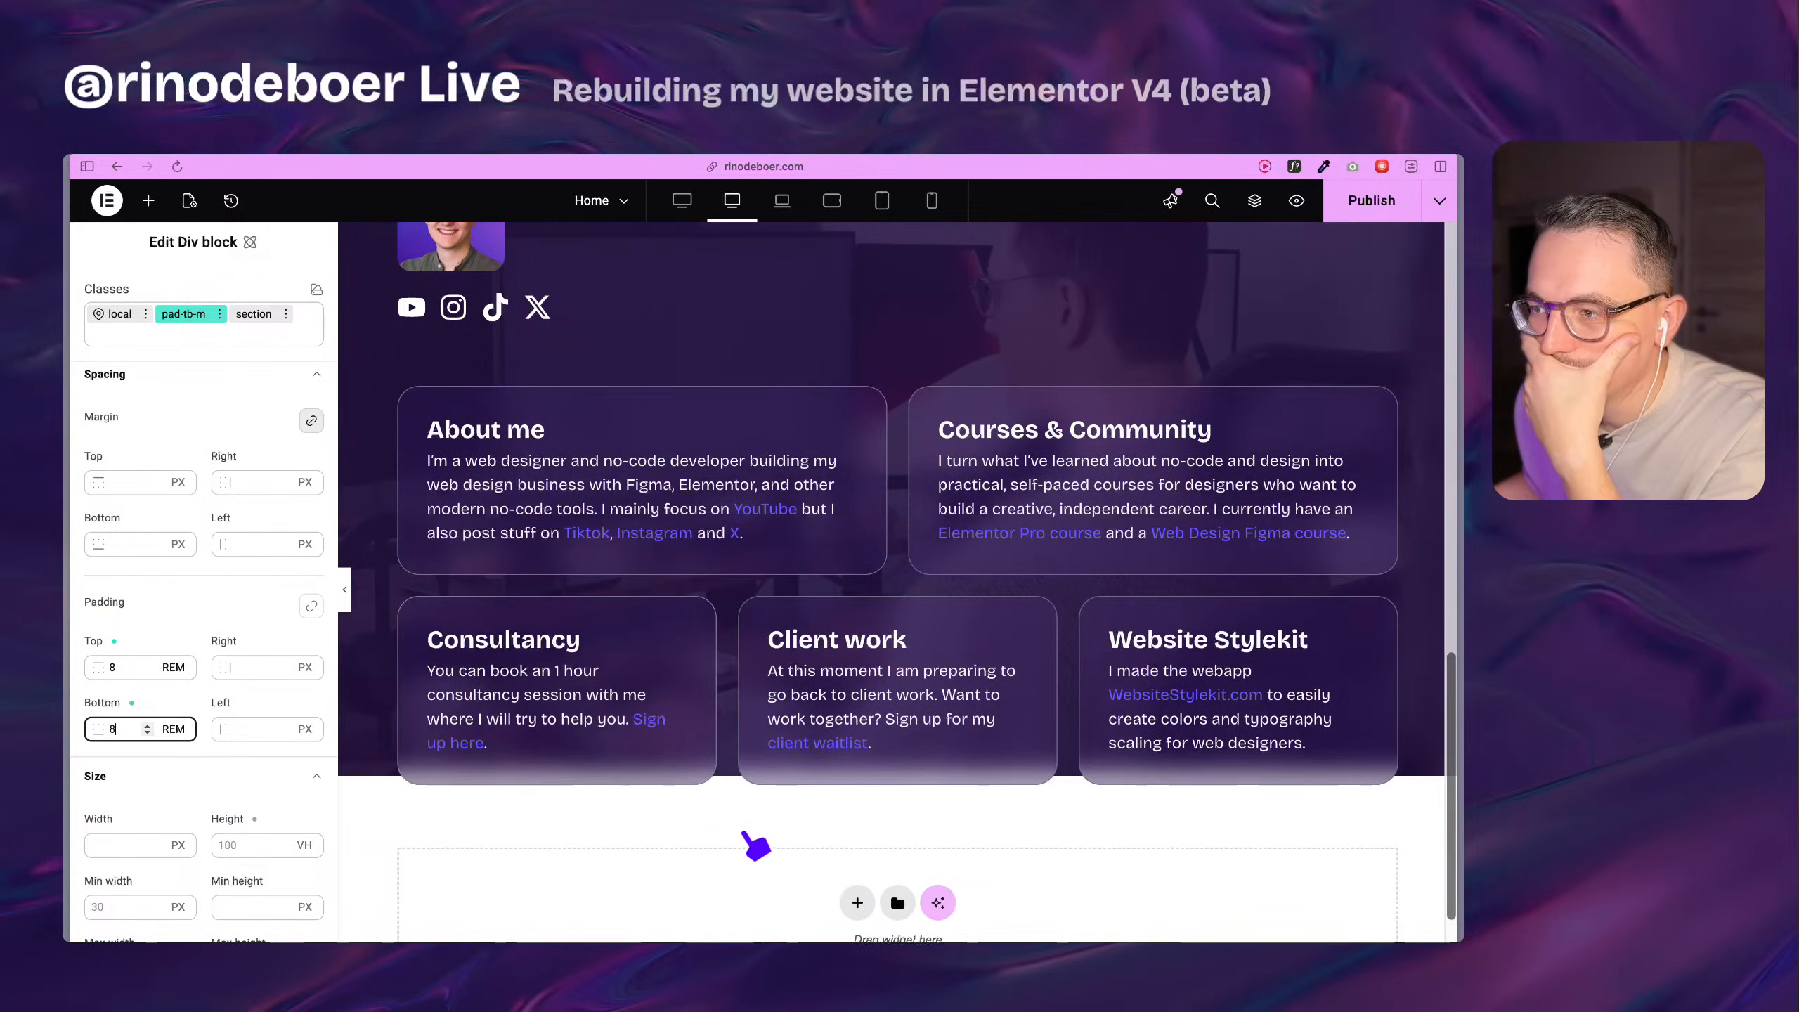
left_click(200, 779)
scroll(587, 698, "up", 5)
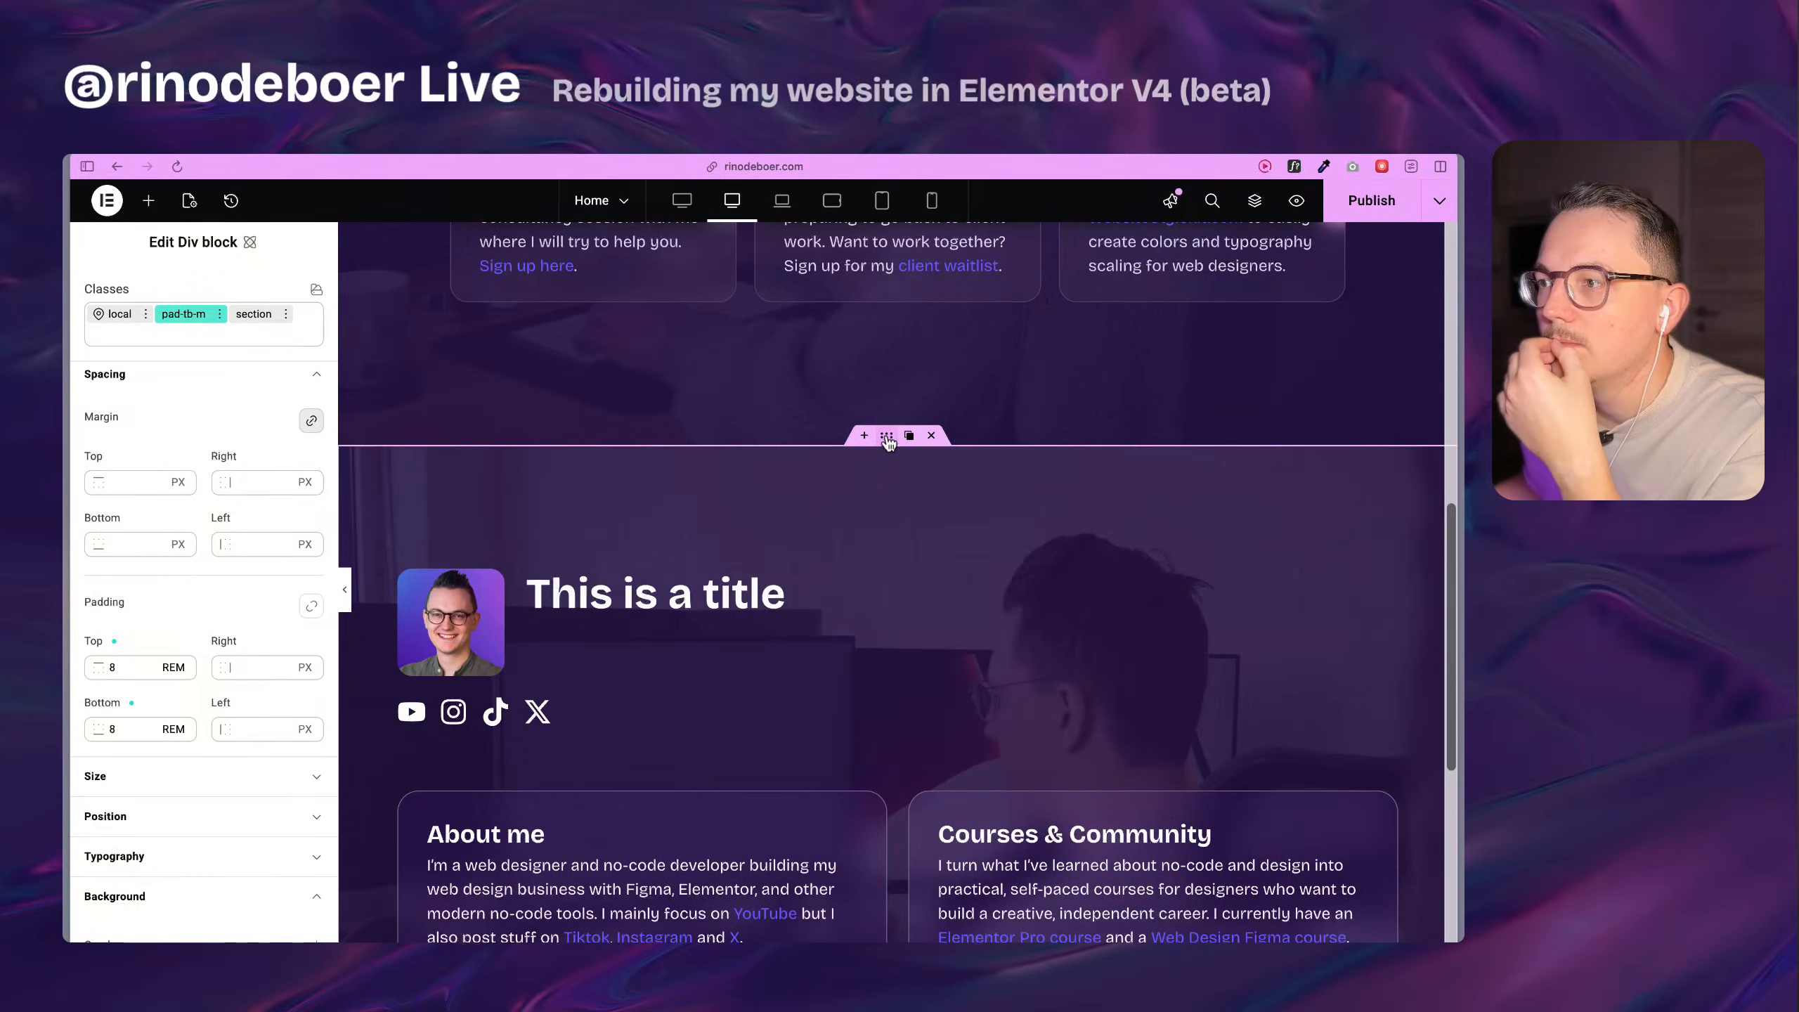
left_click(111, 317)
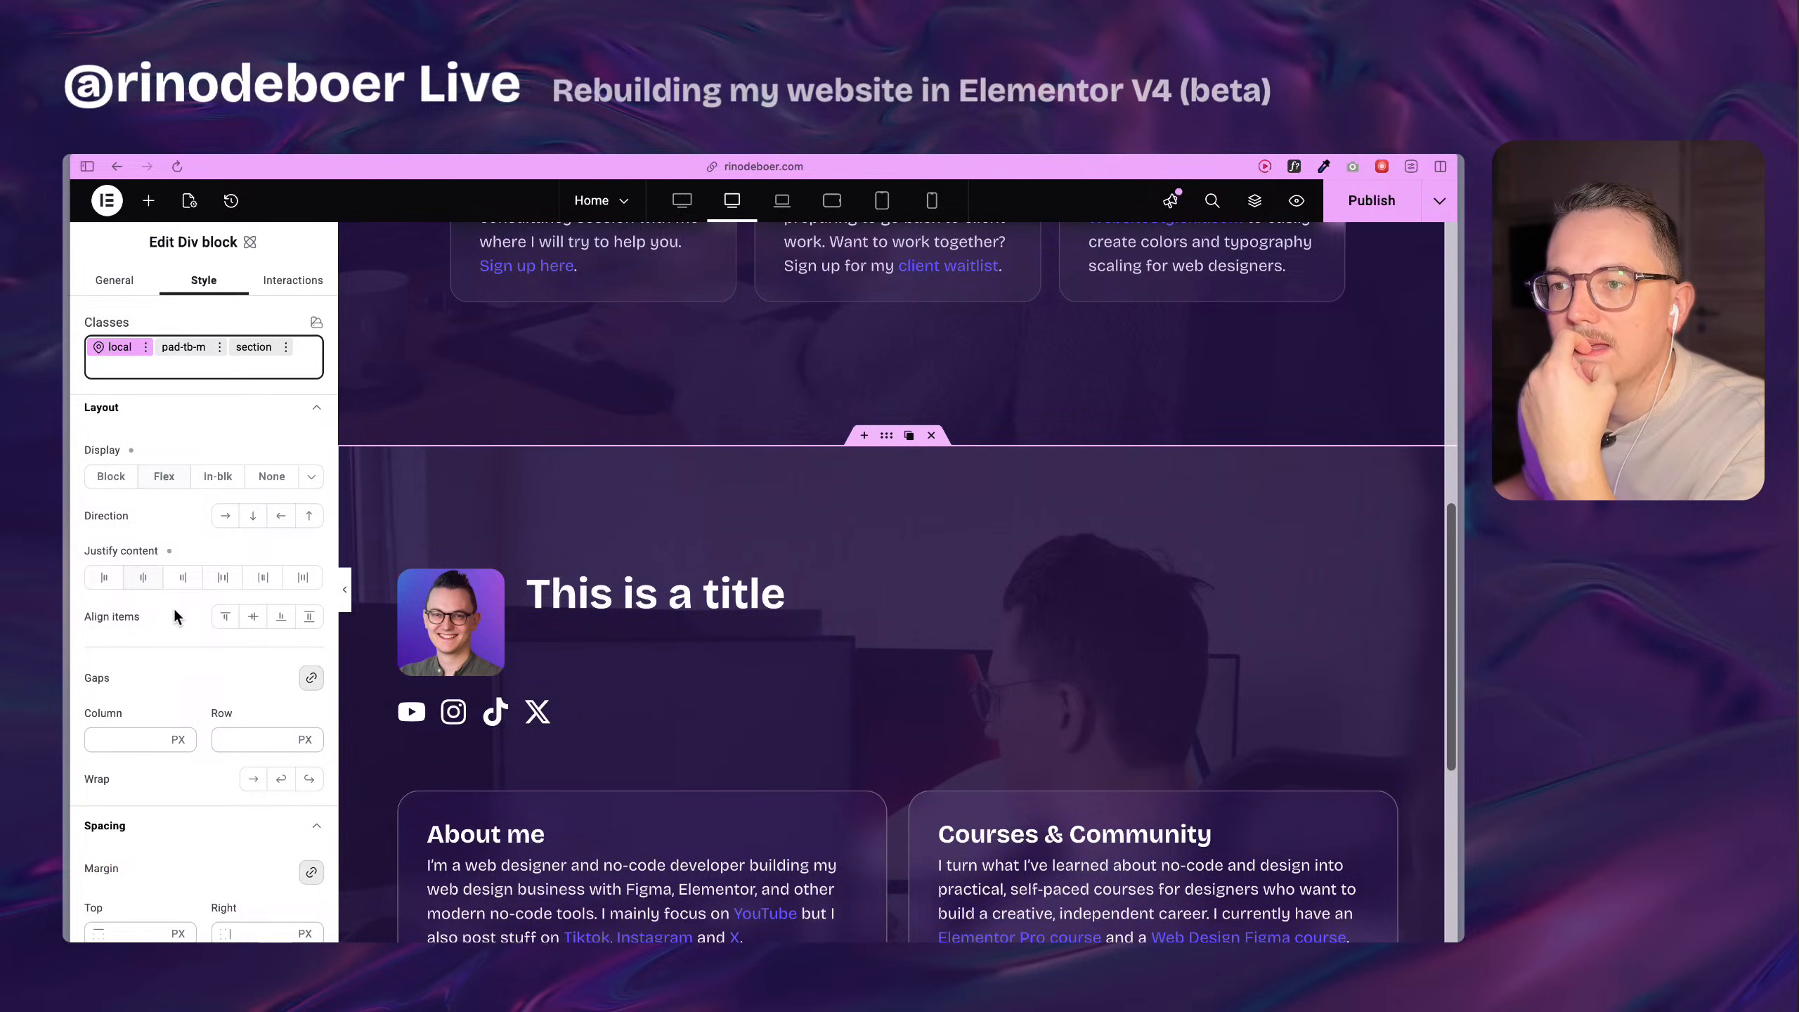
scroll(178, 616, "down", 10)
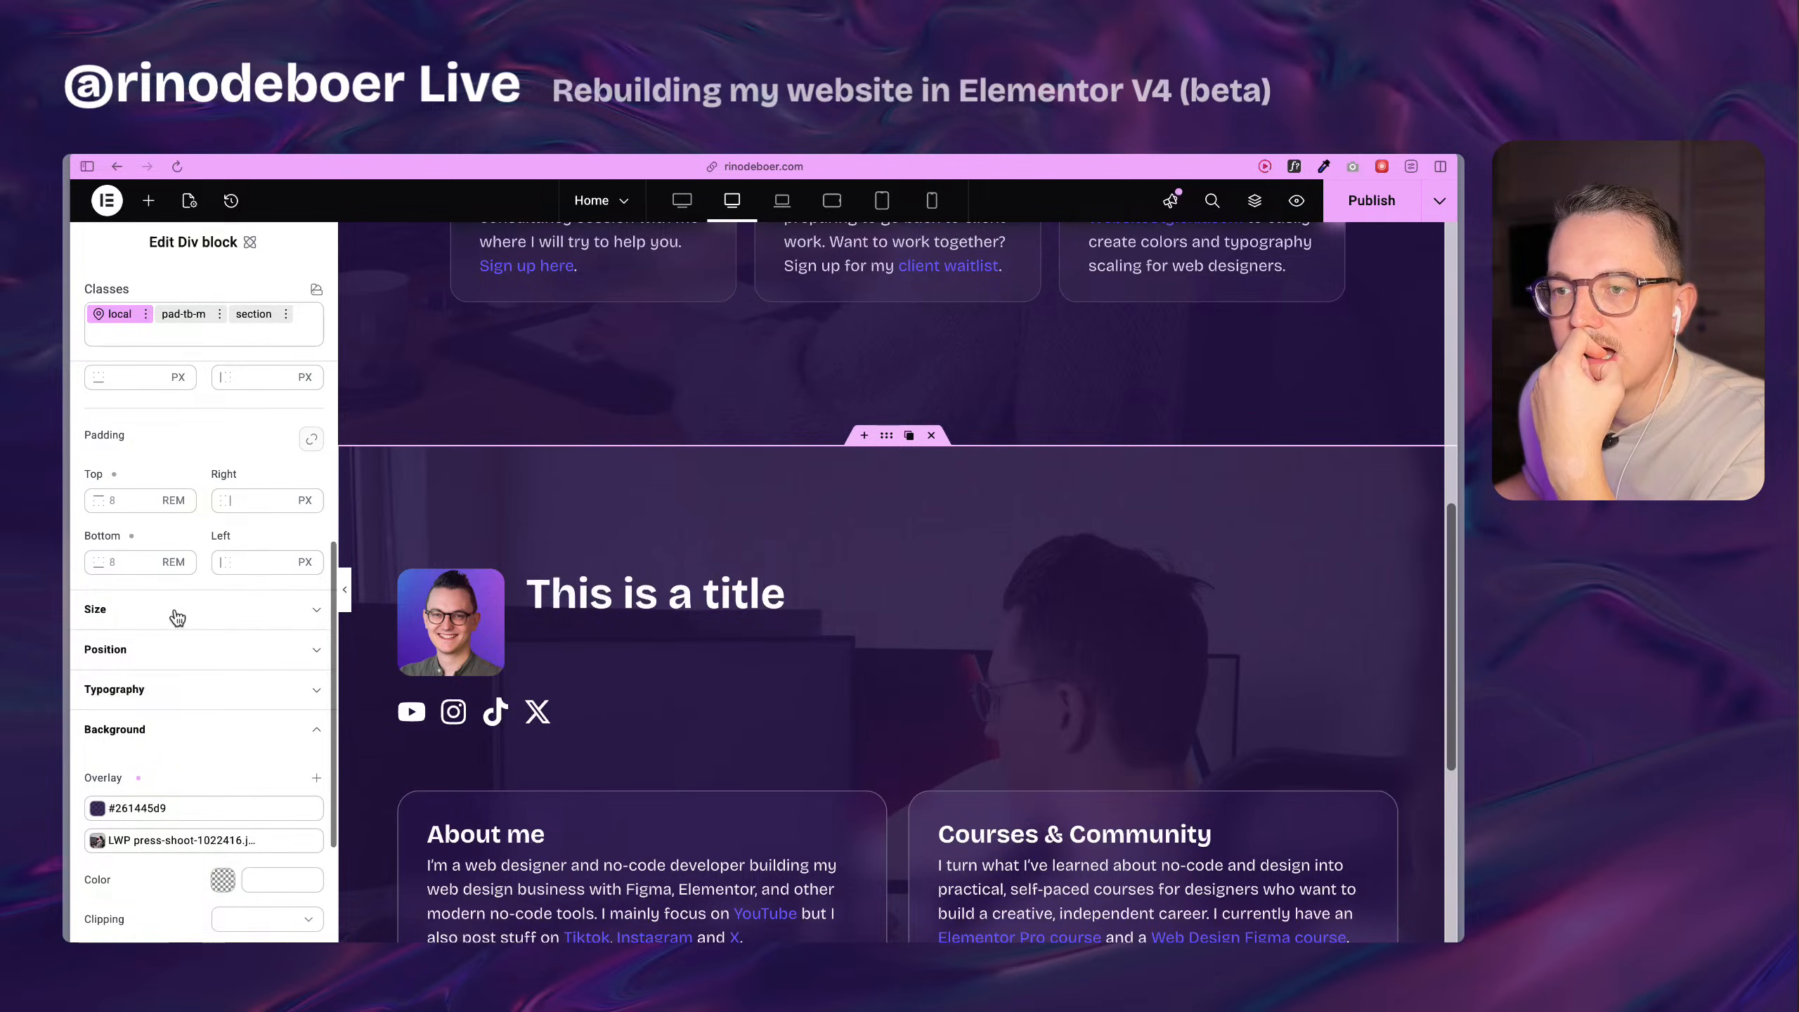
scroll(180, 610, "up", 2)
left_click(250, 533)
left_click_drag(243, 535, 213, 535)
key("BackSpace")
left_click(250, 595)
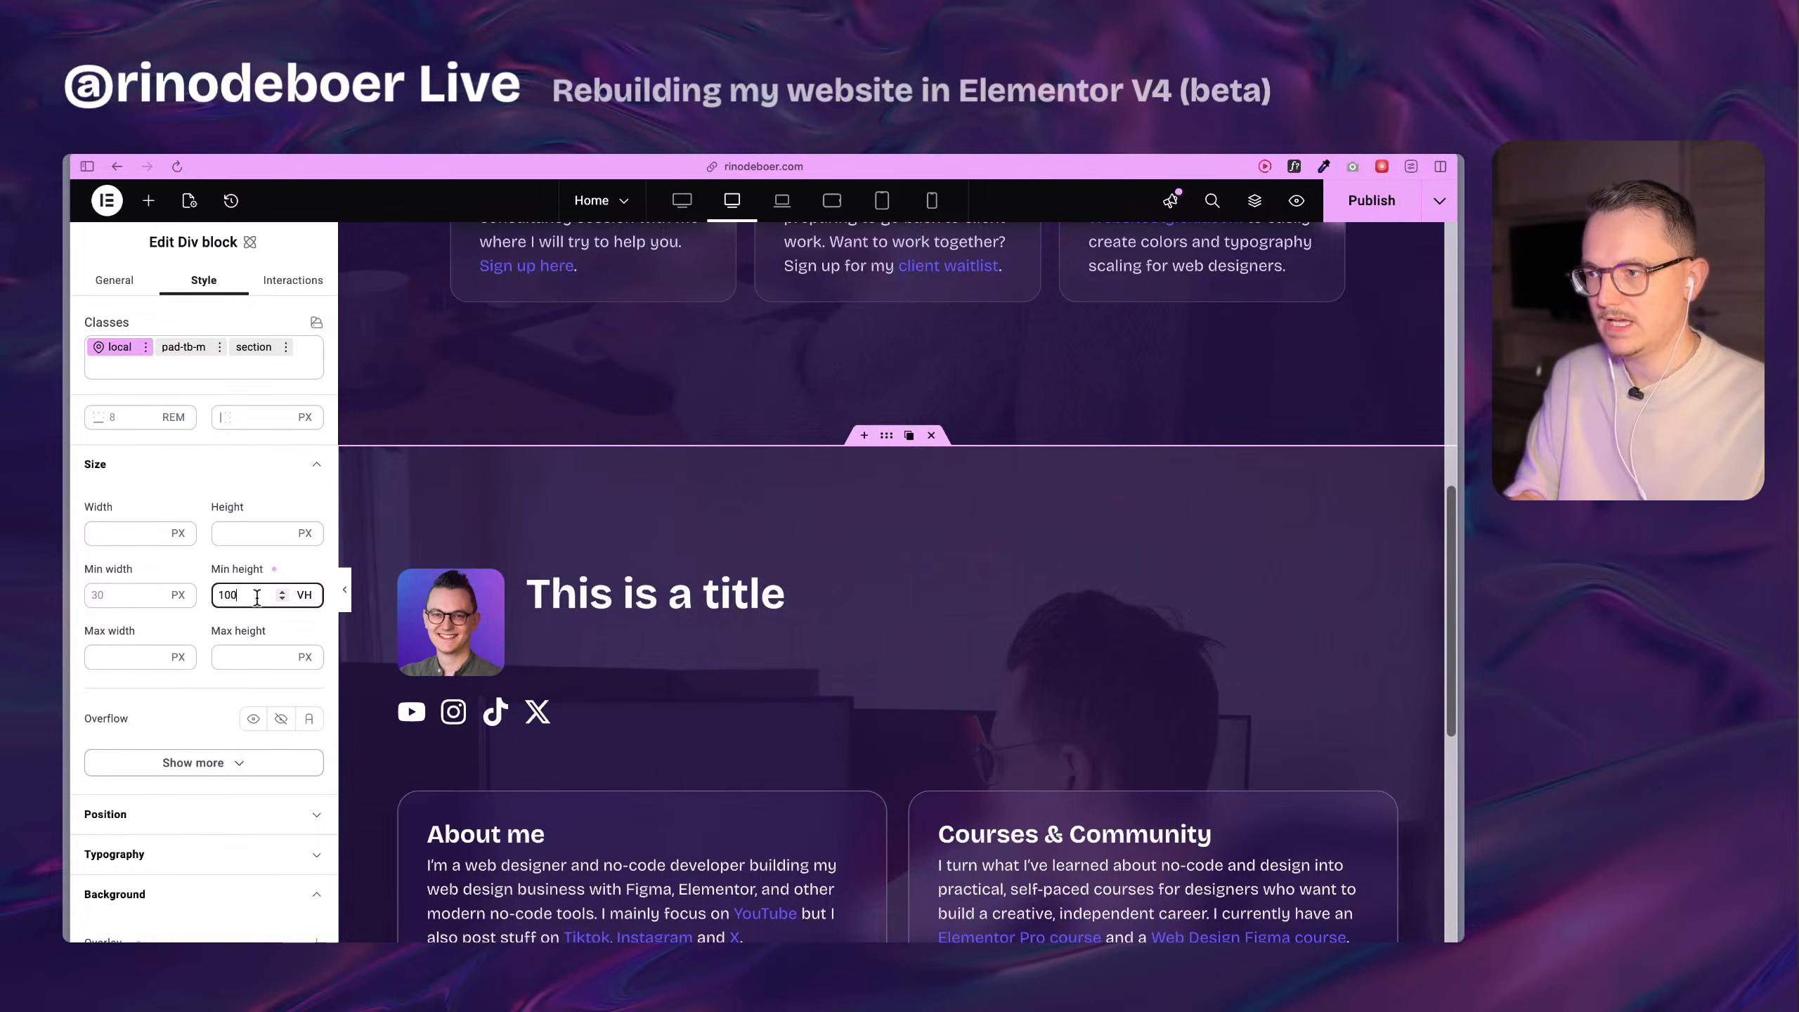
Compare the rebuilt section's spacing and cards with the original section above it.
scroll(666, 641, "down", 10)
scroll(708, 645, "up", 7)
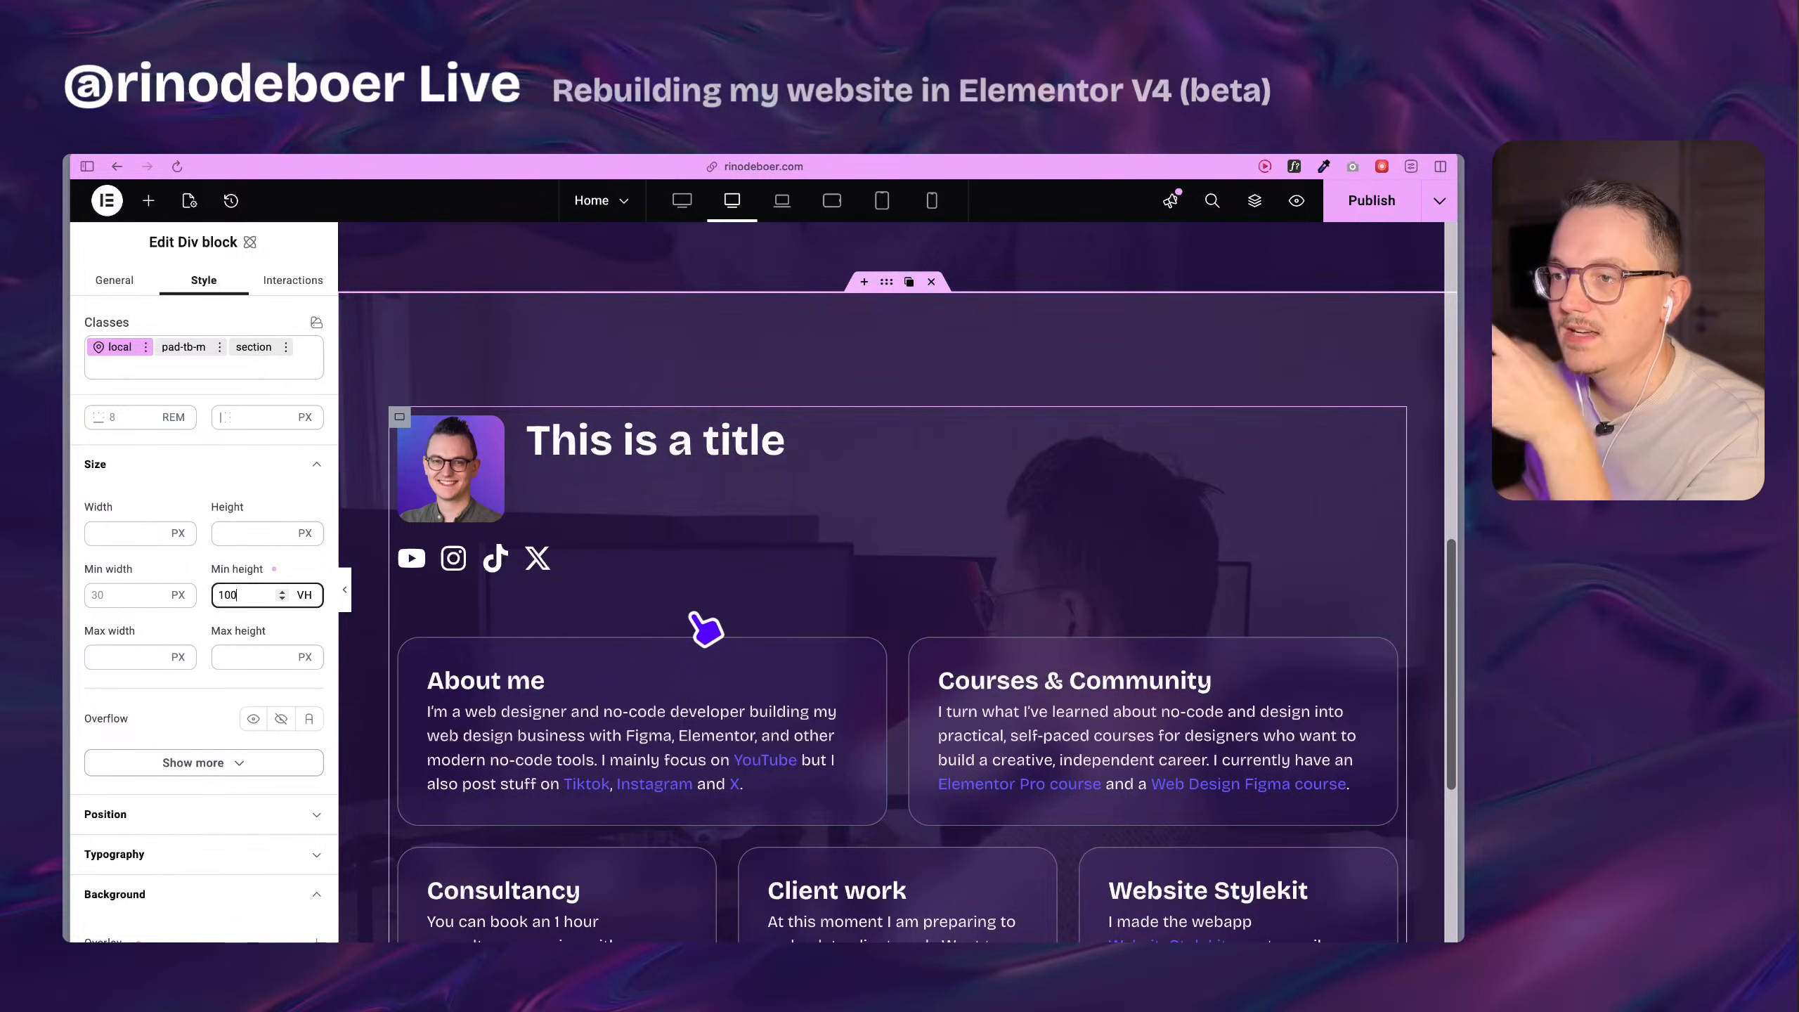
scroll(707, 628, "down", 2)
scroll(705, 623, "down", 5)
scroll(855, 675, "up", 3)
scroll(527, 468, "up", 3)
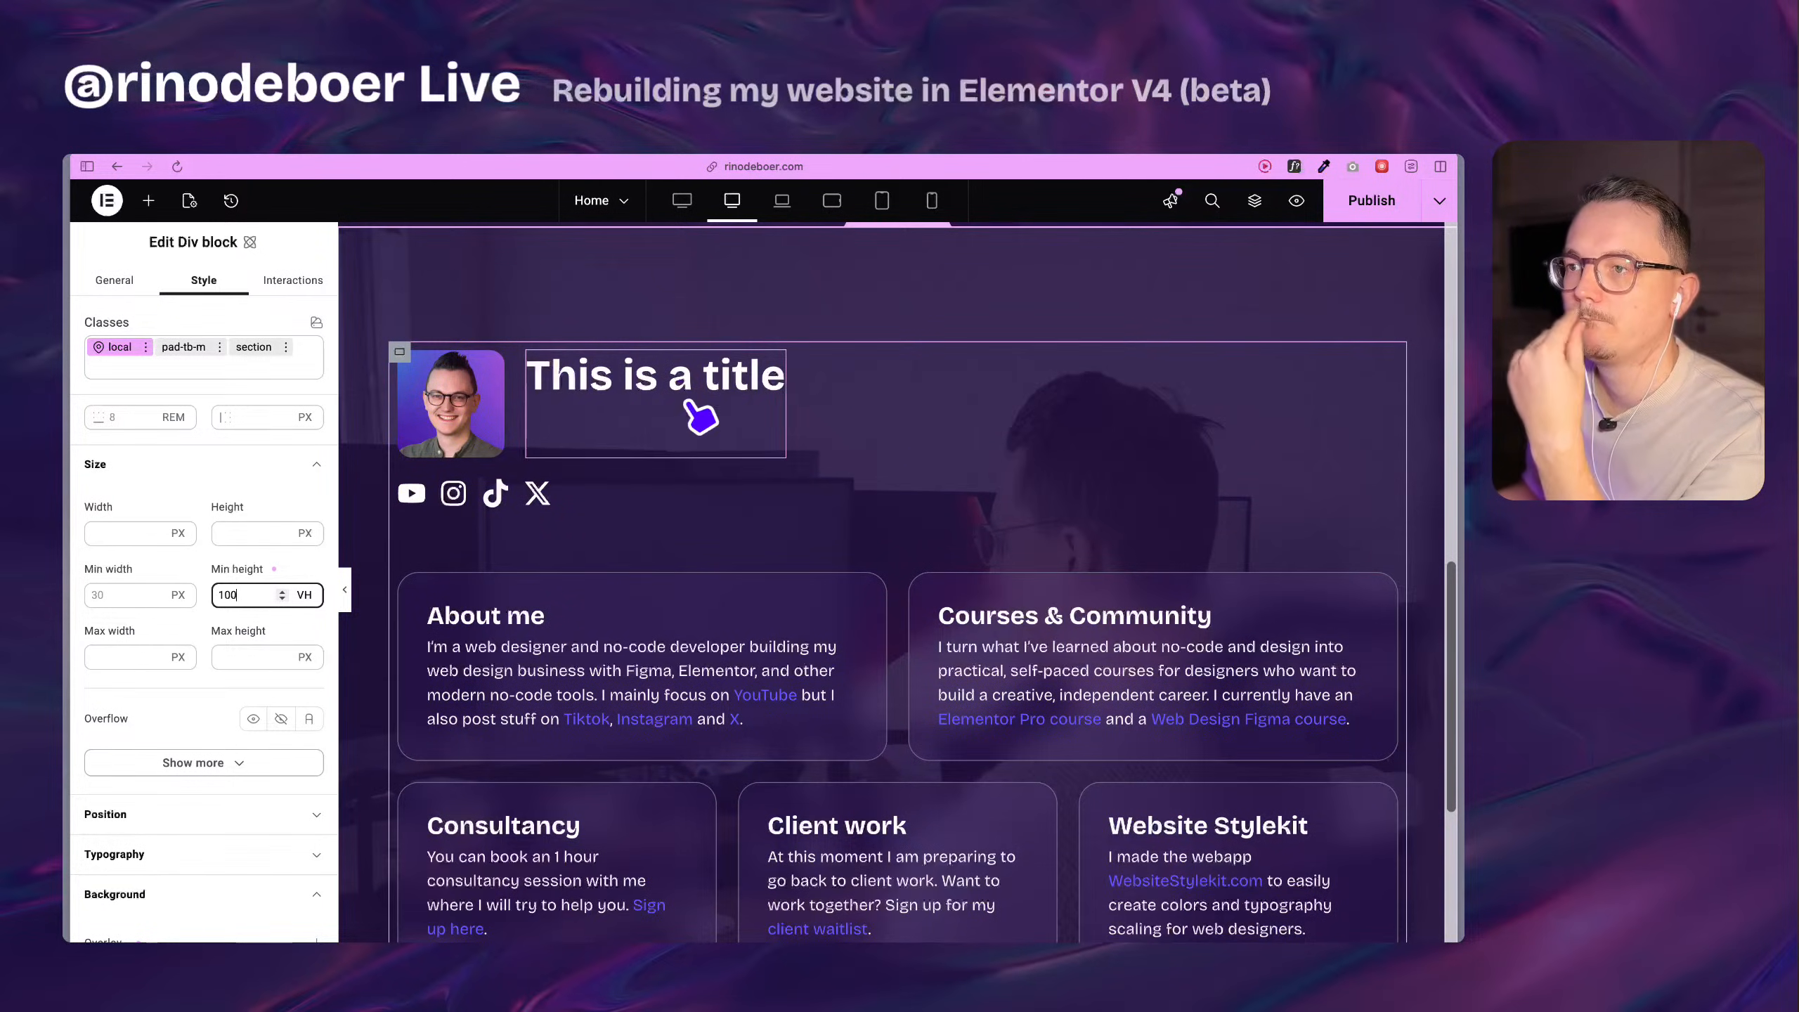
scroll(658, 493, "up", 2)
scroll(505, 560, "up", 15)
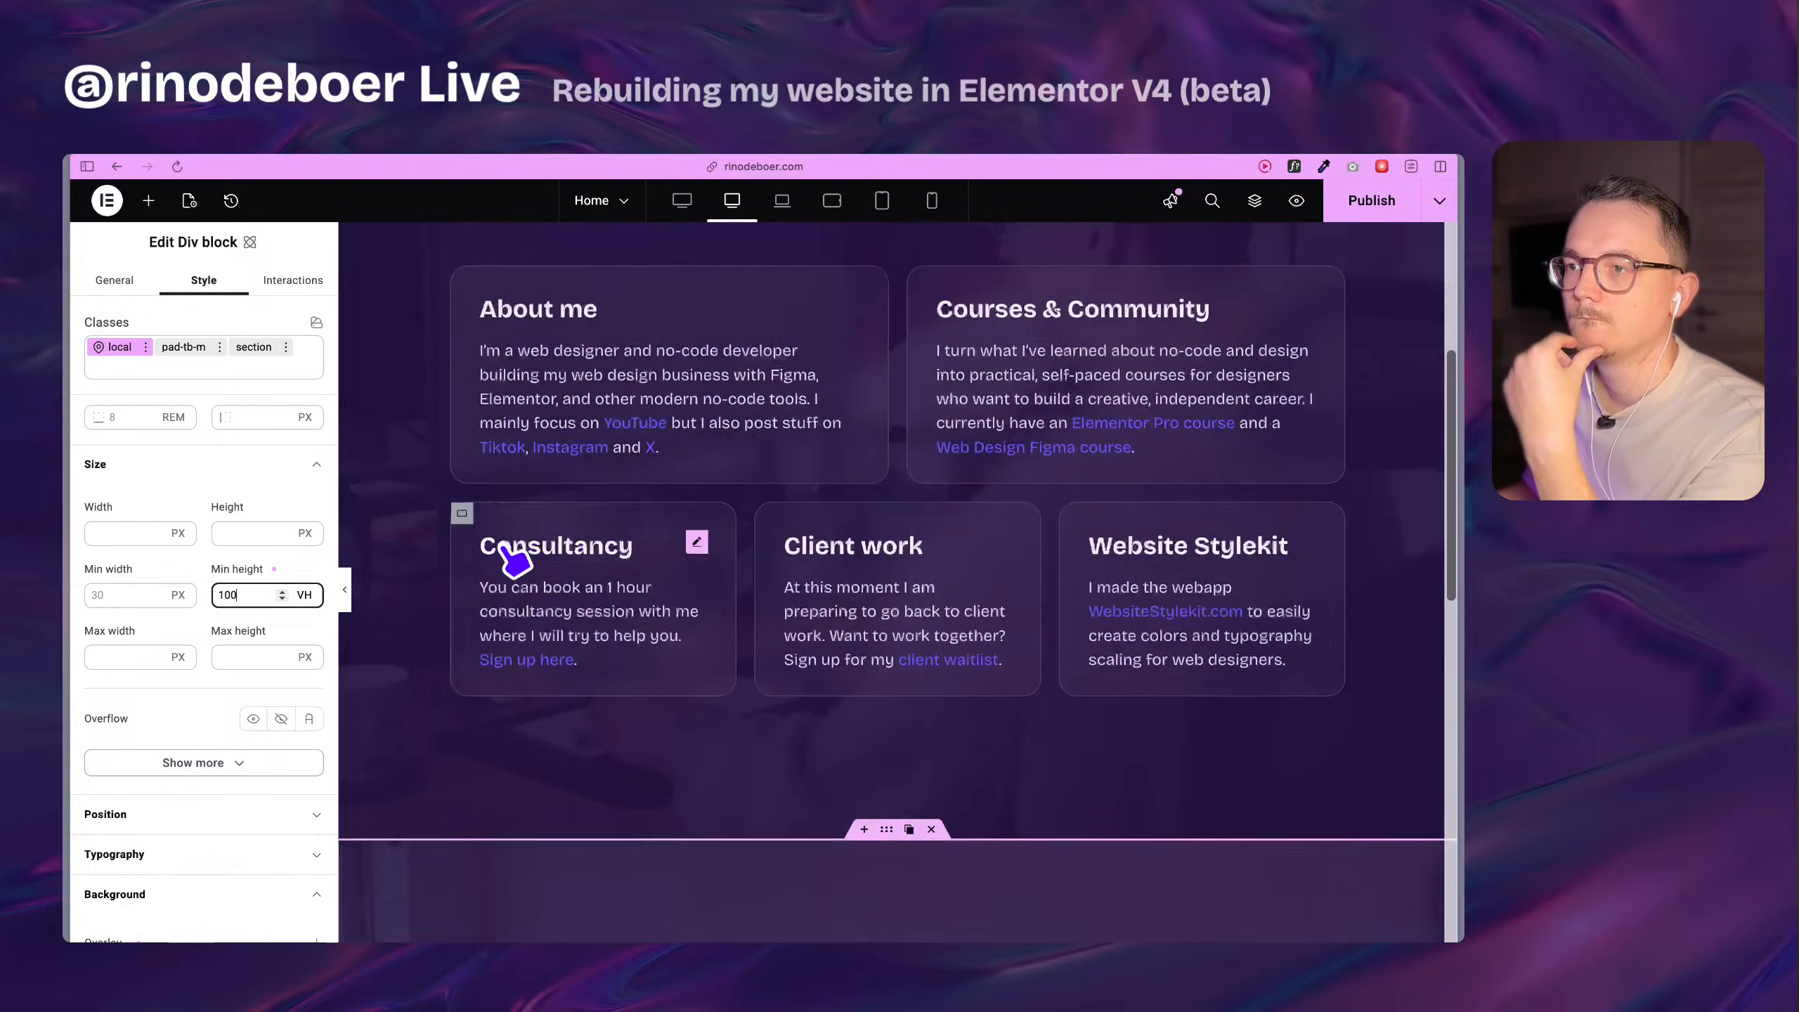
scroll(630, 485, "down", 6)
scroll(617, 489, "down", 6)
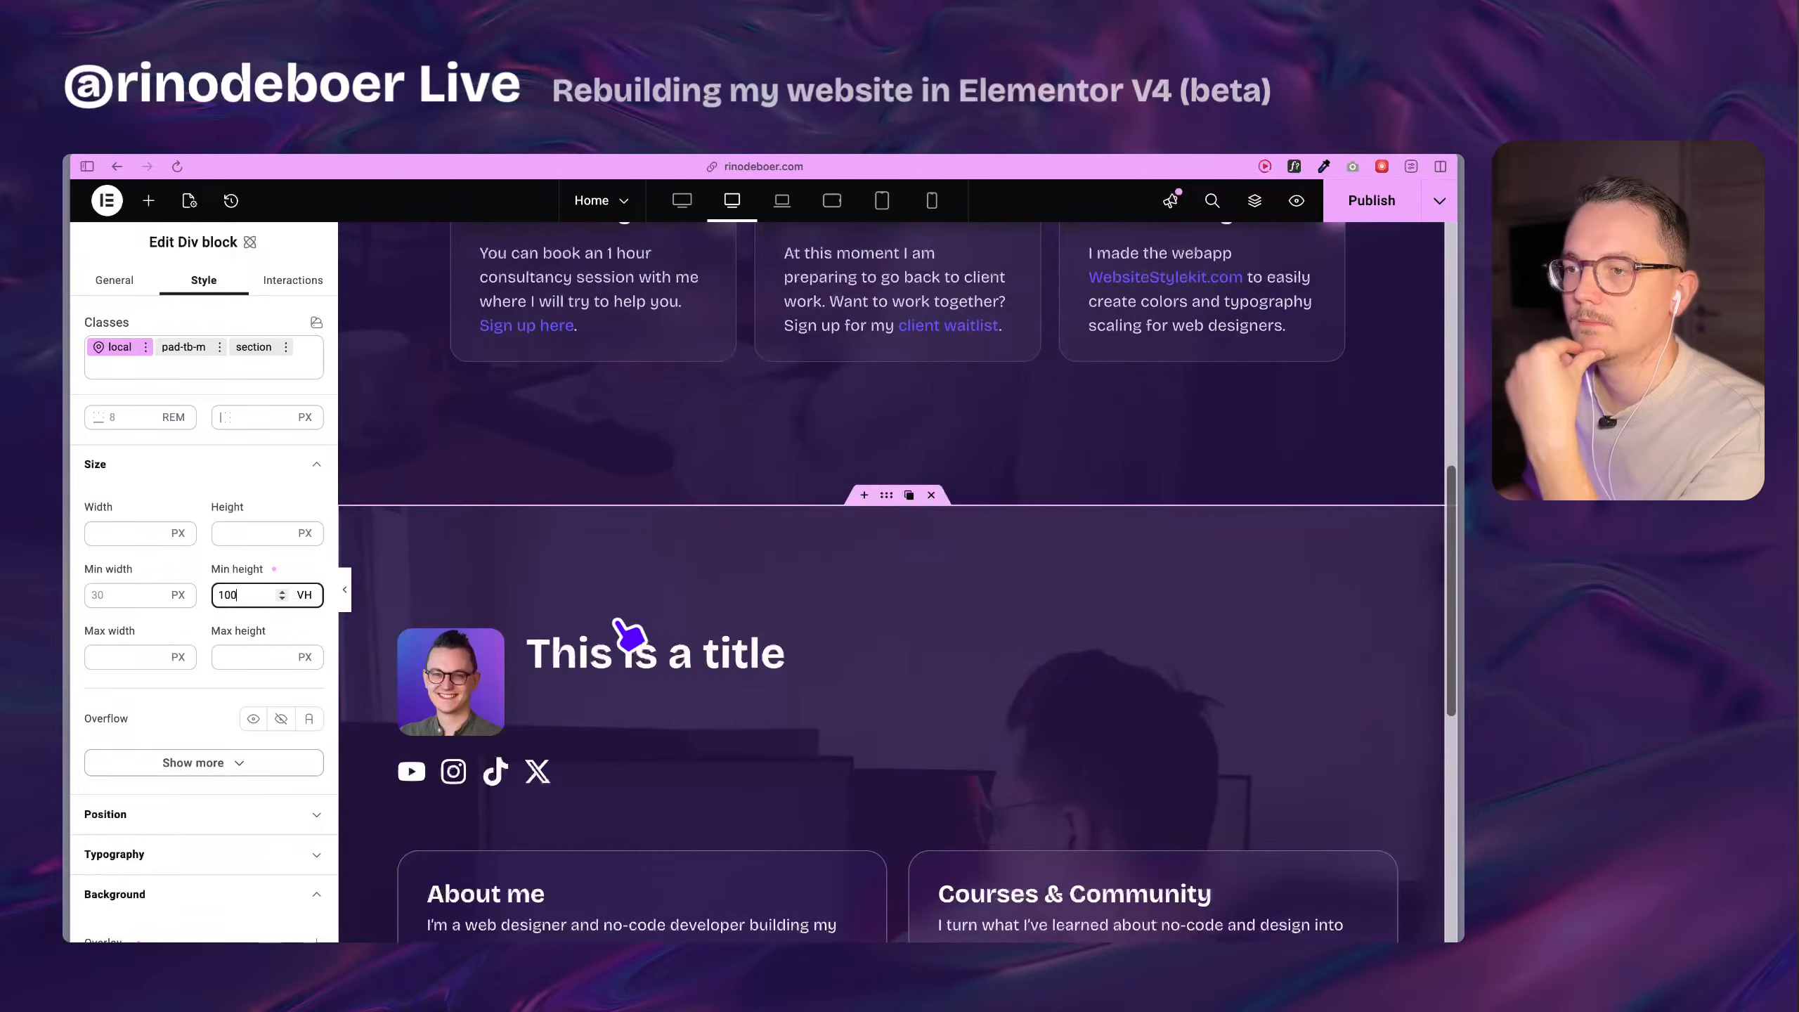
Replace the placeholder title beside the profile image with the site owner's name.
left_click(653, 677)
double_click(655, 668)
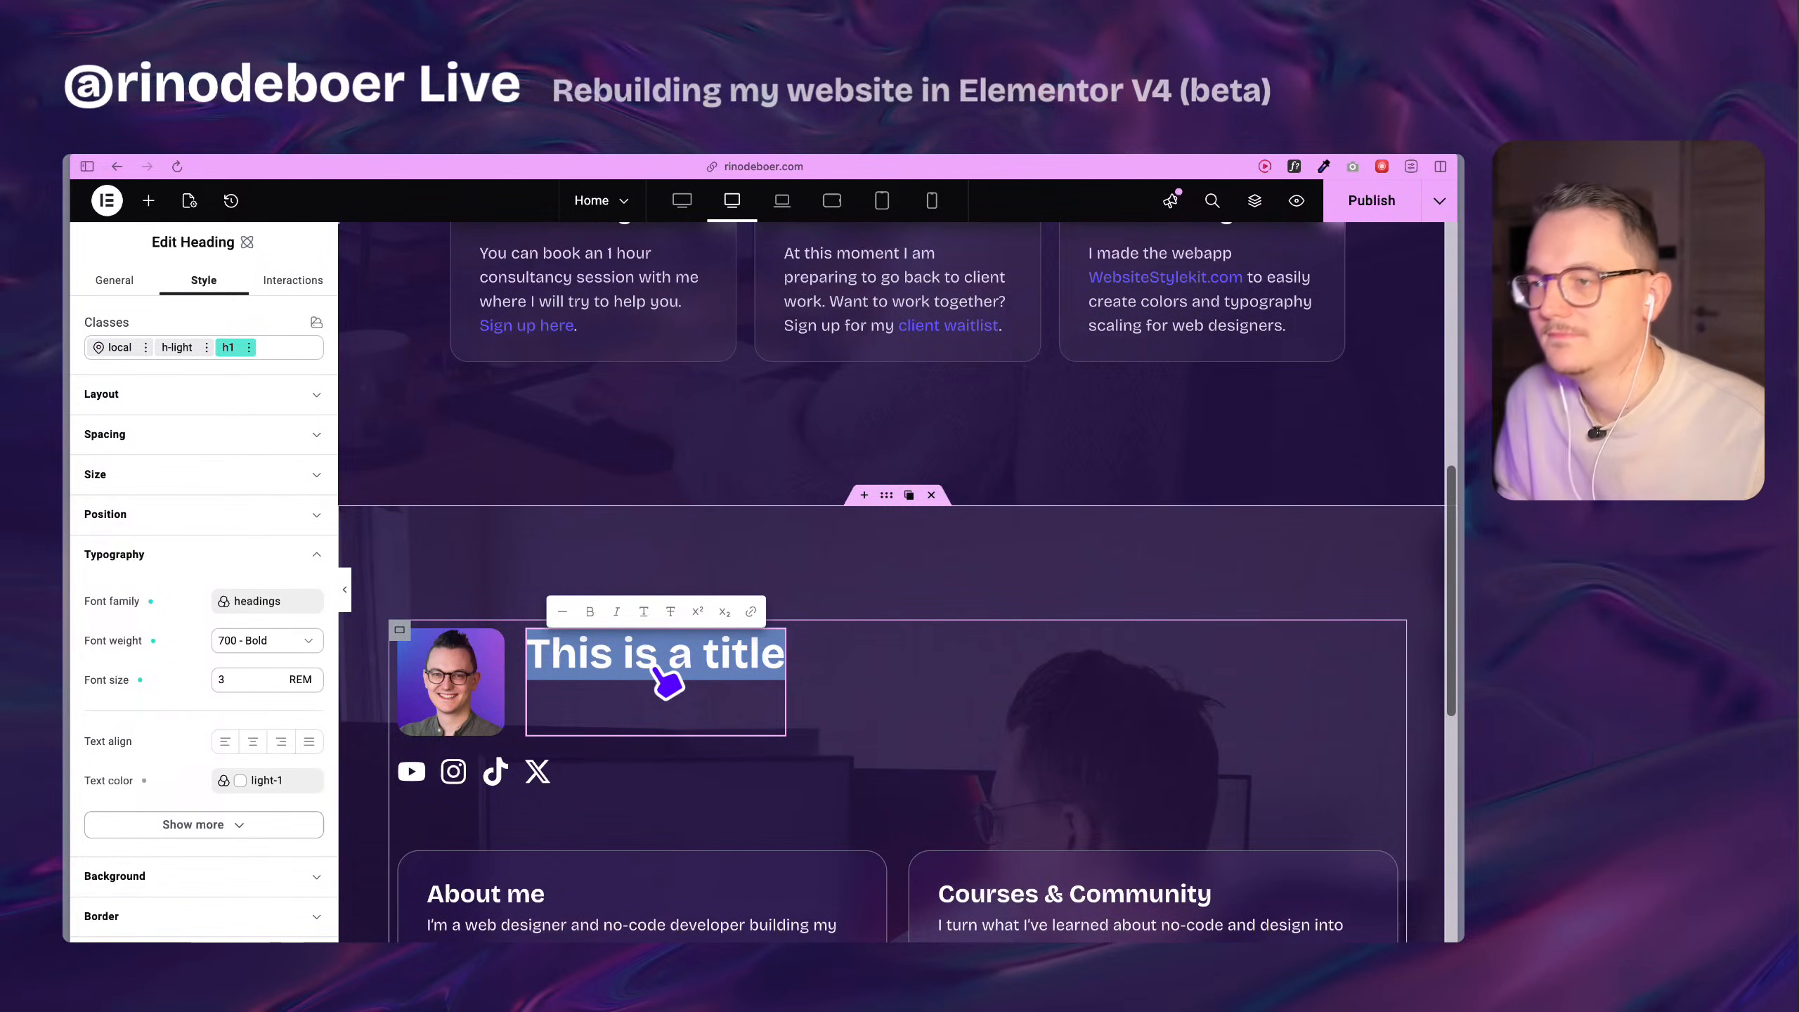
type("Rino de Boer")
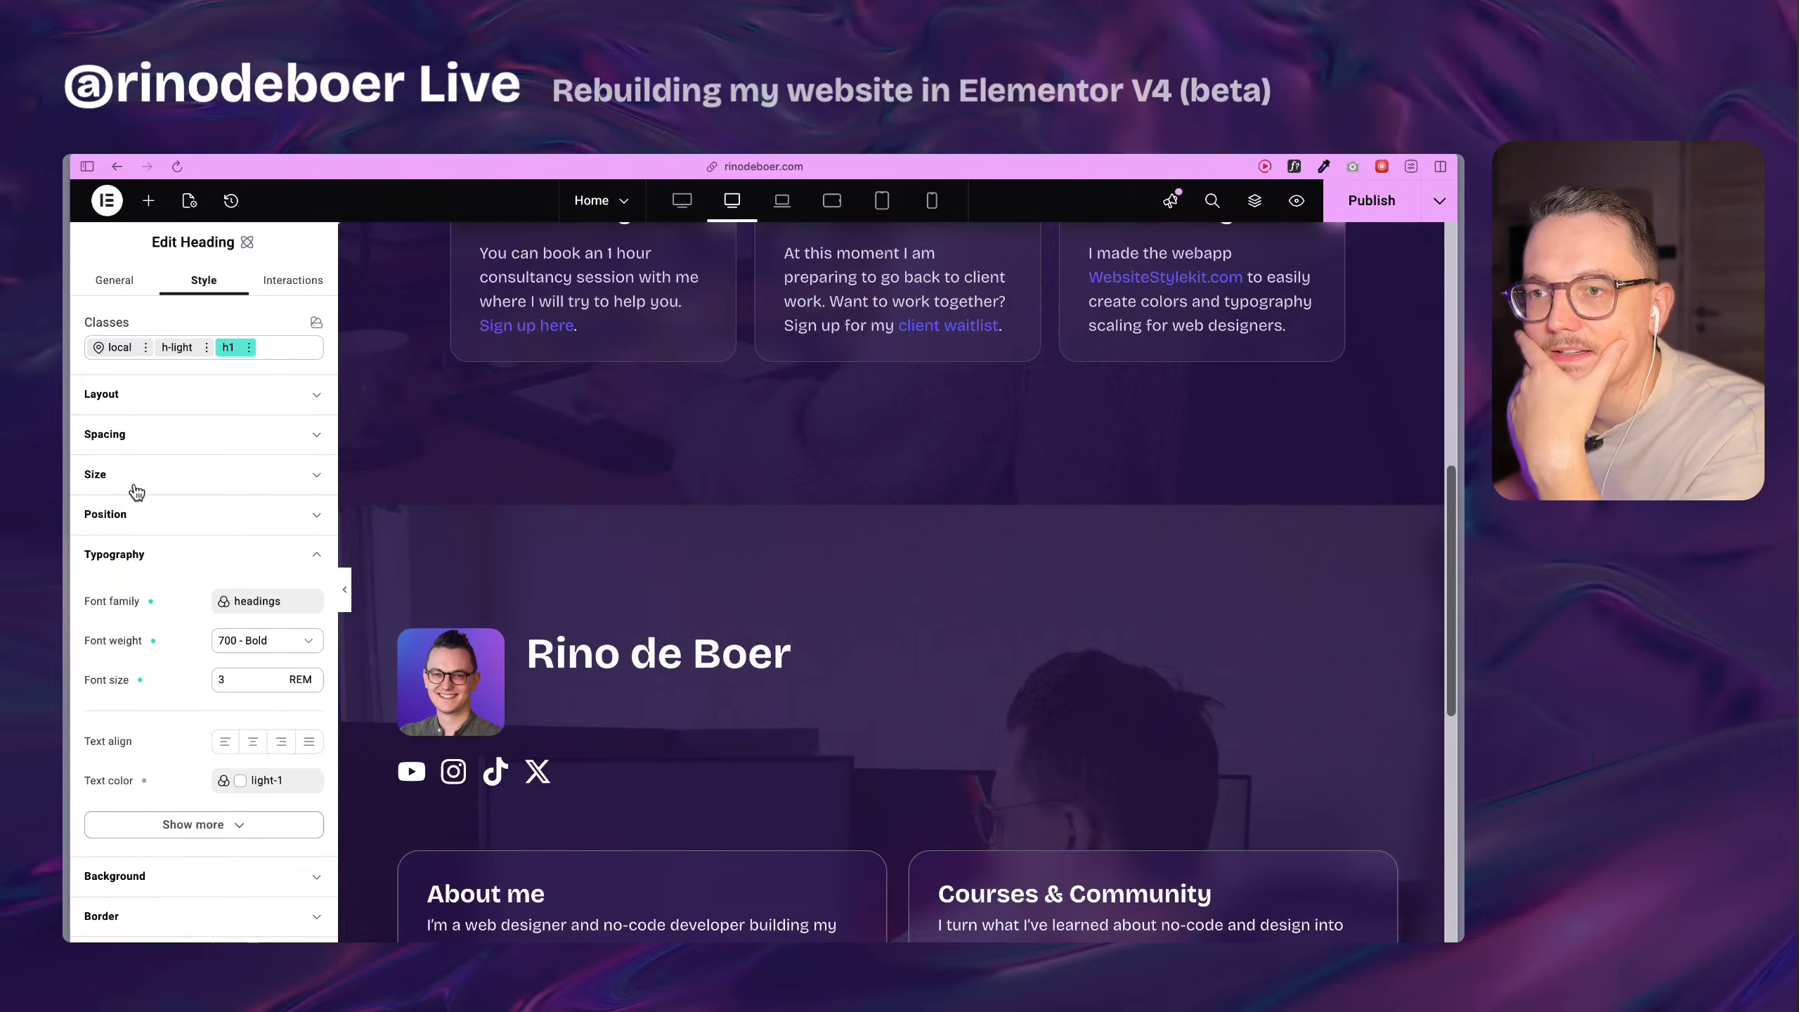
Set the title heading's width to 100% in its local class.
left_click(132, 476)
left_click(113, 347)
scroll(193, 509, "down", 4)
scroll(193, 509, "up", 5)
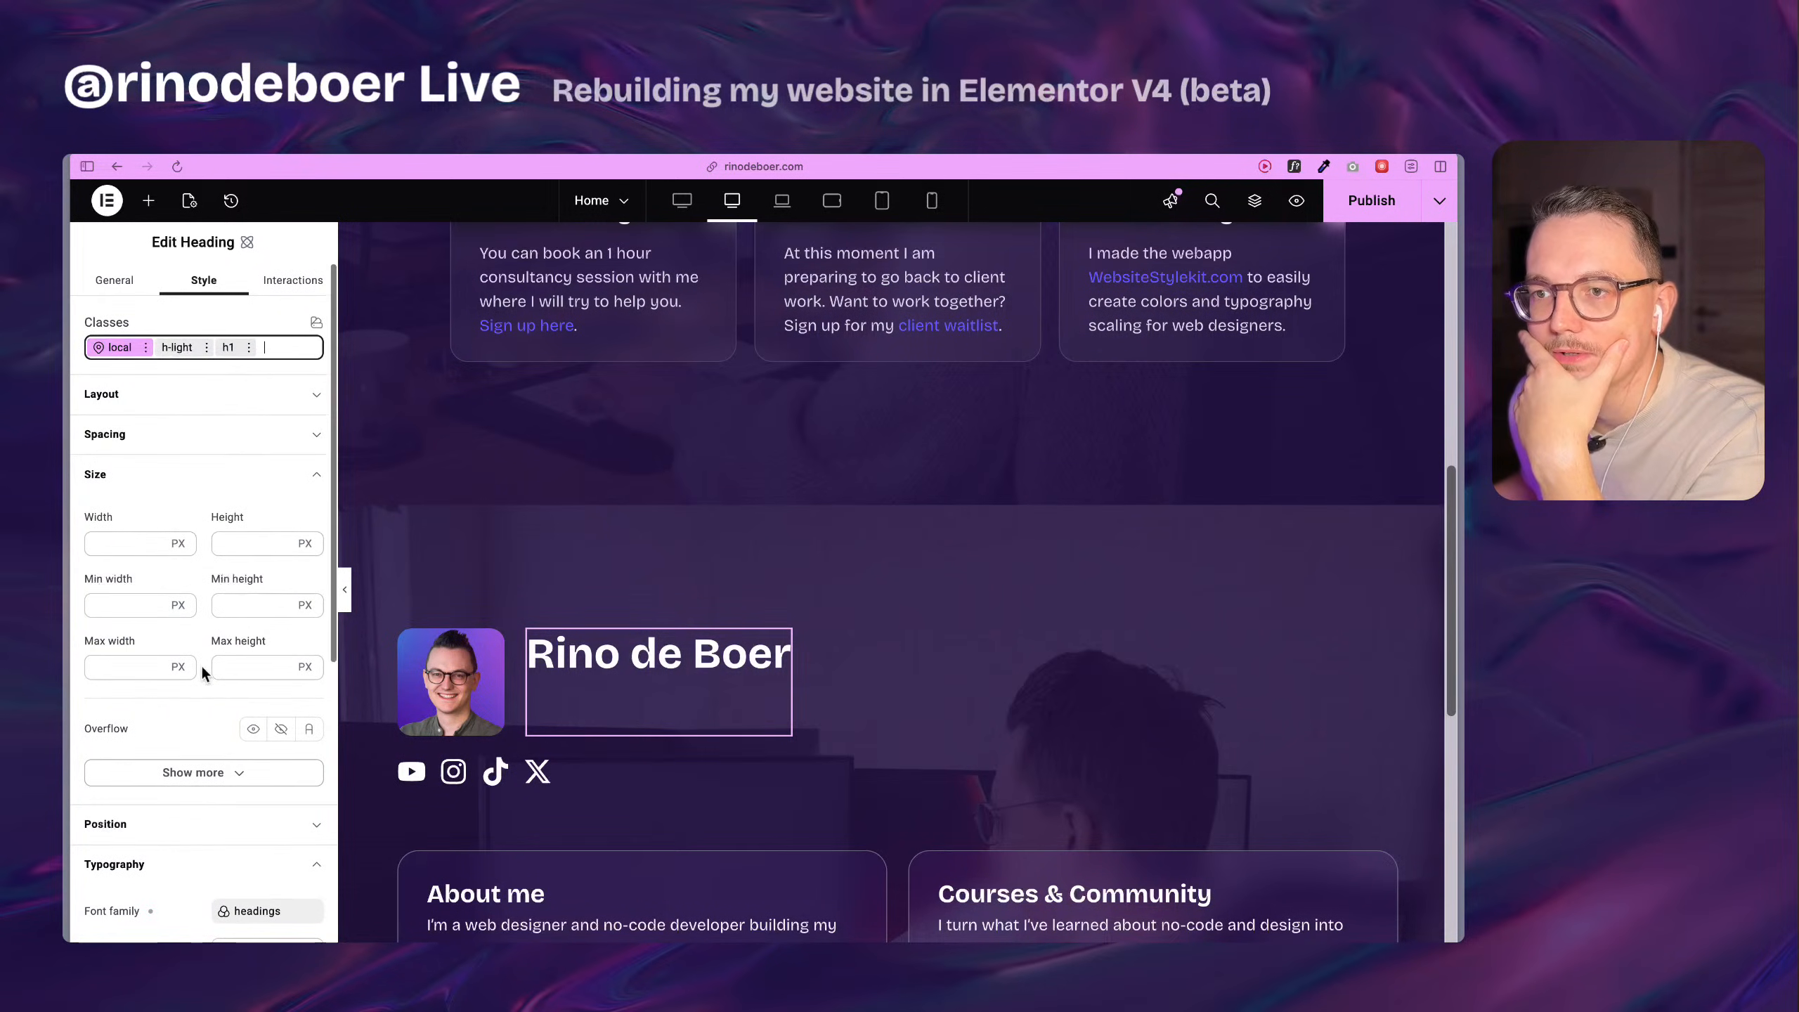
left_click(114, 542)
type("100%")
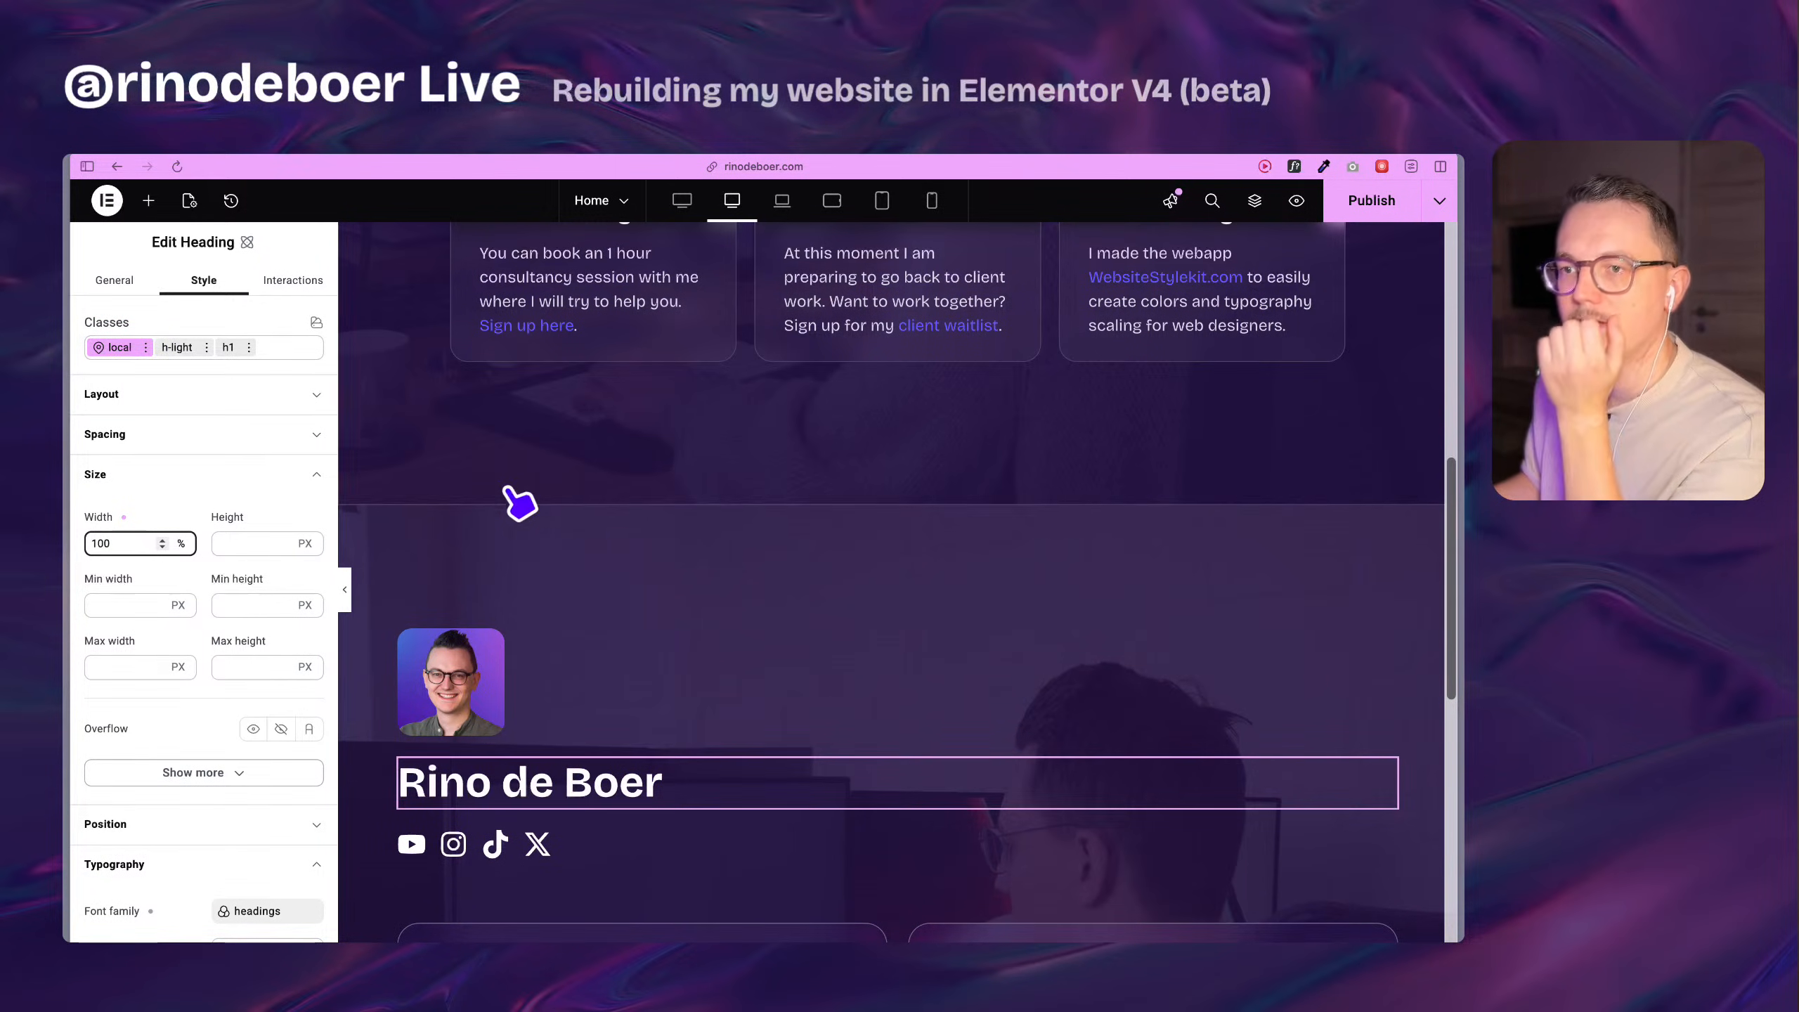
Review the rebuilt section from the profile image and heading down to the cards and bottom spacing.
scroll(544, 649, "down", 3)
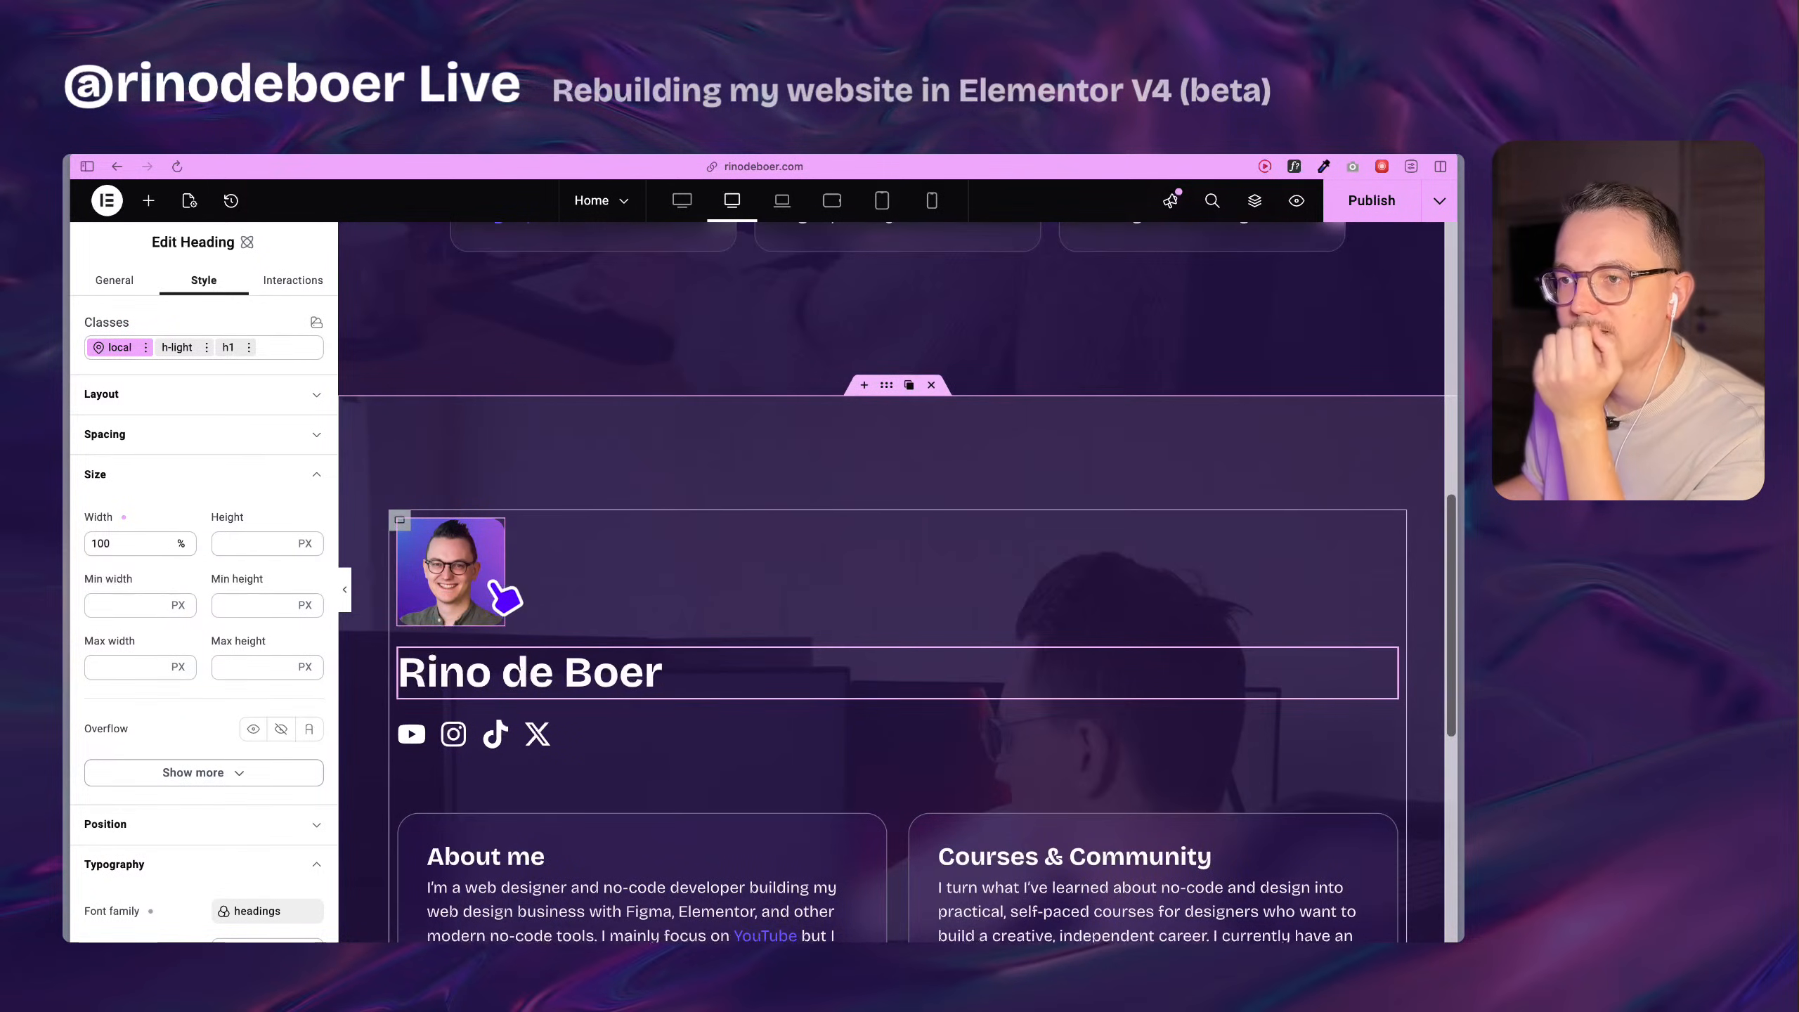
scroll(502, 594, "down", 4)
left_click(484, 448)
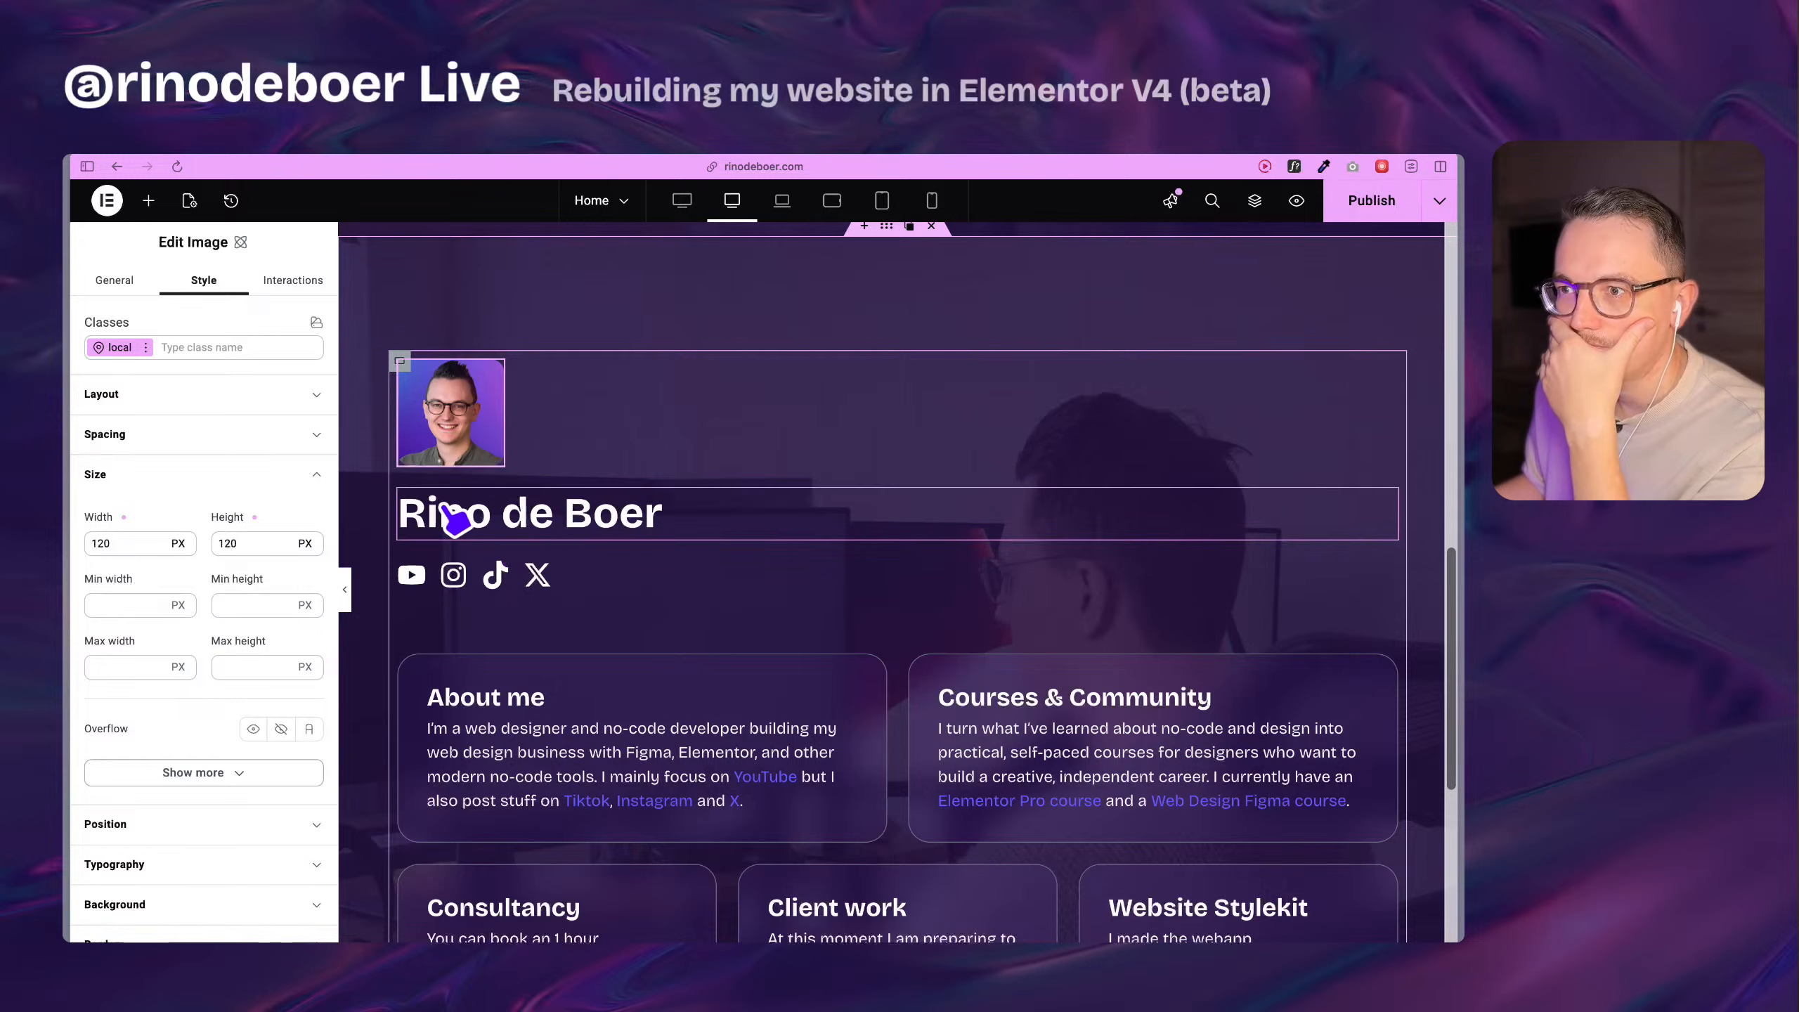
scroll(229, 691, "down", 5)
scroll(623, 663, "down", 3)
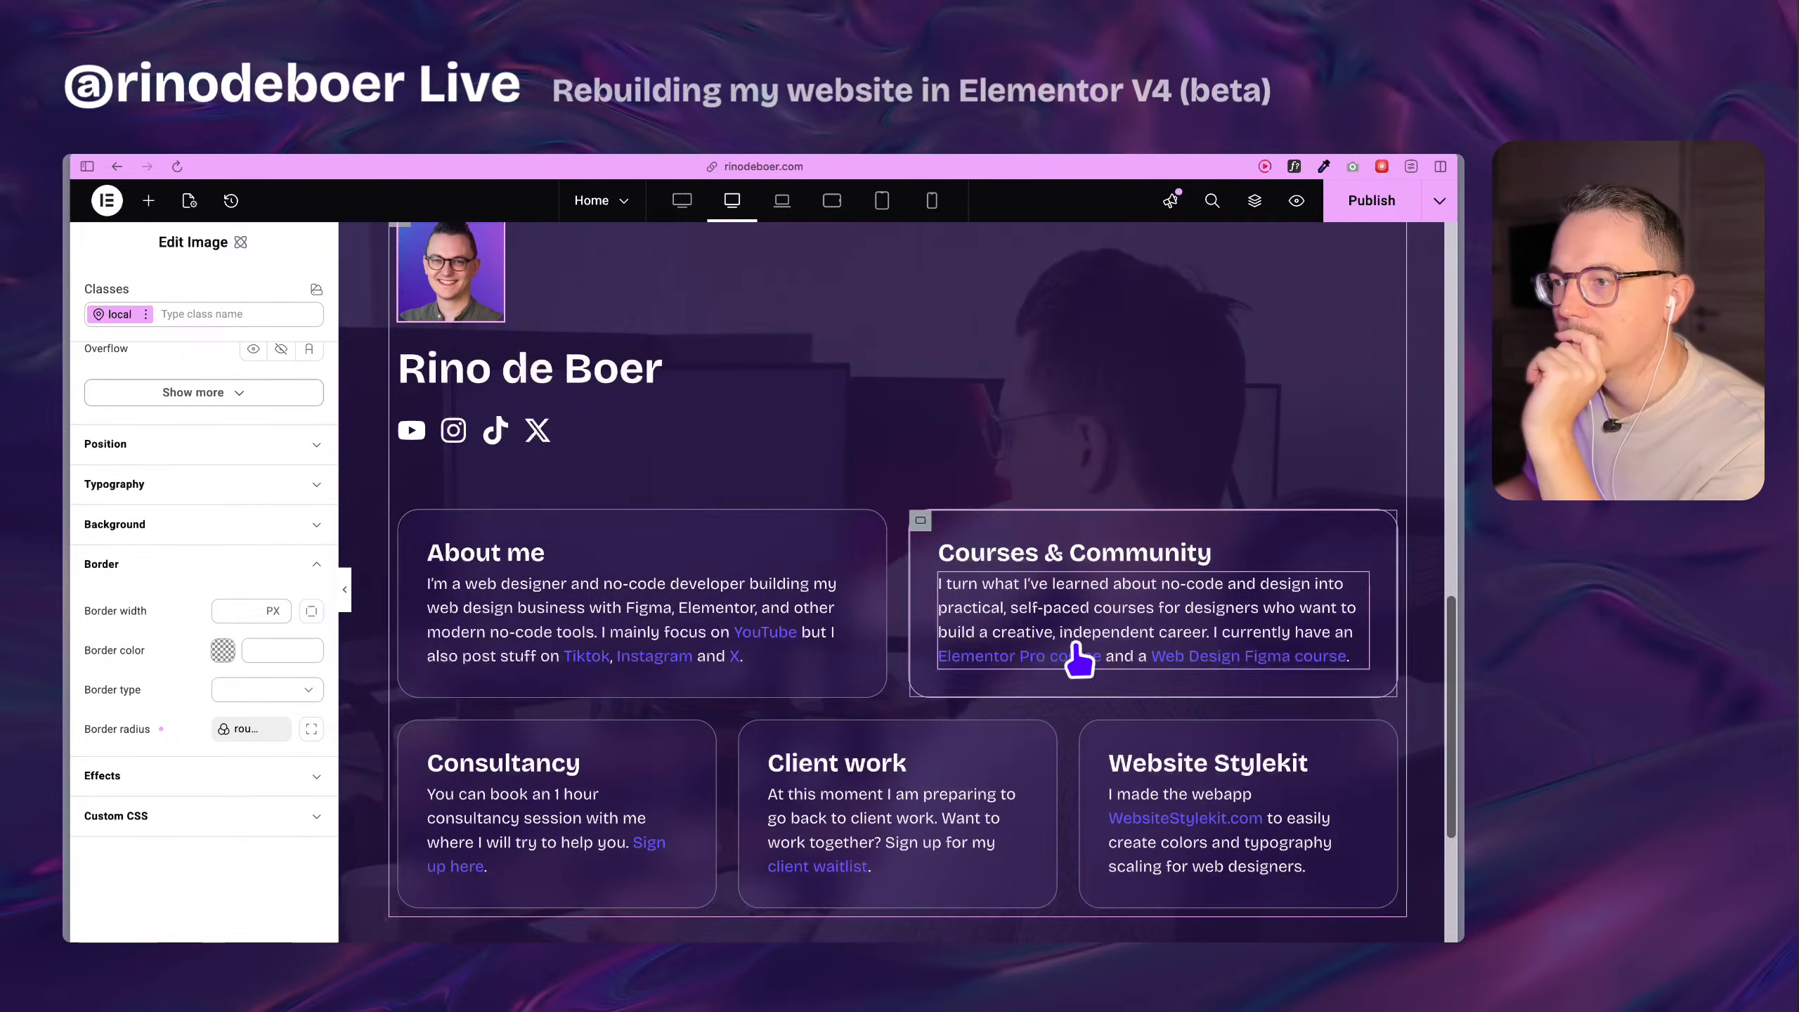
scroll(1020, 763, "down", 3)
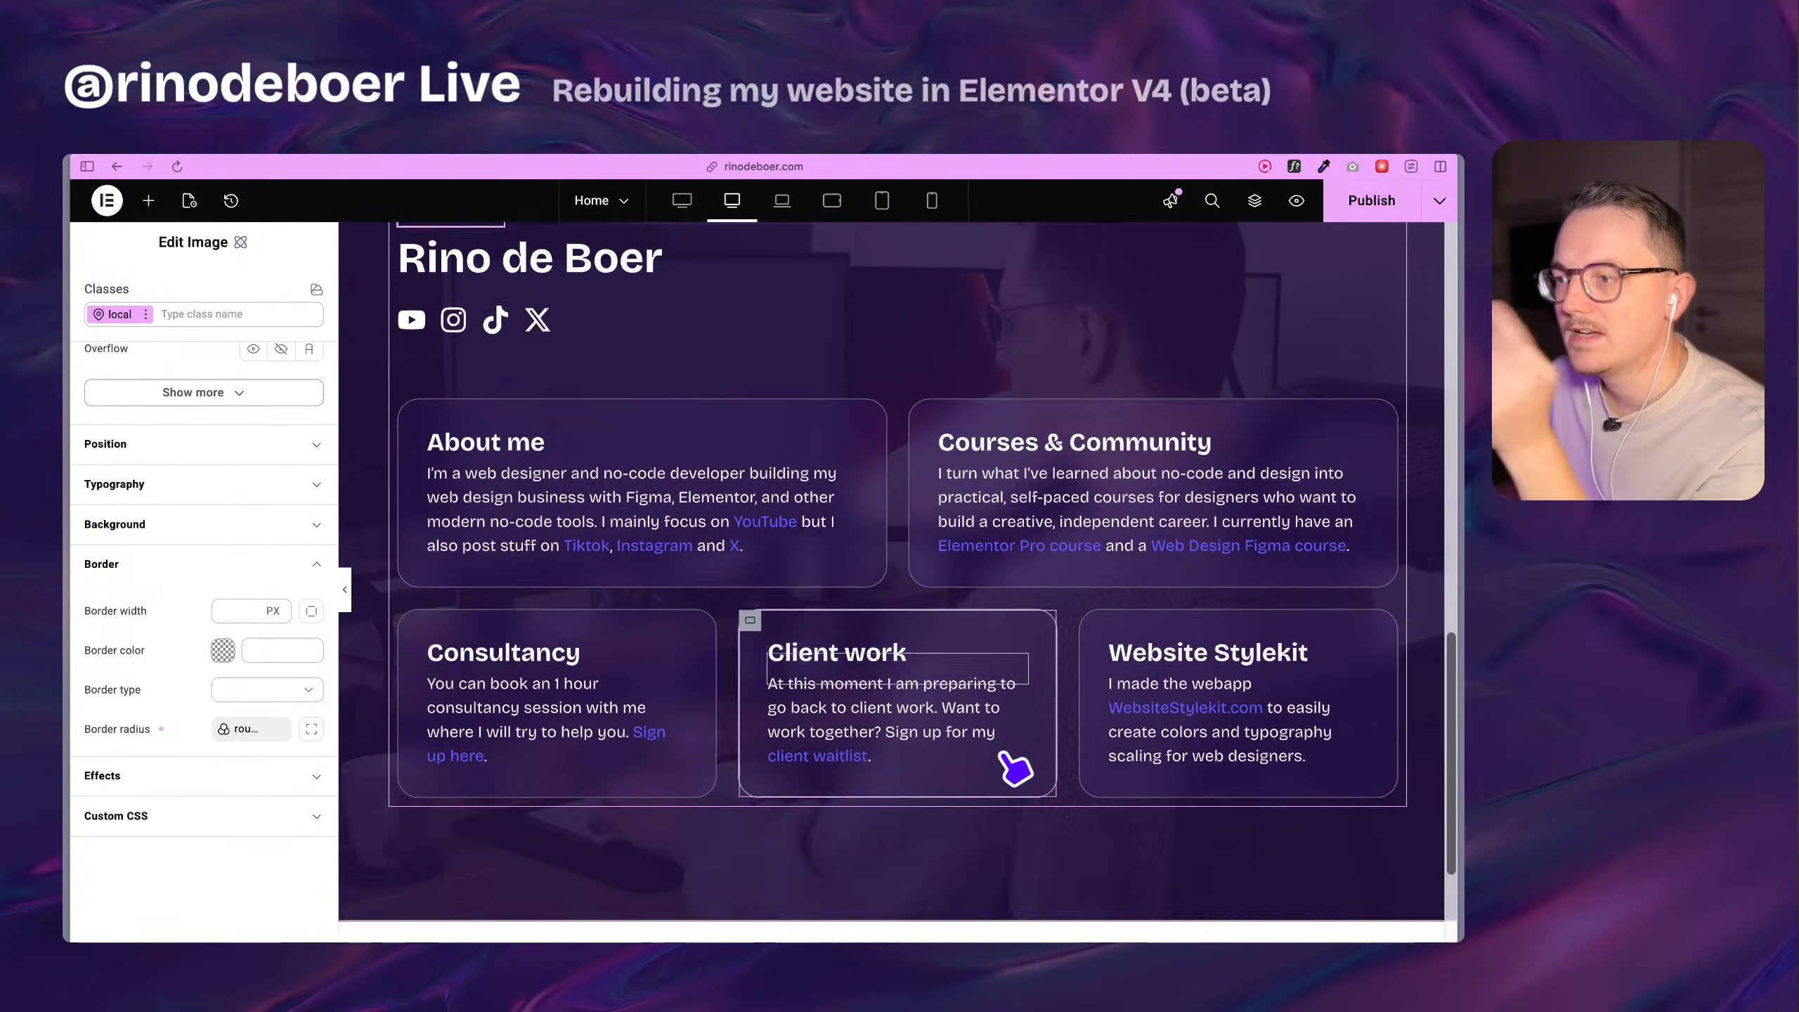
scroll(808, 693, "up", 5)
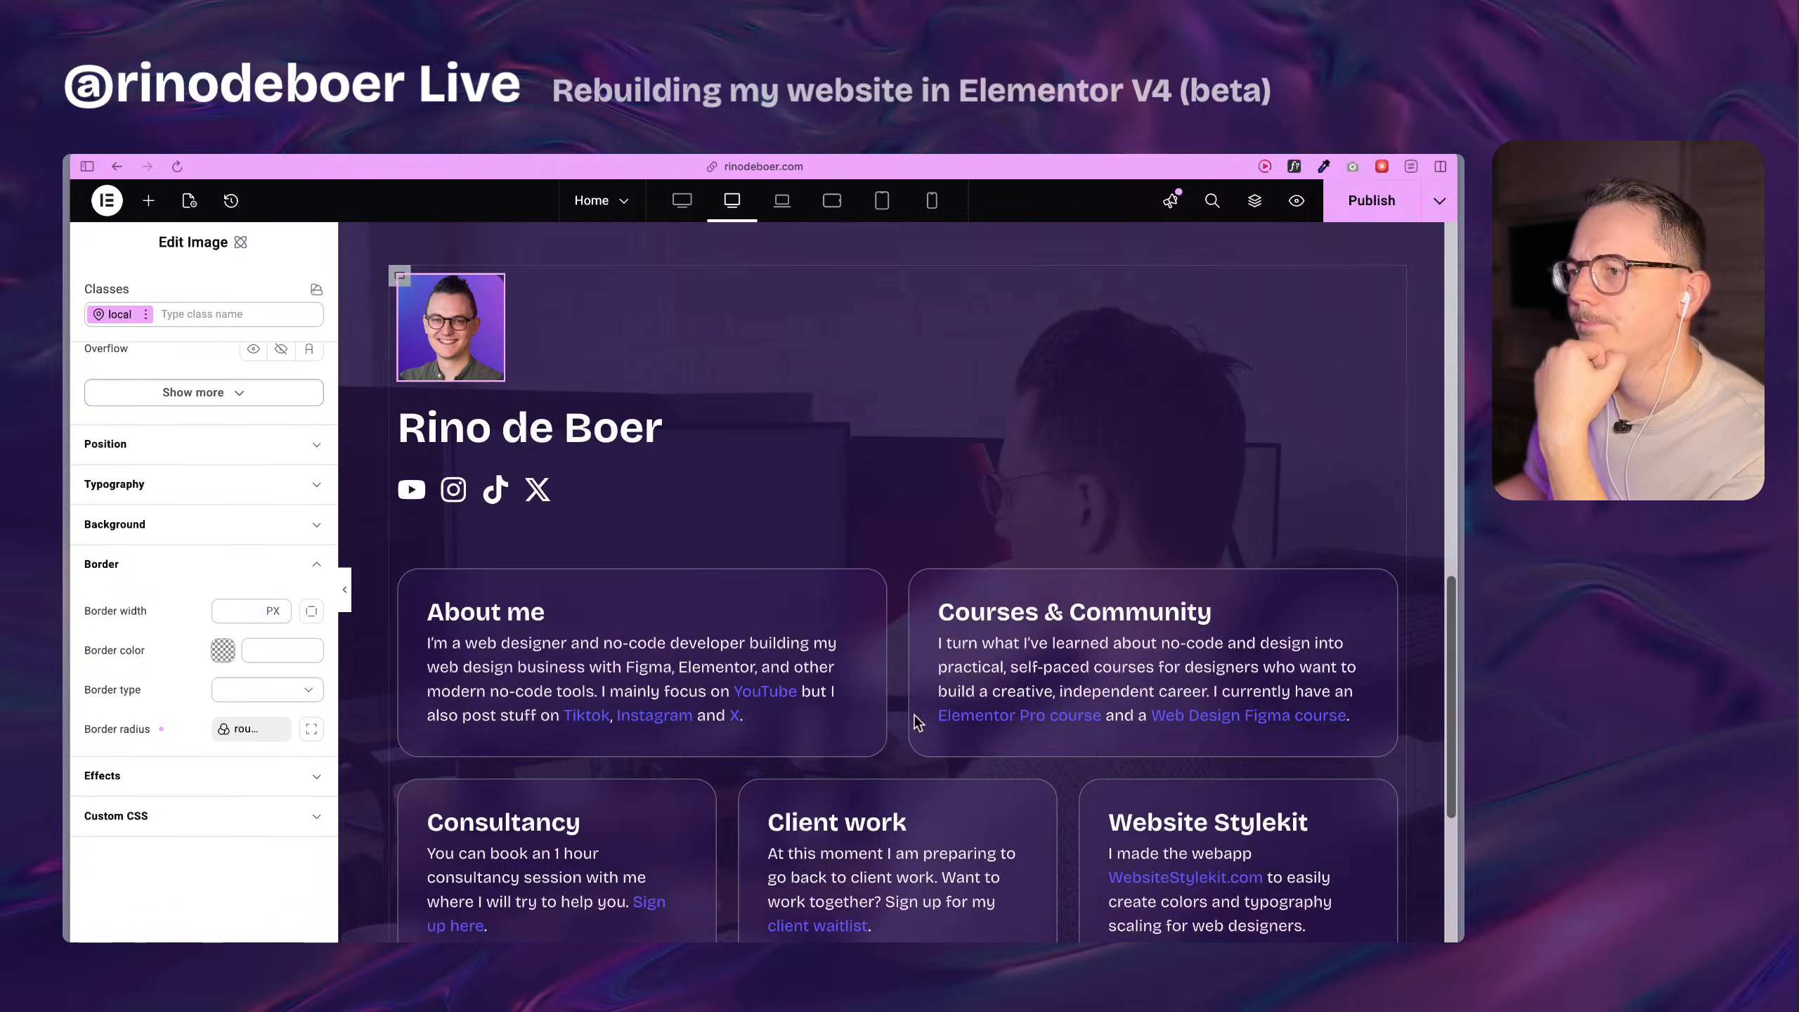
scroll(904, 663, "down", 5)
scroll(901, 657, "up", 2)
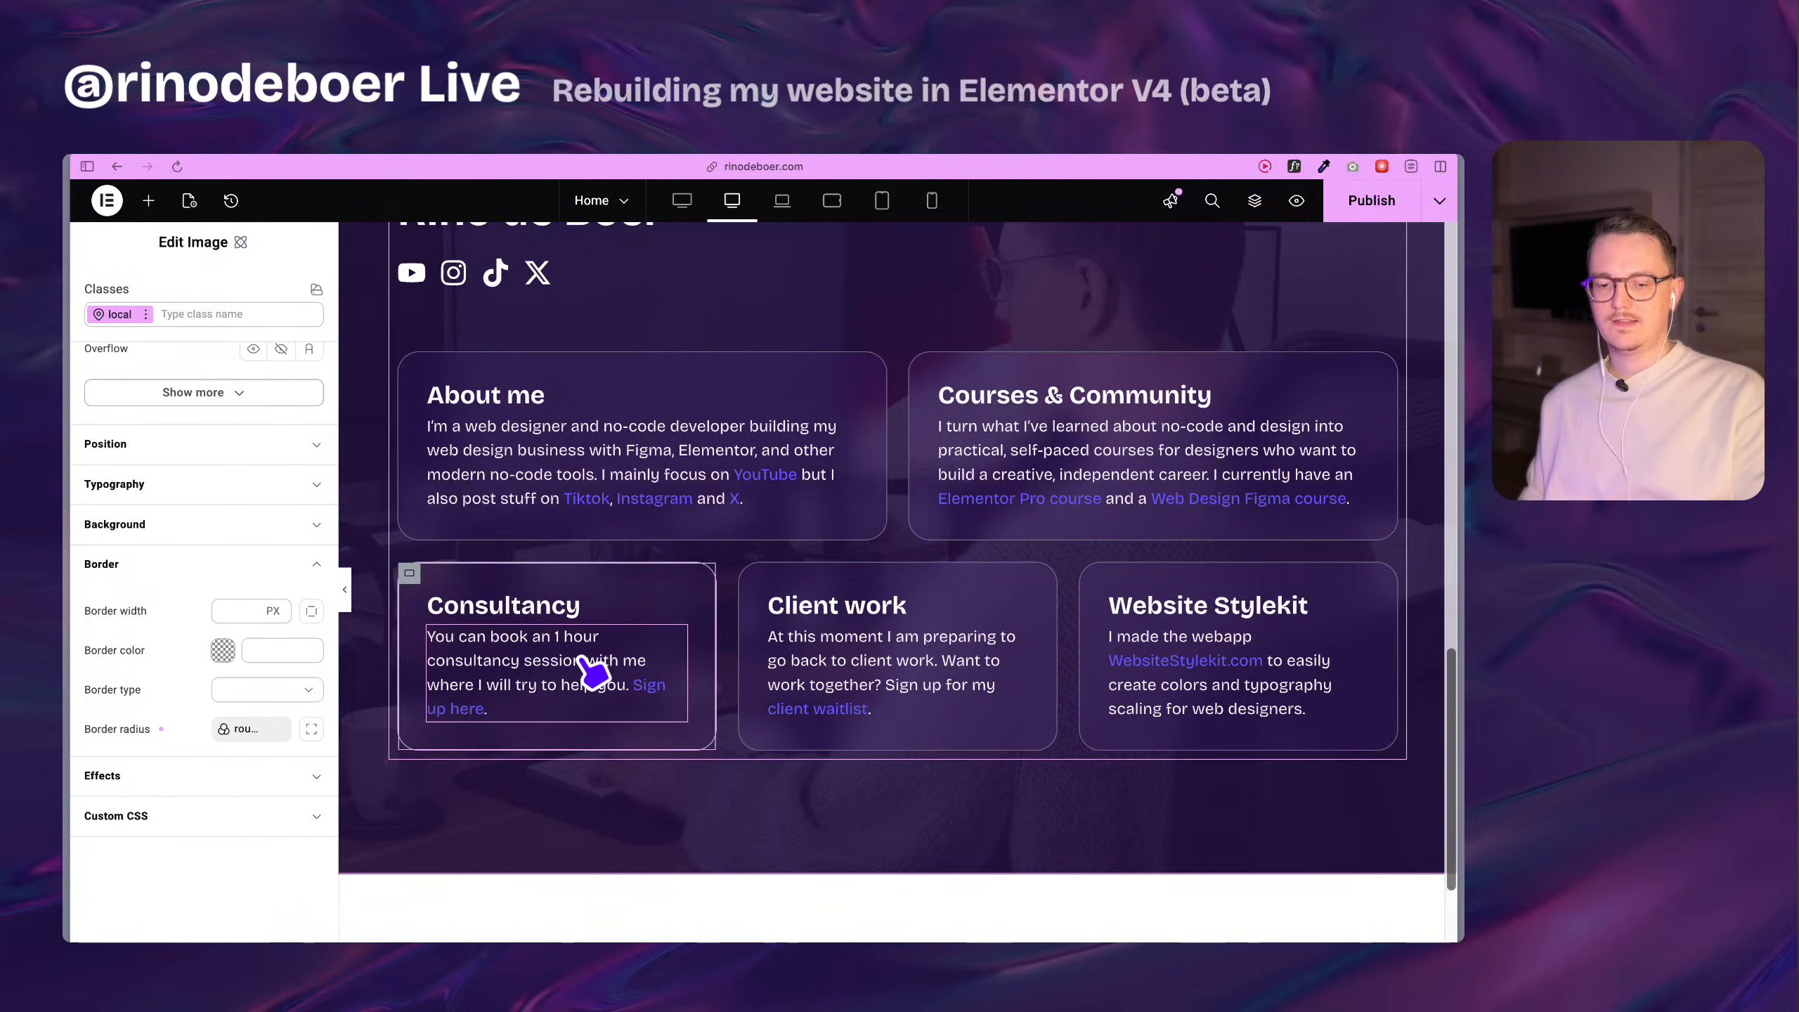
scroll(588, 539, "up", 1)
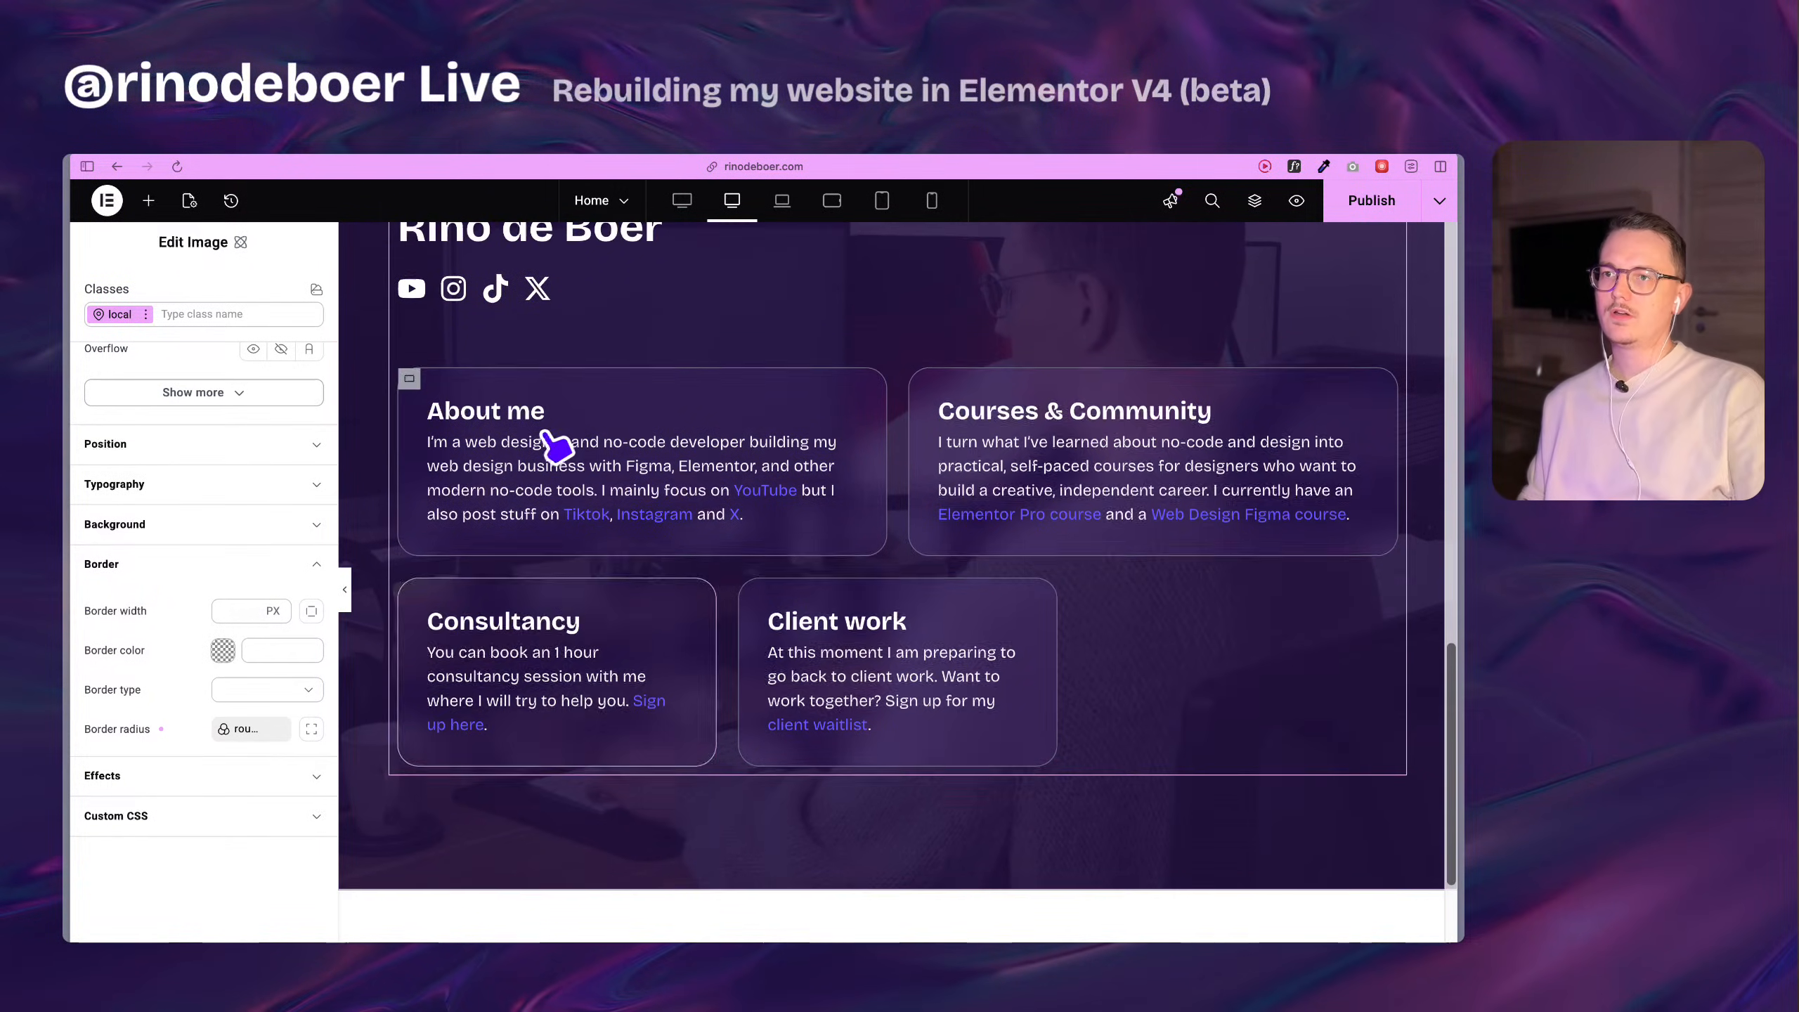
scroll(602, 538, "up", 3)
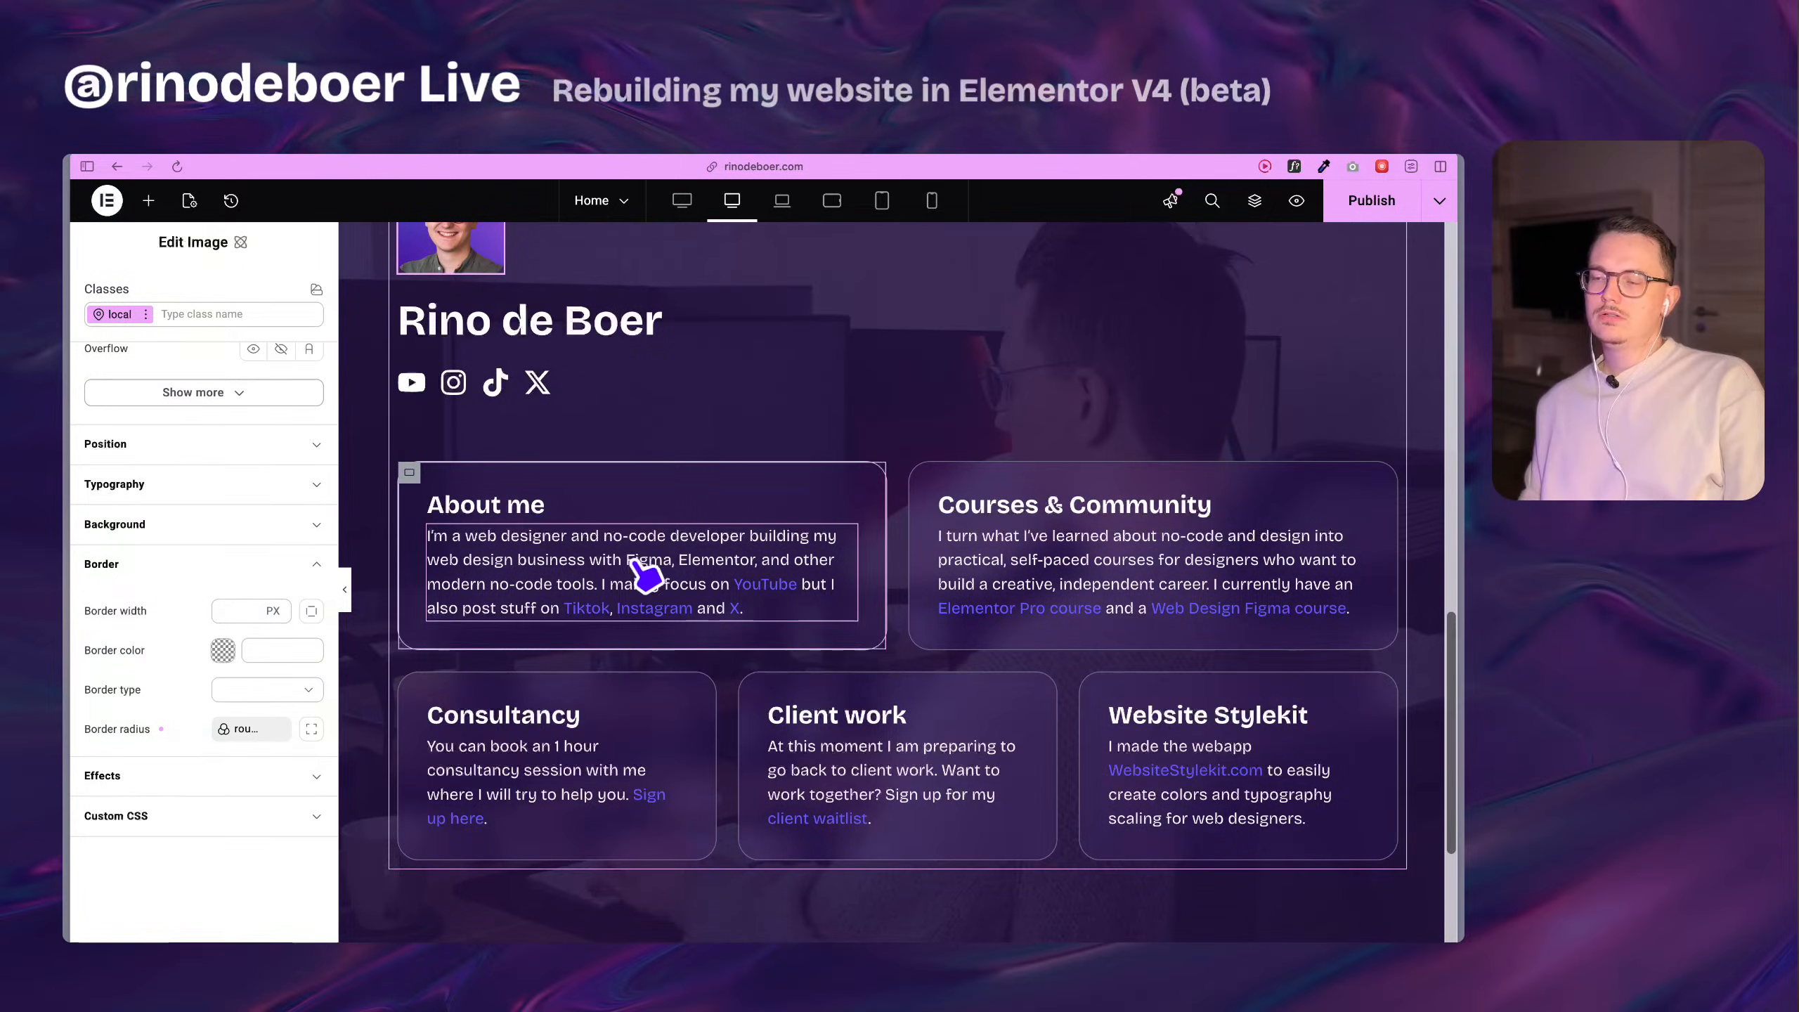
scroll(641, 570, "up", 5)
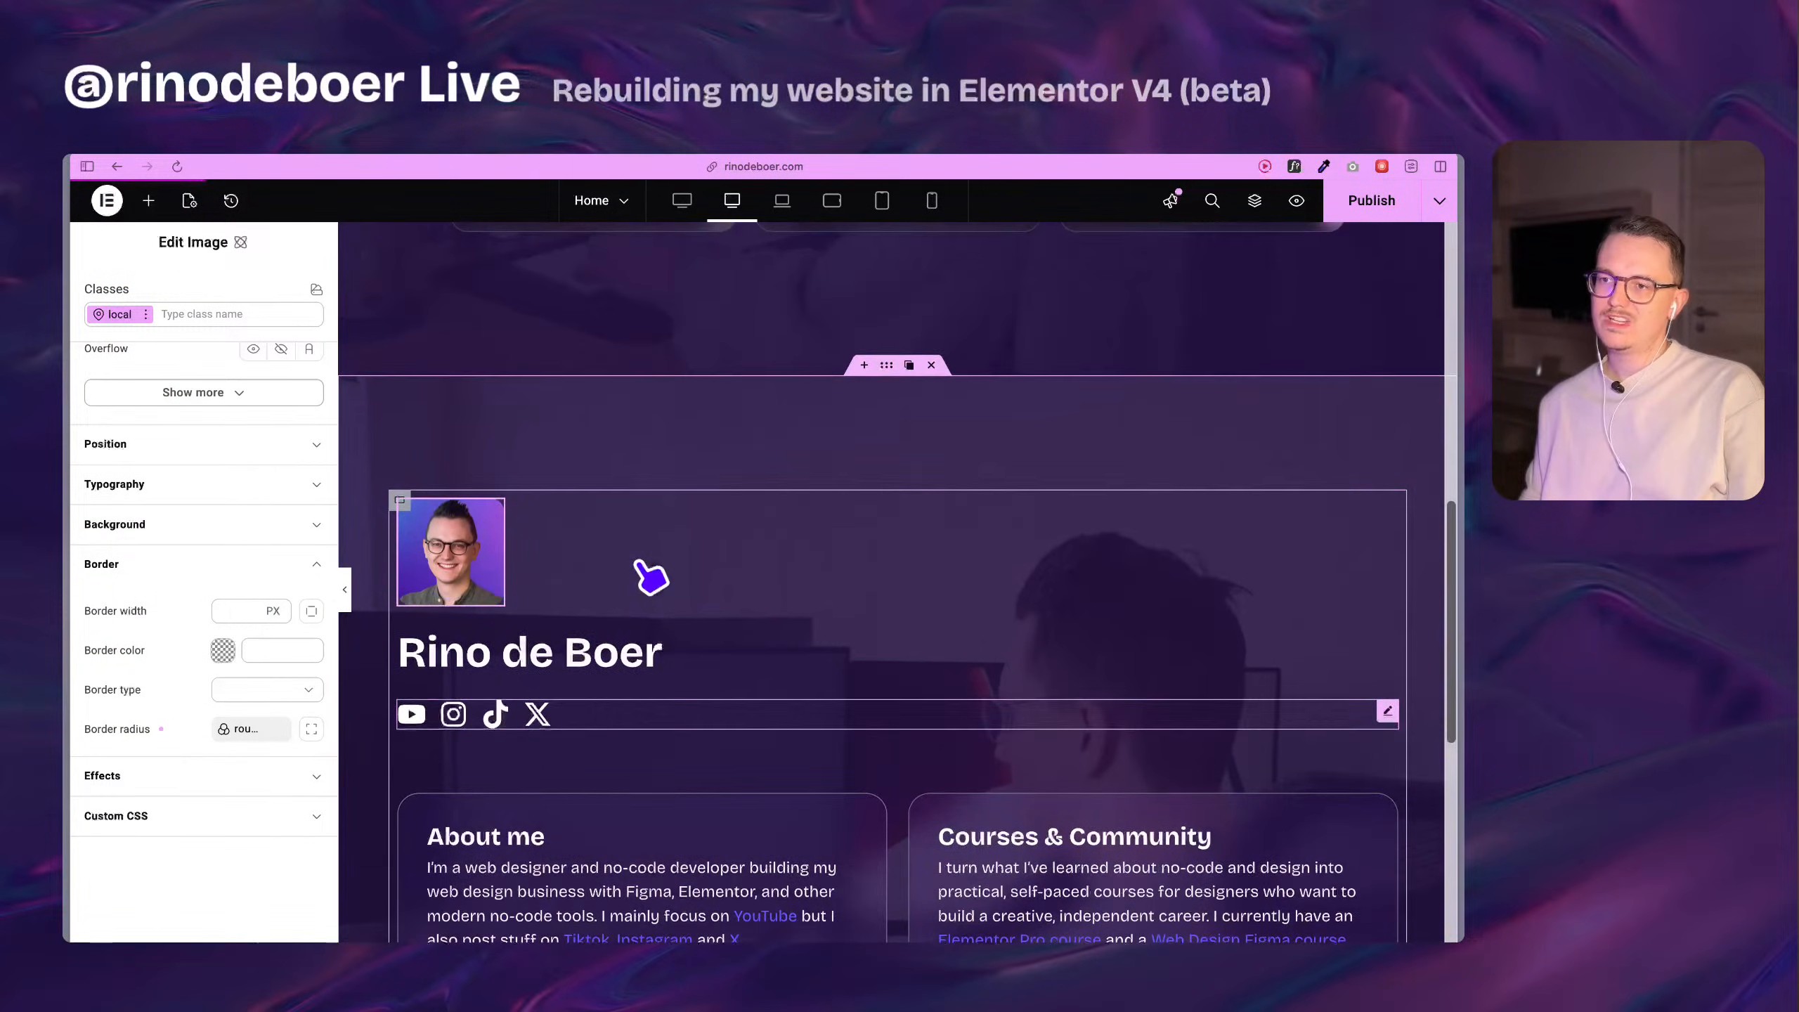
scroll(885, 610, "up", 8)
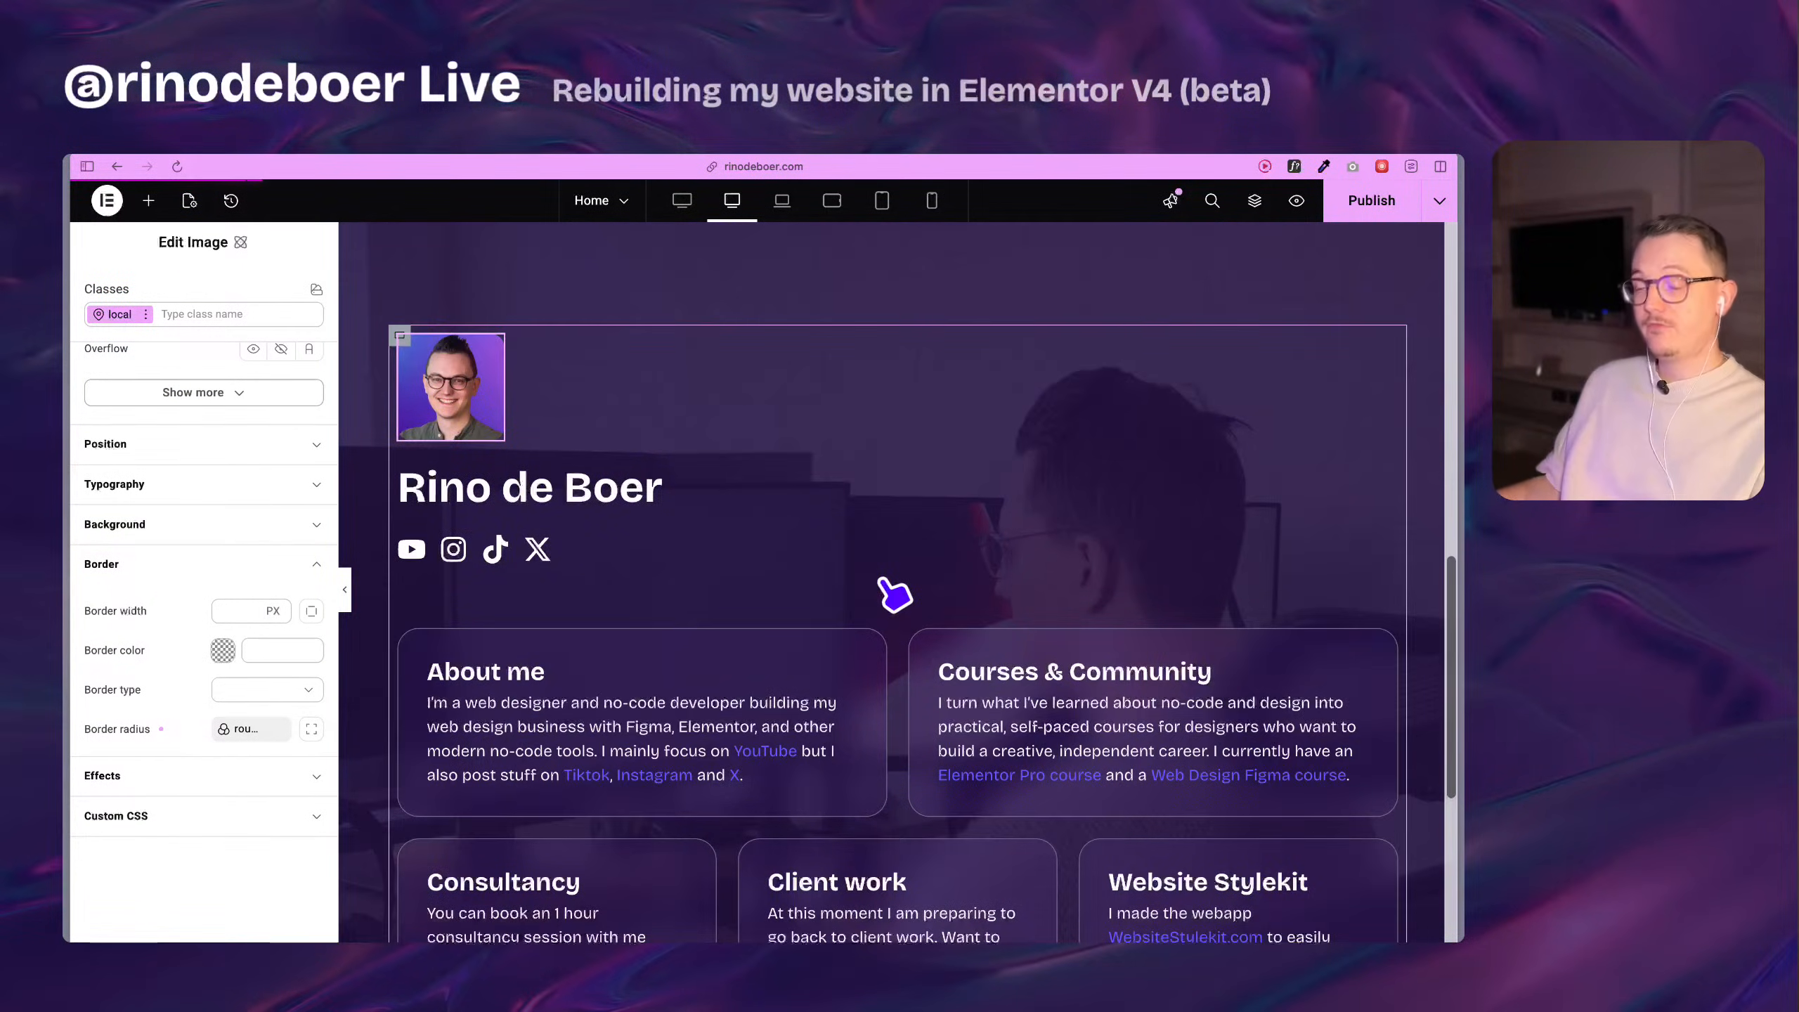
Select the rebuilt section for a final check of its cards and bottom spacing, and publish the page.
left_click(886, 338)
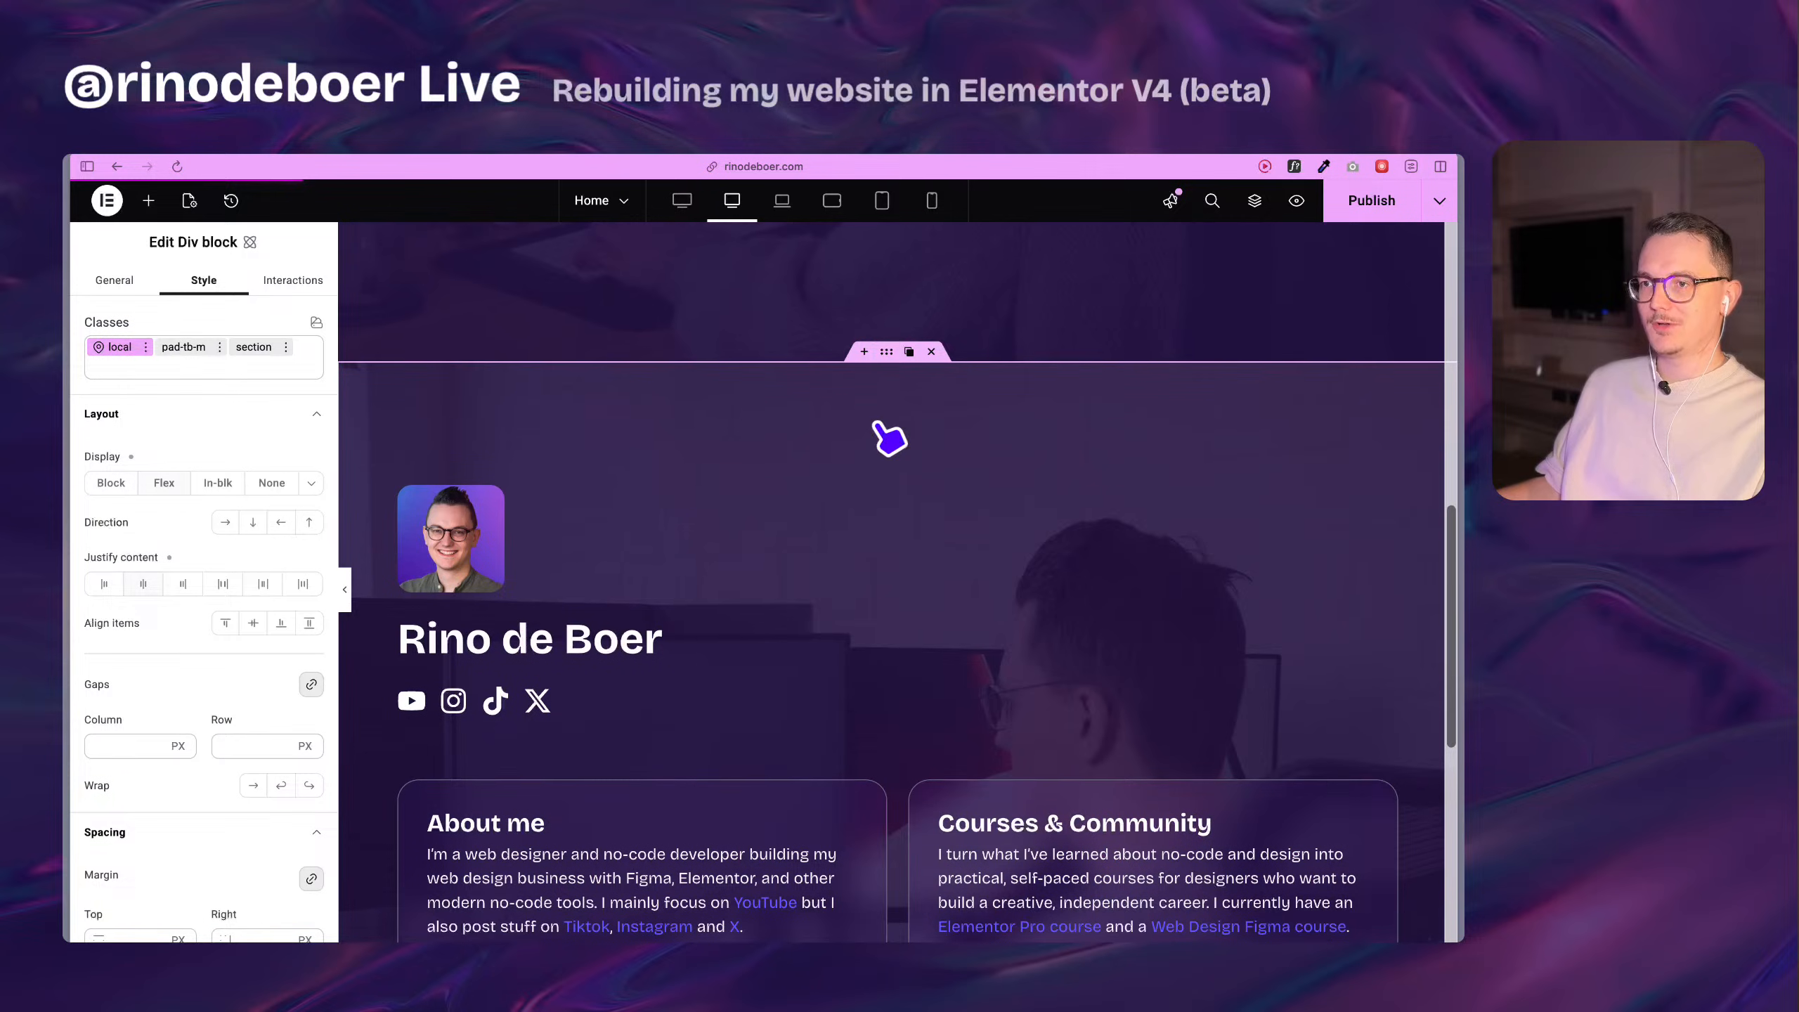
scroll(587, 486, "down", 4)
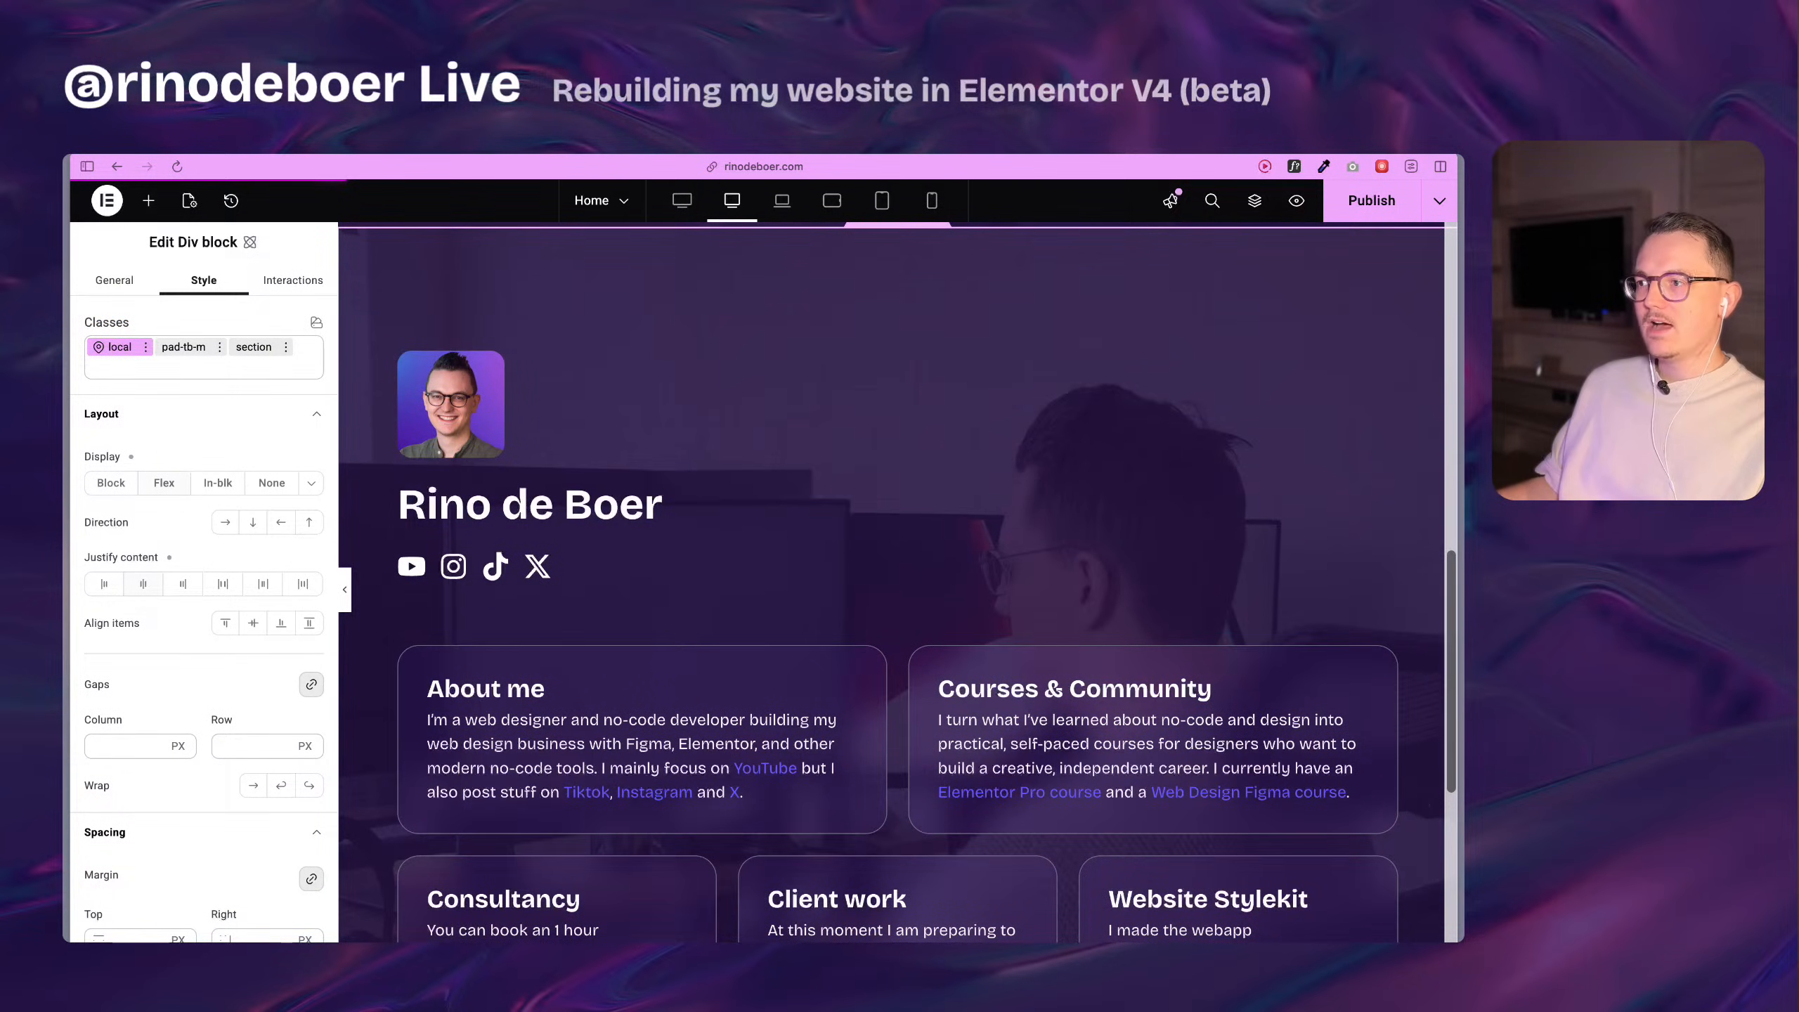
scroll(1457, 915, "down", 13)
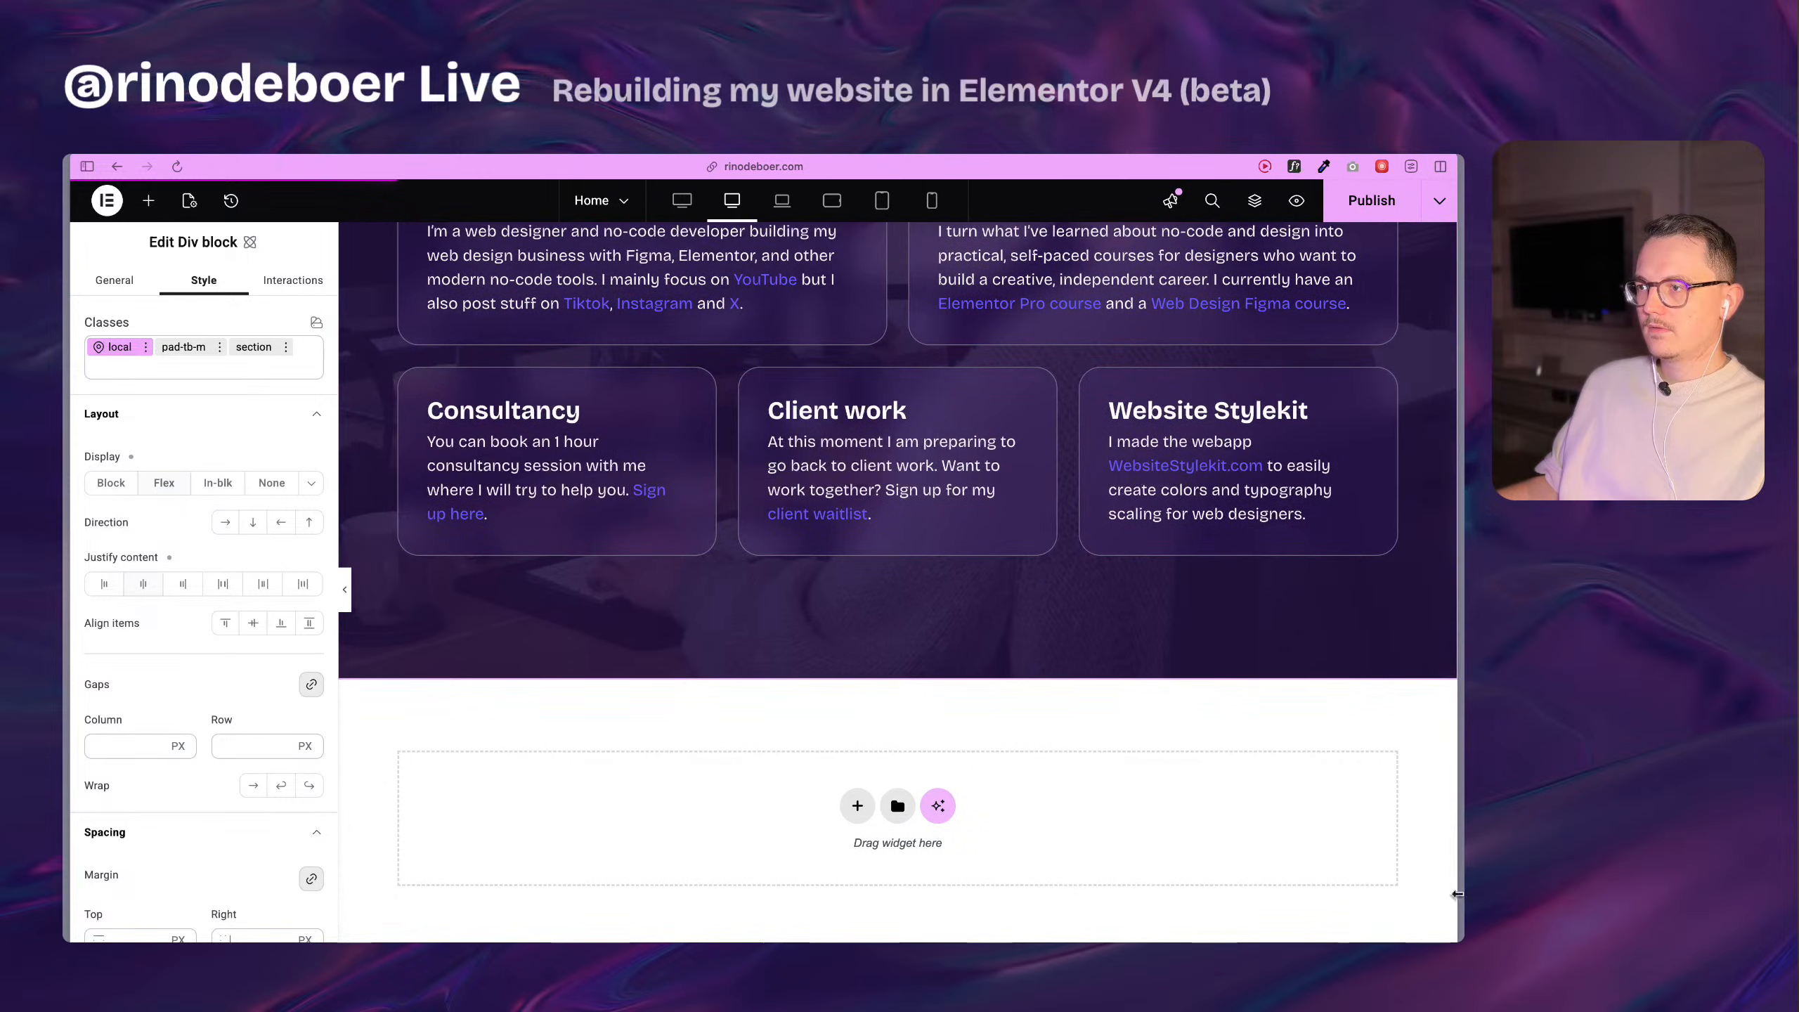
scroll(1246, 647, "up", 9)
scroll(641, 556, "up", 8)
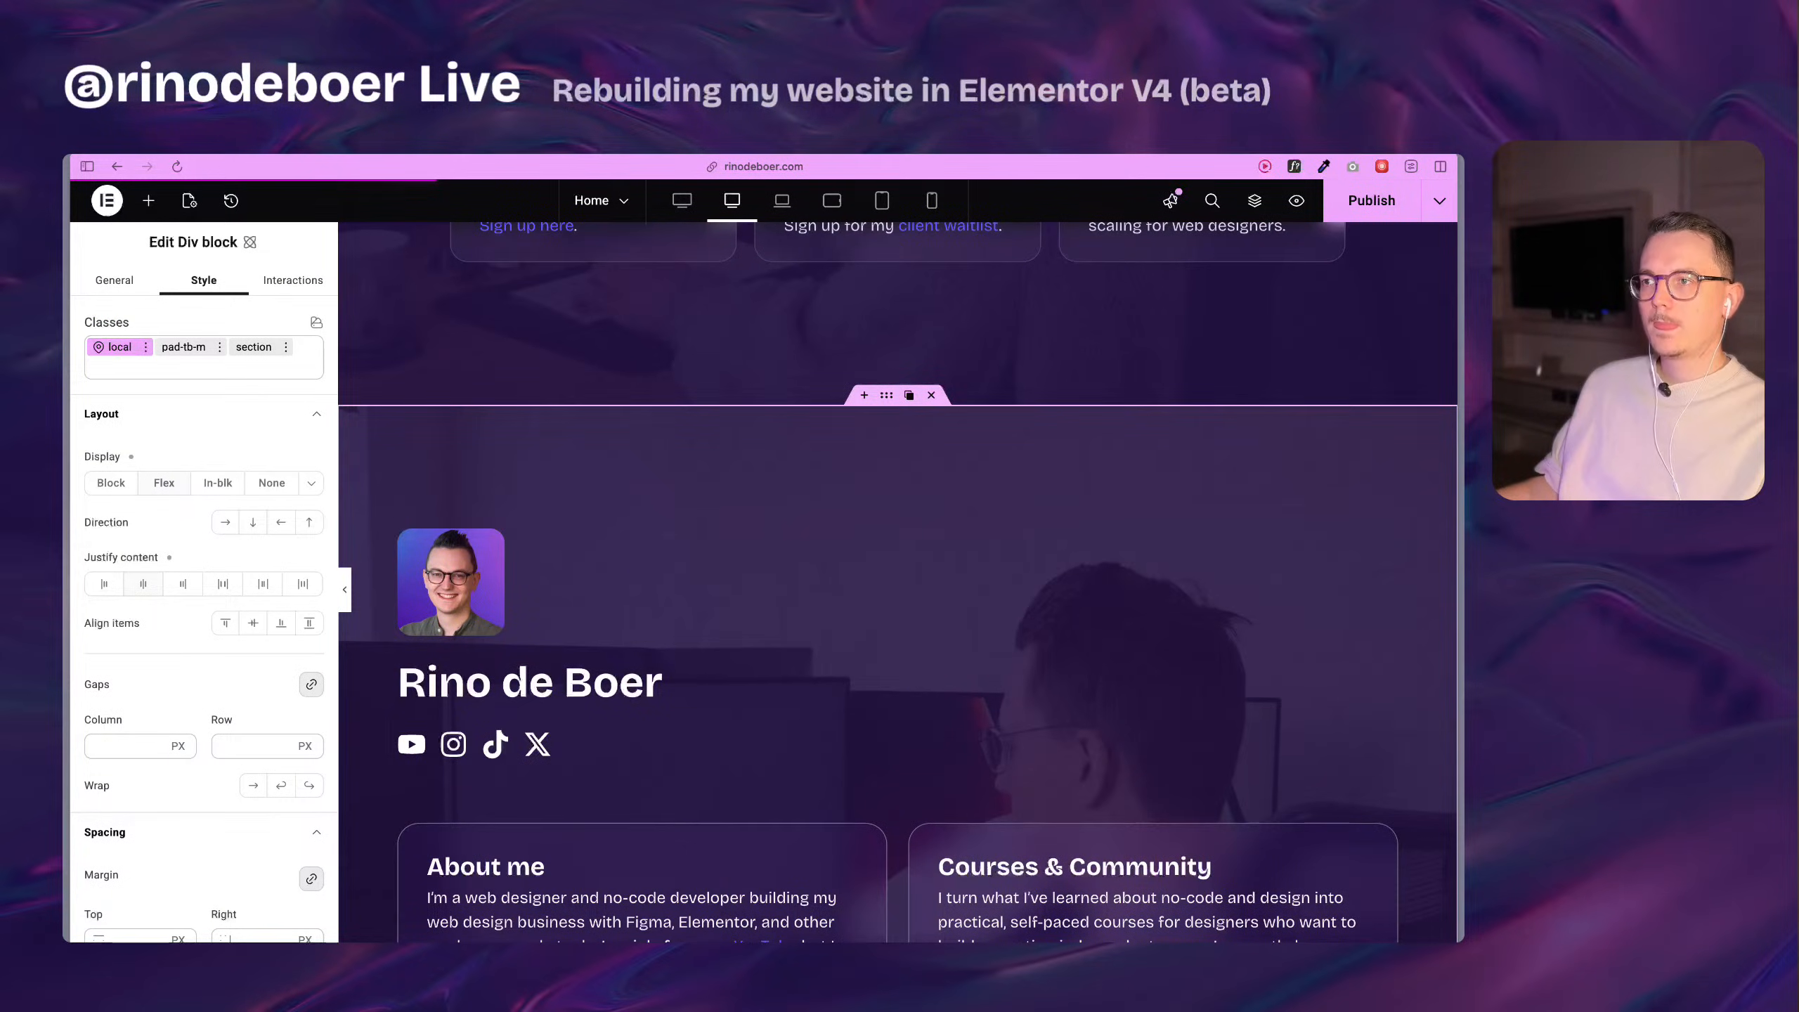
left_click(1402, 210)
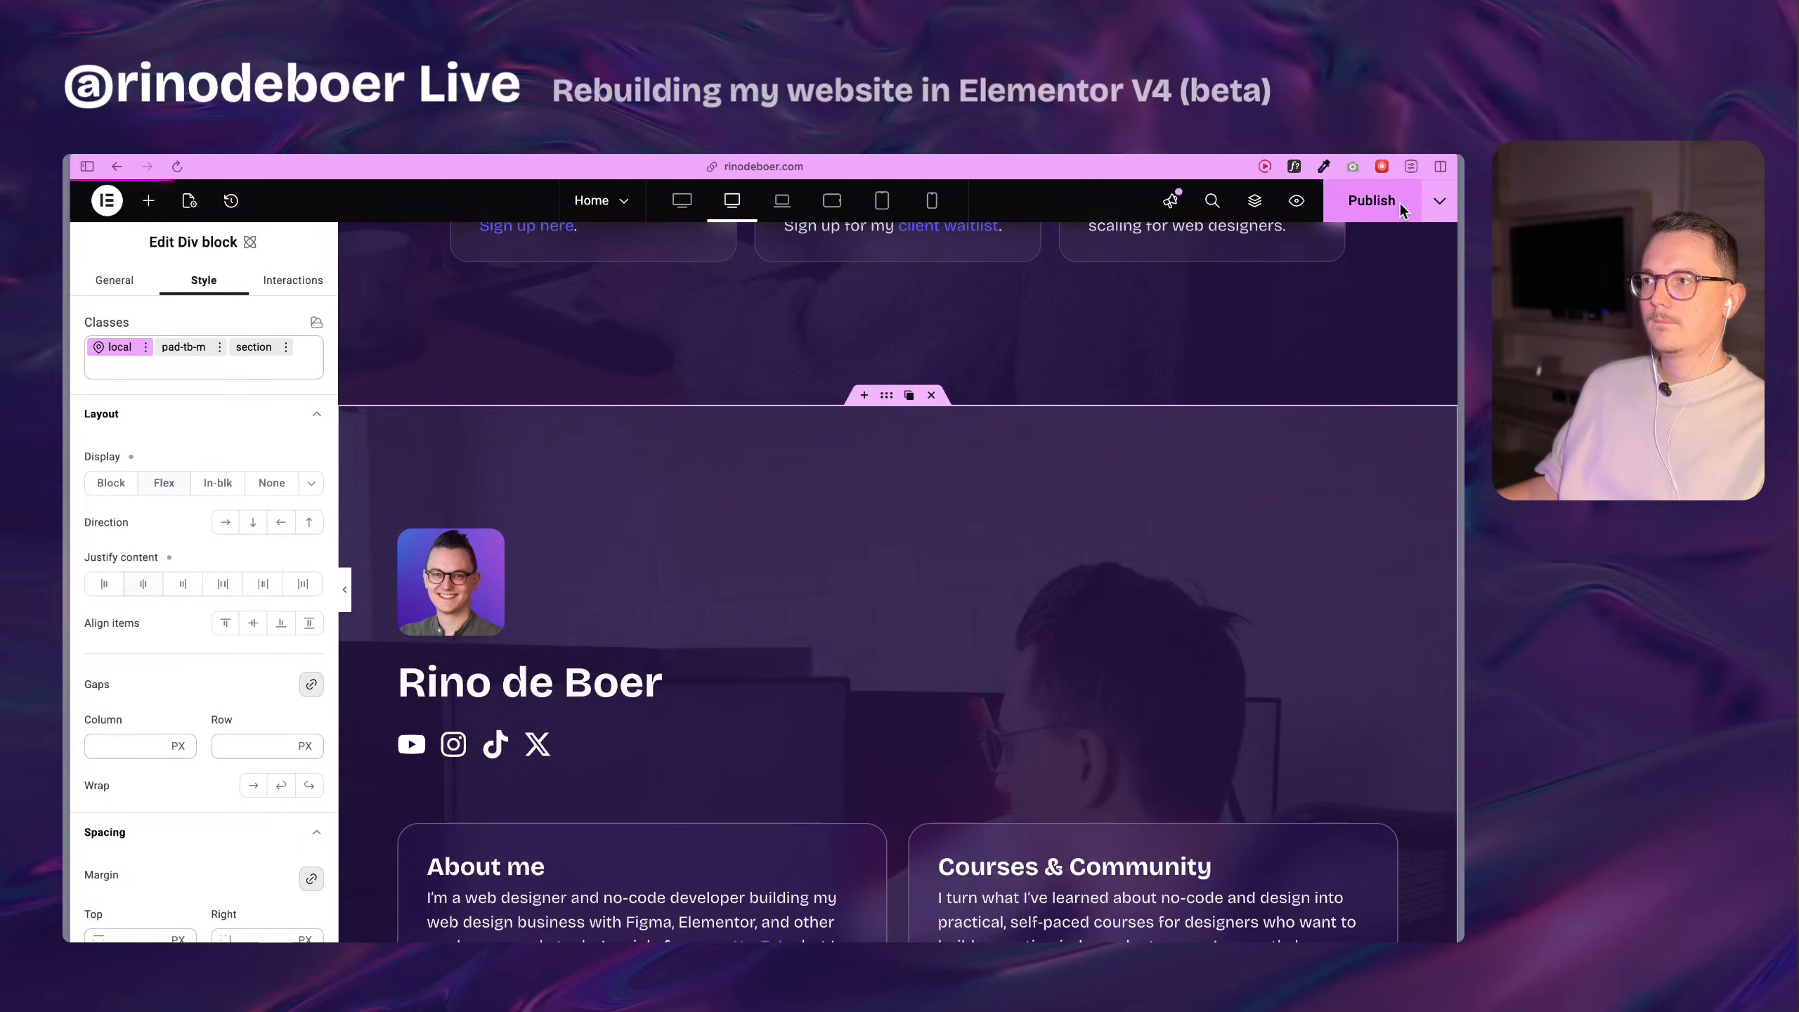
scroll(1306, 370, "up", 10)
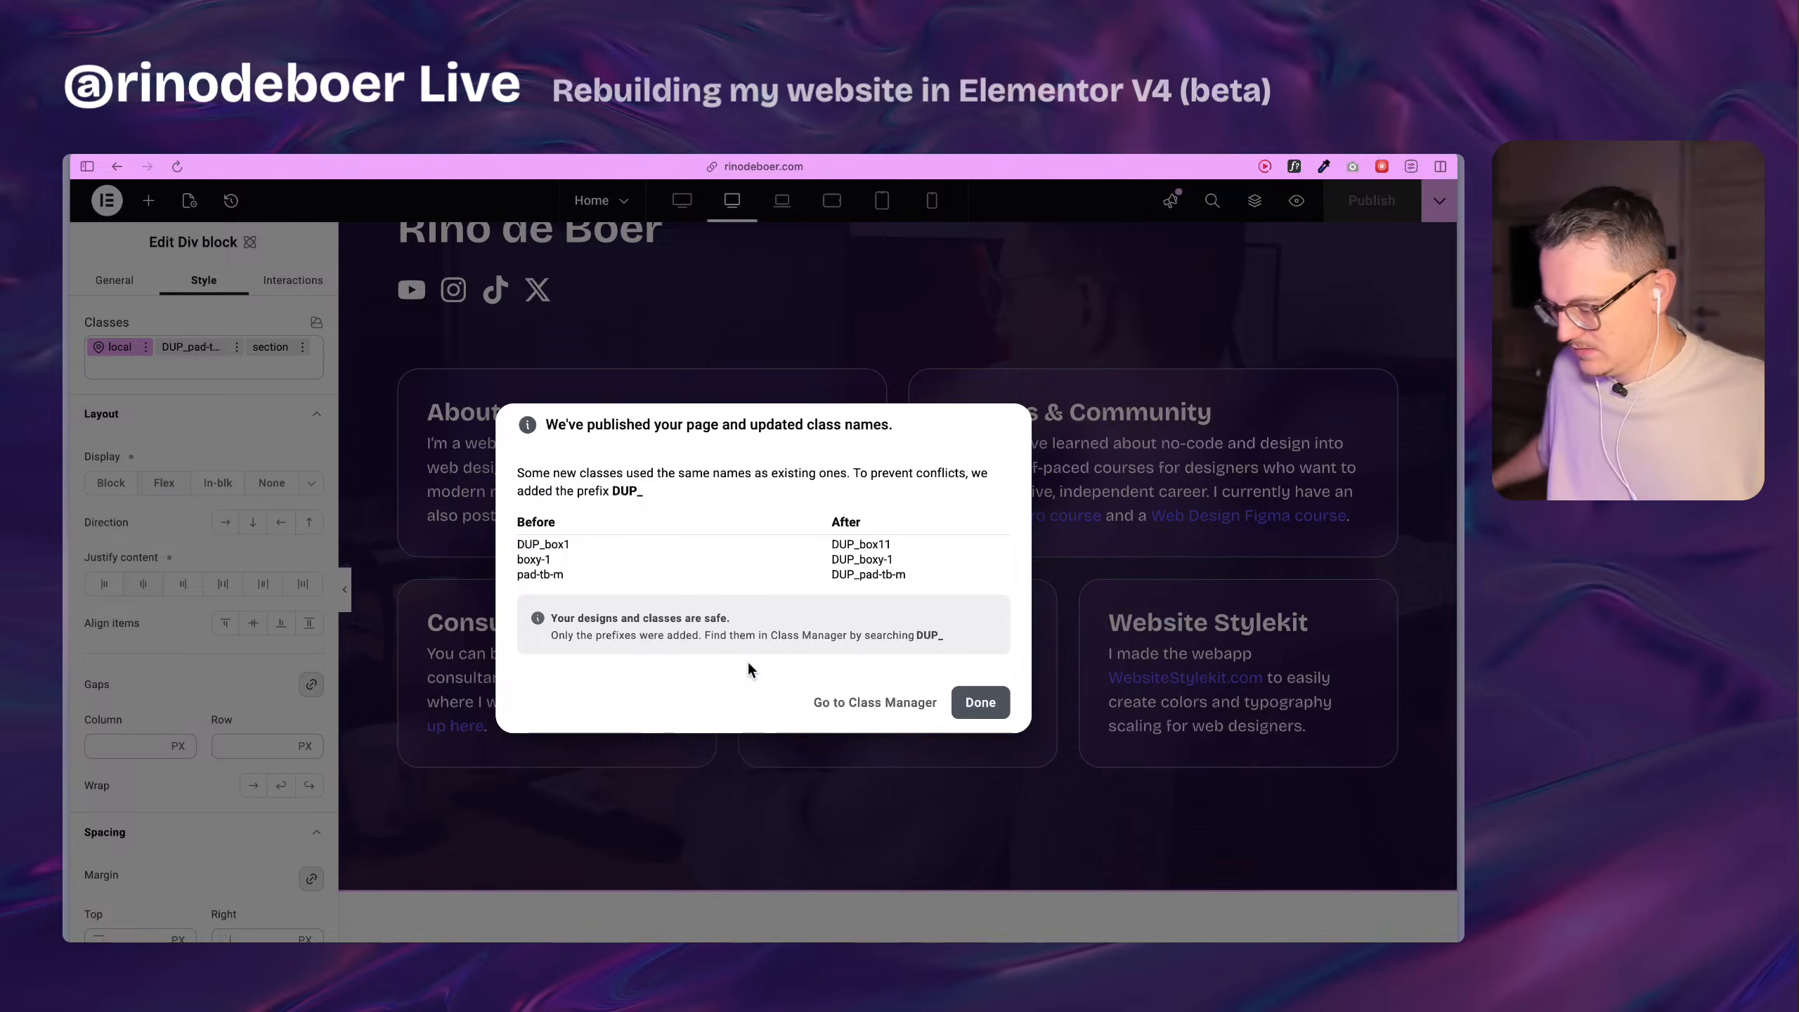
Go to the Class Manager from the publish notice and rename the DUP_pad-tb-m class to pad-tb-m.
left_click(856, 702)
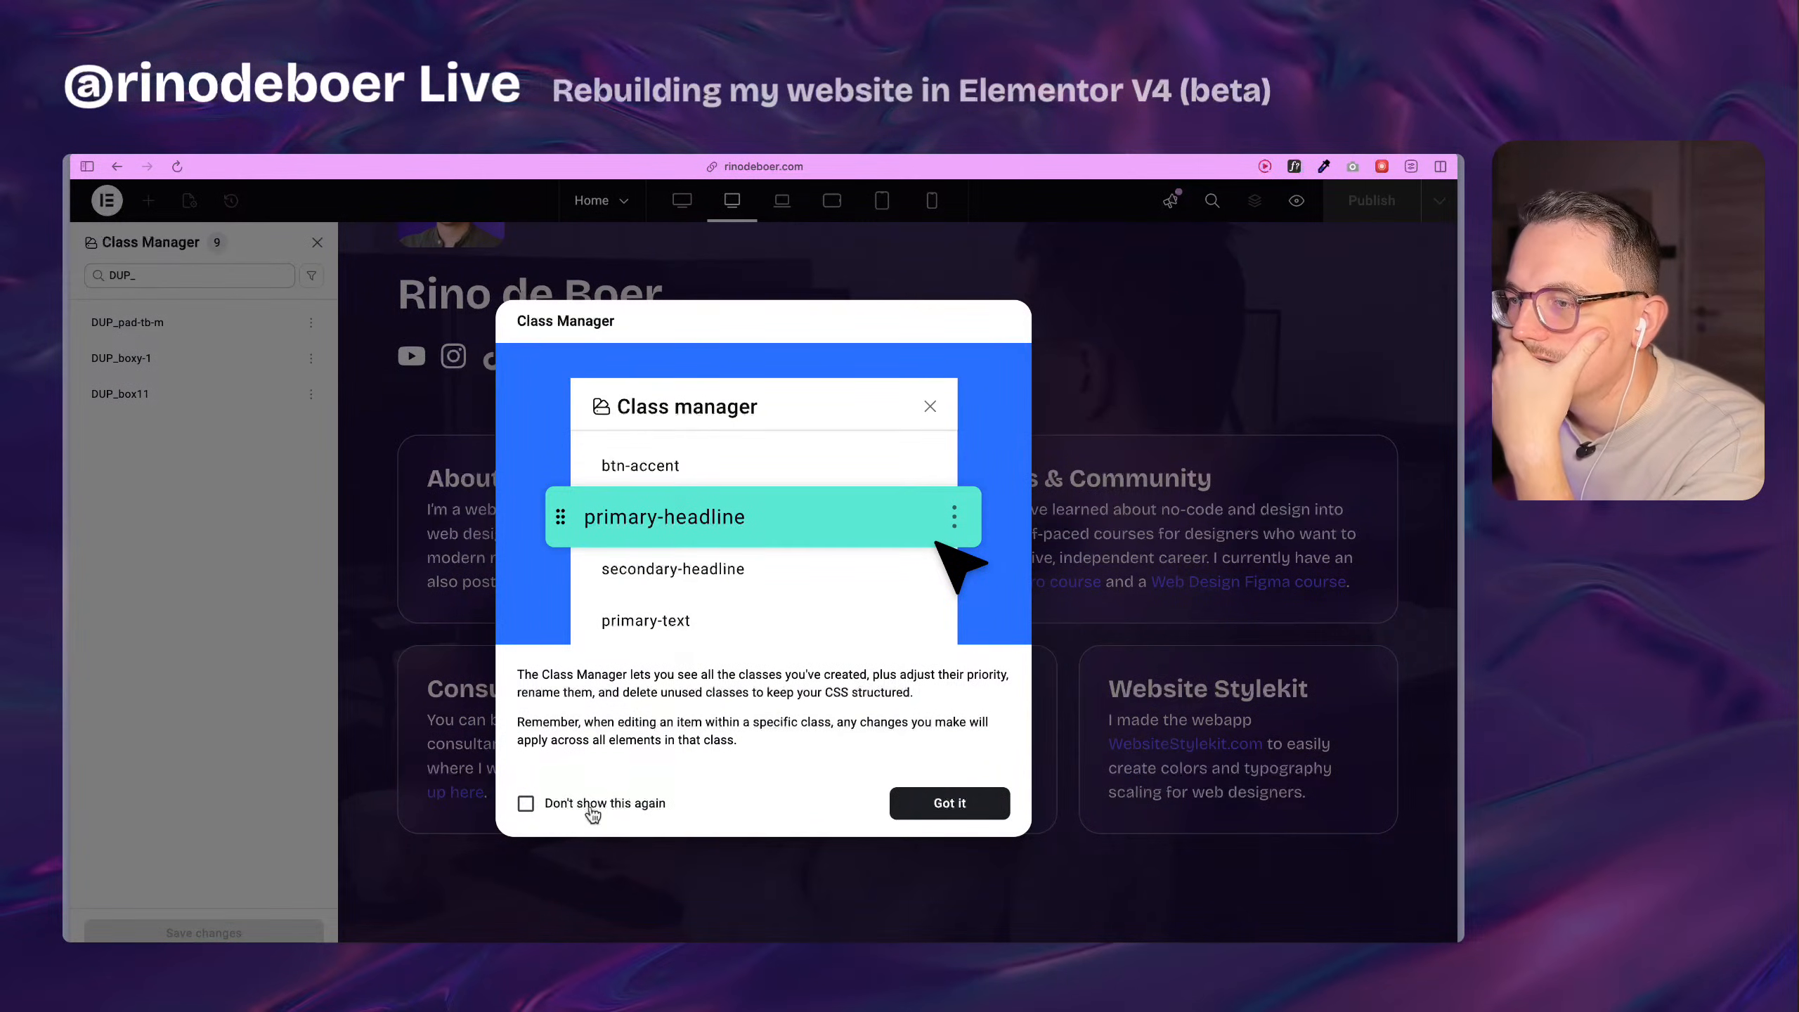
left_click(946, 803)
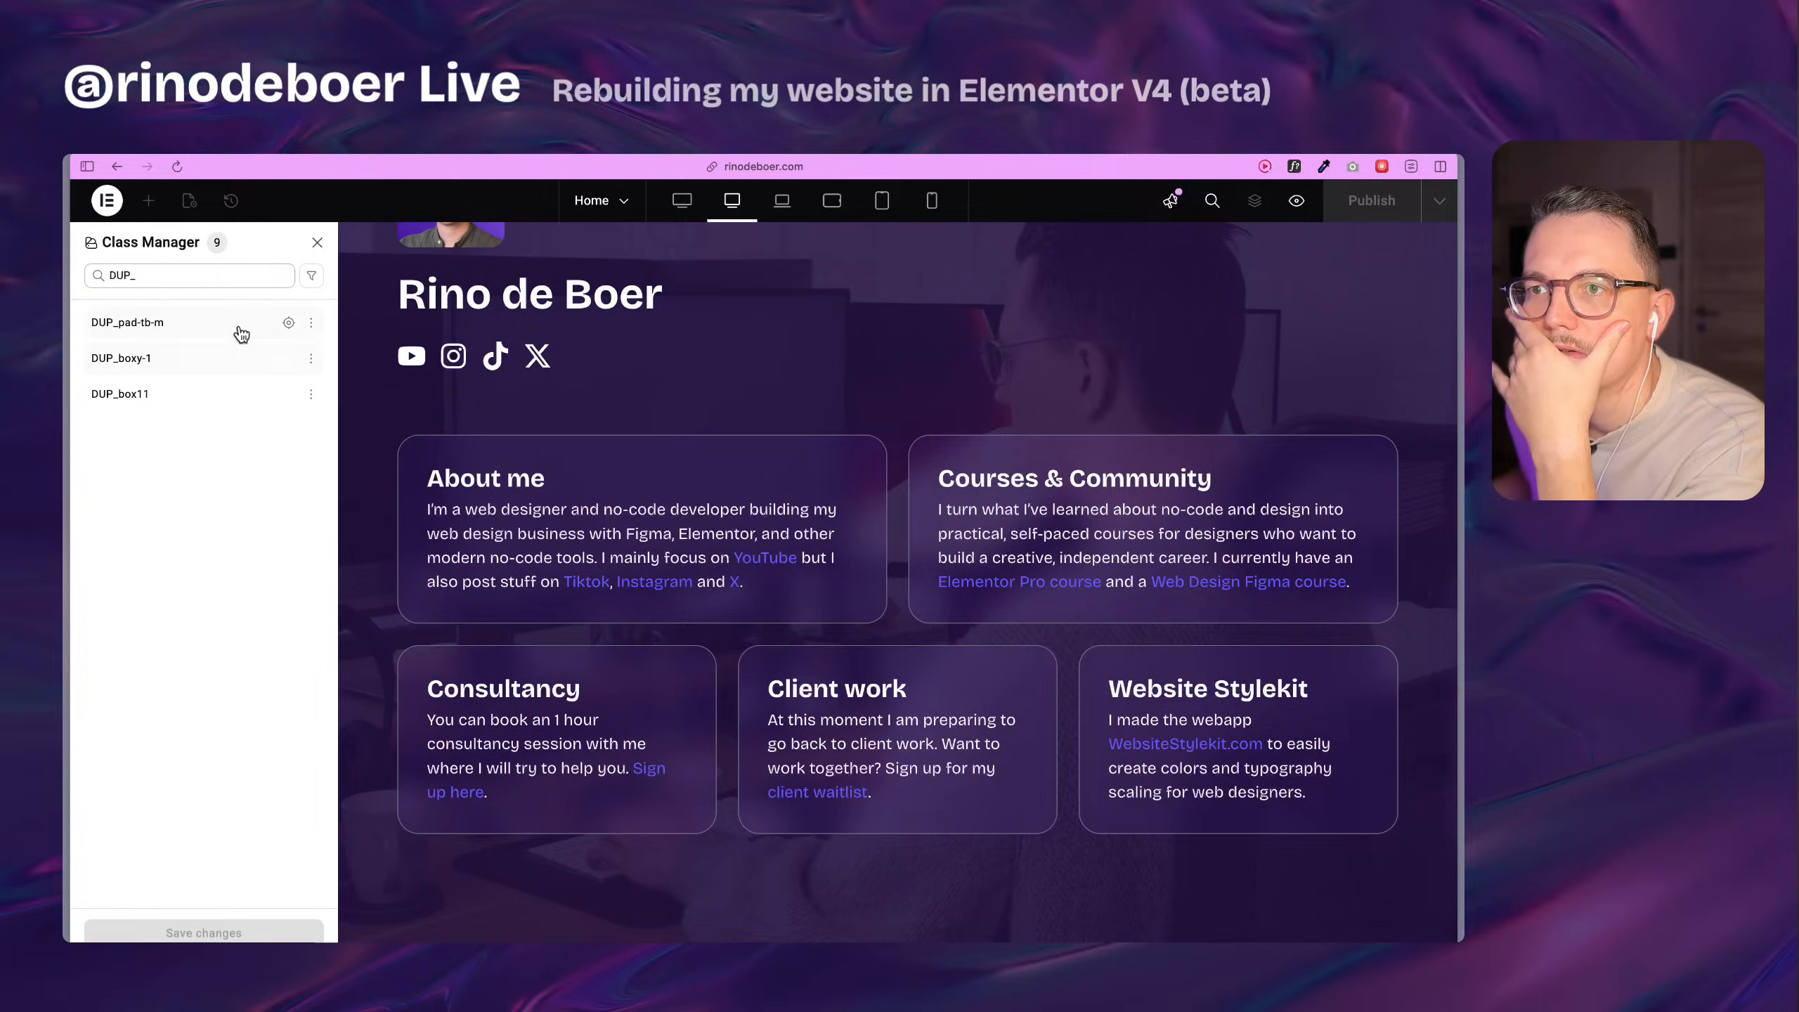
left_click(234, 352)
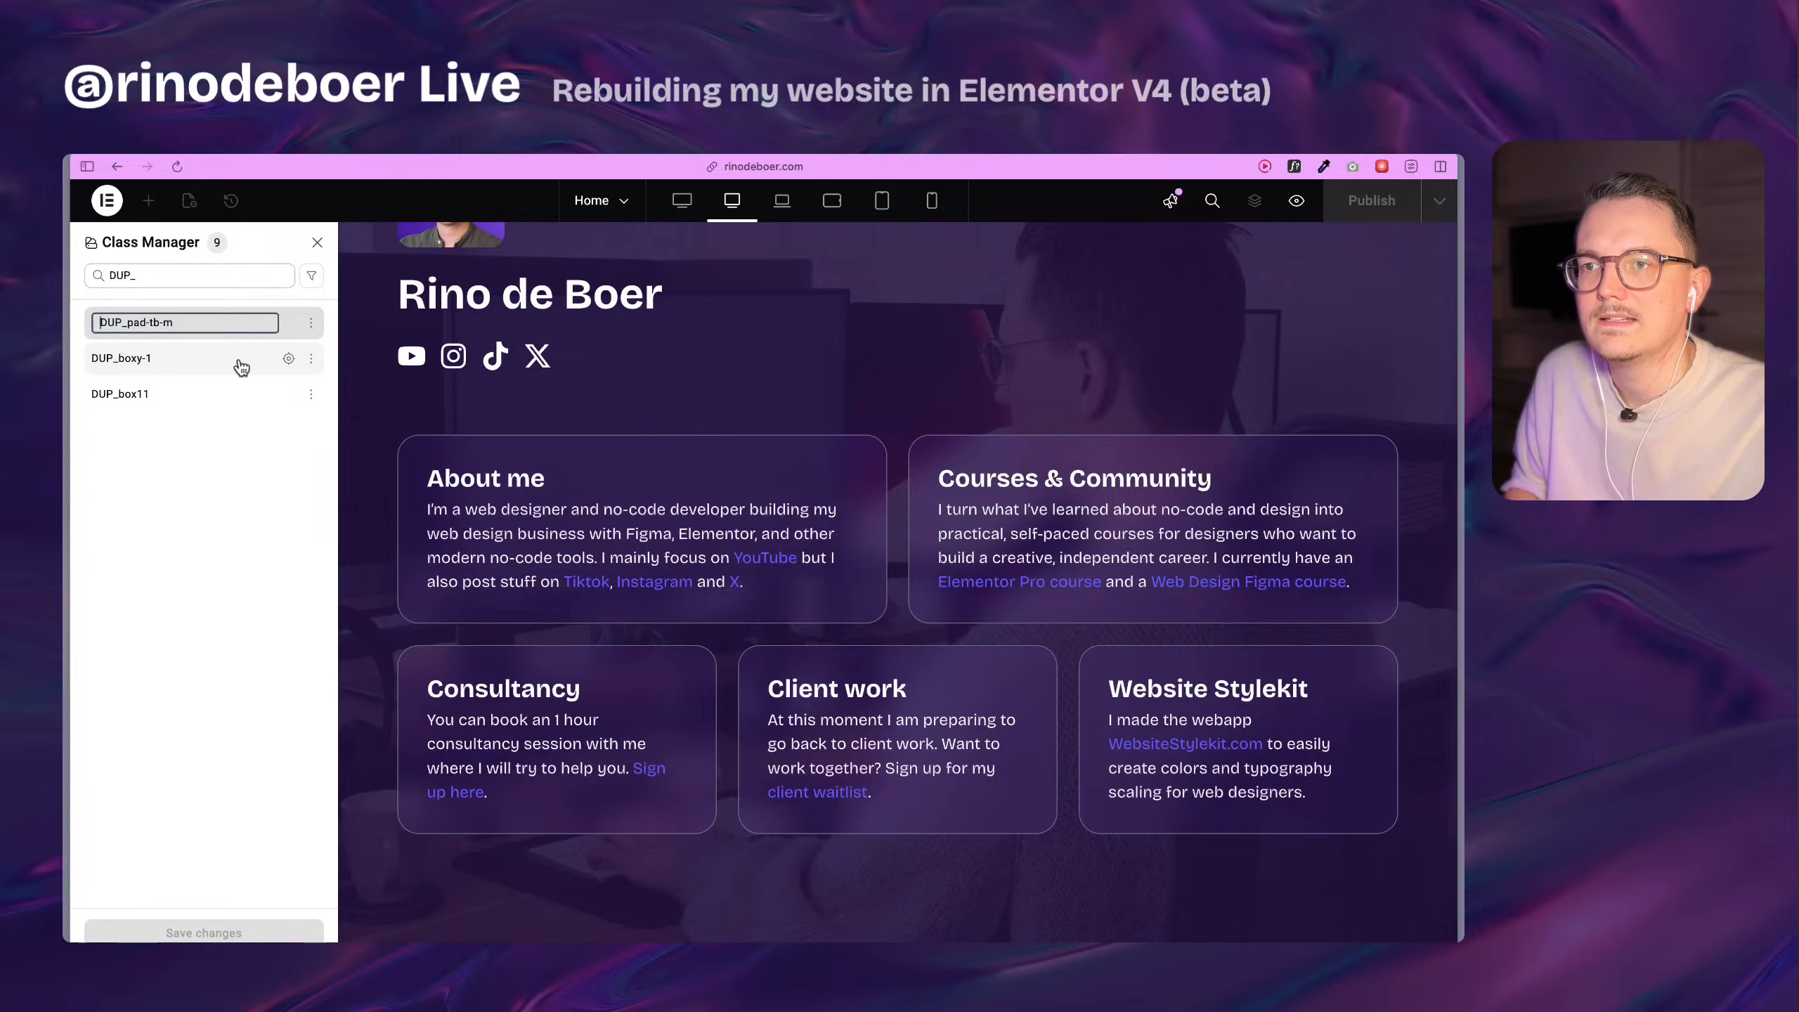
key("BackSpace")
key("Return")
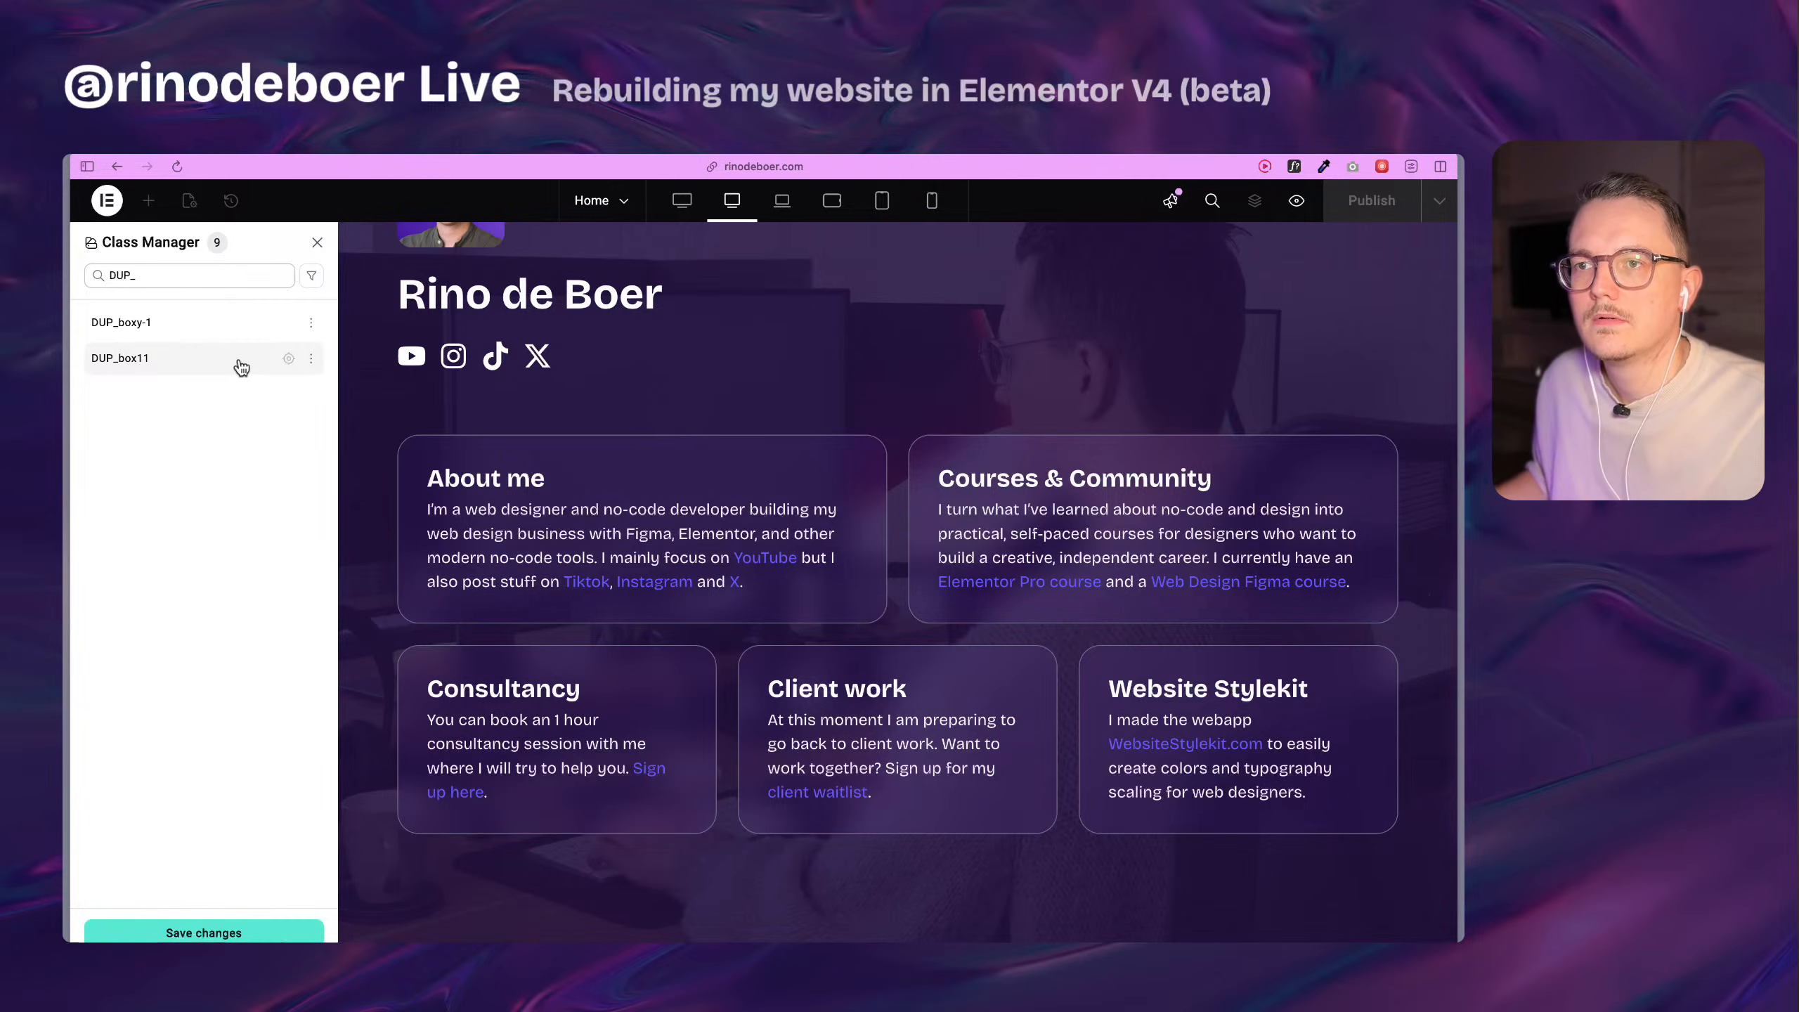
Clear the DUP_ class search and rename the DUP_boxy-1 class to boxy-1.
left_click(247, 279)
key("BackSpace")
key("BackSpace")
key("BackSpace")
key("BackSpace")
left_click(310, 358)
left_click(212, 395)
key("BackSpace")
key("BackSpace")
key("BackSpace")
key("Return")
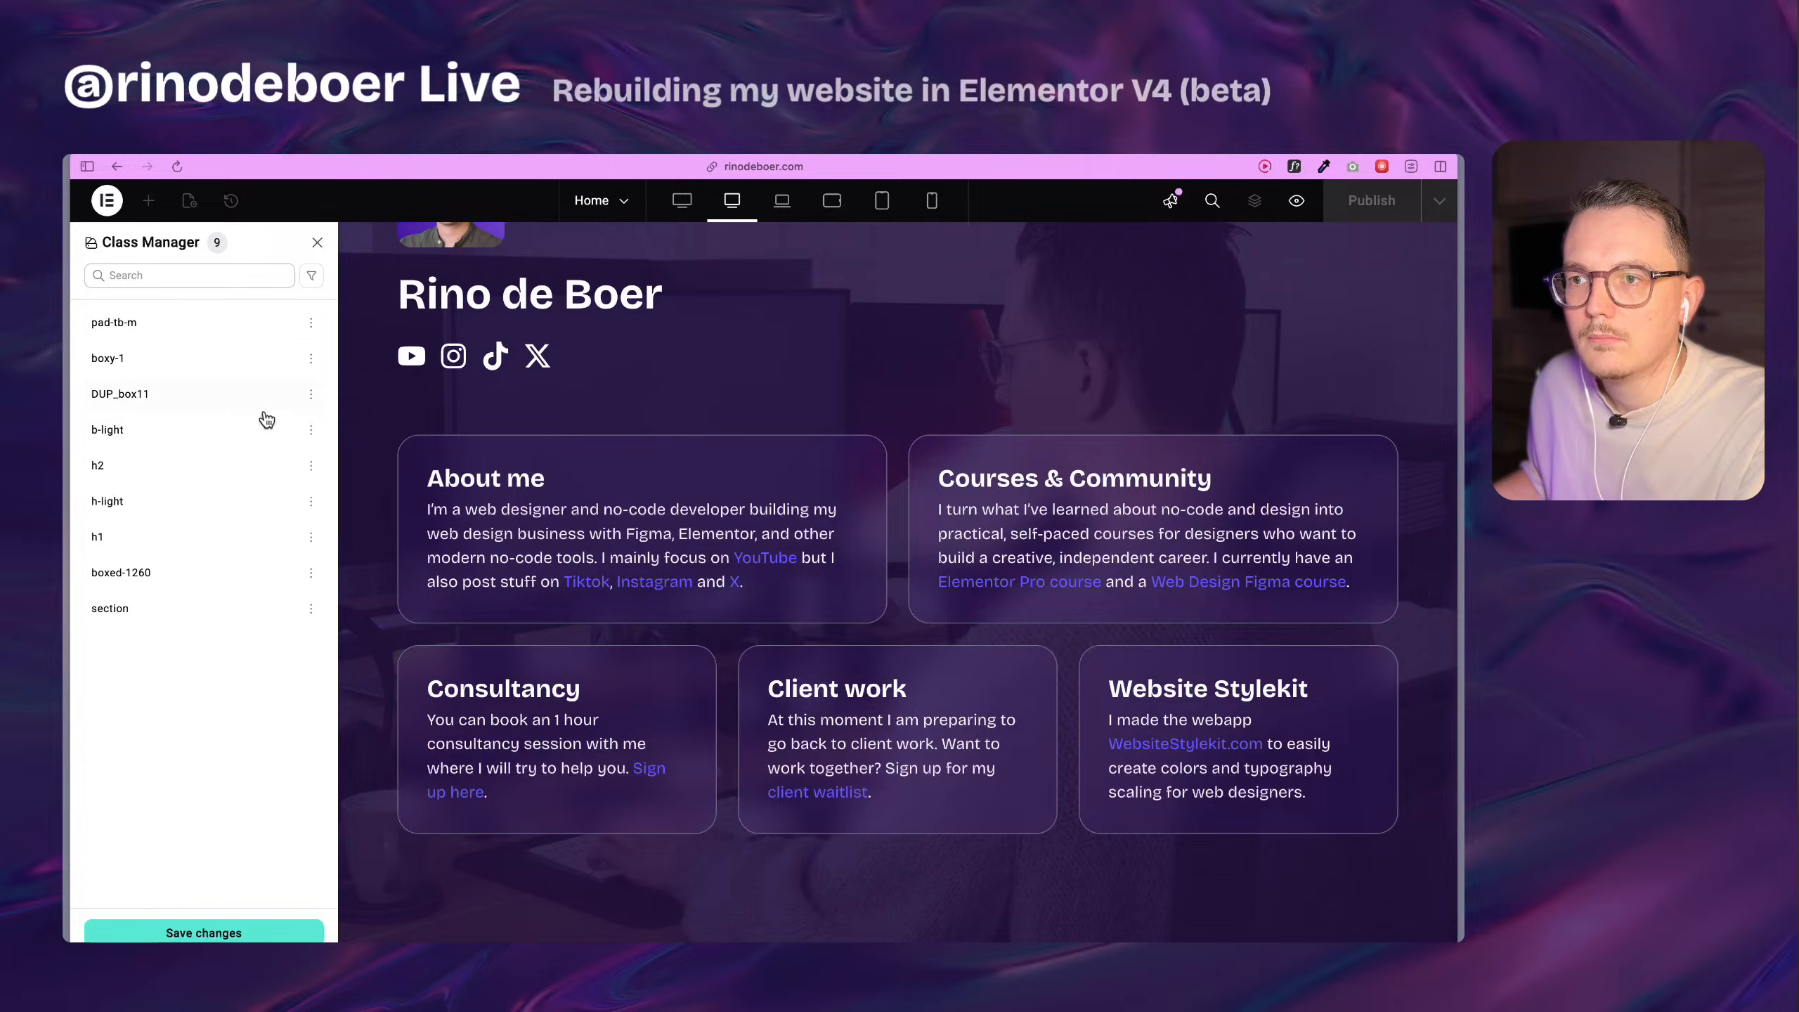
Rename the DUP_box11 class to box11, save the class changes and close the Class Manager.
left_click(310, 395)
left_click(252, 420)
key("BackSpace")
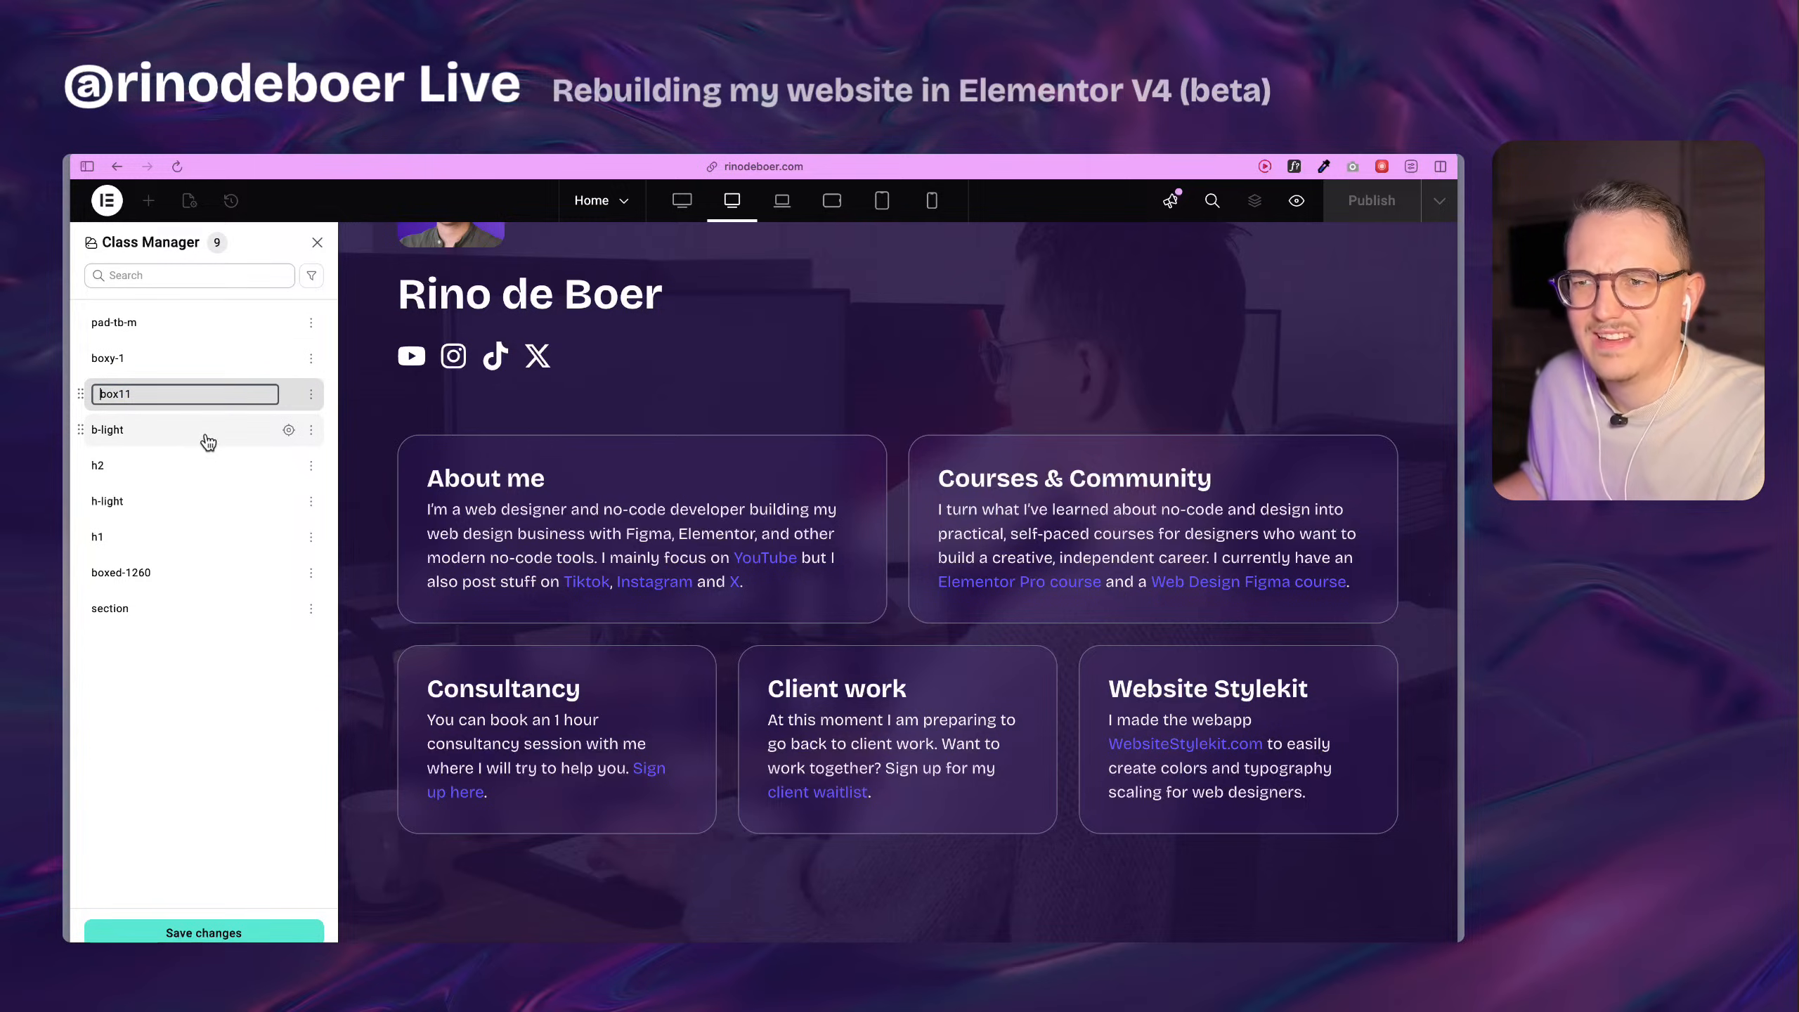
key("Return")
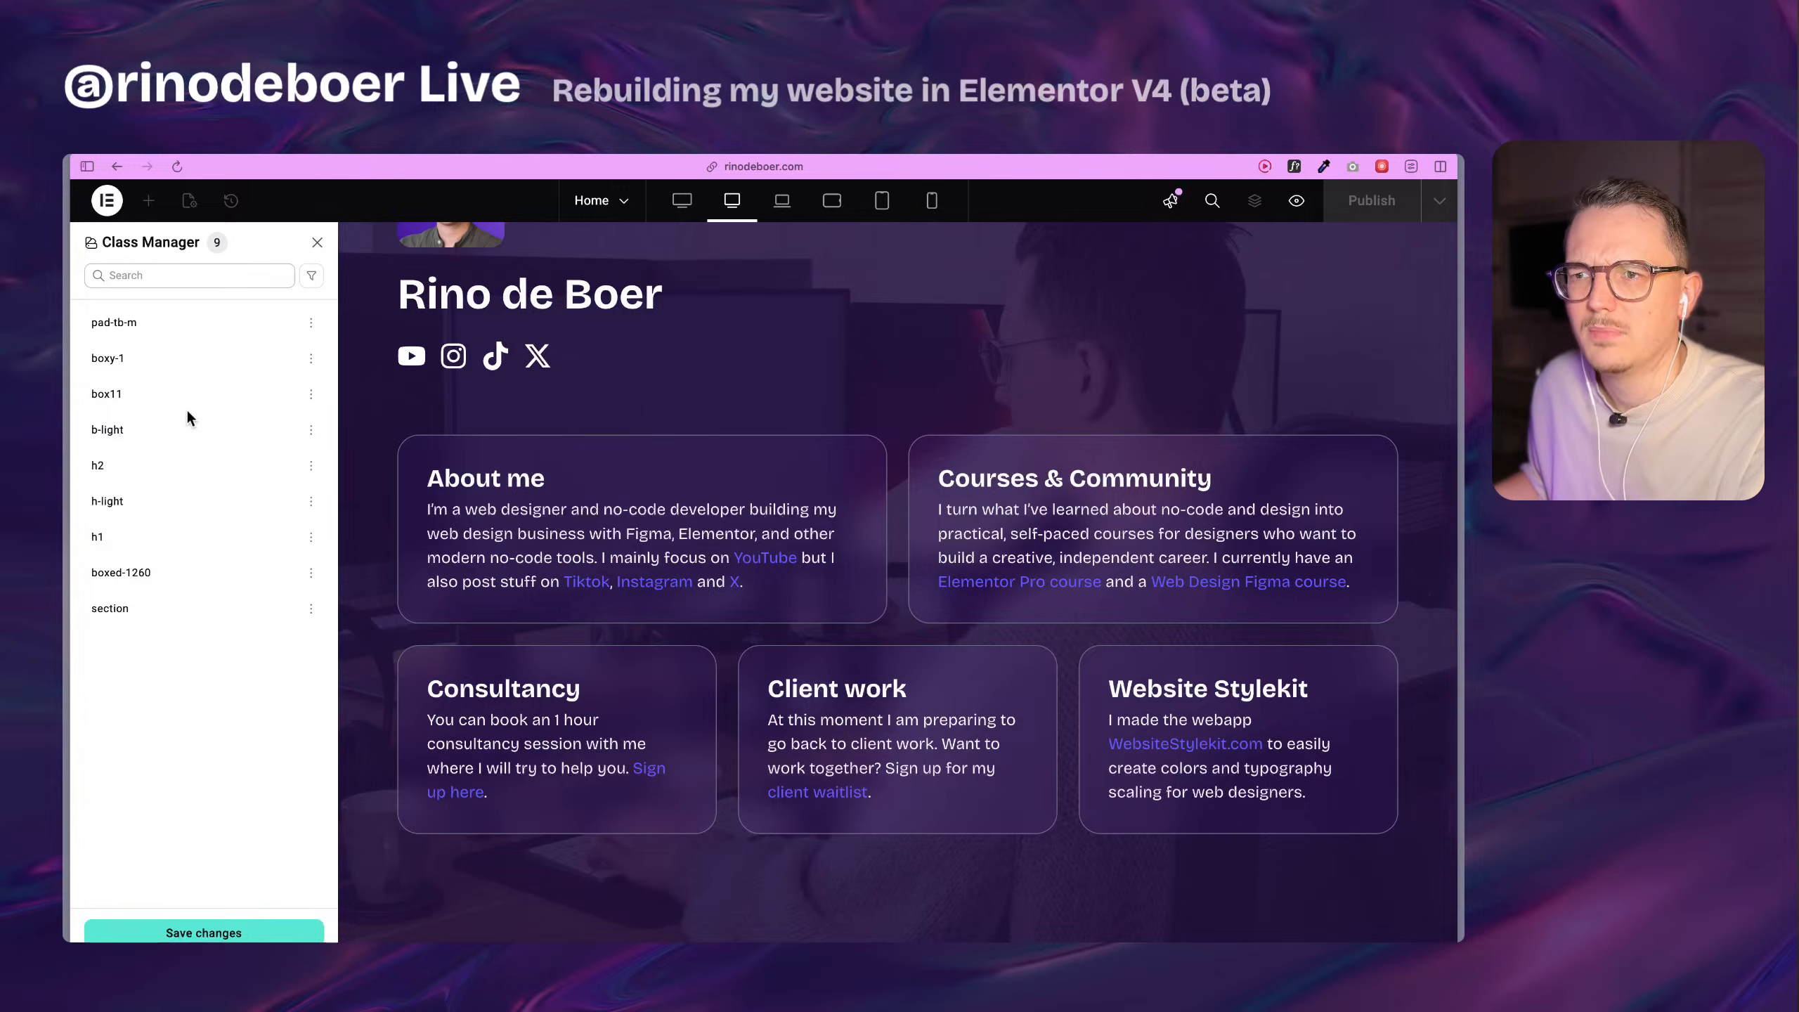
left_click(264, 934)
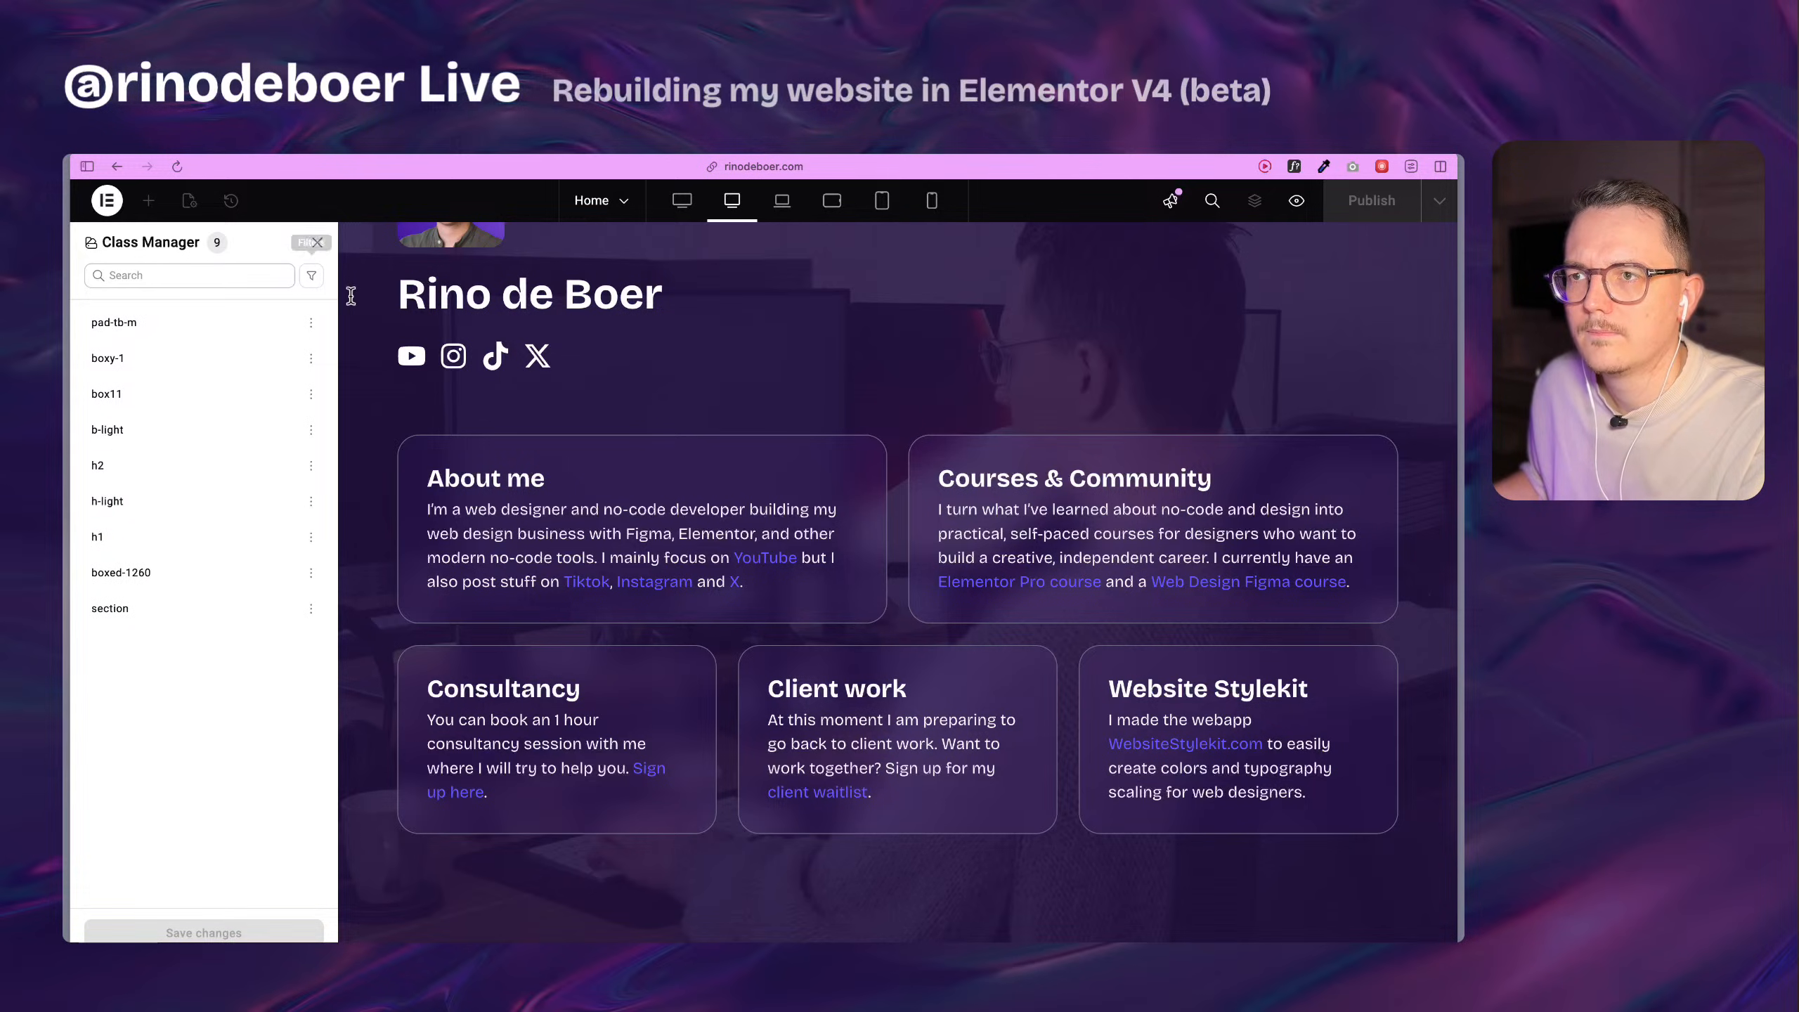
left_click(317, 245)
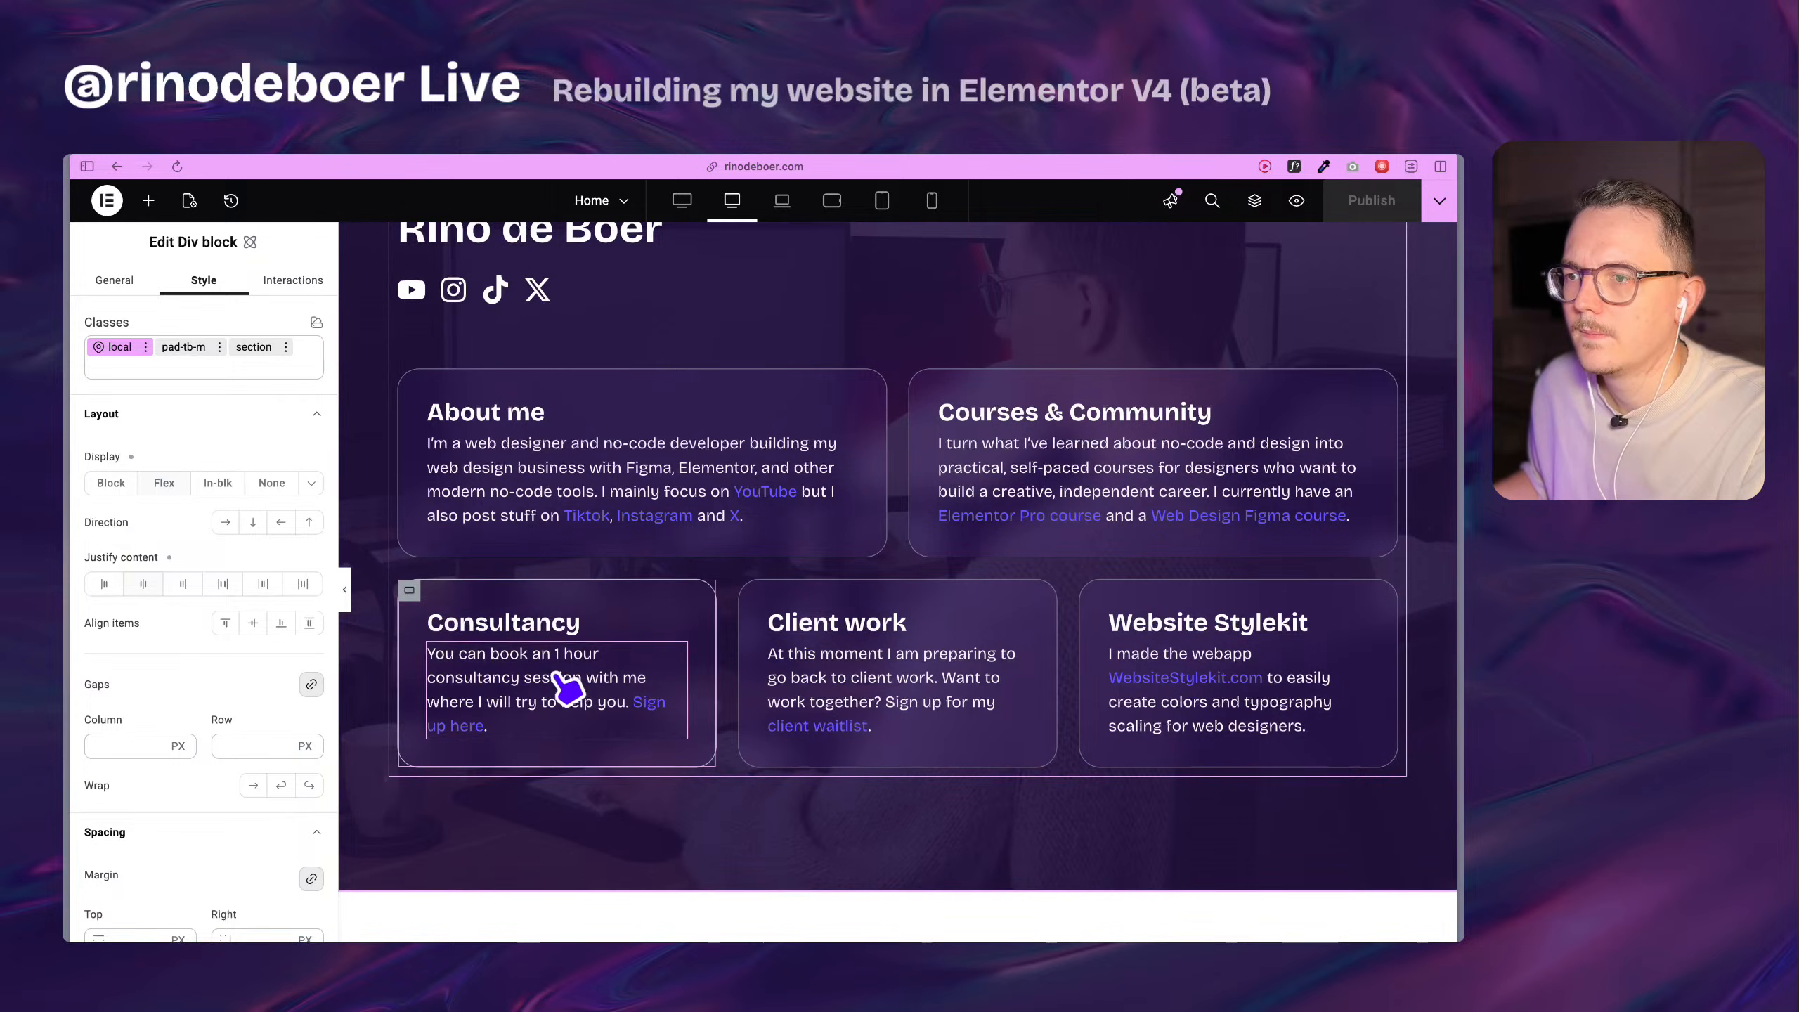
Review the rebuilt section in the editor and compare it with the original section on the refreshed live home page.
scroll(939, 701, "up", 9)
scroll(939, 701, "down", 12)
scroll(949, 714, "up", 6)
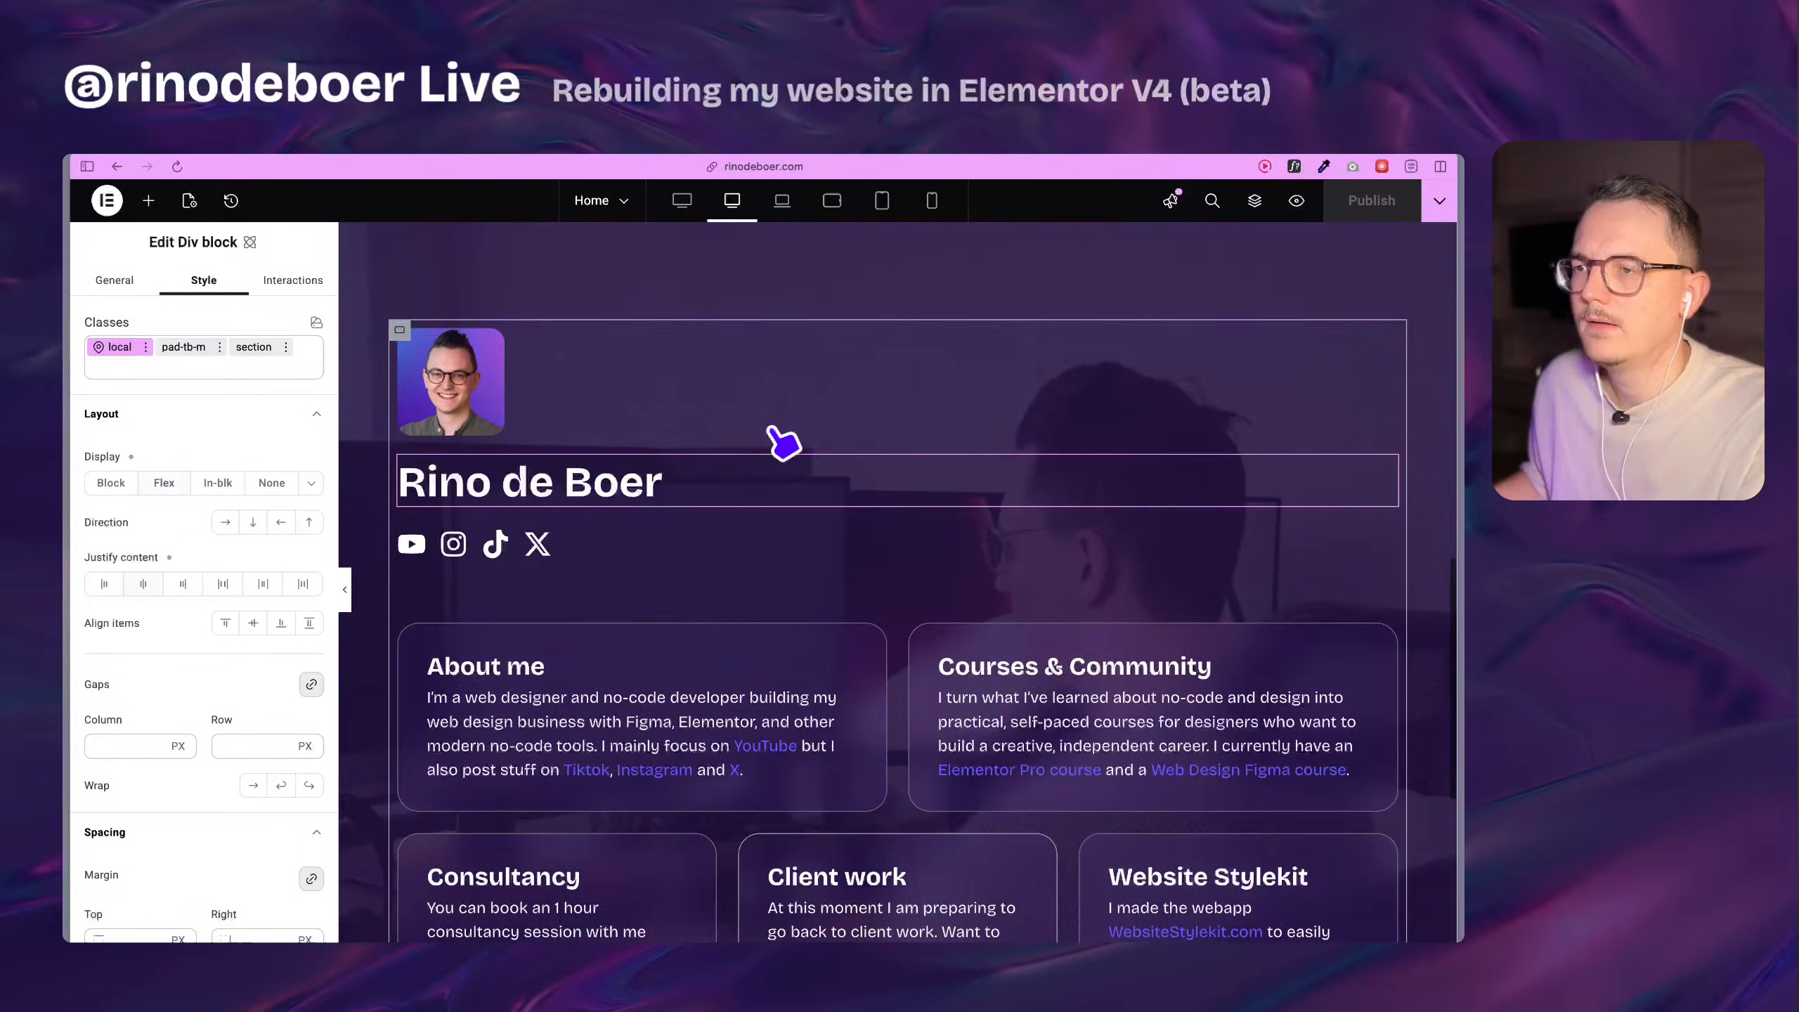
scroll(732, 407, "down", 4)
scroll(715, 595, "up", 3)
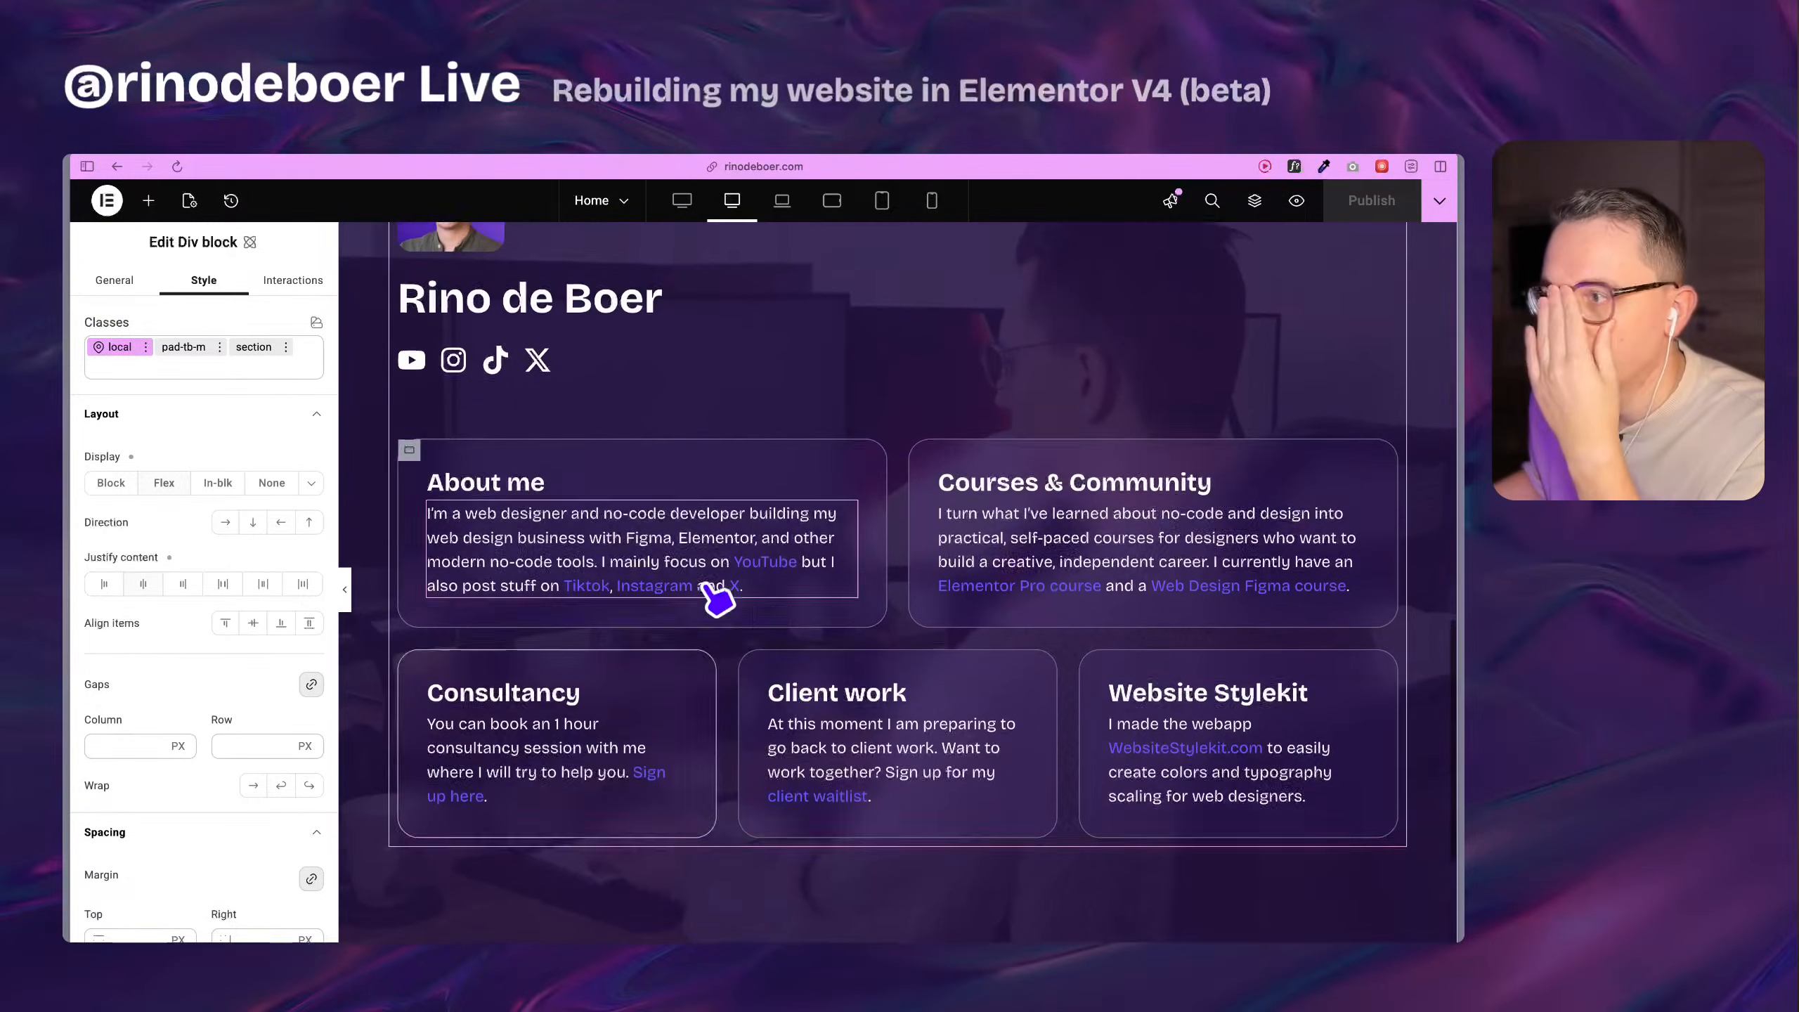
mouse_move(64, 636)
left_click(142, 675)
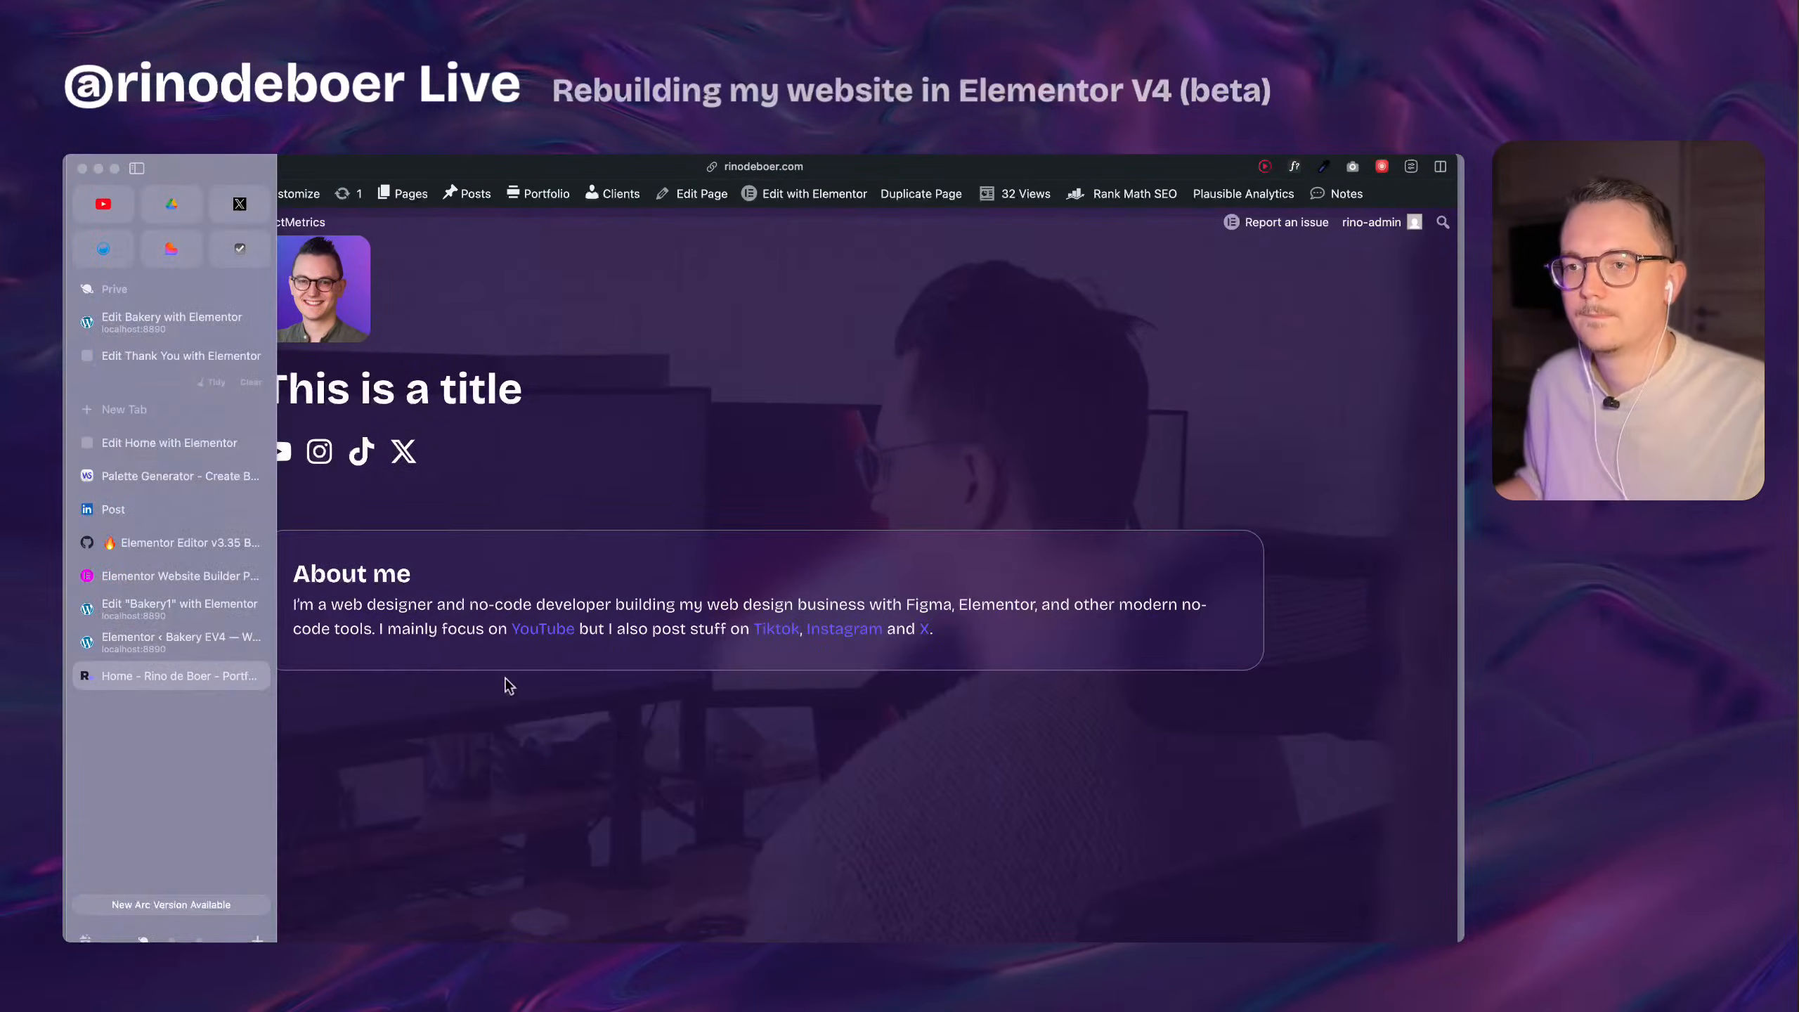
scroll(824, 527, "up", 5)
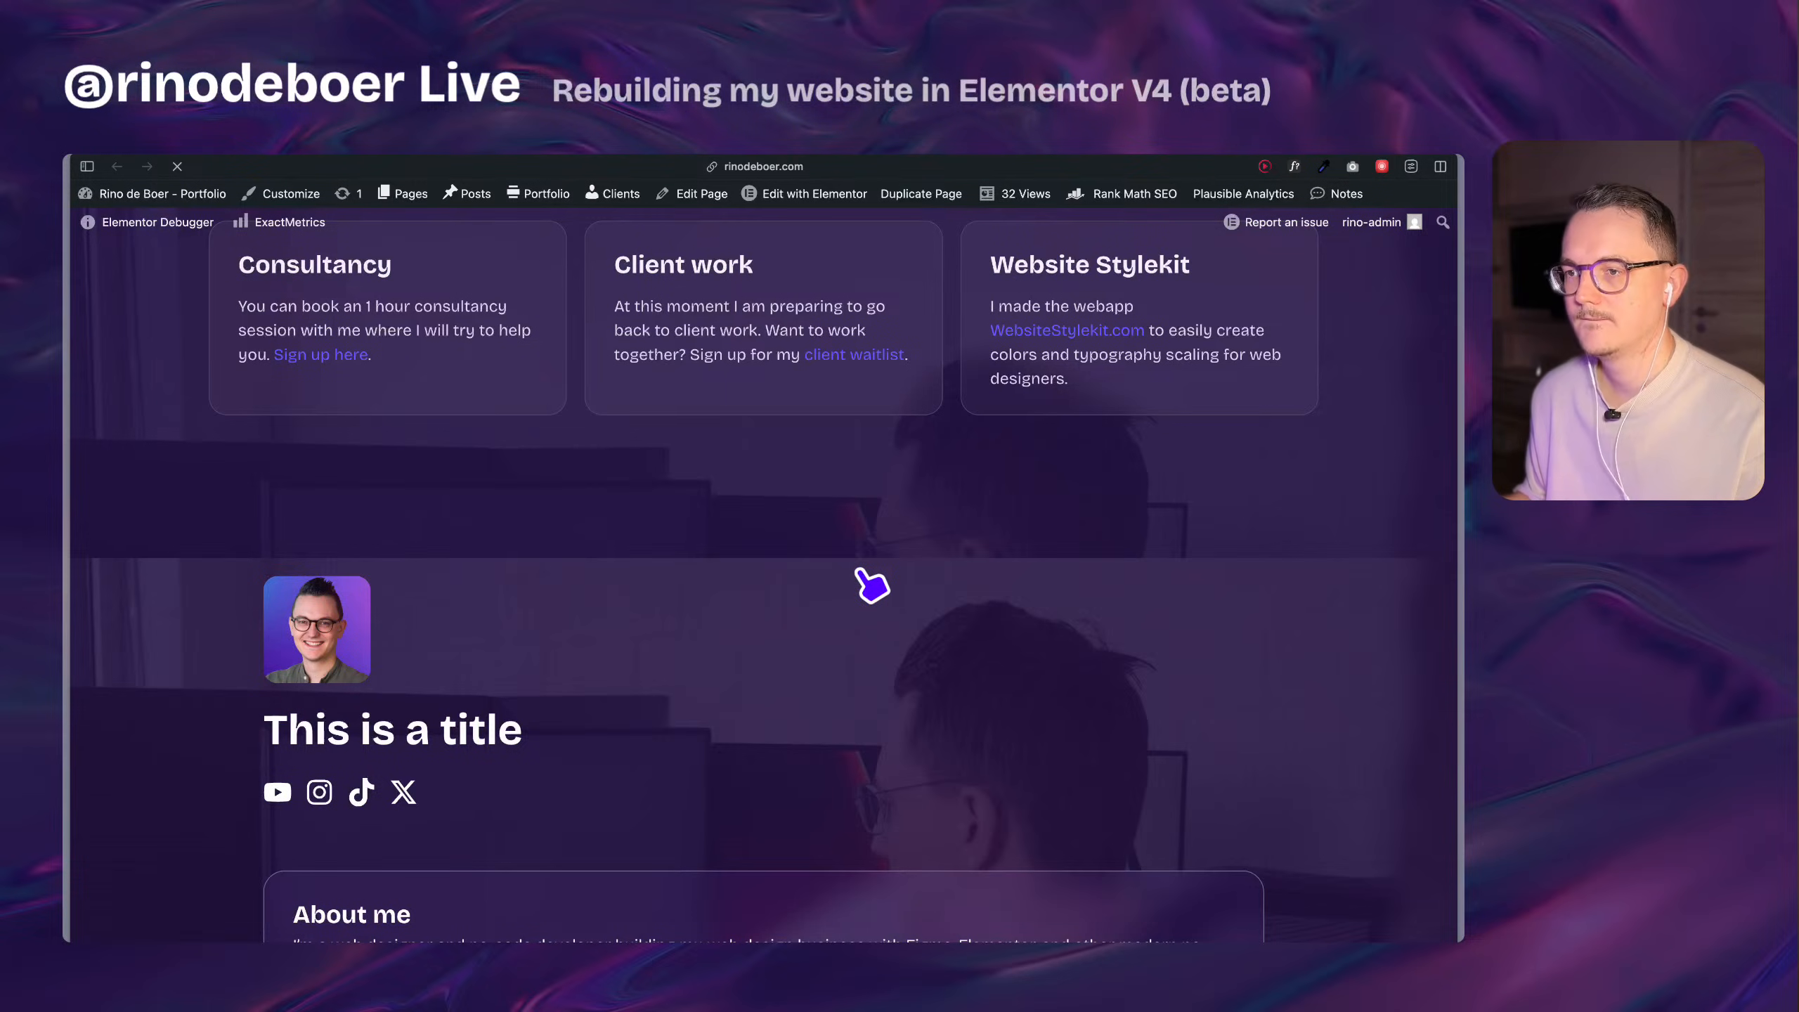
scroll(865, 575, "down", 8)
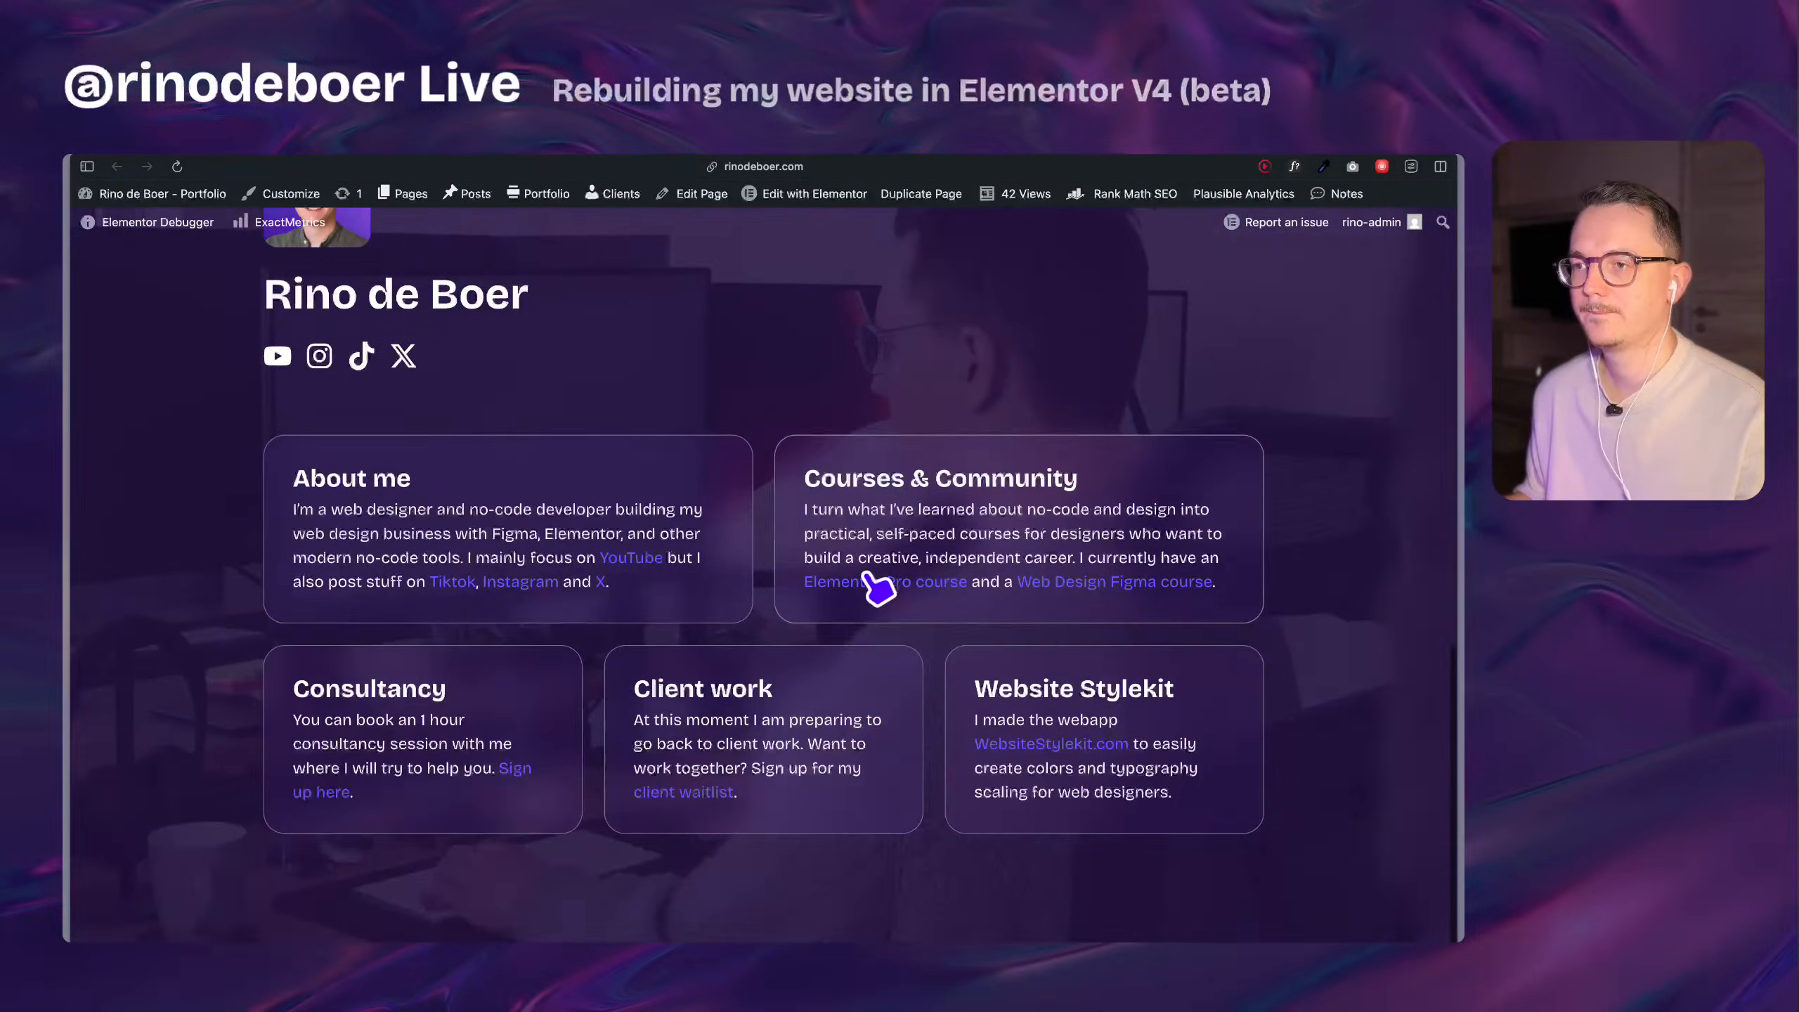
scroll(878, 588, "up", 5)
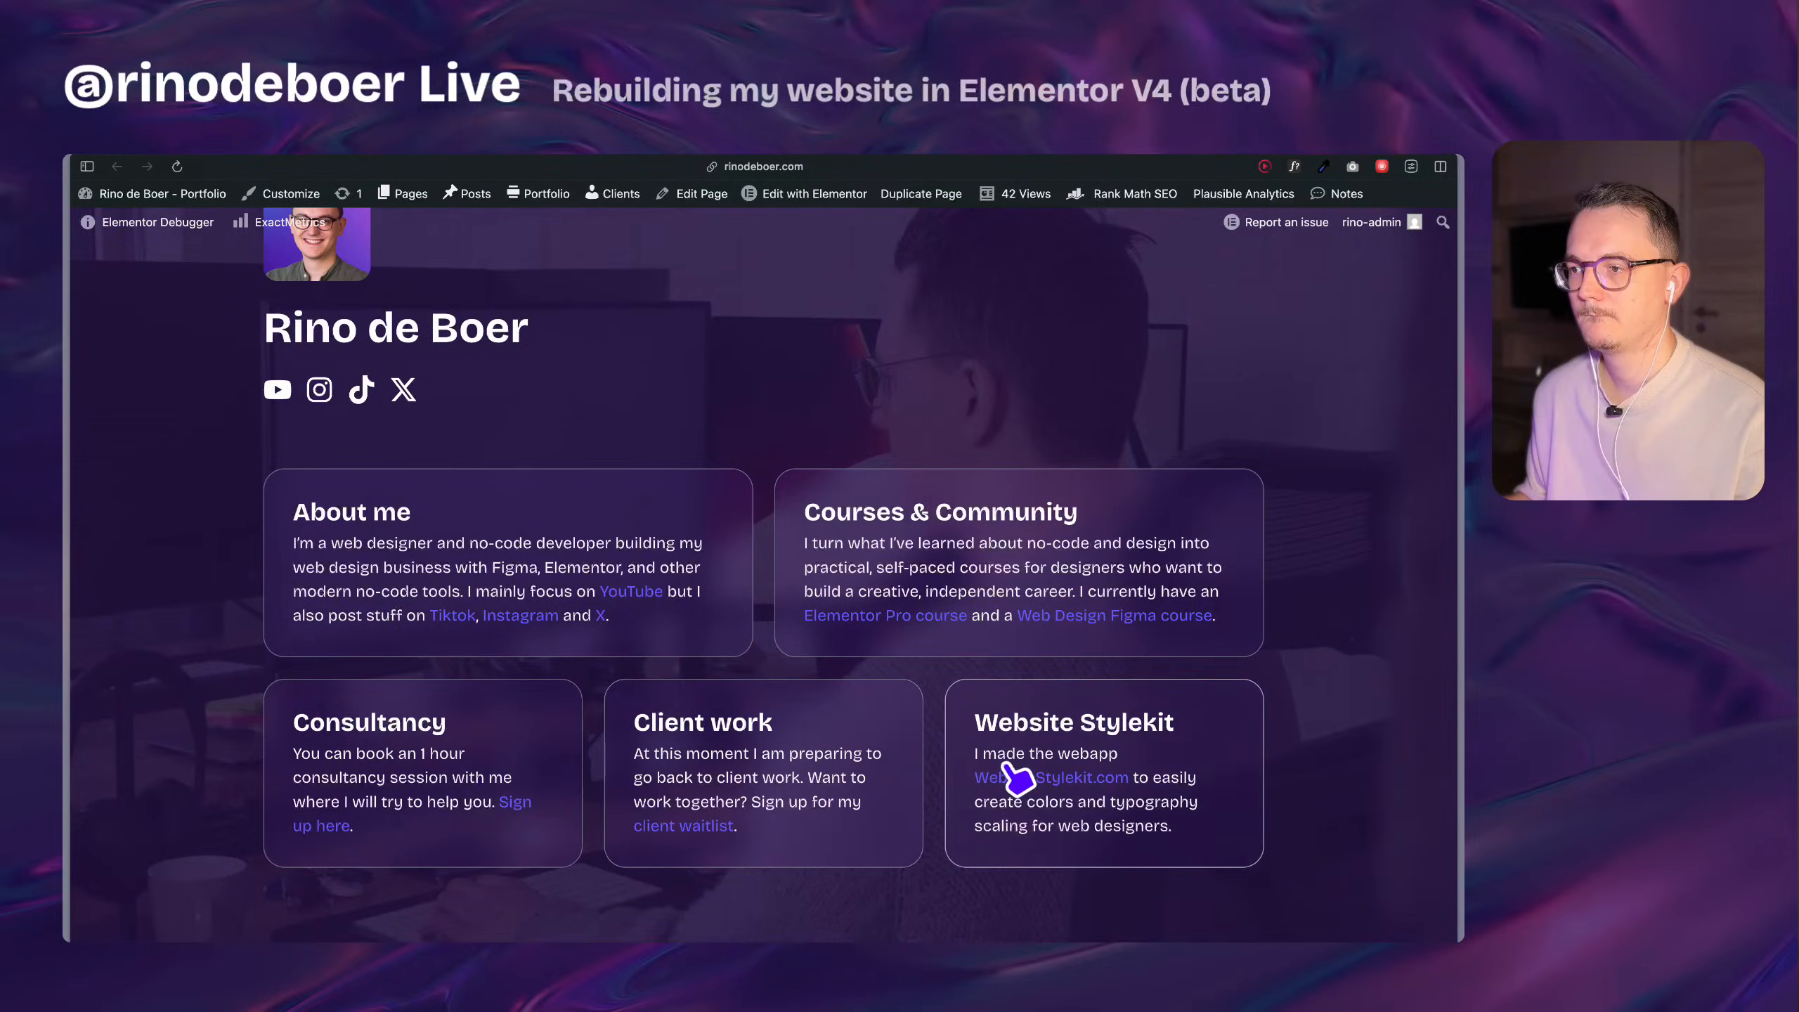
scroll(566, 773, "up", 4)
key("ctrl+Tab")
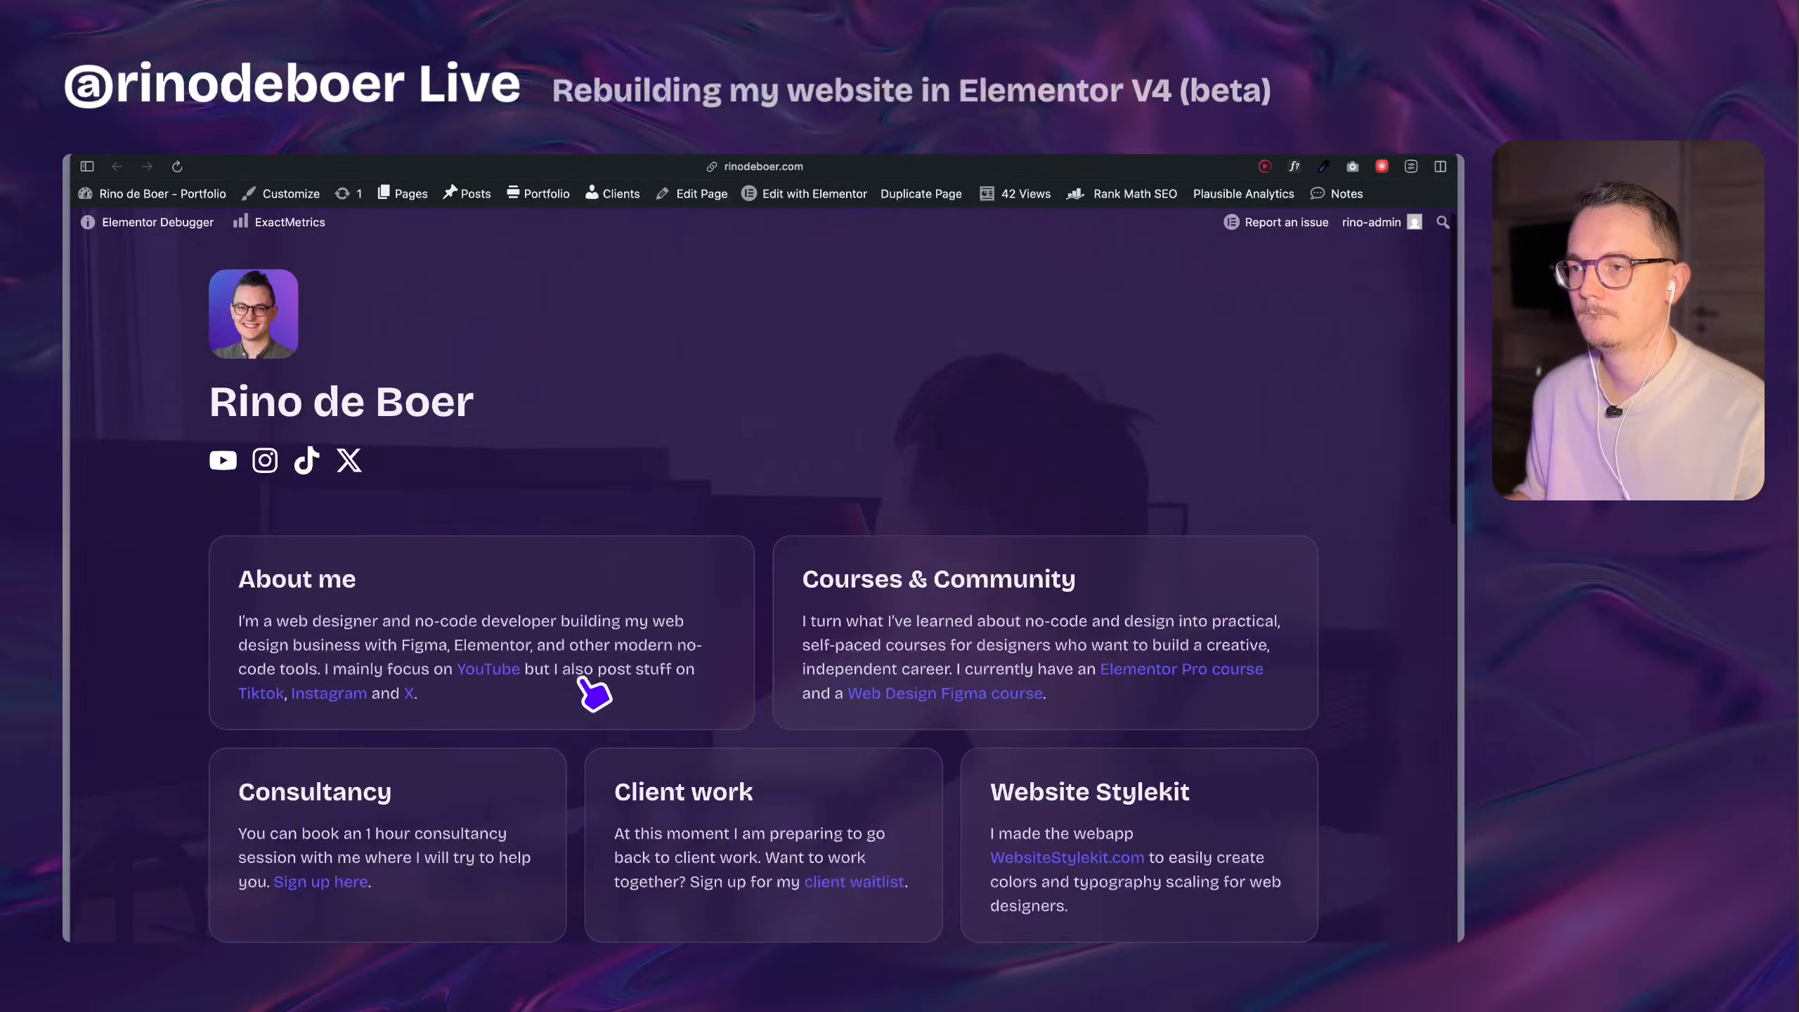
scroll(857, 645, "down", 4)
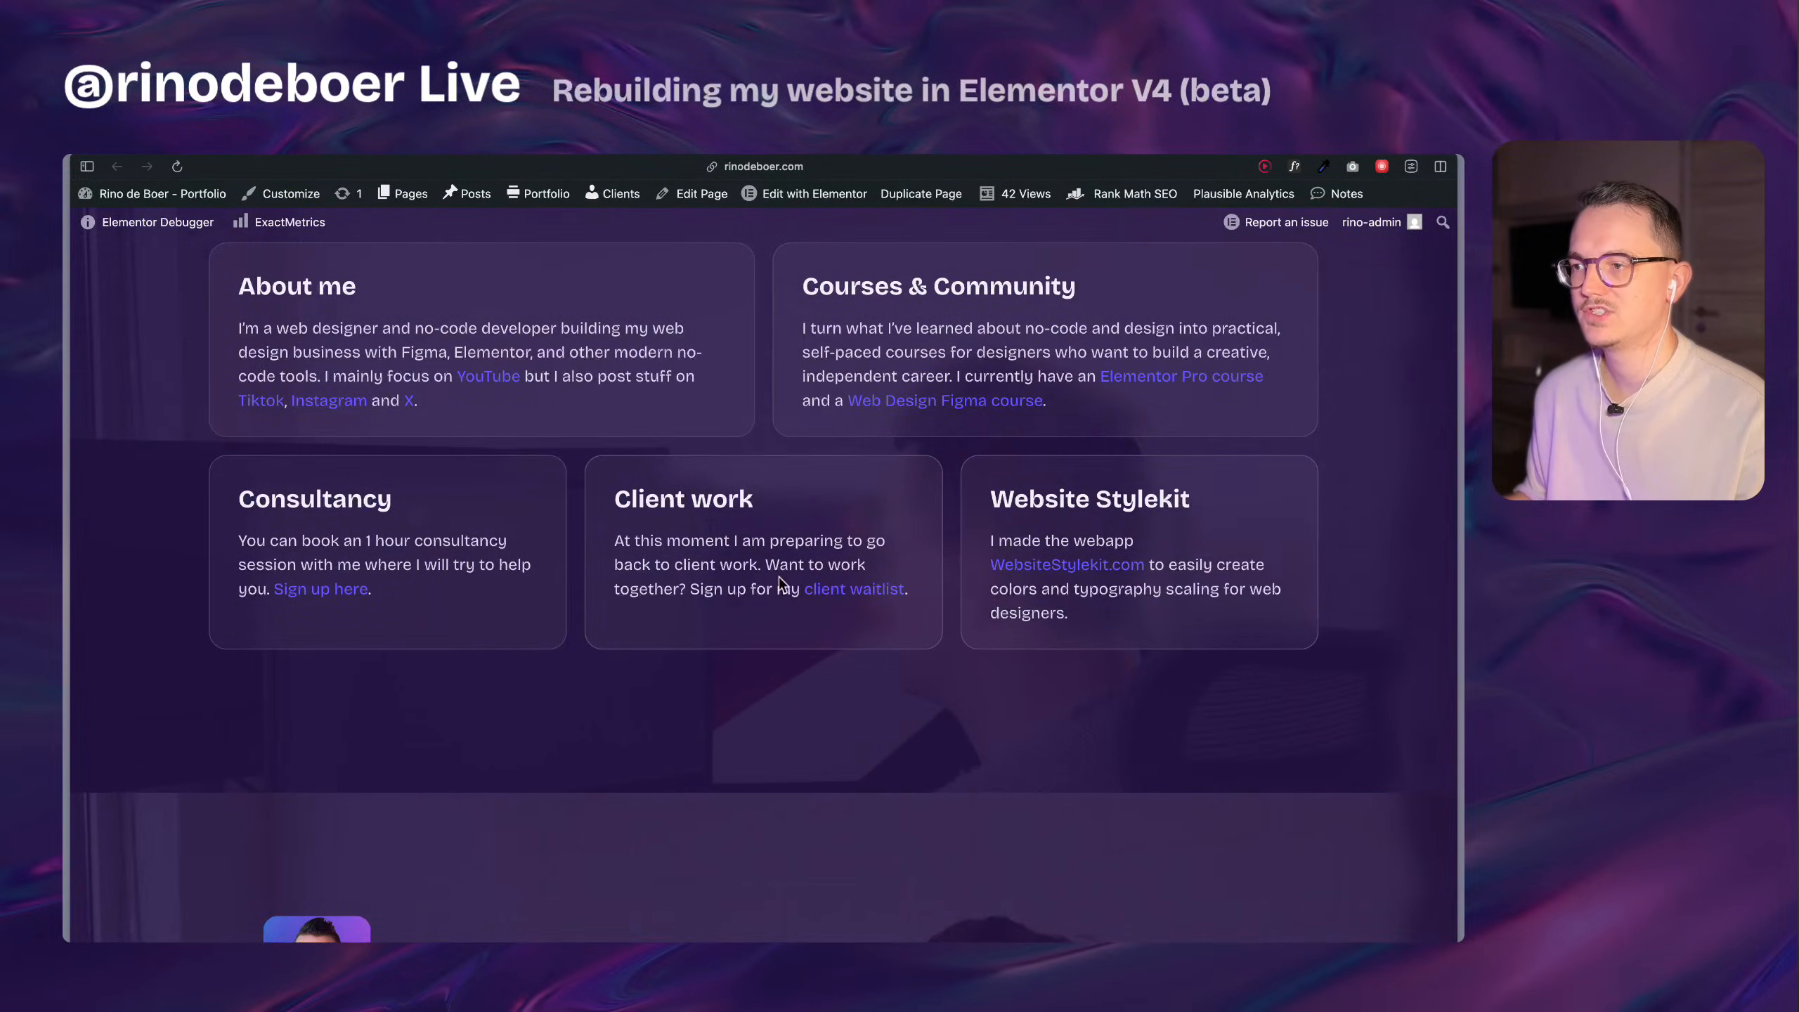
key("ctrl+Tab")
scroll(885, 538, "down", 2)
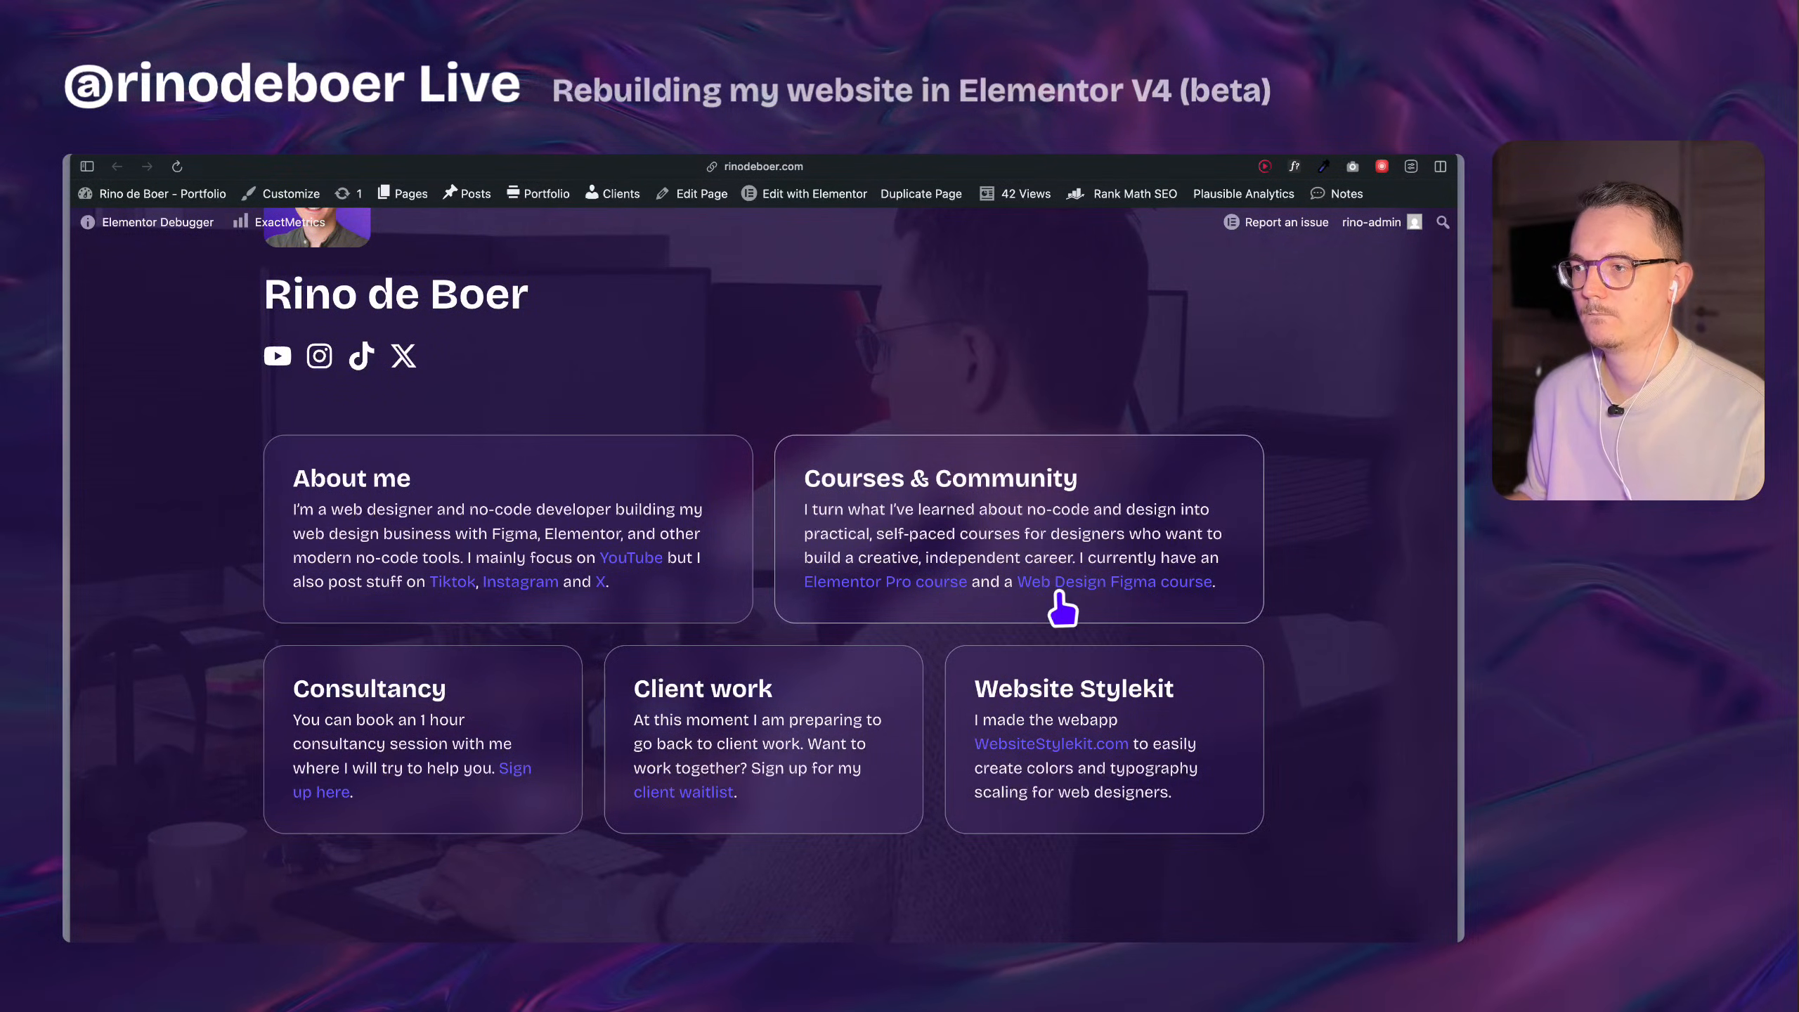
mouse_move(64, 618)
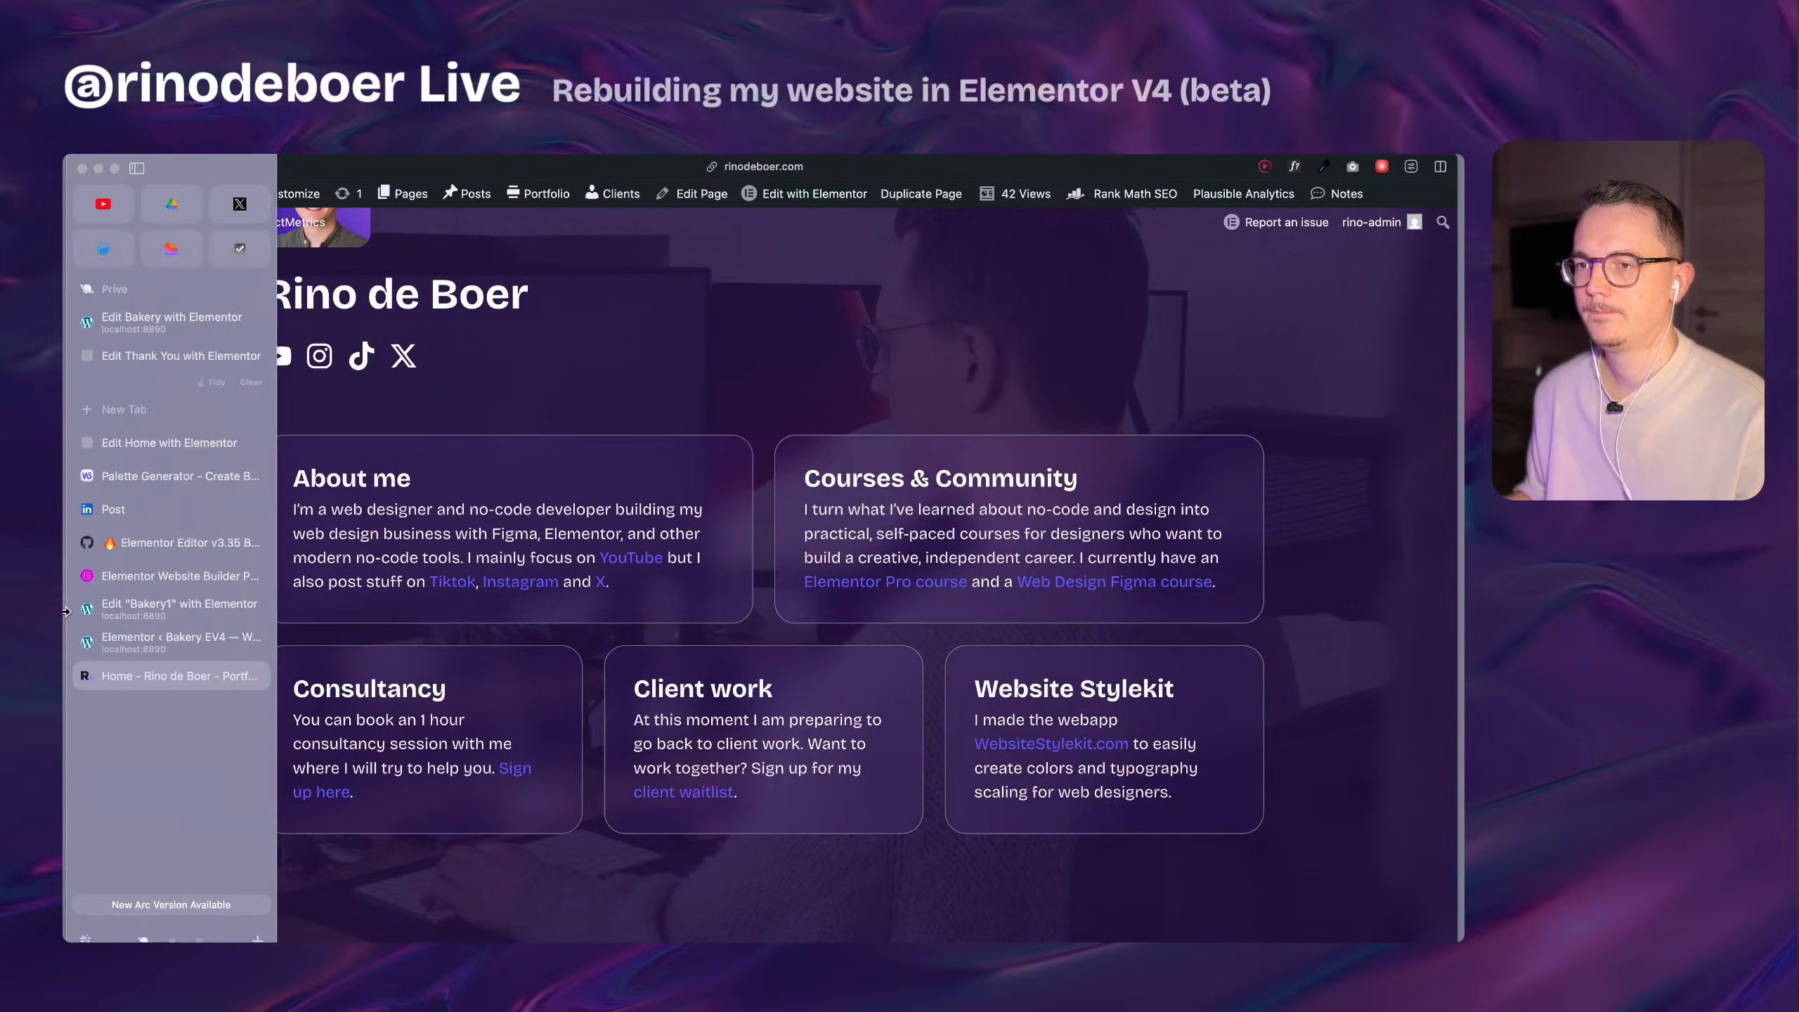
left_click(211, 638)
left_click(204, 617)
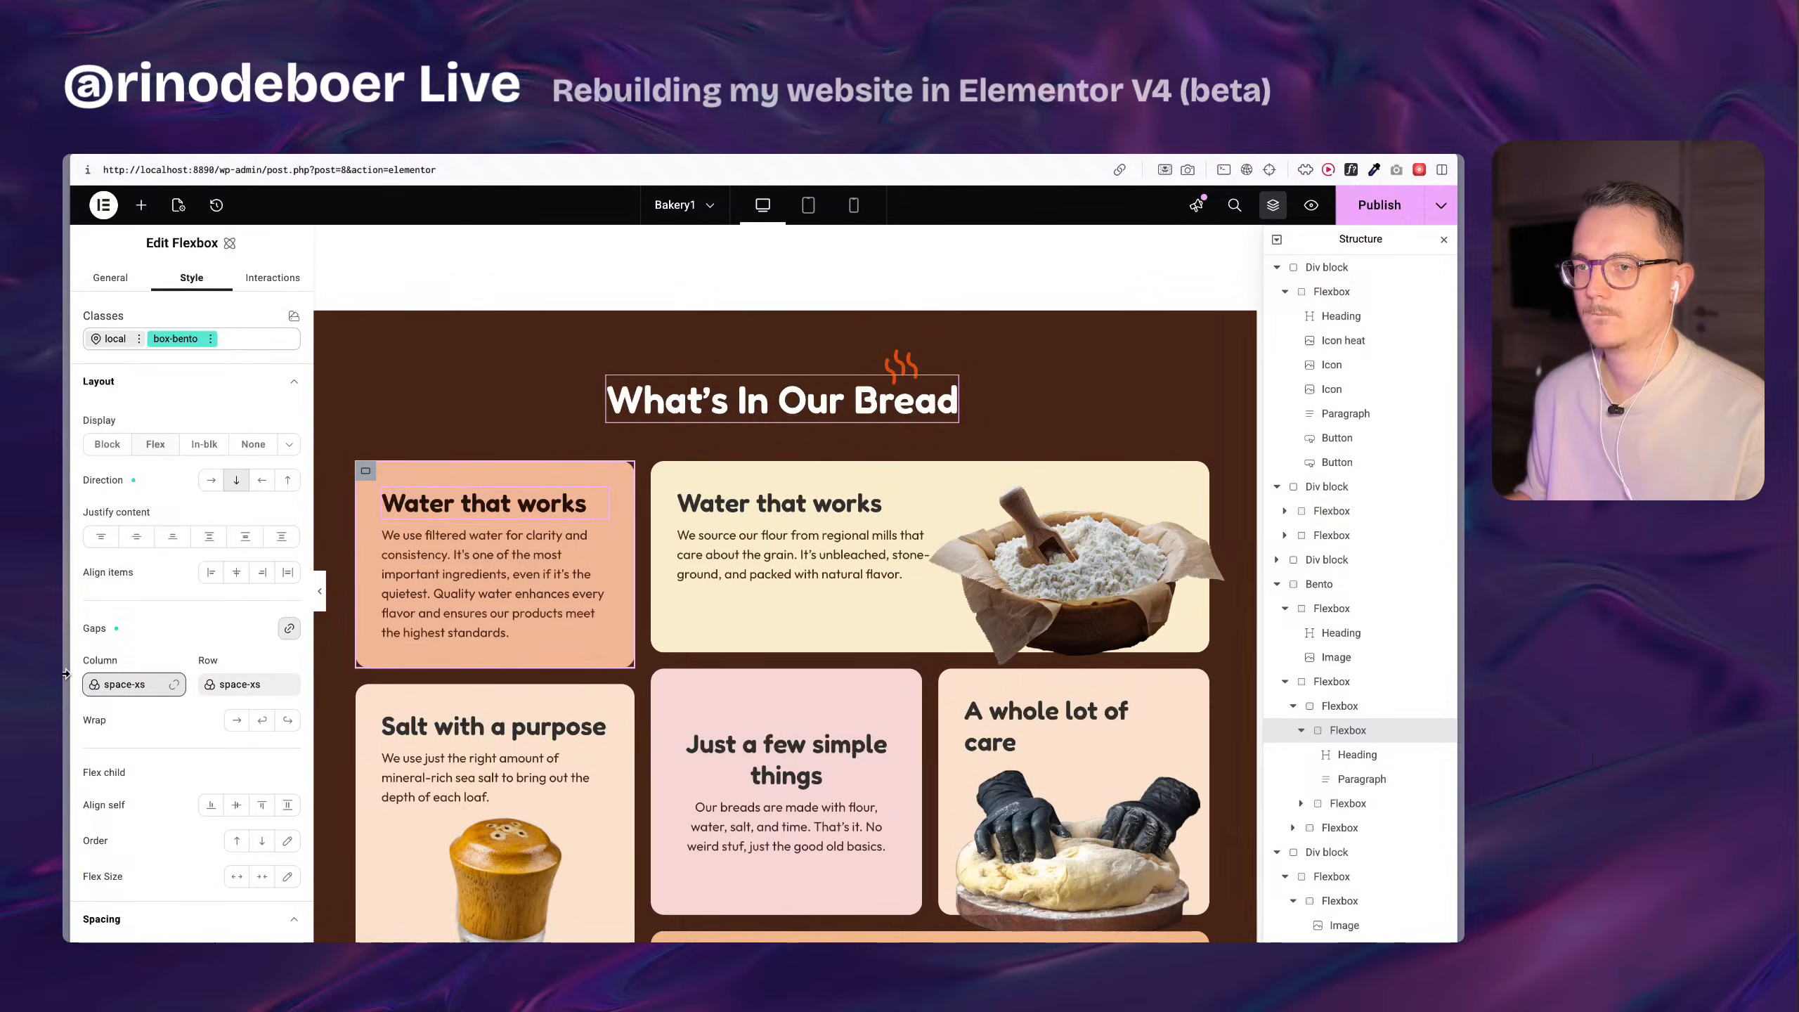
left_click(206, 677)
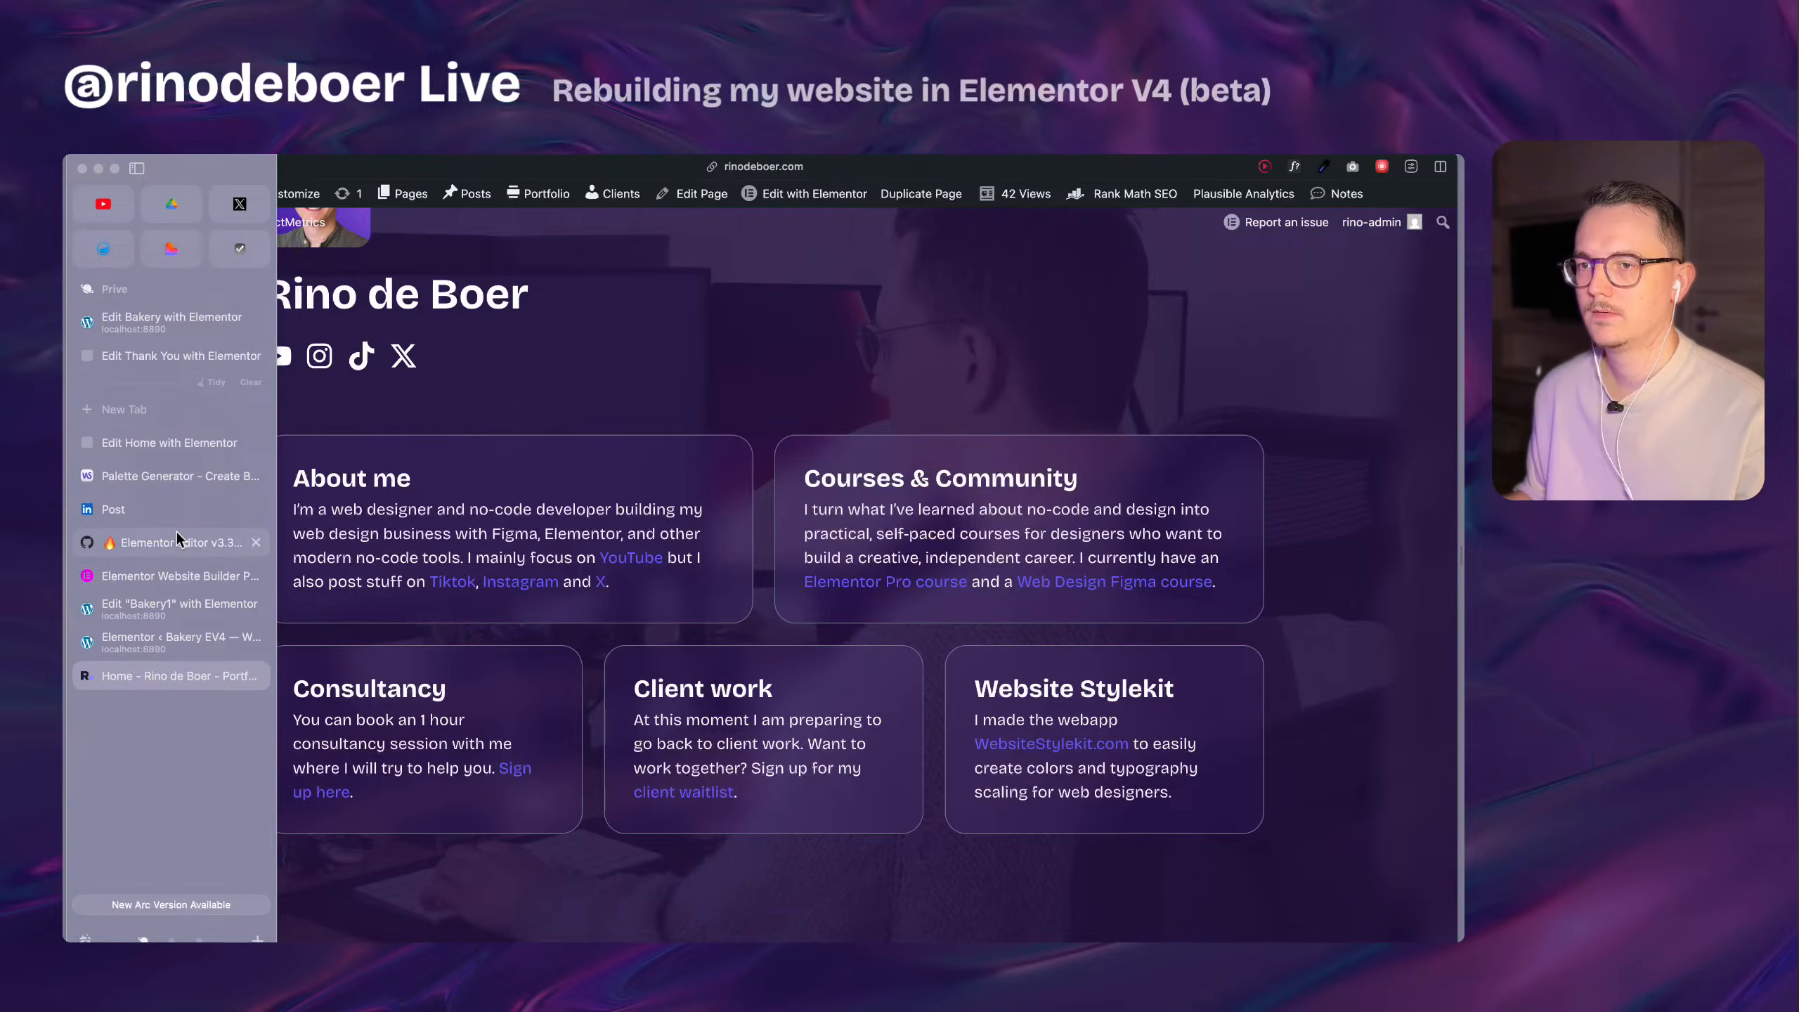
Return to the Home page editor and examine the effects of the boxy-1 class on the About me card.
mouse_move(65, 623)
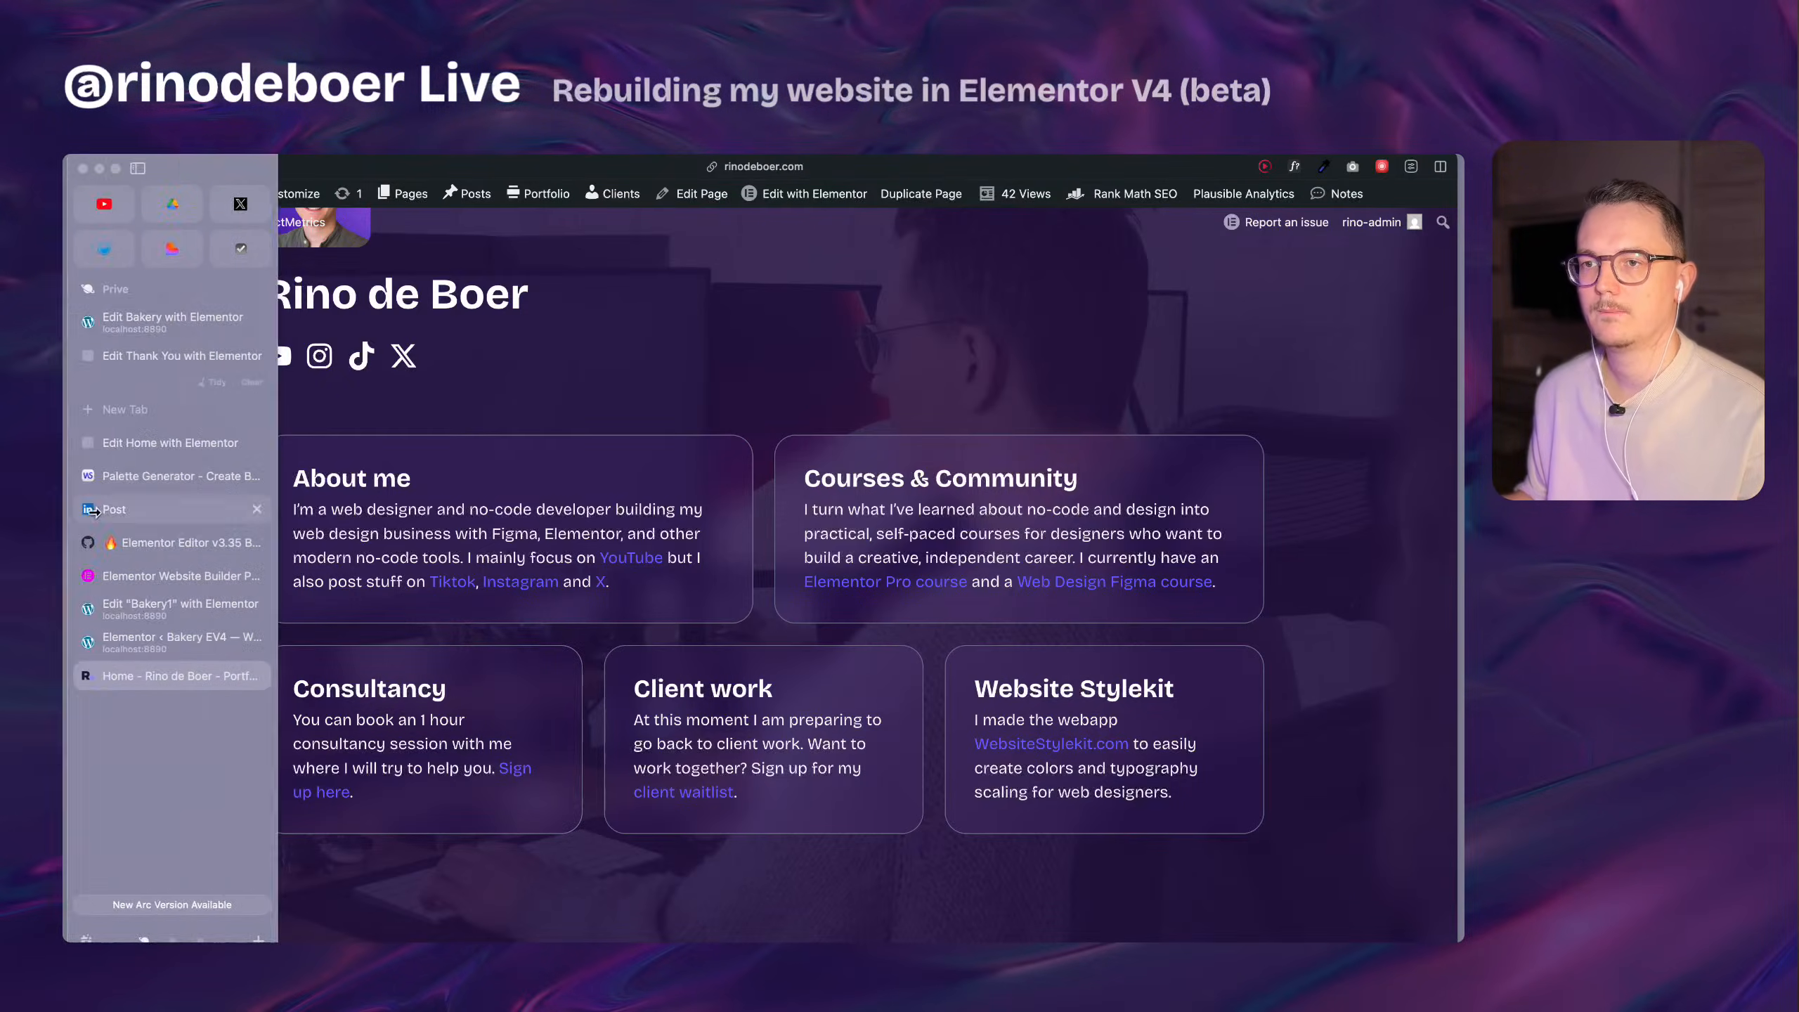
left_click(202, 439)
scroll(582, 449, "down", 5)
scroll(474, 551, "up", 3)
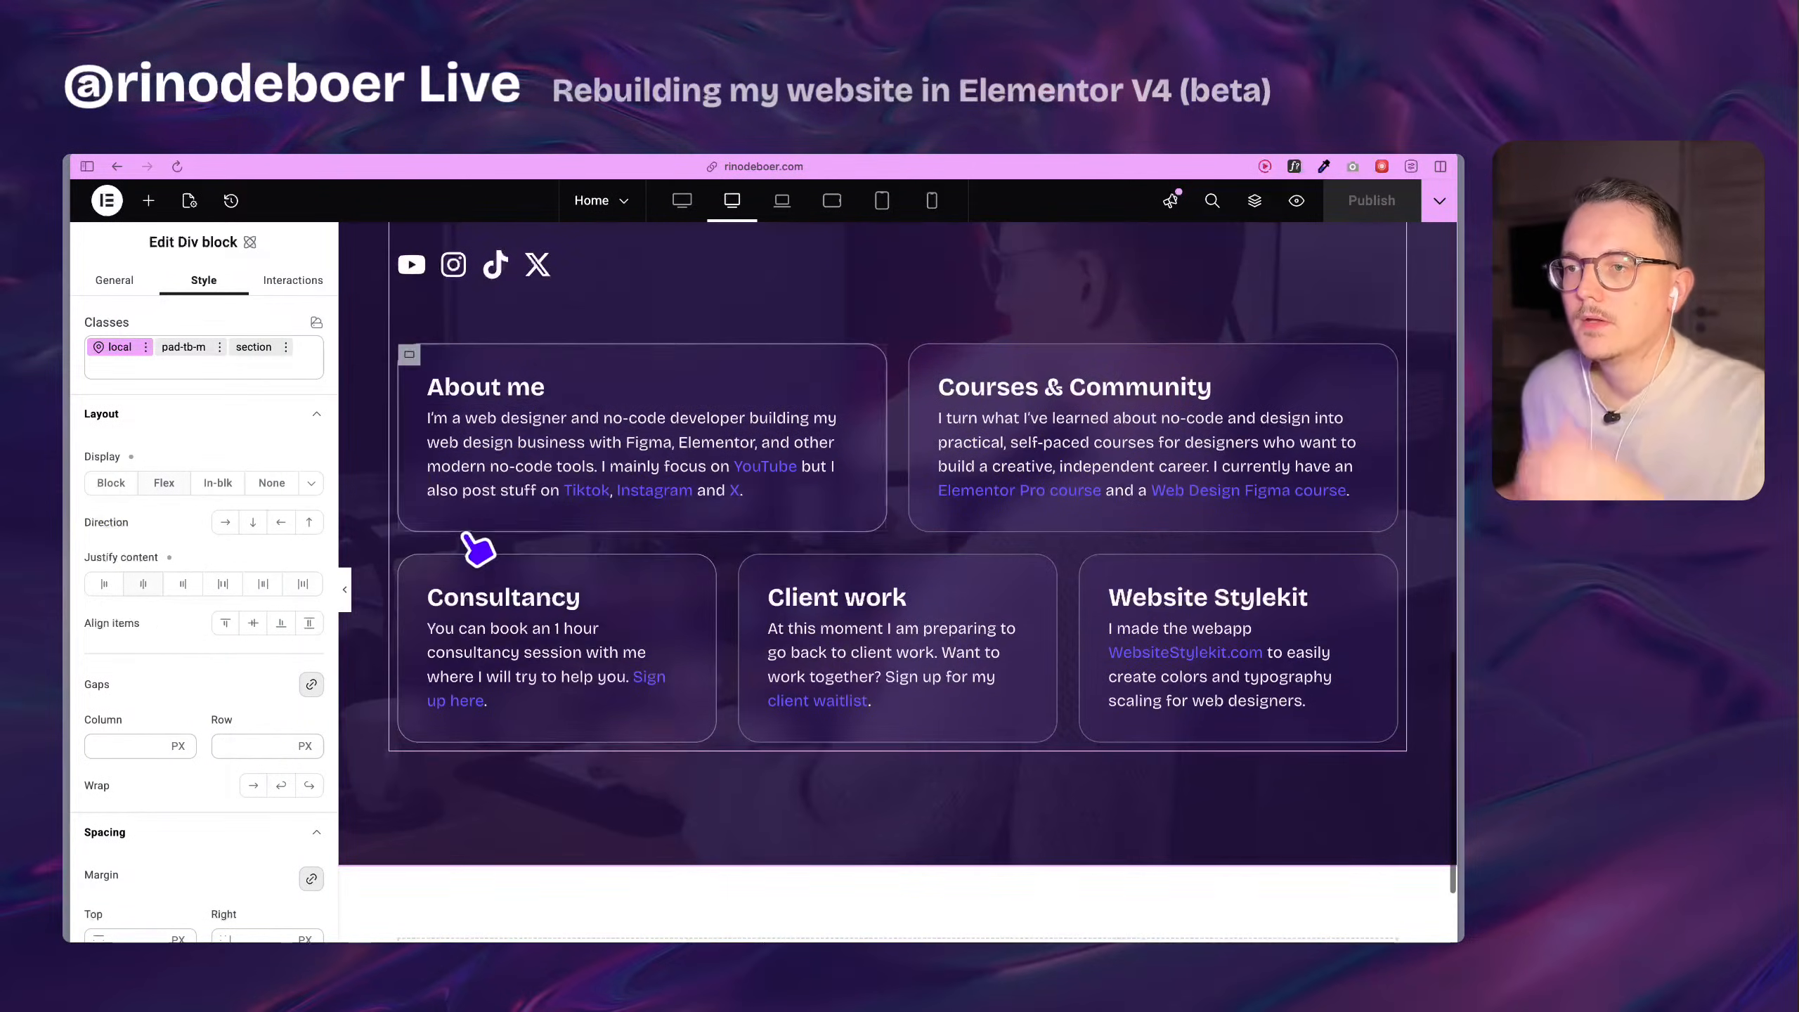
left_click(422, 400)
scroll(594, 475, "up", 2)
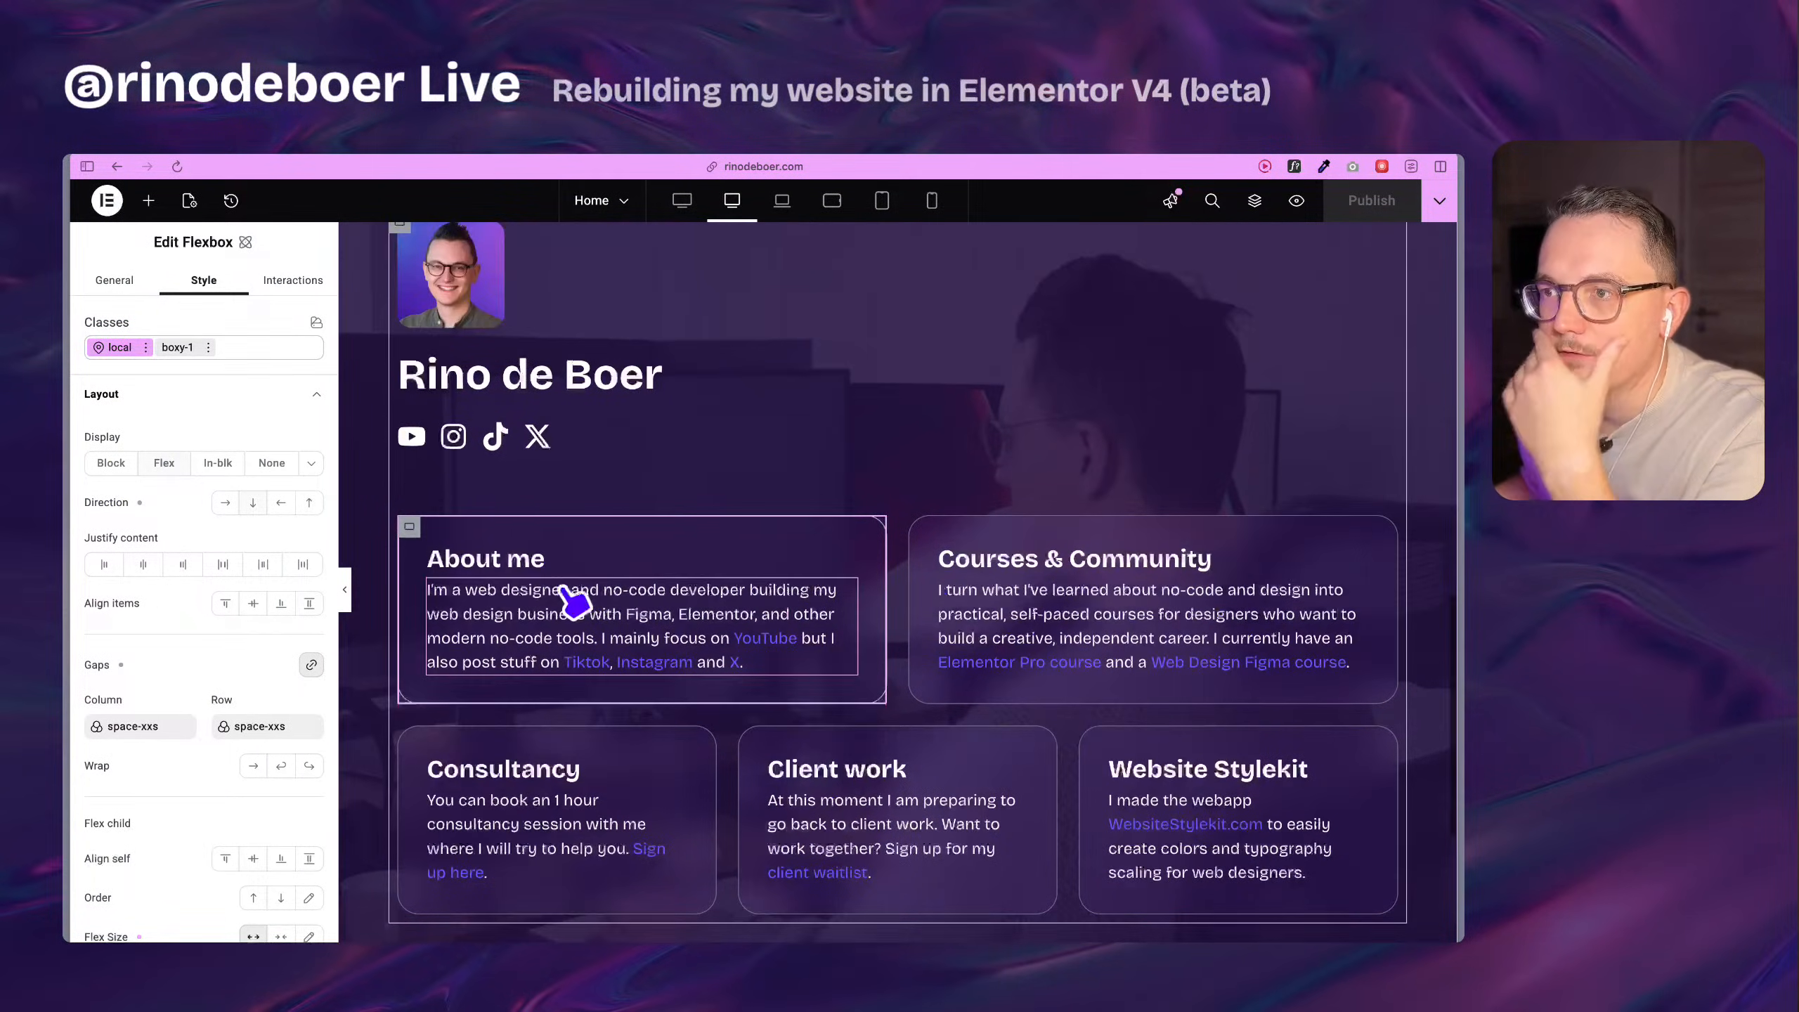
left_click(177, 347)
scroll(186, 394, "down", 10)
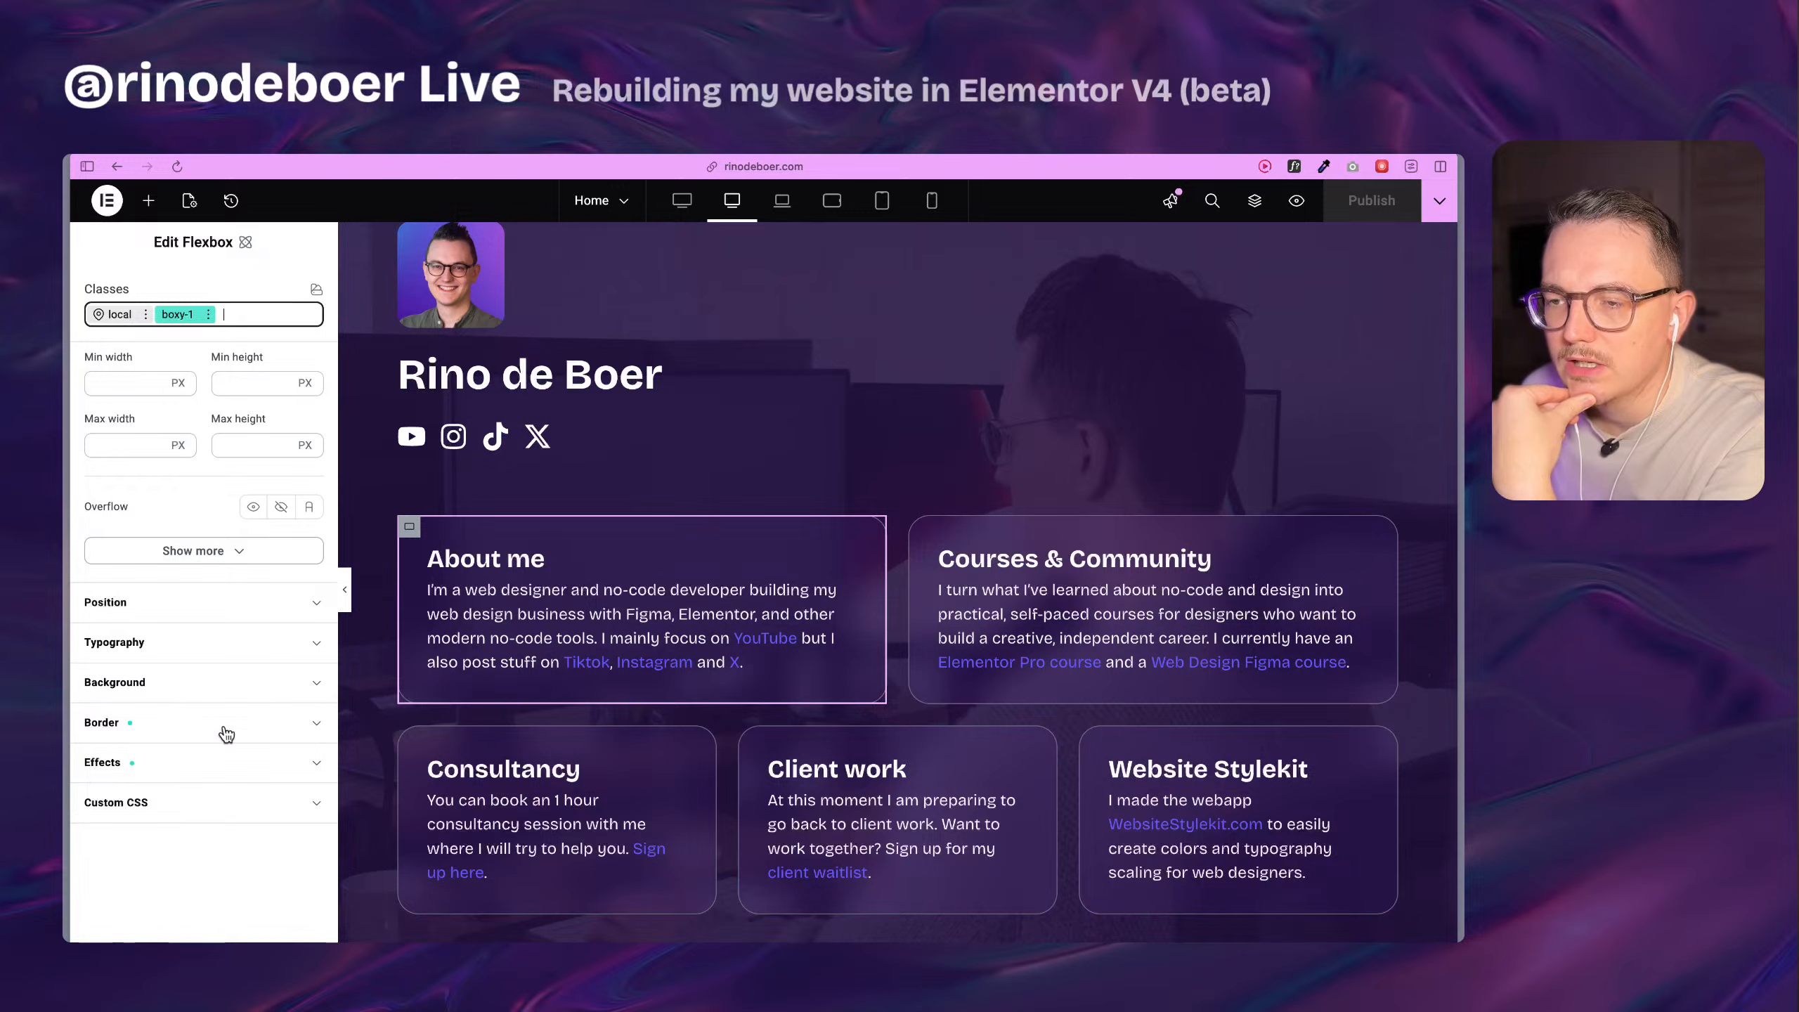
left_click(316, 775)
scroll(202, 647, "down", 6)
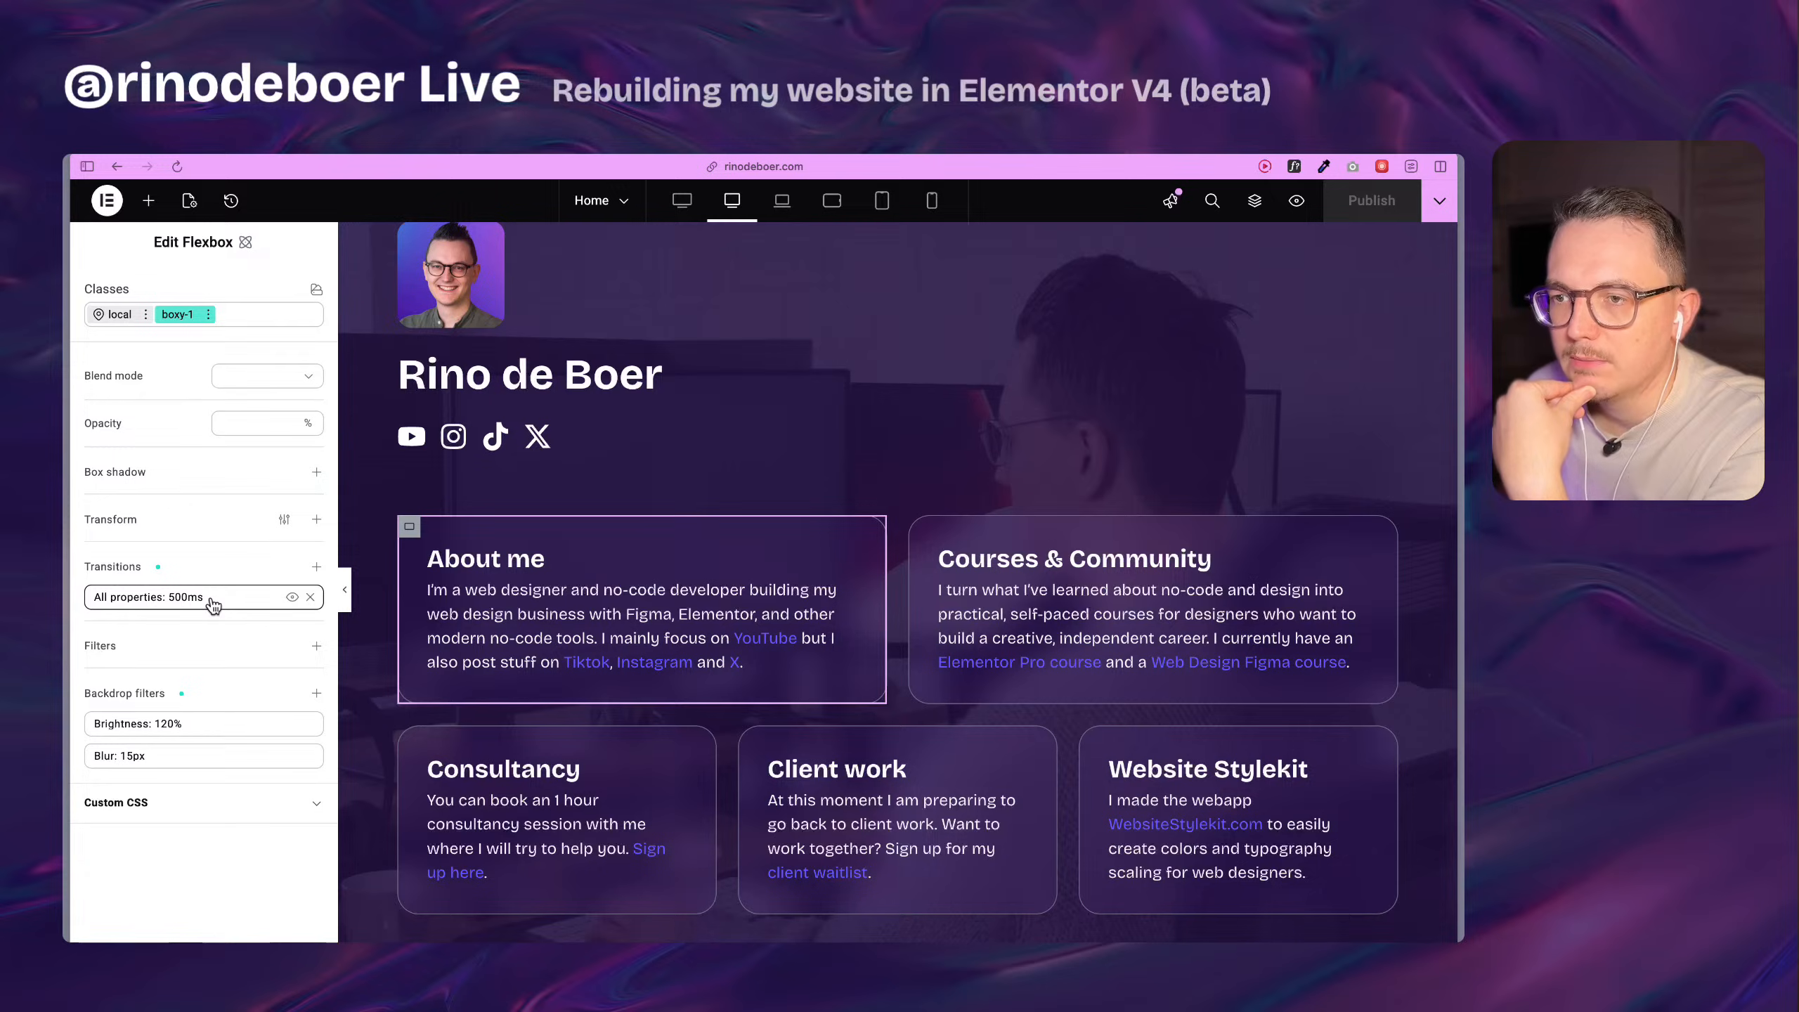
Add a Move transform with Move Y at -10 px to the boxy-1 class's hover state.
scroll(240, 656, "up", 10)
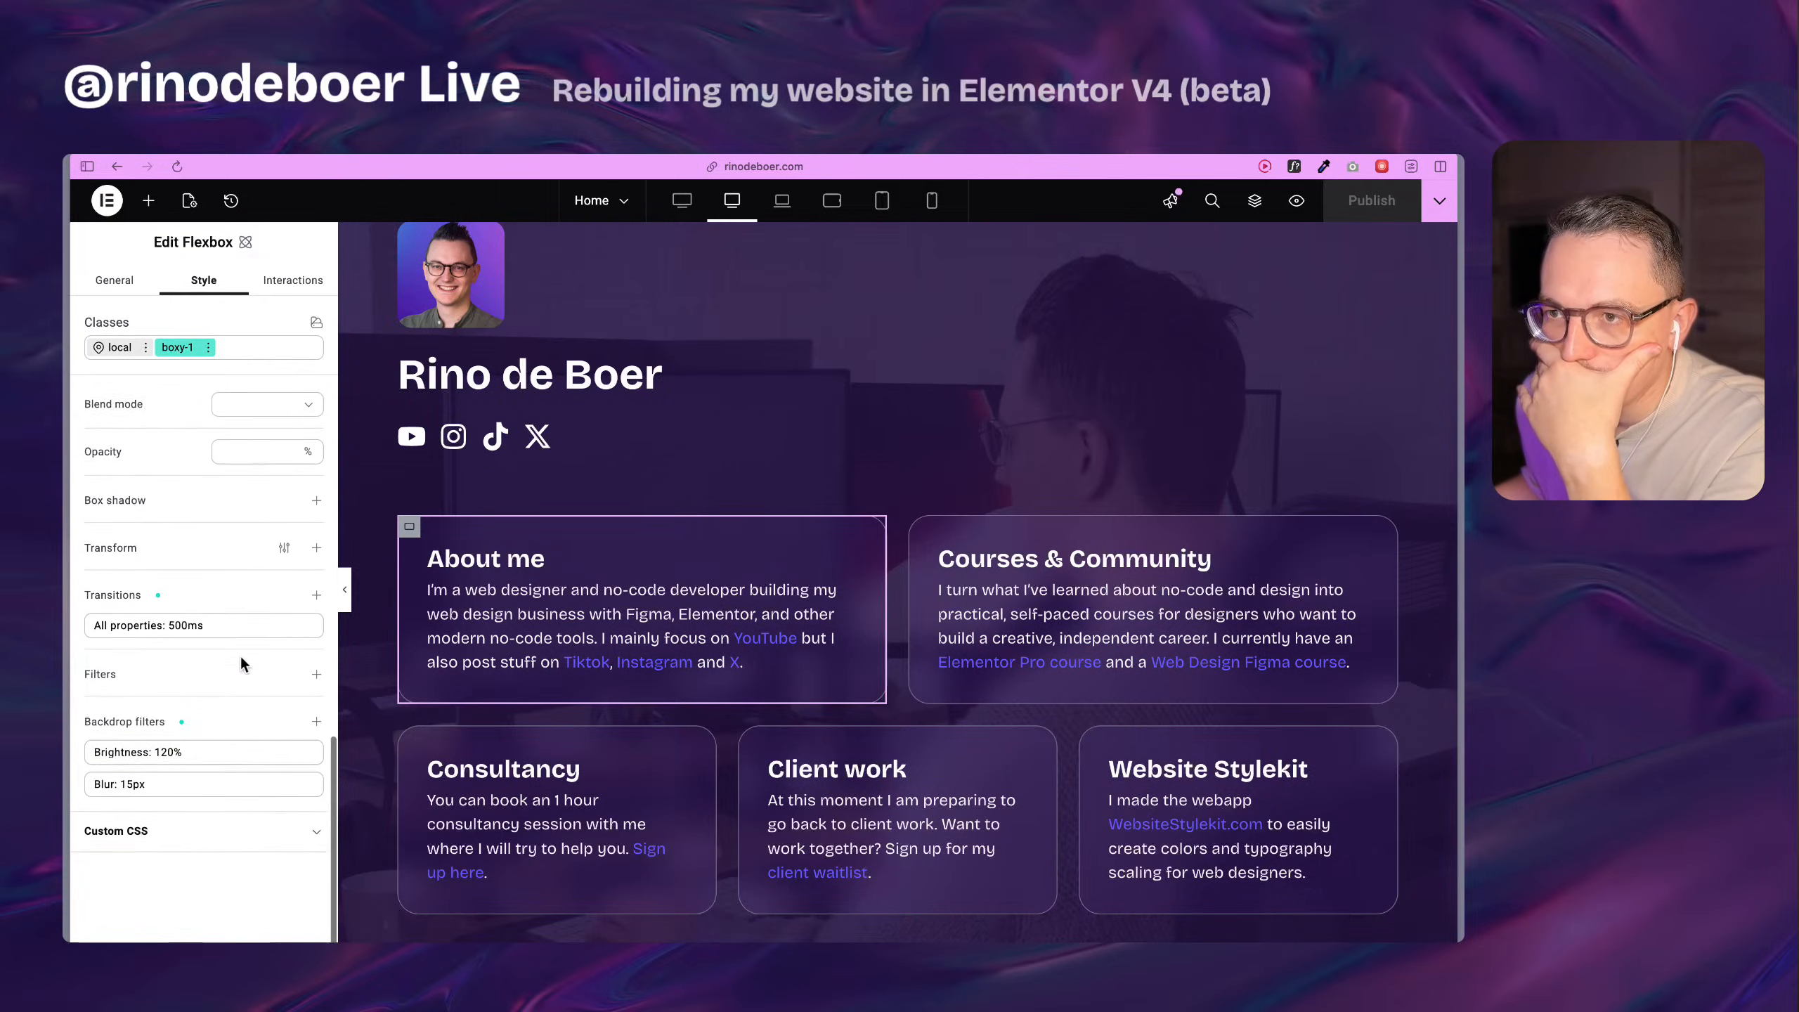
left_click(207, 347)
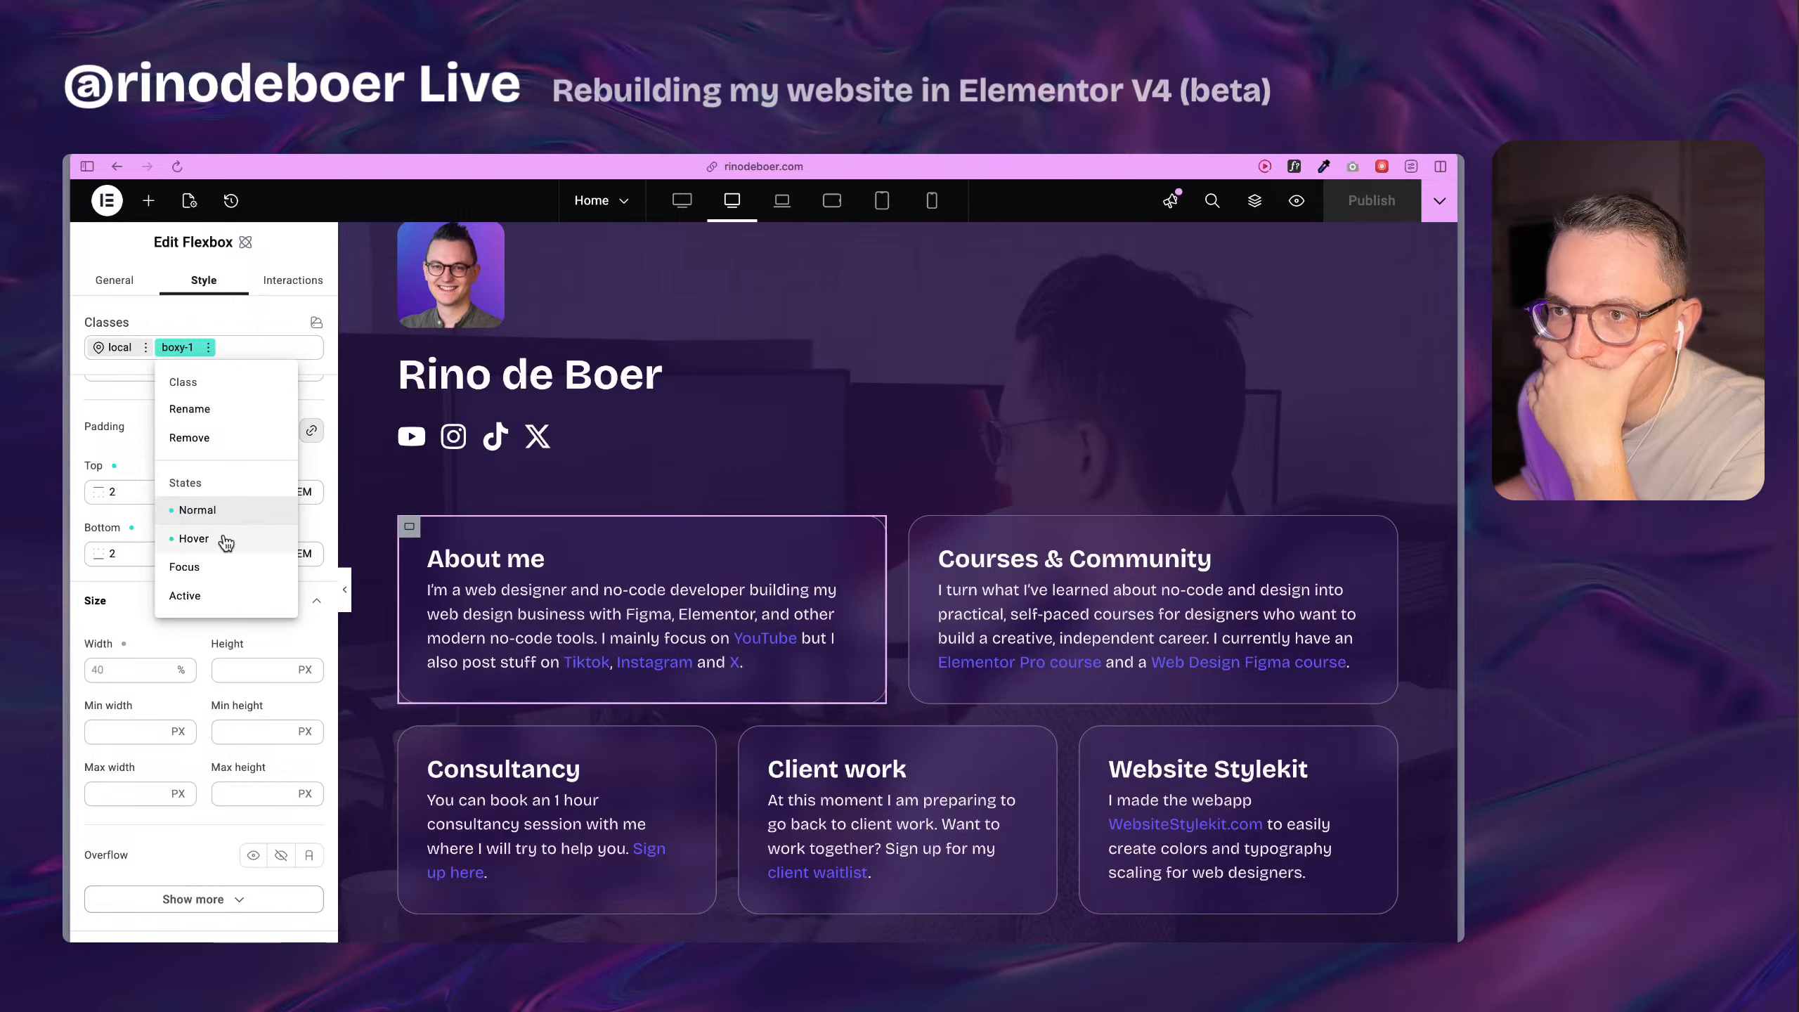
left_click(193, 539)
scroll(177, 602, "down", 10)
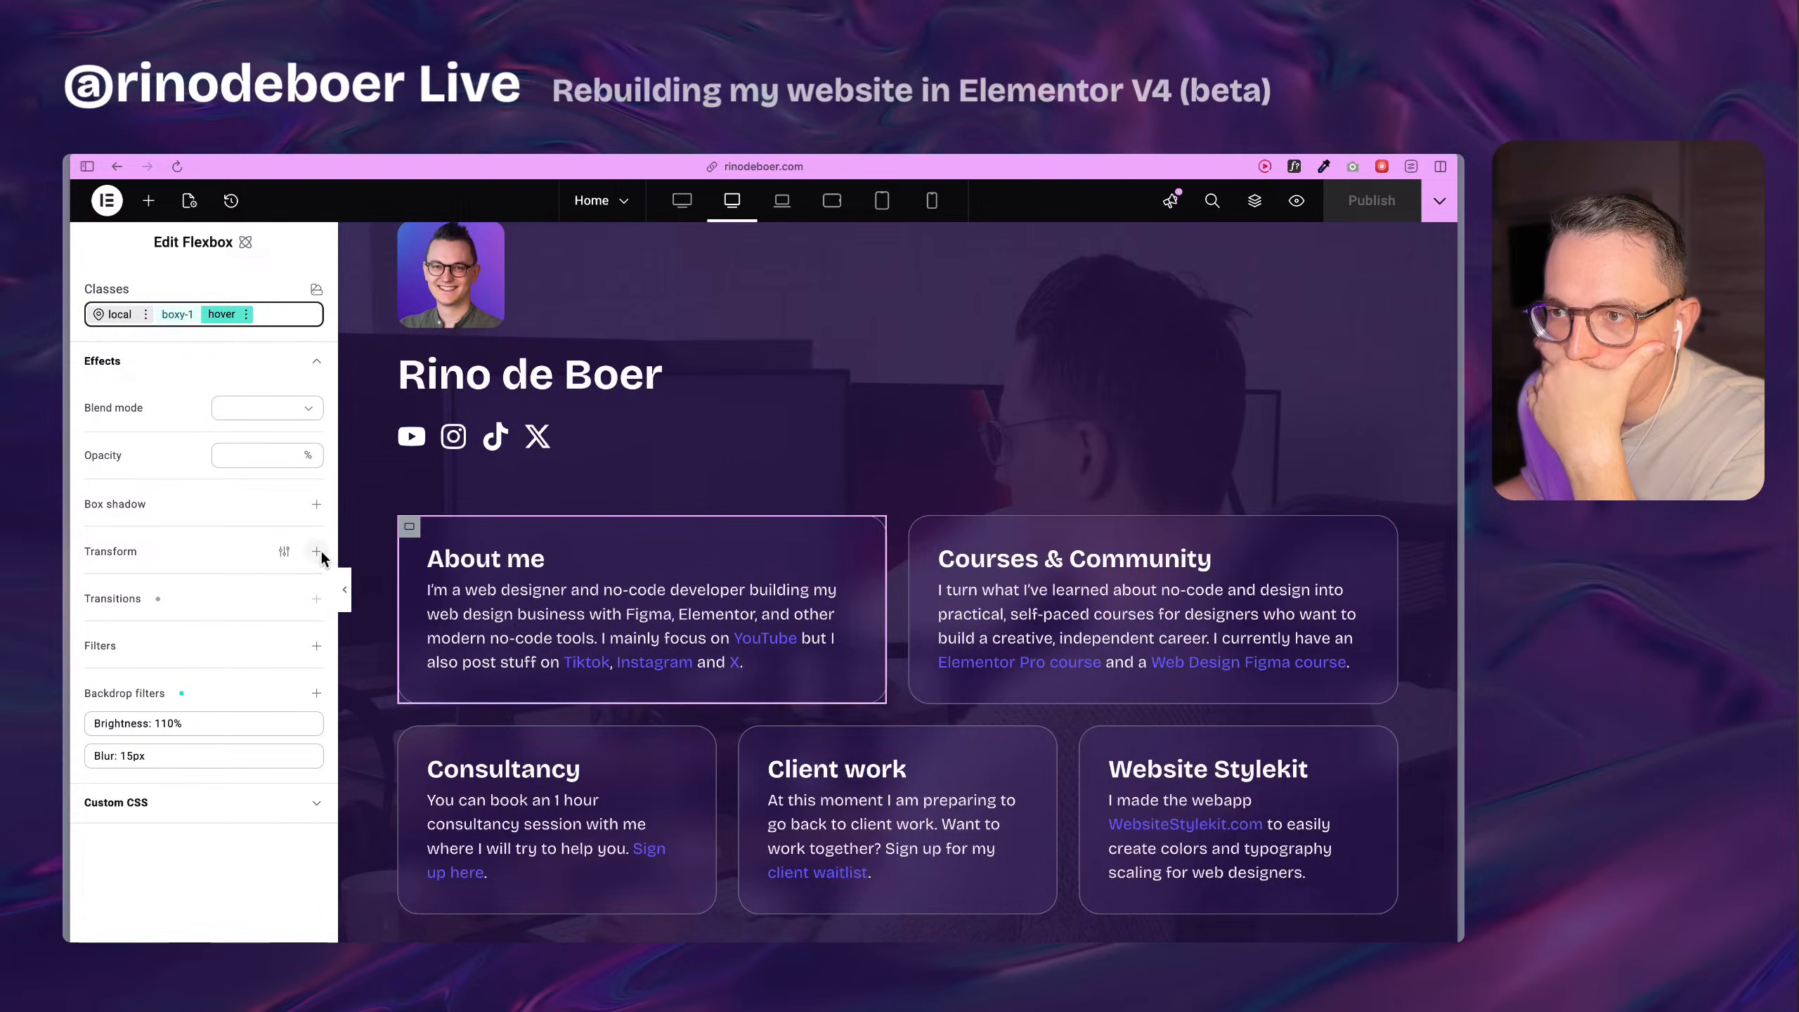
left_click(317, 552)
left_click(249, 686)
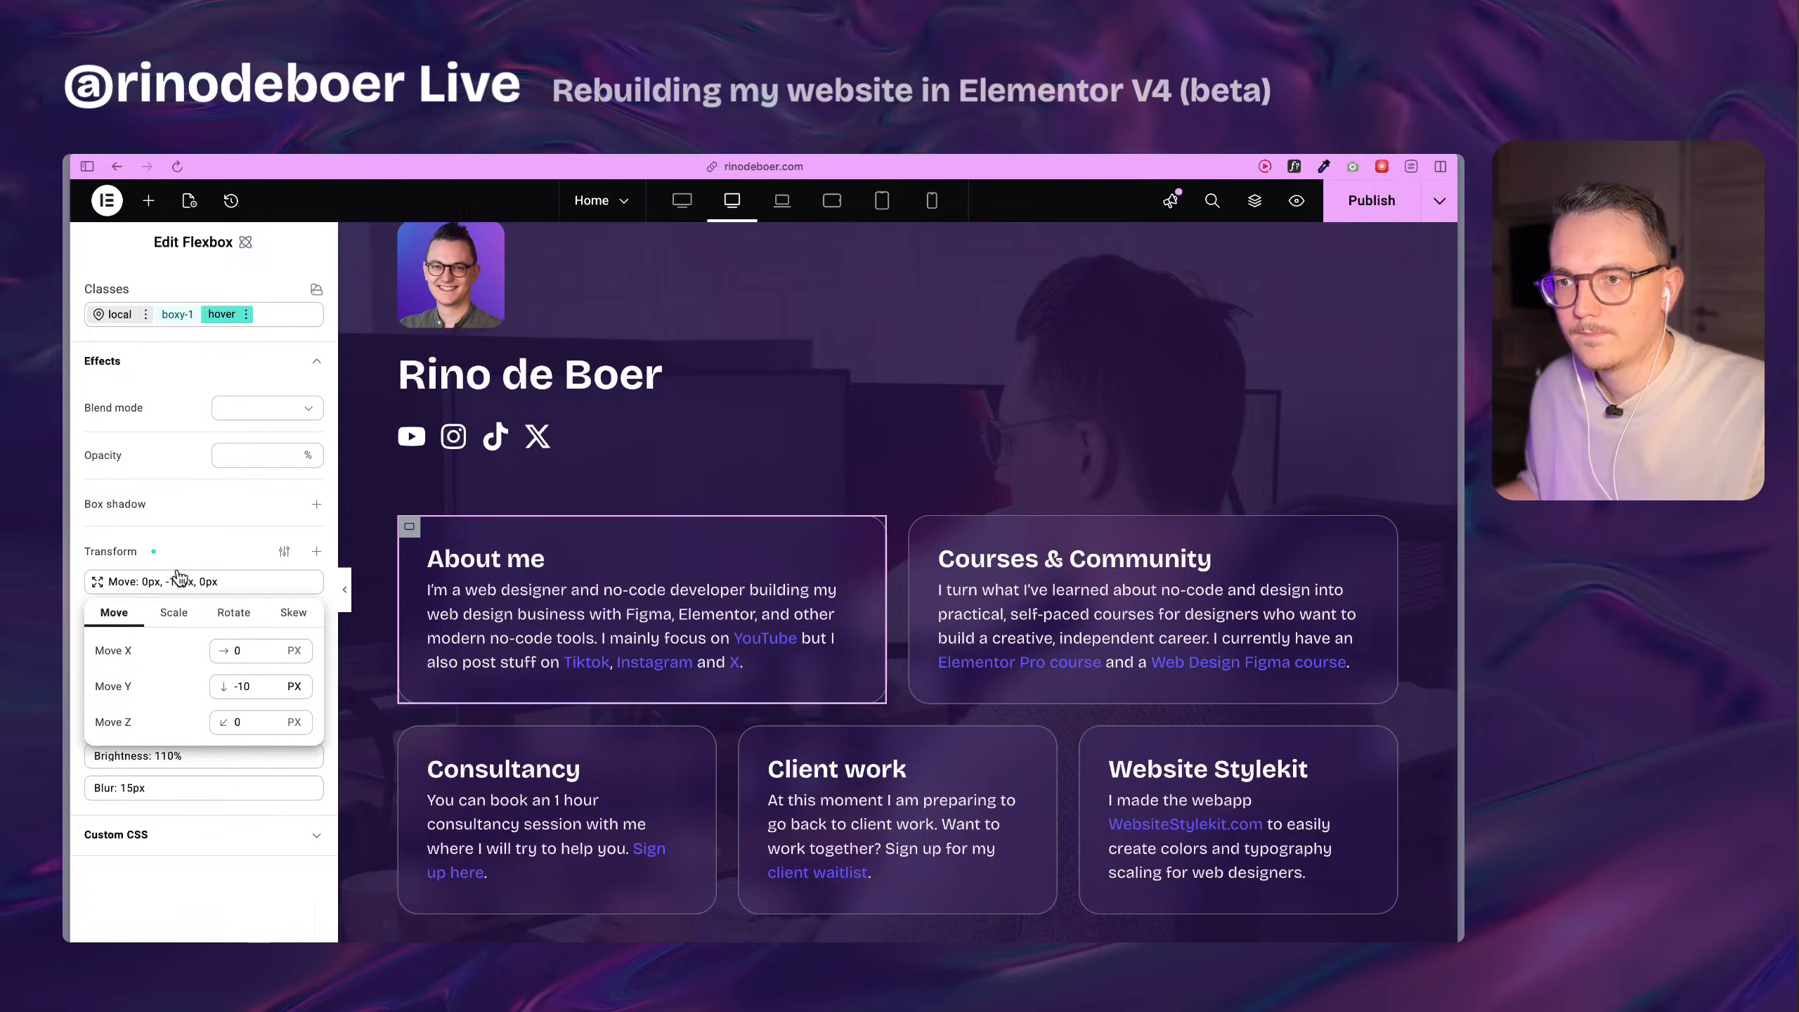
left_click(178, 546)
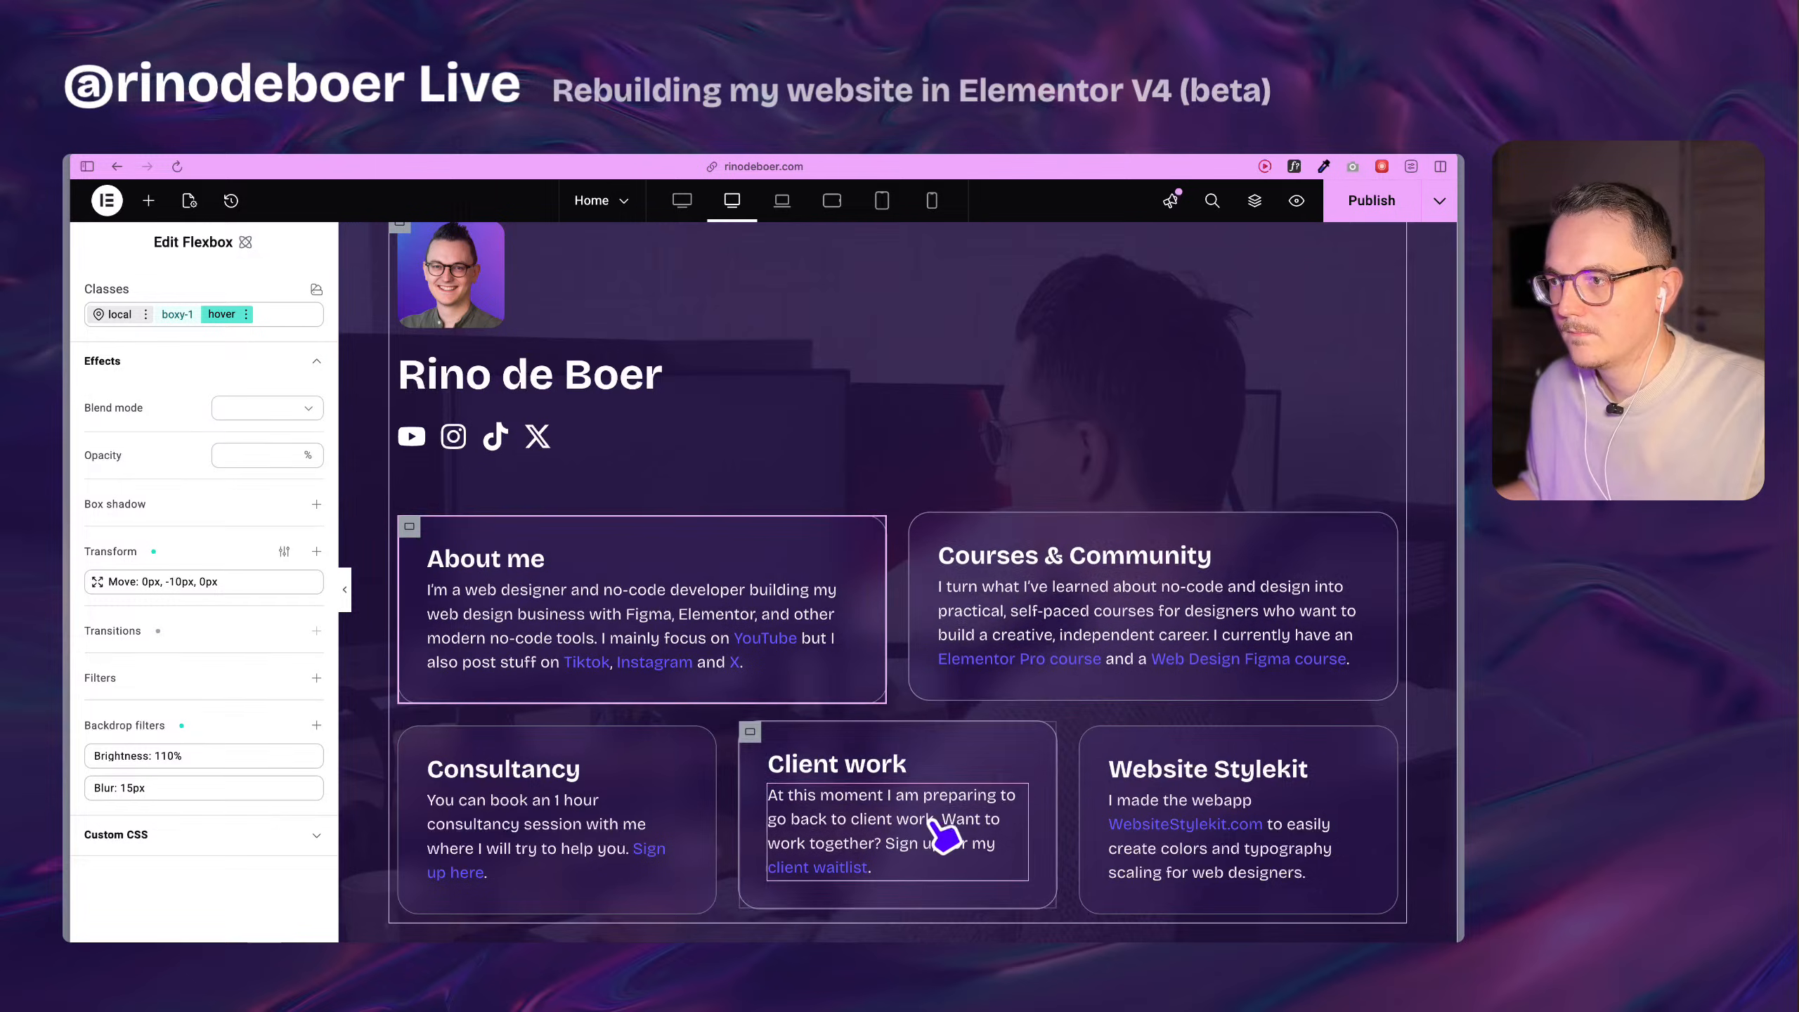
Set the hover transform's Move Y to -8 px.
scroll(743, 779, "down", 3)
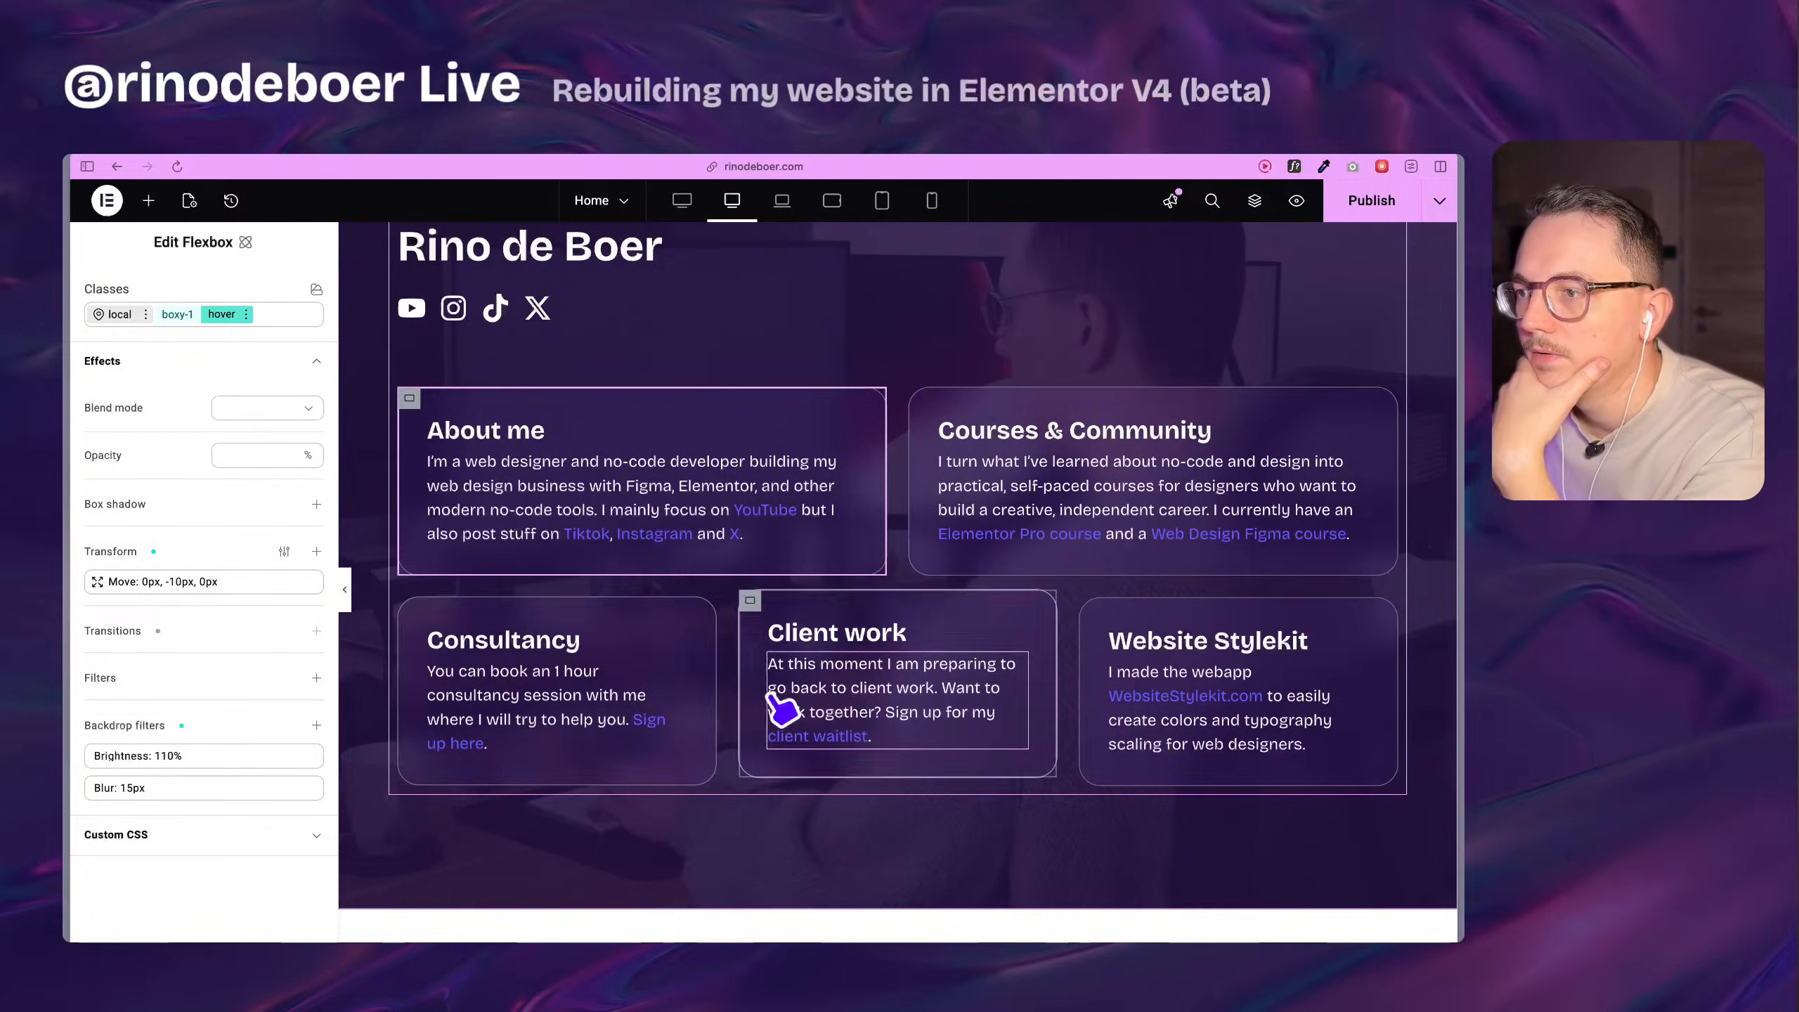
left_click(205, 581)
left_click(253, 687)
key("Up")
key("Up")
key("Up")
key("Up")
left_click(252, 876)
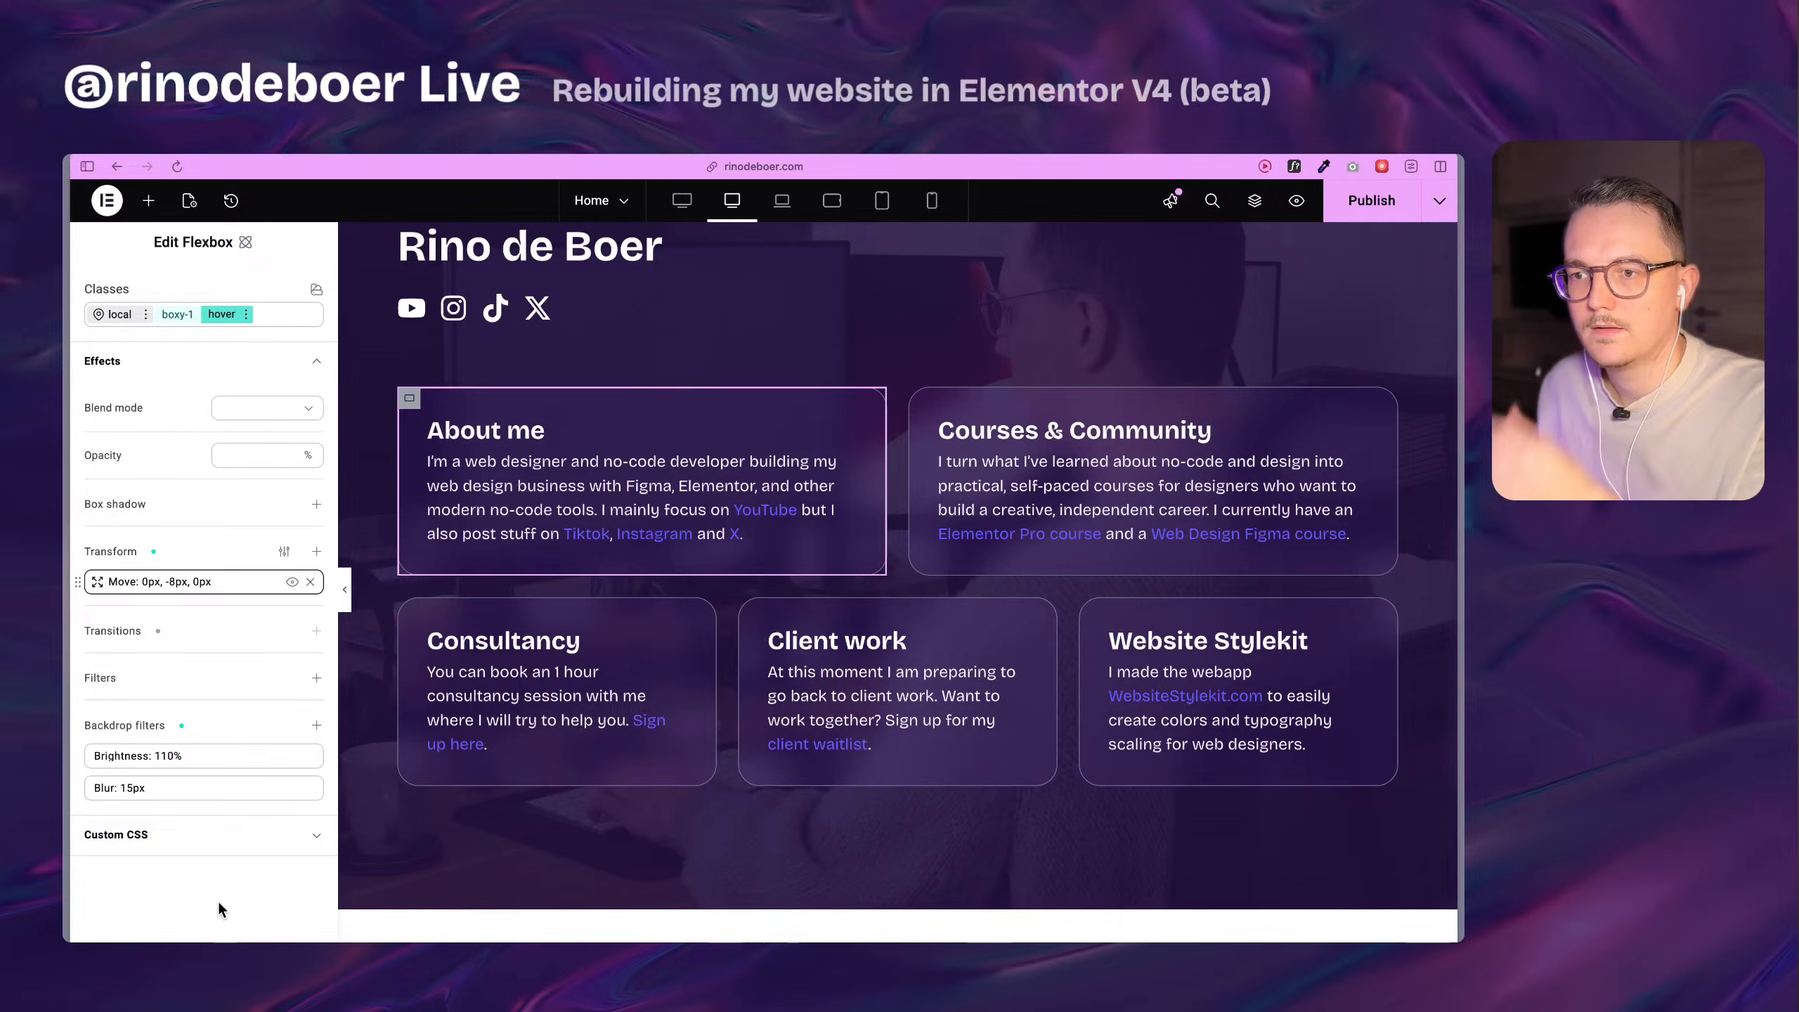
Add a box shadow to the boxy-1 hover state and examine the variables available for its color.
scroll(234, 630, "up", 3)
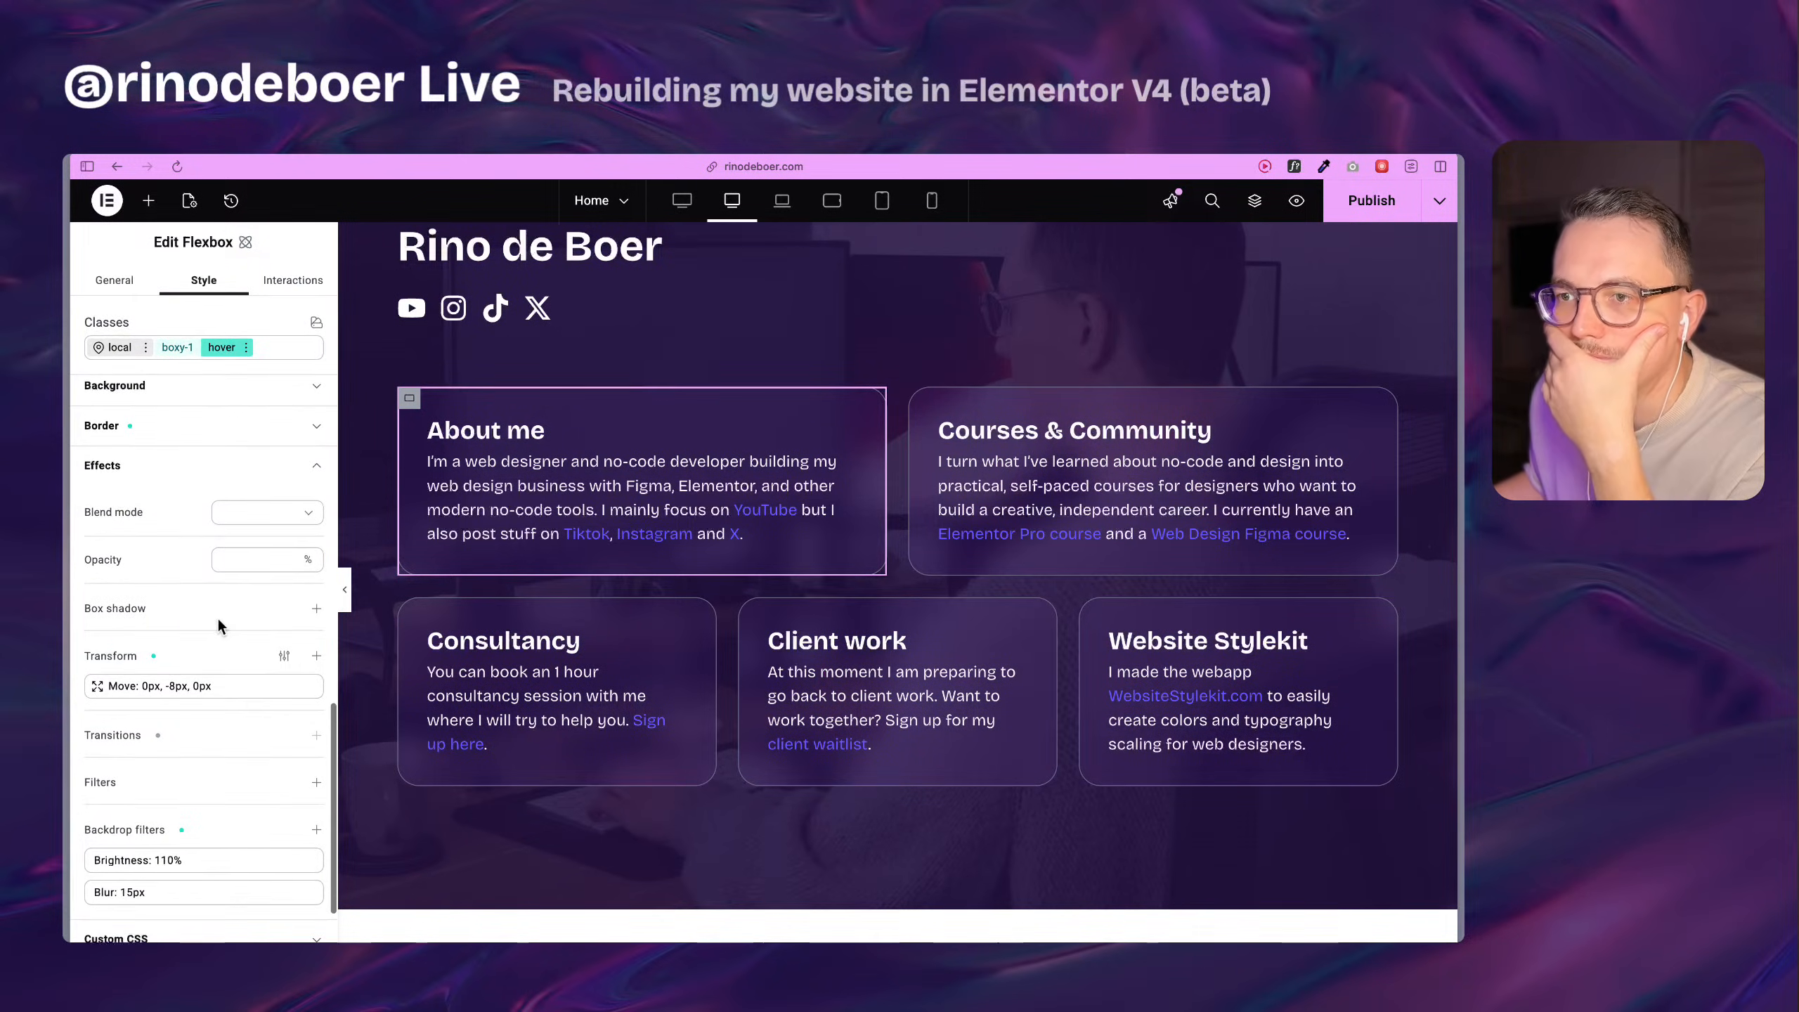
scroll(216, 614, "down", 3)
left_click(317, 490)
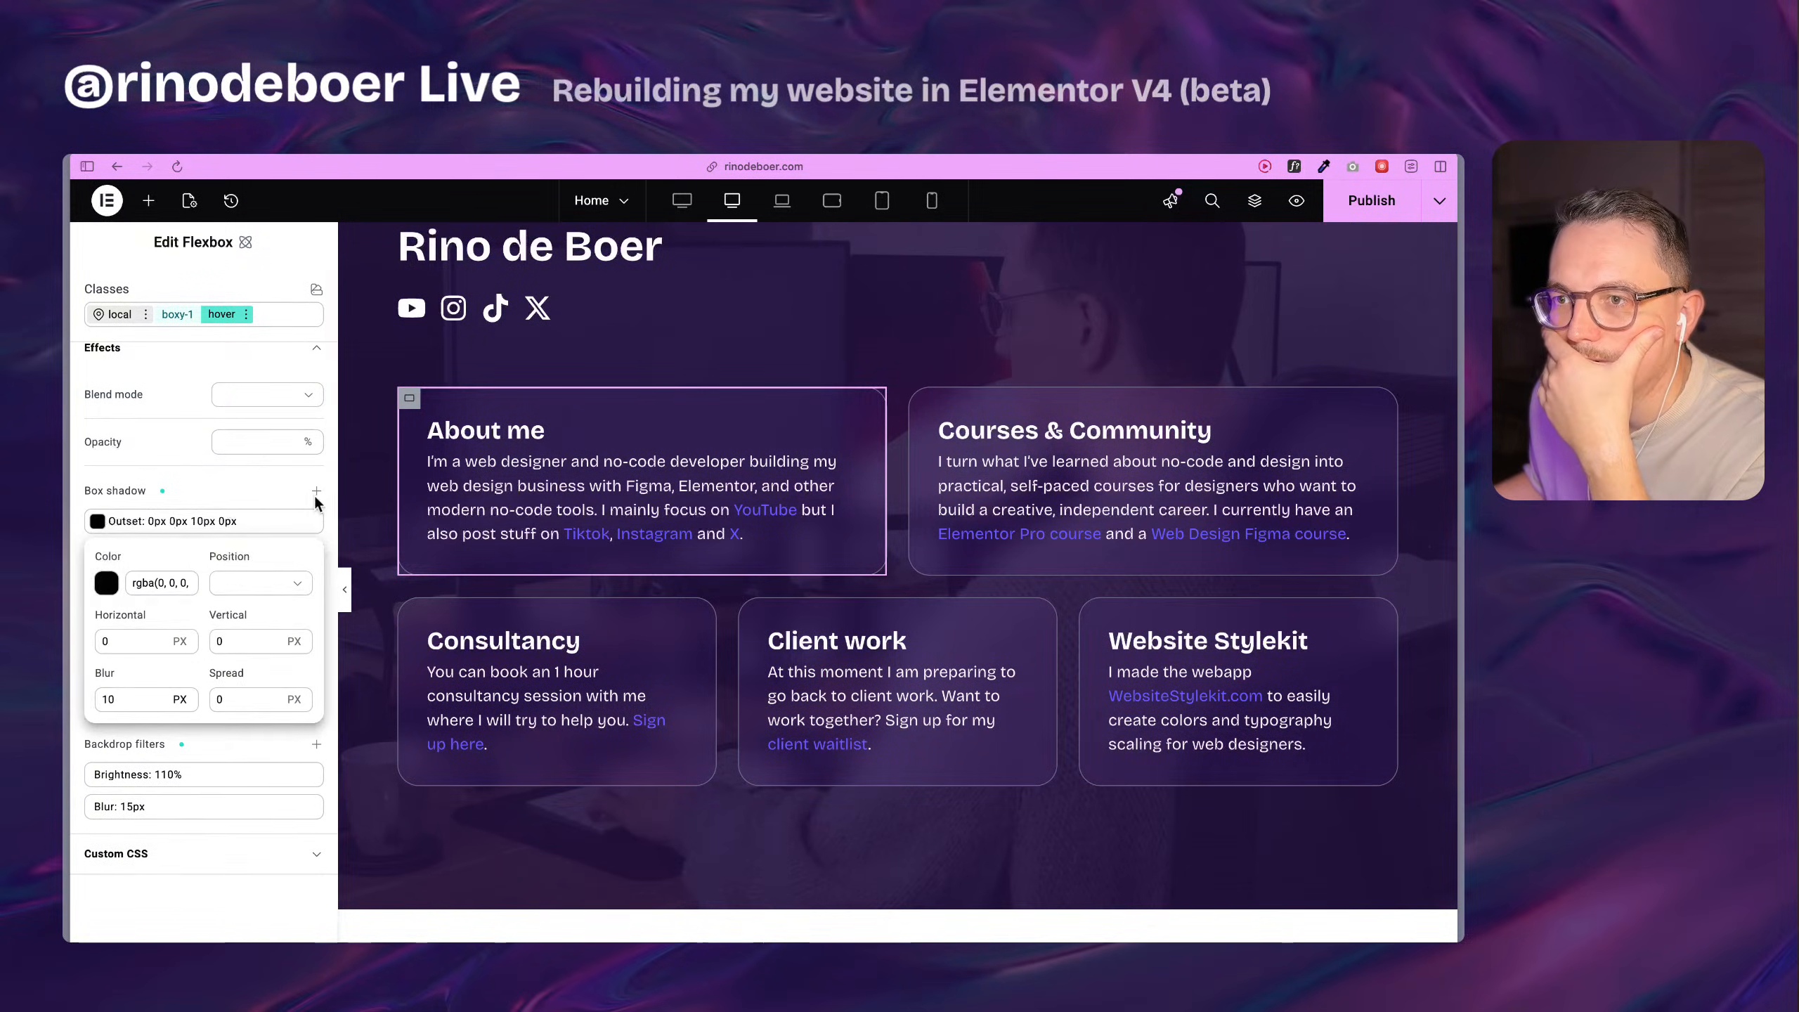
left_click(107, 583)
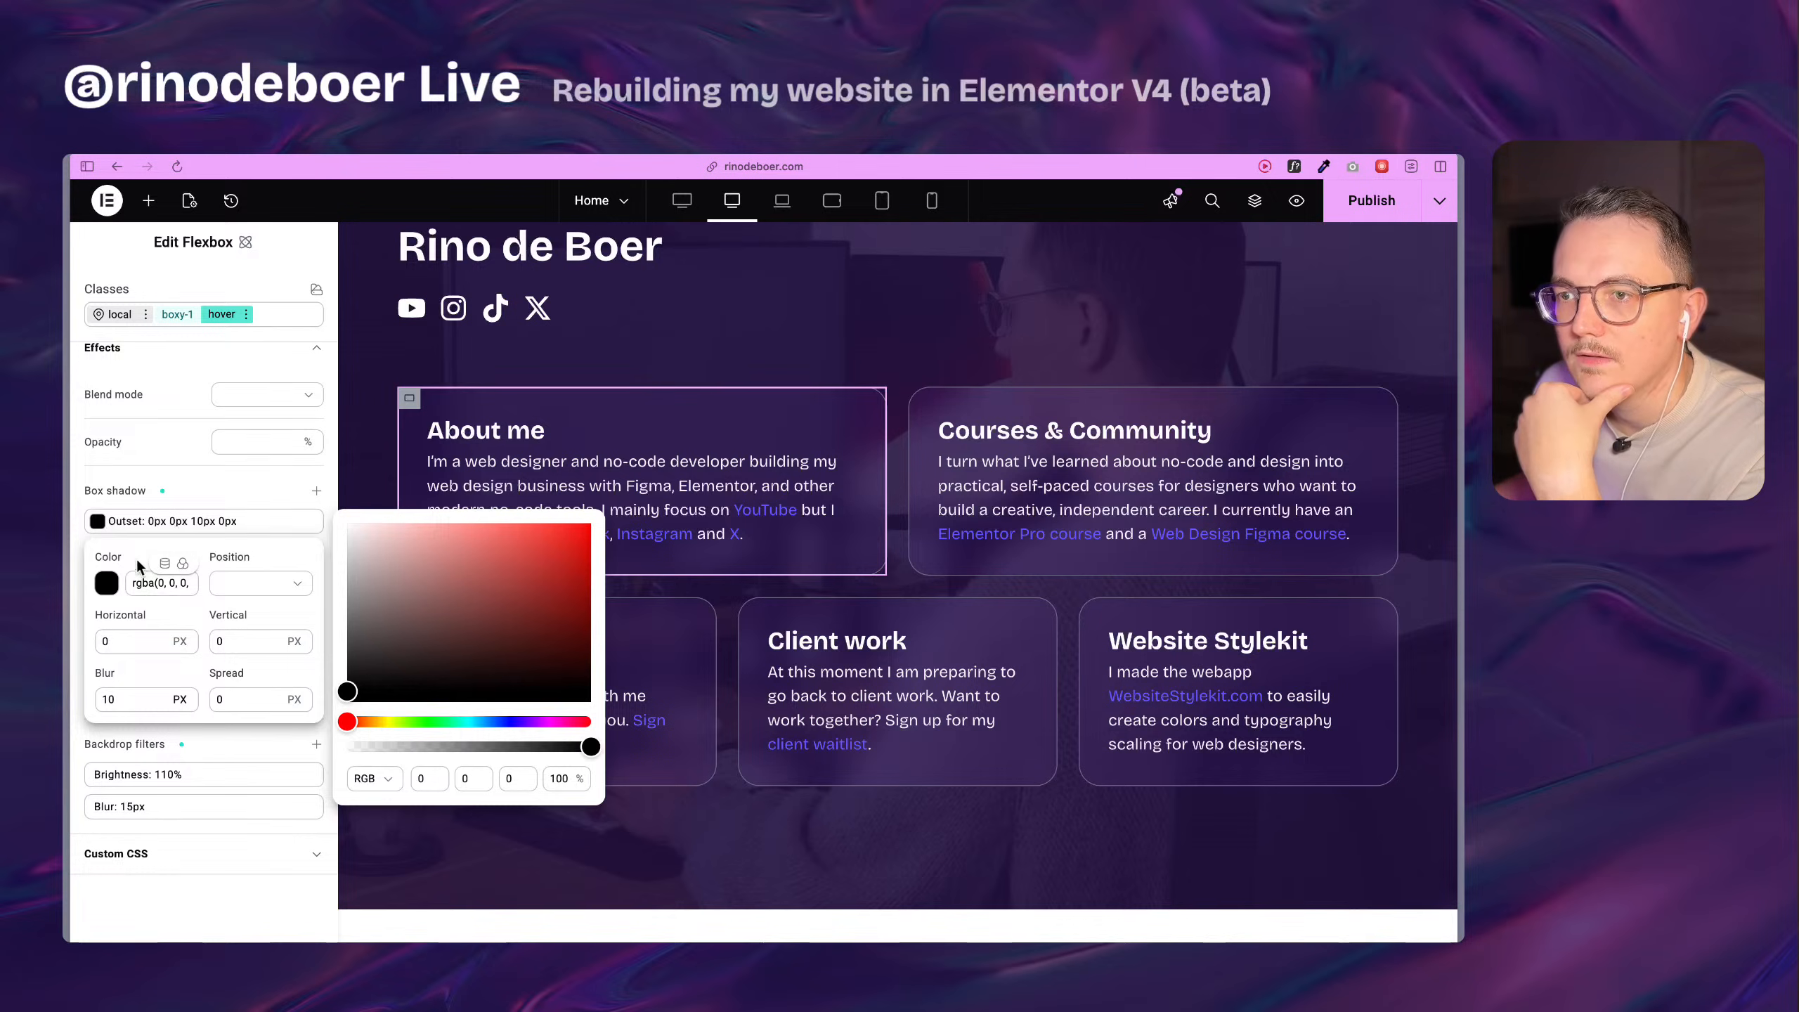
left_click(185, 567)
left_click(183, 565)
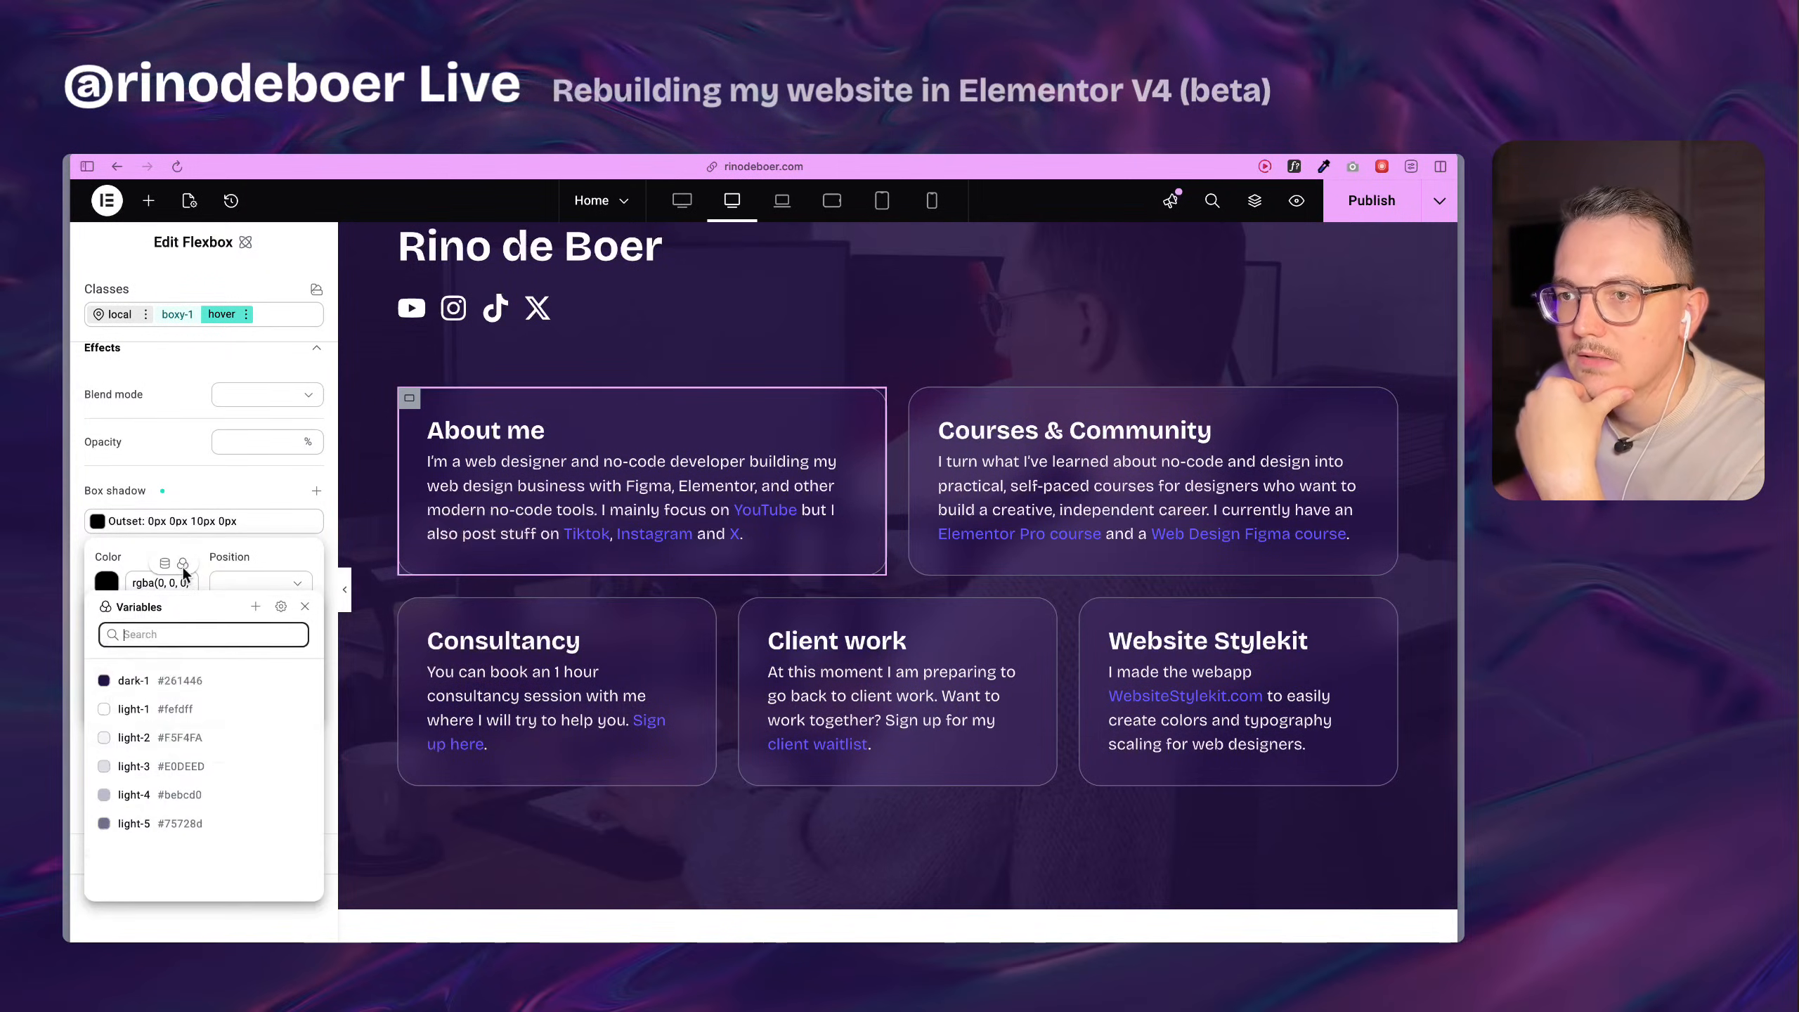
left_click(141, 565)
Give the hover box shadow a custom deep purple color.
left_click(106, 582)
left_click_drag(551, 721, 534, 724)
left_click(570, 555)
left_click(560, 586)
left_click(154, 605)
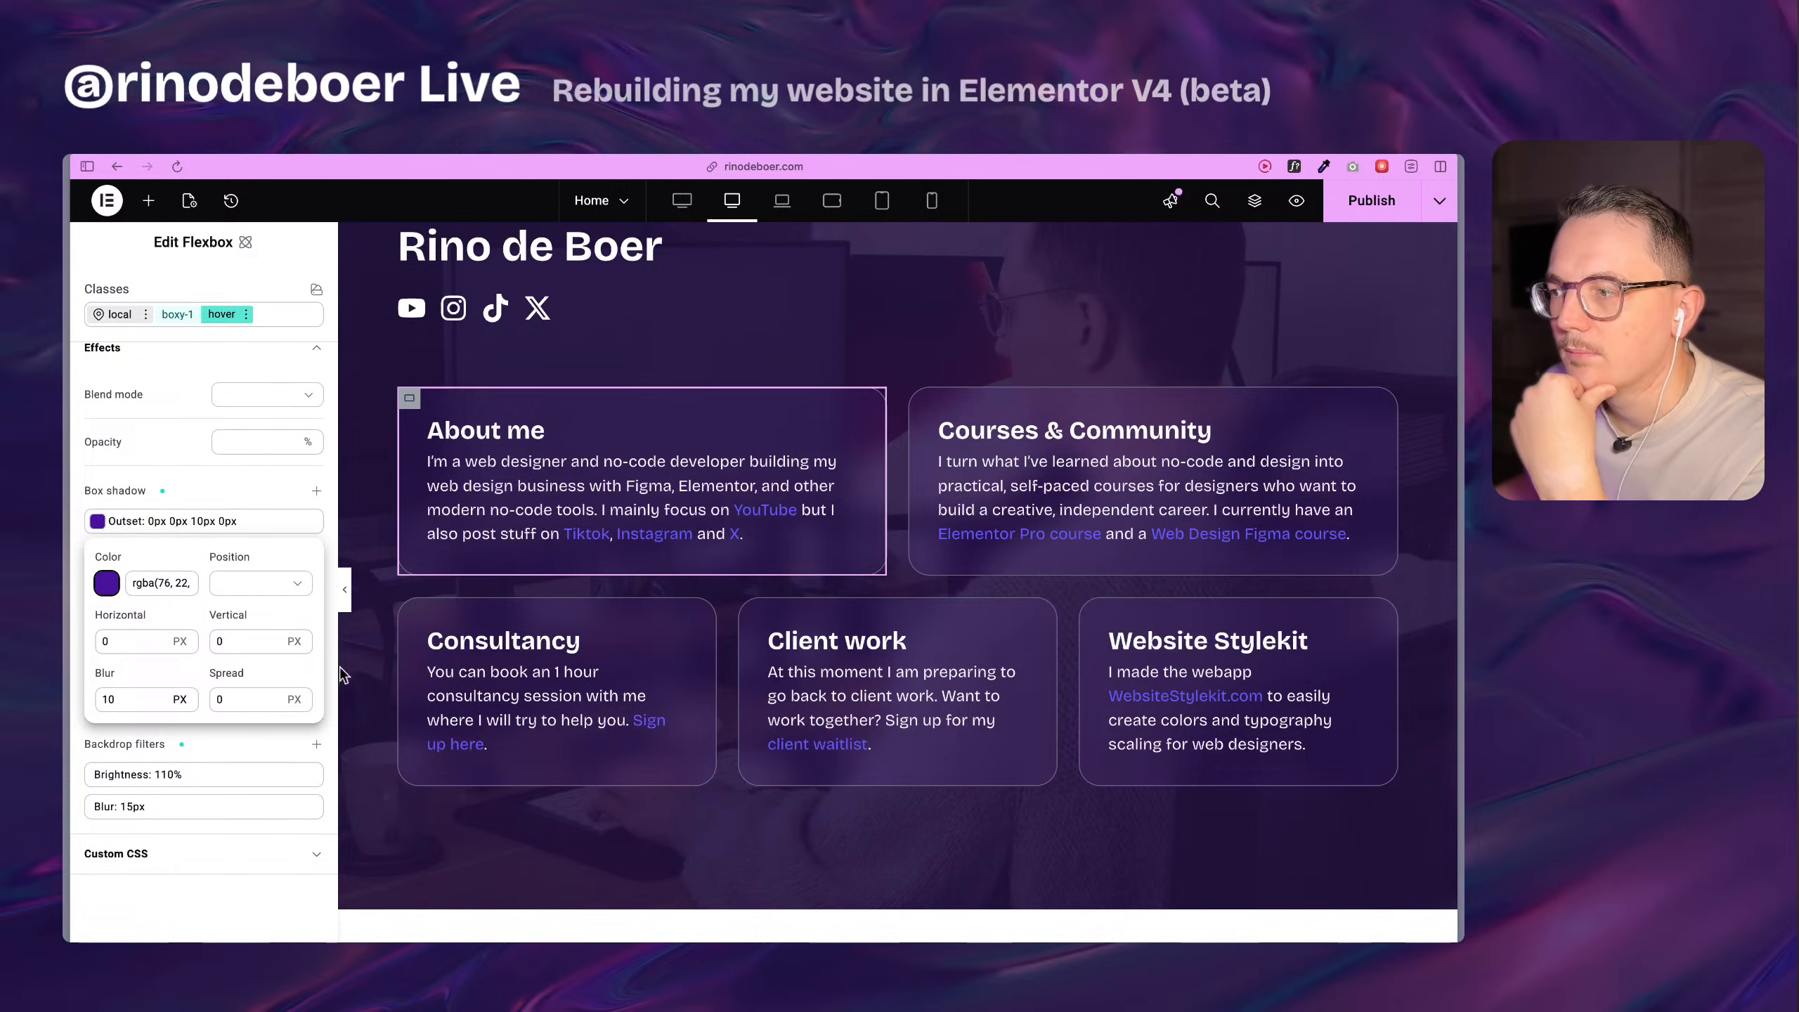
left_click(183, 489)
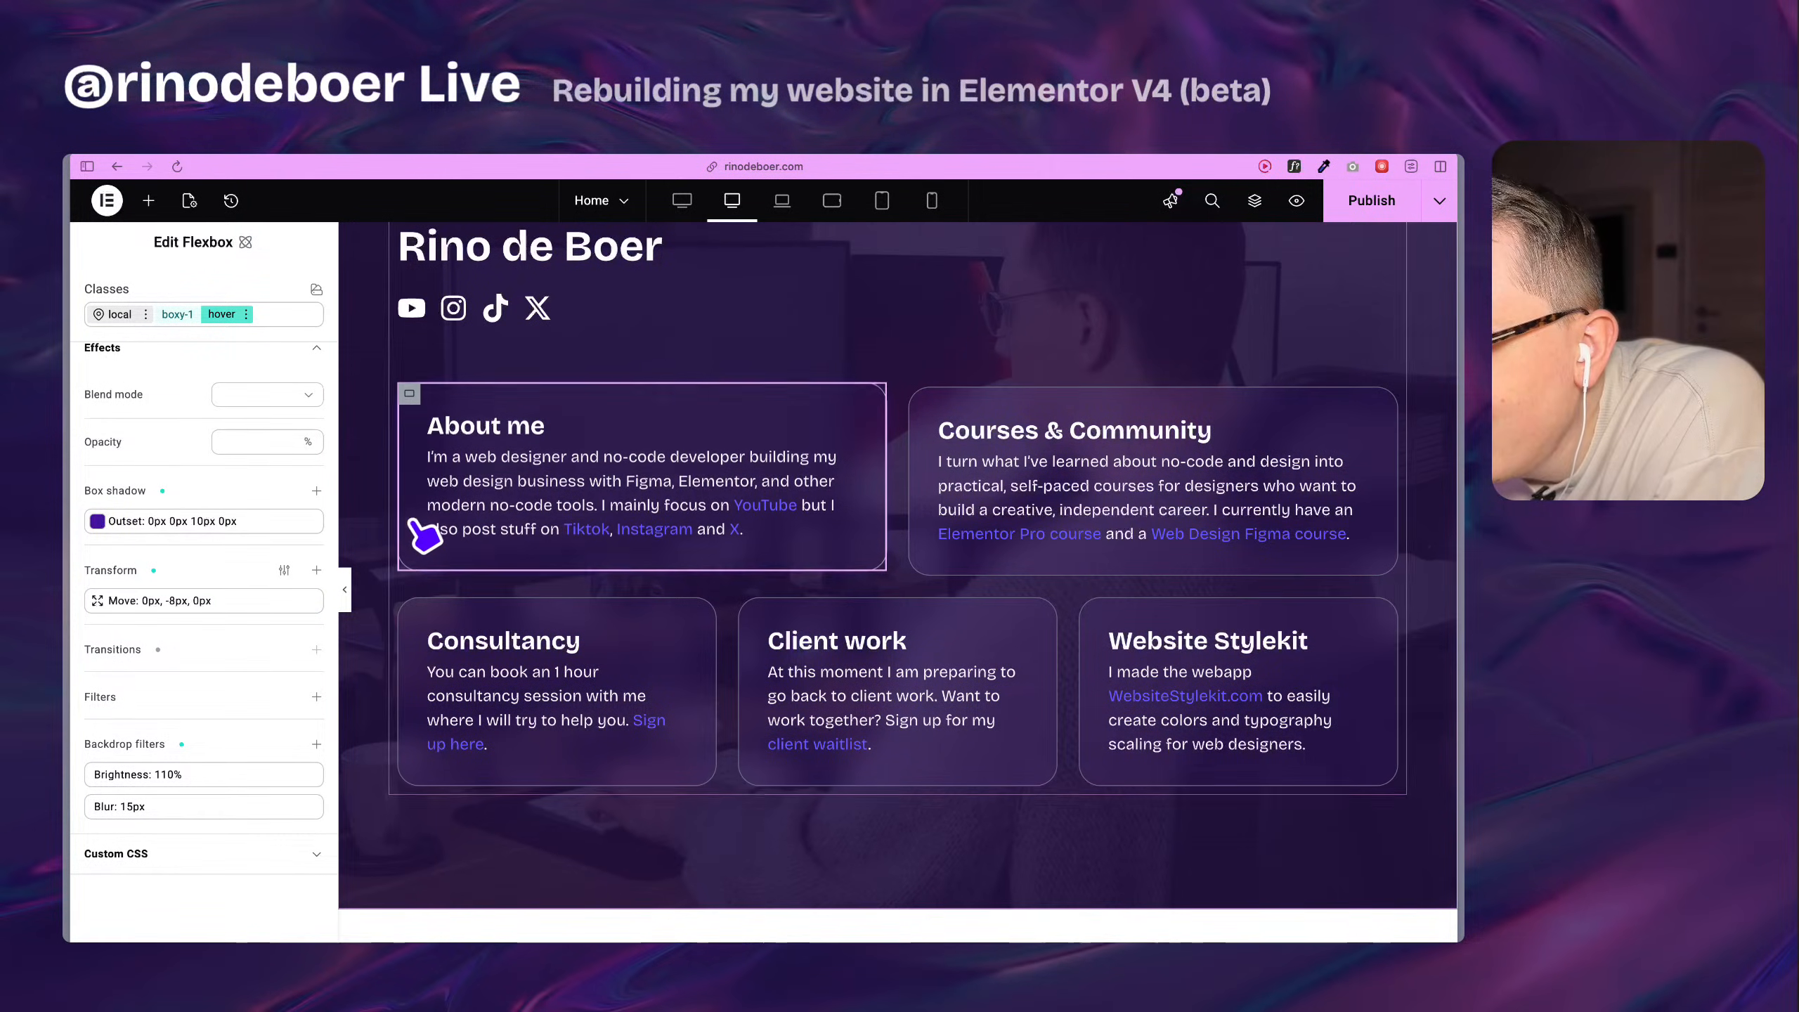
Set the hover box shadow's blur to 30 px and its vertical offset to 10 px.
left_click(177, 522)
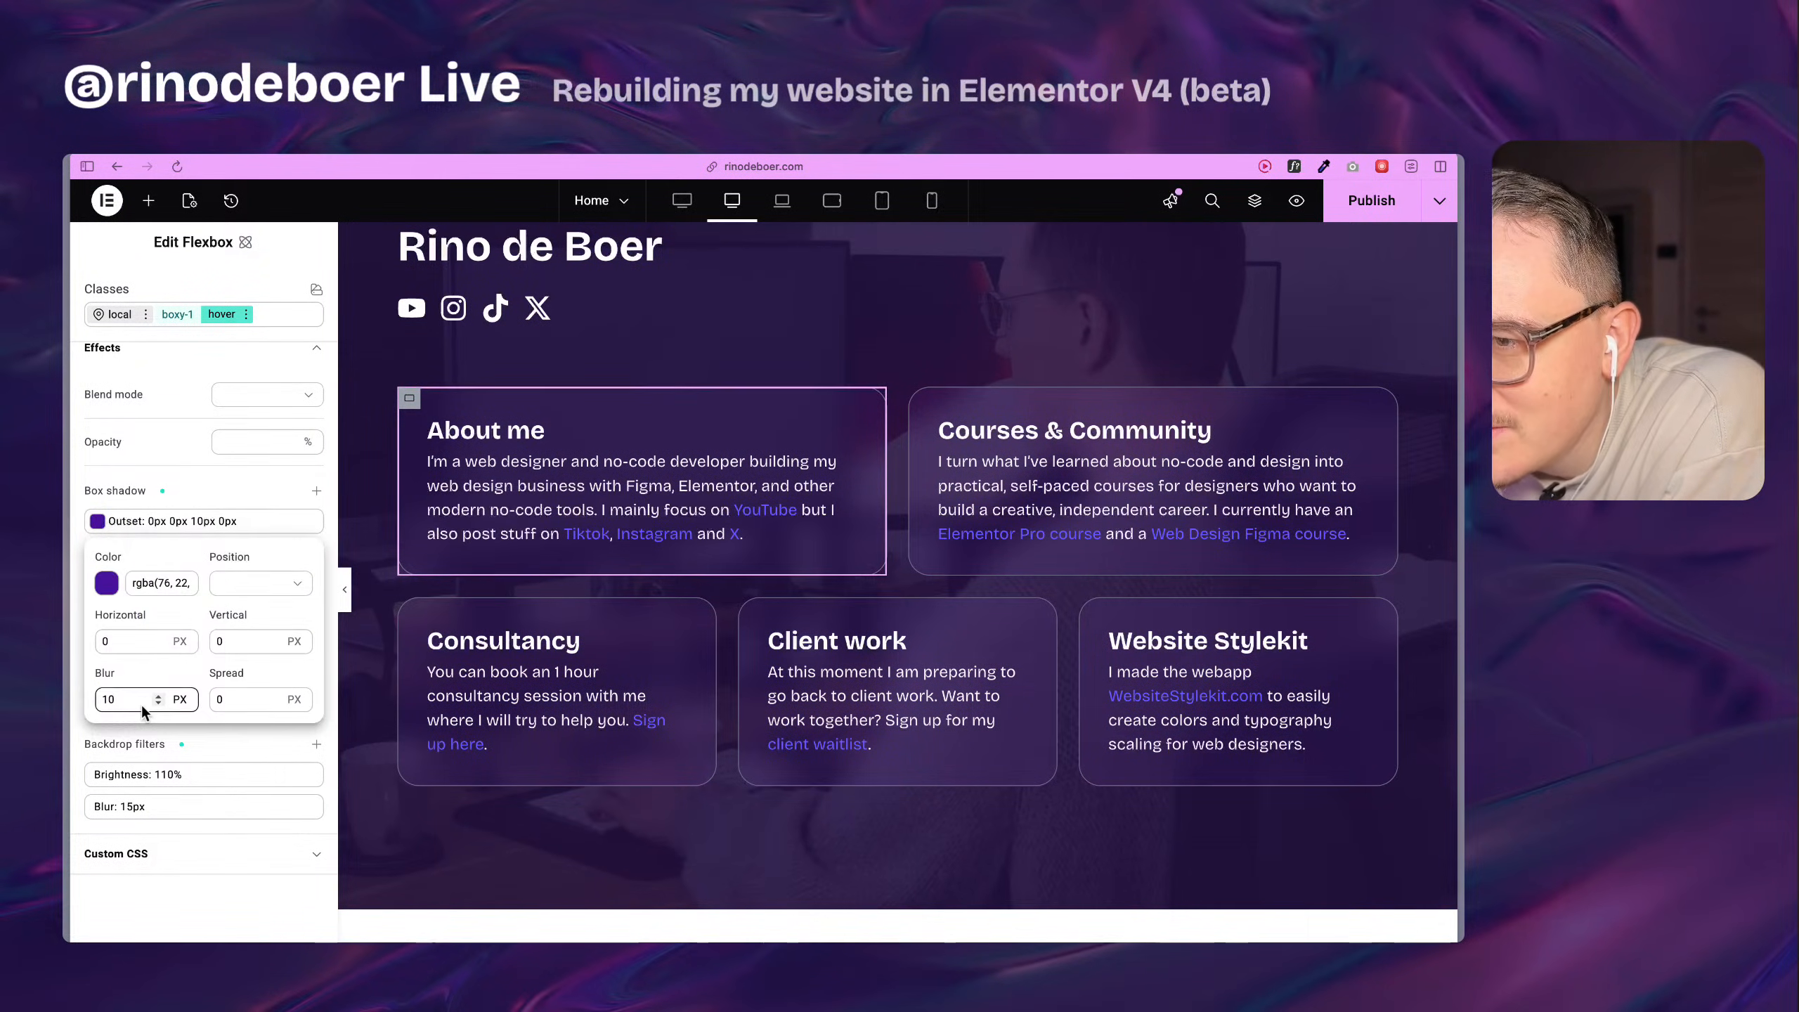
key("BackSpace")
key("BackSpace")
type("30")
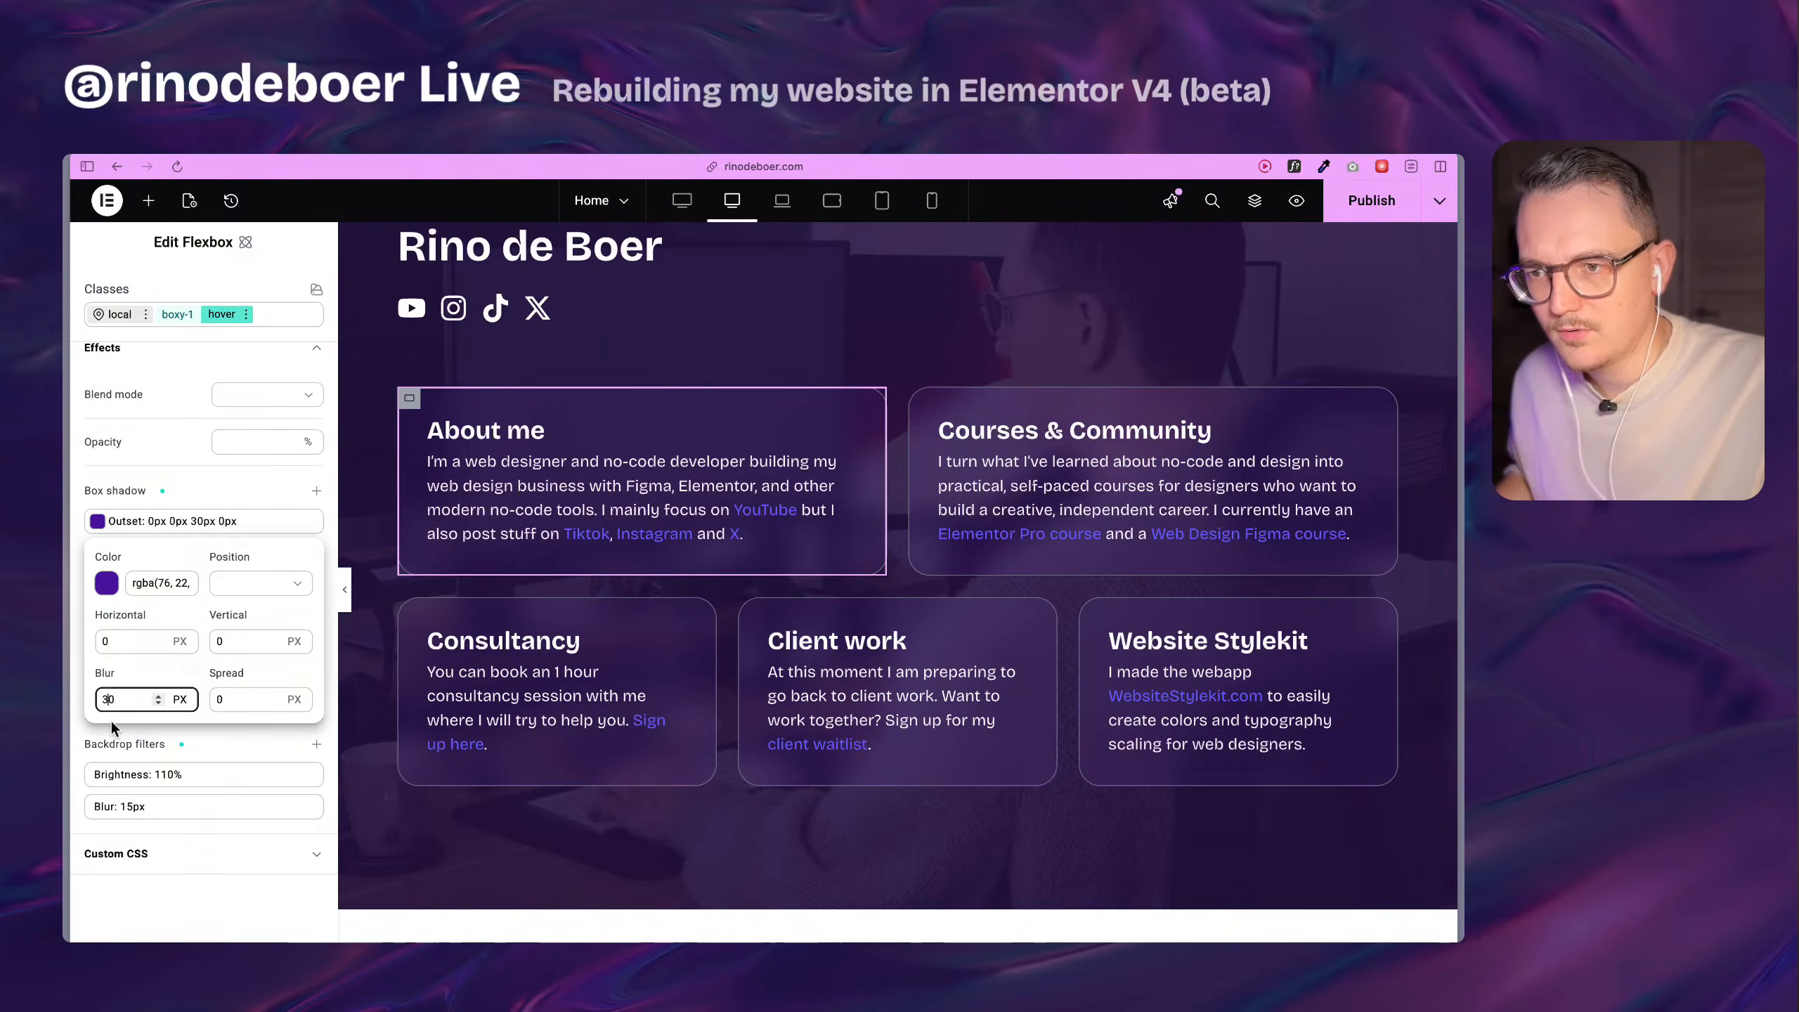
left_click(143, 668)
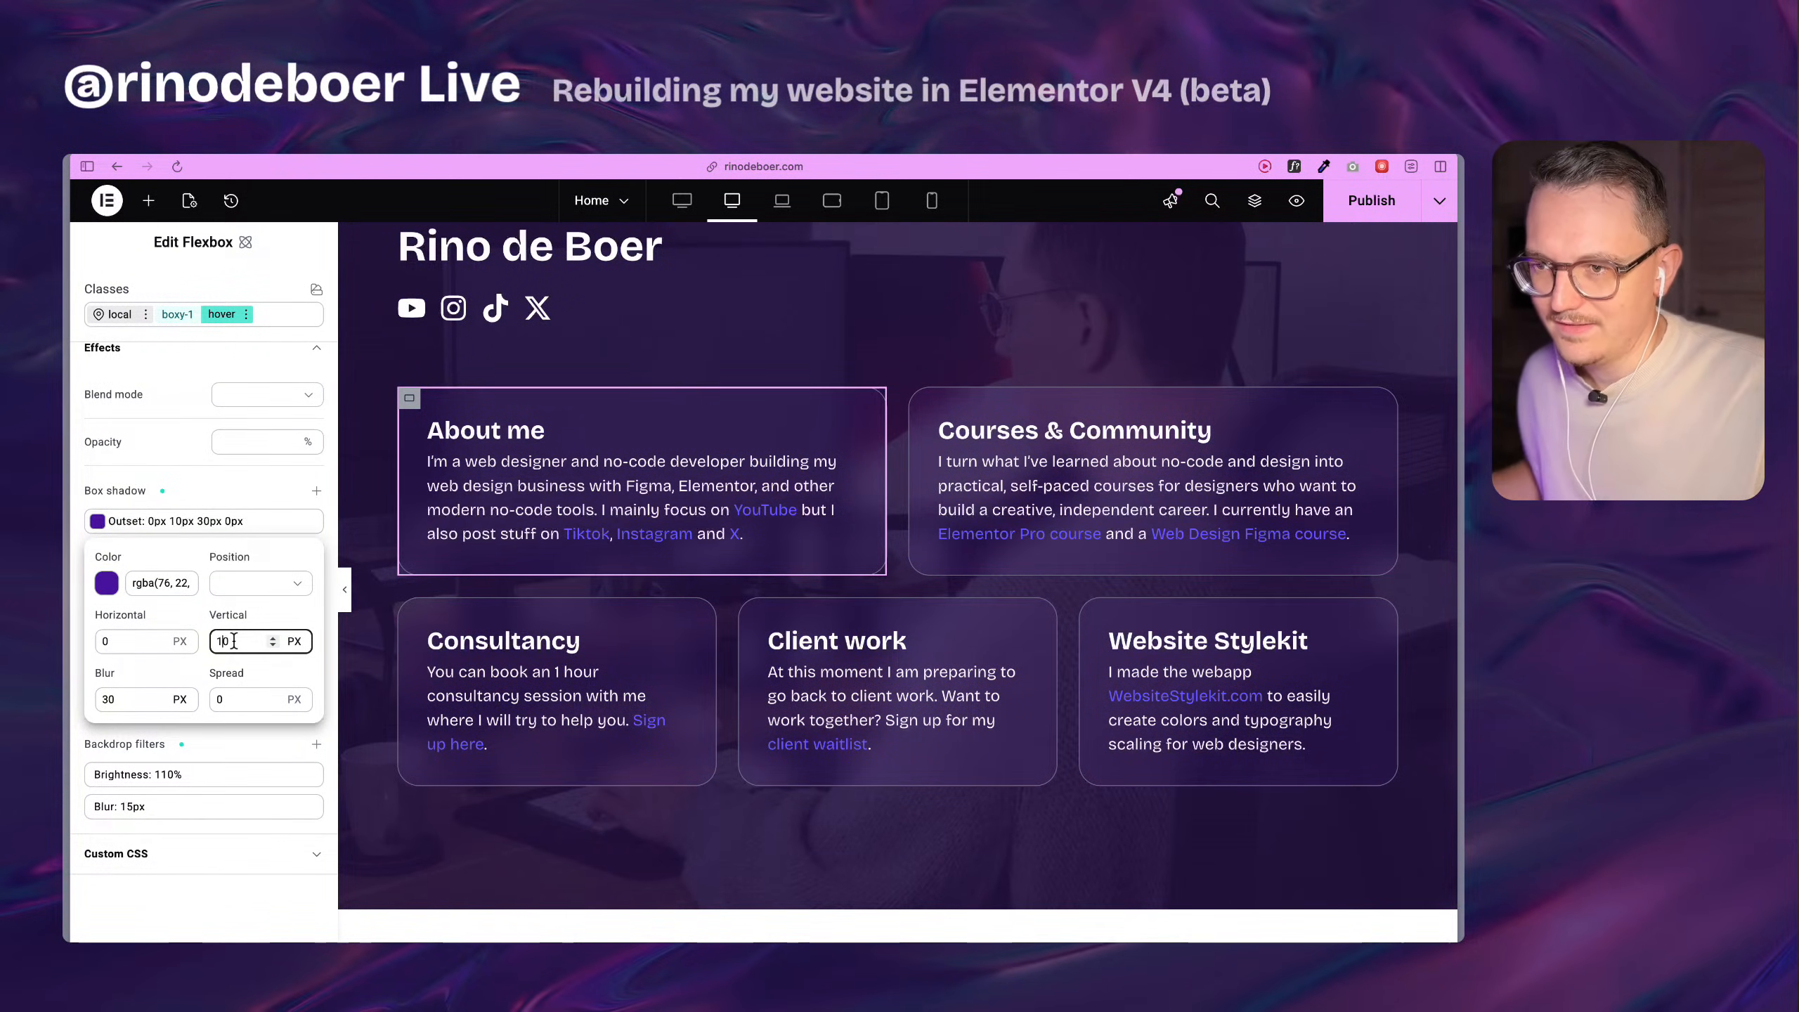
left_click(252, 908)
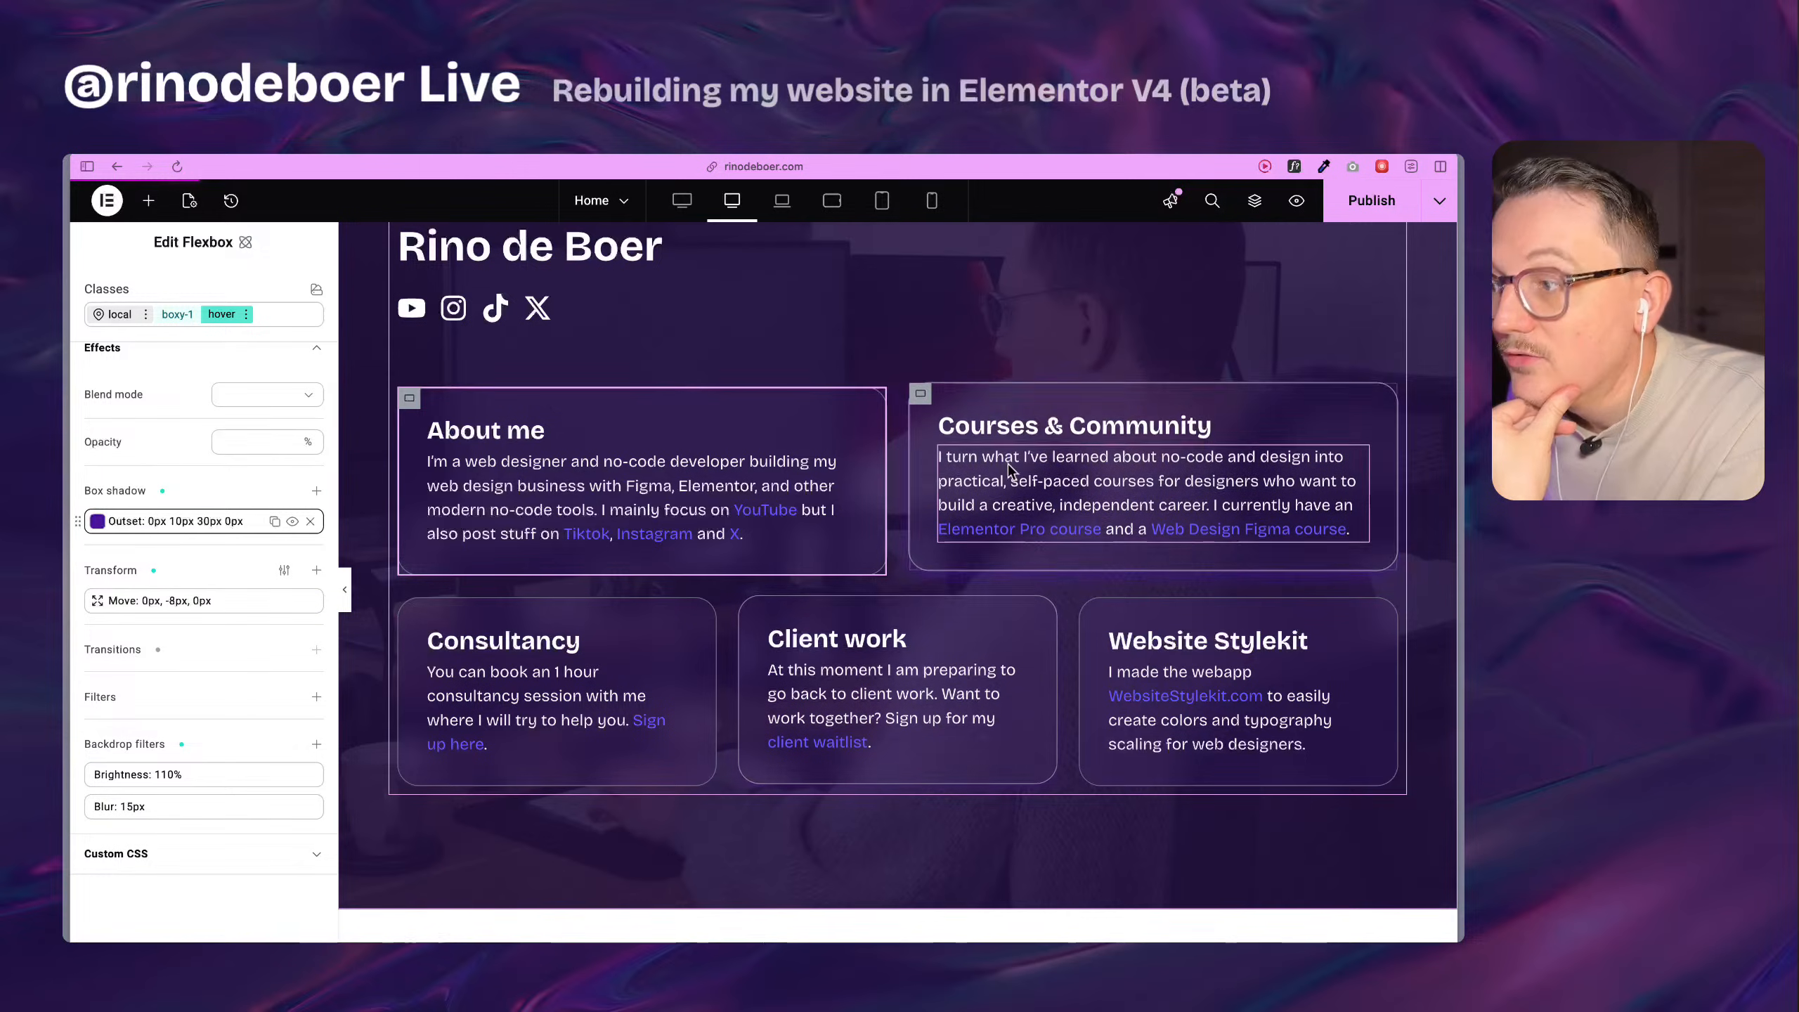
Make the hover box shadow's purple color semi-transparent.
left_click(185, 521)
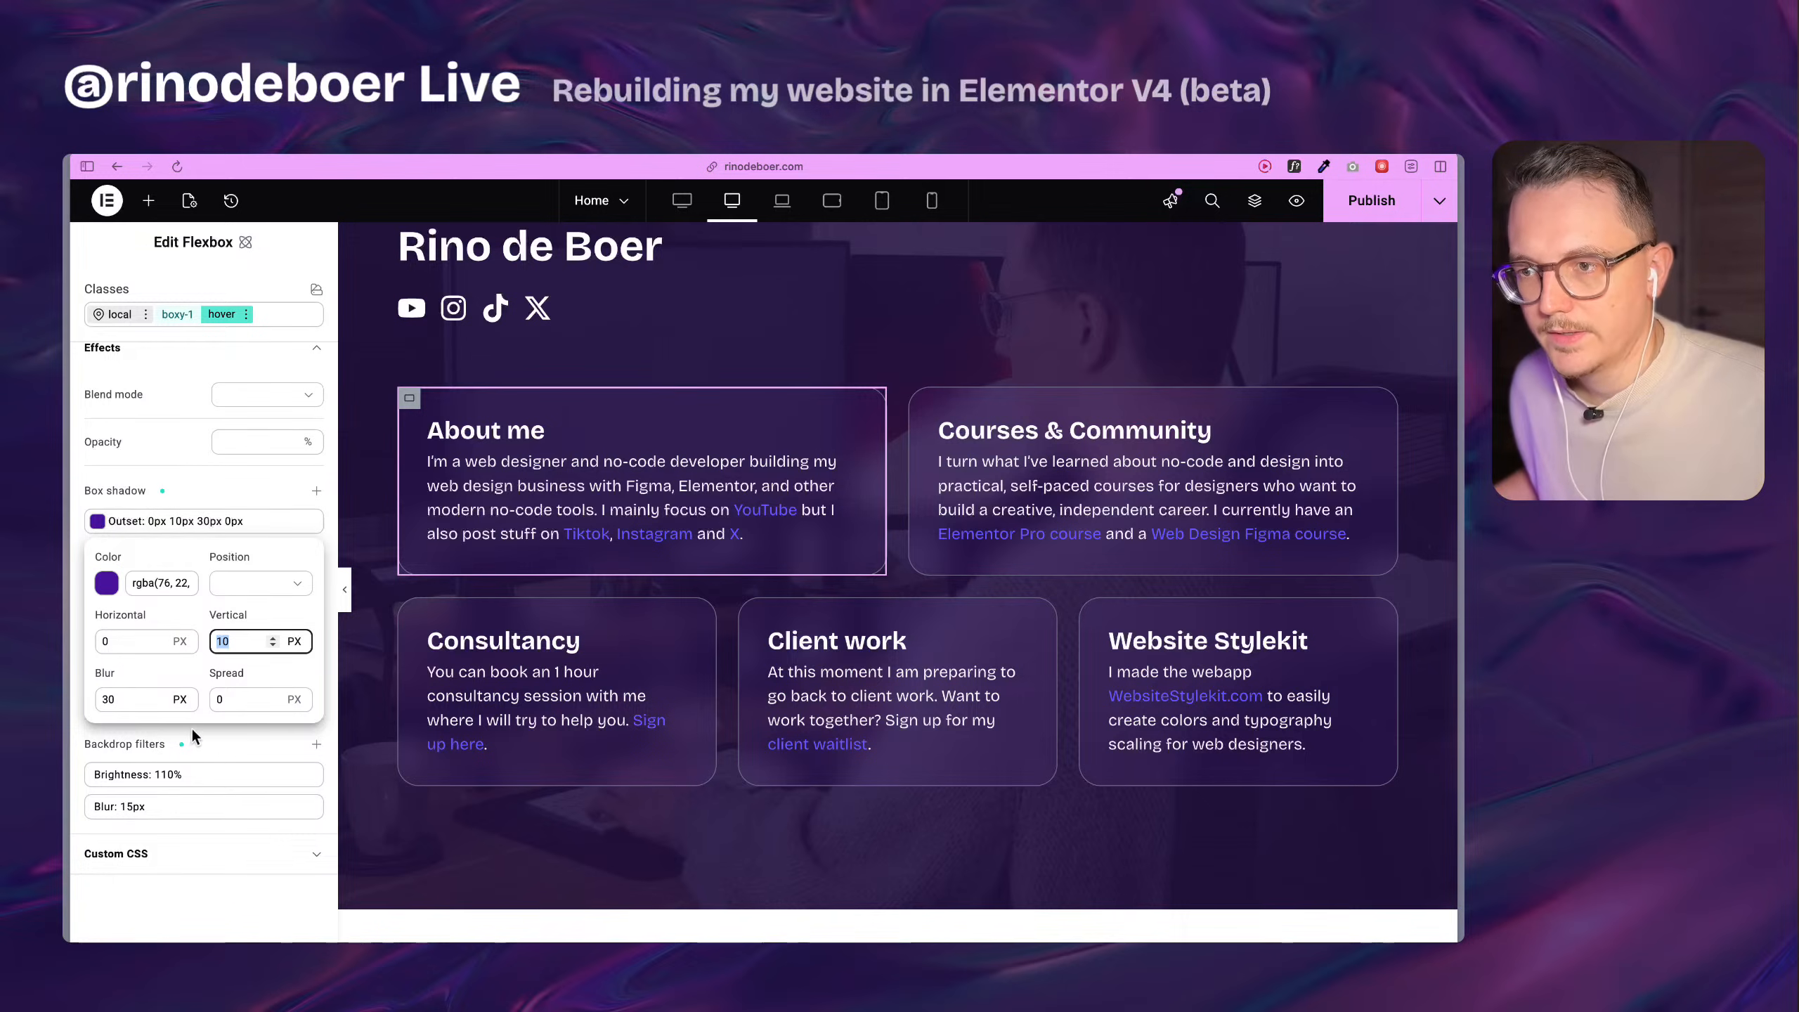
left_click(108, 584)
left_click_drag(590, 752, 453, 751)
left_click(346, 893)
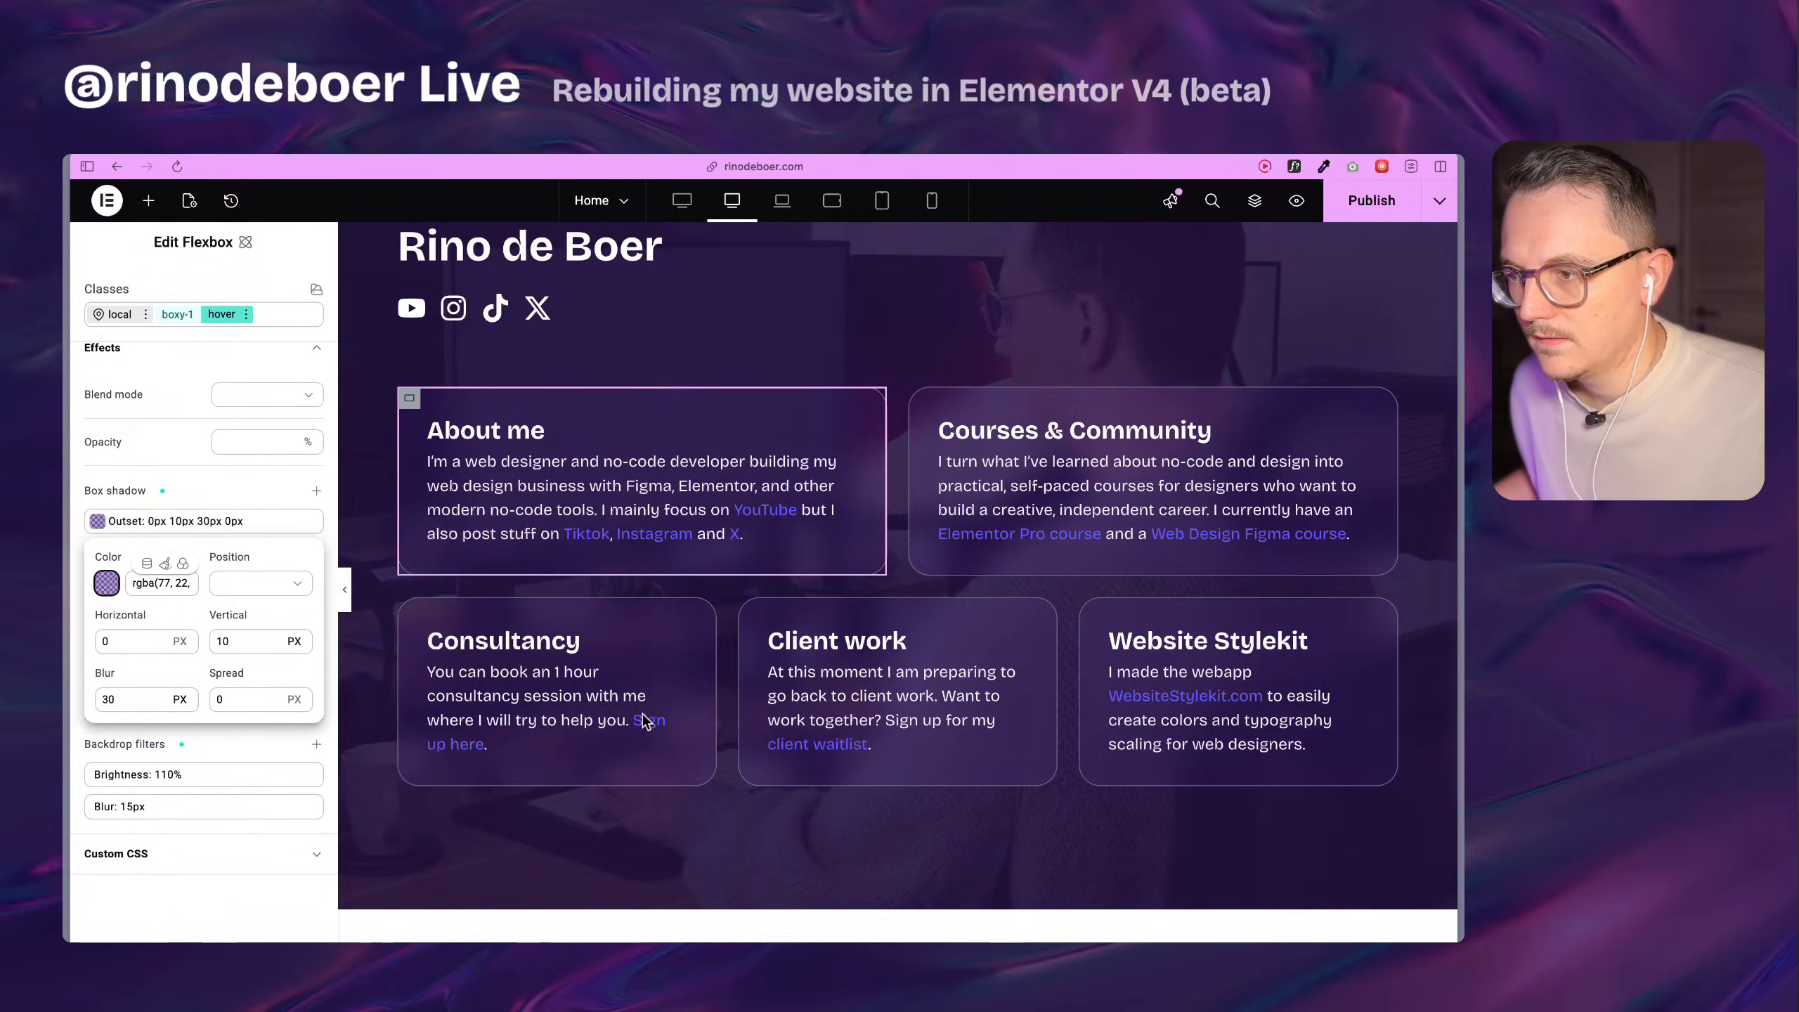
left_click(247, 886)
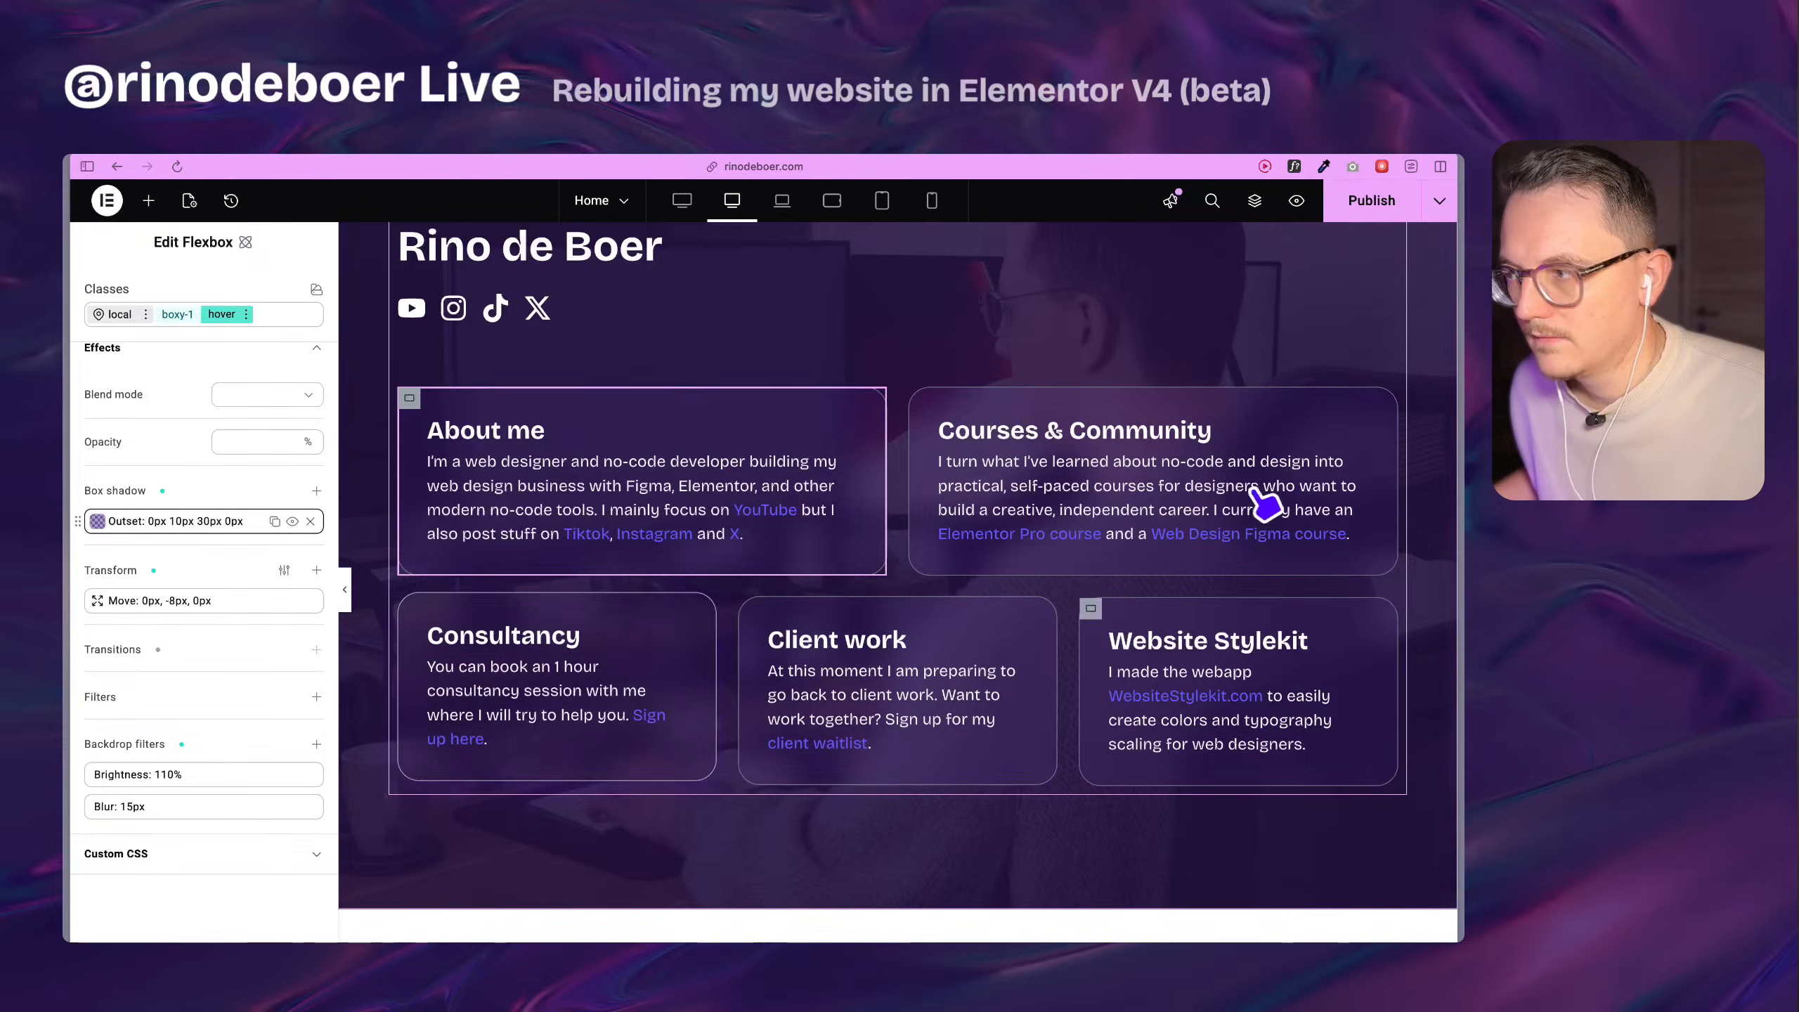
Save the page, refresh the live home page and check the cards' hover effects there.
mouse_move(68, 531)
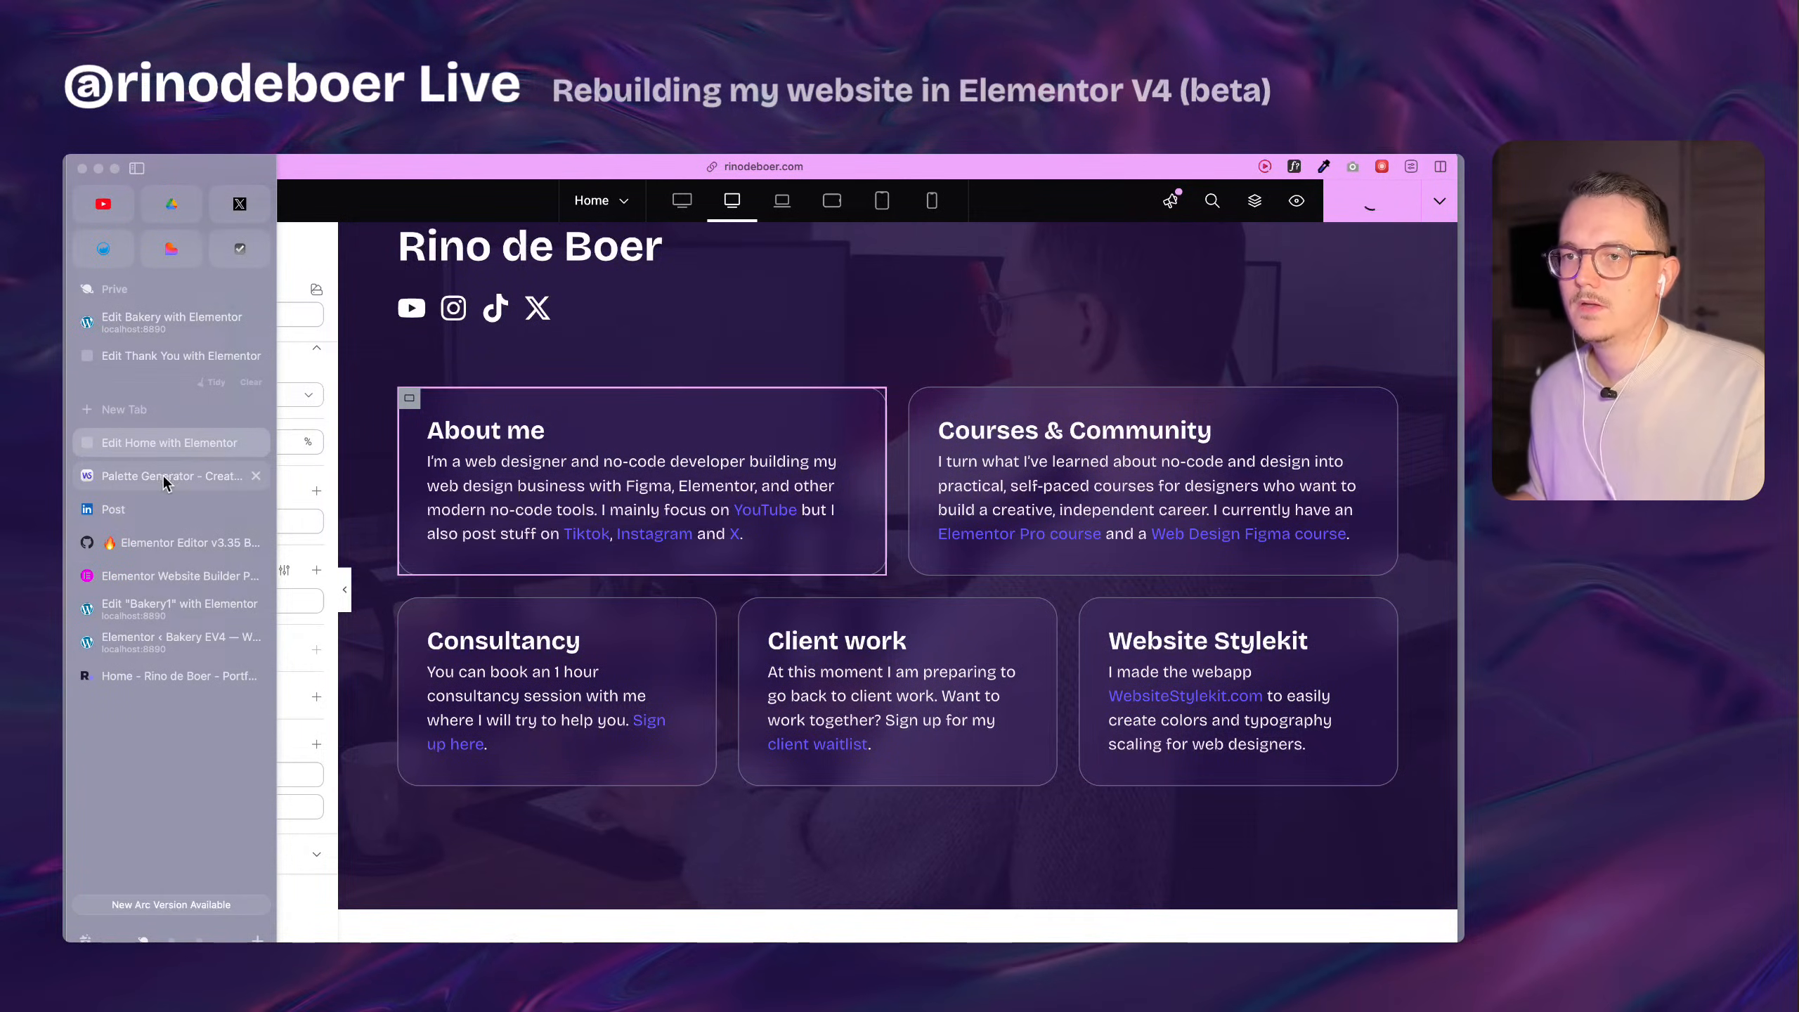
left_click(189, 682)
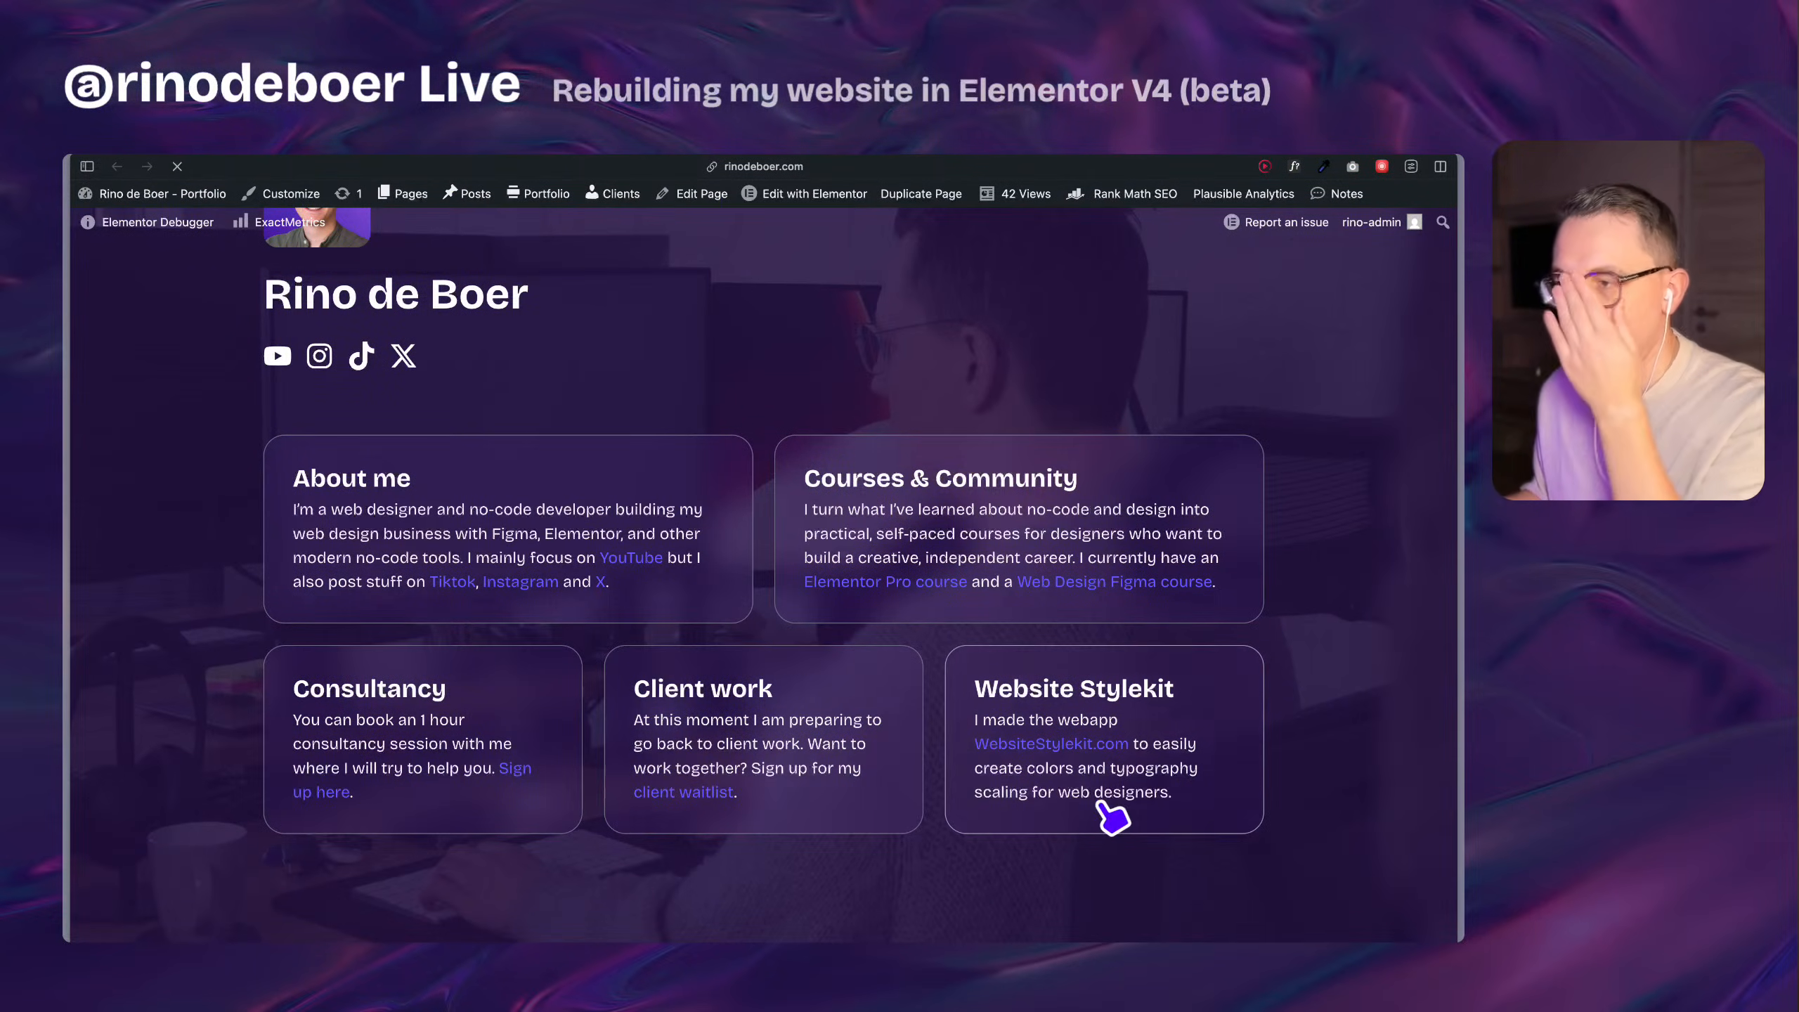
key("super+r")
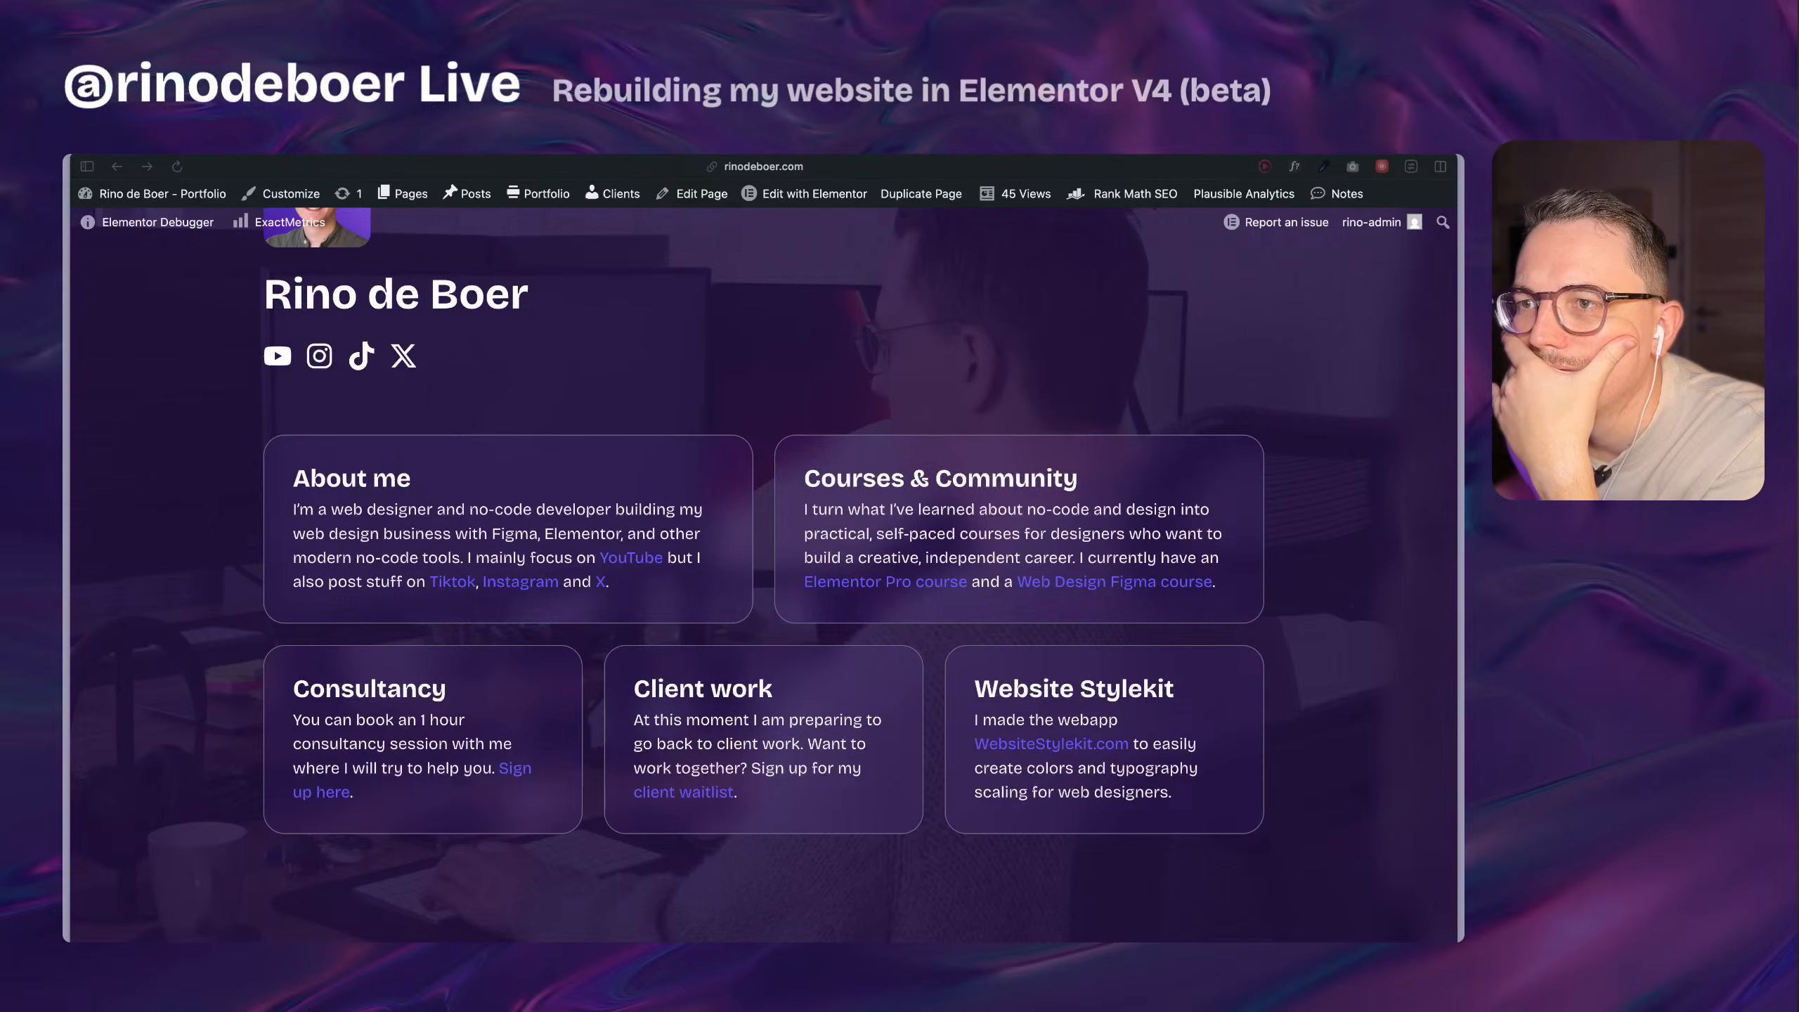
left_click(1000, 290)
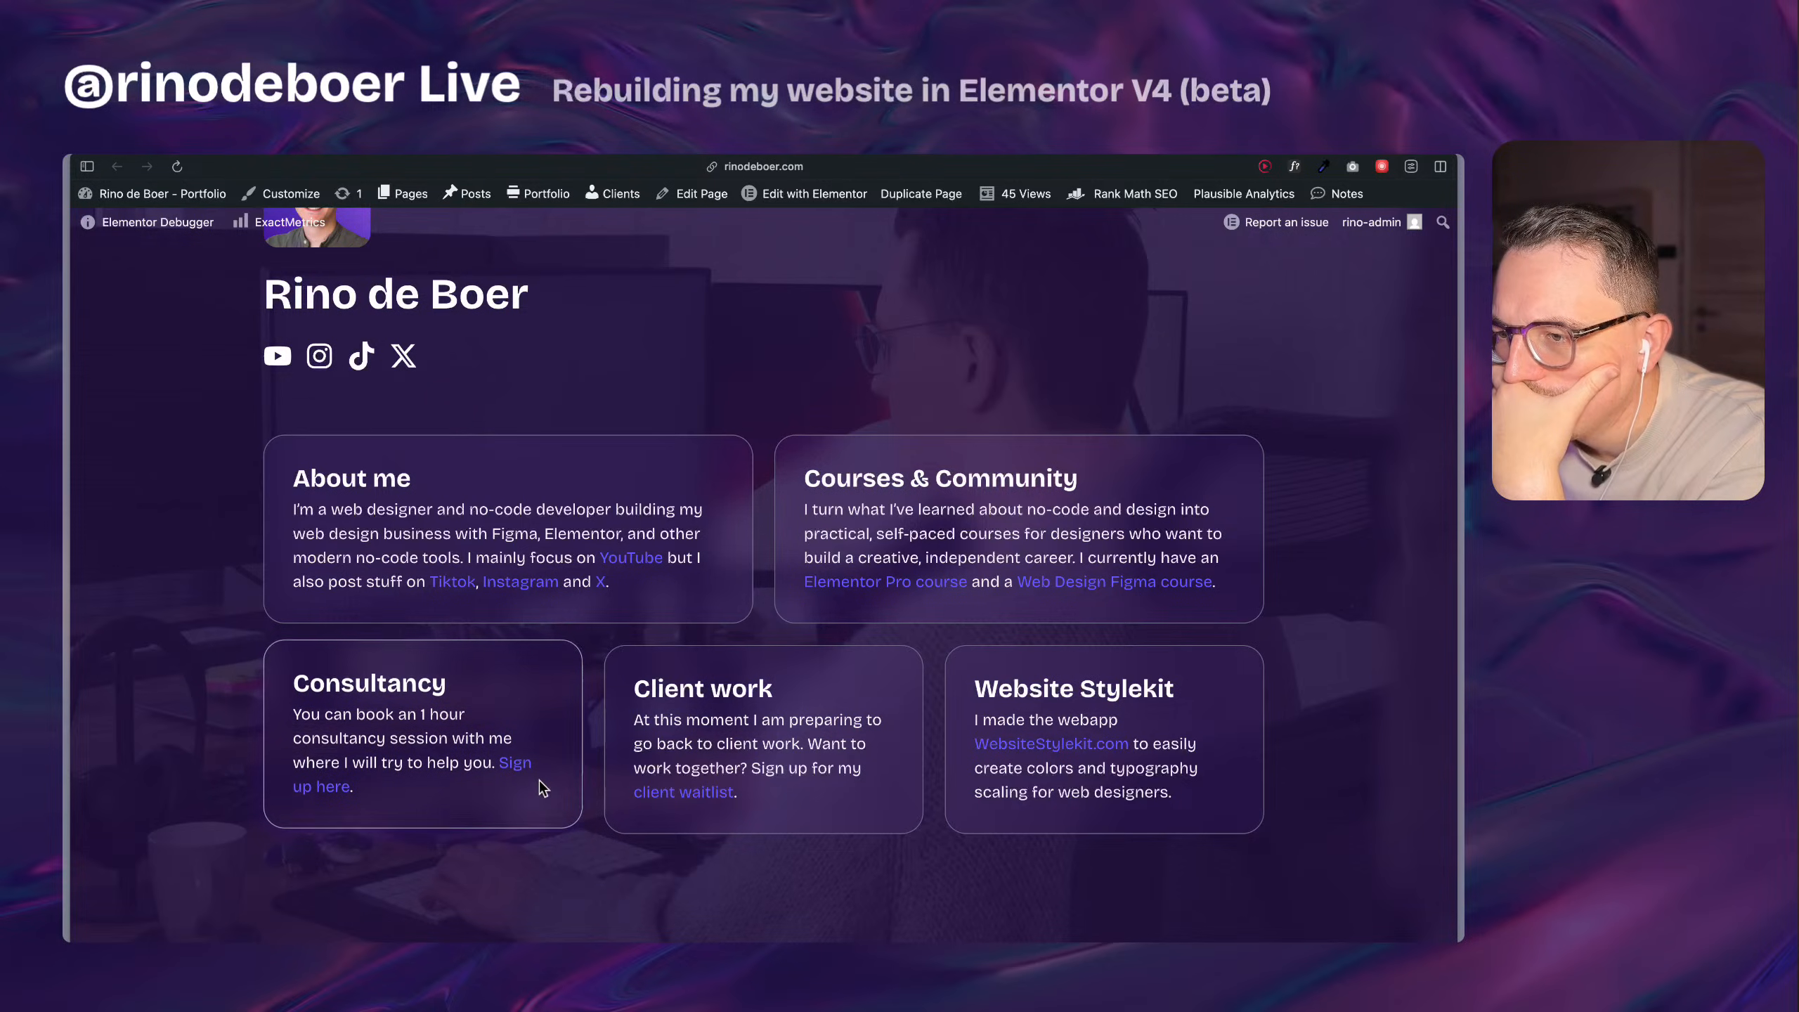
Return to the Home page editor and assign the light-5 variable to the boxy-1 hover border color.
mouse_move(65, 663)
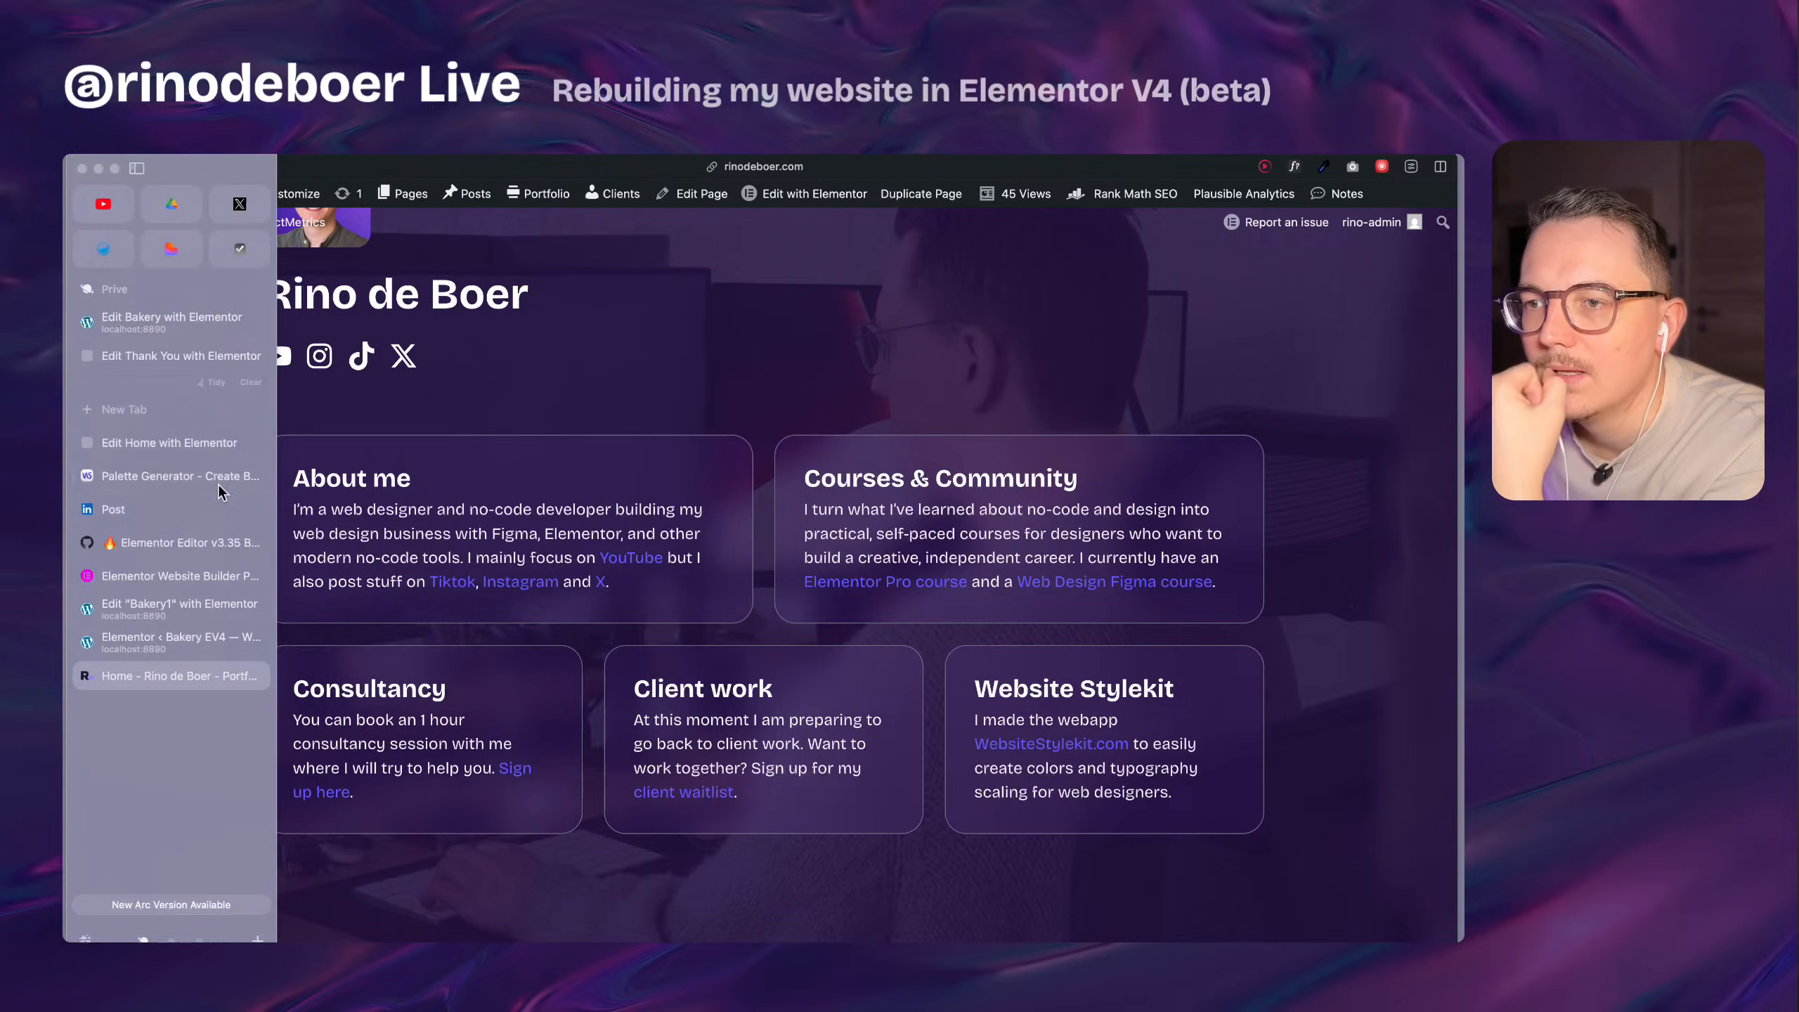
left_click(197, 443)
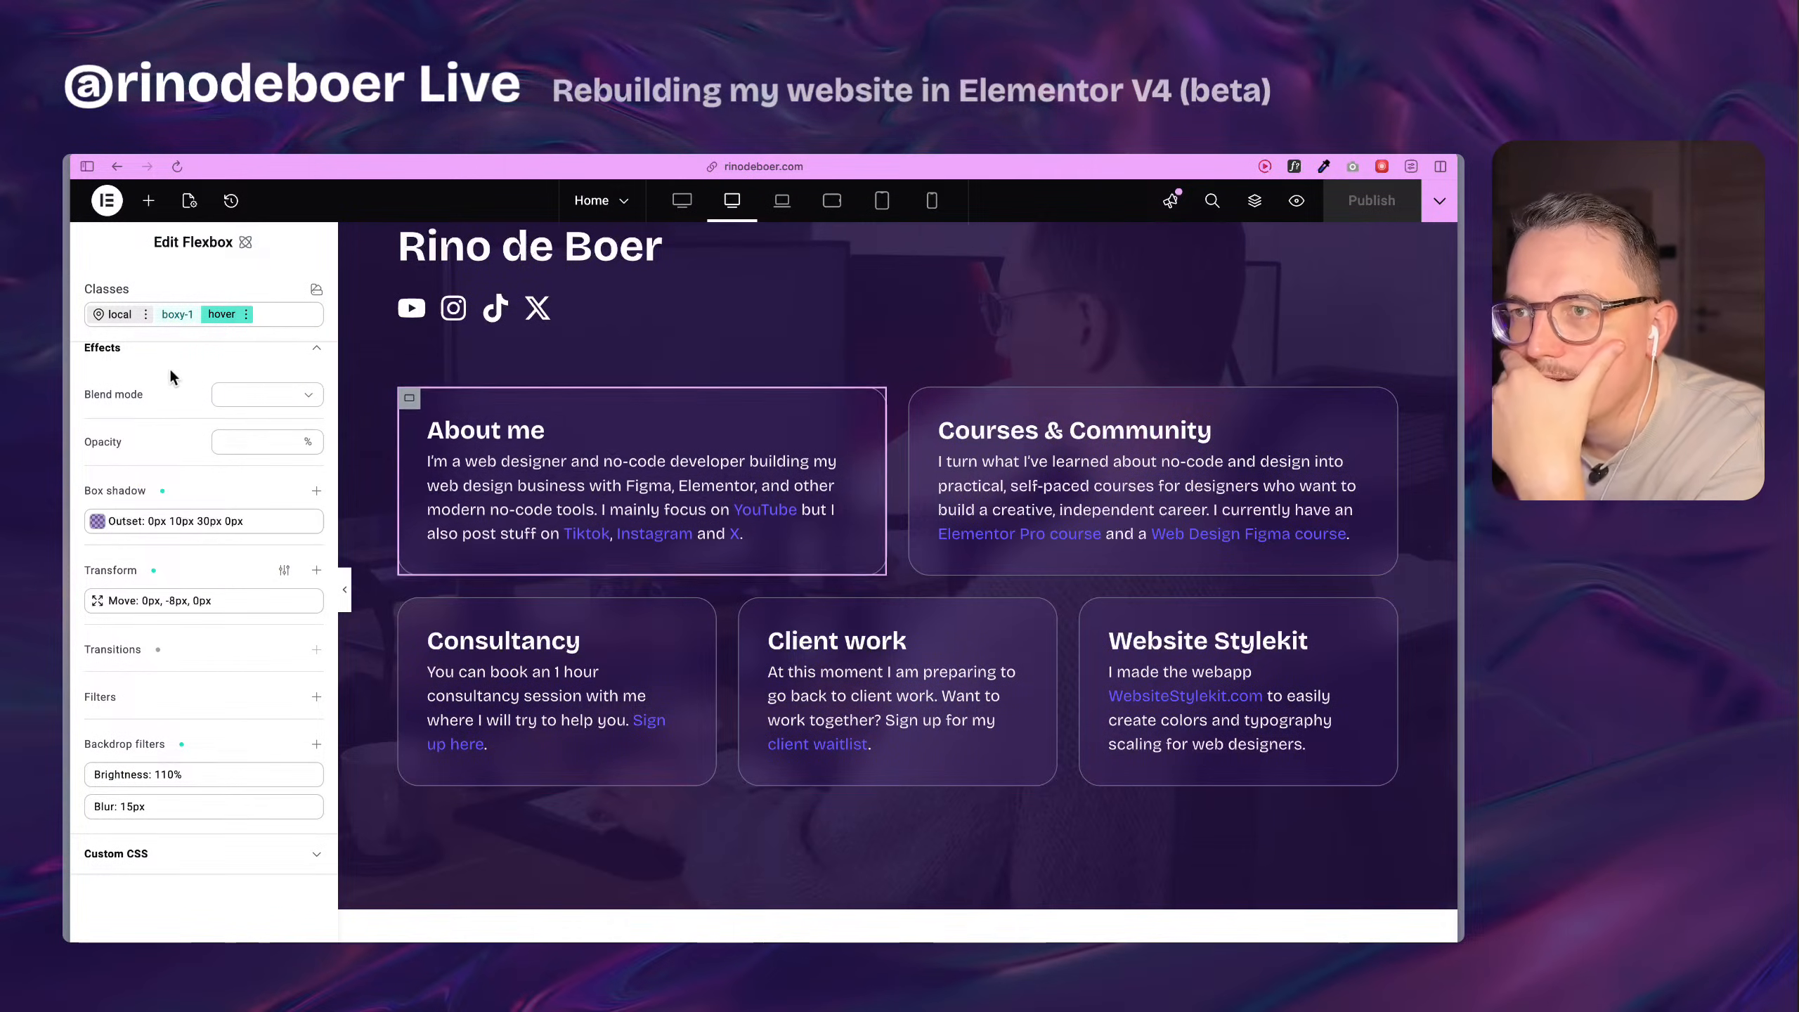
scroll(224, 661, "up", 2)
scroll(223, 660, "up", 5)
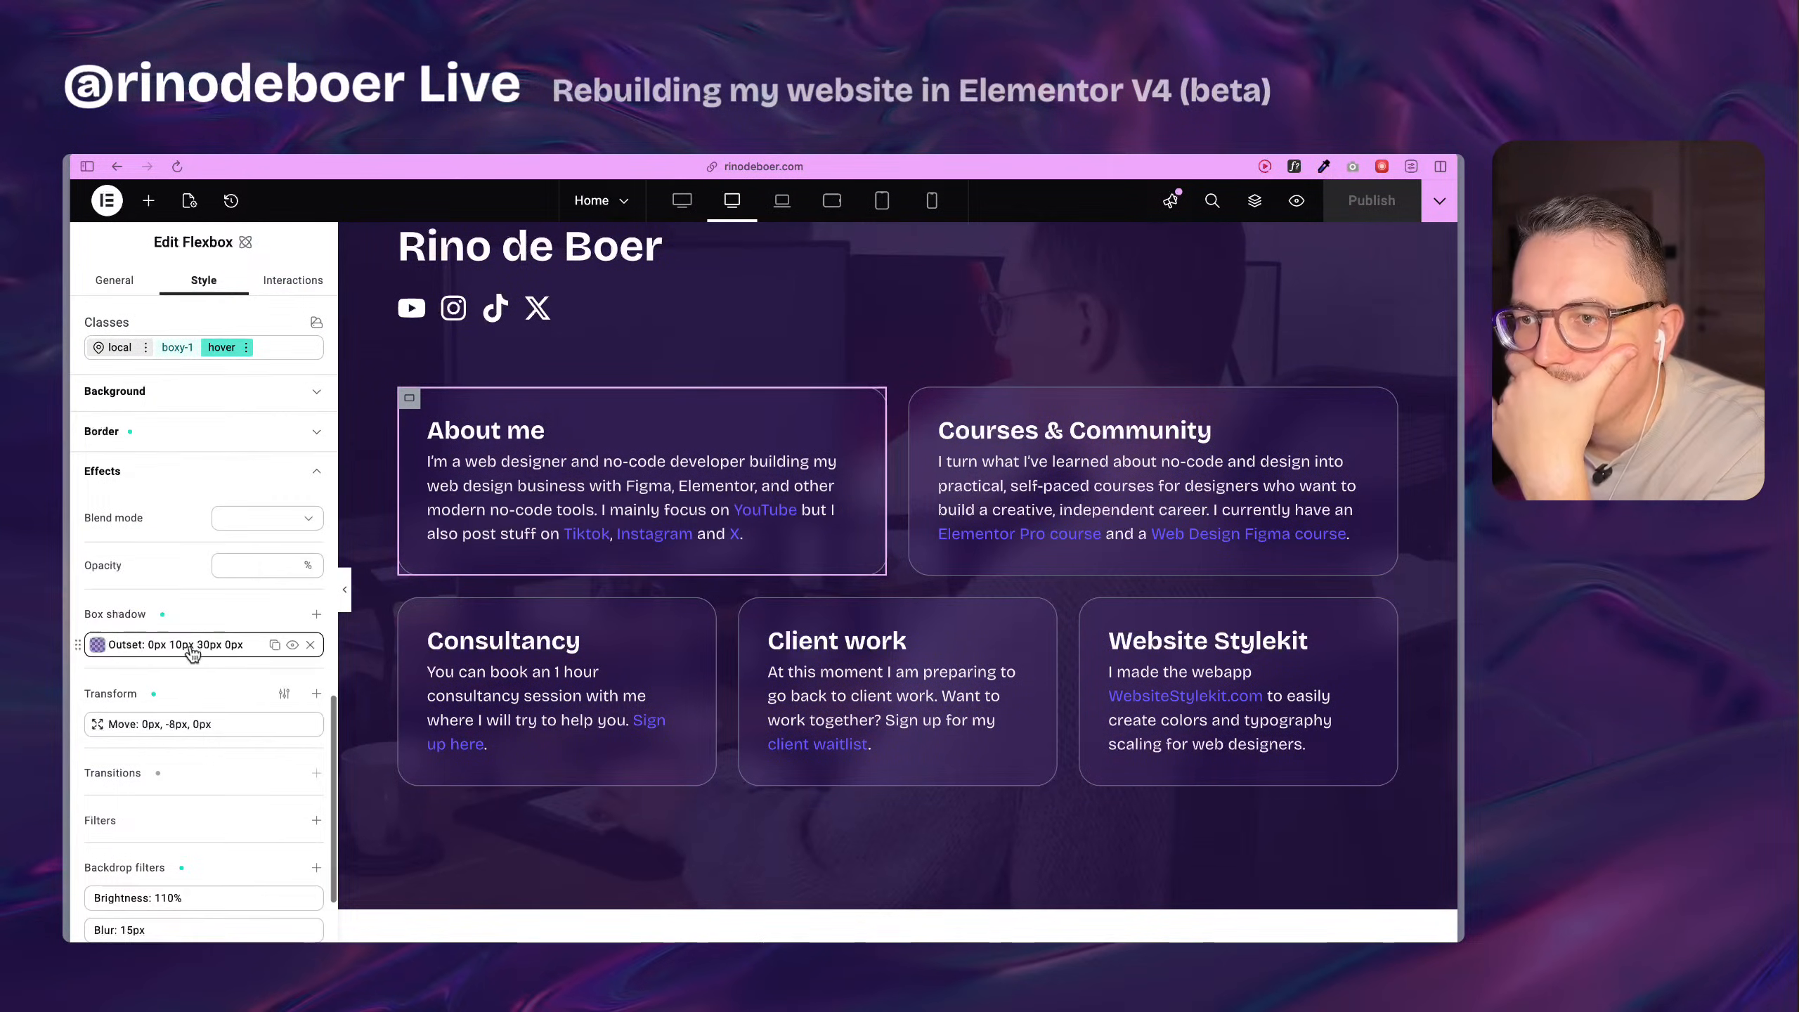
scroll(142, 680, "down", 5)
left_click(140, 528)
left_click(234, 621)
left_click(209, 865)
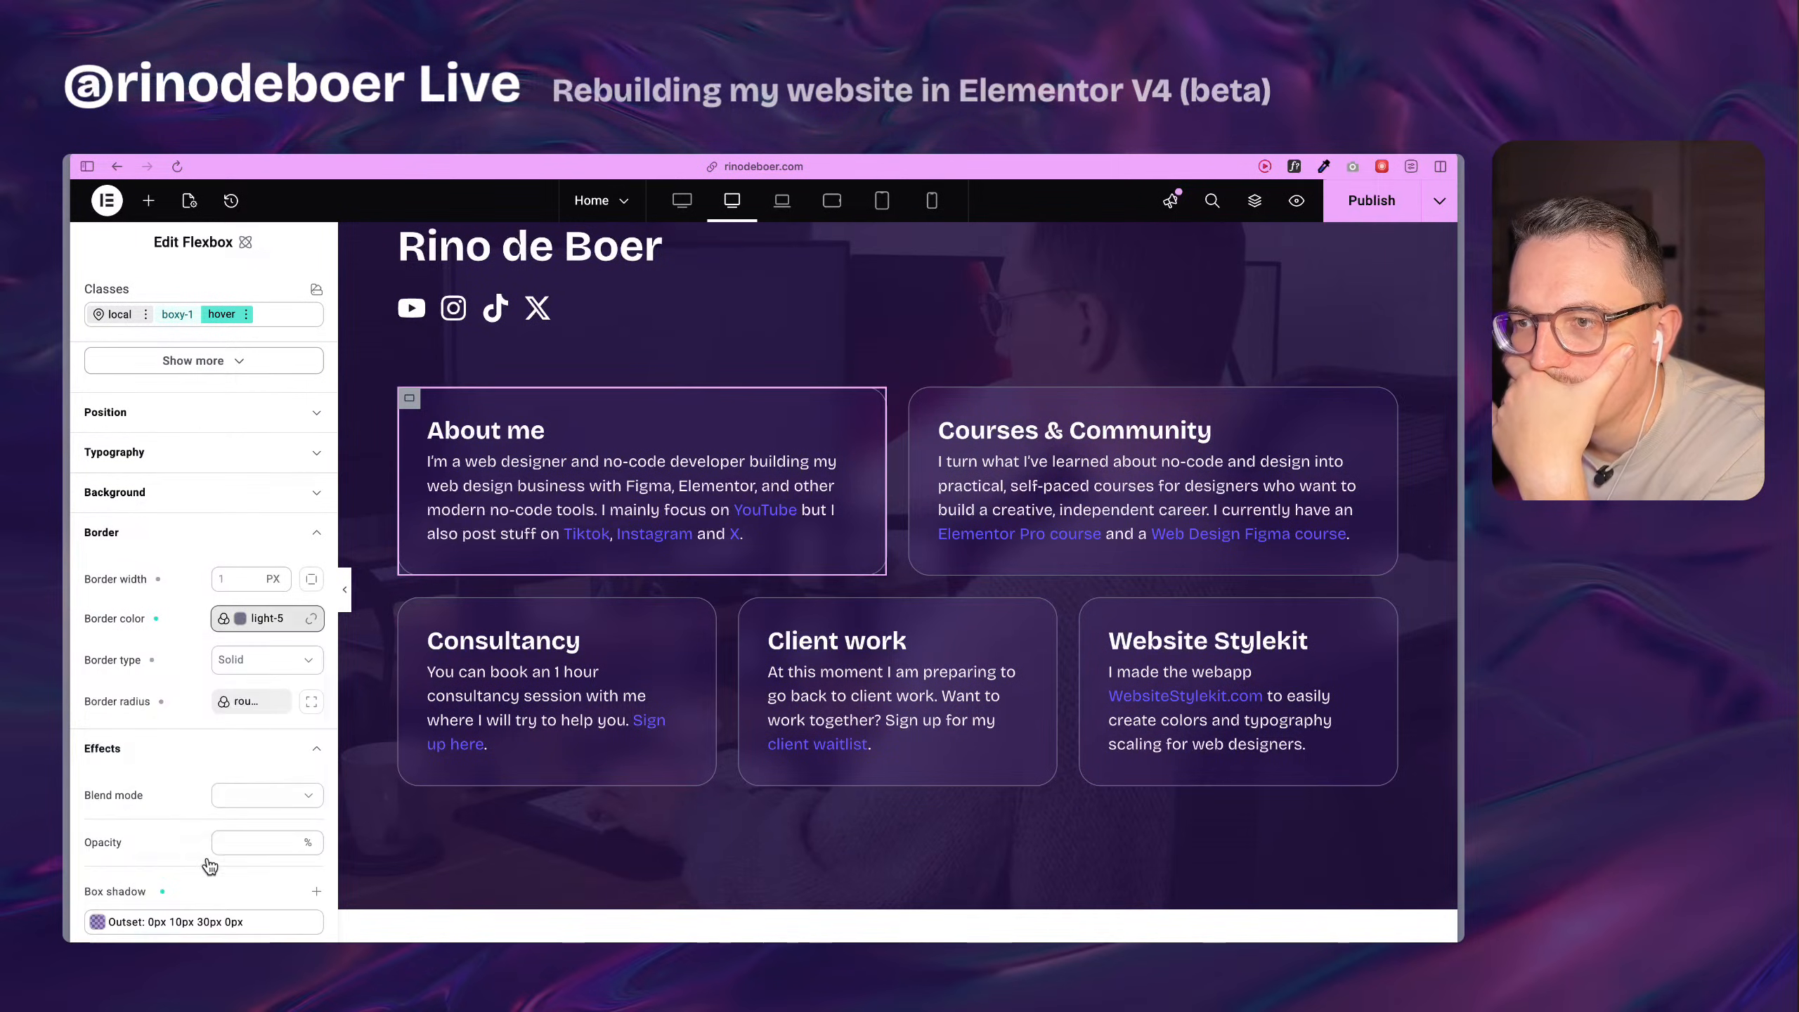
Unlink the hover border color from its variable and set it to #3d3b4c.
left_click(312, 620)
left_click(312, 619)
left_click(225, 619)
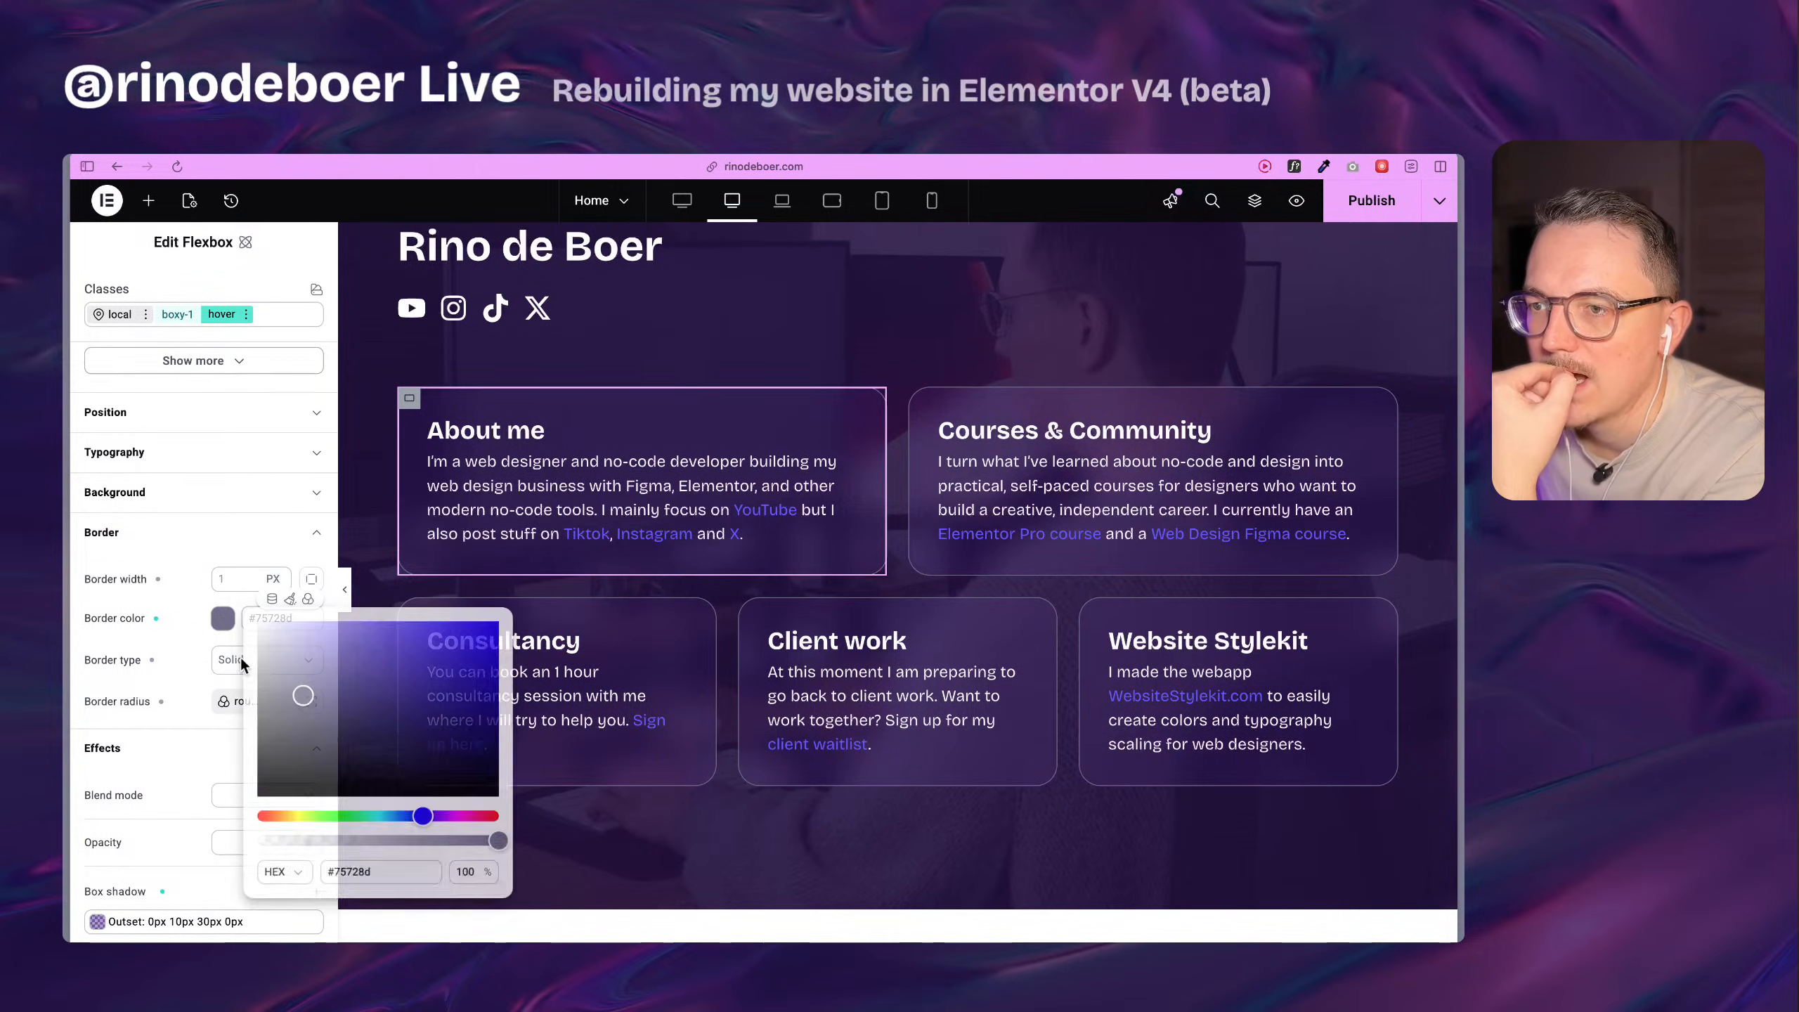
left_click(312, 737)
left_click(177, 636)
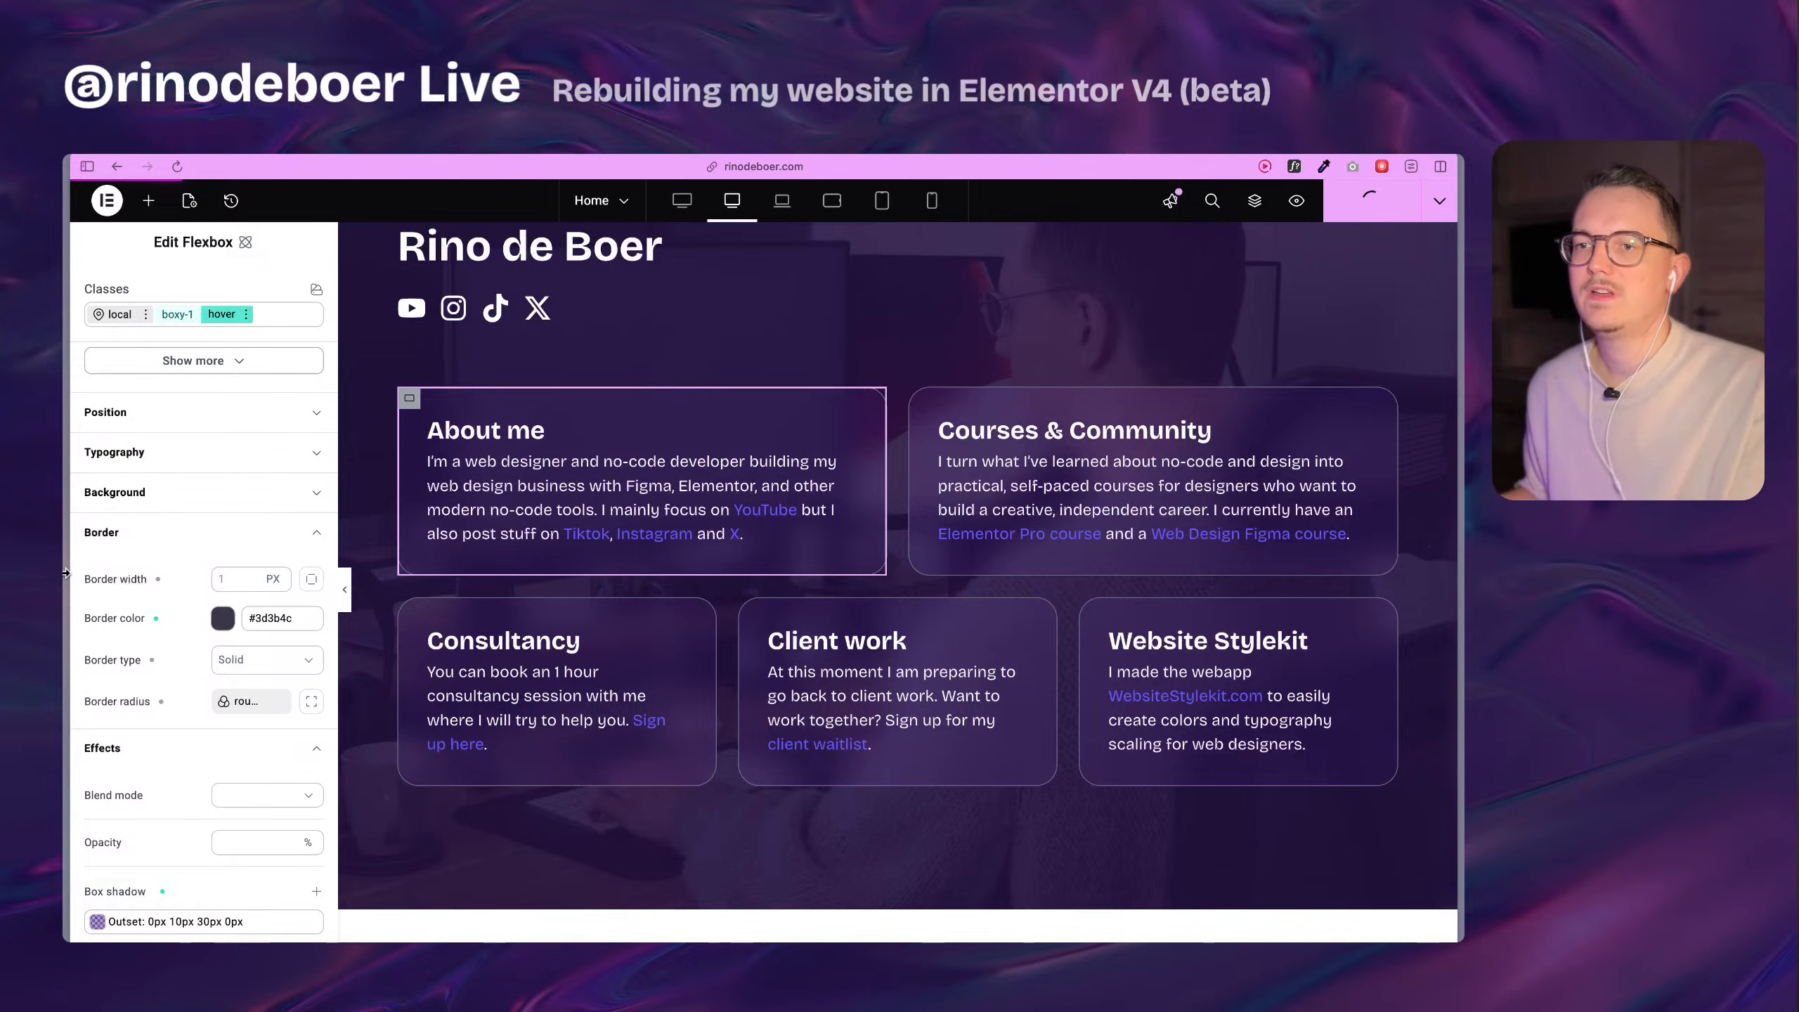
Save the page and compare the cards' hover borders on the refreshed live home page with the editor.
mouse_move(97, 582)
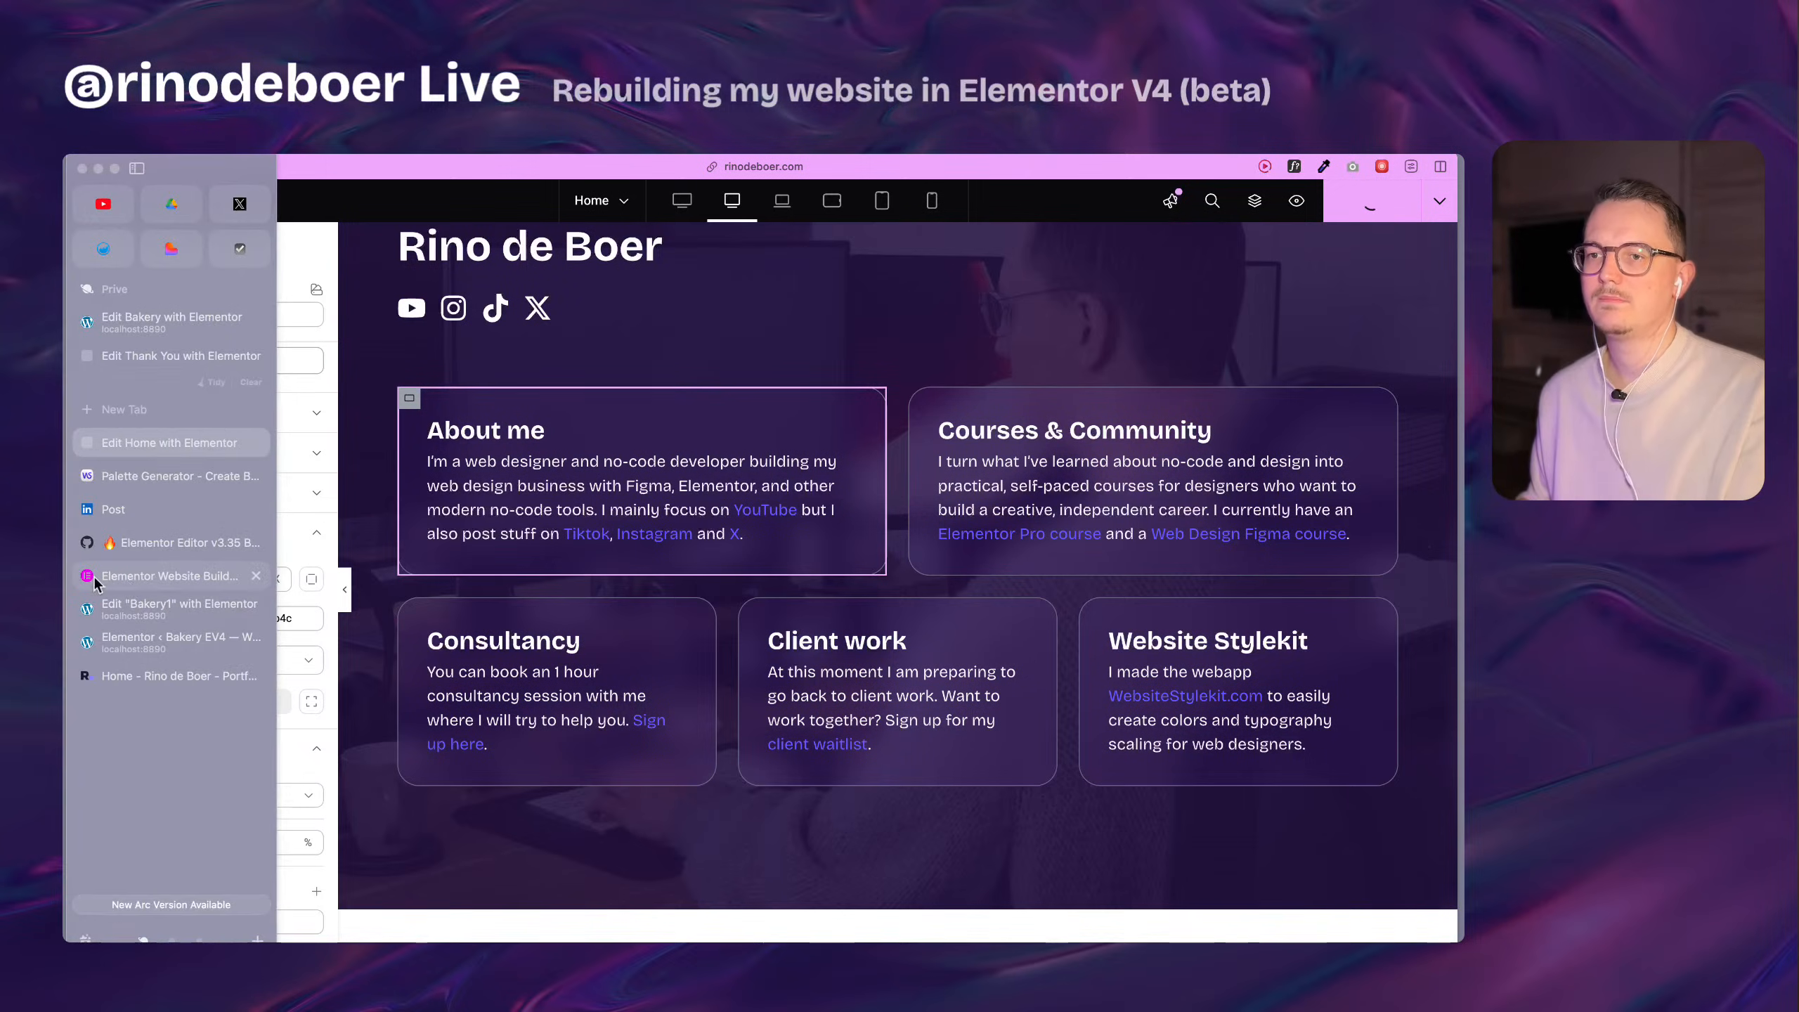
left_click(177, 674)
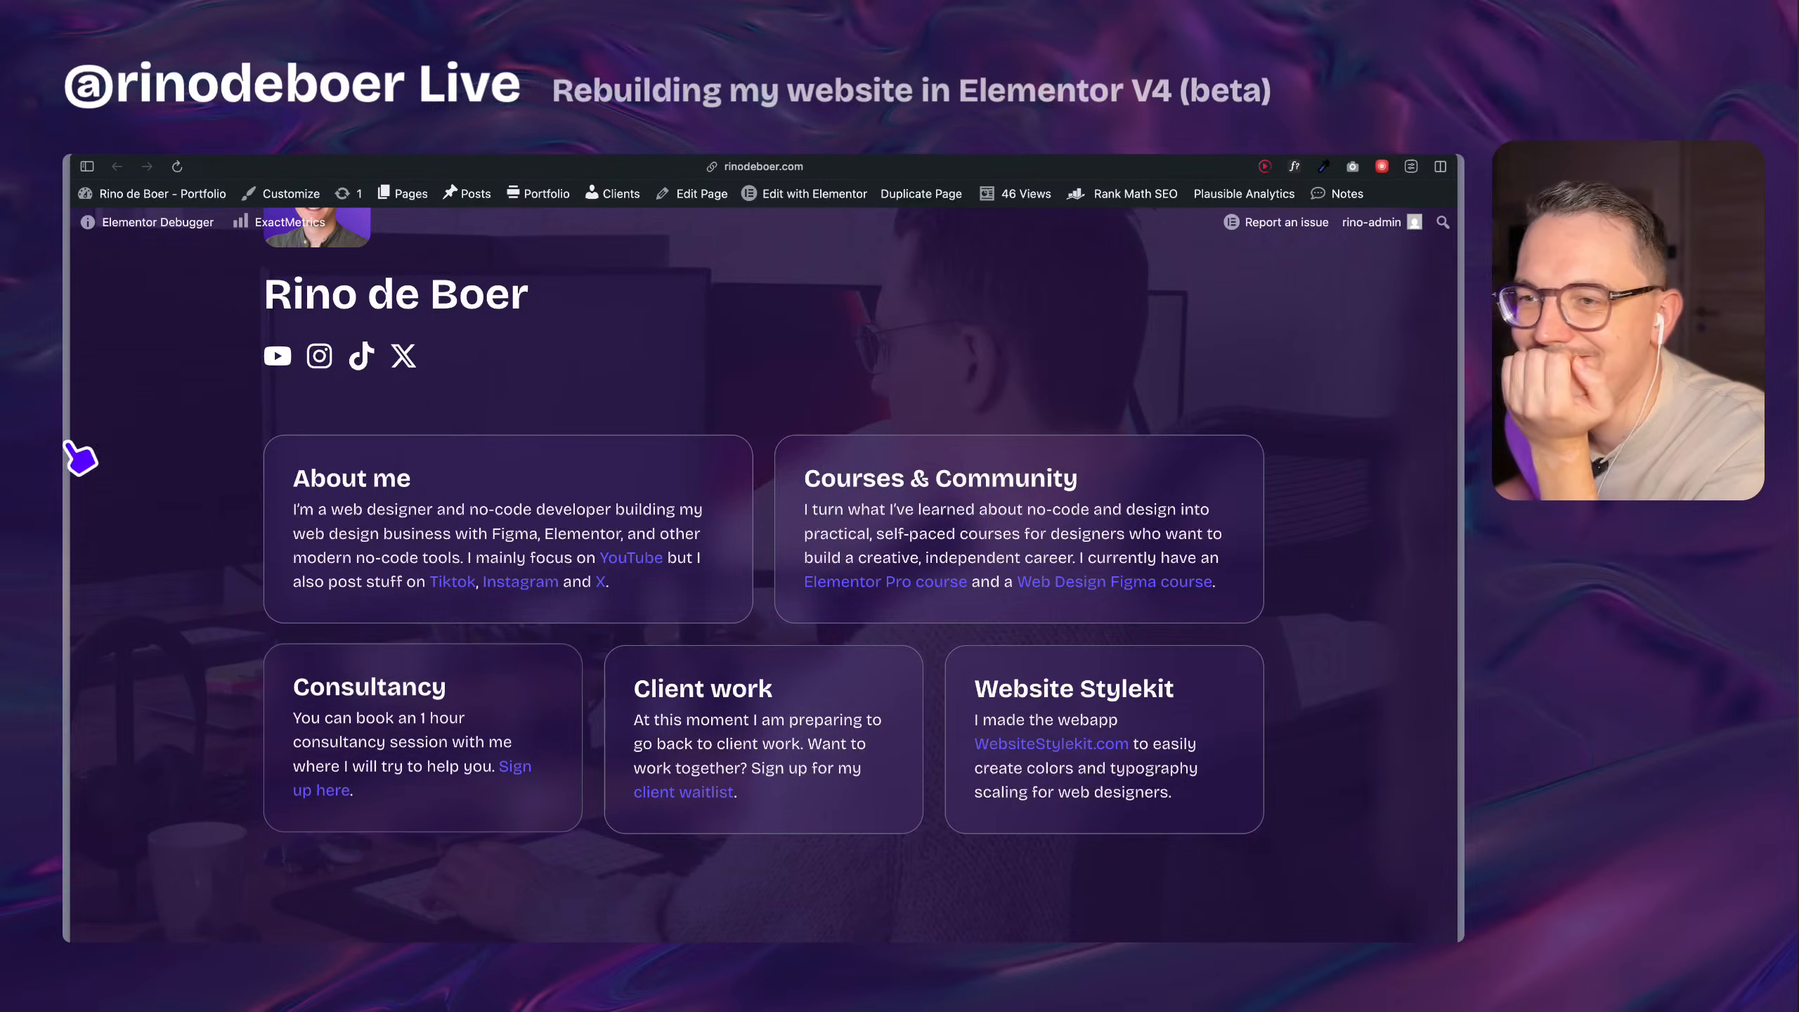
mouse_move(71, 442)
left_click(157, 446)
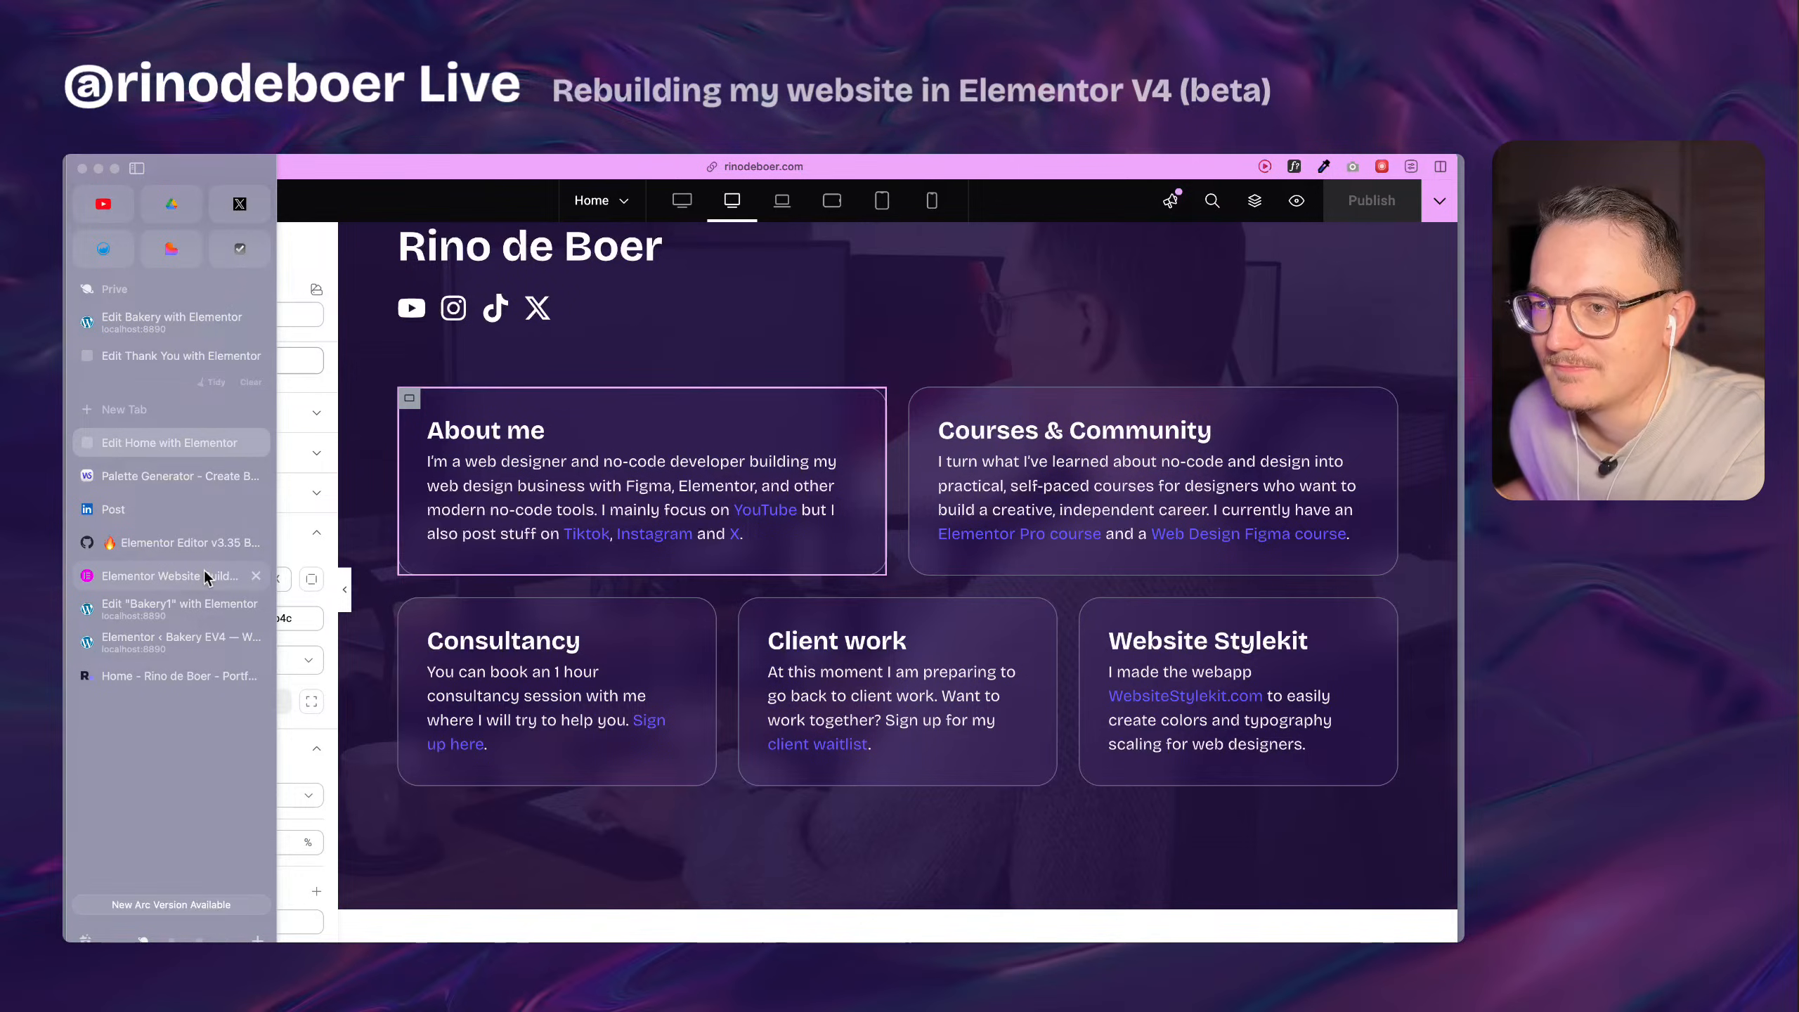
left_click(238, 680)
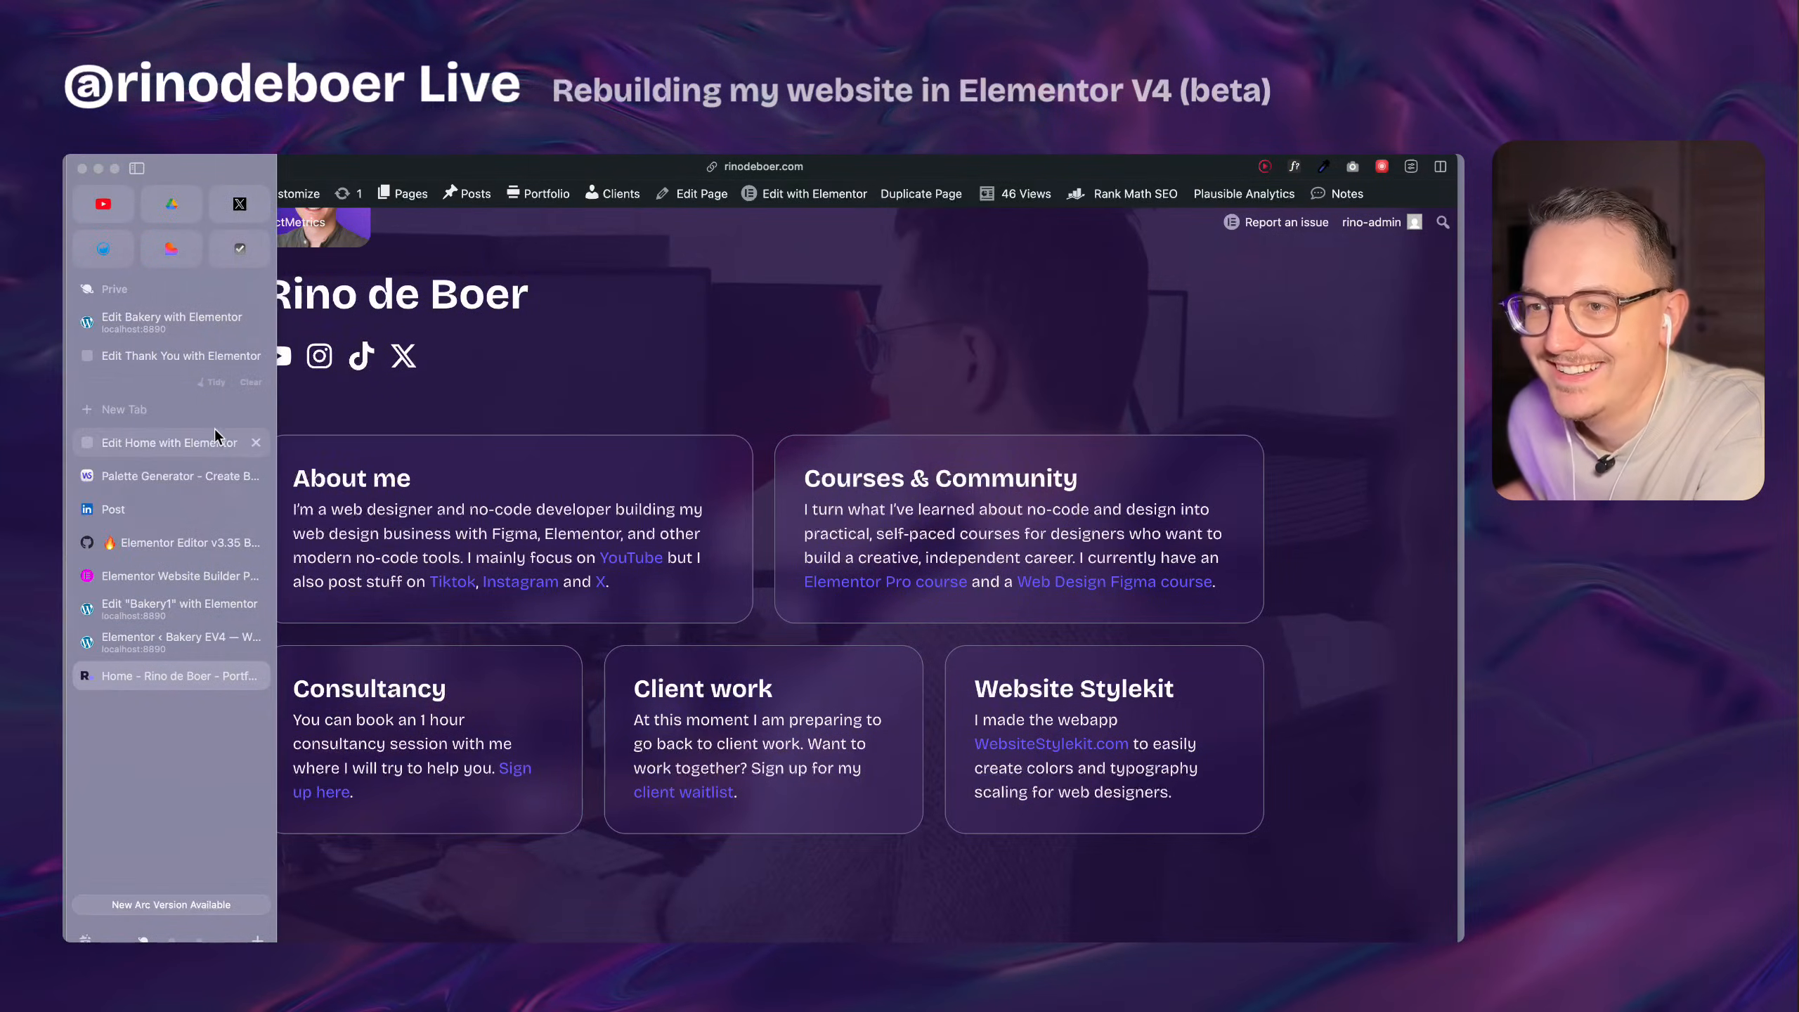
Return to the Home page editor and set the boxy-1 hover border color to #4c4a5e.
left_click(215, 439)
left_click(223, 618)
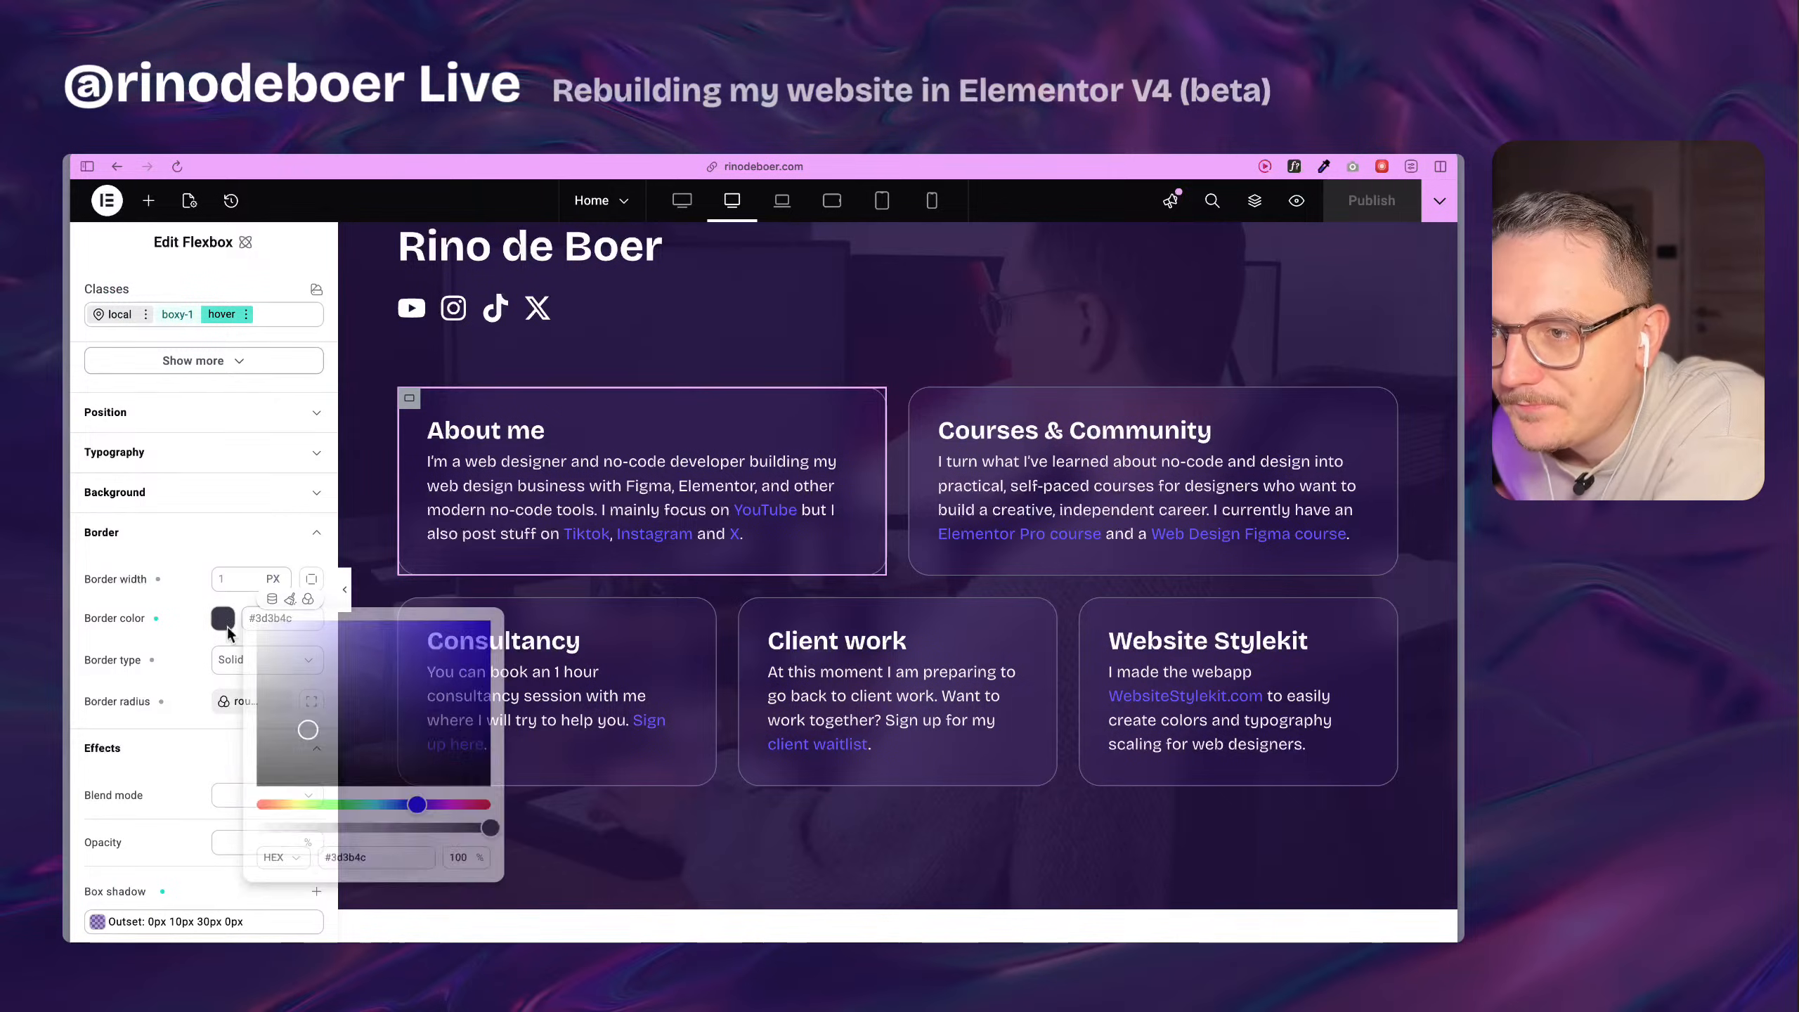
left_click(174, 633)
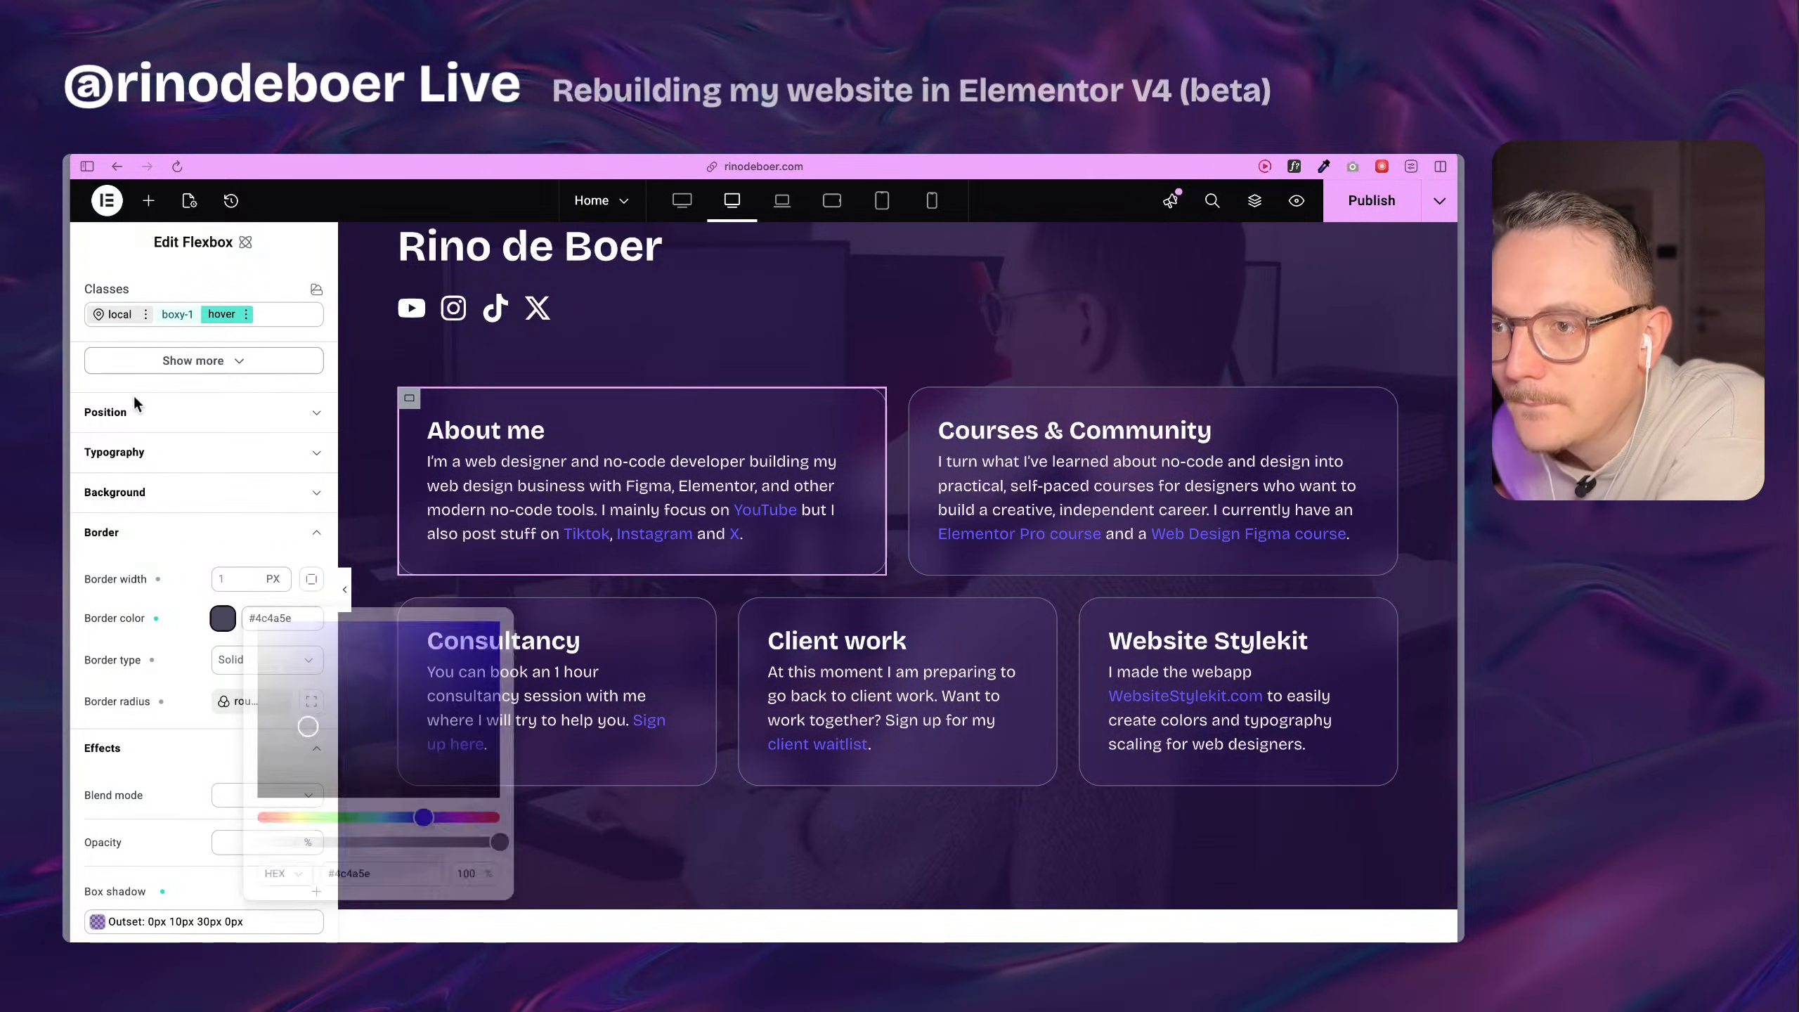
Switch boxy-1 back to its normal state, change the light-5 color variable to #54506a and save the variable.
left_click(246, 315)
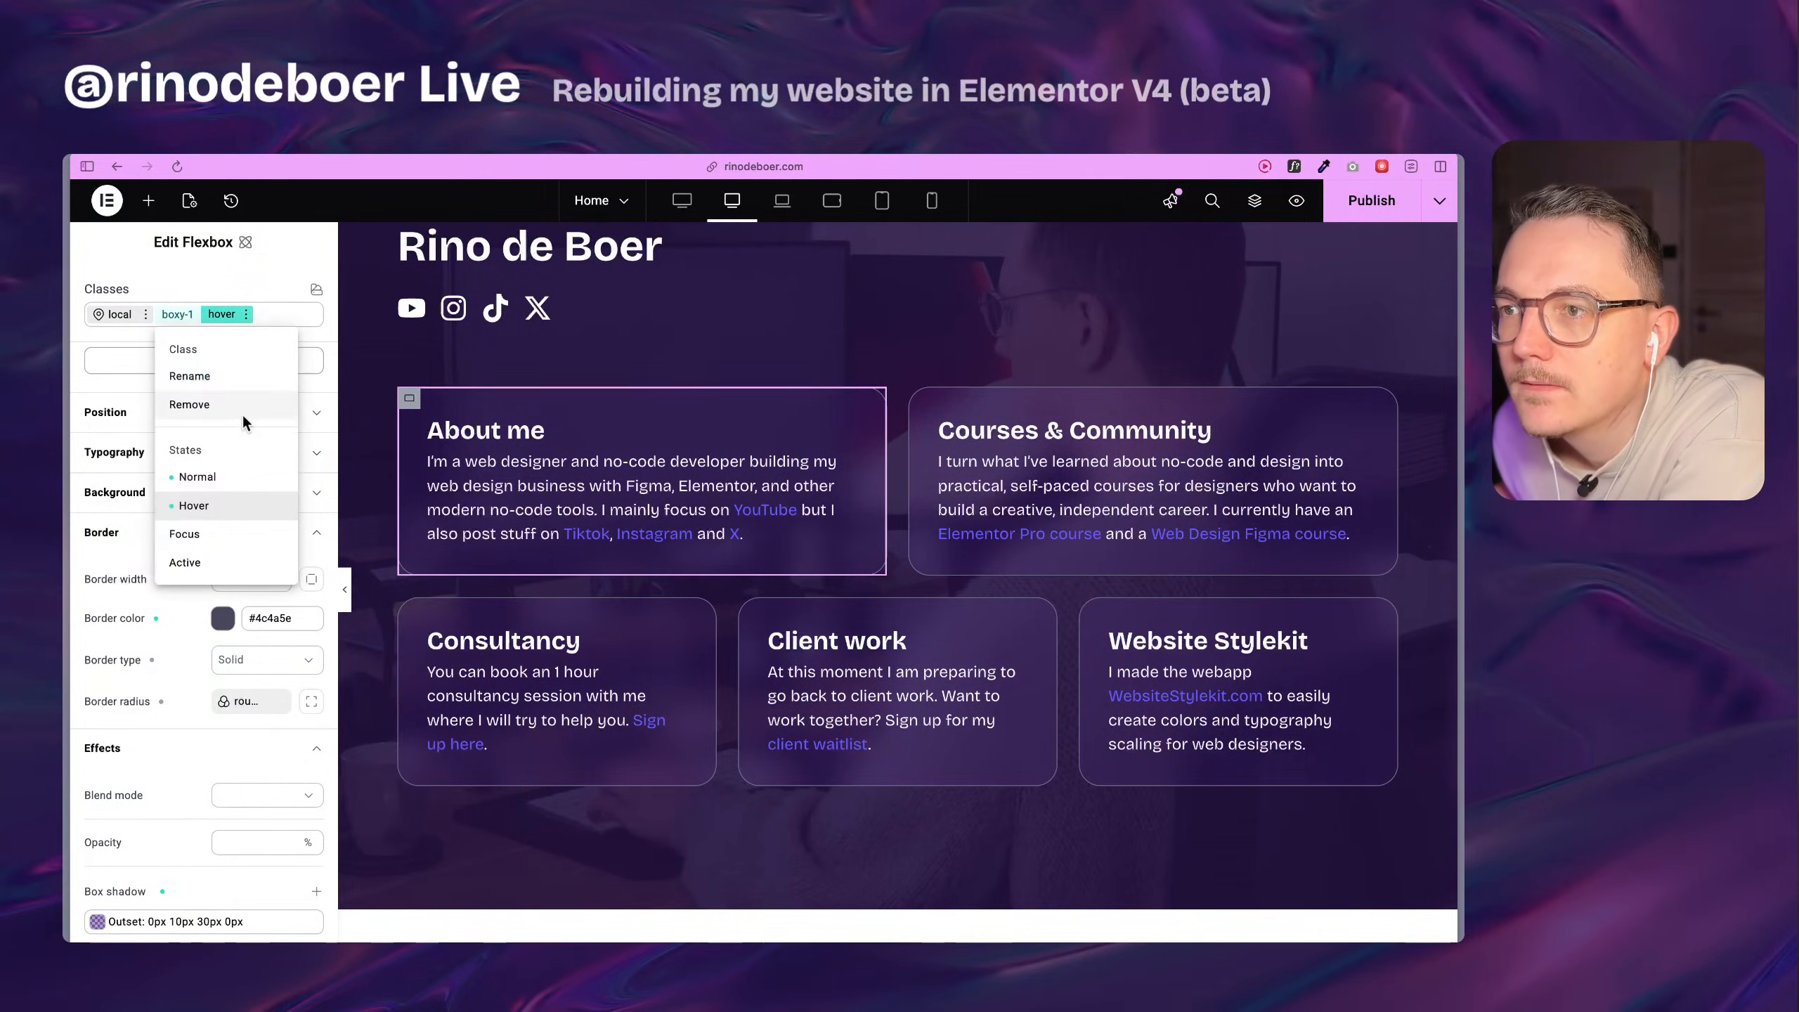
left_click(256, 503)
left_click(268, 618)
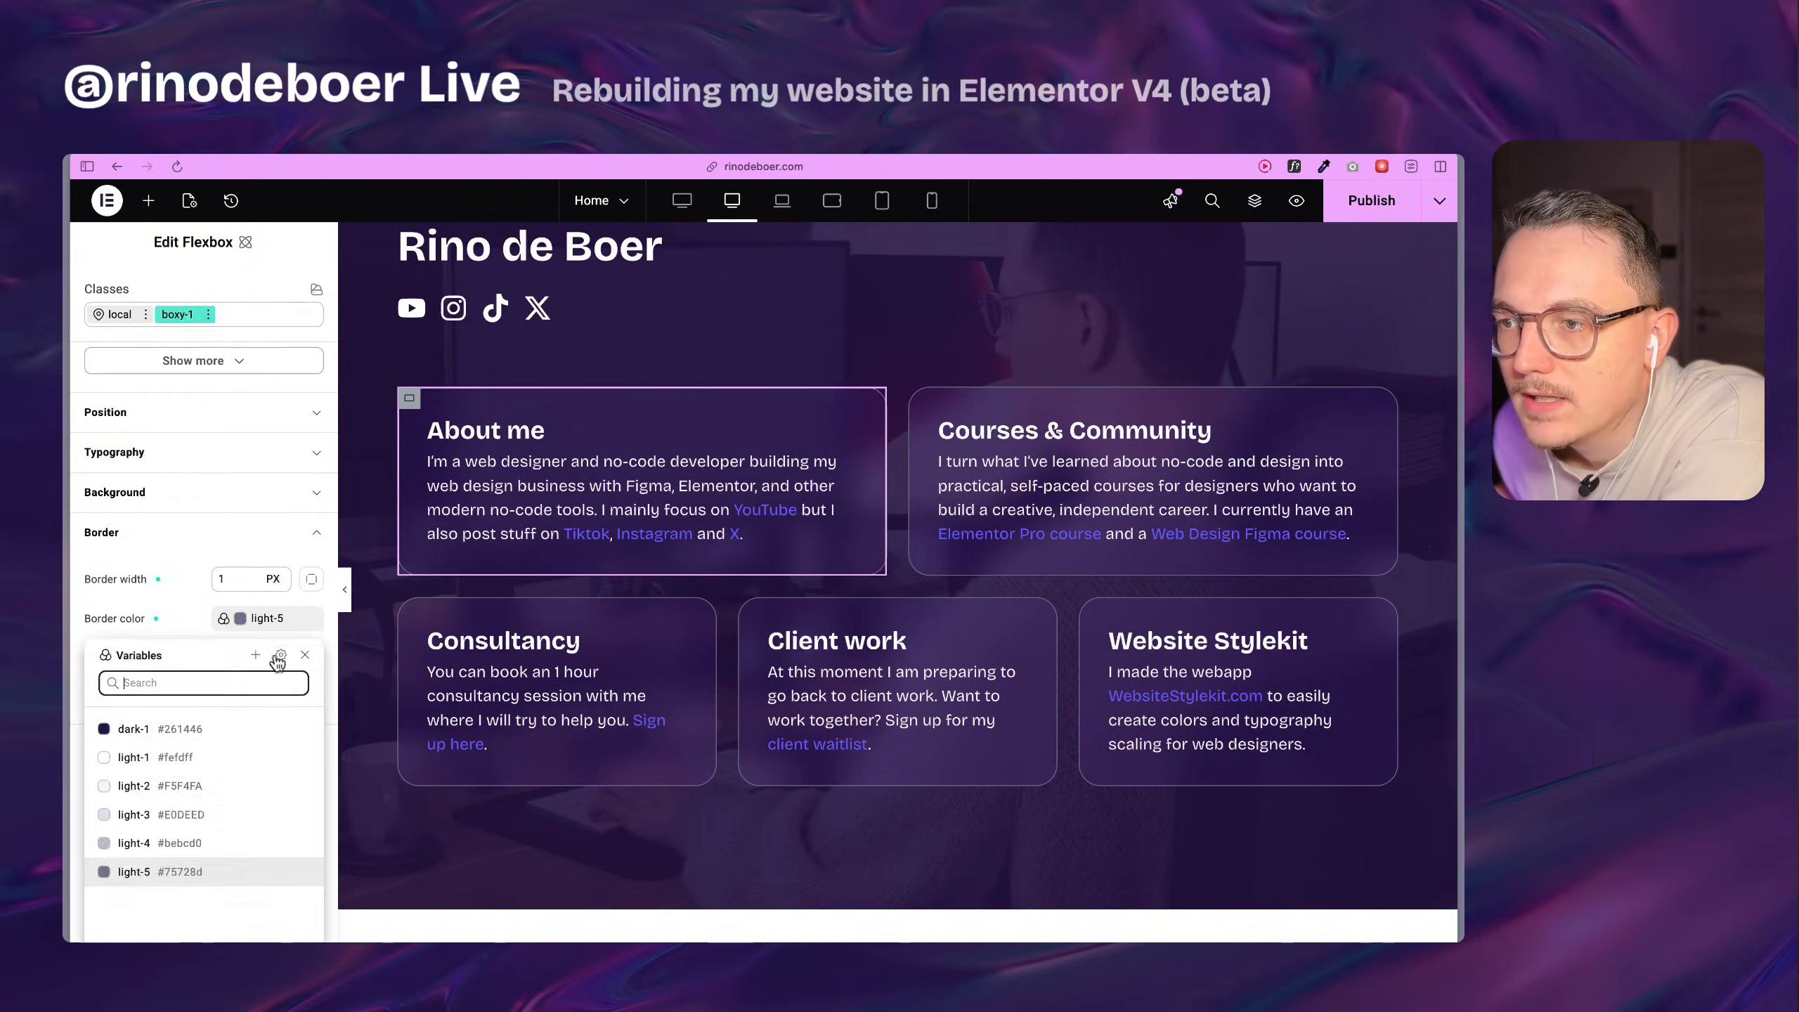
left_click(294, 872)
left_click(109, 777)
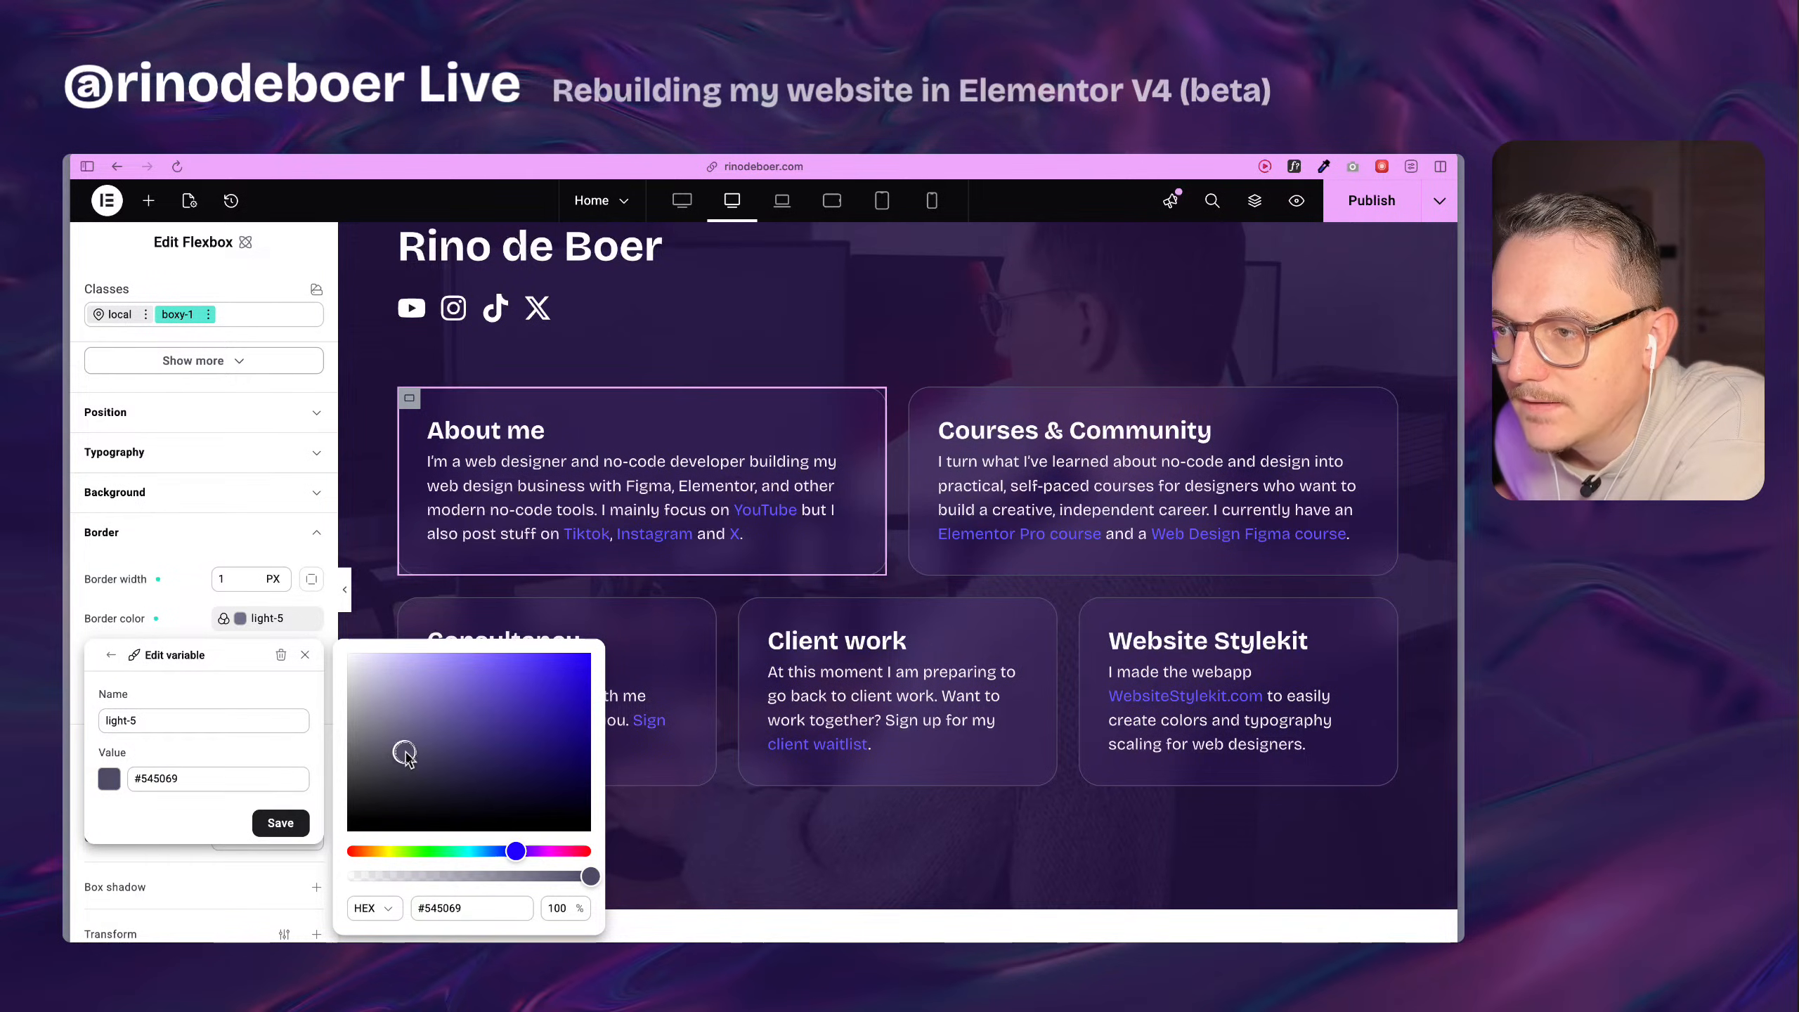
left_click(301, 824)
left_click(298, 824)
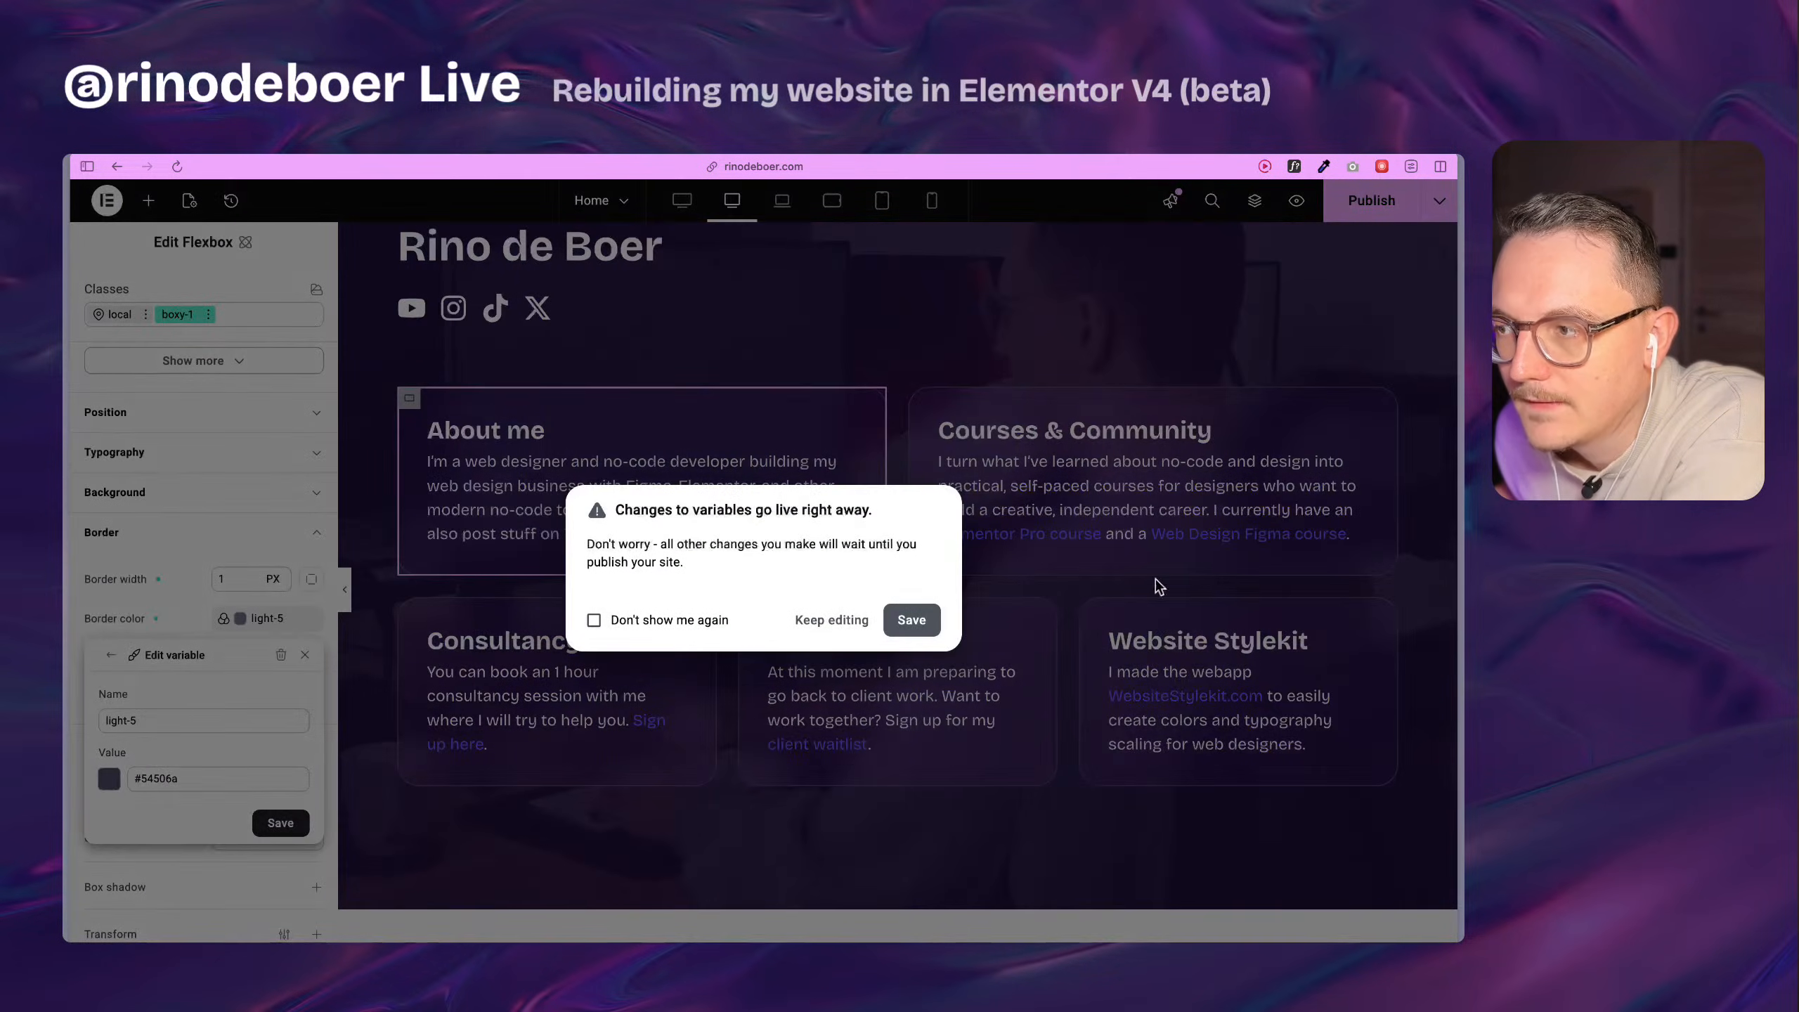
left_click(909, 620)
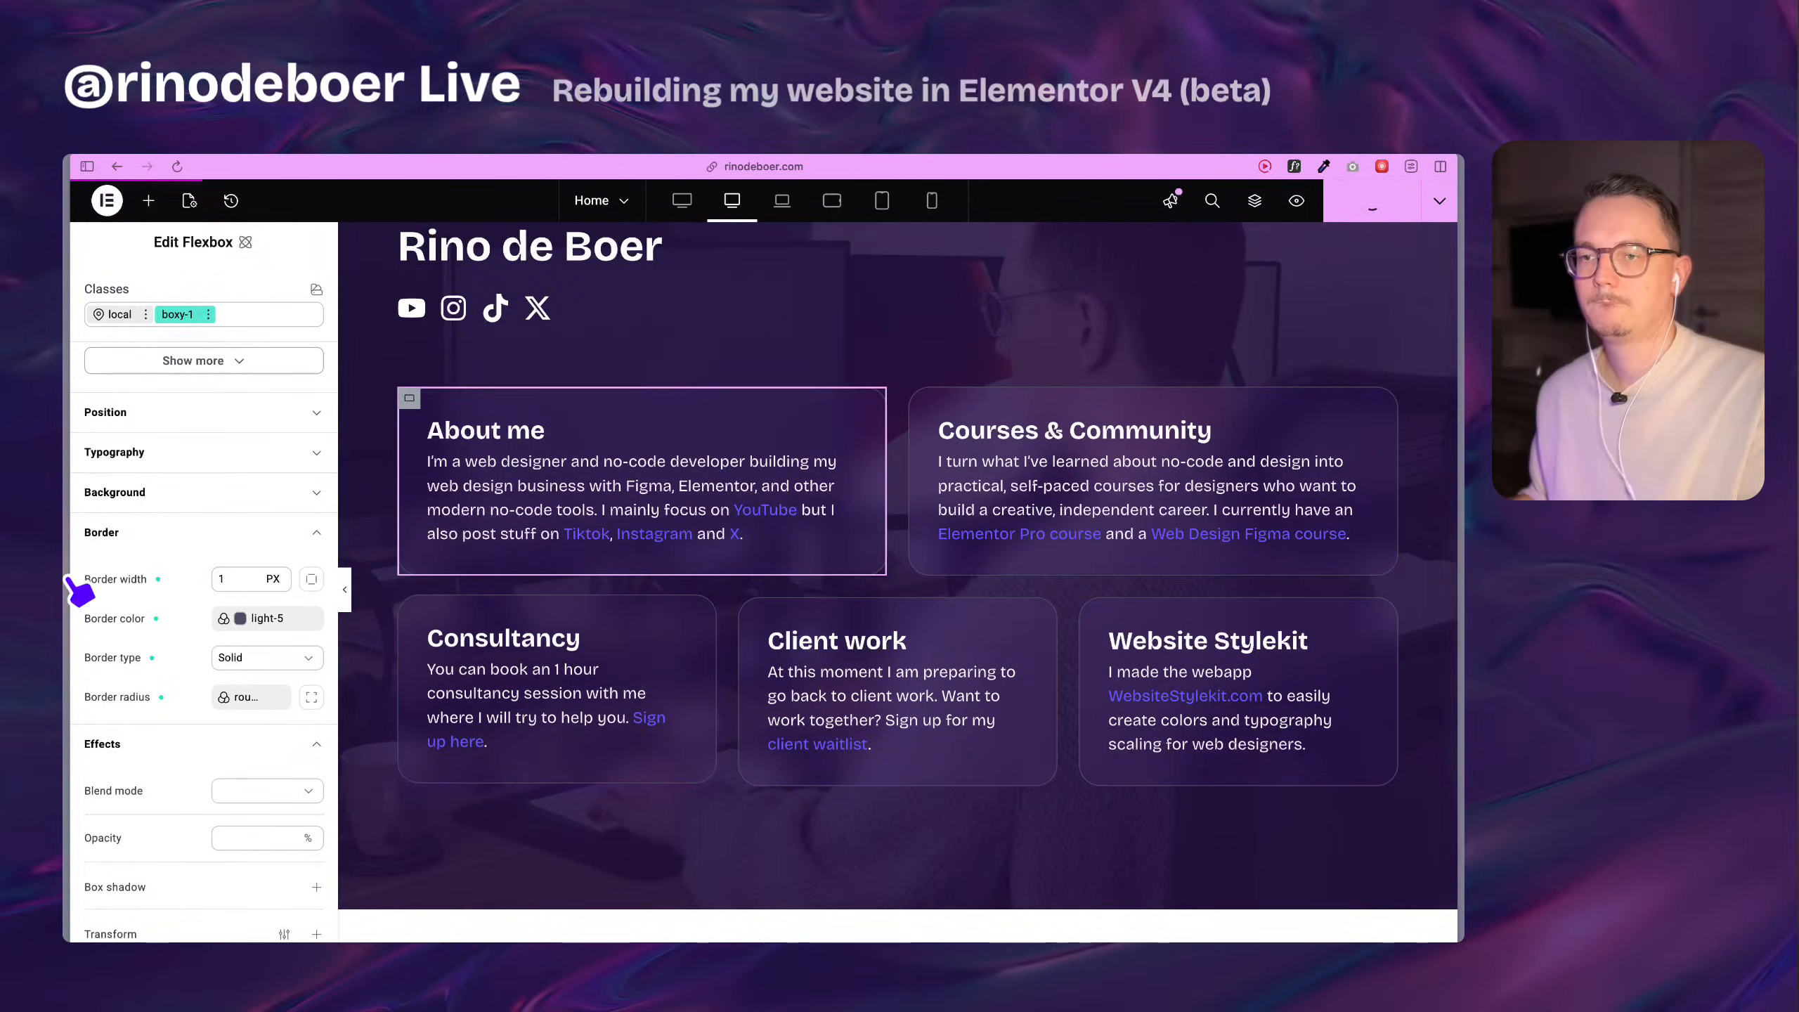
Publish the page and compare the new and old versions of the cards on the live home page.
mouse_move(66, 556)
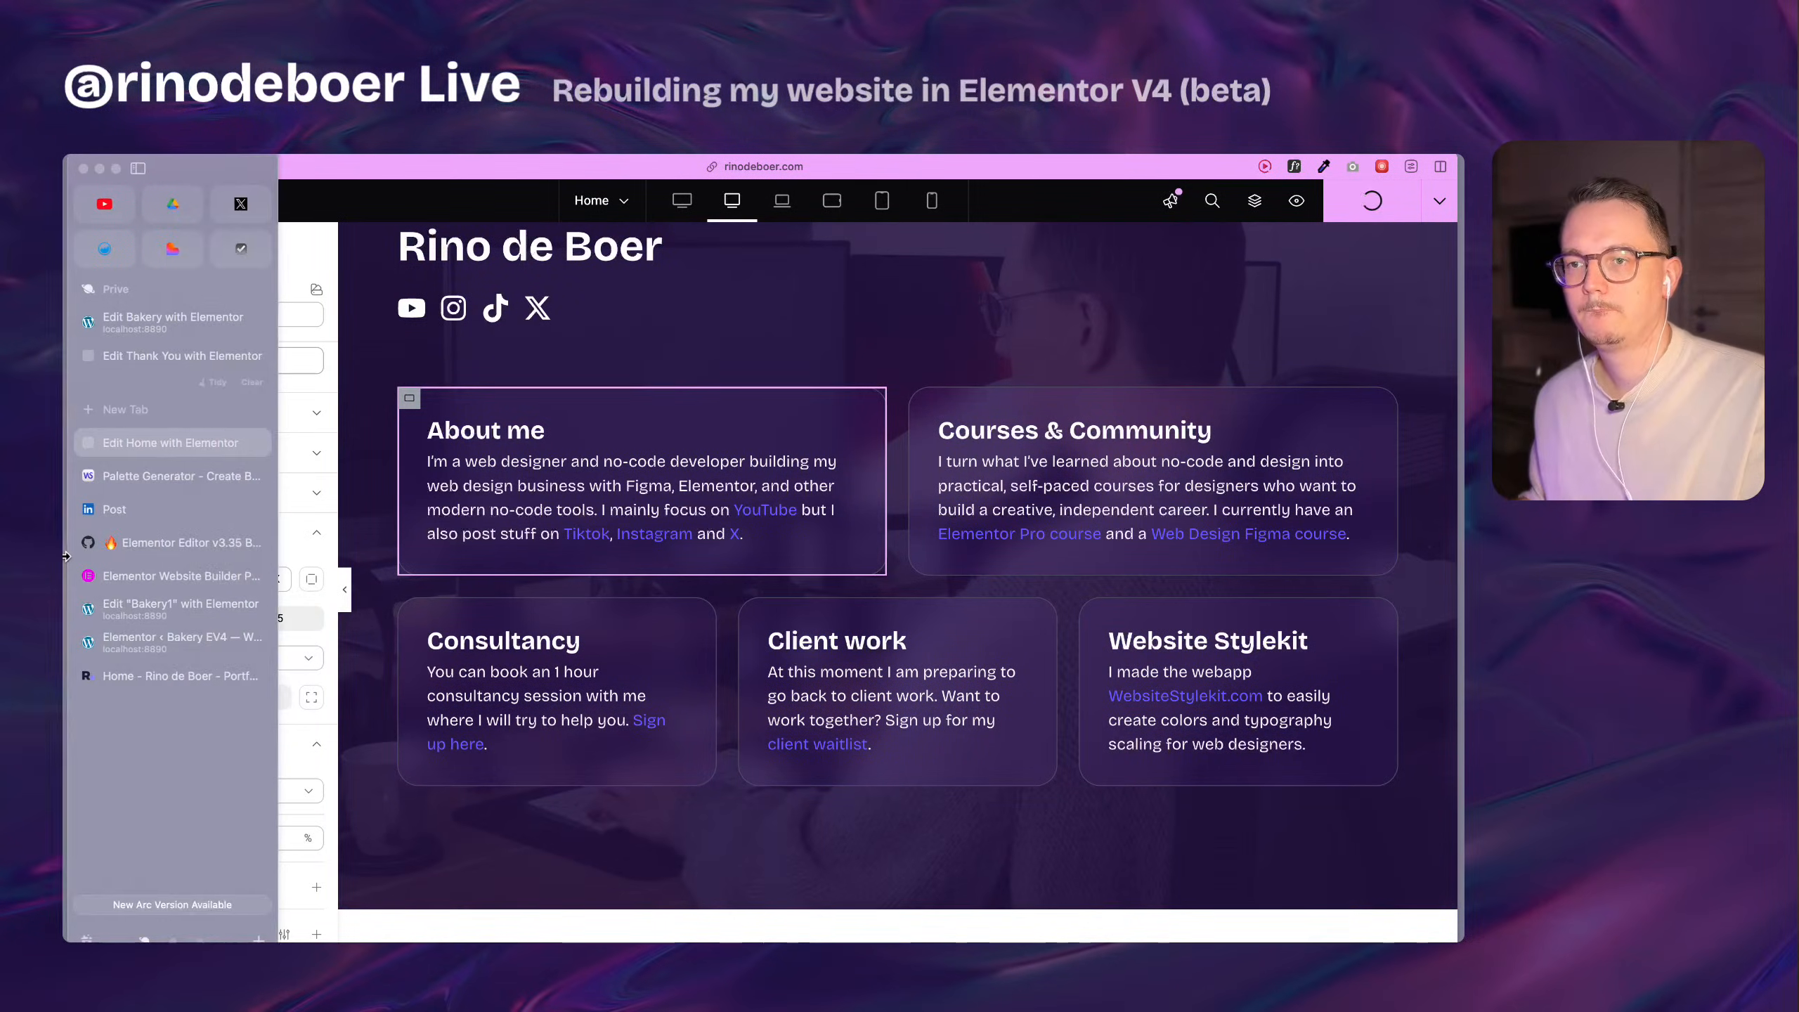
left_click(170, 677)
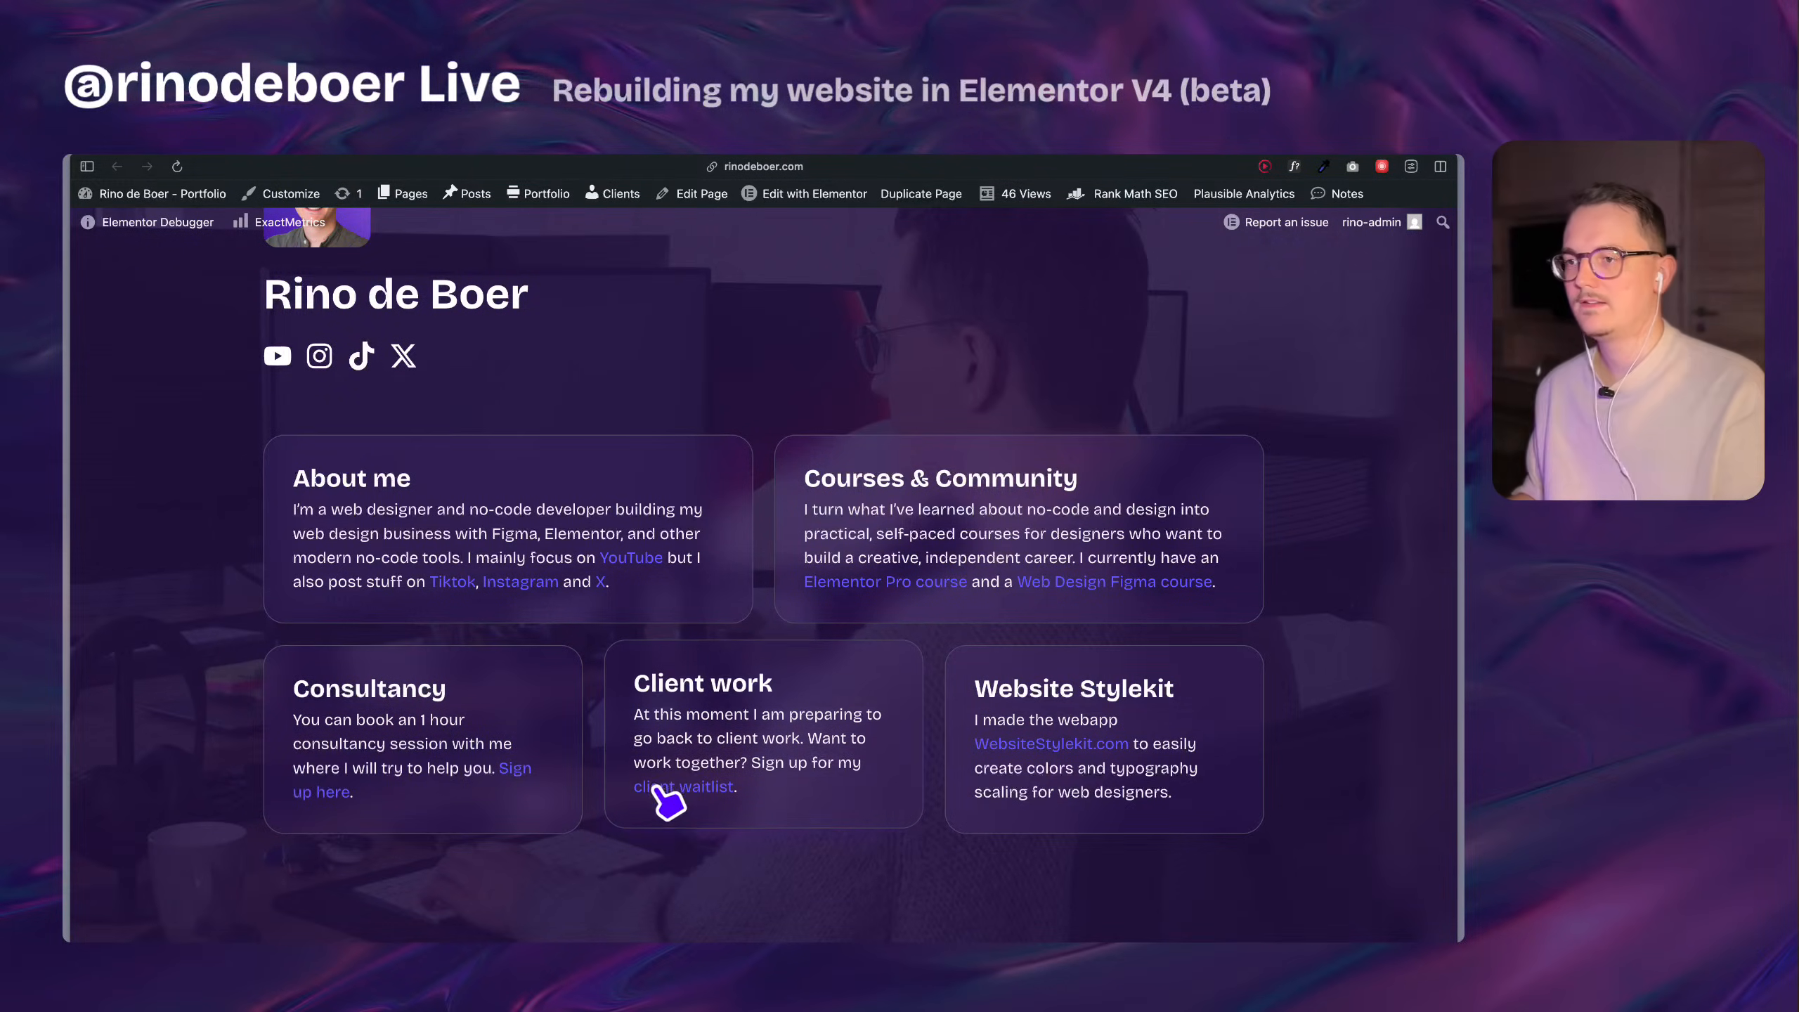
scroll(1013, 512, "down", 10)
scroll(980, 669, "up", 2)
scroll(955, 465, "down", 12)
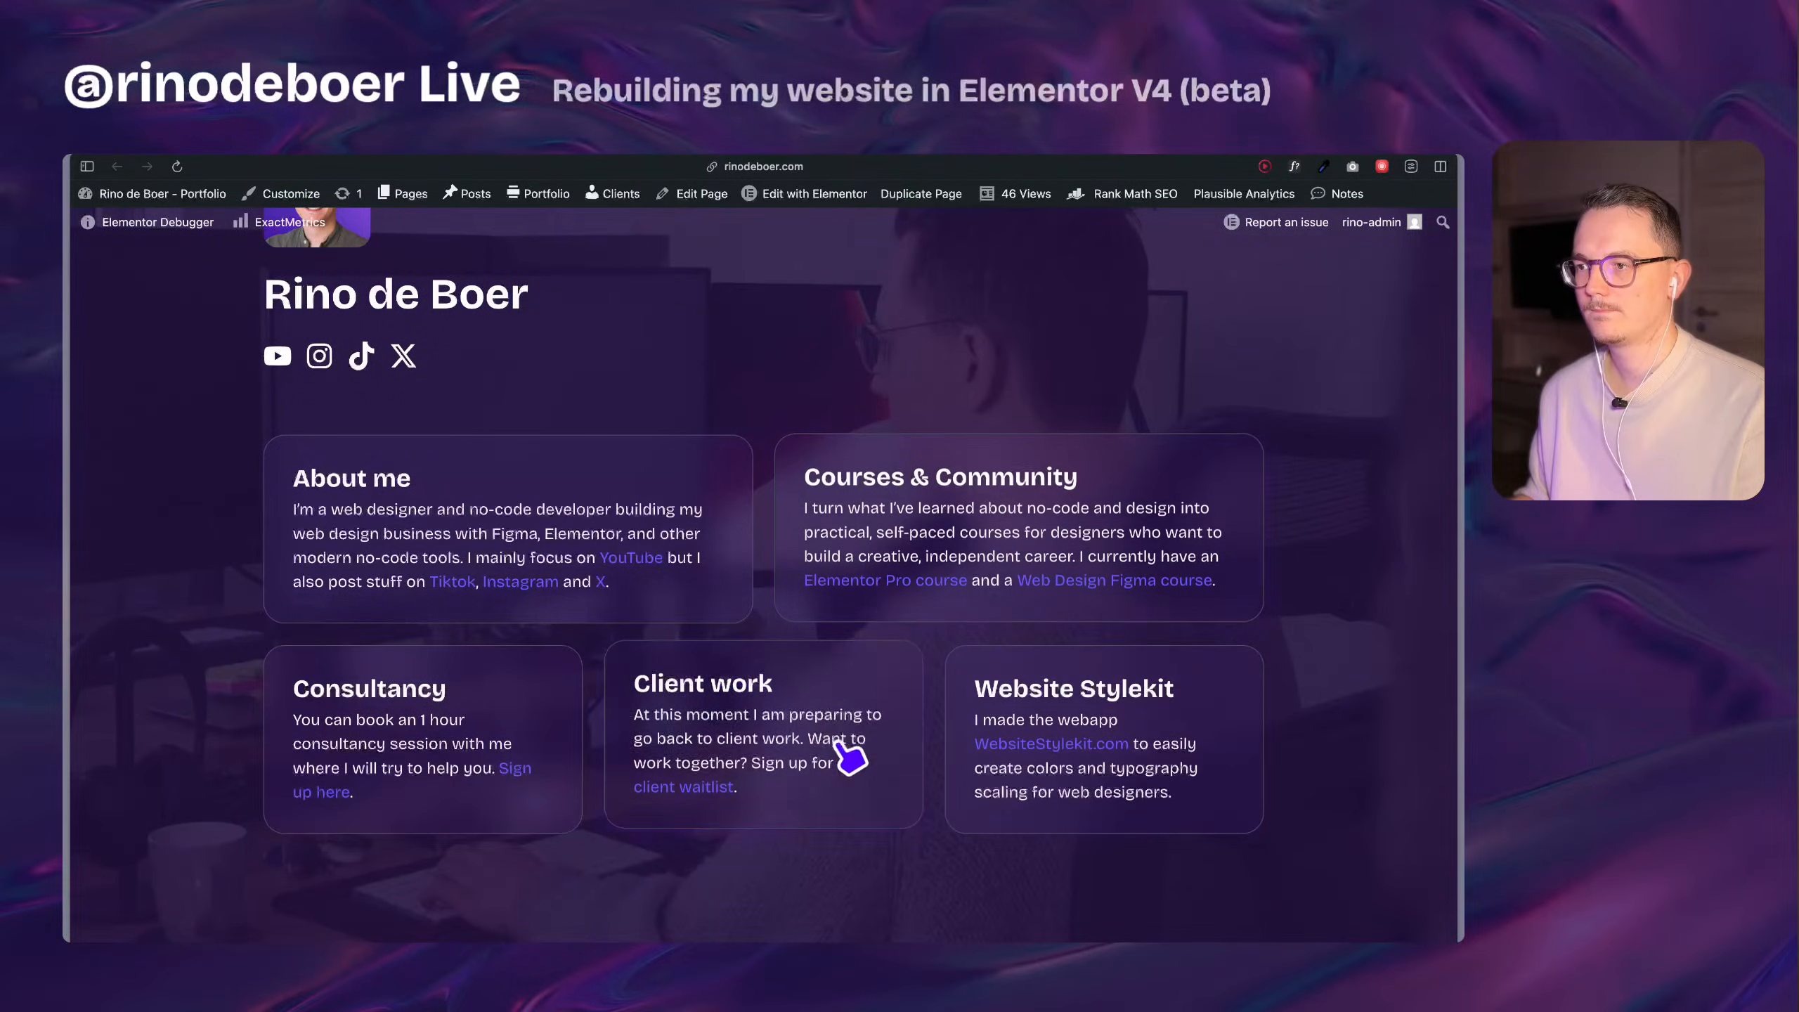
scroll(526, 671, "up", 5)
scroll(511, 664, "down", 5)
scroll(511, 665, "up", 4)
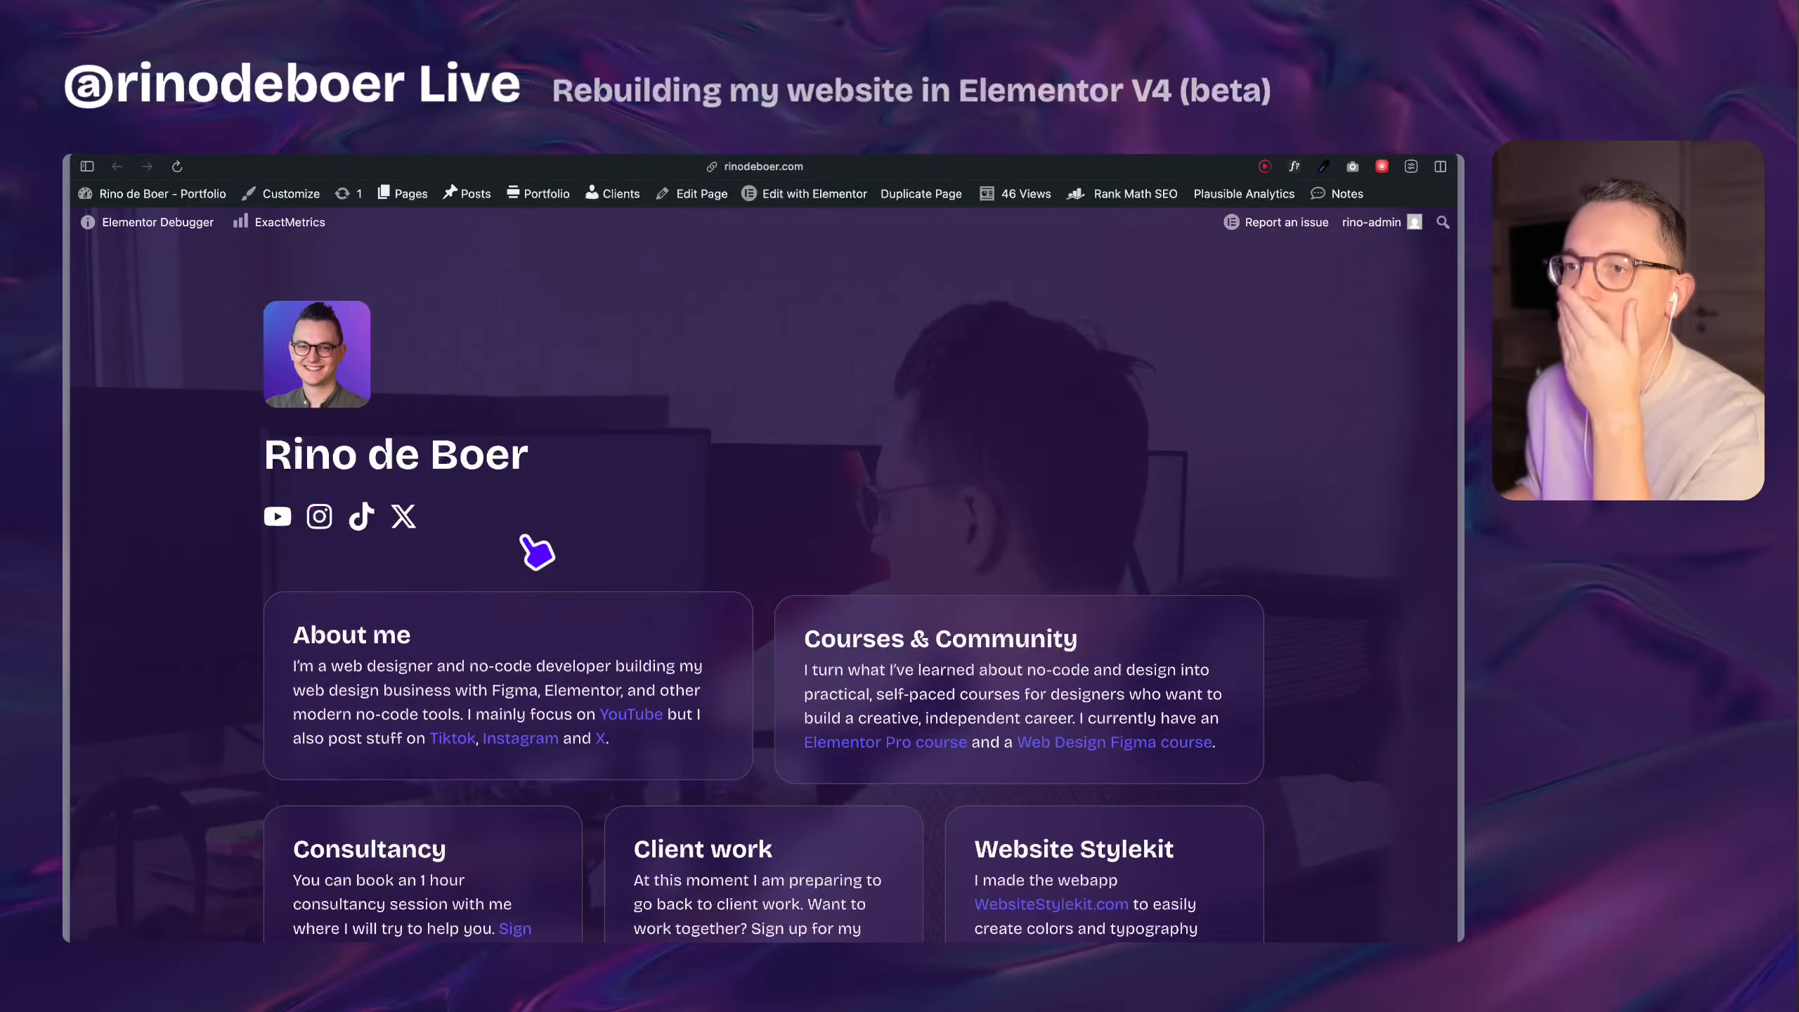
scroll(469, 635, "down", 10)
scroll(306, 582, "down", 10)
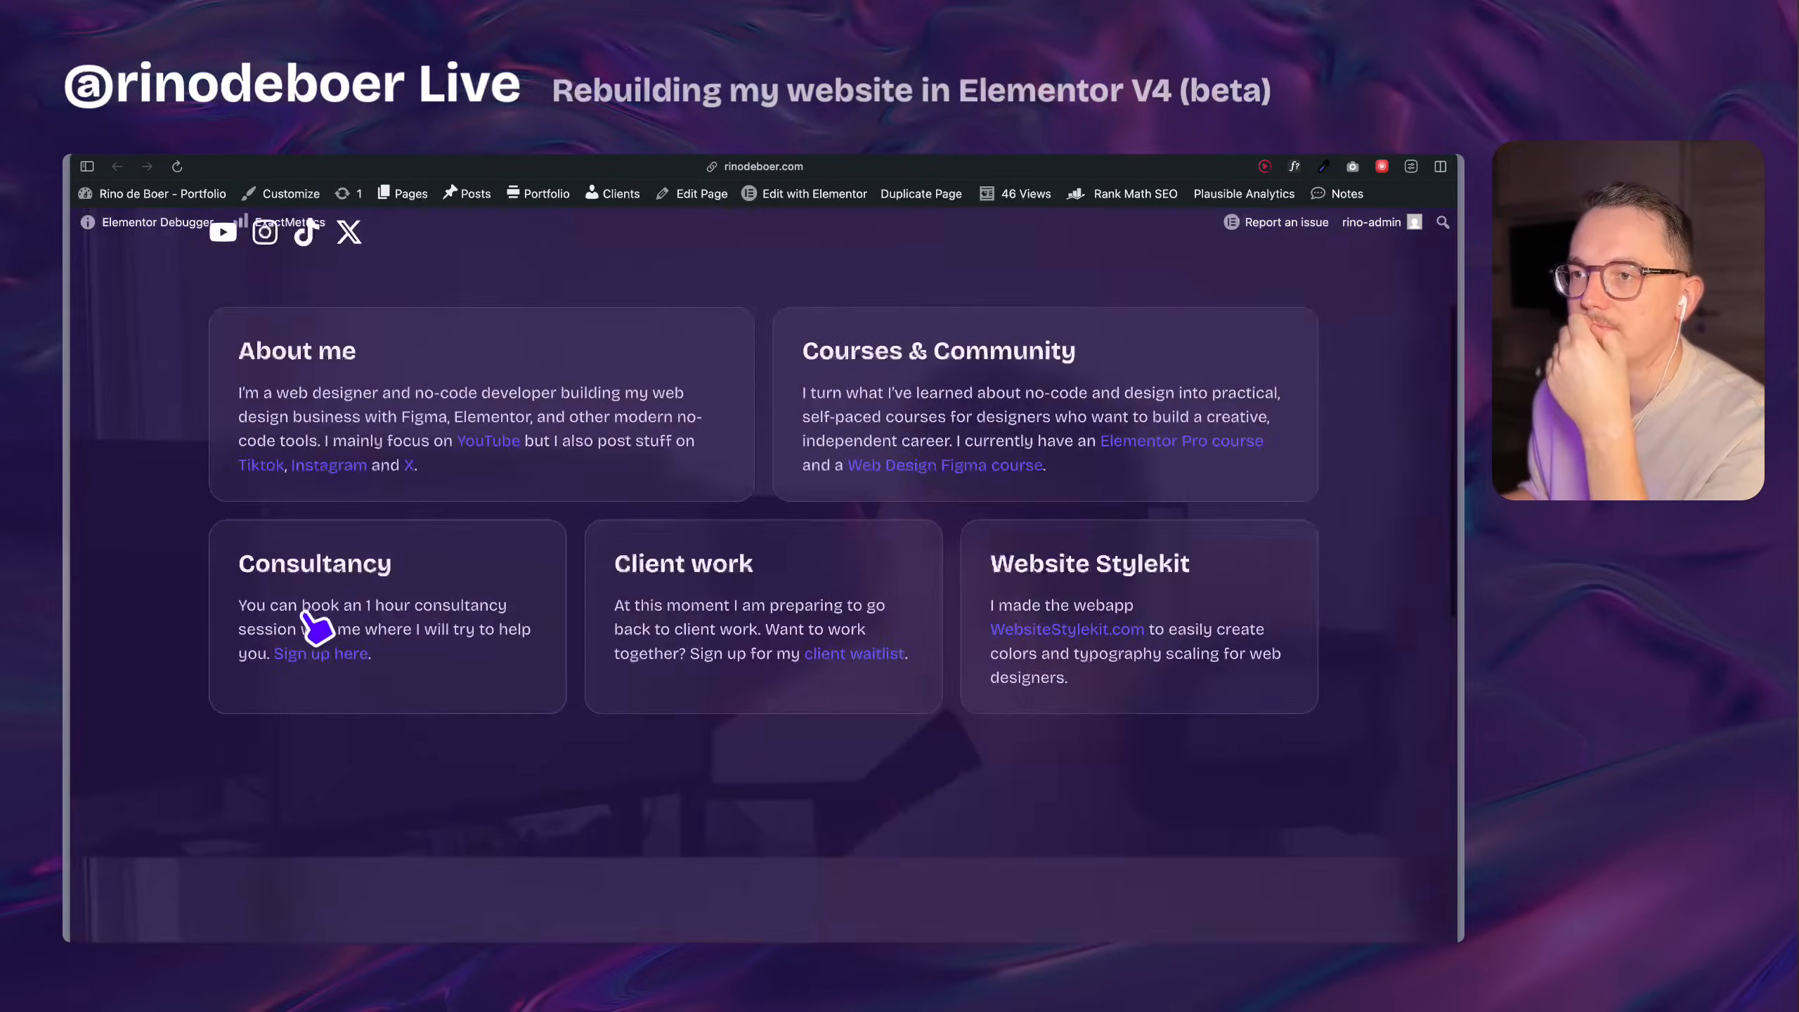
Inspect the old version's About me heading and examine its surrounding container markup in the developer tools.
right_click(302, 498)
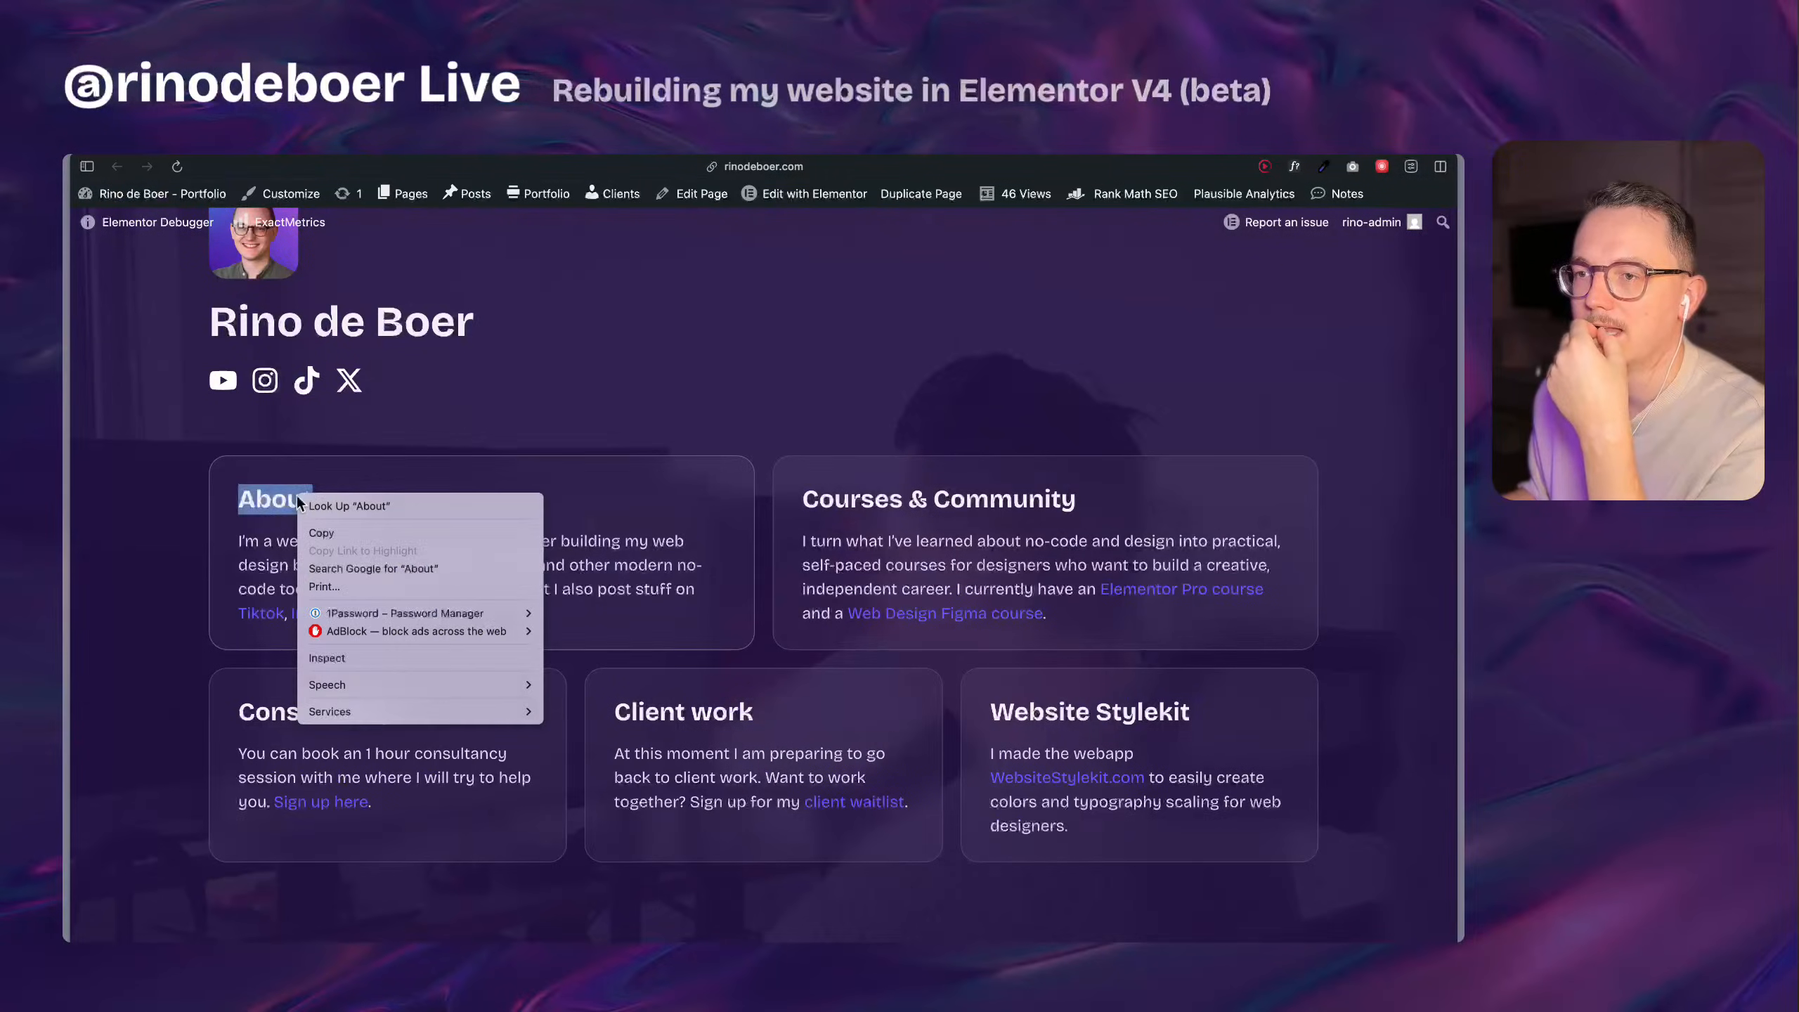
left_click(368, 658)
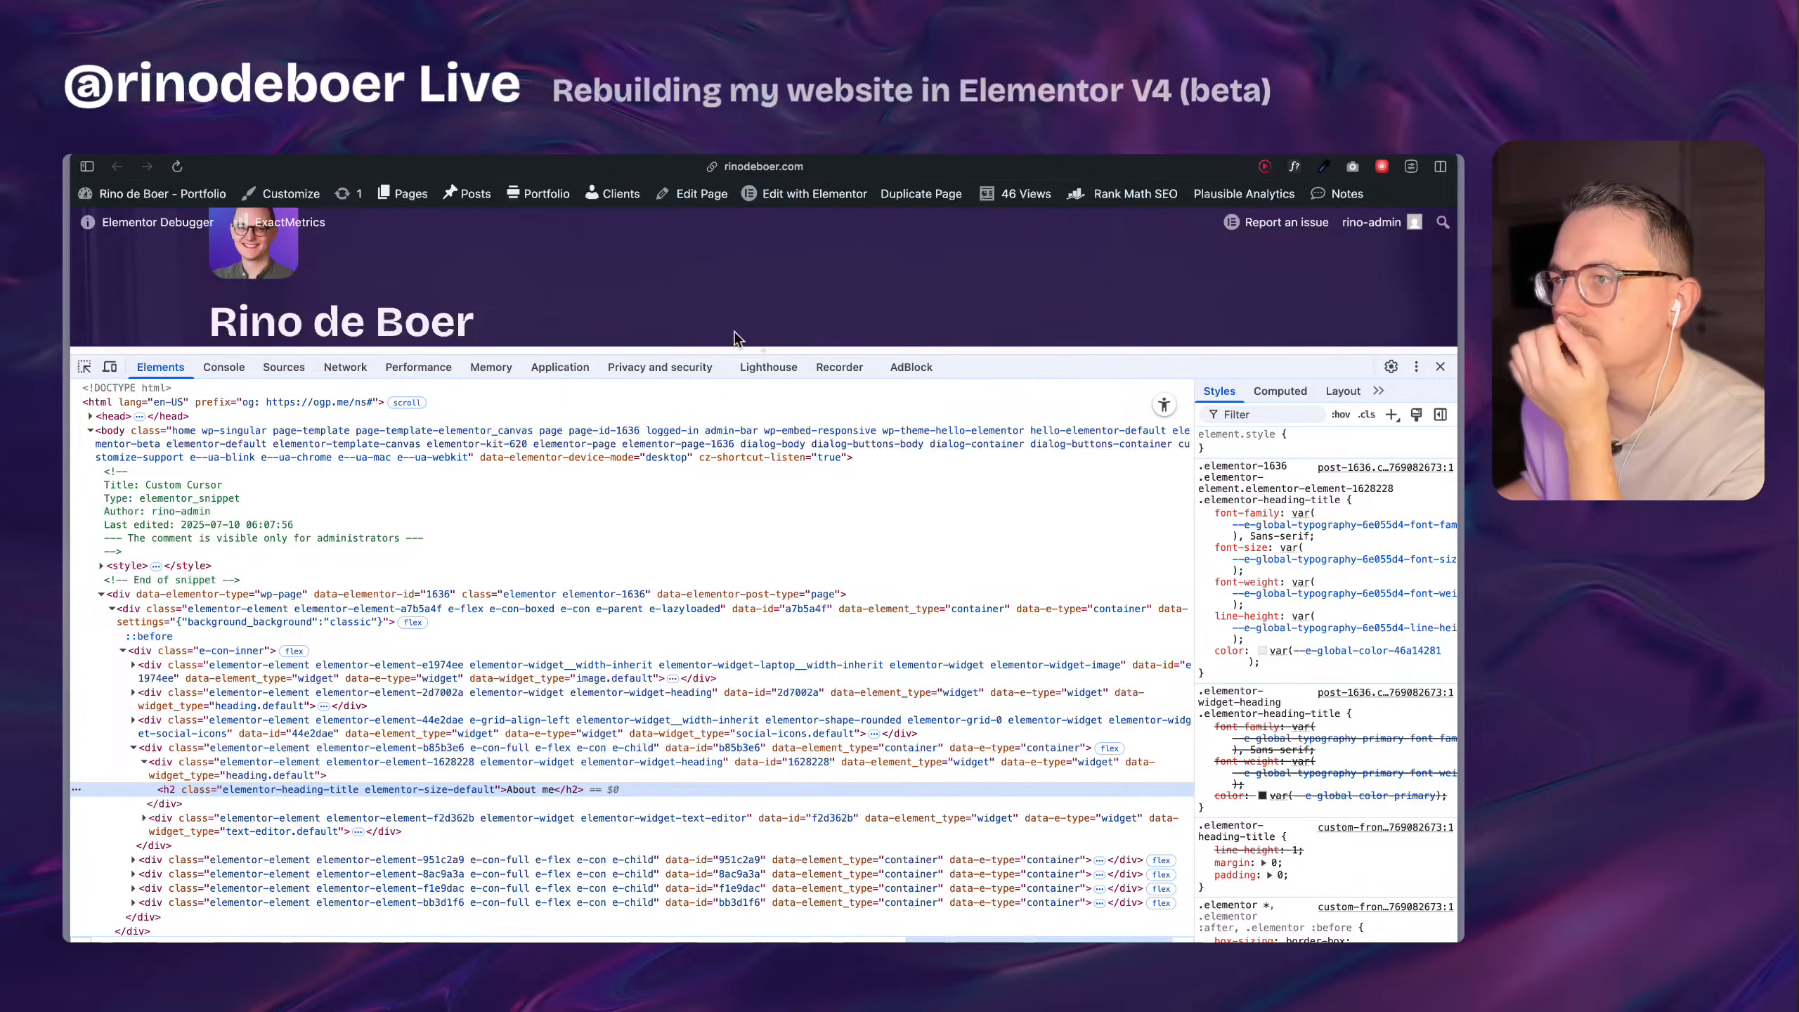
left_click_drag(762, 351, 771, 566)
scroll(362, 470, "up", 2)
scroll(401, 355, "down", 5)
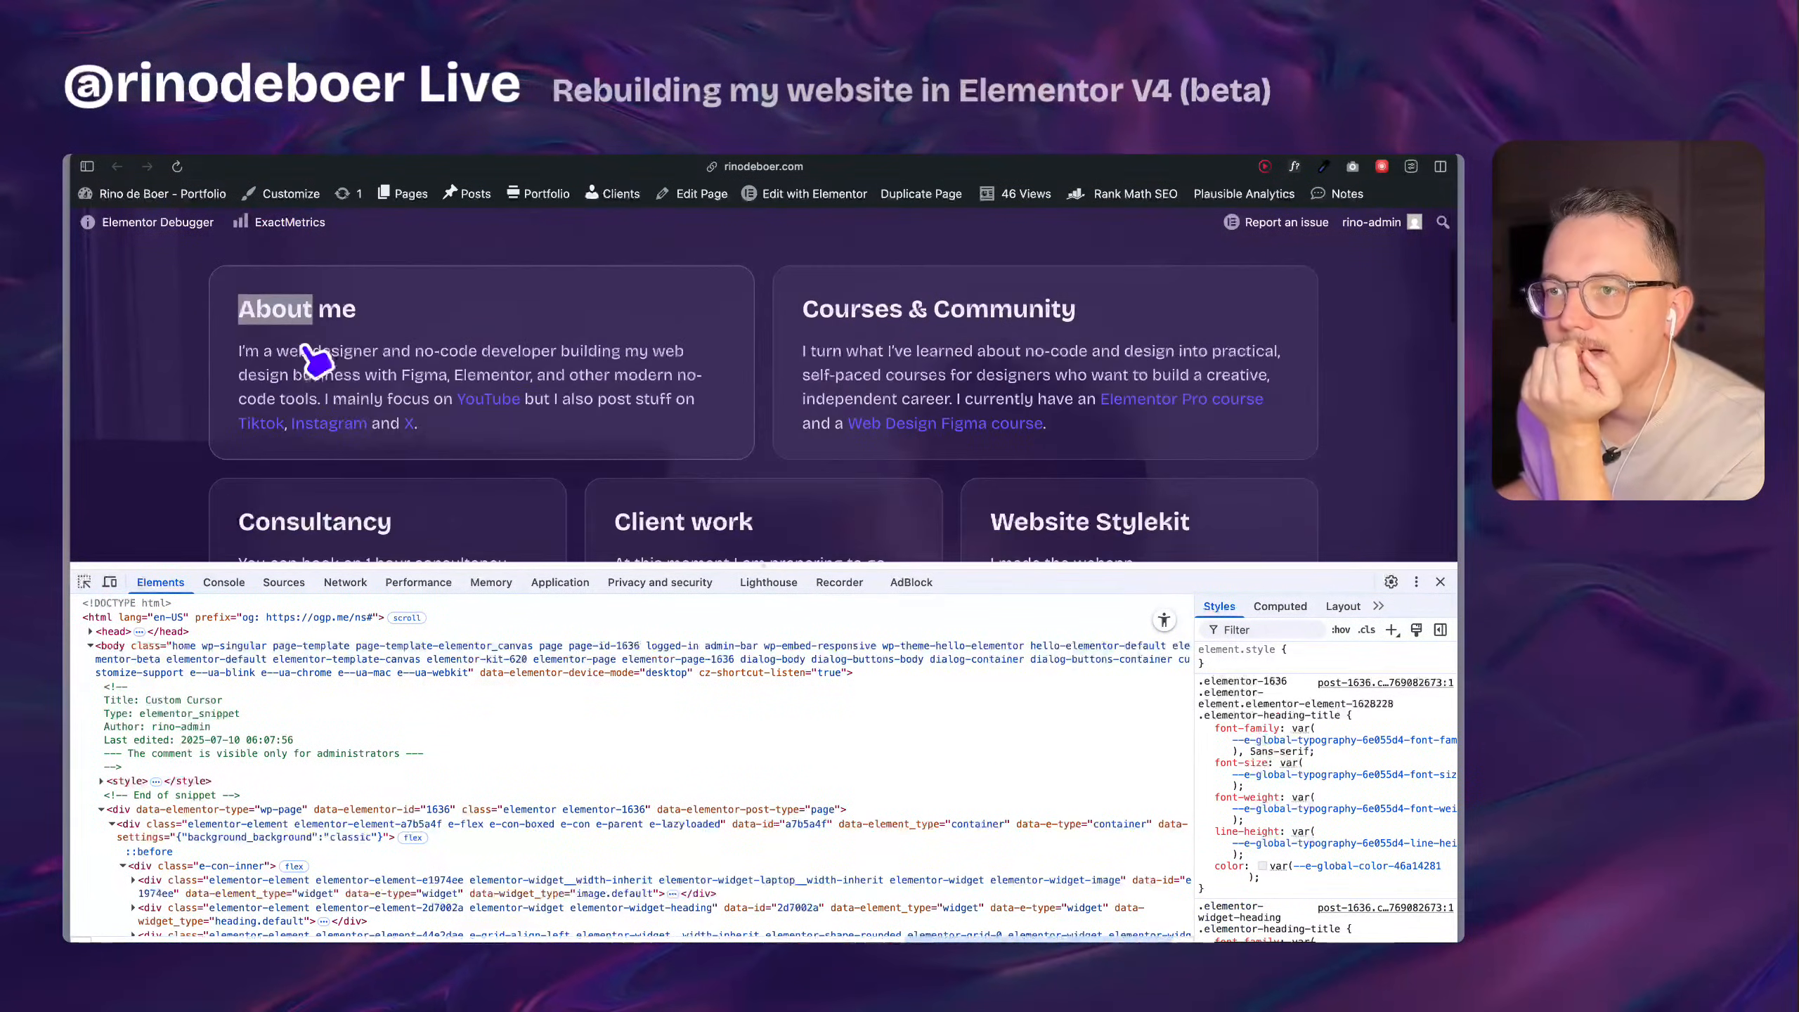
scroll(314, 767, "down", 5)
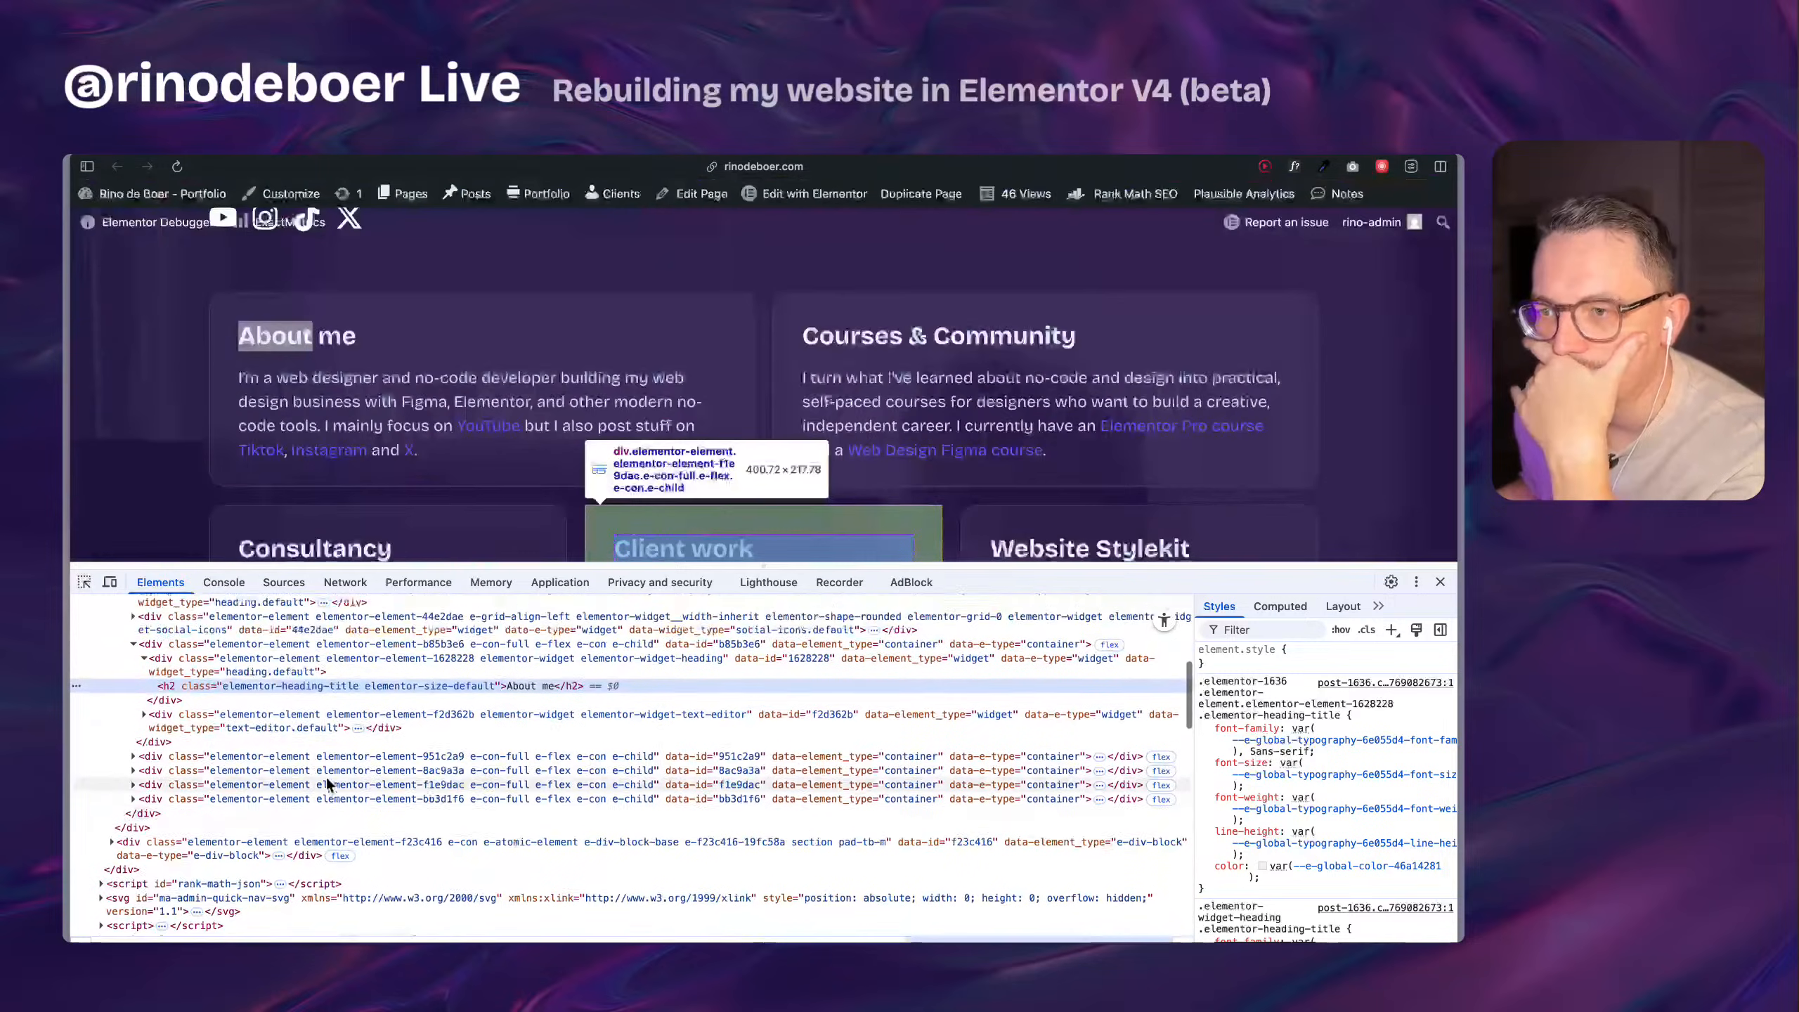
scroll(333, 894, "up", 1)
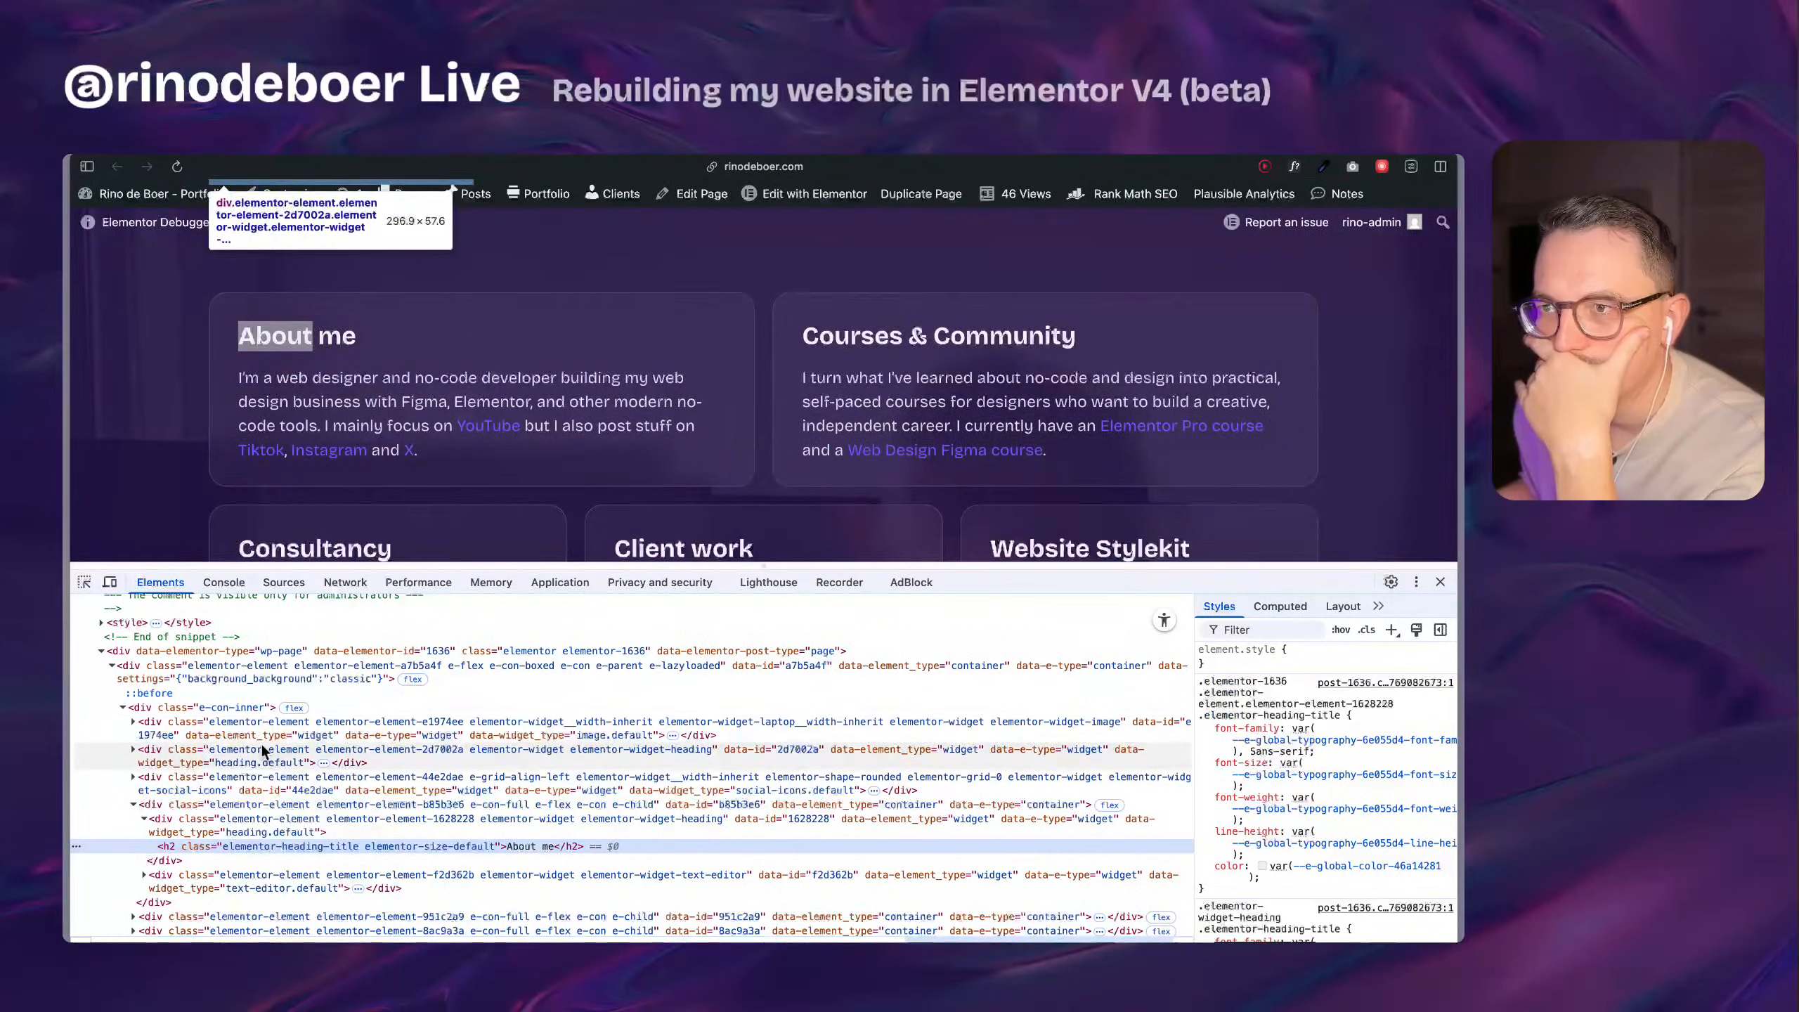
scroll(301, 871, "up", 1)
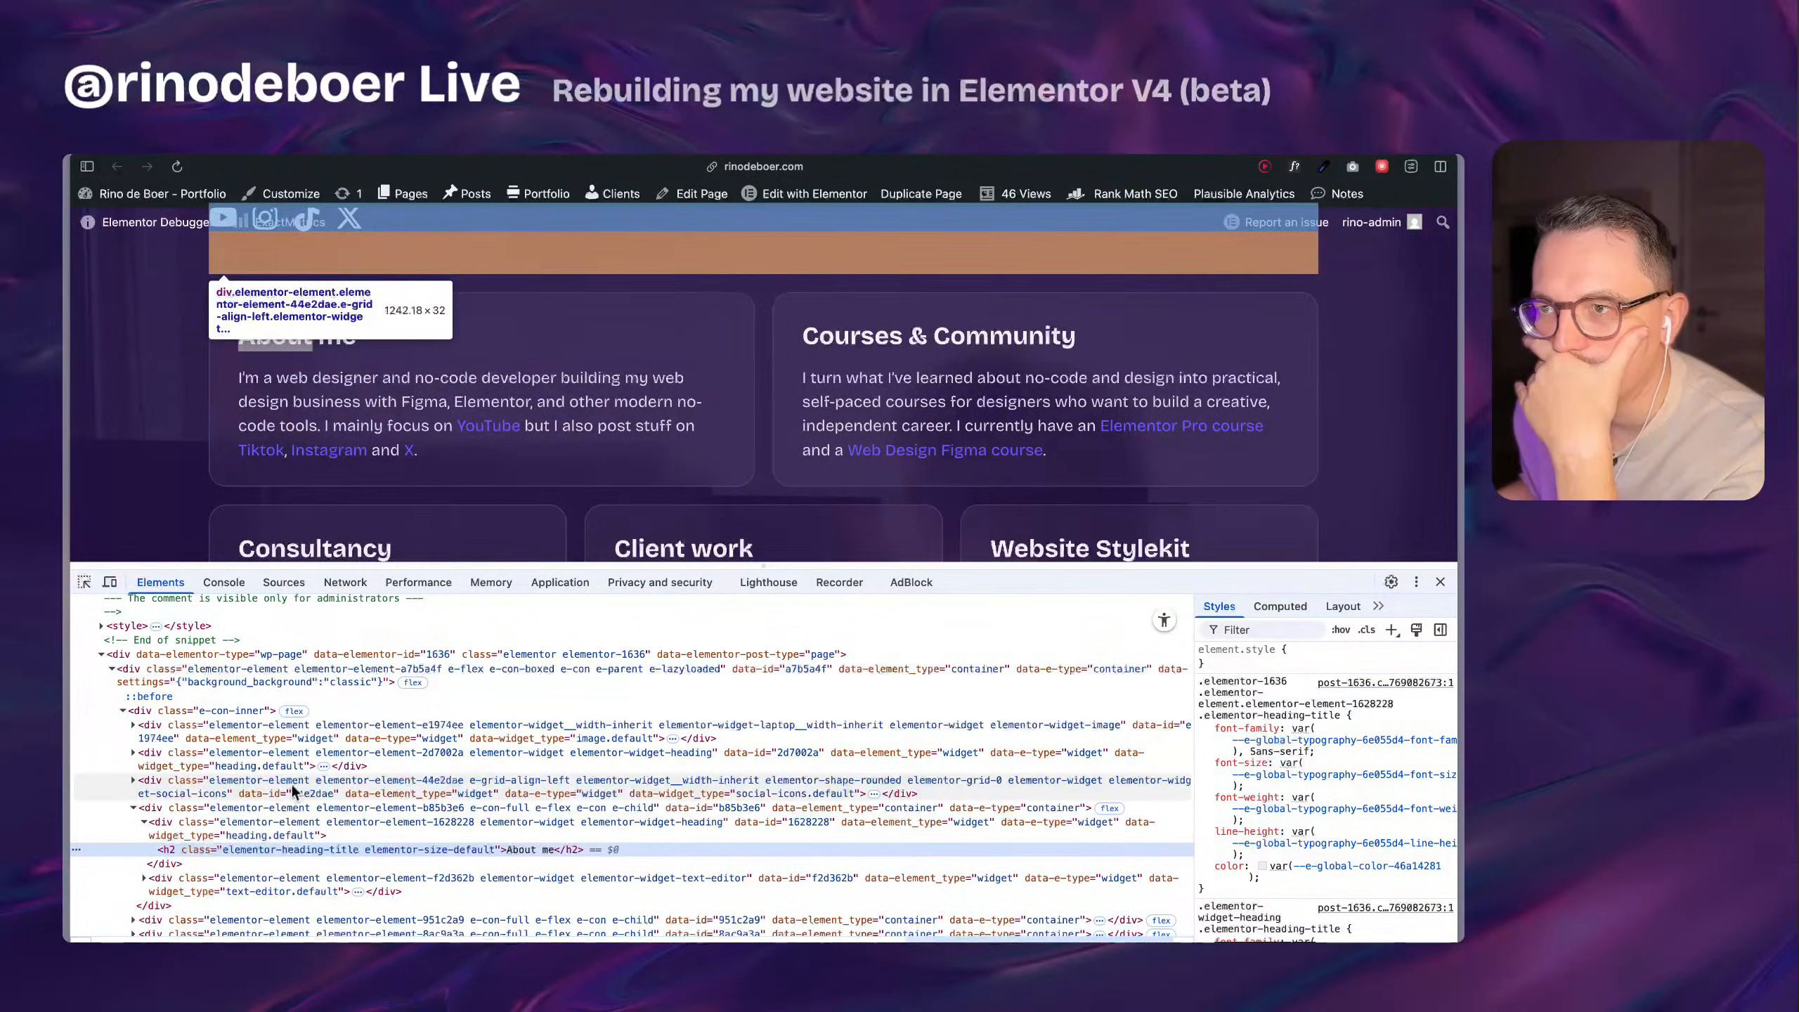
scroll(309, 864, "up", 1)
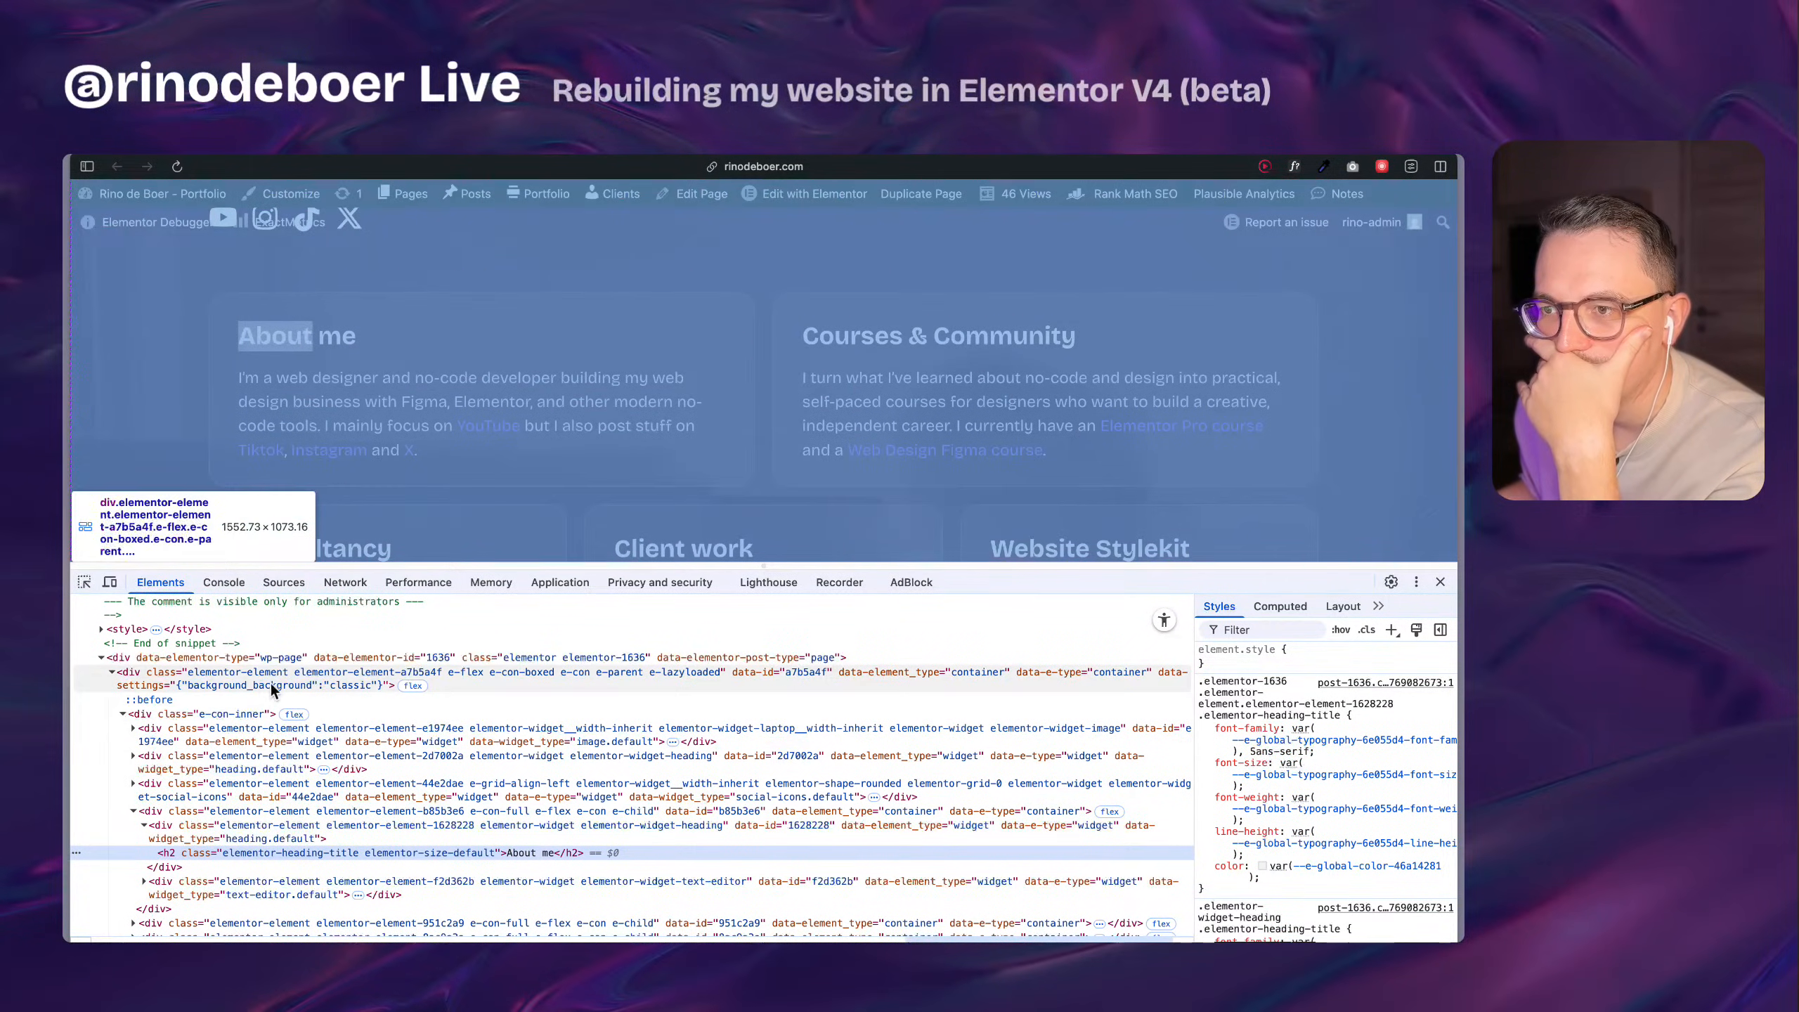
scroll(298, 749, "up", 1)
scroll(297, 749, "up", 2)
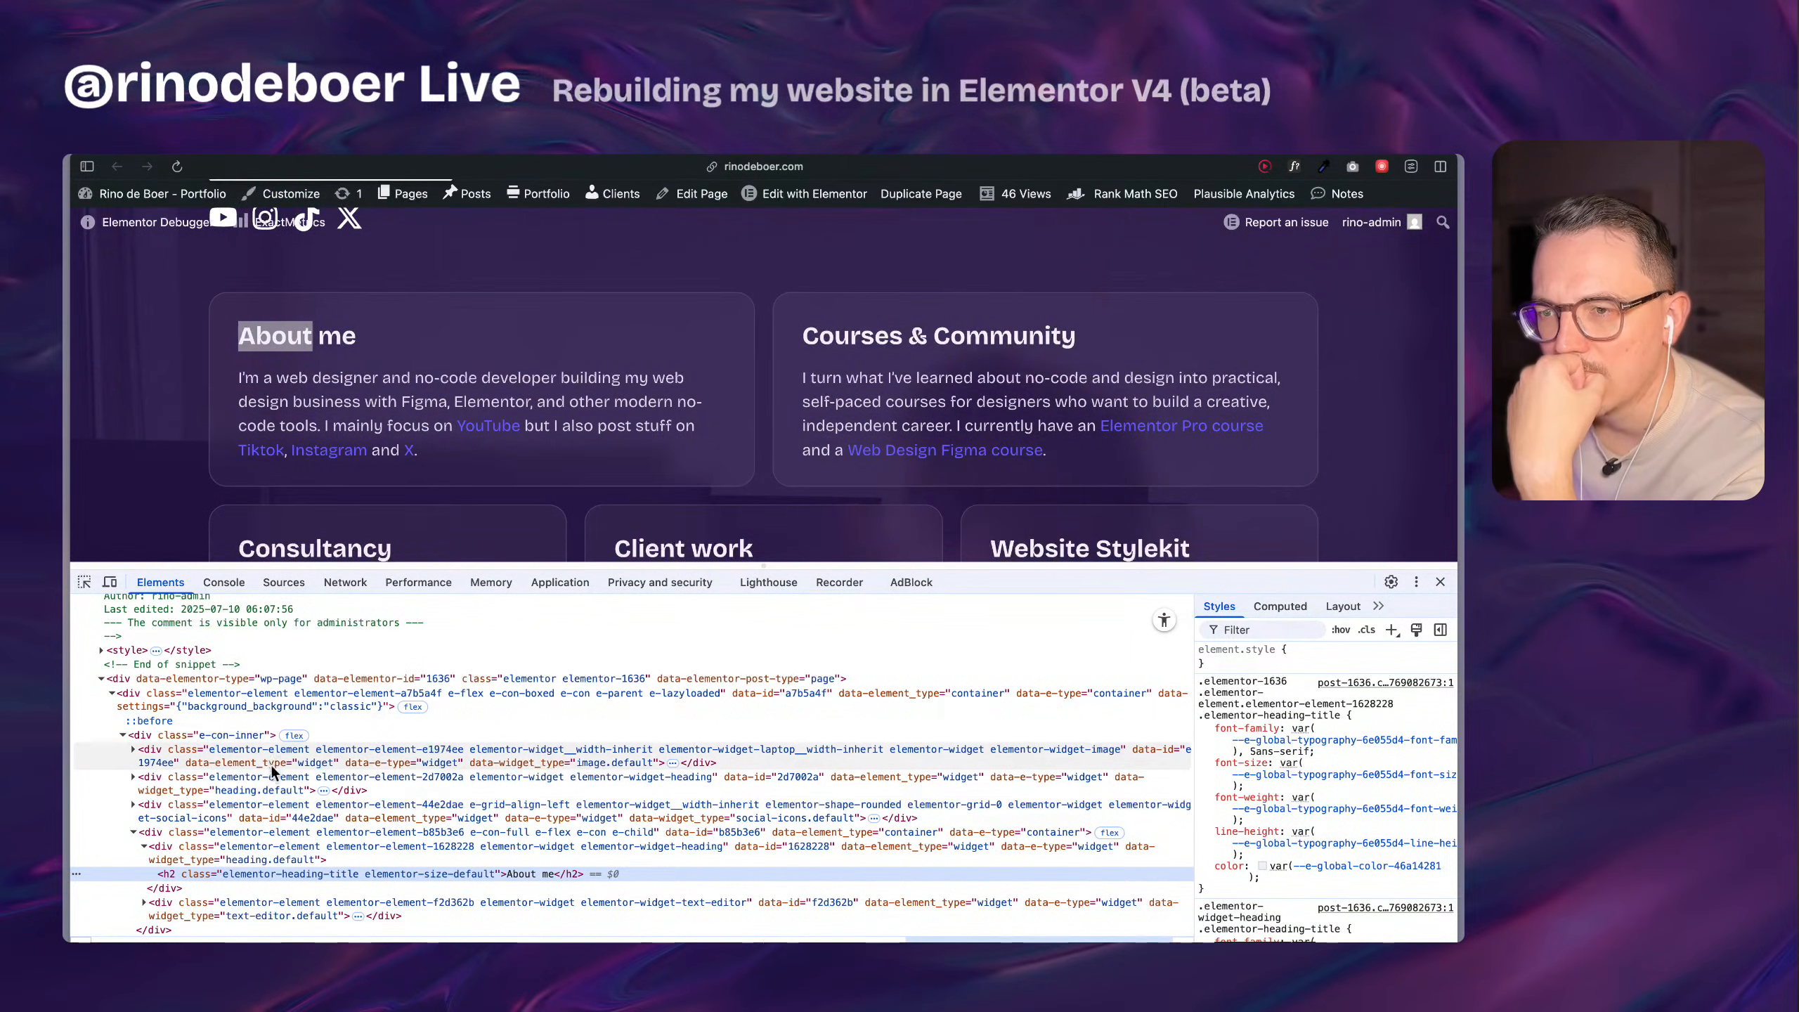
scroll(294, 440, "up", 5)
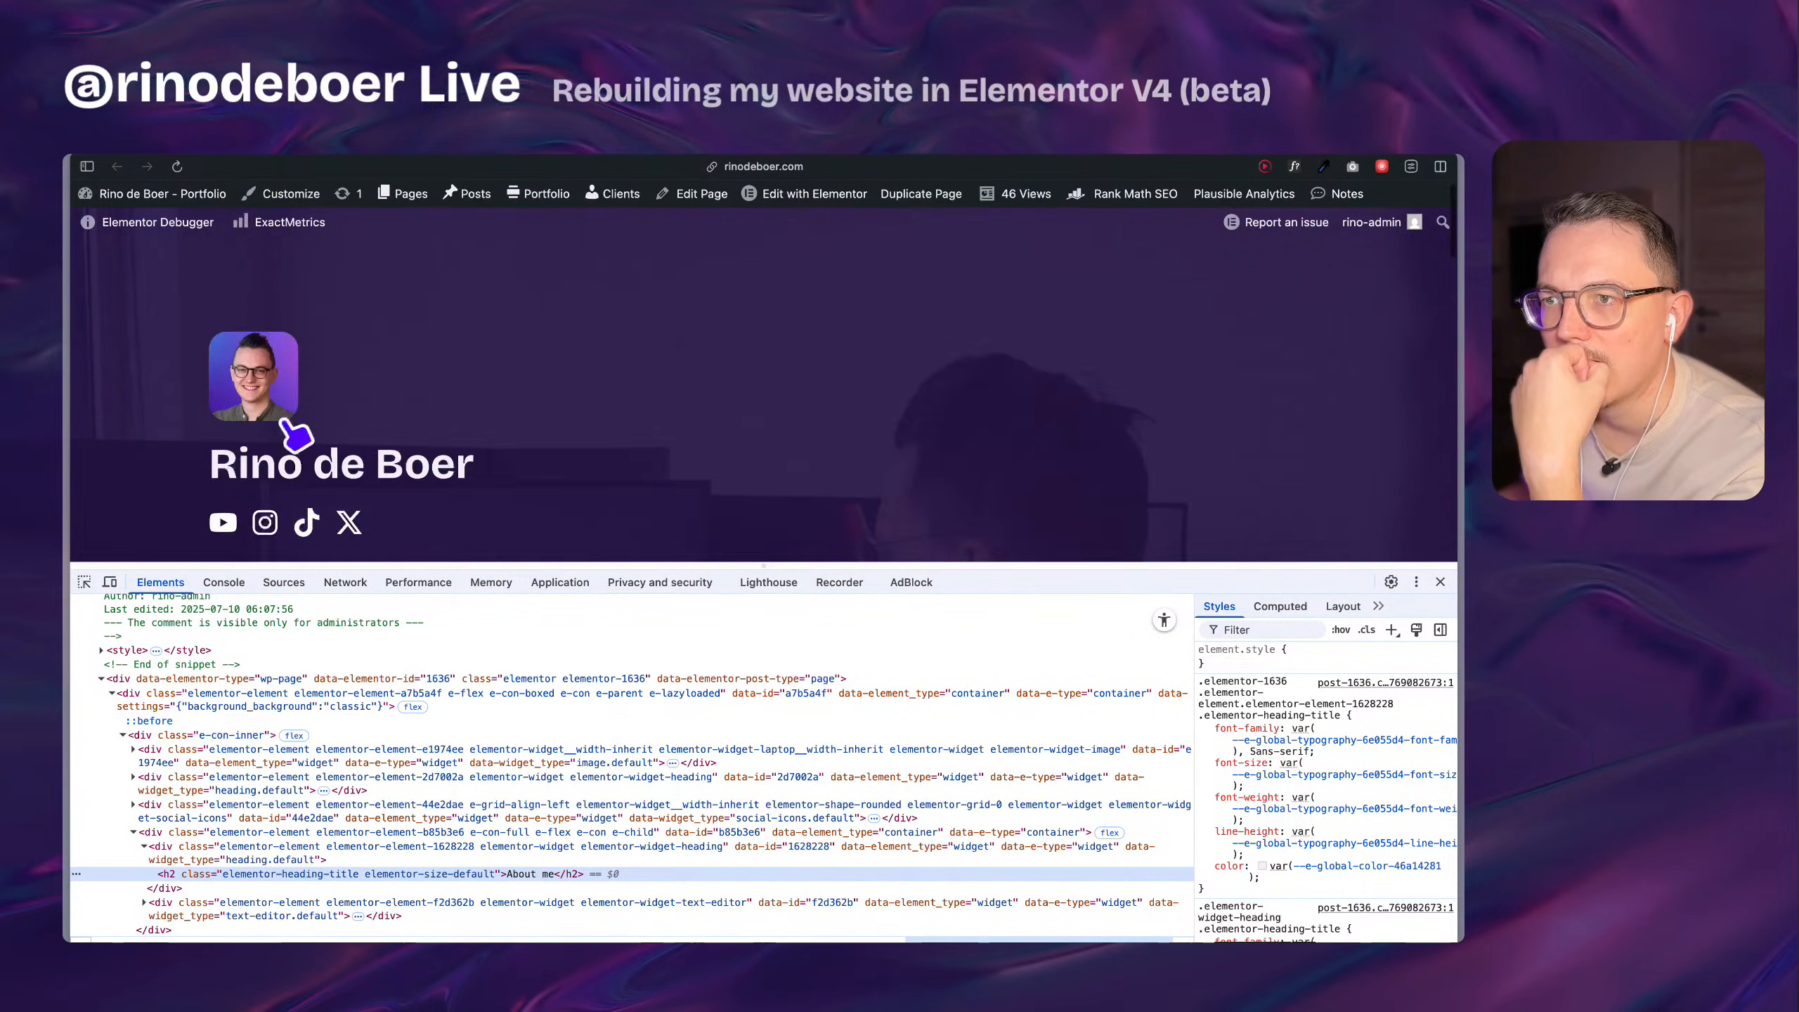
scroll(284, 787, "down", 3)
scroll(308, 424, "down", 2)
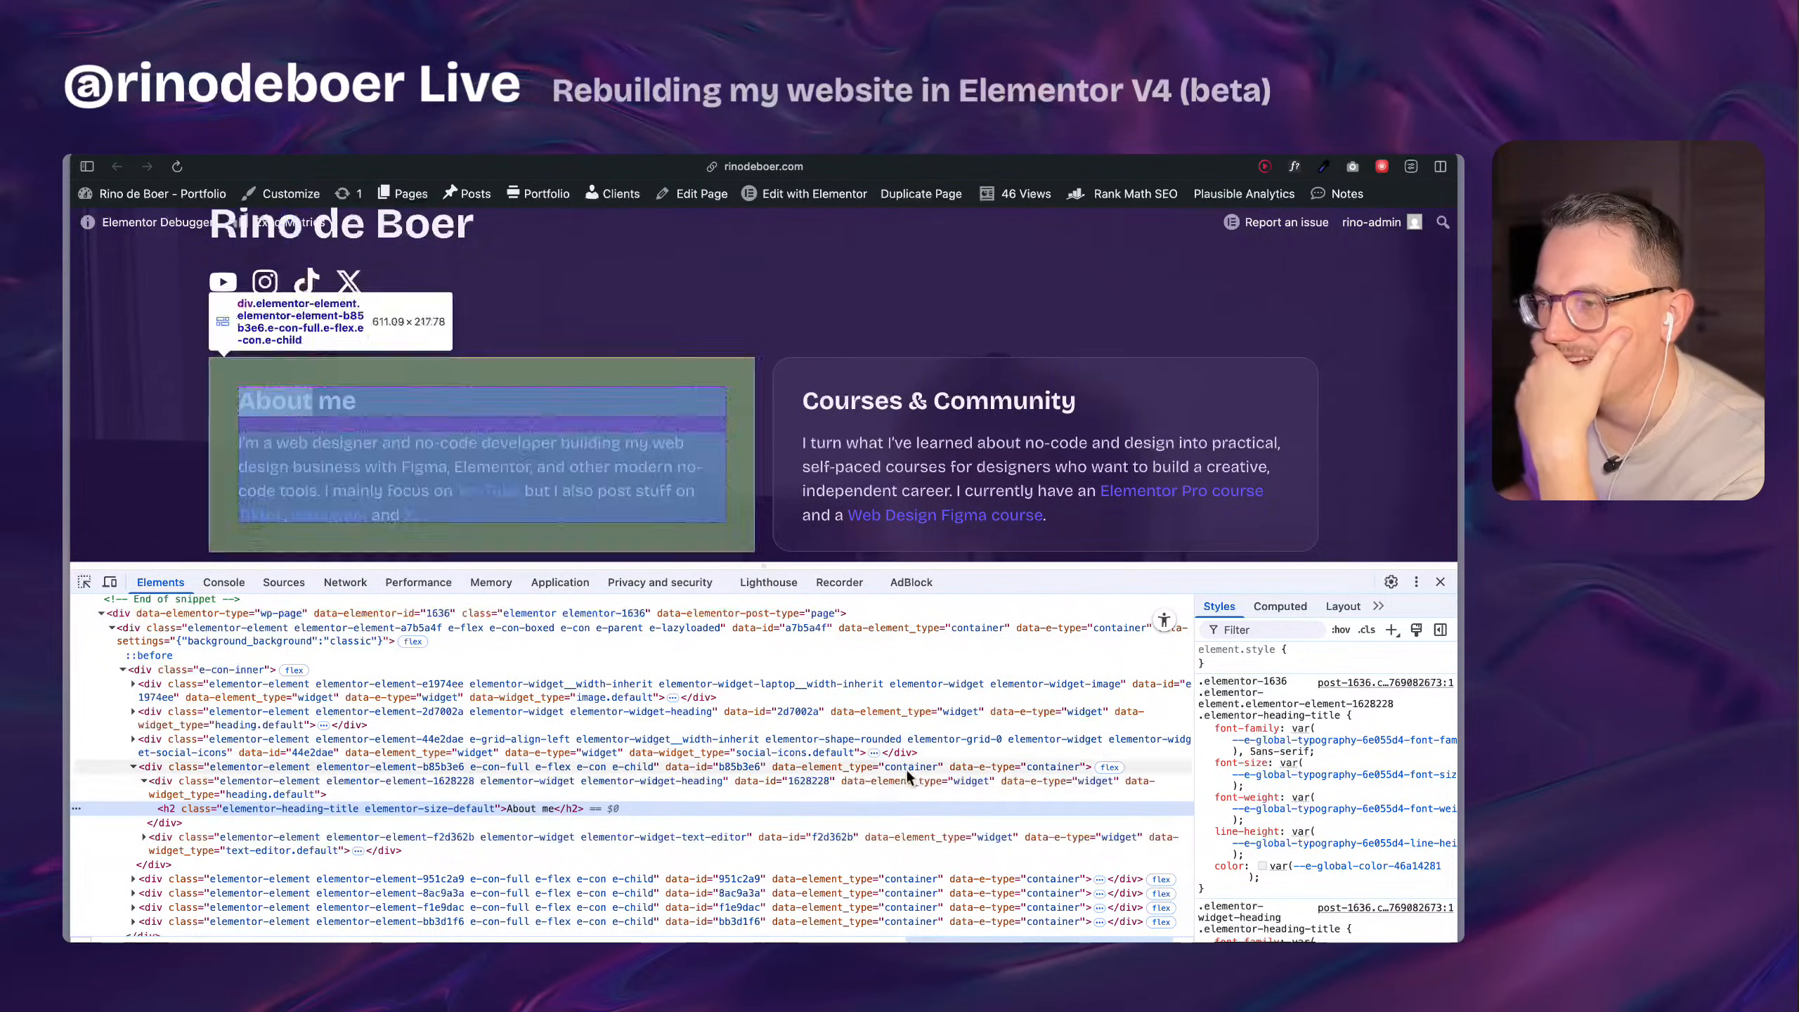
left_click(1440, 582)
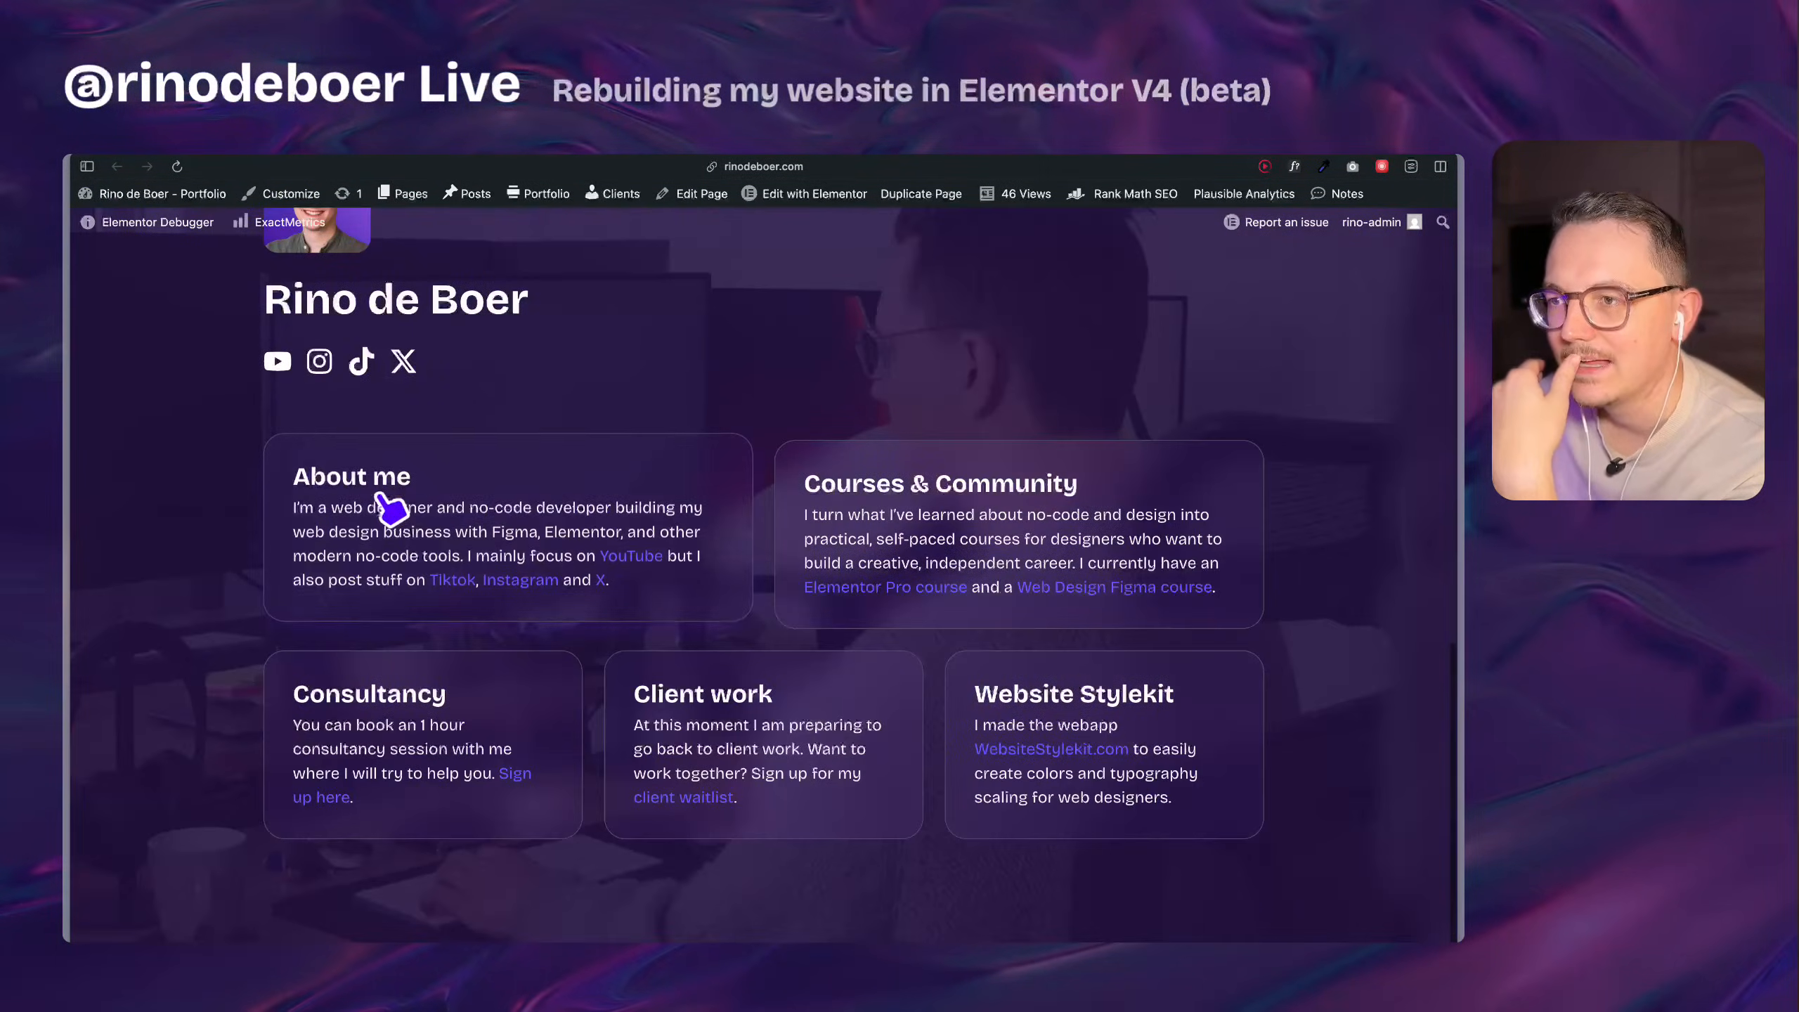
Inspect the V4 version's About me heading and examine its atomic flexbox markup and classes in the developer tools.
right_click(362, 484)
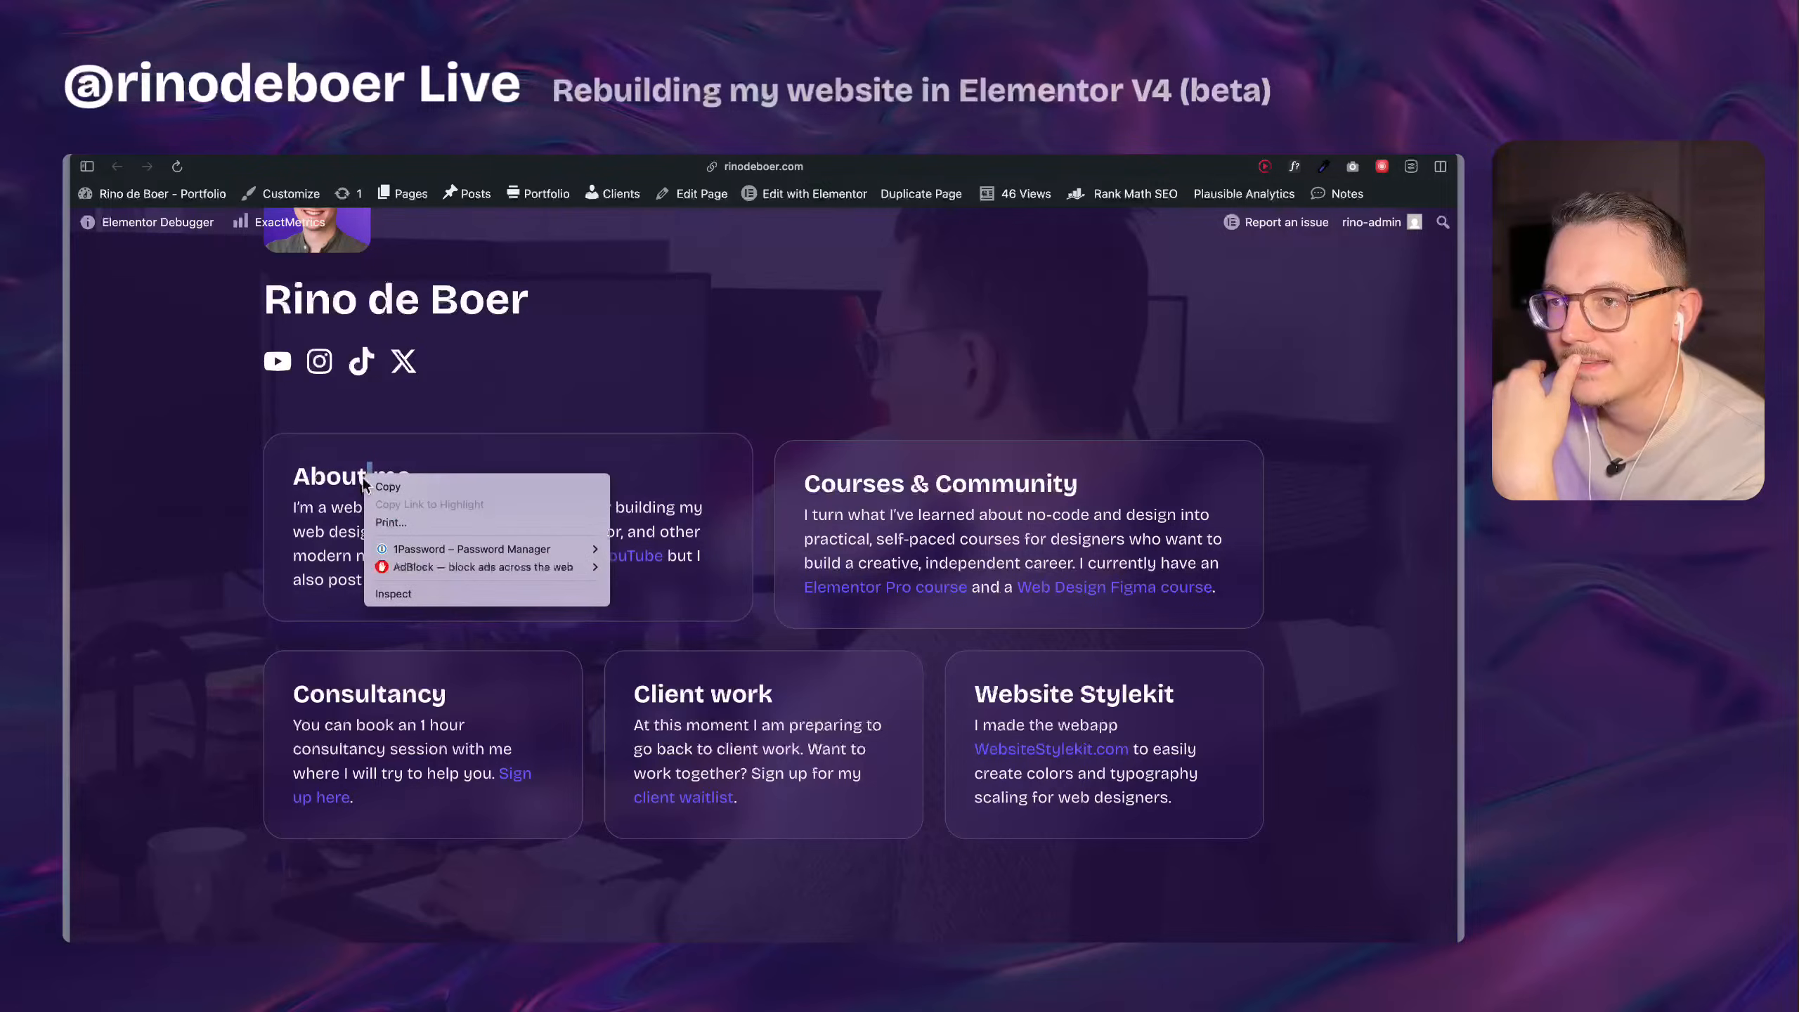
left_click(390, 593)
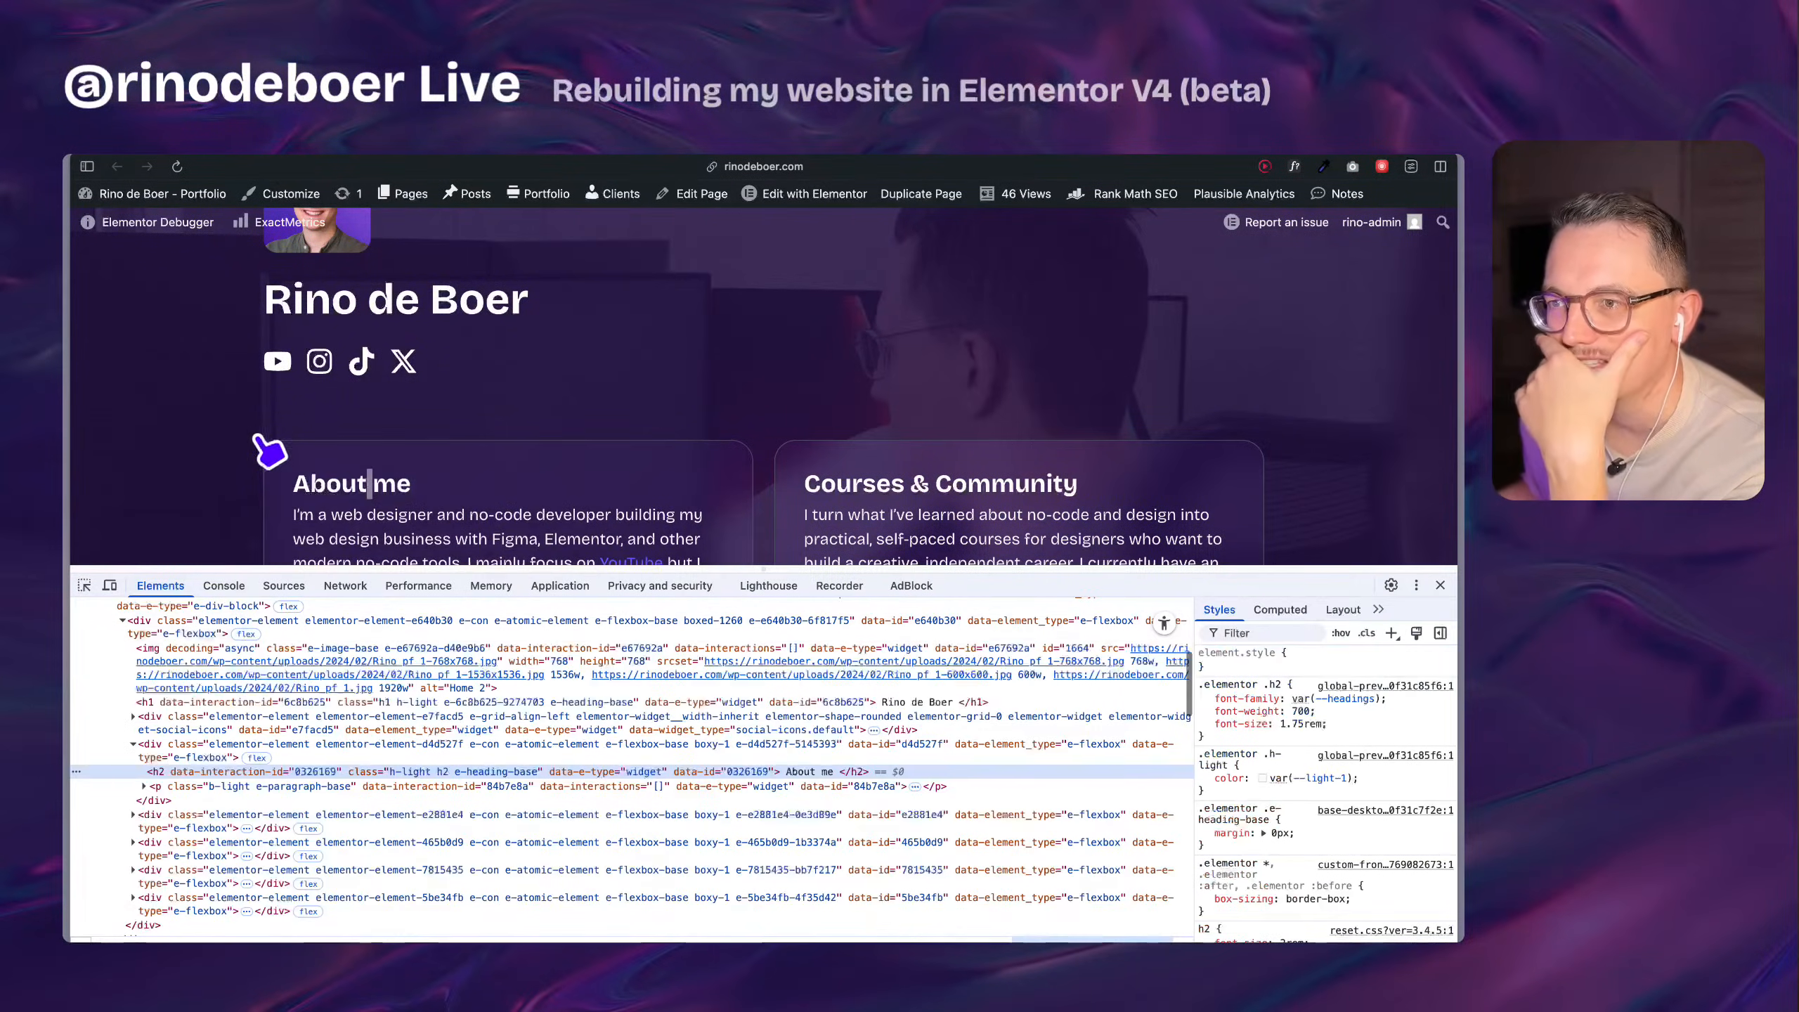
scroll(266, 446, "down", 2)
scroll(327, 749, "down", 5)
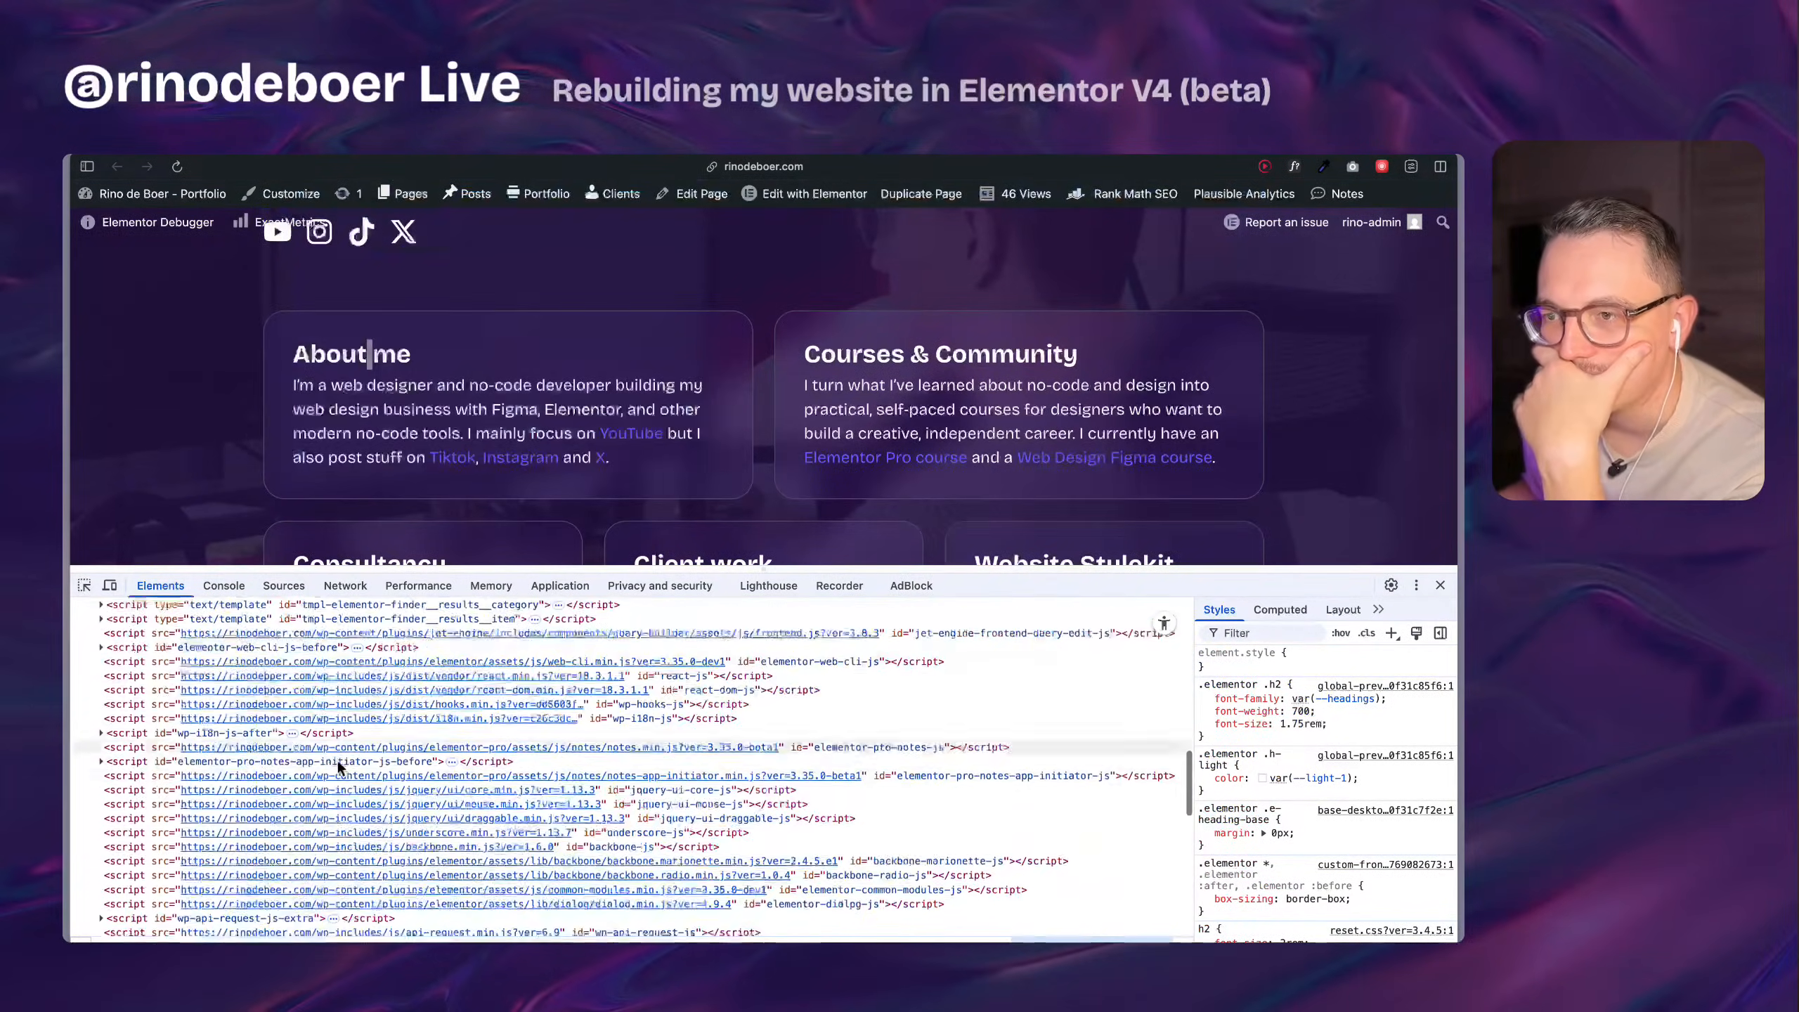
scroll(323, 762, "up", 5)
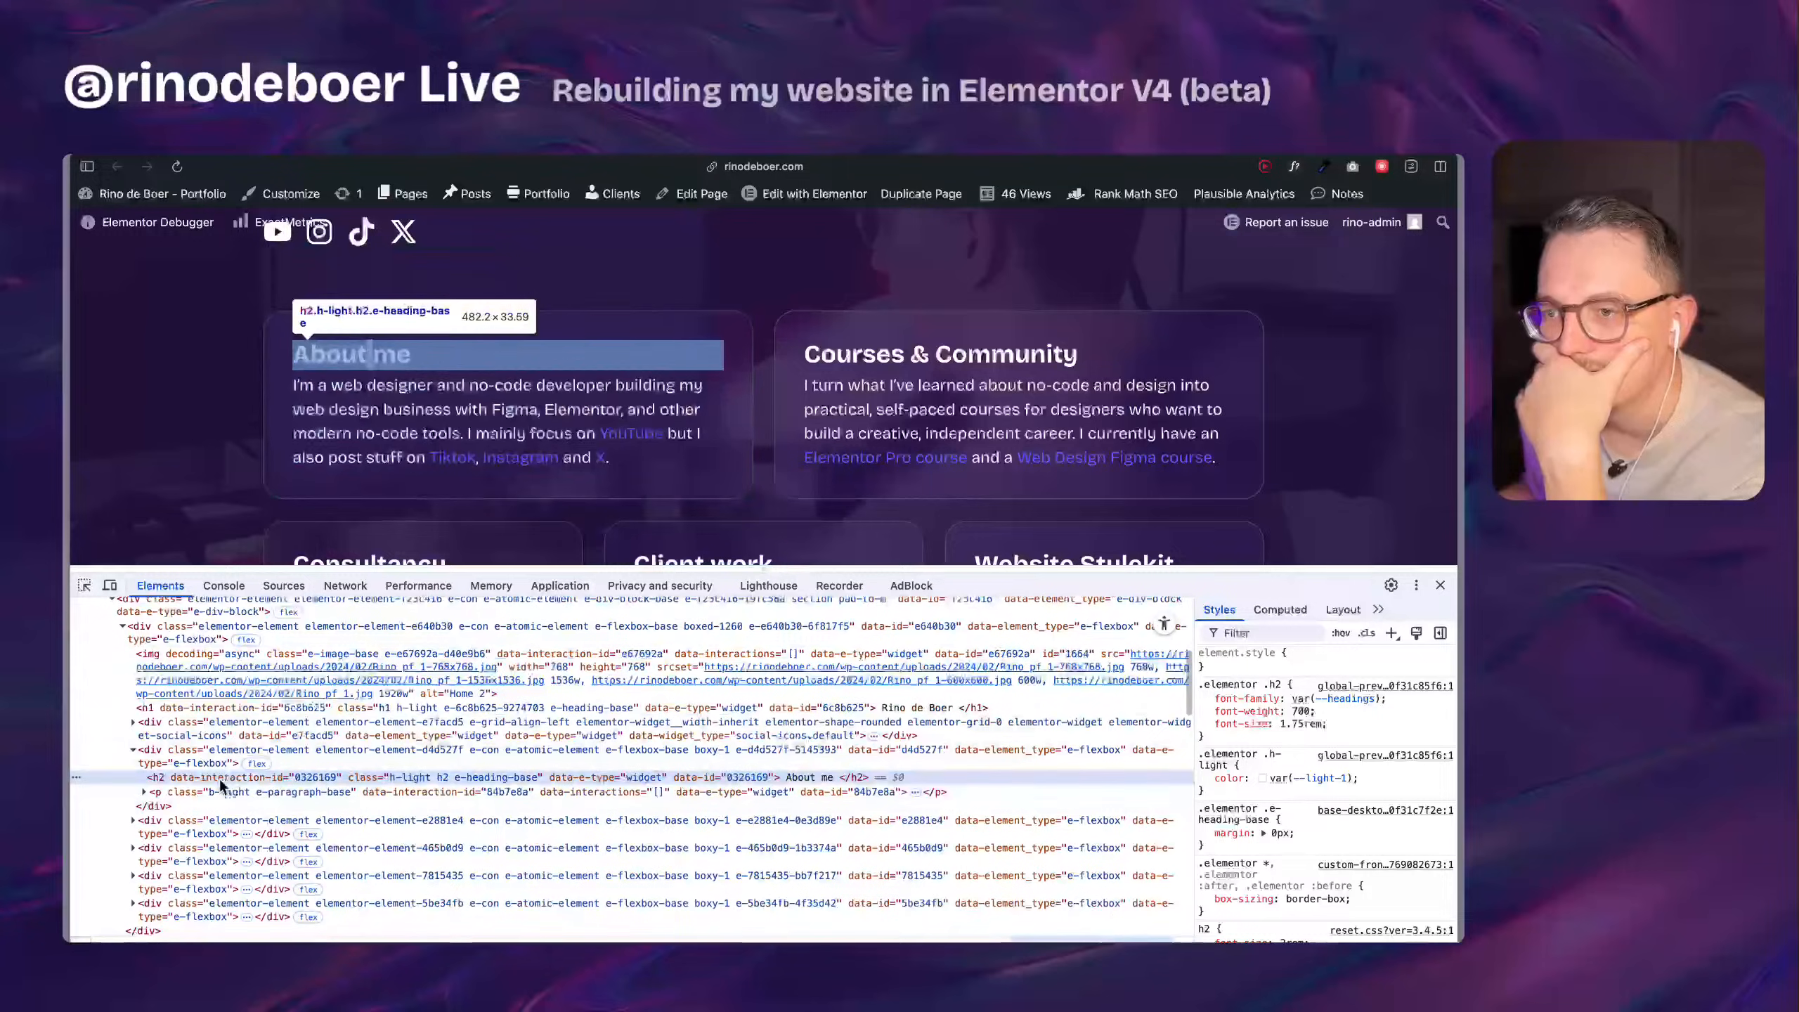
scroll(211, 769, "up", 1)
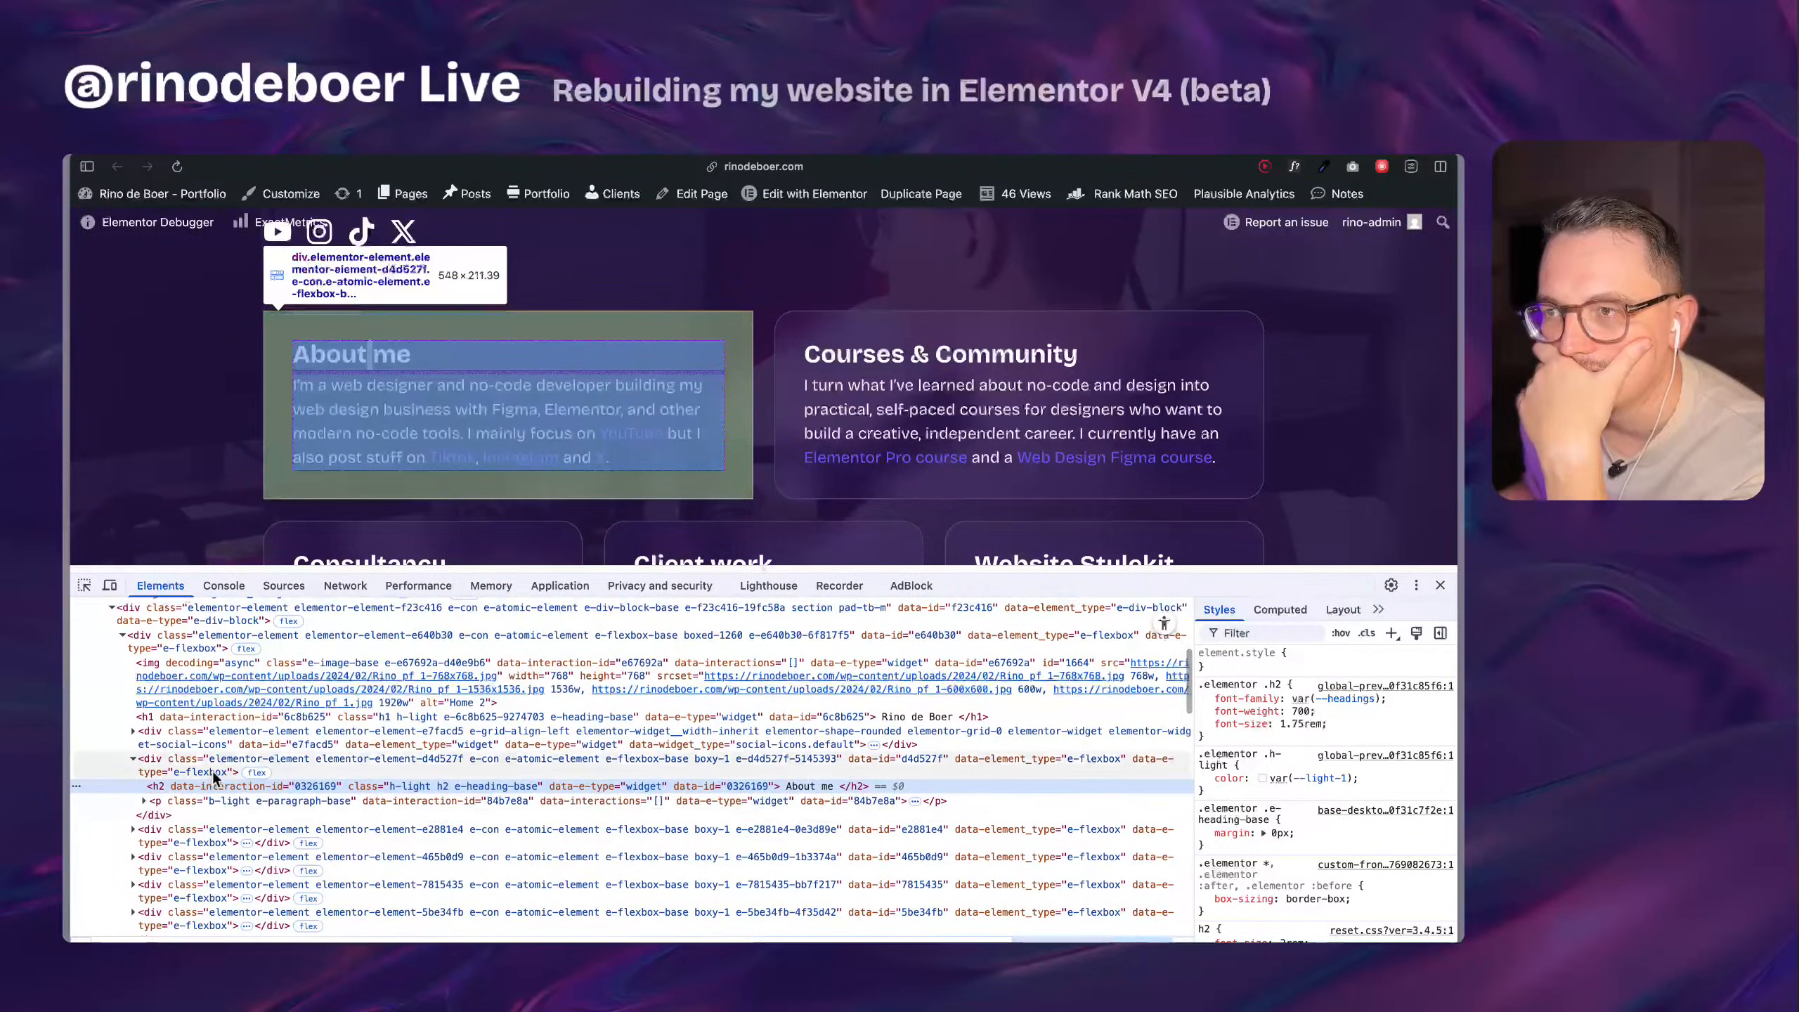
scroll(214, 777, "up", 1)
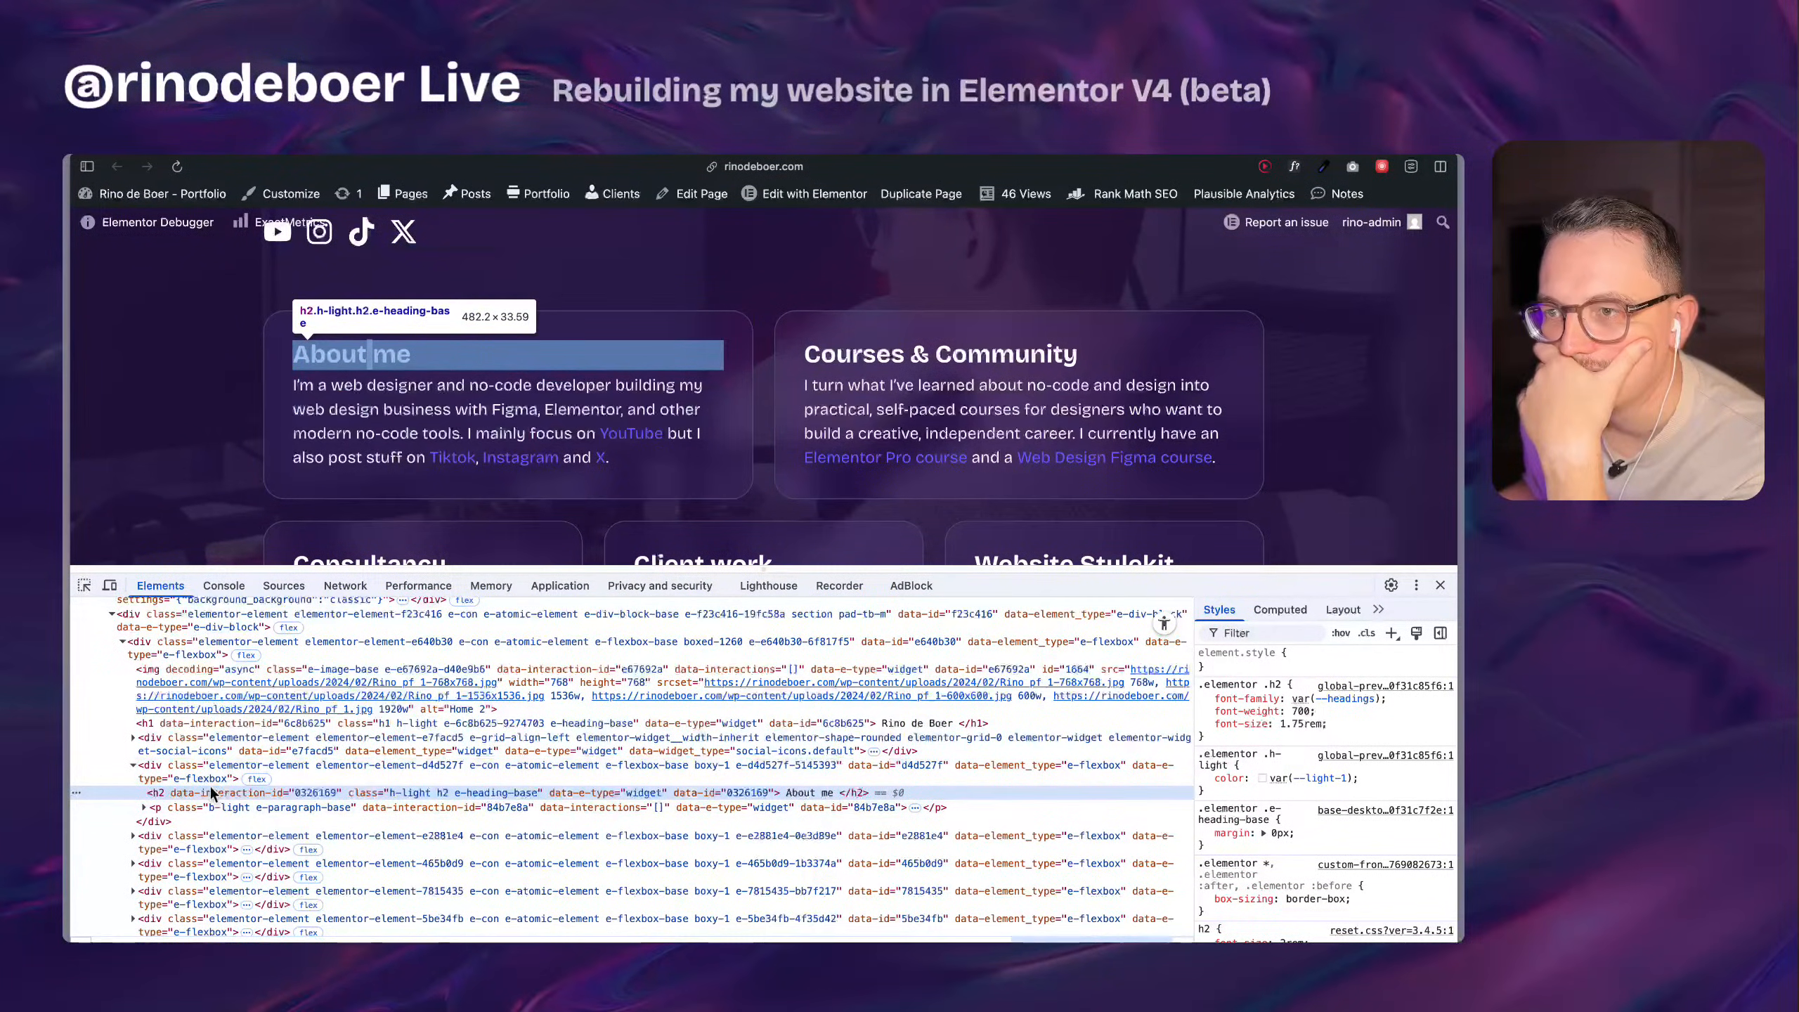
scroll(210, 785, "up", 6)
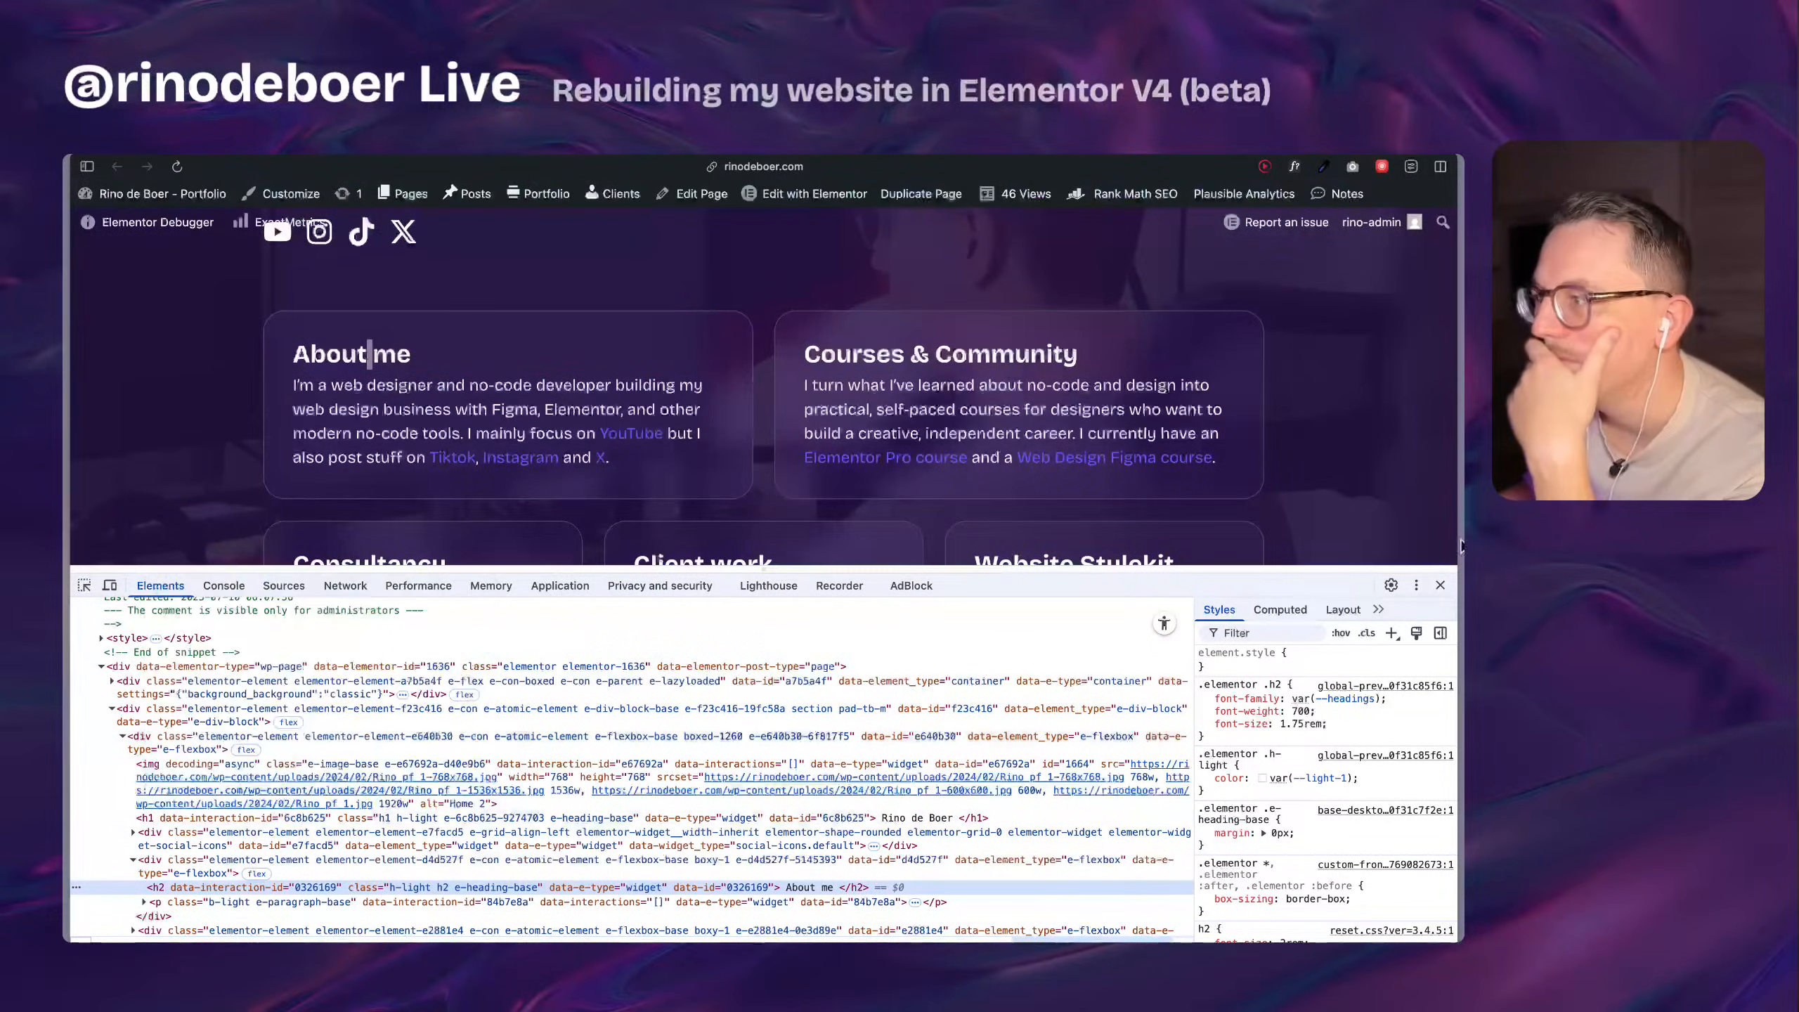
left_click(1440, 586)
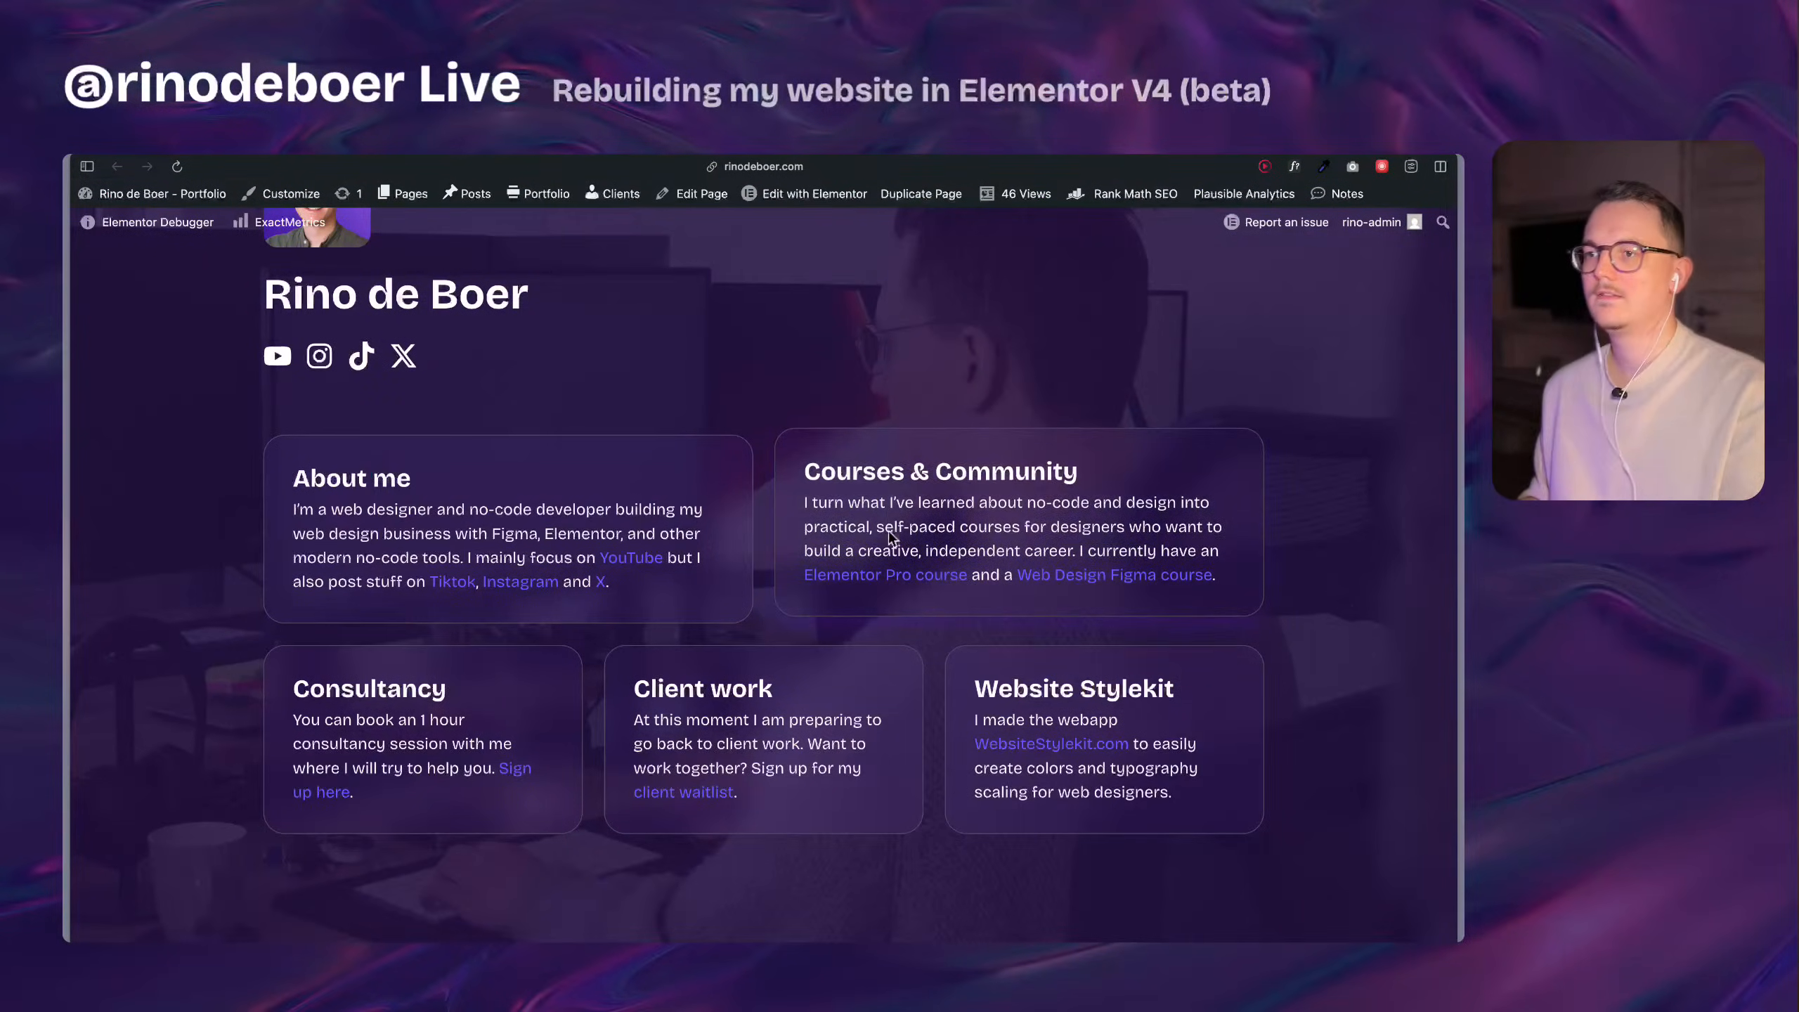
Review the live home page and check the card layout at a narrower browser width before restoring the full width.
scroll(892, 553, "down", 8)
scroll(903, 567, "up", 8)
scroll(904, 502, "down", 7)
scroll(892, 498, "up", 8)
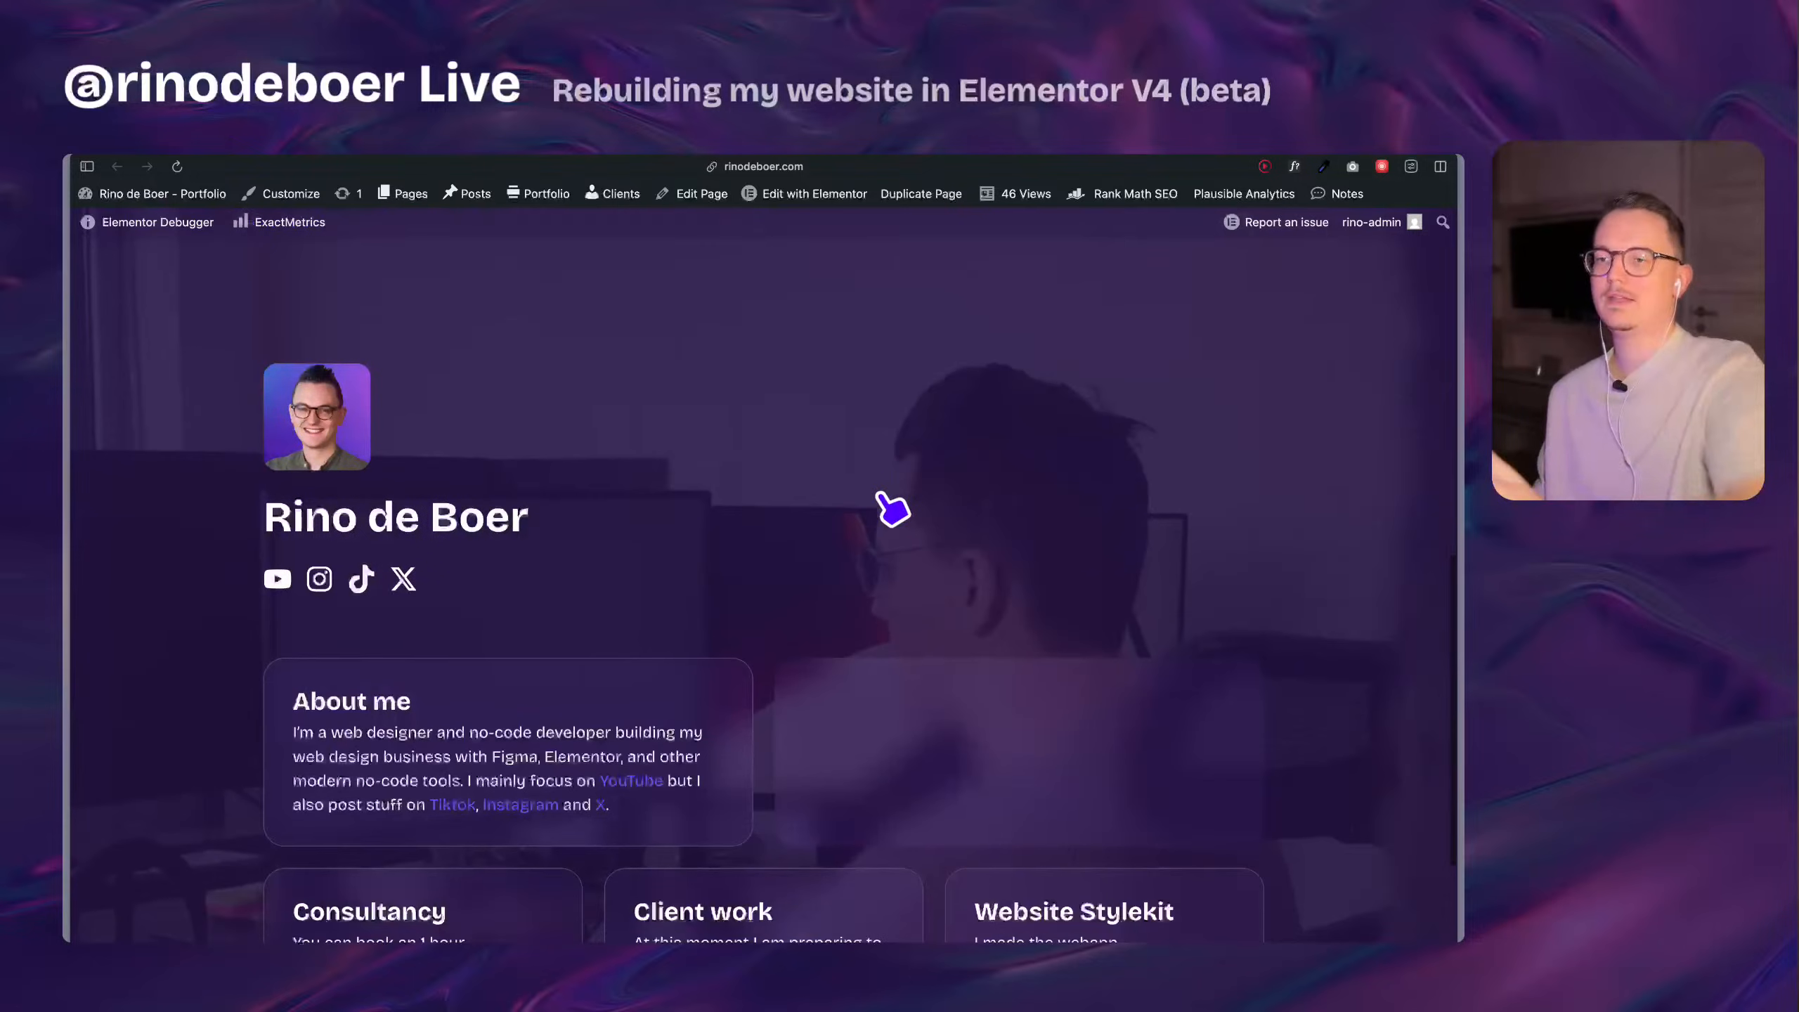
left_click_drag(1461, 495, 1335, 449)
scroll(1290, 513, "down", 5)
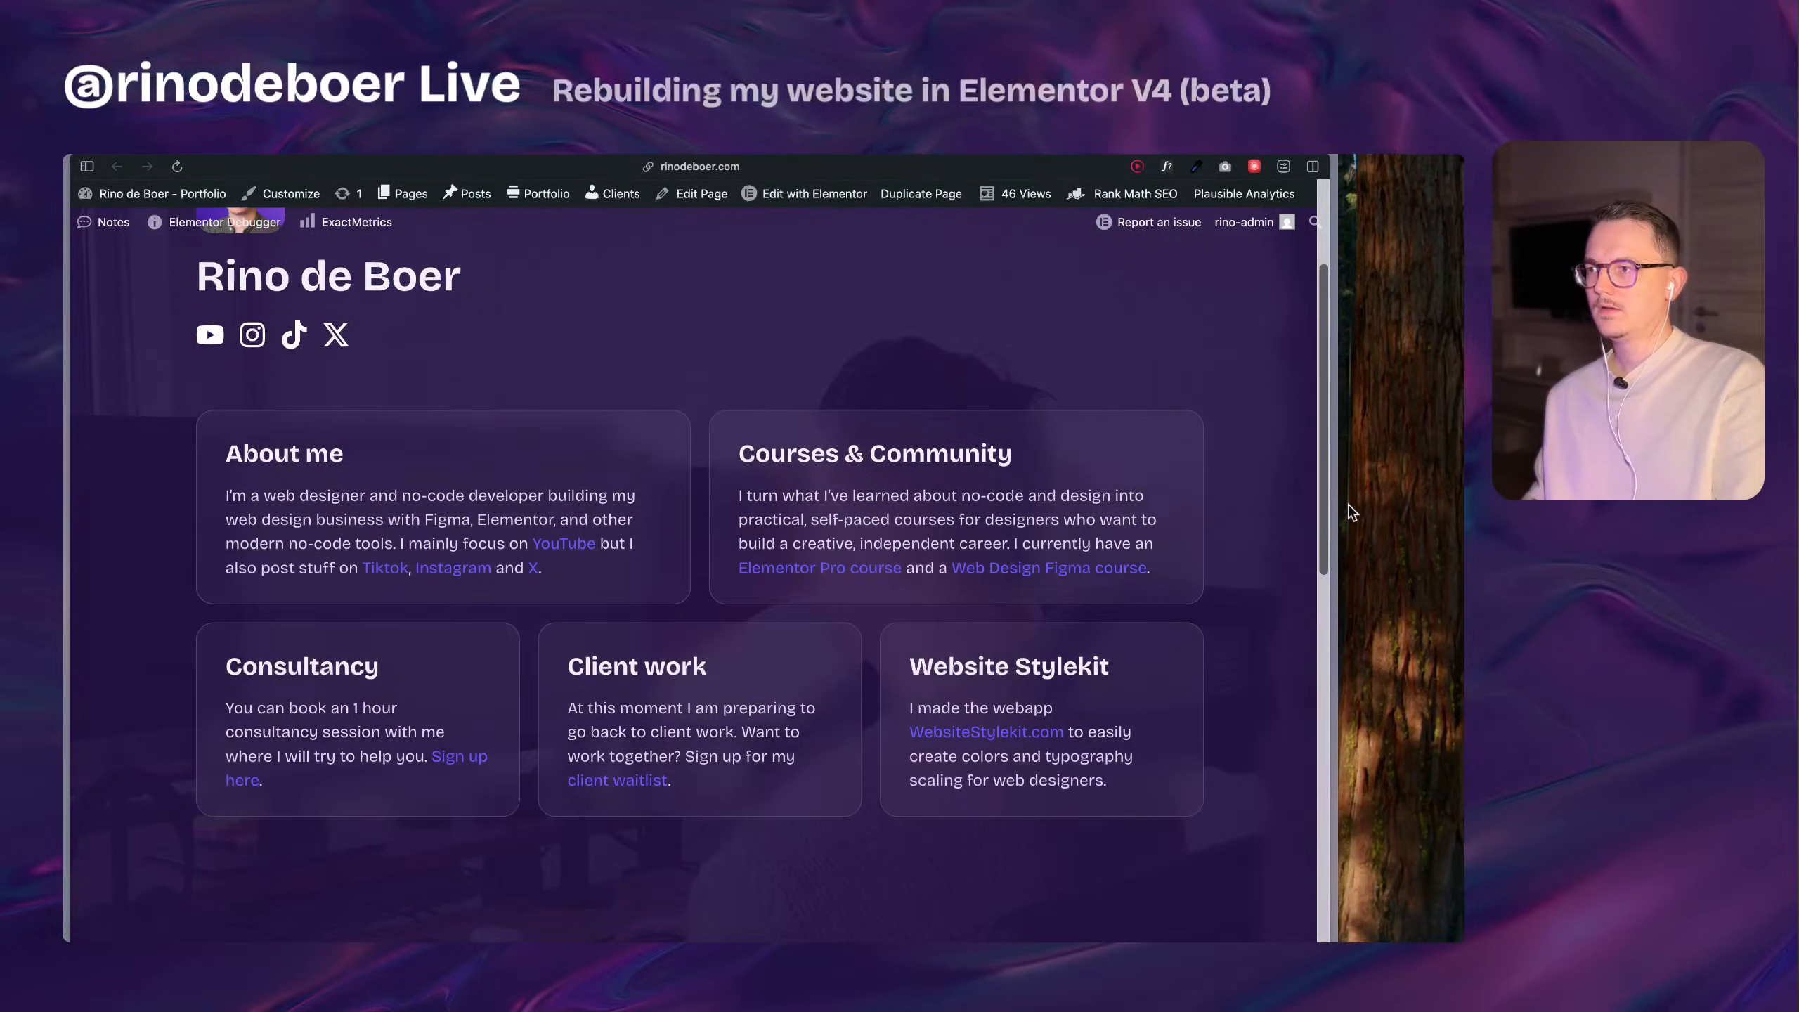
left_click_drag(1338, 505, 1430, 567)
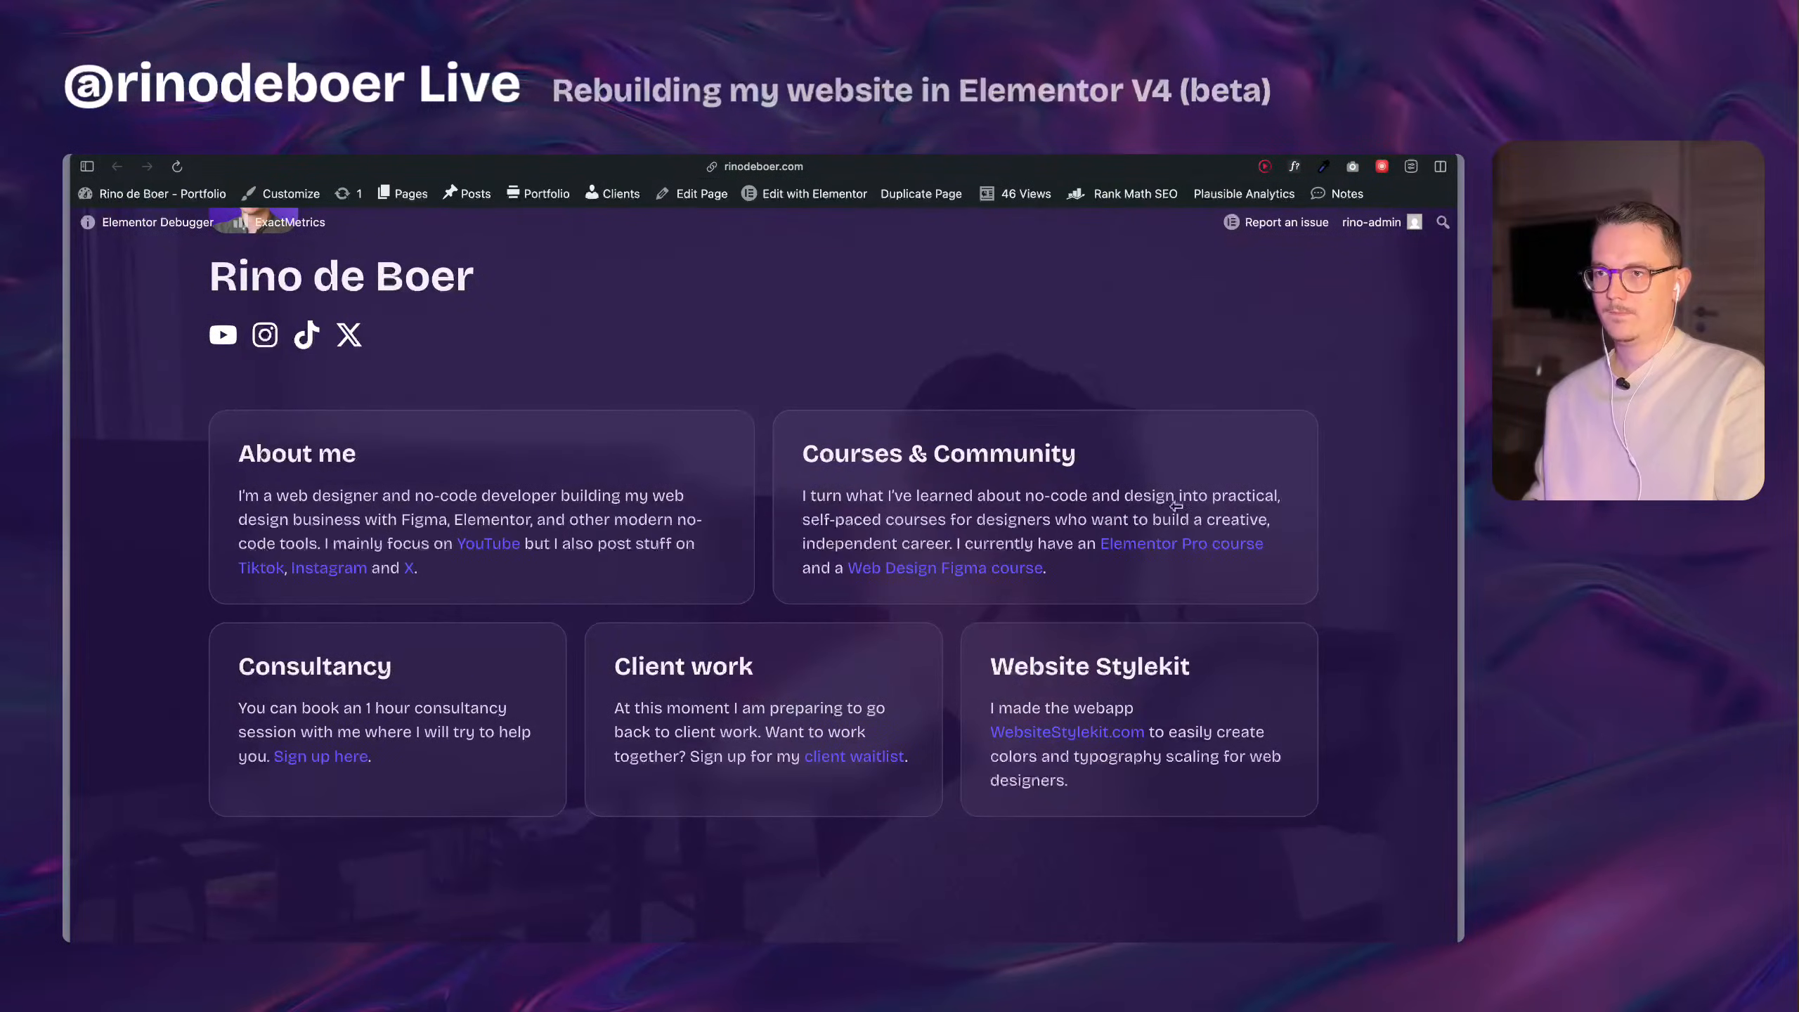
mouse_move(71, 527)
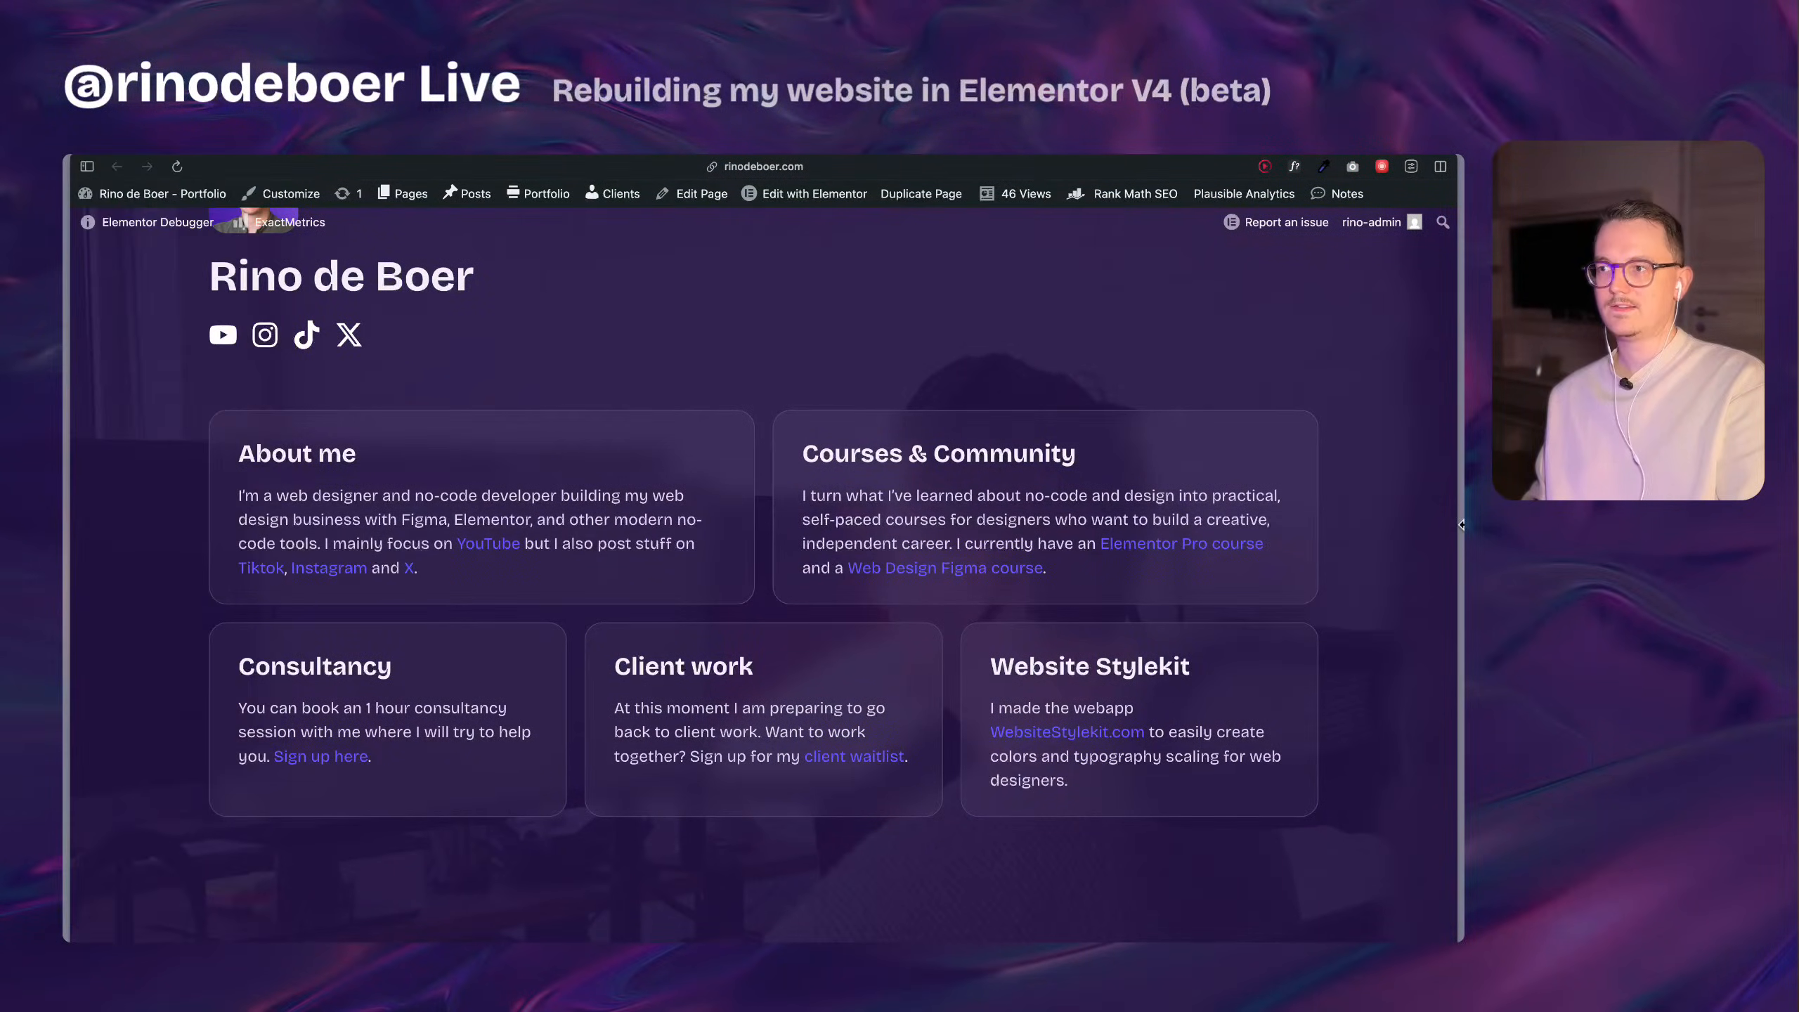
Switch to the home page editor and select the outer div block's section class for editing.
left_click_drag(1457, 516, 1371, 499)
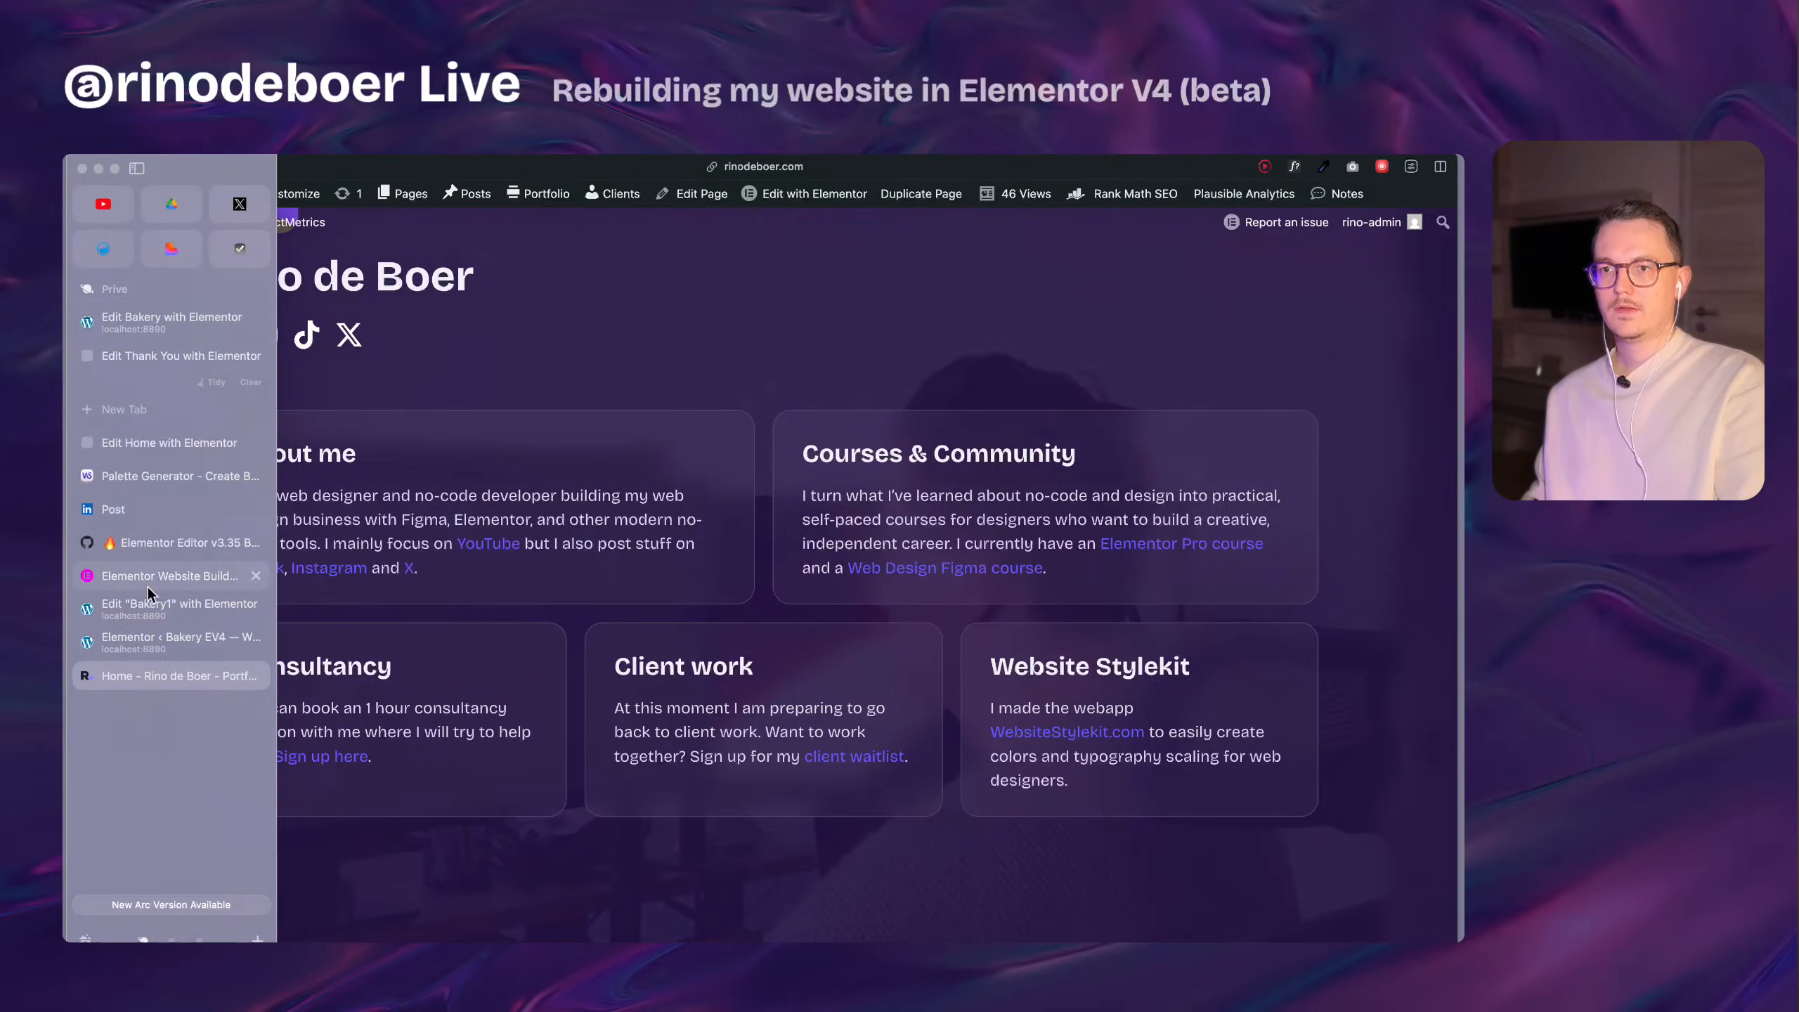
left_click(196, 449)
left_click_drag(133, 446, 132, 670)
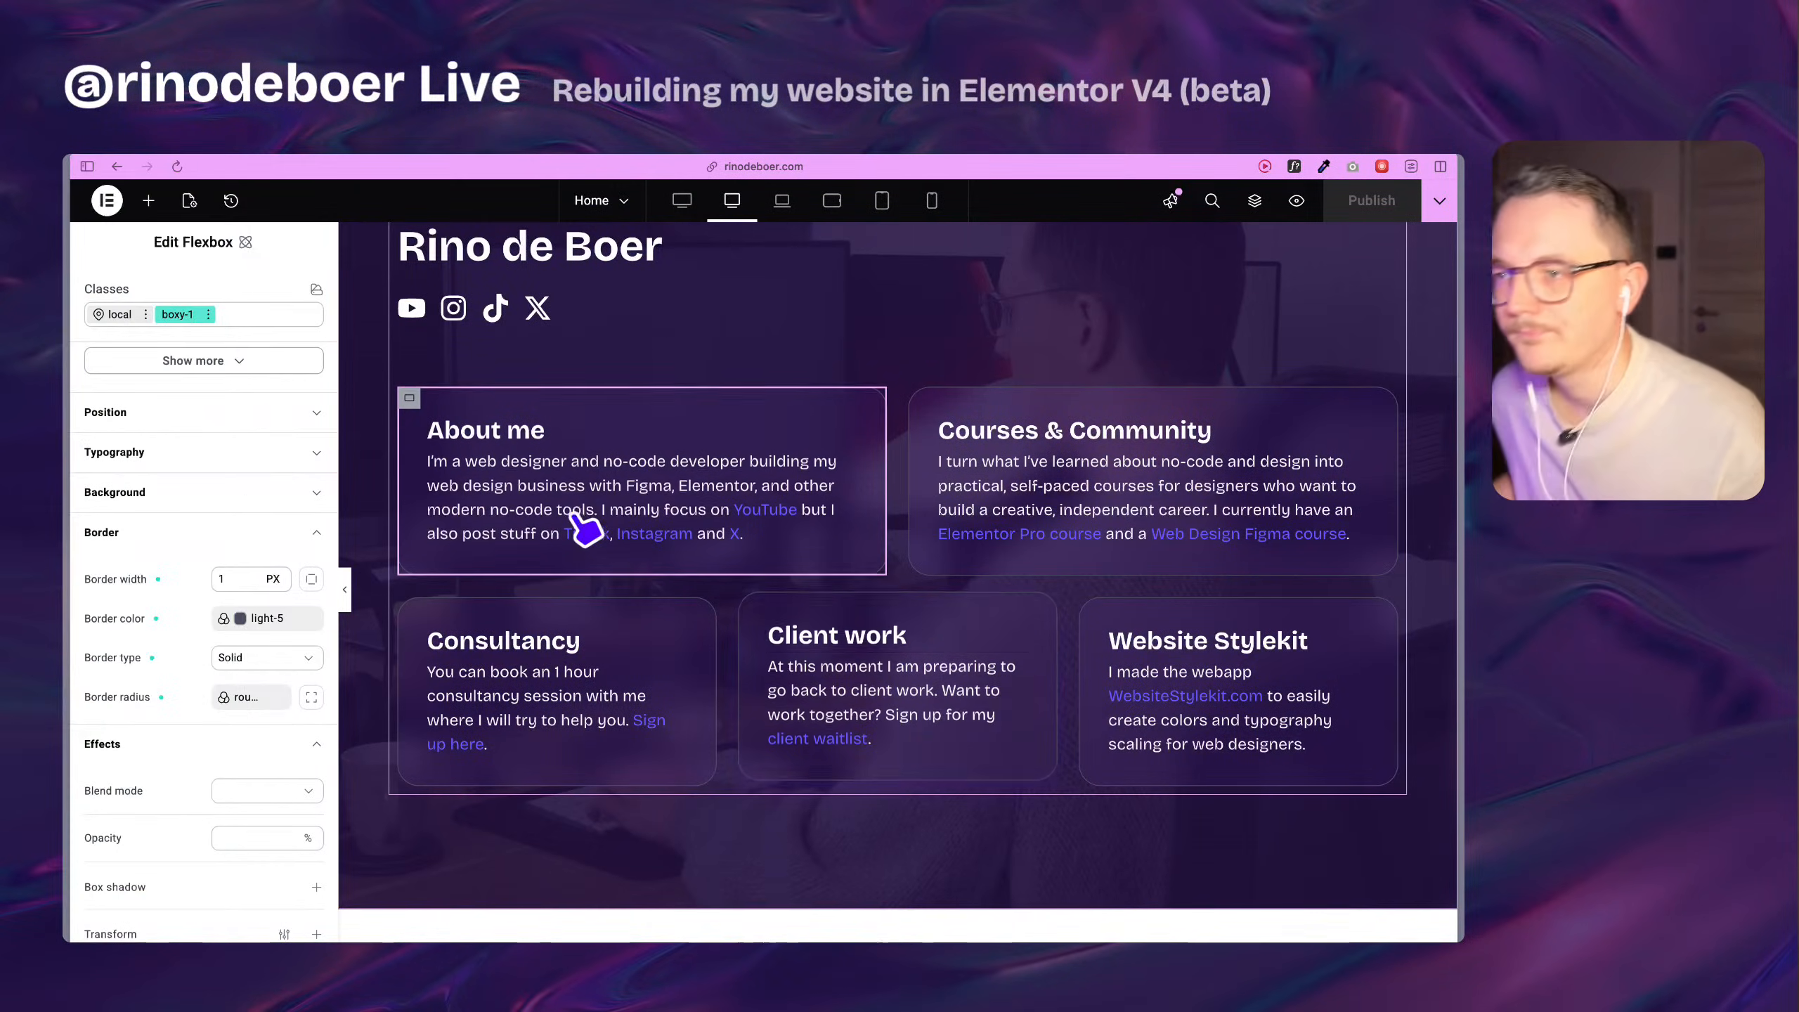
scroll(559, 460, "up", 3)
scroll(559, 460, "up", 2)
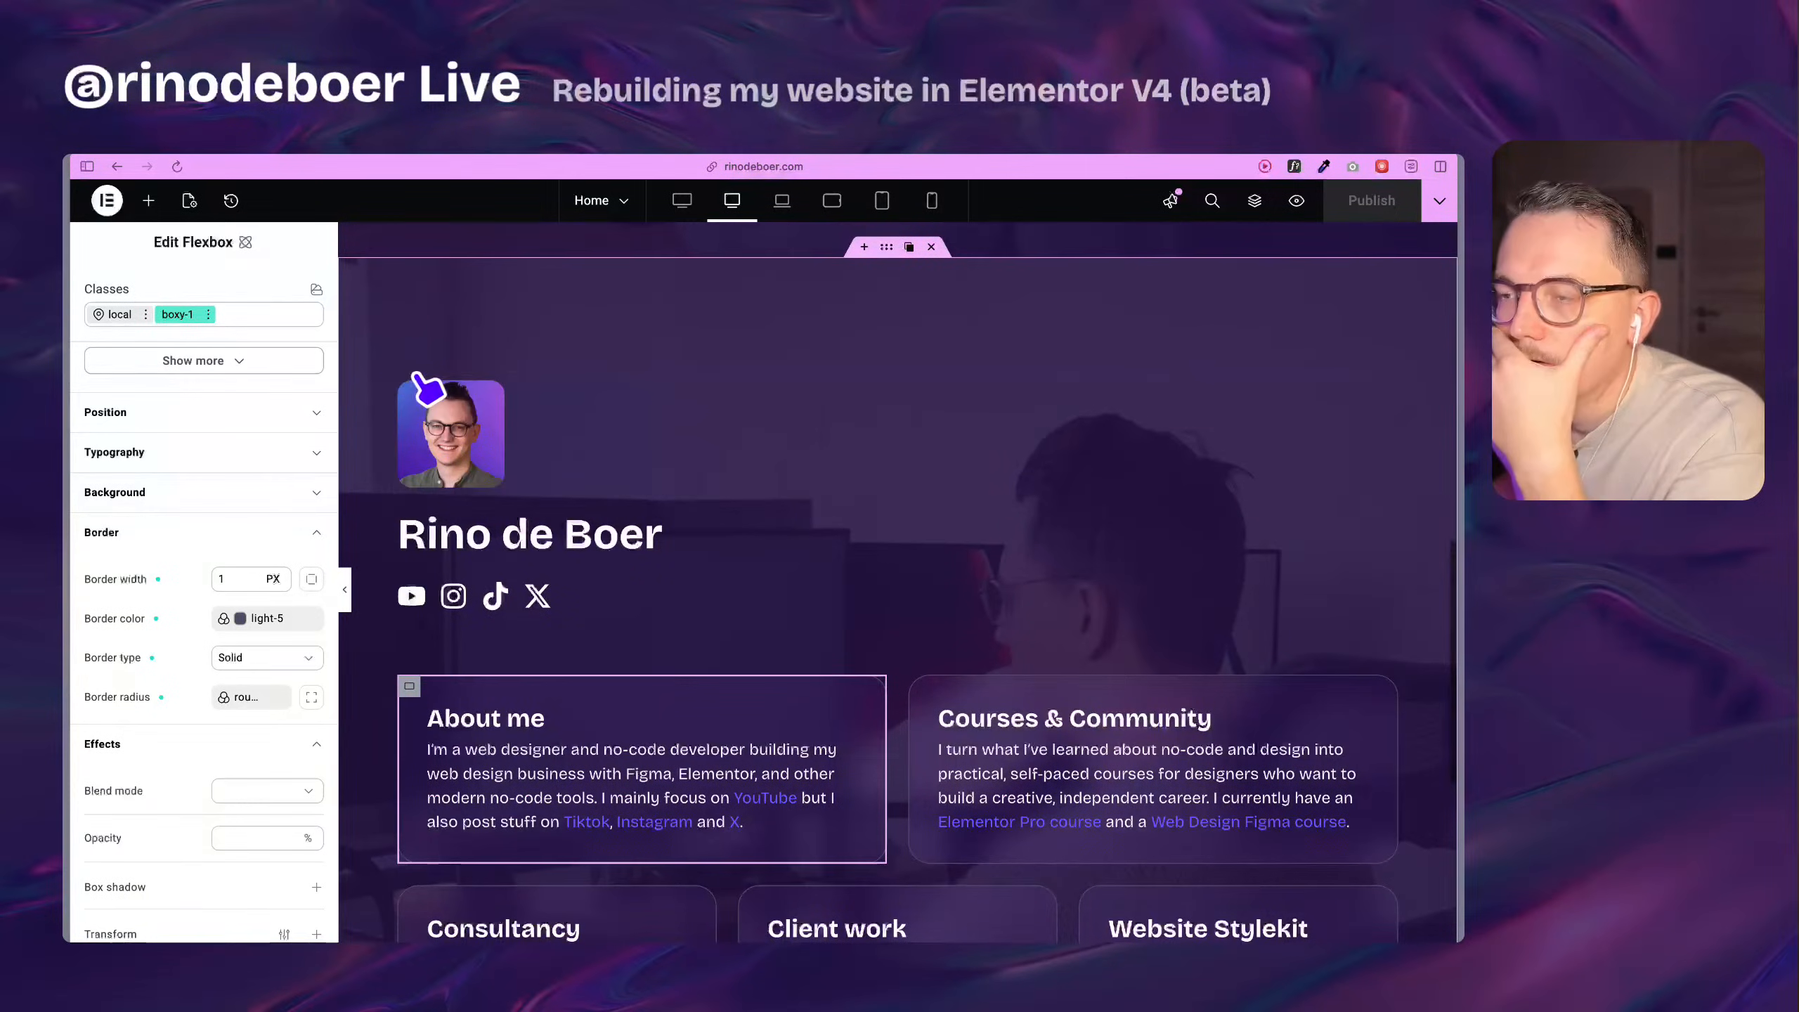
left_click(890, 326)
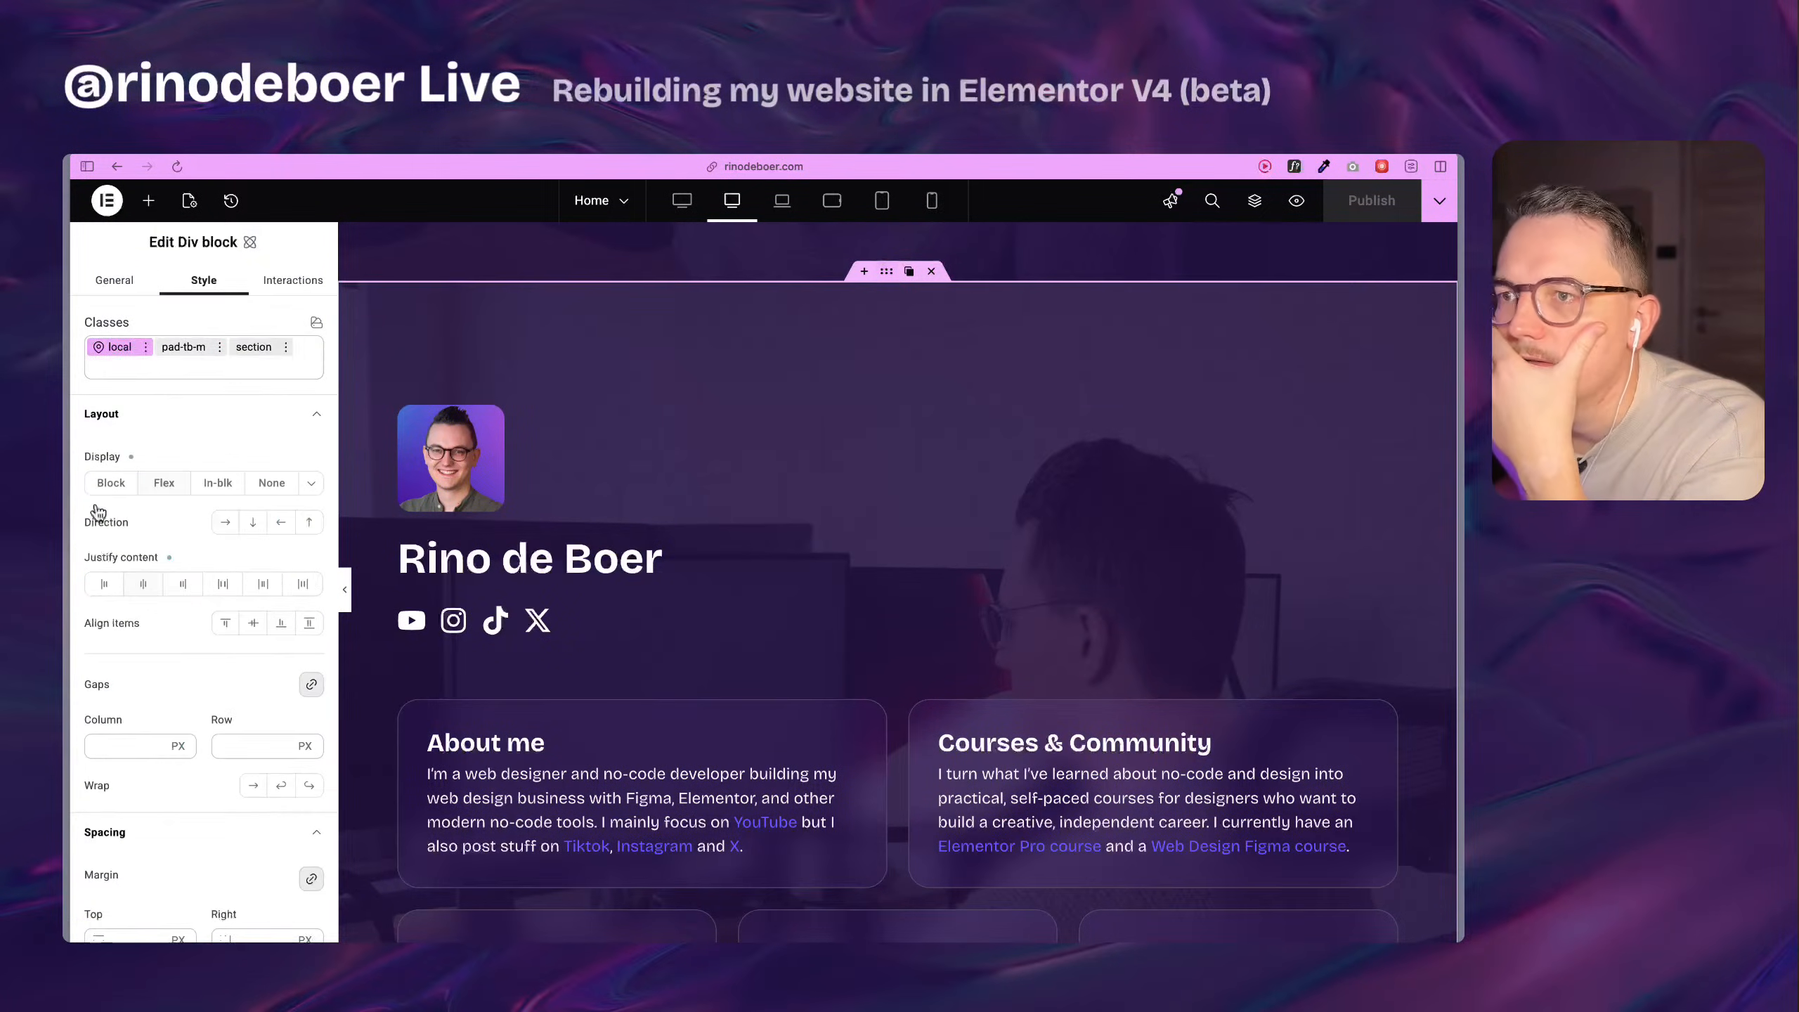
left_click(255, 351)
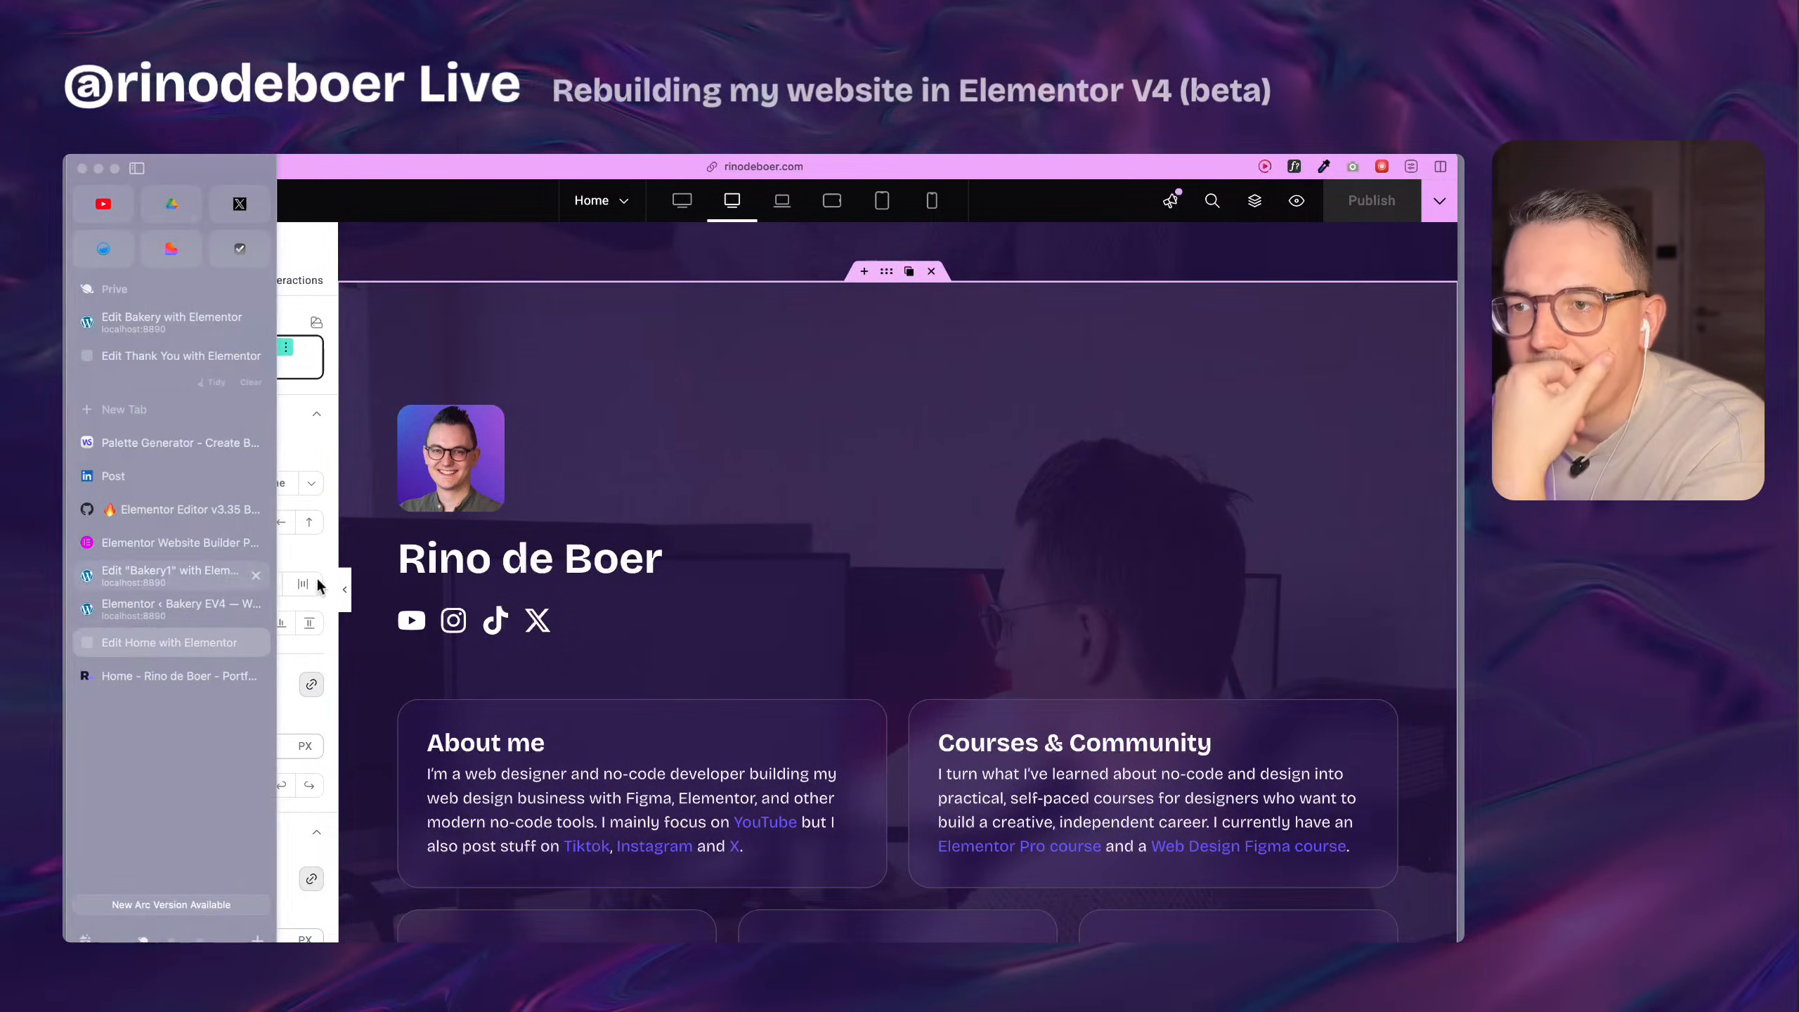
Check the section class's spacing settings and the style origin of its top padding.
scroll(188, 642, "down", 5)
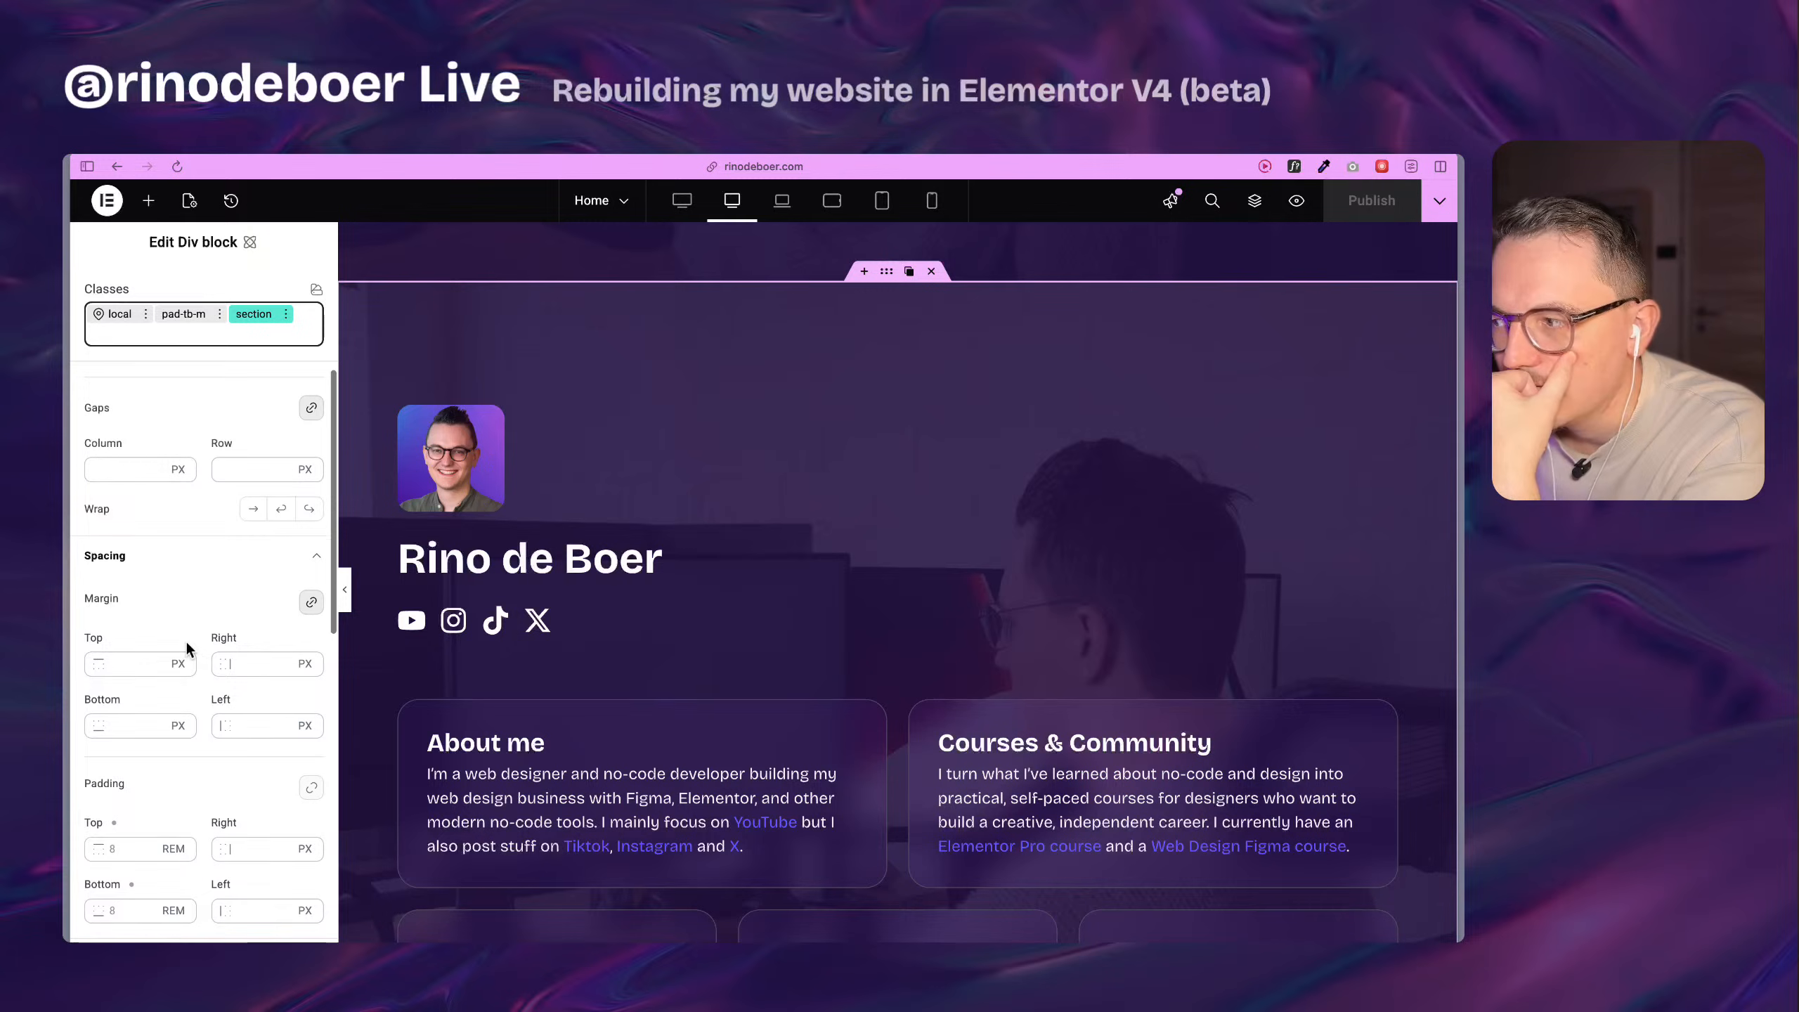
scroll(162, 581, "down", 4)
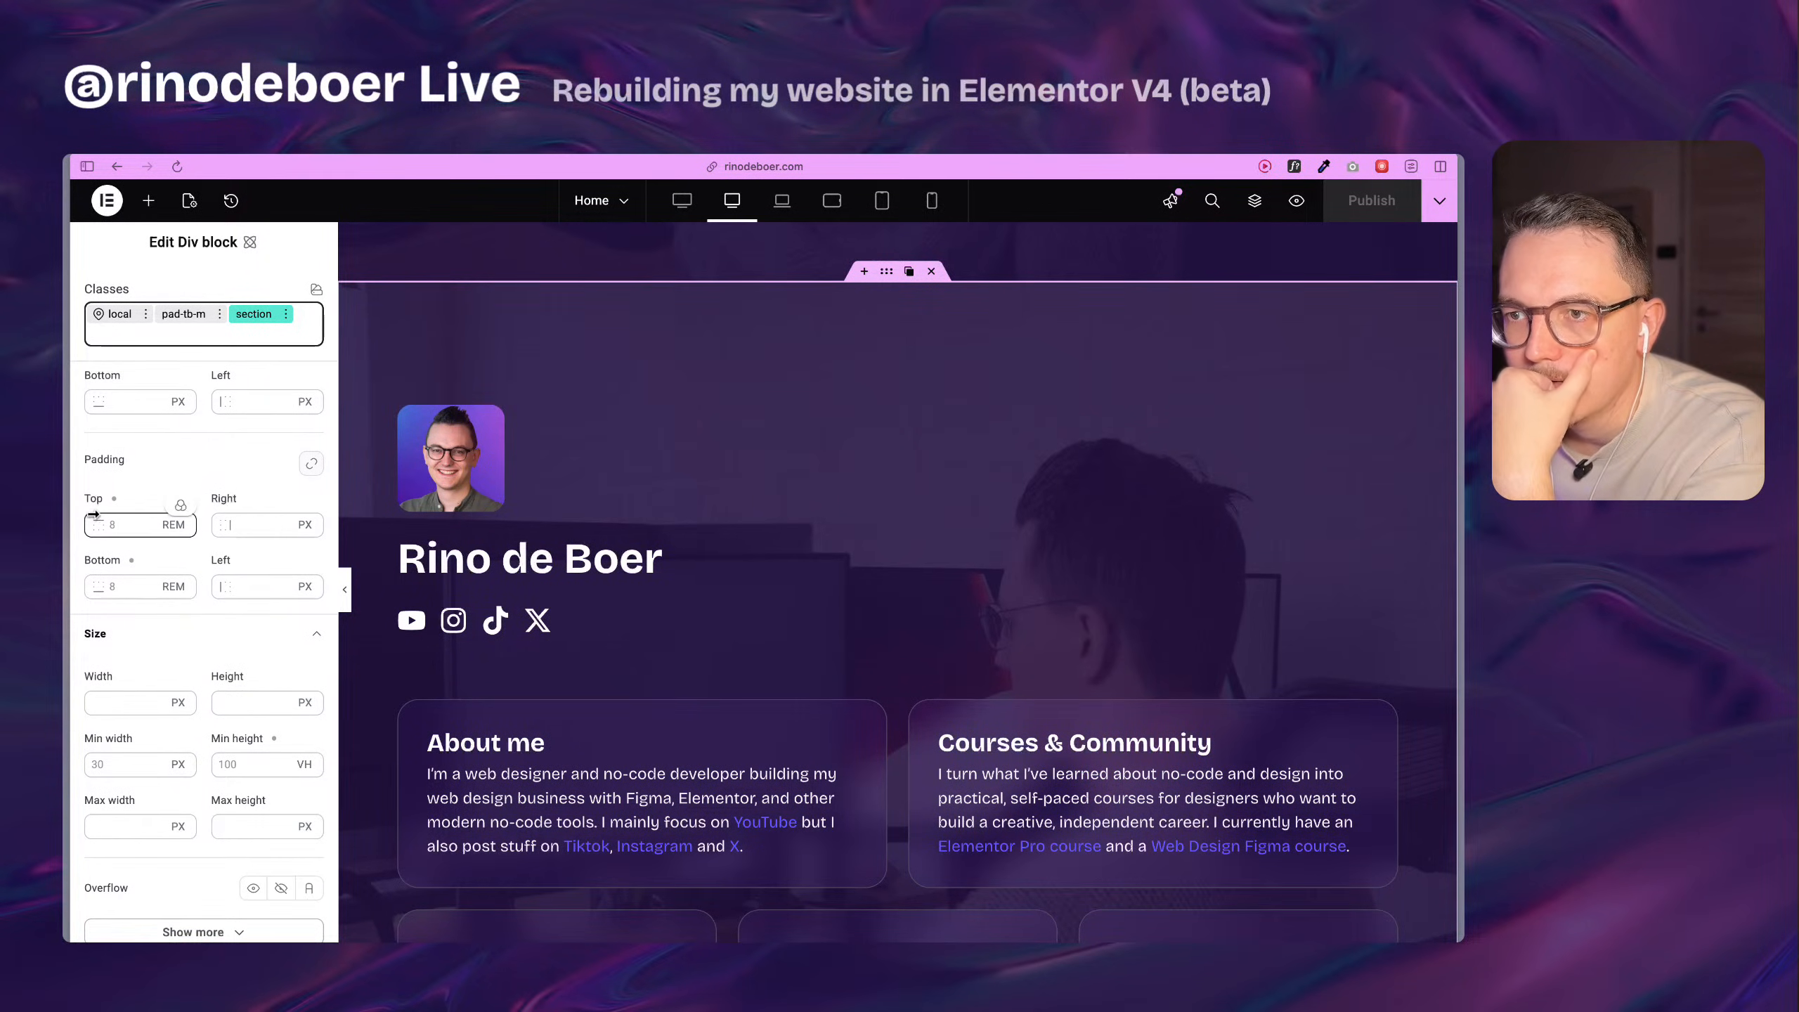
left_click(115, 499)
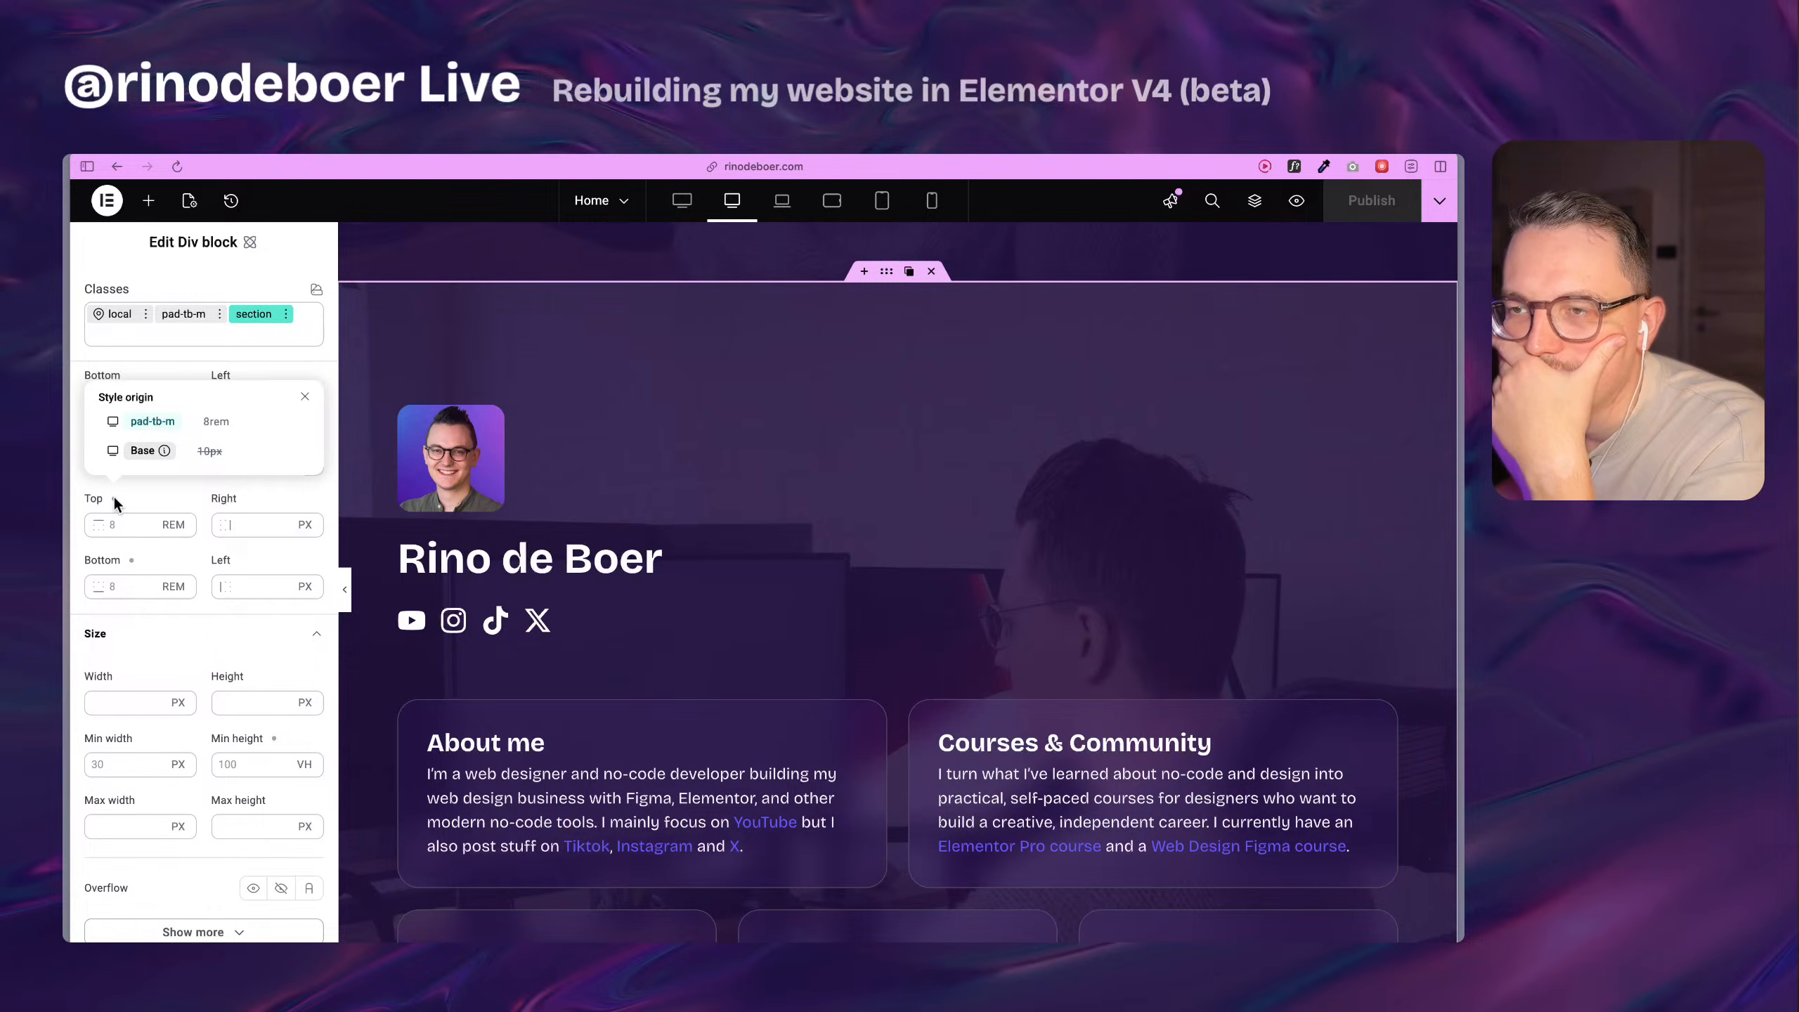
left_click(114, 498)
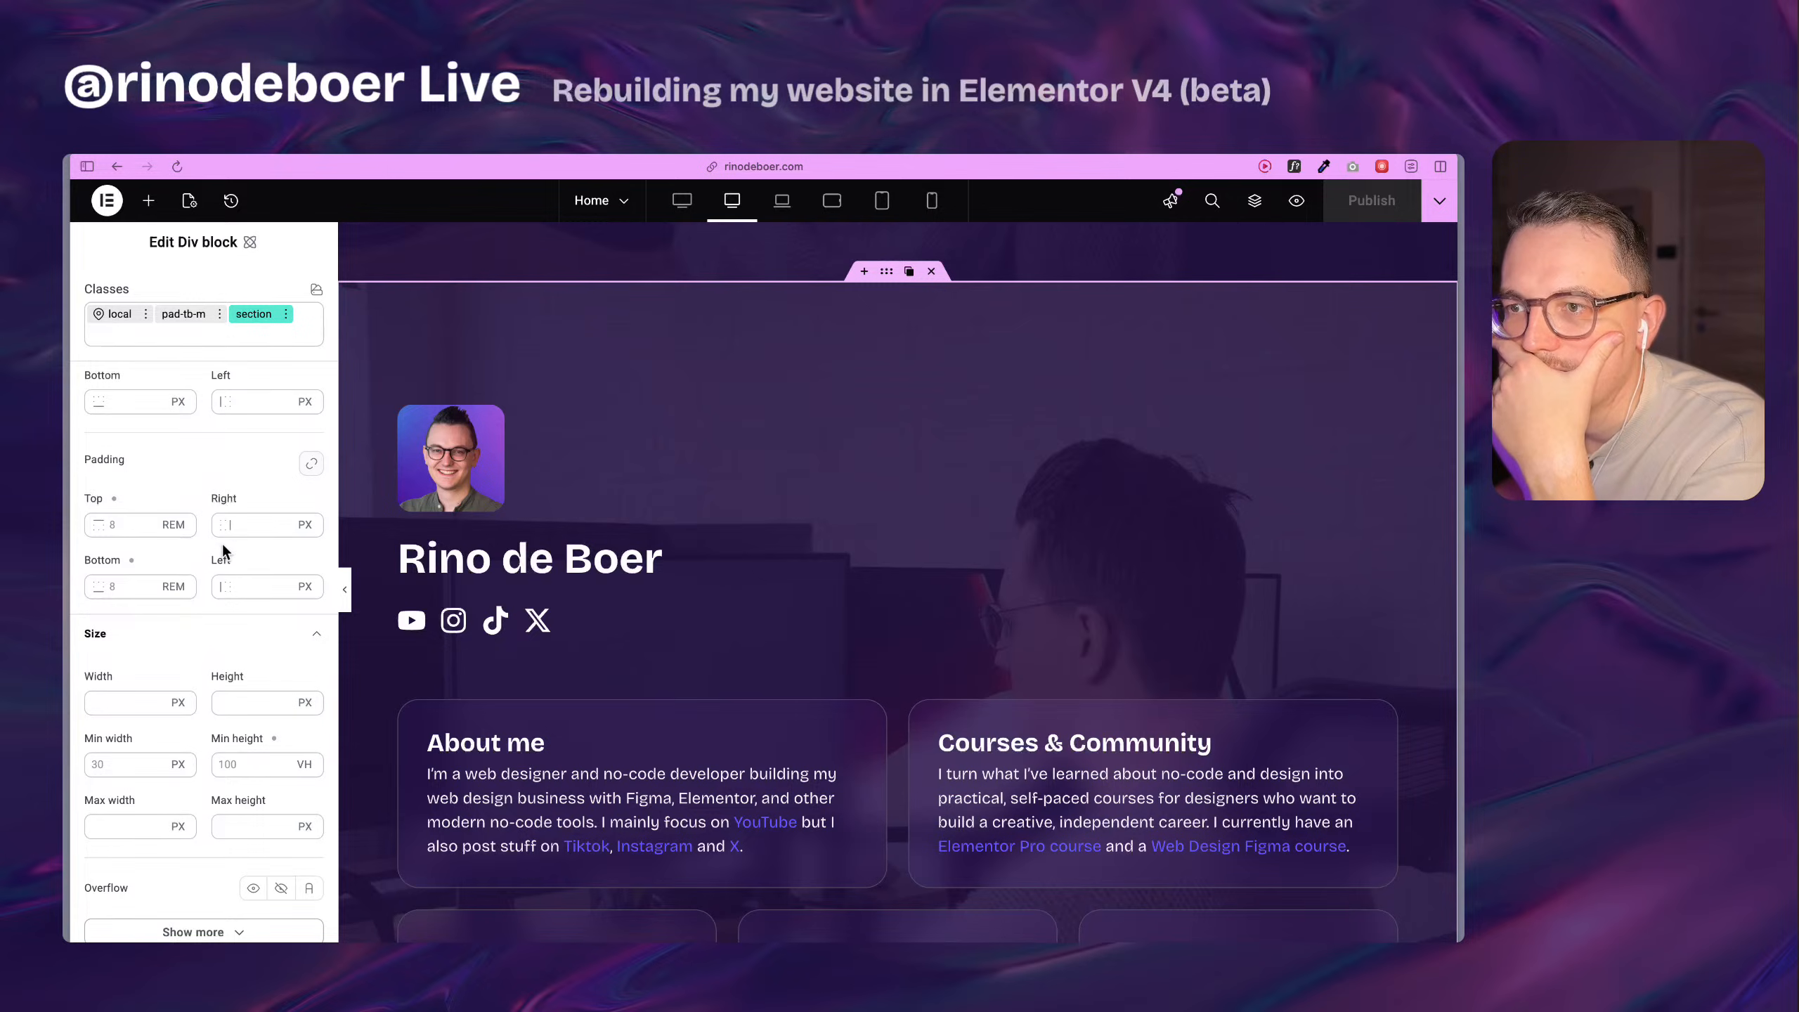
Set the section class's right and left padding to 5% and publish the page.
left_click(255, 524)
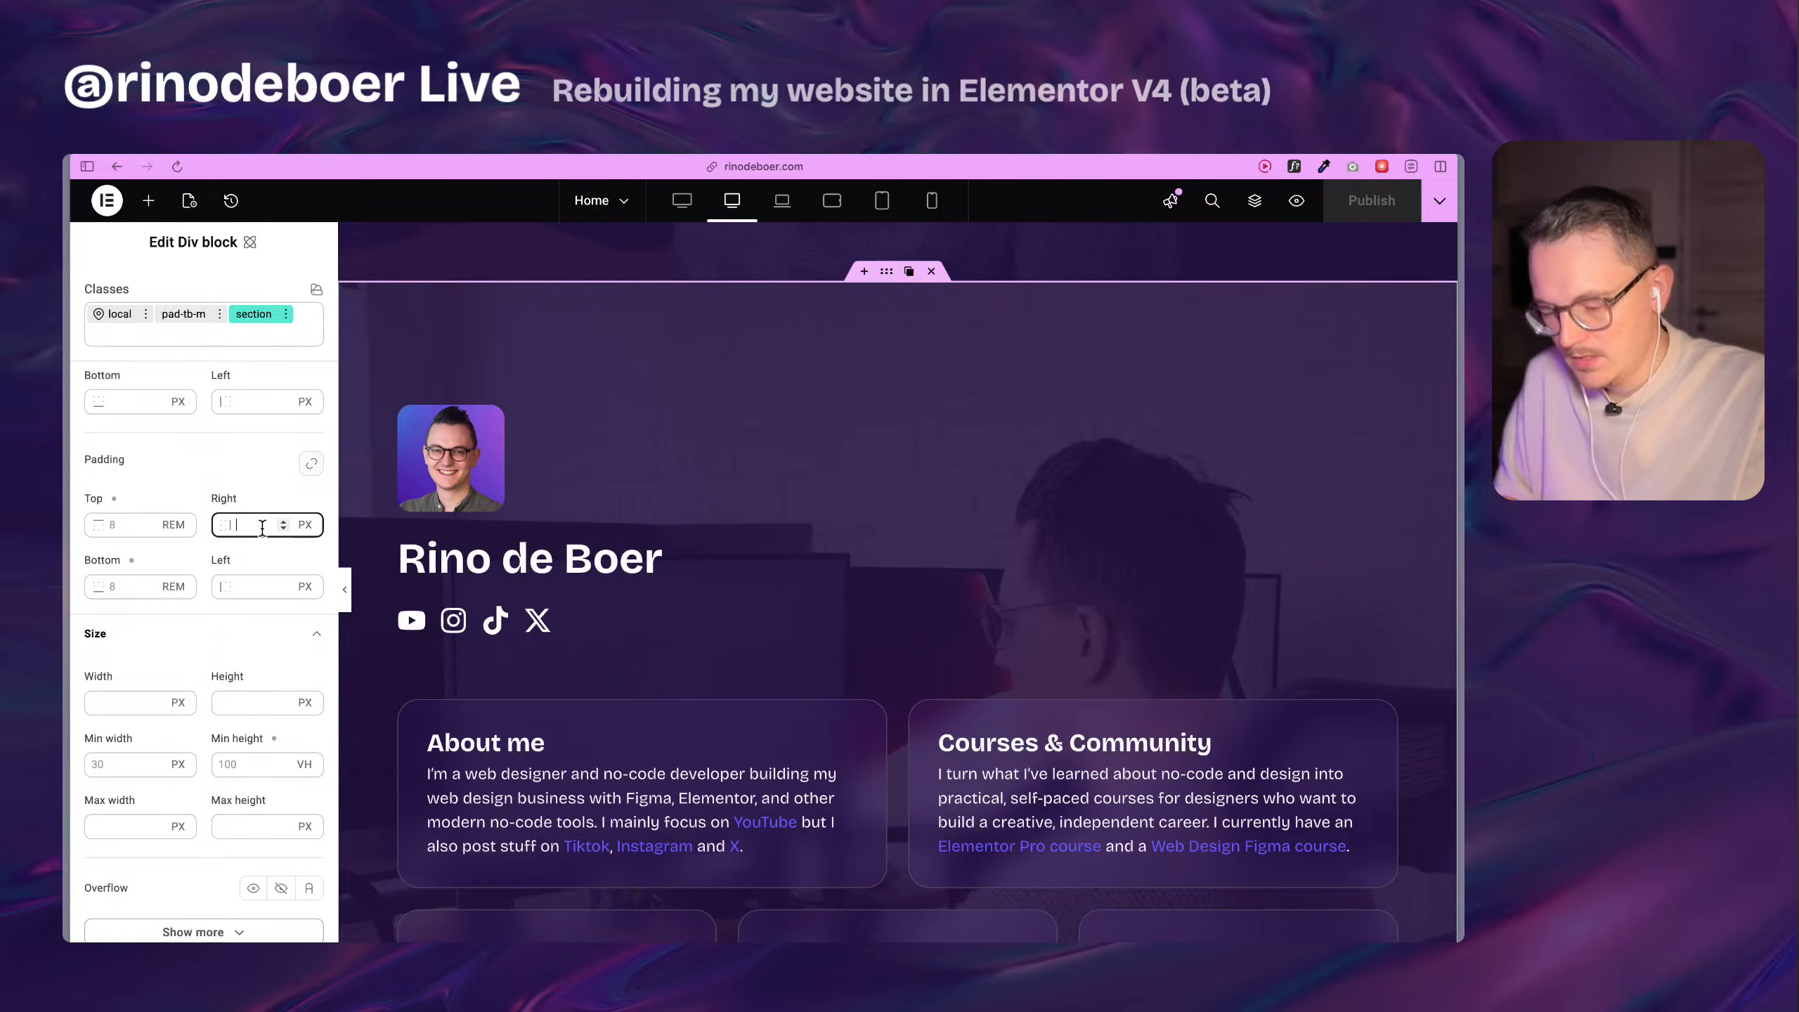
type("5%")
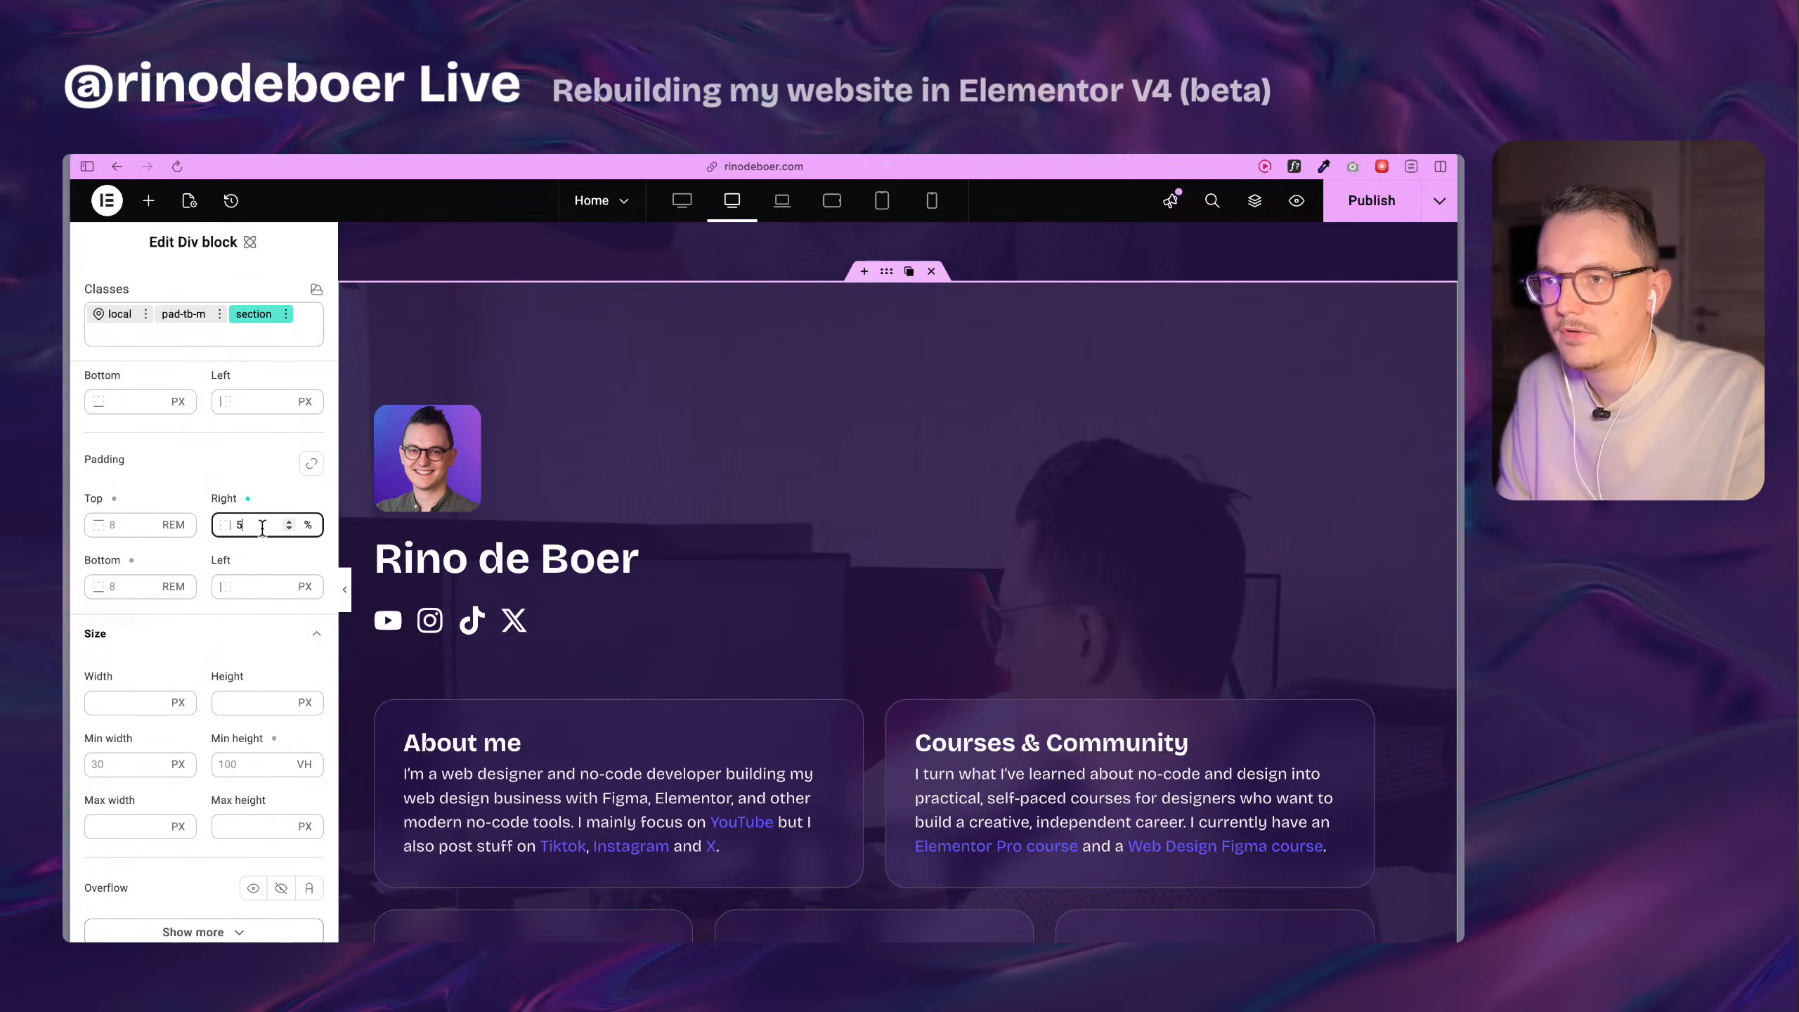
left_click(255, 588)
type("5%")
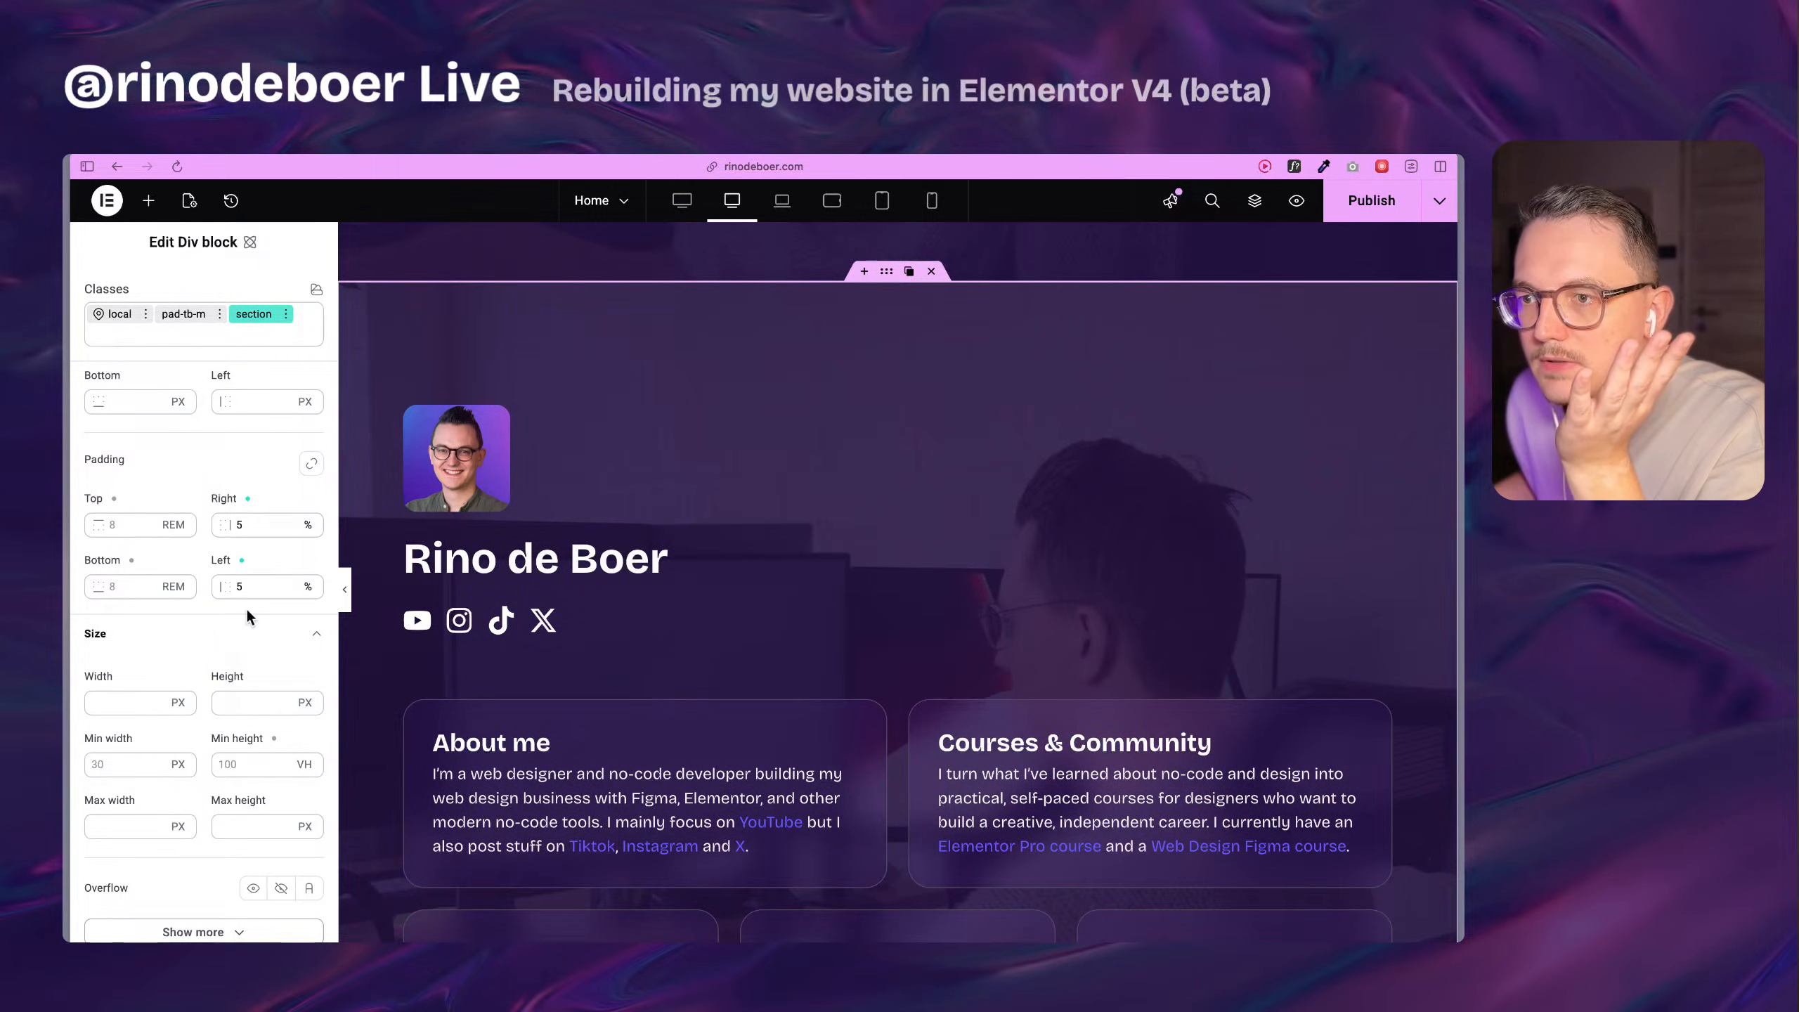
left_click(1370, 200)
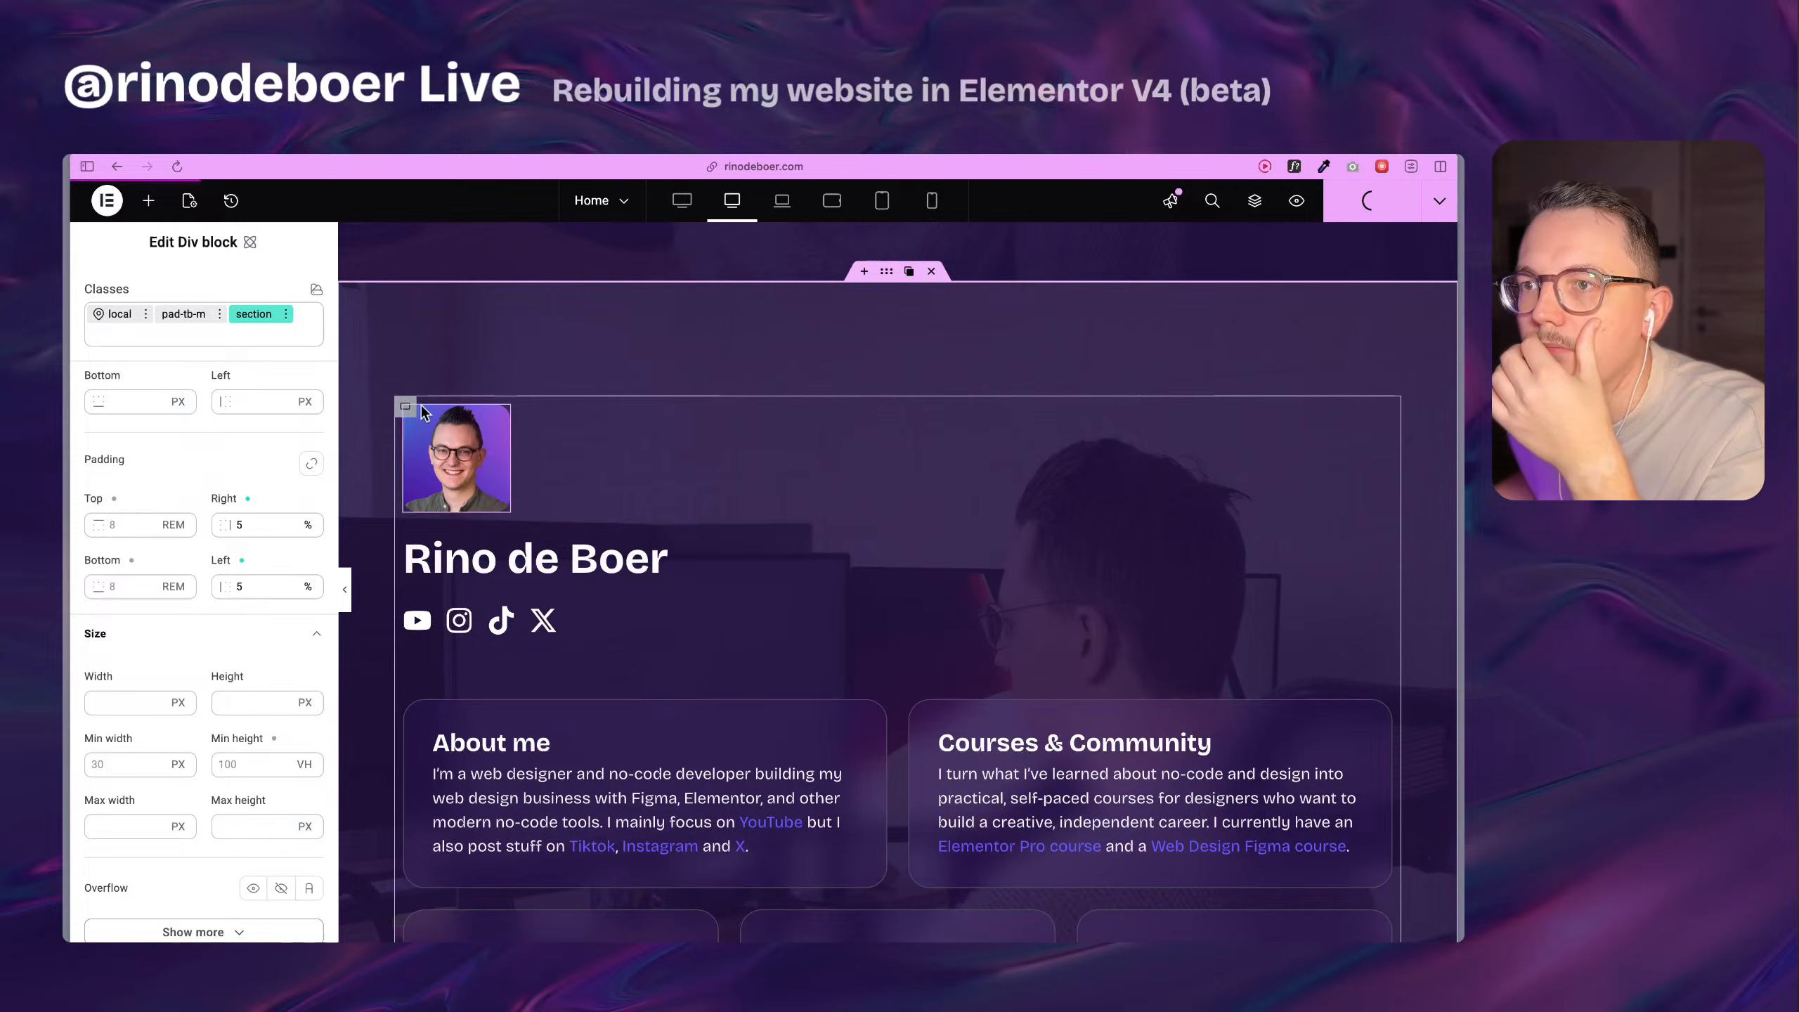
Reload the live home page and check the cards' side spacing while resizing the browser window.
mouse_move(66, 463)
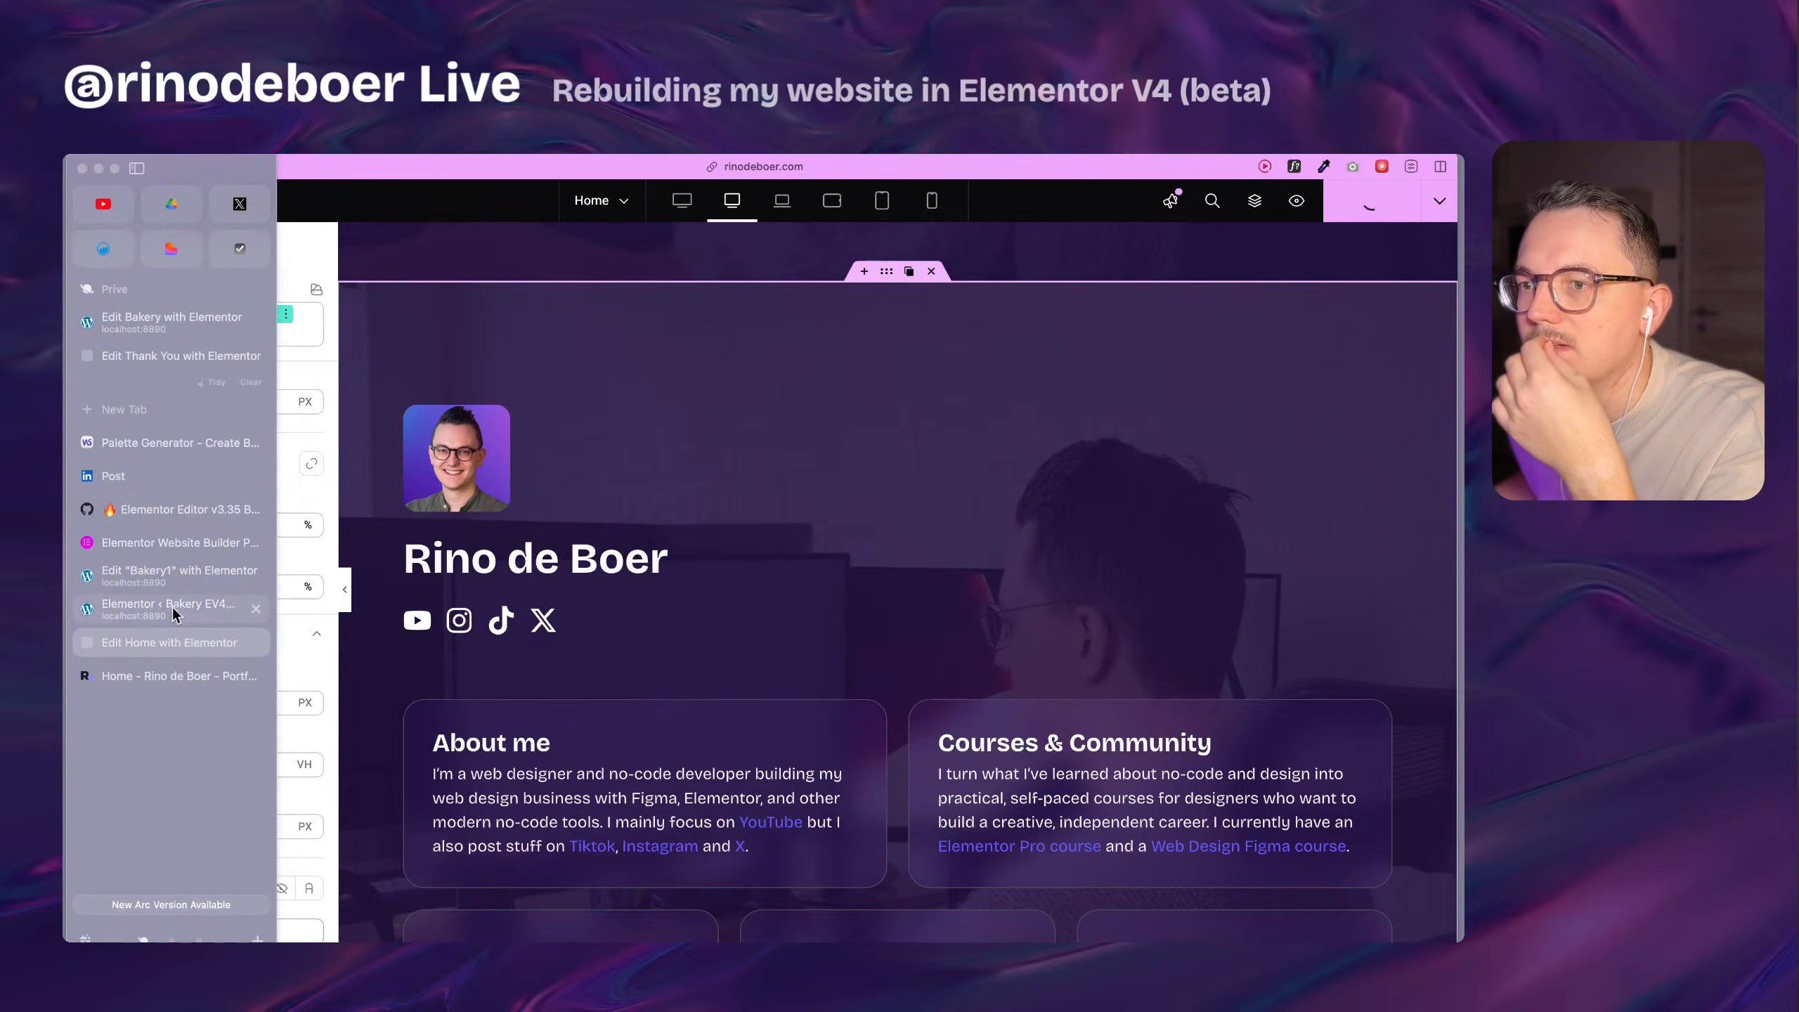
left_click(166, 675)
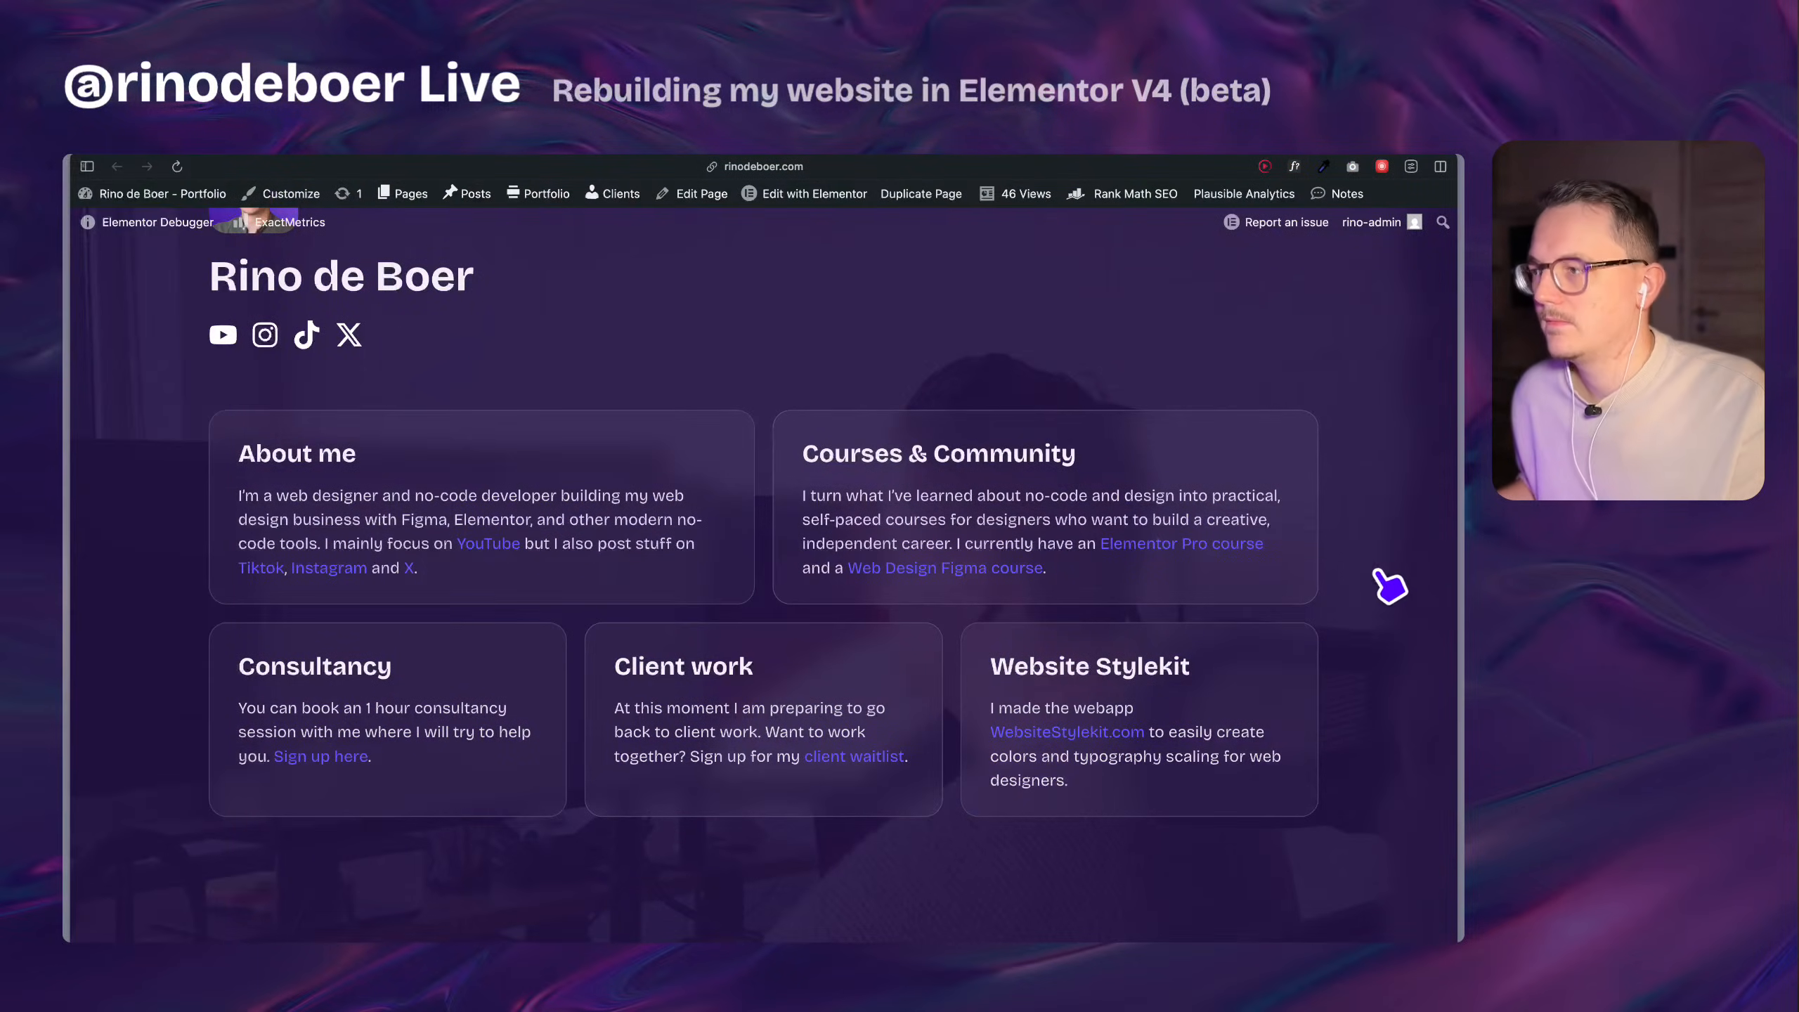
key("super+r")
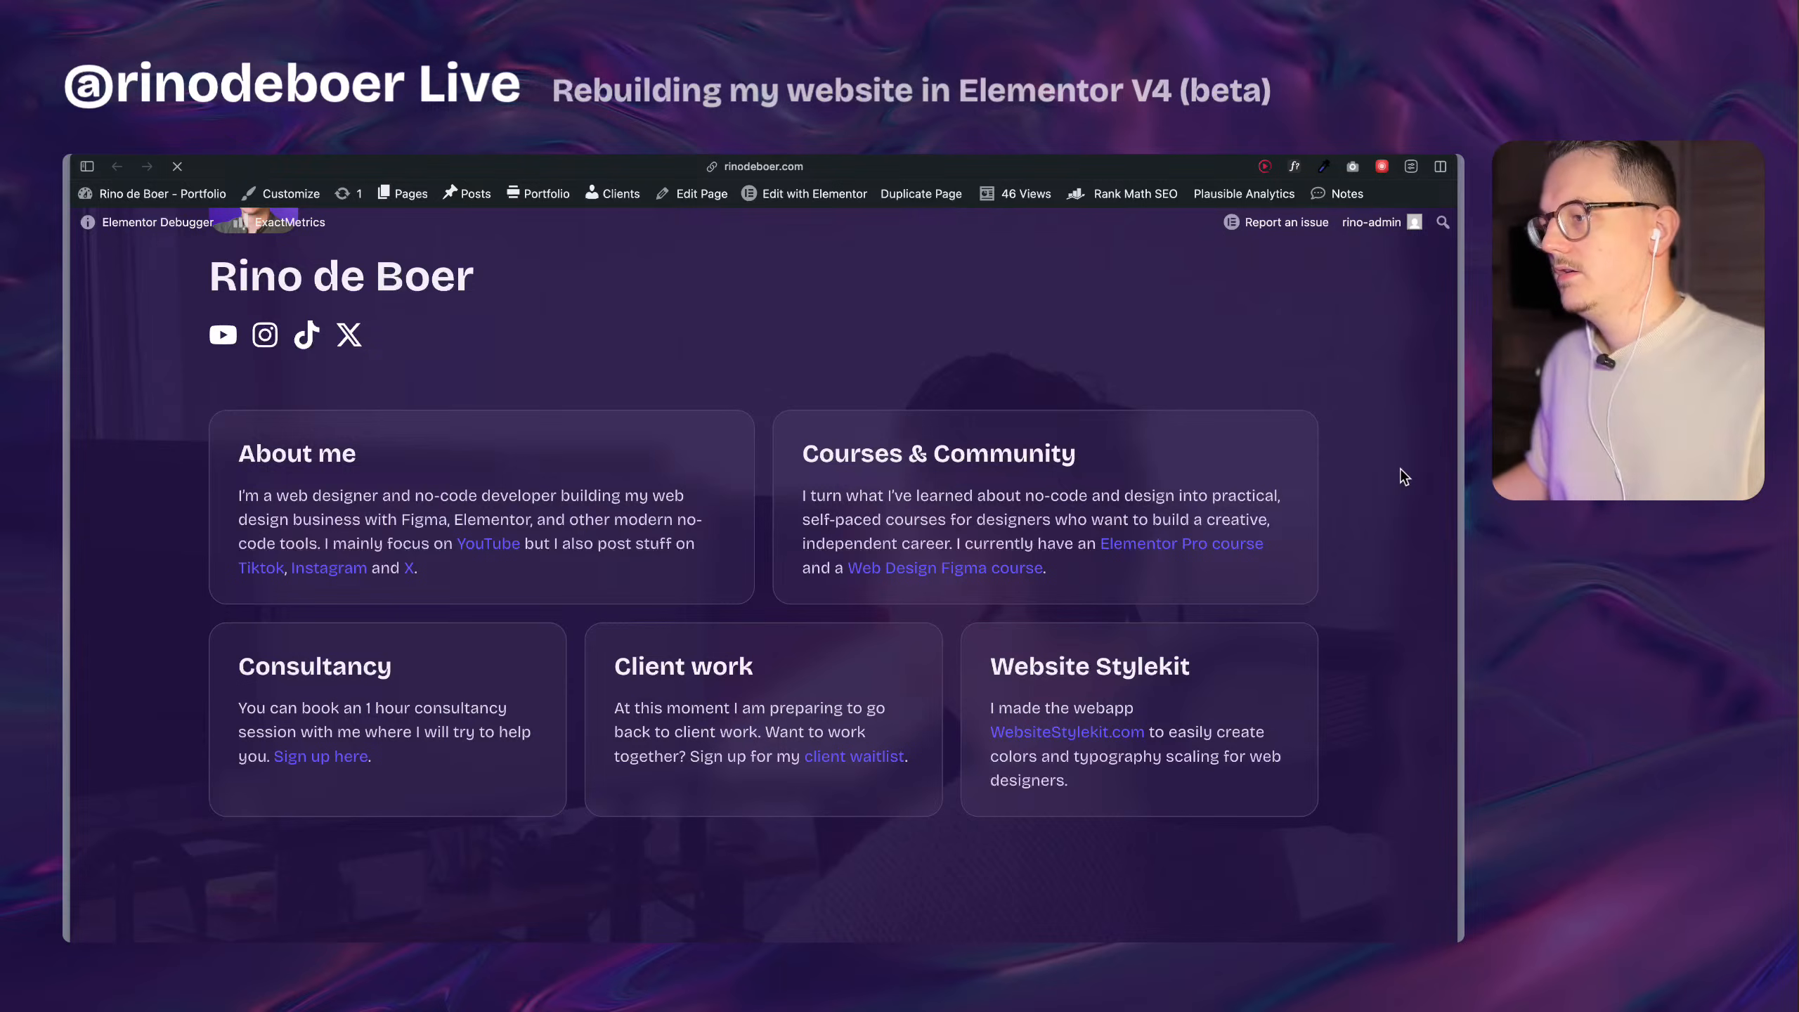
scroll(1380, 587, "down", 3)
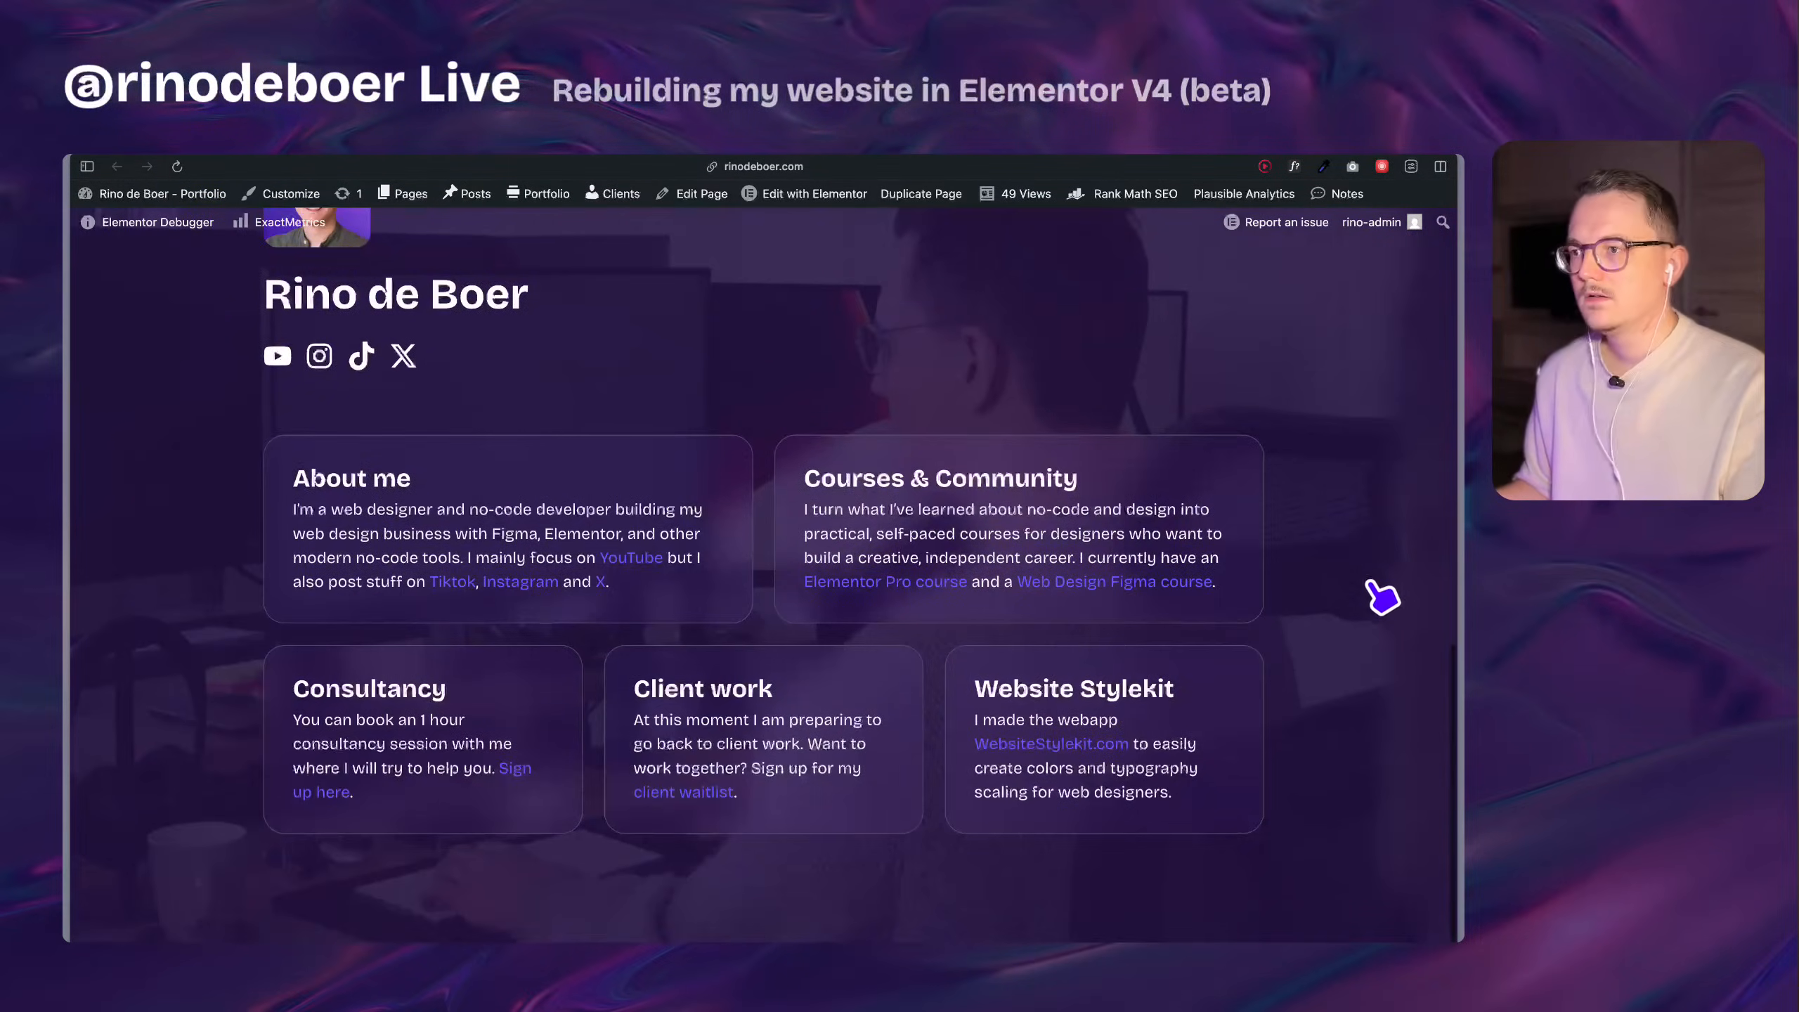
mouse_move(1462, 641)
left_mouse_down()
mouse_move(592, 652)
mouse_move(1460, 616)
left_mouse_up()
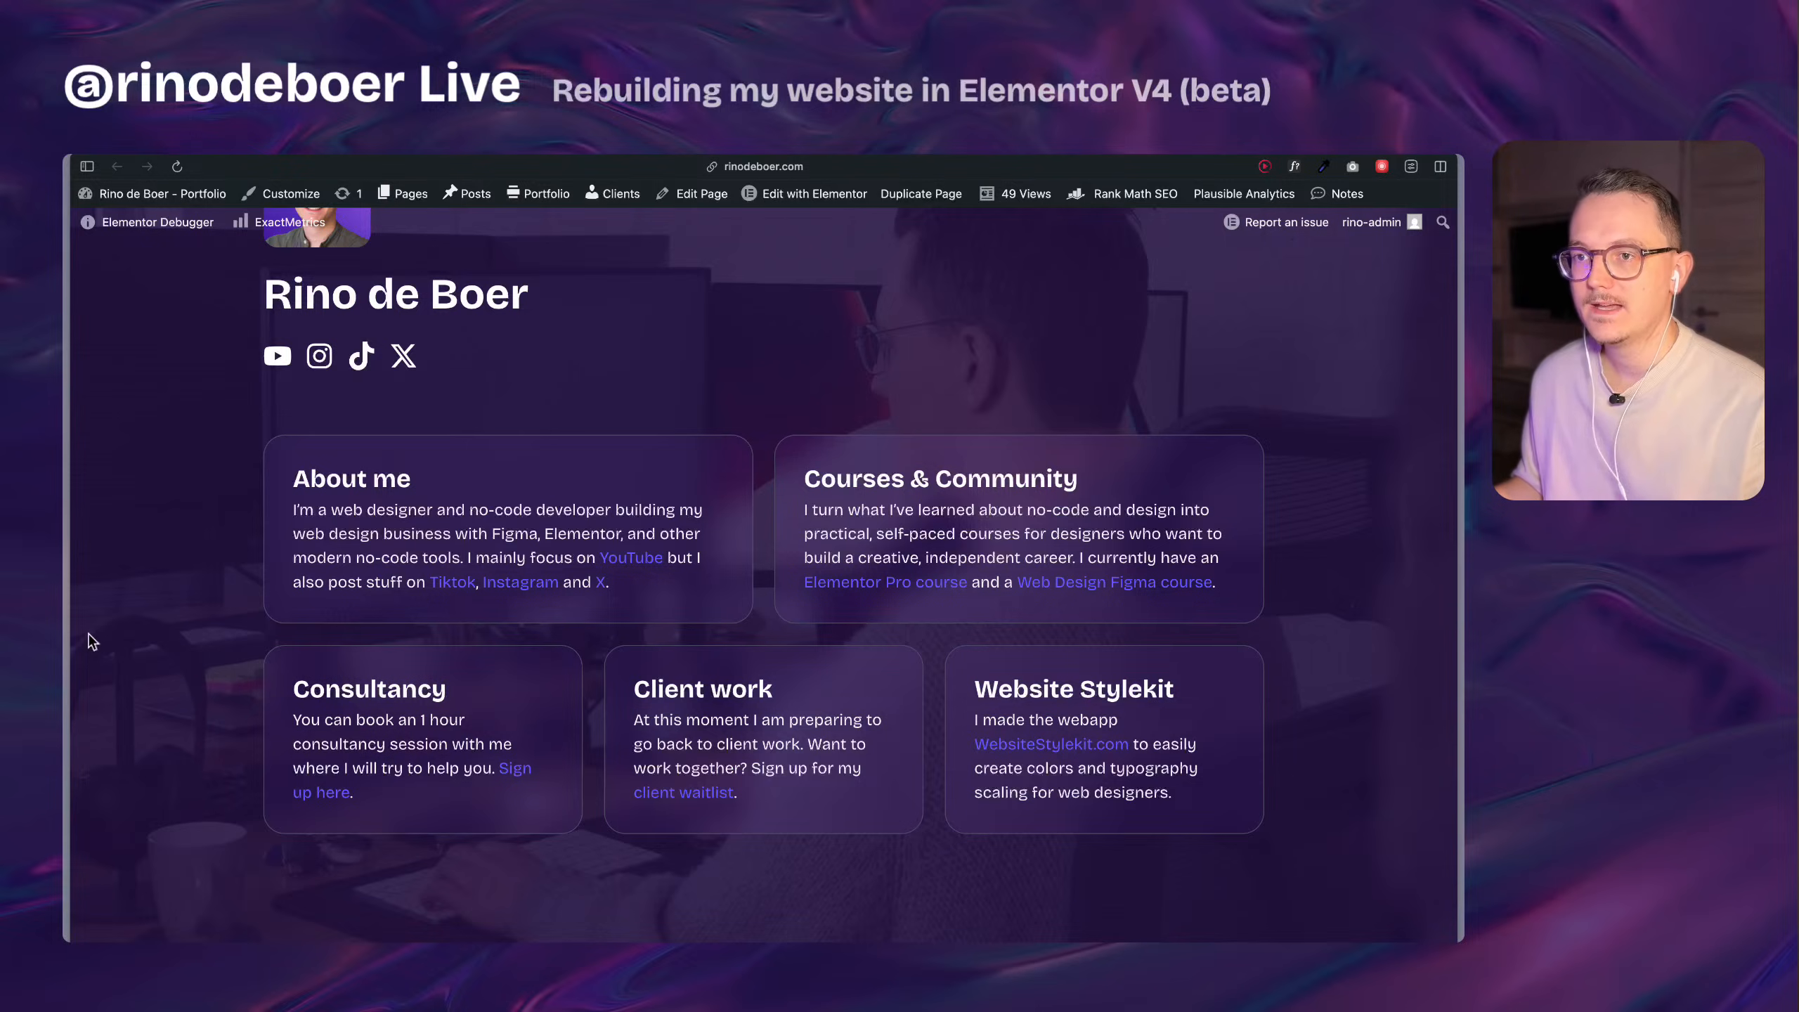
Return to the editor and examine the inner container's boxed-1260 class size settings and the outer section's class.
mouse_move(65, 642)
left_click(198, 641)
scroll(581, 587, "down", 3)
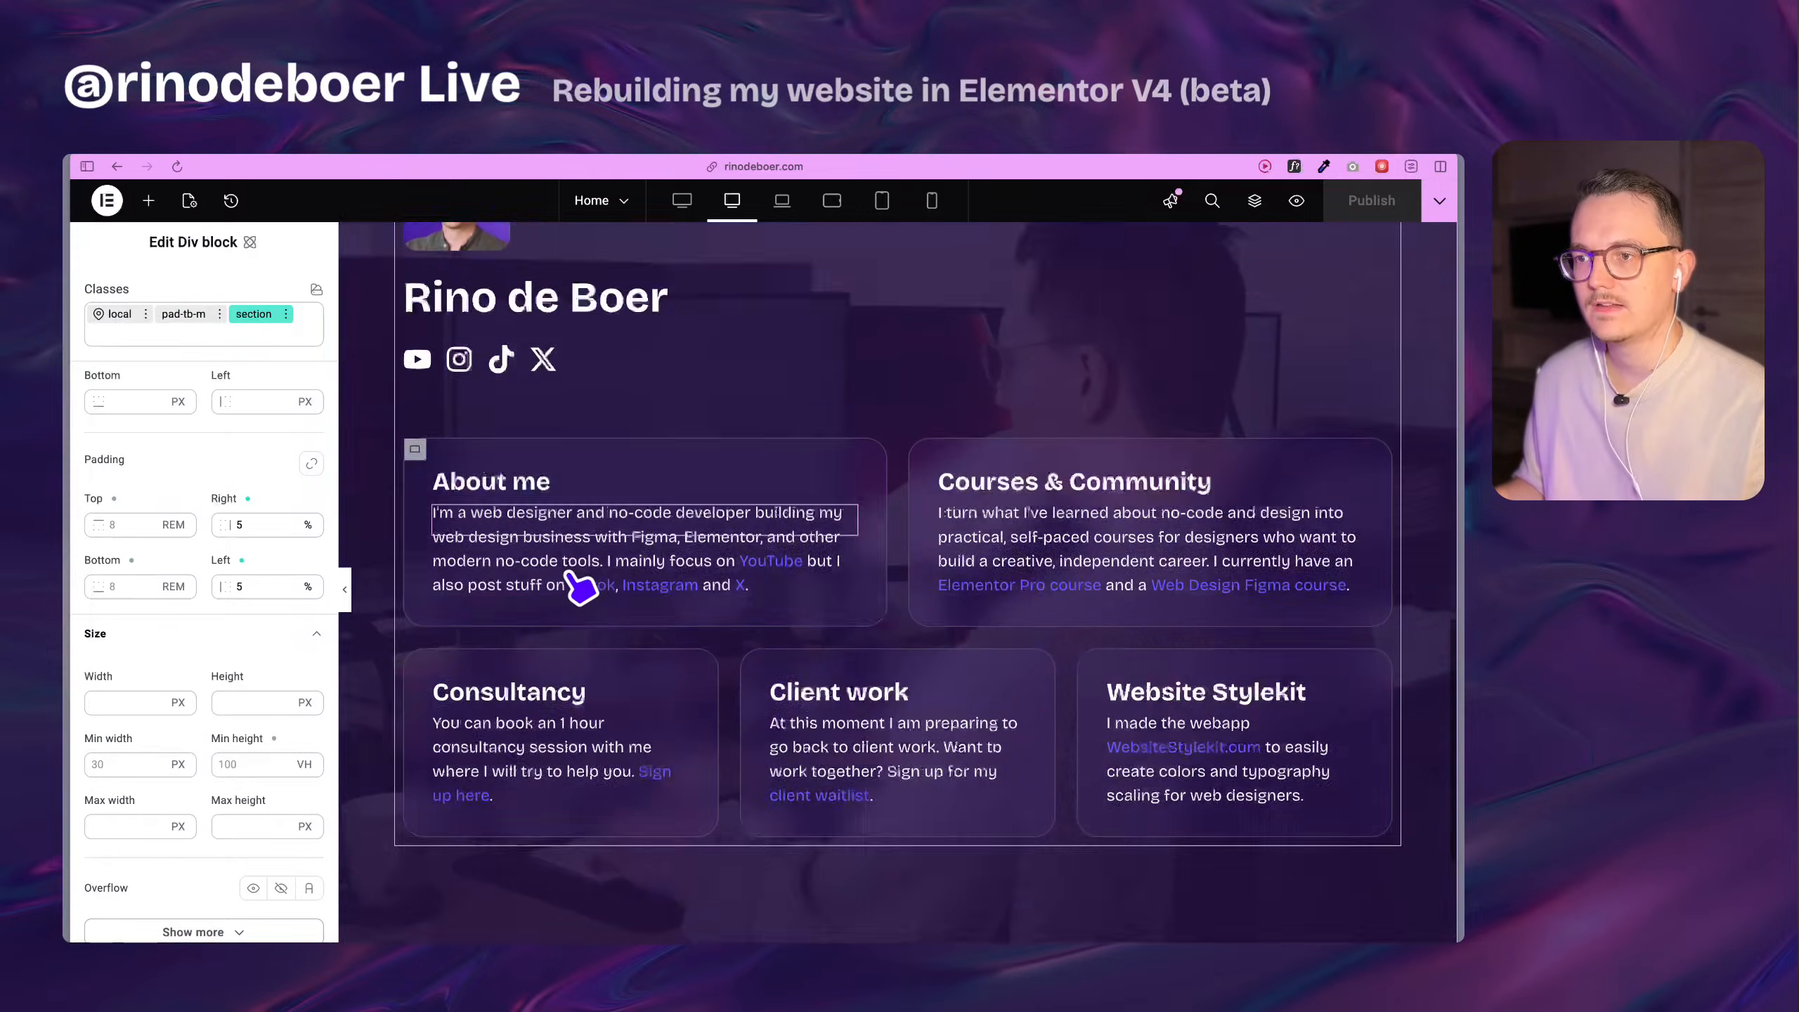
scroll(534, 446, "up", 4)
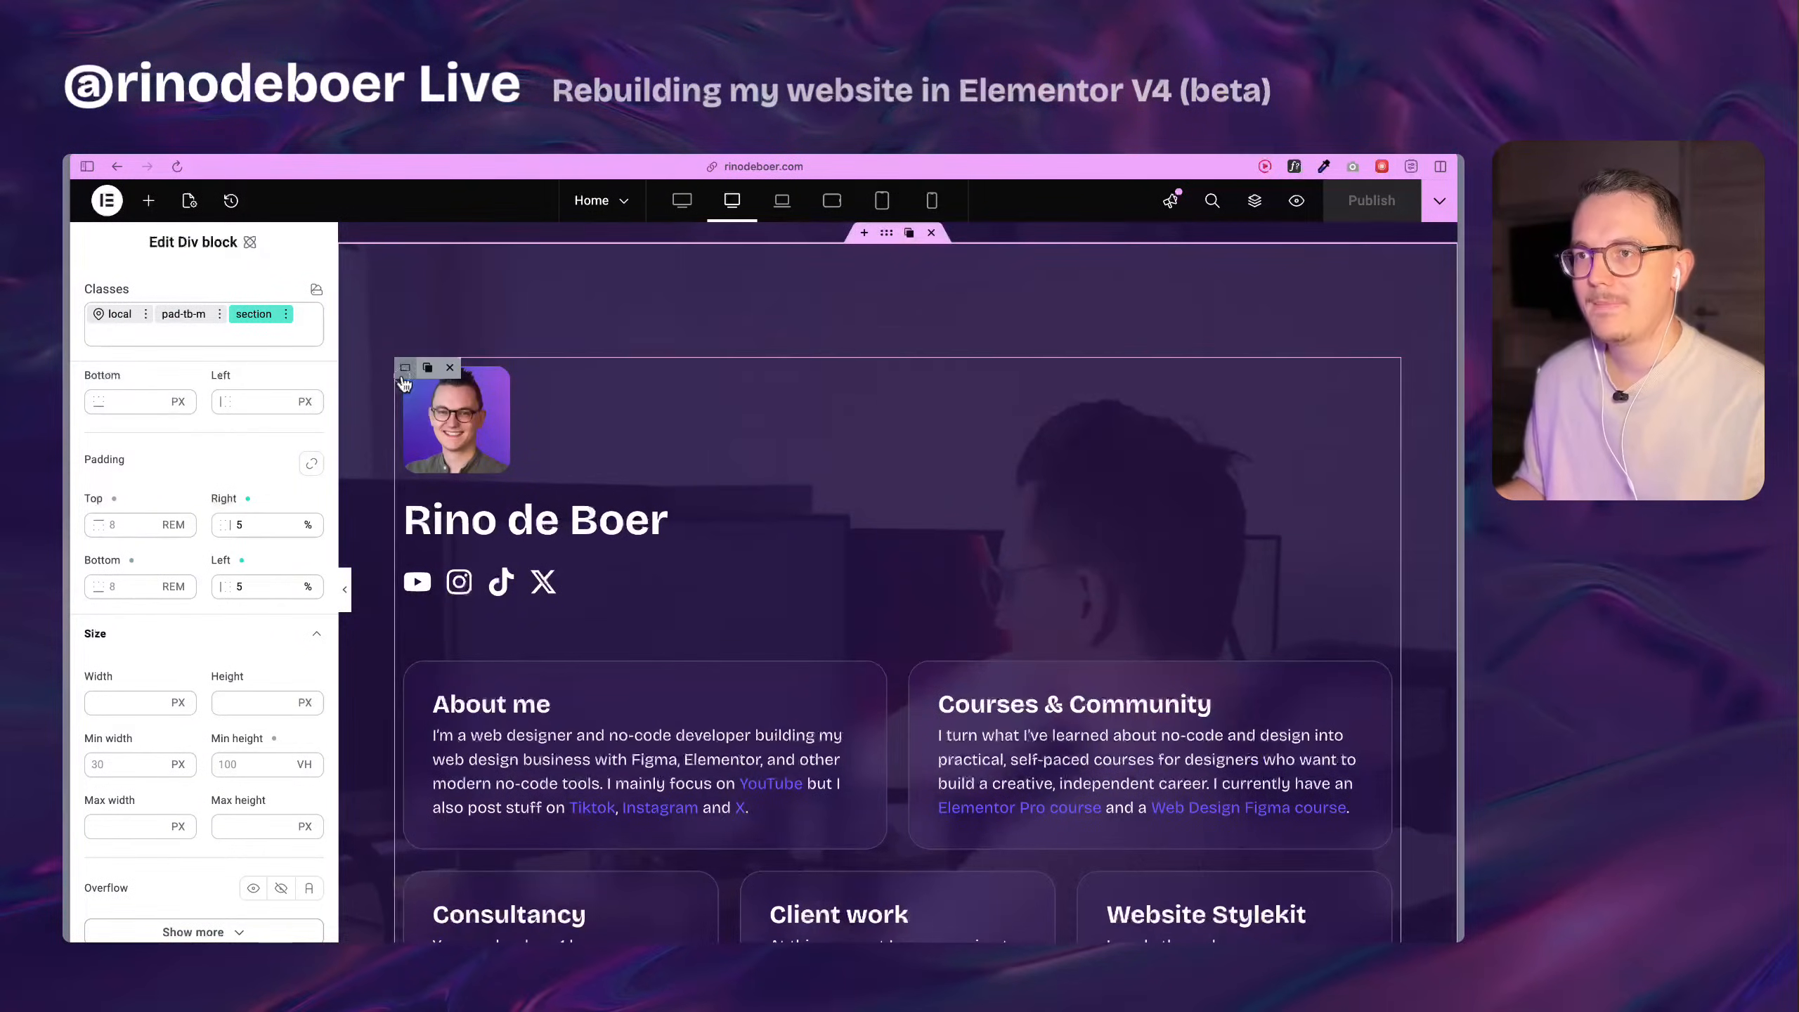
left_click(404, 368)
left_click(183, 347)
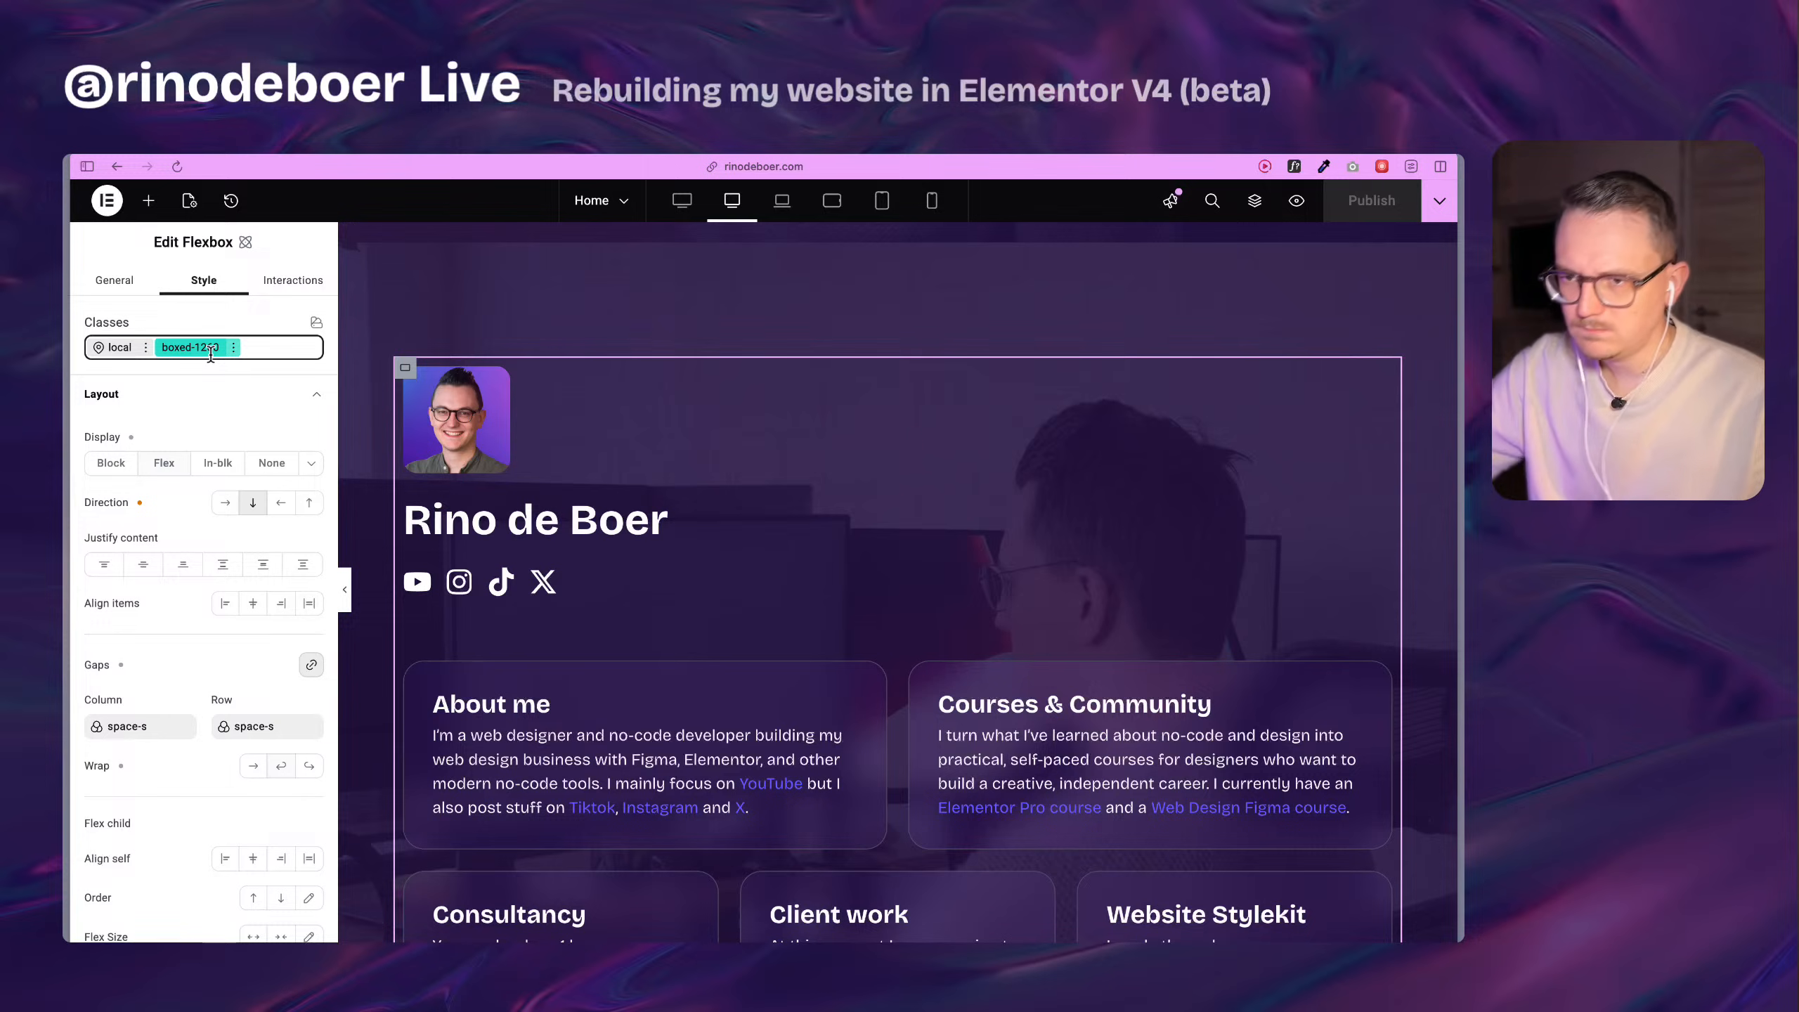
scroll(161, 453, "down", 10)
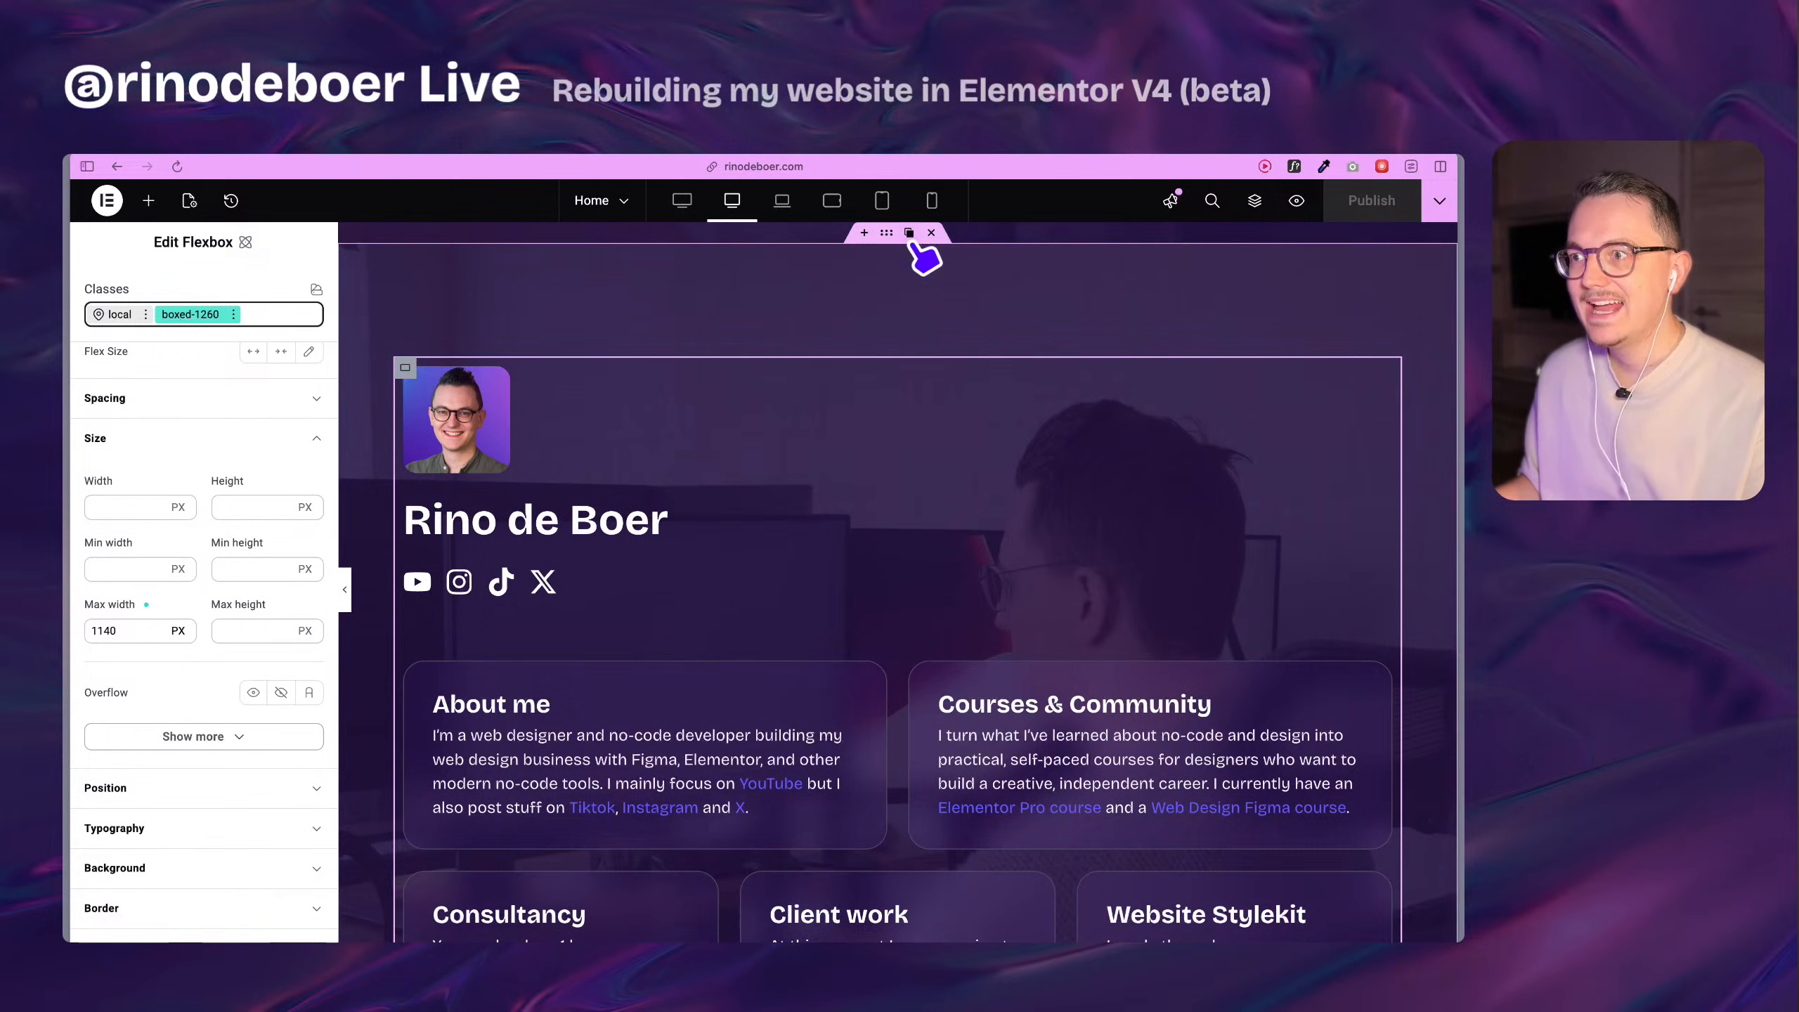
left_click(889, 237)
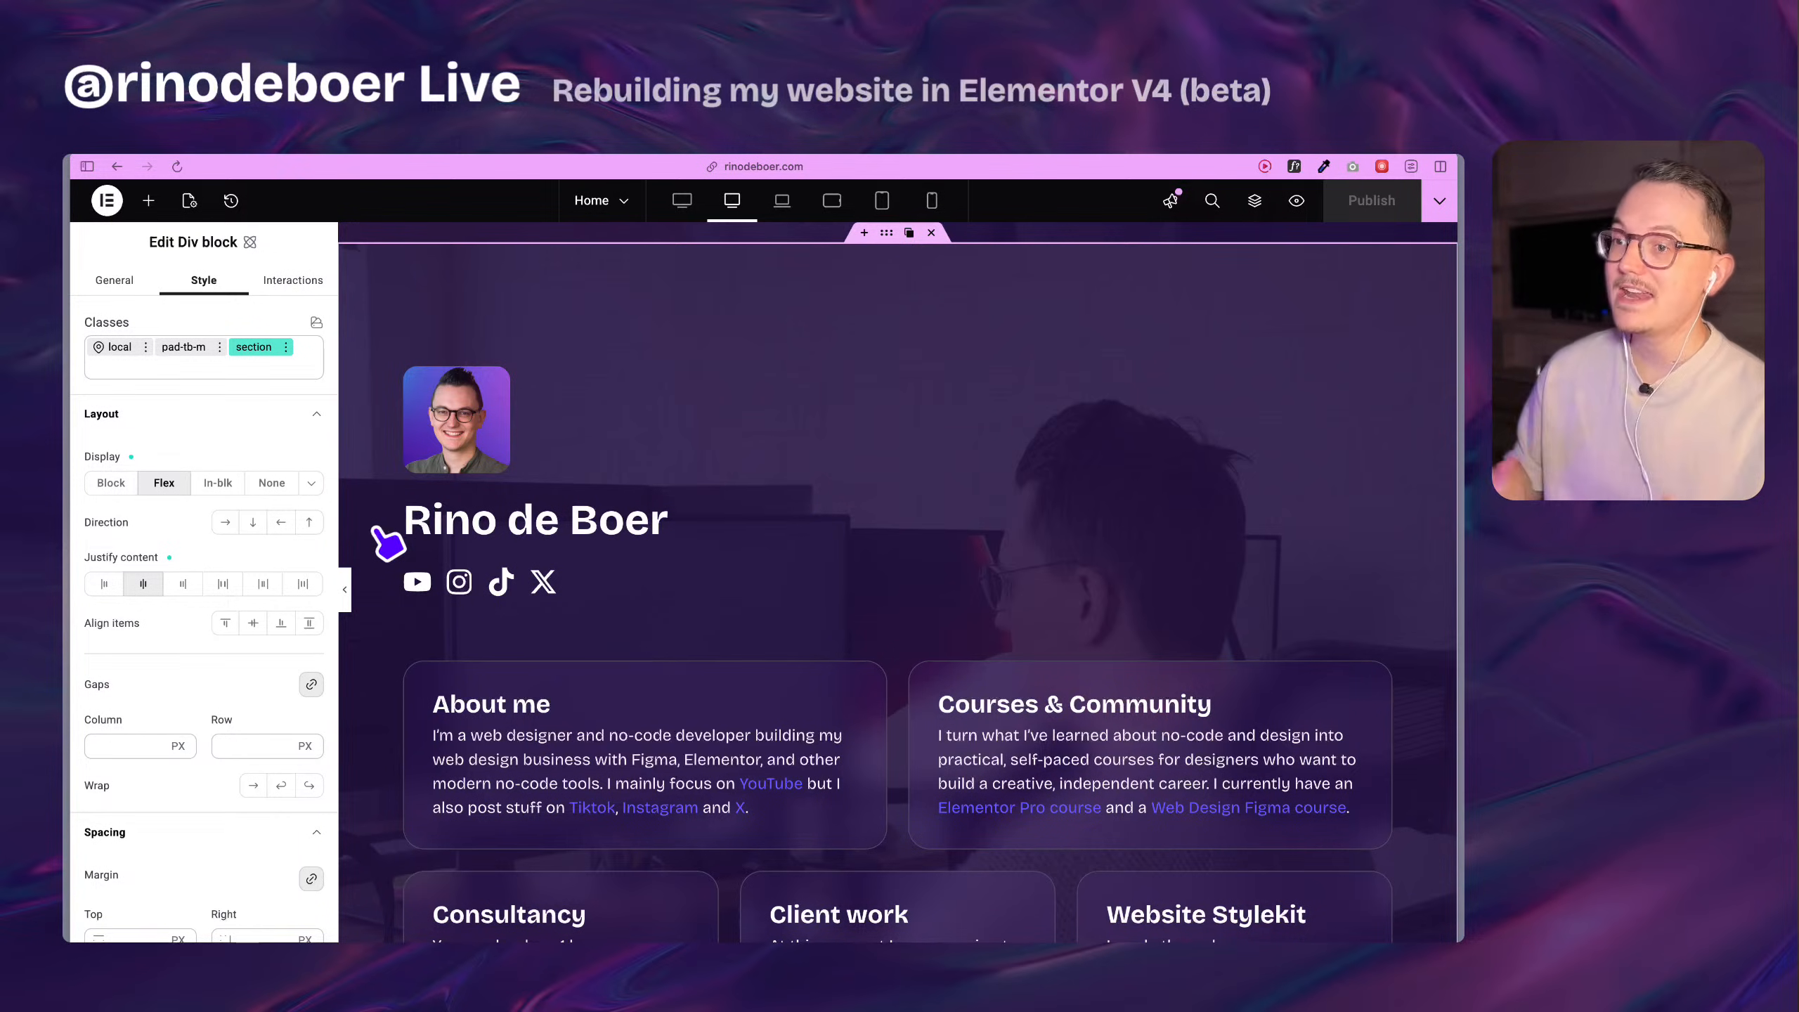
Review the live home page once more and test how its card layout responds to resizing the browser.
mouse_move(67, 536)
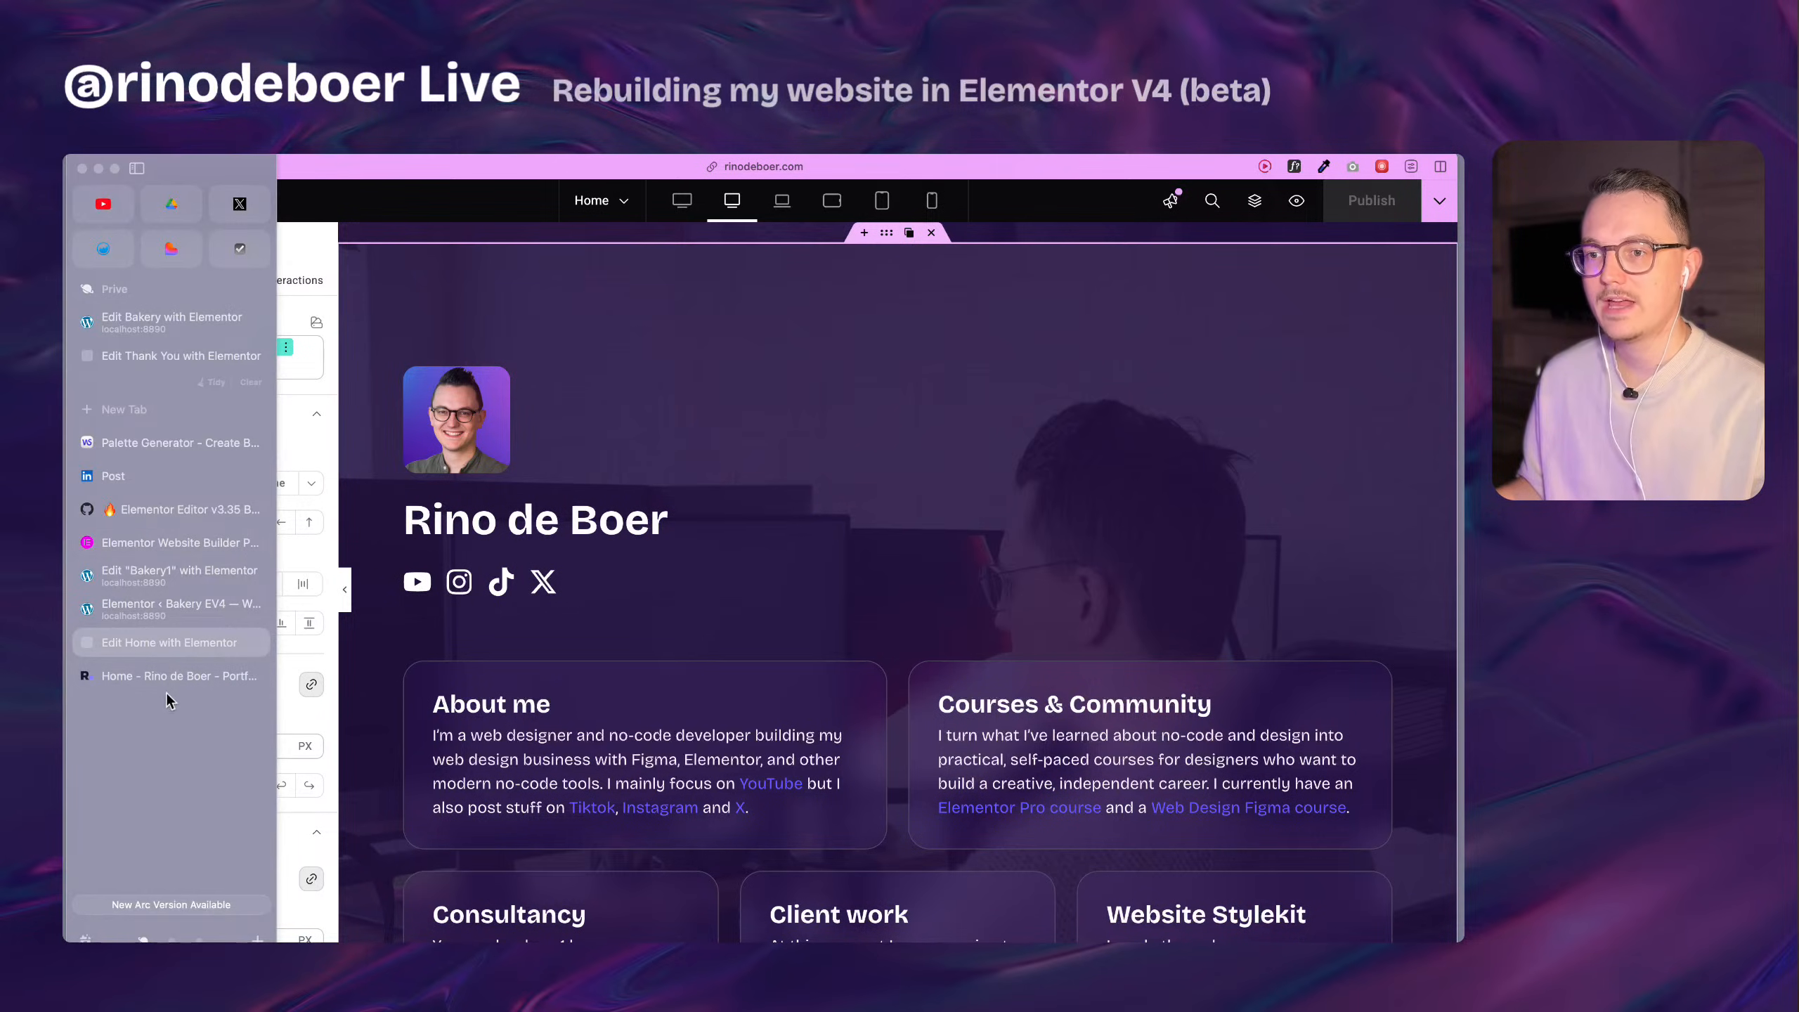
left_click(149, 679)
scroll(1424, 583, "up", 3)
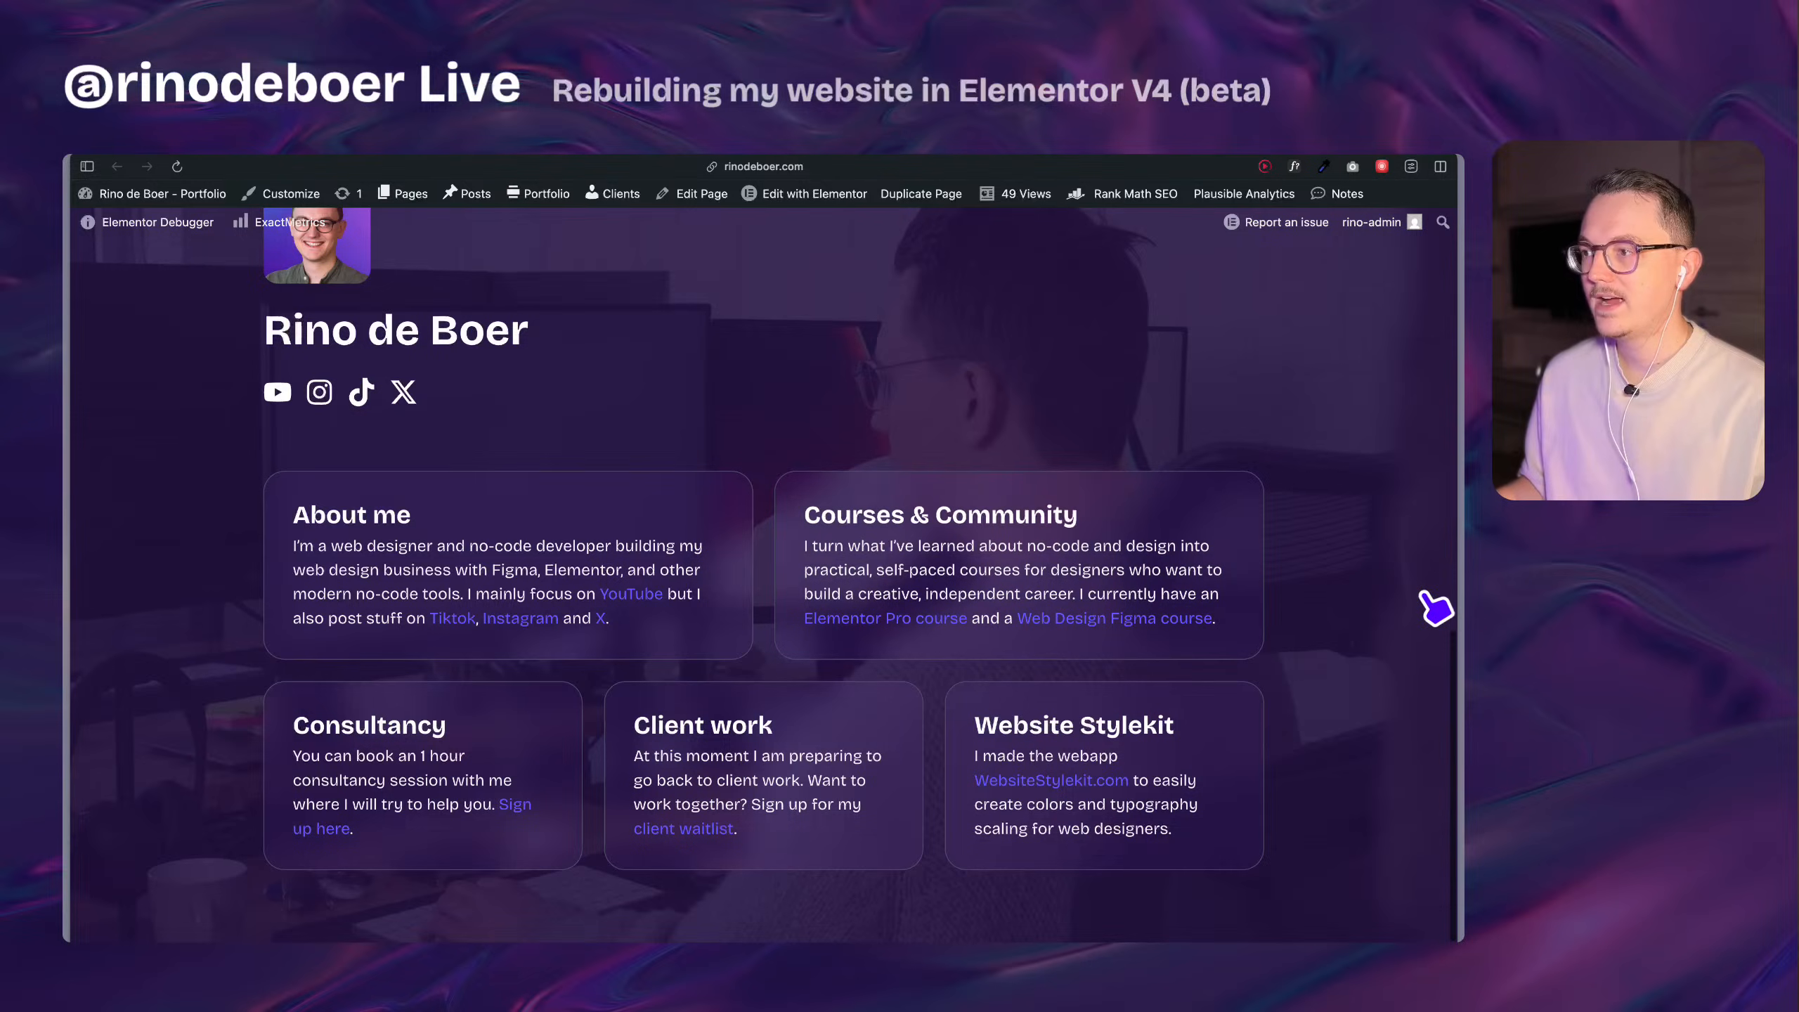
scroll(1364, 599, "down", 3)
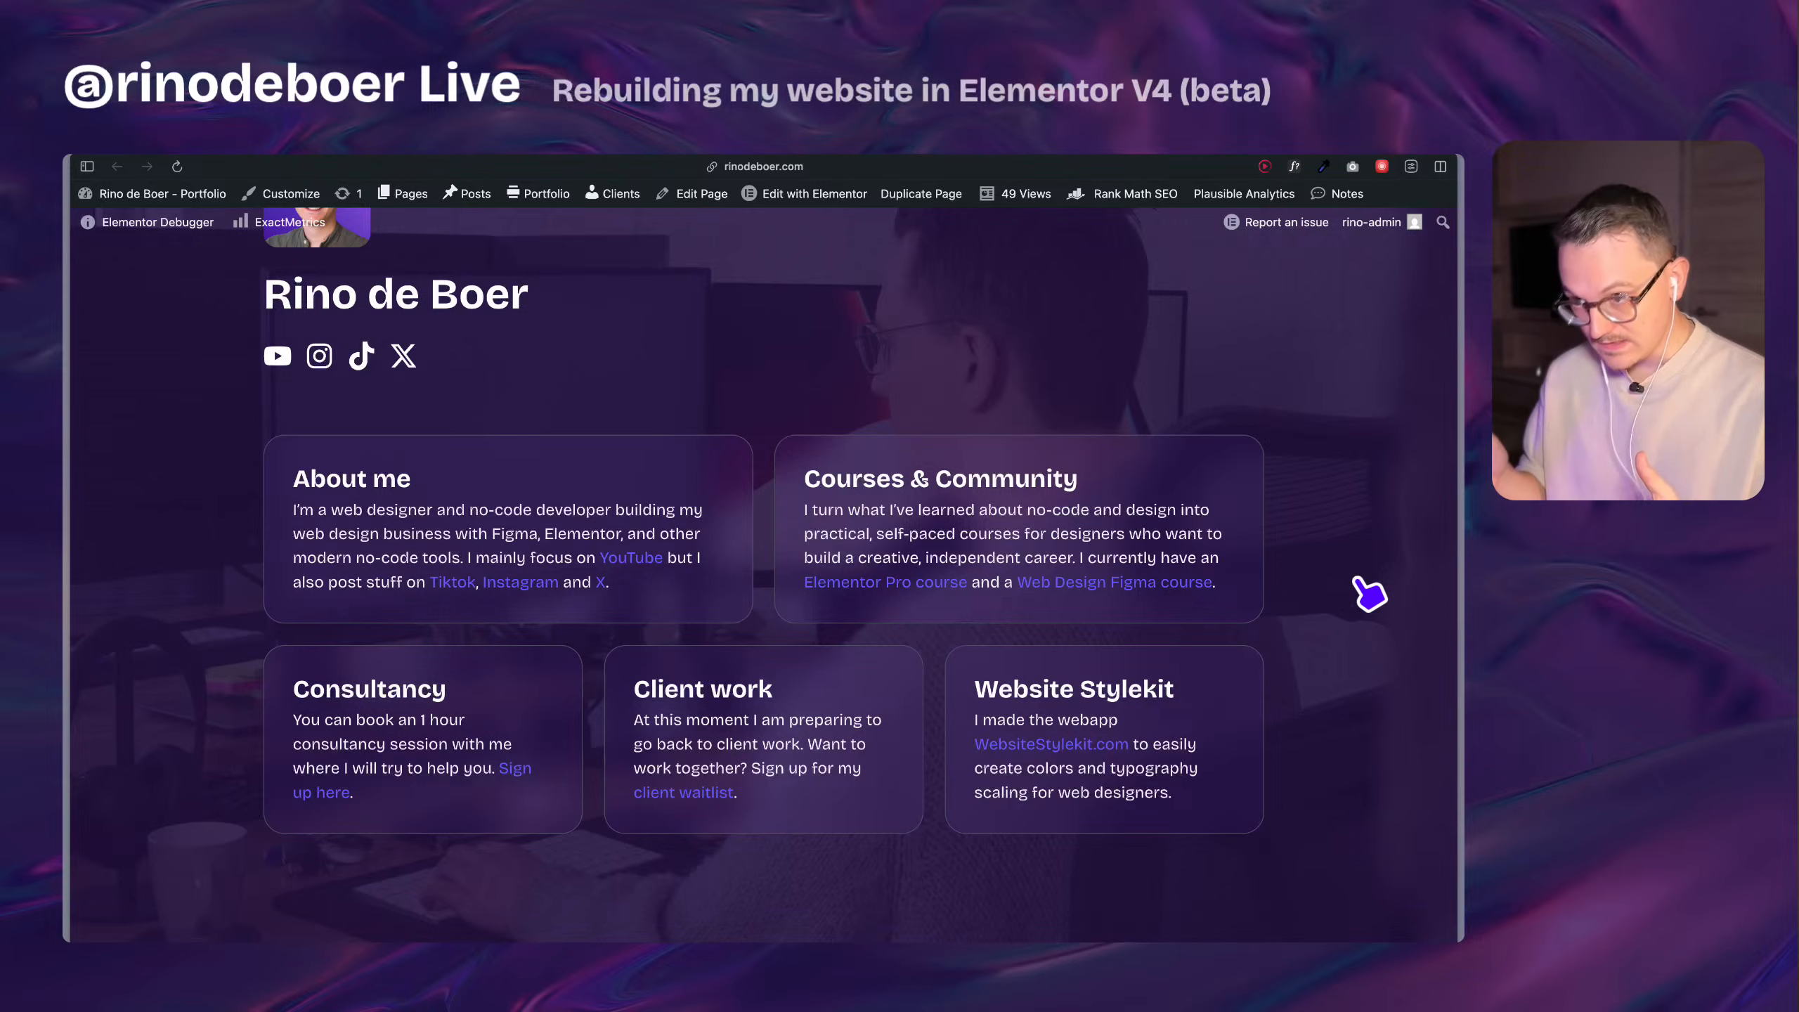
mouse_move(1458, 587)
left_mouse_down()
mouse_move(1293, 613)
mouse_move(1152, 562)
mouse_move(436, 568)
mouse_move(1460, 567)
left_mouse_up()
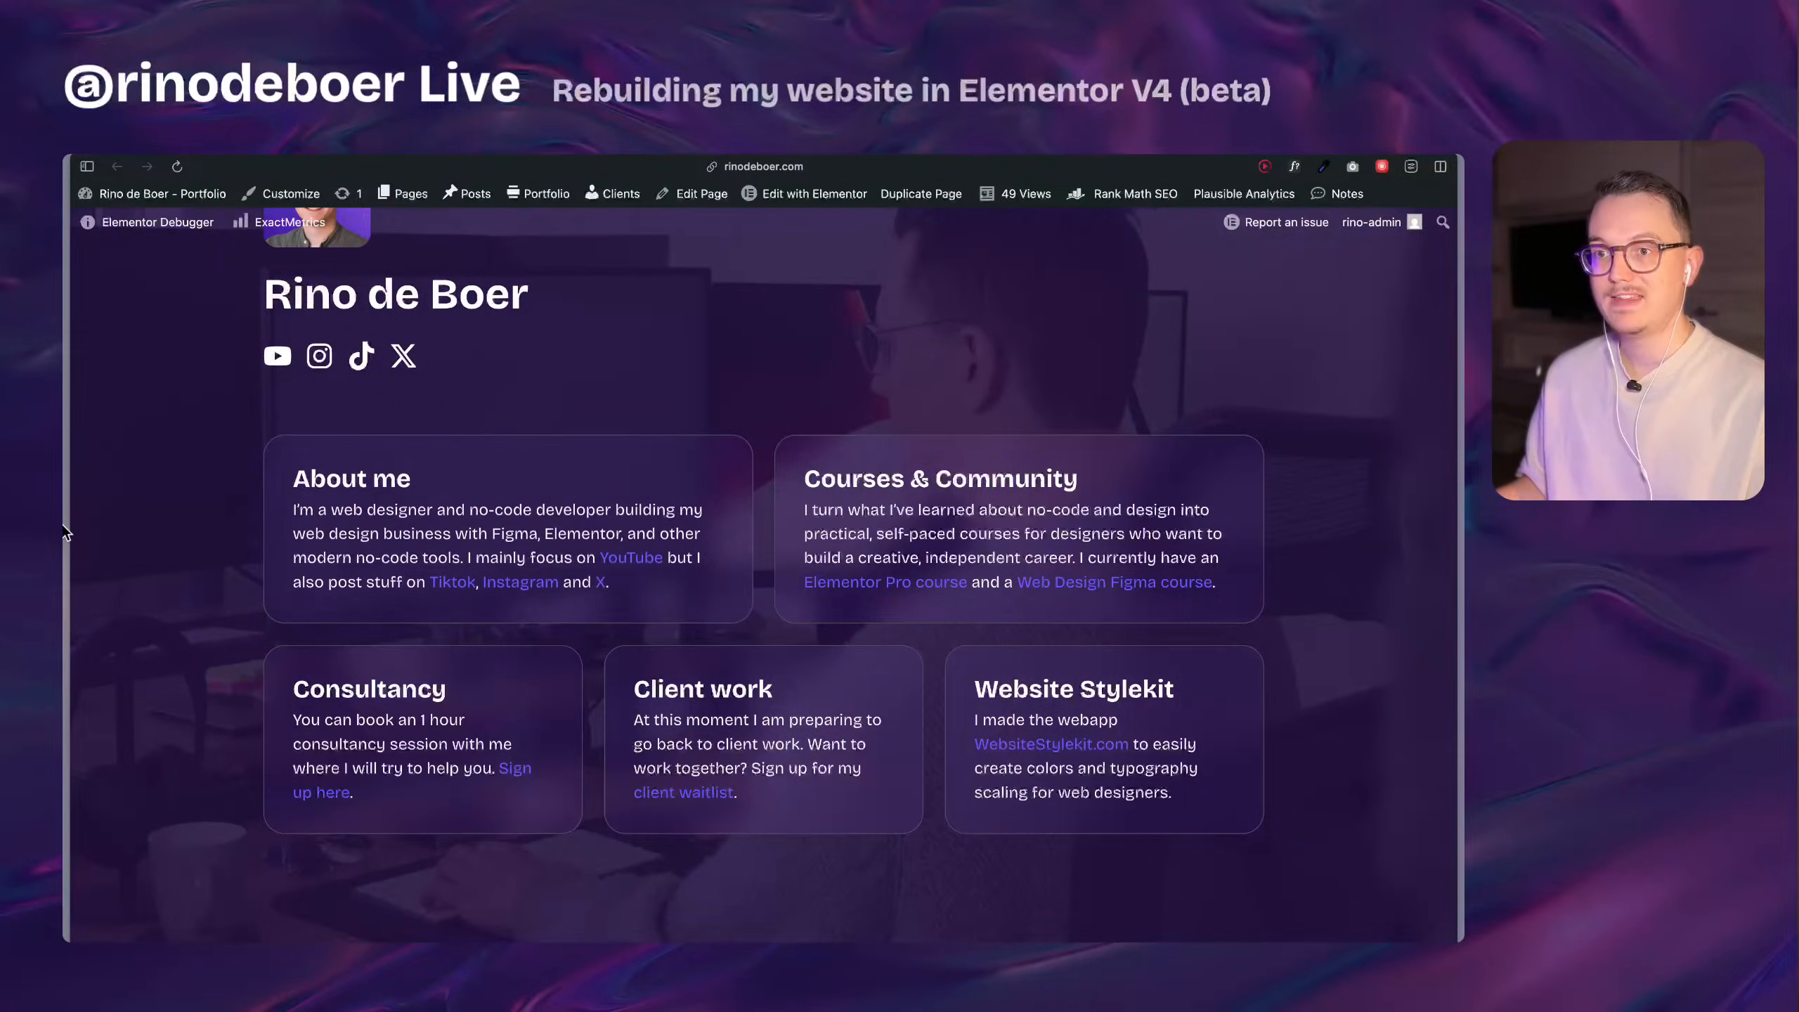
Preview the home page in the editor at the laptop, tablet landscape and tablet portrait breakpoints.
mouse_move(67, 538)
left_click(268, 649)
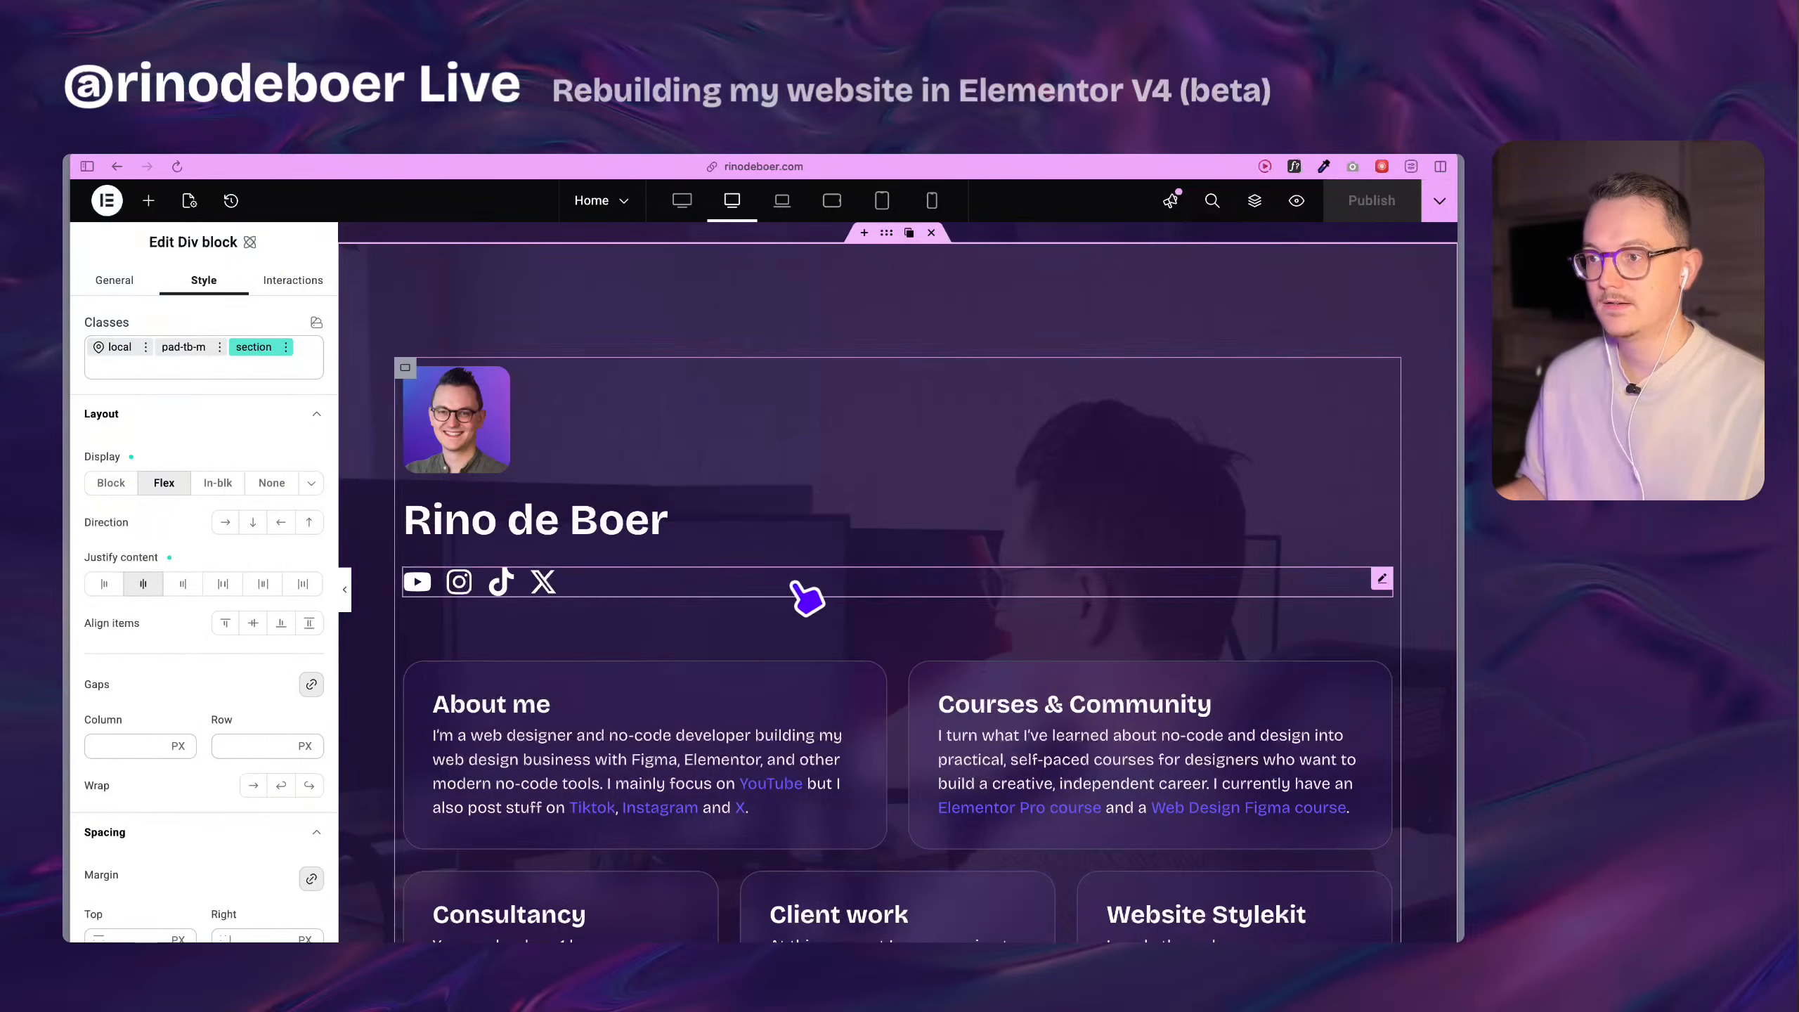
scroll(804, 595, "down", 10)
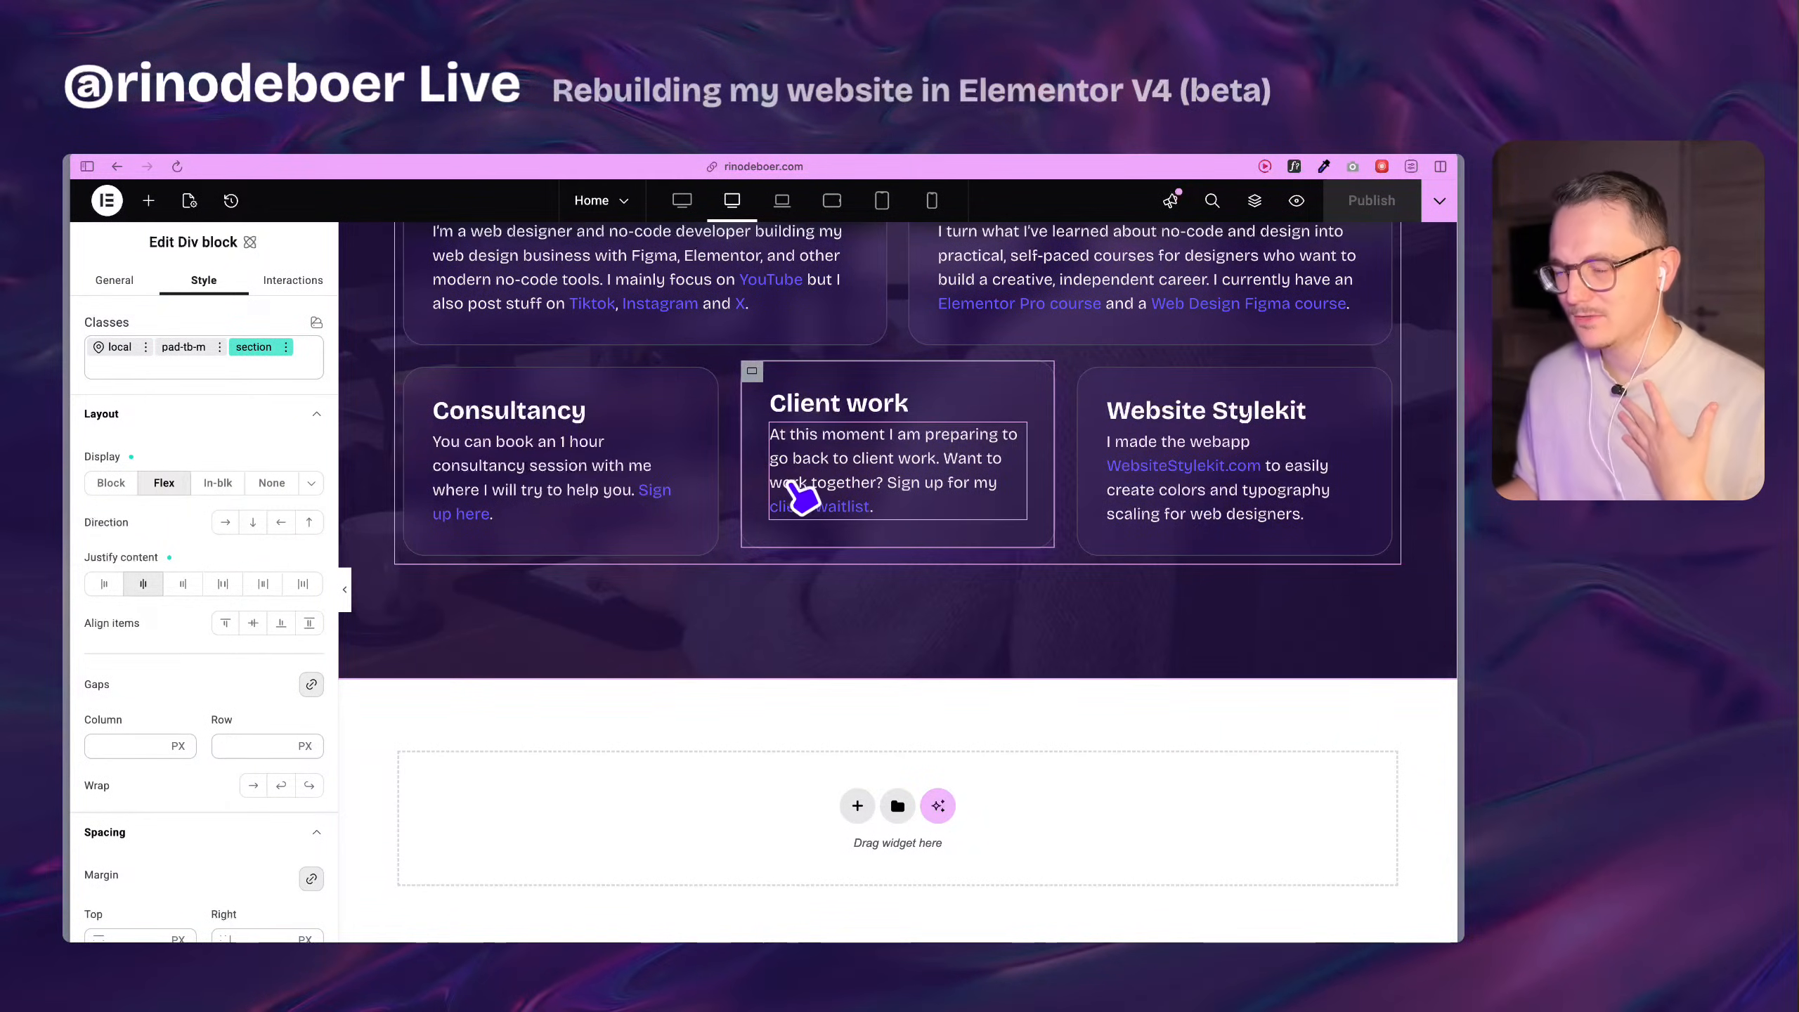
scroll(871, 425, "up", 5)
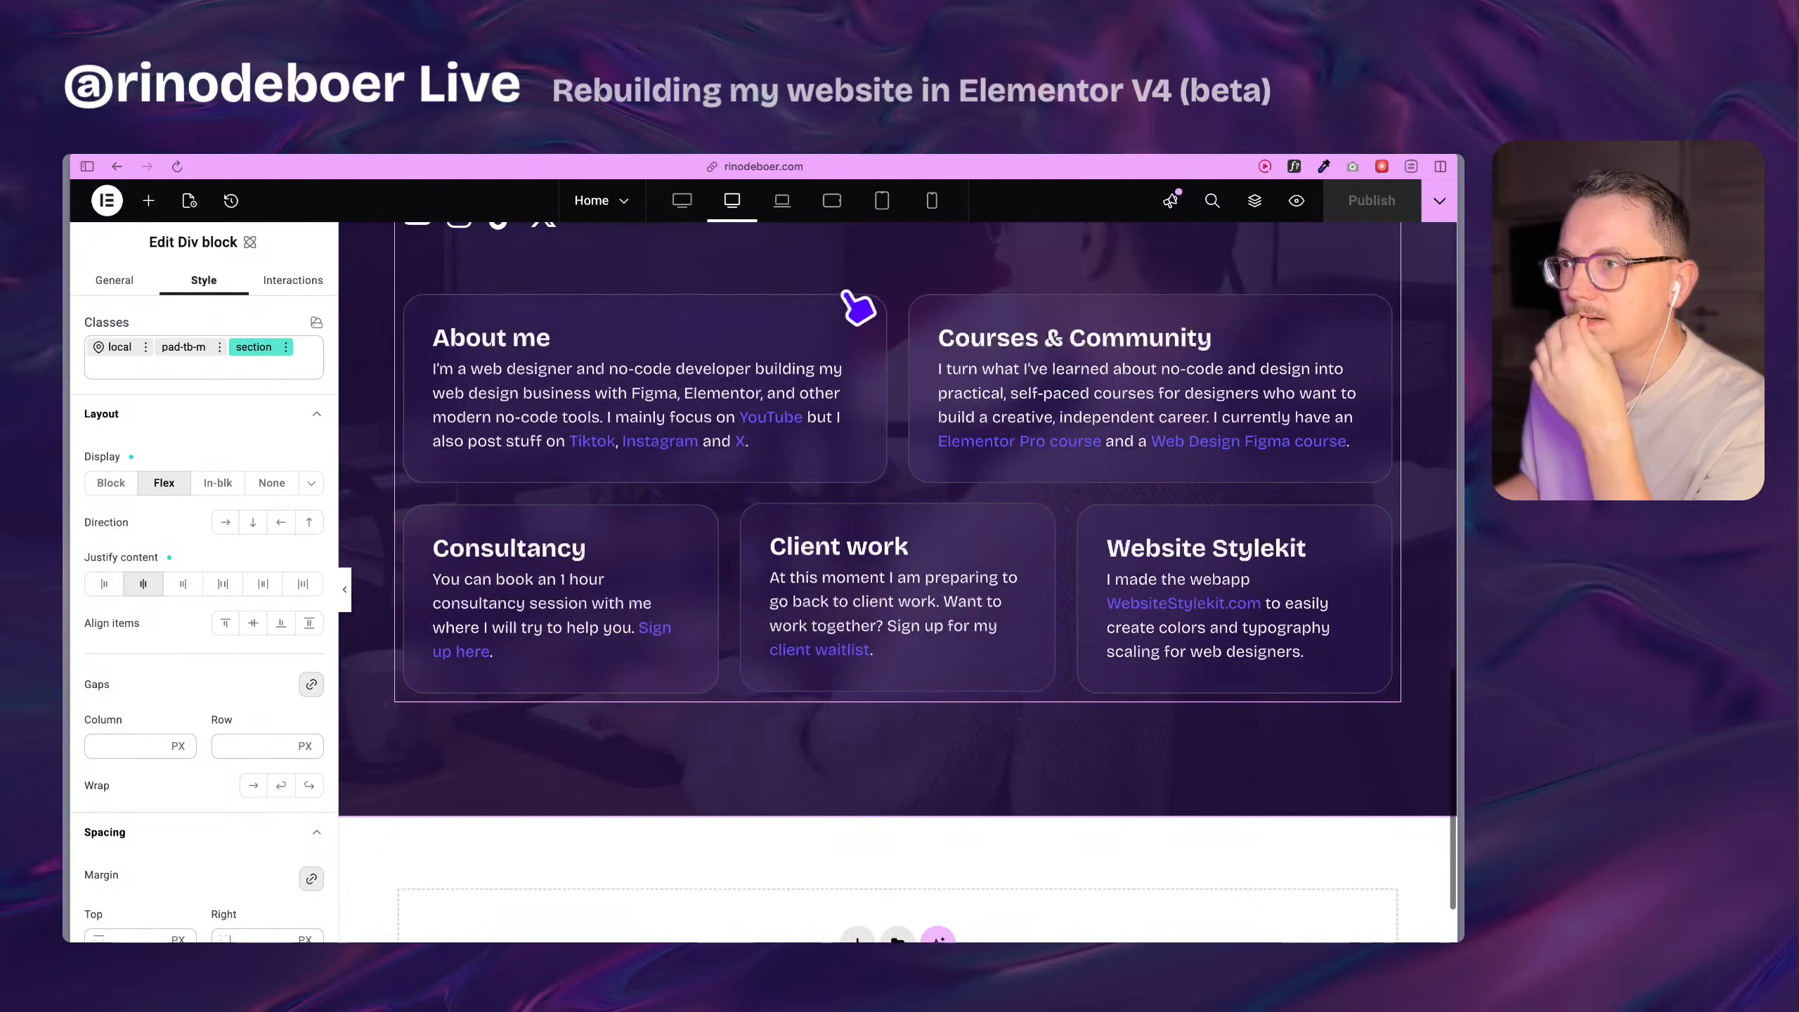
left_click(783, 206)
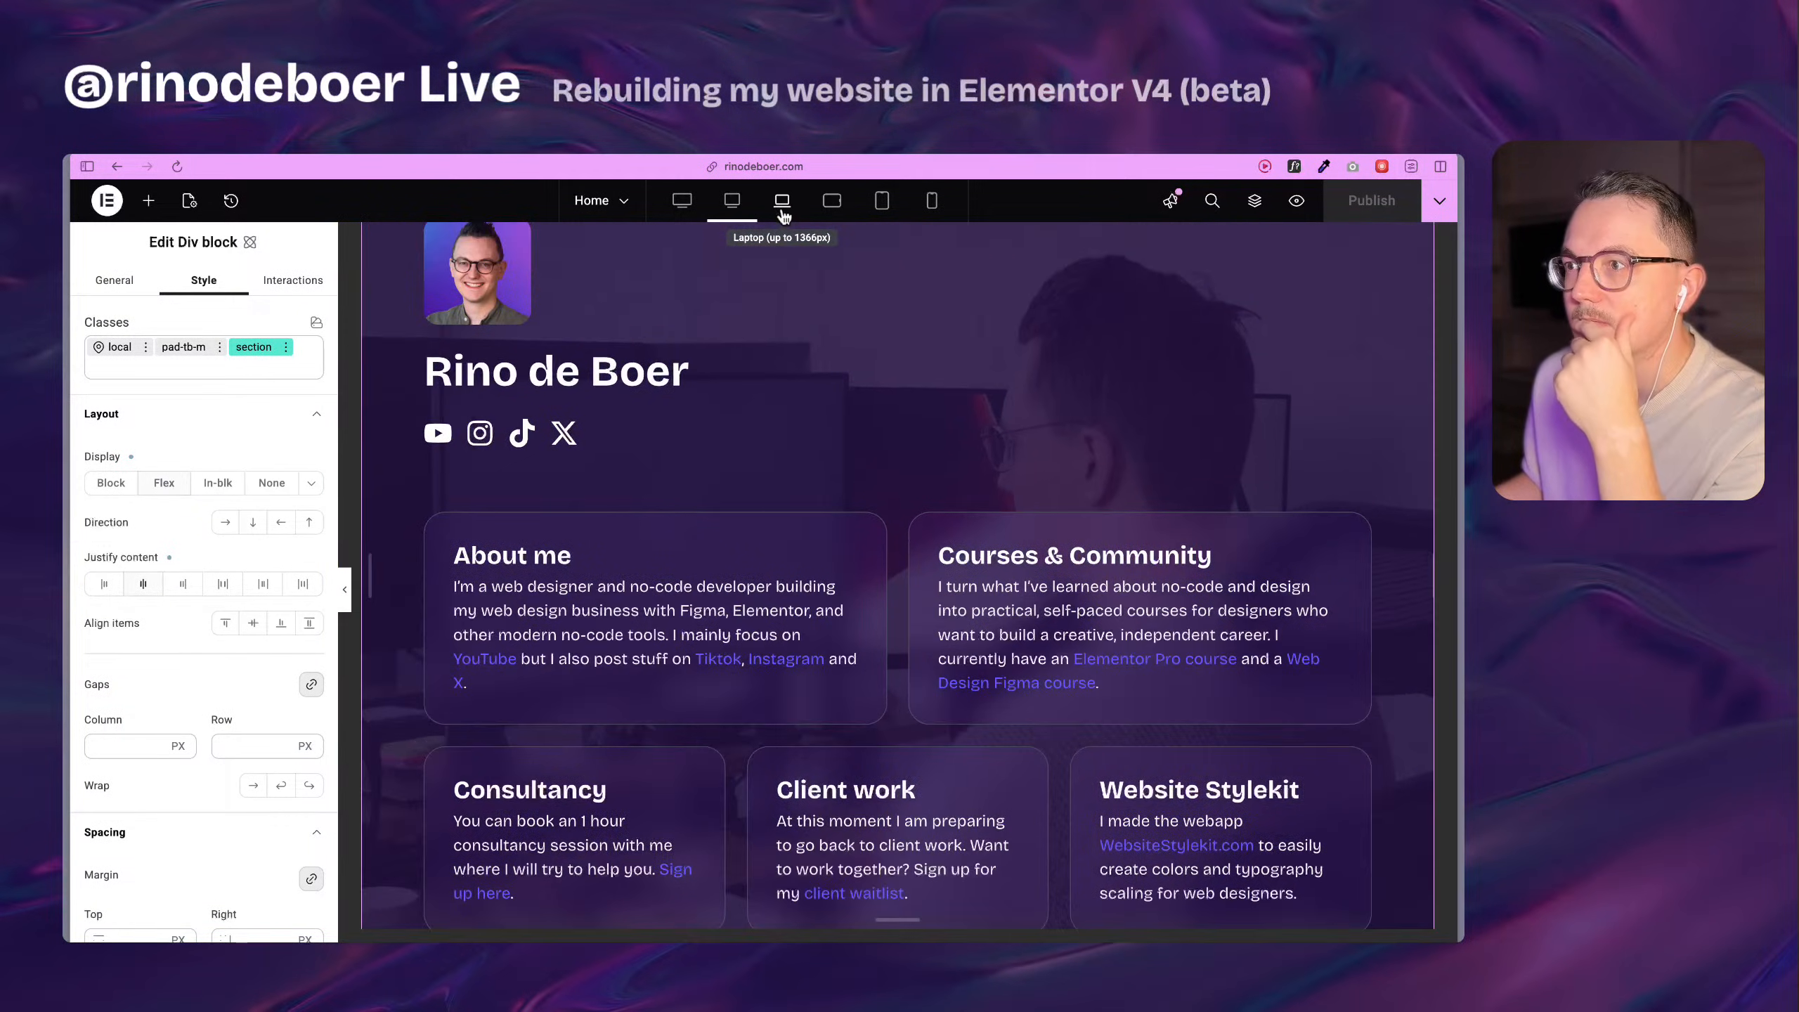
left_click(833, 204)
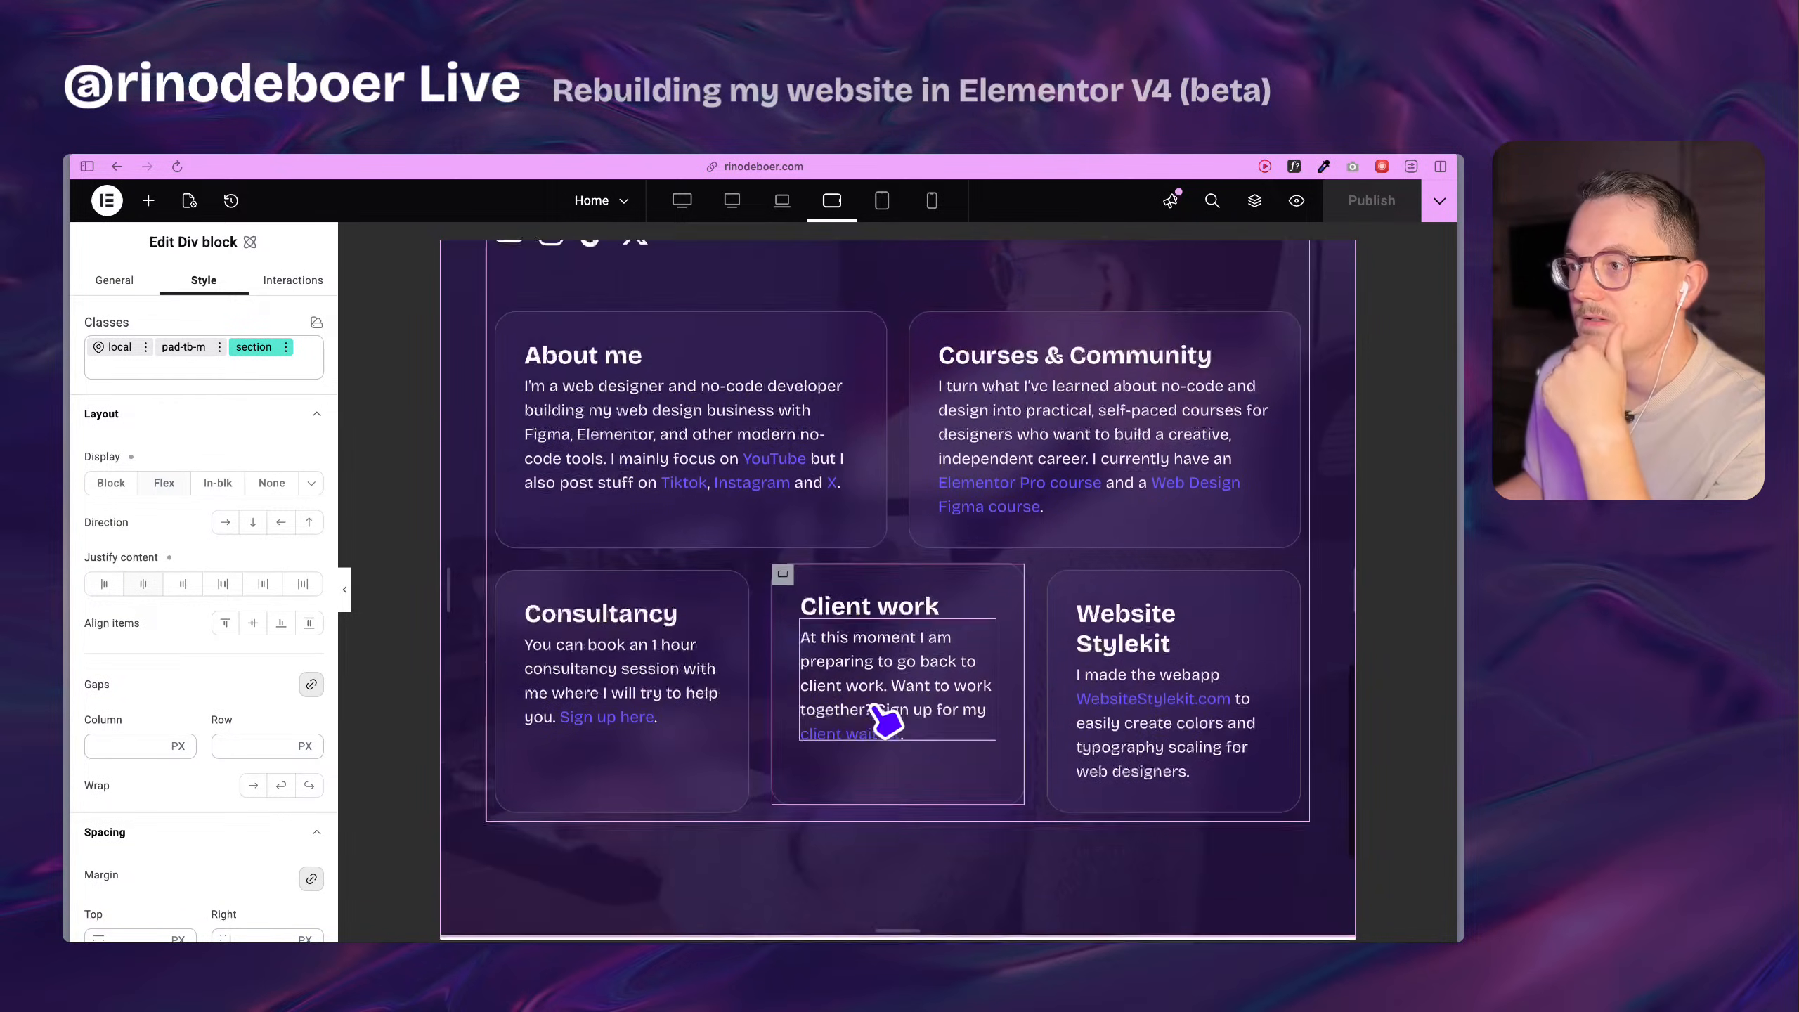
left_click(891, 204)
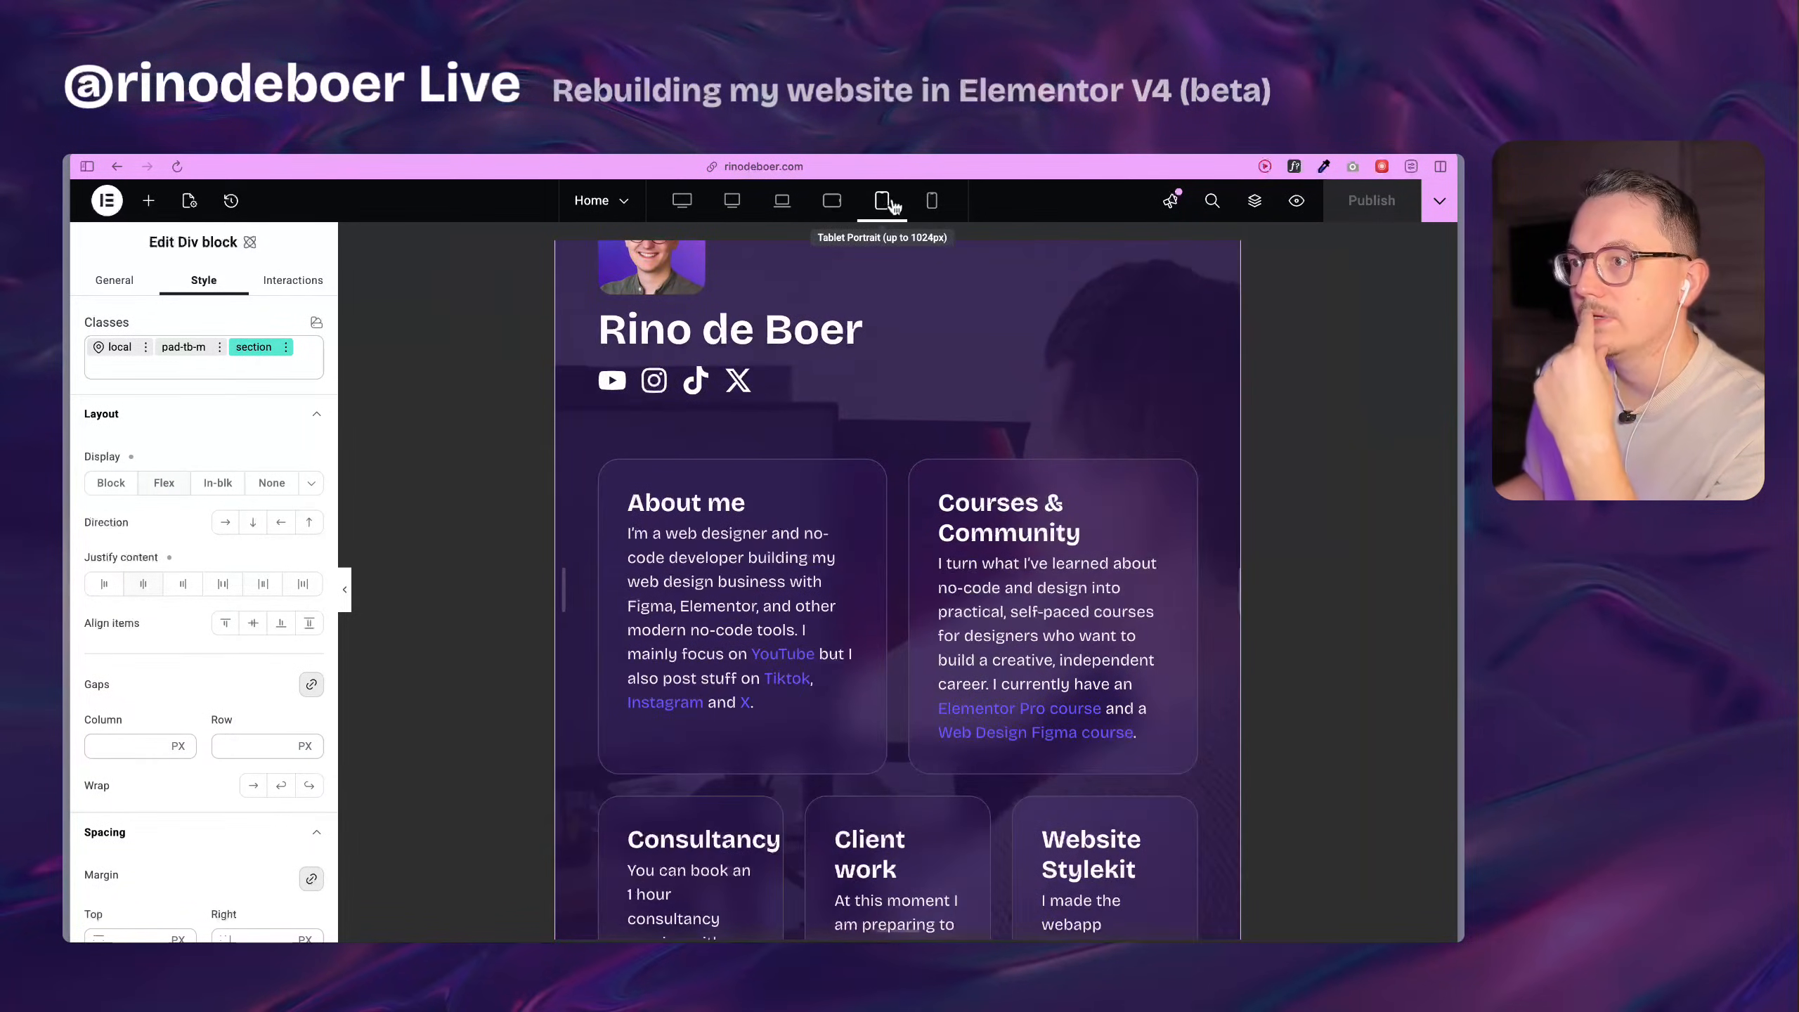
Examine the About me card's local width setting at the tablet portrait breakpoint and review the cards below it.
scroll(892, 578, "down", 4)
scroll(879, 723, "up", 2)
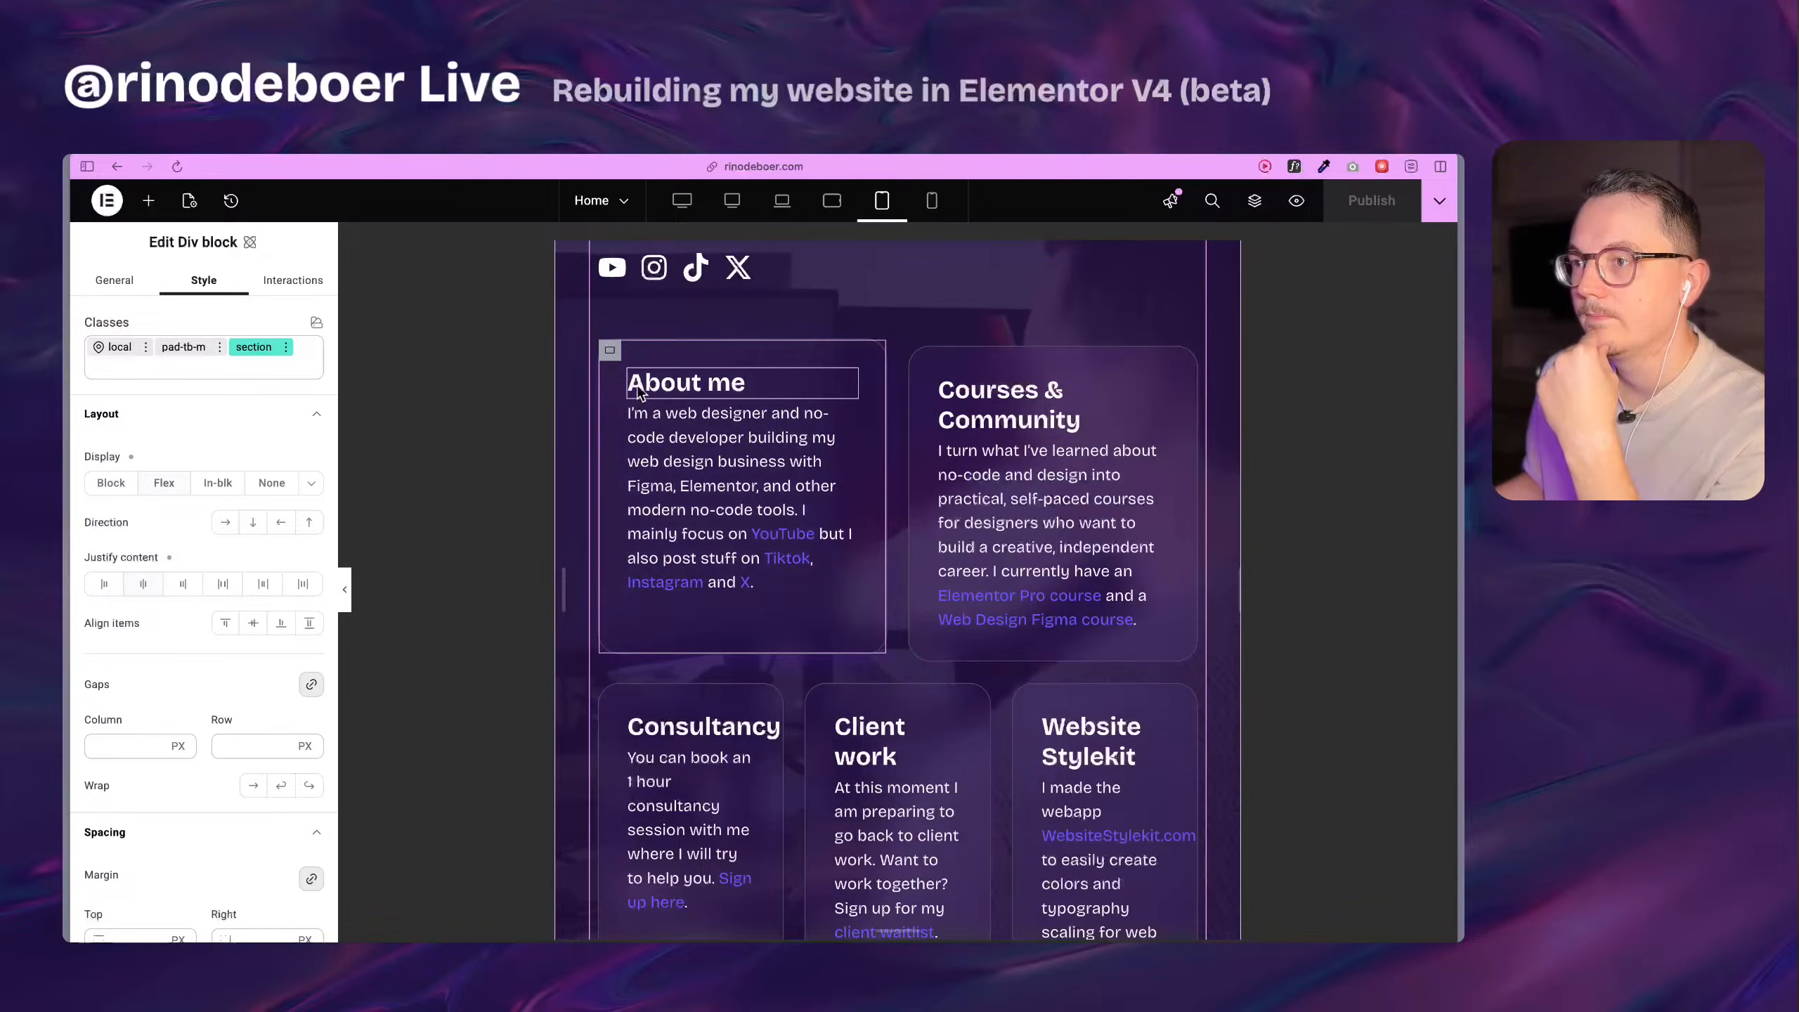
left_click(612, 354)
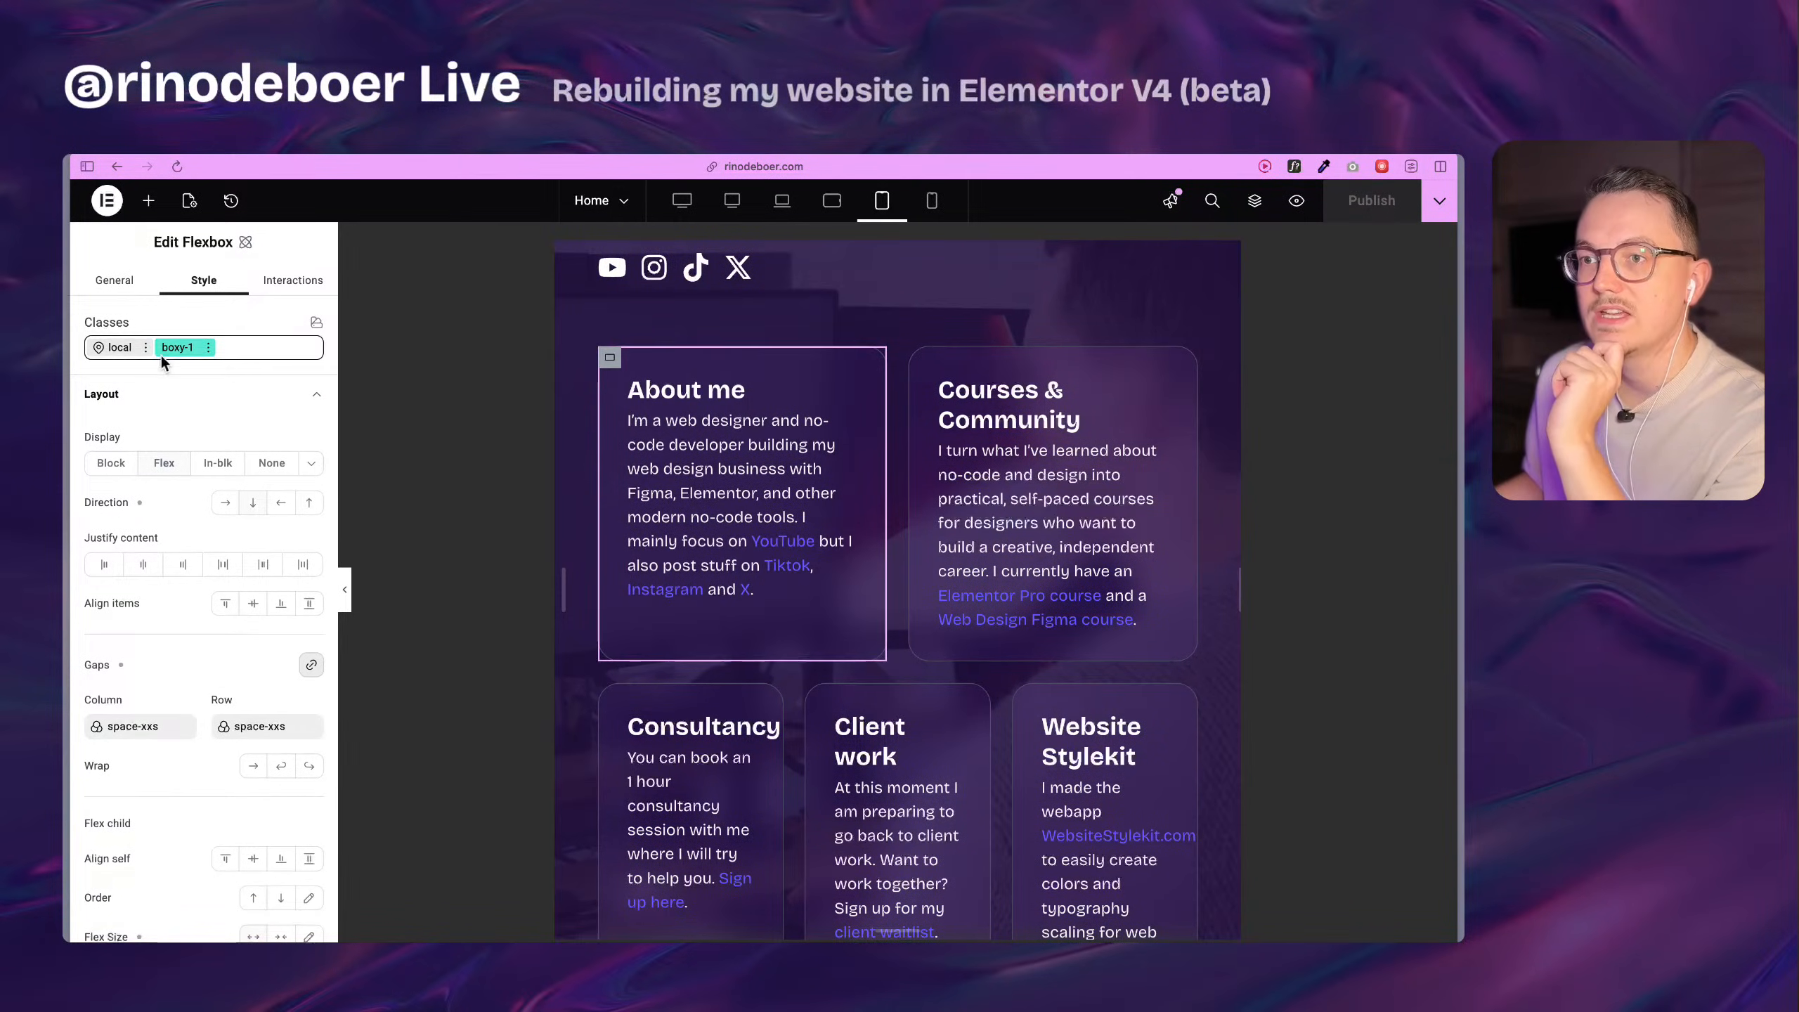
left_click(112, 347)
scroll(156, 608, "down", 6)
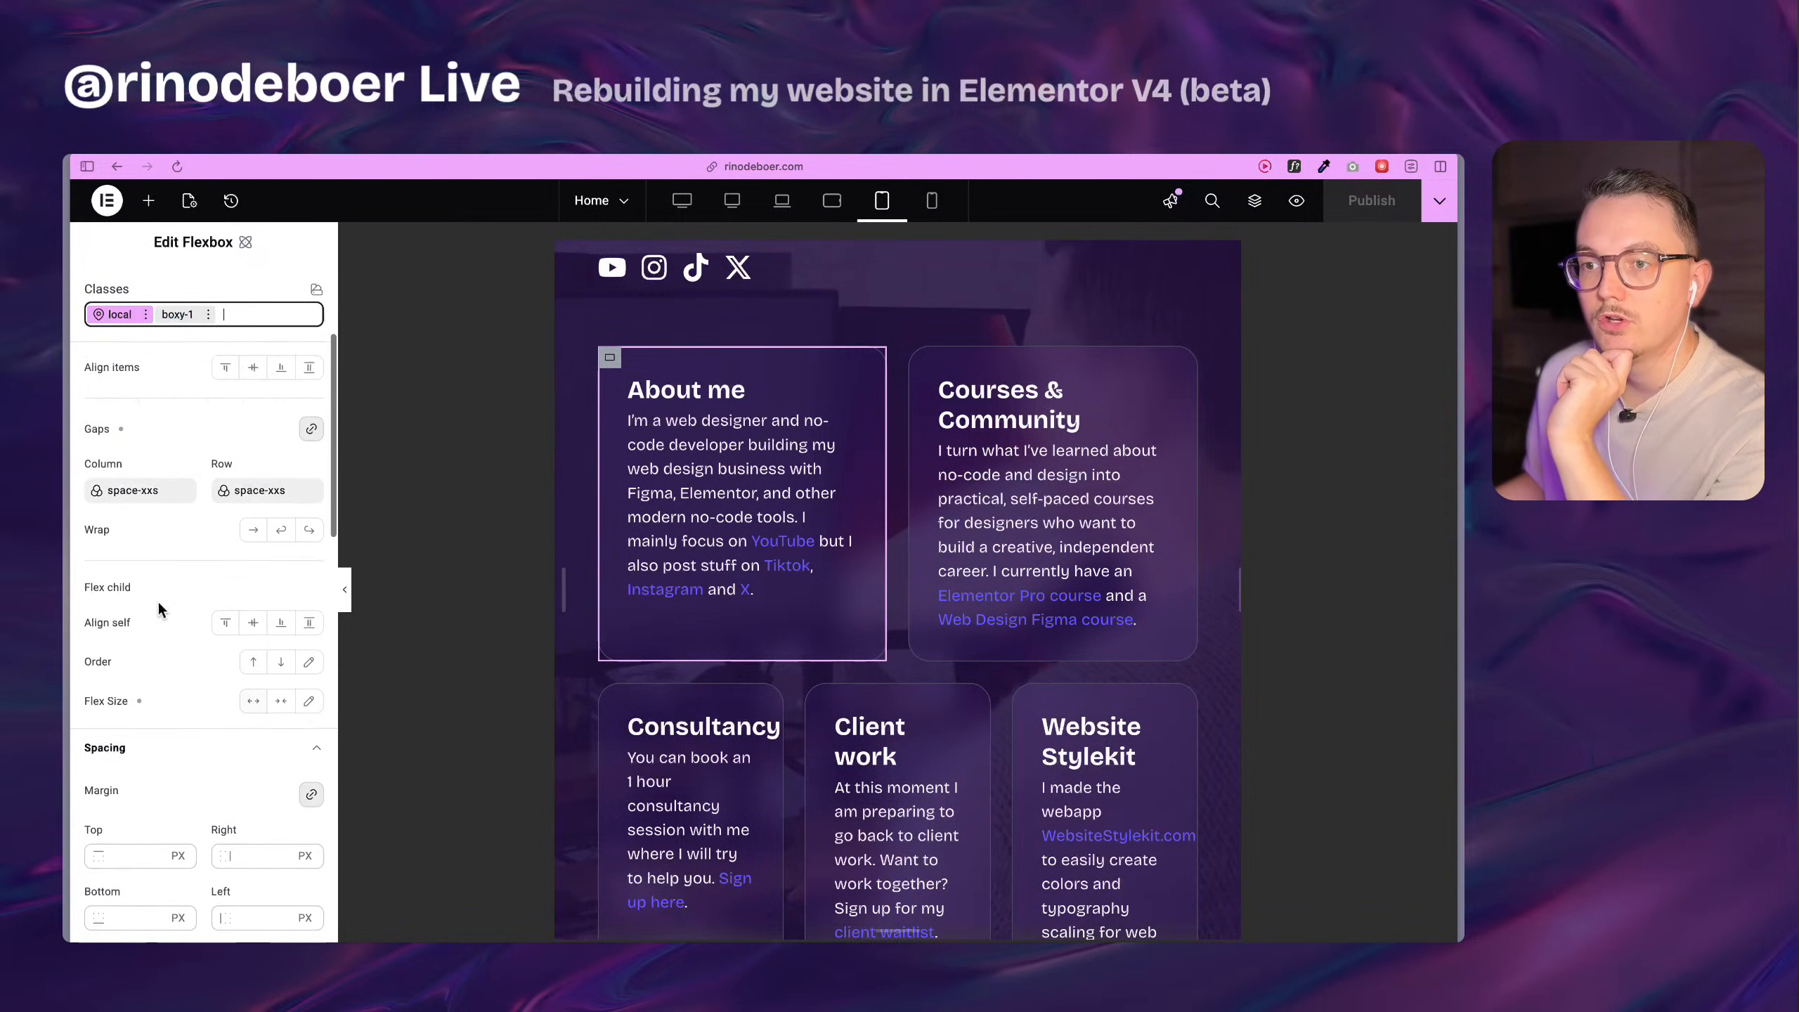
scroll(156, 602, "down", 8)
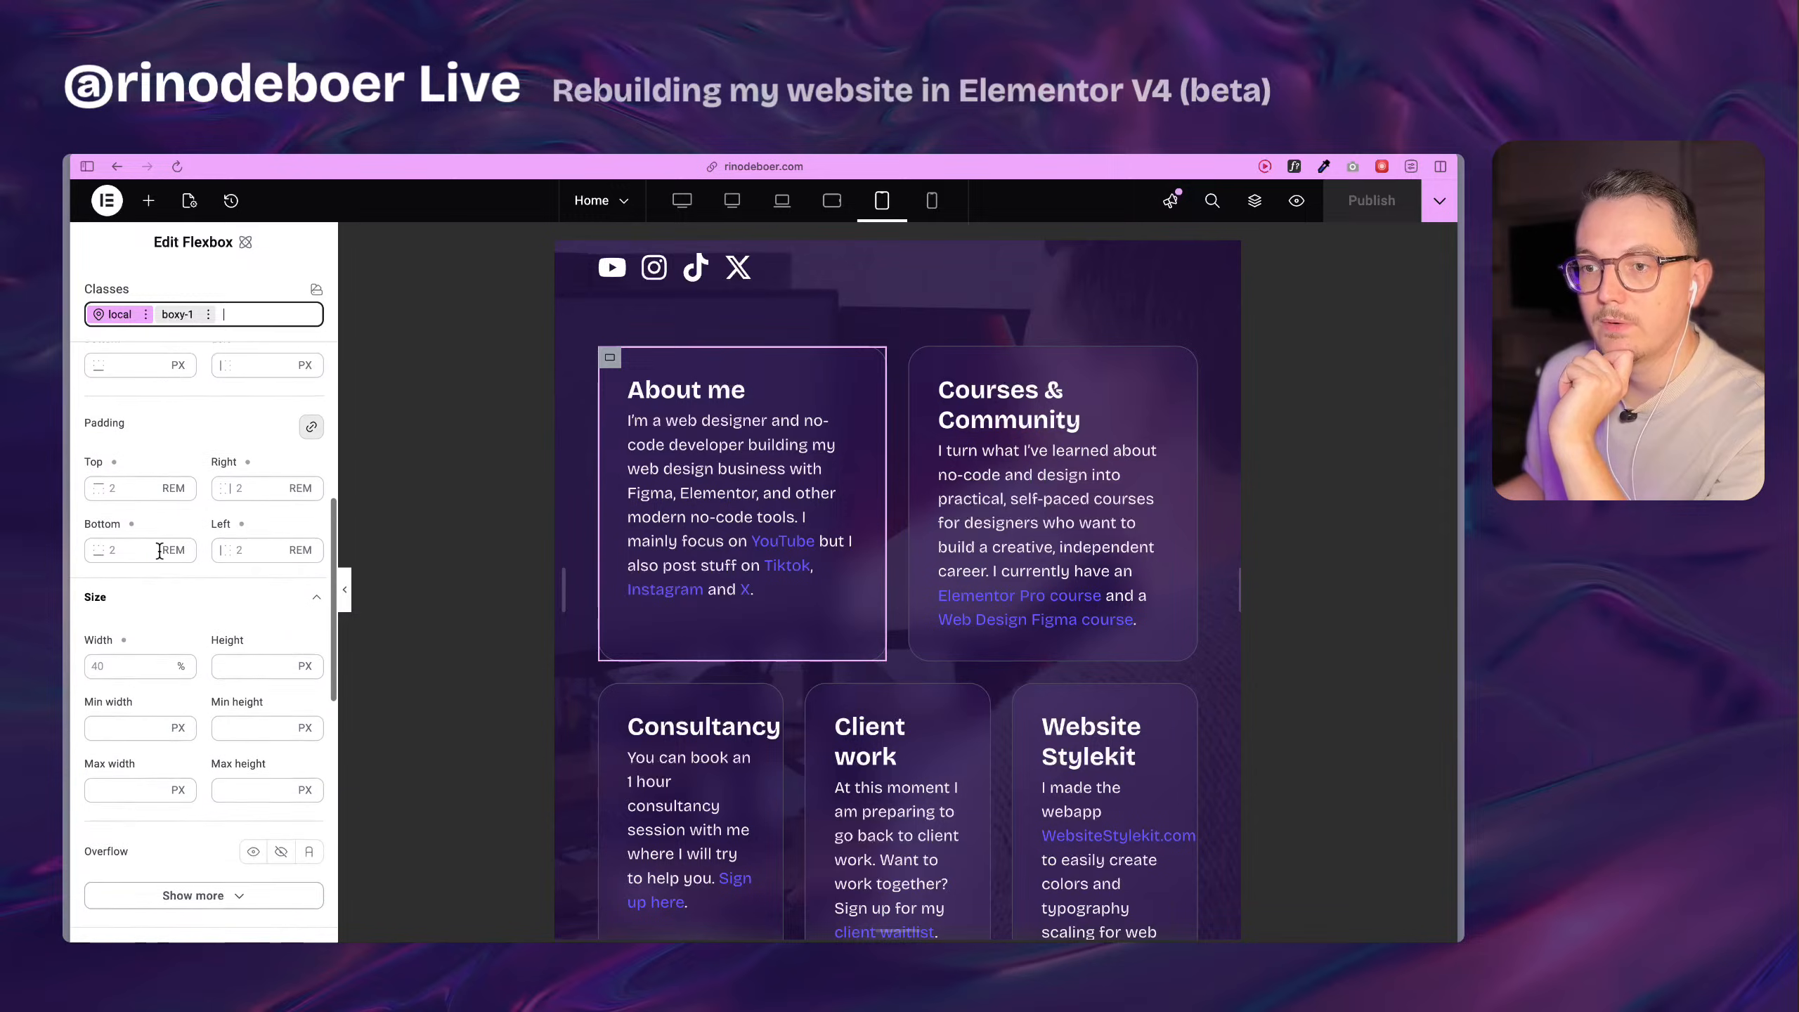
left_click(117, 533)
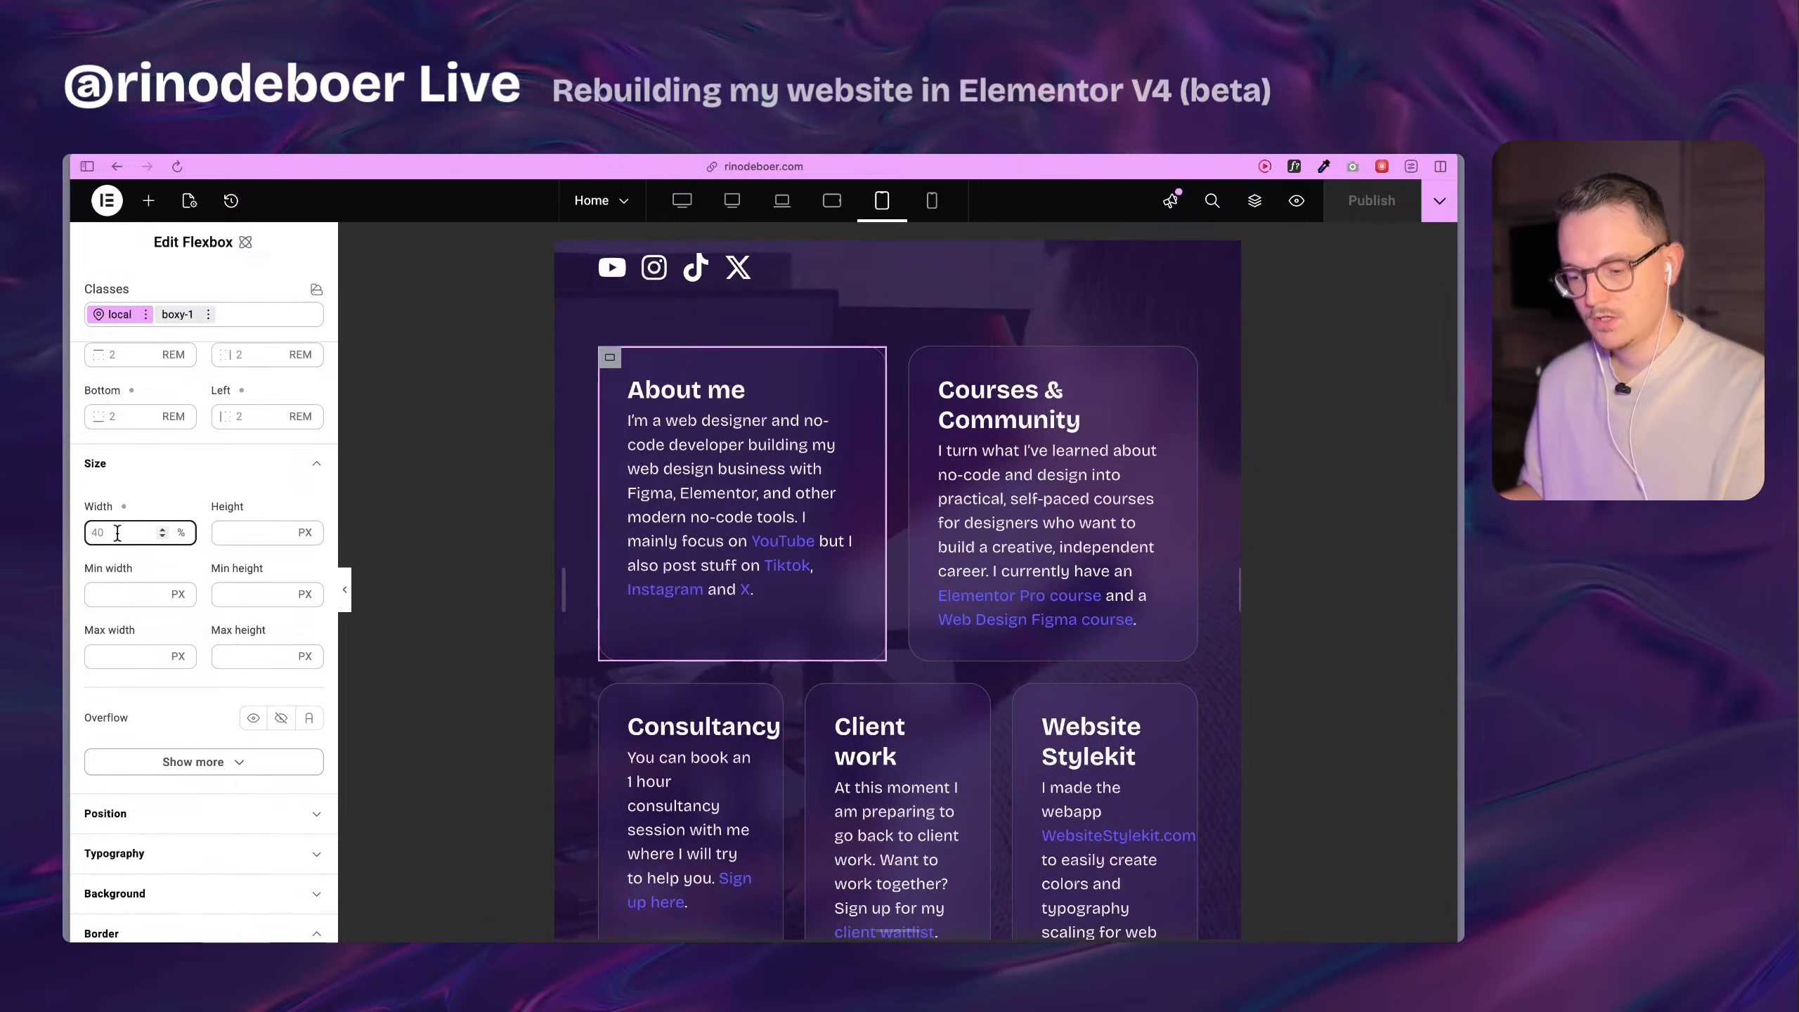
scroll(787, 623, "down", 5)
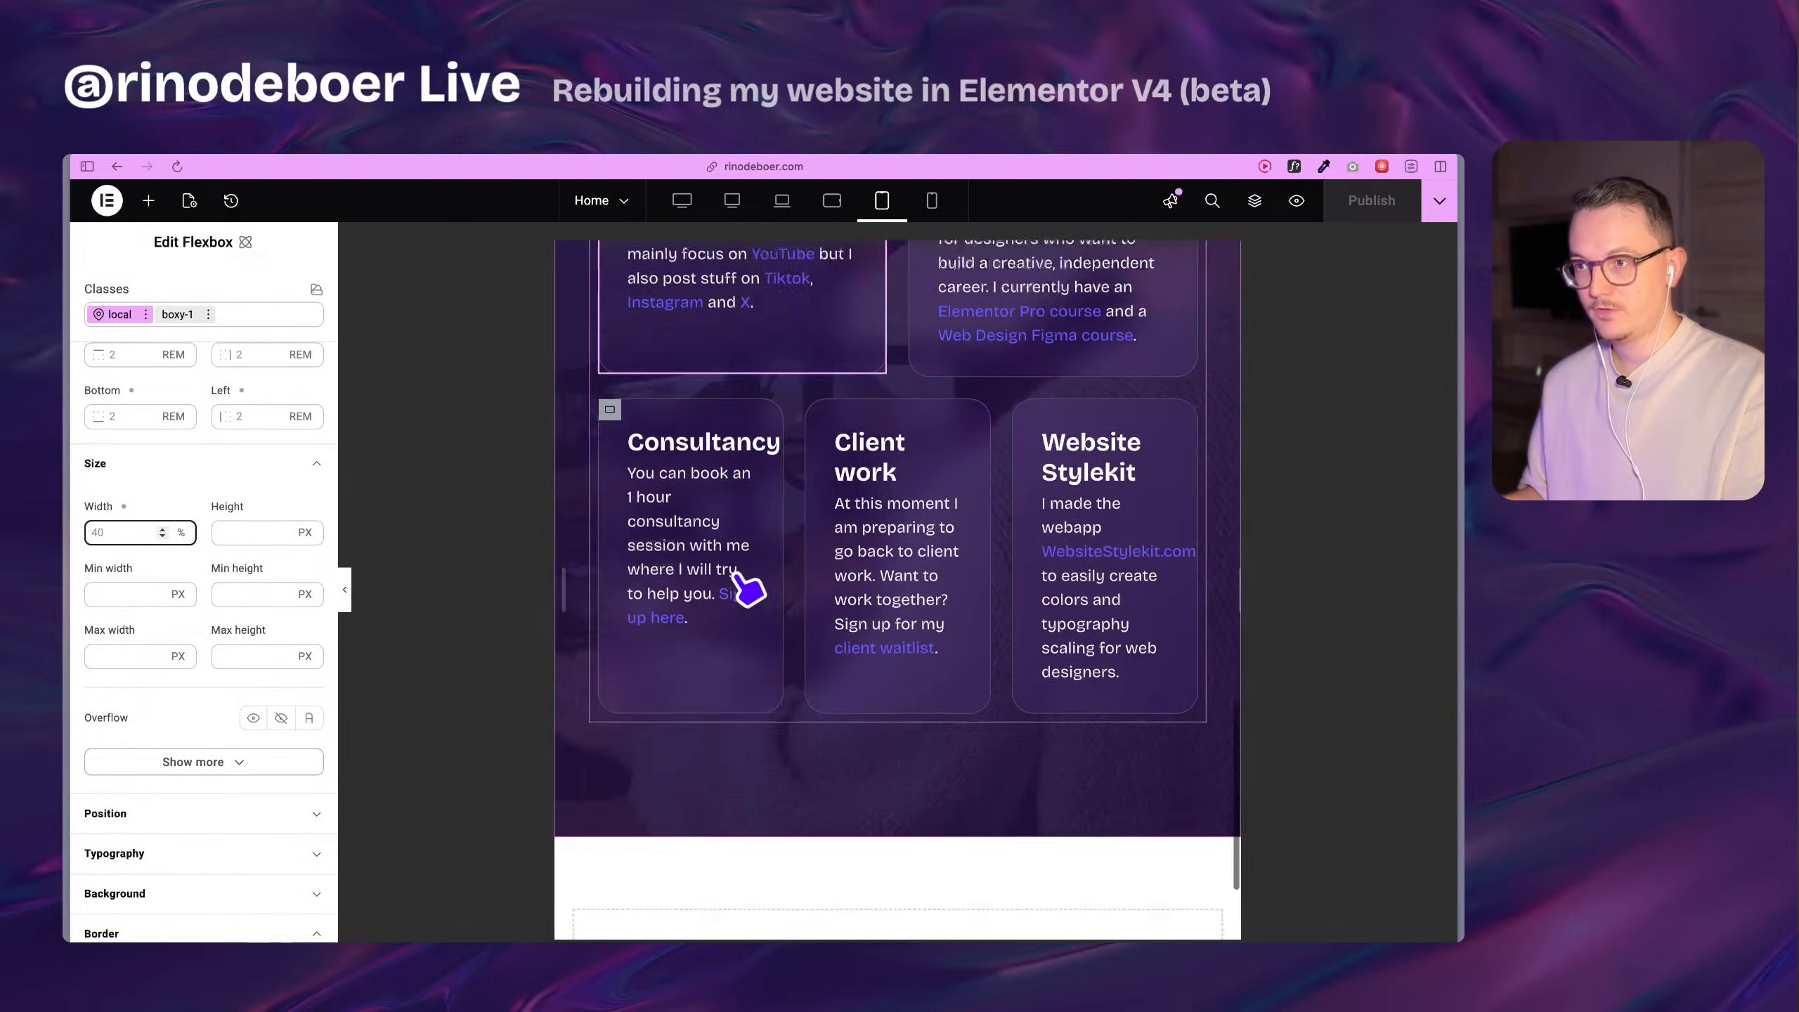
Set the local width of the Consultancy and Client work cards to 40% at the tablet portrait breakpoint.
left_click(613, 345)
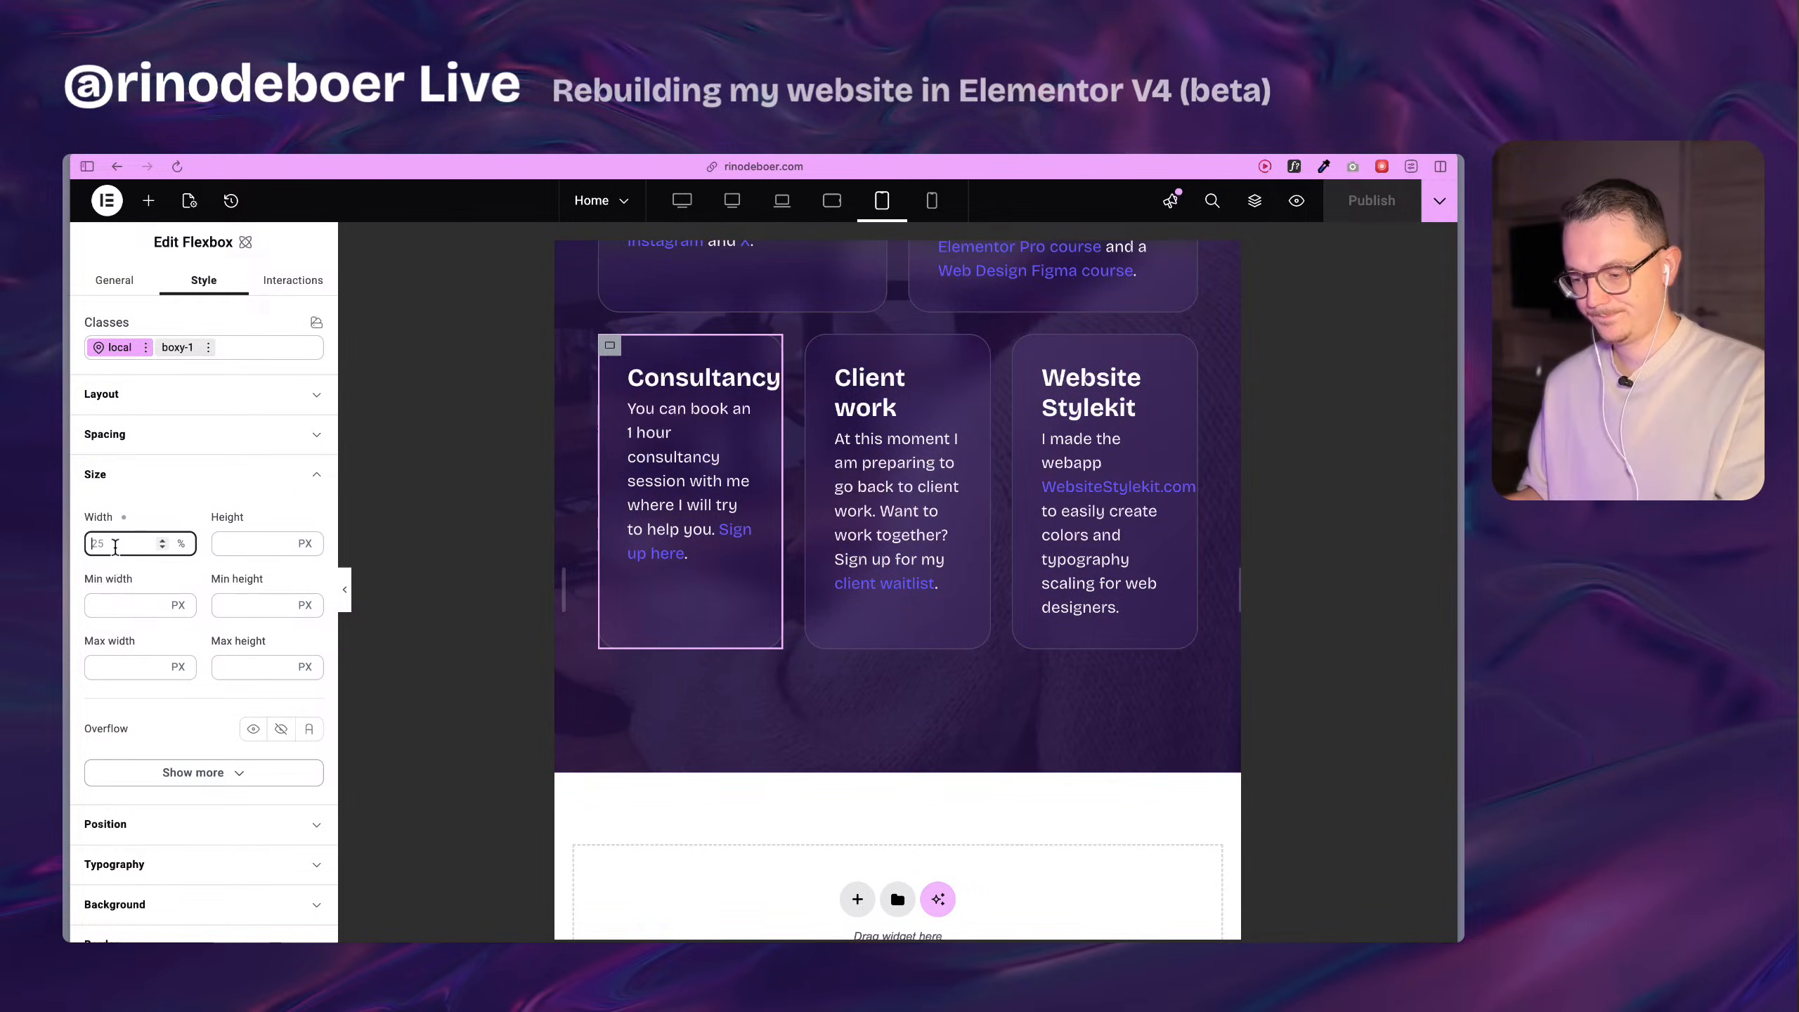
left_click(878, 344)
left_click(125, 484)
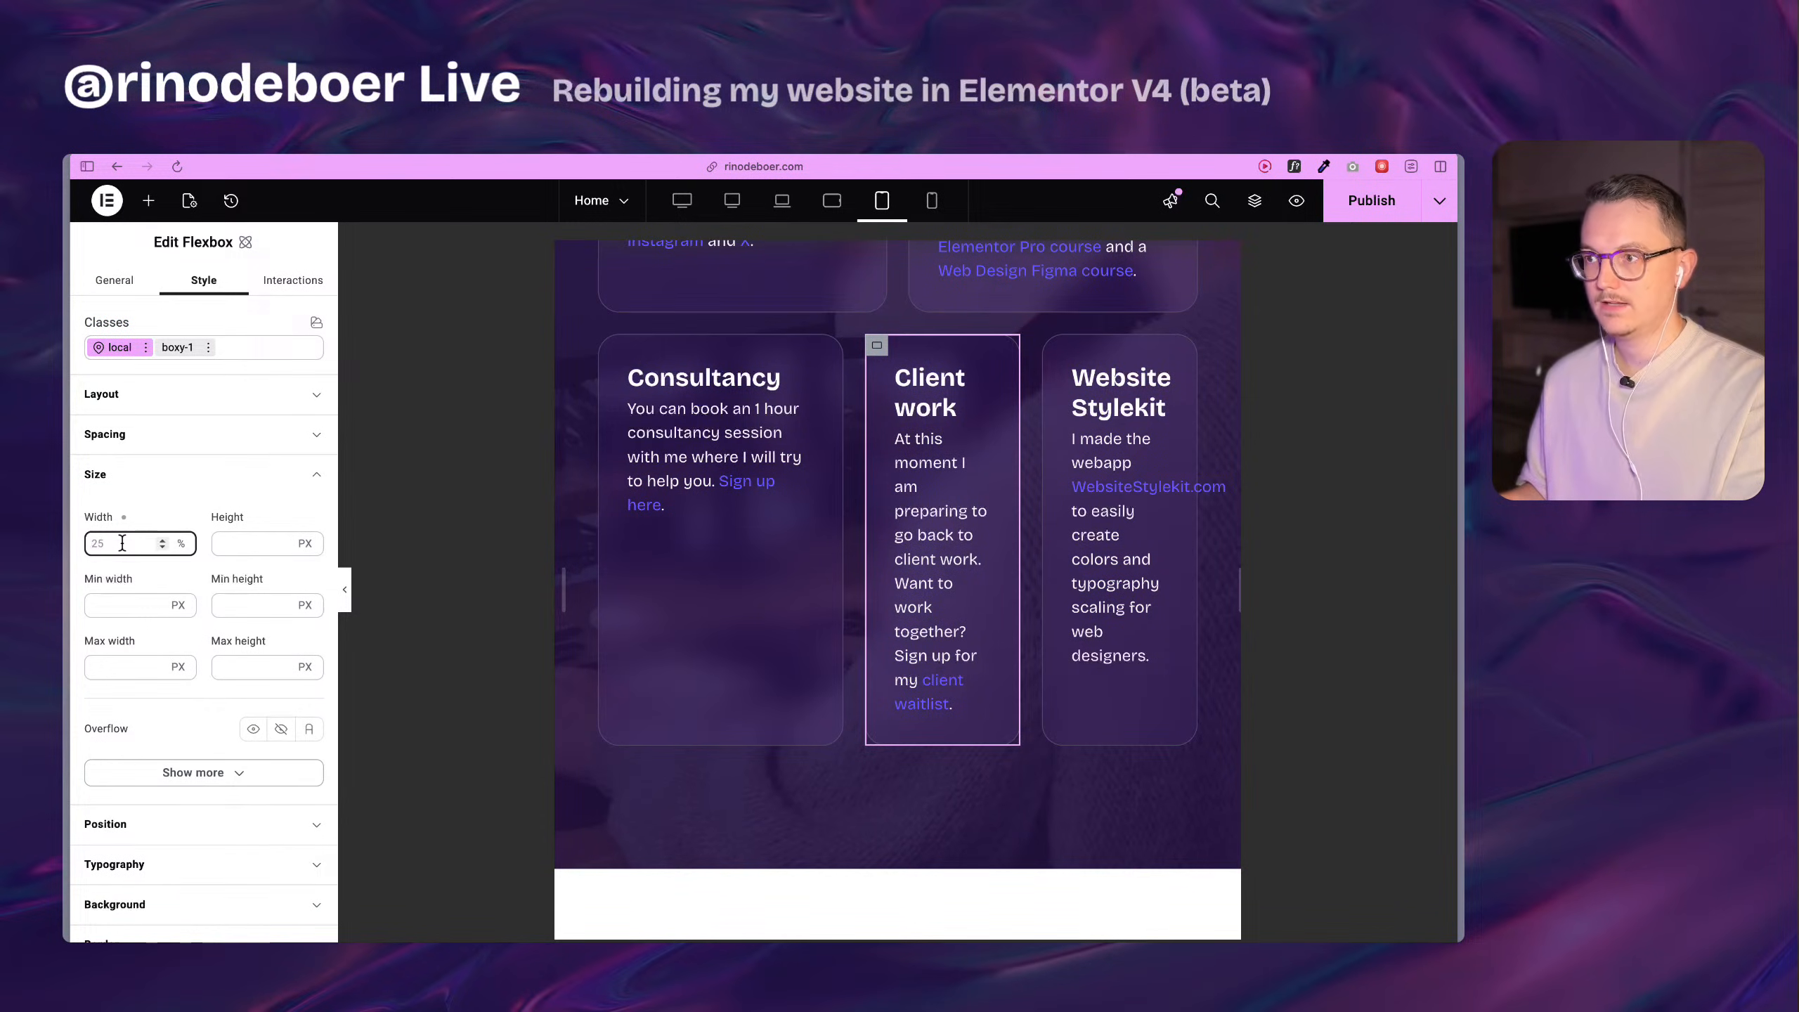
type("40")
scroll(931, 683, "up", 6)
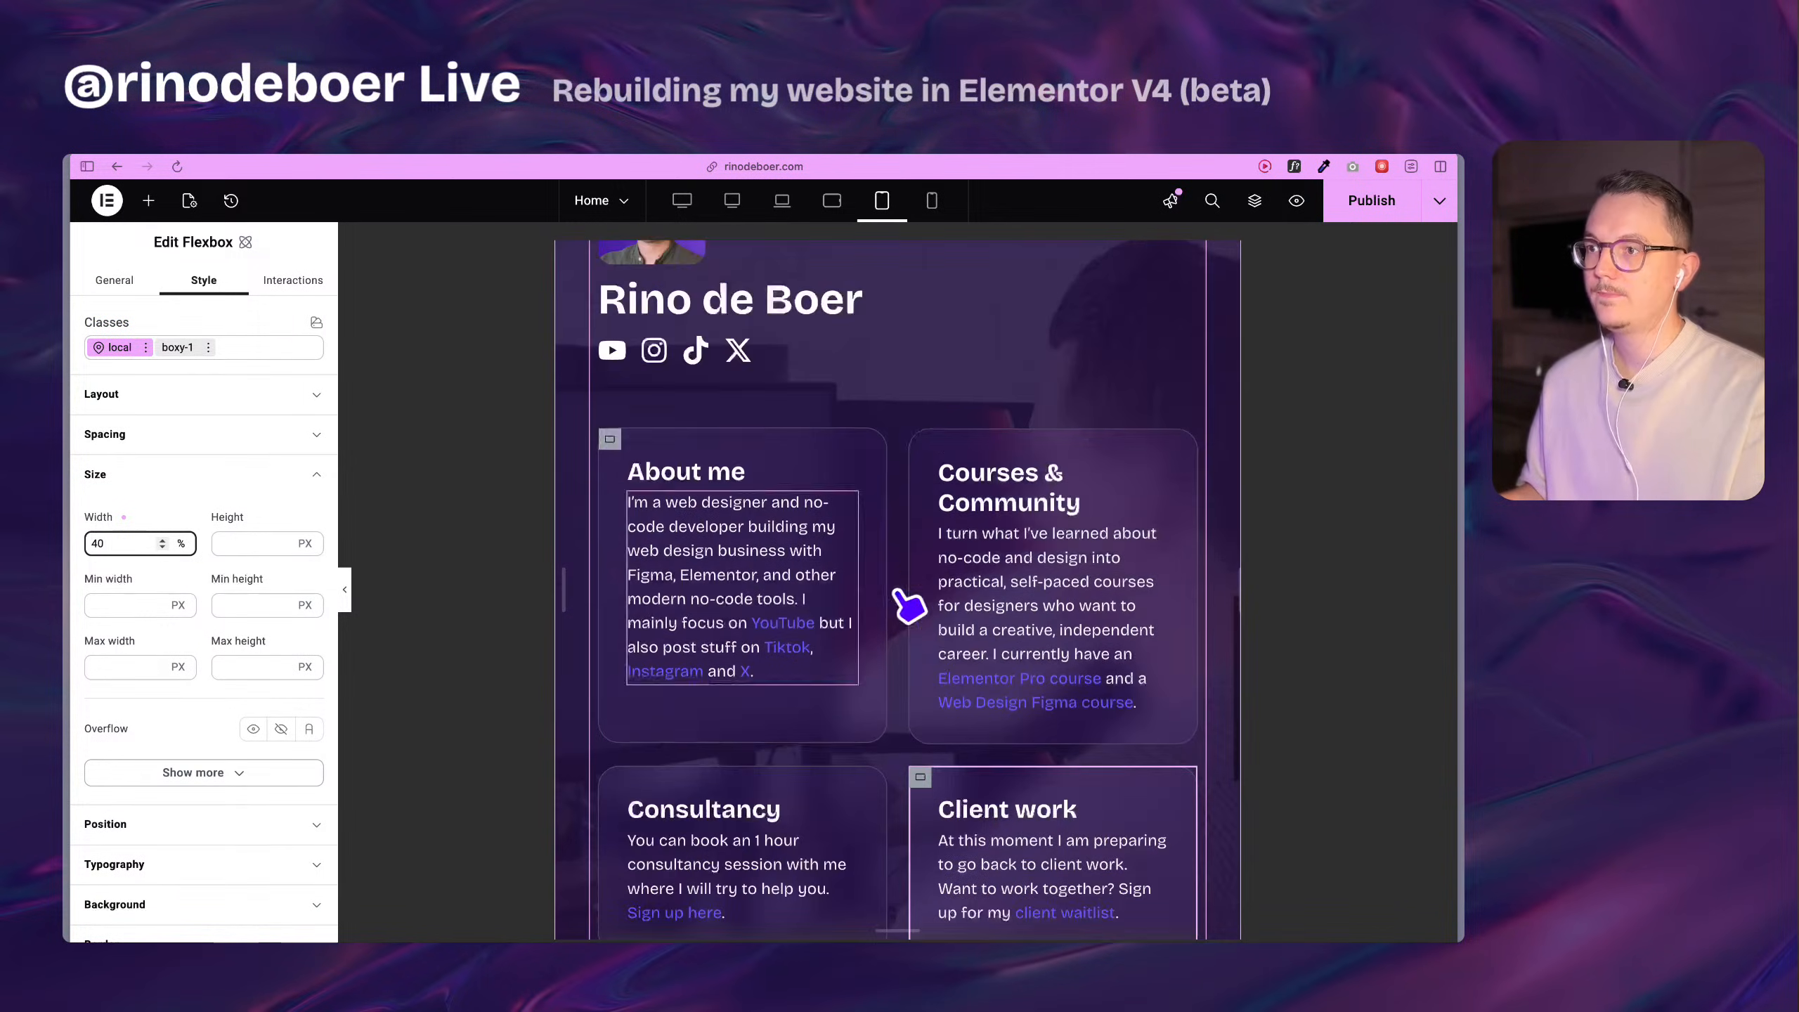
Switch to the mobile portrait breakpoint and set the About me card's local width to 60%.
left_click(932, 203)
left_click(933, 204)
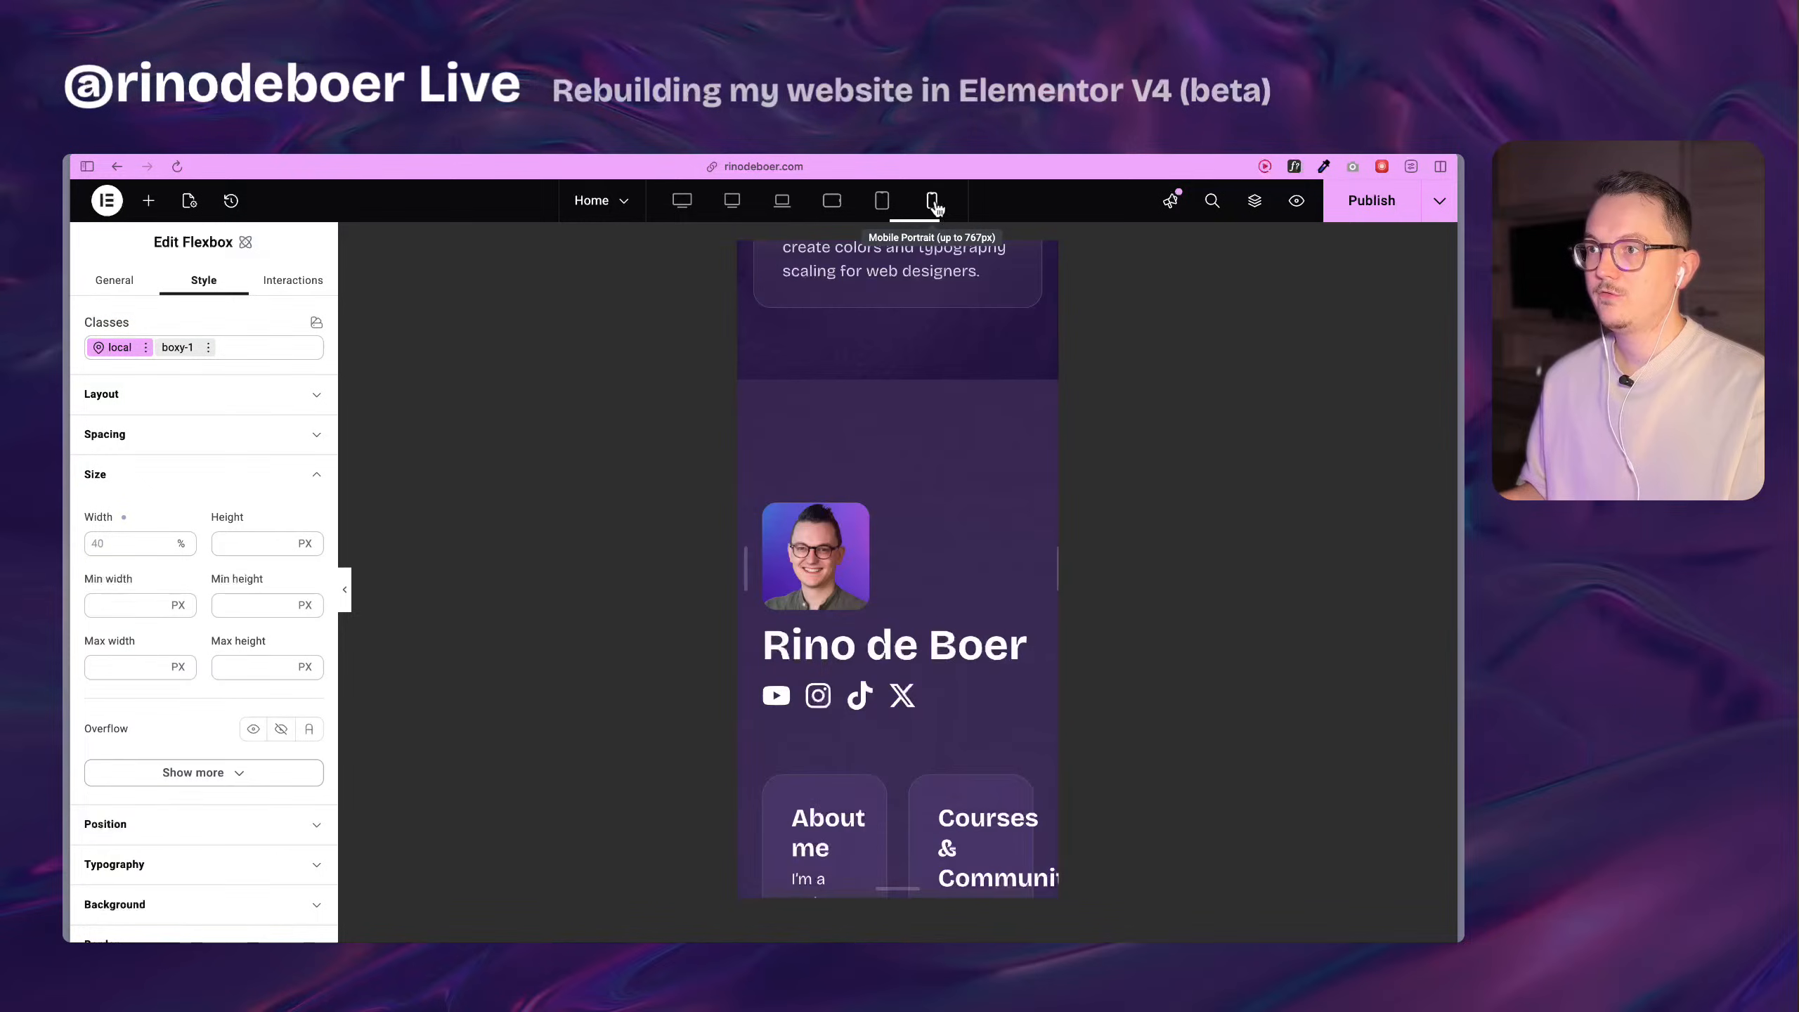
scroll(943, 513, "down", 4)
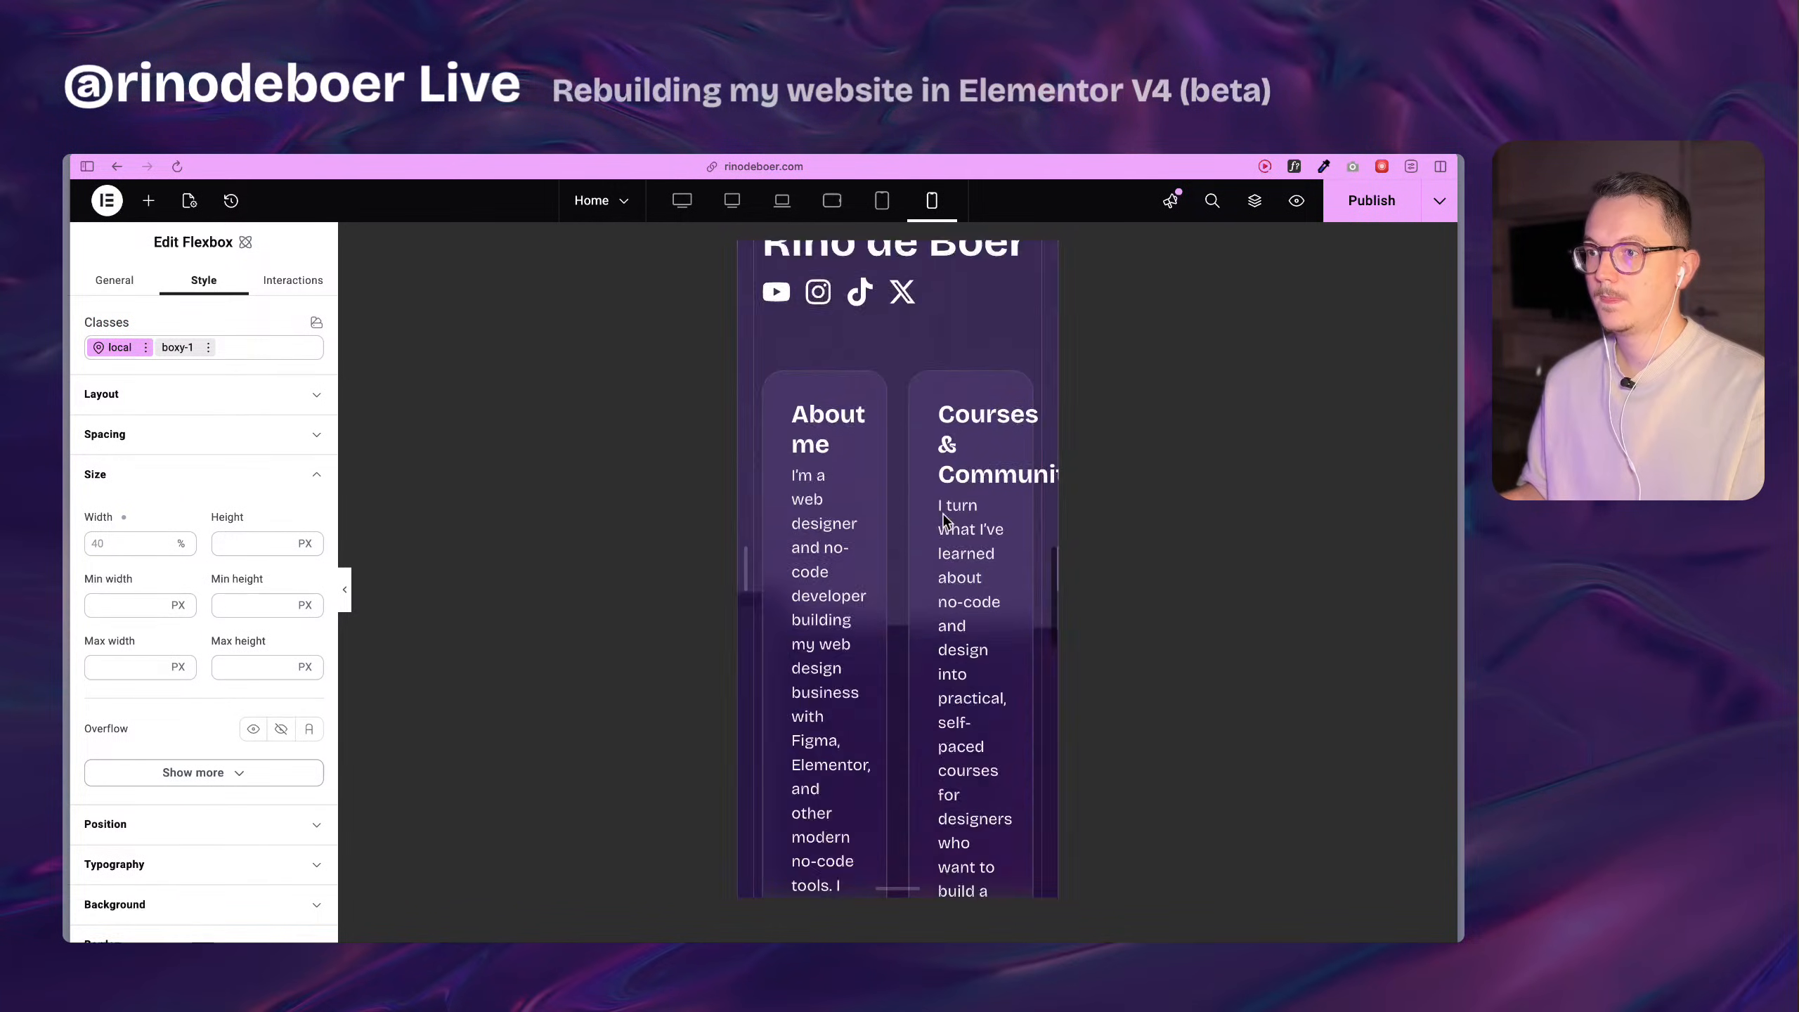
scroll(943, 513, "up", 2)
left_click(773, 426)
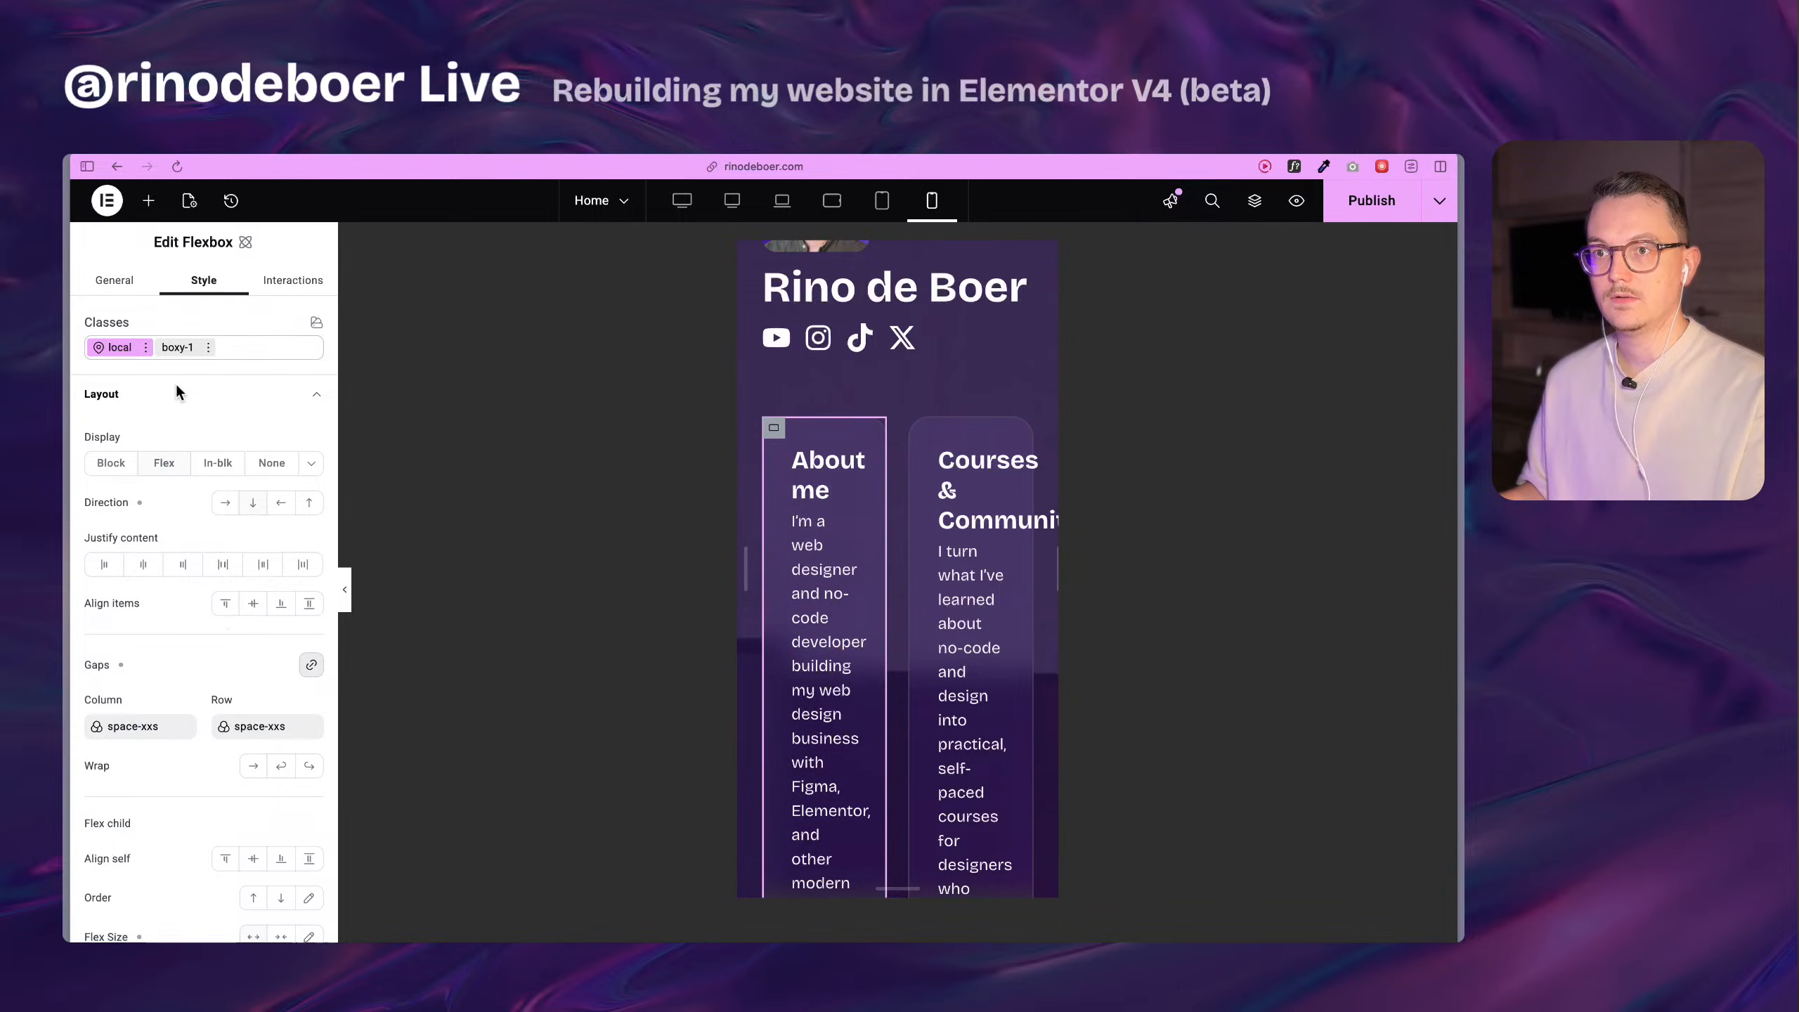
scroll(160, 416, "down", 12)
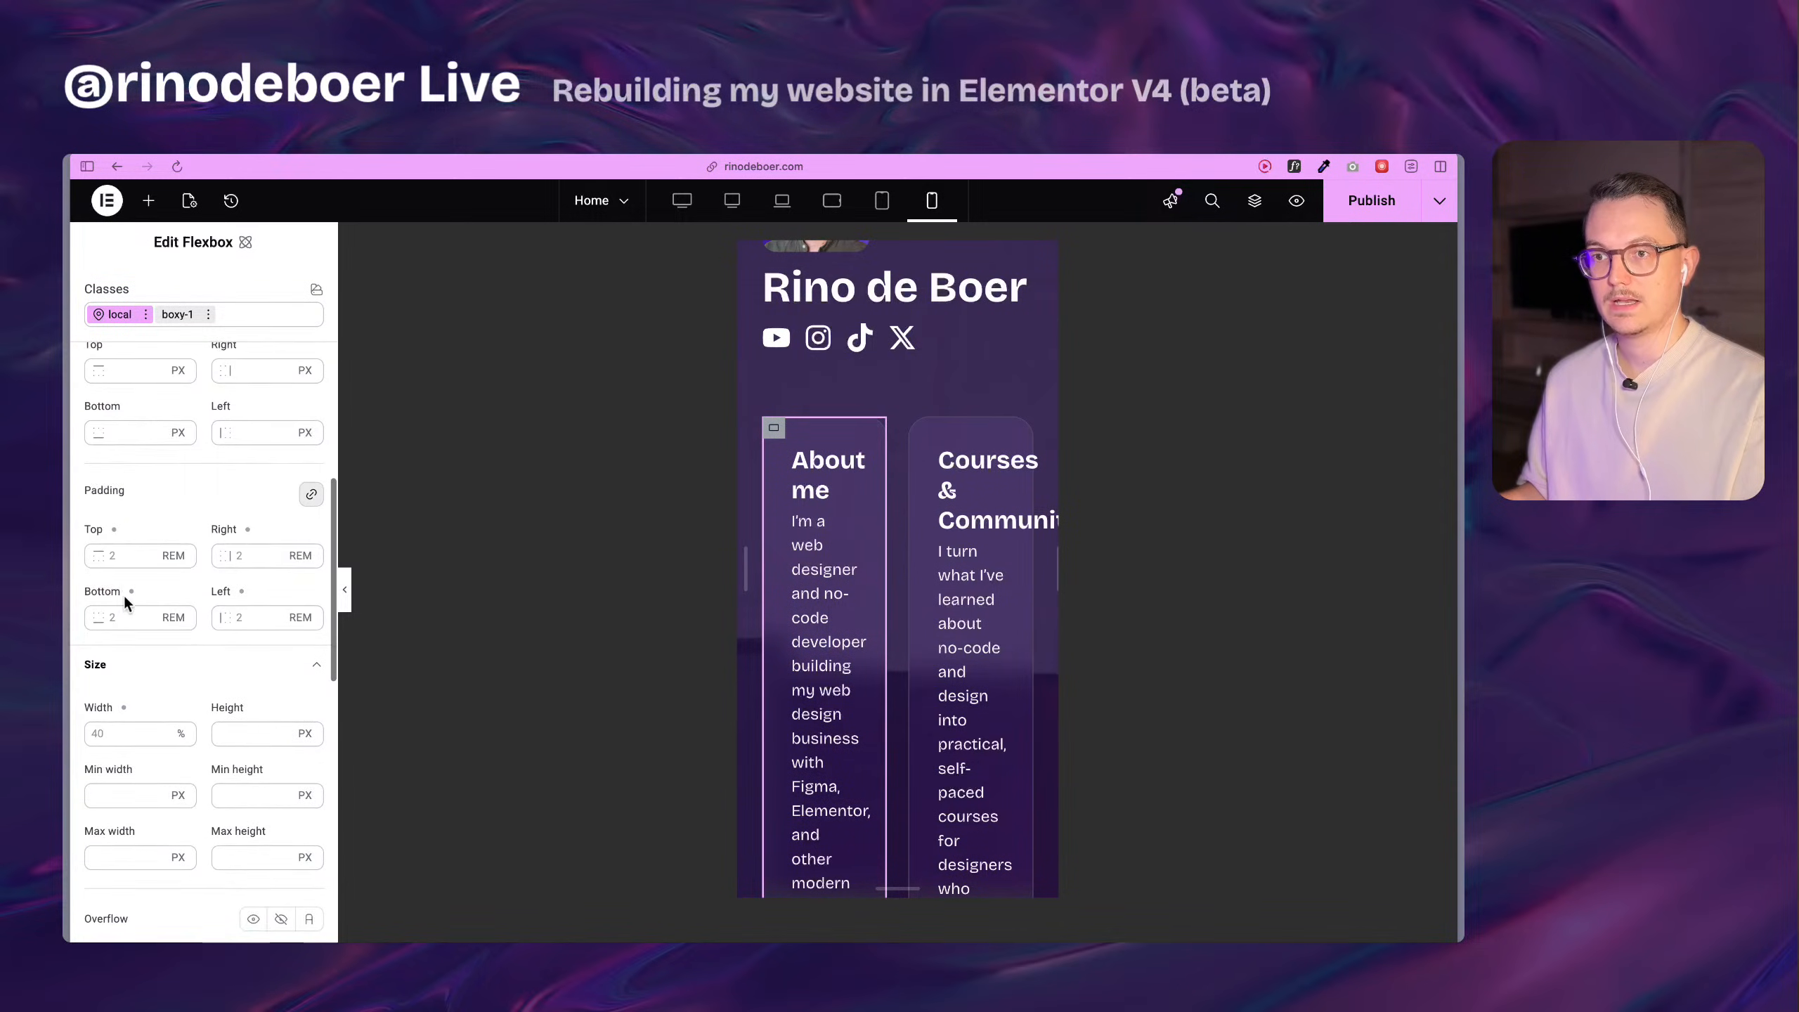
scroll(124, 583, "down", 3)
left_click(121, 604)
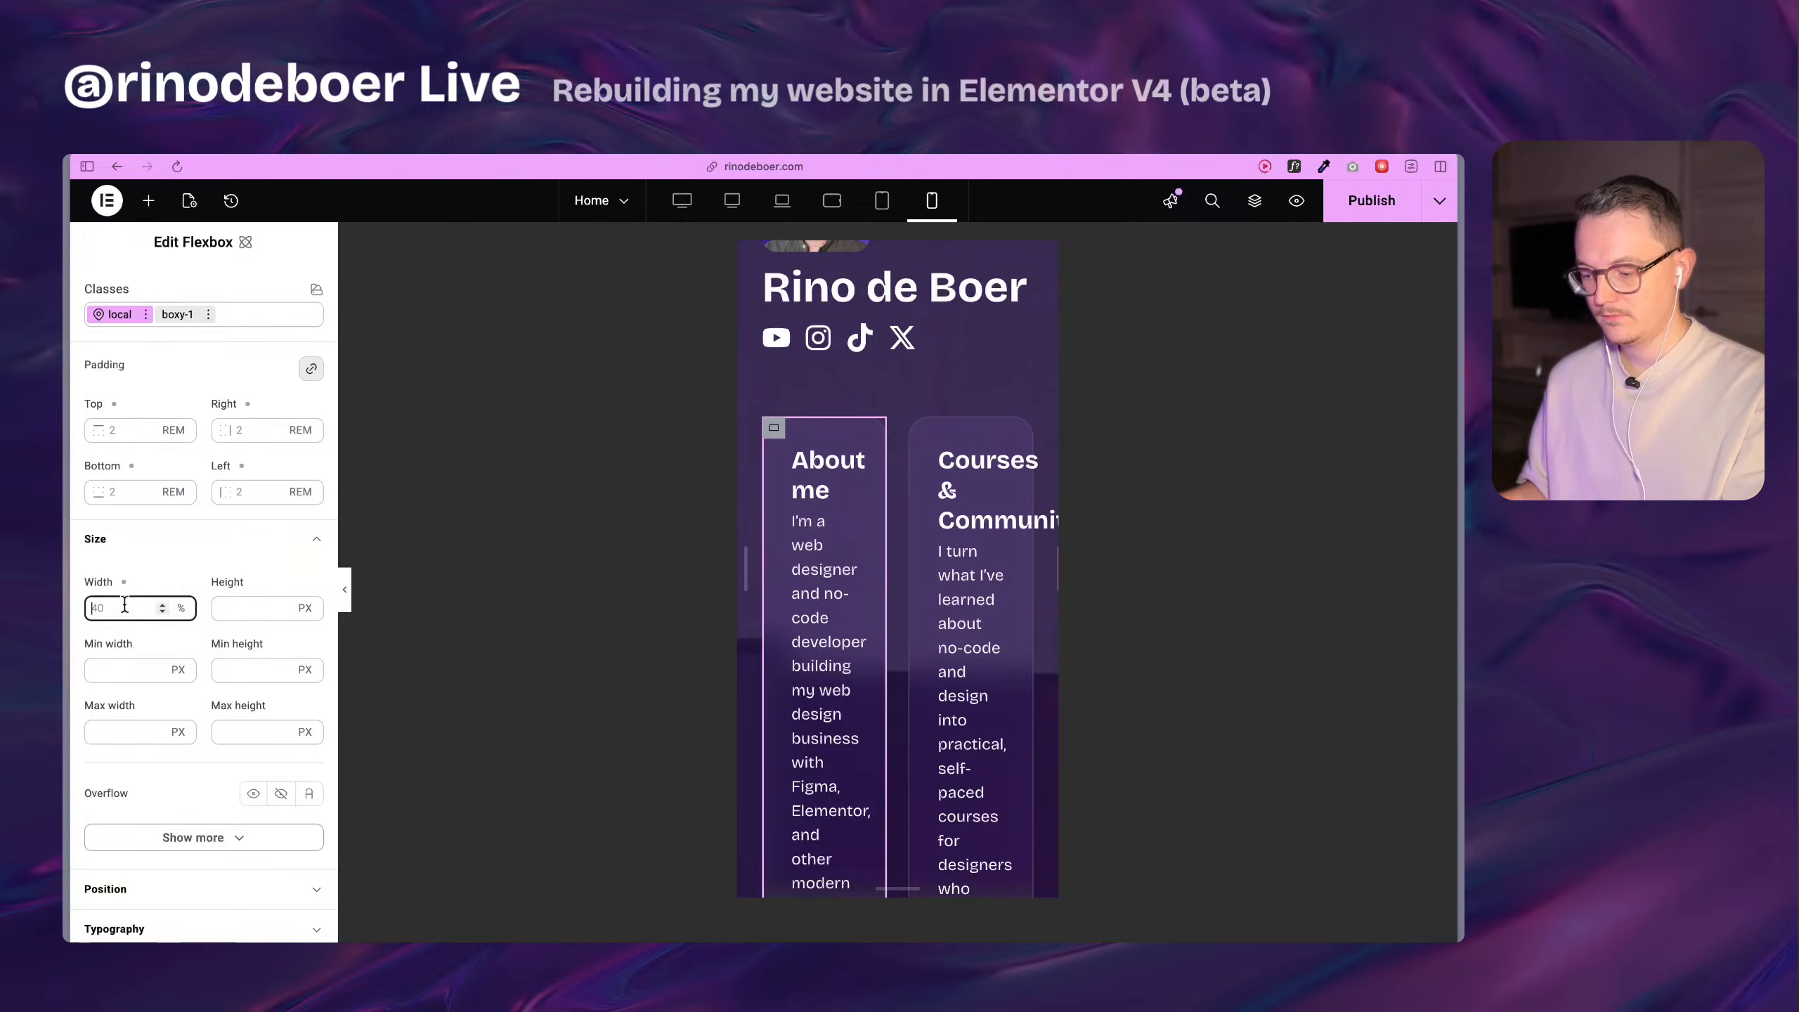
type("60")
Set the local width of the Courses & Community and Consultancy cards to 60% at the mobile portrait breakpoint.
scroll(860, 506, "down", 3)
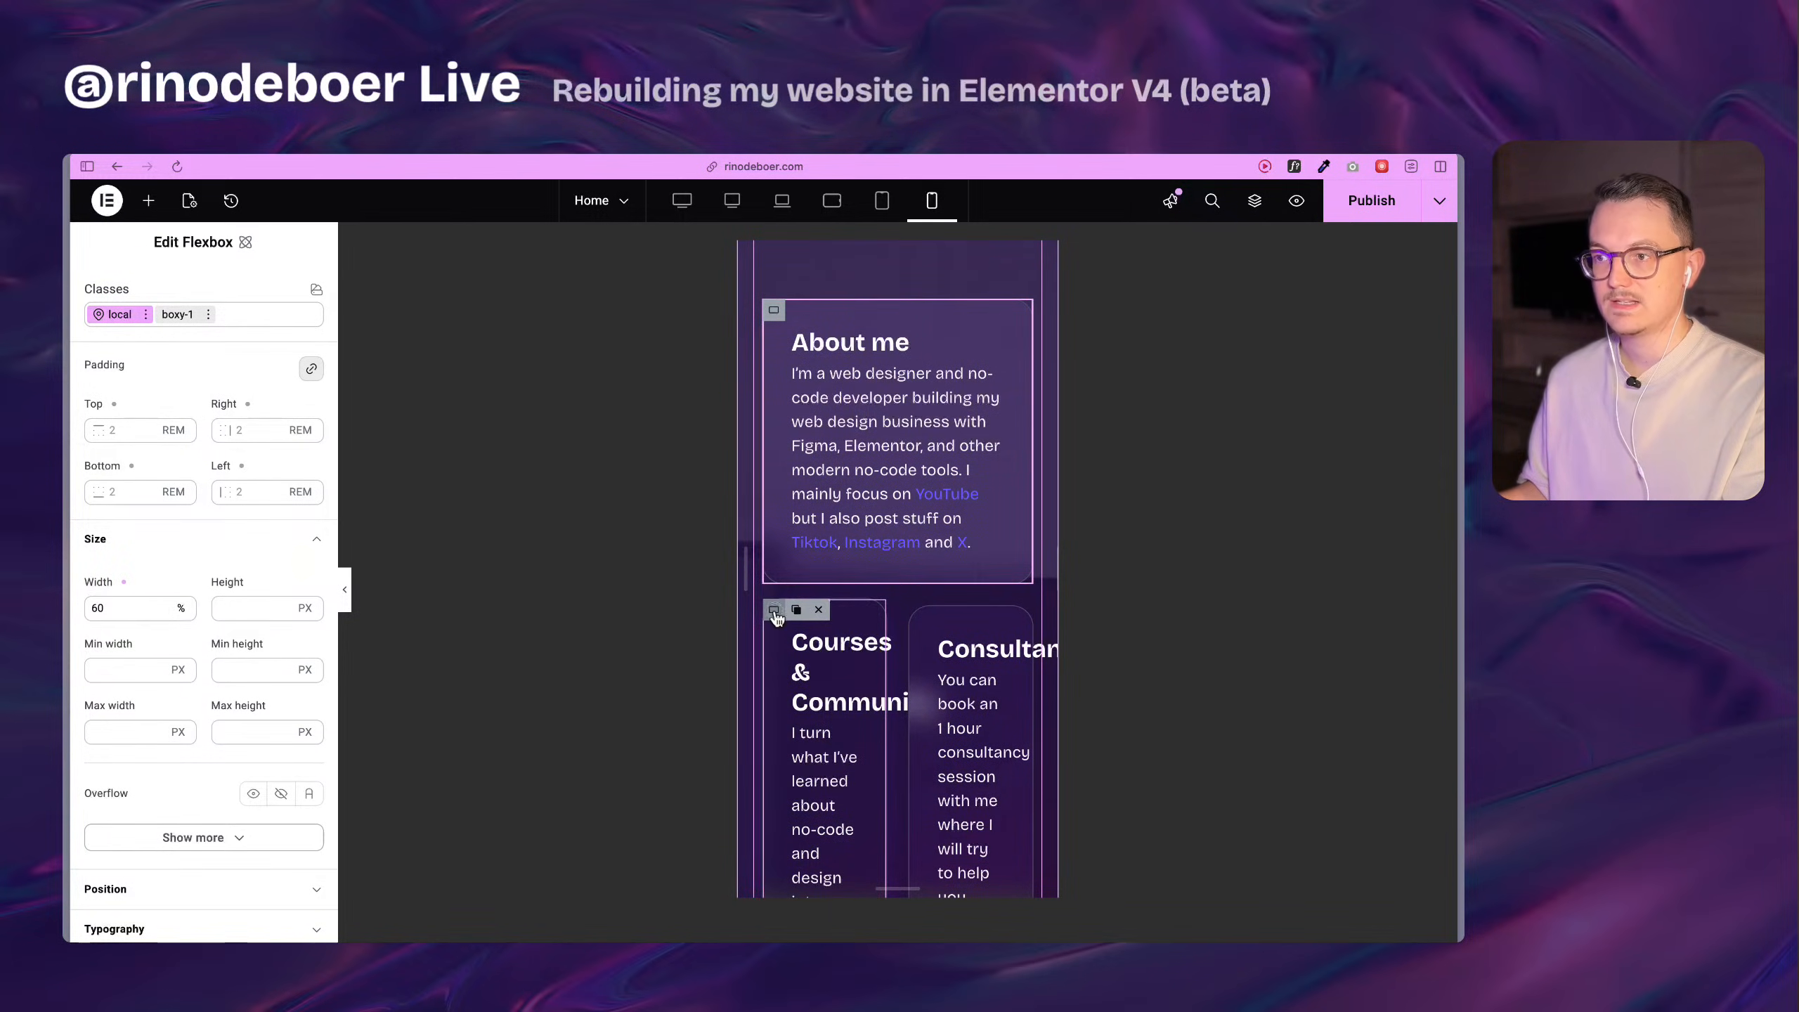
left_click(774, 610)
scroll(783, 570, "down", 3)
left_click(141, 482)
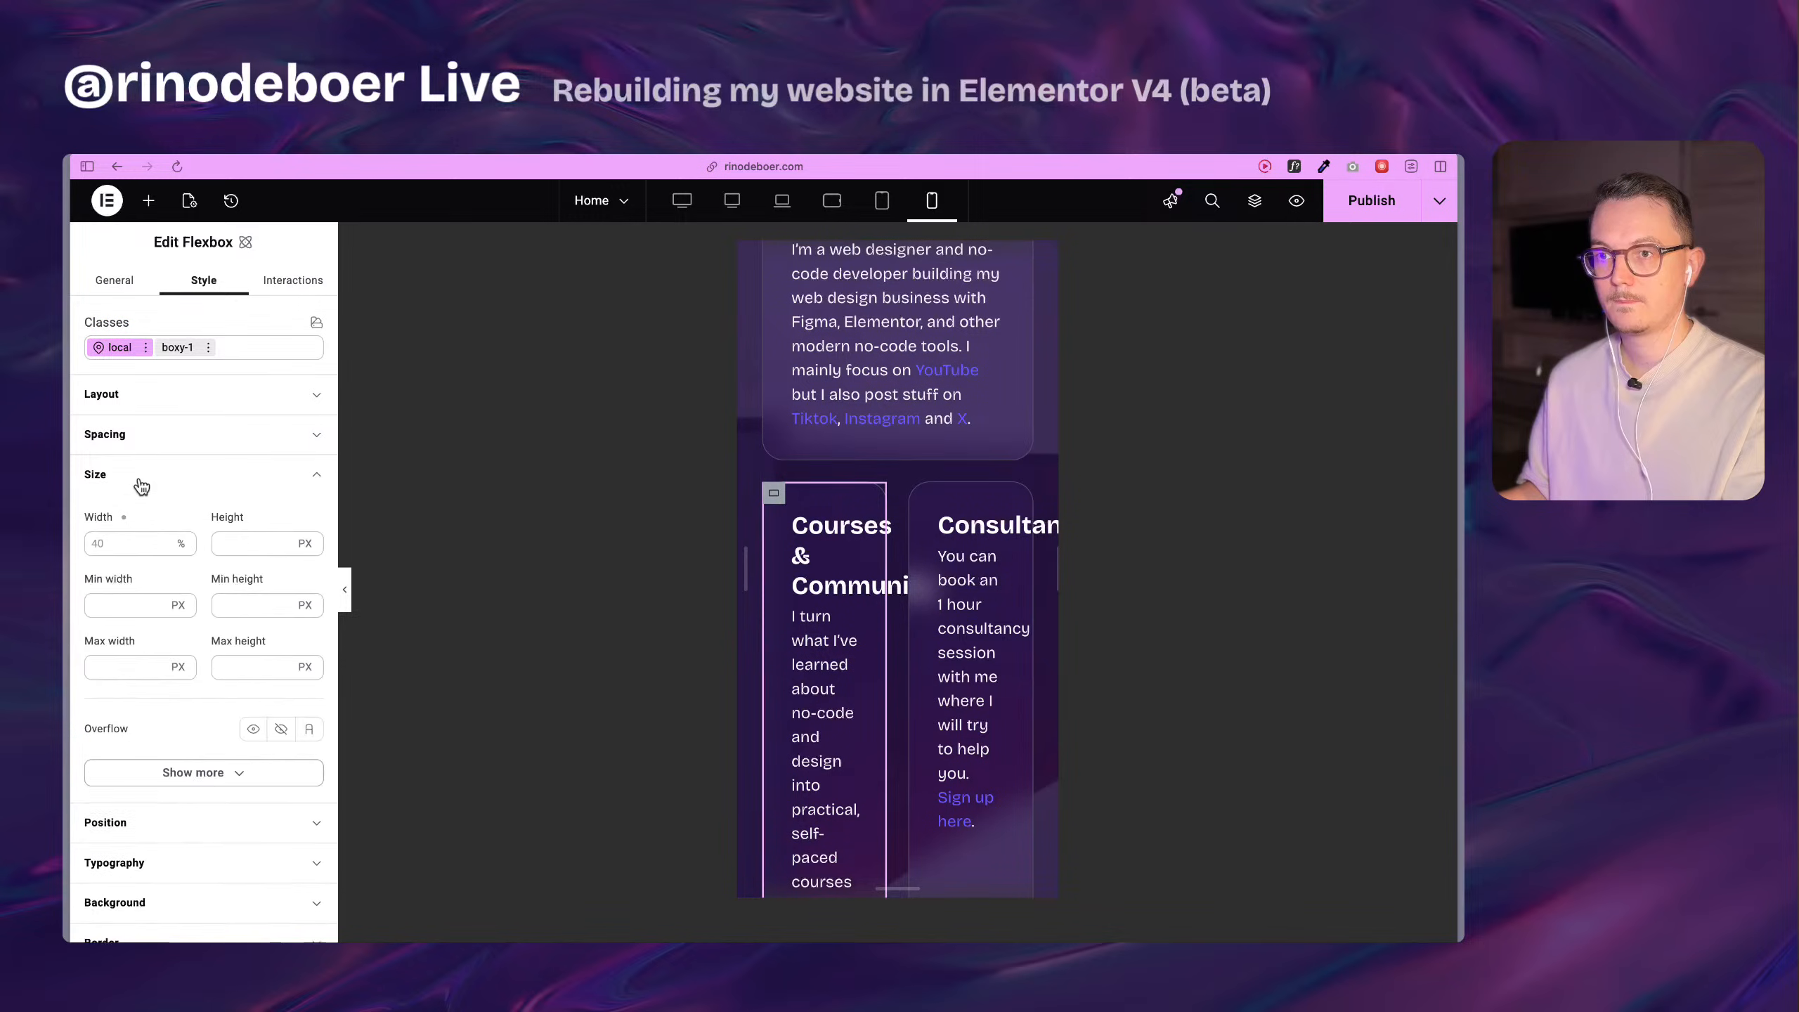
type("60")
scroll(885, 531, "down", 5)
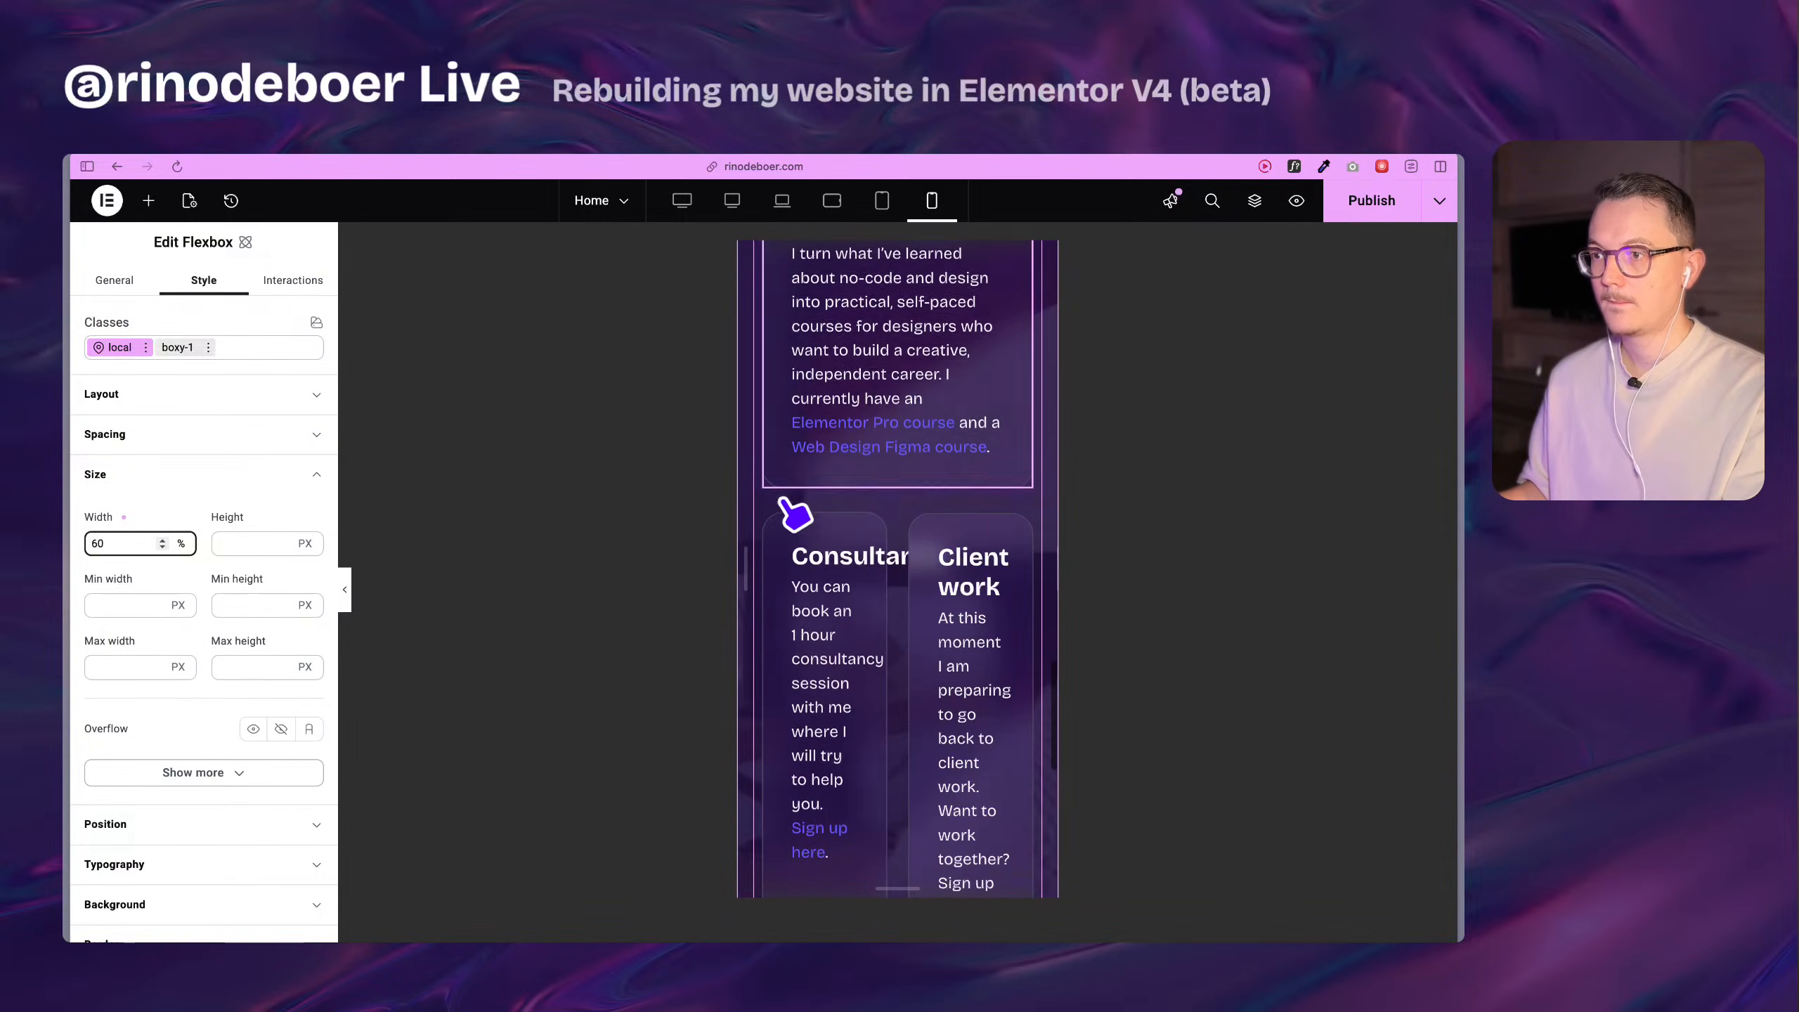
left_click(122, 545)
type("60")
Set the local width of the Client work and Website Stylekit cards to 60% at the mobile portrait breakpoint.
scroll(870, 539, "down", 3)
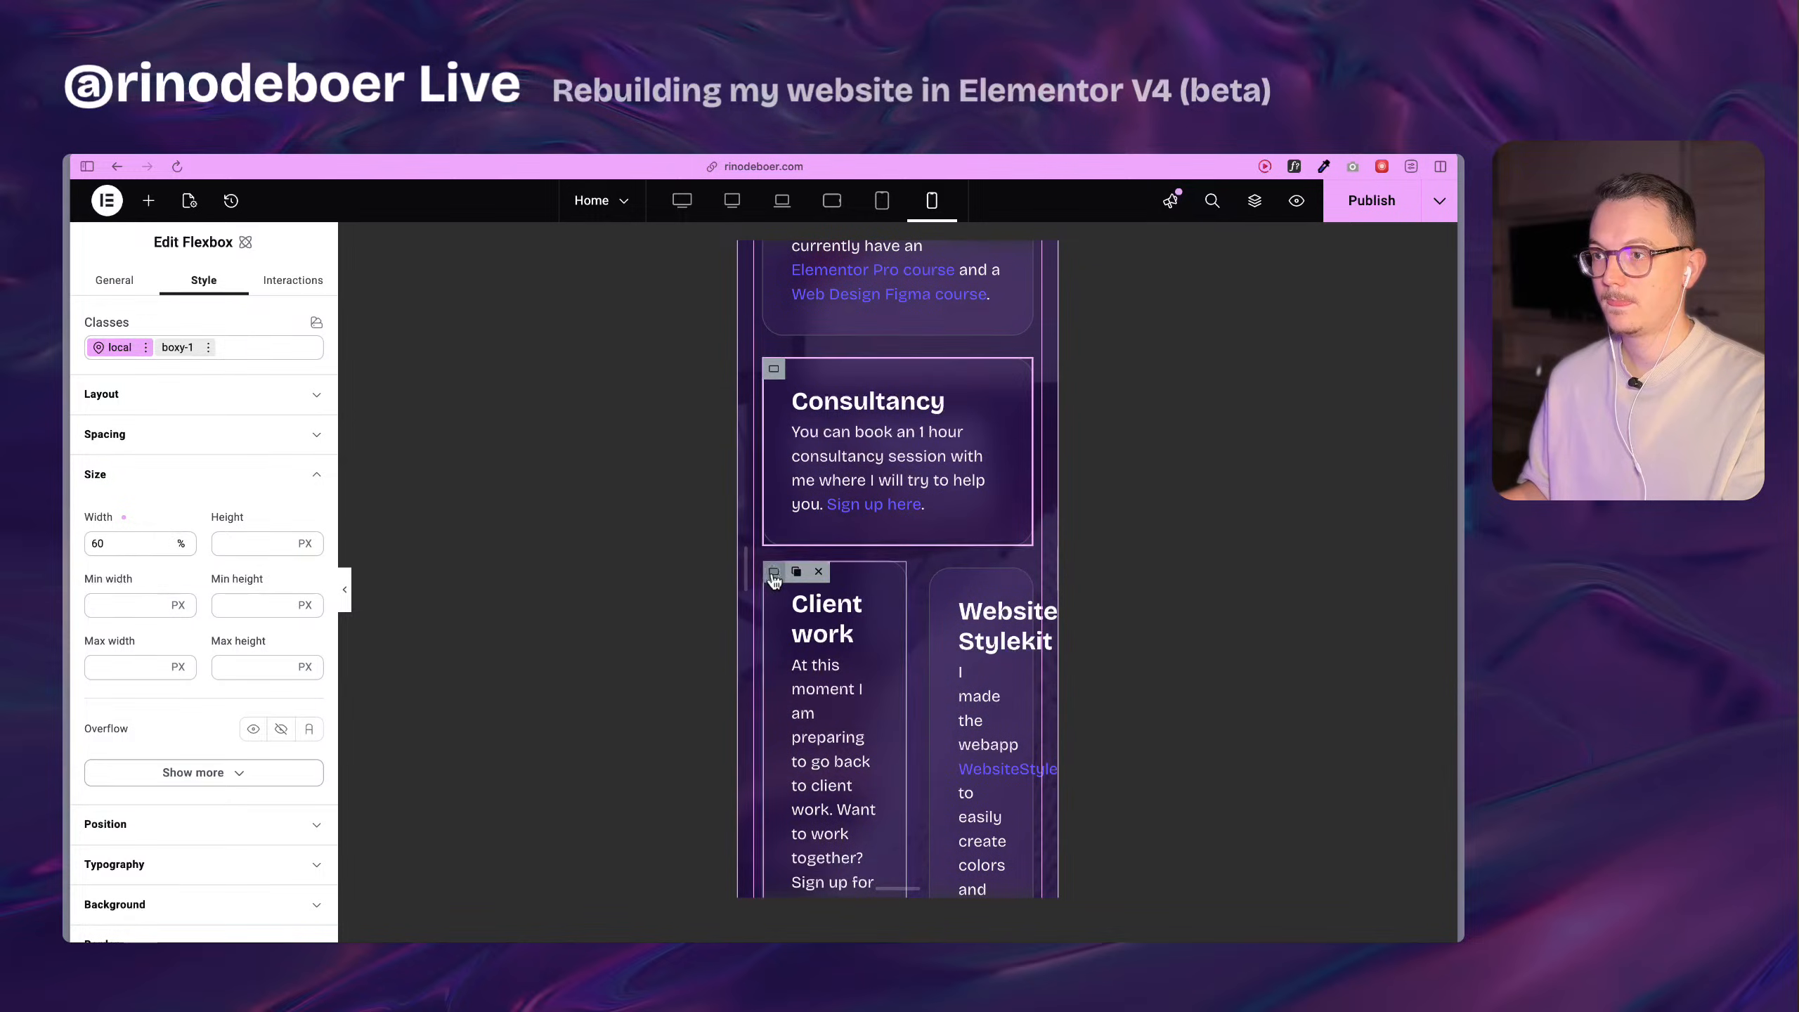
left_click(814, 595)
left_click(133, 551)
type("60")
scroll(868, 563, "down", 5)
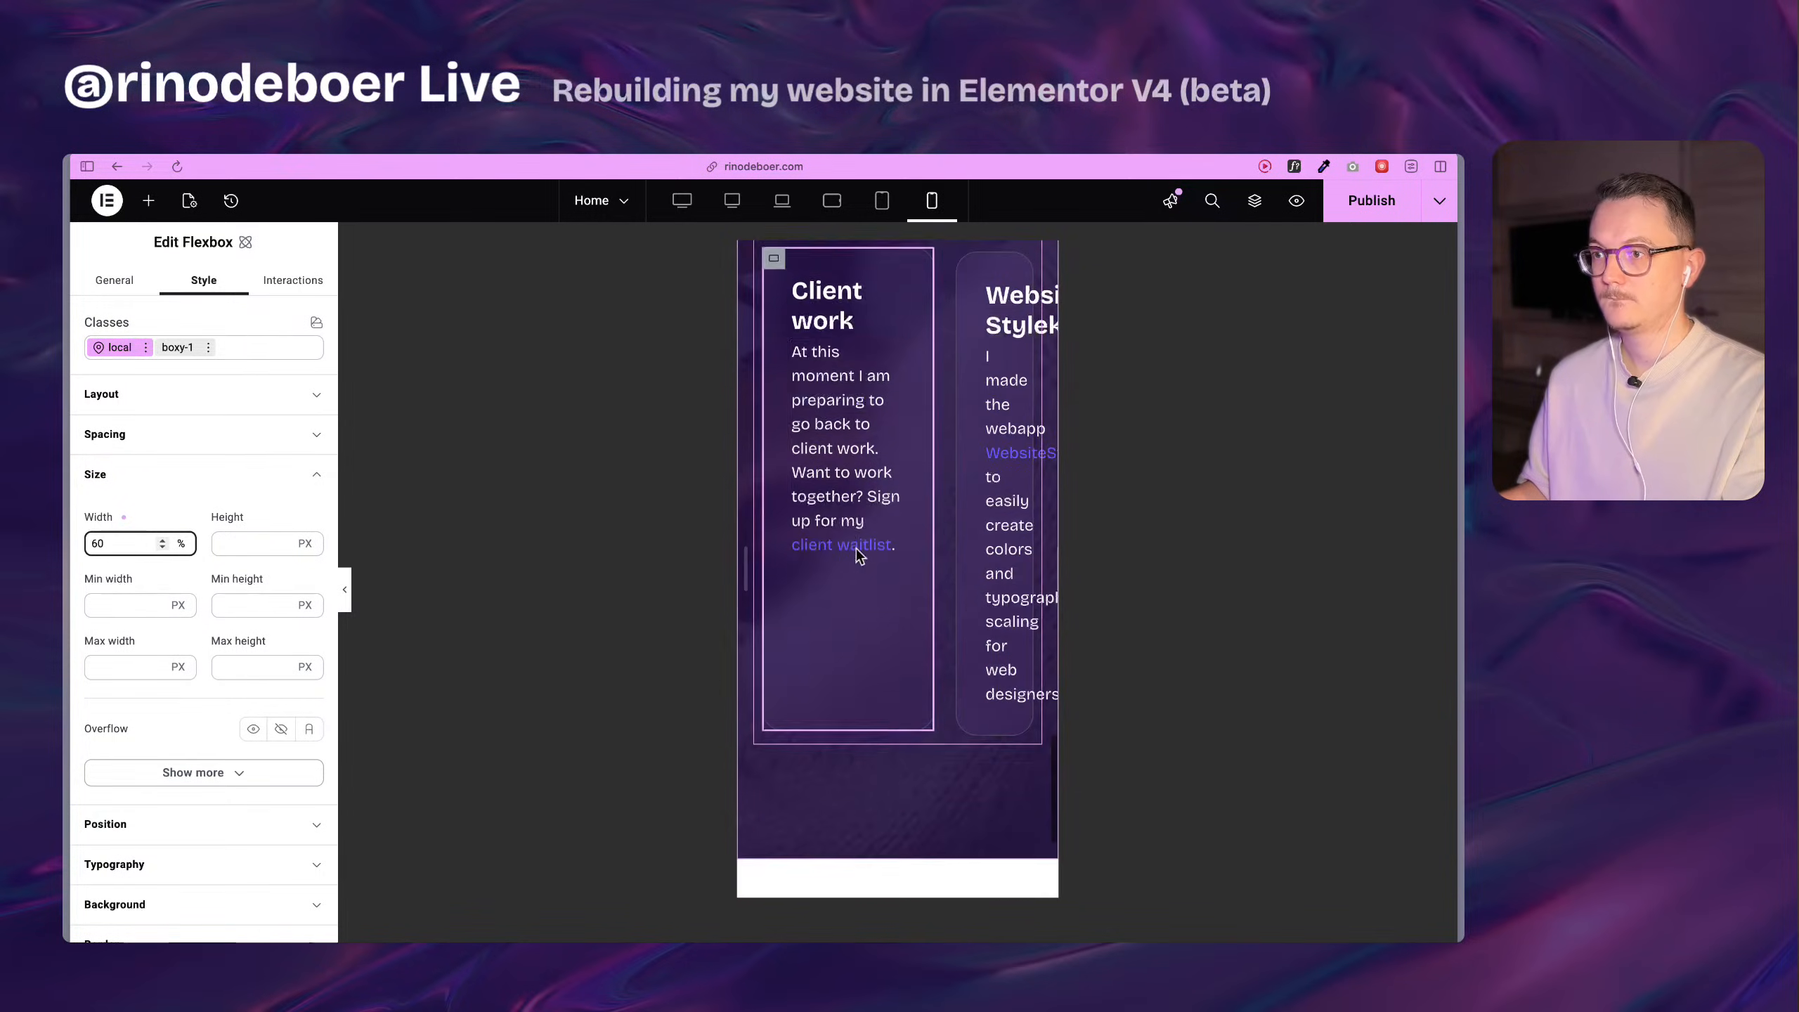
scroll(859, 527, "up", 2)
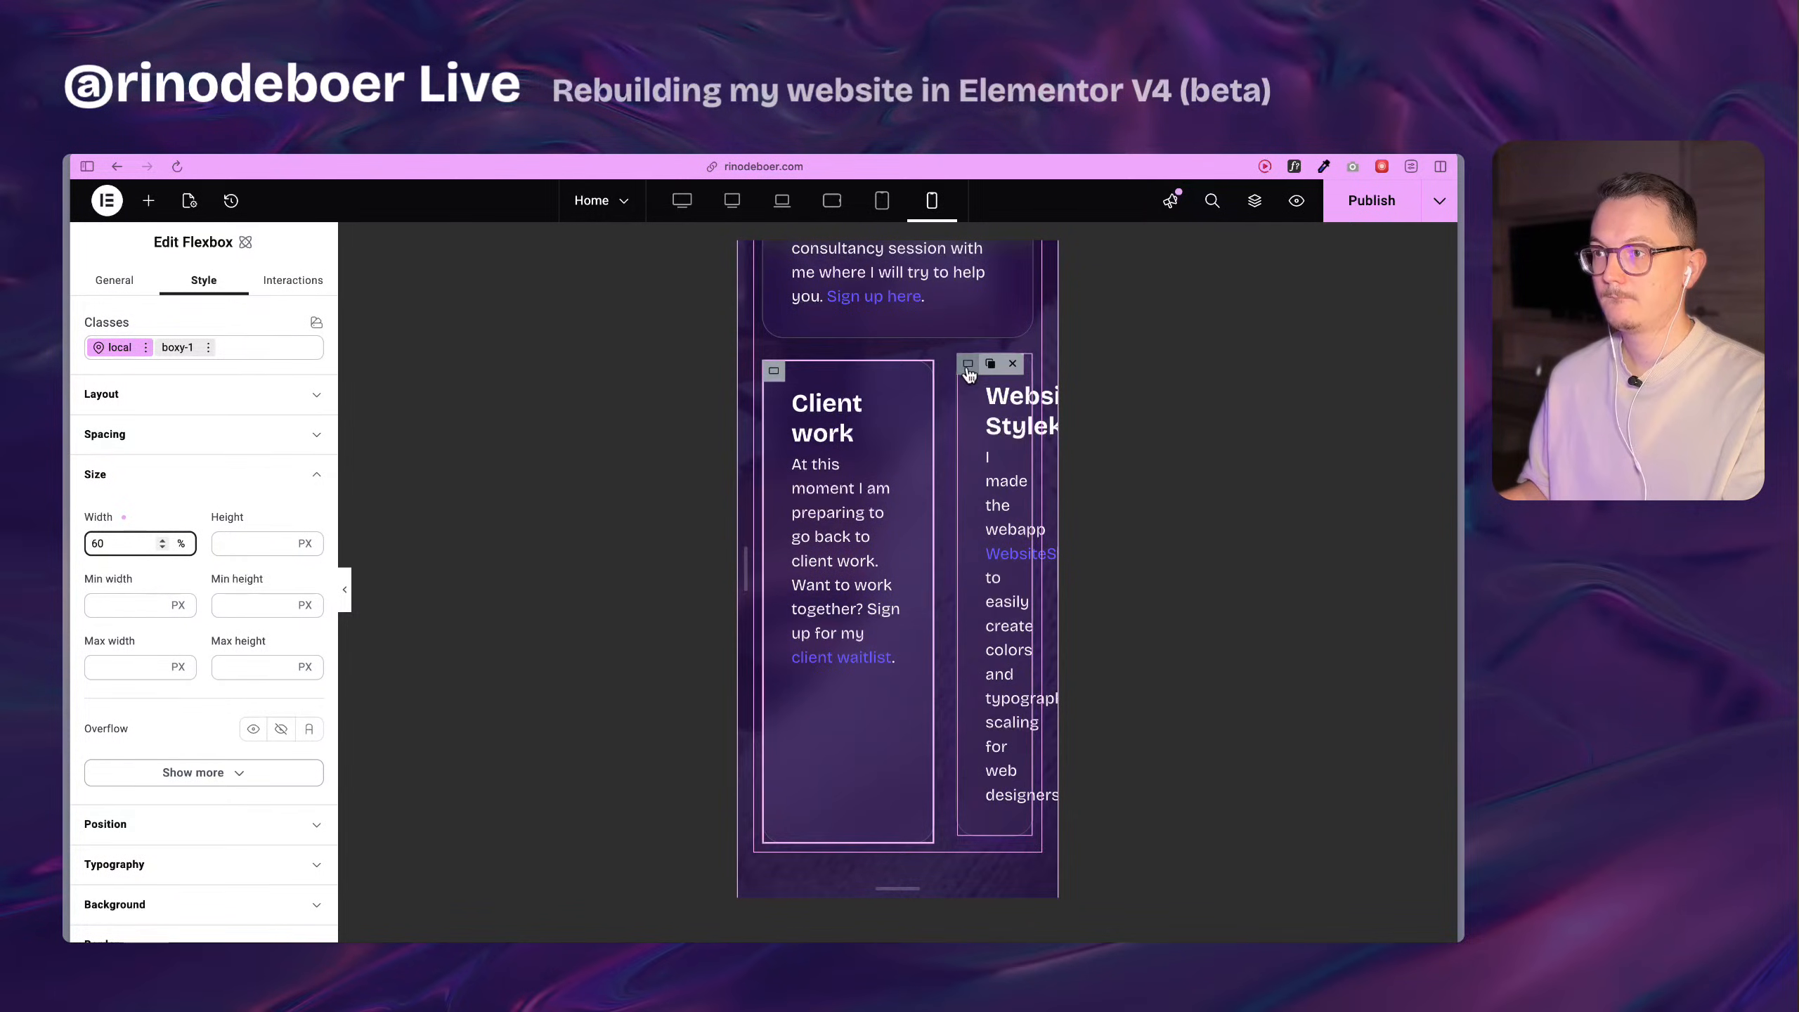
left_click(991, 397)
left_click(126, 489)
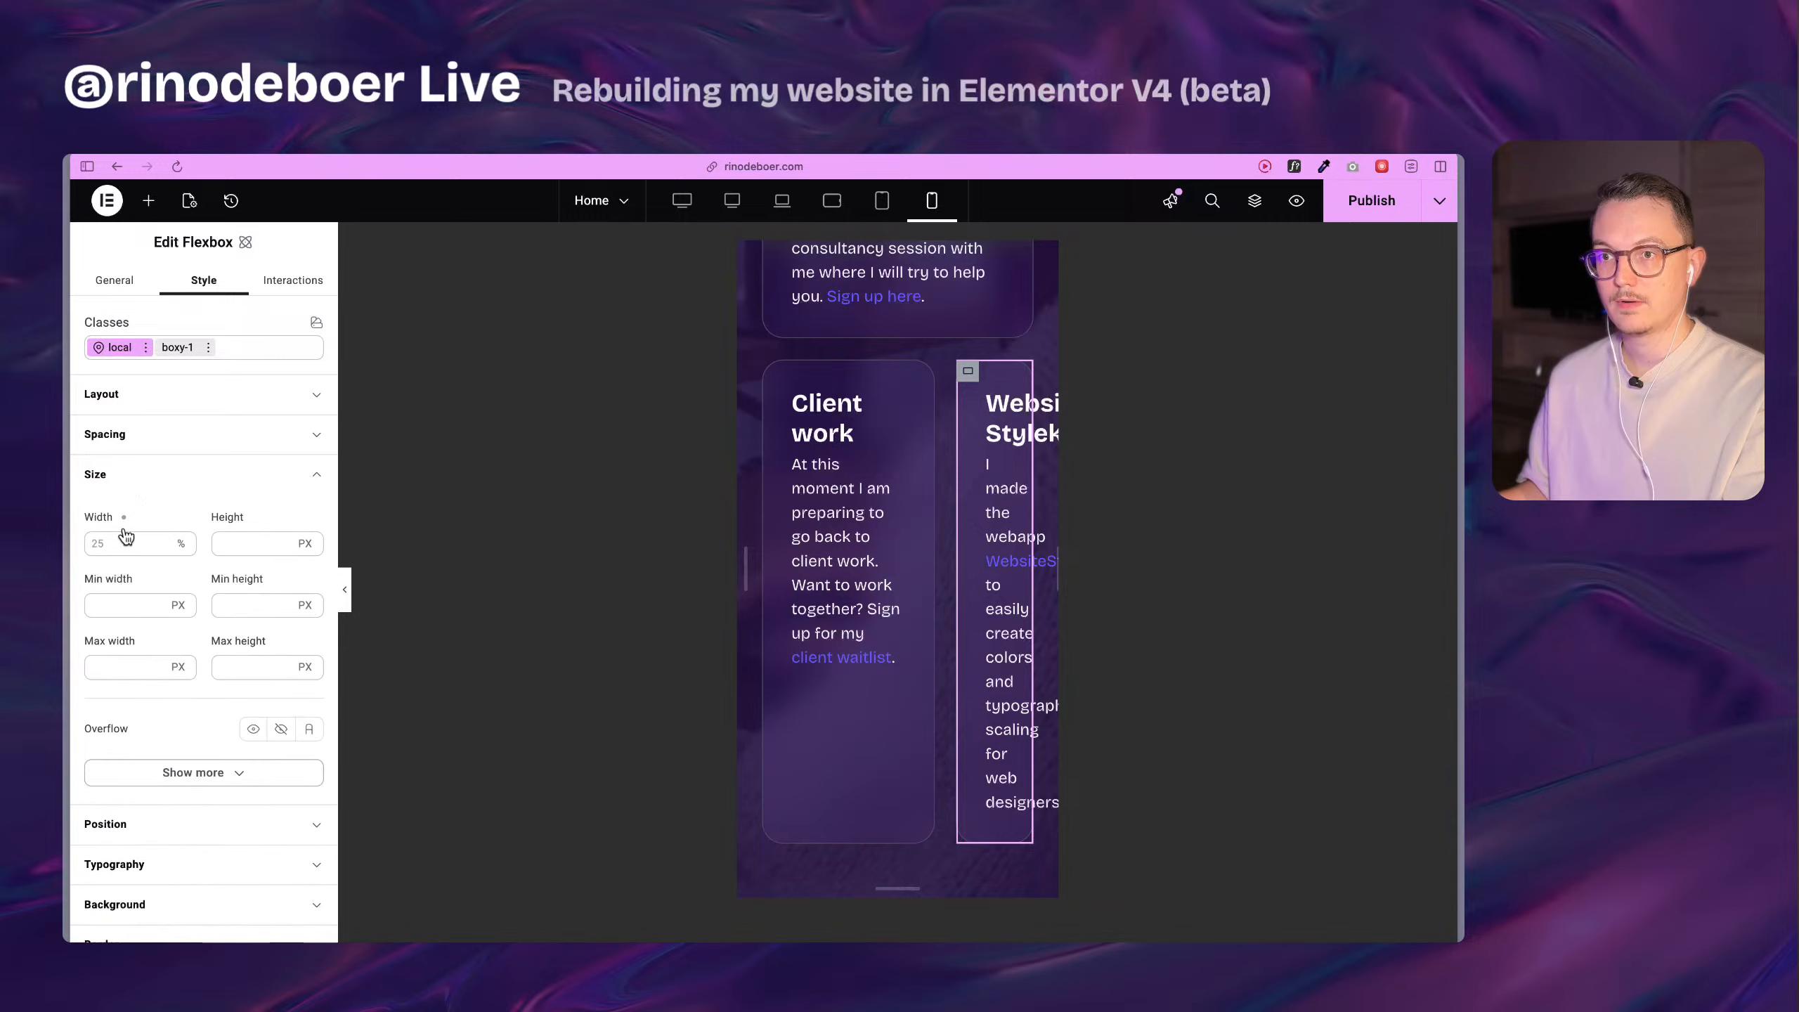
type("60")
Review the card layout on mobile and tablet portrait, return to the desktop breakpoint and publish the page.
scroll(946, 660, "down", 3)
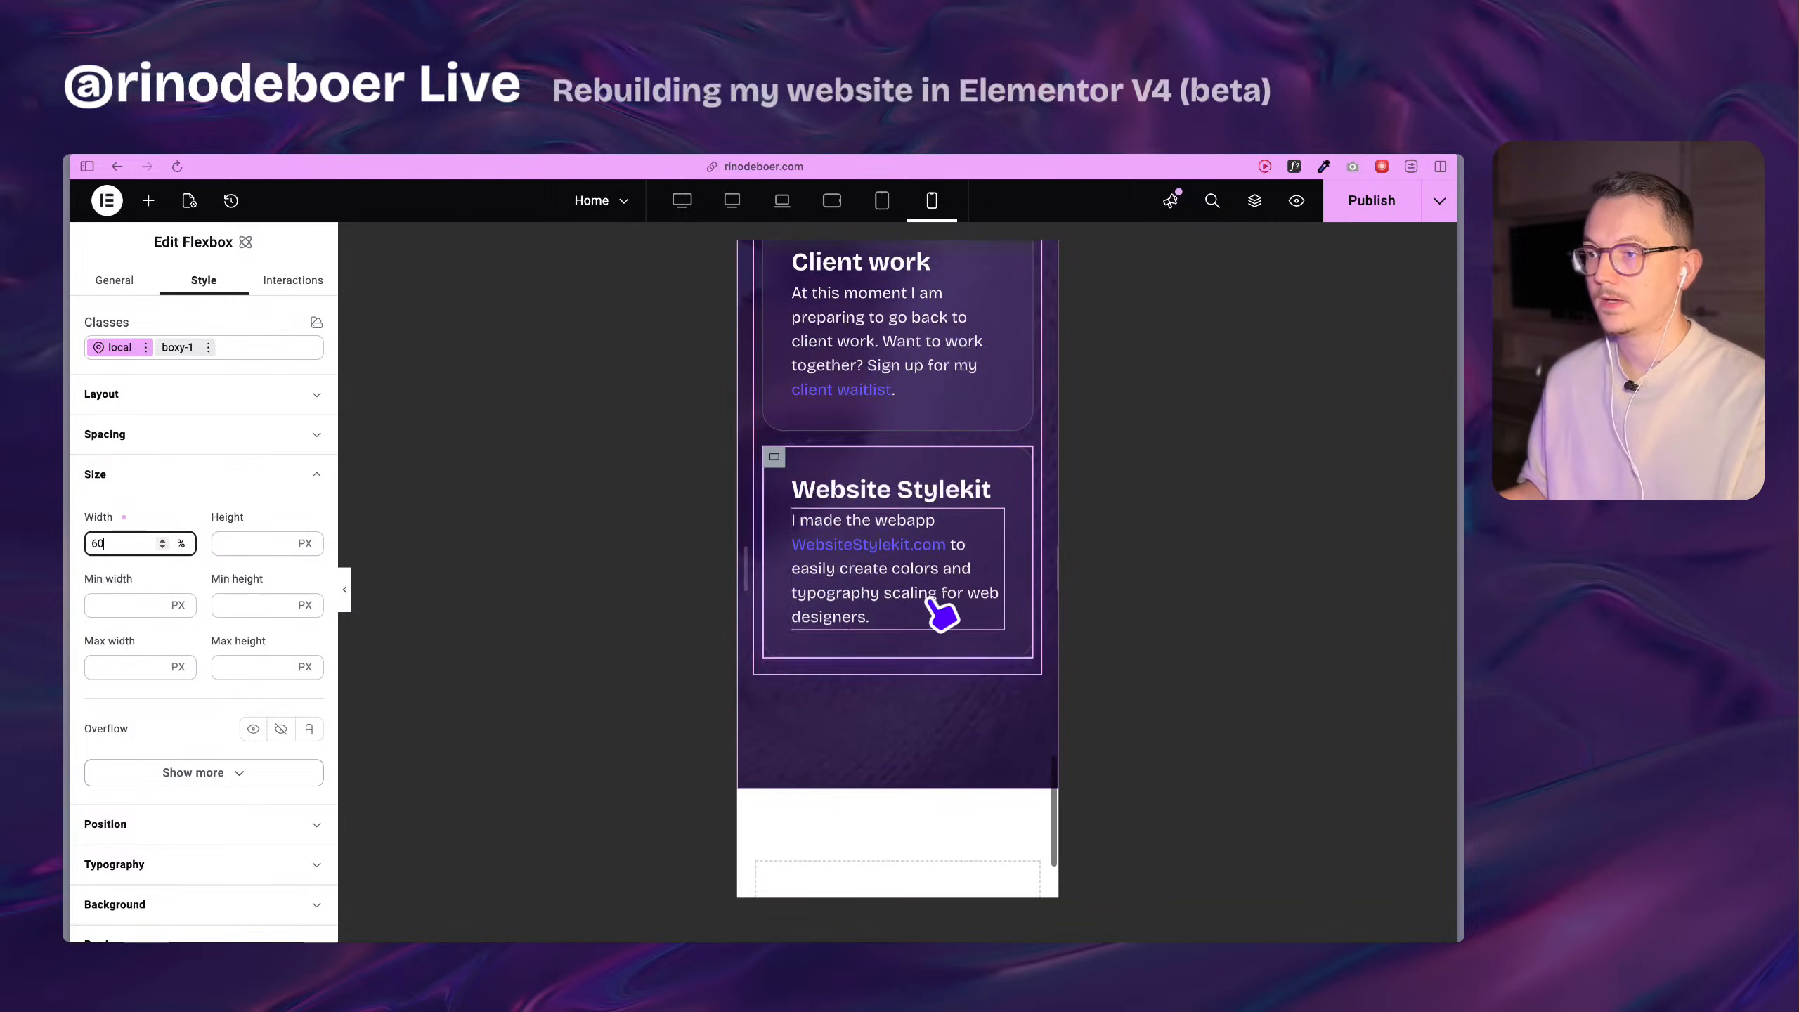
scroll(989, 737, "up", 10)
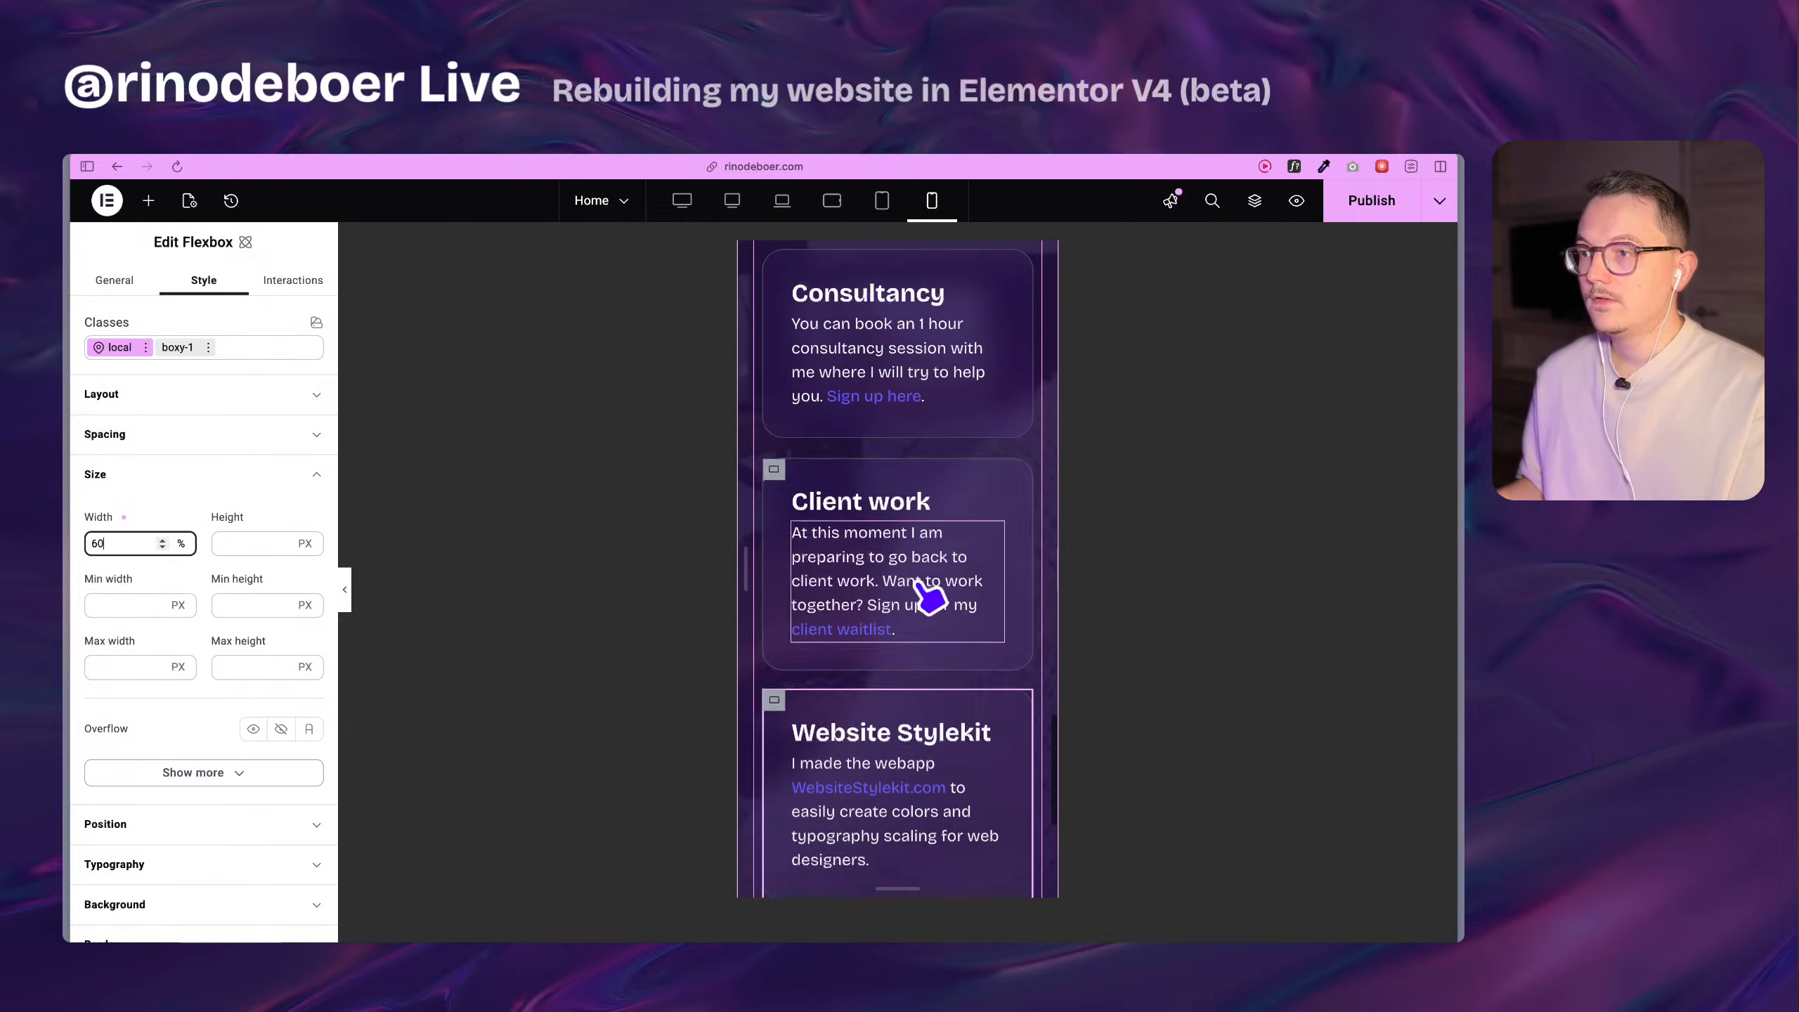
scroll(929, 599, "up", 12)
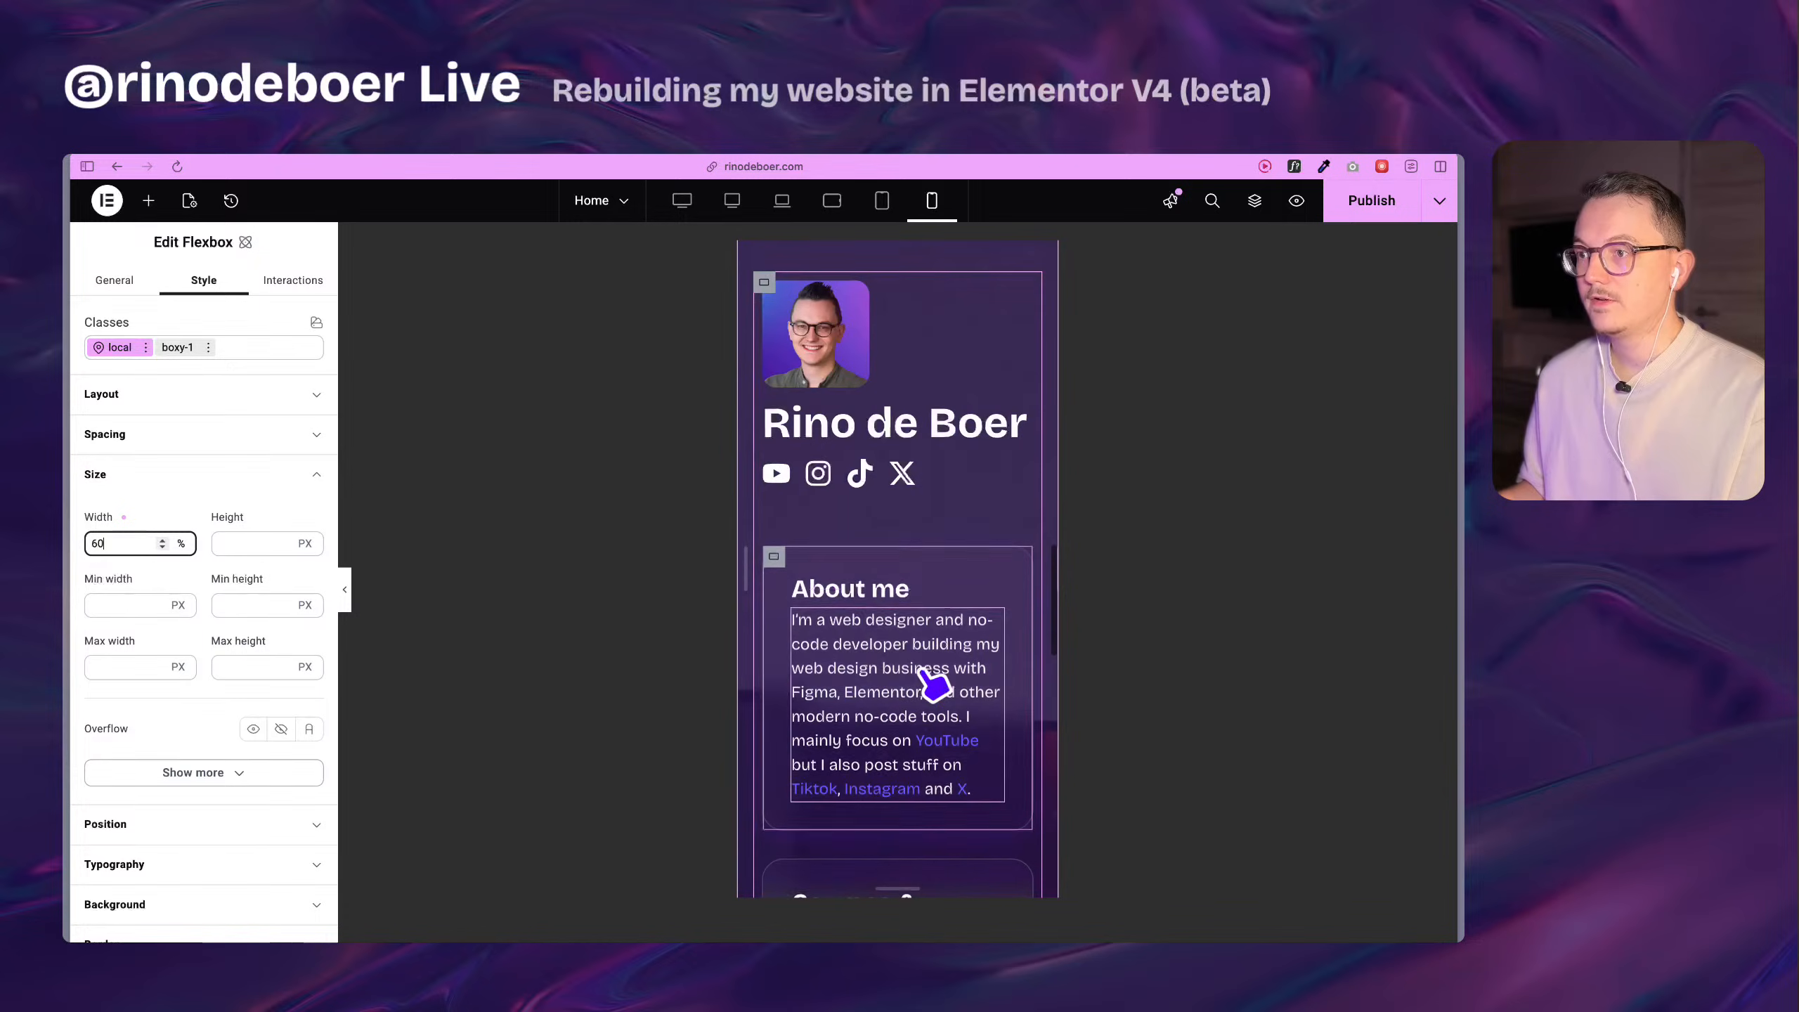
scroll(928, 556, "up", 4)
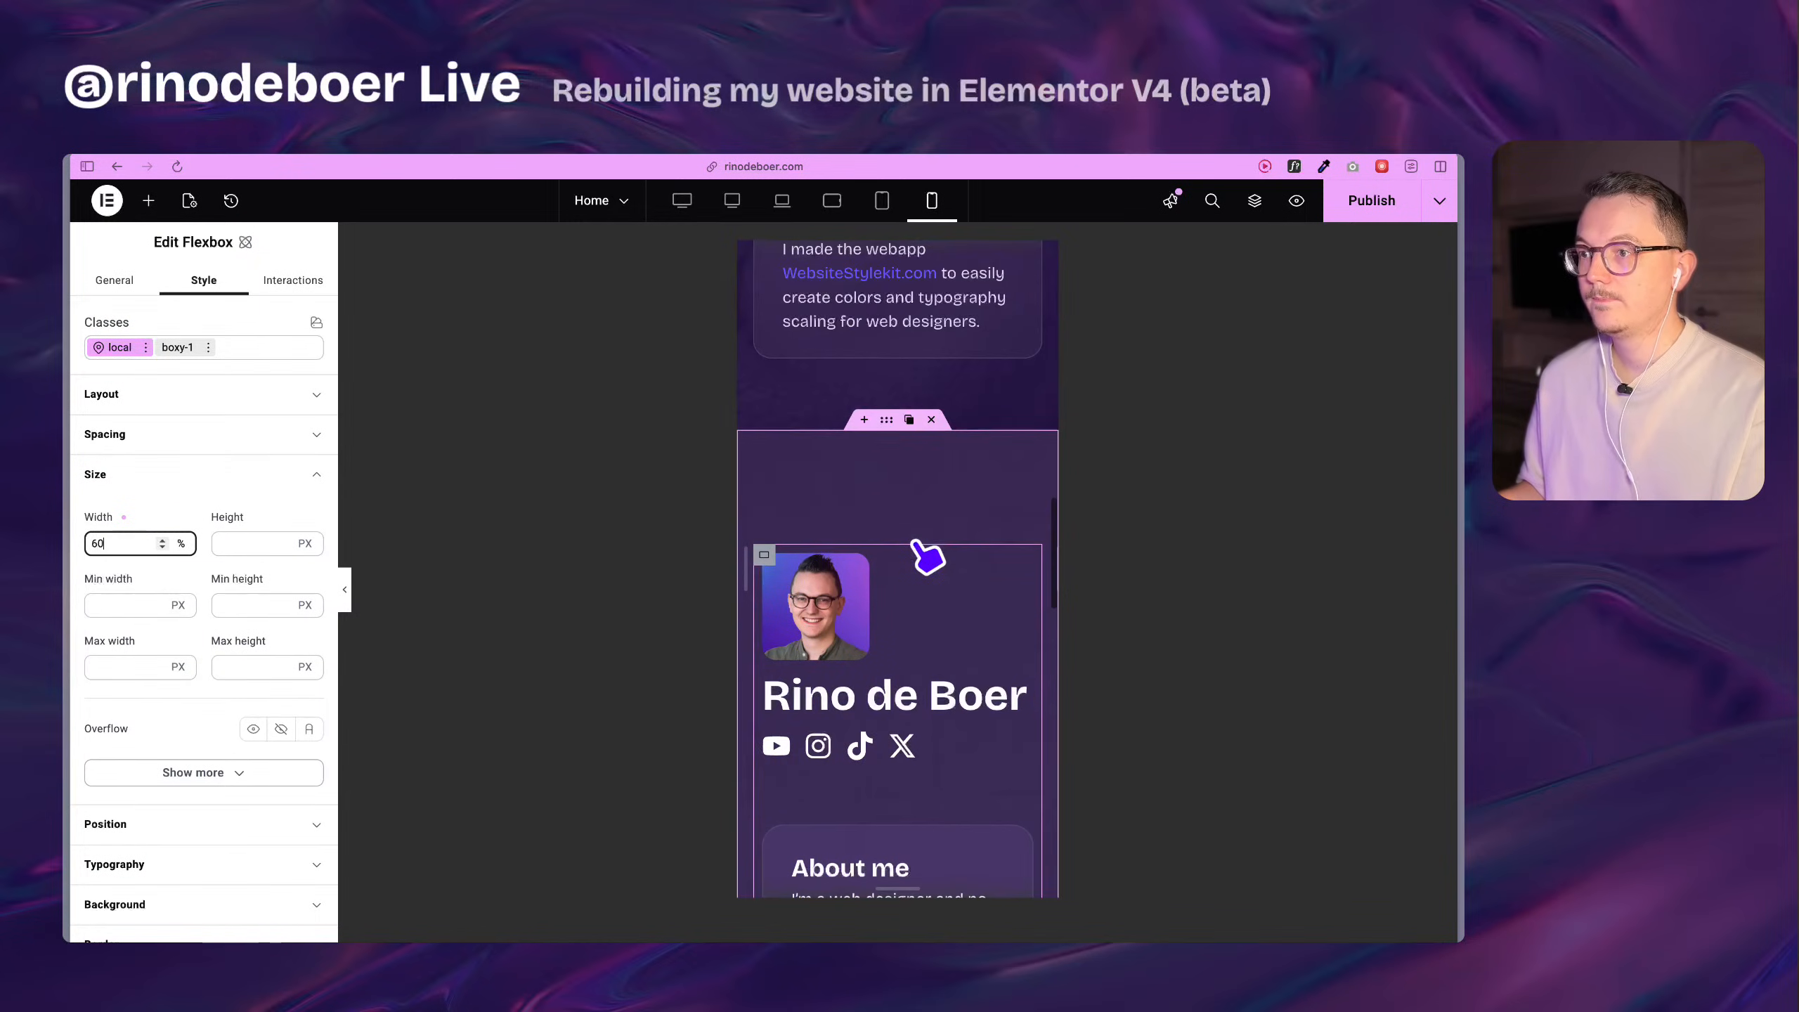
left_click(884, 203)
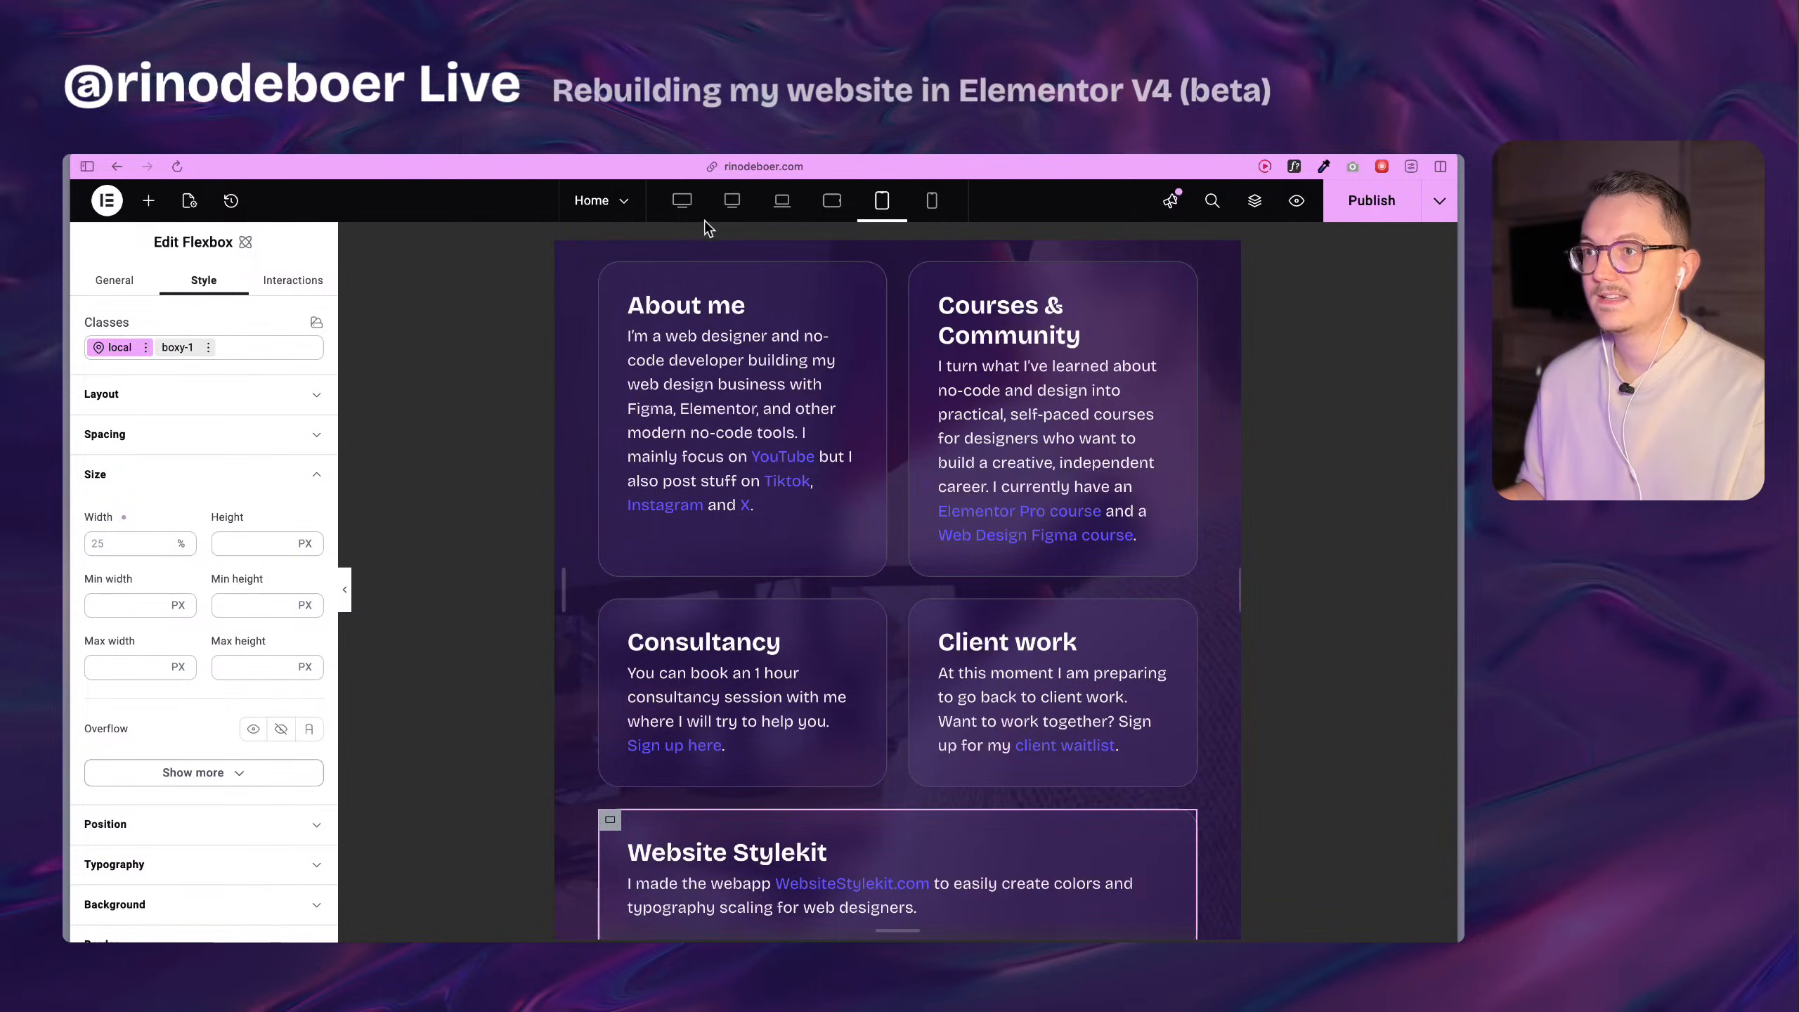
left_click(734, 201)
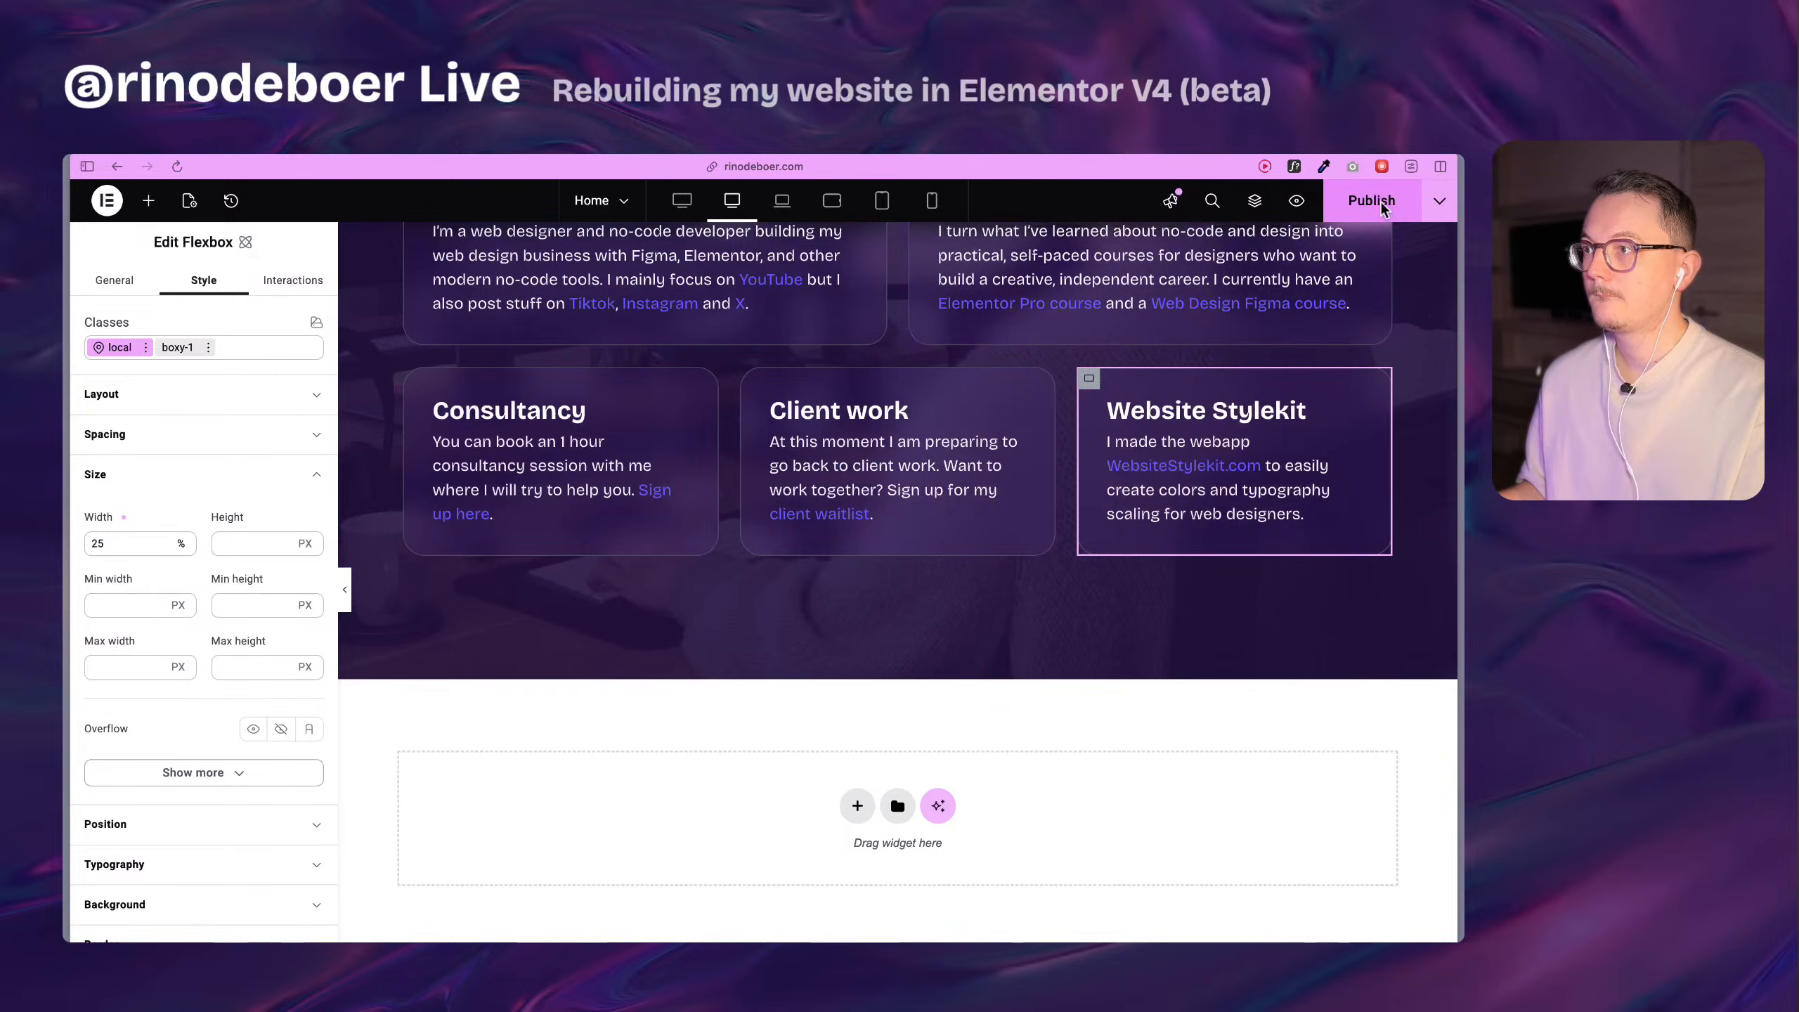
Reload the live home page and test the new card widths by narrowing and widening the browser window.
mouse_move(66, 585)
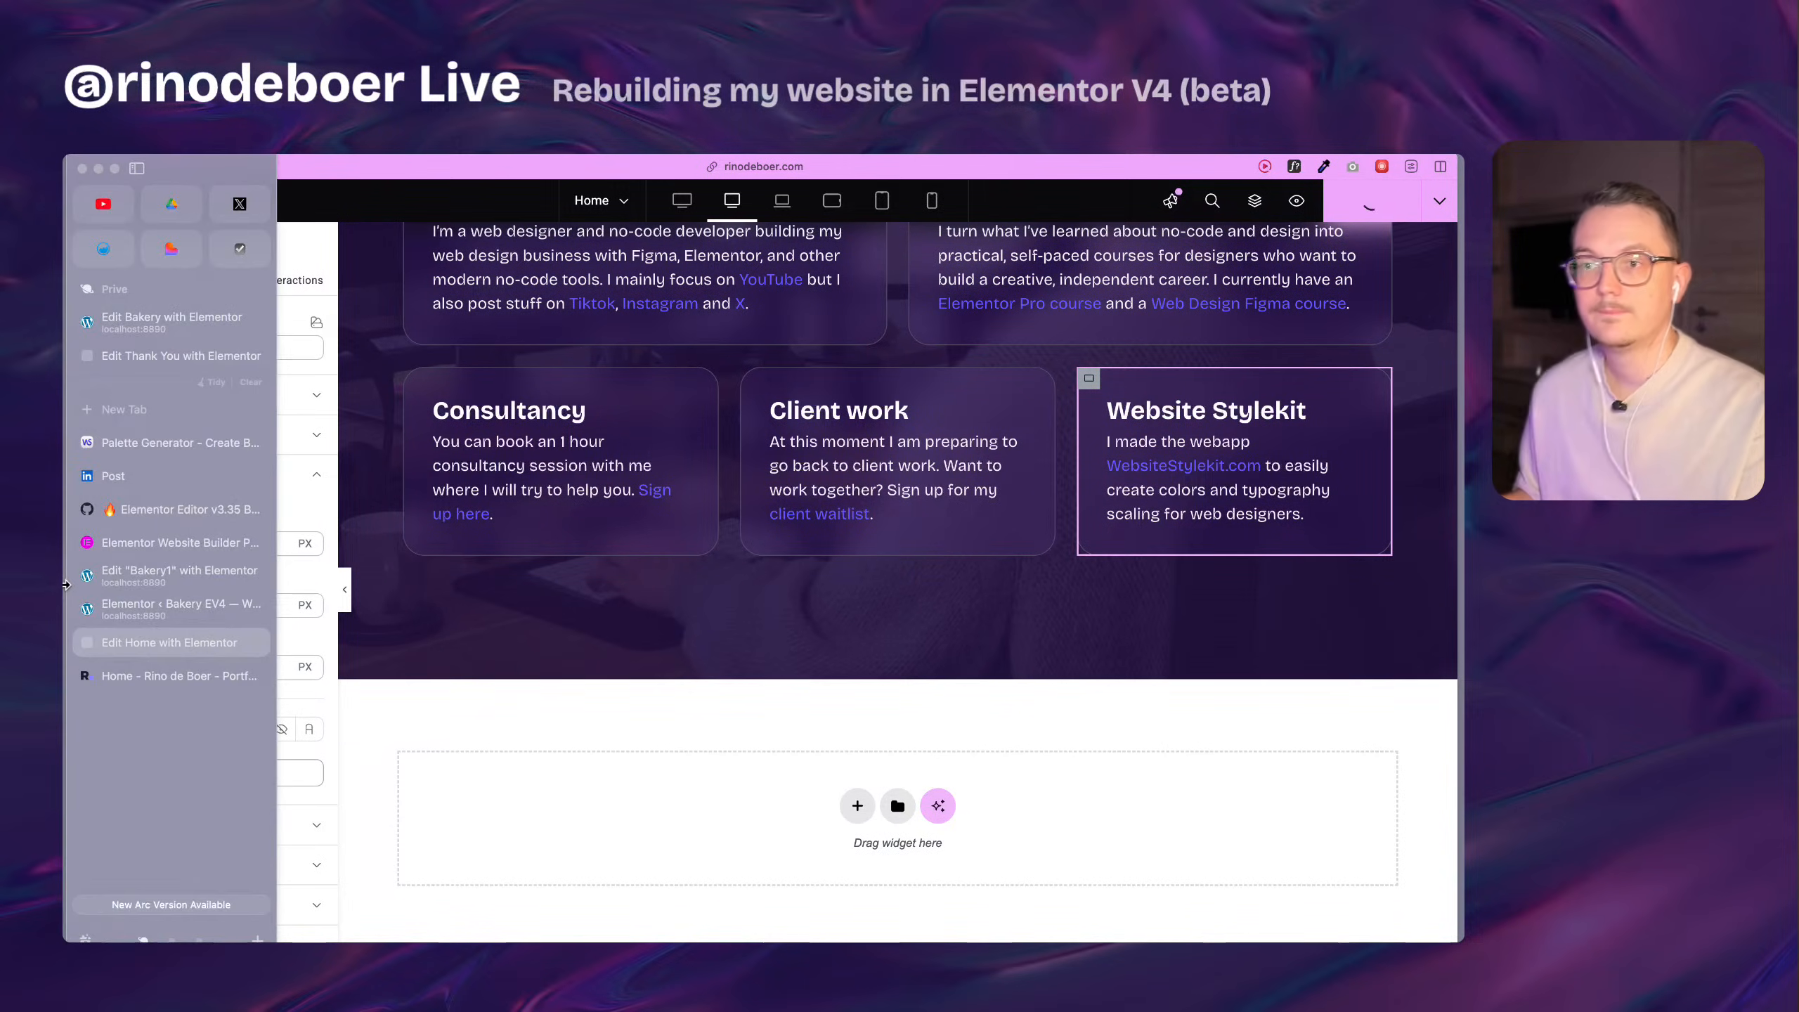
left_click(198, 677)
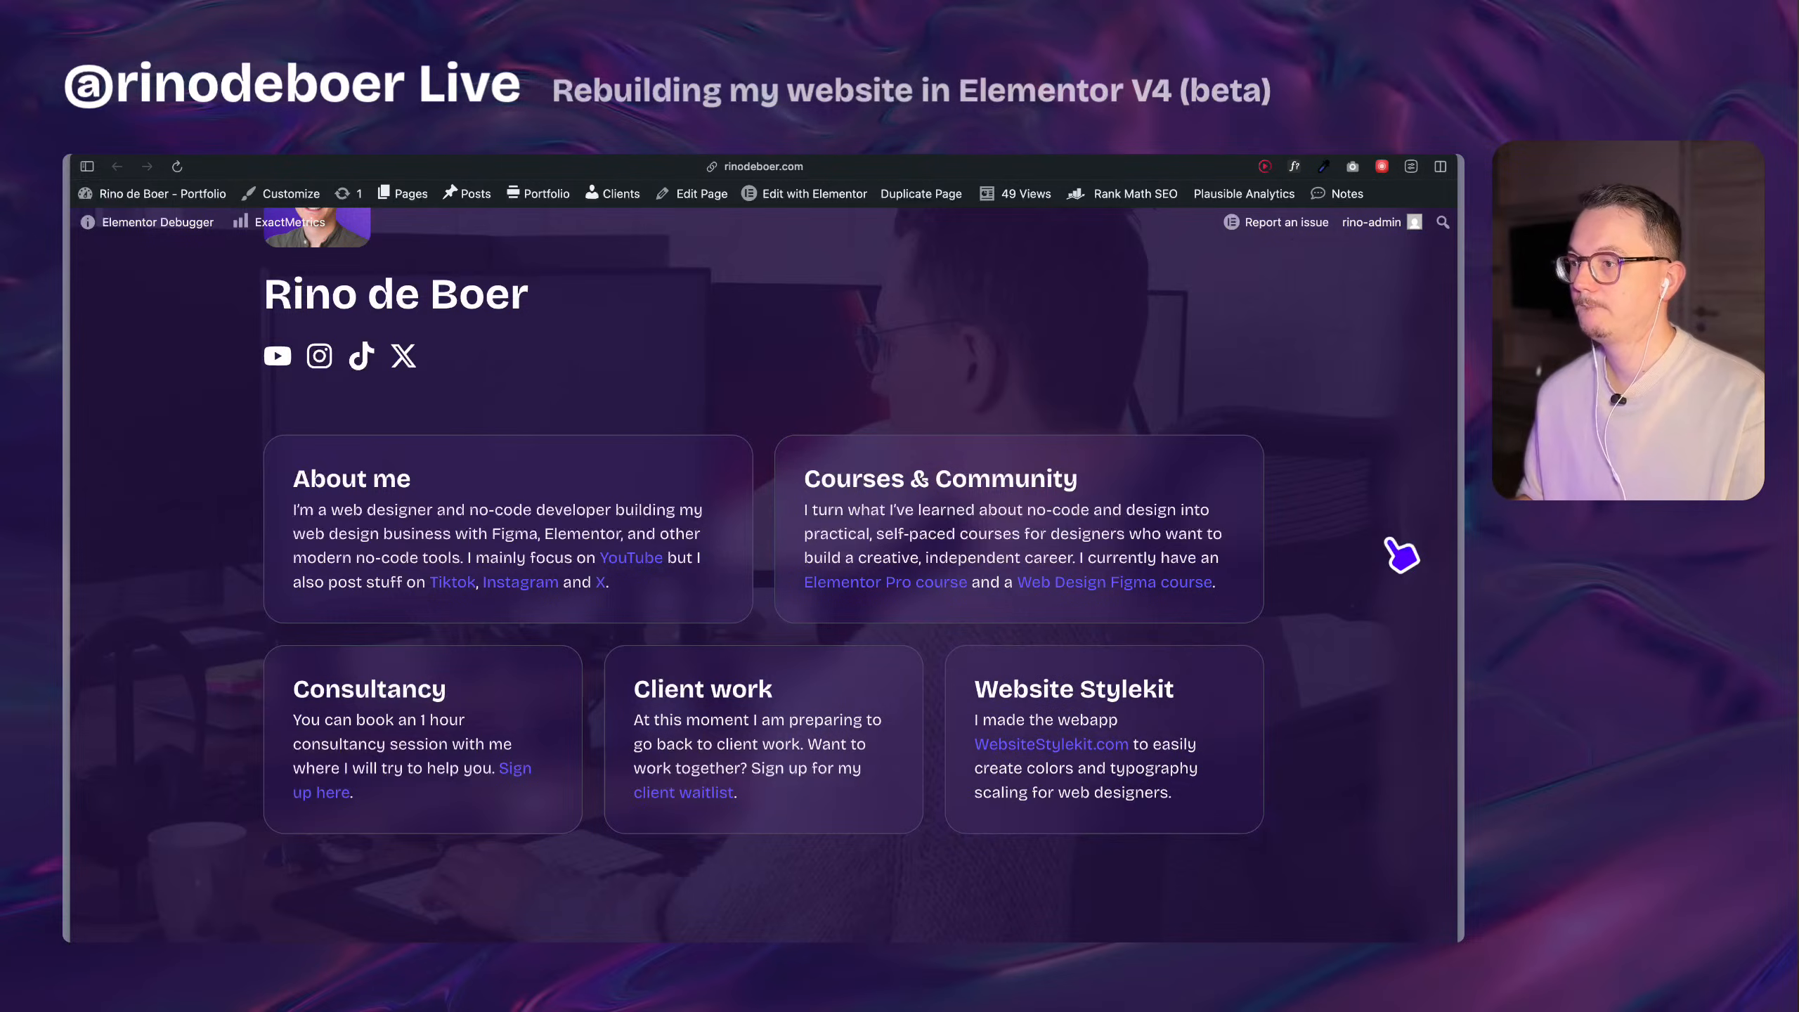
scroll(1403, 553, "up", 5)
scroll(1388, 544, "down", 6)
key("super+r")
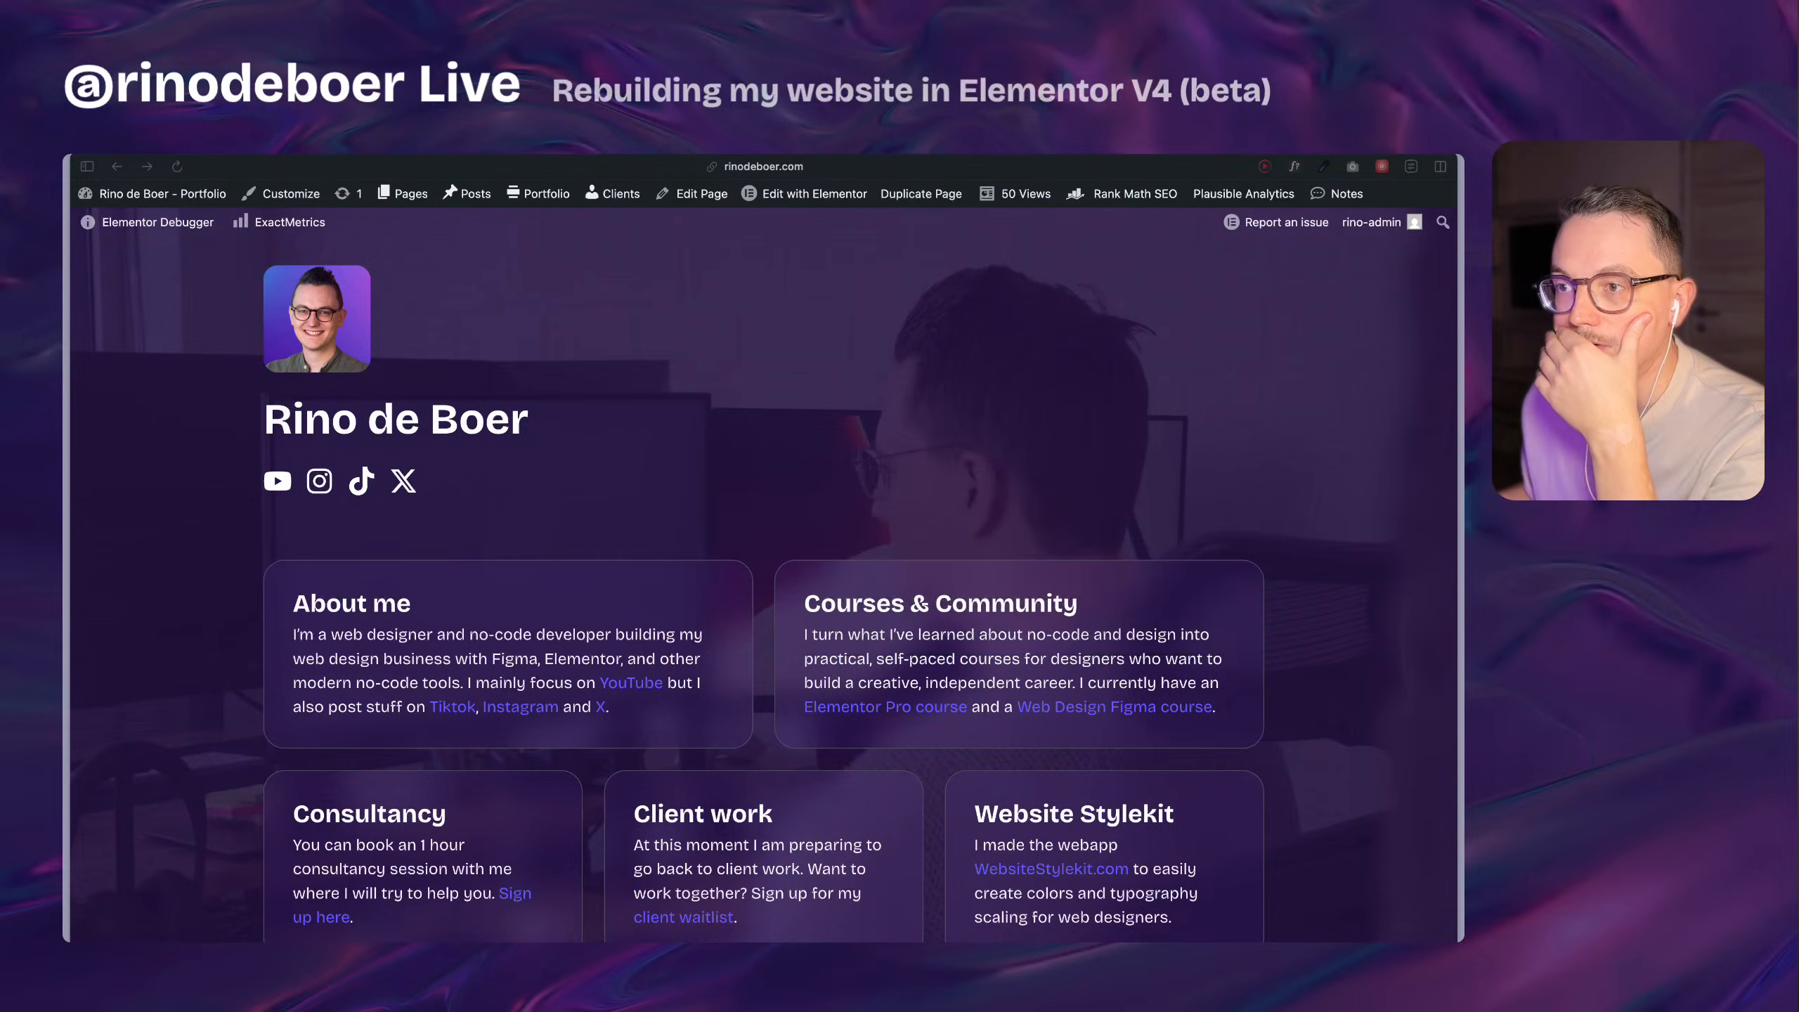
left_click_drag(1446, 537, 984, 468)
scroll(807, 599, "down", 3)
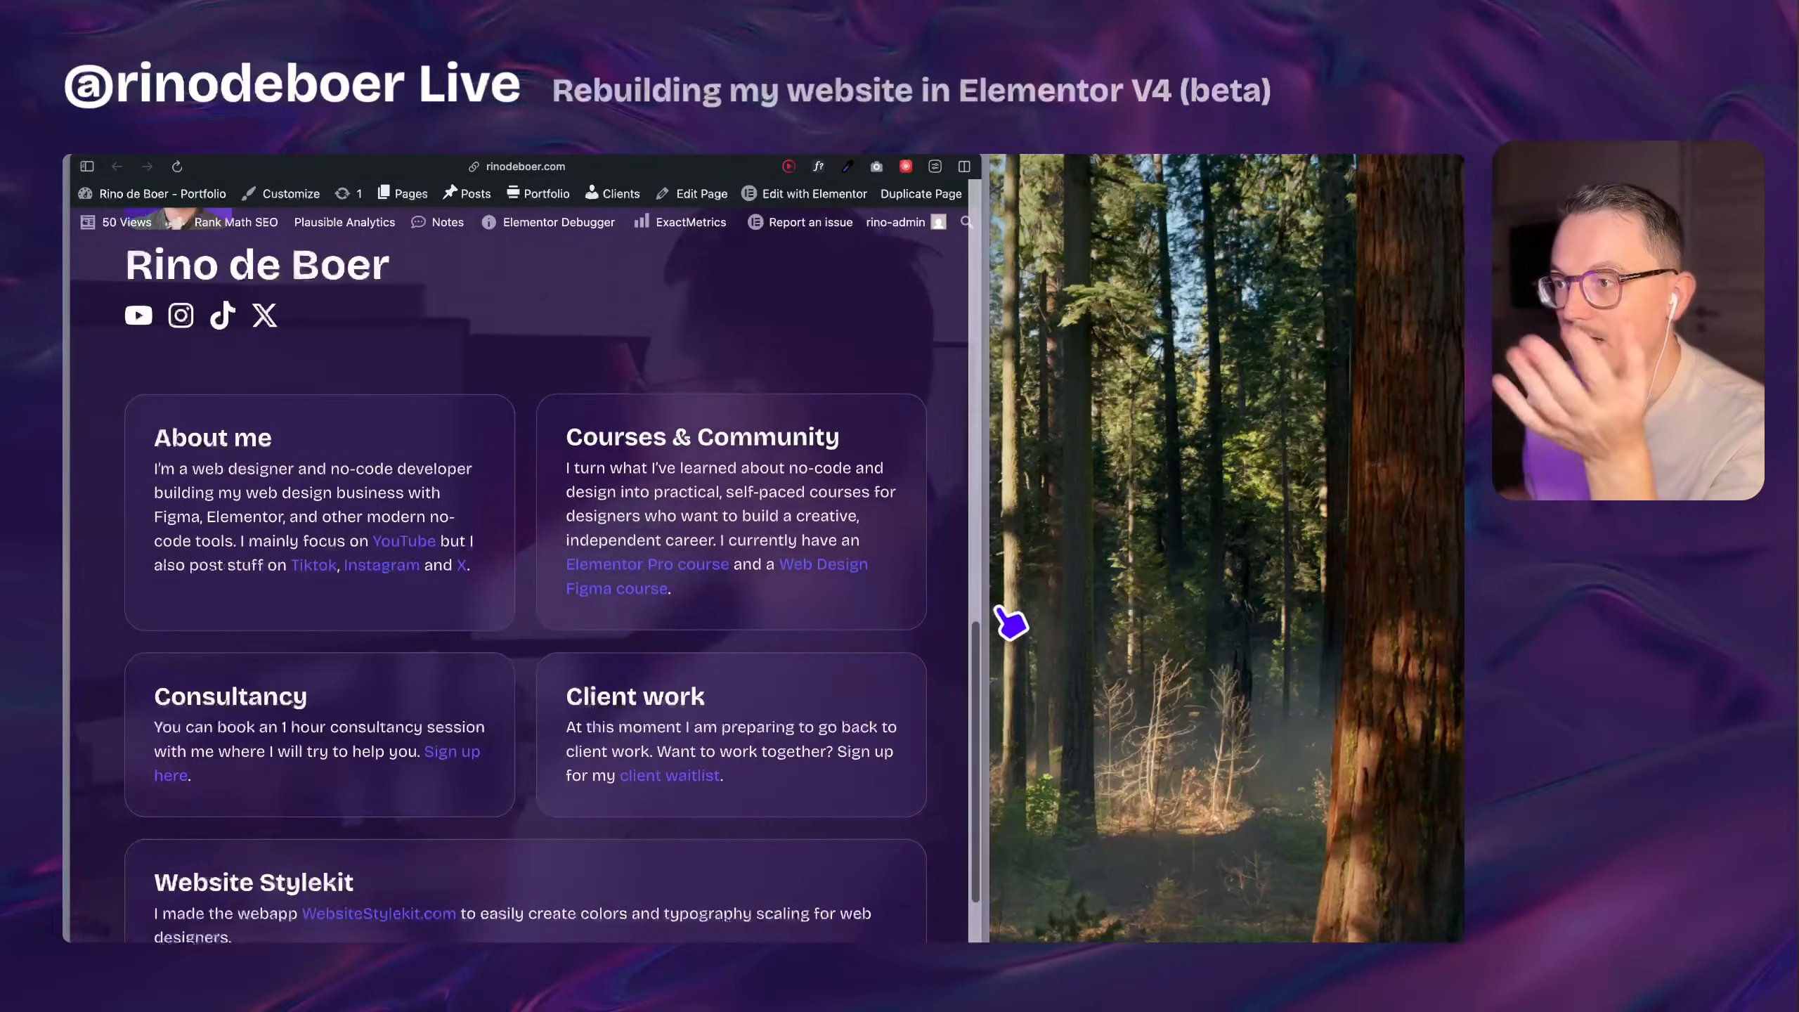
left_click_drag(988, 600, 1459, 546)
scroll(847, 594, "down", 3)
scroll(1218, 573, "down", 2)
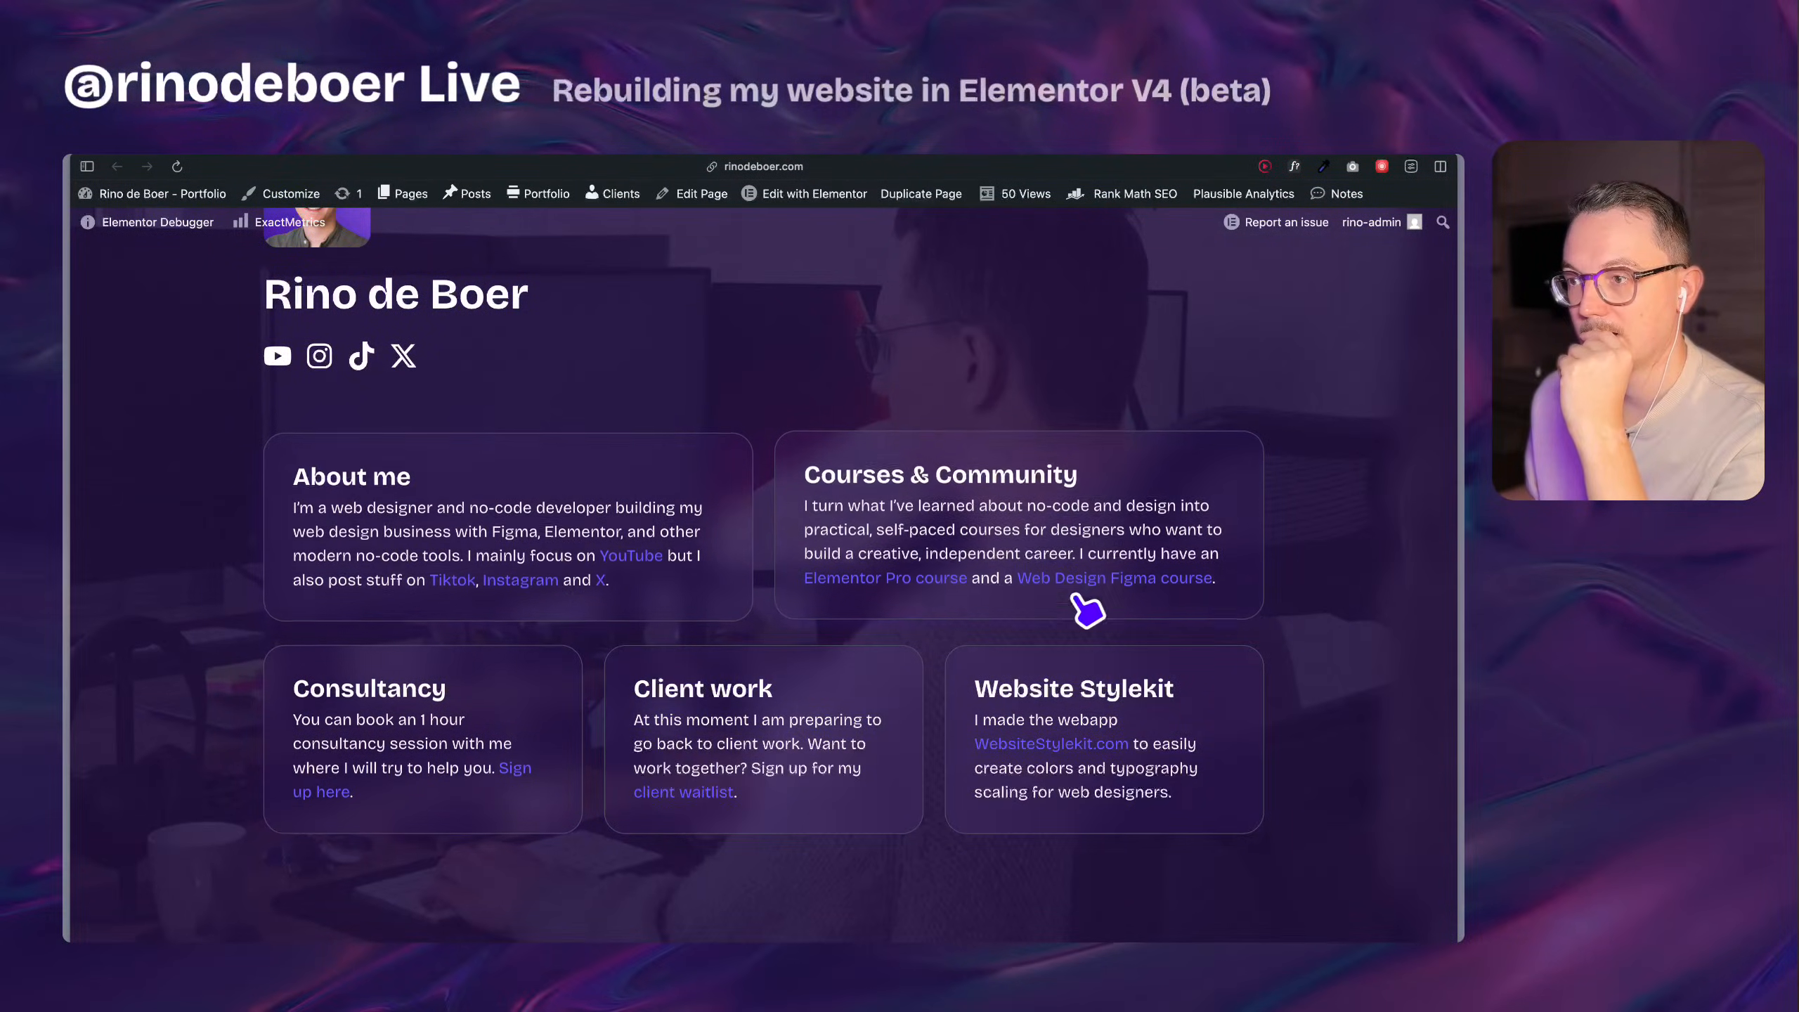
Compare the old section's cards with the rebuilt section's cards on the live home page.
scroll(456, 661, "up", 8)
scroll(421, 623, "up", 8)
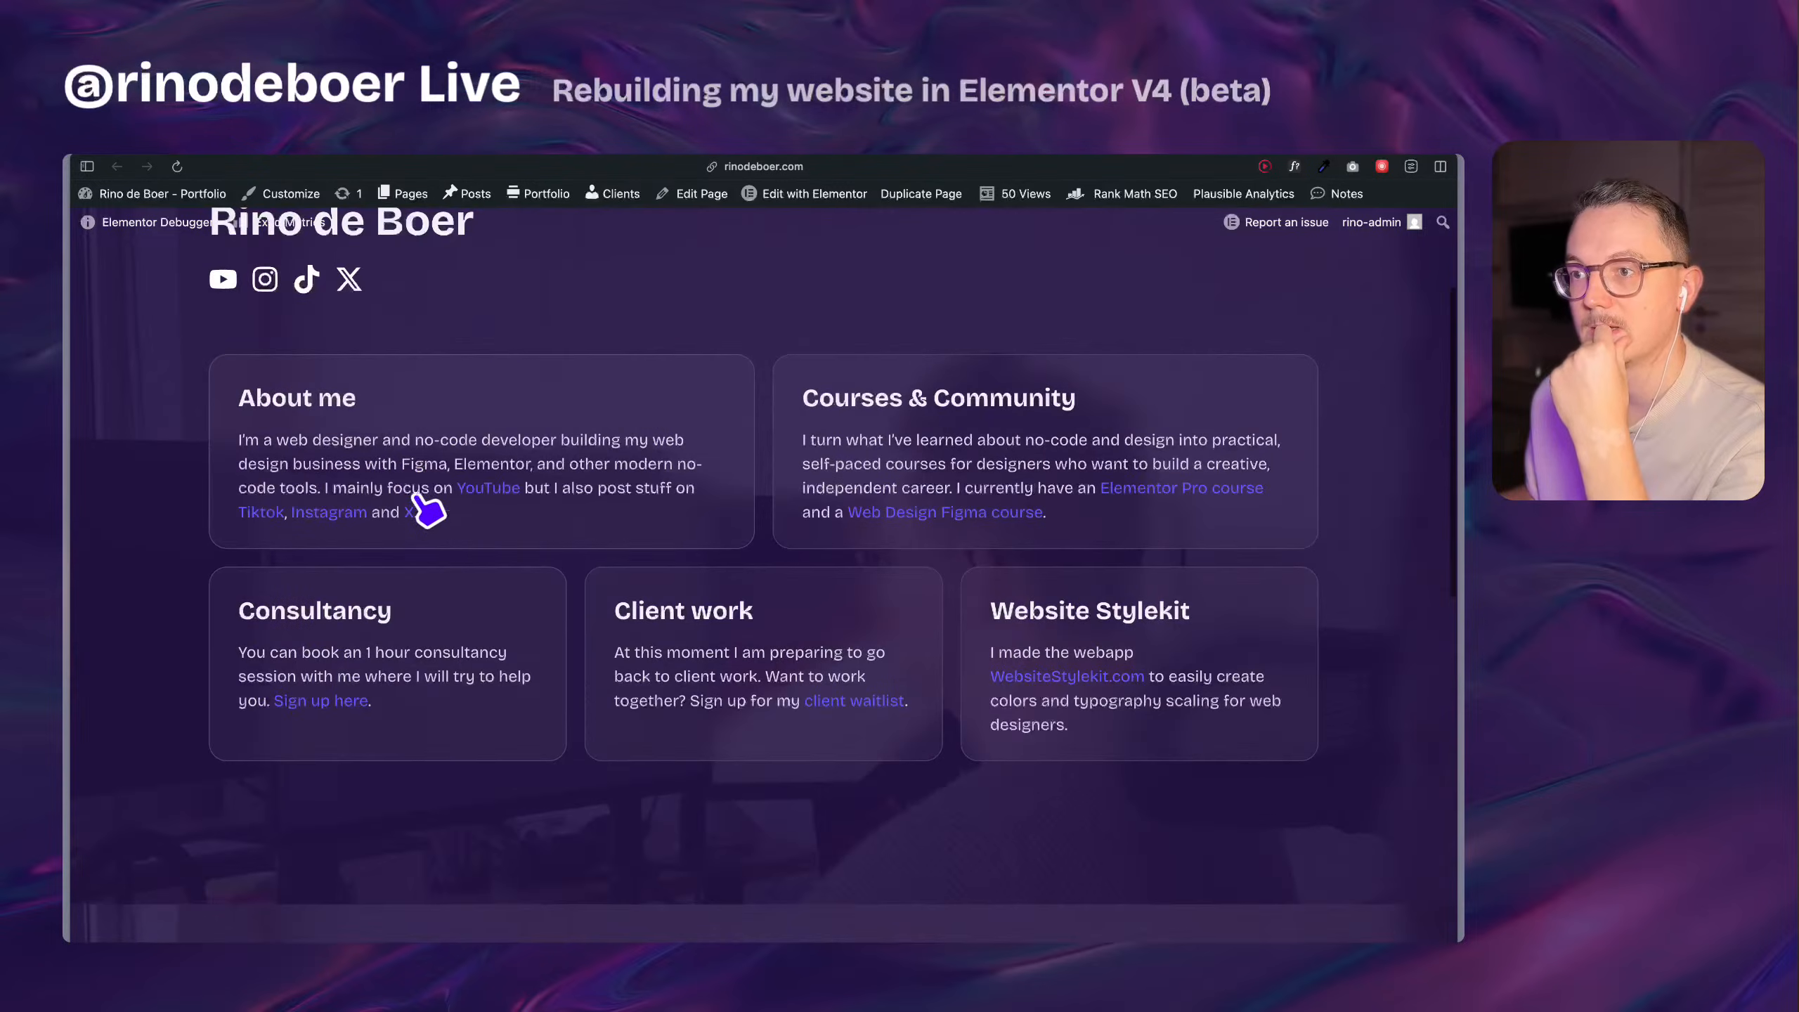
scroll(180, 461, "down", 16)
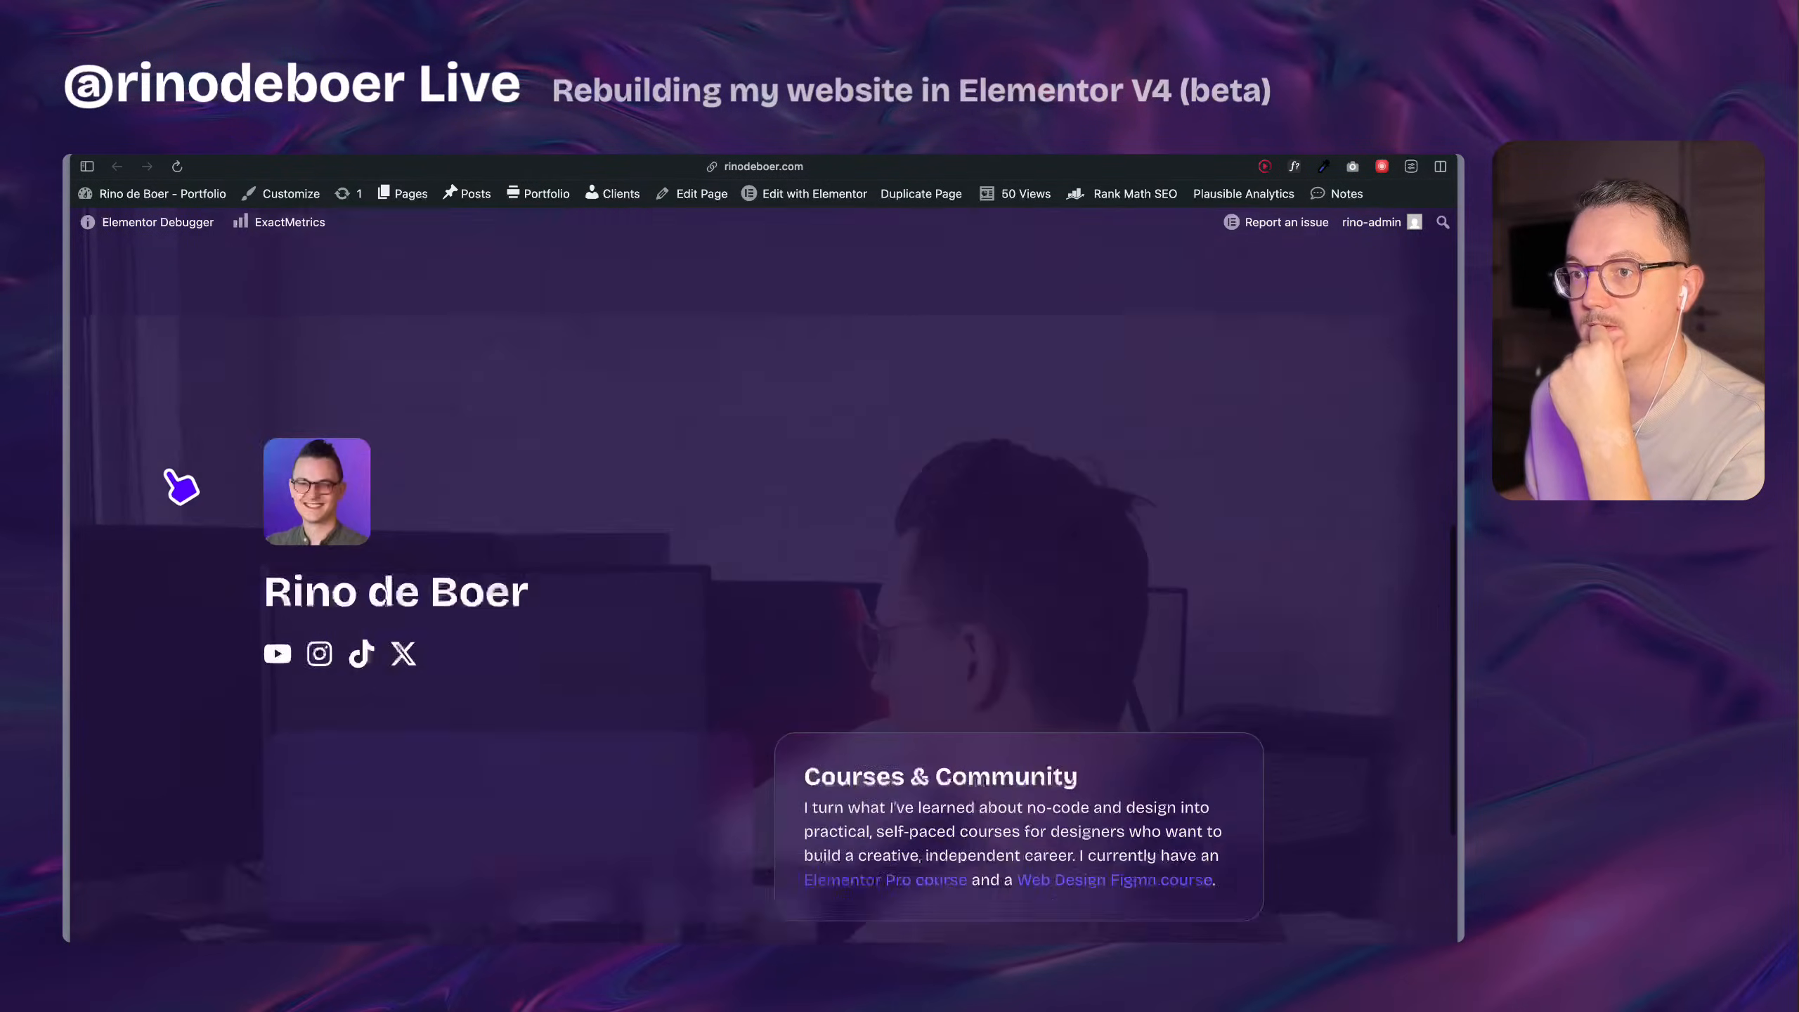
scroll(241, 659, "down", 1)
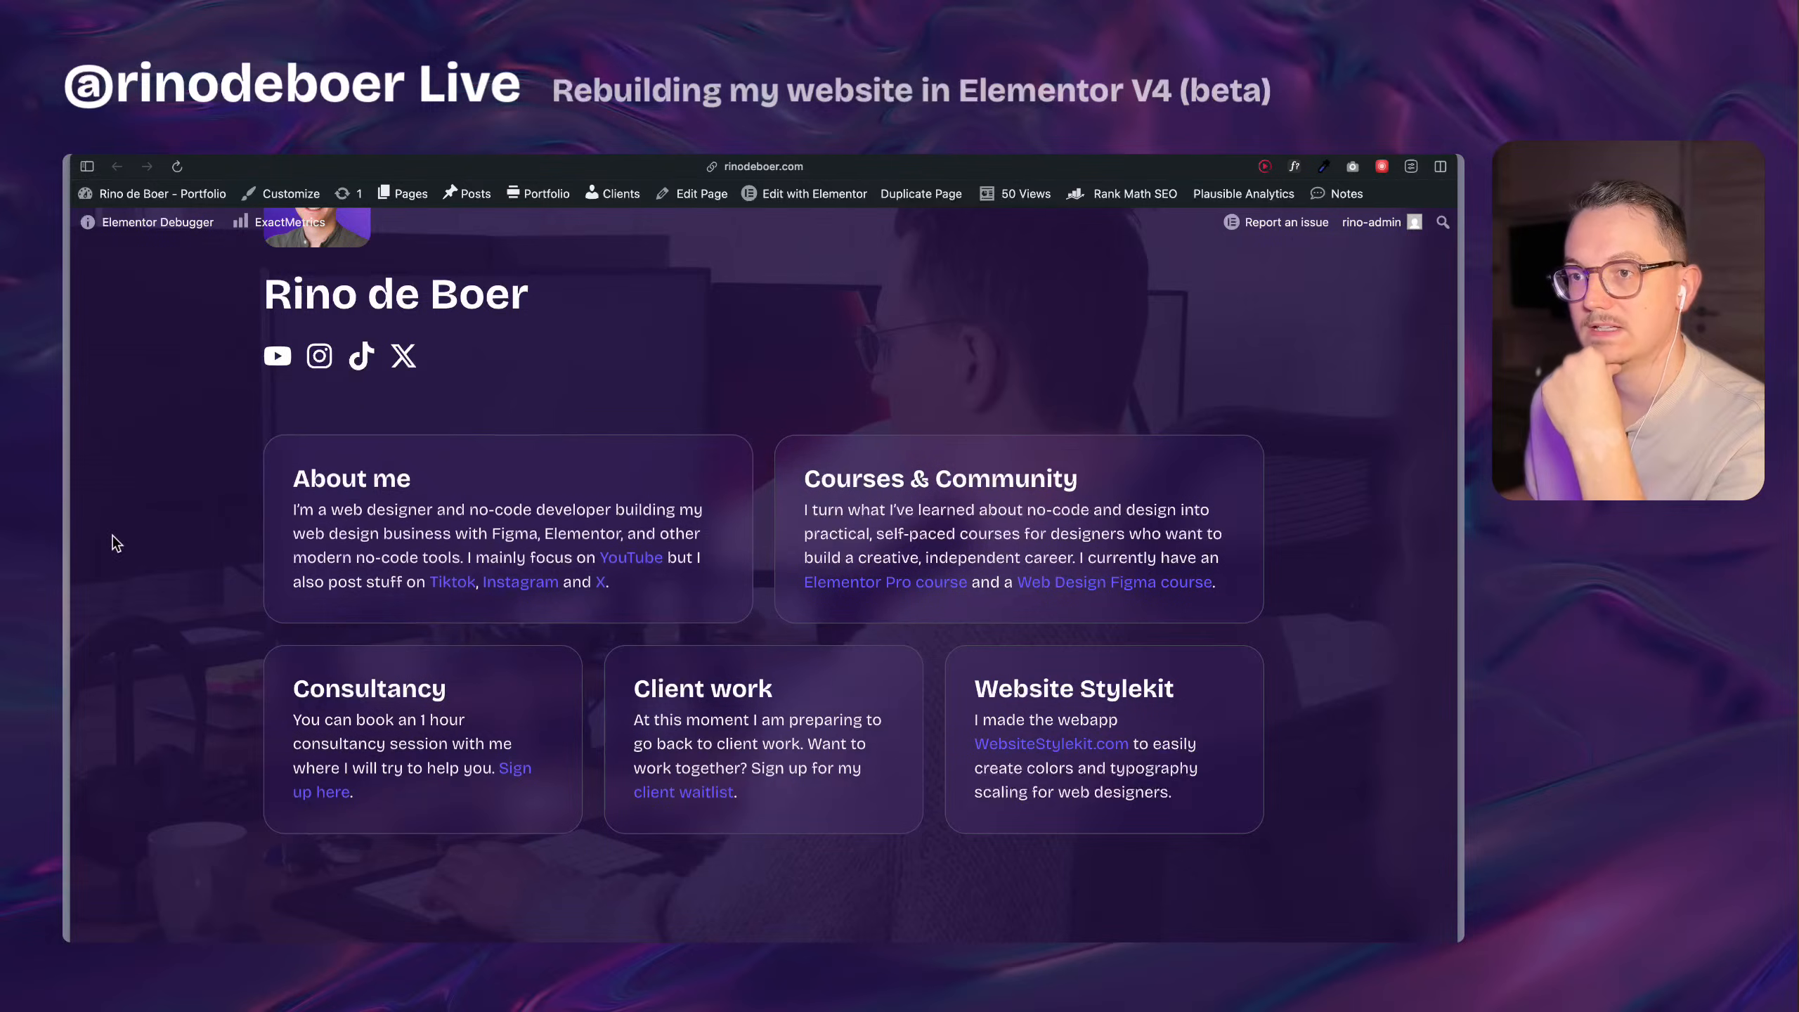
Switch back to the Home page editor and delete the box-1 component from the components library.
mouse_move(71, 702)
left_click(177, 640)
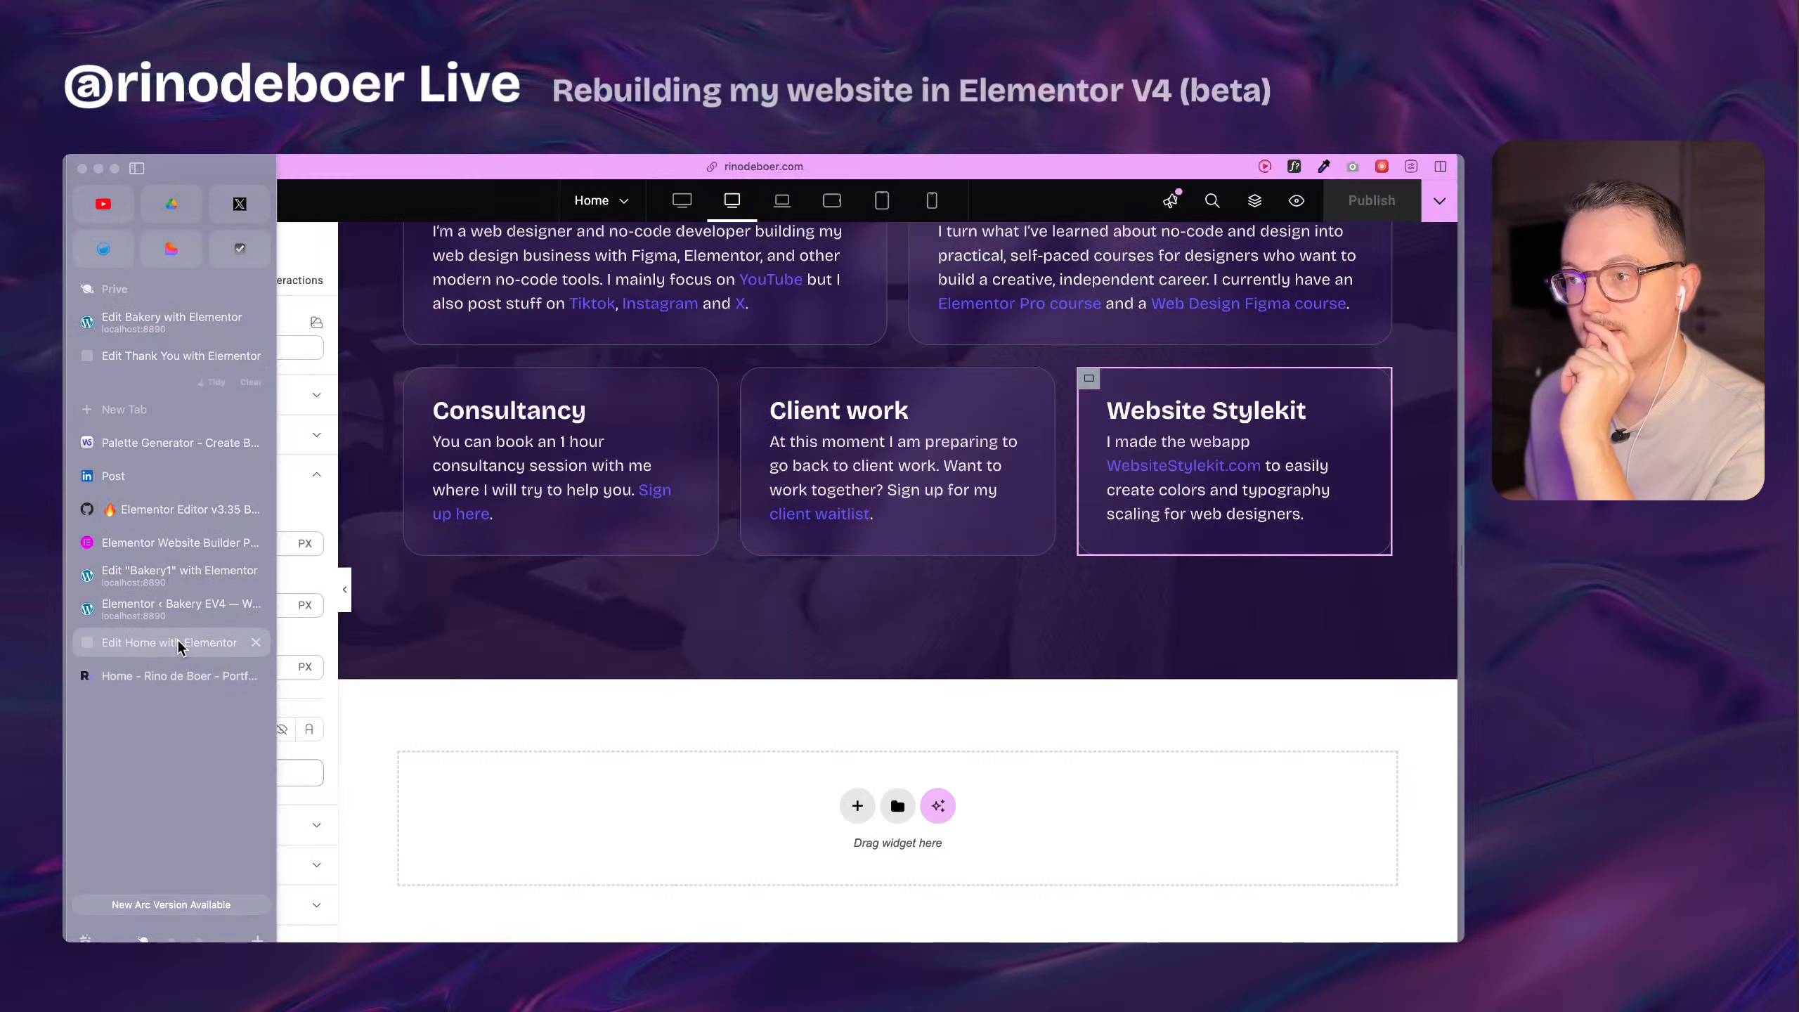
scroll(734, 615, "up", 7)
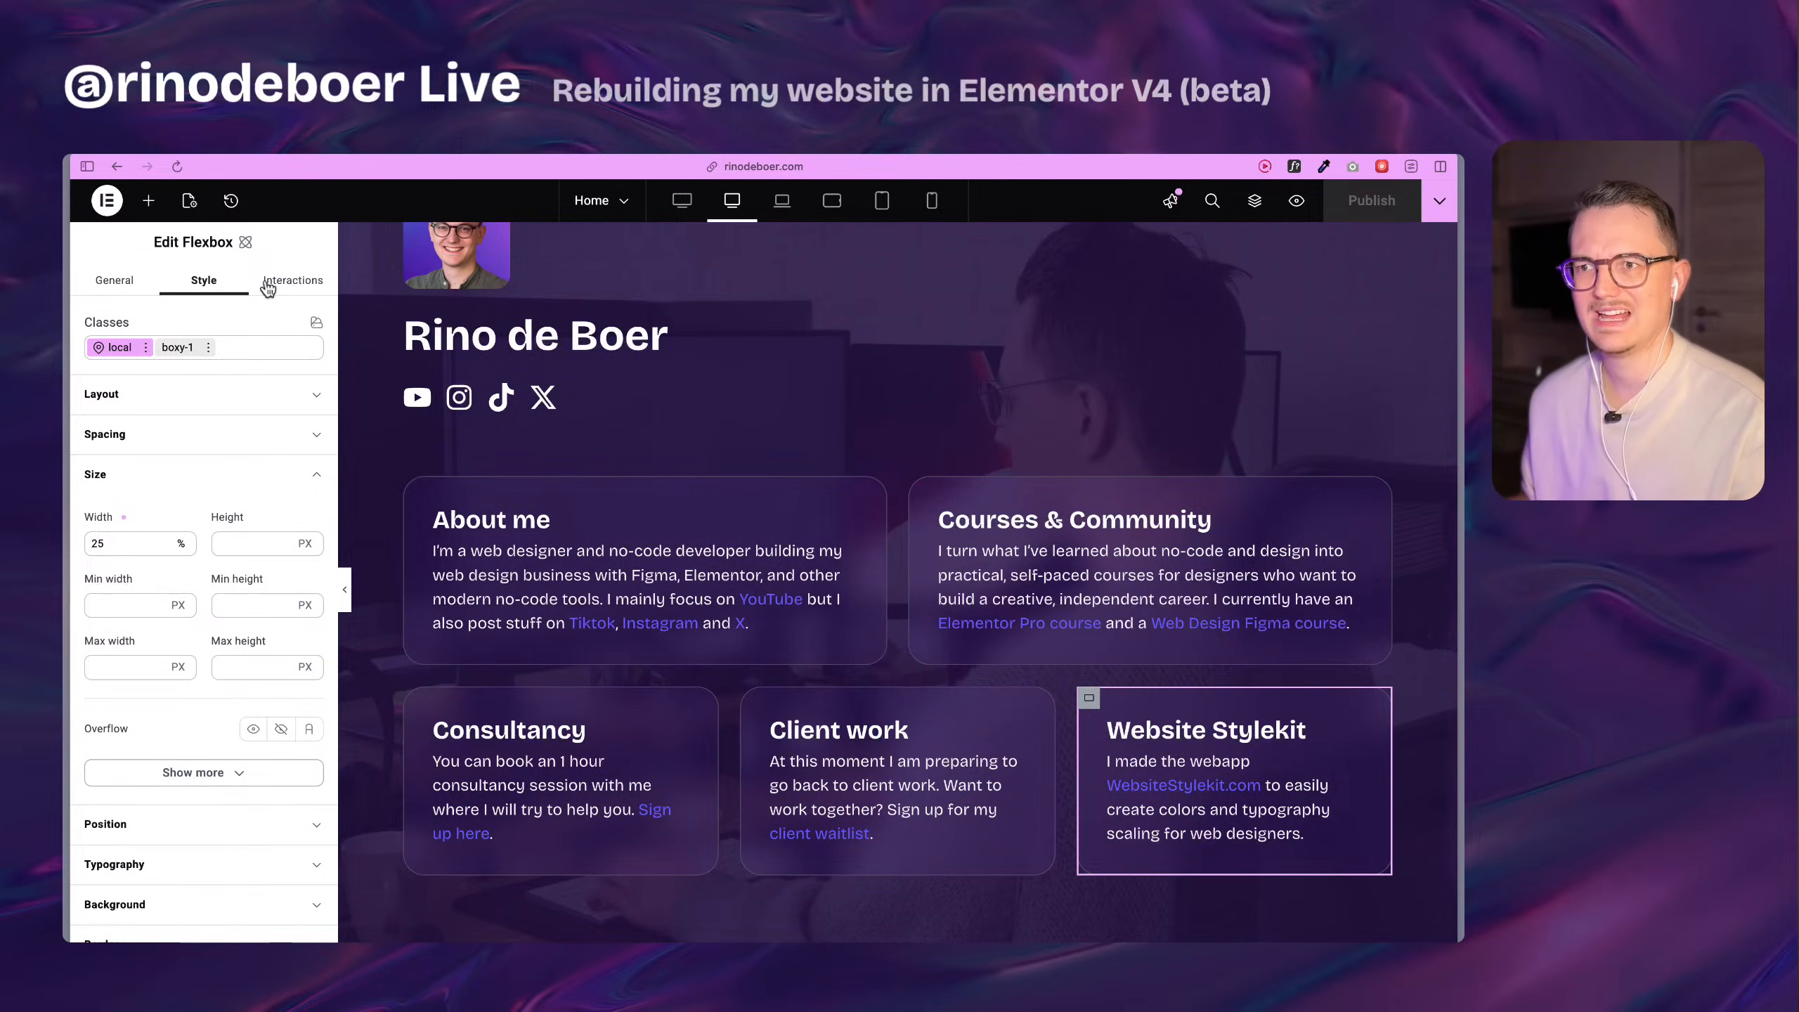
left_click(160, 207)
left_click(182, 278)
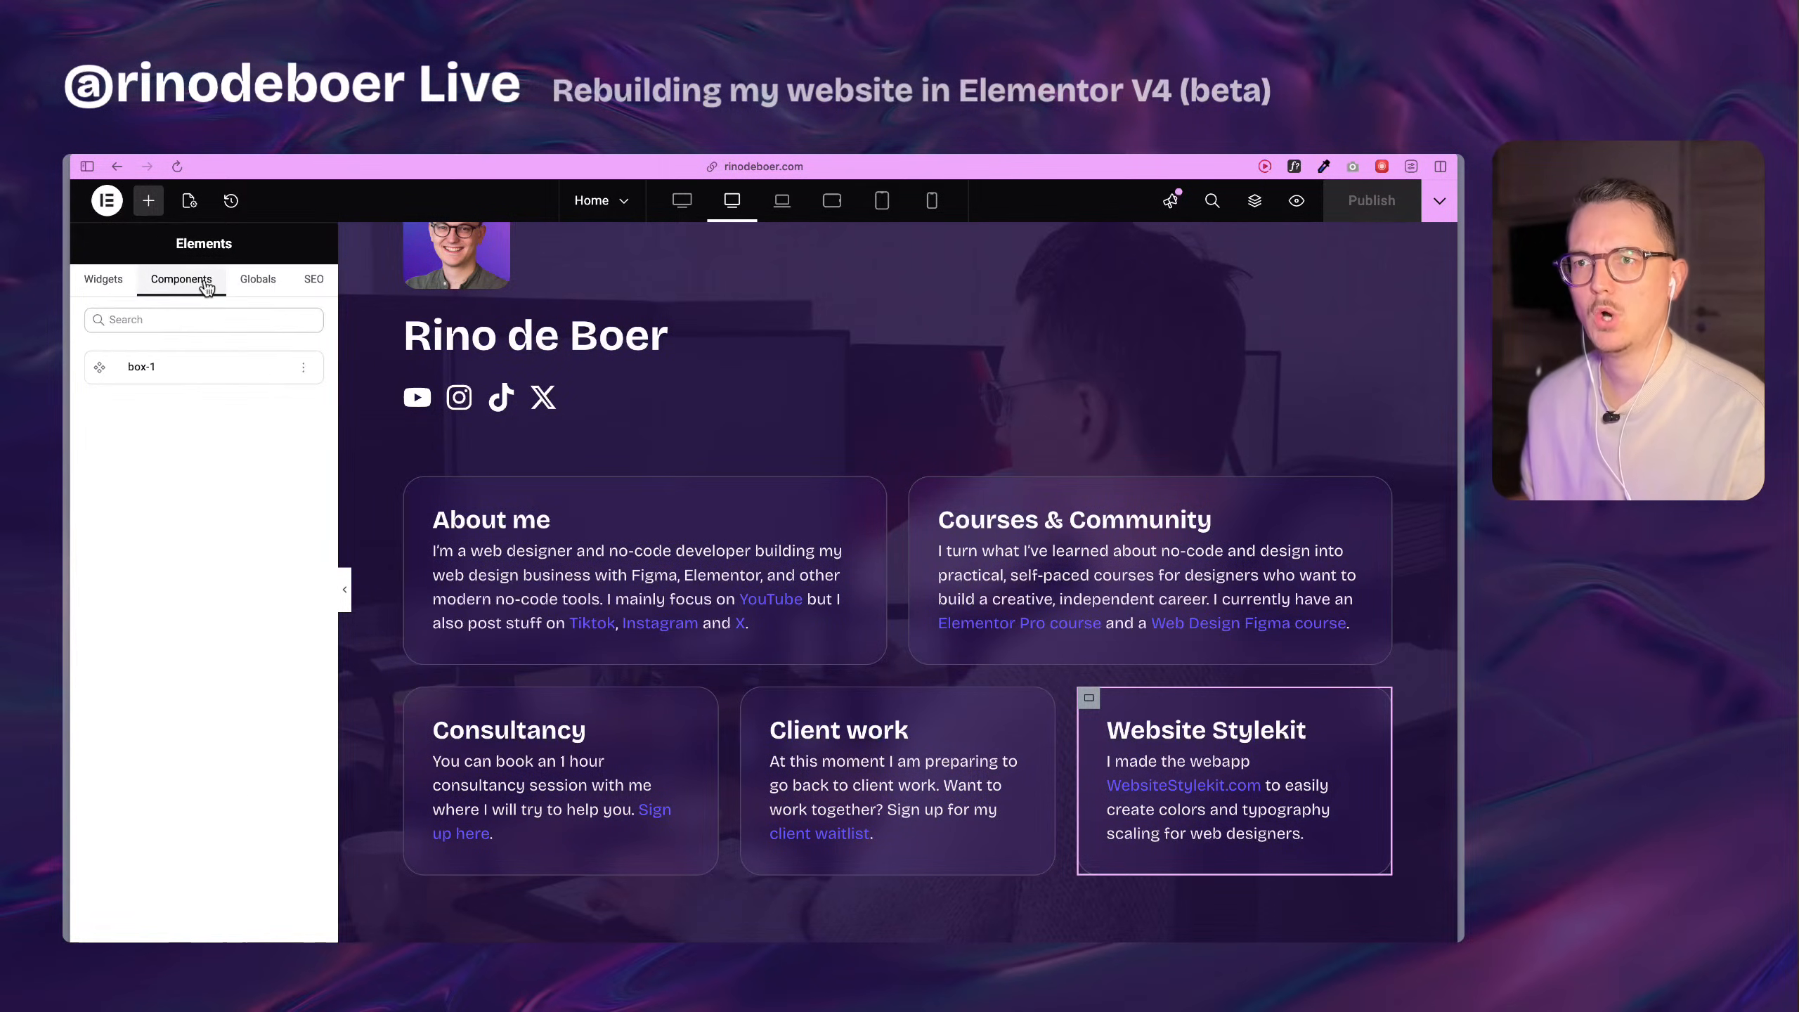
left_click(303, 368)
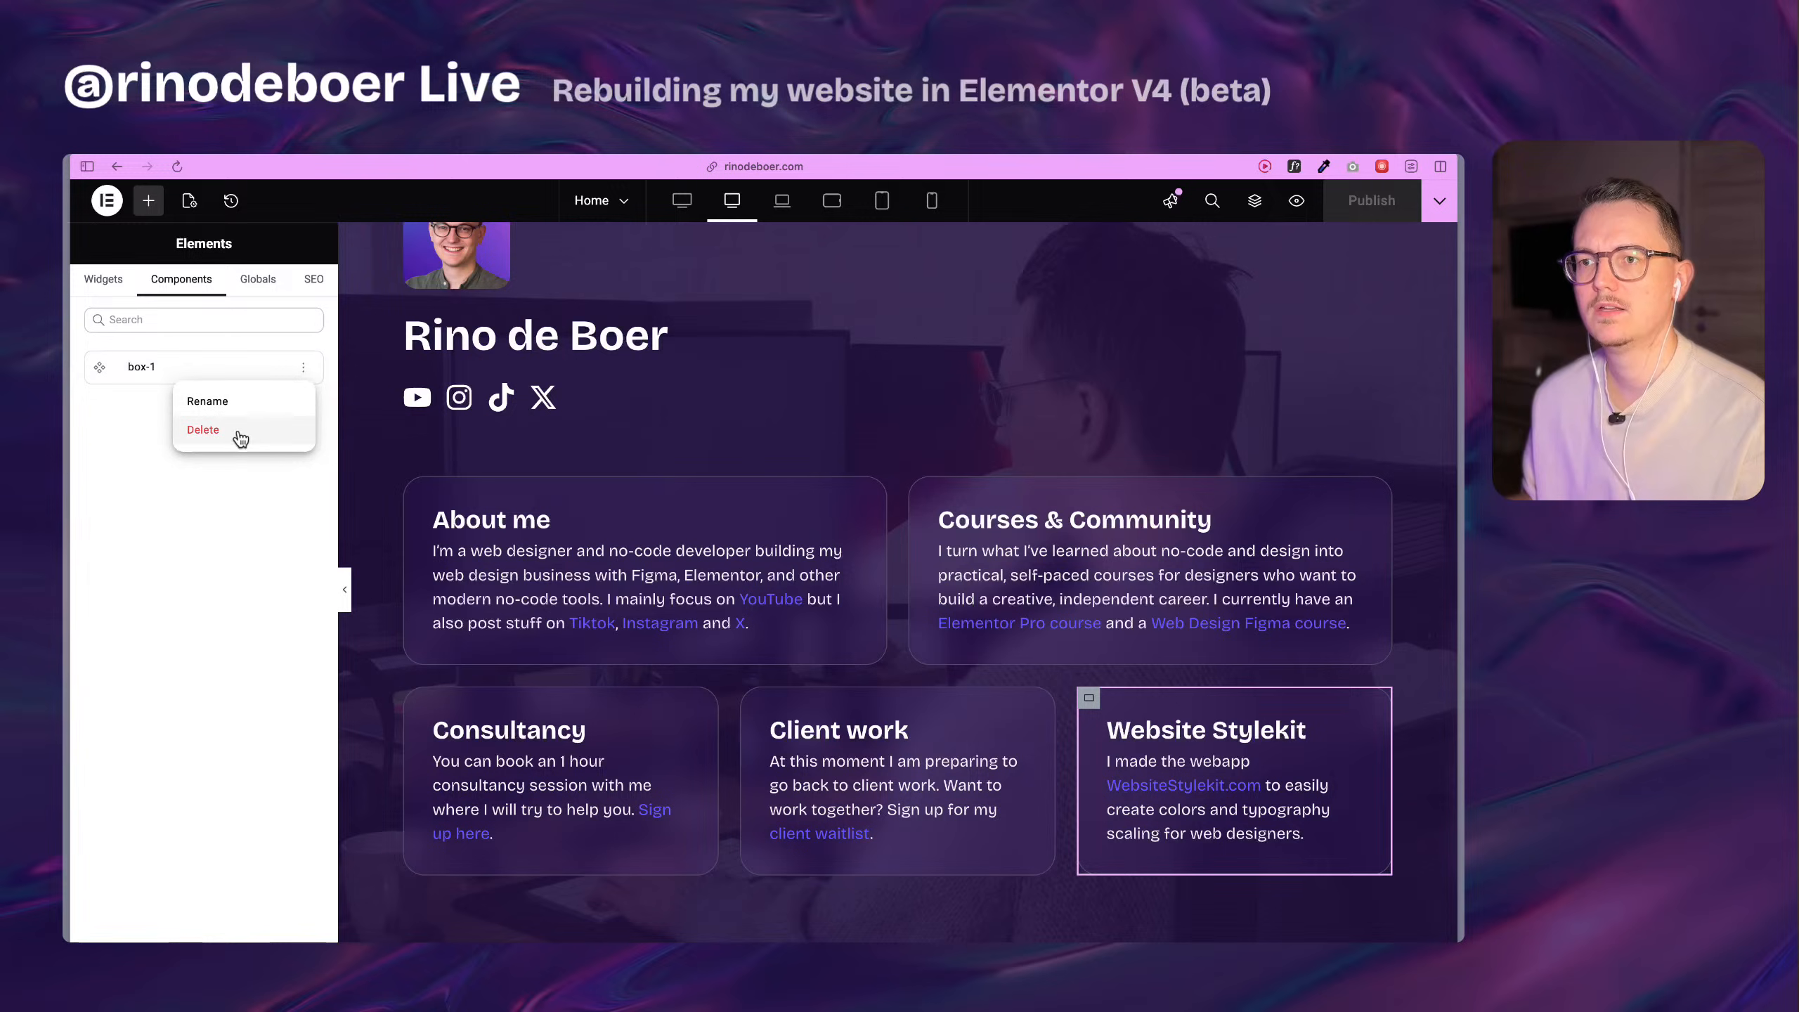
left_click(241, 438)
left_click(932, 630)
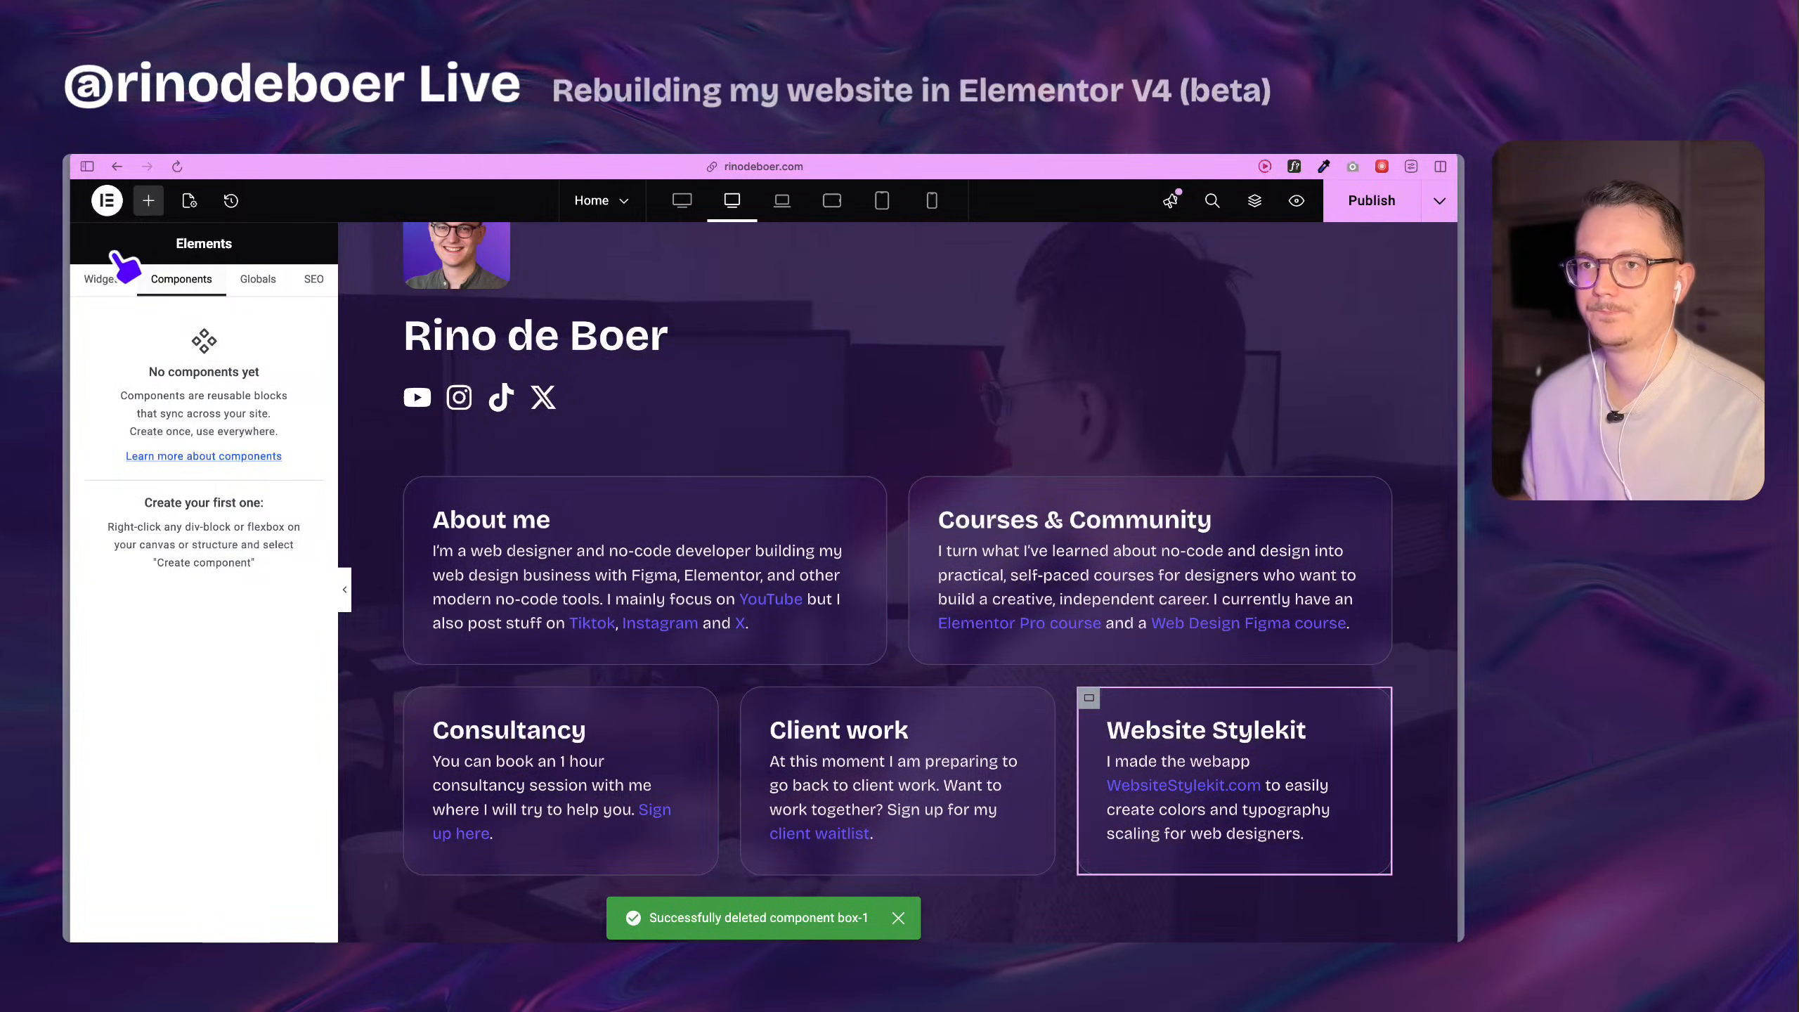
Try to select the About me card's heading and paragraph together on the canvas.
left_click(106, 279)
left_click(527, 515)
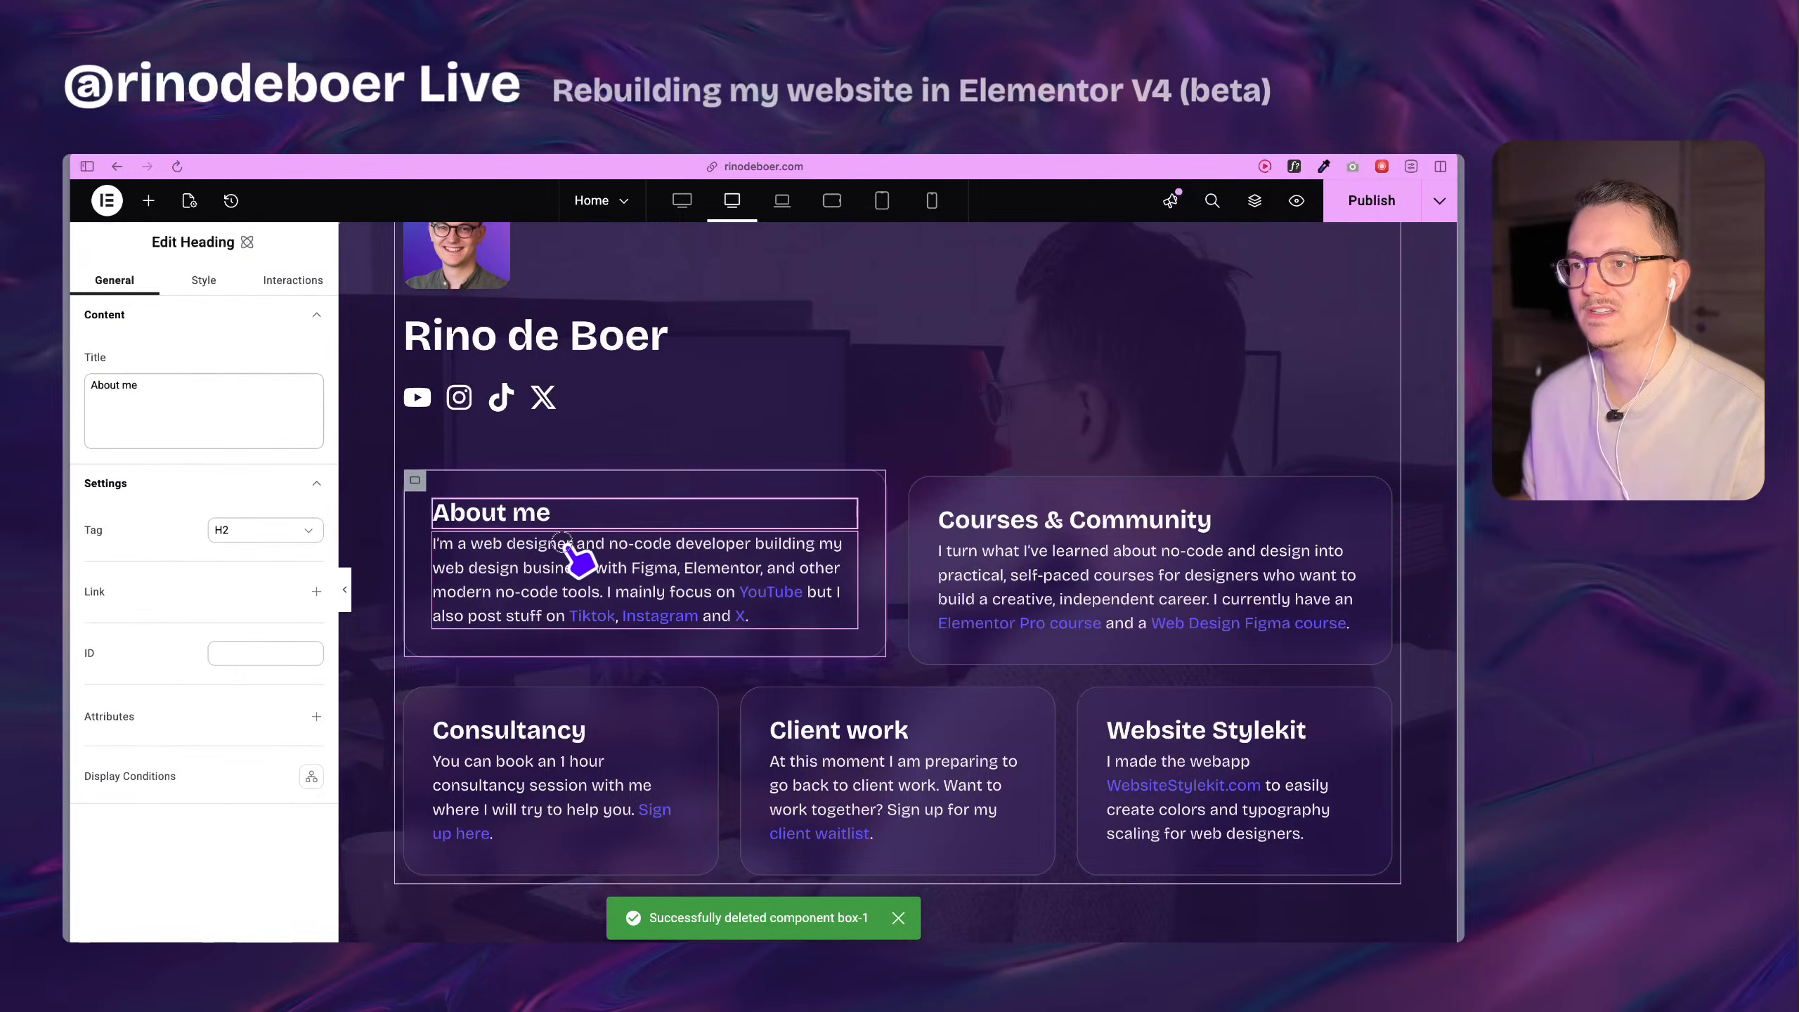
left_click(577, 555)
left_click(550, 515)
left_click(584, 570)
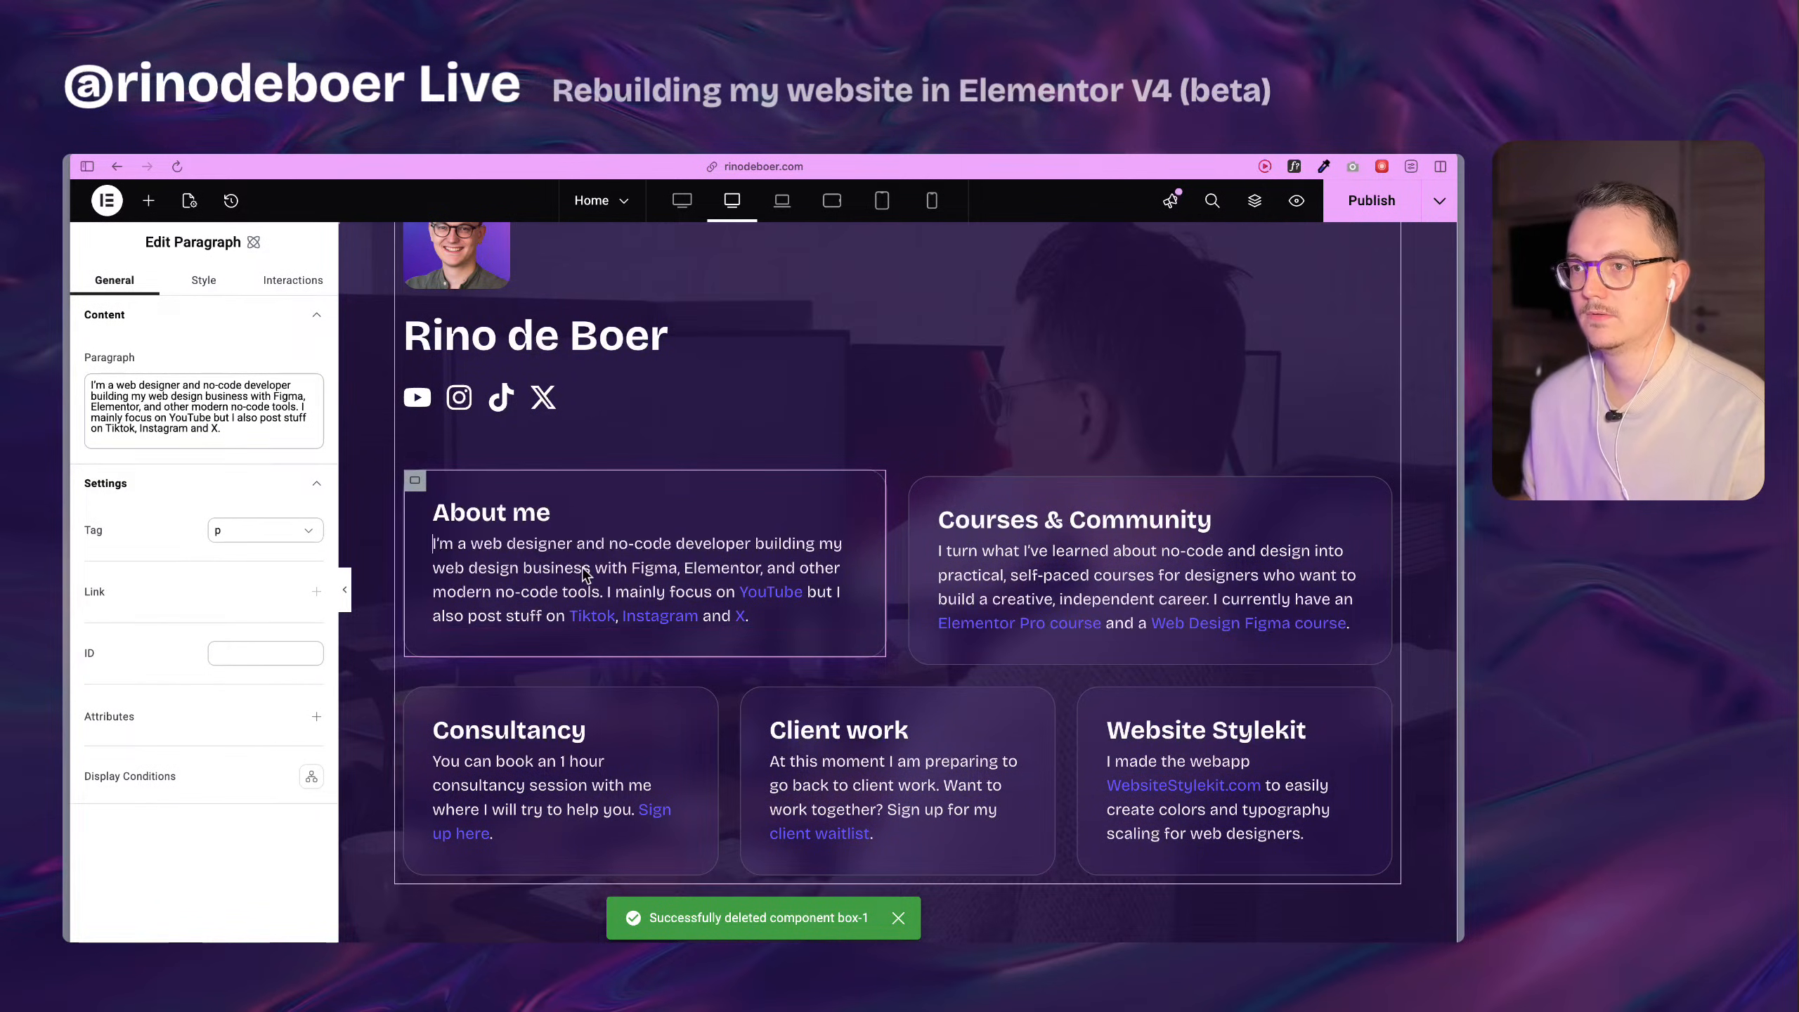
left_click(539, 518)
left_click(552, 563)
left_click(547, 515)
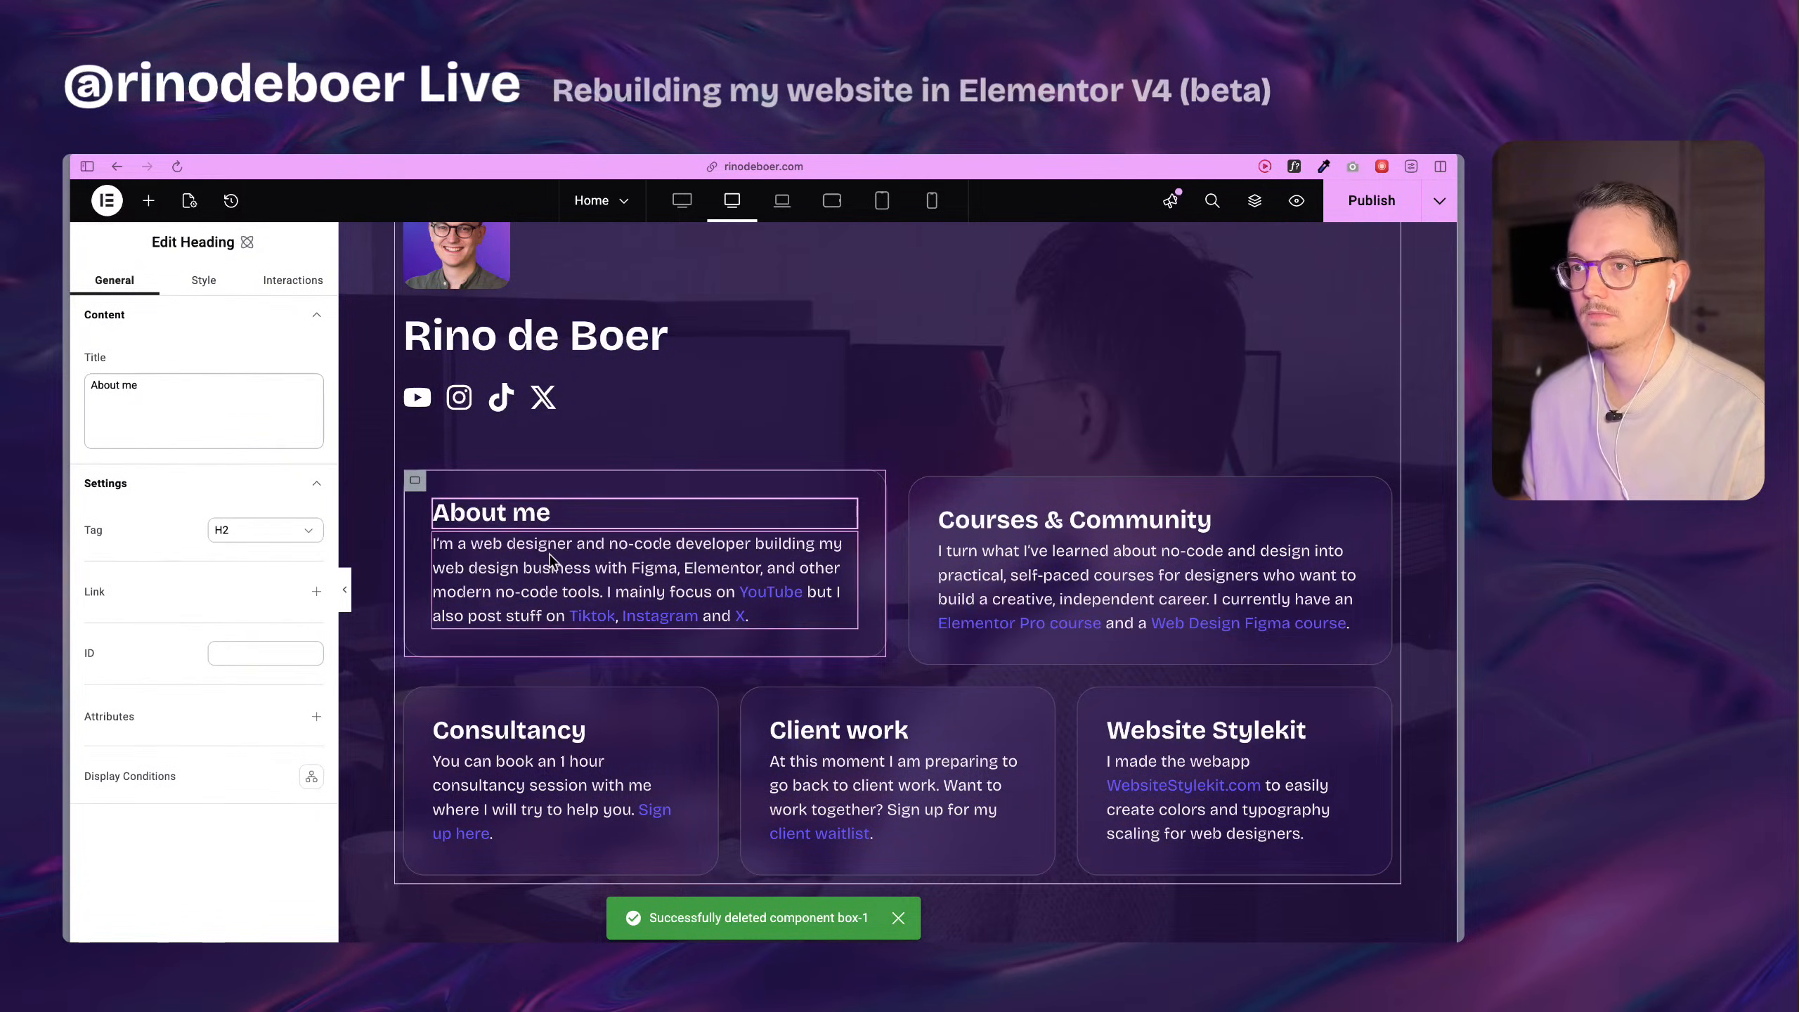
Select the About me card's heading and paragraph together in the page structure and check which actions are offered for both.
left_click(1254, 201)
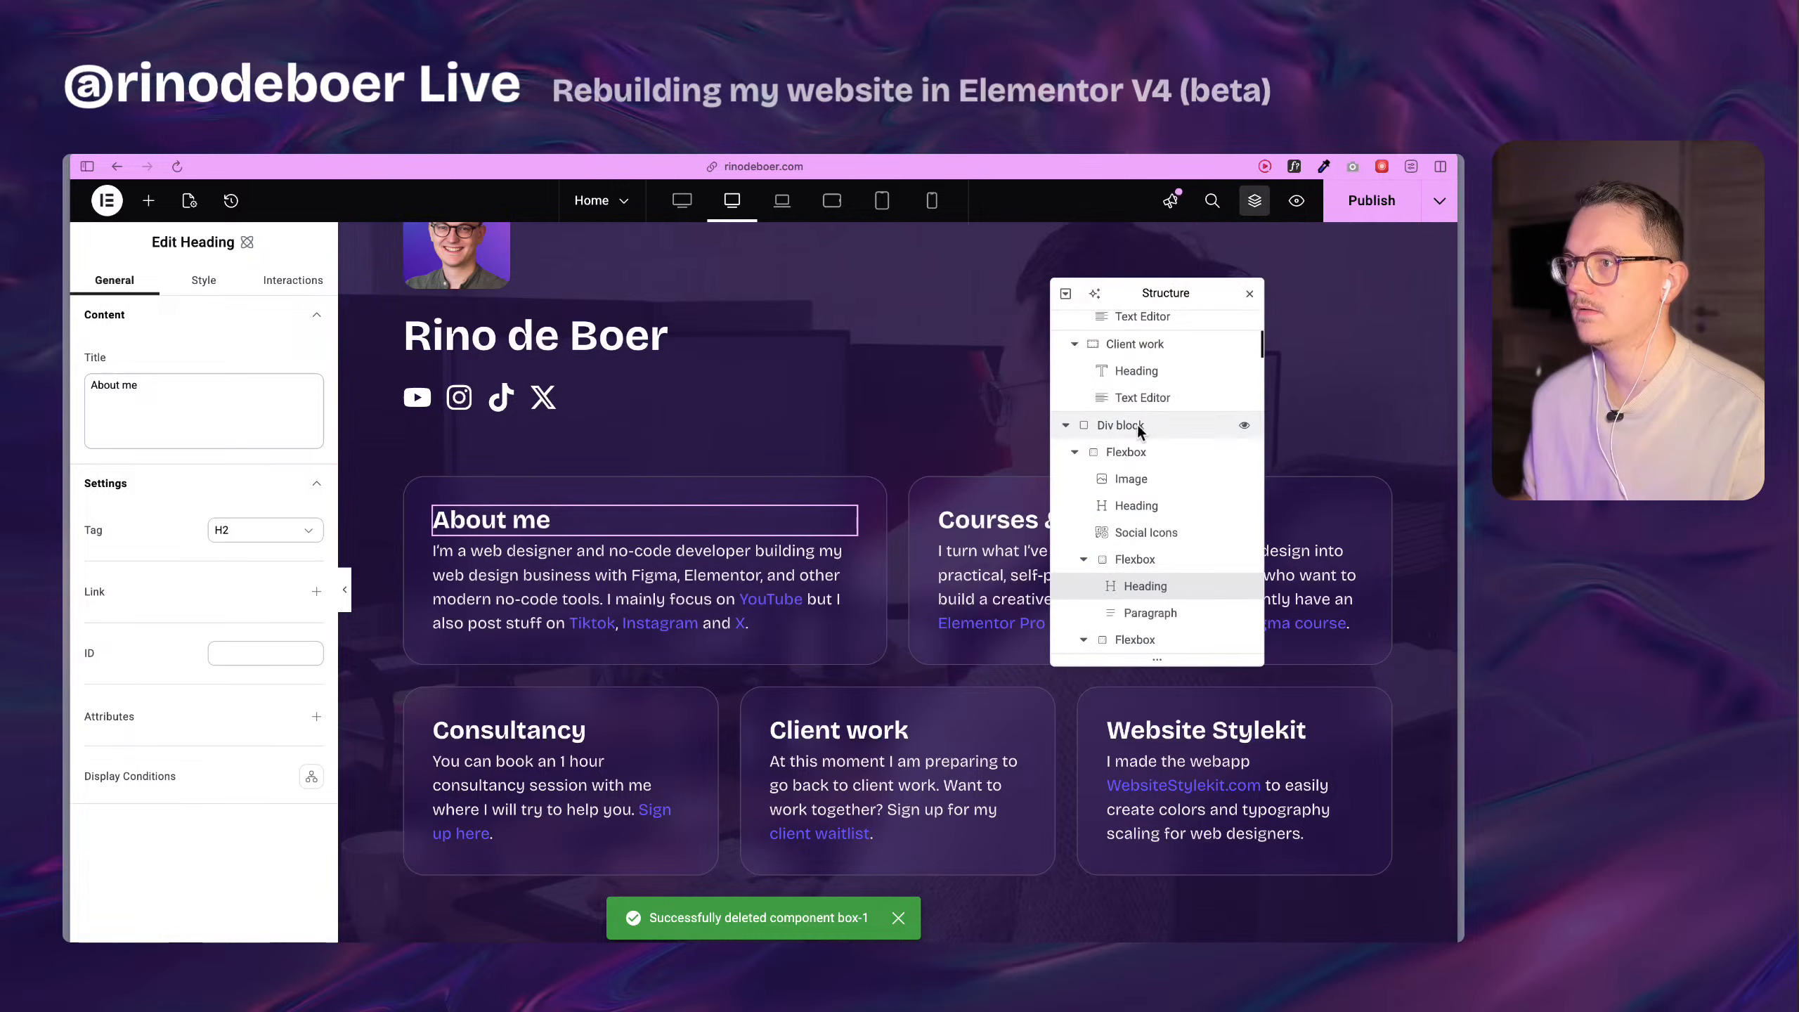
left_click(1195, 615)
left_click(1177, 589)
left_click(1178, 614)
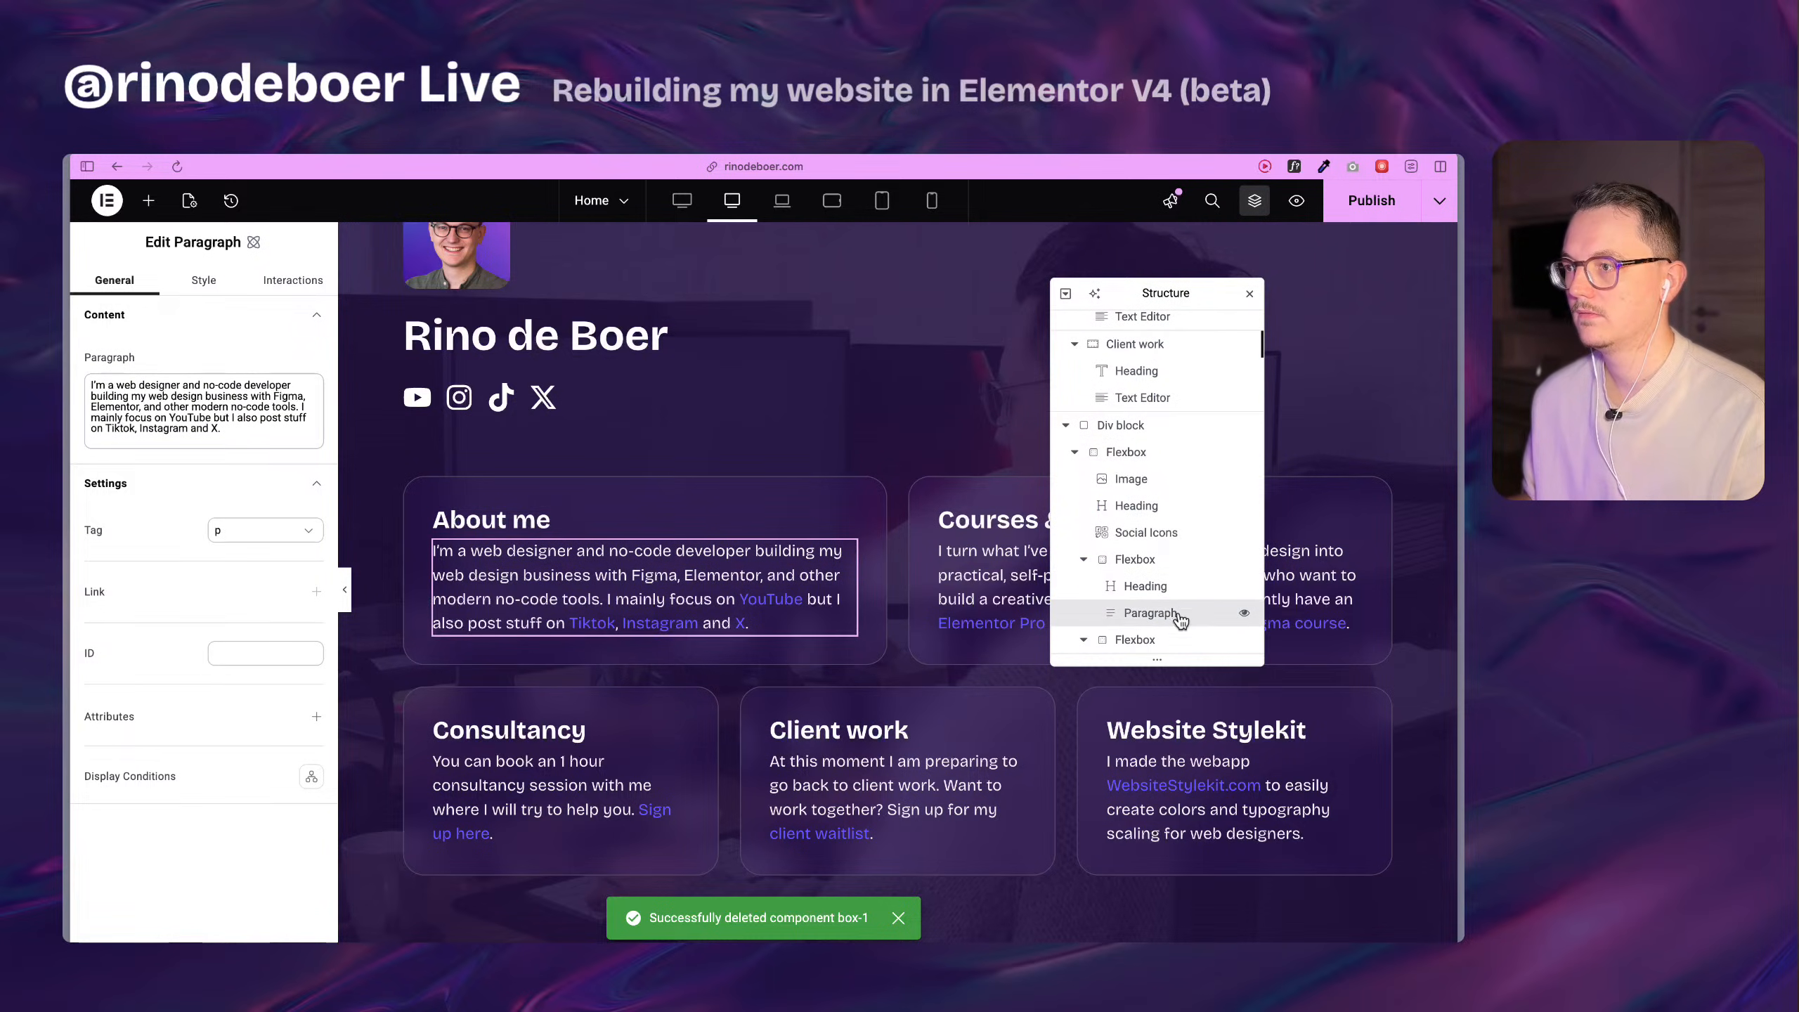
left_click(1177, 593)
left_click(1189, 623)
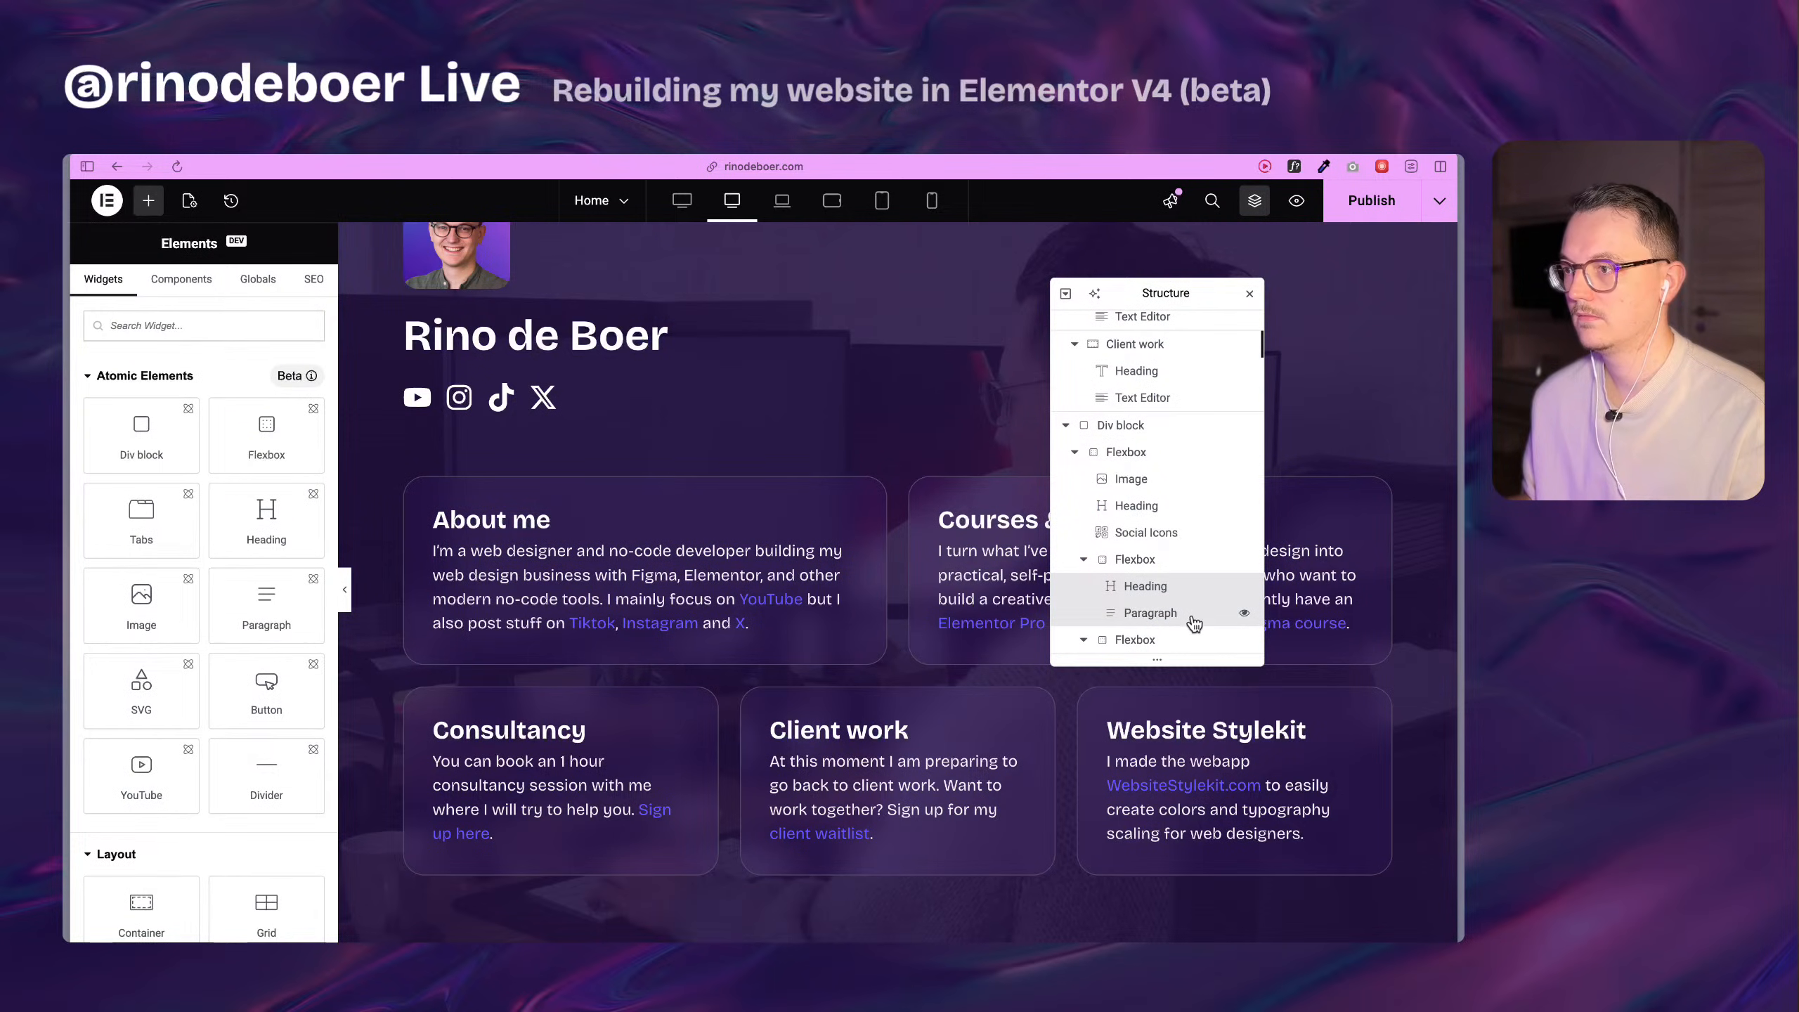
right_click(1194, 622)
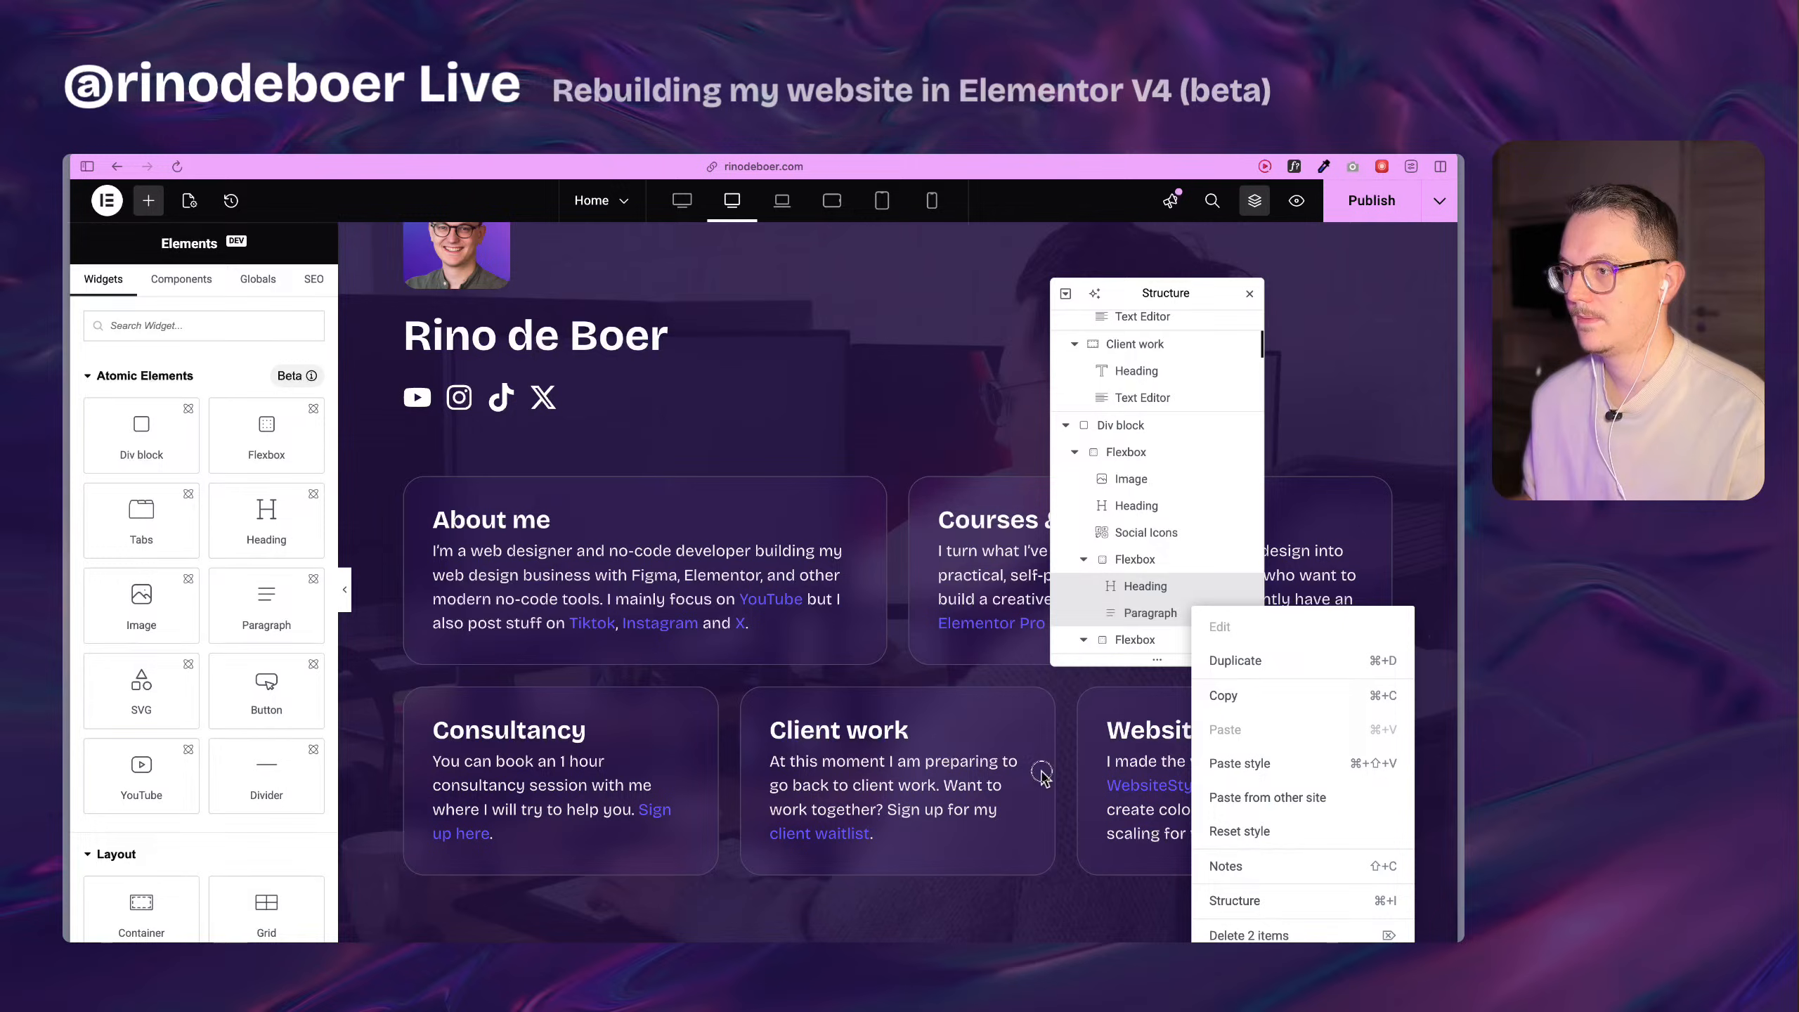
left_click(1179, 615)
left_click(1177, 588)
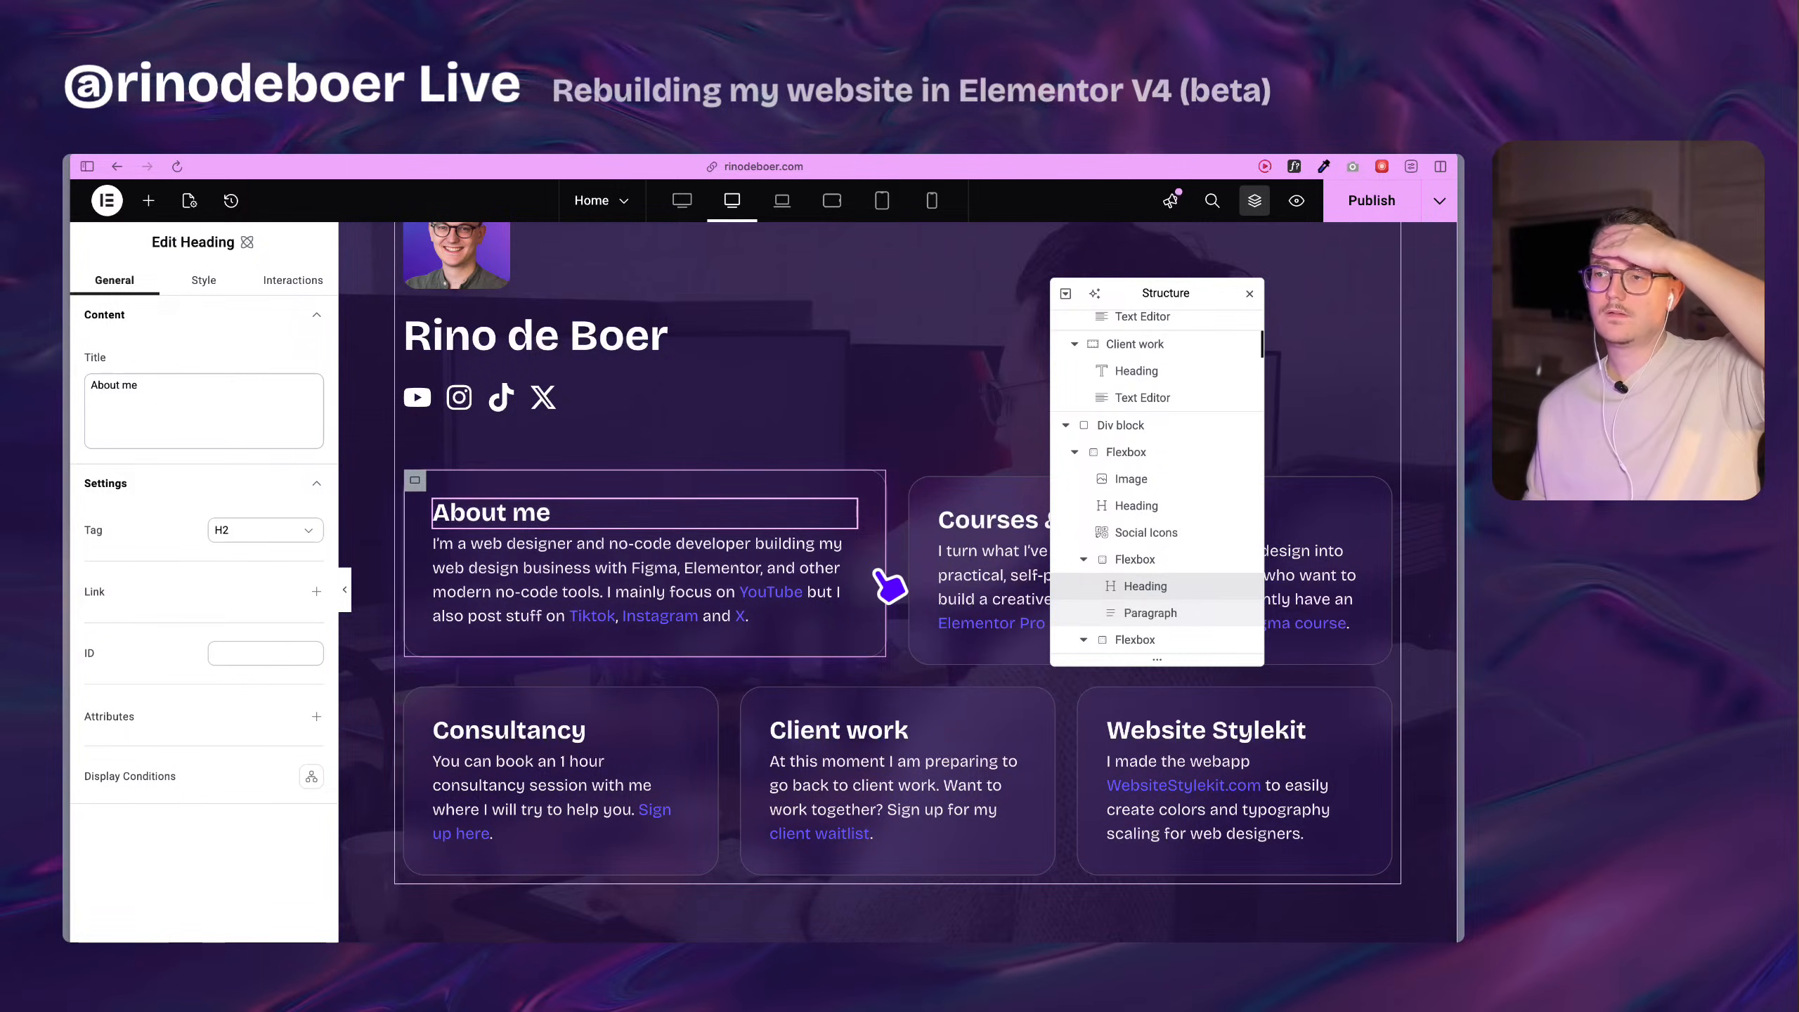
Read the instructions for creating a component in the Elementor Editor v3.35 beta release discussion on GitHub.
mouse_move(71, 507)
left_click(163, 508)
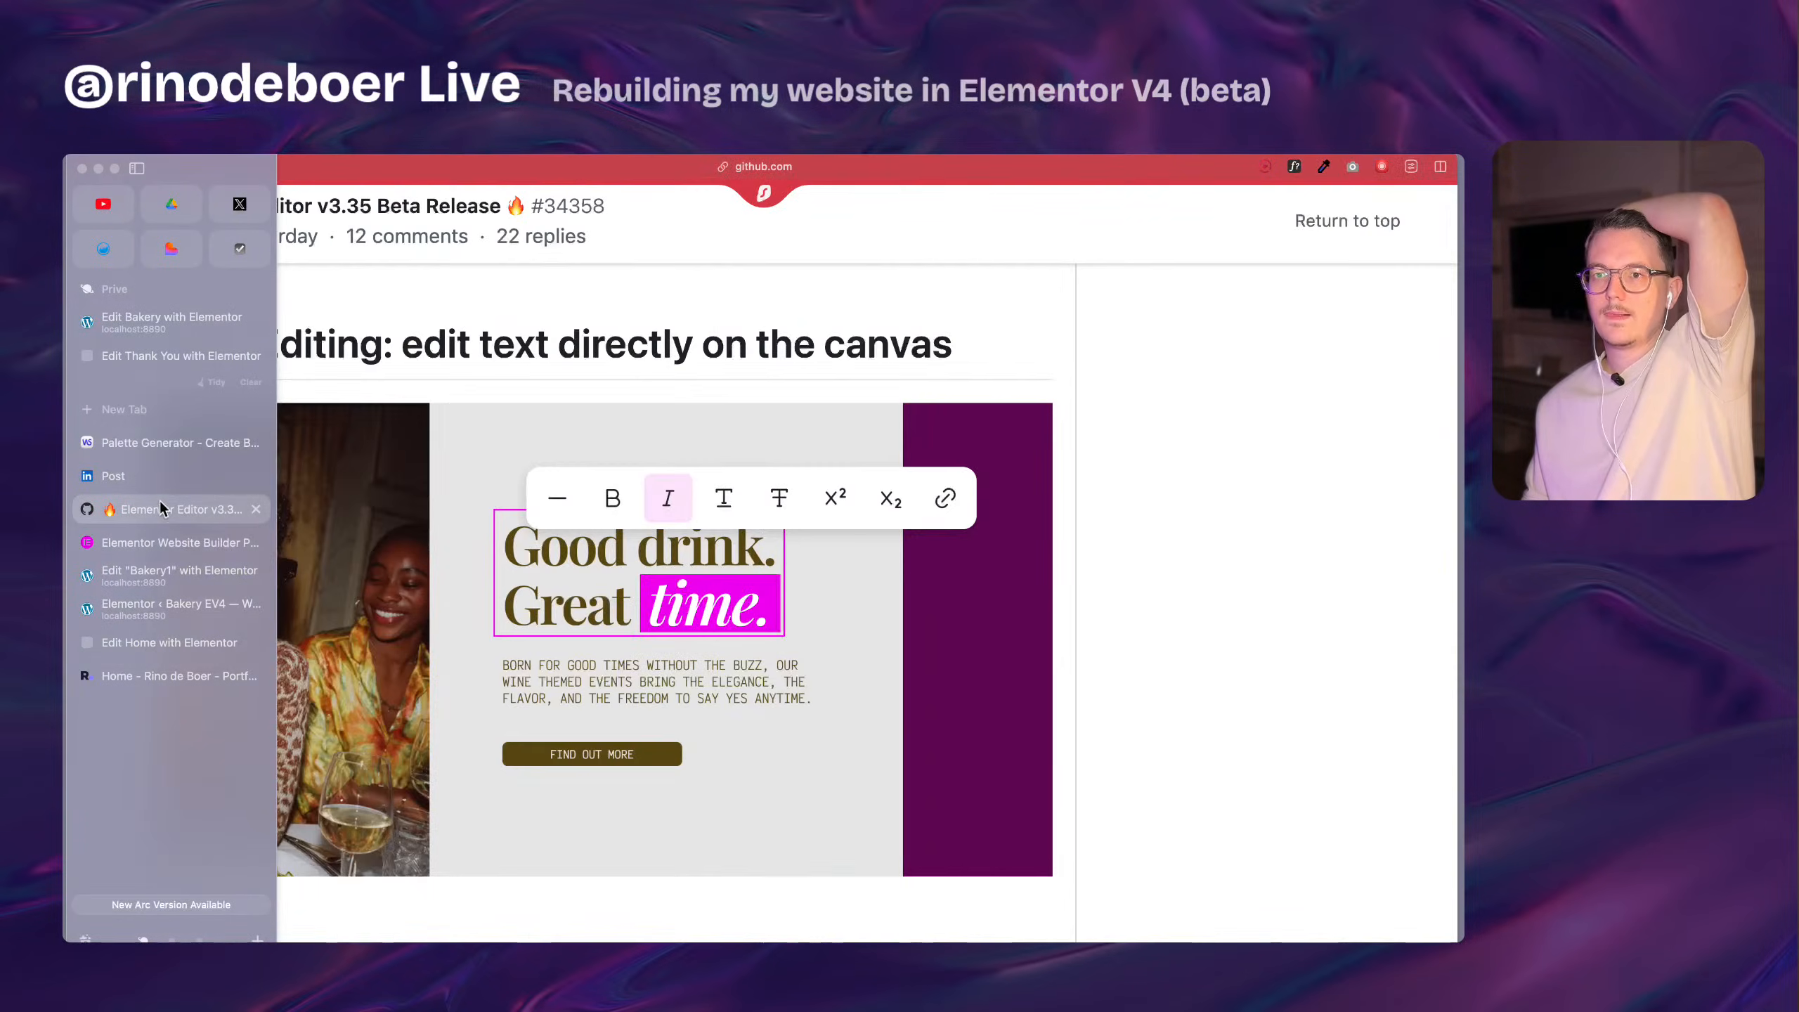
scroll(891, 541, "down", 2)
scroll(1003, 470, "up", 8)
scroll(995, 475, "up", 10)
scroll(983, 490, "up", 5)
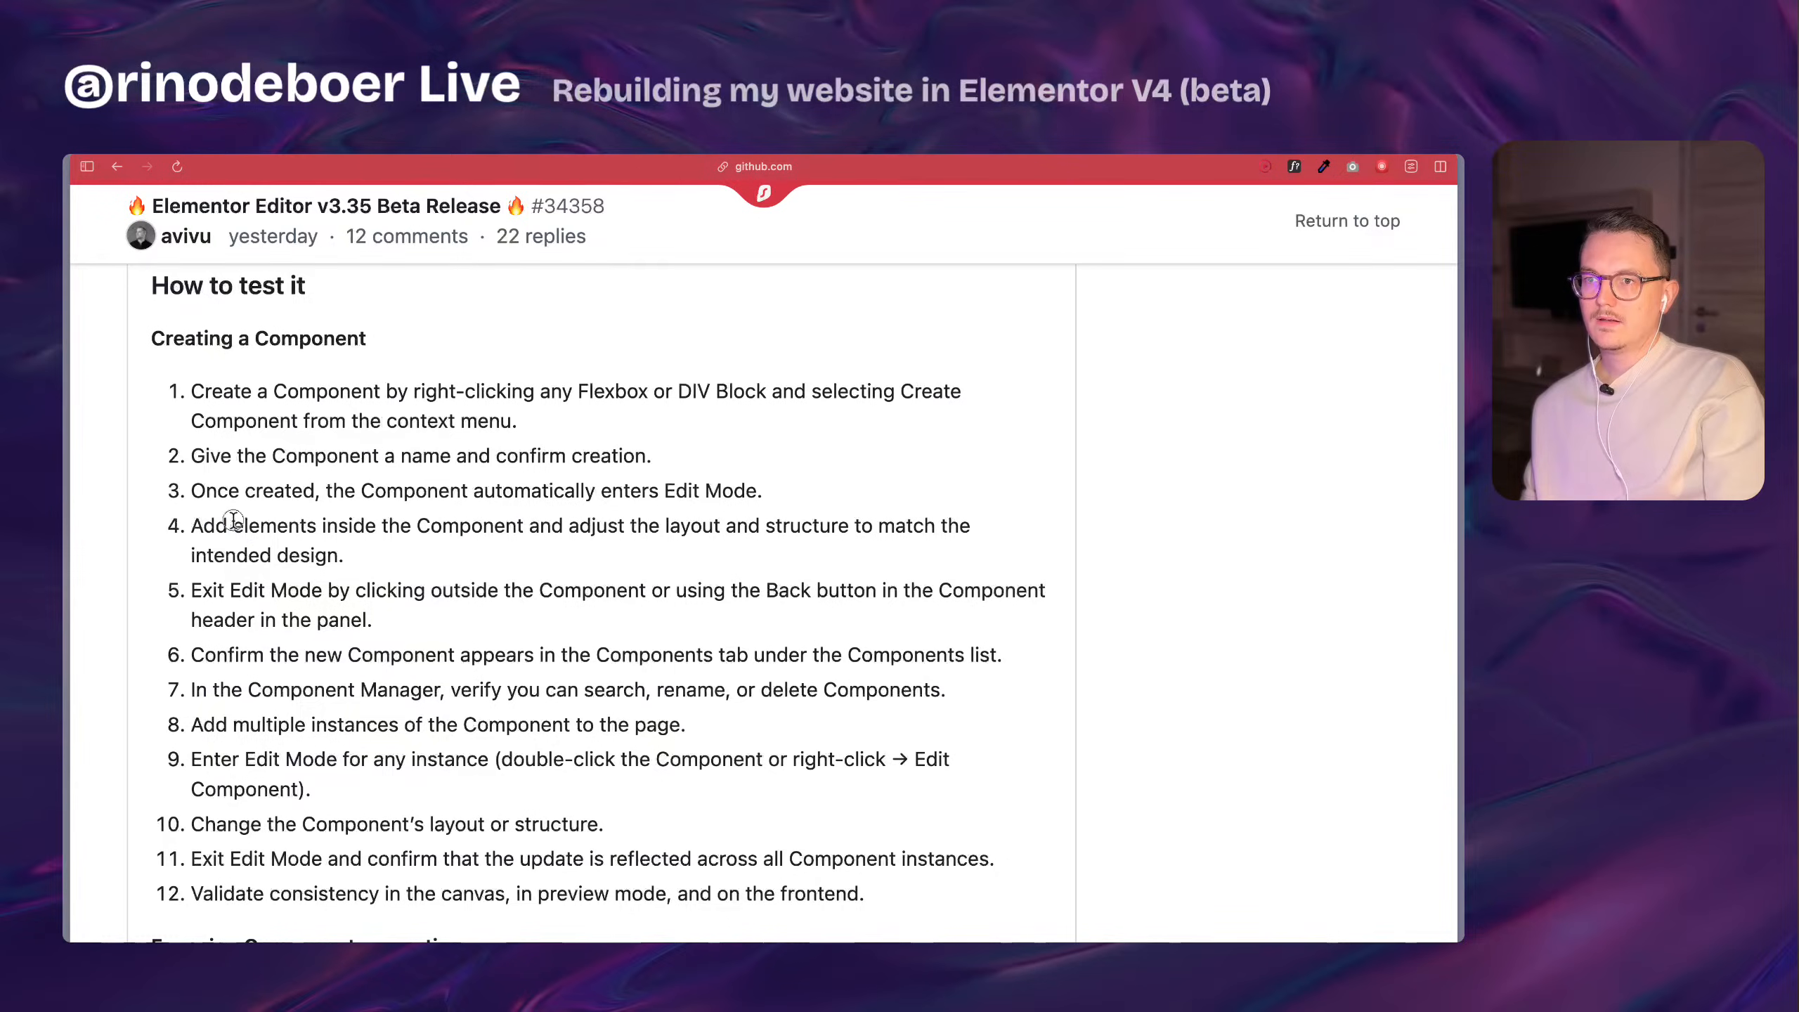
left_click_drag(203, 523, 927, 535)
scroll(293, 518, "up", 1)
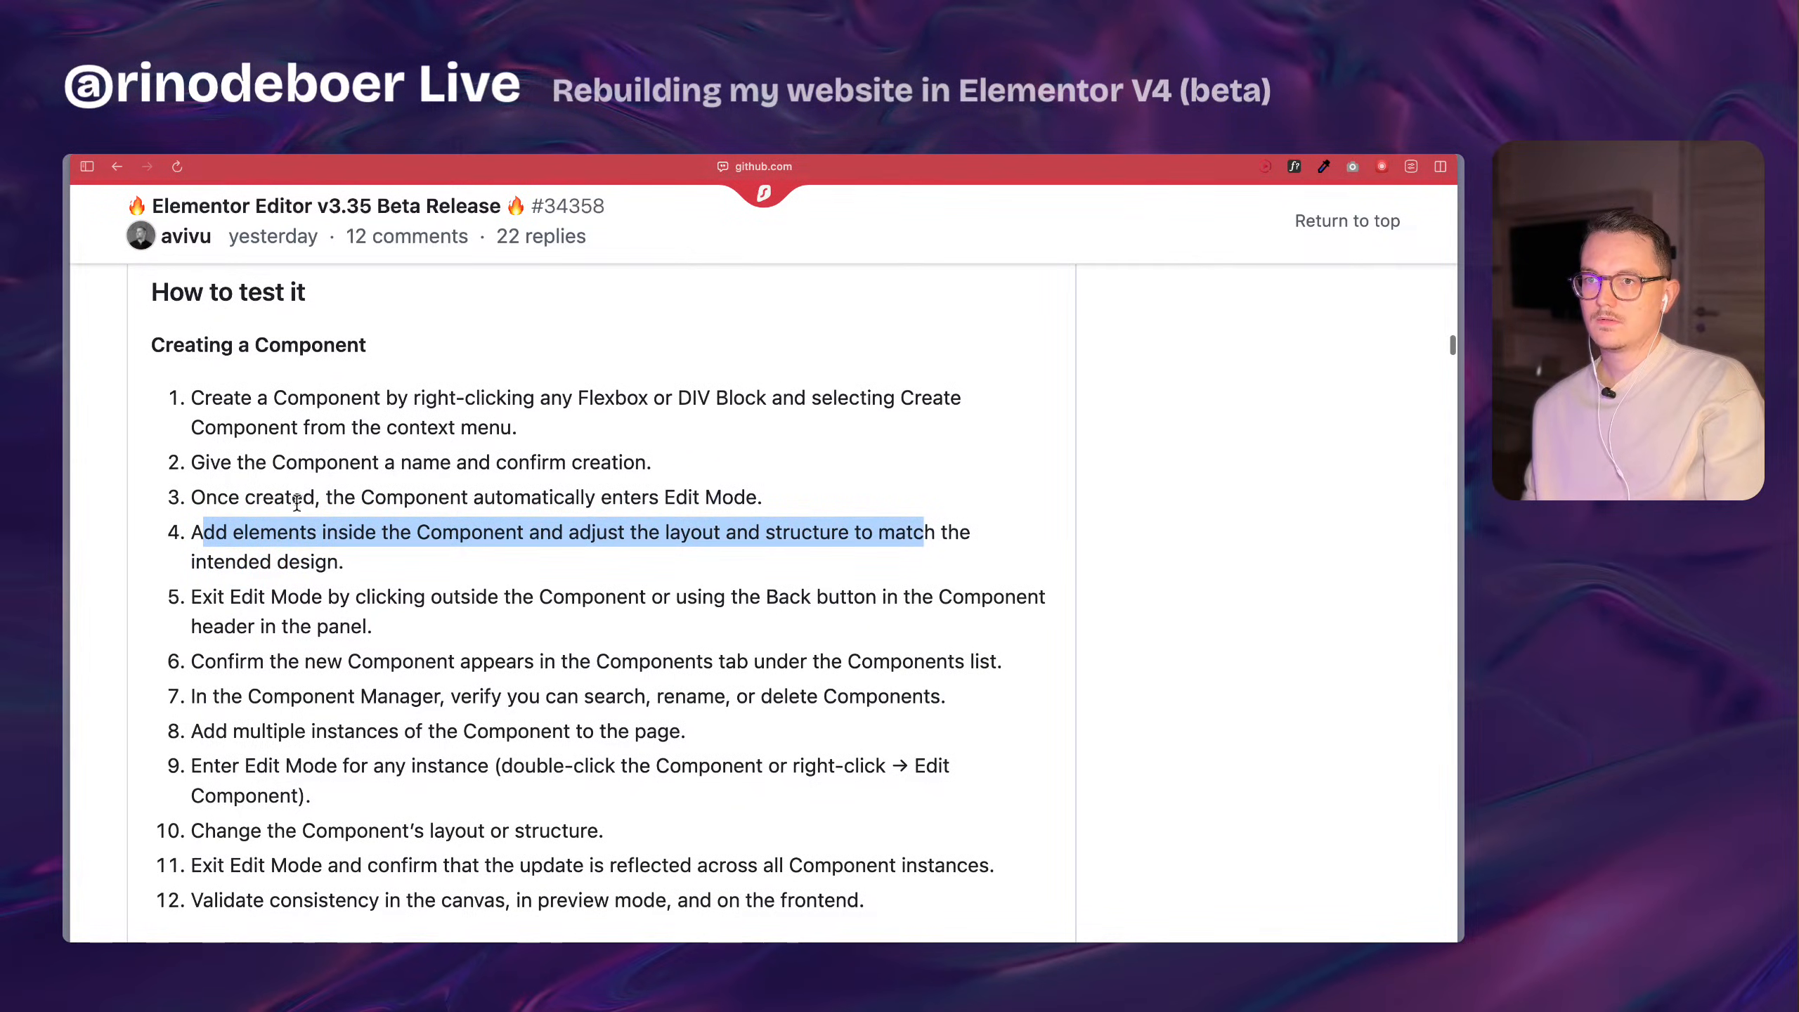
left_click_drag(219, 463, 378, 464)
left_click_drag(255, 390, 689, 408)
left_click(630, 389)
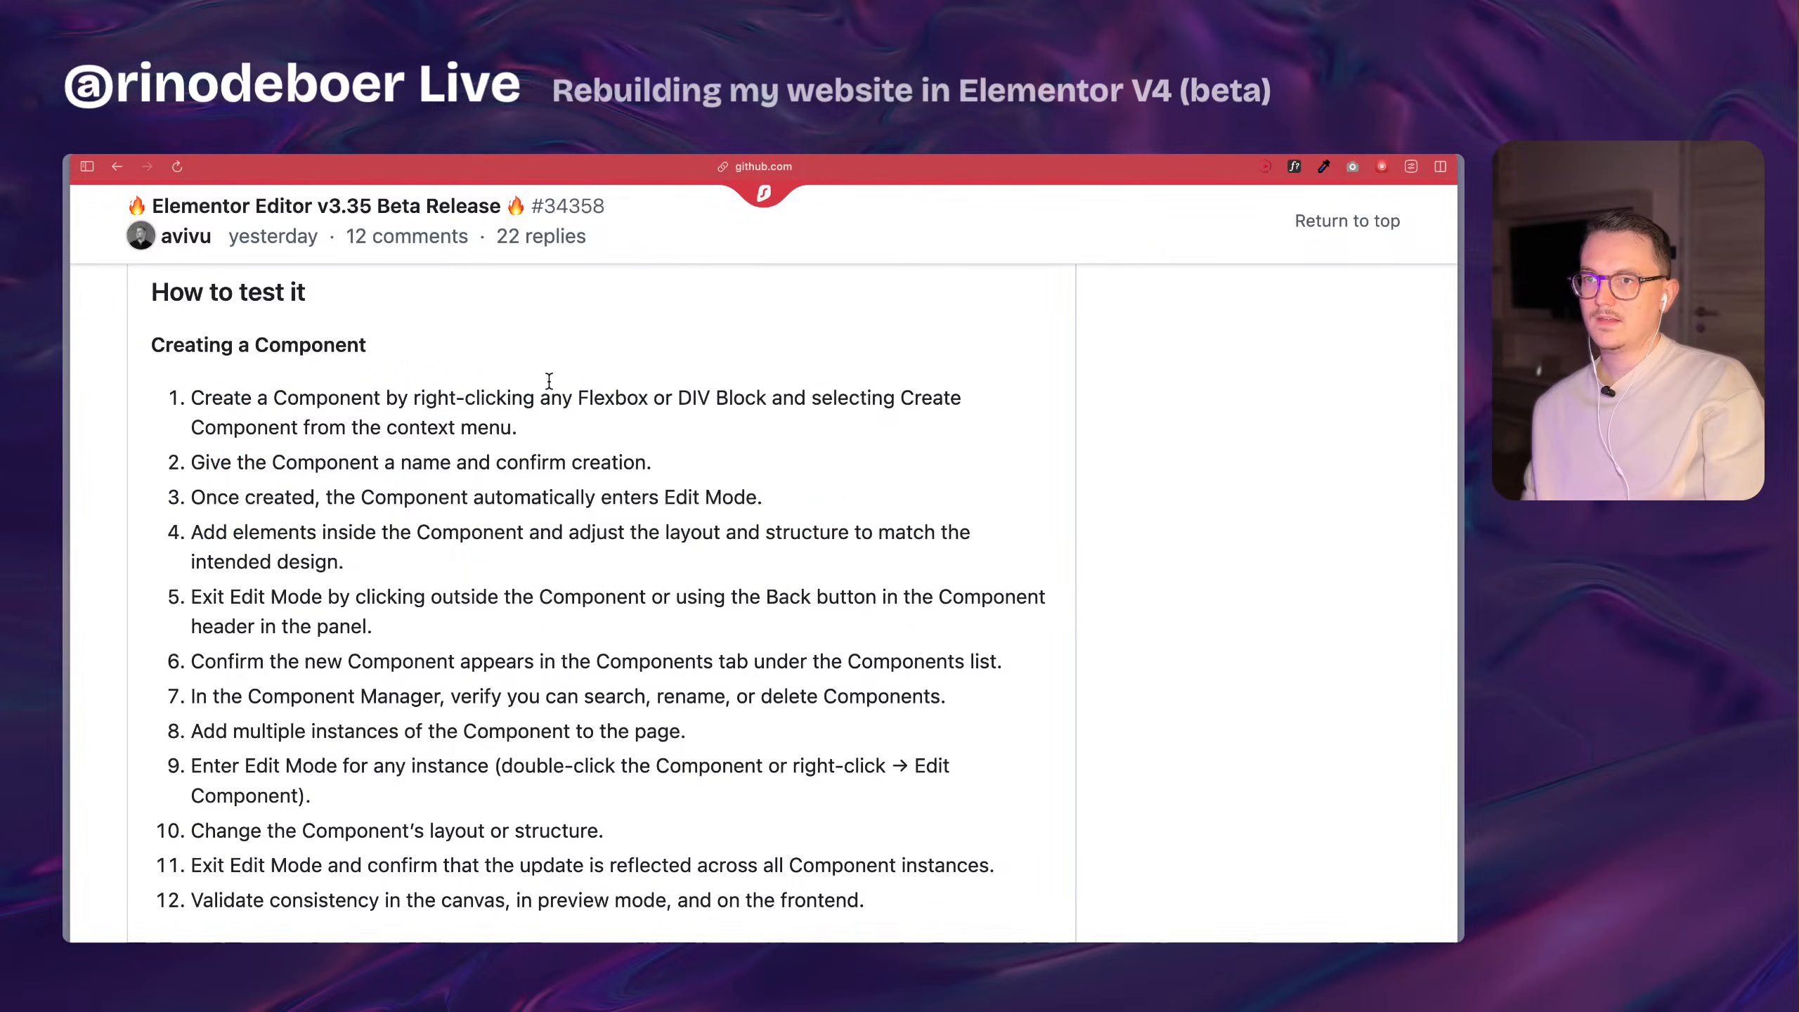
left_click_drag(212, 398, 804, 399)
left_click(826, 408)
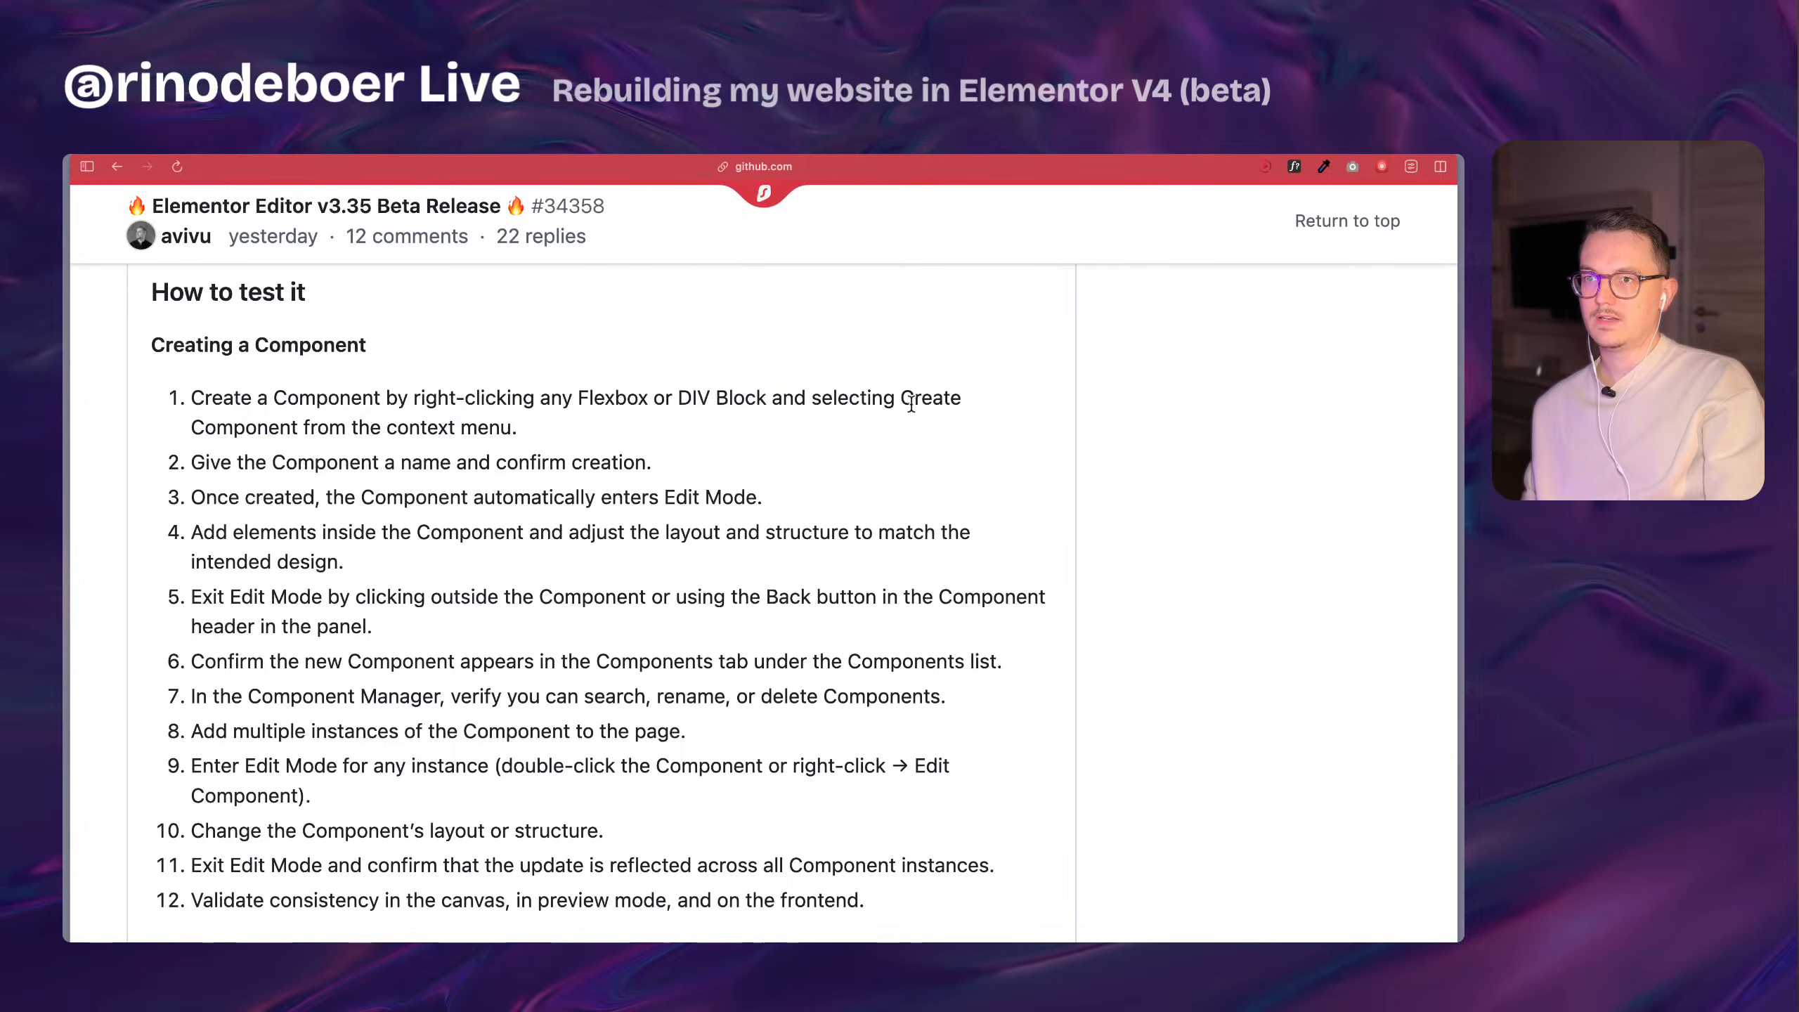
left_click_drag(969, 391, 670, 371)
left_click(615, 428)
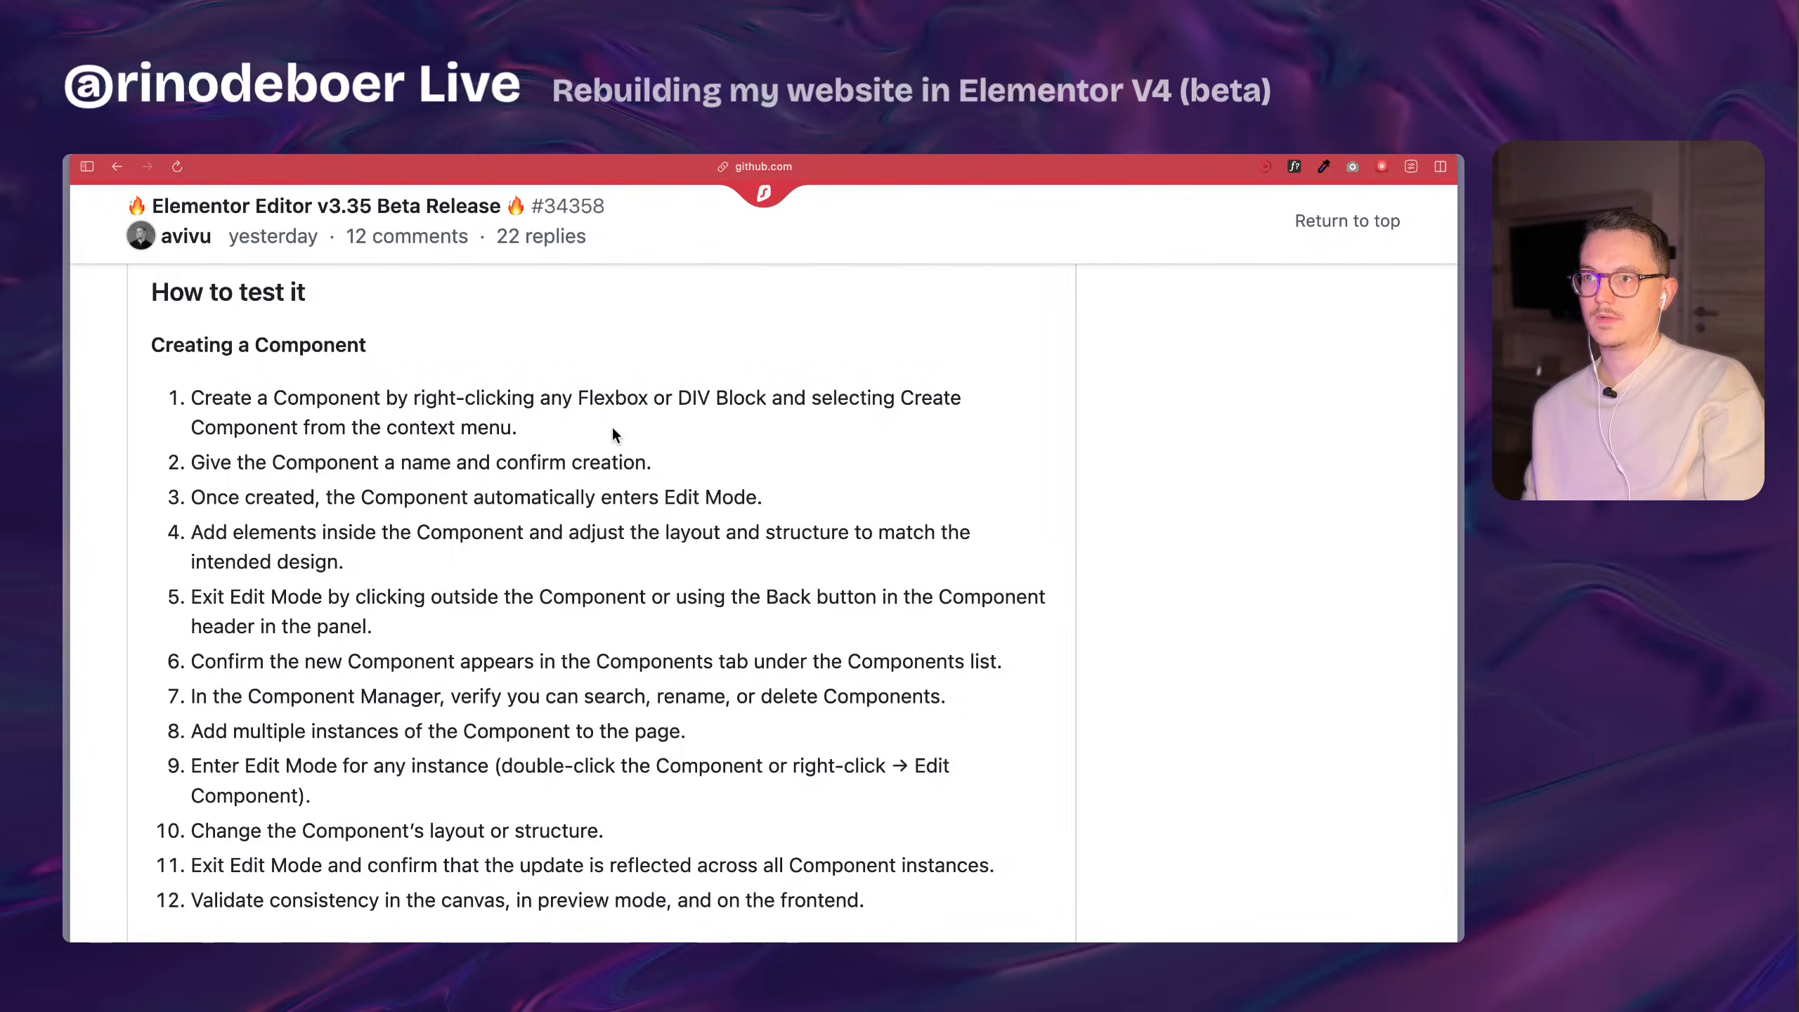
Switch back to the Home page editor and remove the space-xxs gap from the About me card's boxy-1 class.
mouse_move(65, 525)
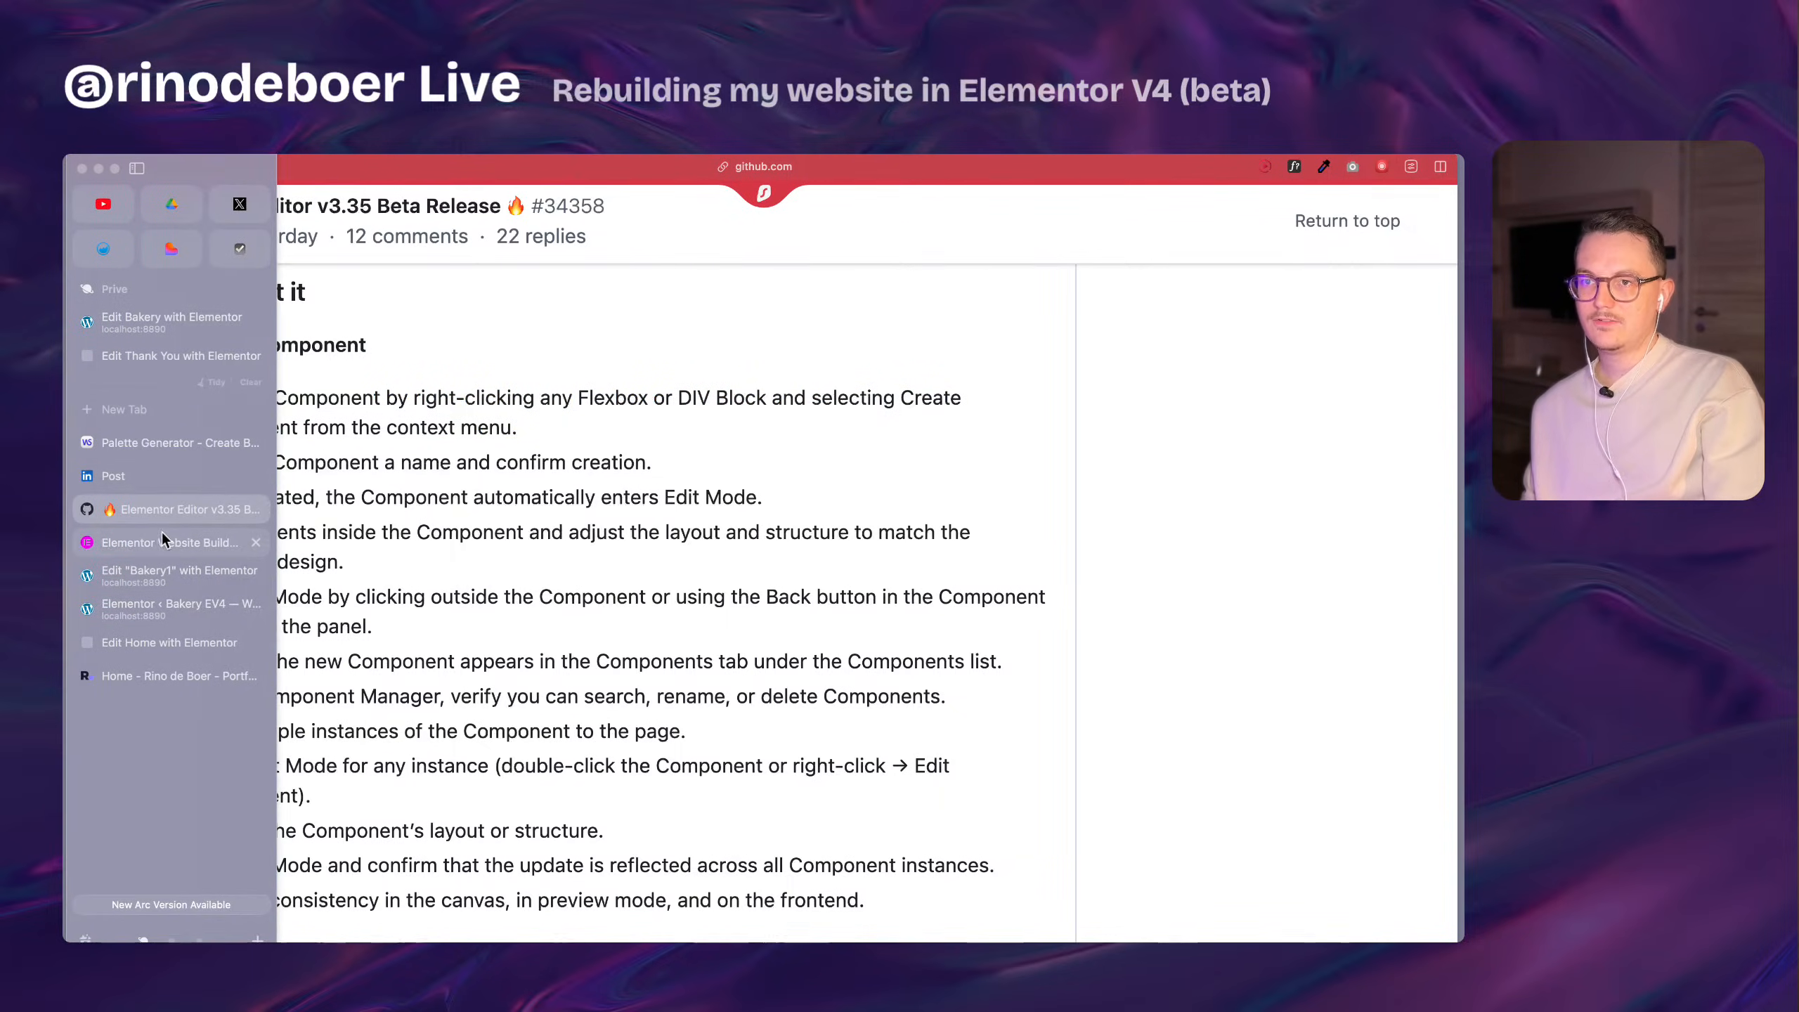
left_click(174, 675)
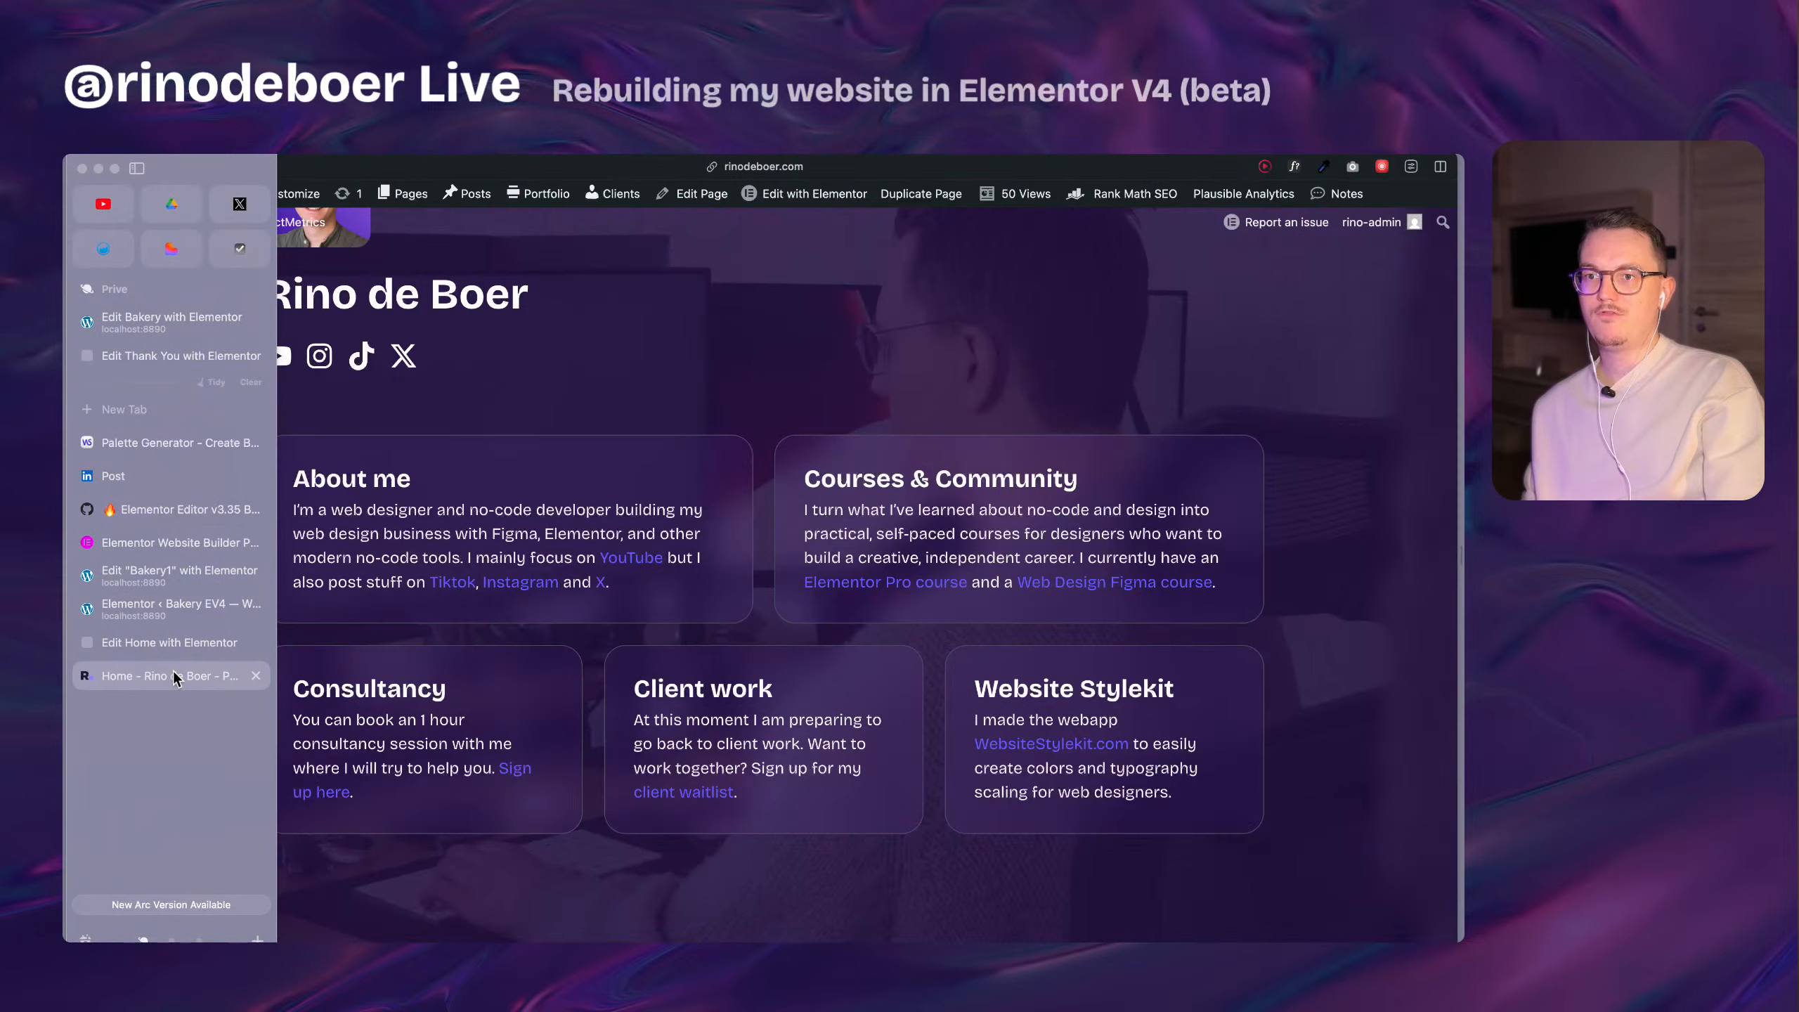
left_click(206, 644)
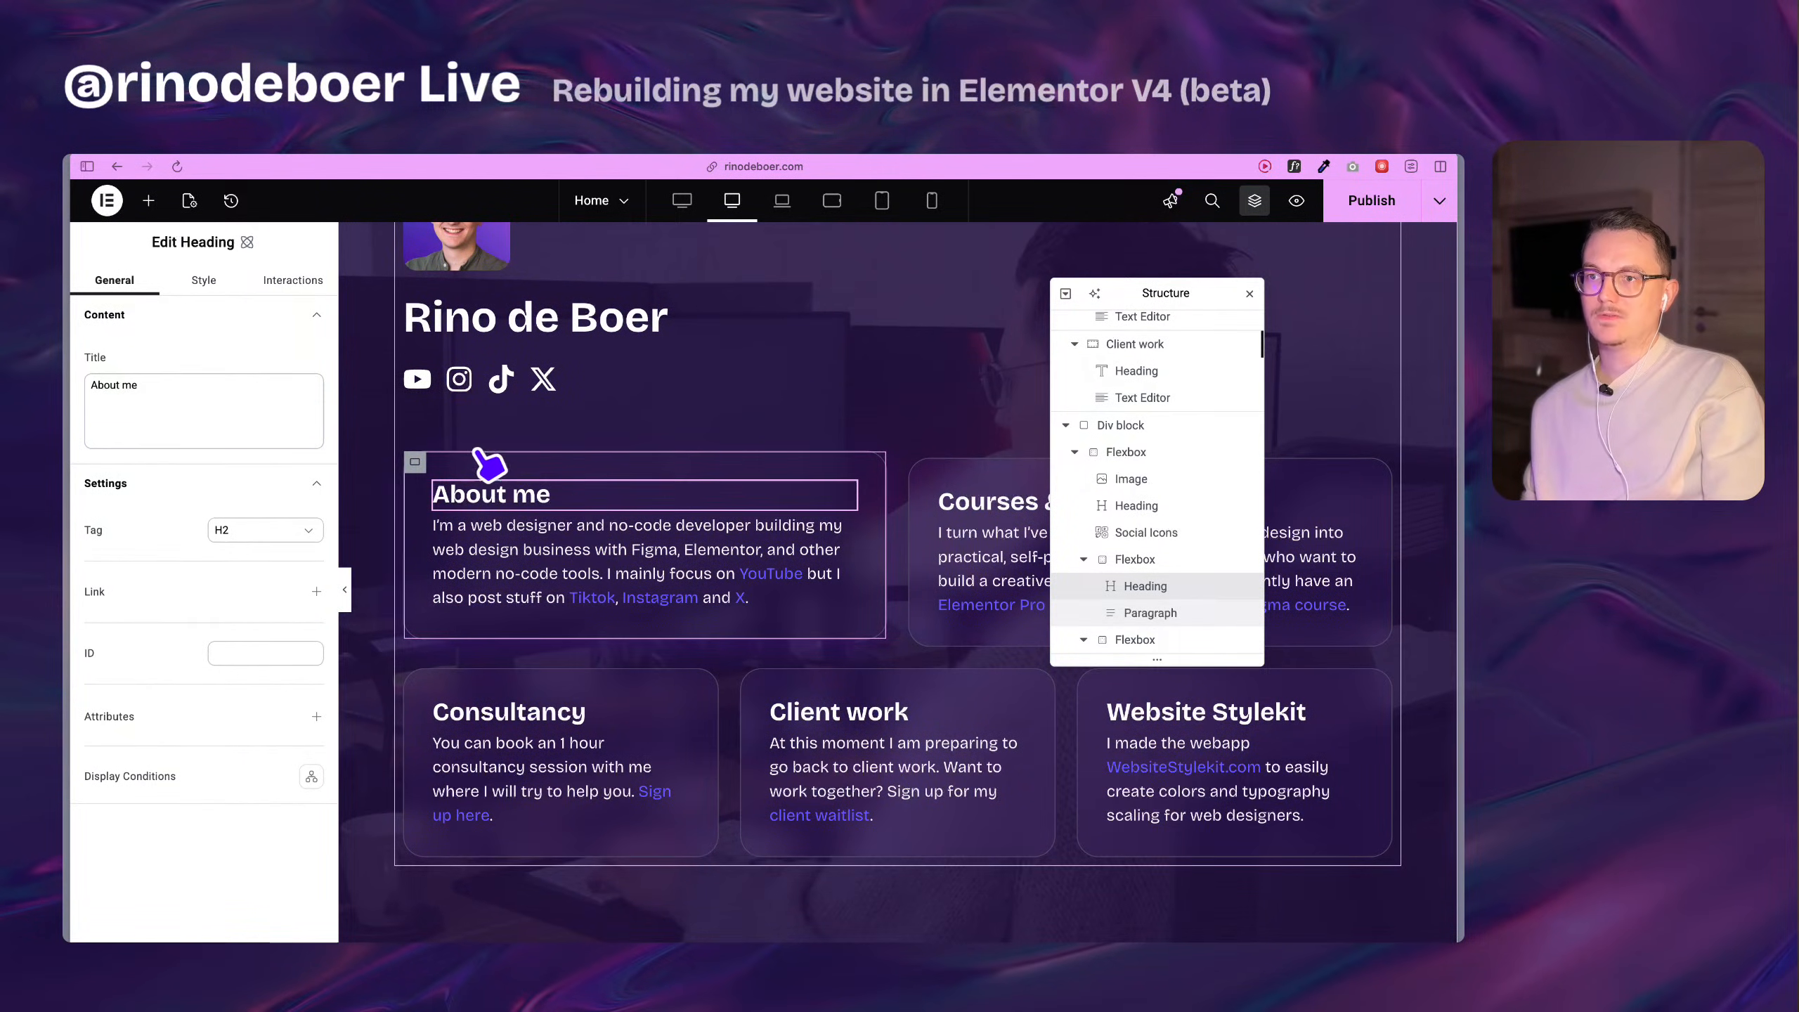
left_click(415, 461)
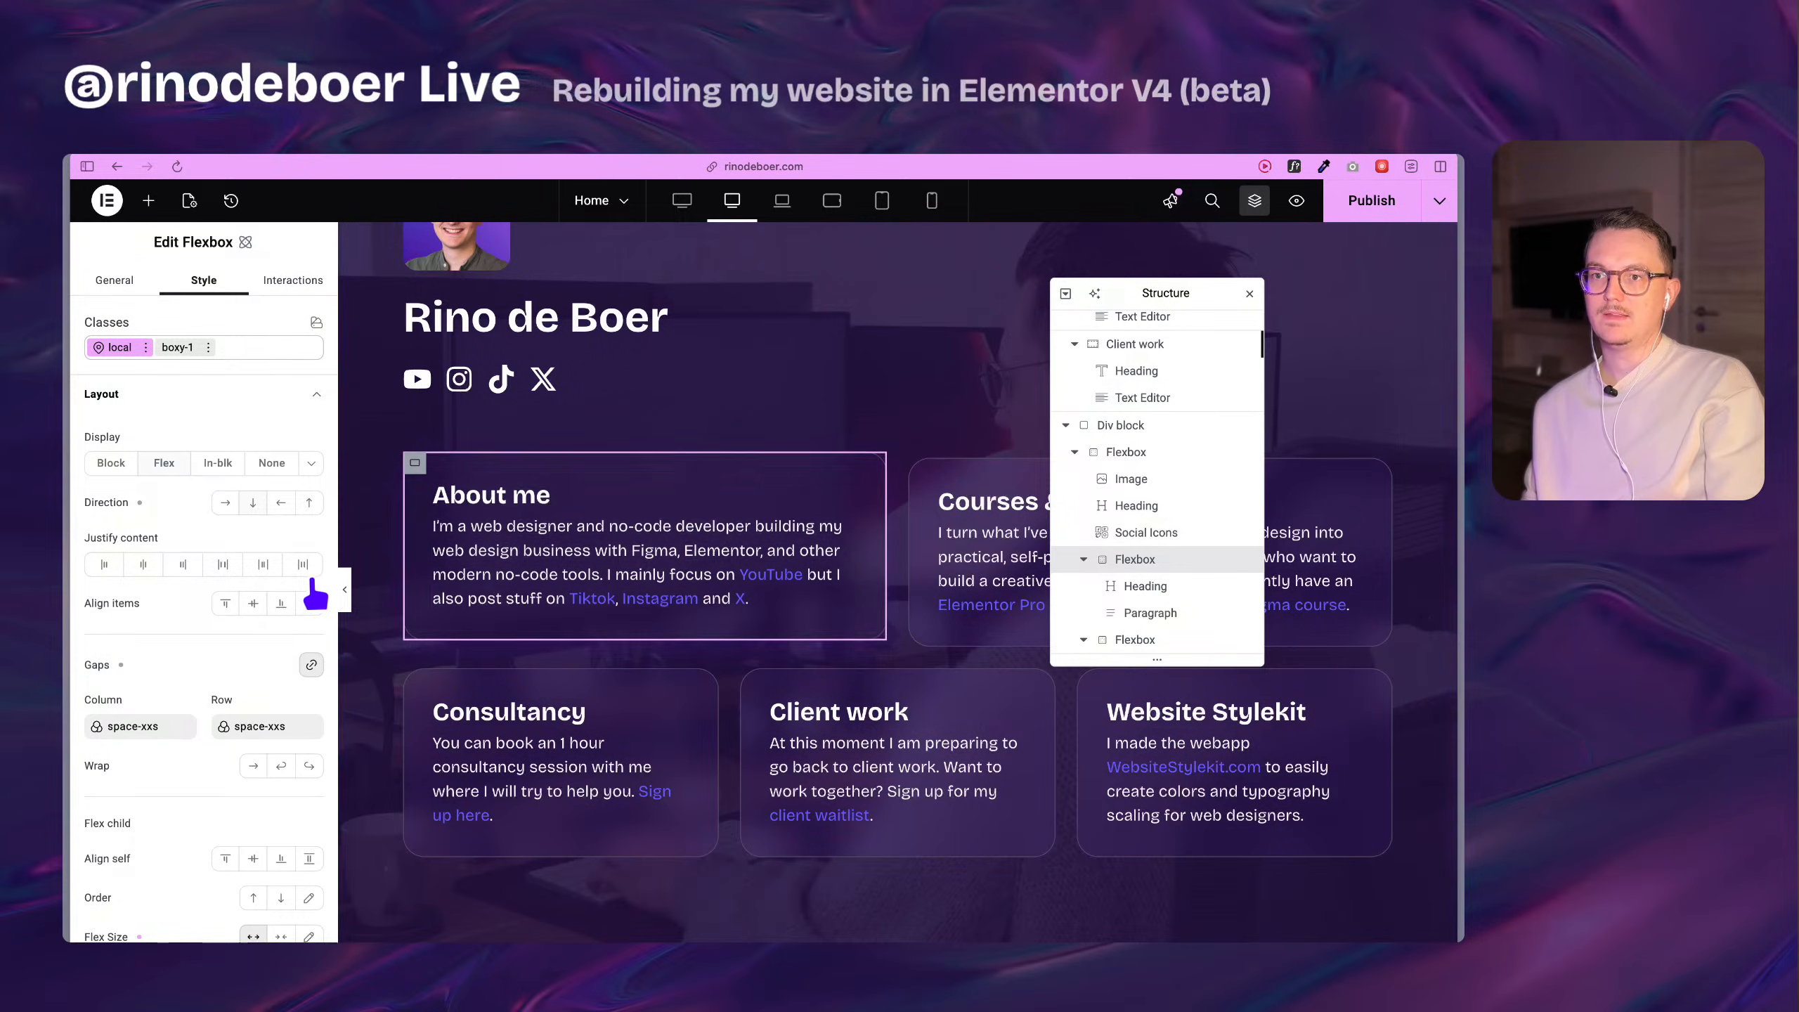
scroll(168, 636, "down", 3)
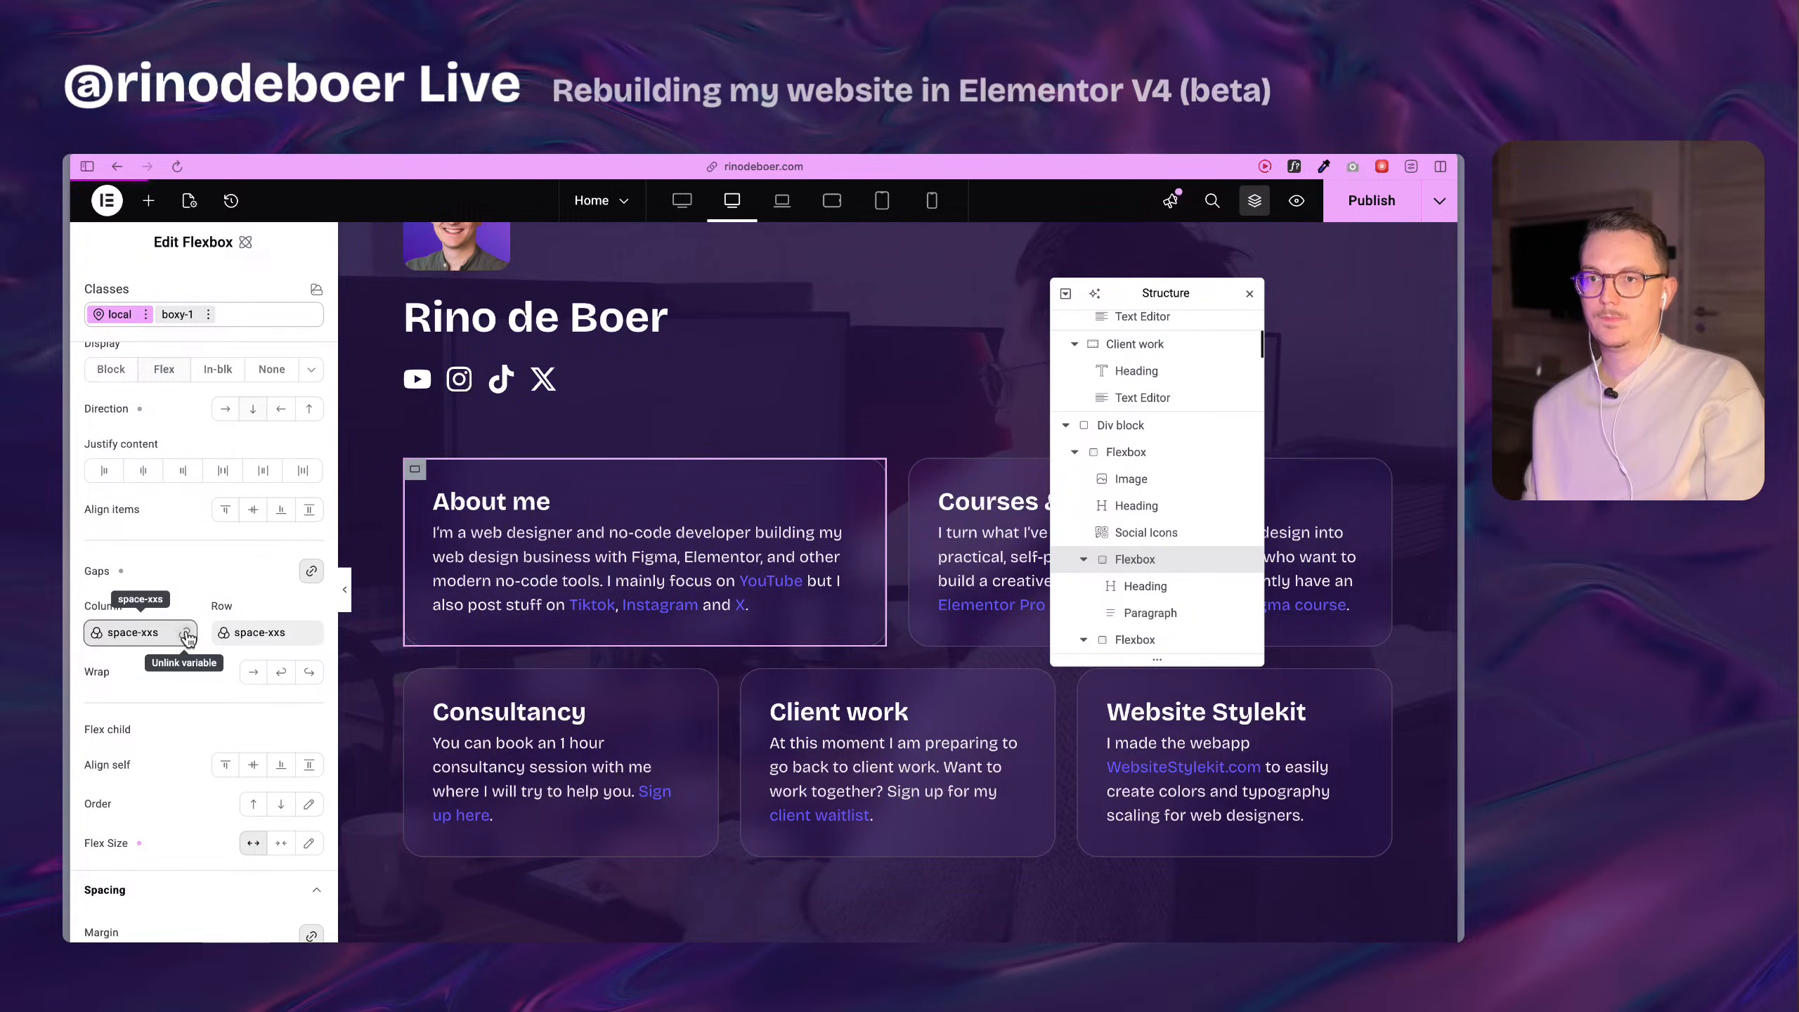
left_click(186, 634)
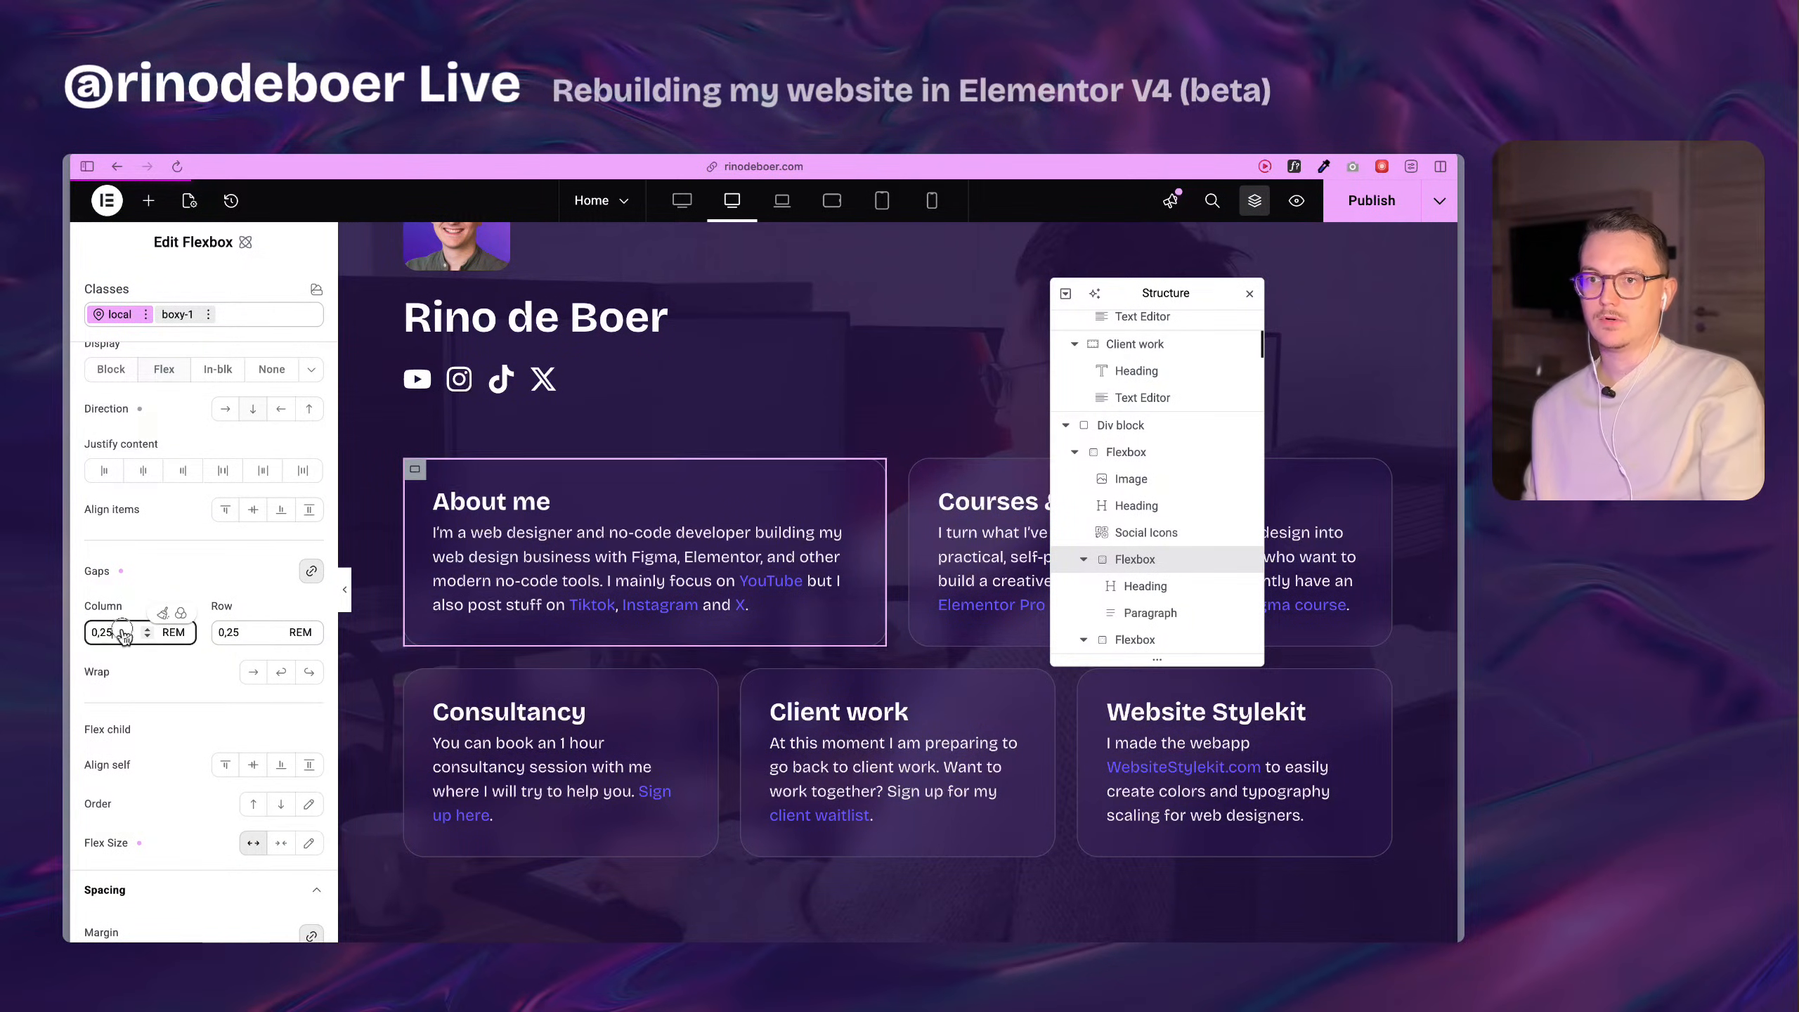
key("super+z")
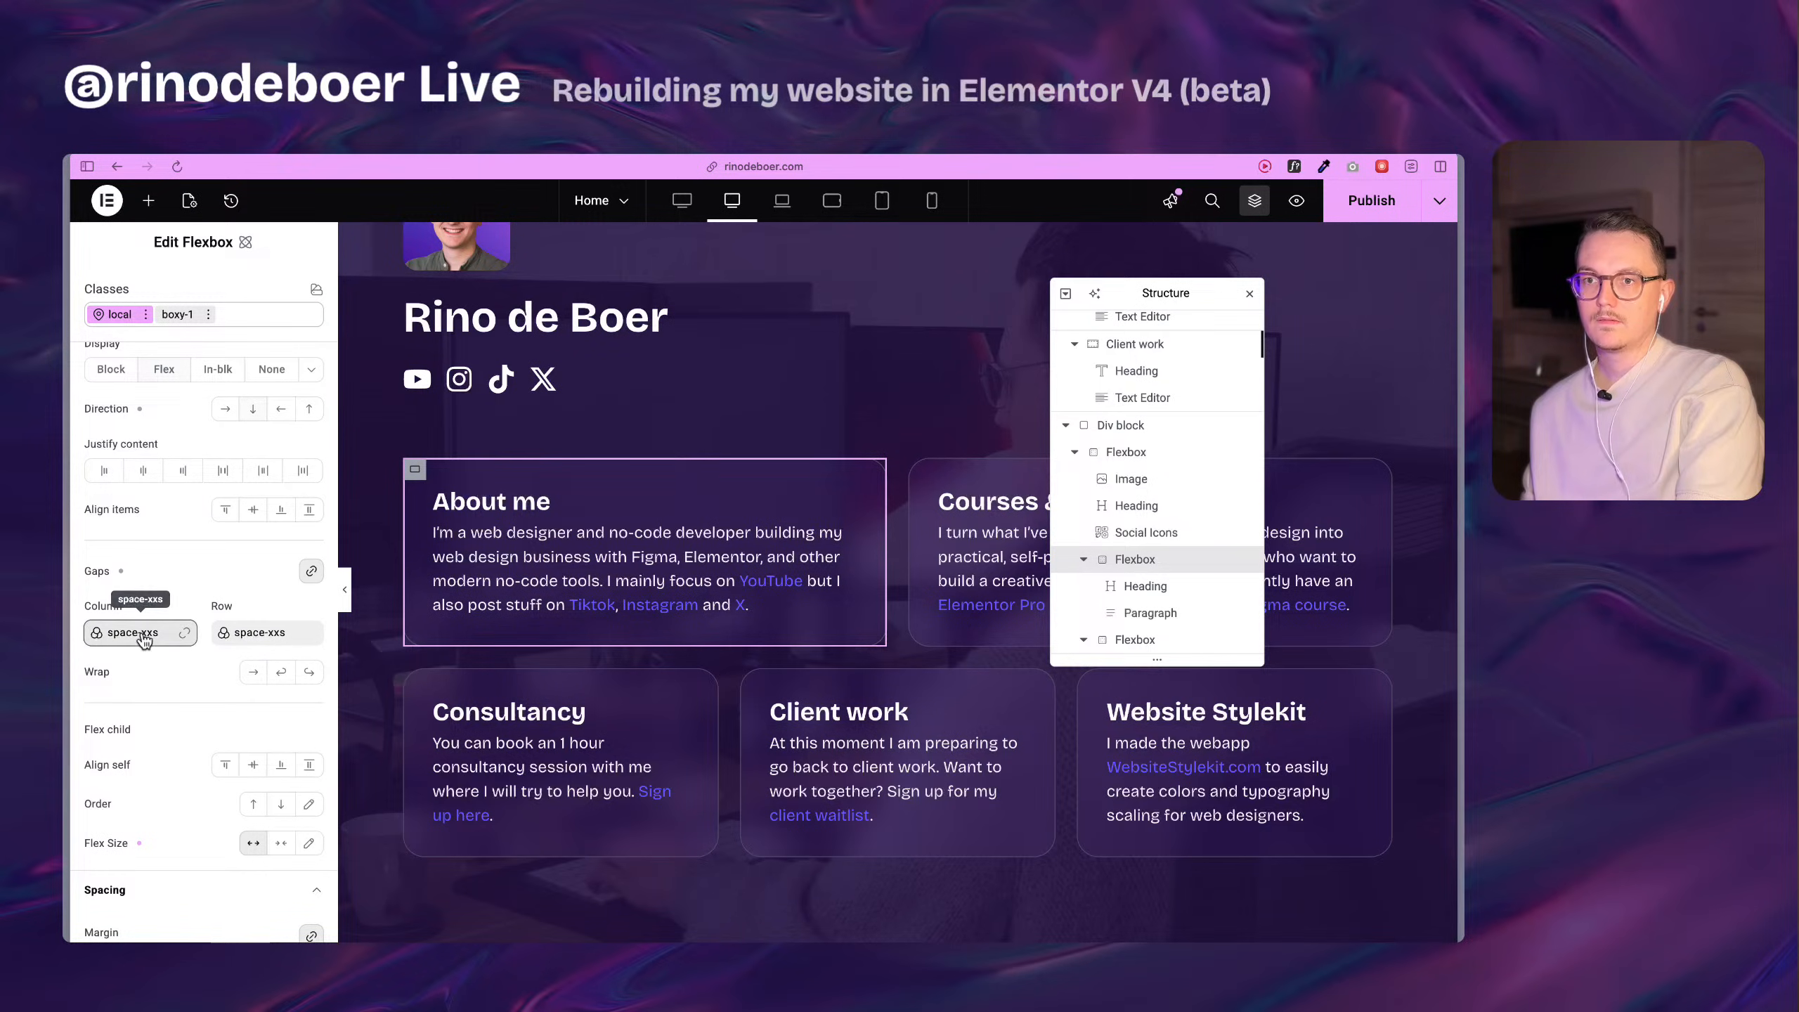
left_click(120, 572)
left_click(120, 573)
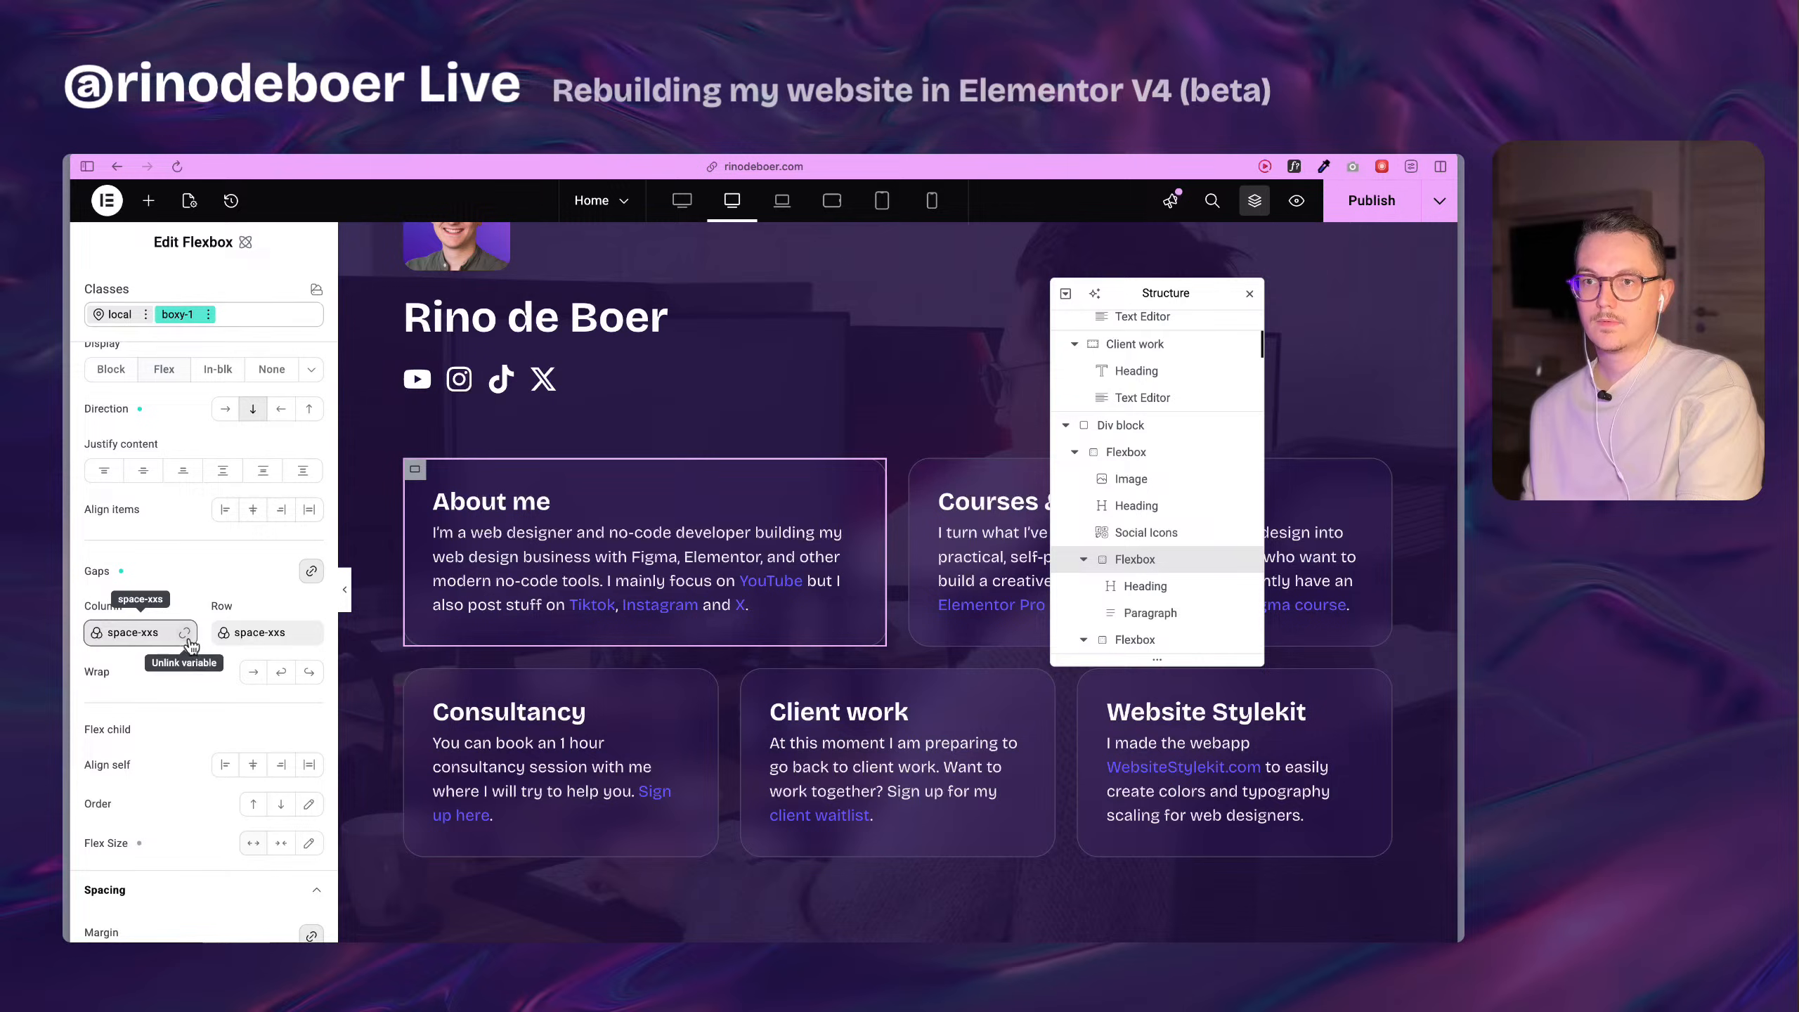
left_click(185, 635)
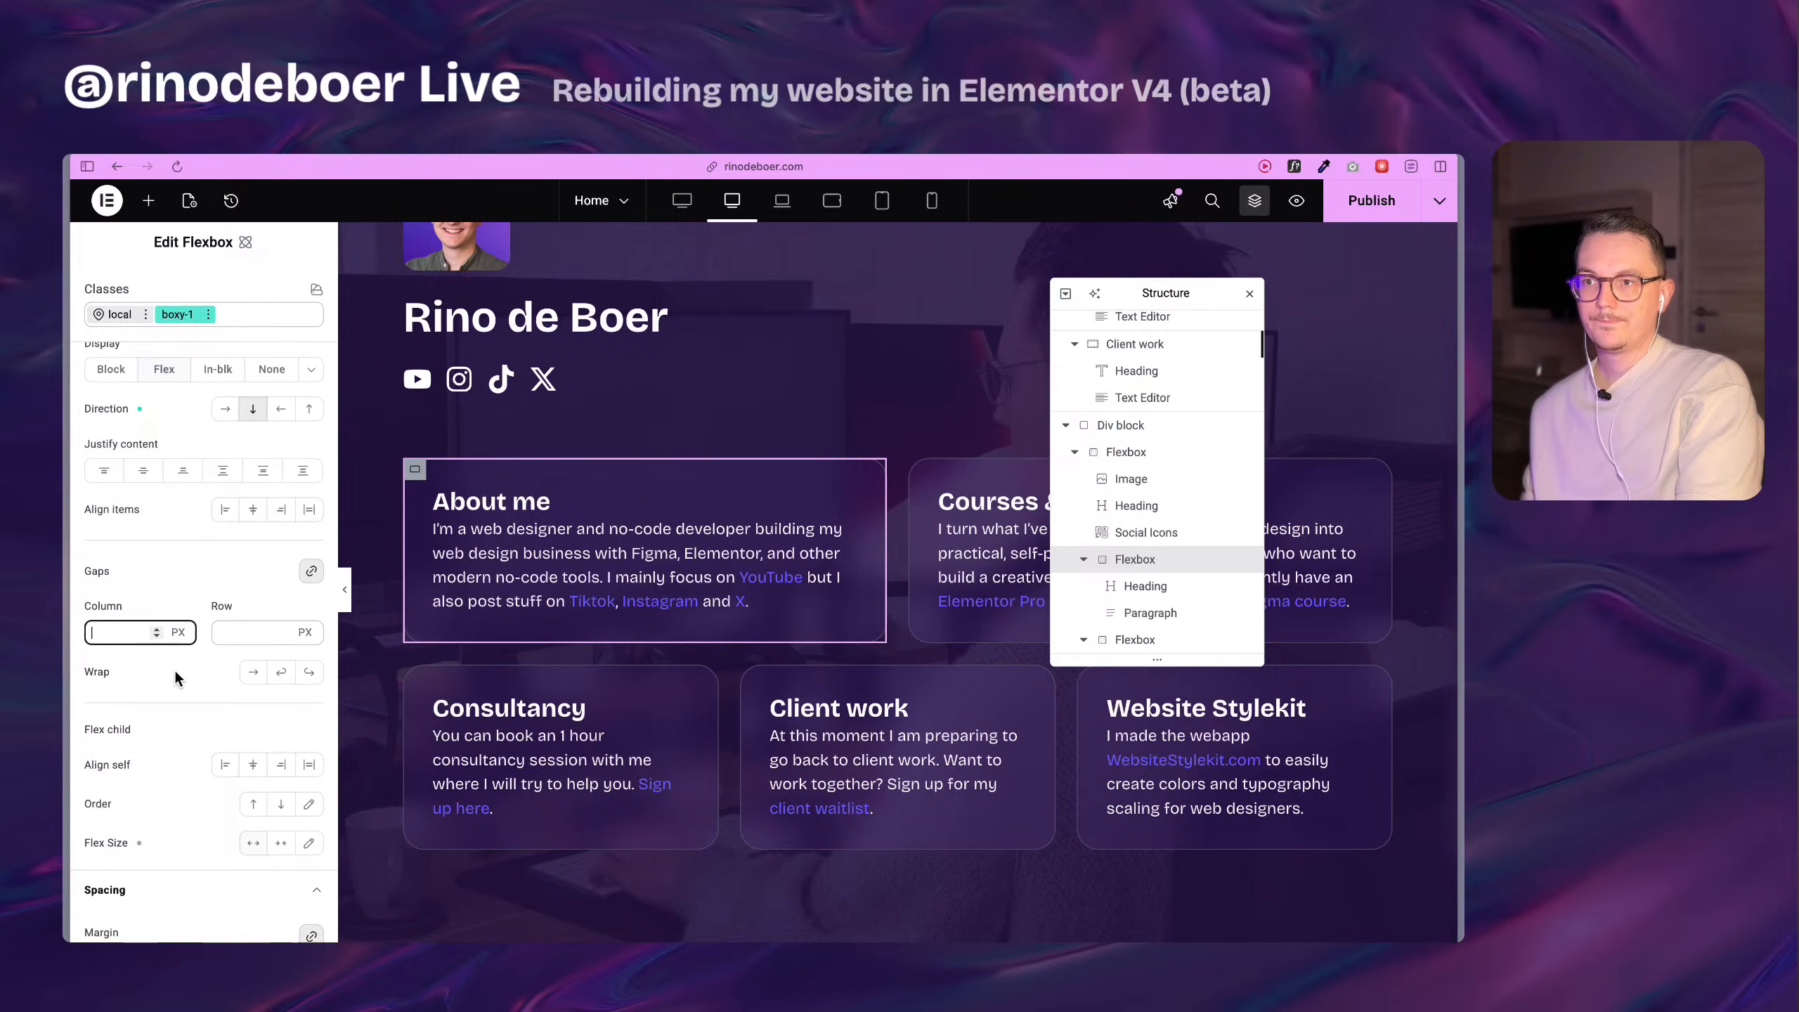
Add a Div block between the About me card's heading and paragraph, and try to move the paragraph into it.
left_click(148, 200)
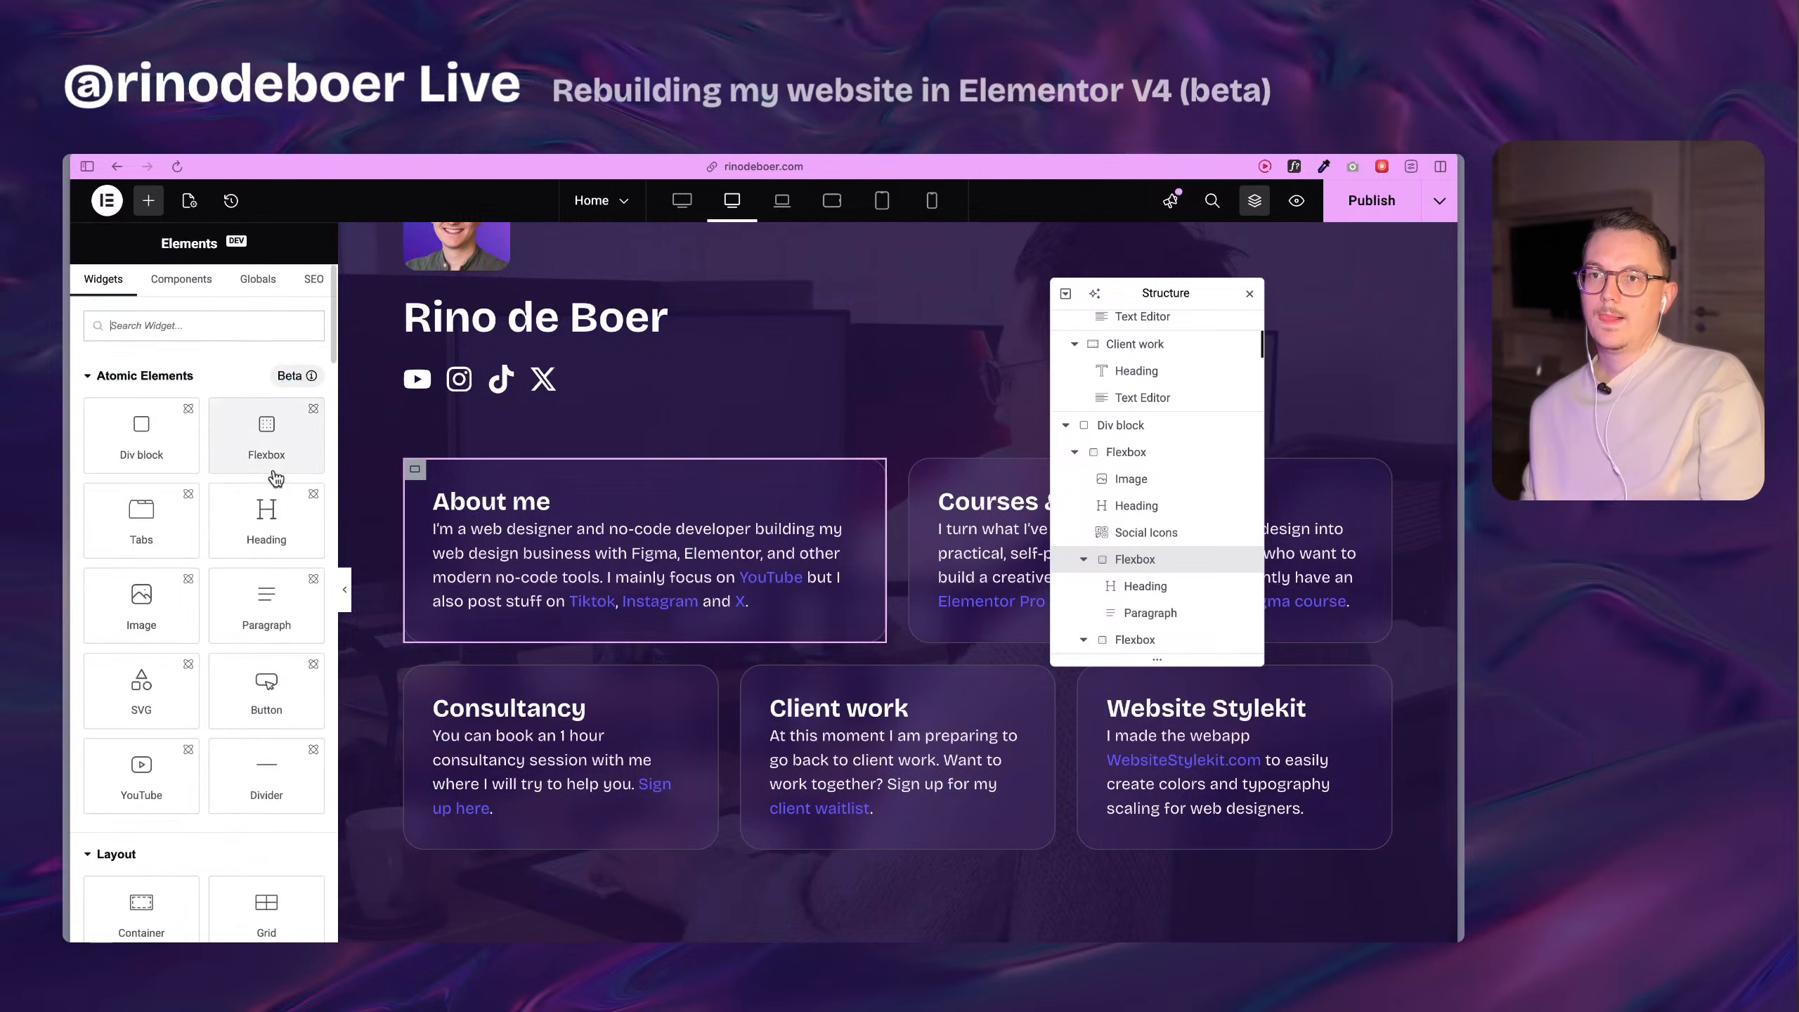
left_click_drag(142, 434, 516, 532)
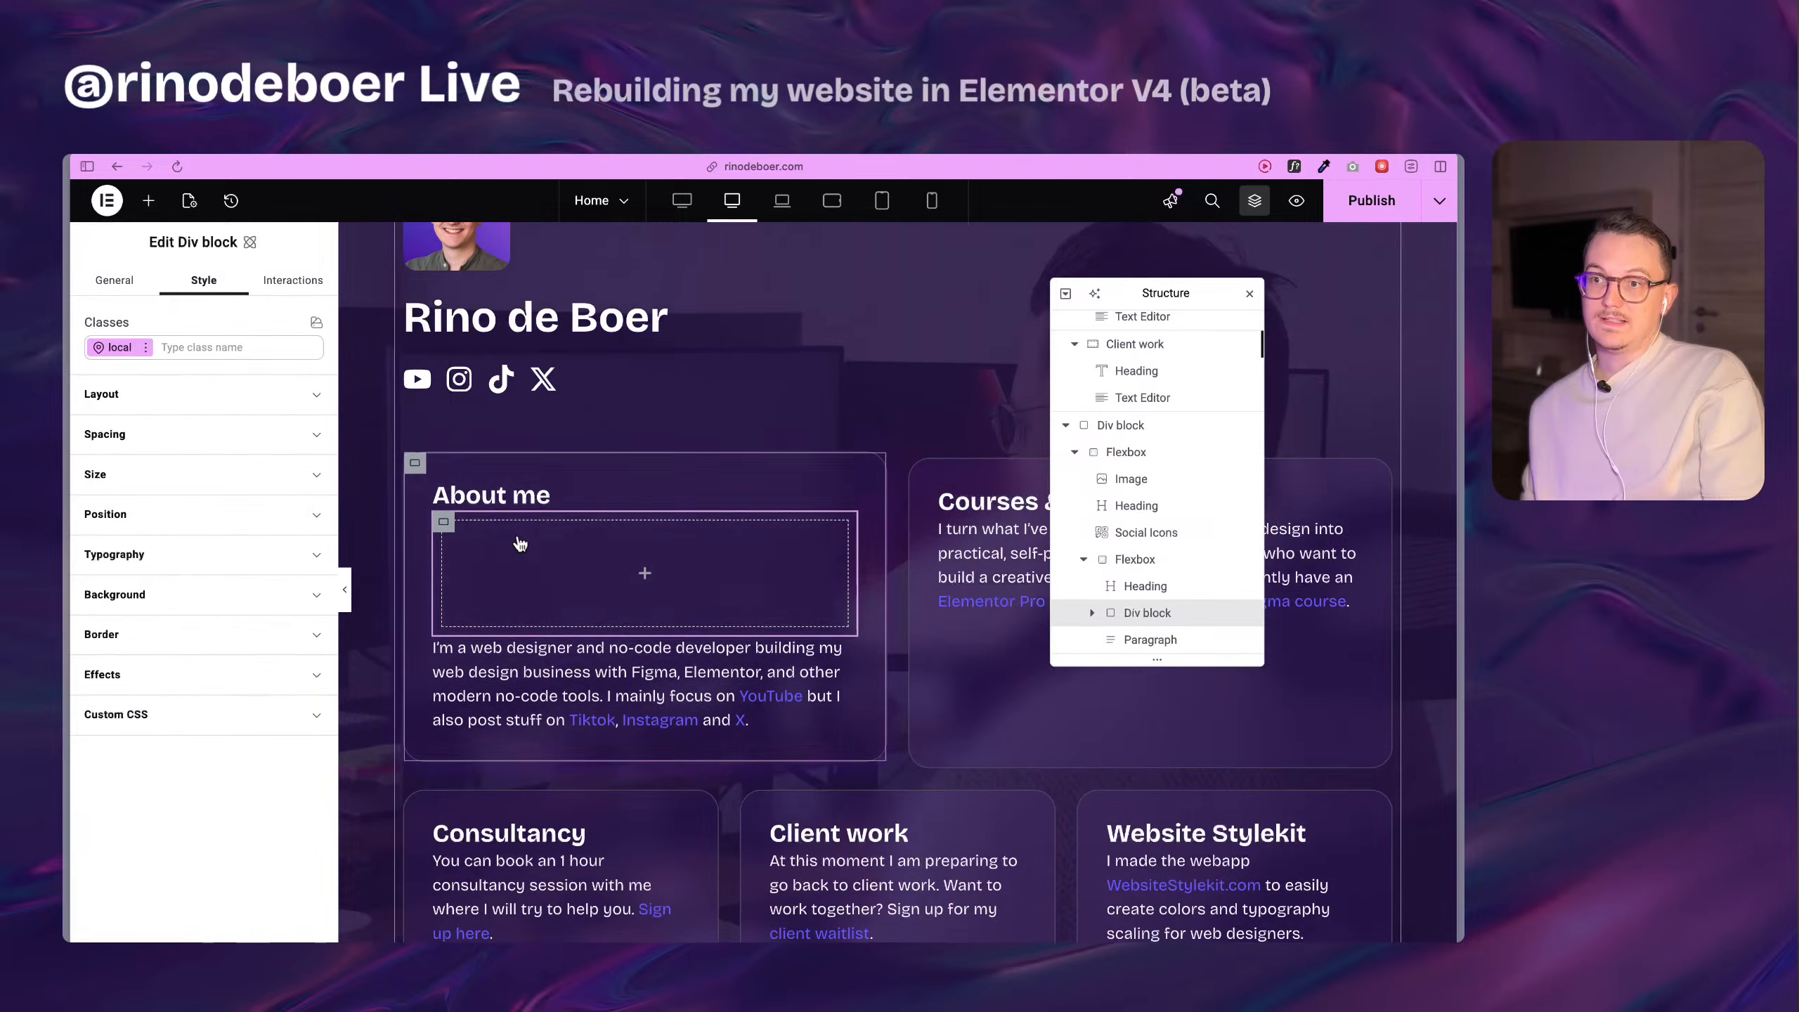
left_click(583, 682)
left_click_drag(565, 669, 575, 560)
left_click(630, 616)
left_click(1131, 640)
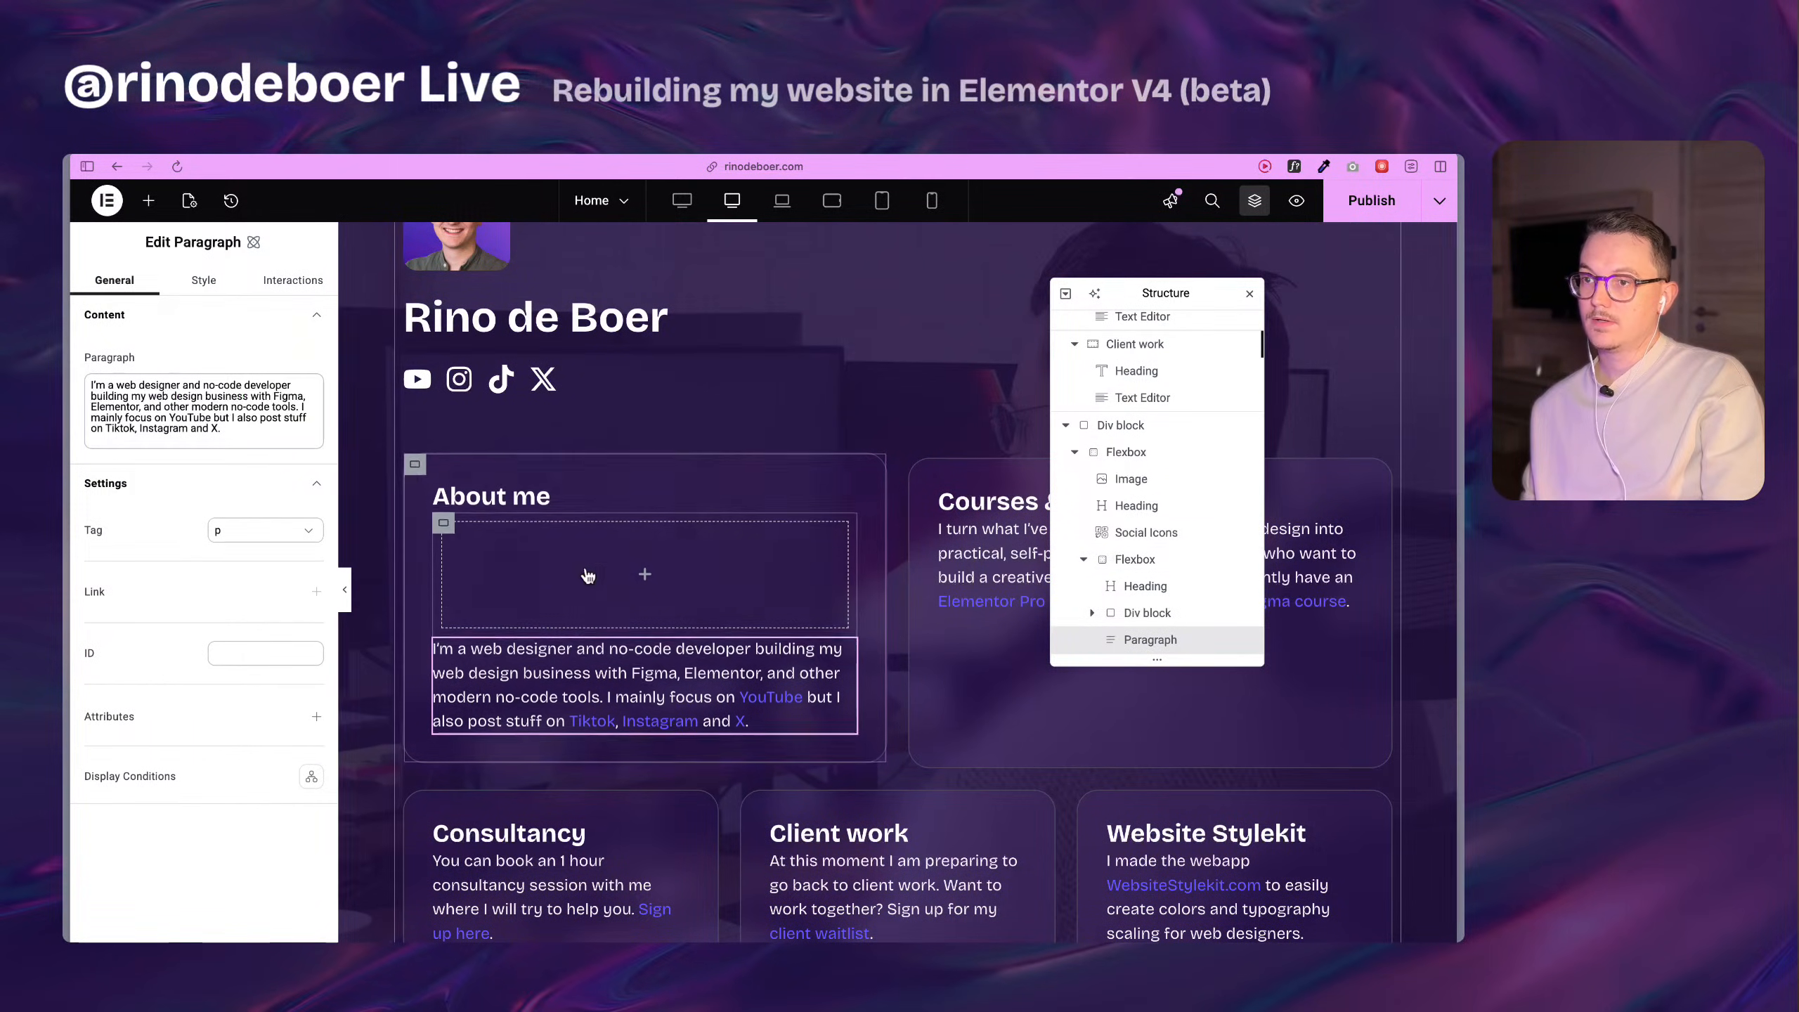
Move the About me card's heading and paragraph into the new Div block, with the paragraph below the heading.
left_click(517, 500)
left_click_drag(570, 498, 654, 567)
left_click_drag(552, 494, 625, 574)
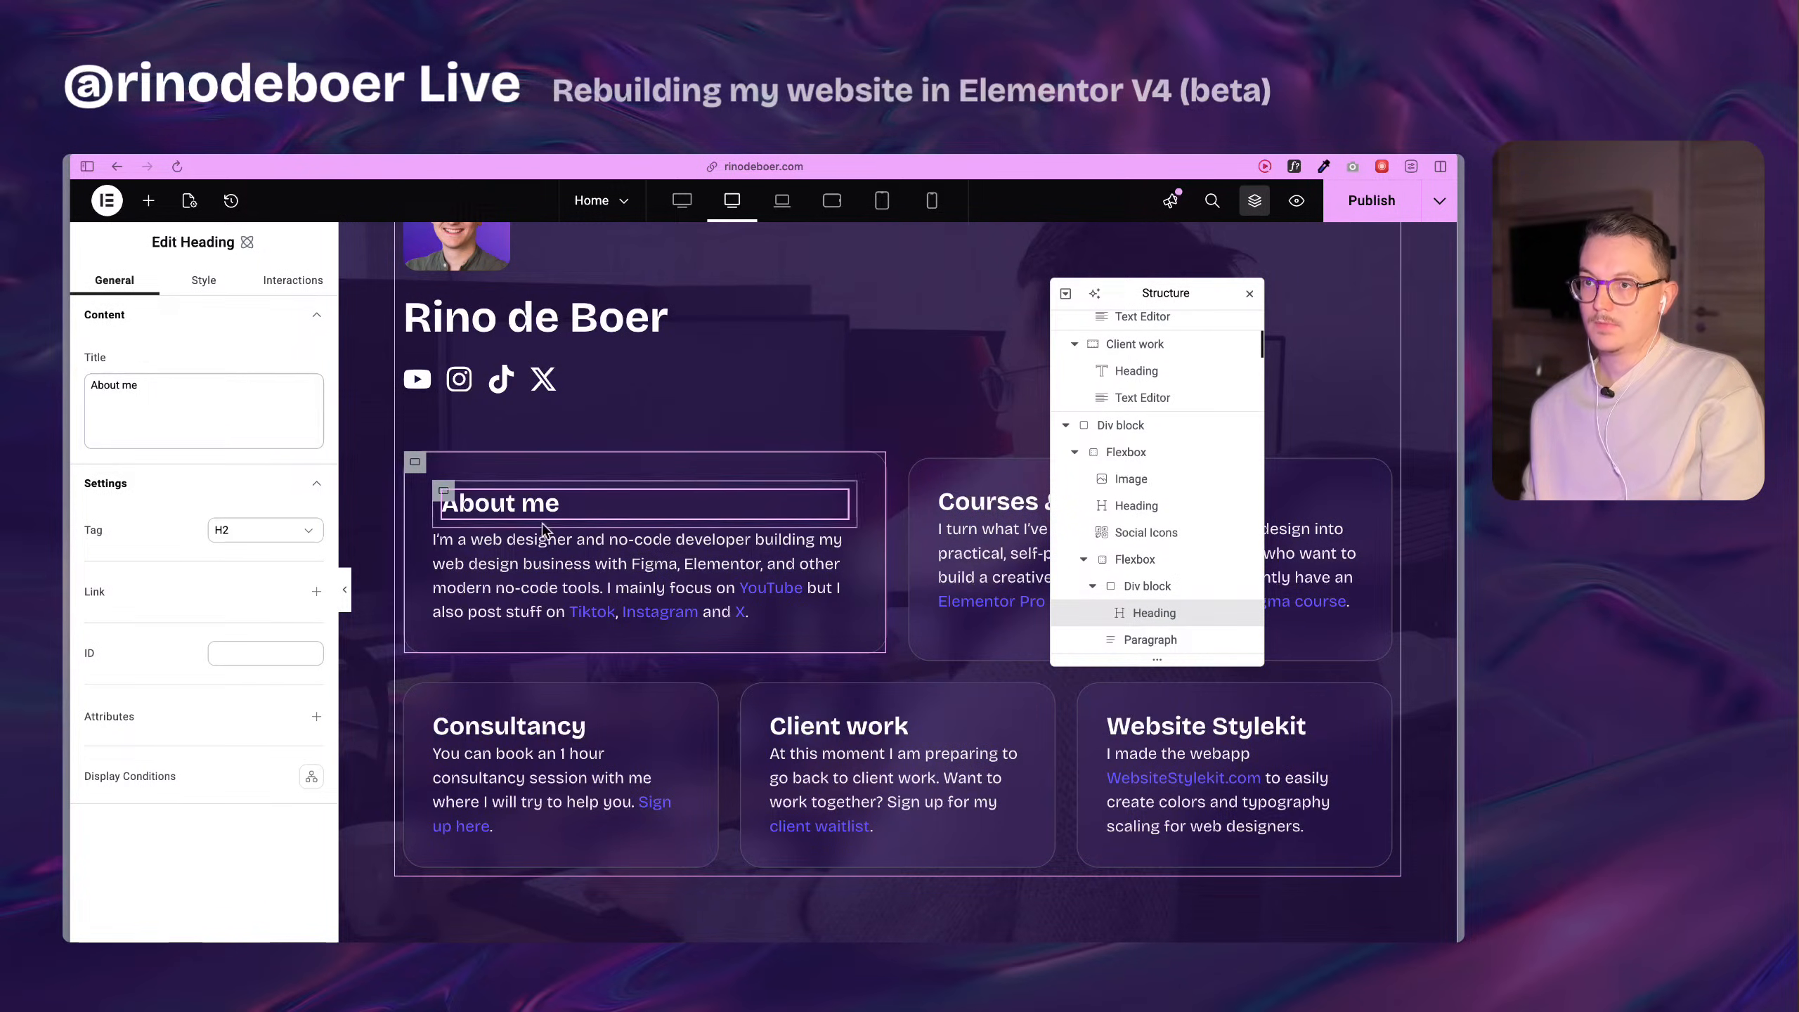
left_click(559, 549)
scroll(1147, 588, "down", 3)
left_click_drag(1141, 510, 1161, 500)
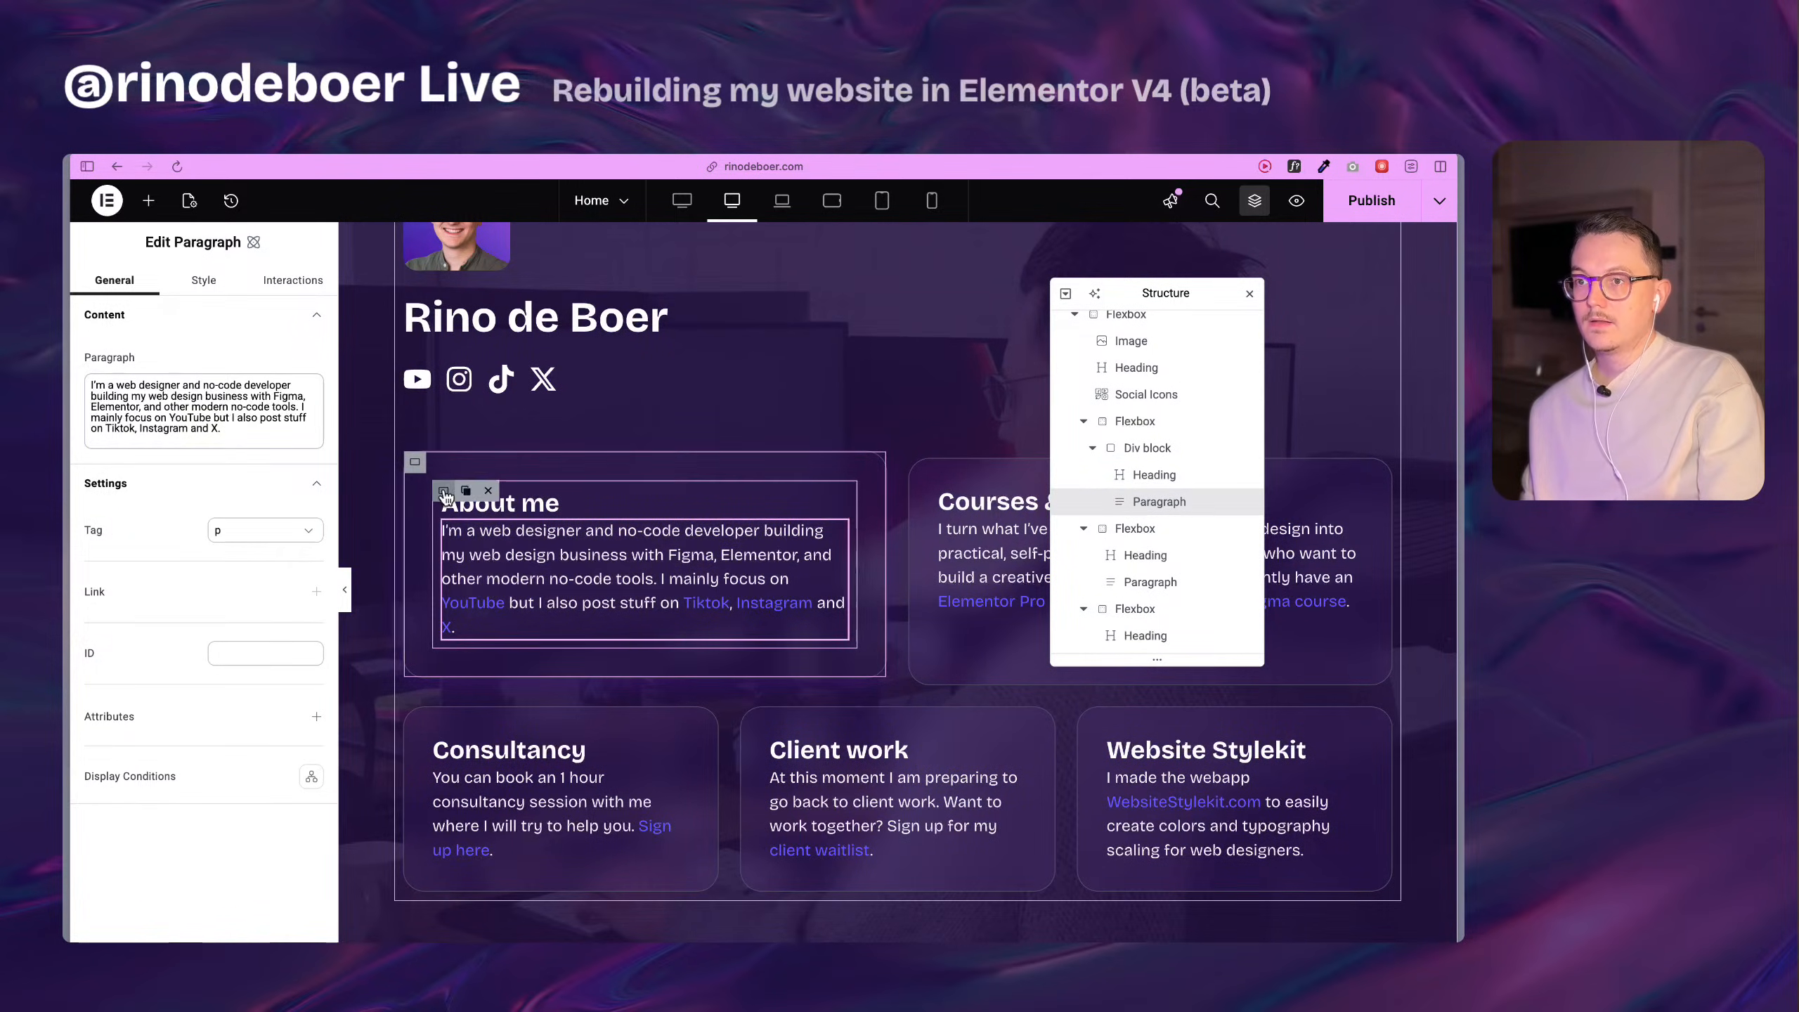
Lay out the About me card's inner Div block as a flex column with space-xxs column and row gaps.
left_click(444, 492)
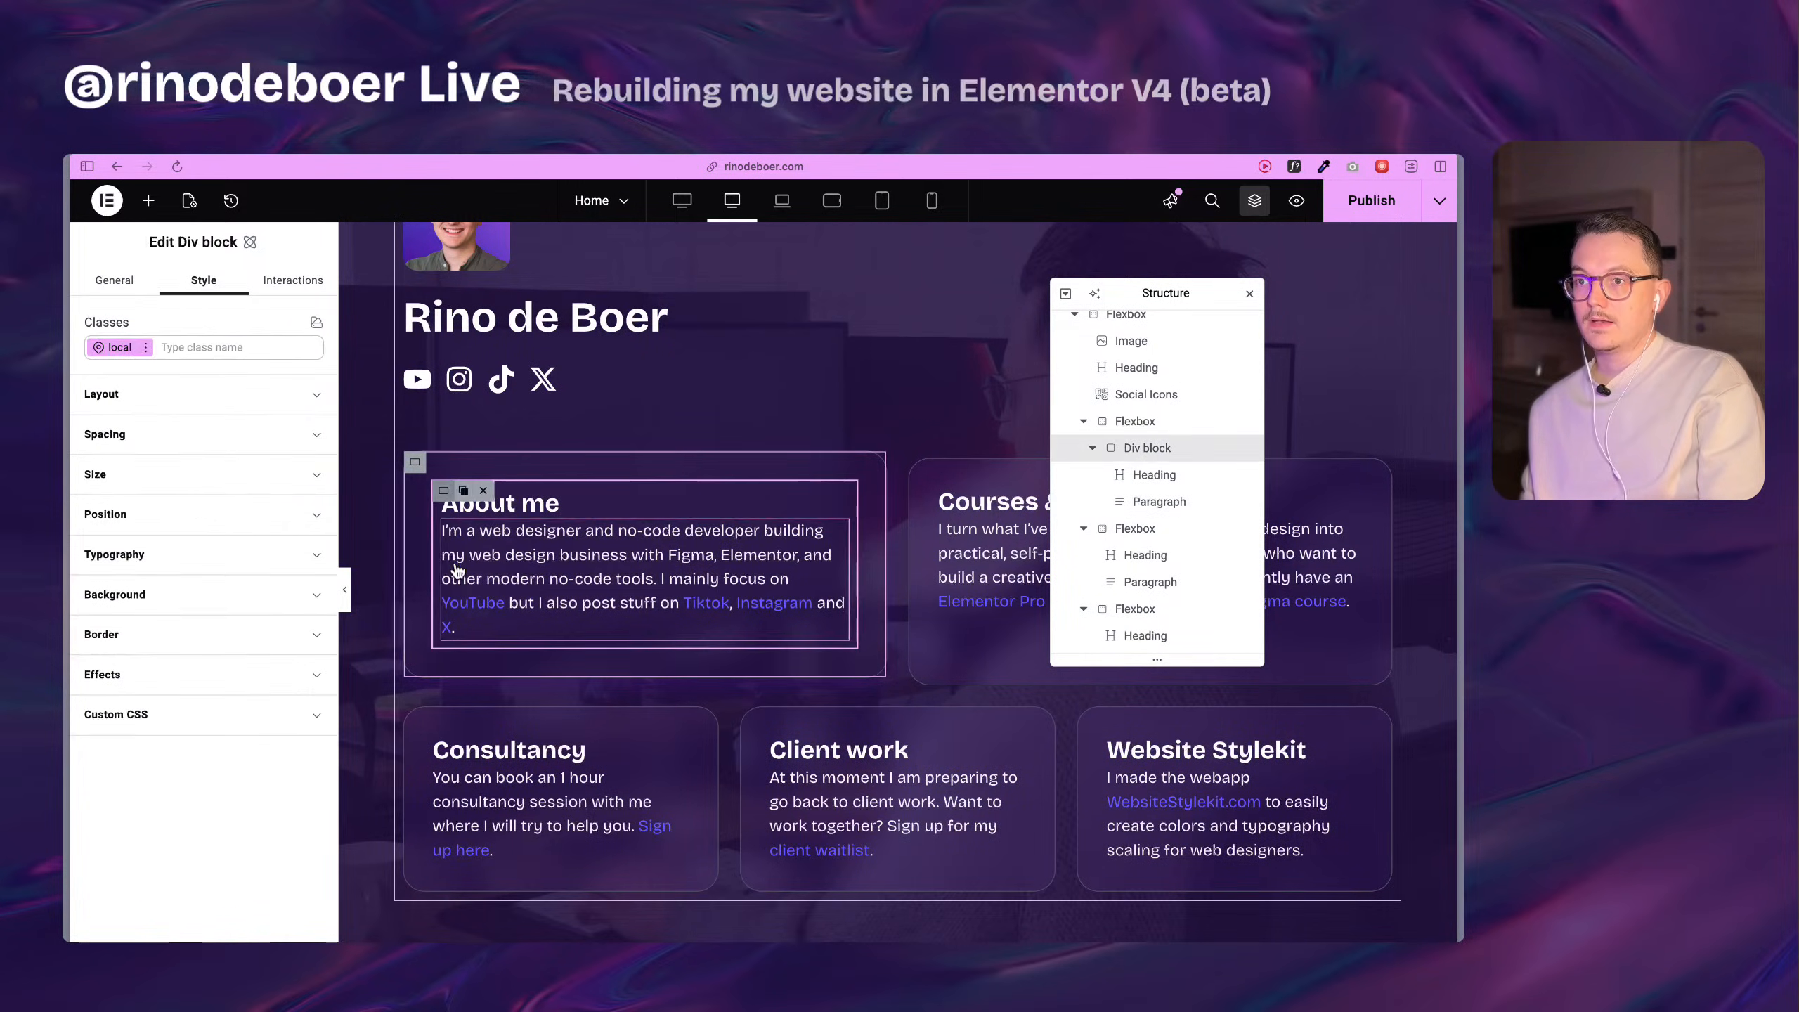
left_click(145, 404)
left_click(146, 401)
left_click(149, 474)
left_click(151, 474)
left_click(160, 434)
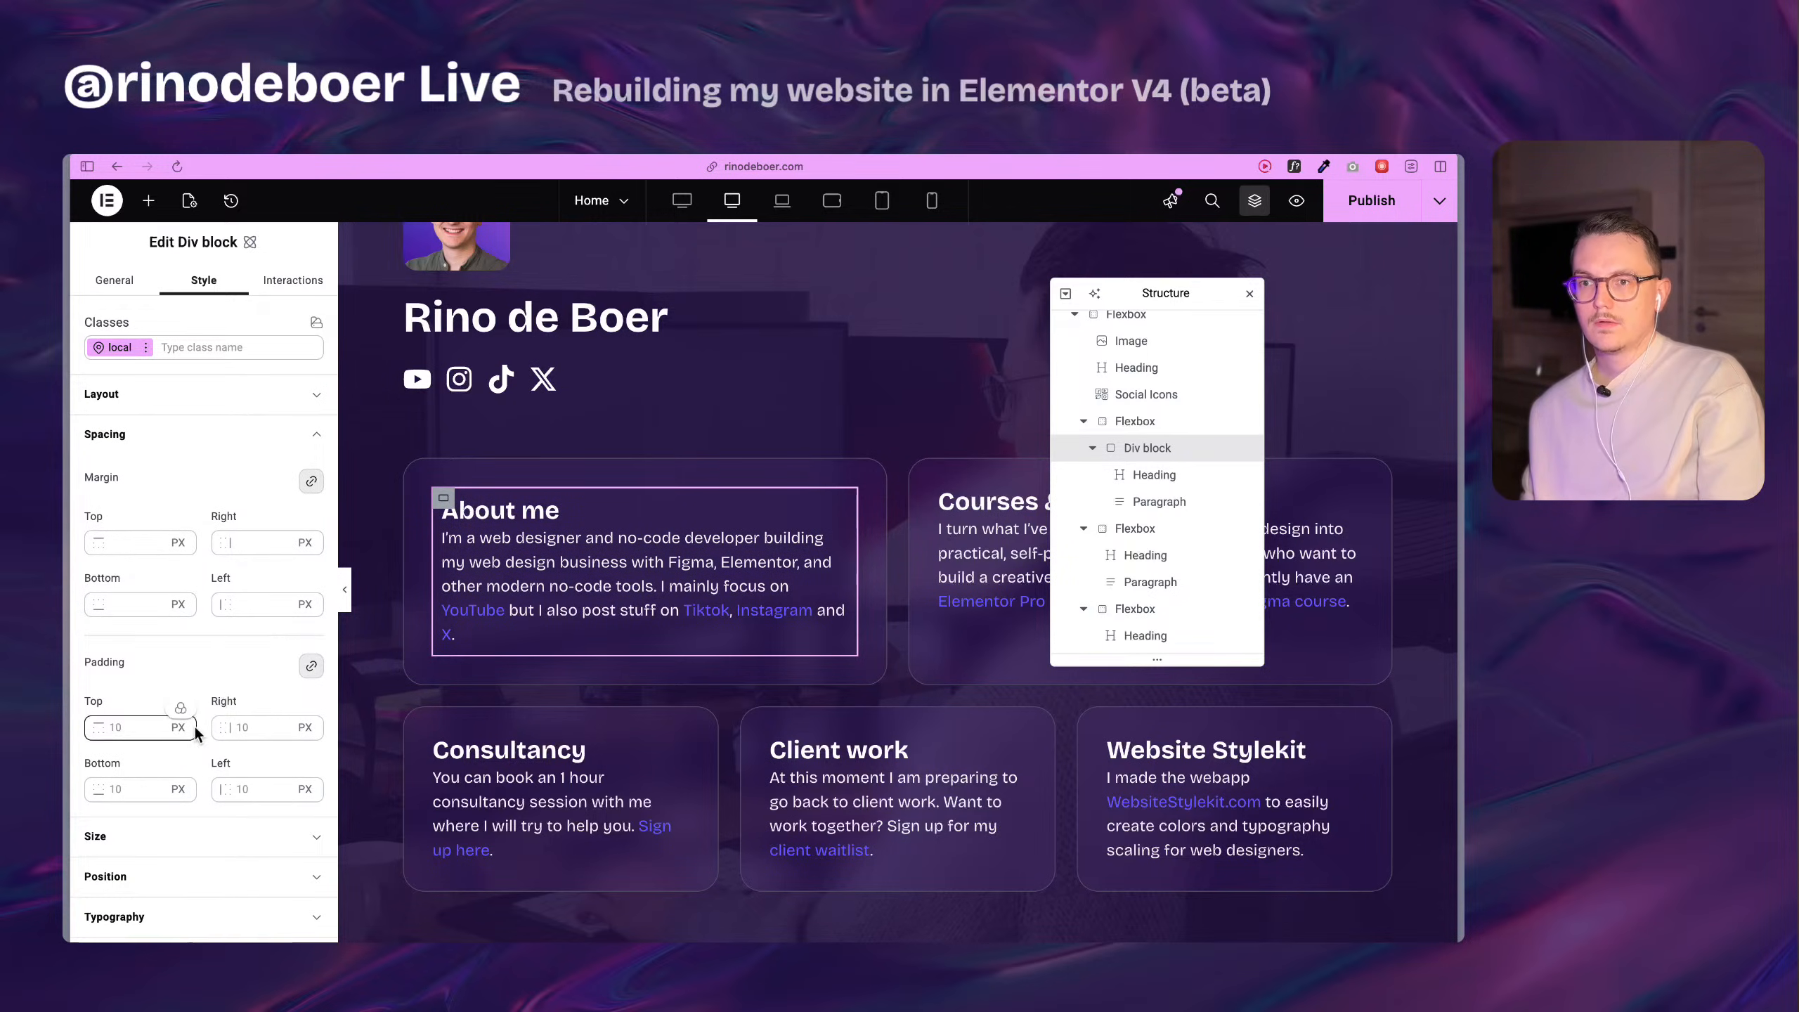
scroll(155, 624, "down", 3)
scroll(152, 582, "up", 3)
left_click(156, 407)
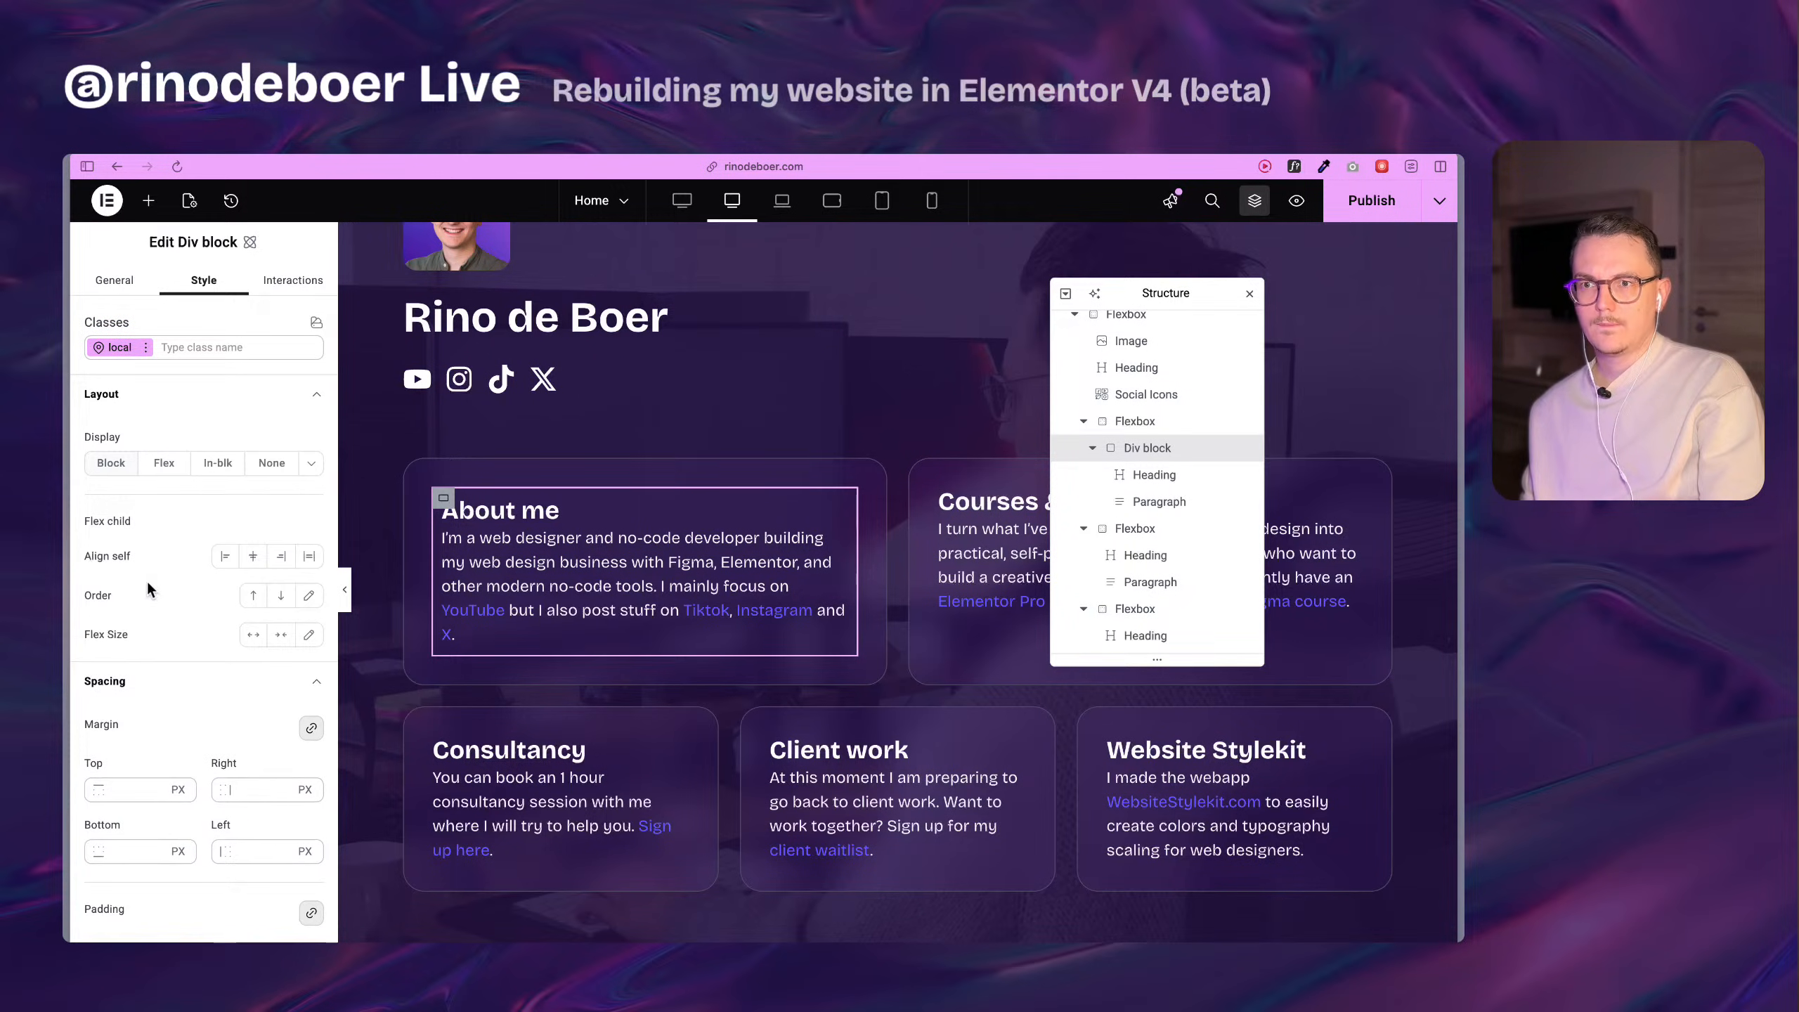
left_click(170, 472)
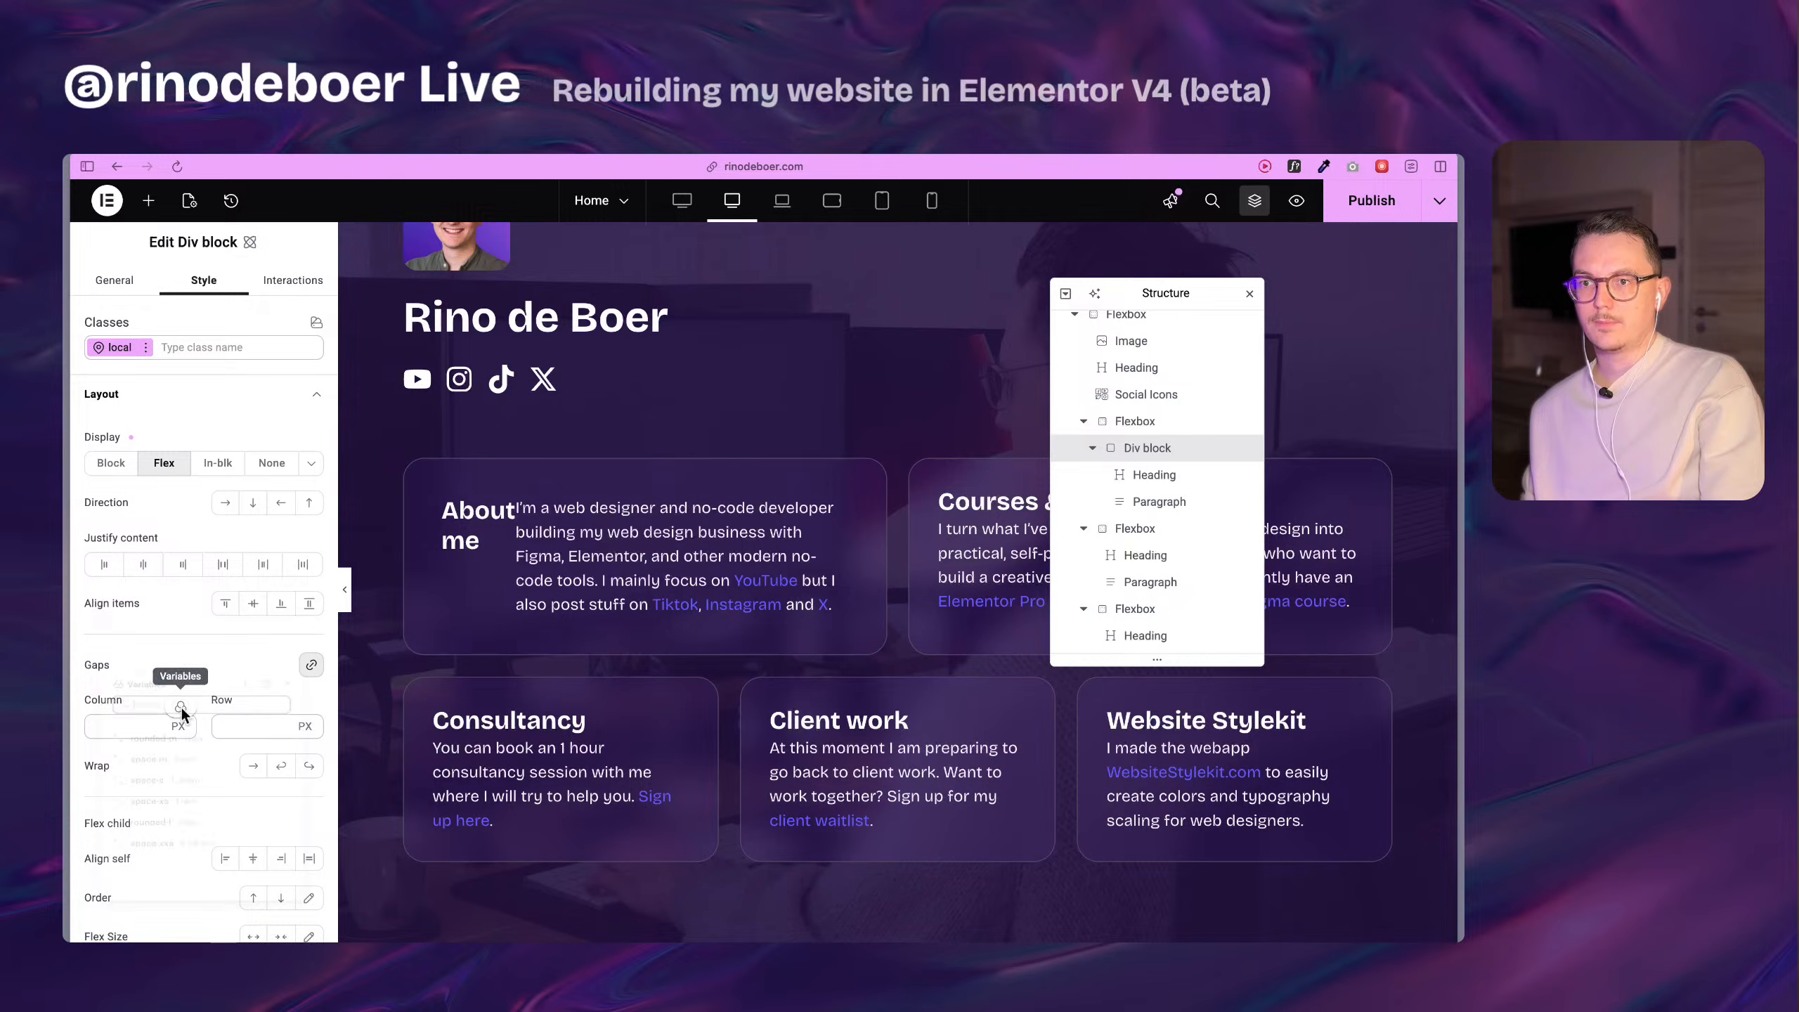
left_click(181, 707)
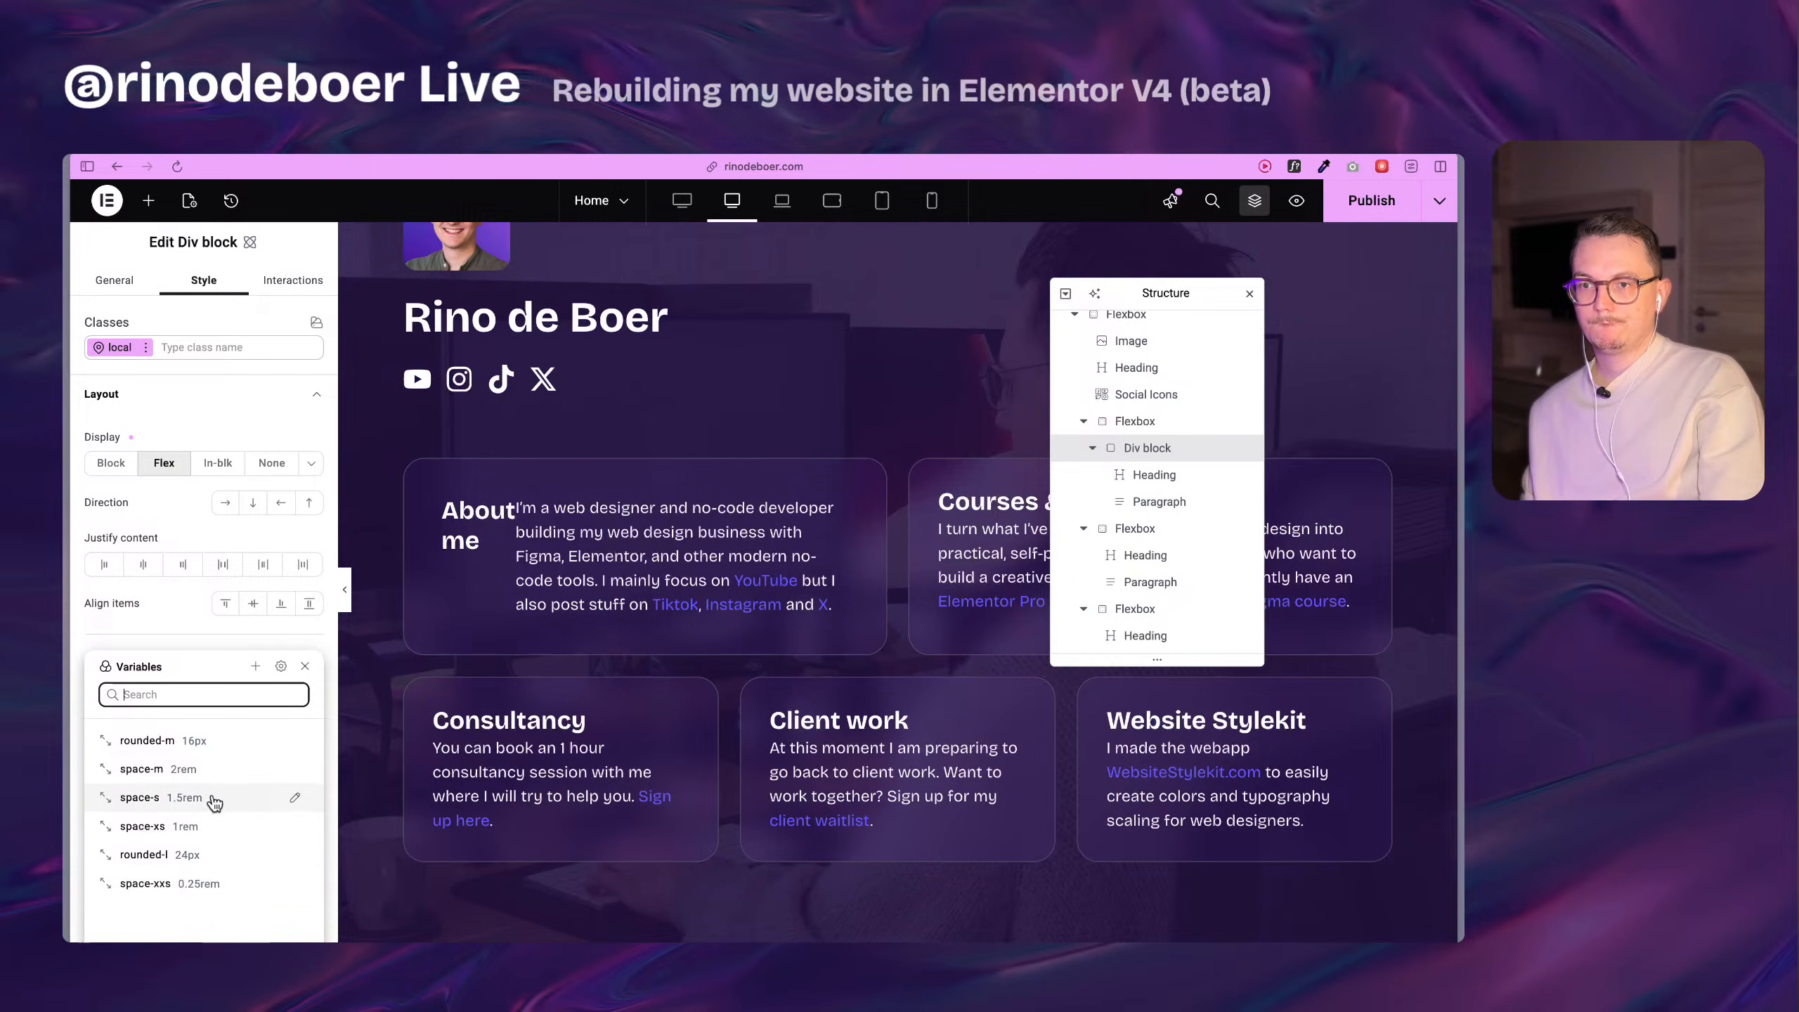
left_click(223, 886)
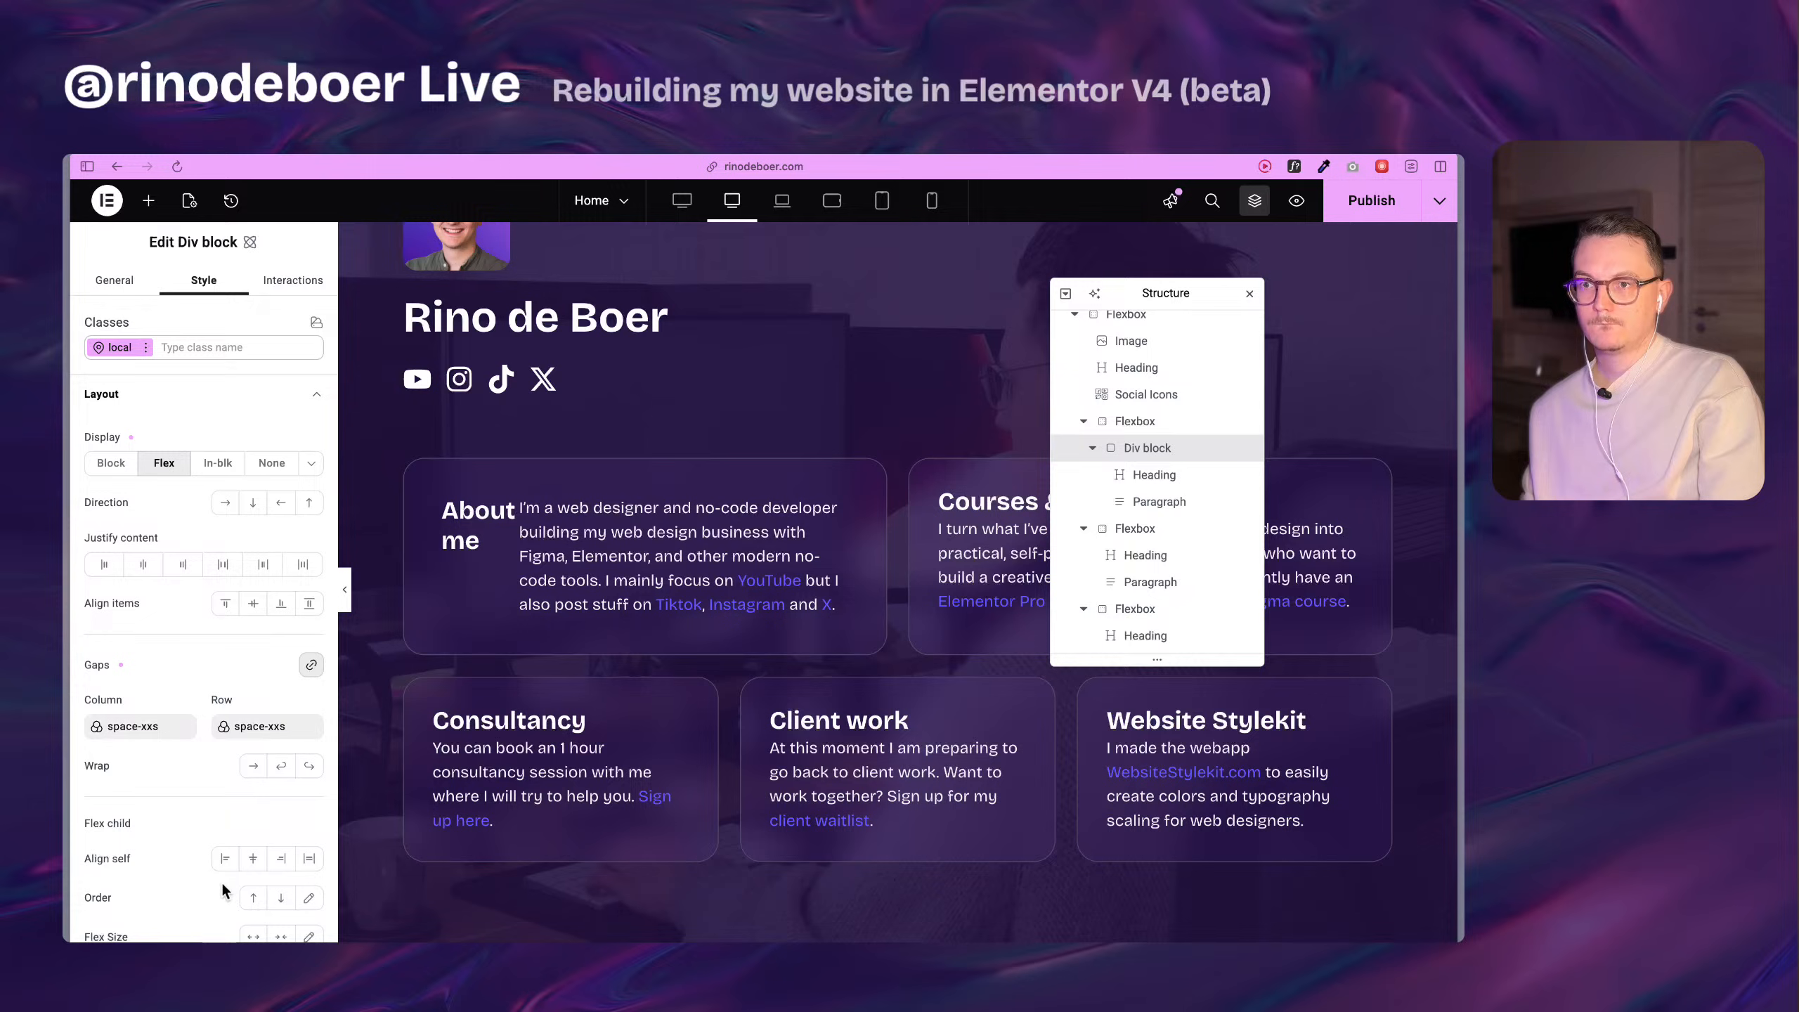
left_click(252, 504)
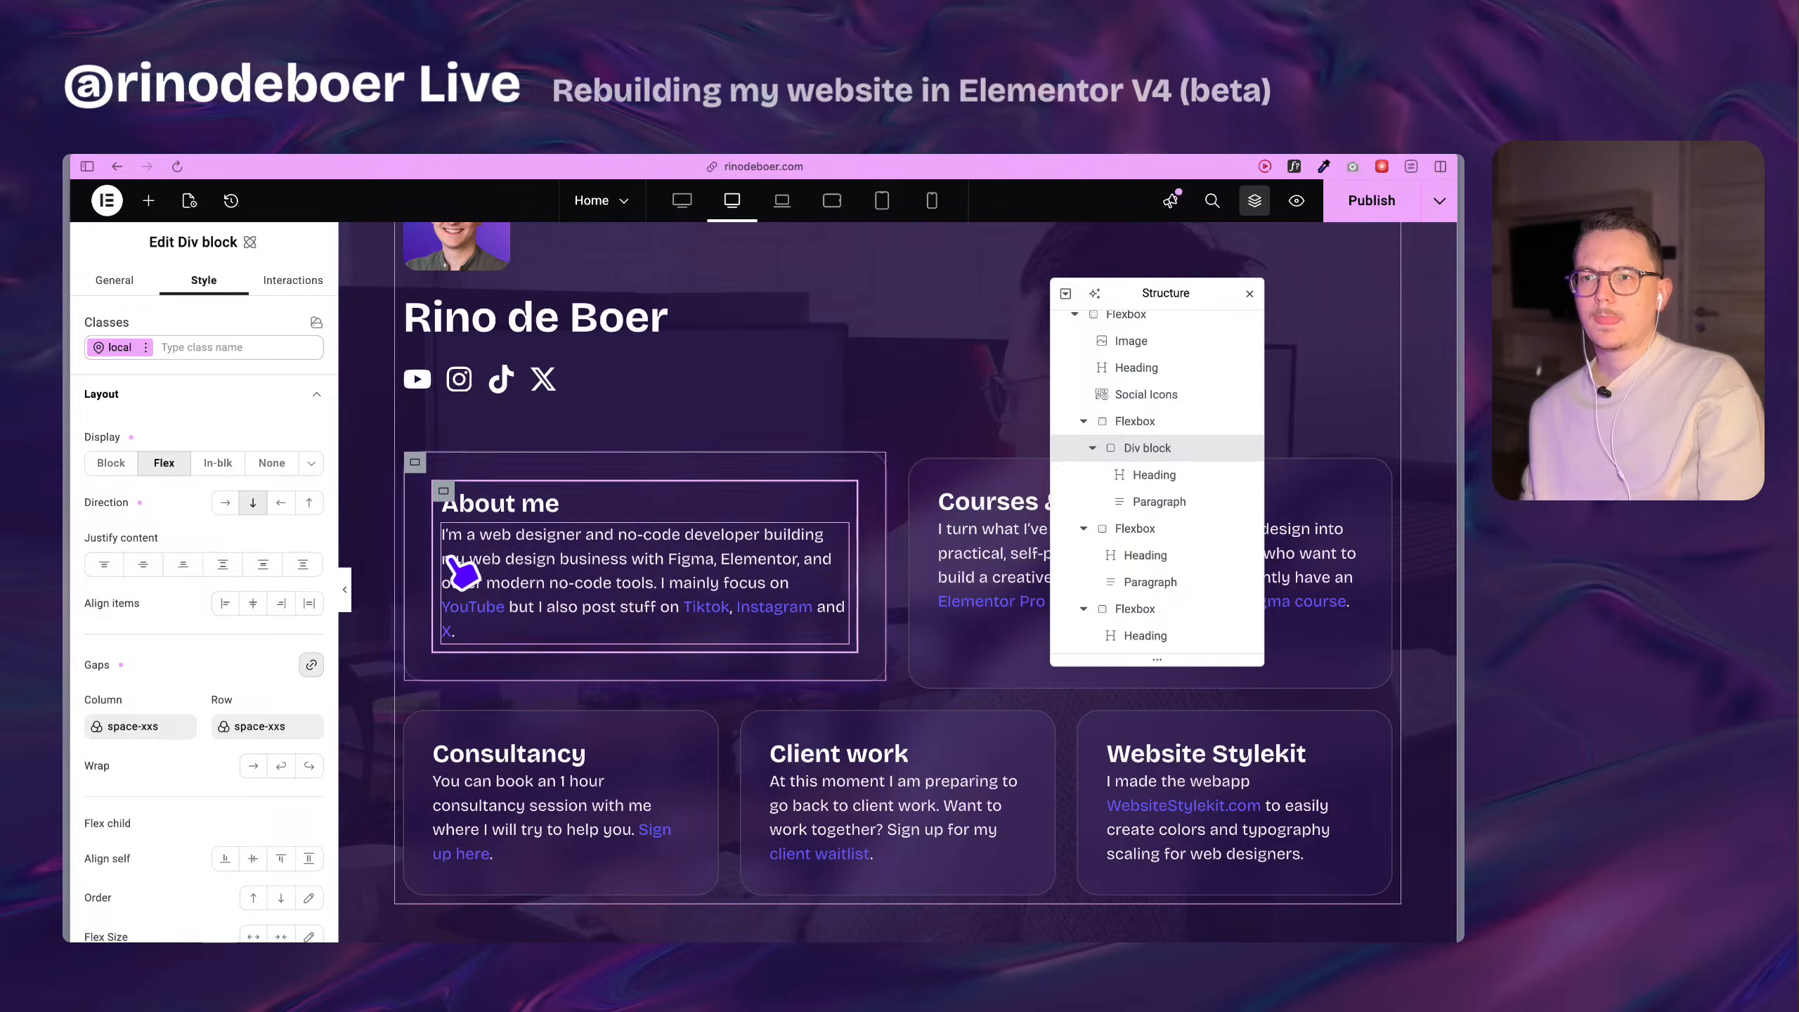
Set the About me Div block's padding to 0 on all four sides.
scroll(174, 656, "down", 5)
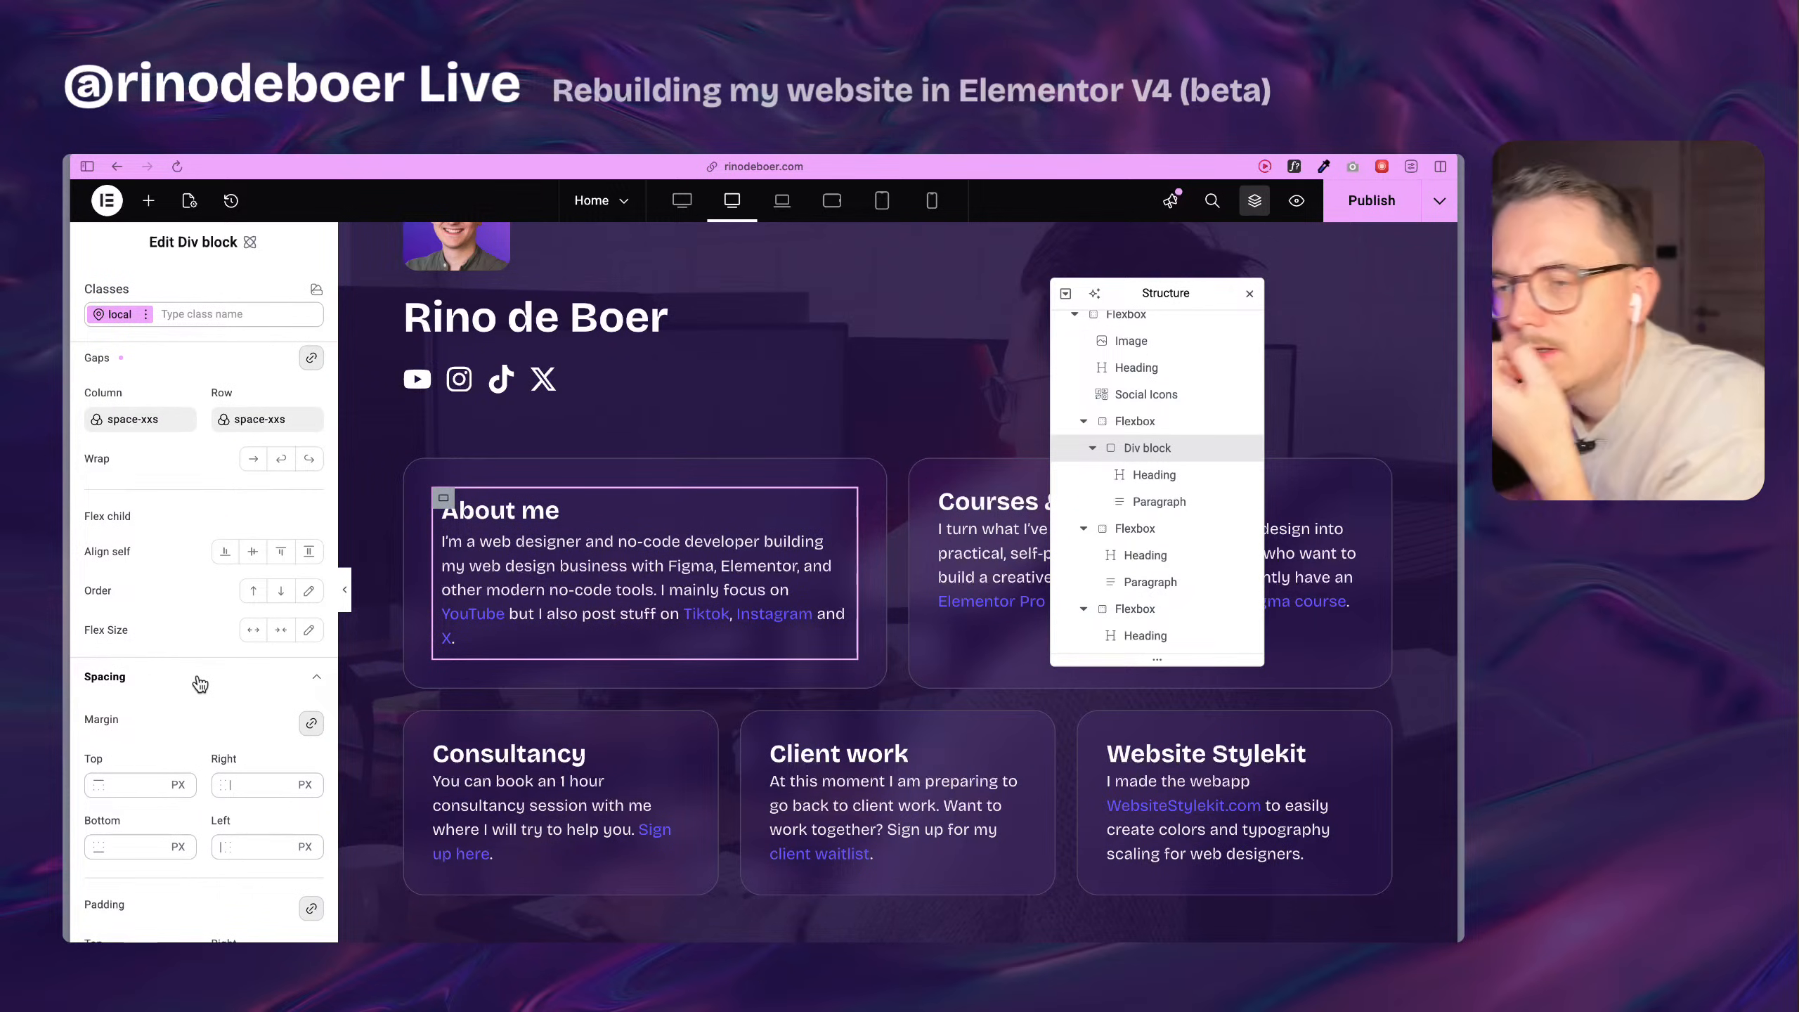
scroll(172, 583, "down", 2)
scroll(150, 662, "up", 4)
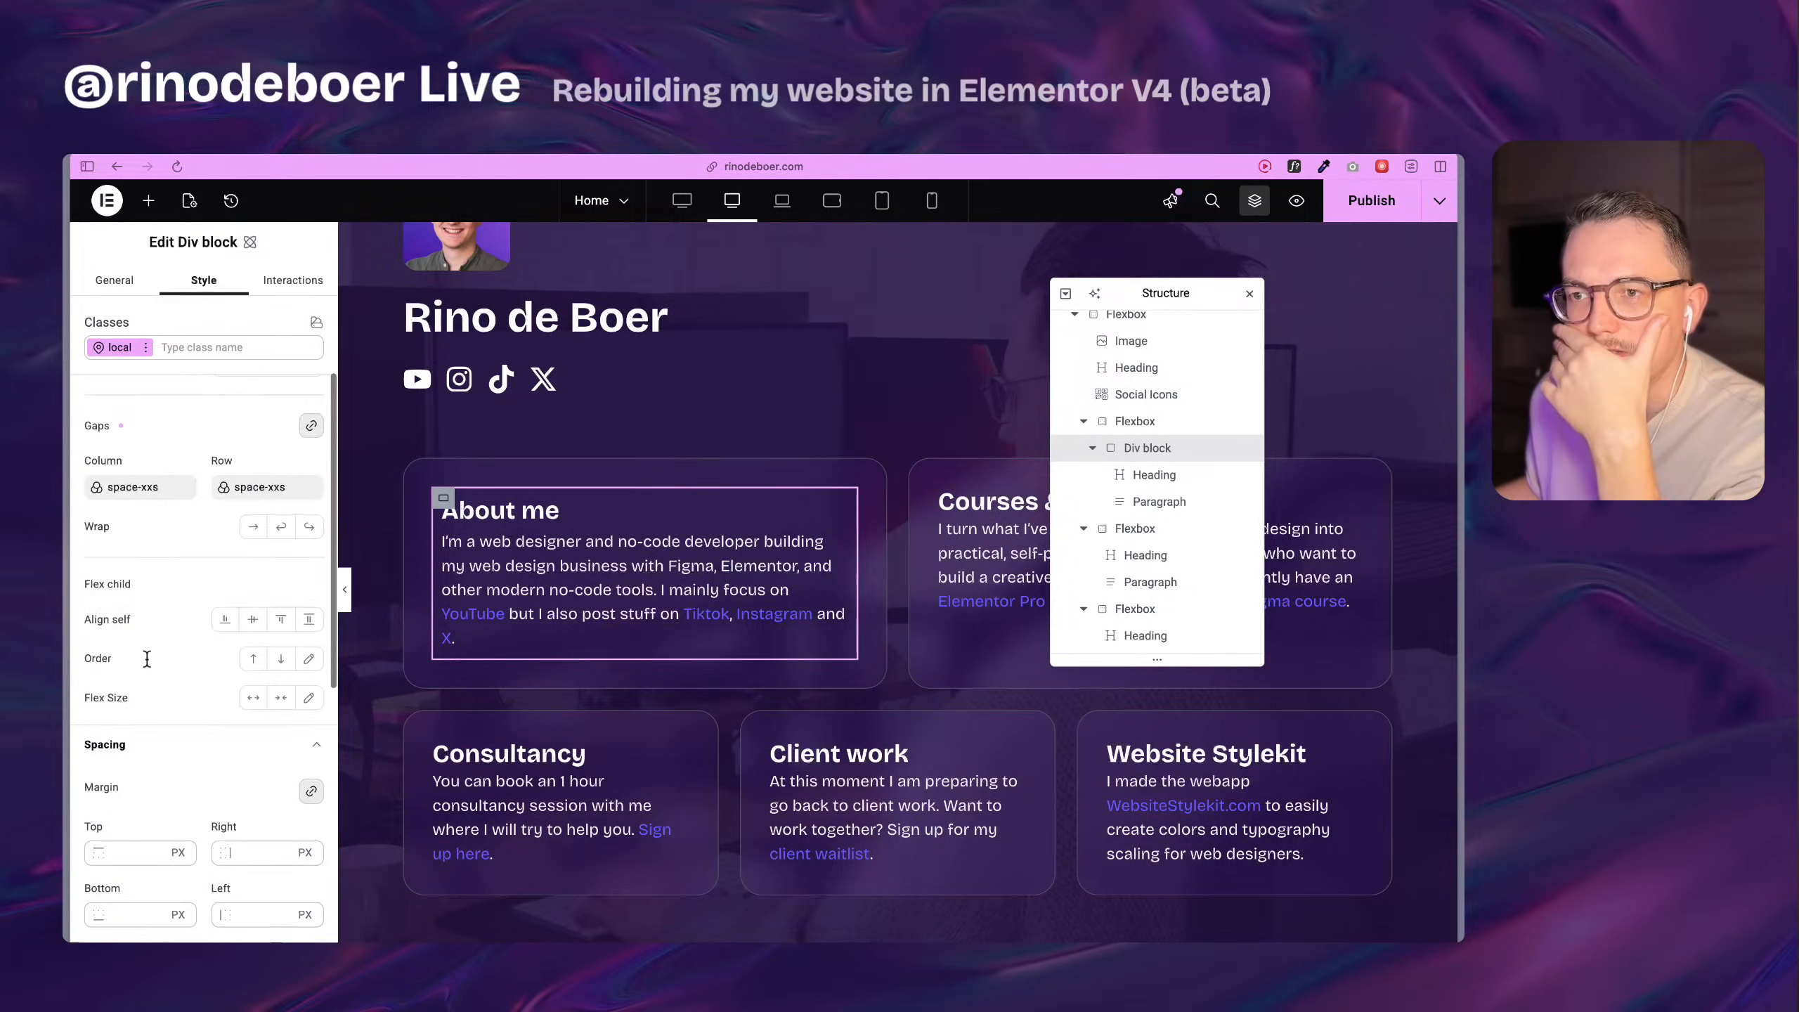
scroll(150, 662, "down", 6)
scroll(150, 671, "down", 2)
left_click(121, 578)
type("0")
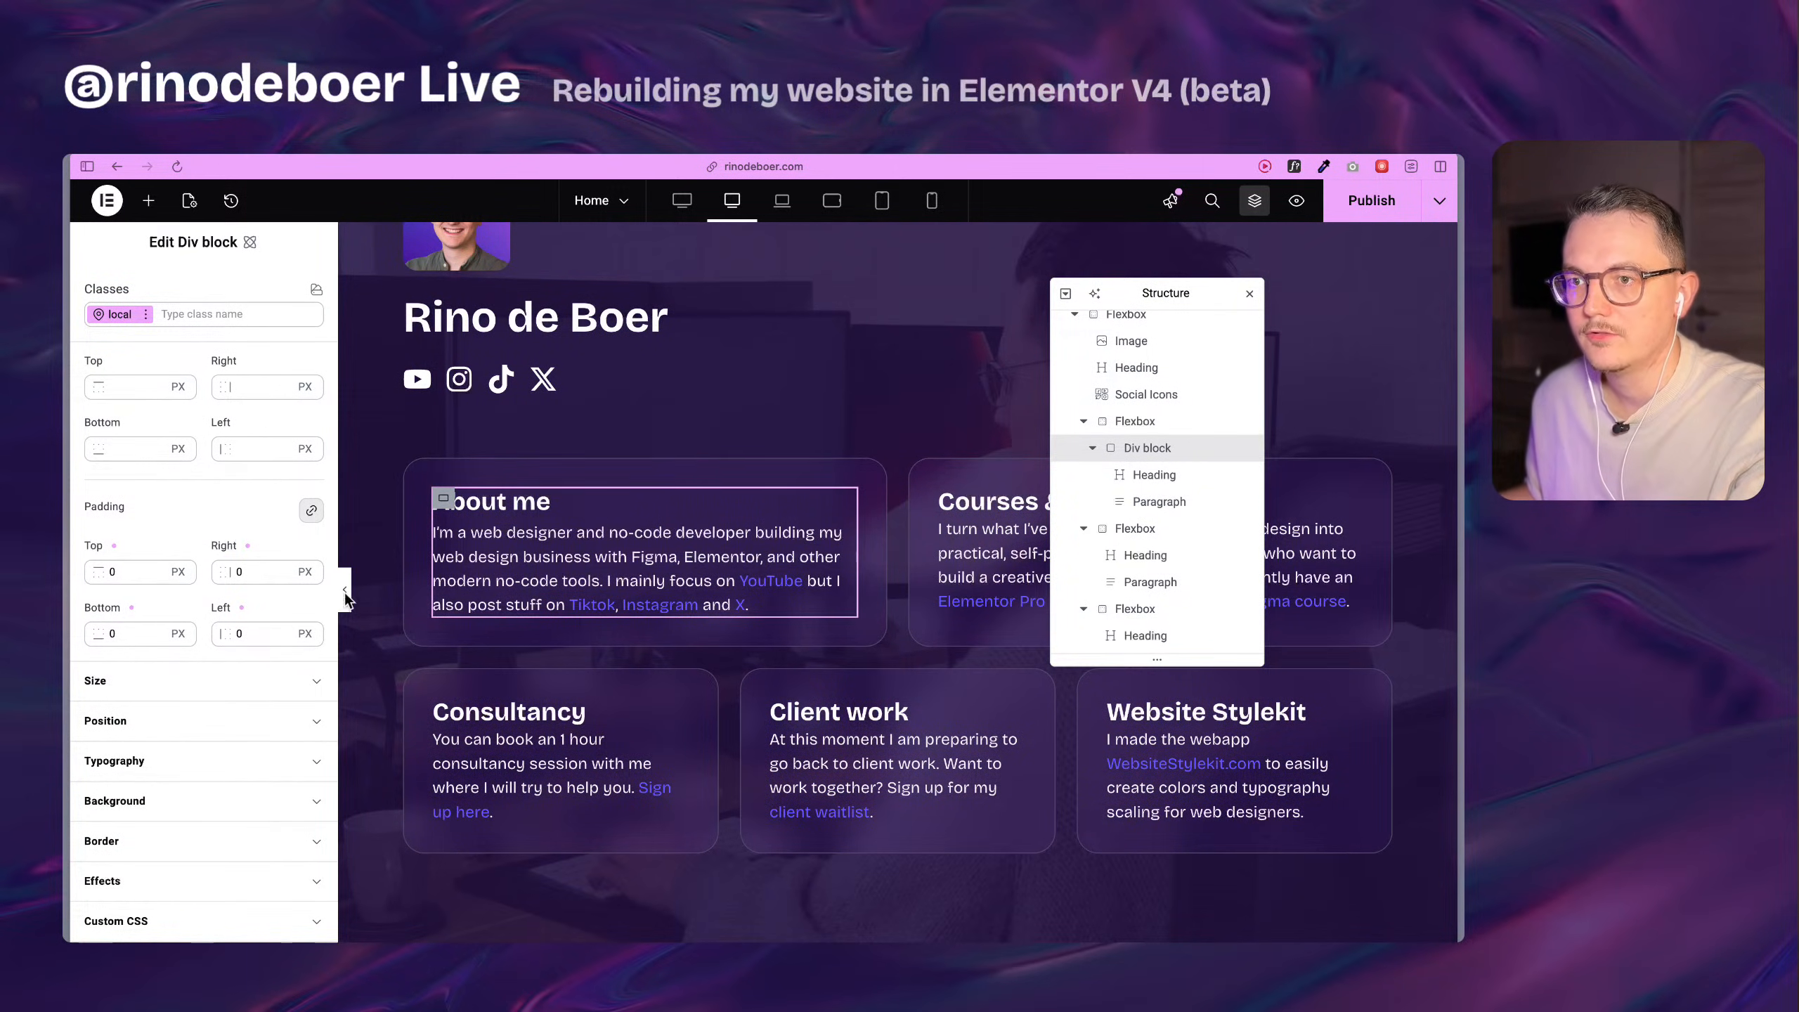
Create a component named text-box-1 from the About me card's Div block.
scroll(489, 562, "up", 2)
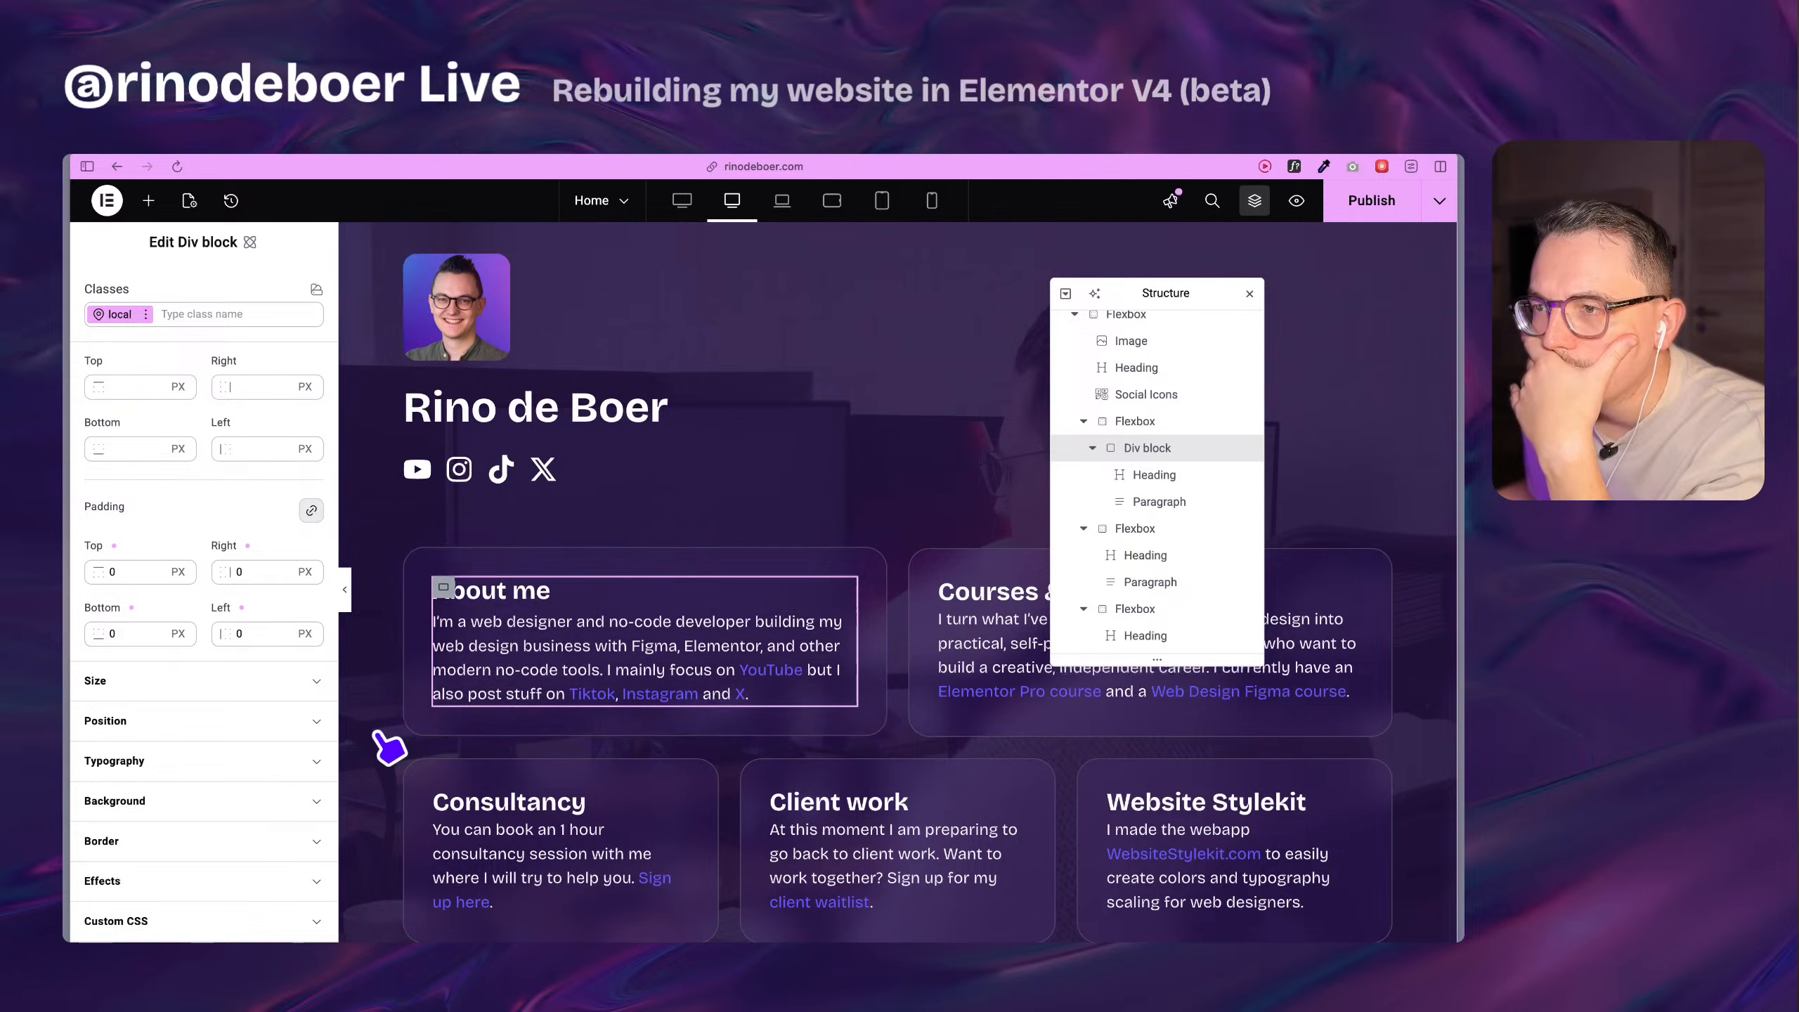
right_click(443, 575)
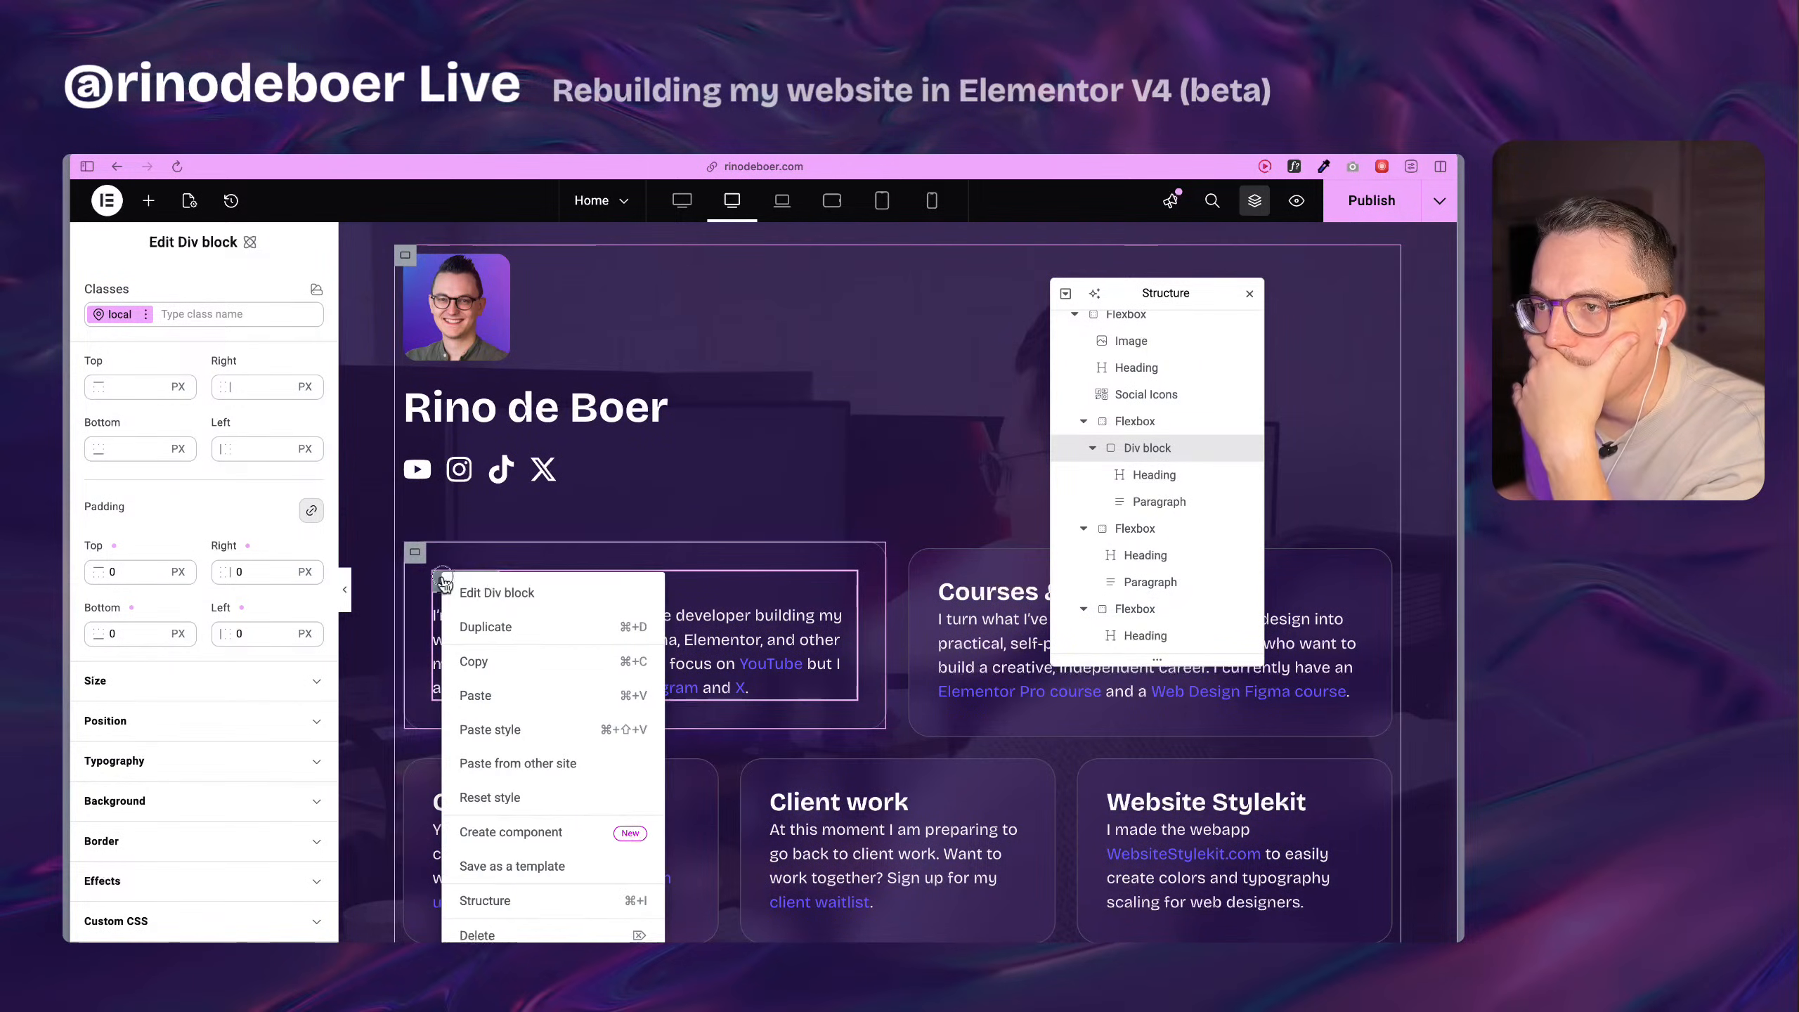
left_click(538, 832)
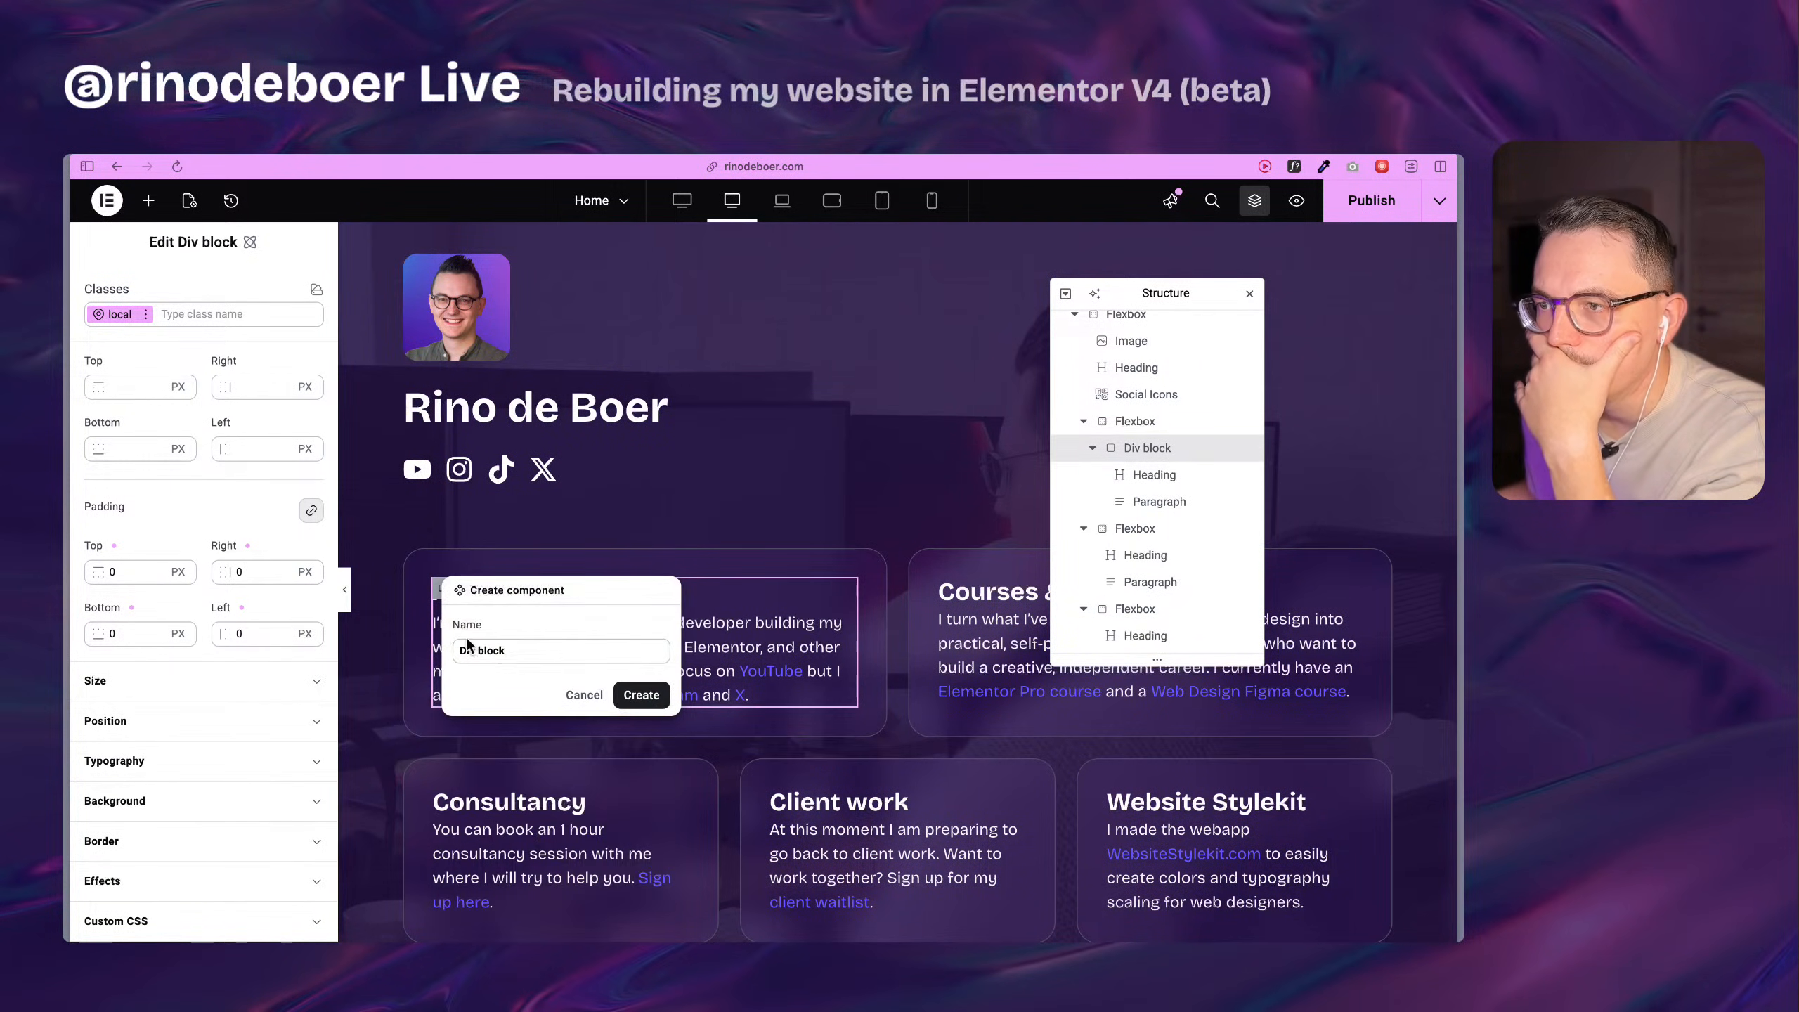
left_click(516, 652)
key("super+a")
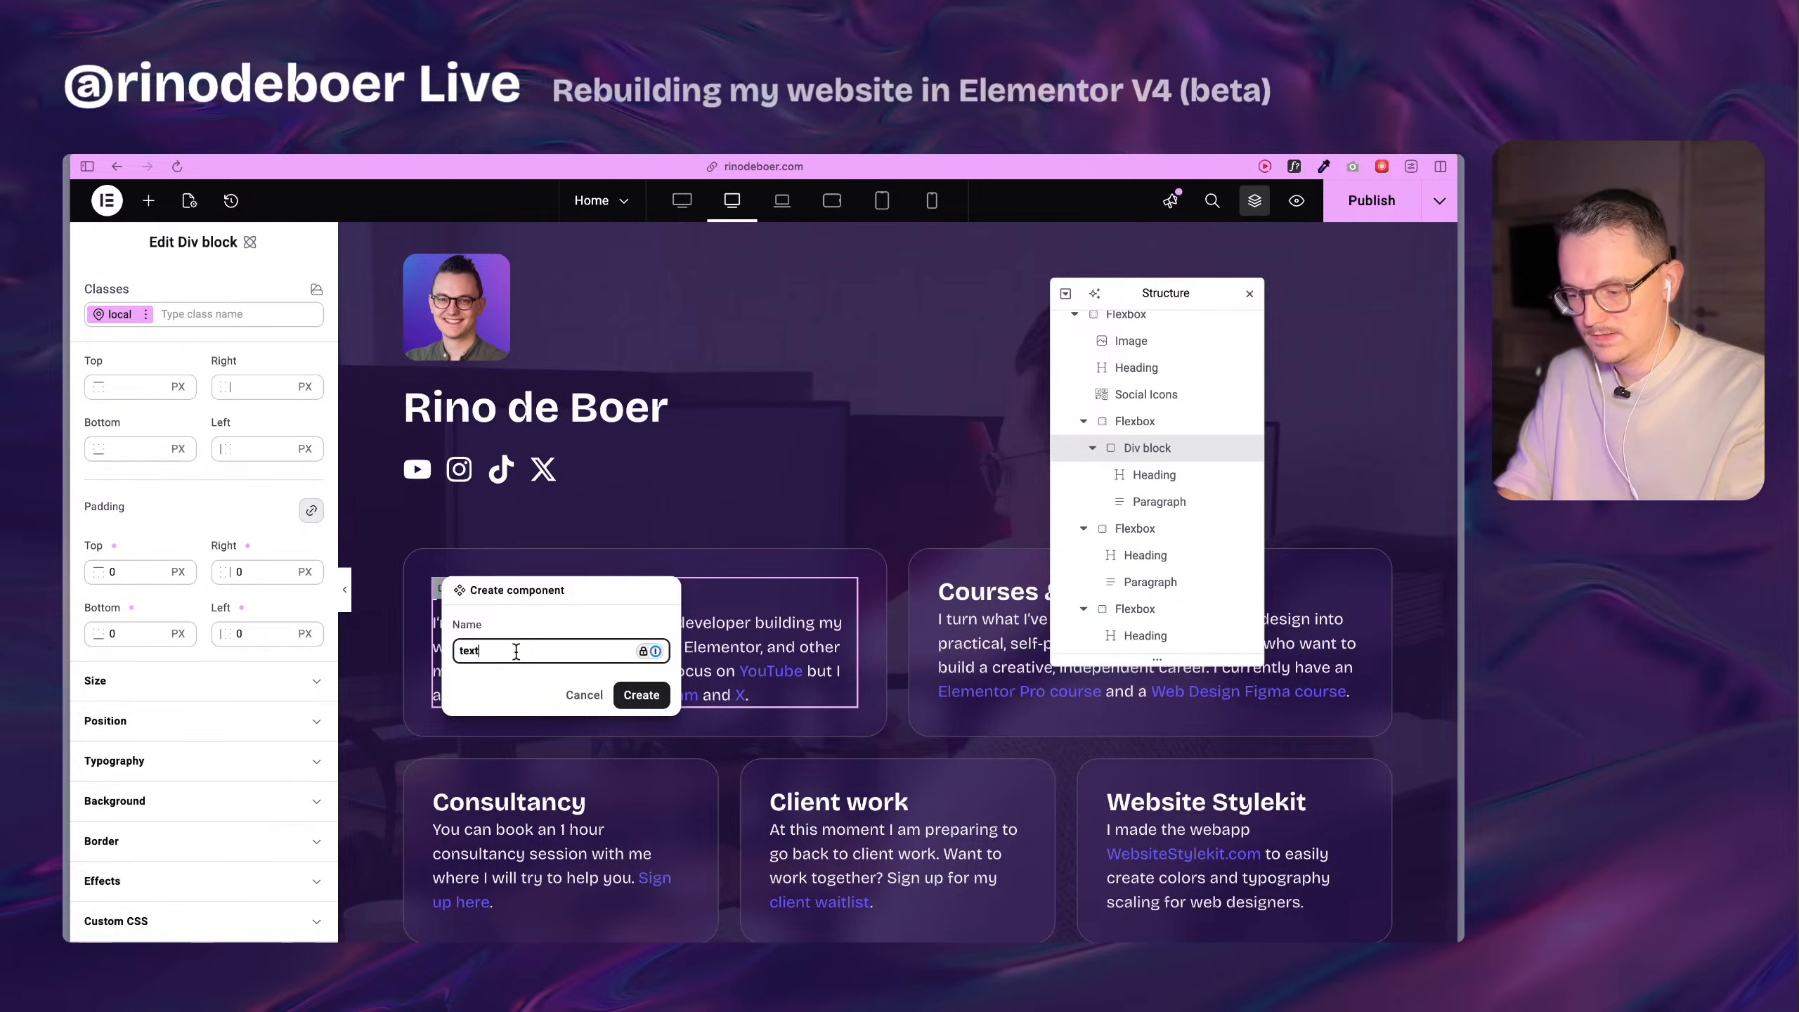
type("text-box-1")
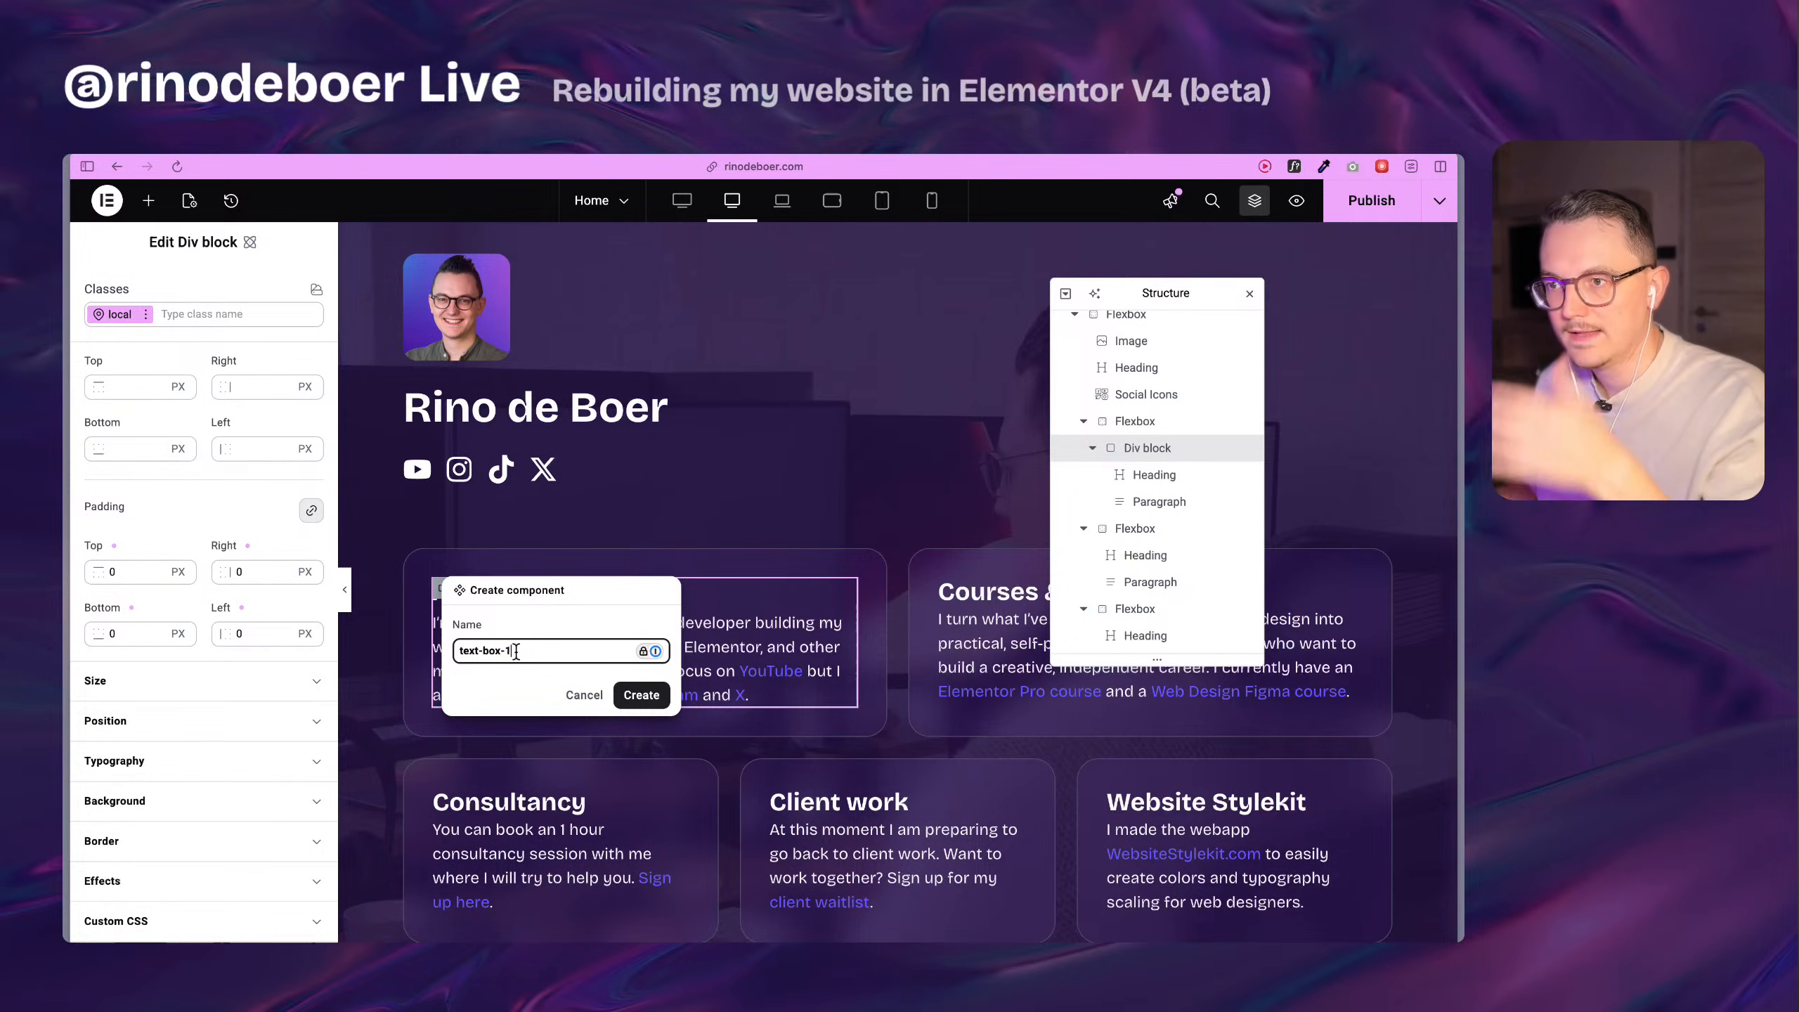
left_click(657, 697)
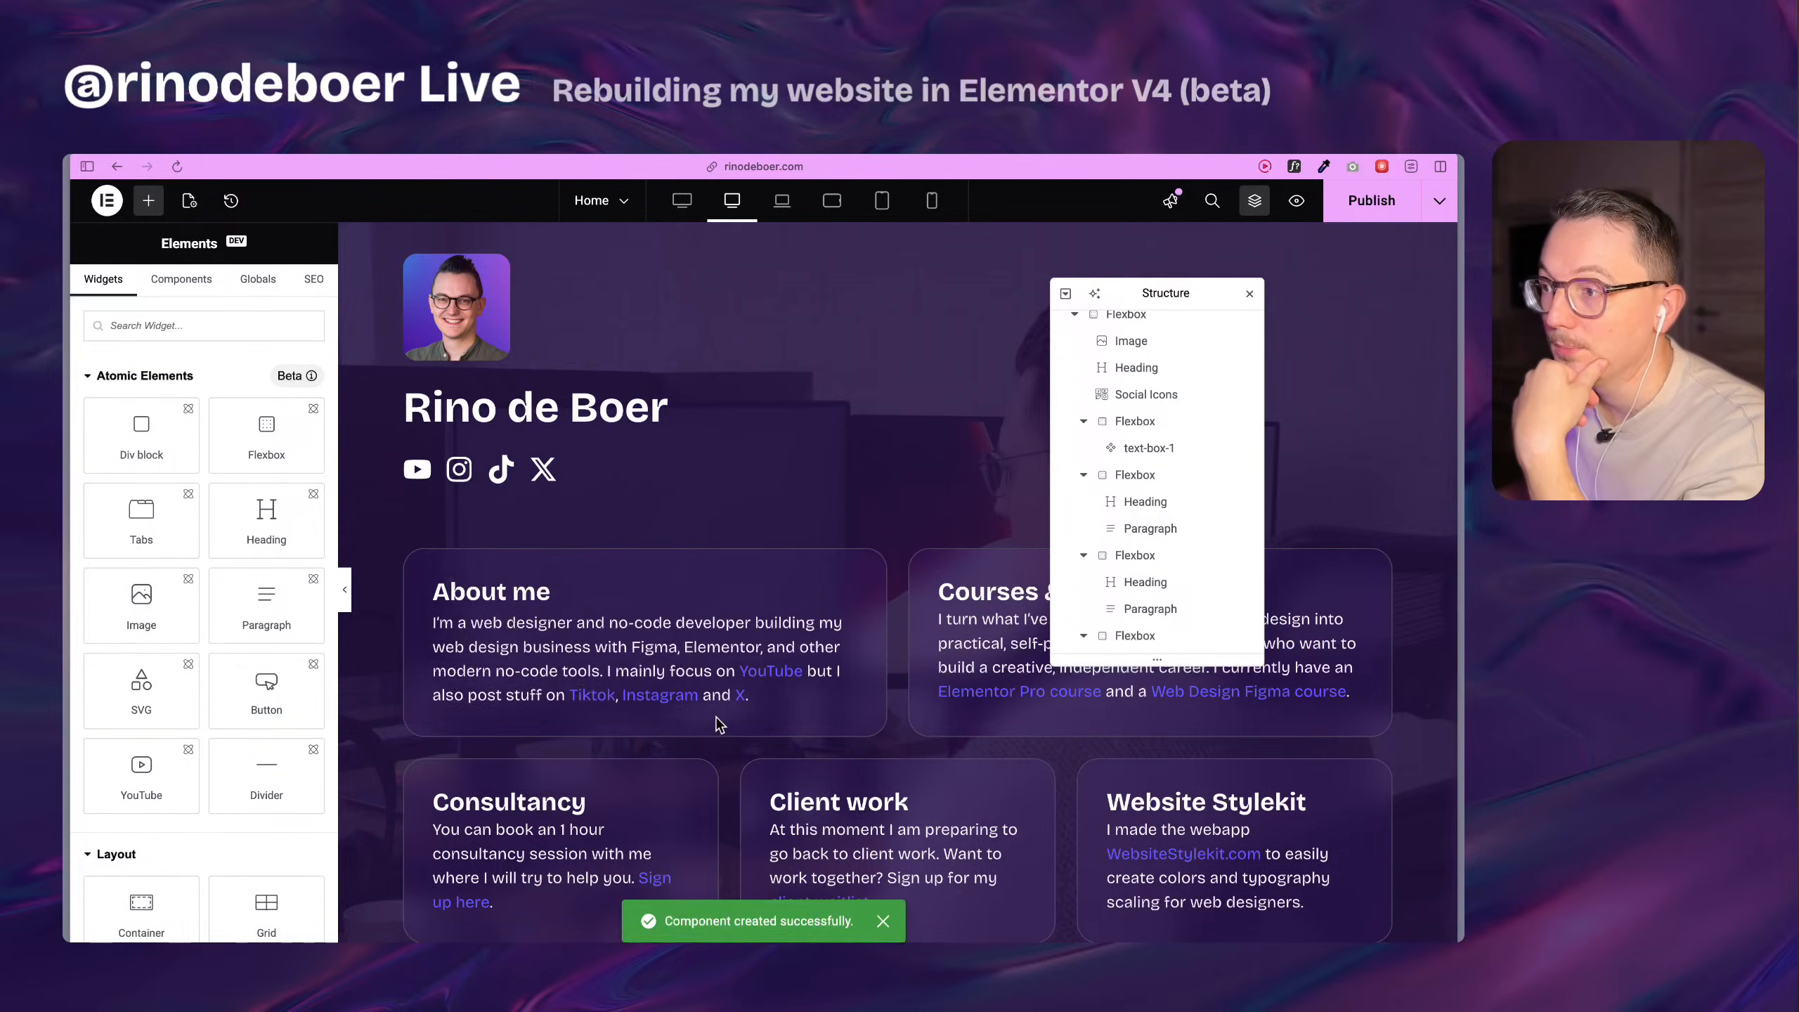
Open the text-box-1 component for editing and expose the heading's title as a property named Title in the Default group.
scroll(609, 694, "down", 3)
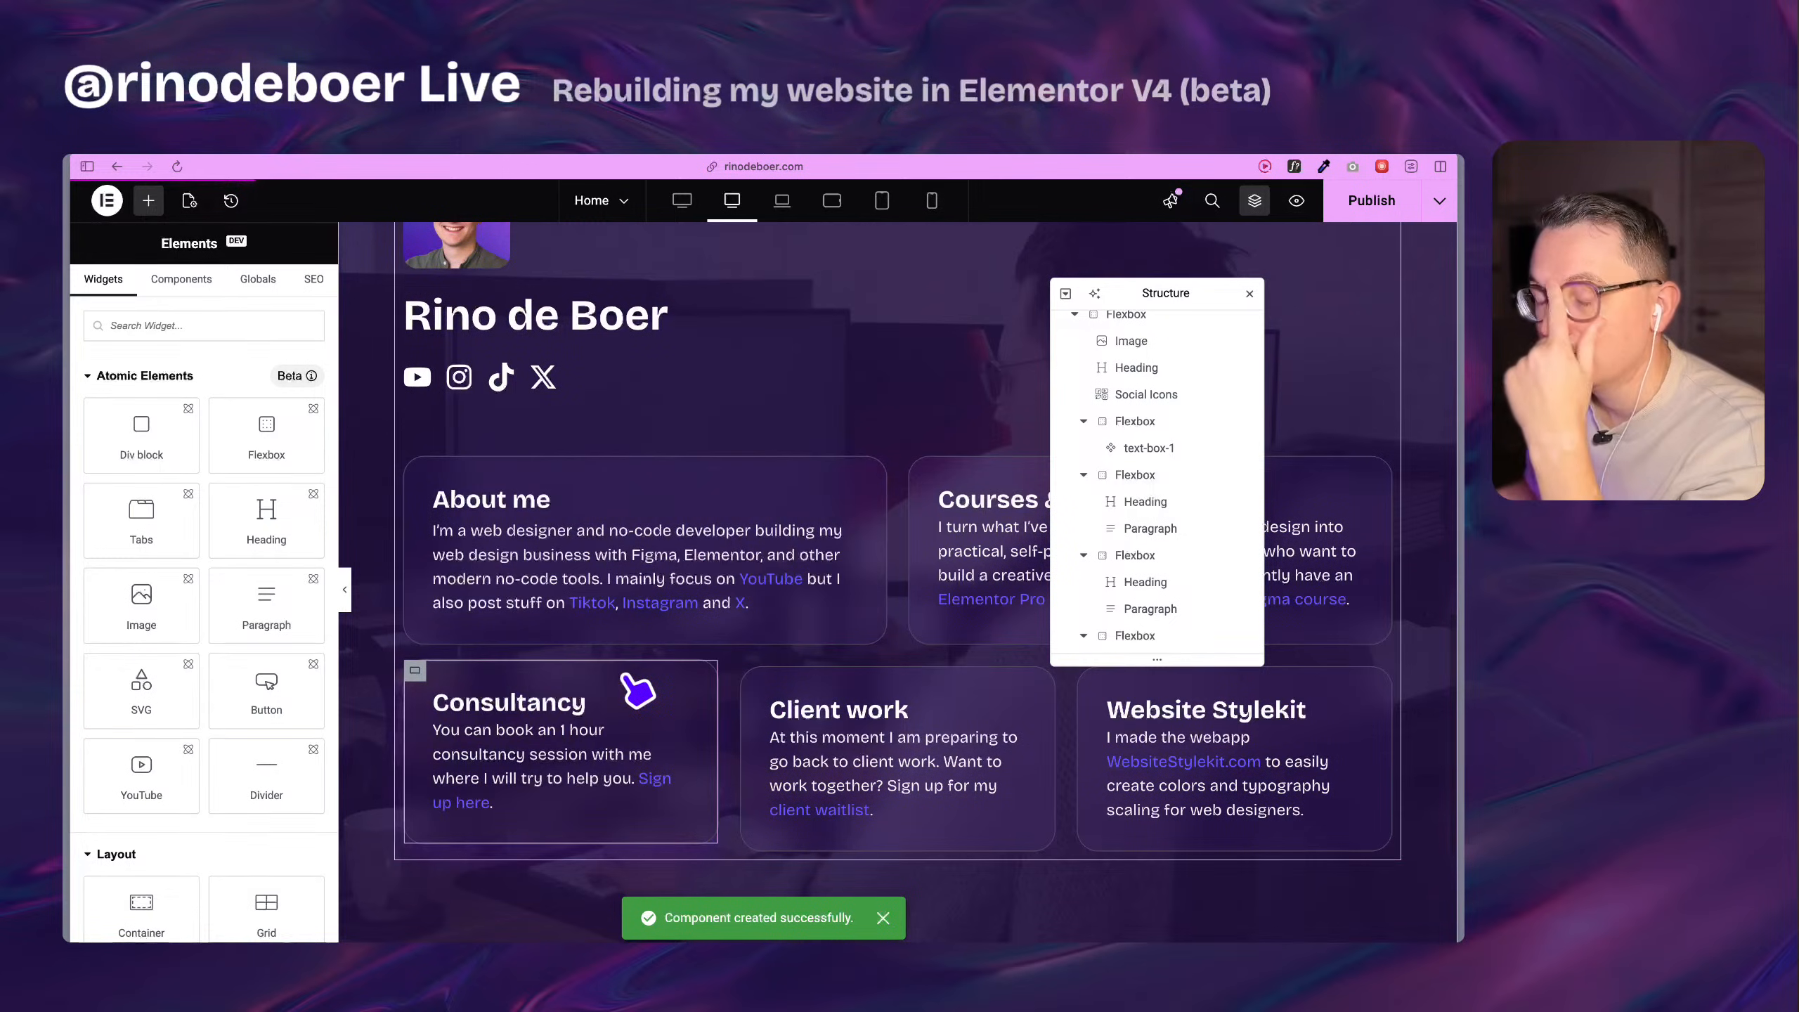
double_click(637, 691)
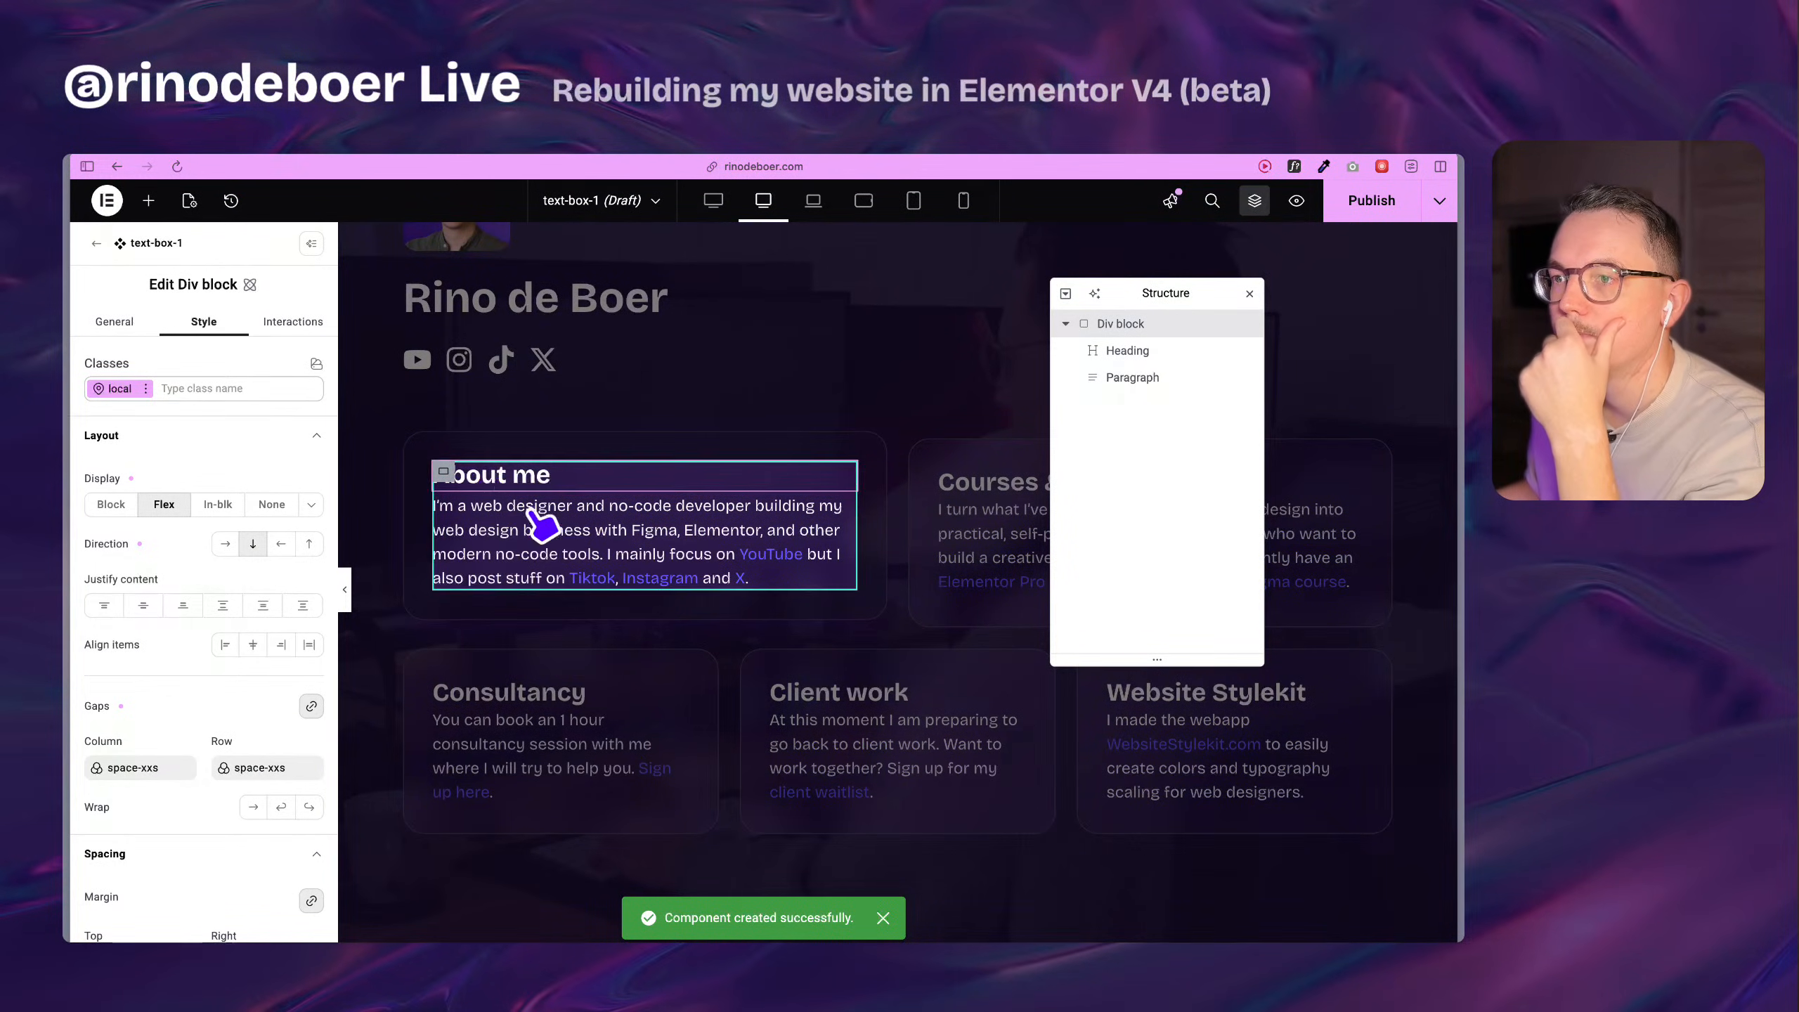
left_click(1204, 354)
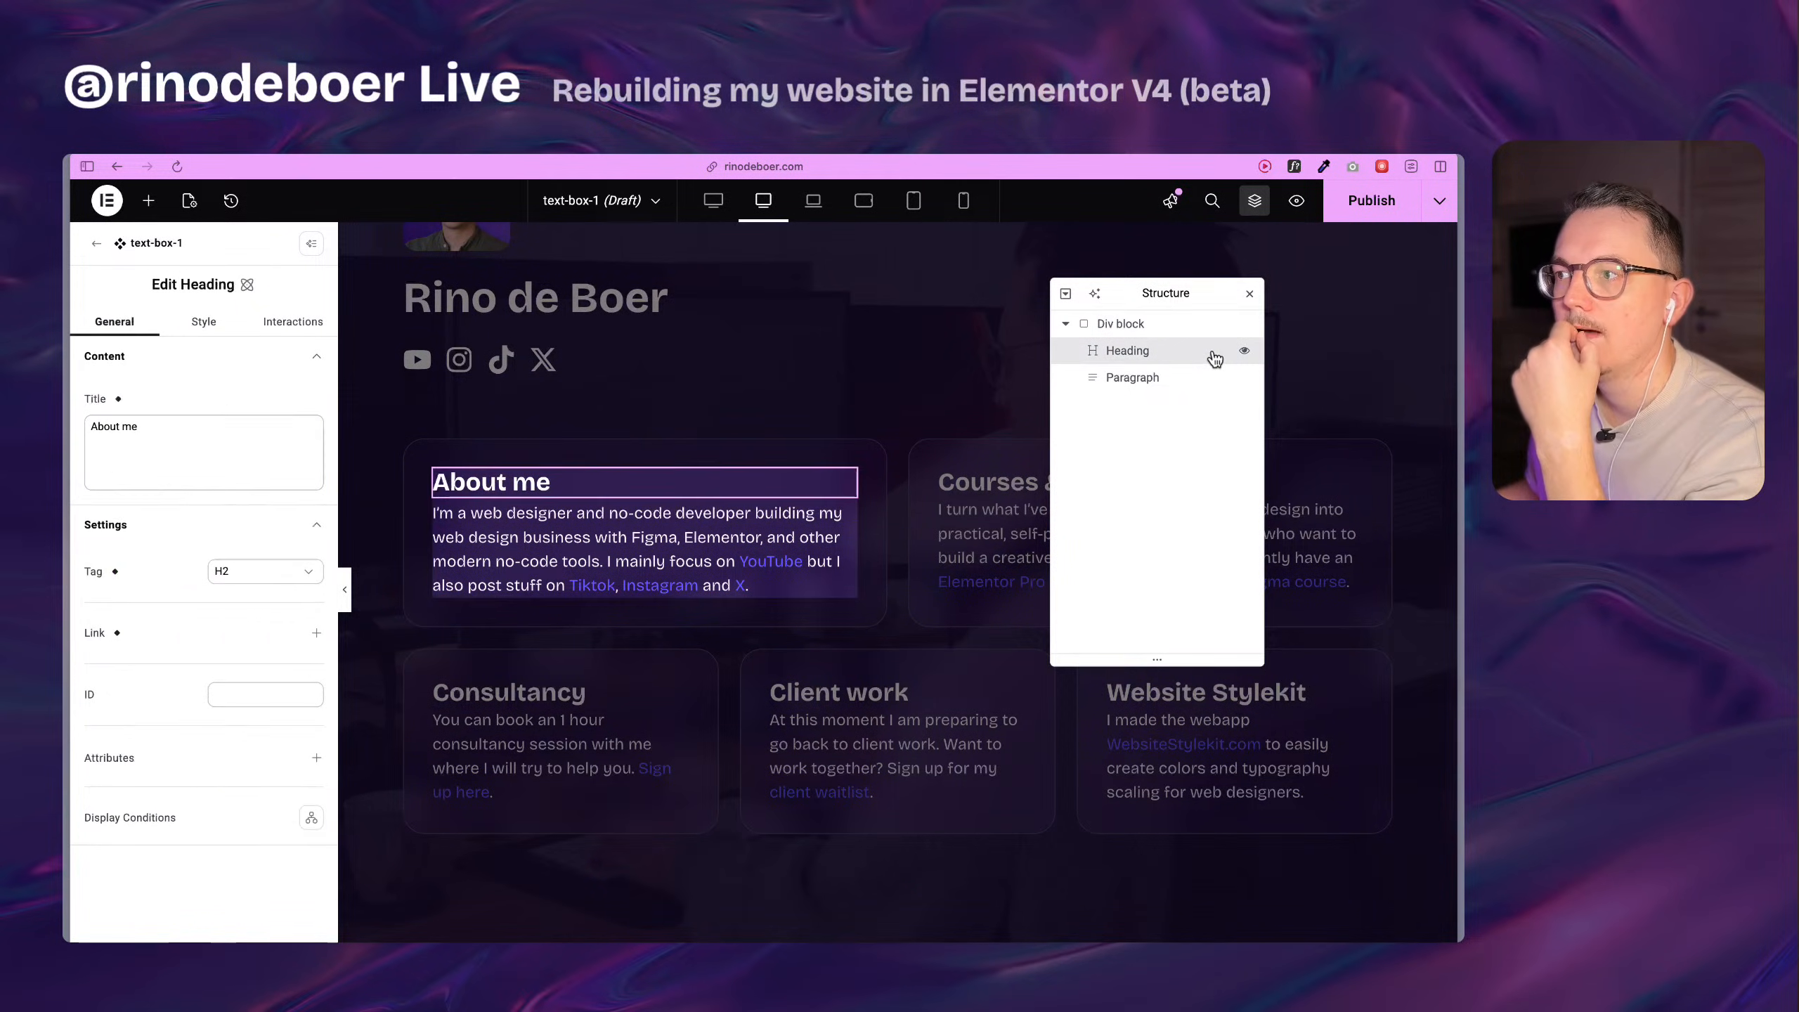
left_click(119, 399)
left_click(196, 496)
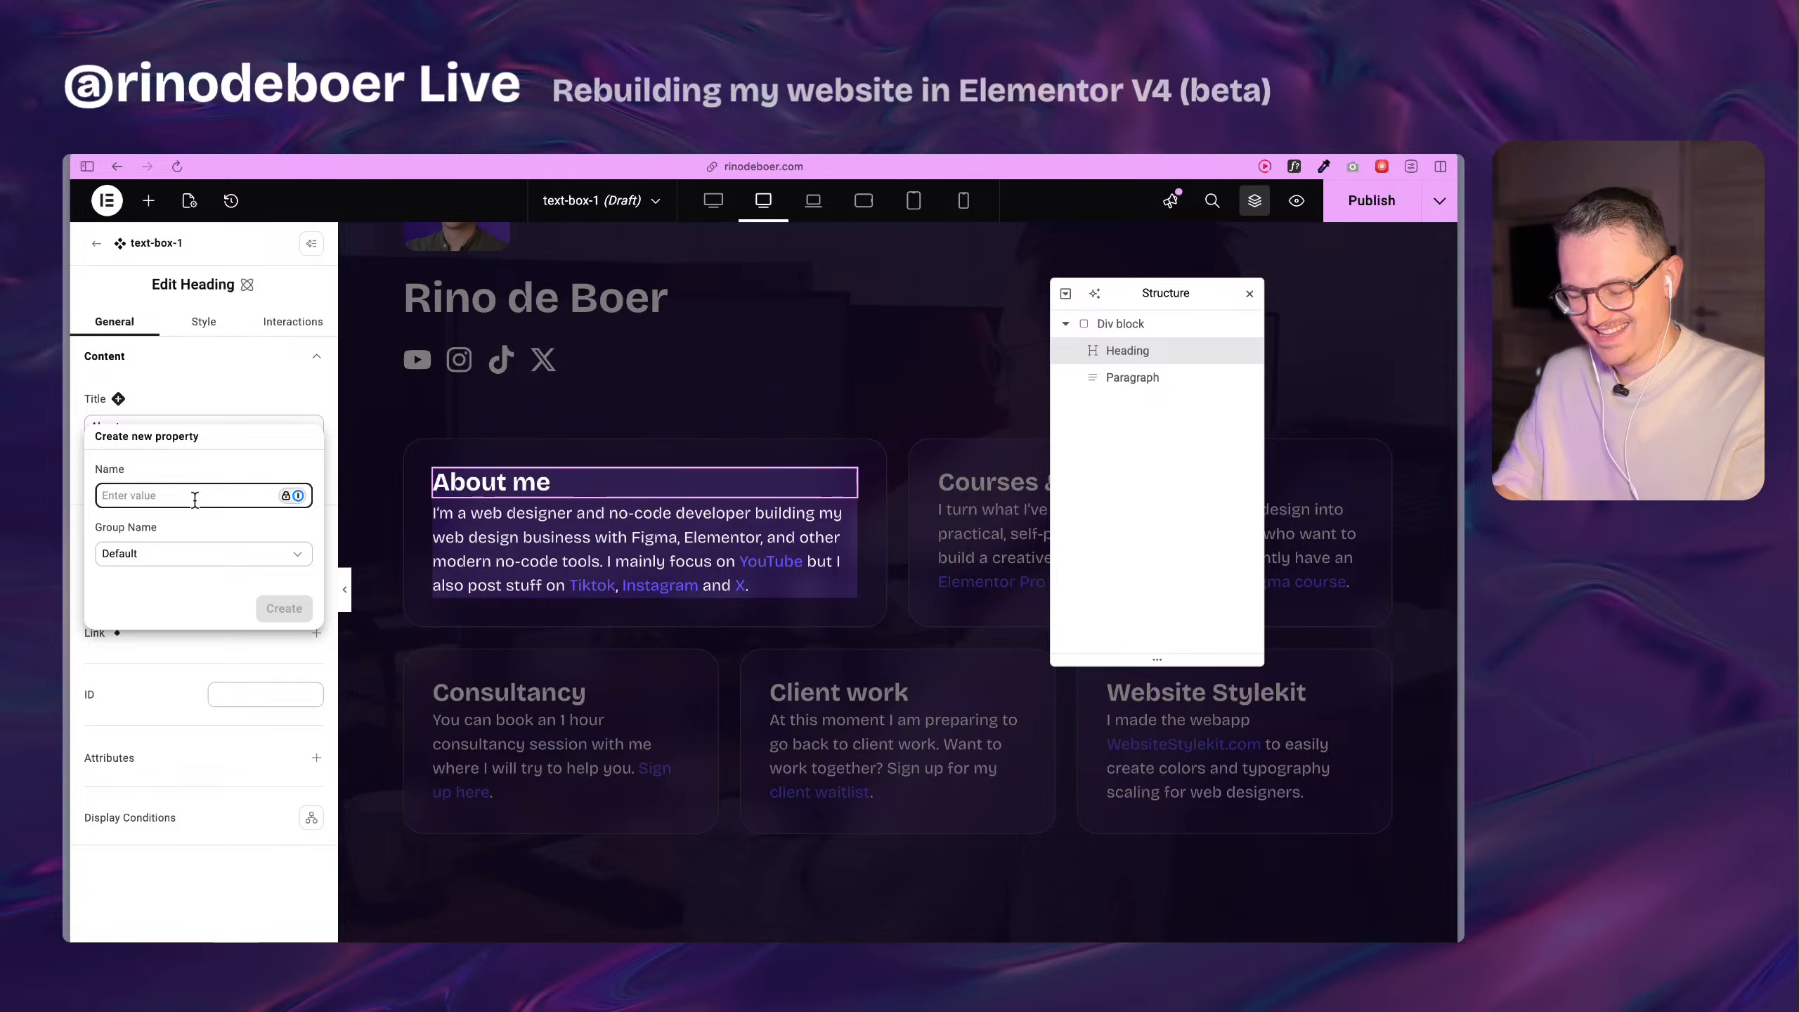
type("Title")
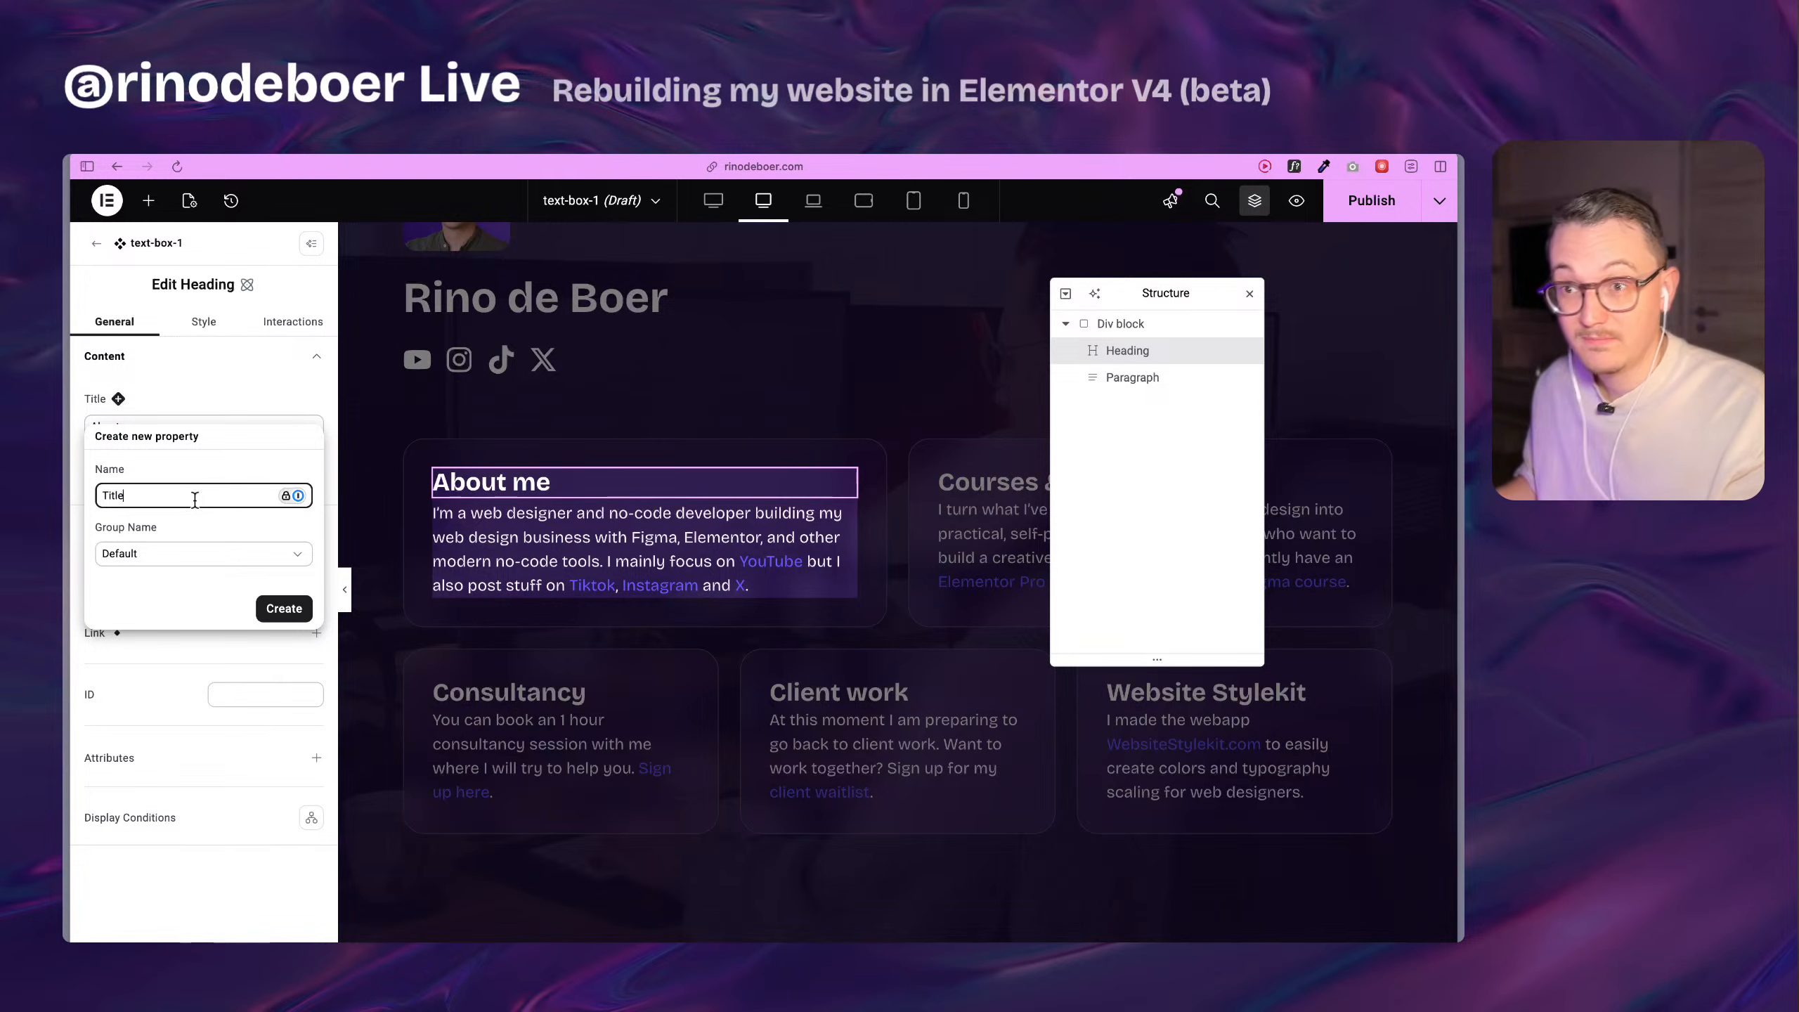
left_click(140, 564)
left_click(170, 564)
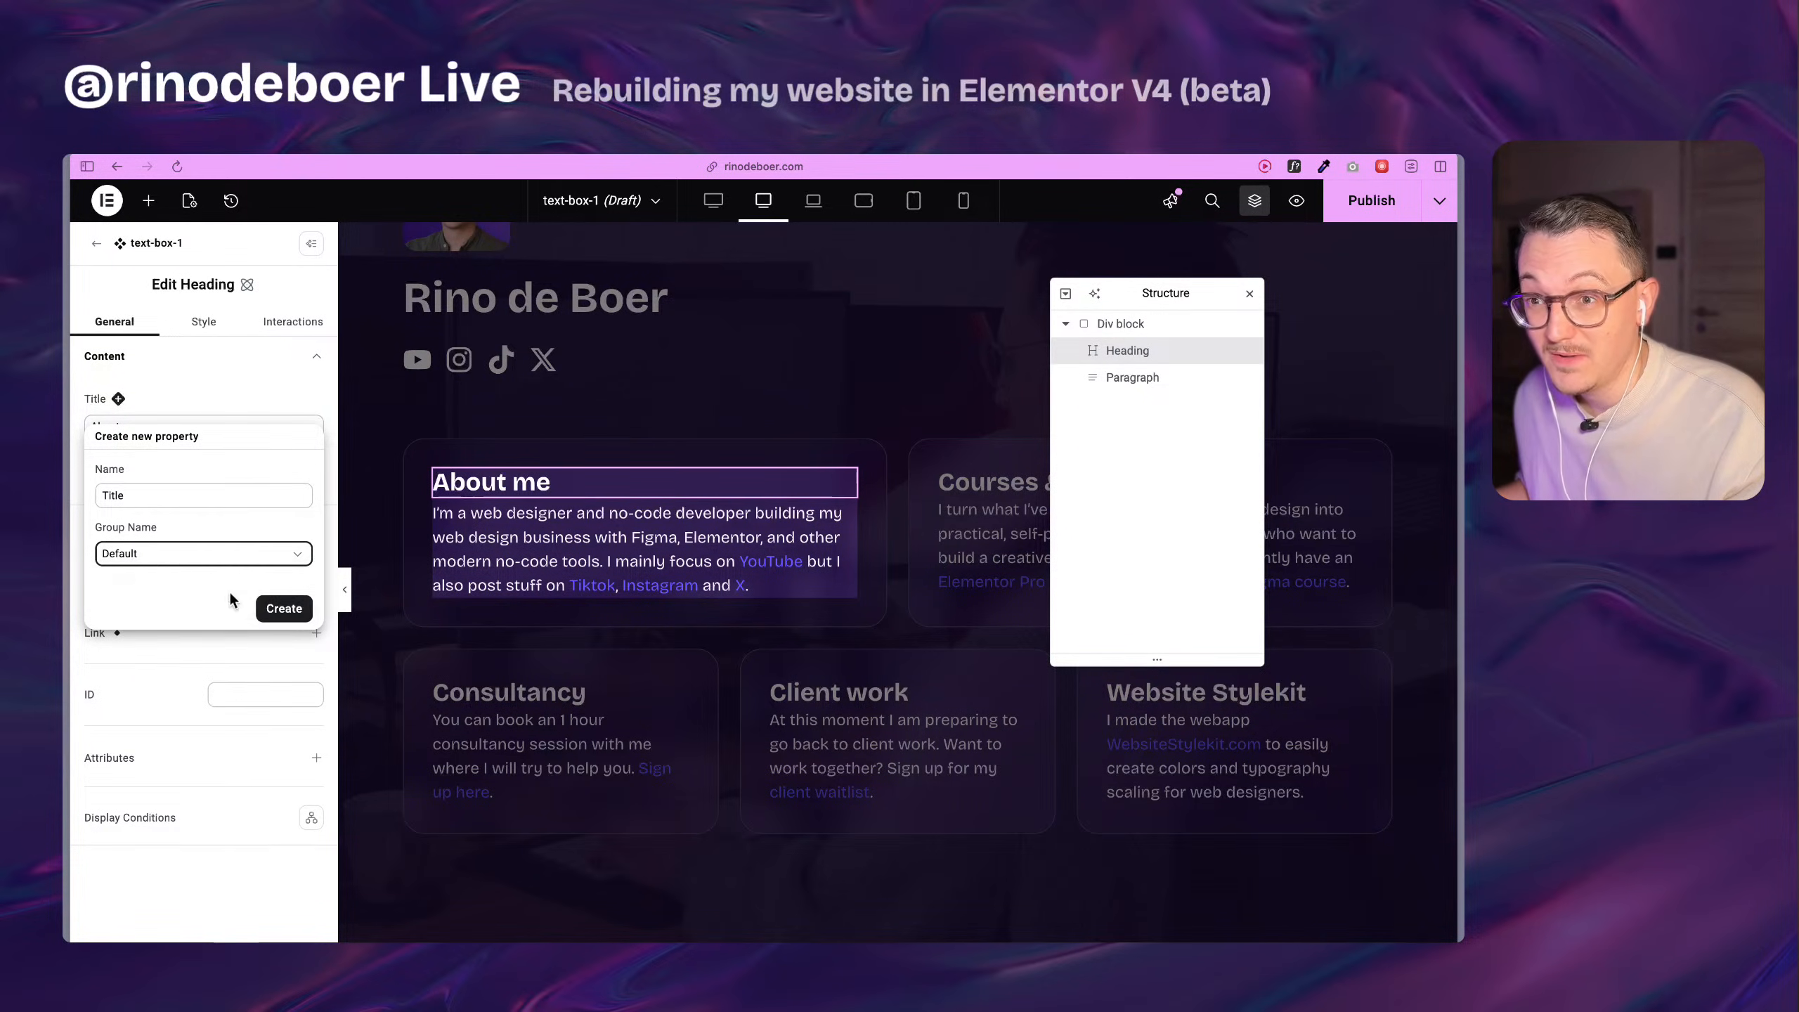
left_click(284, 613)
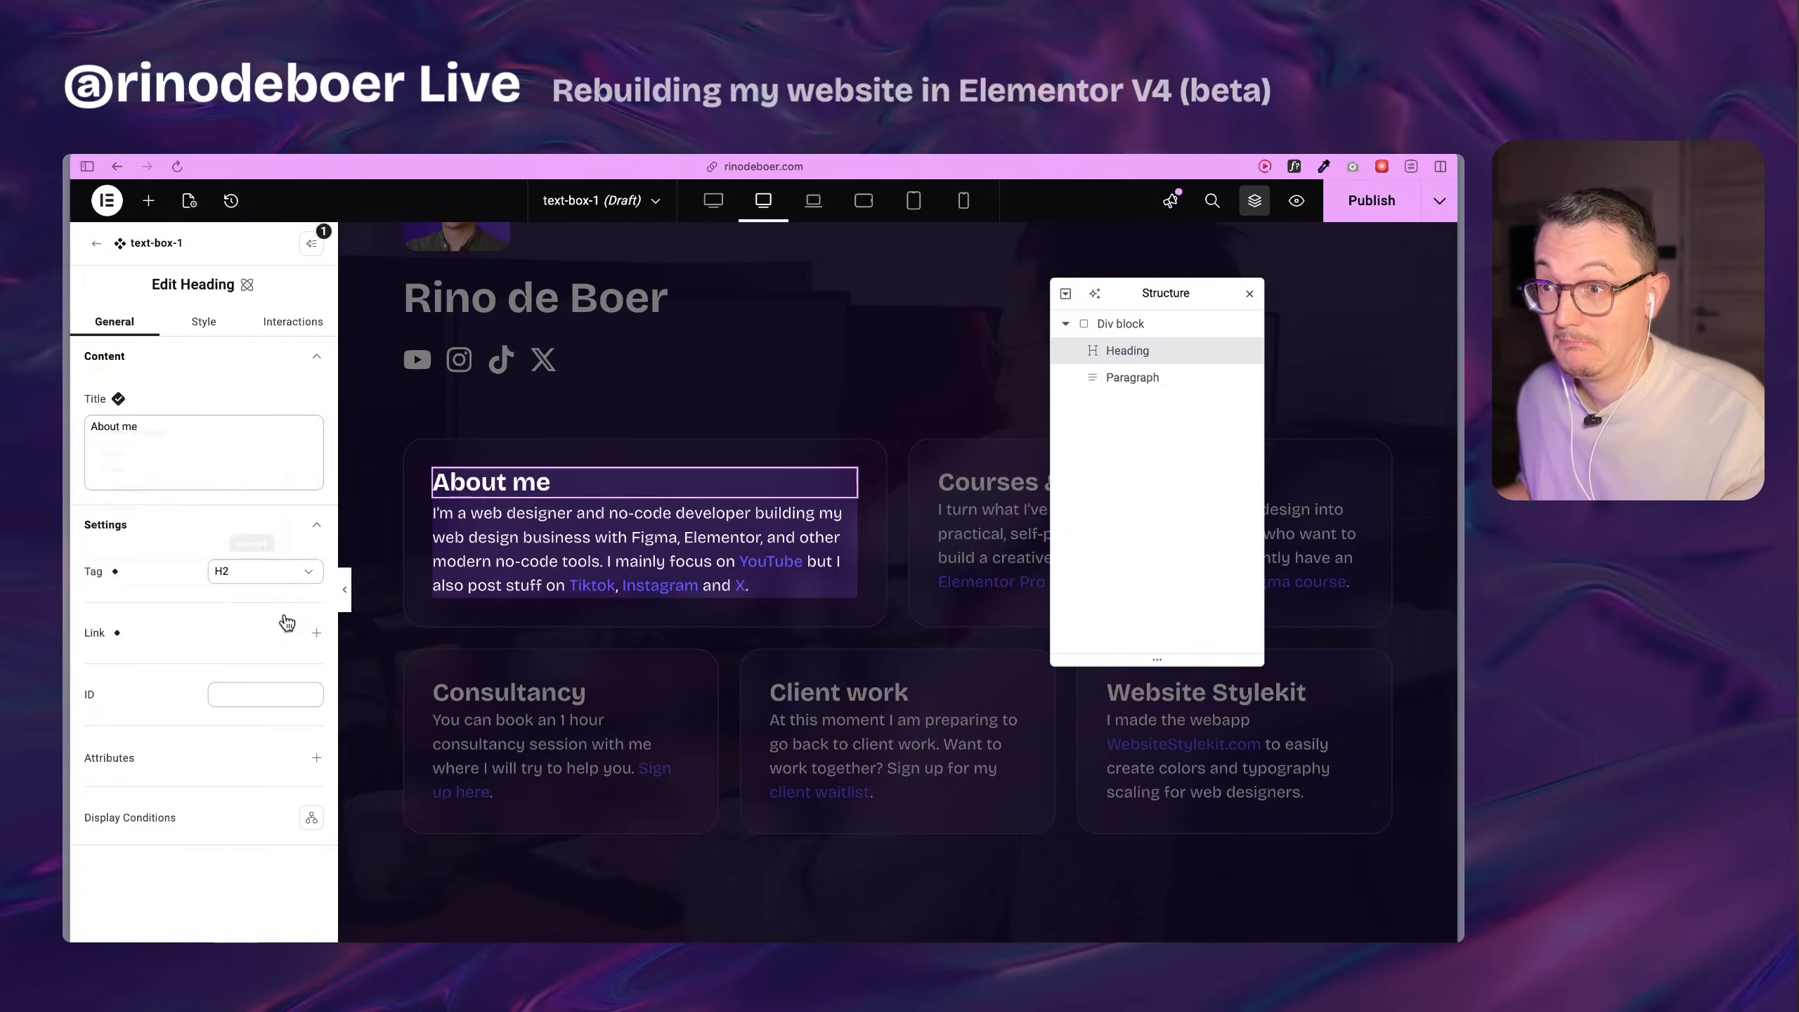
Expose the component paragraph's text as a property named Description in the Default group, and publish text-box-1.
left_click(493, 535)
left_click(148, 399)
left_click(153, 496)
type("Descro")
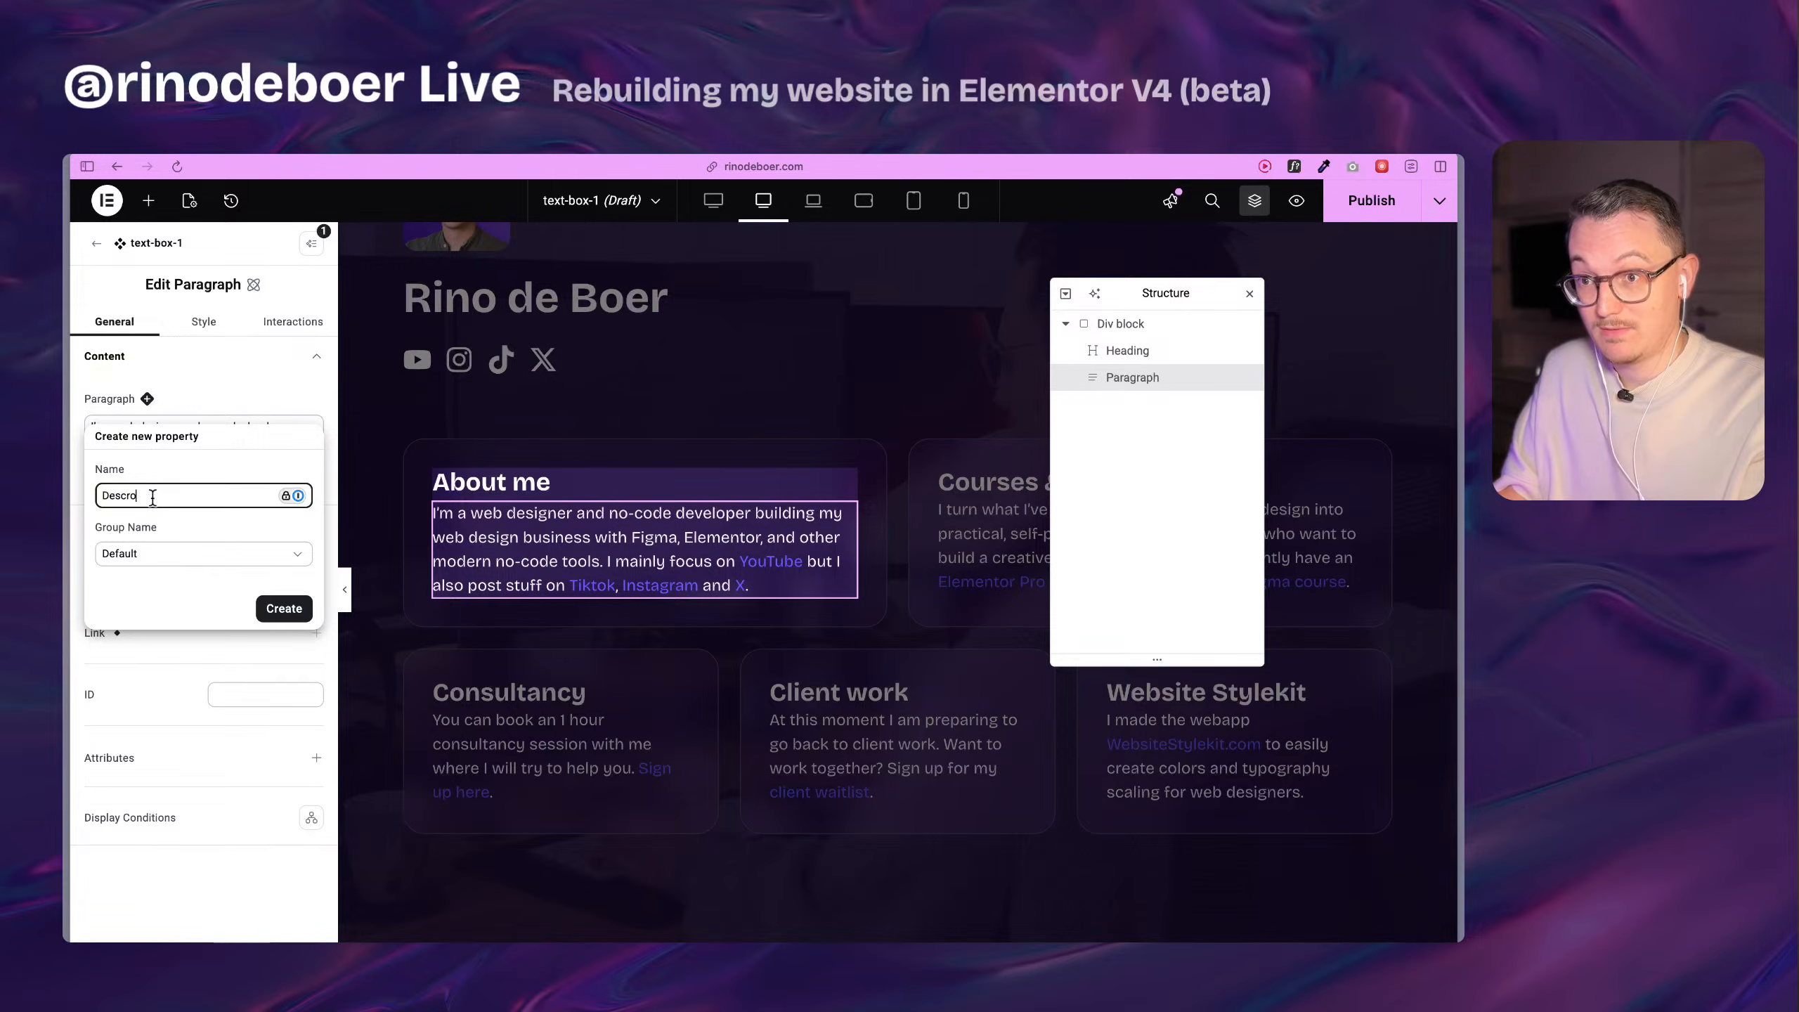
type("ptio")
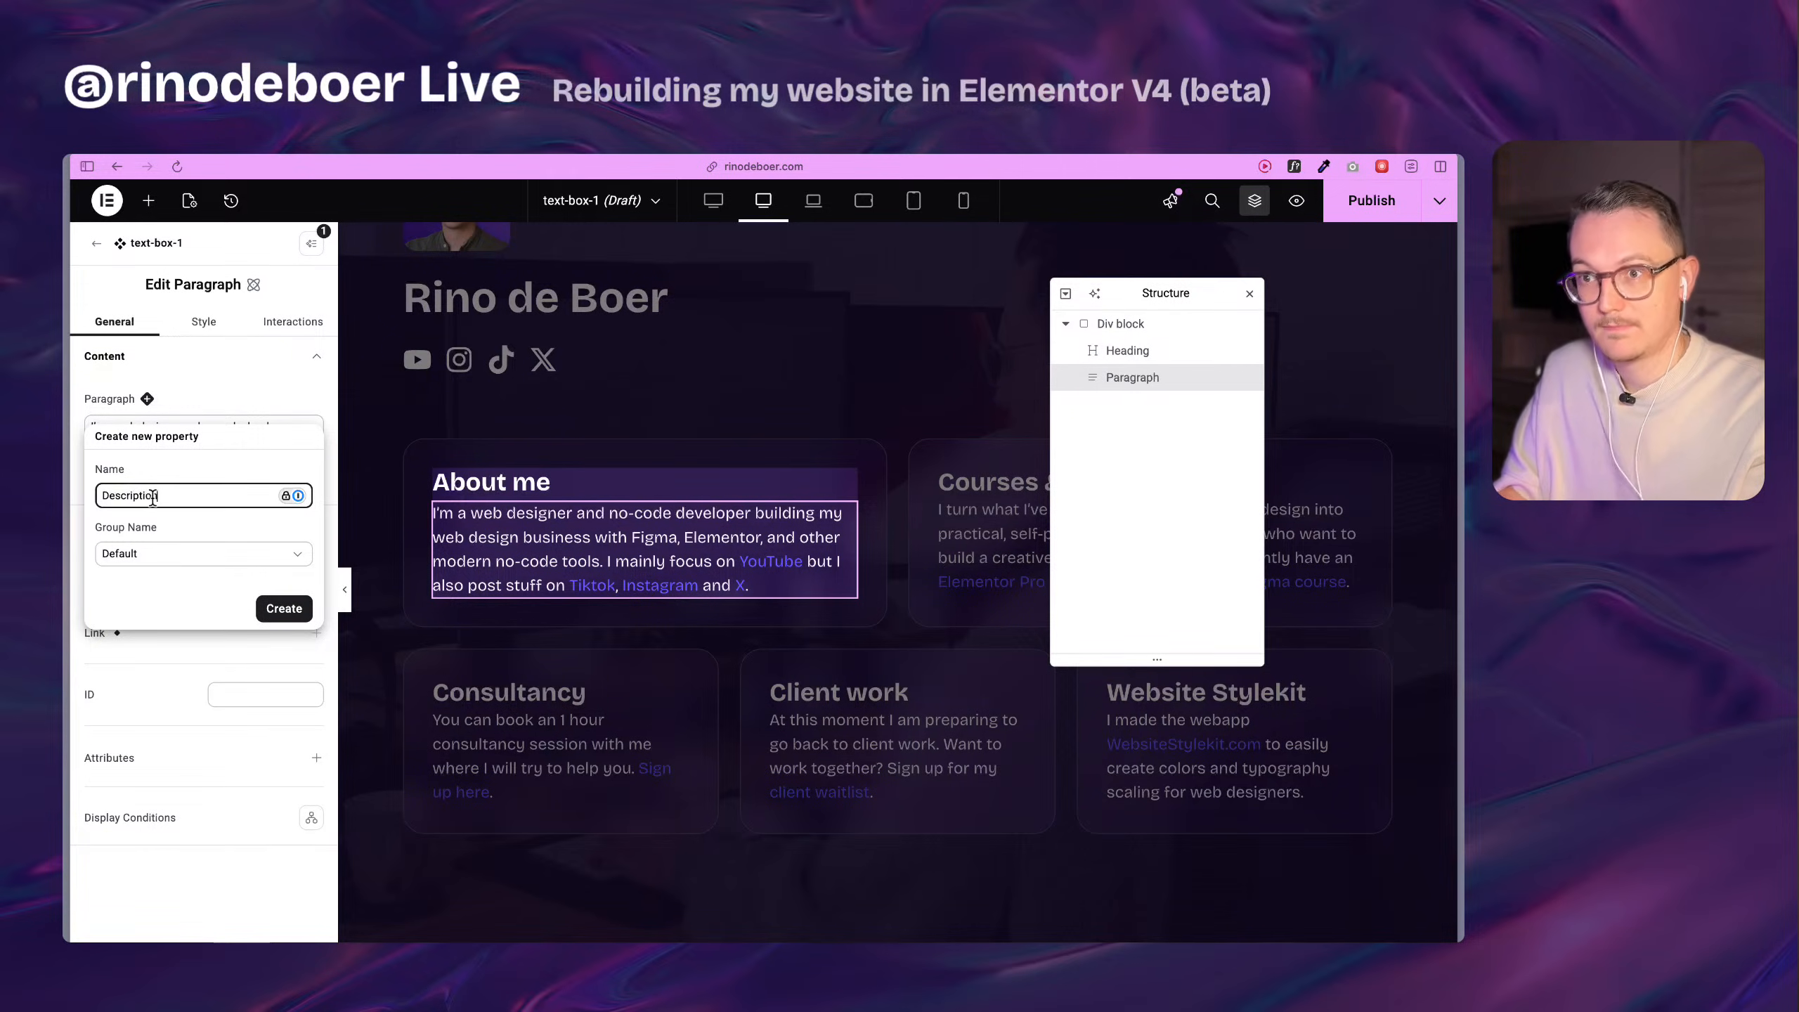
type("n")
left_click(161, 559)
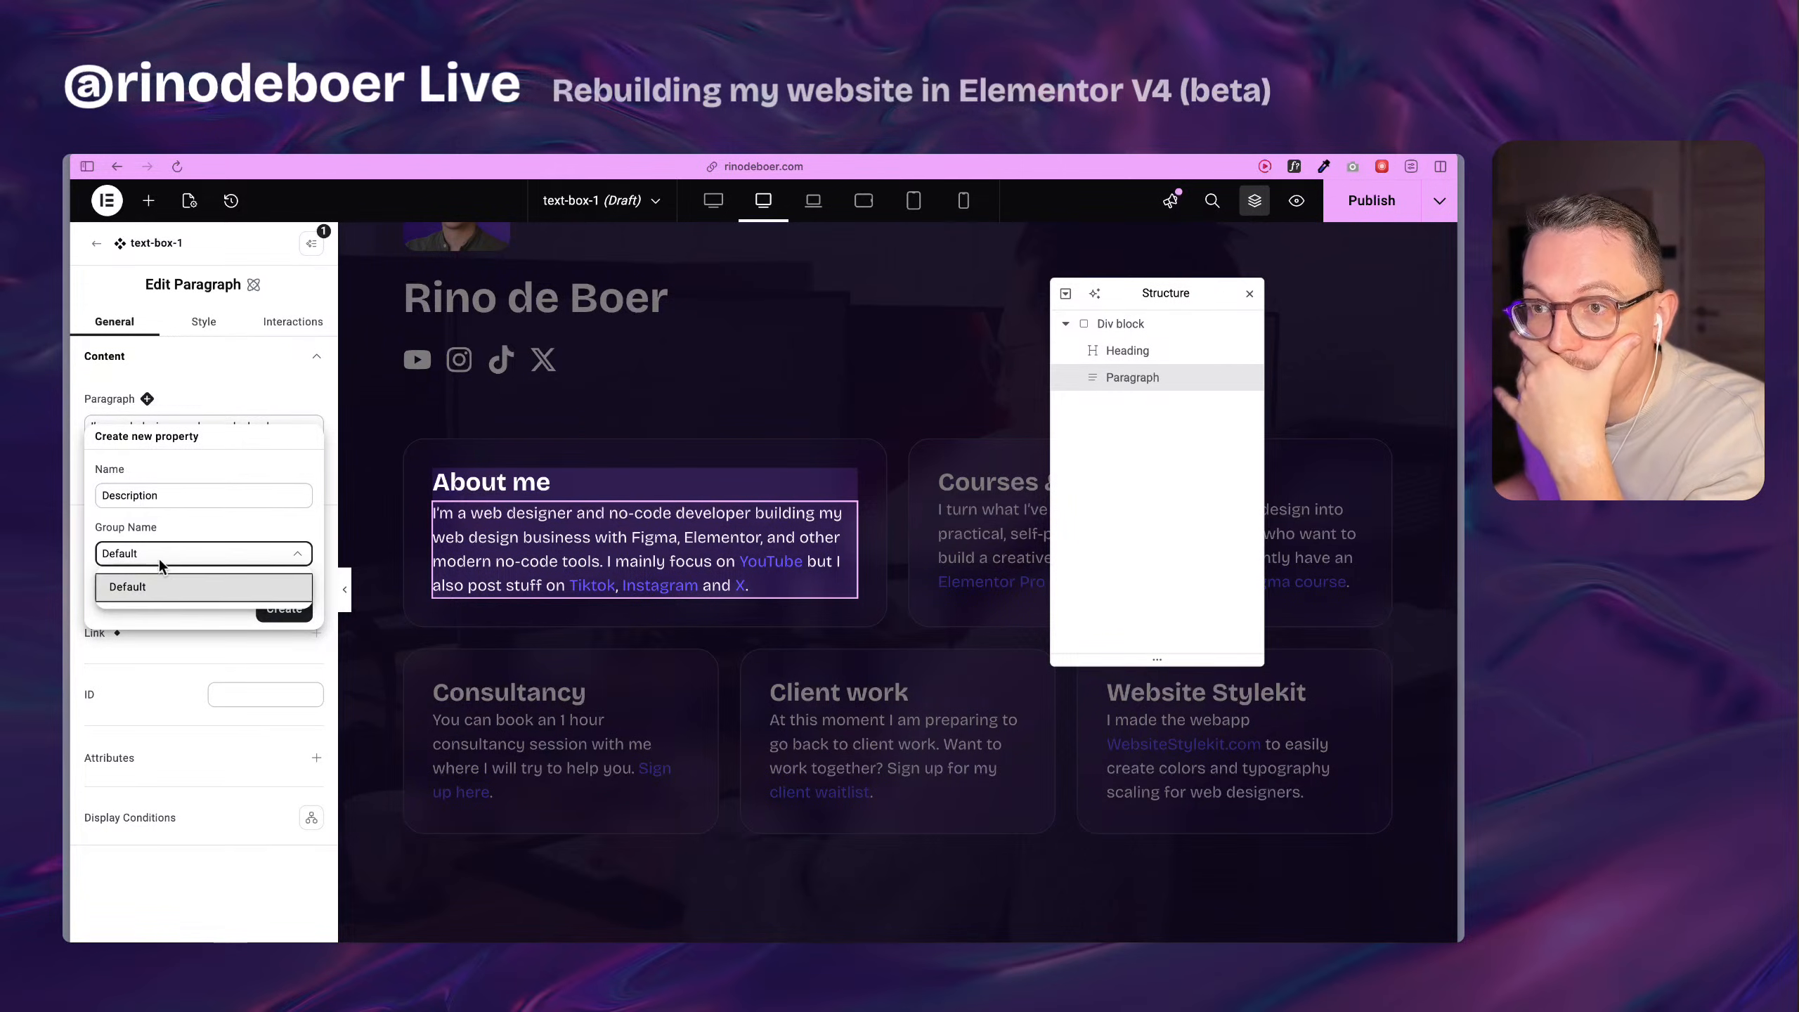
left_click(164, 586)
left_click(175, 590)
left_click(275, 614)
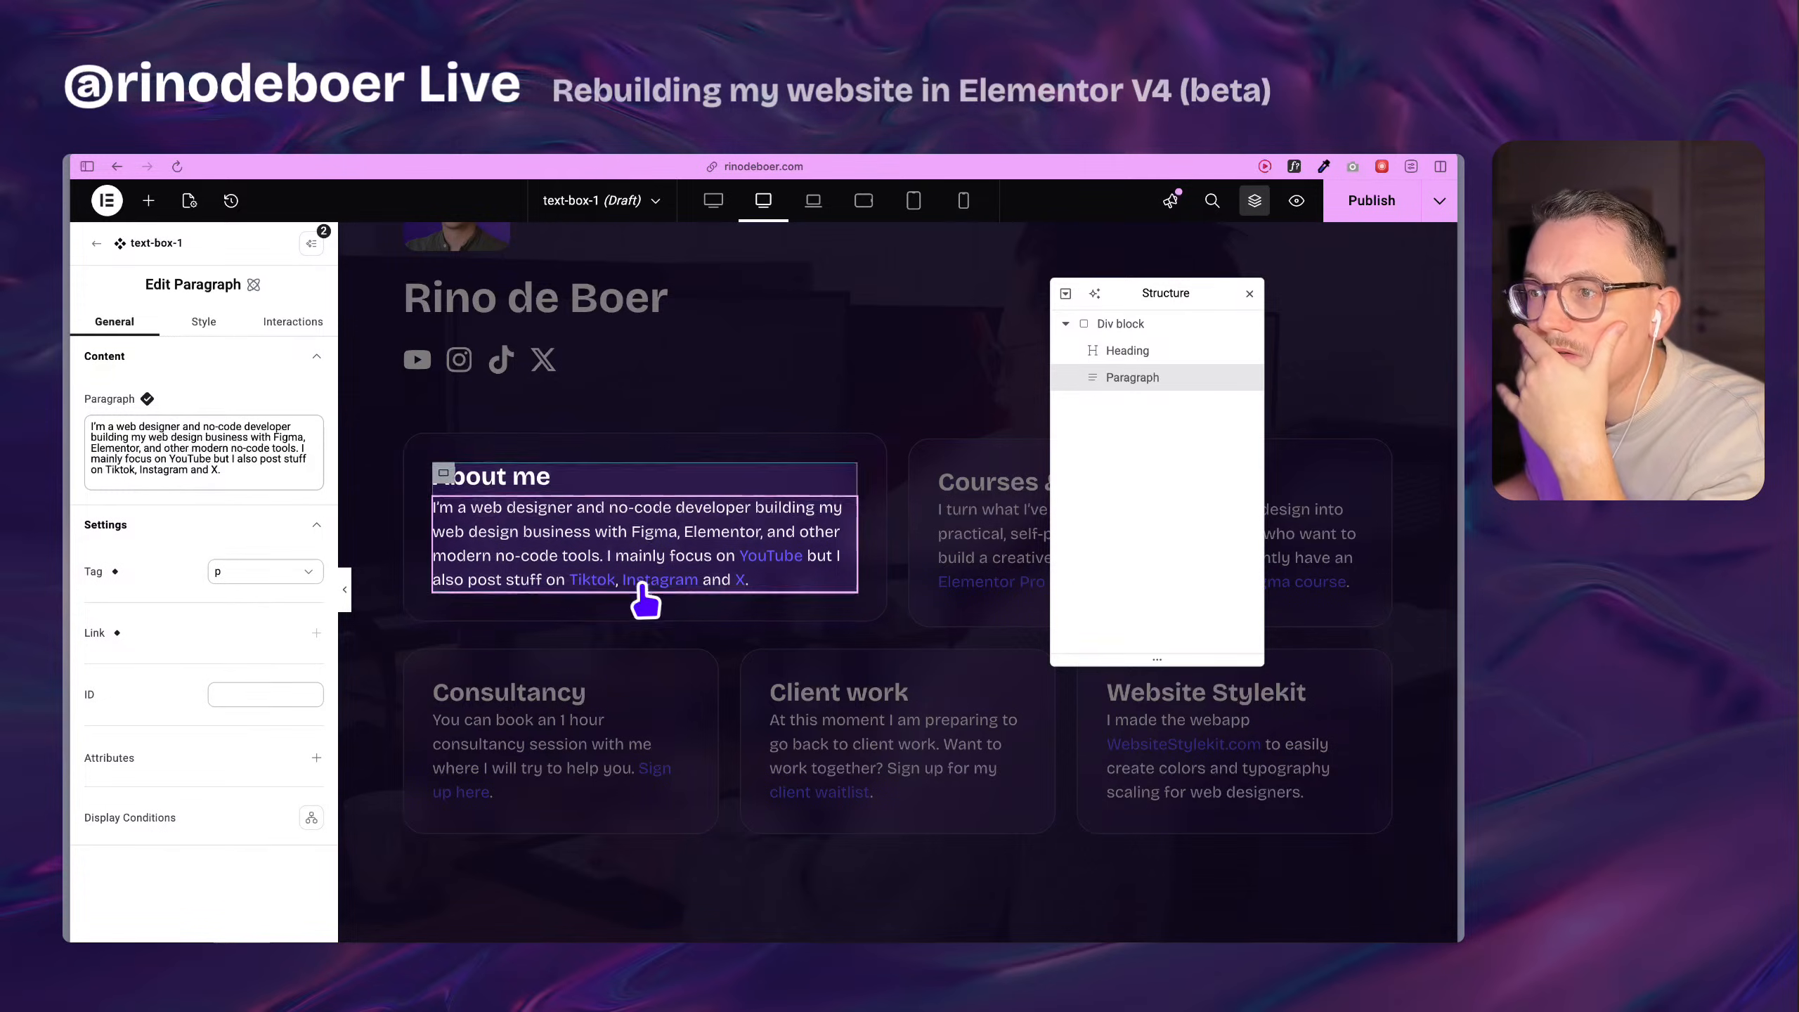
left_click(1399, 215)
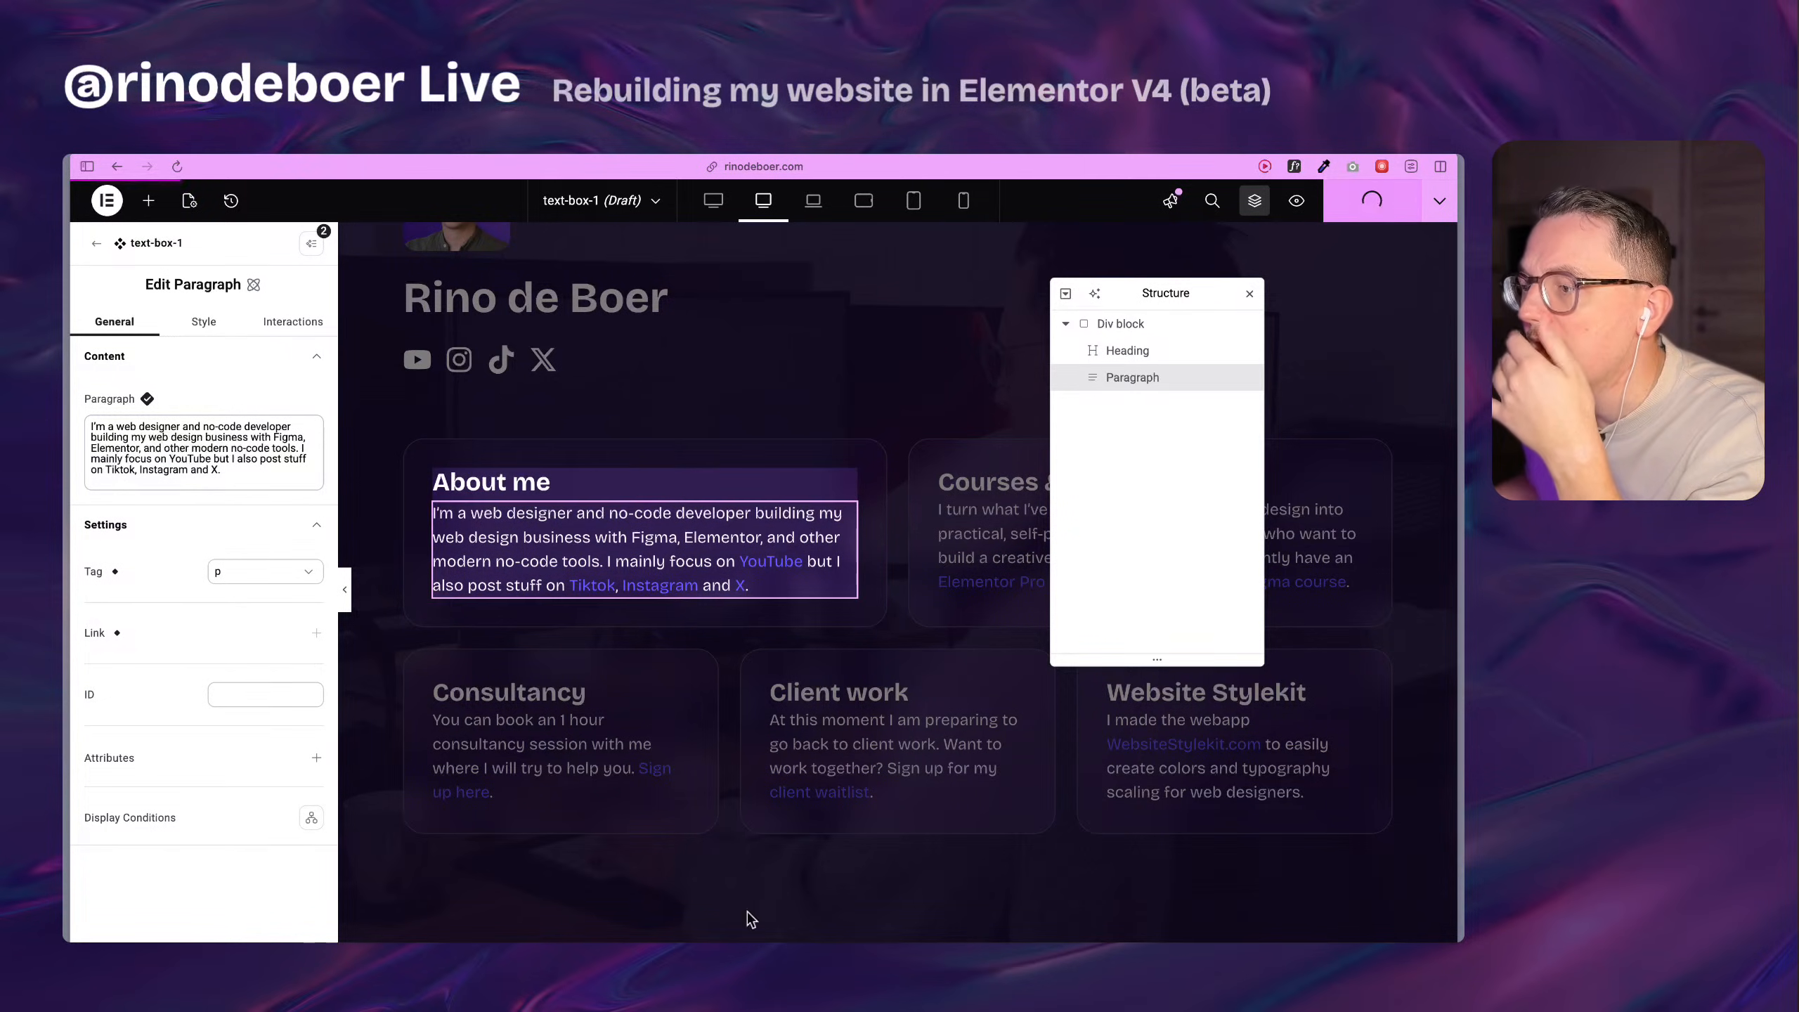
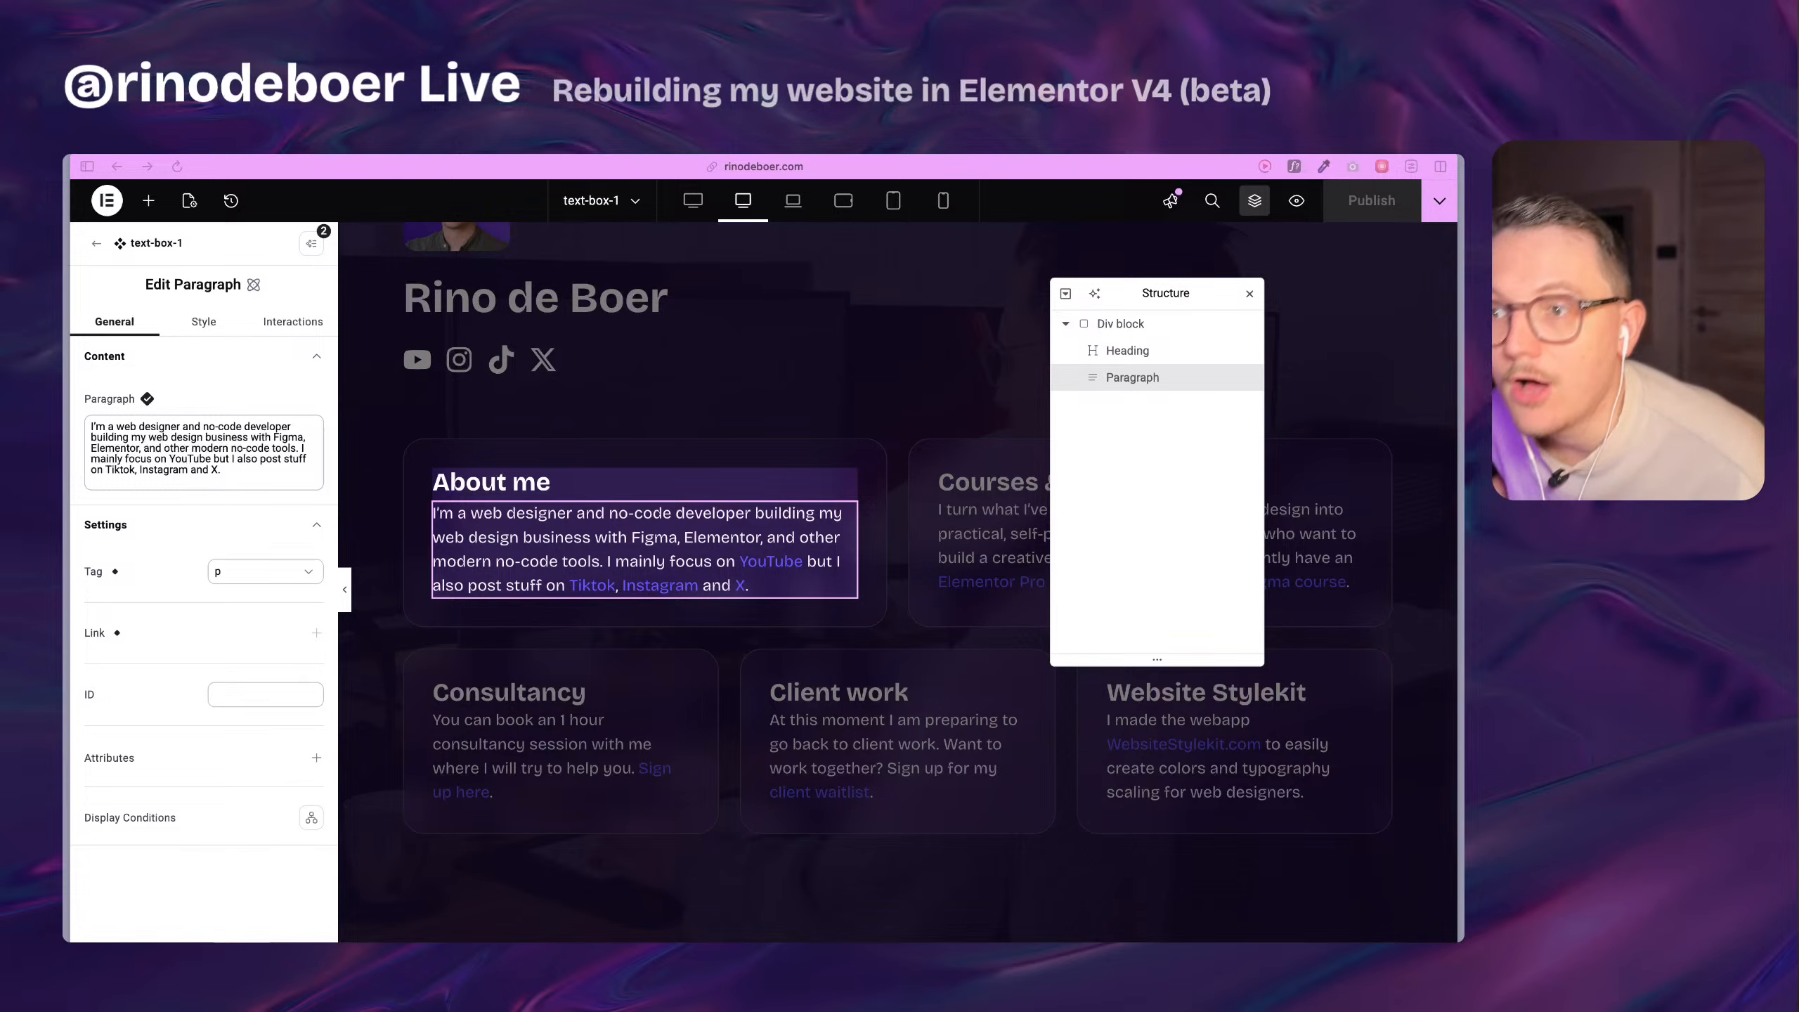
left_click(382, 564)
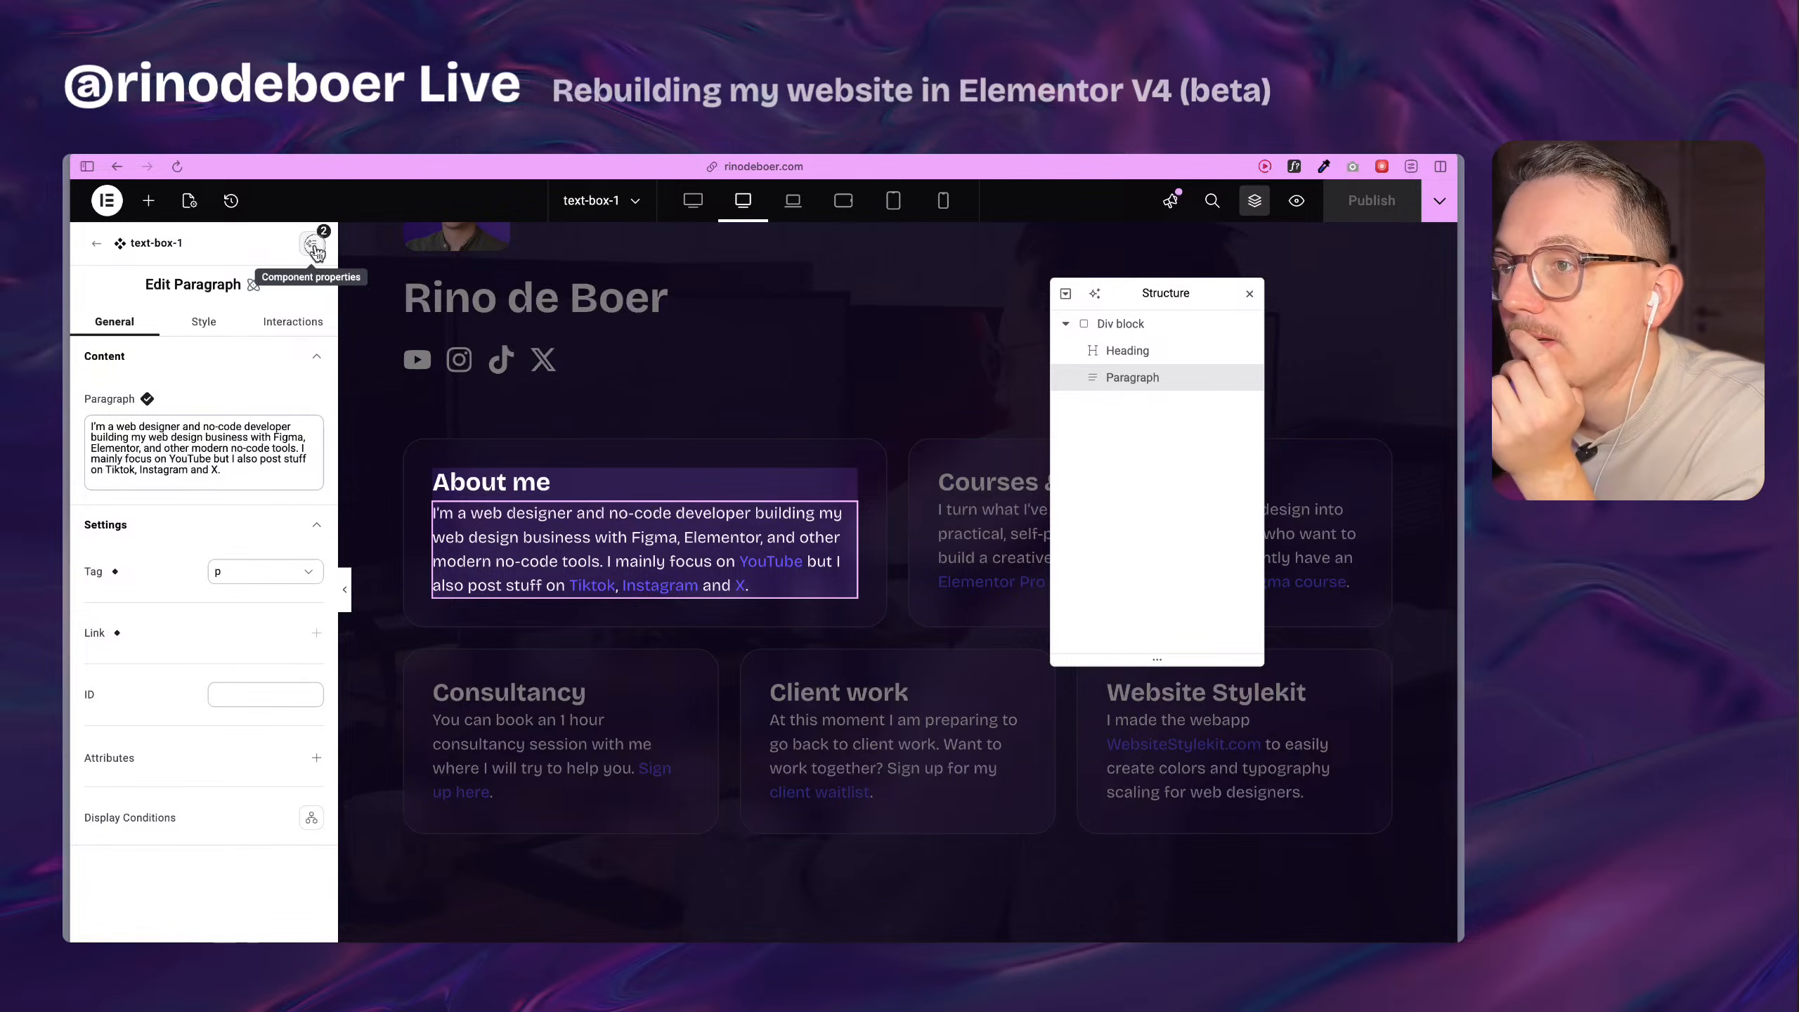
left_click(312, 245)
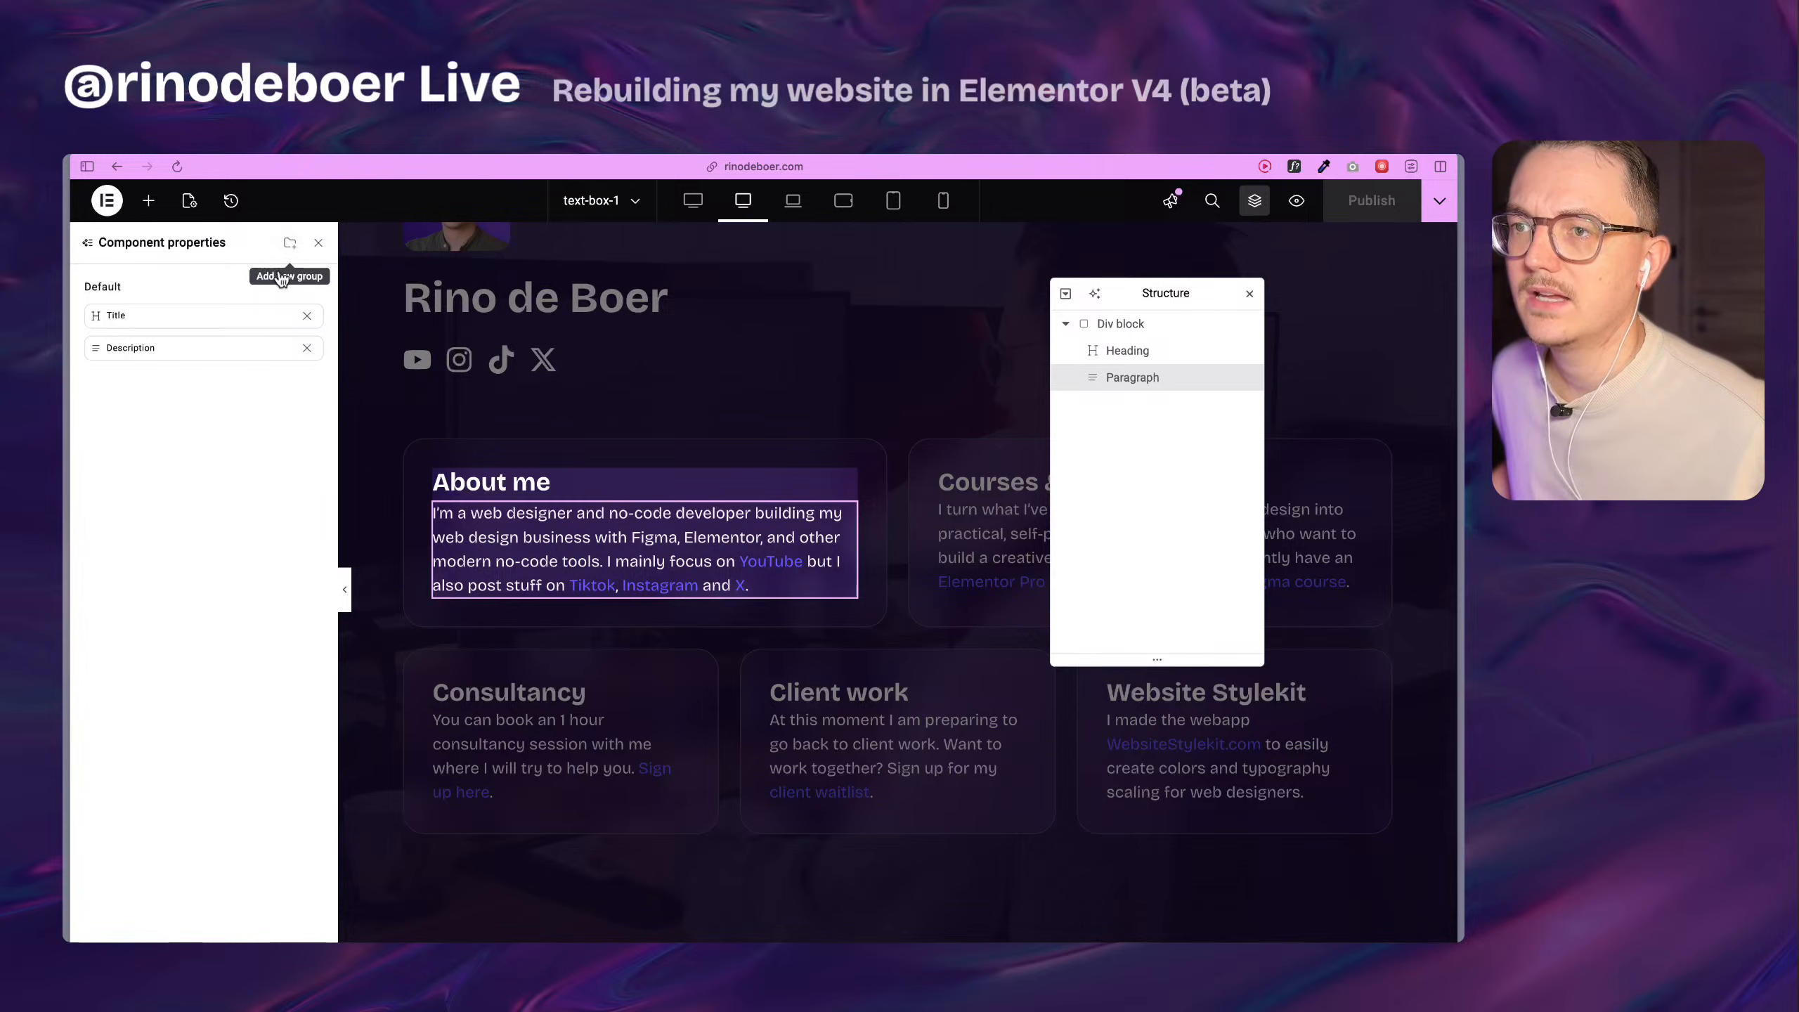
left_click(291, 246)
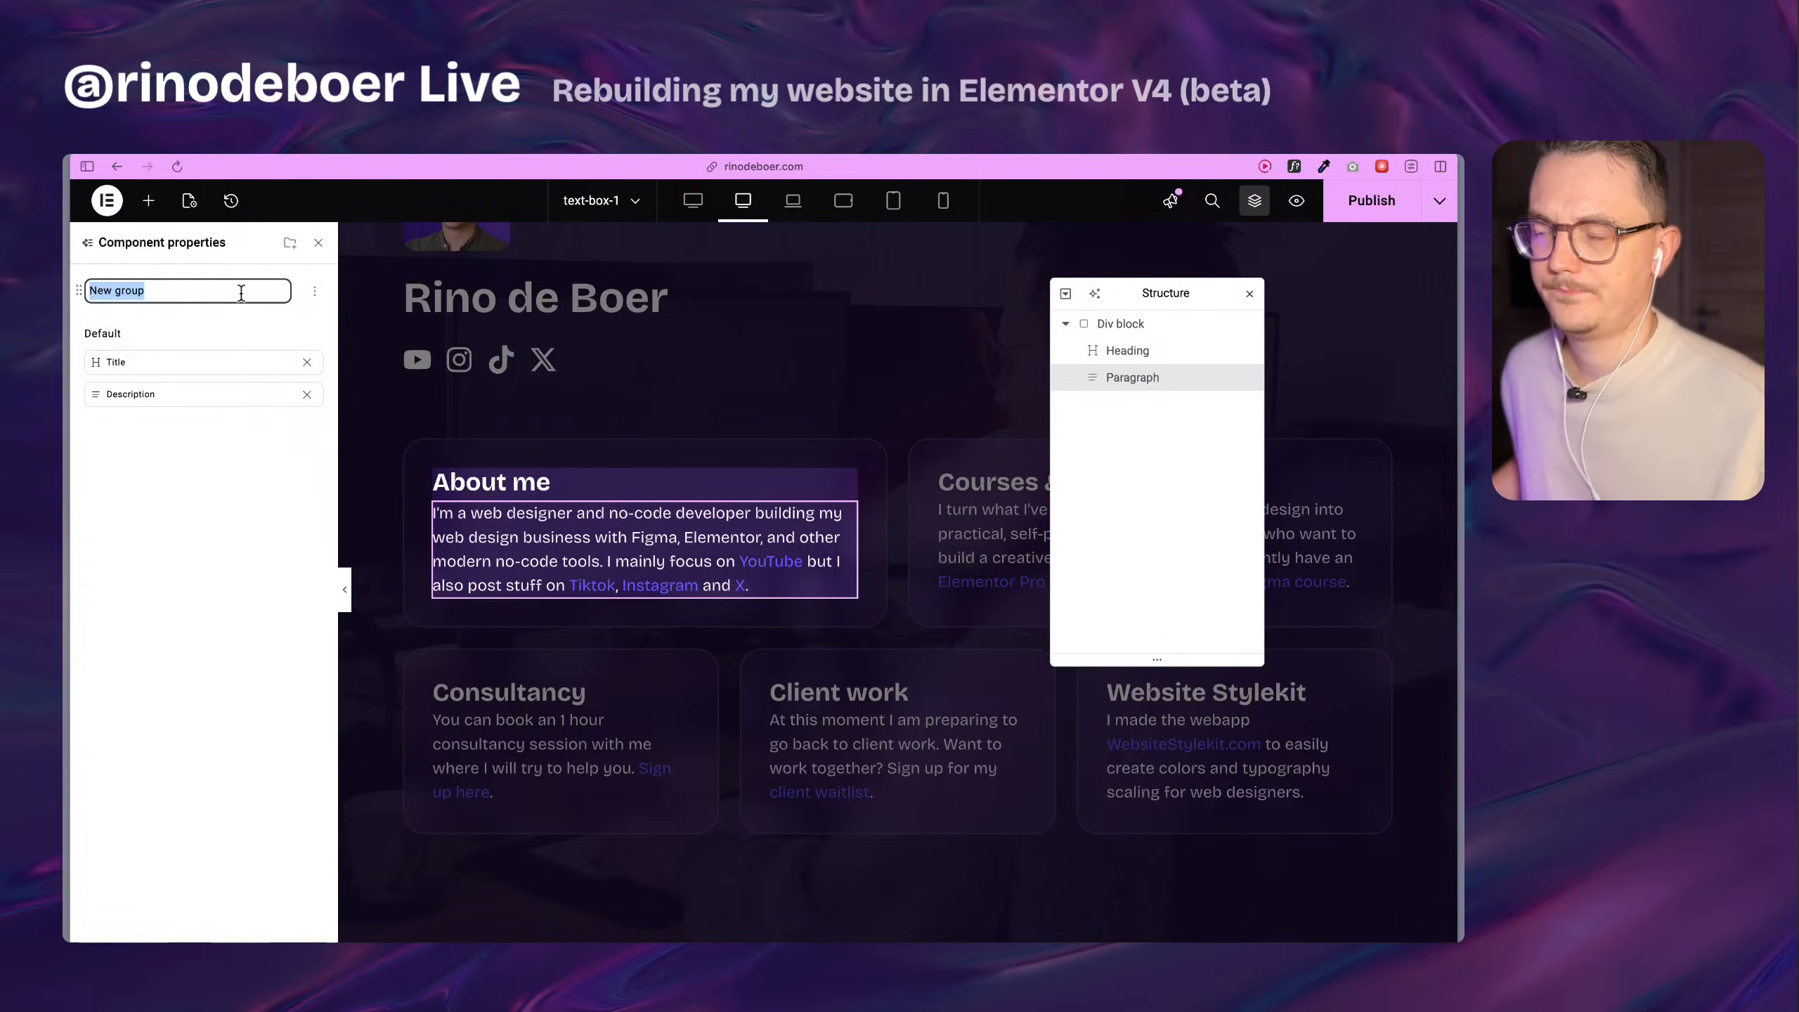
left_click(276, 325)
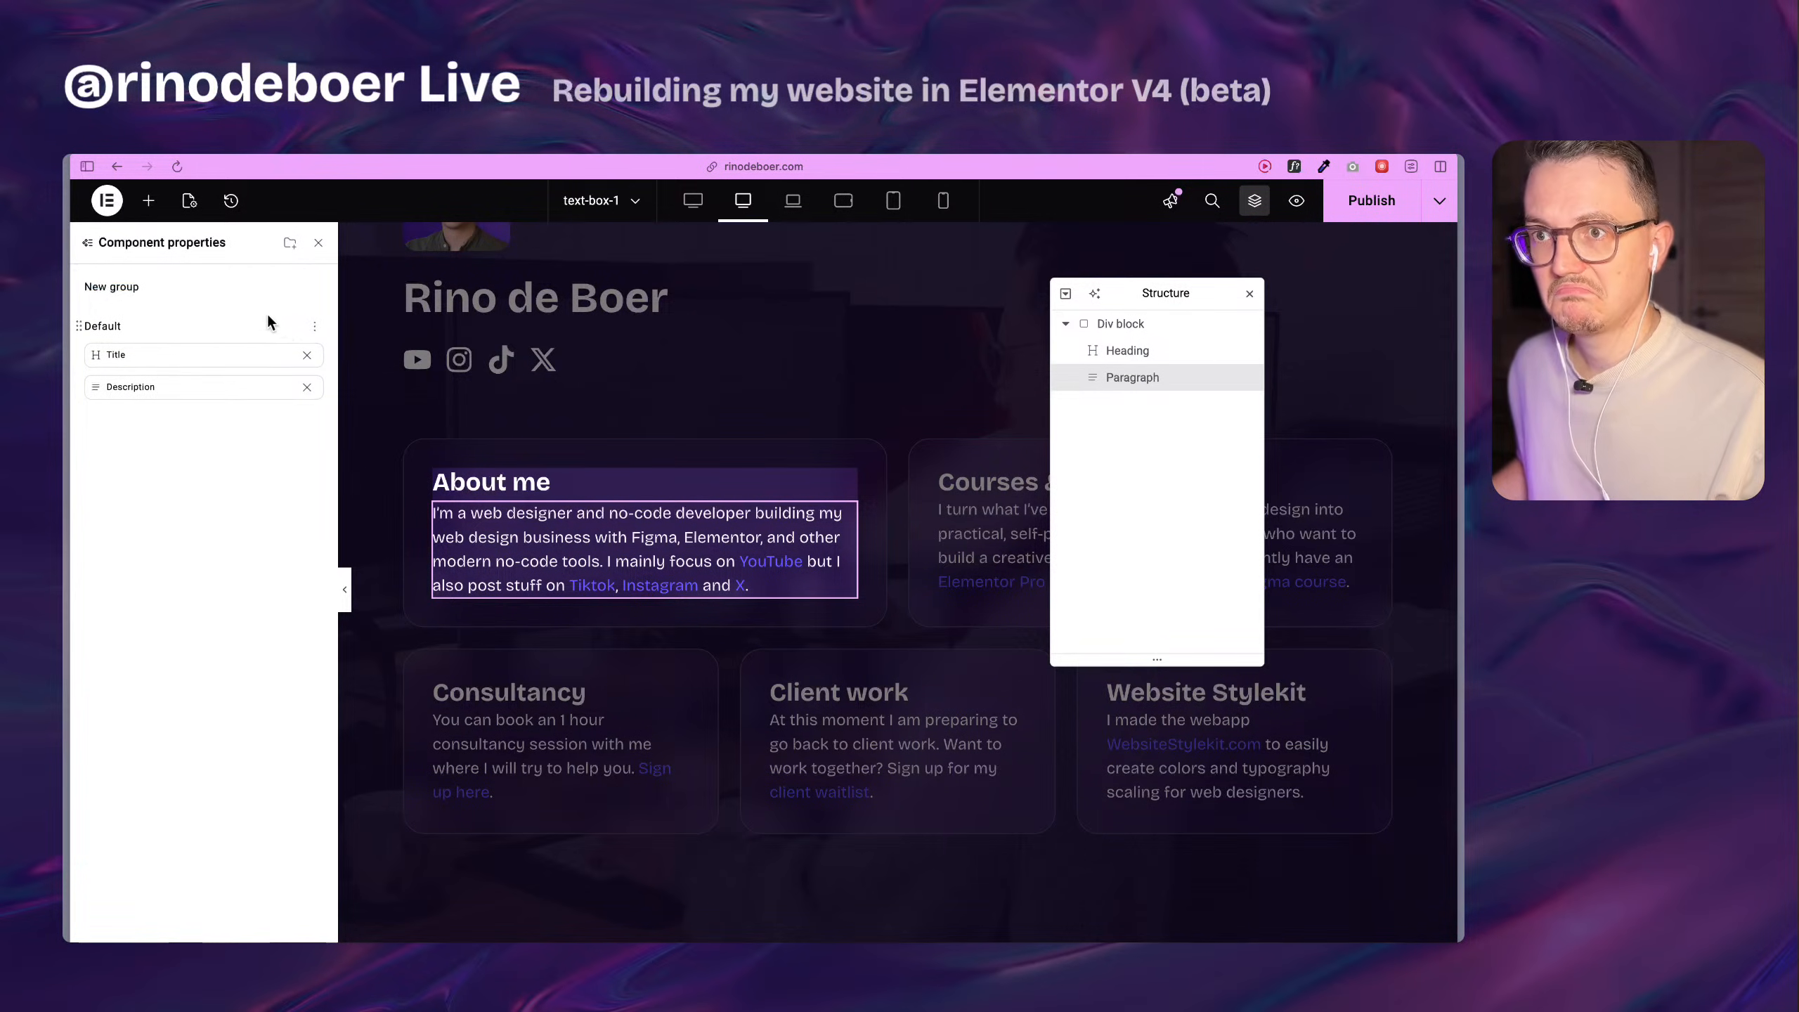
left_click(314, 288)
left_click(265, 340)
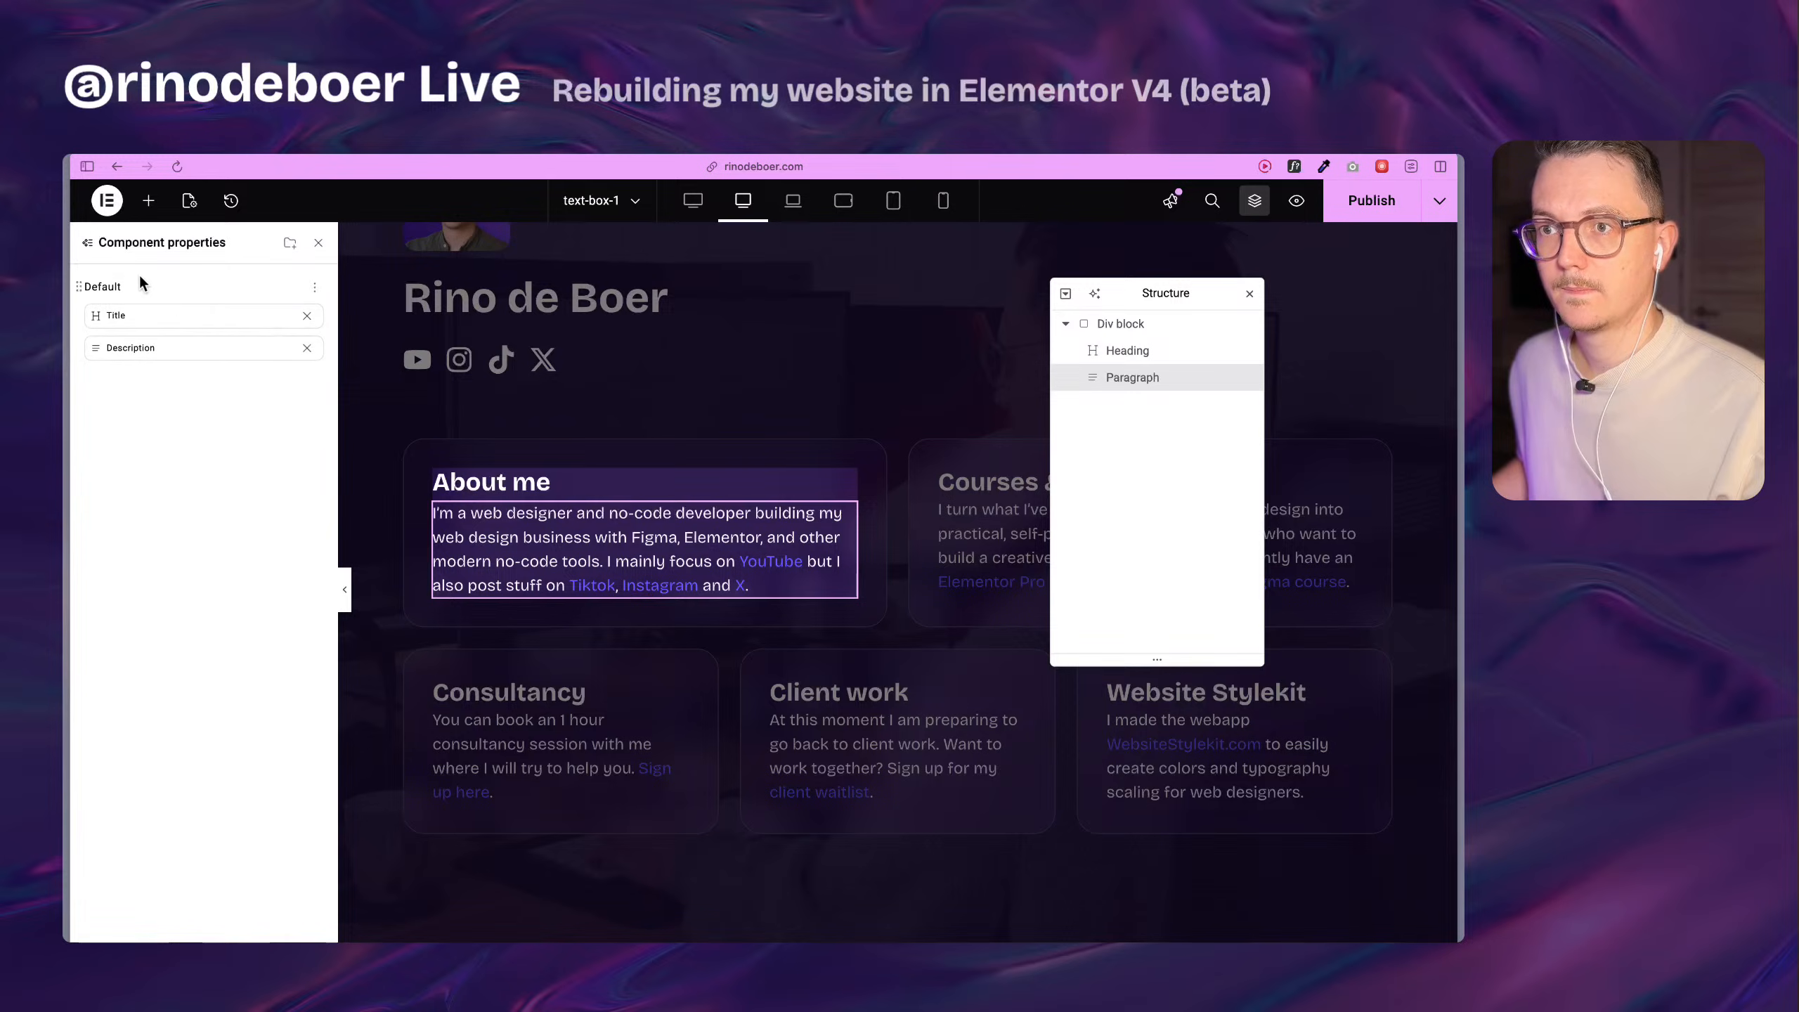
left_click(320, 248)
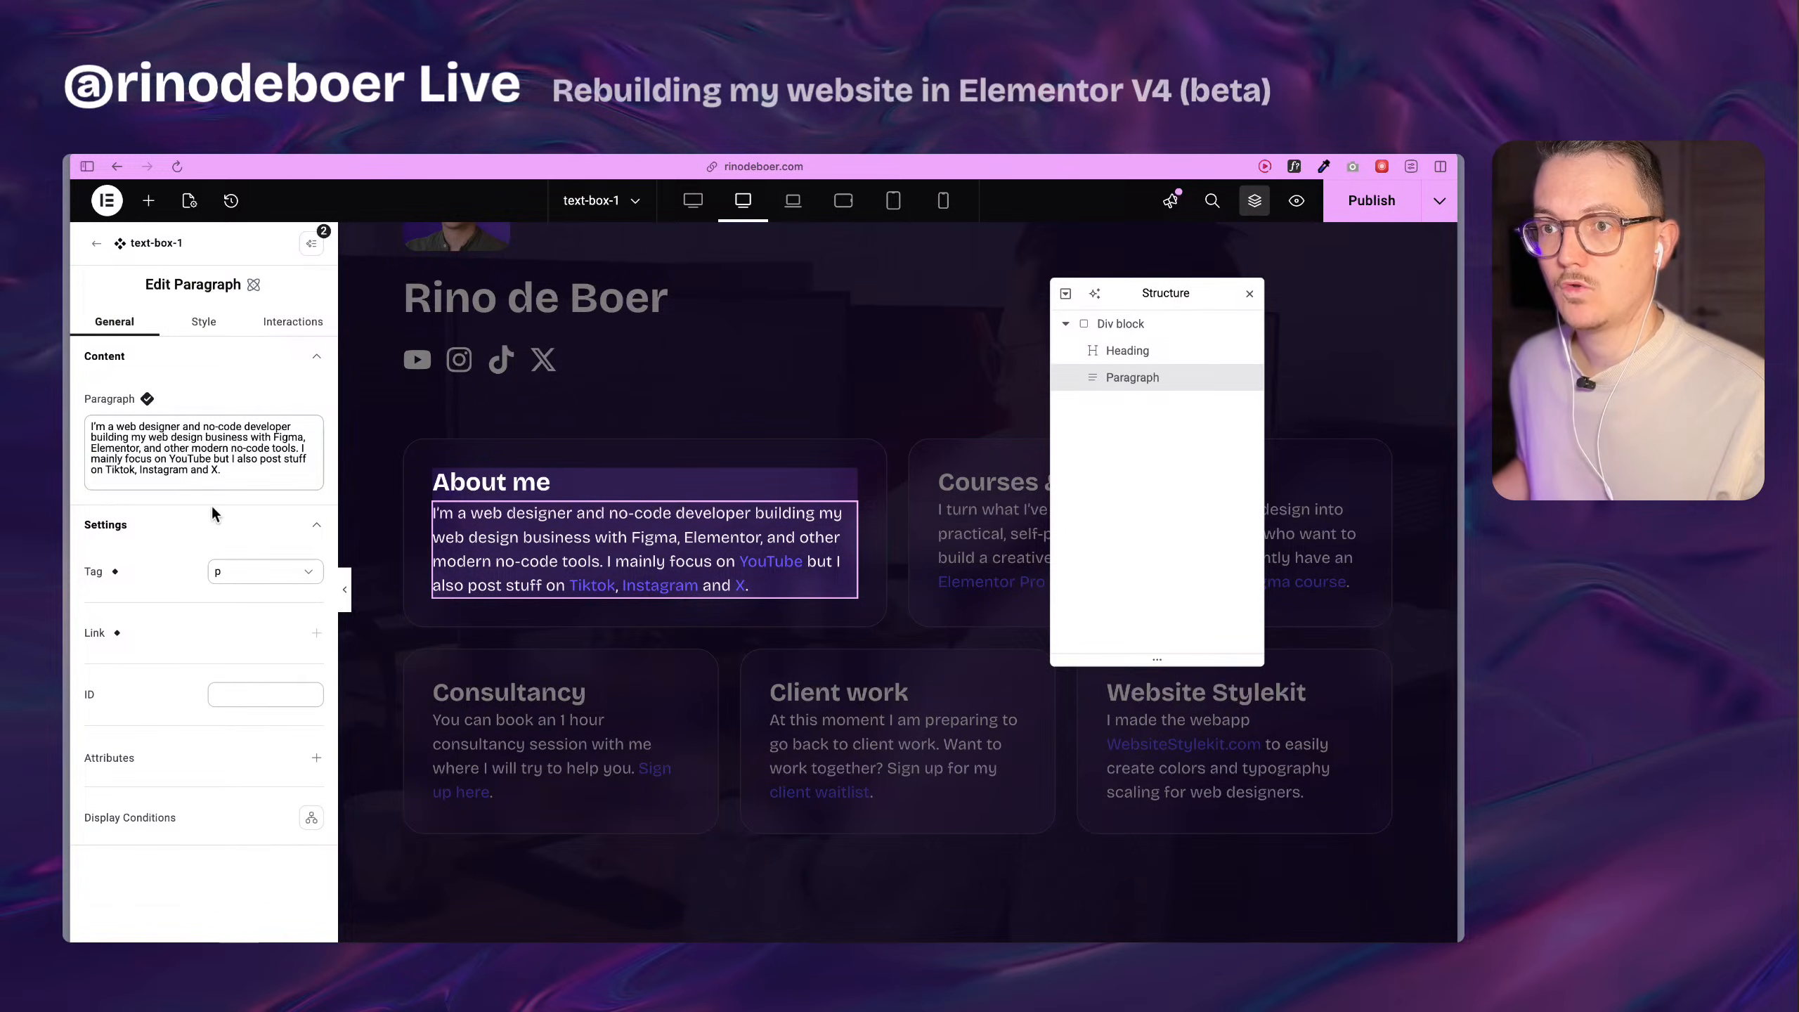
Save the text-box-1 component and return to the Home page.
left_click(545, 492)
left_click(540, 512)
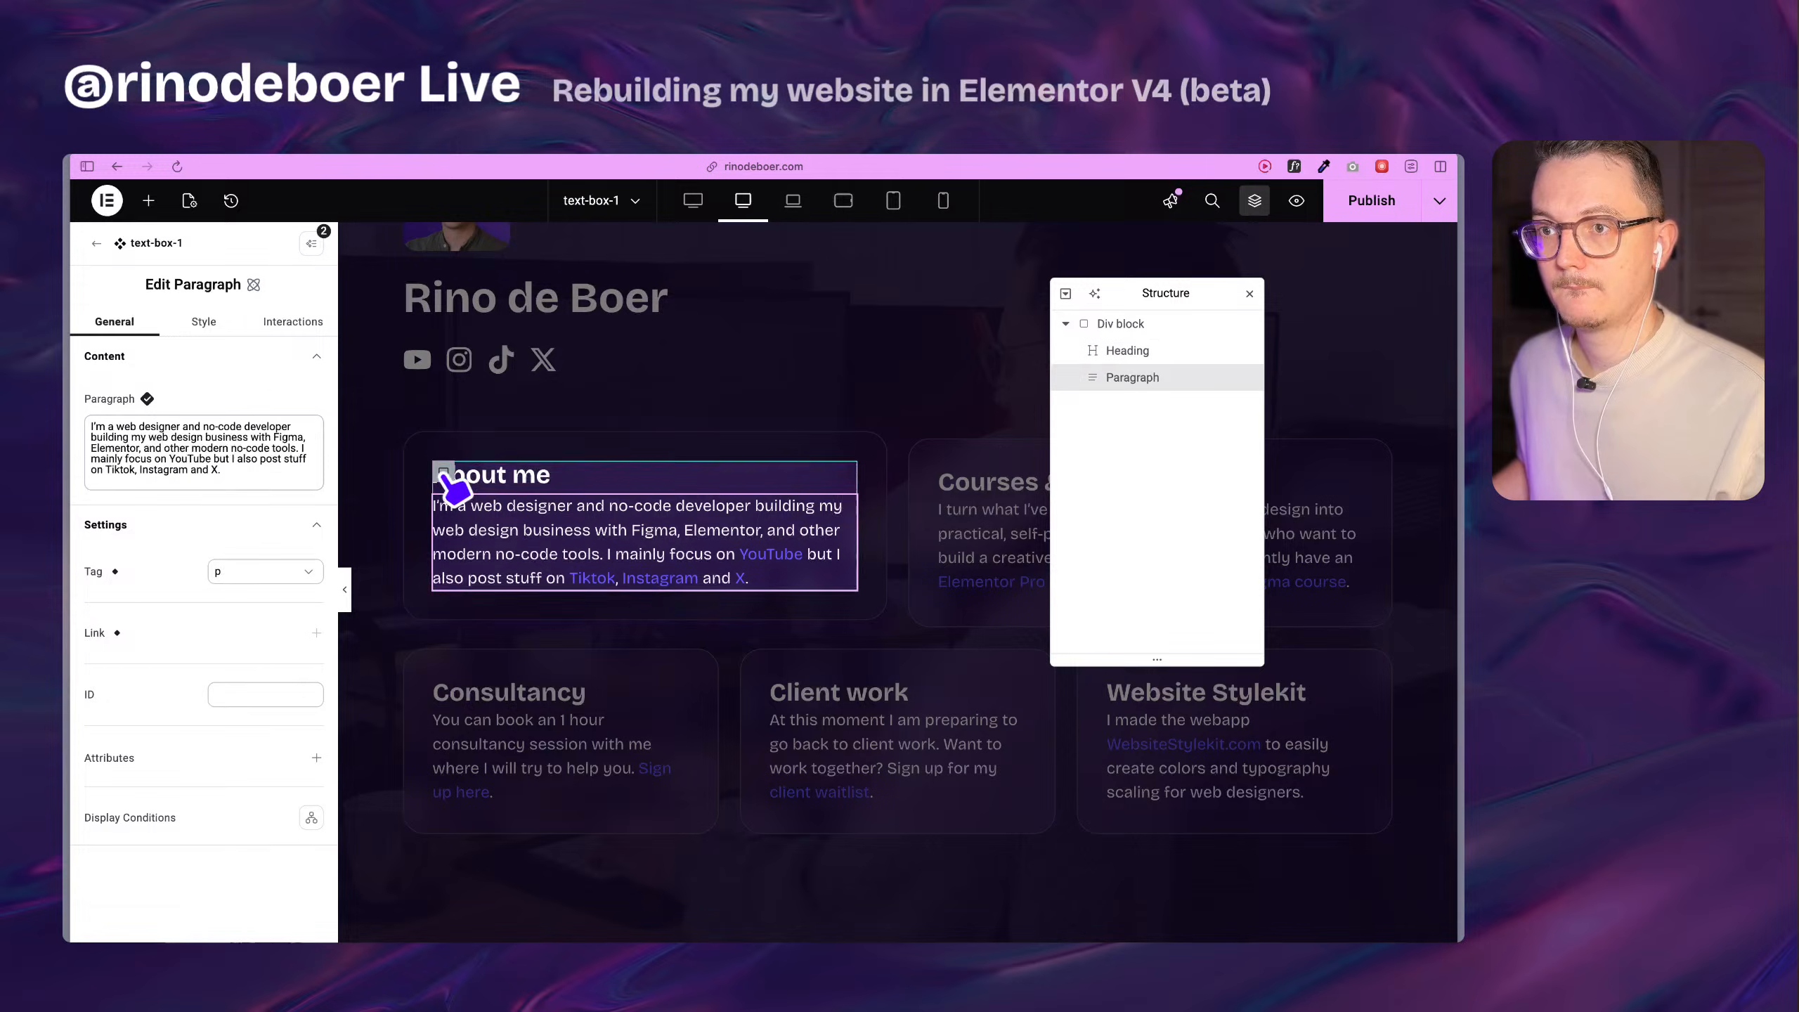
key("super+s")
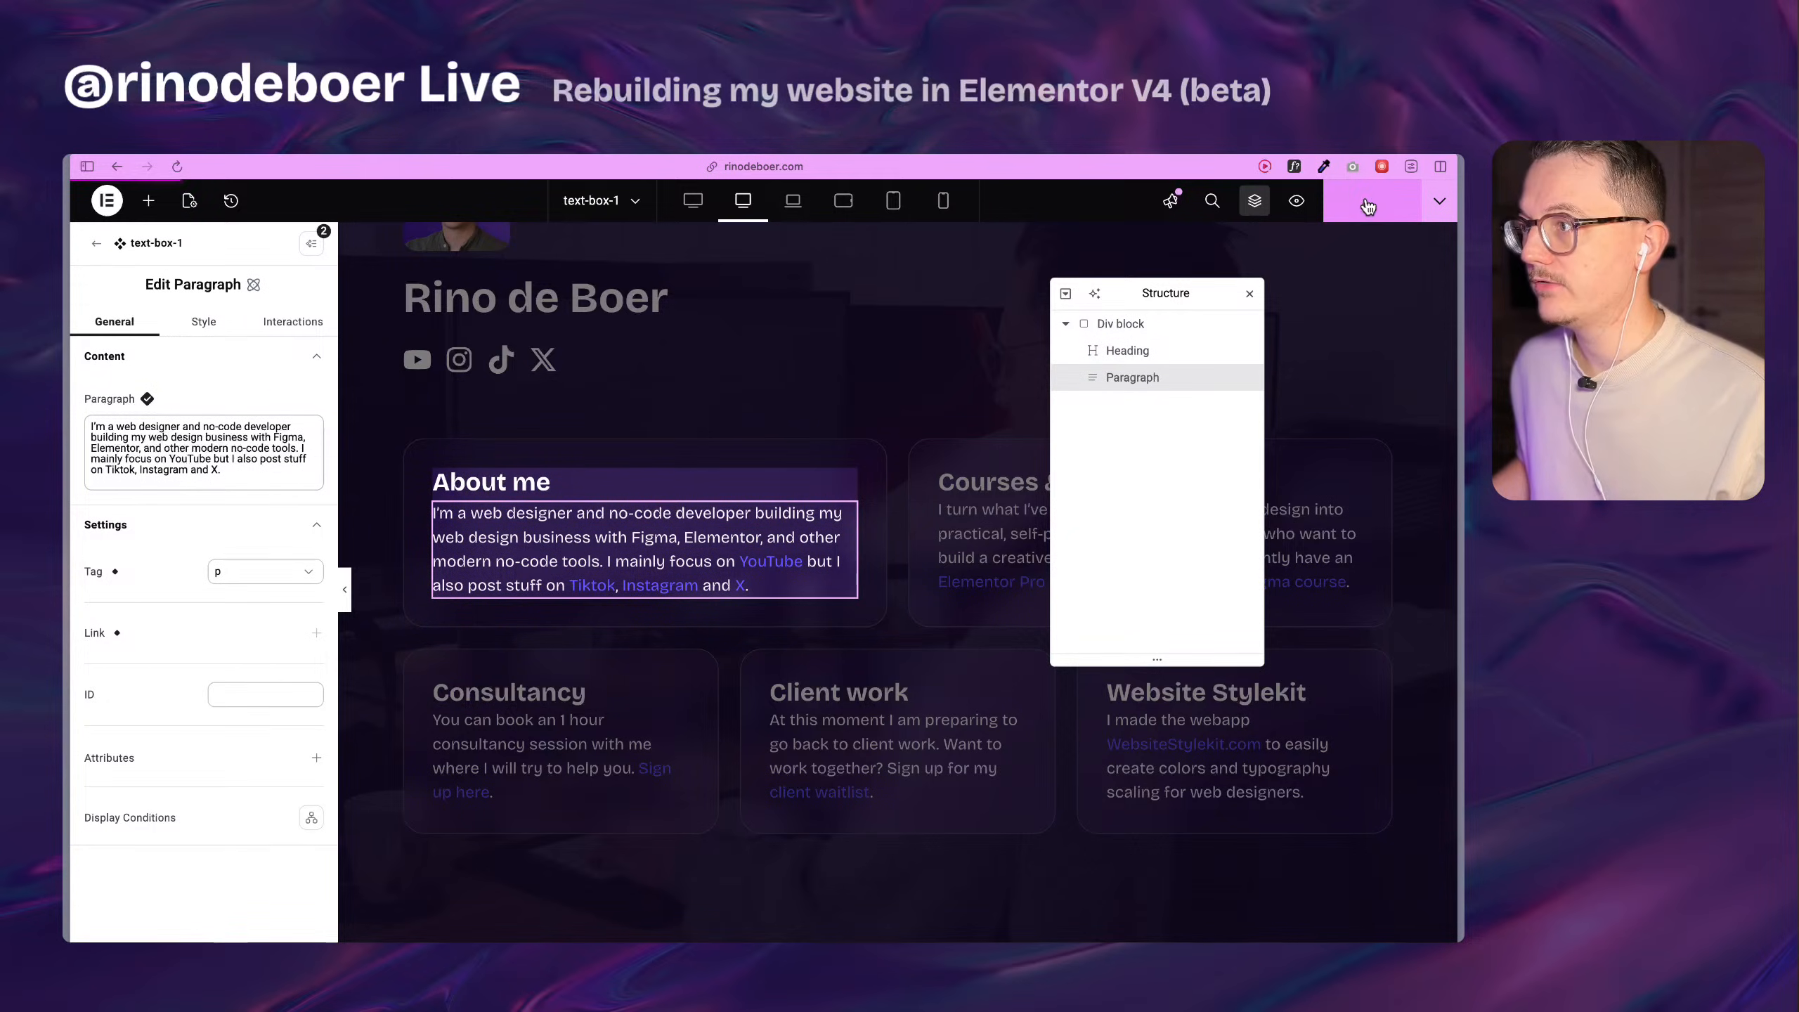
left_click(100, 248)
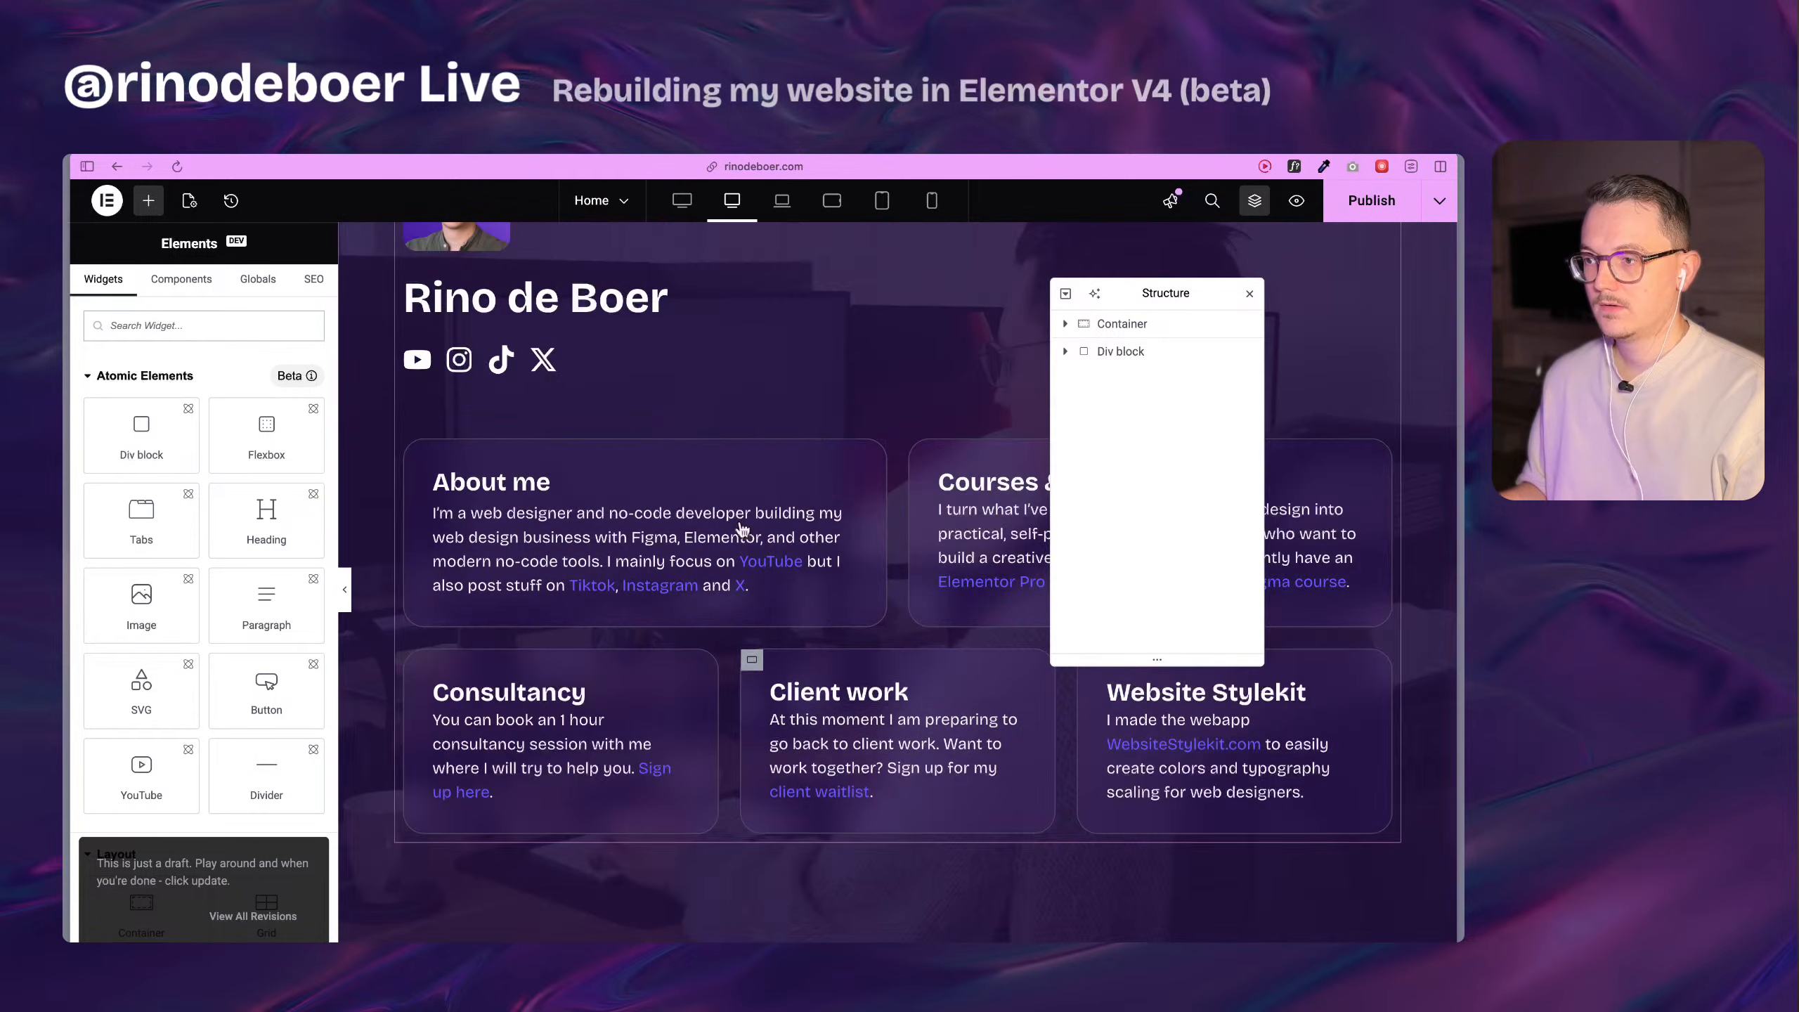
Duplicate the About me card's text-box-1 instance and move the copy into the Courses & Community card's Flexbox, above its heading.
left_click(769, 632)
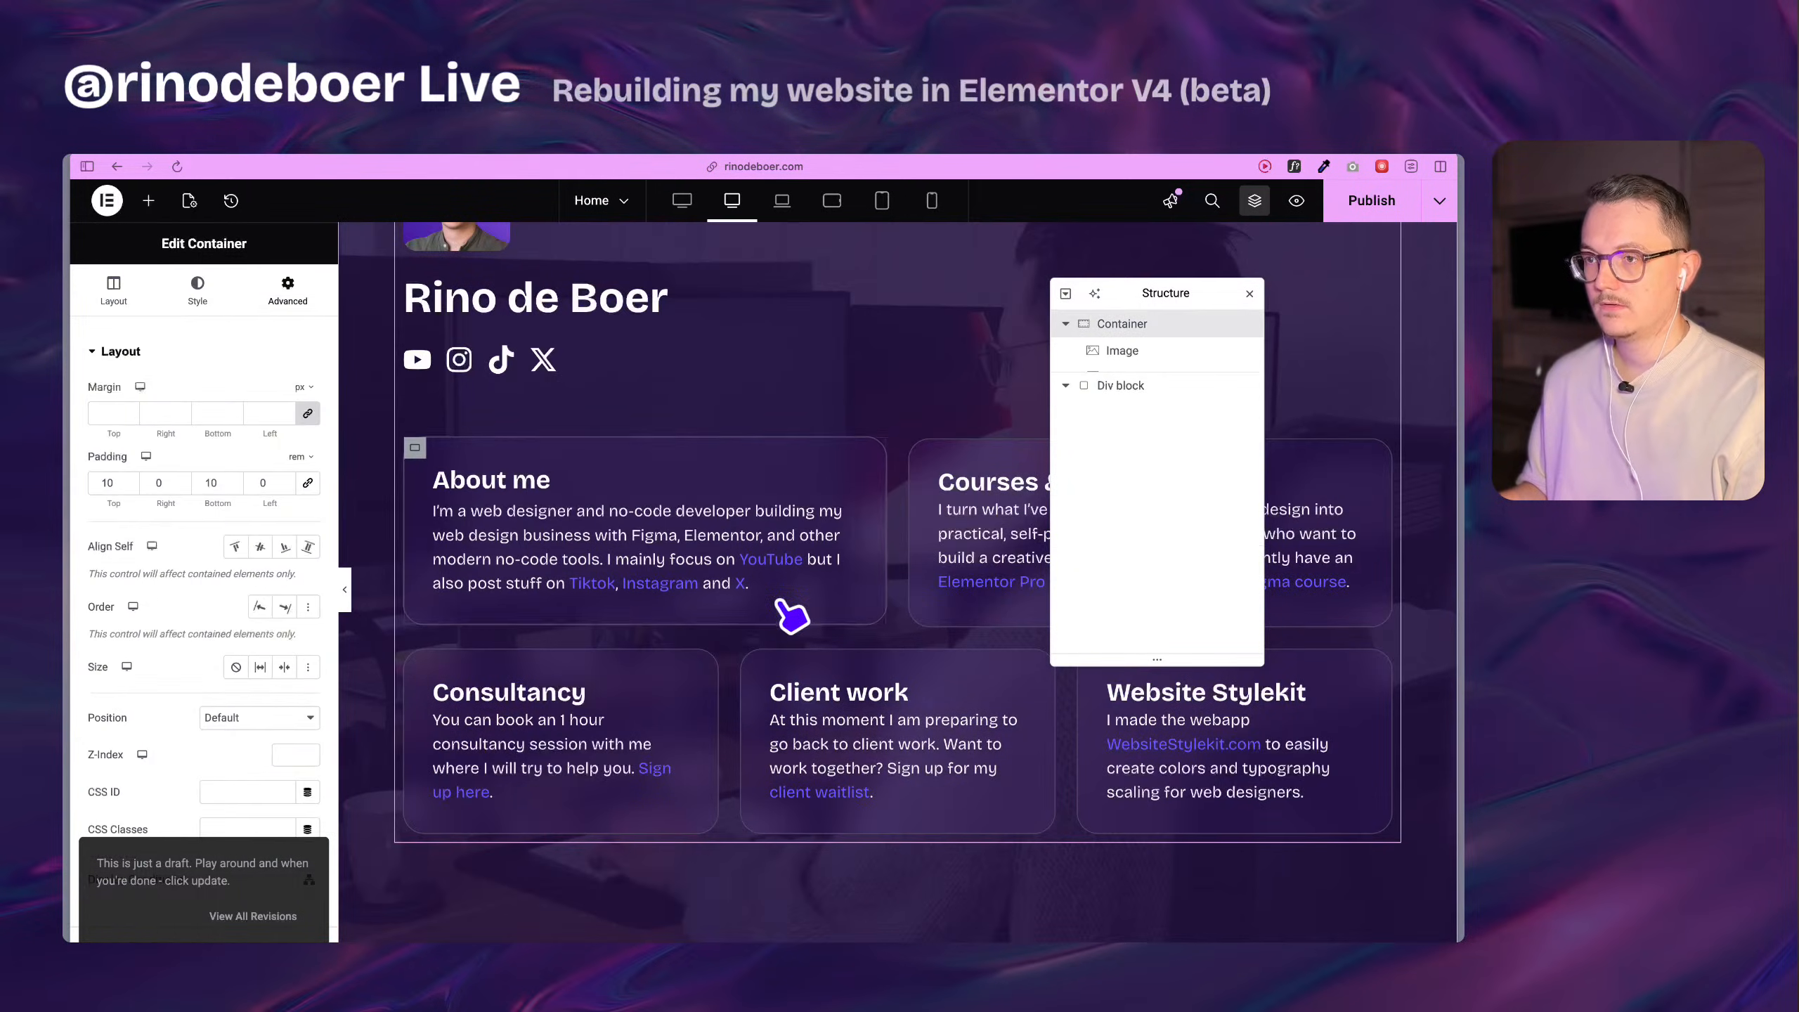
left_click(707, 564)
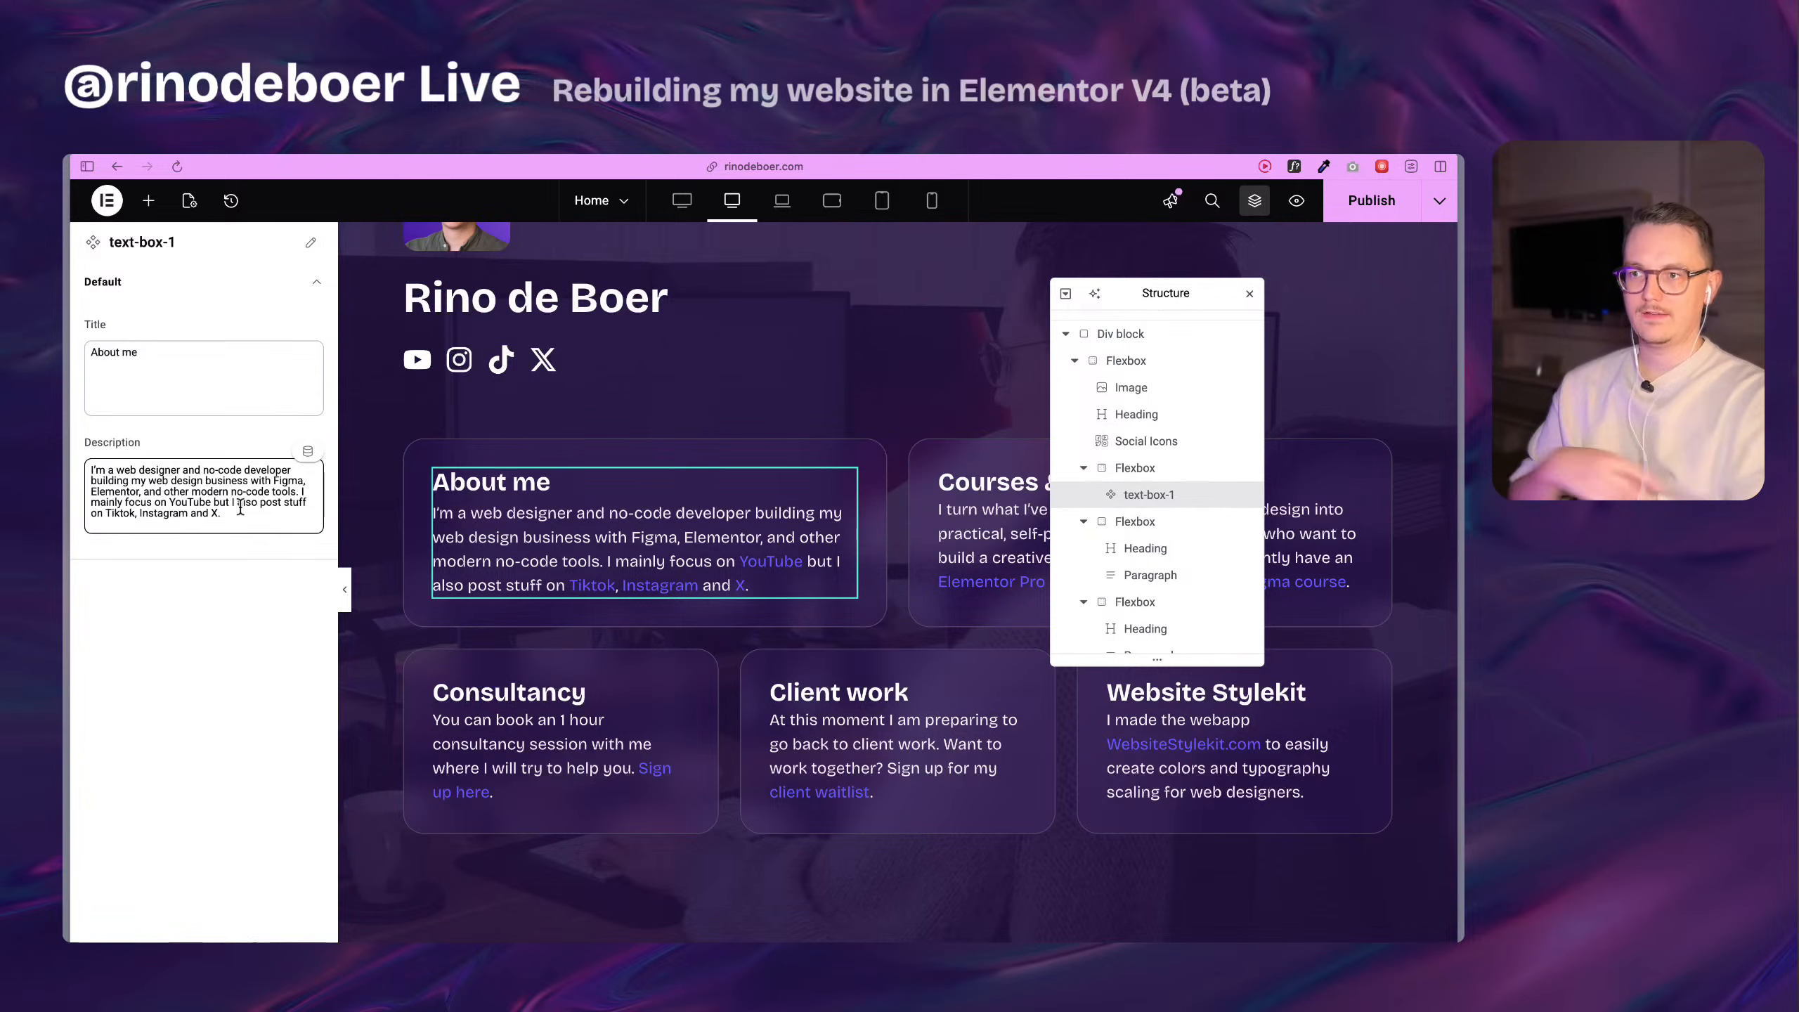
key("super+d")
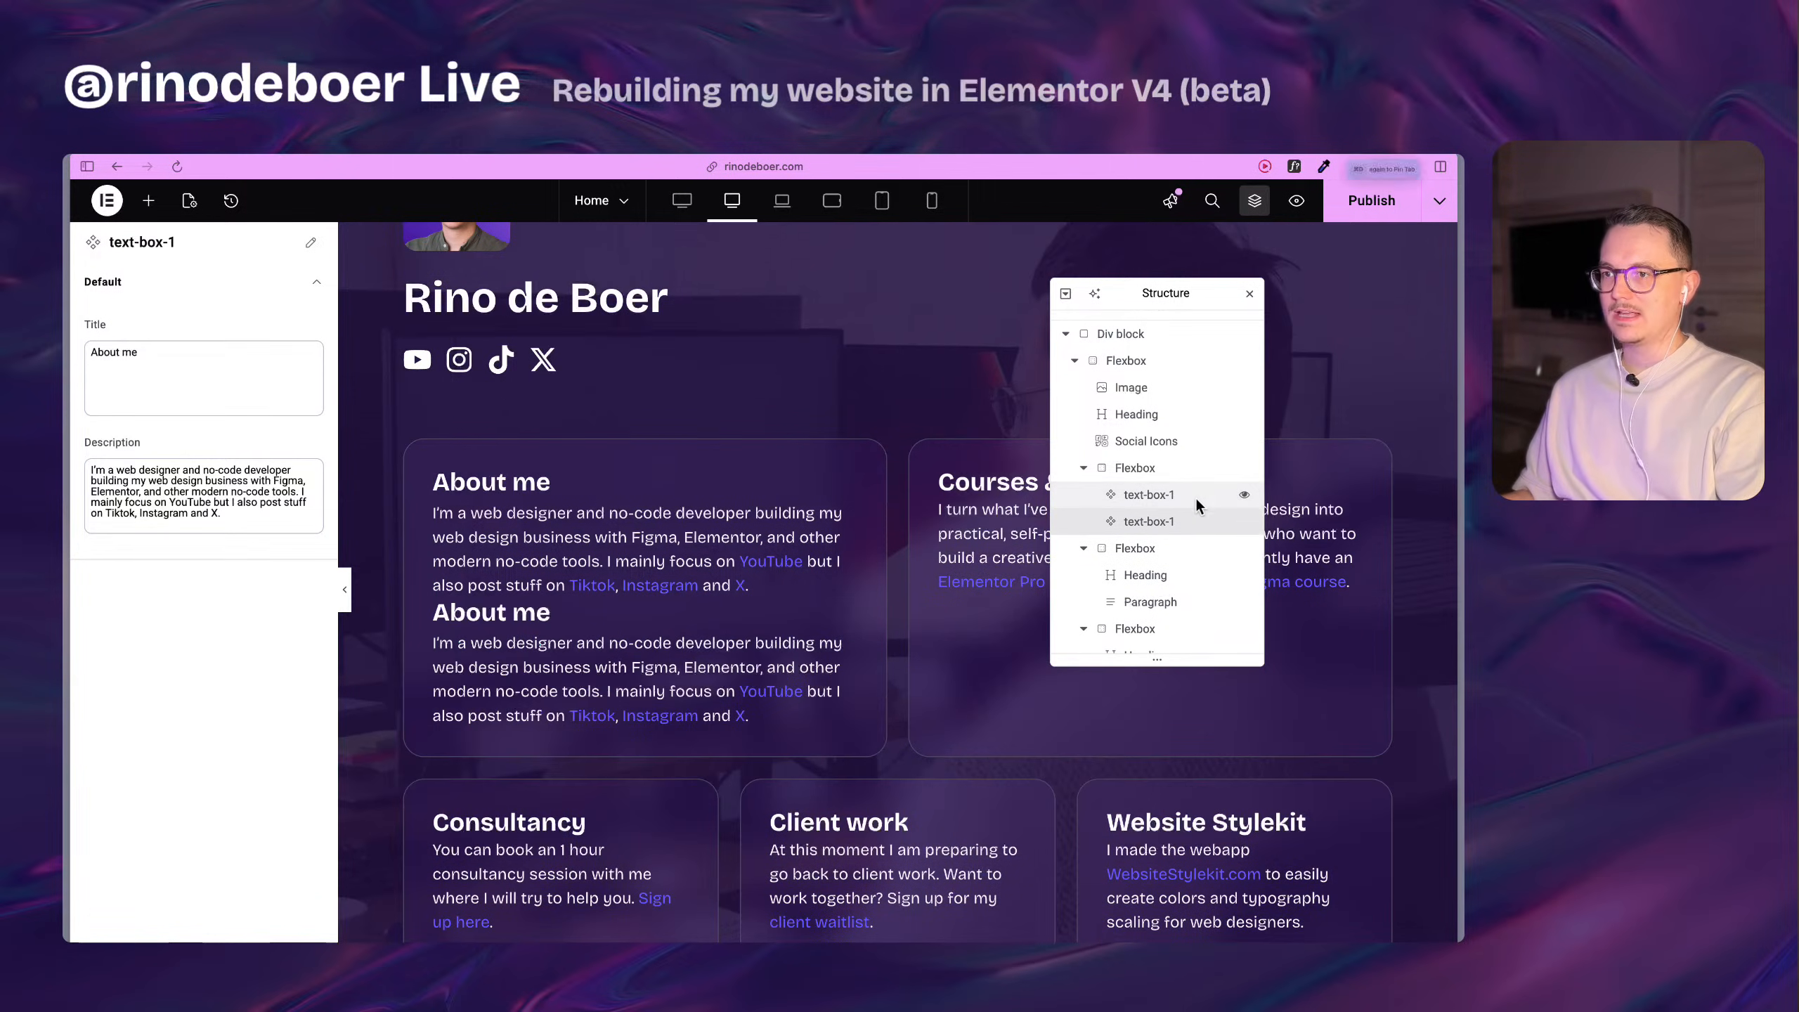
left_click_drag(1153, 294, 727, 334)
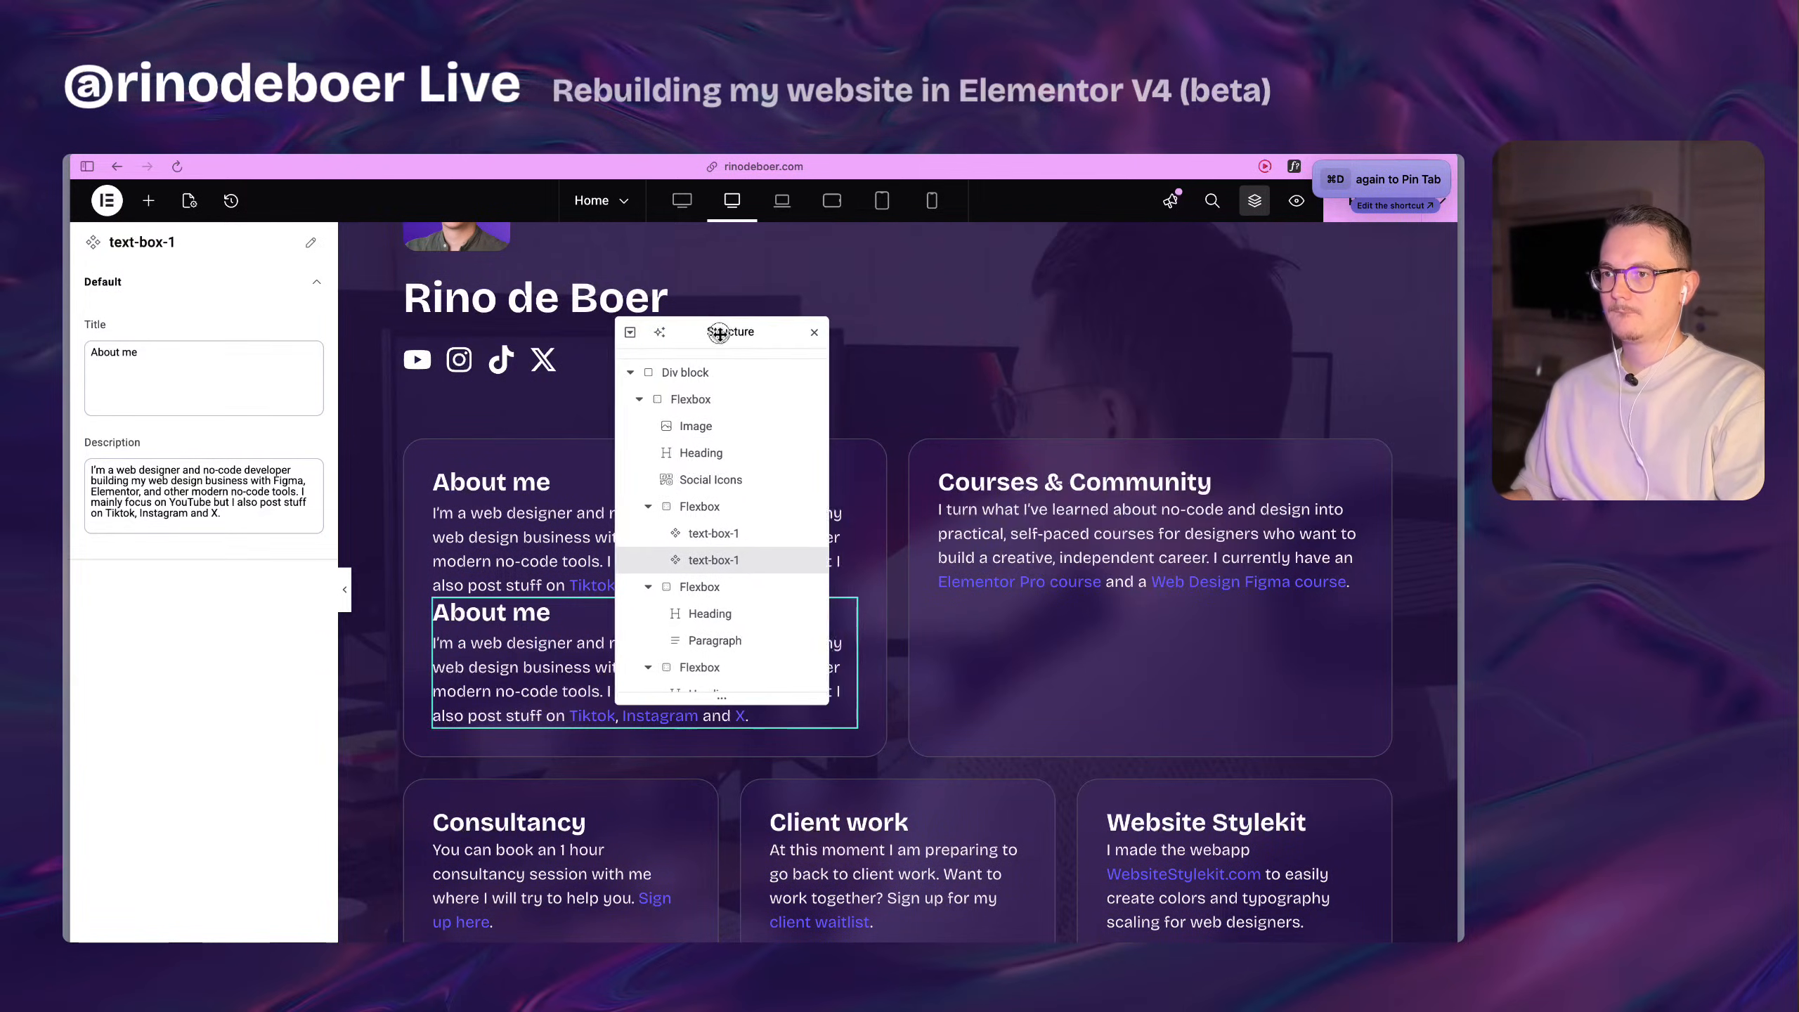
left_click_drag(730, 562, 740, 601)
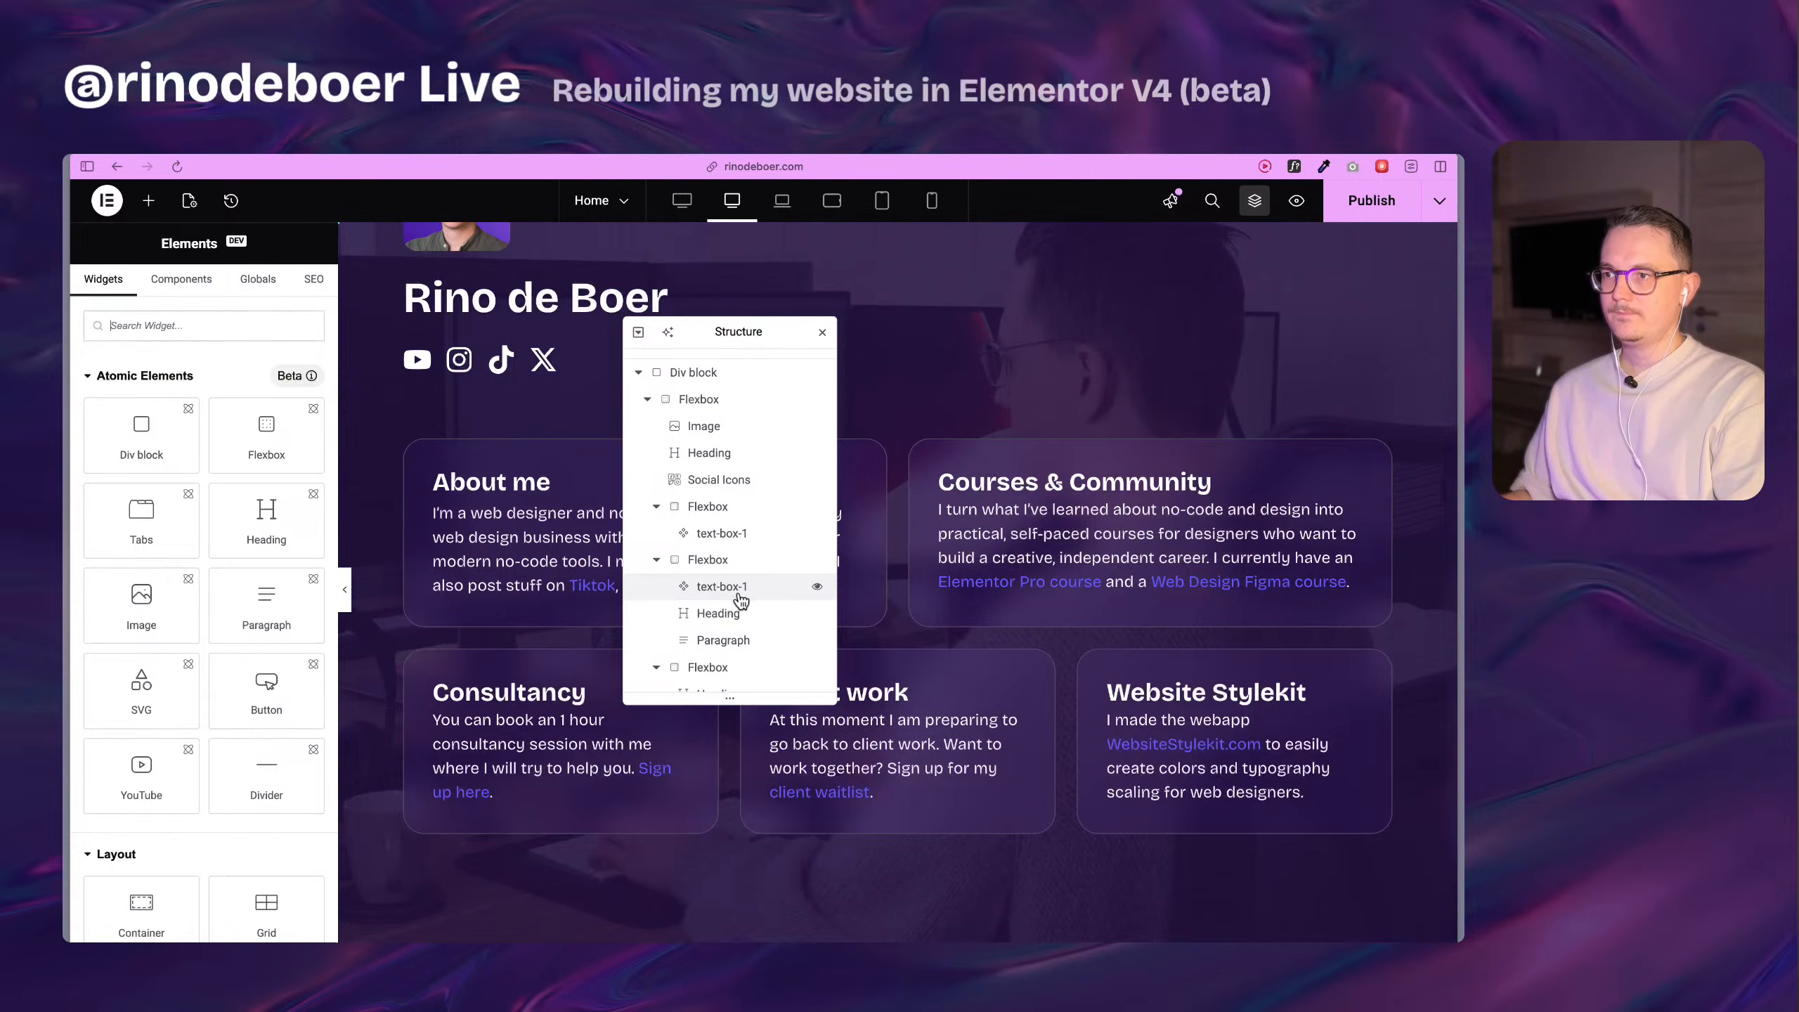
Copy the Courses & Community heading's text into the Title property of the text-box-1 instance in the same card.
left_click(736, 613)
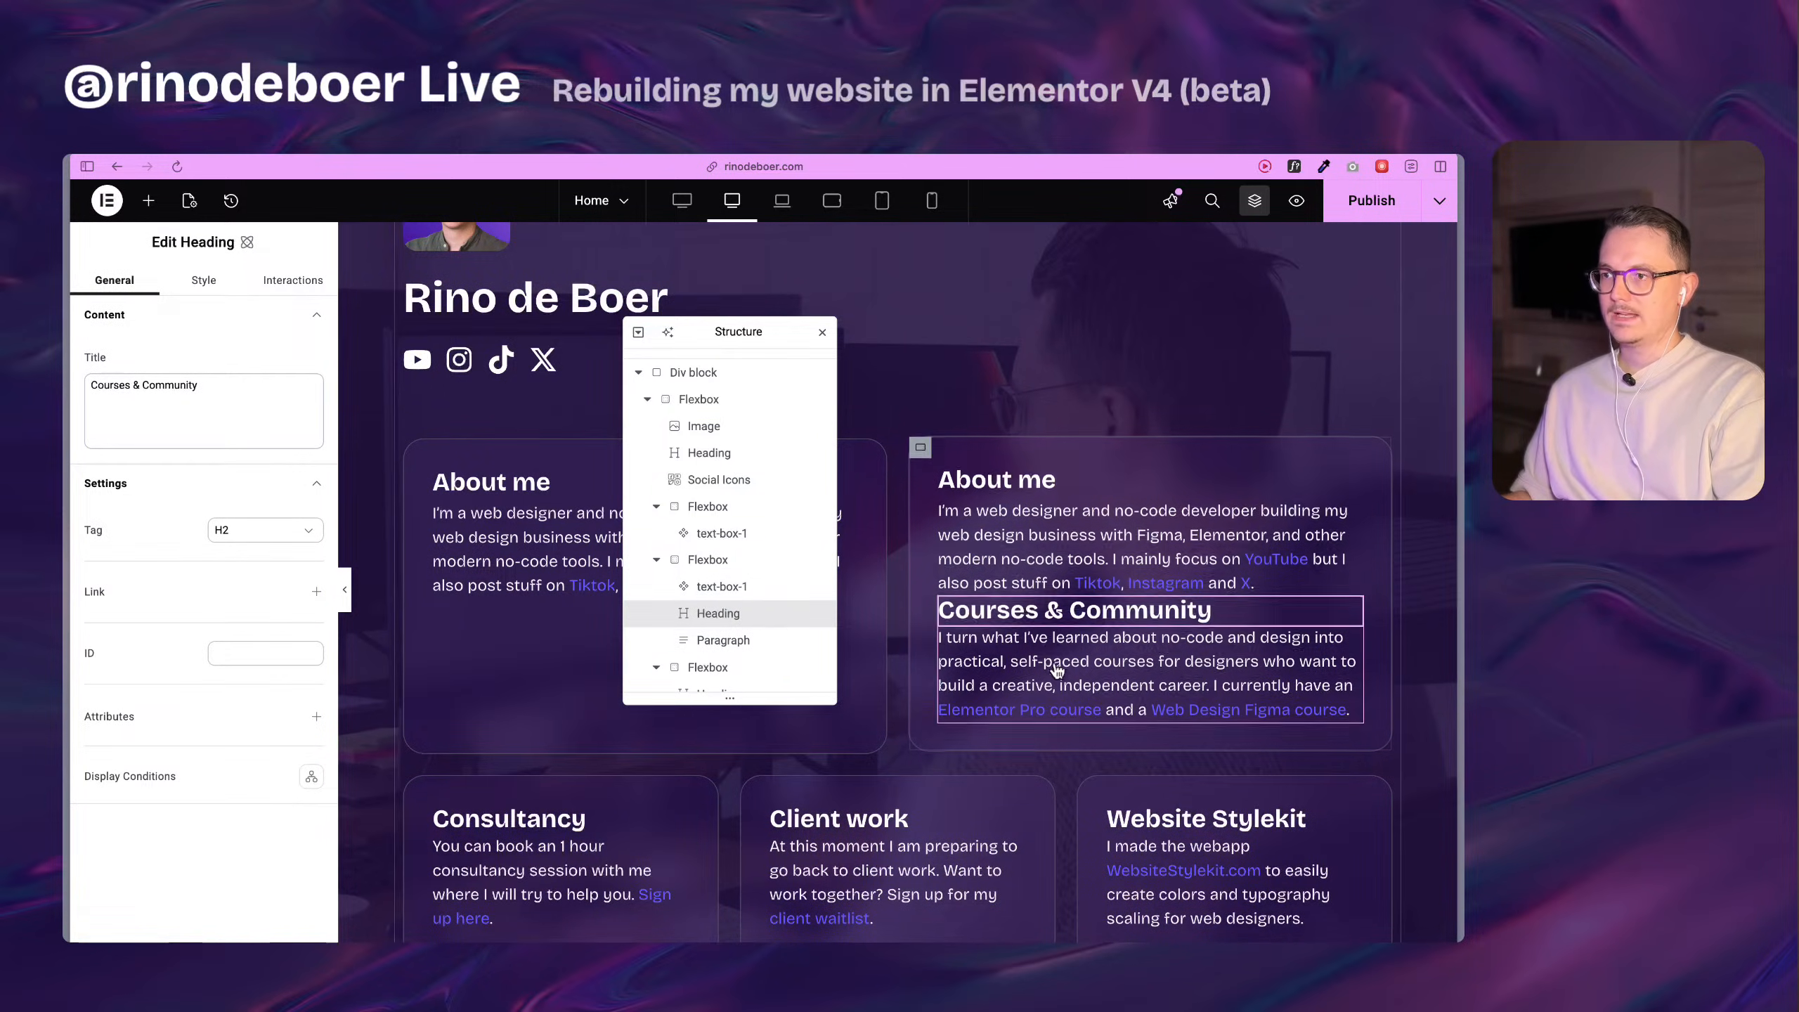
left_click(747, 641)
left_click(748, 619)
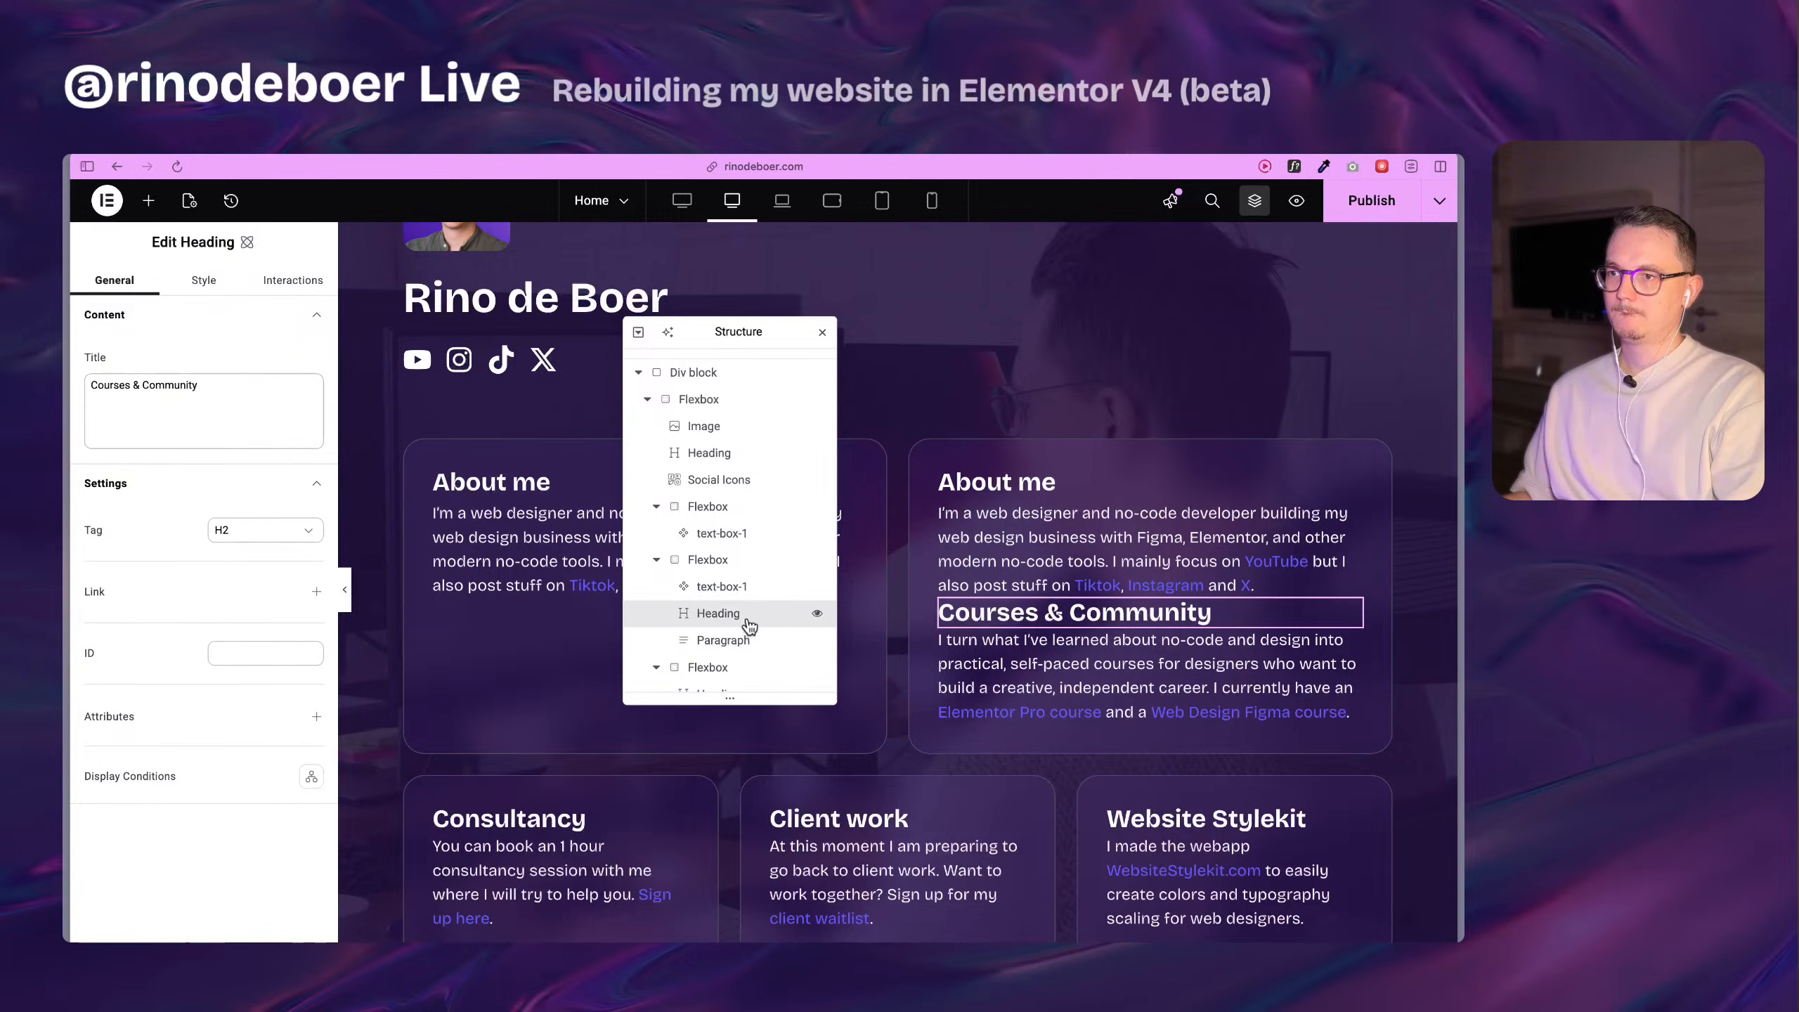
left_click(752, 589)
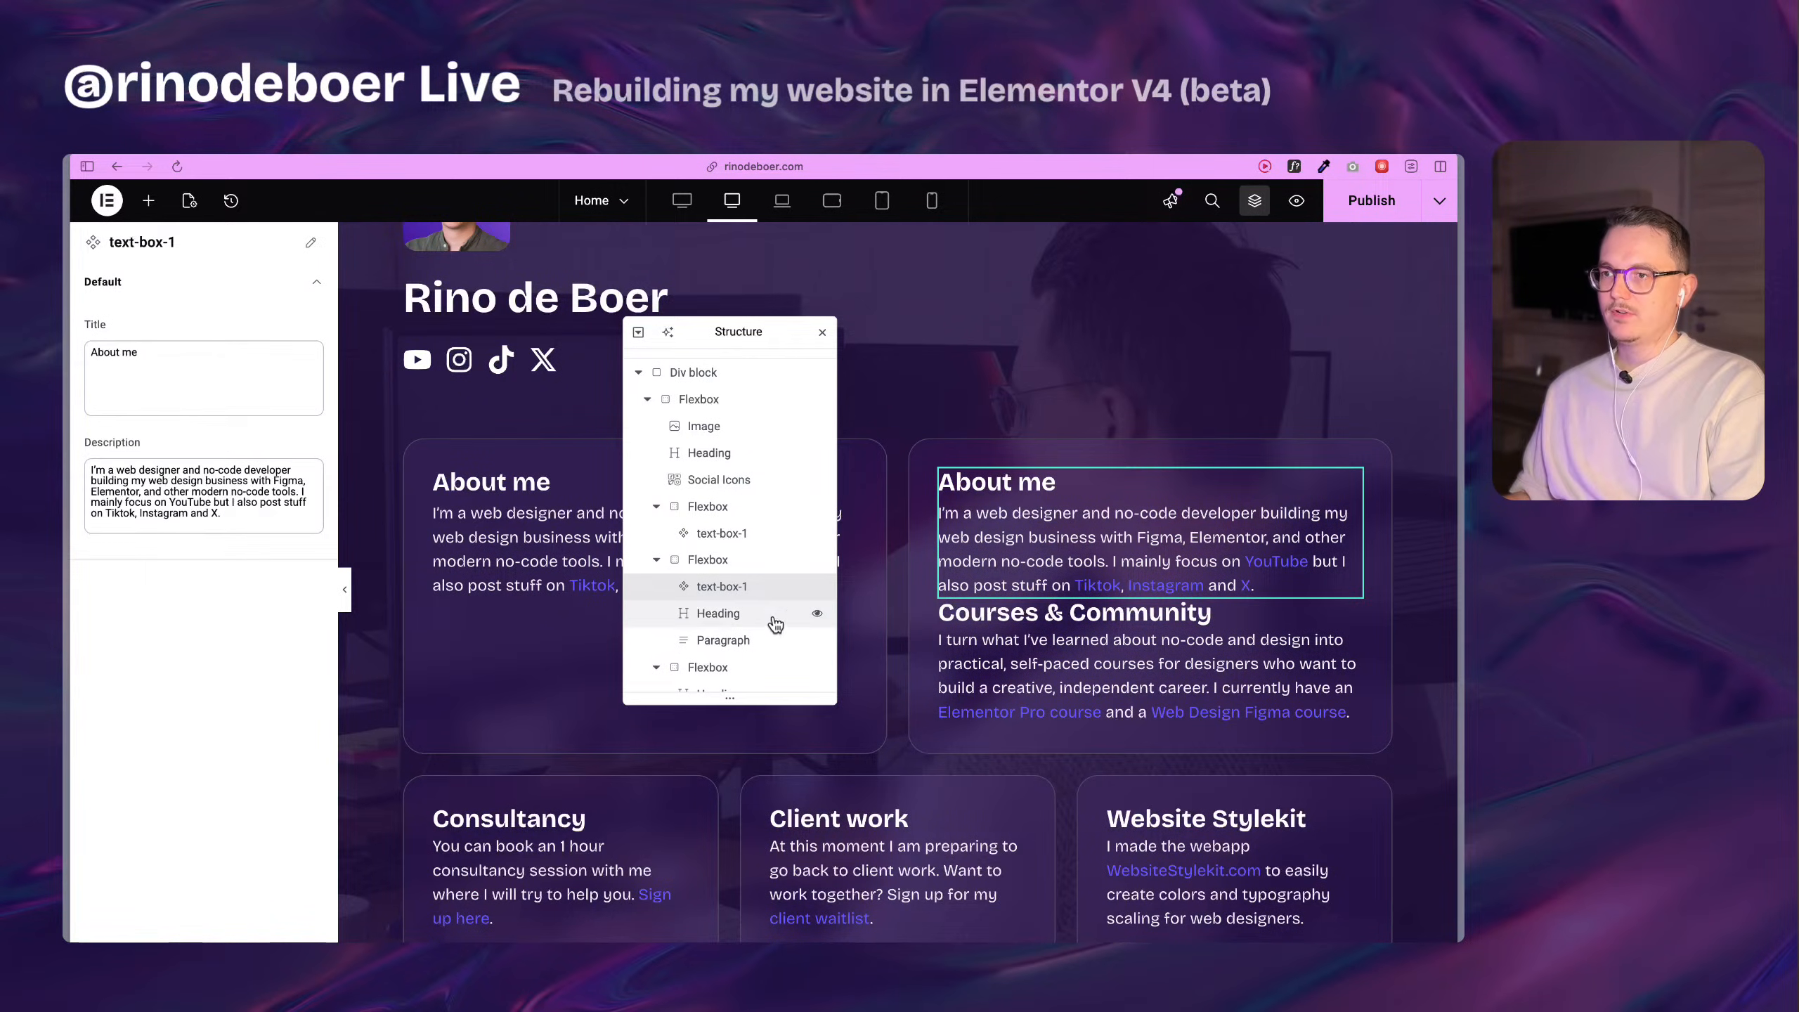
left_click(753, 613)
left_click(201, 403)
key("super+a")
key("super+c")
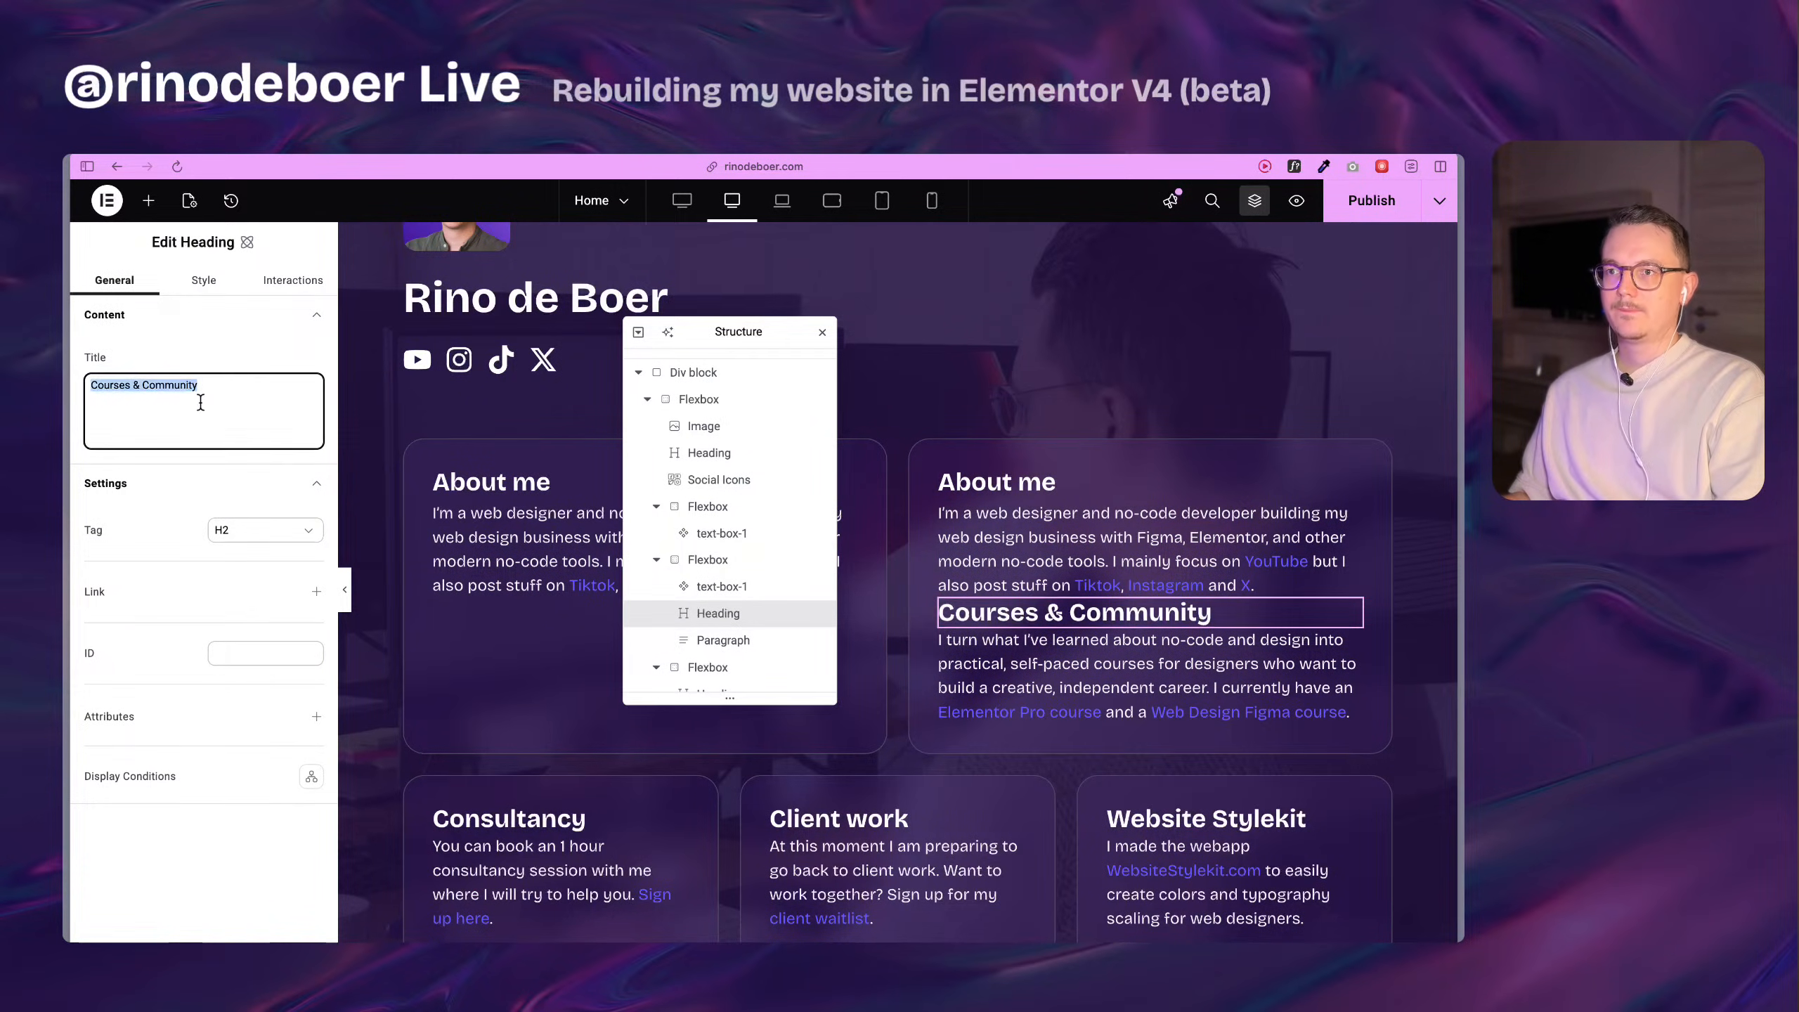
left_click(723, 586)
left_click(166, 389)
key("super+a")
key("super+v")
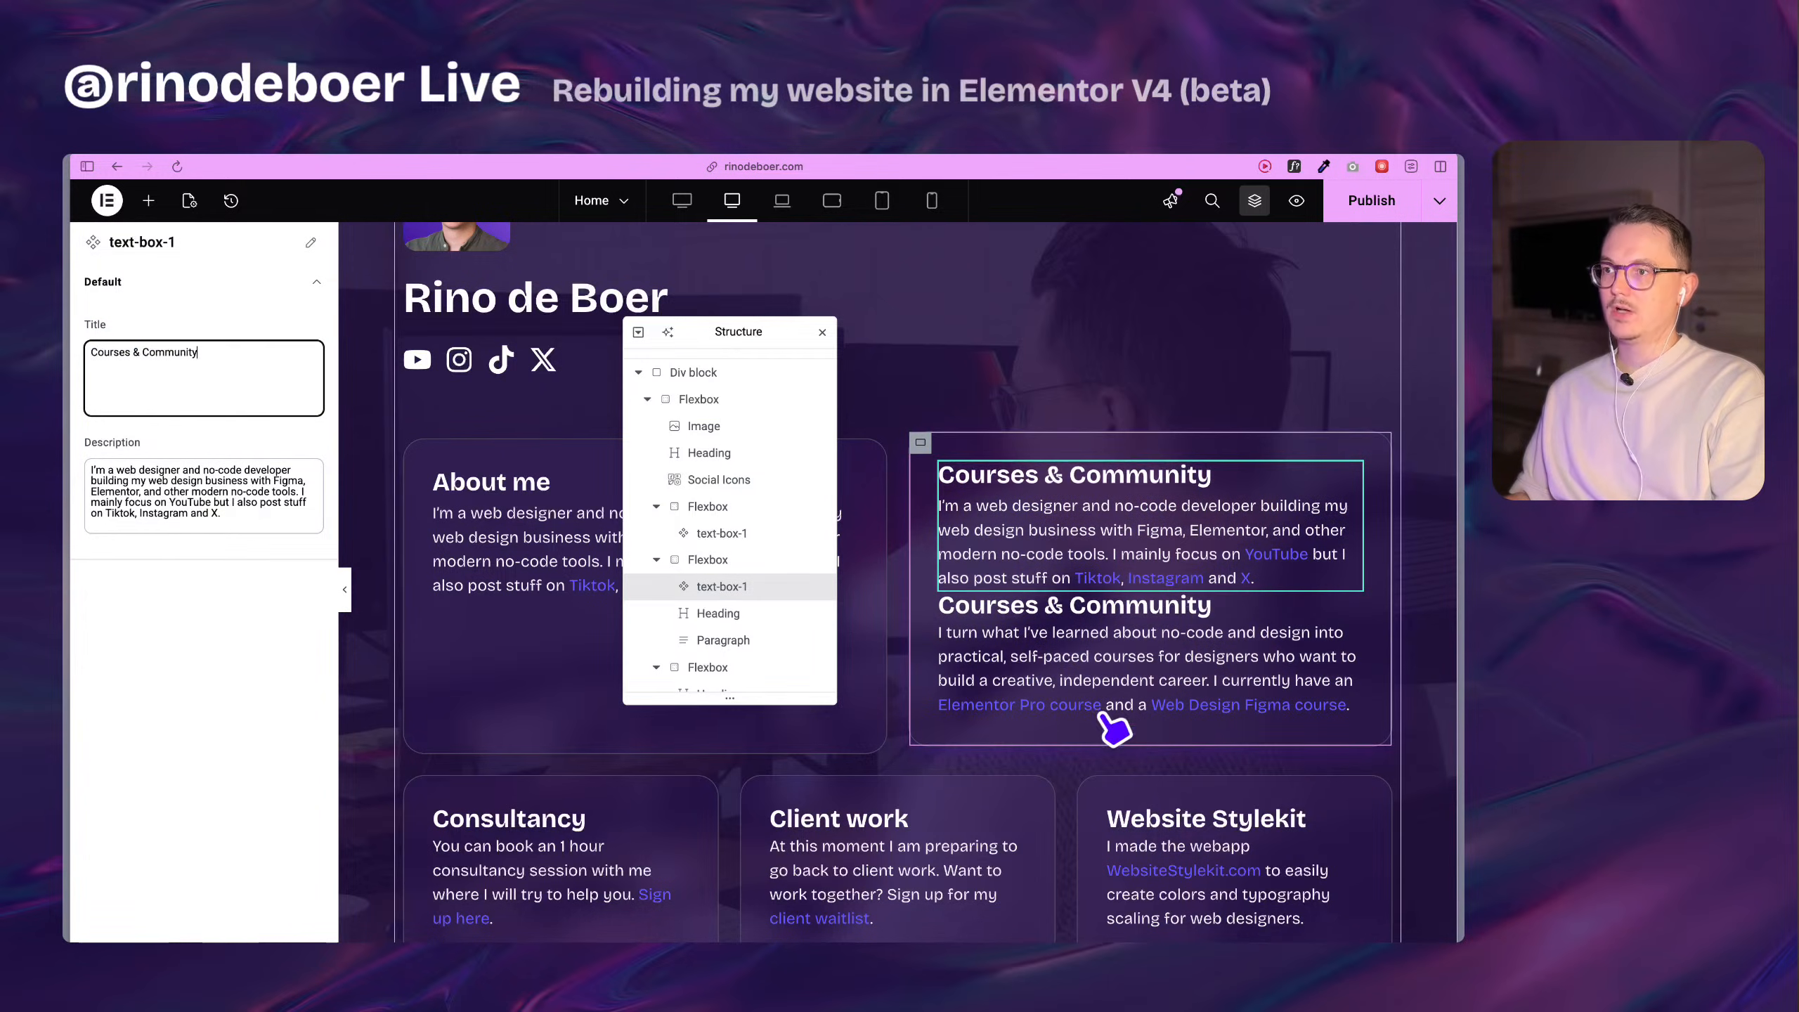
Replace the instance's Description with the text copied from the Courses & Community card's original paragraph, links included.
left_click(1084, 670)
left_click(177, 437)
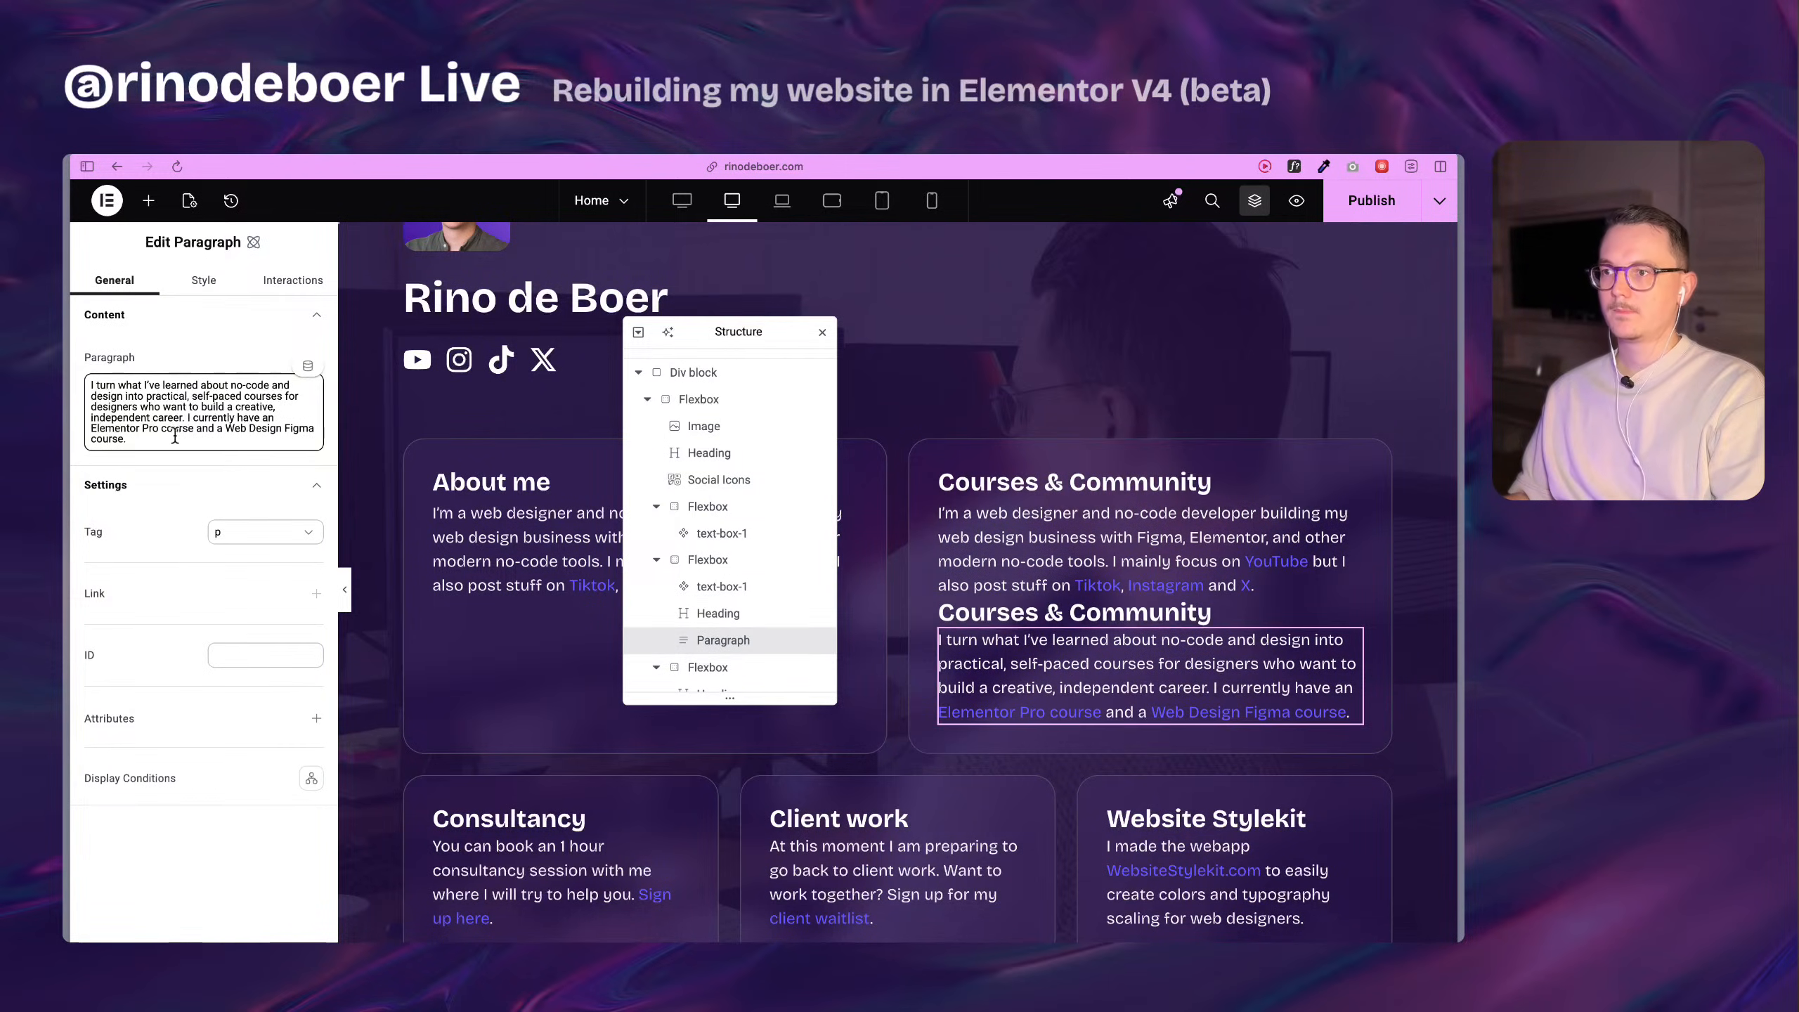
key("super+a")
key("super+c")
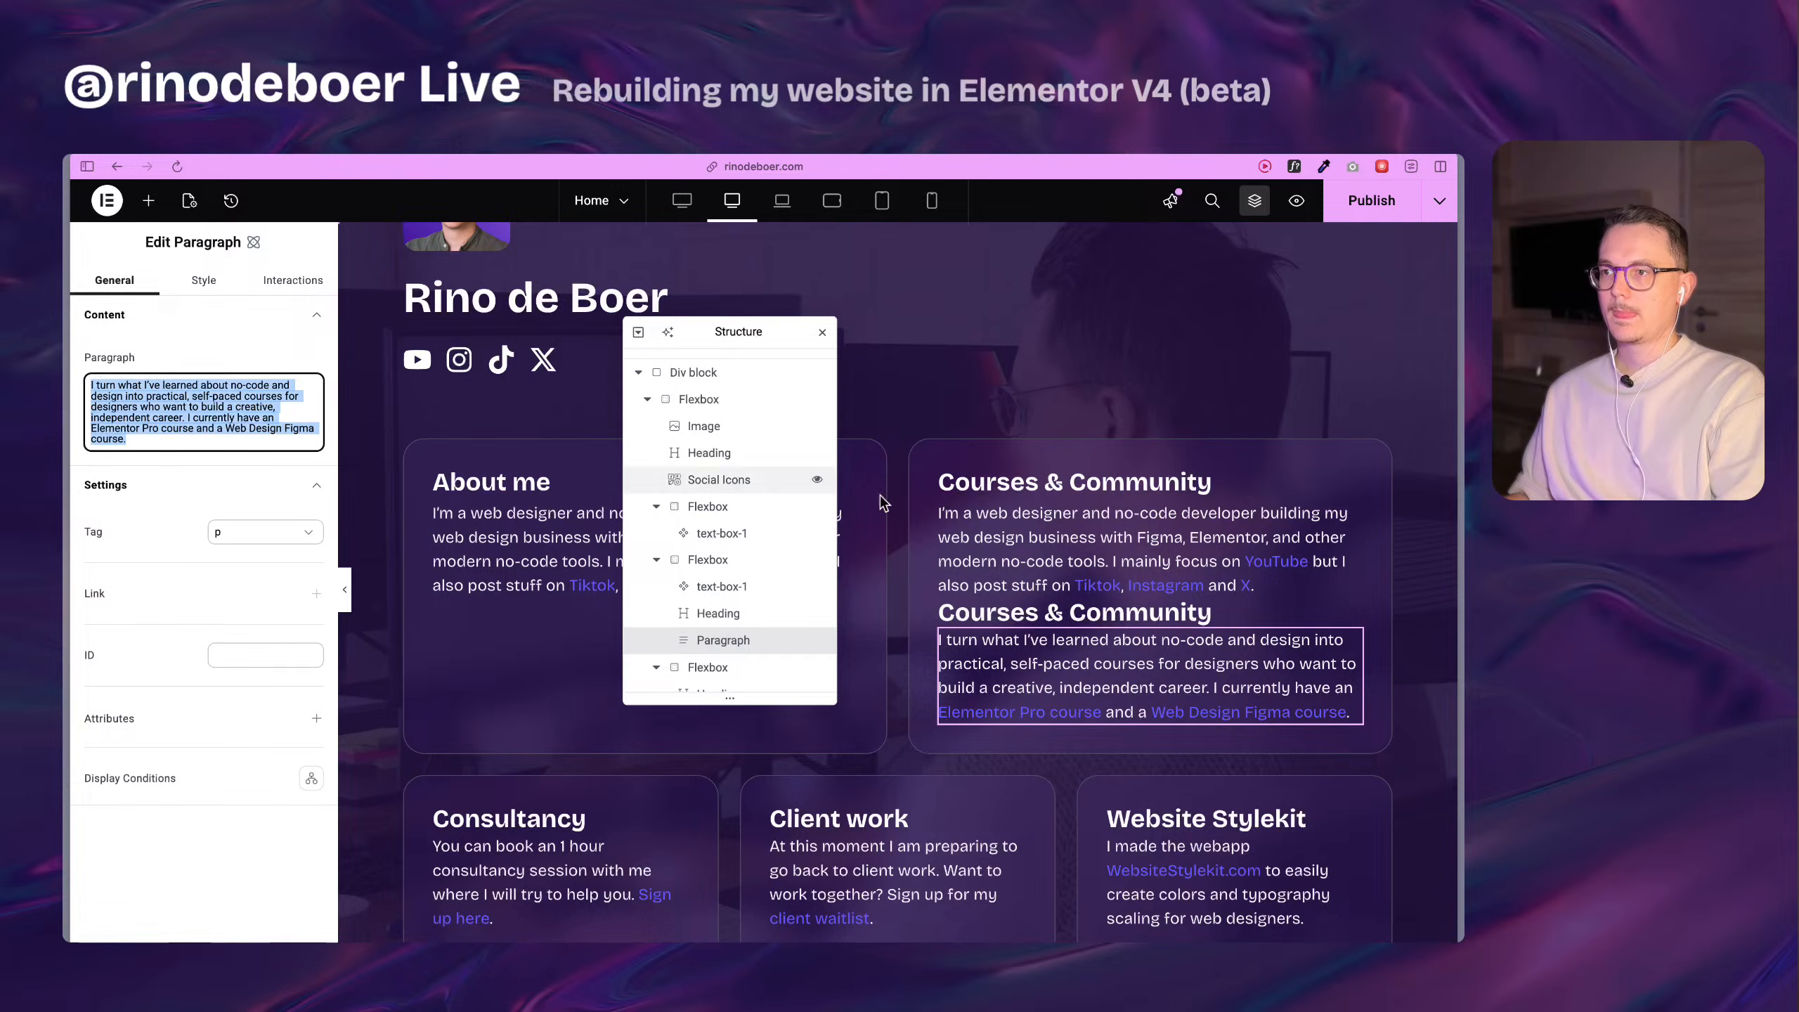
left_click(941, 541)
left_click(272, 512)
key("super+a")
key("super+v")
Delete the original heading and paragraph from the Courses & Community card, and close the Structure view.
left_click(1052, 611)
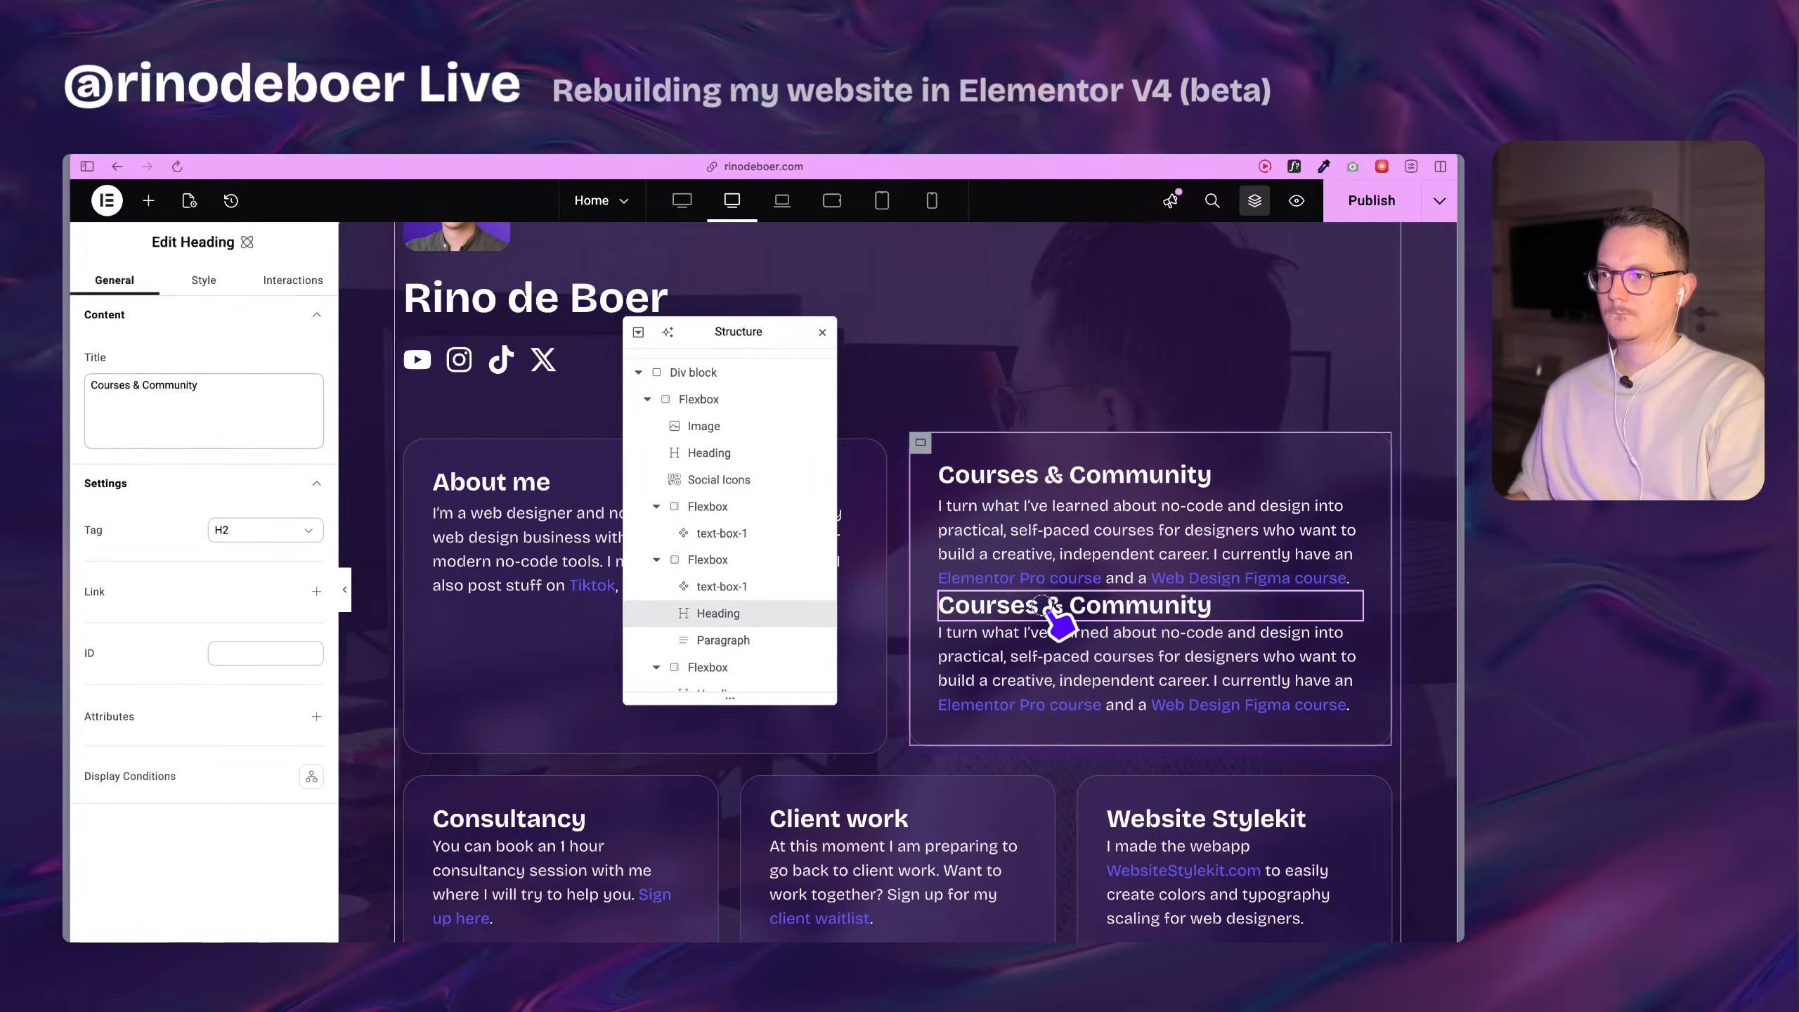
right_click(1165, 610)
left_click(1196, 932)
right_click(1110, 610)
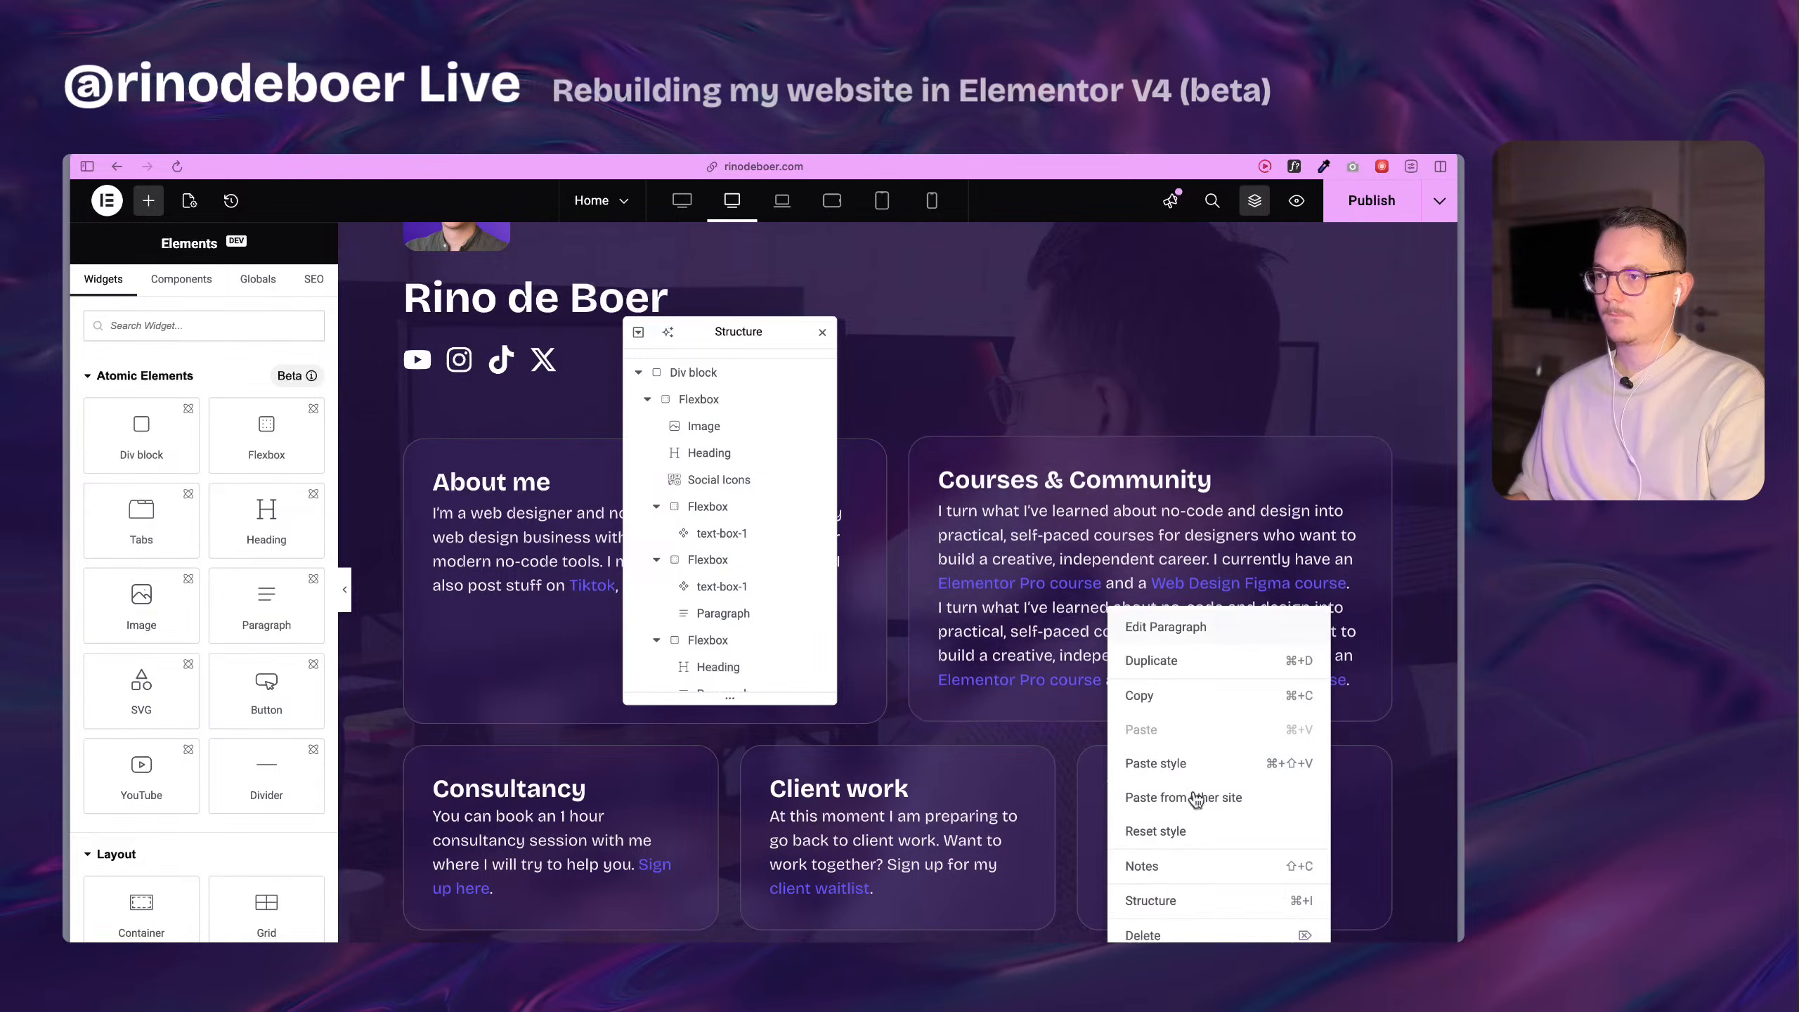
left_click(1197, 932)
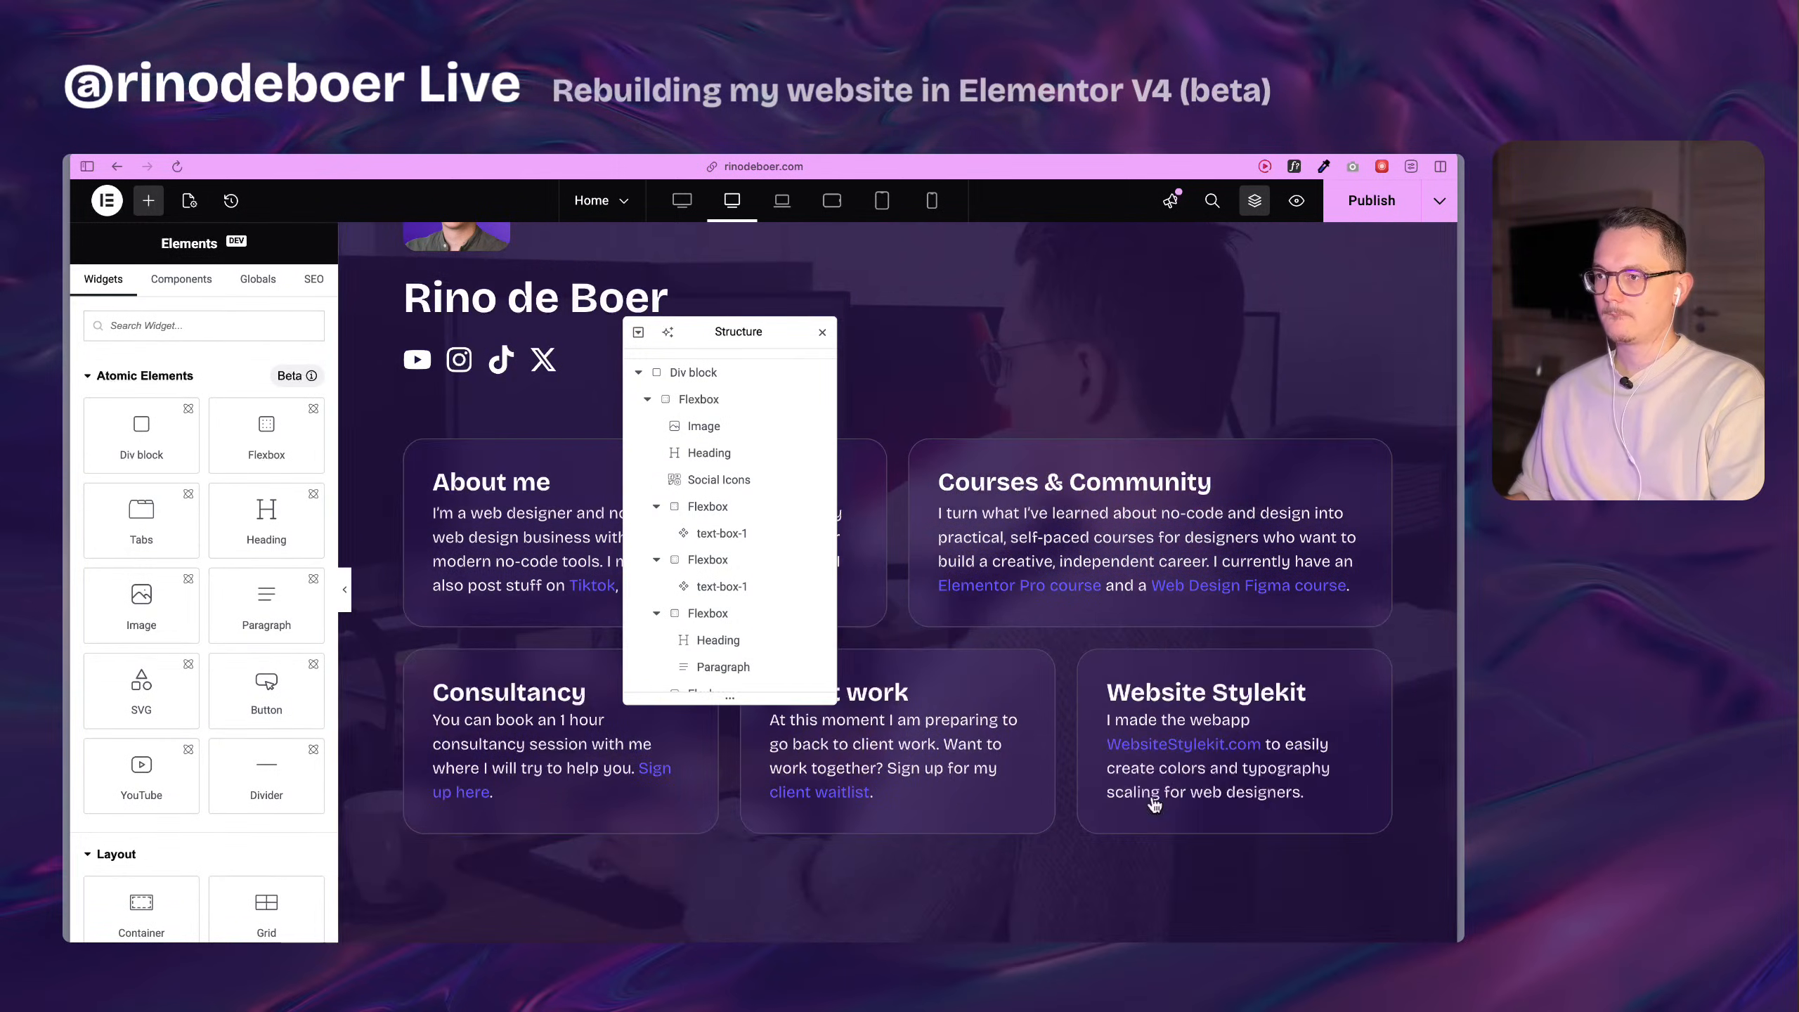
left_click(822, 335)
Inspect the properties of the Courses & Community component and the style classes of the Consultancy paragraph.
scroll(683, 550, "up", 1)
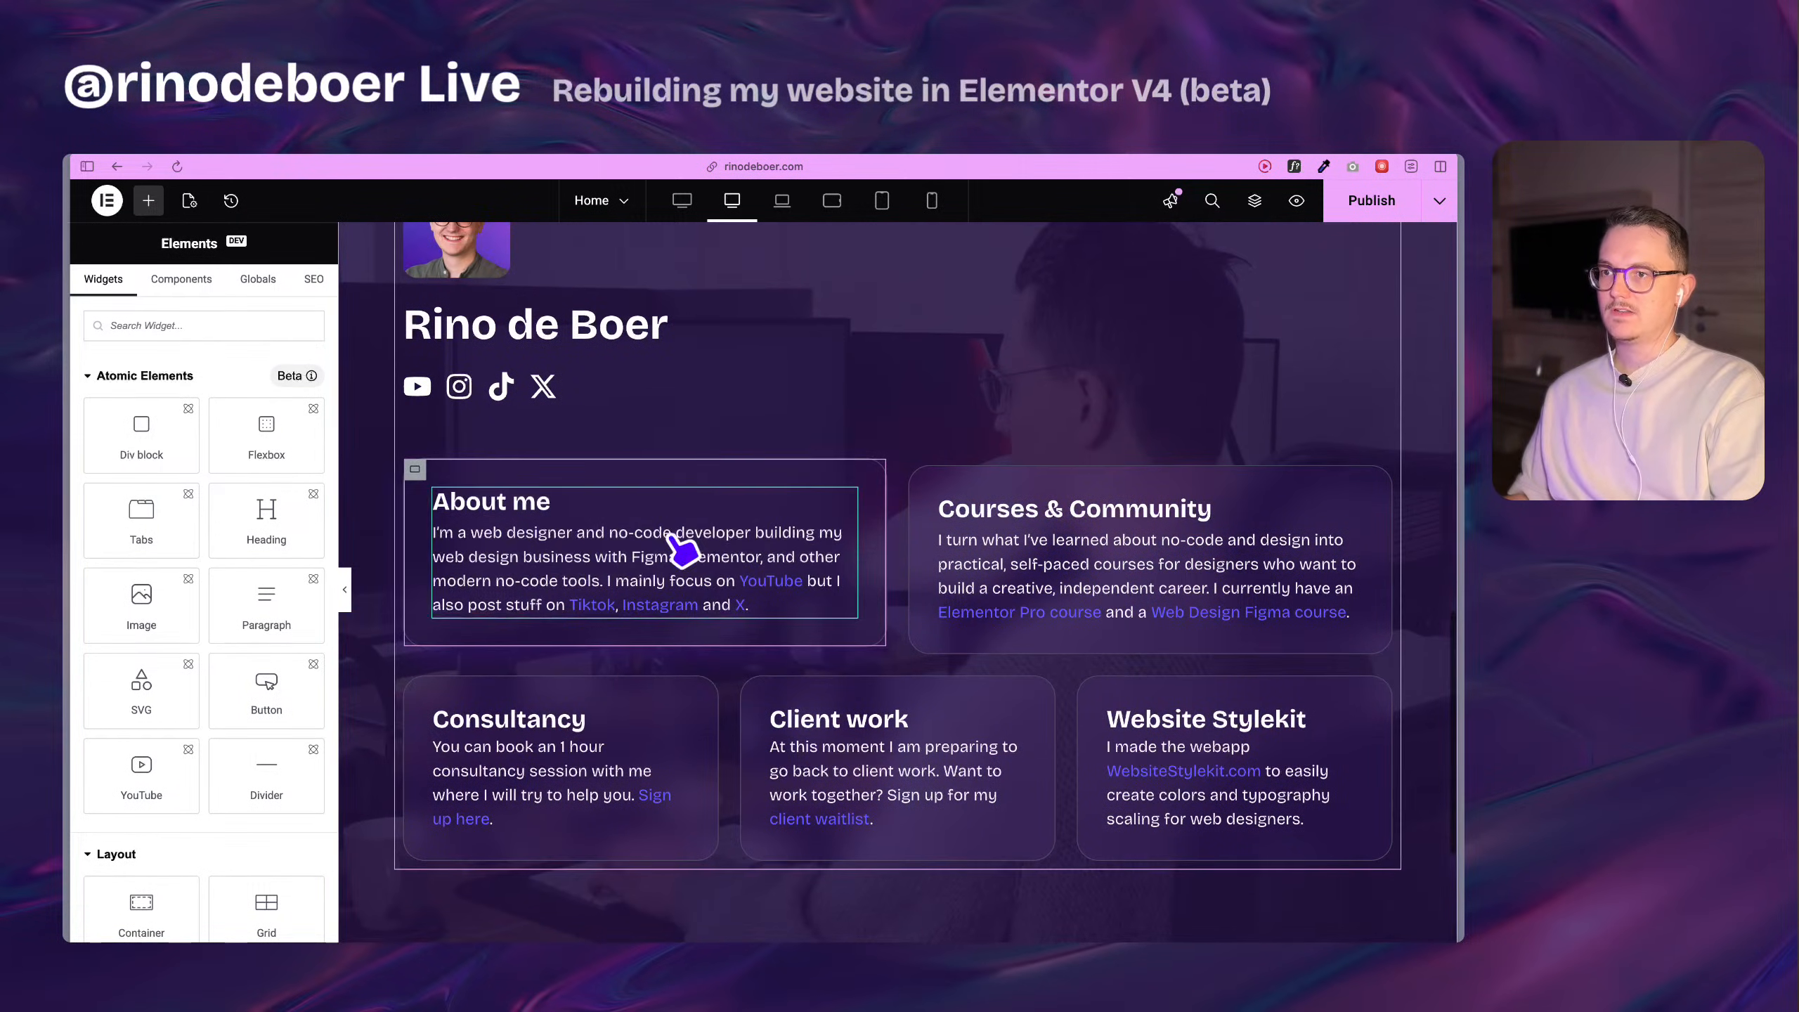
left_click(1035, 550)
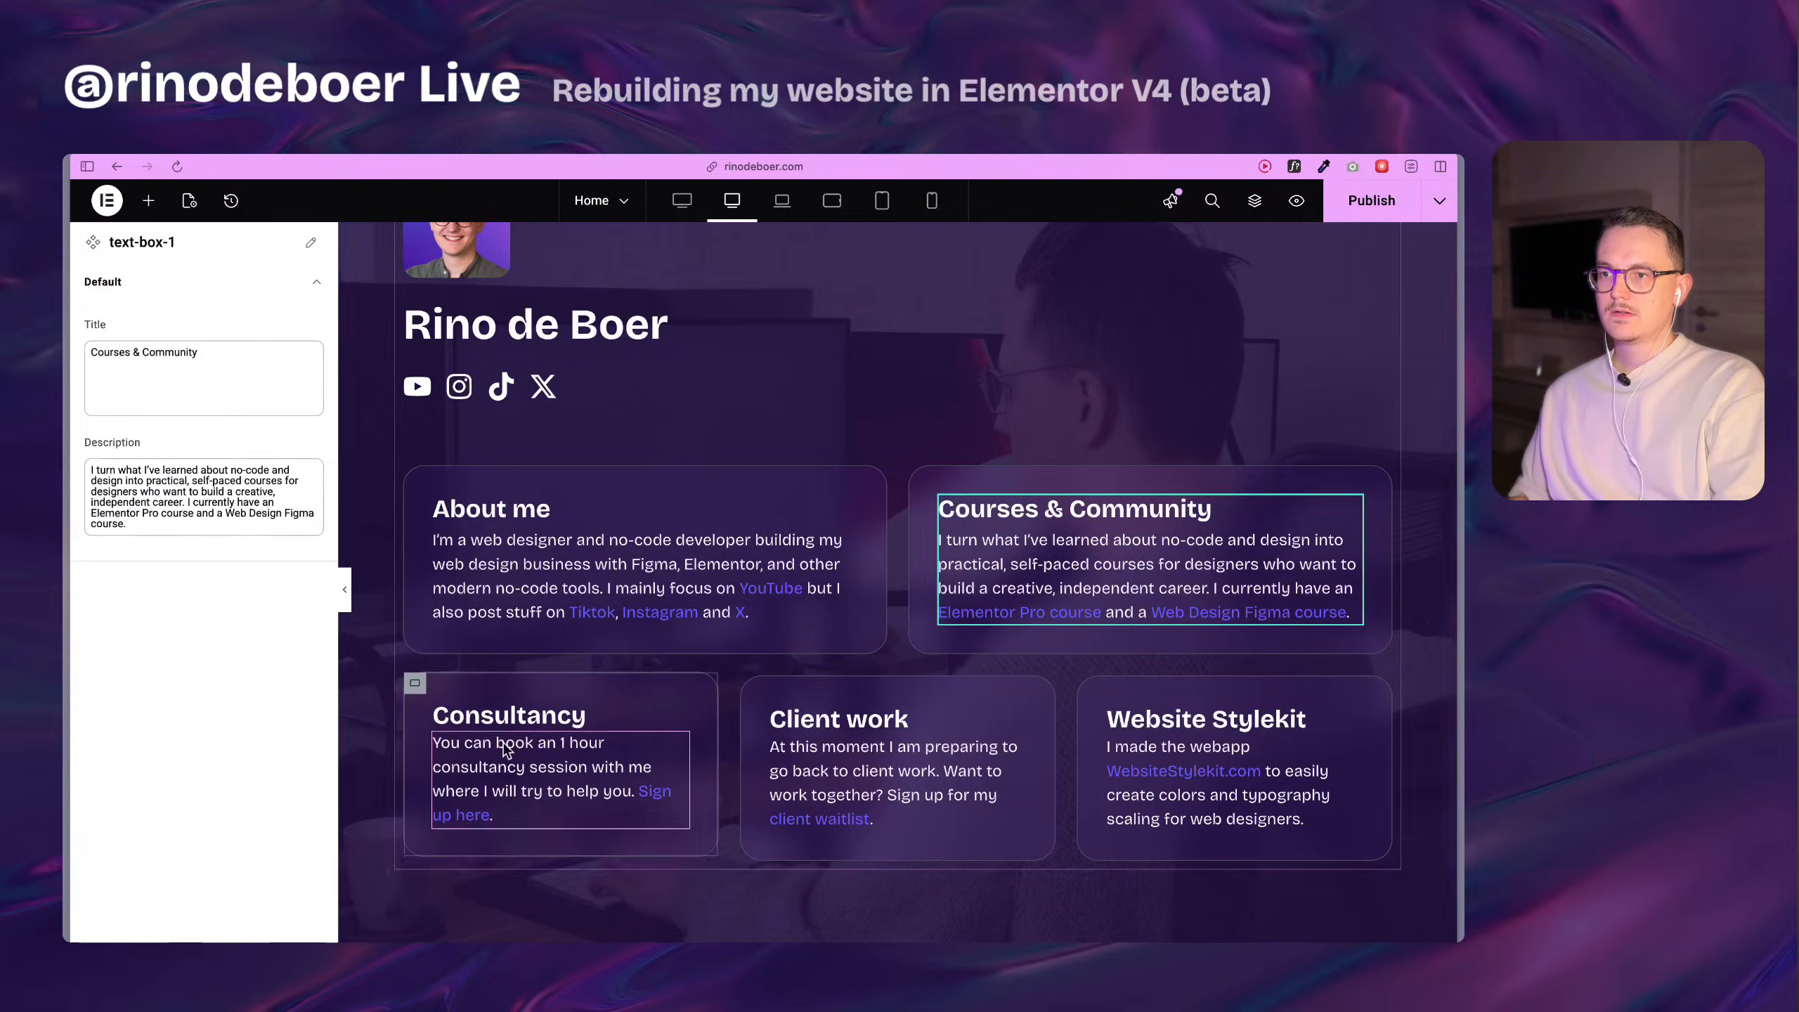
left_click(552, 715)
left_click(500, 792)
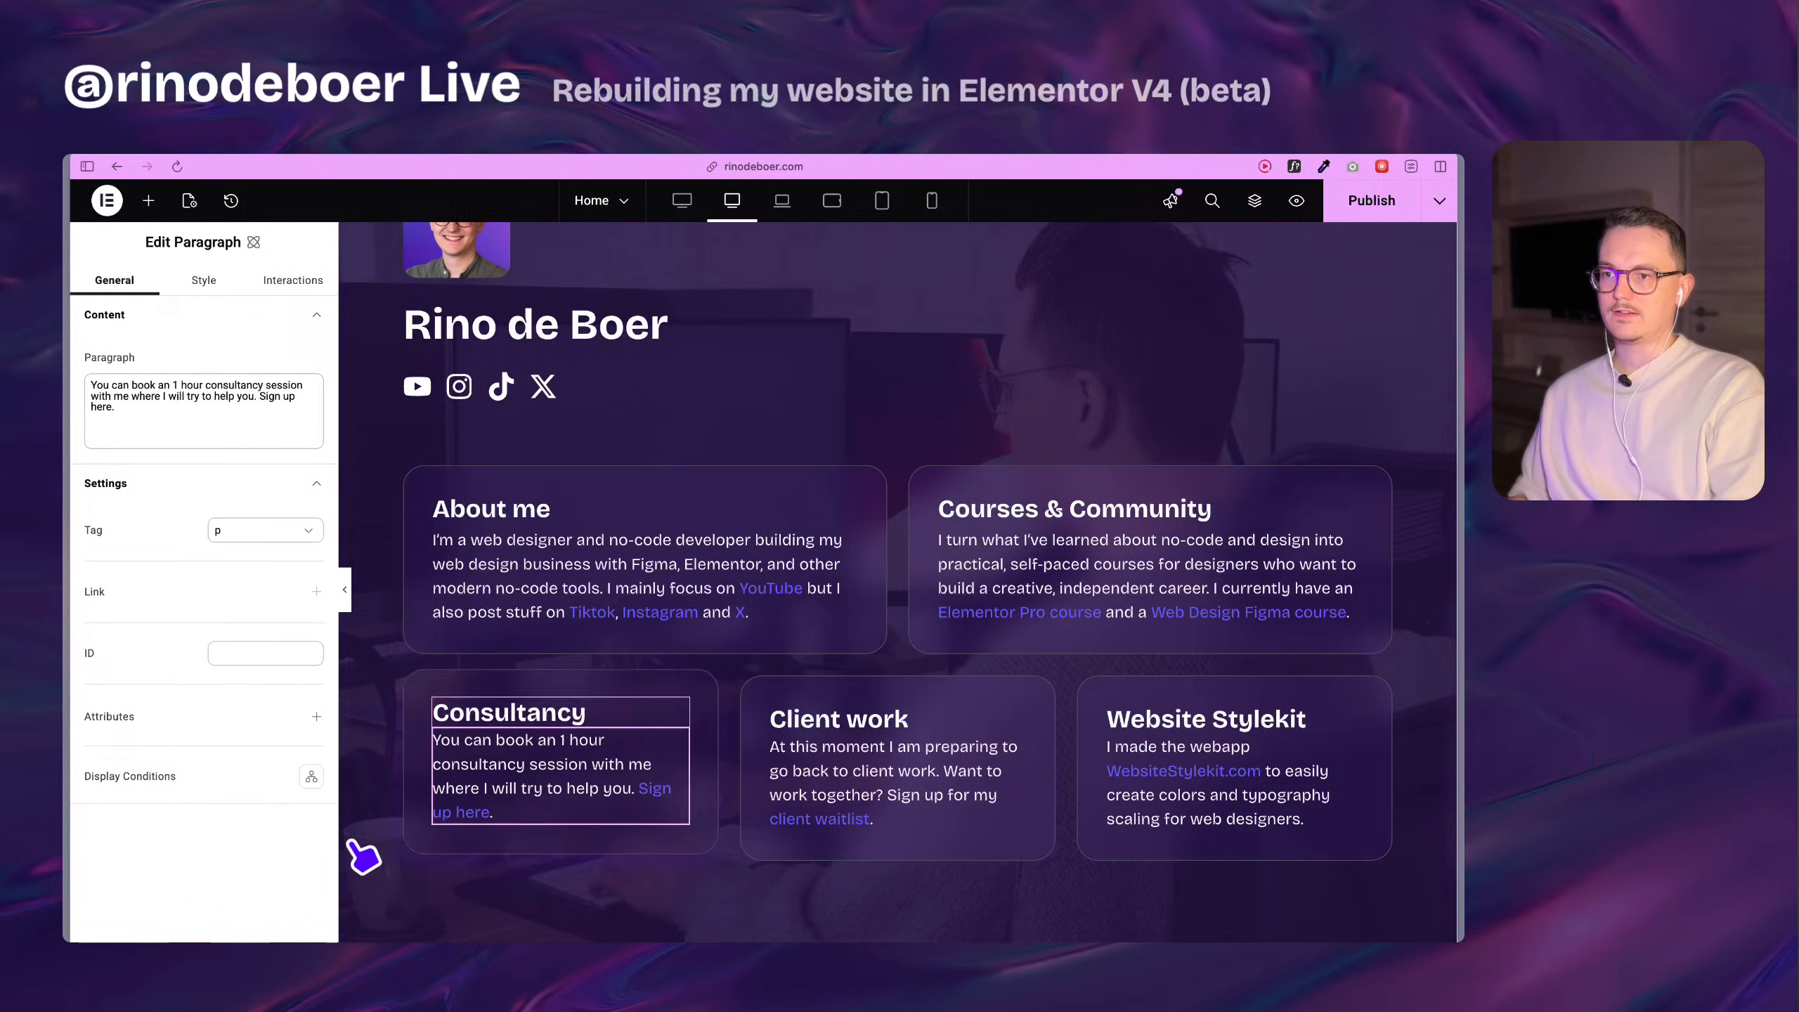
mouse_move(317, 591)
left_click(203, 280)
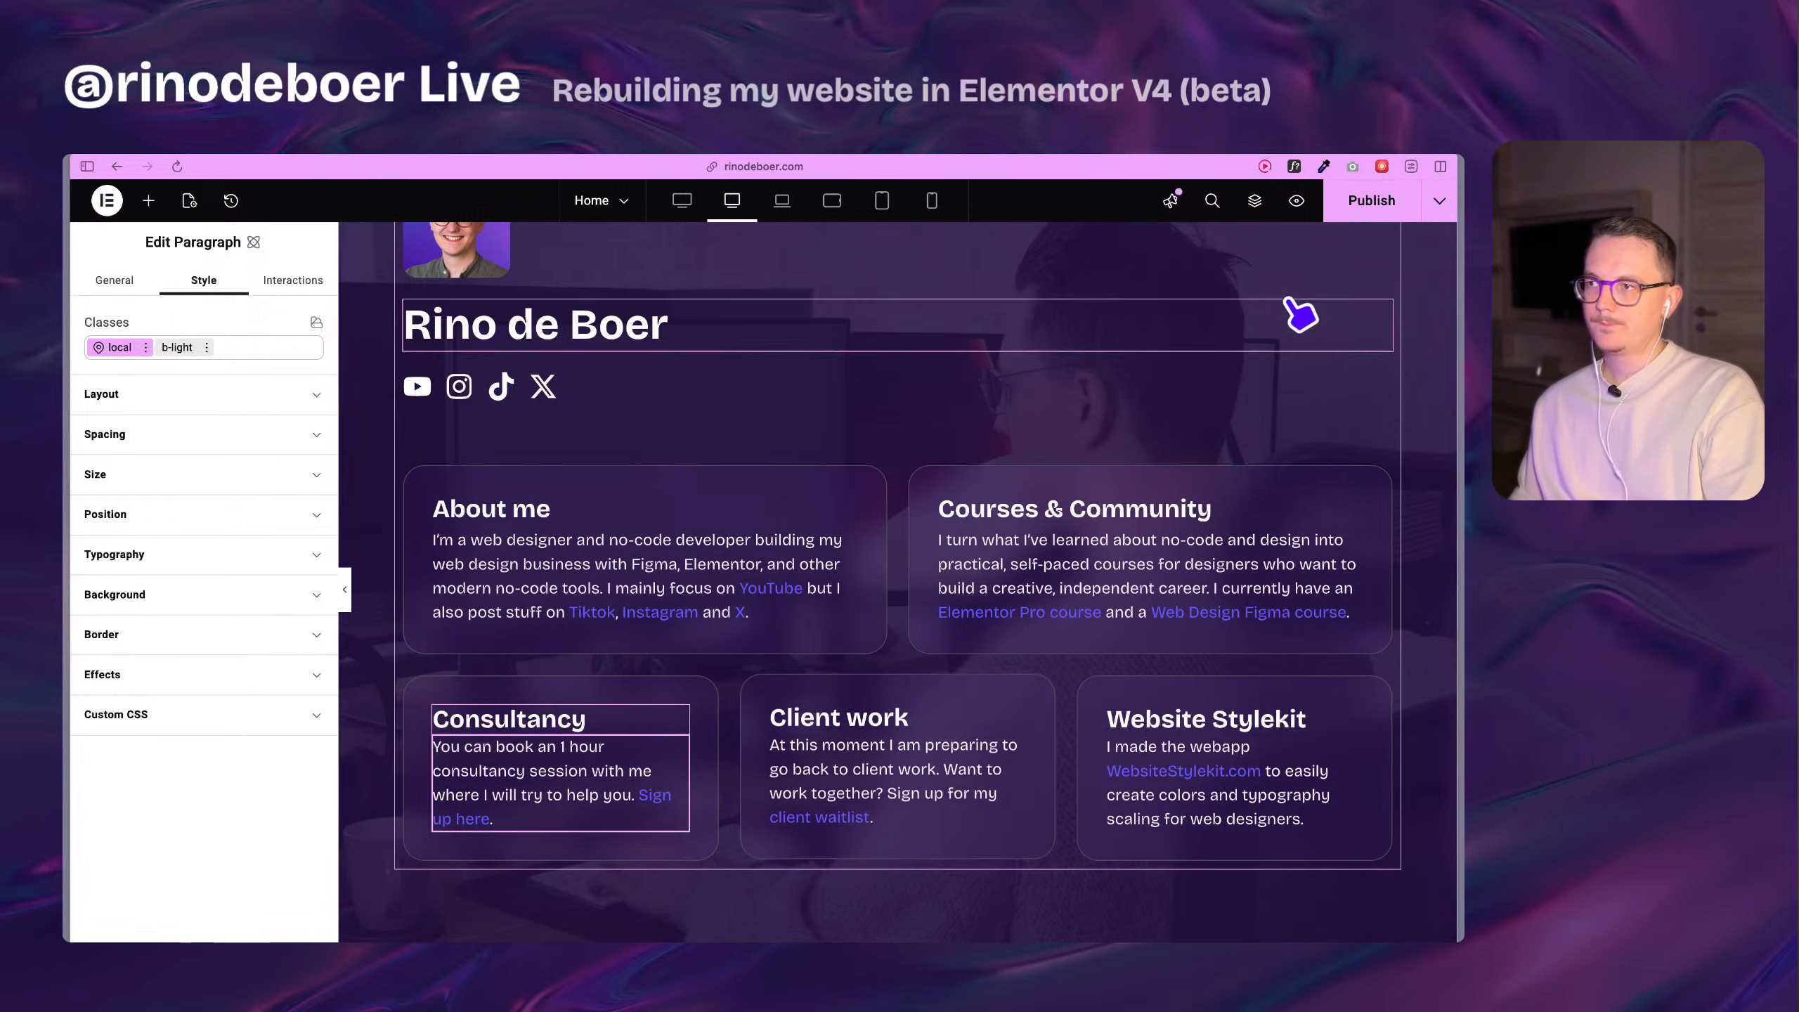
Copy the original top Container that holds the profile section and the old cards.
scroll(891, 470, "up", 7)
scroll(885, 465, "up", 9)
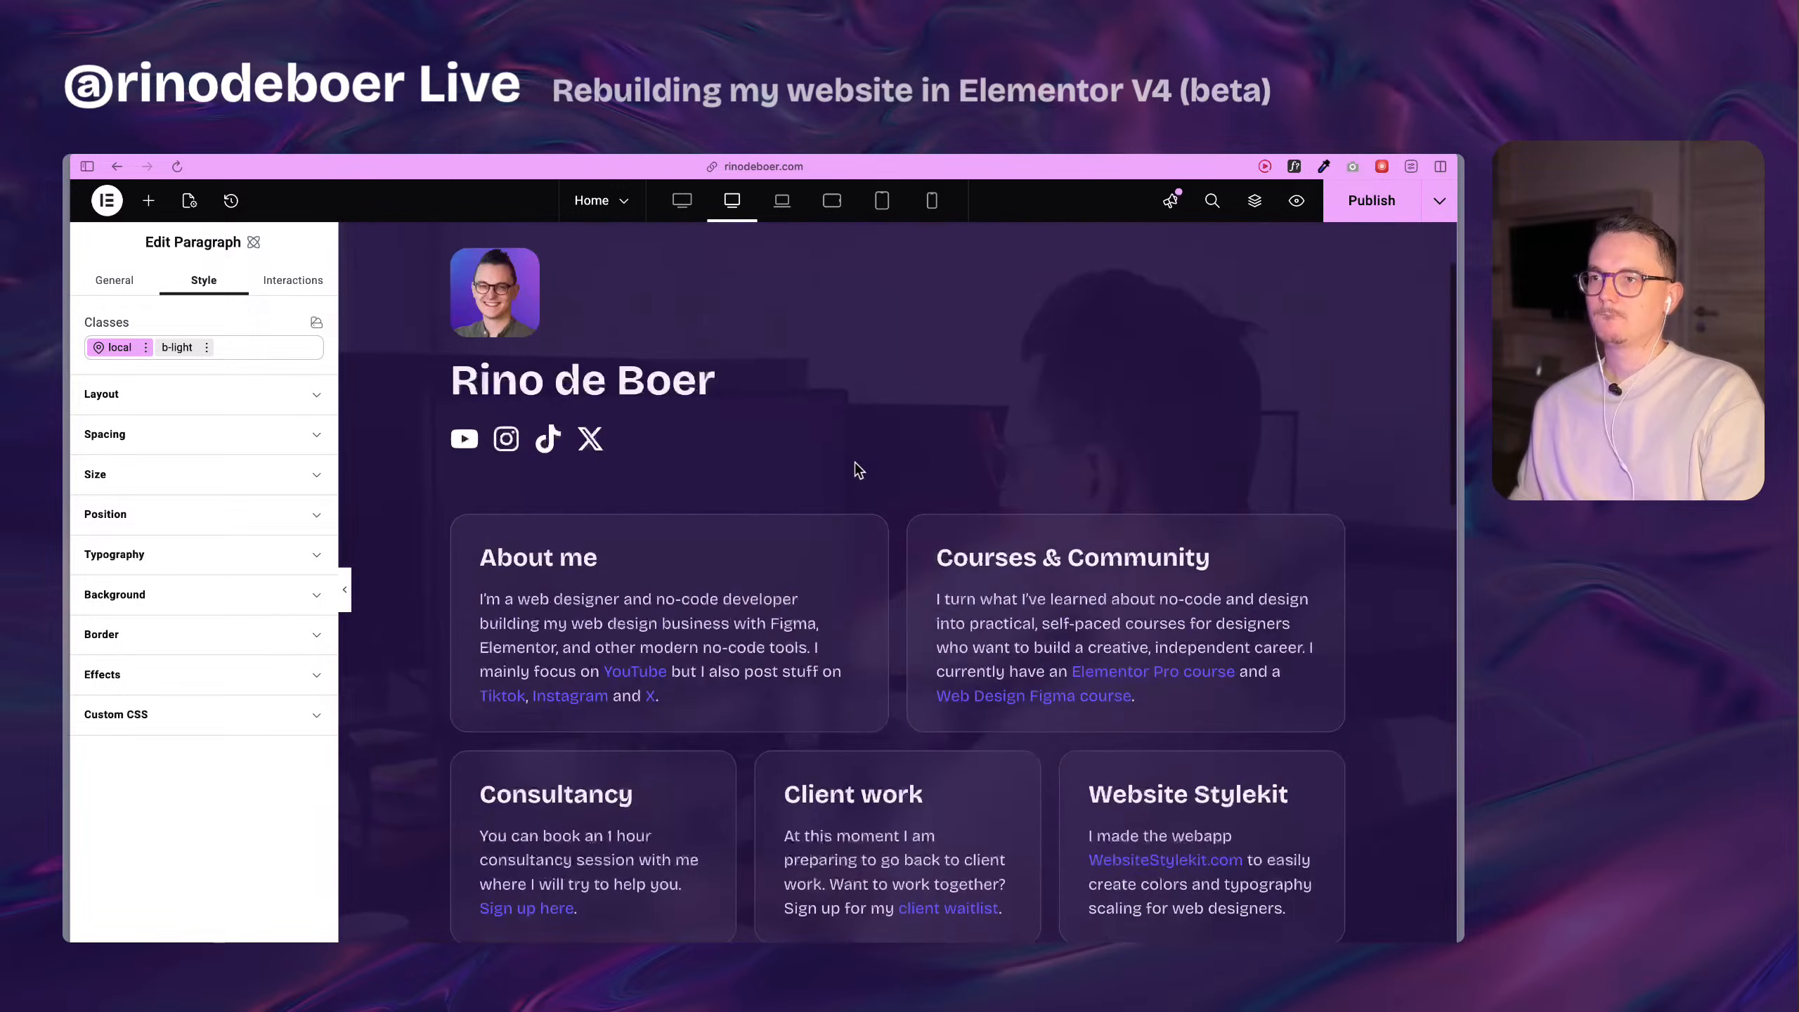
left_click(887, 236)
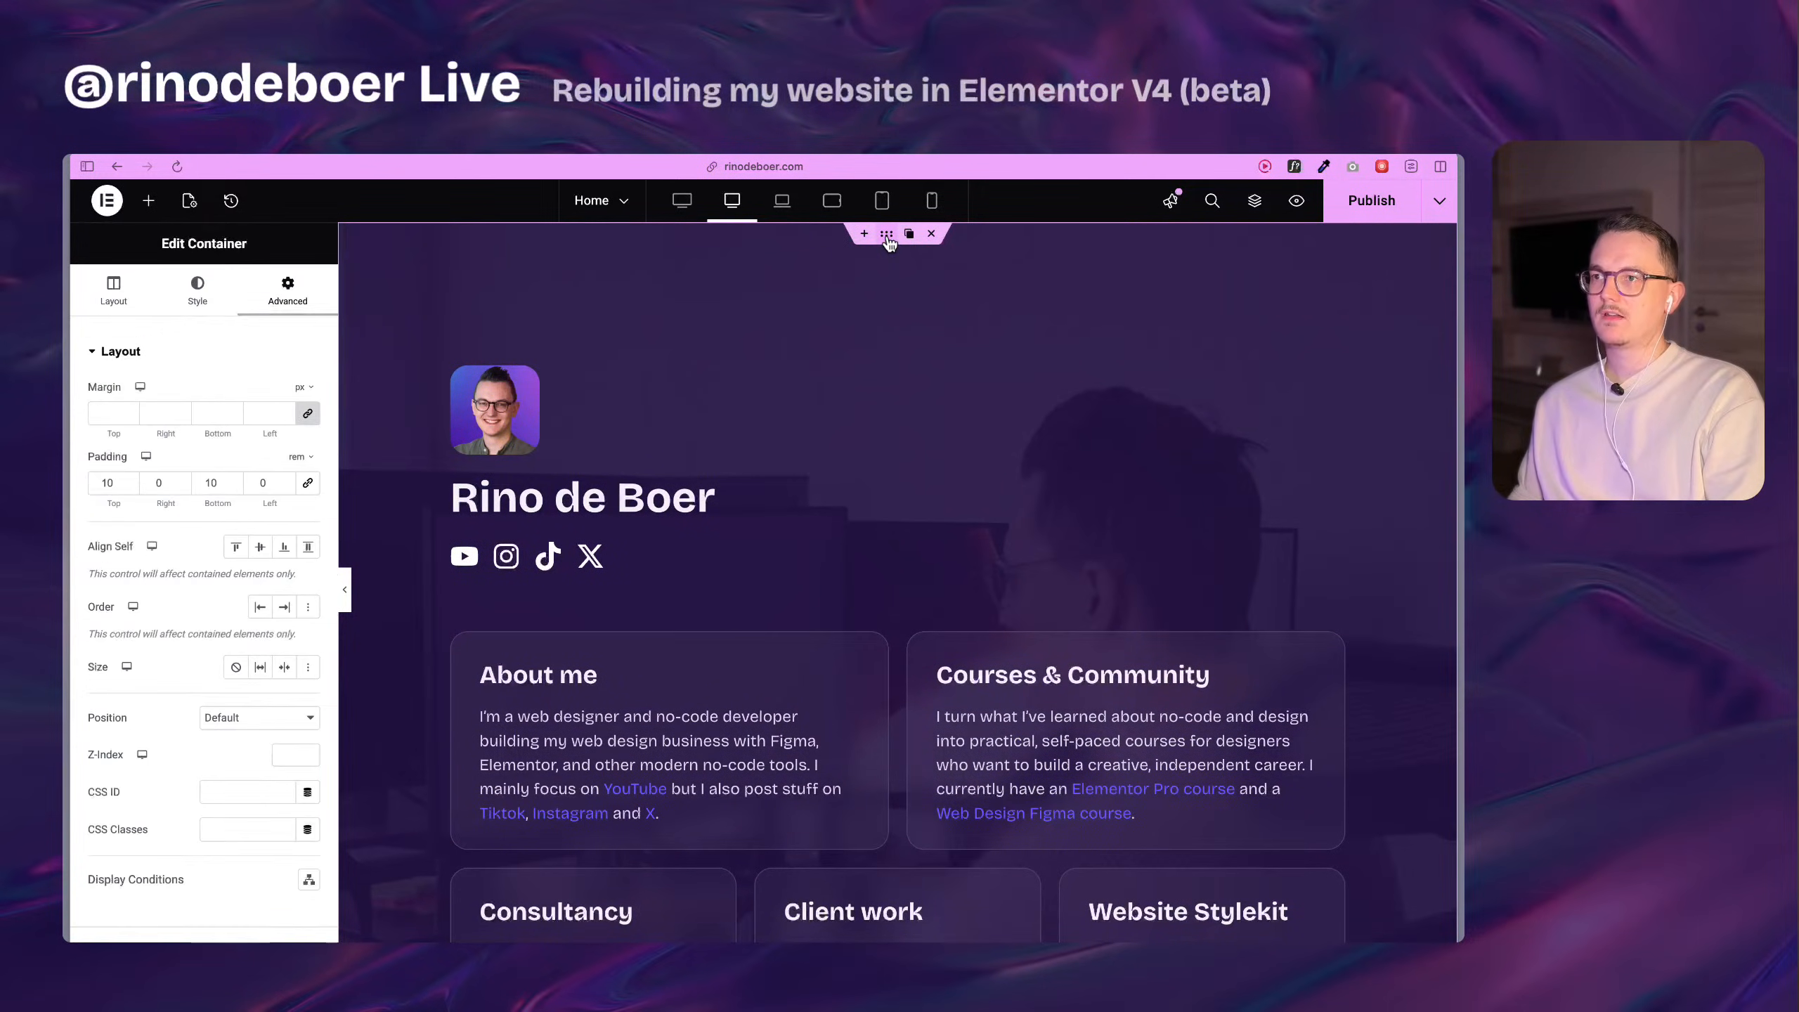
right_click(888, 238)
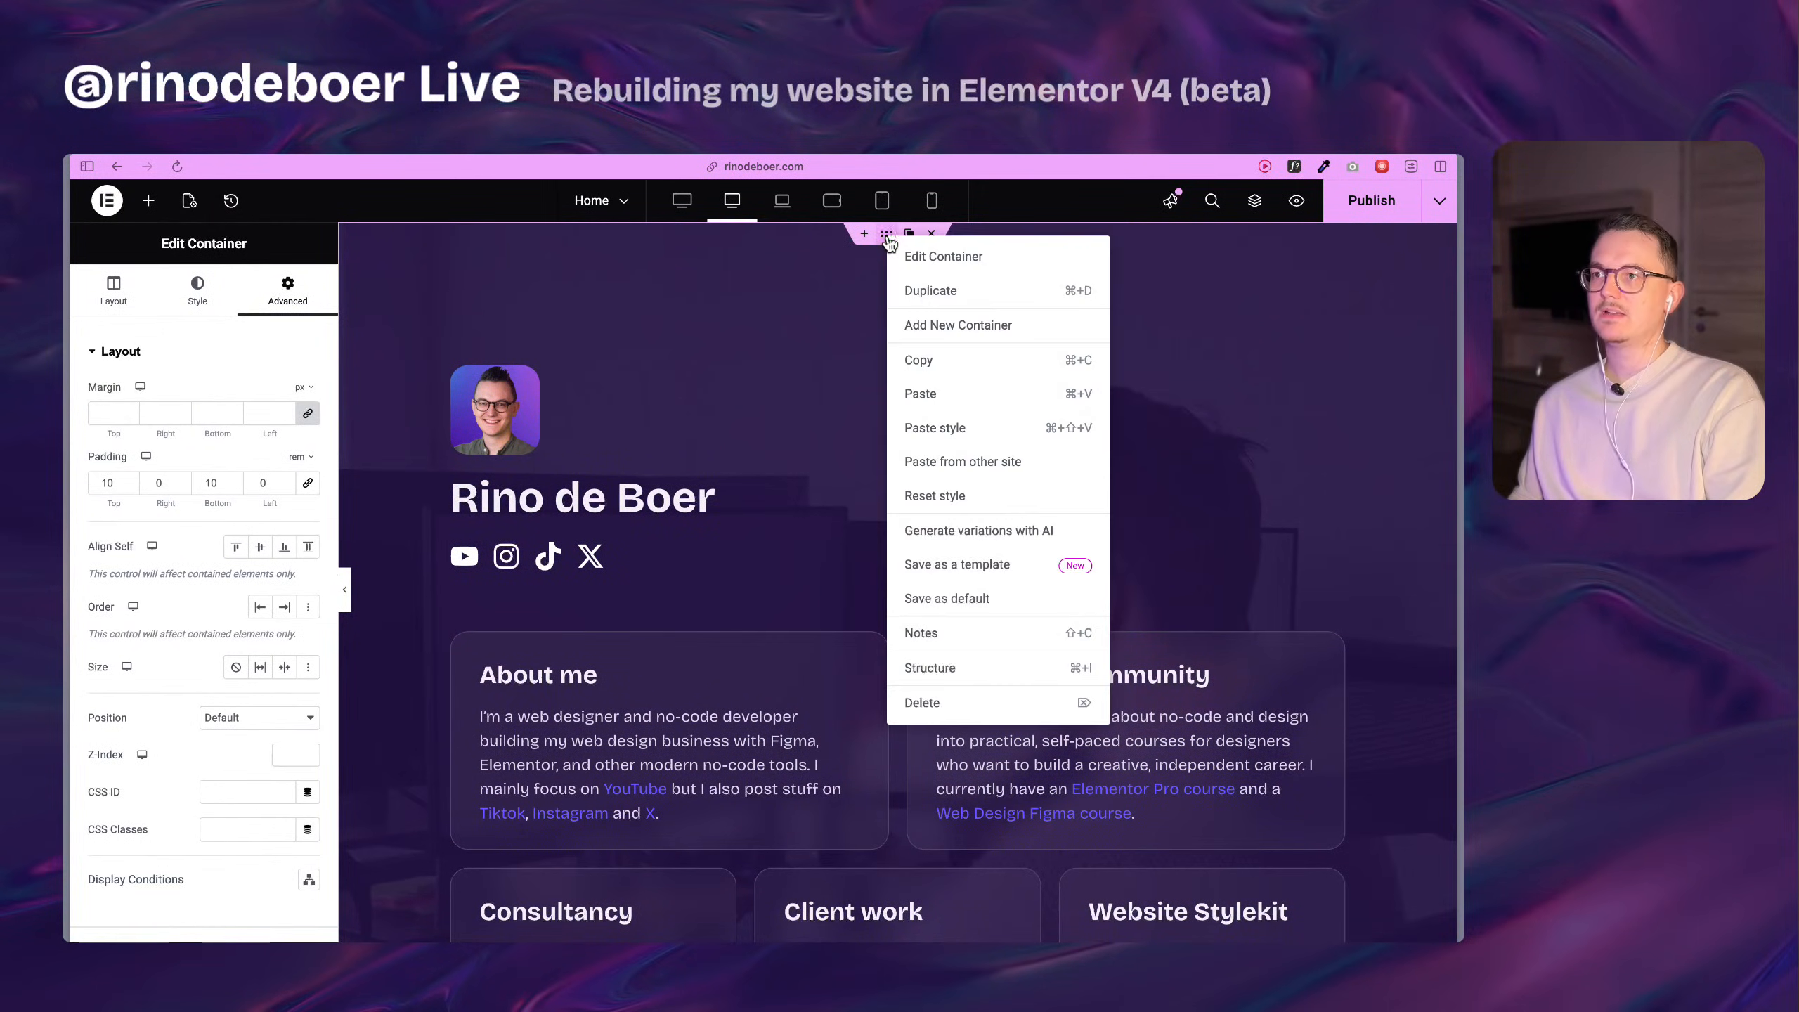
left_click(947, 368)
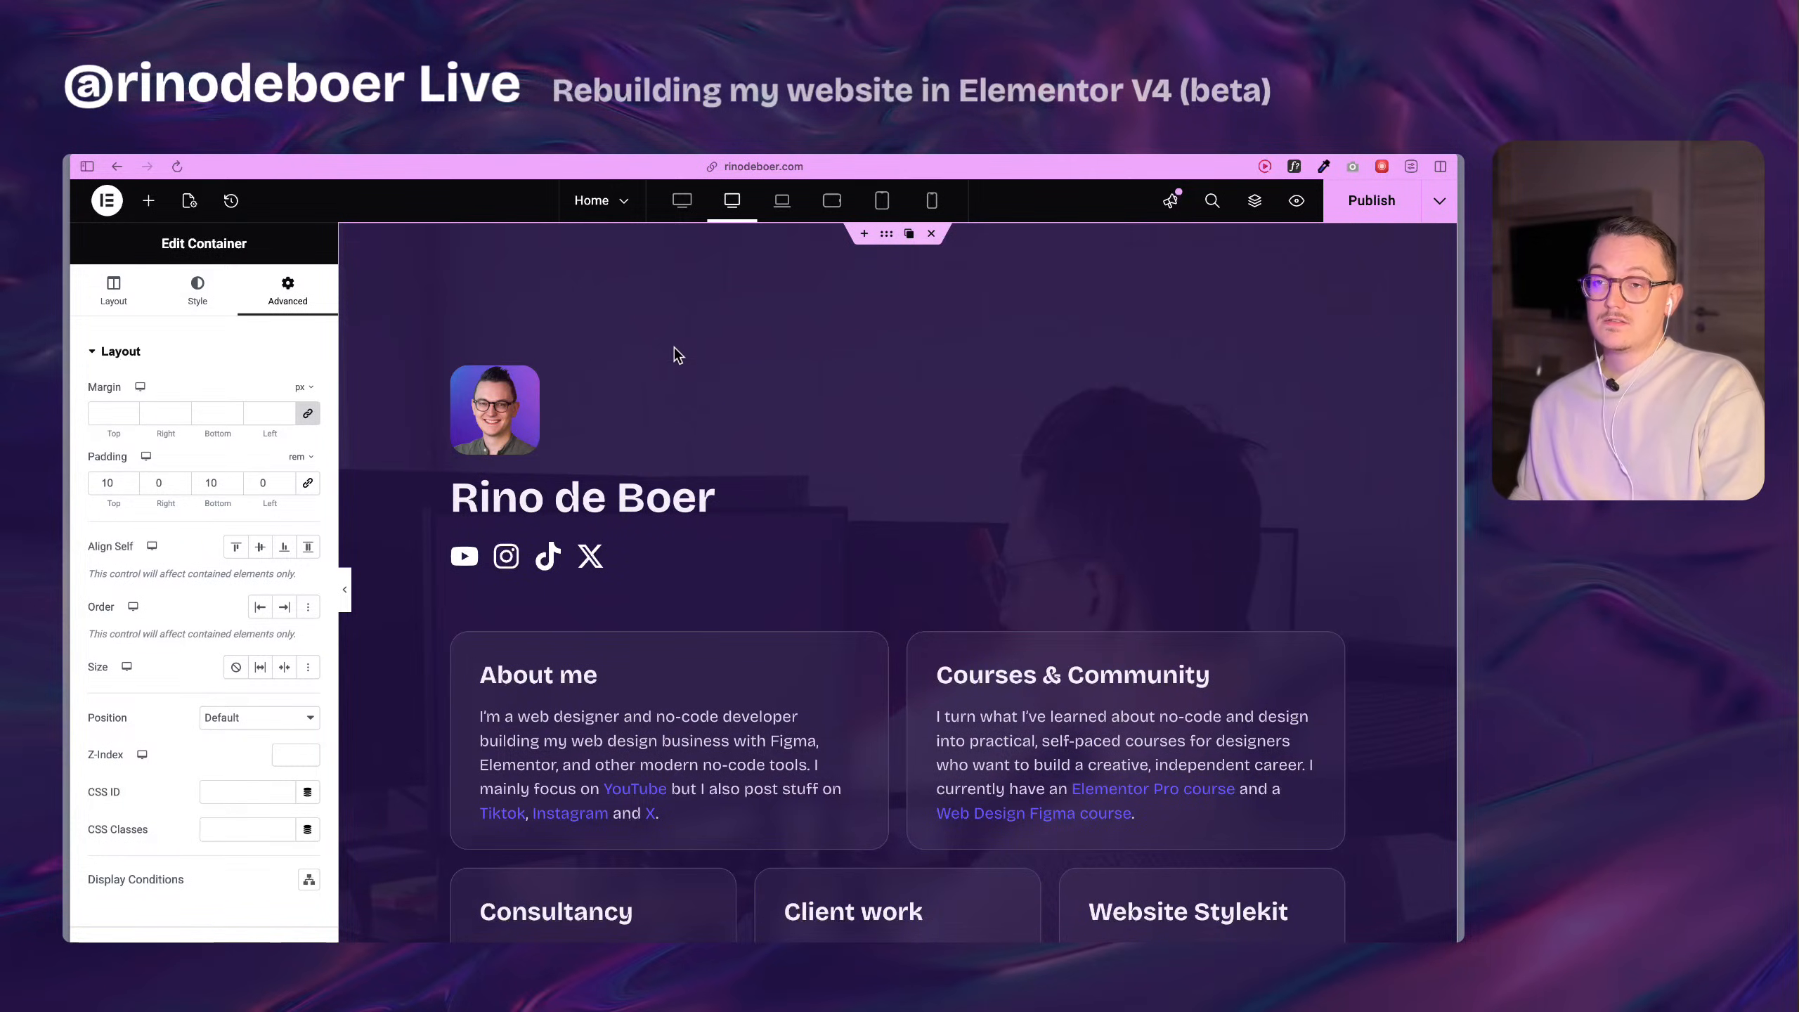
Save the home page, then leave the Elementor editor for the WordPress Pages list and start a new page.
left_click(107, 205)
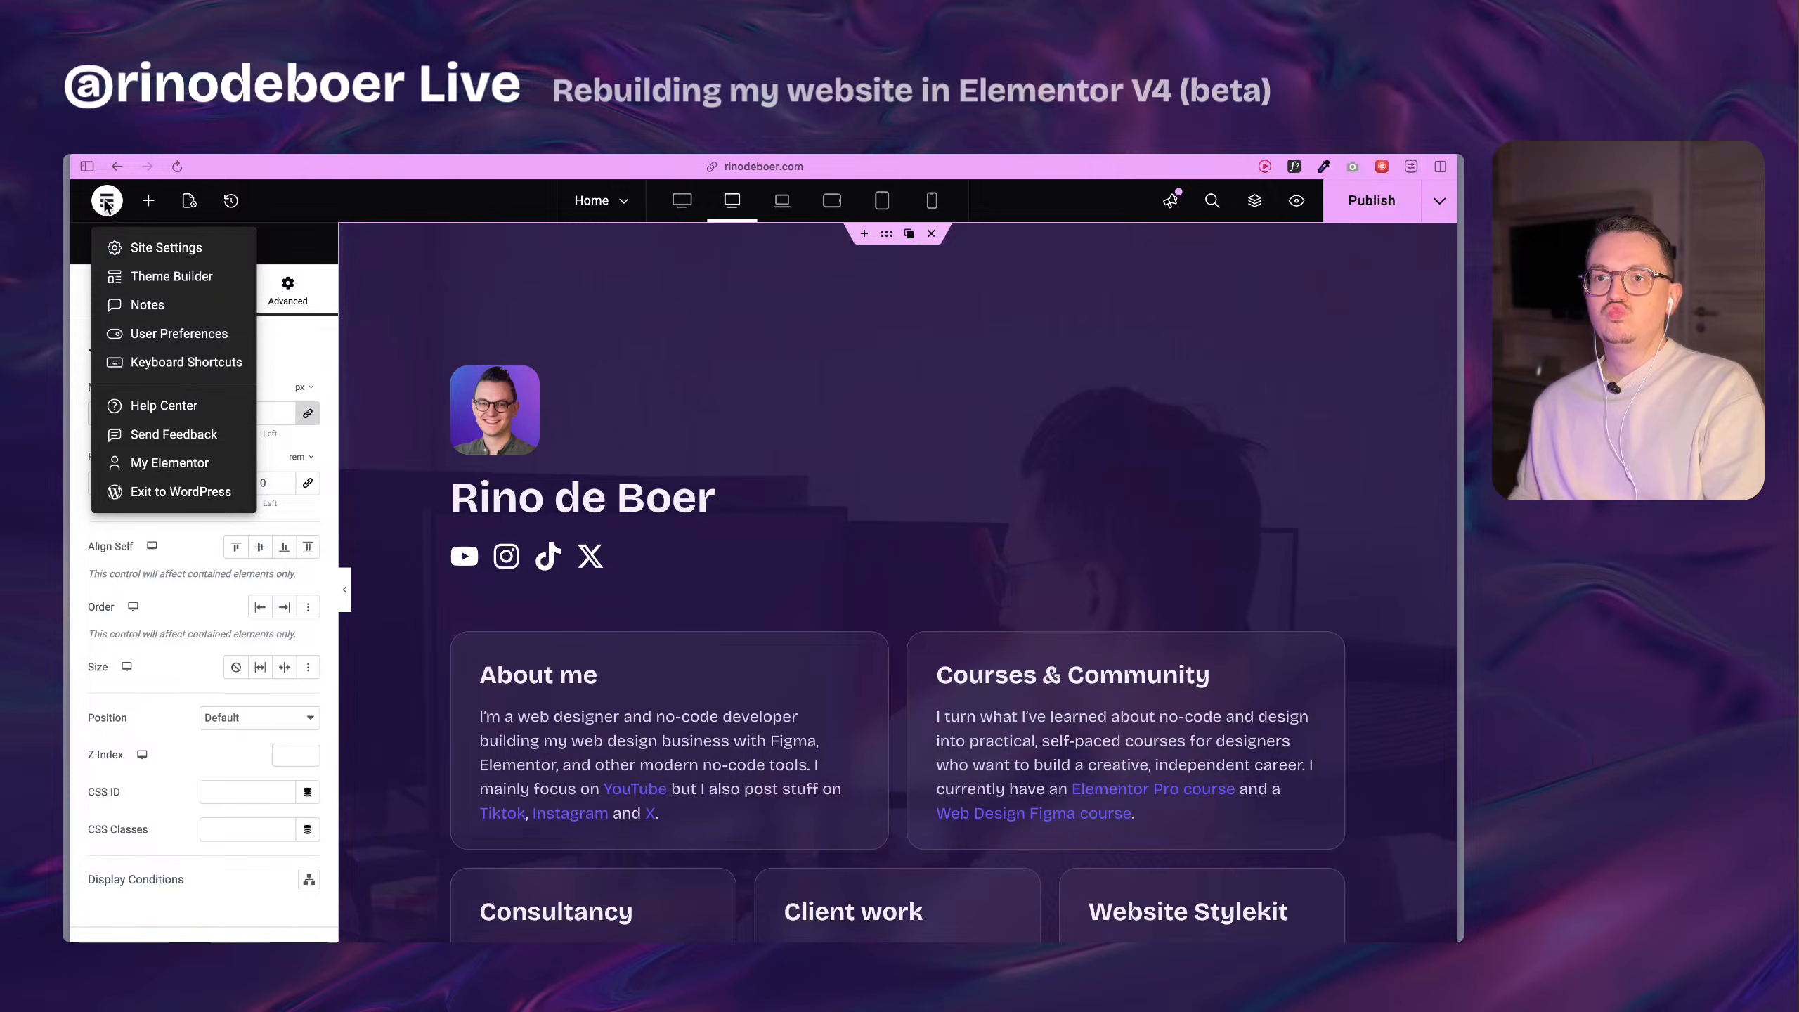
left_click(107, 206)
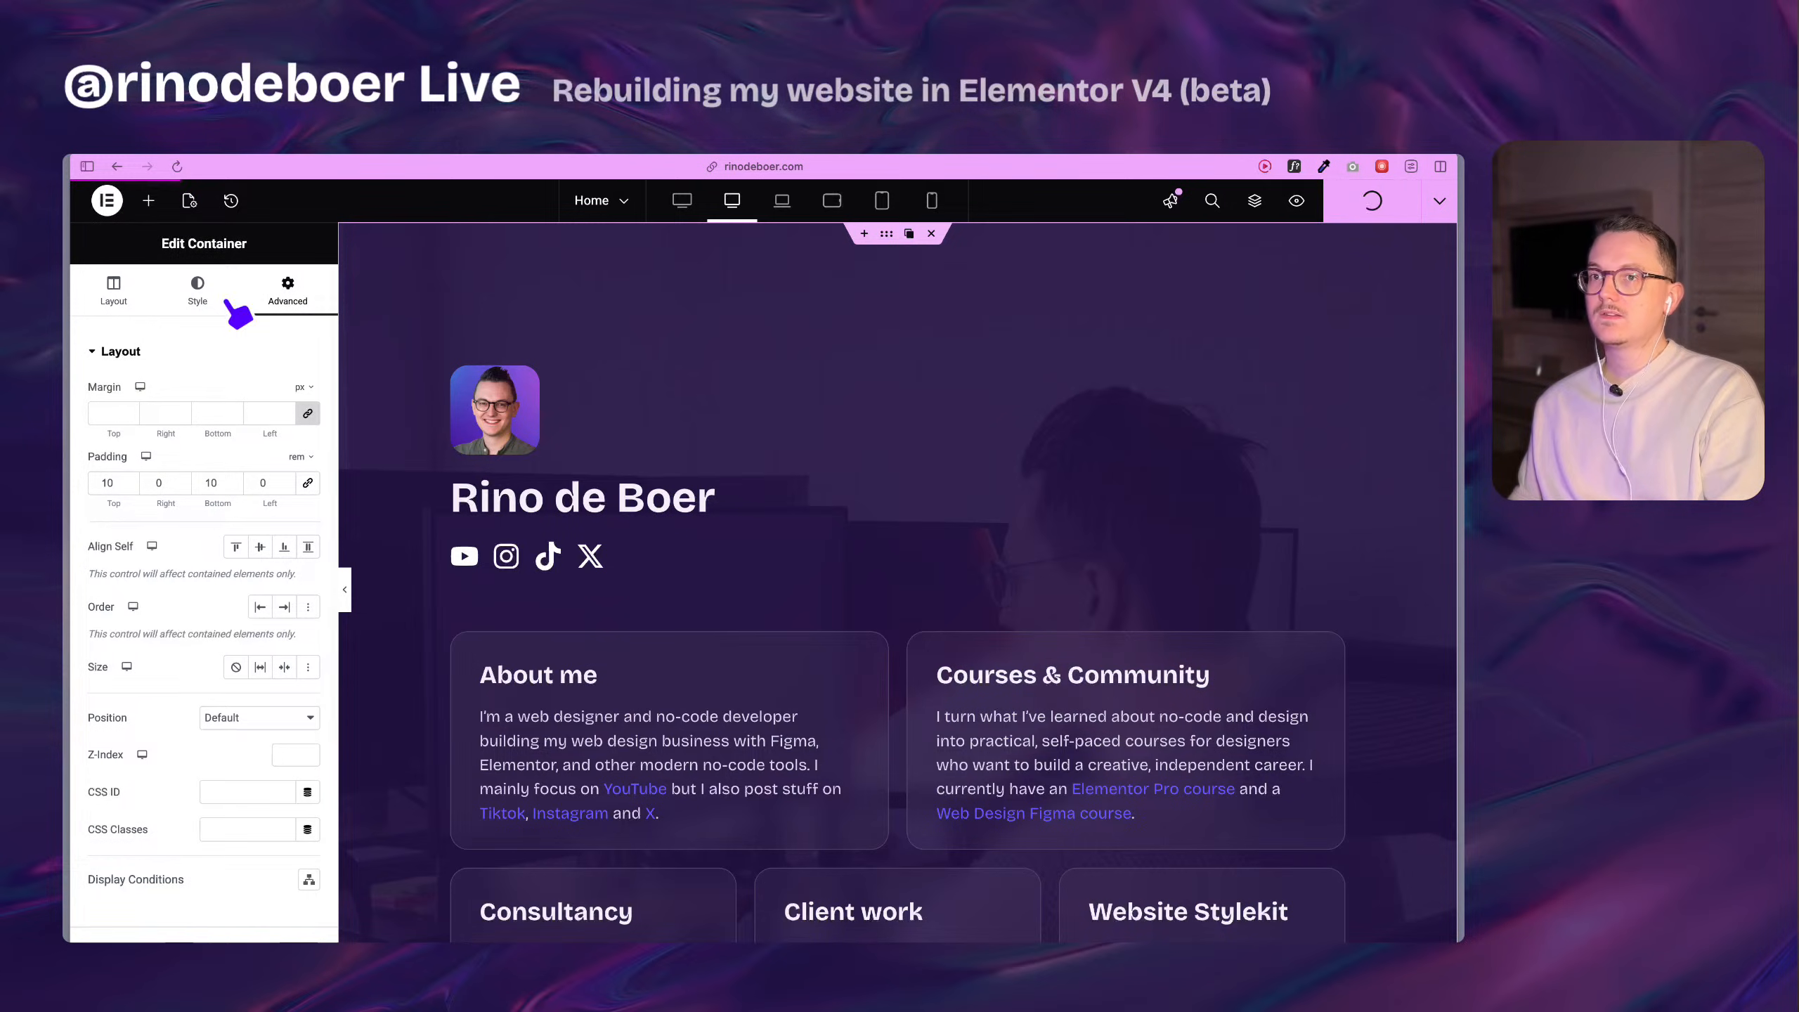
left_click(107, 204)
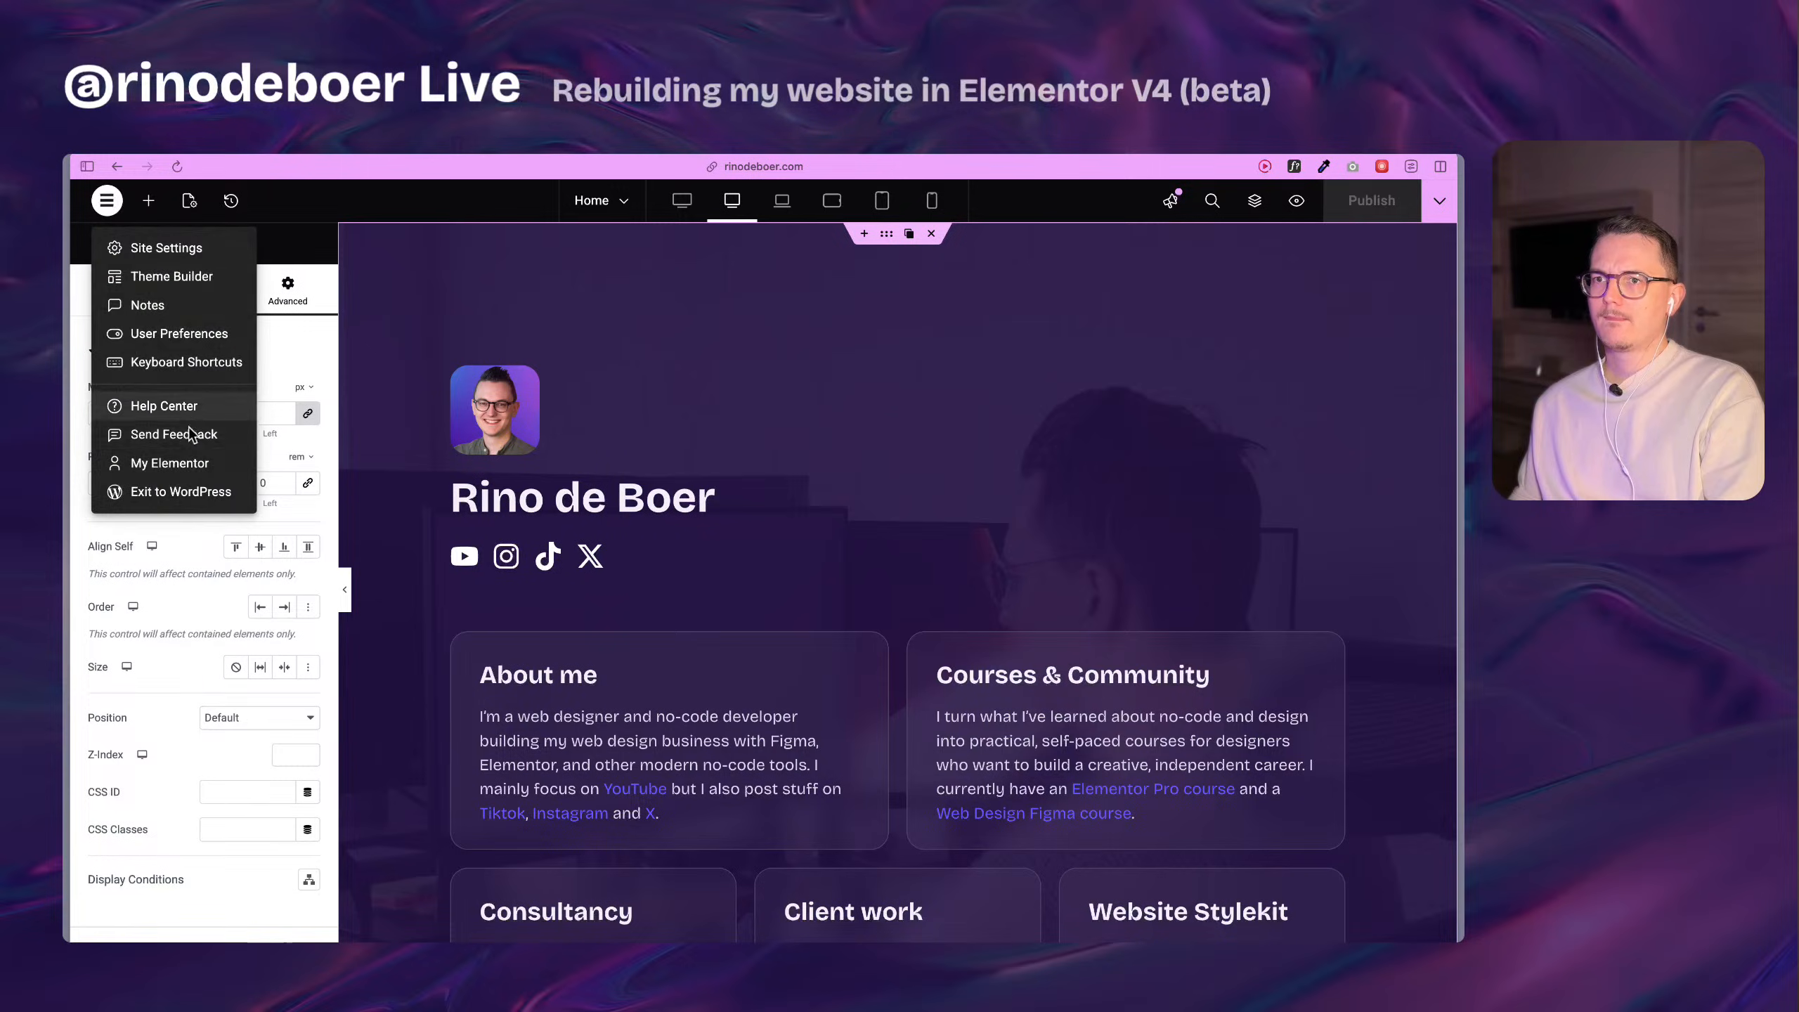
left_click(195, 494)
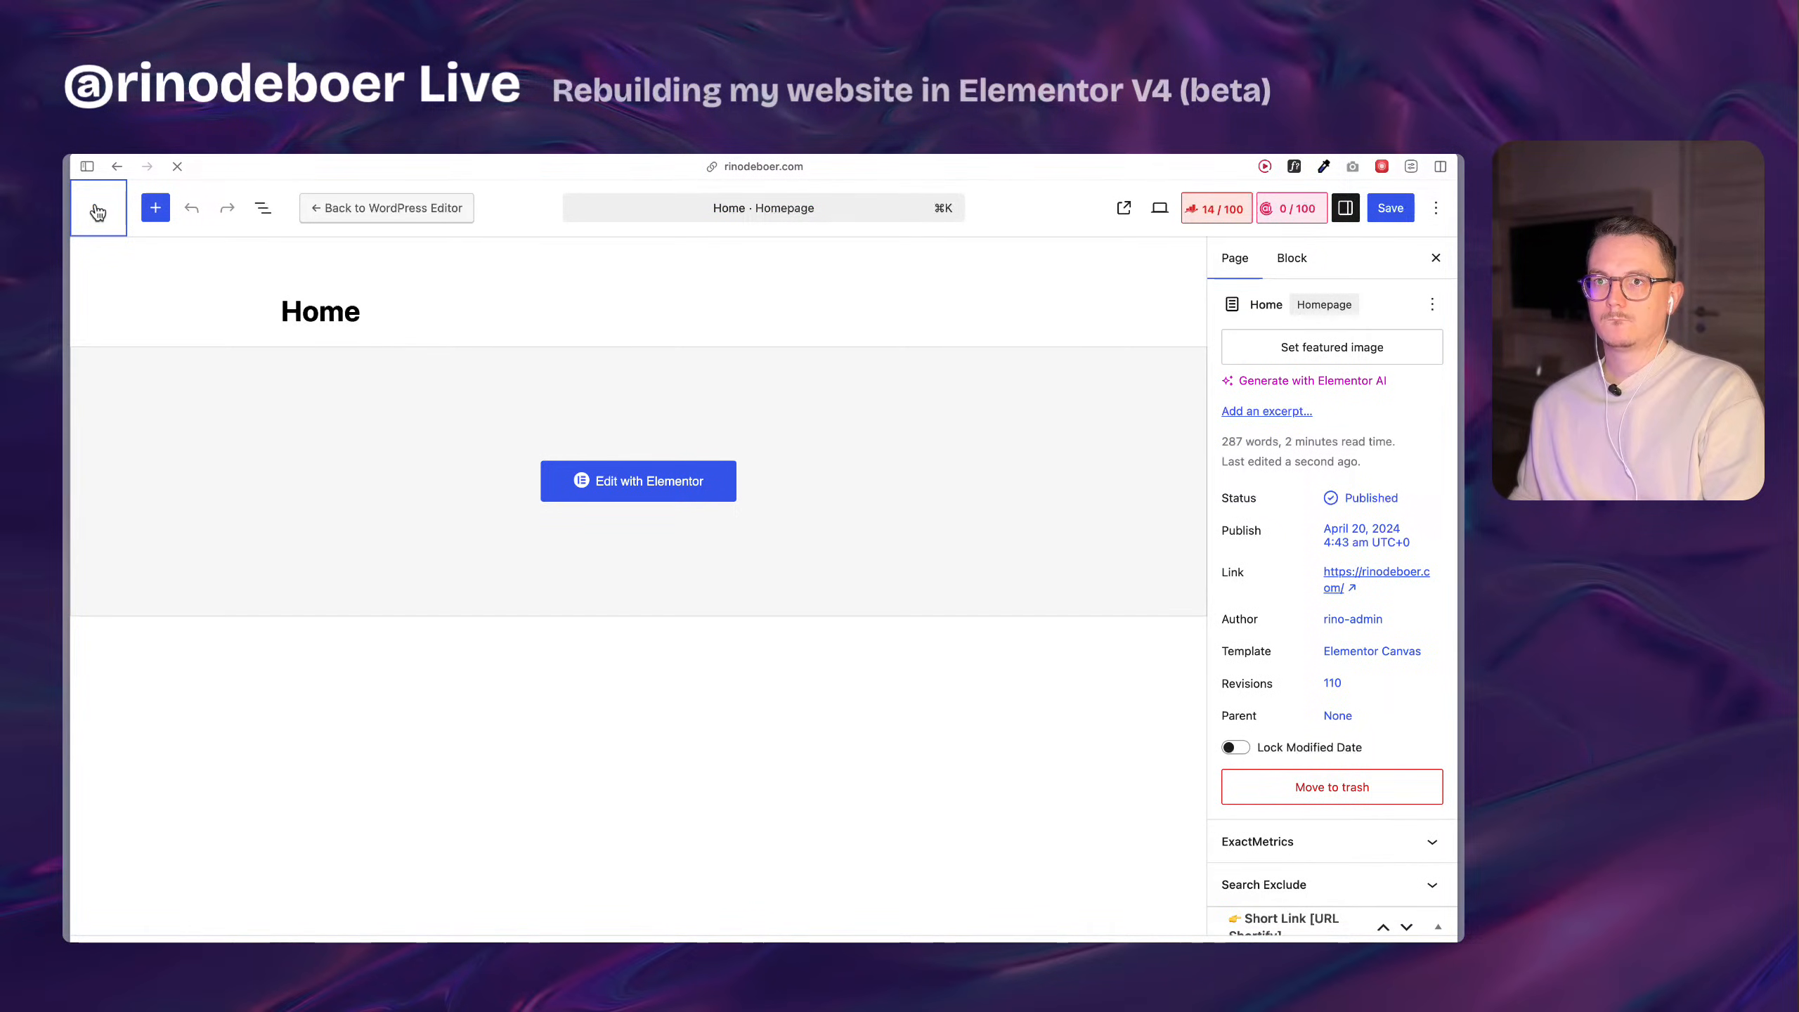
left_click(97, 212)
scroll(576, 600, "down", 7)
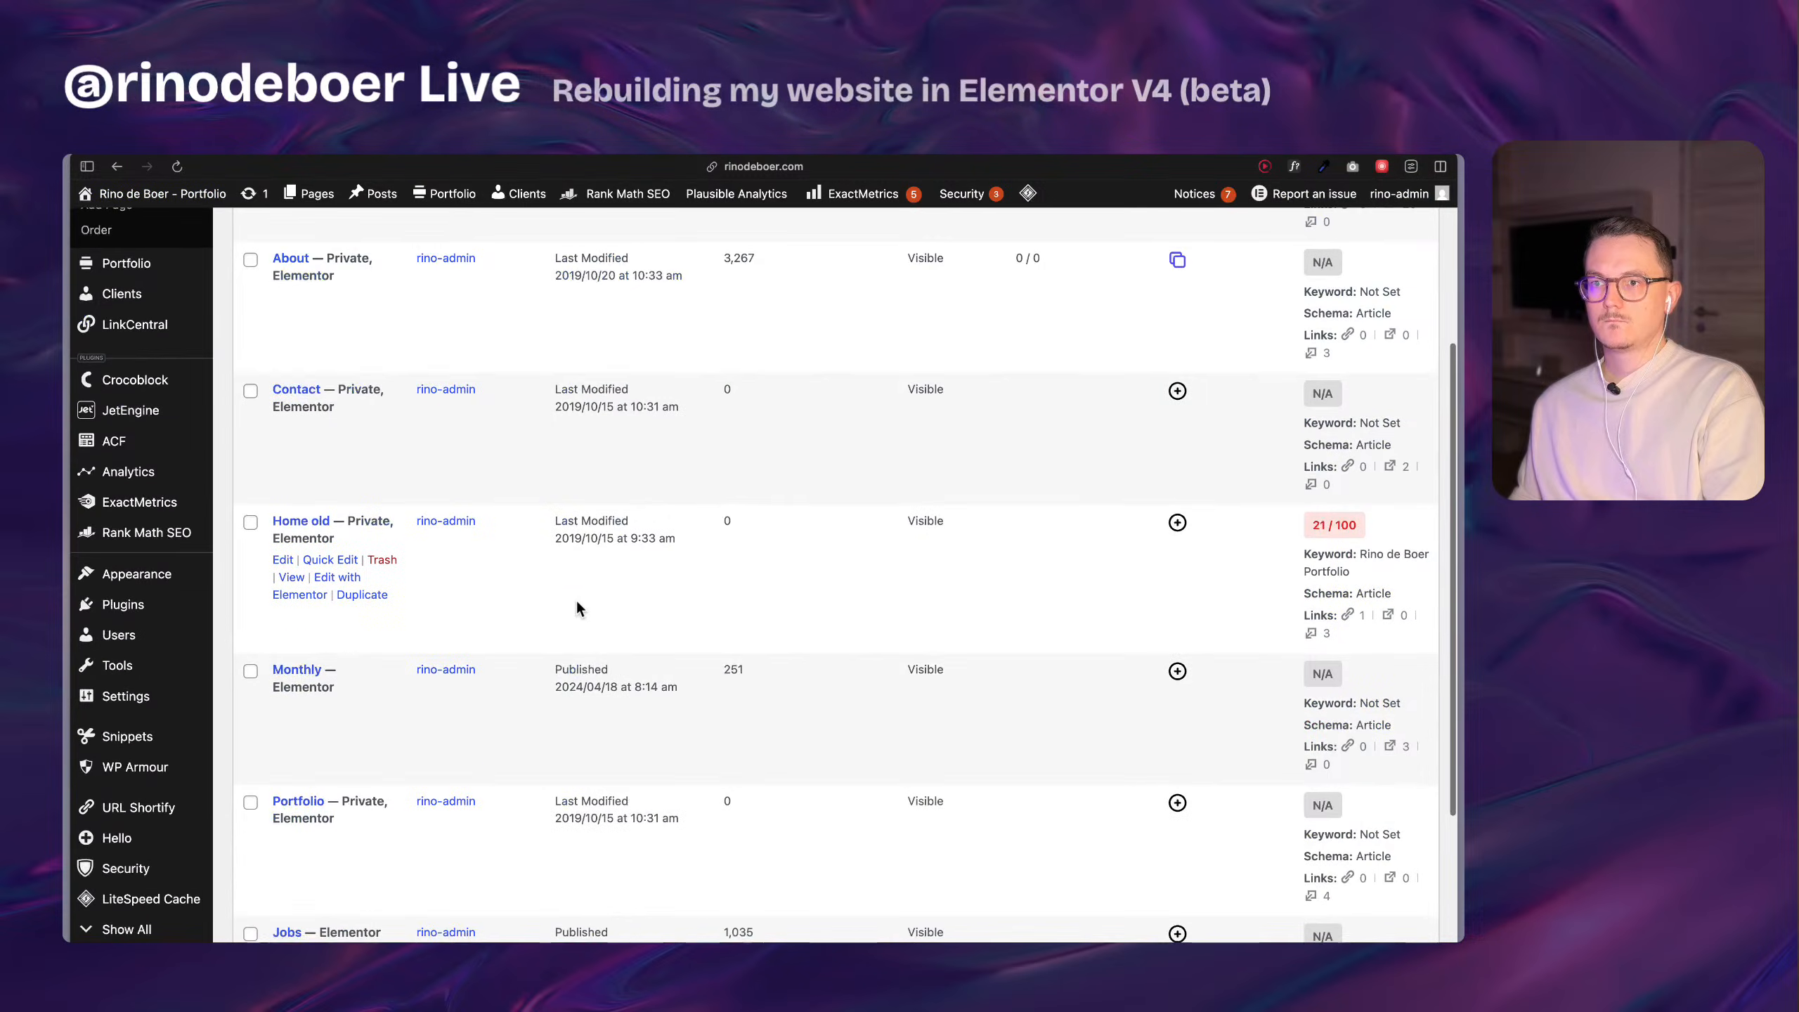
scroll(575, 598, "up", 7)
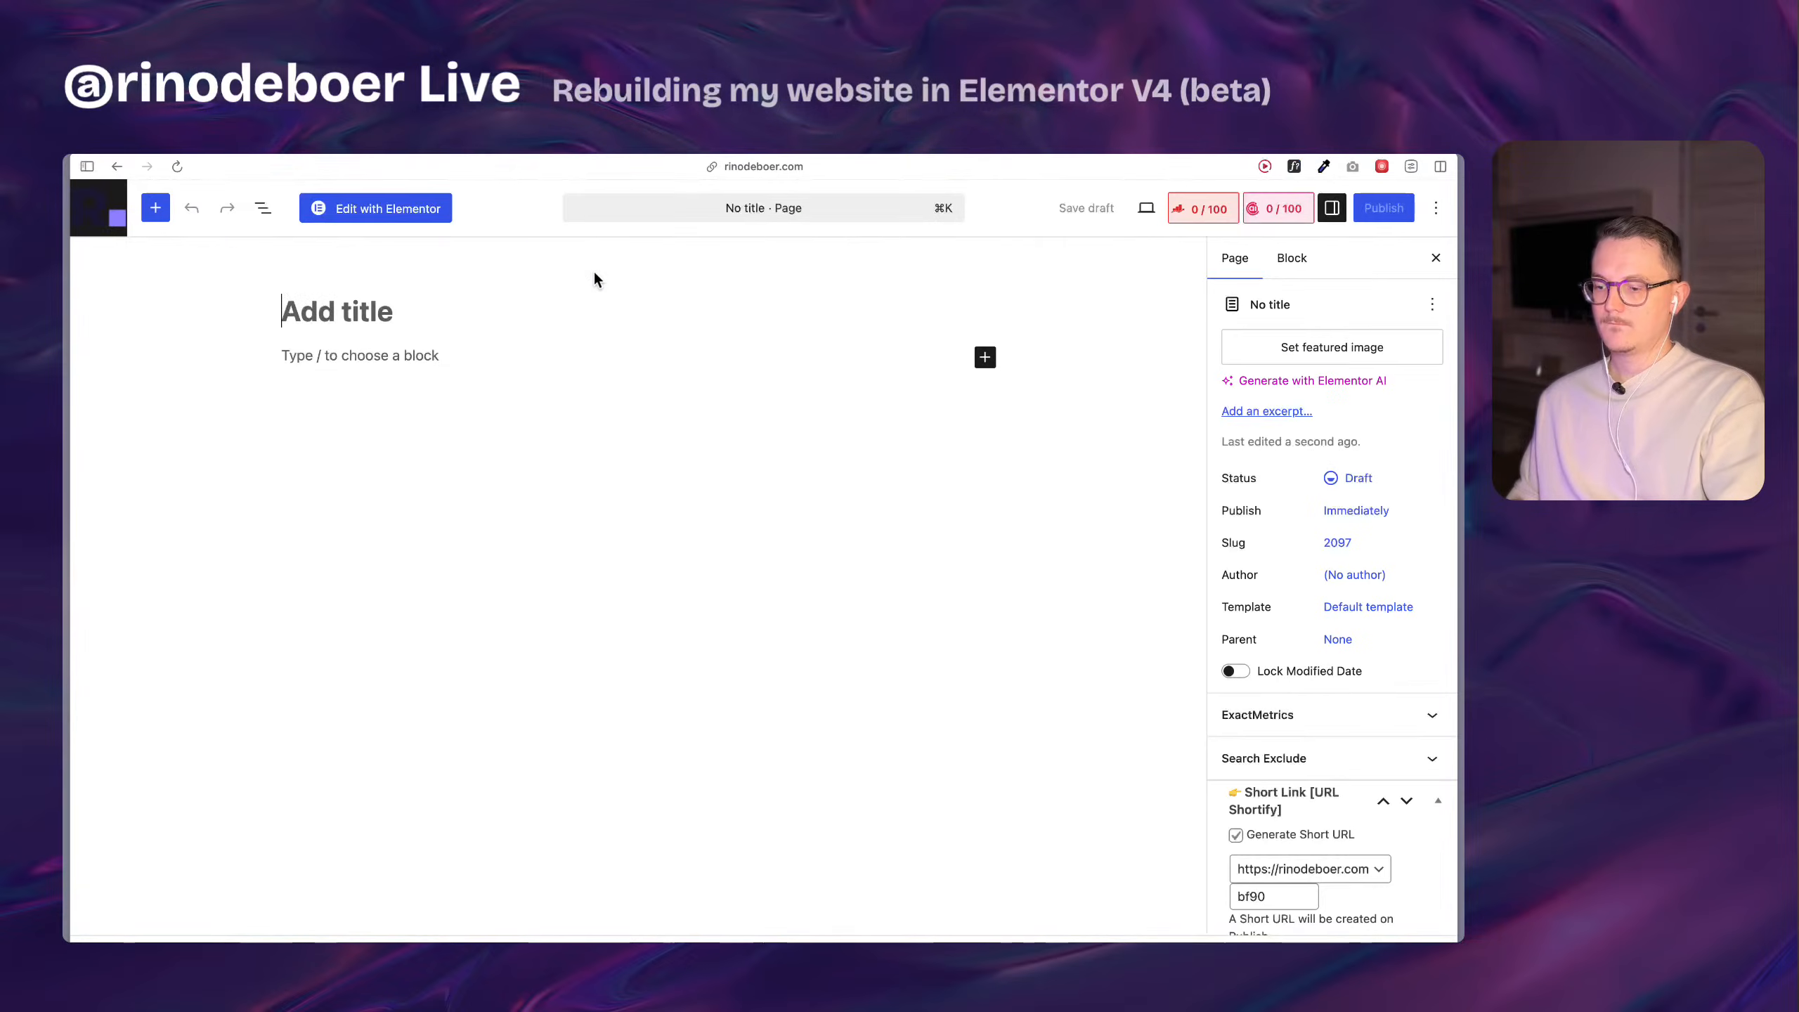
Title the new page "Home v3" and save it as a draft.
left_click(333, 326)
type("Home v2")
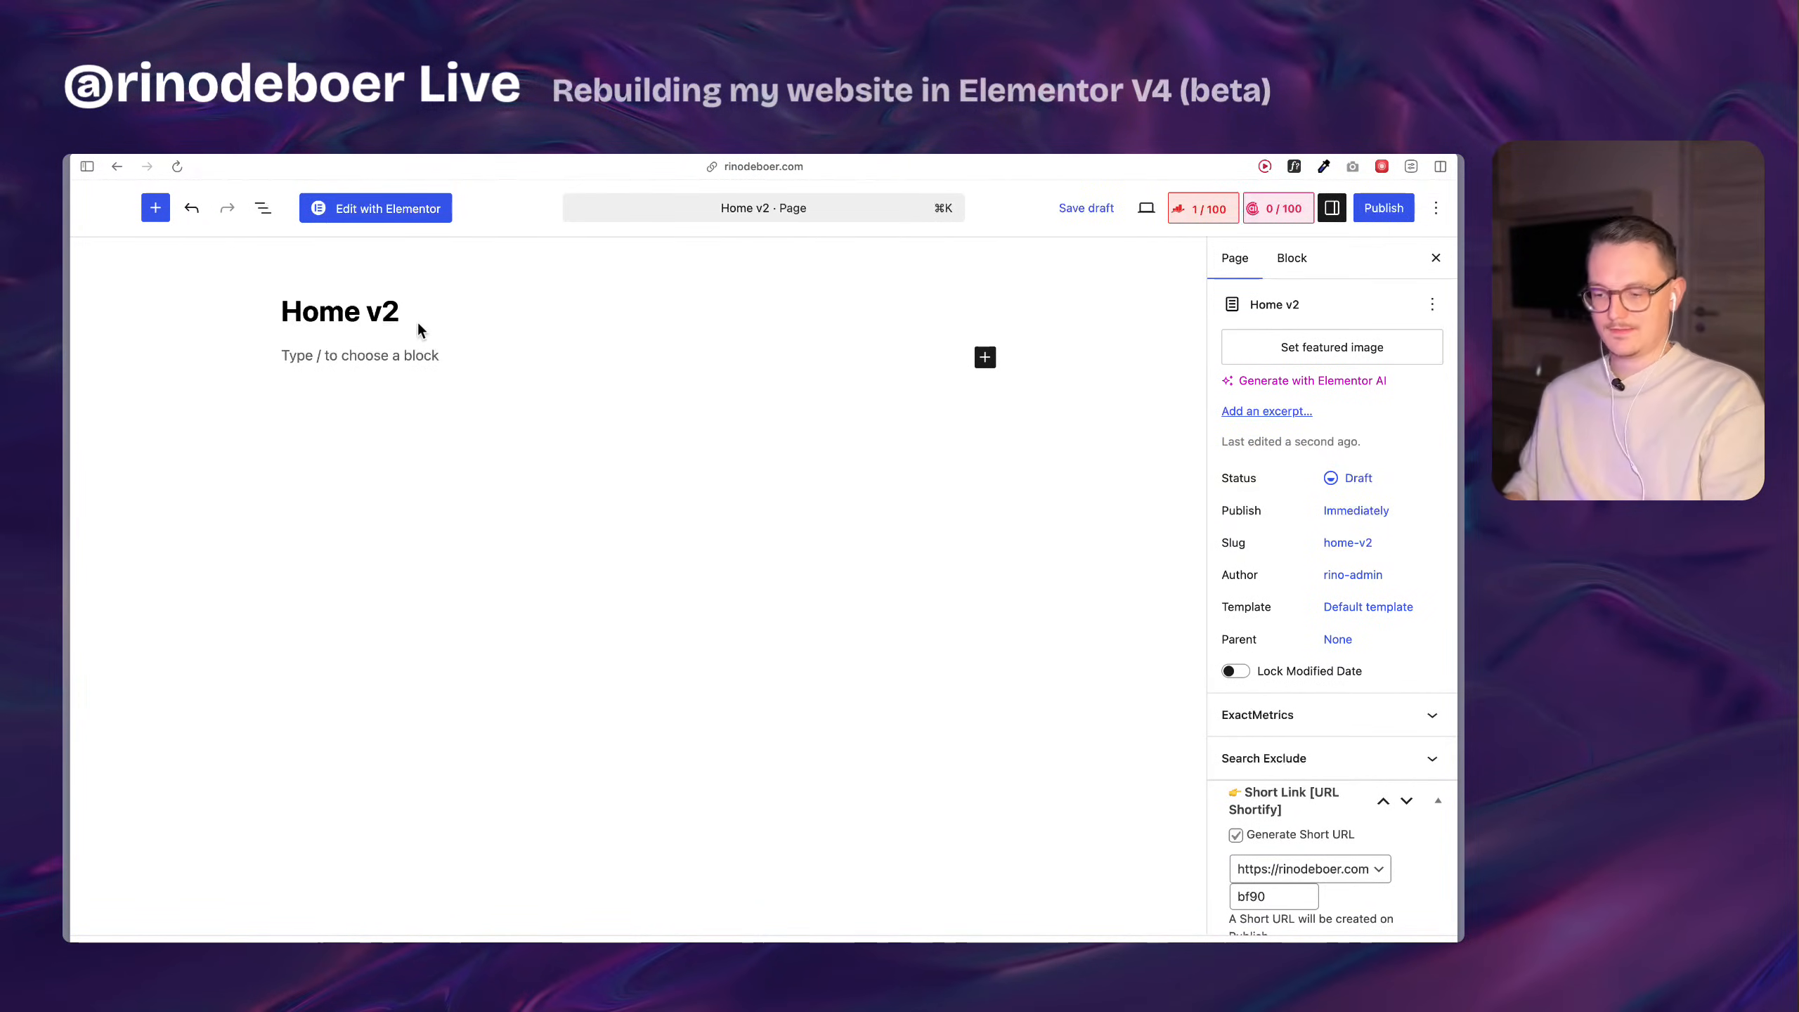
key("BackSpace")
type("3")
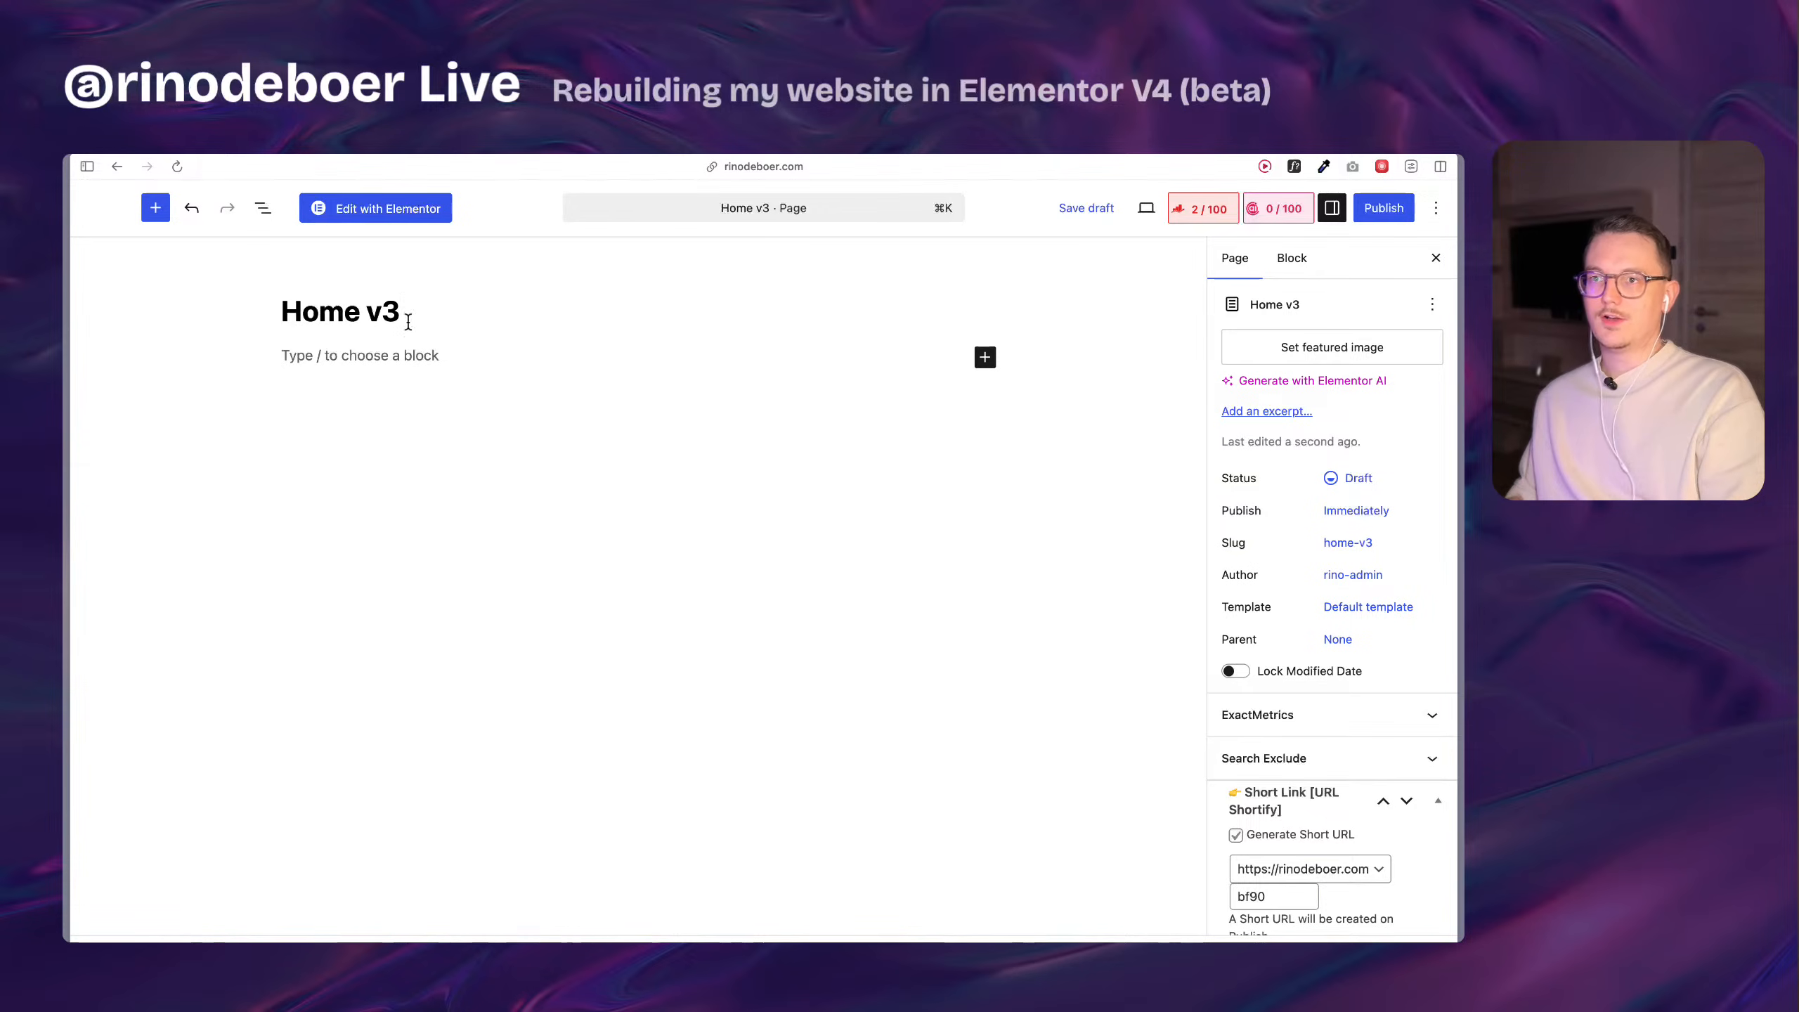
left_click(1107, 215)
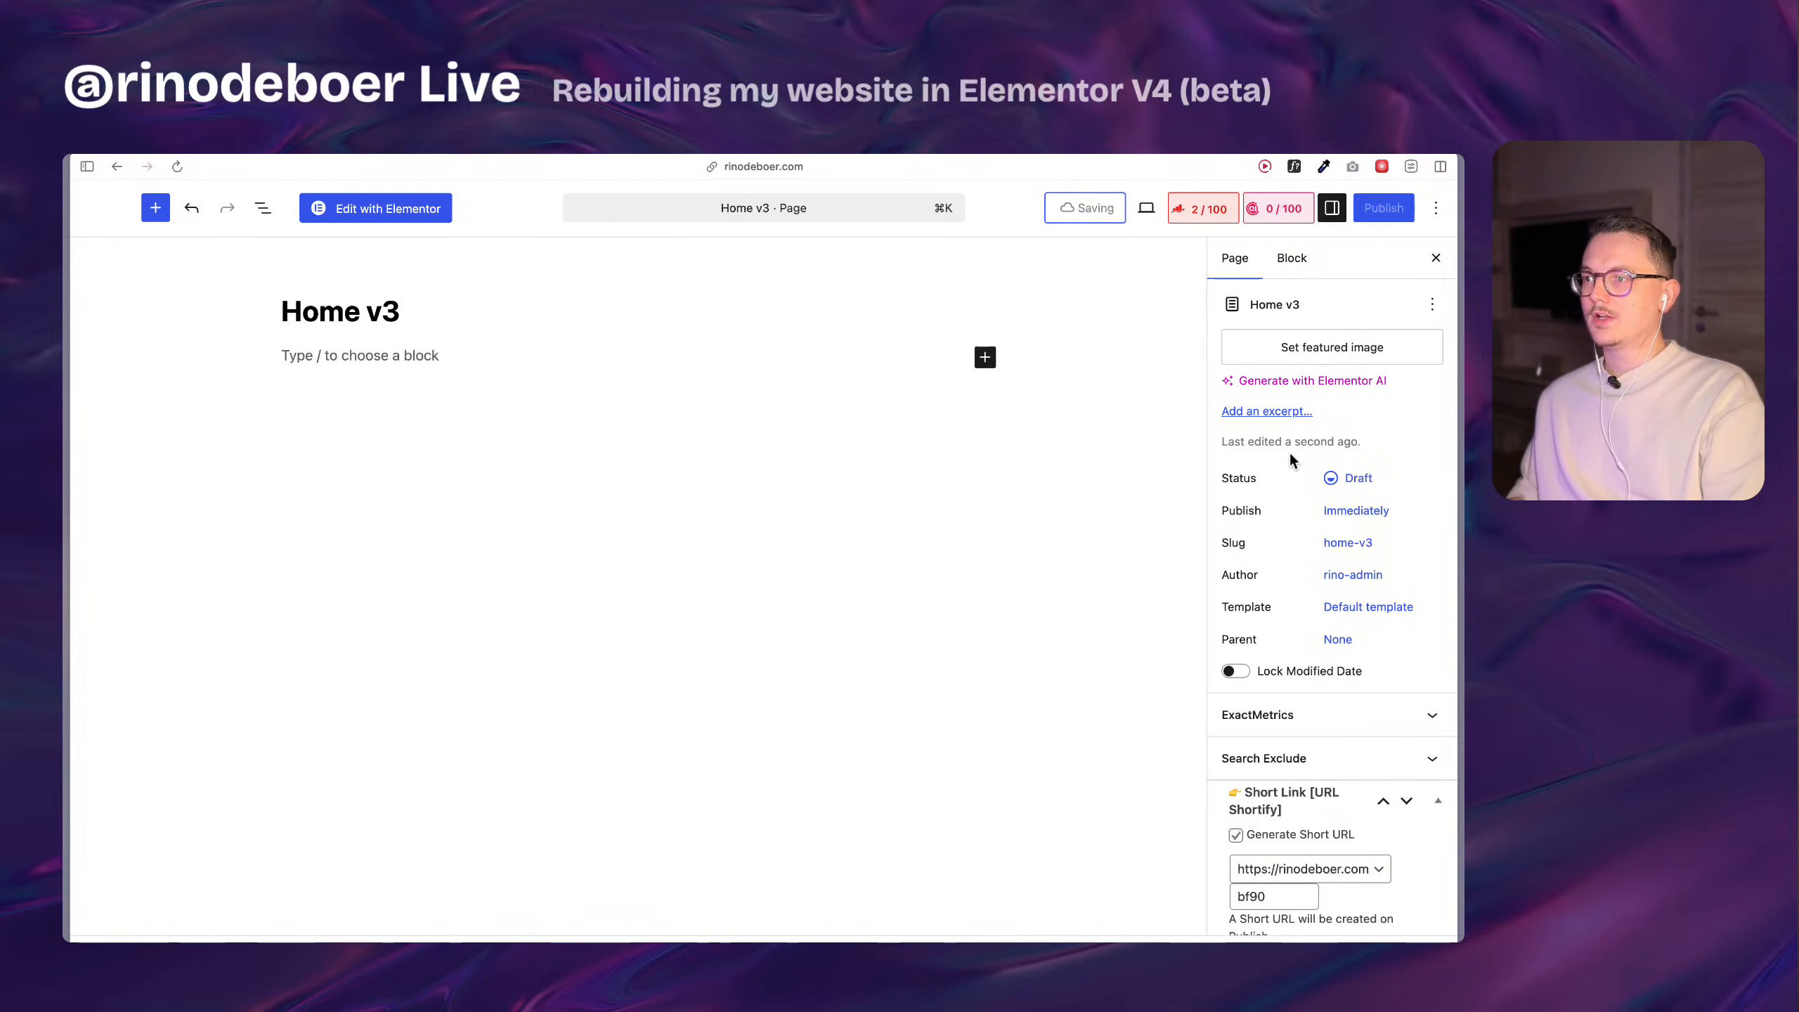
Set the Home v3 page's status to Private and save the page.
left_click(1357, 511)
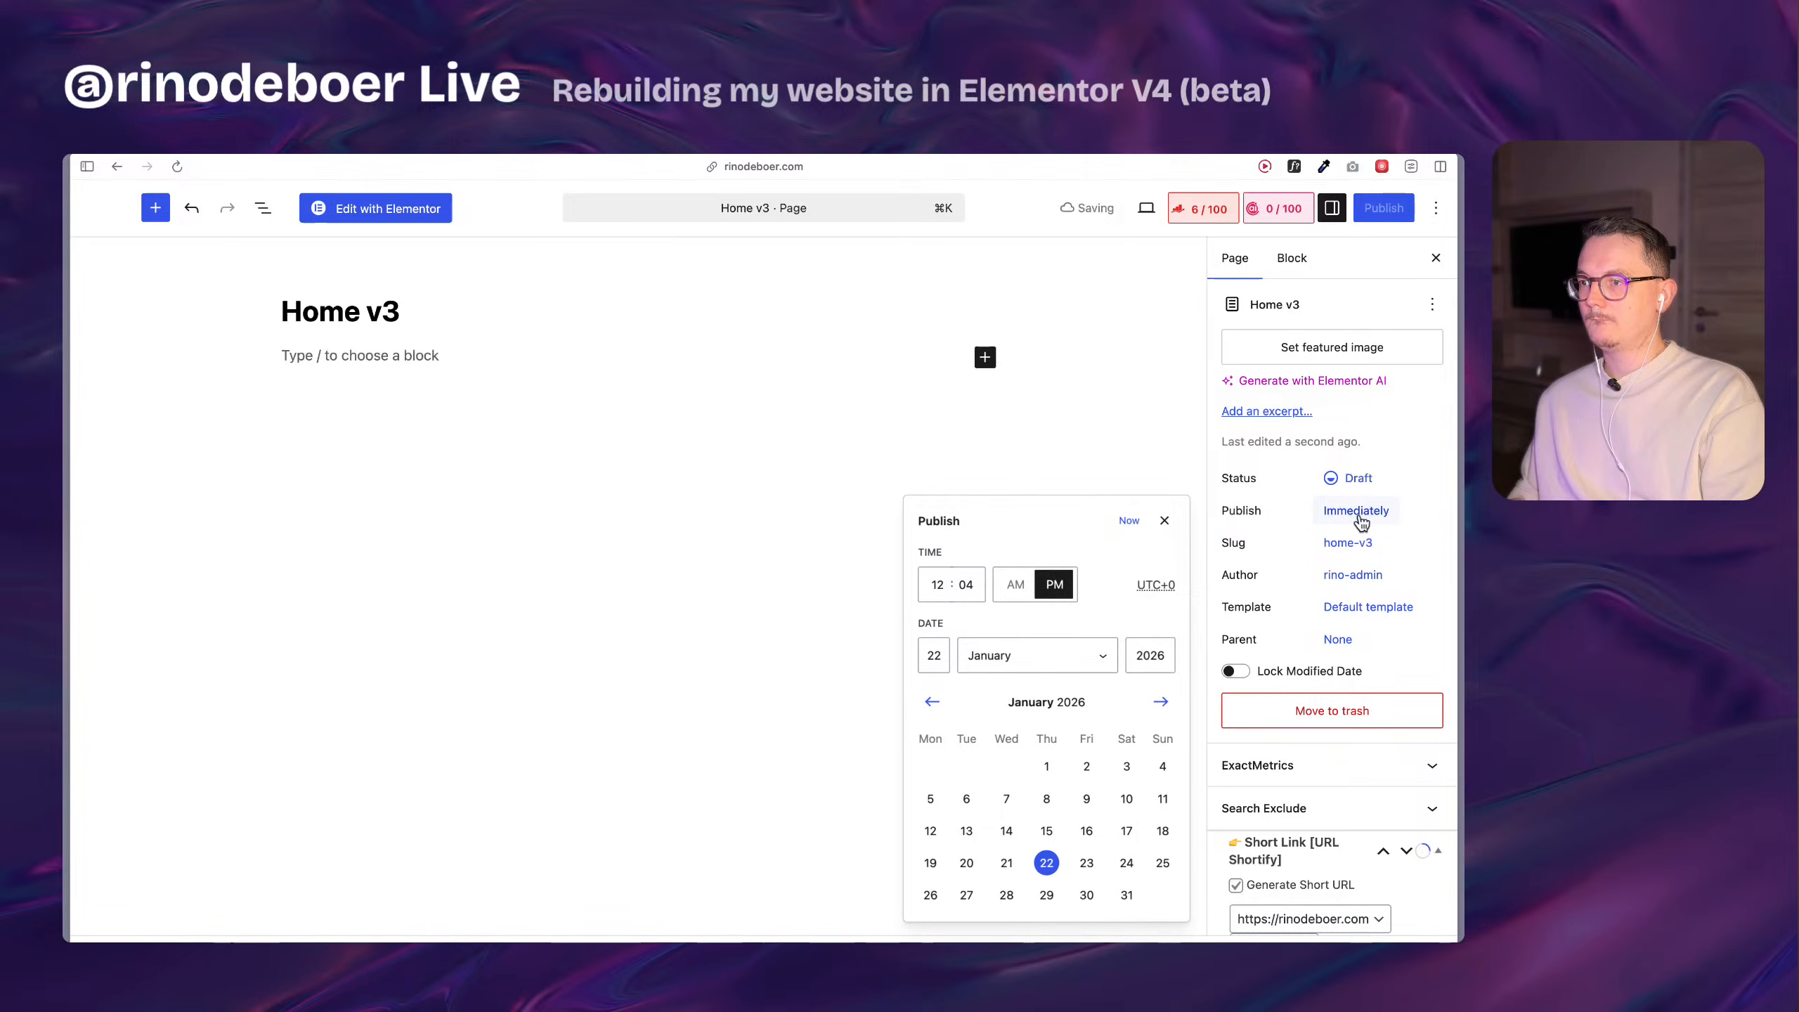
left_click(1301, 582)
left_click(1331, 479)
left_click(923, 613)
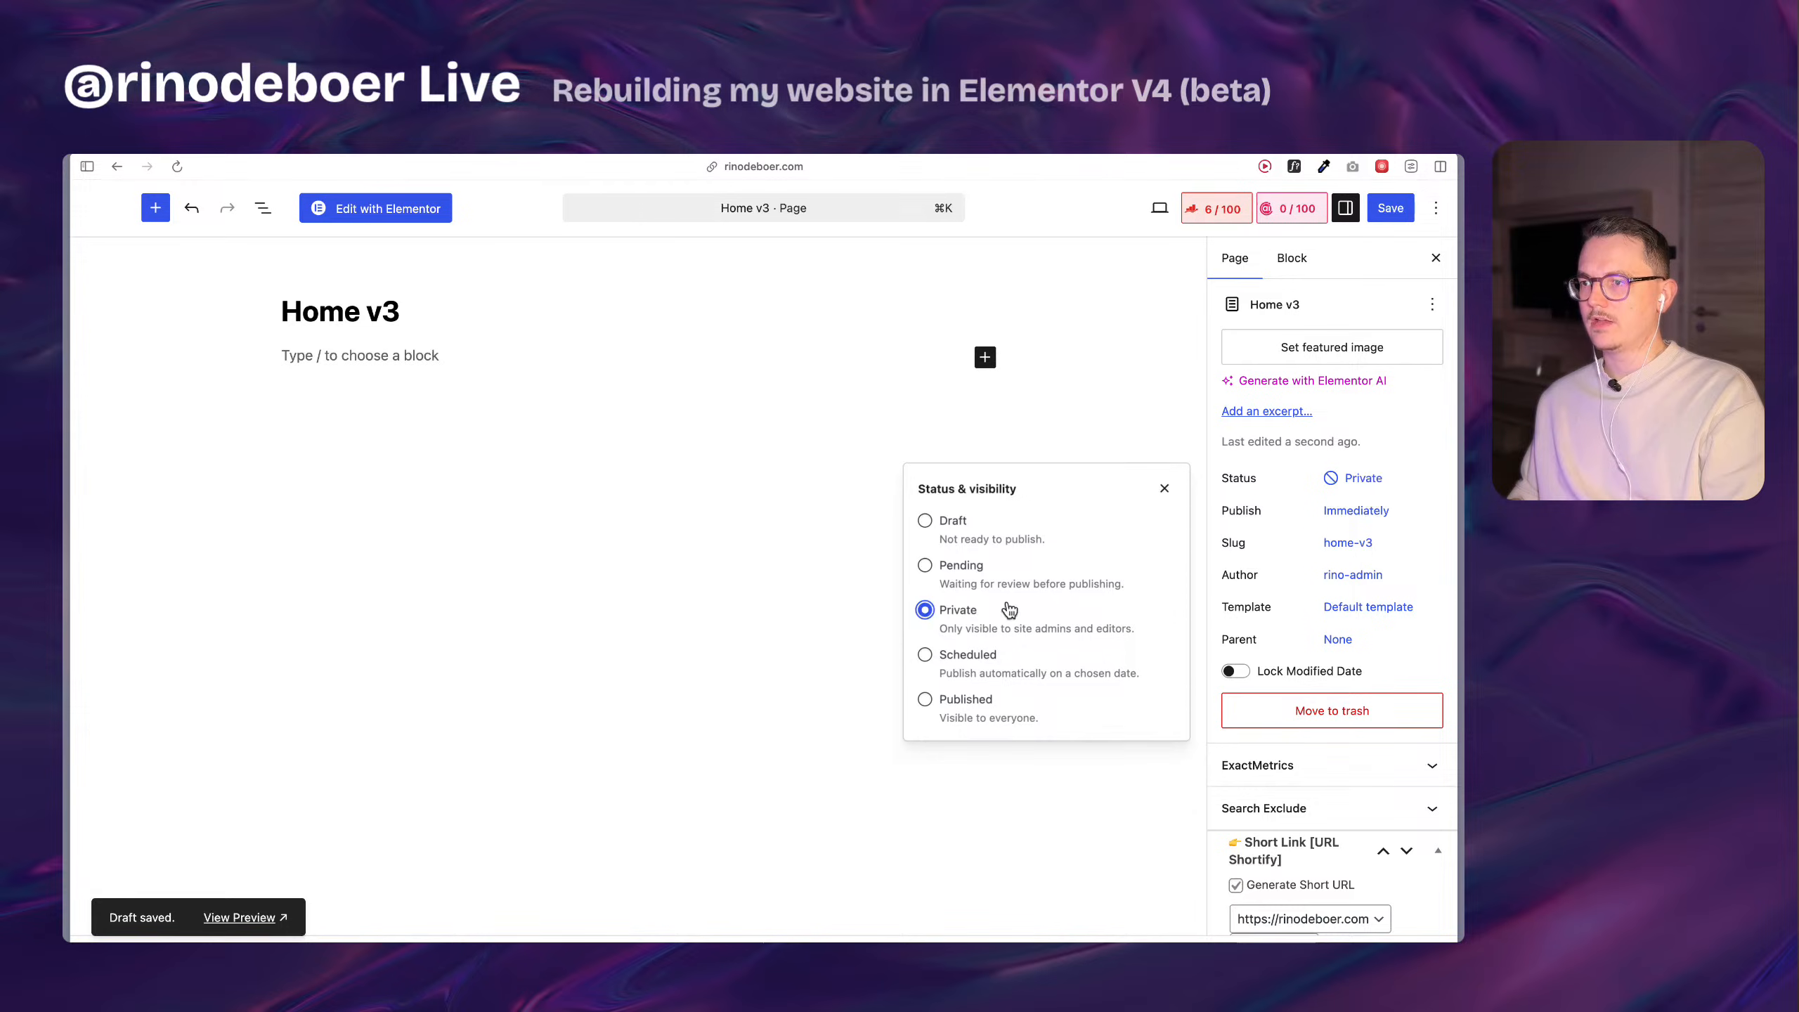
left_click(1224, 457)
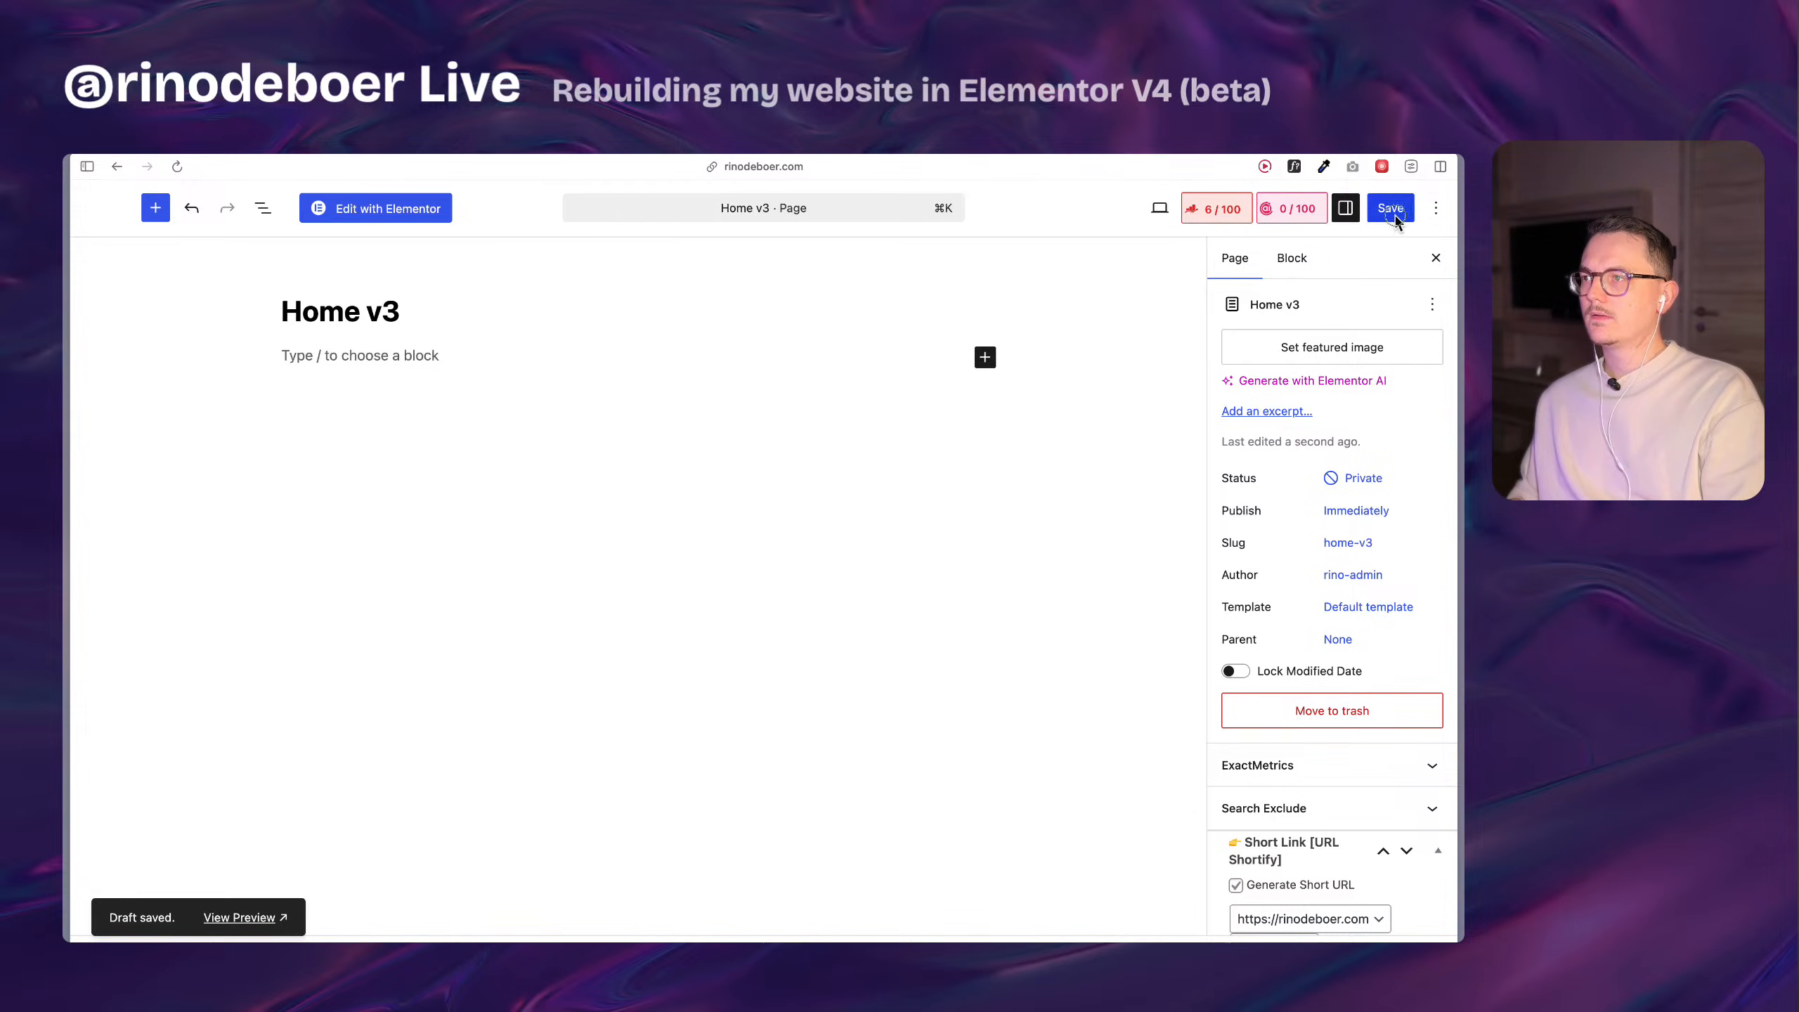
left_click(1400, 214)
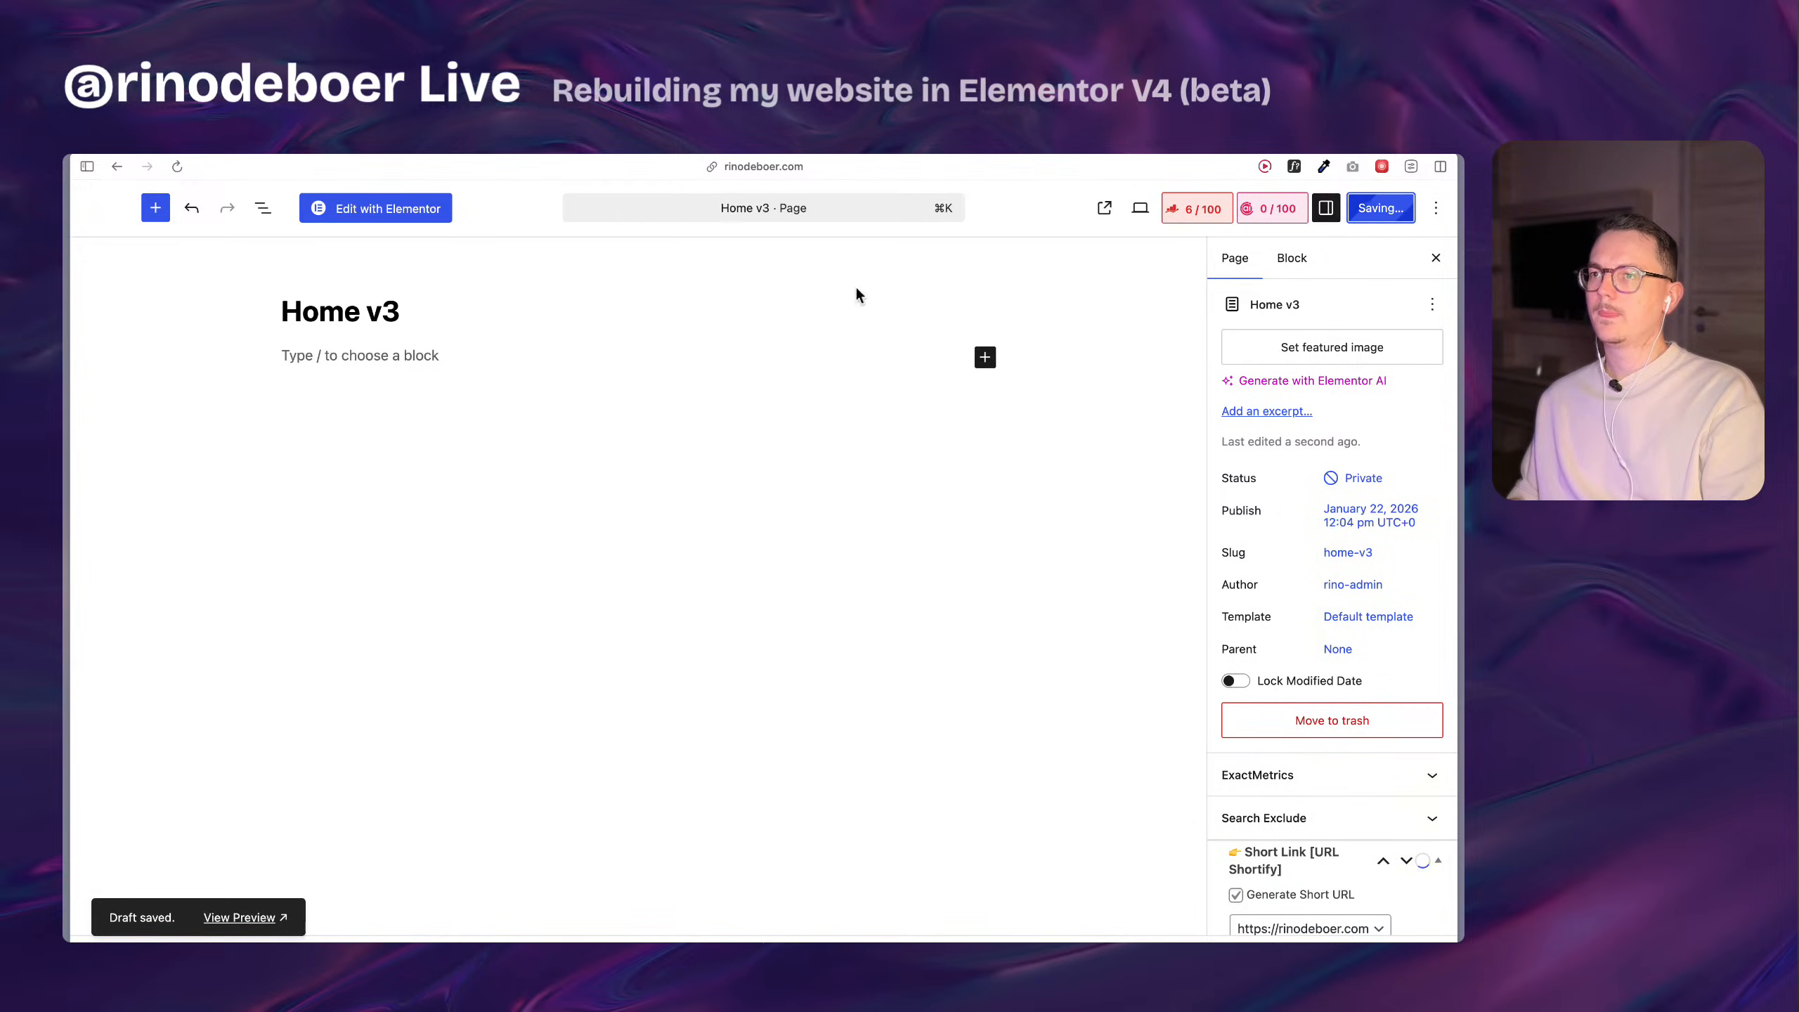
Paste the copied profile and cards Container into Home v3 in the Elementor editor and publish the page.
left_click(396, 207)
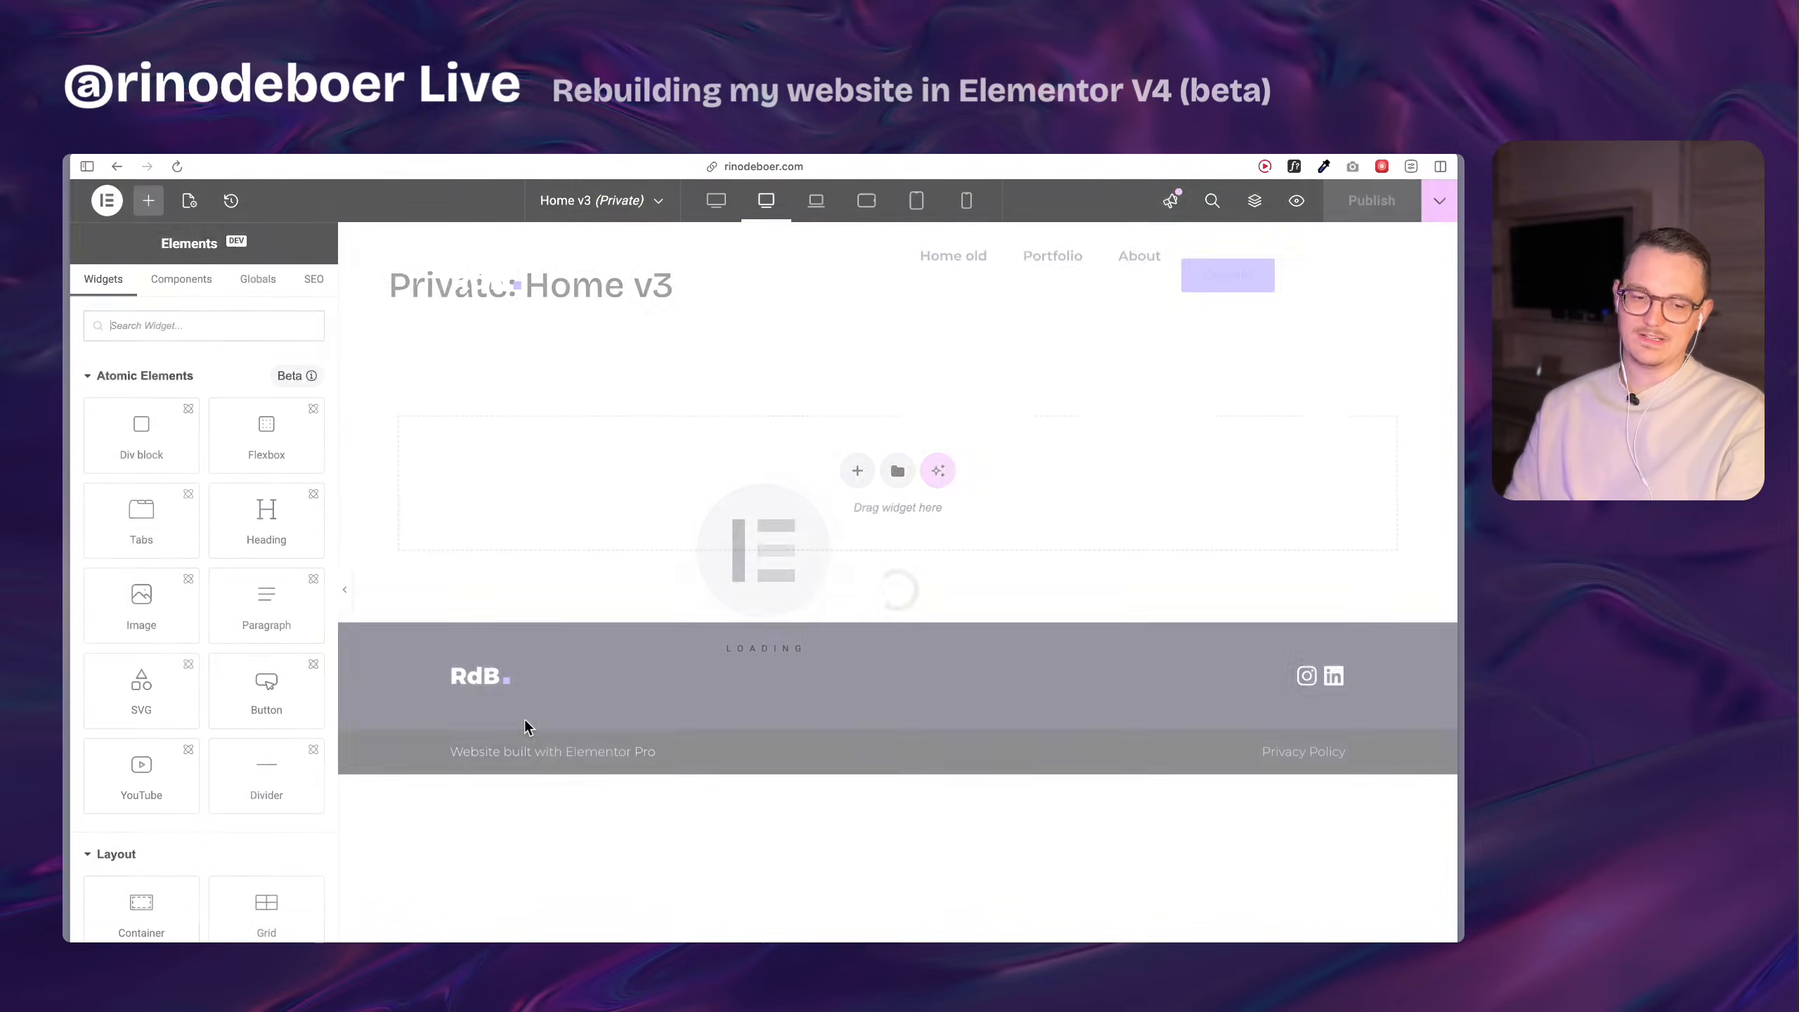
right_click(512, 437)
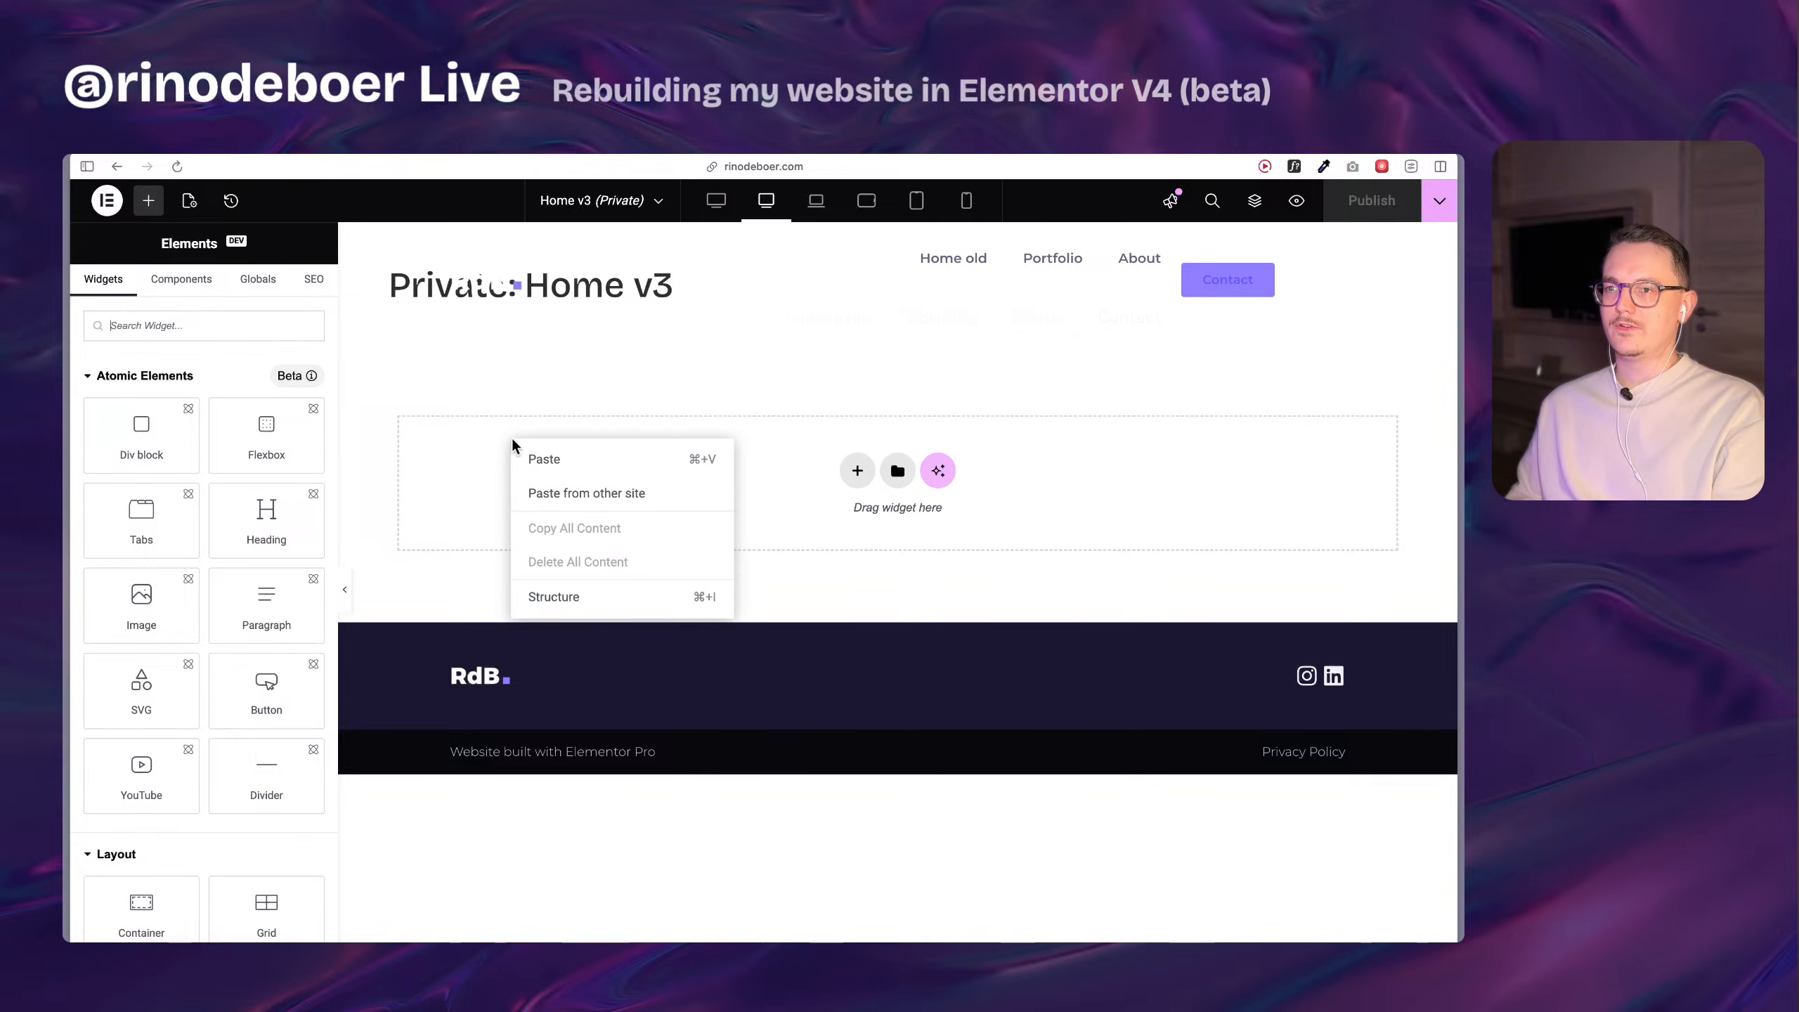
left_click(561, 475)
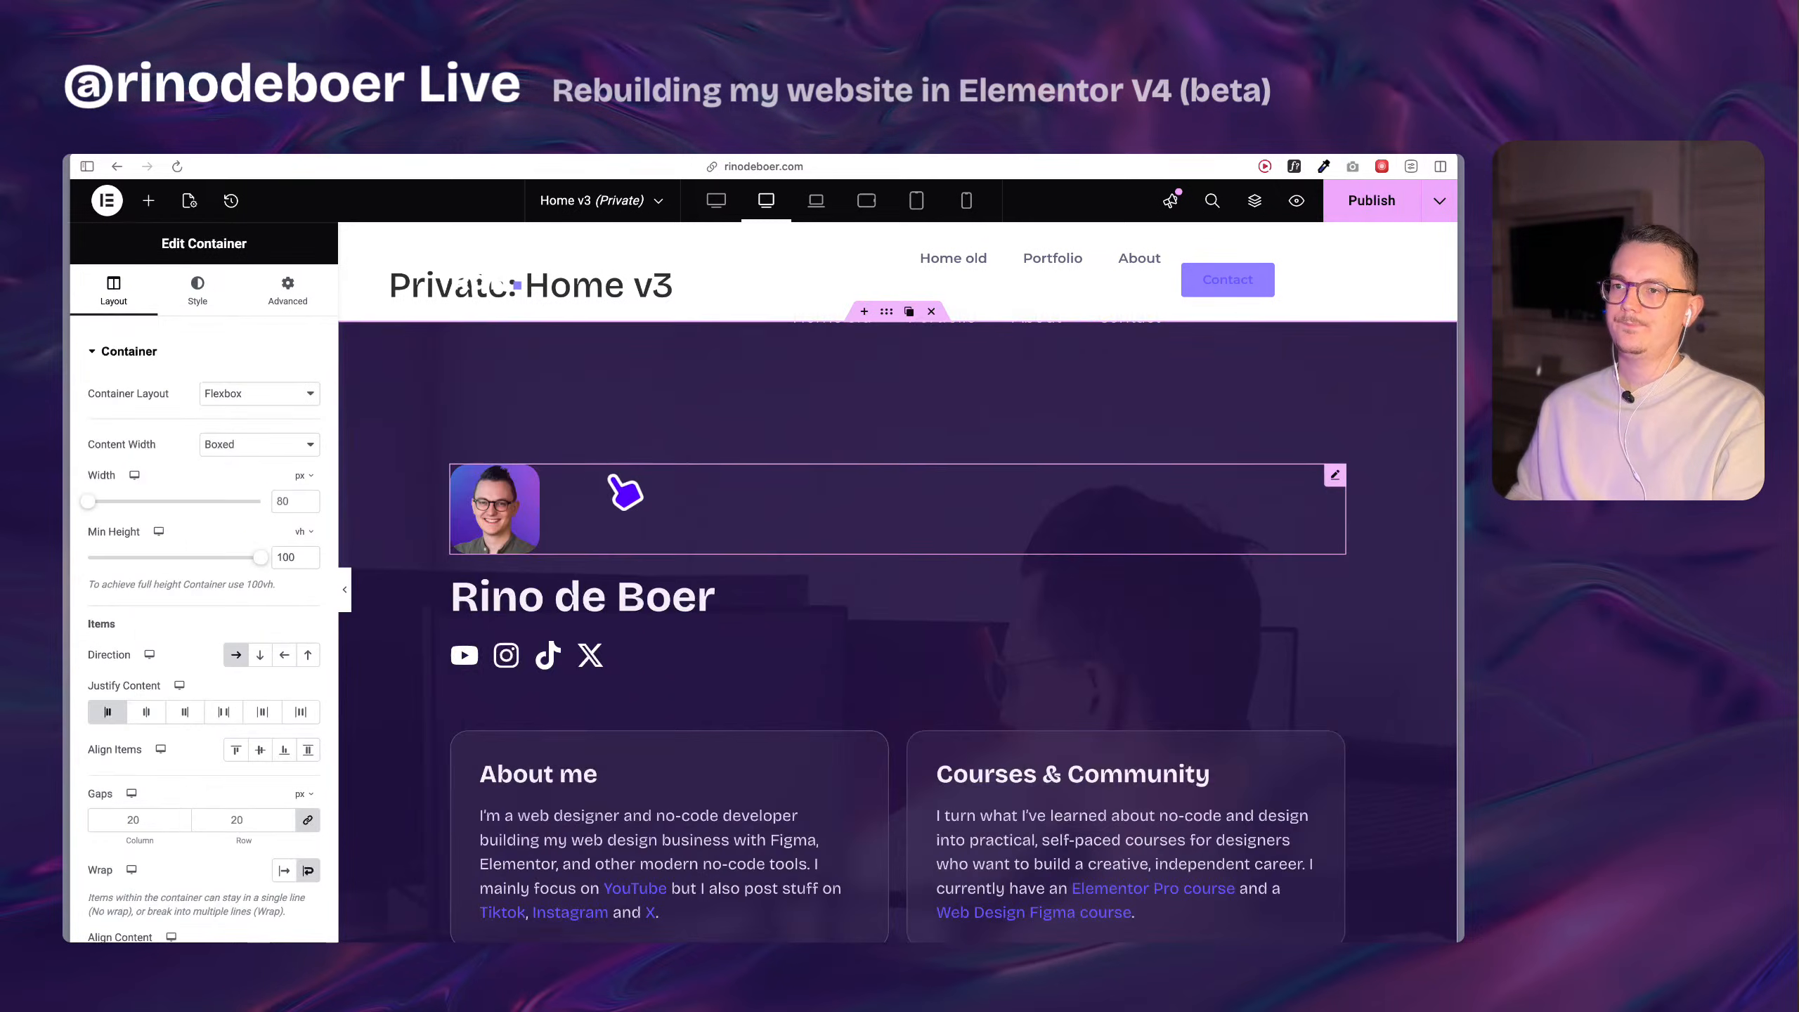
scroll(823, 500, "down", 10)
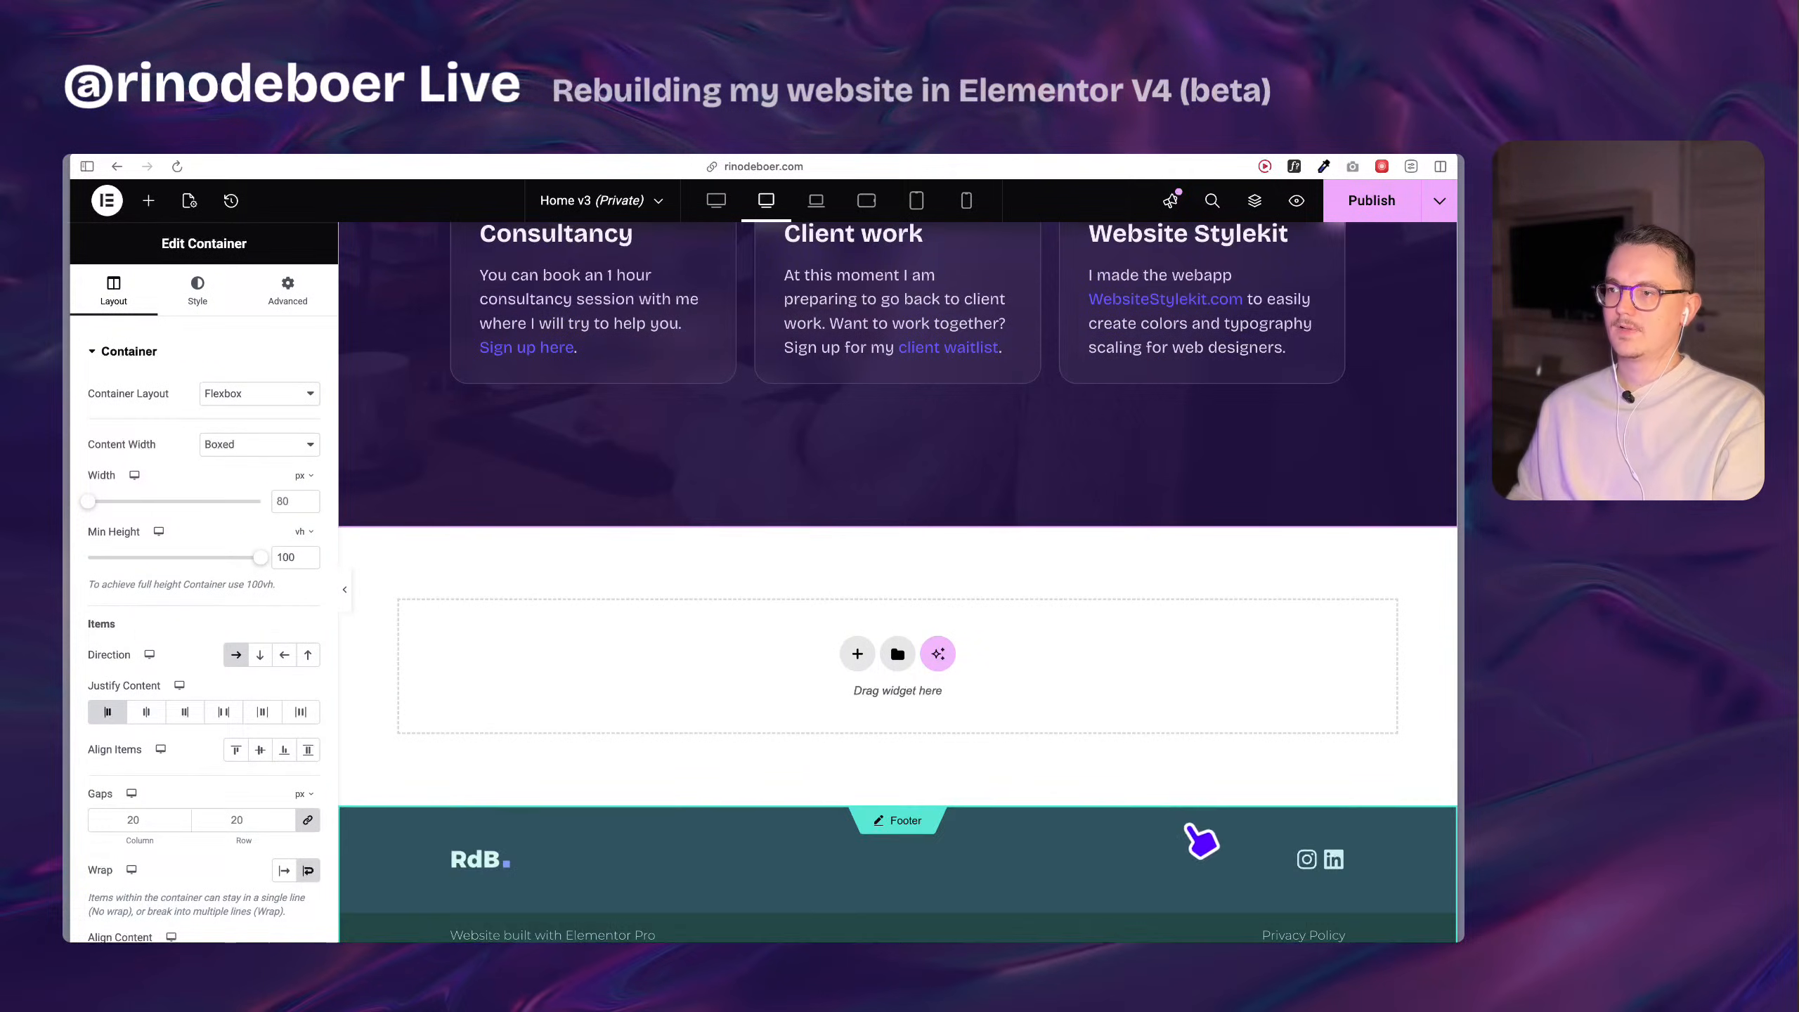
scroll(1129, 887, "up", 15)
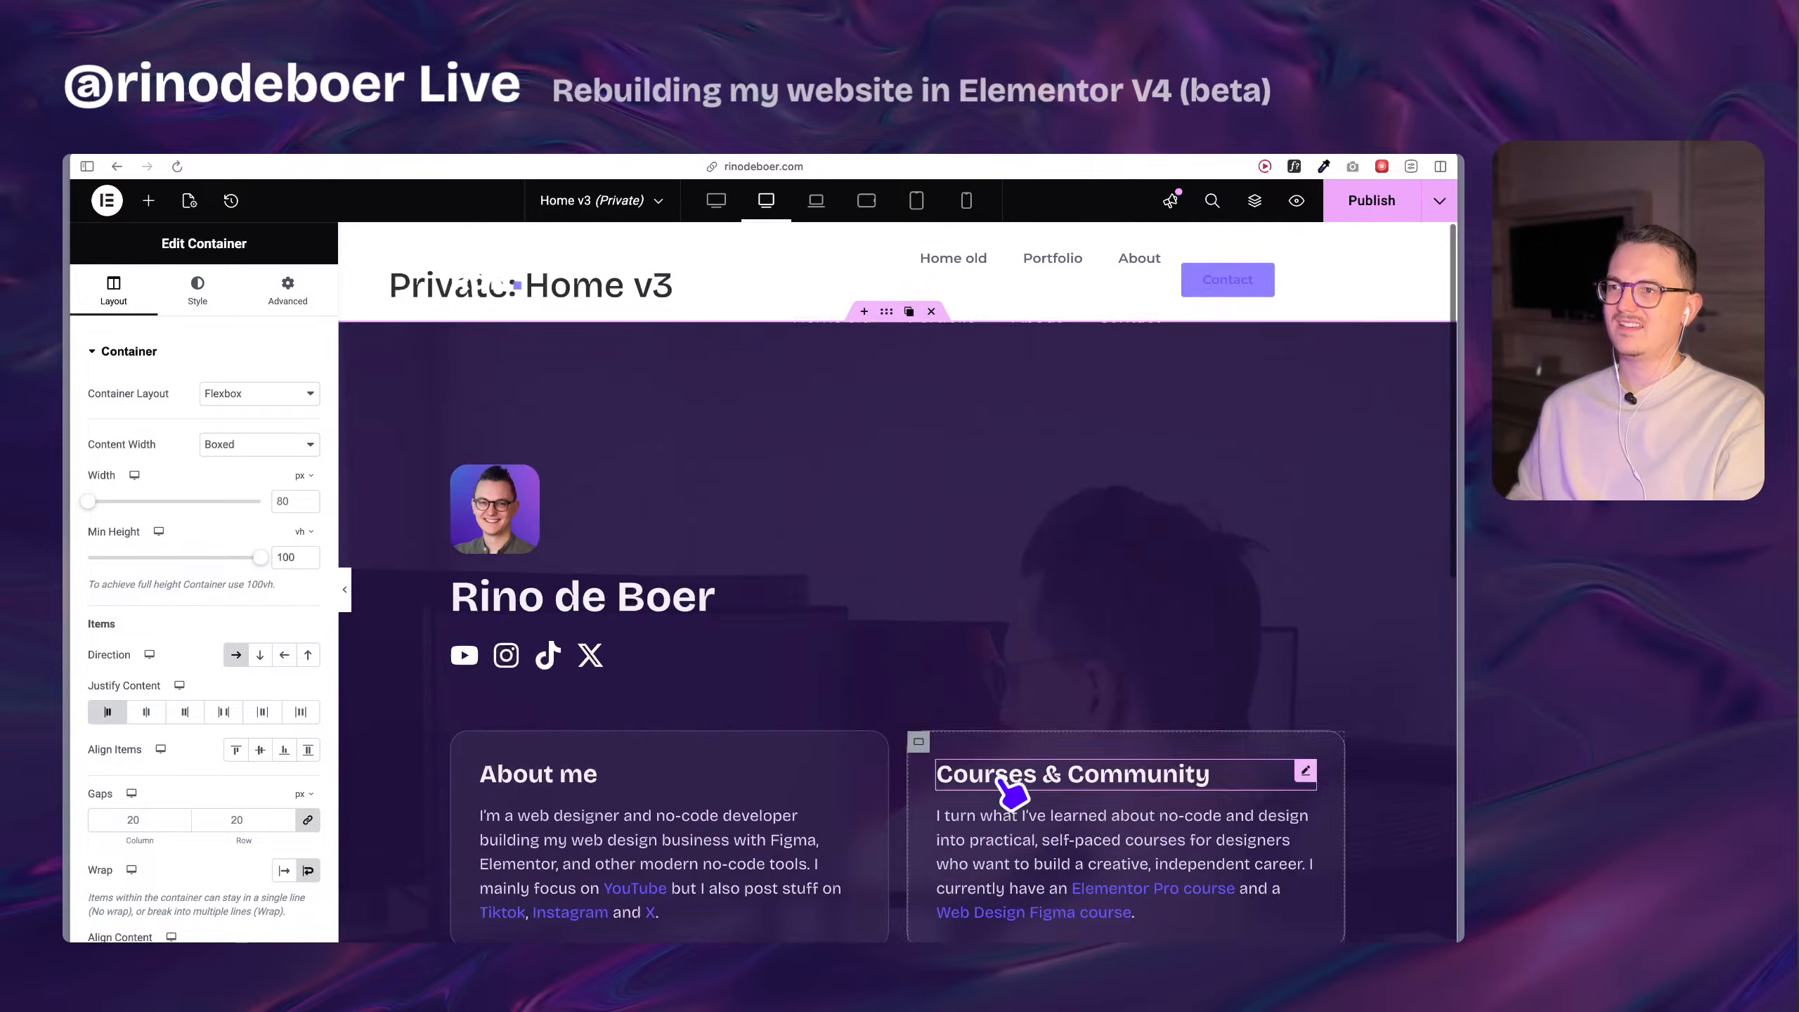
scroll(1091, 471, "down", 15)
scroll(1070, 734, "up", 15)
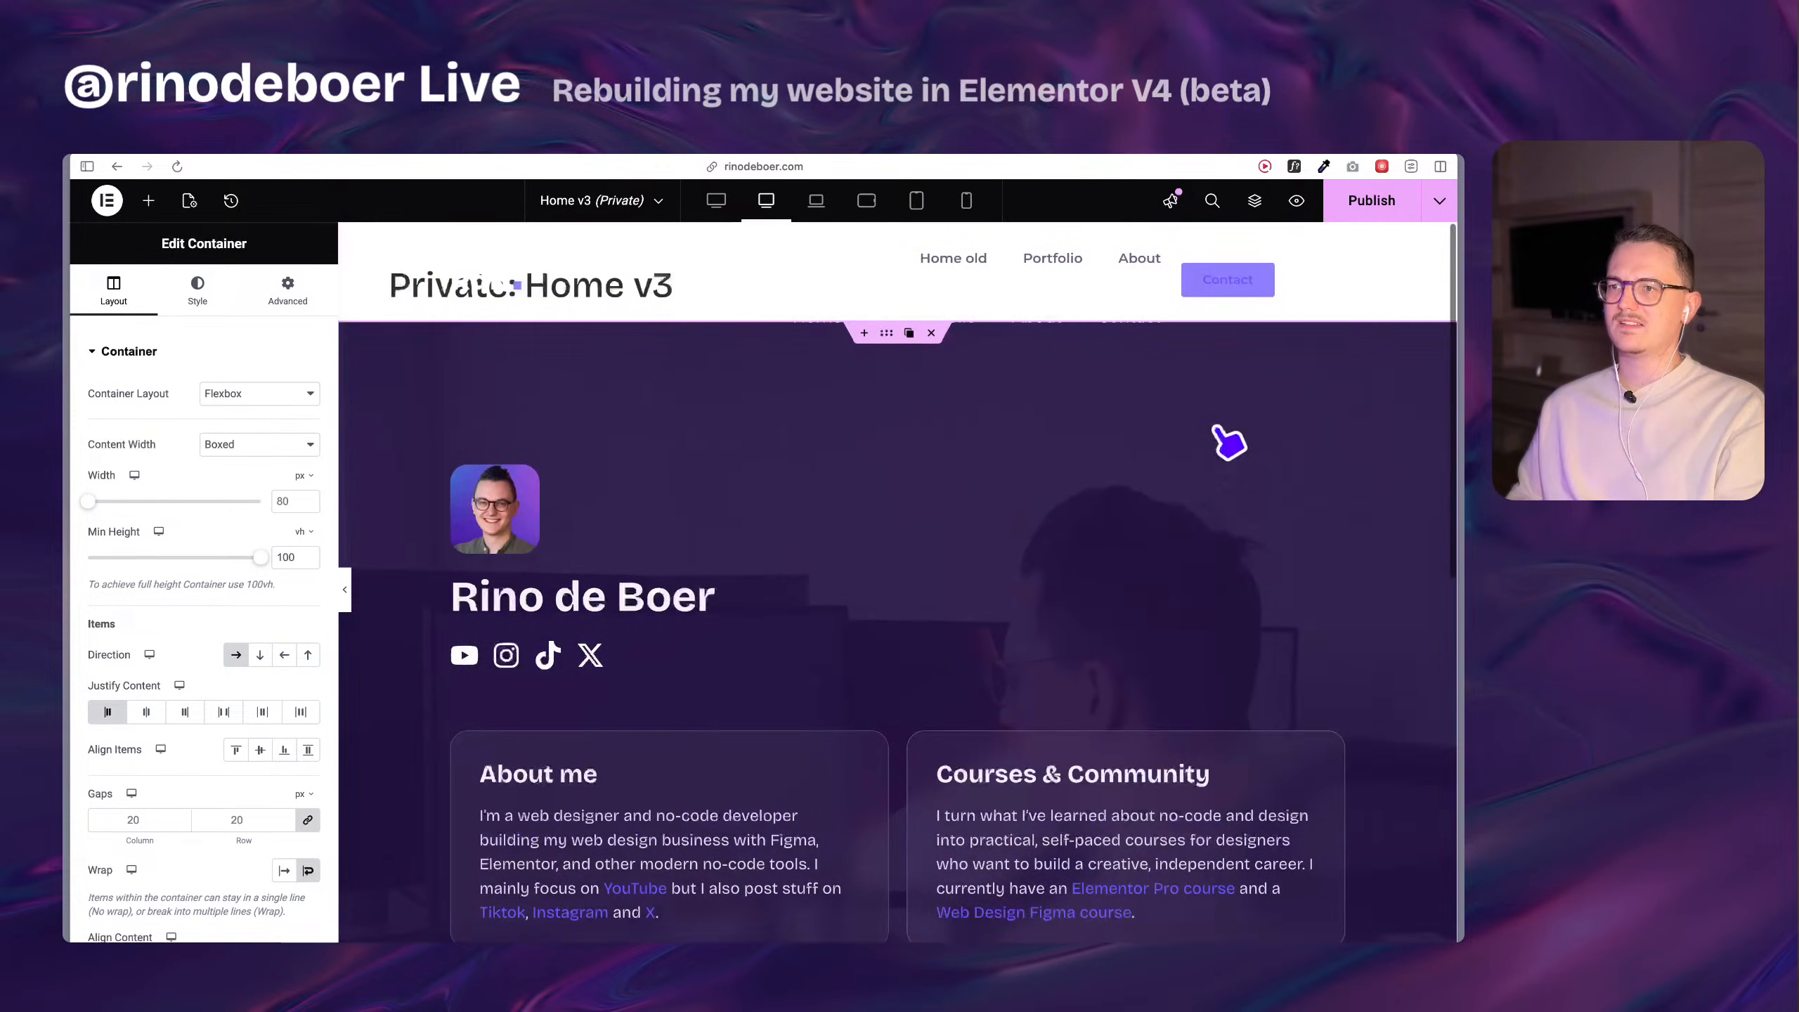
left_click(1397, 209)
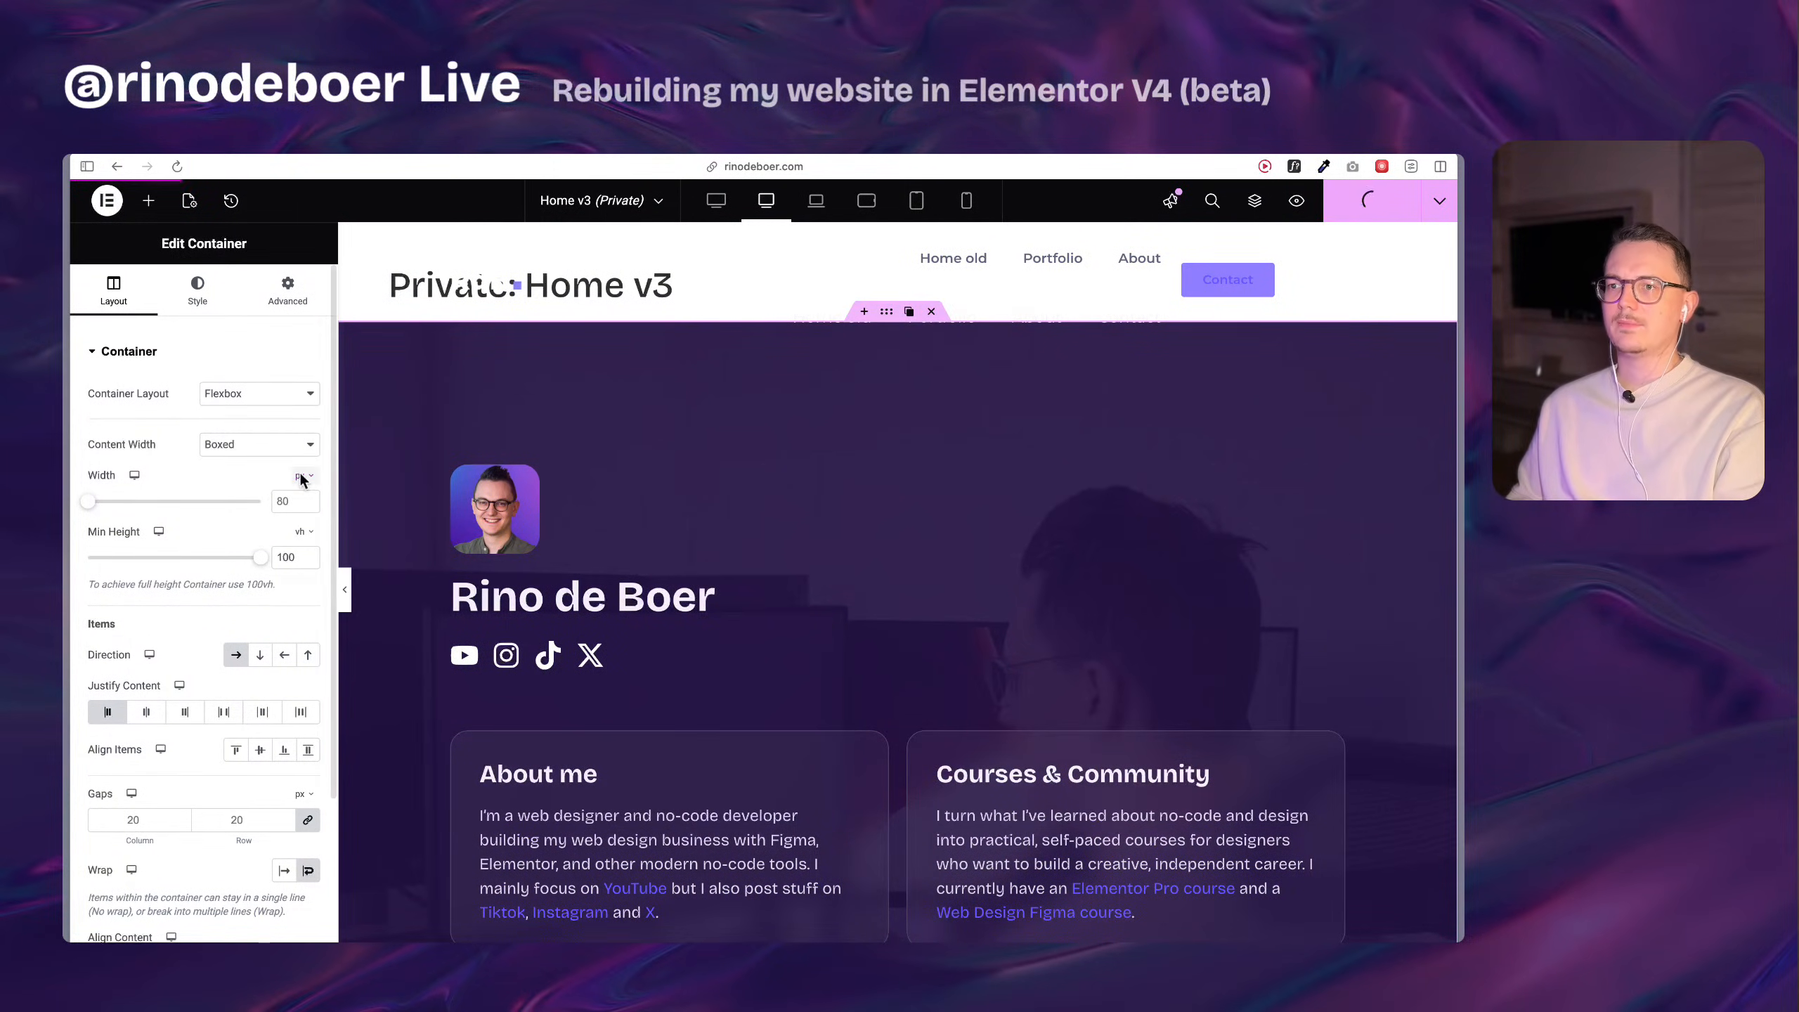
Select the About me heading in the pasted section, publish Home v3 again and exit the editor to WordPress.
scroll(485, 614, "down", 5)
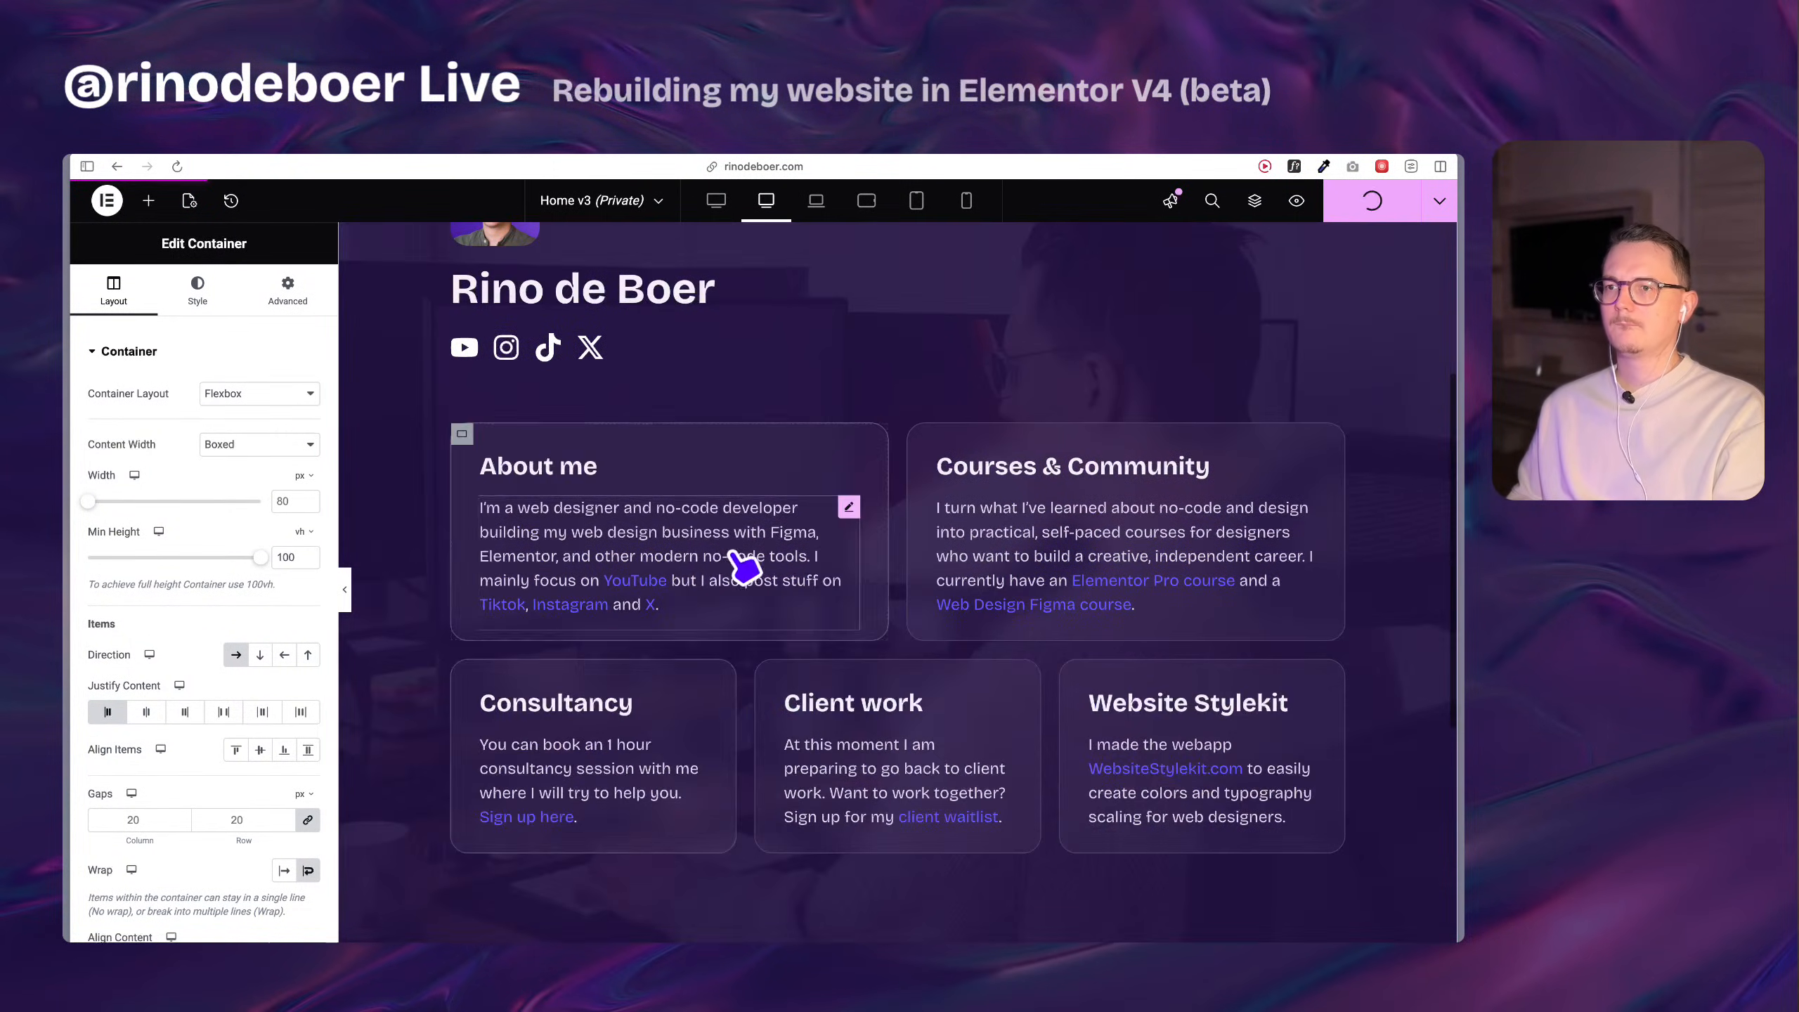
left_click(630, 471)
left_click(658, 507)
left_click(643, 473)
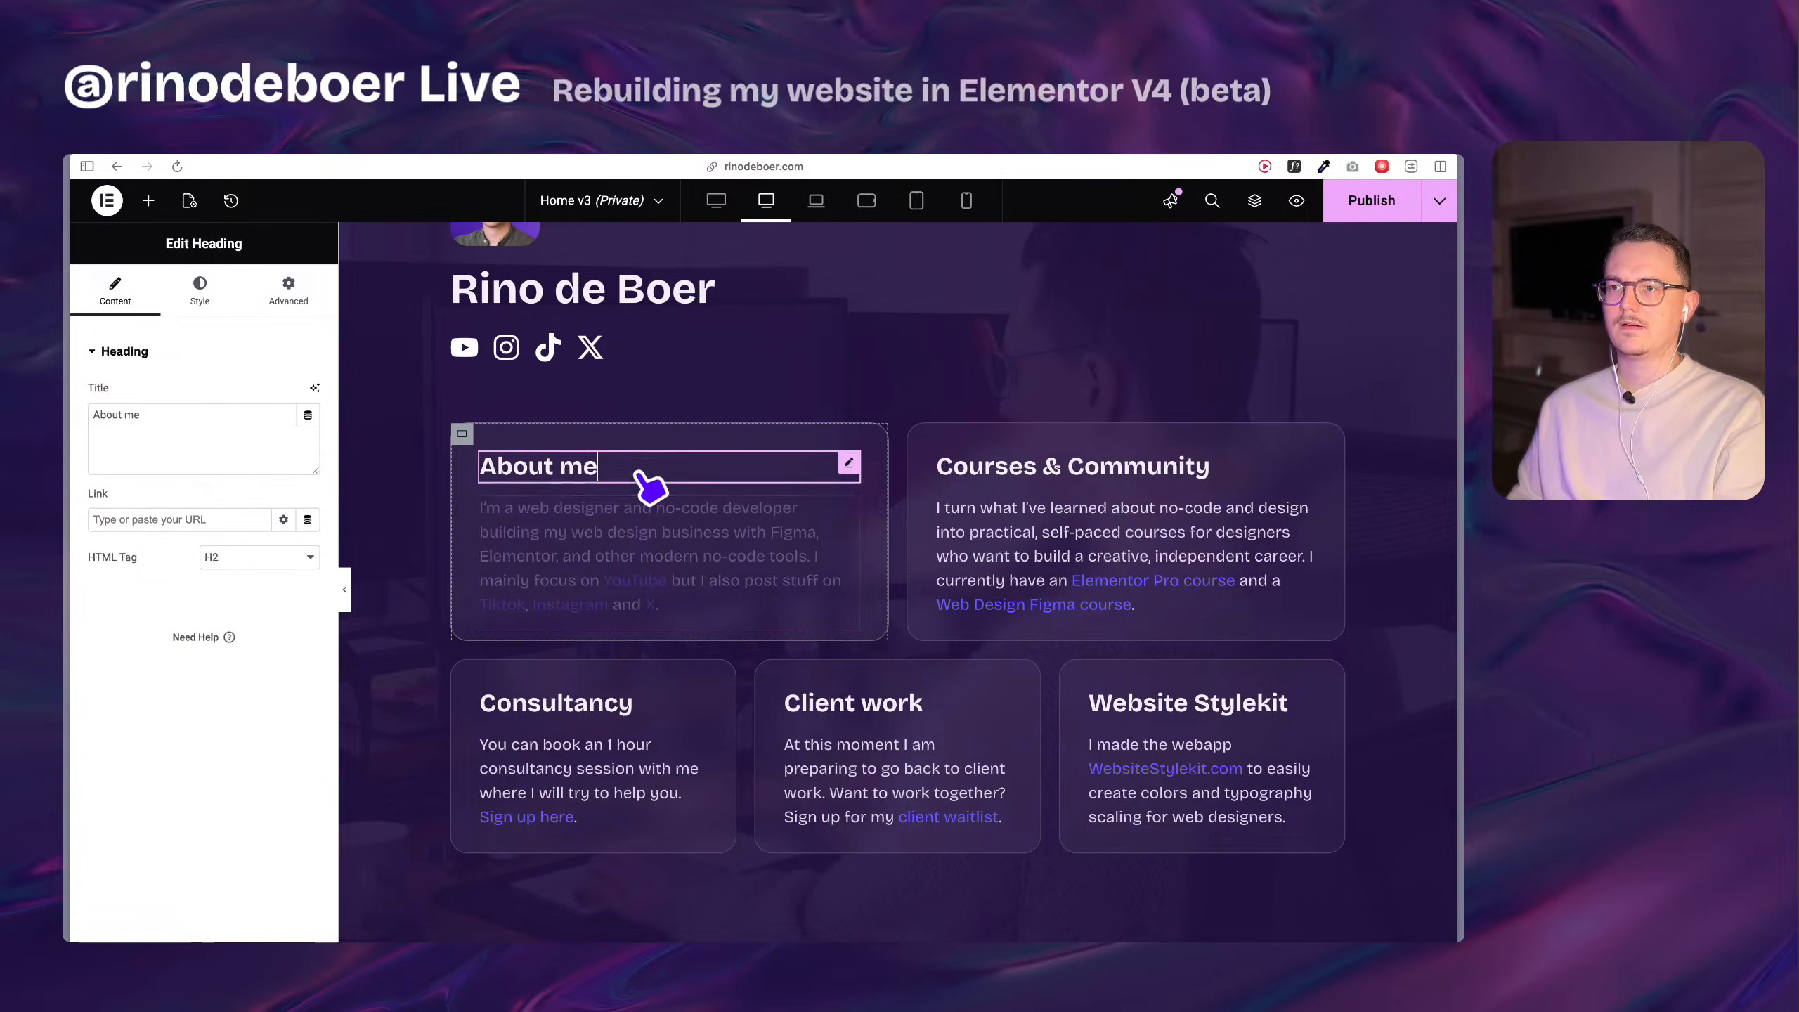
scroll(602, 510, "up", 5)
left_click(1377, 207)
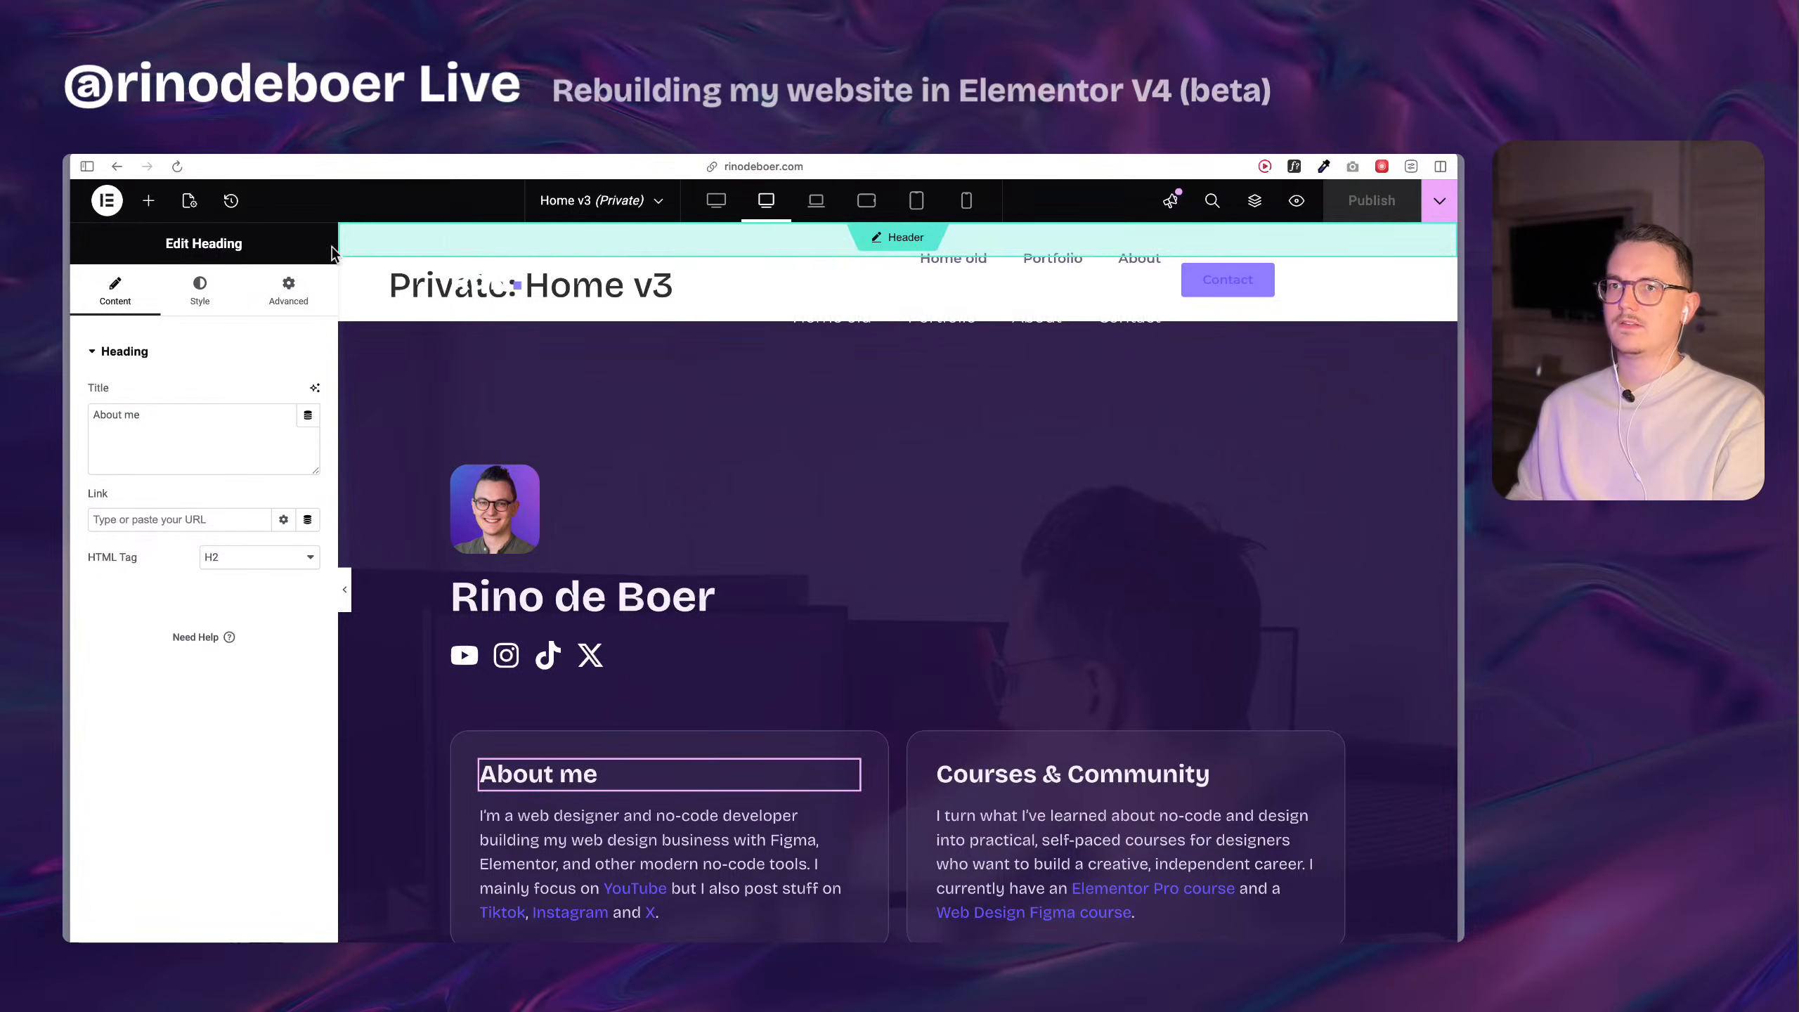
left_click(107, 202)
left_click(177, 498)
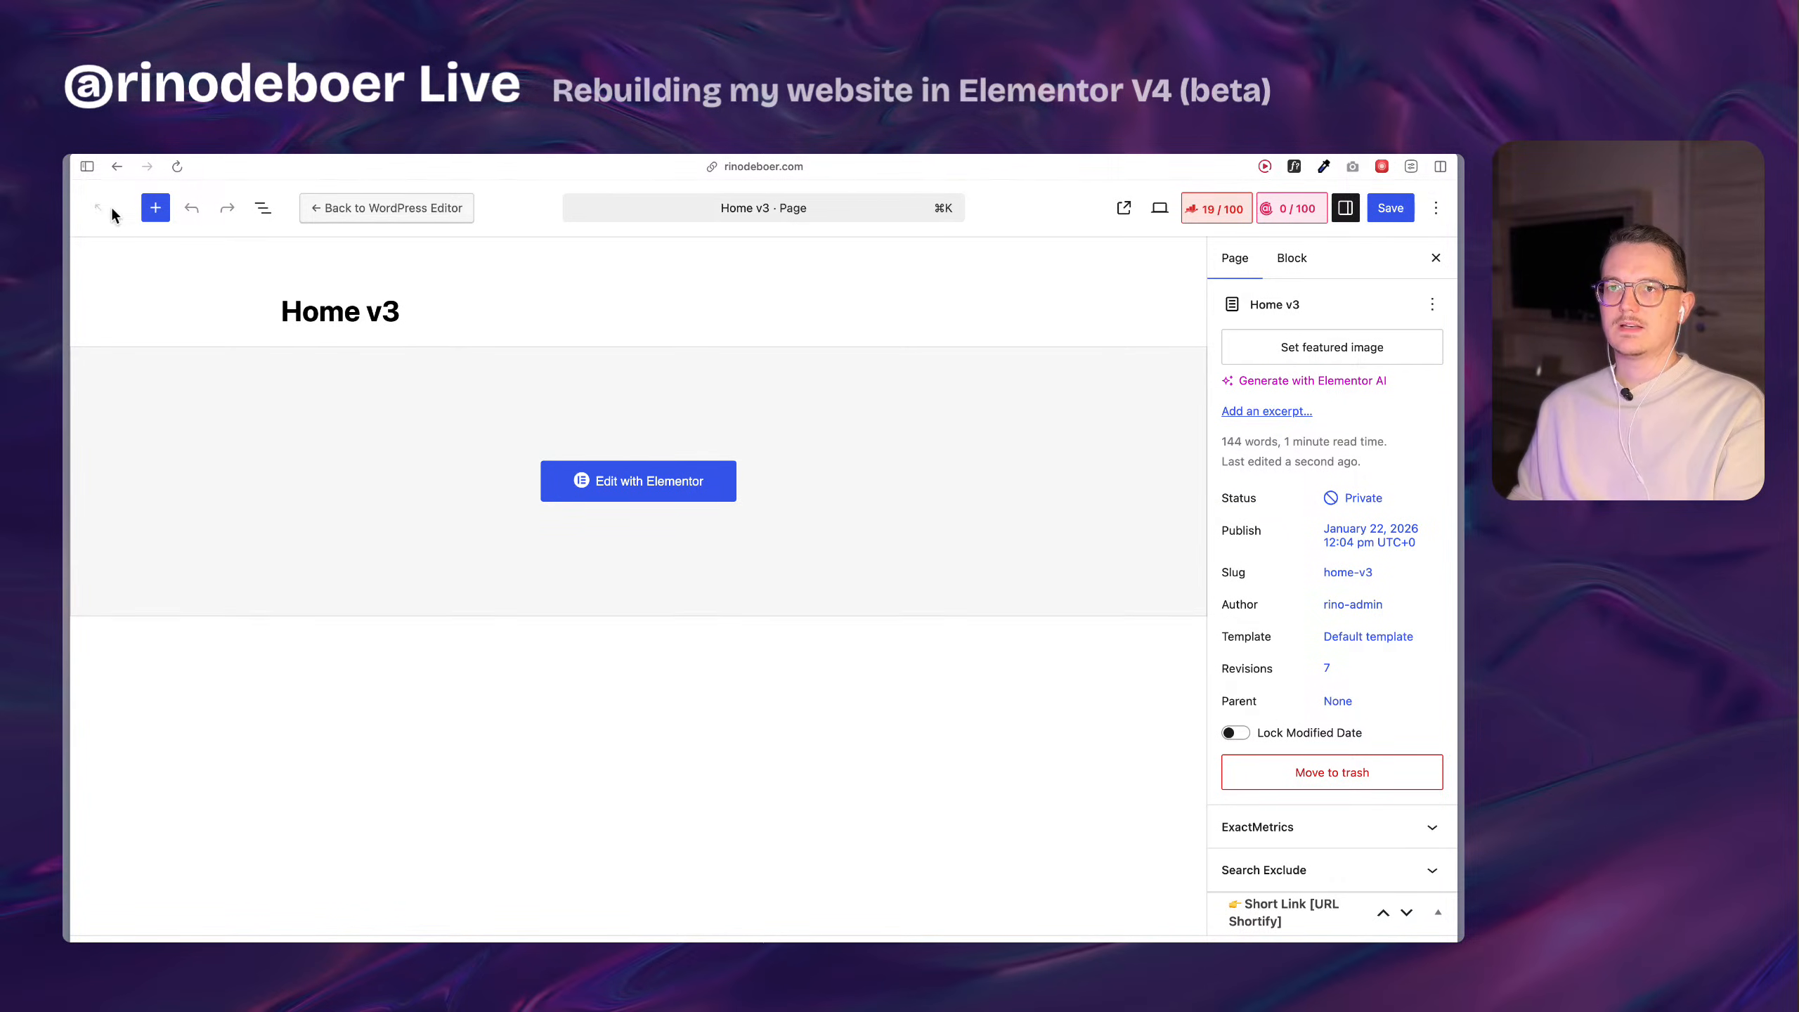
In the Home page's Elementor editor, delete the original top Container above the rebuilt section and publish the page.
mouse_move(67, 489)
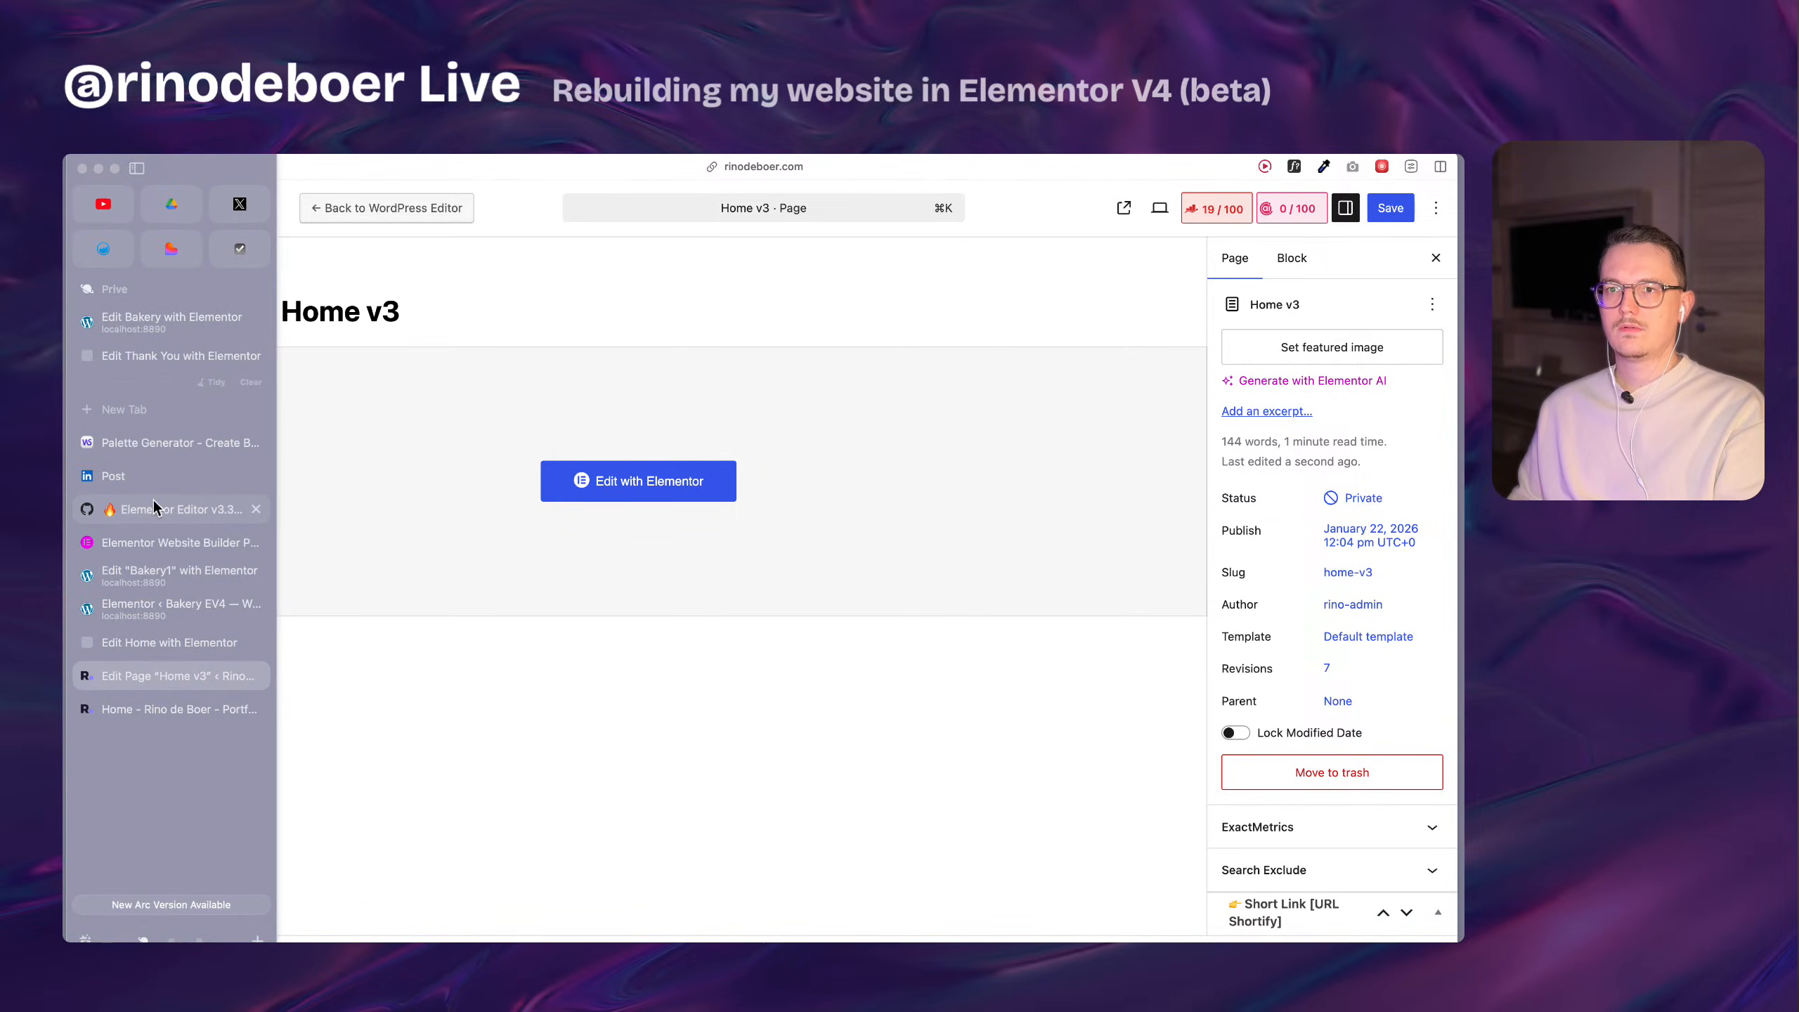
left_click(168, 649)
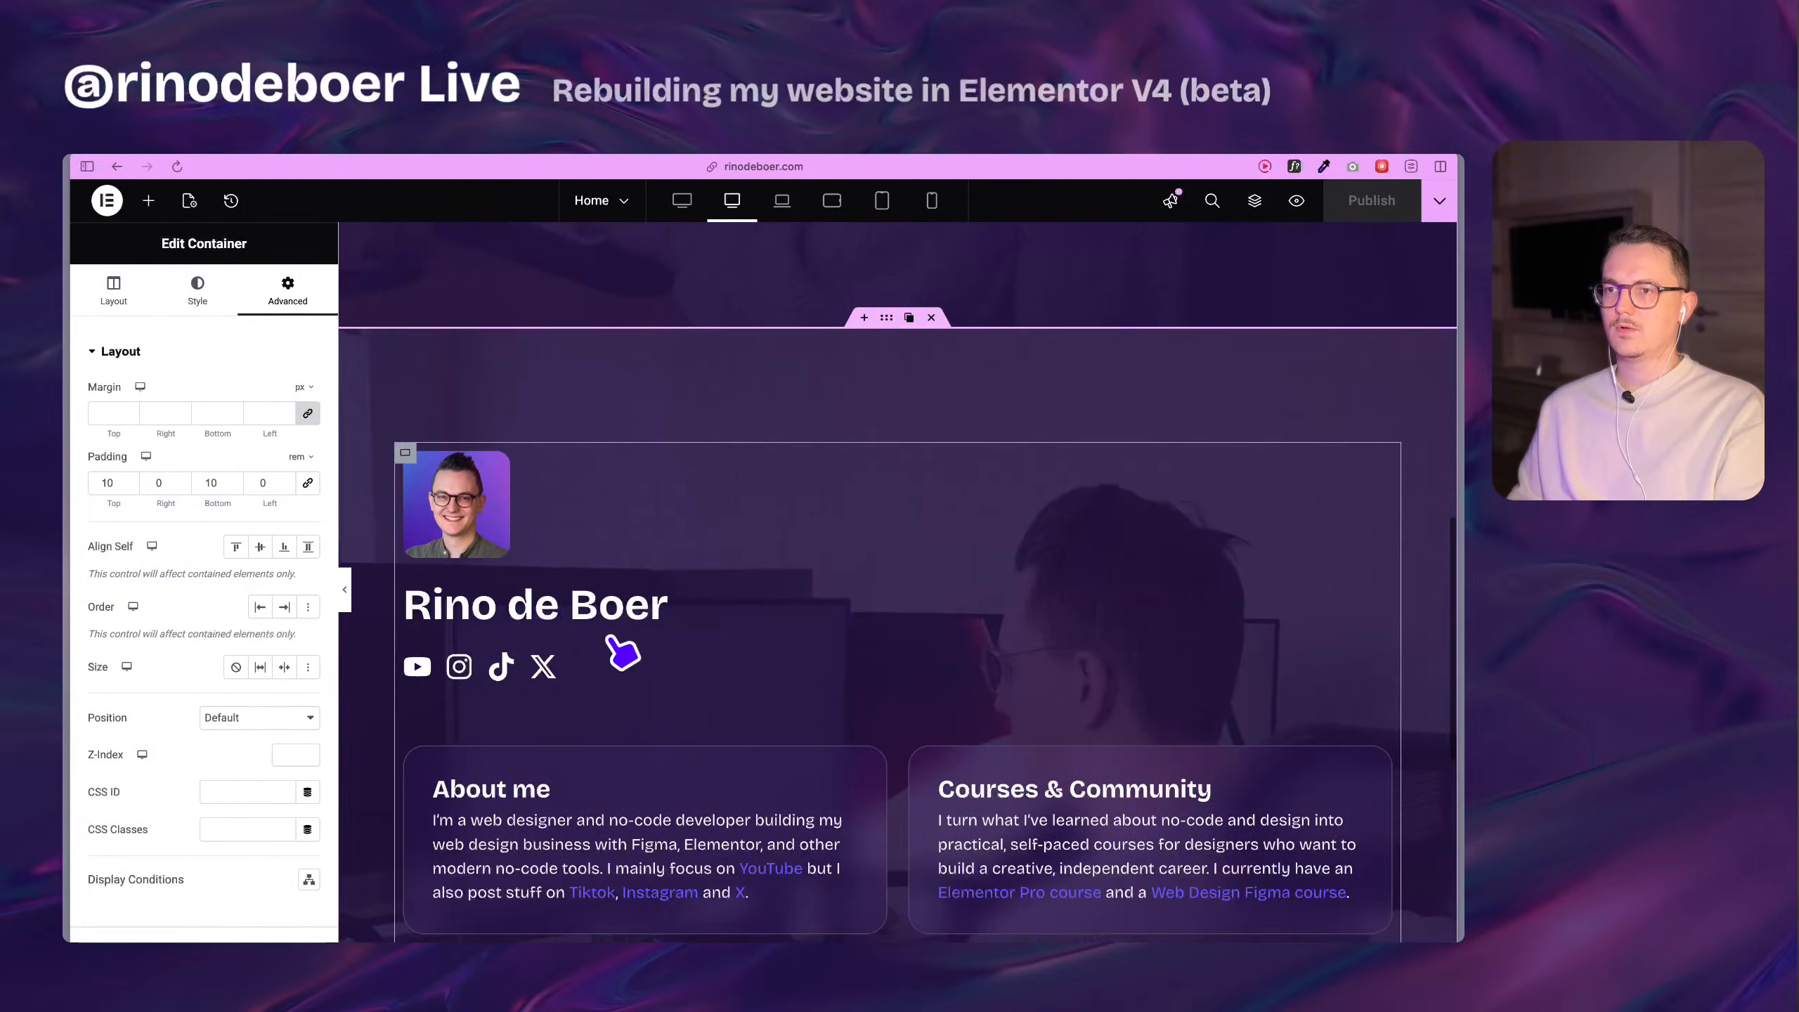
scroll(609, 637, "up", 12)
scroll(479, 781, "down", 8)
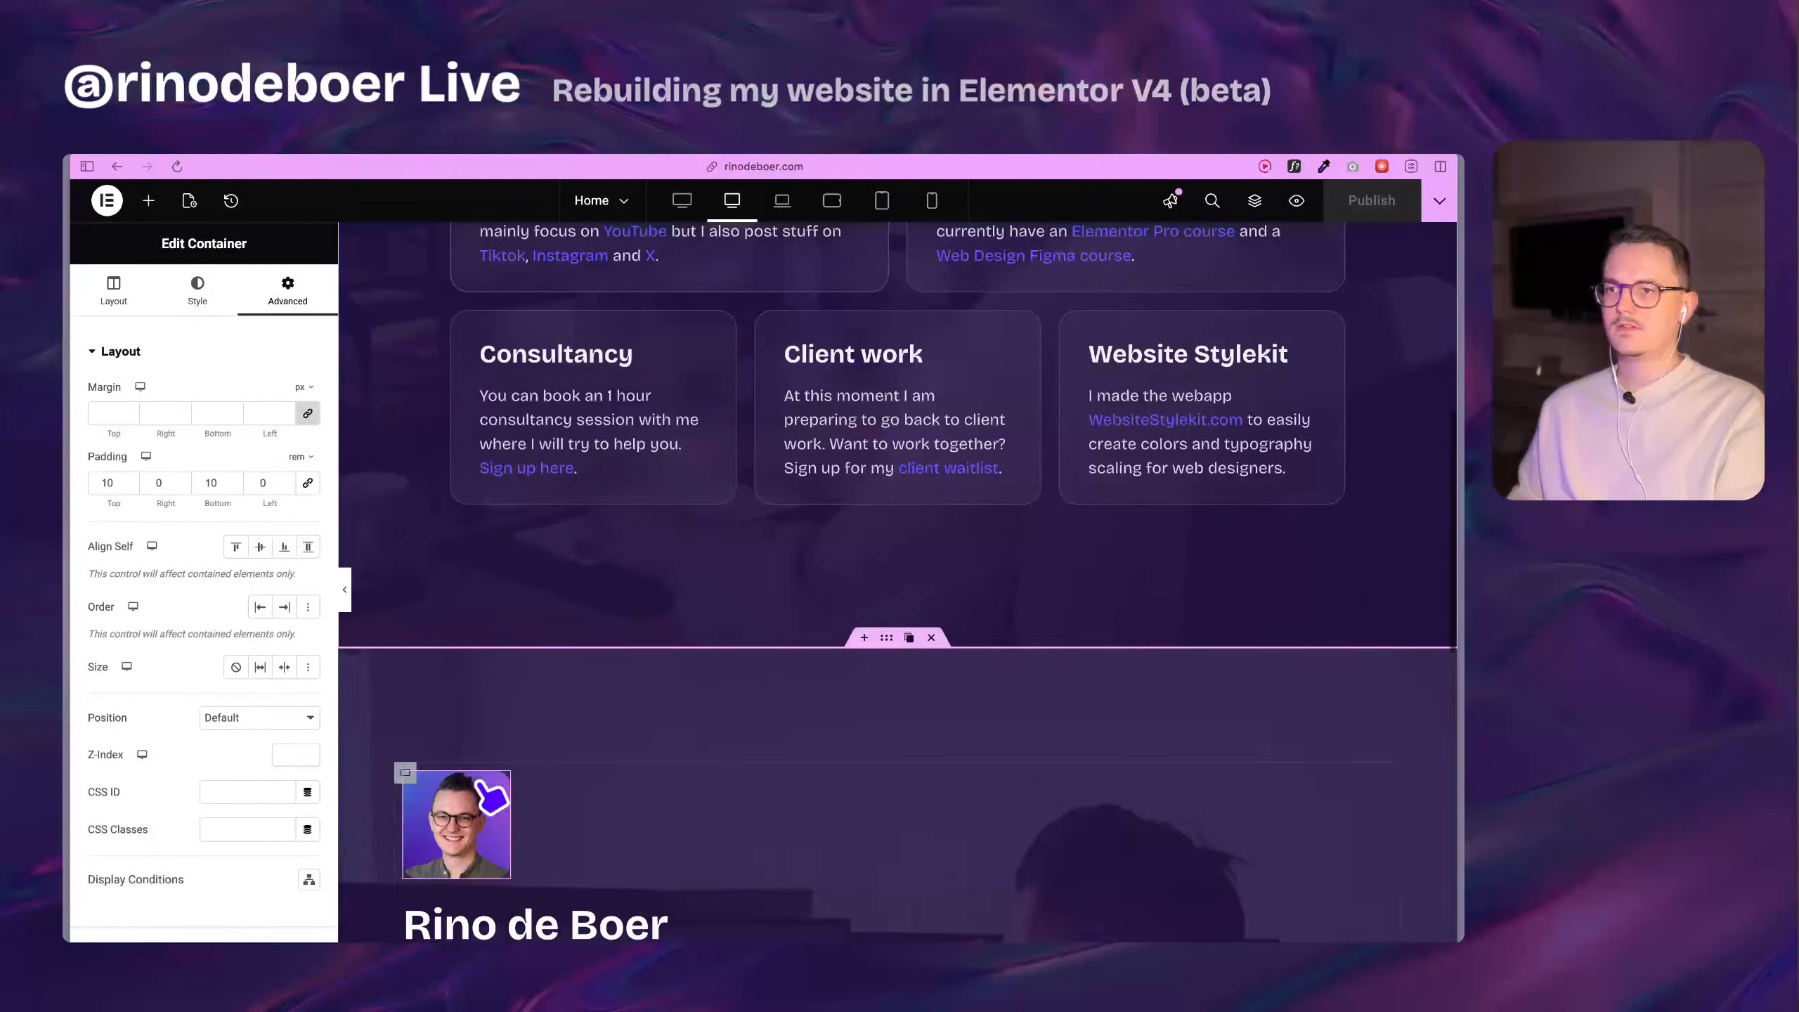
left_click(493, 796)
scroll(735, 470, "up", 8)
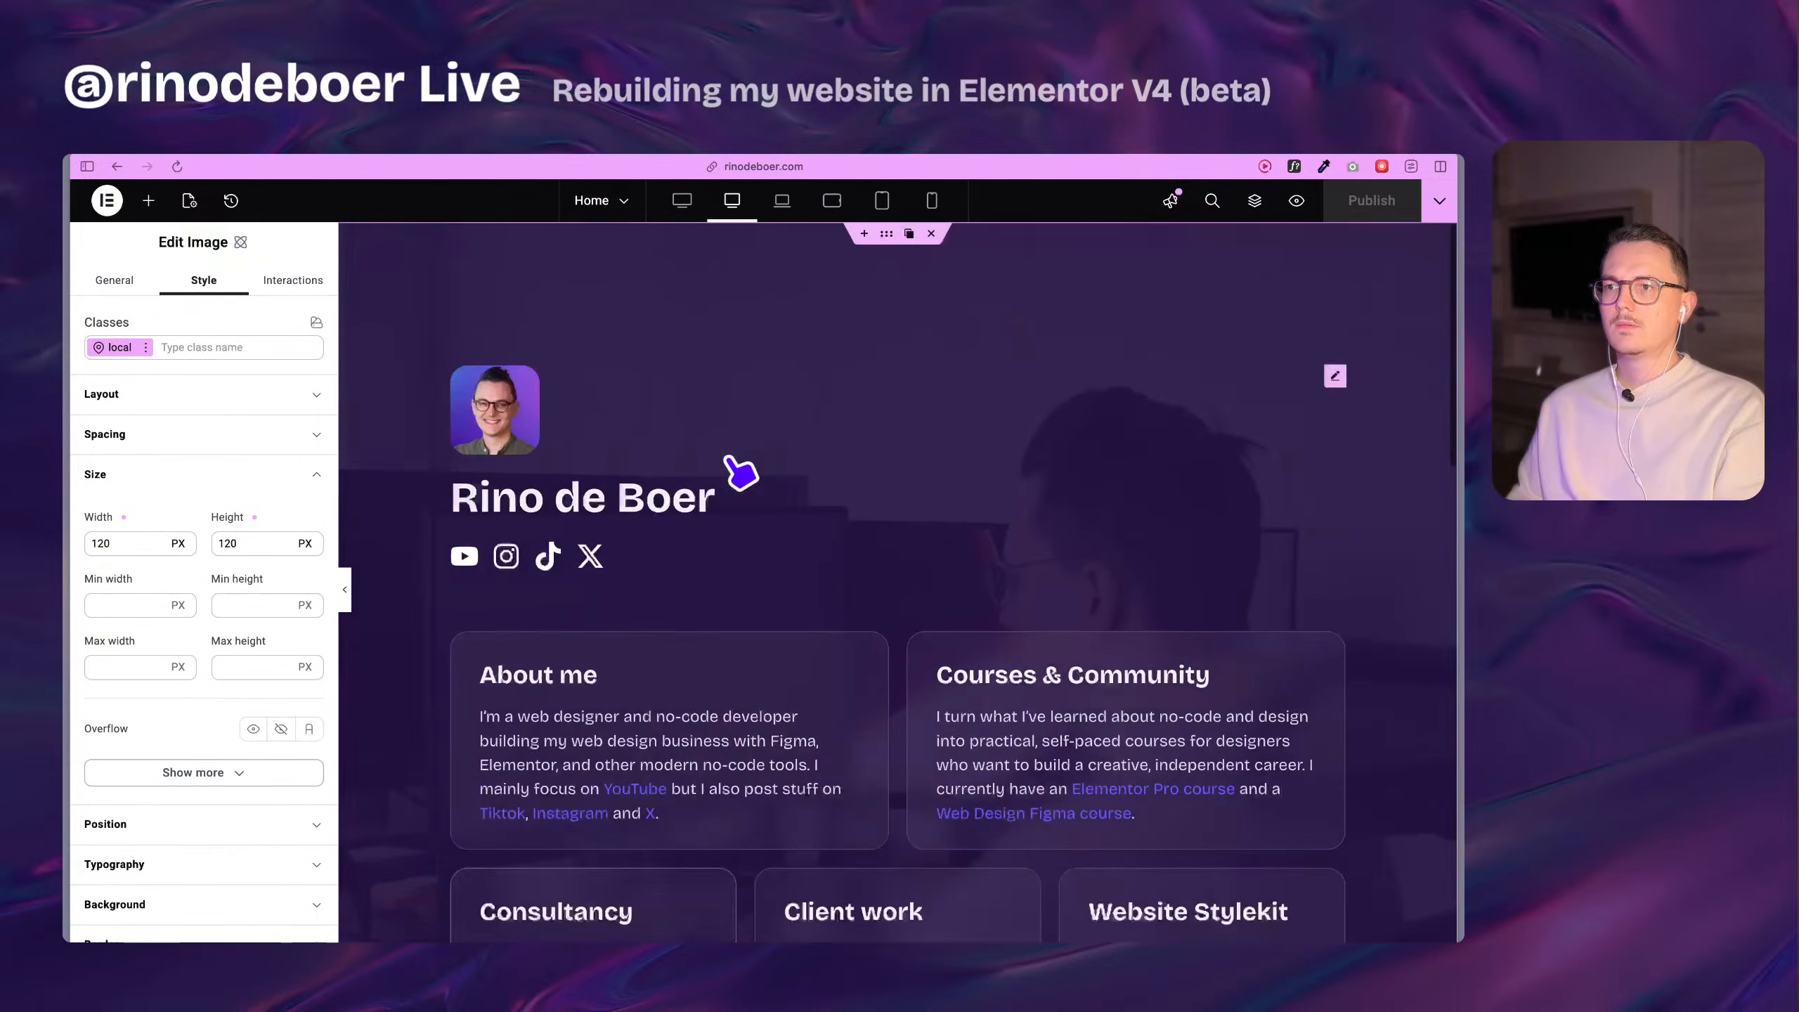
left_click(933, 236)
scroll(505, 416, "down", 1)
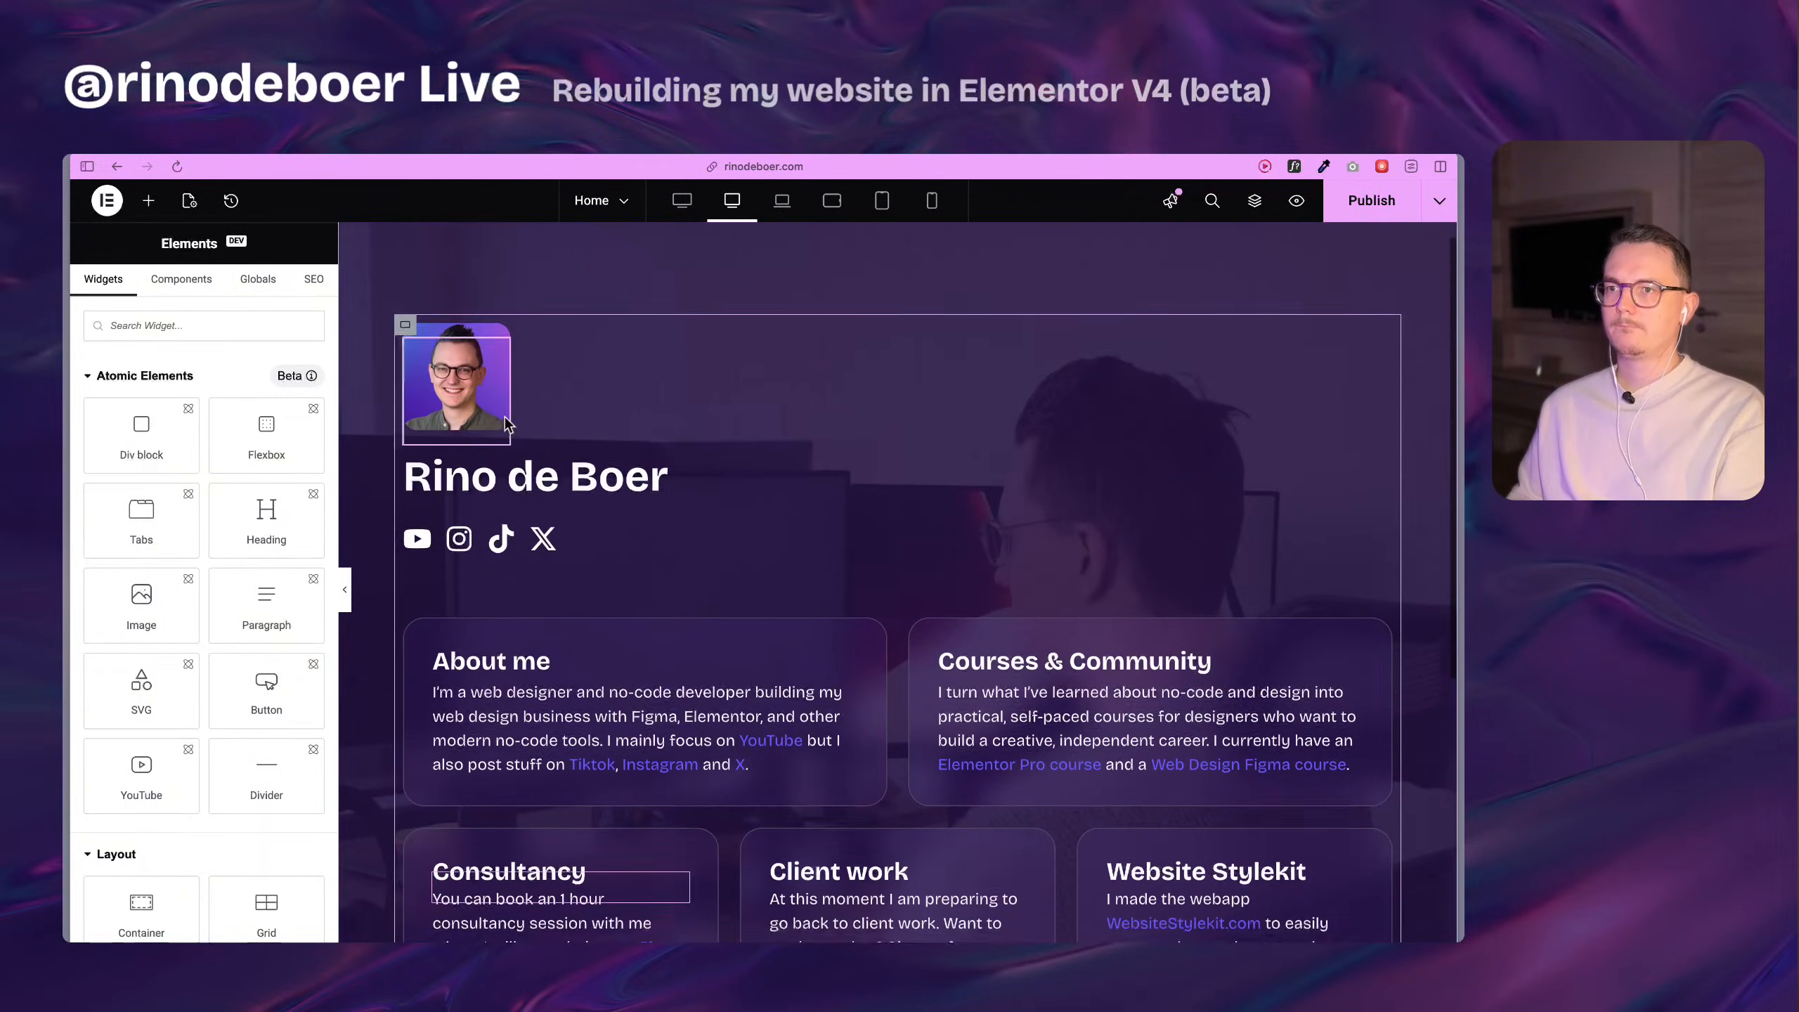
left_click(458, 380)
left_click(1370, 205)
Reload the live home page and examine the rebuilt profile section and the layout and hover behaviour of its cards.
mouse_move(65, 527)
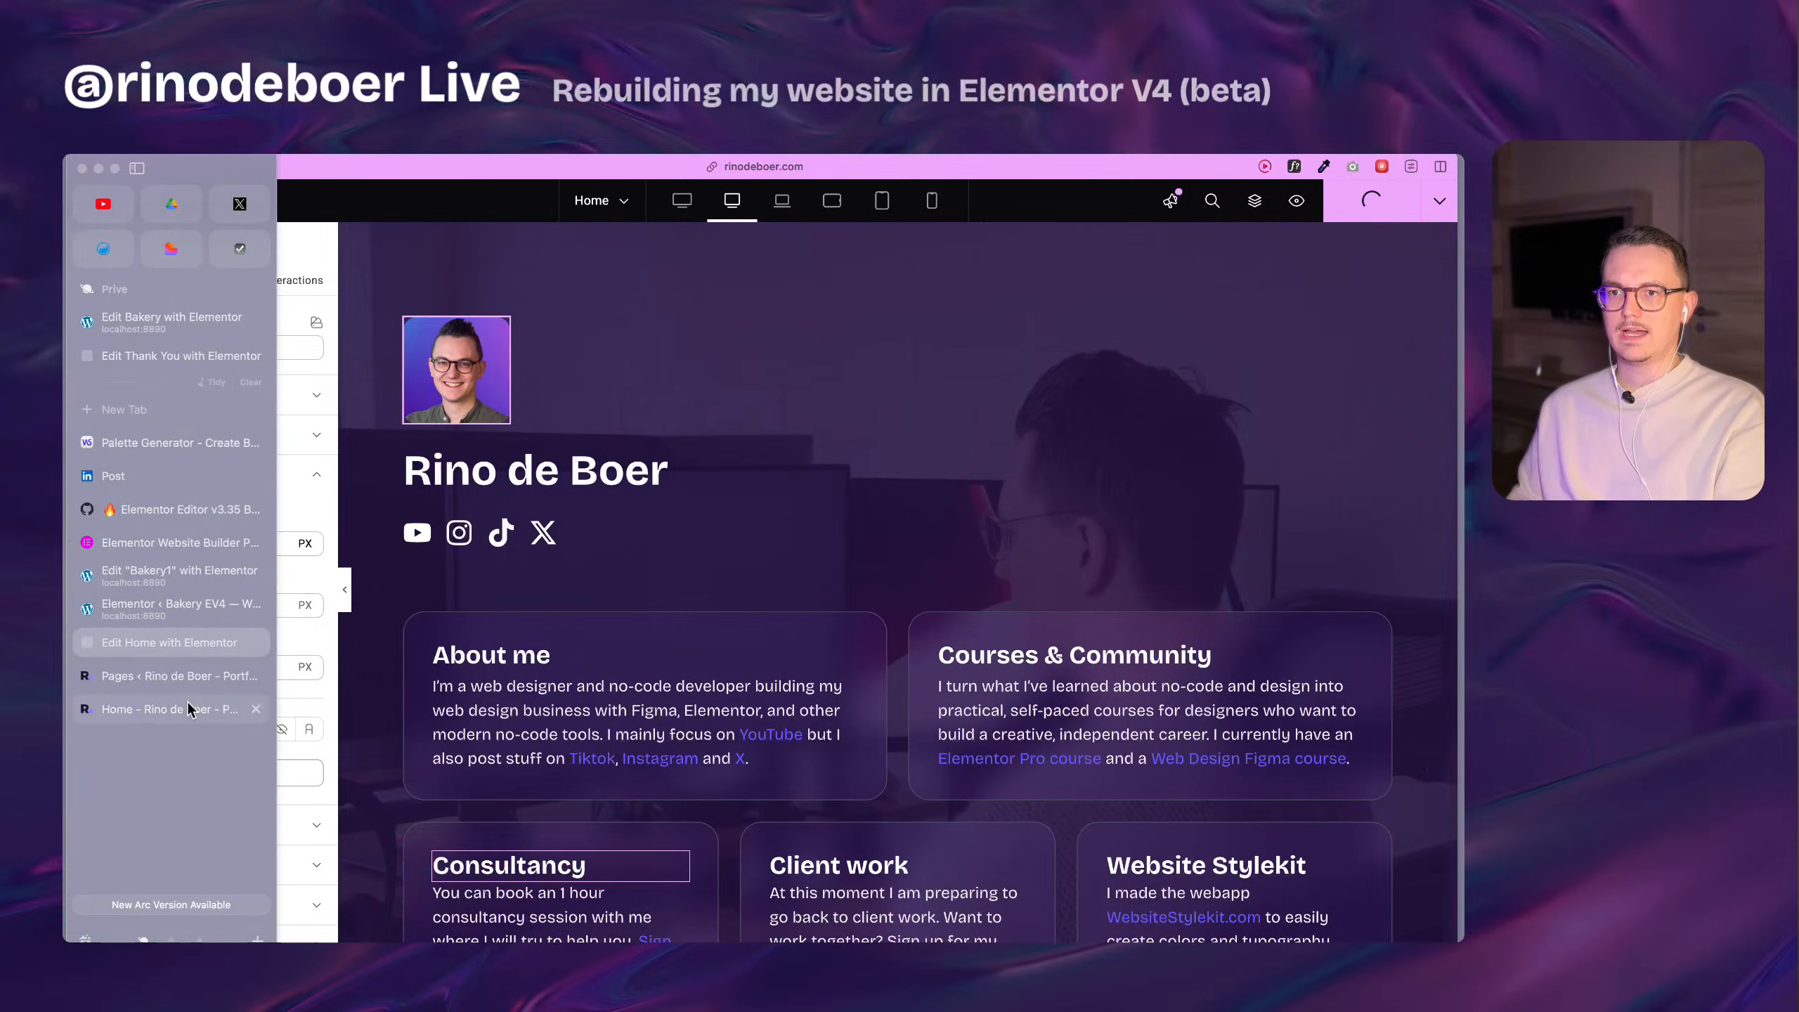
left_click(165, 709)
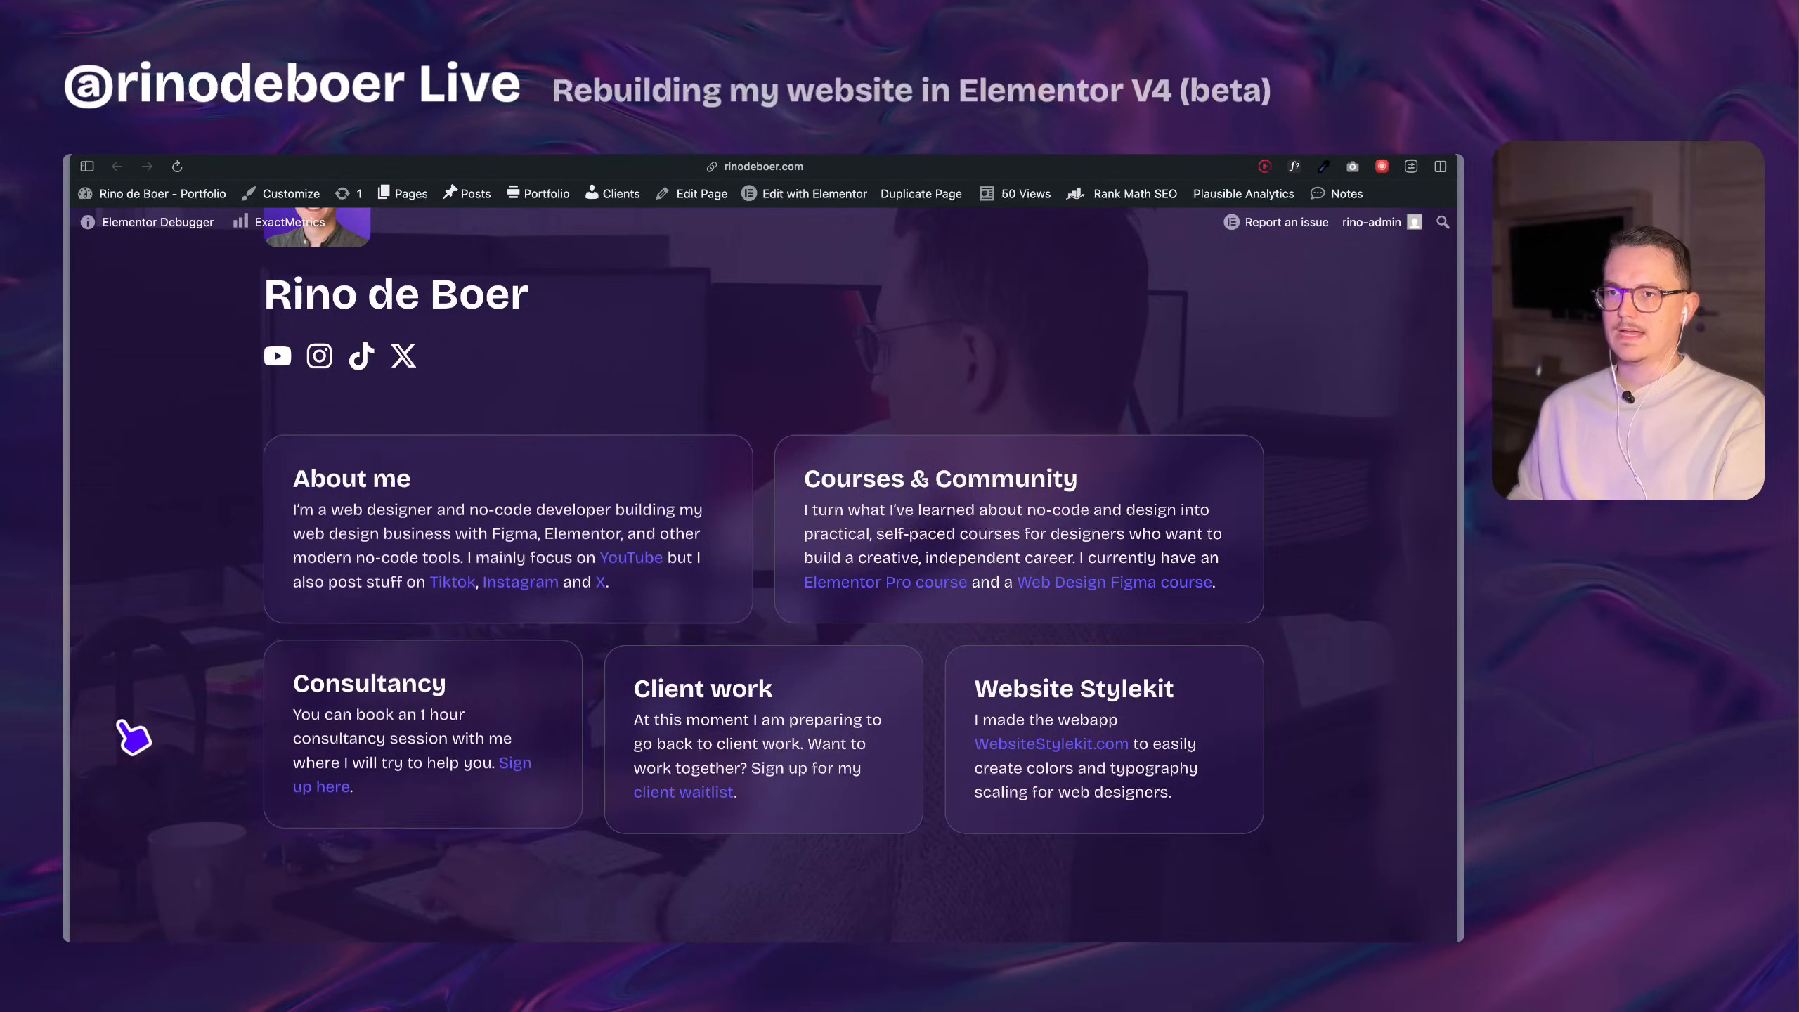
key("super+r")
scroll(201, 719, "up", 5)
key("super+r")
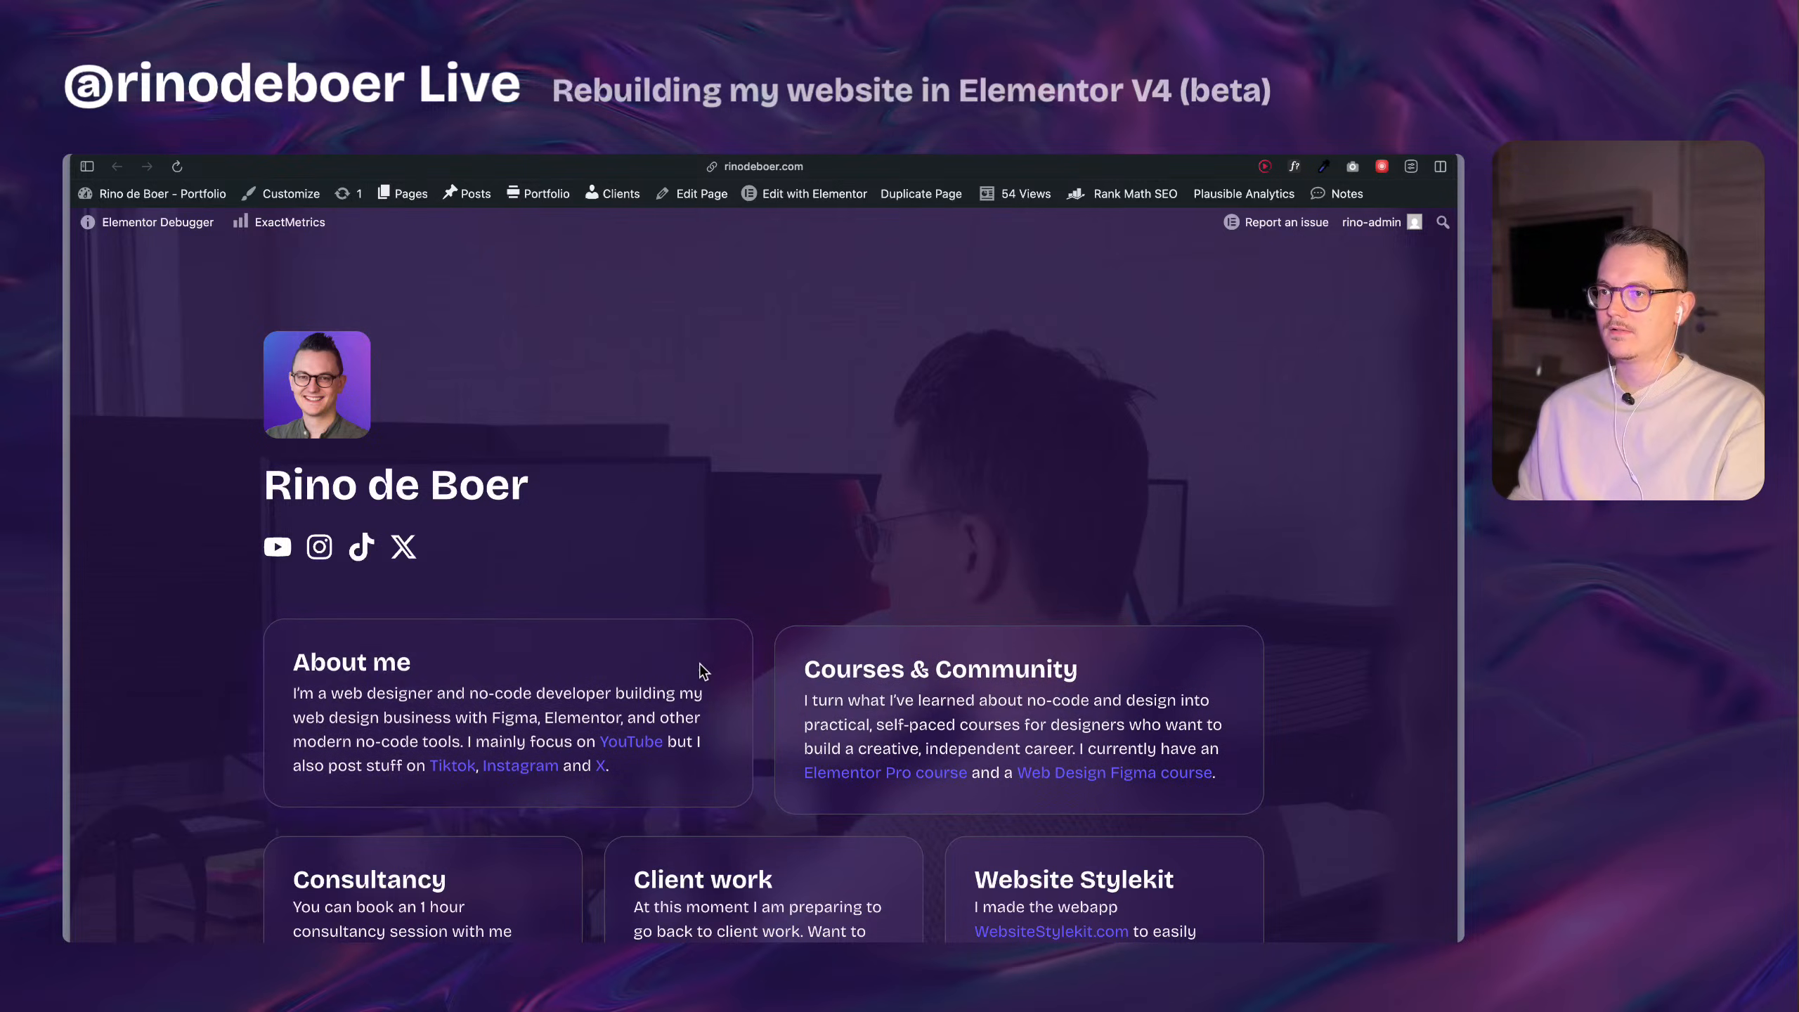
scroll(623, 472, "down", 3)
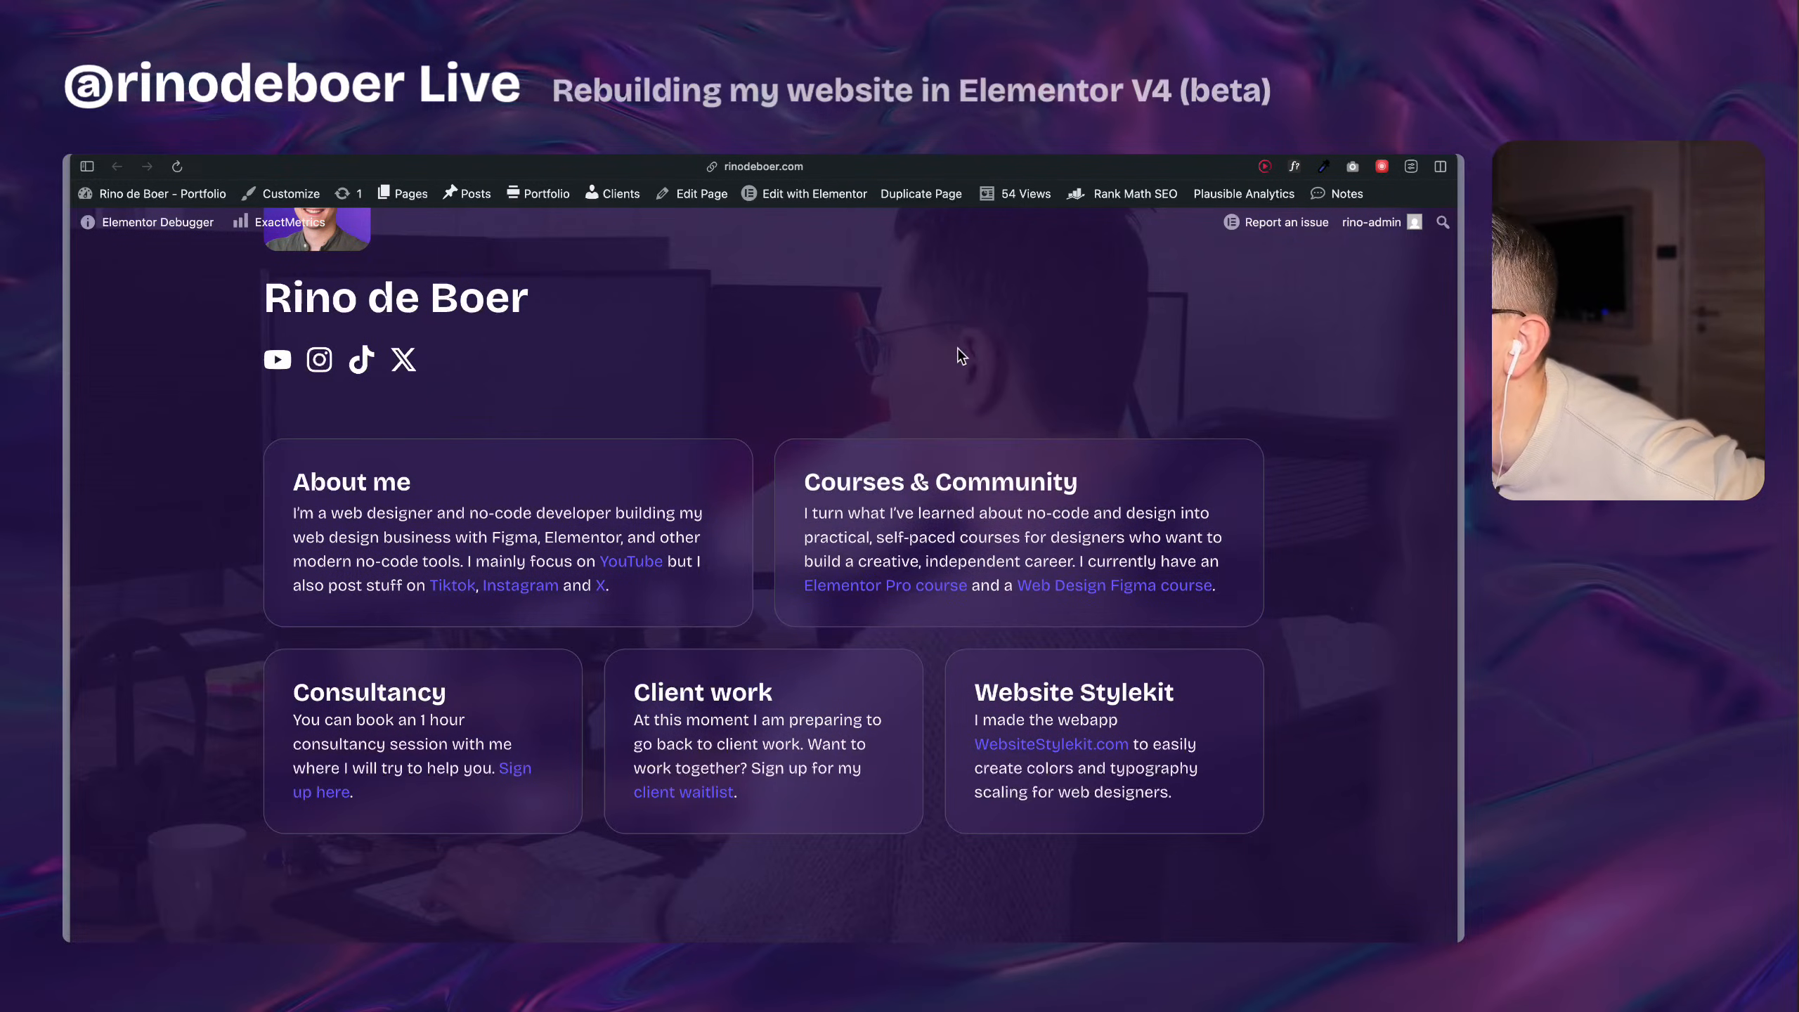
scroll(885, 439, "up", 3)
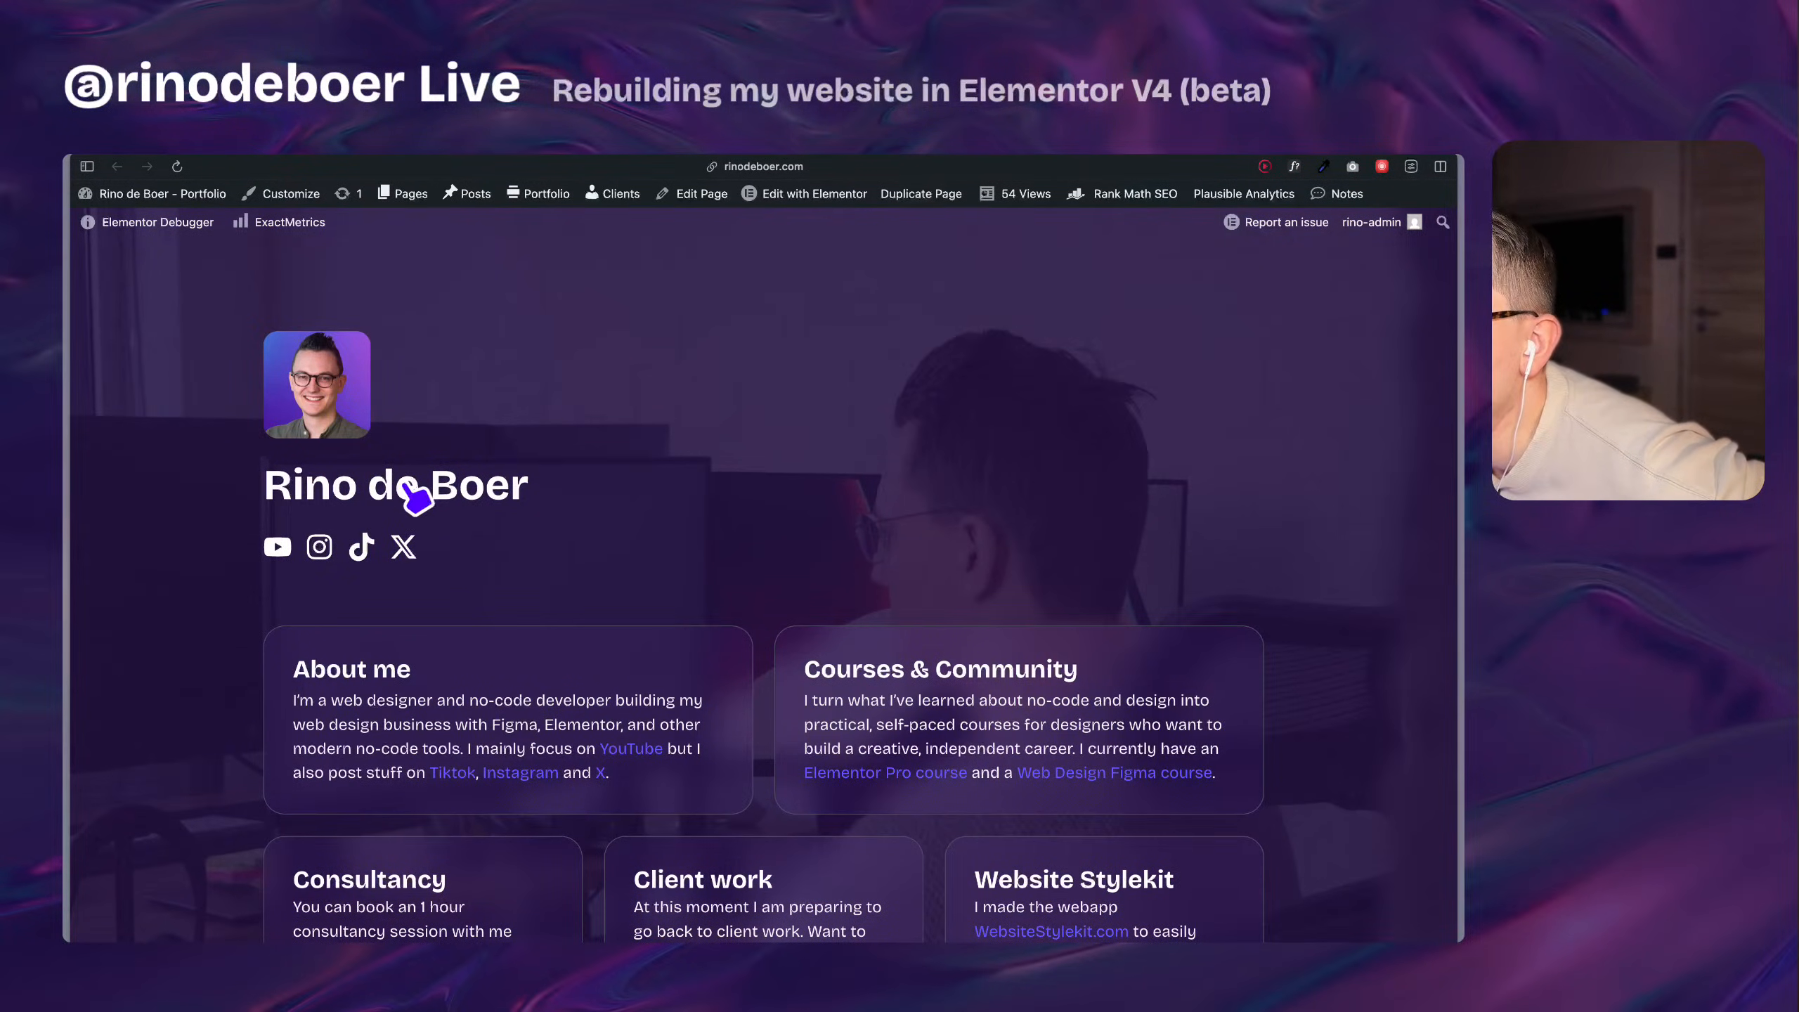
scroll(886, 496, "down", 3)
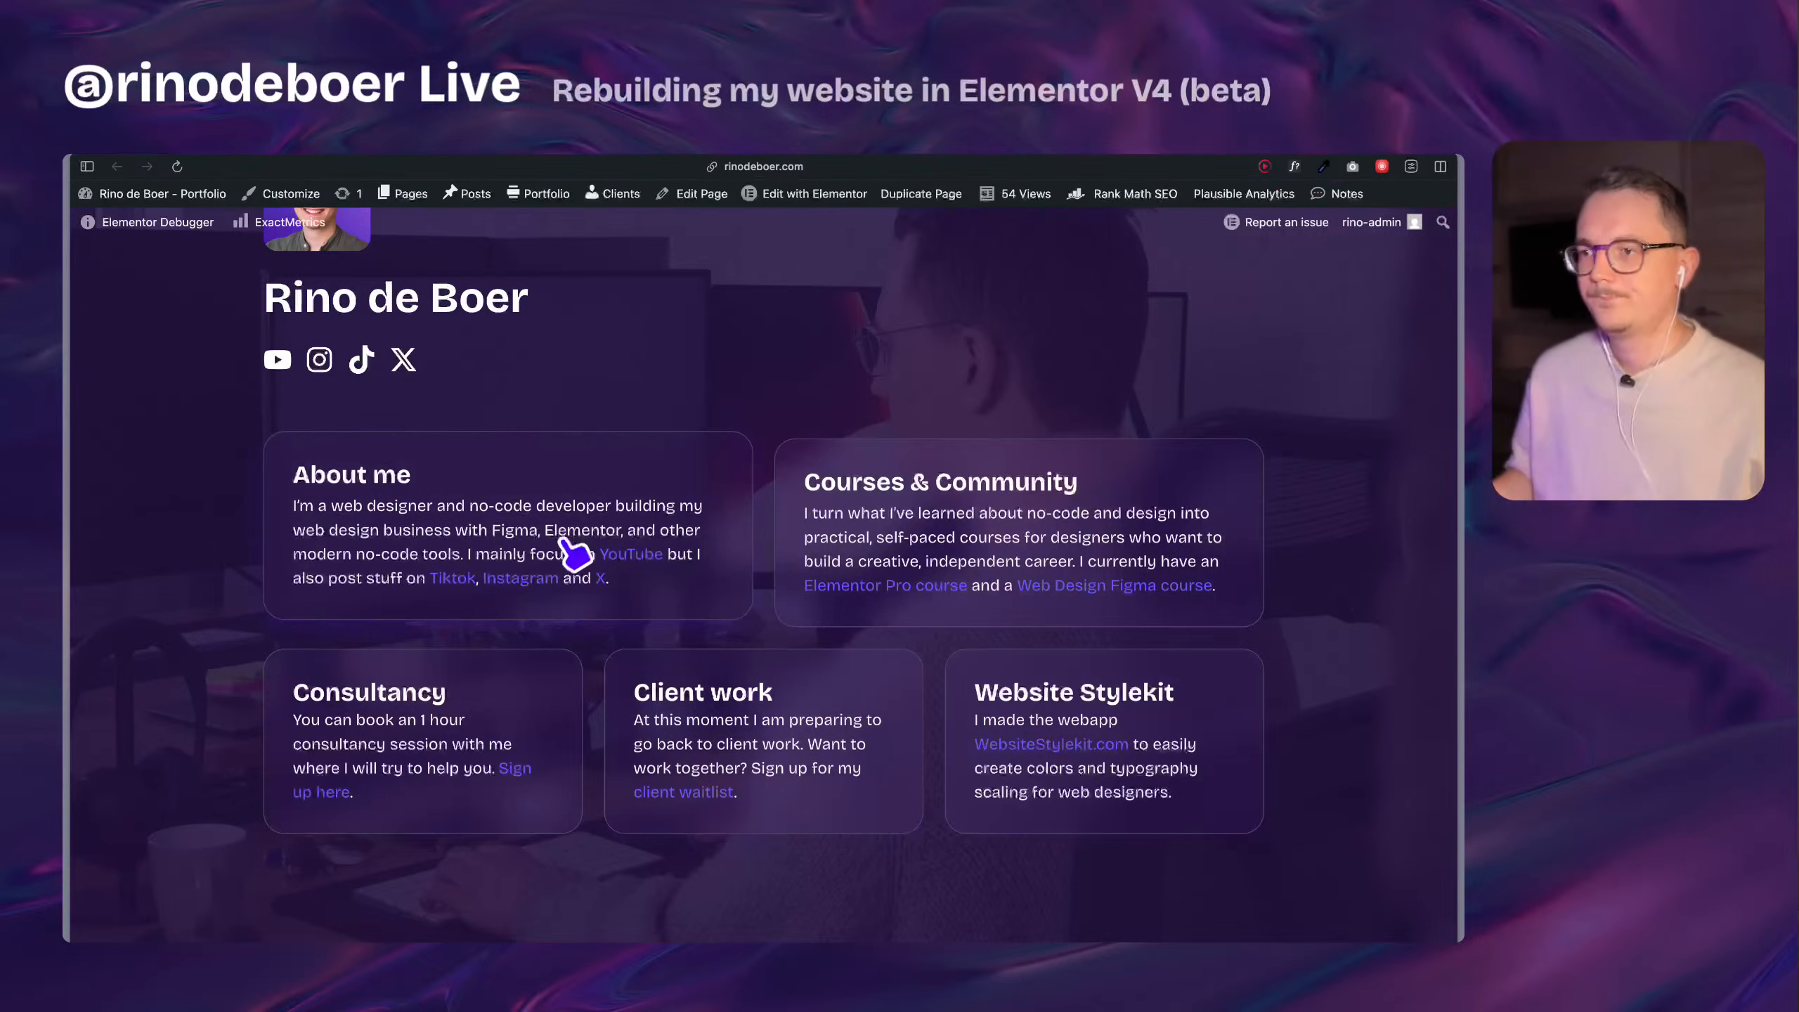
Return to the Home page's Elementor editor and set the profile image's width and height to 100 px.
scroll(829, 634, "up", 3)
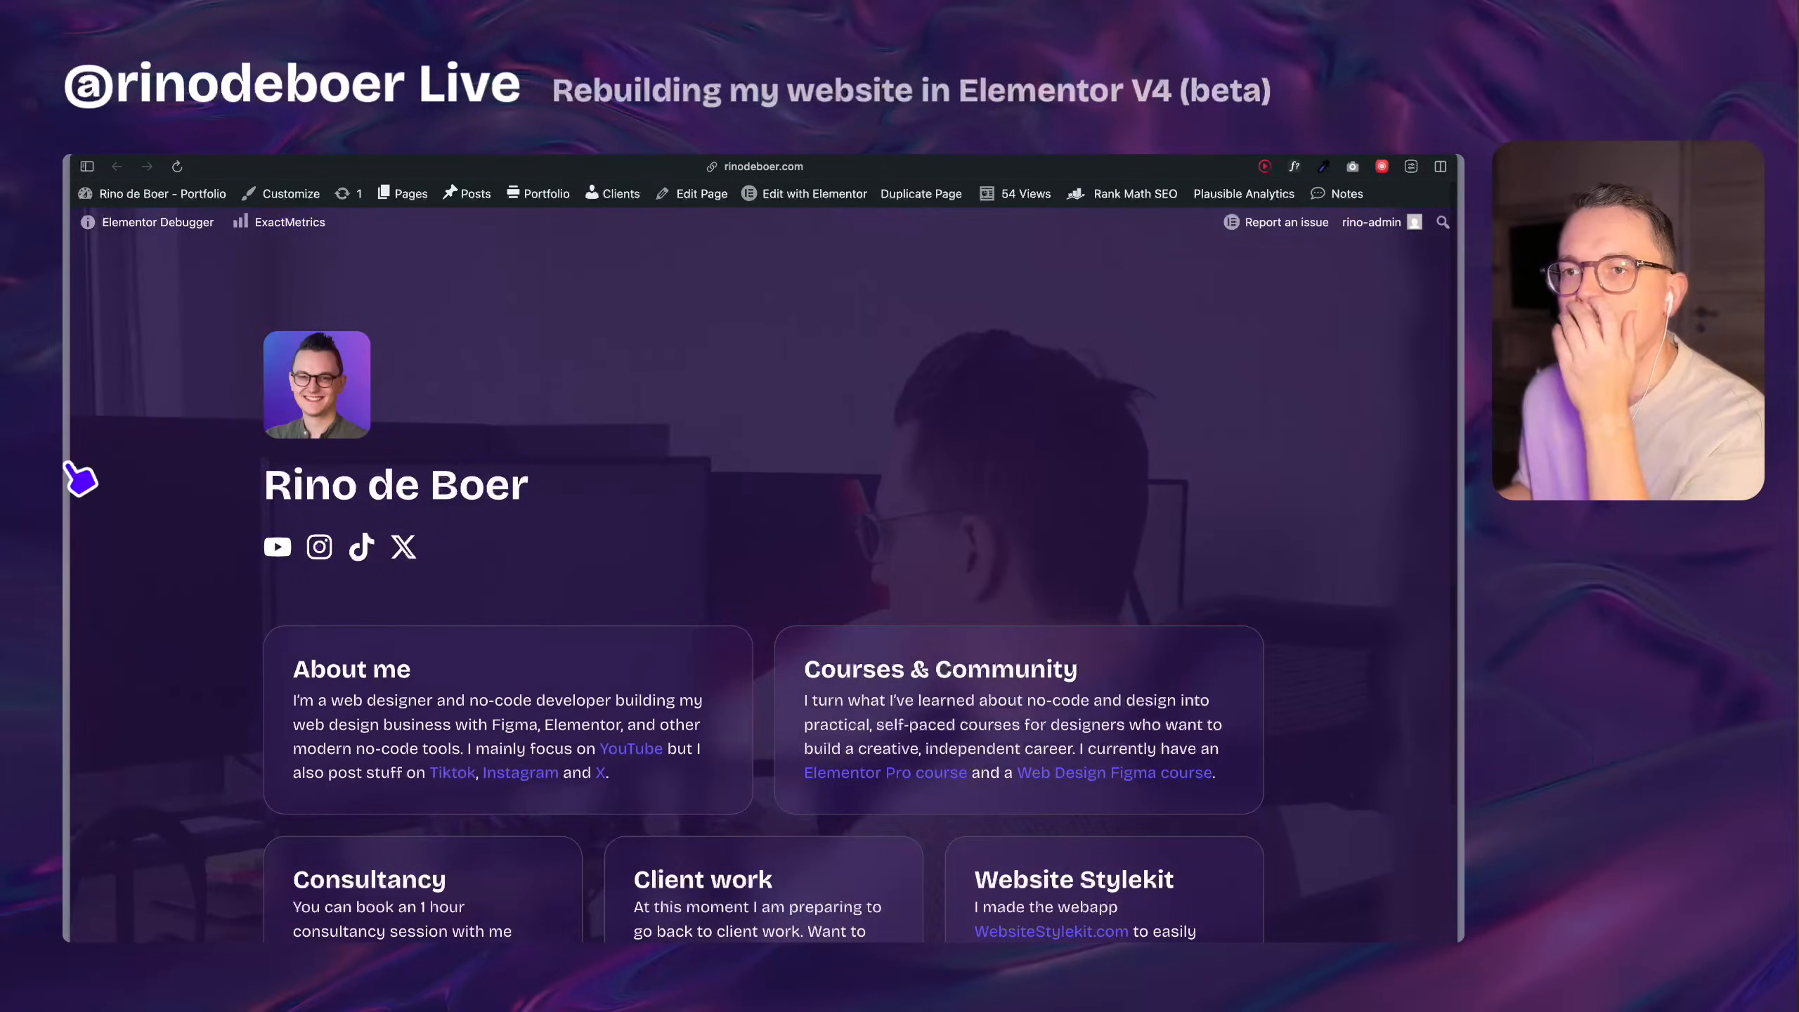
mouse_move(68, 475)
left_click(161, 677)
left_click(178, 641)
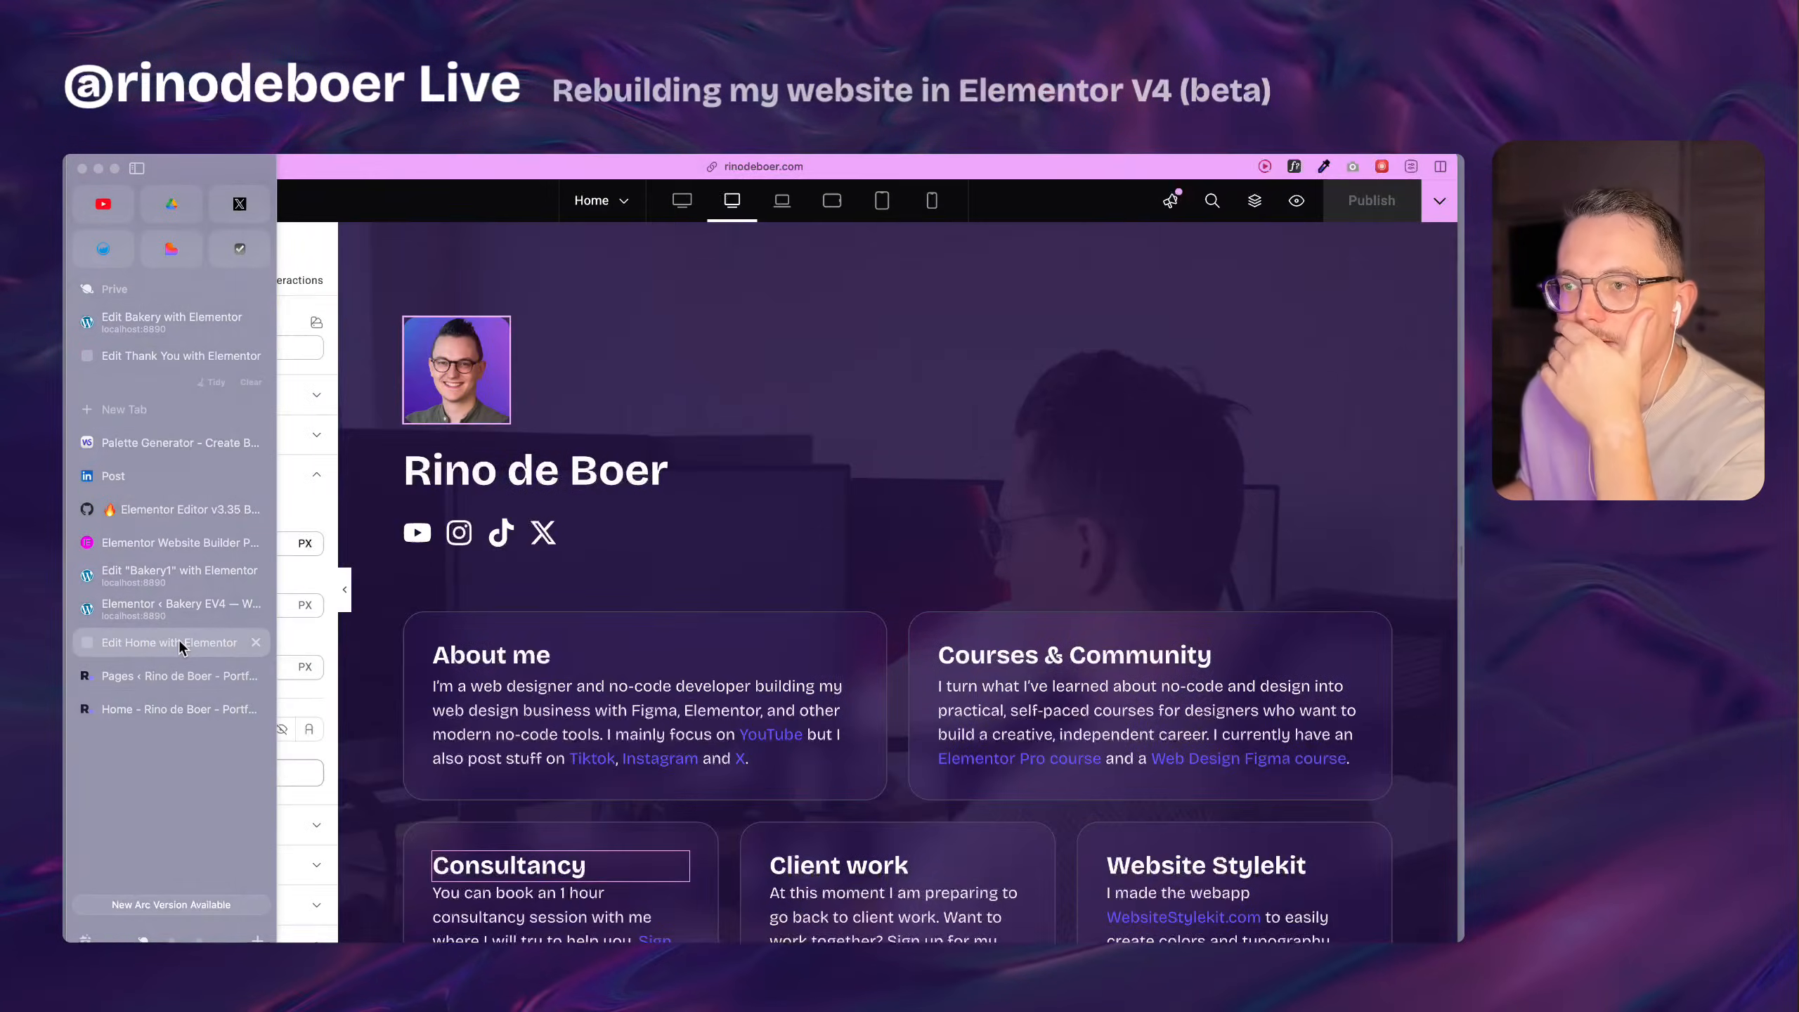
scroll(964, 638, "down", 6)
scroll(965, 638, "up", 5)
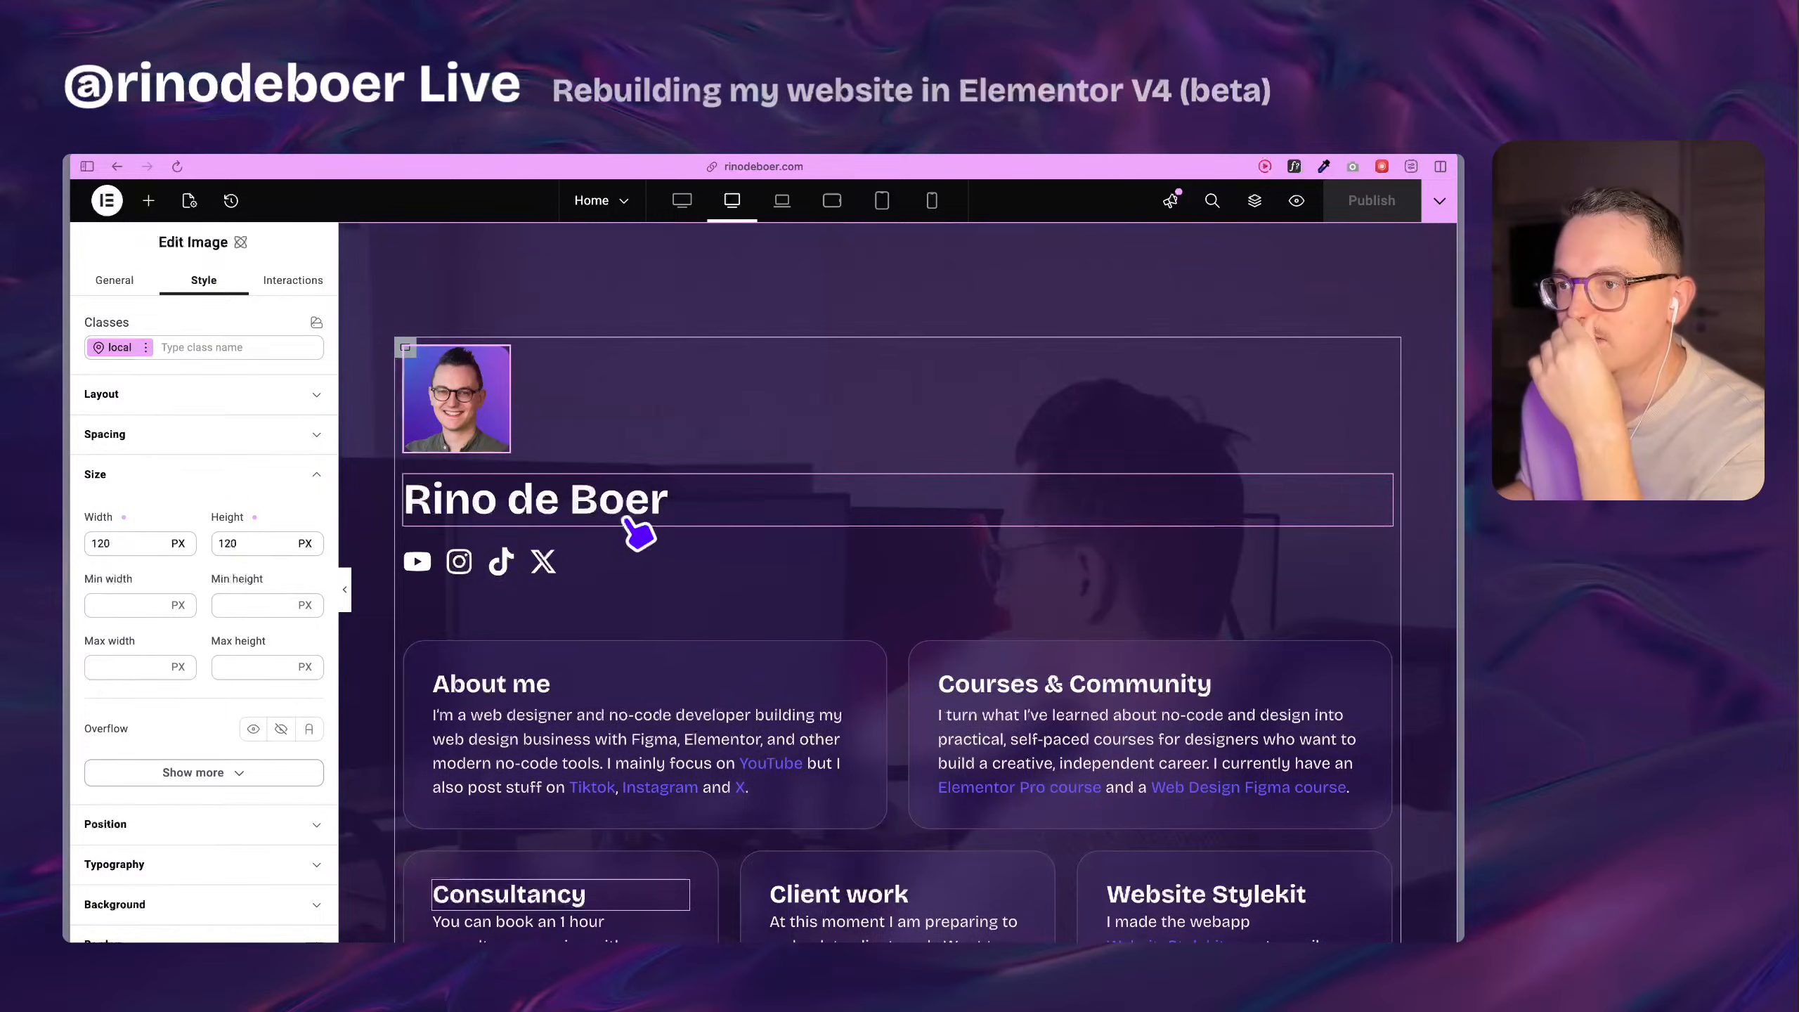
left_click(693, 409)
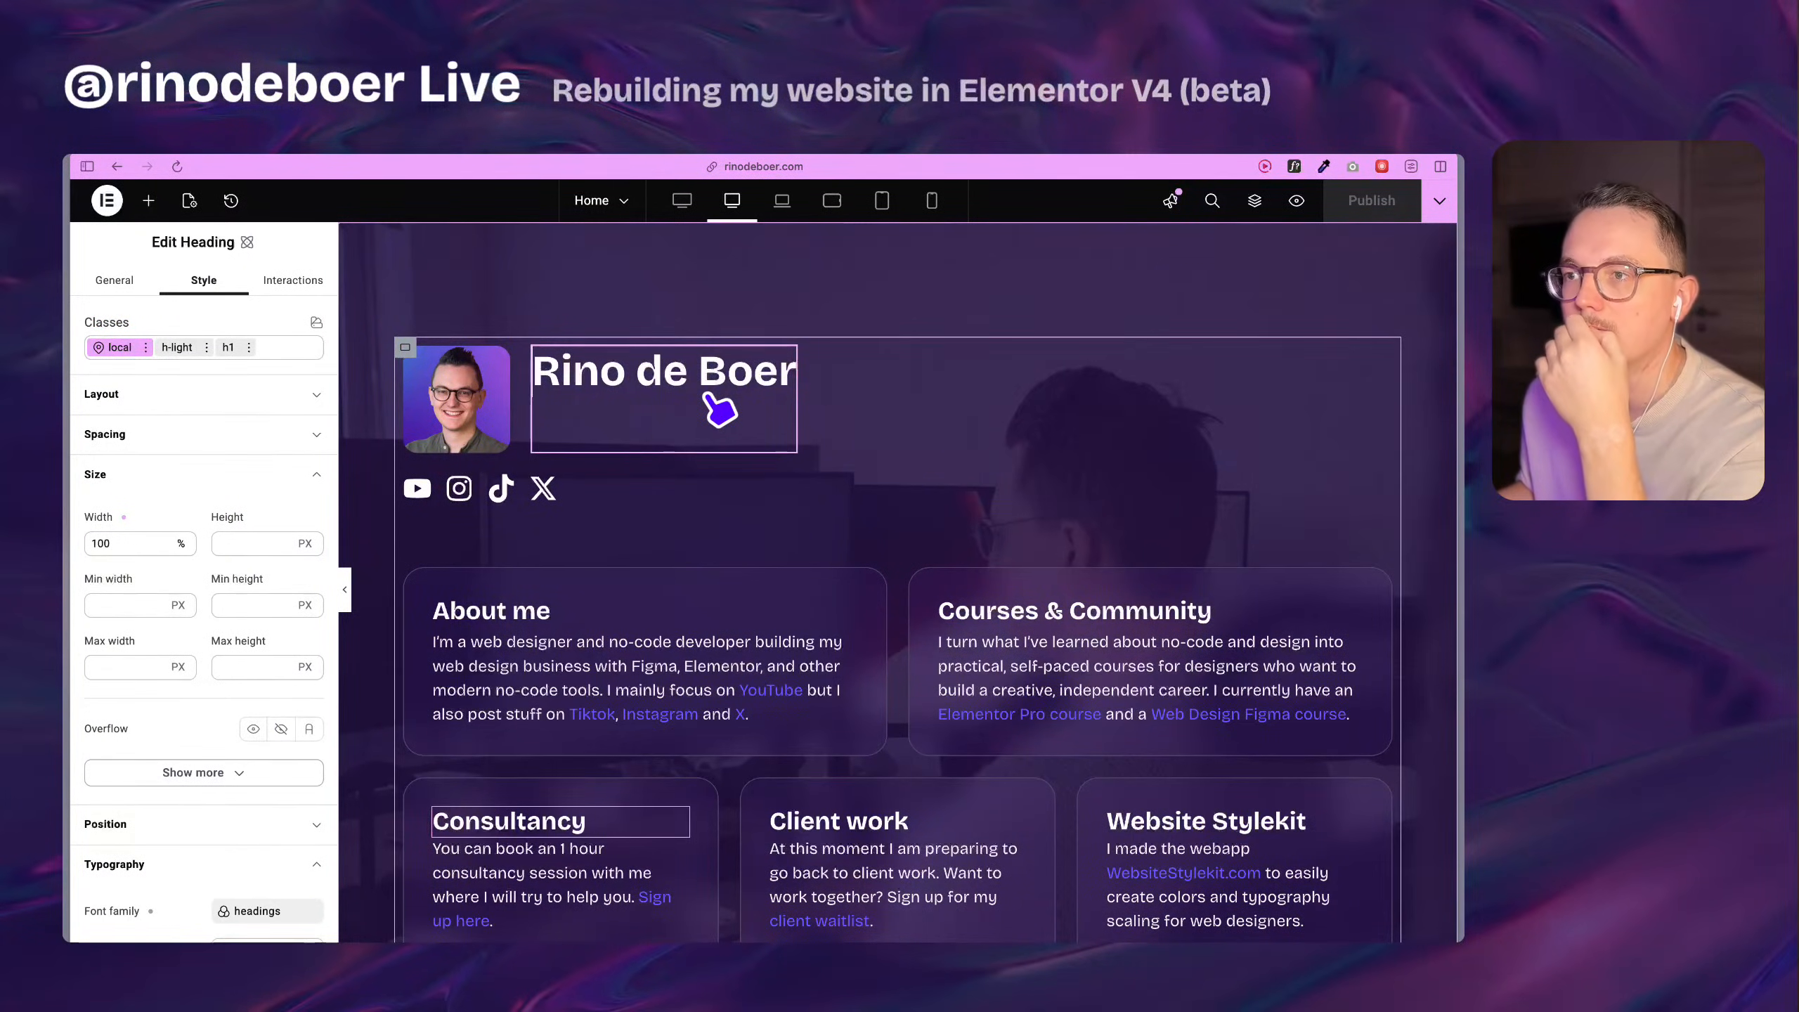
left_click(461, 422)
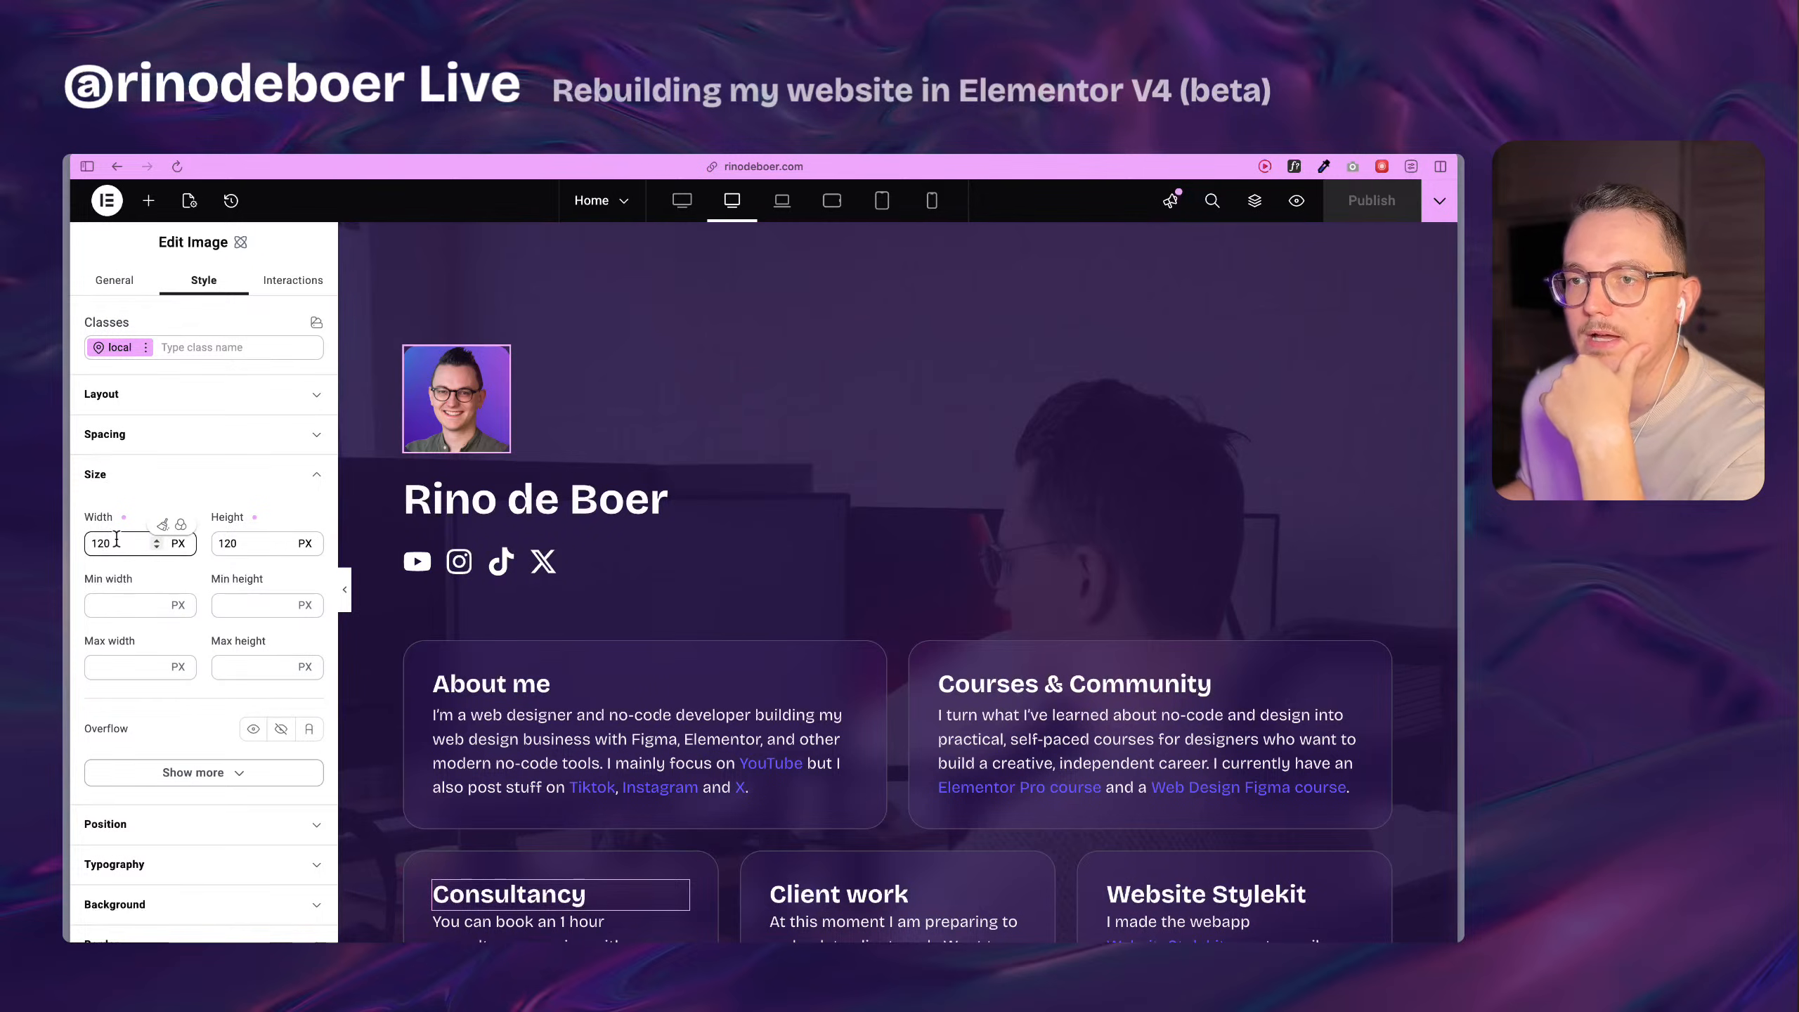
left_click_drag(98, 546, 101, 547)
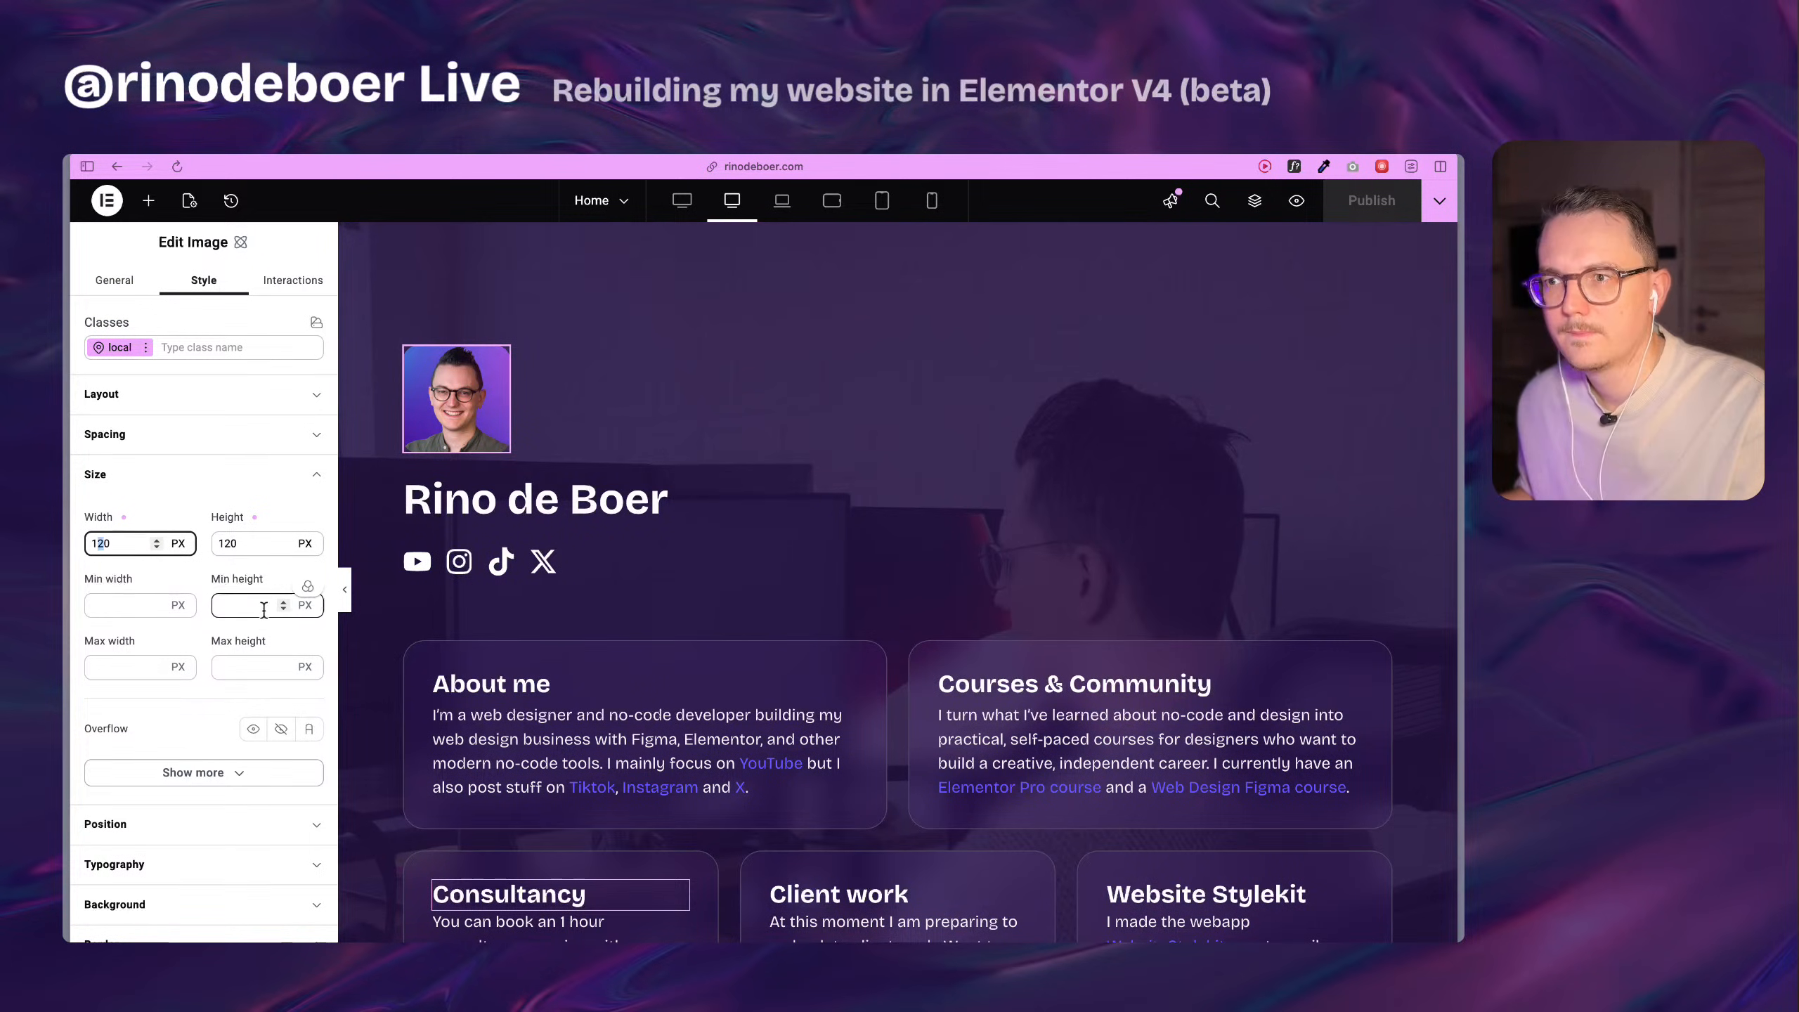
type("0")
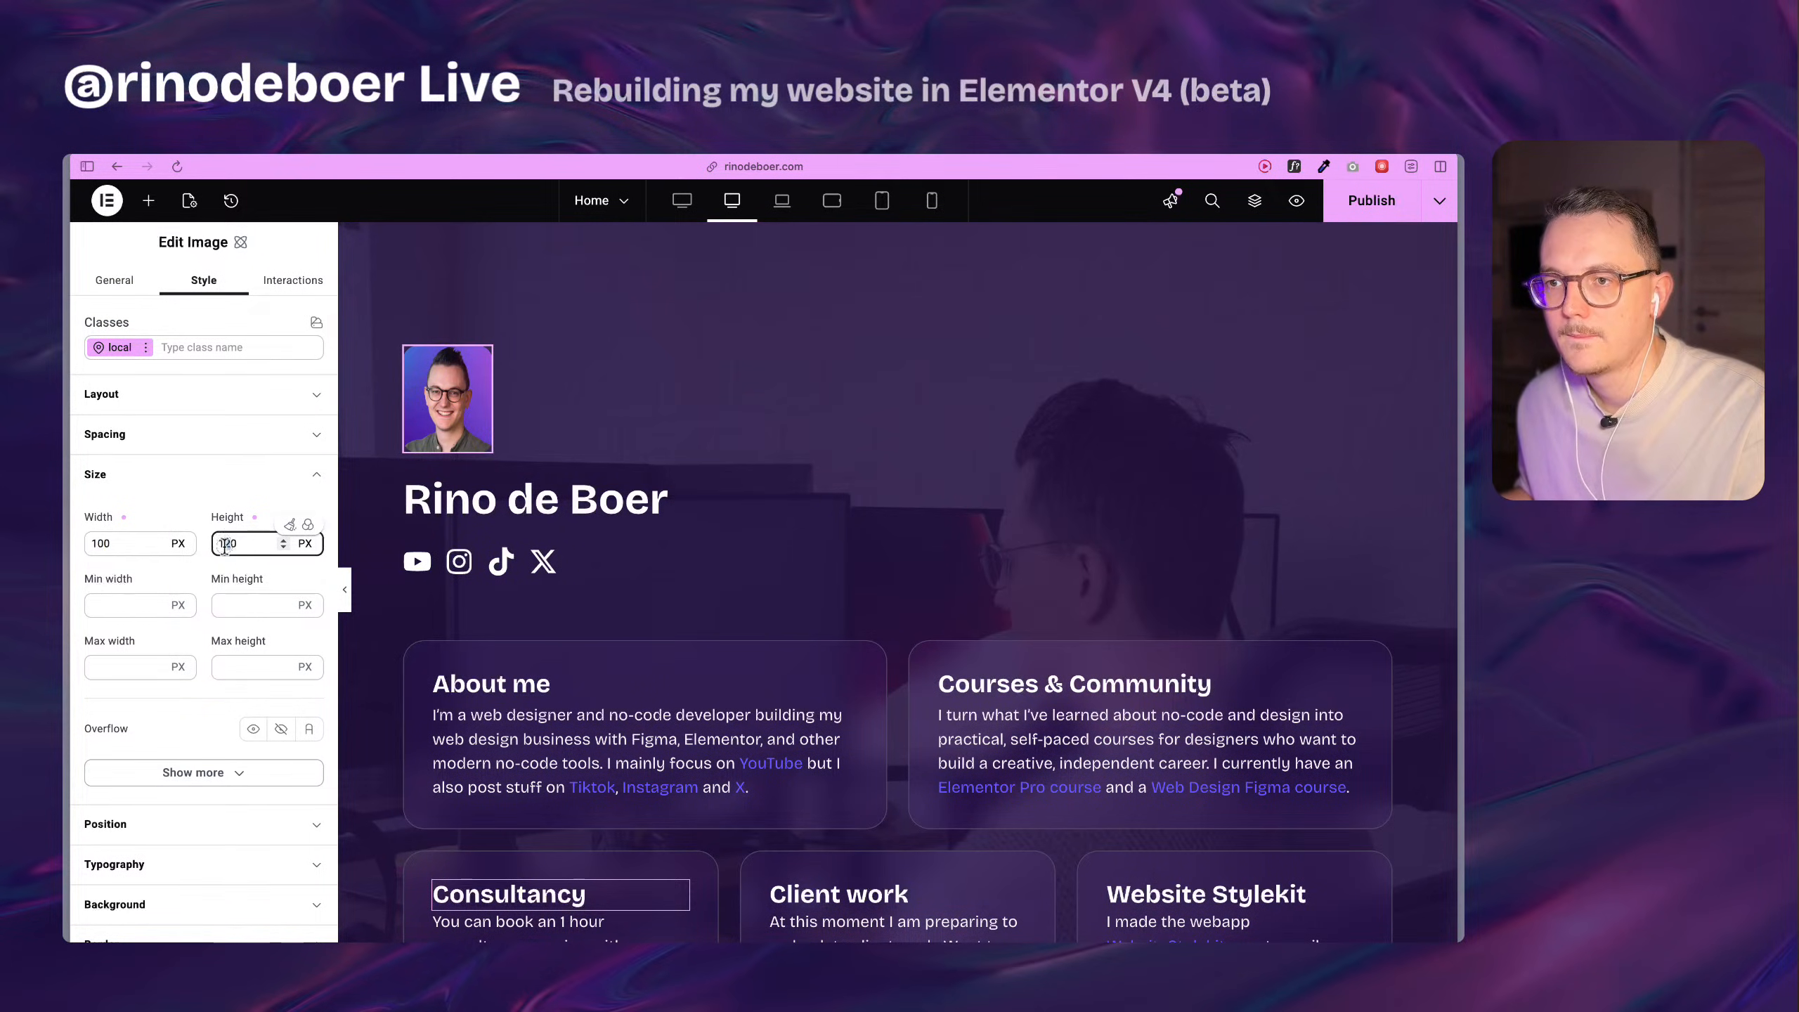
type("0")
In the profile image's local hover state, add a Move transform with Move Y at -5 px.
scroll(194, 571, "down", 5)
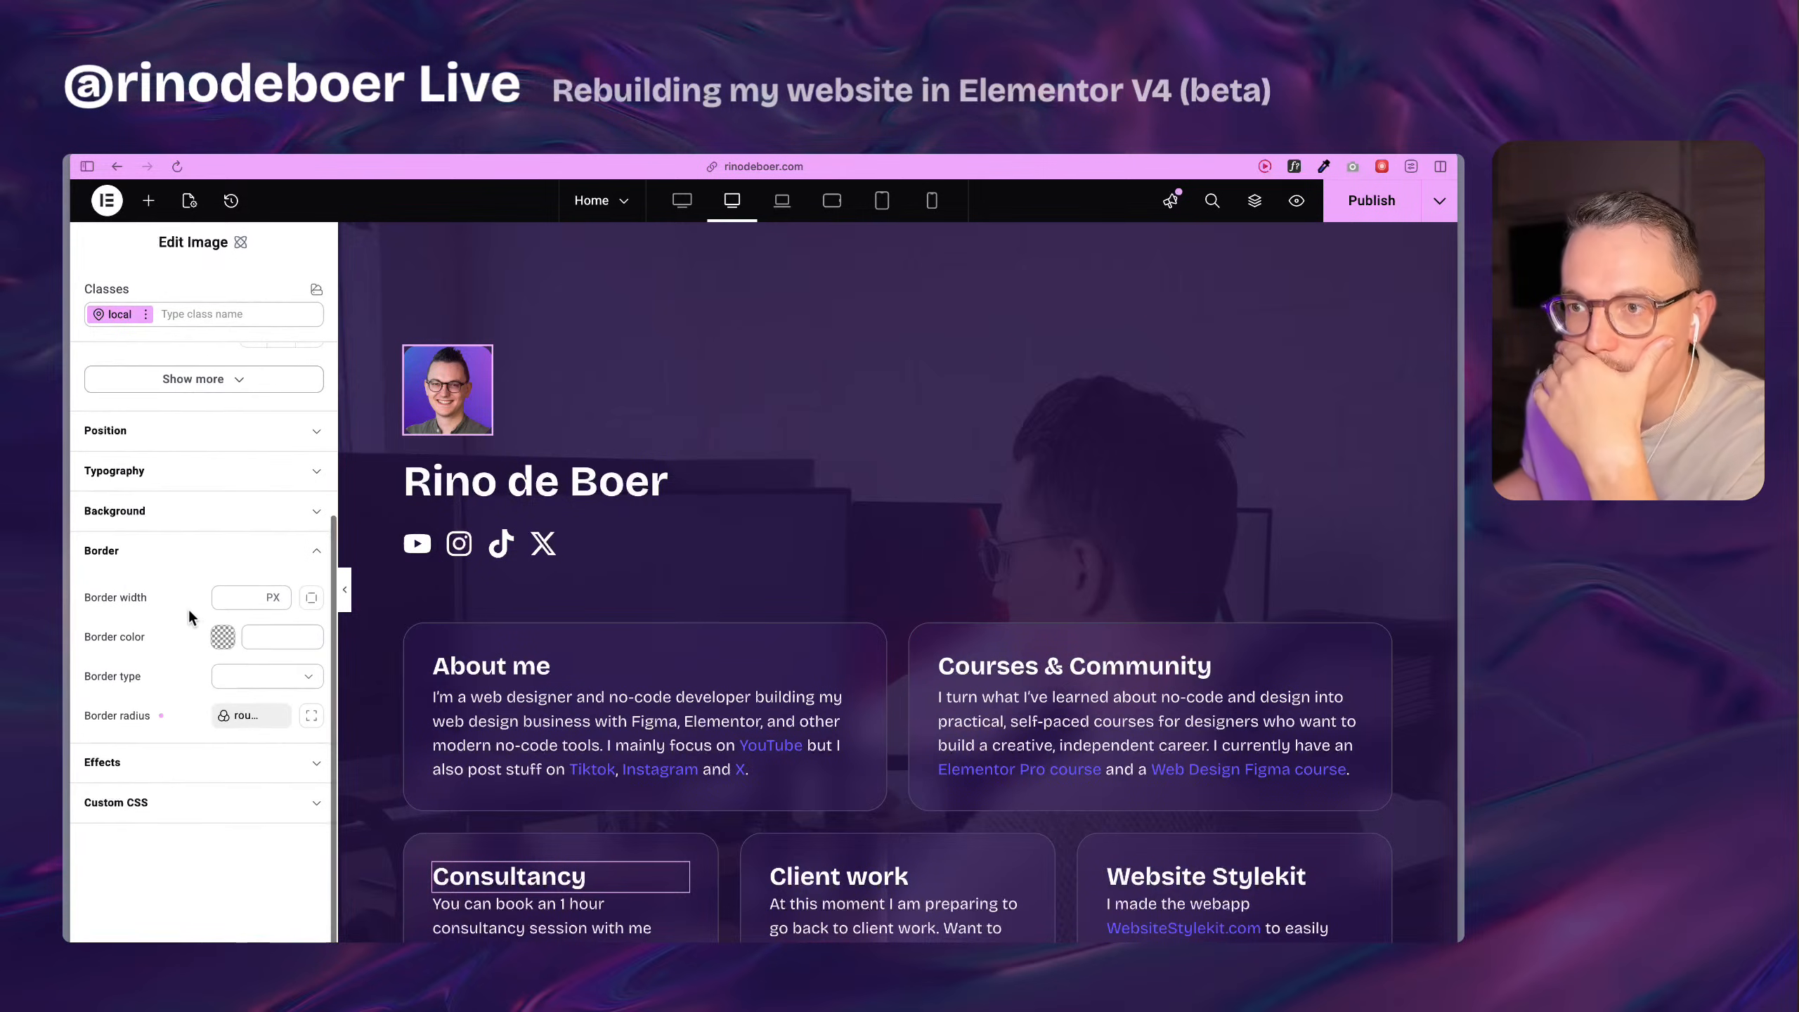
left_click(163, 763)
scroll(153, 708, "down", 4)
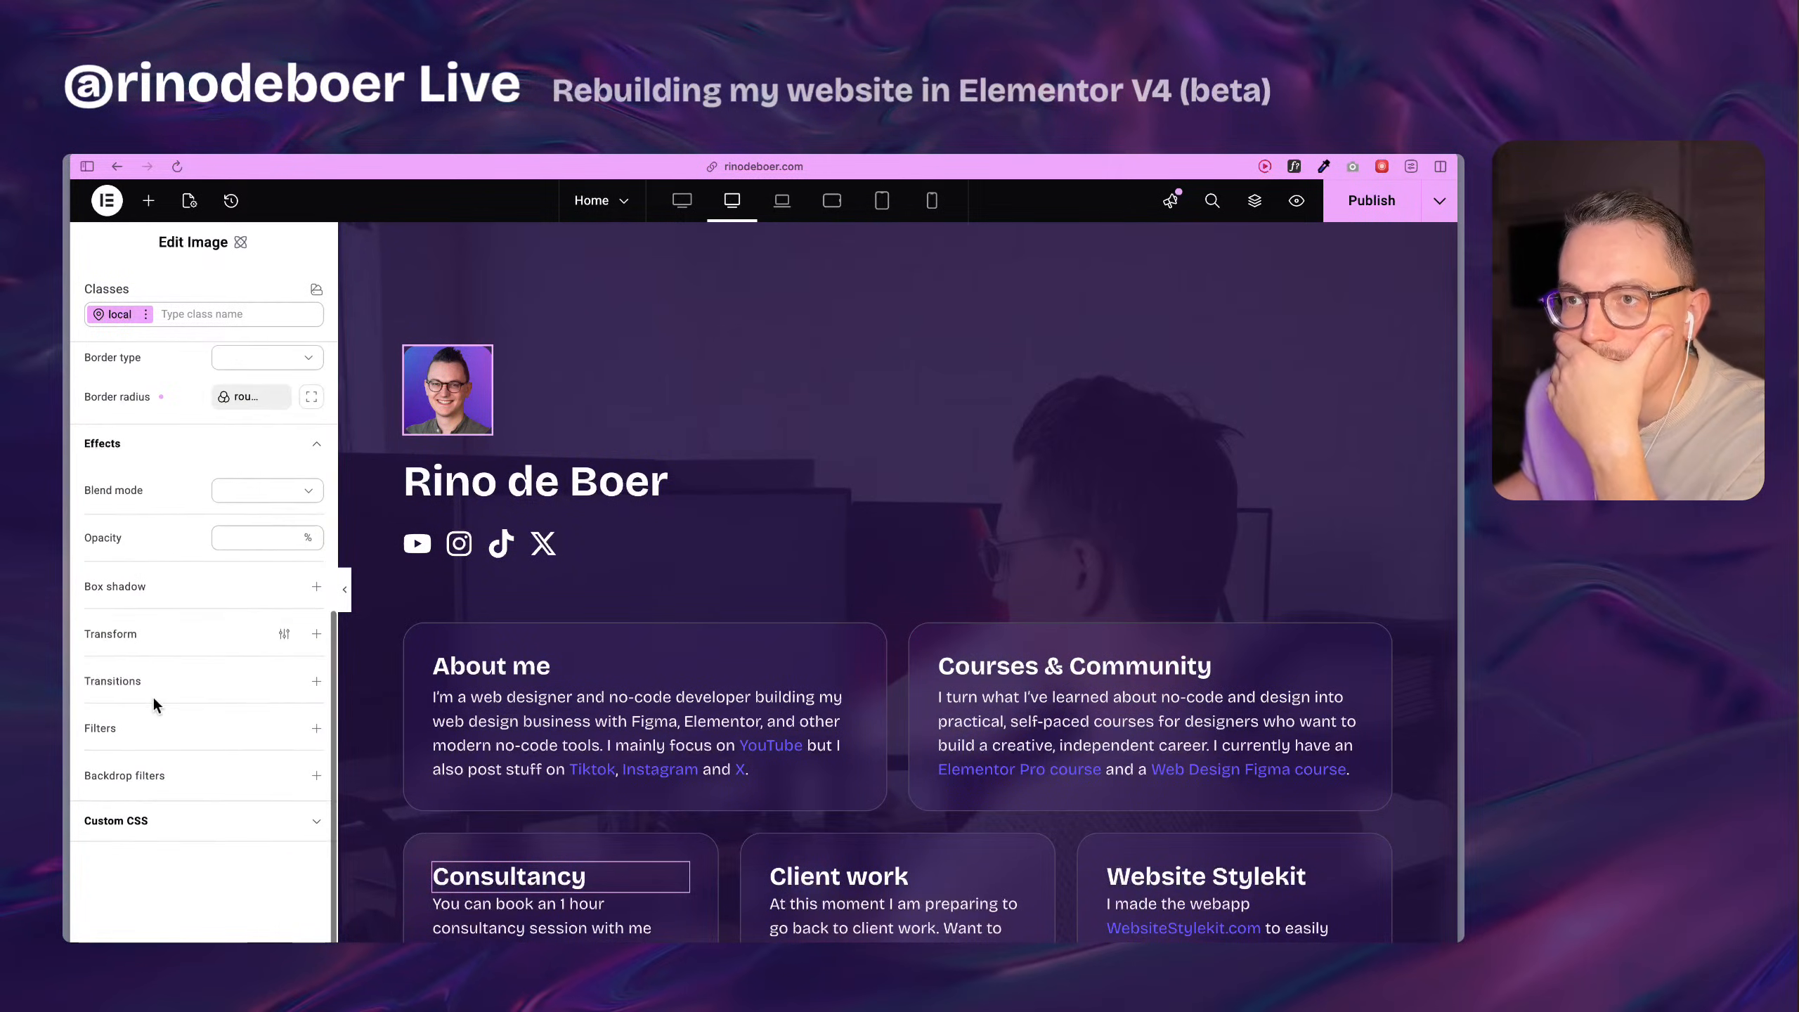
scroll(160, 697, "down", 1)
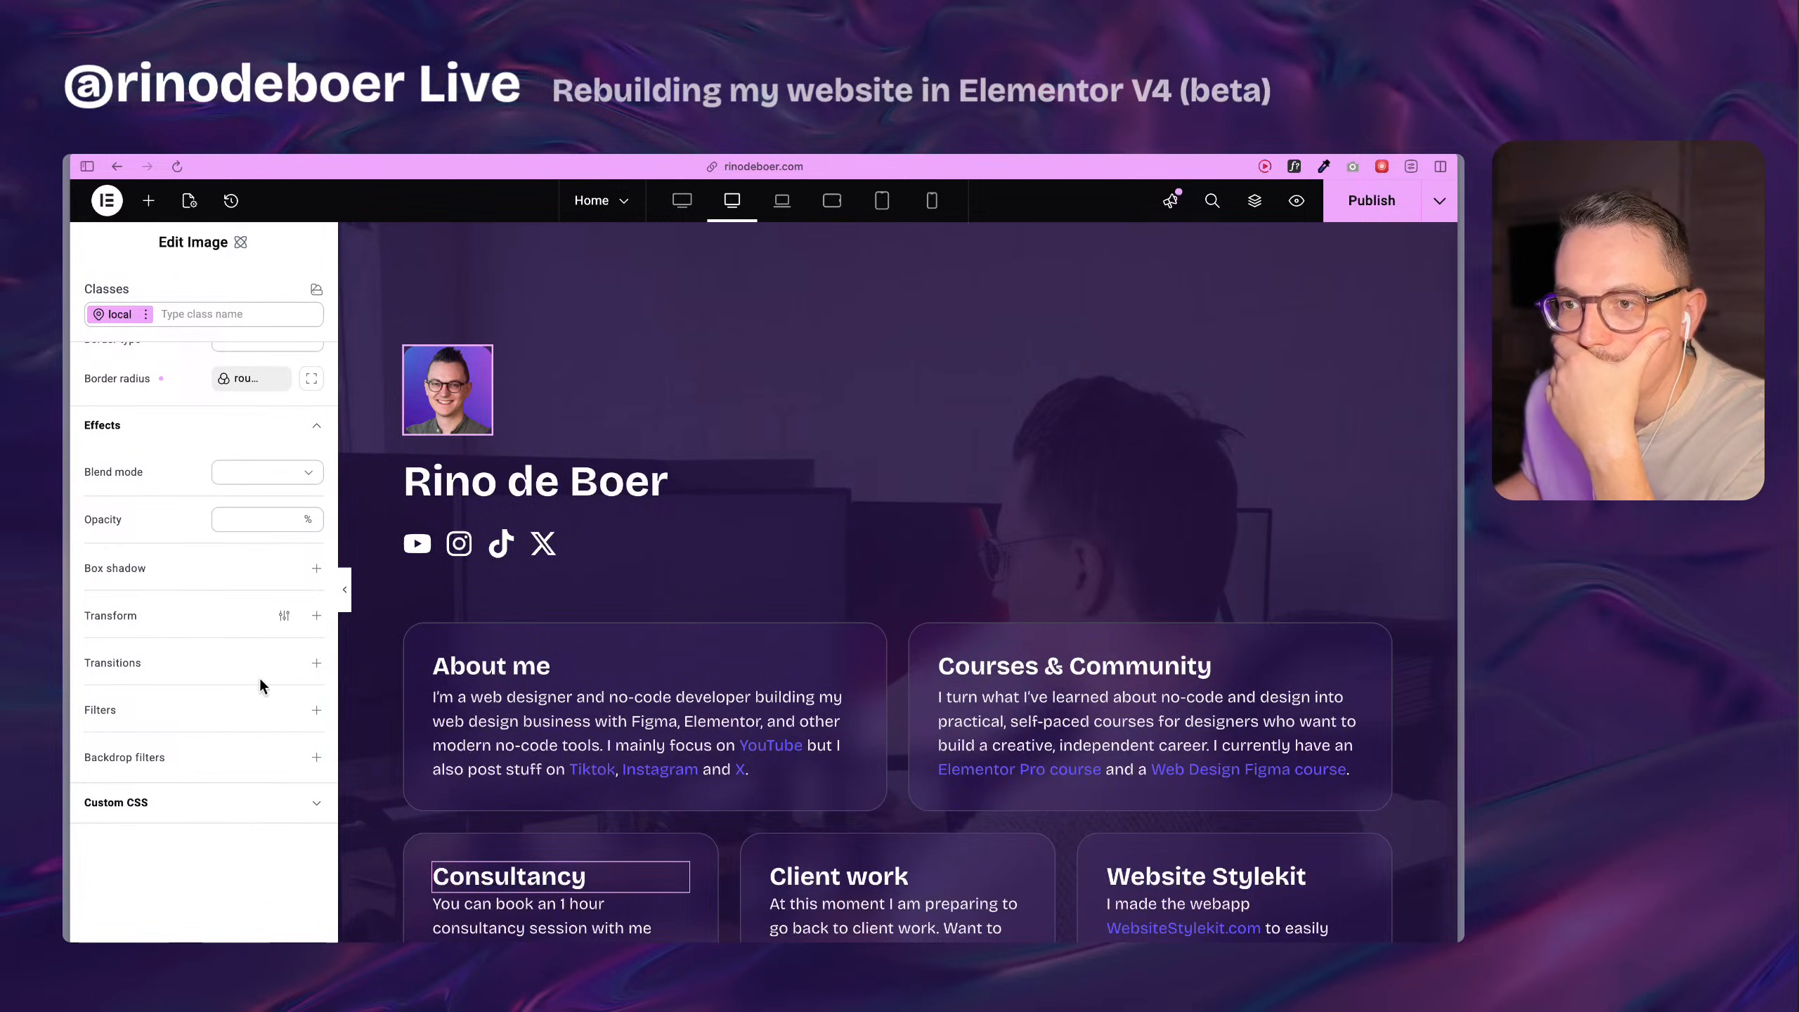
left_click(146, 314)
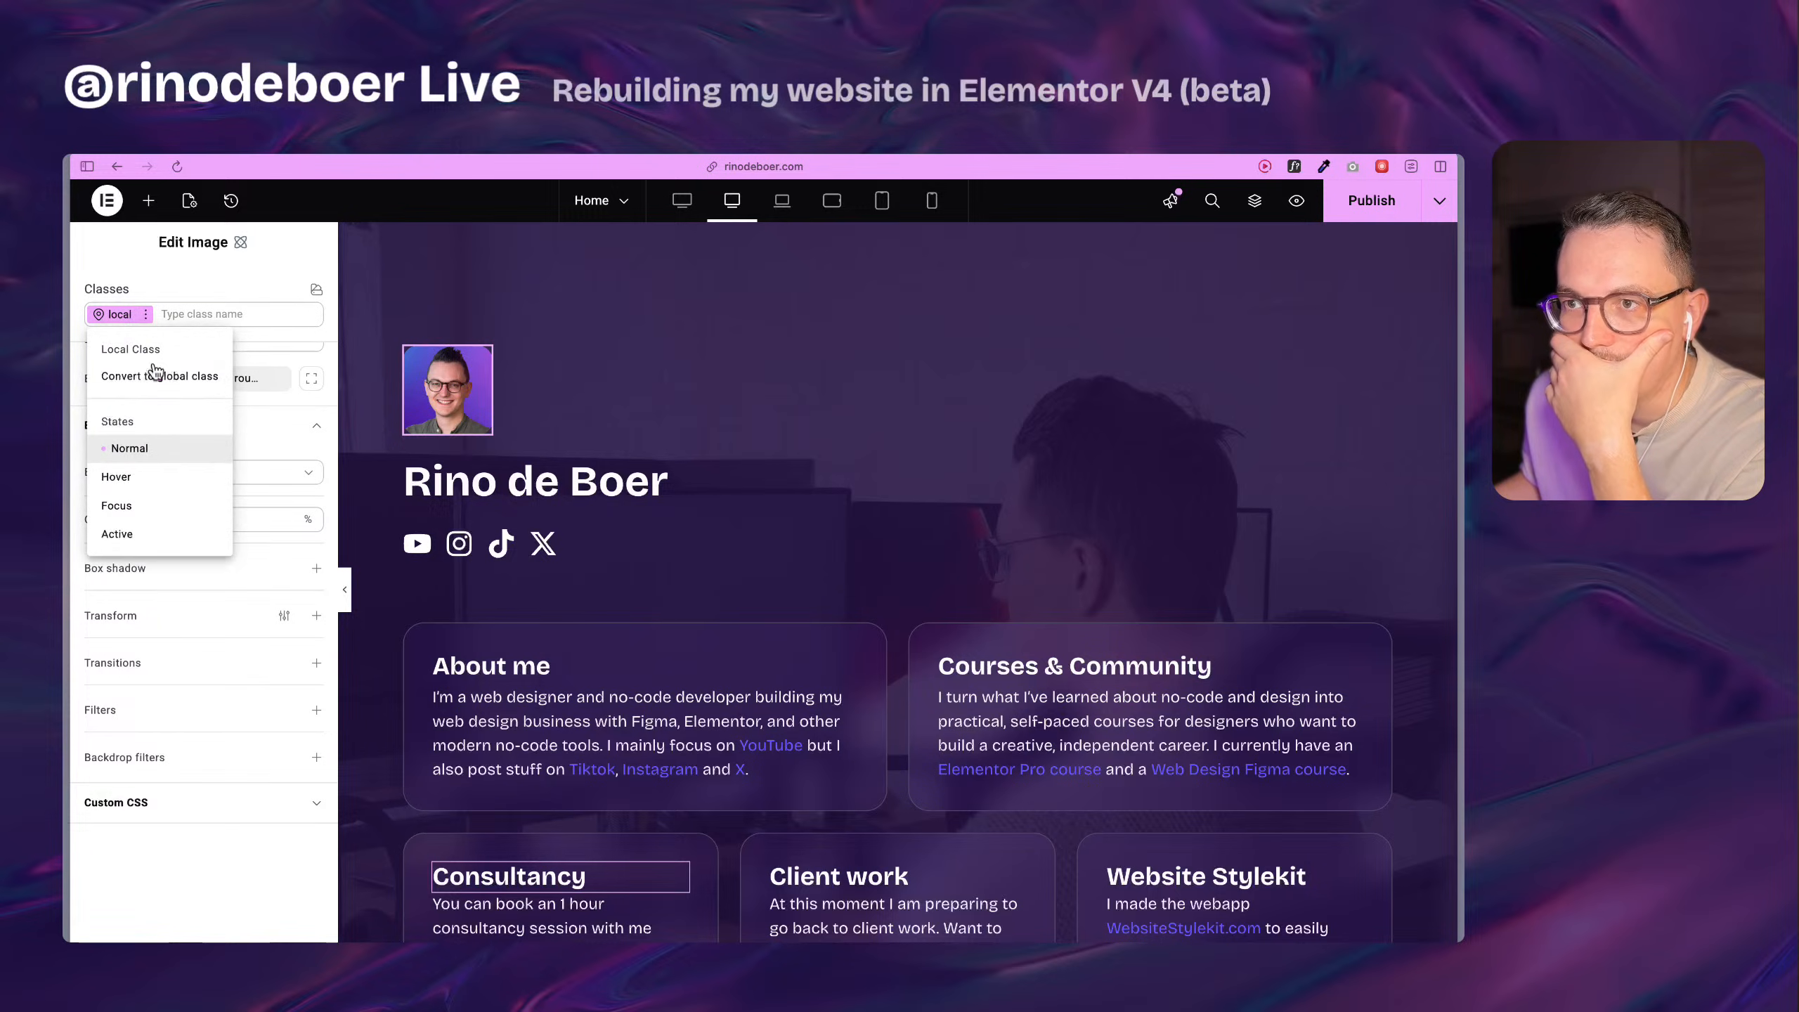
left_click(153, 486)
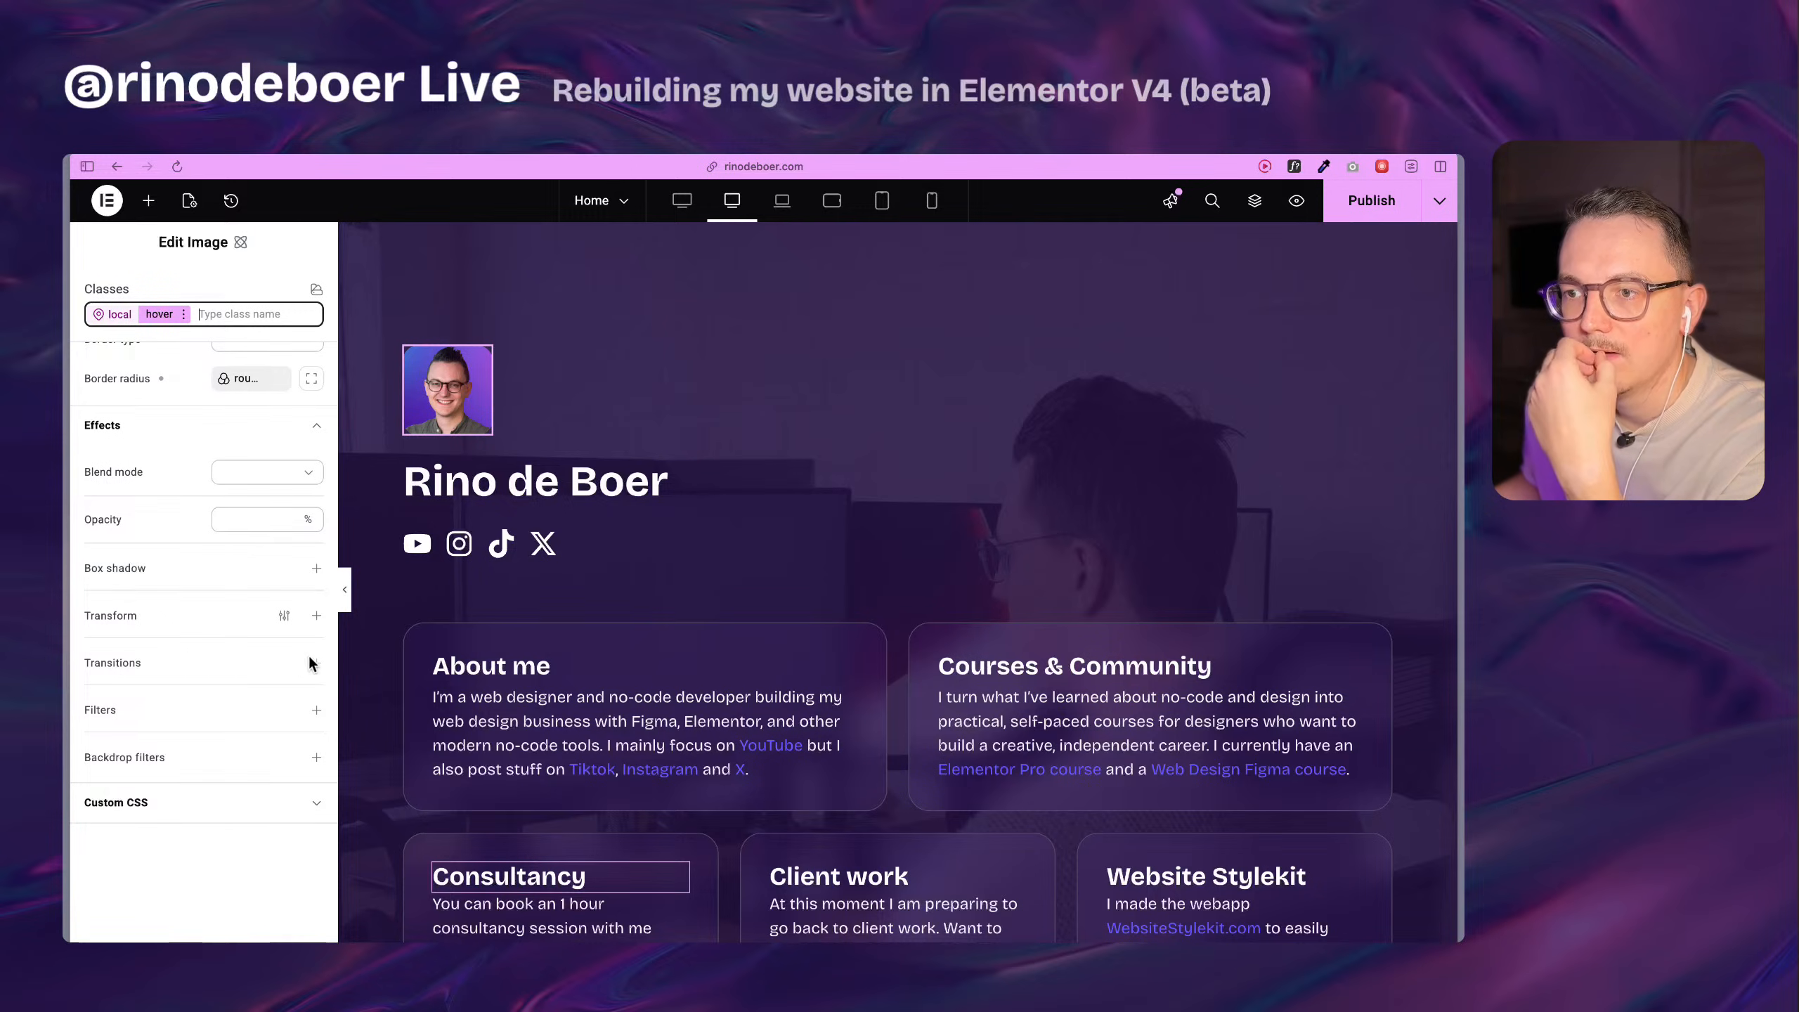
left_click(317, 618)
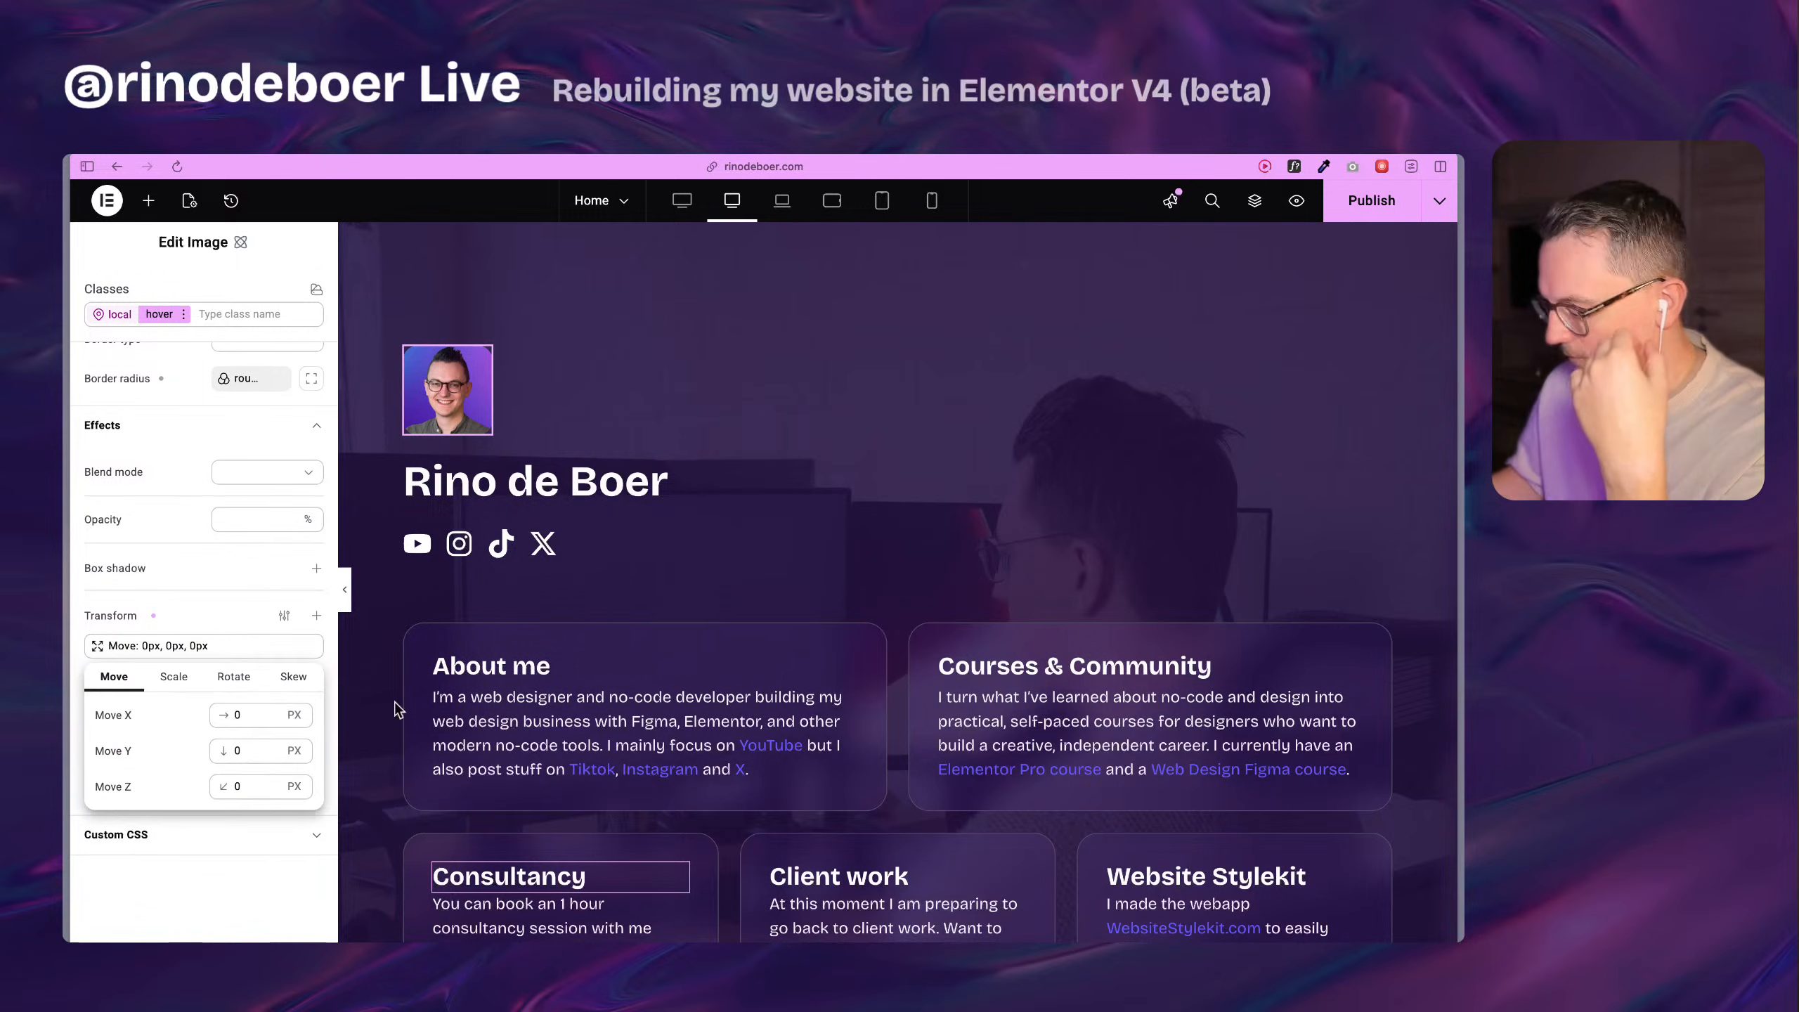
left_click(250, 751)
type("-1")
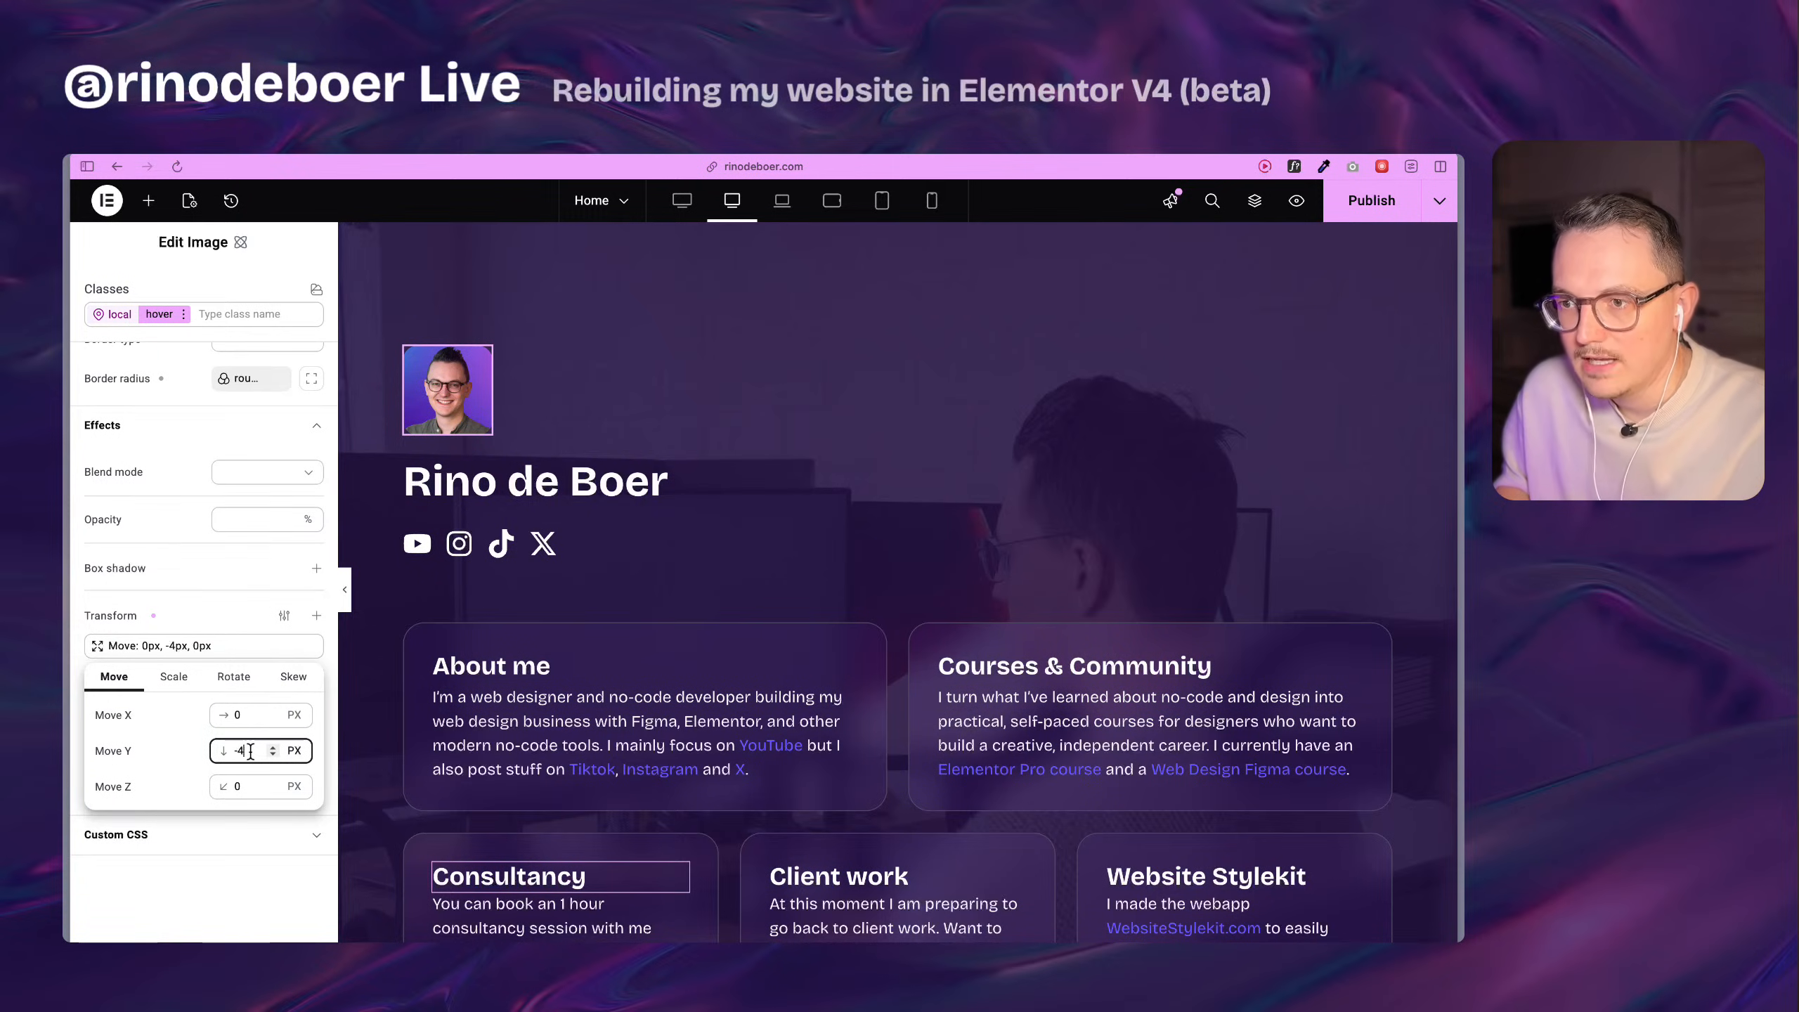
left_click(200, 630)
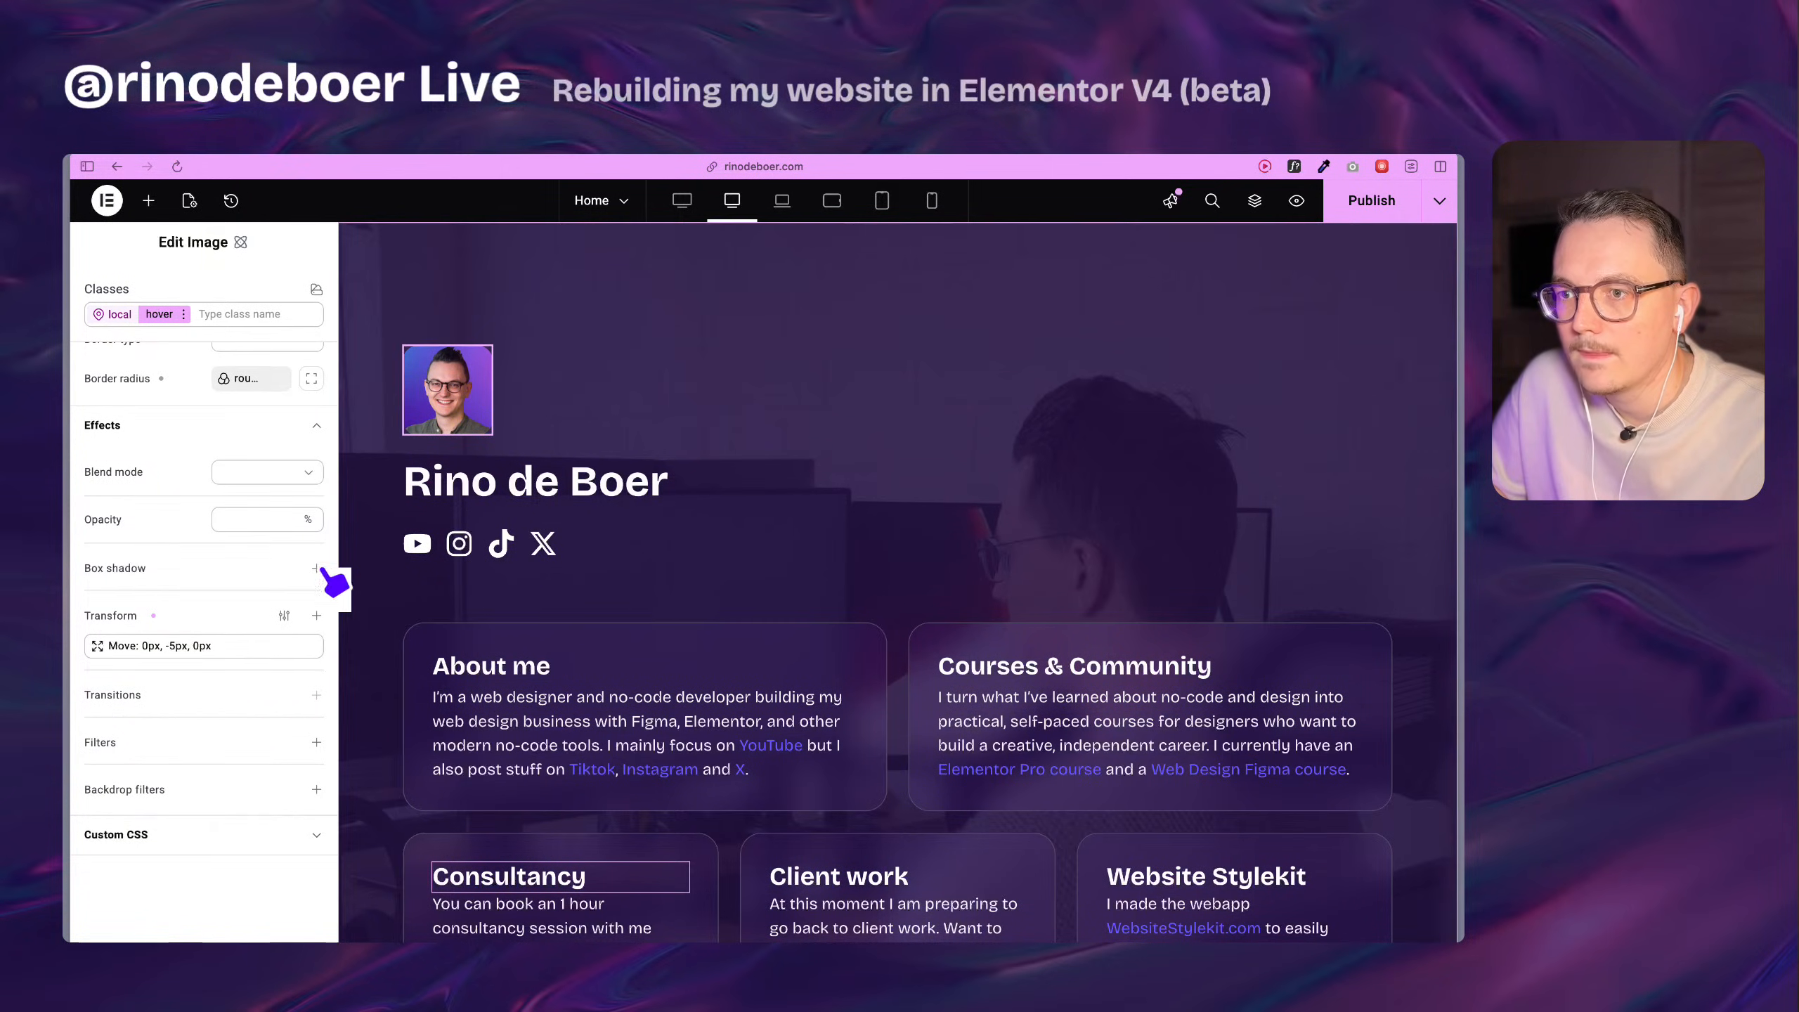
Add a Rotate transform to the profile image's hover state with Rotate Z at -16 degrees.
left_click(316, 616)
left_click(228, 710)
left_click(244, 783)
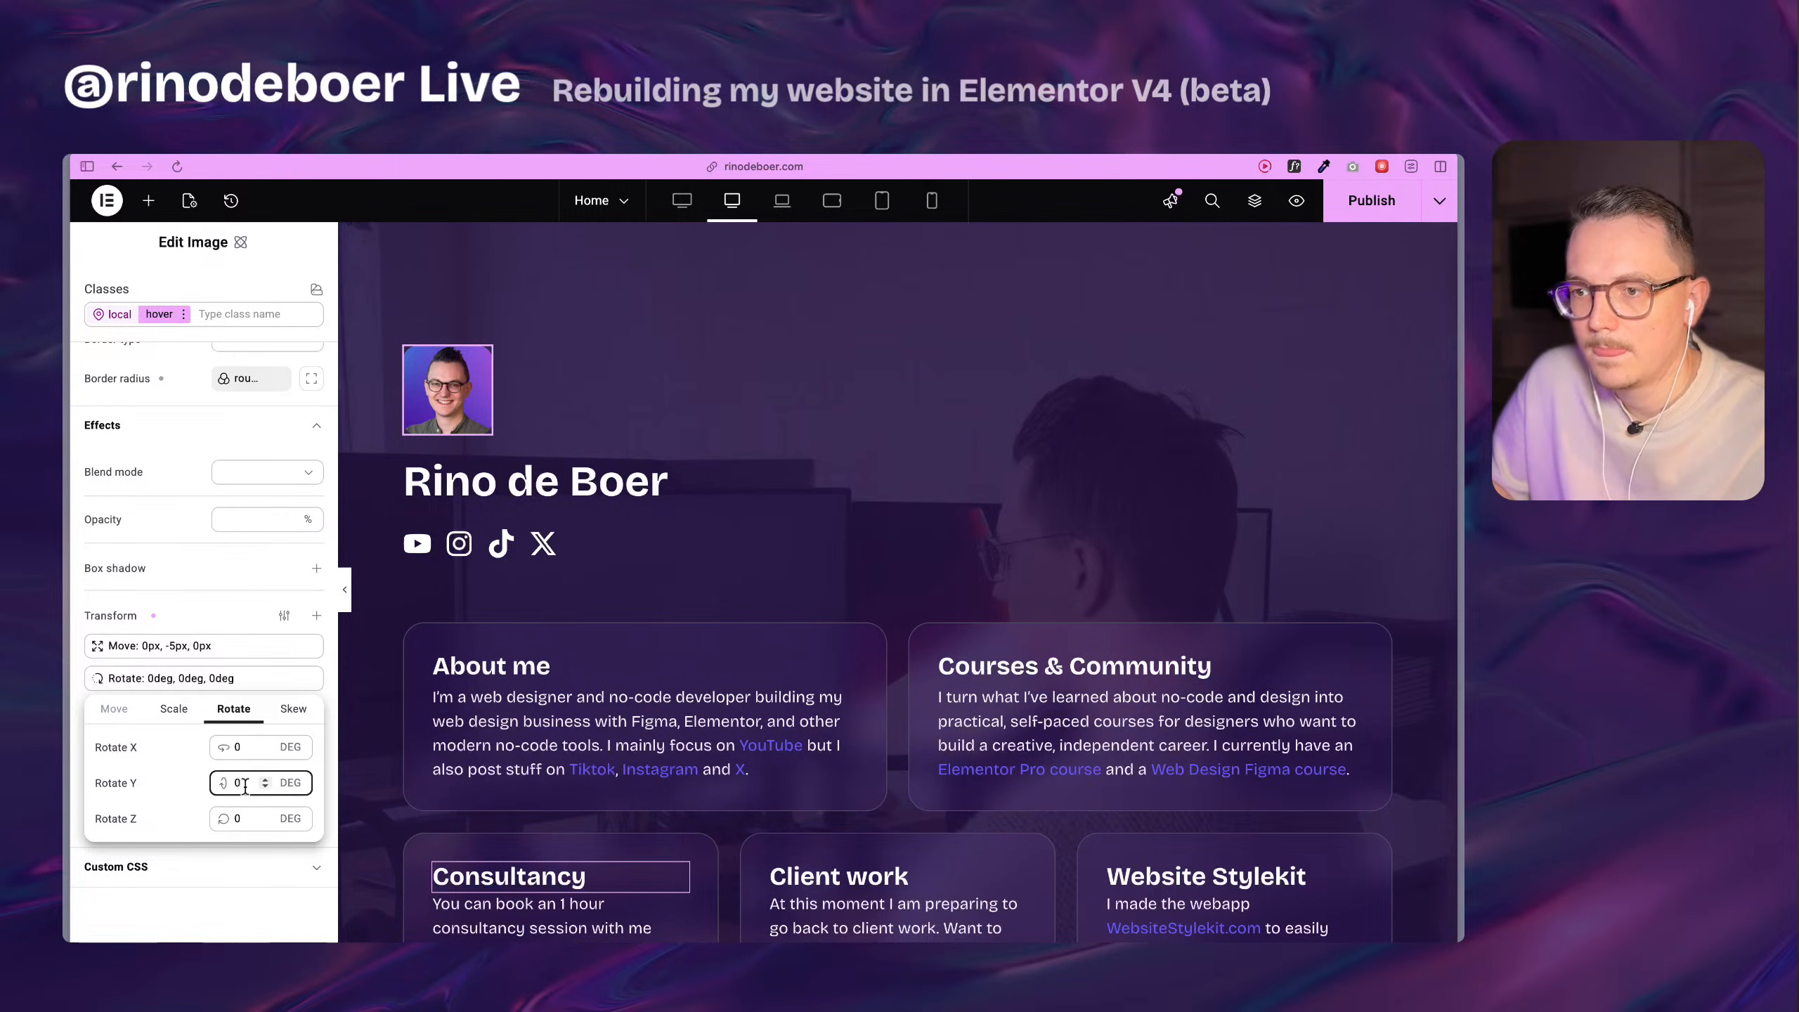
left_click(242, 819)
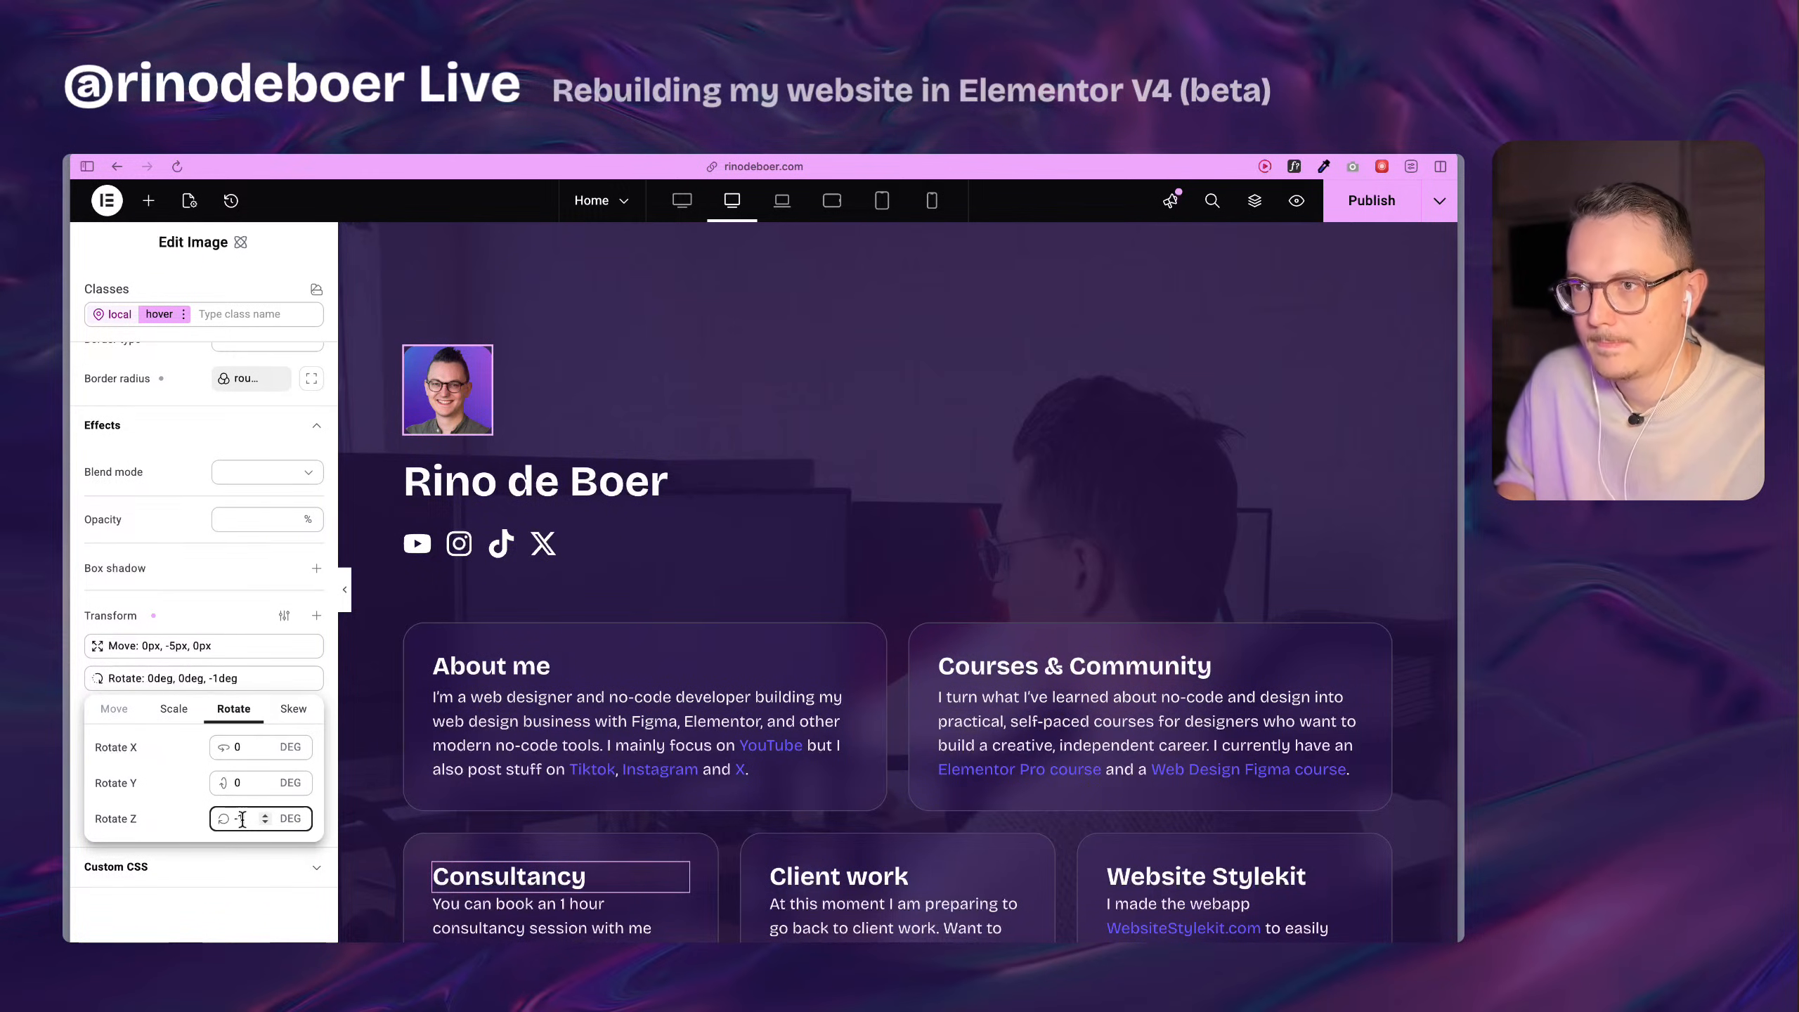
key("Down")
key("Down")
key("Down")
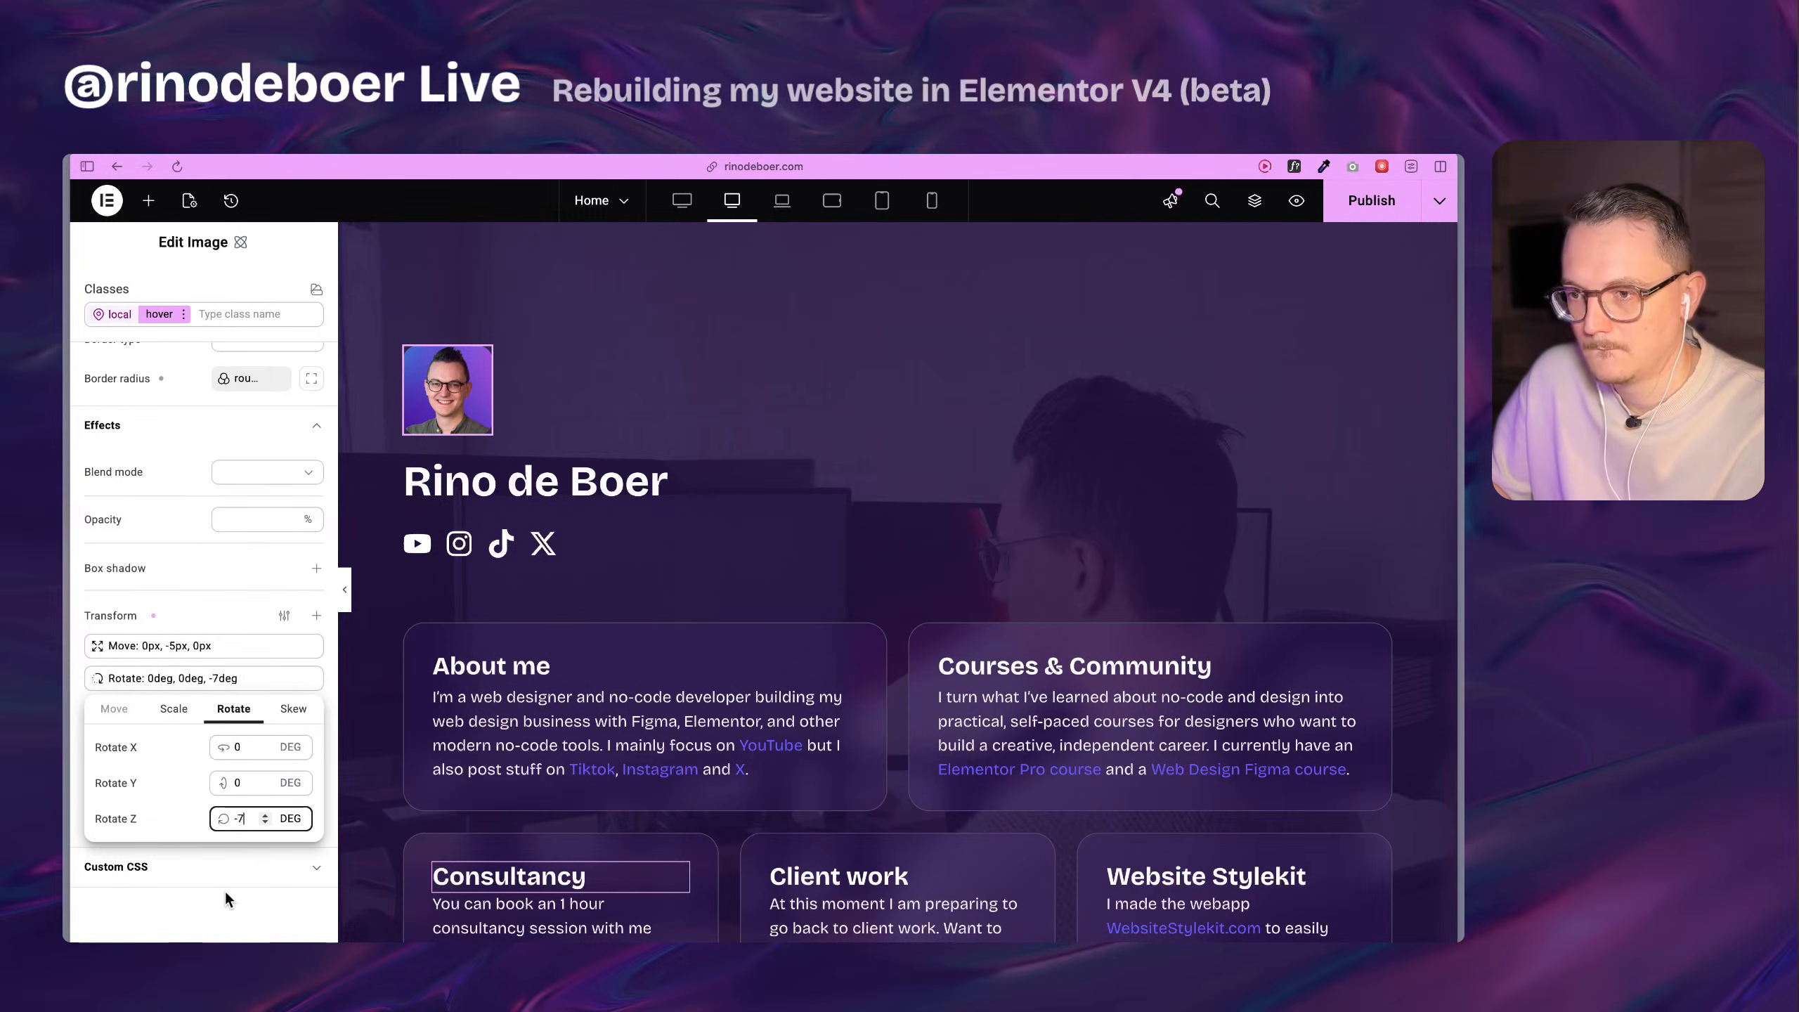
left_click(225, 891)
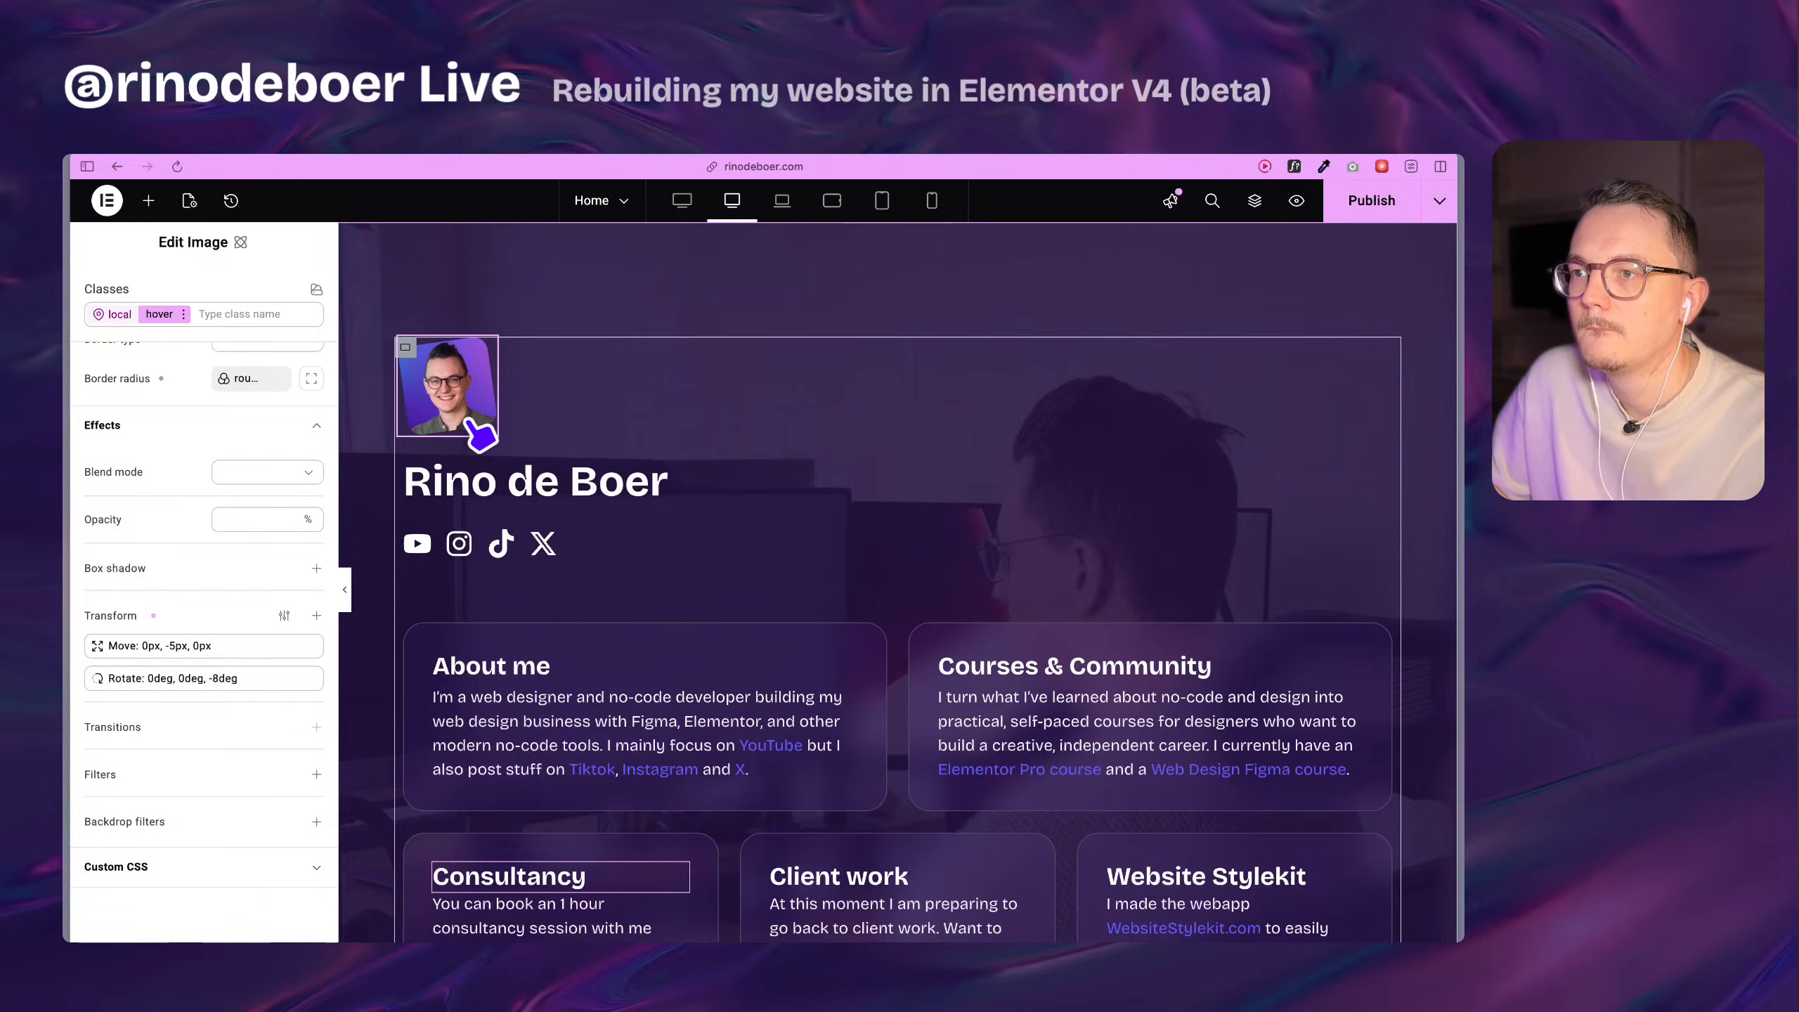
left_click(241, 677)
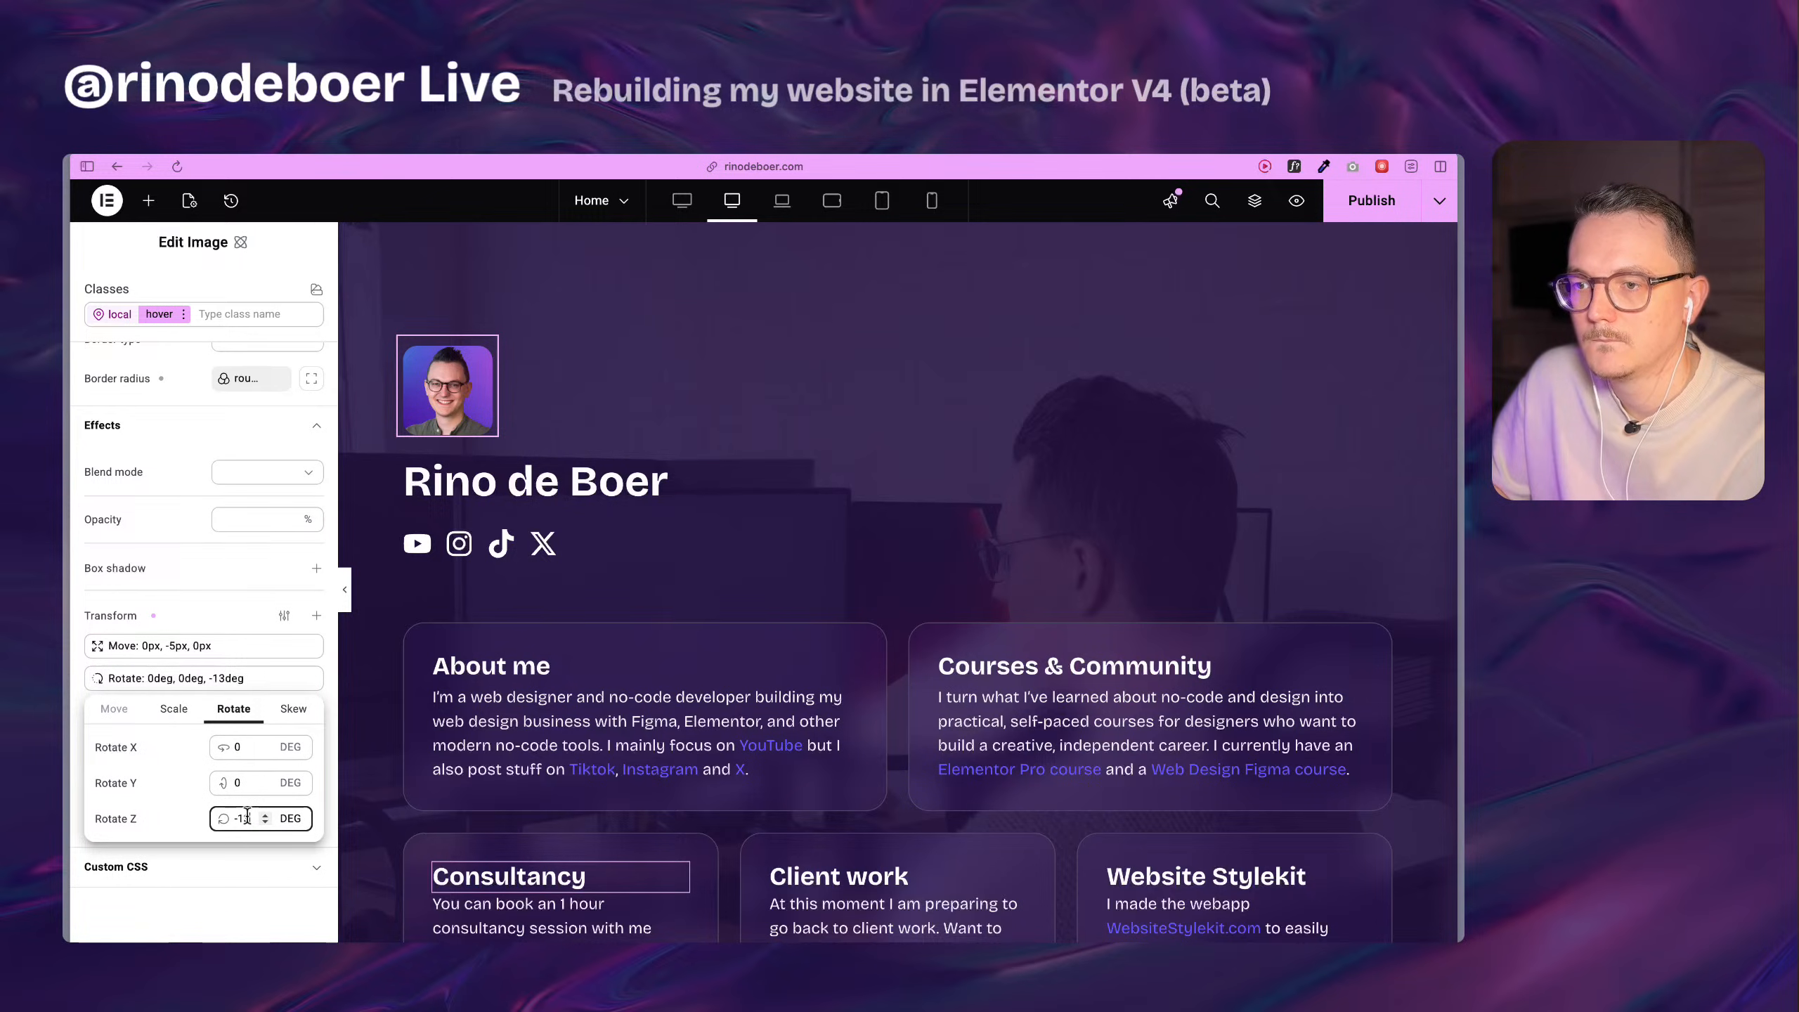
left_click(222, 895)
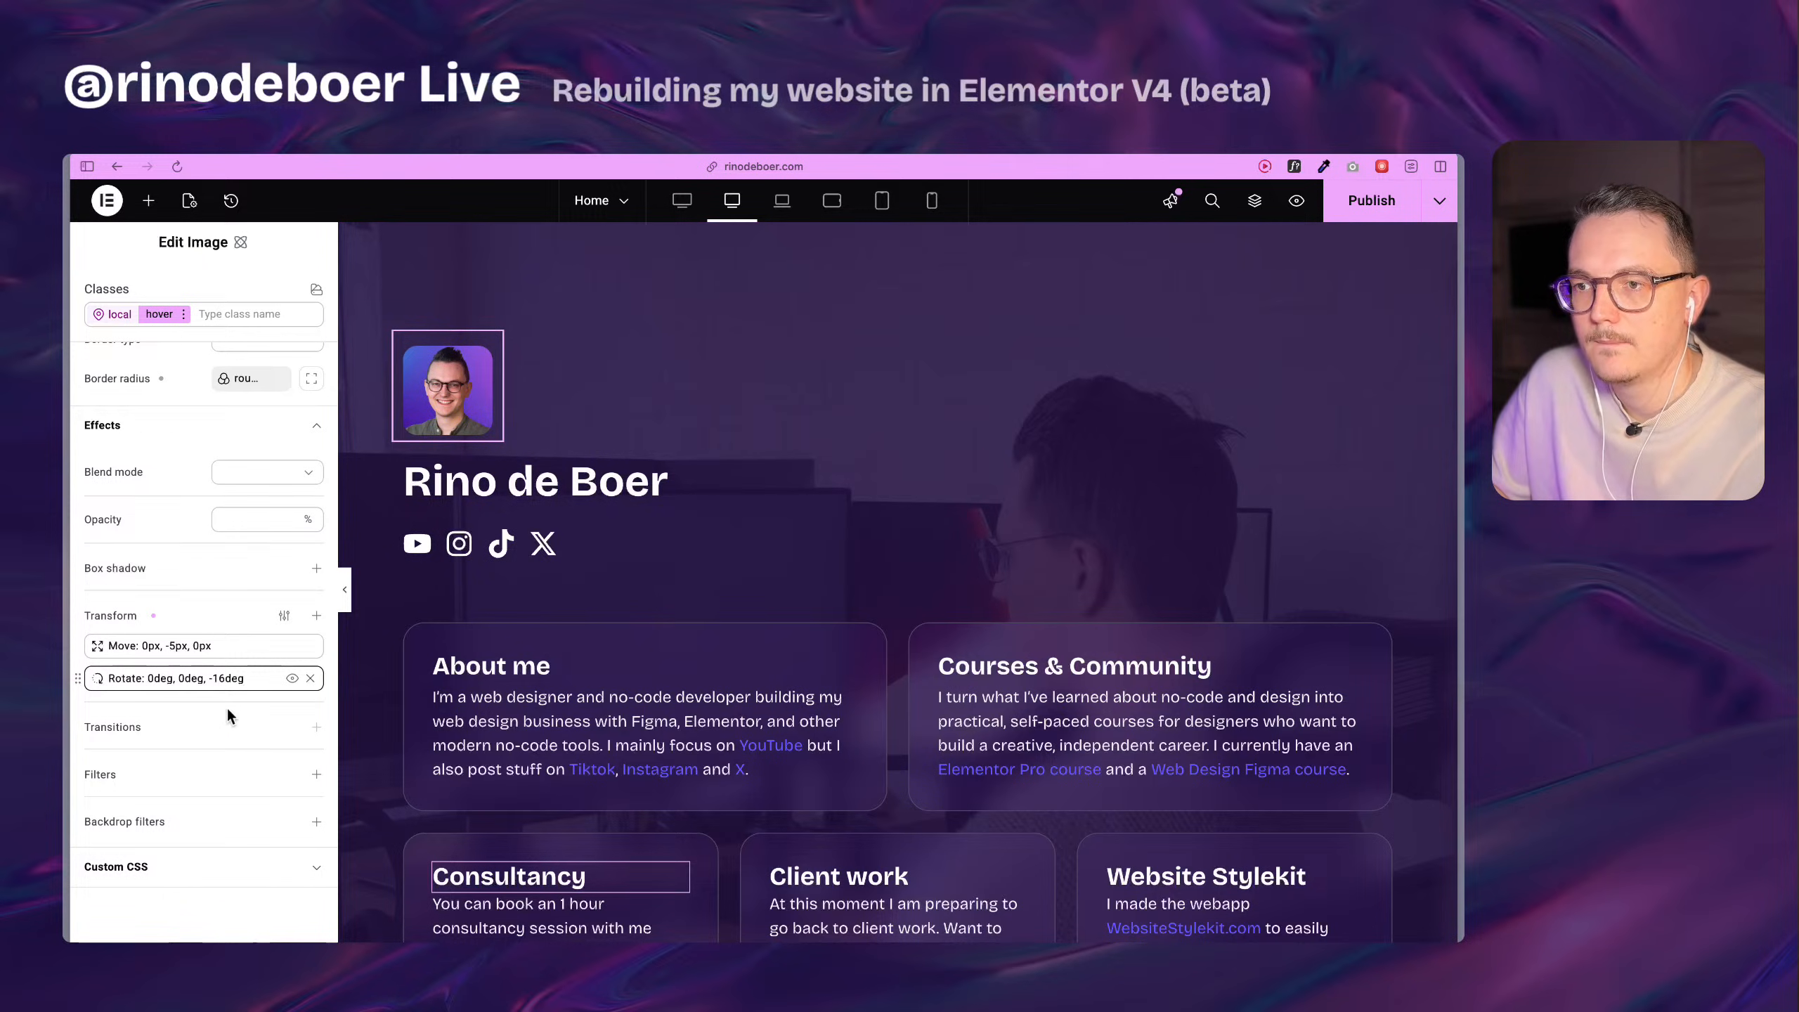
In the profile image's normal state, add an All properties transition with a duration of 800 ms.
left_click(183, 315)
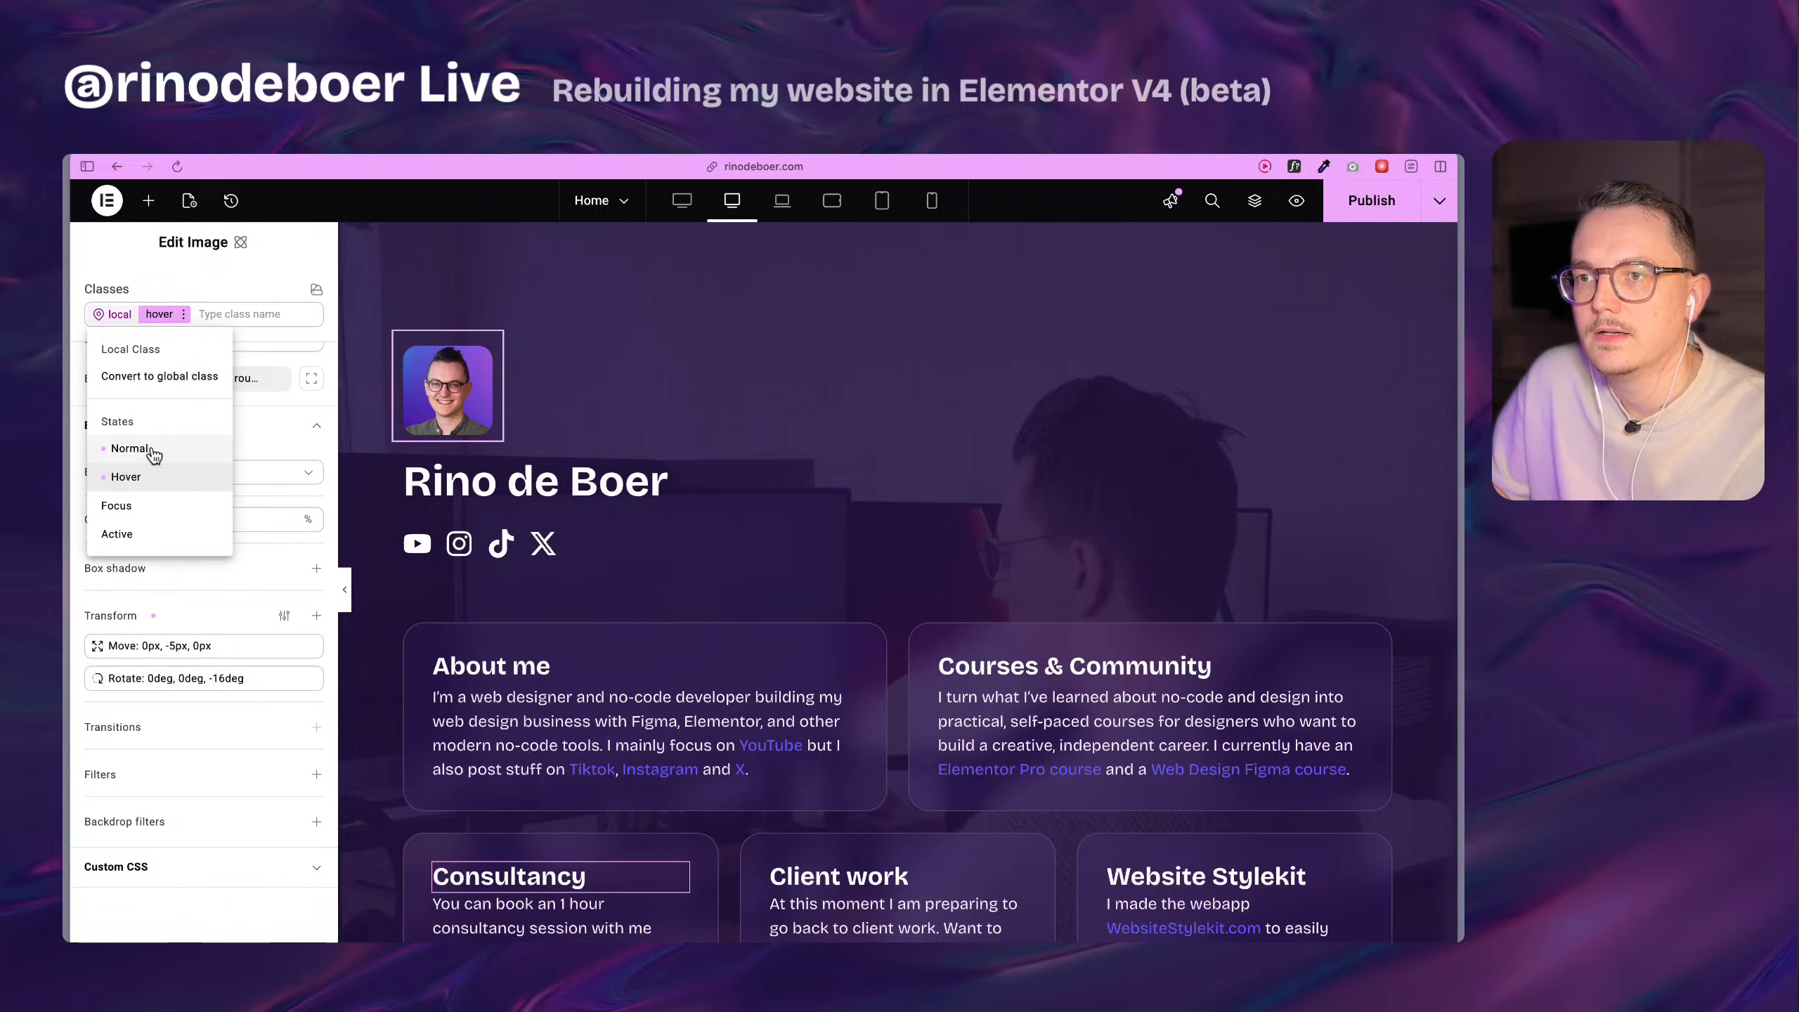
left_click(153, 449)
left_click(315, 664)
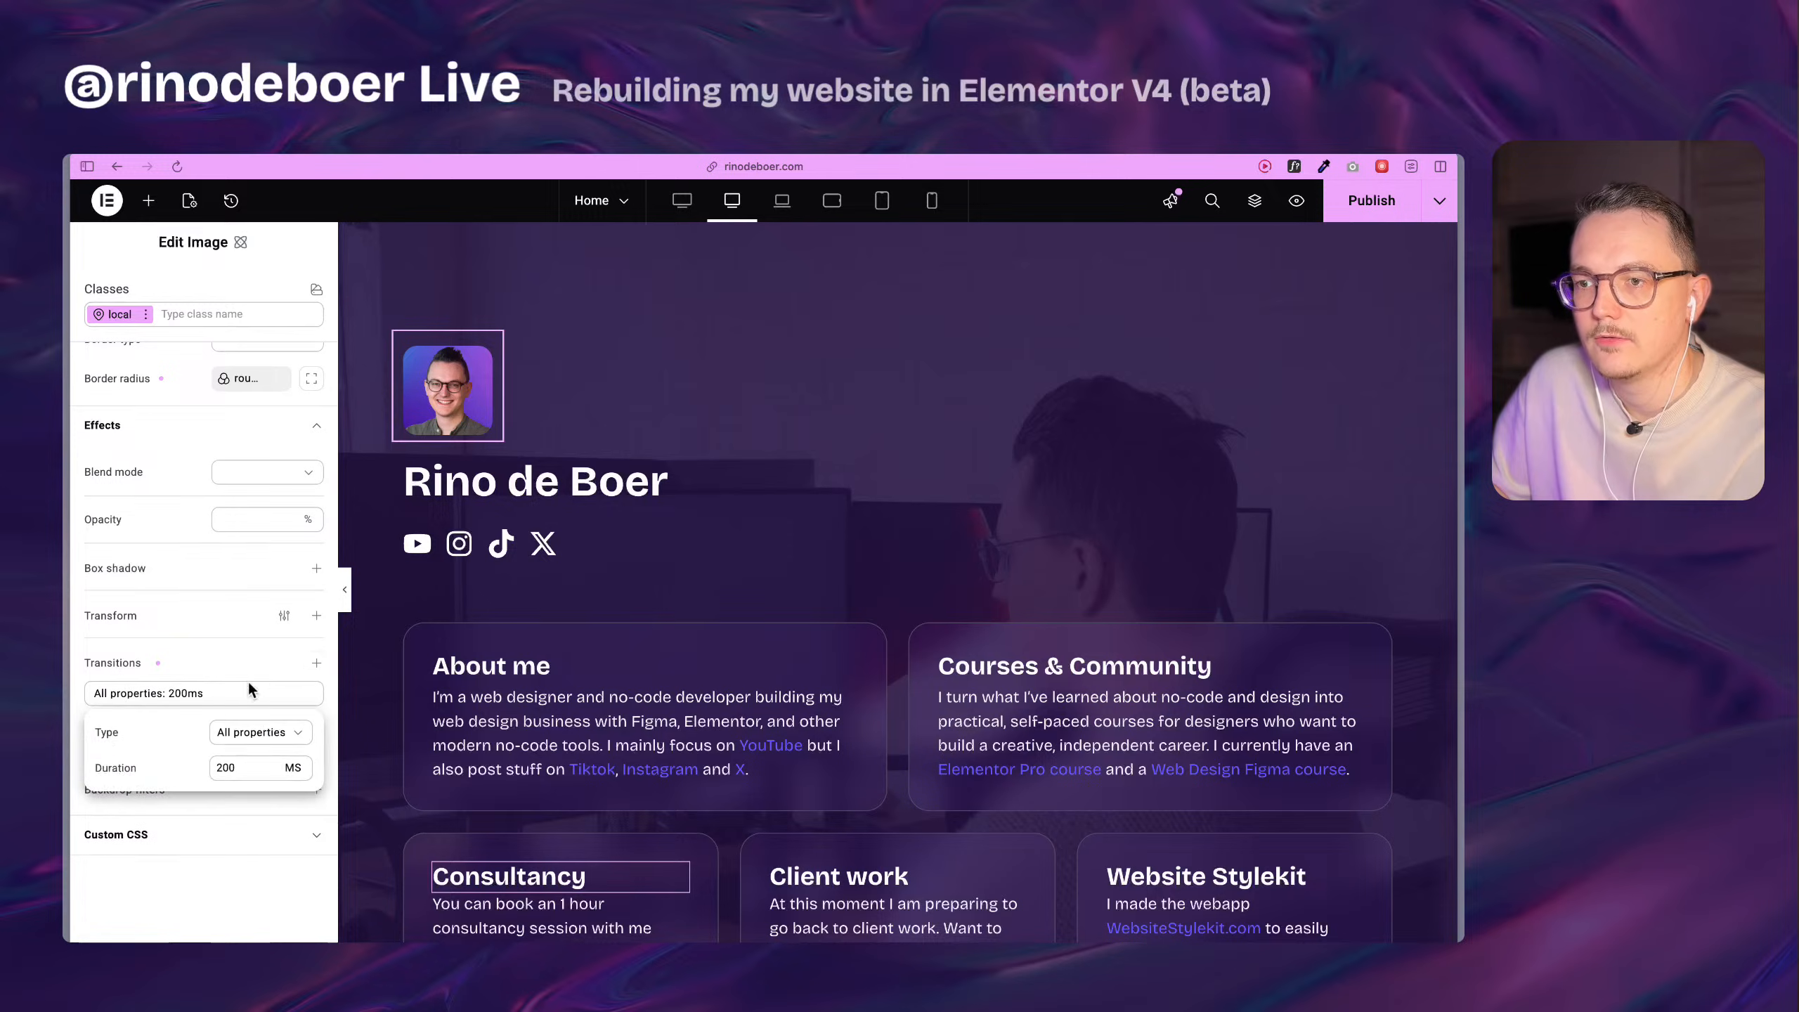
key("Left")
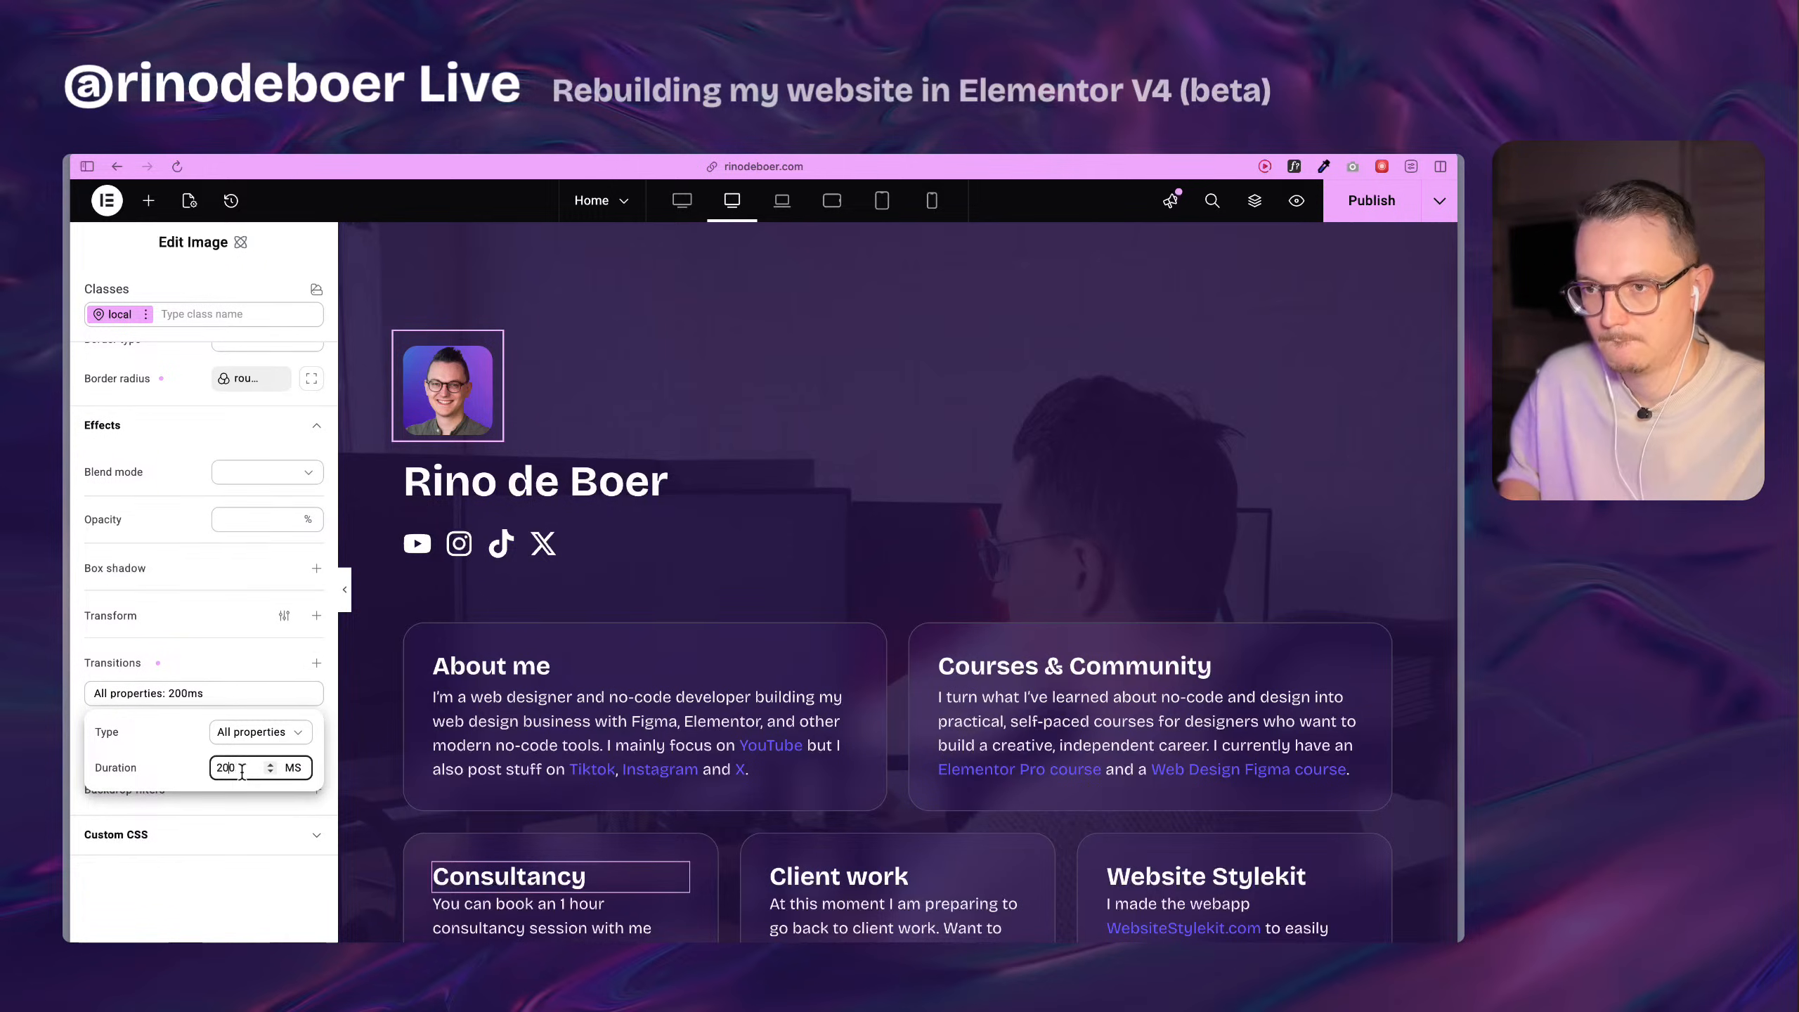
key("BackSpace")
type("8")
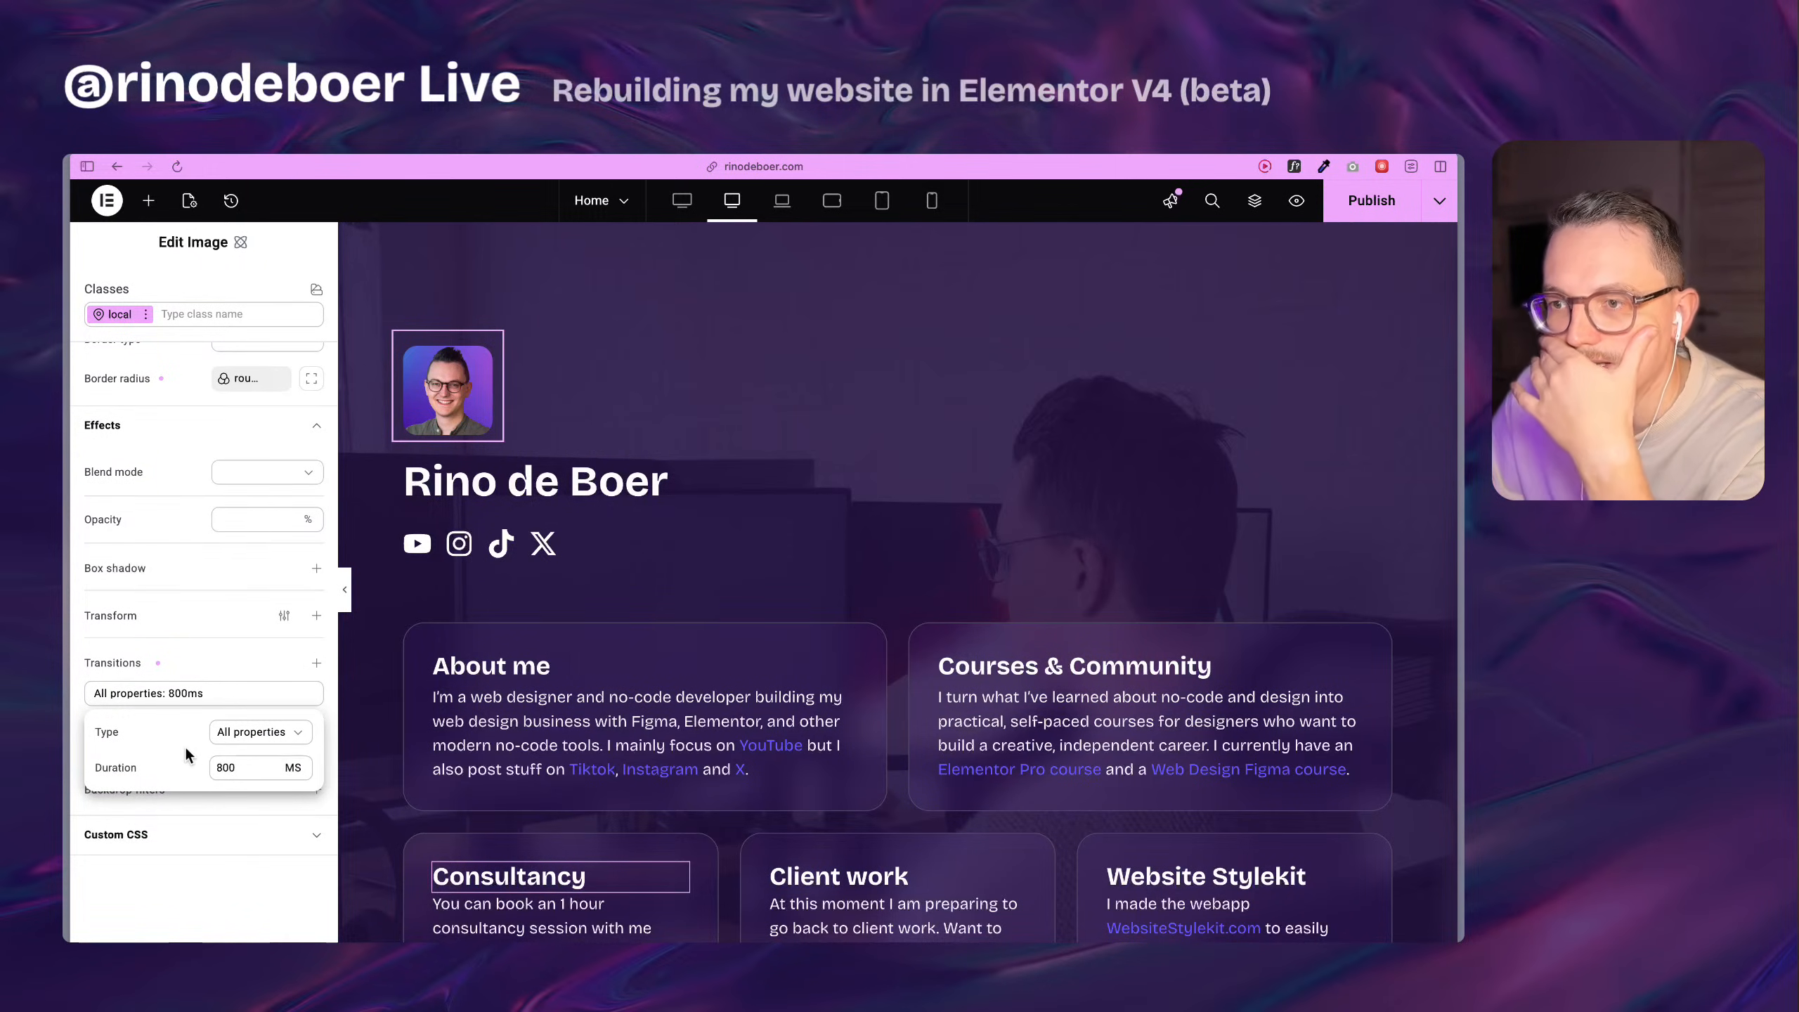
left_click(211, 899)
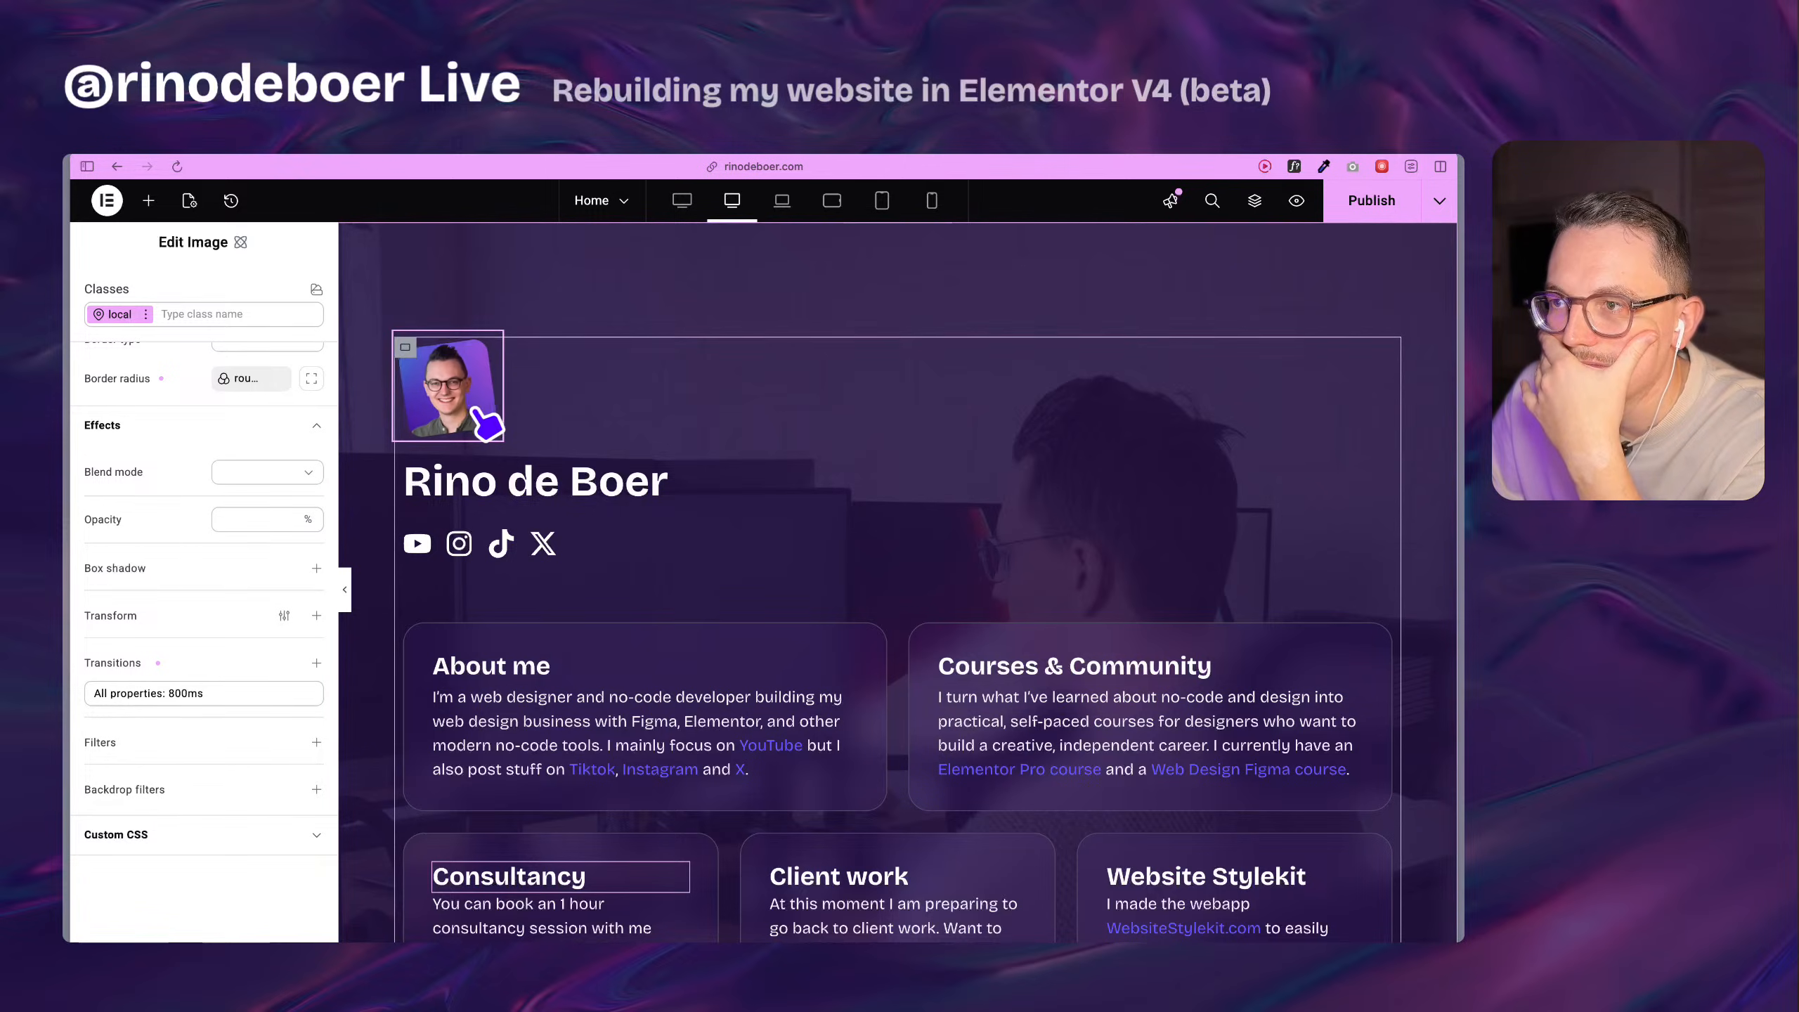
Set the duration of the profile image's All properties transition to 500 ms.
left_click(175, 694)
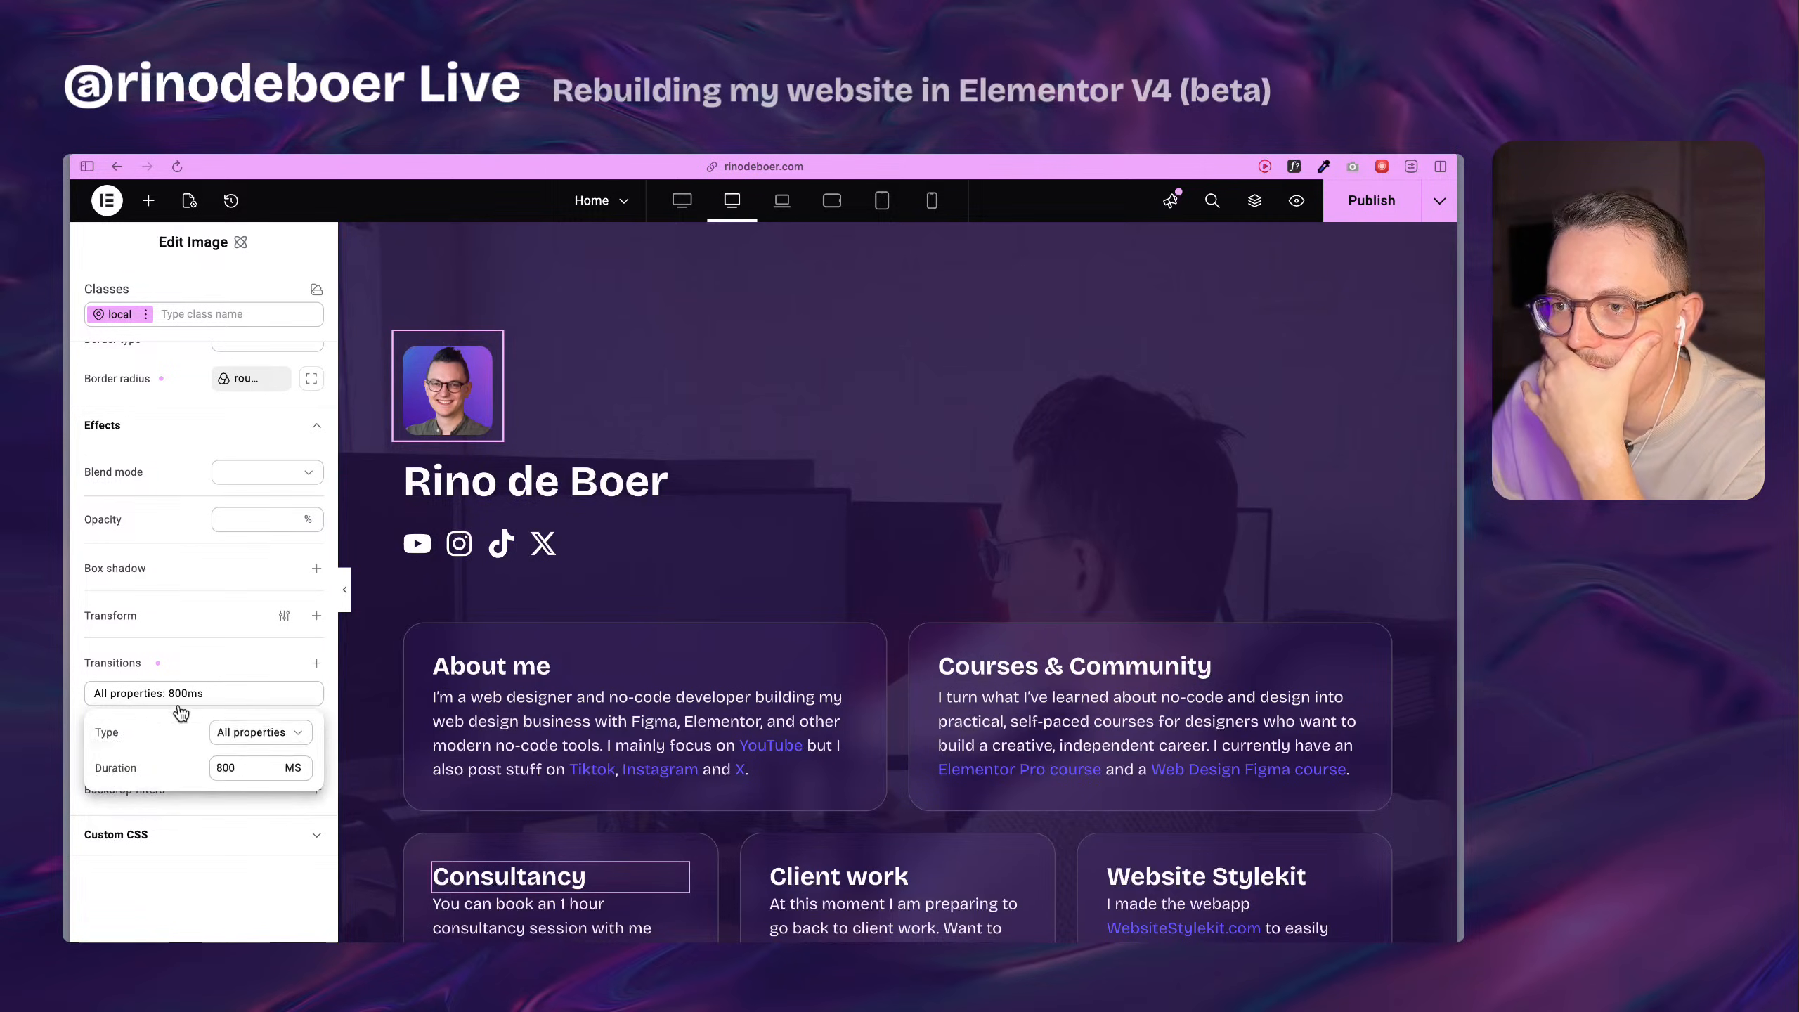
key("Delete")
type("50")
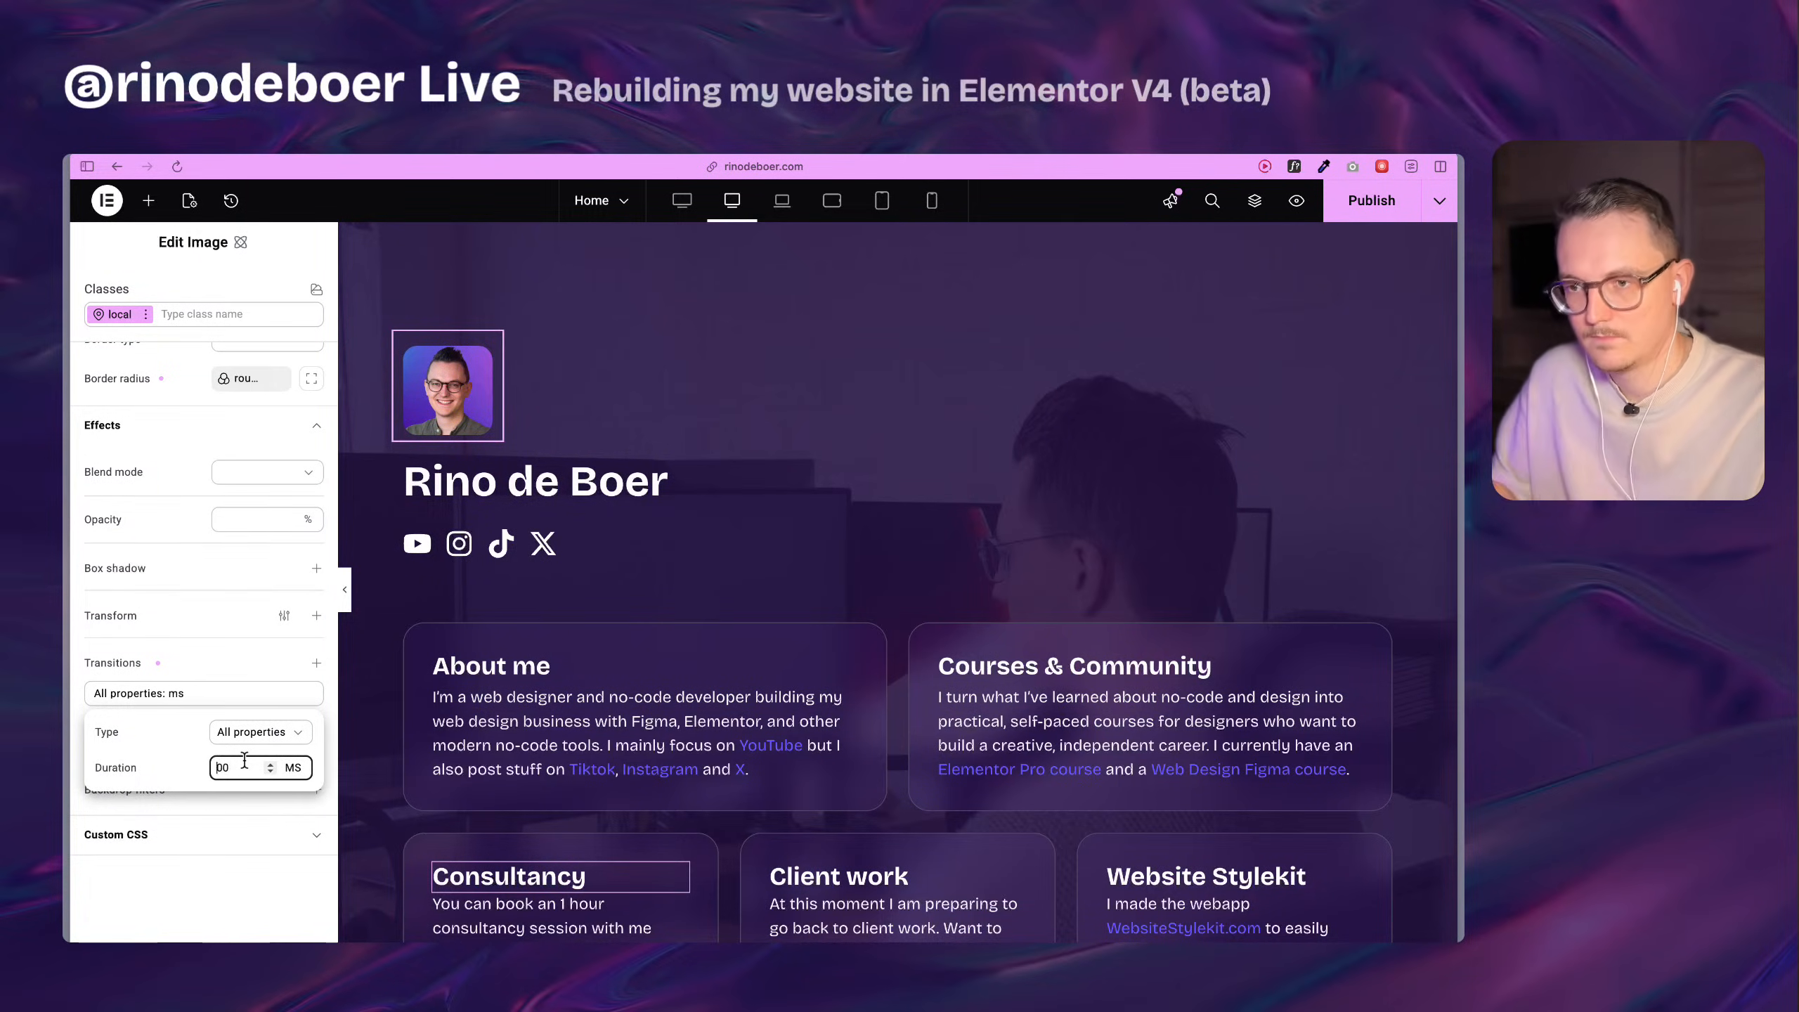
left_click(220, 855)
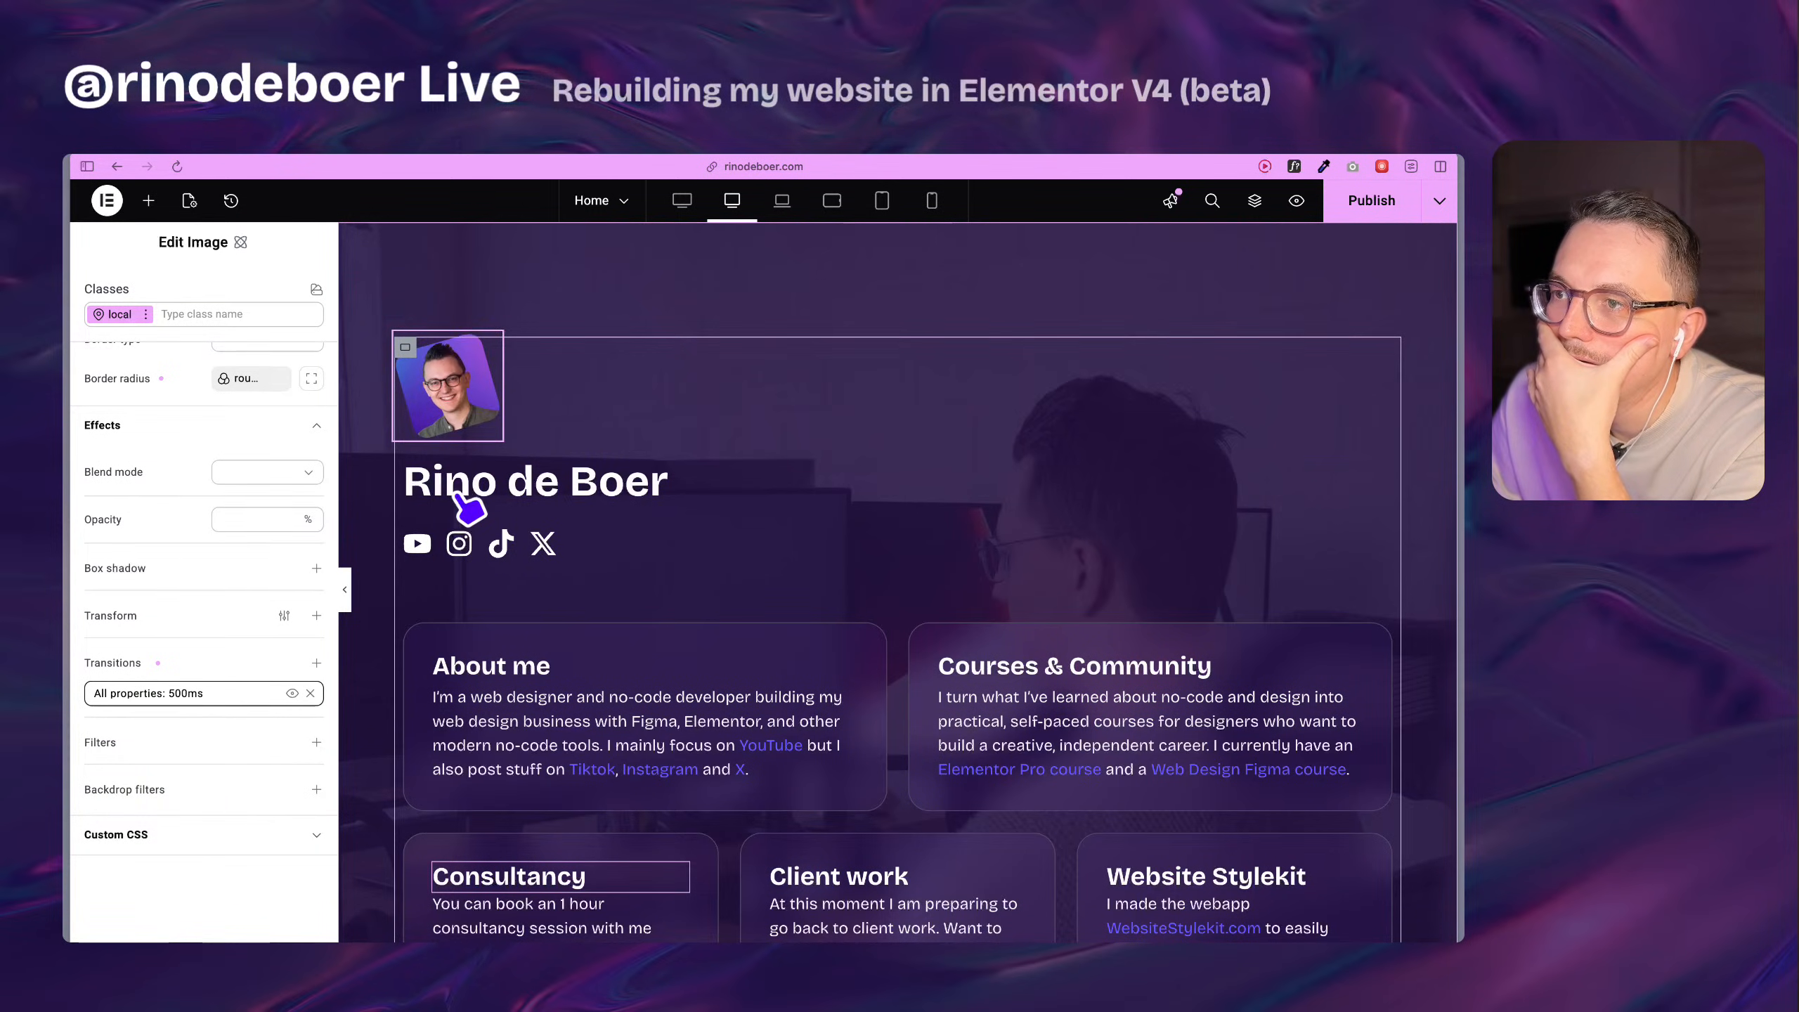
Add a Scale transform to the profile image's hover state with Scale X and Scale Y at 1.1.
left_click(145, 315)
left_click(152, 475)
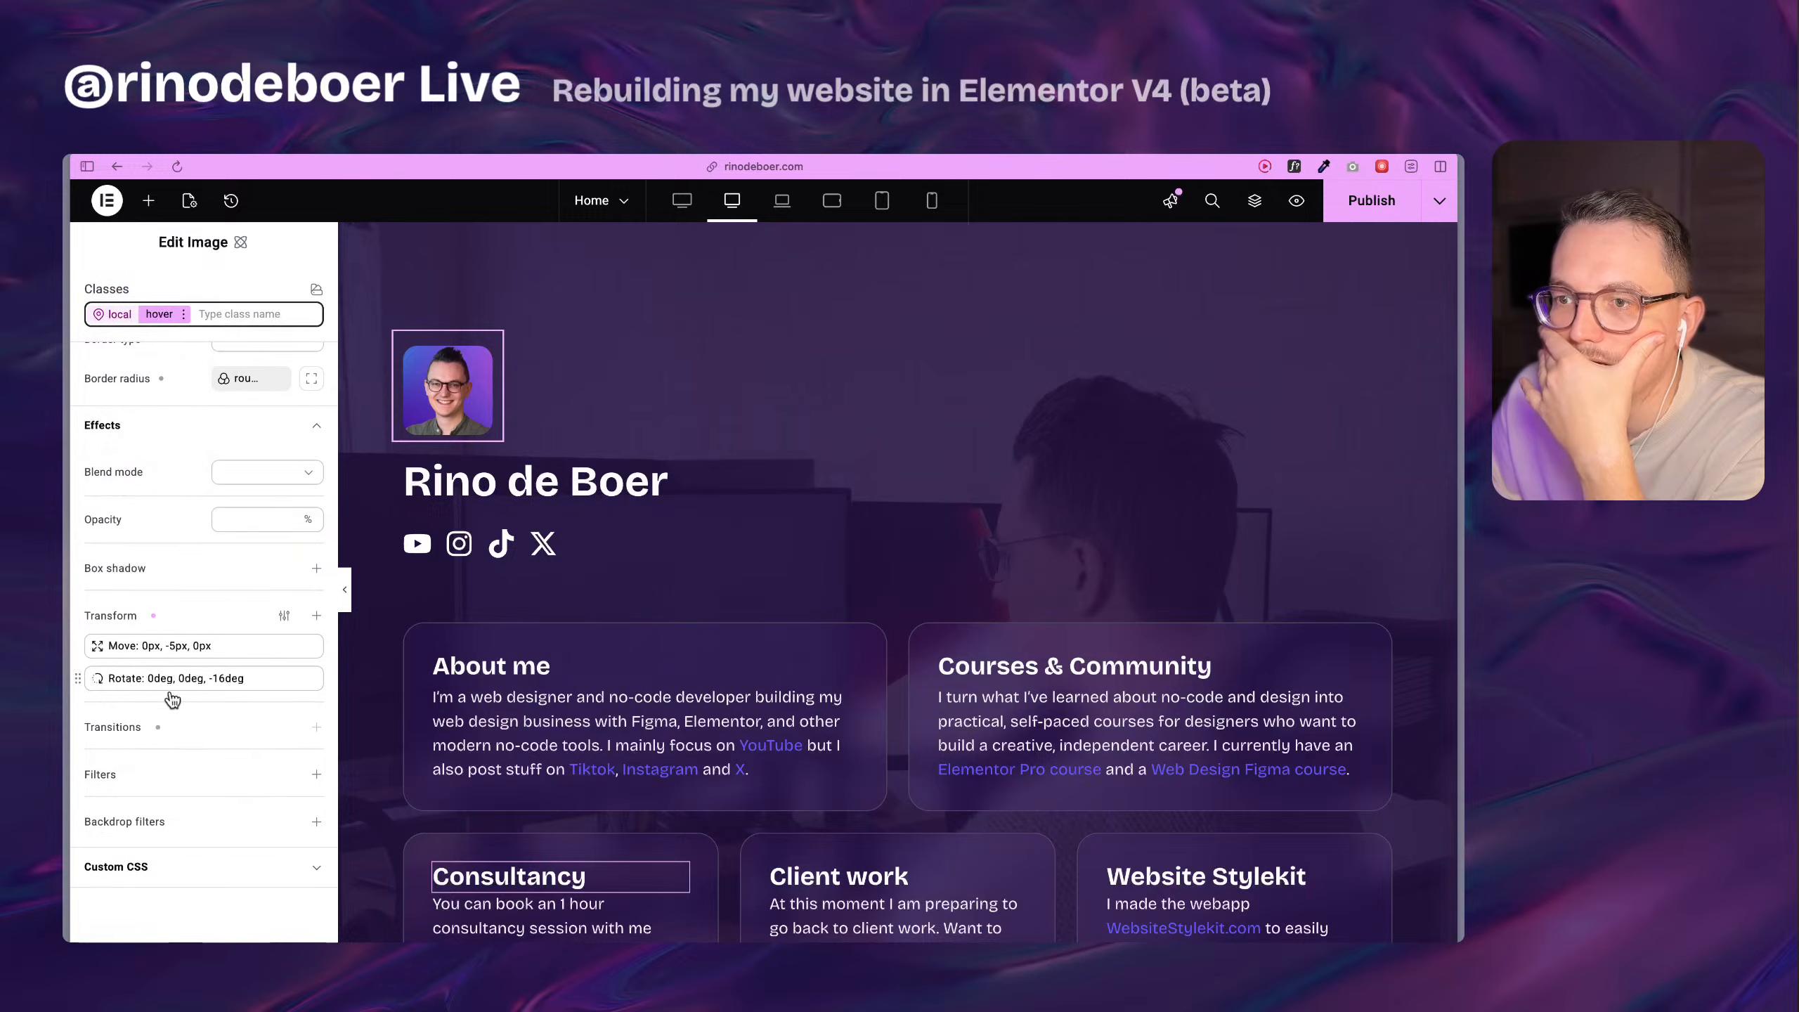
left_click(316, 615)
left_click(173, 740)
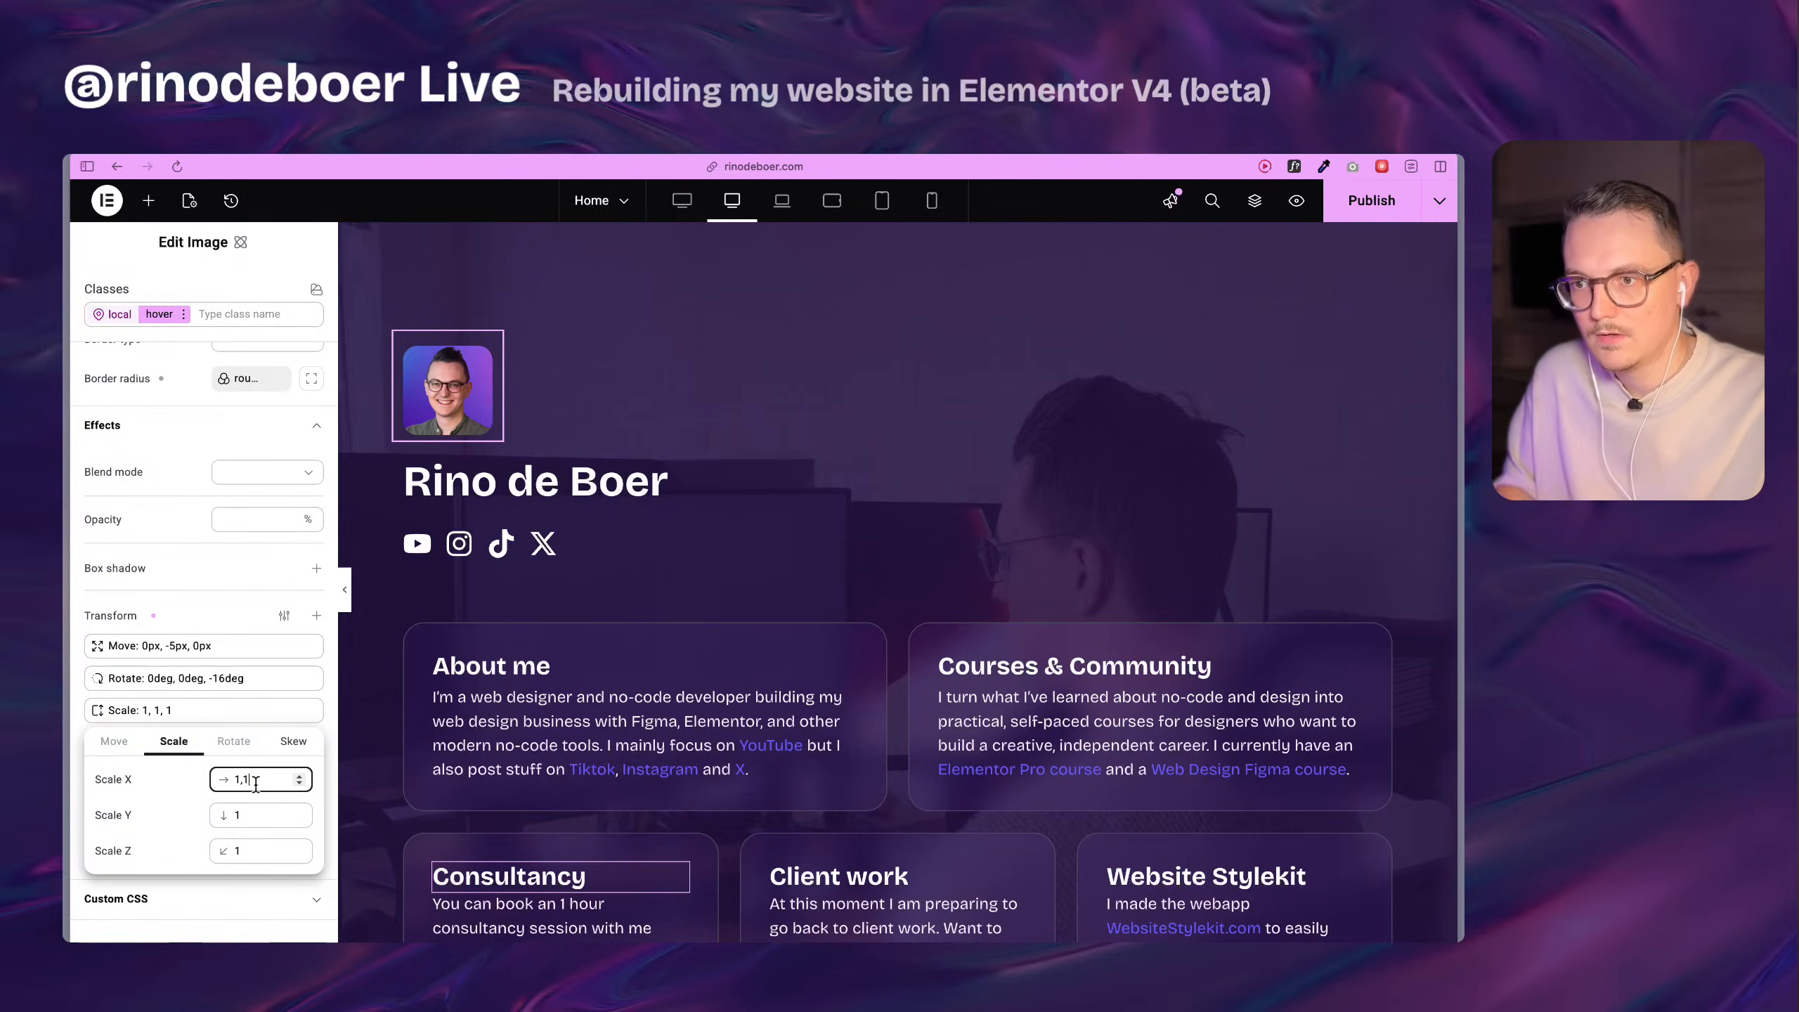
left_click(257, 806)
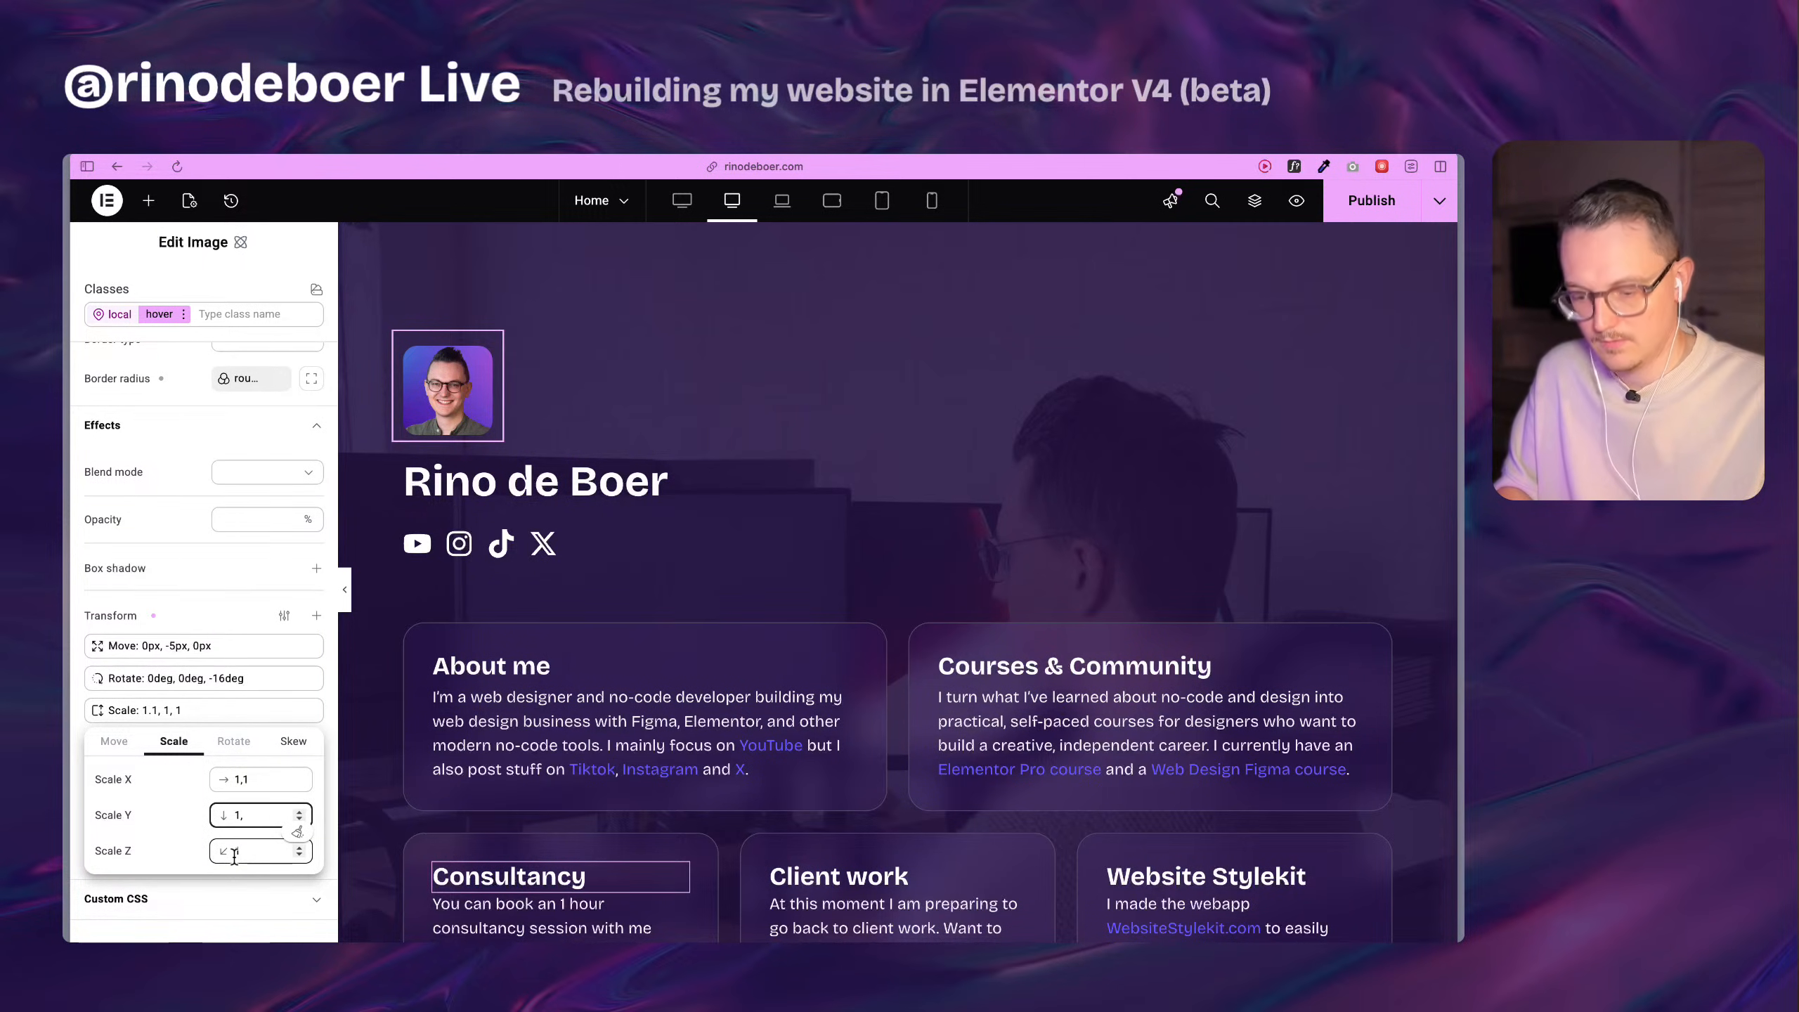
left_click(170, 815)
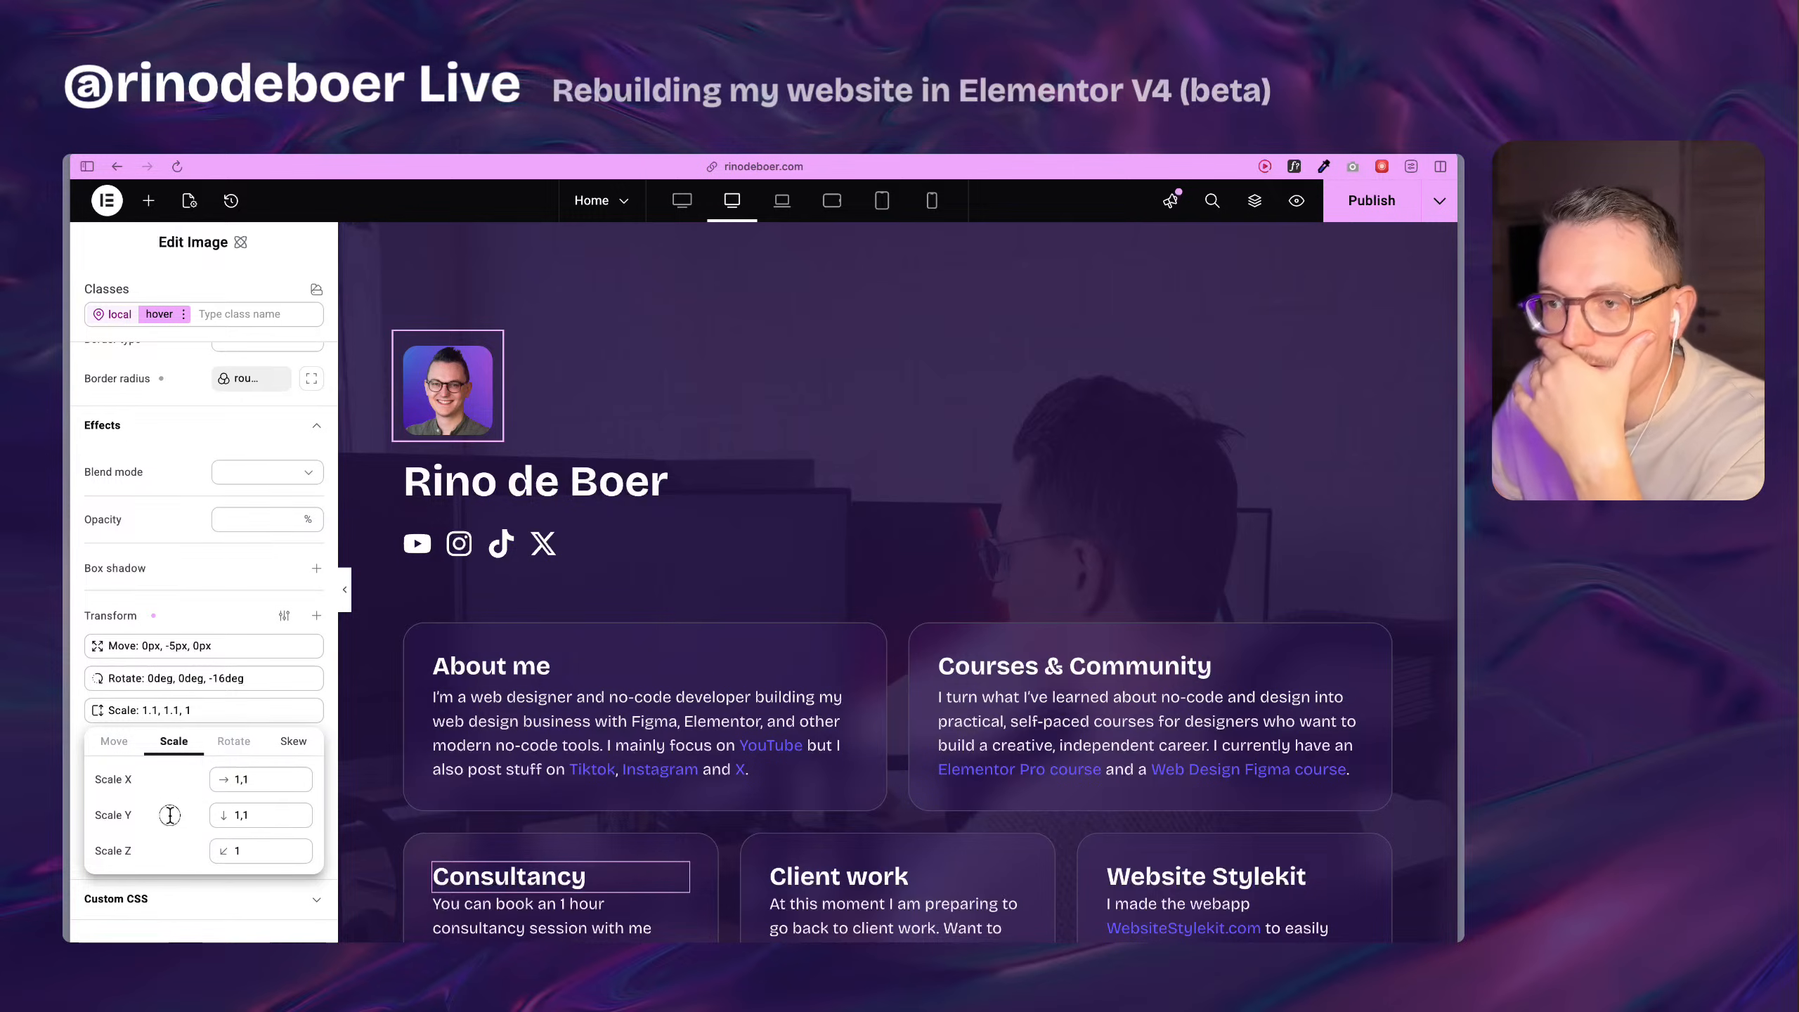
left_click(177, 889)
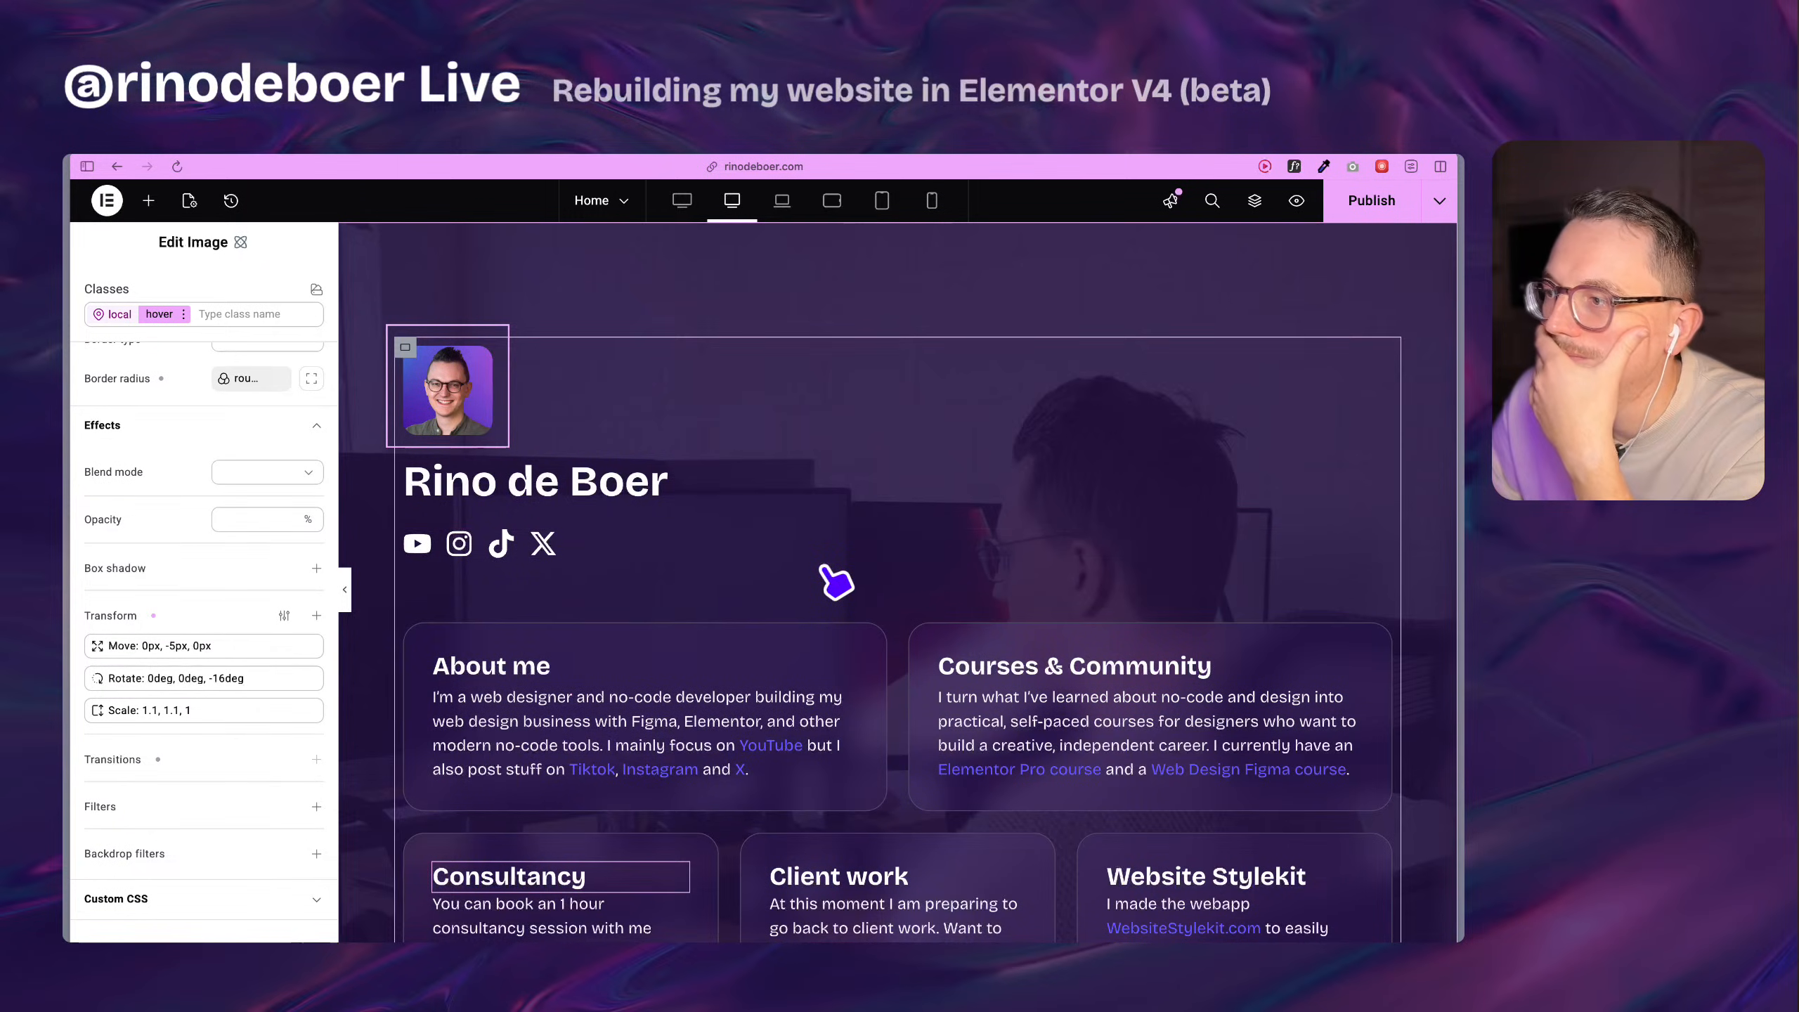
scroll(823, 569, "down", 6)
scroll(823, 568, "up", 6)
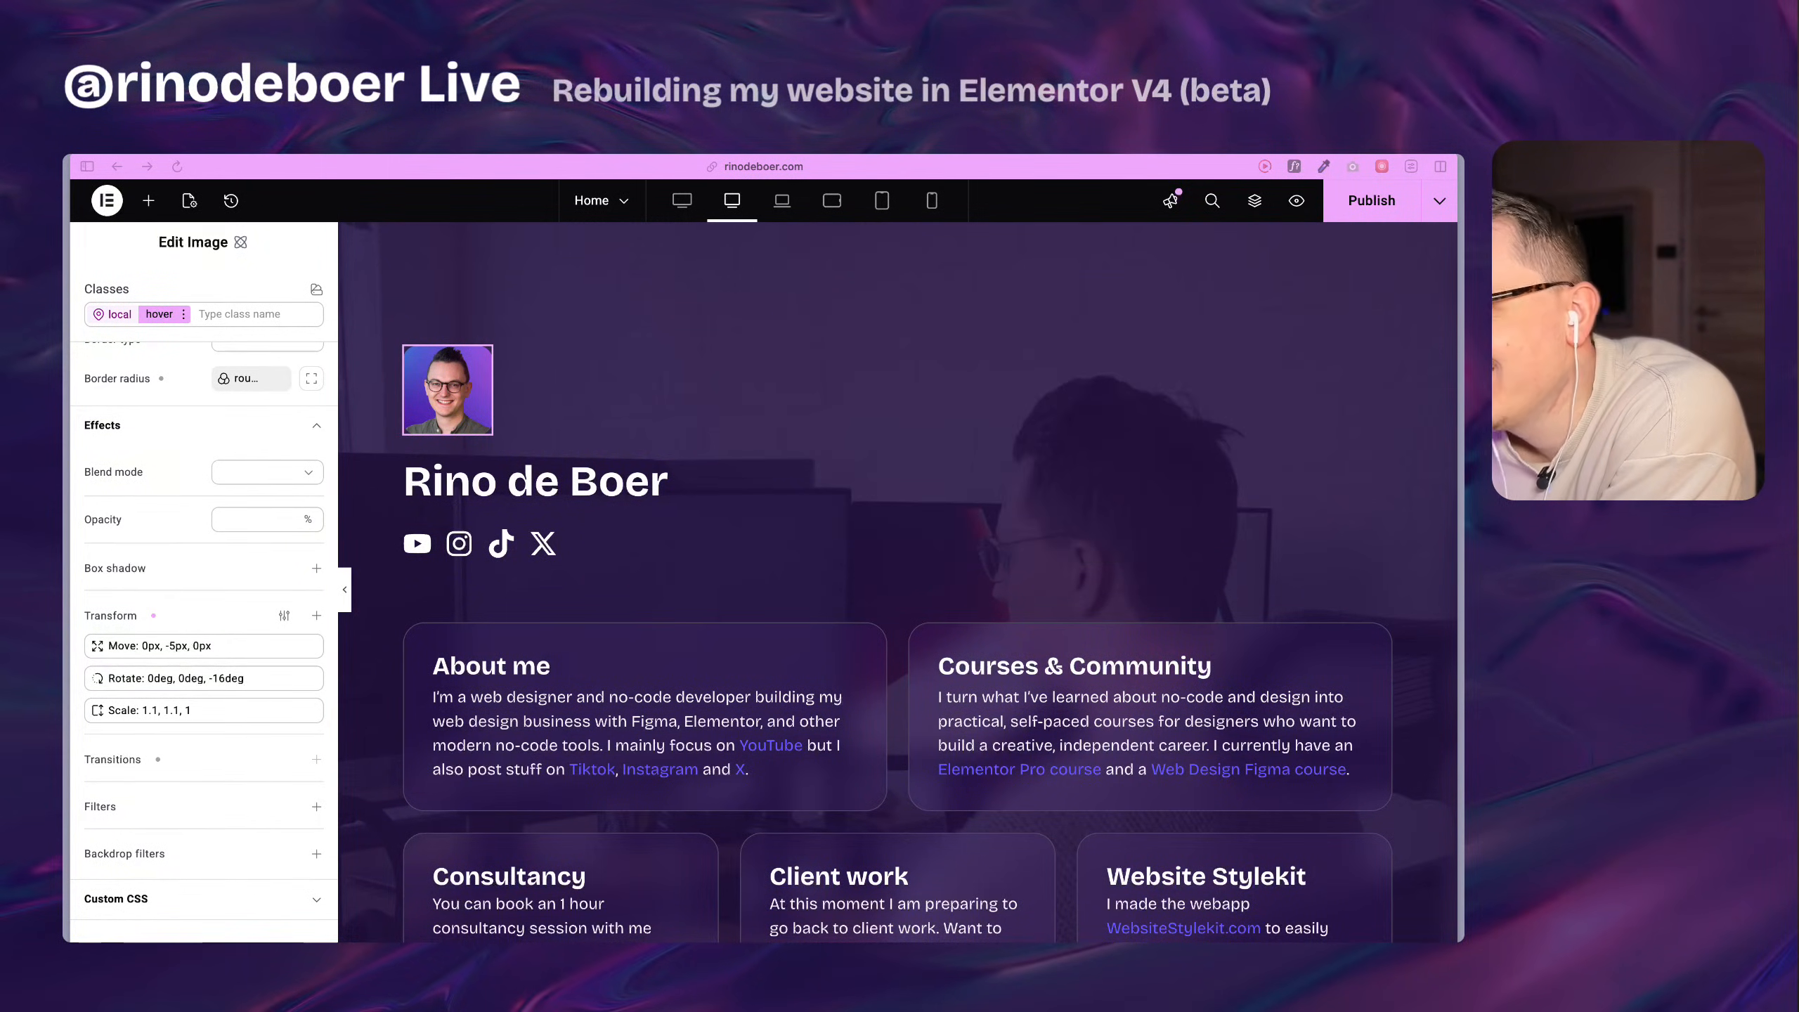
Set the boxy-1 class's padding to 3 REM on all four sides, using the About me card.
scroll(421, 539, "down", 3)
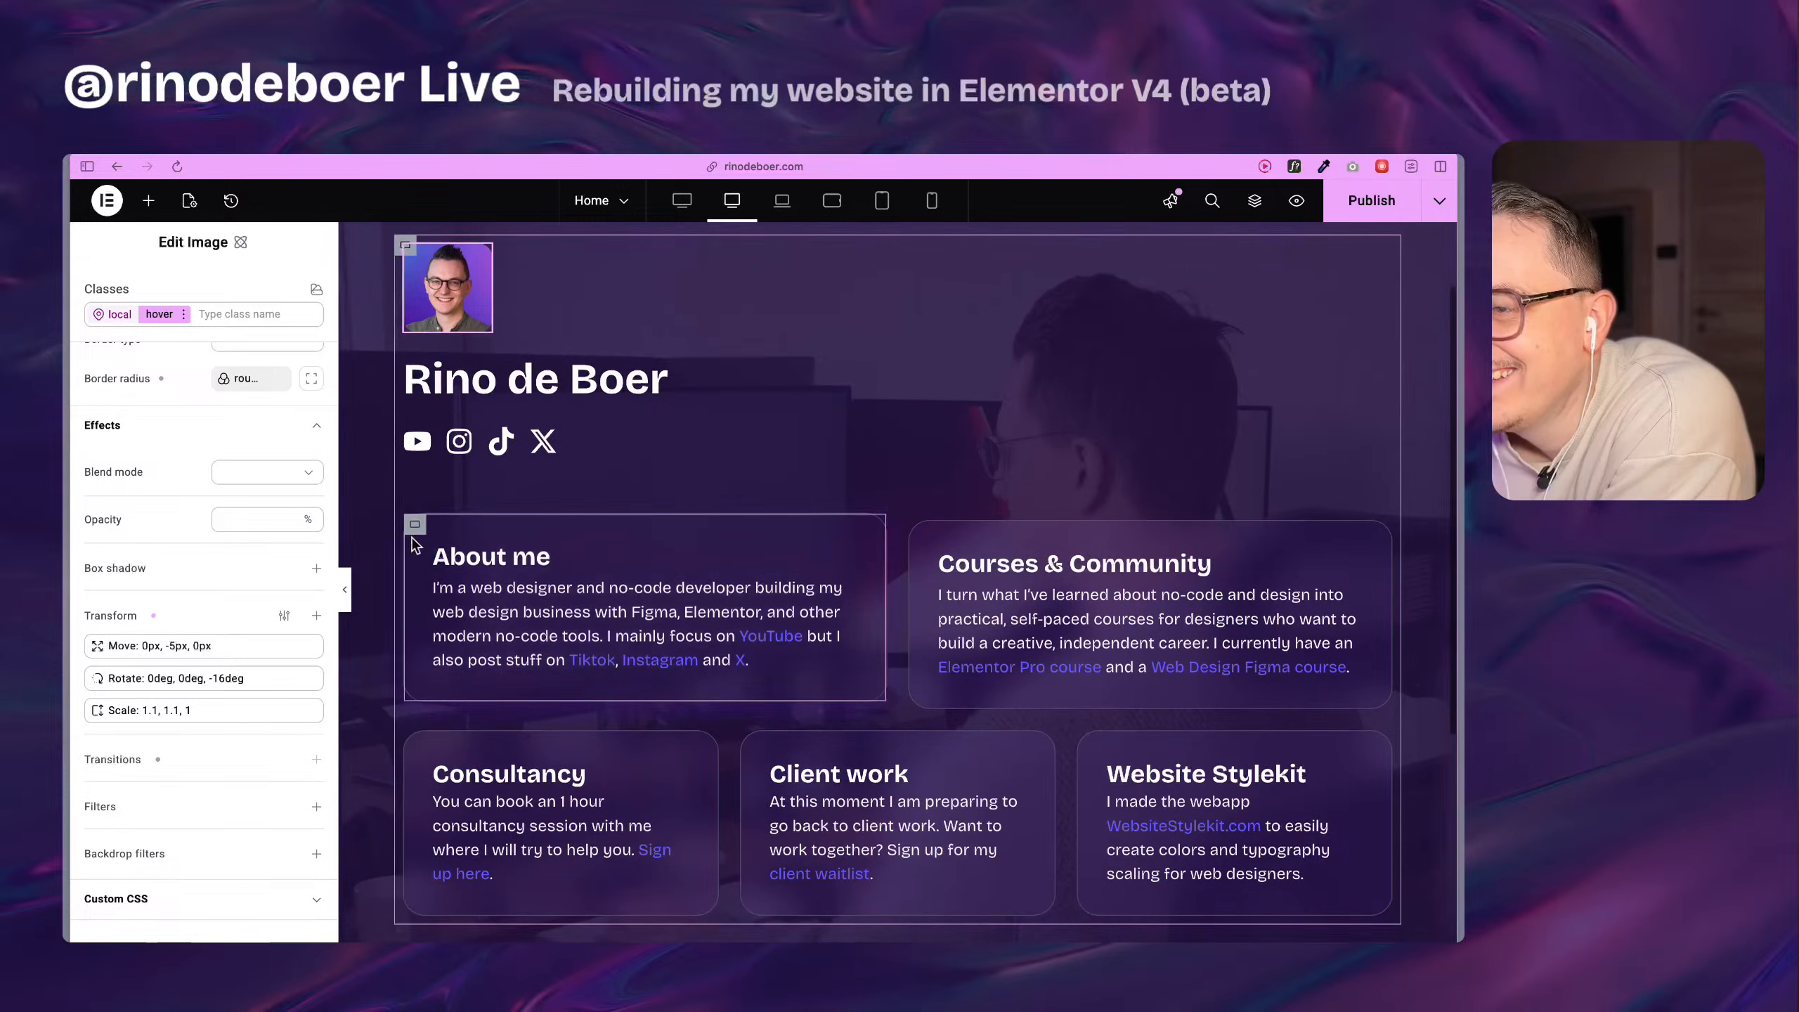
left_click(416, 524)
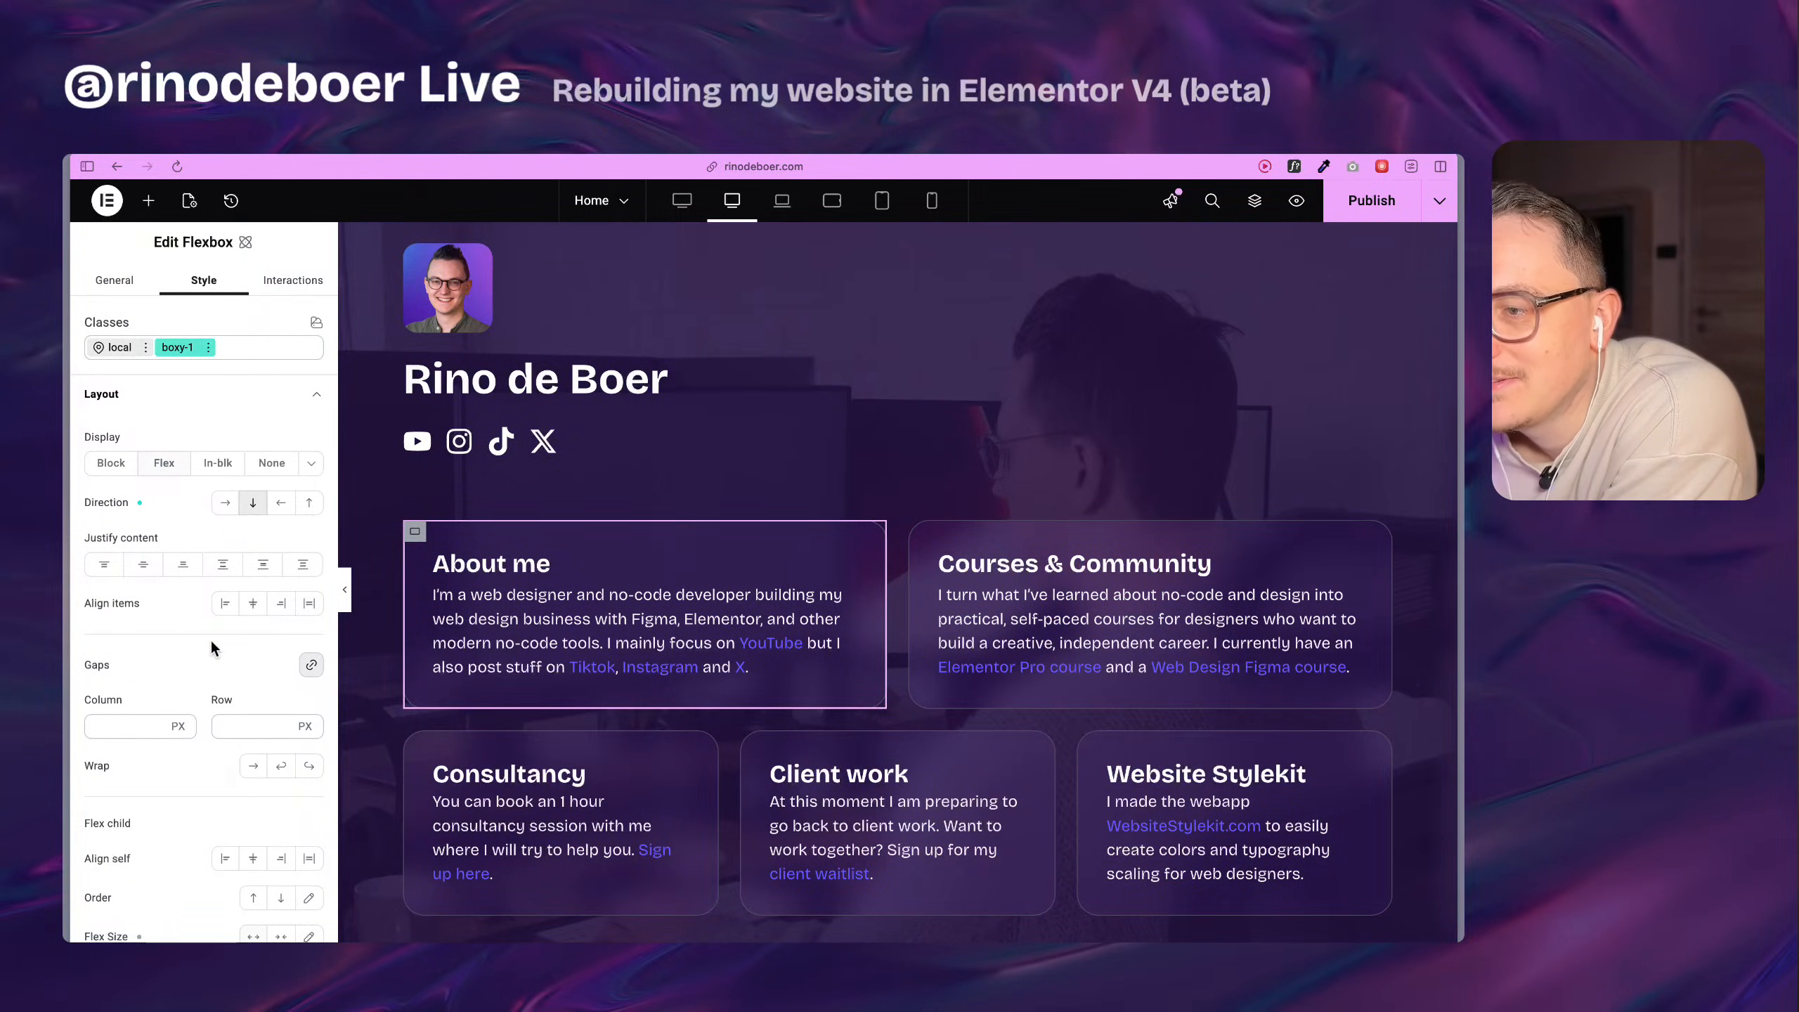
scroll(211, 641, "down", 1)
scroll(211, 639, "down", 10)
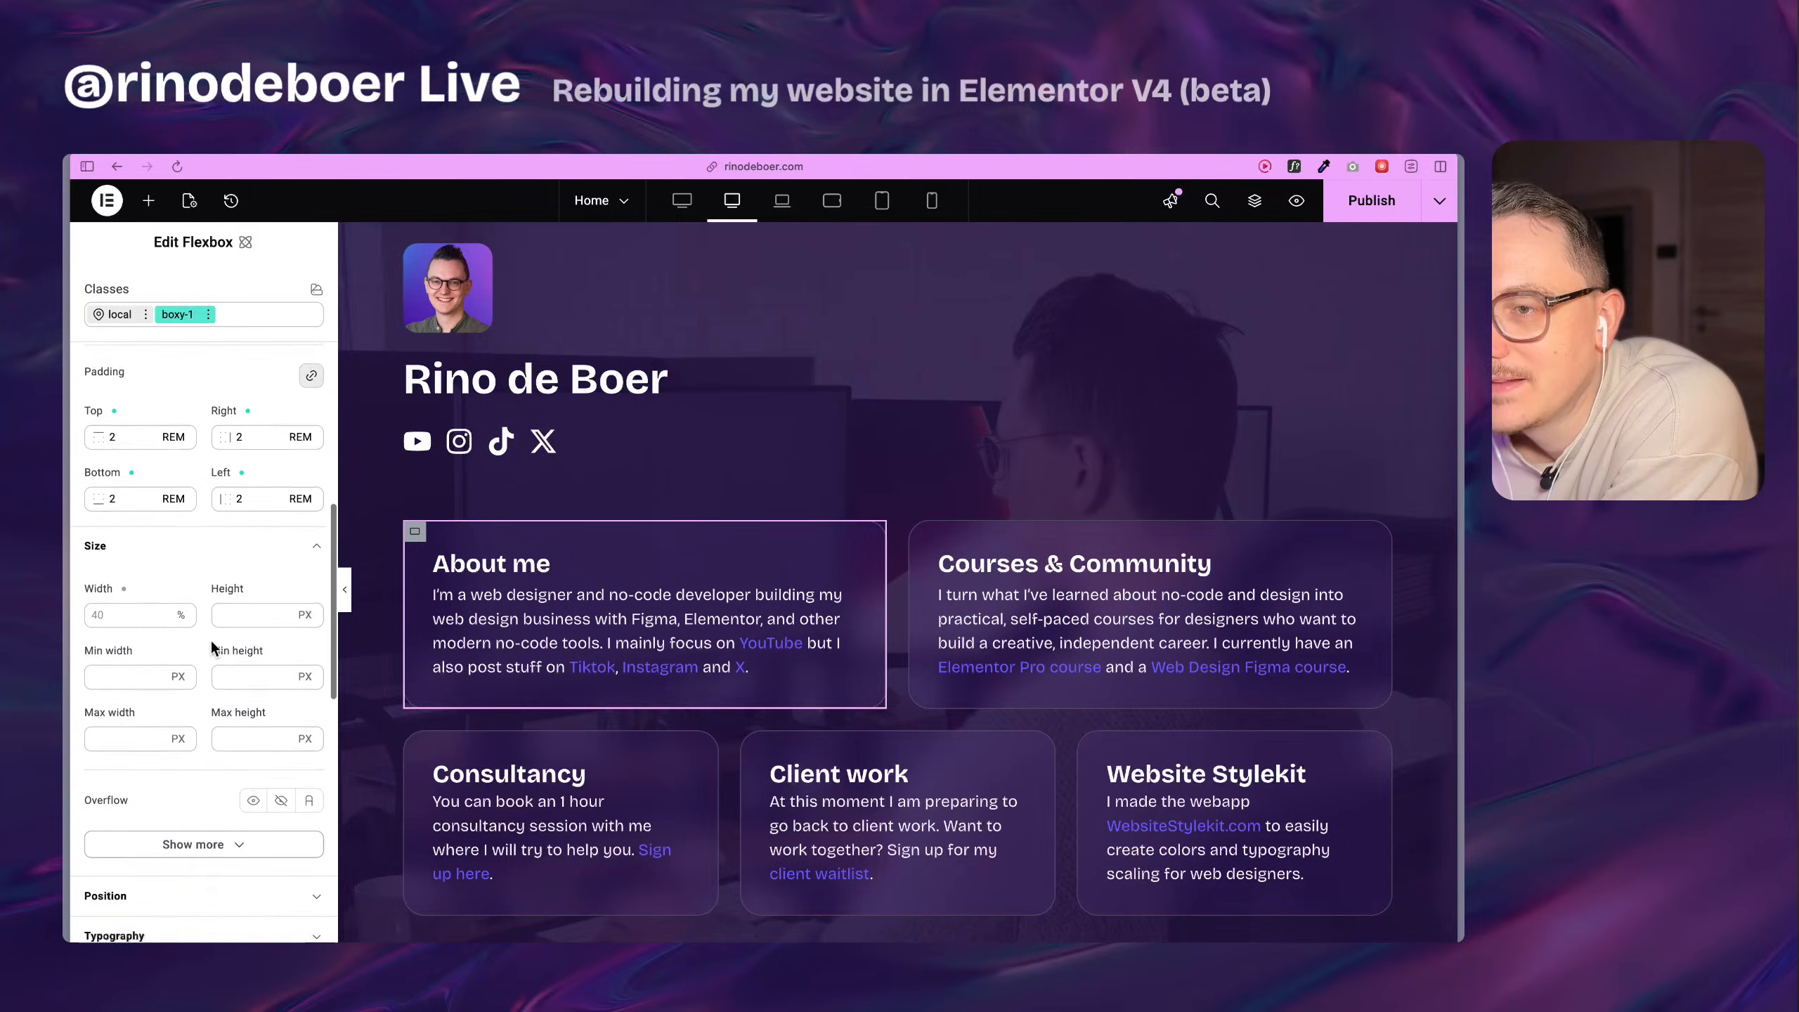
scroll(132, 503, "up", 1)
double_click(113, 483)
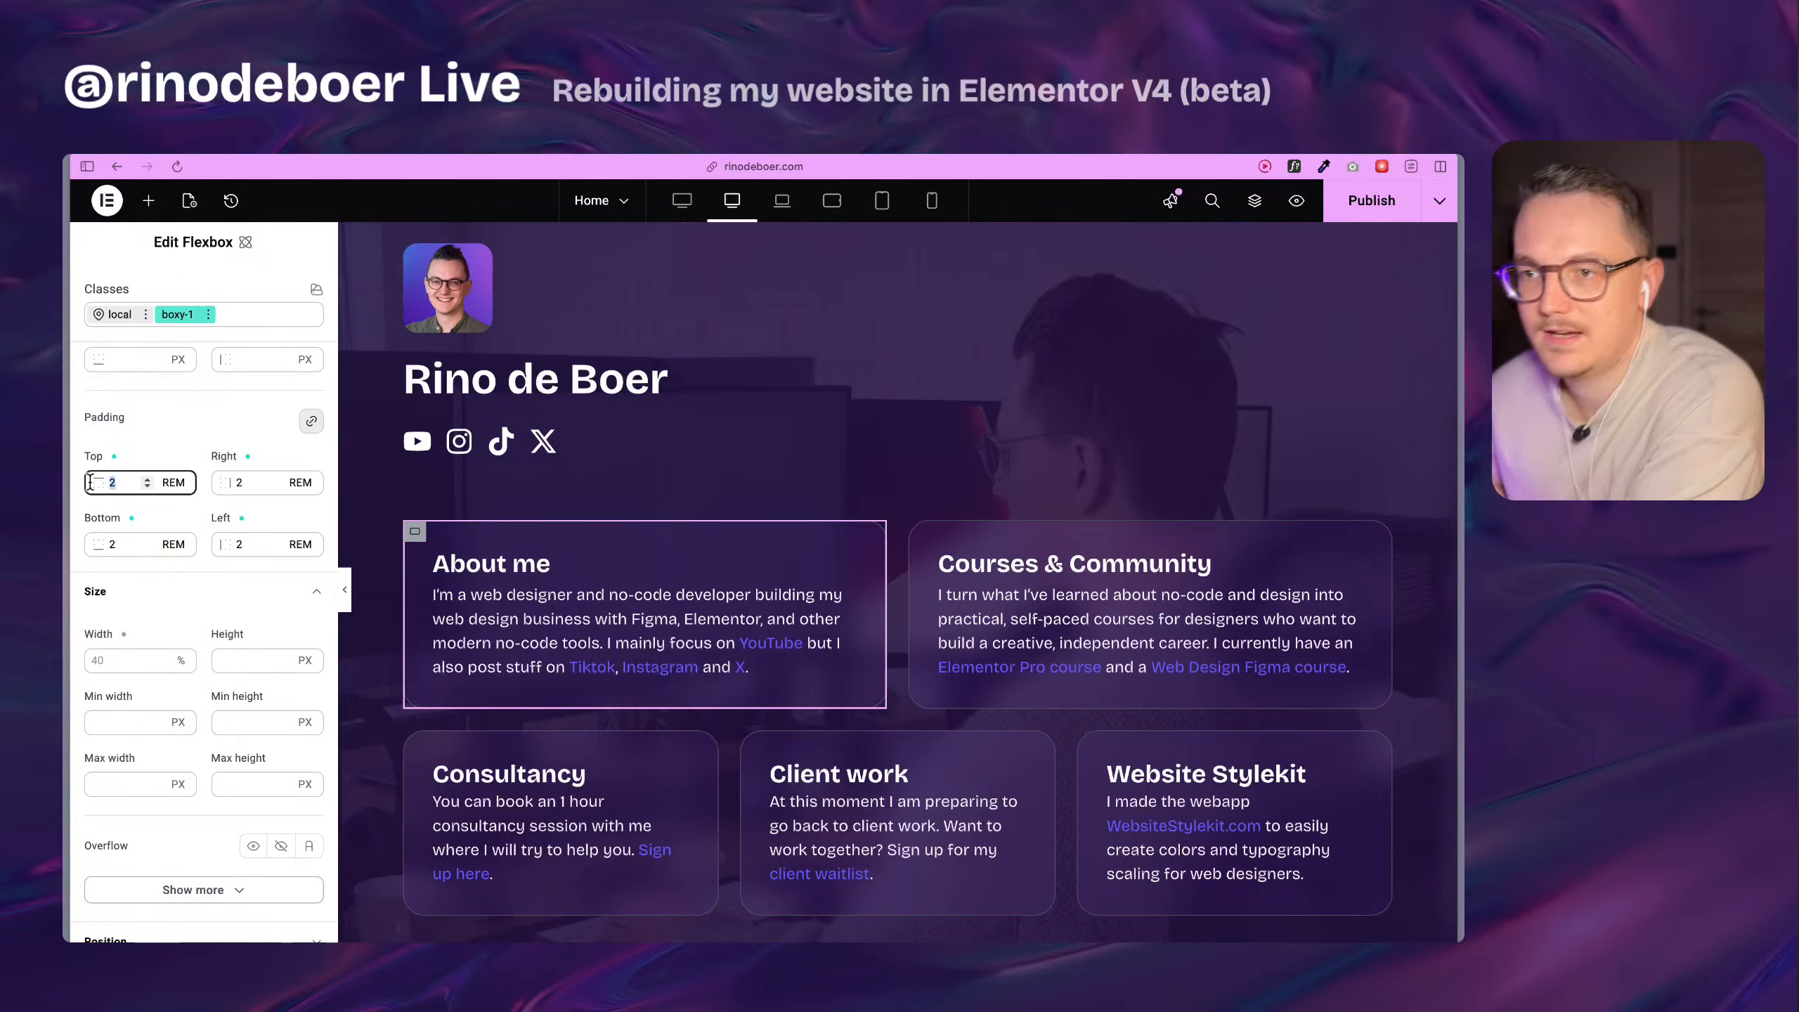
scroll(591, 489, "down", 2)
type("3")
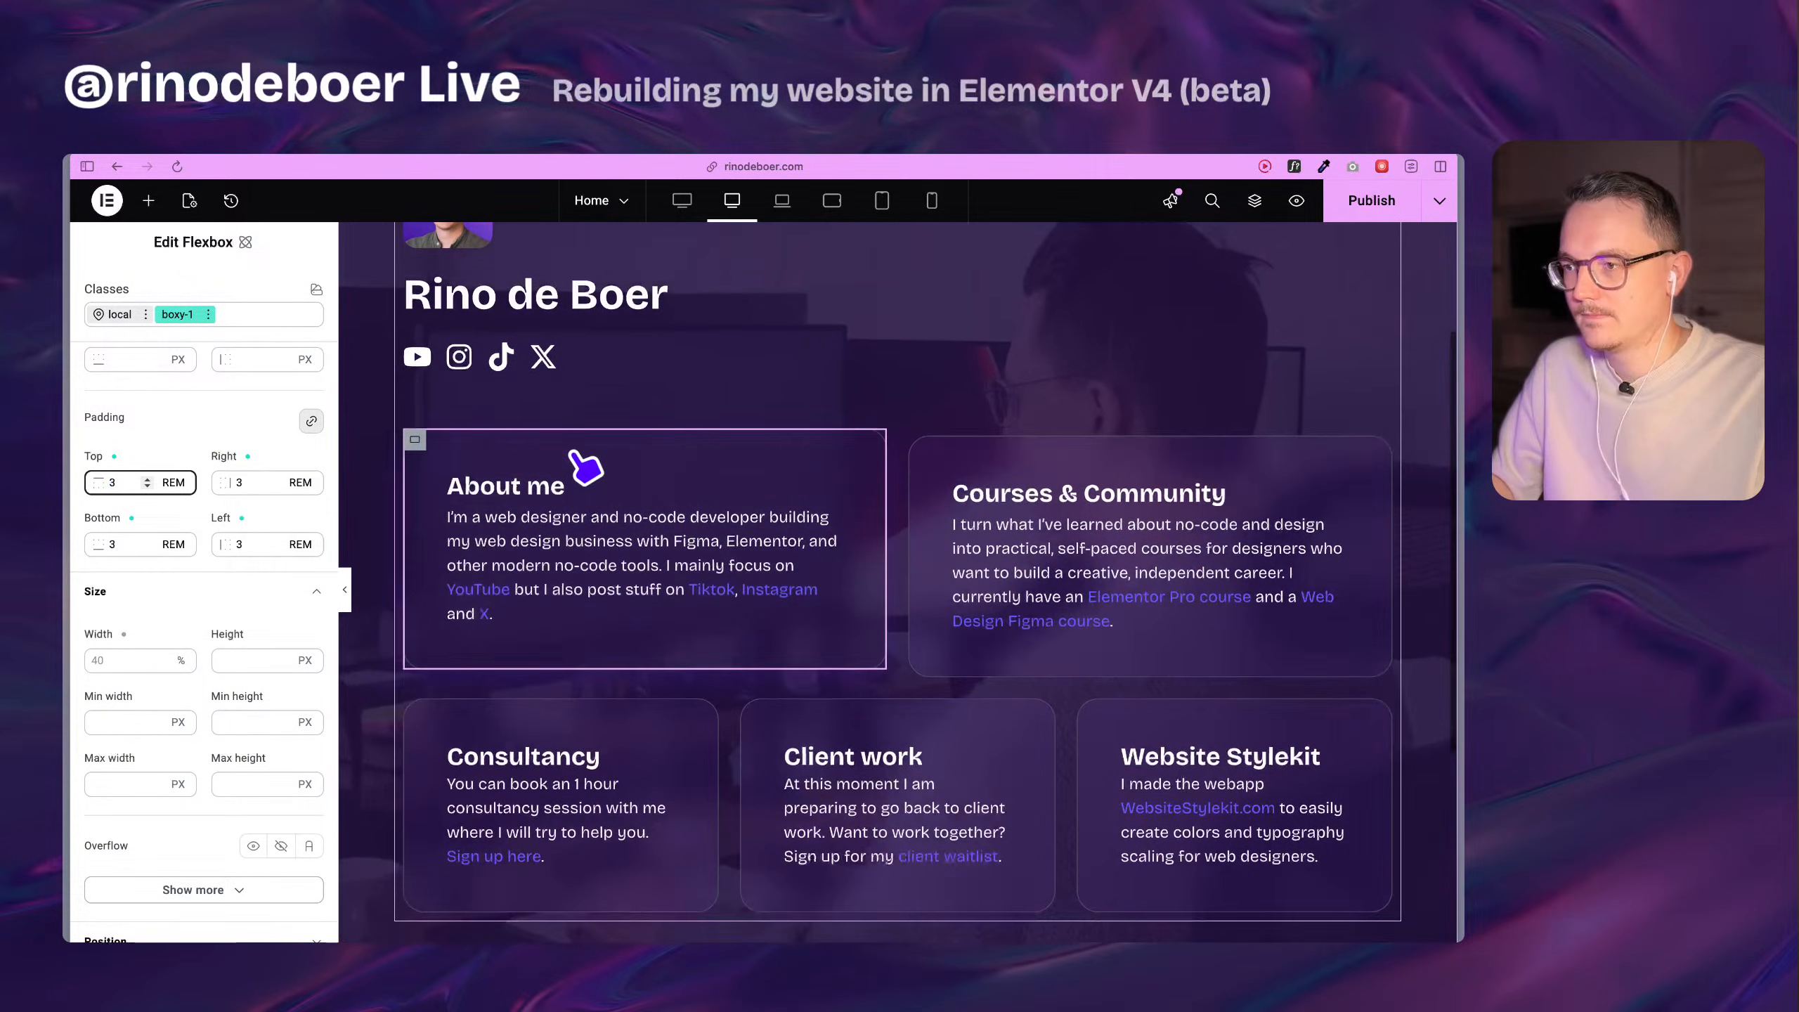
Return the boxy-1 class's padding to 2 REM on all four sides and collapse its size settings.
scroll(827, 654, "up", 1)
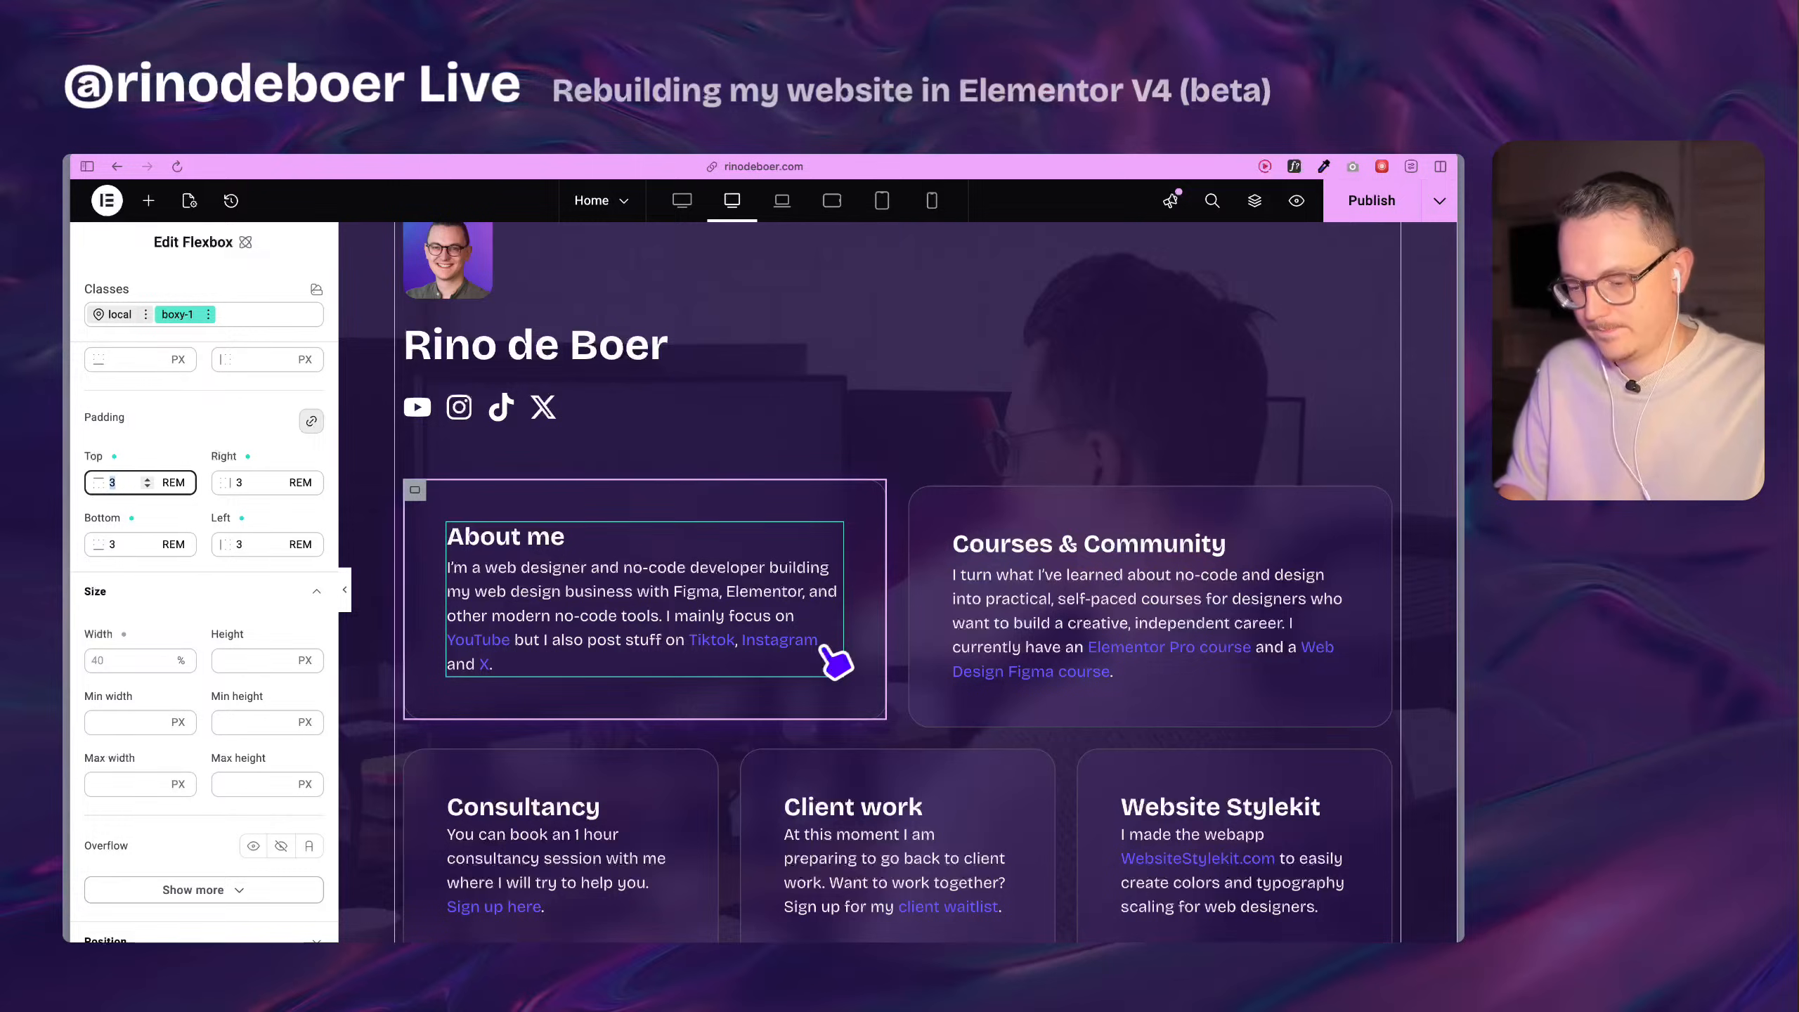
type("2")
left_click(215, 592)
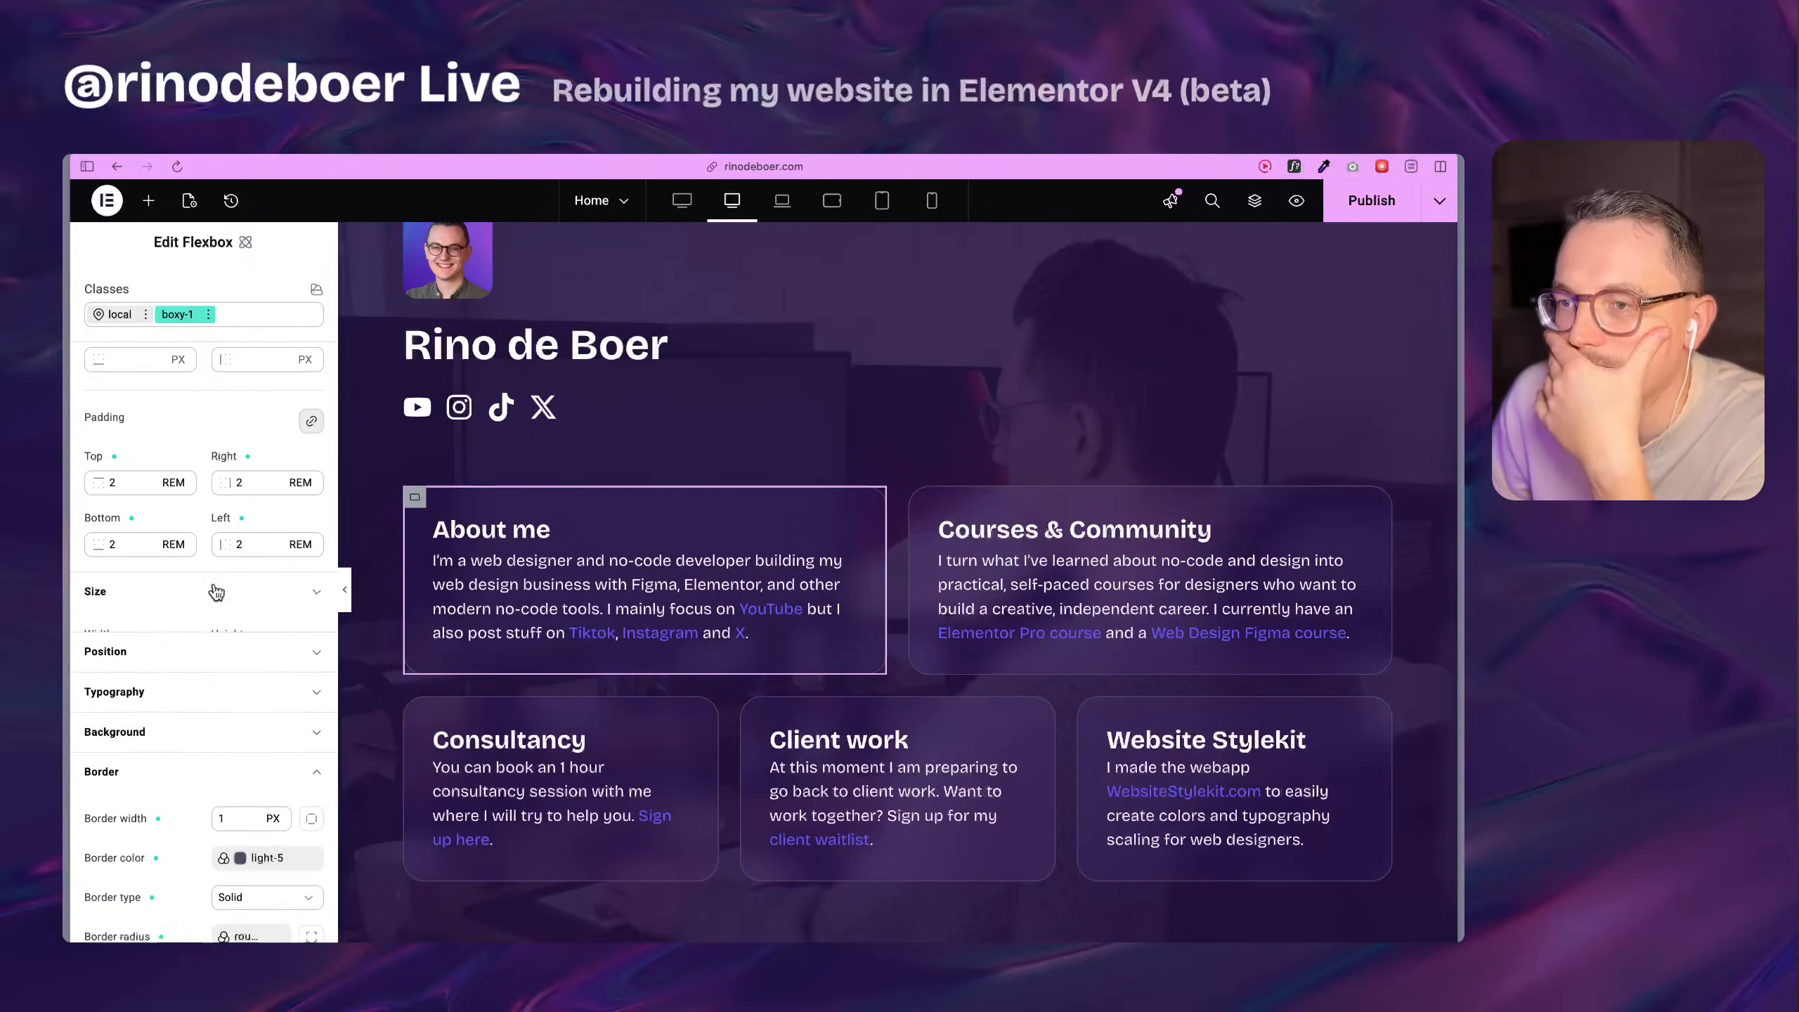
scroll(202, 776, "down", 10)
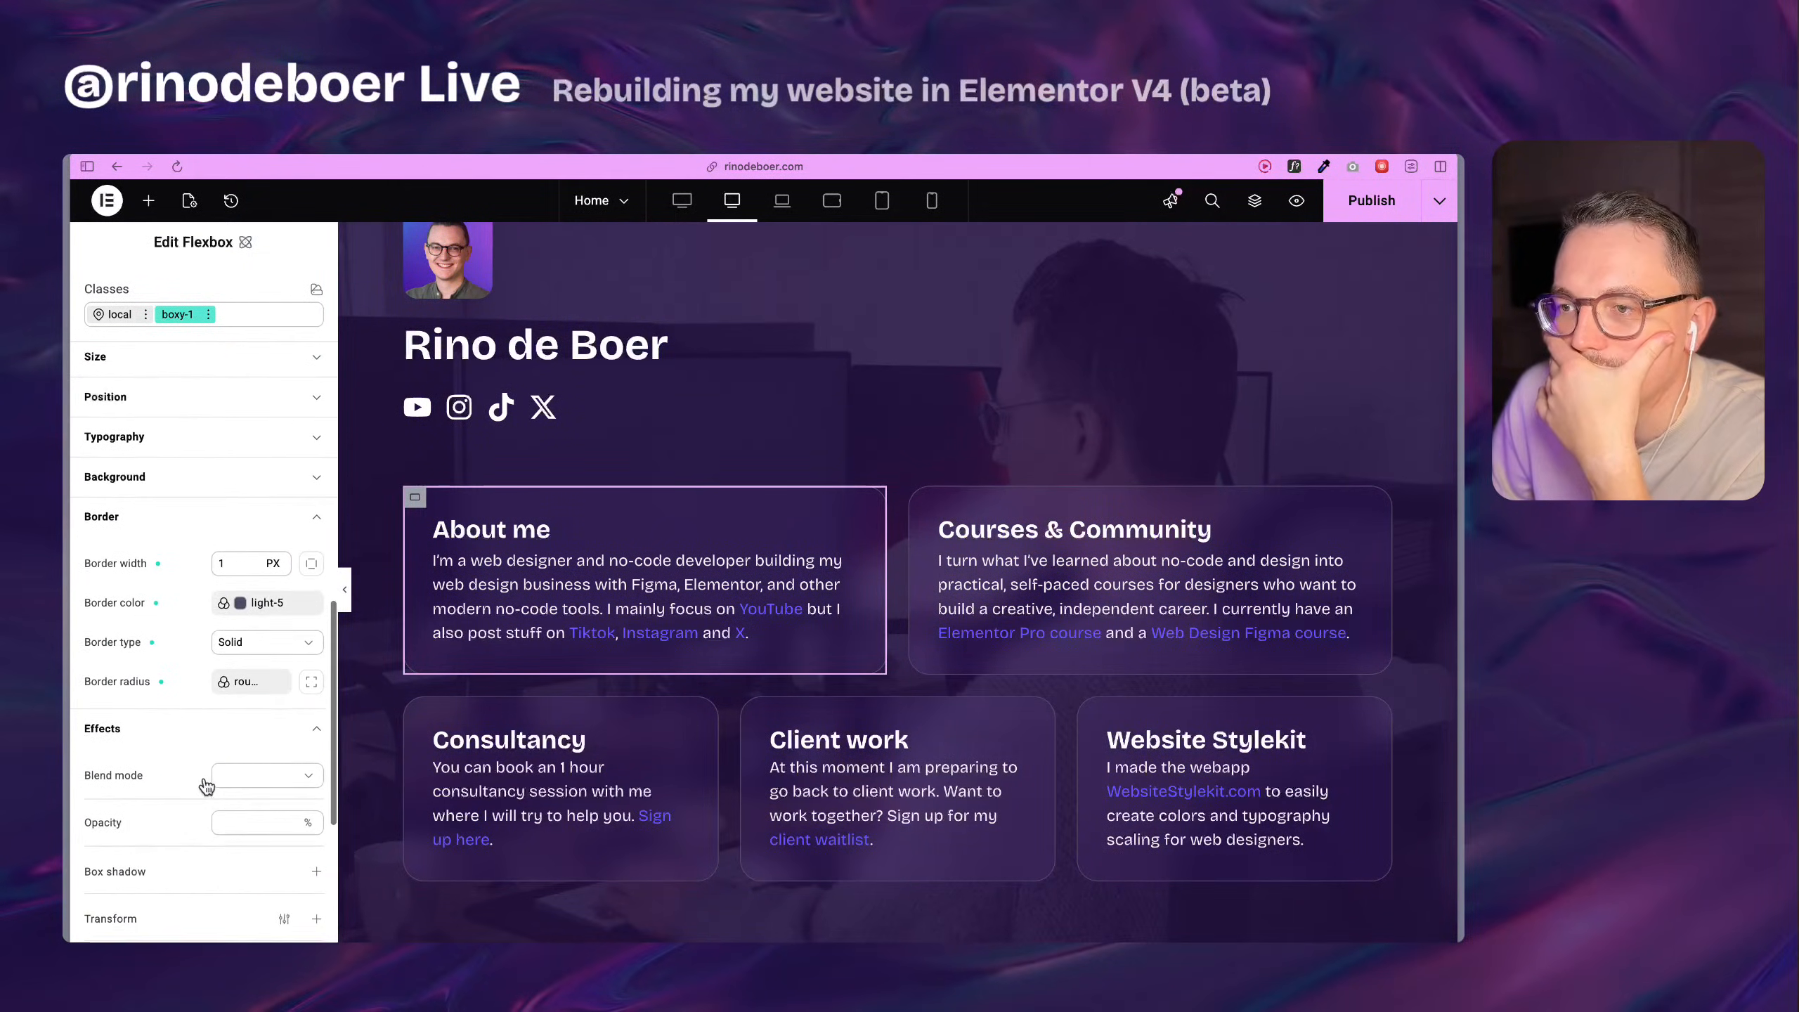
scroll(202, 775, "down", 2)
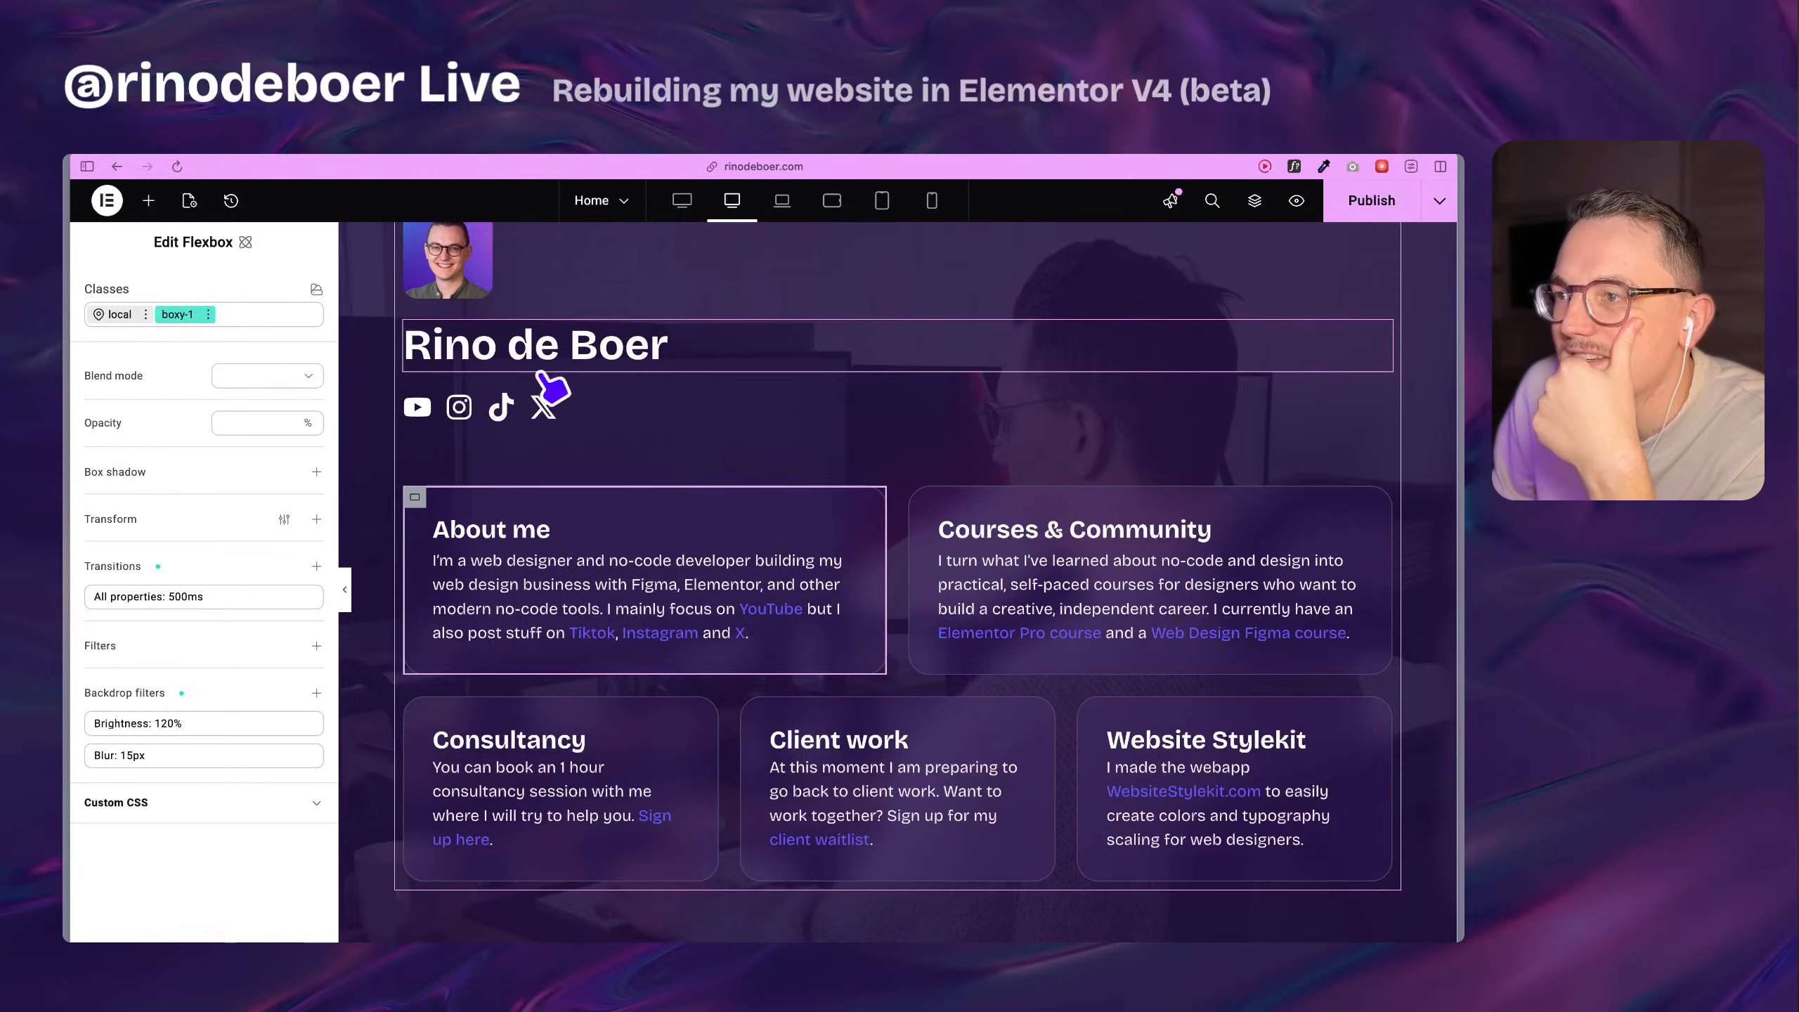
scroll(510, 411, "up", 3)
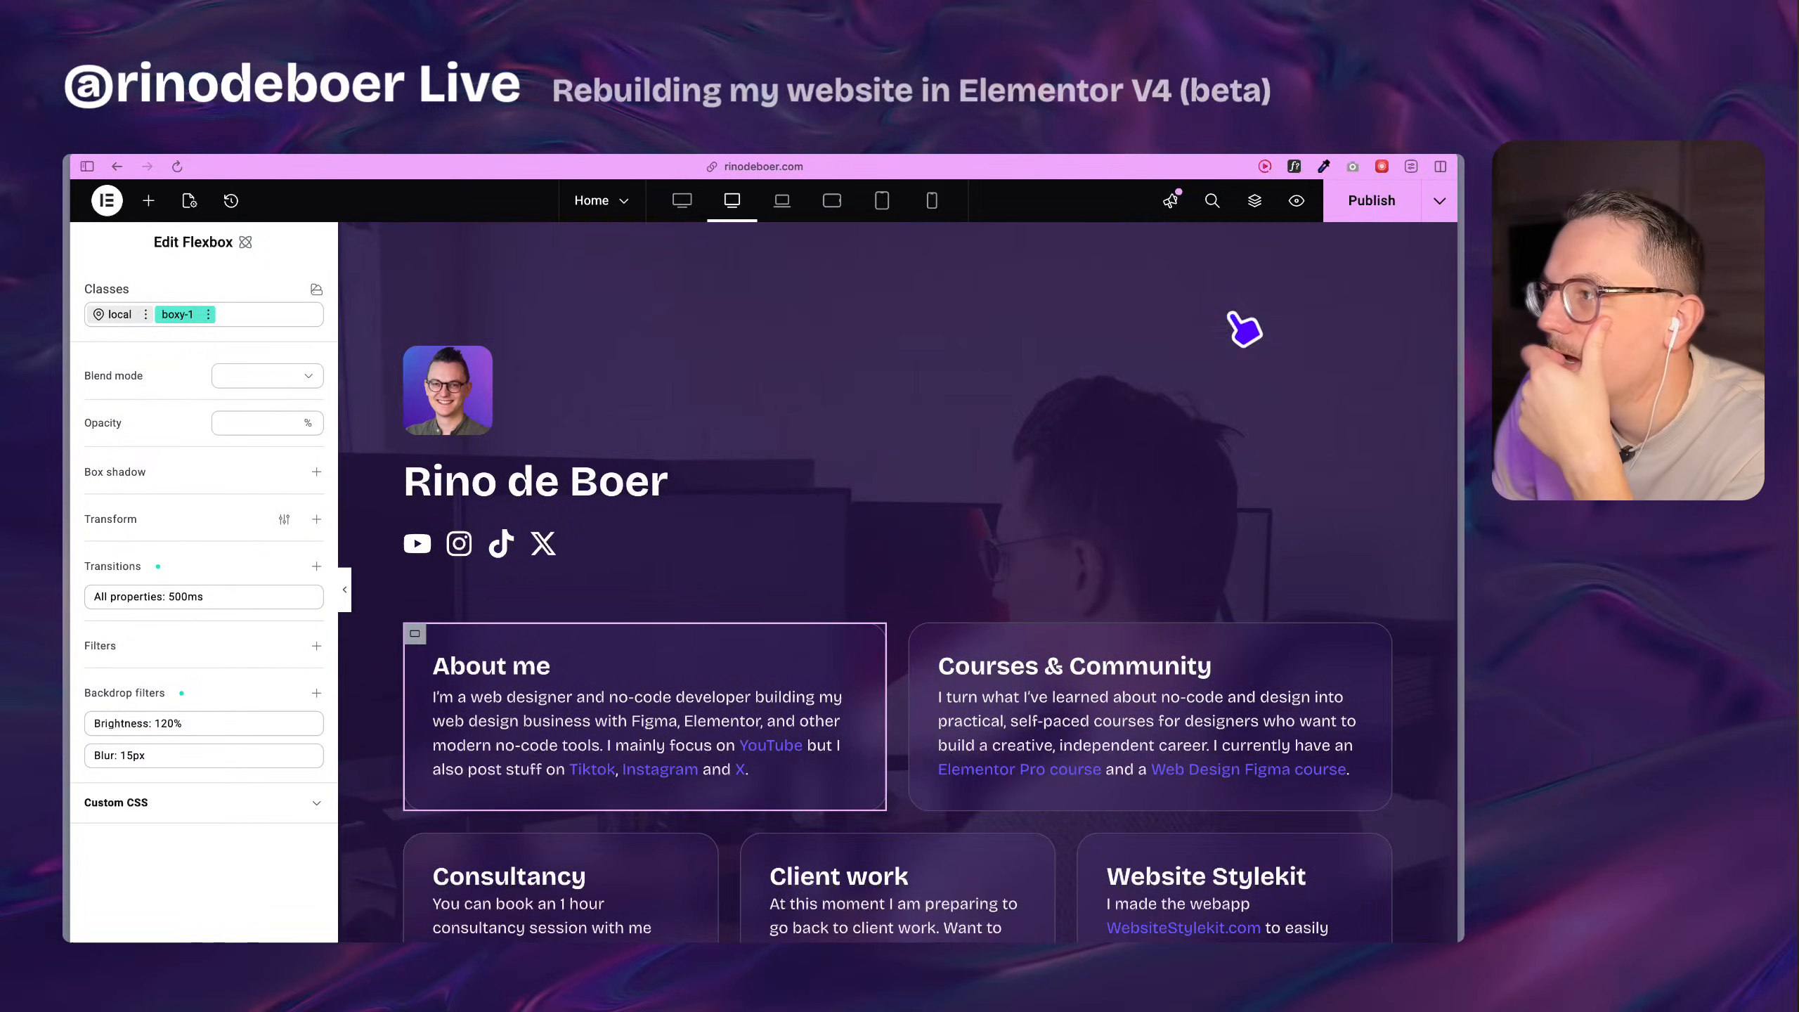